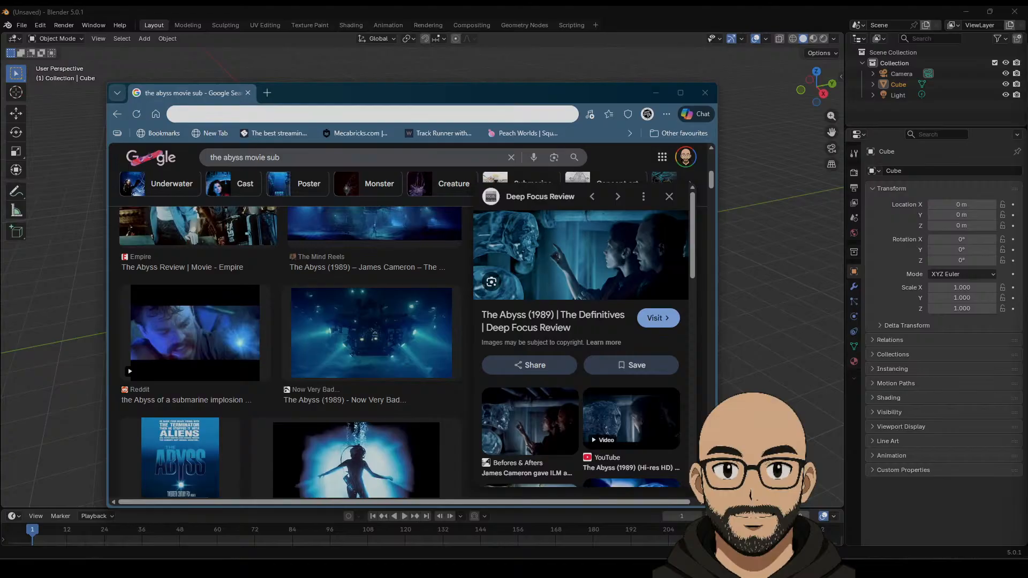
Step: Look back over the image results for The Abyss, close the browser and switch to Blender
{"action": "scroll", "coordinate": [458, 338], "scroll_direction": "up", "scroll_amount": 3}
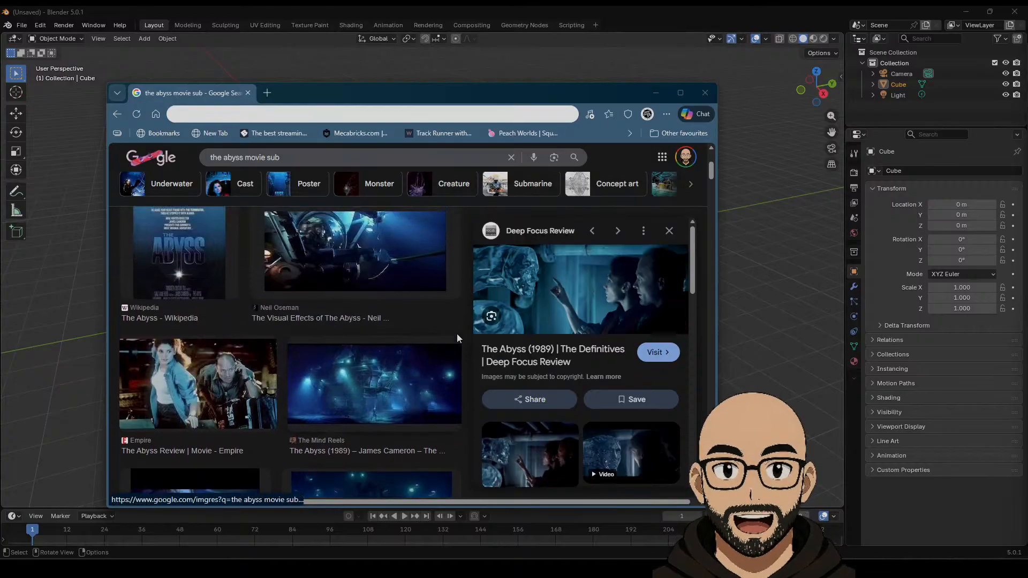
{"action": "scroll", "coordinate": [458, 338], "scroll_direction": "up", "scroll_amount": 3}
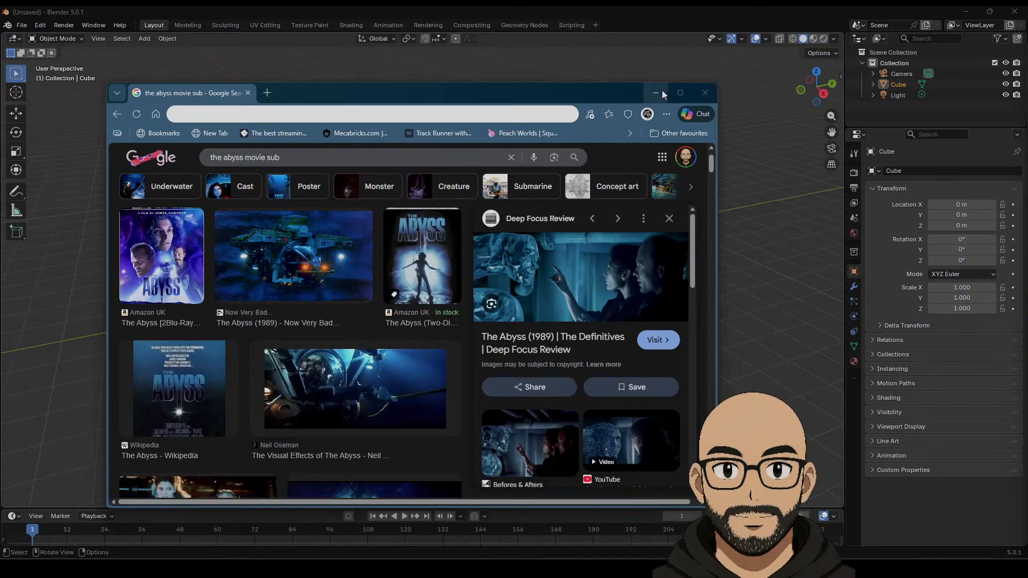
{"action": "left_click", "coordinate": [703, 93]}
Step: Delete the default camera, light and cube from the scene
{"action": "left_click", "coordinate": [504, 138]}
{"action": "middle_click_drag", "start_coordinate": [505, 138], "coordinate": [492, 133]}
{"action": "left_click_drag", "start_coordinate": [193, 148], "coordinate": [230, 214]}
{"action": "left_click_drag", "start_coordinate": [410, 79], "coordinate": [594, 177], "text": "shift"}
{"action": "left_click", "coordinate": [455, 283], "text": "shift"}
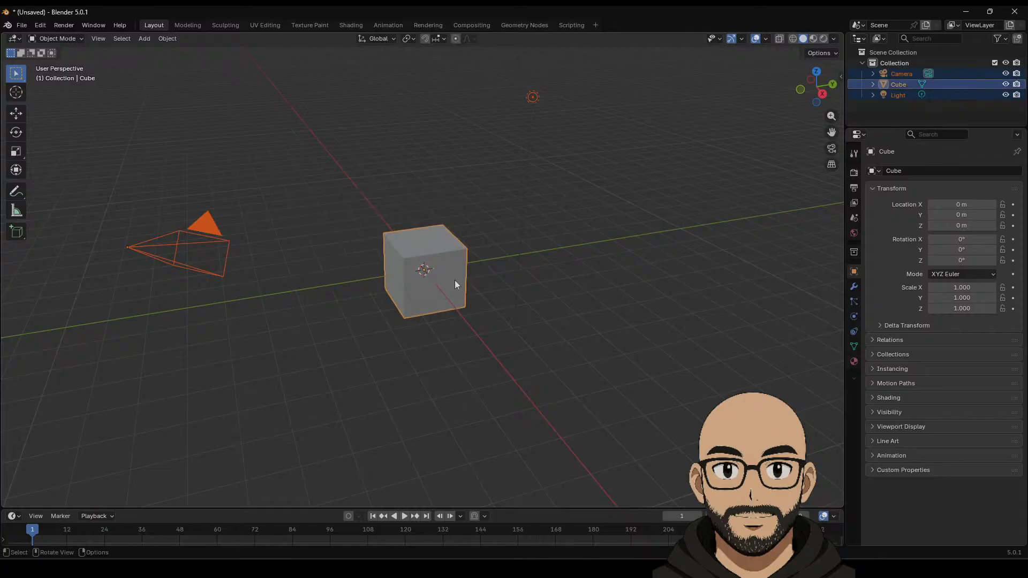
{"action": "key", "text": "Delete"}
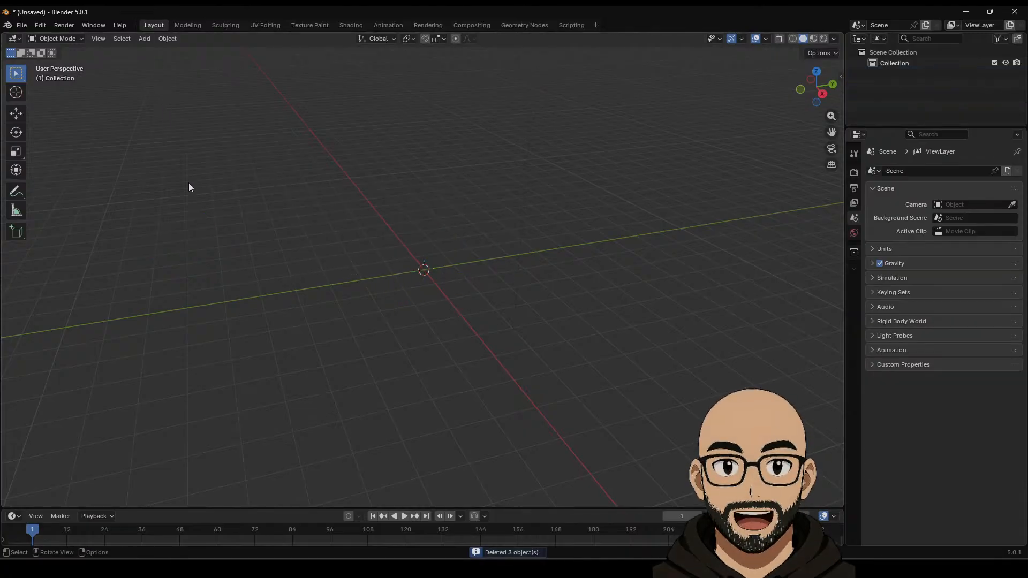
Step: Add a Bézier curve at the origin and delete its default points in Edit Mode, leaving the curve object empty
{"action": "mouse_move", "coordinate": [328, 231]}
{"action": "middle_mouse_down"}
{"action": "mouse_move", "coordinate": [319, 238]}
{"action": "mouse_move", "coordinate": [329, 249]}
{"action": "middle_mouse_up"}
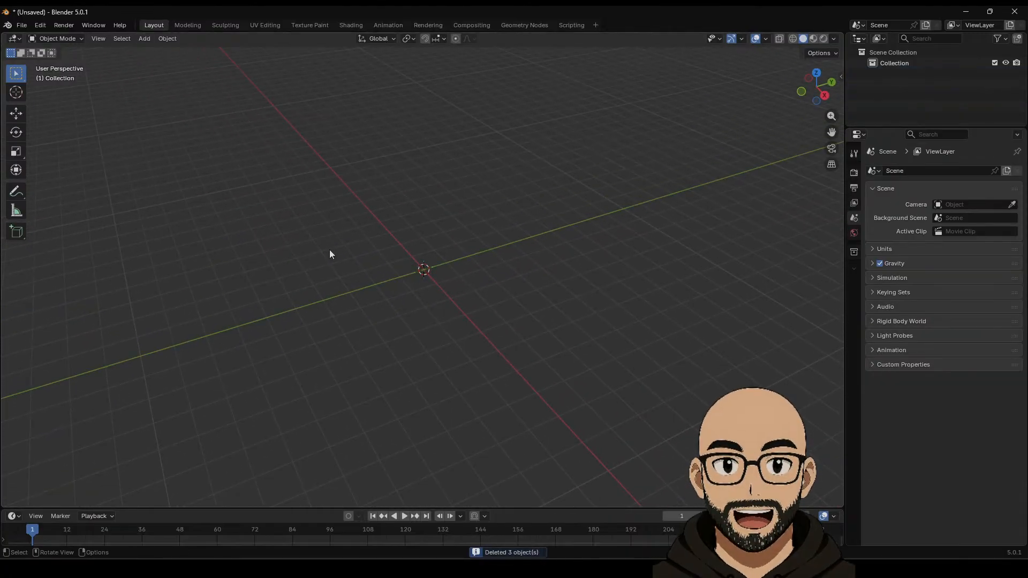
{"action": "left_click", "coordinate": [145, 39]}
{"action": "mouse_move", "coordinate": [221, 62]}
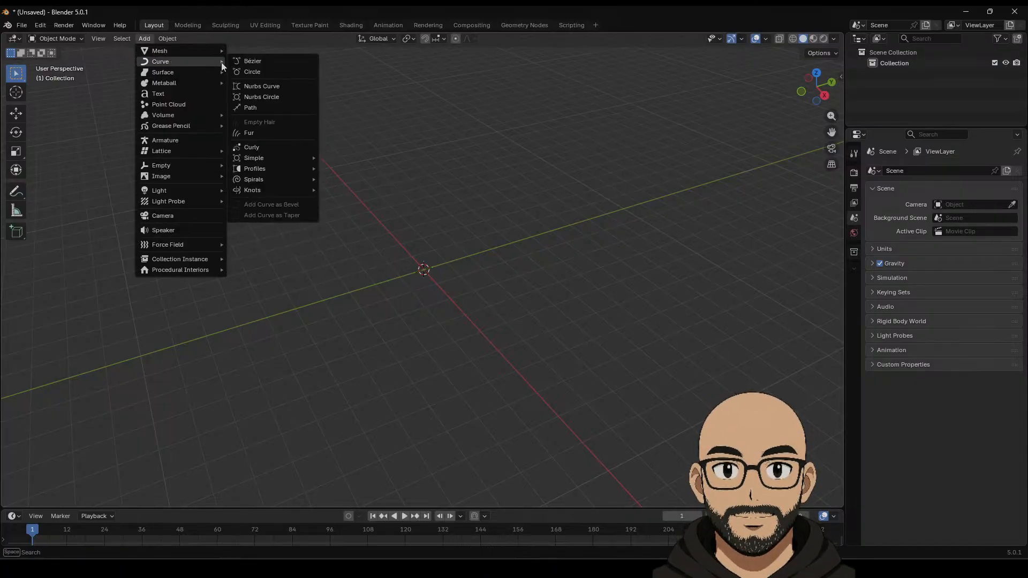
{"action": "left_click", "coordinate": [275, 64]}
{"action": "key", "text": "Tab"}
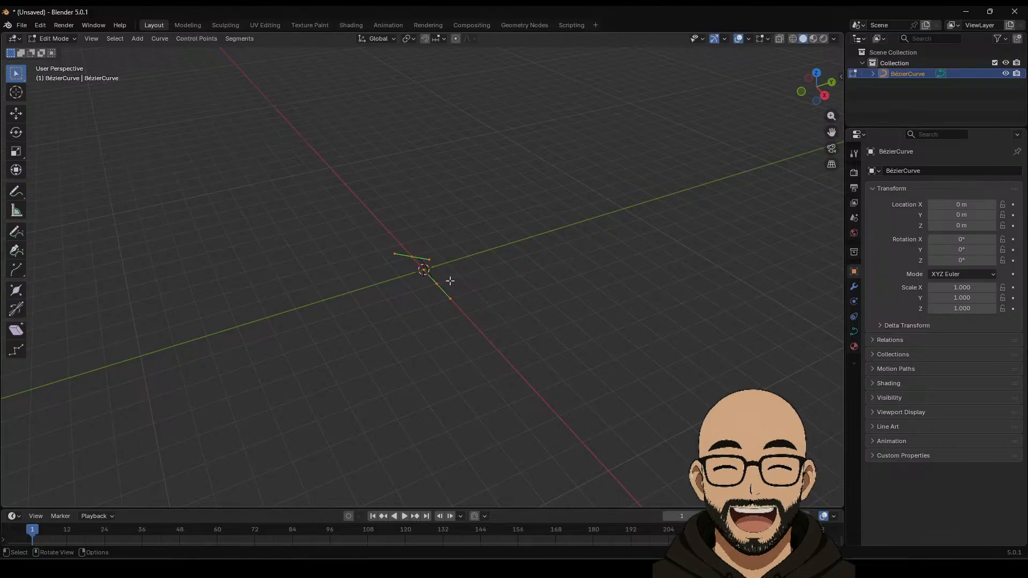
{"action": "key", "text": "x"}
{"action": "left_click", "coordinate": [450, 281]}
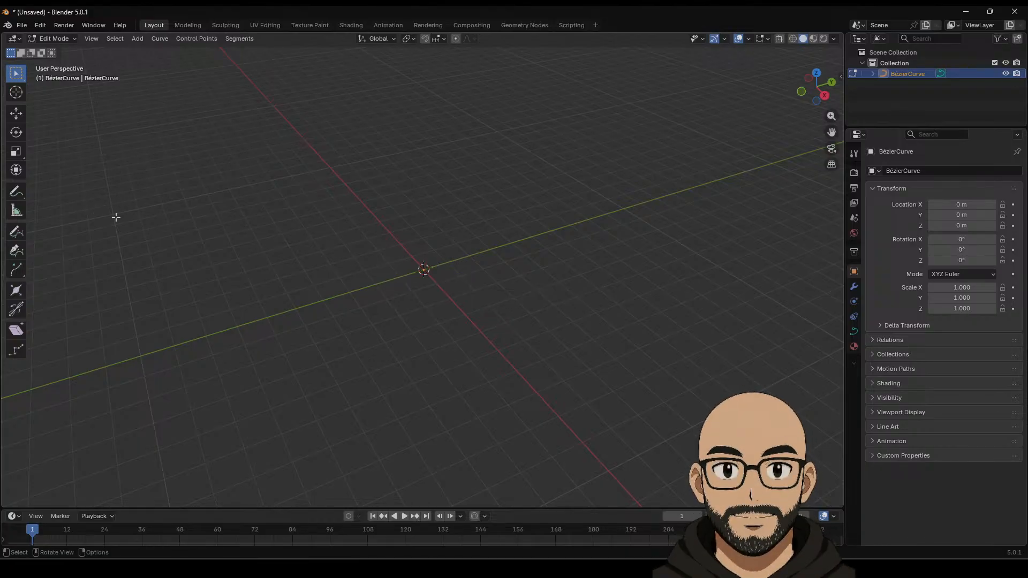
{"action": "left_click", "coordinate": [16, 192]}
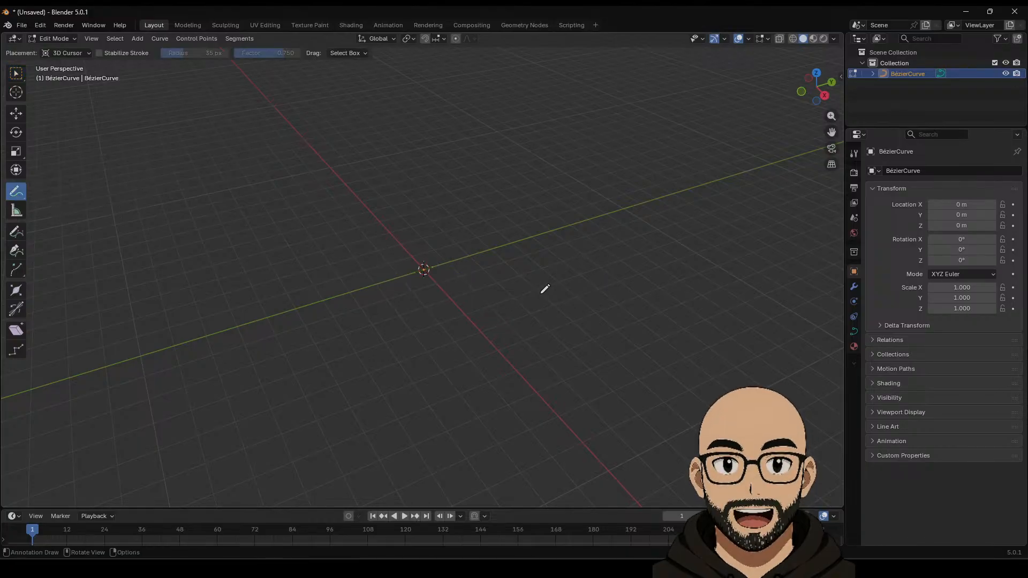
{"action": "mouse_move", "coordinate": [539, 325]}
{"action": "left_mouse_down"}
{"action": "mouse_move", "coordinate": [546, 214]}
{"action": "mouse_move", "coordinate": [305, 156]}
{"action": "left_mouse_up"}
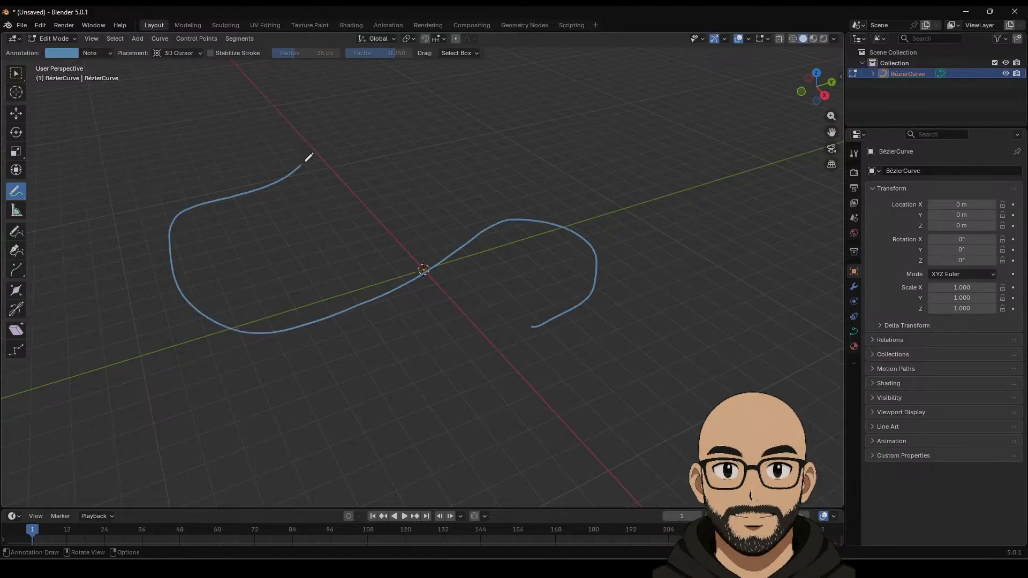
{"action": "key", "text": "ctrl+z"}
Step: Draw a freehand winding S-shaped Bézier curve with the Draw tool, passing through the origin and ending high above the grid
{"action": "left_click", "coordinate": [16, 232]}
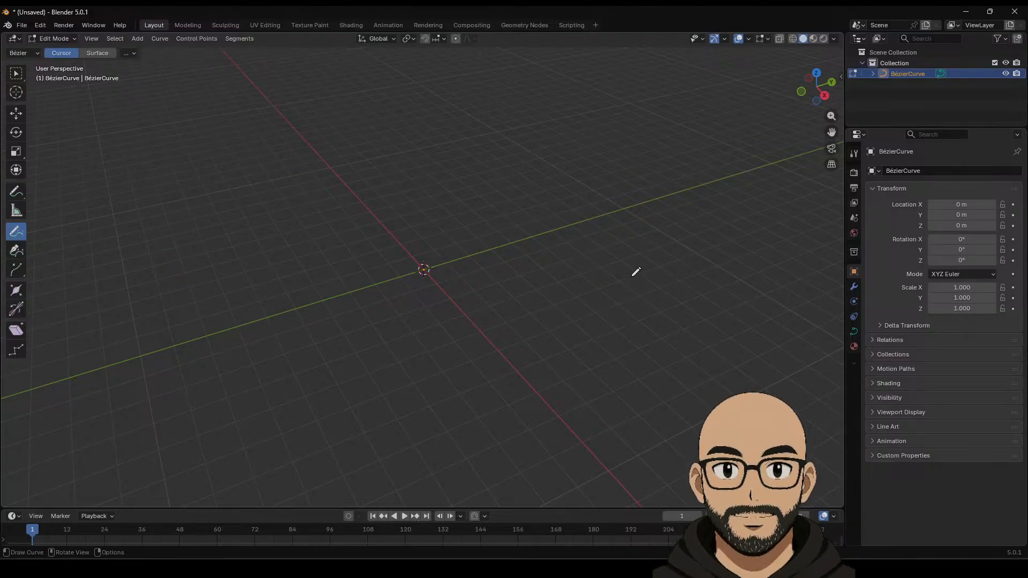
{"action": "left_click_drag", "start_coordinate": [568, 300], "coordinate": [309, 144]}
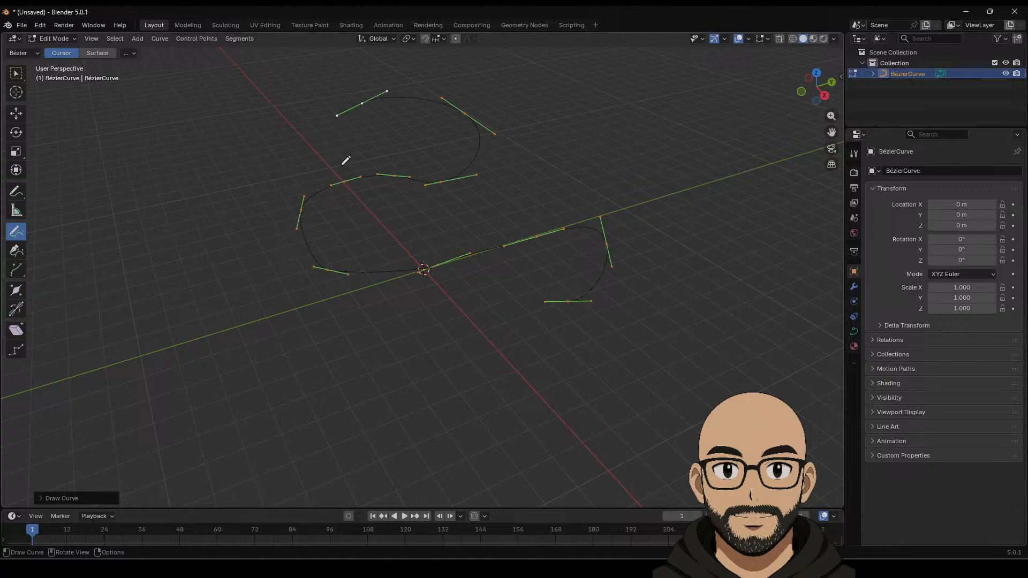
{"action": "mouse_move", "coordinate": [344, 161]}
{"action": "middle_mouse_down"}
{"action": "mouse_move", "coordinate": [454, 234]}
{"action": "mouse_move", "coordinate": [471, 206]}
{"action": "mouse_move", "coordinate": [306, 227]}
{"action": "mouse_move", "coordinate": [230, 152]}
{"action": "middle_mouse_up"}
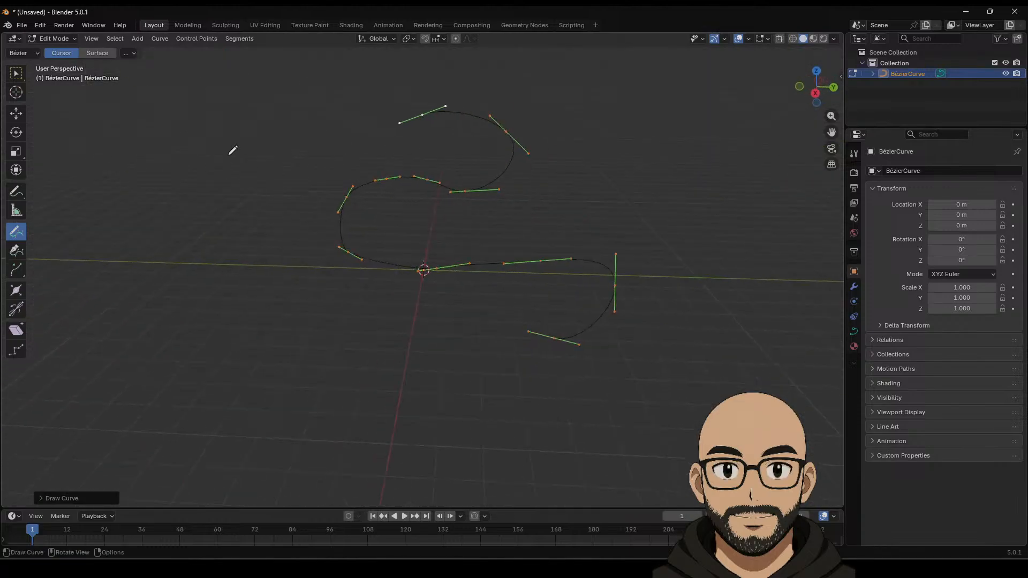
Step: Move the curve's upper end point and its neighbouring control point sideways out of the drawing plane to give the bend depth
{"action": "key", "text": "shift+space"}
{"action": "key", "text": "g"}
{"action": "middle_click_drag", "start_coordinate": [75, 132], "coordinate": [461, 151]}
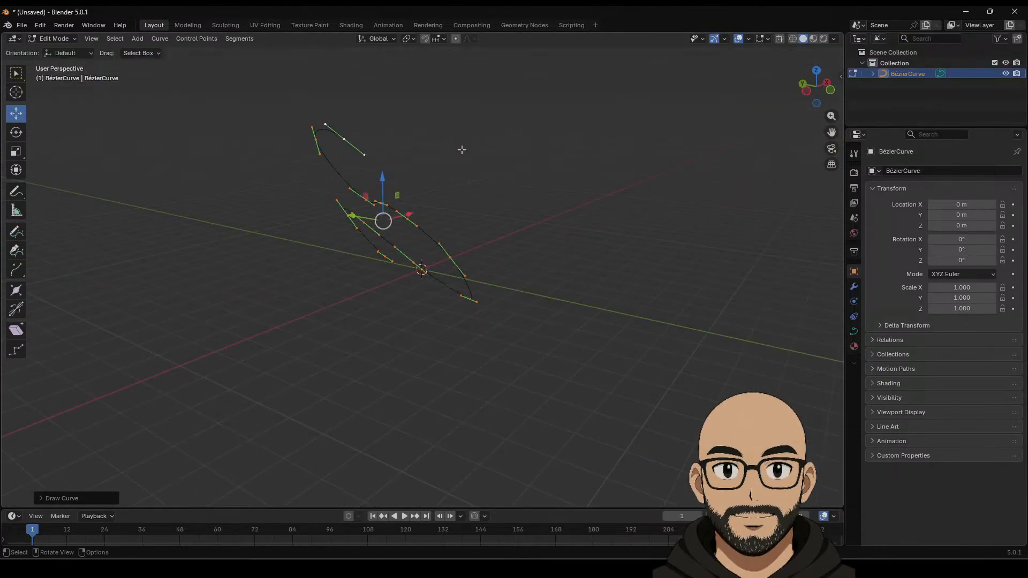
{"action": "left_click", "coordinate": [349, 138]}
{"action": "left_click_drag", "start_coordinate": [348, 137], "coordinate": [486, 121]}
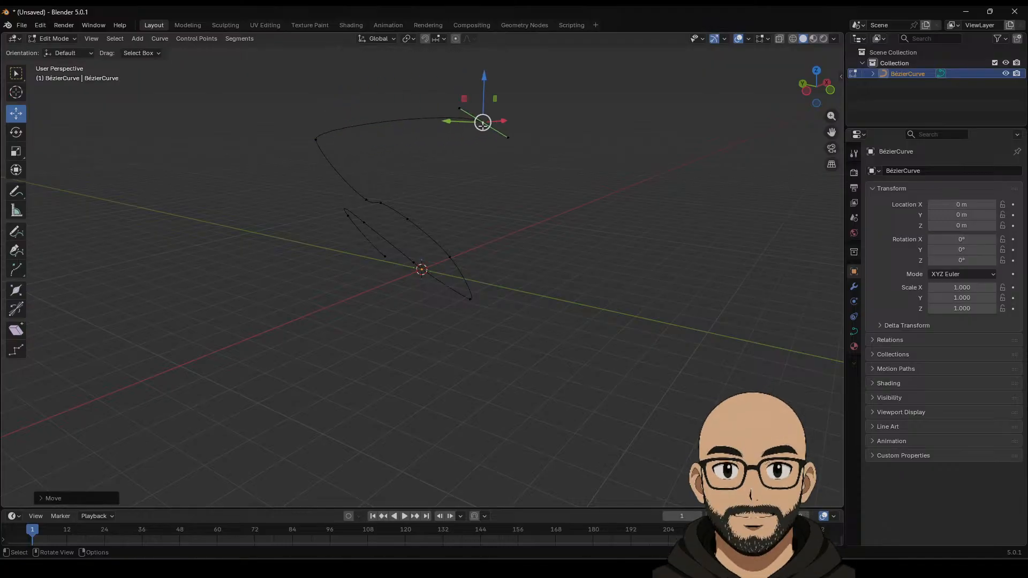
{"action": "left_click", "coordinate": [315, 140]}
{"action": "left_click_drag", "start_coordinate": [315, 140], "coordinate": [375, 142]}
Step: Reposition further control points along the middle and lower bends so the curve winds through three dimensions
{"action": "middle_click_drag", "start_coordinate": [419, 190], "coordinate": [352, 182]}
{"action": "left_click", "coordinate": [401, 175]}
{"action": "left_click_drag", "start_coordinate": [403, 174], "coordinate": [452, 177]}
{"action": "middle_click_drag", "start_coordinate": [355, 170], "coordinate": [456, 213]}
{"action": "mouse_move", "coordinate": [378, 197]}
{"action": "left_mouse_down"}
{"action": "mouse_move", "coordinate": [351, 206]}
{"action": "mouse_move", "coordinate": [380, 197]}
{"action": "left_mouse_up"}
{"action": "left_click", "coordinate": [356, 252]}
{"action": "left_click_drag", "start_coordinate": [357, 251], "coordinate": [357, 250]}
{"action": "left_click", "coordinate": [353, 207]}
{"action": "left_click_drag", "start_coordinate": [391, 197], "coordinate": [389, 197]}
{"action": "middle_click_drag", "start_coordinate": [417, 167], "coordinate": [580, 216]}
{"action": "left_click", "coordinate": [530, 200]}
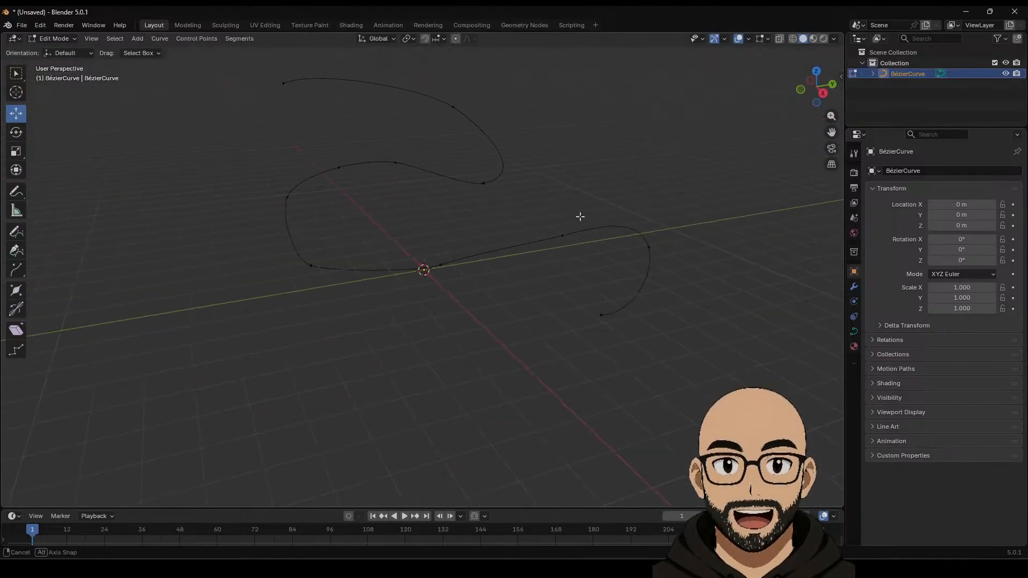
Step: Return to Object Mode and add a cylinder mesh at the origin
{"action": "left_click", "coordinate": [137, 39]}
{"action": "left_click", "coordinate": [54, 38]}
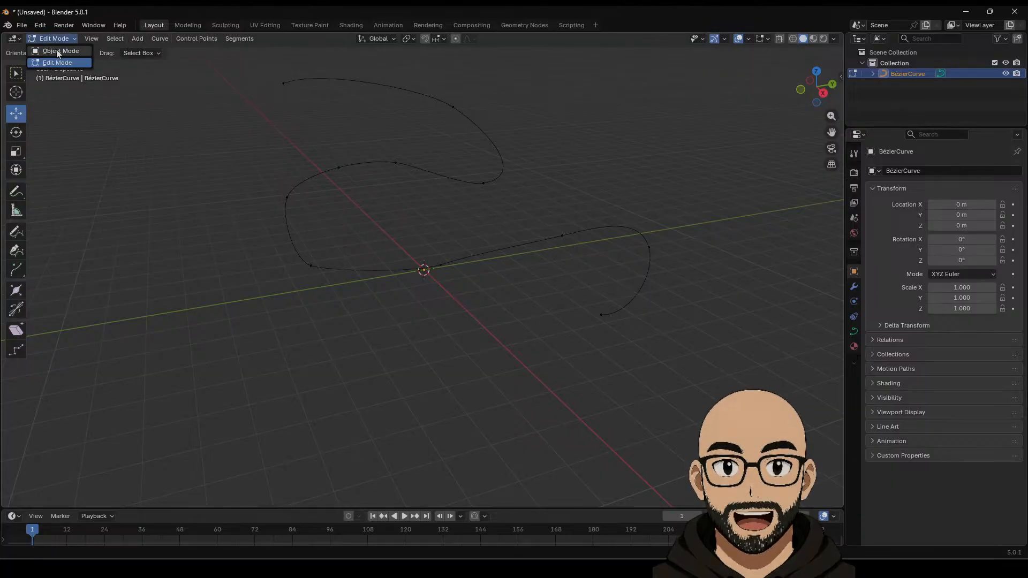
{"action": "left_click", "coordinate": [56, 49]}
{"action": "left_click", "coordinate": [143, 39]}
{"action": "mouse_move", "coordinate": [155, 48]}
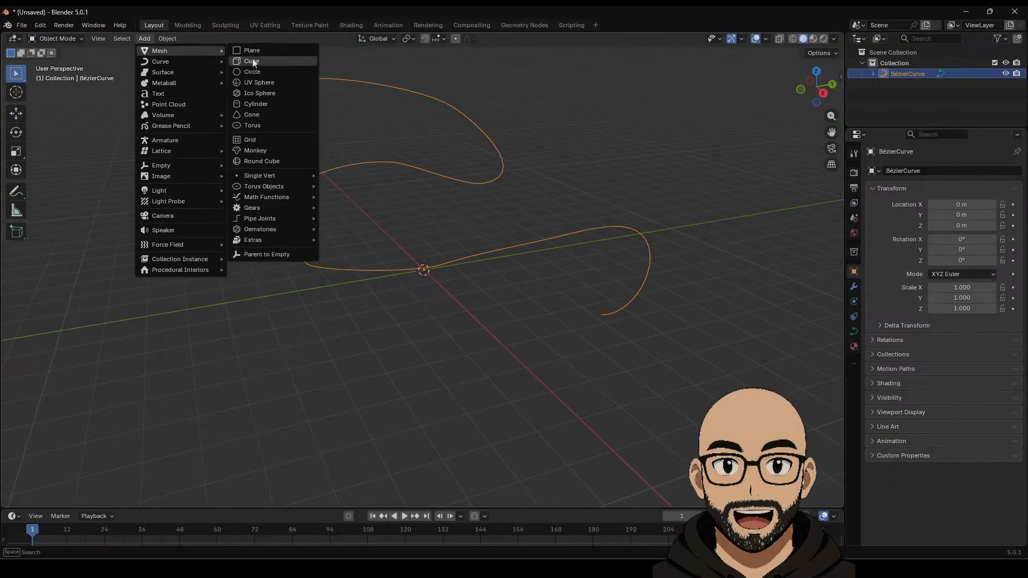
{"action": "left_click", "coordinate": [253, 108]}
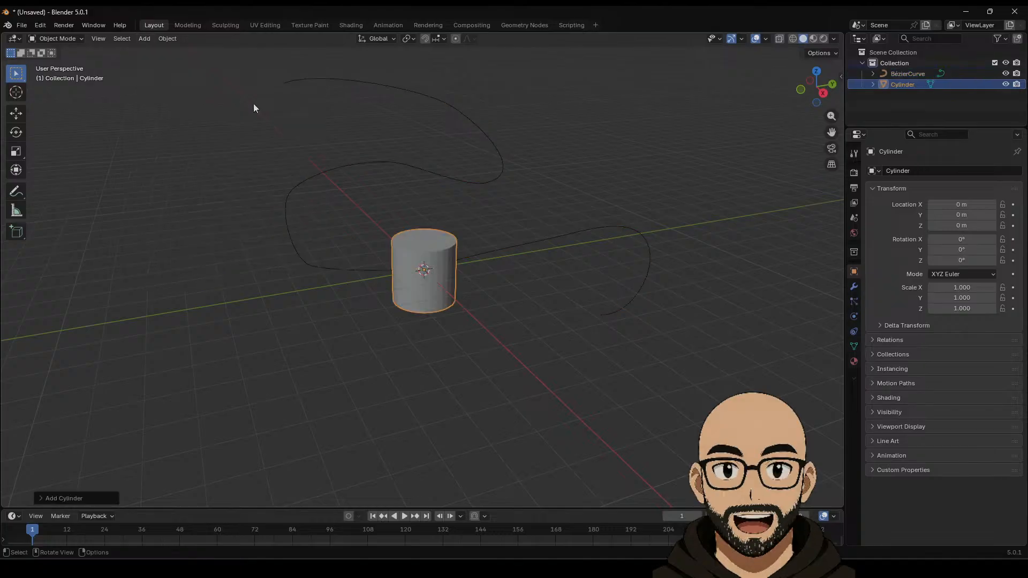
Step: Stretch the cylinder to a Z scale of about 4.167 and lay it along the Y axis with an X rotation of 90°
{"action": "left_click", "coordinate": [16, 152]}
{"action": "left_click_drag", "start_coordinate": [423, 230], "coordinate": [435, 106]}
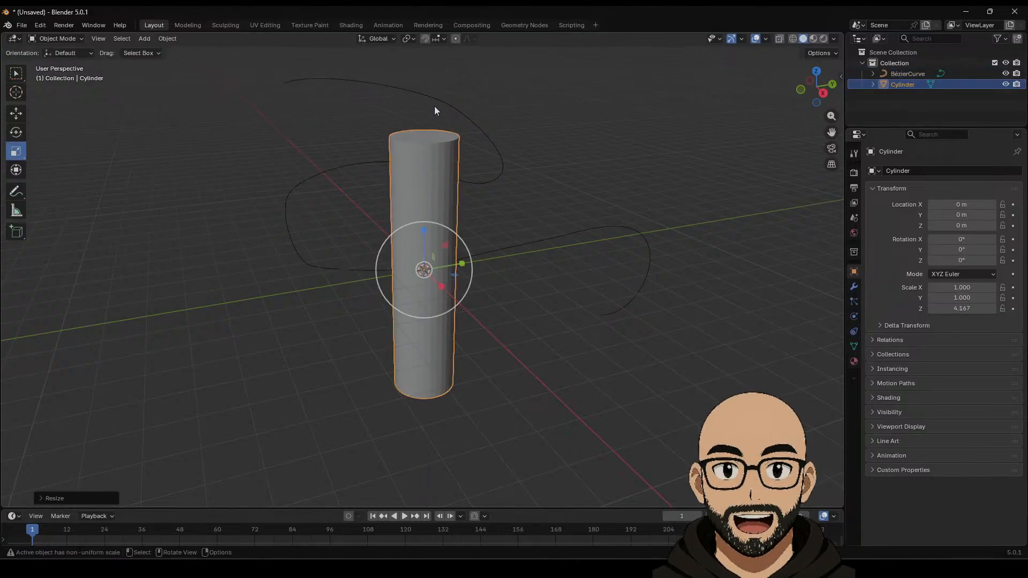
{"action": "left_click", "coordinate": [19, 134]}
{"action": "left_click_drag", "start_coordinate": [433, 254], "coordinate": [438, 283]}
{"action": "middle_click_drag", "start_coordinate": [438, 282], "coordinate": [511, 289]}
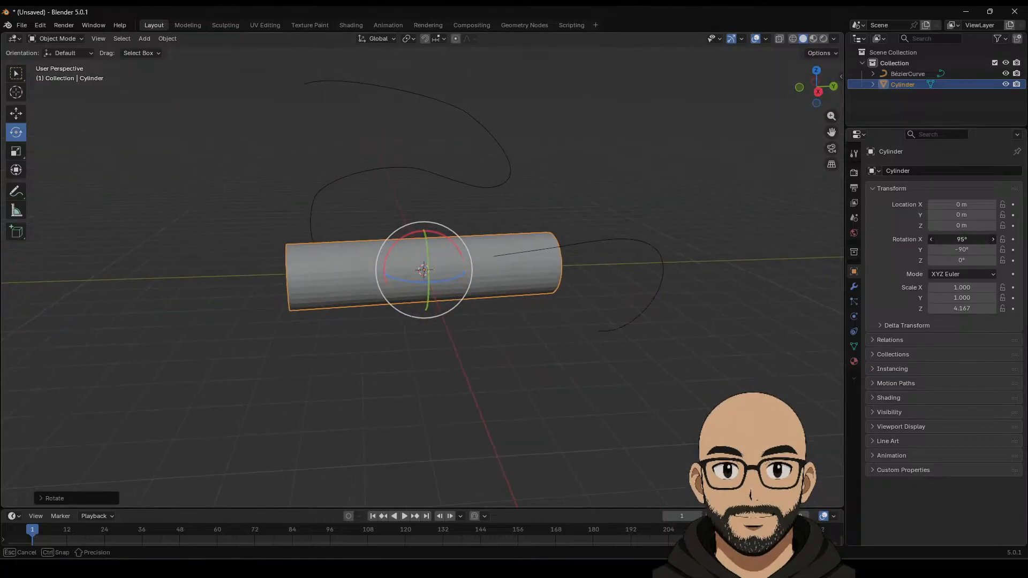
{"action": "left_click", "coordinate": [976, 239]}
{"action": "type", "text": "90"}
{"action": "key", "text": "Return"}
Step: Add a Subdivision Surface modifier to the cylinder and set its viewport levels to 4
{"action": "middle_click_drag", "start_coordinate": [430, 297], "coordinate": [437, 303]}
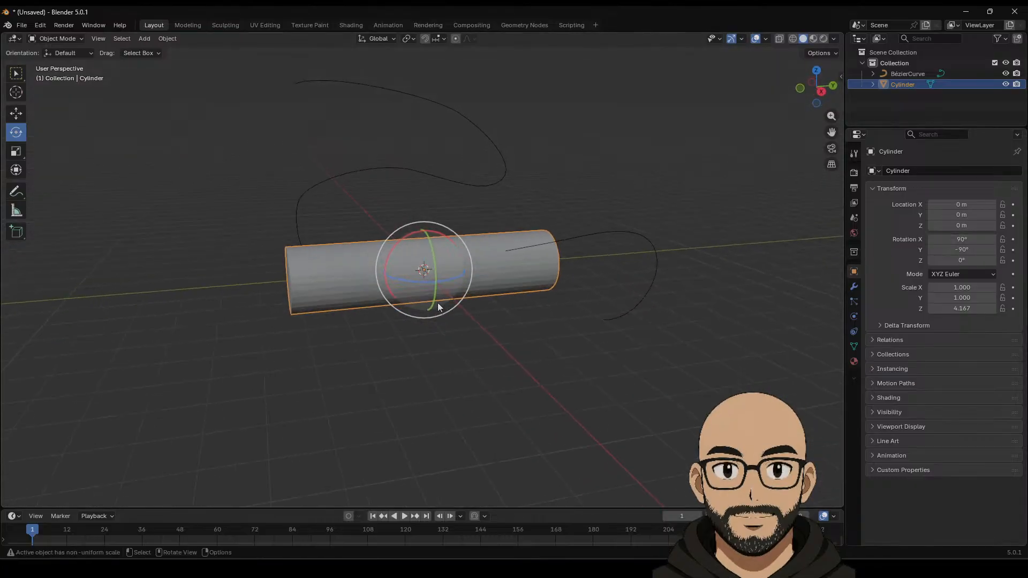
{"action": "scroll", "coordinate": [438, 306], "scroll_direction": "up", "scroll_amount": 1}
{"action": "left_click", "coordinate": [854, 288]}
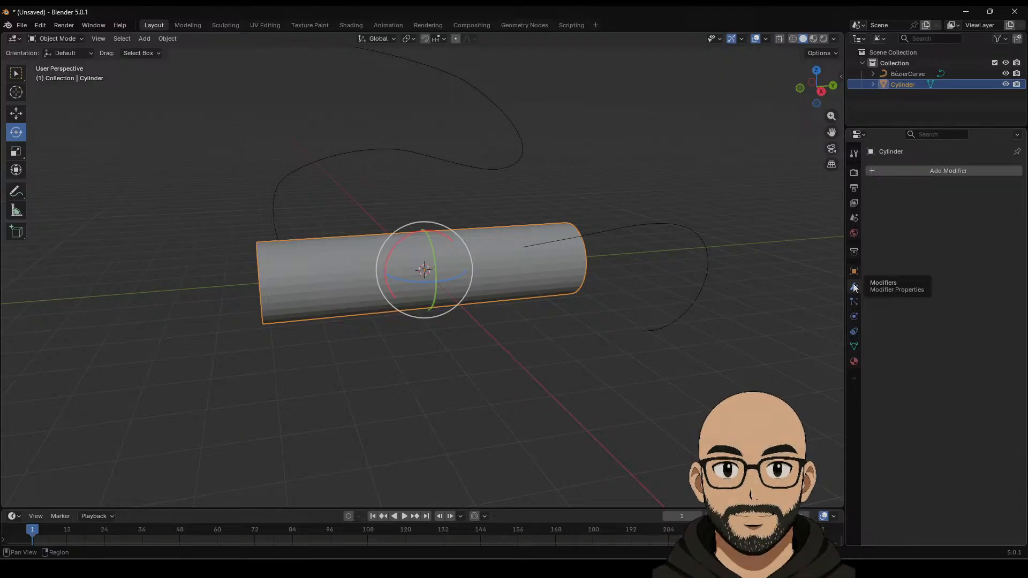
{"action": "left_click", "coordinate": [947, 171]}
{"action": "mouse_move", "coordinate": [910, 199]}
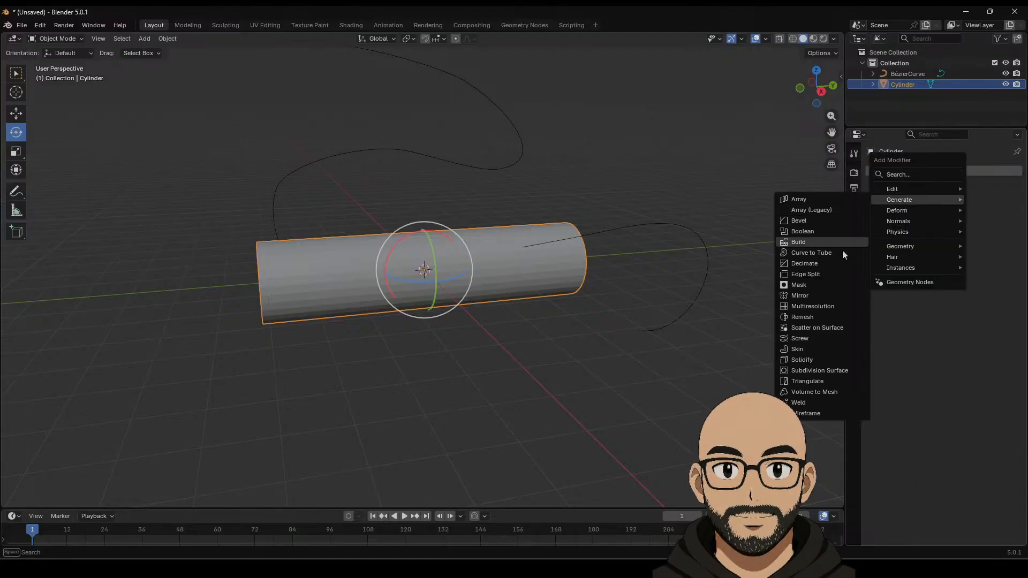
{"action": "left_click", "coordinate": [818, 371]}
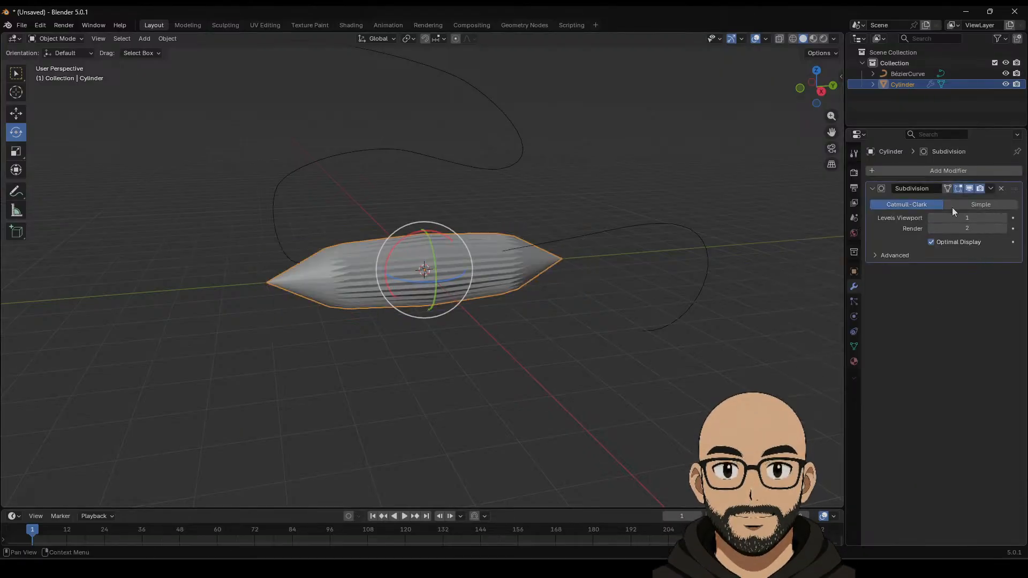
{"action": "left_click", "coordinate": [1003, 218]}
{"action": "left_click", "coordinate": [1003, 218]}
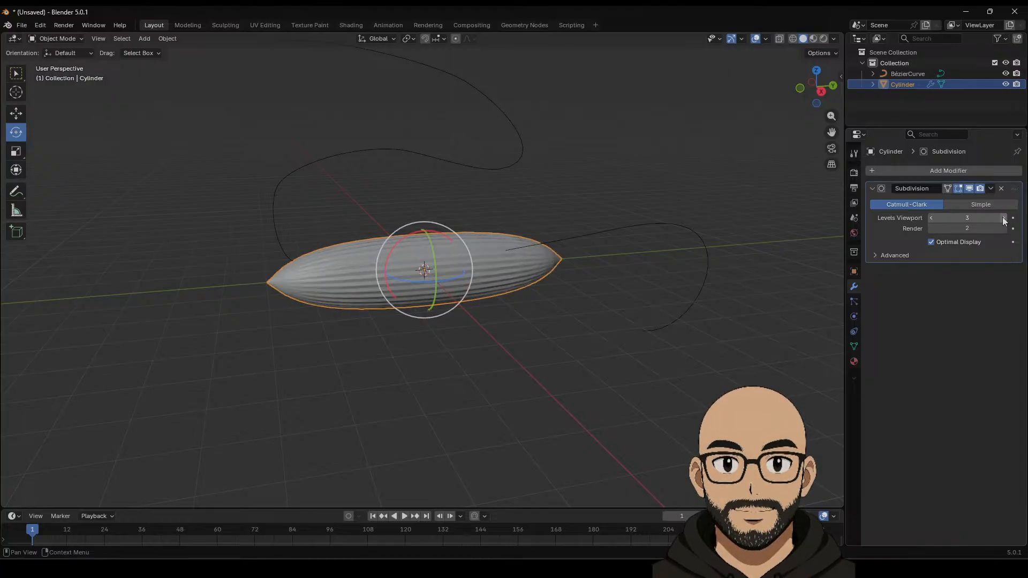
{"action": "left_click", "coordinate": [1003, 219]}
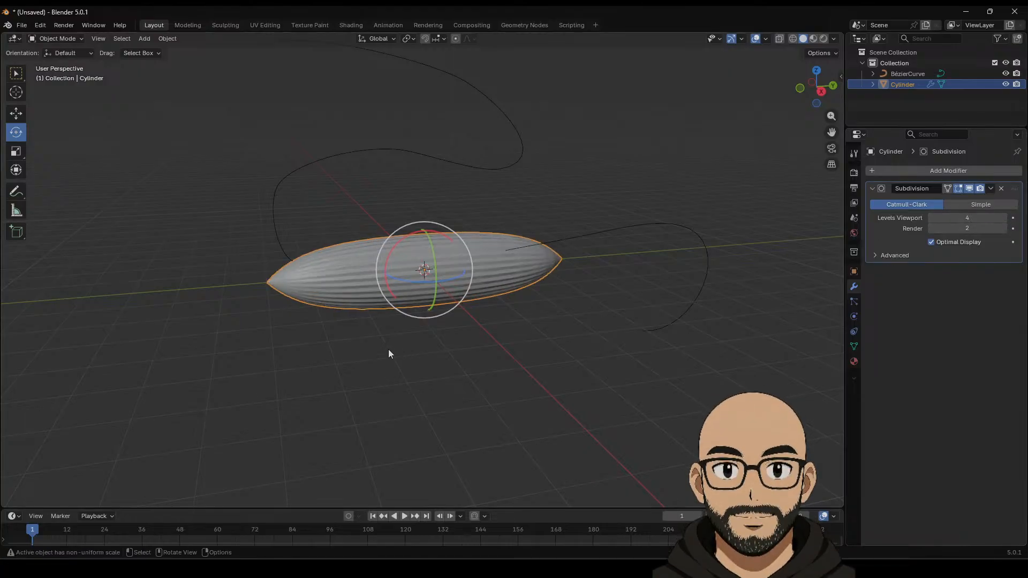
Step: Add edge loops near both ends of the cylinder to keep the ends blunt under subdivision, and return to Object Mode
{"action": "scroll", "coordinate": [388, 354], "scroll_direction": "up", "scroll_amount": 3}
{"action": "key", "text": "Tab"}
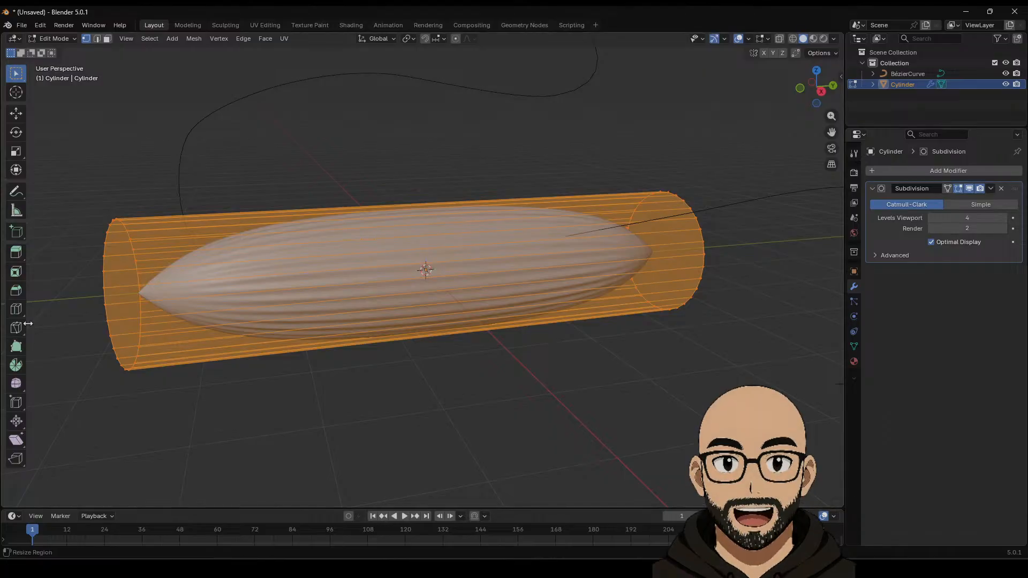
{"action": "left_click", "coordinate": [16, 309]}
{"action": "left_click_drag", "start_coordinate": [423, 252], "coordinate": [638, 230]}
{"action": "left_click", "coordinate": [16, 113]}
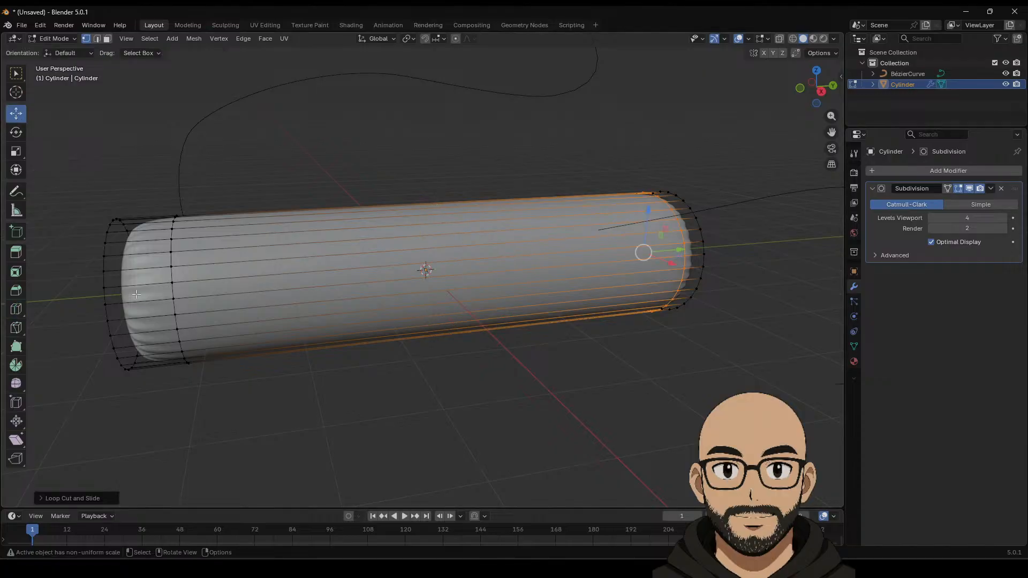
{"action": "middle_click_drag", "start_coordinate": [136, 294], "coordinate": [102, 228]}
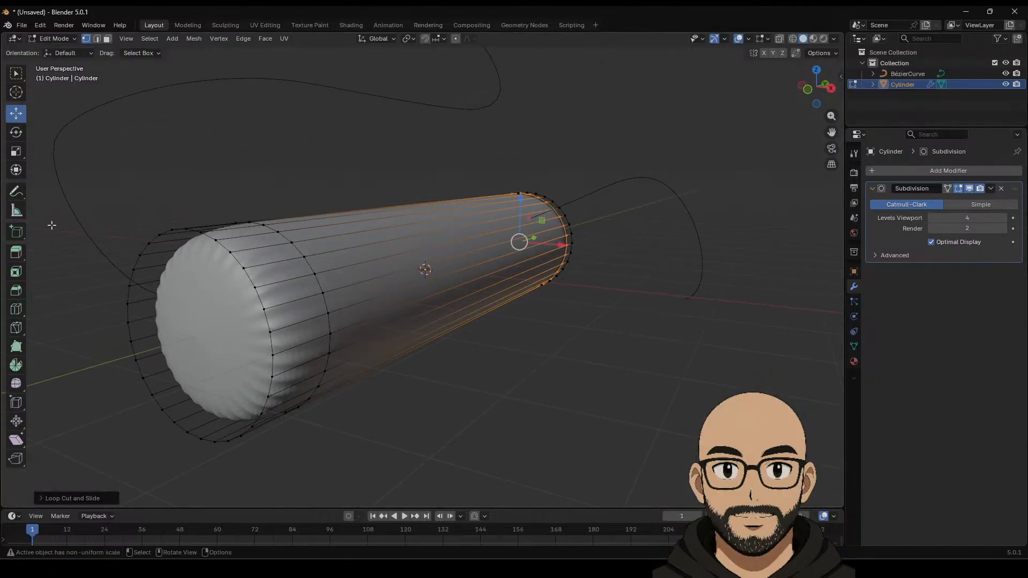
{"action": "key", "text": "Tab"}
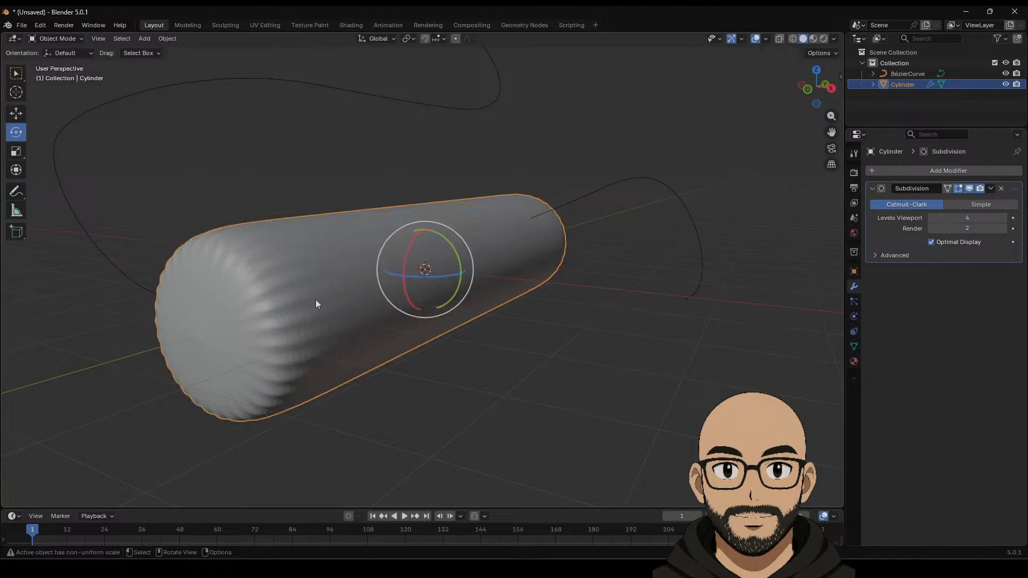
Step: Add a Displace modifier to the cylinder below the Subdivision modifier
{"action": "middle_click_drag", "start_coordinate": [317, 301], "coordinate": [265, 315]}
{"action": "scroll", "coordinate": [445, 311], "scroll_direction": "down", "scroll_amount": 3}
{"action": "middle_click_drag", "start_coordinate": [446, 308], "coordinate": [450, 303]}
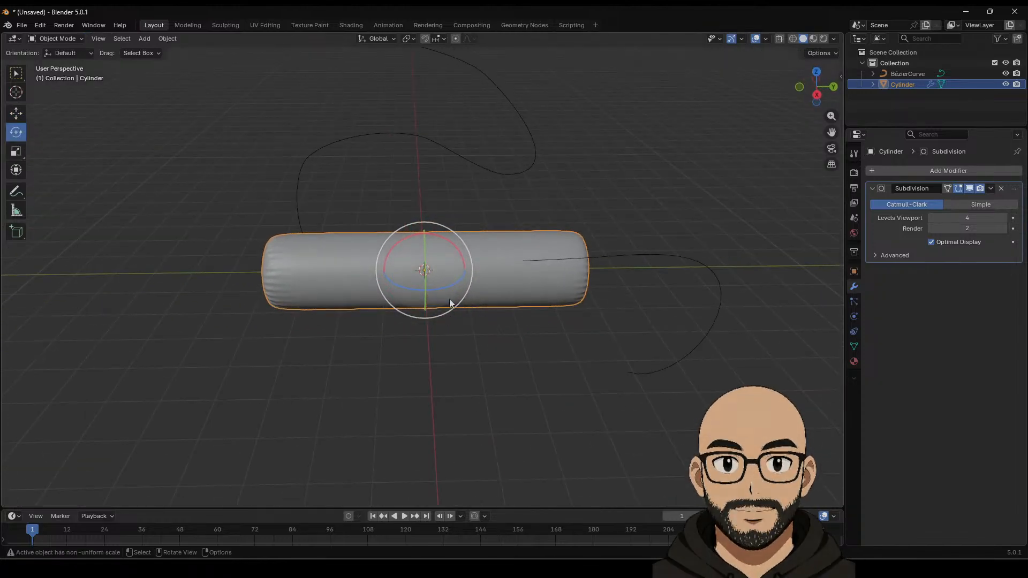
{"action": "left_click", "coordinate": [949, 167]}
{"action": "mouse_move", "coordinate": [949, 167]}
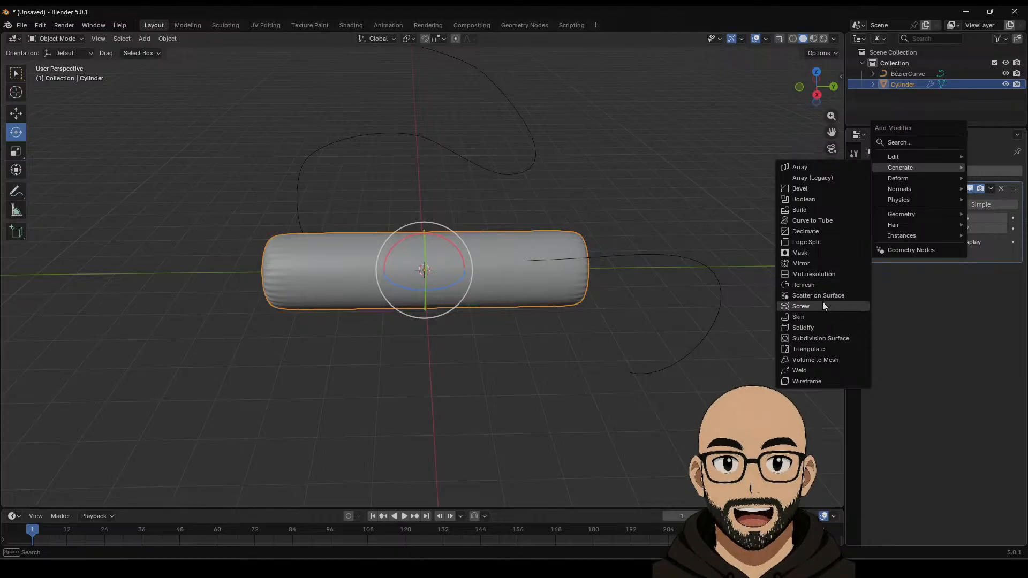
{"action": "mouse_move", "coordinate": [908, 178]}
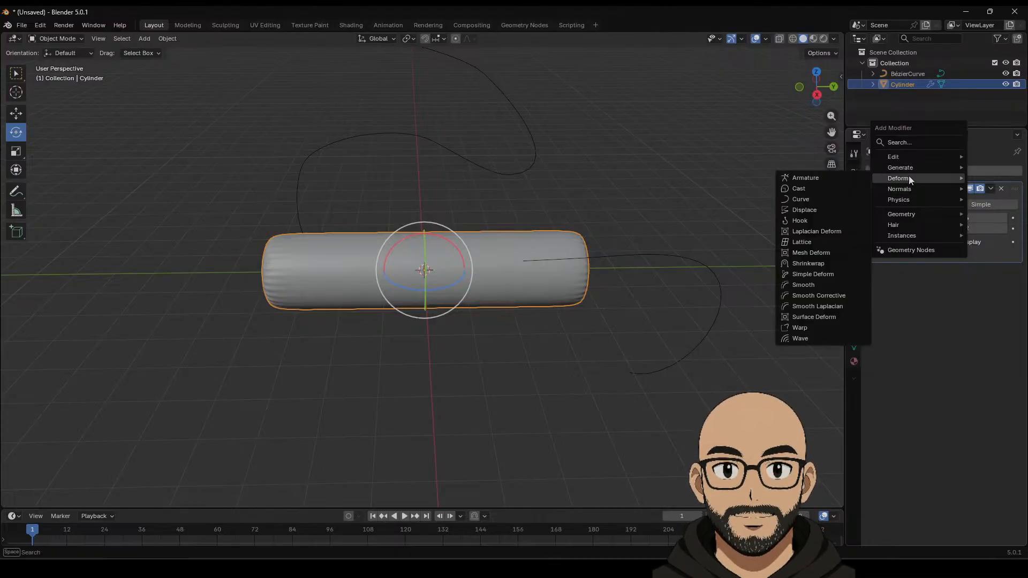
{"action": "left_click", "coordinate": [808, 214]}
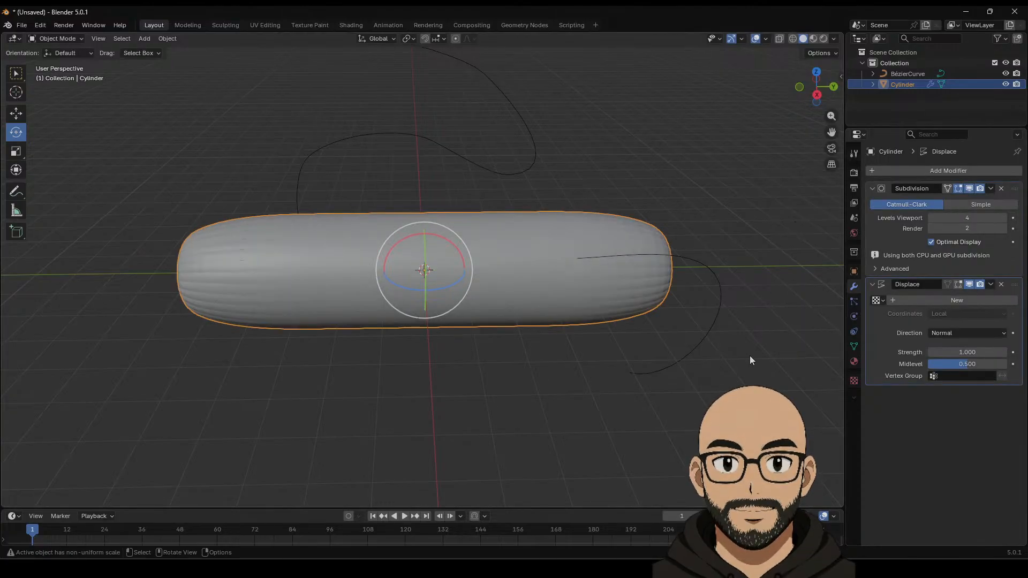
Step: Scale the whole cylinder down uniformly, then stretch it along the Y axis into a longer, slimmer form
{"action": "middle_click_drag", "start_coordinate": [749, 356], "coordinate": [703, 368]}
{"action": "middle_click_drag", "start_coordinate": [614, 346], "coordinate": [506, 294]}
{"action": "key", "text": "s"}
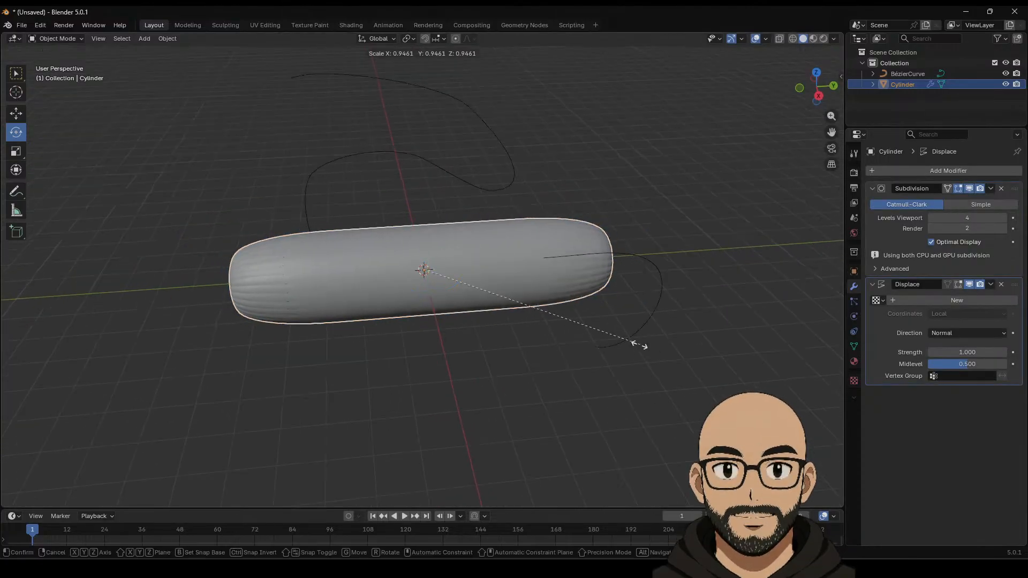
{"action": "left_click", "coordinate": [557, 304]}
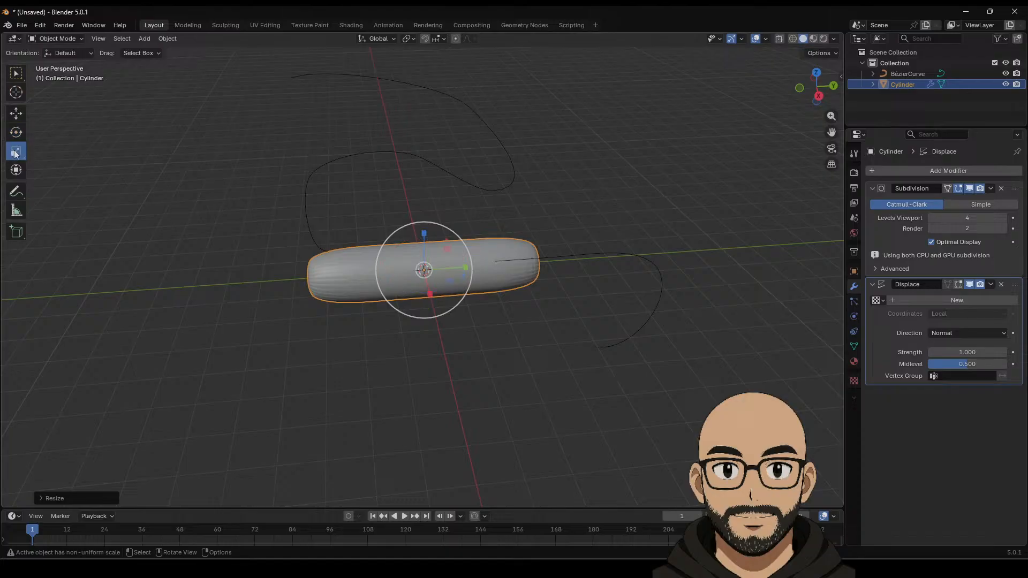
{"action": "left_click_drag", "start_coordinate": [464, 269], "coordinate": [499, 262]}
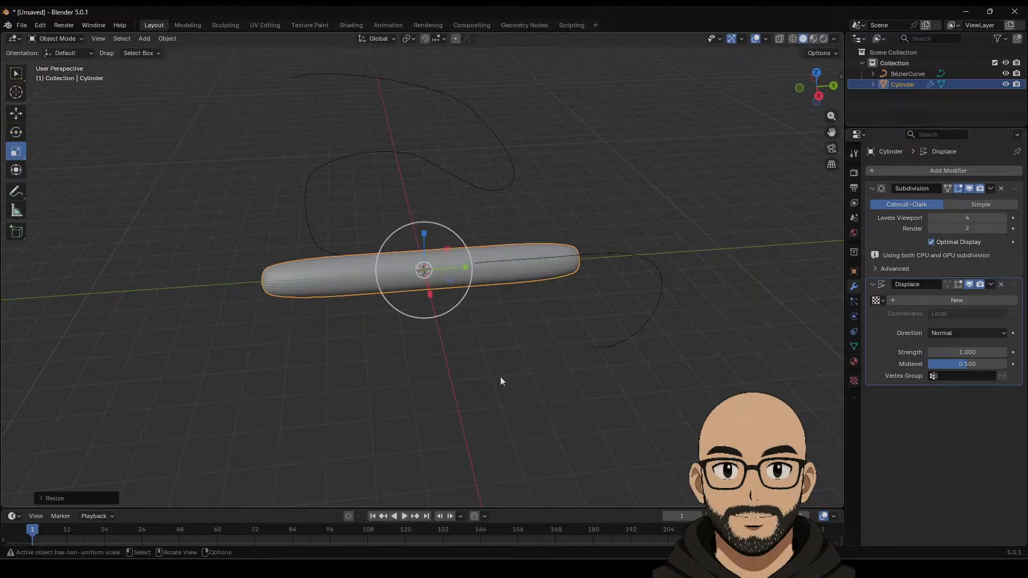
{"action": "left_click", "coordinate": [500, 380]}
{"action": "left_click", "coordinate": [499, 279]}
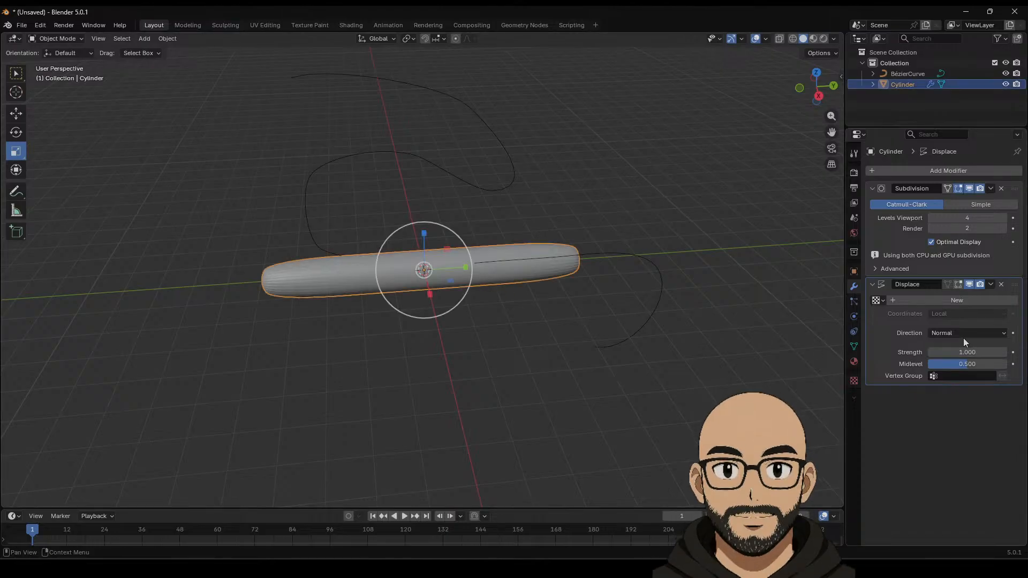
Step: Create a new texture for the Displace modifier, set its type to Clouds and its size to 0.88
{"action": "left_click", "coordinate": [918, 299]}
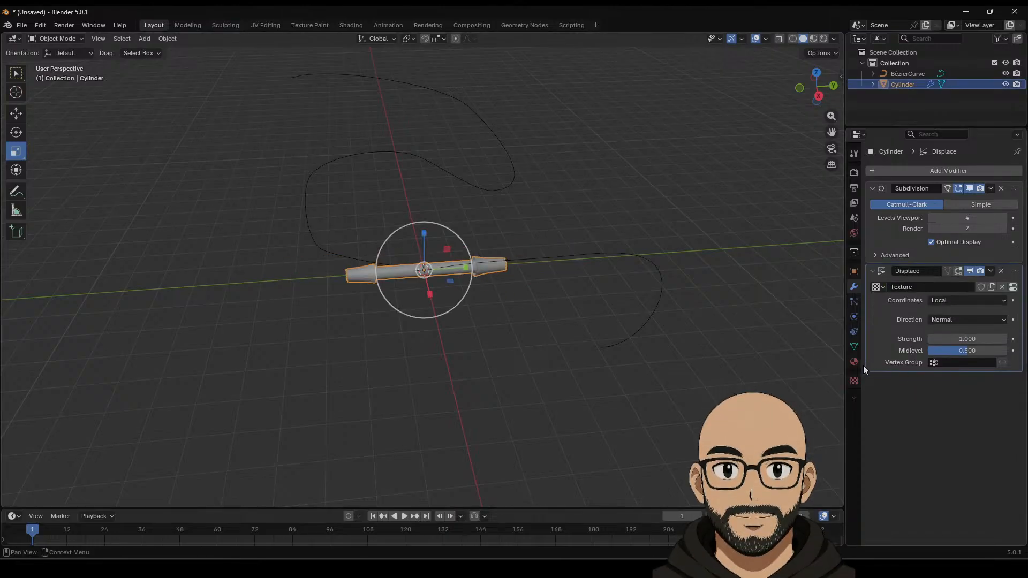
{"action": "left_click", "coordinate": [854, 381]}
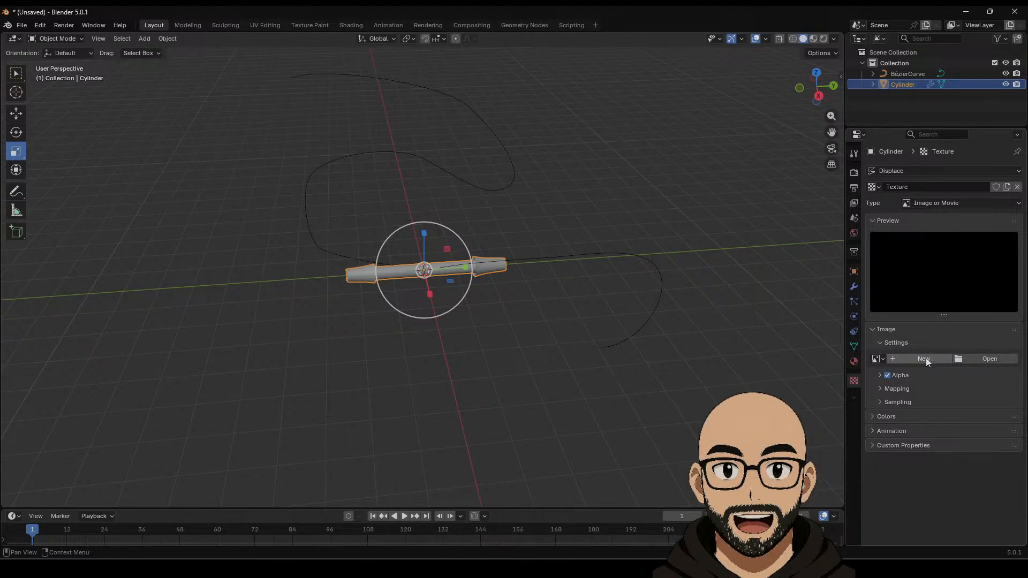
{"action": "left_click", "coordinate": [936, 203]}
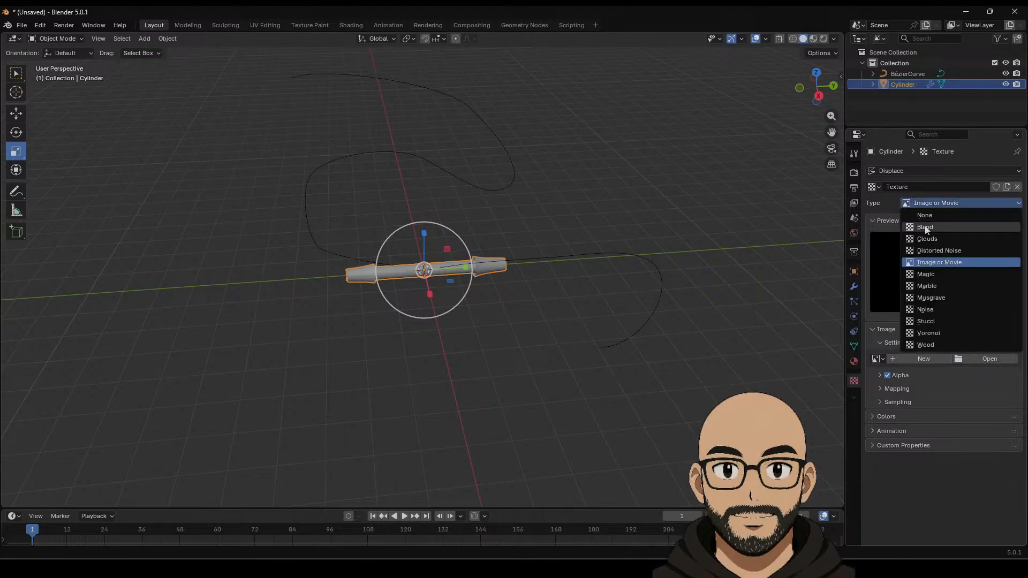
{"action": "left_click", "coordinate": [940, 239]}
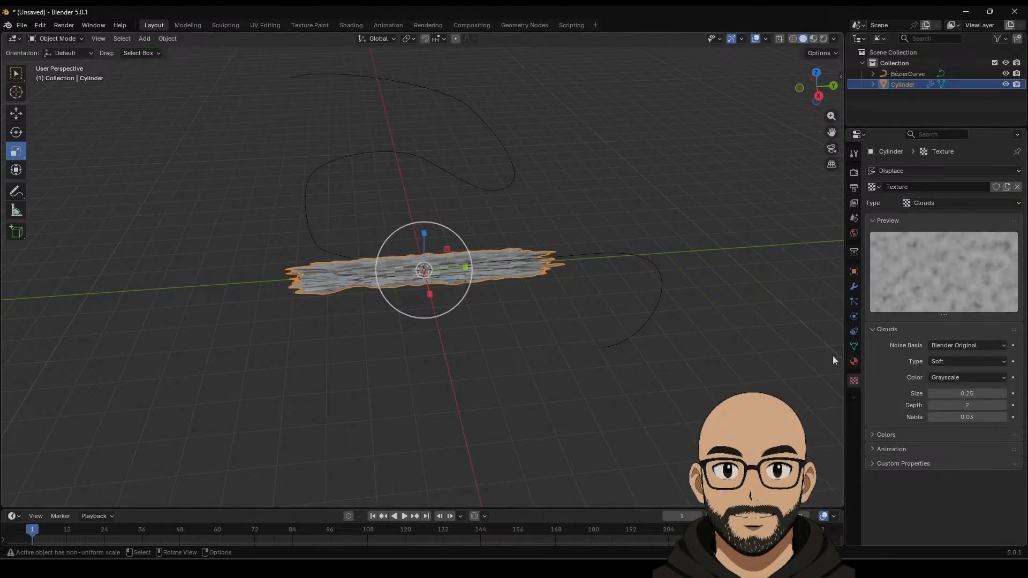
{"action": "middle_click_drag", "start_coordinate": [607, 330], "coordinate": [528, 322]}
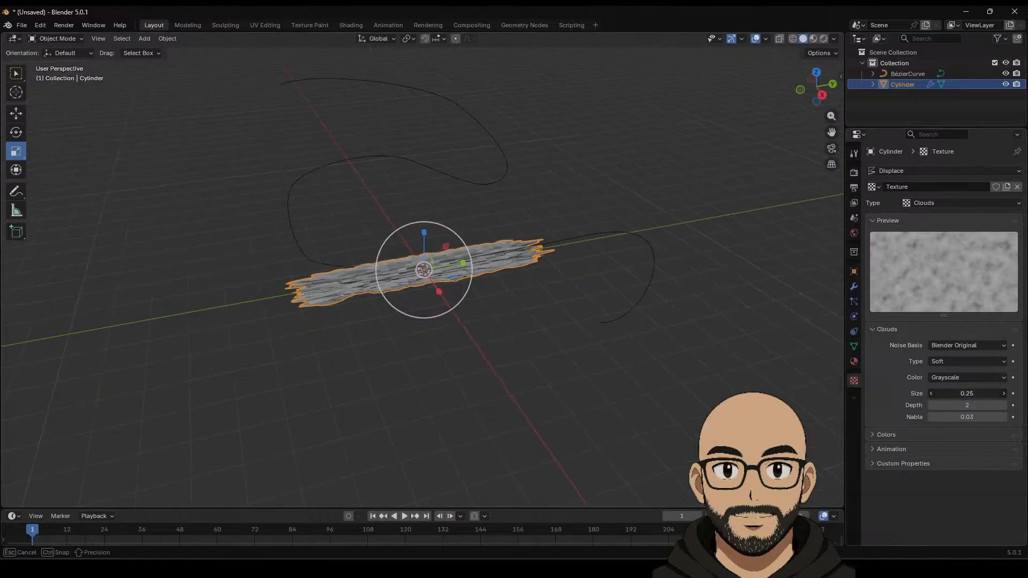
{"action": "mouse_move", "coordinate": [967, 393]}
{"action": "left_mouse_down"}
{"action": "mouse_move", "coordinate": [1020, 393]}
{"action": "mouse_move", "coordinate": [974, 393]}
{"action": "left_mouse_up"}
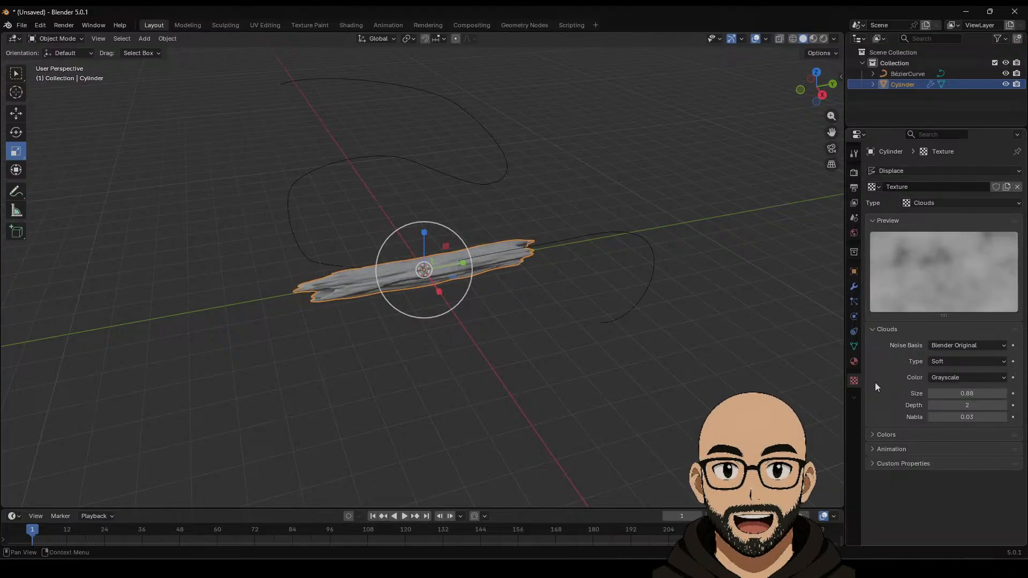
Step: Set the Displace modifier's coordinates to Global and shift the cylinder a little along the positive Y axis
{"action": "left_click", "coordinate": [854, 286]}
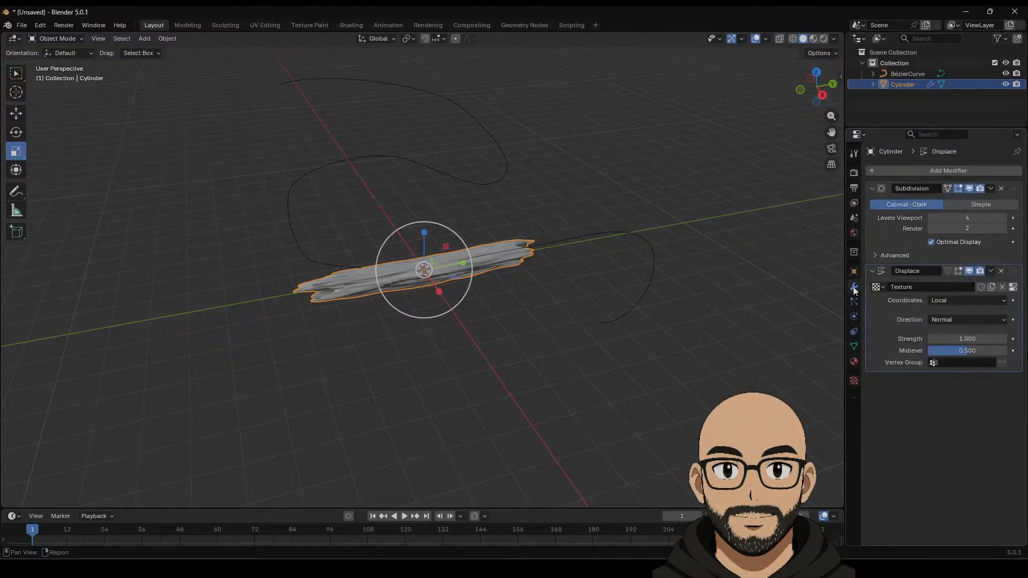
{"action": "left_click", "coordinate": [963, 300]}
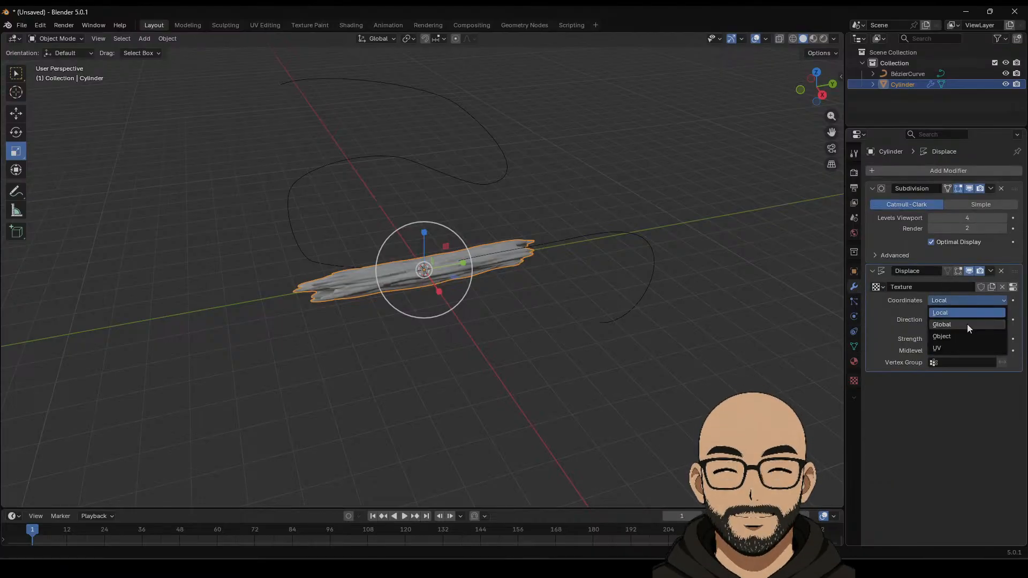
{"action": "left_click", "coordinate": [967, 323]}
{"action": "middle_click_drag", "start_coordinate": [584, 360], "coordinate": [566, 357]}
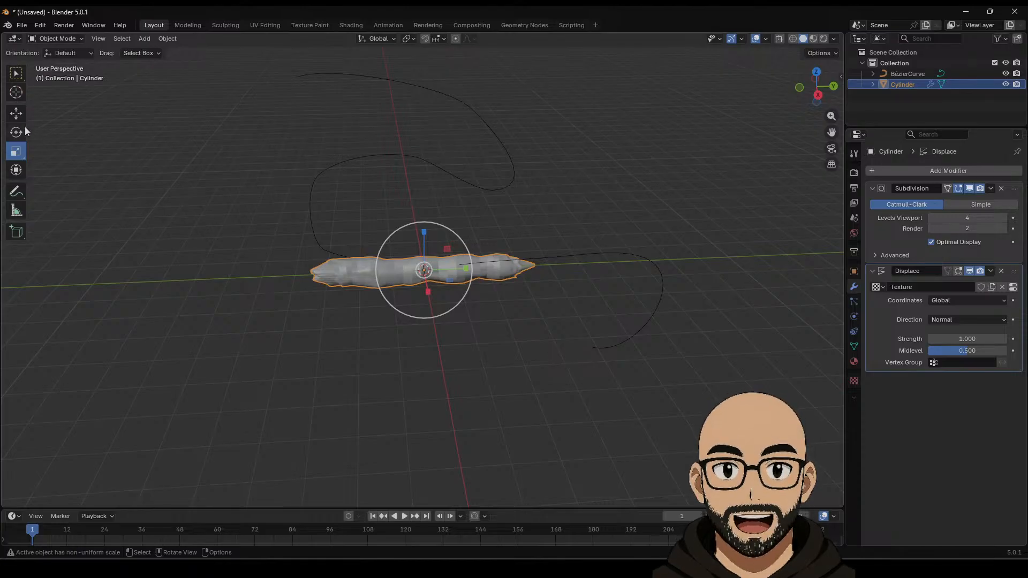
{"action": "left_click", "coordinate": [16, 112]}
{"action": "mouse_move", "coordinate": [426, 270]}
{"action": "left_mouse_down"}
{"action": "mouse_move", "coordinate": [542, 258]}
{"action": "mouse_move", "coordinate": [610, 275]}
{"action": "mouse_move", "coordinate": [568, 347]}
{"action": "mouse_move", "coordinate": [417, 275]}
{"action": "mouse_move", "coordinate": [436, 284]}
{"action": "mouse_move", "coordinate": [493, 249]}
{"action": "mouse_move", "coordinate": [442, 269]}
{"action": "left_mouse_up"}
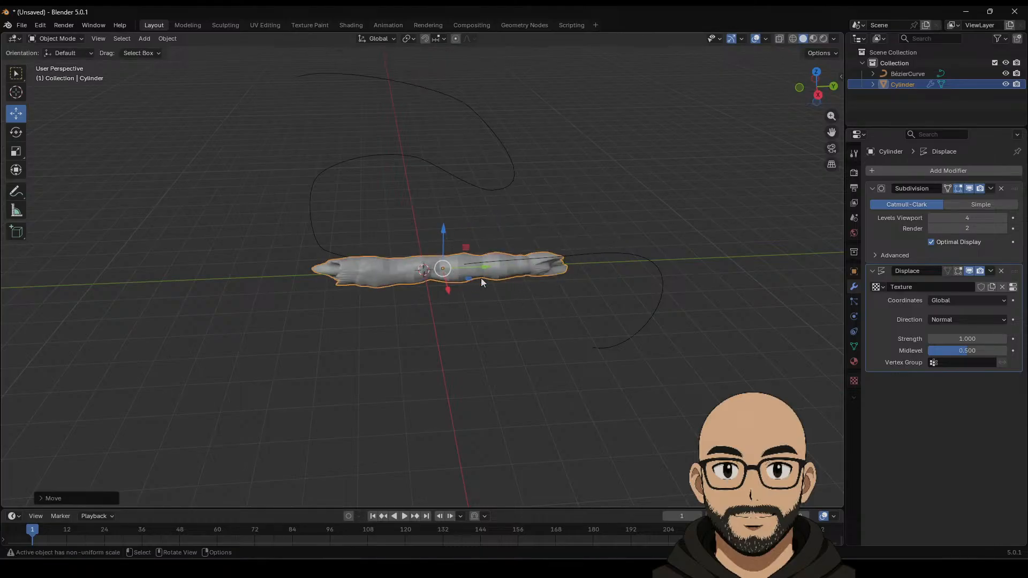
Step: Add a second Subdivision Surface modifier below Displace and apply Shade Auto Smooth to the cylinder
{"action": "left_click", "coordinate": [929, 172]}
{"action": "mouse_move", "coordinate": [910, 168]}
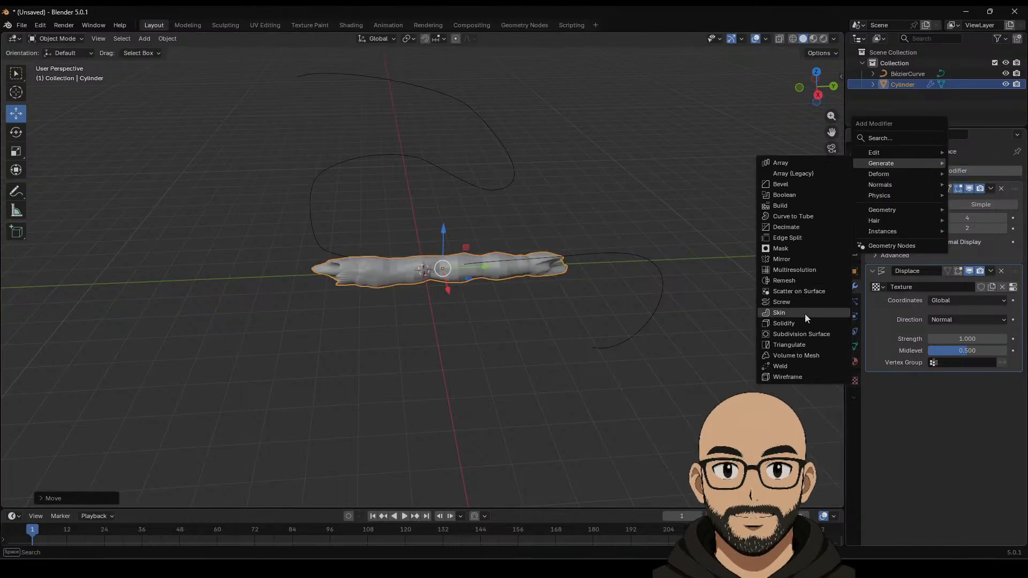
{"action": "left_click", "coordinate": [813, 333]}
{"action": "right_click", "coordinate": [464, 269]}
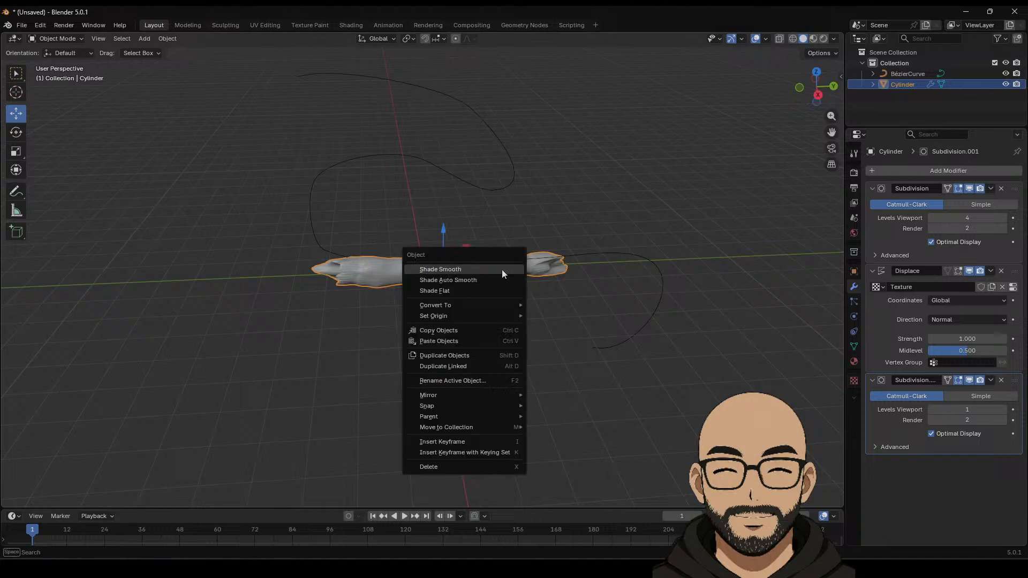
{"action": "left_click", "coordinate": [487, 284]}
Step: In Edit Mode with edge selection, slide the edge loop near the cylinder's negative-Y end inward along Y to round that end
{"action": "middle_click_drag", "start_coordinate": [523, 343], "coordinate": [416, 310]}
{"action": "key", "text": "Tab"}
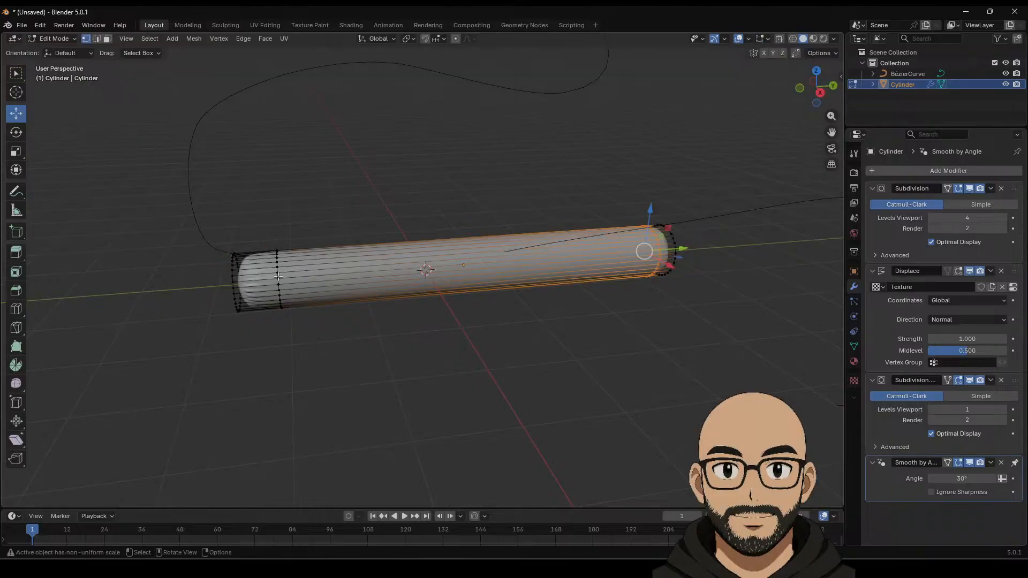
{"action": "left_click", "coordinate": [97, 39]}
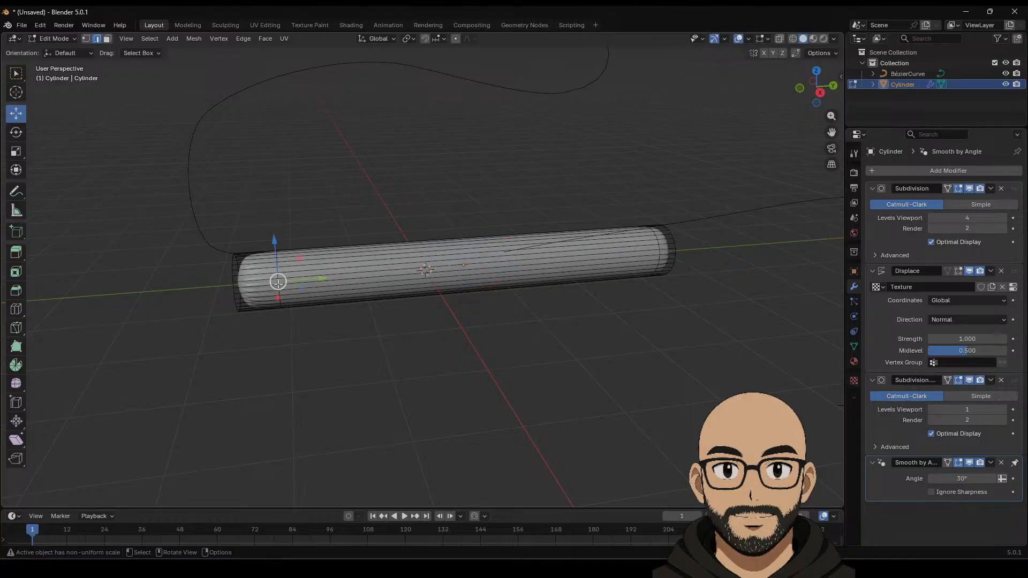
{"action": "left_click_drag", "start_coordinate": [315, 274], "coordinate": [404, 266]}
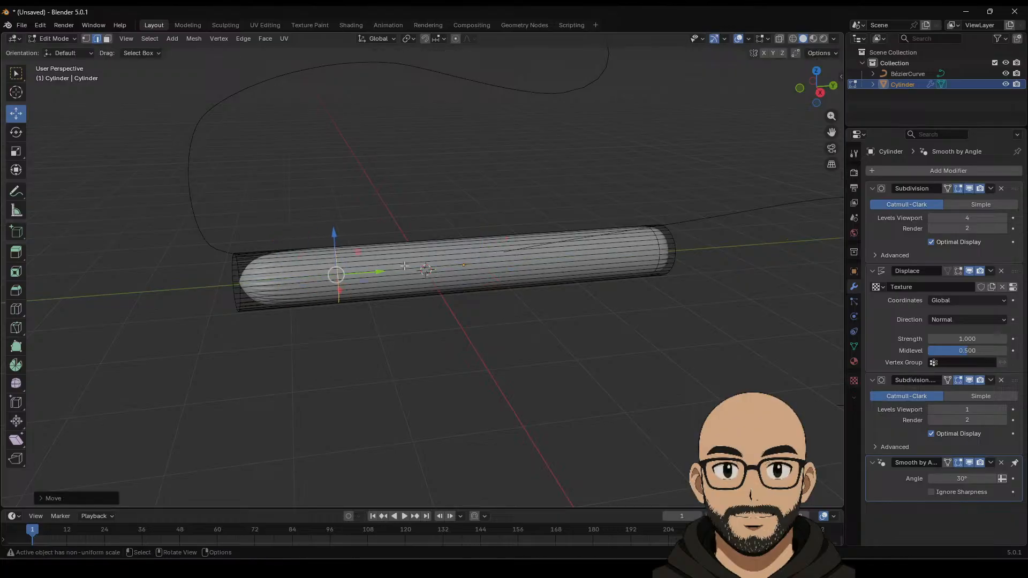
Step: Slide the edge loop near the positive-Y end inward along Y to round that end, and return to Object Mode
{"action": "left_click", "coordinate": [658, 257]}
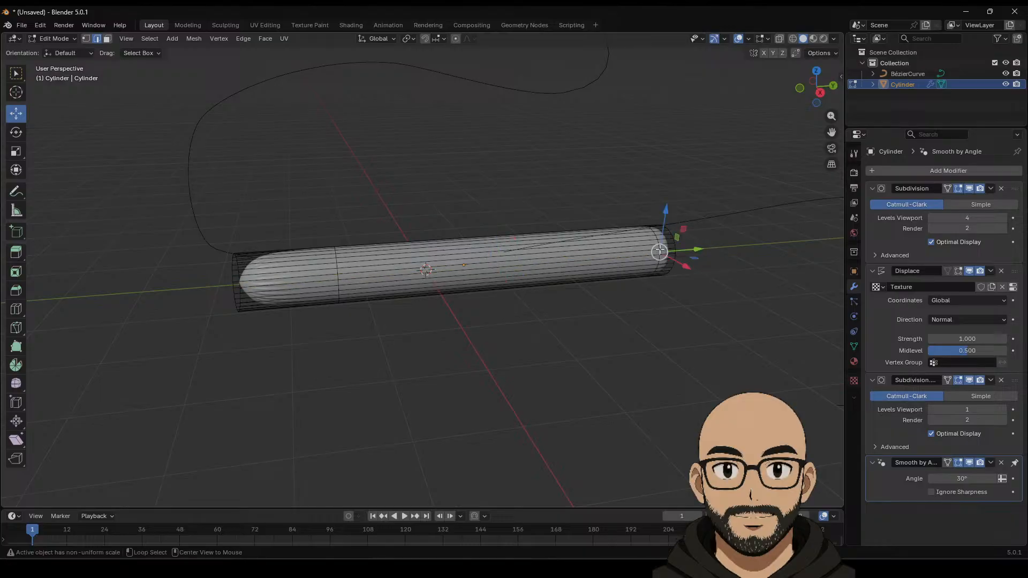
{"action": "middle_click_drag", "start_coordinate": [661, 251], "coordinate": [685, 244]}
{"action": "left_click", "coordinate": [617, 301], "text": "alt"}
{"action": "left_click_drag", "start_coordinate": [685, 244], "coordinate": [473, 283]}
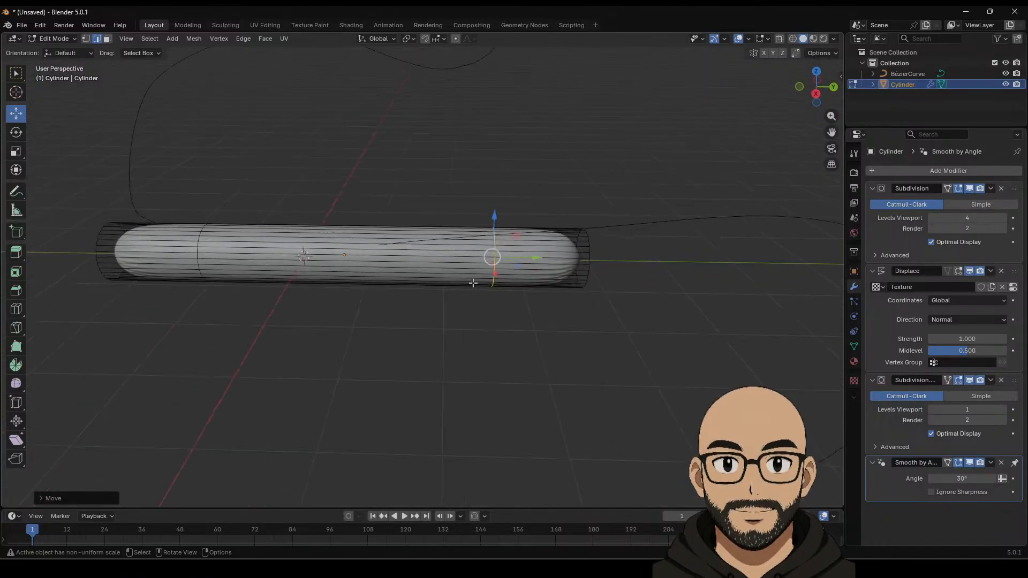
{"action": "middle_click_drag", "start_coordinate": [473, 283], "coordinate": [445, 343]}
{"action": "key", "text": "Tab"}
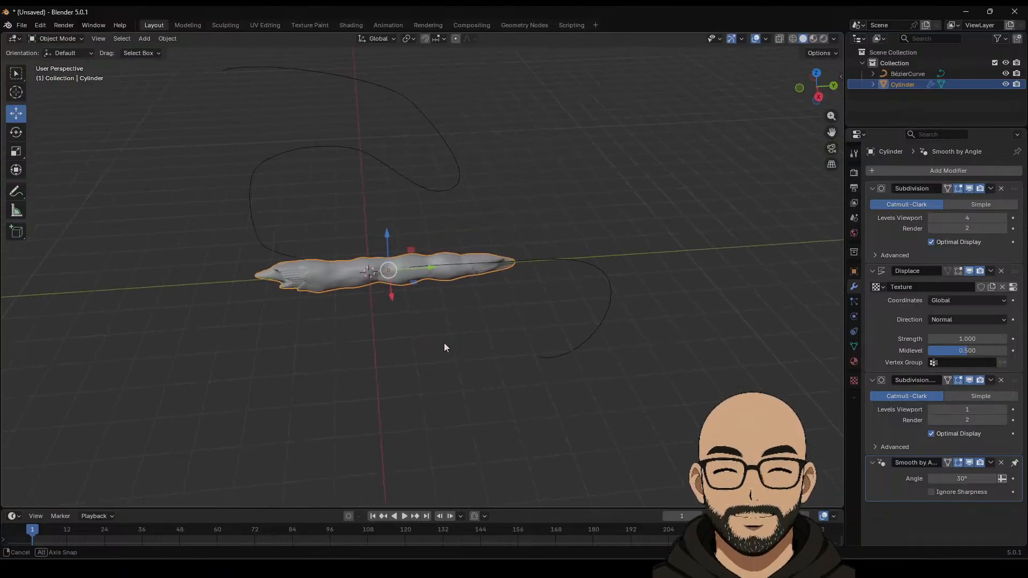
Step: Move the cylinder about 2.56 m along the positive Y axis and apply its rotation and scale
{"action": "left_click_drag", "start_coordinate": [427, 263], "coordinate": [508, 257]}
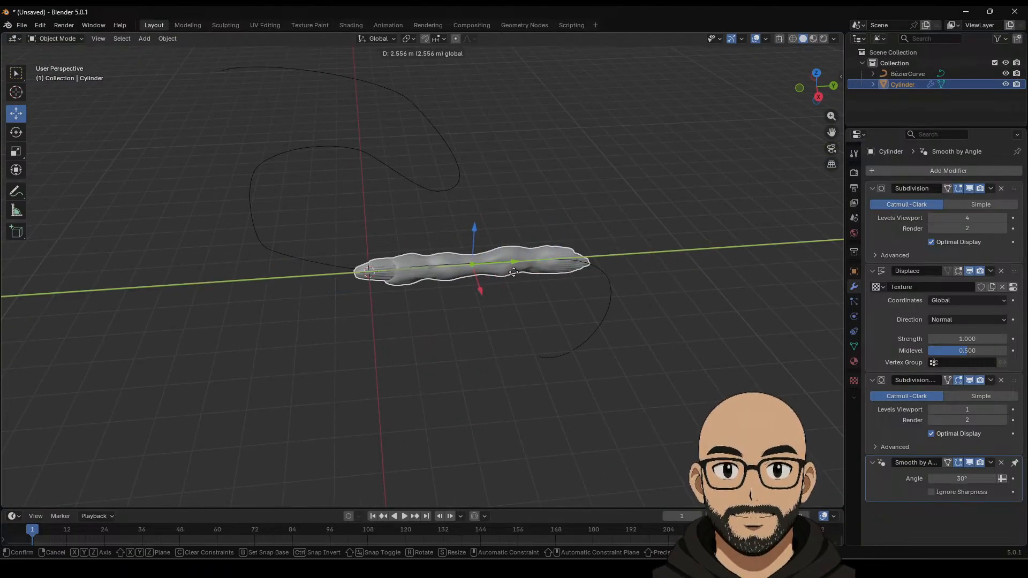
{"action": "middle_click_drag", "start_coordinate": [509, 257], "coordinate": [583, 308]}
{"action": "left_click", "coordinate": [582, 309]}
{"action": "left_click", "coordinate": [535, 236]}
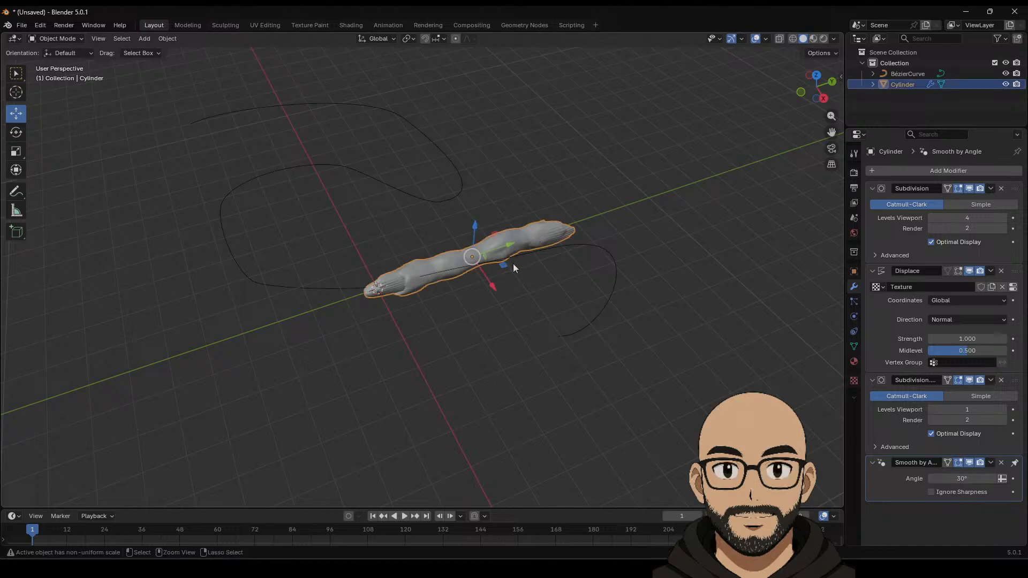
{"action": "key", "text": "ctrl+a"}
{"action": "left_click", "coordinate": [490, 285]}
{"action": "middle_click_drag", "start_coordinate": [494, 291], "coordinate": [520, 263]}
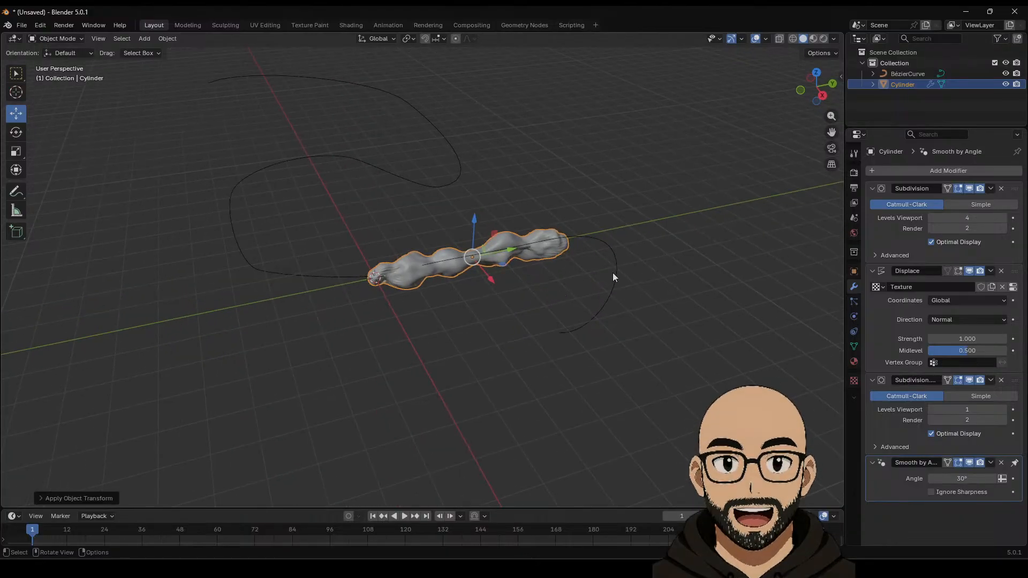
Step: Add a Curve modifier to the cylinder with BézierCurve as the curve object and Y as the deform axis
{"action": "left_click", "coordinate": [938, 171]}
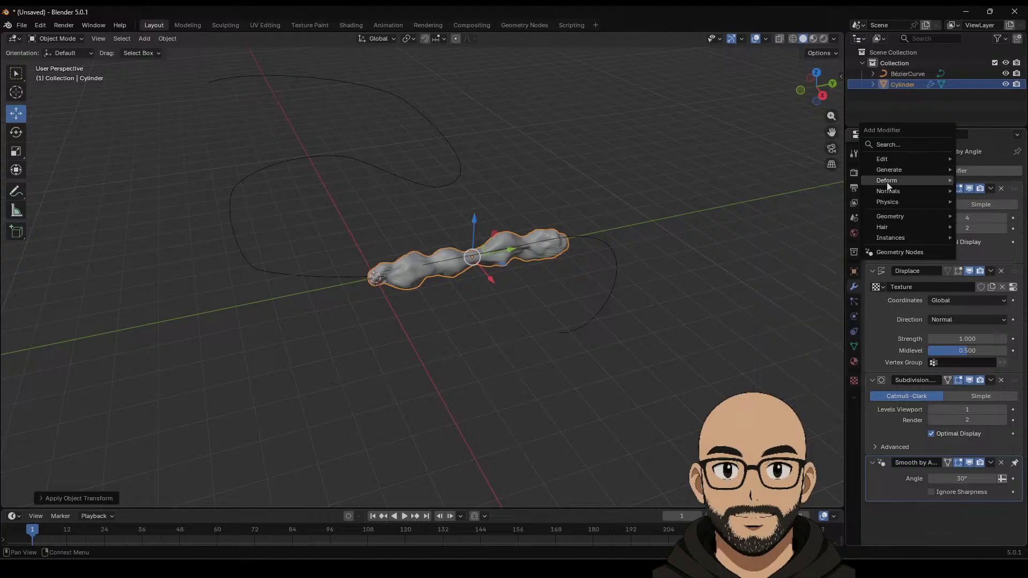
{"action": "mouse_move", "coordinate": [886, 182]}
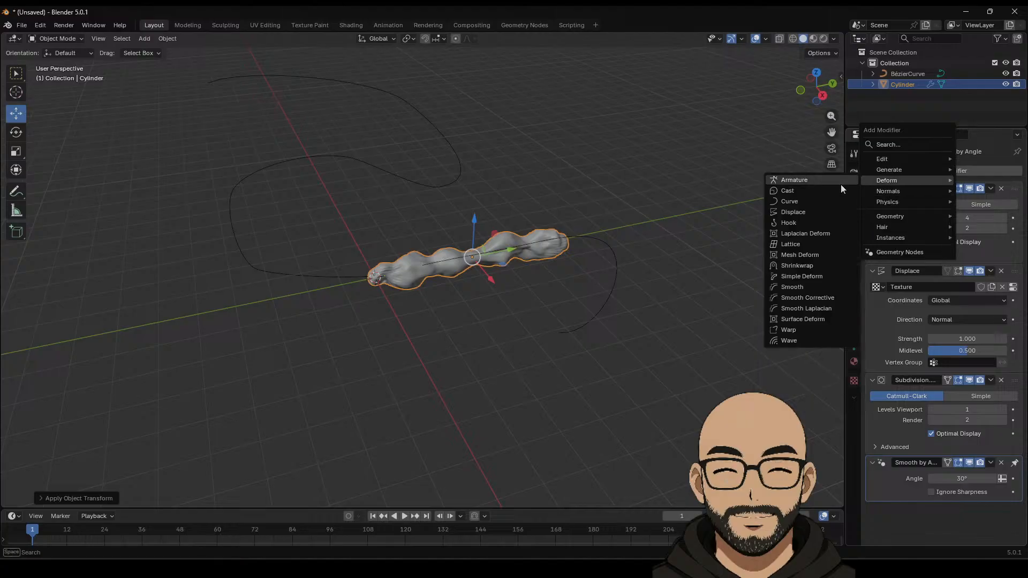
{"action": "left_click", "coordinate": [802, 201]}
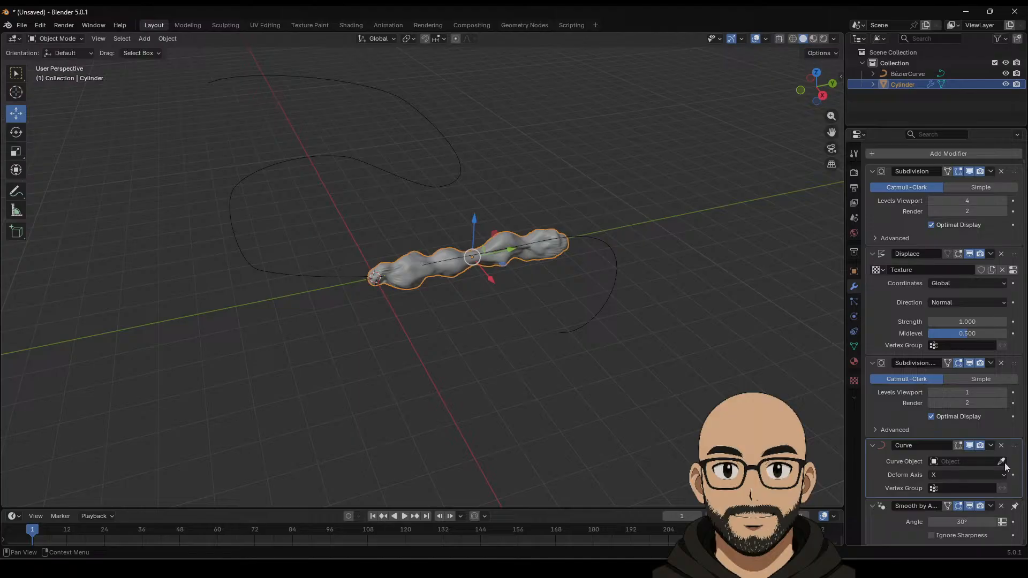
{"action": "left_click", "coordinate": [614, 262]}
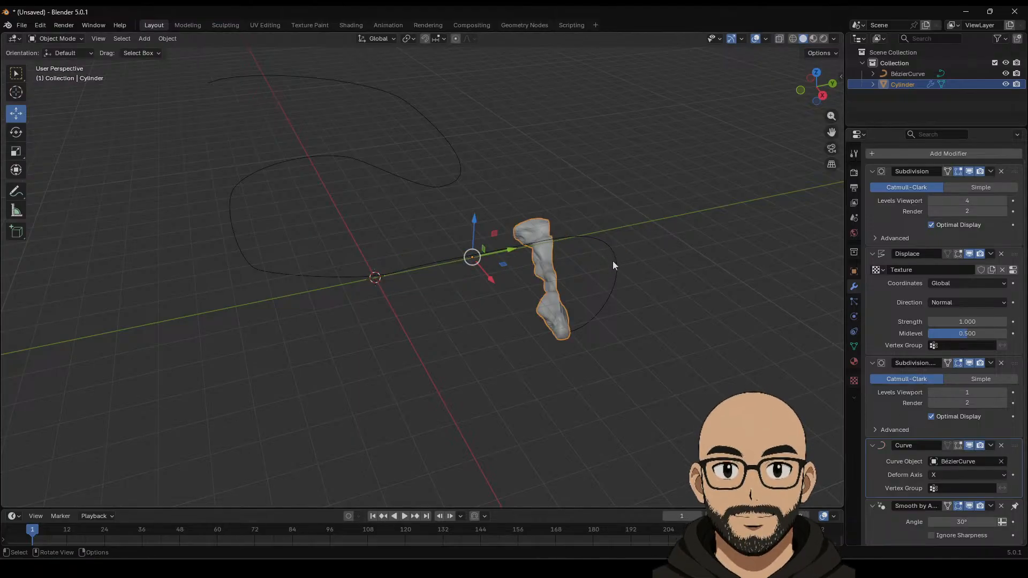
{"action": "left_click", "coordinate": [718, 257]}
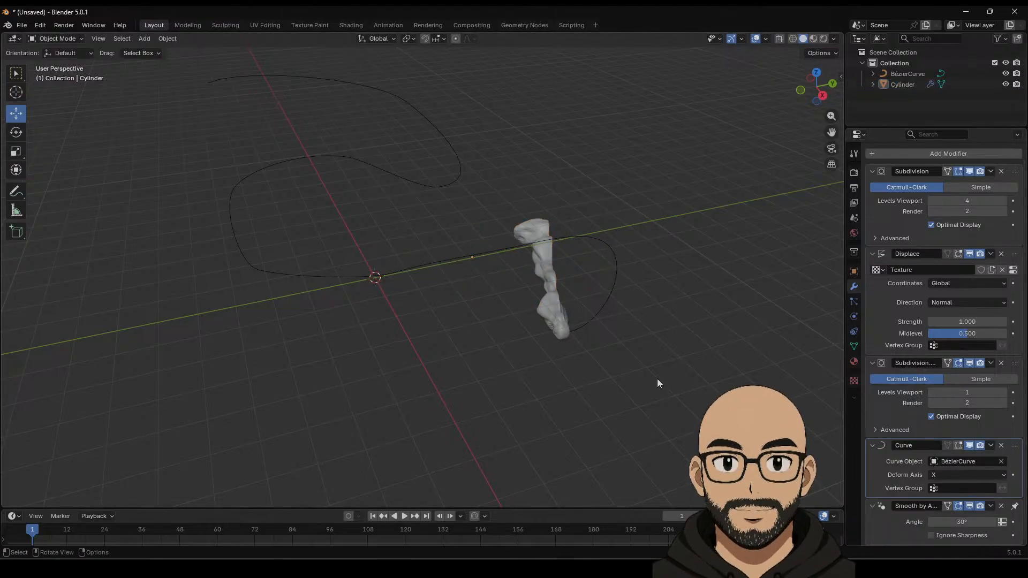
{"action": "mouse_move", "coordinate": [589, 248]}
{"action": "middle_mouse_down"}
{"action": "mouse_move", "coordinate": [566, 249]}
{"action": "mouse_move", "coordinate": [578, 254]}
{"action": "middle_mouse_up"}
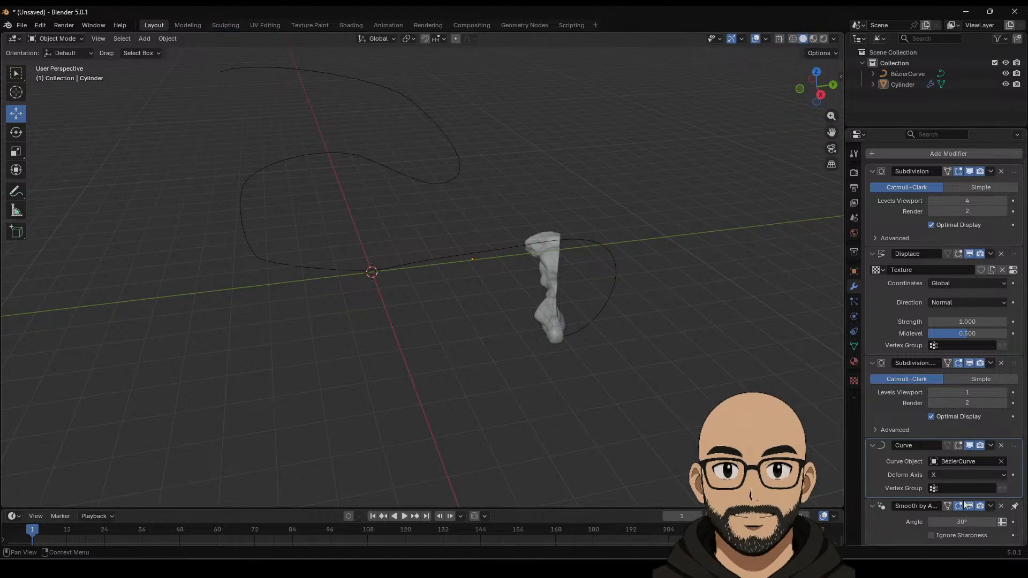
{"action": "left_click", "coordinate": [957, 475]}
{"action": "left_click", "coordinate": [942, 501]}
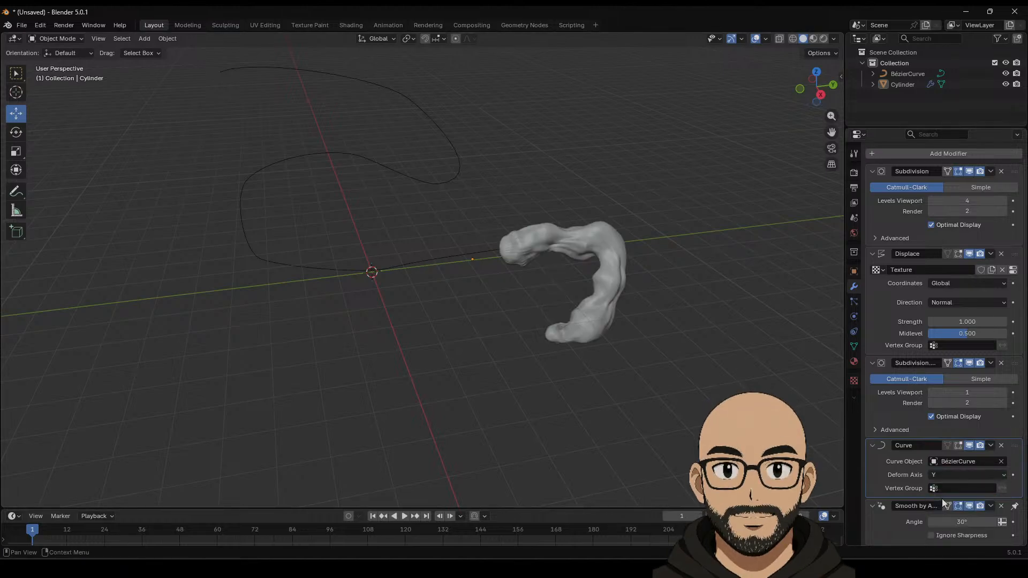
Step: Move the cylinder along the Y axis so its deformed body travels to the straighter stretch of the curve
{"action": "left_click", "coordinate": [556, 338]}
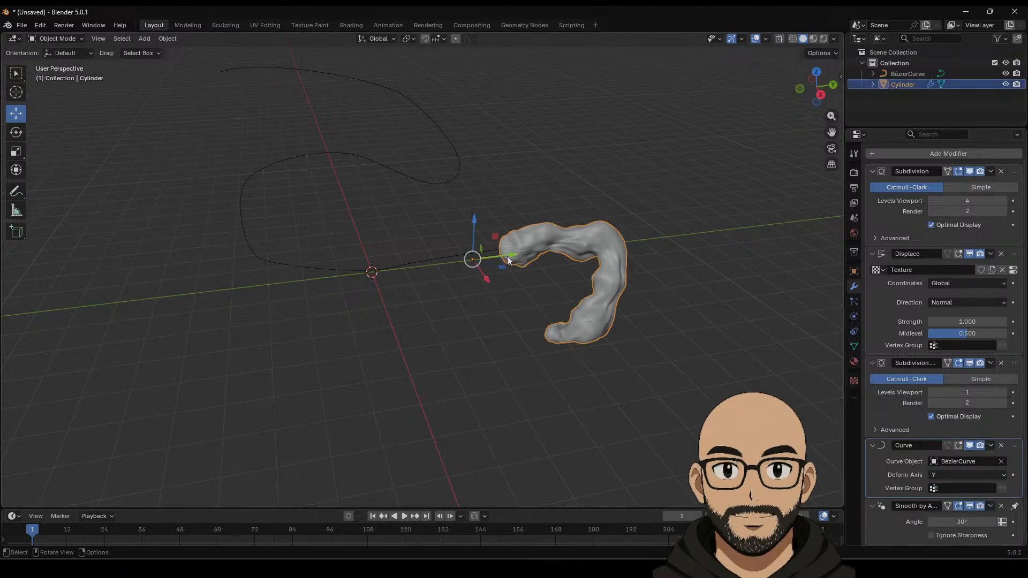
{"action": "left_click_drag", "start_coordinate": [507, 256], "coordinate": [659, 122]}
{"action": "middle_click_drag", "start_coordinate": [496, 168], "coordinate": [522, 193]}
Step: Create a new material for the cylinder and set its surface shader to Glass BSDF
{"action": "left_click", "coordinate": [853, 173]}
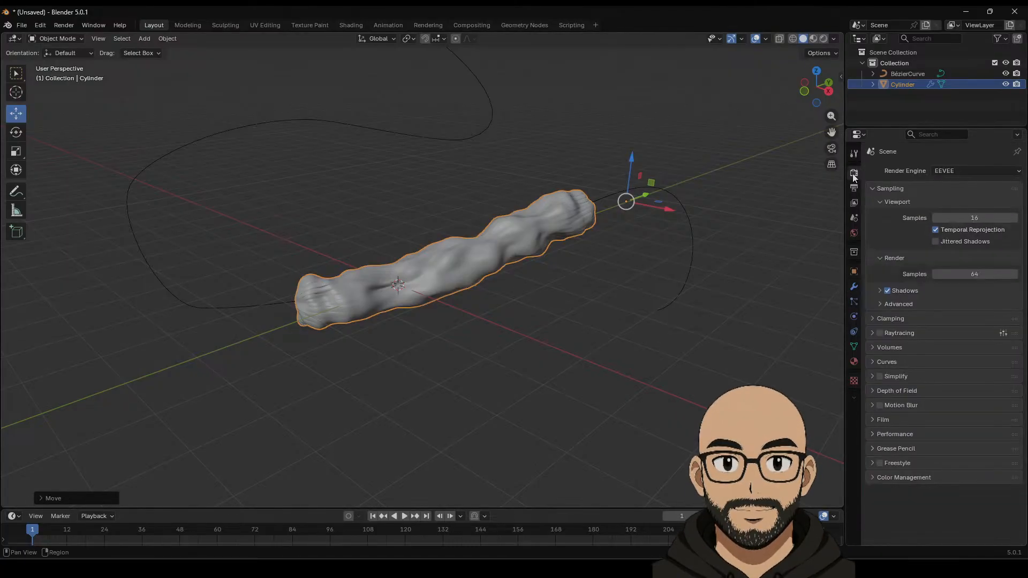
{"action": "left_click", "coordinate": [854, 361]}
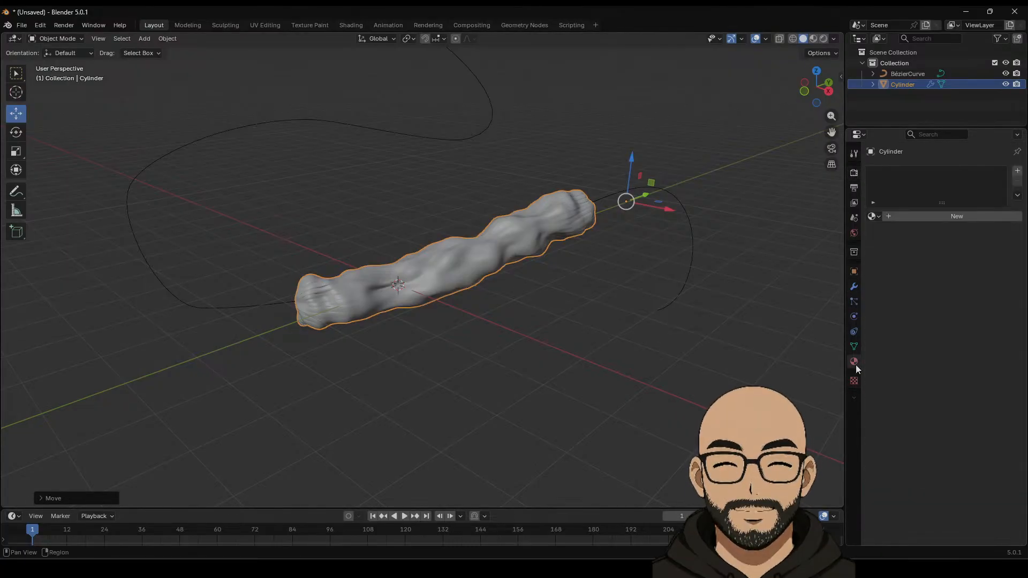
{"action": "left_click", "coordinate": [897, 218]}
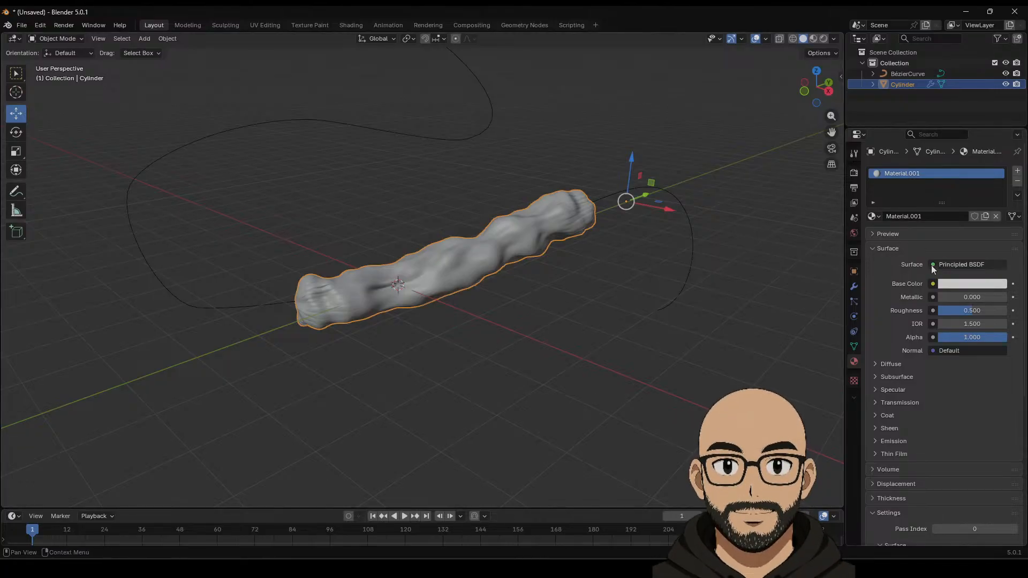
{"action": "left_click", "coordinate": [959, 264]}
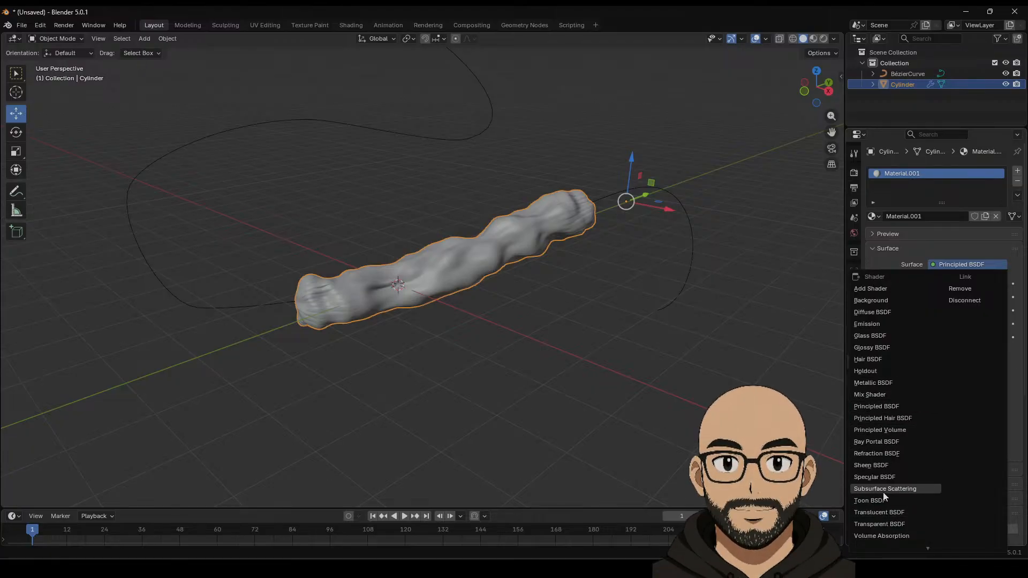
{"action": "left_click", "coordinate": [870, 335]}
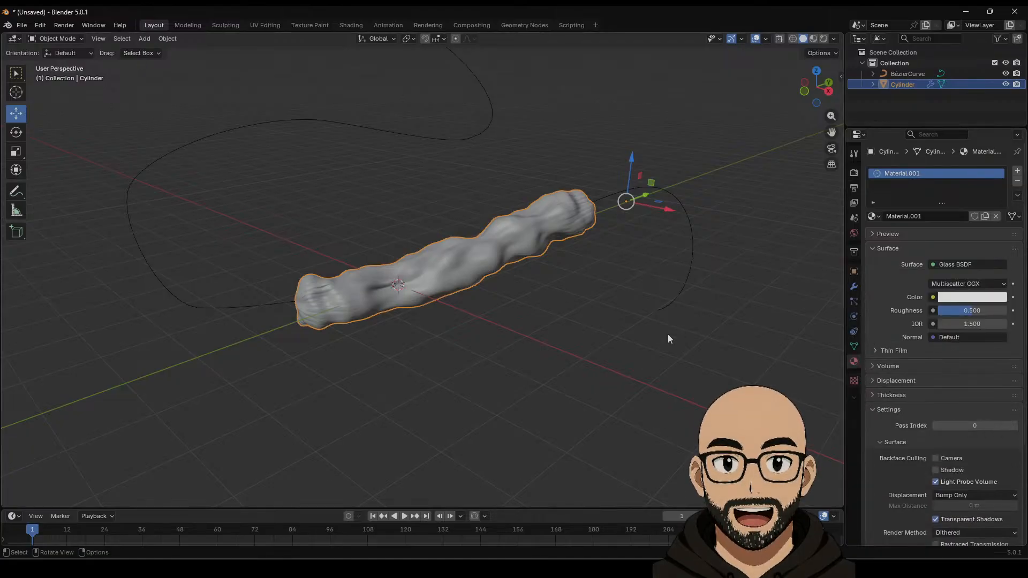
Step: Preview the scene in rendered shading using Cycles on GPU Compute, with viewport denoising enabled
{"action": "left_click", "coordinate": [823, 39]}
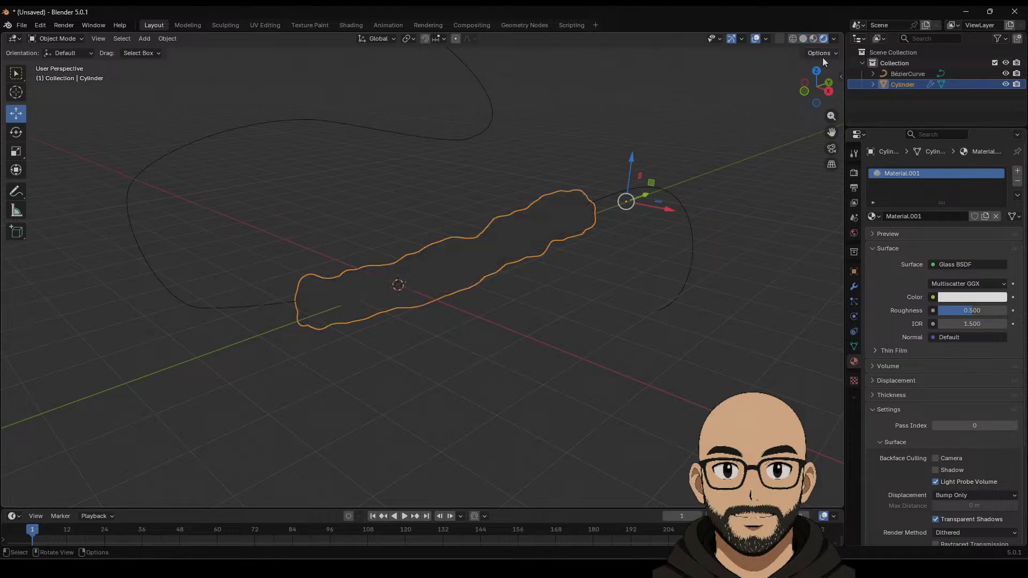
{"action": "left_click", "coordinate": [854, 172]}
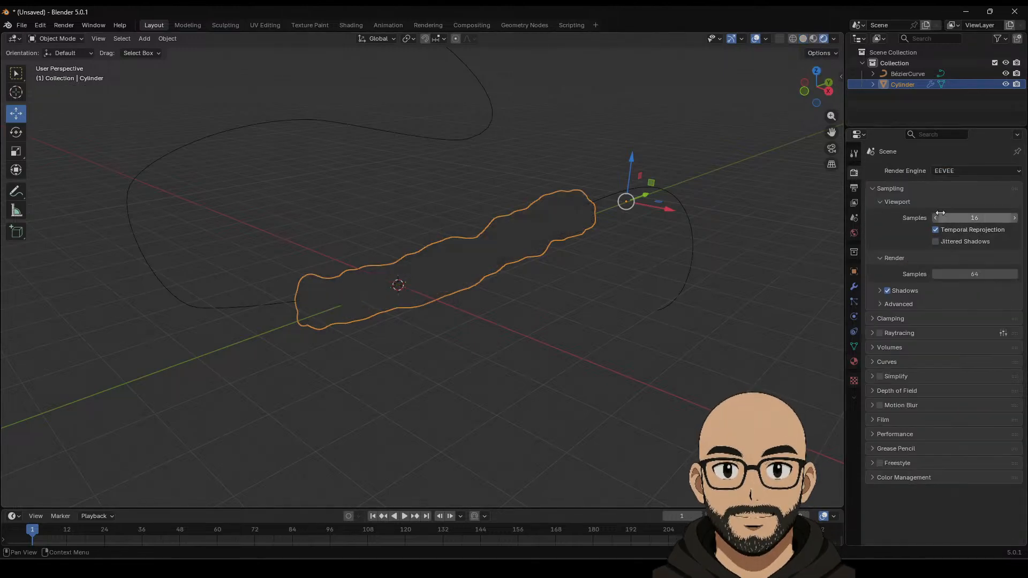
{"action": "left_click", "coordinate": [951, 172]}
{"action": "left_click", "coordinate": [948, 205]}
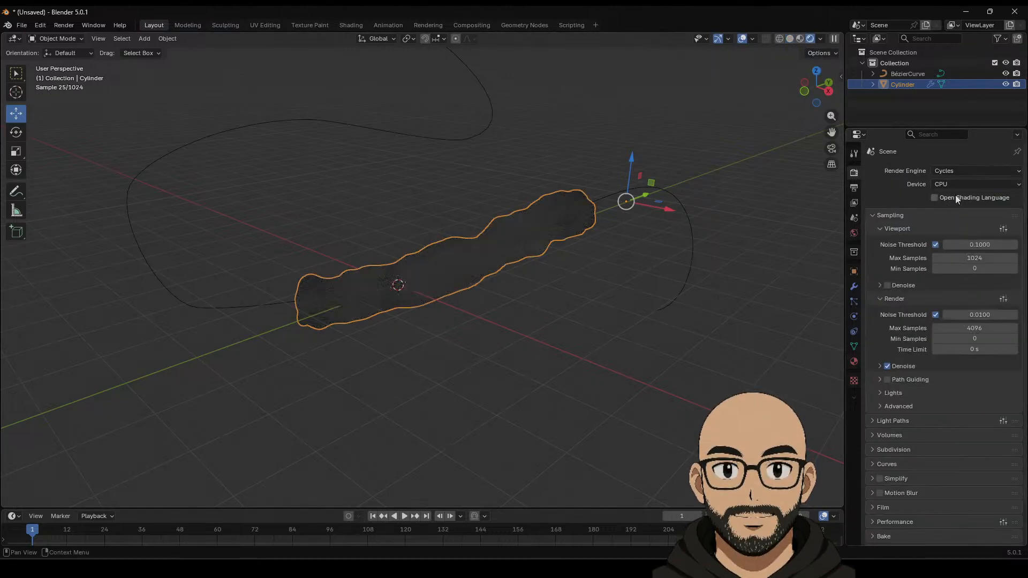
{"action": "left_click", "coordinate": [953, 185]}
{"action": "left_click", "coordinate": [947, 209]}
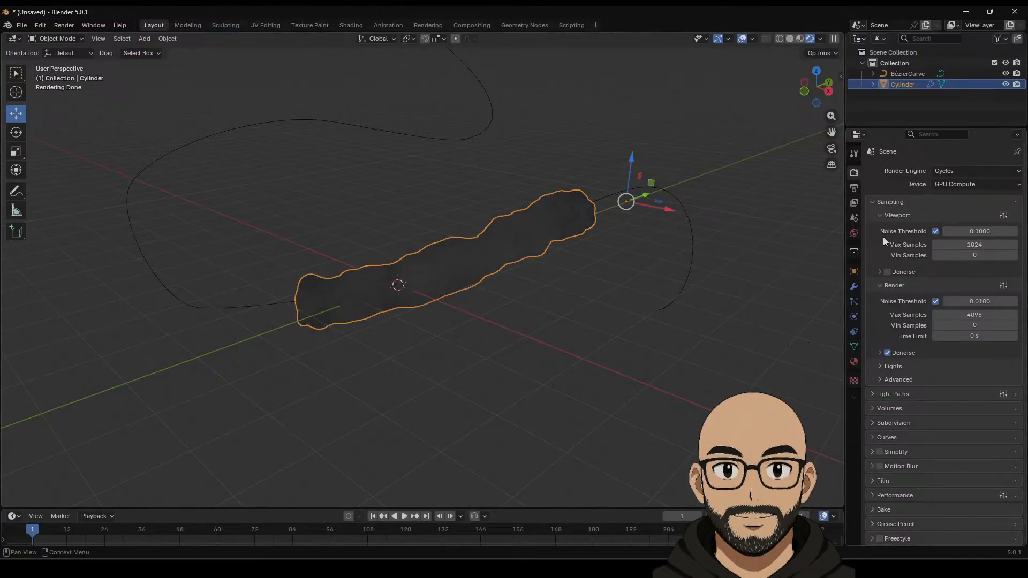
Step: Turn off Scene World lighting for the rendered viewport and light it with the last preset HDRI, the one with a blue sky
{"action": "left_click", "coordinate": [821, 39]}
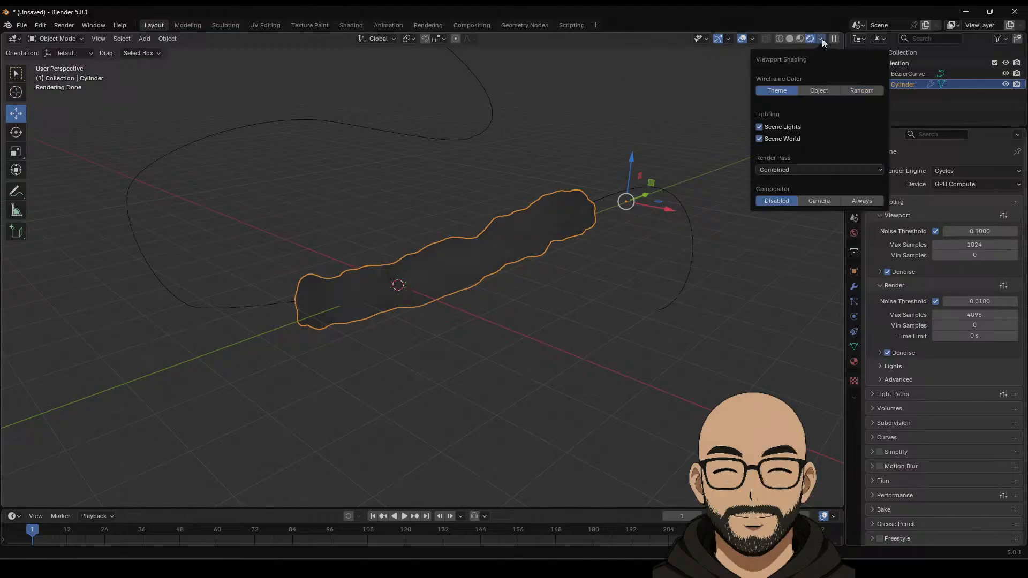
{"action": "left_click", "coordinate": [760, 139]}
{"action": "left_click", "coordinate": [819, 159]}
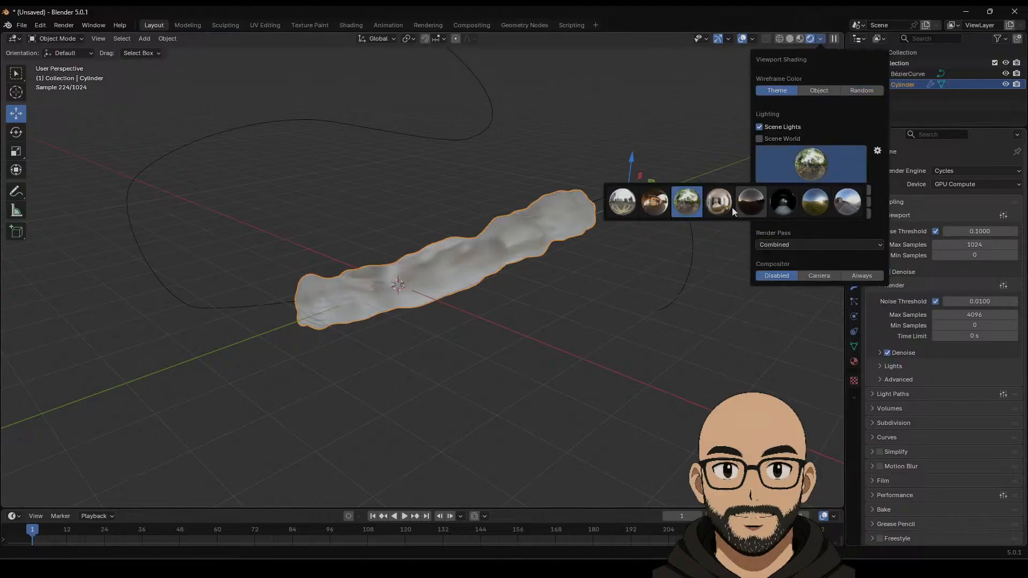
{"action": "left_click", "coordinate": [843, 202]}
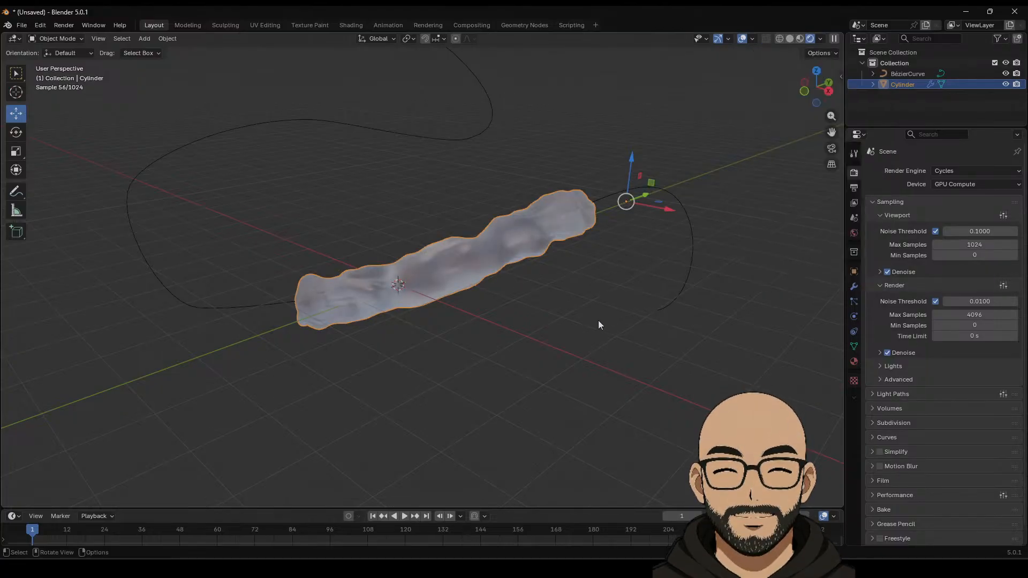
Step: Set the glass material's roughness to about 0.085 and tint its color a pale blue
{"action": "mouse_move", "coordinate": [556, 310]}
{"action": "middle_mouse_down"}
{"action": "mouse_move", "coordinate": [542, 308]}
{"action": "mouse_move", "coordinate": [557, 306]}
{"action": "middle_mouse_up"}
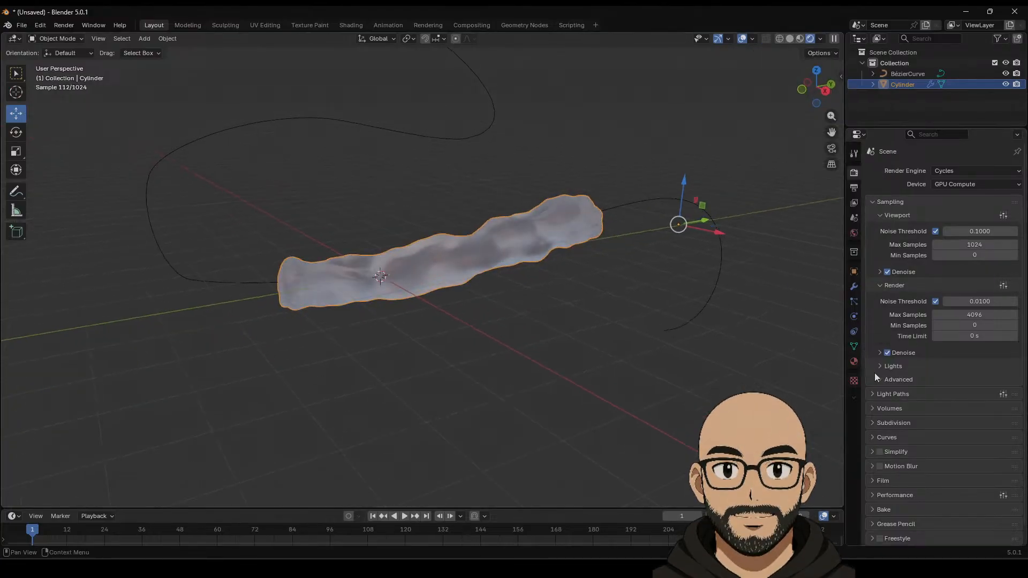
{"action": "left_click", "coordinate": [853, 362]}
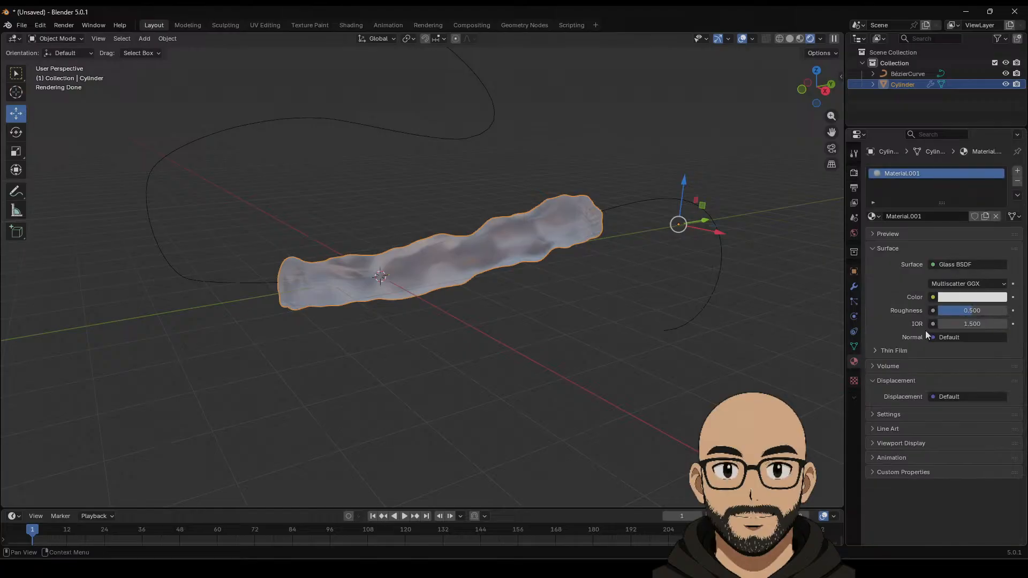
{"action": "mouse_move", "coordinate": [964, 311]}
{"action": "left_mouse_down"}
{"action": "mouse_move", "coordinate": [980, 310]}
{"action": "mouse_move", "coordinate": [944, 310]}
{"action": "left_mouse_up"}
{"action": "left_click", "coordinate": [965, 297]}
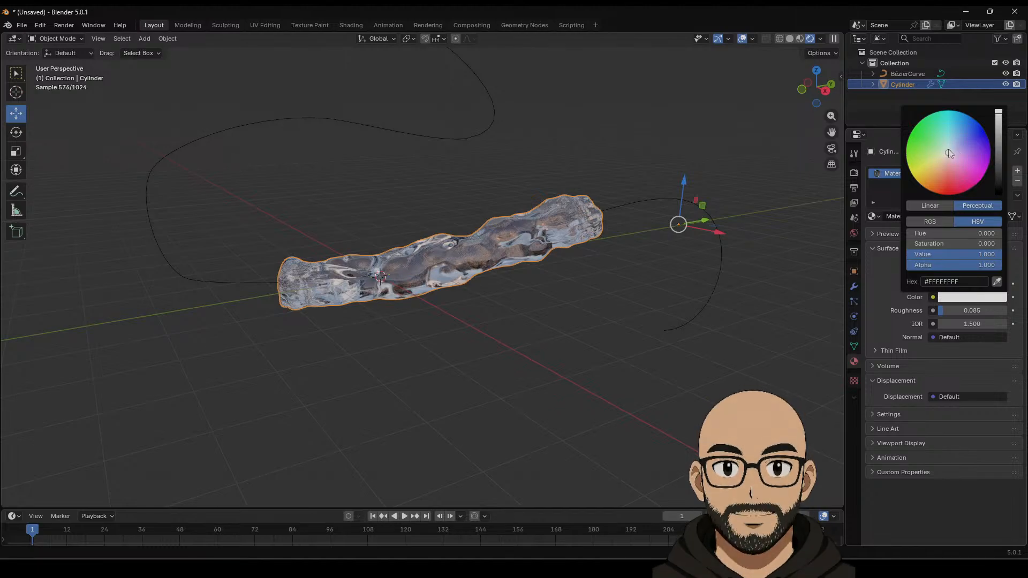
{"action": "left_click_drag", "start_coordinate": [950, 153], "coordinate": [950, 149]}
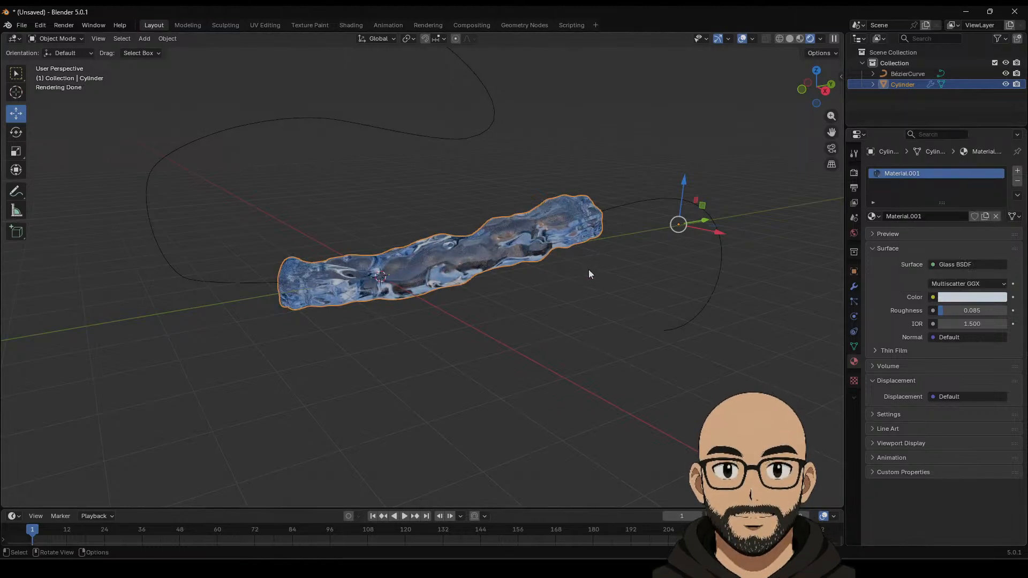
Step: Move the cylinder along the positive Y axis so its glass body wraps around the curve's C-shaped bend beyond the origin
{"action": "middle_click_drag", "start_coordinate": [589, 269], "coordinate": [568, 283]}
{"action": "scroll", "coordinate": [568, 284], "scroll_direction": "down", "scroll_amount": 2}
{"action": "left_click_drag", "start_coordinate": [687, 245], "coordinate": [827, 222]}
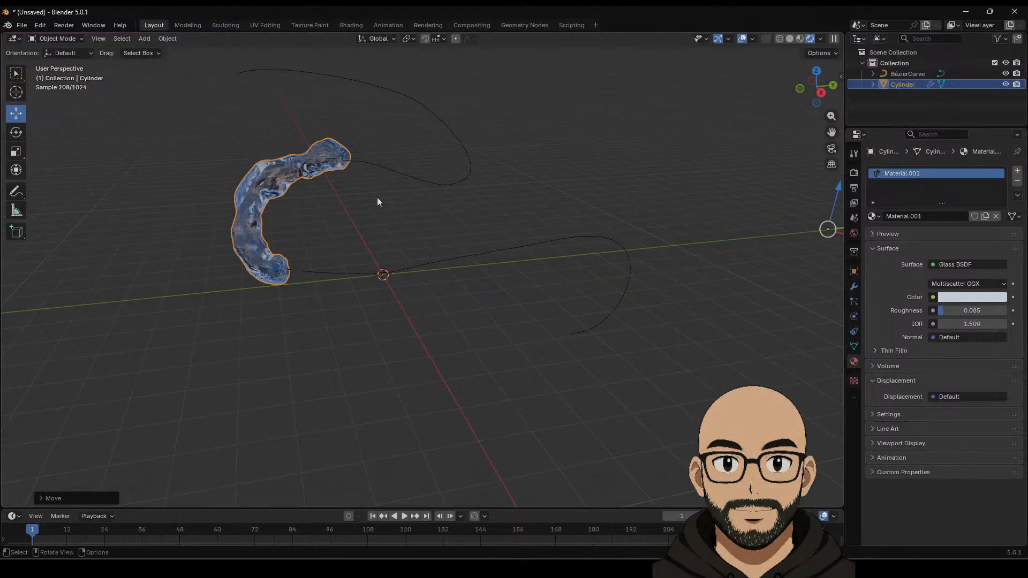
Step: Lower the glass material's roughness to about 0.054
{"action": "middle_click_drag", "start_coordinate": [377, 202], "coordinate": [385, 229]}
{"action": "scroll", "coordinate": [385, 229], "scroll_direction": "up", "scroll_amount": 5}
{"action": "middle_click_drag", "start_coordinate": [456, 240], "coordinate": [242, 195]}
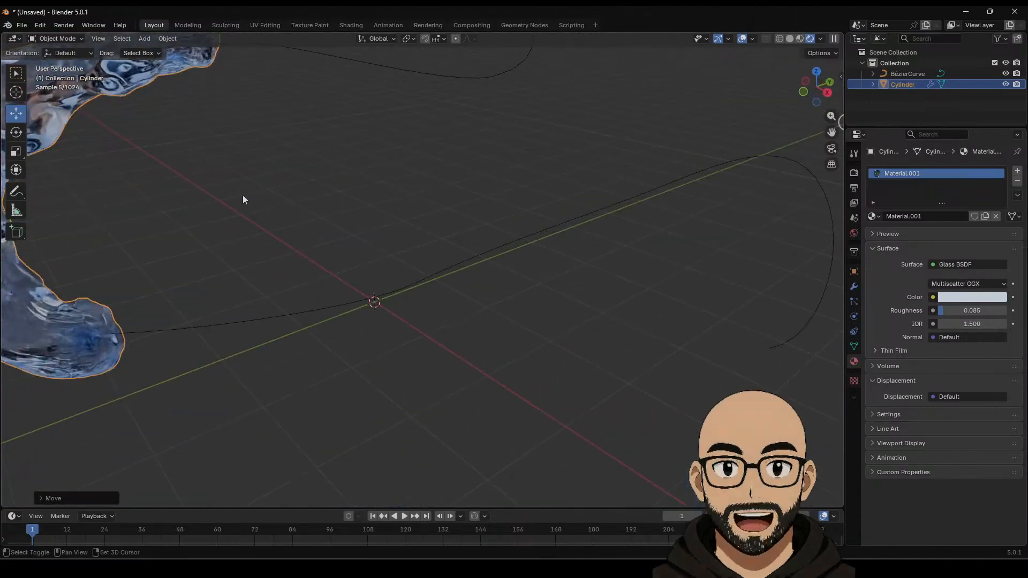
{"action": "middle_click_drag", "start_coordinate": [91, 190], "coordinate": [360, 281], "text": "shift"}
{"action": "scroll", "coordinate": [262, 295], "scroll_direction": "up", "scroll_amount": 2}
{"action": "scroll", "coordinate": [361, 281], "scroll_direction": "down", "scroll_amount": 1}
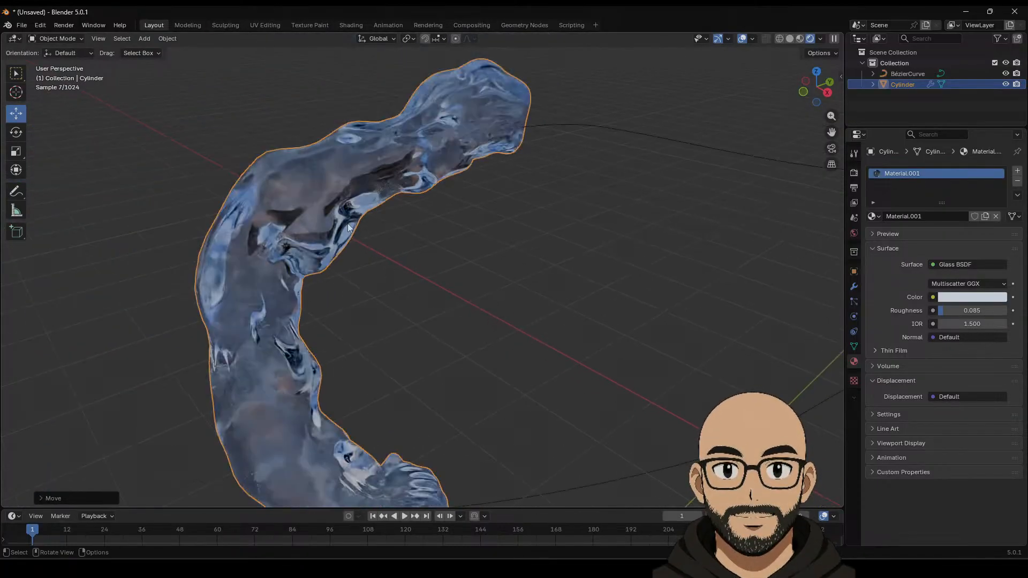
{"action": "middle_click_drag", "start_coordinate": [347, 226], "coordinate": [424, 254]}
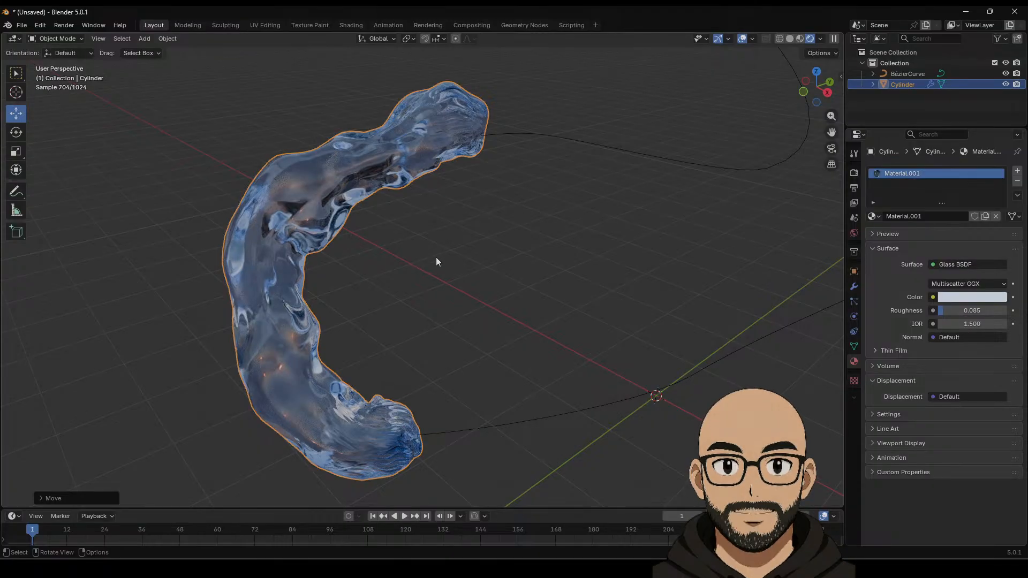
{"action": "middle_click_drag", "start_coordinate": [502, 270], "coordinate": [454, 254]}
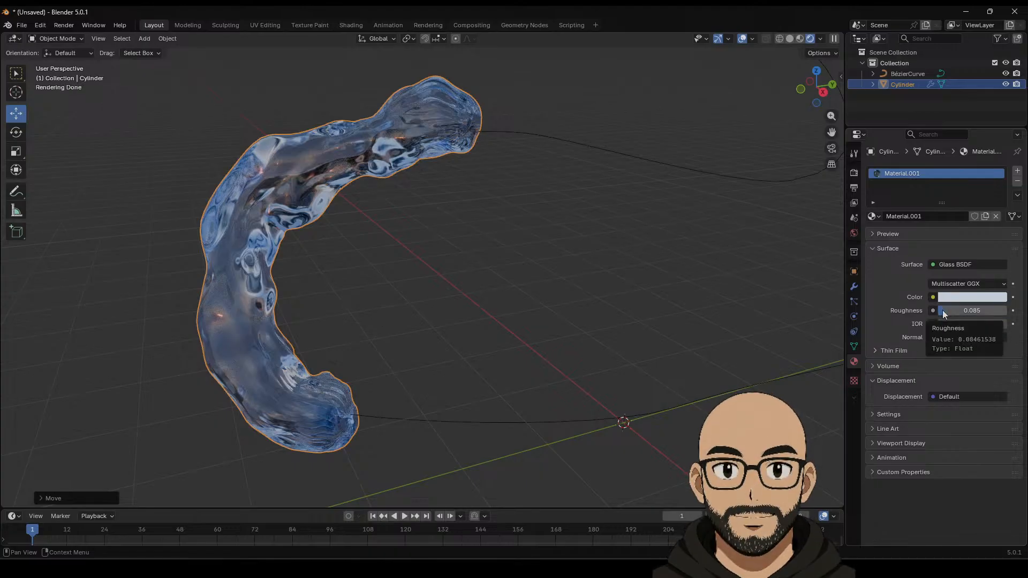
{"action": "left_click_drag", "start_coordinate": [942, 310], "coordinate": [936, 310]}
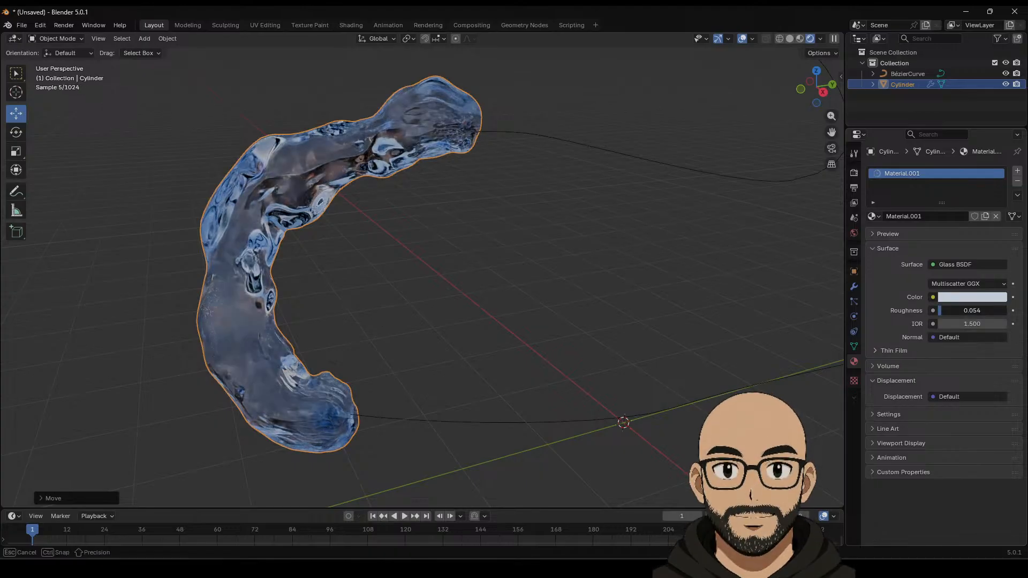
Step: Add a Wave modifier to the cylinder and scrub the timeline to frame 26 to preview the deformation
{"action": "left_click", "coordinate": [853, 287]}
{"action": "left_click", "coordinate": [914, 172]}
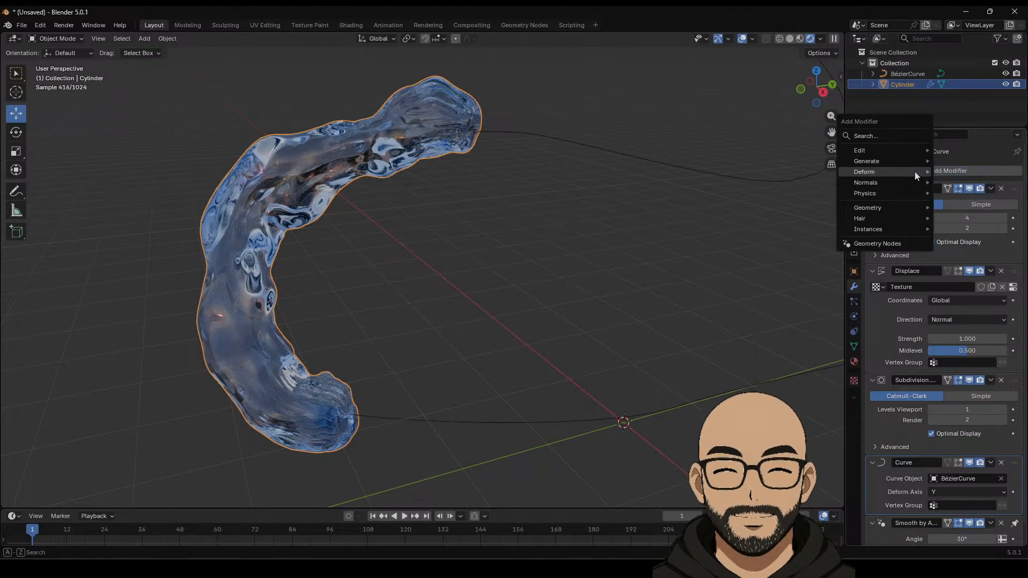
{"action": "mouse_move", "coordinate": [871, 161]}
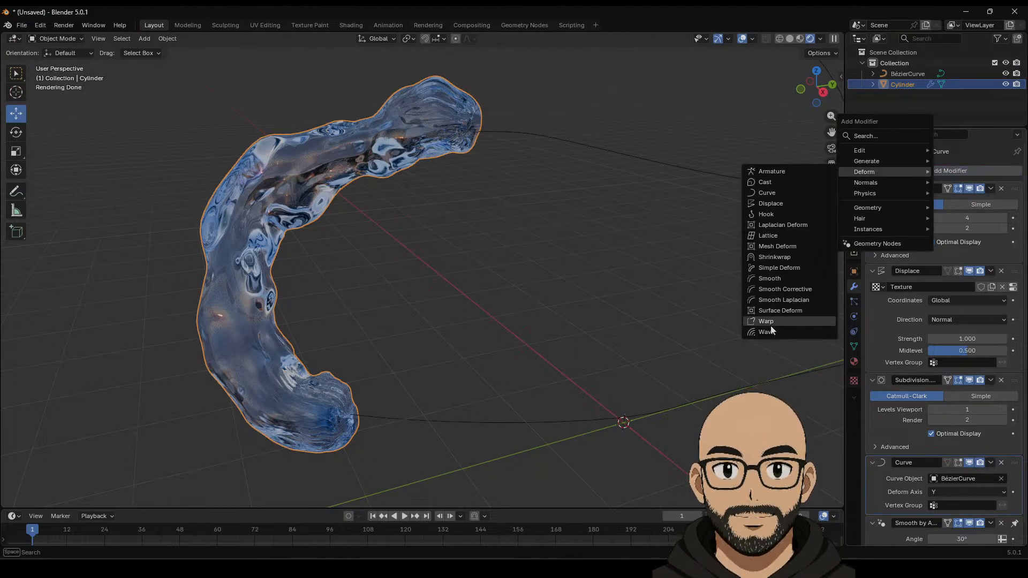
{"action": "left_click", "coordinate": [771, 330]}
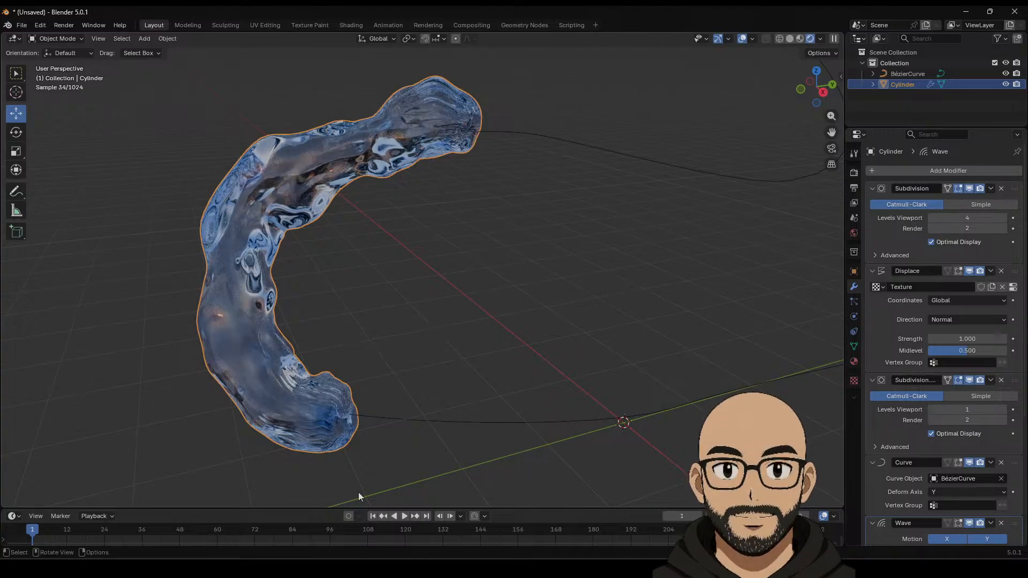
{"action": "left_click_drag", "start_coordinate": [43, 529], "coordinate": [109, 532]}
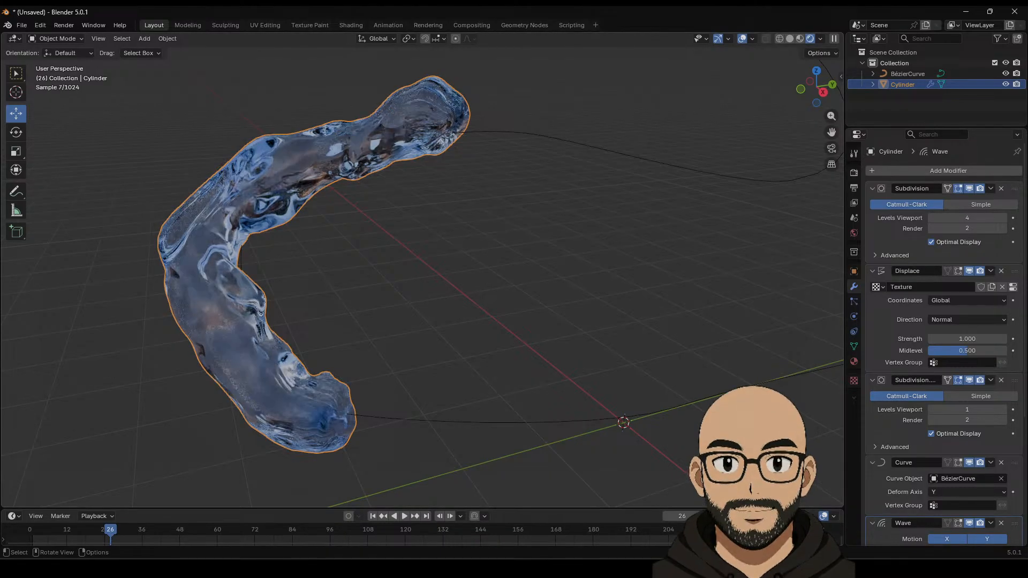
Step: Set the Wave modifier's height to -0.46 m and width to 0.35 m, and scrub to frame 25 to check the ripples
{"action": "scroll", "coordinate": [967, 461], "scroll_direction": "down", "scroll_amount": 5}
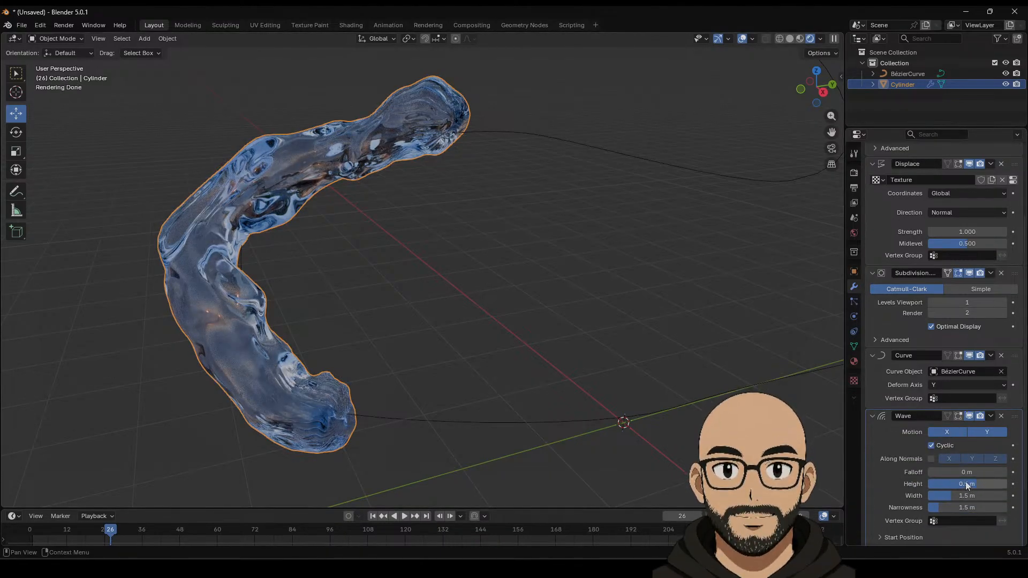
{"action": "left_click_drag", "start_coordinate": [973, 484], "coordinate": [948, 484]}
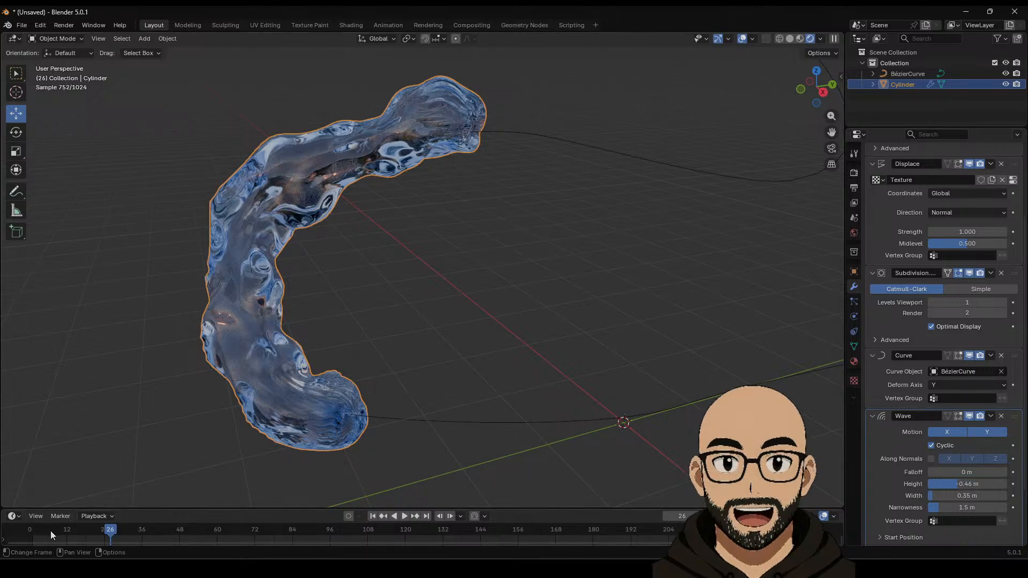
{"action": "left_click_drag", "start_coordinate": [50, 531], "coordinate": [107, 530]}
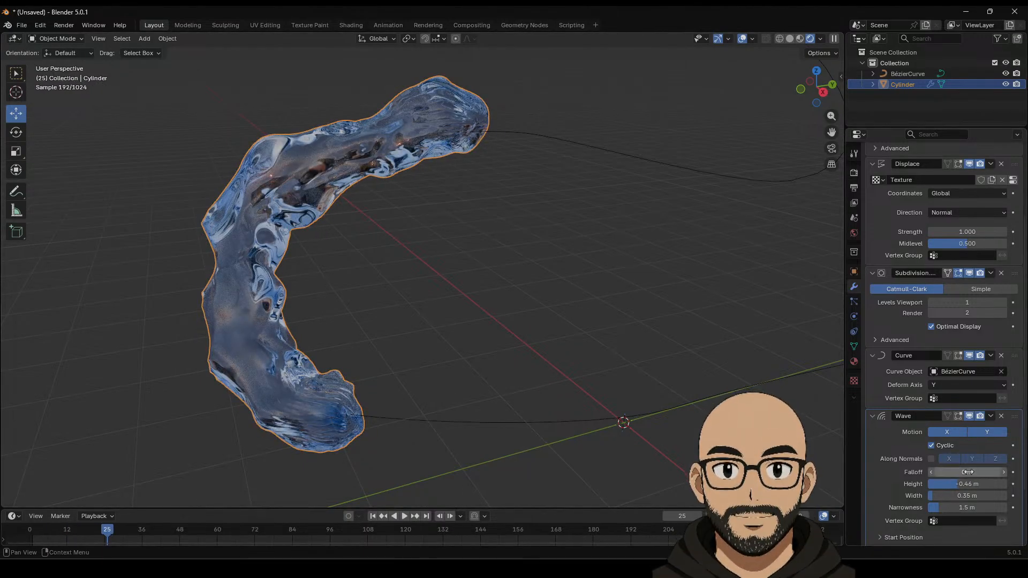
{"action": "left_click_drag", "start_coordinate": [967, 472], "coordinate": [968, 471]}
Step: In Edit Mode, move the control point at the Bézier curve's far upper end along the positive X axis, and return to Object Mode
{"action": "middle_click_drag", "start_coordinate": [522, 343], "coordinate": [519, 258]}
{"action": "left_click", "coordinate": [411, 114]}
{"action": "middle_click_drag", "start_coordinate": [411, 113], "coordinate": [510, 172]}
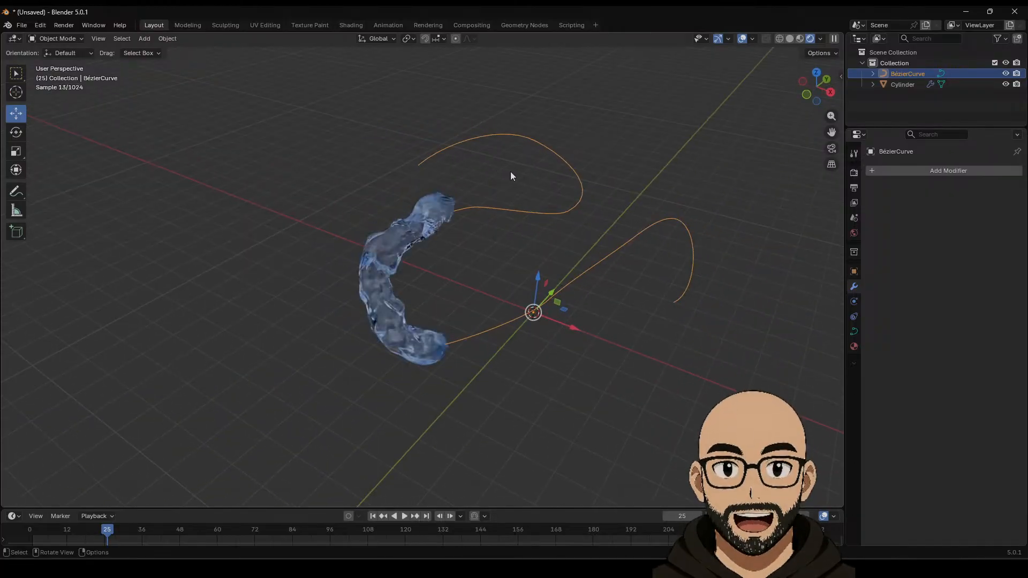
{"action": "key", "text": "Tab"}
{"action": "left_click", "coordinate": [417, 164]}
{"action": "left_click_drag", "start_coordinate": [447, 178], "coordinate": [503, 193]}
{"action": "middle_click_drag", "start_coordinate": [503, 194], "coordinate": [546, 204]}
{"action": "key", "text": "Tab"}
Step: Move the cylinder along the positive Y axis so its body travels onto the reshaped upper end stretch of the curve
{"action": "middle_click_drag", "start_coordinate": [626, 292], "coordinate": [539, 247]}
{"action": "left_click", "coordinate": [386, 246]}
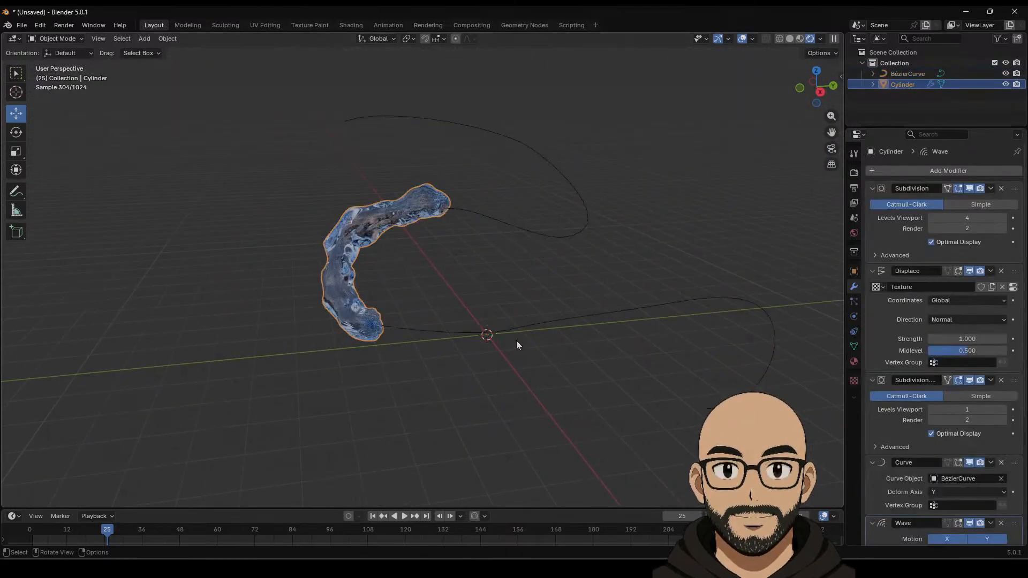
{"action": "scroll", "coordinate": [615, 289], "scroll_direction": "down", "scroll_amount": 3}
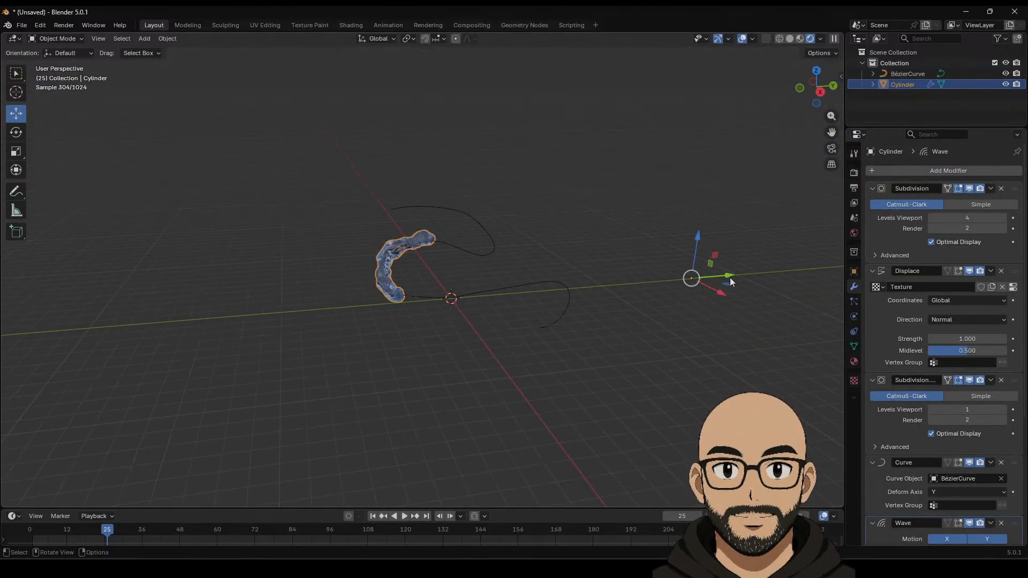
{"action": "left_click_drag", "start_coordinate": [730, 277], "coordinate": [30, 261]}
{"action": "scroll", "coordinate": [397, 219], "scroll_direction": "up", "scroll_amount": 4}
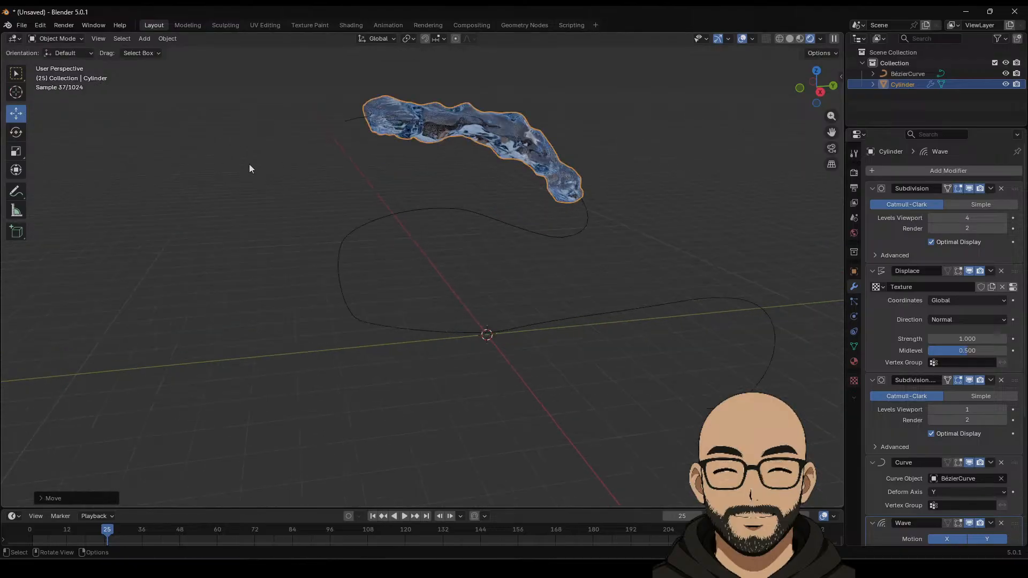
Step: Rotate the cylinder slightly in the view plane while its body sits on the curve's upper stretch
{"action": "key", "text": "r"}
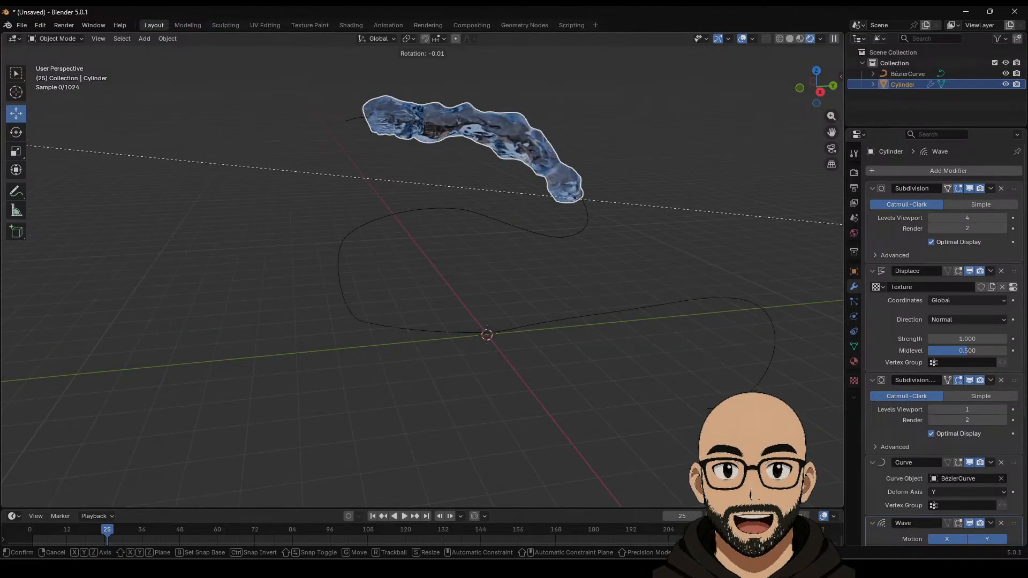
{"action": "left_click", "coordinate": [203, 174]}
{"action": "scroll", "coordinate": [587, 241], "scroll_direction": "down", "scroll_amount": 3}
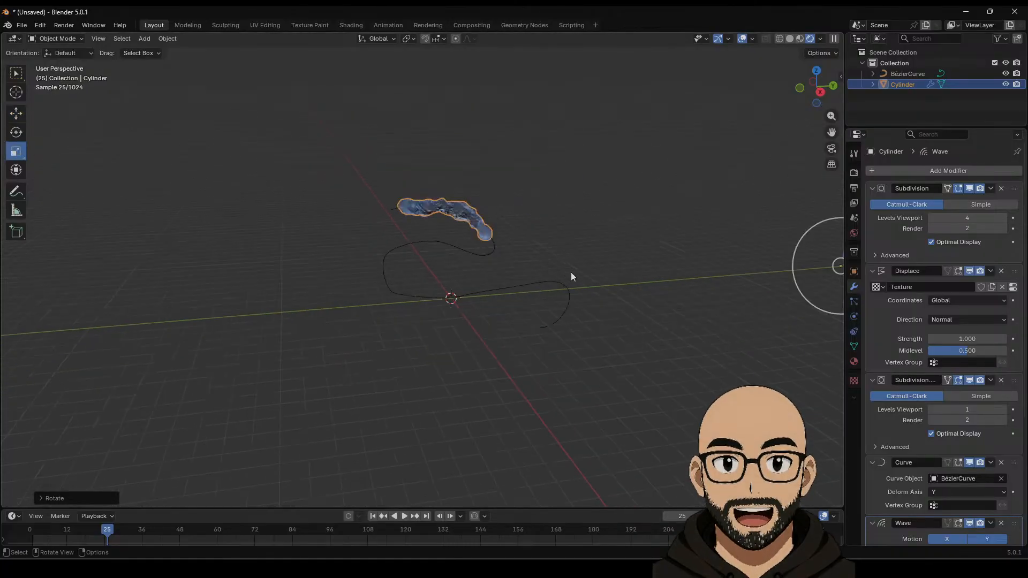
Step: Scale the cylinder up along the Y axis so its body covers a longer stretch of the curve, and deselect it
{"action": "middle_click_drag", "start_coordinate": [572, 276], "coordinate": [489, 285]}
{"action": "left_click_drag", "start_coordinate": [778, 271], "coordinate": [795, 269]}
{"action": "left_click", "coordinate": [204, 258]}
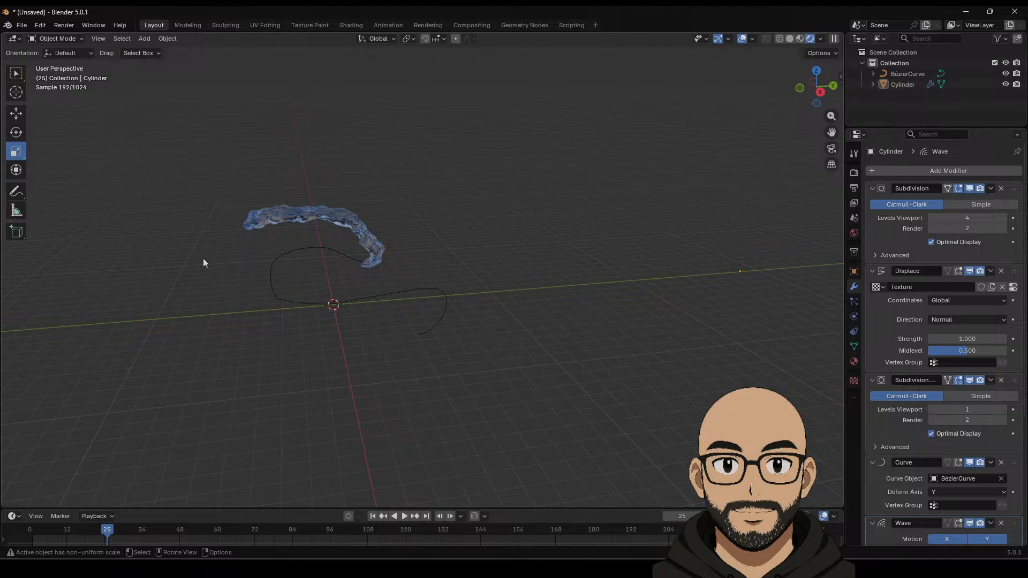
Step: Move the cylinder along the negative Y axis so its body travels back down onto the curve's lower stretch around the world origin
{"action": "left_click", "coordinate": [325, 229]}
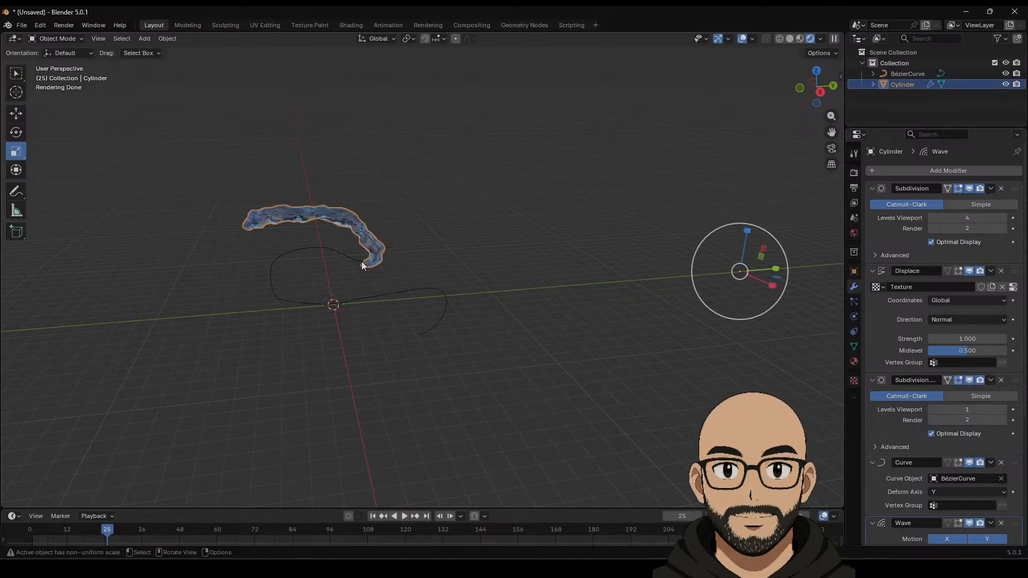
{"action": "left_click", "coordinate": [16, 113]}
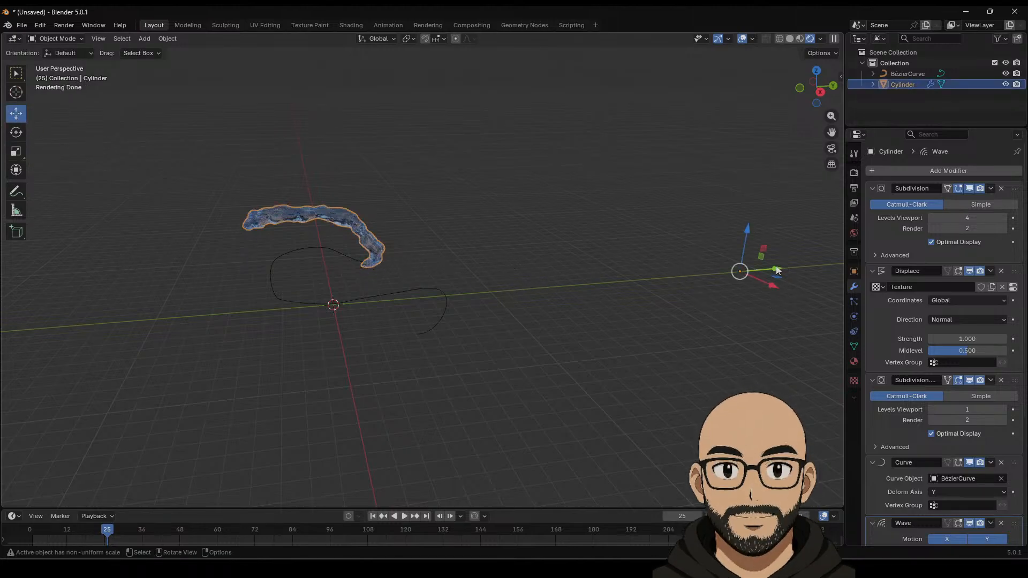
{"action": "left_click_drag", "start_coordinate": [776, 270], "coordinate": [519, 259]}
{"action": "scroll", "coordinate": [482, 273], "scroll_direction": "up", "scroll_amount": 4}
{"action": "middle_click_drag", "start_coordinate": [284, 308], "coordinate": [434, 354], "text": "shift"}
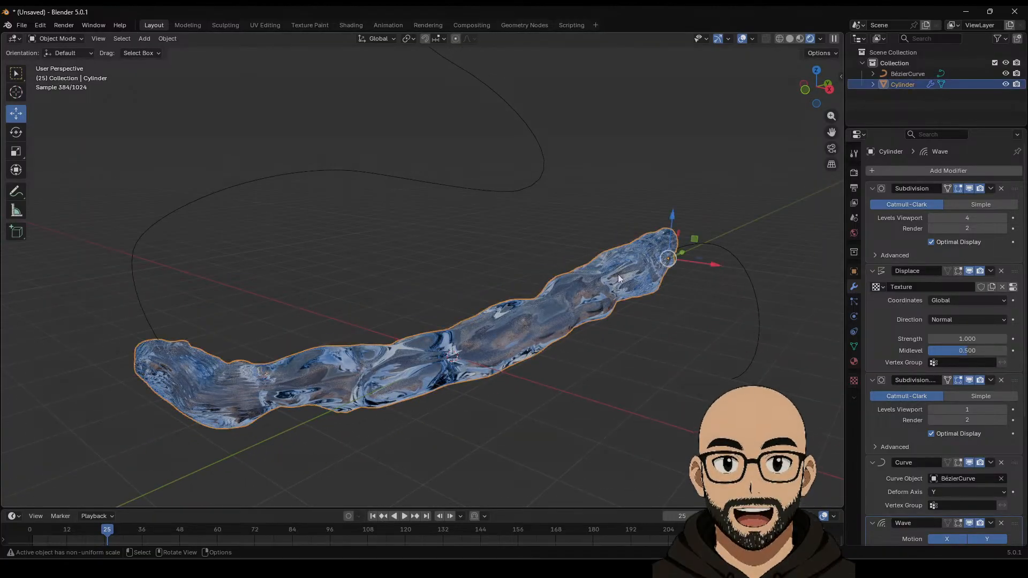
Step: Rename the cylinder object as WATER_CREATURE
{"action": "double_click", "coordinate": [902, 84]}
{"action": "type", "text": "WATER"}
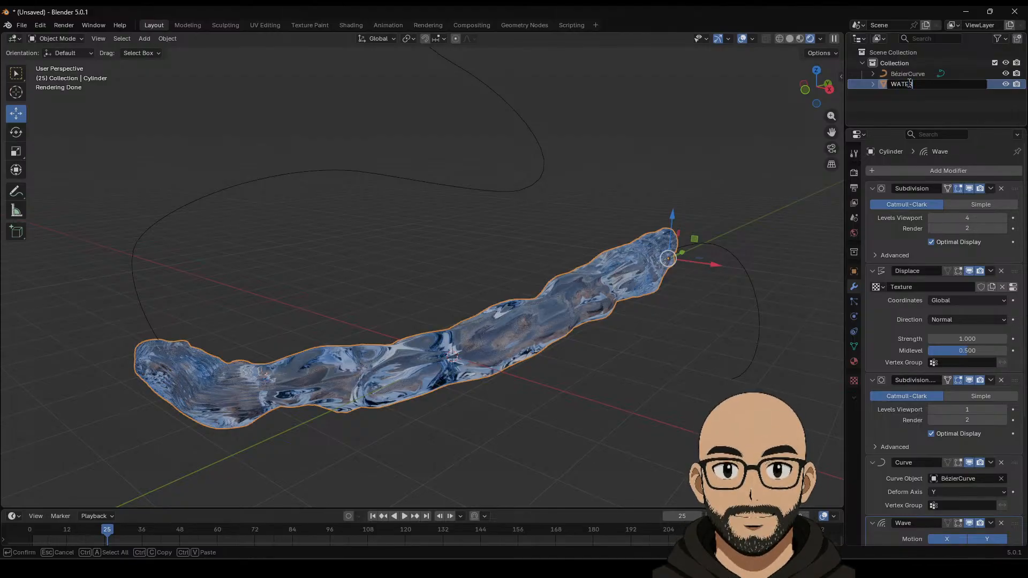
{"action": "type", "text": "_CREATURE"}
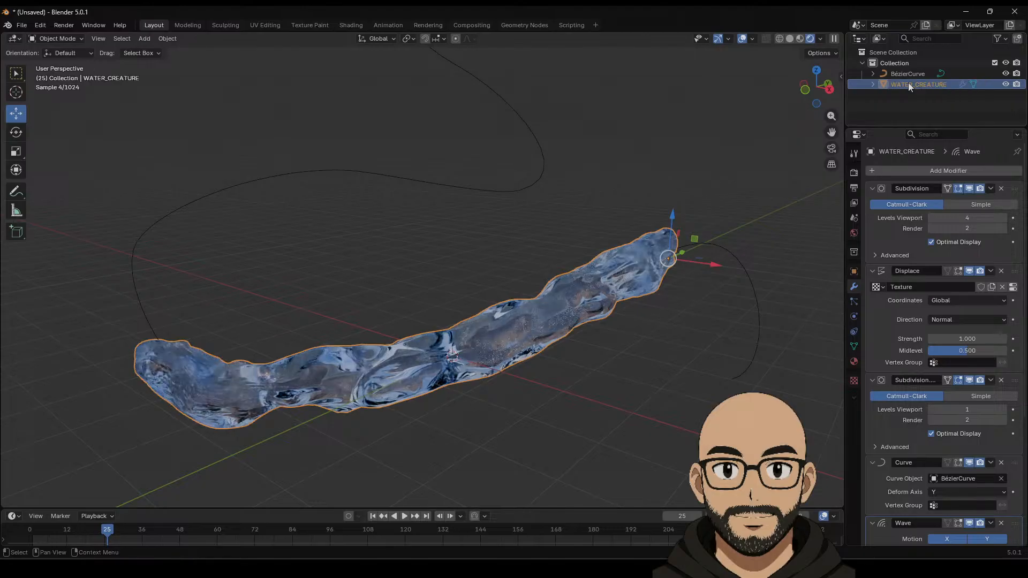
{"action": "key", "text": "Return"}
Step: Rename the Bézier curve object as WATER_PATH
{"action": "double_click", "coordinate": [899, 73]}
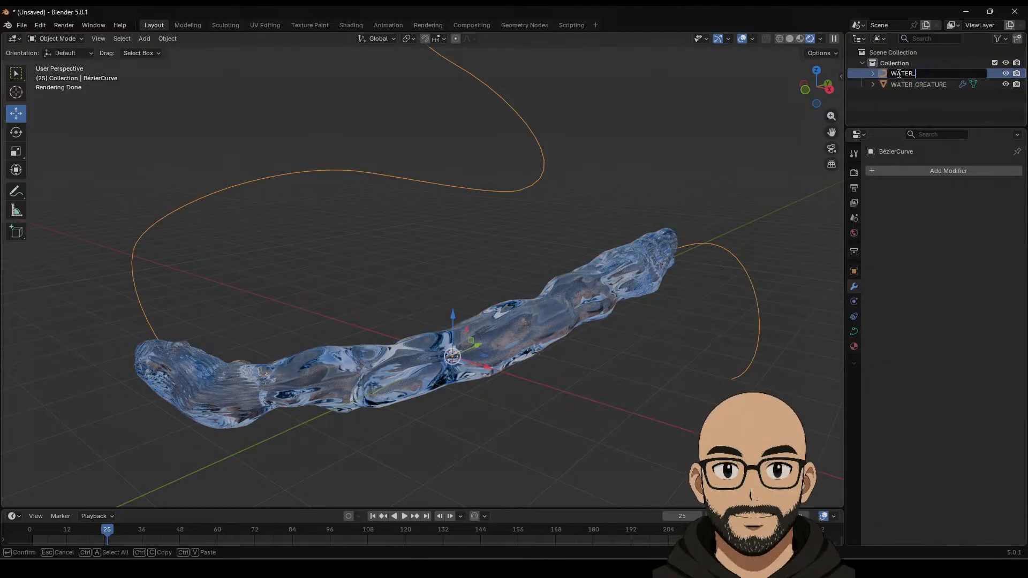
{"action": "key", "text": "Return"}
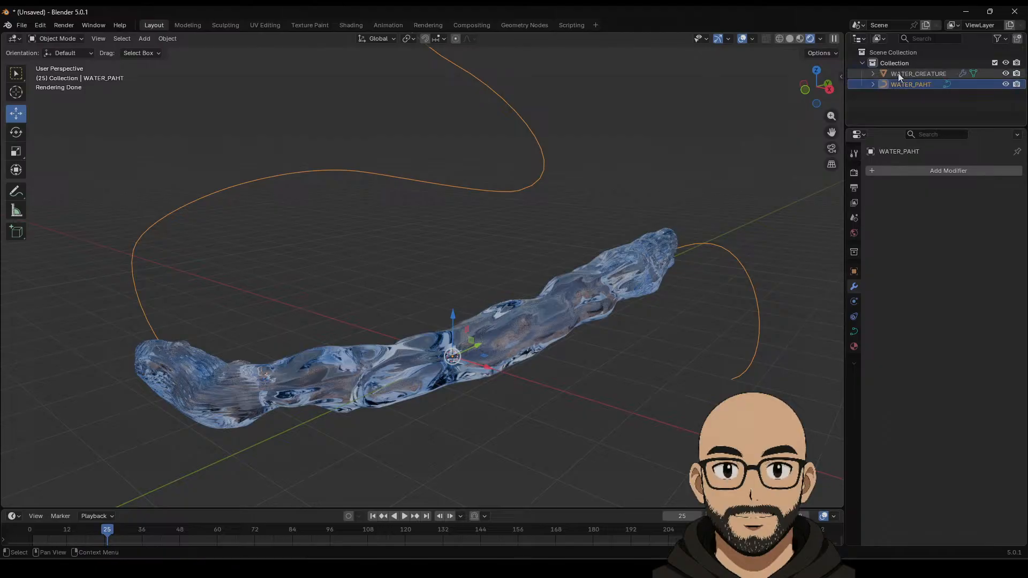
{"action": "double_click", "coordinate": [923, 82]}
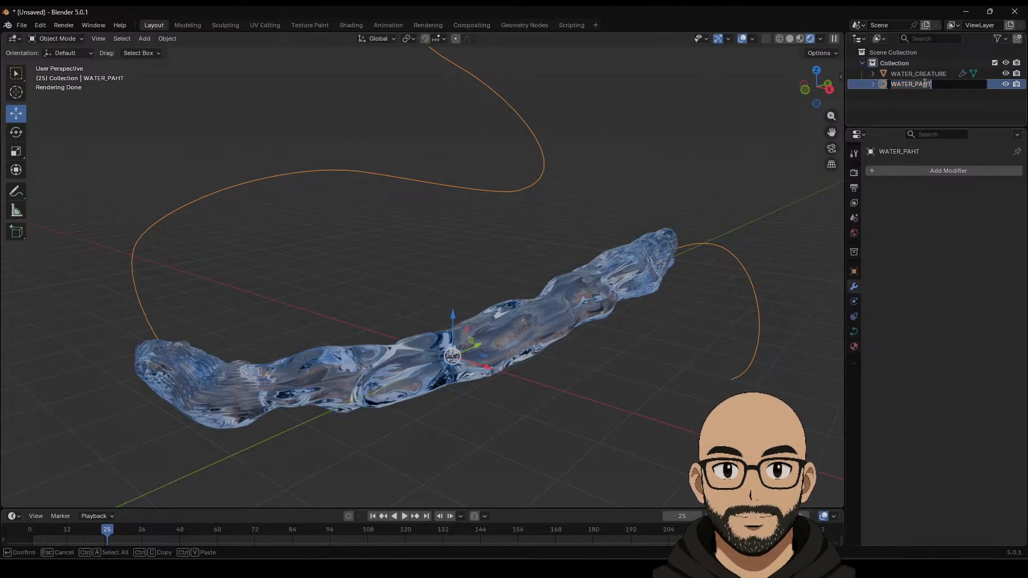
{"action": "left_click", "coordinate": [939, 85]}
{"action": "key", "text": "BackSpace"}
{"action": "key", "text": "BackSpace"}
{"action": "type", "text": "TH"}
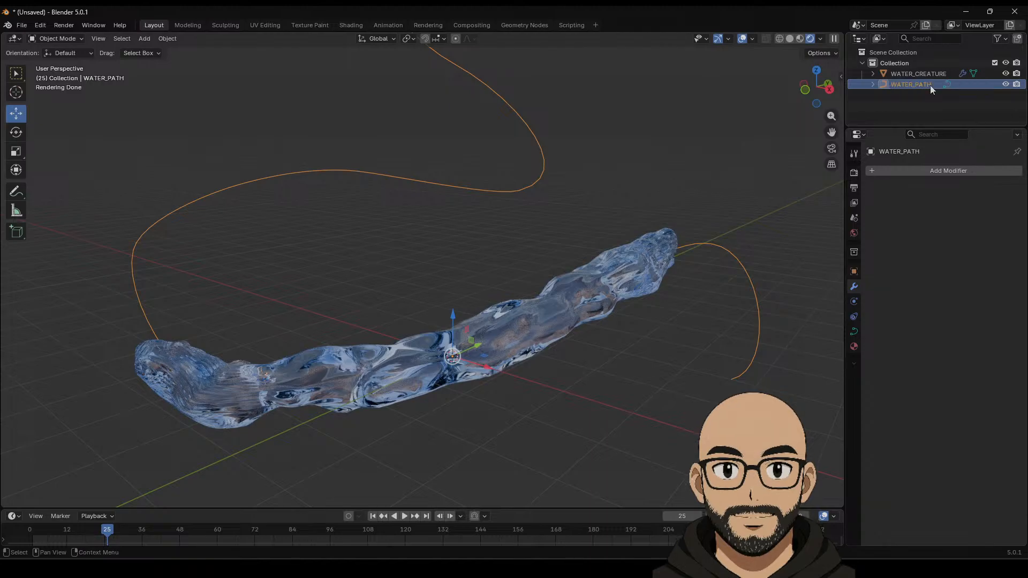
{"action": "key", "text": "Return"}
Step: Hide WATER_PATH and WATER_CREATURE in the viewport
{"action": "left_click", "coordinate": [1005, 84]}
{"action": "left_click", "coordinate": [1006, 73]}
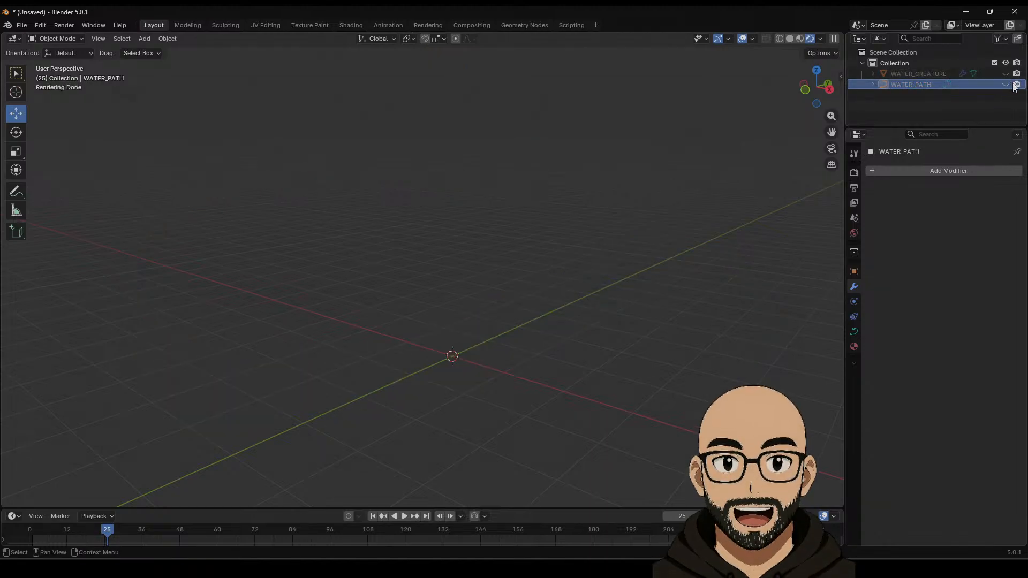
{"action": "middle_click_drag", "start_coordinate": [298, 235], "coordinate": [406, 274]}
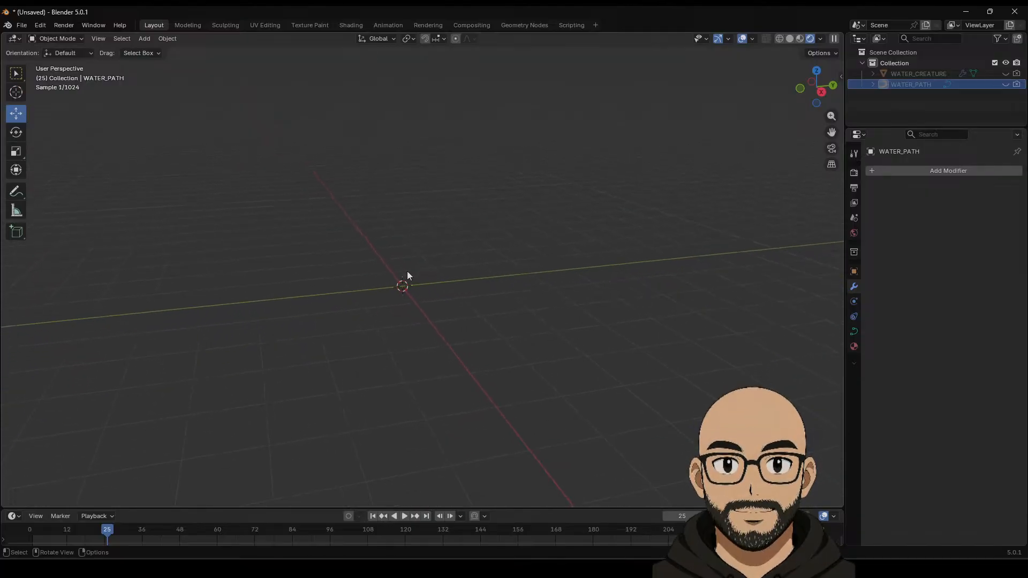
Step: Save the project as THEAYBASS.blend in the D:\Work\Blender folder
{"action": "left_click", "coordinate": [22, 25]}
{"action": "left_click", "coordinate": [38, 95]}
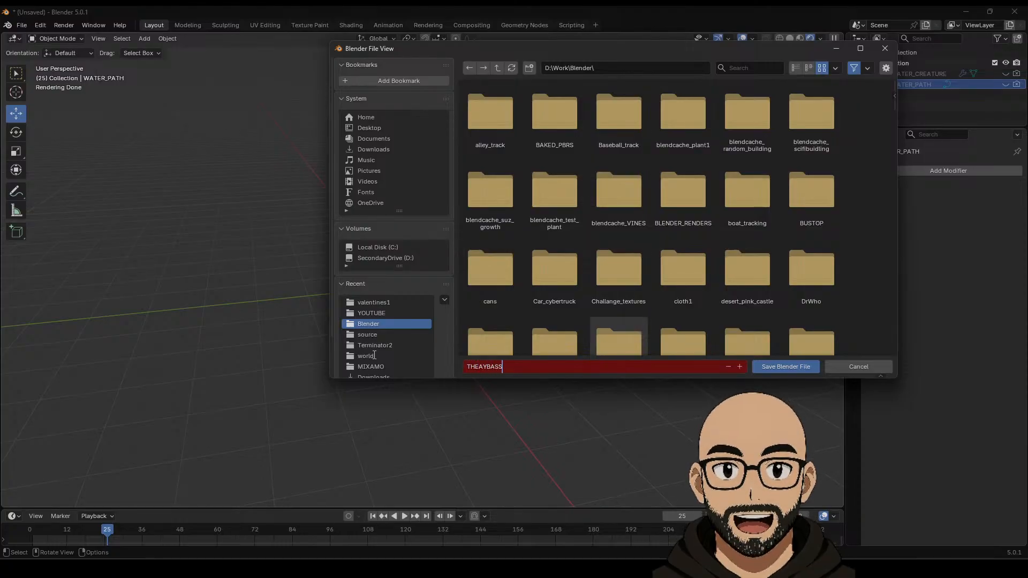
{"action": "key", "text": "Return"}
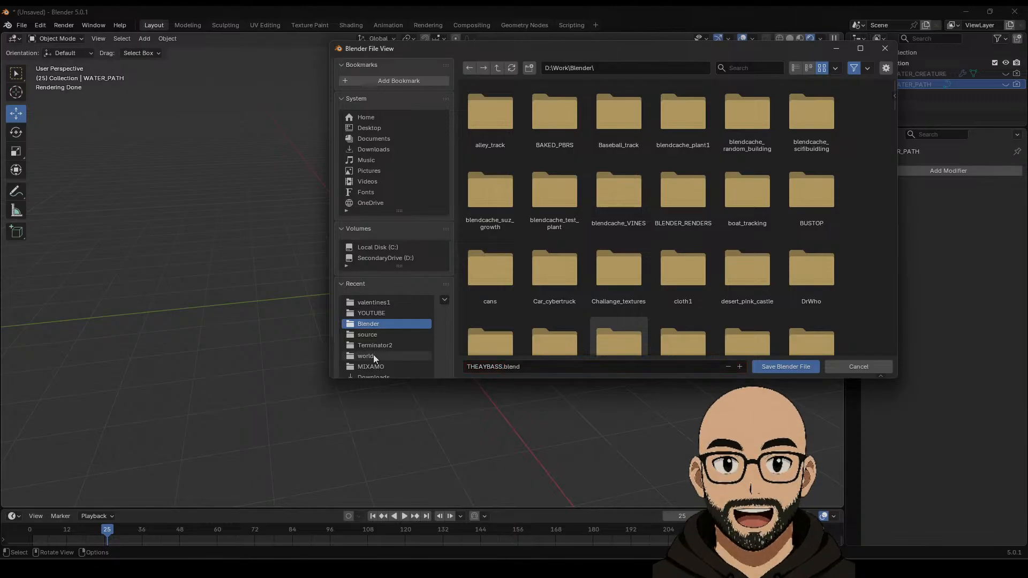
{"action": "left_click", "coordinate": [772, 371]}
{"action": "middle_click_drag", "start_coordinate": [400, 274], "coordinate": [419, 235]}
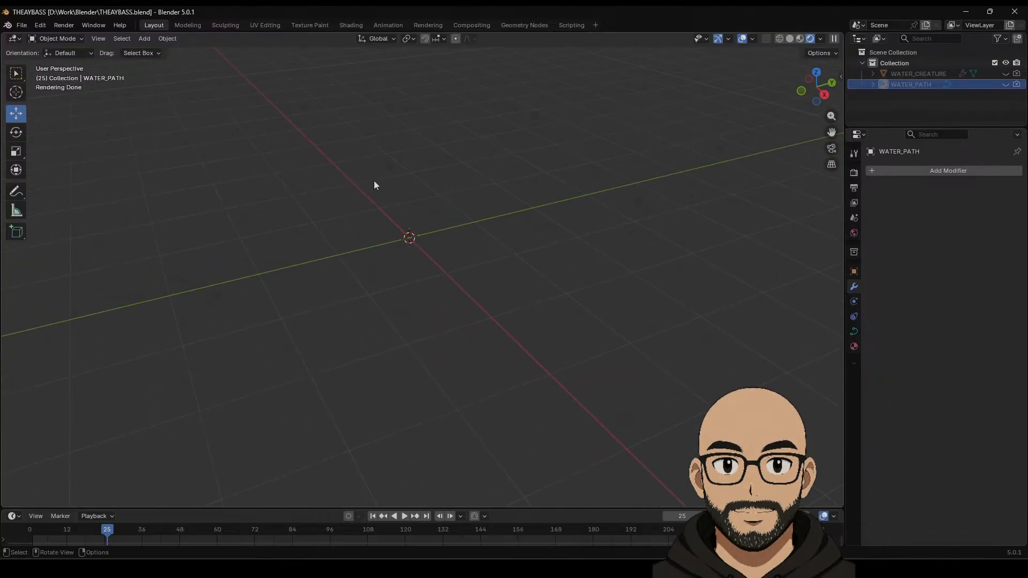
{"action": "middle_click_drag", "start_coordinate": [374, 184], "coordinate": [391, 298]}
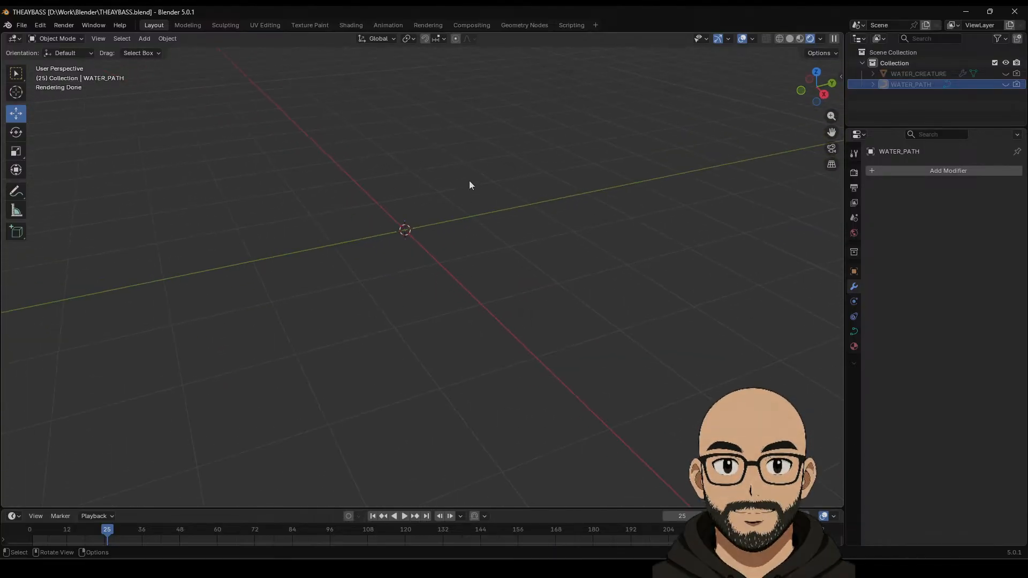
{"action": "middle_click_drag", "start_coordinate": [399, 248], "coordinate": [282, 188]}
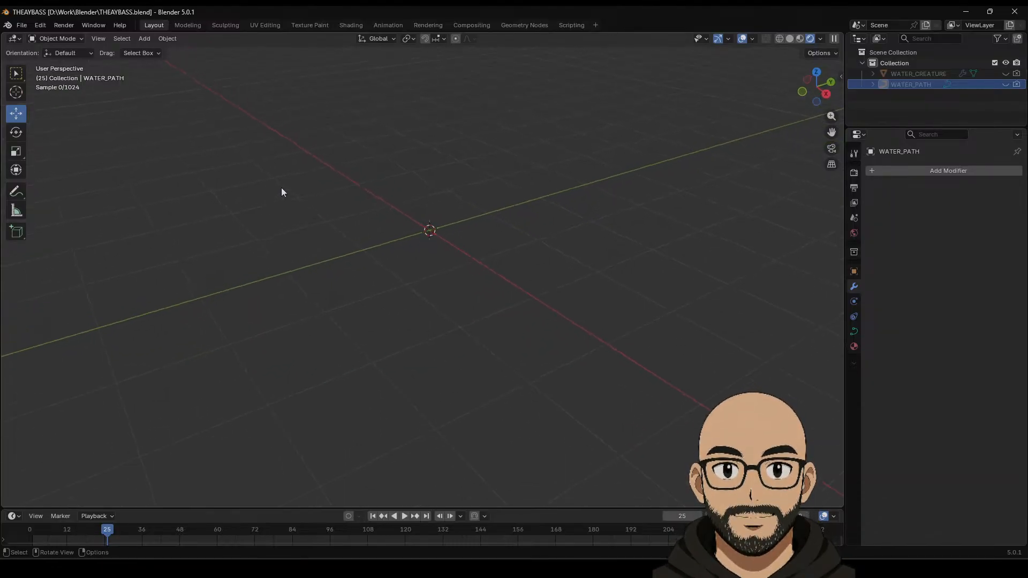
{"action": "left_click", "coordinate": [15, 191]}
{"action": "left_click_drag", "start_coordinate": [454, 164], "coordinate": [429, 173]}
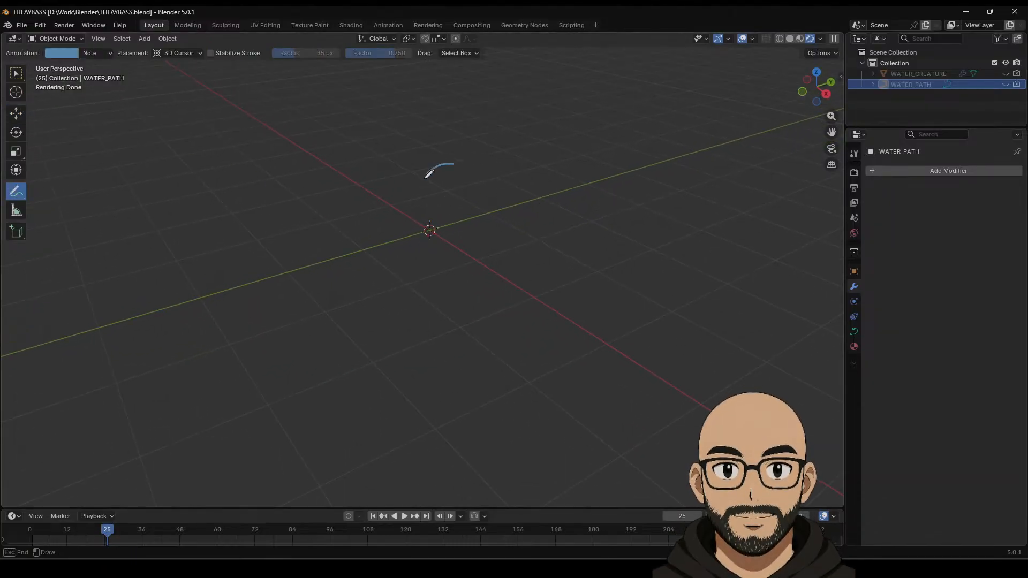
{"action": "left_click_drag", "start_coordinate": [487, 191], "coordinate": [447, 161]}
{"action": "mouse_move", "coordinate": [471, 168]}
{"action": "middle_mouse_down"}
{"action": "mouse_move", "coordinate": [553, 211]}
{"action": "mouse_move", "coordinate": [556, 171]}
{"action": "mouse_move", "coordinate": [570, 170]}
{"action": "middle_mouse_up"}
{"action": "key", "text": "ctrl+z"}
{"action": "key", "text": "ctrl+z"}
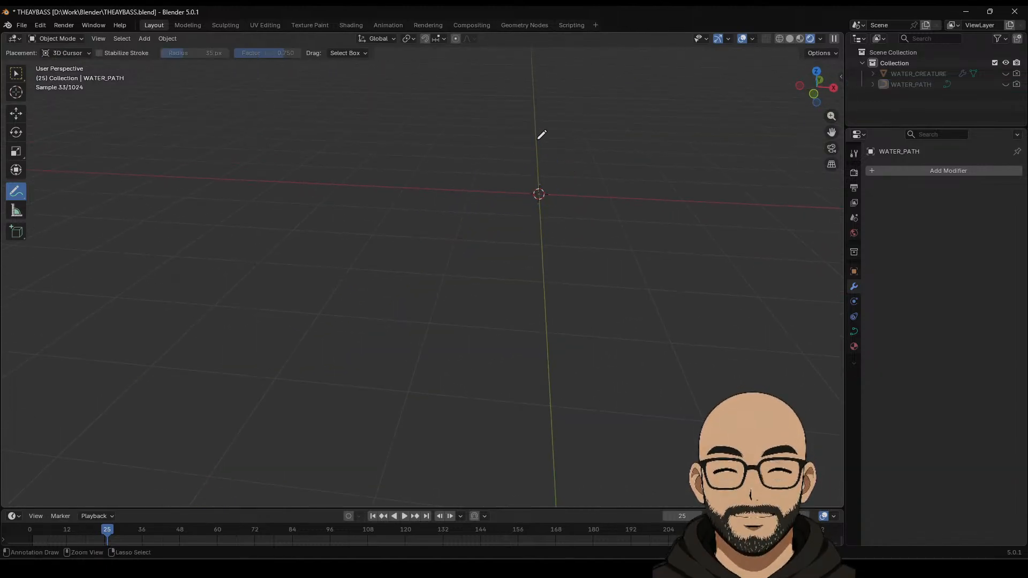
Step: Sketch a rough side-view submersible with the Annotate tool, showing a rounded body, front dome, clawed arms, lower pontoon and rear propulsion section
{"action": "left_click_drag", "start_coordinate": [519, 124], "coordinate": [534, 125]}
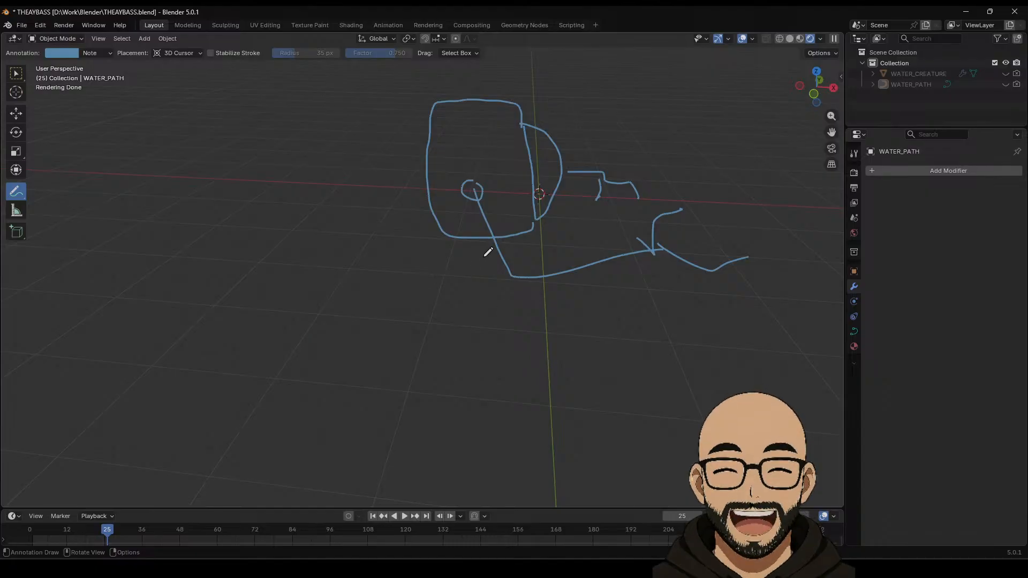
{"action": "mouse_move", "coordinate": [532, 383]}
{"action": "middle_mouse_down"}
{"action": "mouse_move", "coordinate": [489, 277]}
{"action": "mouse_move", "coordinate": [526, 280]}
{"action": "mouse_move", "coordinate": [488, 211]}
{"action": "middle_mouse_up"}
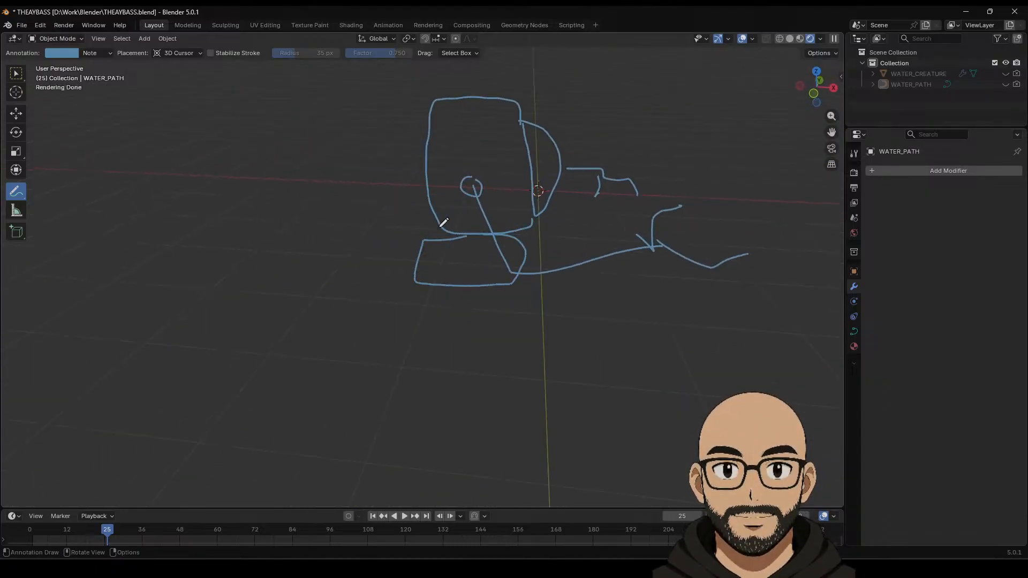
{"action": "mouse_move", "coordinate": [433, 128]}
{"action": "left_mouse_down"}
{"action": "mouse_move", "coordinate": [343, 150]}
{"action": "mouse_move", "coordinate": [365, 103]}
{"action": "mouse_move", "coordinate": [340, 127]}
{"action": "mouse_move", "coordinate": [349, 156]}
{"action": "left_mouse_up"}
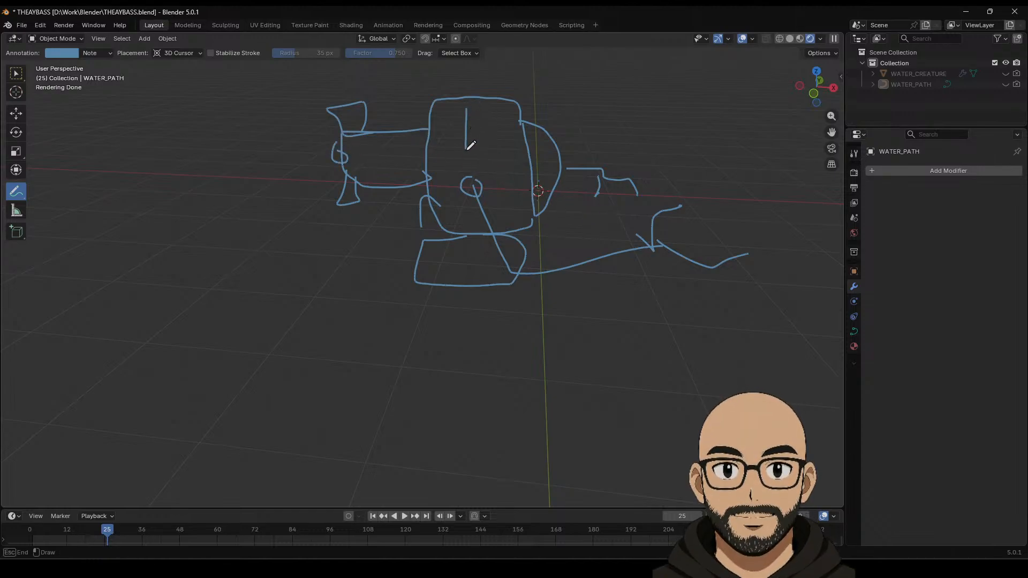
{"action": "left_click_drag", "start_coordinate": [466, 148], "coordinate": [466, 176]}
{"action": "left_click_drag", "start_coordinate": [489, 152], "coordinate": [530, 147]}
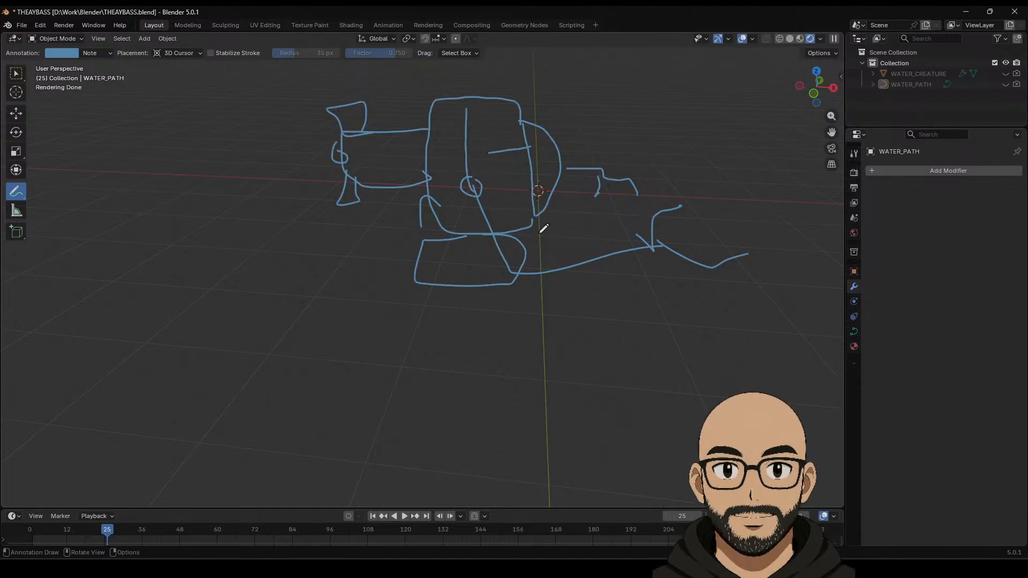
{"action": "mouse_move", "coordinate": [544, 228]}
{"action": "middle_mouse_down"}
{"action": "mouse_move", "coordinate": [457, 231]}
{"action": "mouse_move", "coordinate": [553, 225]}
{"action": "mouse_move", "coordinate": [533, 217]}
{"action": "middle_mouse_up"}
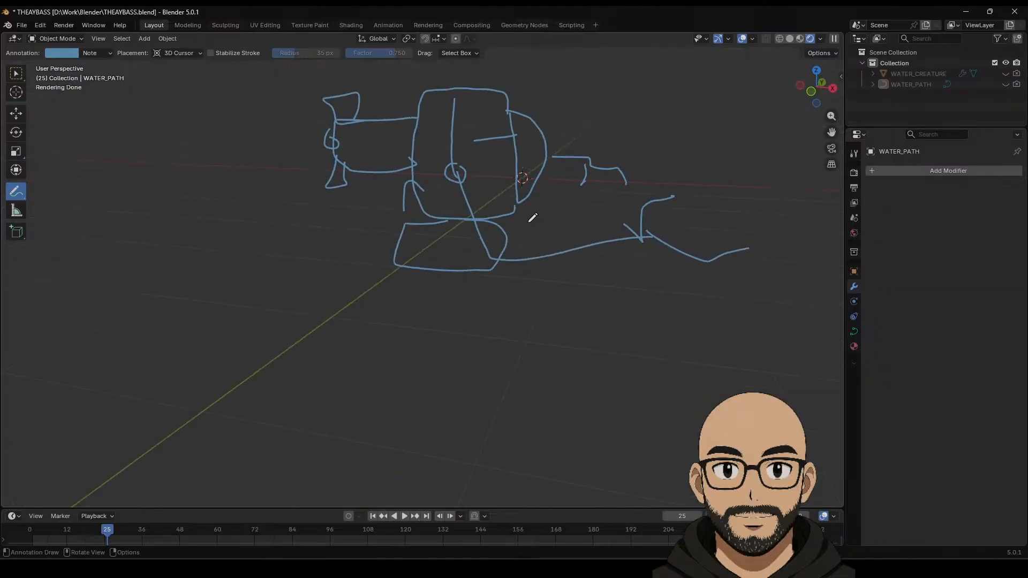
{"action": "mouse_move", "coordinate": [579, 187]}
{"action": "left_mouse_down"}
{"action": "mouse_move", "coordinate": [585, 175]}
{"action": "mouse_move", "coordinate": [629, 187]}
{"action": "left_mouse_up"}
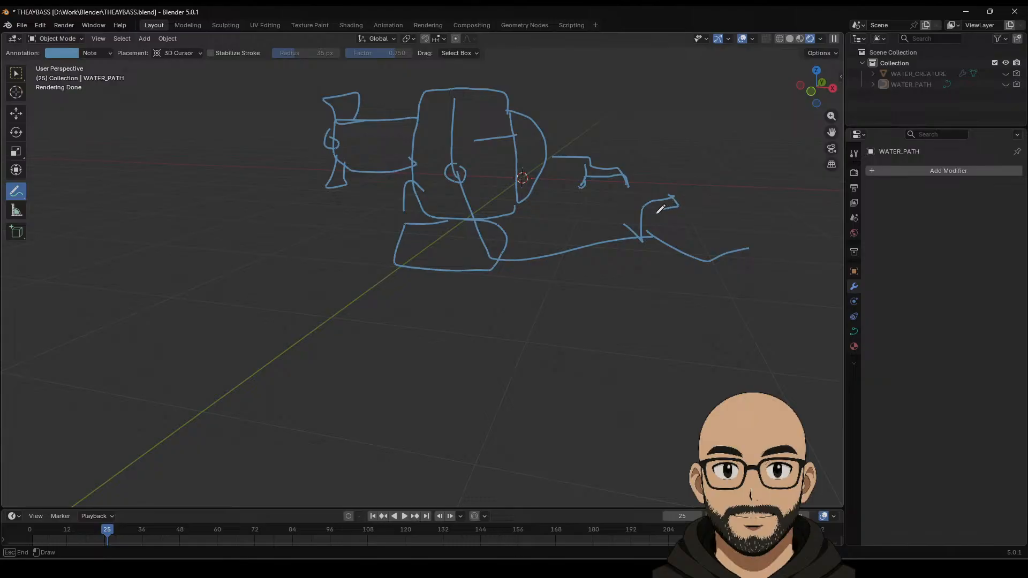
Step: Erase all strokes of the annotation sketch with the Annotate Eraser
{"action": "left_click", "coordinate": [17, 191]}
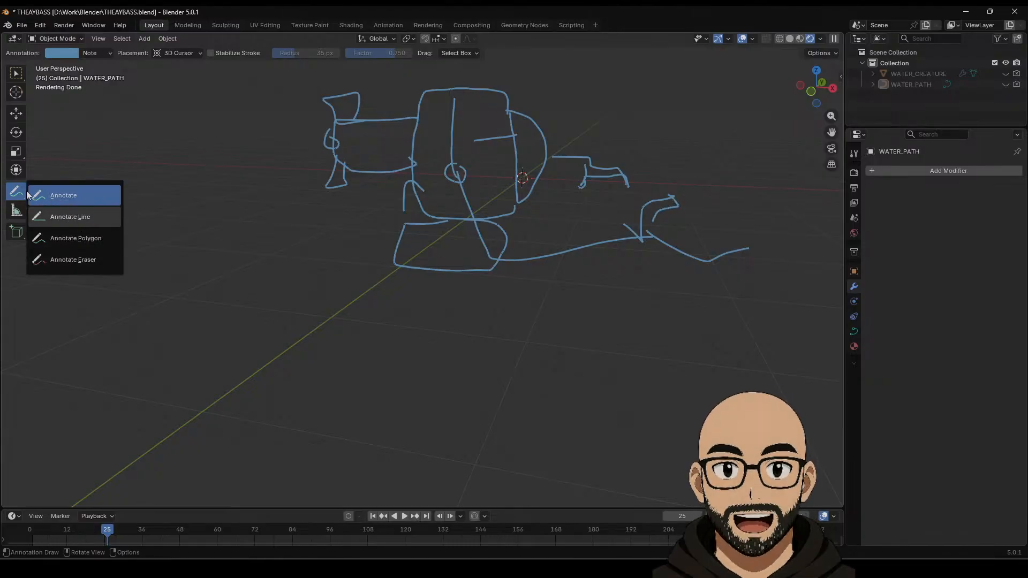
{"action": "left_click", "coordinate": [87, 261]}
{"action": "mouse_move", "coordinate": [670, 251]}
{"action": "left_mouse_down"}
{"action": "mouse_move", "coordinate": [312, 202]}
{"action": "mouse_move", "coordinate": [358, 129]}
{"action": "left_mouse_up"}
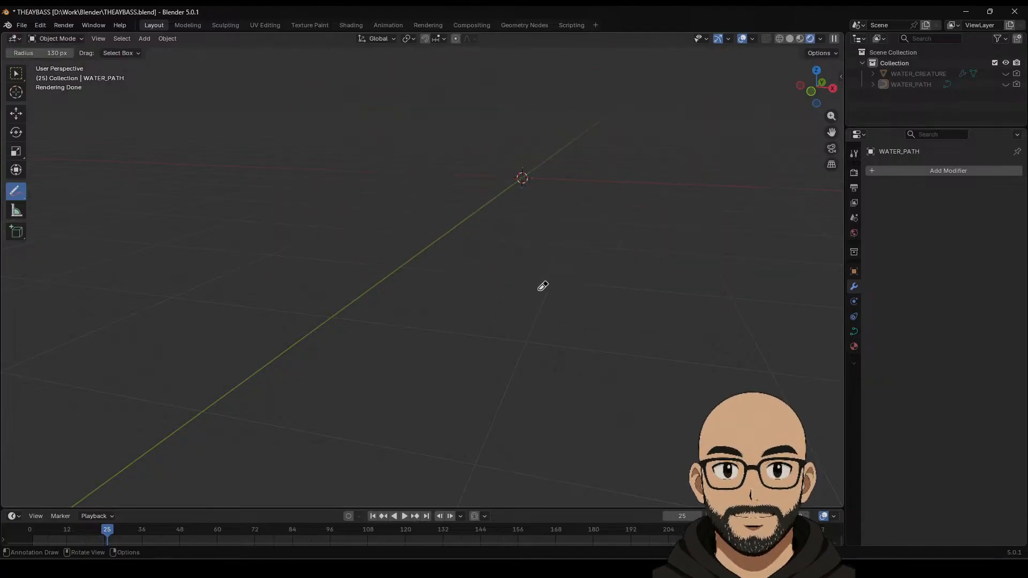
Step: Add a mesh cylinder at the world origin and rotate it about the Y axis so it lies on its side along X
{"action": "mouse_move", "coordinate": [541, 287]}
{"action": "middle_mouse_down"}
{"action": "mouse_move", "coordinate": [371, 242]}
{"action": "mouse_move", "coordinate": [416, 321]}
{"action": "mouse_move", "coordinate": [453, 311]}
{"action": "mouse_move", "coordinate": [463, 277]}
{"action": "mouse_move", "coordinate": [445, 310]}
{"action": "middle_mouse_up"}
{"action": "left_click", "coordinate": [16, 114]}
{"action": "left_click", "coordinate": [144, 39]}
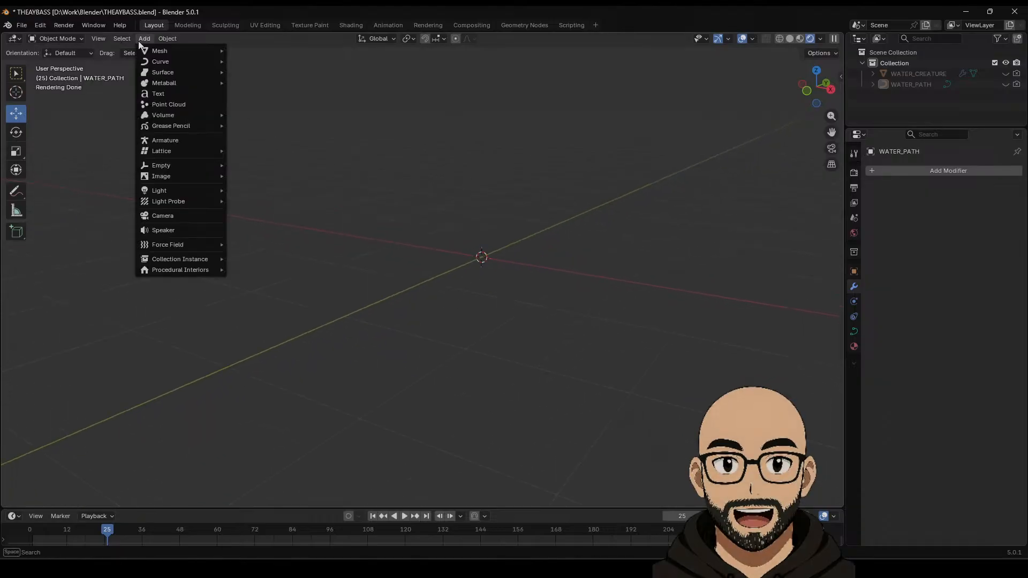
{"action": "mouse_move", "coordinate": [188, 50]}
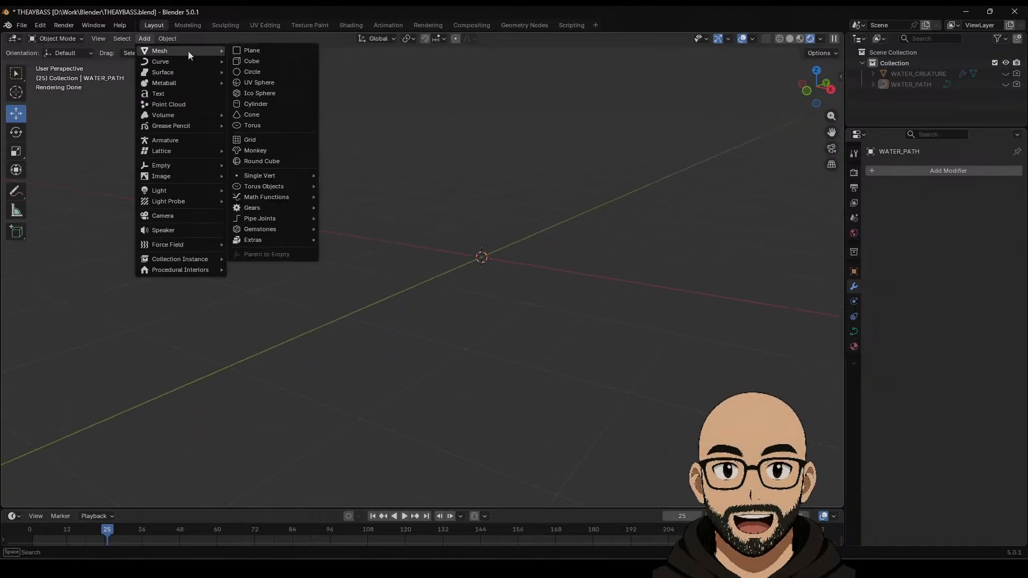
{"action": "left_click", "coordinate": [264, 105]}
{"action": "middle_click_drag", "start_coordinate": [450, 213], "coordinate": [461, 253]}
{"action": "left_click", "coordinate": [16, 133]}
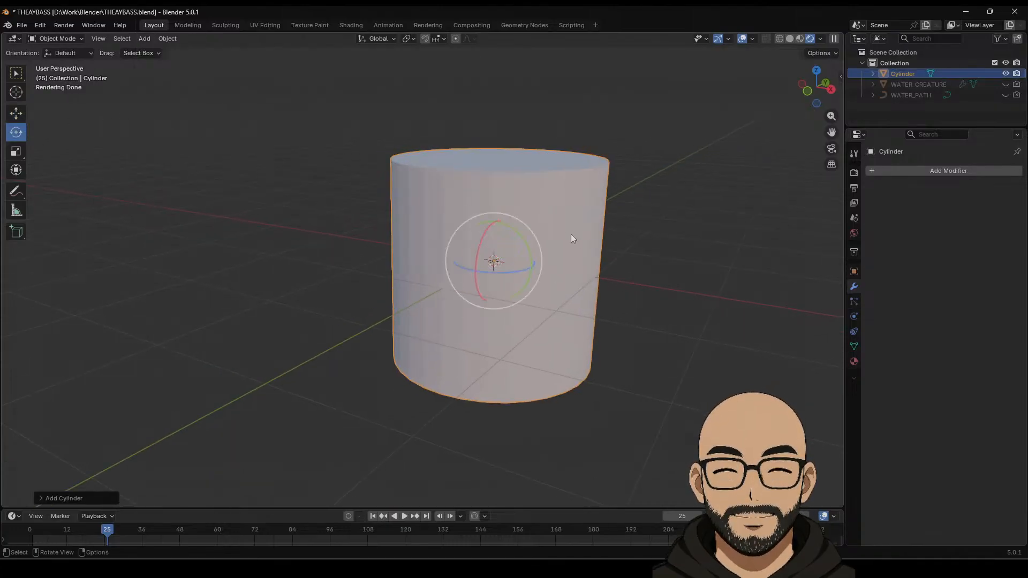
{"action": "left_click_drag", "start_coordinate": [523, 239], "coordinate": [534, 331]}
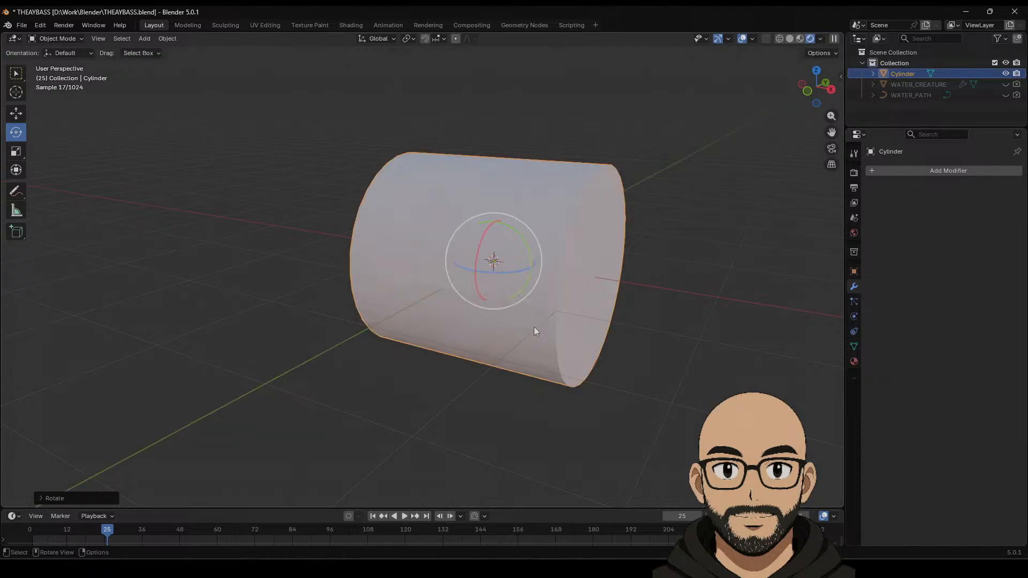
{"action": "middle_click_drag", "start_coordinate": [534, 331], "coordinate": [600, 303]}
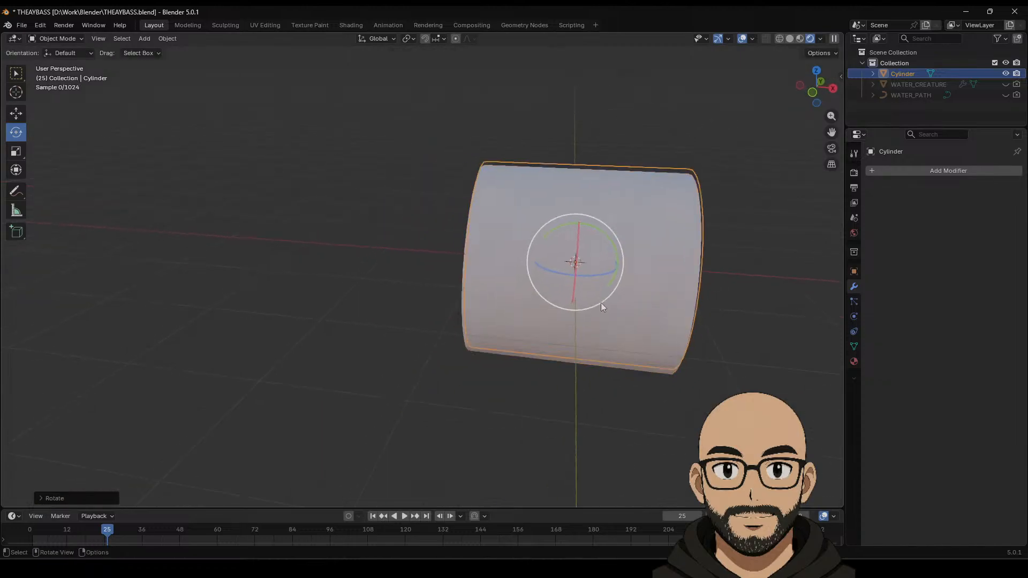
Step: Add a Bevel modifier to the new cylinder
{"action": "left_click", "coordinate": [941, 174]}
{"action": "mouse_move", "coordinate": [910, 159]}
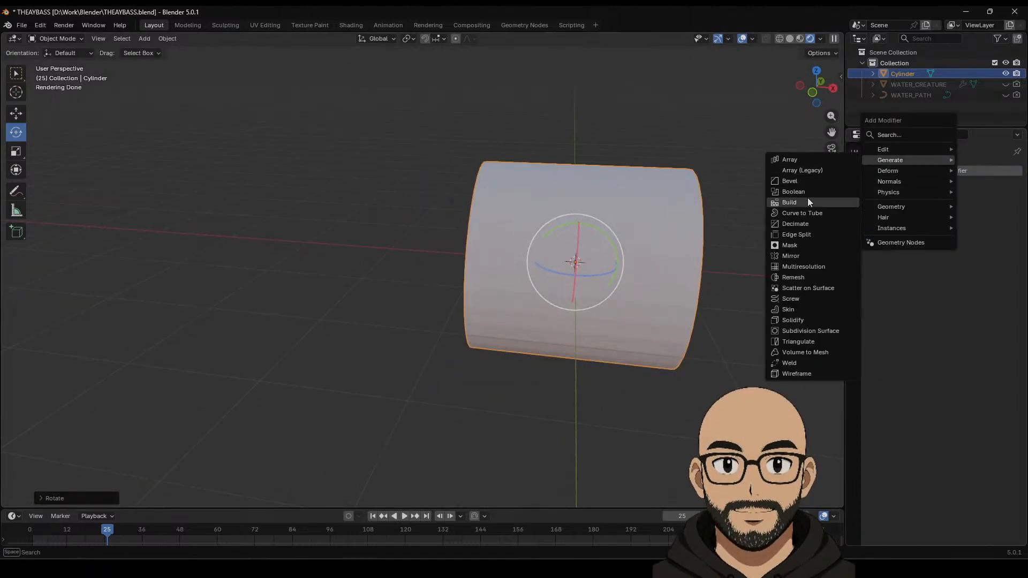
{"action": "left_click", "coordinate": [800, 182]}
{"action": "middle_click_drag", "start_coordinate": [592, 293], "coordinate": [576, 236]}
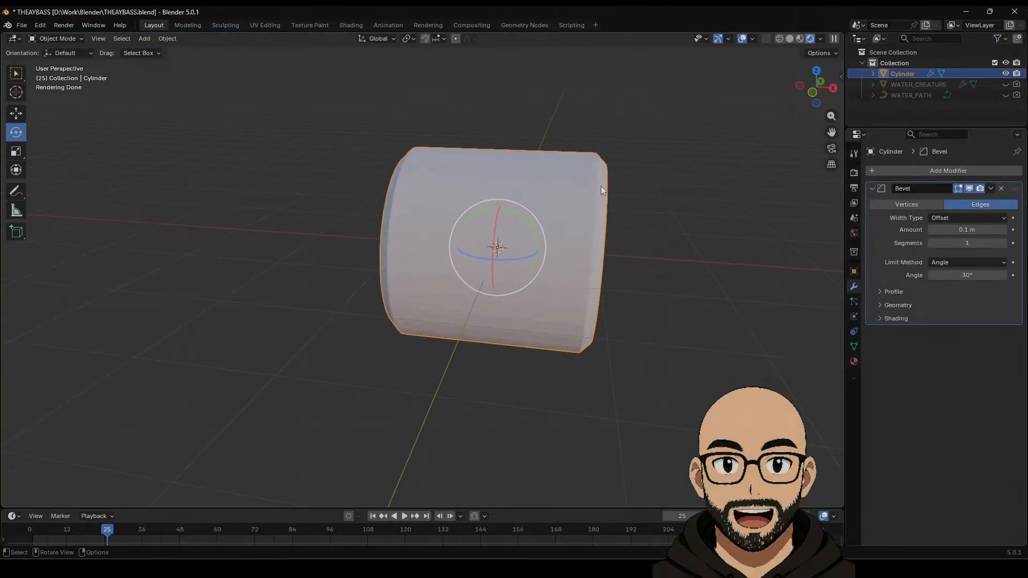
{"action": "middle_click_drag", "start_coordinate": [535, 272], "coordinate": [503, 243]}
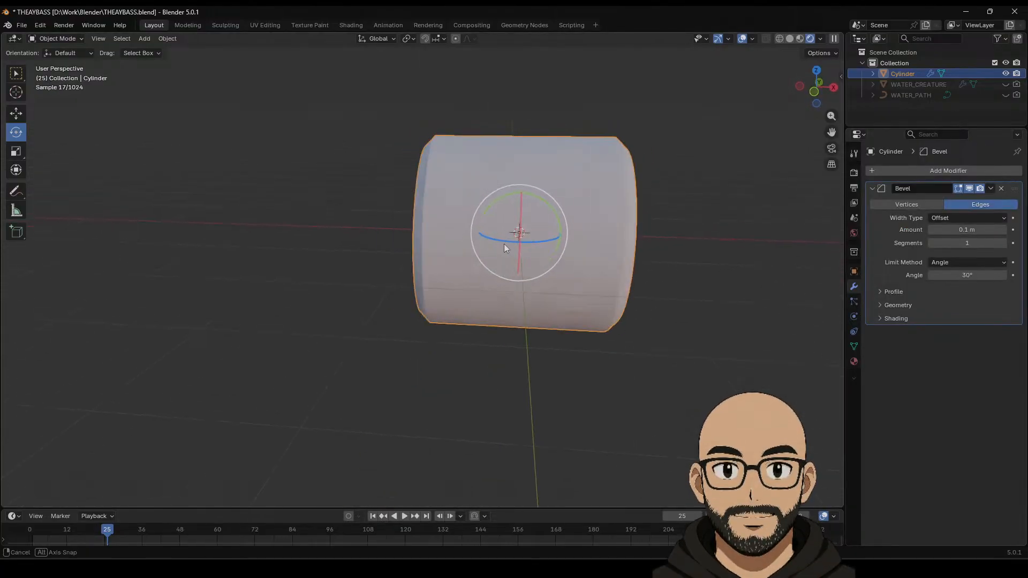
Step: Try the cylinder's Bevel modifier with 3 segments and an amount of 0.36 m, and remove the modifier
{"action": "left_click", "coordinate": [1003, 243]}
{"action": "left_click_drag", "start_coordinate": [991, 230], "coordinate": [1020, 230]}
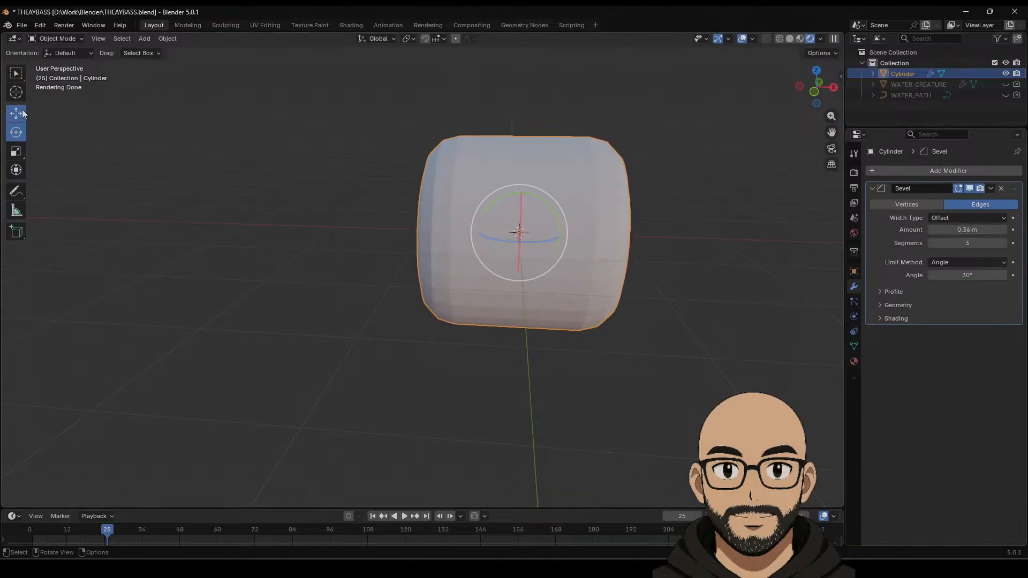
{"action": "key", "text": "ctrl+a"}
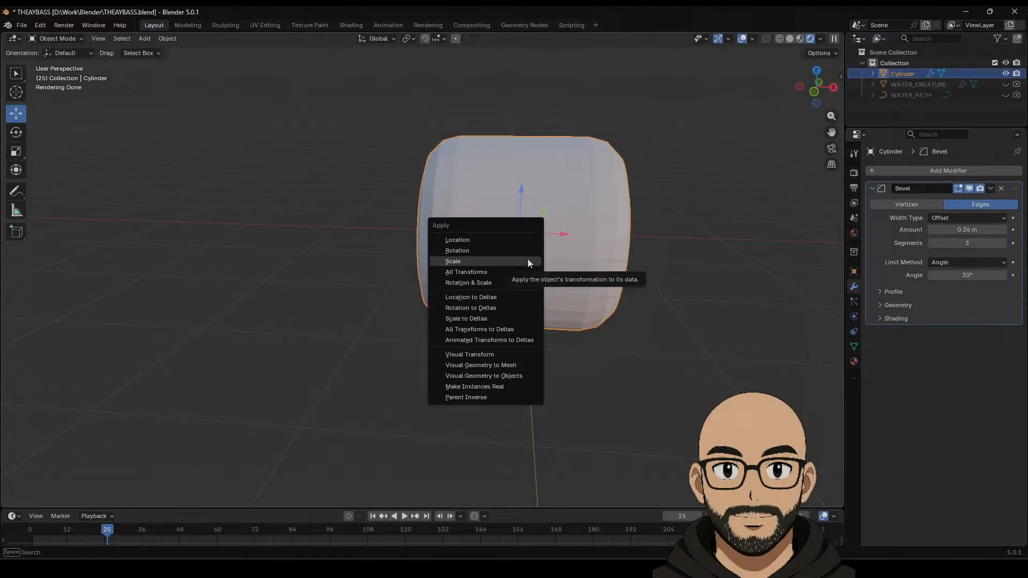
{"action": "middle_click_drag", "start_coordinate": [683, 288], "coordinate": [669, 287]}
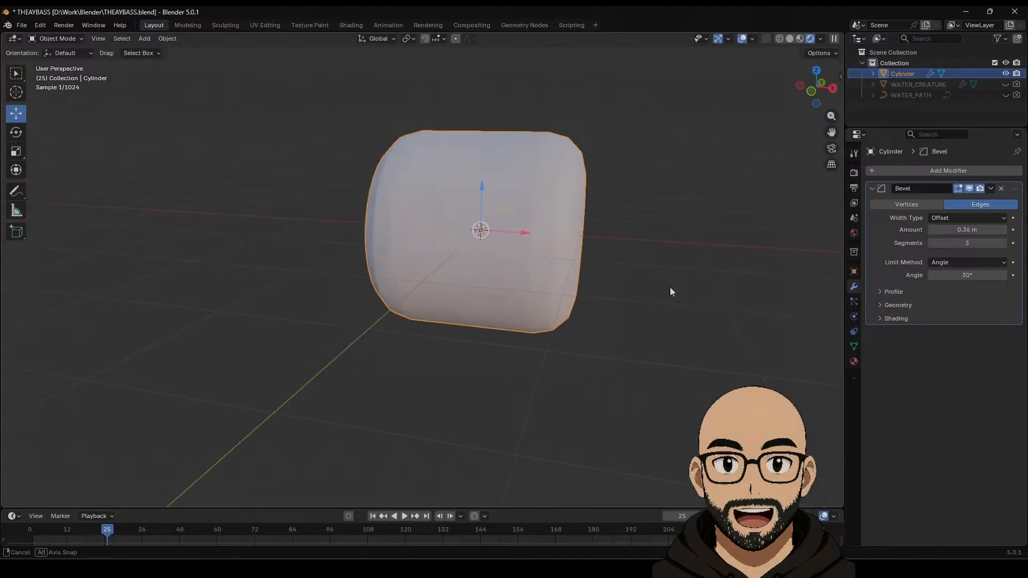
{"action": "left_click", "coordinate": [1000, 189]}
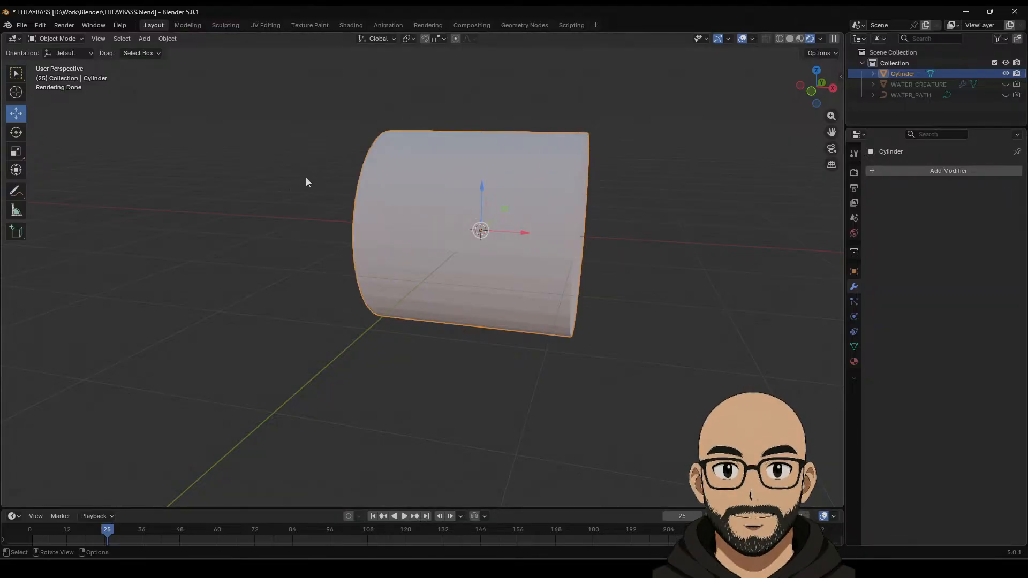
Step: Apply the cylinder's scale in Object Mode
{"action": "middle_click_drag", "start_coordinate": [523, 268], "coordinate": [569, 243]}
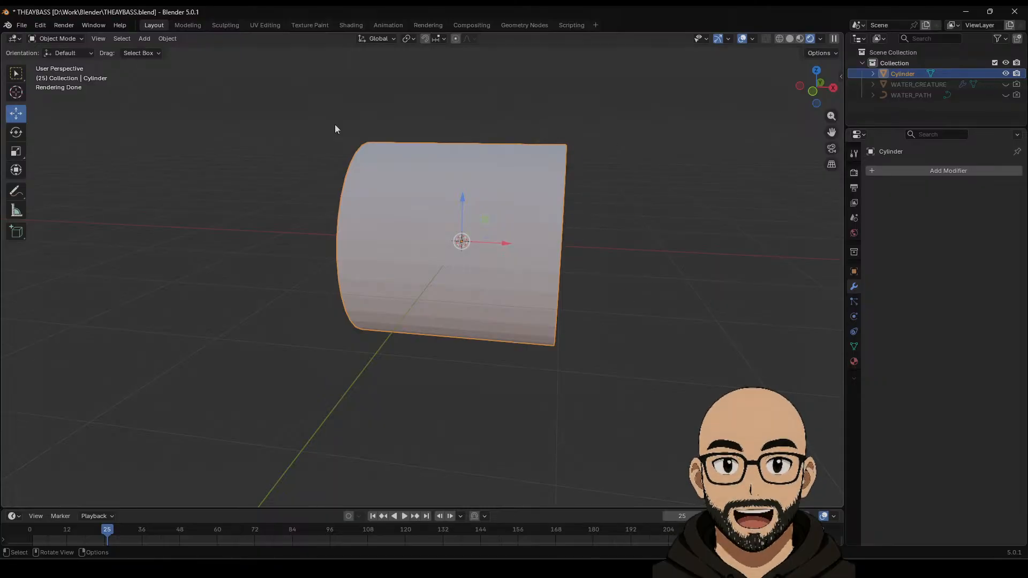
{"action": "middle_click_drag", "start_coordinate": [347, 190], "coordinate": [349, 229]}
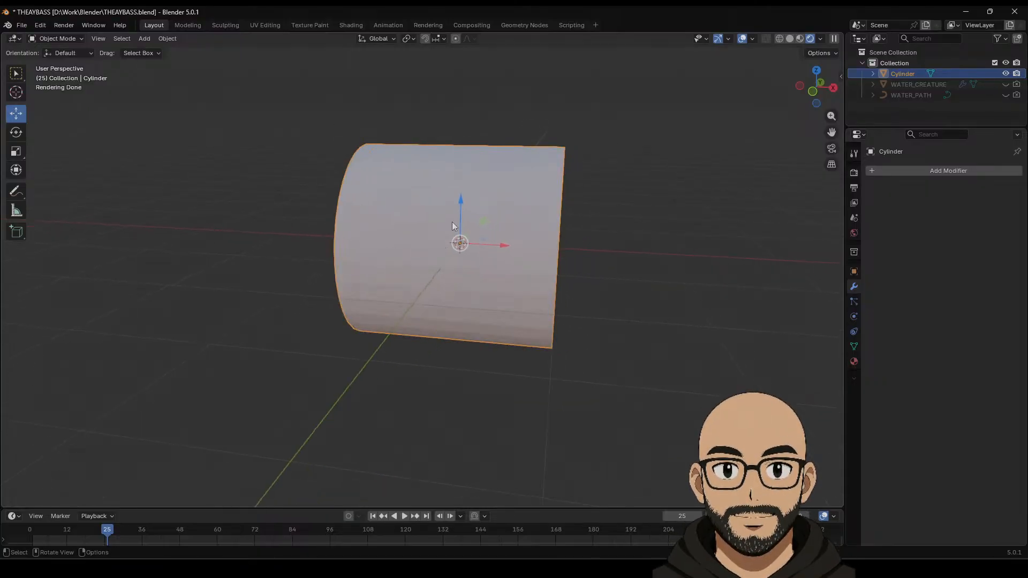
{"action": "middle_click_drag", "start_coordinate": [541, 276], "coordinate": [477, 232]}
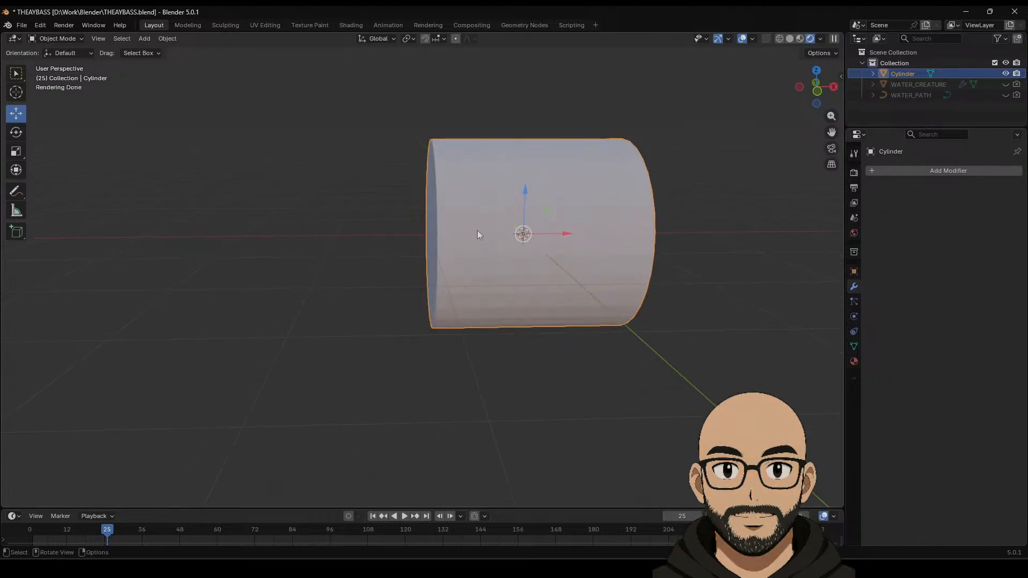
{"action": "key", "text": "Tab"}
{"action": "key", "text": "Tab"}
{"action": "key", "text": "Tab"}
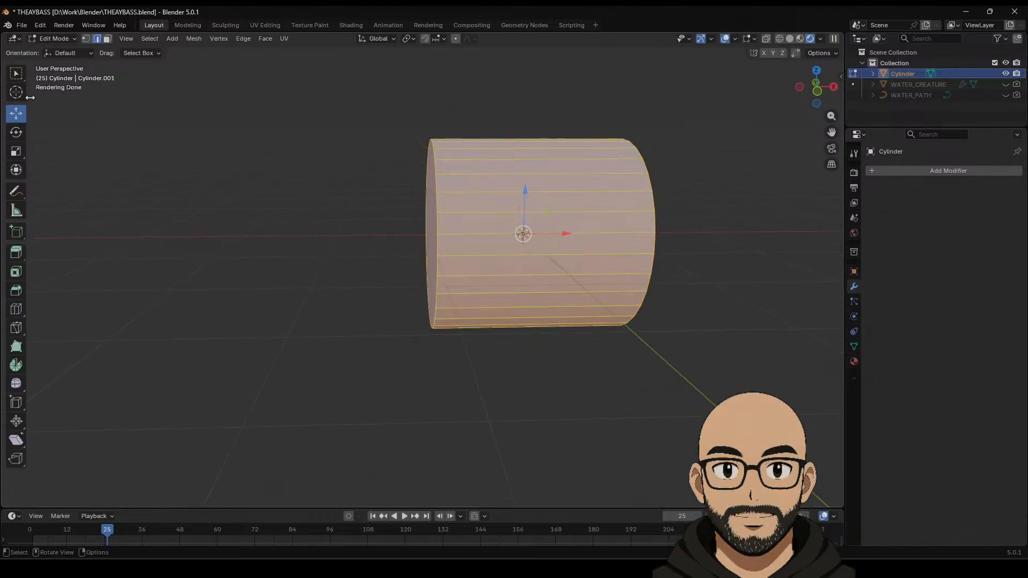
{"action": "key", "text": "Tab"}
{"action": "key", "text": "ctrl+a"}
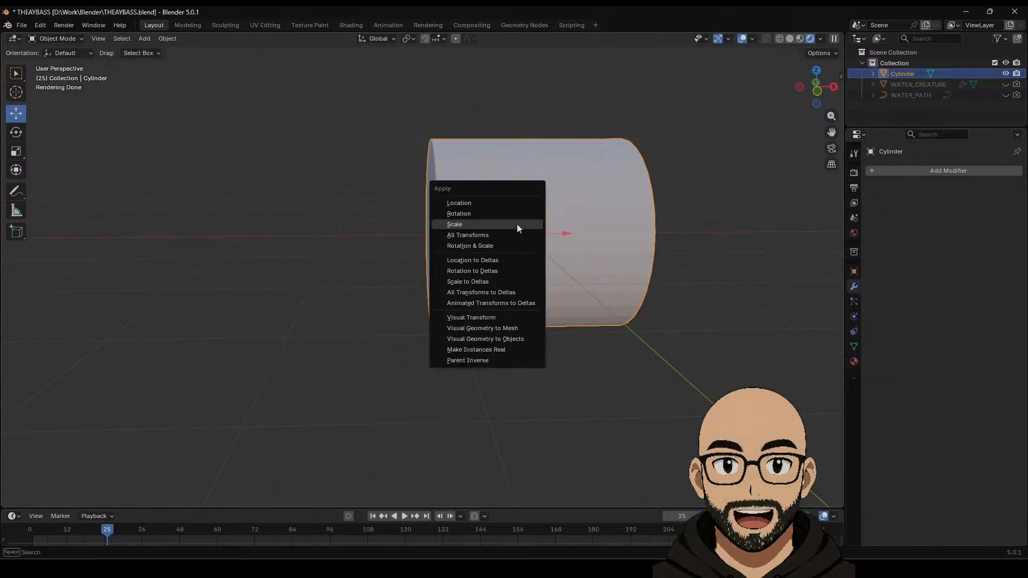
{"action": "left_click", "coordinate": [516, 224]}
Step: Bevel the edge loop at the cylinder's negative X end with 4 segments and a width of 0.413 m
{"action": "key", "text": "Tab"}
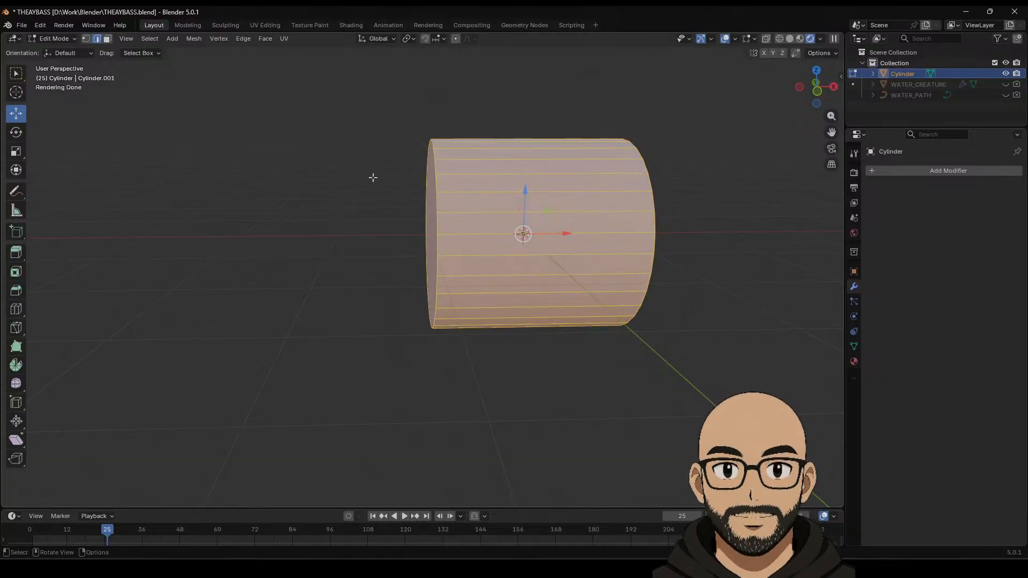
{"action": "left_click", "coordinate": [436, 191], "text": "alt"}
{"action": "right_click", "coordinate": [440, 186]}
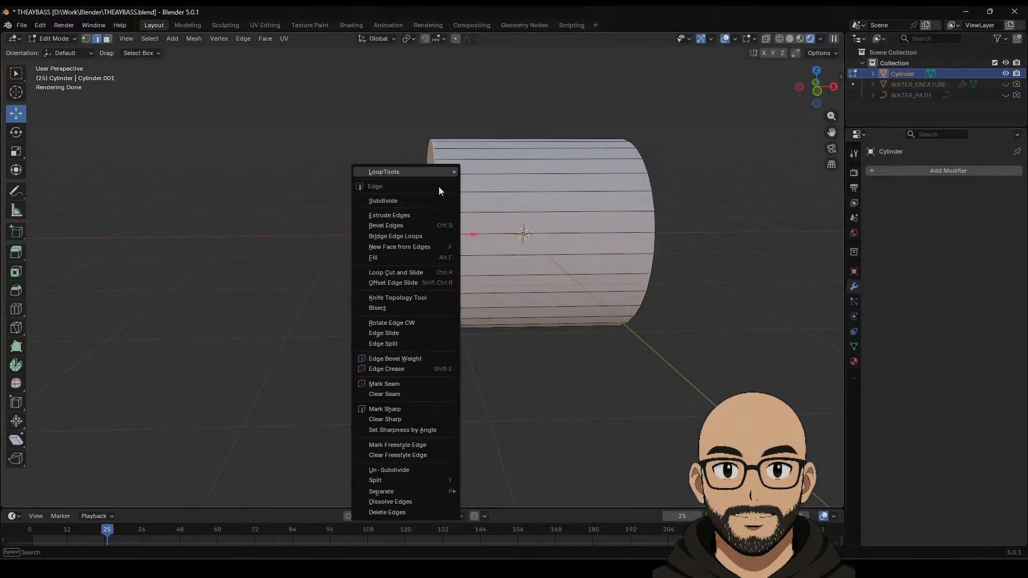
{"action": "left_click", "coordinate": [417, 225]}
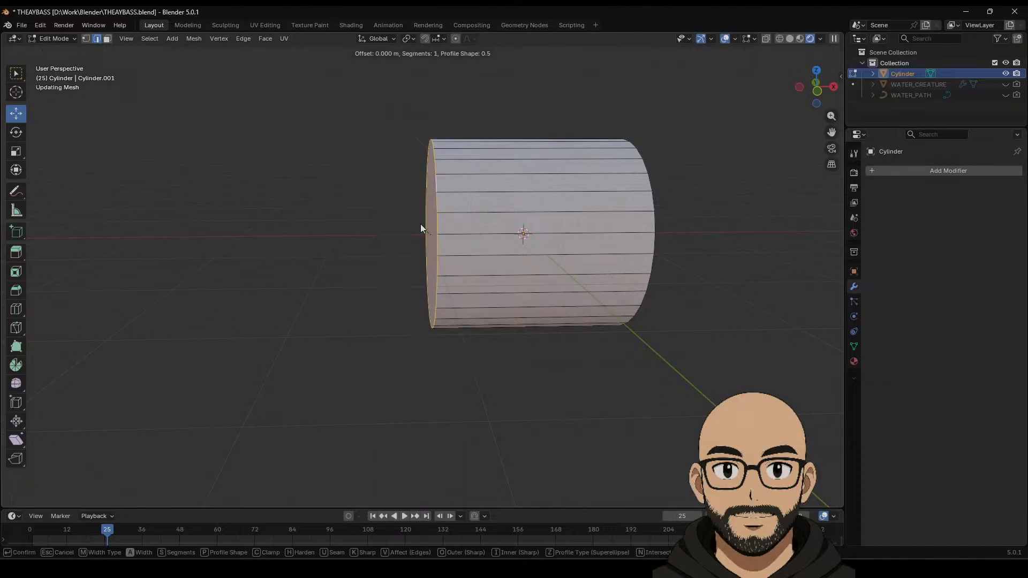
{"action": "left_click", "coordinate": [477, 212]}
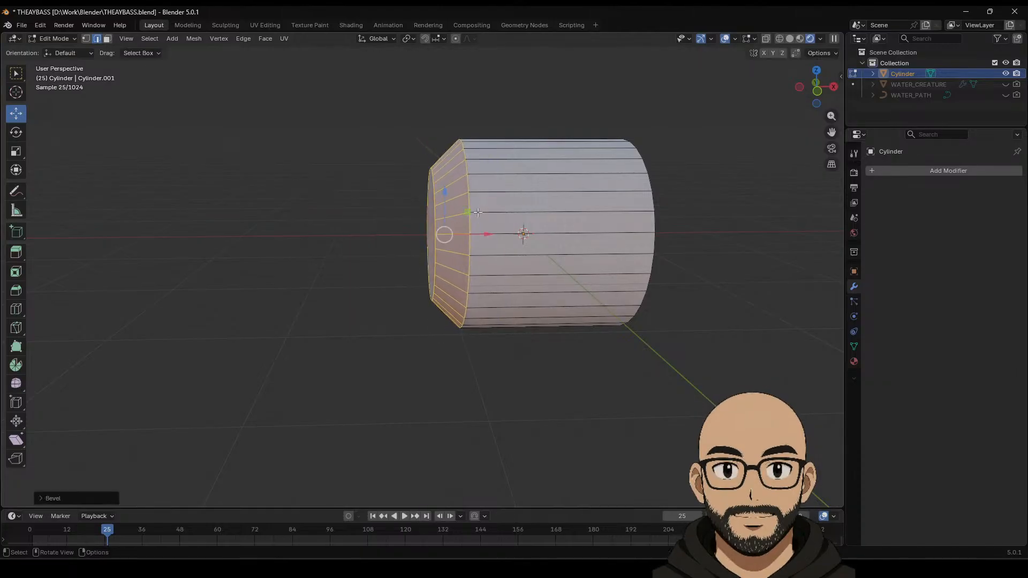
{"action": "left_click", "coordinate": [43, 498]}
{"action": "left_click_drag", "start_coordinate": [138, 344], "coordinate": [160, 345]}
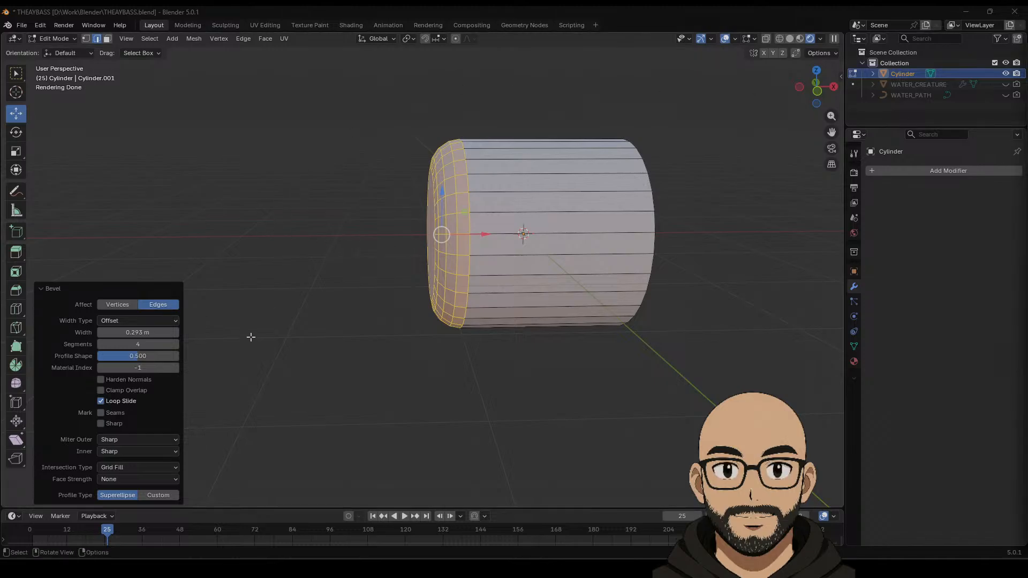
{"action": "left_click_drag", "start_coordinate": [137, 332], "coordinate": [169, 333]}
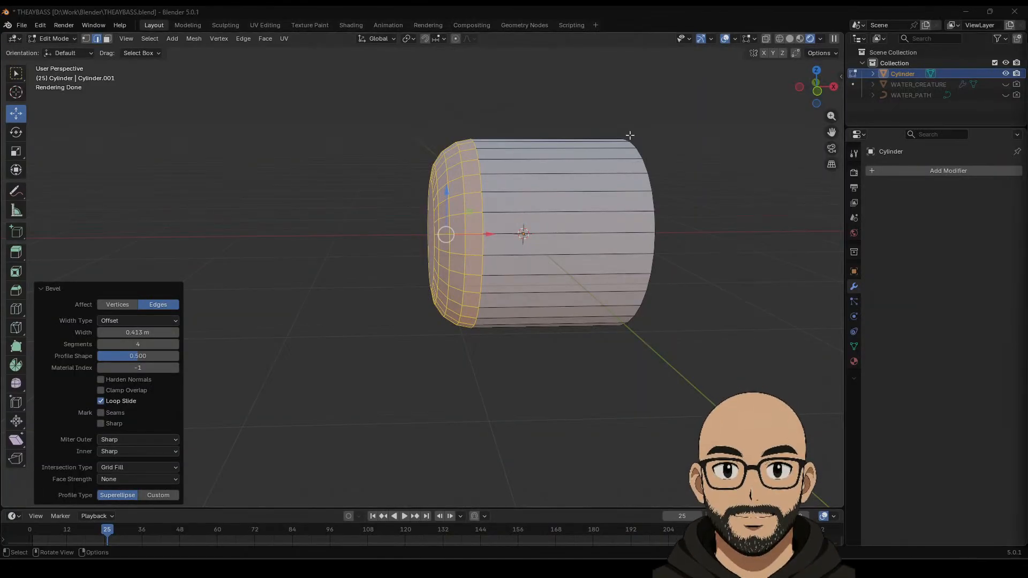
Step: Shade the cylinder auto smooth at 30° in Object Mode
{"action": "middle_click_drag", "start_coordinate": [447, 430], "coordinate": [449, 413]}
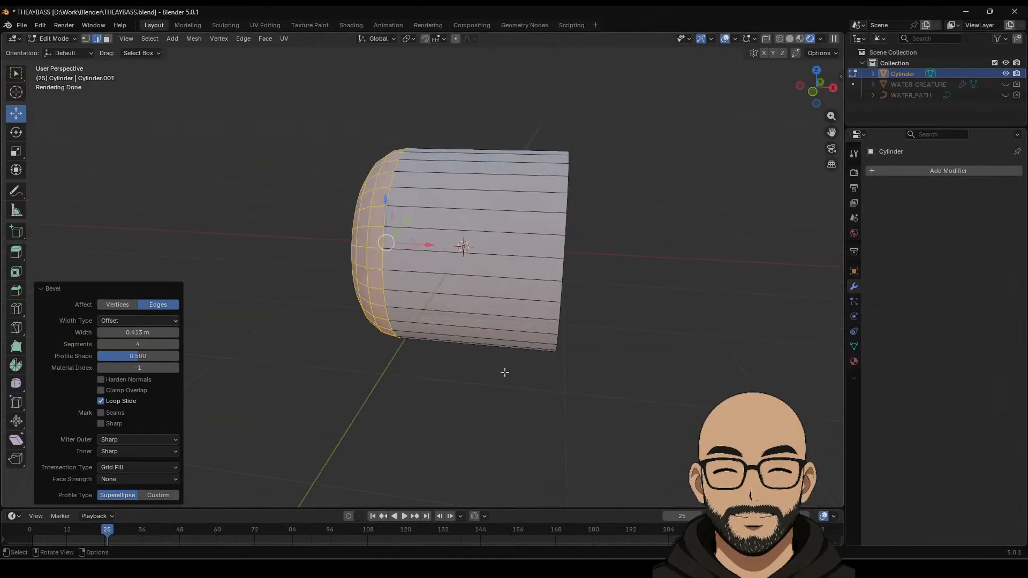
{"action": "mouse_move", "coordinate": [501, 382]}
{"action": "middle_mouse_down"}
{"action": "mouse_move", "coordinate": [475, 384]}
{"action": "mouse_move", "coordinate": [507, 374]}
{"action": "middle_mouse_up"}
{"action": "left_click", "coordinate": [817, 90]}
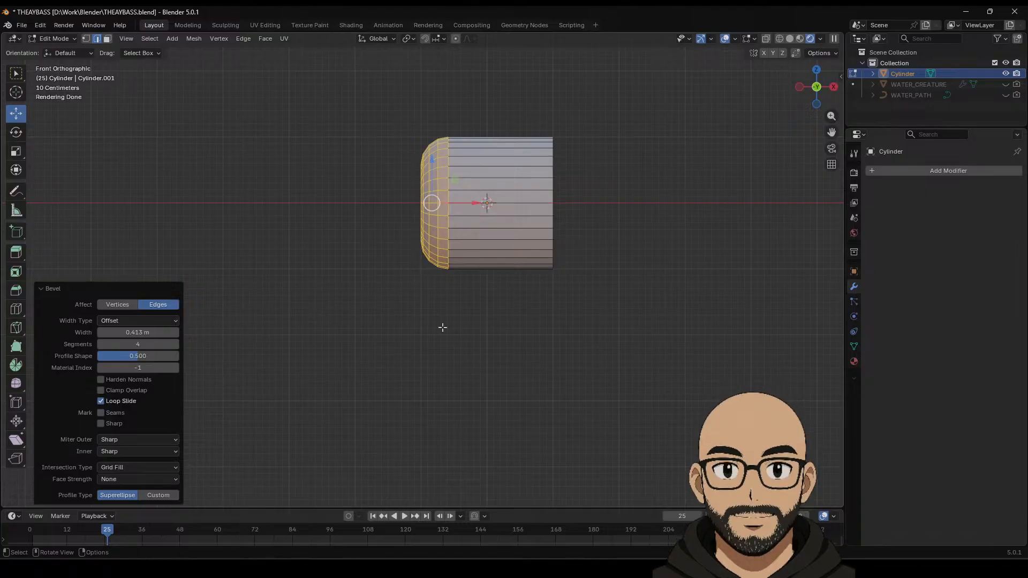
{"action": "middle_click_drag", "start_coordinate": [562, 315], "coordinate": [490, 345]}
{"action": "key", "text": "Tab"}
{"action": "scroll", "coordinate": [477, 344], "scroll_direction": "down", "scroll_amount": 3}
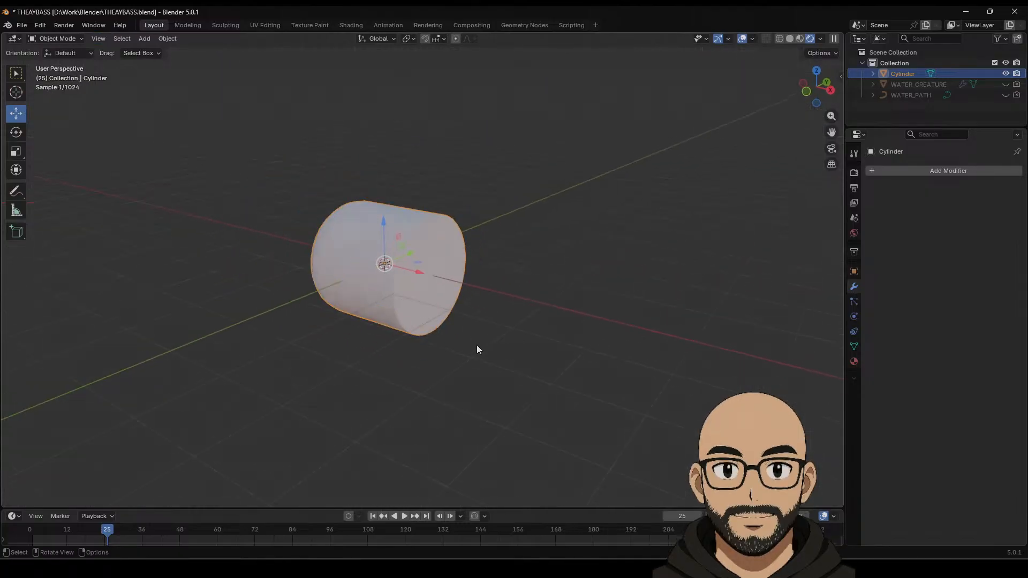
{"action": "right_click", "coordinate": [408, 254]}
{"action": "left_click", "coordinate": [389, 253]}
{"action": "scroll", "coordinate": [409, 283], "scroll_direction": "up", "scroll_amount": 4}
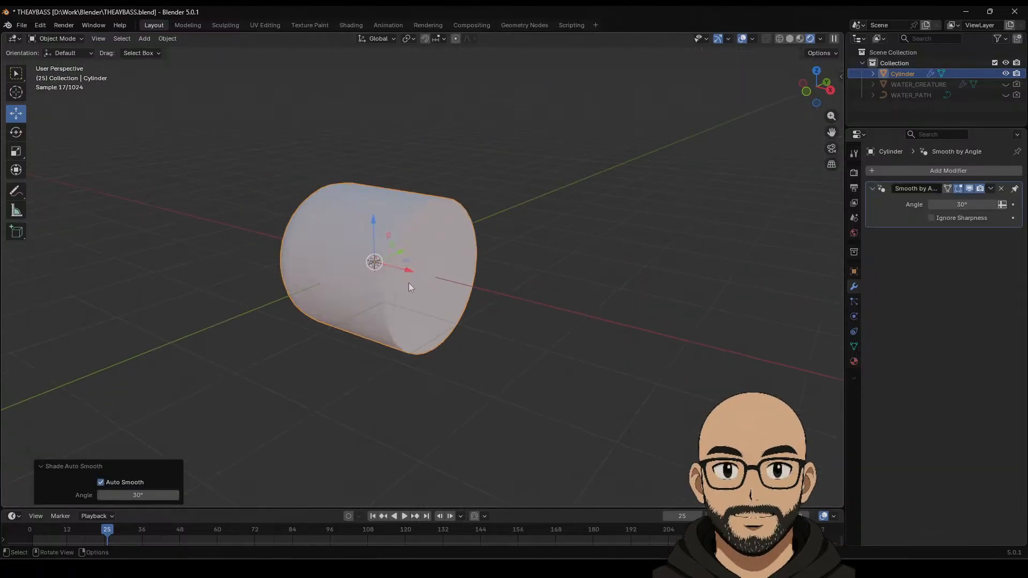
Step: Bevel the edge loop at the cylinder's flat positive X end with 2 segments and a width of 0.0452 m
{"action": "key", "text": "Tab"}
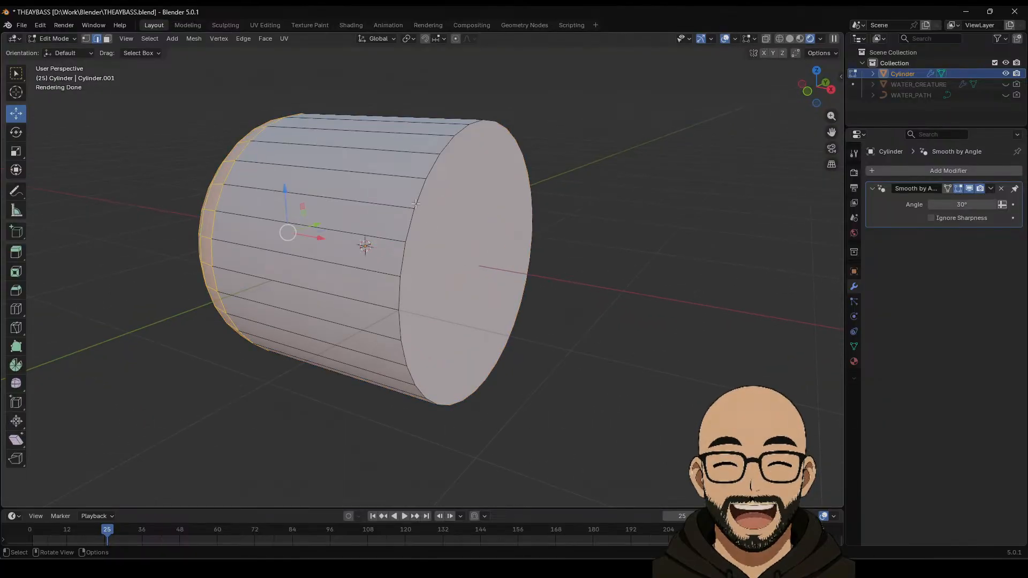
{"action": "left_click", "coordinate": [415, 206], "text": "alt"}
{"action": "right_click", "coordinate": [415, 207]}
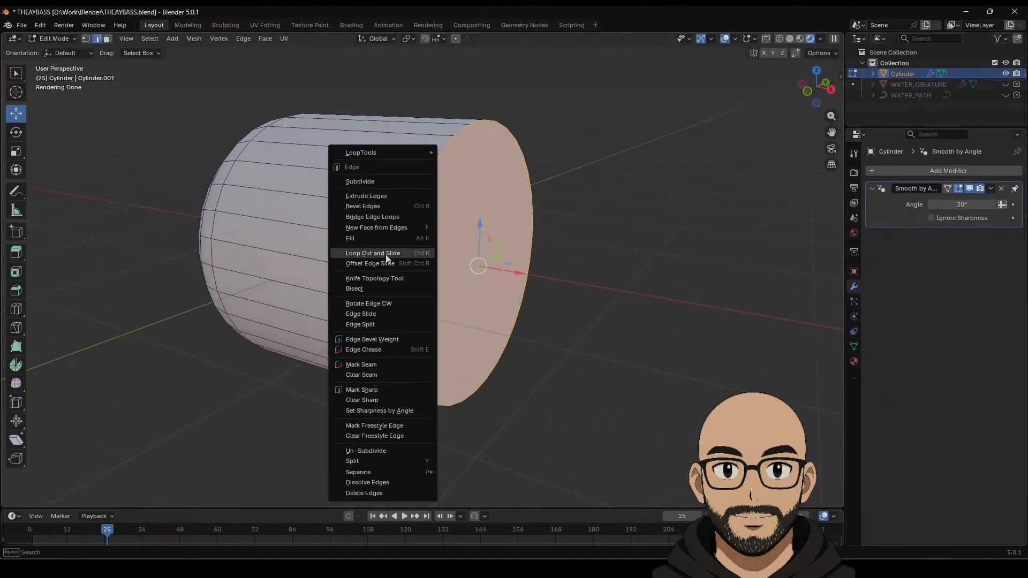
{"action": "left_click", "coordinate": [397, 205]}
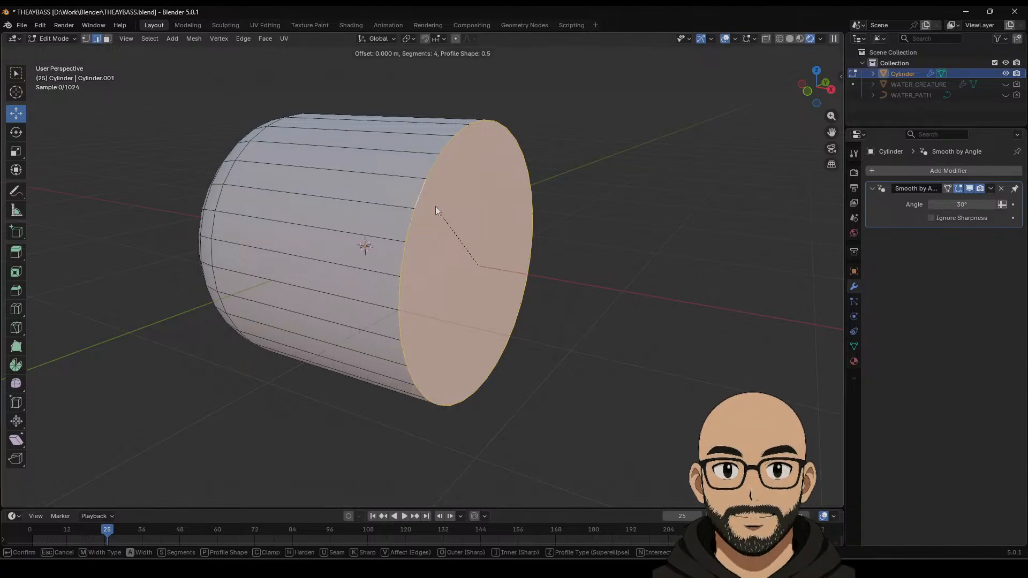
{"action": "left_click", "coordinate": [581, 212]}
{"action": "left_click_drag", "start_coordinate": [145, 345], "coordinate": [134, 333]}
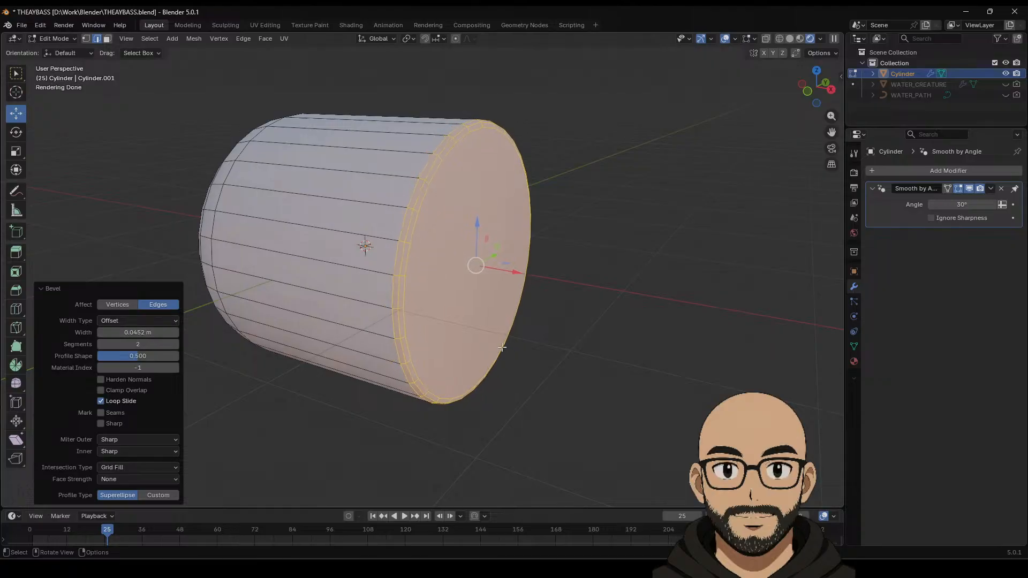
Step: Return to Object Mode and switch the viewport to solid shading with Cavity enabled
{"action": "key", "text": "Tab"}
{"action": "scroll", "coordinate": [482, 310], "scroll_direction": "down", "scroll_amount": 4}
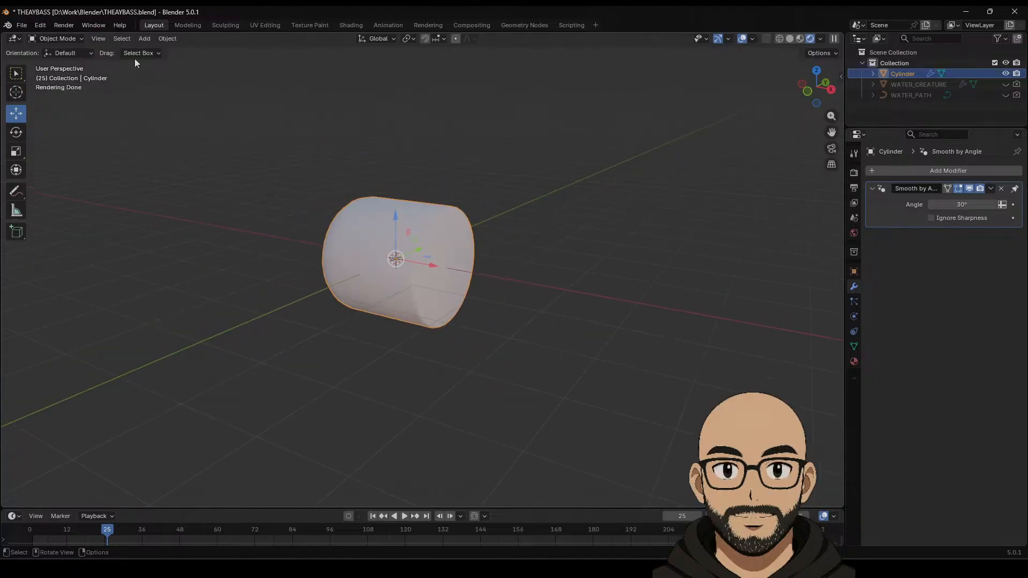
{"action": "left_click", "coordinate": [144, 39]}
{"action": "mouse_move", "coordinate": [161, 51]}
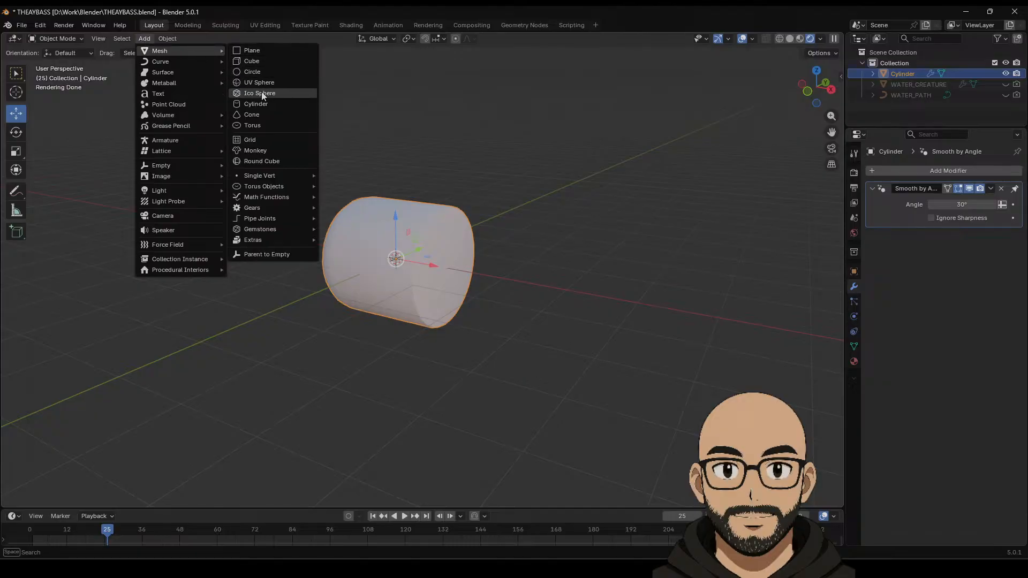
{"action": "left_click", "coordinate": [791, 38]}
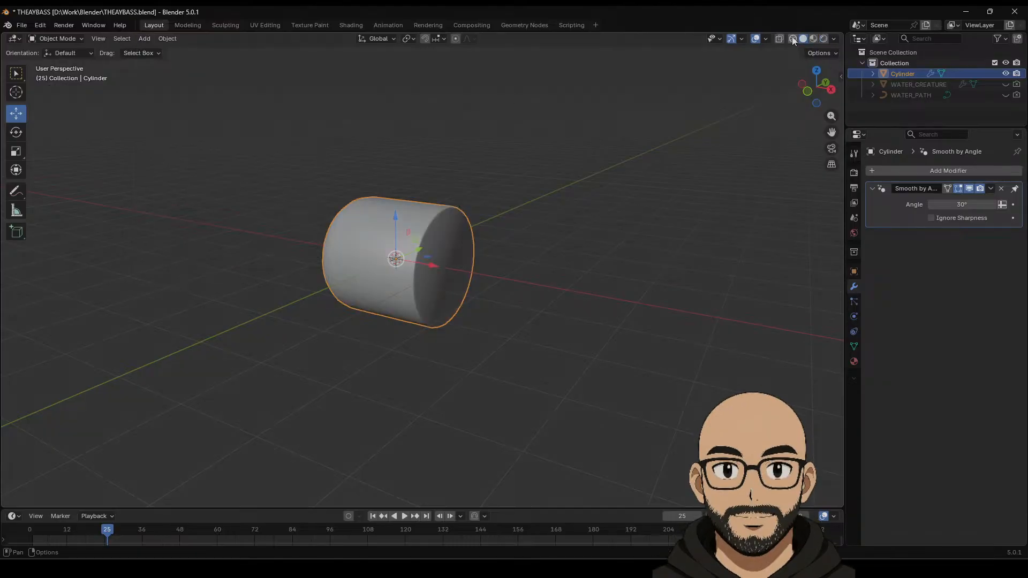
{"action": "left_click", "coordinate": [835, 39]}
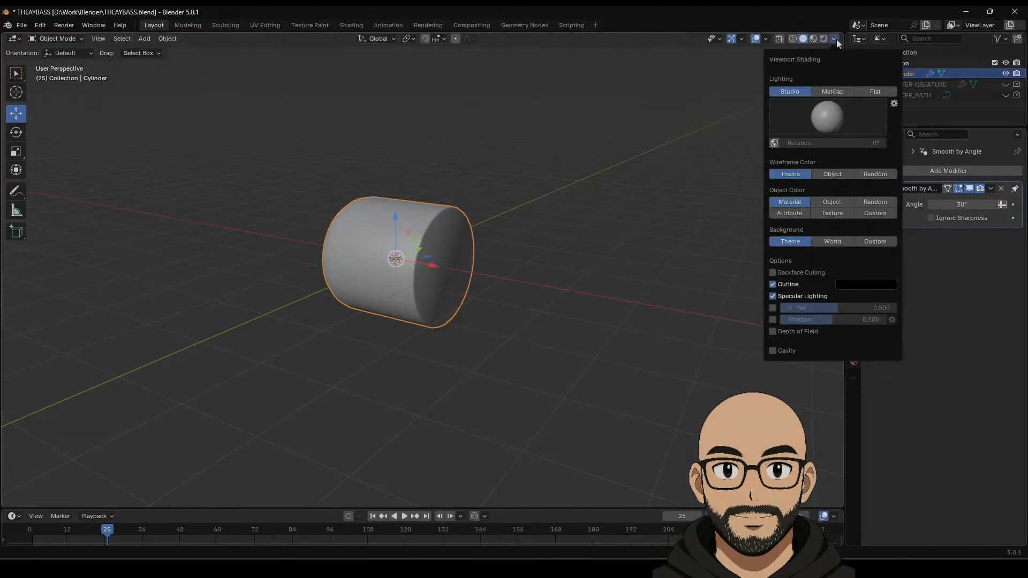
{"action": "left_click", "coordinate": [773, 351]}
{"action": "scroll", "coordinate": [363, 232], "scroll_direction": "up", "scroll_amount": 1}
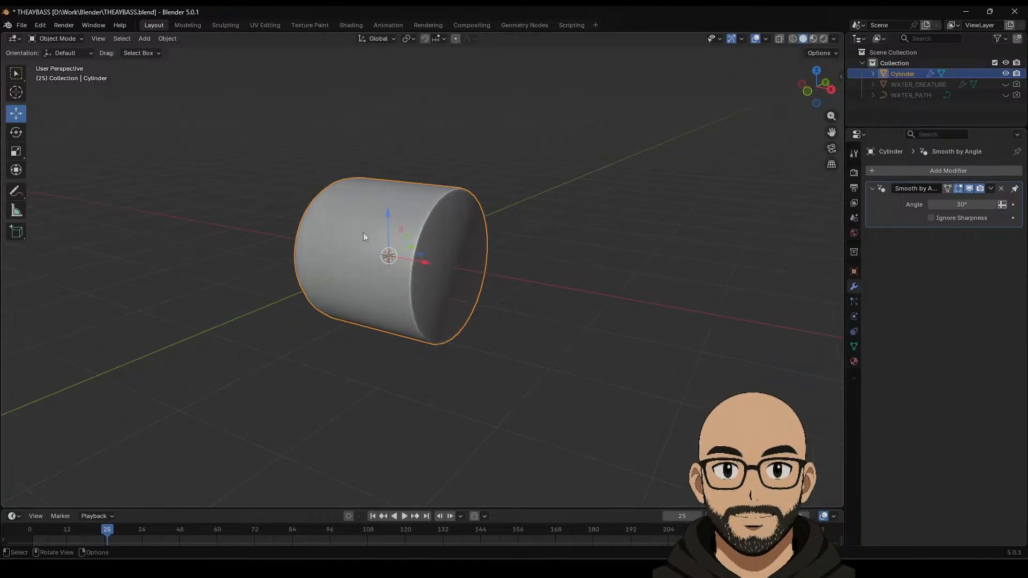
{"action": "scroll", "coordinate": [363, 232], "scroll_direction": "up", "scroll_amount": 3}
{"action": "scroll", "coordinate": [369, 242], "scroll_direction": "down", "scroll_amount": 2}
Step: Add a second mesh cylinder at the world origin and rotate it 90° about the Y axis
{"action": "left_click", "coordinate": [143, 39]}
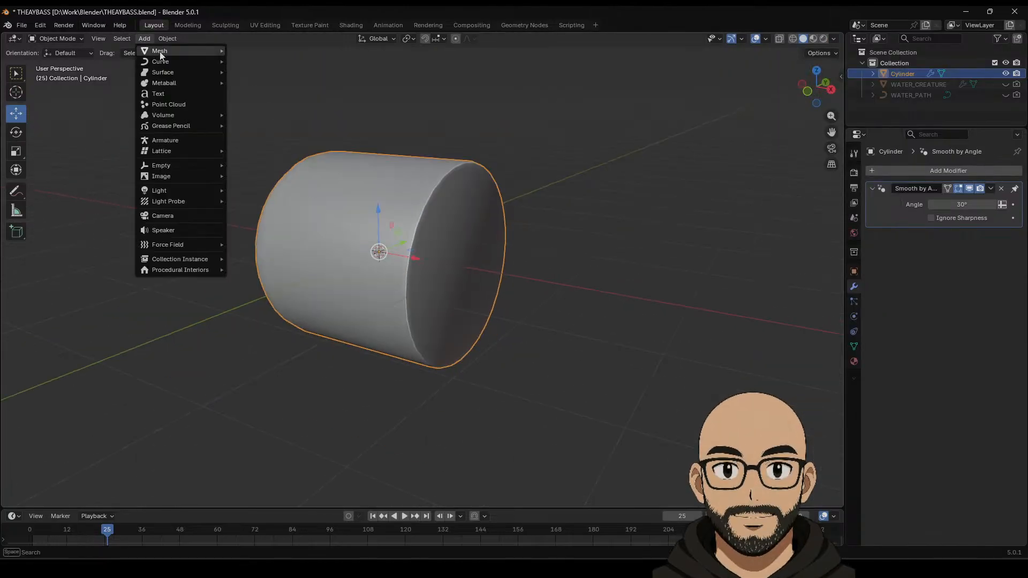
{"action": "mouse_move", "coordinate": [204, 50]}
{"action": "left_click", "coordinate": [261, 105]}
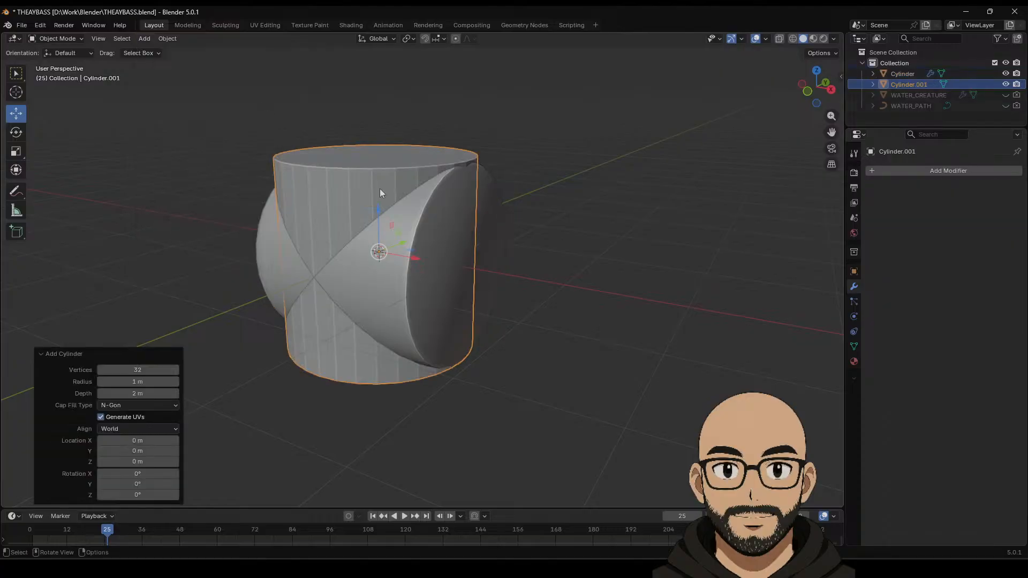
{"action": "left_click", "coordinate": [17, 132]}
{"action": "mouse_move", "coordinate": [410, 268]}
{"action": "left_mouse_down"}
{"action": "mouse_move", "coordinate": [395, 272]}
{"action": "mouse_move", "coordinate": [414, 293]}
{"action": "mouse_move", "coordinate": [411, 282]}
{"action": "left_mouse_up"}
{"action": "middle_click_drag", "start_coordinate": [411, 283], "coordinate": [435, 283]}
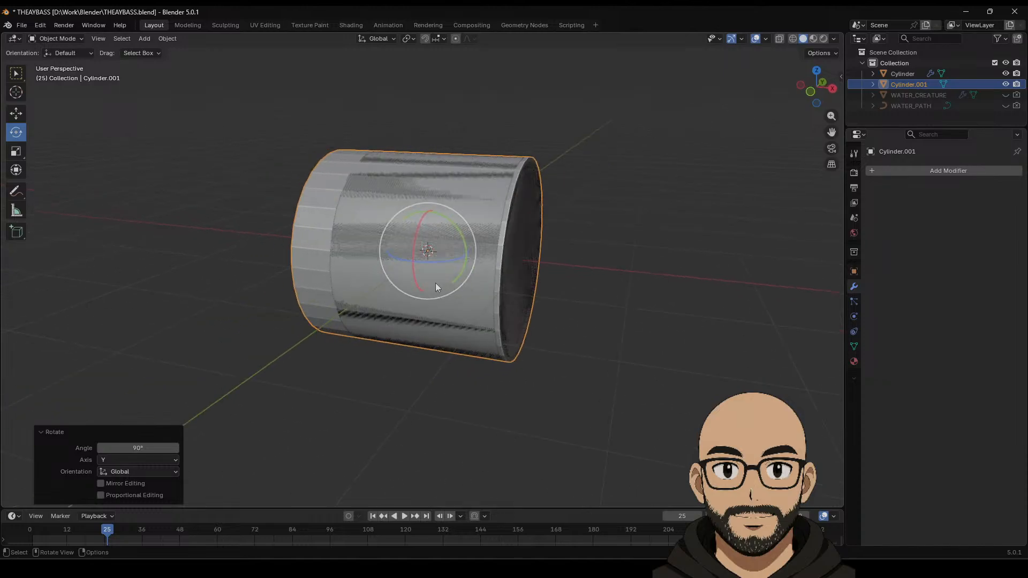
Step: Move the second cylinder about 1.01 m along X to the hull's flat end and scale it to 0.148 along X
{"action": "left_click", "coordinate": [16, 113]}
{"action": "left_click_drag", "start_coordinate": [466, 259], "coordinate": [550, 268]}
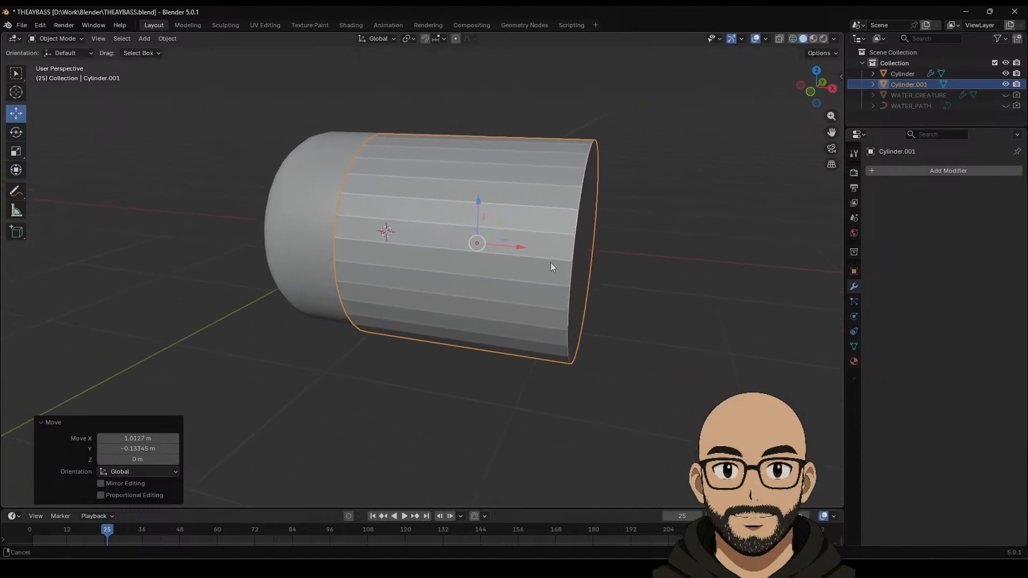
{"action": "middle_click_drag", "start_coordinate": [550, 262], "coordinate": [542, 256]}
{"action": "left_click_drag", "start_coordinate": [533, 244], "coordinate": [497, 241]}
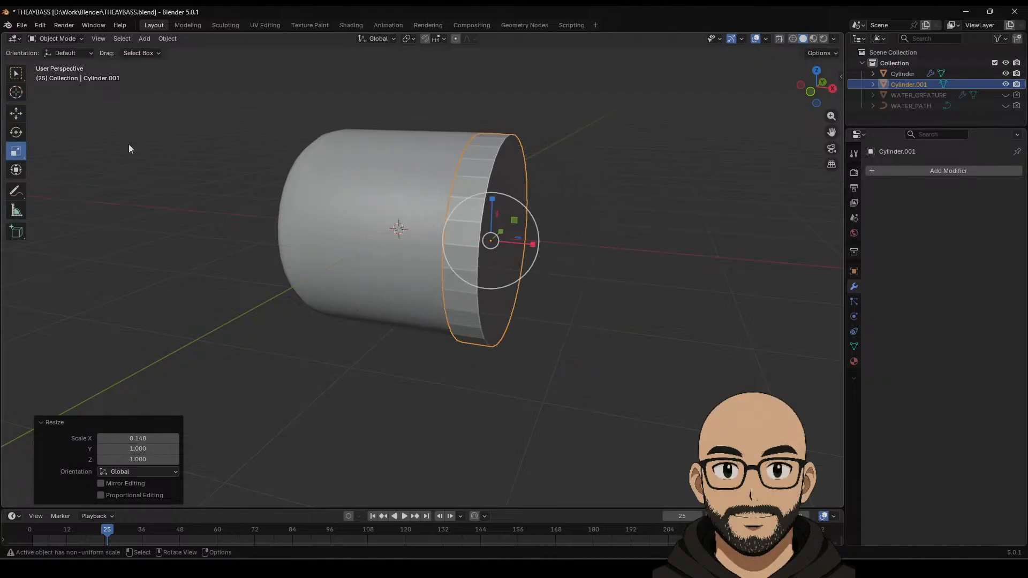
Step: Thin the second cylinder to about 0.14 m along X and shift it to sit against the hull's flat end
{"action": "left_click", "coordinate": [17, 113]}
{"action": "middle_click_drag", "start_coordinate": [241, 203], "coordinate": [718, 191]}
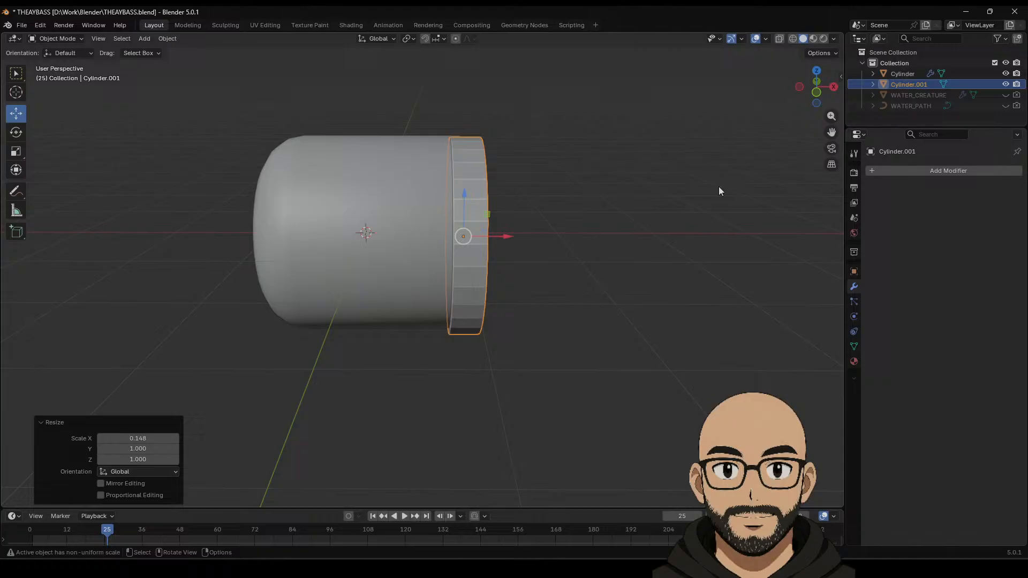
{"action": "left_click", "coordinate": [812, 97]}
{"action": "scroll", "coordinate": [484, 262], "scroll_direction": "up", "scroll_amount": 5}
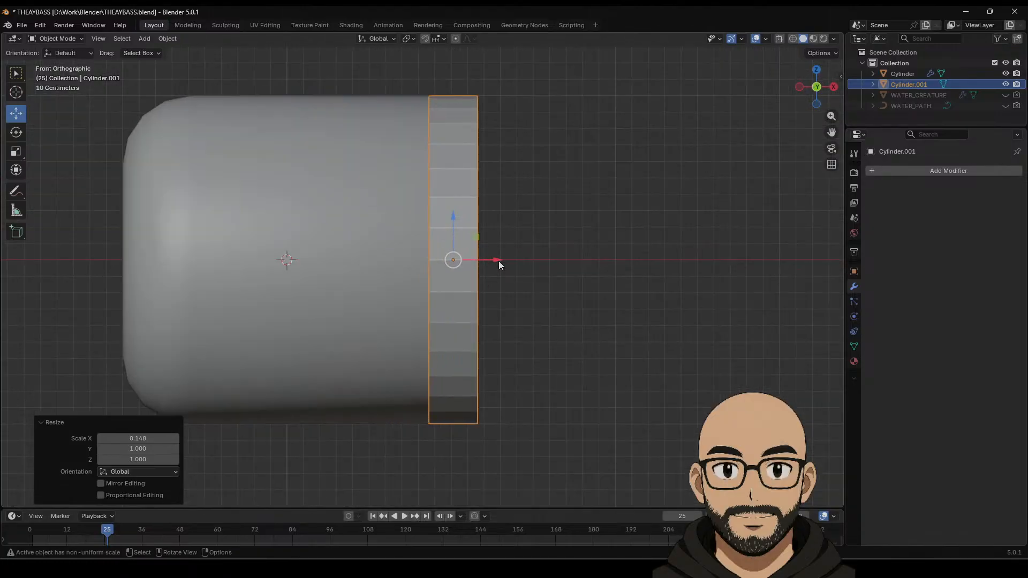
{"action": "mouse_move", "coordinate": [499, 260]}
{"action": "left_mouse_down"}
{"action": "mouse_move", "coordinate": [535, 259]}
{"action": "mouse_move", "coordinate": [493, 259]}
{"action": "left_mouse_up"}
{"action": "left_click", "coordinate": [21, 152]}
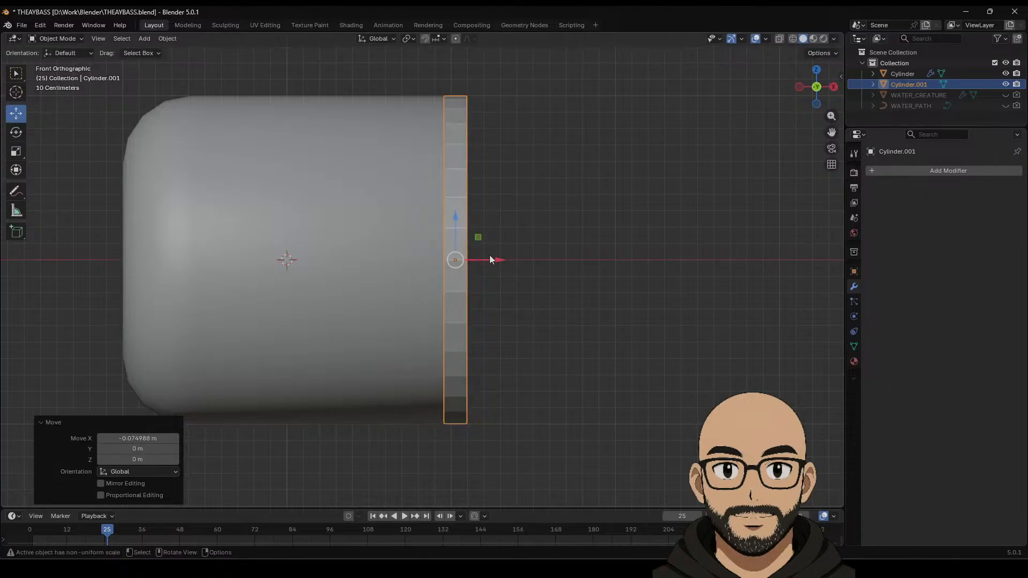
Step: Shade the ring cylinder smooth by a 30° angle and select its rim edge loops in Edit Mode
{"action": "right_click", "coordinate": [465, 303]}
{"action": "left_click", "coordinate": [461, 301]}
{"action": "key", "text": "Tab"}
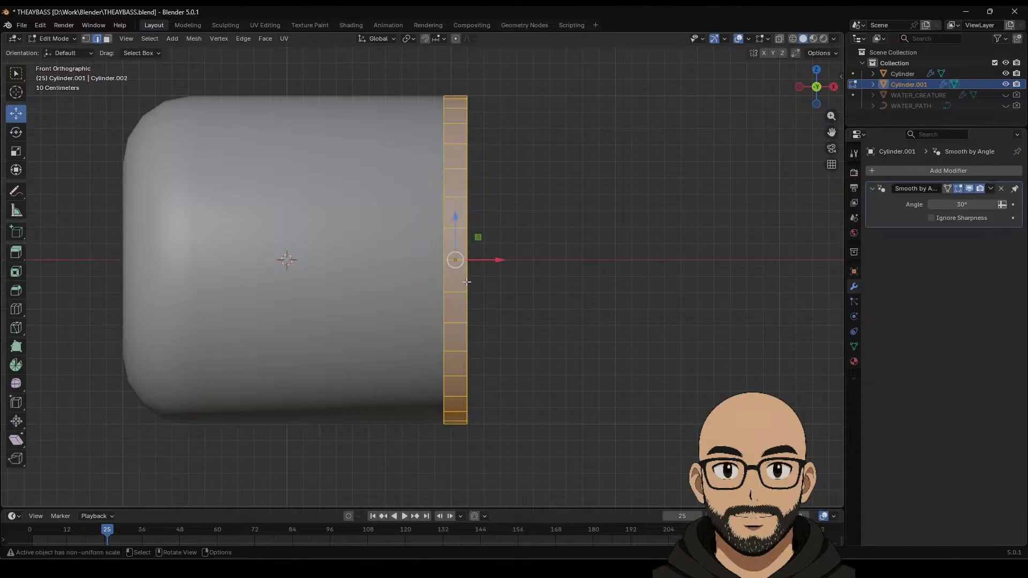
{"action": "left_click", "coordinate": [468, 277]}
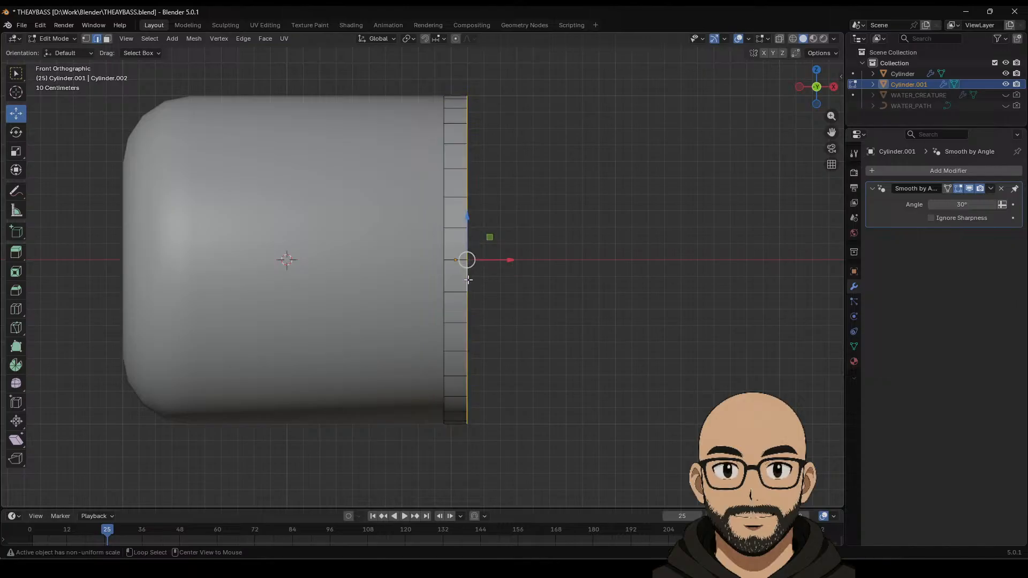
Step: Try to bevel the ring cylinder's two rim loops with 2 segments and a 0.211 m width
{"action": "right_click", "coordinate": [441, 277]}
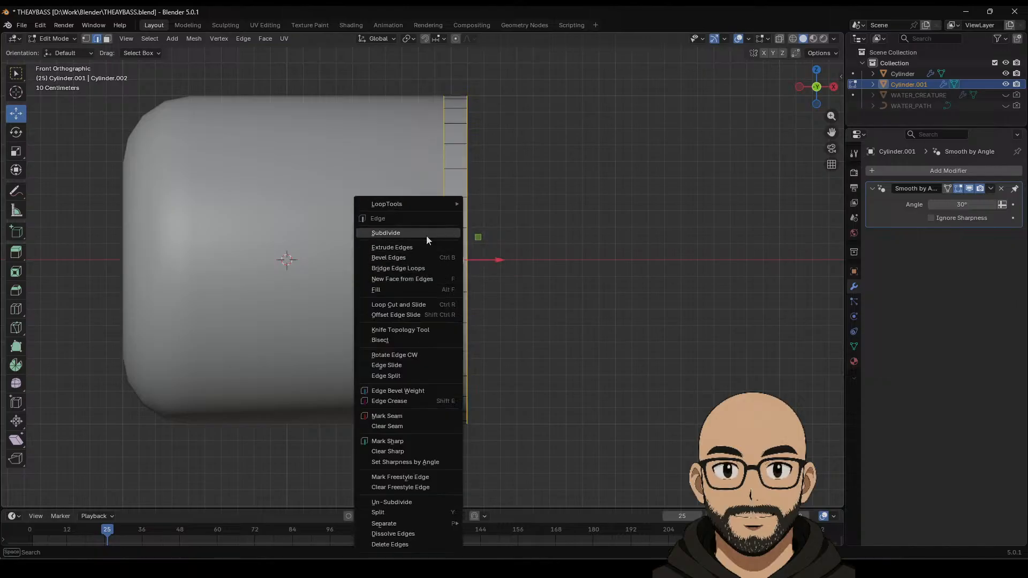
{"action": "left_click", "coordinate": [399, 258]}
{"action": "left_click", "coordinate": [545, 255]}
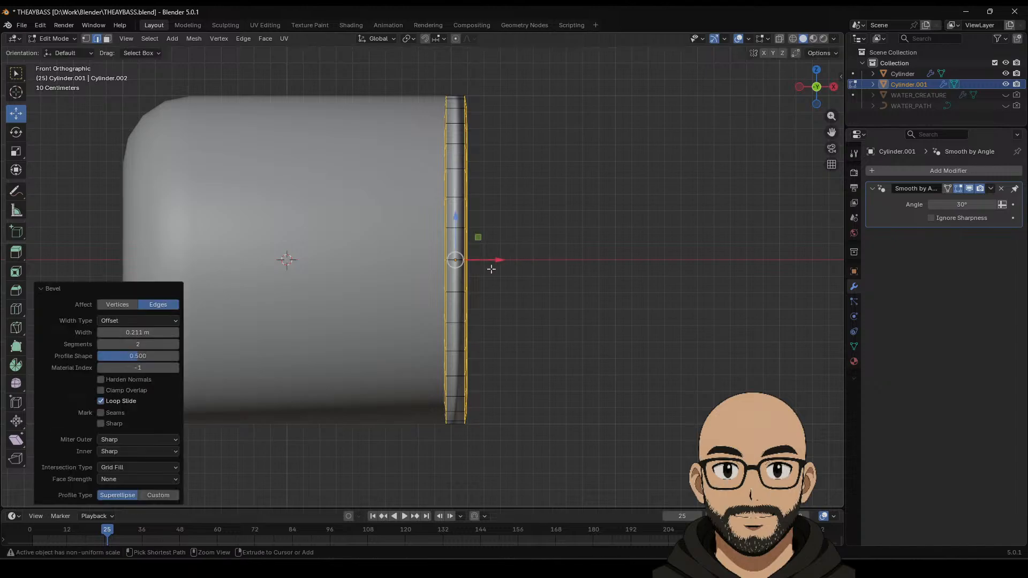
{"action": "left_click", "coordinate": [489, 269]}
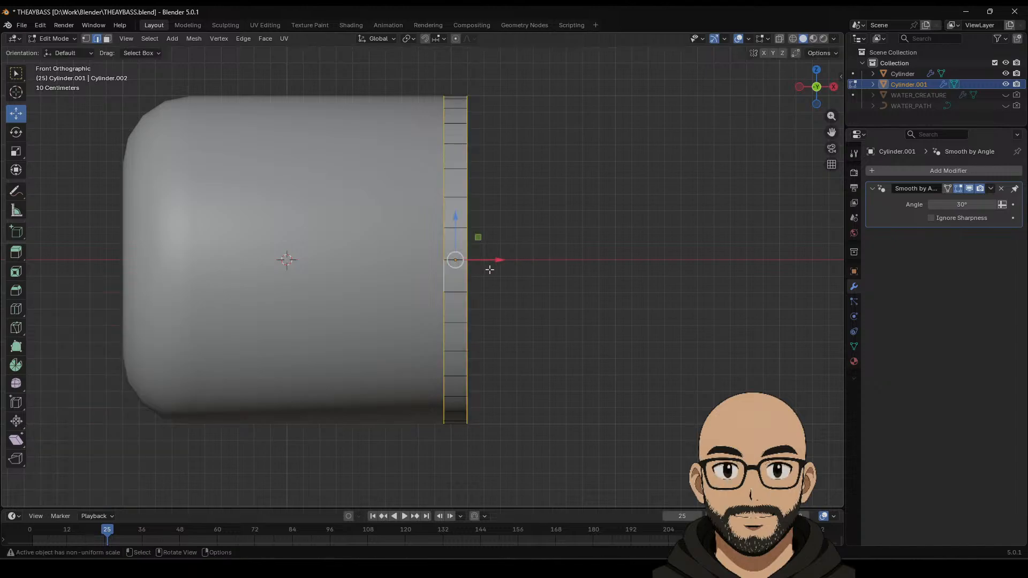
Step: Return to Object Mode and apply the ring cylinder's scale
{"action": "key", "text": "Tab"}
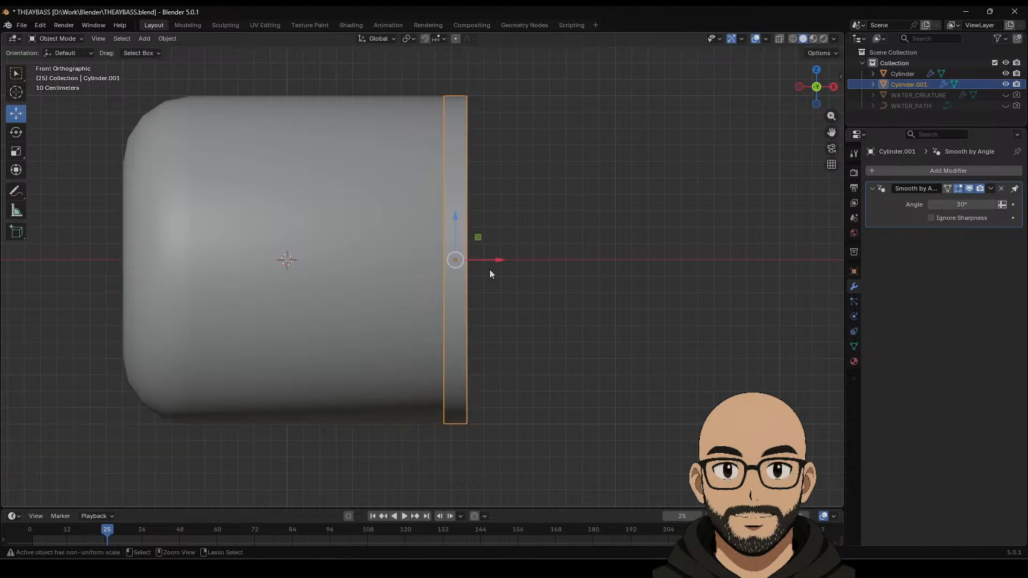
{"action": "key", "text": "ctrl+a"}
{"action": "left_click", "coordinate": [489, 269]}
Step: Bevel both rim edge loops of the ring cylinder with 3 segments and a width of 0.0243 m
{"action": "key", "text": "Tab"}
{"action": "key", "text": "ctrl+e"}
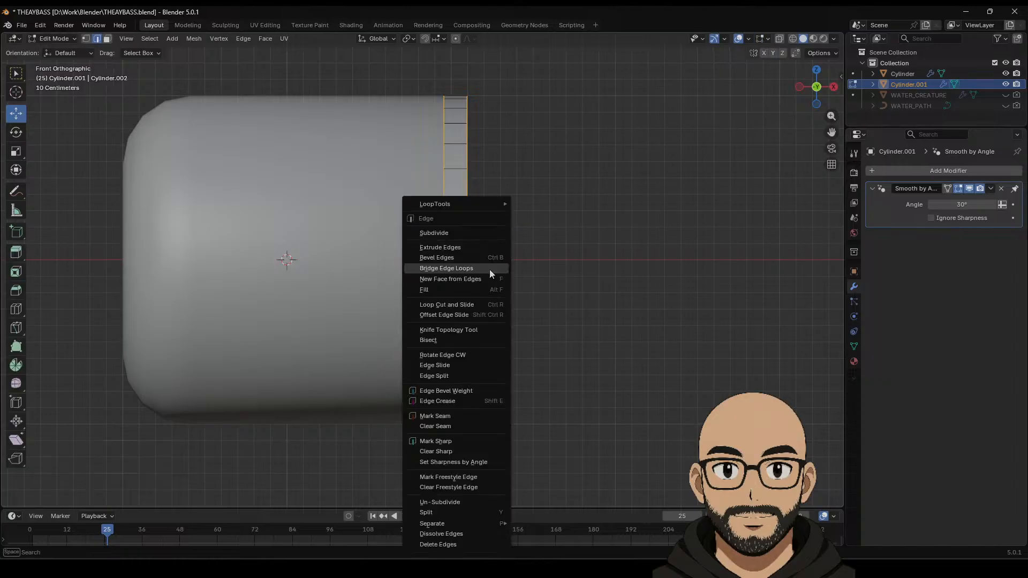
{"action": "left_click", "coordinate": [472, 261]}
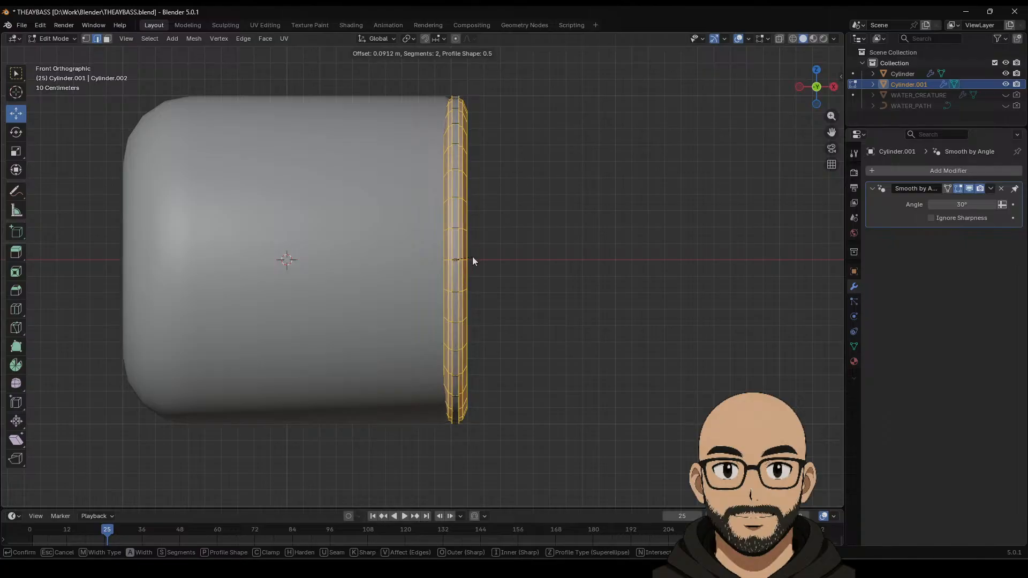
{"action": "left_click", "coordinate": [454, 255]}
{"action": "left_click_drag", "start_coordinate": [131, 328], "coordinate": [108, 329]}
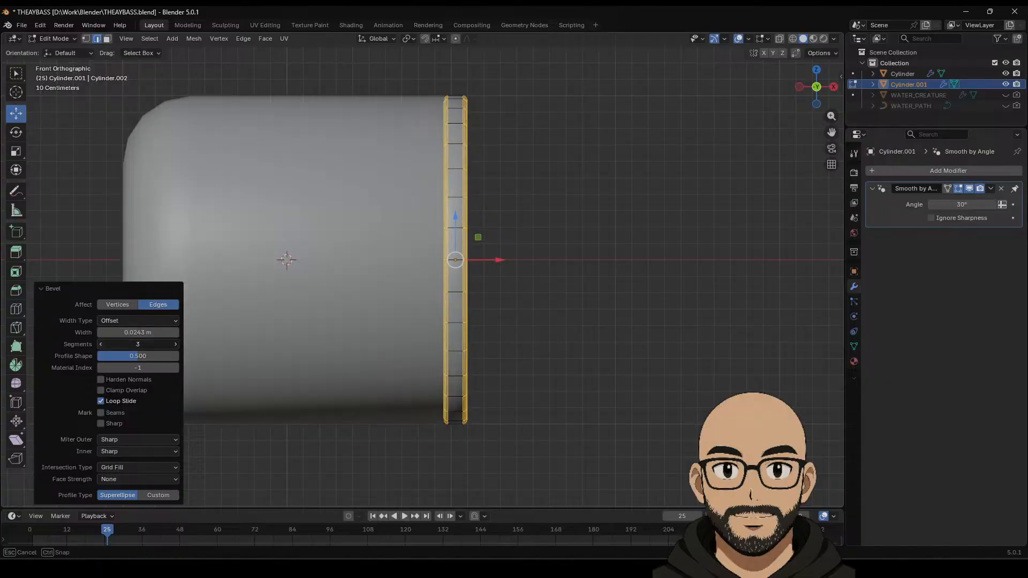
{"action": "left_click_drag", "start_coordinate": [142, 332], "coordinate": [142, 332]}
{"action": "key", "text": "Tab"}
Step: Examine the ring's alignment with the hull from above and show the hull's transform values
{"action": "left_click", "coordinate": [558, 290]}
{"action": "middle_click_drag", "start_coordinate": [621, 281], "coordinate": [549, 307]}
{"action": "scroll", "coordinate": [549, 311], "scroll_direction": "down", "scroll_amount": 6}
{"action": "middle_click_drag", "start_coordinate": [479, 337], "coordinate": [393, 348]}
{"action": "left_click", "coordinate": [331, 298]}
{"action": "left_click", "coordinate": [817, 75]}
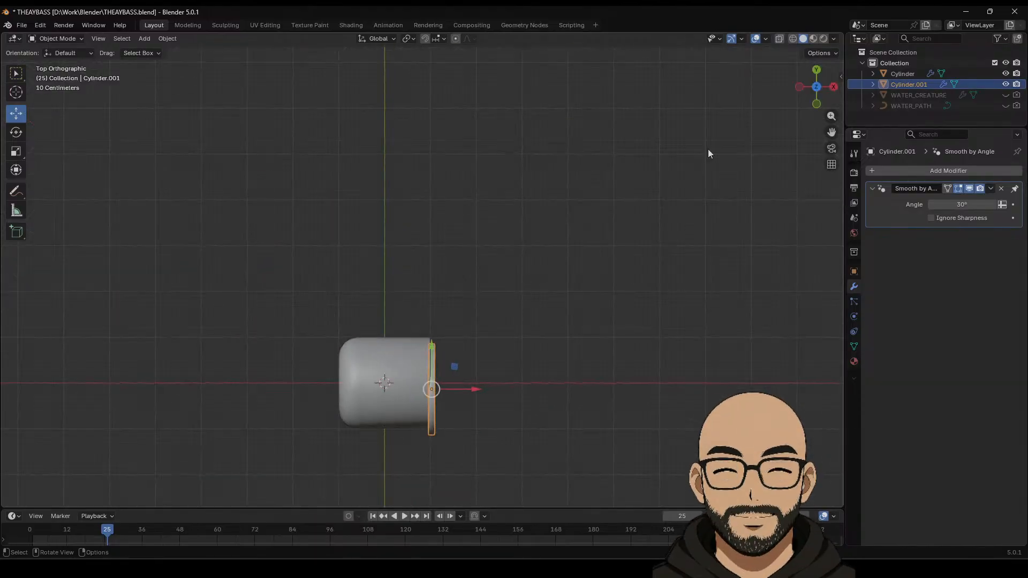
{"action": "scroll", "coordinate": [474, 375], "scroll_direction": "up", "scroll_amount": 6}
{"action": "middle_click_drag", "start_coordinate": [487, 395], "coordinate": [506, 120], "text": "shift"}
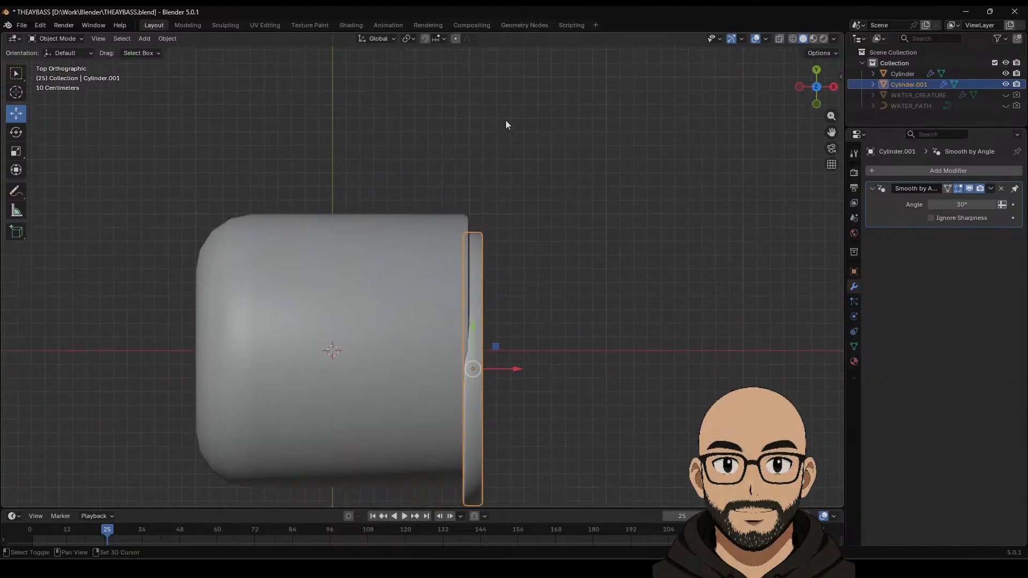
{"action": "middle_click_drag", "start_coordinate": [483, 293], "coordinate": [510, 242], "text": "shift"}
{"action": "left_click_drag", "start_coordinate": [480, 269], "coordinate": [360, 260]}
{"action": "left_click", "coordinate": [380, 249]}
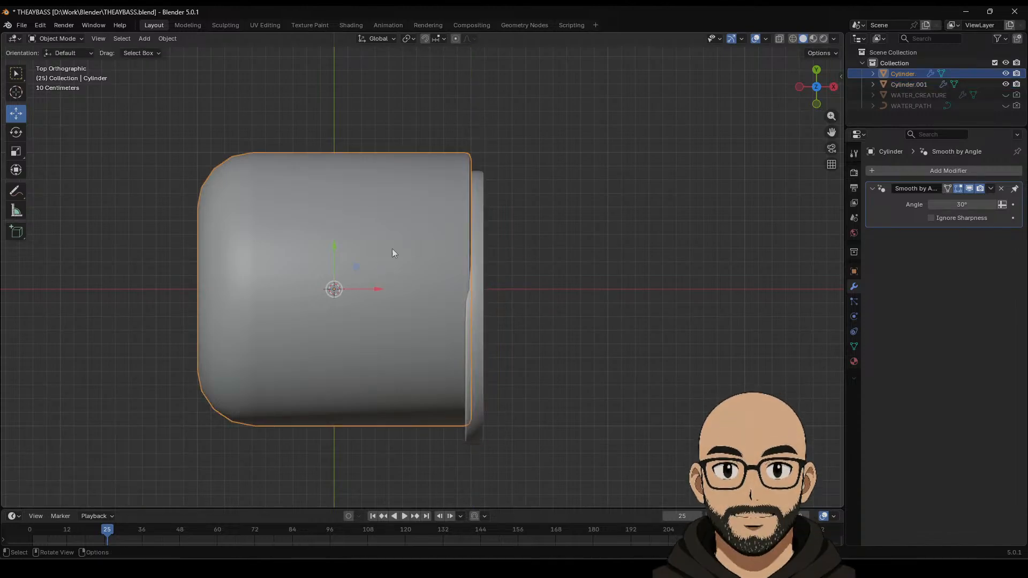
{"action": "key", "text": "m"}
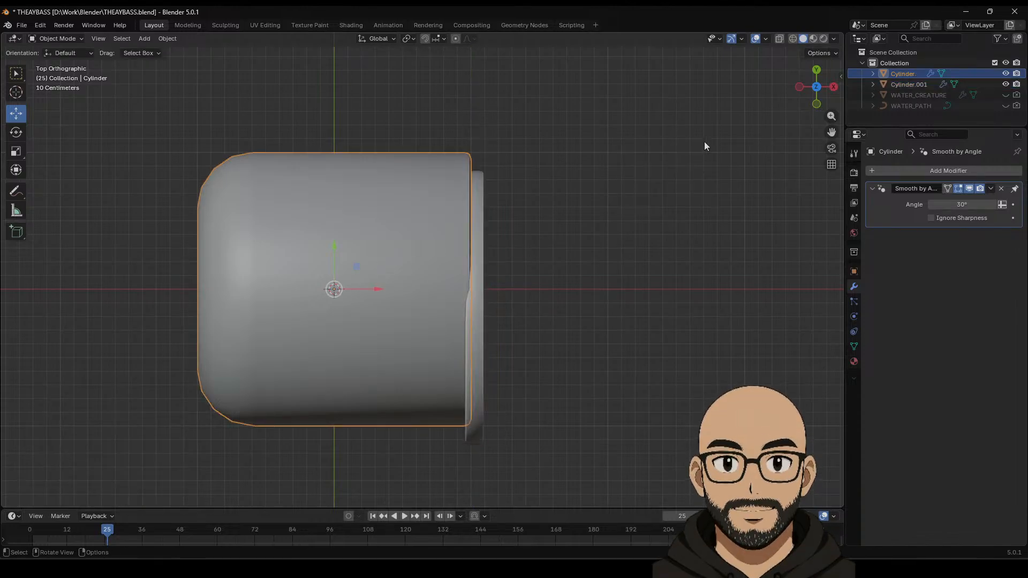
{"action": "key", "text": "n"}
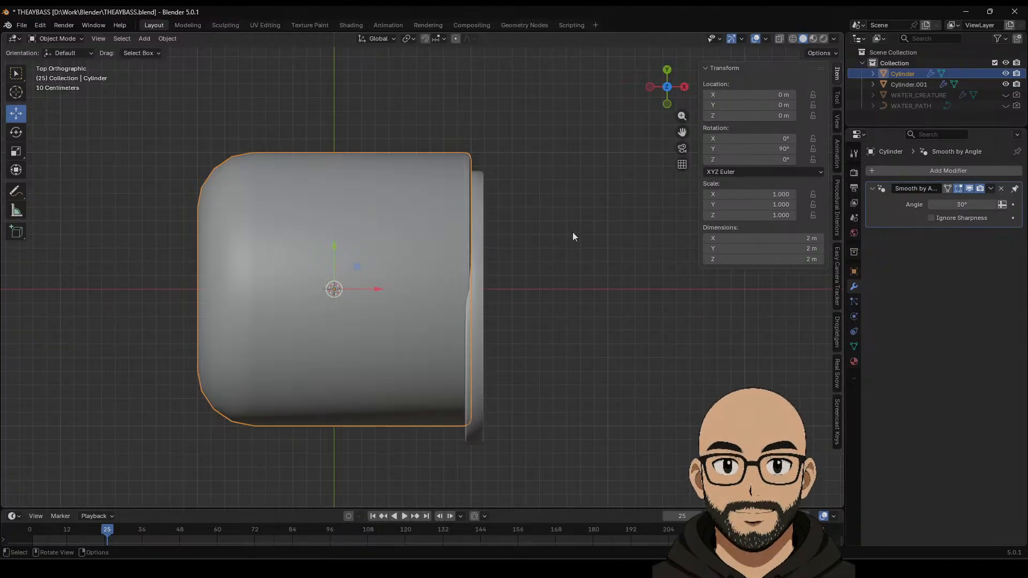
Step: Set the ring cylinder's X and Y location to 0 m
{"action": "left_click", "coordinate": [481, 230]}
{"action": "left_click", "coordinate": [767, 95]}
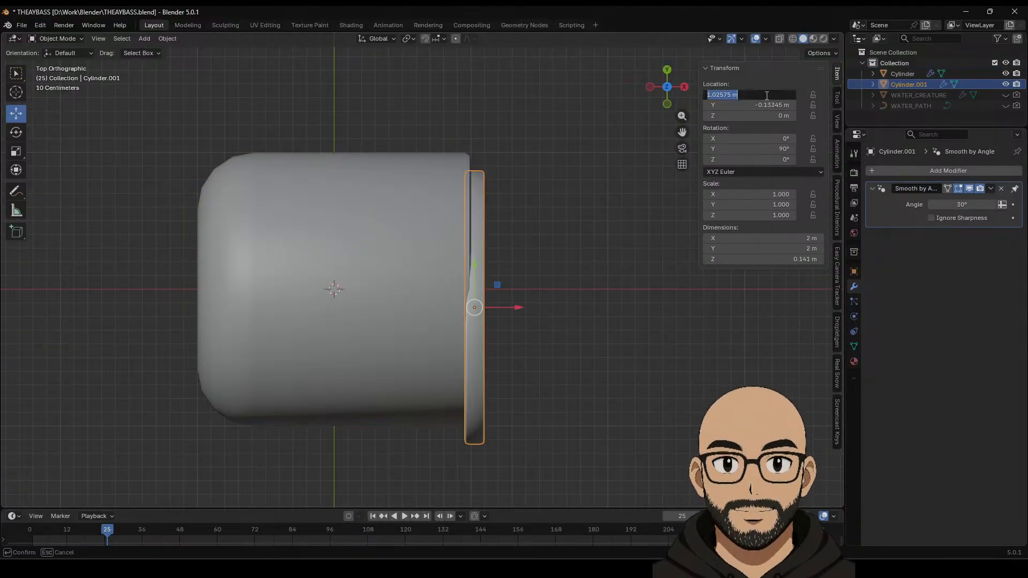
{"action": "type", "text": "0"}
{"action": "key", "text": "Return"}
{"action": "left_click", "coordinate": [760, 103]}
{"action": "type", "text": "0"}
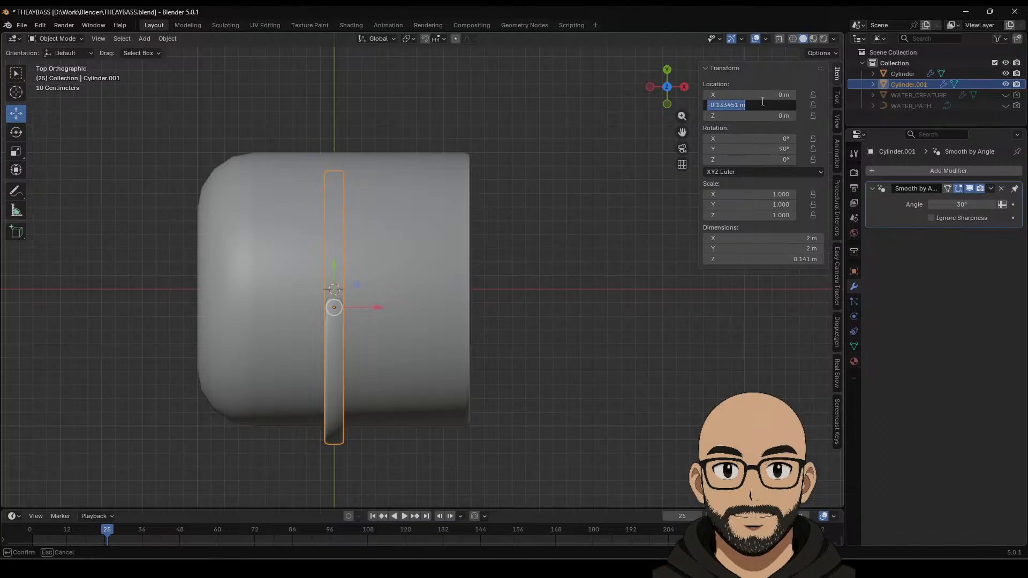
{"action": "key", "text": "Return"}
Step: Move the ring cylinder along X to about 0.99 m at the hull's end and scale it uniformly by 1.016
{"action": "left_click_drag", "start_coordinate": [383, 287], "coordinate": [517, 282]}
{"action": "key", "text": "s"}
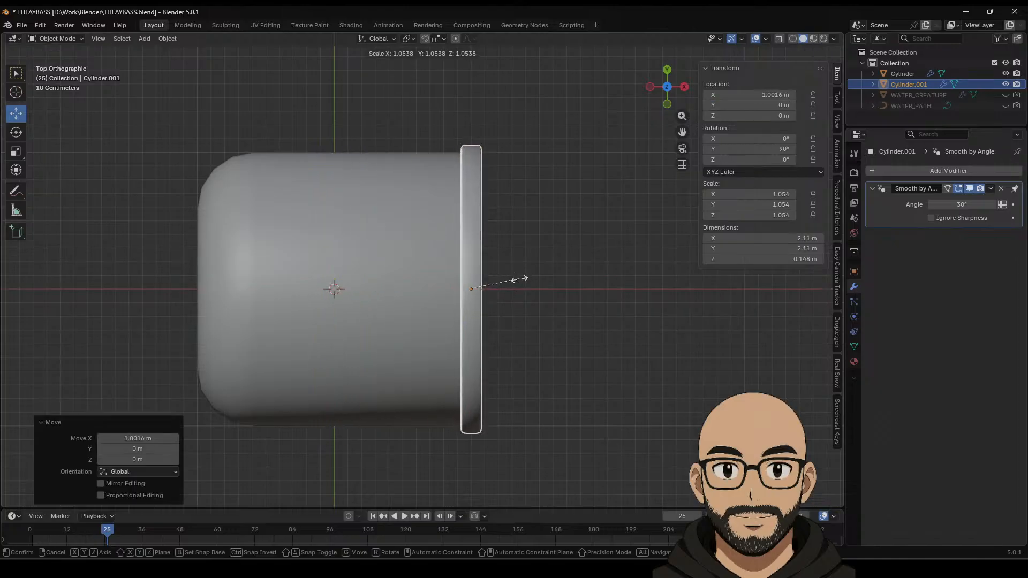
{"action": "left_click", "coordinate": [522, 276]}
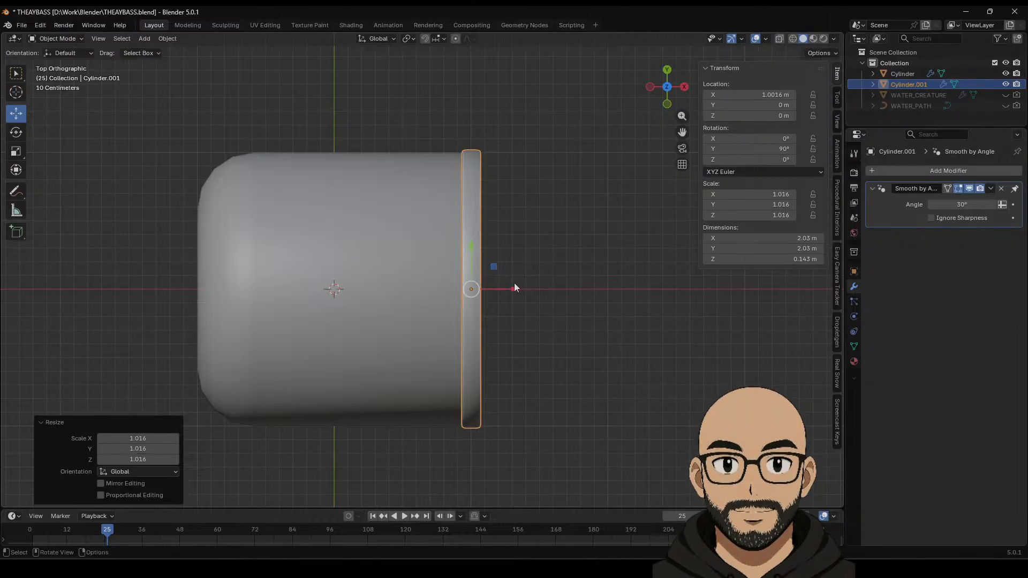
{"action": "left_click_drag", "start_coordinate": [514, 284], "coordinate": [507, 287]}
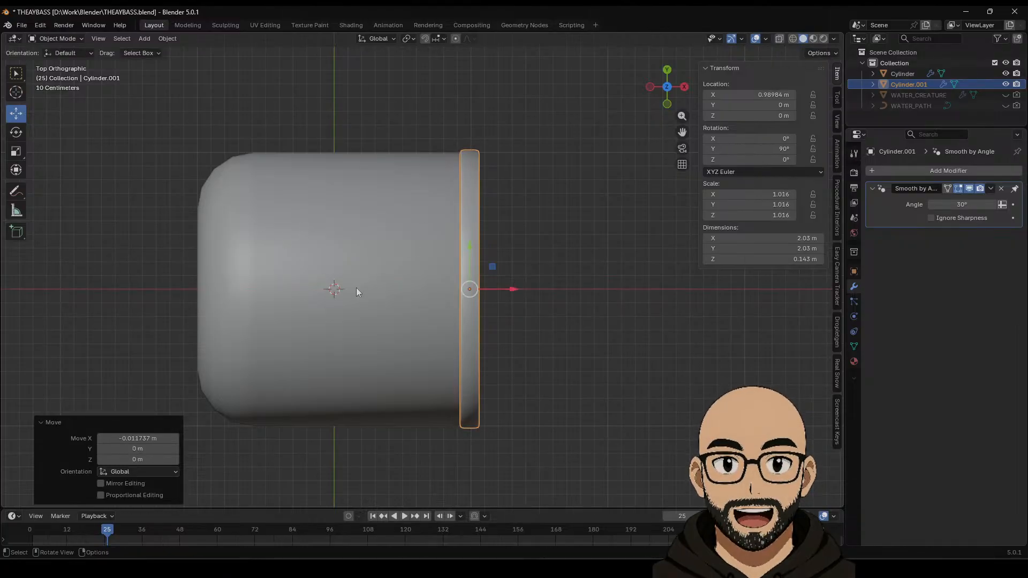
Step: Examine the hull and its end ring from several angles in orthographic projection
{"action": "middle_click_drag", "start_coordinate": [355, 288], "coordinate": [458, 332]}
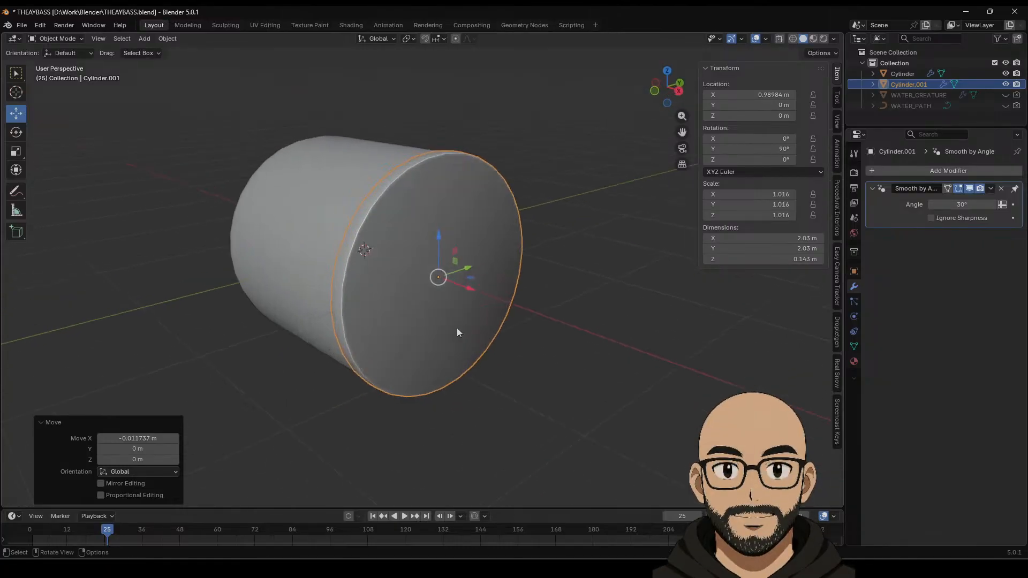
{"action": "key", "text": "KP_5"}
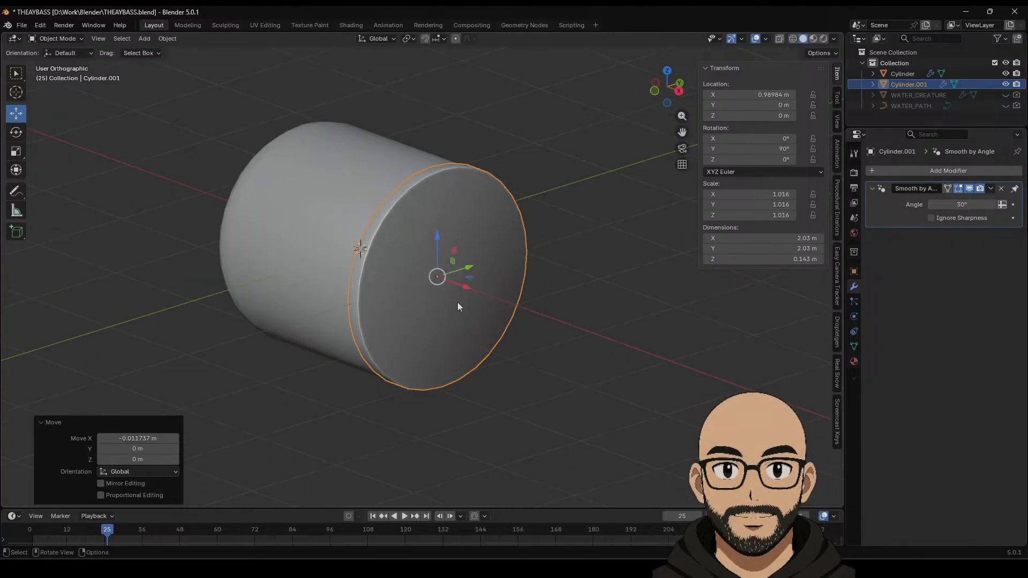
{"action": "middle_click_drag", "start_coordinate": [462, 306], "coordinate": [442, 313]}
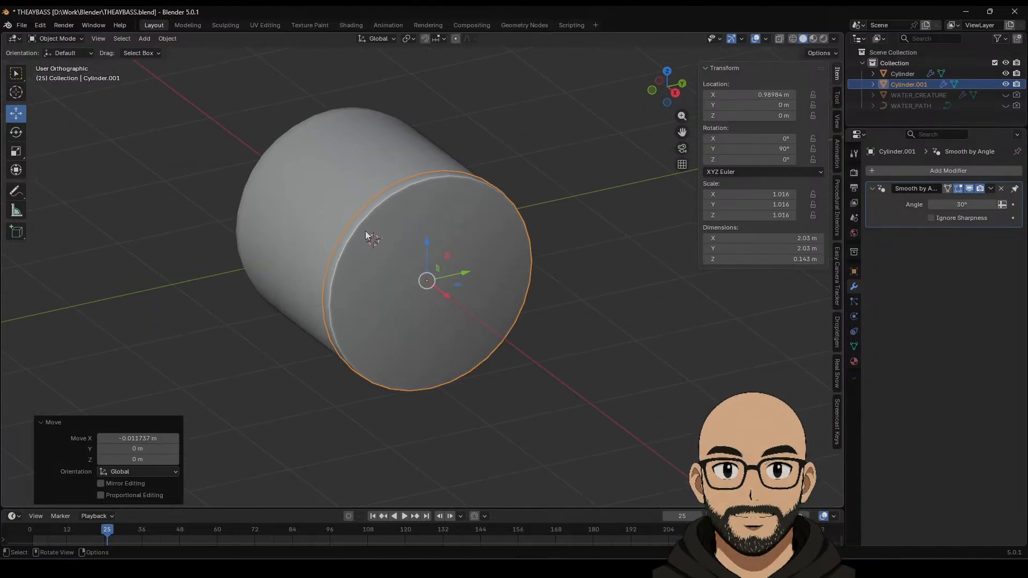
{"action": "key", "text": "KP_5"}
{"action": "key", "text": "KP_5"}
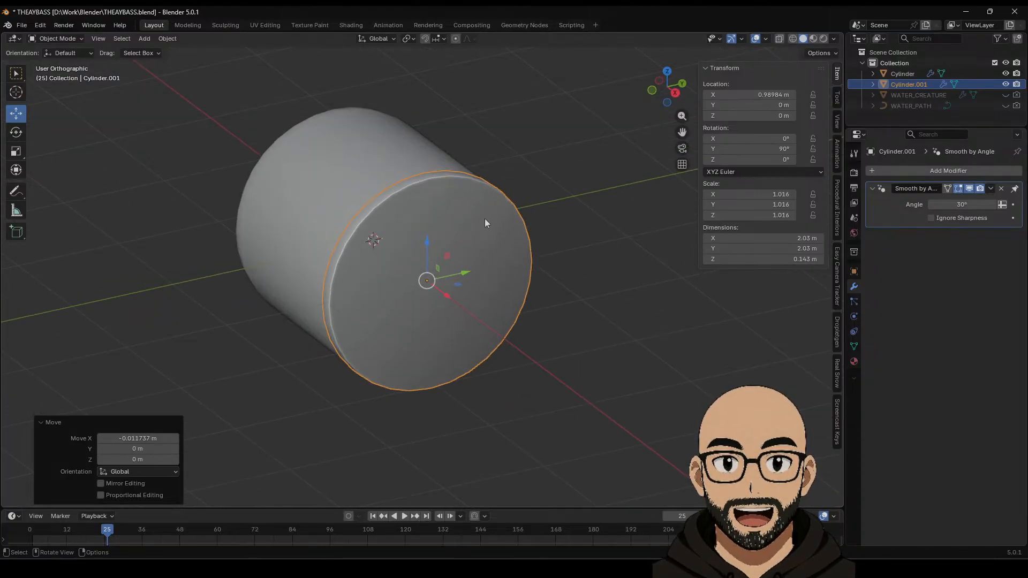
{"action": "middle_click_drag", "start_coordinate": [484, 219], "coordinate": [544, 199]}
{"action": "middle_click_drag", "start_coordinate": [361, 253], "coordinate": [433, 298]}
Step: Shorten the hull cylinder to about 1.36 m by moving its flat-end faces inward along X with X-ray enabled
{"action": "key", "text": "Tab"}
{"action": "left_click", "coordinate": [620, 217]}
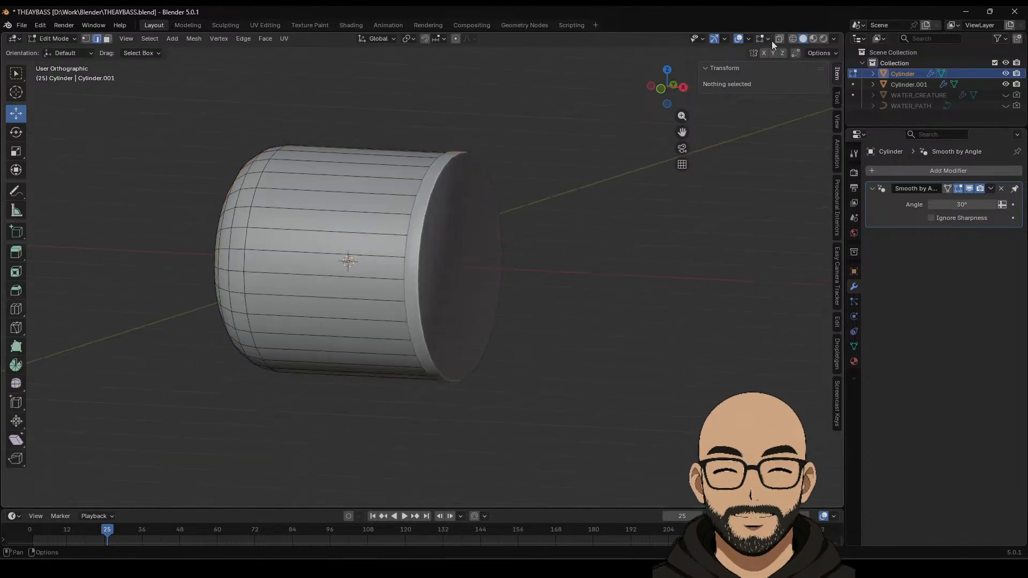
{"action": "left_click", "coordinate": [780, 38]}
{"action": "middle_click_drag", "start_coordinate": [535, 187], "coordinate": [547, 198]}
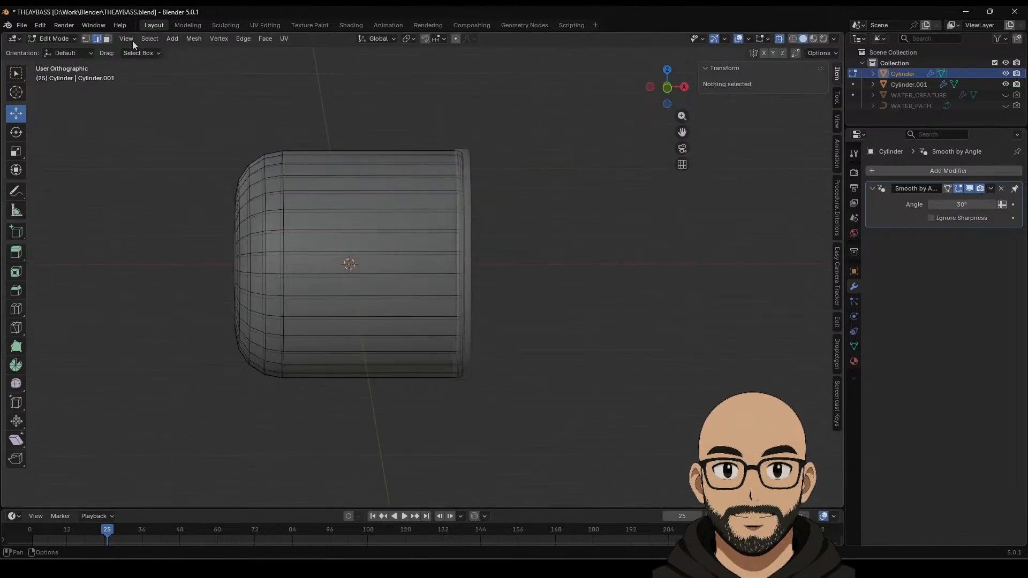
{"action": "left_click_drag", "start_coordinate": [379, 91], "coordinate": [548, 479]}
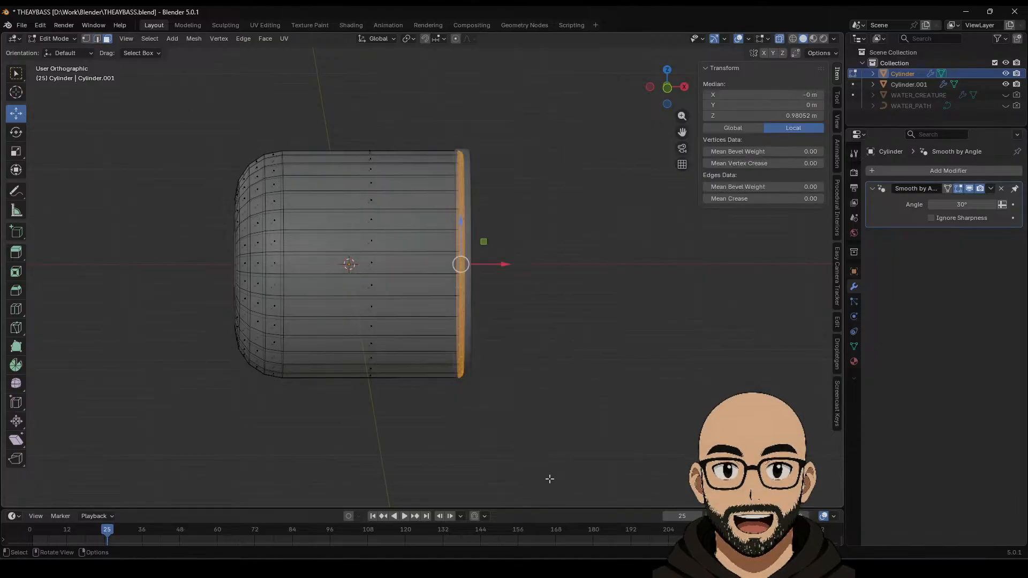
{"action": "left_click_drag", "start_coordinate": [498, 265], "coordinate": [428, 266]}
{"action": "key", "text": "Tab"}
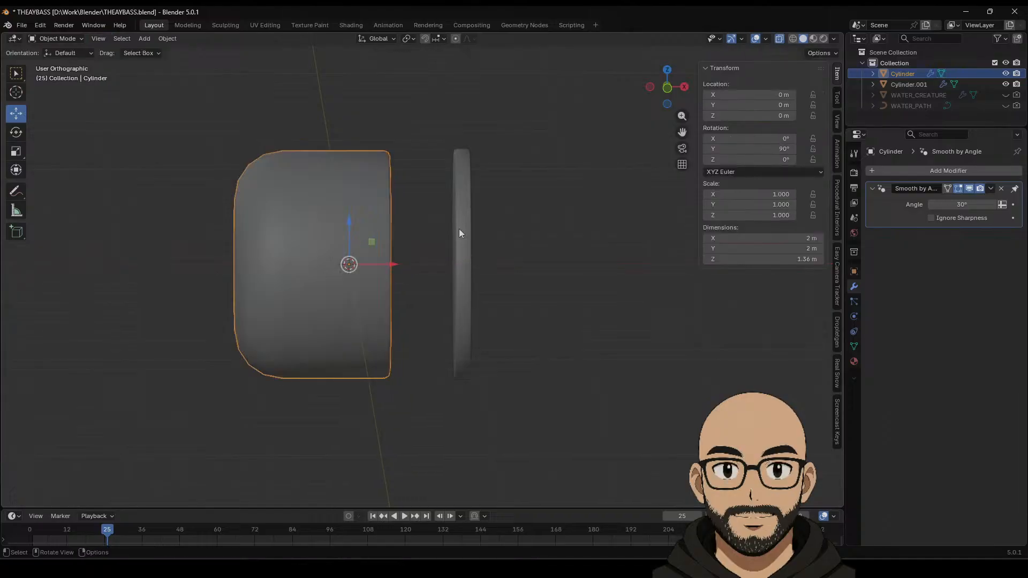
Step: Move the ring cylinder along X to about 0.40 m so it meets the shortened hull, and deselect it
{"action": "left_click", "coordinate": [463, 287]}
{"action": "left_click_drag", "start_coordinate": [500, 264], "coordinate": [431, 264]}
{"action": "middle_click_drag", "start_coordinate": [432, 264], "coordinate": [504, 231]}
{"action": "left_click", "coordinate": [499, 204]}
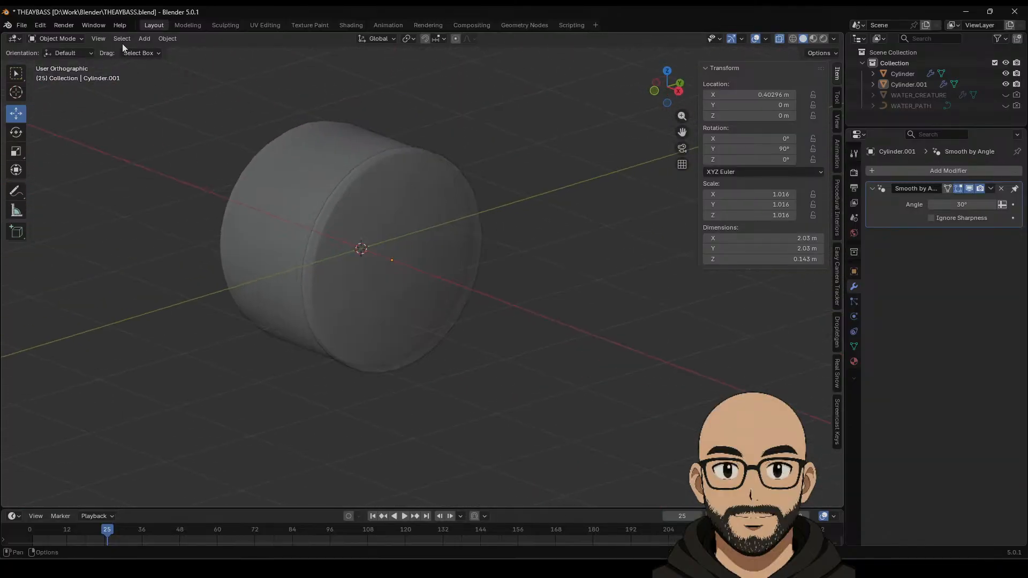
Step: Add a UV sphere with 32 segments, 16 rings and a 1 m radius at the world origin
{"action": "left_click", "coordinate": [144, 38]}
{"action": "mouse_move", "coordinate": [172, 51]}
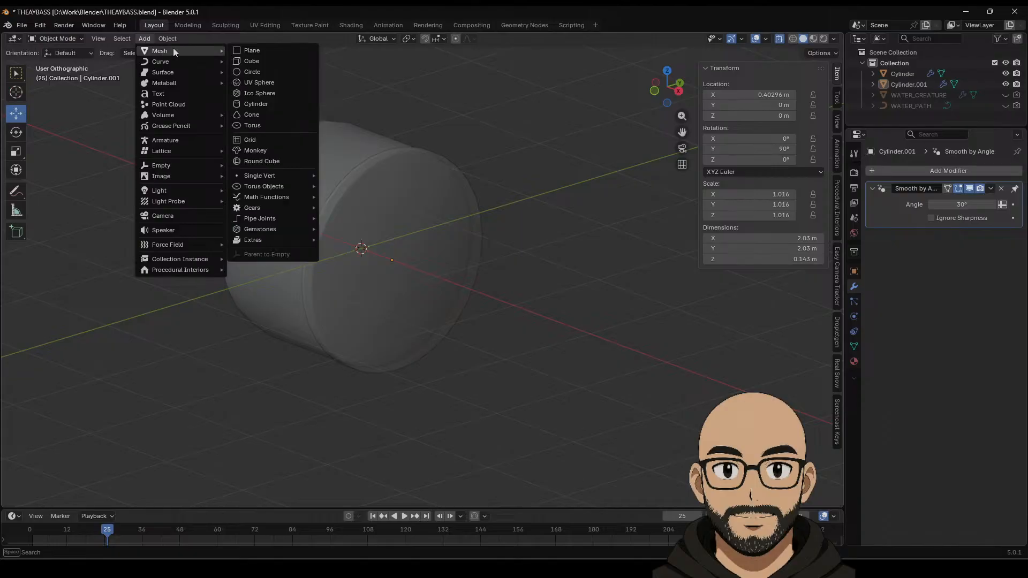
{"action": "left_click", "coordinate": [262, 82]}
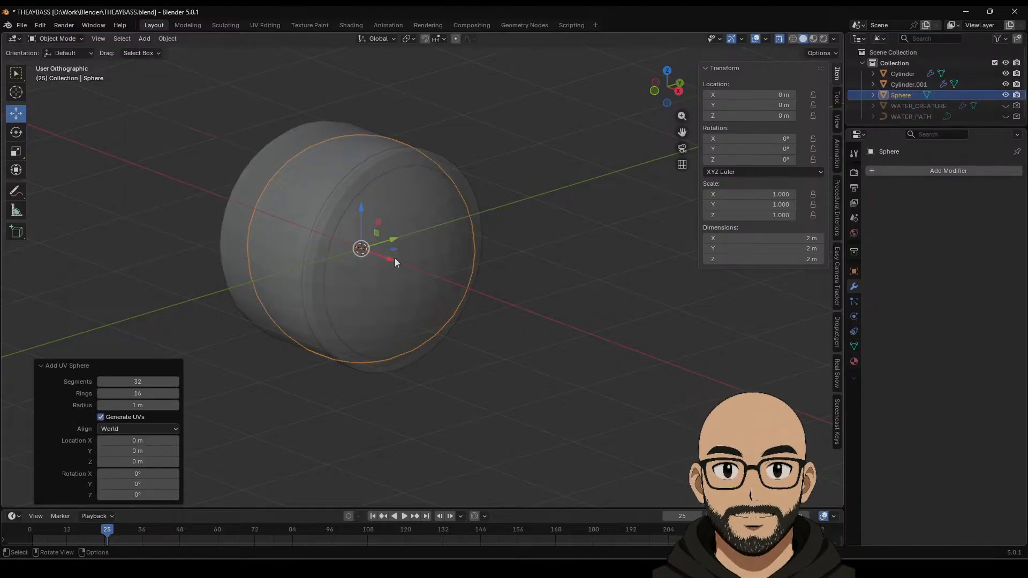
{"action": "left_click", "coordinate": [678, 93]}
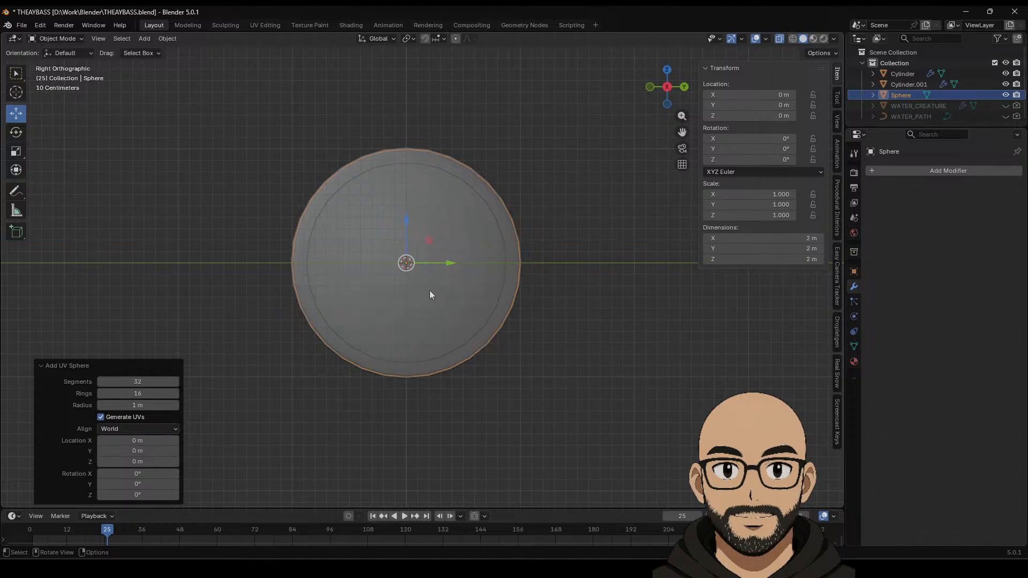
{"action": "middle_click_drag", "start_coordinate": [429, 290], "coordinate": [487, 292]}
{"action": "left_click", "coordinate": [669, 85]}
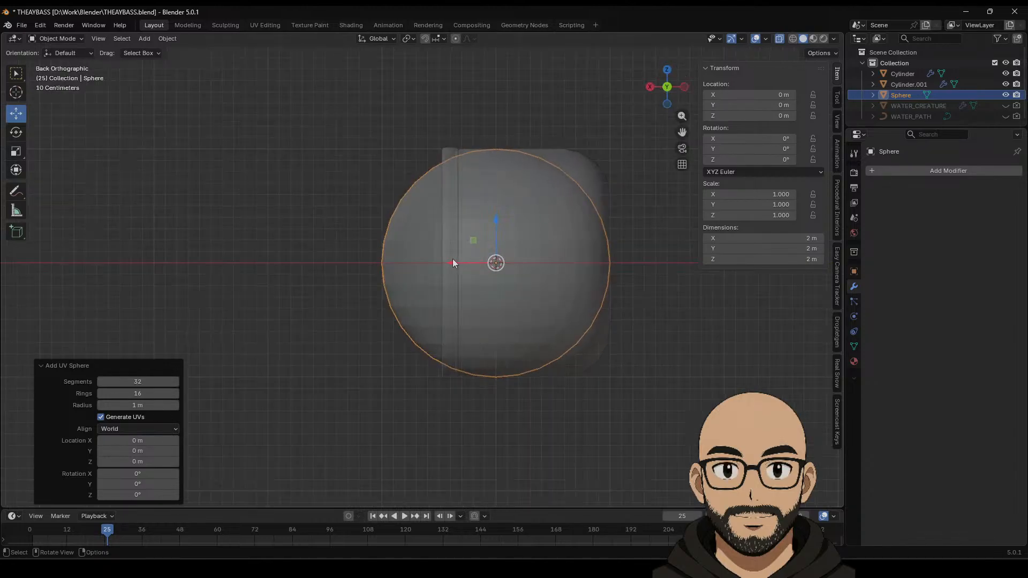
Step: Move the sphere along X to about 0.47 m so its centre lines up with the hull's end ring
{"action": "left_click_drag", "start_coordinate": [452, 262], "coordinate": [422, 263]}
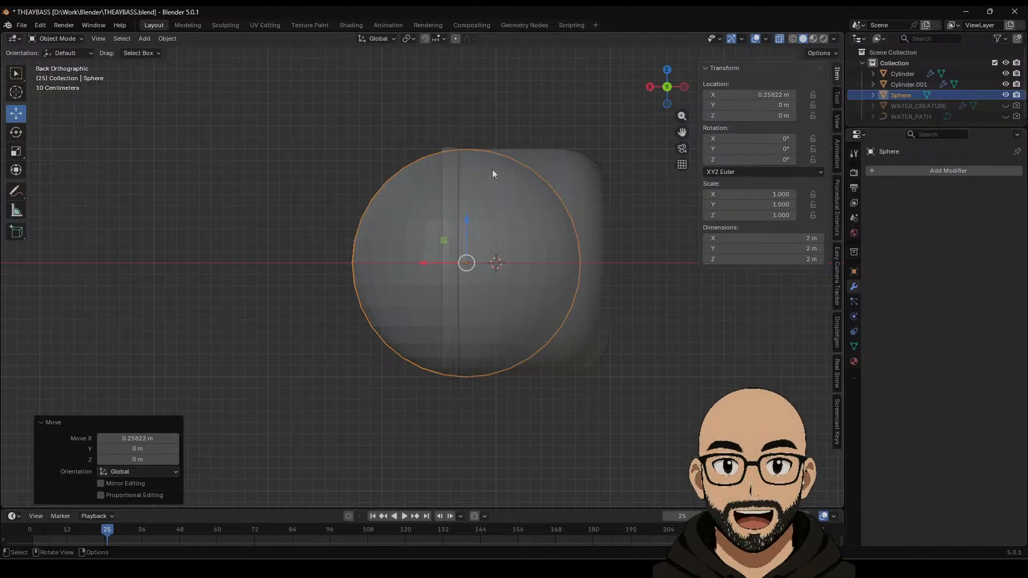
{"action": "left_click", "coordinate": [778, 39]}
{"action": "scroll", "coordinate": [435, 293], "scroll_direction": "up", "scroll_amount": 1}
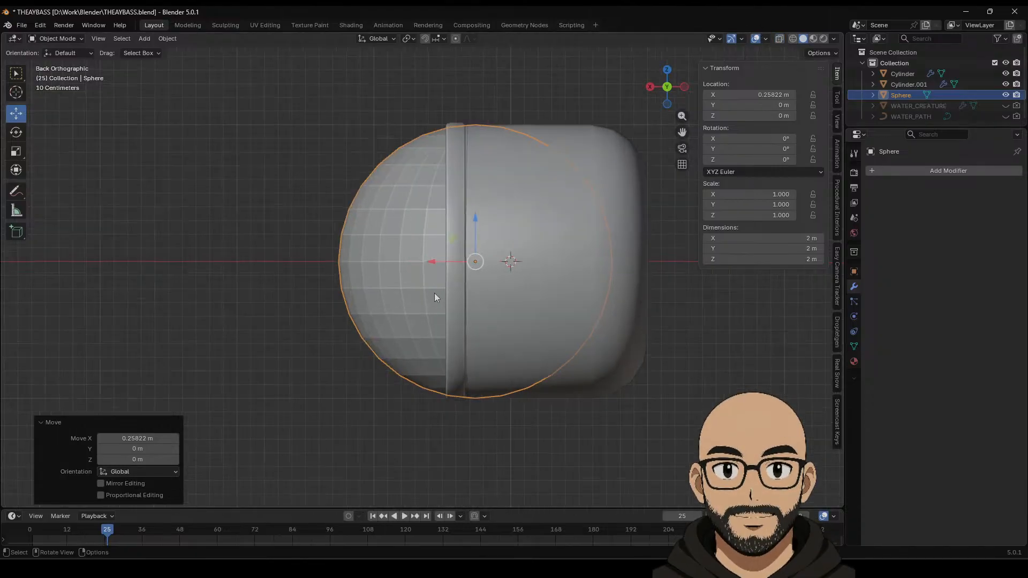
{"action": "left_click_drag", "start_coordinate": [432, 265], "coordinate": [401, 259]}
{"action": "left_click", "coordinate": [449, 263]}
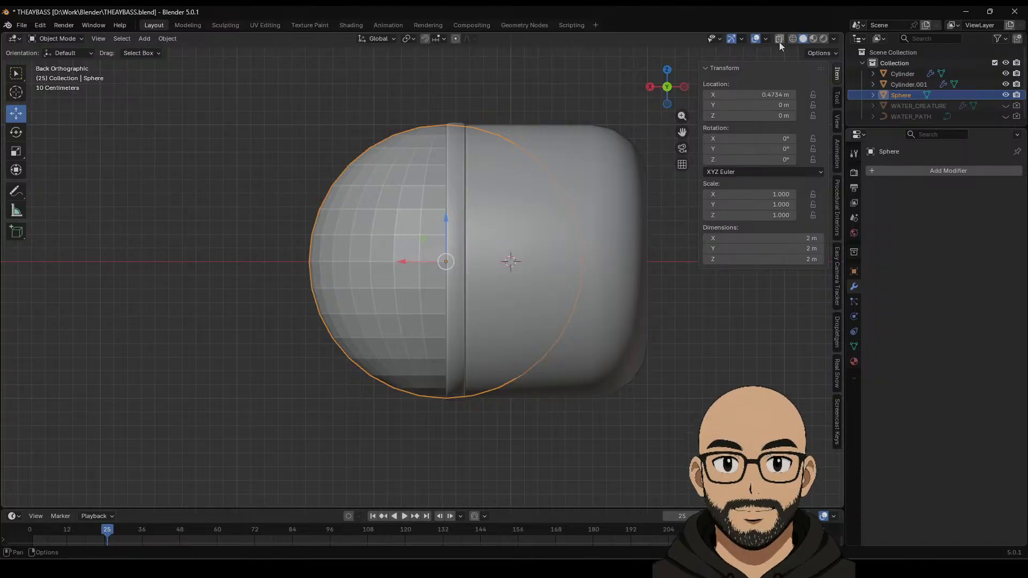
Step: Delete the half of the sphere's faces that lies inside the hull, using X-ray, leaving an open dome
{"action": "key", "text": "Tab"}
{"action": "left_click", "coordinate": [621, 455]}
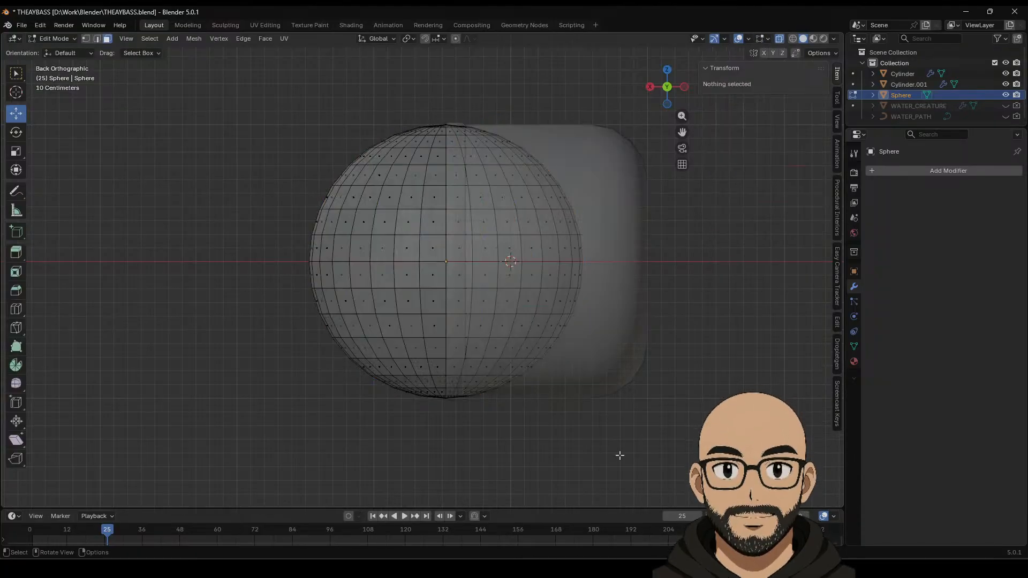
{"action": "left_click_drag", "start_coordinate": [623, 456], "coordinate": [446, 54]}
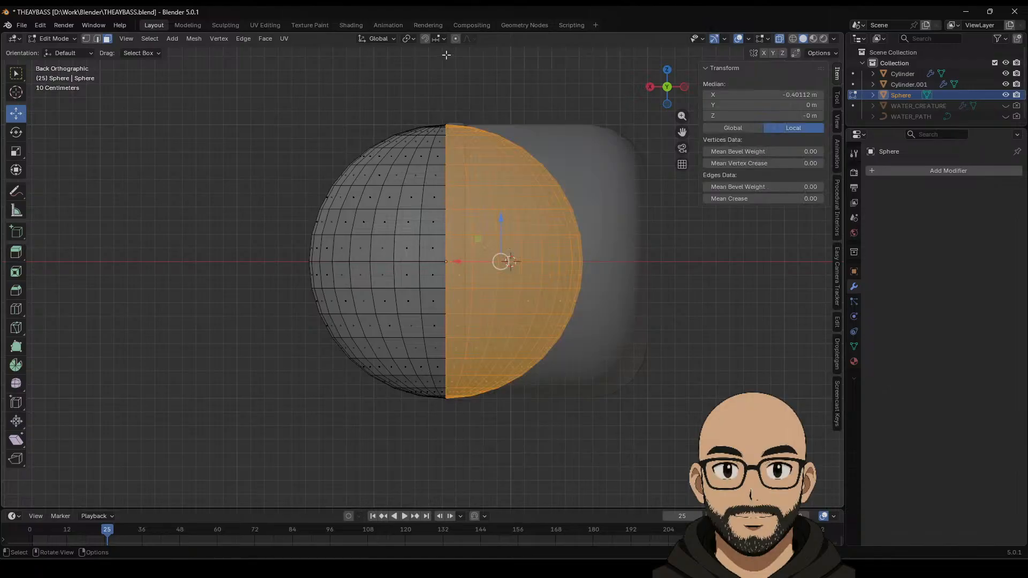
{"action": "key", "text": "x"}
{"action": "left_click", "coordinate": [418, 77]}
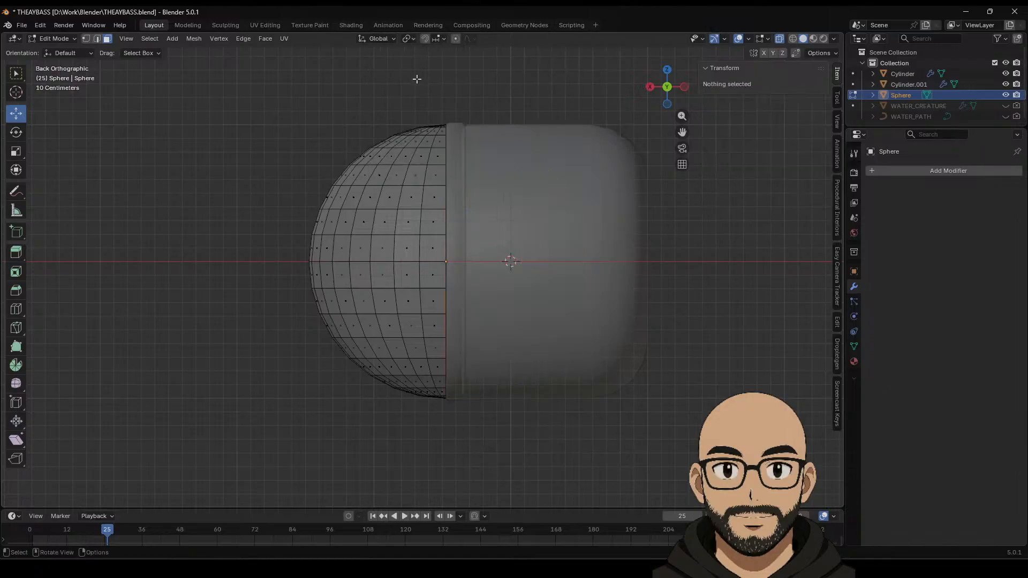
{"action": "scroll", "coordinate": [494, 401], "scroll_direction": "up", "scroll_amount": 1}
{"action": "middle_click_drag", "start_coordinate": [484, 205], "coordinate": [489, 301]}
{"action": "key", "text": "Tab"}
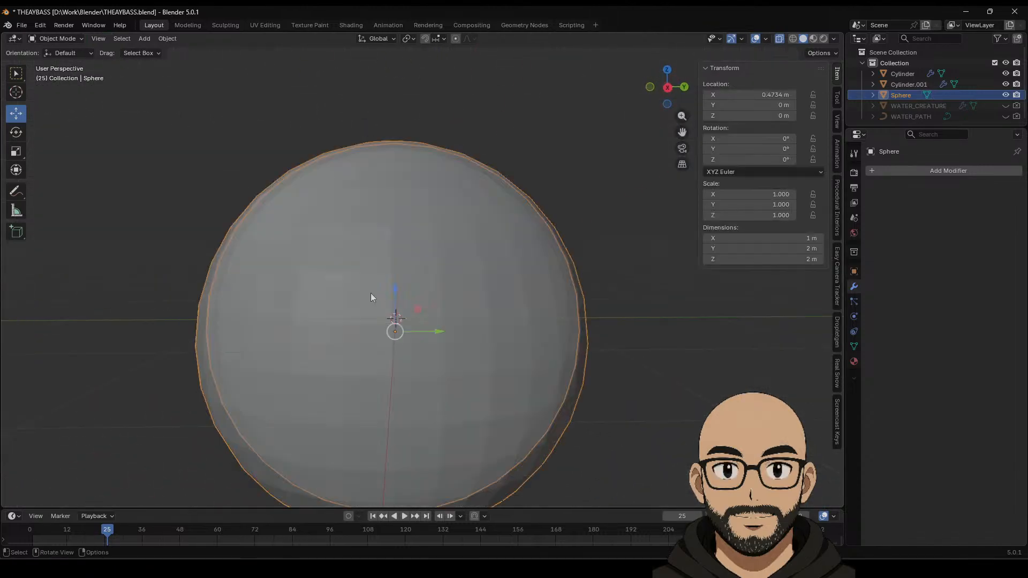
Step: Scale the dome to about 0.954 and shift it along X to about 0.453 m to fit inside the ring
{"action": "middle_click_drag", "start_coordinate": [375, 296], "coordinate": [515, 360]}
{"action": "key", "text": "s"}
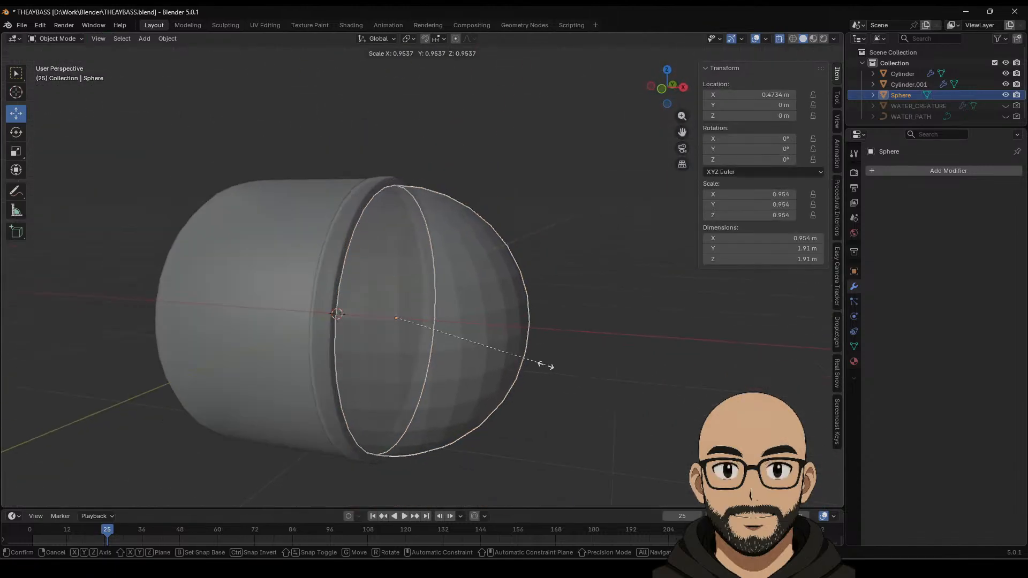
{"action": "left_click", "coordinate": [547, 368]}
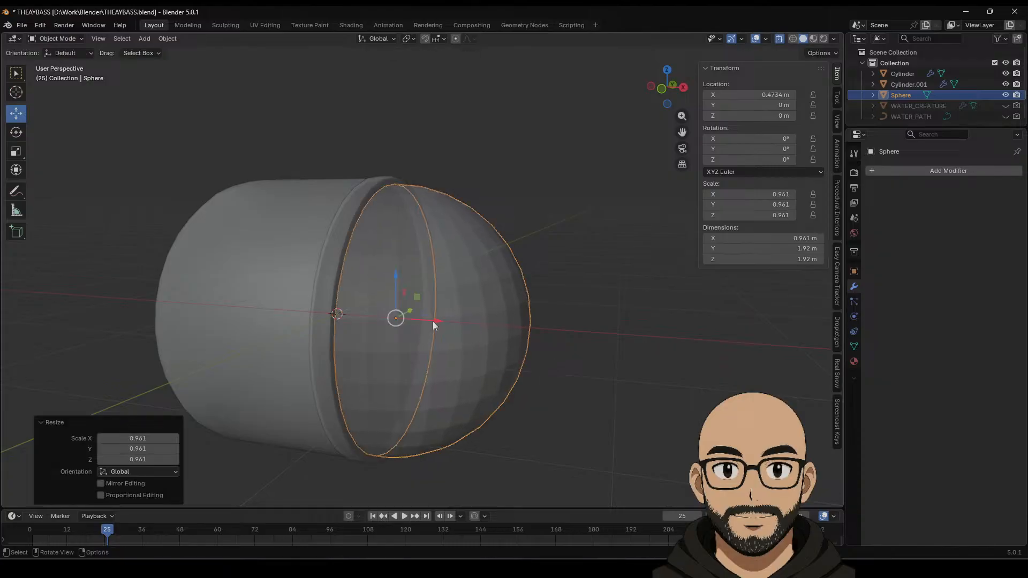
{"action": "left_click_drag", "start_coordinate": [432, 321], "coordinate": [428, 321]}
{"action": "key", "text": "s"}
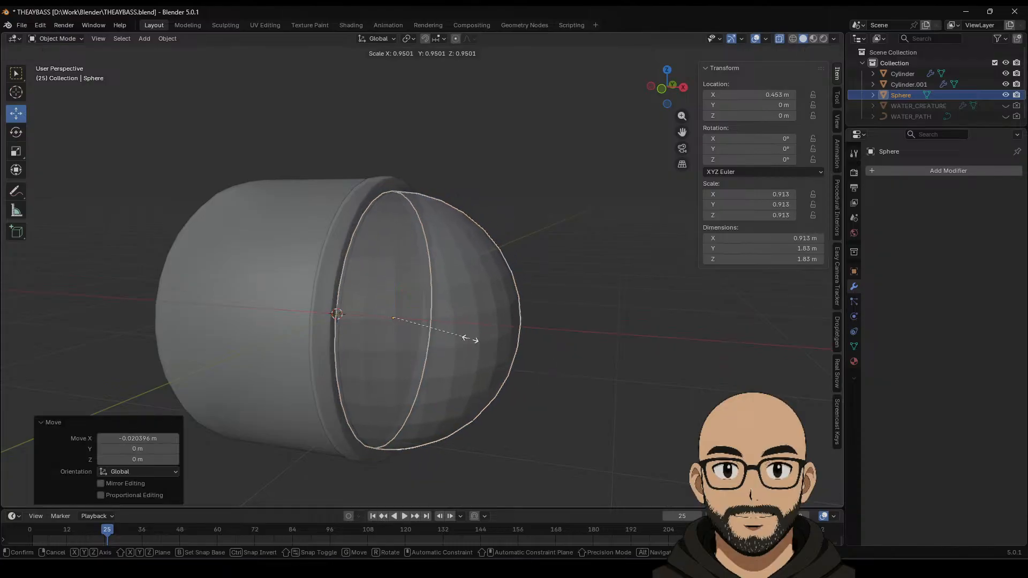
{"action": "left_click", "coordinate": [475, 341]}
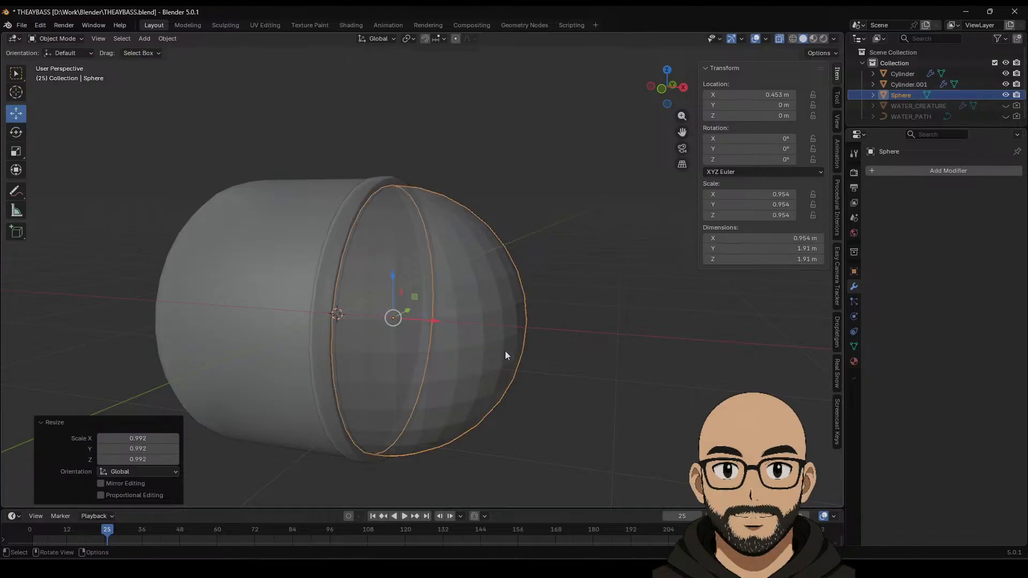
Step: Shade the dome auto smooth with a 30° angle
{"action": "middle_click_drag", "start_coordinate": [506, 355], "coordinate": [492, 335]}
{"action": "right_click", "coordinate": [492, 355]}
{"action": "left_click", "coordinate": [479, 350]}
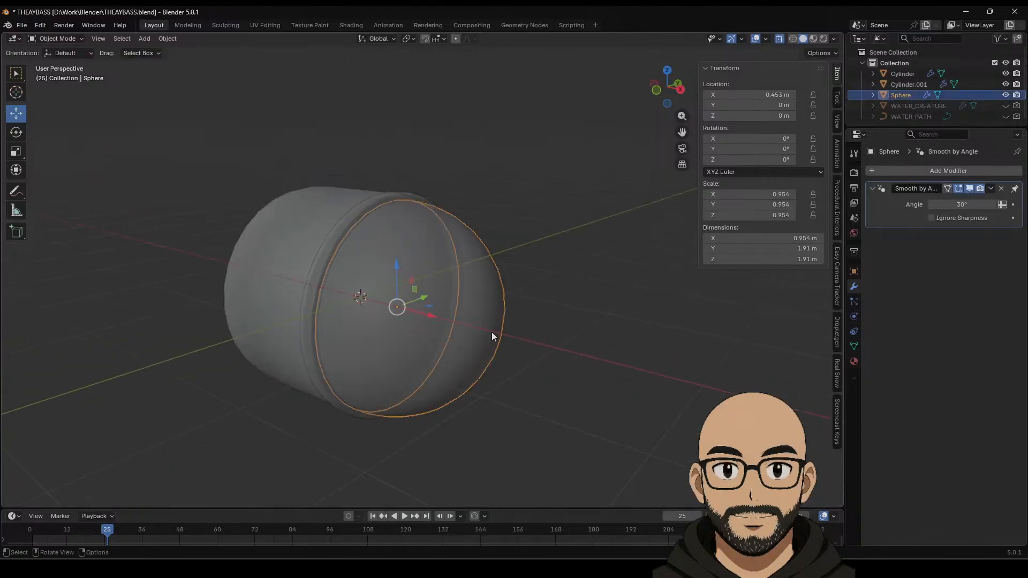
Step: Add a Solidify modifier to the dome with a thickness of about 0.115 m, and deselect the dome
{"action": "left_click", "coordinate": [878, 172]}
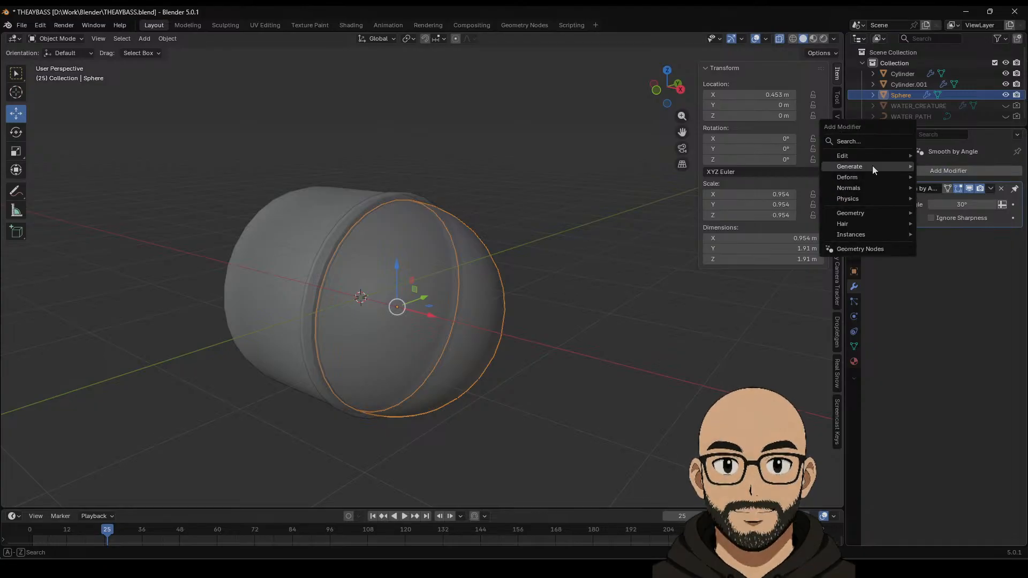
{"action": "mouse_move", "coordinate": [872, 166]}
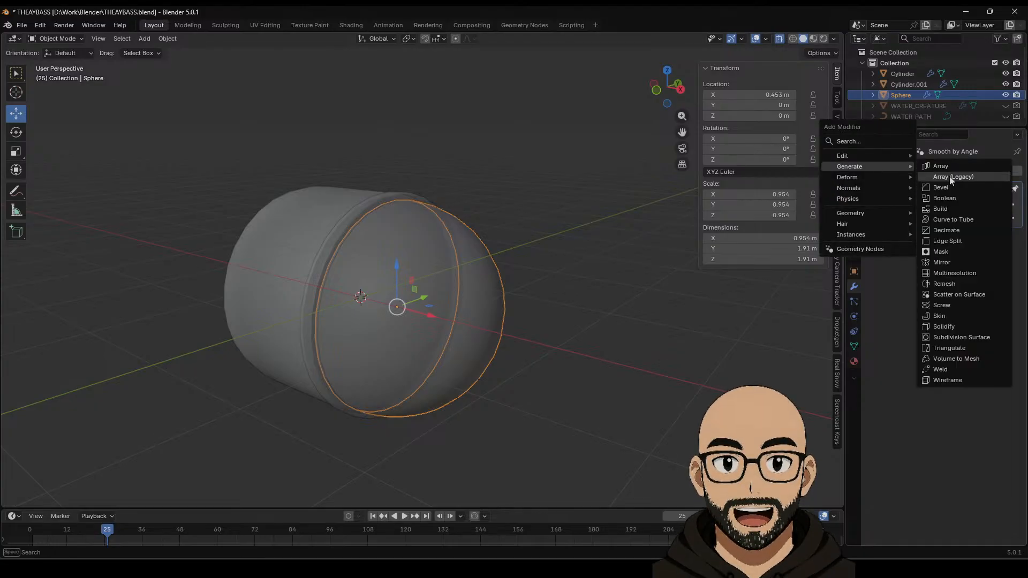
{"action": "left_click", "coordinate": [943, 326]}
{"action": "middle_click_drag", "start_coordinate": [515, 329], "coordinate": [537, 338]}
{"action": "scroll", "coordinate": [538, 338], "scroll_direction": "up", "scroll_amount": 4}
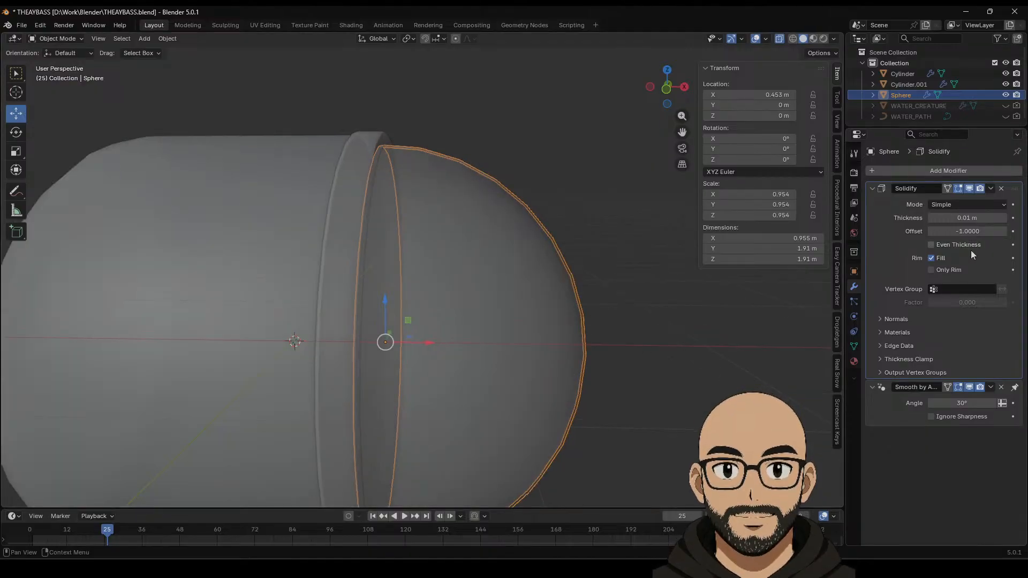
{"action": "left_click_drag", "start_coordinate": [969, 218], "coordinate": [1022, 218]}
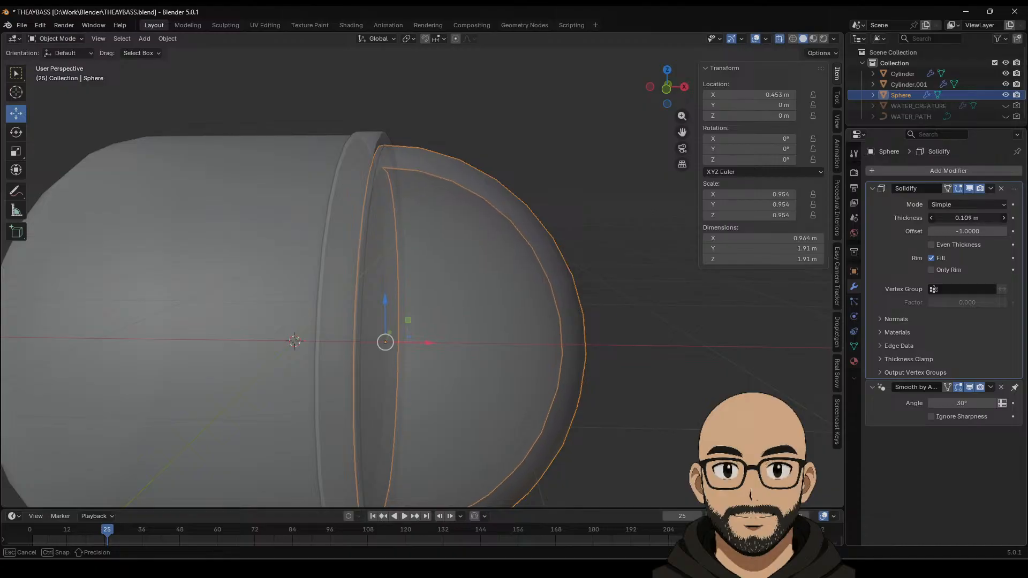
{"action": "left_click", "coordinate": [624, 462]}
{"action": "scroll", "coordinate": [618, 461], "scroll_direction": "down", "scroll_amount": 5}
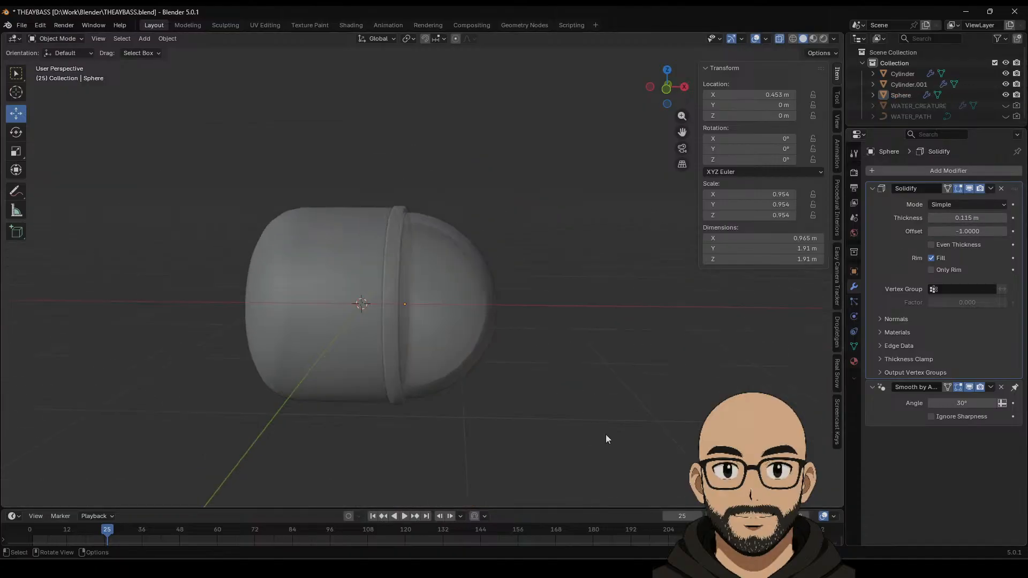
Step: Duplicate the dome, move the copy along X to about 1.84 m, and remove its Solidify modifier
{"action": "left_click", "coordinate": [482, 325]}
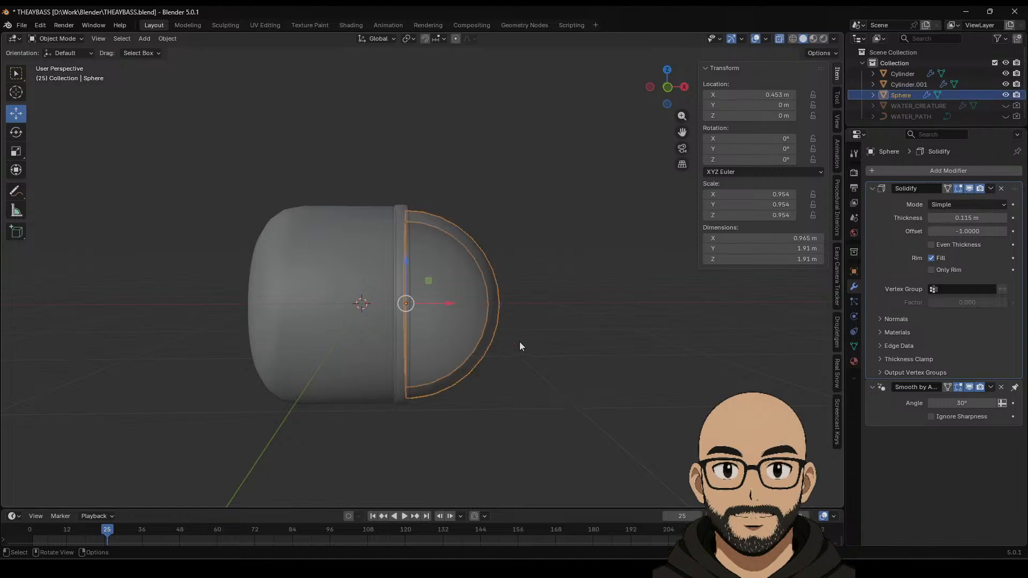
{"action": "mouse_move", "coordinate": [519, 343]}
{"action": "middle_mouse_down"}
{"action": "mouse_move", "coordinate": [377, 349]}
{"action": "mouse_move", "coordinate": [524, 336]}
{"action": "middle_mouse_up"}
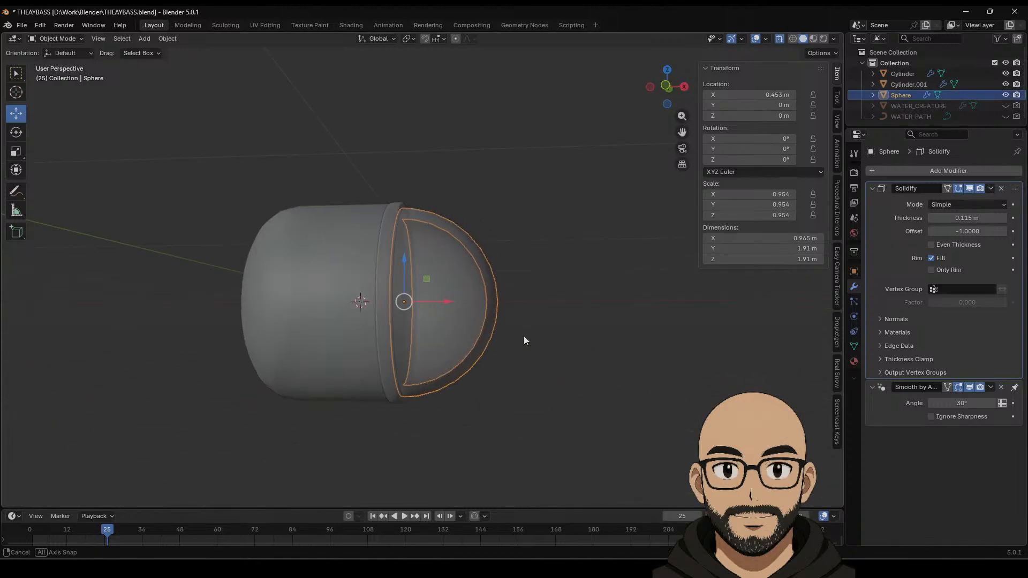
{"action": "key", "text": "shift+d"}
{"action": "right_click", "coordinate": [462, 351]}
{"action": "left_click_drag", "start_coordinate": [448, 306], "coordinate": [589, 303]}
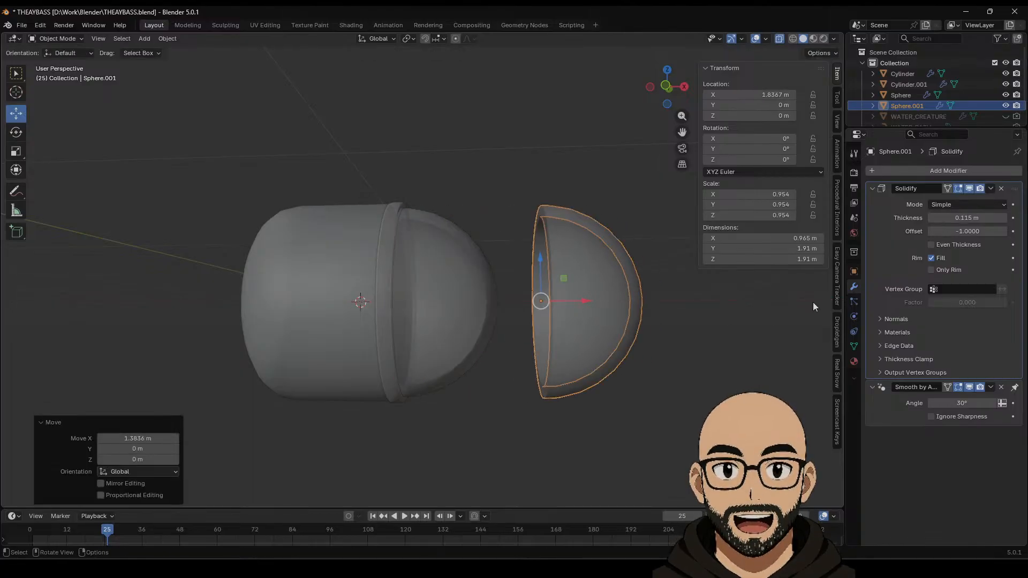
{"action": "left_click", "coordinate": [1001, 188]}
Step: Delete the faces of the duplicated dome's upper half and the row just below its middle, working from the front view
{"action": "middle_click_drag", "start_coordinate": [633, 386], "coordinate": [579, 394], "text": "shift"}
{"action": "mouse_move", "coordinate": [565, 262]}
{"action": "middle_mouse_down"}
{"action": "mouse_move", "coordinate": [539, 279]}
{"action": "mouse_move", "coordinate": [564, 270]}
{"action": "middle_mouse_up"}
{"action": "left_click", "coordinate": [668, 94]}
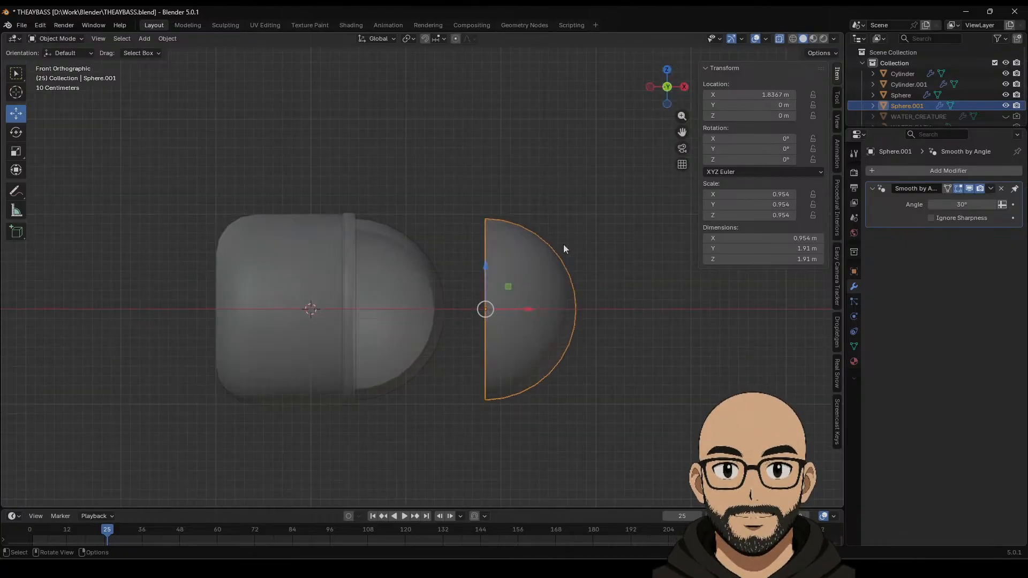
{"action": "key", "text": "Tab"}
{"action": "left_click_drag", "start_coordinate": [463, 167], "coordinate": [658, 322]}
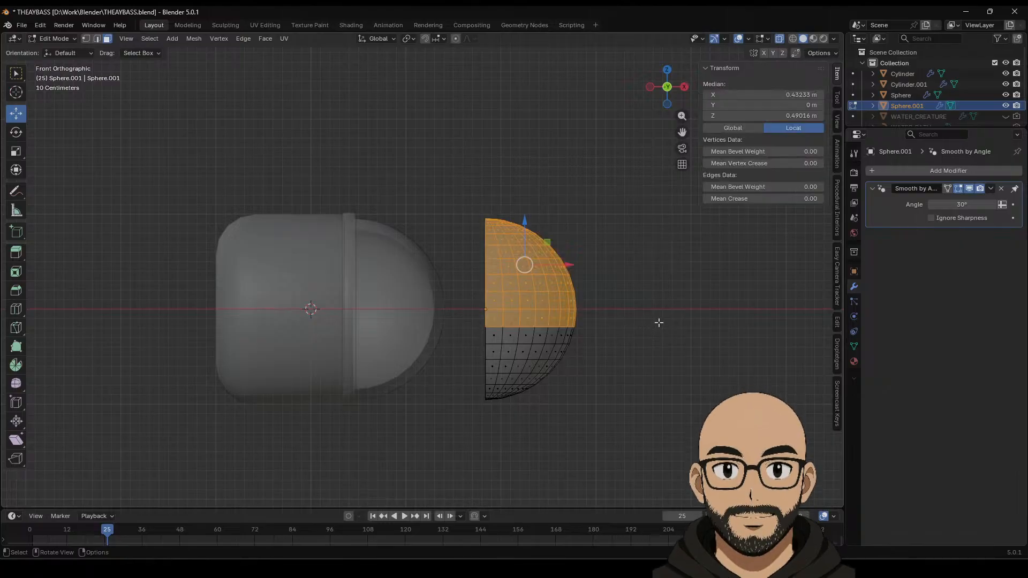
{"action": "key", "text": "x"}
{"action": "left_click", "coordinate": [659, 322]}
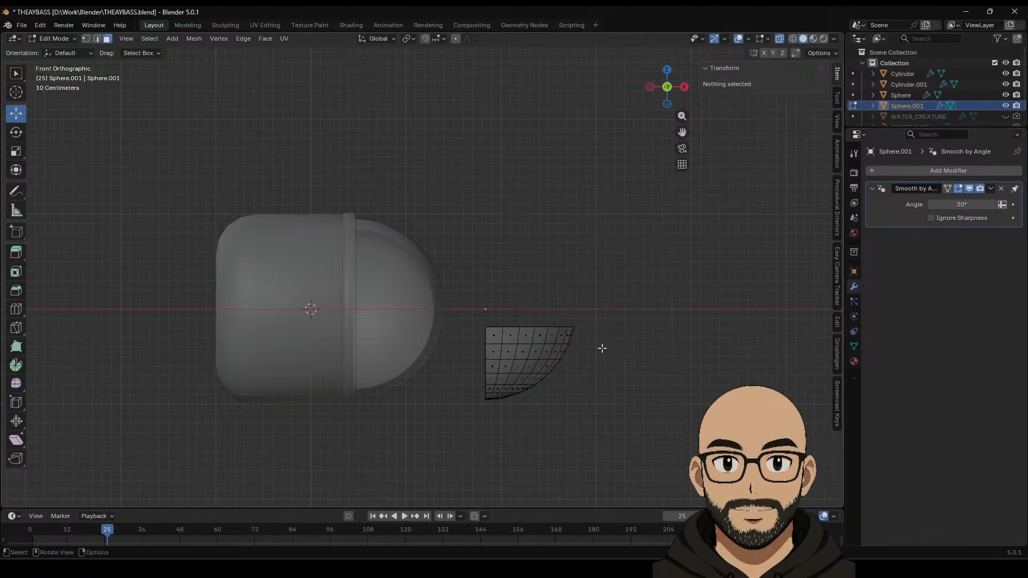
{"action": "key", "text": "Tab"}
Step: Fill the upper opening of the remaining quarter dome with a face across its horizontal edge loop
{"action": "middle_click_drag", "start_coordinate": [601, 349], "coordinate": [598, 384]}
{"action": "key", "text": "Tab"}
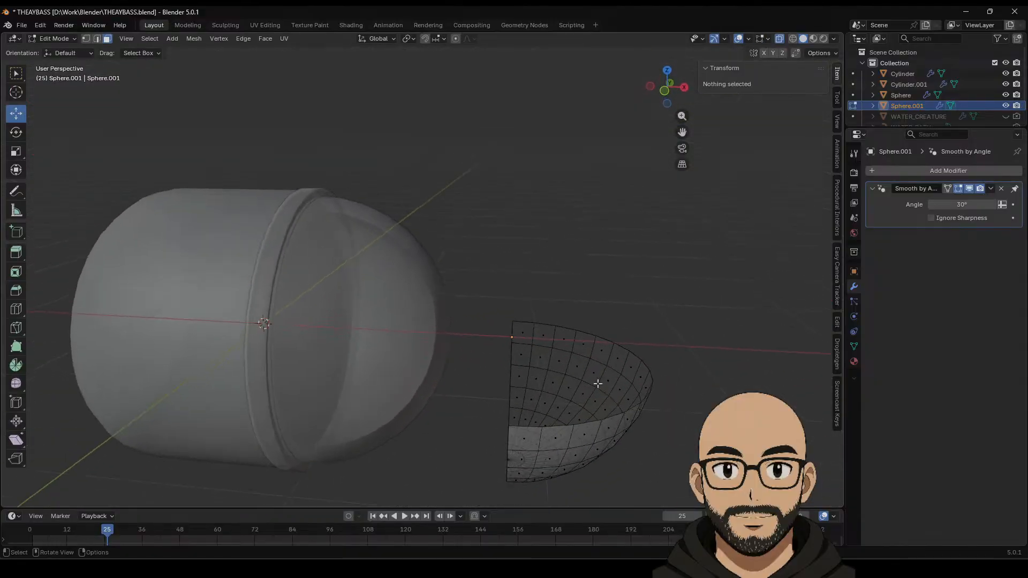
{"action": "middle_click_drag", "start_coordinate": [331, 201], "coordinate": [503, 303]}
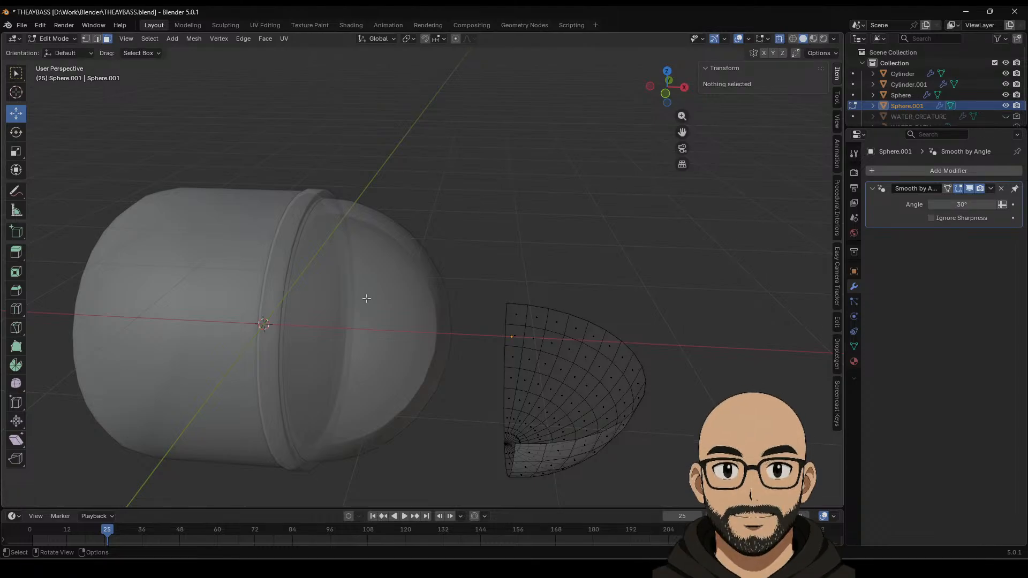
{"action": "left_click", "coordinate": [97, 38]}
{"action": "left_click", "coordinate": [572, 439], "text": "alt"}
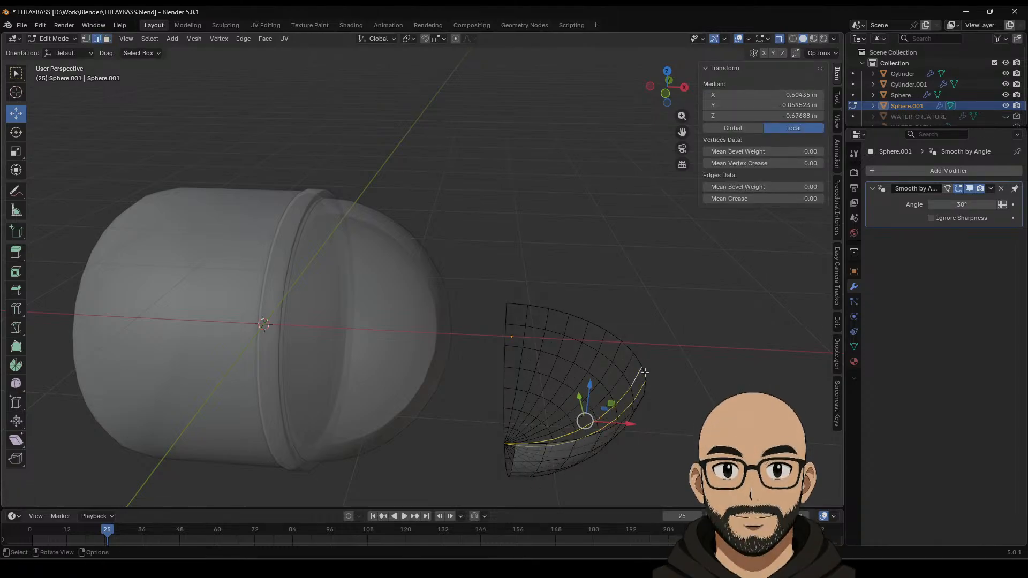
{"action": "left_click", "coordinate": [644, 375], "text": "alt"}
{"action": "key", "text": "f"}
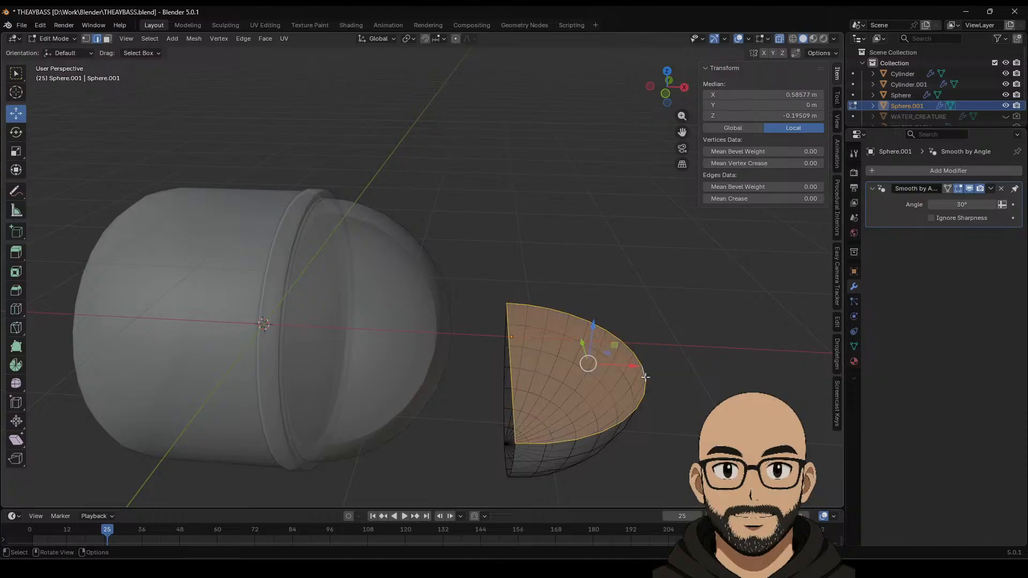
Step: Fill the quarter dome's vertical opening on the side facing the hull with a face
{"action": "middle_click_drag", "start_coordinate": [520, 387], "coordinate": [591, 404]}
{"action": "left_click", "coordinate": [594, 404], "text": "alt"}
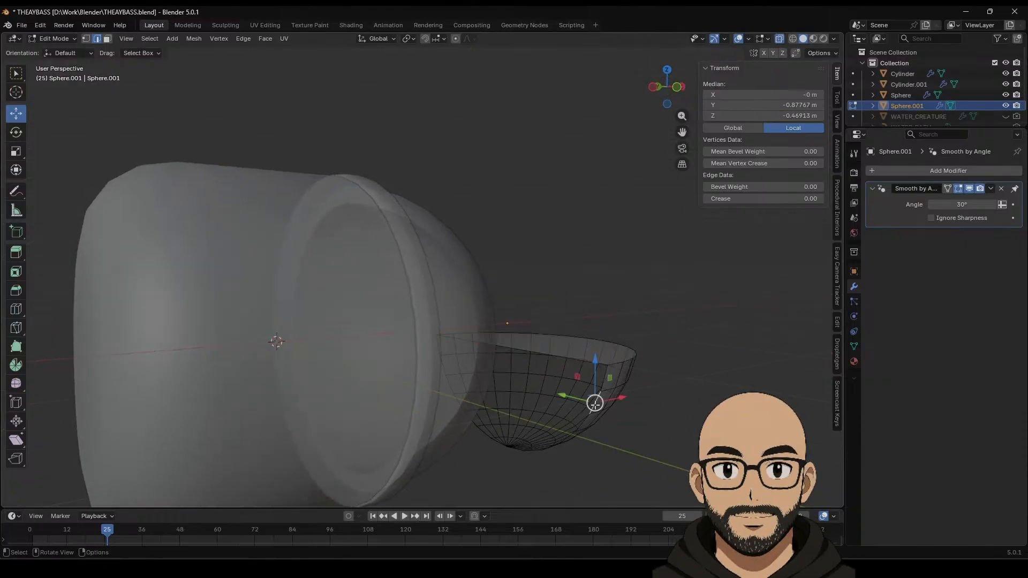
{"action": "key", "text": "f"}
{"action": "key", "text": "Tab"}
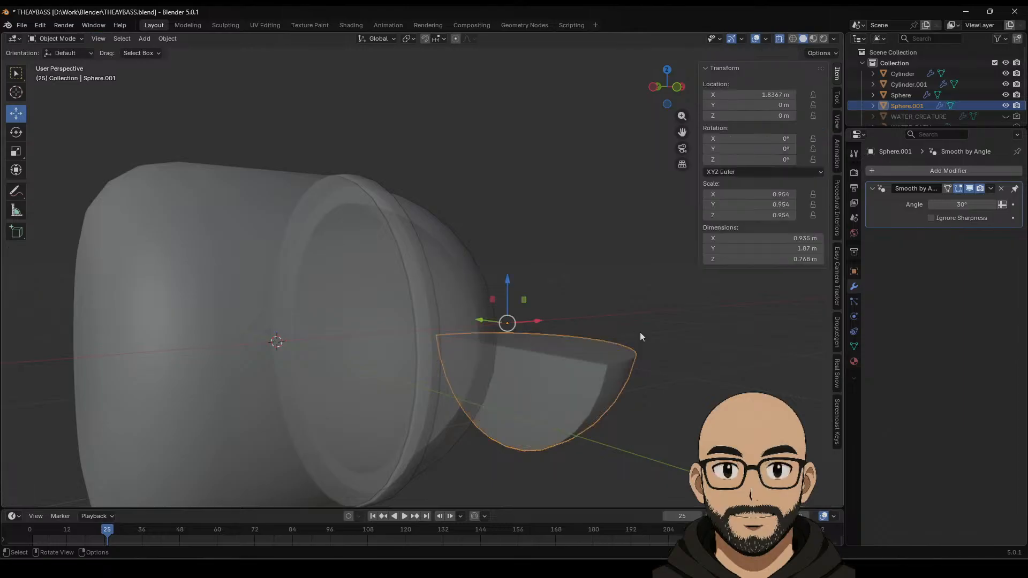
Step: Bevel the straight edge between the quarter dome's two flat faces with 4 segments and a width of about 0.14 m
{"action": "middle_click_drag", "start_coordinate": [640, 332], "coordinate": [589, 364]}
{"action": "key", "text": "Tab"}
{"action": "left_click", "coordinate": [538, 377]}
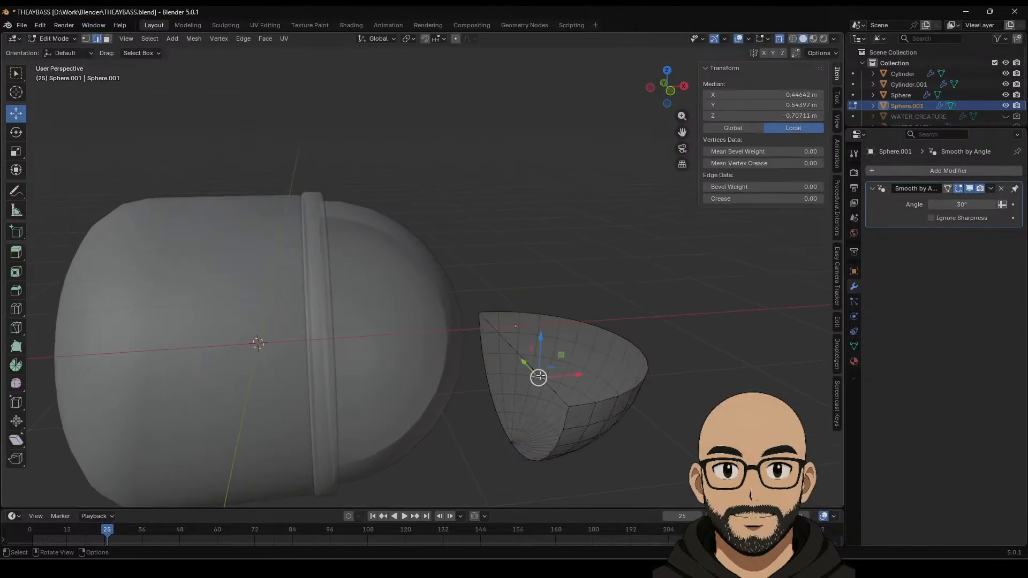
{"action": "right_click", "coordinate": [552, 391]}
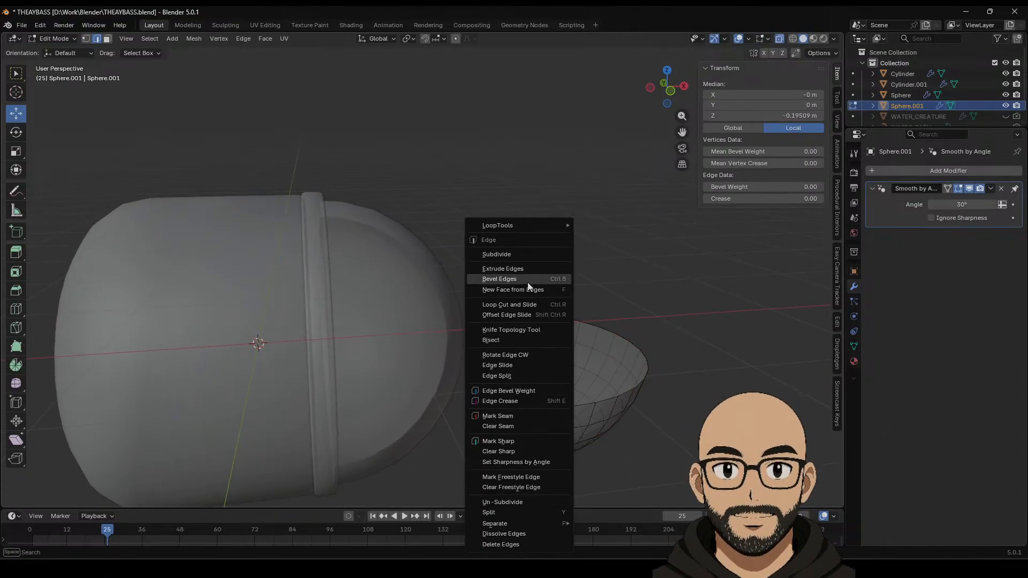
{"action": "left_click", "coordinate": [535, 290]}
{"action": "left_click", "coordinate": [595, 330]}
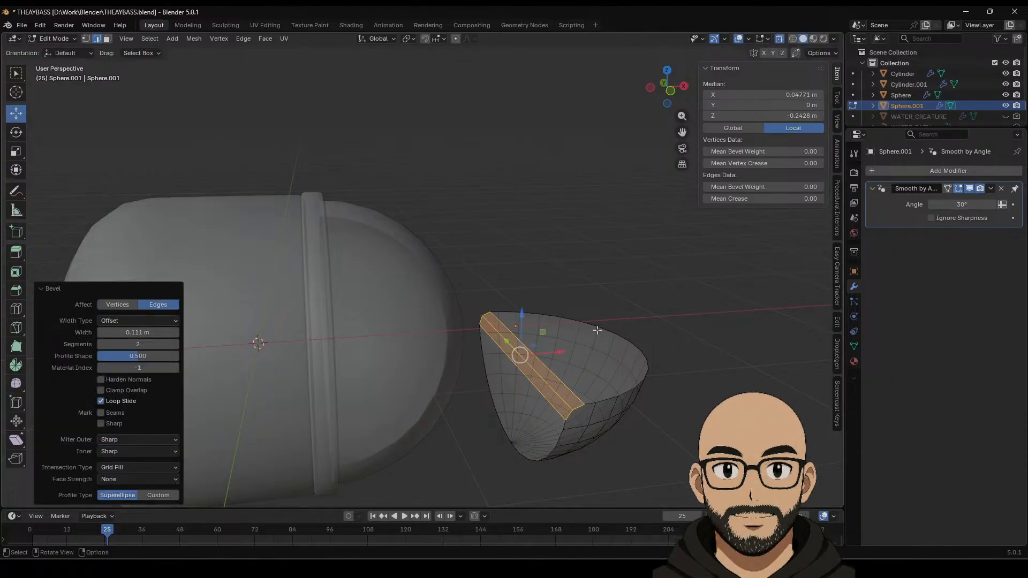
{"action": "left_click", "coordinate": [175, 344]}
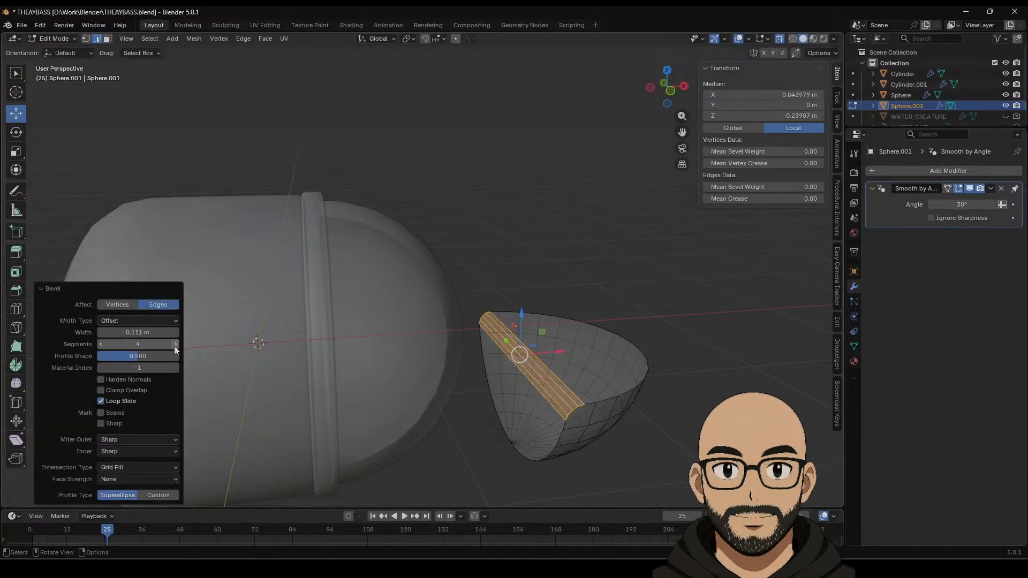
{"action": "left_click", "coordinate": [175, 345]}
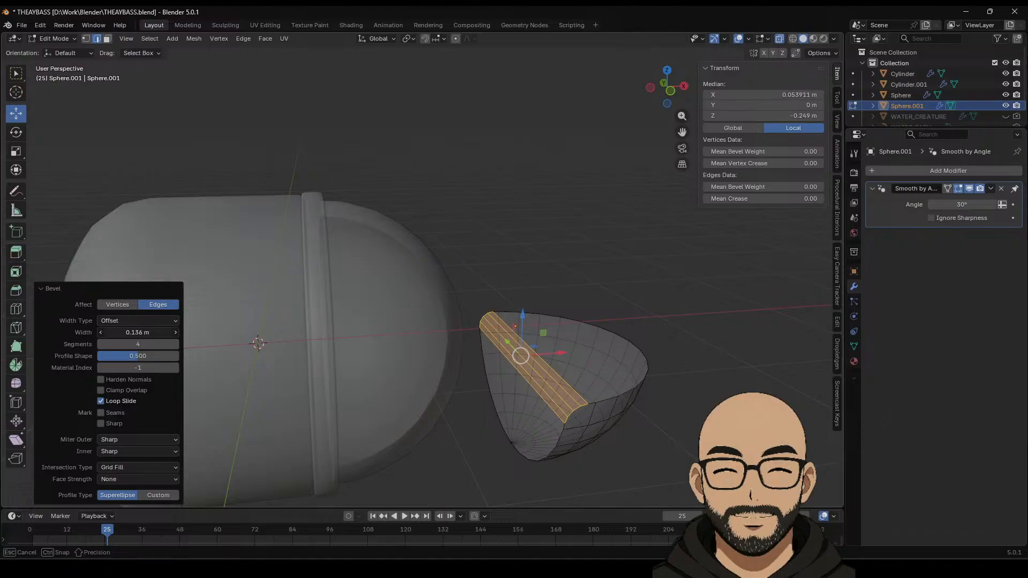
{"action": "left_click_drag", "start_coordinate": [138, 332], "coordinate": [140, 333]}
{"action": "left_click", "coordinate": [609, 398]}
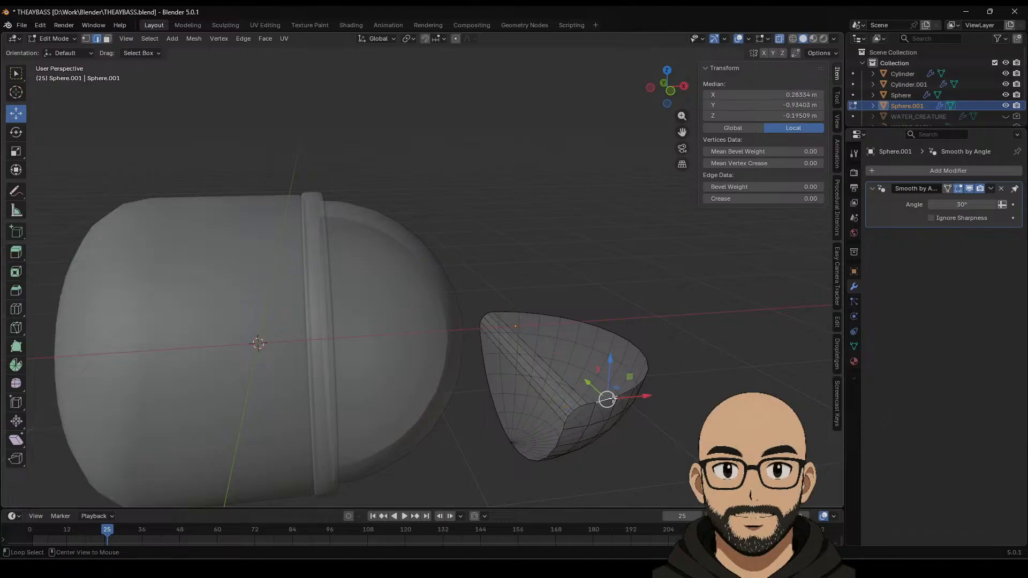
{"action": "left_click", "coordinate": [638, 385], "text": "alt"}
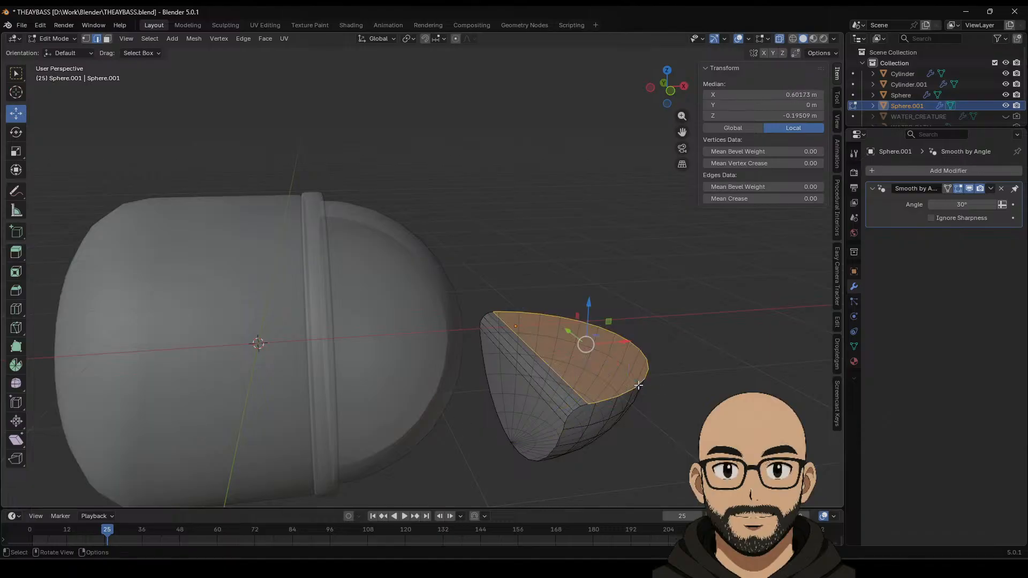
{"action": "left_click", "coordinate": [638, 386]}
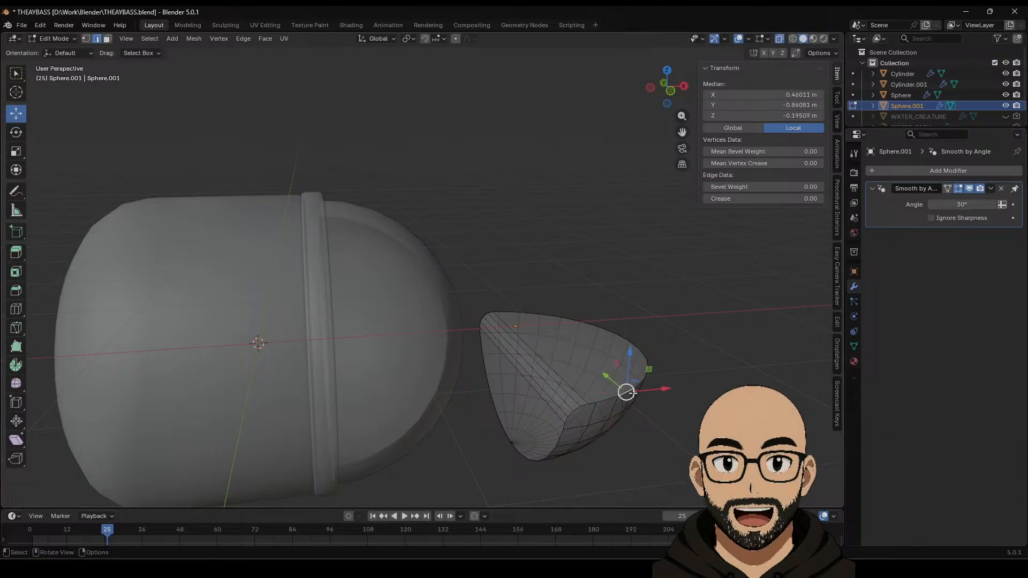
{"action": "middle_click_drag", "start_coordinate": [626, 390], "coordinate": [551, 407]}
{"action": "left_click", "coordinate": [522, 394], "text": "alt"}
{"action": "right_click", "coordinate": [523, 394]}
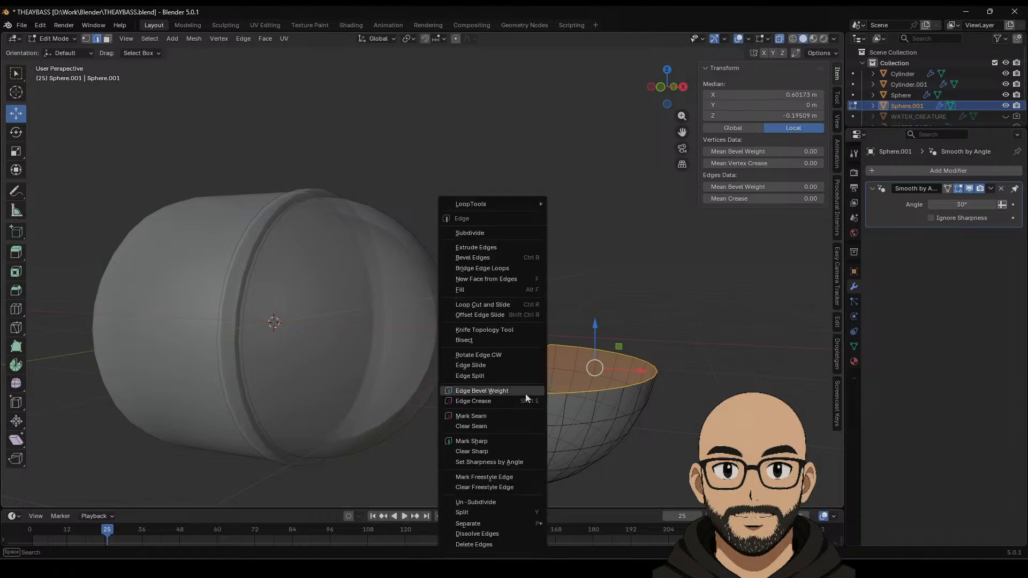
{"action": "key", "text": "Escape"}
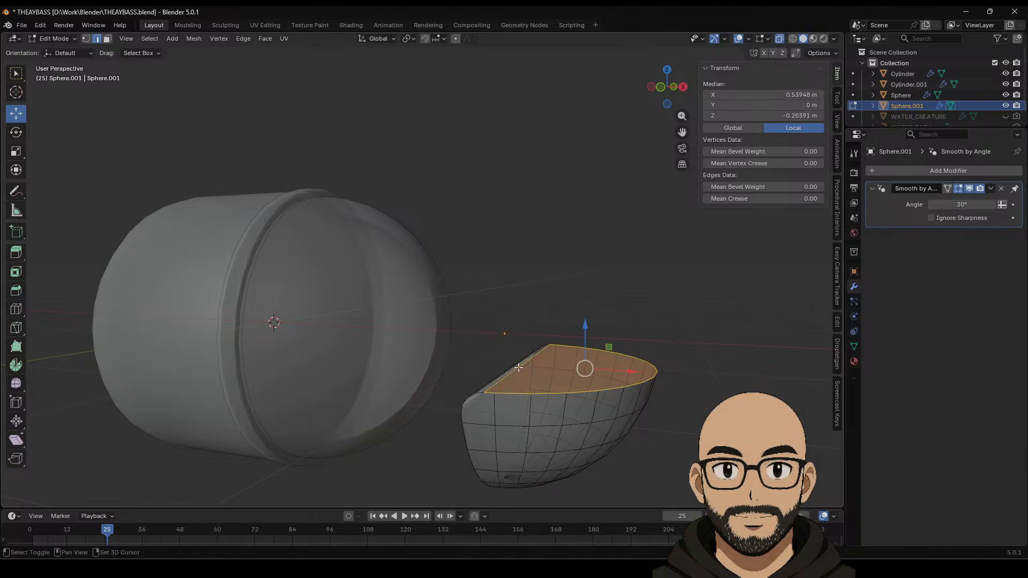
{"action": "middle_click_drag", "start_coordinate": [515, 370], "coordinate": [541, 392]}
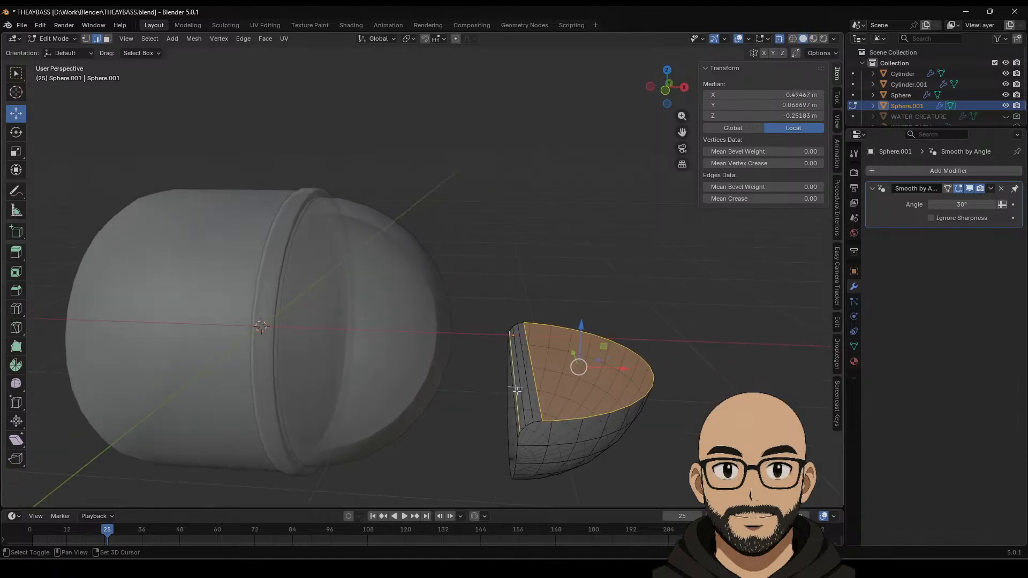
{"action": "key", "text": "ctrl+z"}
{"action": "key", "text": "ctrl+z"}
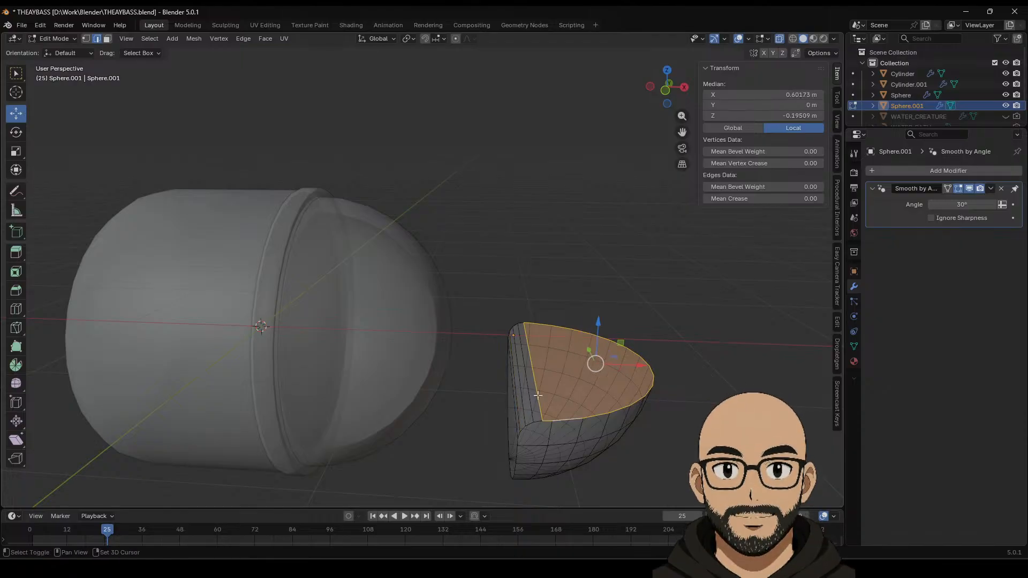
{"action": "key", "text": "ctrl+z"}
{"action": "key", "text": "ctrl+z"}
Step: Select the curved rim edges of the quarter dome's upper flat face, leaving out the face's straight edge
{"action": "middle_click_drag", "start_coordinate": [593, 415], "coordinate": [595, 317]}
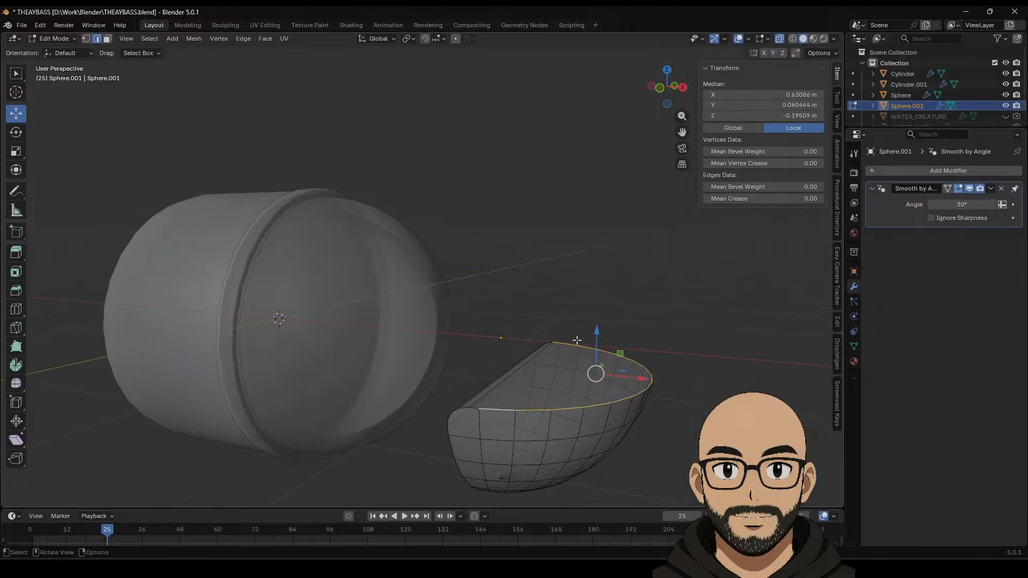
{"action": "right_click", "coordinate": [596, 315]}
{"action": "middle_click_drag", "start_coordinate": [472, 365], "coordinate": [557, 388]}
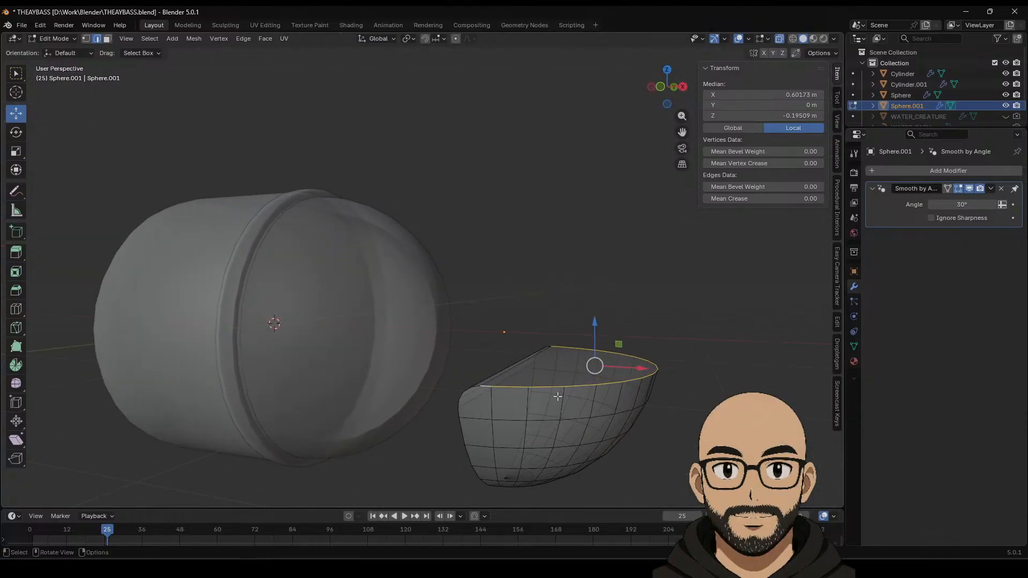
{"action": "right_click", "coordinate": [560, 384]}
{"action": "left_click", "coordinate": [712, 358]}
{"action": "middle_click_drag", "start_coordinate": [482, 391], "coordinate": [537, 267]}
{"action": "scroll", "coordinate": [591, 430], "scroll_direction": "up", "scroll_amount": 3}
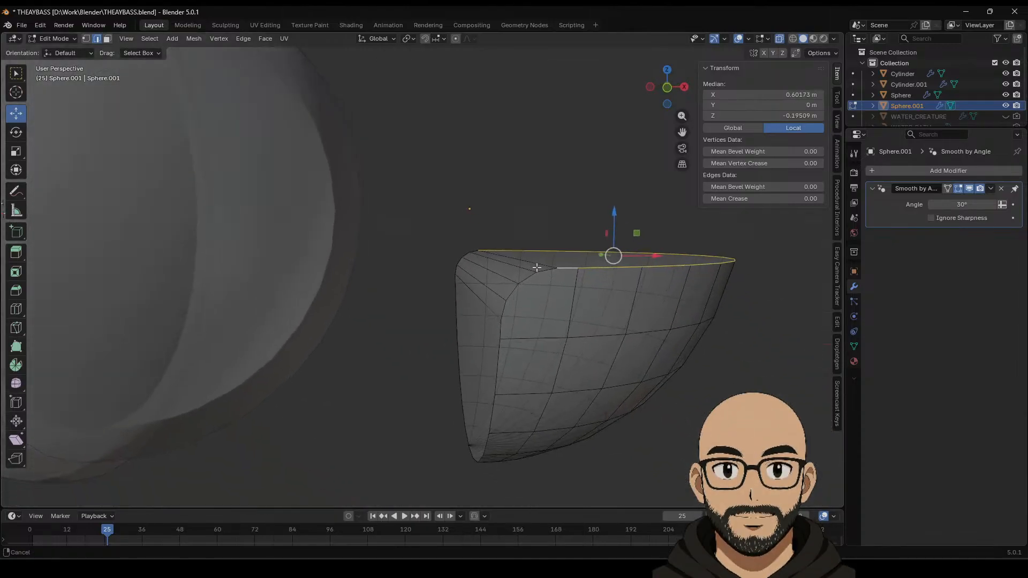
Step: Extend the edge selection over the rounded corners at both ends and along the hull-facing face's curved rim, closing the outline loop
{"action": "left_click", "coordinate": [524, 296], "text": "shift"}
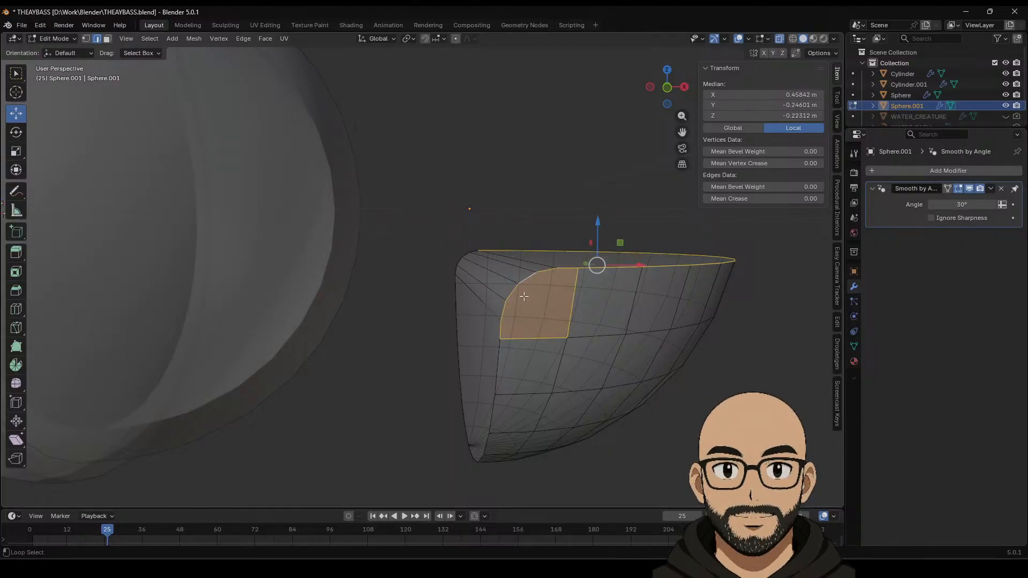
{"action": "left_click", "coordinate": [499, 362], "text": "alt+shift"}
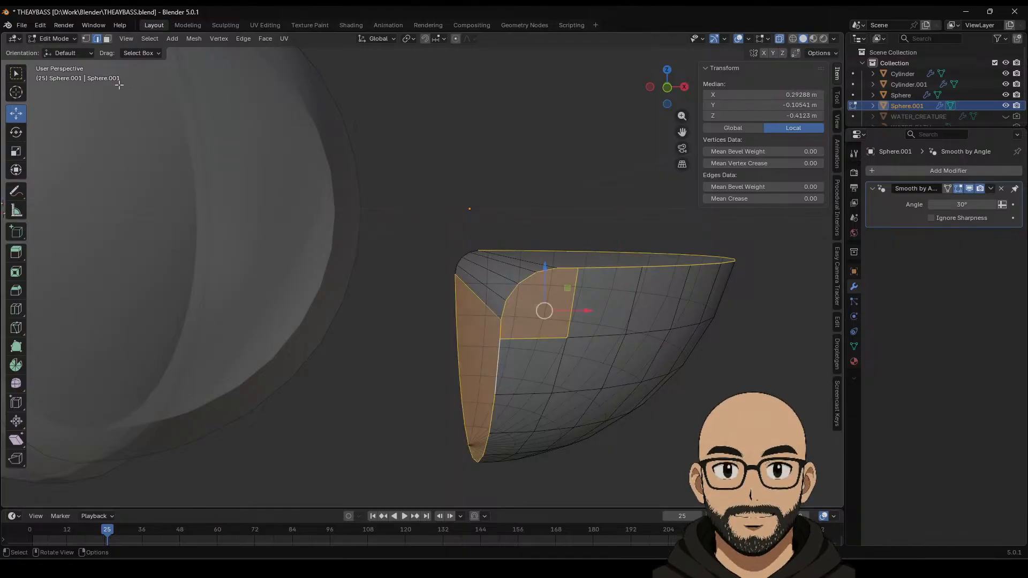
{"action": "left_click", "coordinate": [545, 338], "text": "ctrl"}
{"action": "key", "text": "ctrl+z"}
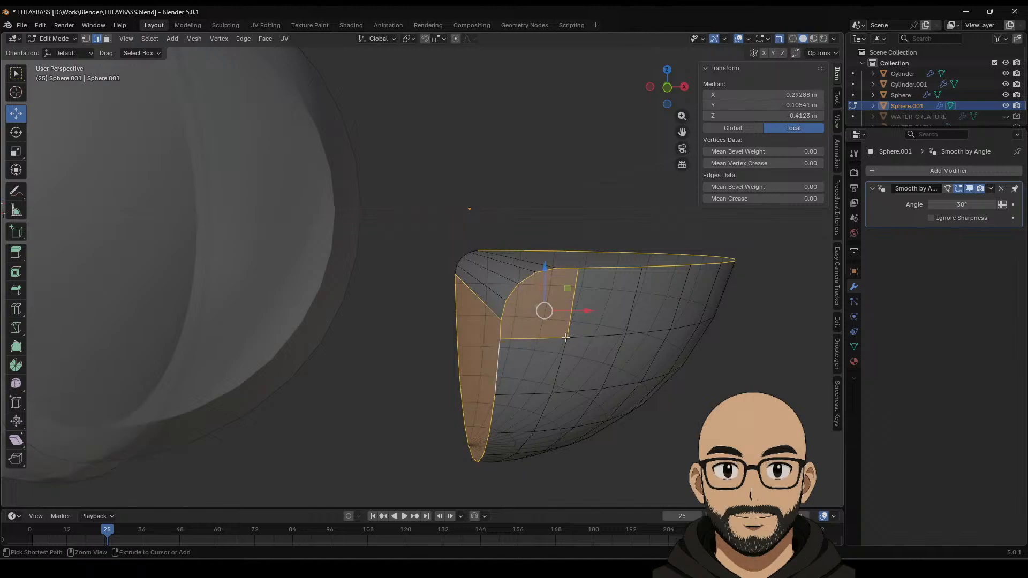
{"action": "left_click", "coordinate": [564, 338], "text": "ctrl"}
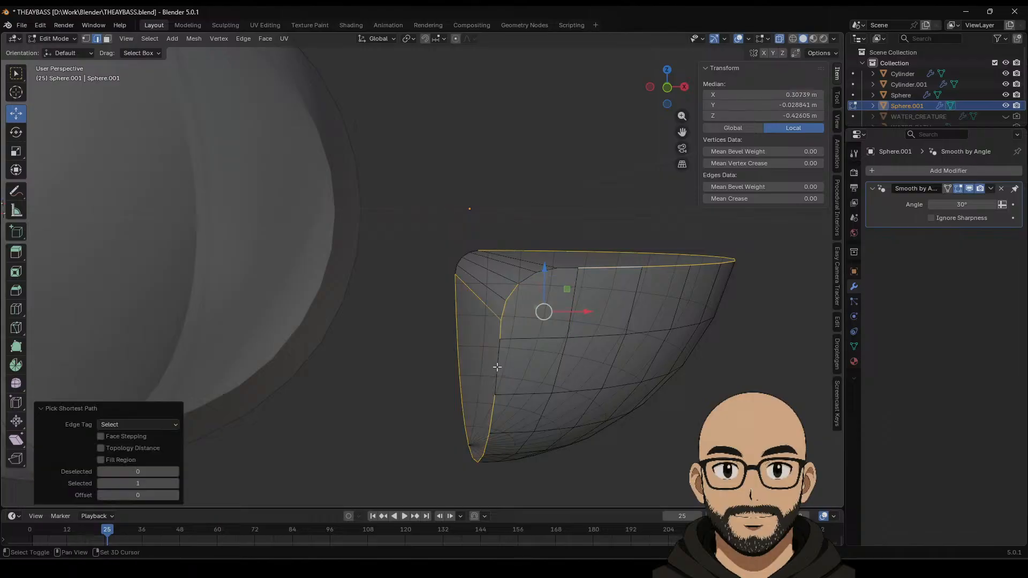
{"action": "key", "text": "ctrl+z"}
{"action": "middle_click_drag", "start_coordinate": [498, 364], "coordinate": [546, 358]}
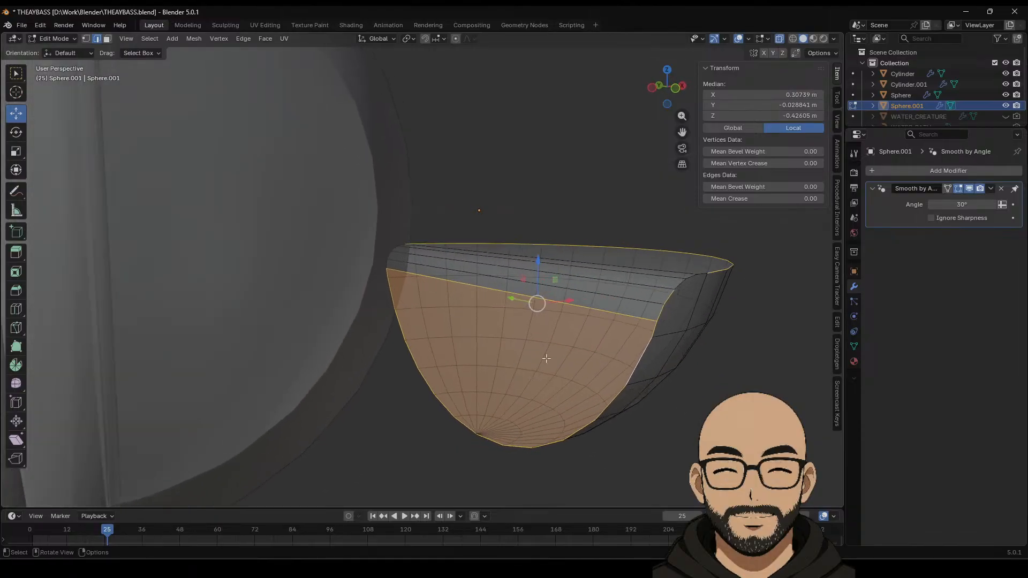
{"action": "middle_click_drag", "start_coordinate": [606, 316], "coordinate": [434, 339]}
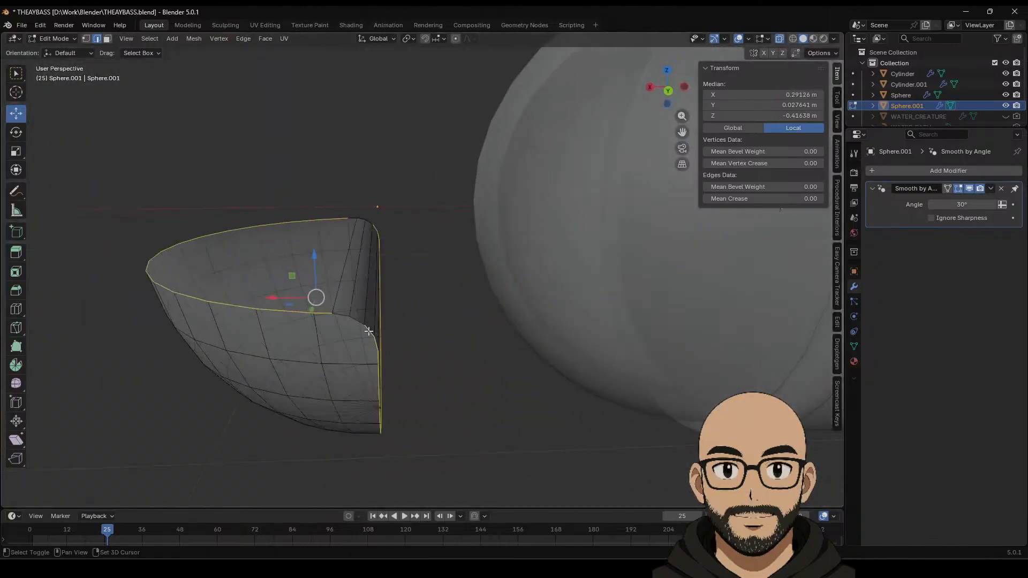
{"action": "scroll", "coordinate": [364, 324], "scroll_direction": "up", "scroll_amount": 5}
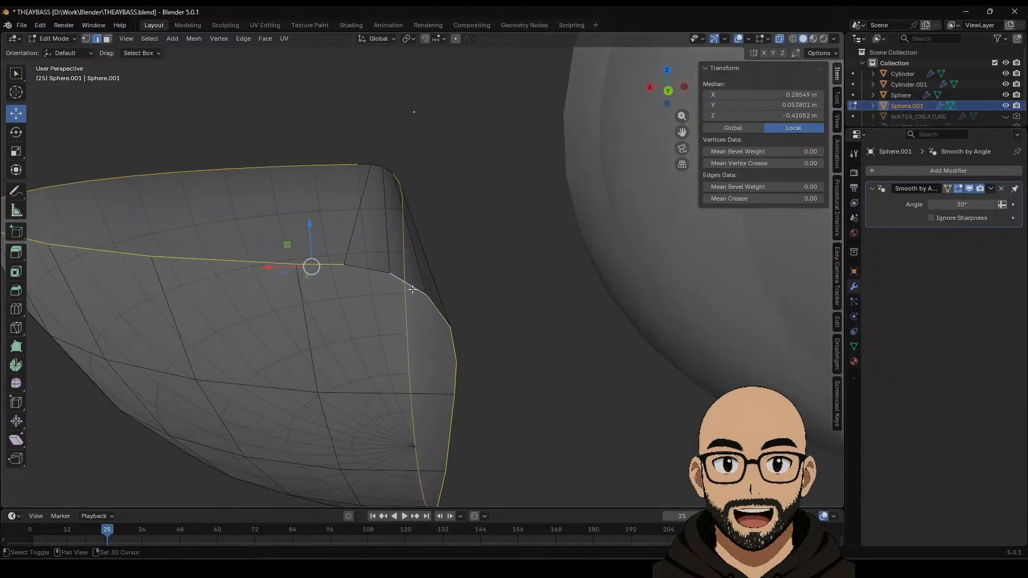
{"action": "middle_click_drag", "start_coordinate": [371, 270], "coordinate": [197, 308]}
{"action": "scroll", "coordinate": [487, 362], "scroll_direction": "down", "scroll_amount": 5}
{"action": "scroll", "coordinate": [455, 363], "scroll_direction": "up", "scroll_amount": 3}
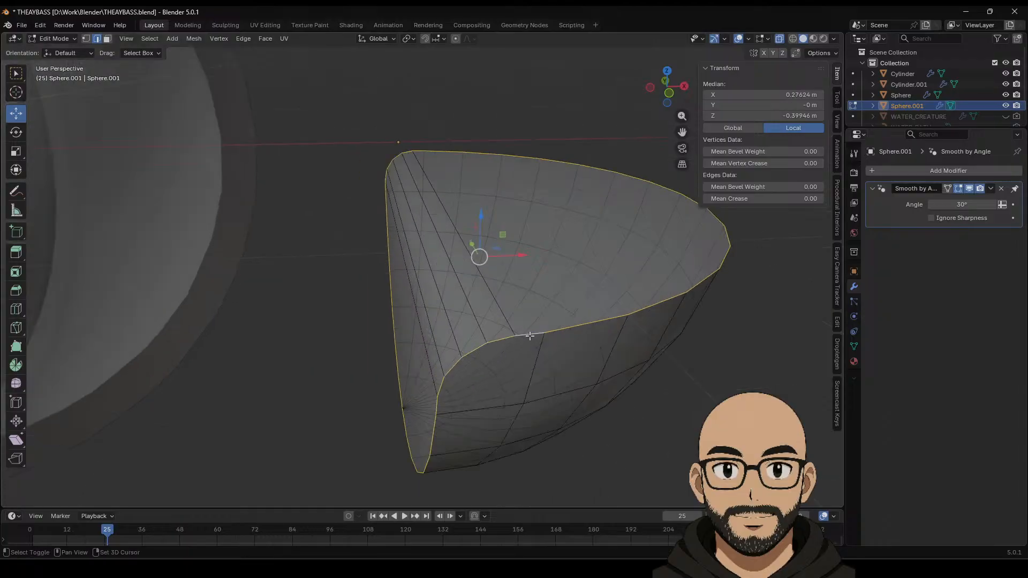
{"action": "middle_click_drag", "start_coordinate": [530, 336], "coordinate": [533, 365]}
{"action": "scroll", "coordinate": [532, 374], "scroll_direction": "down", "scroll_amount": 2}
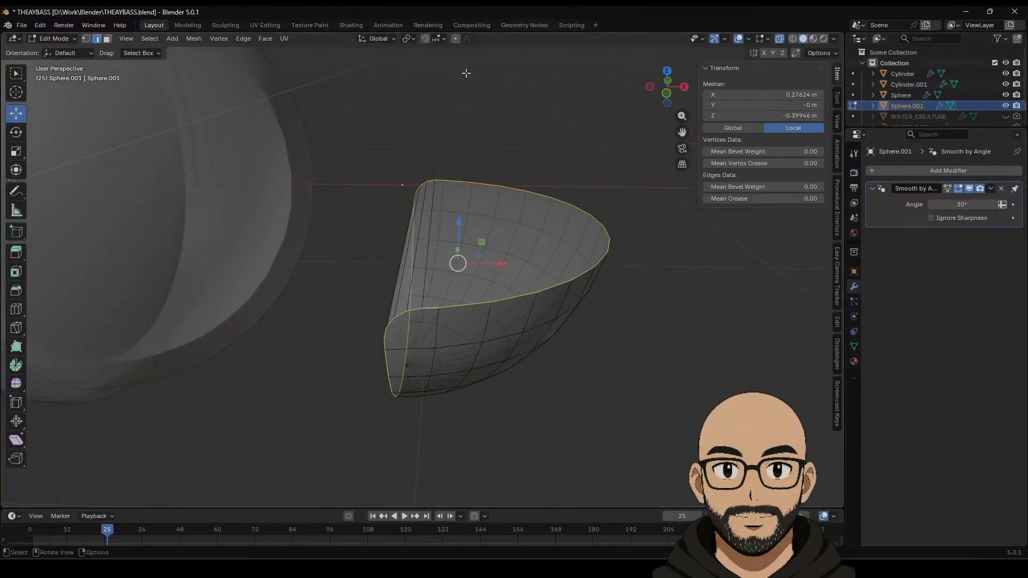
Step: Turn off X-ray and bevel the selected outline loop with 4 segments and a width of about 0.047 m
{"action": "left_click", "coordinate": [781, 42]}
{"action": "scroll", "coordinate": [493, 263], "scroll_direction": "up", "scroll_amount": 2}
{"action": "middle_click_drag", "start_coordinate": [508, 275], "coordinate": [509, 261]}
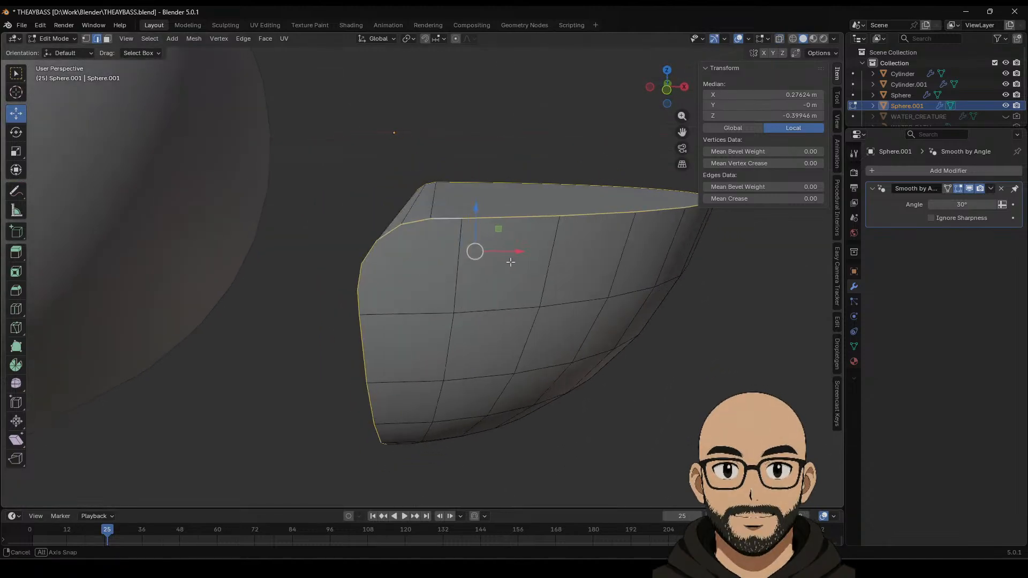
{"action": "right_click", "coordinate": [515, 232]}
{"action": "left_click", "coordinate": [507, 230]}
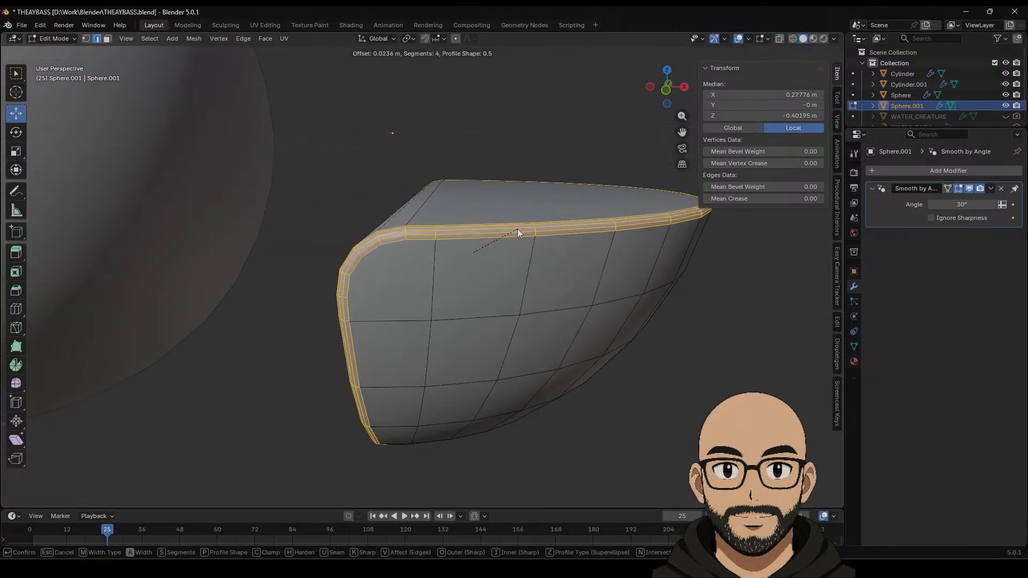
{"action": "left_click", "coordinate": [542, 233]}
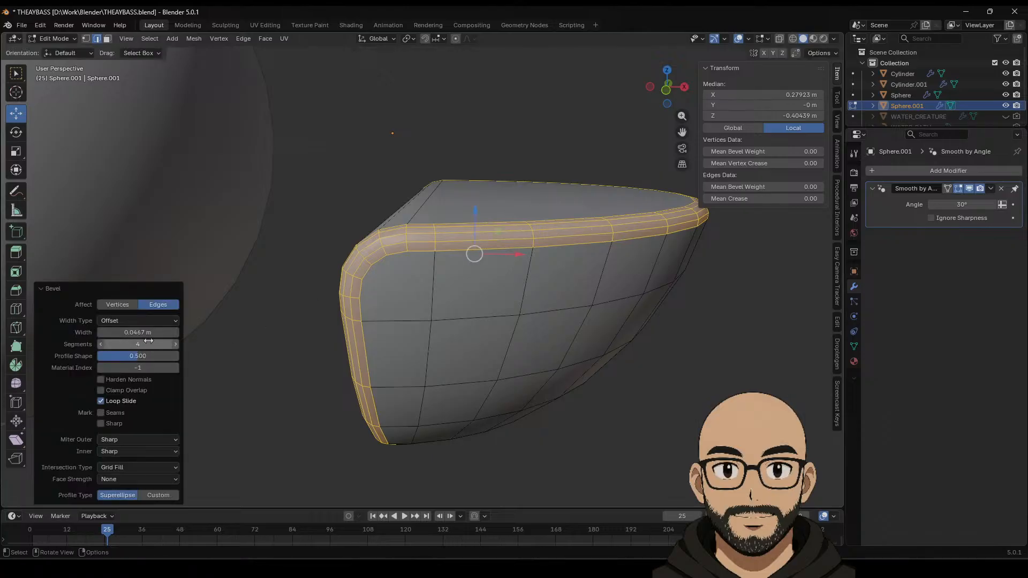
{"action": "left_click_drag", "start_coordinate": [149, 341], "coordinate": [147, 341]}
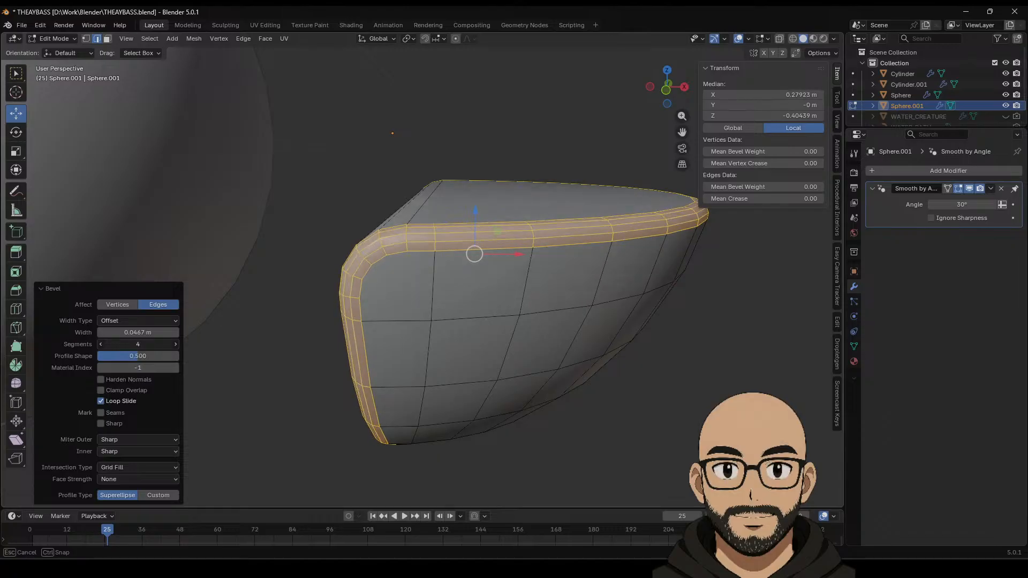
Step: Return to Object Mode and set the rounded quarter-dome piece's origin to its center of mass (surface)
{"action": "key", "text": "Tab"}
{"action": "middle_click_drag", "start_coordinate": [440, 267], "coordinate": [551, 271]}
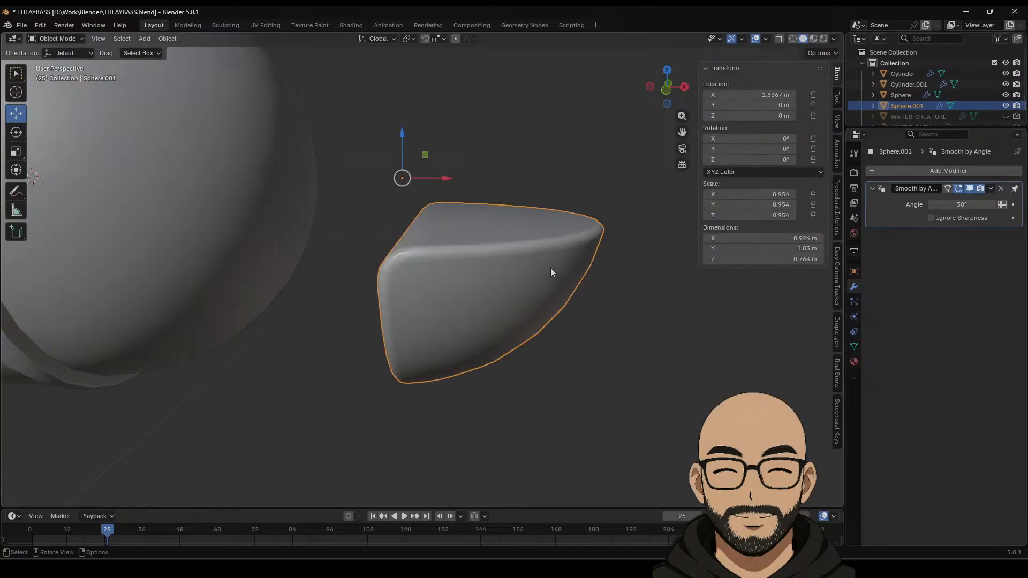
{"action": "right_click", "coordinate": [550, 267]}
{"action": "left_click", "coordinate": [536, 266]}
{"action": "middle_click_drag", "start_coordinate": [618, 298], "coordinate": [426, 252]}
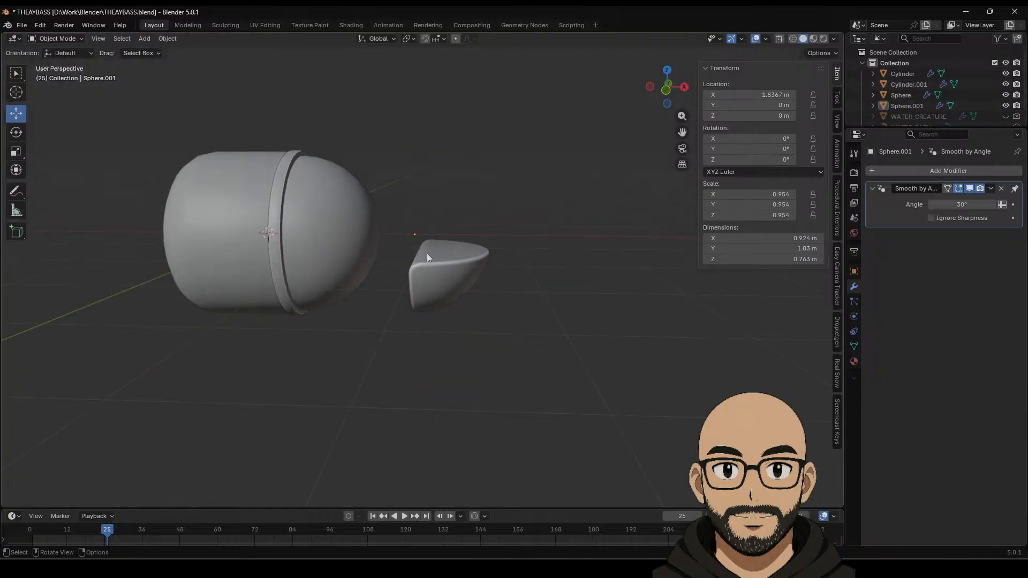
{"action": "left_click", "coordinate": [167, 39]}
{"action": "mouse_move", "coordinate": [182, 62]}
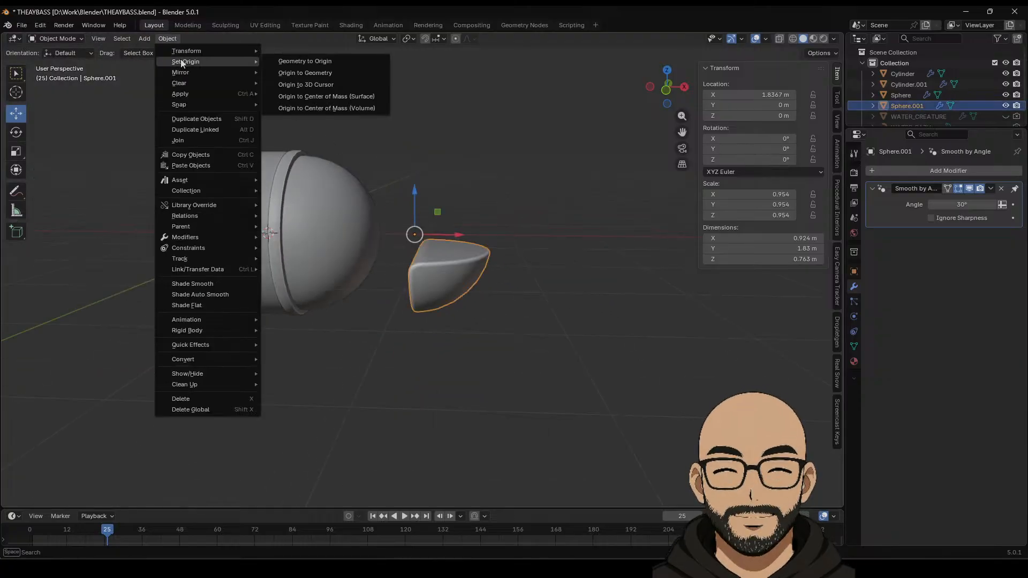
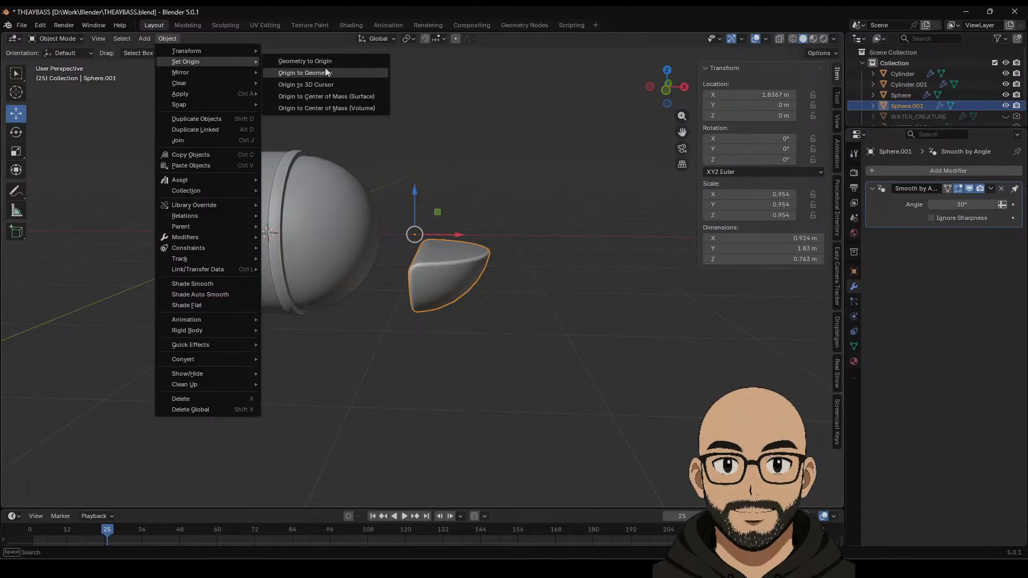
{"action": "left_click", "coordinate": [332, 85]}
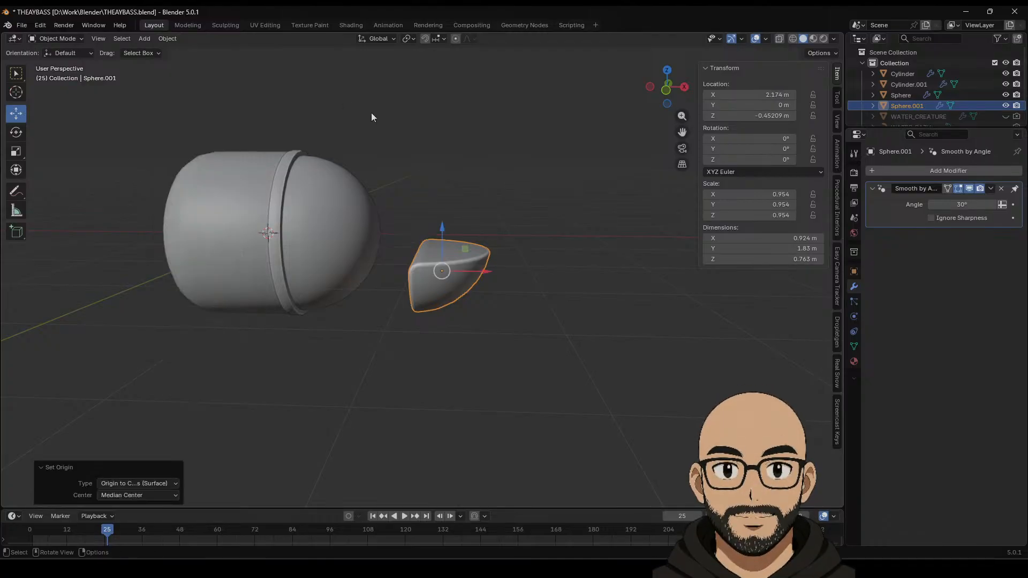
{"action": "left_click", "coordinate": [508, 204]}
{"action": "middle_click_drag", "start_coordinate": [508, 204], "coordinate": [523, 280]}
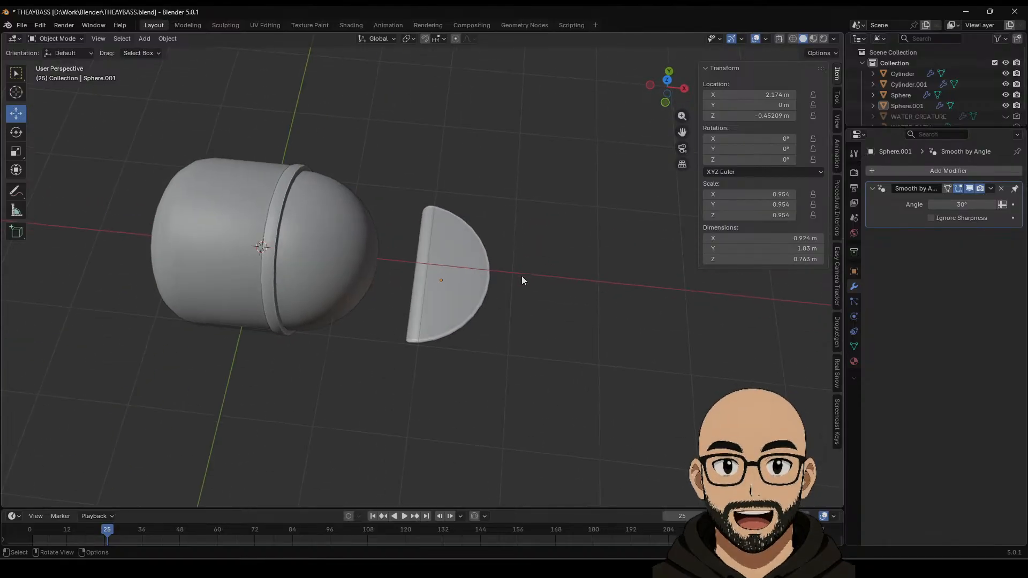
Step: Add a cube and move it along the X axis to about 1.94 m, over the quarter-dome piece's straight side
{"action": "left_click", "coordinate": [479, 285]}
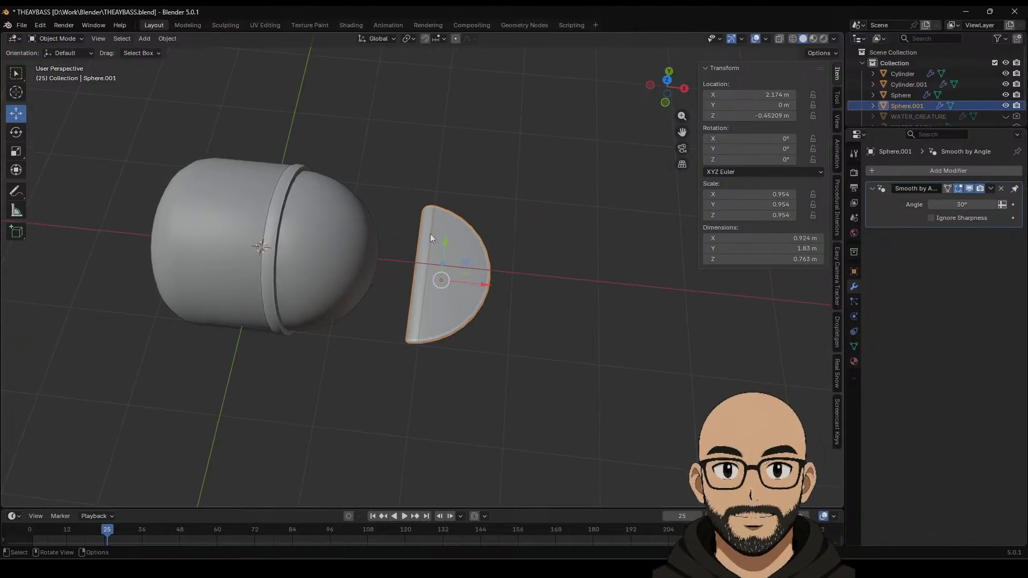
{"action": "left_click", "coordinate": [144, 38]}
{"action": "mouse_move", "coordinate": [146, 51]}
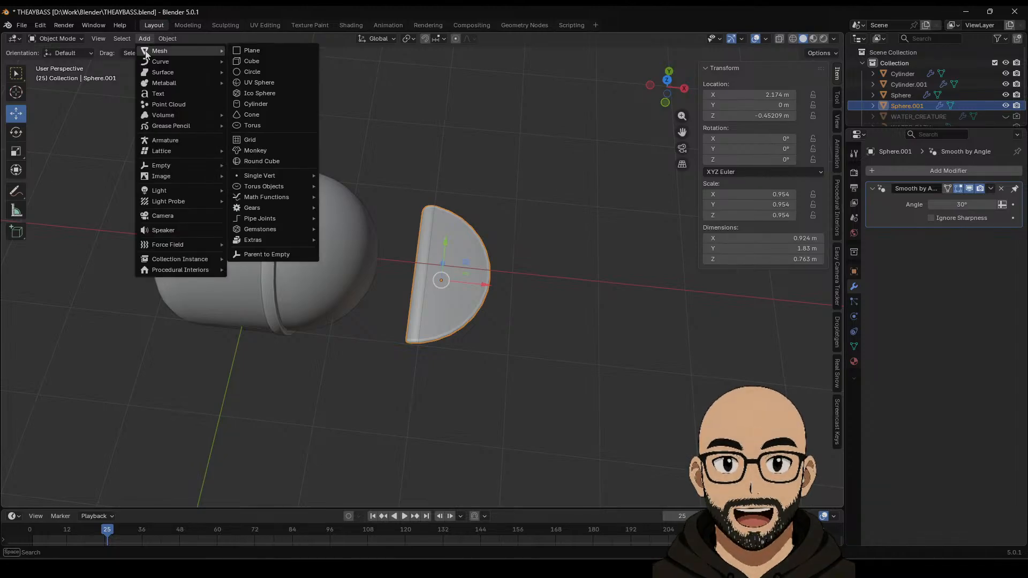
{"action": "left_click", "coordinate": [251, 61]}
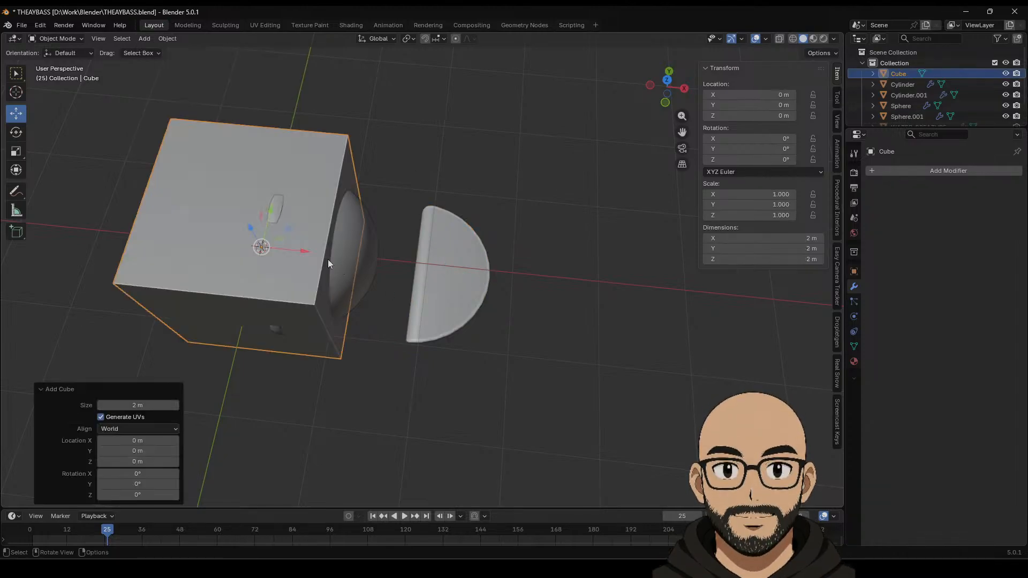
{"action": "key", "text": "g"}
{"action": "key", "text": "x"}
{"action": "left_click", "coordinate": [486, 297]}
Step: Scale the cube down uniformly to about 0.26 m on each side
{"action": "key", "text": "s"}
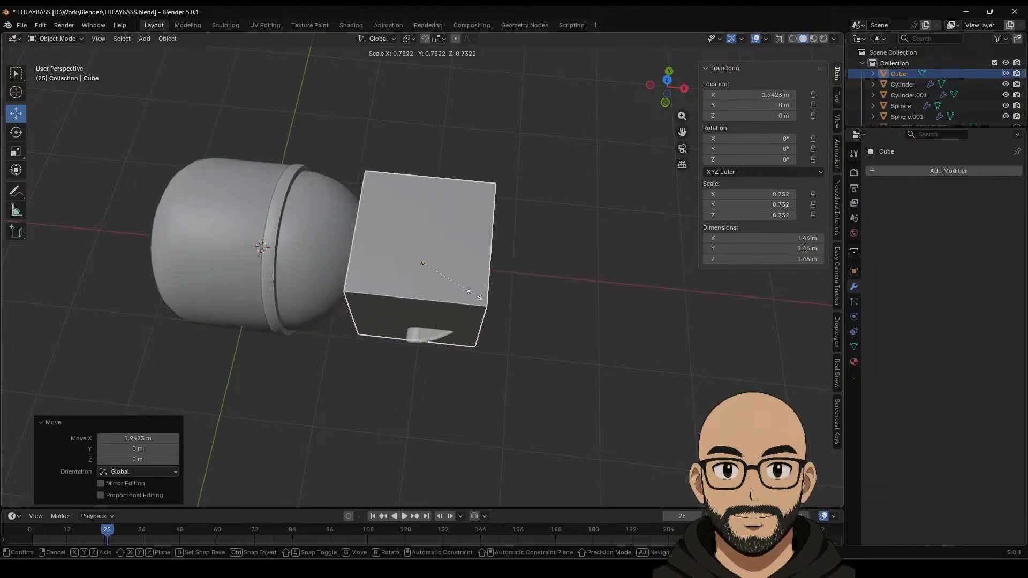
{"action": "left_click", "coordinate": [462, 288]}
{"action": "key", "text": "s"}
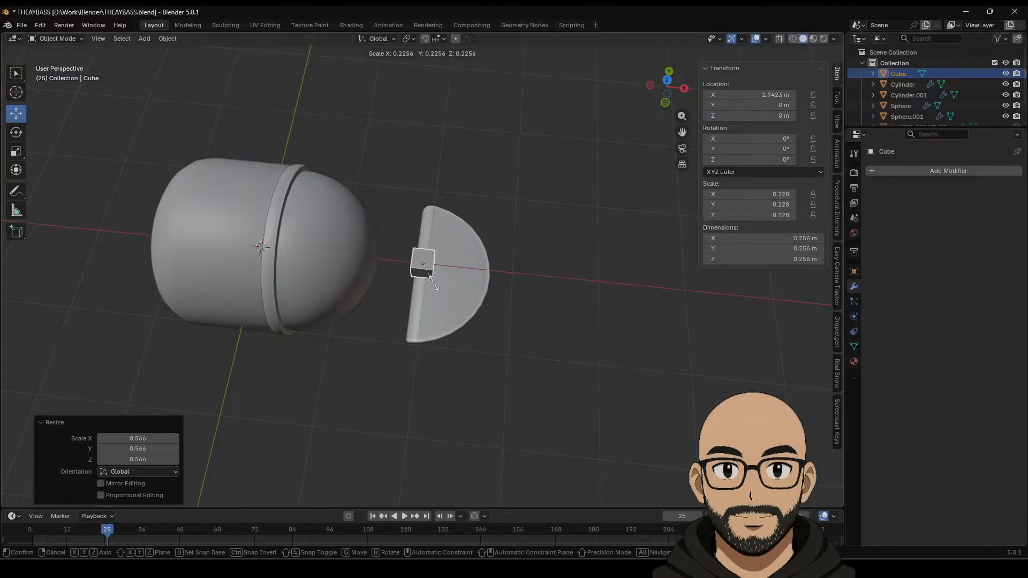
{"action": "left_click", "coordinate": [432, 276]}
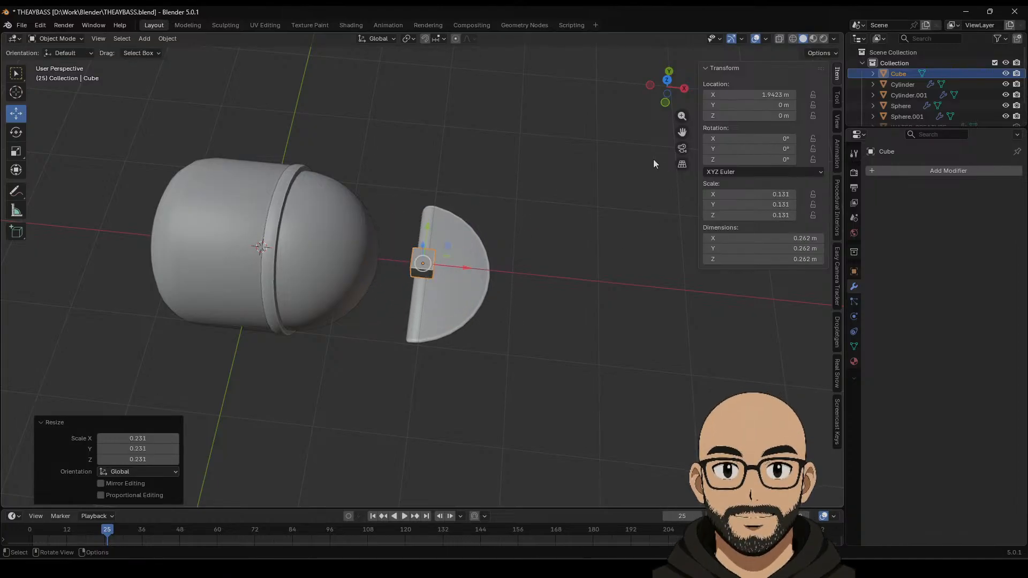
{"action": "left_click", "coordinate": [667, 82]}
{"action": "scroll", "coordinate": [493, 336], "scroll_direction": "up", "scroll_amount": 7}
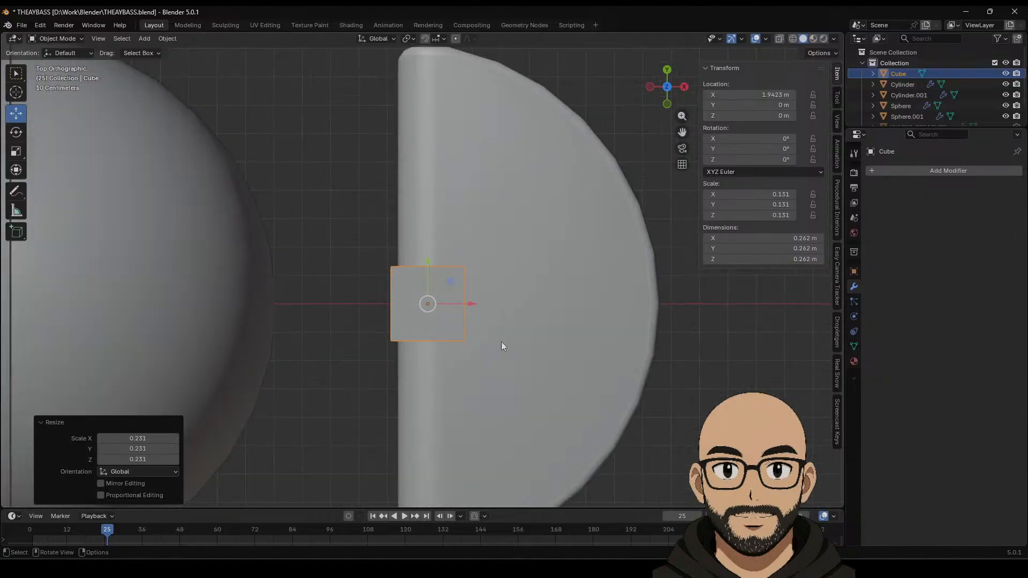
Step: Add a Bevel modifier to the cube with an amount of about 0.307 m and 2 segments
{"action": "left_click", "coordinate": [914, 171]}
{"action": "mouse_move", "coordinate": [892, 178]}
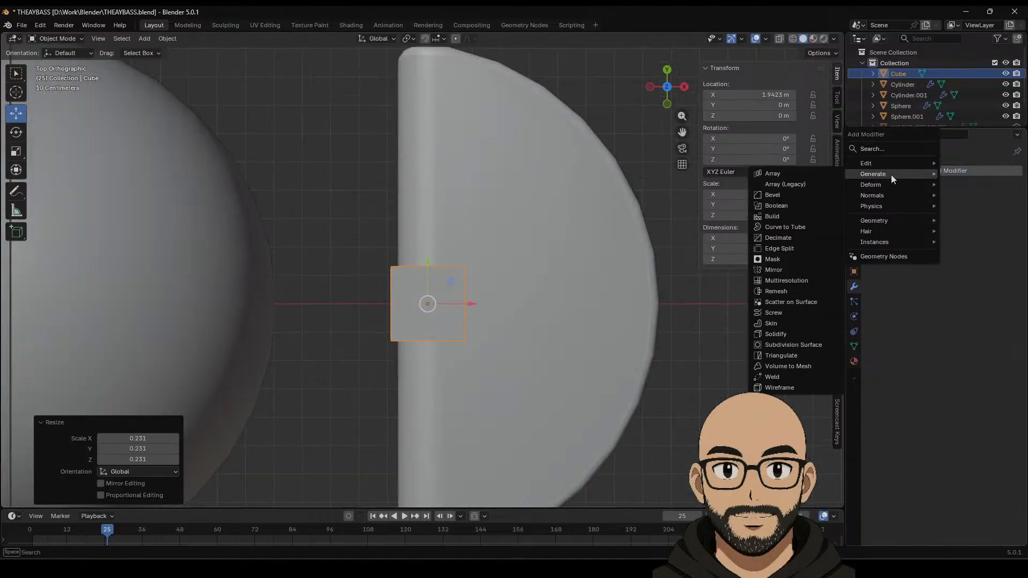
{"action": "left_click", "coordinate": [795, 196]}
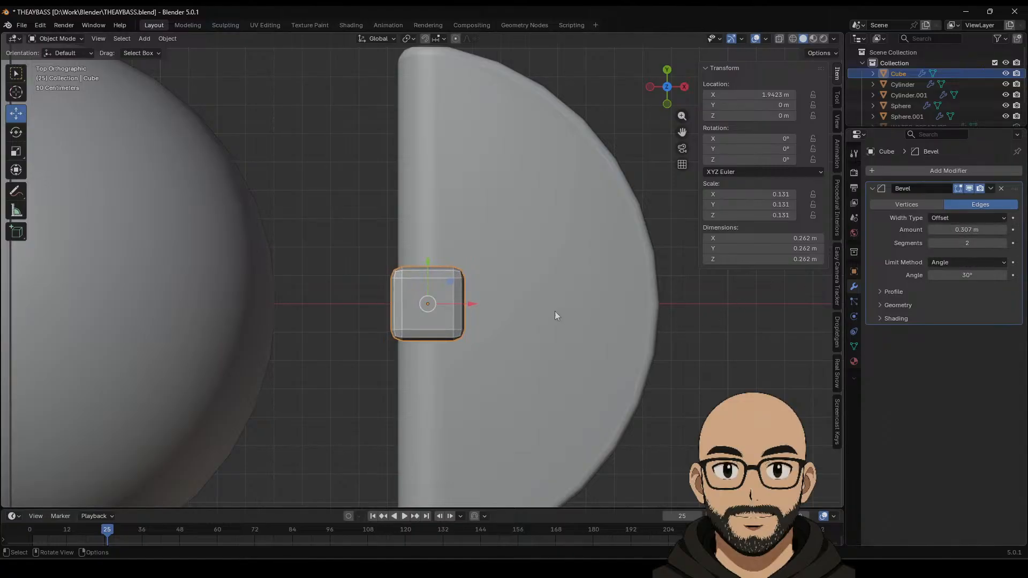
Step: Flatten the cube to about 0.108 m high and place it at about X 2.137 m and Z -0.183 m on the console top
{"action": "left_click_drag", "start_coordinate": [471, 303], "coordinate": [524, 303]}
{"action": "middle_click_drag", "start_coordinate": [536, 314], "coordinate": [530, 214]}
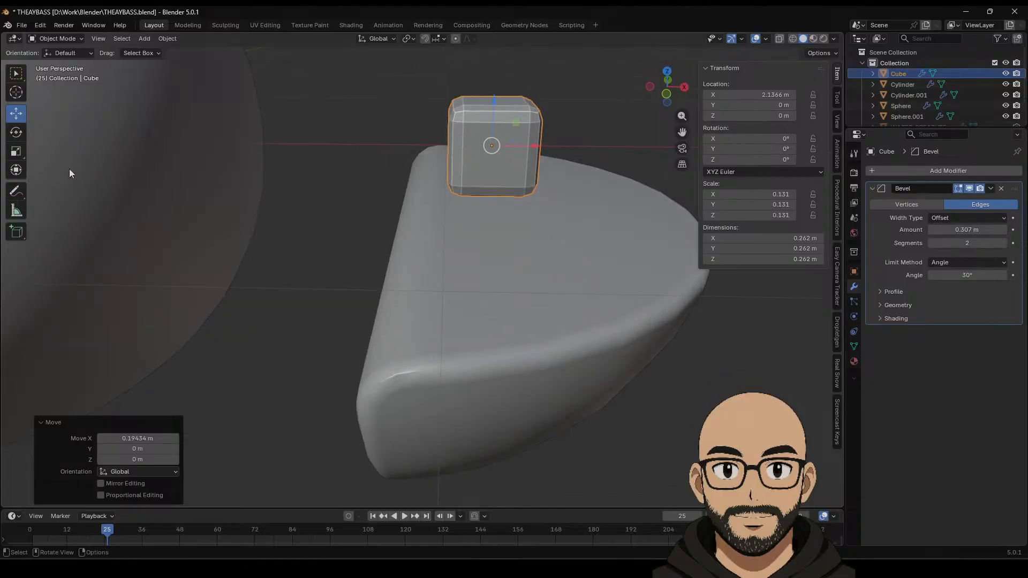
{"action": "left_click_drag", "start_coordinate": [493, 103], "coordinate": [453, 138]}
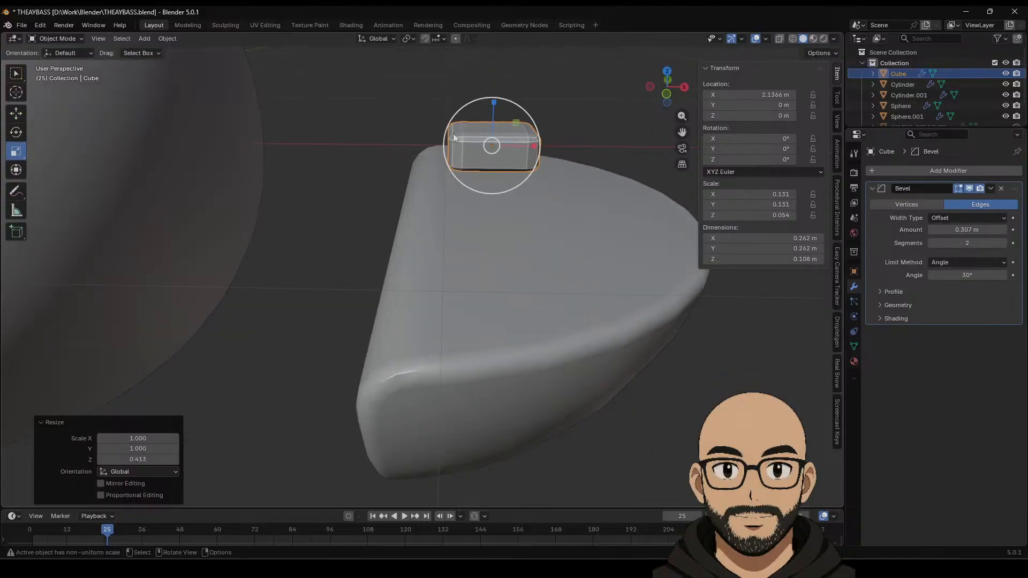
{"action": "key", "text": "g"}
{"action": "key", "text": "z"}
{"action": "left_click", "coordinate": [500, 165]}
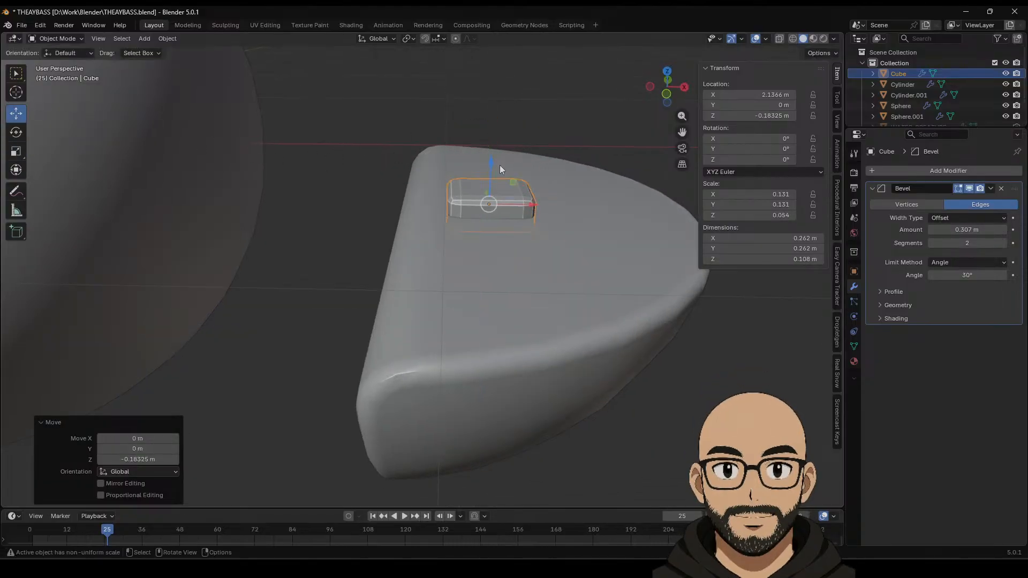
Step: Apply the flattened cube's scale and set its Bevel amount to 0.047 m
{"action": "key", "text": "ctrl+a"}
{"action": "left_click", "coordinate": [492, 188]}
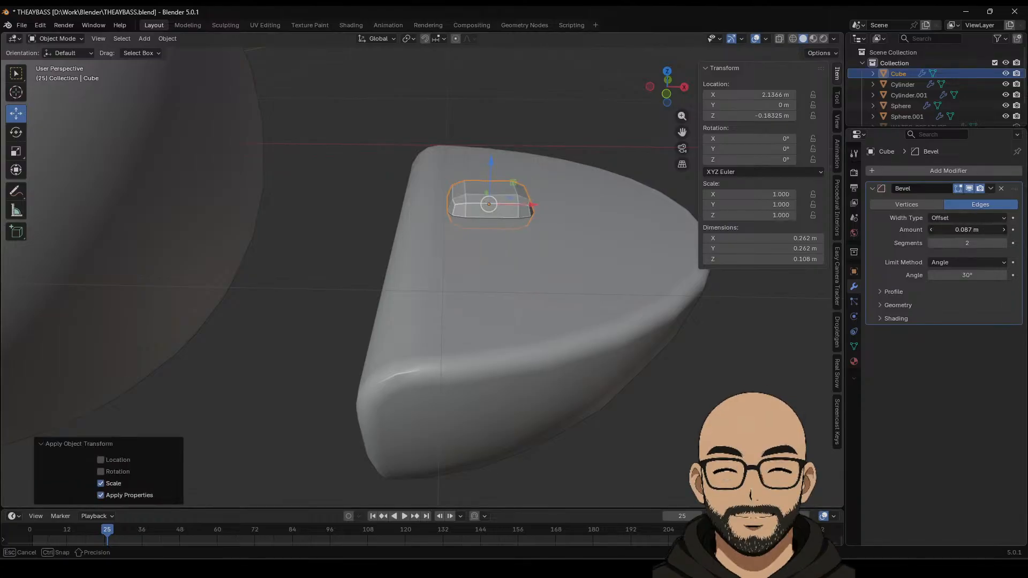
{"action": "middle_click_drag", "start_coordinate": [498, 230], "coordinate": [499, 271]}
{"action": "scroll", "coordinate": [337, 214], "scroll_direction": "down", "scroll_amount": 5}
{"action": "middle_click_drag", "start_coordinate": [338, 237], "coordinate": [523, 259]}
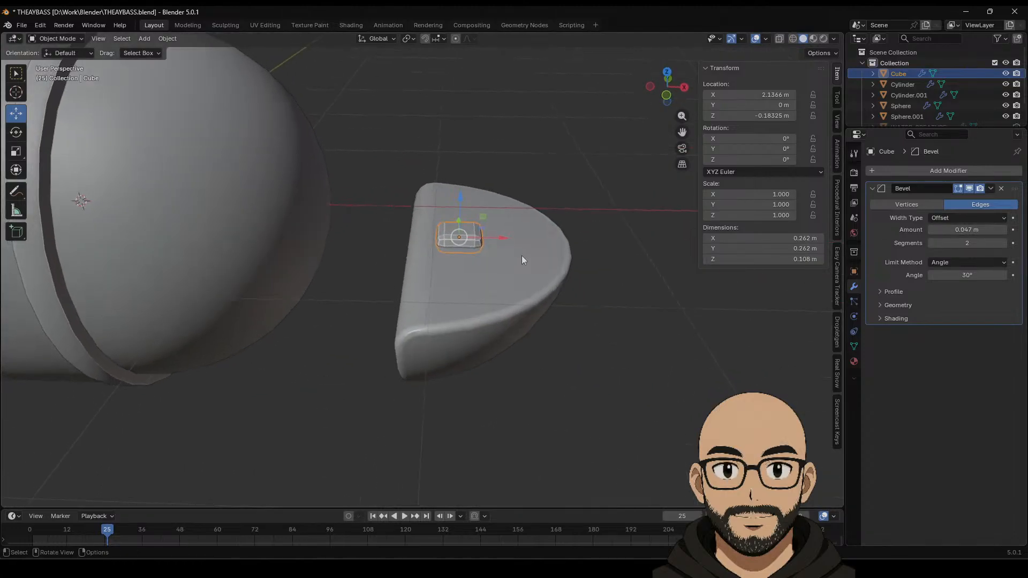
{"action": "key", "text": "shift+d"}
{"action": "right_click", "coordinate": [477, 244]}
{"action": "key", "text": "g"}
{"action": "key", "text": "z"}
{"action": "middle_click_drag", "start_coordinate": [456, 186], "coordinate": [590, 297]}
{"action": "left_click", "coordinate": [474, 259]}
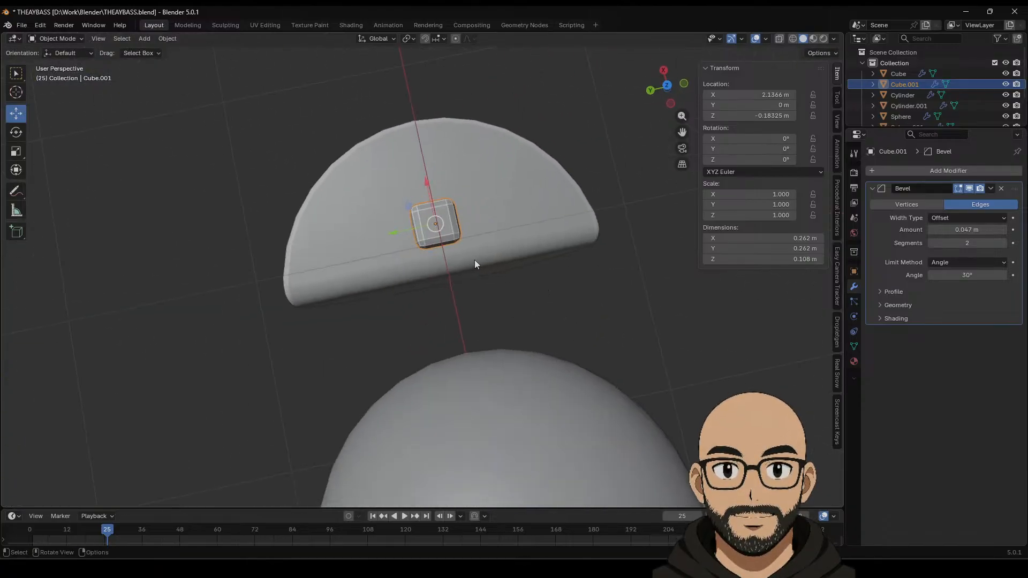
{"action": "key", "text": "Delete"}
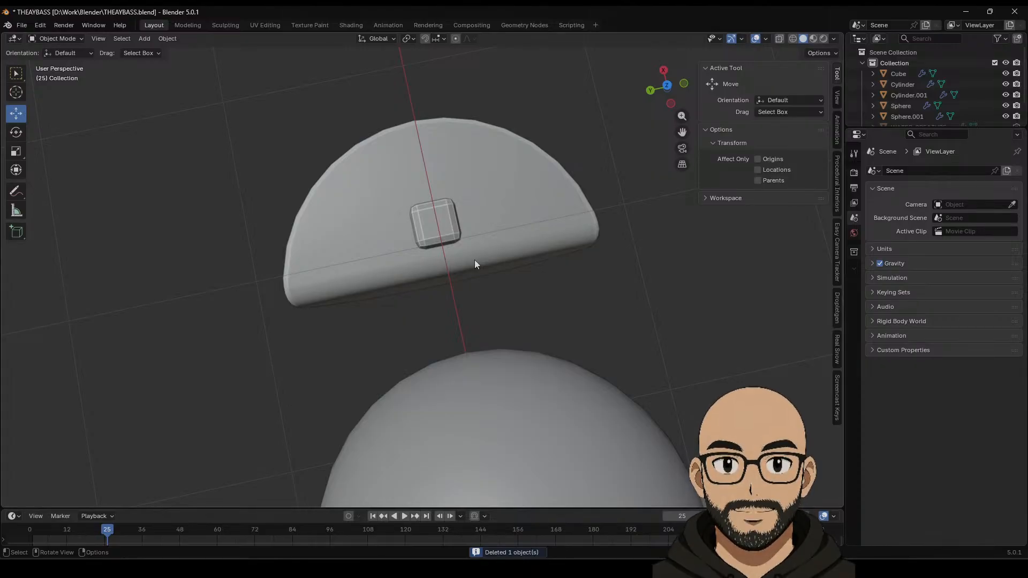
Step: Move the flat bevelled block sideways on the console to about X 2.17 m and Y 0.411 m
{"action": "left_click", "coordinate": [433, 218]}
{"action": "left_click_drag", "start_coordinate": [397, 229], "coordinate": [351, 249]}
{"action": "middle_click_drag", "start_coordinate": [352, 249], "coordinate": [352, 217]}
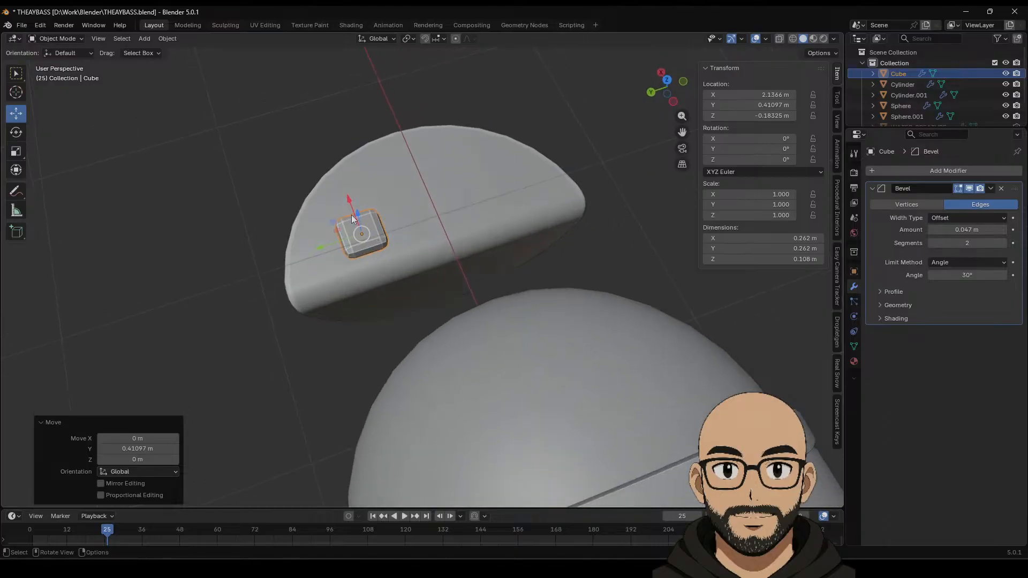
{"action": "left_click_drag", "start_coordinate": [351, 214], "coordinate": [357, 229]}
Step: Duplicate the flat block, place the copy near X 2.449 m and Y -0.013 m, and stretch it along Y to about 0.519 m
{"action": "key", "text": "shift+d"}
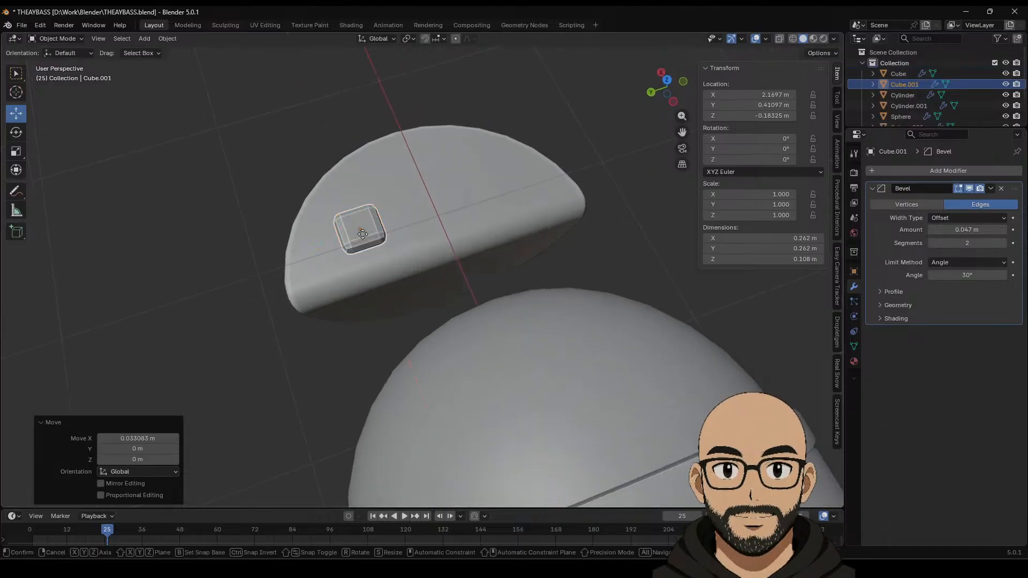
{"action": "key", "text": "y"}
{"action": "left_click", "coordinate": [421, 219]}
{"action": "middle_click_drag", "start_coordinate": [420, 218], "coordinate": [429, 181]}
{"action": "left_click_drag", "start_coordinate": [429, 180], "coordinate": [321, 197]}
Step: Tilt the stretched panel about -29.4° around Y and raise it to about Z -0.136 m
{"action": "left_click", "coordinate": [18, 157]}
{"action": "middle_click_drag", "start_coordinate": [321, 197], "coordinate": [349, 219]}
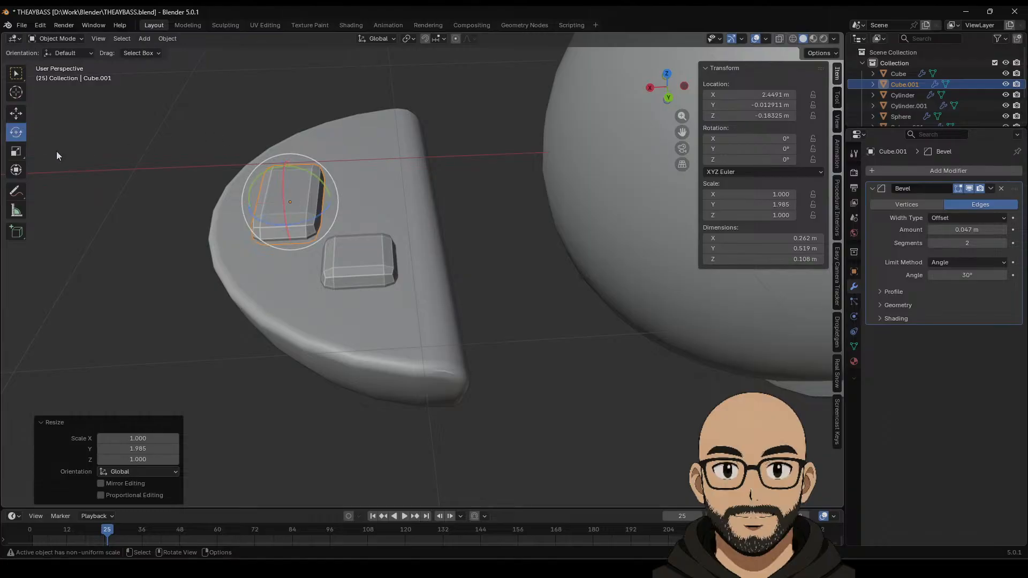
{"action": "left_click_drag", "start_coordinate": [309, 175], "coordinate": [323, 188]}
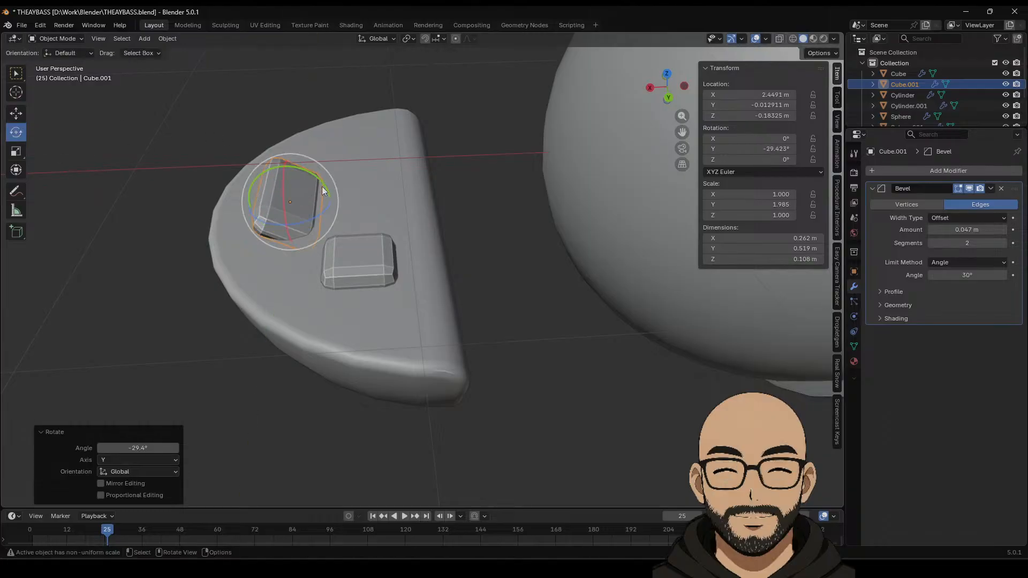
{"action": "middle_click_drag", "start_coordinate": [271, 197], "coordinate": [290, 164]}
{"action": "left_click_drag", "start_coordinate": [290, 164], "coordinate": [291, 145]}
Step: Set the tilted panel's Bevel amount to 0.03 m and shade it auto smooth
{"action": "left_click_drag", "start_coordinate": [975, 230], "coordinate": [959, 230]}
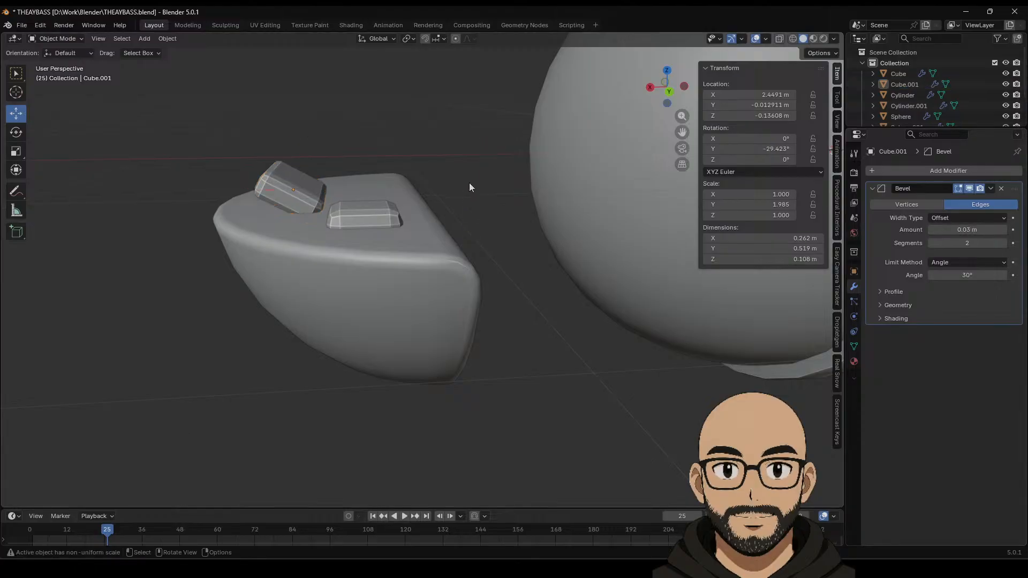
{"action": "middle_click_drag", "start_coordinate": [469, 186], "coordinate": [479, 228]}
{"action": "left_click", "coordinate": [476, 205]}
{"action": "right_click", "coordinate": [477, 205]}
{"action": "left_click", "coordinate": [461, 210]}
{"action": "key", "text": "alt+a"}
Step: Raise the tilted panel along Z to about -0.107 m
{"action": "middle_click_drag", "start_coordinate": [551, 239], "coordinate": [484, 209]}
{"action": "left_click_drag", "start_coordinate": [485, 208], "coordinate": [482, 200]}
{"action": "middle_click_drag", "start_coordinate": [482, 199], "coordinate": [459, 210]}
Step: Duplicate the tilted panel in place and lower the copy to about Z -0.175 m
{"action": "key", "text": "shift+d"}
{"action": "right_click", "coordinate": [458, 206]}
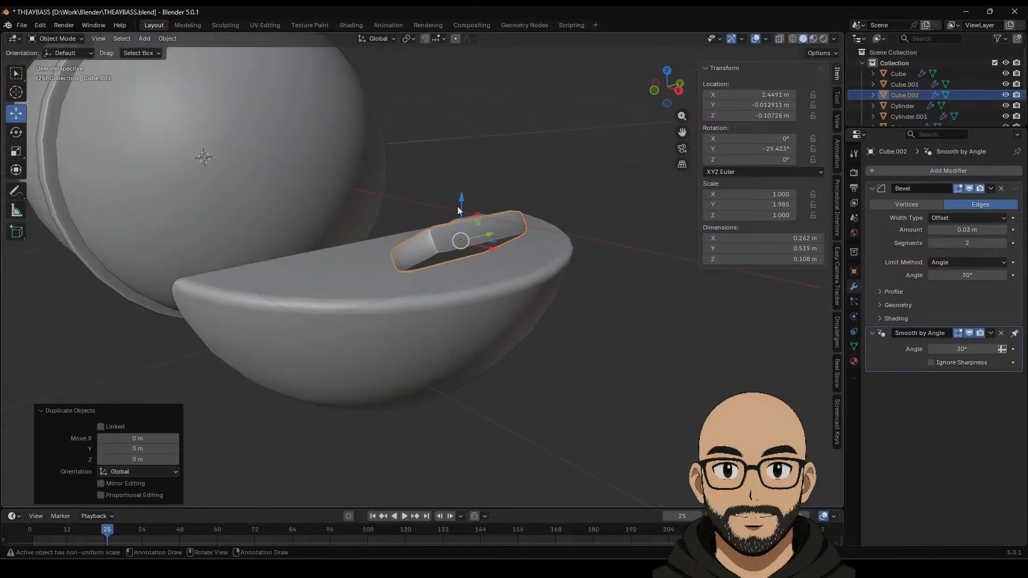
{"action": "left_click_drag", "start_coordinate": [457, 207], "coordinate": [495, 247]}
{"action": "middle_click_drag", "start_coordinate": [495, 246], "coordinate": [223, 178]}
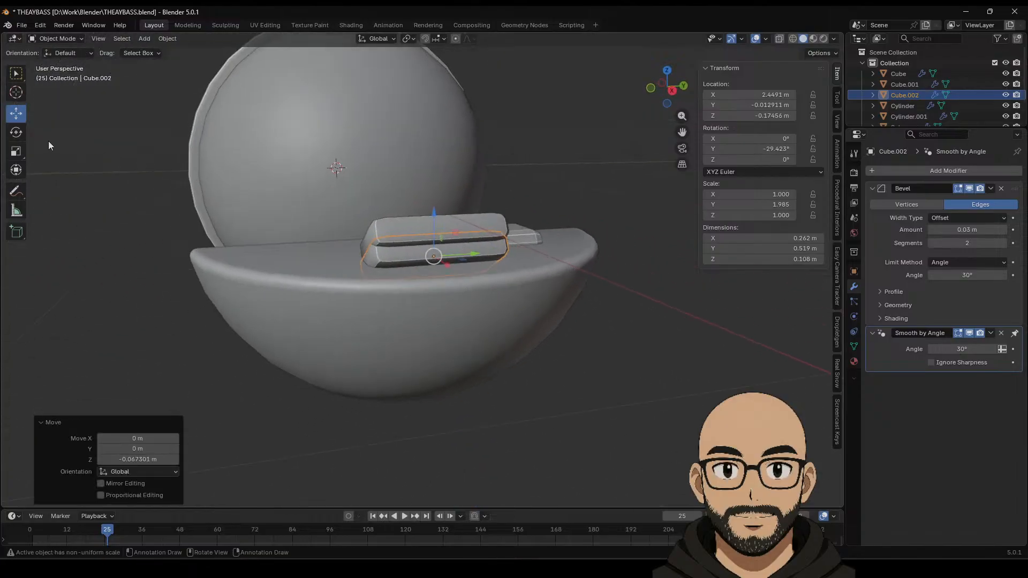
Step: Shrink the lowered copy into a small support block and position it beneath the tilted panel
{"action": "left_click", "coordinate": [16, 151]}
{"action": "left_click_drag", "start_coordinate": [470, 254], "coordinate": [447, 253]}
{"action": "middle_click_drag", "start_coordinate": [414, 265], "coordinate": [439, 265]}
{"action": "left_click_drag", "start_coordinate": [452, 211], "coordinate": [450, 203]}
{"action": "mouse_move", "coordinate": [478, 261]}
{"action": "left_mouse_down"}
{"action": "mouse_move", "coordinate": [463, 261]}
{"action": "mouse_move", "coordinate": [473, 239]}
{"action": "mouse_move", "coordinate": [467, 252]}
{"action": "left_mouse_up"}
{"action": "left_click", "coordinate": [19, 136]}
{"action": "key", "text": "ctrl+z"}
{"action": "left_click", "coordinate": [589, 301]}
Step: Shade the small flat block beside the tilted panel auto smooth and deselect it
{"action": "middle_click_drag", "start_coordinate": [589, 300], "coordinate": [531, 284]}
{"action": "left_click", "coordinate": [453, 208]}
{"action": "right_click", "coordinate": [453, 209]}
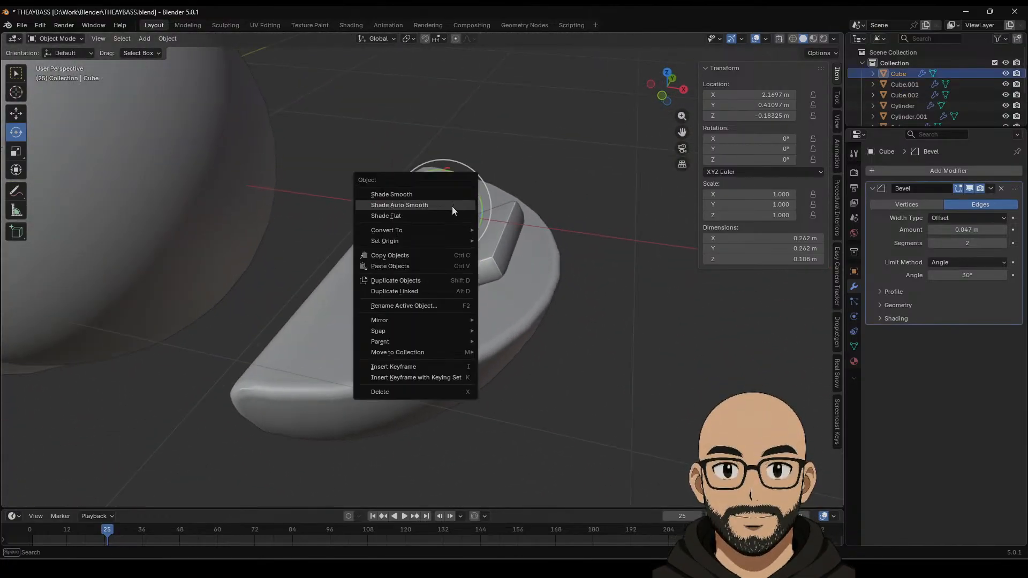
{"action": "left_click", "coordinate": [452, 206]}
{"action": "middle_click_drag", "start_coordinate": [452, 206], "coordinate": [423, 261]}
{"action": "left_click", "coordinate": [583, 282]}
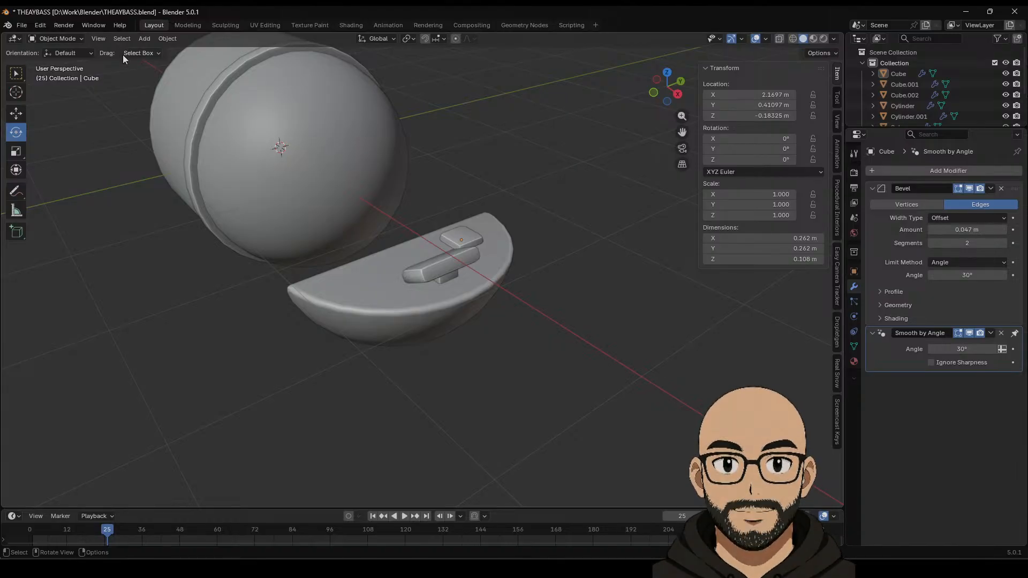
Step: Add a cylinder and scale it down uniformly to about 0.55 m
{"action": "left_click", "coordinate": [143, 38]}
{"action": "mouse_move", "coordinate": [200, 53]}
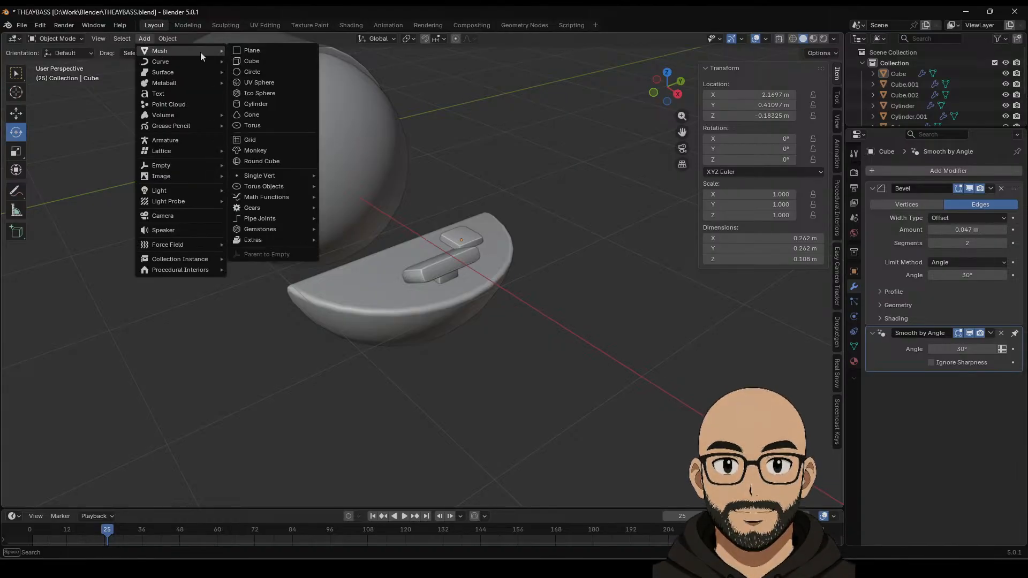
{"action": "left_click", "coordinate": [257, 106]}
{"action": "key", "text": "s"}
{"action": "left_click", "coordinate": [329, 182]}
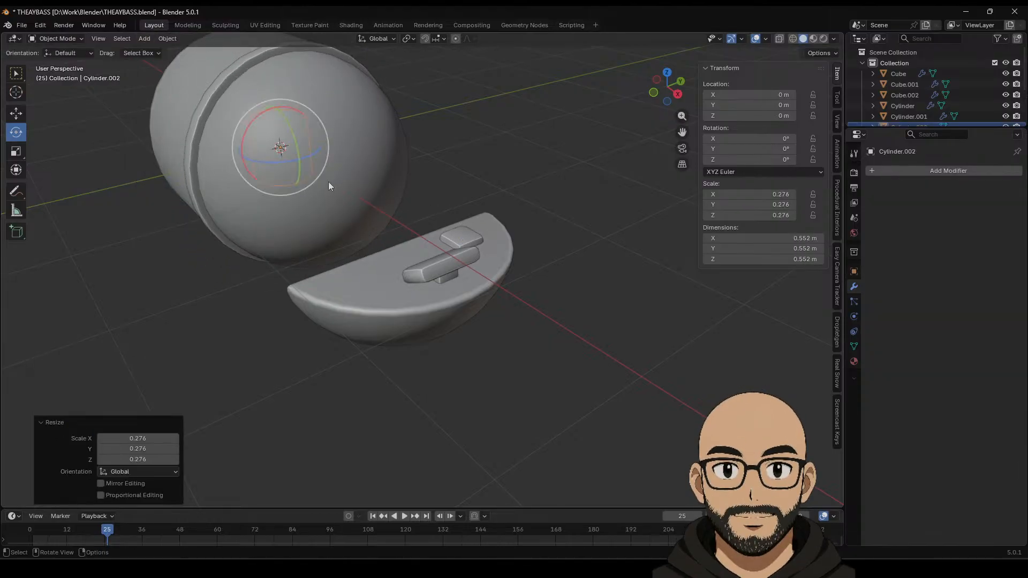
Step: Shrink the cylinder to about 0.105 m and center it on the small flat block at about X 2.17 m, Y 0.412 m, Z -0.12 m
{"action": "left_click_drag", "start_coordinate": [294, 162], "coordinate": [463, 201]}
{"action": "key", "text": "s"}
{"action": "left_click", "coordinate": [460, 240]}
{"action": "left_click", "coordinate": [669, 77]}
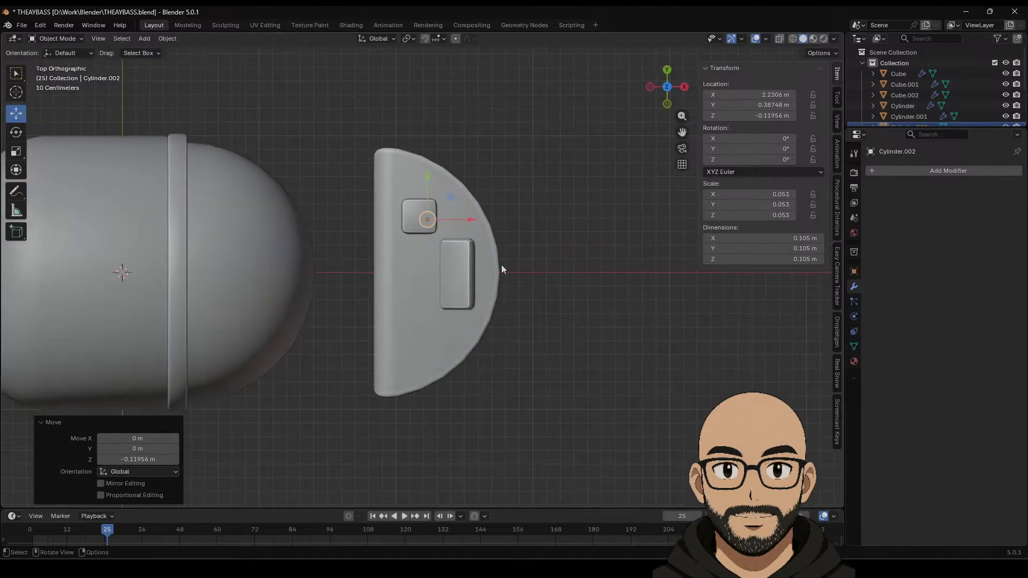
{"action": "scroll", "coordinate": [455, 230], "scroll_direction": "up", "scroll_amount": 4}
{"action": "middle_click_drag", "start_coordinate": [446, 222], "coordinate": [495, 284], "text": "shift"}
{"action": "left_click_drag", "start_coordinate": [483, 234], "coordinate": [466, 226]}
{"action": "middle_click_drag", "start_coordinate": [529, 271], "coordinate": [484, 213]}
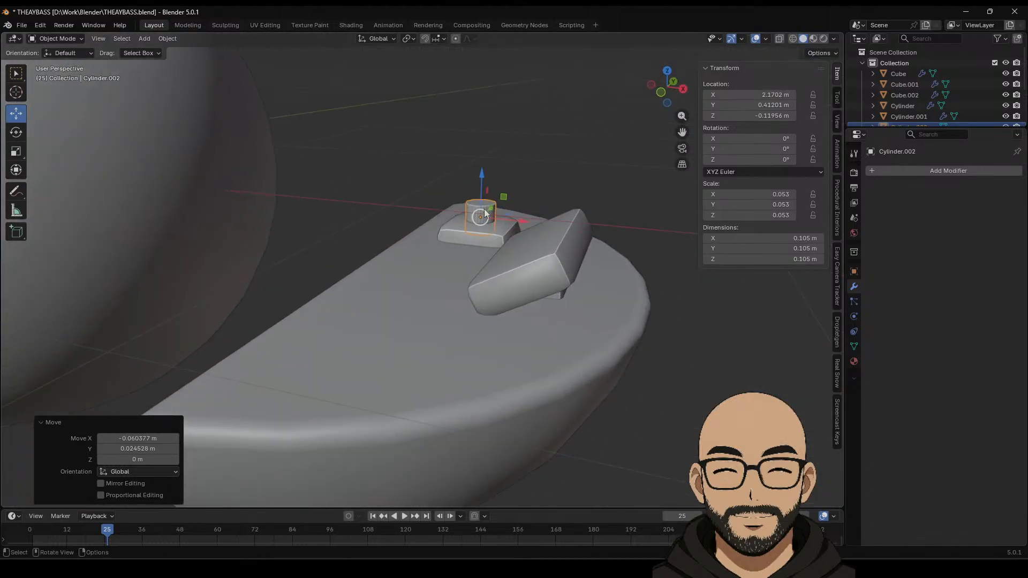
Step: Raise the cylinder's top face in Edit Mode and scale the object down to a rod about 0.061 m wide and 0.191 m tall
{"action": "key", "text": "Tab"}
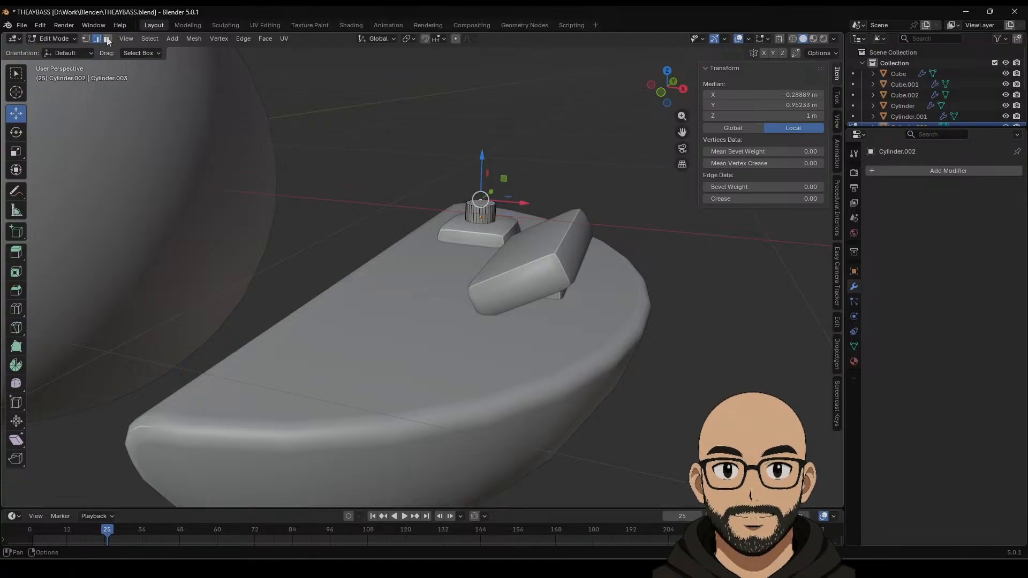
{"action": "left_click", "coordinate": [107, 38]}
{"action": "left_click", "coordinate": [480, 203]}
{"action": "left_click_drag", "start_coordinate": [483, 173], "coordinate": [489, 137]}
{"action": "key", "text": "Tab"}
{"action": "key", "text": "s"}
{"action": "left_click", "coordinate": [511, 219]}
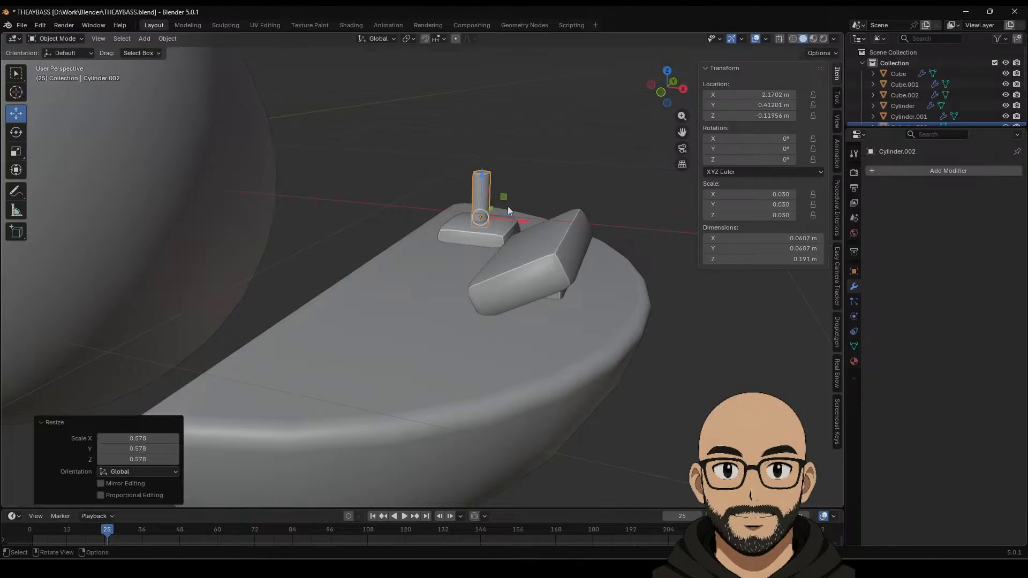
Step: Adjust the rod's top face along Z and rescale the rod to about 0.065 m wide and 0.221 m tall
{"action": "key", "text": "Tab"}
{"action": "left_click_drag", "start_coordinate": [483, 146], "coordinate": [480, 170]}
{"action": "key", "text": "Tab"}
{"action": "key", "text": "s"}
{"action": "left_click", "coordinate": [530, 211]}
{"action": "key", "text": "s"}
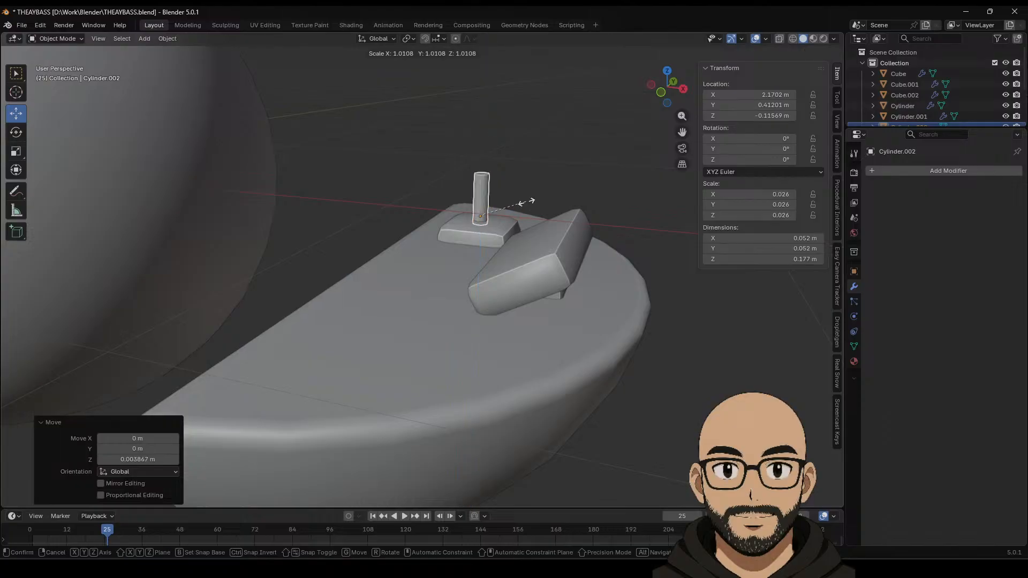
{"action": "left_click", "coordinate": [537, 200]}
Step: Shade the upright rod on the flat block auto smooth
{"action": "left_click", "coordinate": [274, 121]}
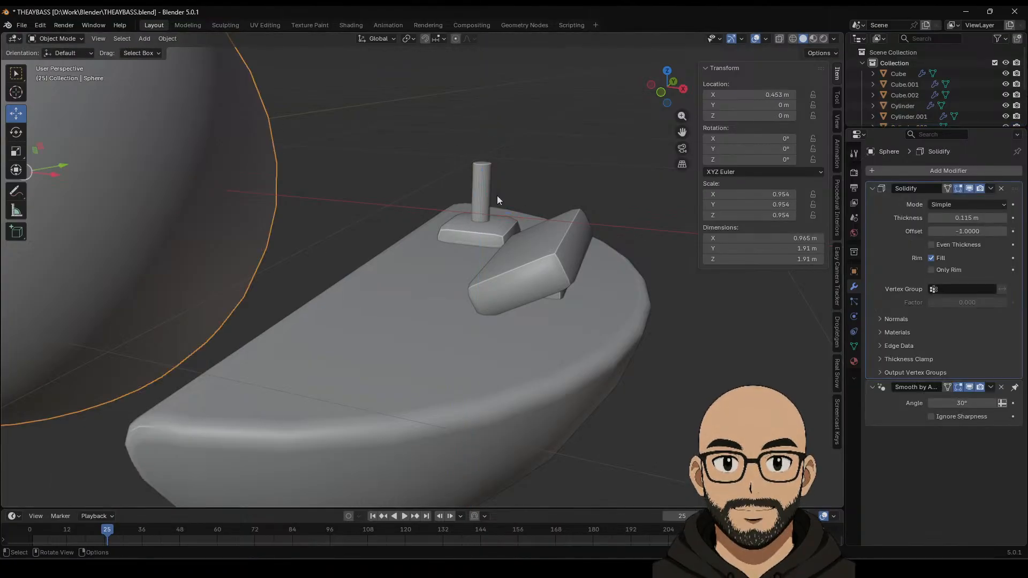
{"action": "left_click", "coordinate": [487, 181]}
{"action": "right_click", "coordinate": [477, 180]}
{"action": "left_click", "coordinate": [477, 182]}
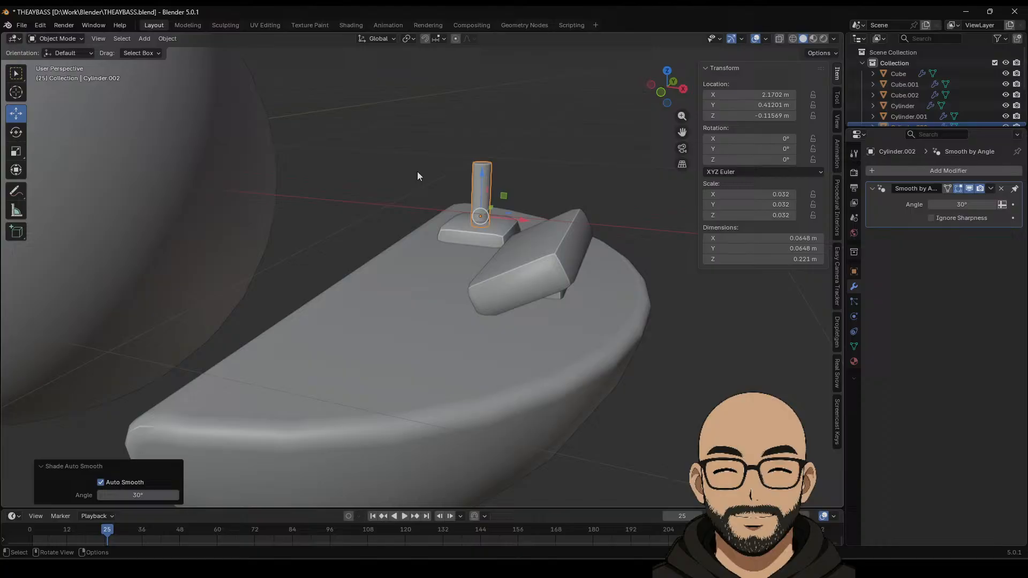
Step: Add a UV sphere, move it along X to about 2.25 m and scale it down to about 0.19 m in diameter
{"action": "left_click", "coordinate": [144, 39]}
{"action": "mouse_move", "coordinate": [161, 51]}
{"action": "left_click", "coordinate": [260, 85]}
{"action": "scroll", "coordinate": [371, 236], "scroll_direction": "down", "scroll_amount": 3}
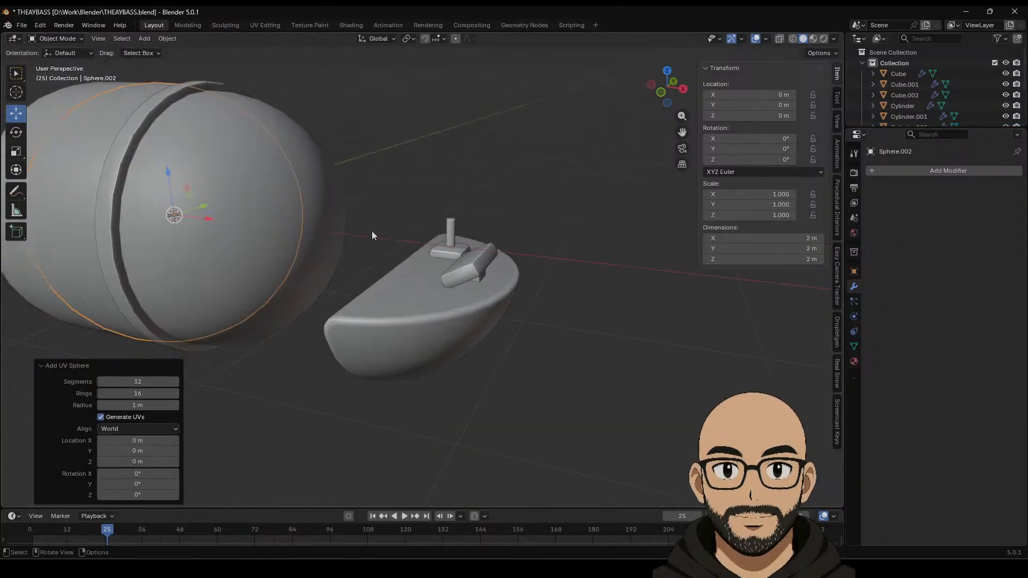
{"action": "scroll", "coordinate": [372, 236], "scroll_direction": "down", "scroll_amount": 3}
{"action": "left_click_drag", "start_coordinate": [311, 242], "coordinate": [471, 261]}
{"action": "key", "text": "s"}
{"action": "left_click", "coordinate": [435, 265]}
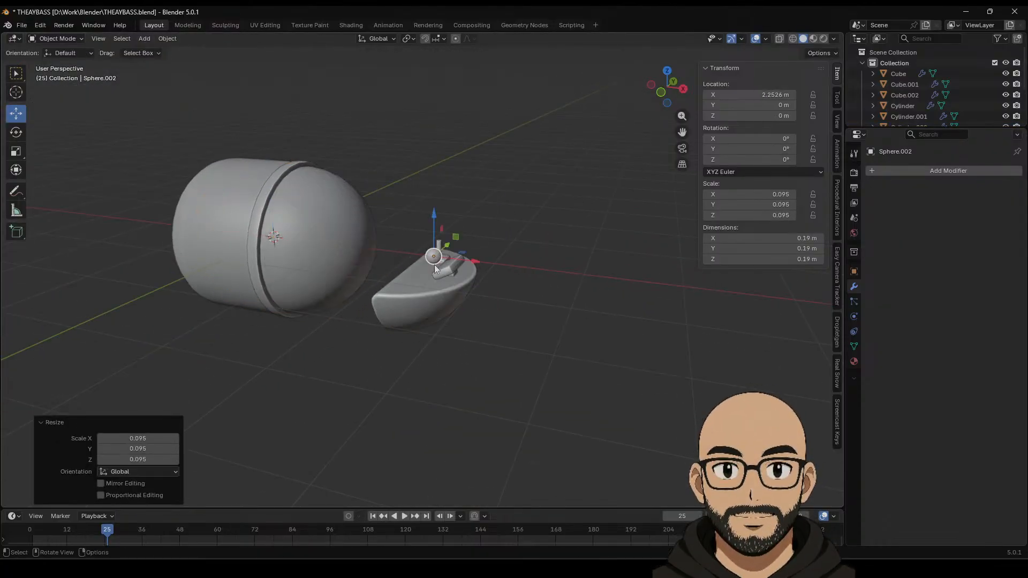
Step: Shade the small sphere auto smooth and center it over the rod at about X 2.168 m and Y 0.41 m
{"action": "right_click", "coordinate": [435, 256]}
{"action": "left_click", "coordinate": [432, 255]}
{"action": "left_click_drag", "start_coordinate": [663, 103], "coordinate": [666, 69]}
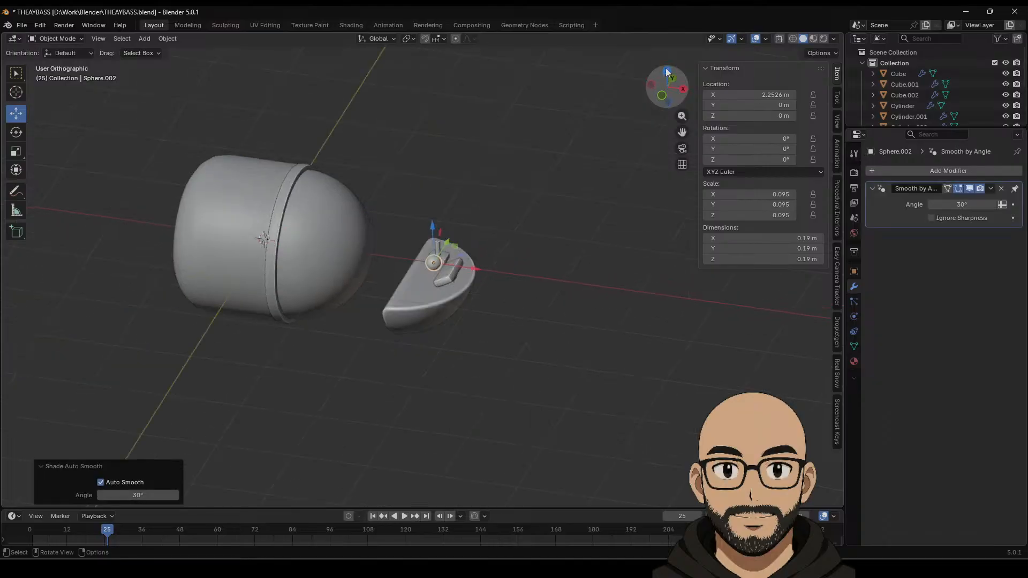
{"action": "left_click", "coordinate": [666, 68]}
{"action": "scroll", "coordinate": [457, 290], "scroll_direction": "up", "scroll_amount": 5}
{"action": "left_click_drag", "start_coordinate": [471, 320], "coordinate": [457, 241]}
Step: Scale the sphere to about 0.127 m in diameter and raise it onto the rod's tip at about Z 0.091 m
{"action": "middle_click_drag", "start_coordinate": [507, 298], "coordinate": [463, 211]}
{"action": "key", "text": "s"}
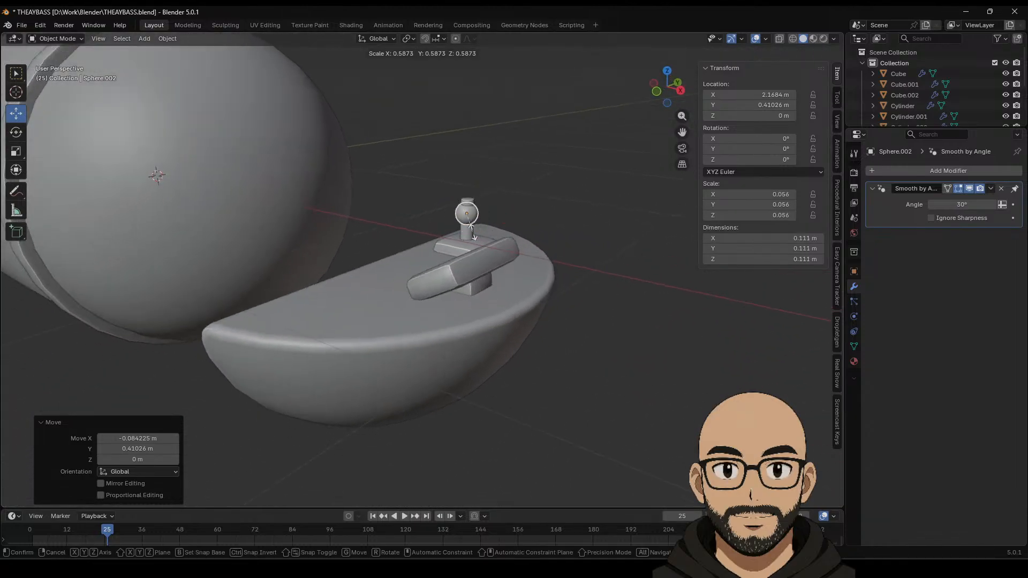
{"action": "left_click", "coordinate": [475, 227]}
{"action": "mouse_move", "coordinate": [466, 188]}
{"action": "left_mouse_down"}
{"action": "mouse_move", "coordinate": [466, 160]}
{"action": "mouse_move", "coordinate": [483, 179]}
{"action": "left_mouse_up"}
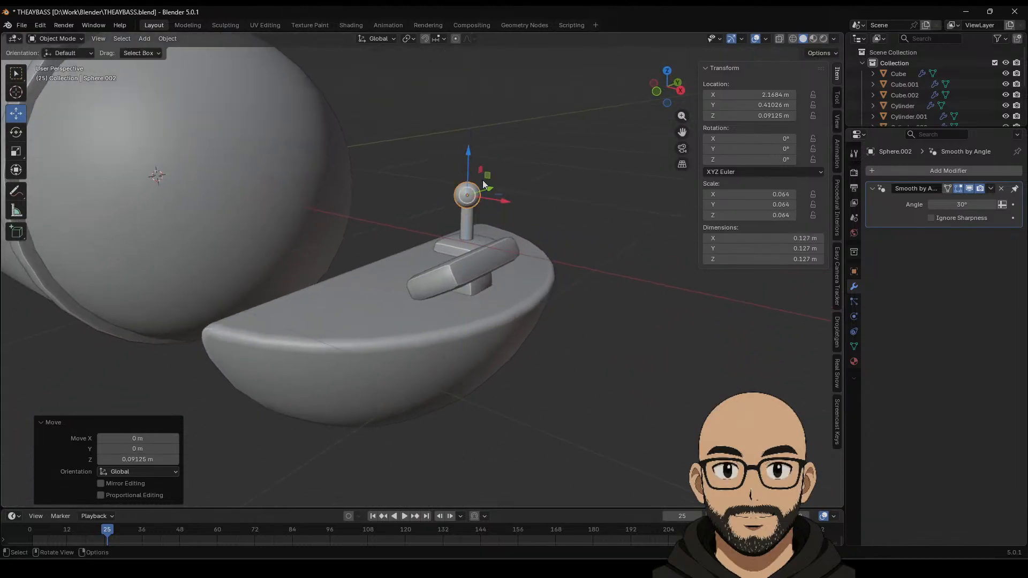
Step: Scale the rod down to about 0.051 m wide and 0.175 m tall, and lower the ball to about Z 0.069 m
{"action": "middle_click_drag", "start_coordinate": [482, 180], "coordinate": [459, 221]}
{"action": "left_click", "coordinate": [454, 224]}
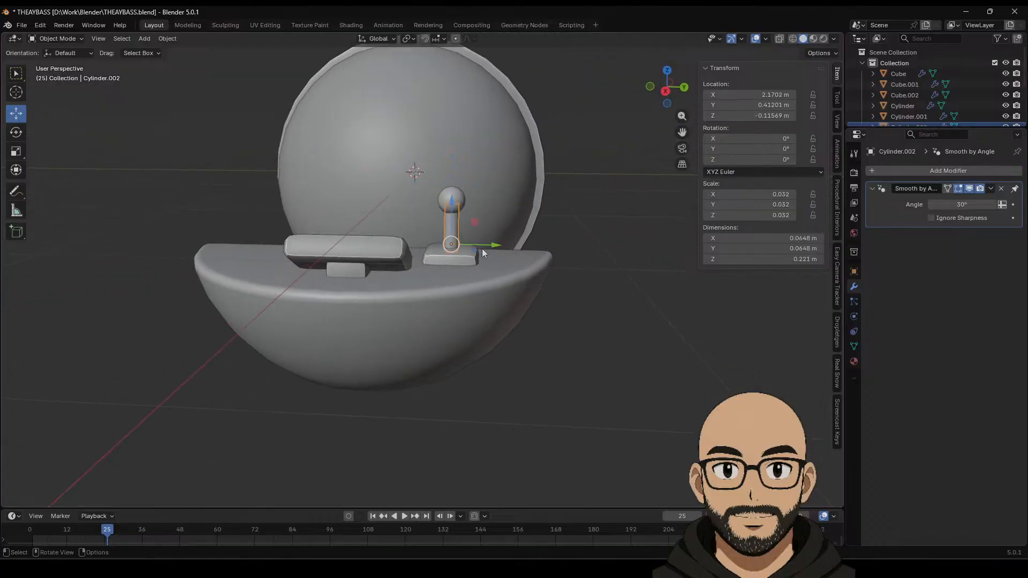
{"action": "key", "text": "s"}
{"action": "left_click", "coordinate": [503, 249]}
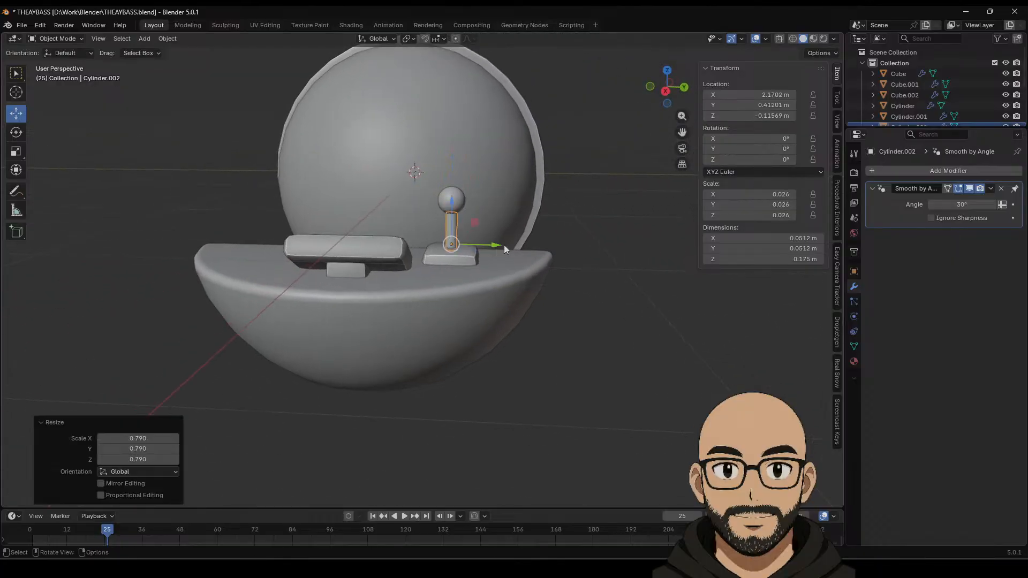
{"action": "left_click", "coordinate": [456, 207]}
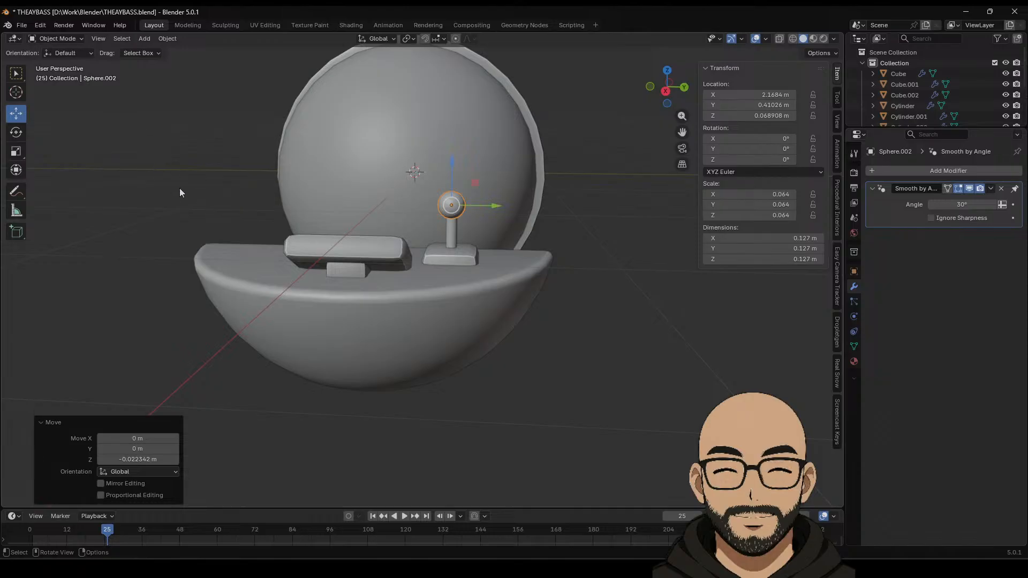
Step: Duplicate the lever's base, rod and ball along Y to the console's opposite side, placing the copied ball at about Y -0.462 m
{"action": "middle_click_drag", "start_coordinate": [179, 193], "coordinate": [233, 233]}
{"action": "left_click", "coordinate": [465, 269]}
{"action": "left_click", "coordinate": [458, 228], "text": "shift"}
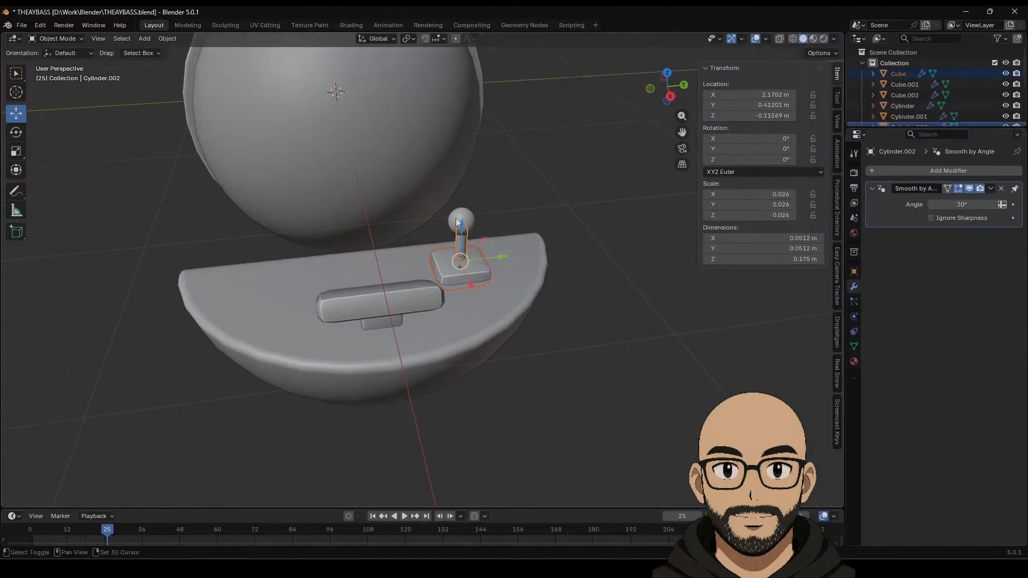
{"action": "key", "text": "shift+d"}
{"action": "key", "text": "y"}
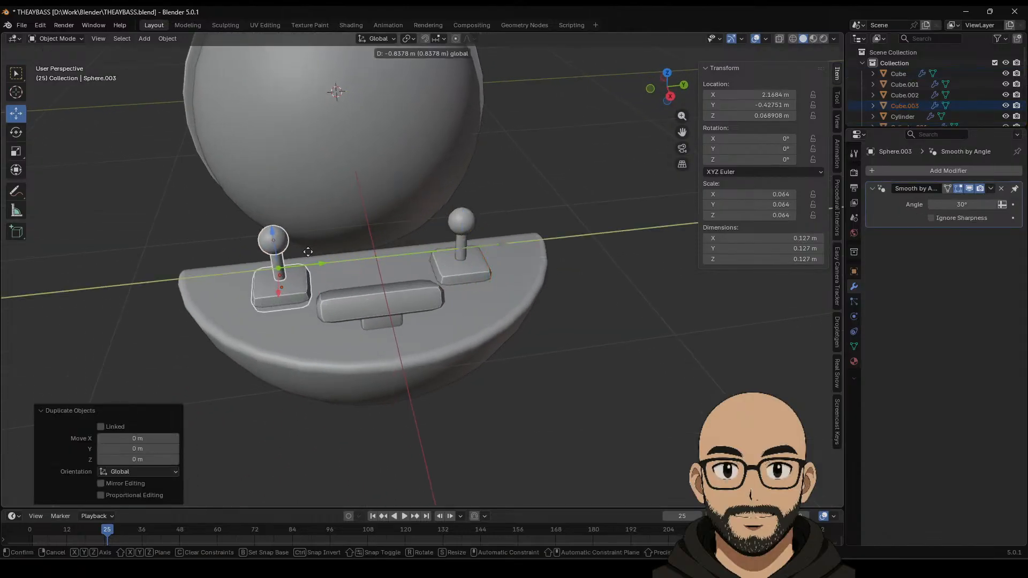
{"action": "left_click", "coordinate": [300, 252]}
{"action": "left_click", "coordinate": [545, 292]}
Step: Move the whole console with its panel and levers about -1.418 m along X into the dome, and turn on X-ray display
{"action": "middle_click_drag", "start_coordinate": [545, 292], "coordinate": [544, 209]}
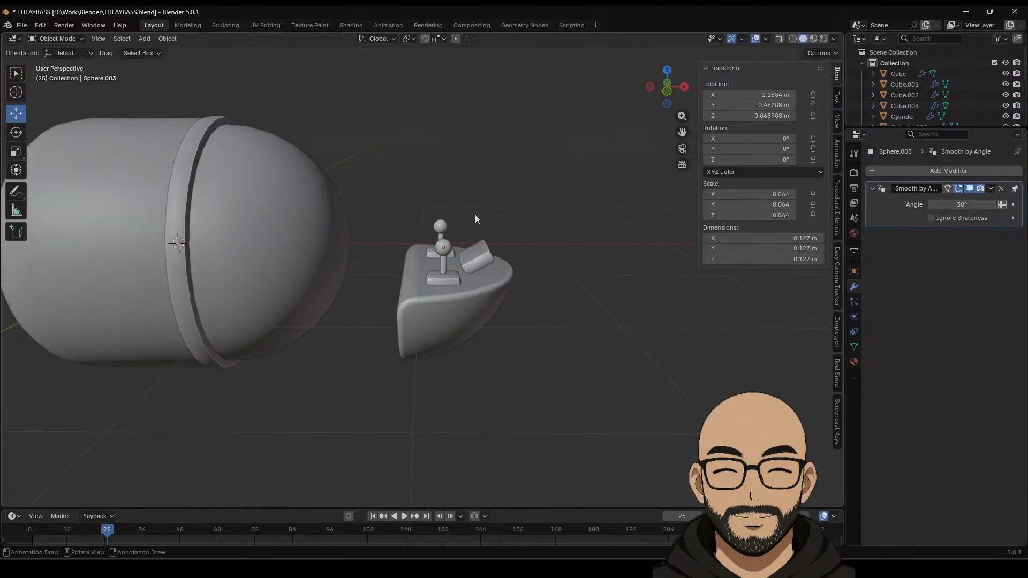
{"action": "left_click_drag", "start_coordinate": [489, 263], "coordinate": [318, 255]}
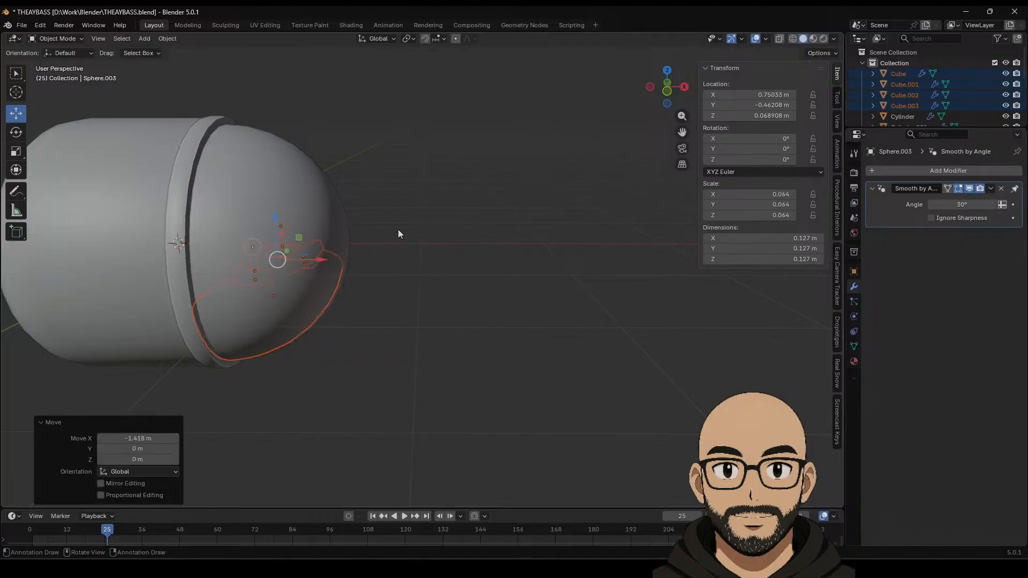
{"action": "left_click", "coordinate": [780, 38]}
{"action": "middle_click_drag", "start_coordinate": [348, 262], "coordinate": [414, 297]}
Step: In front view, scale the console assembly to about 0.871 and shift it slightly along X until the ball is at X 0.745 m
{"action": "left_click", "coordinate": [672, 90]}
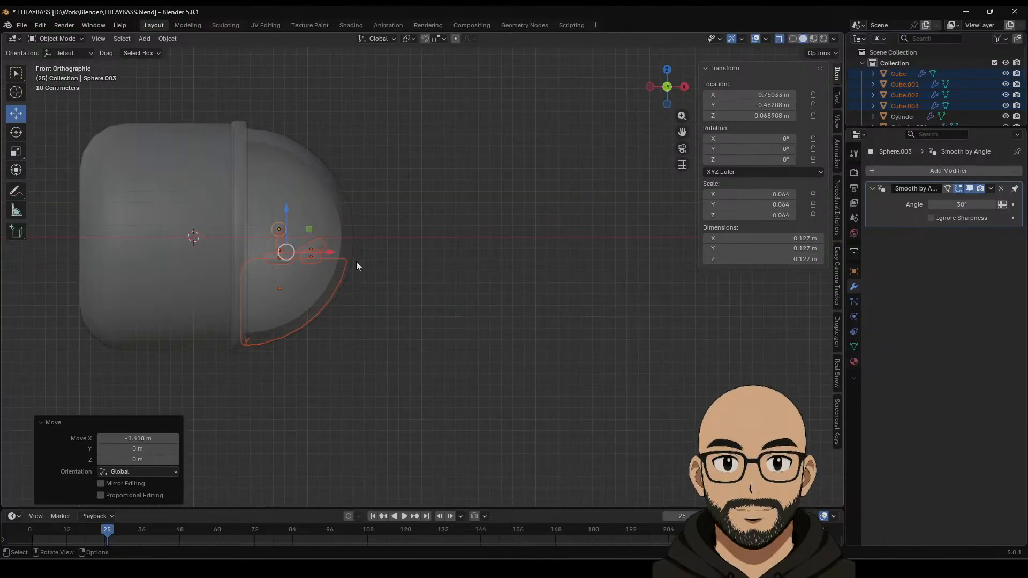
{"action": "middle_click_drag", "start_coordinate": [355, 261], "coordinate": [426, 295], "text": "shift"}
{"action": "scroll", "coordinate": [428, 252], "scroll_direction": "up", "scroll_amount": 3}
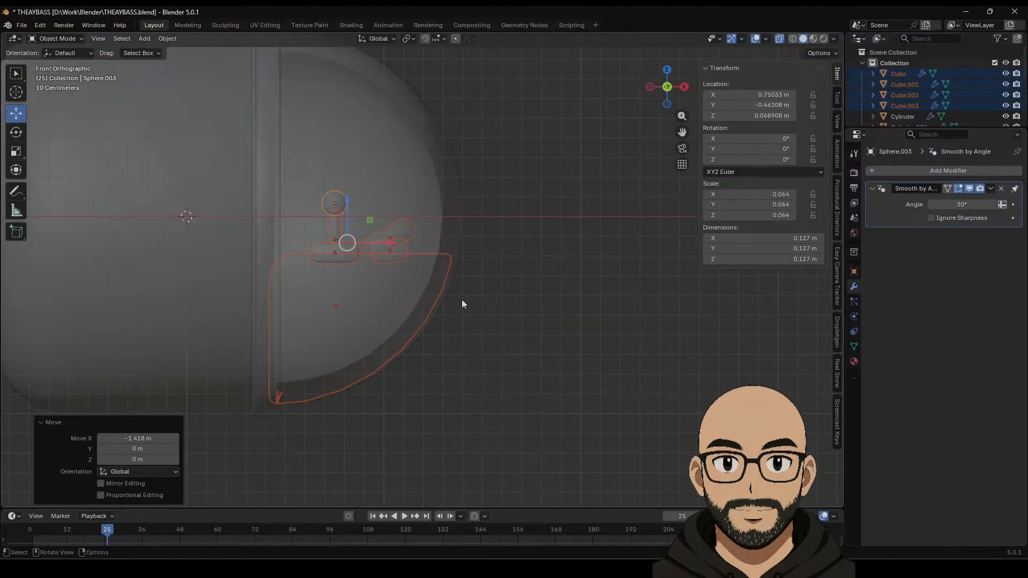
{"action": "key", "text": "s"}
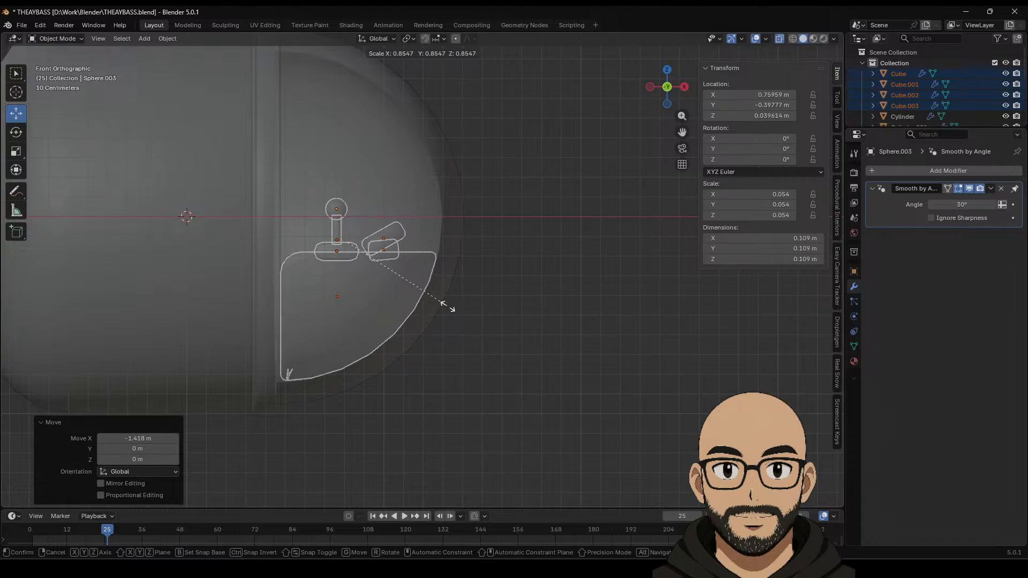
{"action": "left_click", "coordinate": [452, 310]}
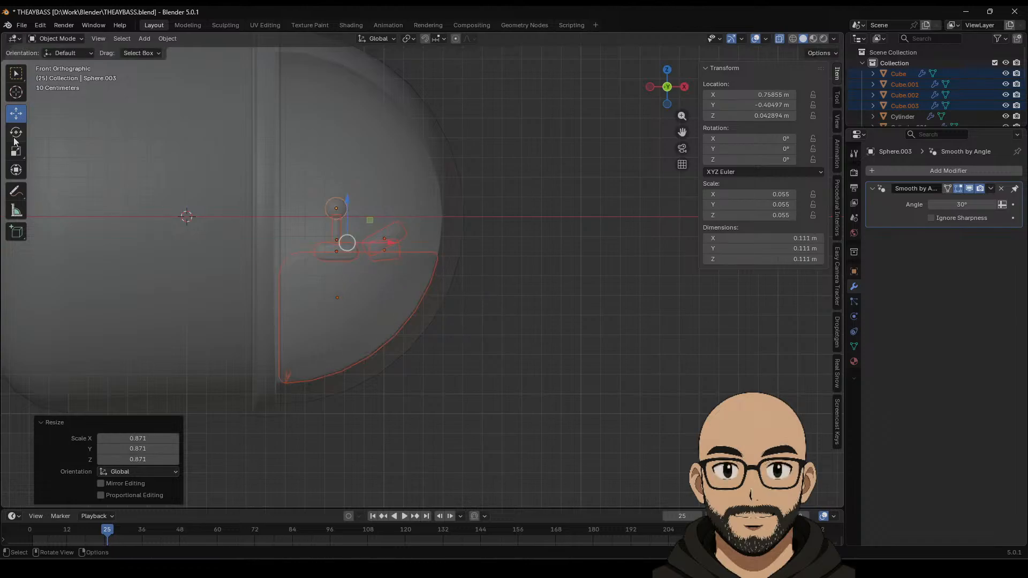
{"action": "left_click_drag", "start_coordinate": [391, 242], "coordinate": [386, 243]}
Step: Examine how the console fits inside the dome with X-ray display off and on
{"action": "middle_click_drag", "start_coordinate": [387, 243], "coordinate": [553, 324]}
{"action": "scroll", "coordinate": [554, 326], "scroll_direction": "down", "scroll_amount": 3}
{"action": "middle_click_drag", "start_coordinate": [459, 305], "coordinate": [487, 326]}
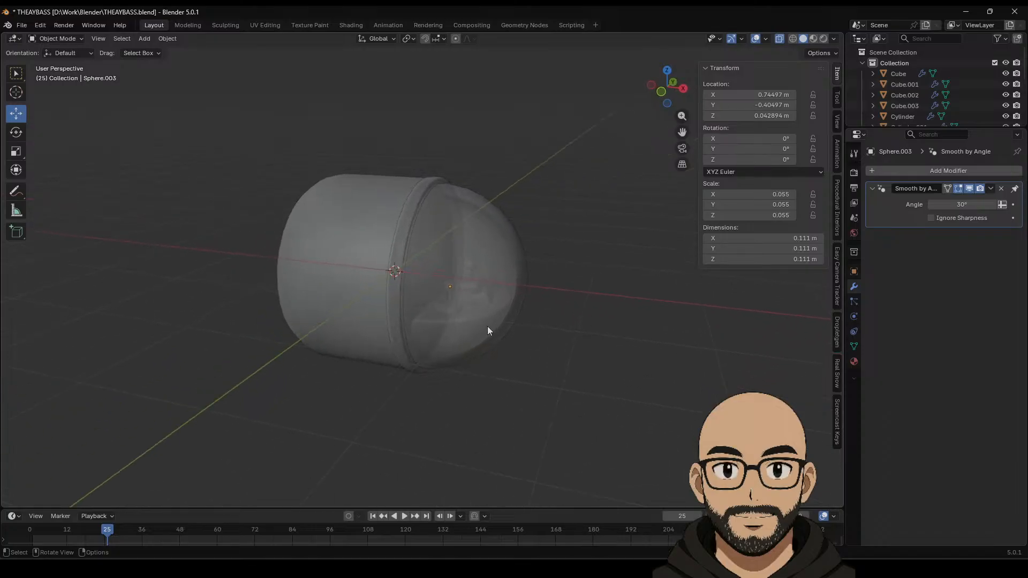
{"action": "scroll", "coordinate": [507, 337], "scroll_direction": "up", "scroll_amount": 3}
{"action": "left_click", "coordinate": [779, 38]}
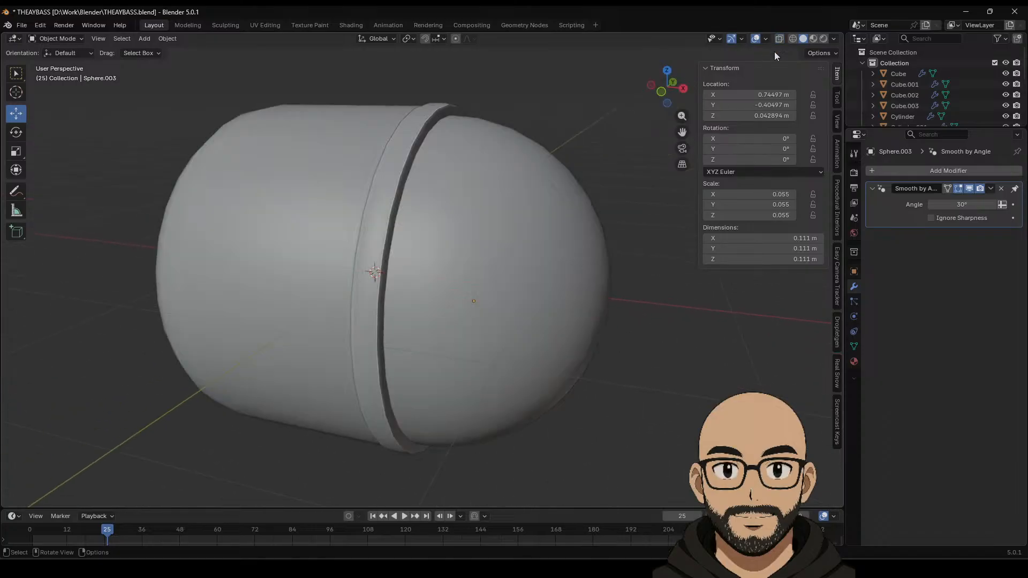
{"action": "scroll", "coordinate": [519, 338], "scroll_direction": "up", "scroll_amount": 8}
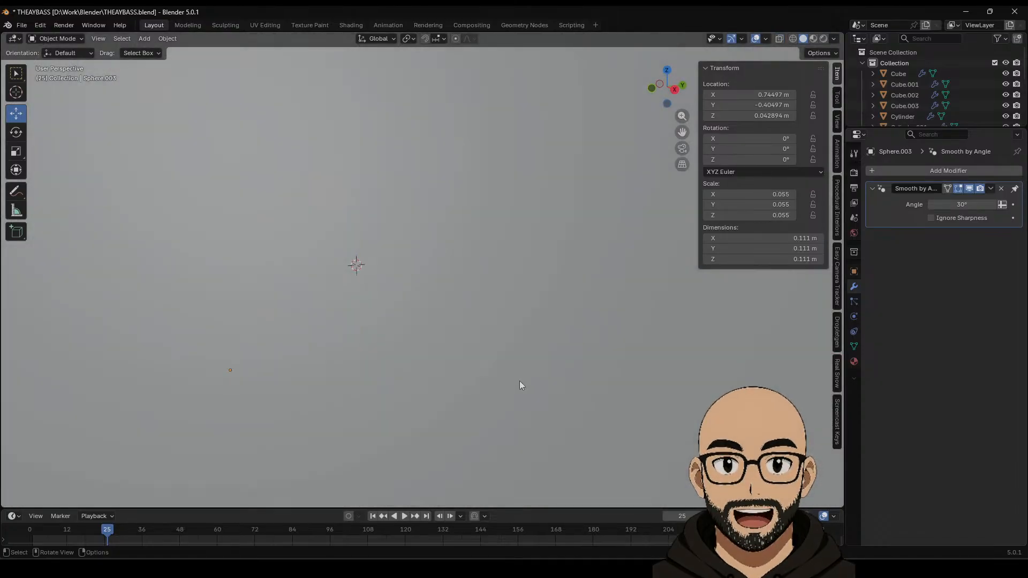
{"action": "scroll", "coordinate": [520, 381], "scroll_direction": "down", "scroll_amount": 8}
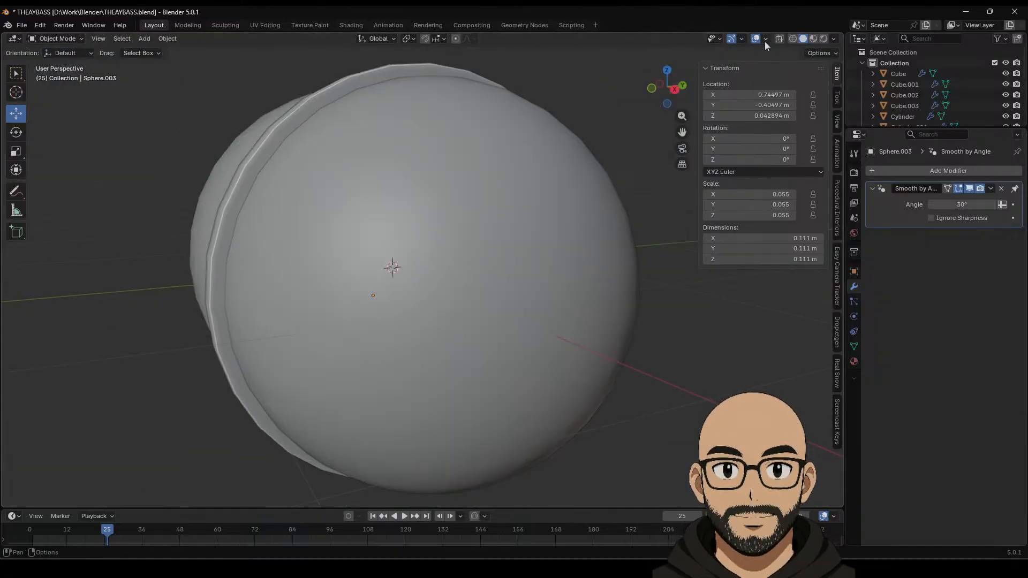
{"action": "left_click", "coordinate": [779, 38]}
Step: Move the dome window away from the hull along X to about 2.39 m
{"action": "middle_click_drag", "start_coordinate": [385, 268], "coordinate": [538, 249]}
{"action": "left_click", "coordinate": [537, 249]}
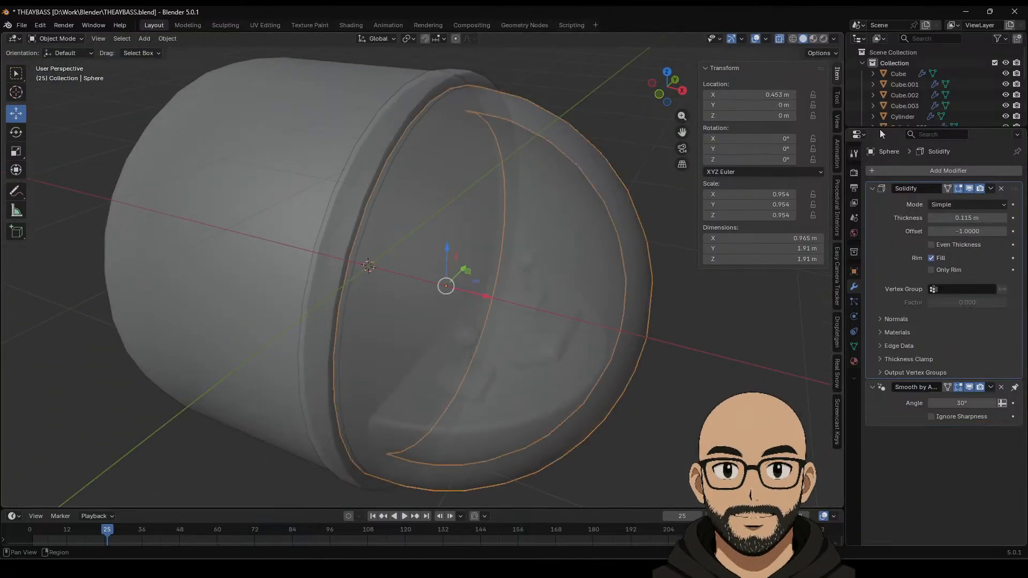
{"action": "left_click_drag", "start_coordinate": [482, 305], "coordinate": [583, 360]}
{"action": "scroll", "coordinate": [619, 342], "scroll_direction": "down", "scroll_amount": 3}
{"action": "middle_click_drag", "start_coordinate": [631, 356], "coordinate": [565, 315], "text": "shift"}
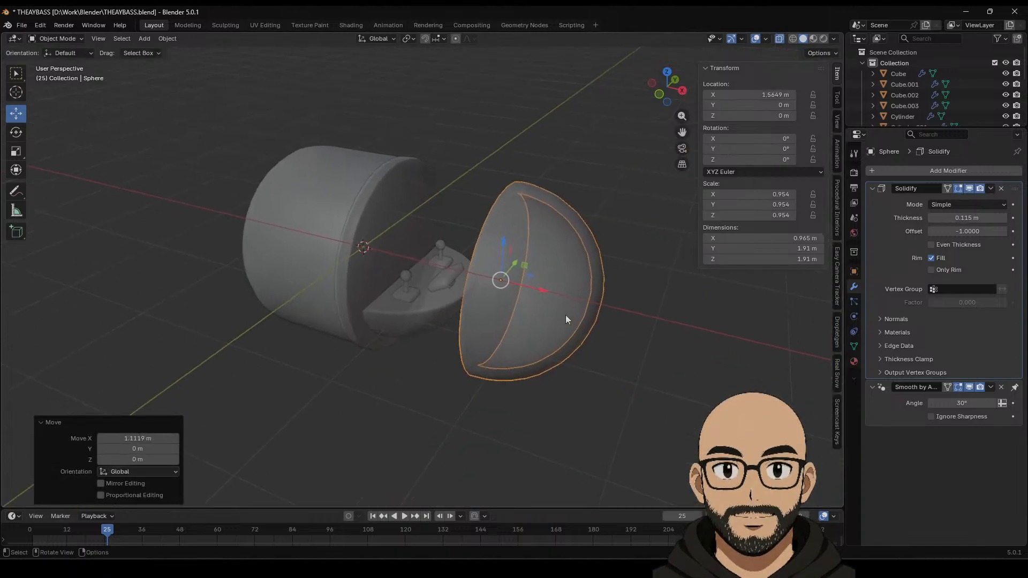
{"action": "left_click_drag", "start_coordinate": [544, 290], "coordinate": [606, 309]}
Step: Duplicate the tilted console panel, move the copy about -0.524 m along X, and rotate it to about 83.1° around Y
{"action": "middle_click_drag", "start_coordinate": [606, 310], "coordinate": [483, 293]}
{"action": "scroll", "coordinate": [487, 288], "scroll_direction": "up", "scroll_amount": 5}
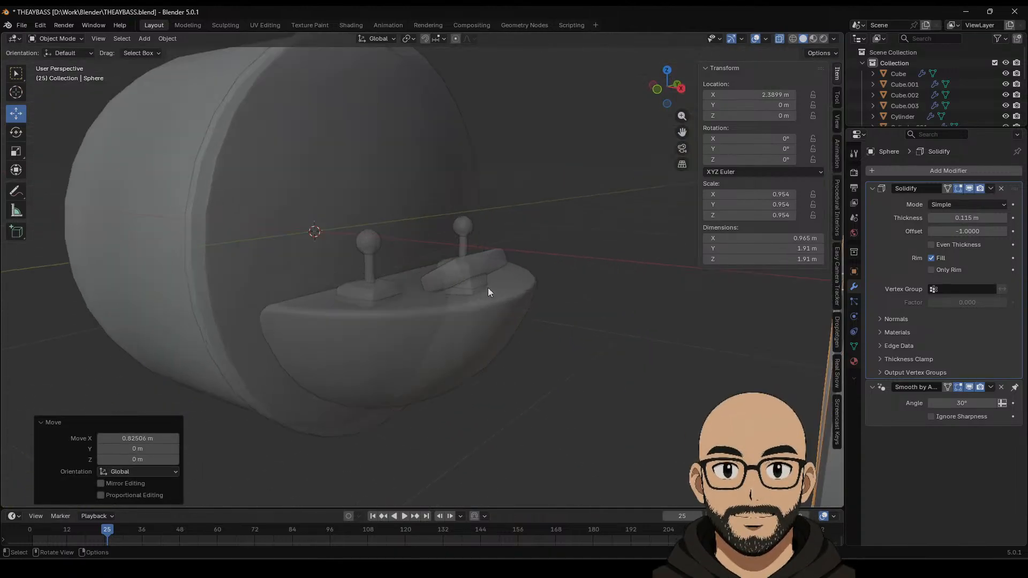
{"action": "middle_click_drag", "start_coordinate": [381, 216], "coordinate": [429, 288]}
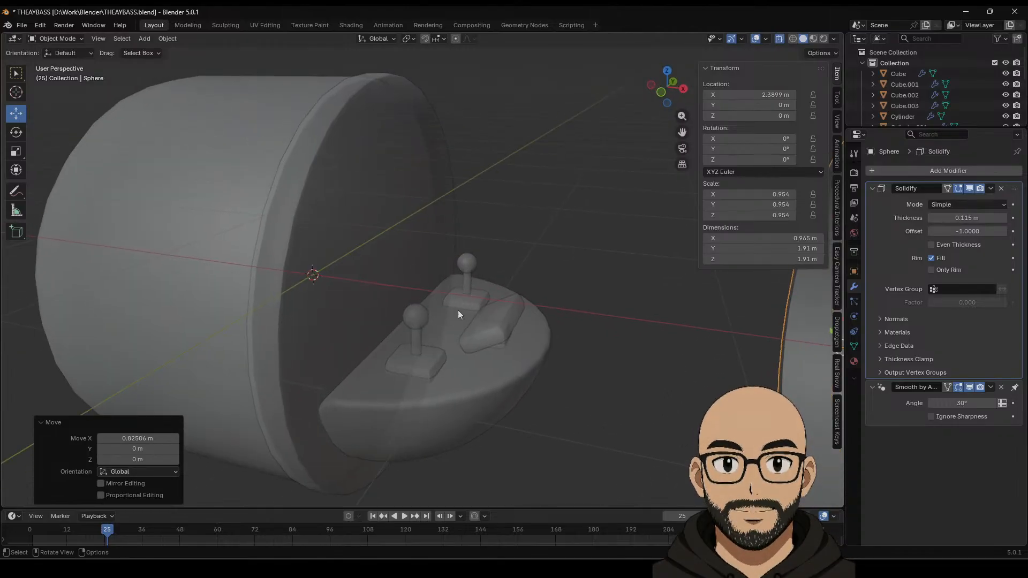
{"action": "left_click", "coordinate": [481, 339]}
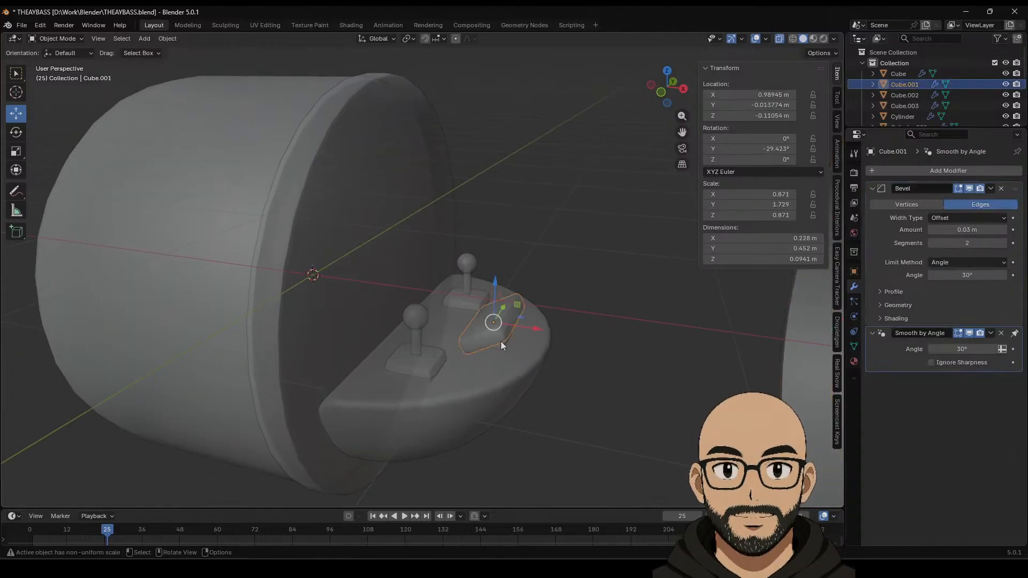
{"action": "key", "text": "shift+d"}
{"action": "right_click", "coordinate": [500, 341]}
{"action": "left_click_drag", "start_coordinate": [524, 329], "coordinate": [424, 313]}
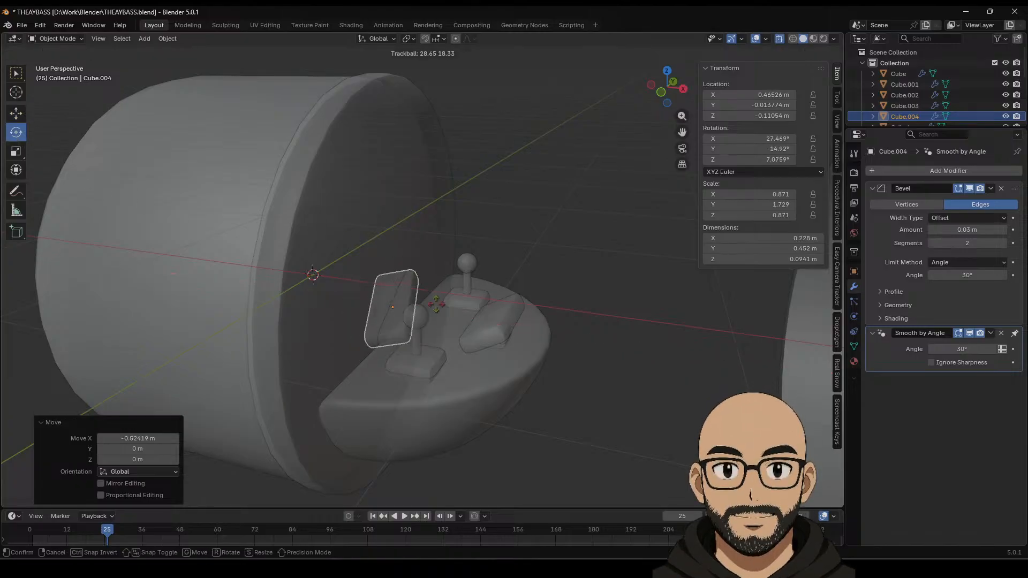
{"action": "left_click_drag", "start_coordinate": [404, 272], "coordinate": [426, 351]}
{"action": "middle_click_drag", "start_coordinate": [426, 351], "coordinate": [403, 336]}
Step: Open the mesh of the ring at the hull's front for editing
{"action": "left_click", "coordinate": [337, 254]}
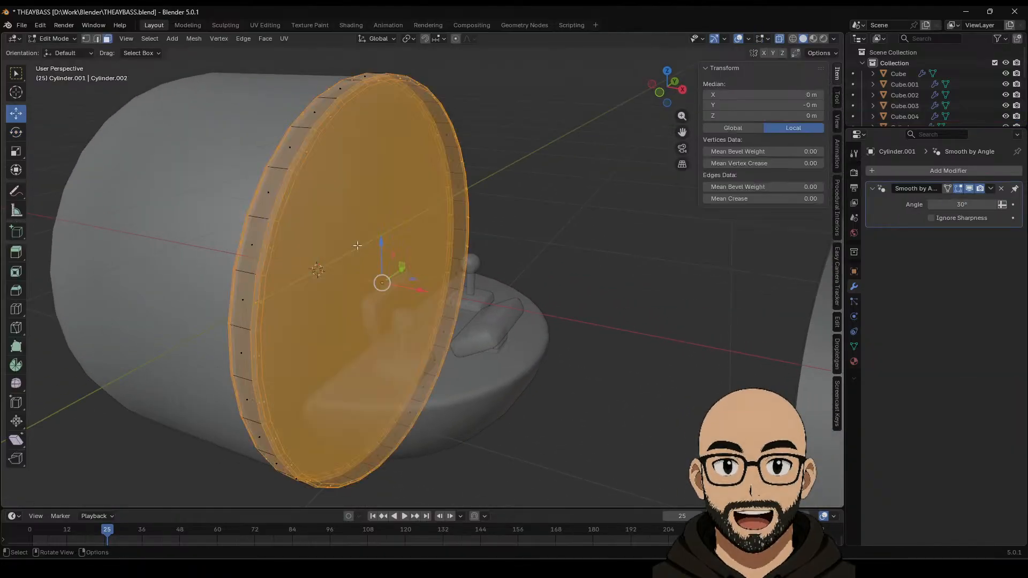
{"action": "key", "text": "Tab"}
Step: Try to delete the ring's flat circular face, and undo the deletion
{"action": "left_click", "coordinate": [378, 274]}
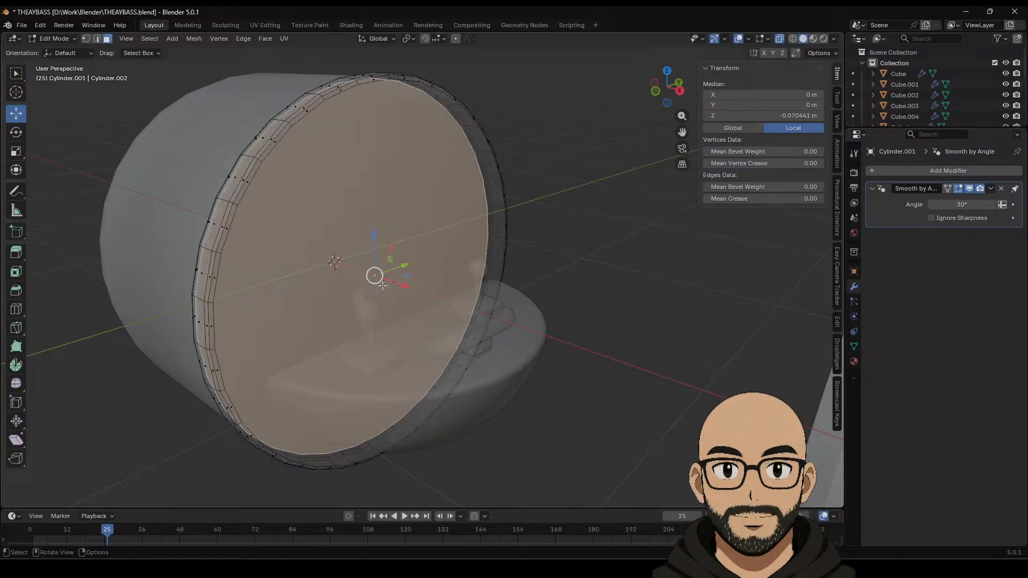
{"action": "middle_click_drag", "start_coordinate": [378, 273], "coordinate": [411, 297]}
{"action": "key", "text": "x"}
{"action": "left_click", "coordinate": [451, 287]}
{"action": "key", "text": "ctrl+z"}
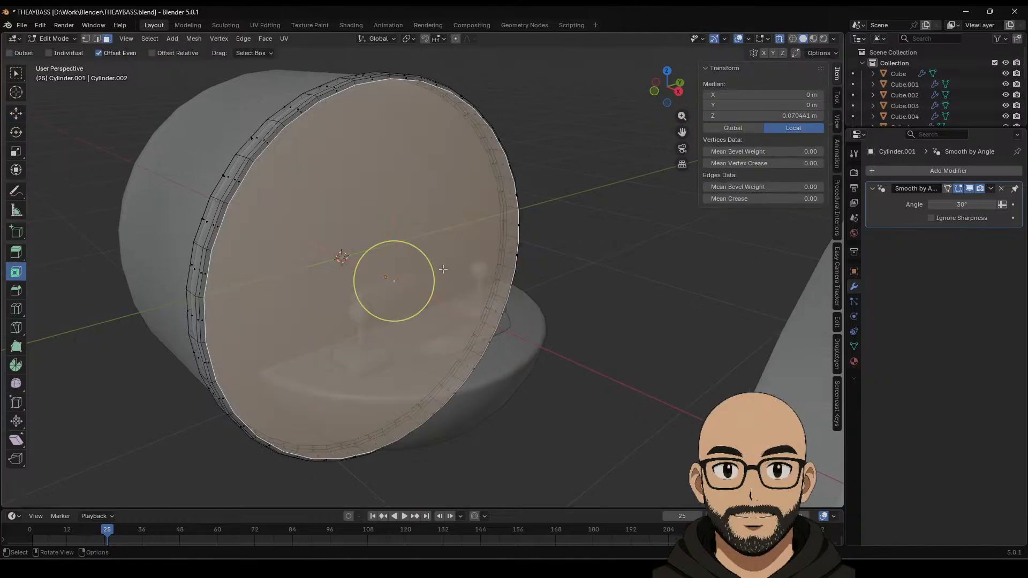
Step: Inset the ring's flat front face by about 0.03 m and scale the inner face down to about 0.95
{"action": "left_click_drag", "start_coordinate": [443, 268], "coordinate": [421, 275]}
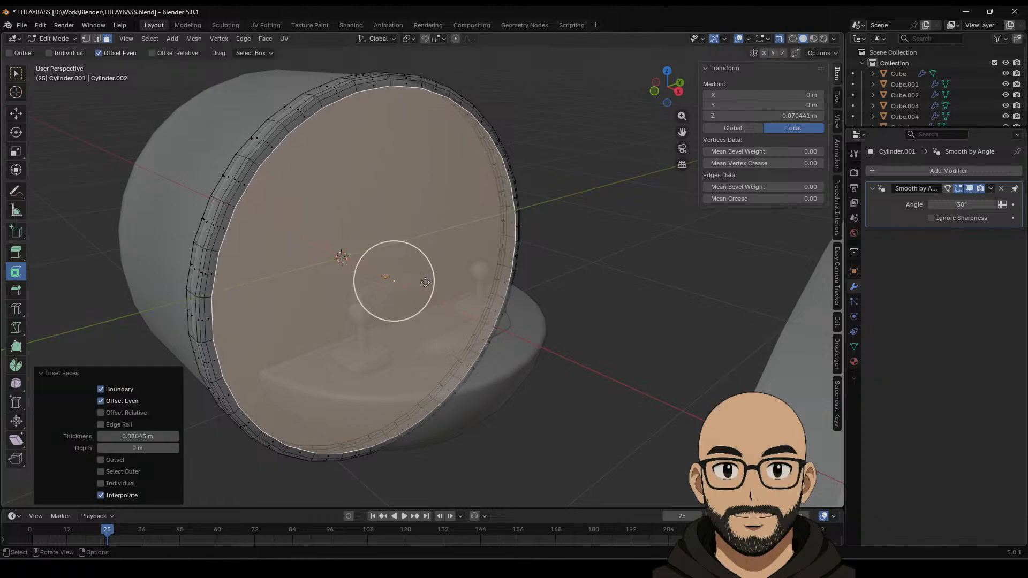
{"action": "key", "text": "s"}
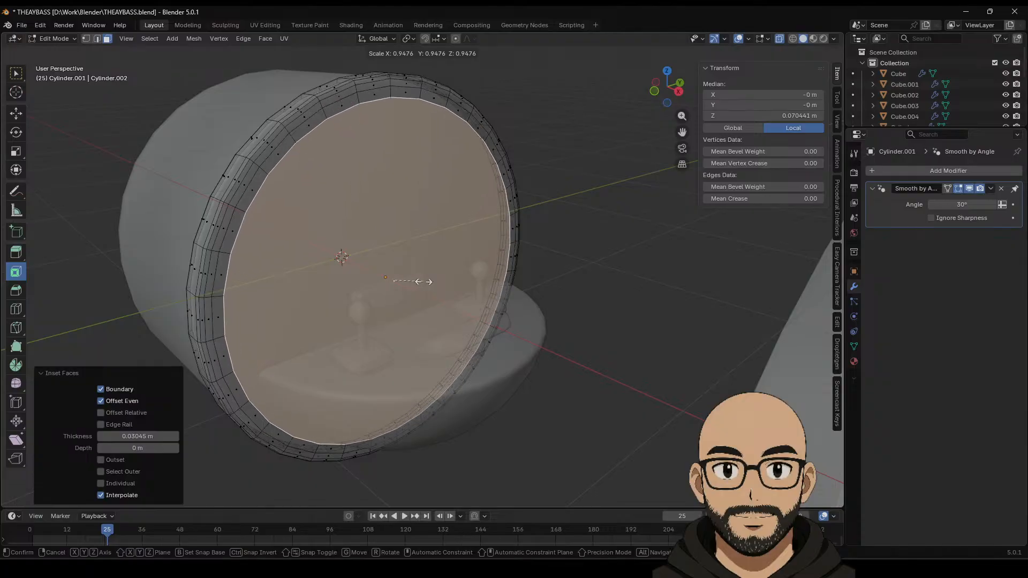
{"action": "left_click", "coordinate": [418, 282]}
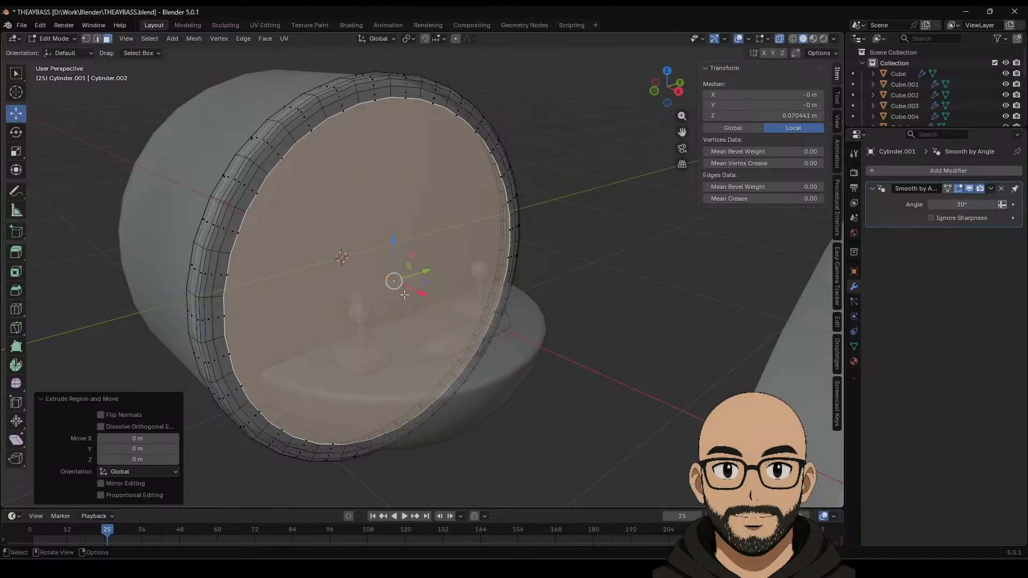
Step: Extrude the inner circular face about 0.43 m along negative X into the hull, and return to object mode
{"action": "key", "text": "g"}
{"action": "key", "text": "x"}
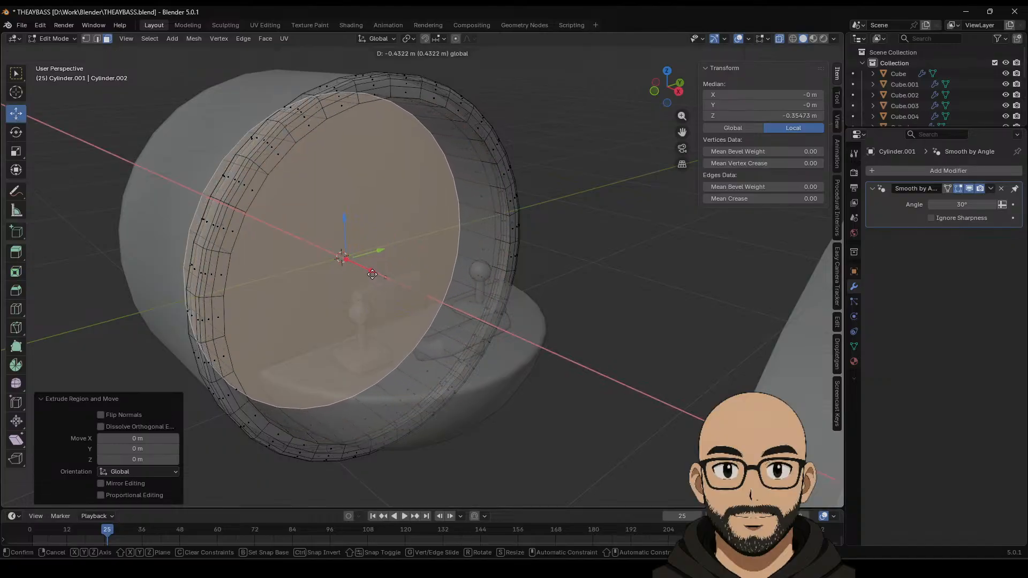
{"action": "left_click", "coordinate": [542, 261]}
{"action": "key", "text": "Tab"}
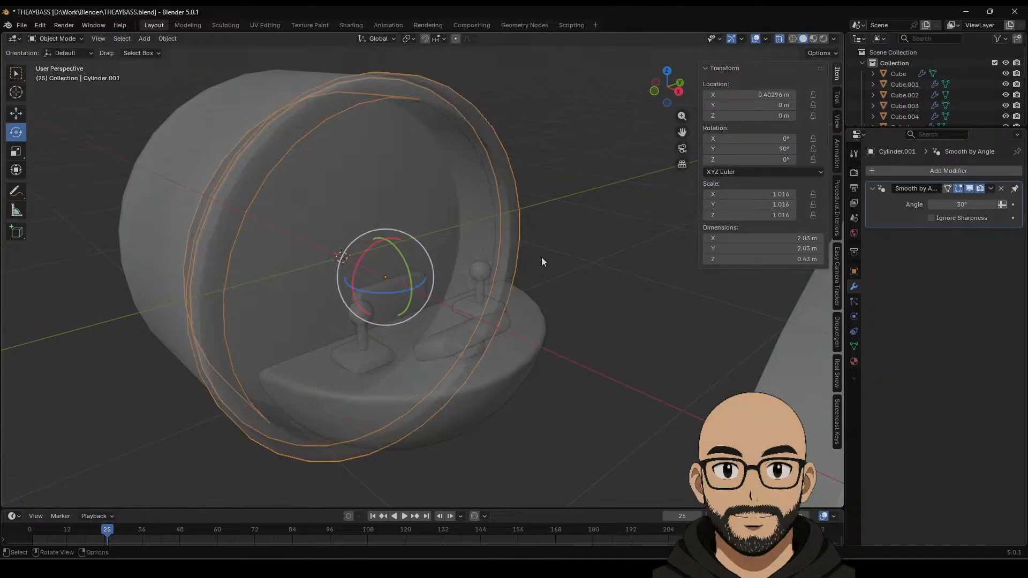
Step: Thicken the copied panel by scaling it about 1.829 along X
{"action": "middle_click_drag", "start_coordinate": [542, 260], "coordinate": [593, 248]}
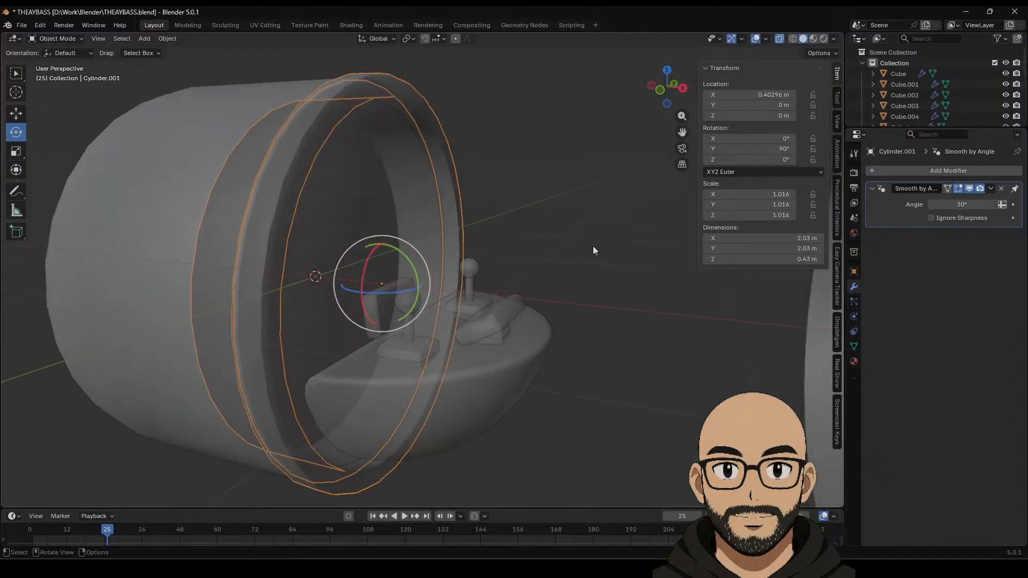
{"action": "left_click", "coordinate": [371, 301]}
{"action": "middle_click_drag", "start_coordinate": [371, 300], "coordinate": [404, 323]}
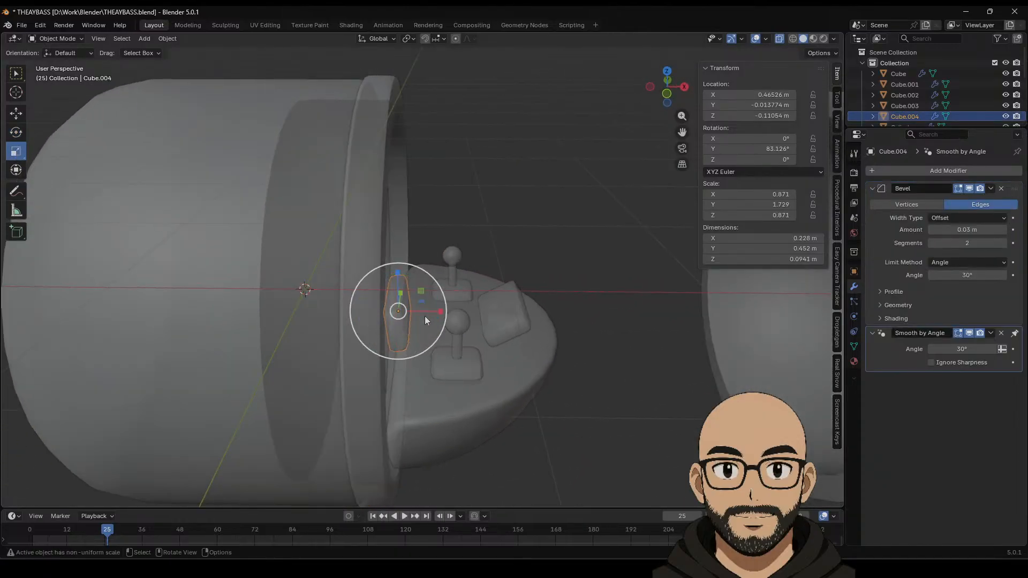
{"action": "left_click_drag", "start_coordinate": [440, 312], "coordinate": [471, 314]}
{"action": "middle_click_drag", "start_coordinate": [471, 313], "coordinate": [448, 297]}
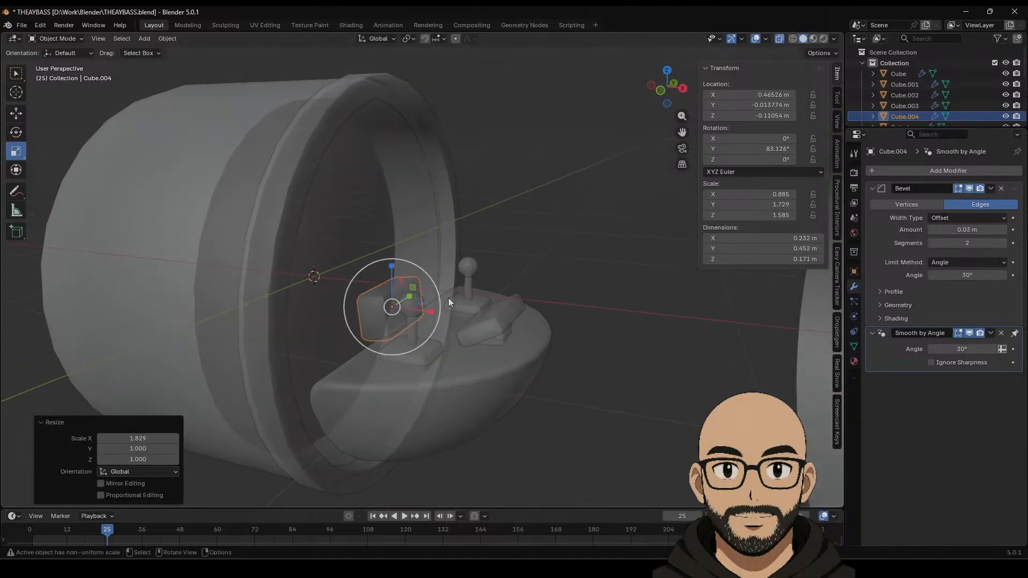
Step: Move the copied panel back into the recess to about X 0.198 m and sideways to about Y -0.282 m
{"action": "left_click_drag", "start_coordinate": [437, 313], "coordinate": [389, 314]}
{"action": "middle_click_drag", "start_coordinate": [388, 313], "coordinate": [381, 332]}
{"action": "left_click_drag", "start_coordinate": [437, 273], "coordinate": [391, 274]}
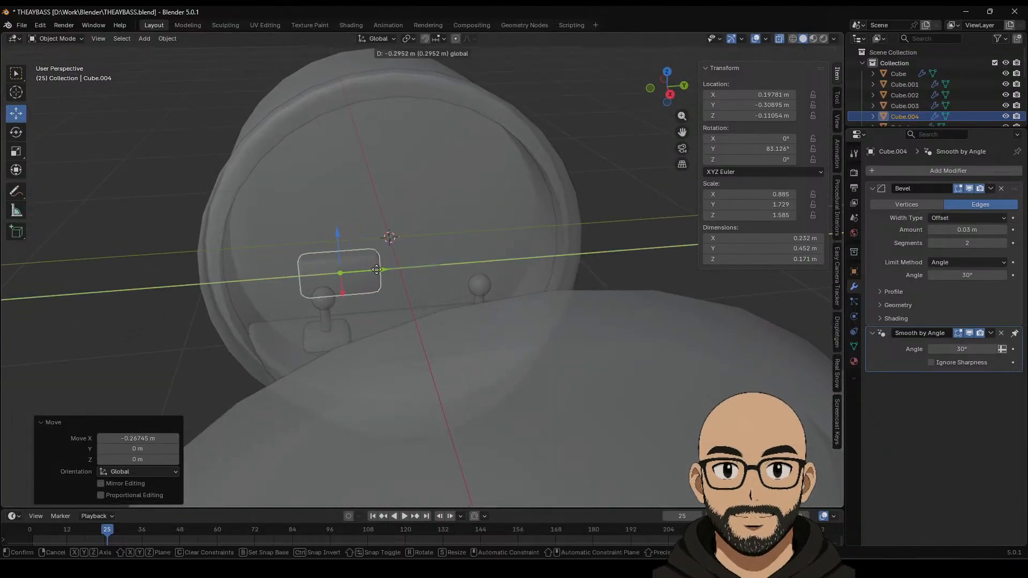
{"action": "middle_click_drag", "start_coordinate": [391, 274], "coordinate": [344, 293]}
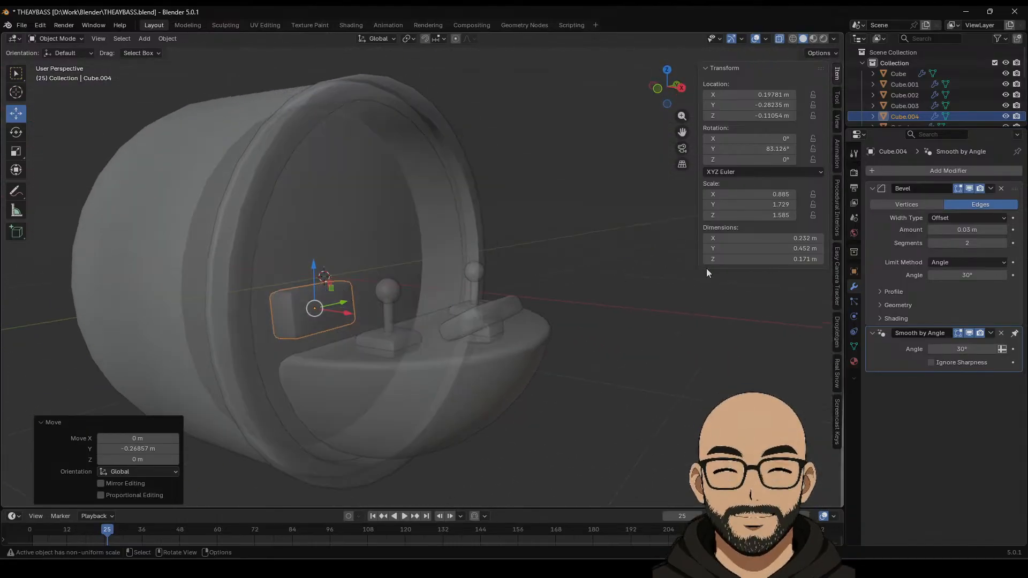
Step: Add a Subdivision Surface modifier to the copied panel, set its bevel amount to 0.038 m, and switch to the right view
{"action": "left_click", "coordinate": [921, 173]}
{"action": "mouse_move", "coordinate": [888, 169]}
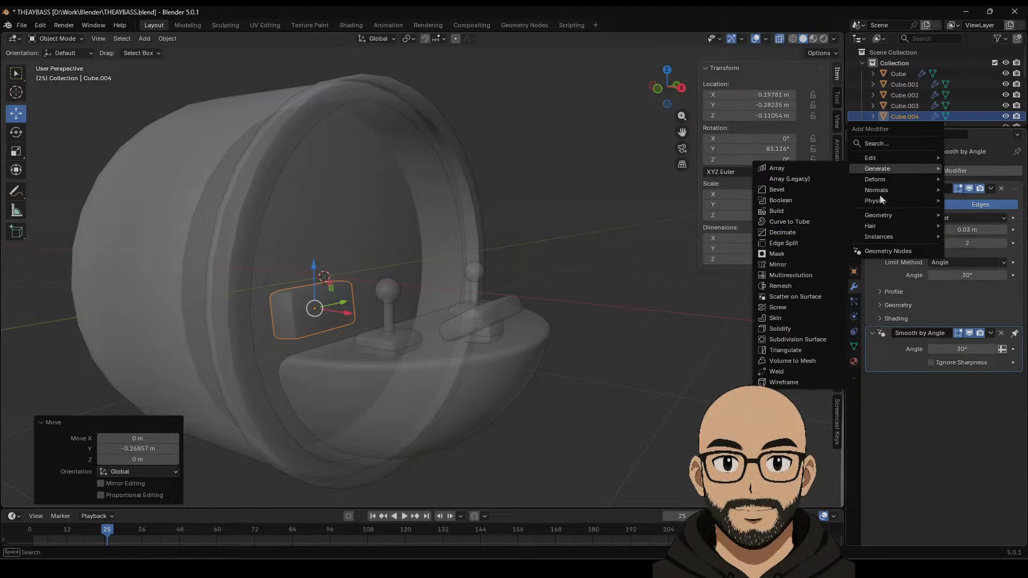
{"action": "left_click", "coordinate": [812, 341]}
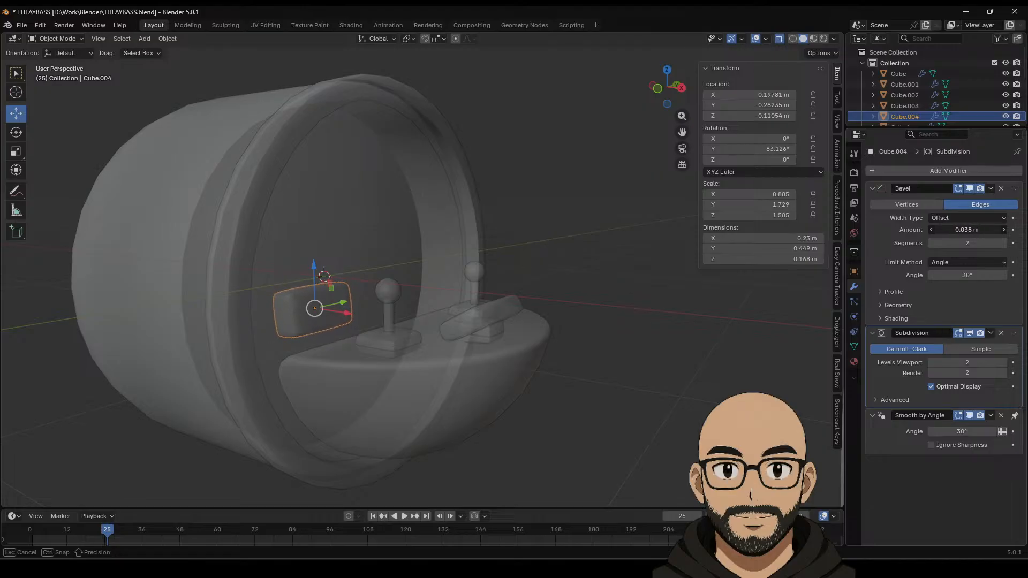
{"action": "middle_click_drag", "start_coordinate": [647, 236], "coordinate": [508, 257]}
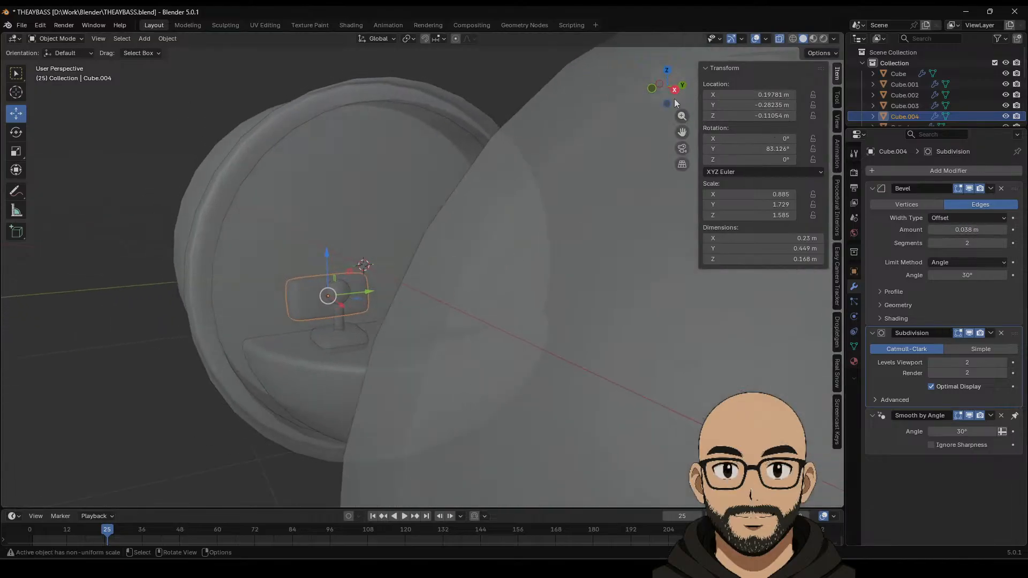
{"action": "left_click", "coordinate": [674, 90]}
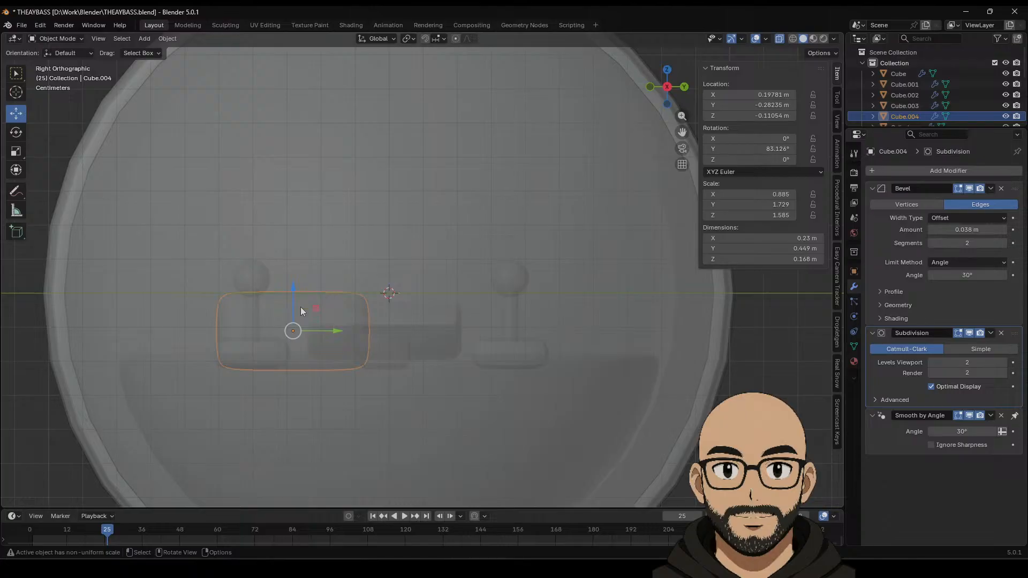
Step: Duplicate the panel twice straight up, placing the first copy about 0.222 m and the second a further 0.225 m higher
{"action": "key", "text": "shift+d"}
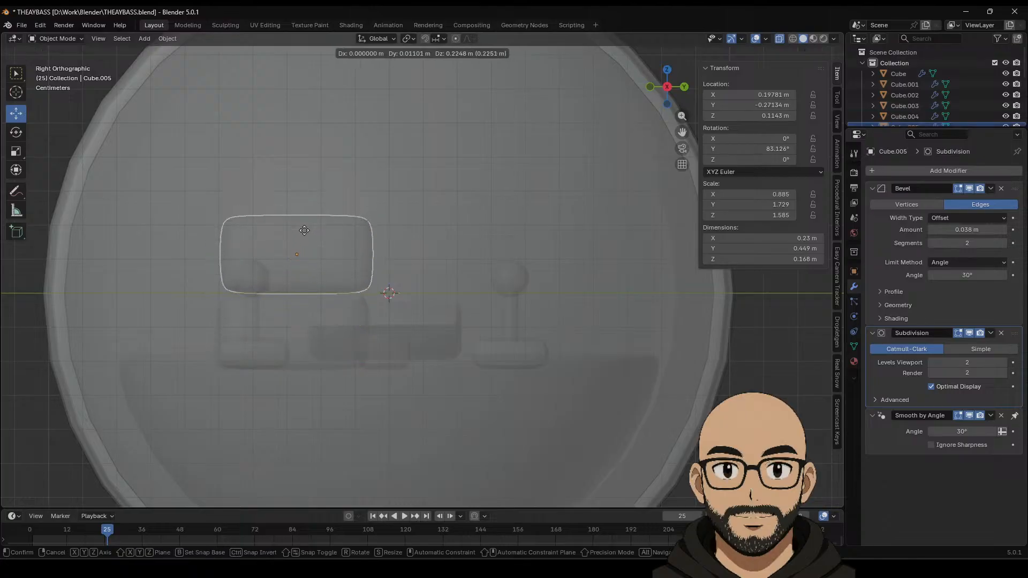
{"action": "left_click", "coordinate": [302, 231]}
{"action": "key", "text": "shift+d"}
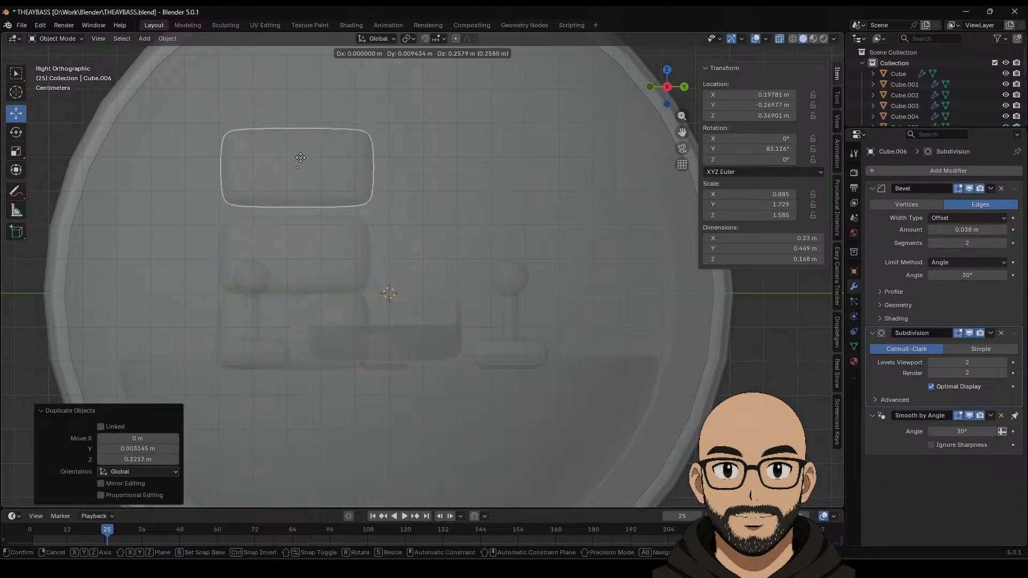
Step: Scale the topmost panel uniformly to about 0.697 and lower it to about Z 0.300 m, resting on the panel beneath
{"action": "key", "text": "s"}
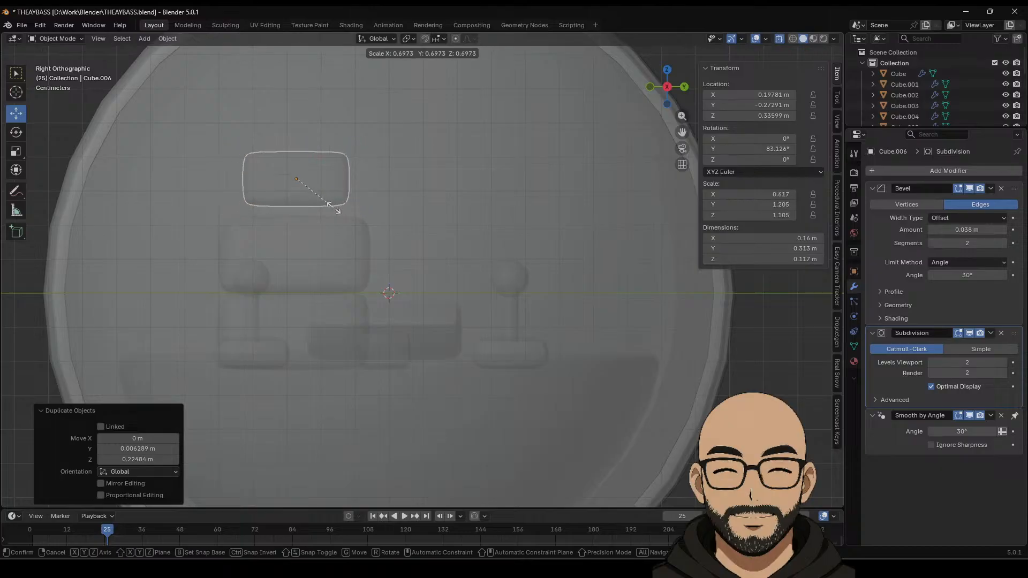
{"action": "left_click", "coordinate": [329, 203]}
{"action": "left_click_drag", "start_coordinate": [294, 154], "coordinate": [295, 168]}
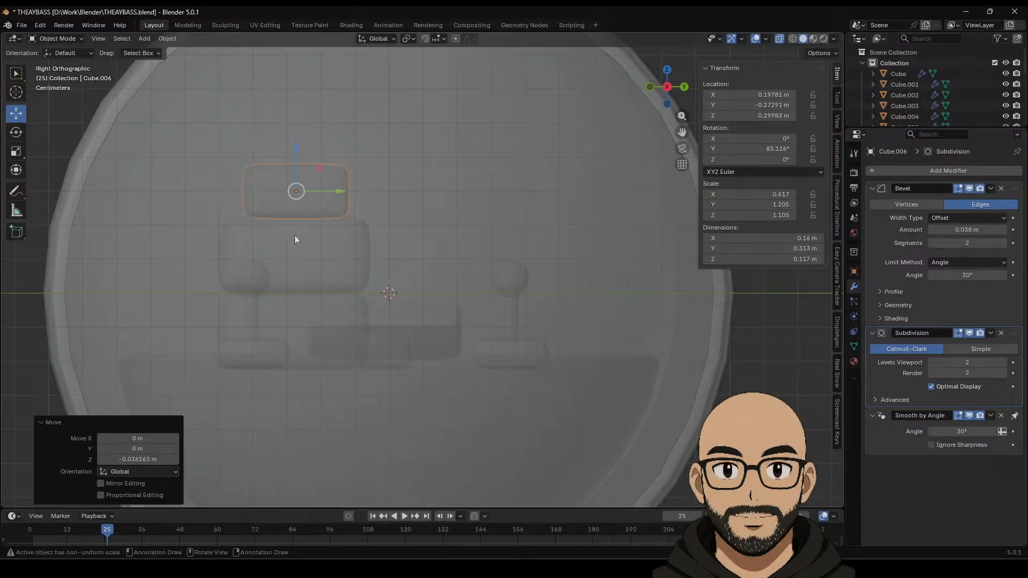
Step: Switch to the back view with wireframe shading and rotate the middle panel around Y until it stands upright
{"action": "middle_click_drag", "start_coordinate": [296, 236], "coordinate": [419, 245]}
{"action": "left_click", "coordinate": [667, 85]}
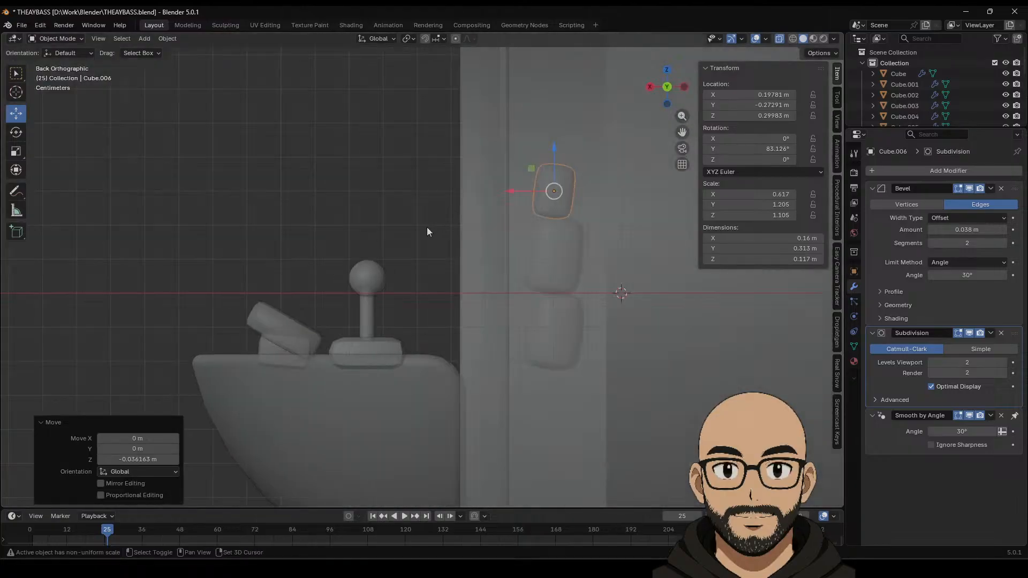
{"action": "middle_click_drag", "start_coordinate": [584, 261], "coordinate": [515, 245], "text": "shift"}
{"action": "left_click", "coordinate": [486, 355]}
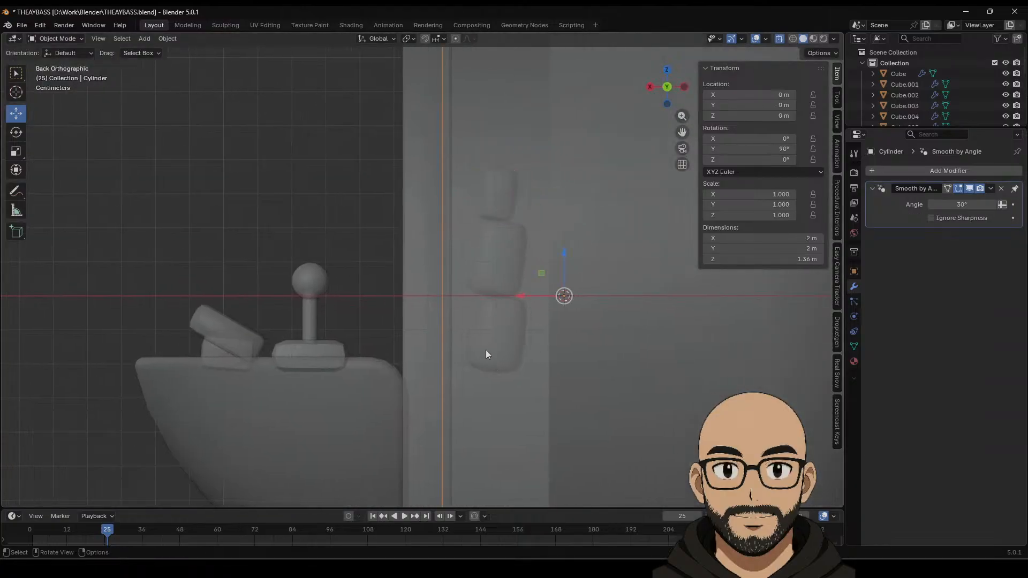
{"action": "left_click", "coordinate": [504, 207]}
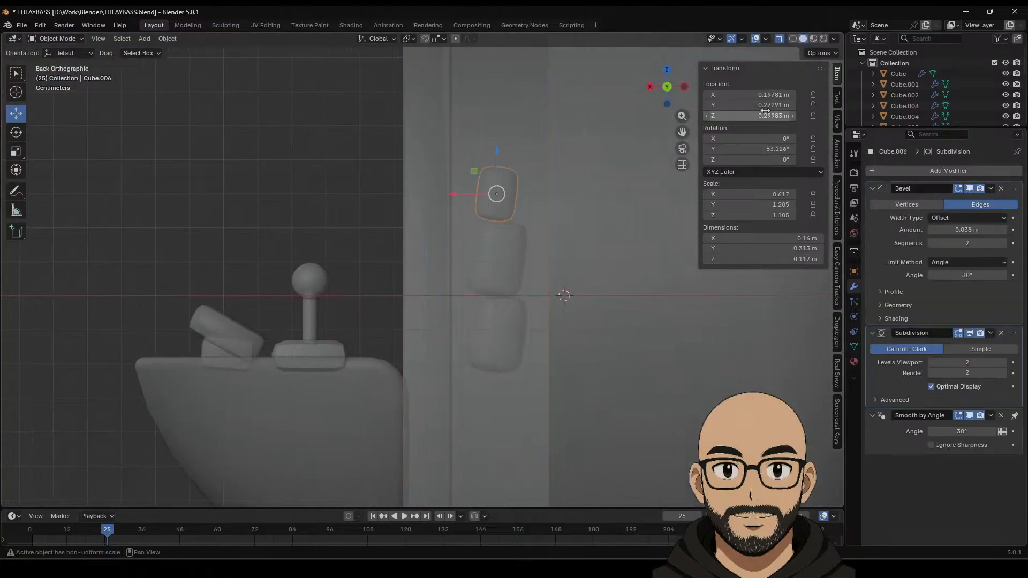
{"action": "left_click", "coordinate": [793, 39]}
{"action": "scroll", "coordinate": [525, 283], "scroll_direction": "up", "scroll_amount": 2}
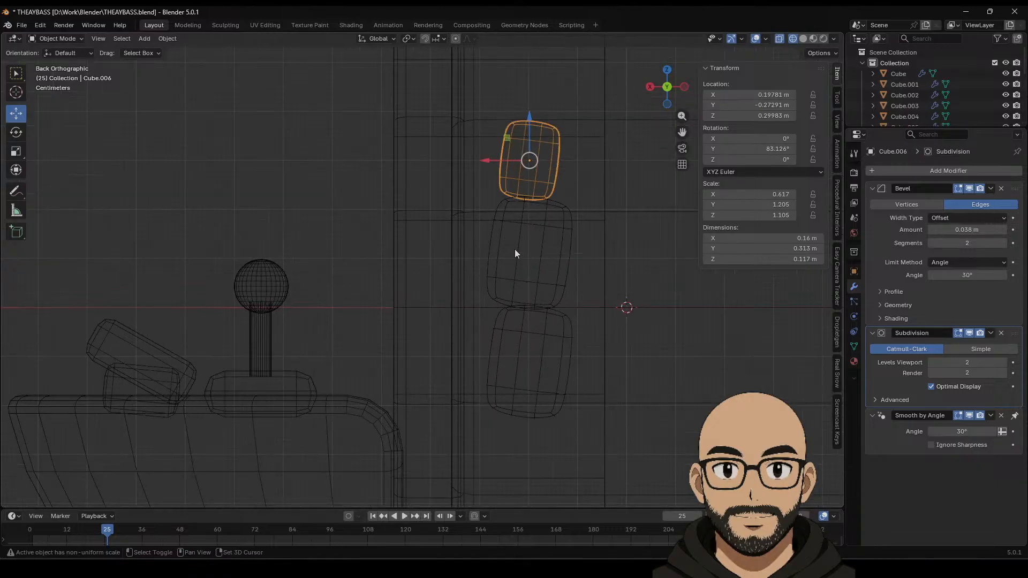
{"action": "left_click", "coordinate": [519, 269]}
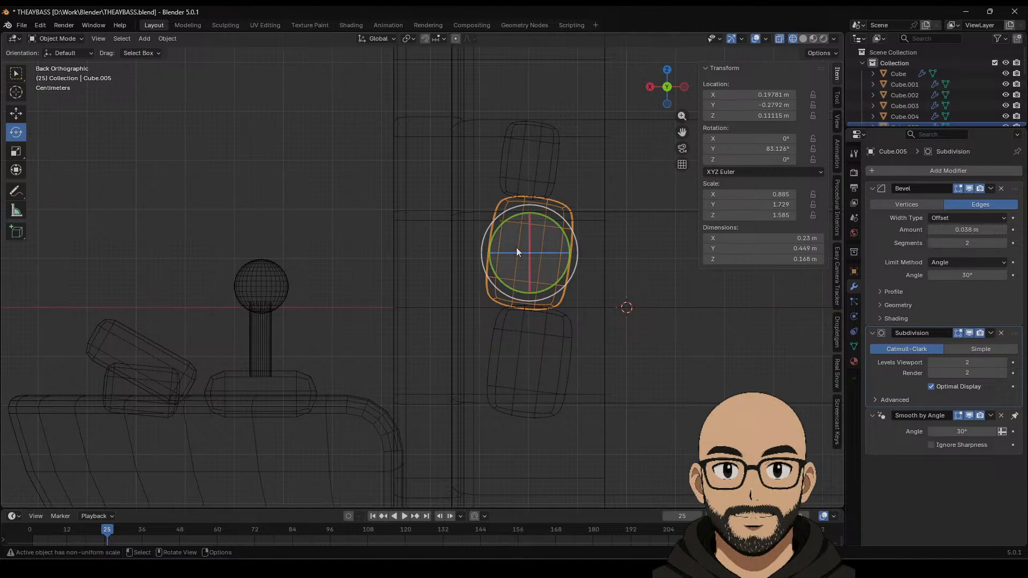
{"action": "left_click_drag", "start_coordinate": [496, 268], "coordinate": [499, 274]}
Step: Straighten the top panel by about 7.66° and the bottom panel by about 6.84° around Y
{"action": "left_click", "coordinate": [522, 178]}
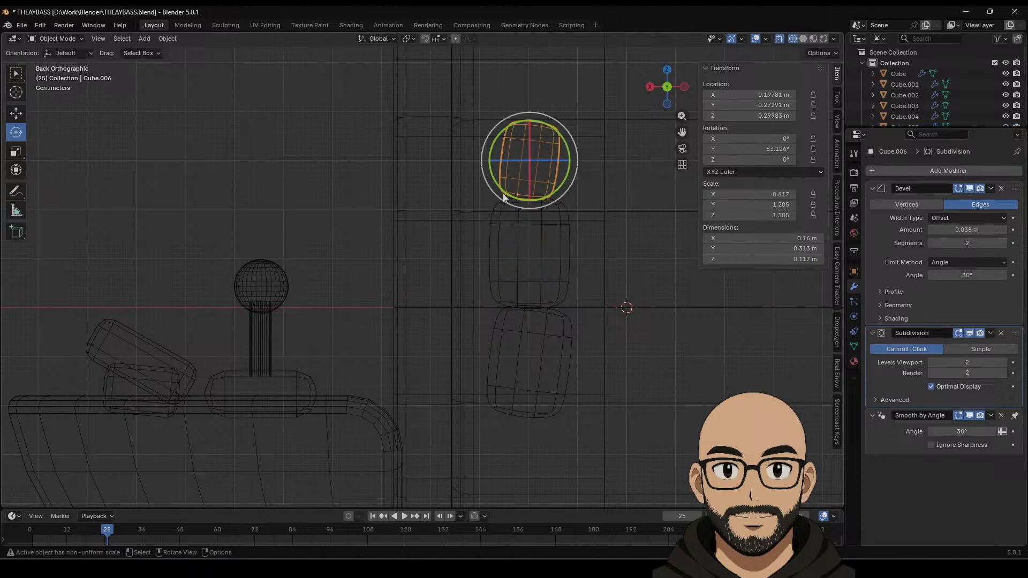
{"action": "left_click_drag", "start_coordinate": [503, 194], "coordinate": [509, 195]}
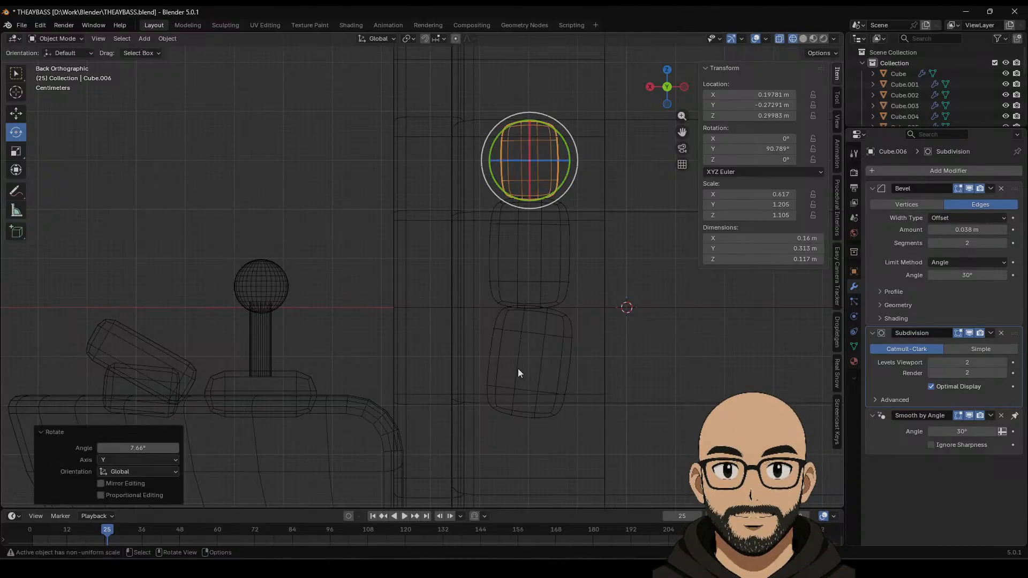
{"action": "left_click", "coordinate": [519, 366]}
{"action": "left_click", "coordinate": [515, 382]}
{"action": "left_click_drag", "start_coordinate": [500, 385], "coordinate": [501, 389]}
Step: Select all three stacked panels and tilt them together by about -7.22° around Y, then activate the Move tool
{"action": "left_click", "coordinate": [15, 114]}
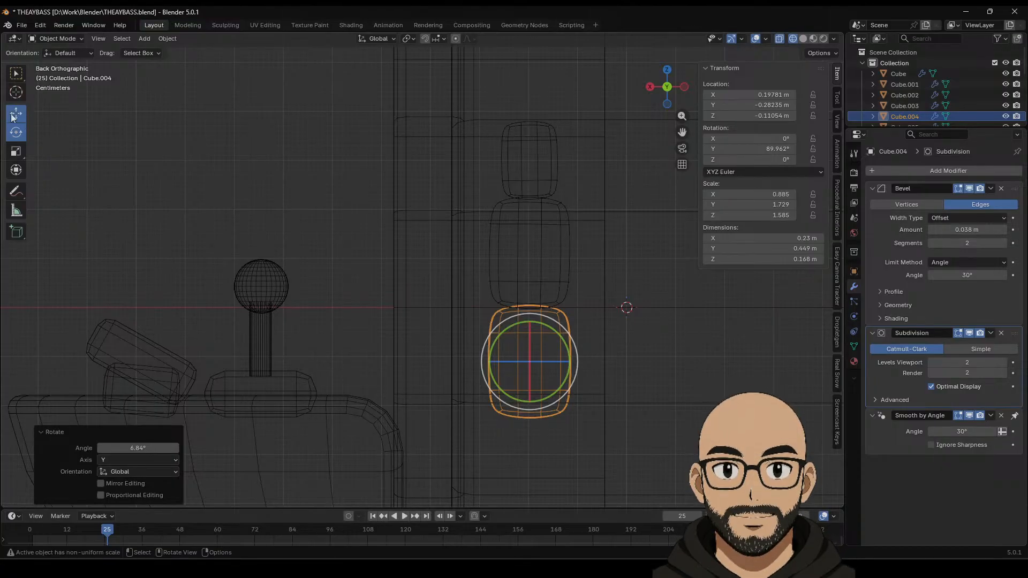
{"action": "left_click", "coordinate": [523, 280], "text": "shift"}
{"action": "left_click", "coordinate": [529, 171], "text": "shift"}
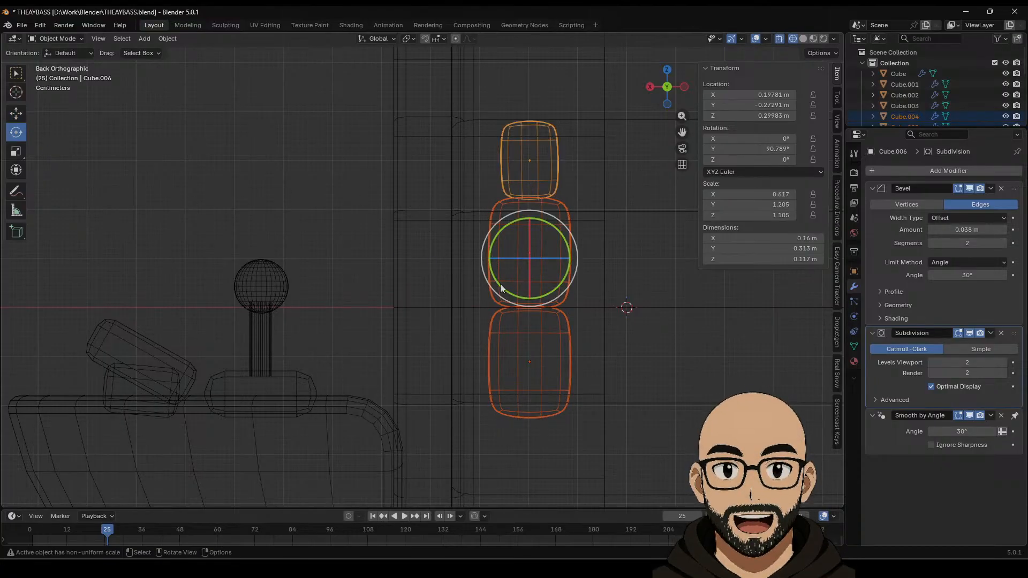
{"action": "left_click_drag", "start_coordinate": [500, 284], "coordinate": [498, 281]}
{"action": "left_click", "coordinate": [16, 114]}
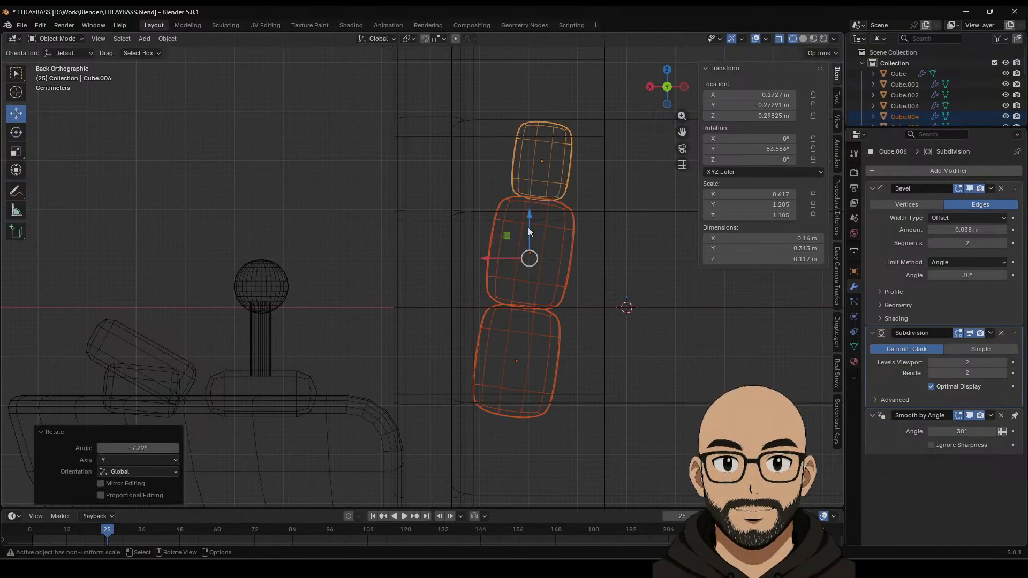
Step: Lower the three stacked seat cushions by about 0.127 m and scale them up by a factor of about 1.043
{"action": "left_click_drag", "start_coordinate": [529, 227], "coordinate": [538, 313]}
{"action": "key", "text": "s"}
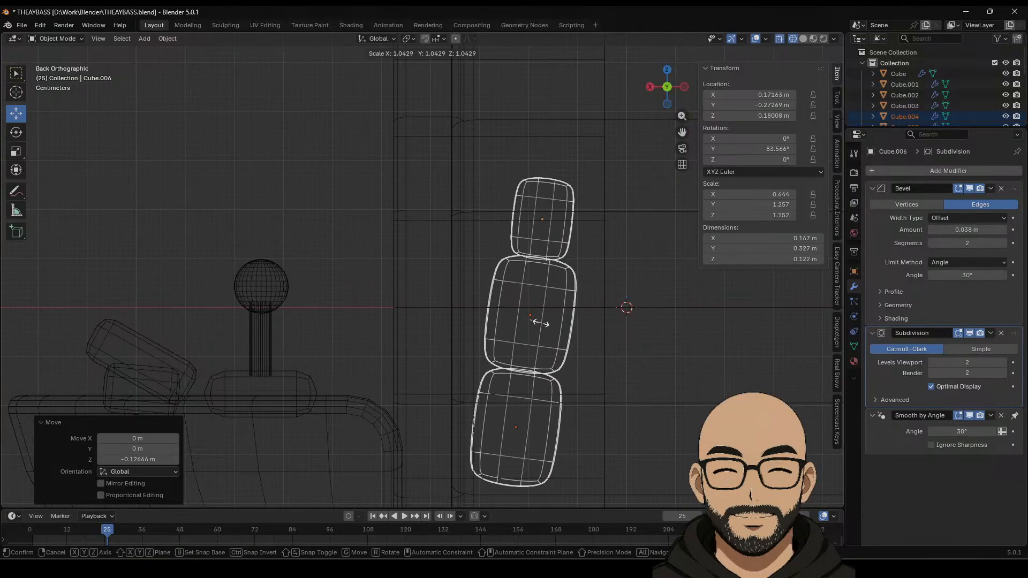
{"action": "left_click", "coordinate": [537, 321]}
Step: Shift the seat cushion stack about 0.119 m along negative Y and lower it by about 0.046 m
{"action": "middle_click_drag", "start_coordinate": [537, 321], "coordinate": [470, 315]}
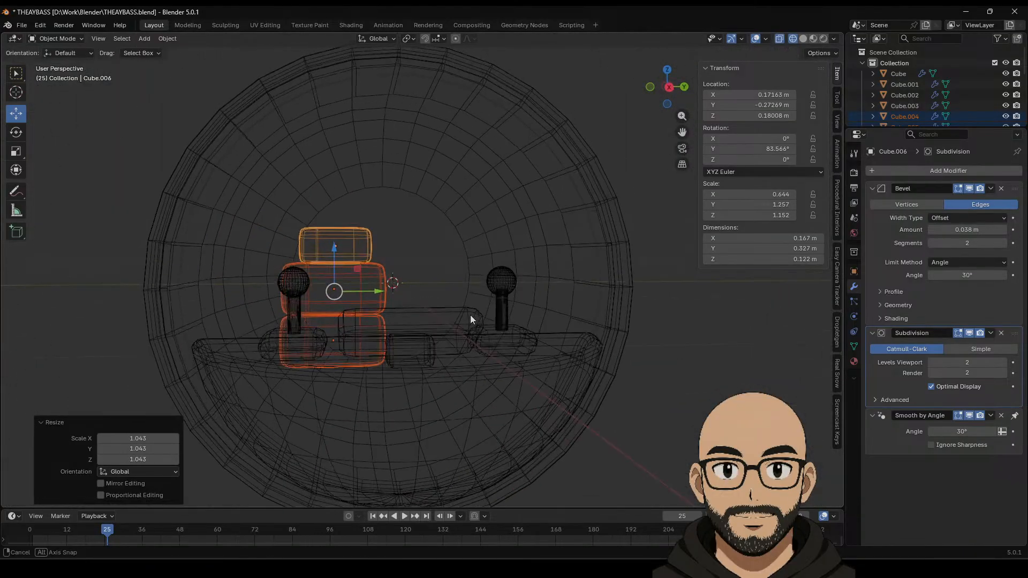
{"action": "left_click_drag", "start_coordinate": [376, 291], "coordinate": [342, 291]}
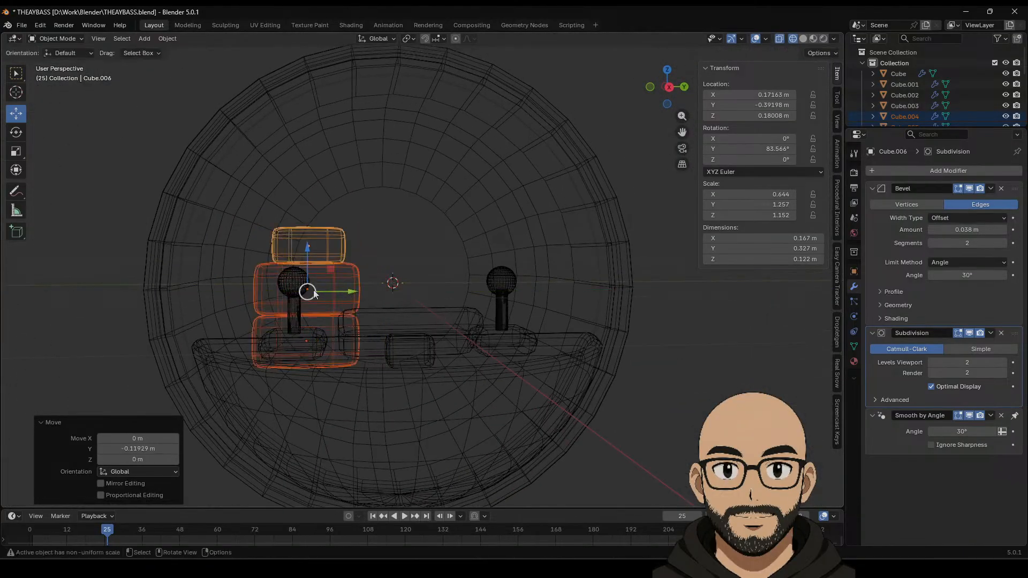
{"action": "middle_click_drag", "start_coordinate": [343, 291], "coordinate": [306, 287]}
{"action": "left_click_drag", "start_coordinate": [317, 255], "coordinate": [317, 271]}
Step: Duplicate the three-cushion seat along the Y axis to place a second seat behind the other joystick
{"action": "middle_click_drag", "start_coordinate": [461, 296], "coordinate": [382, 205]}
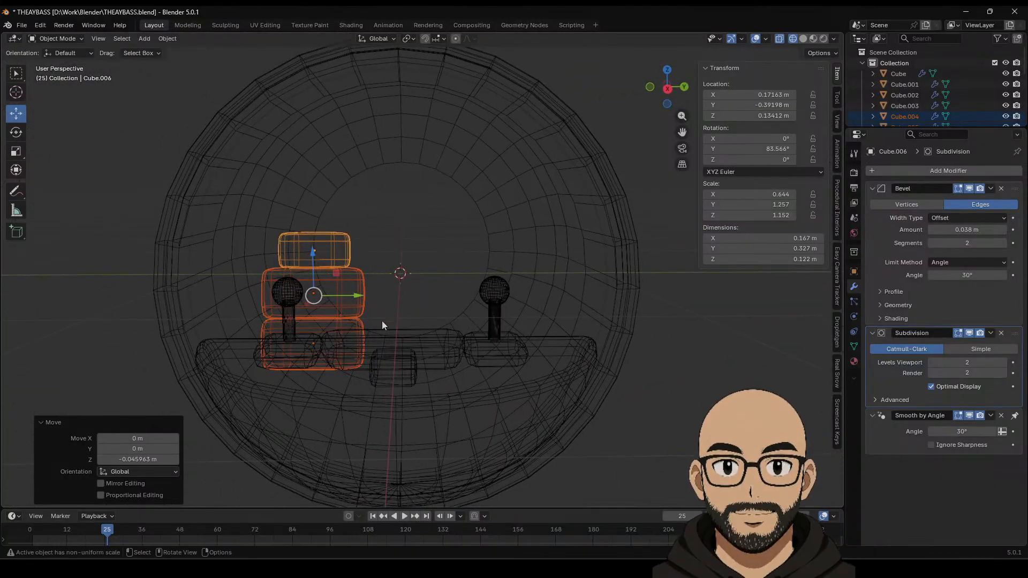
{"action": "key", "text": "shift+d"}
{"action": "key", "text": "y"}
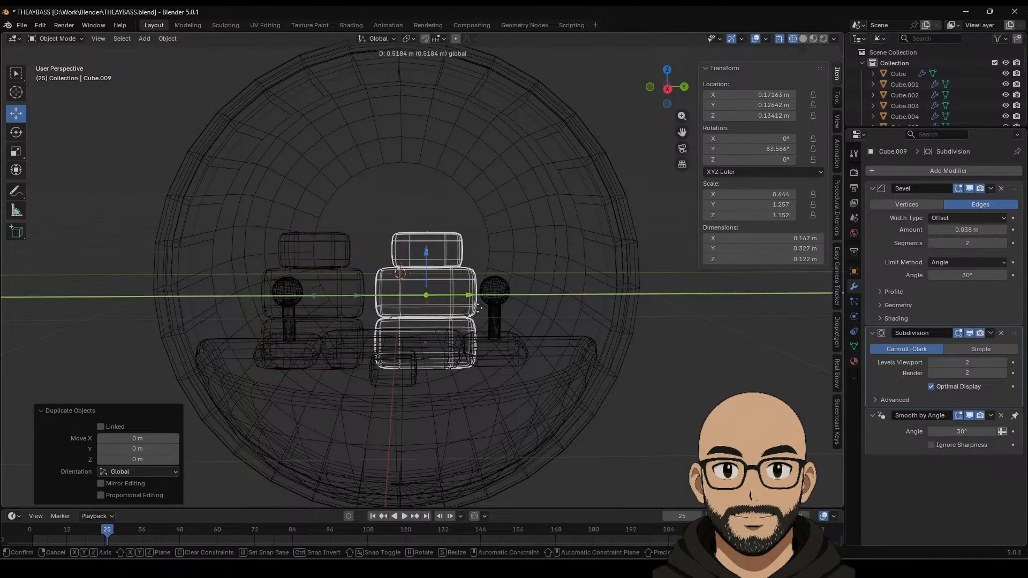
{"action": "left_click", "coordinate": [525, 310]}
Step: Add the first seat's three cushions to the selection and nudge both seats slightly back along the X axis
{"action": "middle_click_drag", "start_coordinate": [494, 321], "coordinate": [343, 341]}
{"action": "left_click", "coordinate": [335, 316], "text": "shift"}
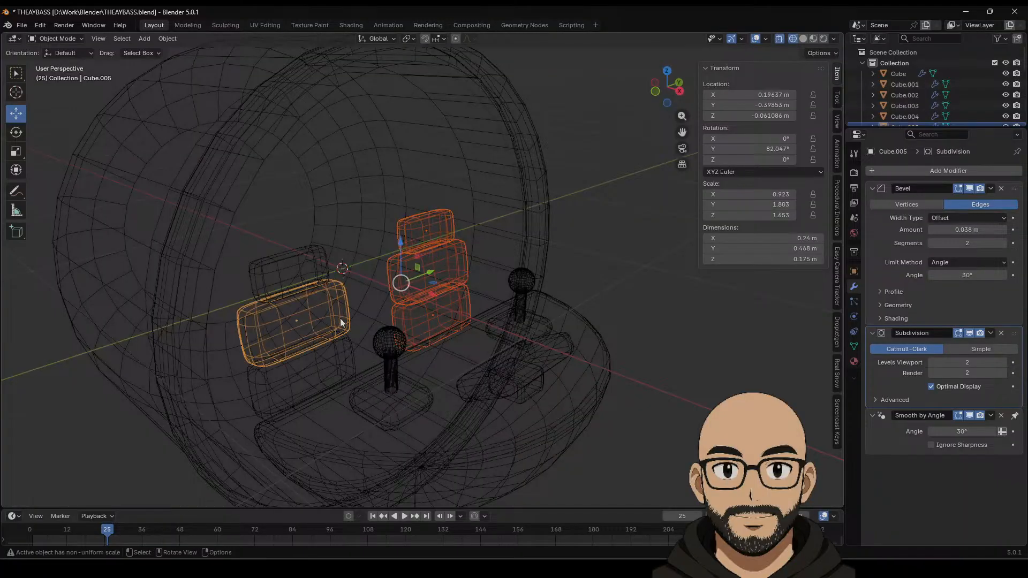
{"action": "left_click", "coordinate": [311, 271], "text": "shift"}
{"action": "left_click", "coordinate": [335, 353], "text": "shift"}
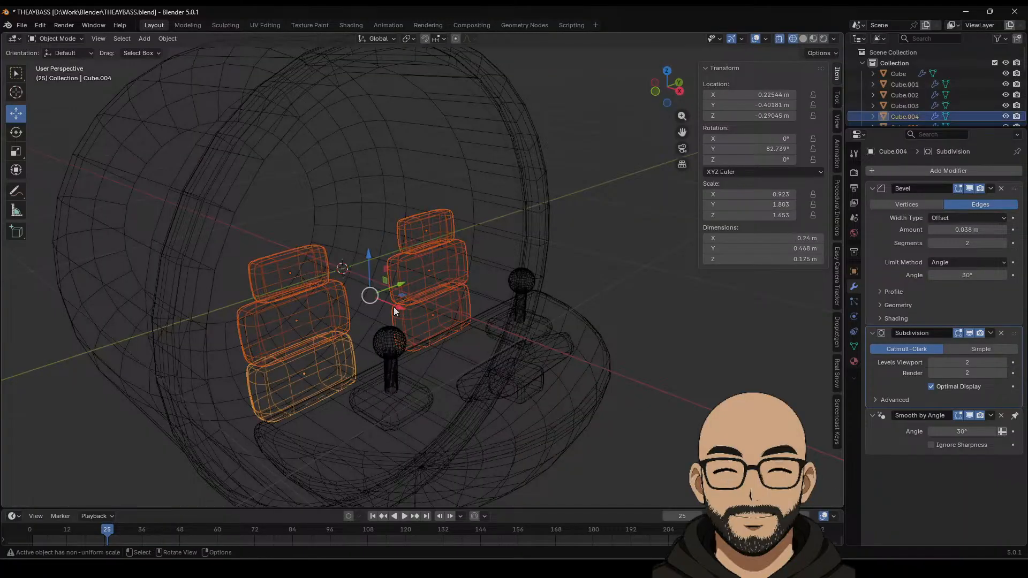
{"action": "left_click_drag", "start_coordinate": [398, 307], "coordinate": [393, 305]}
Step: Move the half-sphere dome about 1.964 m along negative X so it covers the cylinder's open front
{"action": "left_click", "coordinate": [605, 285]}
{"action": "mouse_move", "coordinate": [546, 305]}
{"action": "middle_mouse_down"}
{"action": "mouse_move", "coordinate": [451, 287]}
{"action": "mouse_move", "coordinate": [473, 271]}
{"action": "mouse_move", "coordinate": [474, 316]}
{"action": "mouse_move", "coordinate": [483, 307]}
{"action": "mouse_move", "coordinate": [544, 319]}
{"action": "middle_mouse_up"}
{"action": "left_click", "coordinate": [666, 344]}
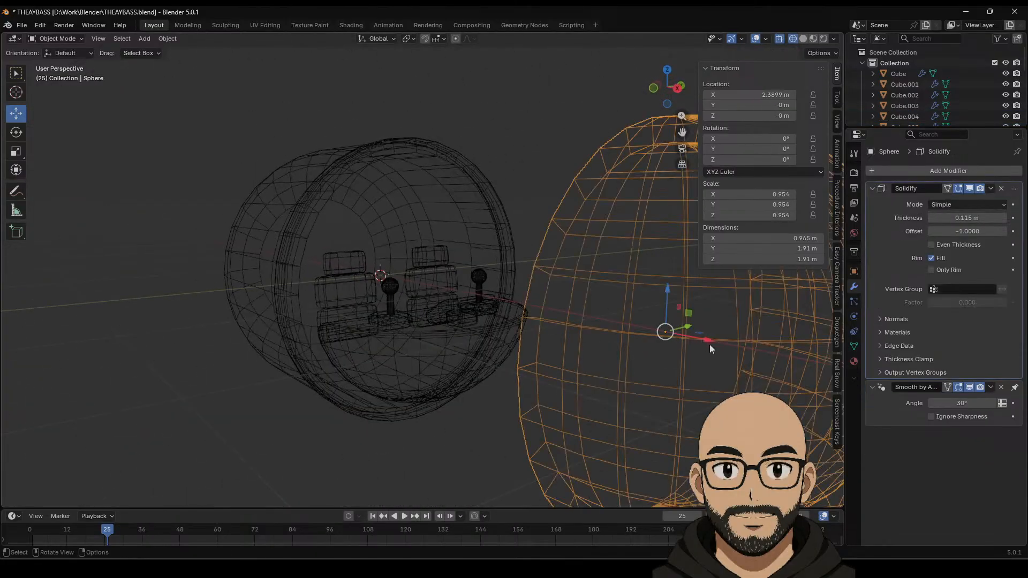
{"action": "left_click_drag", "start_coordinate": [700, 333], "coordinate": [463, 275]}
{"action": "key", "text": "ctrl+z"}
{"action": "scroll", "coordinate": [589, 353], "scroll_direction": "down", "scroll_amount": 2}
{"action": "middle_click_drag", "start_coordinate": [643, 382], "coordinate": [653, 397]}
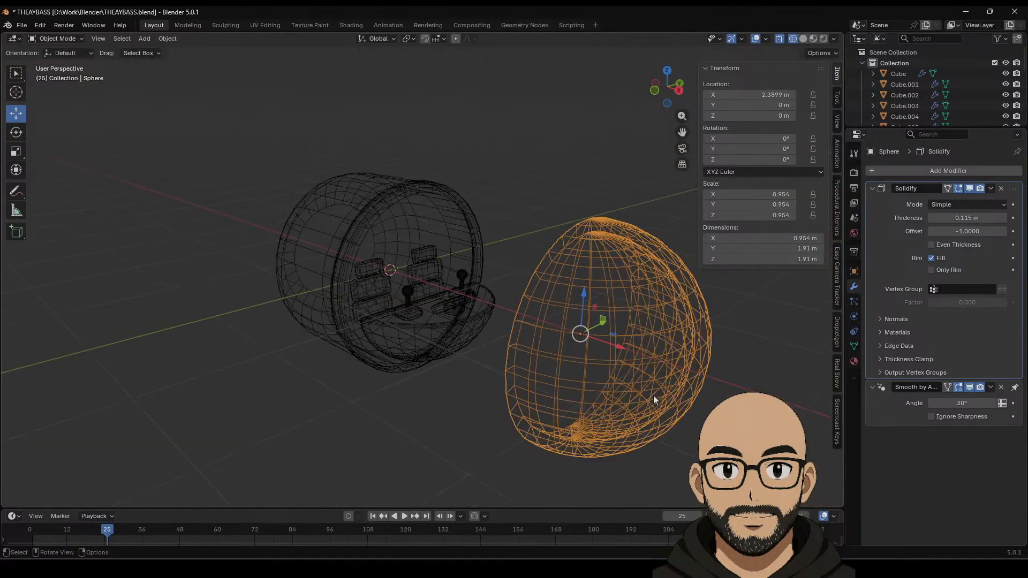
{"action": "left_click_drag", "start_coordinate": [622, 353], "coordinate": [529, 281]}
Step: Switch the viewport to orthographic projection and show the model in Material Preview shading
{"action": "key", "text": "KP_5"}
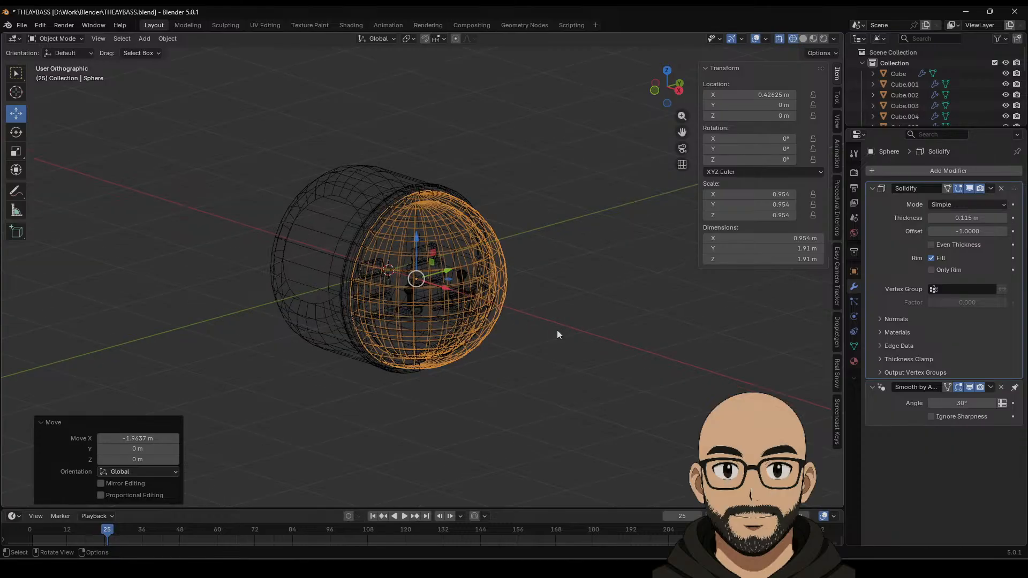
{"action": "middle_click_drag", "start_coordinate": [557, 330], "coordinate": [502, 347]}
{"action": "scroll", "coordinate": [503, 347], "scroll_direction": "up", "scroll_amount": 1}
{"action": "left_click", "coordinate": [610, 239]}
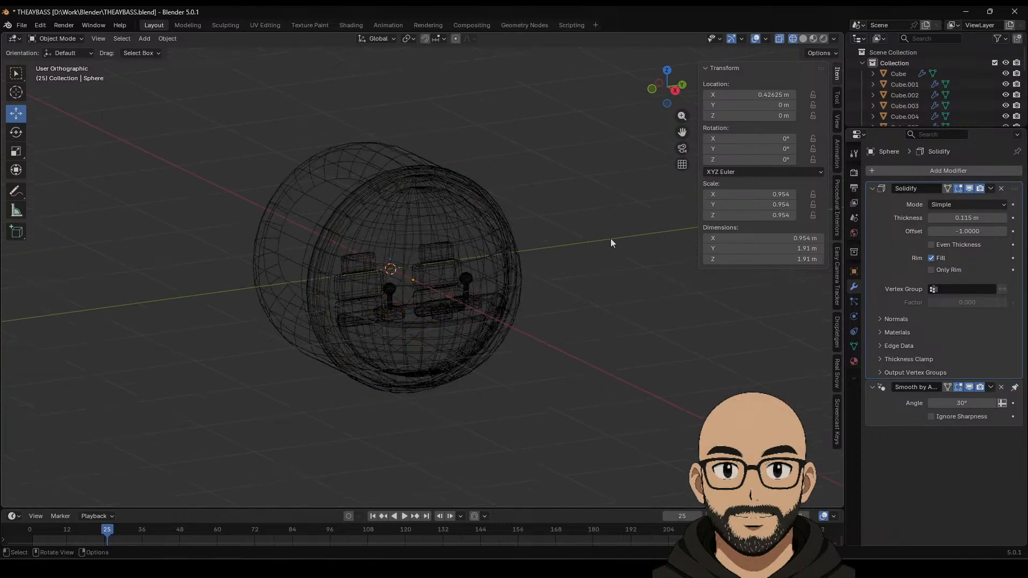
{"action": "left_click", "coordinate": [803, 39]}
{"action": "left_click", "coordinate": [812, 39]}
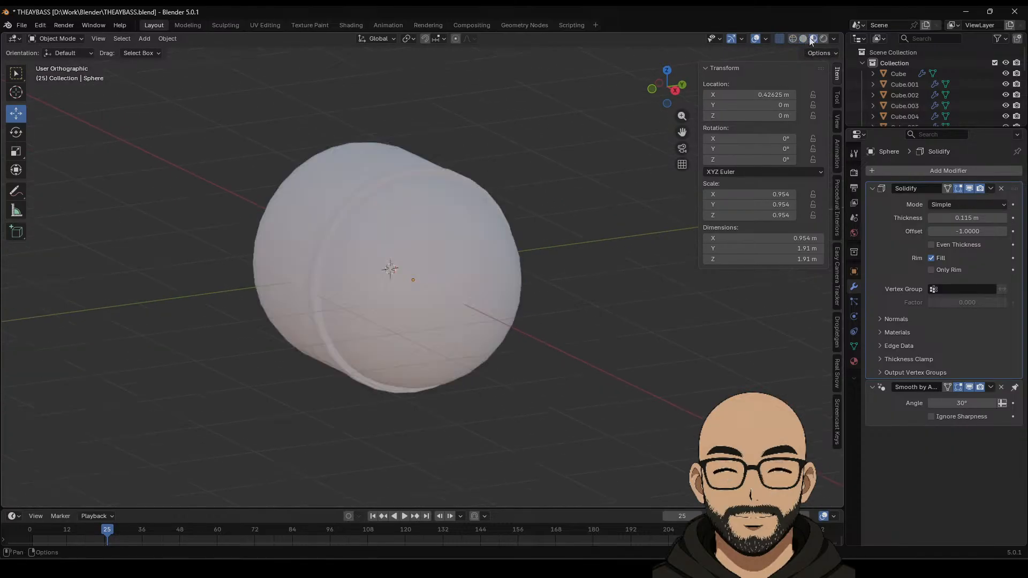
{"action": "scroll", "coordinate": [508, 265], "scroll_direction": "up", "scroll_amount": 1}
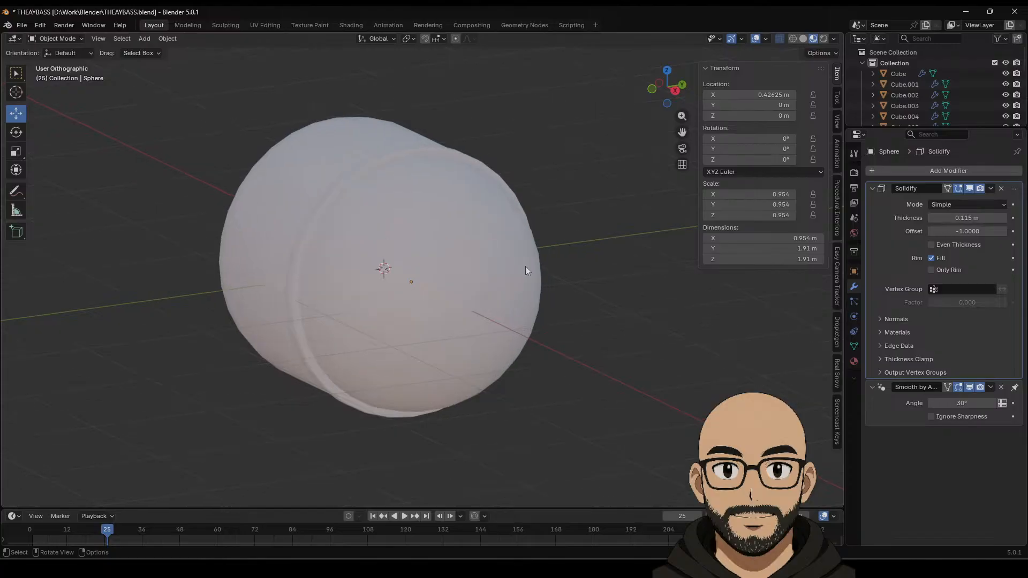
Step: Create a new material named GLASS on the half-sphere dome
{"action": "left_click", "coordinate": [496, 233]}
{"action": "left_click", "coordinate": [853, 364]}
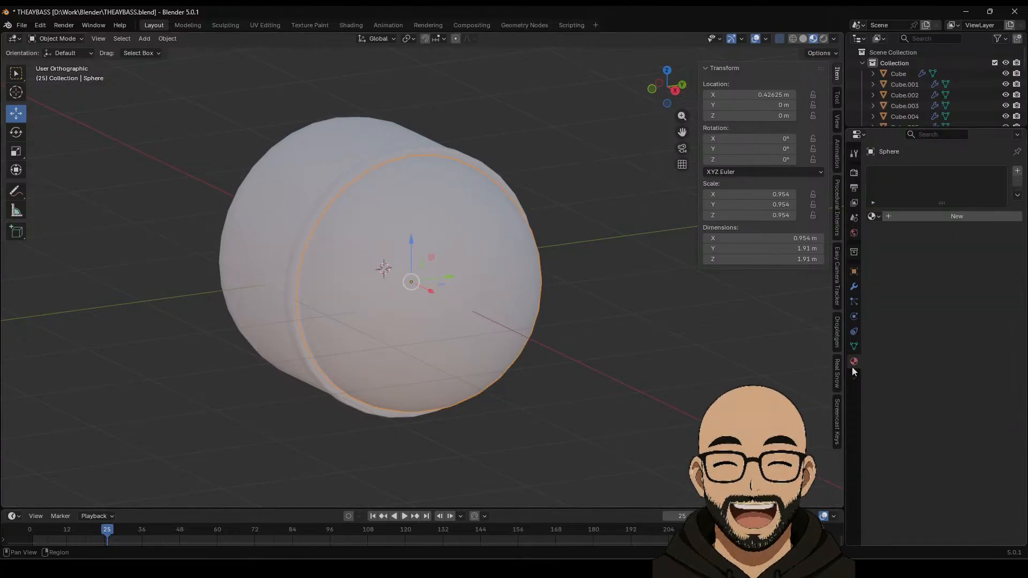
{"action": "left_click", "coordinate": [919, 217]}
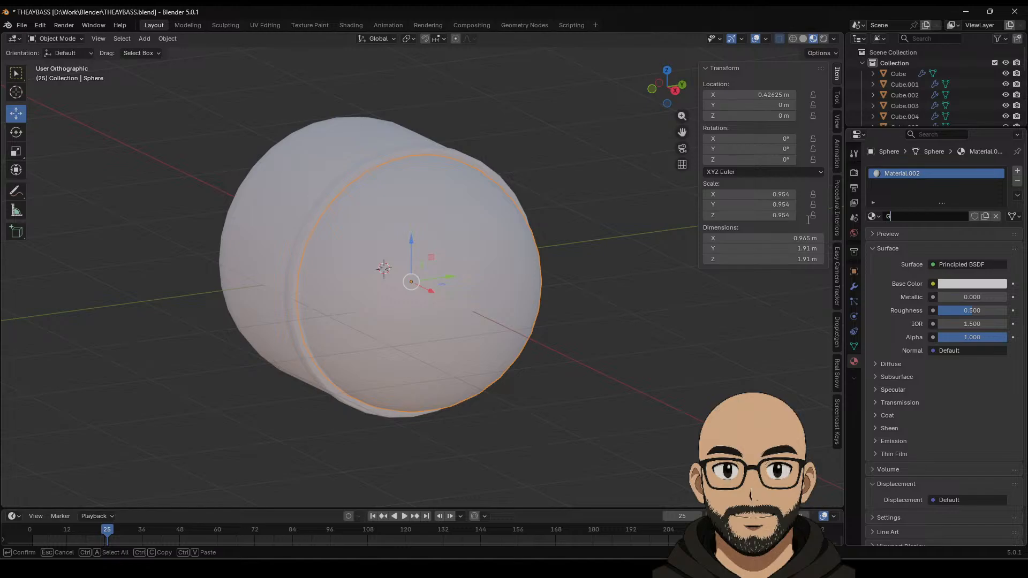
{"action": "type", "text": "LASS"}
{"action": "key", "text": "Return"}
Step: Change the GLASS material's surface to Glass BSDF and lower its roughness to about 0.115
{"action": "left_click", "coordinate": [955, 265]}
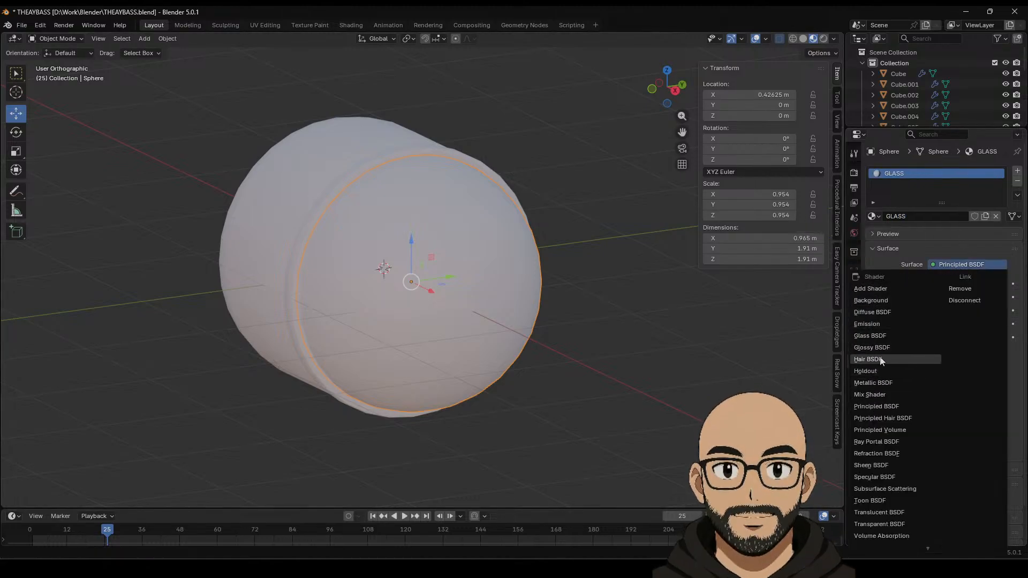
{"action": "left_click", "coordinate": [874, 334]}
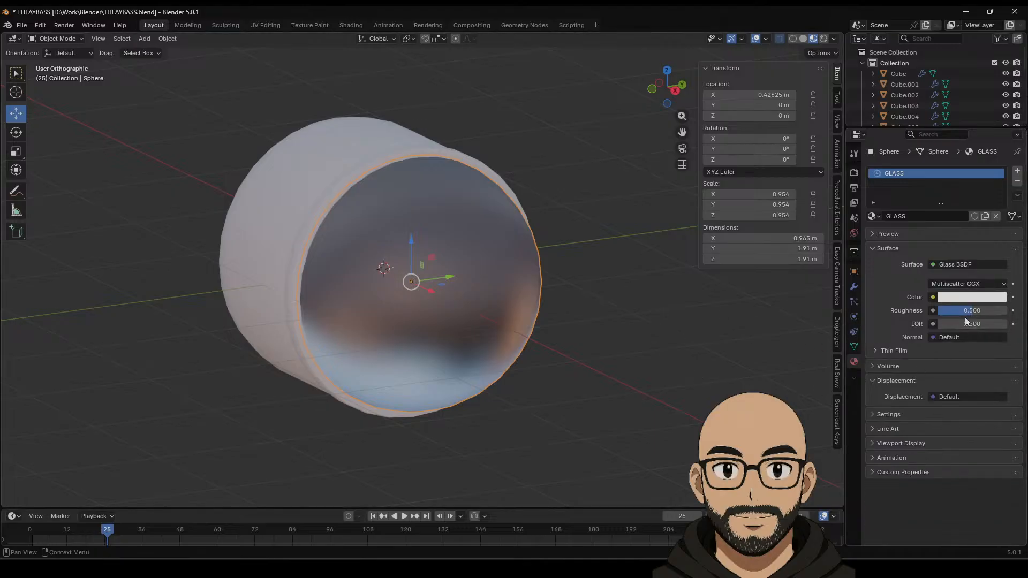
{"action": "left_click_drag", "start_coordinate": [967, 312], "coordinate": [945, 312]}
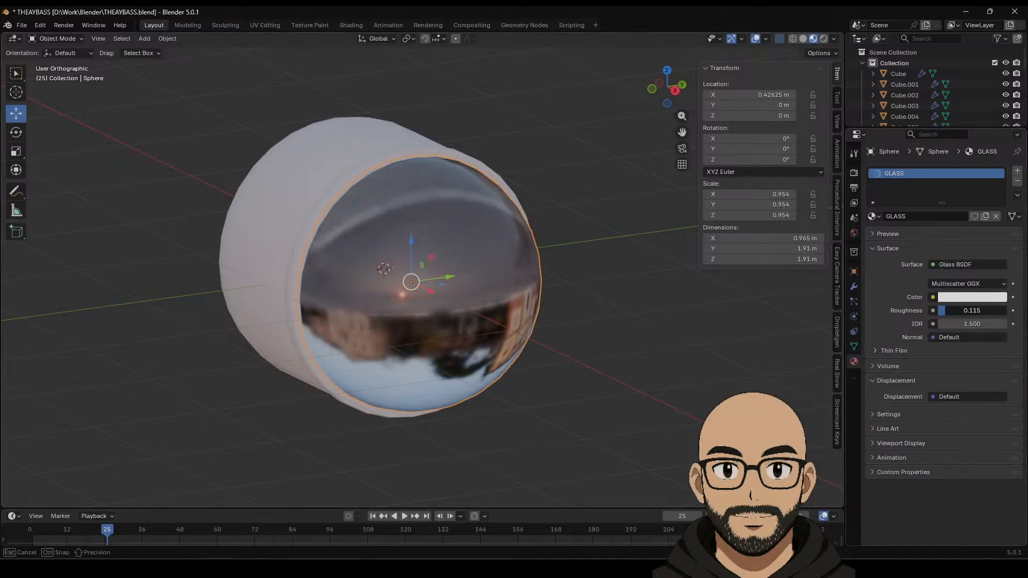
Step: Show the viewport in Rendered shading and light it with the fifth studio environment image
{"action": "left_click", "coordinate": [824, 39]}
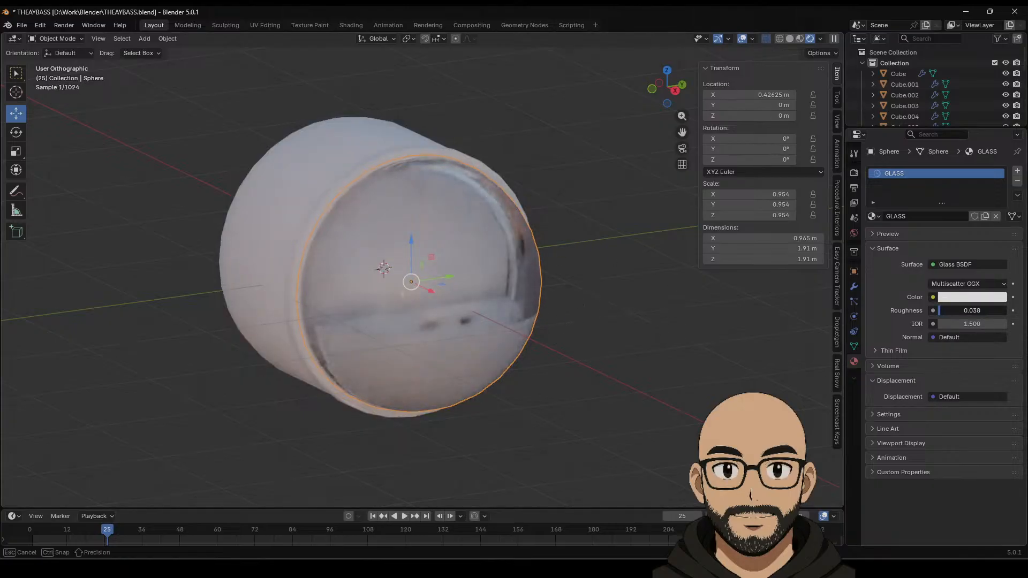
{"action": "mouse_move", "coordinate": [578, 349]}
{"action": "middle_mouse_down"}
{"action": "mouse_move", "coordinate": [626, 344]}
{"action": "mouse_move", "coordinate": [592, 343]}
{"action": "middle_mouse_up"}
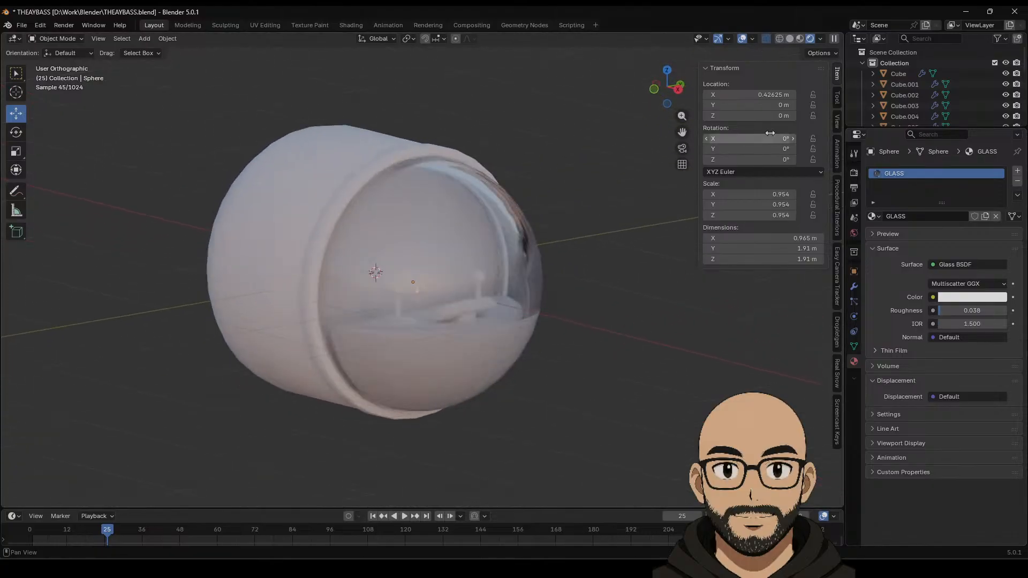
{"action": "left_click", "coordinate": [820, 39]}
{"action": "left_click", "coordinate": [808, 162]}
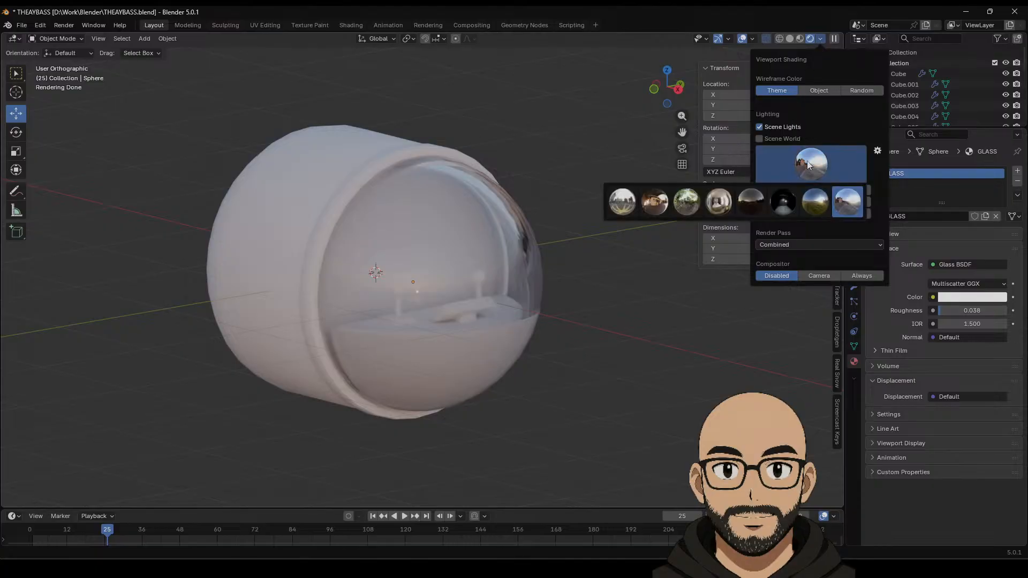
{"action": "left_click", "coordinate": [751, 191]}
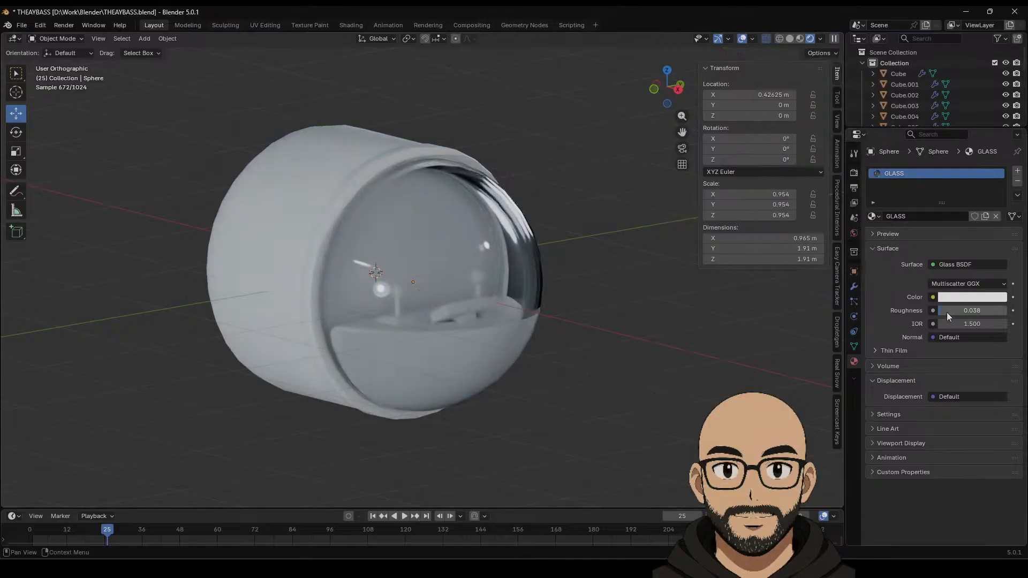
Step: Set the GLASS material's roughness to 0 and give its color a faint cyan-blue tint
{"action": "left_click_drag", "start_coordinate": [946, 313], "coordinate": [953, 312]}
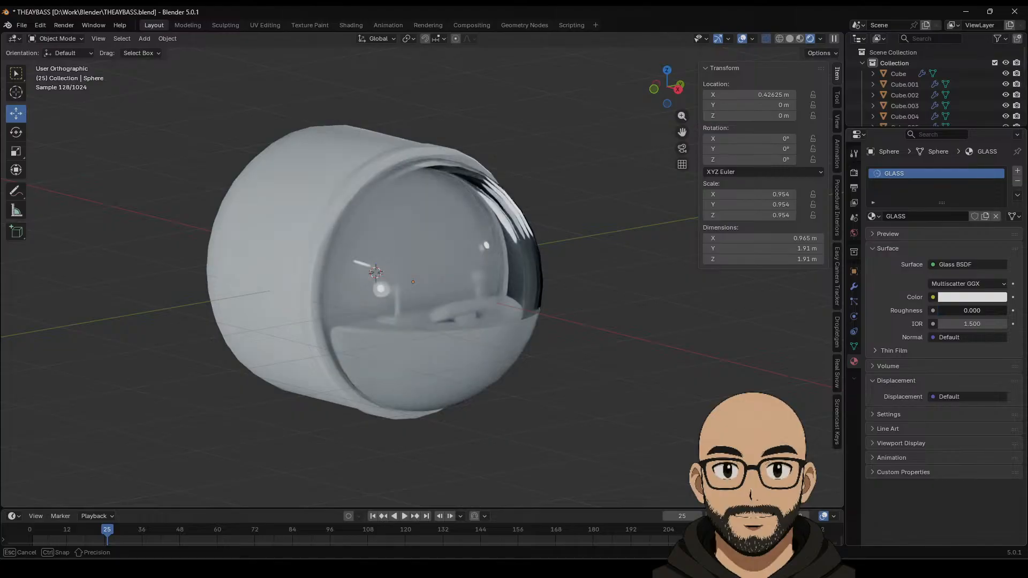
{"action": "middle_click_drag", "start_coordinate": [658, 411], "coordinate": [552, 257]}
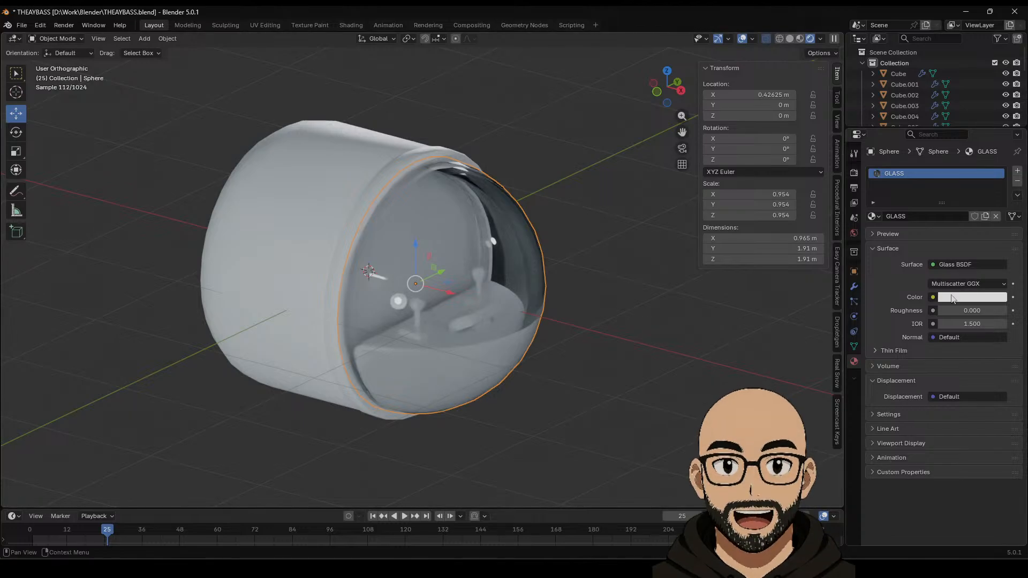
{"action": "left_click", "coordinate": [971, 297]}
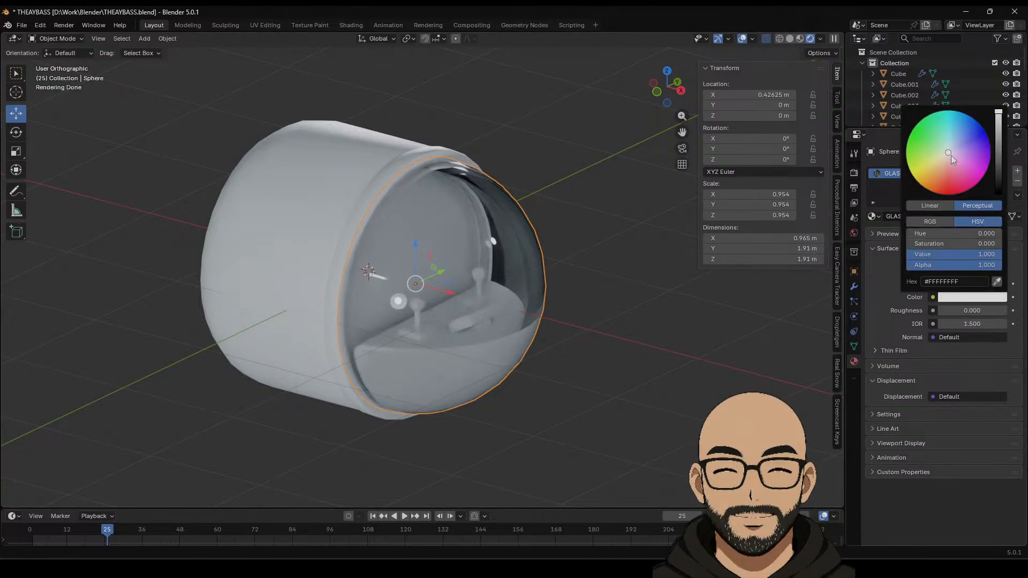
{"action": "left_click_drag", "start_coordinate": [951, 155], "coordinate": [948, 146]}
{"action": "left_click_drag", "start_coordinate": [922, 245], "coordinate": [920, 244]}
{"action": "middle_click_drag", "start_coordinate": [648, 348], "coordinate": [624, 368]}
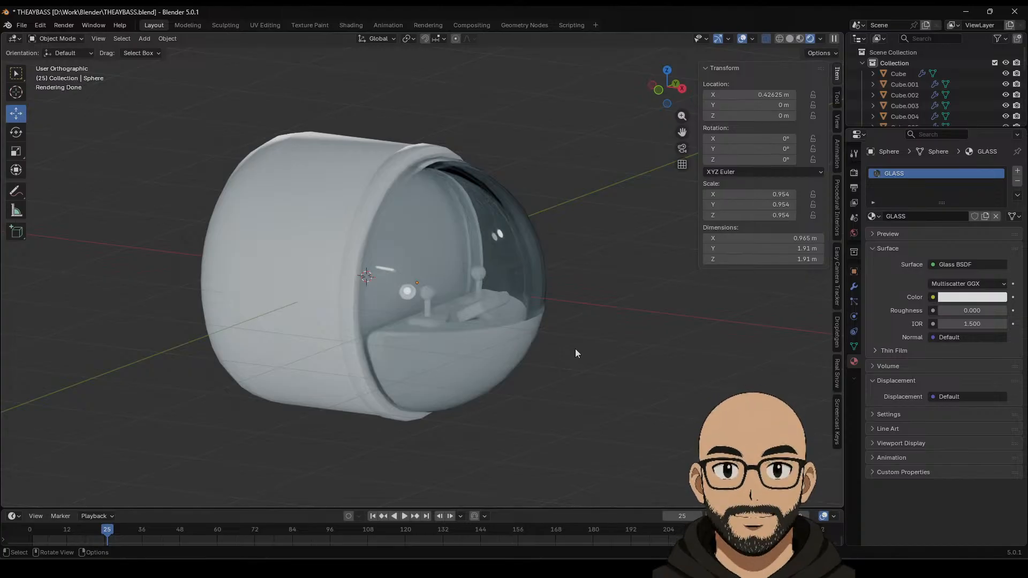
Step: Move the glass dome about 1.21 m along the X axis, away from the cockpit opening
{"action": "scroll", "coordinate": [529, 412], "scroll_direction": "up", "scroll_amount": 2}
{"action": "middle_click_drag", "start_coordinate": [539, 268], "coordinate": [499, 260]}
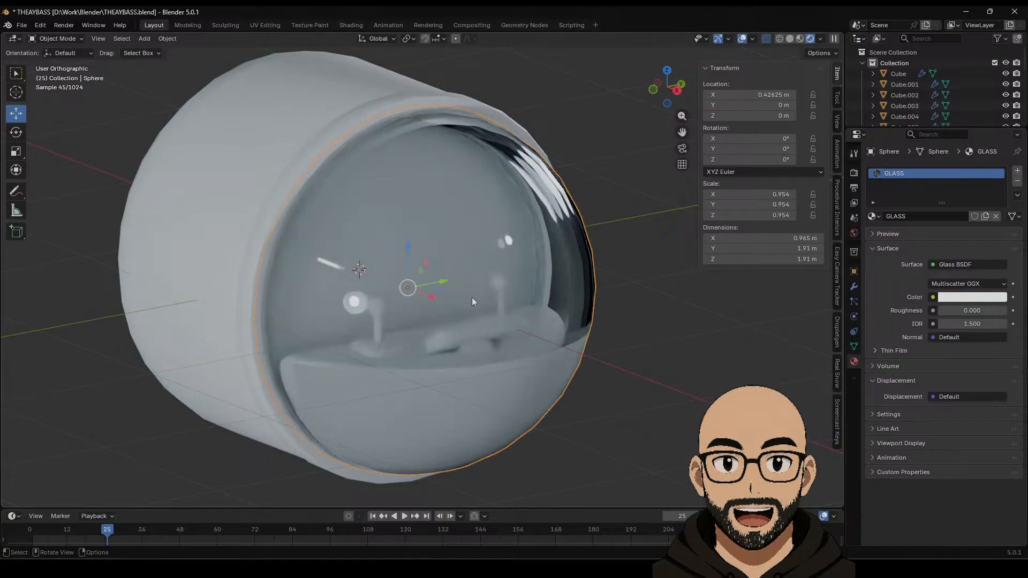
{"action": "key", "text": "g"}
{"action": "key", "text": "x"}
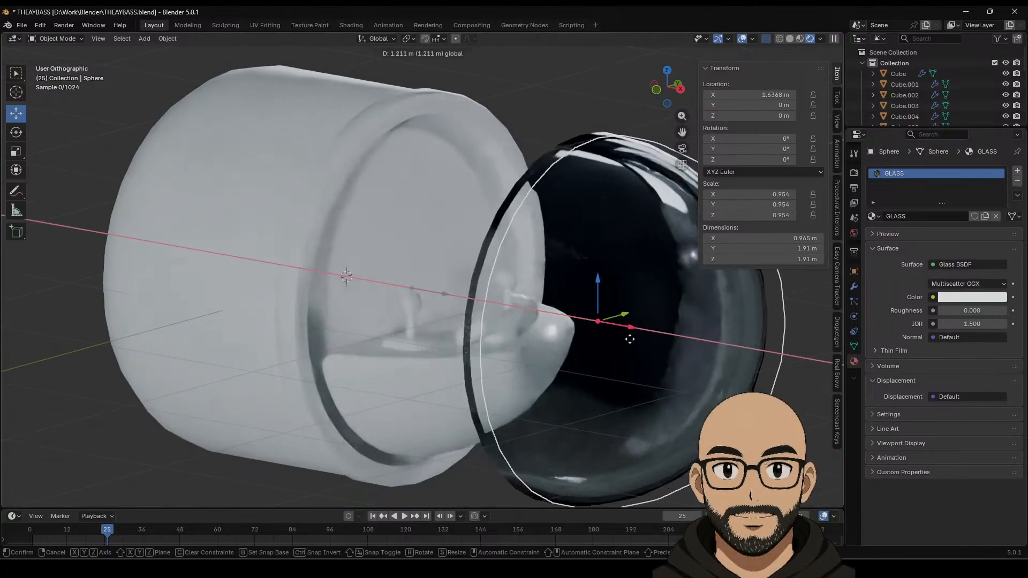
{"action": "left_click", "coordinate": [630, 339]}
Step: Select the main cylinder body and open its mesh for editing
{"action": "middle_click_drag", "start_coordinate": [438, 255], "coordinate": [413, 244]}
{"action": "left_click", "coordinate": [426, 269]}
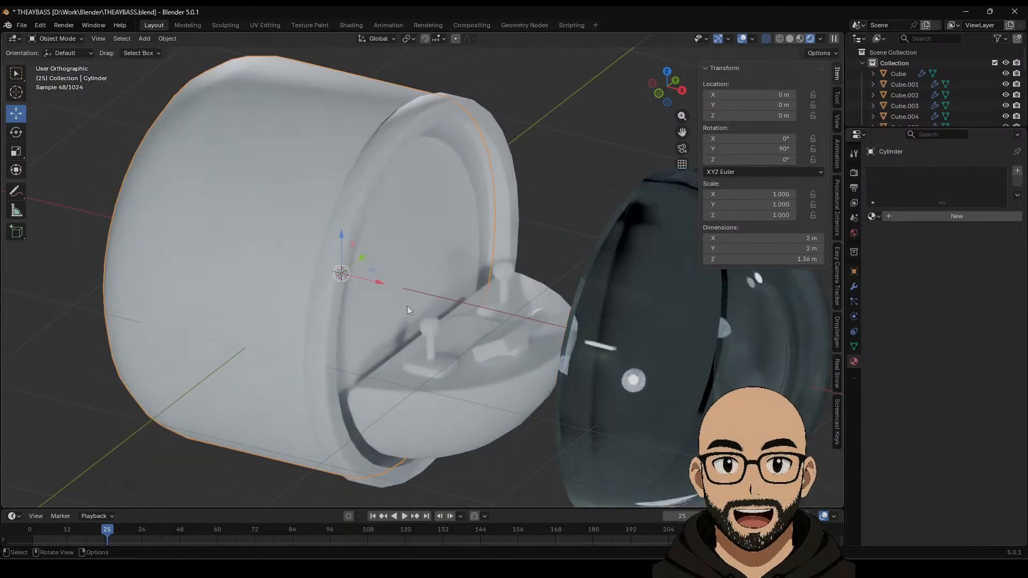
{"action": "key", "text": "Tab"}
Step: Try to shift the cylinder's front cap face along the X axis
{"action": "left_click_drag", "start_coordinate": [427, 295], "coordinate": [357, 277]}
{"action": "middle_click_drag", "start_coordinate": [358, 277], "coordinate": [439, 303]}
{"action": "key", "text": "ctrl+z"}
{"action": "key", "text": "alt+a"}
{"action": "left_click", "coordinate": [436, 297]}
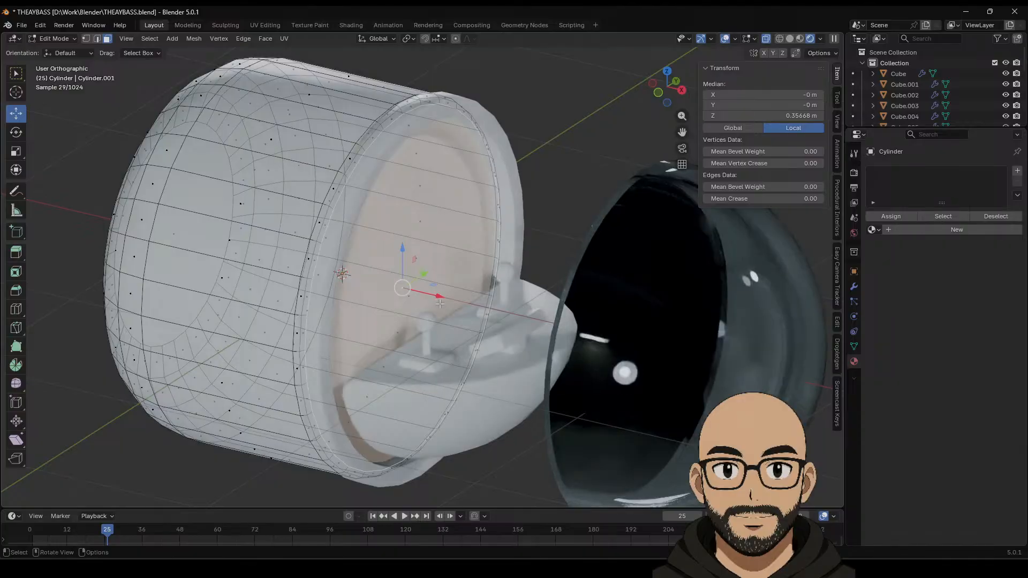
{"action": "mouse_move", "coordinate": [439, 303]}
{"action": "left_mouse_down"}
{"action": "mouse_move", "coordinate": [406, 289]}
{"action": "mouse_move", "coordinate": [426, 294]}
{"action": "left_mouse_up"}
{"action": "key", "text": "ctrl+z"}
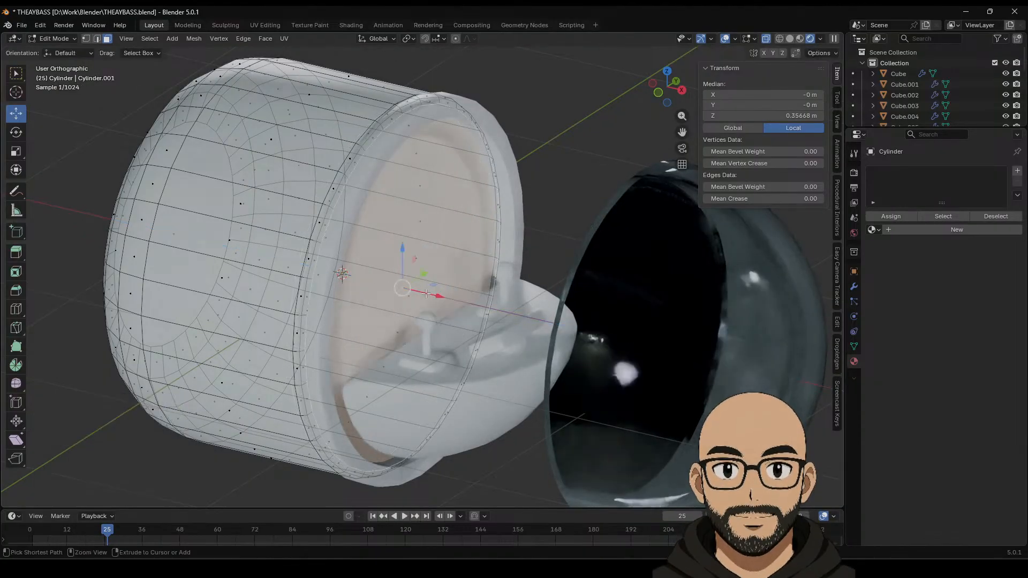
{"action": "key", "text": "ctrl+z"}
Step: Delete the cap face closing the cylinder's front opening and return to Object Mode
{"action": "left_click", "coordinate": [402, 289]}
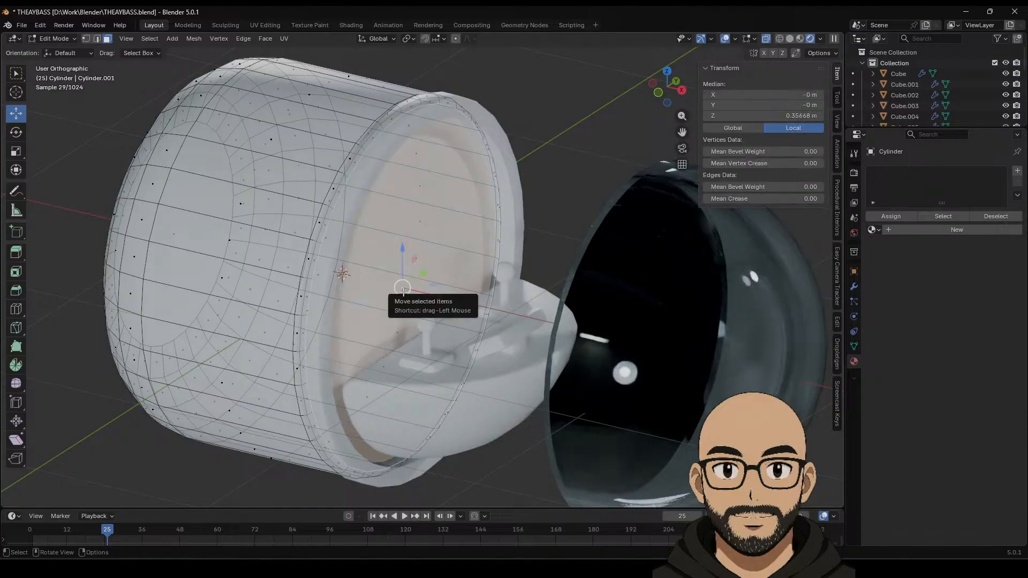
{"action": "key", "text": "x"}
{"action": "left_click", "coordinate": [404, 291]}
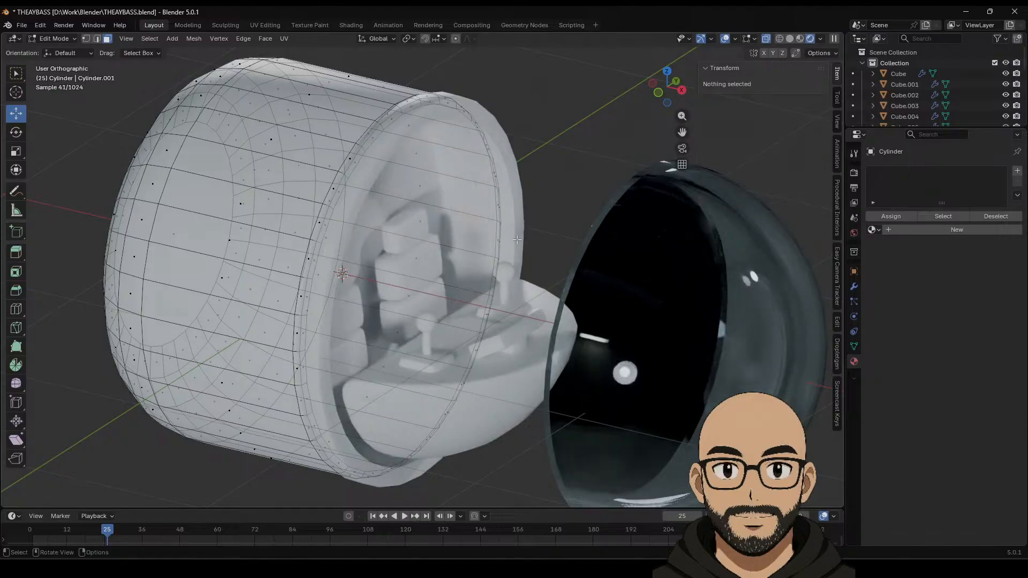
{"action": "key", "text": "Tab"}
Step: Select the rim ring around the cylinder's front opening and nudge it slightly back along the X axis
{"action": "mouse_move", "coordinate": [537, 243]}
{"action": "middle_mouse_down"}
{"action": "mouse_move", "coordinate": [503, 243]}
{"action": "mouse_move", "coordinate": [541, 226]}
{"action": "middle_mouse_up"}
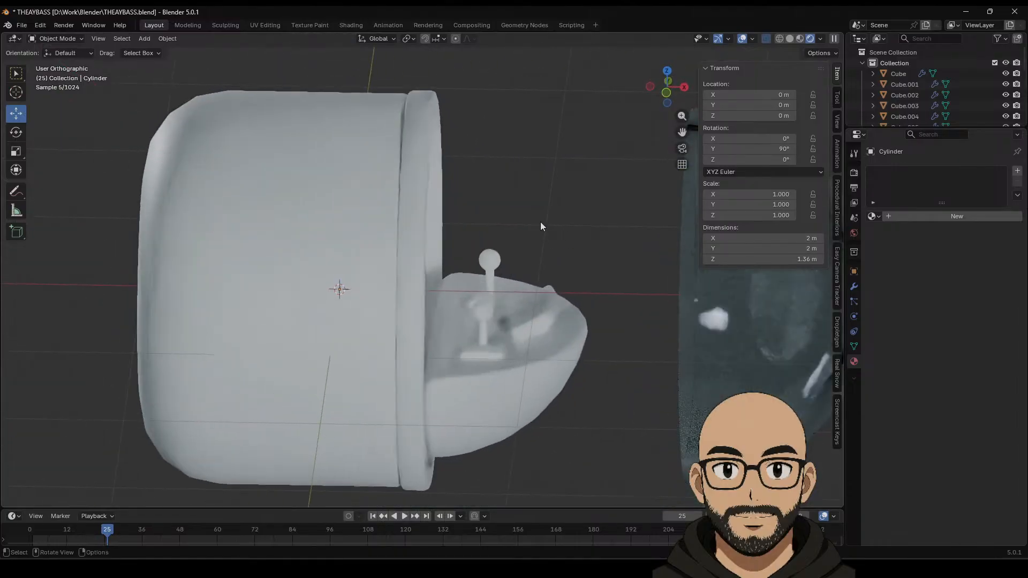
{"action": "left_click_drag", "start_coordinate": [458, 290], "coordinate": [453, 292]}
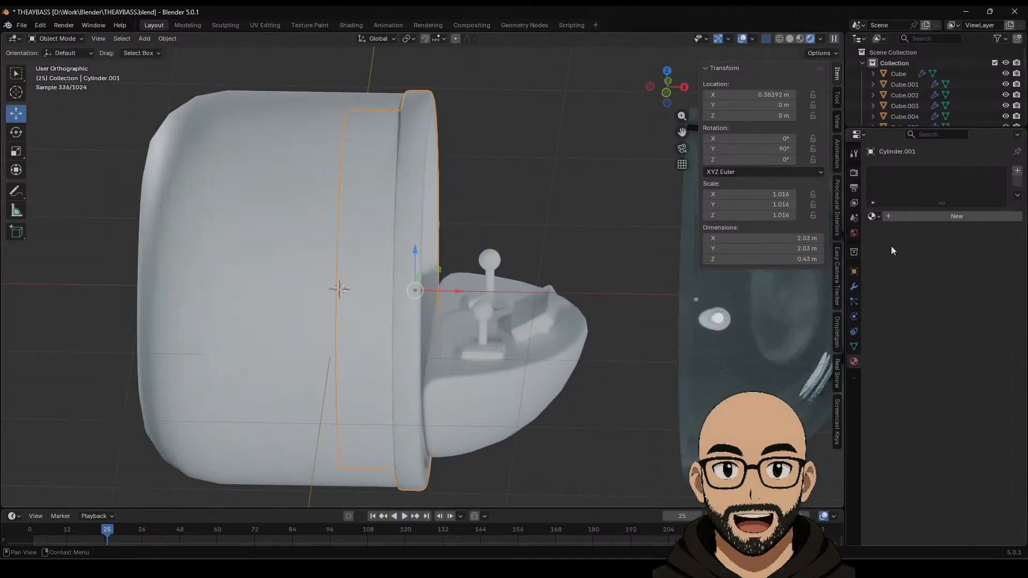
Step: Give the rim ring a new METAL material with a #949494 grey base color, metallic 1.000 and roughness 0.315
{"action": "left_click", "coordinate": [928, 216]}
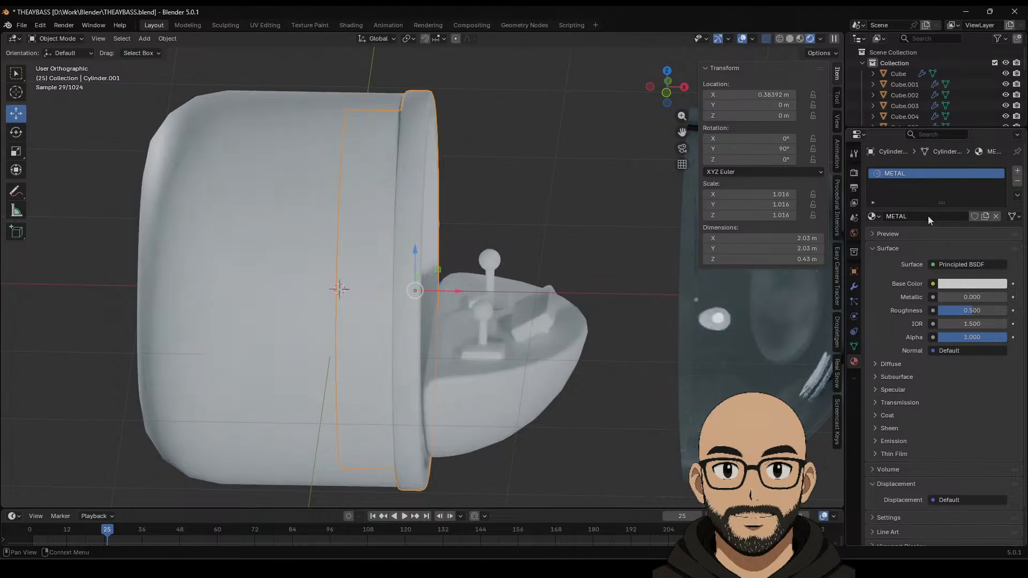
{"action": "left_click", "coordinate": [972, 283]}
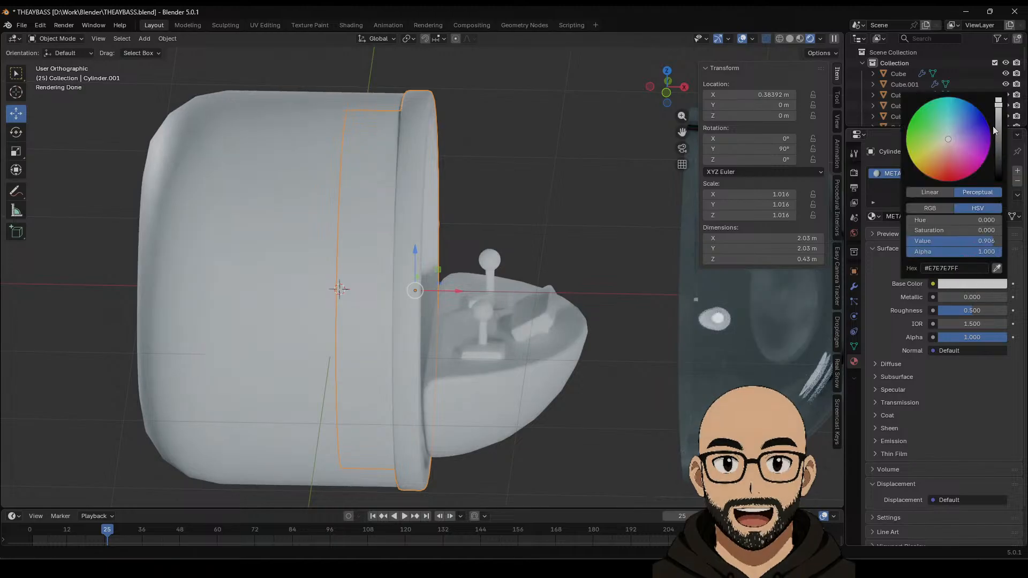
{"action": "mouse_move", "coordinate": [998, 126]}
{"action": "left_mouse_down"}
{"action": "mouse_move", "coordinate": [998, 140]}
{"action": "mouse_move", "coordinate": [998, 130]}
{"action": "left_mouse_up"}
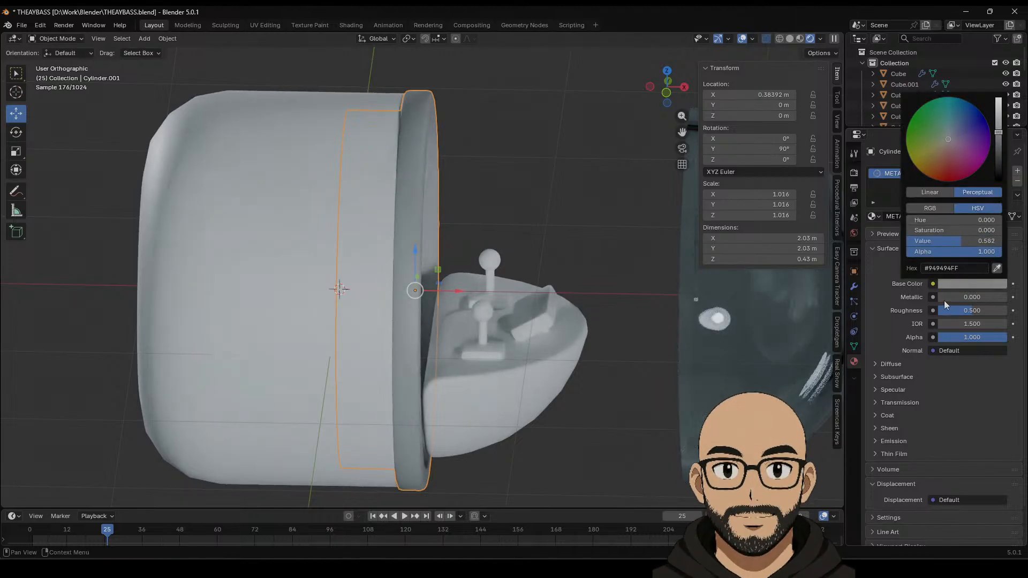
{"action": "mouse_move", "coordinate": [965, 300]}
{"action": "left_mouse_down"}
{"action": "mouse_move", "coordinate": [1009, 300]}
{"action": "mouse_move", "coordinate": [959, 310]}
{"action": "left_mouse_up"}
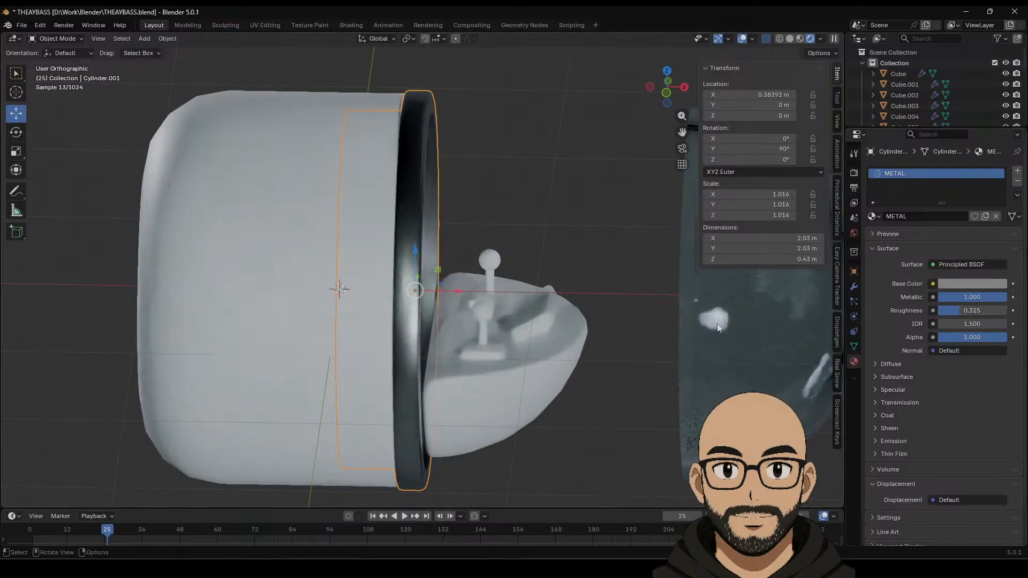
Step: Create a yellow-orange material named SEATS on the middle cushion of the seat nearest the cylinder's open edge
{"action": "middle_click_drag", "start_coordinate": [538, 310], "coordinate": [513, 326]}
{"action": "left_click", "coordinate": [373, 297]}
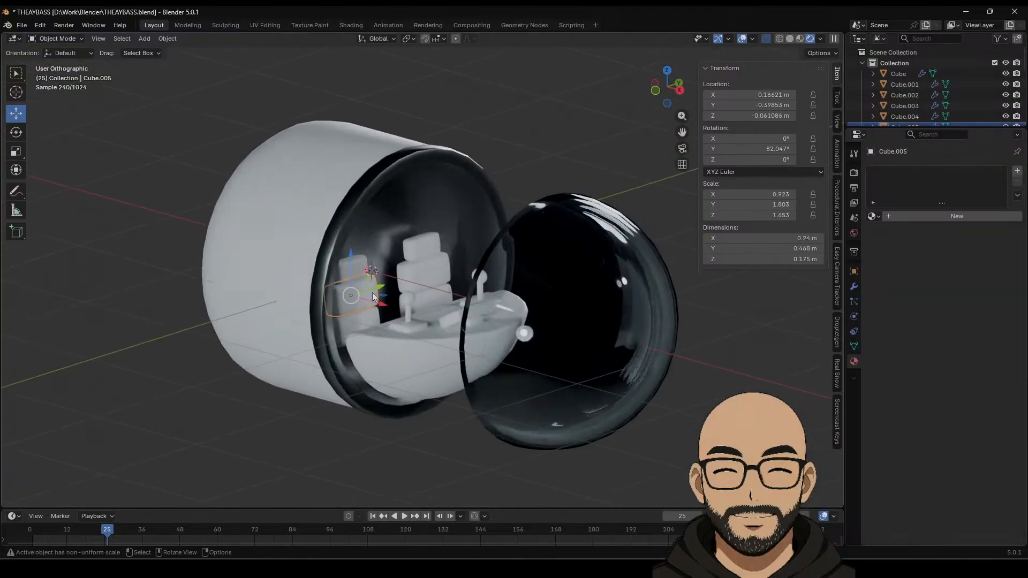
{"action": "left_click", "coordinate": [919, 216]}
{"action": "left_click", "coordinate": [972, 284]}
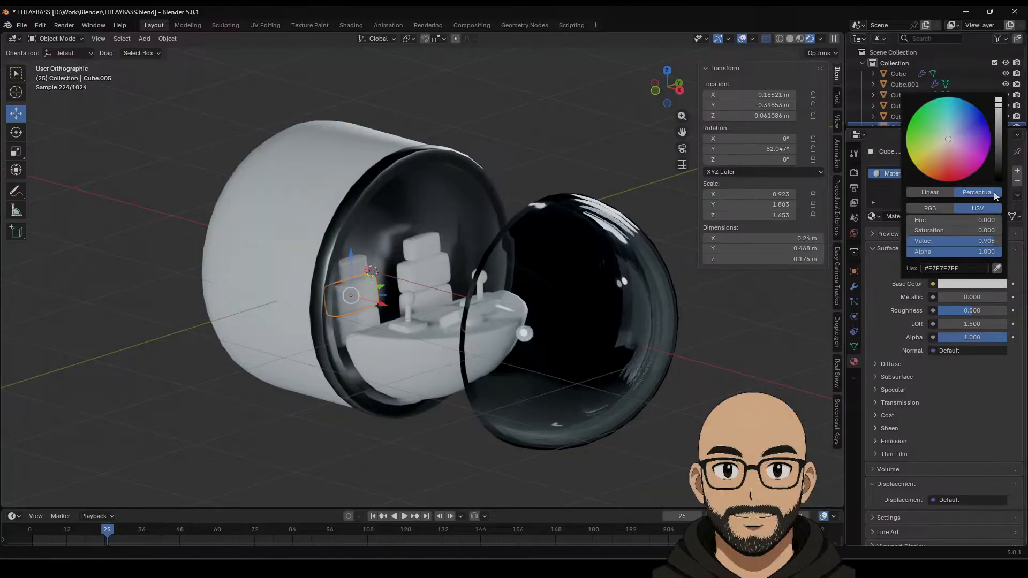
{"action": "left_click_drag", "start_coordinate": [949, 141], "coordinate": [927, 164]}
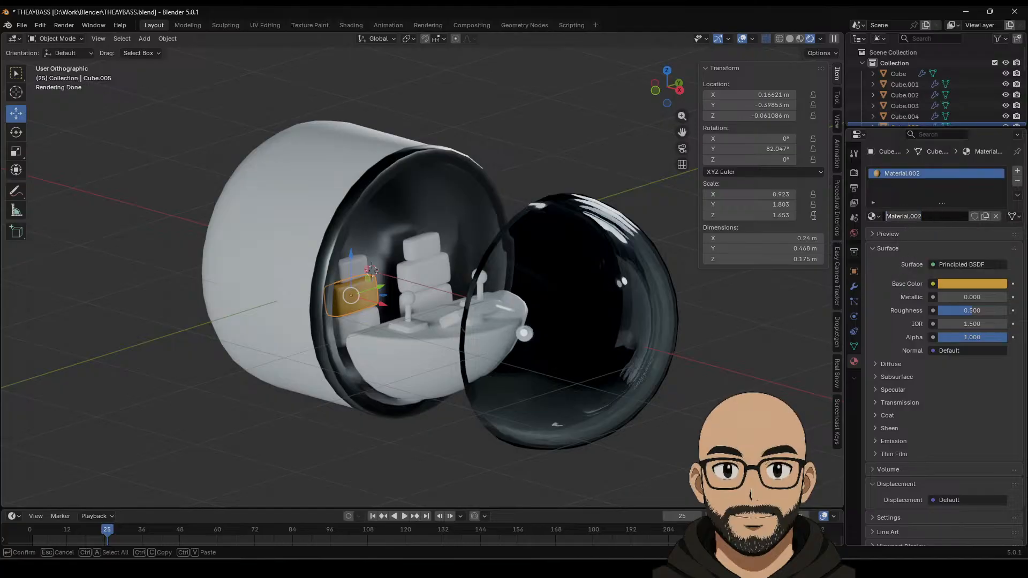
{"action": "type", "text": "SEATS"}
{"action": "key", "text": "Return"}
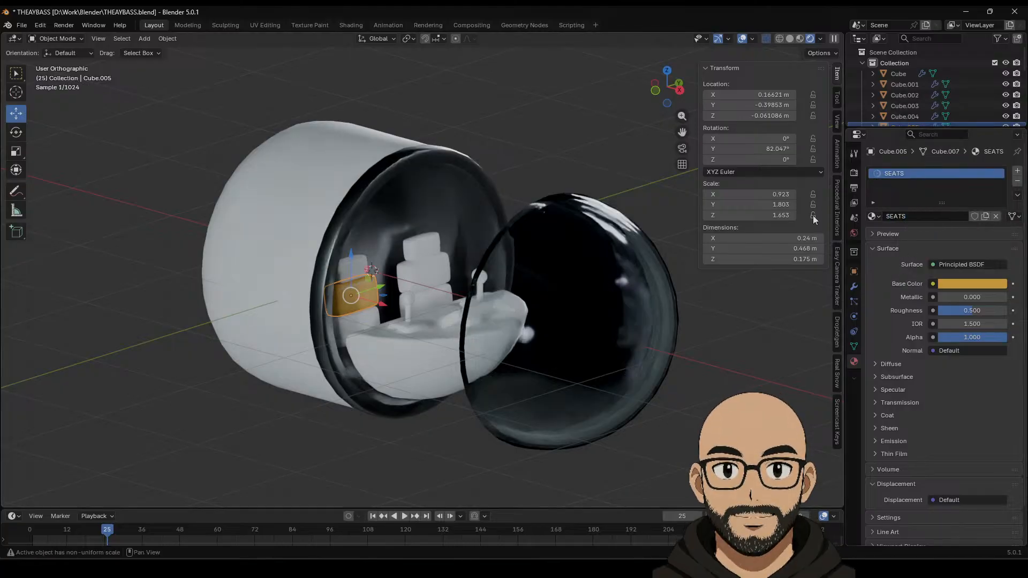
Step: Assign the SEATS material to the headrest and bottom cushion of the same seat
{"action": "left_click", "coordinate": [369, 278]}
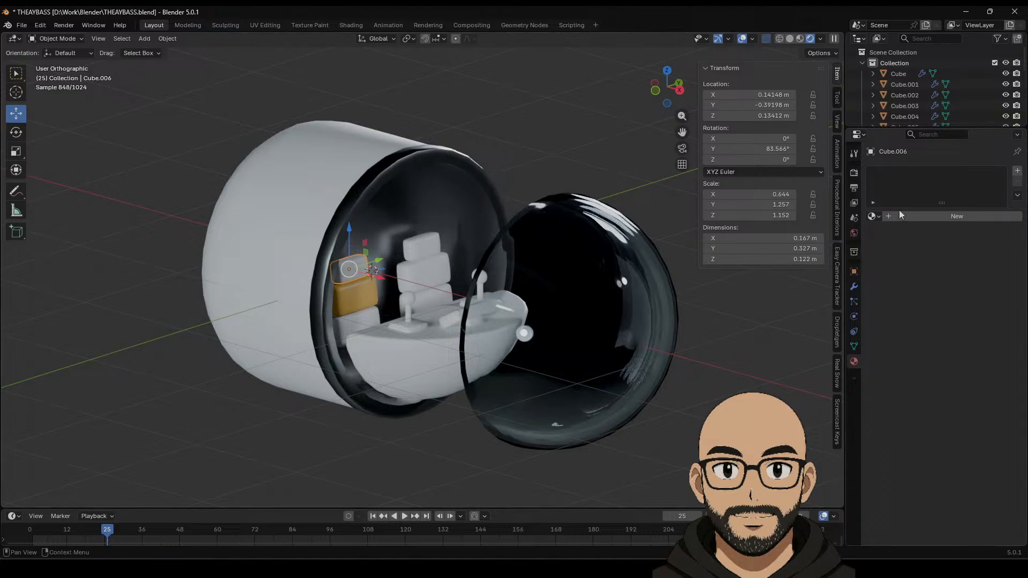
{"action": "left_click", "coordinate": [874, 217]}
{"action": "left_click", "coordinate": [896, 276]}
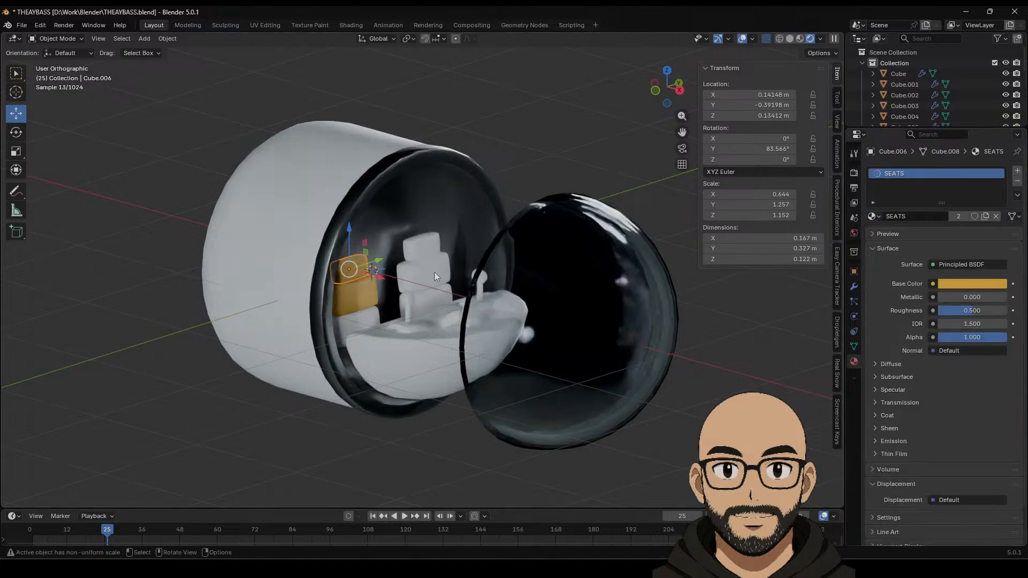
{"action": "left_click", "coordinate": [367, 314]}
{"action": "left_click", "coordinate": [874, 217]}
{"action": "left_click", "coordinate": [891, 277]}
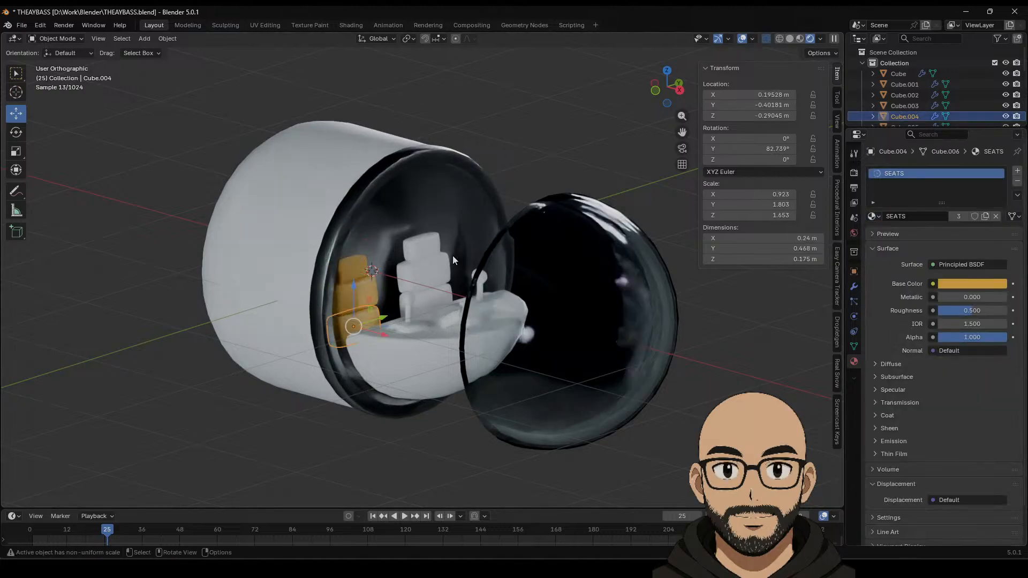
Step: Assign the SEATS material to the headrest, middle cushion and bottom cushion of the second seat
{"action": "left_click", "coordinate": [425, 247]}
{"action": "left_click", "coordinate": [874, 216]}
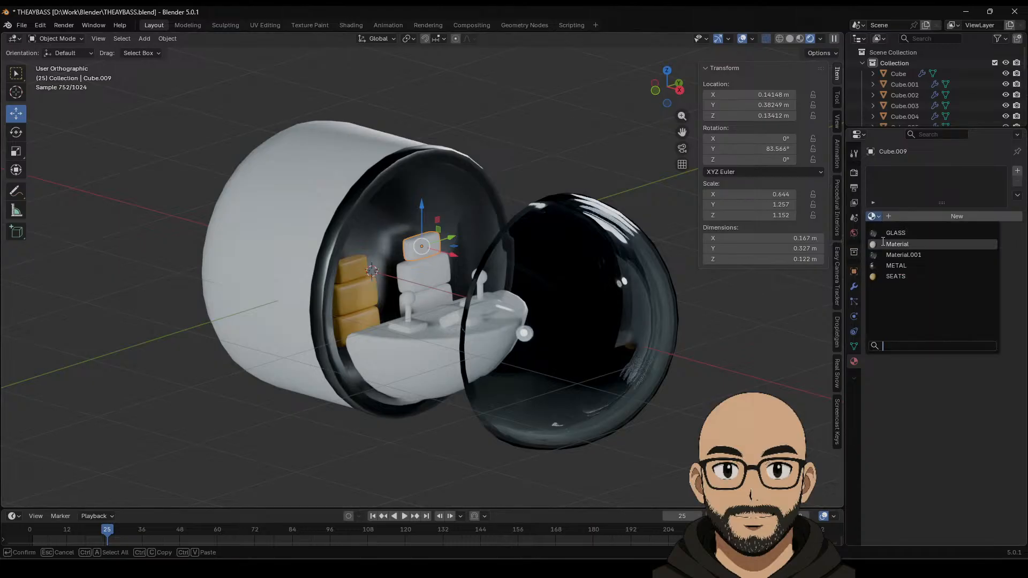
{"action": "left_click", "coordinate": [895, 269]}
{"action": "left_click", "coordinate": [875, 216]}
{"action": "left_click", "coordinate": [893, 277]}
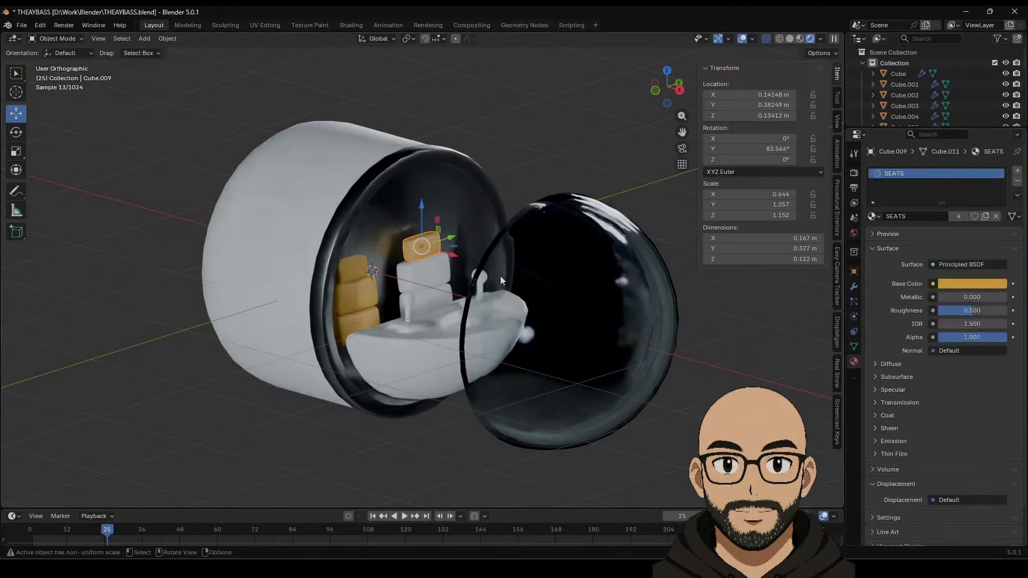
{"action": "left_click", "coordinate": [424, 270]}
{"action": "left_click", "coordinate": [874, 216]}
{"action": "left_click", "coordinate": [893, 277]}
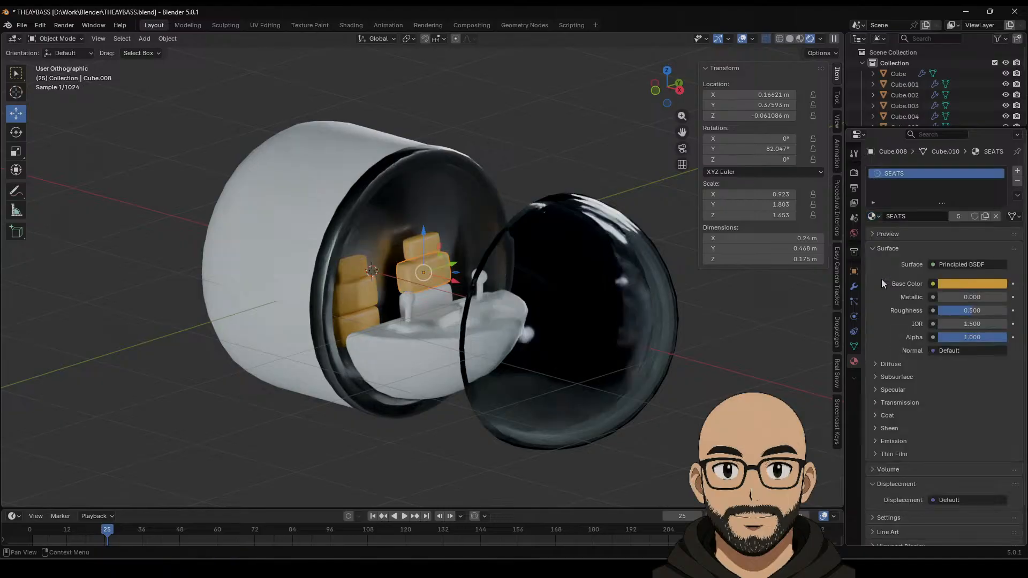
{"action": "left_click", "coordinate": [437, 292]}
{"action": "left_click", "coordinate": [875, 216]}
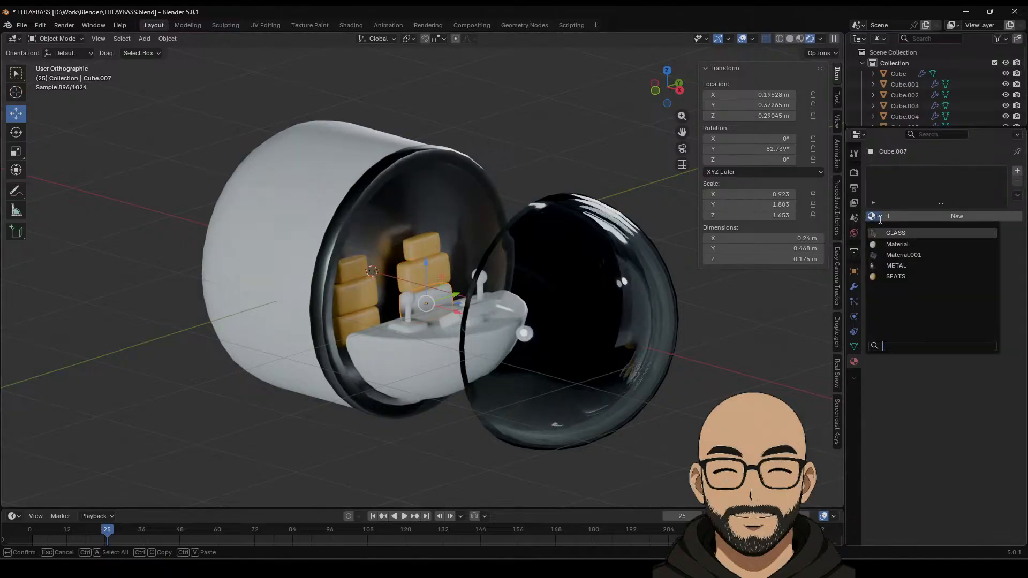
{"action": "left_click", "coordinate": [895, 275]}
Step: Move the glass dome about -1.361 m along the X axis so it sits against the rim ring
{"action": "middle_click_drag", "start_coordinate": [599, 368], "coordinate": [468, 383]}
{"action": "left_click", "coordinate": [656, 352]}
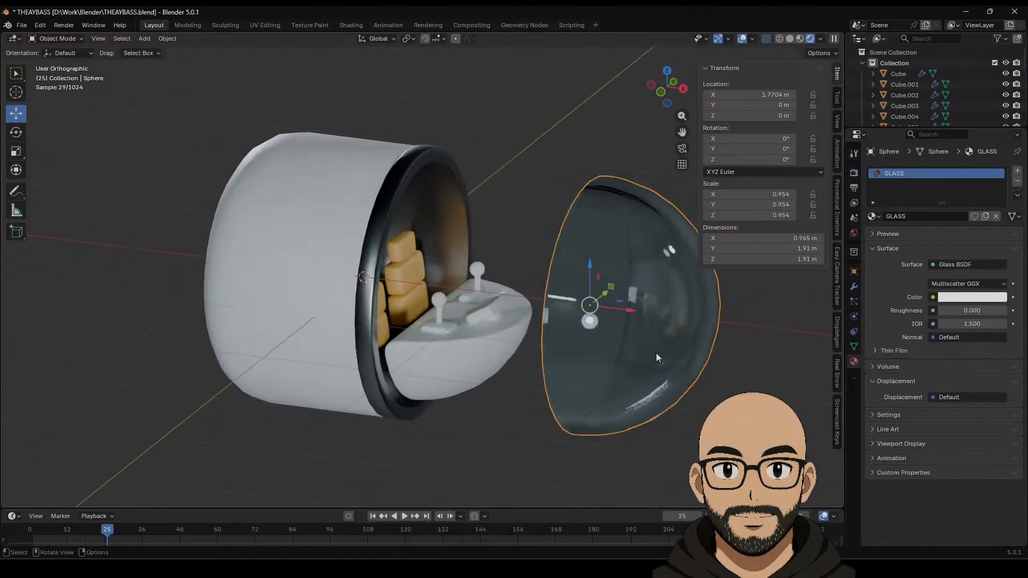
{"action": "key", "text": "g"}
{"action": "key", "text": "x"}
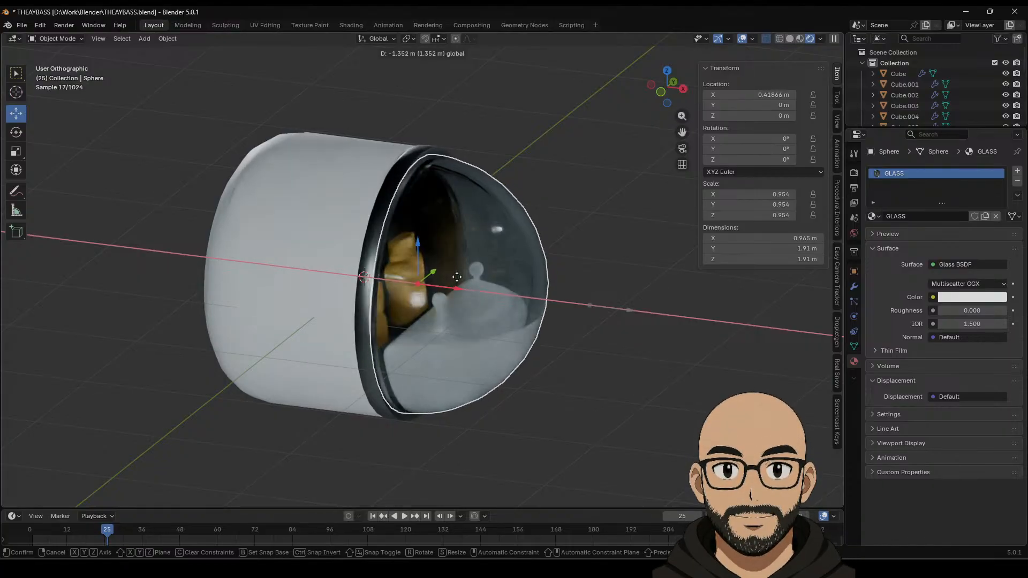
{"action": "left_click_drag", "start_coordinate": [456, 276], "coordinate": [456, 276]}
Step: Set the IOR of the dome's GLASS material to 1.050
{"action": "middle_click_drag", "start_coordinate": [624, 387], "coordinate": [519, 378]}
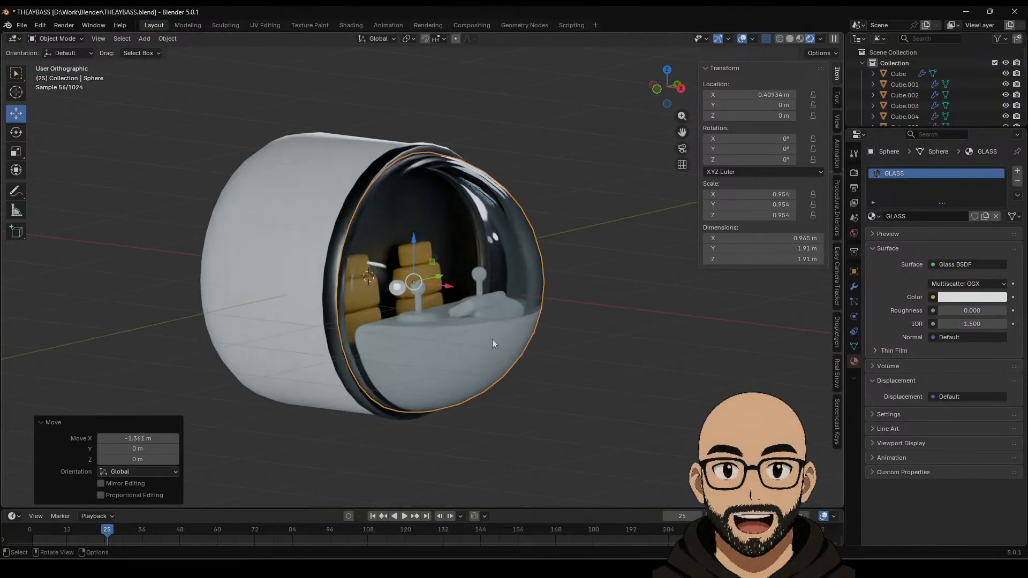
{"action": "middle_click_drag", "start_coordinate": [492, 338], "coordinate": [416, 349]}
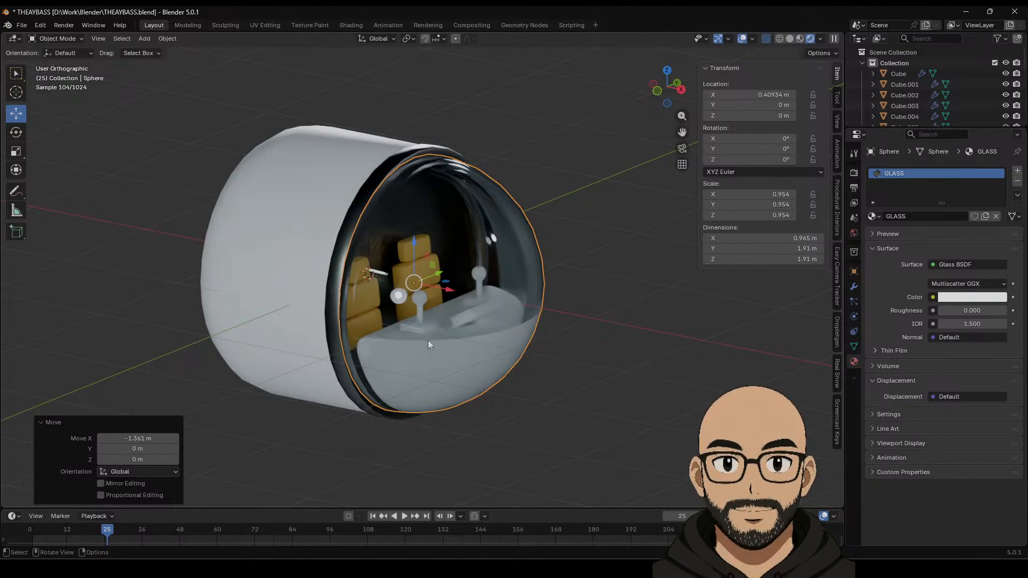
{"action": "left_click_drag", "start_coordinate": [993, 319], "coordinate": [950, 319]}
{"action": "middle_click_drag", "start_coordinate": [605, 352], "coordinate": [560, 352]}
{"action": "middle_click_drag", "start_coordinate": [503, 274], "coordinate": [426, 242]}
{"action": "scroll", "coordinate": [462, 317], "scroll_direction": "up", "scroll_amount": 4}
{"action": "scroll", "coordinate": [474, 285], "scroll_direction": "down", "scroll_amount": 4}
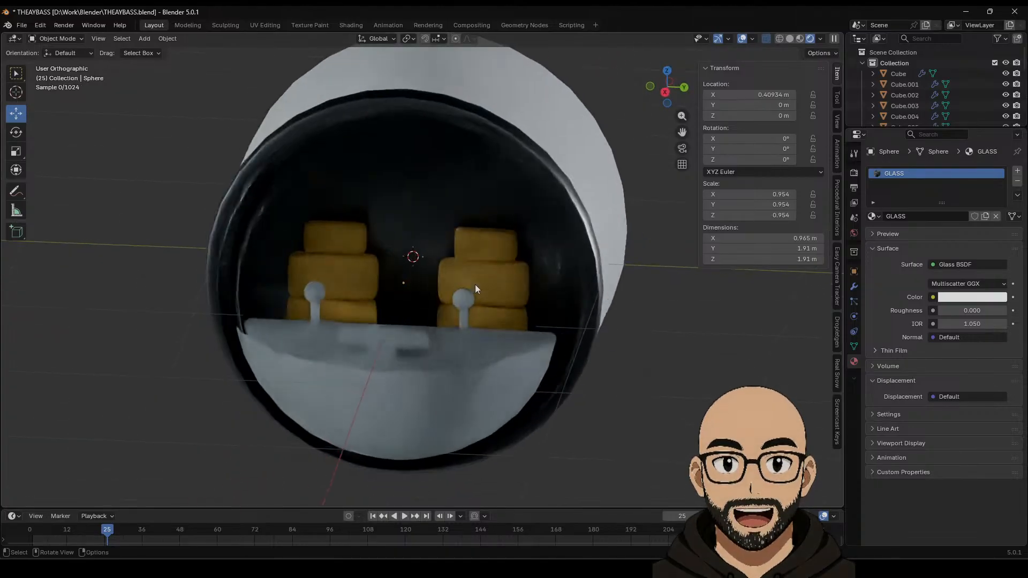
{"action": "middle_click_drag", "start_coordinate": [484, 297], "coordinate": [524, 320]}
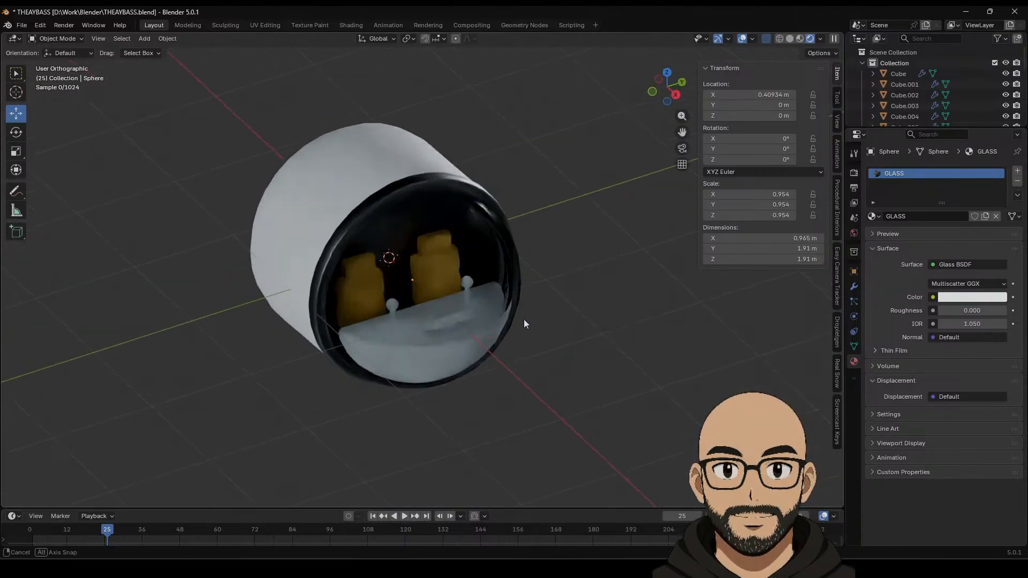
Step: Give the main cylinder a new material named BODY with metallic 0.277 and roughness 0.392
{"action": "left_click", "coordinate": [341, 173]}
{"action": "left_click", "coordinate": [937, 217]}
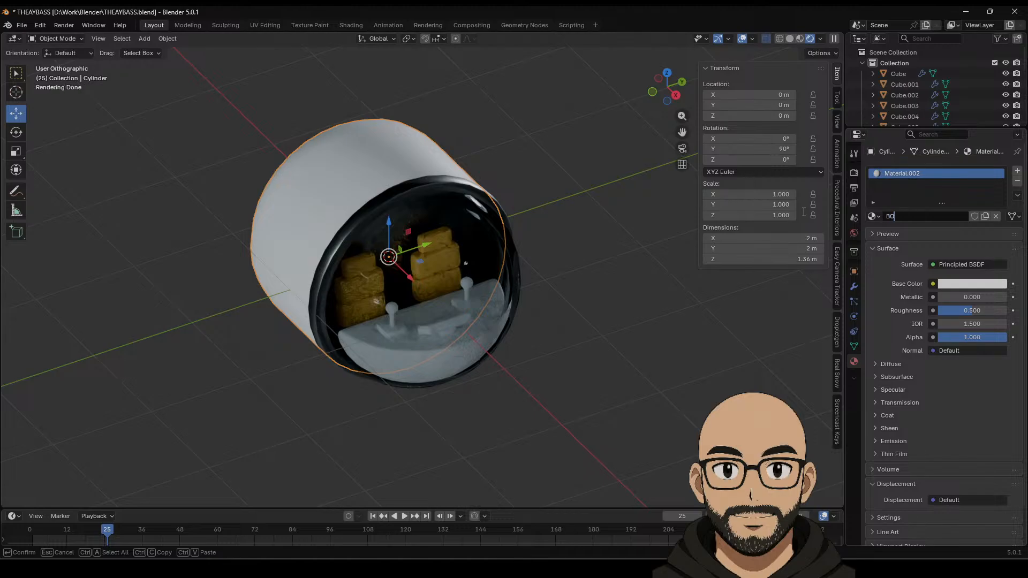
{"action": "key", "text": "Return"}
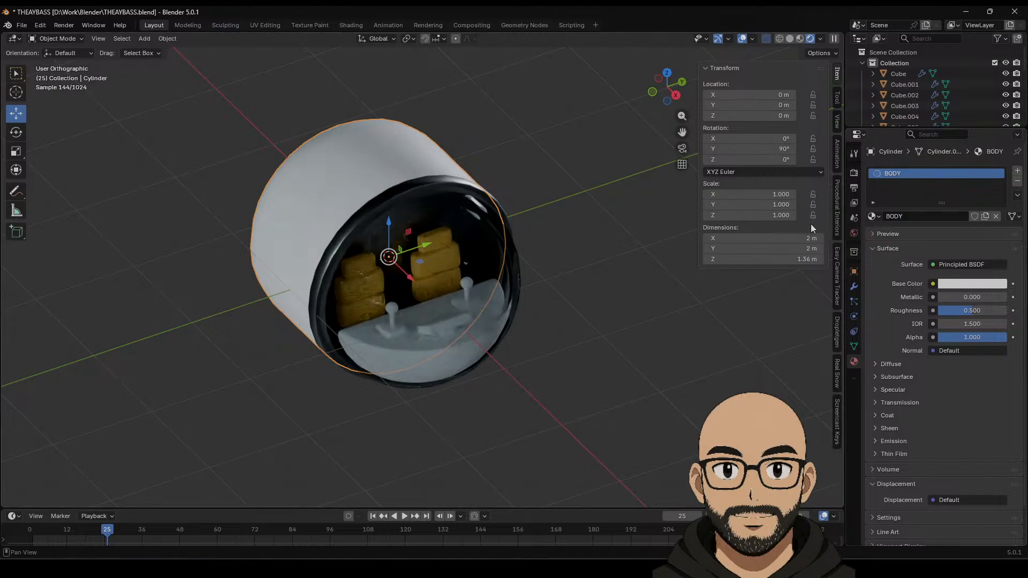
{"action": "left_click", "coordinate": [992, 285]}
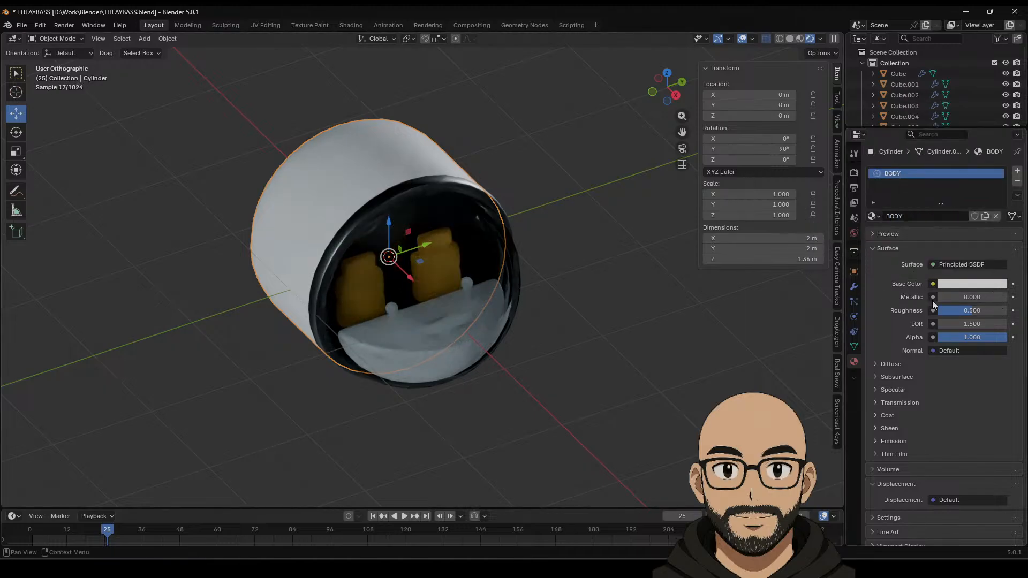
{"action": "left_click_drag", "start_coordinate": [942, 297], "coordinate": [969, 310]}
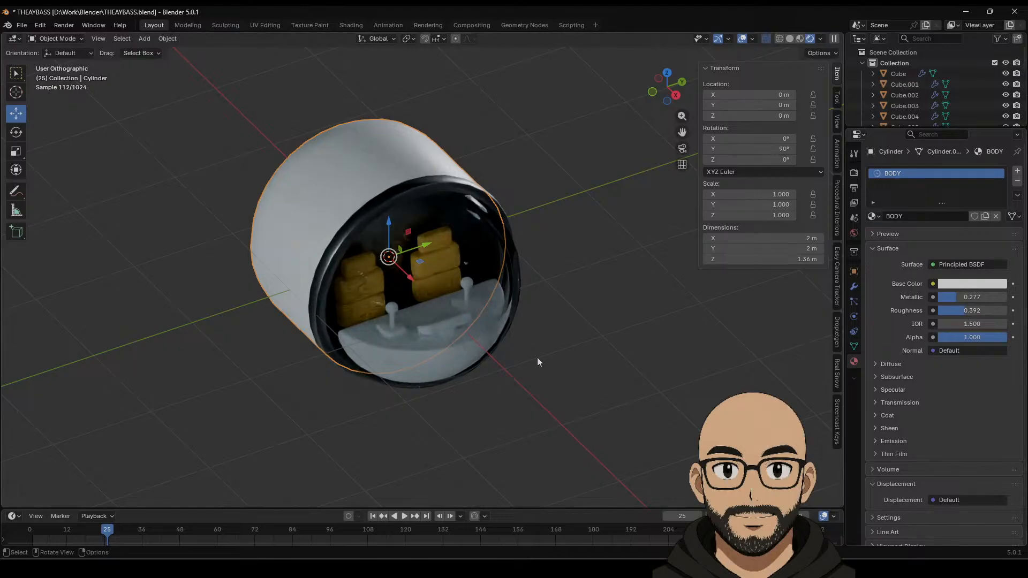
{"action": "mouse_move", "coordinate": [537, 357]}
{"action": "middle_mouse_down"}
{"action": "mouse_move", "coordinate": [593, 355]}
{"action": "mouse_move", "coordinate": [599, 343]}
{"action": "mouse_move", "coordinate": [661, 355]}
{"action": "mouse_move", "coordinate": [541, 358]}
{"action": "middle_mouse_up"}
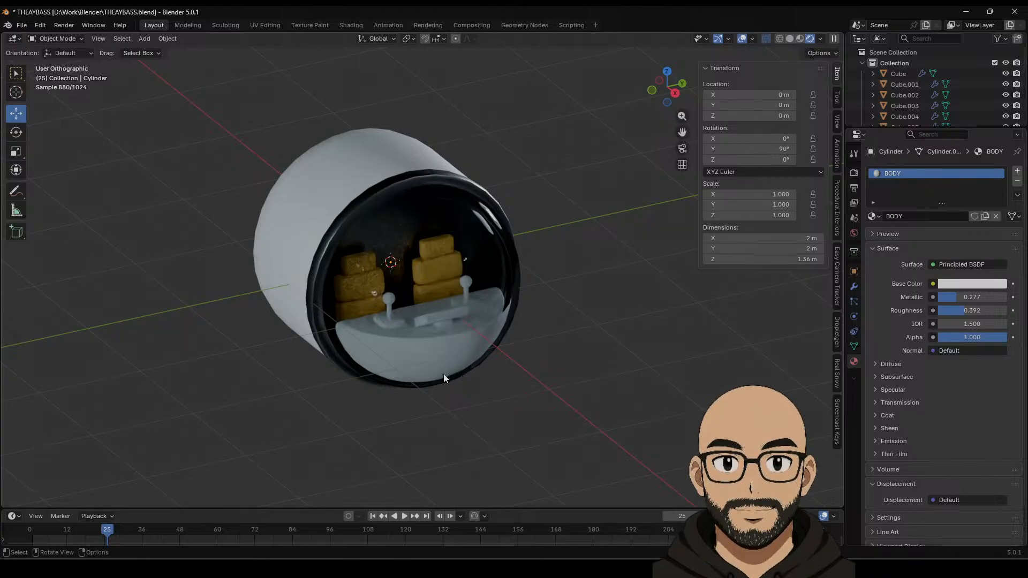
Step: Move the glass dome about 2.033 m forward along the X axis, away from the cockpit opening
{"action": "middle_click_drag", "start_coordinate": [489, 381], "coordinate": [522, 381]}
{"action": "middle_click_drag", "start_coordinate": [486, 336], "coordinate": [508, 303]}
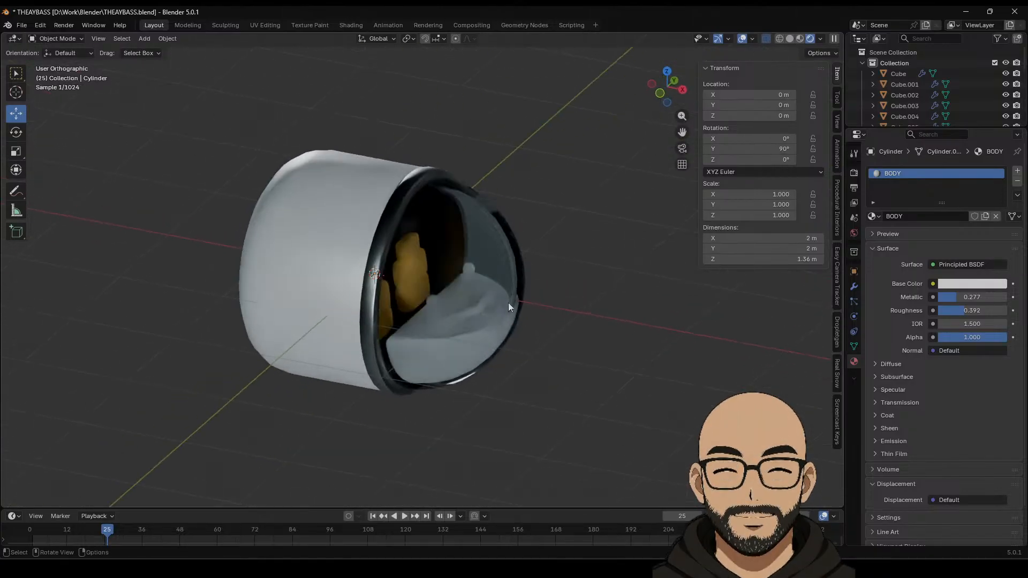
{"action": "left_click", "coordinate": [509, 303]}
{"action": "middle_click_drag", "start_coordinate": [578, 341], "coordinate": [579, 358]}
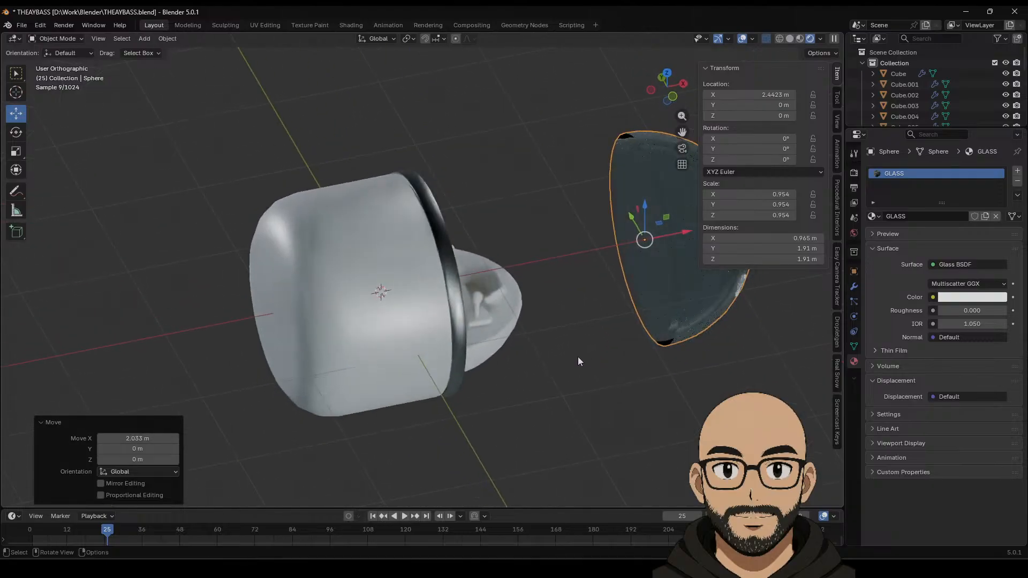
Step: Give the tilted panel on the cockpit console a new material with a light blue base color
{"action": "scroll", "coordinate": [578, 357], "scroll_direction": "up", "scroll_amount": 4}
{"action": "left_click", "coordinate": [574, 306]}
{"action": "middle_click_drag", "start_coordinate": [574, 307], "coordinate": [599, 343]}
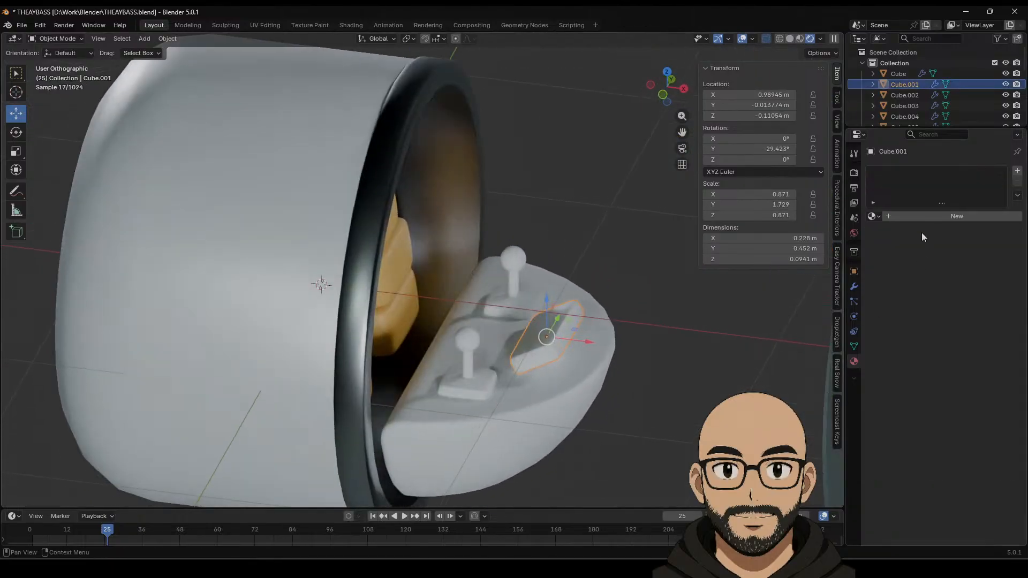
{"action": "left_click", "coordinate": [919, 218]}
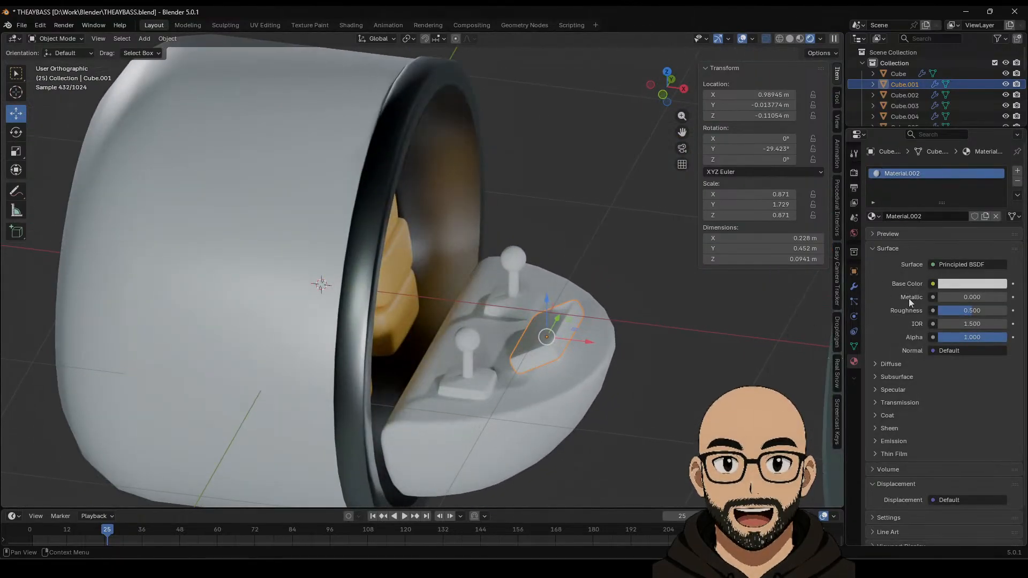
{"action": "left_click", "coordinate": [974, 287]}
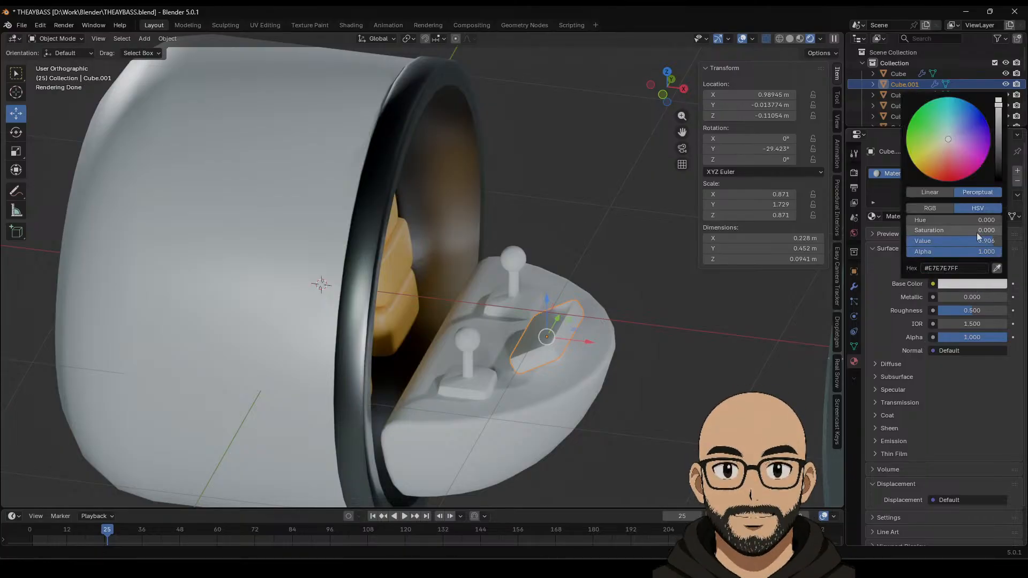
{"action": "left_click_drag", "start_coordinate": [967, 138], "coordinate": [956, 124]}
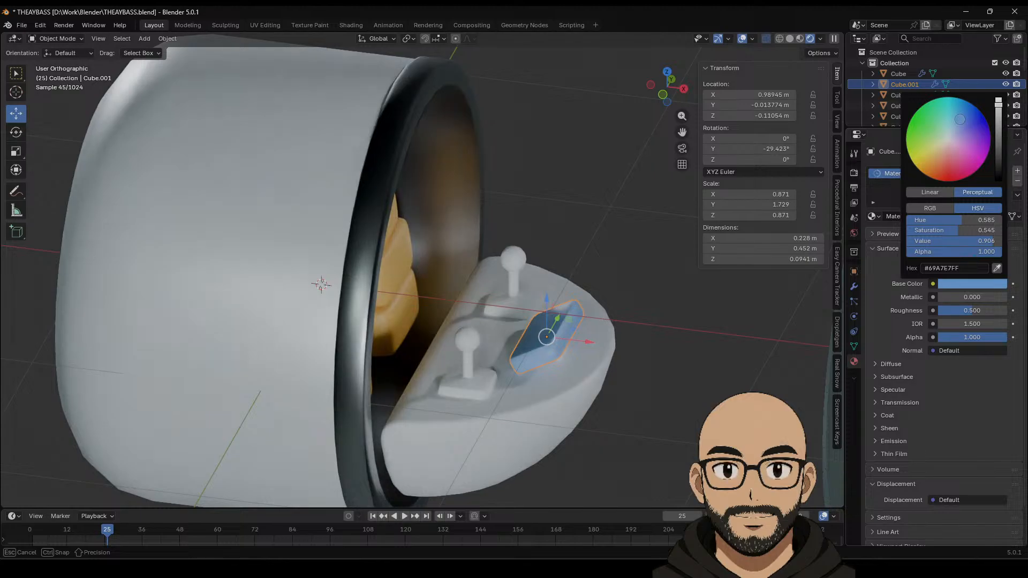
Step: Assign the blue Material.002 to the half-sphere console body beneath the joysticks
{"action": "left_click", "coordinate": [601, 367]}
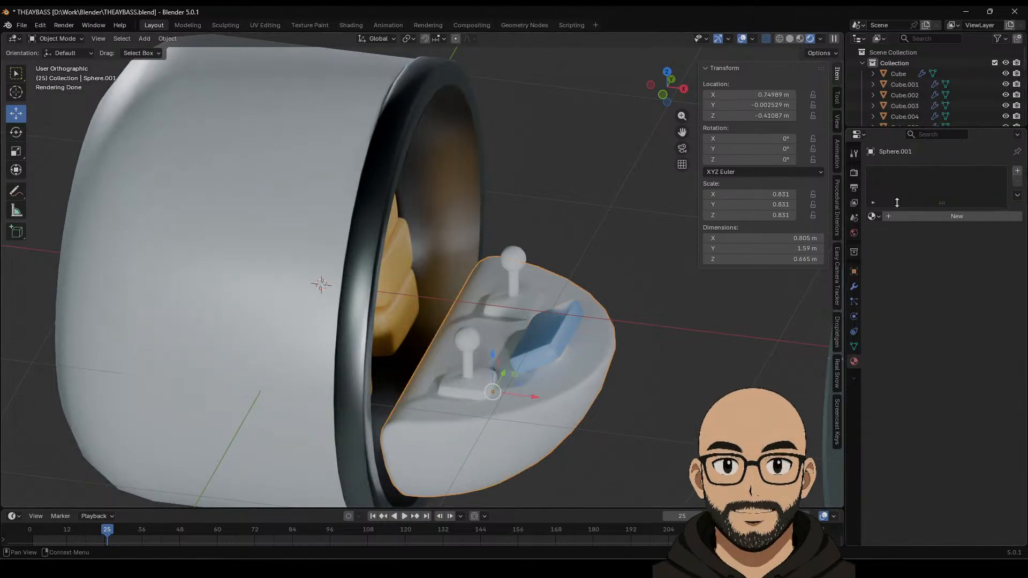
{"action": "left_click", "coordinate": [872, 215]}
{"action": "left_click", "coordinate": [903, 277]}
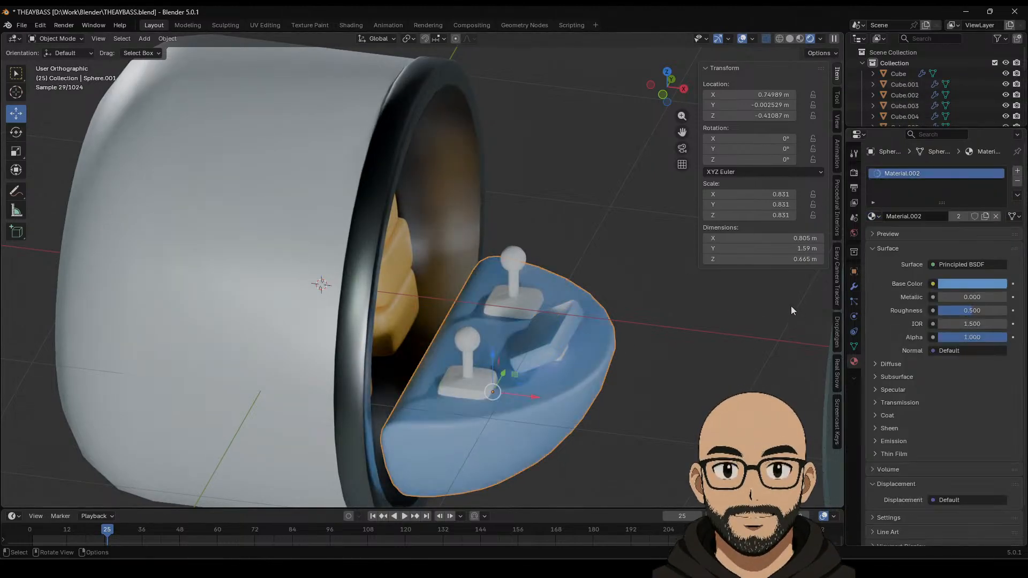
{"action": "middle_click_drag", "start_coordinate": [564, 357], "coordinate": [548, 339]}
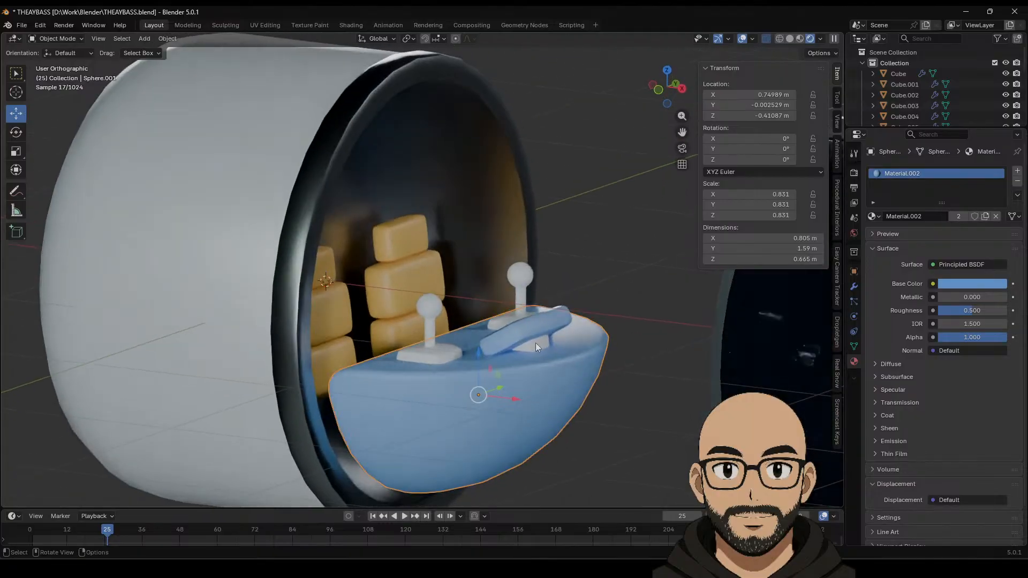
Step: Assign the blue Material.002 to the small support block beneath the tilted console panel
{"action": "left_click", "coordinate": [535, 343]}
{"action": "left_click", "coordinate": [872, 216]}
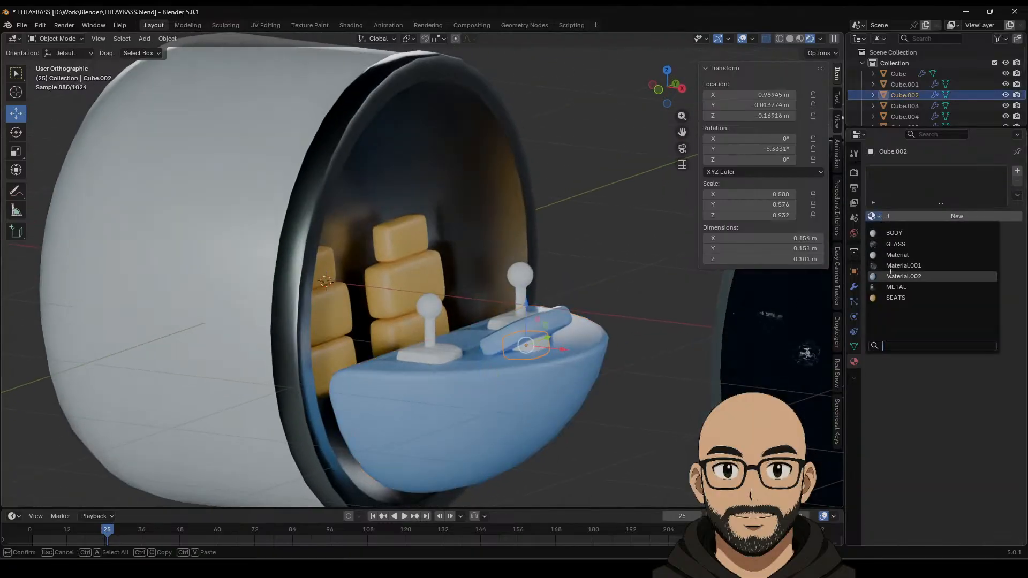
{"action": "left_click", "coordinate": [903, 276]}
{"action": "left_click", "coordinate": [567, 335]}
{"action": "middle_click_drag", "start_coordinate": [567, 336], "coordinate": [582, 362]}
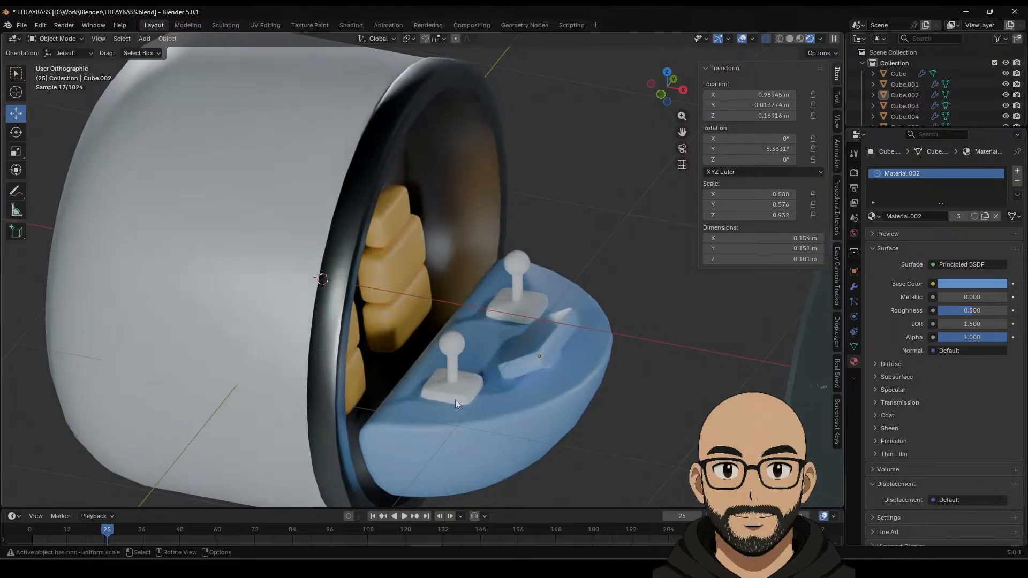
Step: Give the near joystick's square base a new material with a dark grey base color
{"action": "left_click", "coordinate": [455, 400]}
{"action": "left_click", "coordinate": [914, 216]}
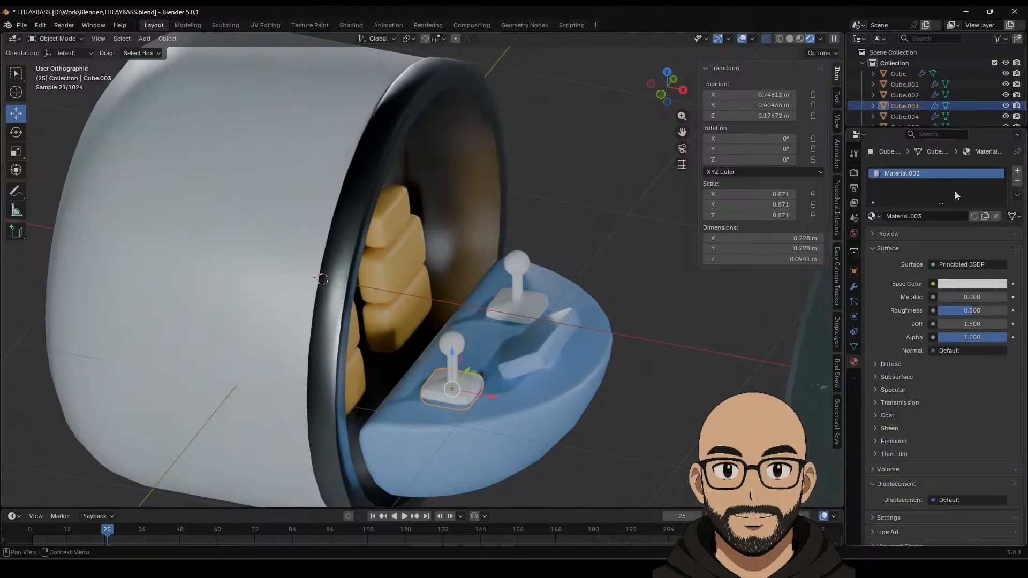
{"action": "left_click", "coordinate": [957, 283]}
{"action": "left_click_drag", "start_coordinate": [998, 107], "coordinate": [998, 153]}
Step: Assign the dark grey material to the far joystick's base as well and rename it GREY
{"action": "left_click", "coordinate": [538, 299]}
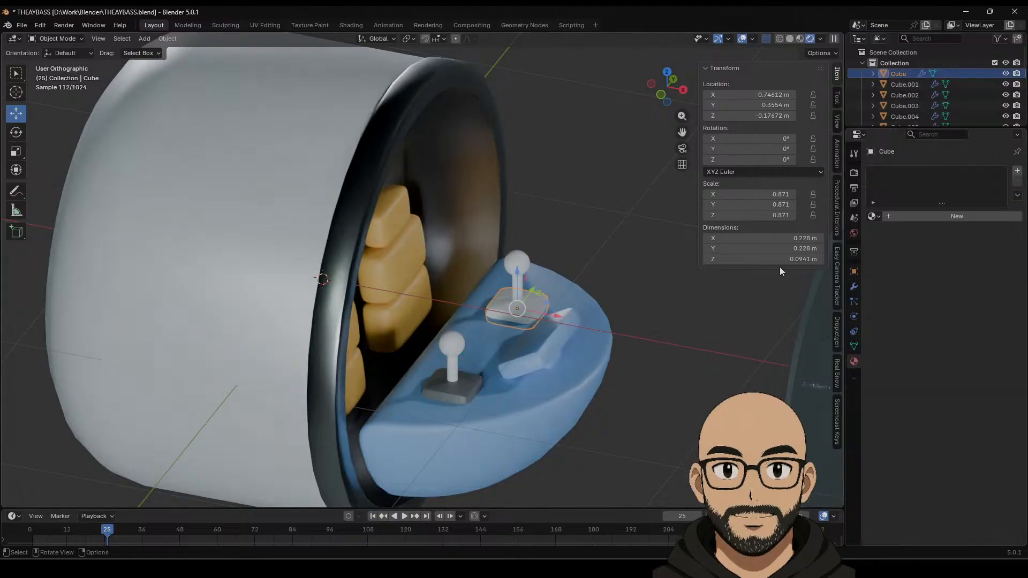
{"action": "left_click", "coordinate": [873, 217]}
{"action": "left_click", "coordinate": [878, 278]}
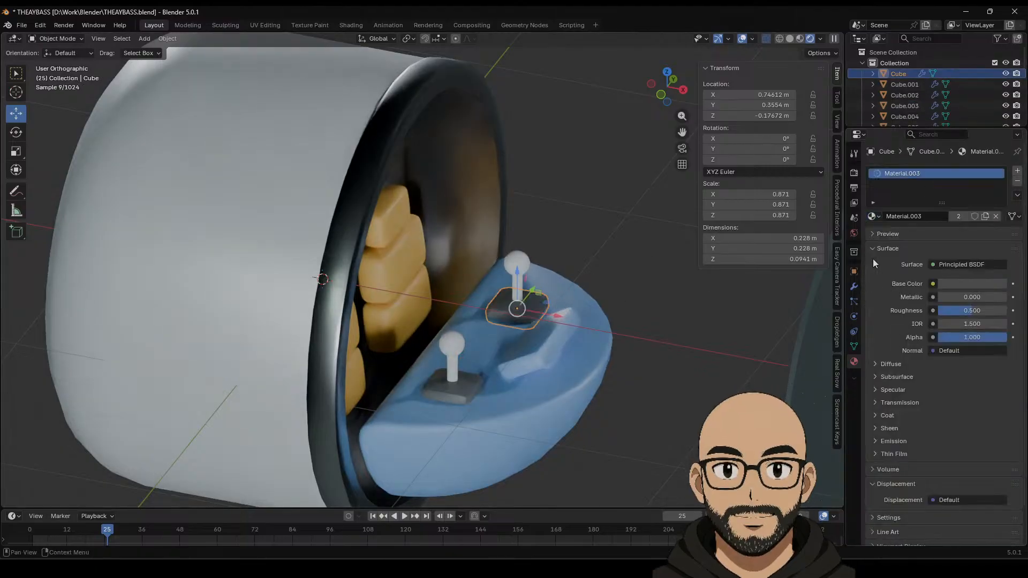
{"action": "left_click", "coordinate": [924, 216]}
{"action": "type", "text": "GREY"}
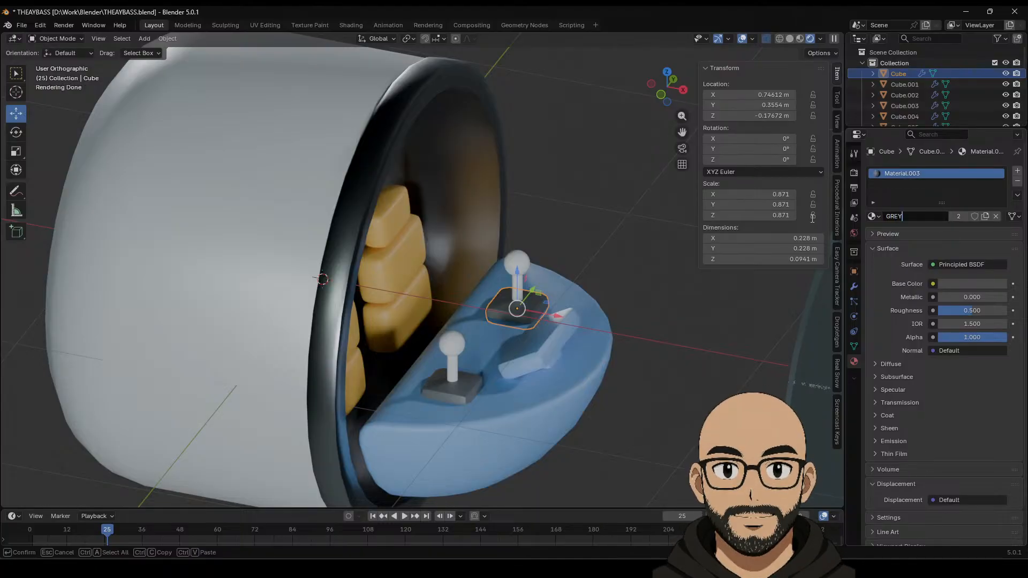
{"action": "key", "text": "Return"}
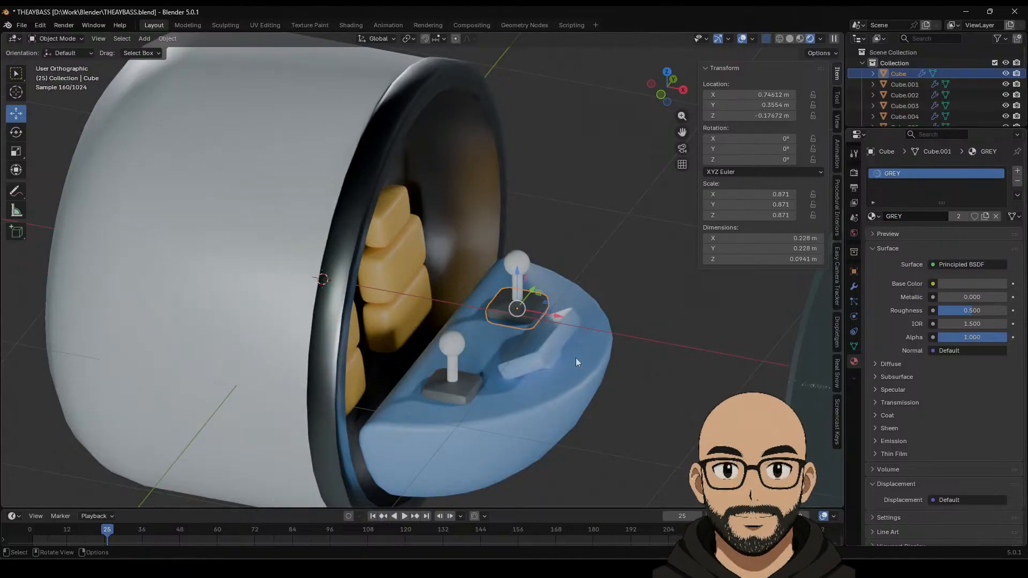
Step: Rename the tilted panel's blue material as LIGHT_BLUE
{"action": "left_click", "coordinate": [557, 358]}
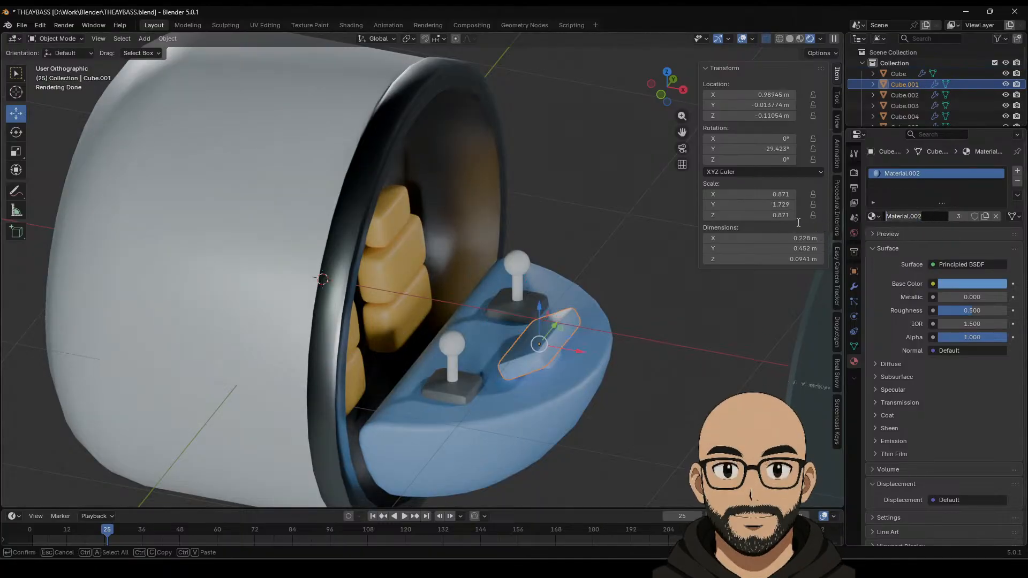
{"action": "type", "text": "LIGHT_BLUE"}
{"action": "key", "text": "Return"}
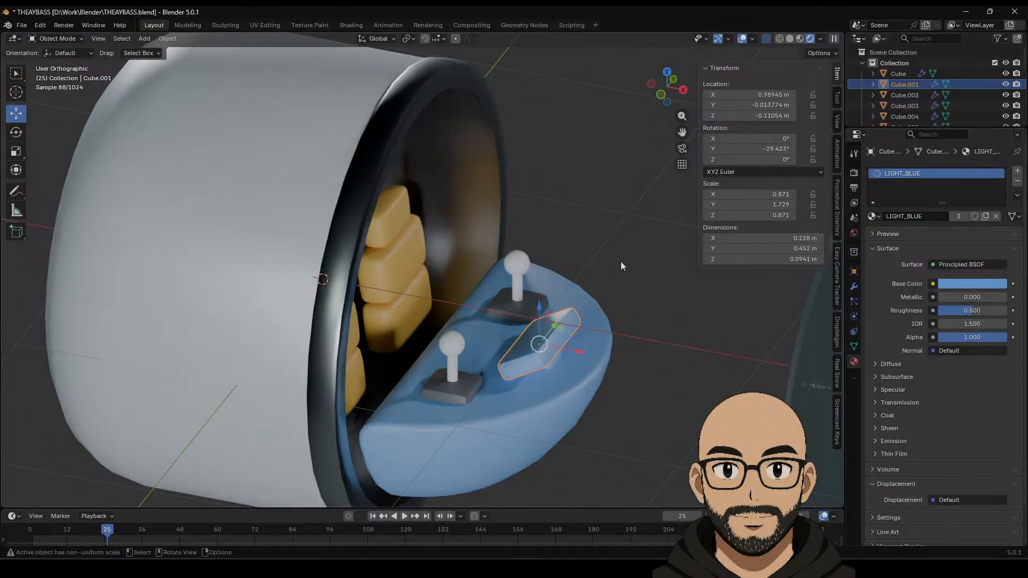
{"action": "left_click", "coordinate": [600, 293]}
Step: Inset the upper face of the tilted console panel by about 0.02 m
{"action": "left_click", "coordinate": [541, 341]}
{"action": "middle_click_drag", "start_coordinate": [541, 340], "coordinate": [579, 357]}
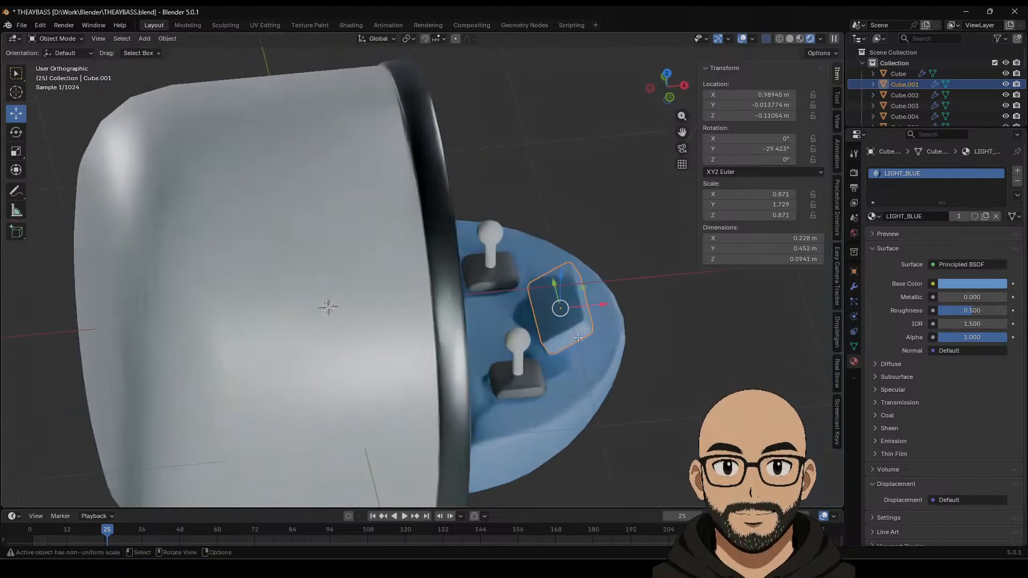
{"action": "key", "text": "Tab"}
{"action": "left_click", "coordinate": [560, 316]}
{"action": "left_click", "coordinate": [555, 301]}
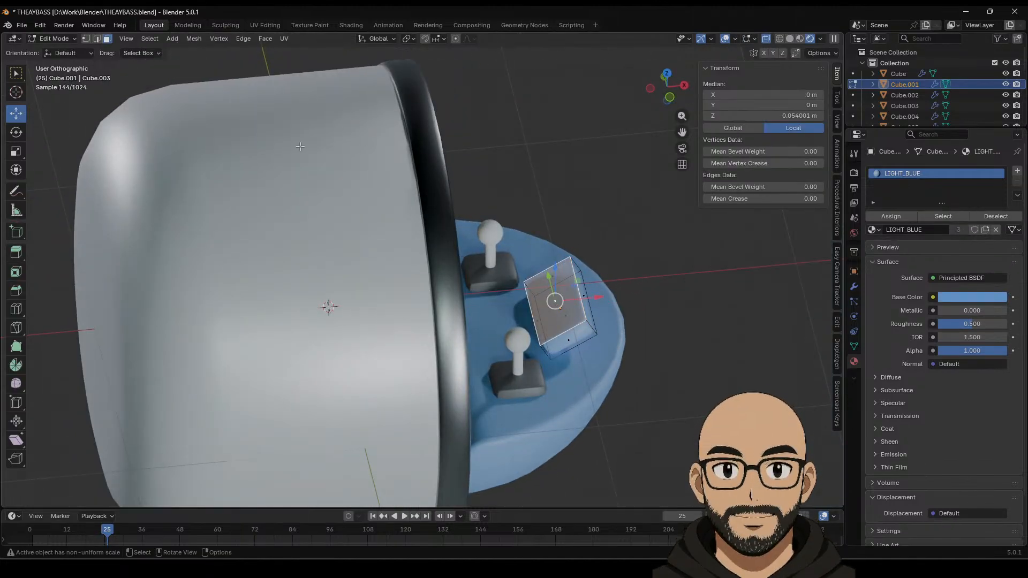
{"action": "left_click", "coordinate": [17, 273]}
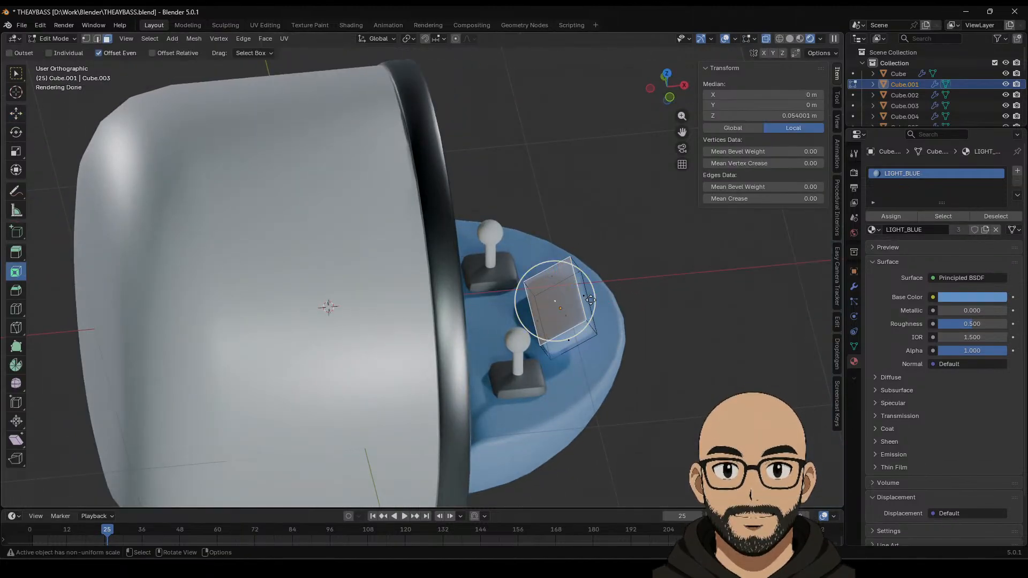
{"action": "left_click_drag", "start_coordinate": [590, 300], "coordinate": [586, 300]}
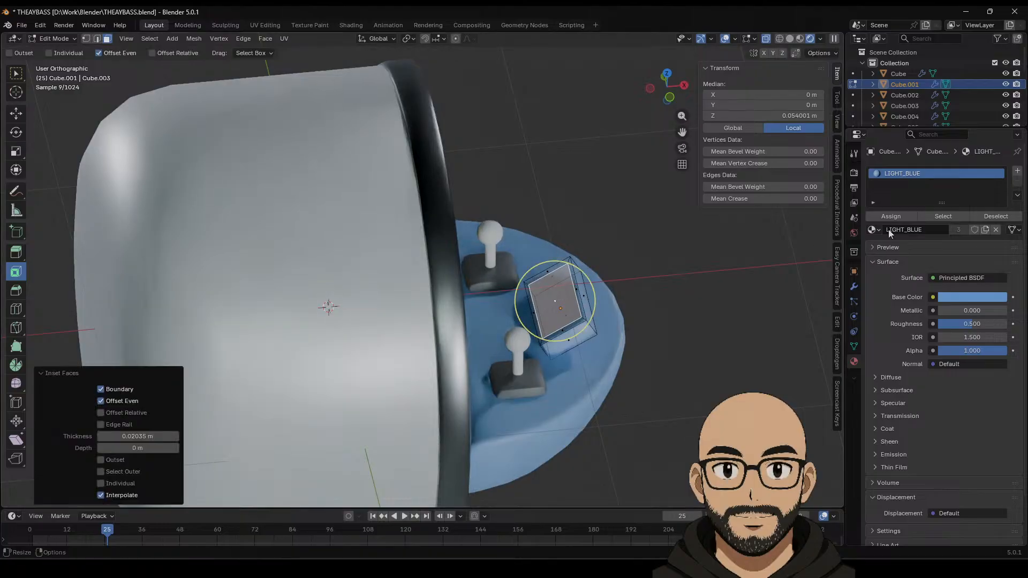
Step: Add a second material named SCREEN to the tilted panel and assign it to the inset face
{"action": "left_click", "coordinate": [1018, 171]}
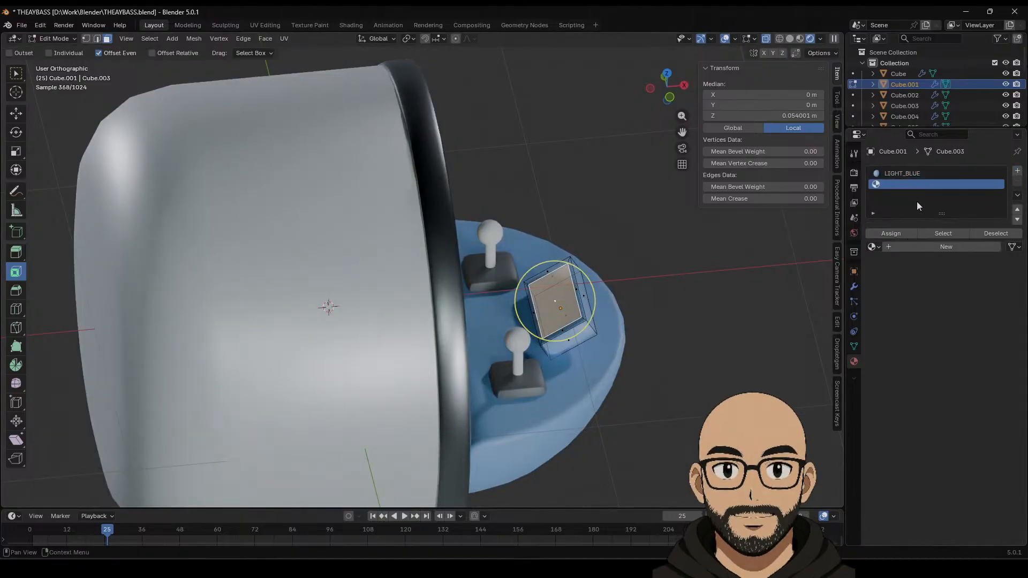
{"action": "left_click", "coordinate": [946, 246]}
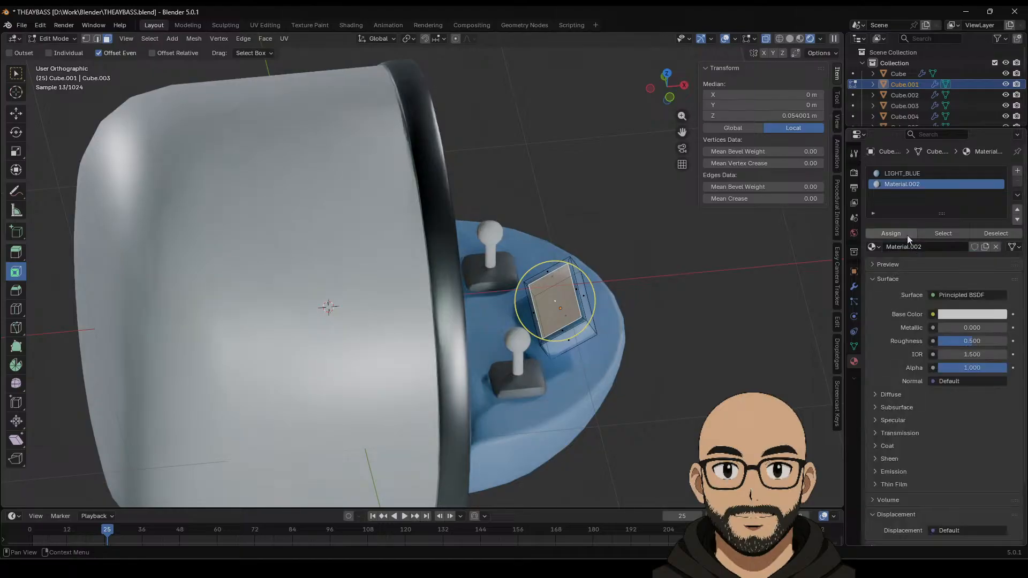
{"action": "double_click", "coordinate": [922, 248]}
{"action": "type", "text": "SCREEN"}
{"action": "key", "text": "Return"}
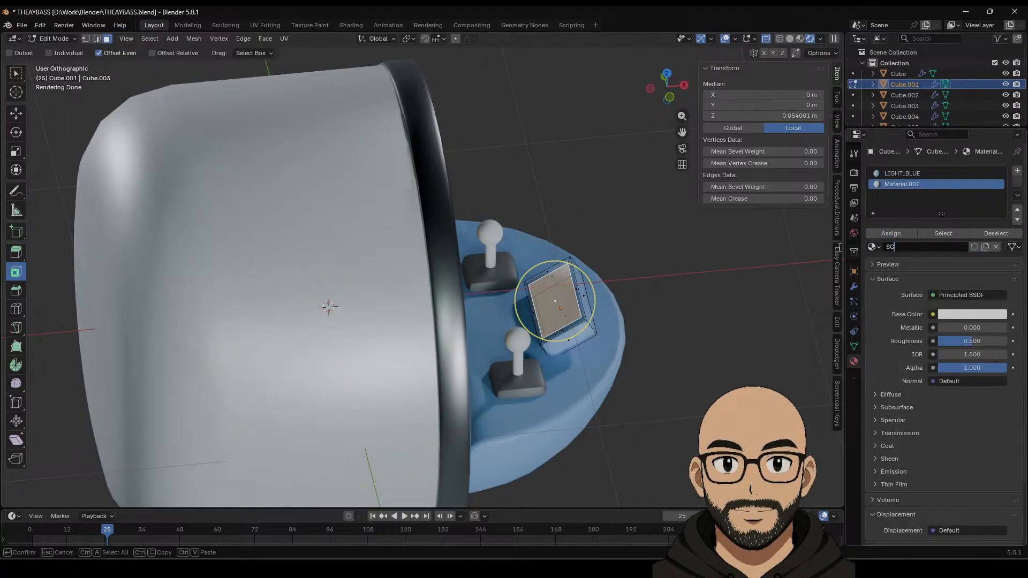
{"action": "key", "text": "Tab"}
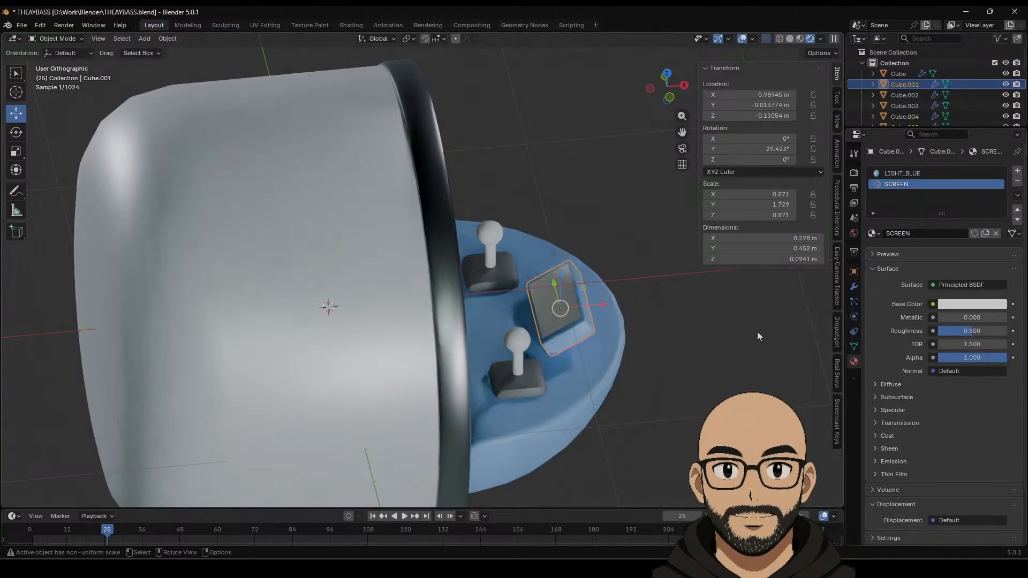
Step: Make the SCREEN material glow with a light green emission color at strength 1.900
{"action": "middle_click_drag", "start_coordinate": [757, 332], "coordinate": [689, 328]}
{"action": "scroll", "coordinate": [910, 401], "scroll_direction": "down", "scroll_amount": 4}
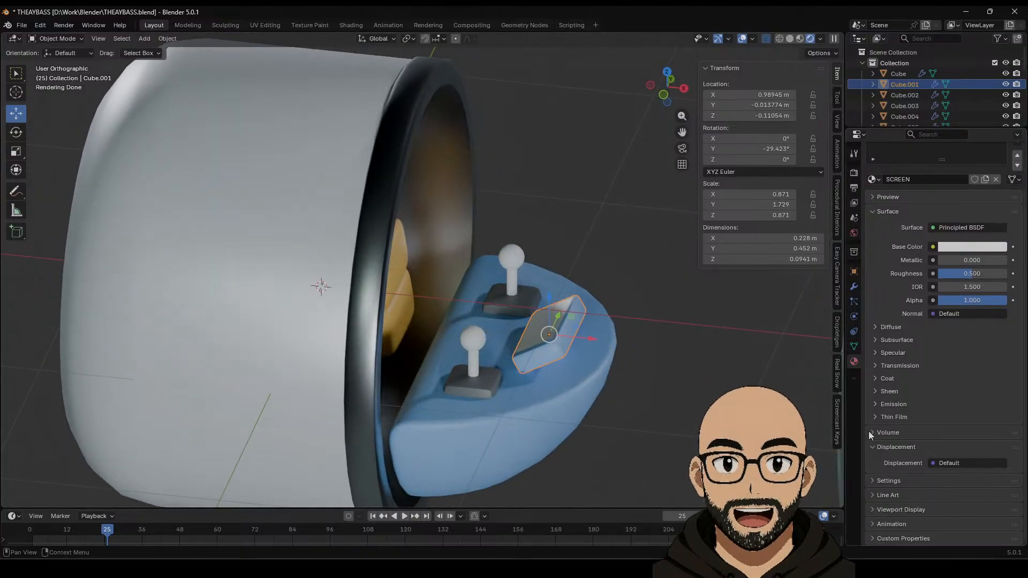
{"action": "left_click", "coordinate": [876, 404]}
{"action": "left_click", "coordinate": [963, 419]}
{"action": "mouse_move", "coordinate": [952, 272]}
{"action": "left_mouse_down"}
{"action": "mouse_move", "coordinate": [943, 284]}
{"action": "mouse_move", "coordinate": [935, 277]}
{"action": "left_mouse_up"}
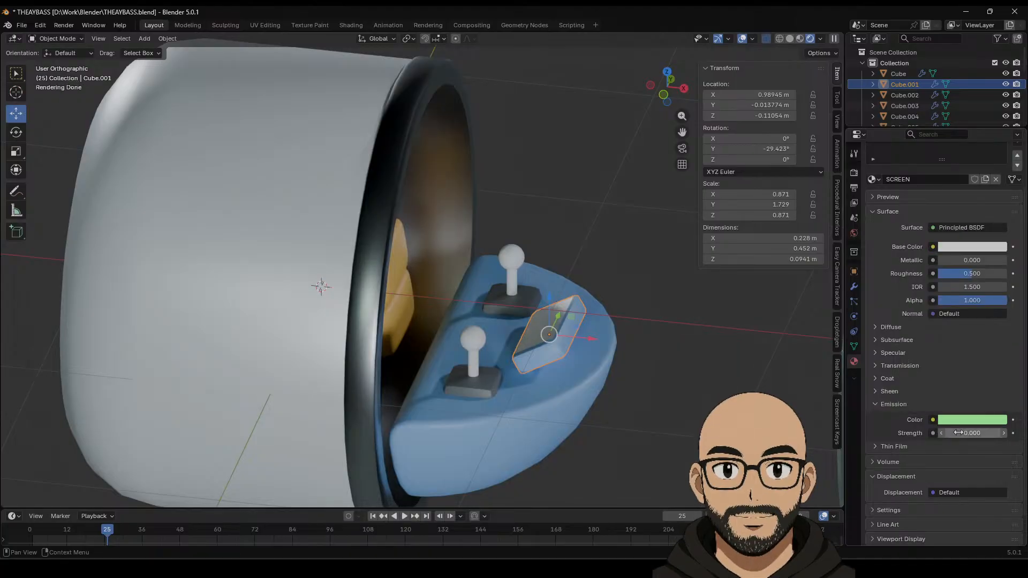
{"action": "left_click_drag", "start_coordinate": [958, 433], "coordinate": [976, 433]}
{"action": "left_click", "coordinate": [673, 397]}
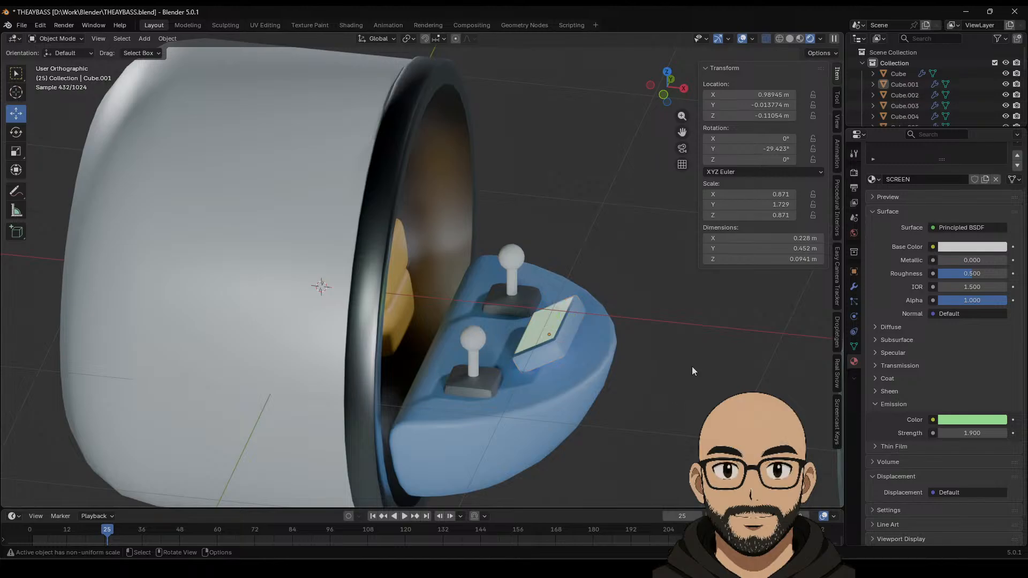
Step: Give the near joystick's shaft a new material with a black base color and roughness 0.377
{"action": "middle_click_drag", "start_coordinate": [692, 366], "coordinate": [552, 344]}
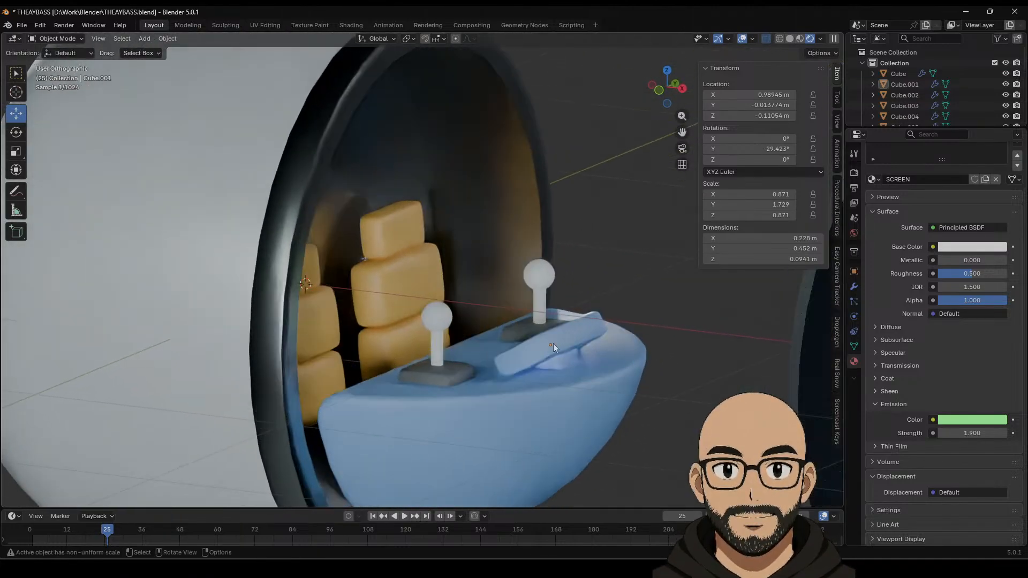
{"action": "left_click", "coordinate": [438, 352]}
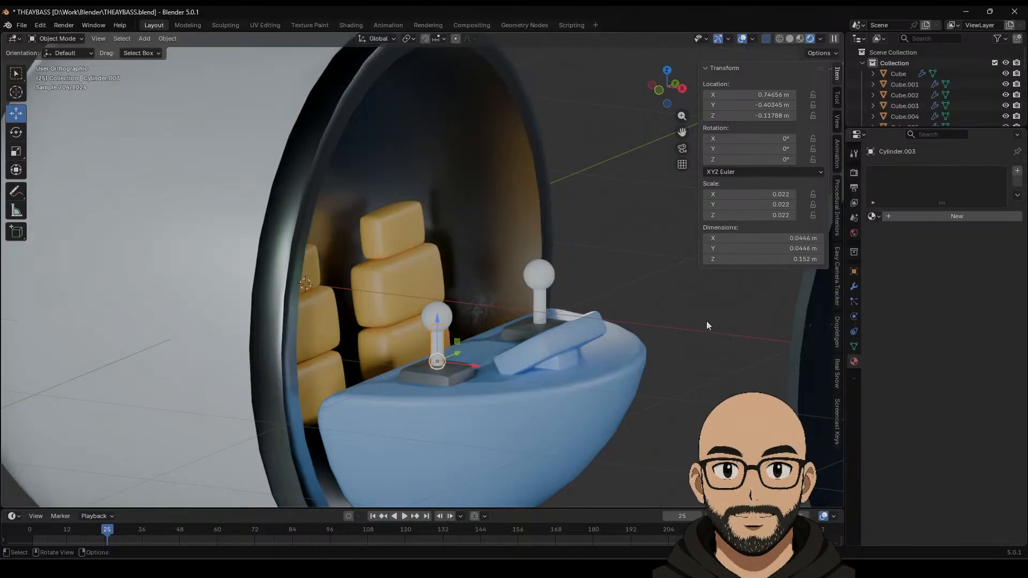
{"action": "left_click", "coordinate": [919, 216]}
{"action": "left_click", "coordinate": [970, 284]}
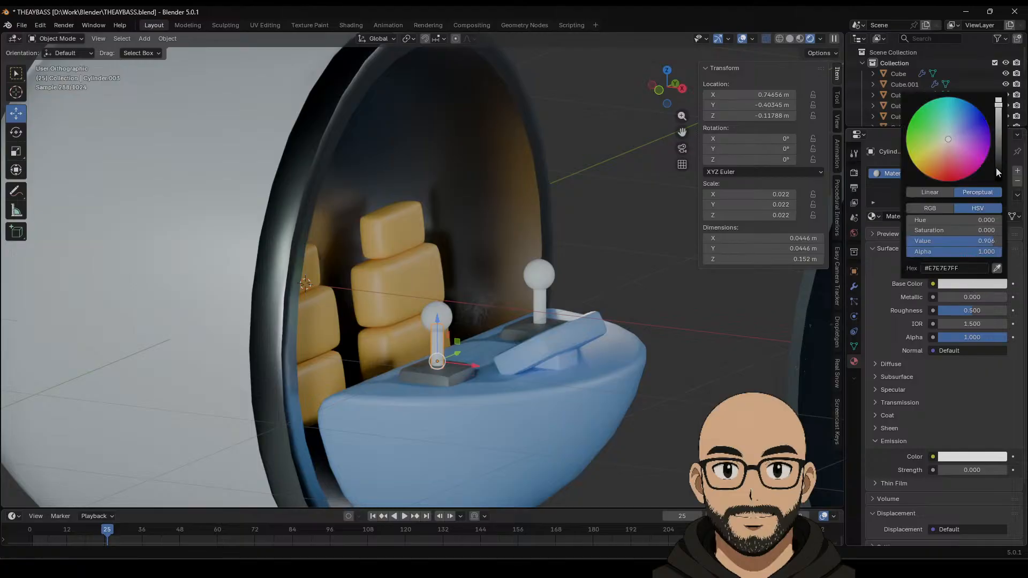
{"action": "left_click_drag", "start_coordinate": [998, 155], "coordinate": [997, 182]}
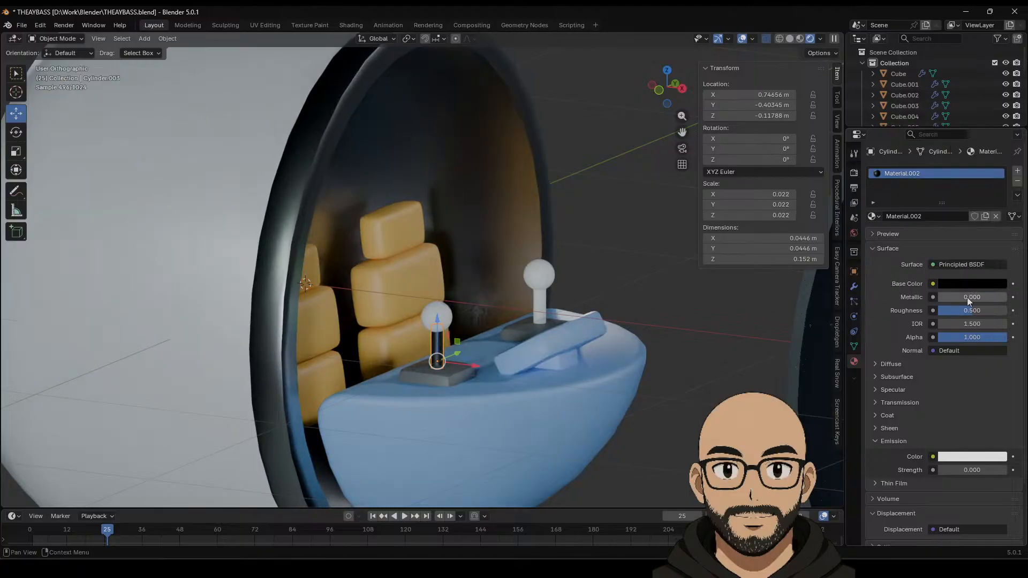
{"action": "left_click_drag", "start_coordinate": [967, 310], "coordinate": [975, 310]}
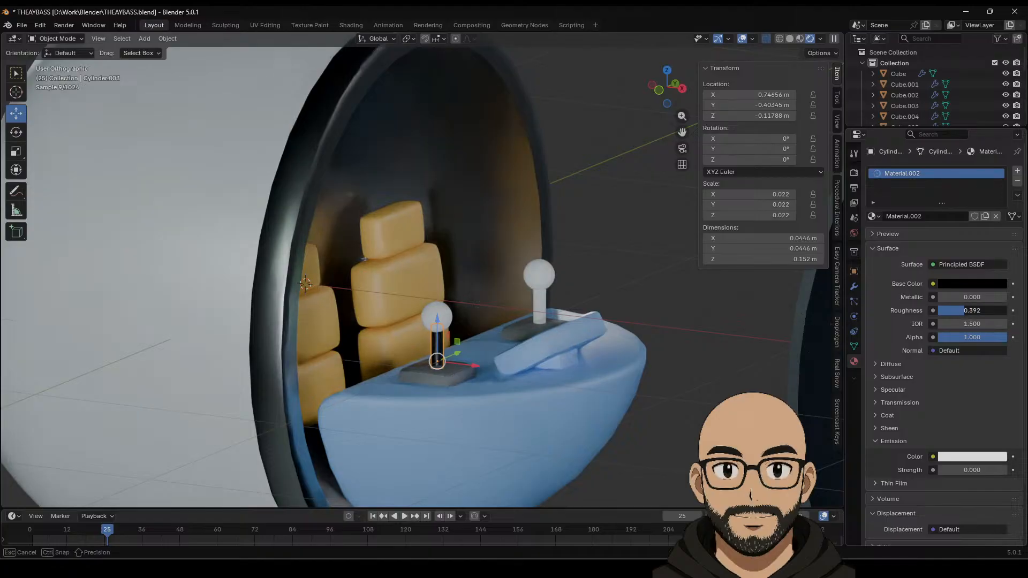
{"action": "left_click_drag", "start_coordinate": [975, 311], "coordinate": [979, 311]}
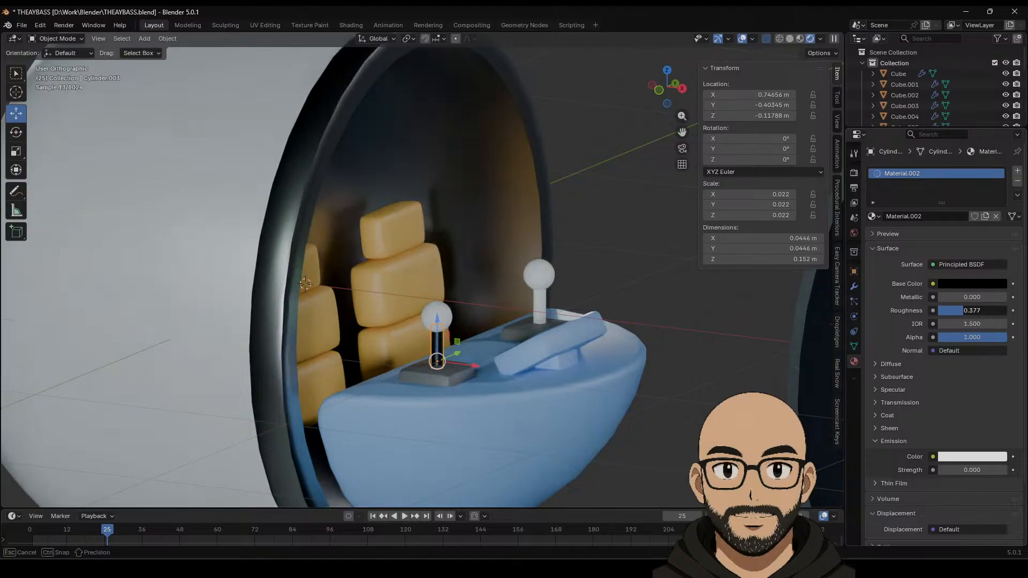
Step: Assign the black material to the far joystick's shaft and rename it BLACK_PLASTIC
{"action": "left_click", "coordinate": [543, 306]}
{"action": "left_click", "coordinate": [873, 216]}
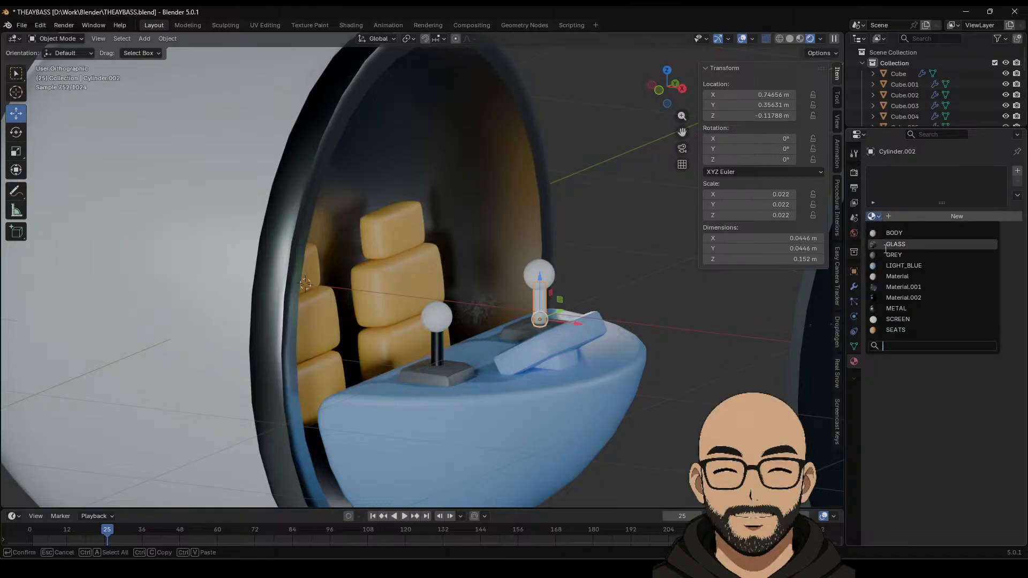
{"action": "left_click", "coordinate": [902, 297]}
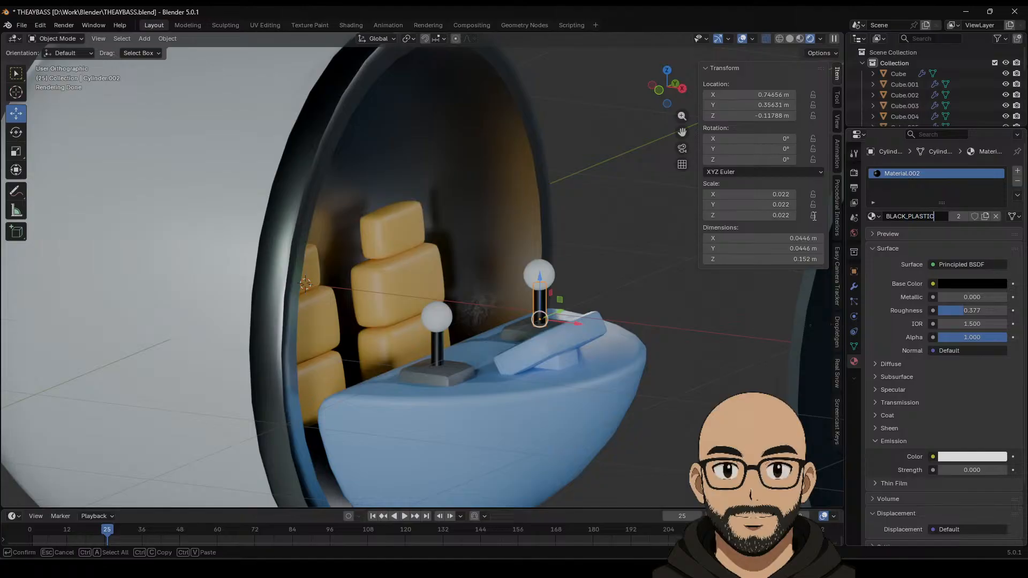
{"action": "type", "text": "BLACK_PLASTIC"}
{"action": "key", "text": "Return"}
Step: Give the near joystick's ball a new material with base color #0054E7 (hue 0.606) and roughness 0.369
{"action": "left_click", "coordinate": [437, 316]}
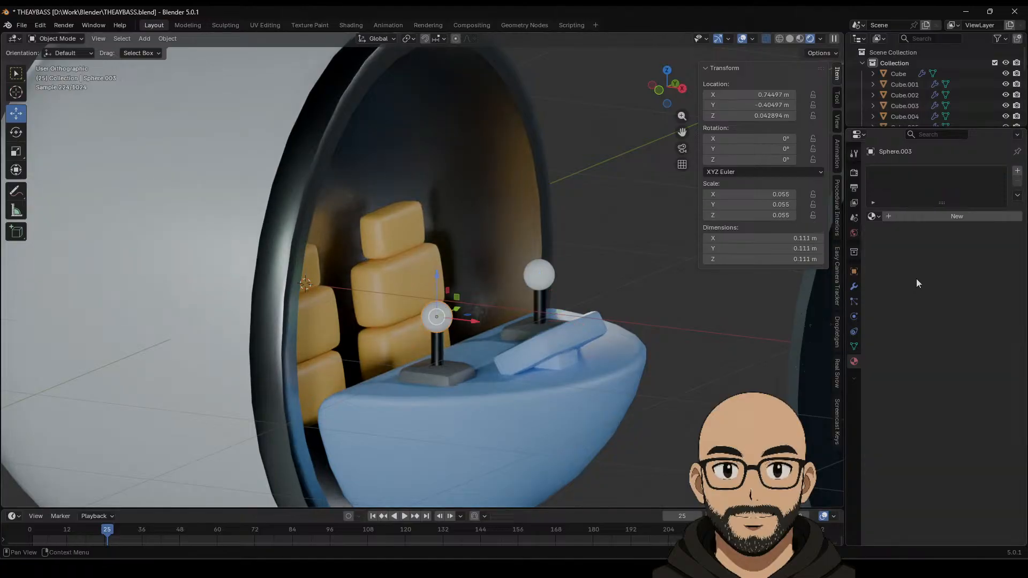
{"action": "left_click", "coordinate": [928, 217]}
{"action": "left_click", "coordinate": [956, 284]}
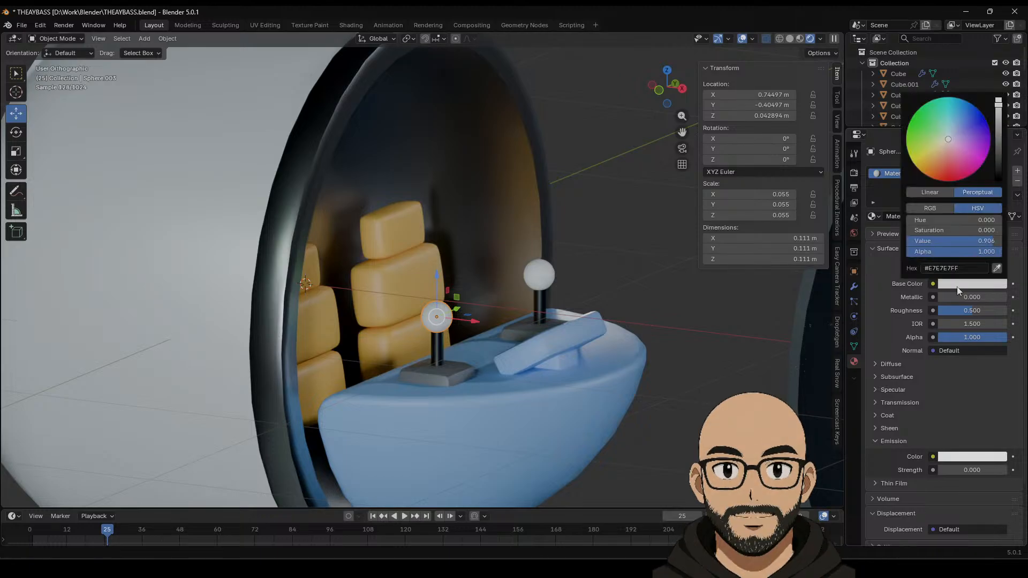
{"action": "left_click_drag", "start_coordinate": [950, 140], "coordinate": [979, 110]}
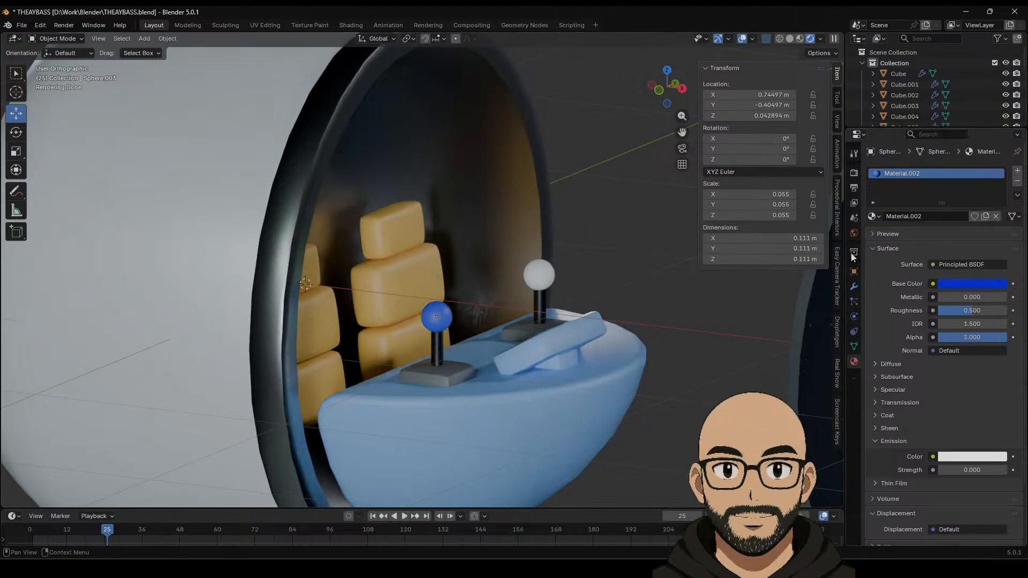
{"action": "left_click_drag", "start_coordinate": [971, 311], "coordinate": [949, 306]}
{"action": "left_click", "coordinate": [972, 284]}
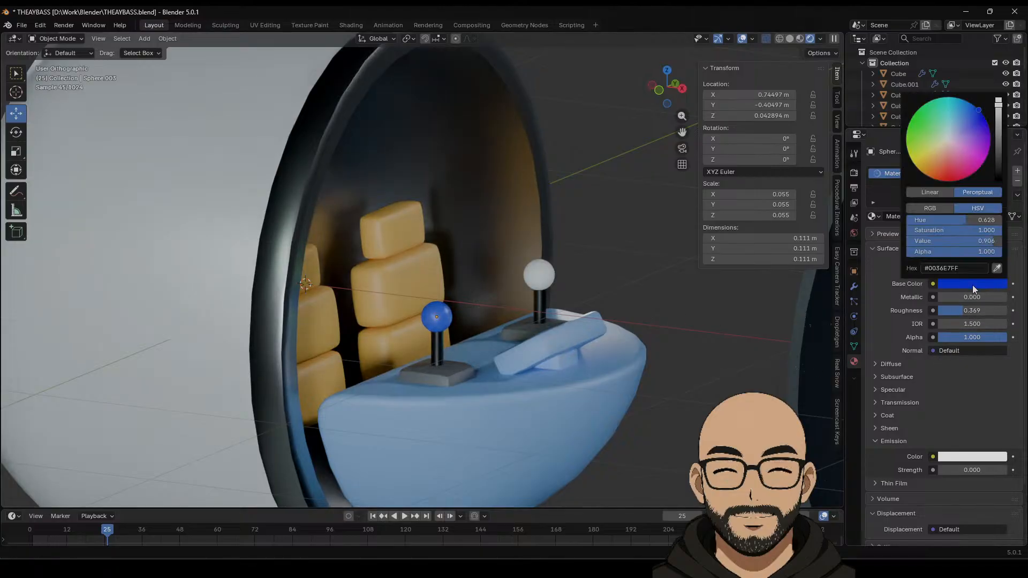
{"action": "mouse_move", "coordinate": [960, 220]}
{"action": "left_mouse_down"}
{"action": "mouse_move", "coordinate": [902, 220]}
{"action": "mouse_move", "coordinate": [964, 220]}
{"action": "left_mouse_up"}
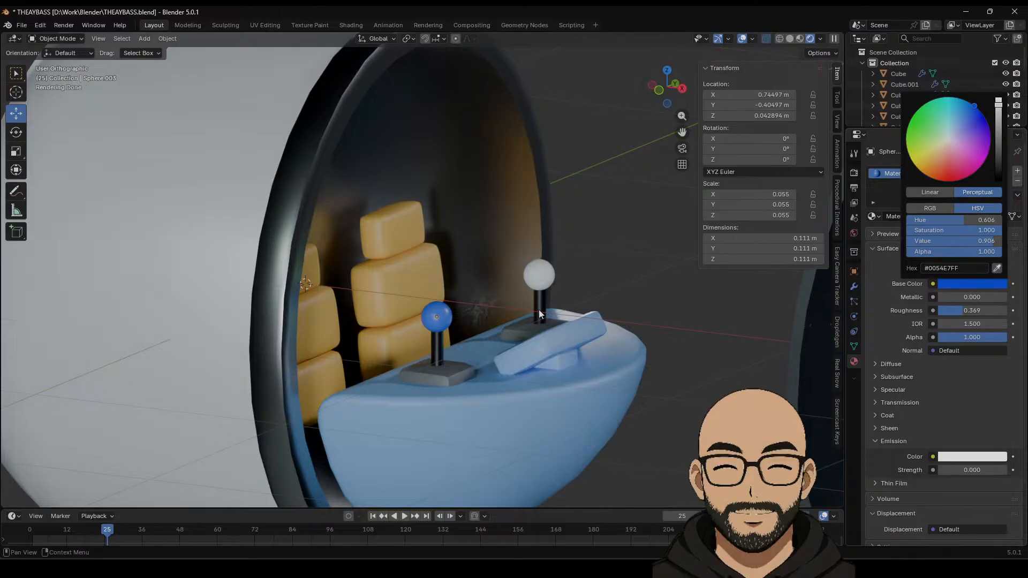
Step: Name the near ball's material BLUE and assign it to the far joystick's ball
{"action": "left_click", "coordinate": [645, 271]}
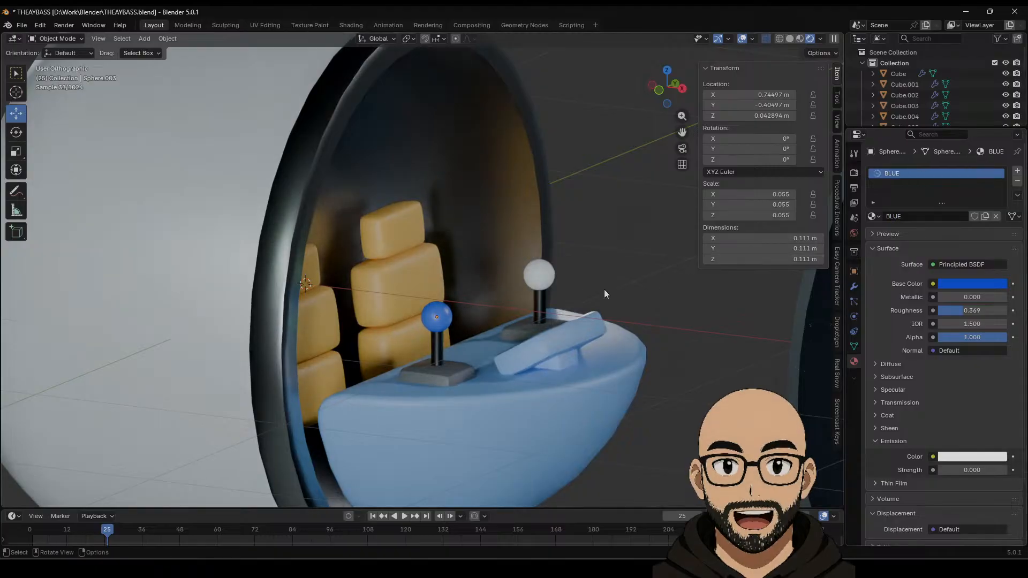
{"action": "left_click", "coordinate": [538, 274]}
{"action": "left_click", "coordinate": [878, 217]}
{"action": "left_click", "coordinate": [893, 244]}
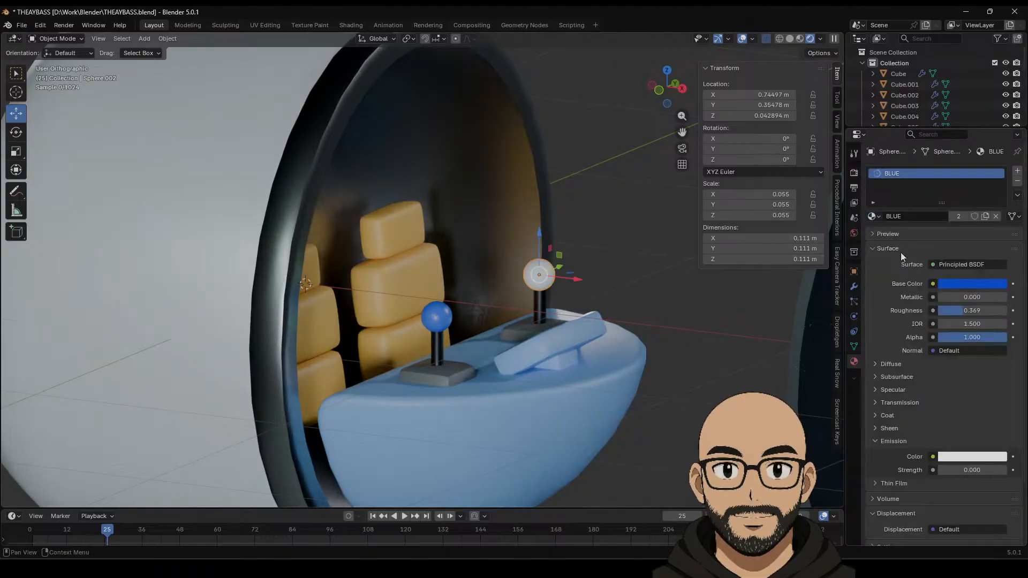
Step: Move the glass dome back along X onto the pod's front rim, to an X location of about 0.393 m
{"action": "scroll", "coordinate": [658, 336], "scroll_direction": "down", "scroll_amount": 8}
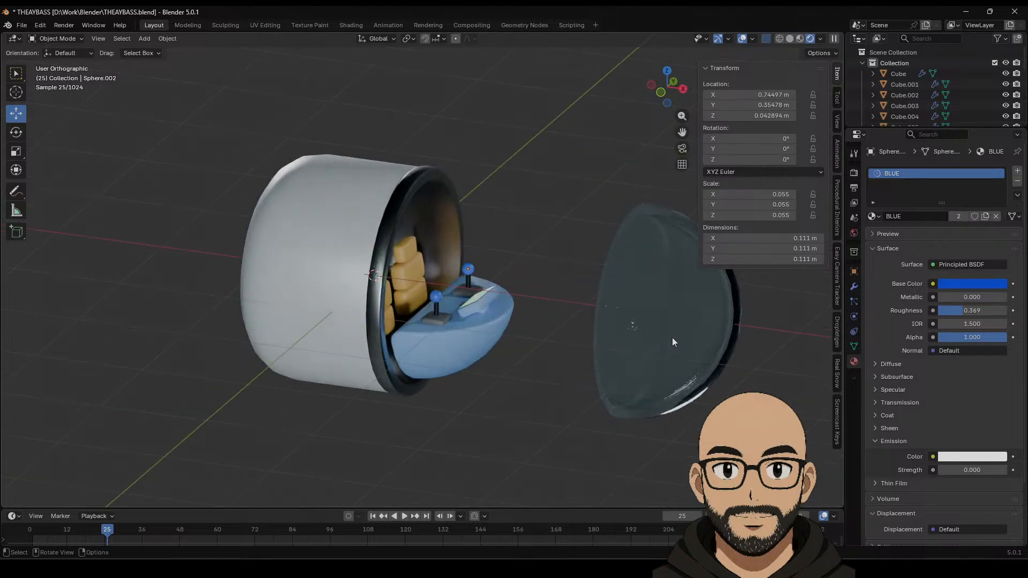
{"action": "left_click", "coordinate": [673, 326]}
{"action": "left_click_drag", "start_coordinate": [674, 327], "coordinate": [456, 292]}
{"action": "middle_click_drag", "start_coordinate": [541, 334], "coordinate": [402, 285]}
{"action": "mouse_move", "coordinate": [524, 291]}
{"action": "middle_mouse_down"}
{"action": "mouse_move", "coordinate": [580, 296]}
{"action": "mouse_move", "coordinate": [536, 319]}
{"action": "mouse_move", "coordinate": [420, 299]}
{"action": "mouse_move", "coordinate": [484, 317]}
{"action": "mouse_move", "coordinate": [518, 311]}
{"action": "mouse_move", "coordinate": [461, 281]}
{"action": "mouse_move", "coordinate": [402, 323]}
{"action": "mouse_move", "coordinate": [435, 355]}
{"action": "mouse_move", "coordinate": [529, 293]}
{"action": "mouse_move", "coordinate": [493, 254]}
{"action": "mouse_move", "coordinate": [501, 247]}
{"action": "middle_mouse_up"}
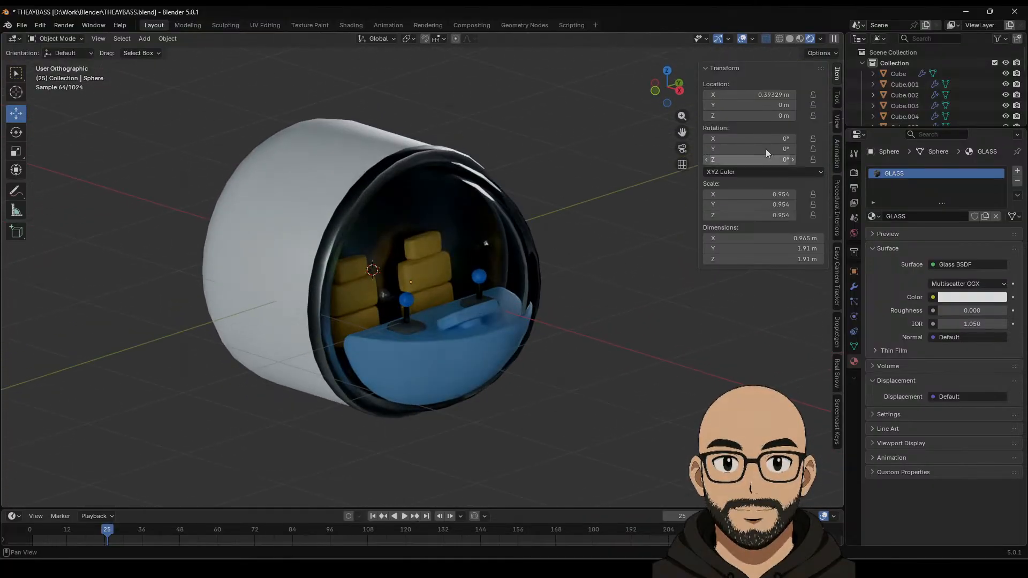
Step: Switch the viewport to solid shading and save the file
{"action": "left_click", "coordinate": [789, 39]}
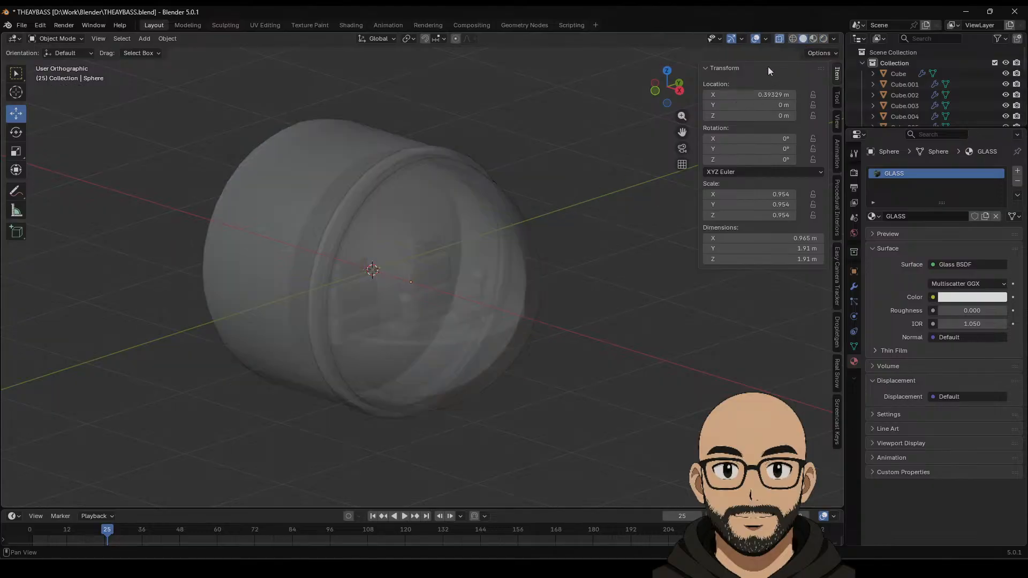
{"action": "left_click", "coordinate": [22, 26]}
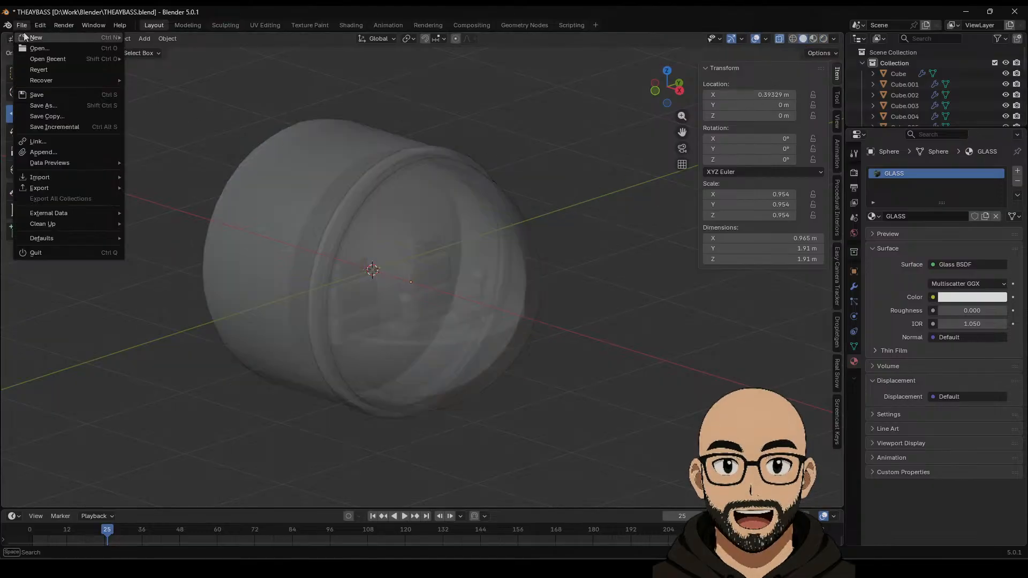
{"action": "left_click", "coordinate": [46, 94]}
Step: Add a cylinder, raise it to about Z 0.886 m at the pod's roof, and scale it to about 0.548 m wide and 0.275 m tall
{"action": "middle_click_drag", "start_coordinate": [469, 312], "coordinate": [466, 335]}
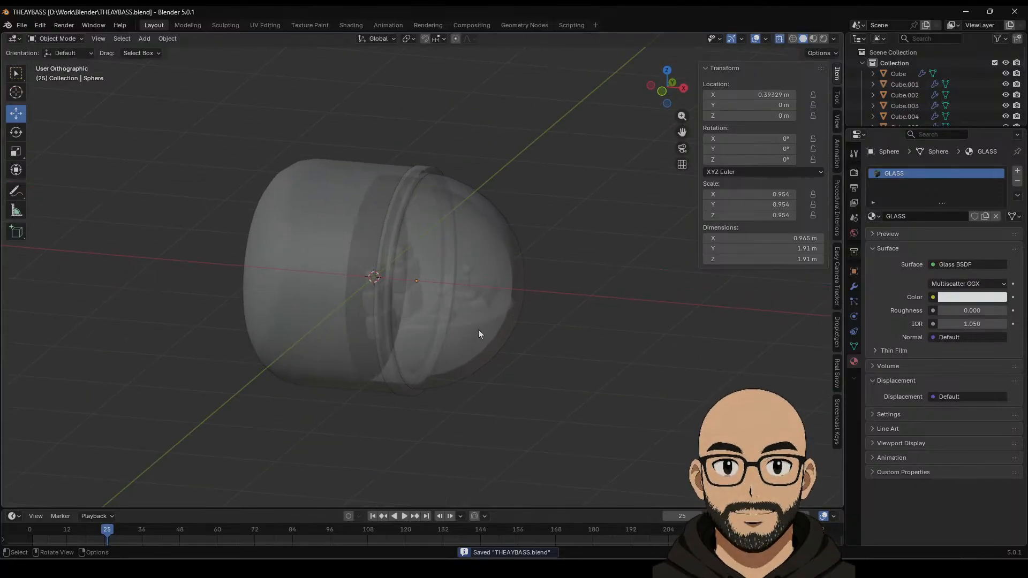
{"action": "middle_click_drag", "start_coordinate": [462, 284], "coordinate": [434, 257]}
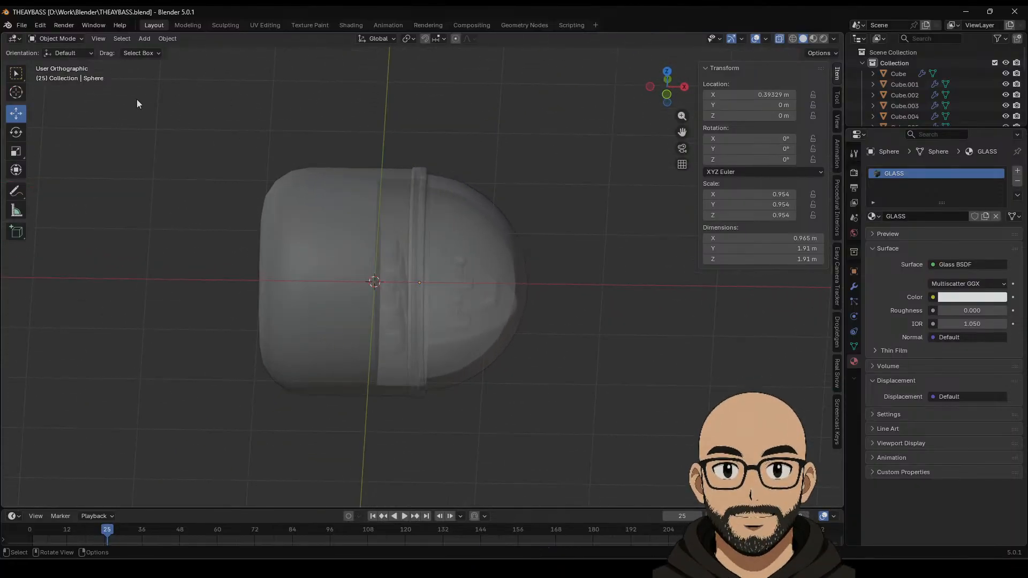
{"action": "key", "text": "KP_5"}
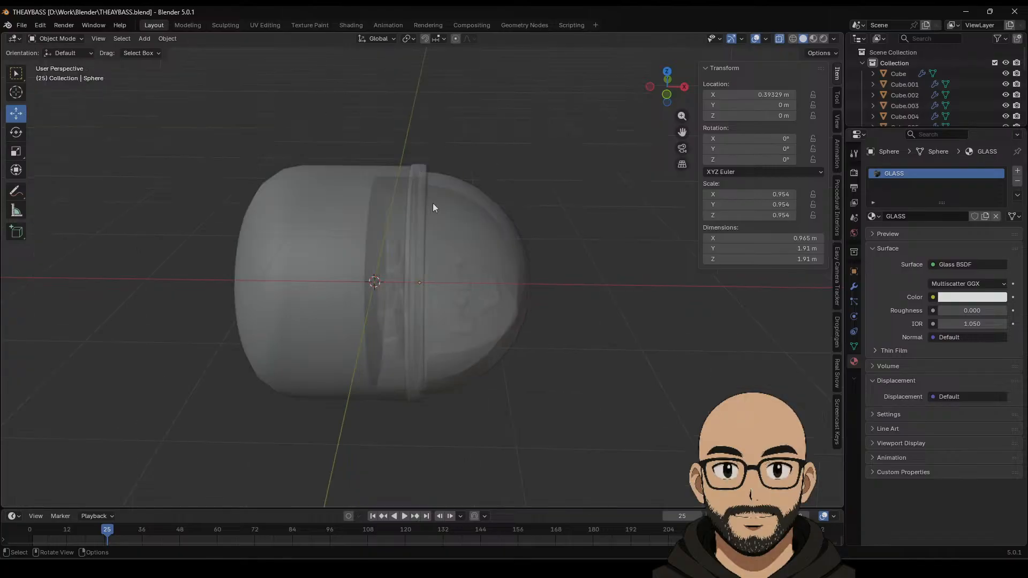
{"action": "middle_click_drag", "start_coordinate": [433, 203], "coordinate": [763, 120]}
{"action": "left_click", "coordinate": [667, 82]}
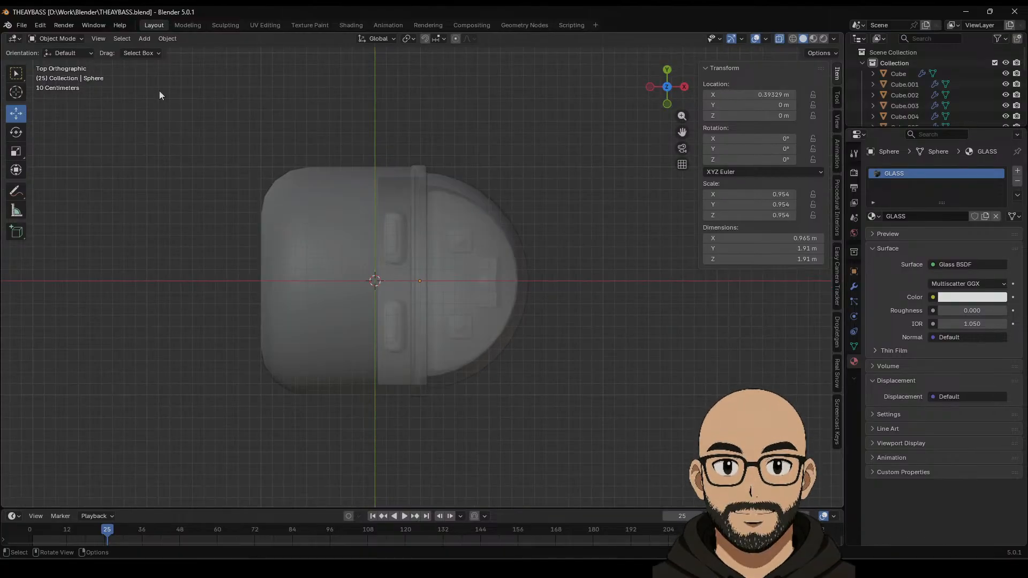
{"action": "left_click", "coordinate": [143, 39]}
{"action": "mouse_move", "coordinate": [168, 53]}
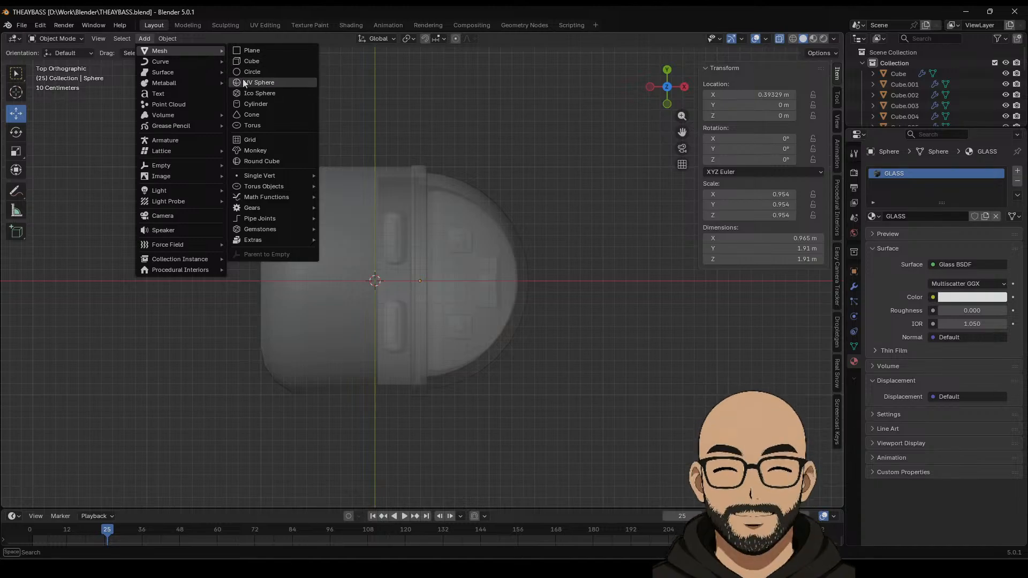
{"action": "left_click", "coordinate": [255, 103]}
{"action": "middle_click_drag", "start_coordinate": [455, 262], "coordinate": [440, 193]}
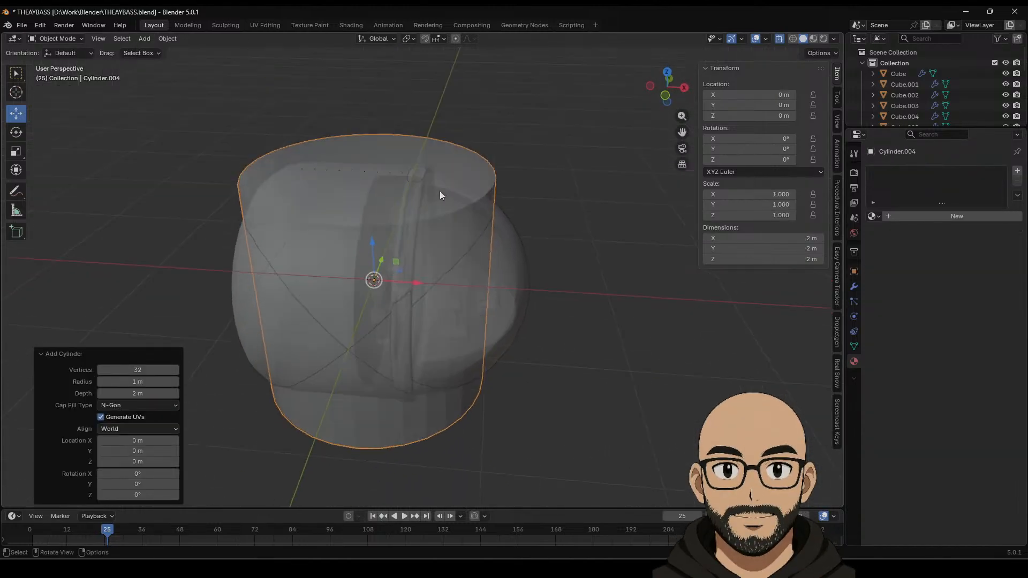
{"action": "left_click_drag", "start_coordinate": [373, 248], "coordinate": [370, 201]}
{"action": "key", "text": "s"}
{"action": "left_click", "coordinate": [402, 222]}
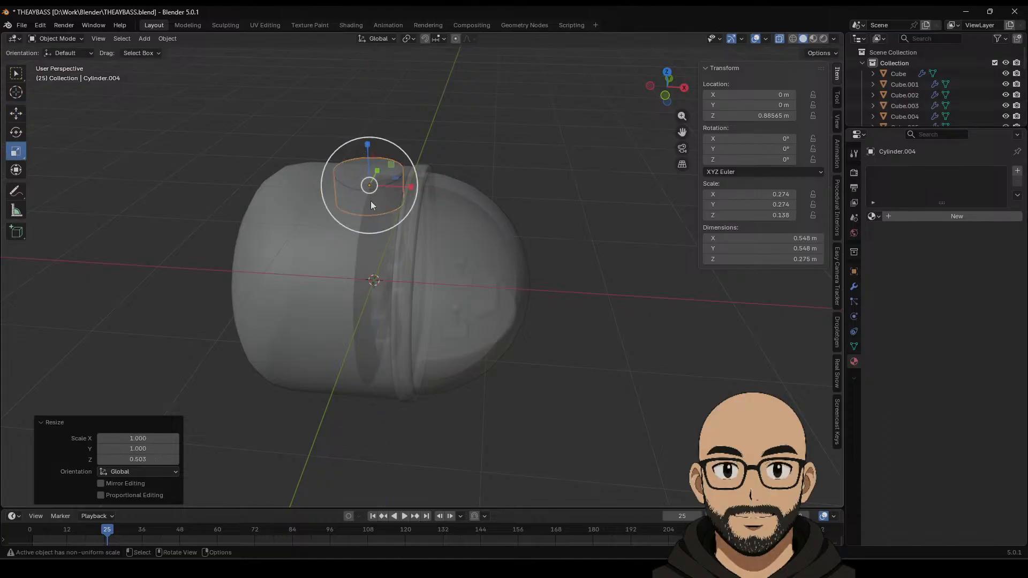
{"action": "middle_click_drag", "start_coordinate": [377, 201], "coordinate": [382, 201]}
Step: Reposition the roof cylinder to about X -0.045 m and Z 1.007 m, and shrink it to about 0.528 m wide
{"action": "left_click", "coordinate": [16, 114]}
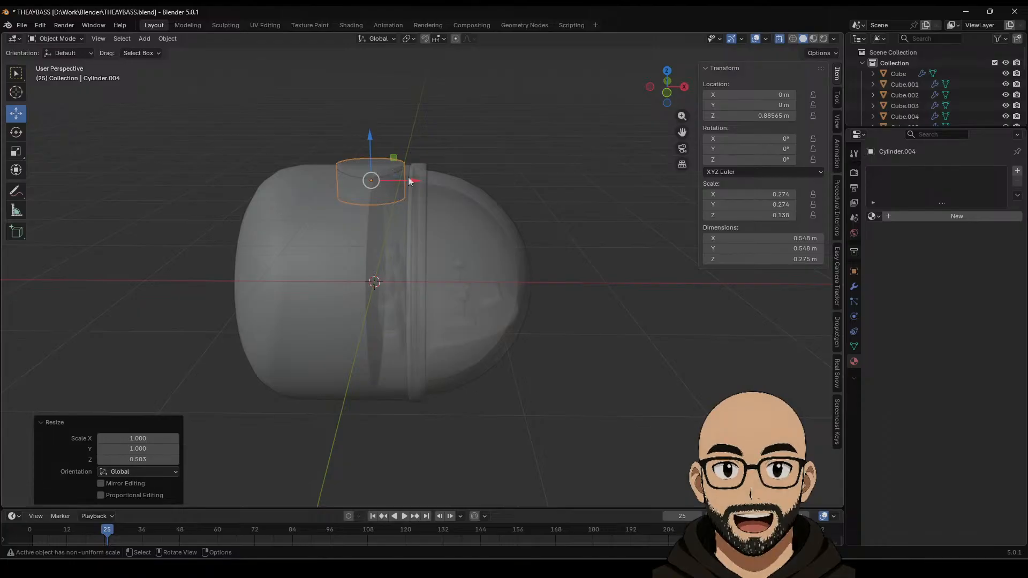
{"action": "left_click_drag", "start_coordinate": [405, 178], "coordinate": [379, 177]}
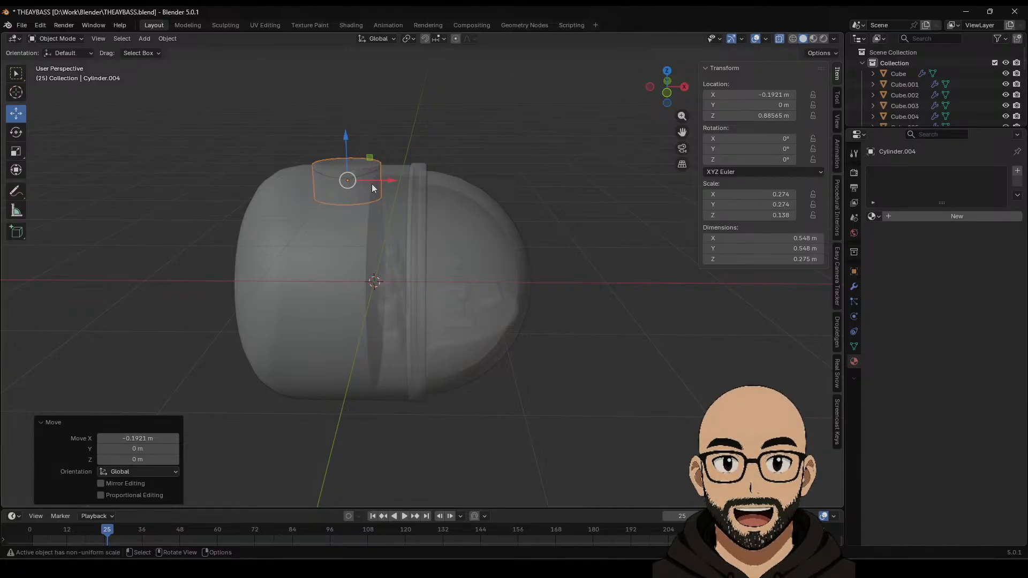
{"action": "left_click_drag", "start_coordinate": [347, 152], "coordinate": [350, 130]}
{"action": "key", "text": "s"}
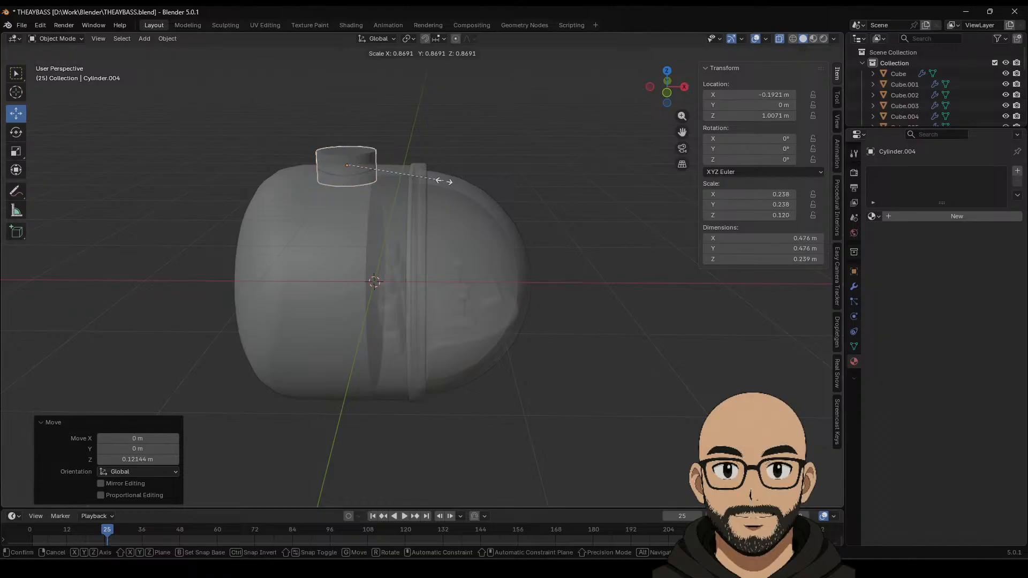
{"action": "left_click", "coordinate": [456, 182]}
{"action": "left_click_drag", "start_coordinate": [391, 166], "coordinate": [407, 167]}
{"action": "middle_click_drag", "start_coordinate": [407, 167], "coordinate": [447, 190]}
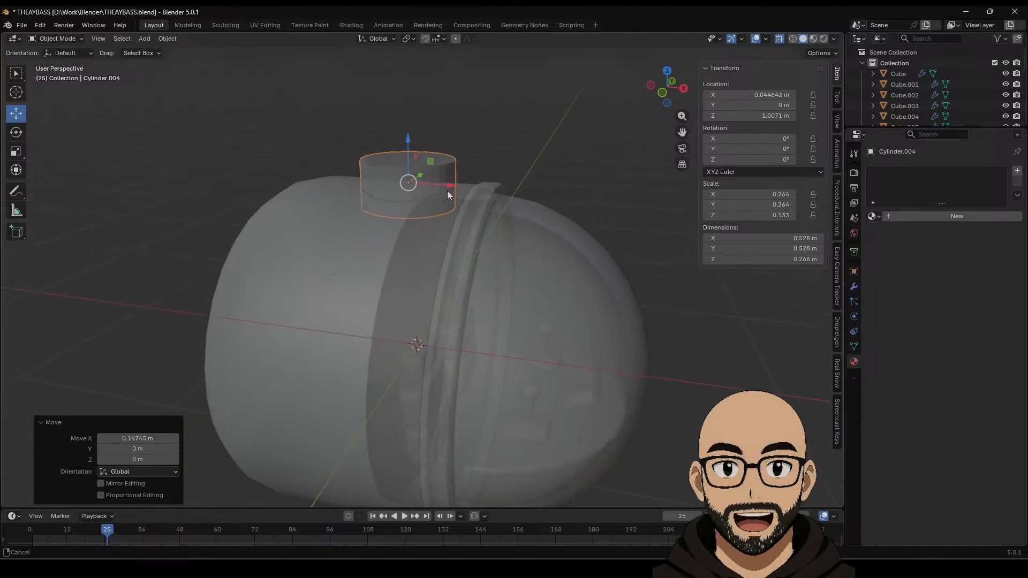
Step: Assign the existing GREY material to the roof cylinder
{"action": "scroll", "coordinate": [444, 194], "scroll_direction": "up", "scroll_amount": 1}
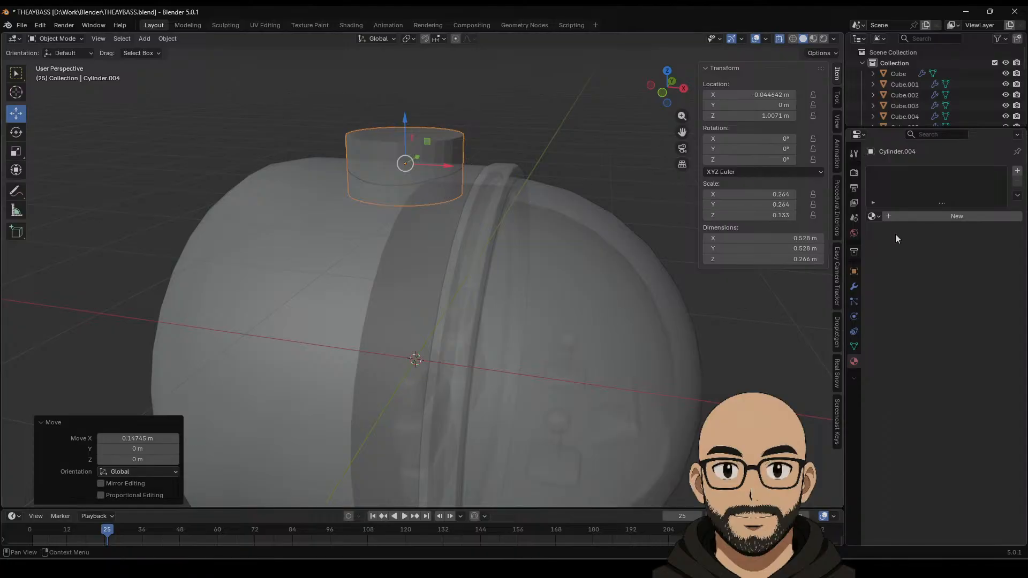
{"action": "left_click", "coordinate": [873, 216]}
{"action": "left_click", "coordinate": [893, 276]}
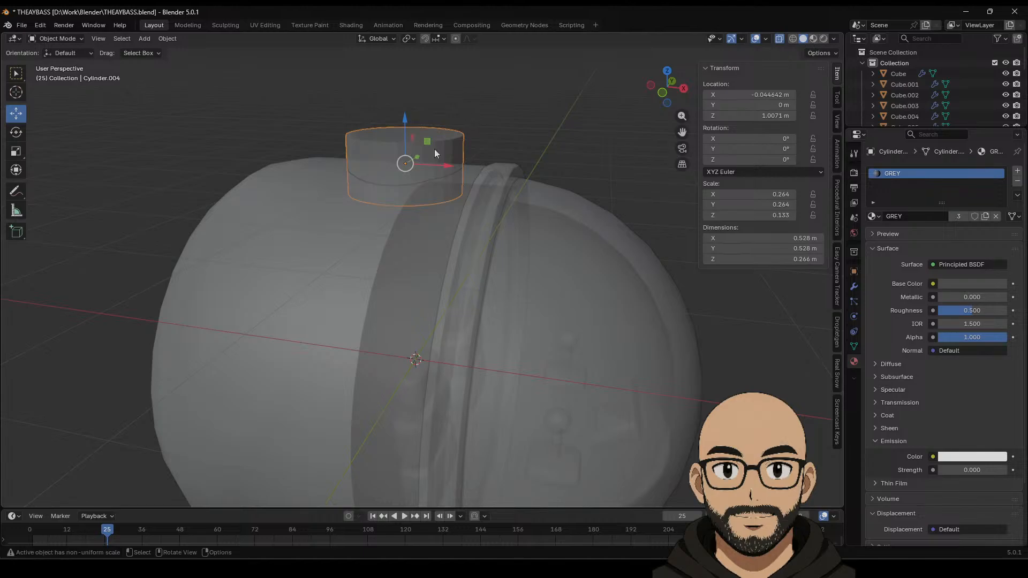
Step: Select the edge loop around the roof cylinder's top rim for mesh editing
{"action": "key", "text": "Tab"}
{"action": "left_click", "coordinate": [16, 113]}
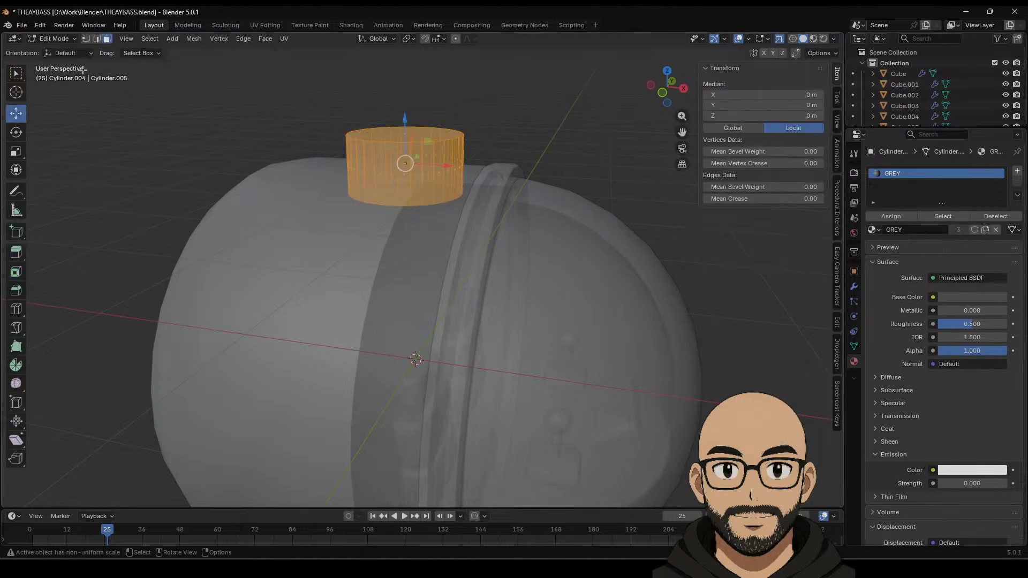
{"action": "key", "text": "2"}
{"action": "left_click", "coordinate": [379, 142]}
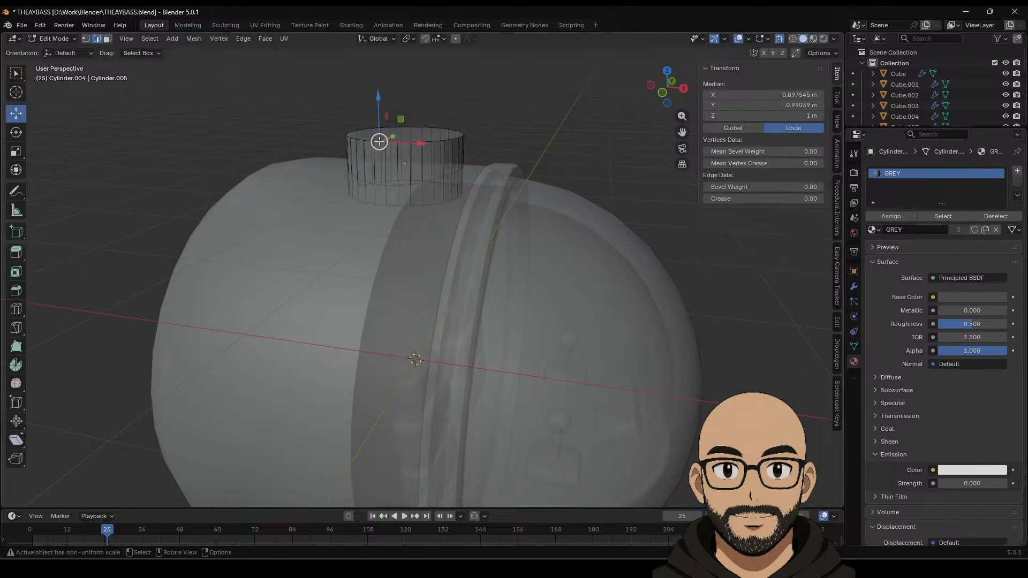
{"action": "left_click", "coordinate": [383, 141], "text": "alt"}
Step: Try to bevel the cylinder's top rim by about 0.286 m with 4 segments
{"action": "key", "text": "ctrl+e"}
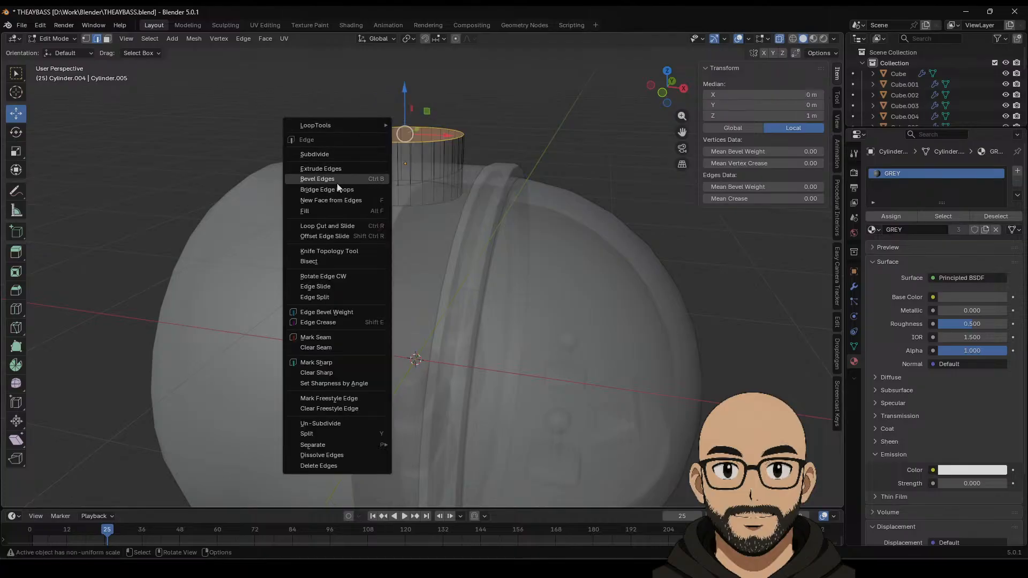
{"action": "left_click", "coordinate": [337, 181]}
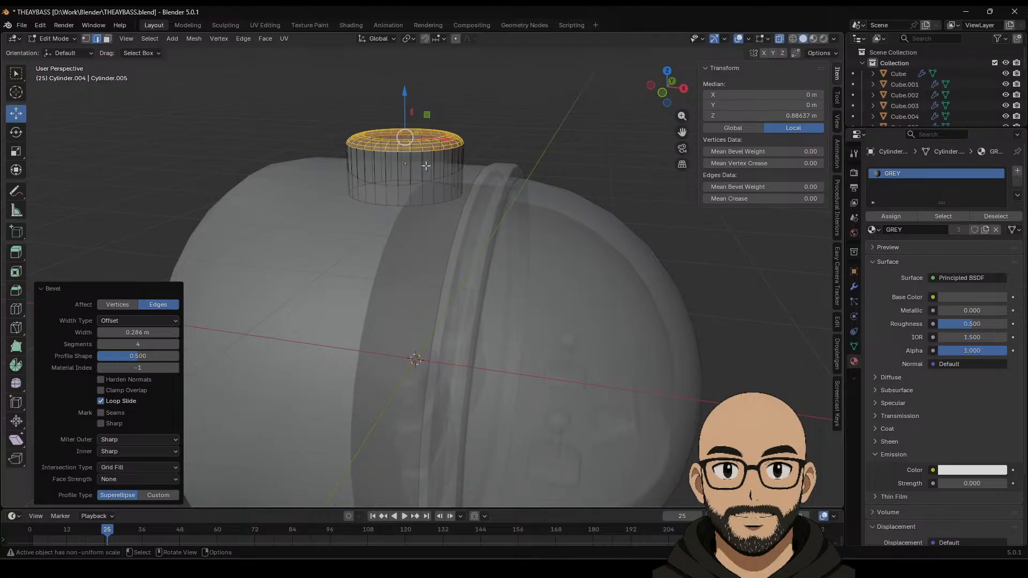
{"action": "left_click", "coordinate": [492, 104]}
{"action": "key", "text": "ctrl+z"}
{"action": "key", "text": "ctrl+z"}
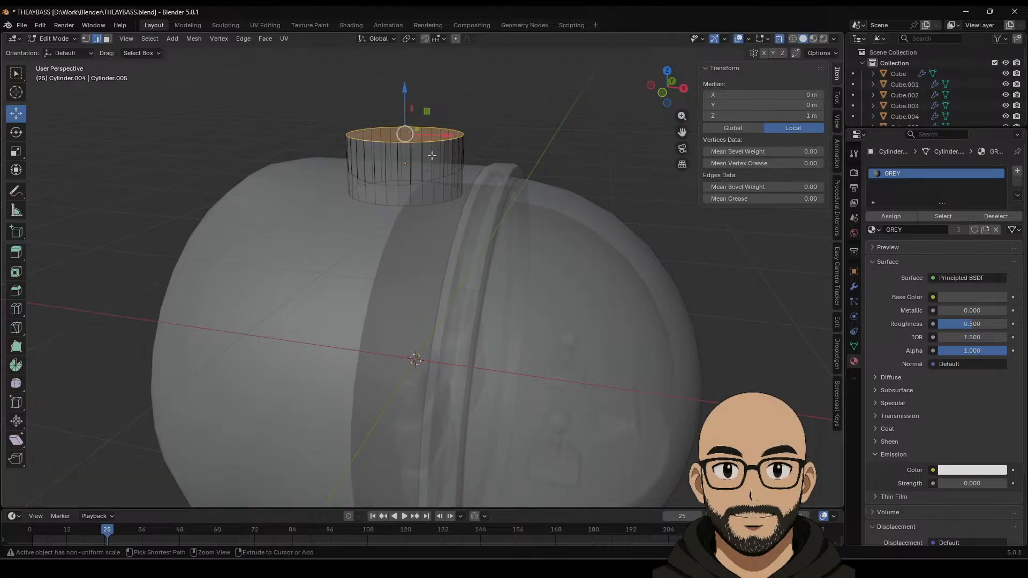
Step: Apply the roof cylinder's scale and bevel its top rim by about 0.067 m with 4 segments
{"action": "key", "text": "Tab"}
{"action": "key", "text": "ctrl+a"}
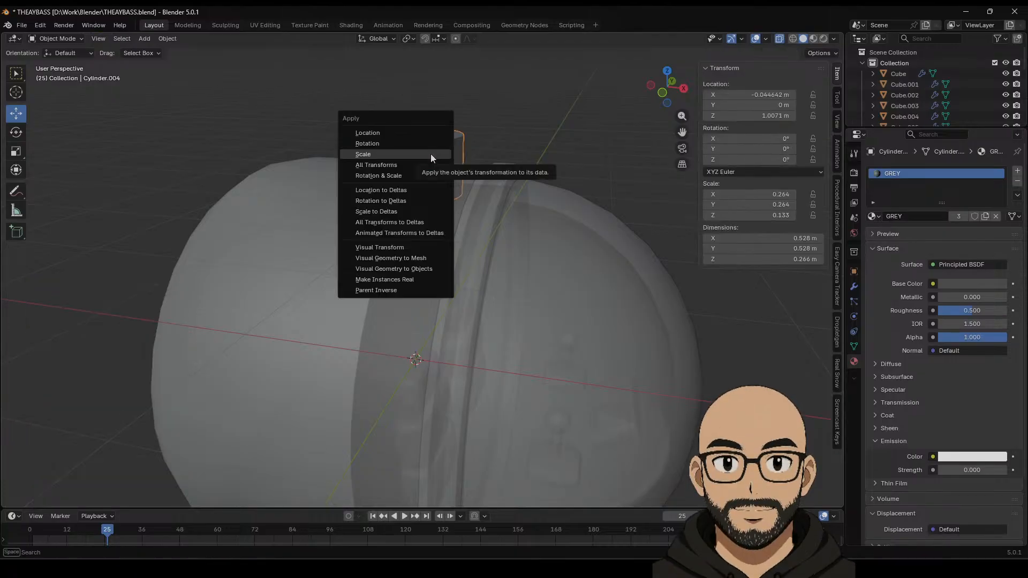
{"action": "left_click", "coordinate": [431, 153]}
{"action": "key", "text": "Tab"}
{"action": "key", "text": "ctrl+e"}
{"action": "left_click", "coordinate": [421, 150]}
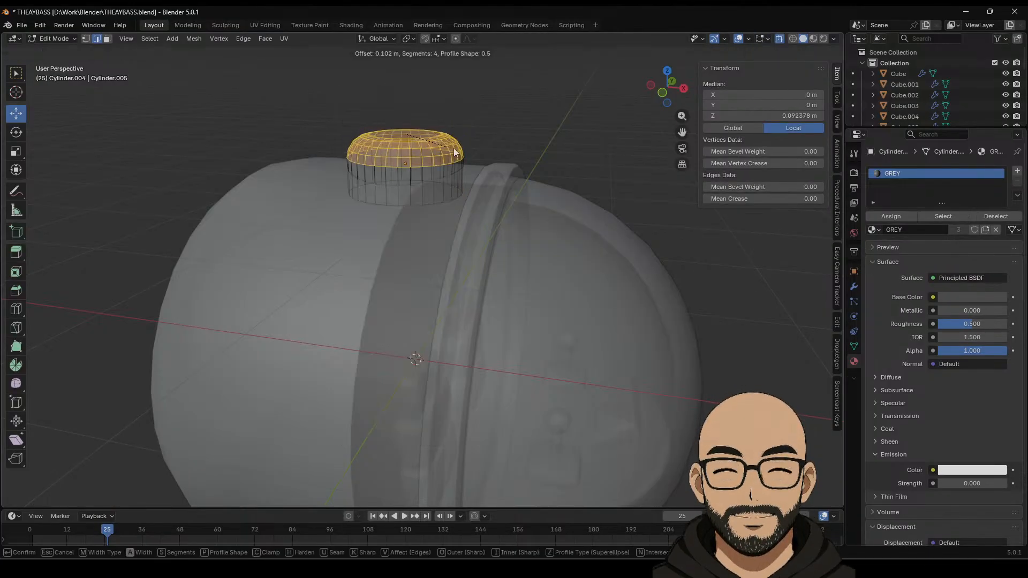
{"action": "left_click", "coordinate": [441, 143]}
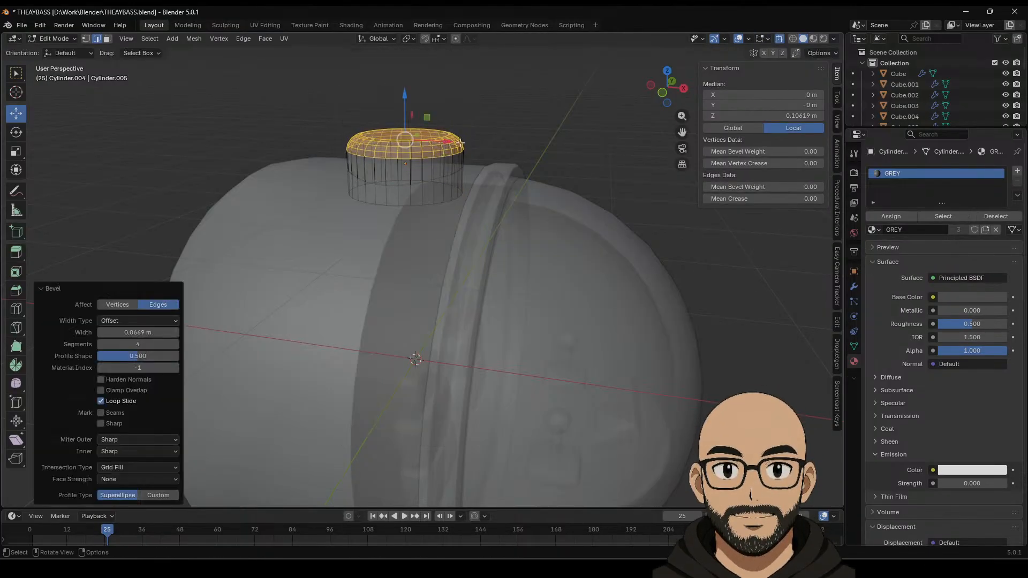
Step: Shade the roof cylinder auto smooth with a 30° angle
{"action": "key", "text": "Tab"}
{"action": "right_click", "coordinate": [428, 147]}
{"action": "left_click", "coordinate": [424, 149]}
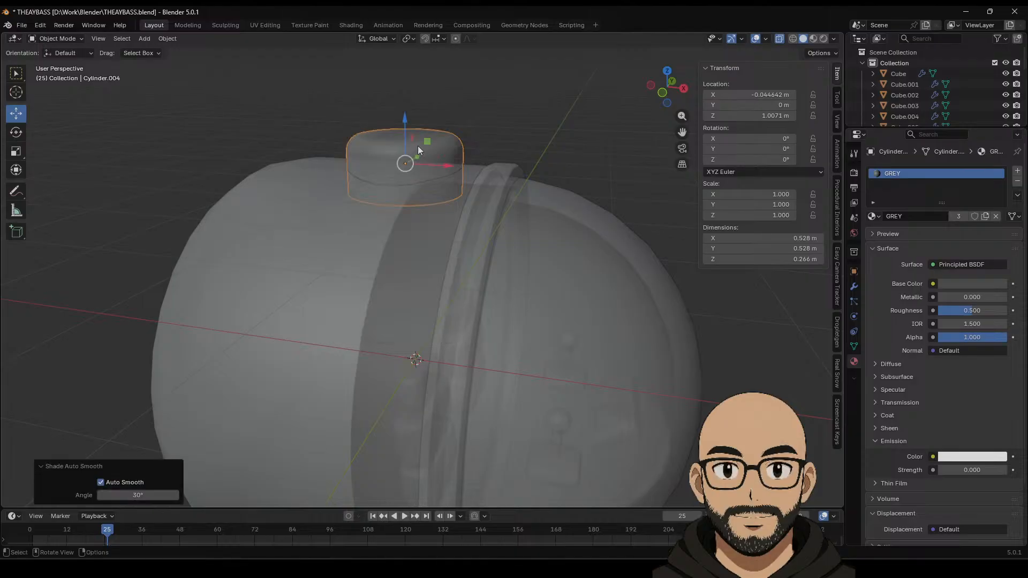
{"action": "left_click", "coordinate": [490, 152]}
Step: Duplicate the rounded roof cylinder, raise the copy about 0.138 m along Z, and scale it down to about 0.675
{"action": "scroll", "coordinate": [459, 159], "scroll_direction": "down", "scroll_amount": 1}
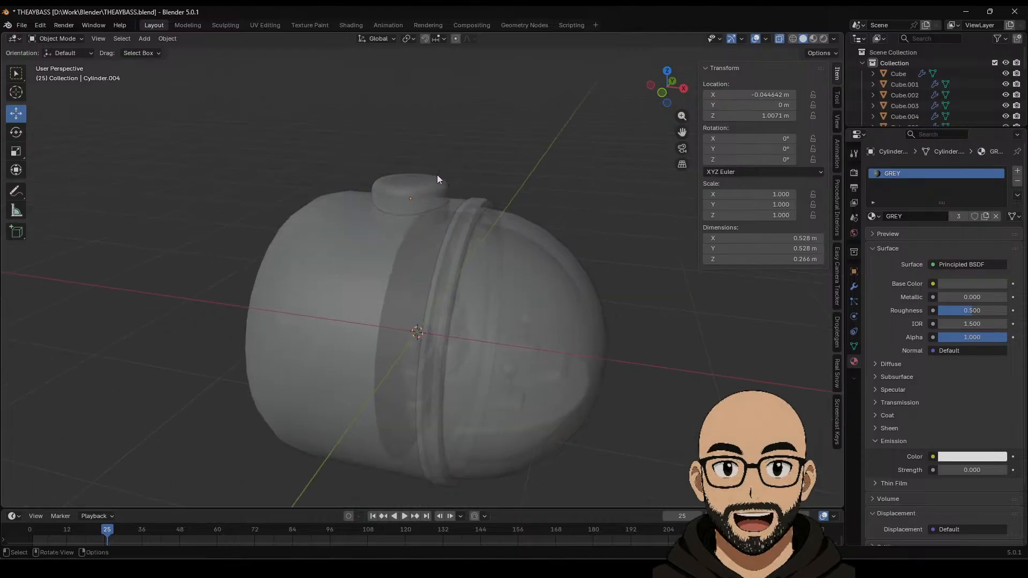
{"action": "middle_click_drag", "start_coordinate": [437, 175], "coordinate": [406, 192]}
{"action": "middle_click_drag", "start_coordinate": [409, 146], "coordinate": [424, 200]}
{"action": "left_click", "coordinate": [423, 198]}
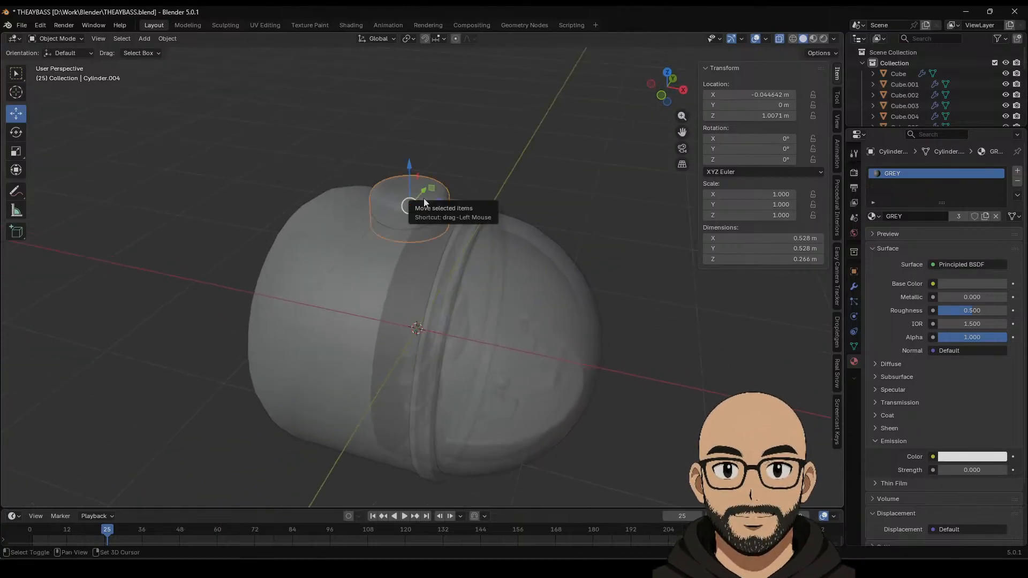
{"action": "key", "text": "shift+d"}
{"action": "right_click", "coordinate": [418, 186]}
{"action": "key", "text": "g"}
{"action": "key", "text": "z"}
{"action": "left_click", "coordinate": [423, 182]}
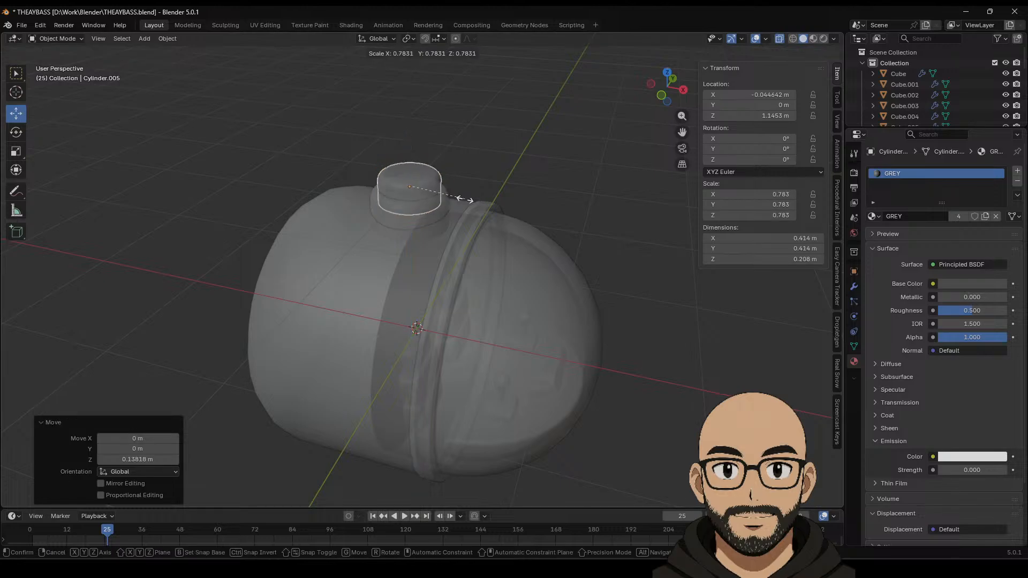
{"action": "key", "text": "s"}
{"action": "left_click", "coordinate": [458, 197]}
Step: Shrink the second tier to about 0.311 m wide and 0.156 m tall, keeping it at about Z 1.145 m
{"action": "middle_click_drag", "start_coordinate": [436, 211], "coordinate": [435, 176]}
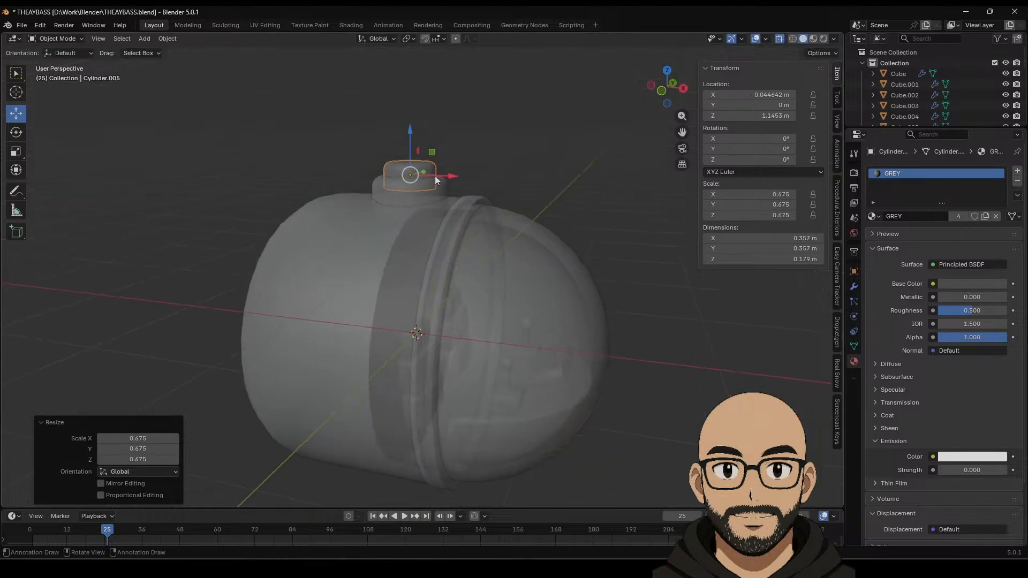
{"action": "key", "text": "s"}
{"action": "left_click", "coordinate": [434, 173]}
{"action": "key", "text": "g"}
{"action": "key", "text": "z"}
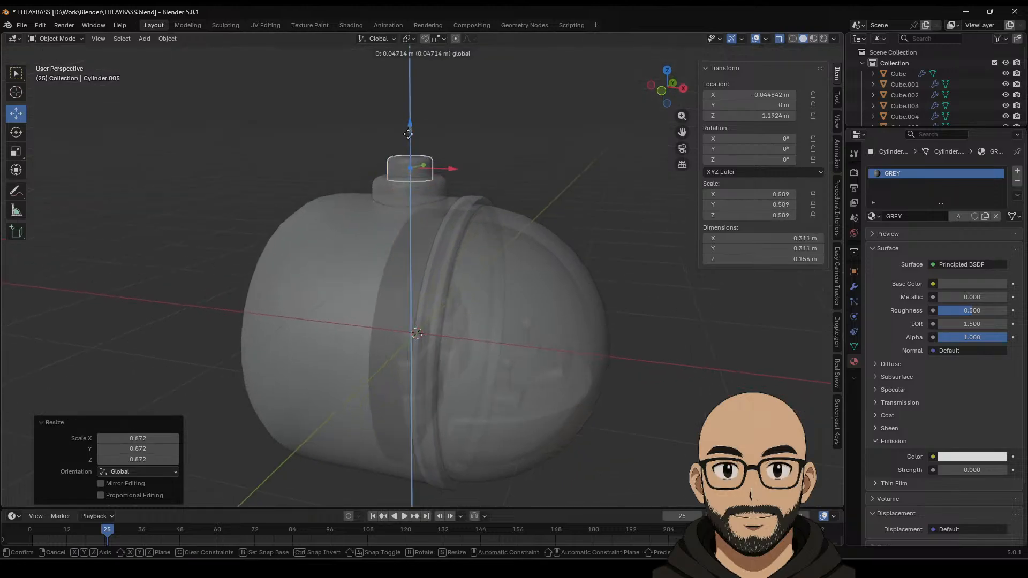
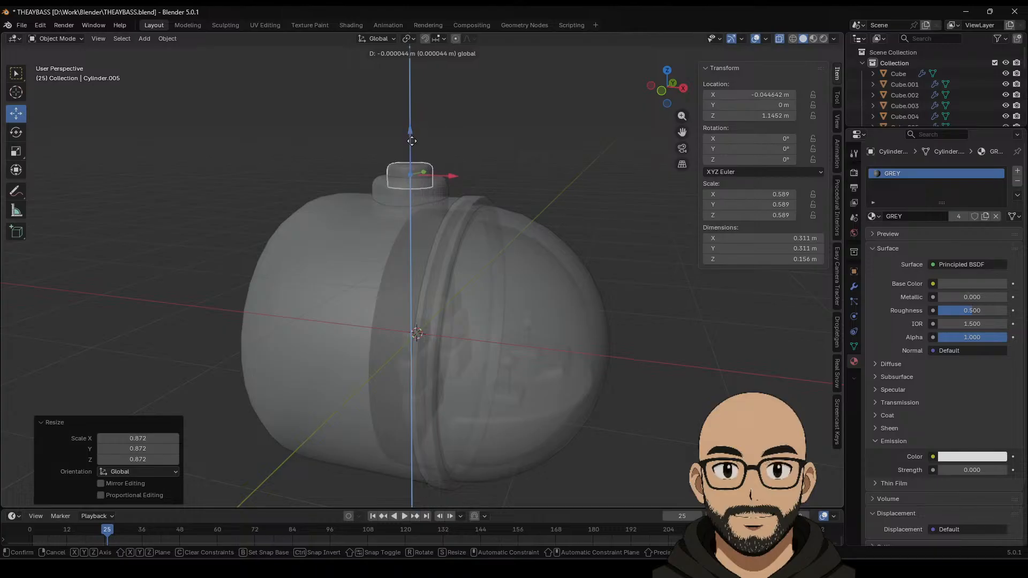
{"action": "left_click", "coordinate": [411, 141]}
Step: Duplicate the second tier, raise the copy about 0.139 m along Z, and scale it down to about 0.225 m wide
{"action": "middle_click_drag", "start_coordinate": [410, 164], "coordinate": [425, 189]}
{"action": "key", "text": "shift+d"}
{"action": "right_click", "coordinate": [448, 178]}
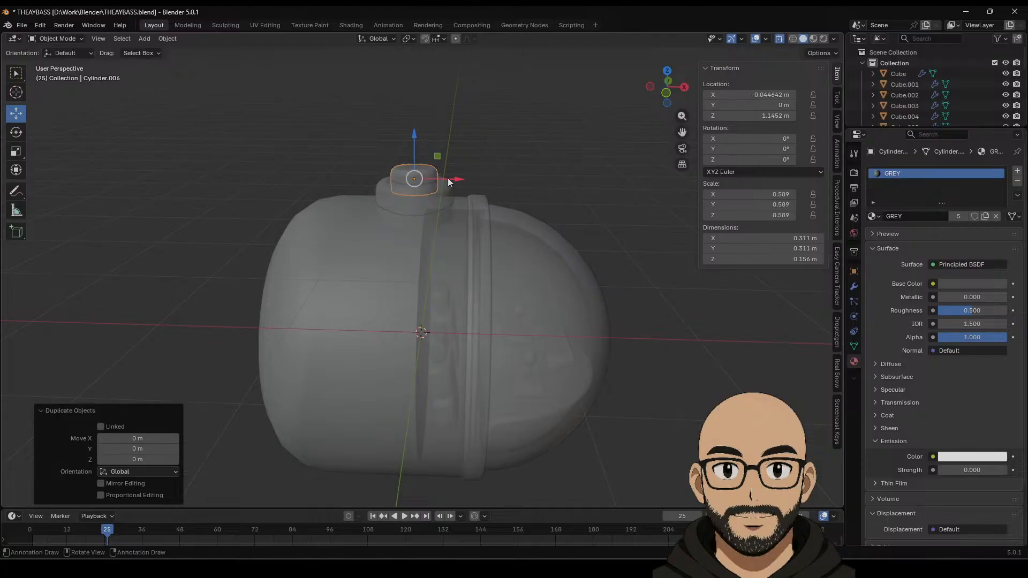
{"action": "key", "text": "g"}
{"action": "key", "text": "z"}
{"action": "left_click", "coordinate": [415, 129]}
{"action": "key", "text": "s"}
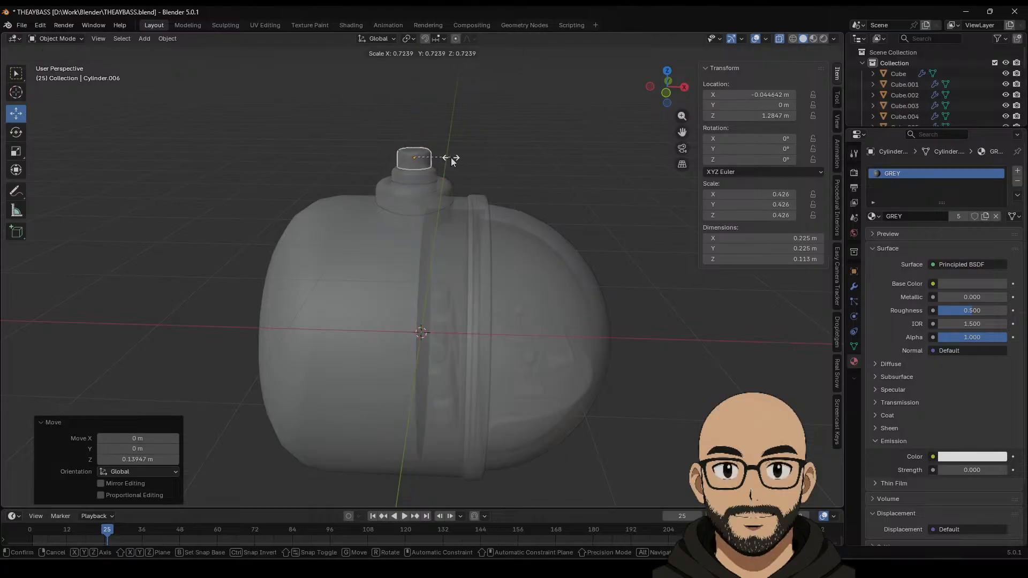
{"action": "left_click", "coordinate": [452, 161]}
Step: Lower the third tier to about Z 1.246 m and shrink it to about 0.204 m wide and 0.103 m tall
{"action": "key", "text": "g"}
{"action": "key", "text": "z"}
{"action": "left_click", "coordinate": [461, 158]}
{"action": "key", "text": "s"}
{"action": "left_click", "coordinate": [458, 162]}
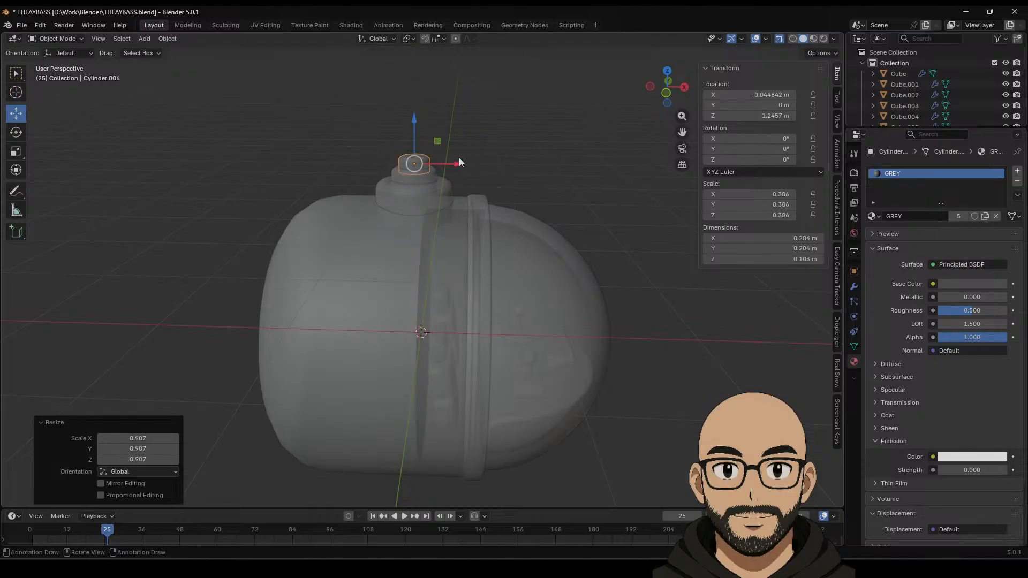
Step: Extrude the top of the third roof tier about 0.362 m upward along Z
{"action": "key", "text": "Tab"}
{"action": "key", "text": "e"}
{"action": "key", "text": "z"}
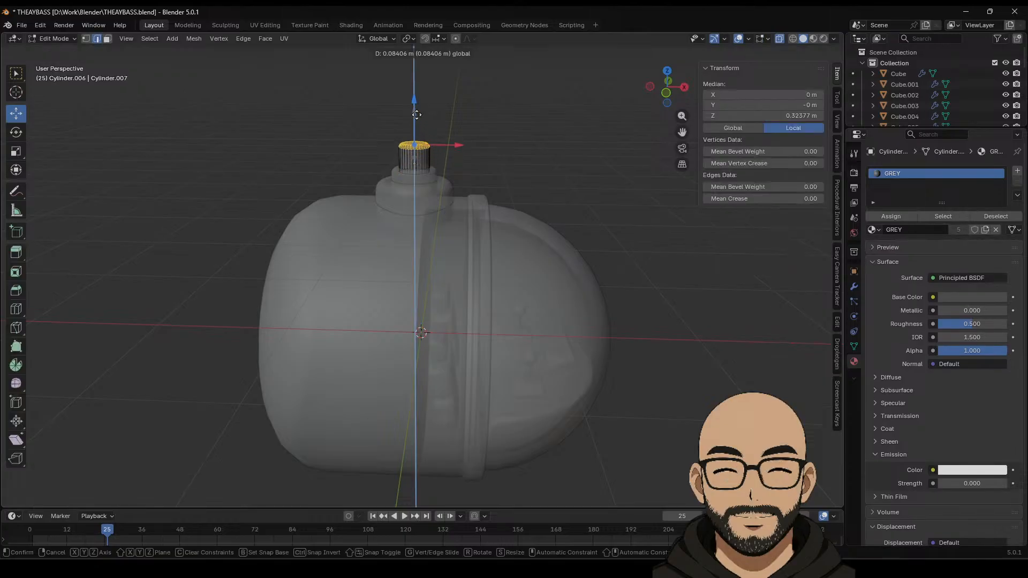
{"action": "left_click", "coordinate": [418, 71]}
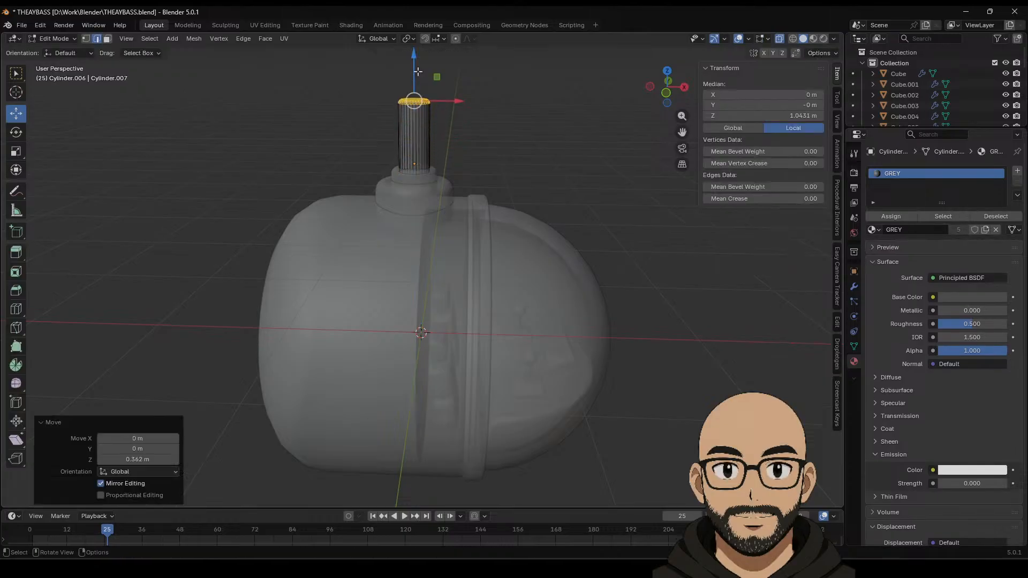
Step: Rotate the extruded top end 90° about Y and move it about 0.254 m along X
{"action": "left_click", "coordinate": [20, 133]}
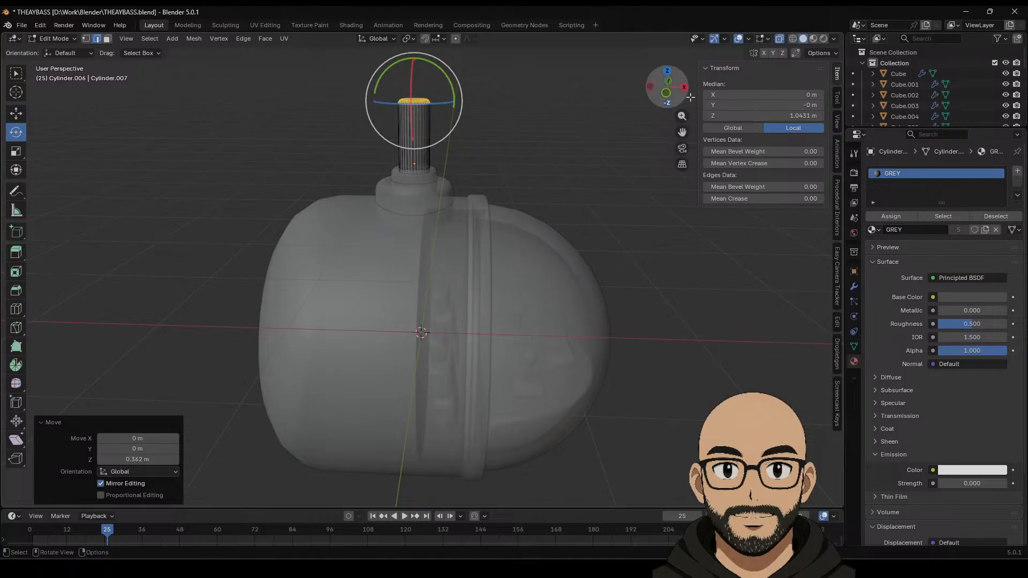
{"action": "left_click", "coordinate": [666, 94]}
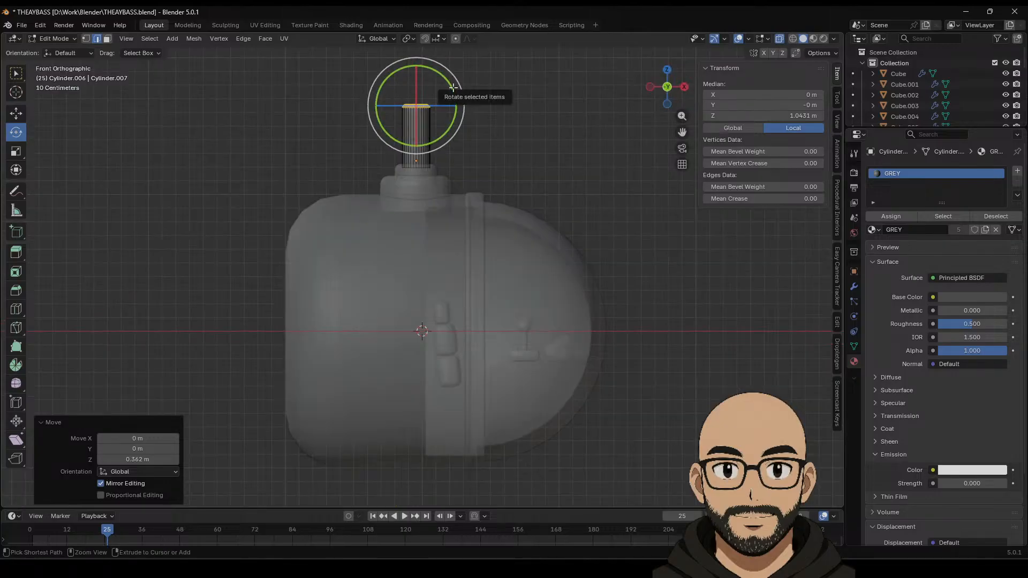
{"action": "left_click_drag", "start_coordinate": [455, 94], "coordinate": [434, 146]}
{"action": "left_click", "coordinate": [16, 113]}
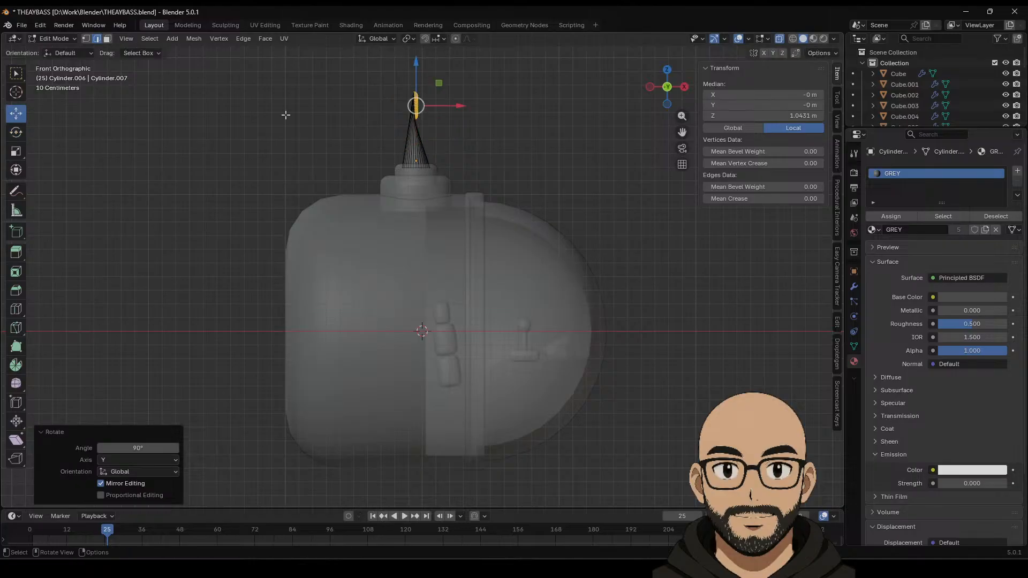
{"action": "left_click_drag", "start_coordinate": [453, 107], "coordinate": [489, 111]}
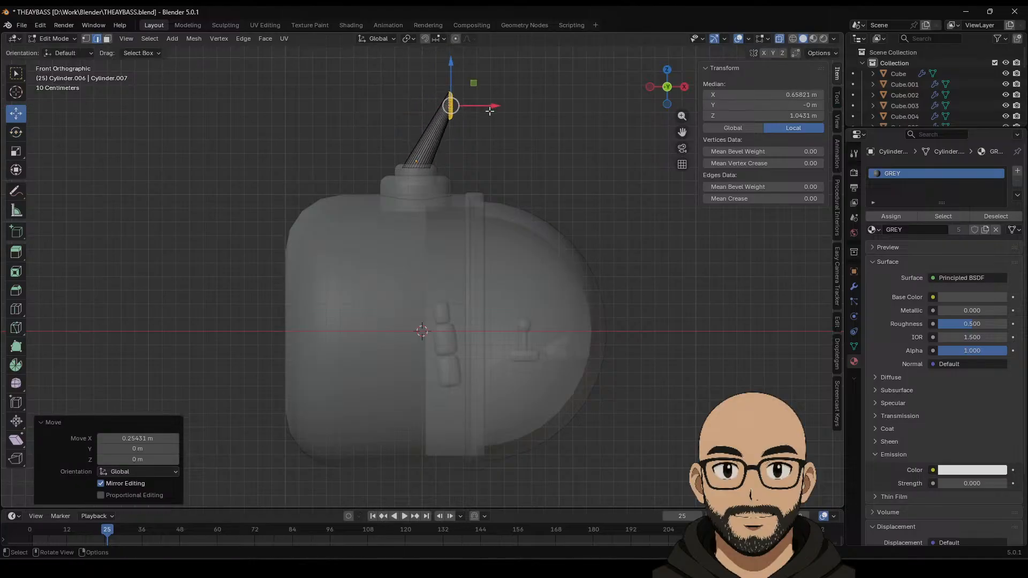
Step: Add two edge loops across the slanted pipe and shift them back along X and upward to form an elbow
{"action": "left_click", "coordinate": [16, 308]}
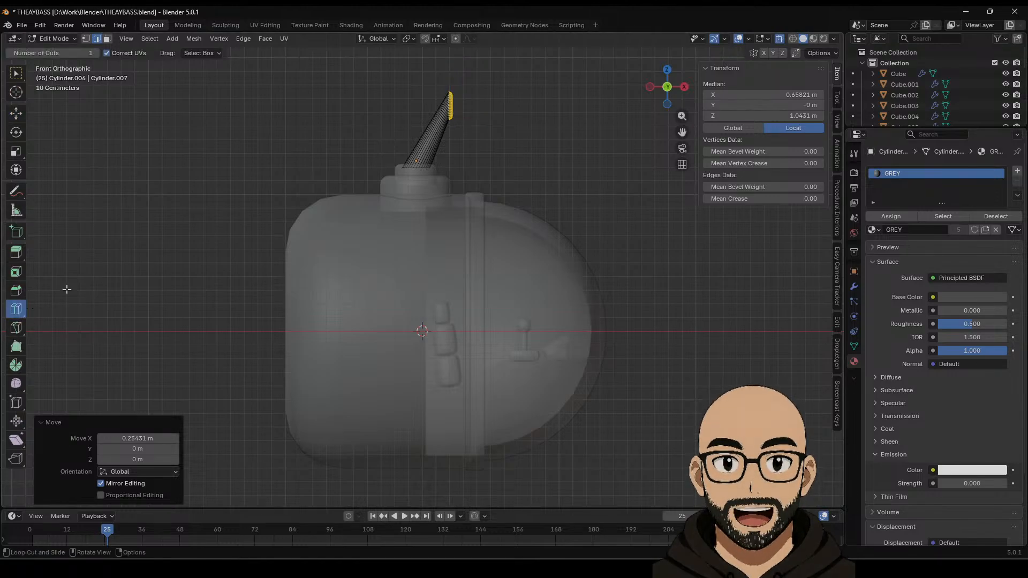
{"action": "left_click_drag", "start_coordinate": [443, 145], "coordinate": [450, 138]}
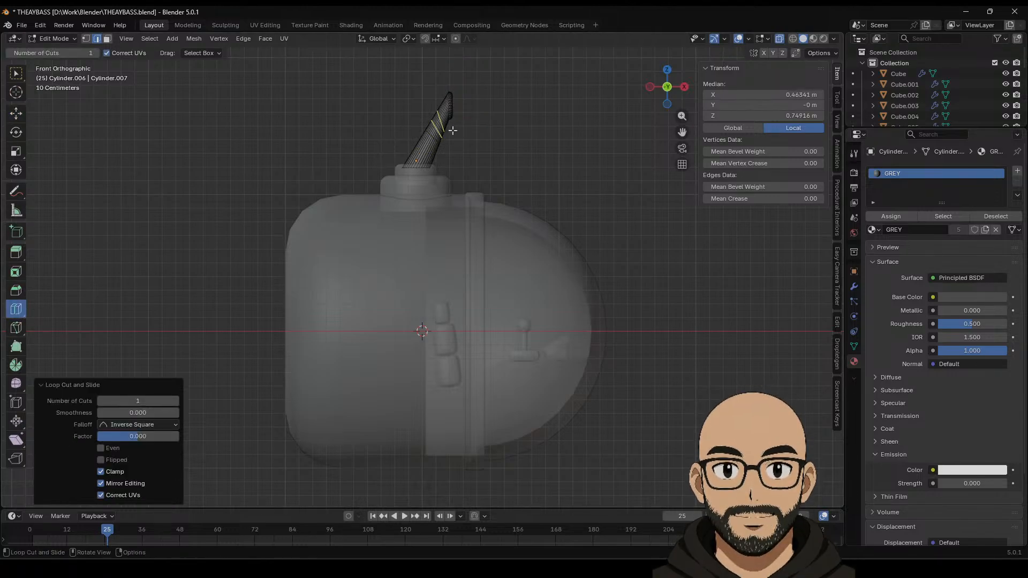
{"action": "left_click", "coordinate": [16, 113]}
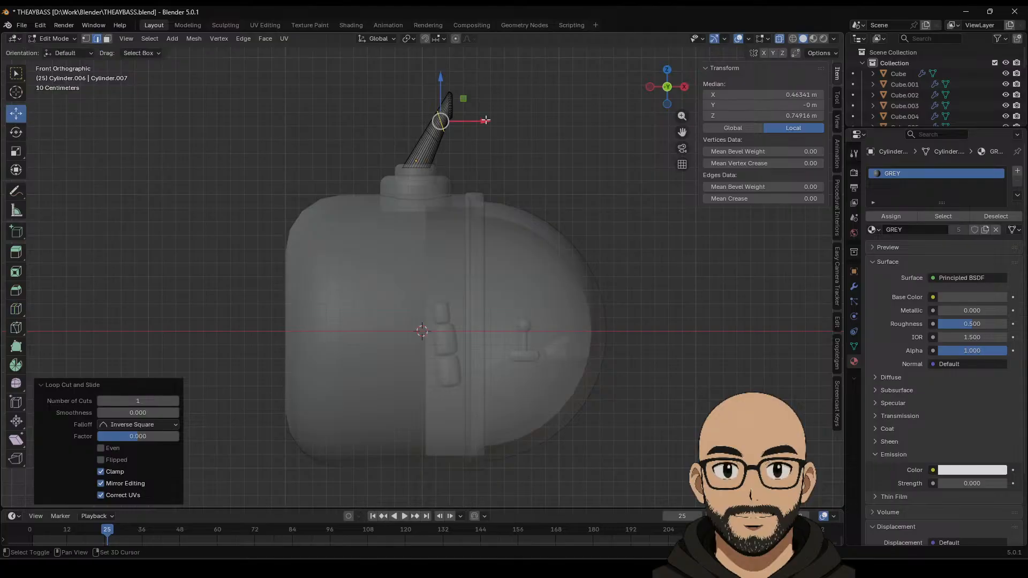
{"action": "left_click", "coordinate": [432, 139], "text": "alt"}
{"action": "scroll", "coordinate": [443, 152], "scroll_direction": "up", "scroll_amount": 5}
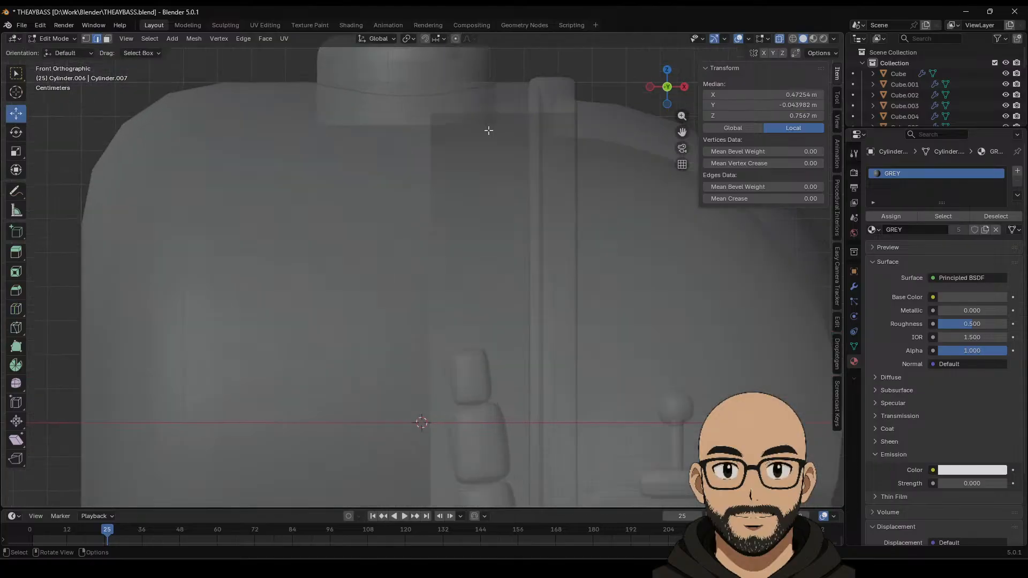
{"action": "scroll", "coordinate": [536, 52], "scroll_direction": "down", "scroll_amount": 5}
{"action": "left_click", "coordinate": [500, 229]}
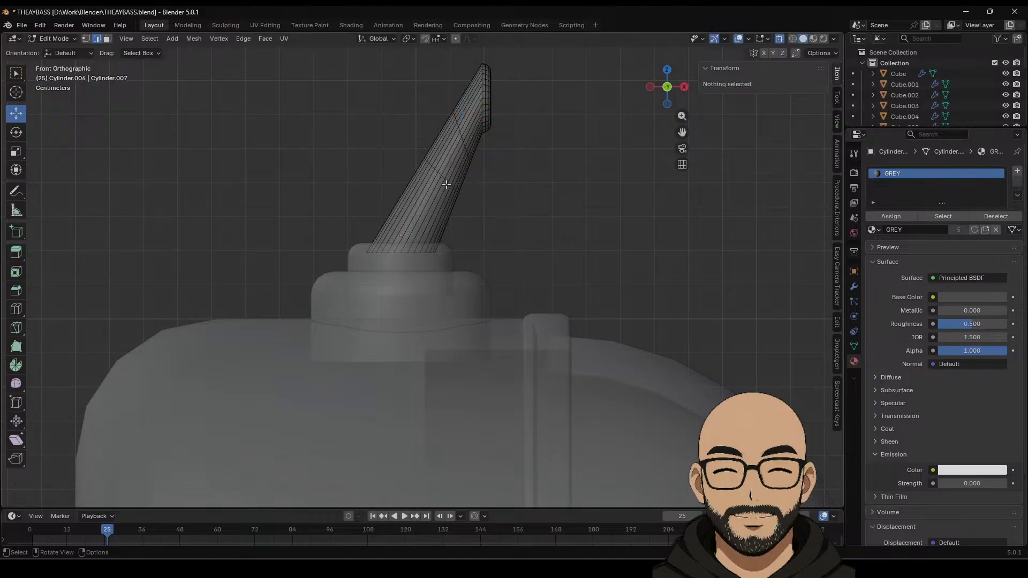
{"action": "left_click", "coordinate": [447, 182], "text": "alt"}
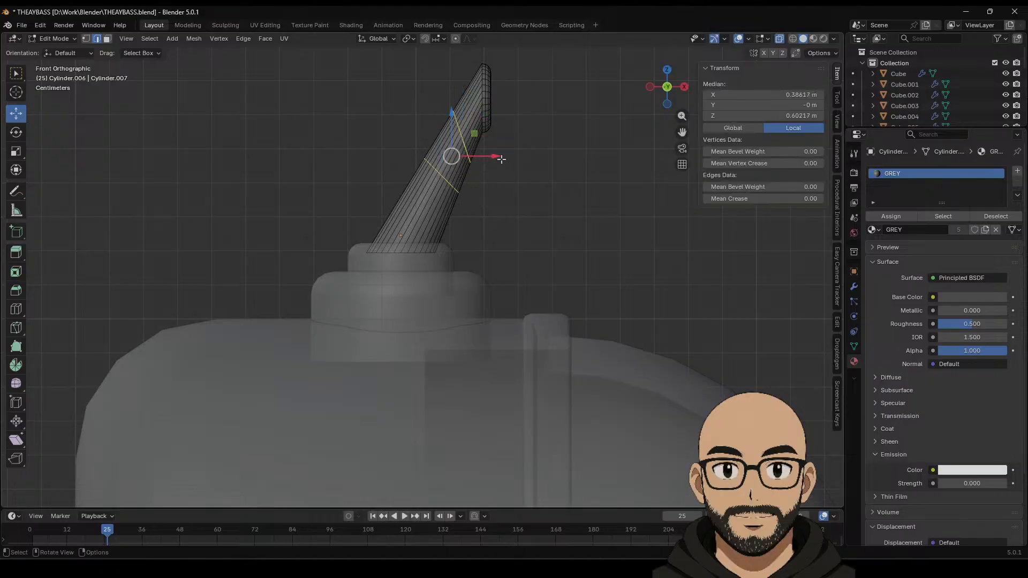
{"action": "left_click_drag", "start_coordinate": [501, 159], "coordinate": [457, 159]}
{"action": "left_click_drag", "start_coordinate": [406, 126], "coordinate": [408, 87]}
Step: Rotate the elbow's lower edge loop nearly level about Y and scale it up to about 1.196
{"action": "left_click", "coordinate": [410, 153]}
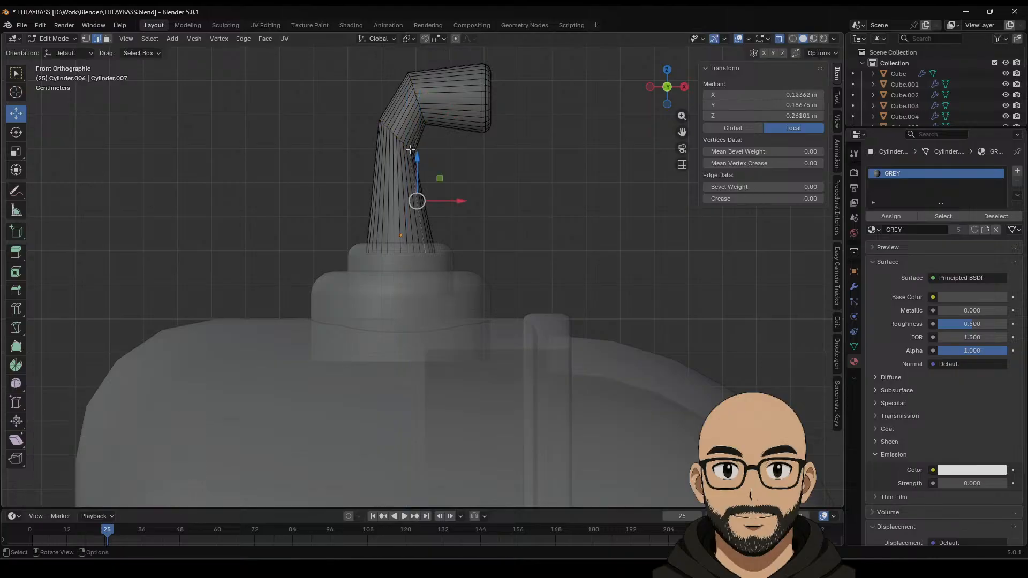
{"action": "left_click", "coordinate": [410, 150], "text": "alt"}
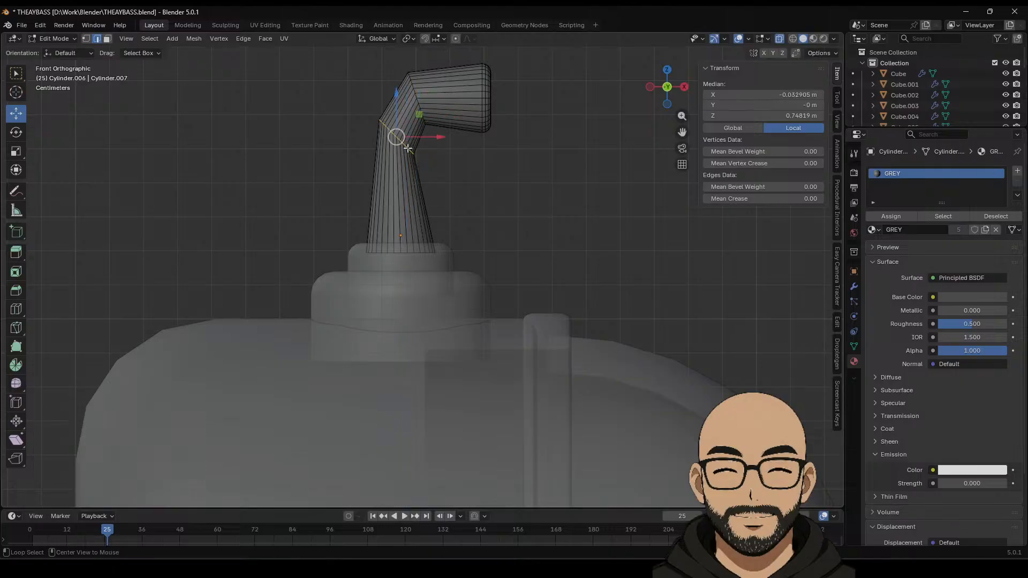
{"action": "left_click", "coordinate": [16, 133]}
{"action": "left_click_drag", "start_coordinate": [432, 155], "coordinate": [462, 140]}
{"action": "key", "text": "s"}
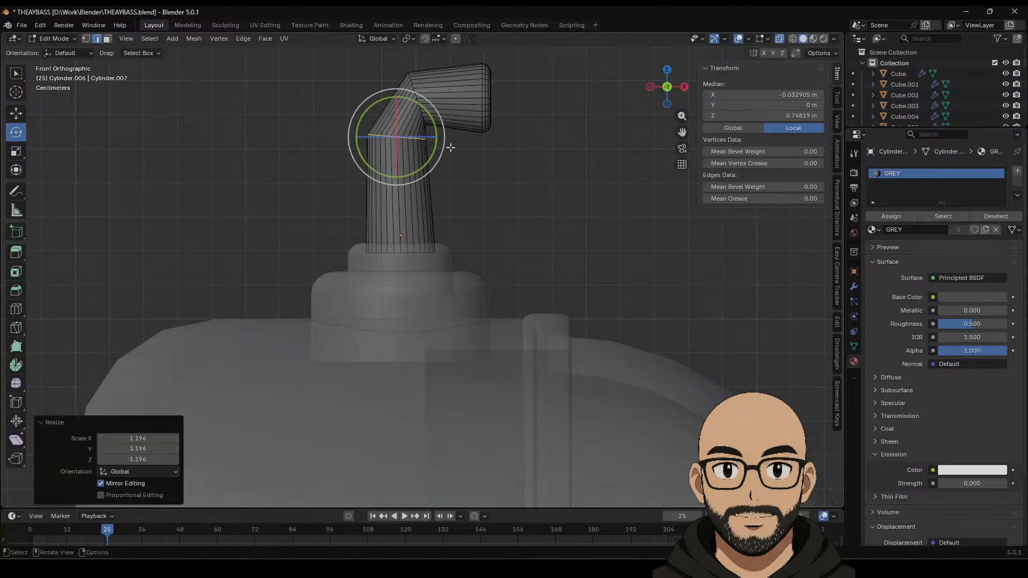
Step: Lower the same loop to about local Z 0.667 m, centre it over the base, and scale it up slightly
{"action": "left_click", "coordinate": [19, 116]}
{"action": "left_click_drag", "start_coordinate": [403, 100], "coordinate": [446, 139]}
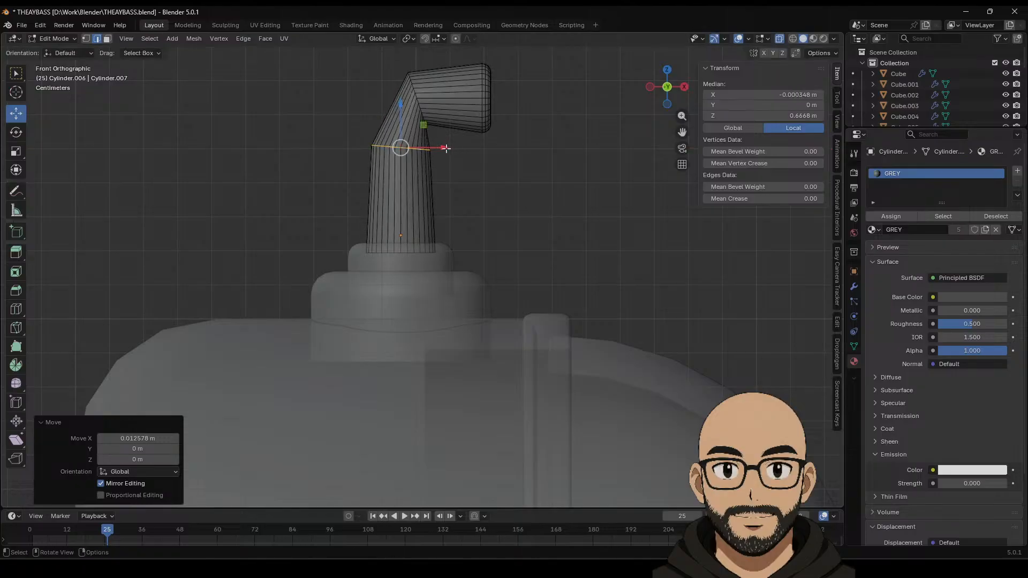
{"action": "key", "text": "s"}
{"action": "left_click", "coordinate": [457, 159]}
Step: Scale the elbow's upper edge loop to about 1.229, shift it about 0.081 m along X, and enlarge it by about 1.118
{"action": "left_click", "coordinate": [420, 115]}
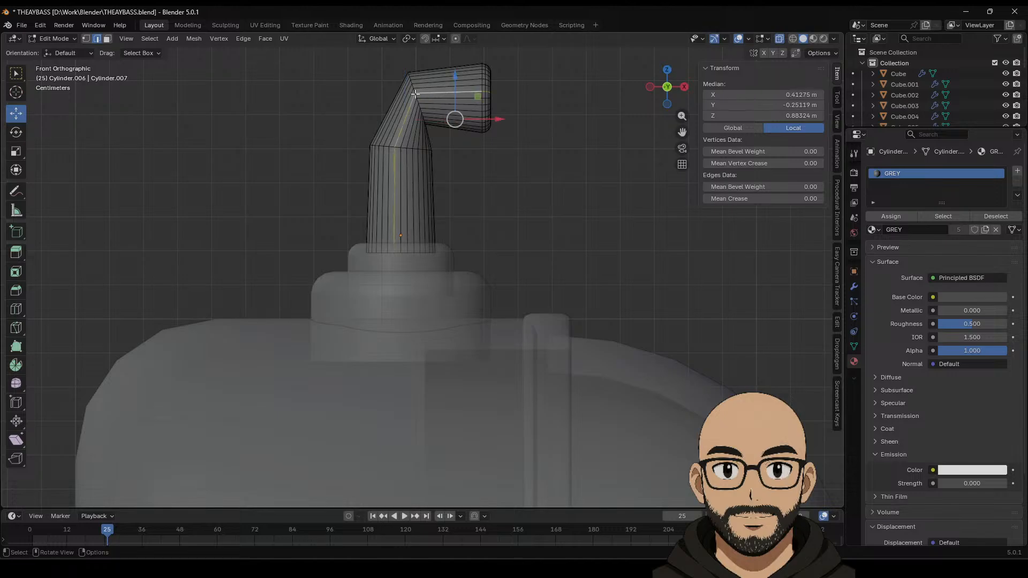
{"action": "left_click", "coordinate": [409, 75]}
{"action": "scroll", "coordinate": [420, 101], "scroll_direction": "up", "scroll_amount": 4}
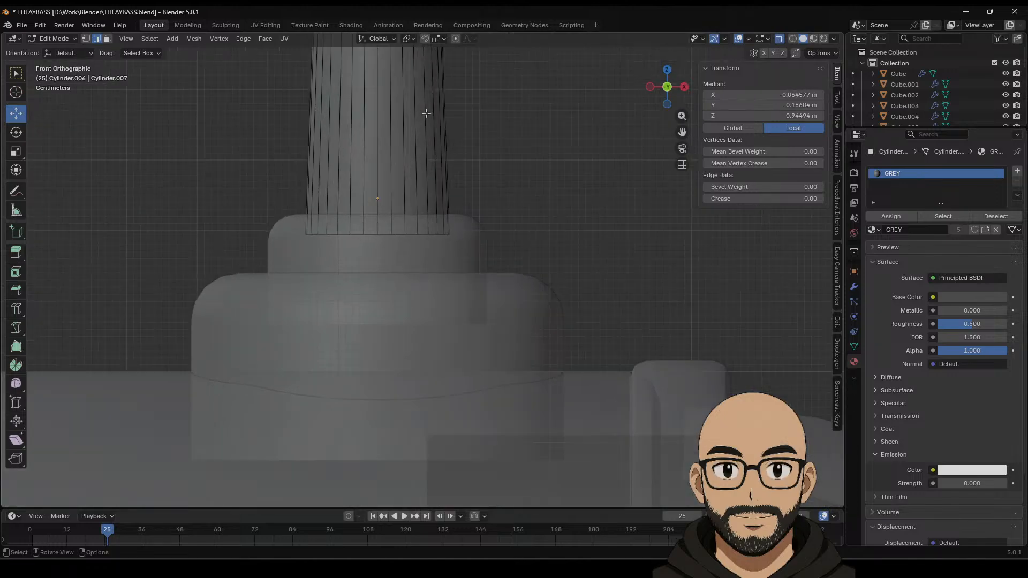
{"action": "middle_click_drag", "start_coordinate": [441, 84], "coordinate": [466, 305], "text": "shift"}
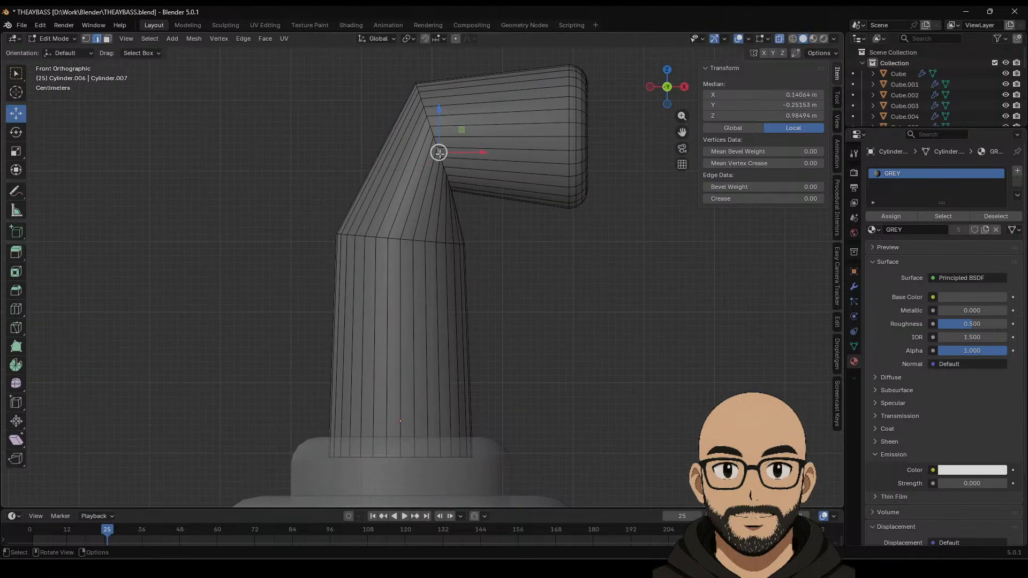
{"action": "key", "text": "s"}
{"action": "left_click", "coordinate": [492, 199]}
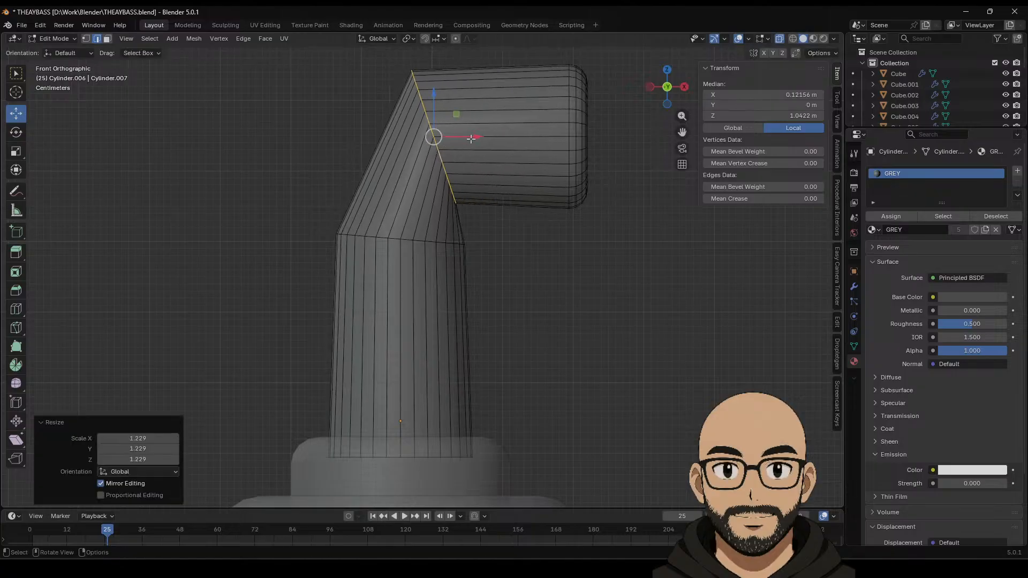
{"action": "left_click_drag", "start_coordinate": [471, 139], "coordinate": [527, 151]}
{"action": "key", "text": "s"}
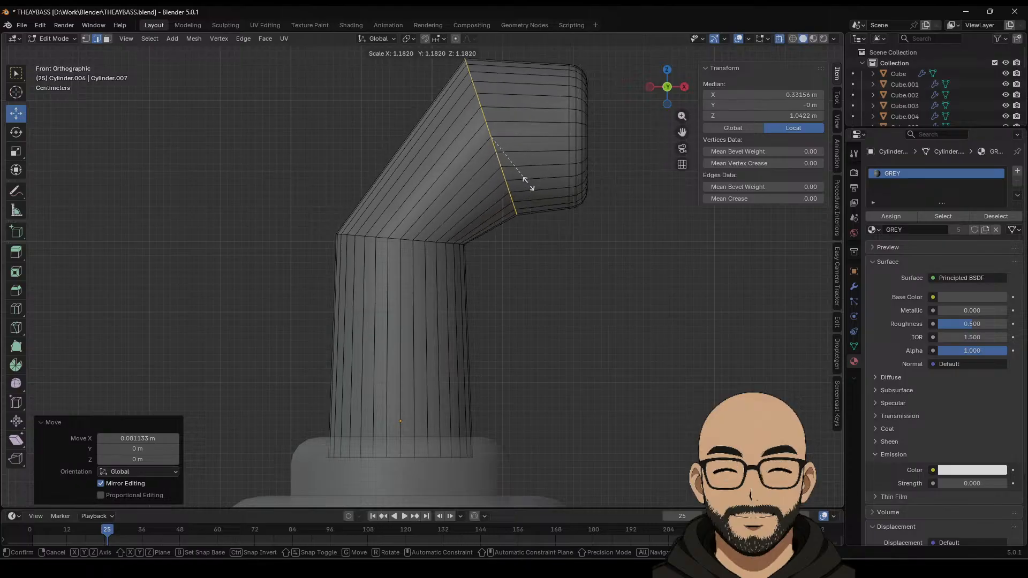
{"action": "left_click", "coordinate": [524, 179]}
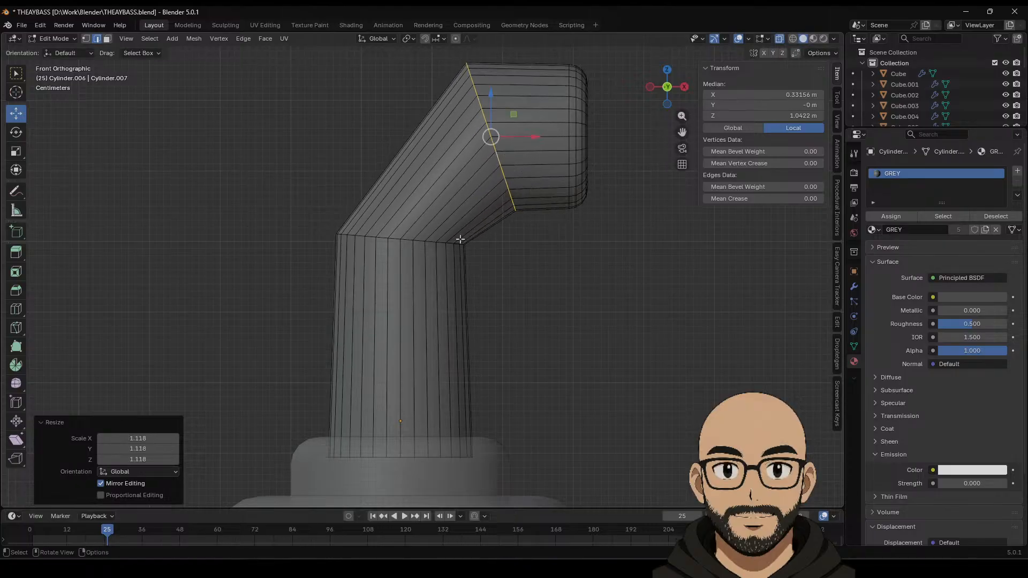
Step: Level the elbow's lower edge loop, lower it about 0.042 m, and scale it up to about 1.09
{"action": "left_click", "coordinate": [420, 242], "text": "alt"}
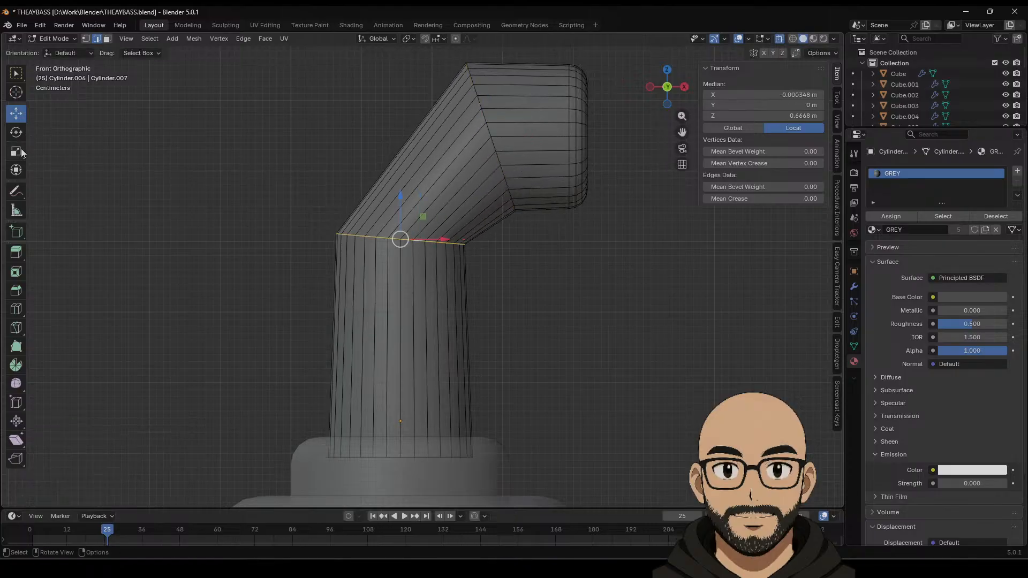
{"action": "left_click", "coordinate": [16, 133]}
{"action": "left_click_drag", "start_coordinate": [364, 225], "coordinate": [403, 234]}
{"action": "left_click", "coordinate": [16, 113]}
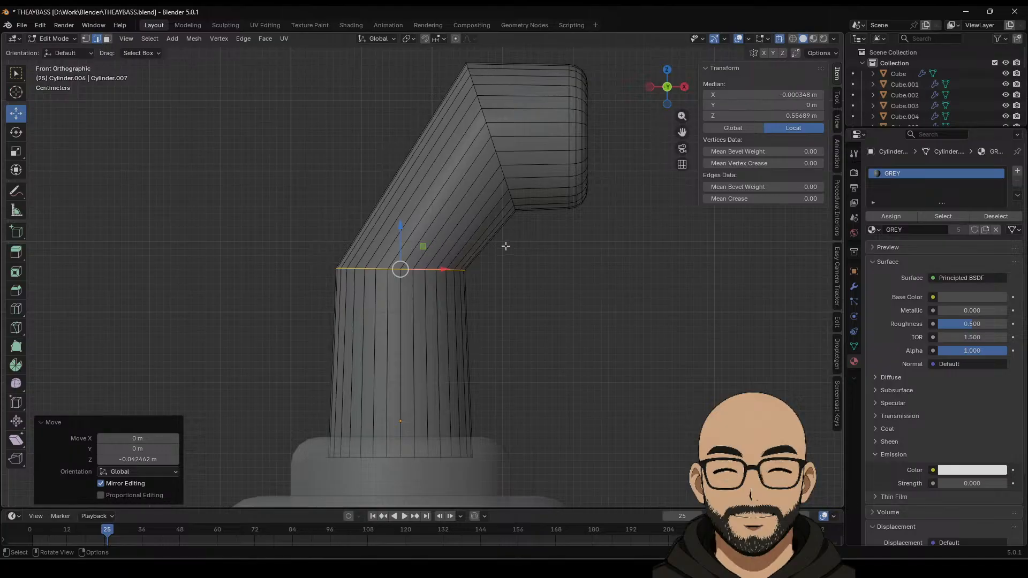
{"action": "key", "text": "s"}
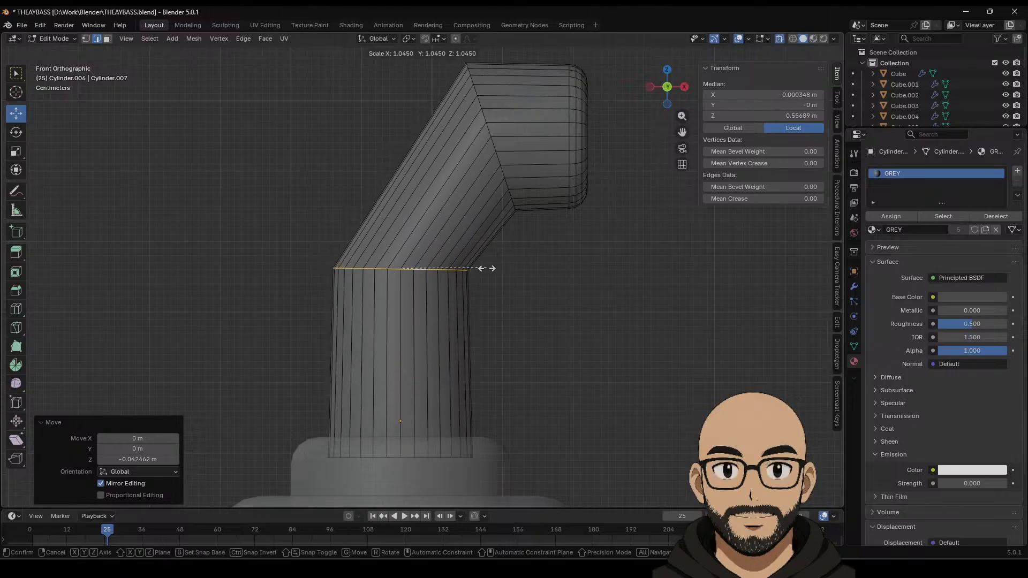
{"action": "left_click", "coordinate": [490, 271]}
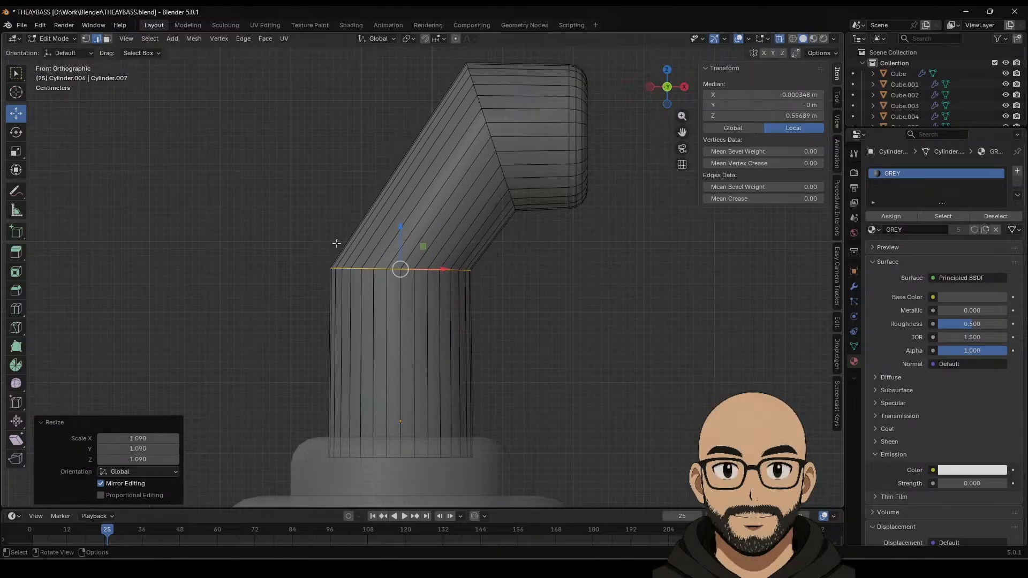
Step: Cut an edge loop midway through the bend, move it outward about -0.028 m X and 0.020 m Z, and scale it to 1.229
{"action": "left_click", "coordinate": [18, 310]}
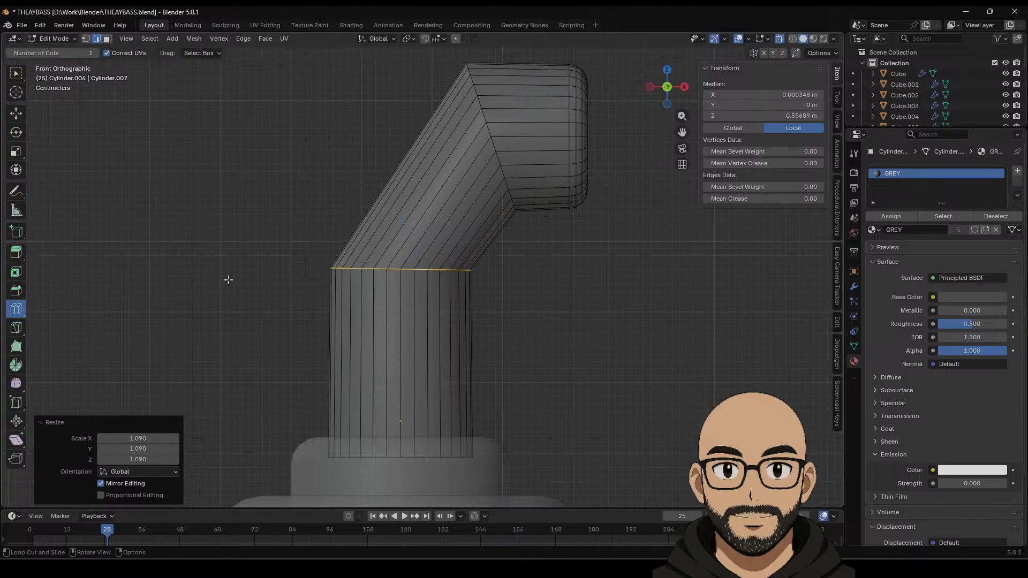
{"action": "left_click", "coordinate": [457, 213]}
{"action": "left_click", "coordinate": [16, 113]}
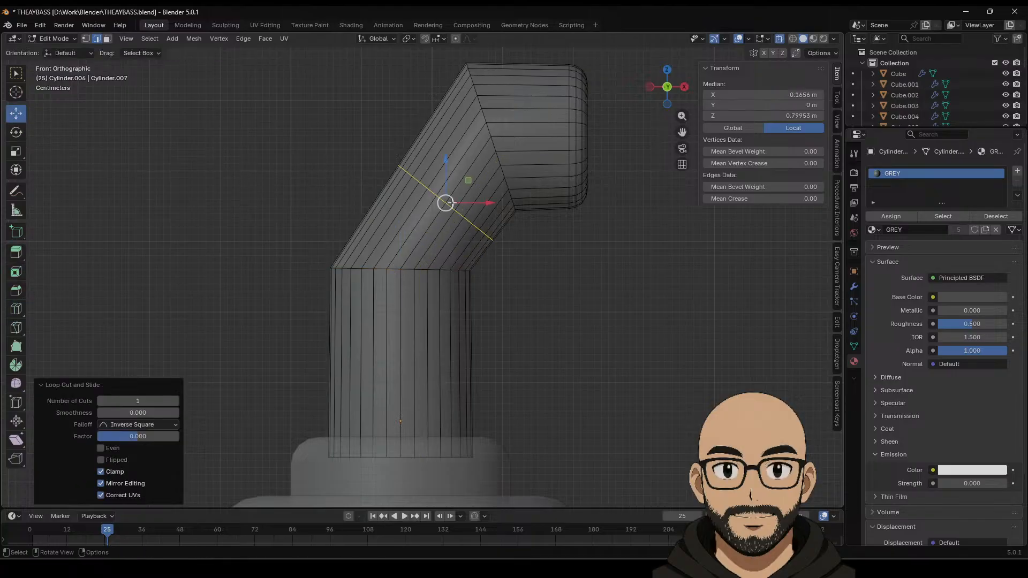
{"action": "left_click_drag", "start_coordinate": [446, 202], "coordinate": [430, 191]}
{"action": "key", "text": "s"}
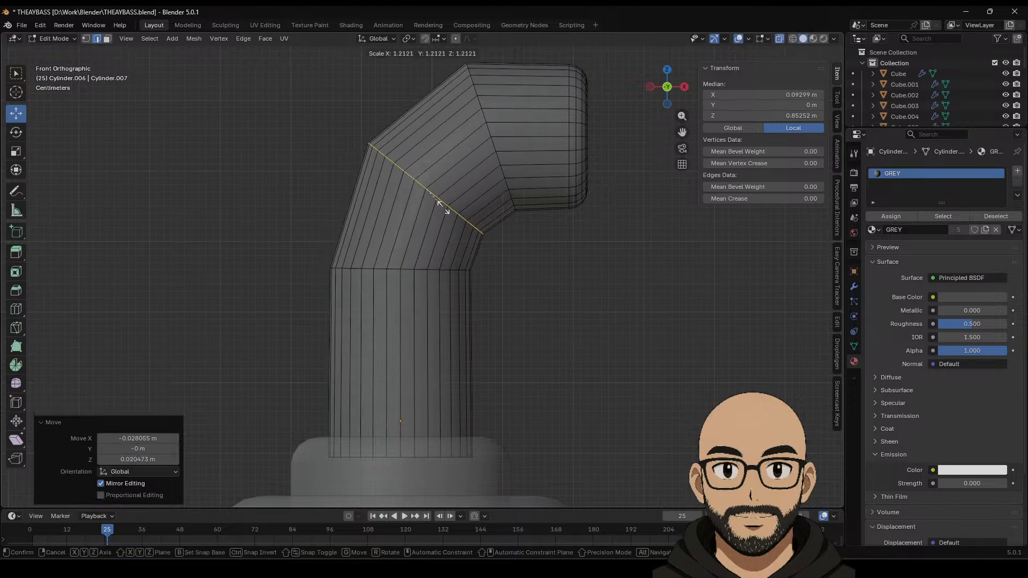
{"action": "left_click", "coordinate": [443, 208]}
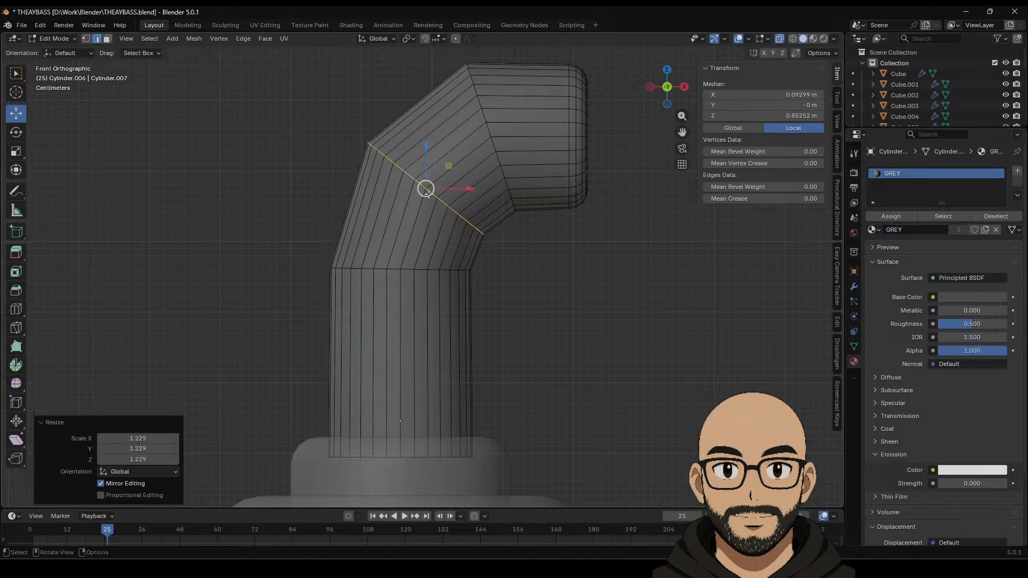
Step: Narrow the bend's middle edge loop along Y, and scale the lower edge loop to about 0.779 along Y
{"action": "key", "text": "Tab"}
{"action": "scroll", "coordinate": [544, 300], "scroll_direction": "down", "scroll_amount": 5}
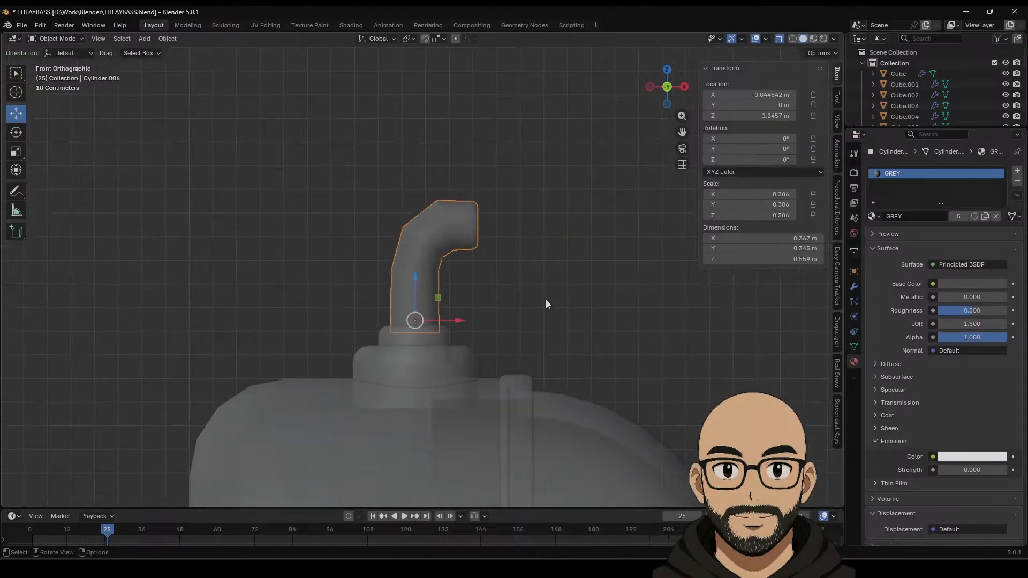
{"action": "middle_click_drag", "start_coordinate": [545, 299], "coordinate": [451, 281]}
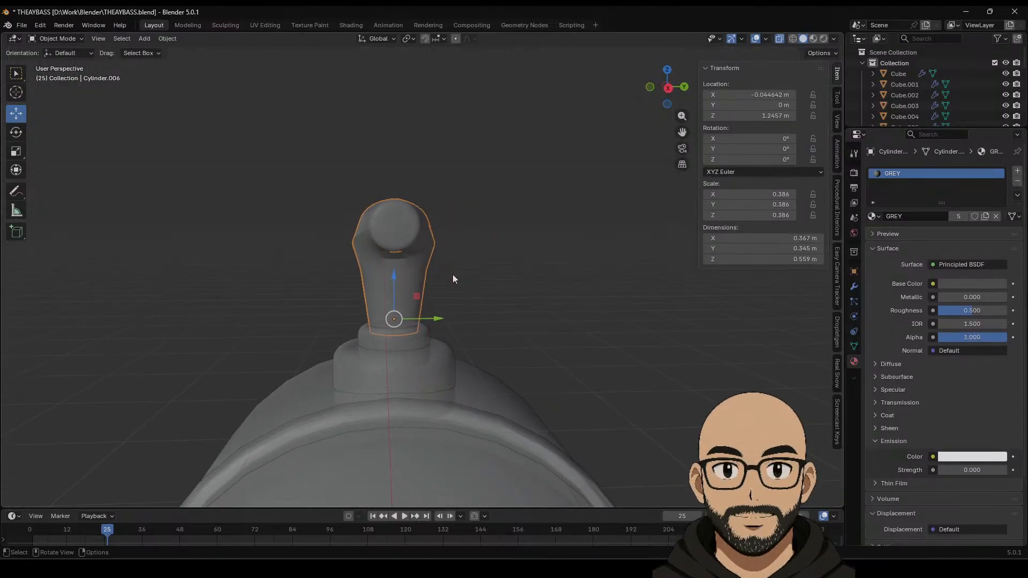
{"action": "key", "text": "Tab"}
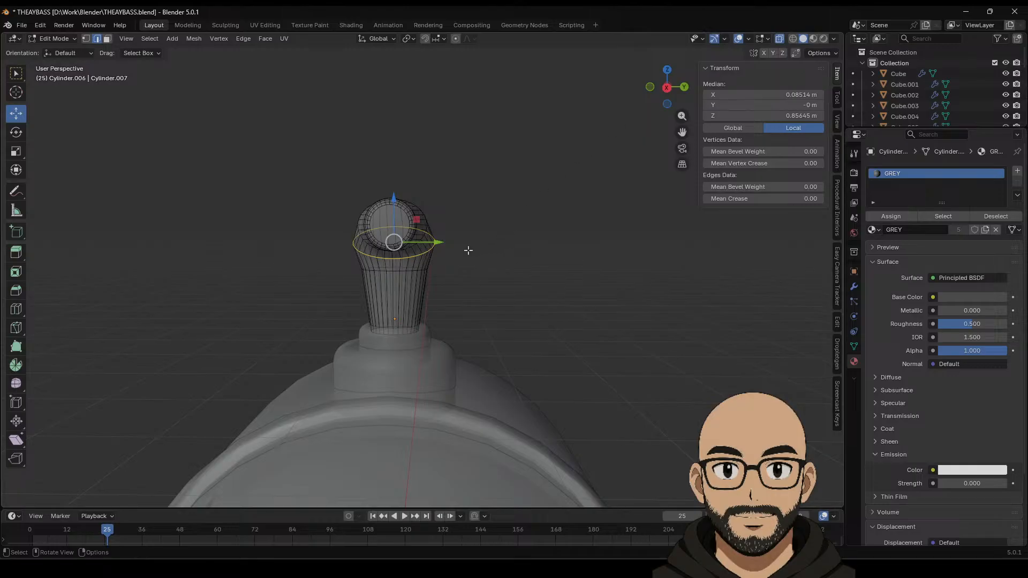
{"action": "key", "text": "KP_3"}
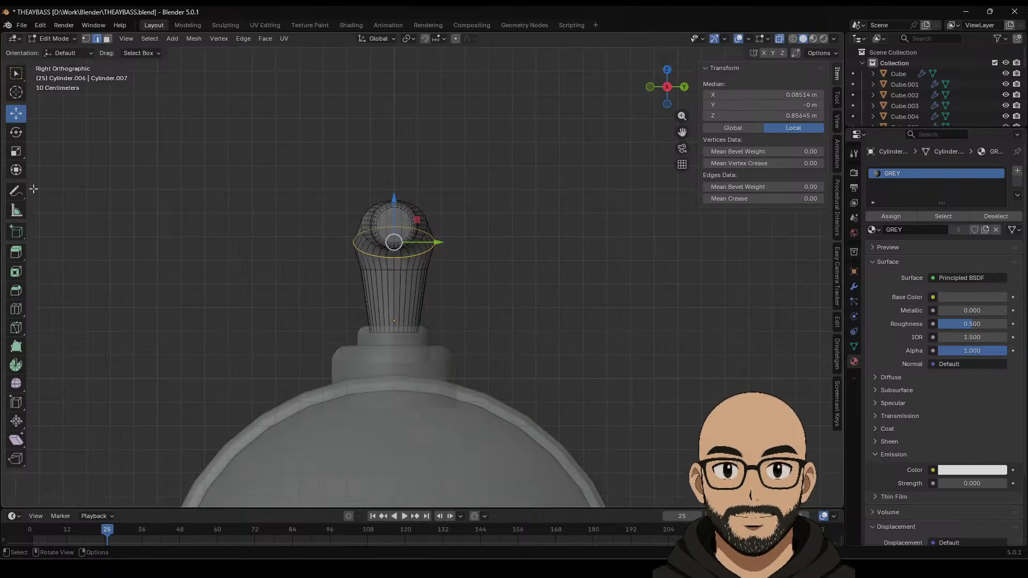
{"action": "left_click", "coordinate": [16, 152]}
{"action": "left_click_drag", "start_coordinate": [450, 242], "coordinate": [410, 266]}
{"action": "scroll", "coordinate": [407, 279], "scroll_direction": "up", "scroll_amount": 3}
{"action": "left_click", "coordinate": [407, 272], "text": "alt"}
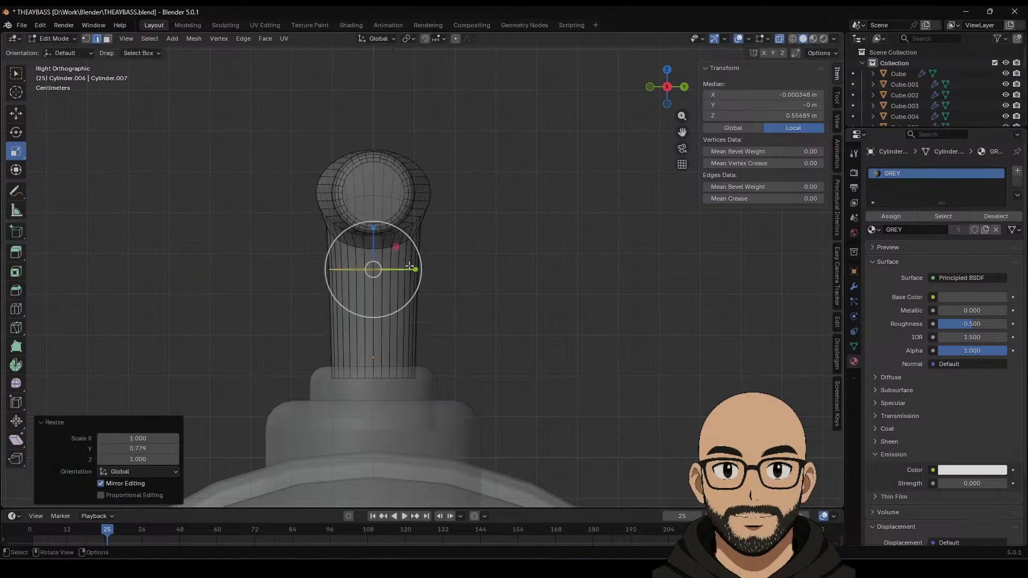
Step: Select the elbow's upper edge loop and scale it to about 0.726 along Y
{"action": "left_click", "coordinate": [431, 200]}
{"action": "left_click", "coordinate": [429, 201], "text": "alt"}
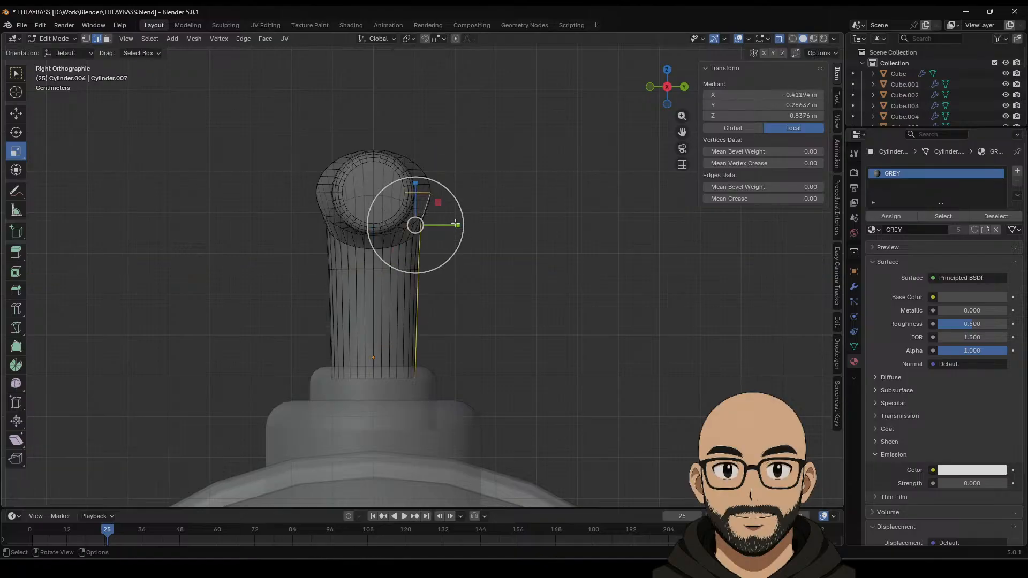
{"action": "left_click", "coordinate": [427, 181]}
{"action": "left_click", "coordinate": [428, 177], "text": "alt"}
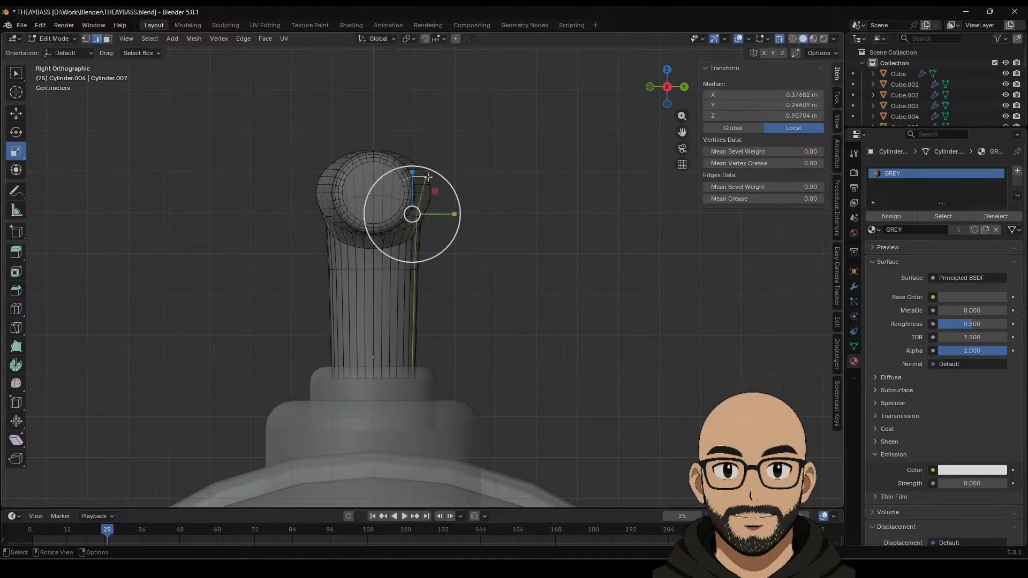
{"action": "middle_click_drag", "start_coordinate": [436, 192], "coordinate": [417, 220]}
{"action": "key", "text": "alt+a"}
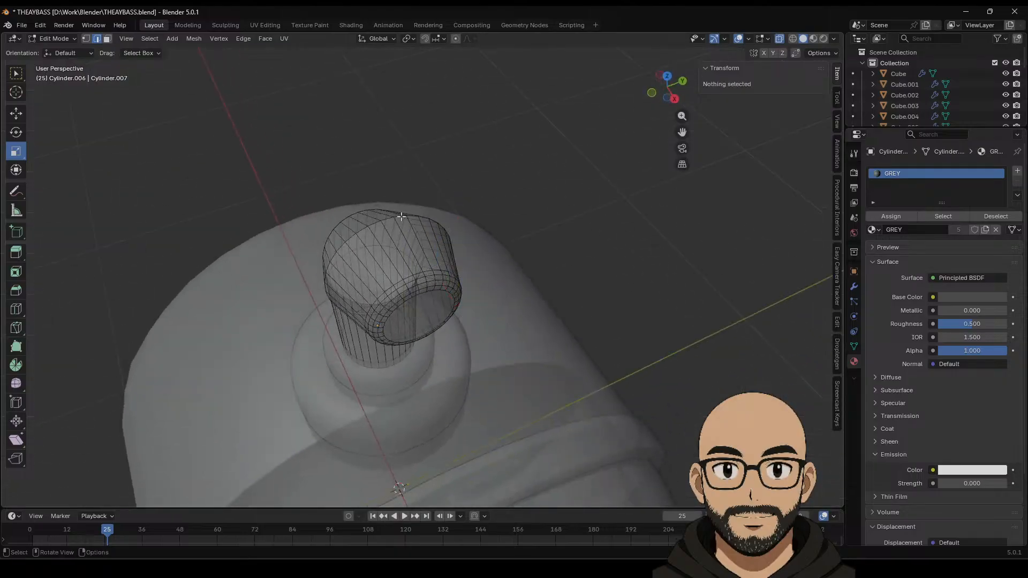
{"action": "left_click", "coordinate": [401, 217], "text": "alt"}
{"action": "middle_click_drag", "start_coordinate": [485, 242], "coordinate": [491, 227]}
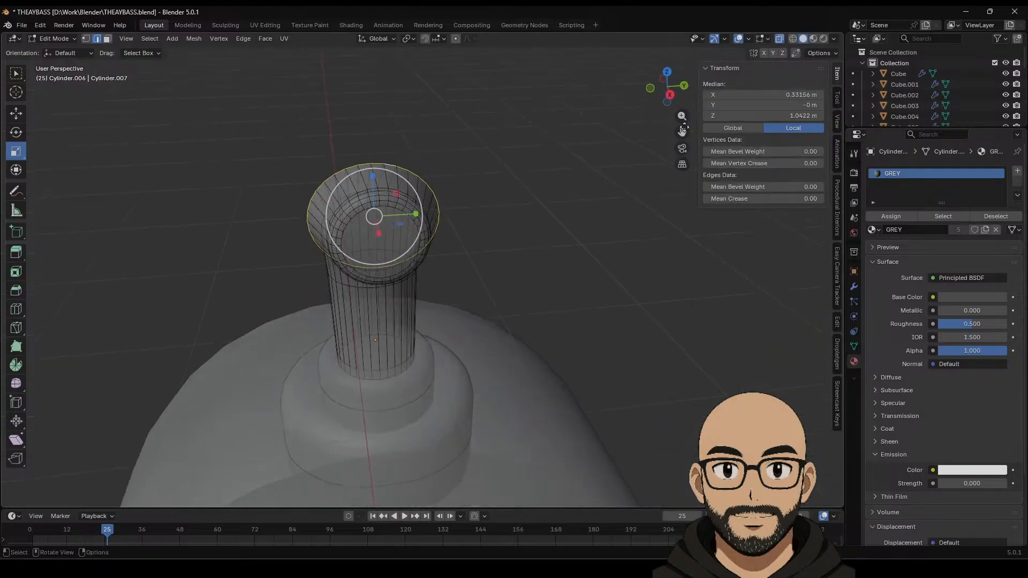
{"action": "left_click", "coordinate": [675, 98]}
{"action": "left_click_drag", "start_coordinate": [416, 196], "coordinate": [406, 192]}
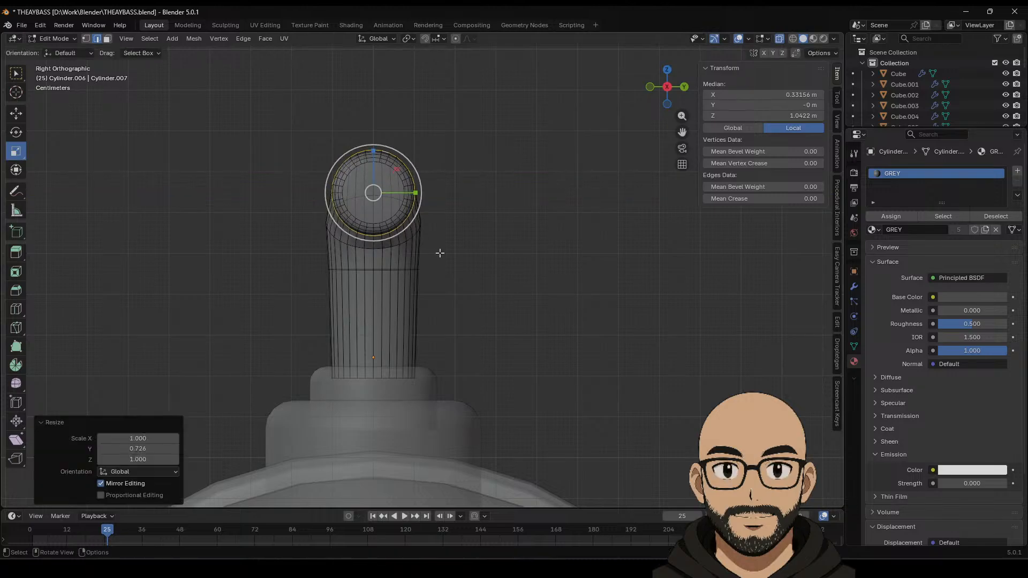
Step: Scale the bend's middle edge loop to about 0.857 along Y
{"action": "scroll", "coordinate": [436, 252], "scroll_direction": "up", "scroll_amount": 5}
{"action": "left_click", "coordinate": [439, 240]}
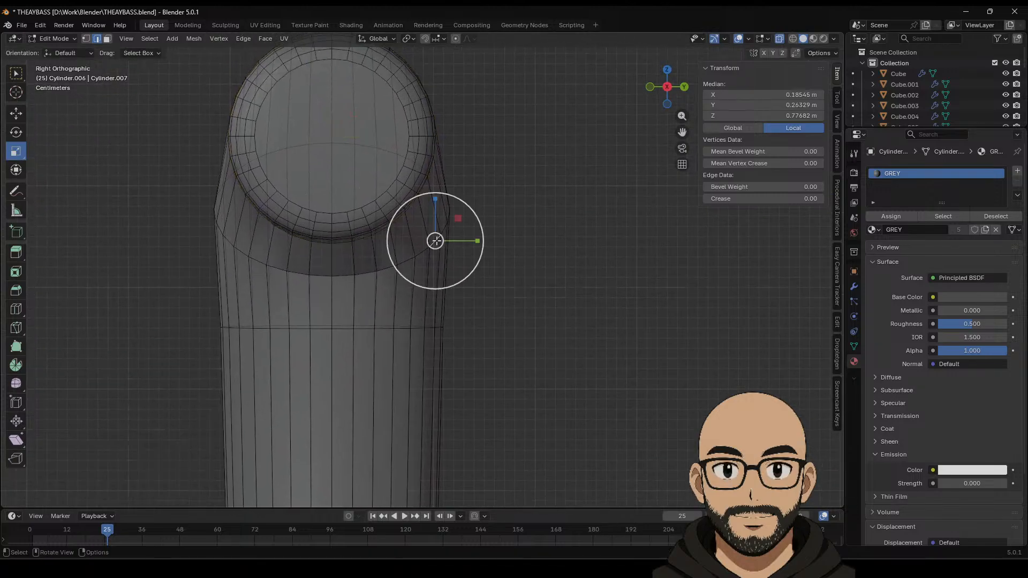
{"action": "left_click", "coordinate": [428, 247], "text": "alt"}
{"action": "left_click_drag", "start_coordinate": [373, 209], "coordinate": [367, 212]}
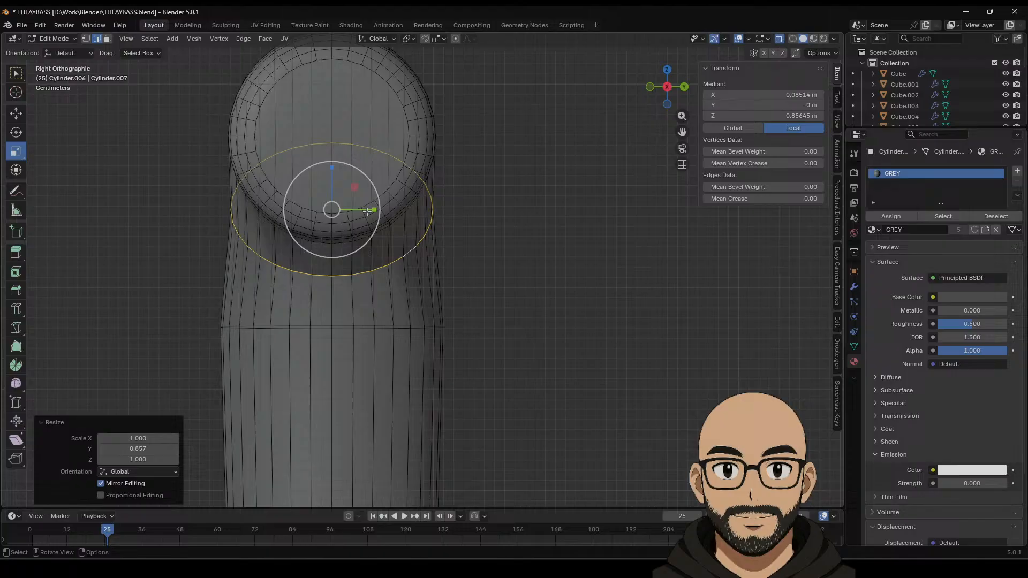
Step: Scale the elbow's lower edge loop to about 0.913 along Y and leave mesh editing
{"action": "left_click", "coordinate": [418, 327]}
{"action": "left_click", "coordinate": [382, 332]}
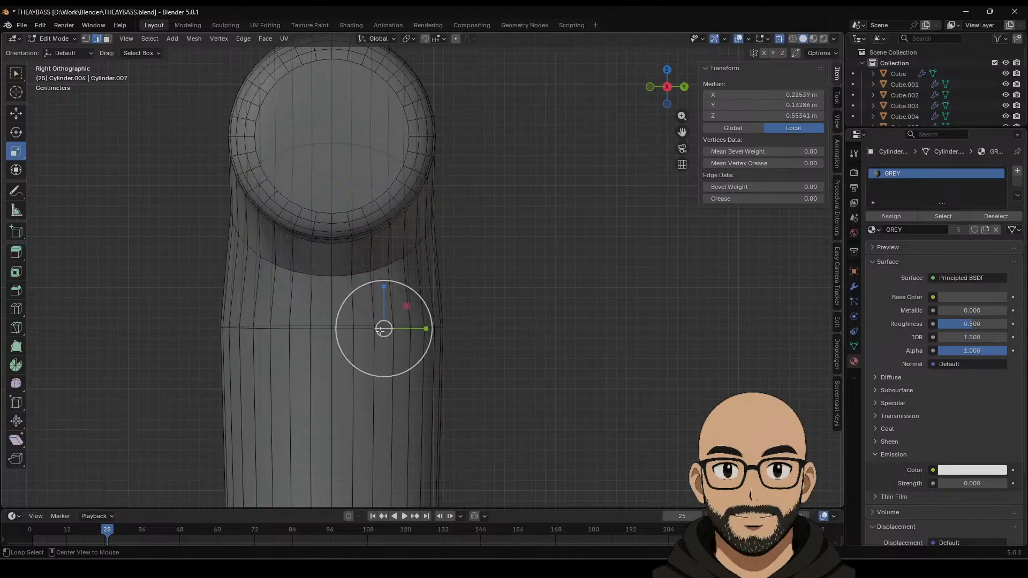
{"action": "left_click", "coordinate": [439, 332], "text": "alt"}
{"action": "left_click_drag", "start_coordinate": [378, 328], "coordinate": [372, 327]}
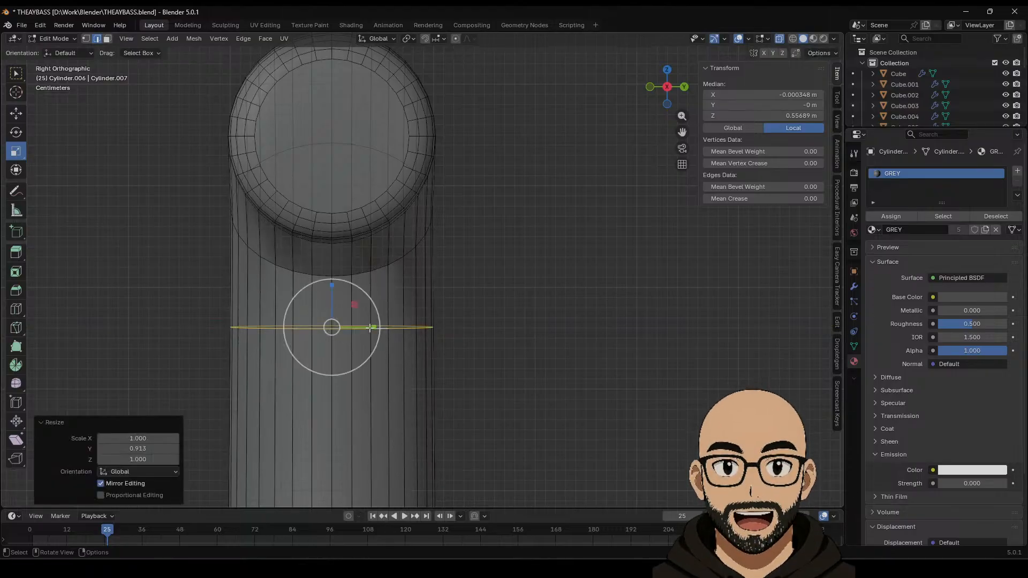
{"action": "middle_click_drag", "start_coordinate": [372, 327], "coordinate": [441, 294]}
{"action": "key", "text": "Tab"}
{"action": "left_click", "coordinate": [560, 310]}
Step: Add a Subdivision Surface modifier to the bent pipe
{"action": "scroll", "coordinate": [541, 322], "scroll_direction": "down", "scroll_amount": 3}
{"action": "scroll", "coordinate": [475, 291], "scroll_direction": "up", "scroll_amount": 3}
{"action": "scroll", "coordinate": [474, 295], "scroll_direction": "up", "scroll_amount": 2}
{"action": "left_click", "coordinate": [422, 199]}
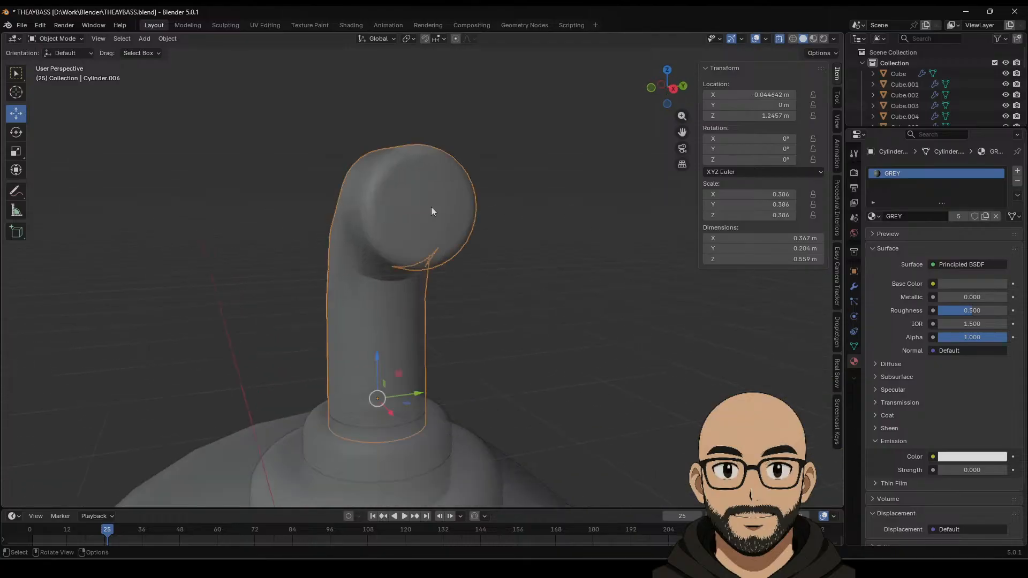
{"action": "key", "text": "Tab"}
{"action": "key", "text": "Tab"}
{"action": "scroll", "coordinate": [521, 317], "scroll_direction": "down", "scroll_amount": 3}
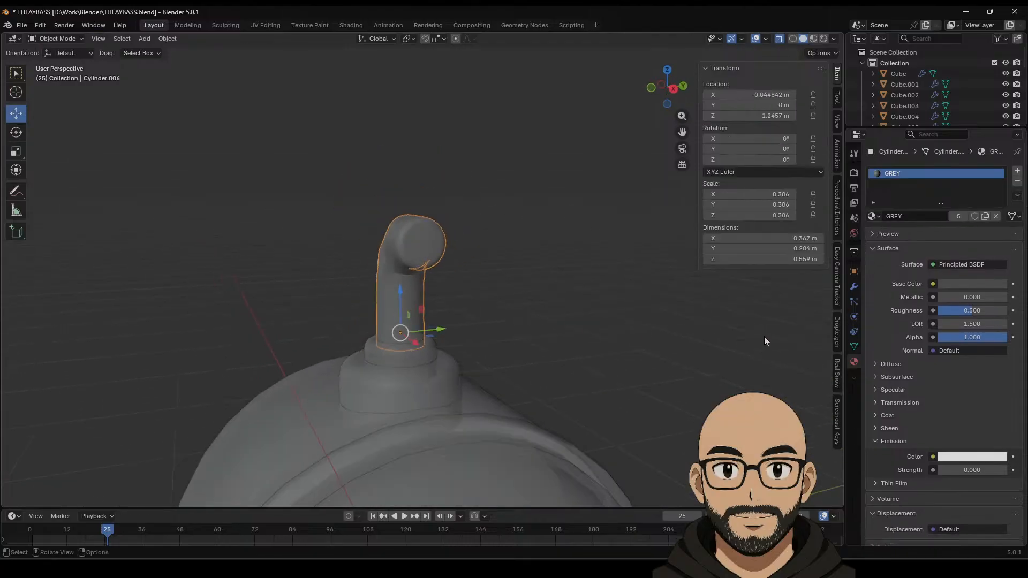
{"action": "left_click", "coordinate": [853, 286]}
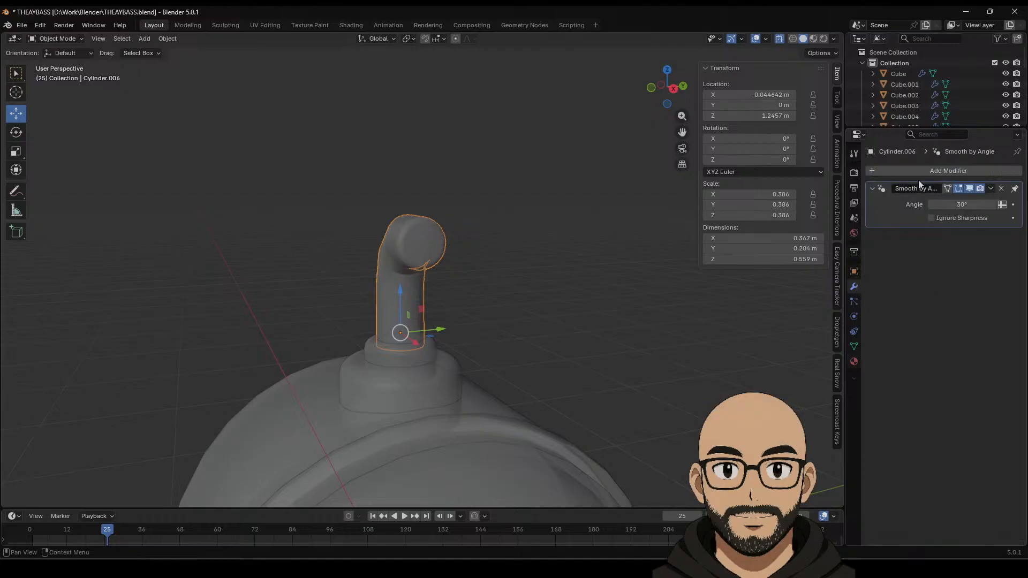
{"action": "left_click", "coordinate": [910, 171]}
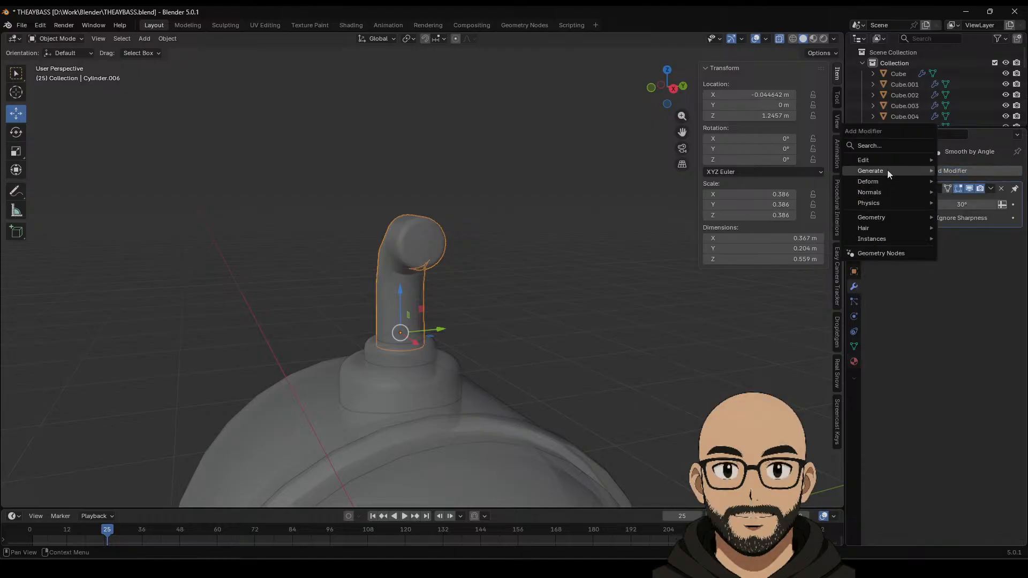
{"action": "mouse_move", "coordinate": [887, 170]}
{"action": "left_click", "coordinate": [793, 338]}
{"action": "left_click", "coordinate": [583, 327]}
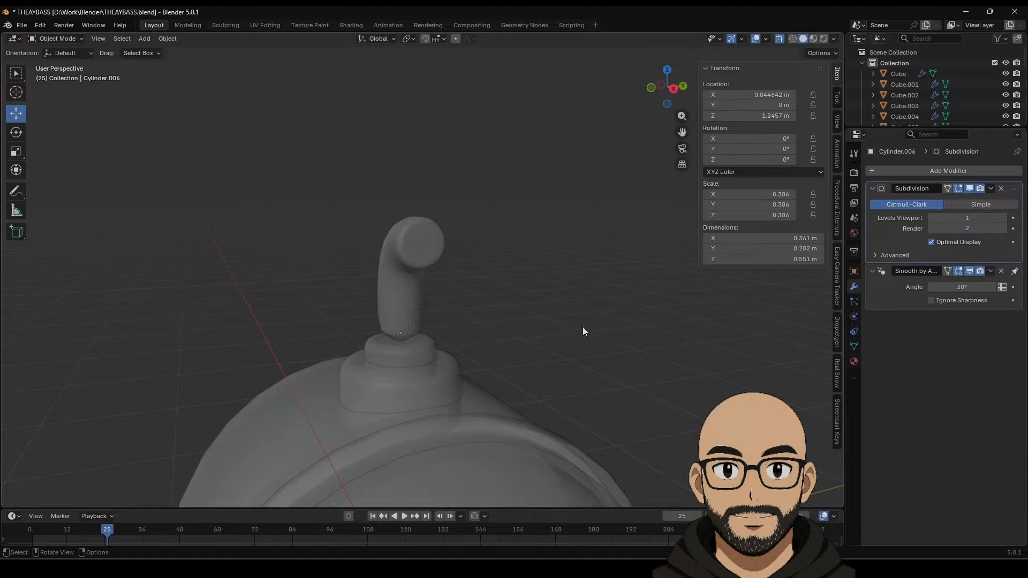
Step: Cut an edge loop around the pipe's vertical section and slide it down close to its base
{"action": "middle_click_drag", "start_coordinate": [436, 297], "coordinate": [524, 288]}
{"action": "scroll", "coordinate": [524, 291], "scroll_direction": "up", "scroll_amount": 2}
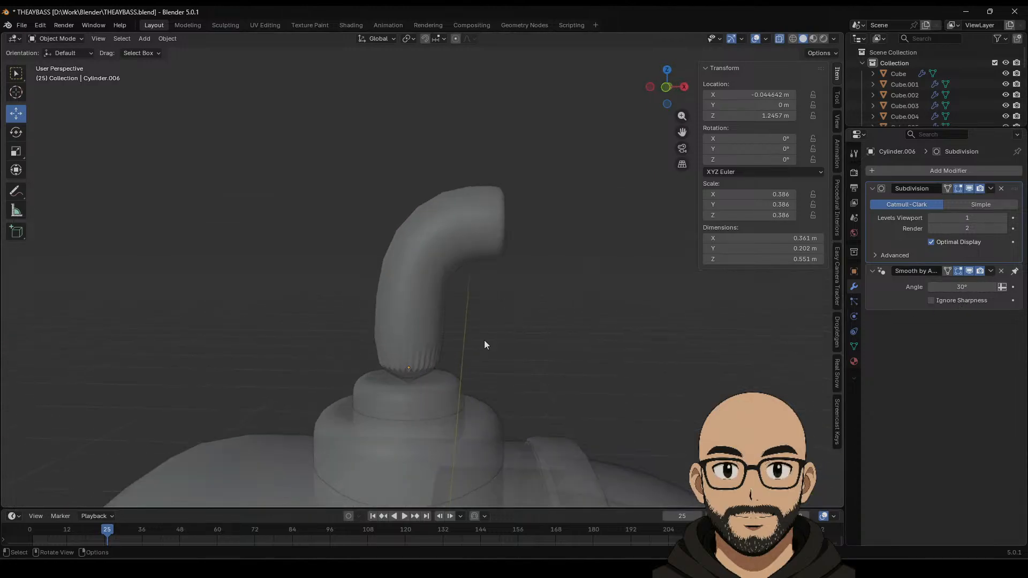
{"action": "key", "text": "Tab"}
{"action": "left_click", "coordinate": [16, 309]}
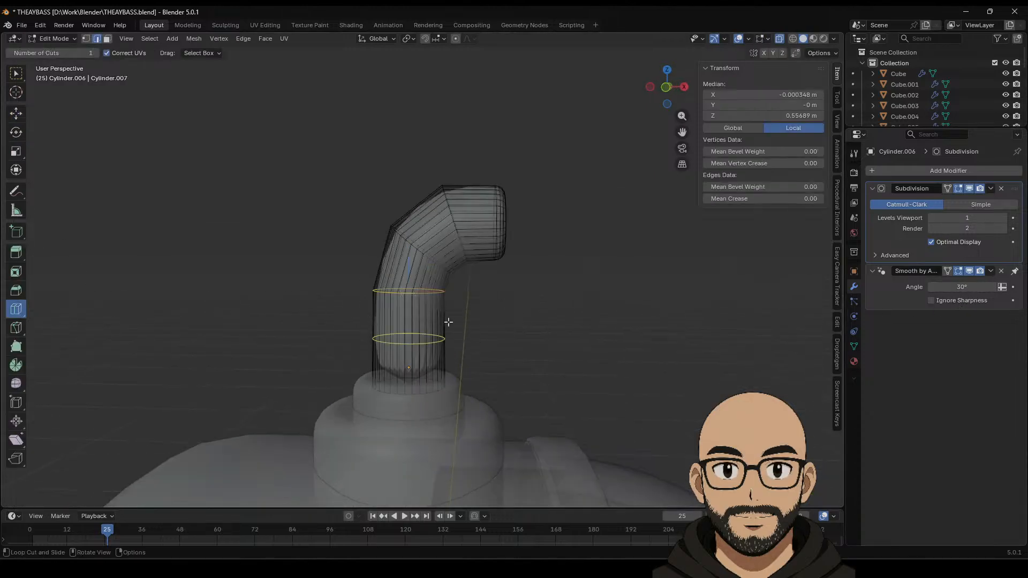
{"action": "left_click_drag", "start_coordinate": [438, 299], "coordinate": [440, 357]}
{"action": "left_click", "coordinate": [16, 113]}
Step: Delete the face closing the pipe's lower end and return to Object Mode
{"action": "left_click", "coordinate": [107, 41]}
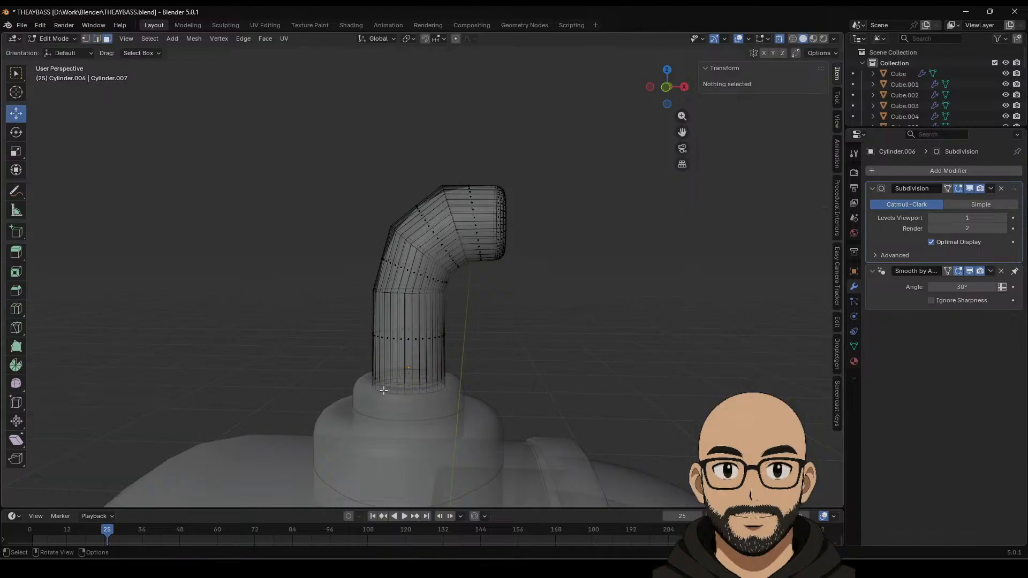
{"action": "middle_click_drag", "start_coordinate": [413, 397], "coordinate": [413, 413]}
{"action": "left_click", "coordinate": [410, 387]}
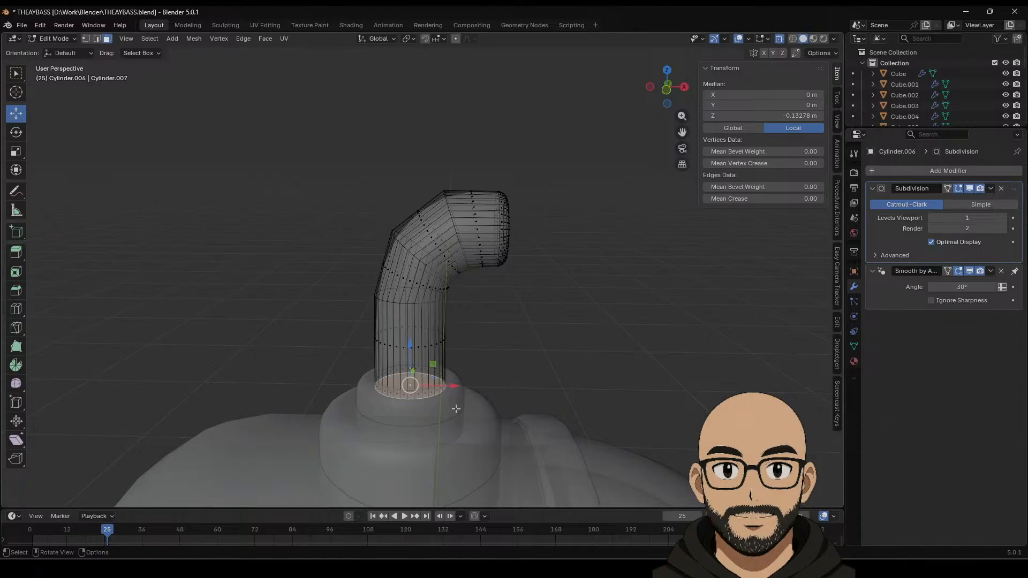
{"action": "key", "text": "x"}
{"action": "left_click", "coordinate": [455, 409]}
{"action": "key", "text": "Tab"}
Step: Scale the whole pipe down to about 0.909 and switch the viewport to Material Preview shading
{"action": "middle_click_drag", "start_coordinate": [455, 409], "coordinate": [420, 356]}
{"action": "key", "text": "s"}
{"action": "left_click", "coordinate": [475, 339]}
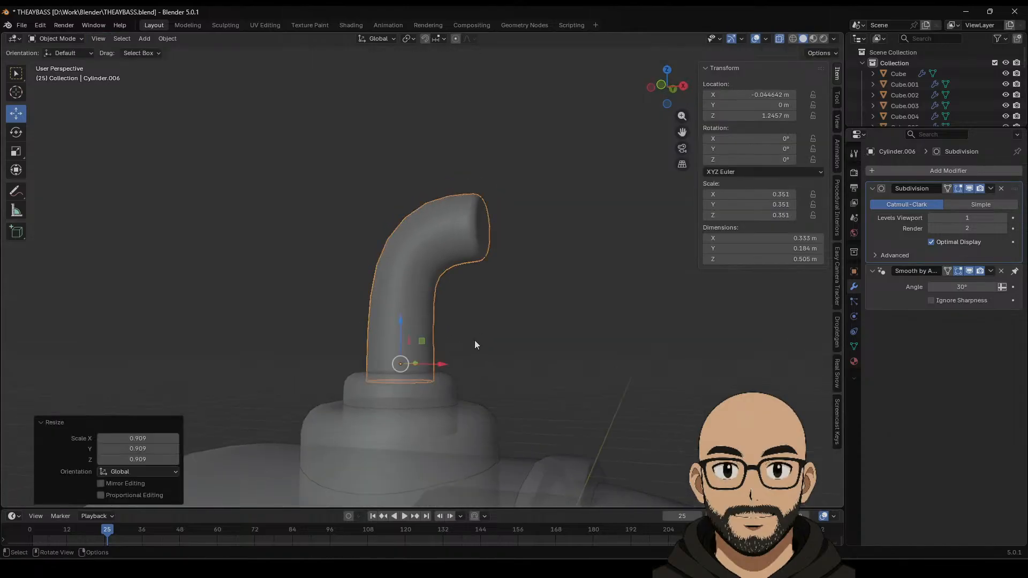
{"action": "middle_click_drag", "start_coordinate": [474, 340], "coordinate": [488, 366]}
{"action": "scroll", "coordinate": [560, 321], "scroll_direction": "down", "scroll_amount": 6}
{"action": "scroll", "coordinate": [488, 366], "scroll_direction": "up", "scroll_amount": 6}
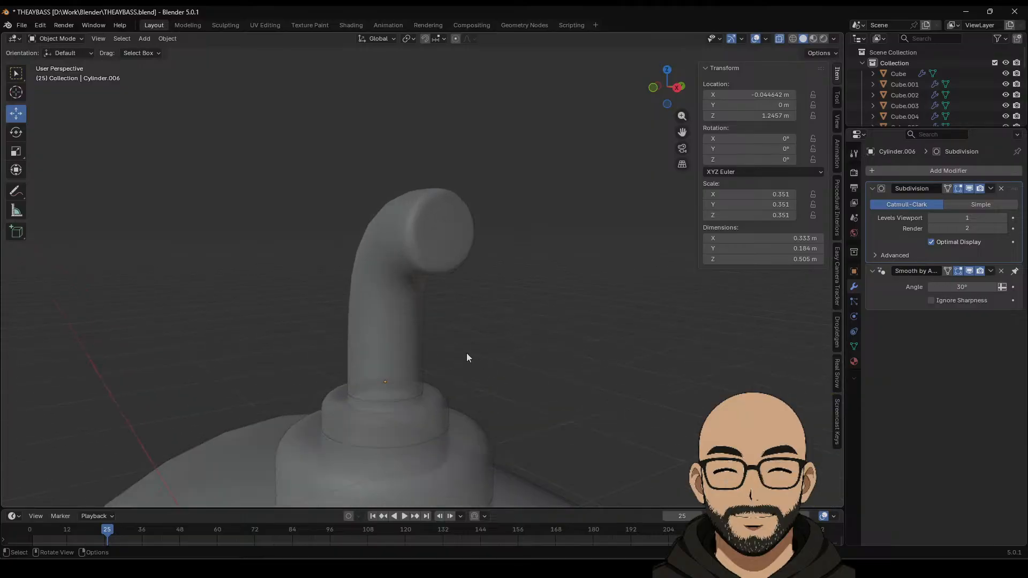
{"action": "left_click", "coordinate": [813, 38]}
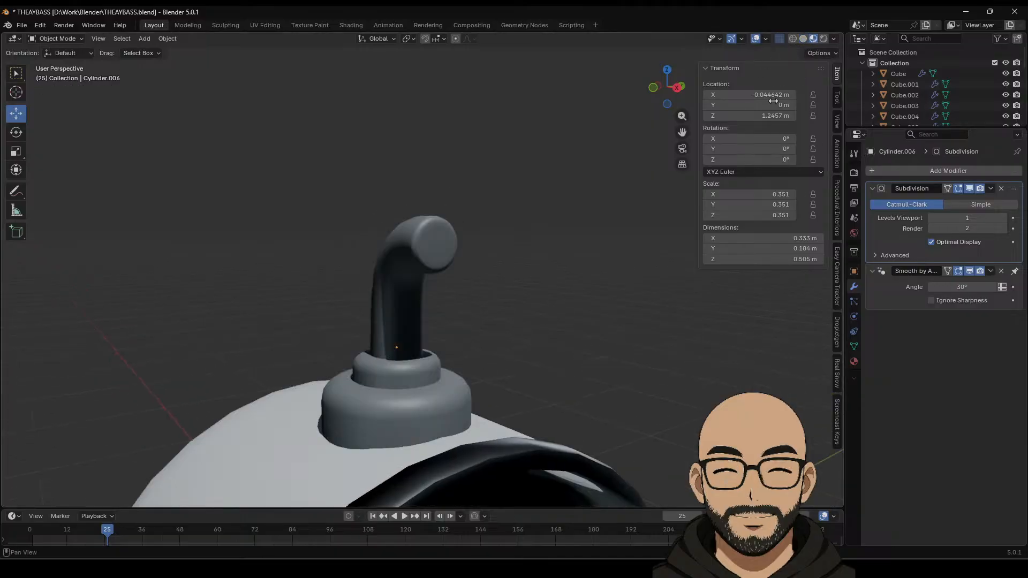
Step: Move the edge loop behind the pipe's rounded outlet about -0.048 m along X
{"action": "mouse_move", "coordinate": [572, 315]}
{"action": "middle_mouse_down"}
{"action": "mouse_move", "coordinate": [502, 252]}
{"action": "mouse_move", "coordinate": [575, 266]}
{"action": "mouse_move", "coordinate": [541, 269]}
{"action": "mouse_move", "coordinate": [603, 268]}
{"action": "mouse_move", "coordinate": [575, 279]}
{"action": "mouse_move", "coordinate": [545, 255]}
{"action": "mouse_move", "coordinate": [554, 316]}
{"action": "middle_mouse_up"}
{"action": "left_click", "coordinate": [504, 175]}
{"action": "key", "text": "Tab"}
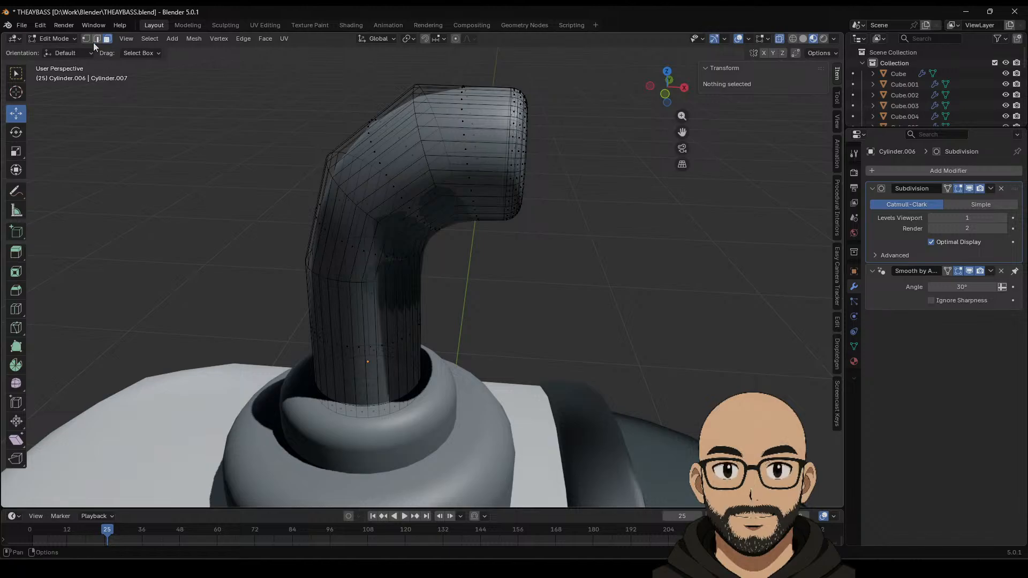
{"action": "key", "text": "2"}
{"action": "left_click", "coordinate": [510, 143], "text": "alt"}
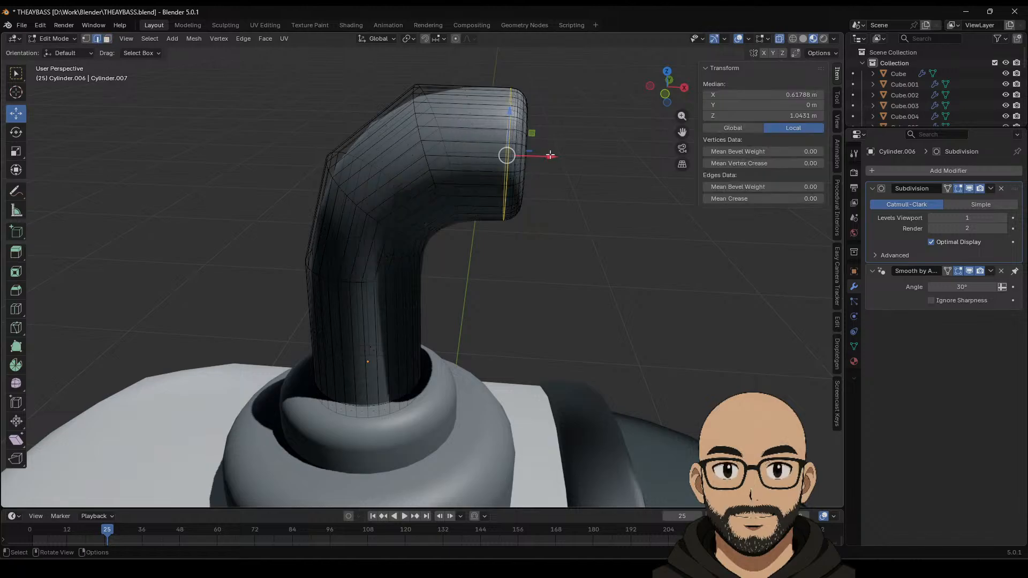
{"action": "left_click_drag", "start_coordinate": [550, 155], "coordinate": [516, 152]}
{"action": "middle_click_drag", "start_coordinate": [533, 220], "coordinate": [528, 215]}
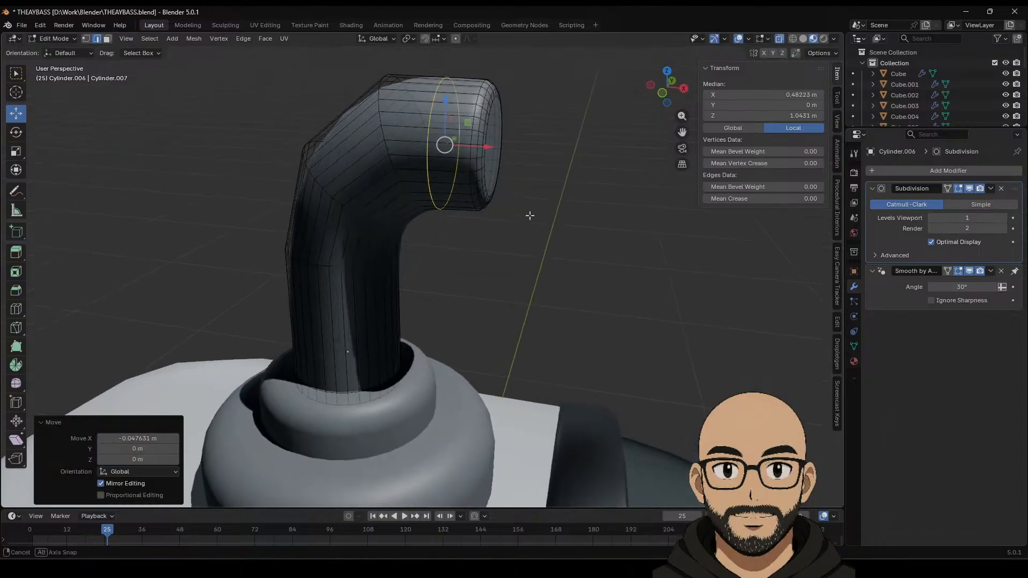
Step: Move the edge loop closest to the outlet's rounded rim about 0.003 m along X
{"action": "left_click", "coordinate": [469, 133], "text": "alt"}
{"action": "left_click_drag", "start_coordinate": [521, 149], "coordinate": [524, 147]}
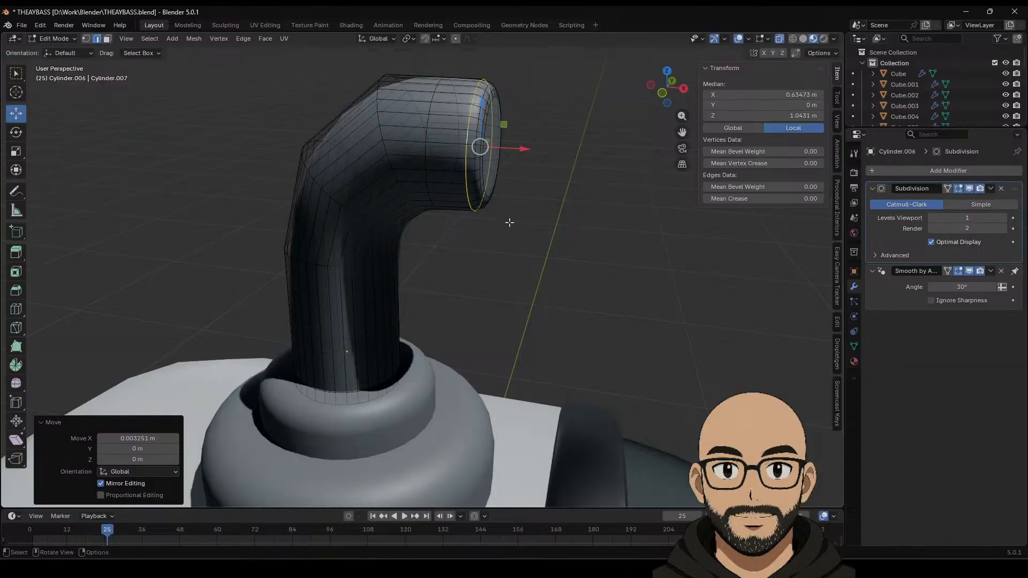
{"action": "mouse_move", "coordinate": [509, 222]}
{"action": "middle_mouse_down"}
{"action": "mouse_move", "coordinate": [461, 220]}
{"action": "mouse_move", "coordinate": [521, 220]}
{"action": "middle_mouse_up"}
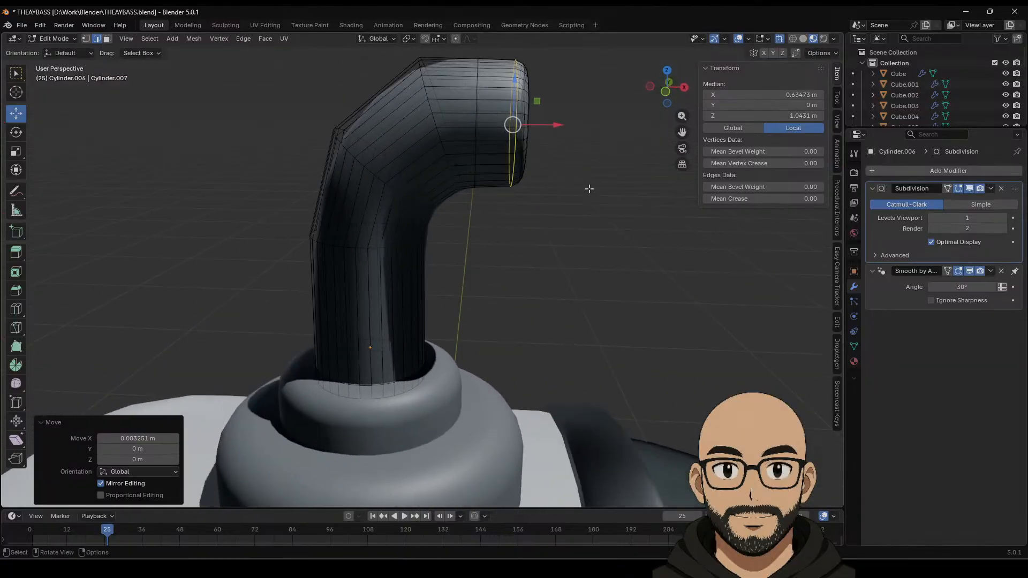
{"action": "left_click", "coordinate": [669, 93]}
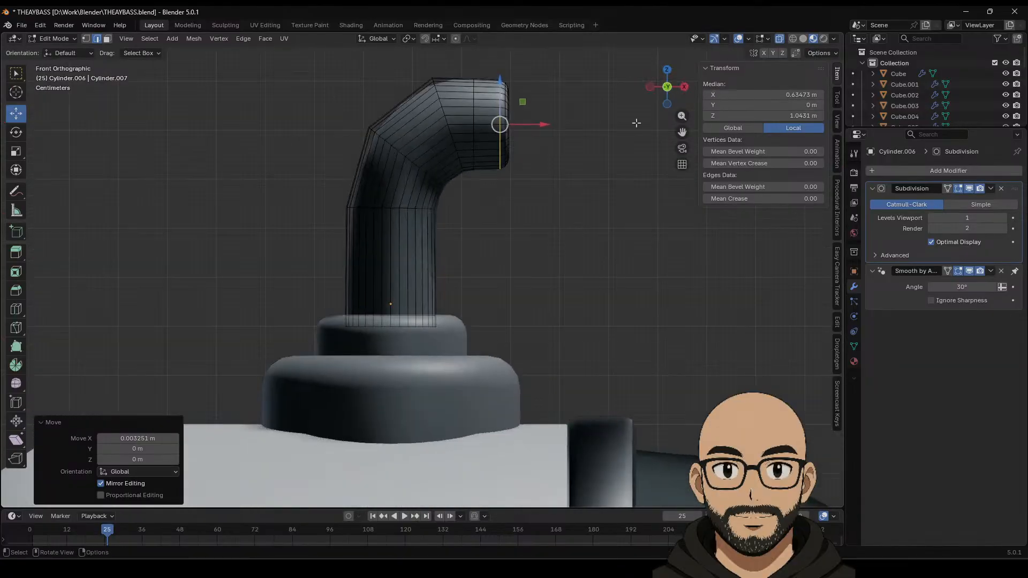
{"action": "left_click", "coordinate": [572, 148]}
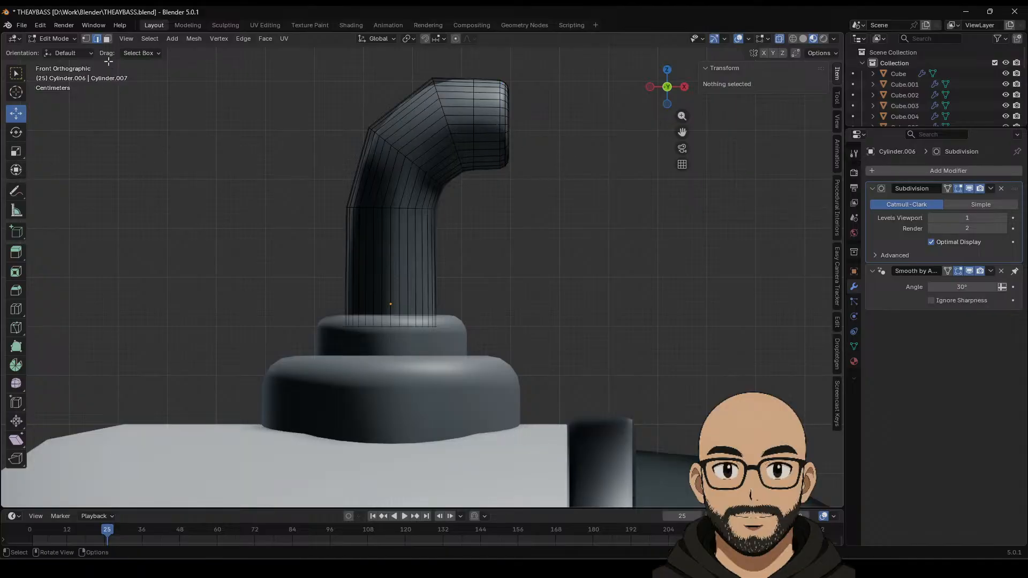
Step: Extrude the ring of faces near the pipe's outlet outward along normals to form a raised collar
{"action": "left_click", "coordinate": [107, 39]}
{"action": "left_click", "coordinate": [486, 102], "text": "alt"}
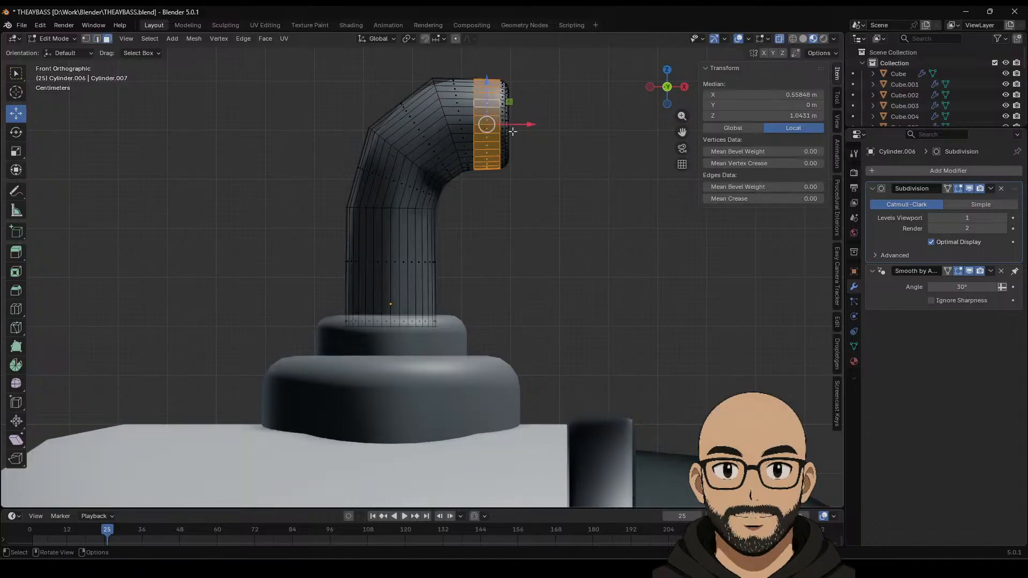
{"action": "middle_click_drag", "start_coordinate": [489, 107], "coordinate": [271, 265]}
{"action": "left_click_drag", "start_coordinate": [19, 261], "coordinate": [97, 300]}
{"action": "left_click_drag", "start_coordinate": [477, 190], "coordinate": [491, 170]}
{"action": "key", "text": "Tab"}
{"action": "left_click", "coordinate": [530, 240]}
{"action": "mouse_move", "coordinate": [529, 245]}
{"action": "middle_mouse_down"}
{"action": "mouse_move", "coordinate": [340, 236]}
{"action": "mouse_move", "coordinate": [527, 240]}
{"action": "middle_mouse_up"}
Step: Extrude the outlet's end face in place and scale it to about 0.927
{"action": "key", "text": "Tab"}
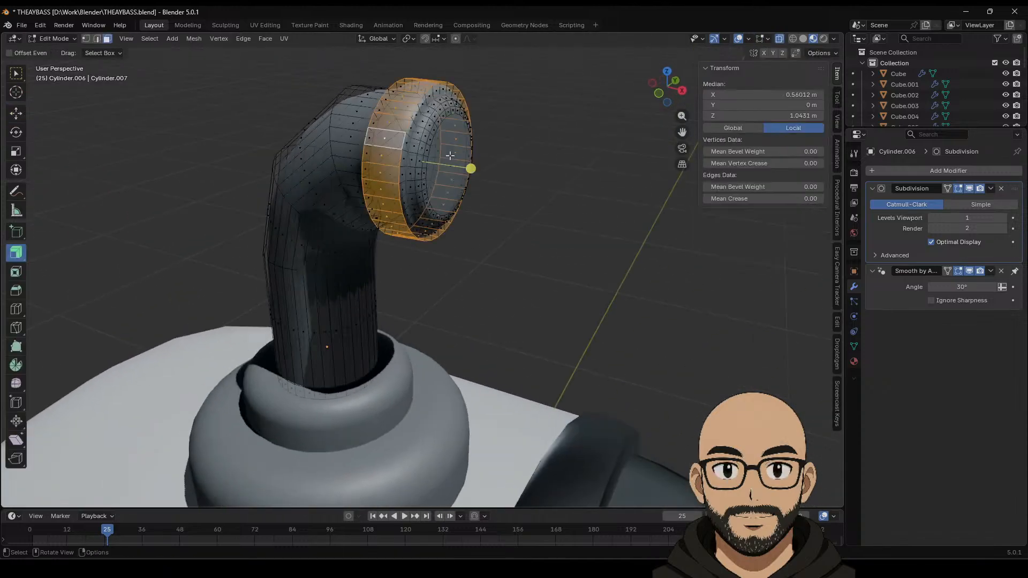
{"action": "key", "text": "shift+space"}
{"action": "key", "text": "g"}
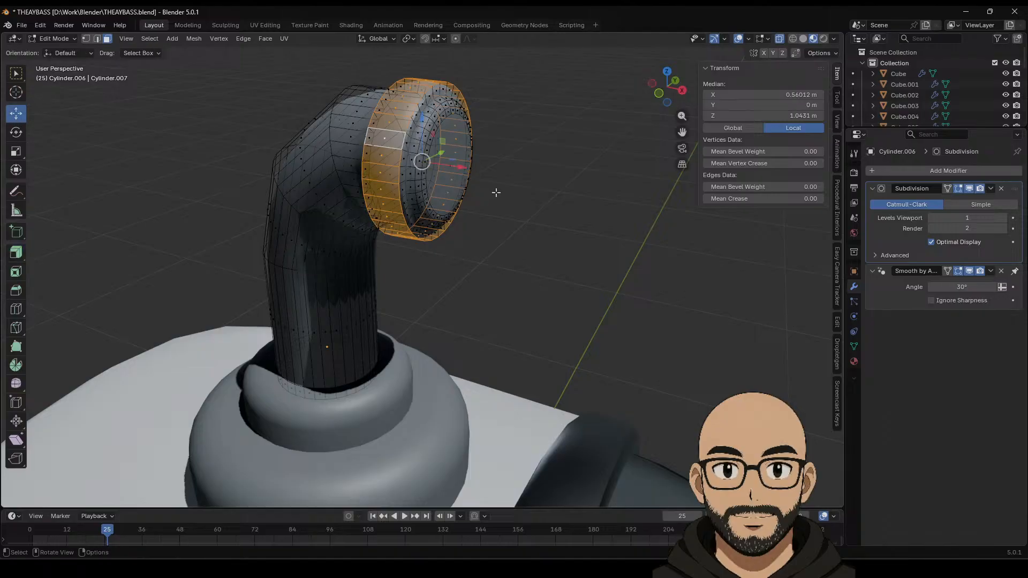
{"action": "left_click", "coordinate": [450, 162]}
{"action": "key", "text": "e"}
{"action": "right_click", "coordinate": [516, 188]}
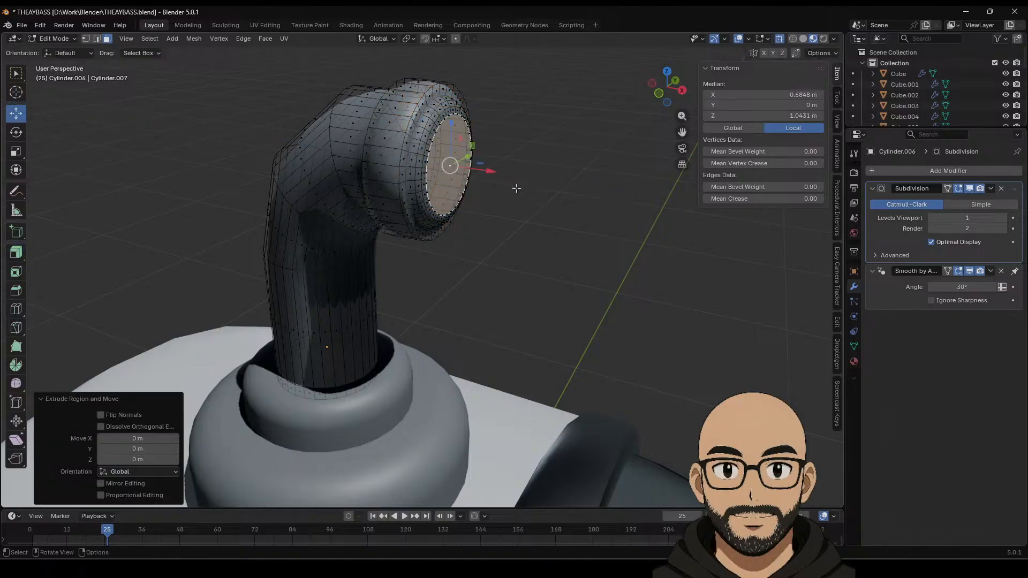
{"action": "left_click_drag", "start_coordinate": [494, 174], "coordinate": [486, 171]}
{"action": "key", "text": "ctrl+z"}
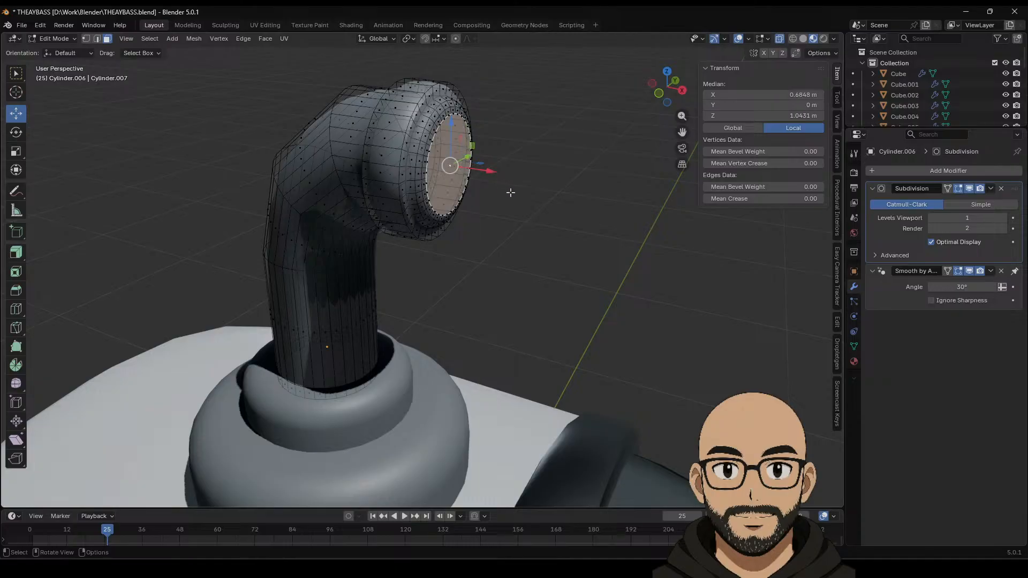
{"action": "key", "text": "s"}
{"action": "left_click", "coordinate": [509, 193]}
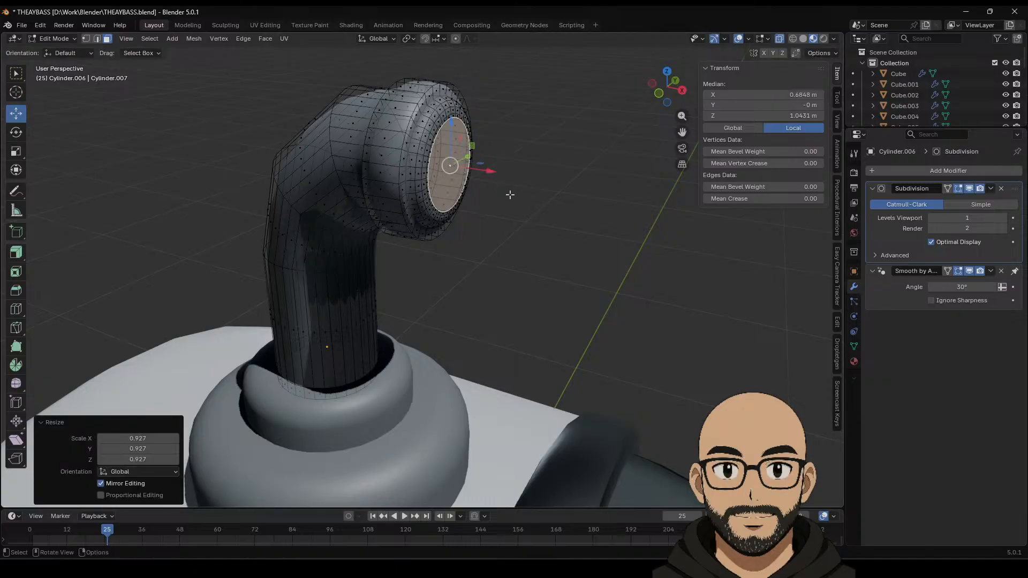
Step: Extrude the outlet's end face inward along X to form a recess and grid fill its end with a span of 8
{"action": "key", "text": "e"}
{"action": "right_click", "coordinate": [508, 189]}
{"action": "key", "text": "e"}
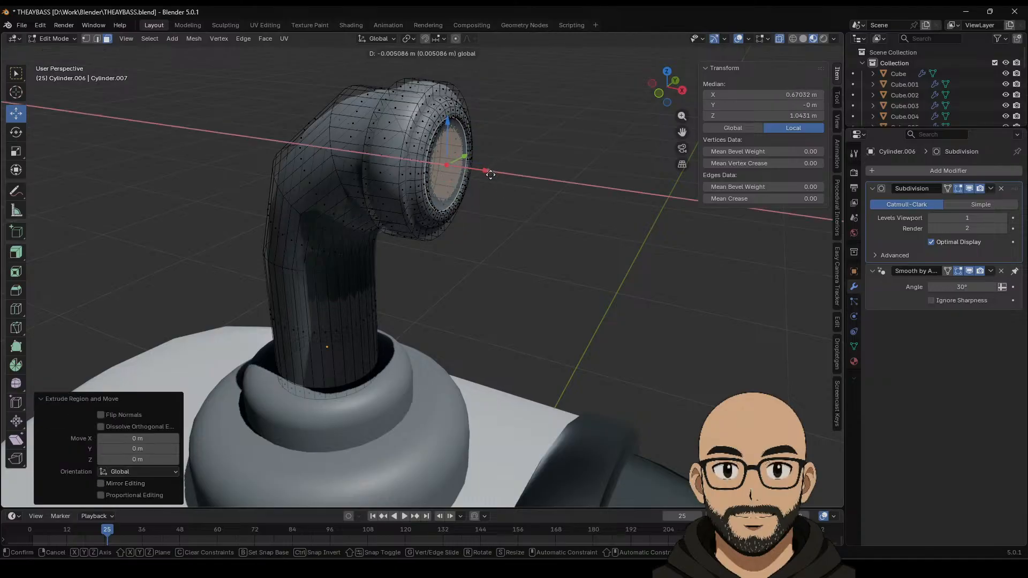
{"action": "left_click", "coordinate": [486, 173]}
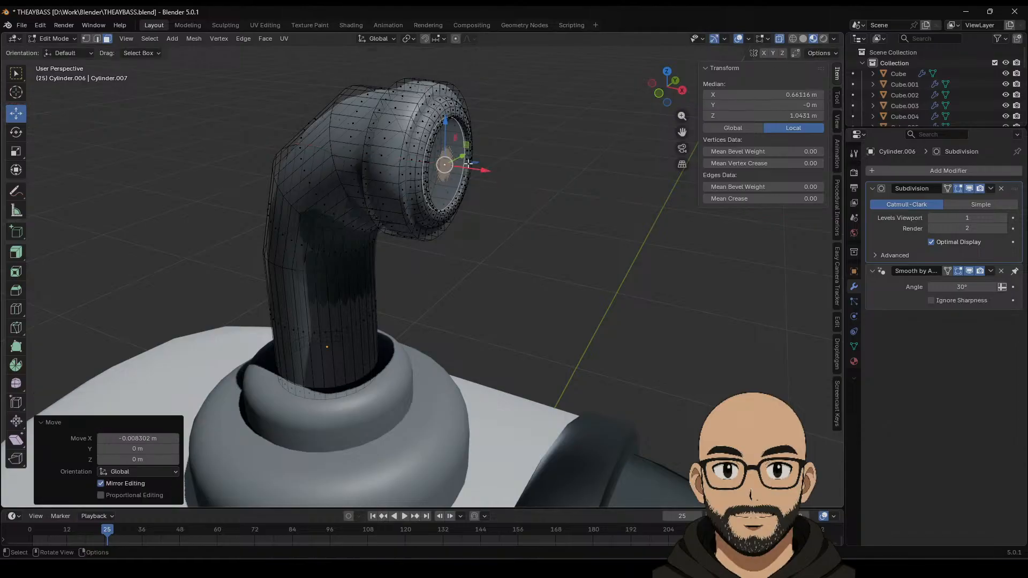
{"action": "left_click", "coordinate": [265, 38]}
{"action": "left_click", "coordinate": [297, 165]}
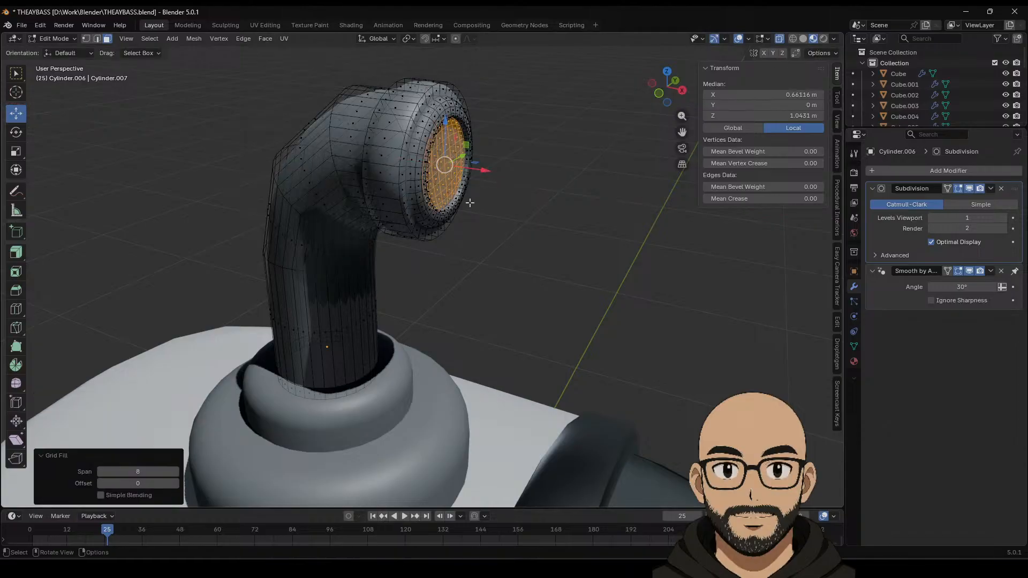
Step: Move the edge loop just behind the outlet's rounded rim forward along X
{"action": "key", "text": "Tab"}
{"action": "middle_click_drag", "start_coordinate": [499, 244], "coordinate": [477, 271]}
{"action": "scroll", "coordinate": [476, 230], "scroll_direction": "up", "scroll_amount": 4}
{"action": "scroll", "coordinate": [476, 273], "scroll_direction": "up", "scroll_amount": 3}
{"action": "mouse_move", "coordinate": [476, 273]}
{"action": "middle_mouse_down"}
{"action": "mouse_move", "coordinate": [475, 294]}
{"action": "mouse_move", "coordinate": [470, 273]}
{"action": "middle_mouse_up"}
{"action": "key", "text": "Tab"}
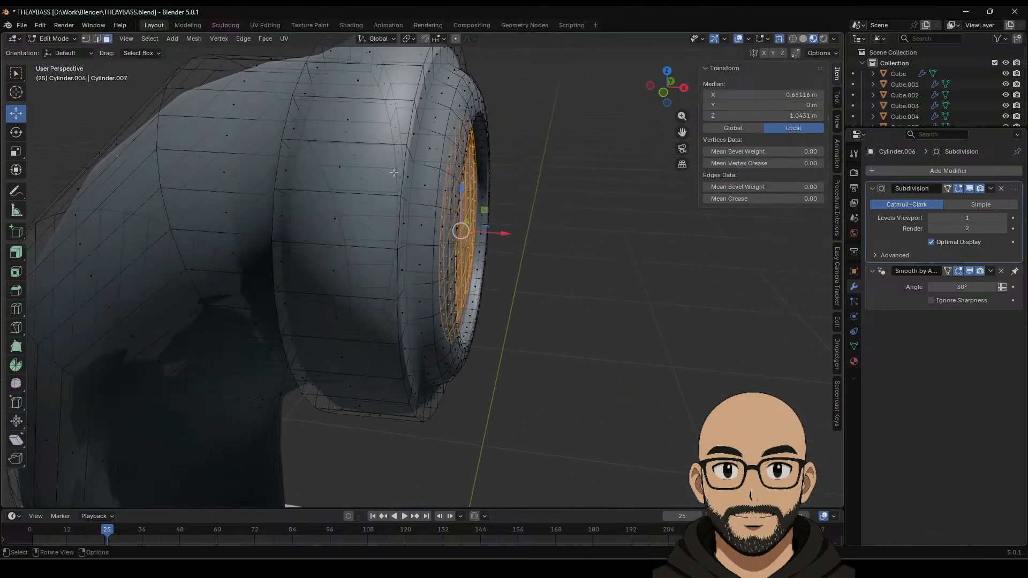
{"action": "left_click", "coordinate": [97, 39]}
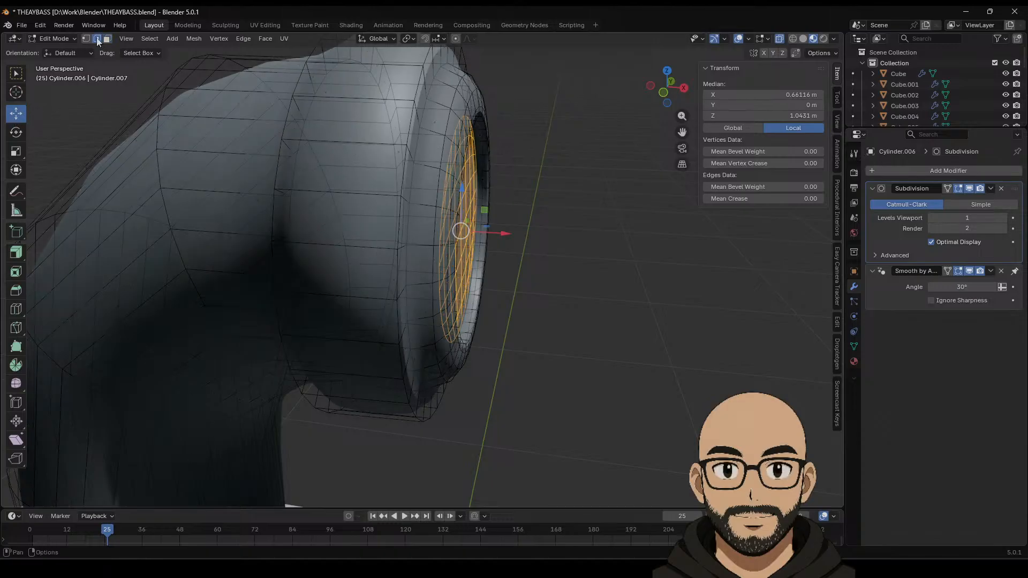
{"action": "left_click", "coordinate": [411, 181], "text": "alt"}
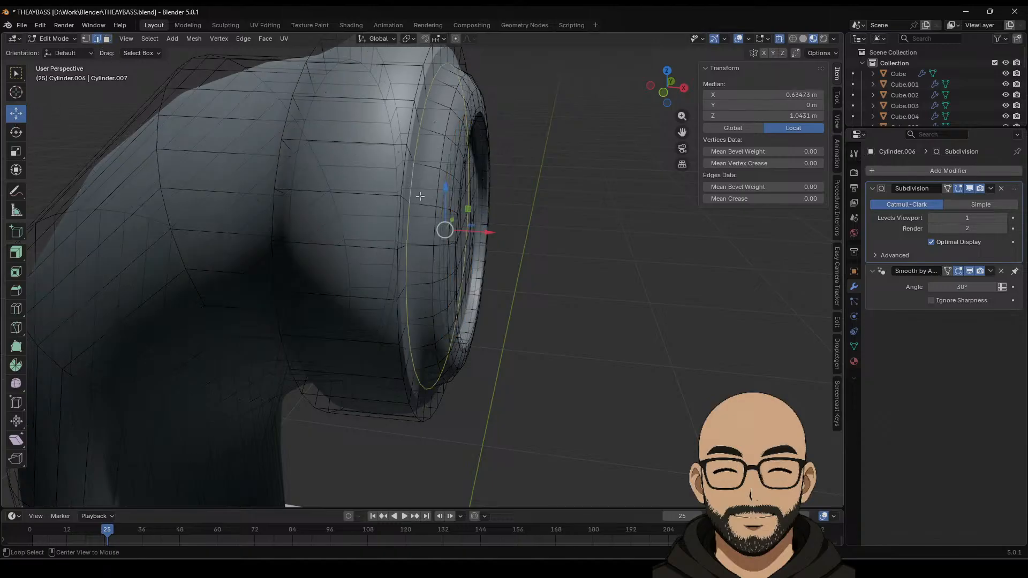
{"action": "left_click_drag", "start_coordinate": [478, 234], "coordinate": [519, 215]}
Step: Add the neighbouring outer rim edge loops to the selection and scale them to 0.279 along X
{"action": "scroll", "coordinate": [482, 261], "scroll_direction": "up", "scroll_amount": 3}
{"action": "left_click", "coordinate": [441, 243], "text": "alt+shift"}
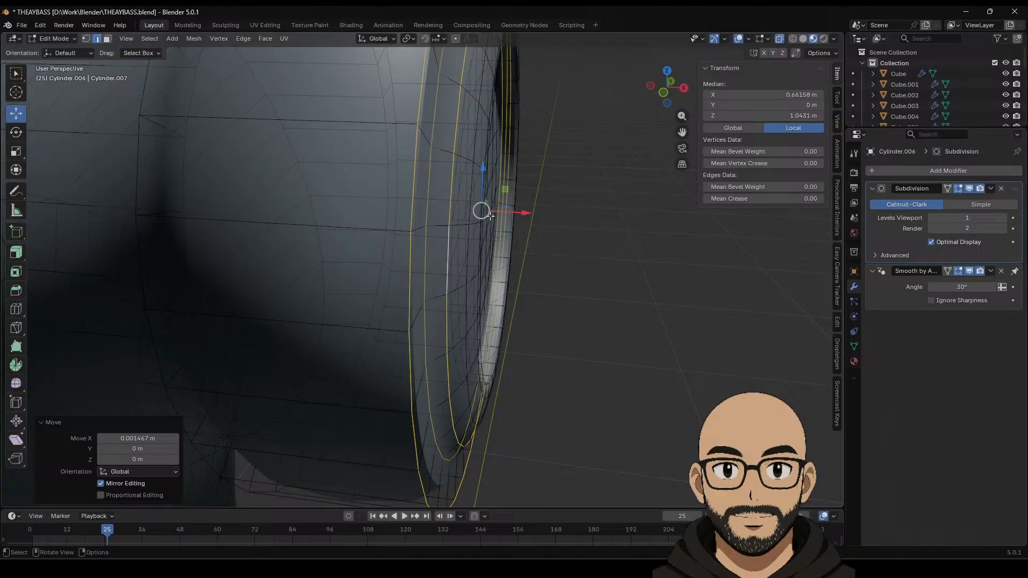
{"action": "left_click", "coordinate": [15, 154]}
{"action": "left_click_drag", "start_coordinate": [523, 213], "coordinate": [493, 211]}
{"action": "middle_click_drag", "start_coordinate": [593, 329], "coordinate": [571, 330]}
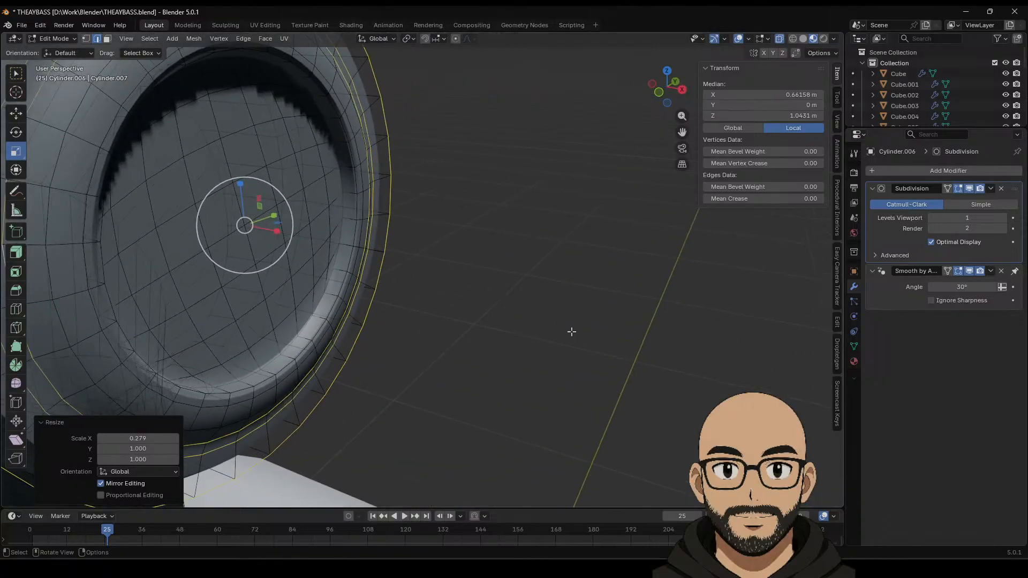
Step: Move the flattened outer rim loops about 0.005 m along X
{"action": "scroll", "coordinate": [568, 327], "scroll_direction": "down", "scroll_amount": 6}
{"action": "middle_click_drag", "start_coordinate": [473, 303], "coordinate": [506, 224]}
{"action": "left_click", "coordinate": [11, 115]}
{"action": "left_click_drag", "start_coordinate": [513, 227], "coordinate": [516, 225]}
{"action": "middle_click_drag", "start_coordinate": [516, 225], "coordinate": [487, 268]}
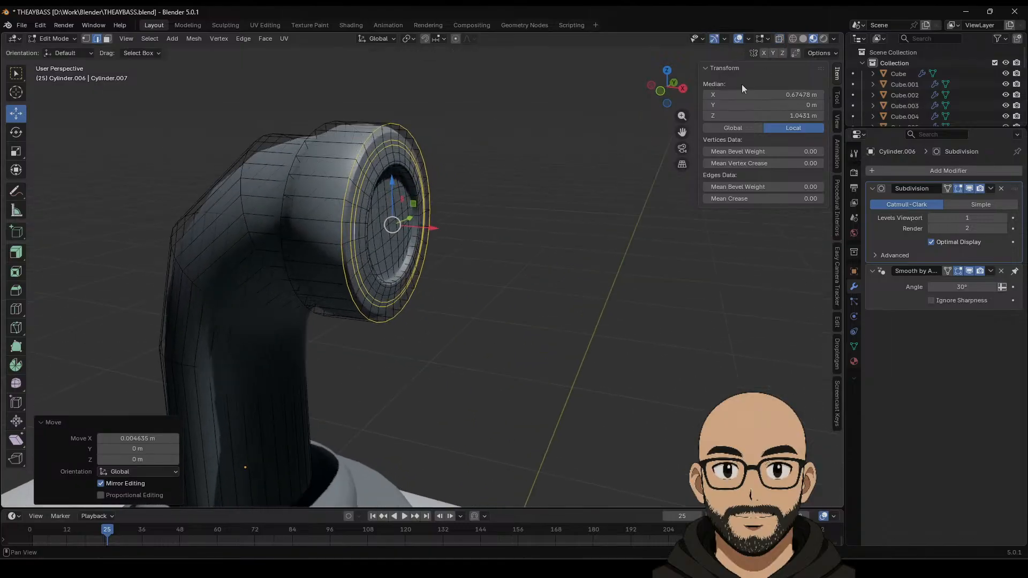
Step: Move the edge loop at the inner rear corner of the outlet collar slightly forward along X
{"action": "middle_click_drag", "start_coordinate": [567, 250], "coordinate": [481, 268]}
{"action": "key", "text": "Tab"}
{"action": "left_click", "coordinate": [442, 275]}
{"action": "middle_click_drag", "start_coordinate": [367, 278], "coordinate": [423, 273]}
{"action": "key", "text": "Tab"}
{"action": "scroll", "coordinate": [448, 229], "scroll_direction": "up", "scroll_amount": 5}
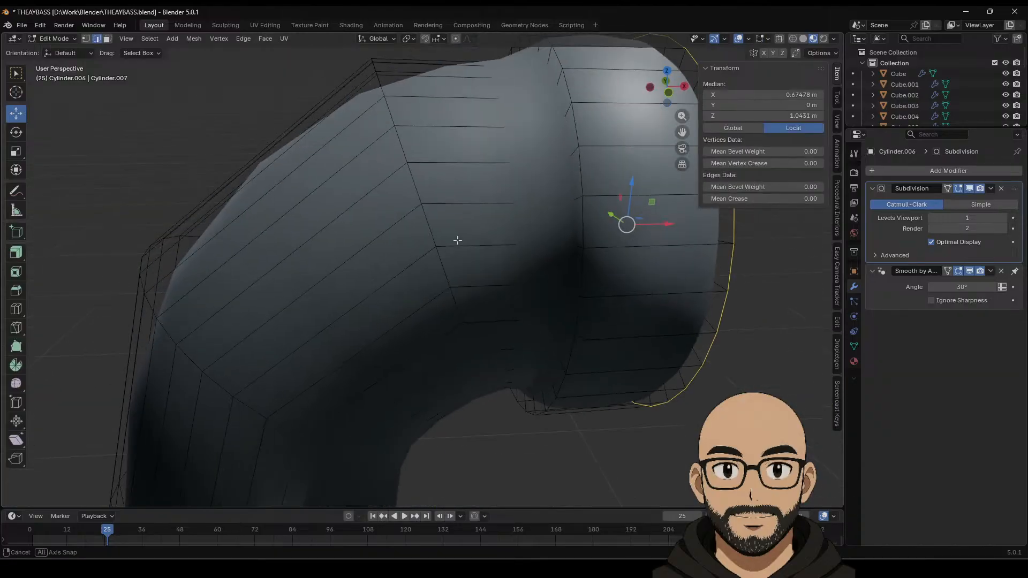
{"action": "left_click", "coordinate": [564, 201]}
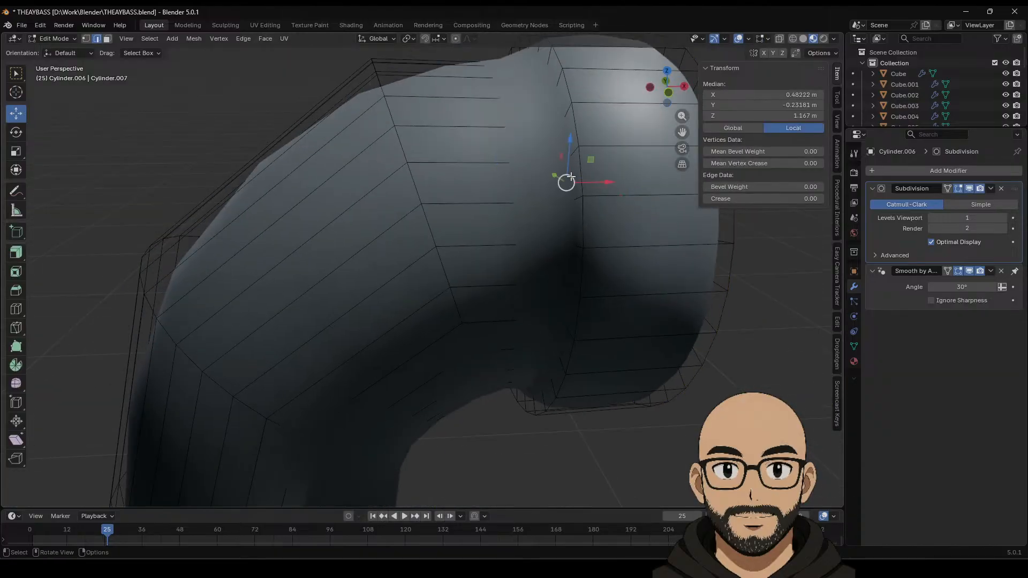
{"action": "left_click", "coordinate": [568, 179], "text": "alt"}
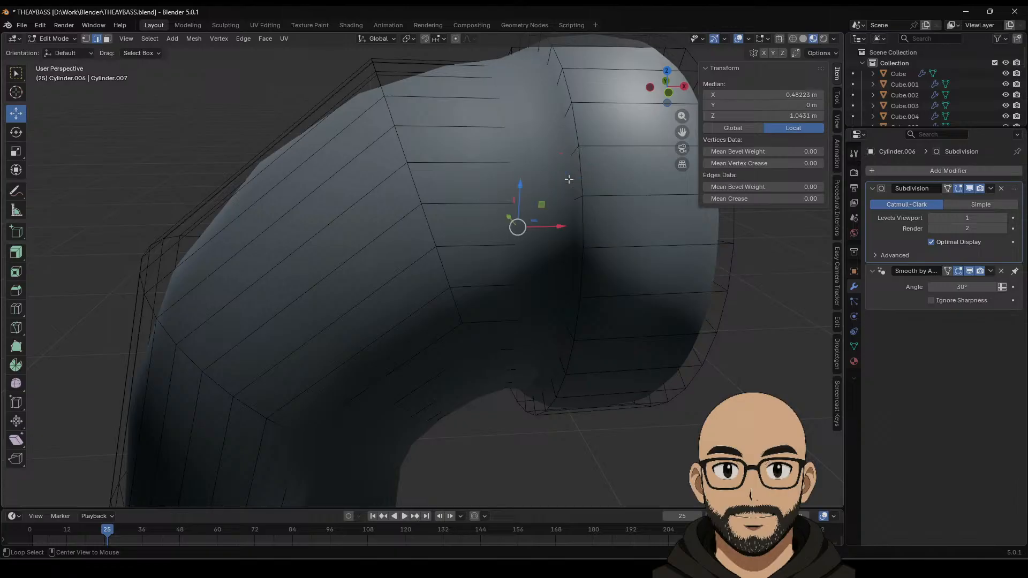
{"action": "left_click", "coordinate": [779, 40]}
{"action": "middle_click_drag", "start_coordinate": [567, 266], "coordinate": [567, 242]}
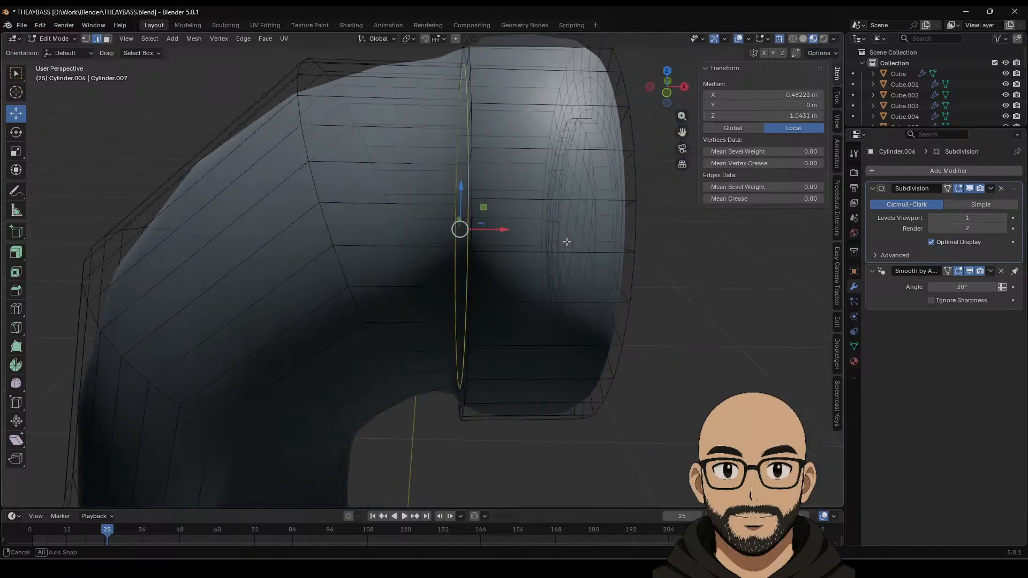
{"action": "left_click_drag", "start_coordinate": [485, 229], "coordinate": [504, 227]}
Step: Bevel the outlet collar's rear edge loop with a width of 0.0243 m and 2 segments
{"action": "left_click", "coordinate": [471, 184]}
{"action": "left_click", "coordinate": [472, 184], "text": "alt"}
{"action": "right_click", "coordinate": [474, 217]}
{"action": "left_click", "coordinate": [469, 240]}
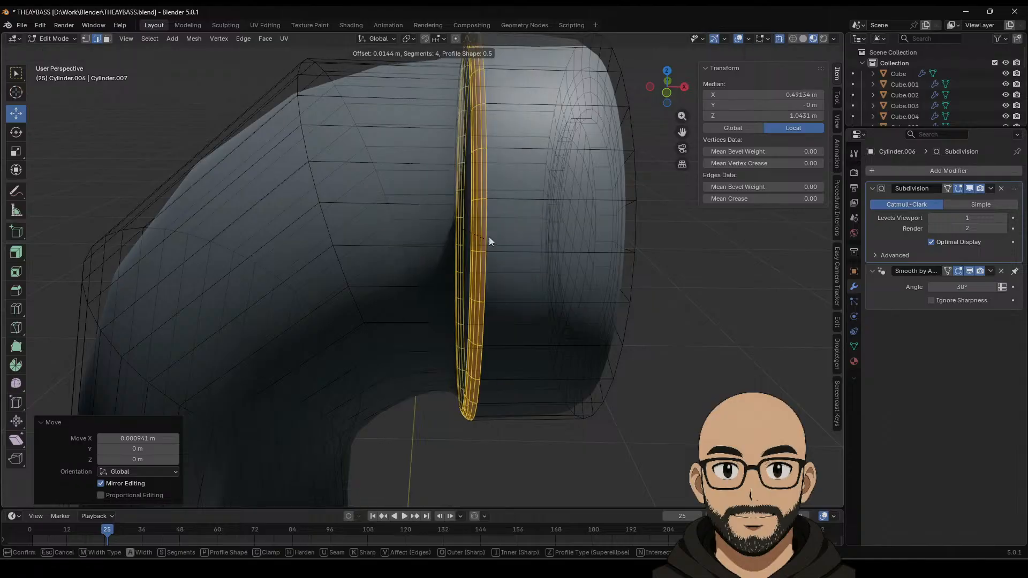
{"action": "left_click", "coordinate": [486, 234]}
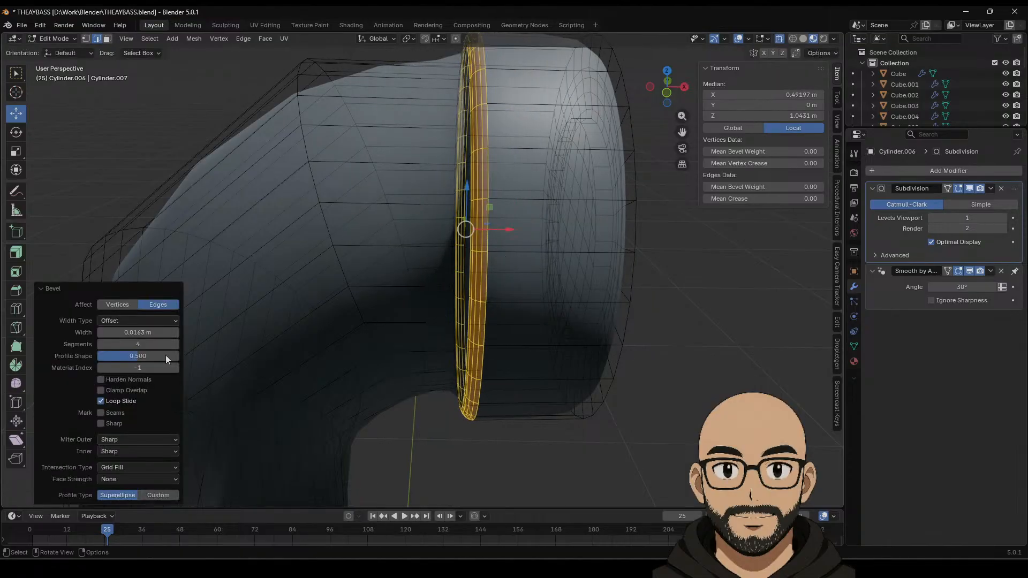
{"action": "mouse_move", "coordinate": [161, 344]}
{"action": "left_mouse_down"}
{"action": "mouse_move", "coordinate": [134, 344]}
{"action": "mouse_move", "coordinate": [166, 334]}
{"action": "left_mouse_up"}
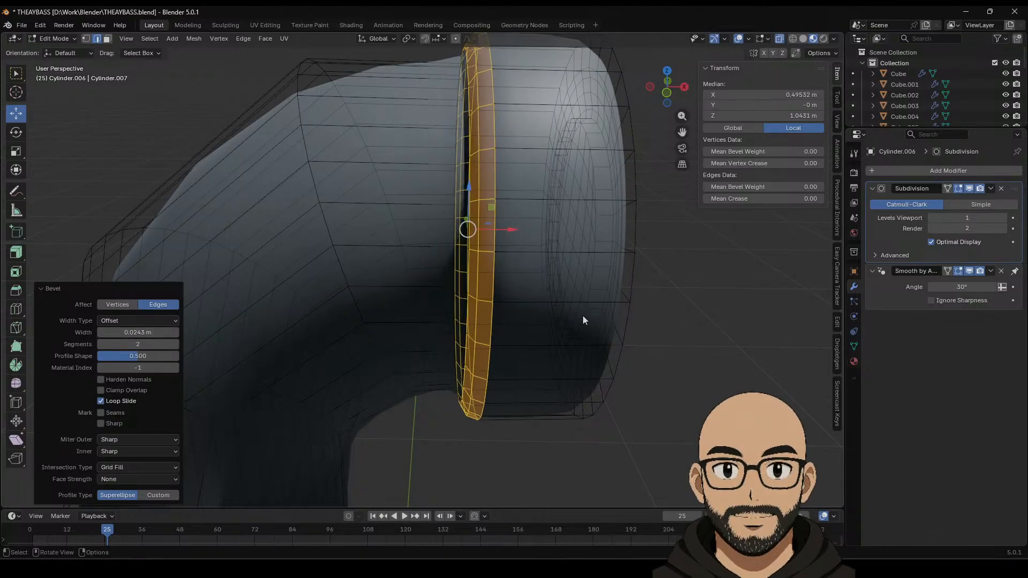
Step: Bevel the outer edge loop on the front of the outlet collar with 2 segments and return to Object Mode
{"action": "key", "text": "Tab"}
{"action": "scroll", "coordinate": [567, 327], "scroll_direction": "down", "scroll_amount": 6}
{"action": "middle_click_drag", "start_coordinate": [567, 329], "coordinate": [511, 219]}
{"action": "scroll", "coordinate": [409, 340], "scroll_direction": "up", "scroll_amount": 5}
{"action": "key", "text": "Tab"}
{"action": "left_click", "coordinate": [514, 241]}
{"action": "left_click", "coordinate": [512, 255], "text": "alt"}
{"action": "left_click", "coordinate": [502, 183], "text": "alt"}
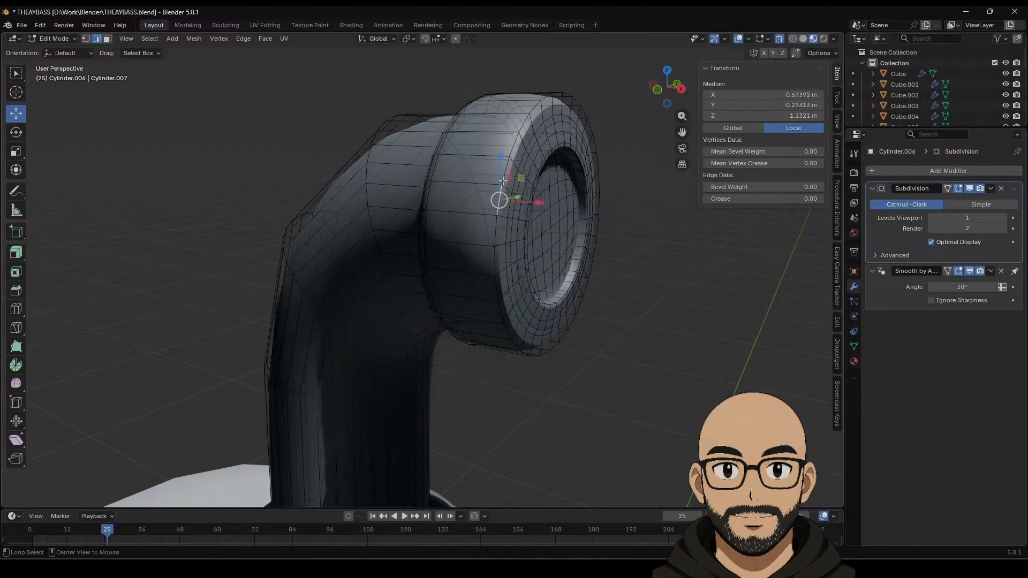
{"action": "left_click", "coordinate": [504, 179], "text": "alt"}
{"action": "key", "text": "ctrl+e"}
{"action": "left_click", "coordinate": [490, 200]}
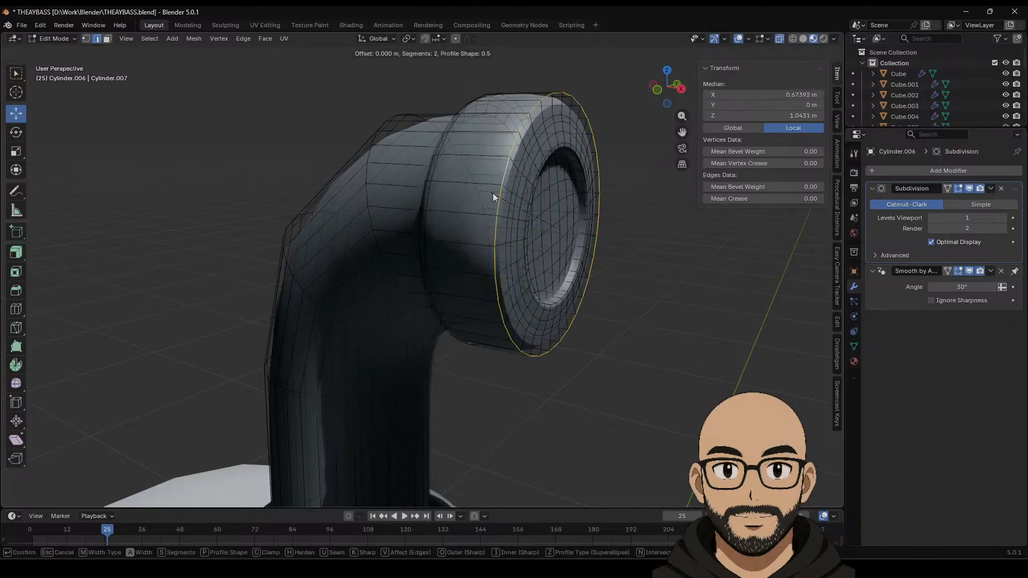
{"action": "left_click", "coordinate": [647, 215]}
{"action": "key", "text": "Tab"}
{"action": "scroll", "coordinate": [643, 332], "scroll_direction": "down", "scroll_amount": 5}
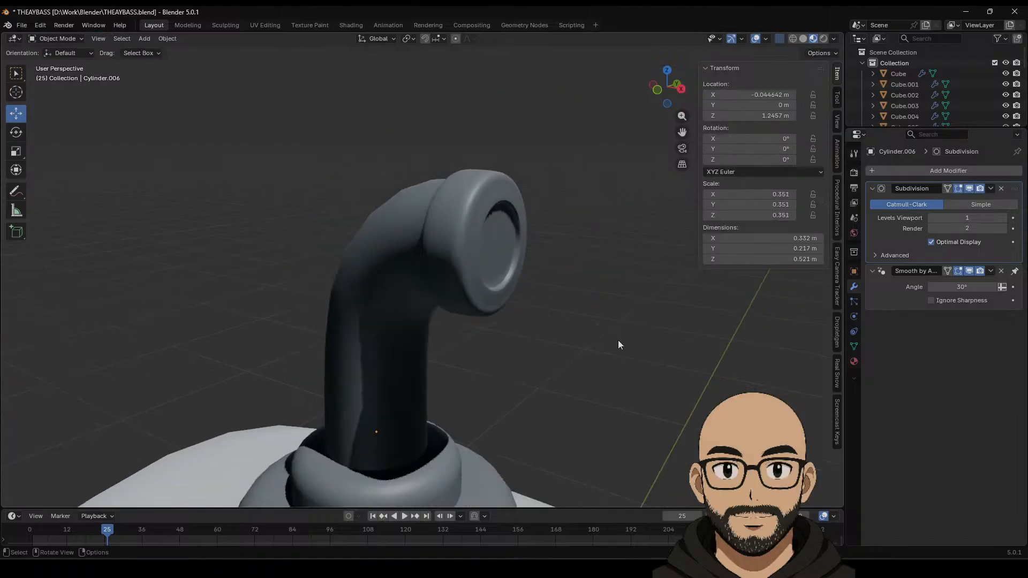
Step: Lower the bent pipe into the roof cap to a Z location of 1.1042 m
{"action": "middle_click_drag", "start_coordinate": [561, 360], "coordinate": [519, 405]}
{"action": "scroll", "coordinate": [551, 420], "scroll_direction": "up", "scroll_amount": 5}
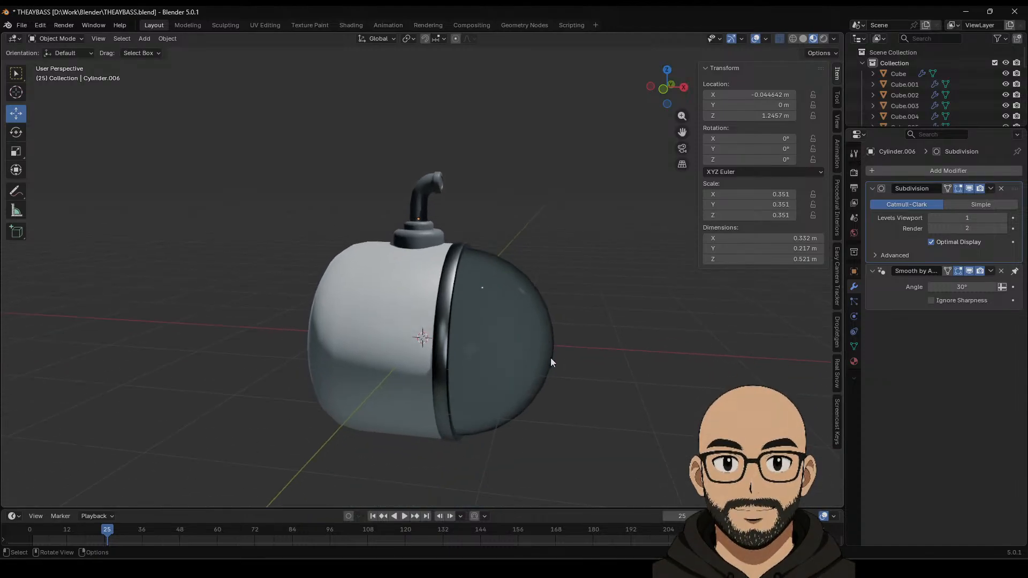
{"action": "middle_click_drag", "start_coordinate": [538, 269], "coordinate": [435, 210], "text": "shift"}
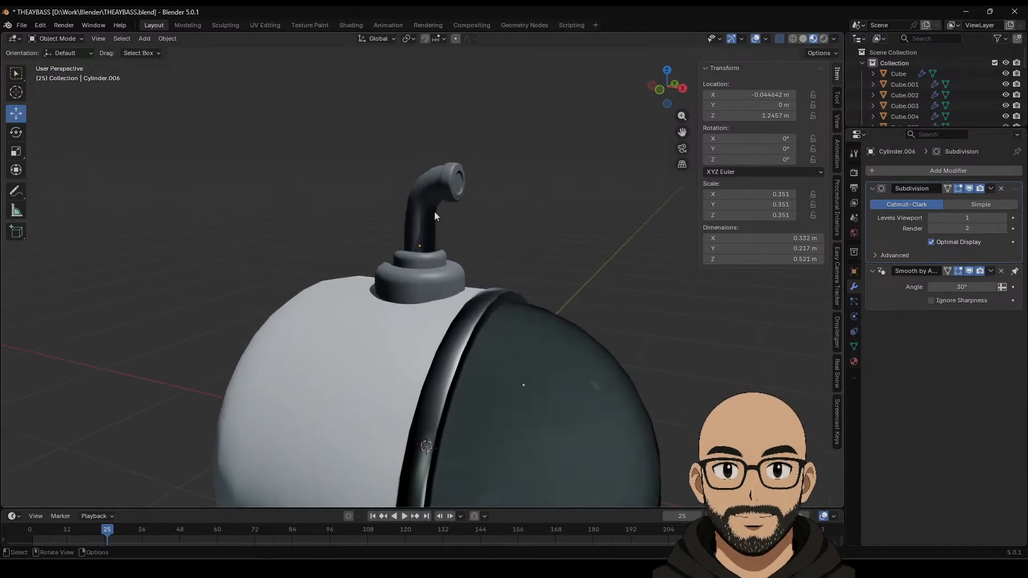
{"action": "middle_click_drag", "start_coordinate": [442, 256], "coordinate": [448, 224]}
{"action": "left_click_drag", "start_coordinate": [425, 214], "coordinate": [433, 231]}
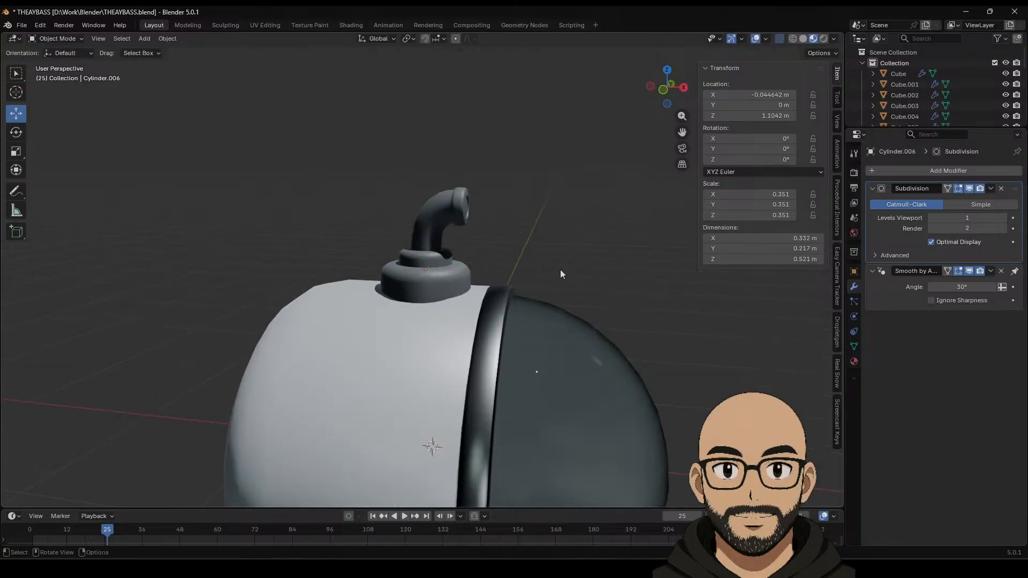
{"action": "middle_click_drag", "start_coordinate": [560, 269], "coordinate": [469, 274]}
{"action": "scroll", "coordinate": [469, 275], "scroll_direction": "up", "scroll_amount": 1}
Step: Replace the GREY material on the roof cap's upper ring with a new material
{"action": "left_click", "coordinate": [440, 156]}
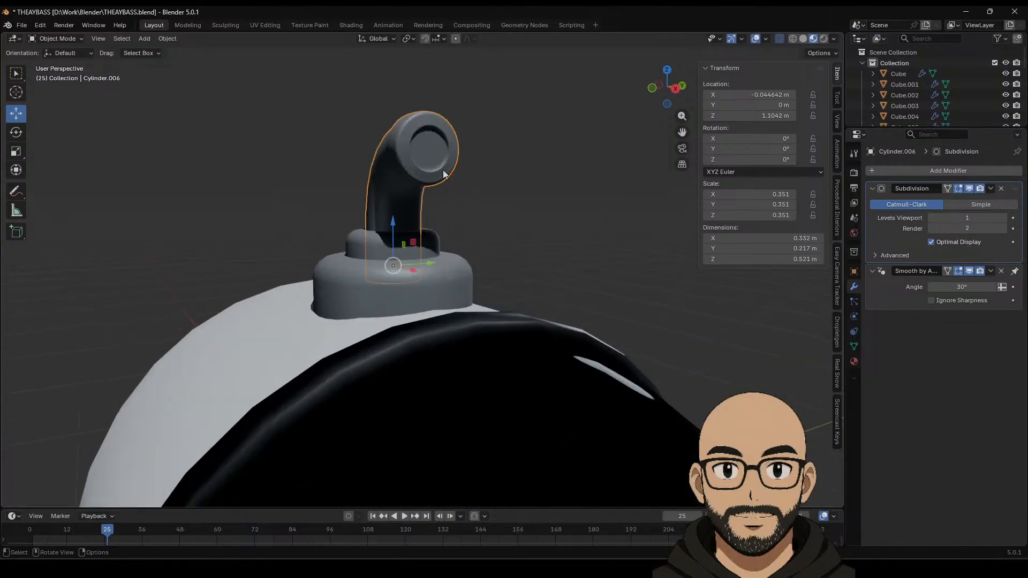
{"action": "left_click", "coordinate": [547, 224]}
{"action": "left_click", "coordinate": [423, 245]}
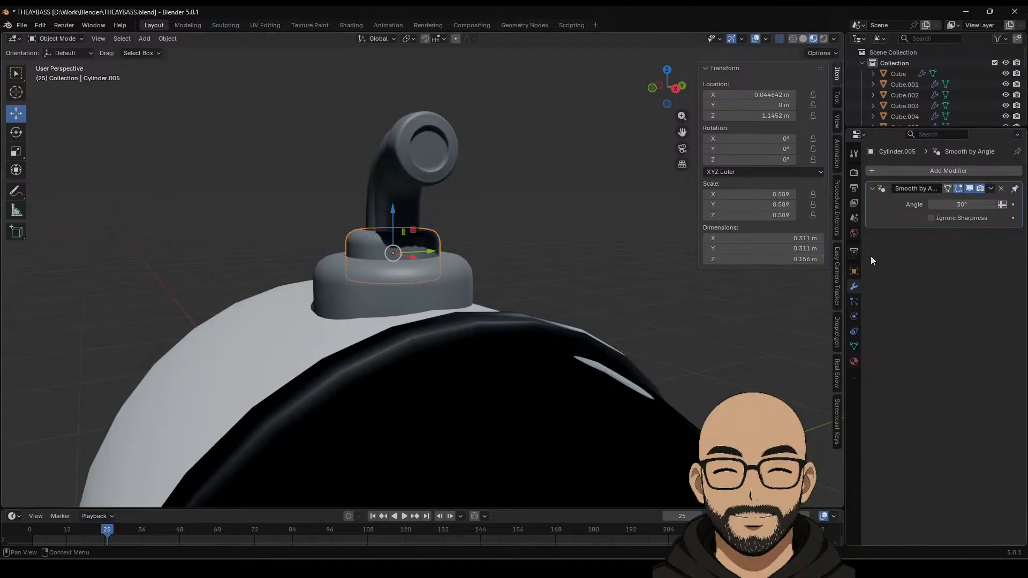
{"action": "left_click", "coordinate": [854, 362]}
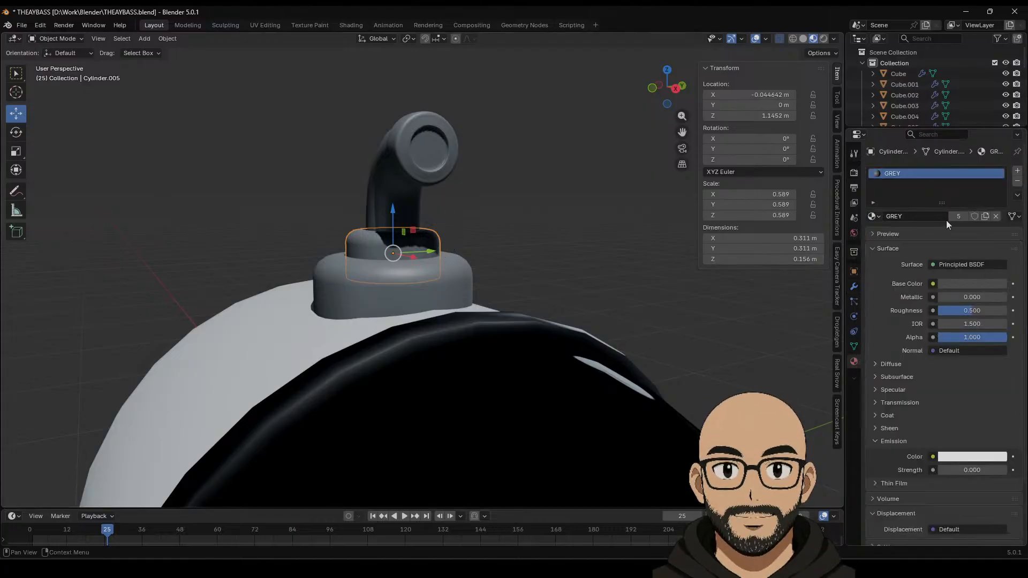
{"action": "left_click", "coordinate": [1017, 182]}
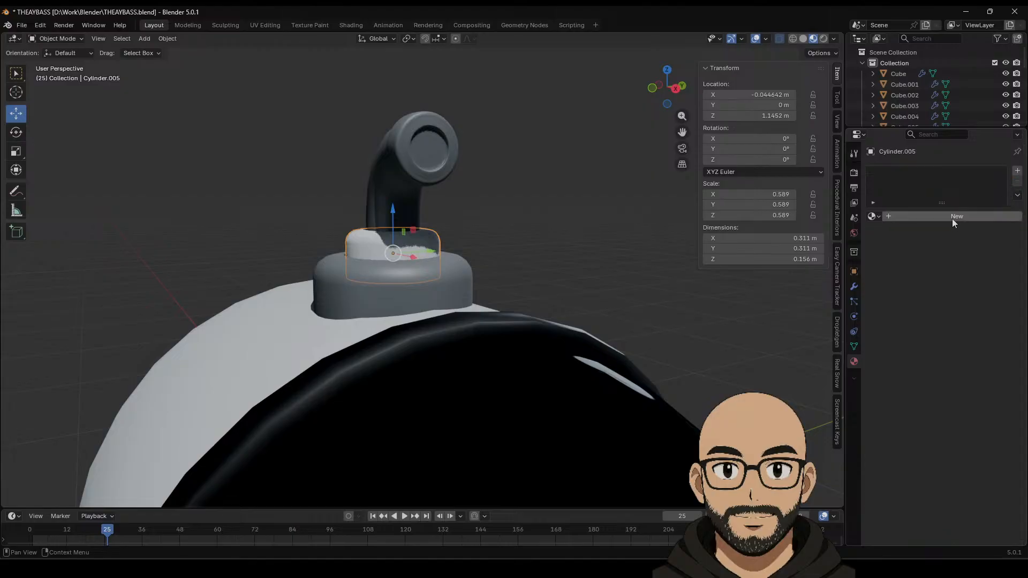
{"action": "left_click", "coordinate": [953, 216]}
Step: Sample the new material's base color from the cap's lower ring, and set metallic to 0.238 and roughness to 0.354
{"action": "scroll", "coordinate": [495, 281], "scroll_direction": "up", "scroll_amount": 5}
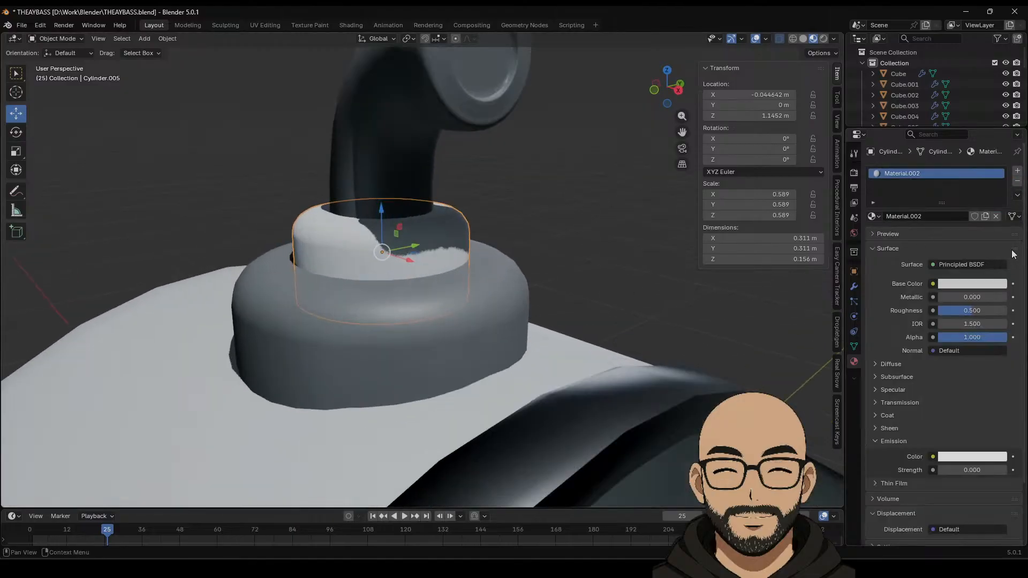
{"action": "left_click", "coordinate": [998, 284]}
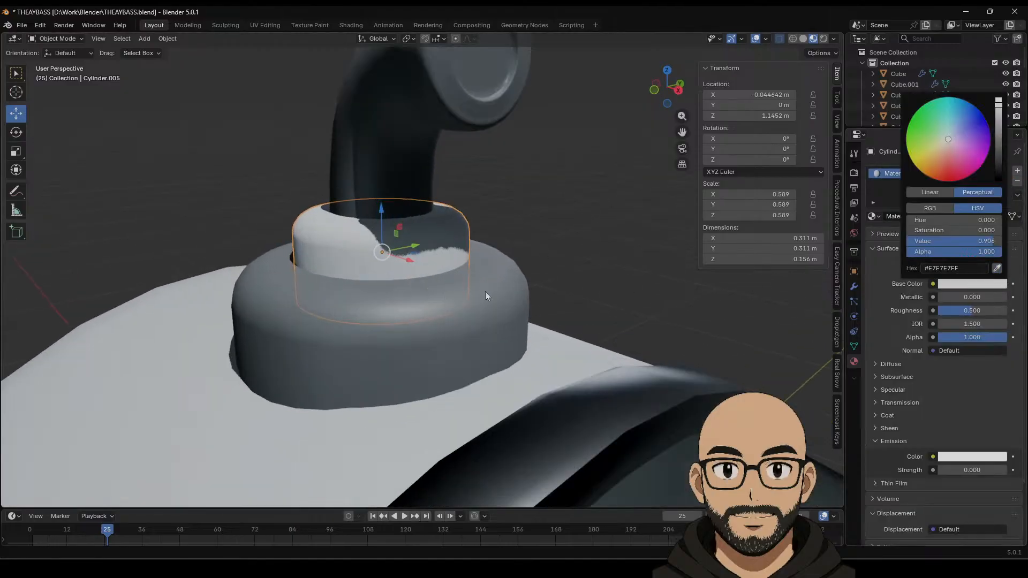
{"action": "left_click", "coordinate": [997, 269]}
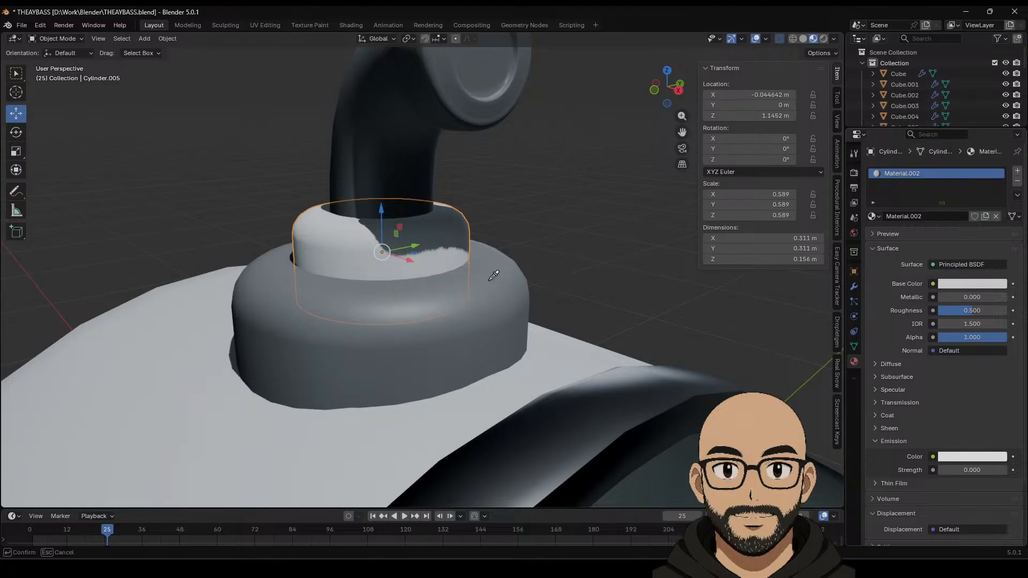
{"action": "left_click", "coordinate": [510, 278]}
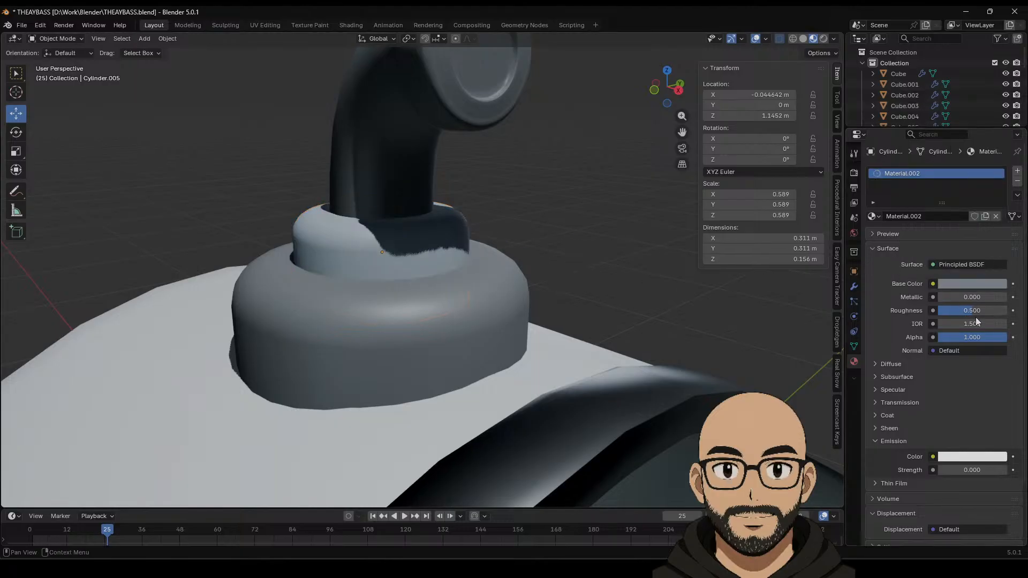
{"action": "left_click_drag", "start_coordinate": [971, 297], "coordinate": [945, 310]}
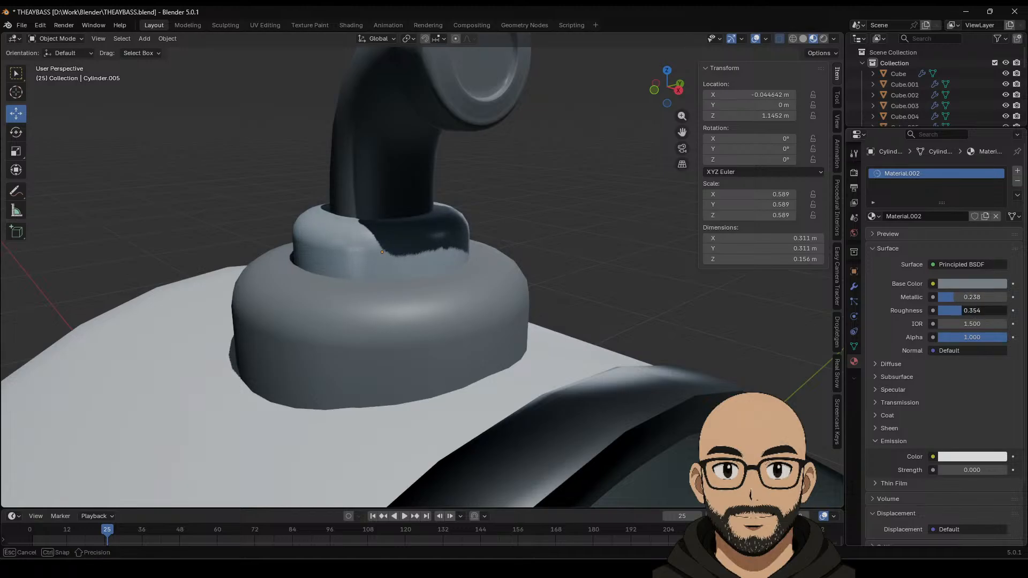
{"action": "left_click", "coordinate": [458, 233]}
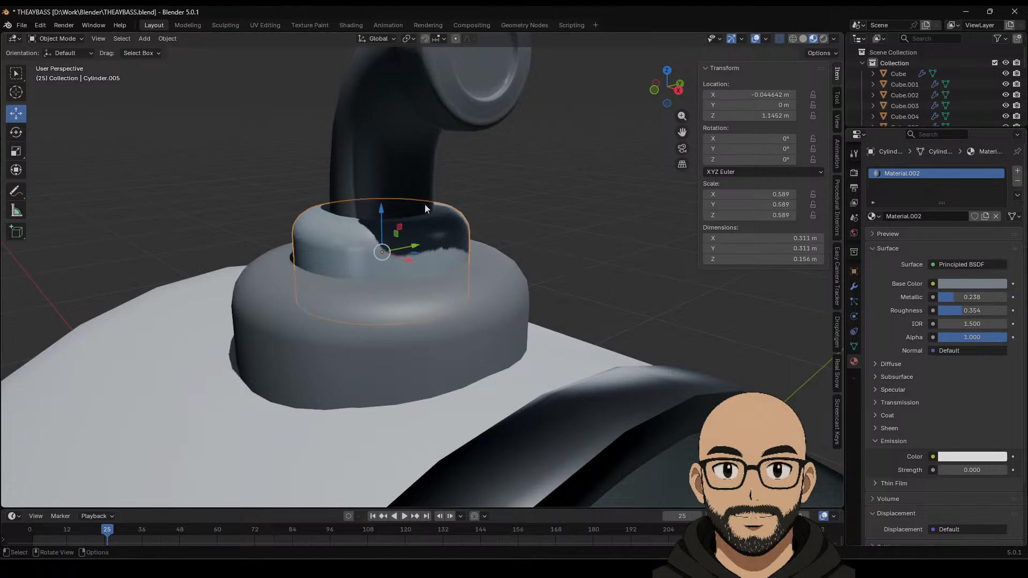
Step: Rename the upper ring's material PERI and select the bent pipe
{"action": "left_click", "coordinate": [950, 216]}
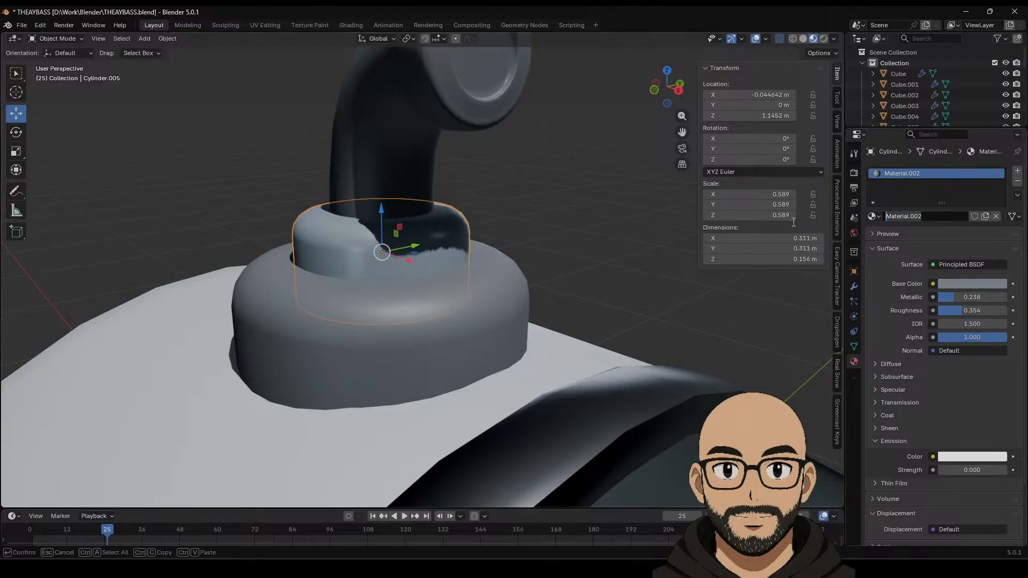
{"action": "type", "text": "PERI"}
{"action": "key", "text": "Return"}
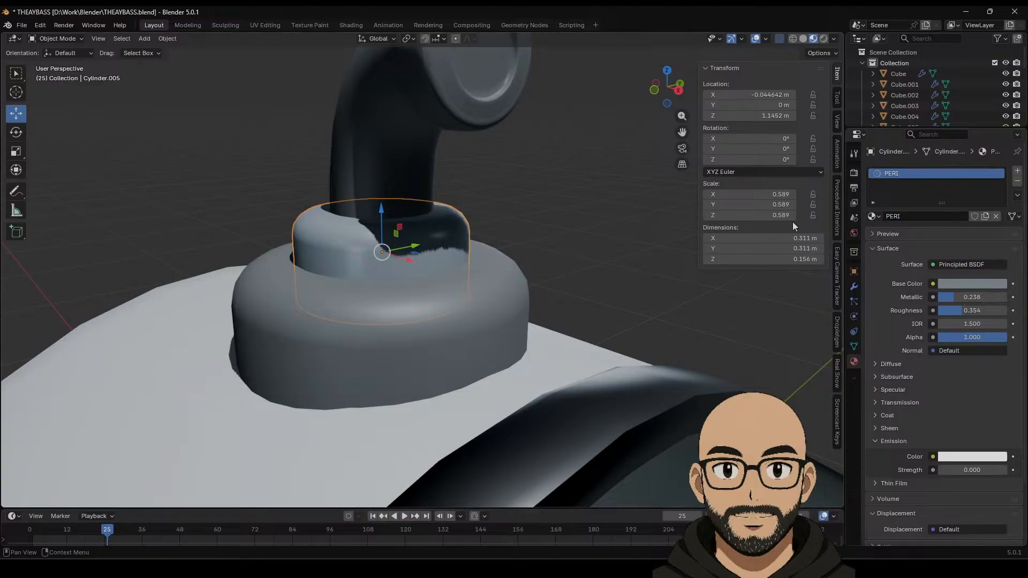
{"action": "left_click", "coordinate": [452, 180]}
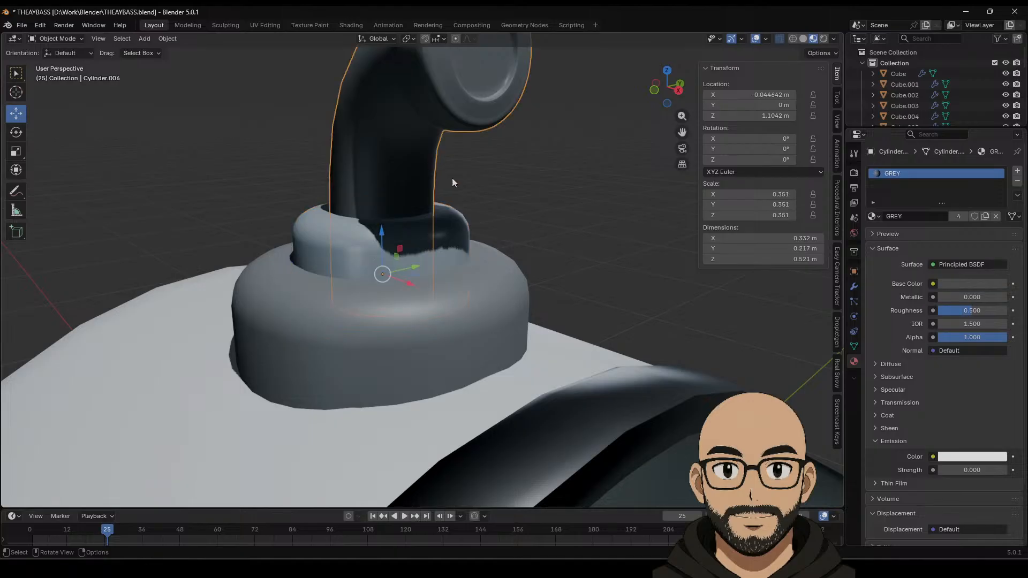
Step: Replace the GREY material on the bent pipe with the existing PERI material
{"action": "left_click", "coordinate": [1017, 181]}
{"action": "left_click", "coordinate": [872, 217]}
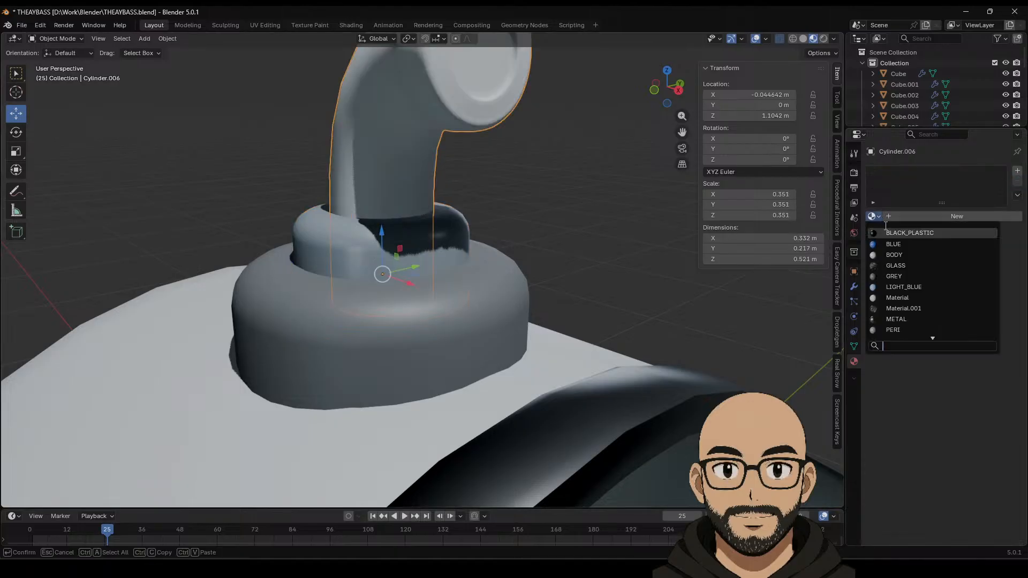
{"action": "left_click", "coordinate": [898, 330]}
{"action": "middle_click_drag", "start_coordinate": [486, 79], "coordinate": [487, 138]}
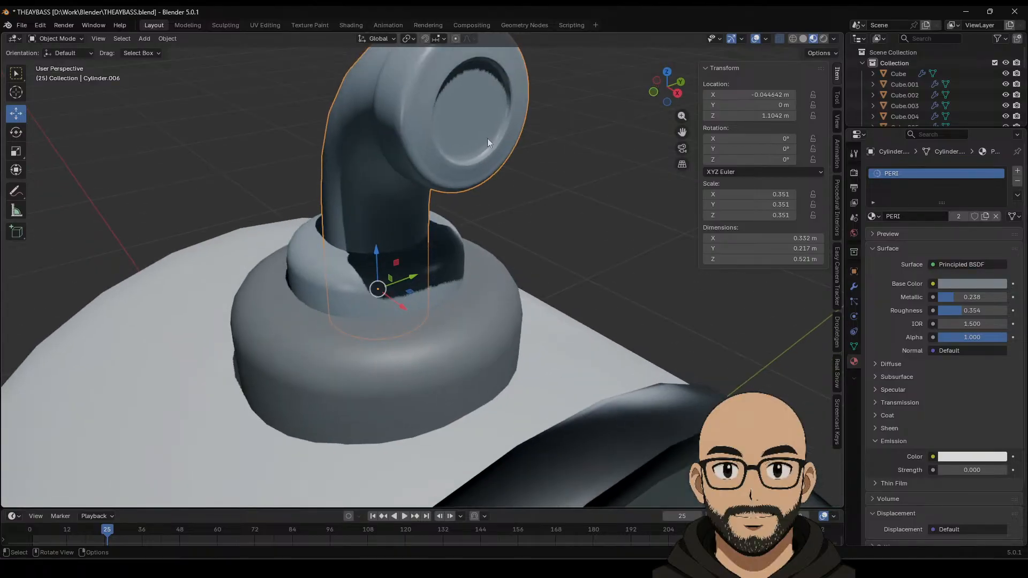
Step: Create a new material on the bent pipe and assign it to the recessed circular faces inside the outlet
{"action": "key", "text": "Tab"}
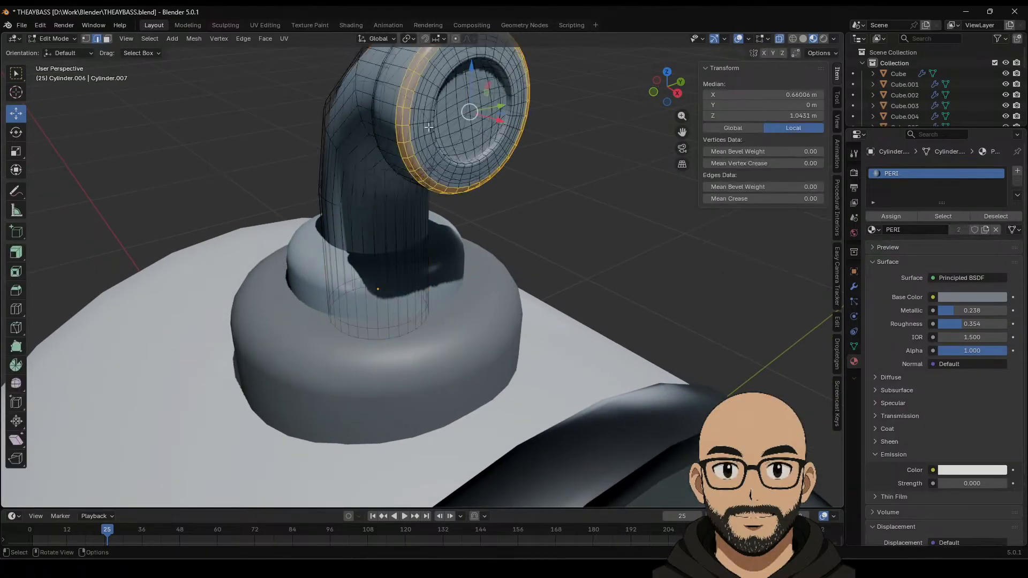
{"action": "left_click", "coordinate": [466, 108]}
{"action": "left_click", "coordinate": [107, 39]}
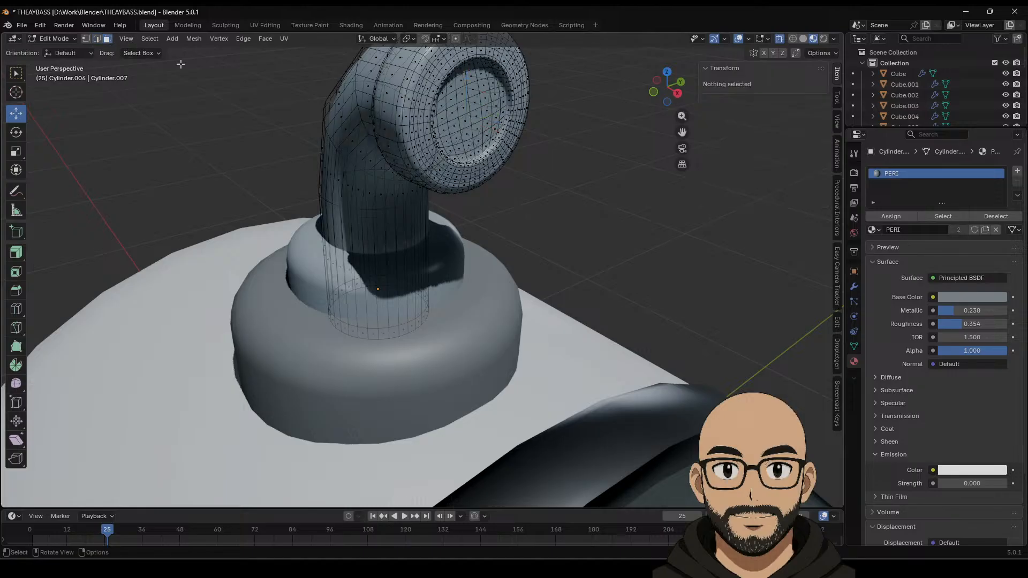
{"action": "left_click", "coordinate": [464, 108]}
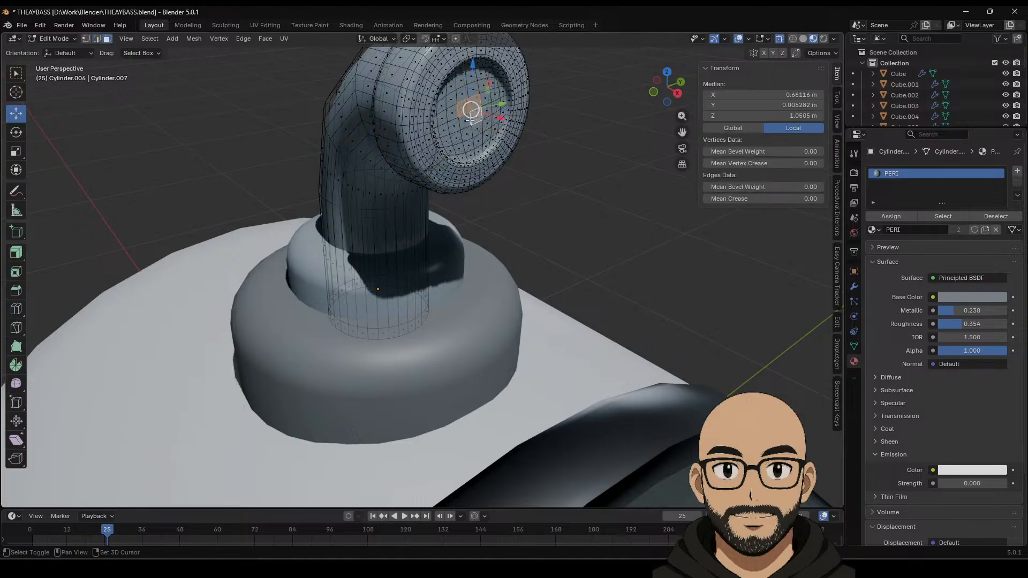
{"action": "key", "text": "ctrl+KP_Add"}
{"action": "key", "text": "ctrl+KP_Add"}
{"action": "key", "text": "ctrl+KP_Add"}
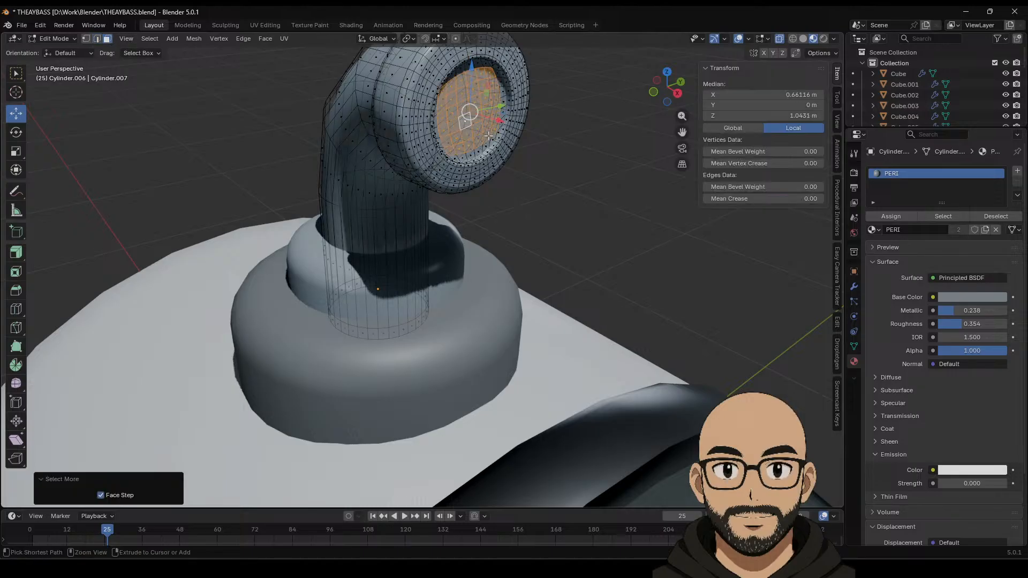
{"action": "key", "text": "ctrl+KP_Add"}
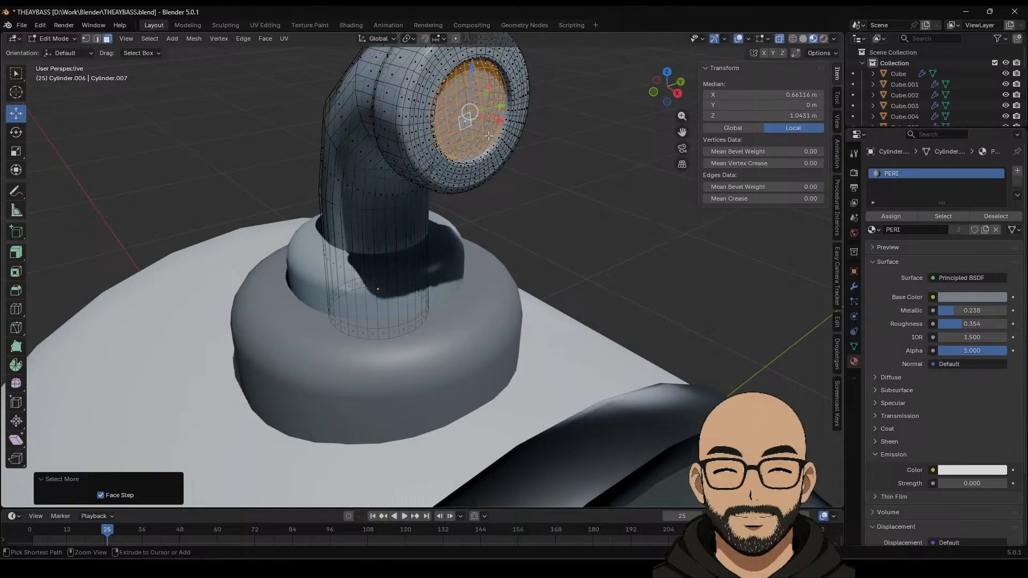
{"action": "left_click", "coordinate": [1016, 171]}
{"action": "left_click", "coordinate": [928, 244]}
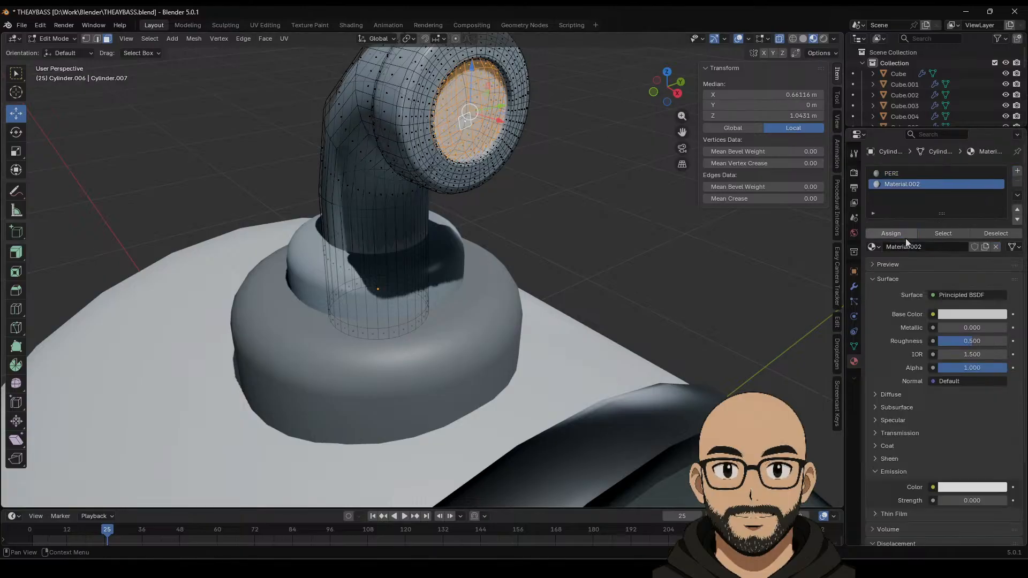
{"action": "left_click", "coordinate": [904, 236]}
{"action": "key", "text": "Tab"}
{"action": "scroll", "coordinate": [619, 245], "scroll_direction": "down", "scroll_amount": 3}
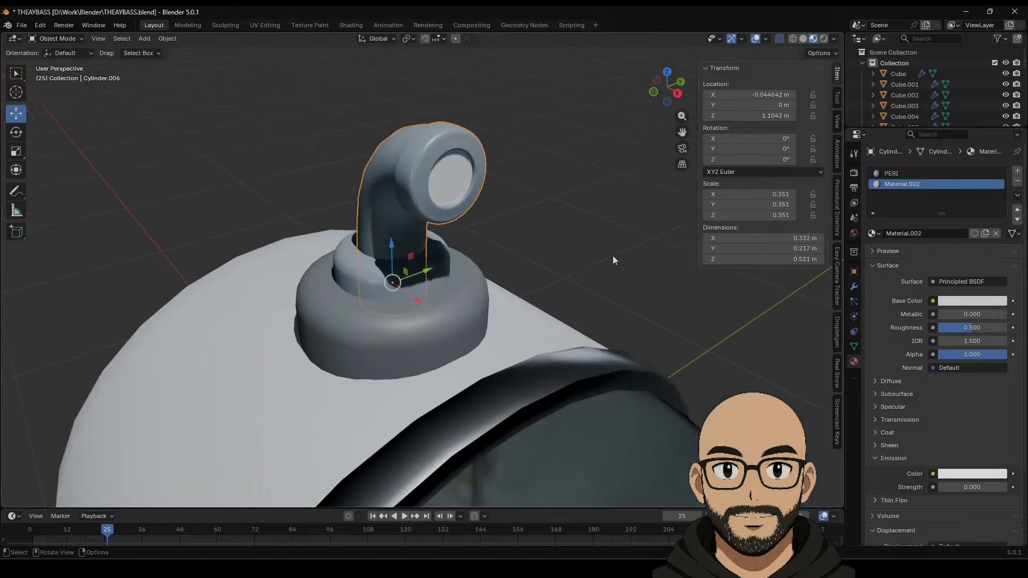
Step: Give the outlet's new material a pale yellow emission color with an emission strength of 3.200
{"action": "scroll", "coordinate": [958, 423], "scroll_direction": "down", "scroll_amount": 3}
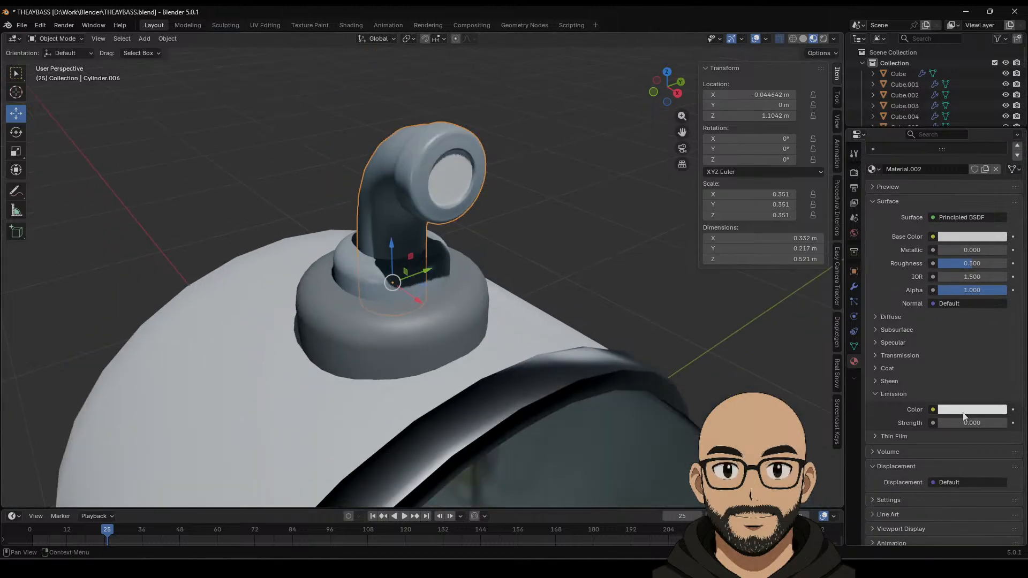
{"action": "left_click", "coordinate": [963, 409]}
{"action": "left_click_drag", "start_coordinate": [947, 268], "coordinate": [935, 278]}
{"action": "left_click_drag", "start_coordinate": [988, 423], "coordinate": [999, 423]}
{"action": "left_click", "coordinate": [559, 282]}
Step: Switch the viewport to solid shading with X-ray off and save the file
{"action": "scroll", "coordinate": [570, 330], "scroll_direction": "down", "scroll_amount": 7}
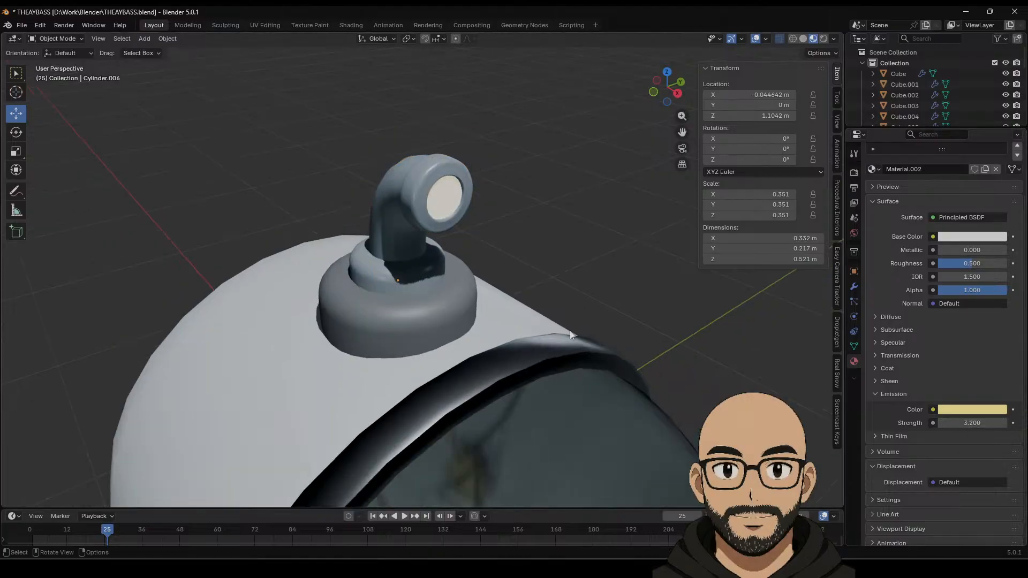
{"action": "mouse_move", "coordinate": [568, 357]}
{"action": "middle_mouse_down"}
{"action": "mouse_move", "coordinate": [592, 326]}
{"action": "mouse_move", "coordinate": [564, 319]}
{"action": "mouse_move", "coordinate": [507, 274]}
{"action": "mouse_move", "coordinate": [628, 249]}
{"action": "mouse_move", "coordinate": [690, 96]}
{"action": "middle_mouse_up"}
{"action": "left_click", "coordinate": [803, 39]}
{"action": "left_click", "coordinate": [779, 41]}
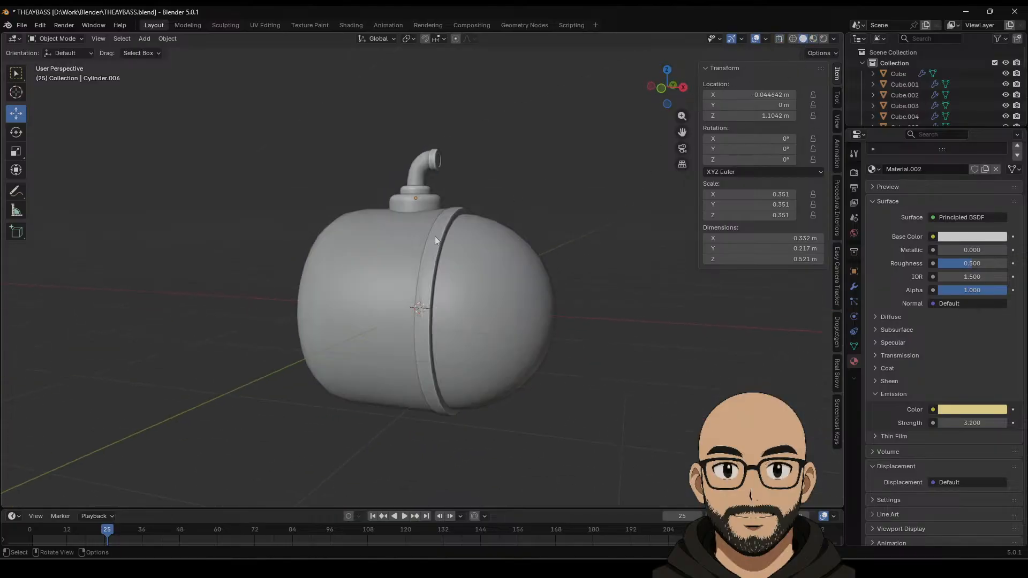
{"action": "left_click", "coordinate": [21, 25]}
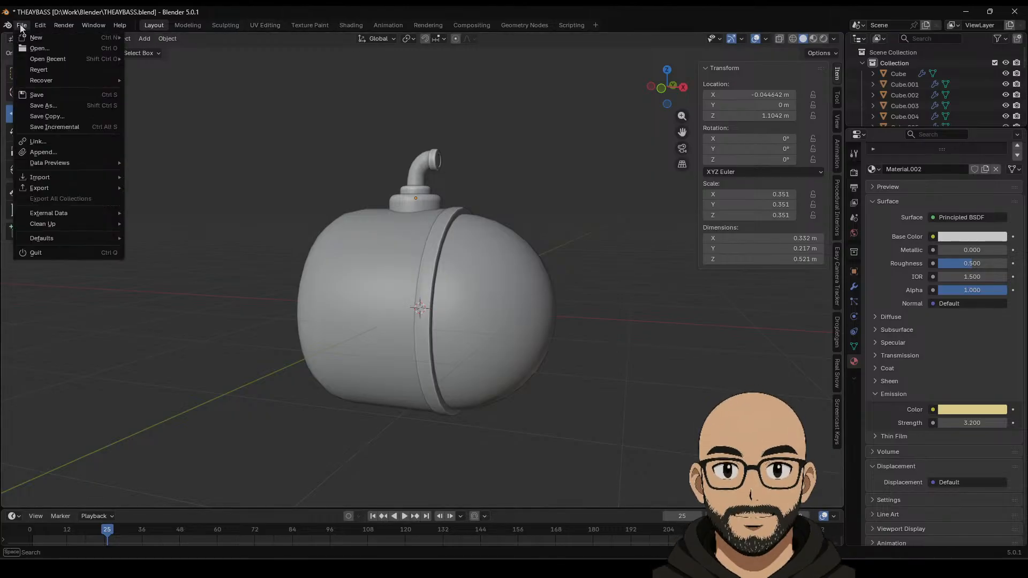
{"action": "left_click", "coordinate": [48, 95]}
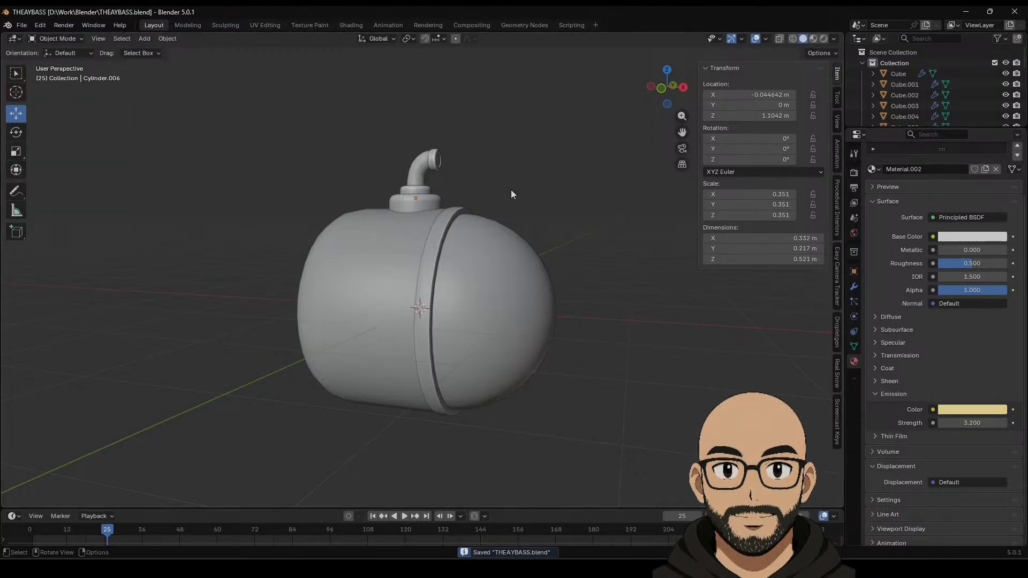
Step: Duplicate the roof cap's lower ring in place
{"action": "middle_click_drag", "start_coordinate": [480, 255], "coordinate": [443, 251]}
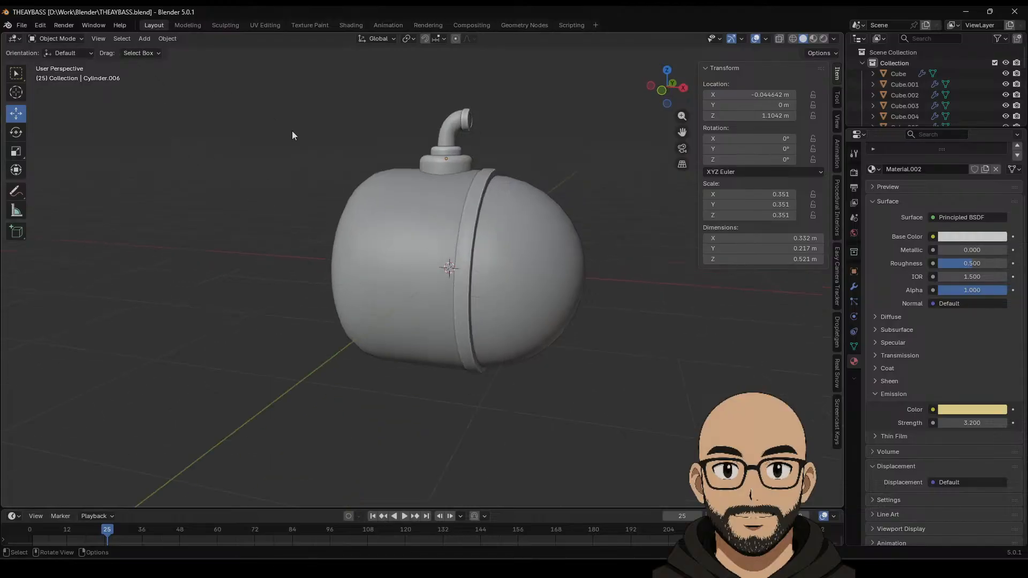
{"action": "left_click", "coordinate": [447, 163]}
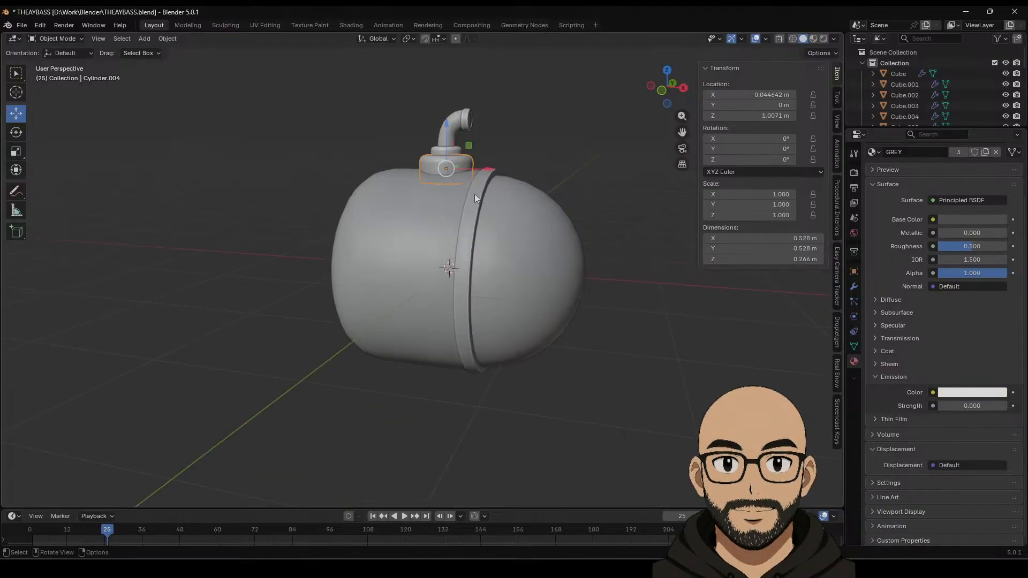
{"action": "left_click", "coordinate": [813, 38]}
{"action": "left_click", "coordinate": [803, 39]}
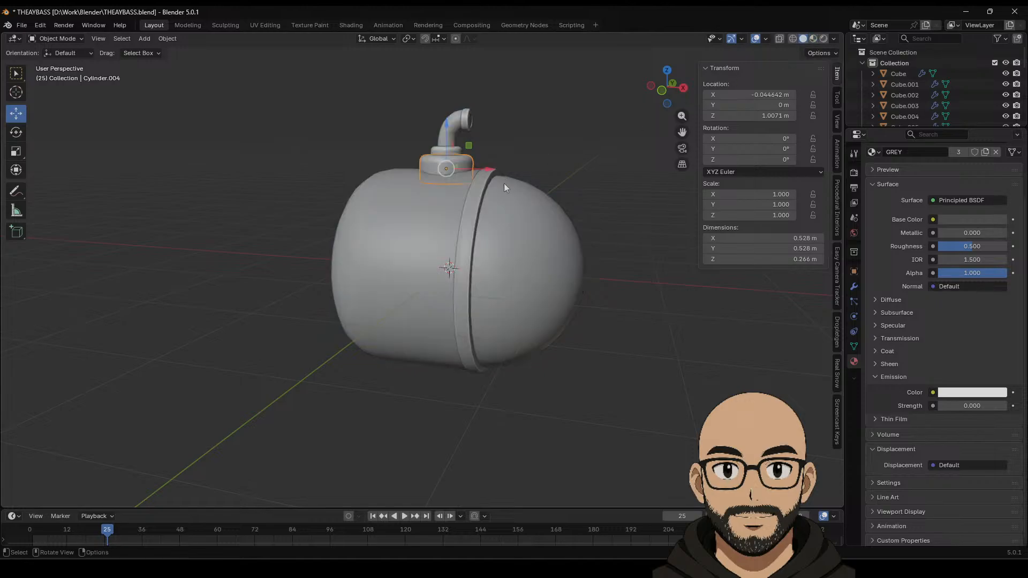
{"action": "middle_click_drag", "start_coordinate": [503, 183], "coordinate": [414, 204]}
{"action": "key", "text": "shift+d"}
{"action": "key", "text": "Escape"}
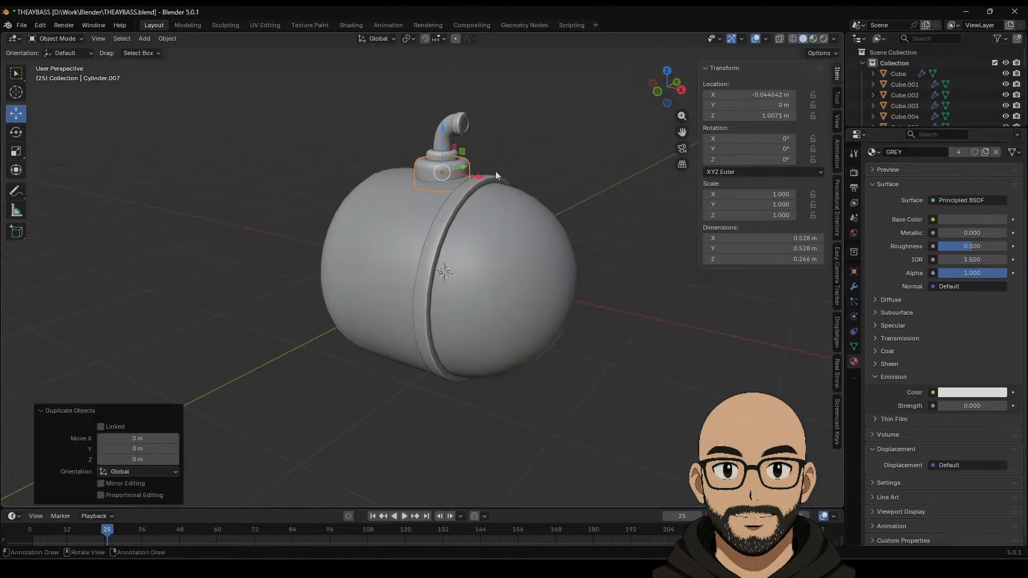
Step: Lower the duplicated ring into the pod body to a Z location of 0.11187 m
{"action": "middle_click_drag", "start_coordinate": [496, 171], "coordinate": [443, 168]}
{"action": "left_click_drag", "start_coordinate": [427, 138], "coordinate": [531, 227]}
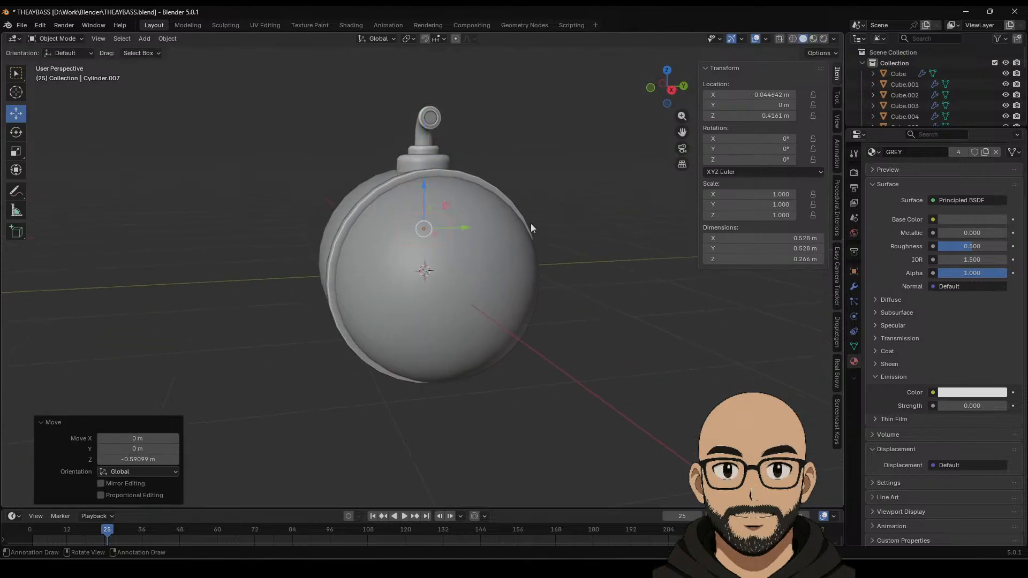
{"action": "left_click", "coordinate": [675, 93]}
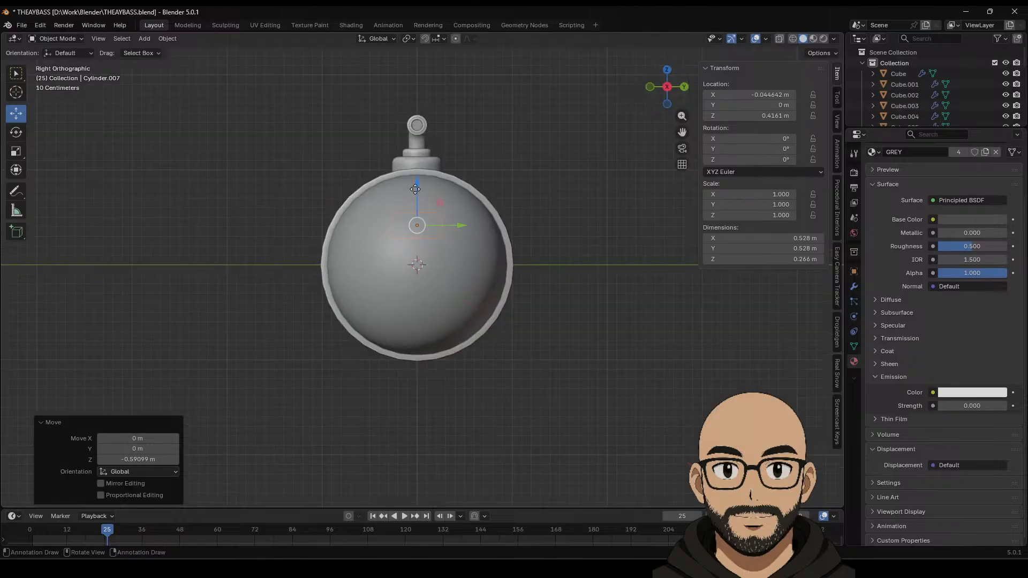
{"action": "left_click_drag", "start_coordinate": [415, 189], "coordinate": [416, 218]}
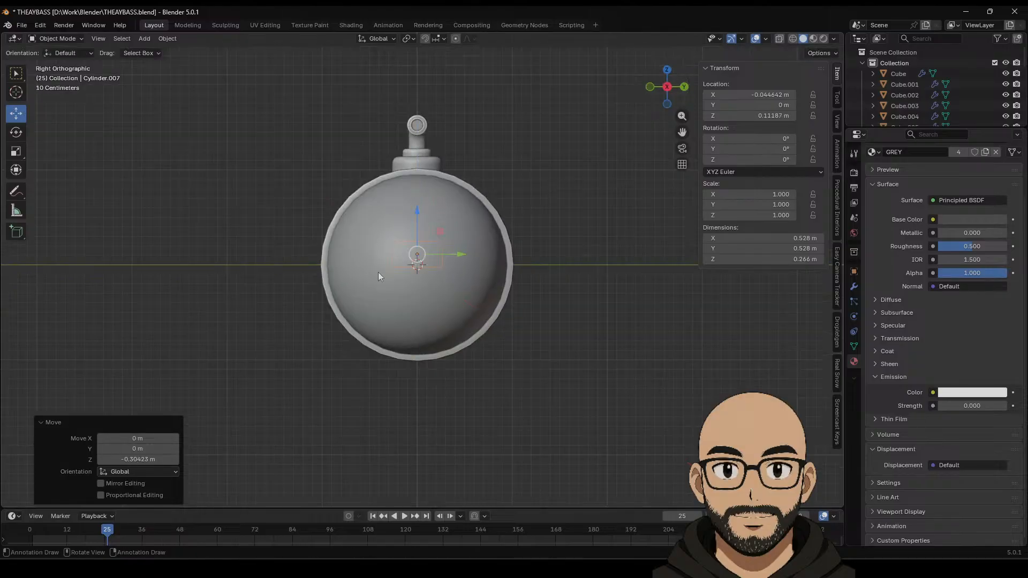
Step: Rotate the duplicated ring 90° around the X axis
{"action": "left_click", "coordinate": [15, 134]}
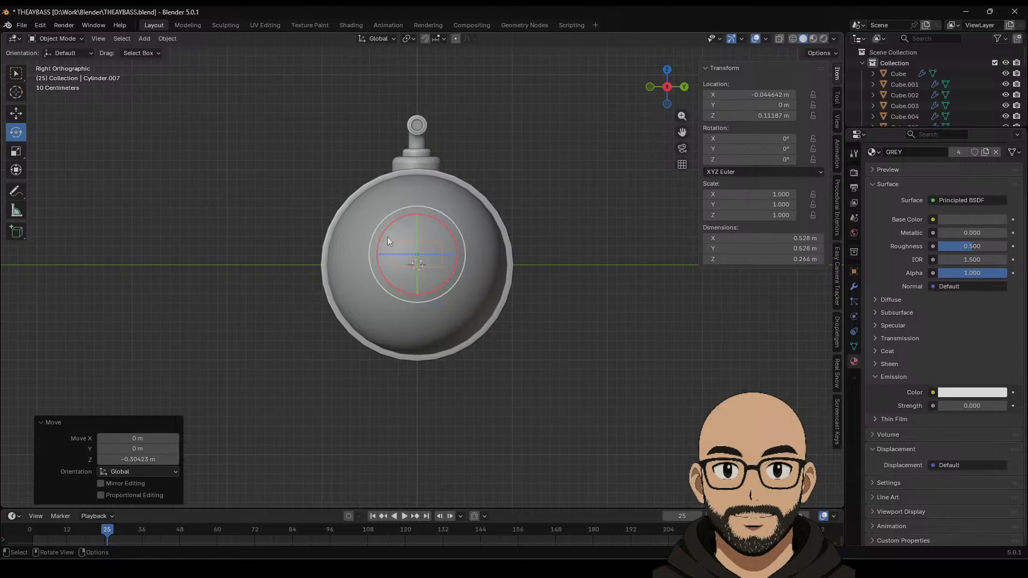
{"action": "left_click_drag", "start_coordinate": [387, 226], "coordinate": [386, 288]}
{"action": "left_click", "coordinate": [16, 114]}
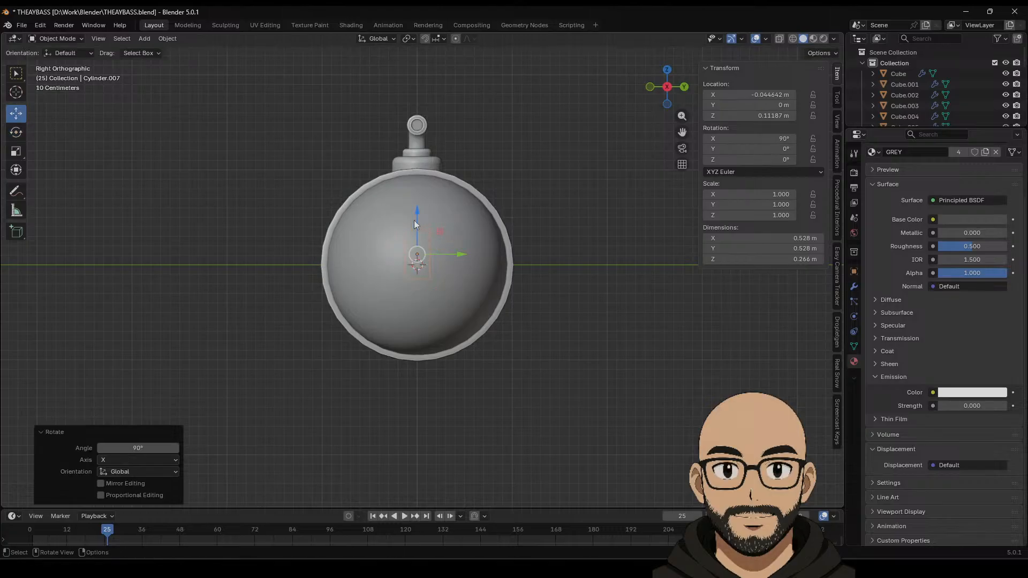
Step: Move the duplicated ring out to the pod's side at X -0.16295 m, Y -0.98025 m and Z 0.038631 m
{"action": "left_click_drag", "start_coordinate": [415, 219], "coordinate": [371, 270]}
{"action": "middle_click_drag", "start_coordinate": [371, 270], "coordinate": [480, 322]}
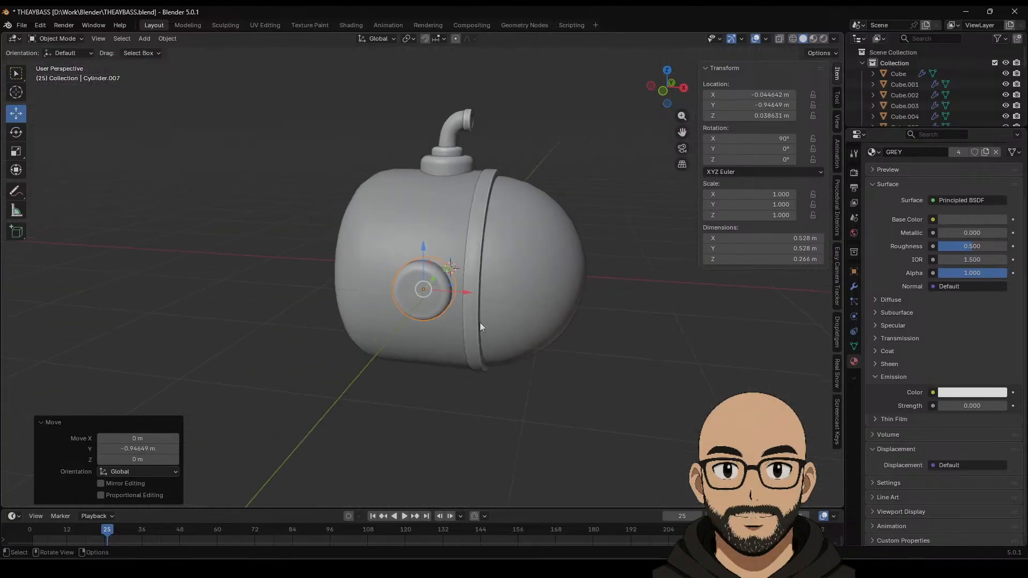
{"action": "left_click", "coordinate": [667, 93]}
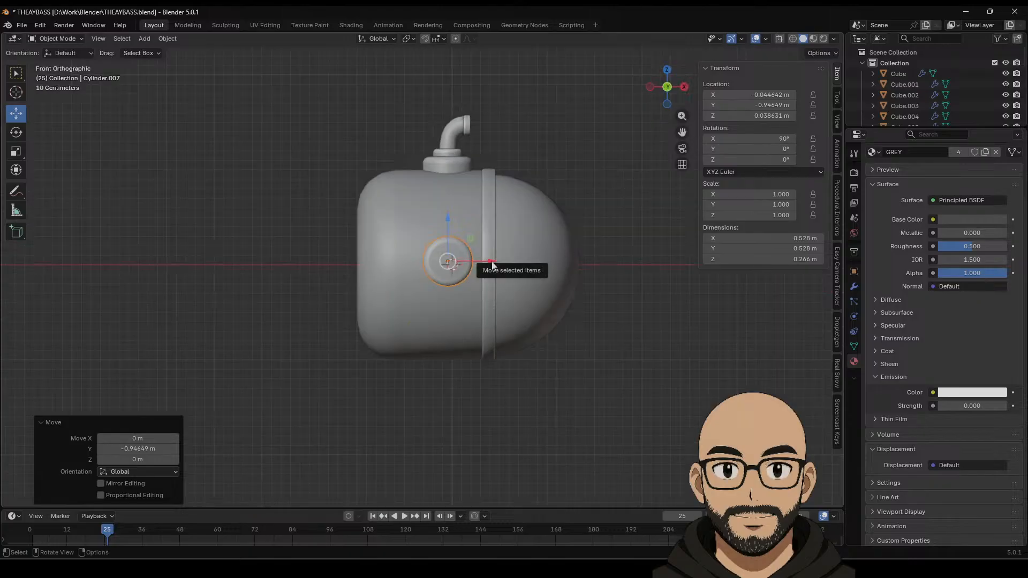
{"action": "left_click_drag", "start_coordinate": [491, 262], "coordinate": [486, 266]}
{"action": "middle_click_drag", "start_coordinate": [497, 268], "coordinate": [406, 281]}
{"action": "left_click_drag", "start_coordinate": [374, 268], "coordinate": [371, 270]}
Step: Inset the flat outer face of the side ring by 0.01038 m
{"action": "scroll", "coordinate": [351, 289], "scroll_direction": "up", "scroll_amount": 4}
{"action": "middle_click_drag", "start_coordinate": [300, 287], "coordinate": [430, 300]}
{"action": "scroll", "coordinate": [398, 291], "scroll_direction": "up", "scroll_amount": 2}
{"action": "key", "text": "Tab"}
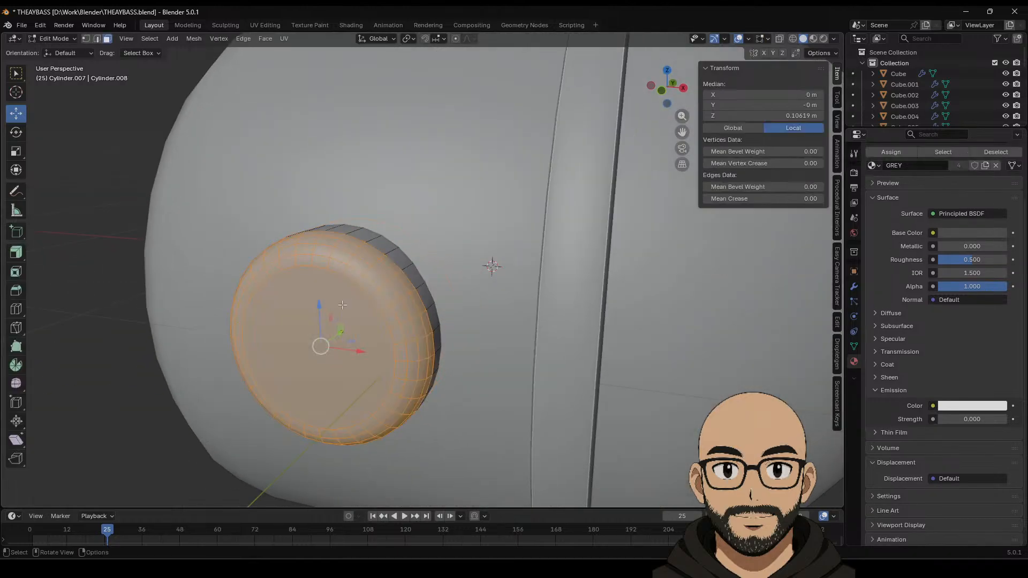
{"action": "left_click", "coordinate": [382, 304]}
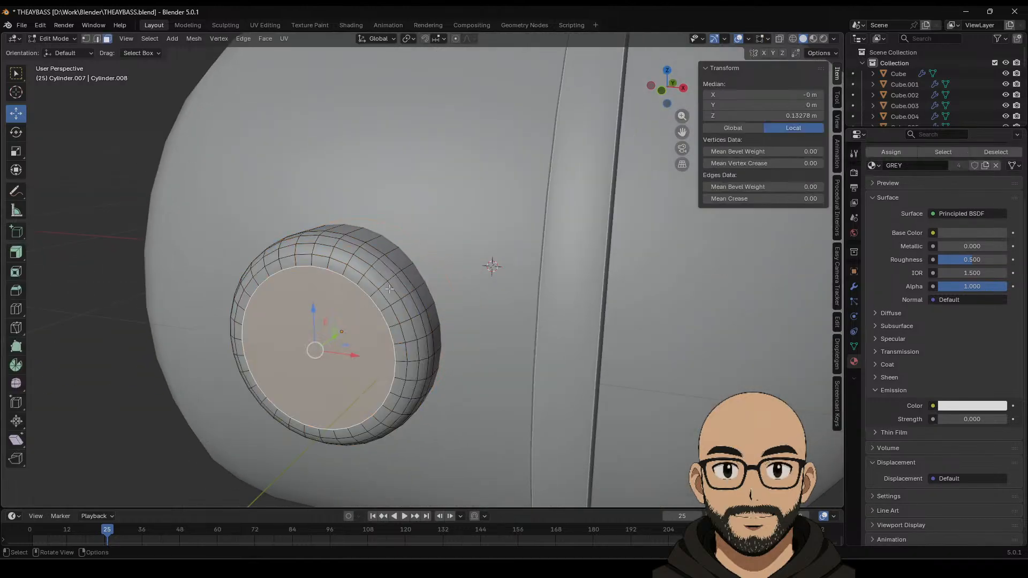
{"action": "left_click", "coordinate": [15, 272]}
{"action": "left_click_drag", "start_coordinate": [347, 337], "coordinate": [342, 328]}
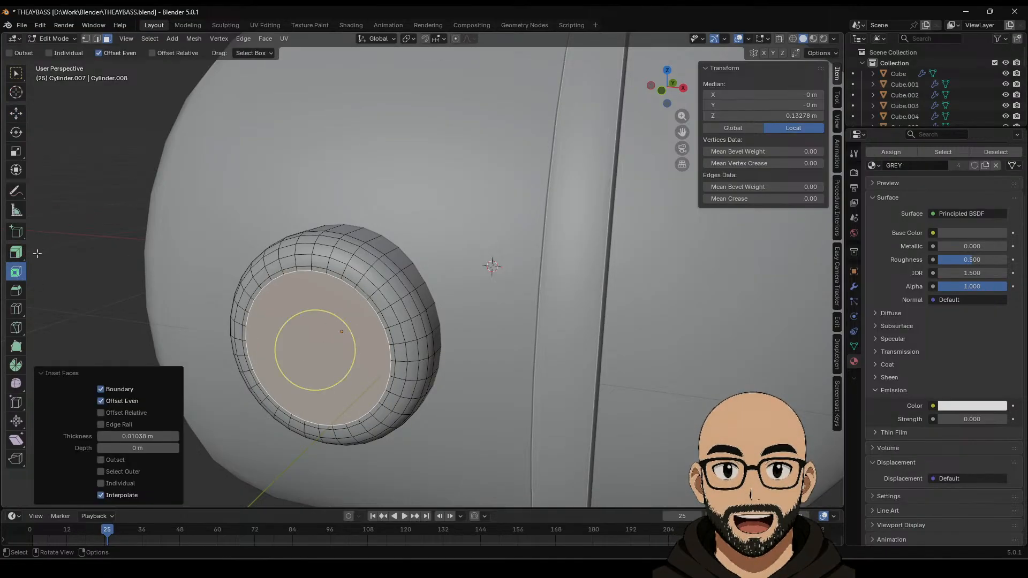
Step: Extrude the side ring's inset face inward with an offset of -0.0512 m and return to Object Mode
{"action": "left_click", "coordinate": [15, 252]}
{"action": "left_click_drag", "start_coordinate": [284, 367], "coordinate": [277, 381]}
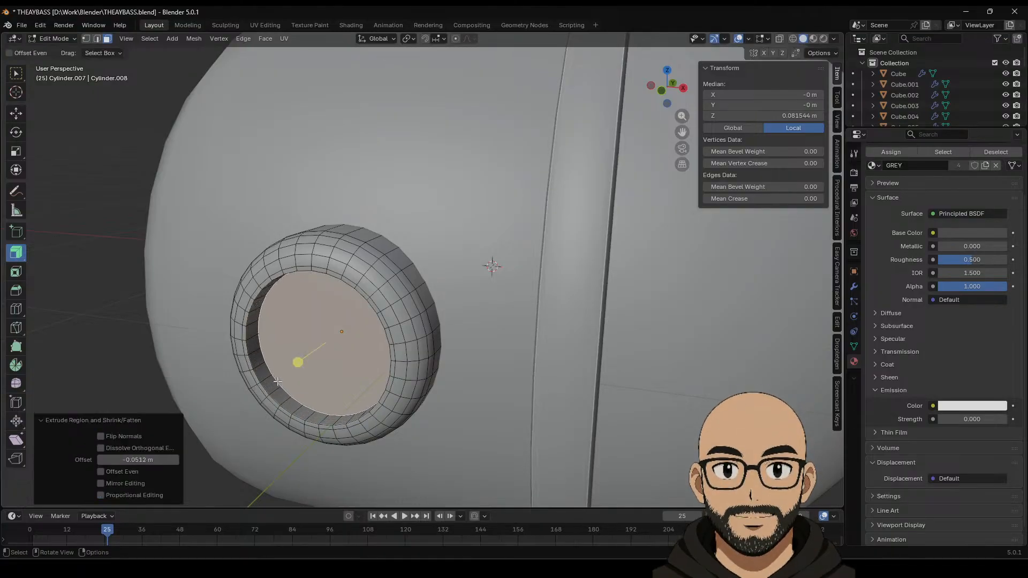
{"action": "key", "text": "Tab"}
{"action": "scroll", "coordinate": [393, 297], "scroll_direction": "down", "scroll_amount": 5}
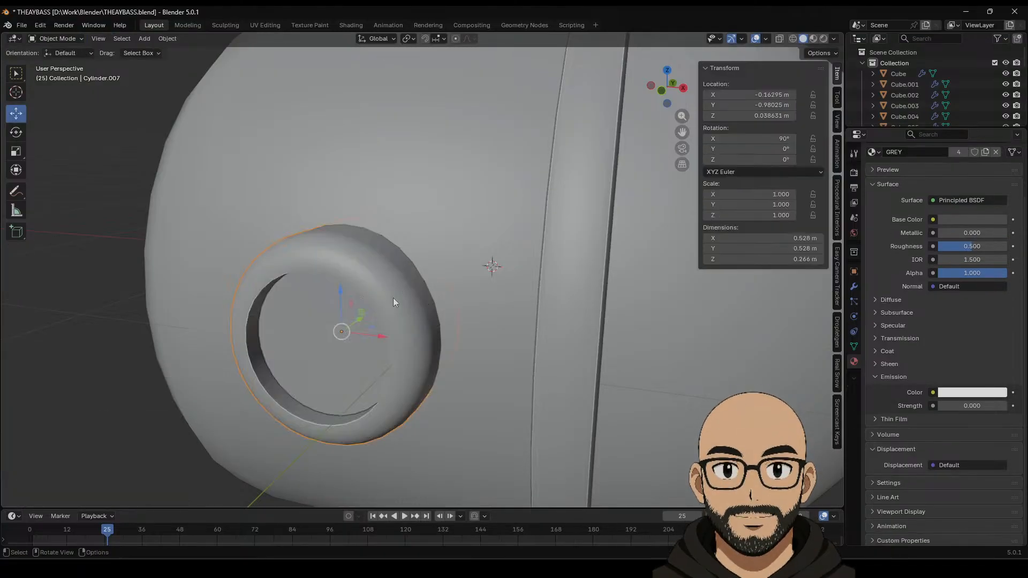
{"action": "middle_click_drag", "start_coordinate": [366, 417], "coordinate": [339, 258]}
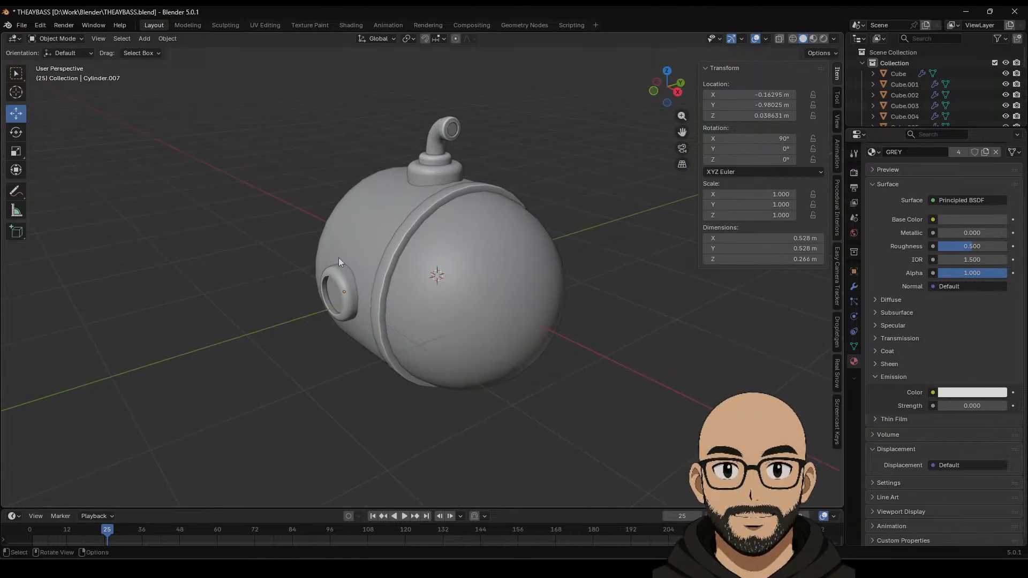
{"action": "middle_click_drag", "start_coordinate": [340, 307], "coordinate": [785, 274]}
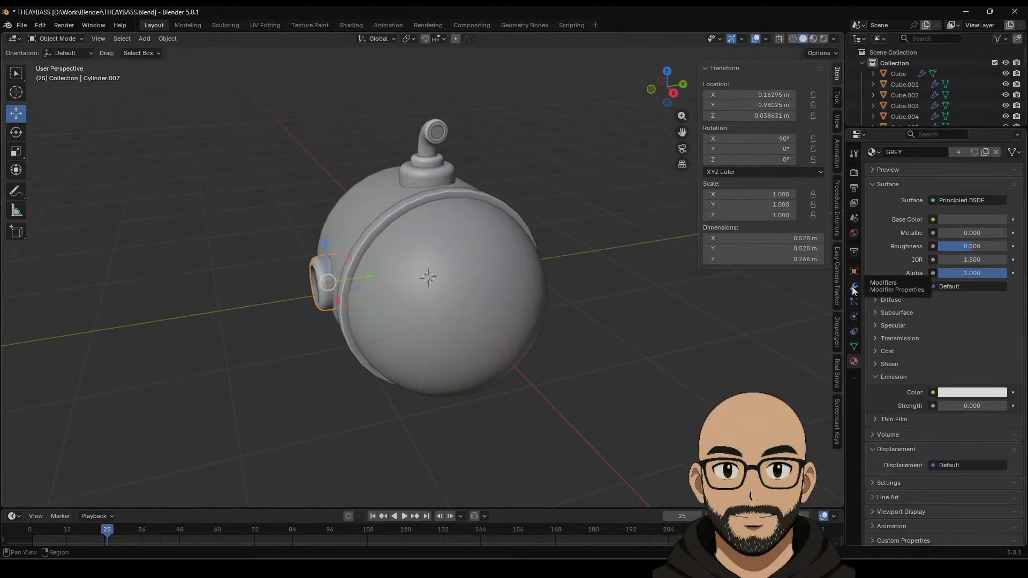
{"action": "left_click", "coordinate": [144, 38]}
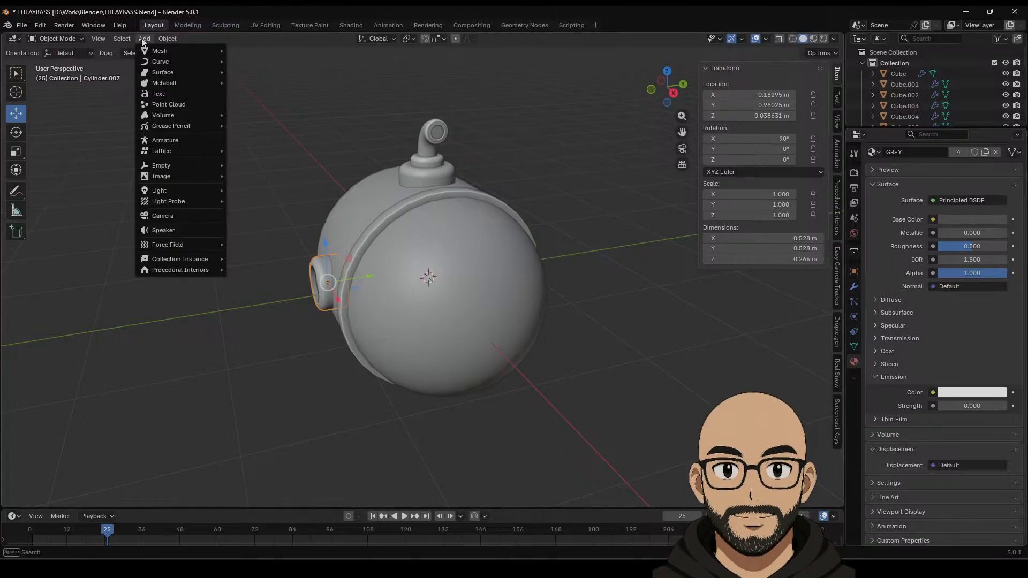
{"action": "middle_click_drag", "start_coordinate": [482, 286], "coordinate": [438, 293]}
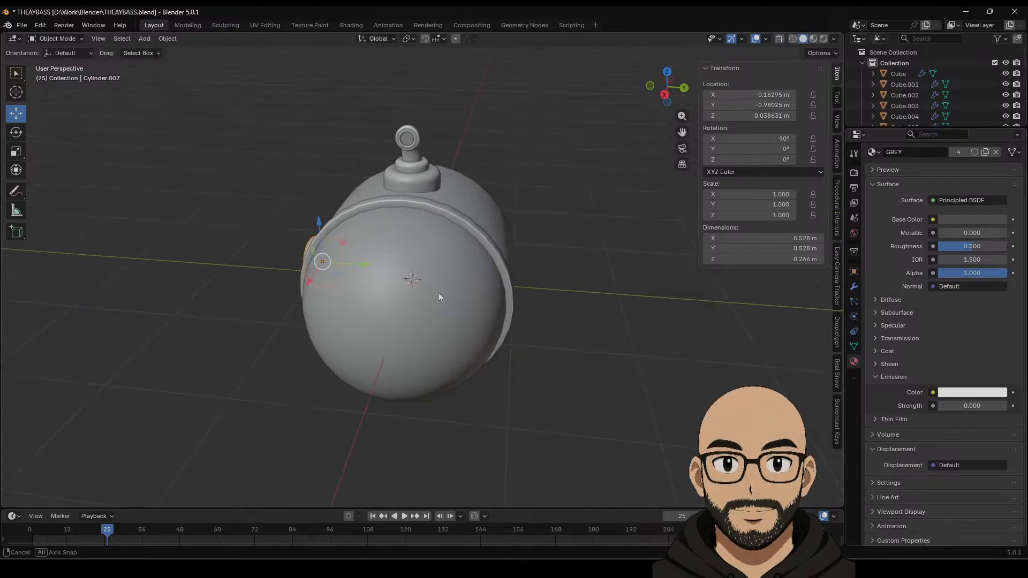
{"action": "middle_click_drag", "start_coordinate": [266, 270], "coordinate": [354, 324]}
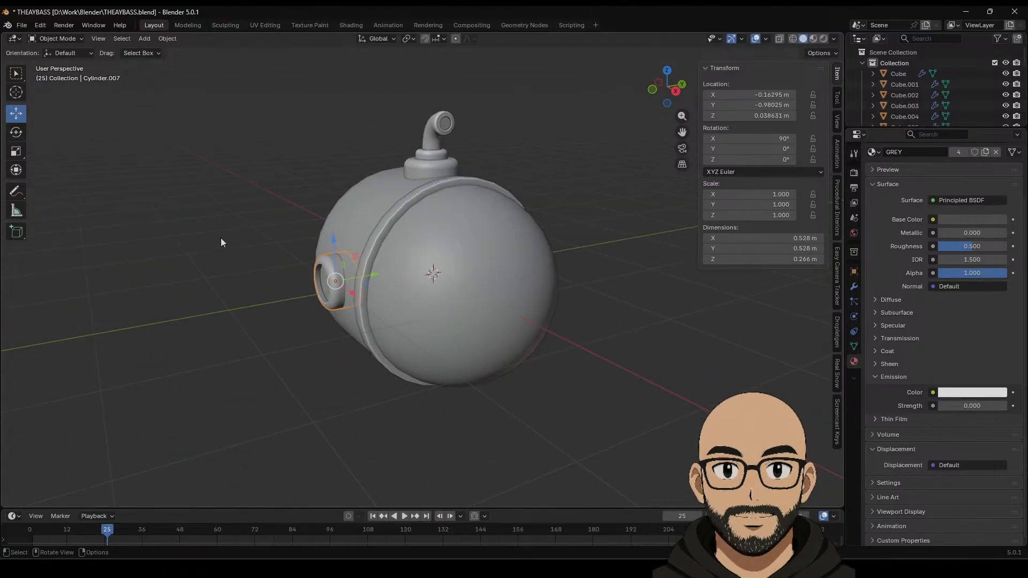
Step: Add a cylinder mesh and rotate it 90° around the X axis
{"action": "middle_click_drag", "start_coordinate": [220, 238], "coordinate": [279, 264]}
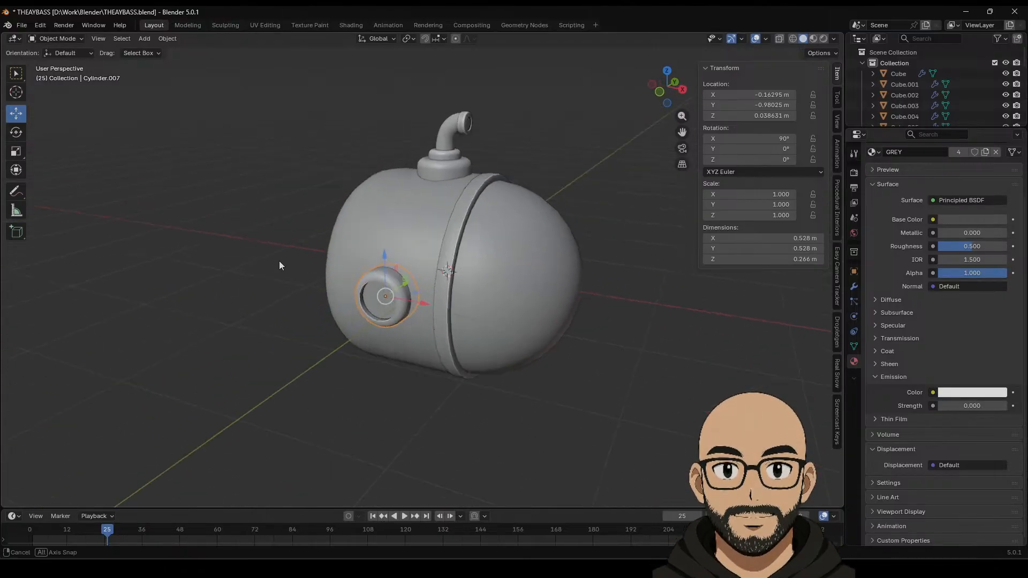
{"action": "left_click", "coordinate": [144, 38]}
{"action": "mouse_move", "coordinate": [209, 50]}
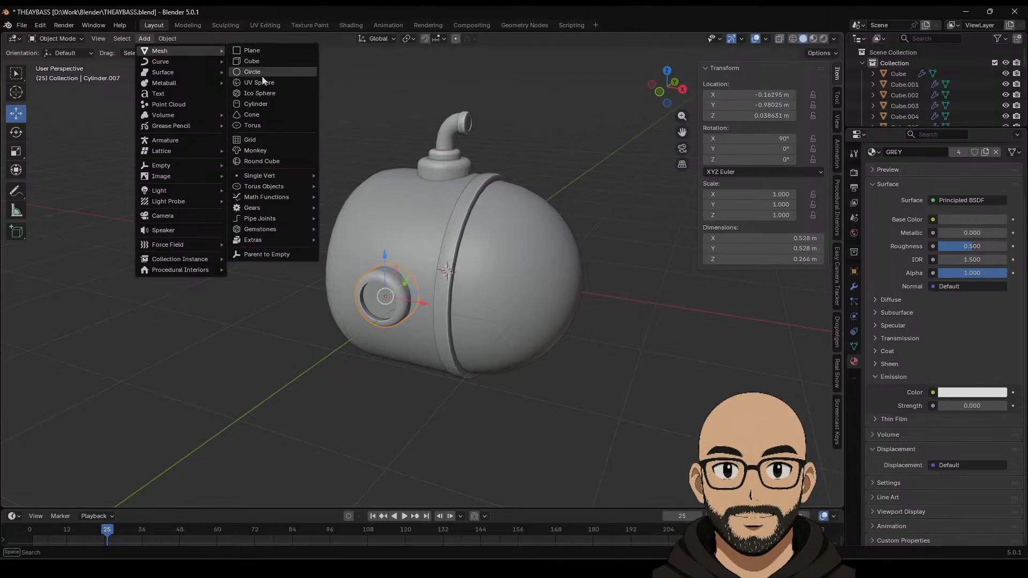
{"action": "left_click", "coordinate": [261, 104]}
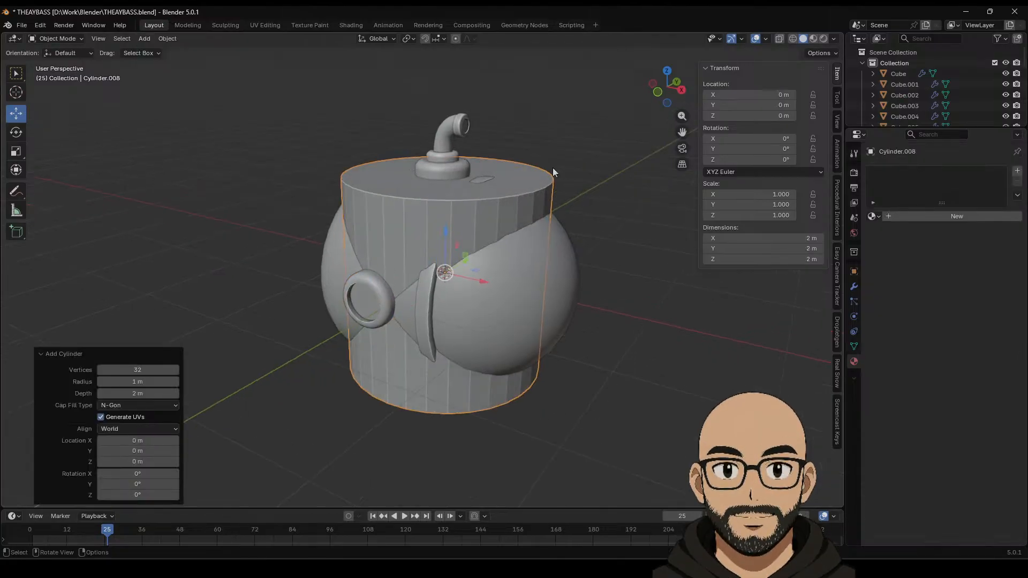
{"action": "left_click", "coordinate": [17, 131]}
{"action": "left_click_drag", "start_coordinate": [438, 250], "coordinate": [427, 284]}
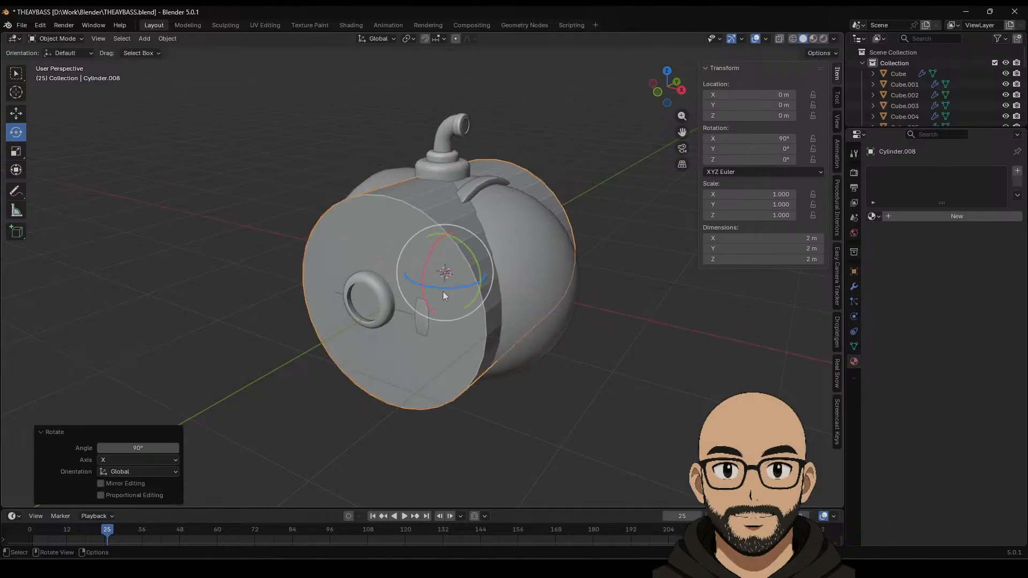
Step: Scale the cylinder down uniformly to 0.166 and move it out to the pod's side at Y -0.96547 m
{"action": "key", "text": "s"}
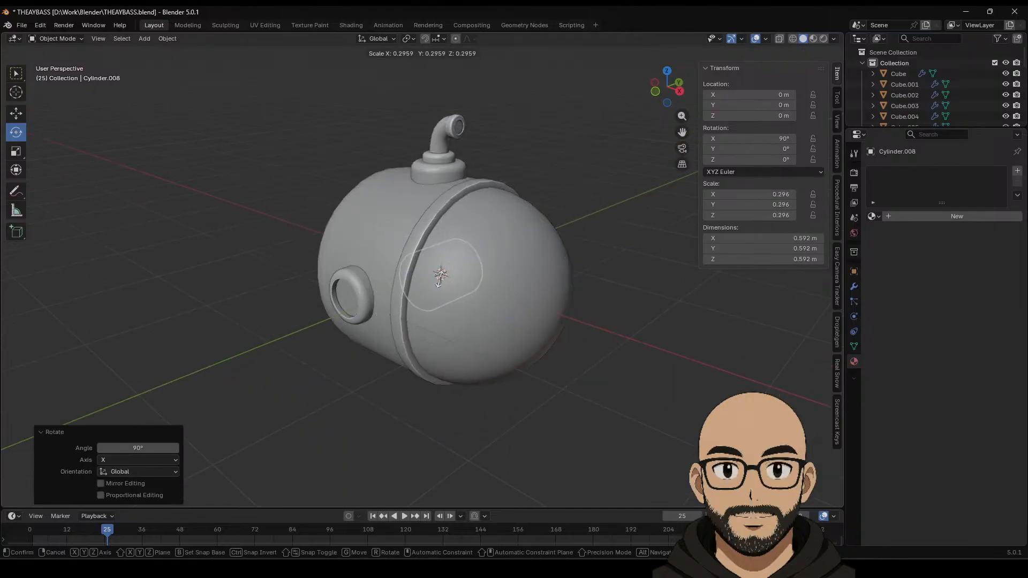
{"action": "left_click", "coordinate": [480, 284]}
{"action": "key", "text": "s"}
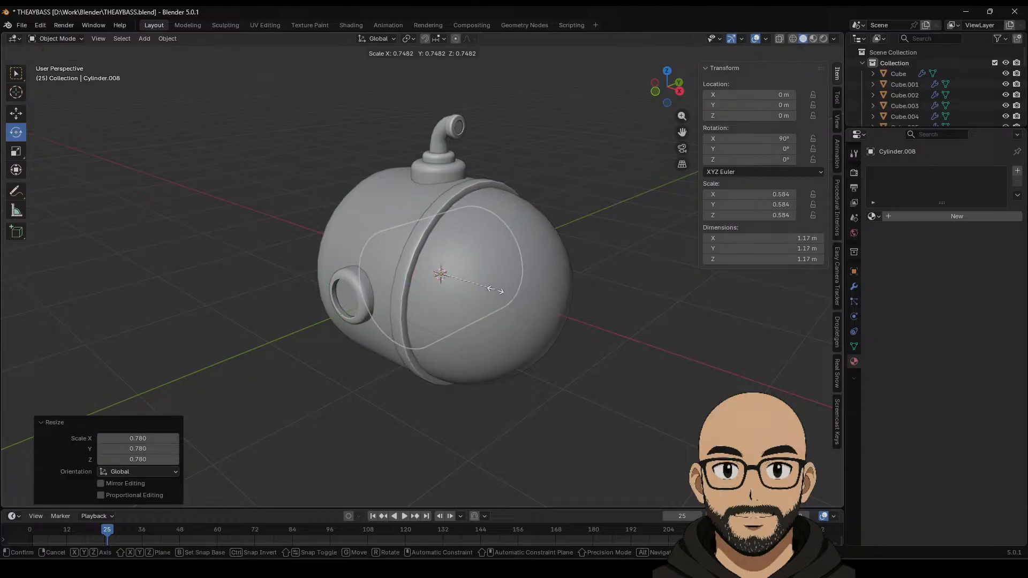
{"action": "left_click", "coordinate": [499, 300]}
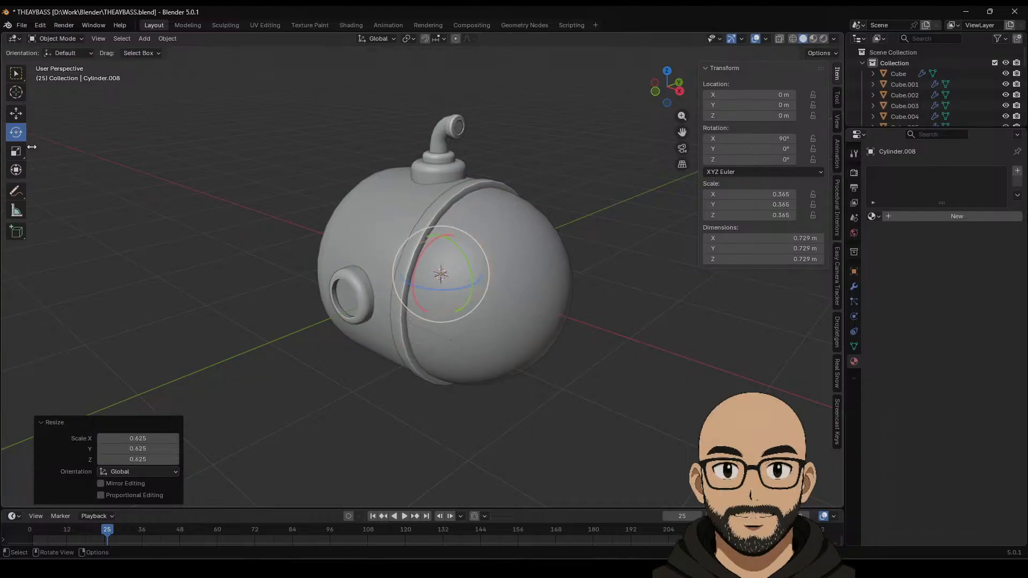
{"action": "left_click_drag", "start_coordinate": [471, 263], "coordinate": [401, 294]}
{"action": "key", "text": "s"}
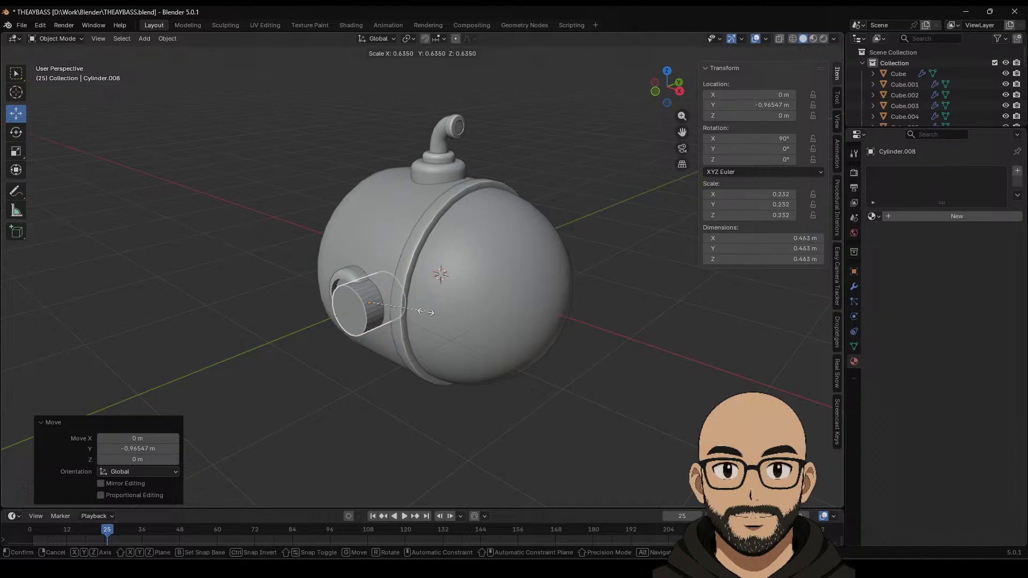
{"action": "left_click", "coordinate": [410, 311]}
Step: Center the cylinder within the side ring at X -0.15886 m and Z 0.04244 m
{"action": "middle_click_drag", "start_coordinate": [405, 339], "coordinate": [490, 294]}
{"action": "left_click_drag", "start_coordinate": [490, 294], "coordinate": [468, 296]}
{"action": "key", "text": "KP_Decimal"}
{"action": "middle_click_drag", "start_coordinate": [468, 297], "coordinate": [405, 273]}
{"action": "left_click_drag", "start_coordinate": [406, 273], "coordinate": [407, 248]}
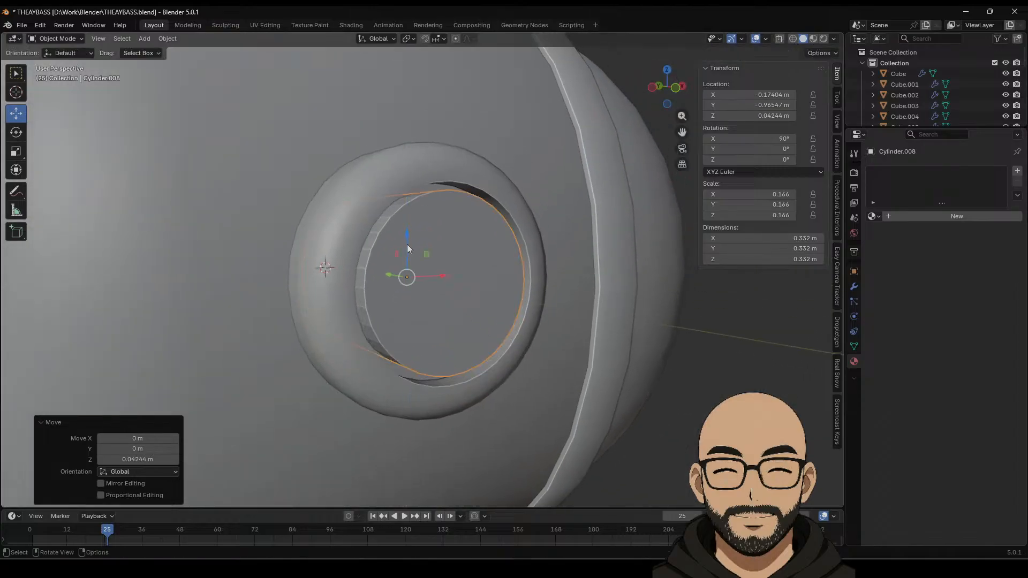
{"action": "left_click", "coordinate": [676, 88]}
{"action": "left_click_drag", "start_coordinate": [452, 277], "coordinate": [458, 276]}
Step: Pull the cylinder clear of the ring to Y -1.3299 m and shorten it along Y to 0.158 m
{"action": "middle_click_drag", "start_coordinate": [458, 276], "coordinate": [353, 306]}
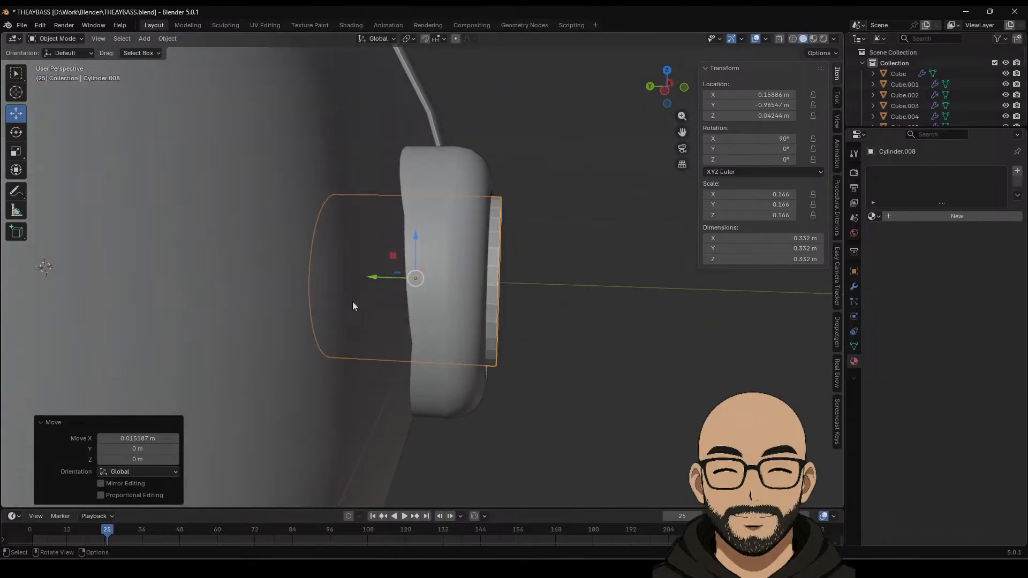
{"action": "left_click_drag", "start_coordinate": [370, 277], "coordinate": [575, 316]}
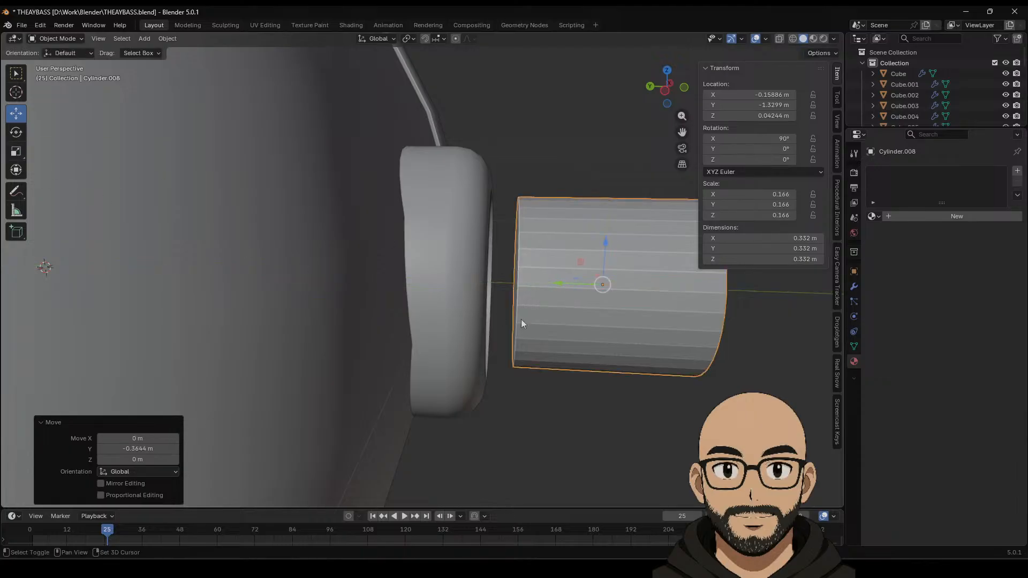
{"action": "middle_click_drag", "start_coordinate": [521, 320], "coordinate": [513, 298], "text": "shift"}
{"action": "left_click", "coordinate": [16, 151]}
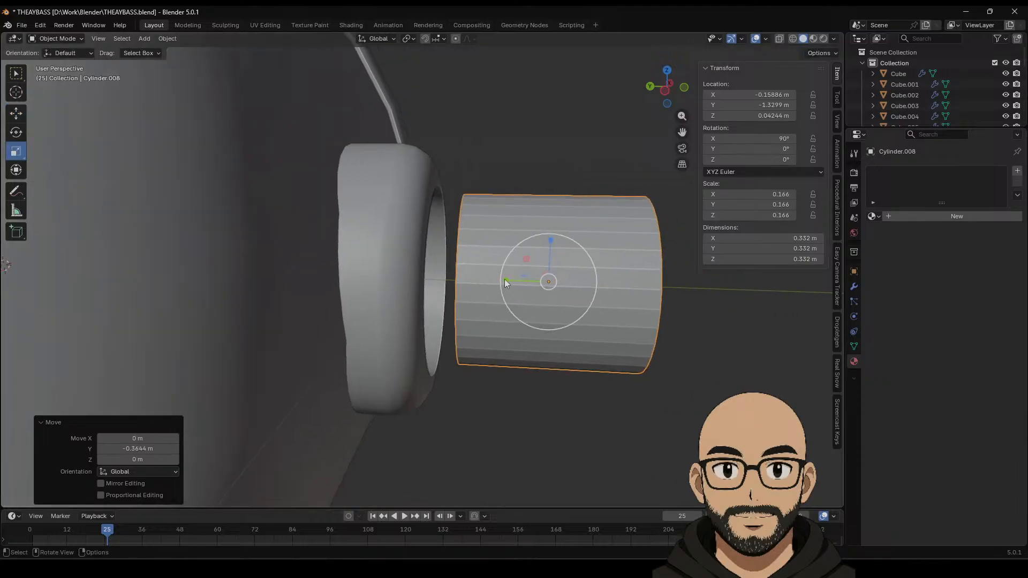
{"action": "left_click_drag", "start_coordinate": [505, 278], "coordinate": [530, 284]}
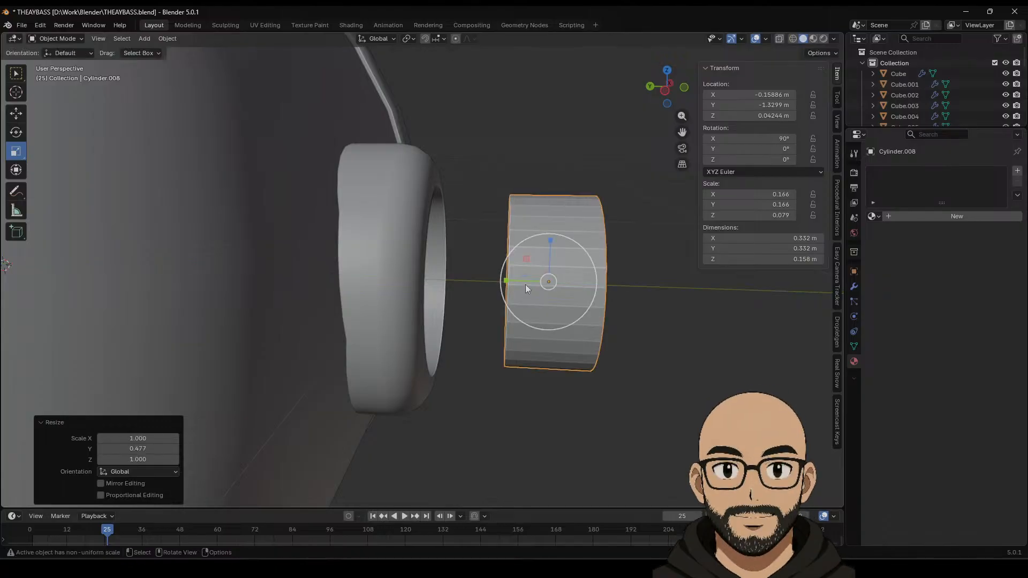
Step: Move the shortened cylinder back into the ring at Y -1.0796 m and apply its scale
{"action": "left_click", "coordinate": [16, 114]}
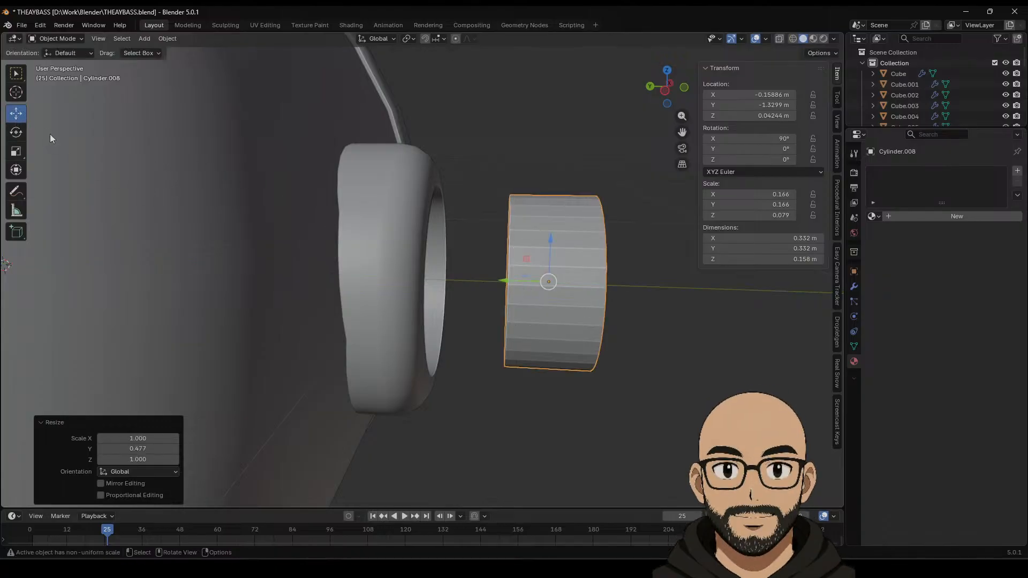
{"action": "left_click_drag", "start_coordinate": [495, 277], "coordinate": [371, 273]}
{"action": "key", "text": "ctrl+a"}
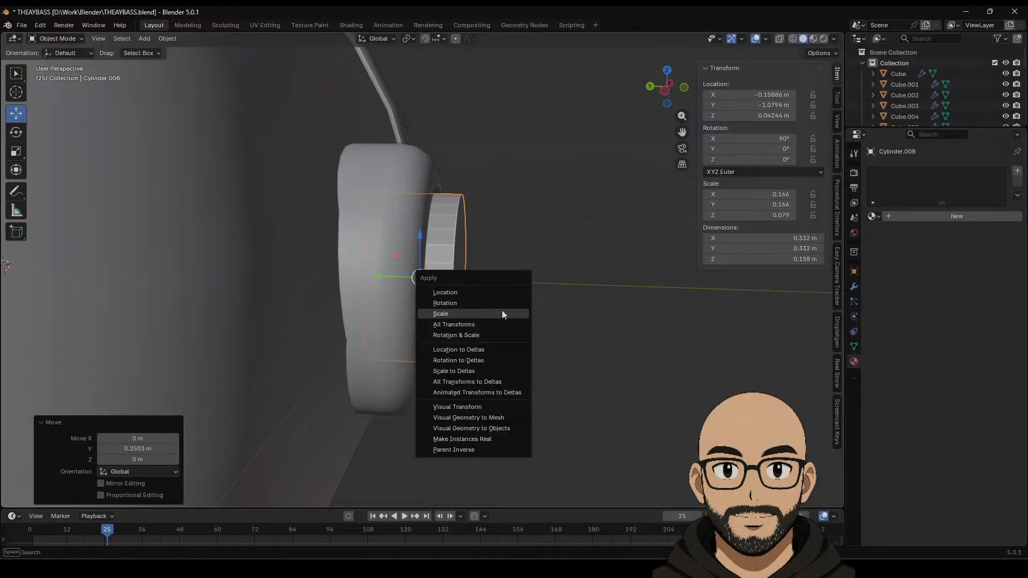
{"action": "left_click", "coordinate": [500, 311]}
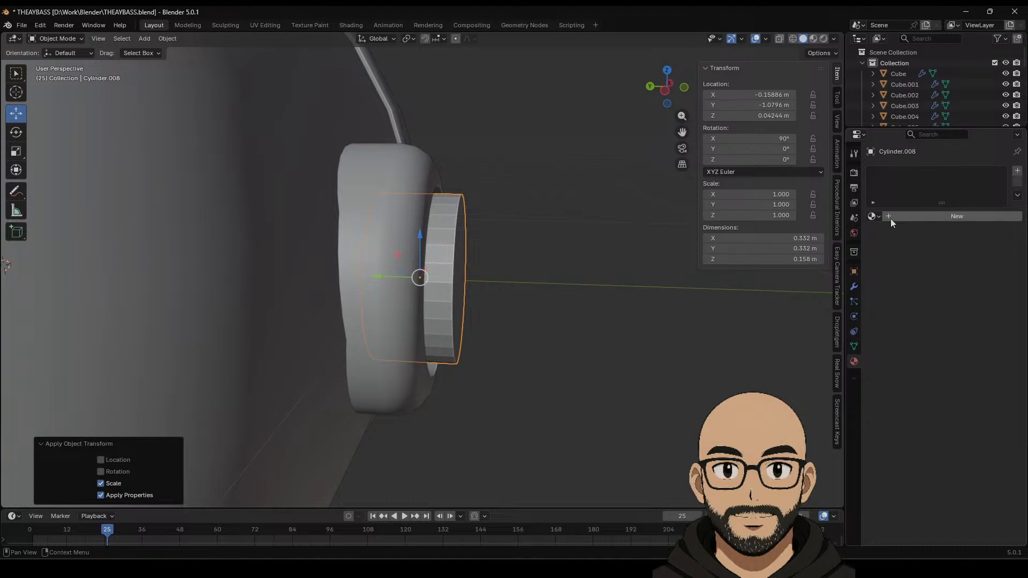
Step: Add a Bevel modifier to the cylinder with an amount of 0.009 m and 2 segments
{"action": "left_click", "coordinate": [854, 287]}
{"action": "left_click", "coordinate": [935, 170]}
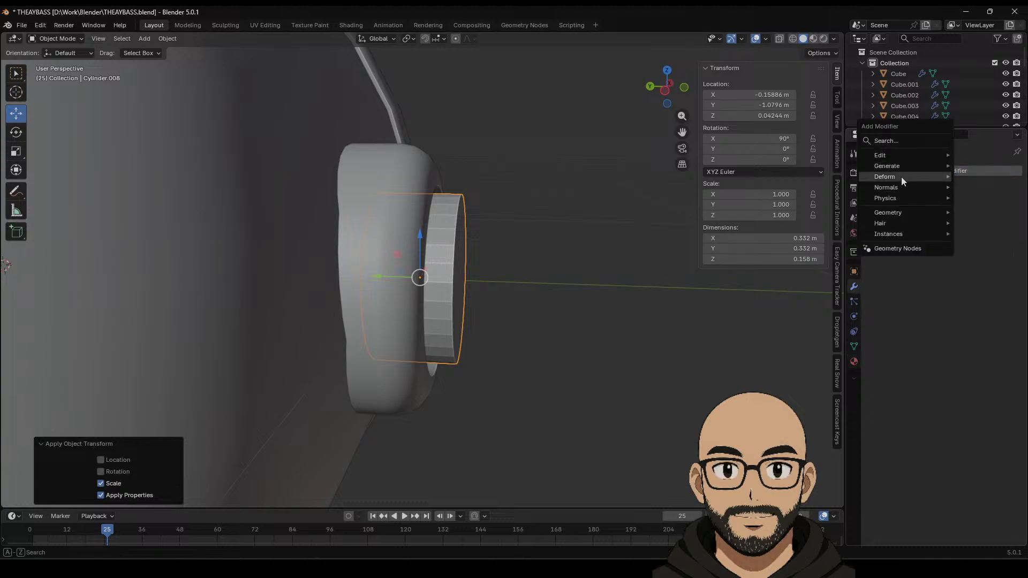
{"action": "mouse_move", "coordinate": [901, 165]}
{"action": "left_click", "coordinate": [814, 181]}
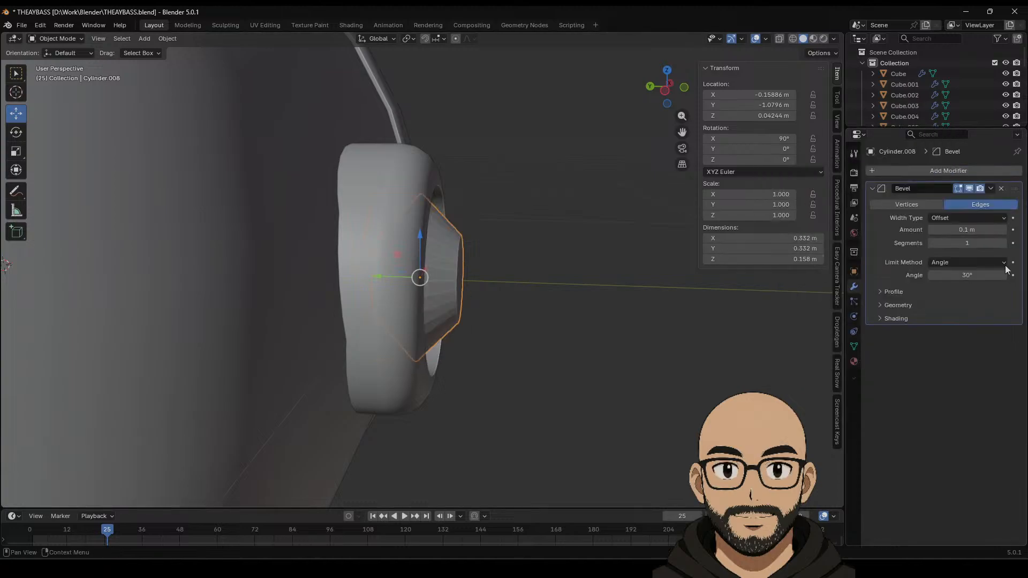
{"action": "mouse_move", "coordinate": [967, 229]}
{"action": "left_mouse_down"}
{"action": "mouse_move", "coordinate": [943, 229]}
{"action": "mouse_move", "coordinate": [968, 234]}
{"action": "left_mouse_up"}
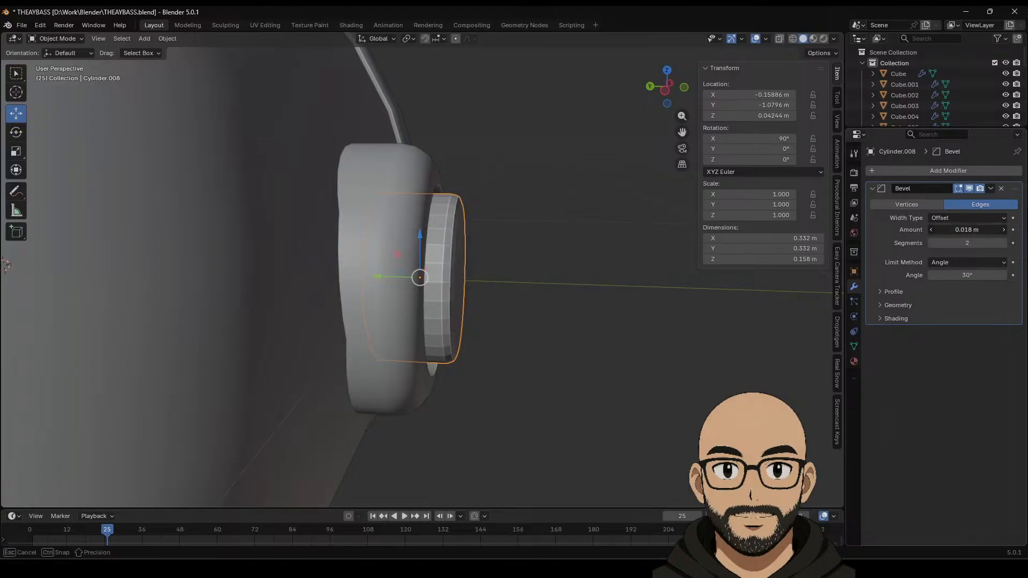
Step: Push the side ring and the cylinder together into the pod along Y, with the cylinder at Y -1.0303 m
{"action": "middle_click_drag", "start_coordinate": [580, 374], "coordinate": [404, 347]}
{"action": "left_click", "coordinate": [423, 289], "text": "shift"}
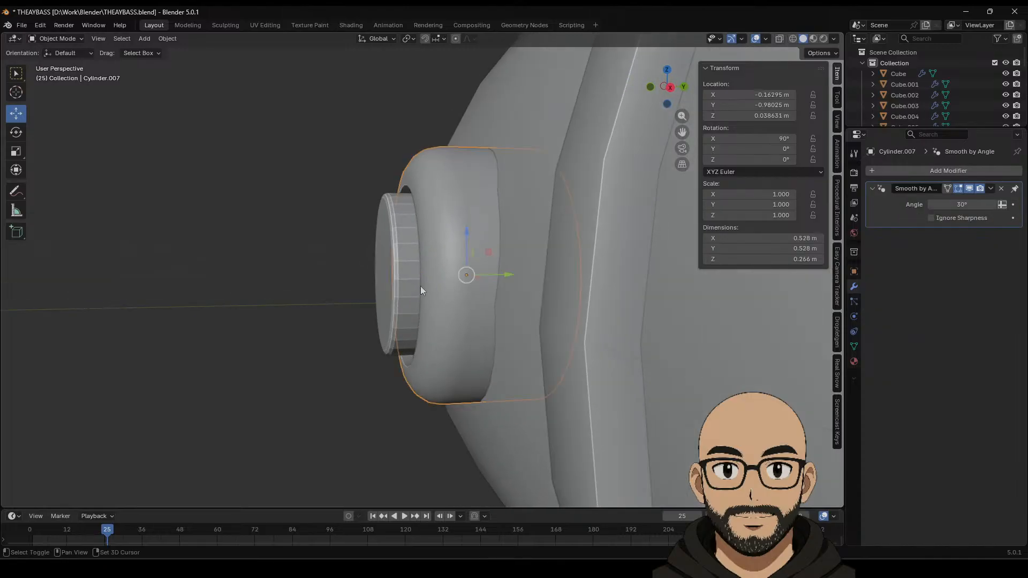
{"action": "left_click", "coordinate": [393, 301], "text": "shift"}
{"action": "mouse_move", "coordinate": [483, 273]}
{"action": "left_mouse_down"}
{"action": "mouse_move", "coordinate": [420, 287]}
{"action": "mouse_move", "coordinate": [479, 276]}
{"action": "left_mouse_up"}
{"action": "middle_click_drag", "start_coordinate": [464, 278], "coordinate": [457, 322]}
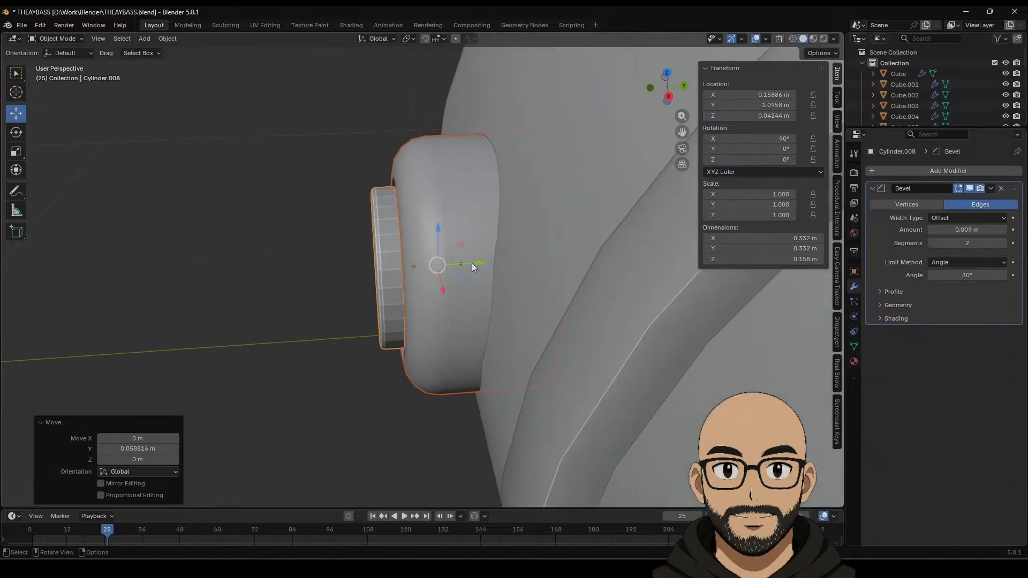
{"action": "left_click_drag", "start_coordinate": [474, 267], "coordinate": [504, 261]}
{"action": "middle_click_drag", "start_coordinate": [443, 284], "coordinate": [509, 282]}
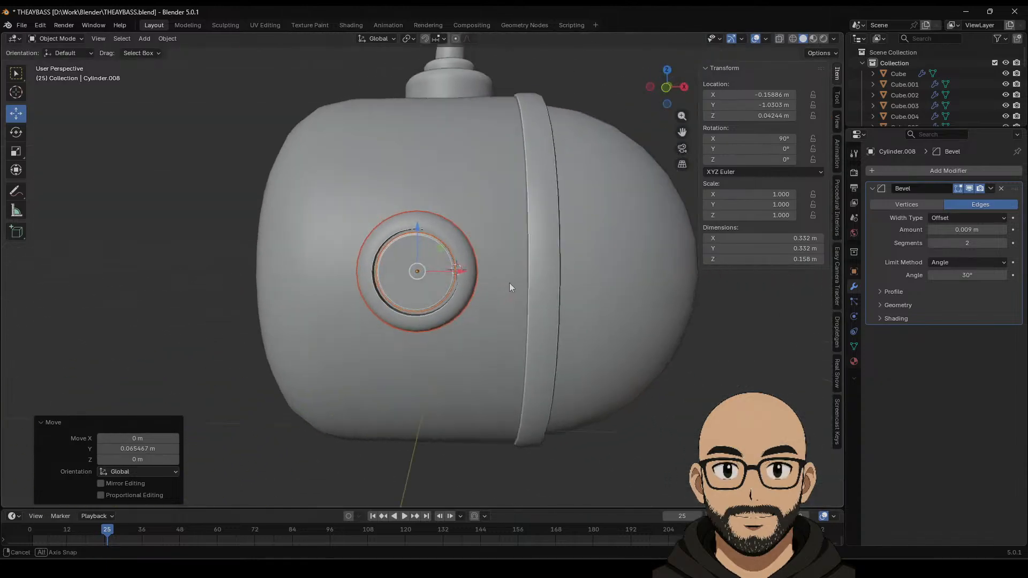
Step: Scale the side ring and the cylinder up together by 1.635 in front view
{"action": "left_click", "coordinate": [667, 87]}
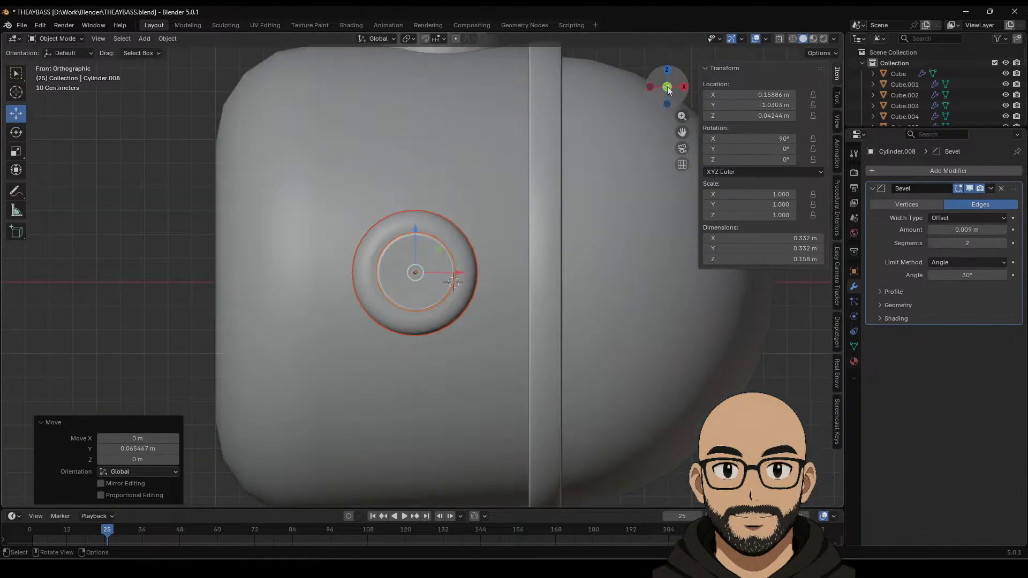
{"action": "key", "text": "s"}
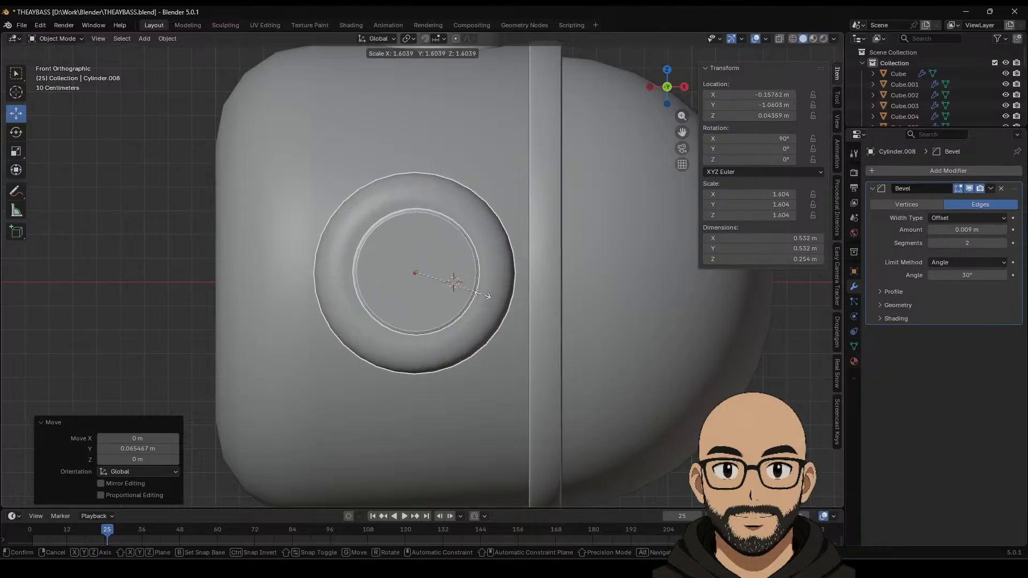
{"action": "left_click", "coordinate": [484, 294]}
{"action": "middle_click_drag", "start_coordinate": [484, 294], "coordinate": [424, 322]}
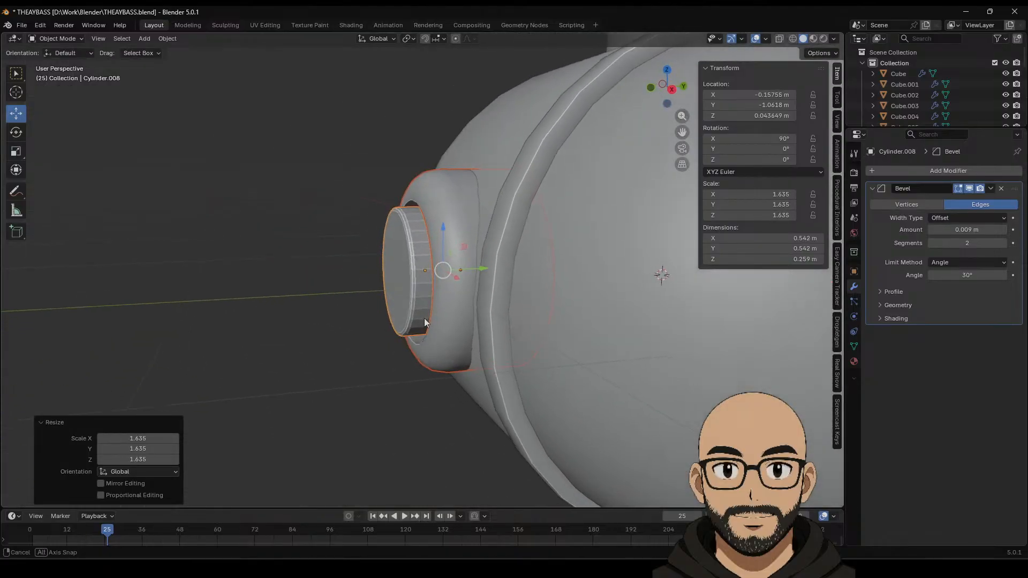
{"action": "left_click", "coordinate": [322, 348]}
Step: Move the cylinder outward along Y so that it protrudes further from the side ring
{"action": "middle_click_drag", "start_coordinate": [348, 359], "coordinate": [353, 370]}
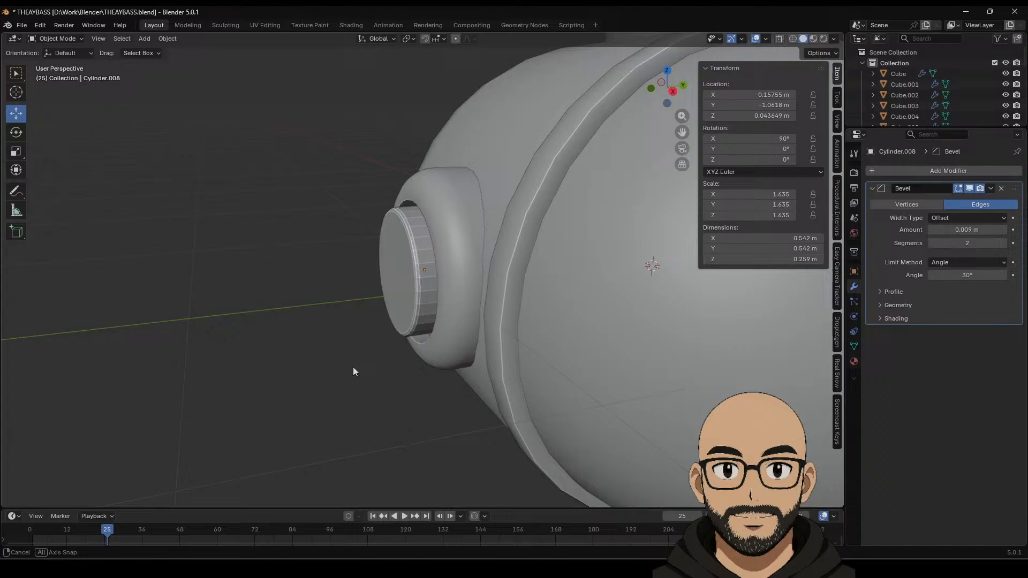
{"action": "left_click", "coordinate": [421, 268]}
{"action": "left_click_drag", "start_coordinate": [457, 266], "coordinate": [431, 272]}
{"action": "left_click", "coordinate": [346, 330]}
Step: Scale the side ring and the cylinder down together by about 0.922, making the cylinder 0.5 m in diameter
{"action": "mouse_move", "coordinate": [429, 353]}
{"action": "middle_mouse_down"}
{"action": "mouse_move", "coordinate": [407, 352]}
{"action": "mouse_move", "coordinate": [448, 348]}
{"action": "mouse_move", "coordinate": [410, 340]}
{"action": "mouse_move", "coordinate": [429, 358]}
{"action": "mouse_move", "coordinate": [435, 342]}
{"action": "middle_mouse_up"}
{"action": "scroll", "coordinate": [402, 383], "scroll_direction": "down", "scroll_amount": 4}
{"action": "left_click", "coordinate": [446, 282]}
{"action": "left_click", "coordinate": [422, 277], "text": "shift"}
{"action": "key", "text": "s"}
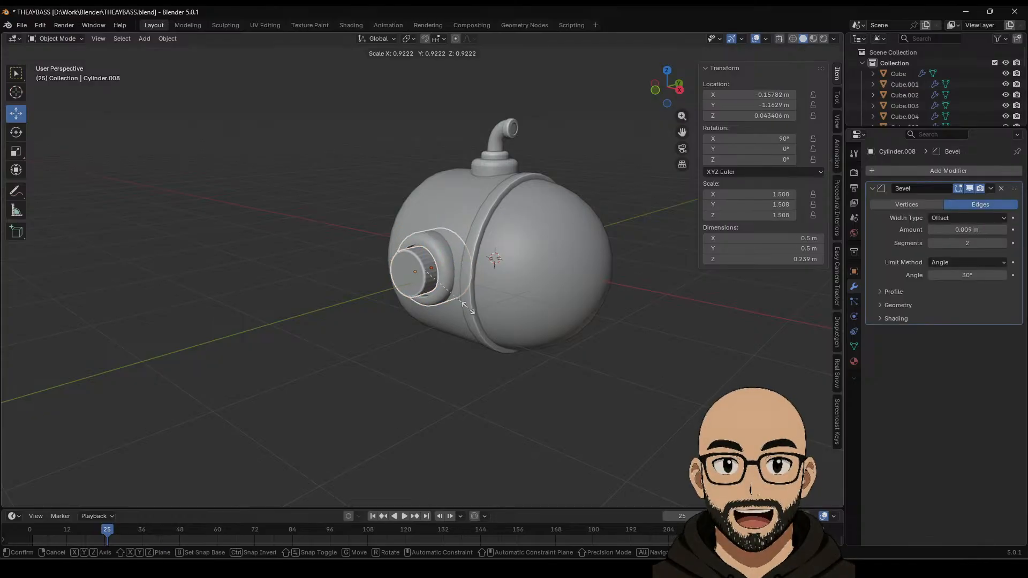
{"action": "left_click", "coordinate": [467, 307]}
{"action": "left_click", "coordinate": [491, 397]}
Step: Inset the cylinder's flat outer face by 0.04056 m in Edit Mode
{"action": "middle_click_drag", "start_coordinate": [492, 402], "coordinate": [451, 331]}
{"action": "scroll", "coordinate": [459, 392], "scroll_direction": "up", "scroll_amount": 3}
{"action": "scroll", "coordinate": [444, 334], "scroll_direction": "up", "scroll_amount": 2}
{"action": "left_click", "coordinate": [458, 297]}
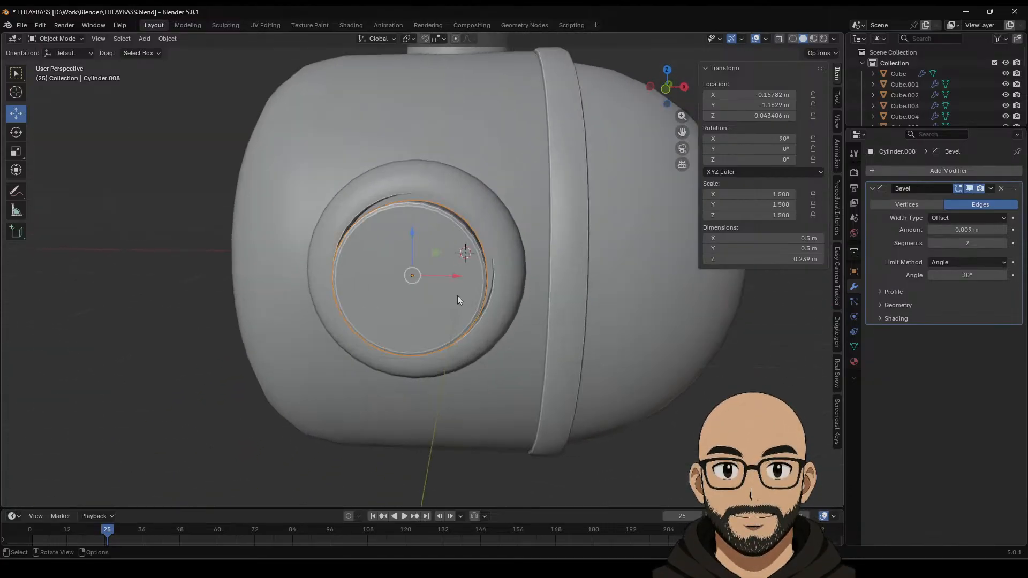
{"action": "key", "text": "Tab"}
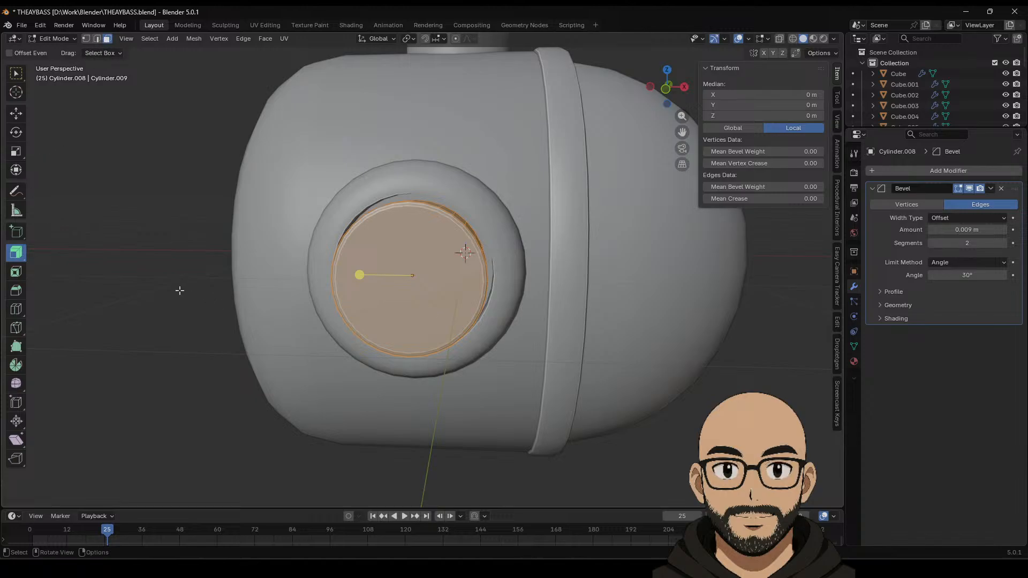
{"action": "left_click", "coordinate": [19, 272]}
{"action": "middle_click_drag", "start_coordinate": [438, 273], "coordinate": [474, 326]}
{"action": "left_click", "coordinate": [485, 322]}
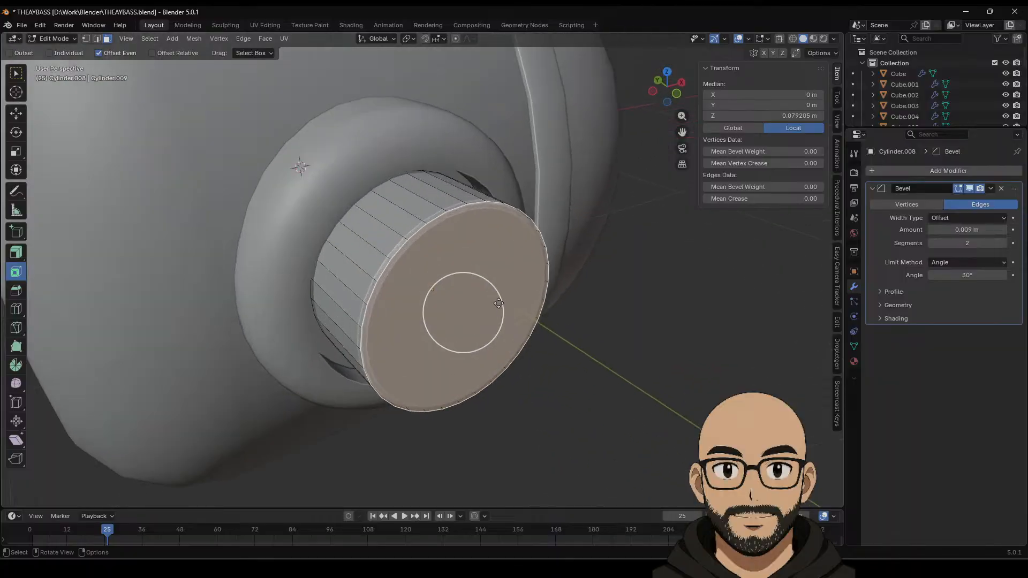
{"action": "left_click_drag", "start_coordinate": [498, 304], "coordinate": [484, 308]}
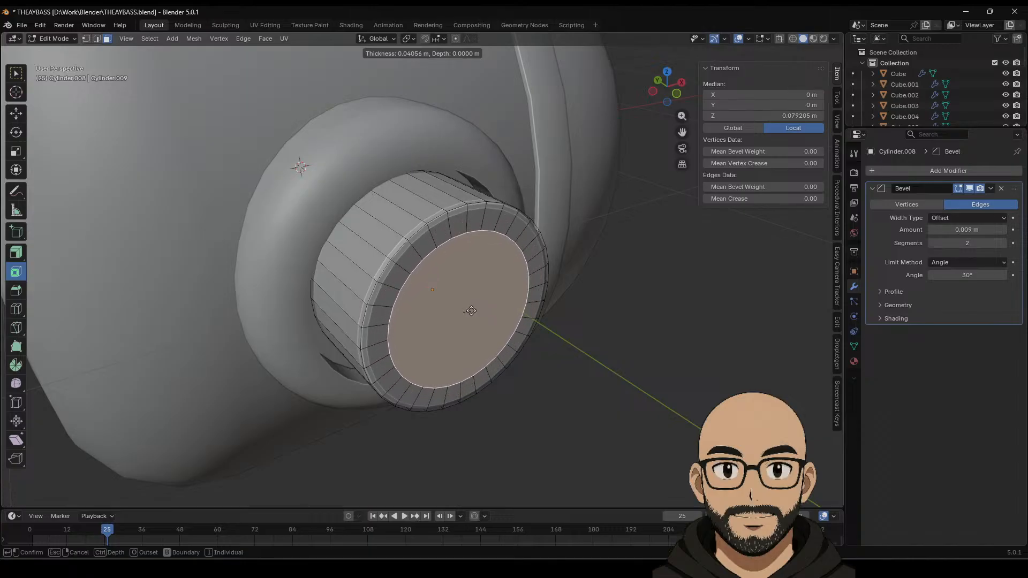
{"action": "left_click", "coordinate": [456, 361]}
Step: Separate the inset circular face into its own object and return to Object Mode
{"action": "left_click", "coordinate": [20, 115]}
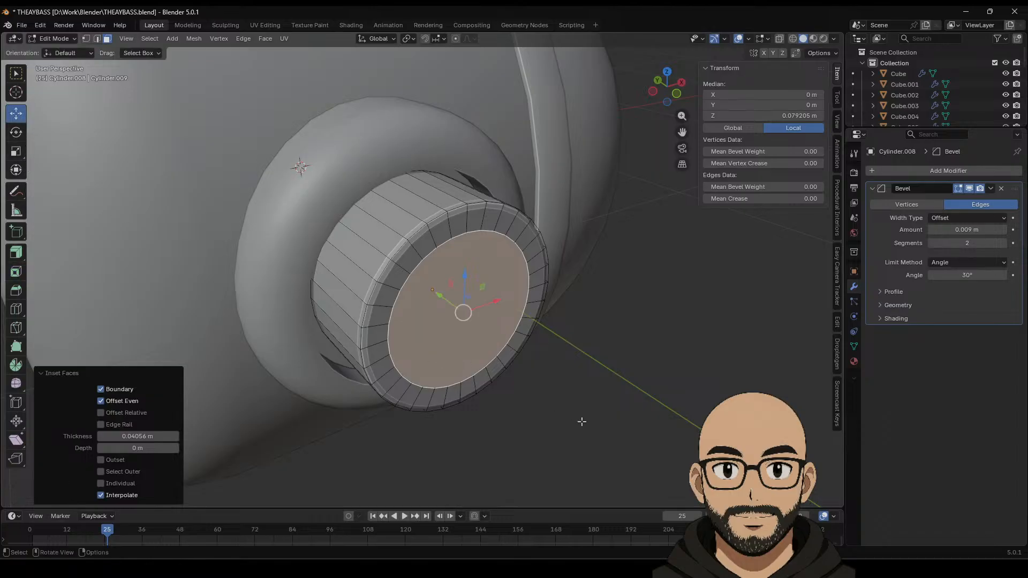
{"action": "middle_click_drag", "start_coordinate": [581, 423], "coordinate": [533, 379]}
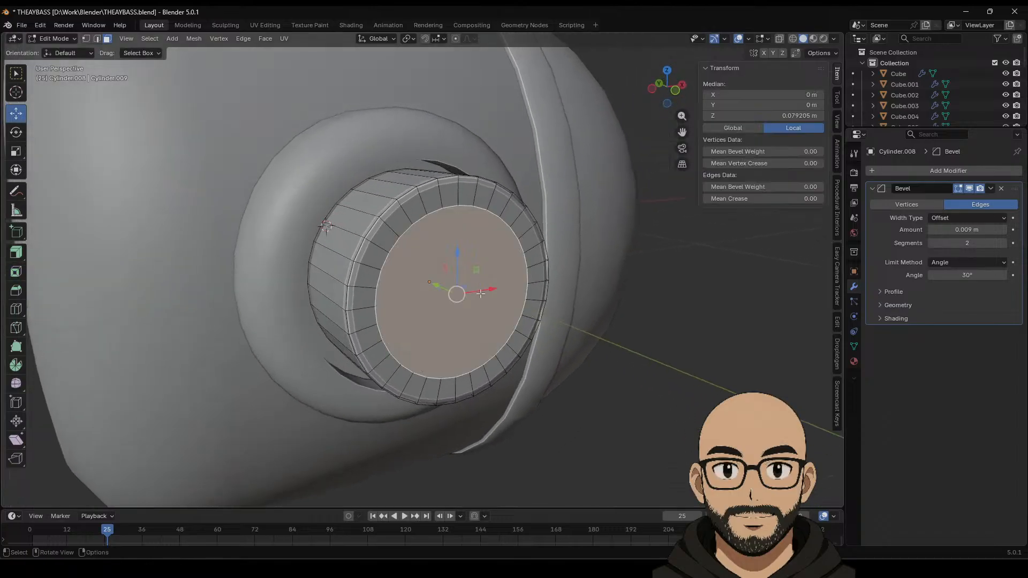
{"action": "right_click", "coordinate": [440, 257]}
{"action": "mouse_move", "coordinate": [423, 452]}
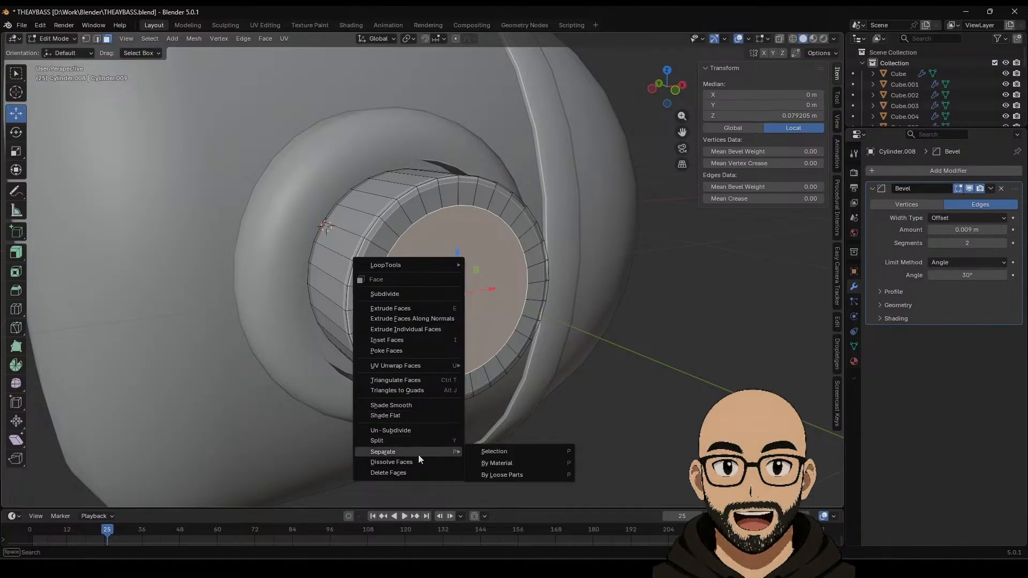
{"action": "left_click", "coordinate": [495, 452]}
{"action": "key", "text": "Tab"}
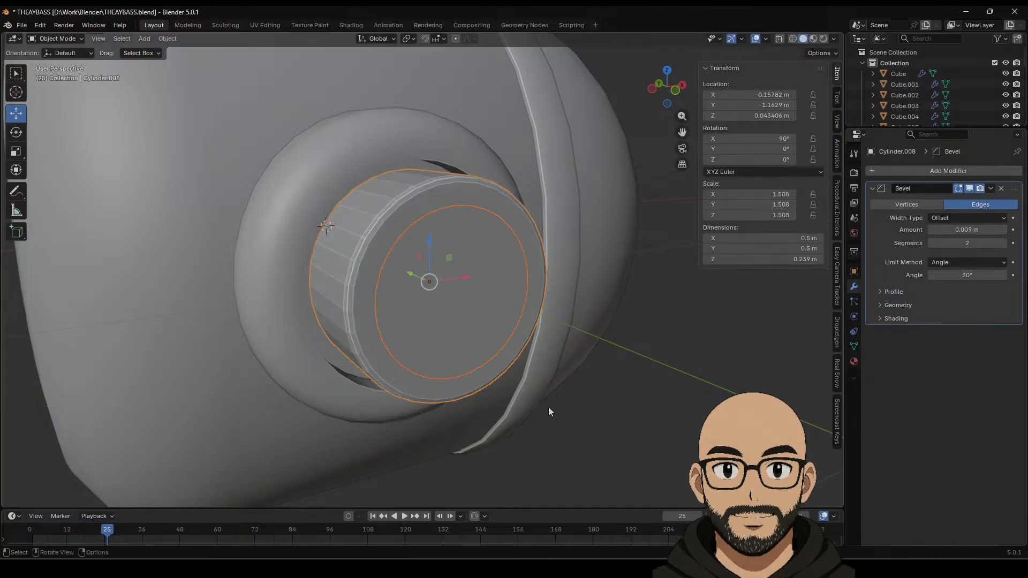
{"action": "left_click", "coordinate": [459, 321]}
{"action": "middle_click_drag", "start_coordinate": [481, 347], "coordinate": [507, 360]}
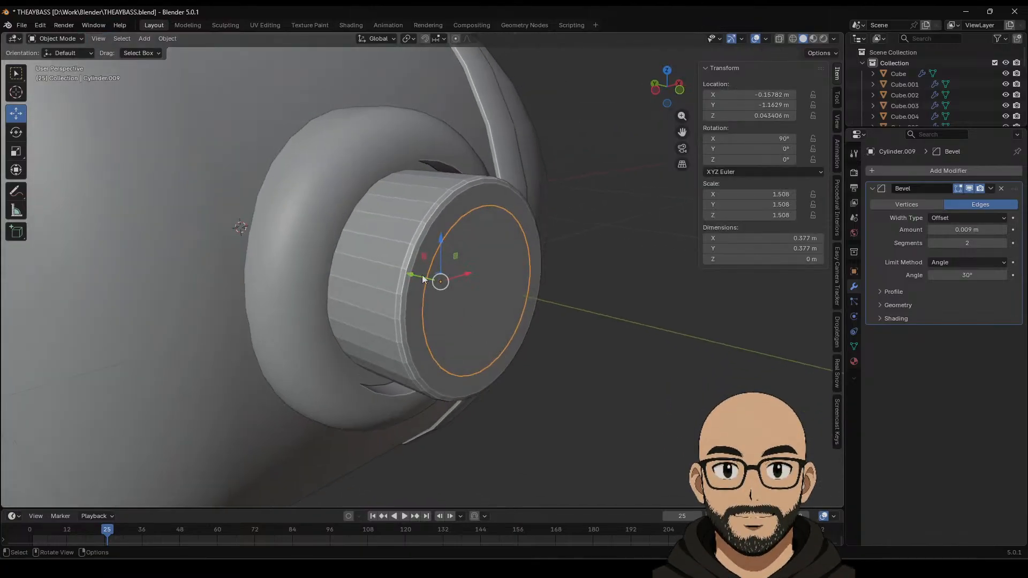
{"action": "left_click_drag", "start_coordinate": [422, 275], "coordinate": [486, 309]}
{"action": "key", "text": "ctrl+z"}
Step: Apply Shade Auto Smooth to the thruster cylinder in the side ring
{"action": "middle_click_drag", "start_coordinate": [626, 373], "coordinate": [479, 377]}
{"action": "left_click", "coordinate": [423, 300]}
{"action": "right_click", "coordinate": [422, 299]}
{"action": "left_click", "coordinate": [422, 300]}
{"action": "left_click", "coordinate": [398, 404]}
{"action": "scroll", "coordinate": [471, 370], "scroll_direction": "up", "scroll_amount": 5}
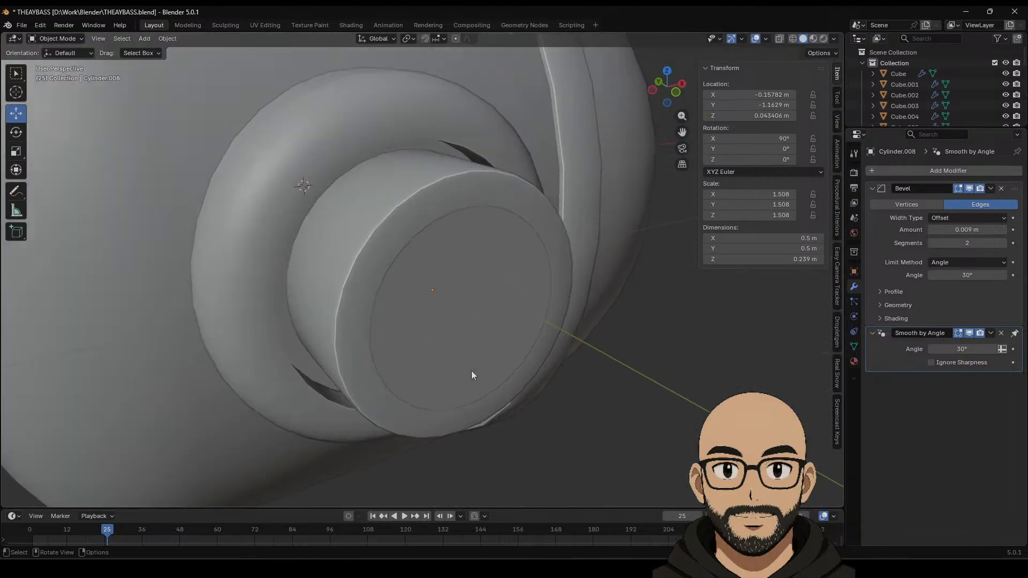
Step: Move the separated circular face outward along Y and select the inner edge loop of the cylinder's rim in Edit Mode
{"action": "left_click", "coordinate": [492, 372]}
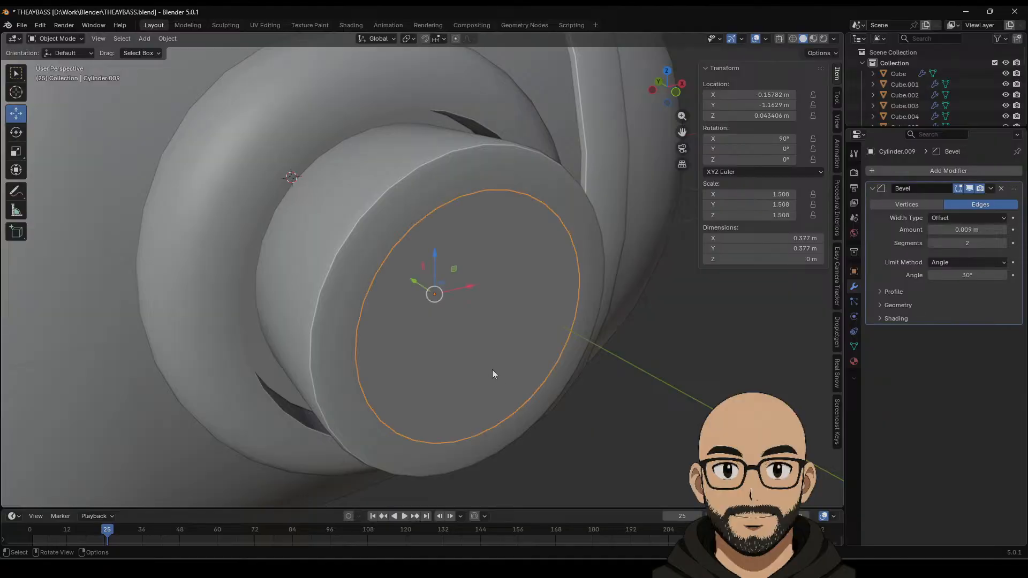
{"action": "left_click", "coordinate": [355, 296], "text": "shift"}
{"action": "key", "text": "Tab"}
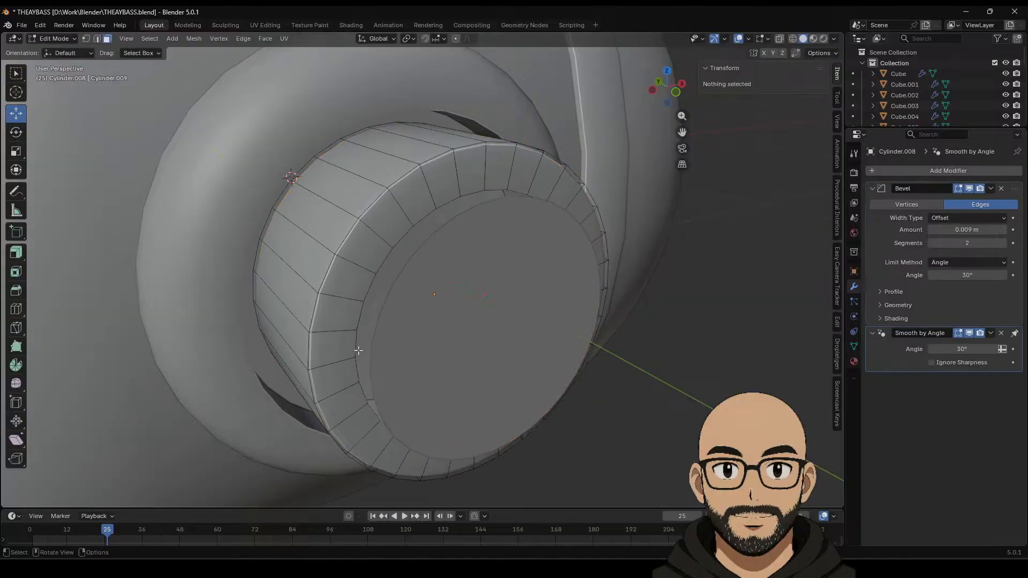
{"action": "left_click", "coordinate": [354, 348]}
{"action": "key", "text": "2"}
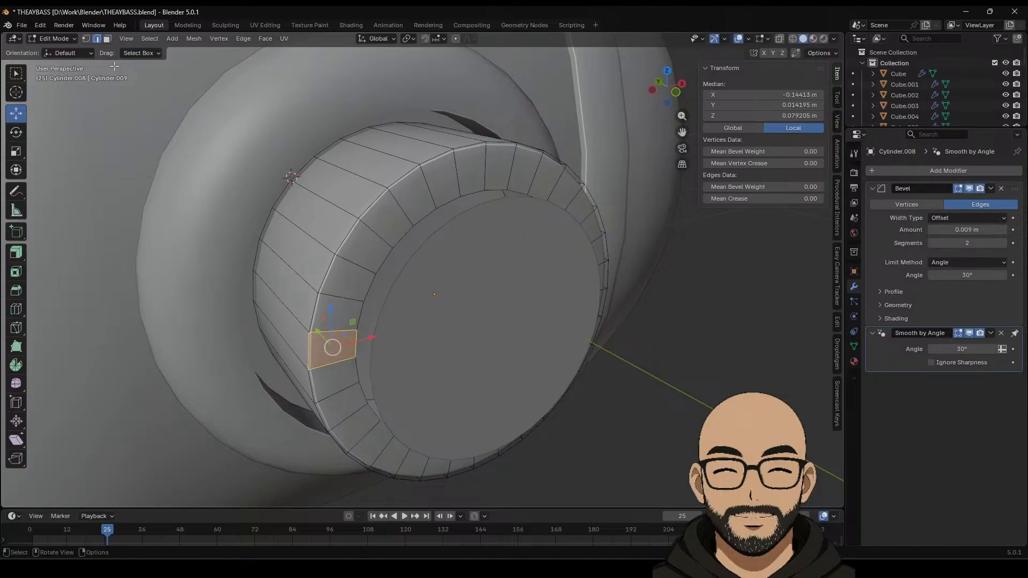
{"action": "left_click", "coordinate": [366, 295]}
{"action": "left_click", "coordinate": [366, 295], "text": "alt"}
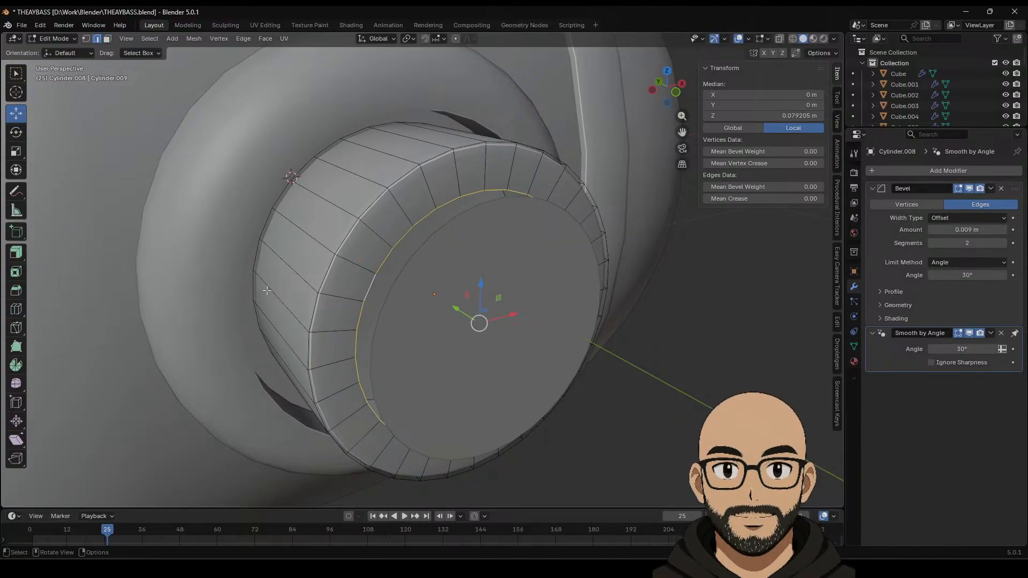
{"action": "mouse_move", "coordinate": [468, 411]}
{"action": "middle_mouse_down"}
{"action": "mouse_move", "coordinate": [439, 402]}
{"action": "mouse_move", "coordinate": [536, 396]}
{"action": "mouse_move", "coordinate": [470, 394]}
{"action": "middle_mouse_up"}
{"action": "middle_click_drag", "start_coordinate": [36, 279], "coordinate": [22, 257]}
{"action": "left_click", "coordinate": [16, 252]}
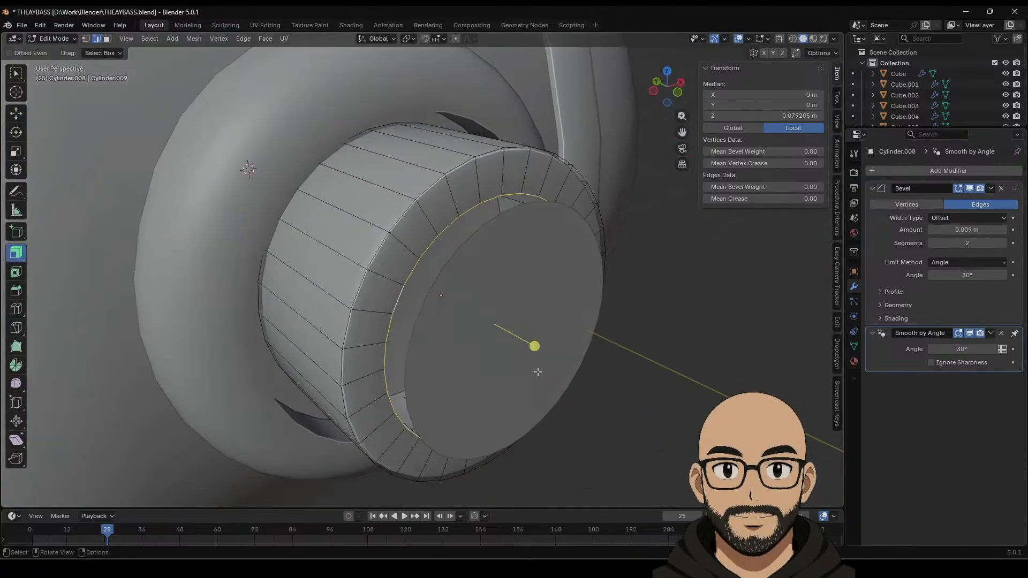
{"action": "mouse_move", "coordinate": [530, 350]}
{"action": "left_mouse_down"}
{"action": "mouse_move", "coordinate": [520, 344]}
{"action": "mouse_move", "coordinate": [530, 352]}
{"action": "left_mouse_up"}
{"action": "key", "text": "ctrl+z"}
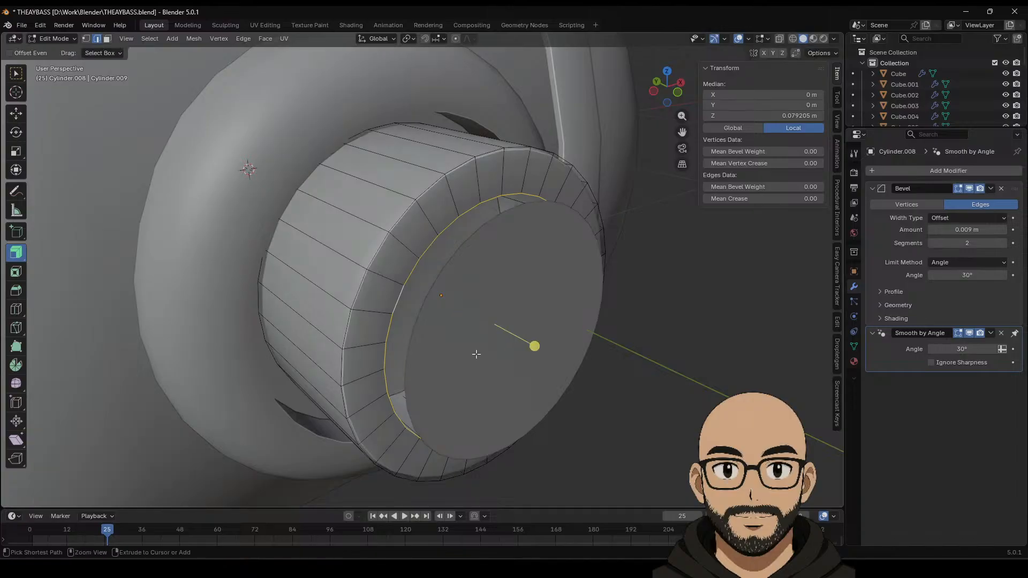
{"action": "middle_click_drag", "start_coordinate": [180, 241], "coordinate": [177, 240]}
{"action": "left_click", "coordinate": [16, 113]}
Step: Extrude the cylinder's inner rim edge loop about 0.0204 m inward along Y and return to Object Mode
{"action": "middle_click_drag", "start_coordinate": [482, 300], "coordinate": [487, 315]}
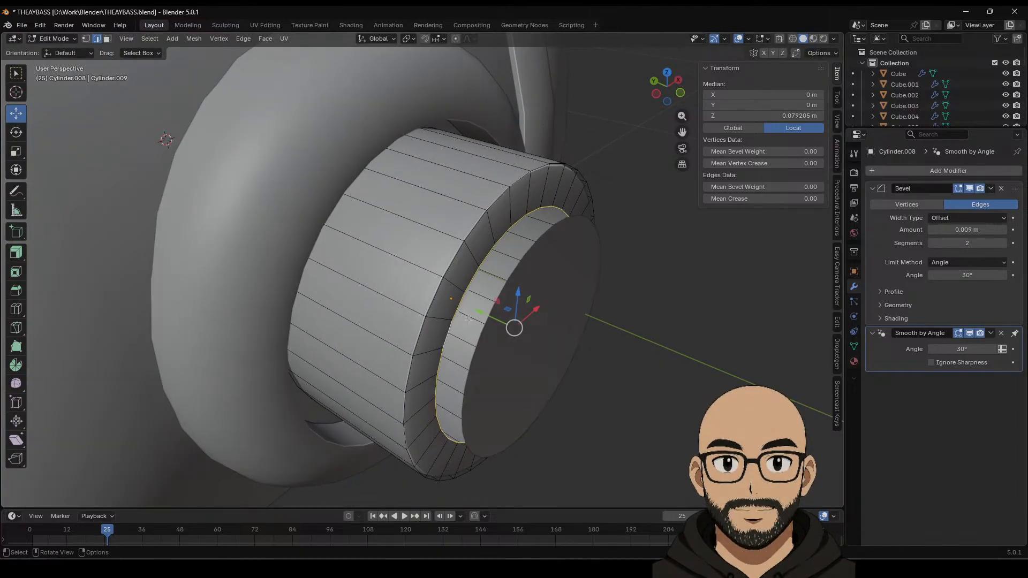
{"action": "key", "text": "e"}
{"action": "key", "text": "Escape"}
{"action": "left_click_drag", "start_coordinate": [488, 315], "coordinate": [474, 307]}
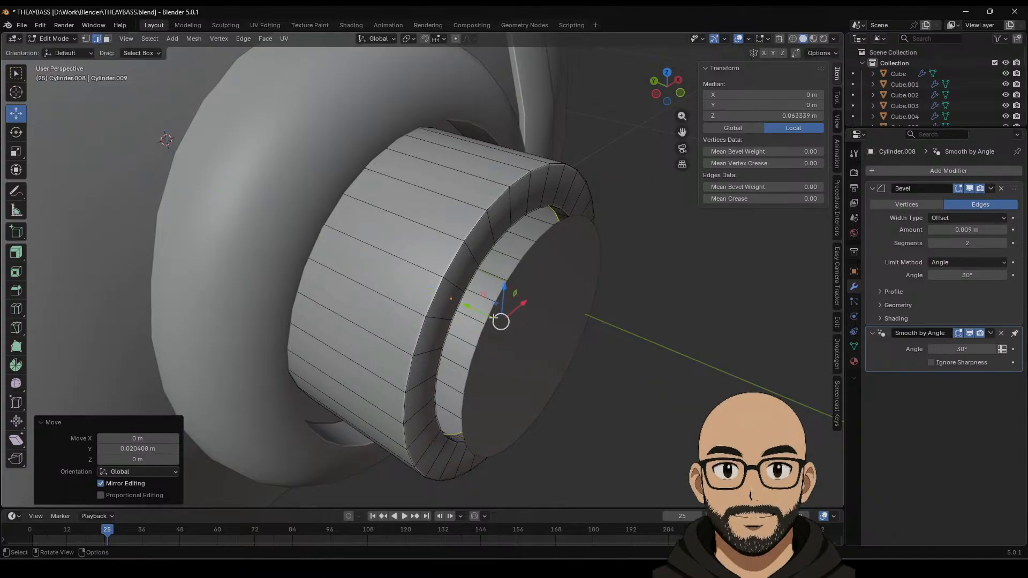
{"action": "key", "text": "Tab"}
Step: Scale the separated circular face down to 0.368 m in diameter and move it about 0.038 m along Y into the cylinder's opening
{"action": "middle_click_drag", "start_coordinate": [493, 317], "coordinate": [605, 345]}
{"action": "scroll", "coordinate": [606, 345], "scroll_direction": "up", "scroll_amount": 3}
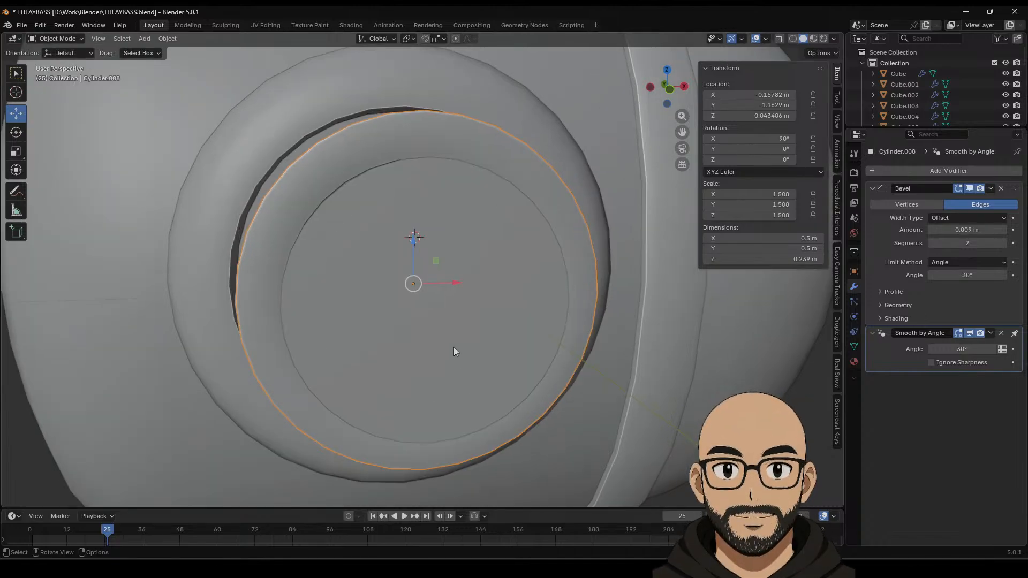
{"action": "middle_click_drag", "start_coordinate": [454, 348], "coordinate": [462, 287]}
{"action": "left_click", "coordinate": [483, 339]}
{"action": "key", "text": "s"}
{"action": "left_click", "coordinate": [479, 337]}
{"action": "mouse_move", "coordinate": [438, 284]}
{"action": "left_mouse_down"}
{"action": "mouse_move", "coordinate": [416, 278]}
{"action": "mouse_move", "coordinate": [426, 280]}
{"action": "left_mouse_up"}
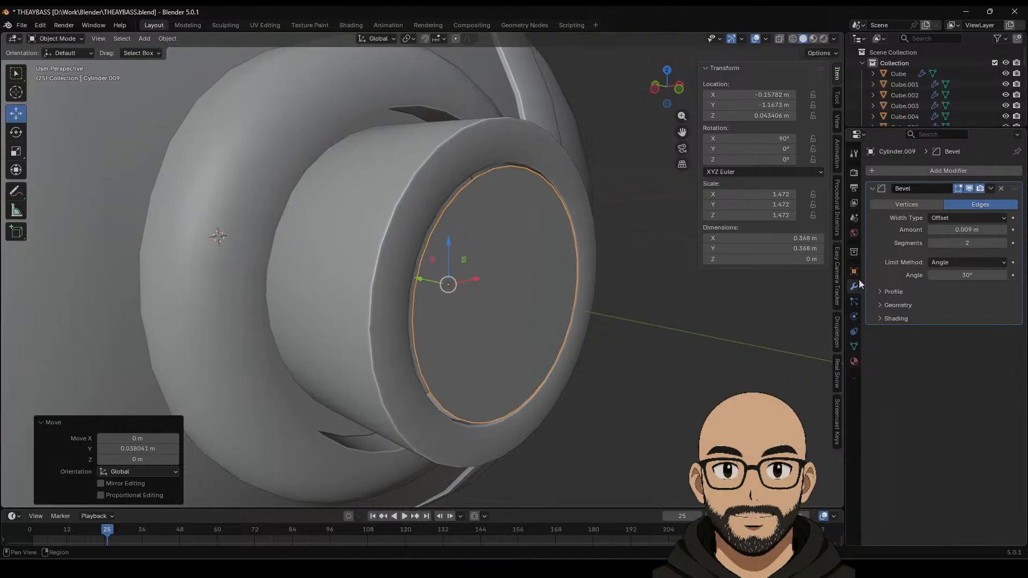
Step: Add a Solidify modifier to the circular face with a thickness of 0.05 m
{"action": "left_click", "coordinate": [929, 170]}
{"action": "mouse_move", "coordinate": [897, 175]}
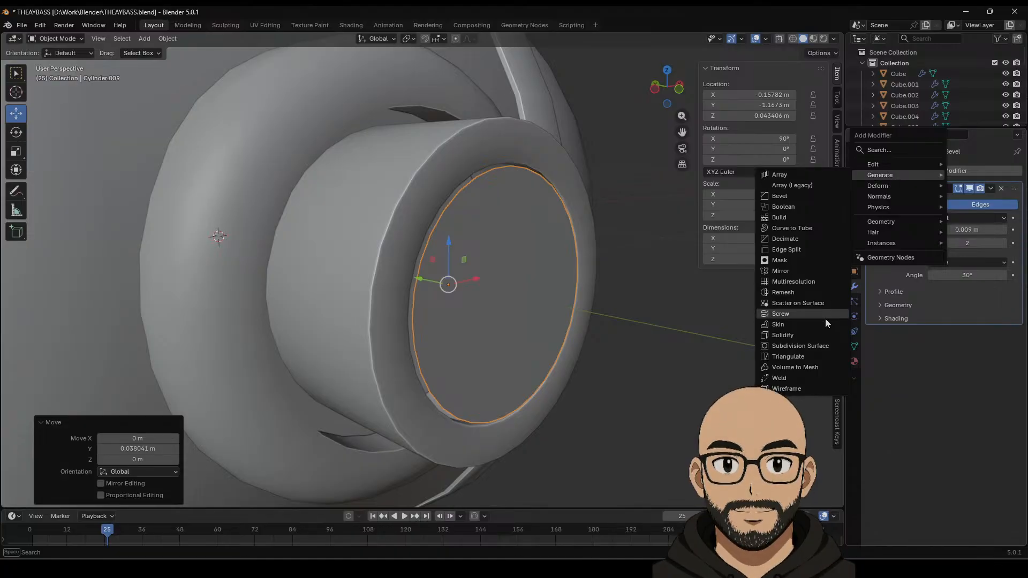
{"action": "left_click", "coordinate": [818, 339]}
{"action": "middle_click_drag", "start_coordinate": [665, 351], "coordinate": [726, 334]}
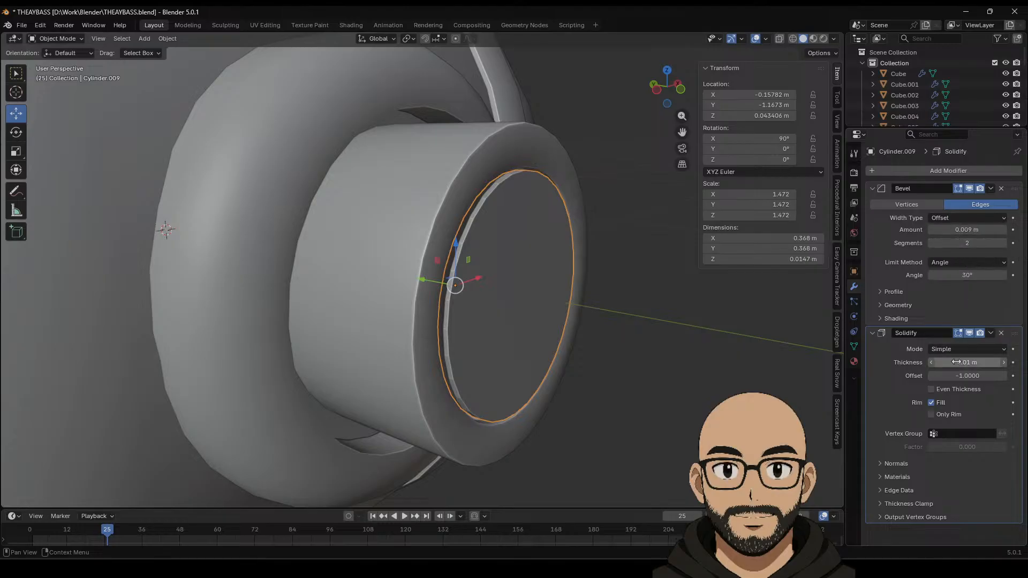
{"action": "left_click_drag", "start_coordinate": [967, 363], "coordinate": [953, 362]}
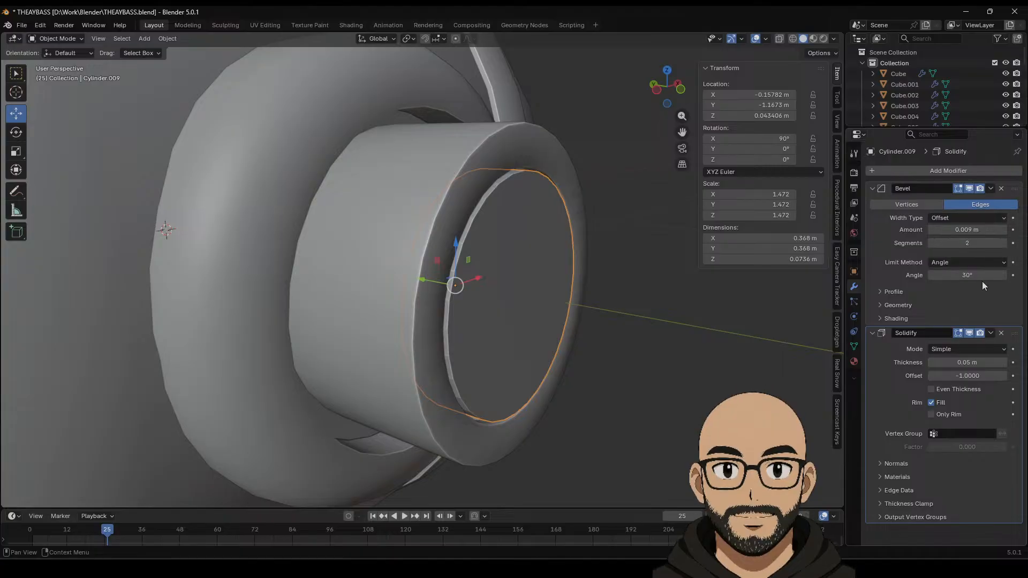
Step: Place the disc's Bevel modifier after Solidify with an amount of 0.005 m and apply Shade Auto Smooth to the disc
{"action": "left_click_drag", "start_coordinate": [1014, 190], "coordinate": [1002, 348]}
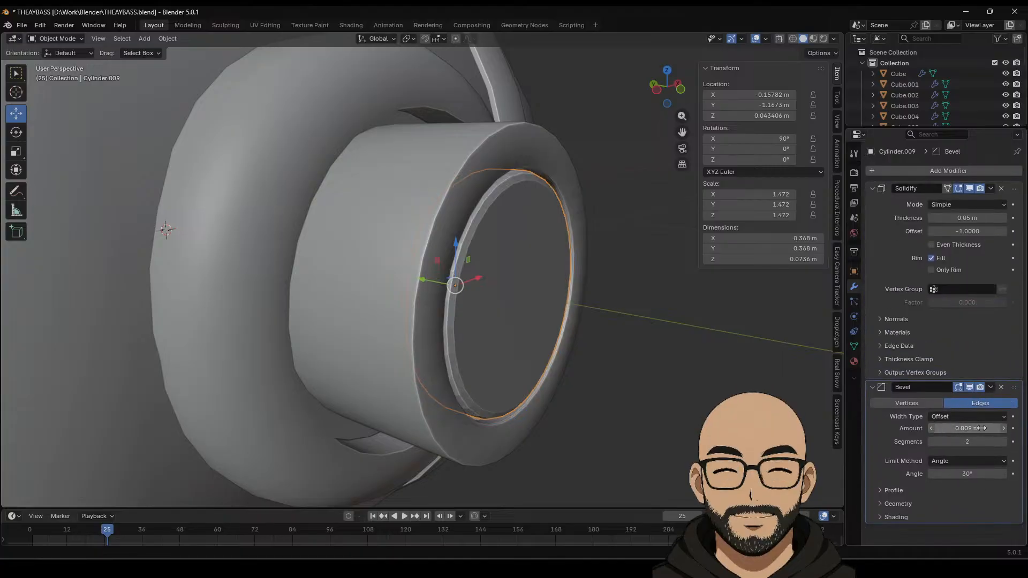
{"action": "left_click_drag", "start_coordinate": [981, 428], "coordinate": [971, 428]}
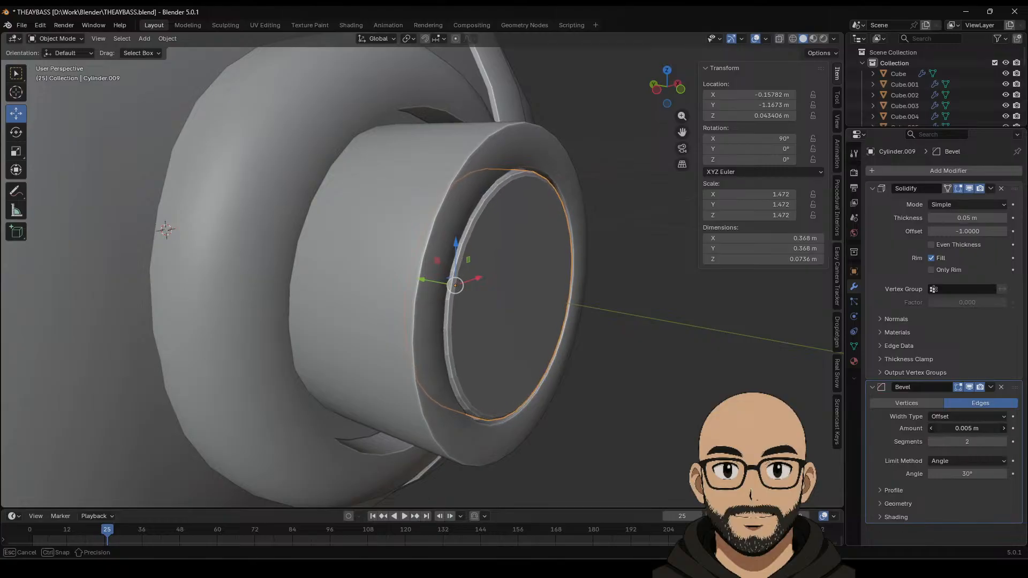
{"action": "right_click", "coordinate": [528, 359]}
{"action": "left_click", "coordinate": [514, 359]}
Step: Move the disc about 0.005 m outward along Y and set its bevel amount to 0.008 m
{"action": "middle_click_drag", "start_coordinate": [624, 367], "coordinate": [346, 284]}
{"action": "left_click", "coordinate": [348, 284]}
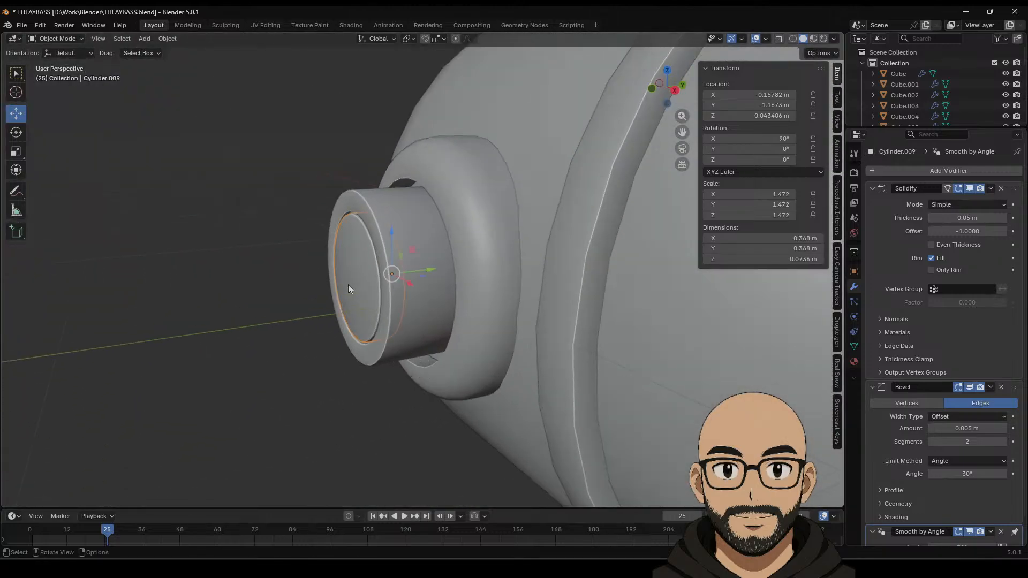
{"action": "left_click_drag", "start_coordinate": [417, 272], "coordinate": [425, 269]}
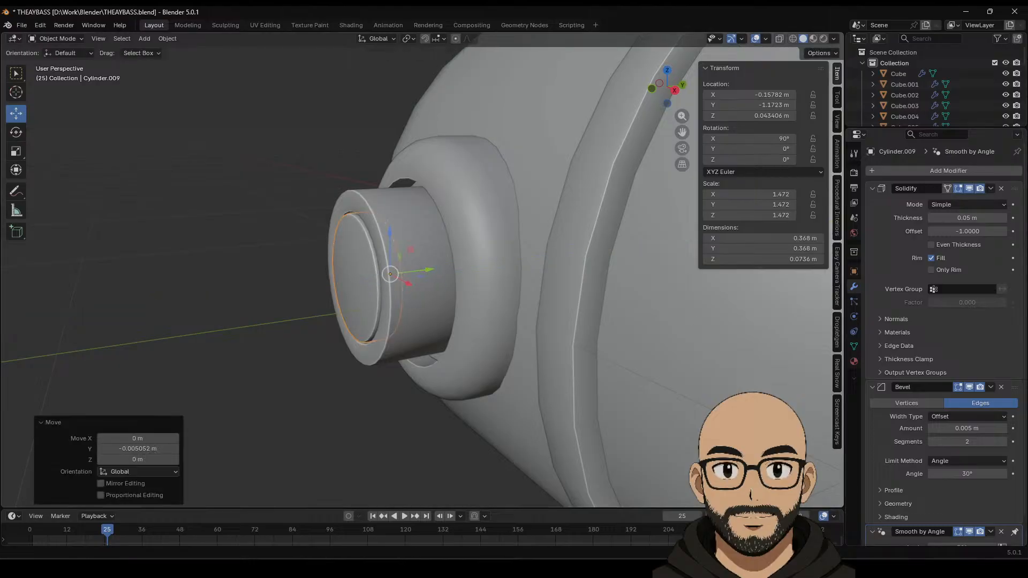
{"action": "left_click_drag", "start_coordinate": [960, 429], "coordinate": [945, 429]}
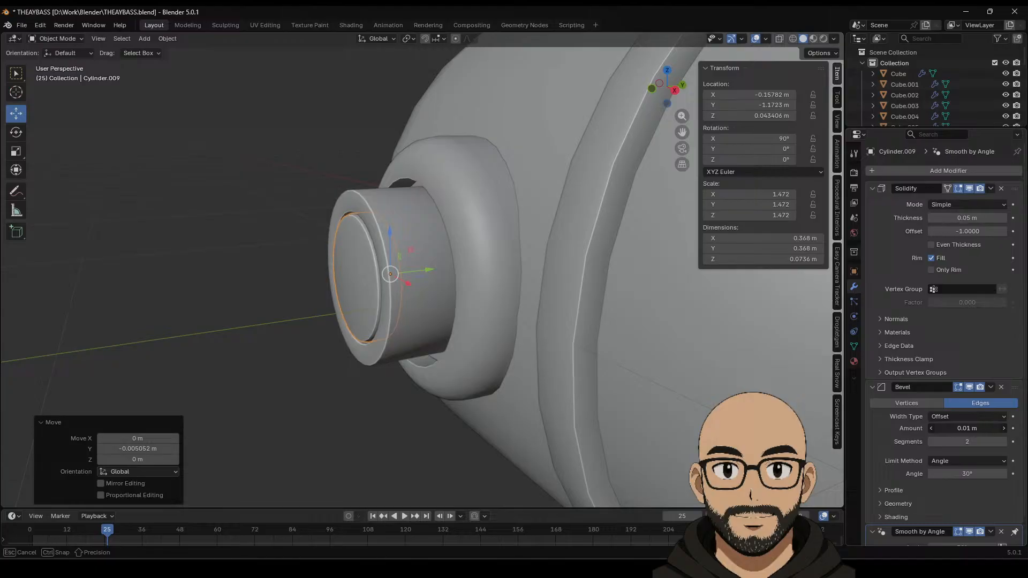
{"action": "left_click_drag", "start_coordinate": [960, 429], "coordinate": [959, 429]}
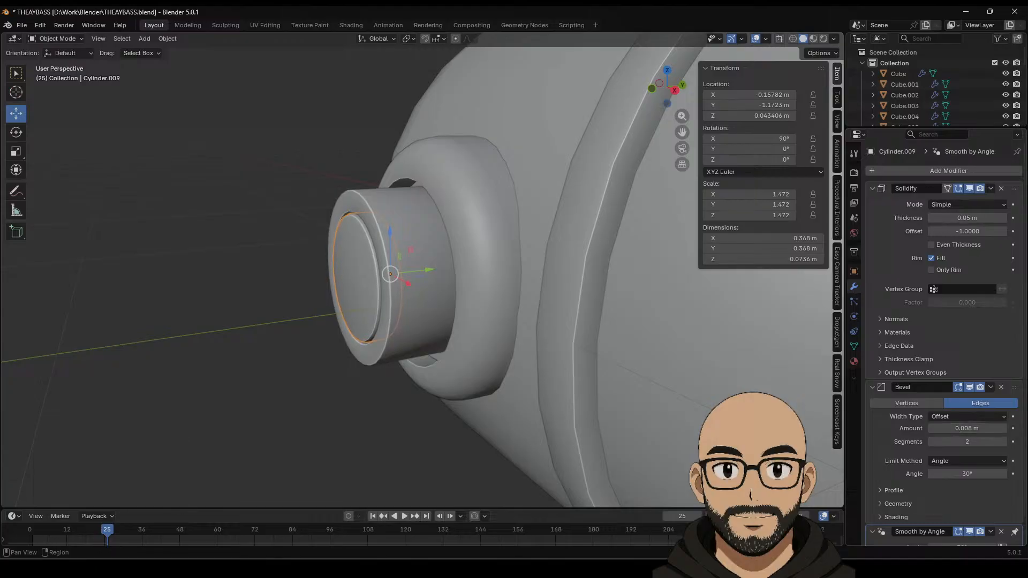
Step: Set the thruster cylinder's bevel amount to 0.039 m and apply its scale
{"action": "left_click", "coordinate": [423, 327]}
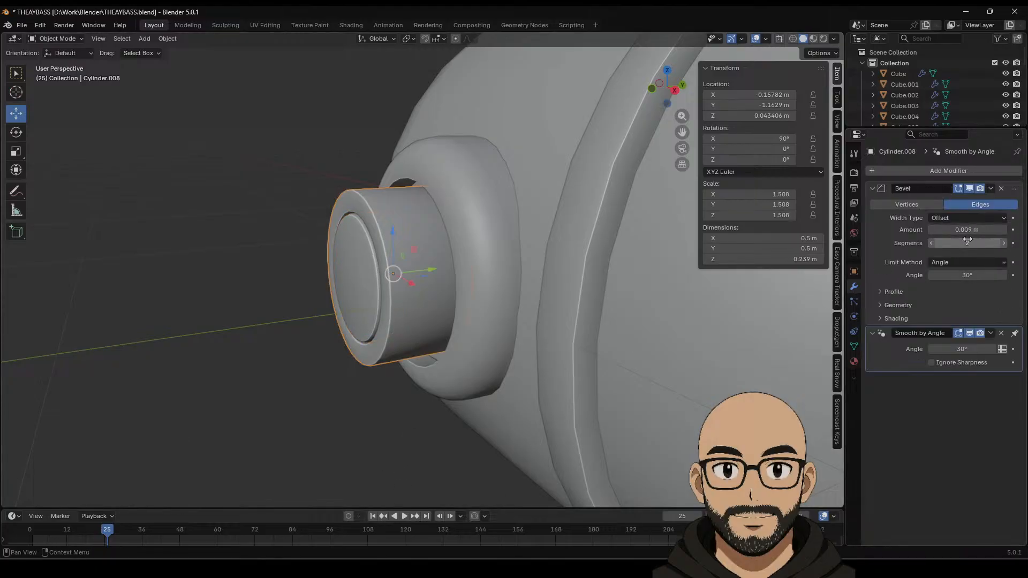
{"action": "mouse_move", "coordinate": [966, 229]}
{"action": "left_mouse_down"}
{"action": "mouse_move", "coordinate": [977, 229]}
{"action": "mouse_move", "coordinate": [953, 229]}
{"action": "mouse_move", "coordinate": [962, 229]}
{"action": "left_mouse_up"}
{"action": "key", "text": "ctrl+a"}
{"action": "left_click", "coordinate": [426, 298]}
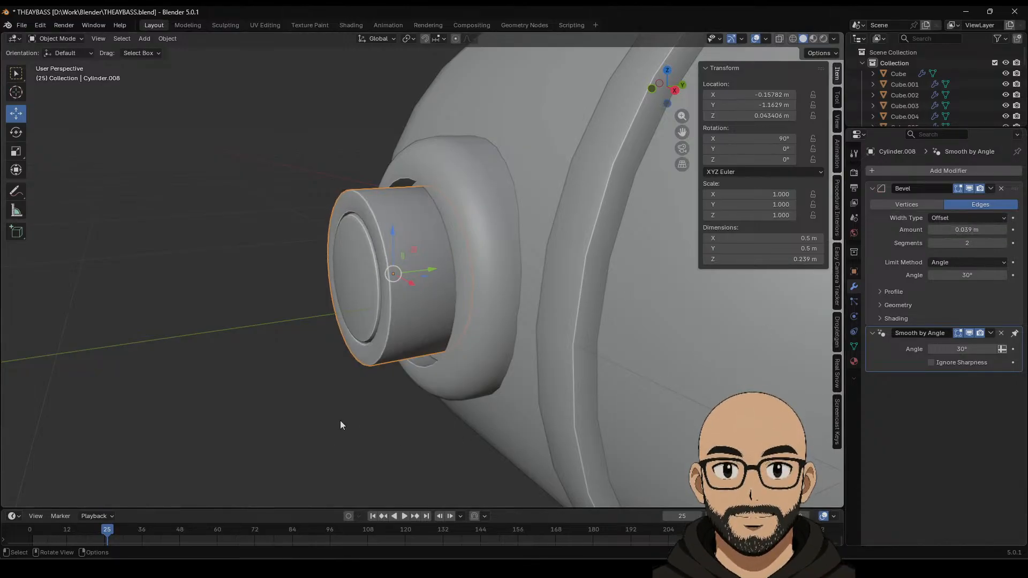
Step: Move the thruster cylinder and its disc together about 0.034 m along Y, deeper into the side ring
{"action": "middle_click_drag", "start_coordinate": [327, 321], "coordinate": [376, 321]}
{"action": "scroll", "coordinate": [476, 315], "scroll_direction": "up", "scroll_amount": 2}
{"action": "scroll", "coordinate": [418, 342], "scroll_direction": "down", "scroll_amount": 7}
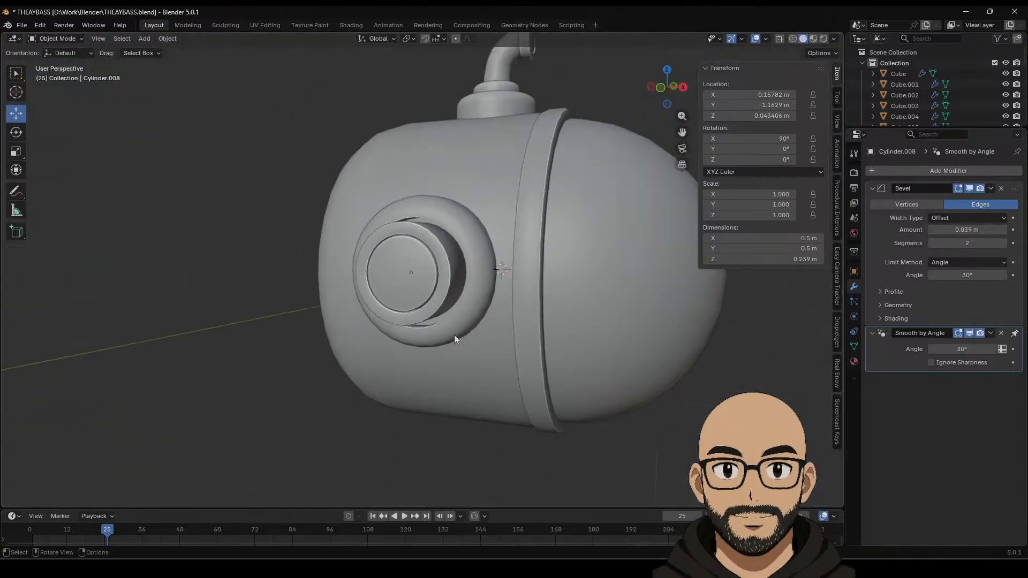
{"action": "middle_click_drag", "start_coordinate": [488, 337], "coordinate": [417, 391]}
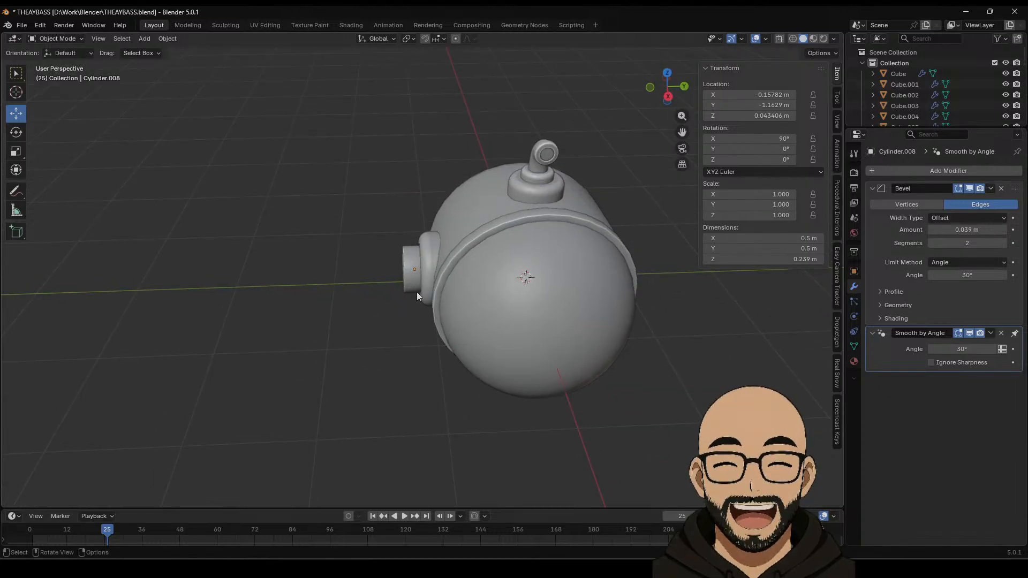
{"action": "scroll", "coordinate": [417, 292], "scroll_direction": "up", "scroll_amount": 2}
{"action": "middle_click_drag", "start_coordinate": [377, 332], "coordinate": [405, 299]}
{"action": "left_click", "coordinate": [393, 272]}
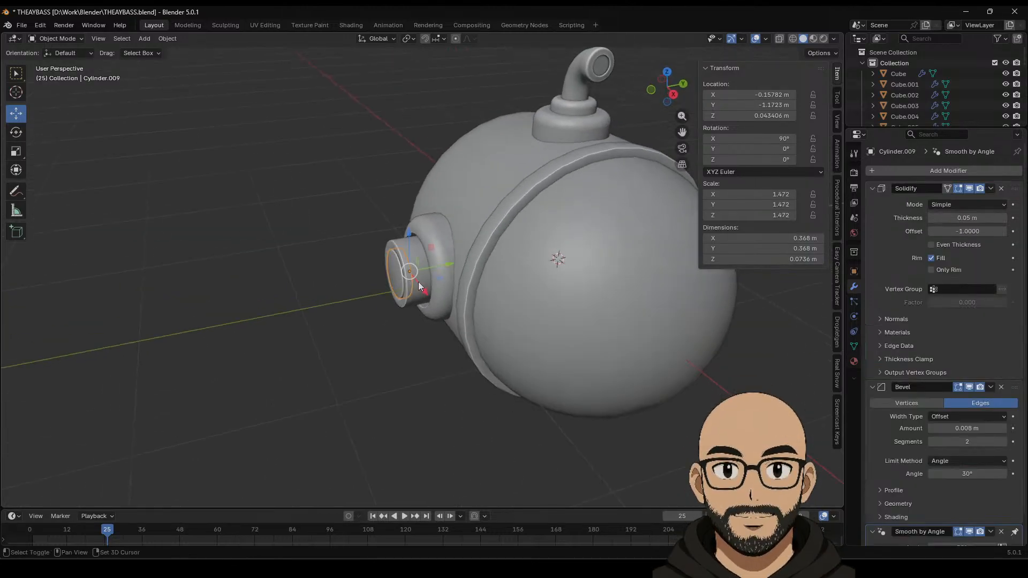
{"action": "left_click", "coordinate": [418, 281]}
{"action": "left_click_drag", "start_coordinate": [445, 265], "coordinate": [452, 266]}
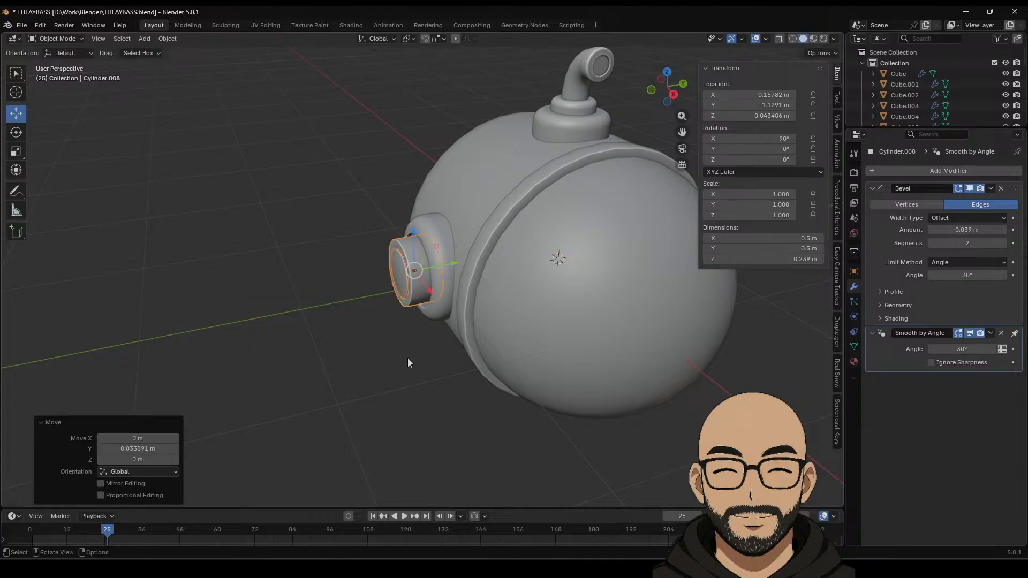
Step: Add a mesh cylinder, offset it about -0.768 m along Y, and scale it by 0.123 to 0.247 m in diameter
{"action": "middle_click_drag", "start_coordinate": [407, 358], "coordinate": [406, 293]}
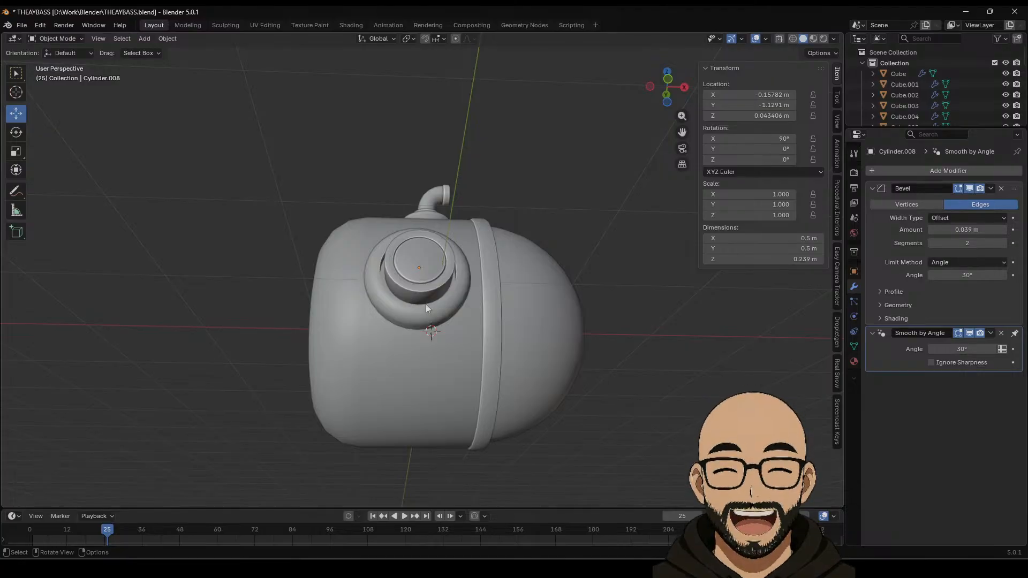
{"action": "middle_click_drag", "start_coordinate": [424, 331], "coordinate": [268, 272]}
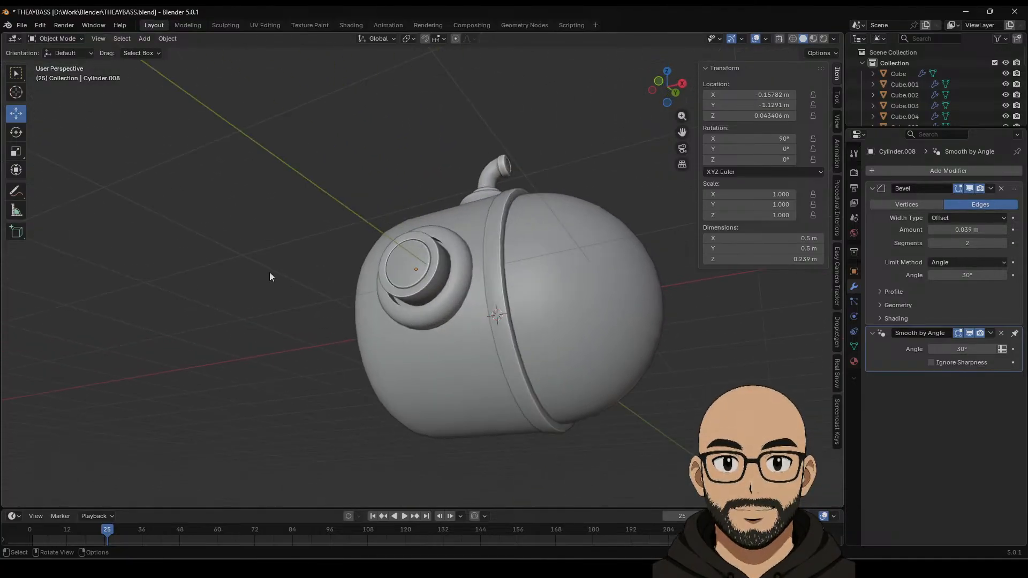
{"action": "left_click", "coordinate": [144, 38]}
{"action": "mouse_move", "coordinate": [160, 54]}
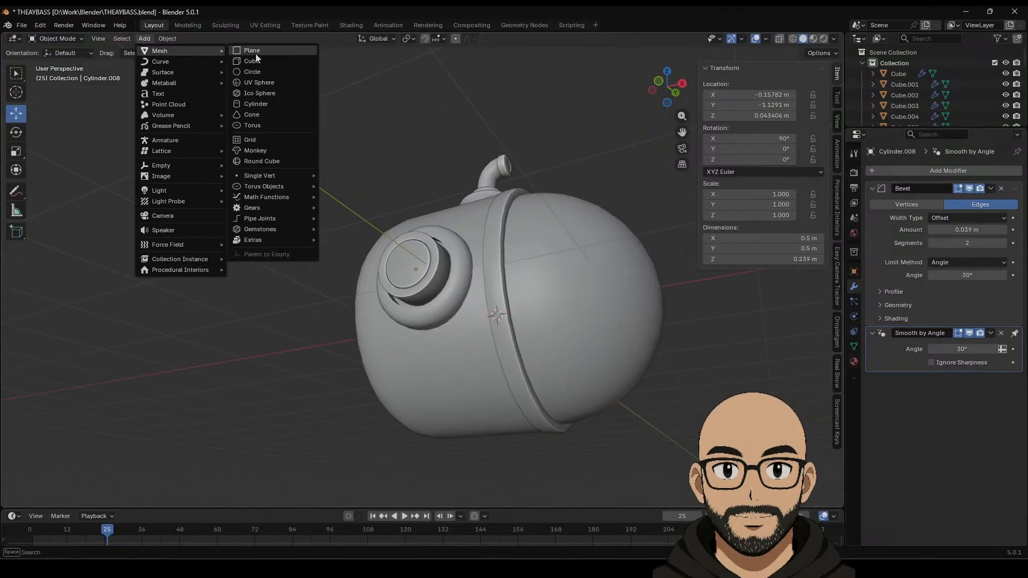
{"action": "left_click", "coordinate": [267, 105]}
{"action": "middle_click_drag", "start_coordinate": [391, 267], "coordinate": [576, 300]}
{"action": "left_click_drag", "start_coordinate": [612, 277], "coordinate": [511, 279]}
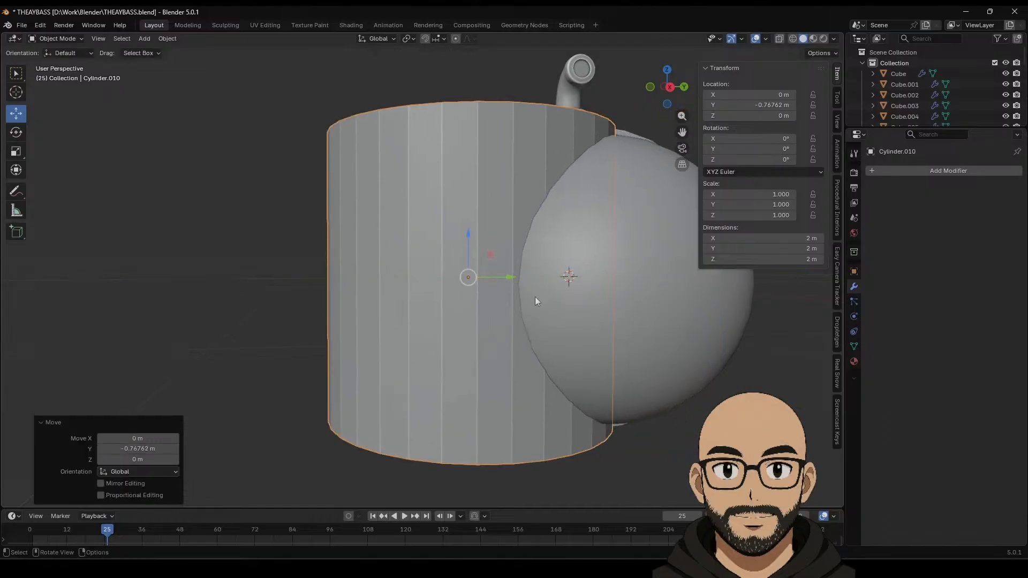
{"action": "key", "text": "s"}
{"action": "left_click", "coordinate": [477, 287]}
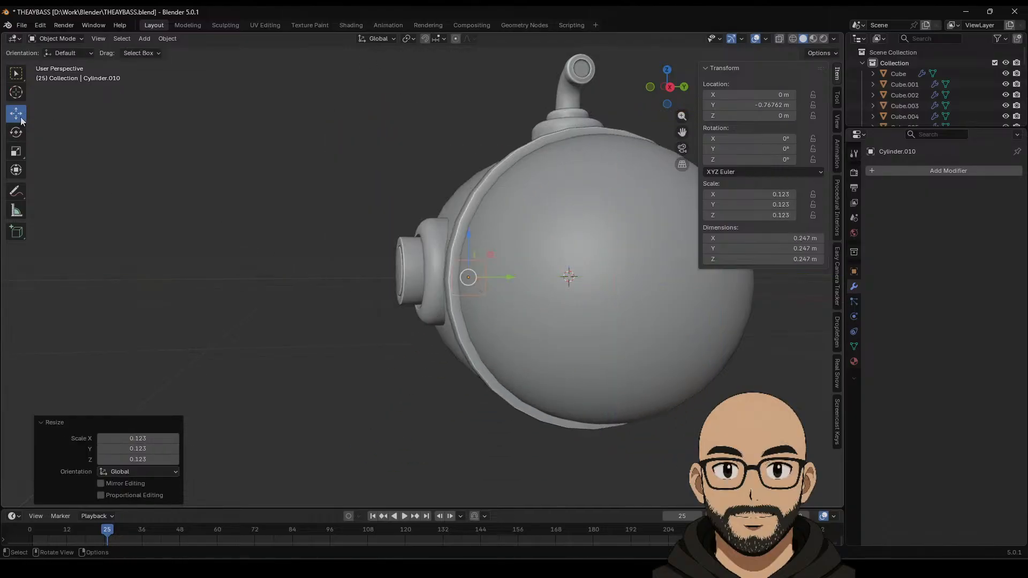
Step: Position the small cylinder just below the thruster at about X -0.184 m, Y -1.165 m, Z -0.309 m
{"action": "left_click_drag", "start_coordinate": [510, 277], "coordinate": [444, 280]}
{"action": "middle_click_drag", "start_coordinate": [441, 281], "coordinate": [489, 252]}
{"action": "left_click_drag", "start_coordinate": [474, 277], "coordinate": [449, 279]}
{"action": "middle_click_drag", "start_coordinate": [449, 278], "coordinate": [397, 265]}
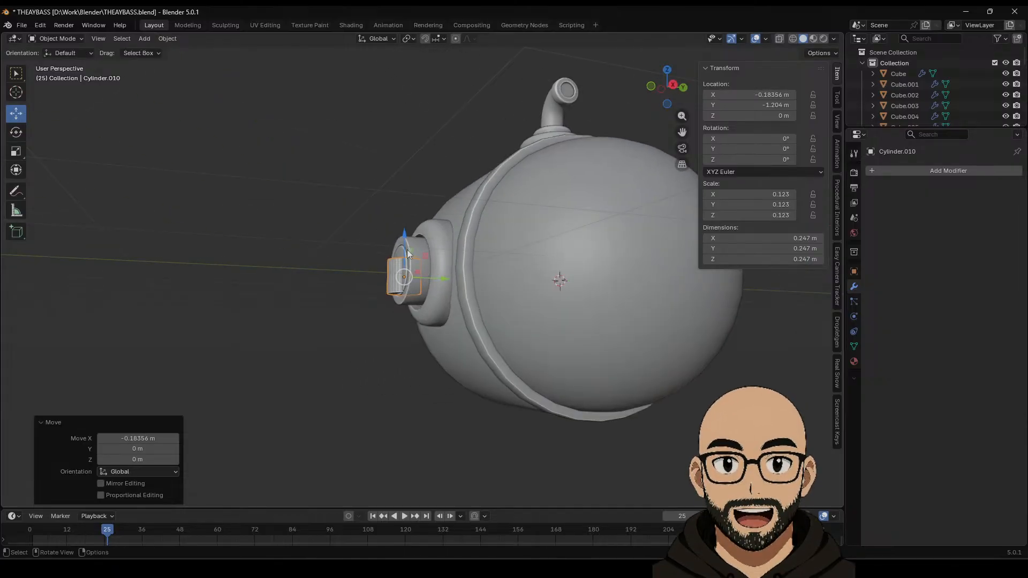
{"action": "left_click_drag", "start_coordinate": [405, 239], "coordinate": [416, 283]}
{"action": "middle_click_drag", "start_coordinate": [461, 310], "coordinate": [440, 315]}
{"action": "left_click_drag", "start_coordinate": [447, 319], "coordinate": [453, 320]}
Step: Scale the small cylinder by 0.646 to 0.159 m and raise it about 0.062 m along Z onto the side ring
{"action": "key", "text": "s"}
{"action": "left_click", "coordinate": [465, 331]}
{"action": "middle_click_drag", "start_coordinate": [417, 333], "coordinate": [445, 345]}
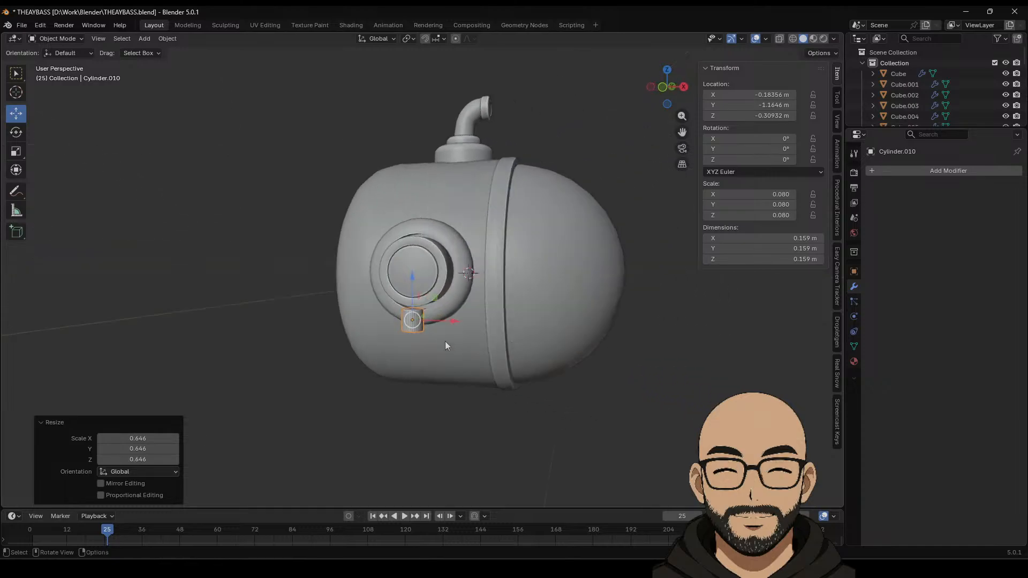
{"action": "left_click_drag", "start_coordinate": [414, 284], "coordinate": [415, 270]}
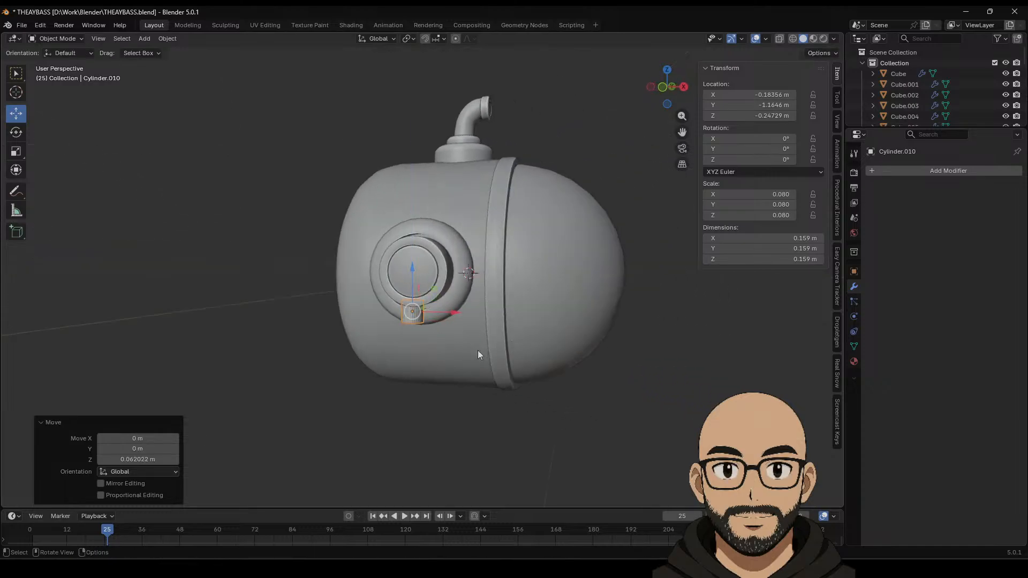
Step: Scale the small cylinder by 1.419 to 0.226 m in diameter, and flatten it along Z by 0.572 to 0.129 m high
{"action": "mouse_move", "coordinate": [438, 354]}
{"action": "middle_mouse_down"}
{"action": "mouse_move", "coordinate": [477, 349]}
{"action": "mouse_move", "coordinate": [457, 352]}
{"action": "middle_mouse_up"}
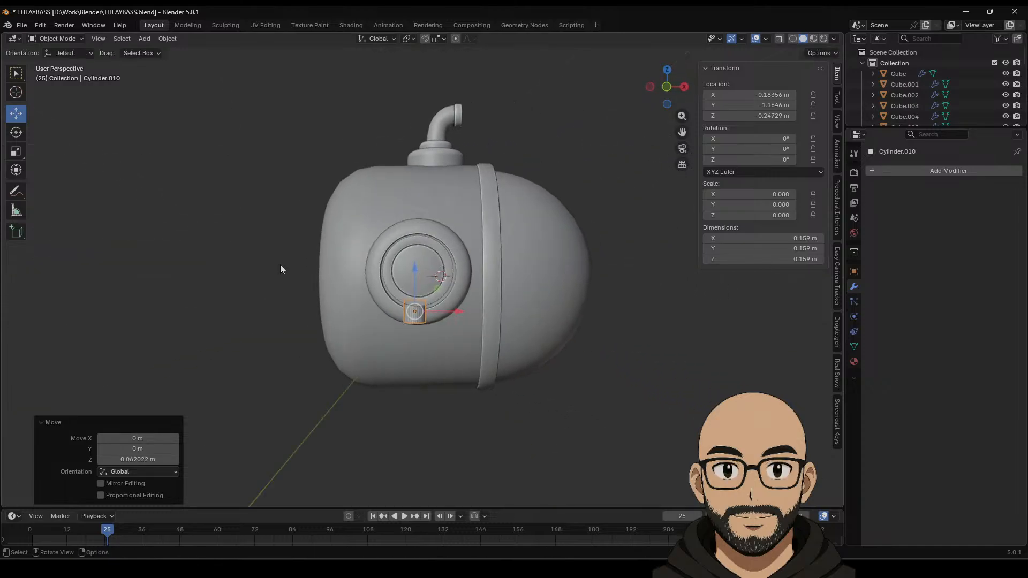
{"action": "key", "text": "s"}
{"action": "left_click", "coordinate": [438, 323]}
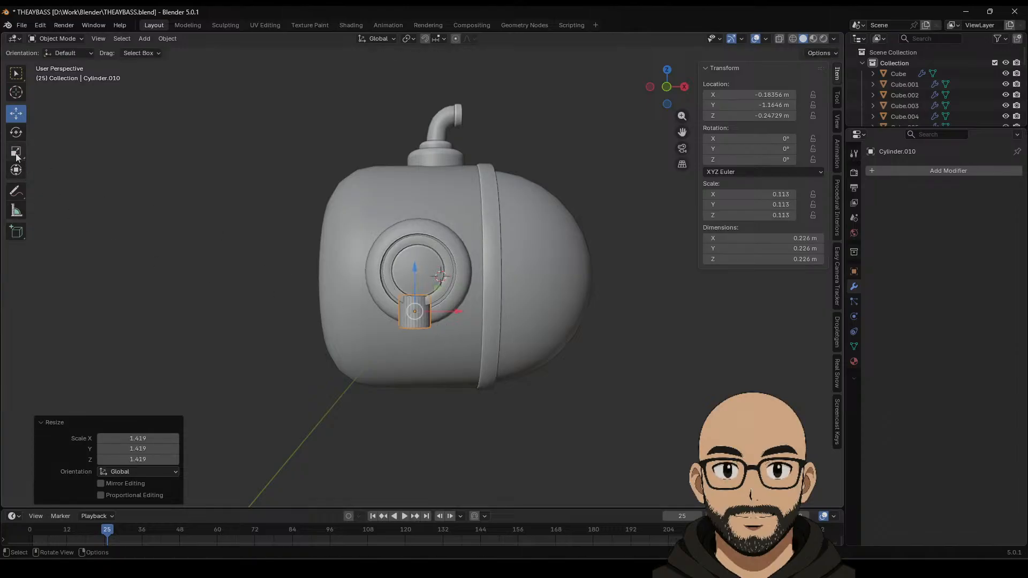
{"action": "left_click_drag", "start_coordinate": [415, 275], "coordinate": [418, 287]}
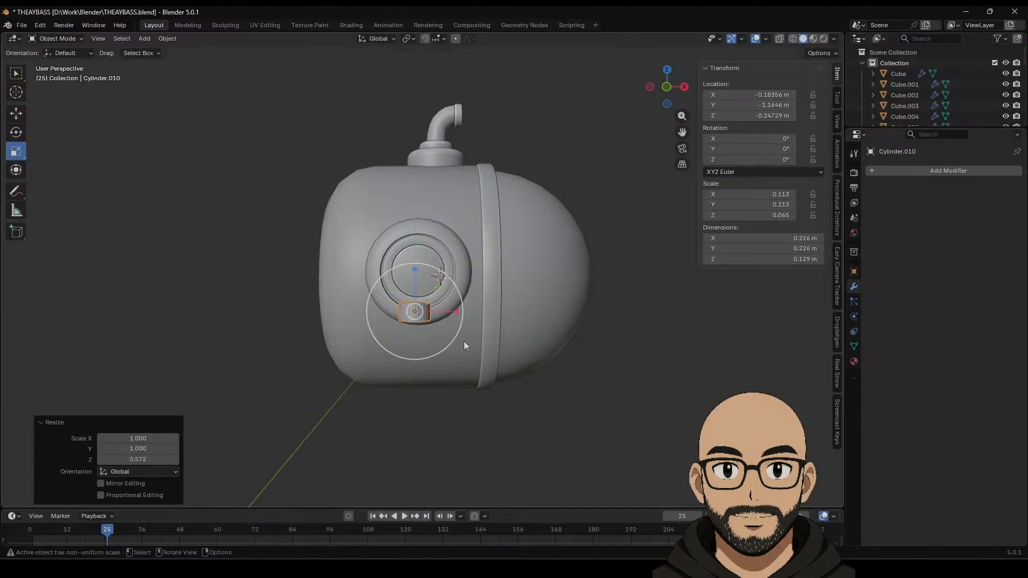
Step: Scale the flattened small cylinder uniformly by 0.836 to 0.189 m in diameter and 0.108 m high
{"action": "scroll", "coordinate": [465, 348], "scroll_direction": "up", "scroll_amount": 3}
{"action": "key", "text": "s"}
{"action": "left_click", "coordinate": [460, 366]}
{"action": "middle_click_drag", "start_coordinate": [495, 369], "coordinate": [380, 358]}
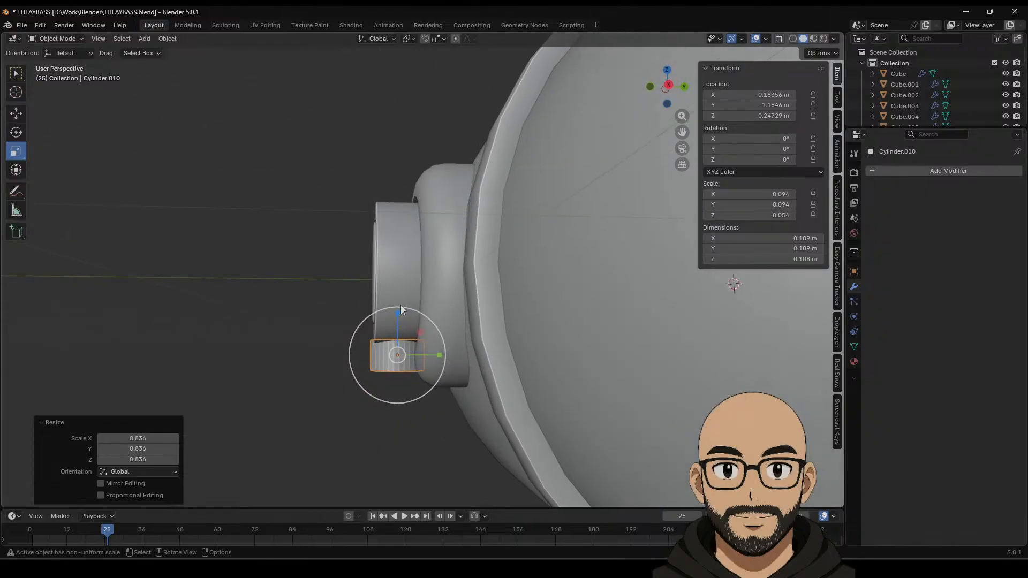
{"action": "left_click", "coordinate": [383, 319]}
{"action": "left_click", "coordinate": [394, 368]}
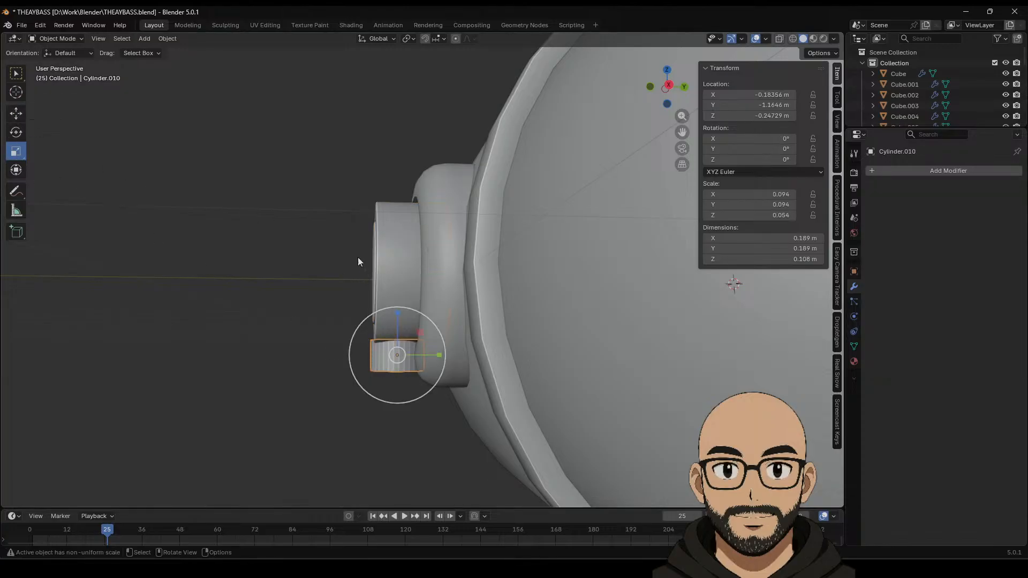
Step: Scale the side ring along Y by 0.591 to 0.236 m thick and shift it slightly outward from the pod along Y
{"action": "left_click", "coordinate": [442, 278]}
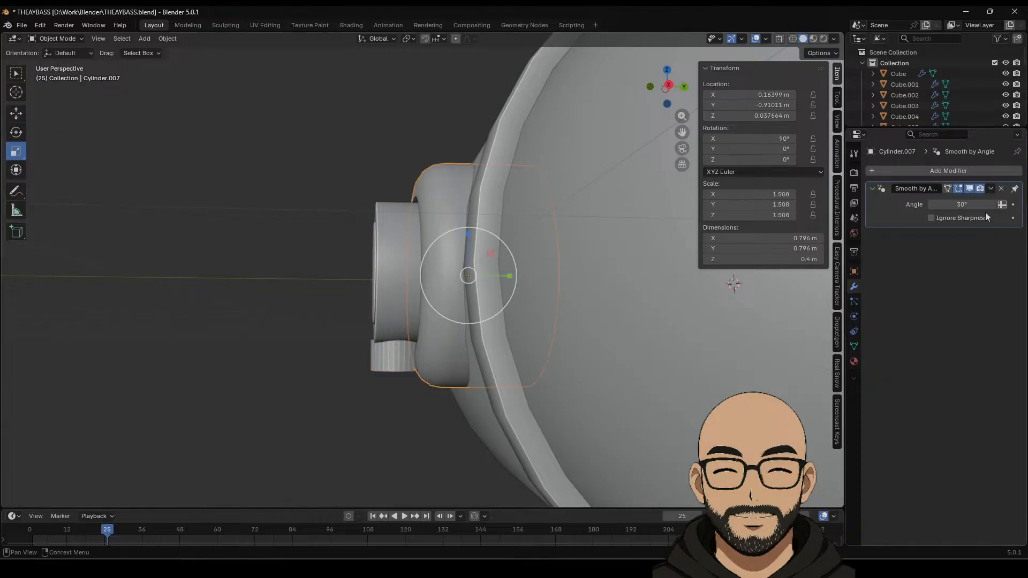
{"action": "key", "text": "Tab"}
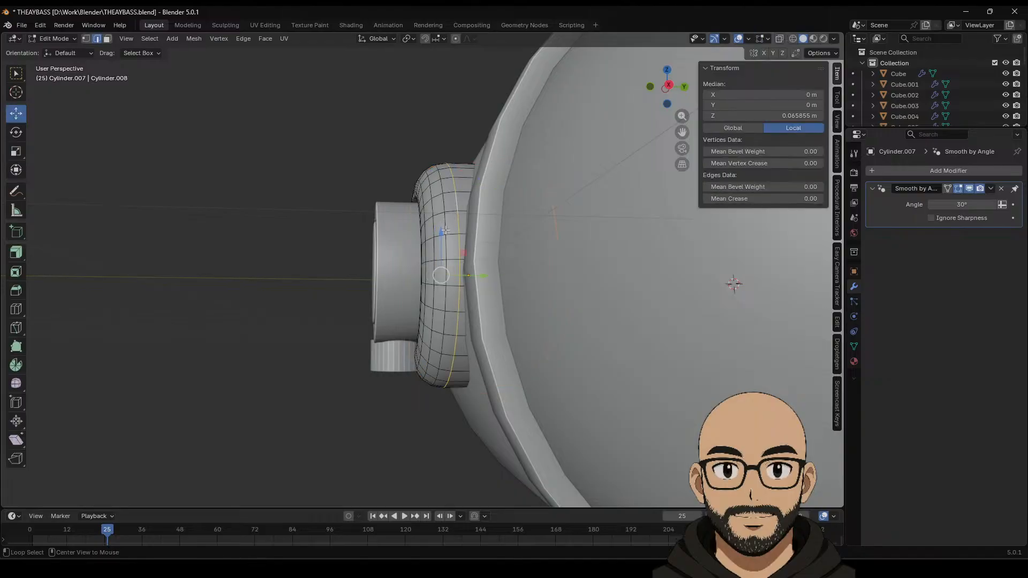
{"action": "key", "text": "Tab"}
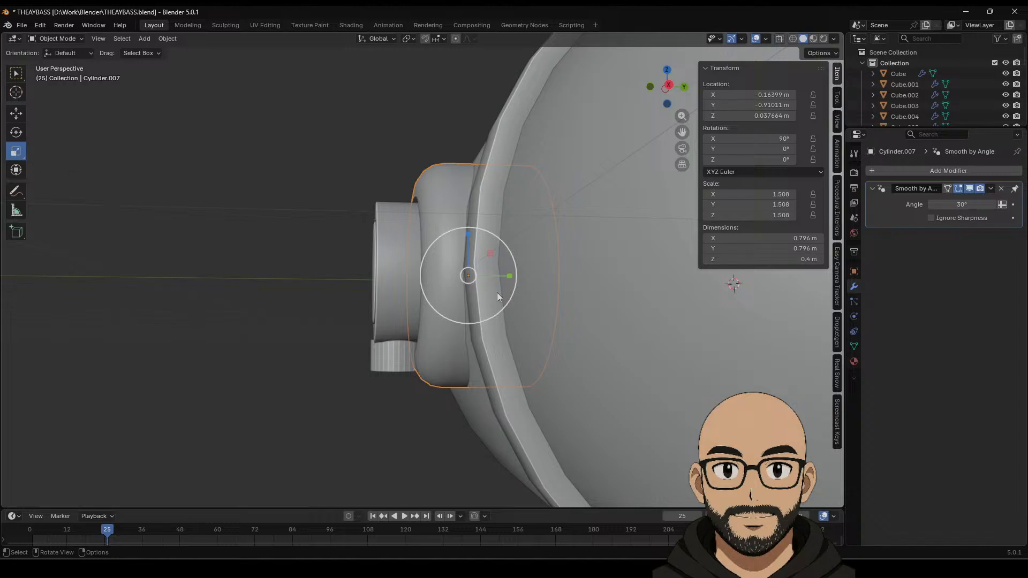
{"action": "key", "text": "s"}
{"action": "key", "text": "y"}
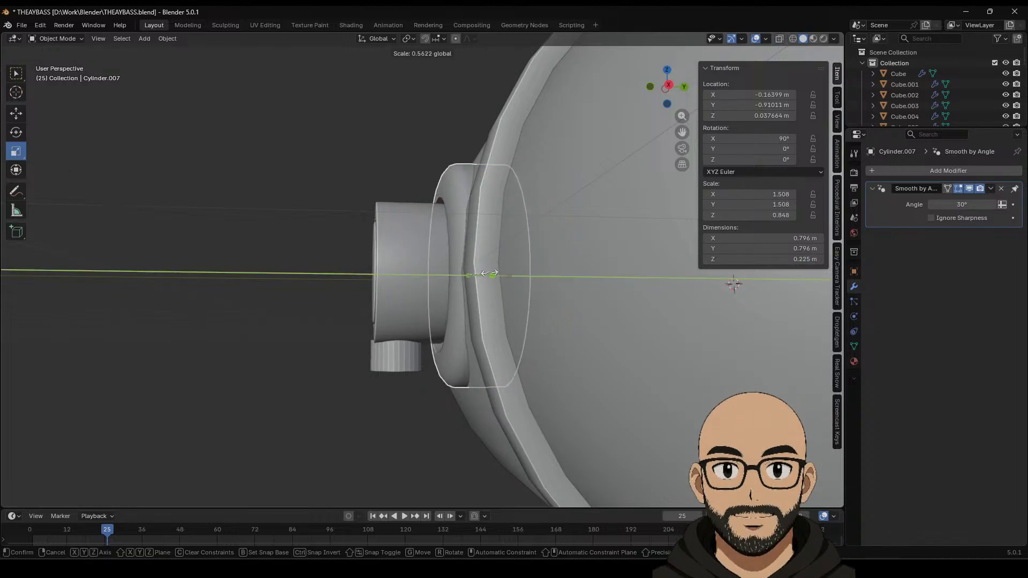
{"action": "left_click", "coordinate": [490, 274]}
{"action": "left_click", "coordinate": [16, 113]}
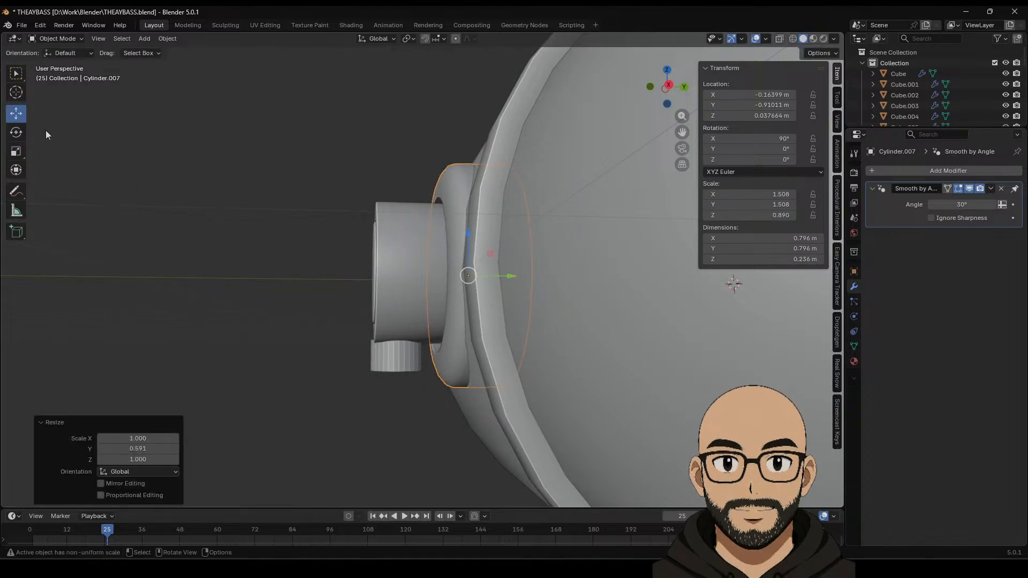
{"action": "left_click_drag", "start_coordinate": [522, 278], "coordinate": [500, 269]}
Step: Move the thruster cylinder slightly along Y, deeper into the side ring
{"action": "left_click", "coordinate": [403, 316]}
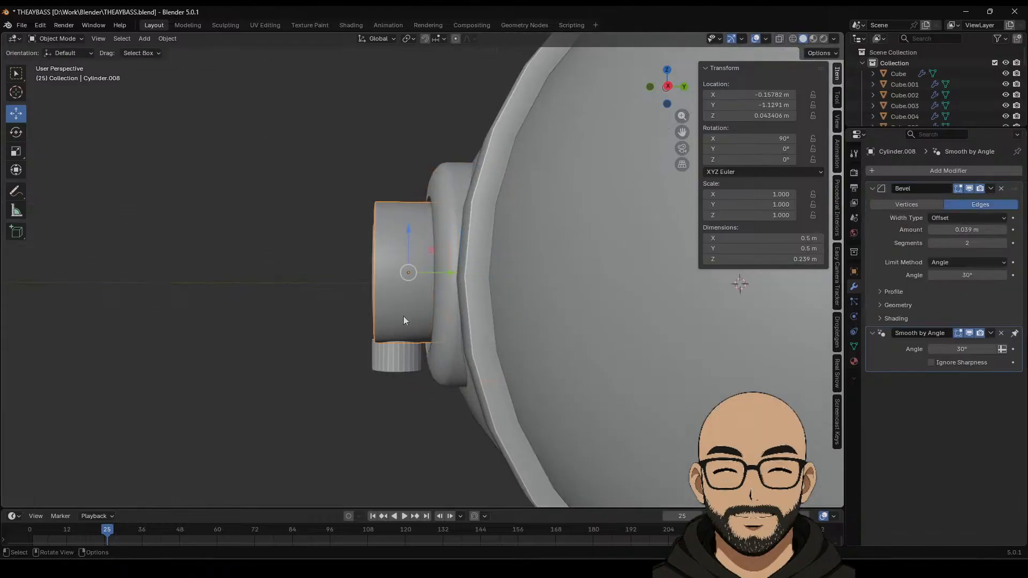
{"action": "middle_click_drag", "start_coordinate": [403, 315], "coordinate": [419, 323]}
{"action": "left_click_drag", "start_coordinate": [444, 271], "coordinate": [453, 273]}
Step: Select the small cylinder below the thruster for repositioning along Y
{"action": "middle_click_drag", "start_coordinate": [462, 320], "coordinate": [448, 313]}
{"action": "left_click", "coordinate": [388, 355]}
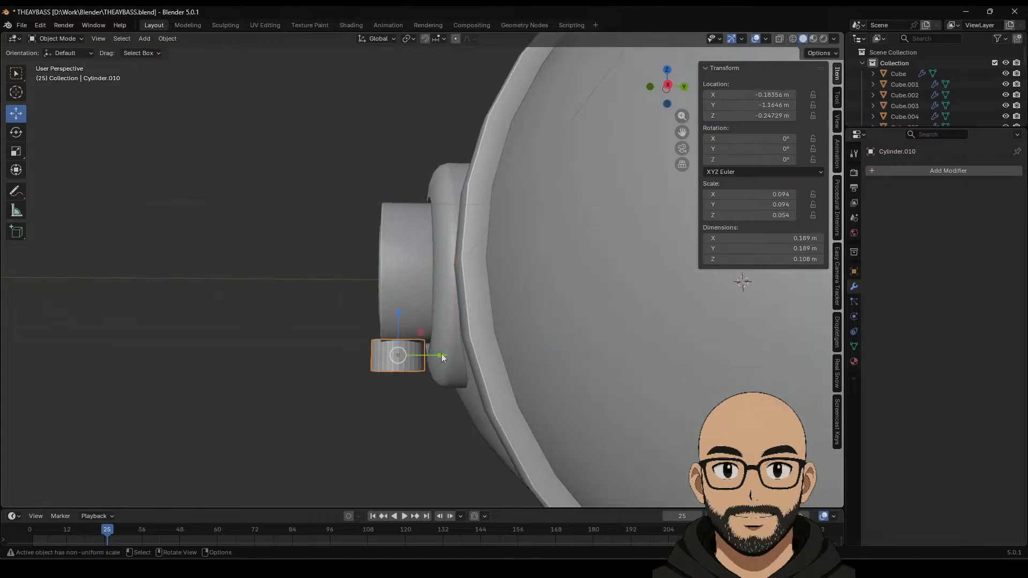
Step: Fit the small cylinder under the round side housing, scaling it by about 0.872 and moving it about 0.026 m along X
{"action": "left_click_drag", "start_coordinate": [441, 353], "coordinate": [451, 355]}
{"action": "key", "text": "s"}
{"action": "left_click", "coordinate": [456, 370]}
{"action": "mouse_move", "coordinate": [455, 371]}
{"action": "middle_mouse_down"}
{"action": "mouse_move", "coordinate": [441, 371]}
{"action": "mouse_move", "coordinate": [529, 371]}
{"action": "mouse_move", "coordinate": [460, 370]}
{"action": "middle_mouse_up"}
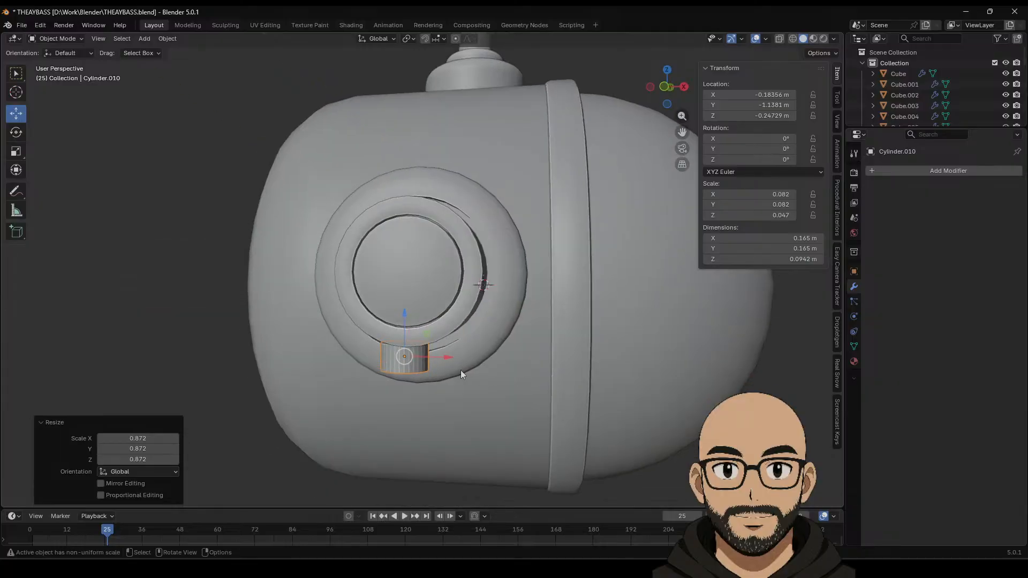
{"action": "left_click", "coordinate": [663, 88]}
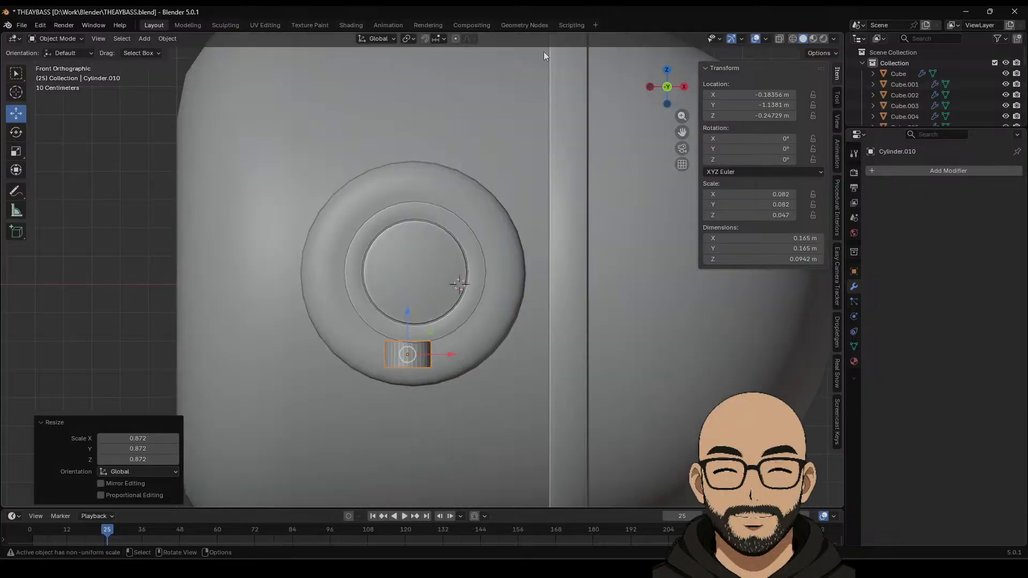
{"action": "left_click_drag", "start_coordinate": [453, 354], "coordinate": [461, 353]}
{"action": "middle_click_drag", "start_coordinate": [466, 356], "coordinate": [498, 367]}
Step: Add a Bevel modifier to the small cylinder with amount 0.453 m and 2 segments, and apply Shade Auto Smooth
{"action": "left_click", "coordinate": [947, 173]}
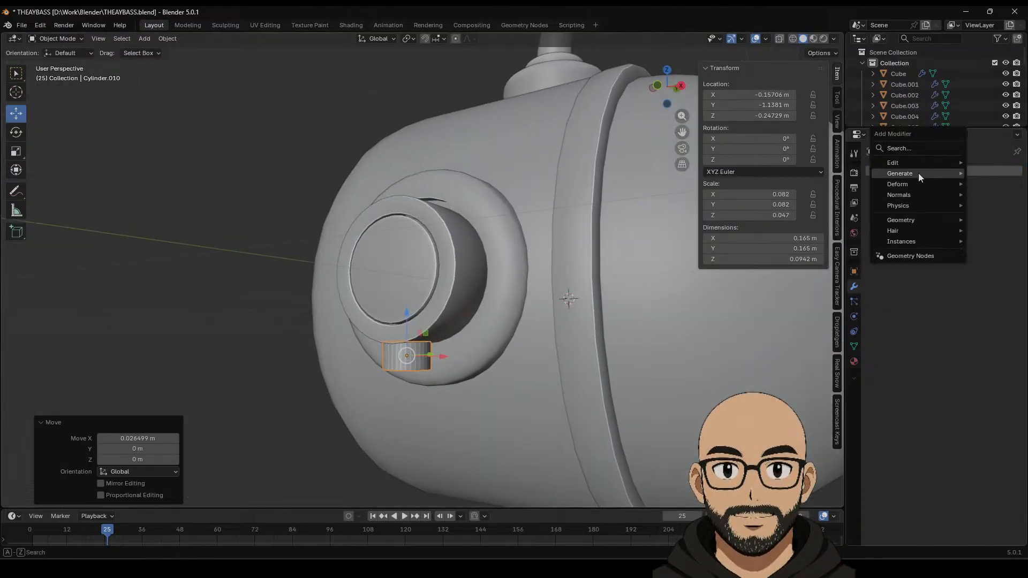
{"action": "mouse_move", "coordinate": [917, 172]}
{"action": "left_click", "coordinate": [820, 194]}
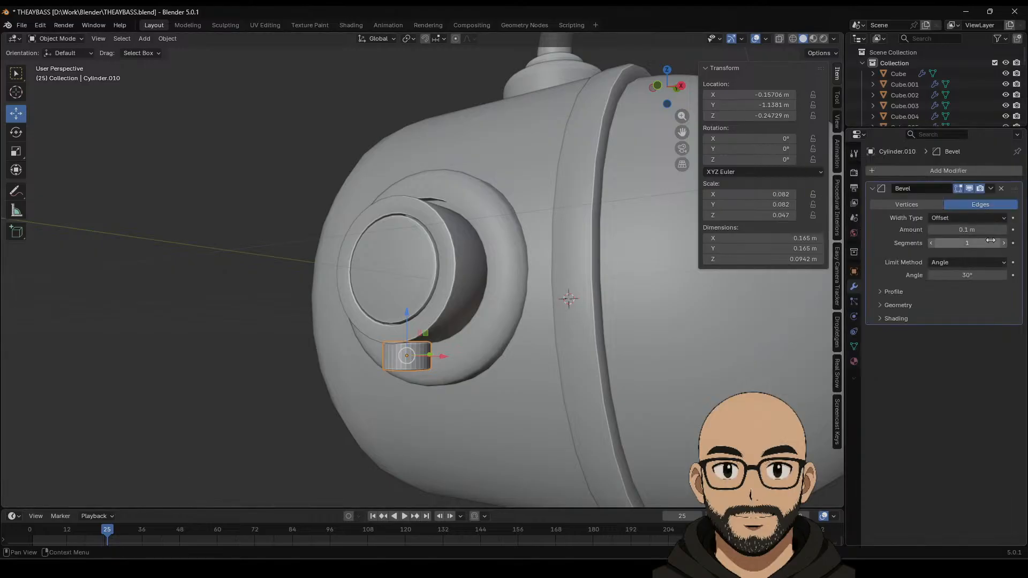
{"action": "left_click_drag", "start_coordinate": [966, 229], "coordinate": [966, 229]}
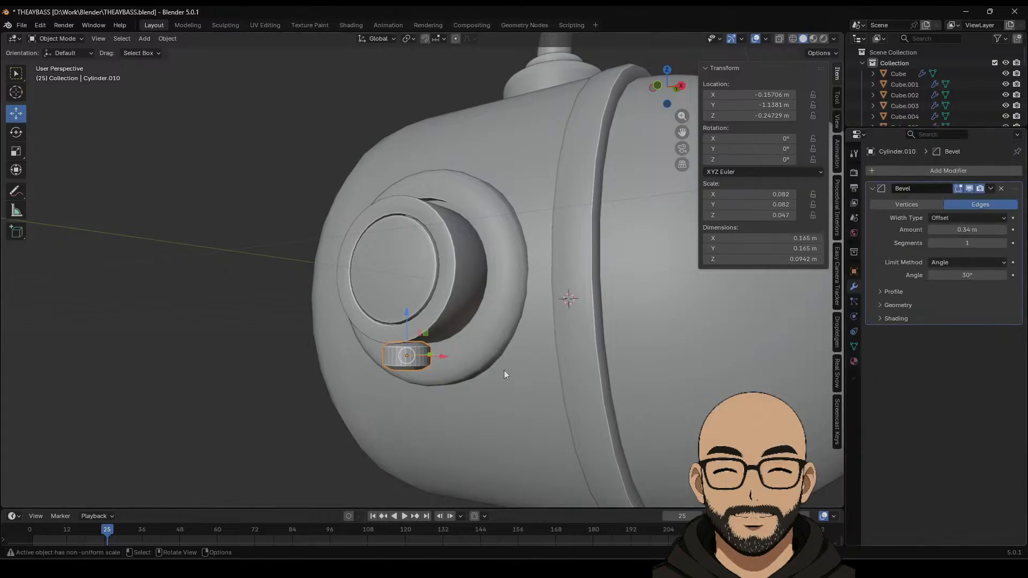
{"action": "right_click", "coordinate": [424, 357]}
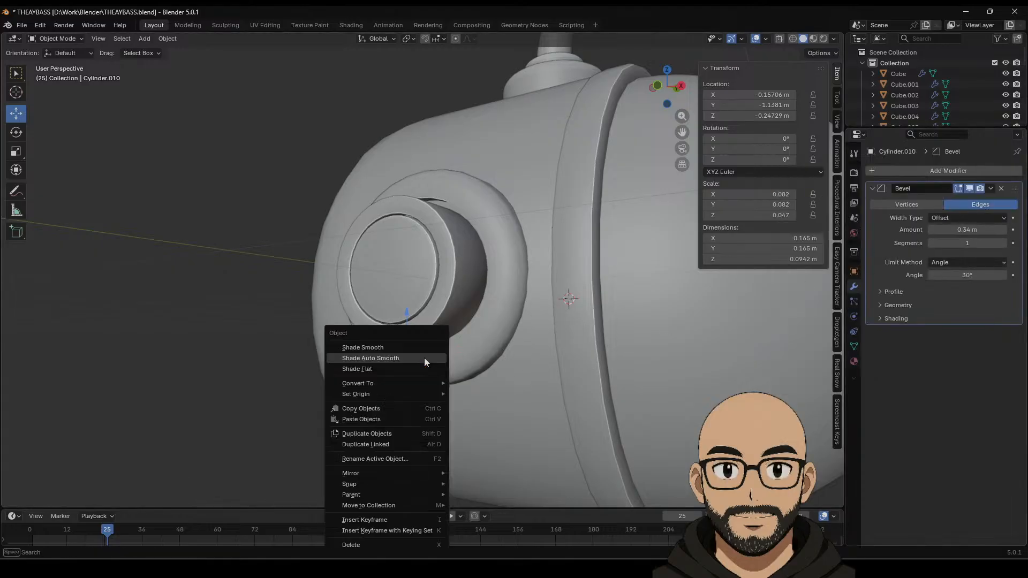
{"action": "left_click", "coordinate": [1003, 243]}
{"action": "left_click_drag", "start_coordinate": [963, 229], "coordinate": [977, 229]}
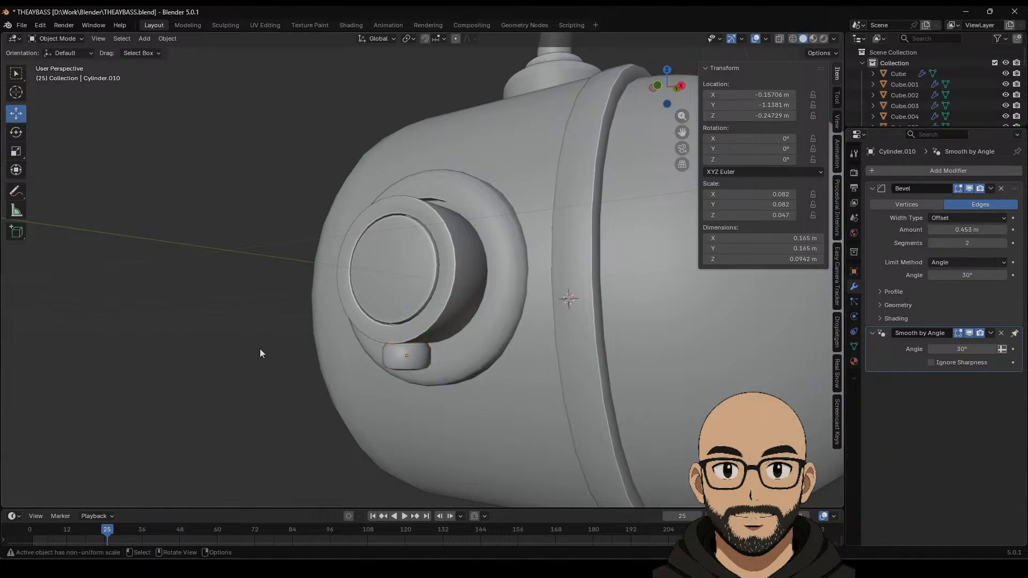
Step: Move the rounded base ring behind the side housing about -0.018 m along Y and save the file
{"action": "scroll", "coordinate": [260, 353], "scroll_direction": "down", "scroll_amount": 5}
{"action": "middle_click_drag", "start_coordinate": [390, 346], "coordinate": [443, 326]}
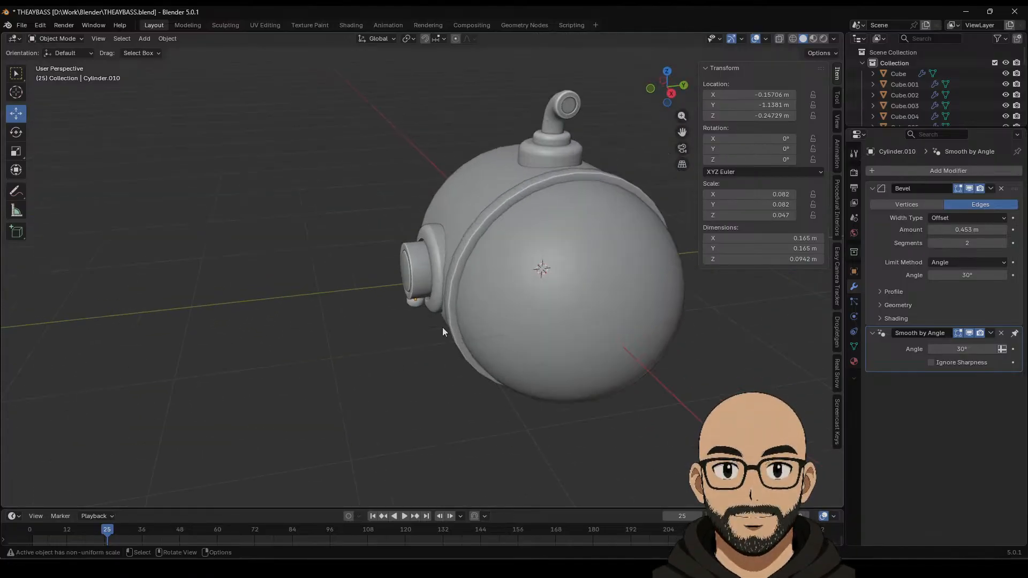
{"action": "left_click", "coordinate": [438, 249]}
{"action": "key", "text": "g"}
{"action": "key", "text": "y"}
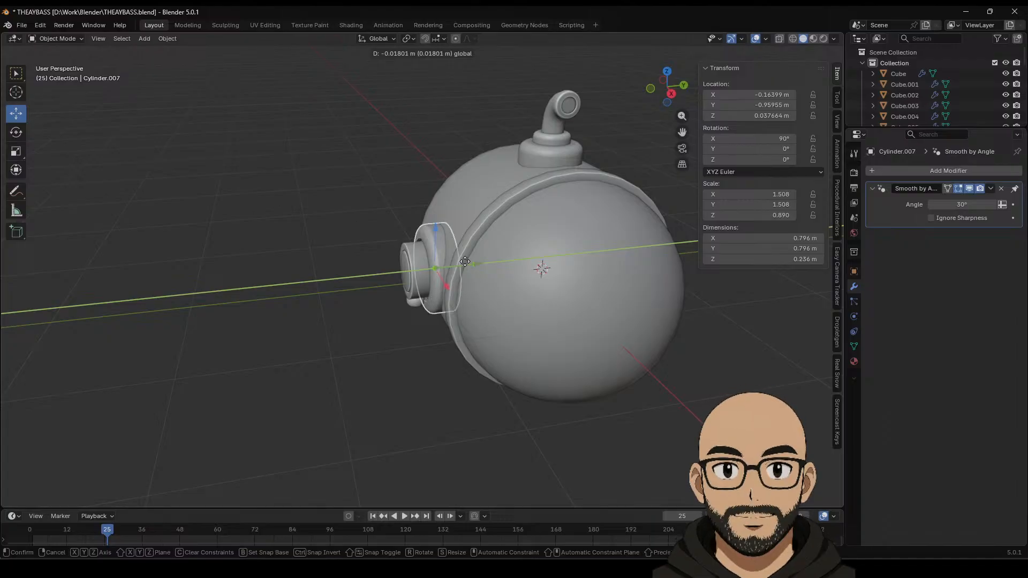
{"action": "left_click", "coordinate": [465, 262]}
{"action": "middle_click_drag", "start_coordinate": [465, 261], "coordinate": [413, 337]}
{"action": "key", "text": "KP_5"}
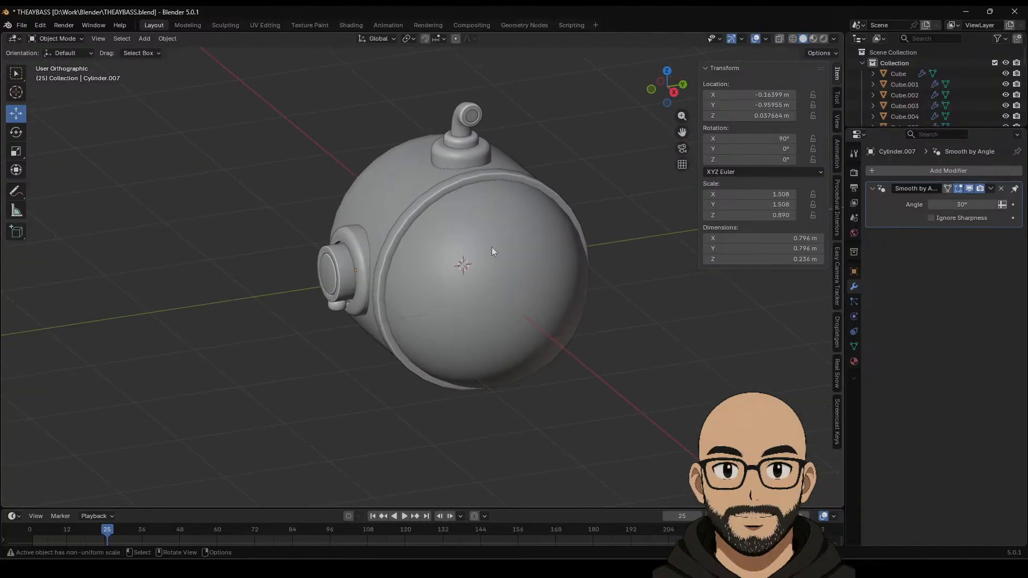
{"action": "left_click", "coordinate": [22, 25]}
{"action": "left_click", "coordinate": [38, 97]}
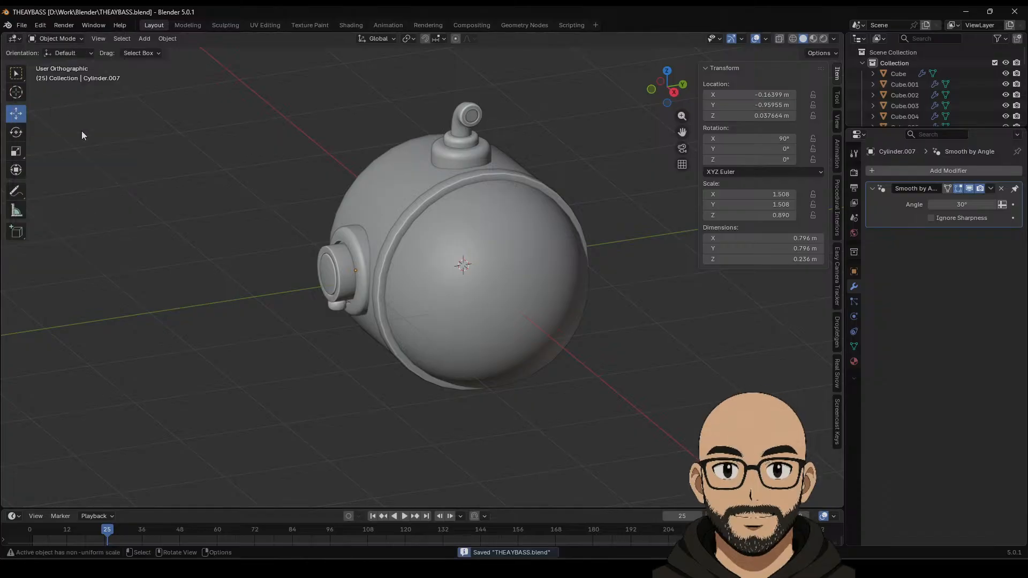
Step: Duplicate the small beveled cylinder and move the copy about 0.189 m down along Z
{"action": "middle_click_drag", "start_coordinate": [227, 339], "coordinate": [401, 298]}
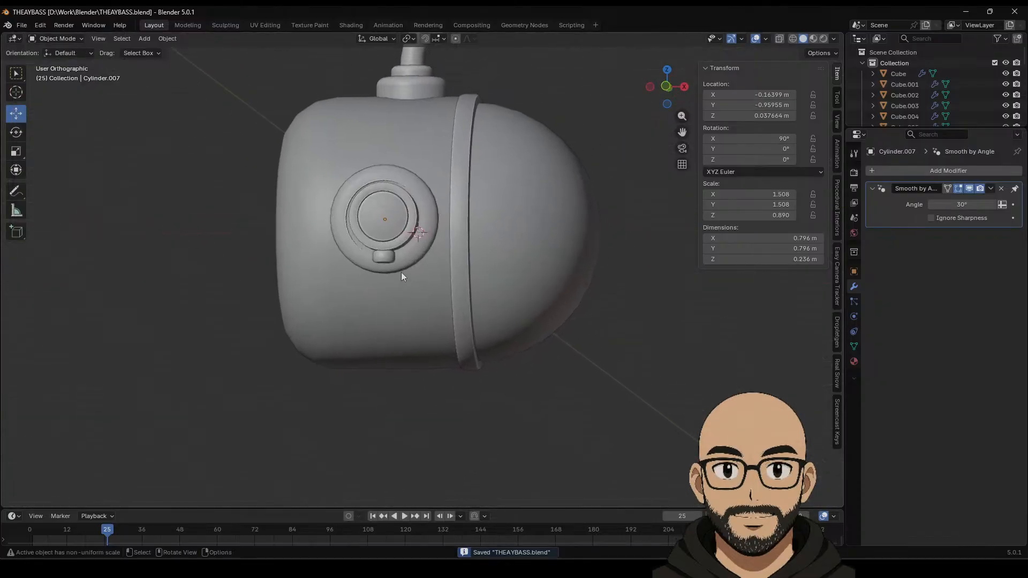
{"action": "left_click", "coordinate": [385, 258]}
{"action": "key", "text": "shift+d"}
{"action": "right_click", "coordinate": [386, 245]}
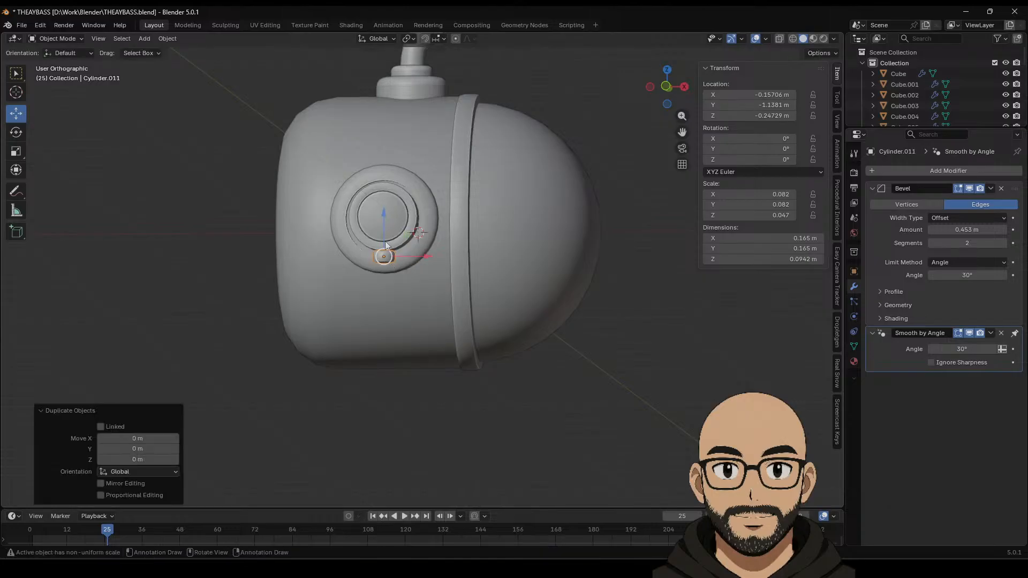
{"action": "left_click_drag", "start_coordinate": [382, 216], "coordinate": [382, 241]}
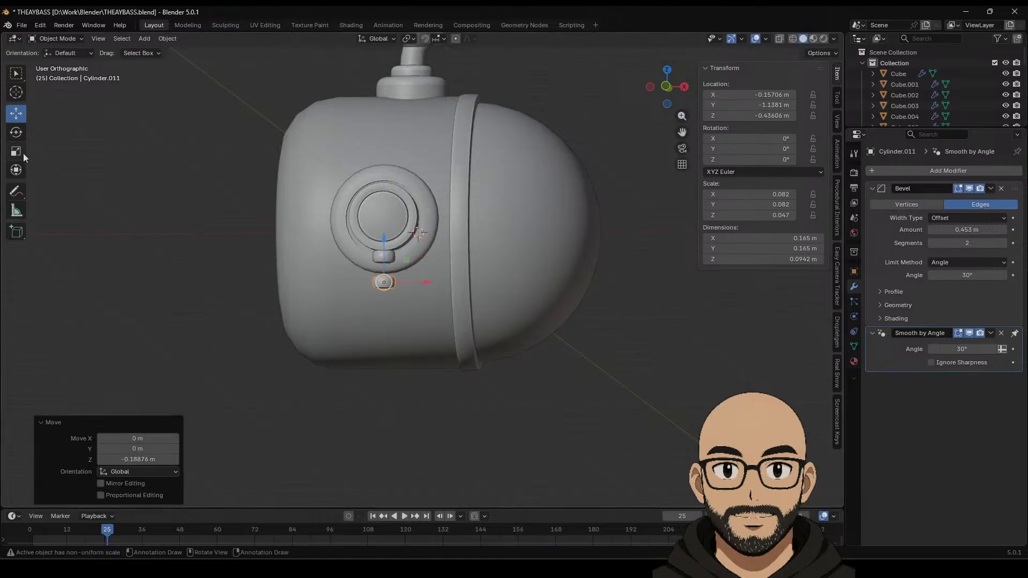
Step: Stretch the duplicate into a rod about 0.32 m long by moving its top face up and bottom face down
{"action": "key", "text": "Tab"}
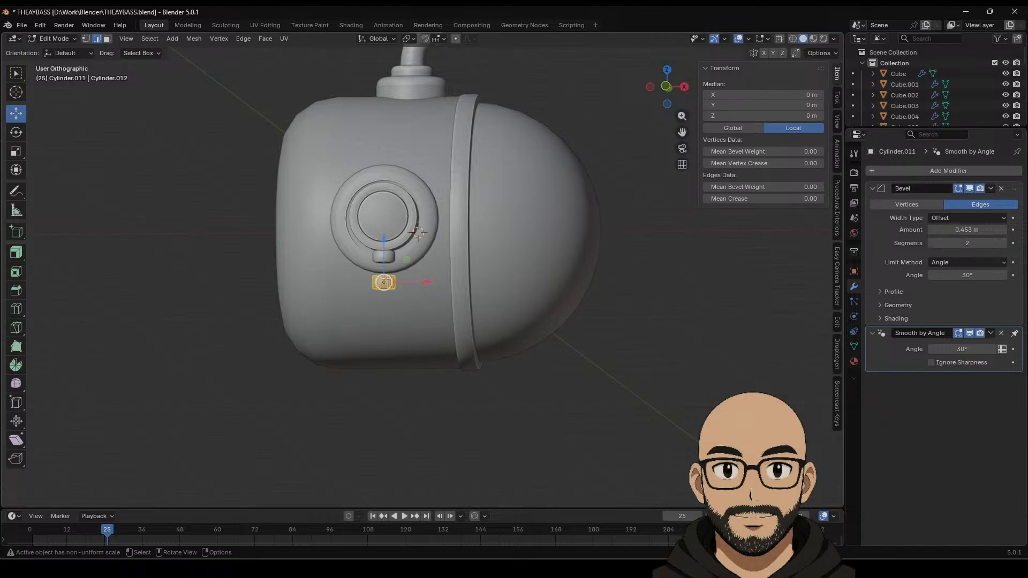
{"action": "middle_click_drag", "start_coordinate": [396, 300], "coordinate": [387, 314]}
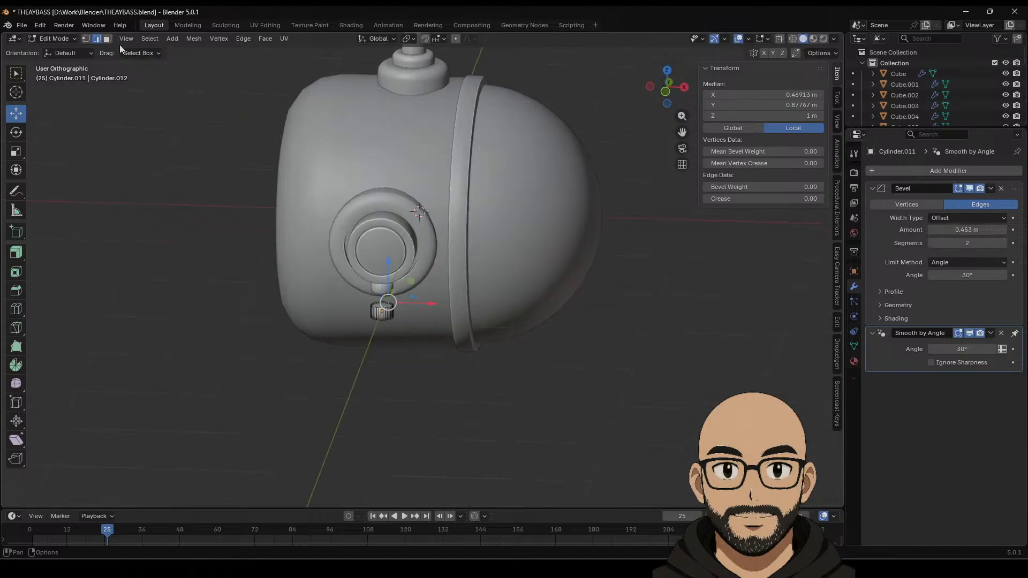
{"action": "key", "text": "3"}
{"action": "left_click", "coordinate": [381, 308]}
{"action": "left_click_drag", "start_coordinate": [381, 284], "coordinate": [379, 272]}
{"action": "middle_click_drag", "start_coordinate": [397, 339], "coordinate": [395, 292]}
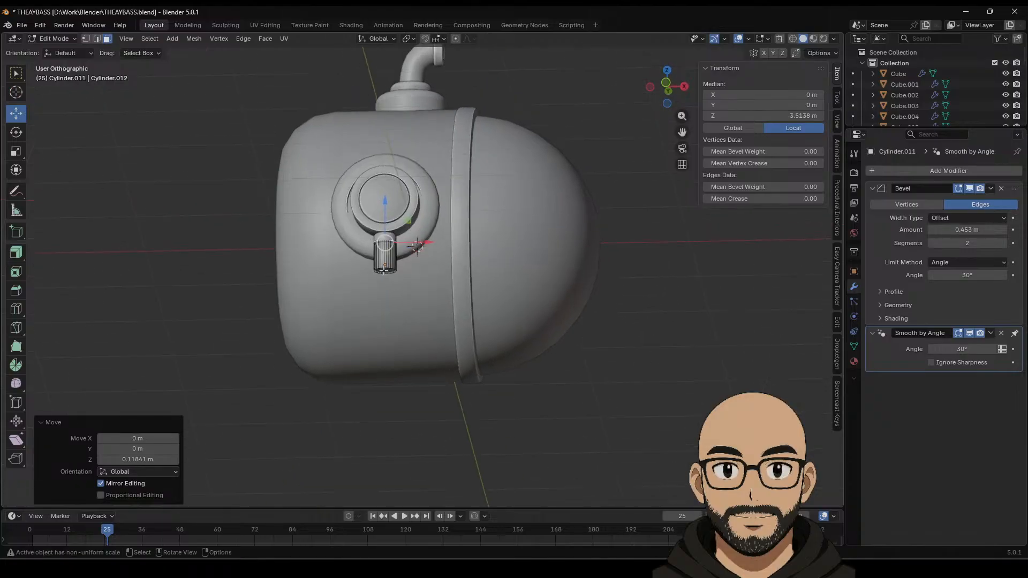
{"action": "left_click", "coordinate": [393, 277]}
{"action": "left_click_drag", "start_coordinate": [382, 248], "coordinate": [383, 262]}
{"action": "key", "text": "Tab"}
Step: Scale the rod down uniformly to 0.060 in X and Y and 0.034 in Z
{"action": "key", "text": "s"}
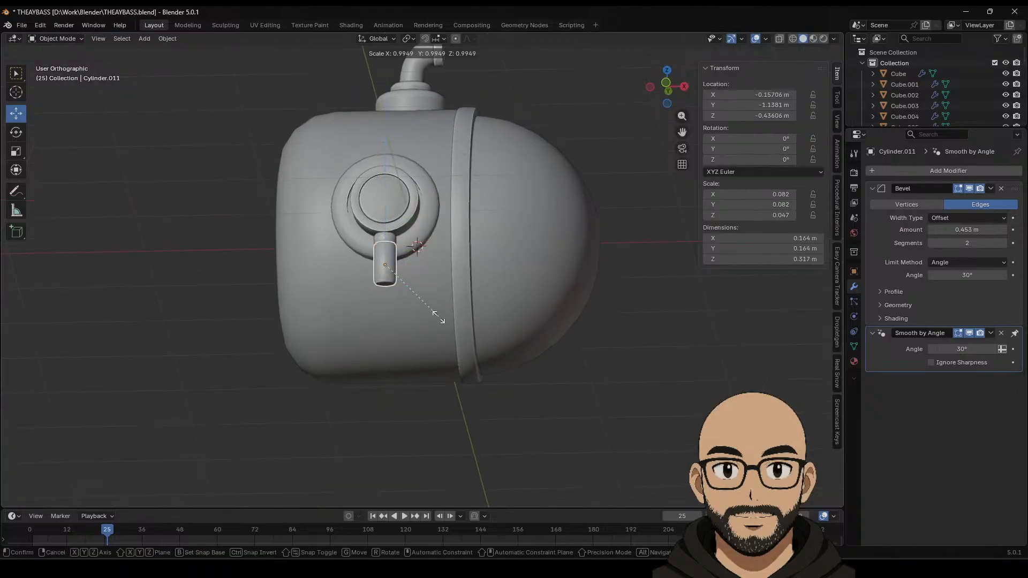
{"action": "left_click", "coordinate": [418, 309]}
{"action": "middle_click_drag", "start_coordinate": [416, 309], "coordinate": [379, 311]}
Step: Lengthen the thin rod to 0.5 m by raising its top face into the collar and lowering its bottom face
{"action": "key", "text": "Tab"}
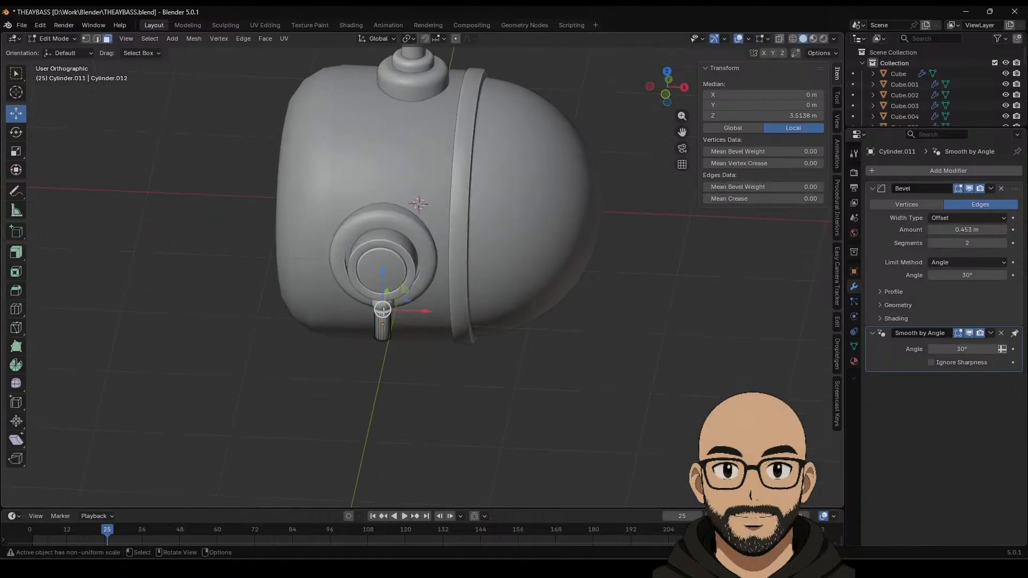
{"action": "left_click_drag", "start_coordinate": [385, 289], "coordinate": [384, 279]}
{"action": "middle_click_drag", "start_coordinate": [384, 279], "coordinate": [384, 277]}
{"action": "left_click", "coordinate": [385, 276]}
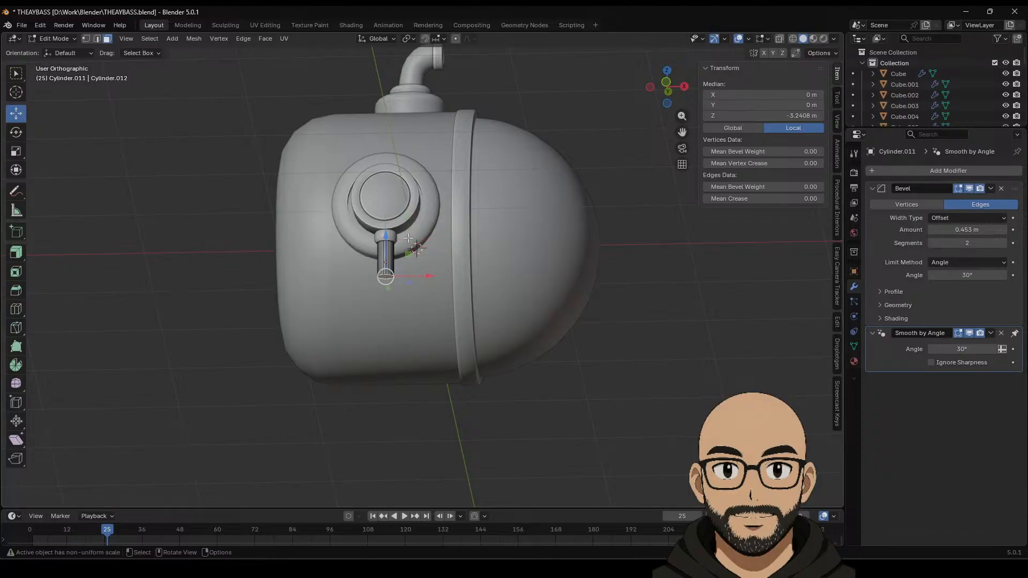
{"action": "left_click_drag", "start_coordinate": [387, 237], "coordinate": [392, 316]}
{"action": "key", "text": "Tab"}
{"action": "middle_click_drag", "start_coordinate": [451, 366], "coordinate": [487, 400]}
Step: Parent the rod to the small collar above it using the Object parent type
{"action": "left_click", "coordinate": [395, 267]}
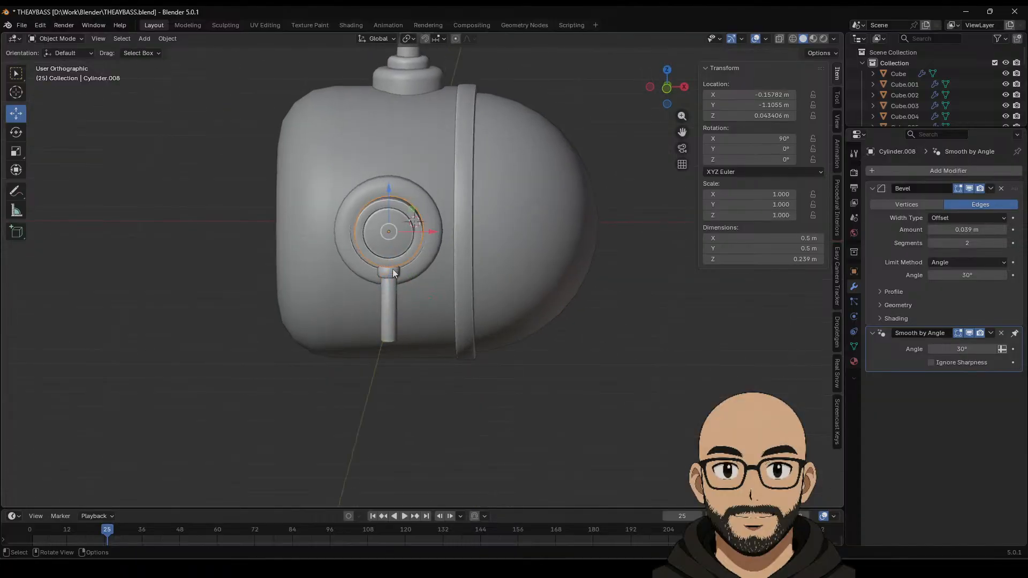
{"action": "left_click", "coordinate": [389, 308]}
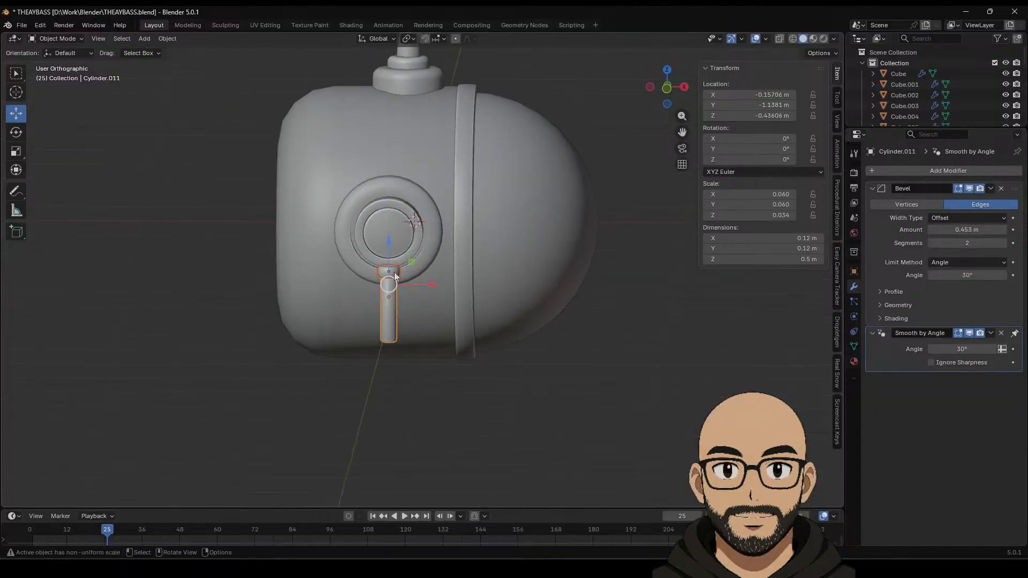
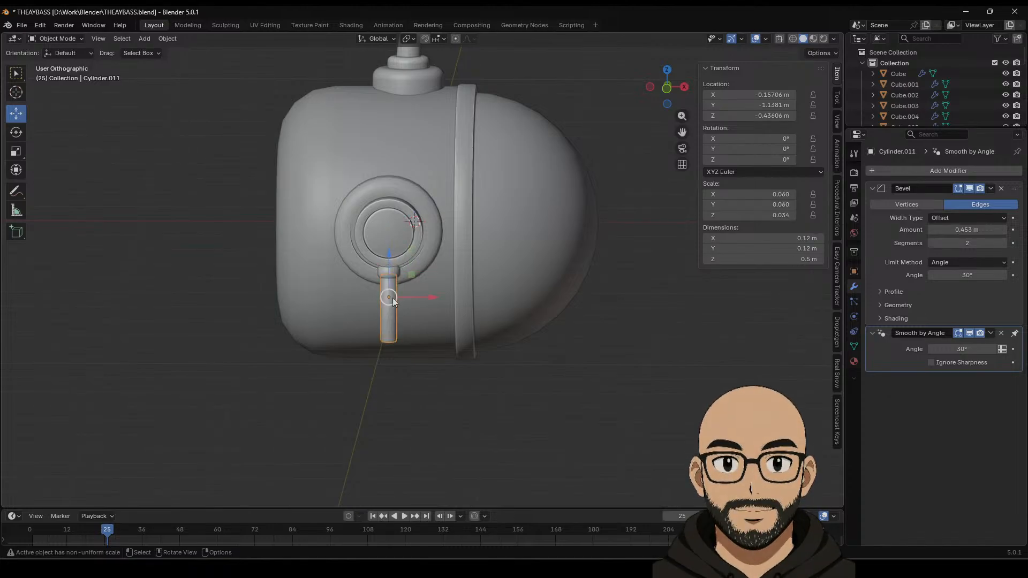
{"action": "left_click", "coordinate": [396, 272], "text": "shift"}
{"action": "right_click", "coordinate": [396, 272]}
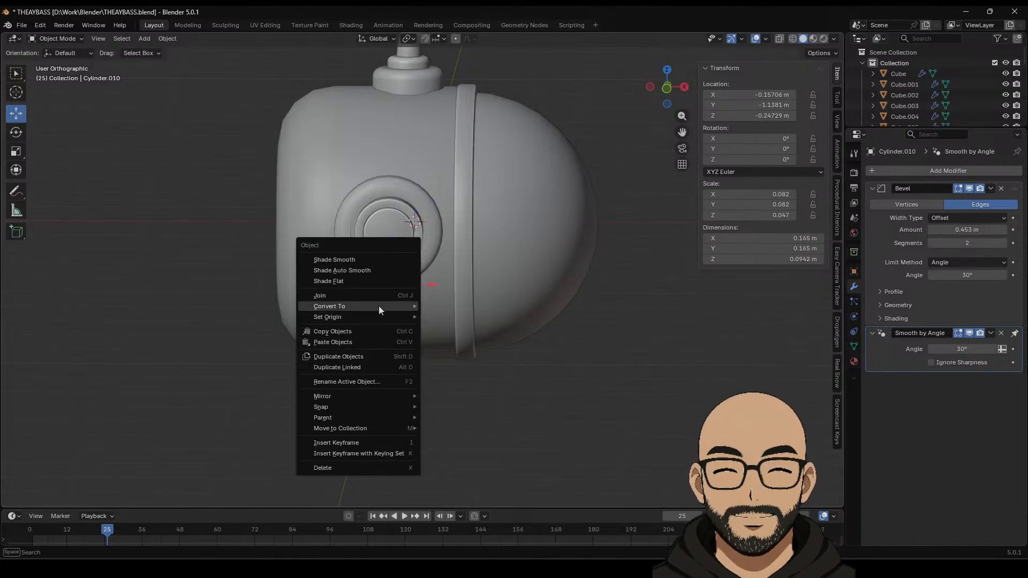
{"action": "mouse_move", "coordinate": [351, 417]}
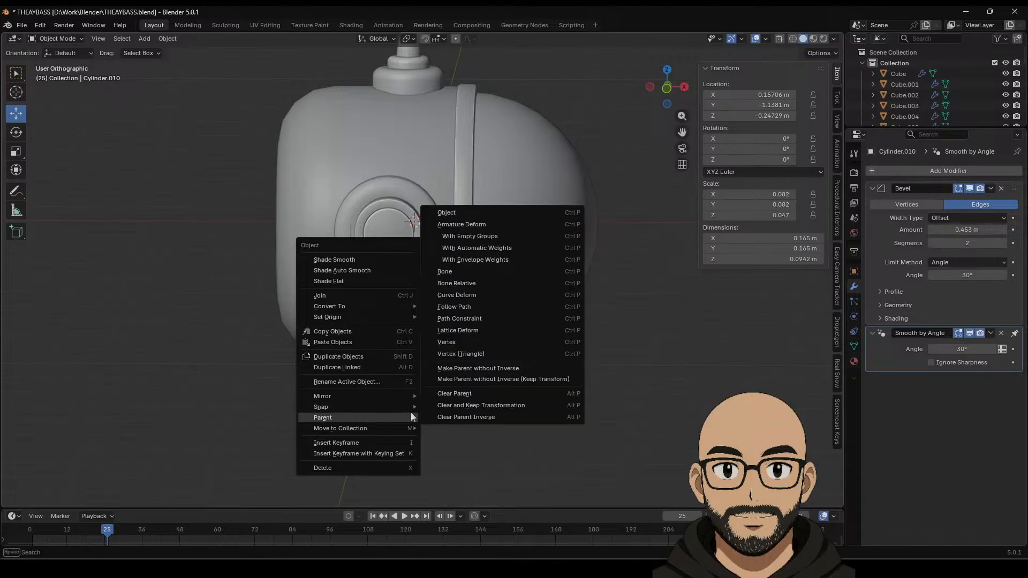
{"action": "left_click", "coordinate": [460, 213]}
{"action": "left_click", "coordinate": [582, 371]}
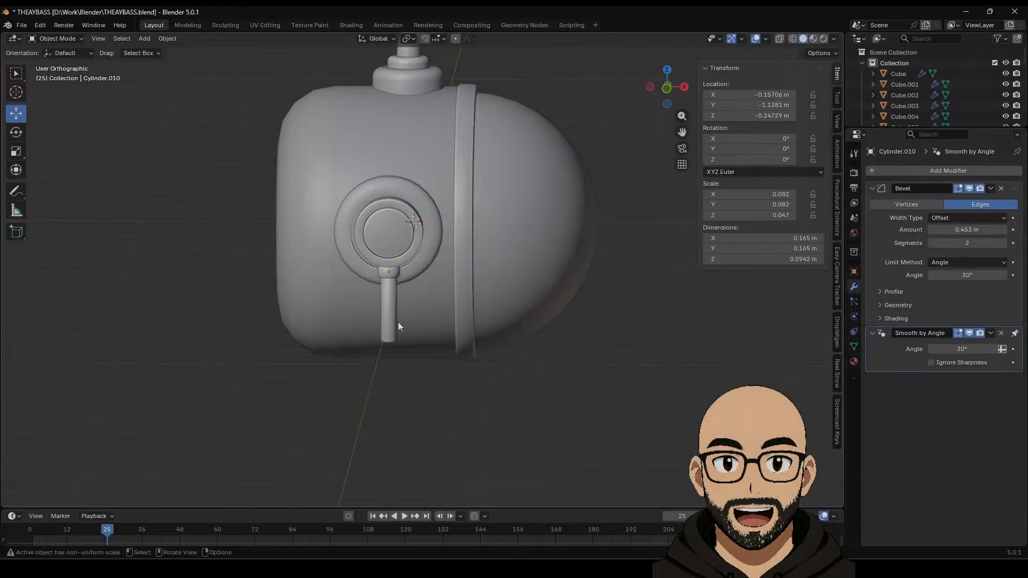
Step: Test the parenting by rotating the collar about -27.8° around Y, and clear its rotation
{"action": "left_click", "coordinate": [389, 271]}
{"action": "left_click", "coordinate": [16, 132]}
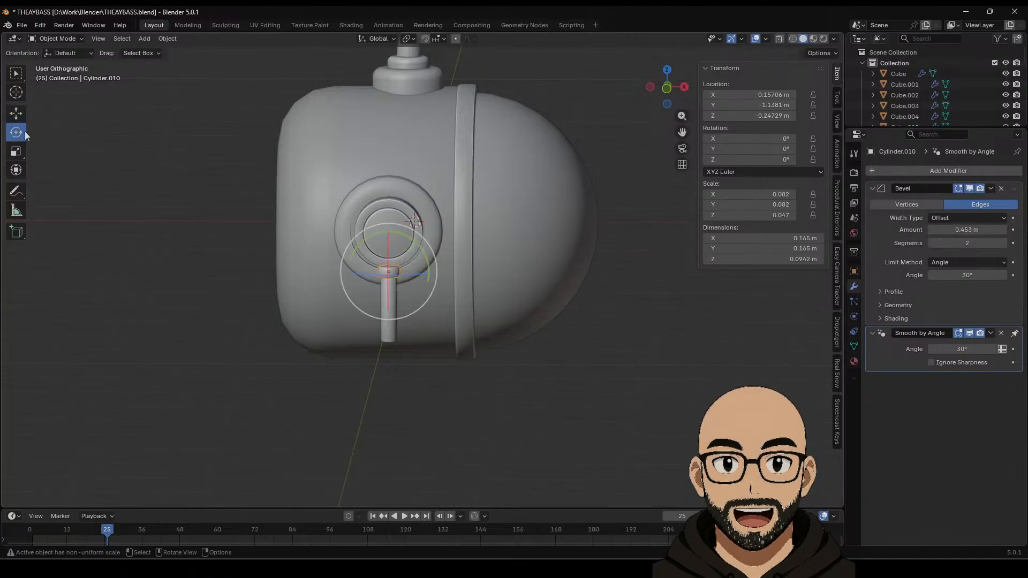
{"action": "left_click_drag", "start_coordinate": [413, 258], "coordinate": [409, 251]}
{"action": "middle_click_drag", "start_coordinate": [409, 252], "coordinate": [440, 282]}
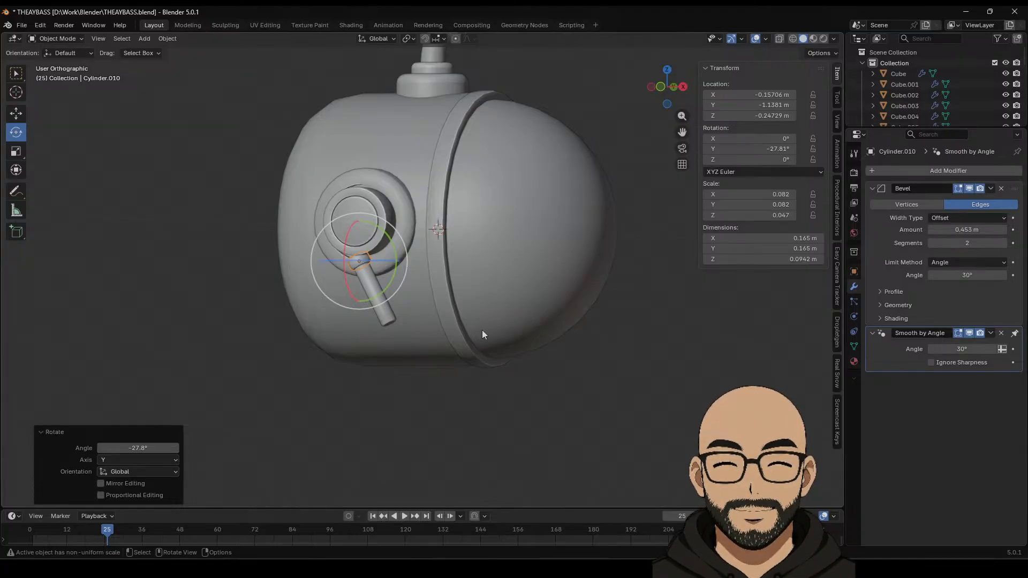
{"action": "left_click_drag", "start_coordinate": [389, 266], "coordinate": [421, 353]}
{"action": "key", "text": "Escape"}
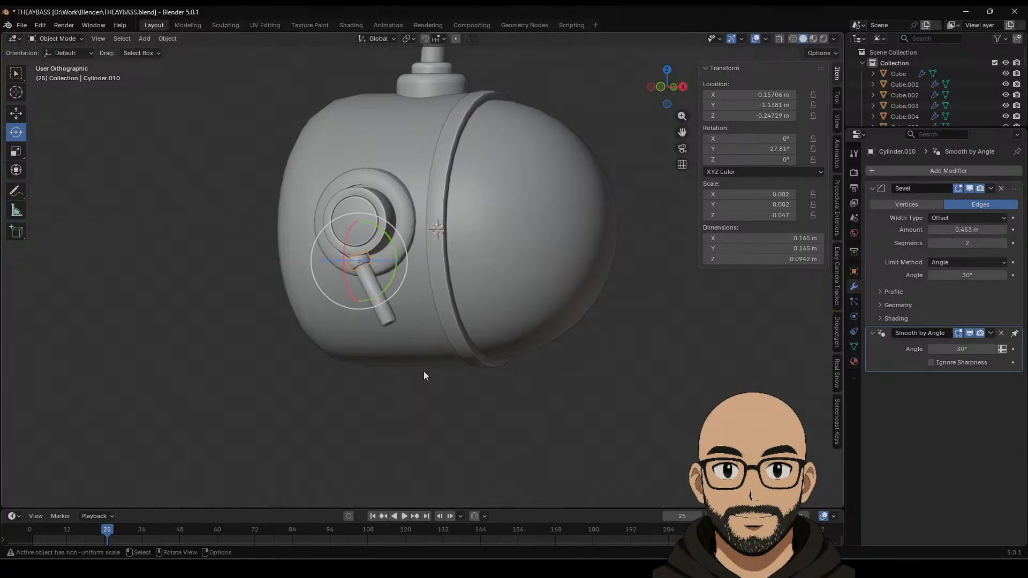
{"action": "key", "text": "alt+r"}
{"action": "middle_click_drag", "start_coordinate": [423, 362], "coordinate": [457, 362]}
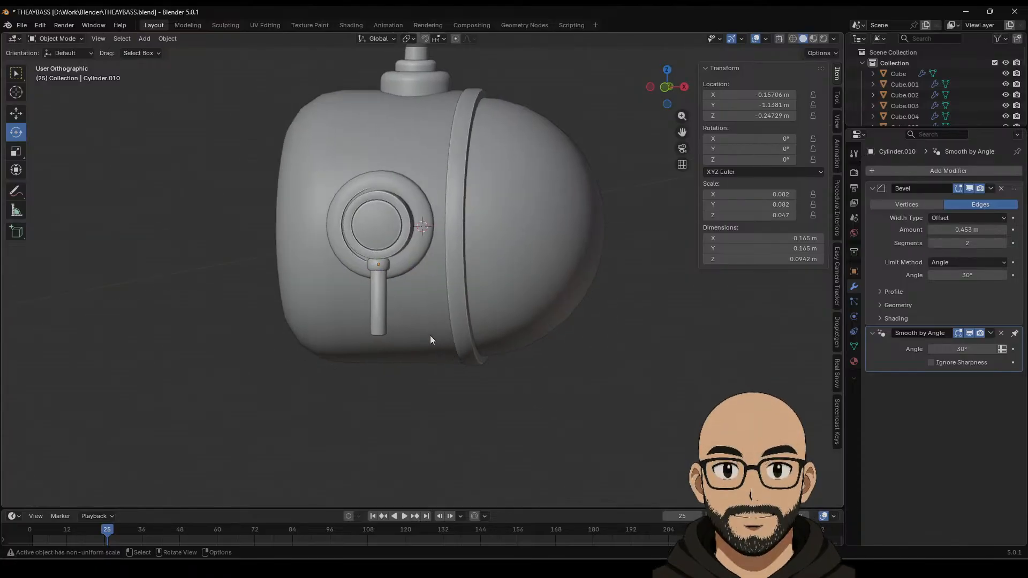
{"action": "middle_click_drag", "start_coordinate": [430, 335], "coordinate": [387, 335]}
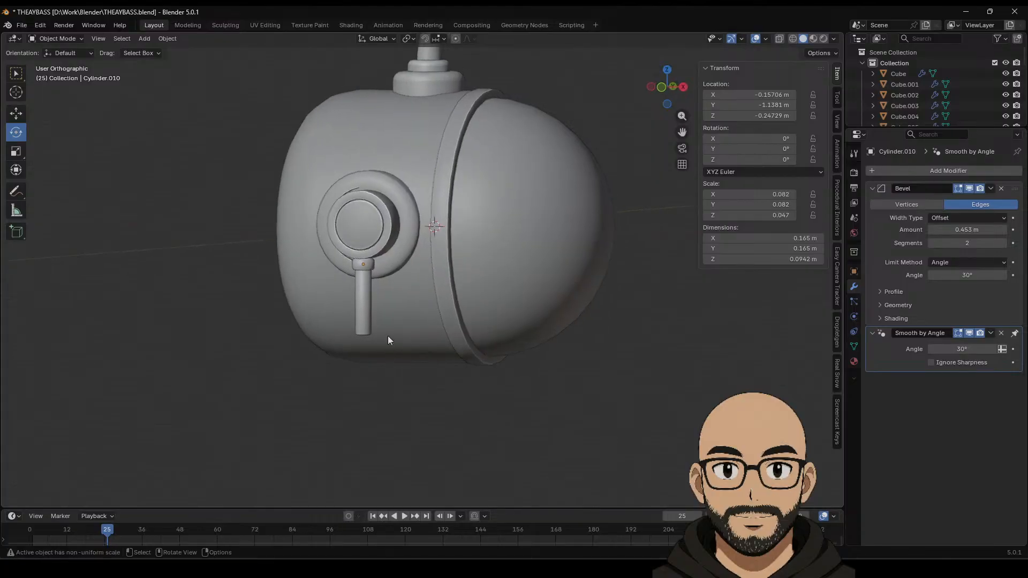
Step: Try swinging the rod again by rotating its parent collar around Y, and undo the rotation
{"action": "left_click", "coordinate": [370, 263]}
{"action": "left_click", "coordinate": [79, 153]}
{"action": "left_click", "coordinate": [369, 265]}
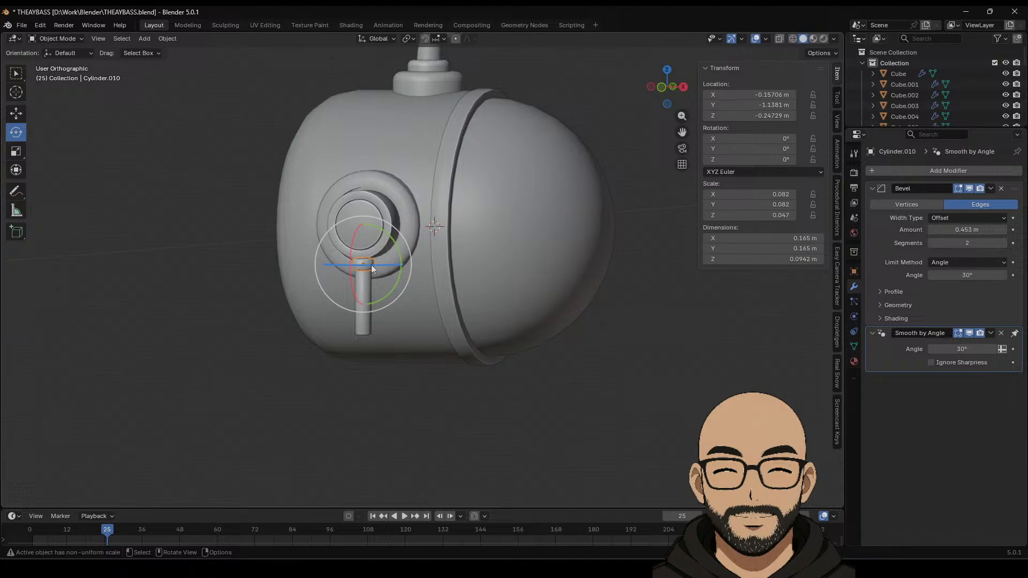
{"action": "left_click", "coordinate": [374, 298]}
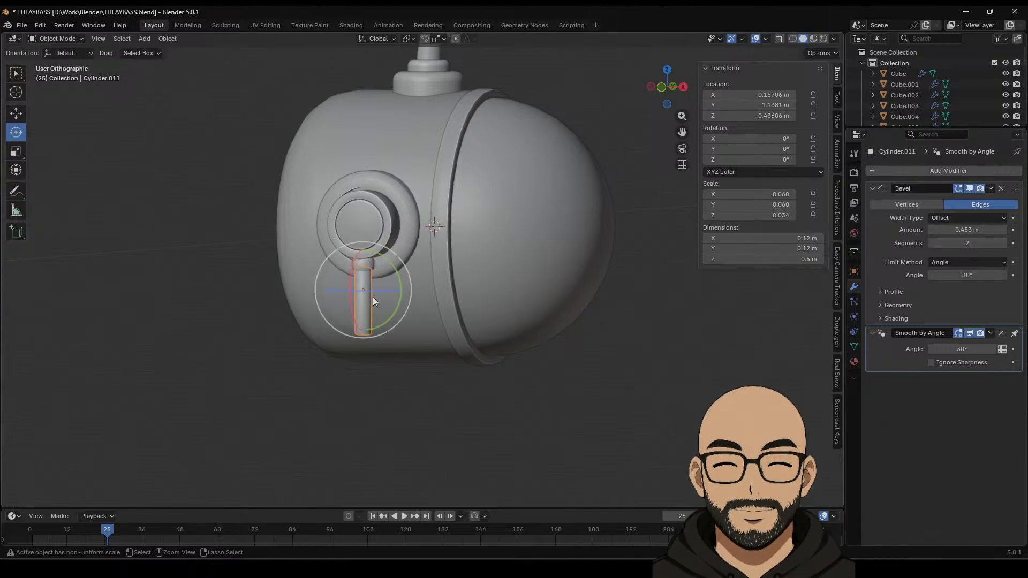
{"action": "left_click", "coordinate": [438, 417]}
{"action": "left_click", "coordinate": [365, 265]}
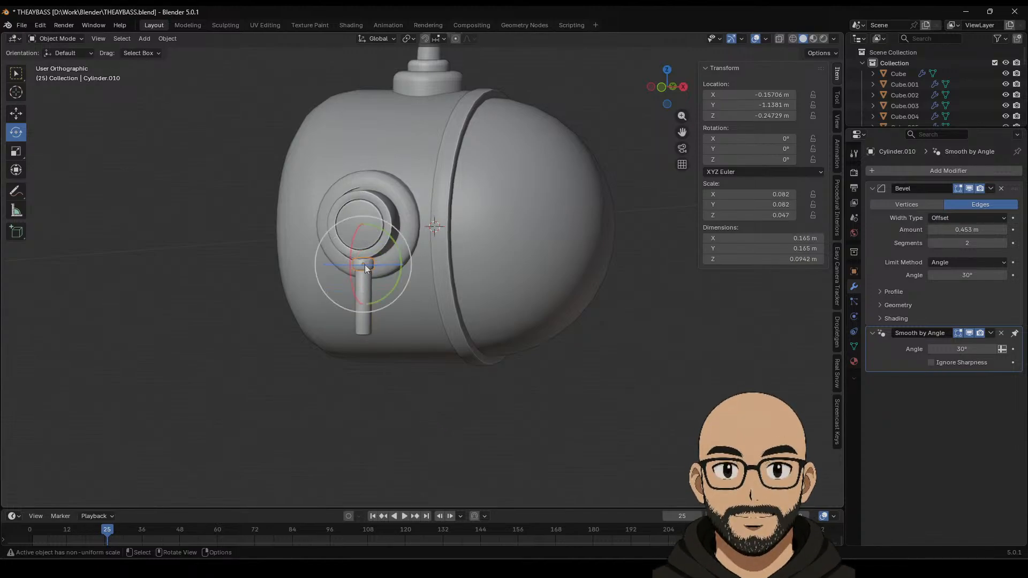
{"action": "left_click_drag", "start_coordinate": [397, 248], "coordinate": [394, 245]}
{"action": "key", "text": "ctrl+z"}
Step: Duplicate the small collar, move the copy about 0.52 m down to the rod's lower end, and scale it by 1.235
{"action": "key", "text": "shift+d"}
{"action": "right_click", "coordinate": [316, 248]}
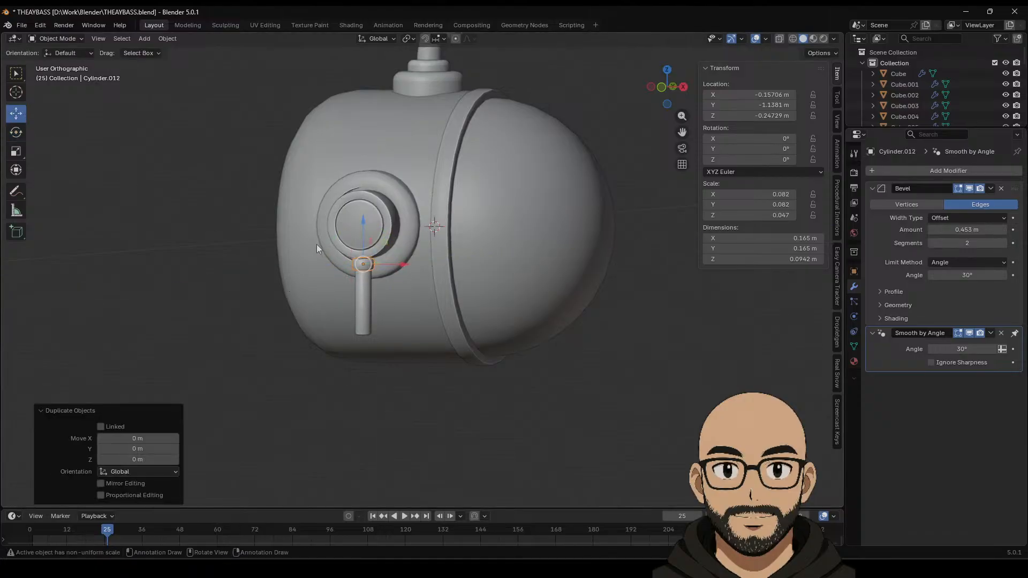
{"action": "left_click_drag", "start_coordinate": [362, 221], "coordinate": [363, 292]}
{"action": "key", "text": "s"}
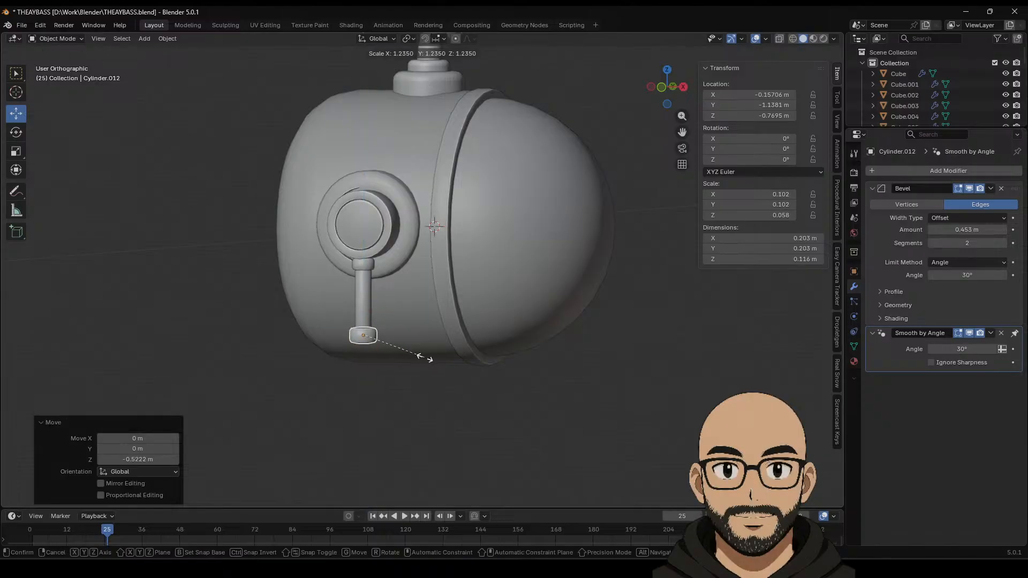
{"action": "left_click", "coordinate": [426, 357]}
Step: Turn the lower cylinder 90° around Y, enlarge it by 1.334, and lower it to about -0.868 m on Z
{"action": "middle_click_drag", "start_coordinate": [373, 301], "coordinate": [397, 329]}
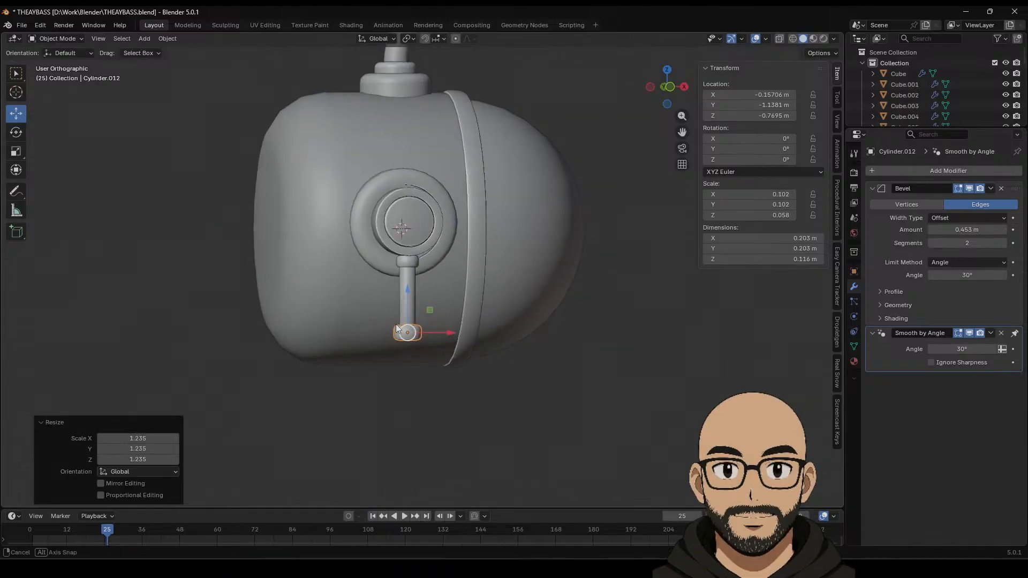
{"action": "scroll", "coordinate": [423, 366], "scroll_direction": "up", "scroll_amount": 3}
{"action": "left_click", "coordinate": [16, 133]}
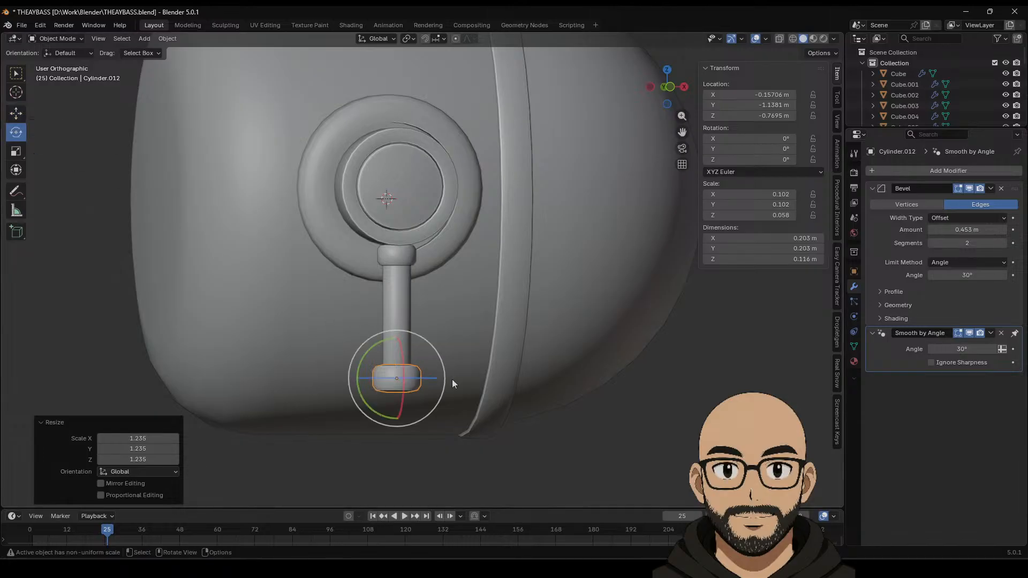
{"action": "left_click_drag", "start_coordinate": [428, 354], "coordinate": [338, 256]}
{"action": "left_click", "coordinate": [16, 113]}
{"action": "left_click_drag", "start_coordinate": [400, 337], "coordinate": [399, 352]}
{"action": "key", "text": "s"}
{"action": "left_click", "coordinate": [473, 386]}
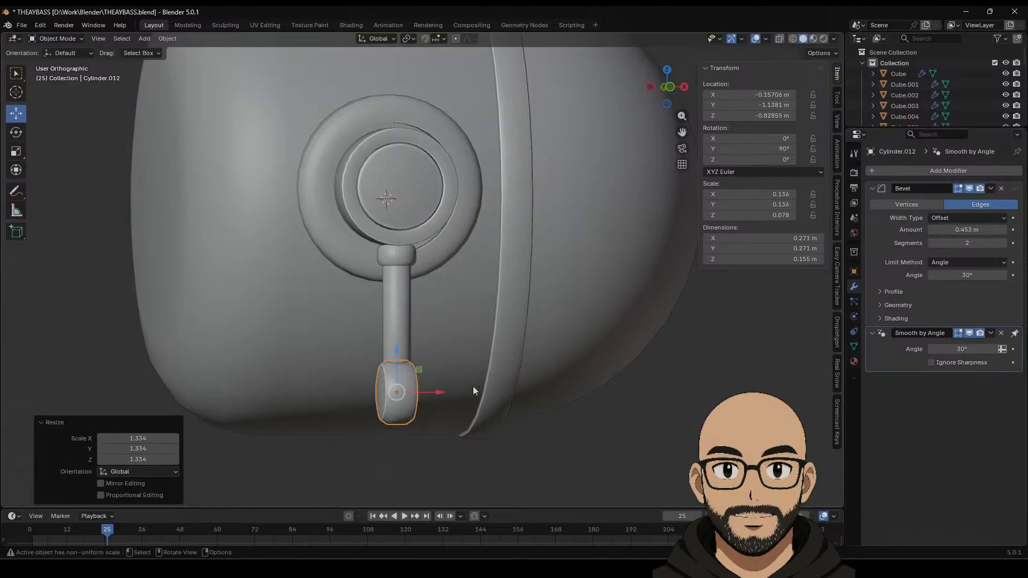
{"action": "middle_click_drag", "start_coordinate": [473, 386], "coordinate": [257, 345]}
{"action": "left_click_drag", "start_coordinate": [266, 336], "coordinate": [266, 345]}
Step: Set the lower cylinder's Bevel modifier amount to 0.083 m
{"action": "middle_click_drag", "start_coordinate": [337, 394], "coordinate": [364, 369]}
{"action": "left_click_drag", "start_coordinate": [942, 229], "coordinate": [910, 230]}
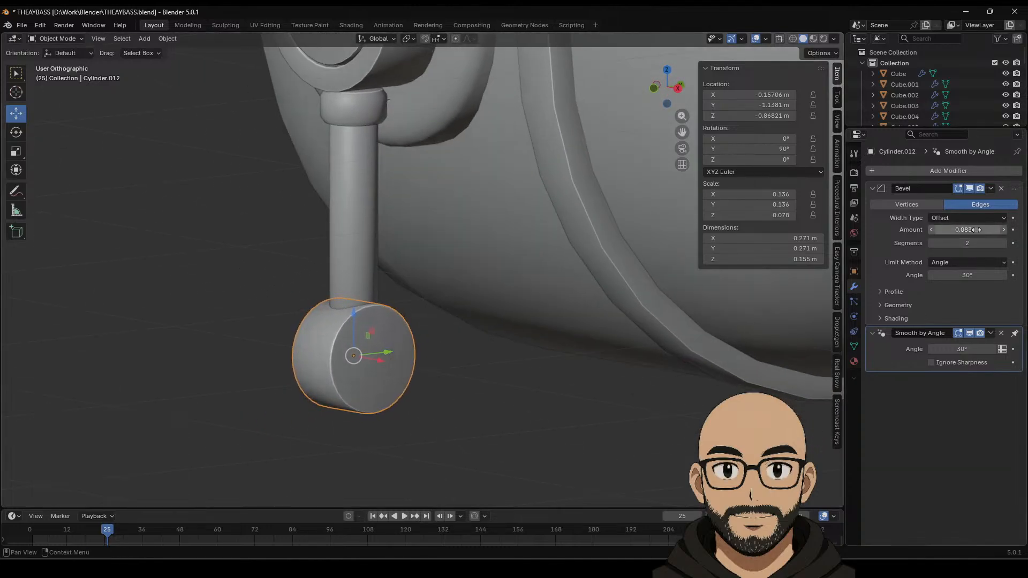
{"action": "middle_click_drag", "start_coordinate": [443, 421], "coordinate": [367, 378]}
Step: Cut three evenly spaced edge loops around the lower cylinder to divide its curved side into four bands
{"action": "key", "text": "Tab"}
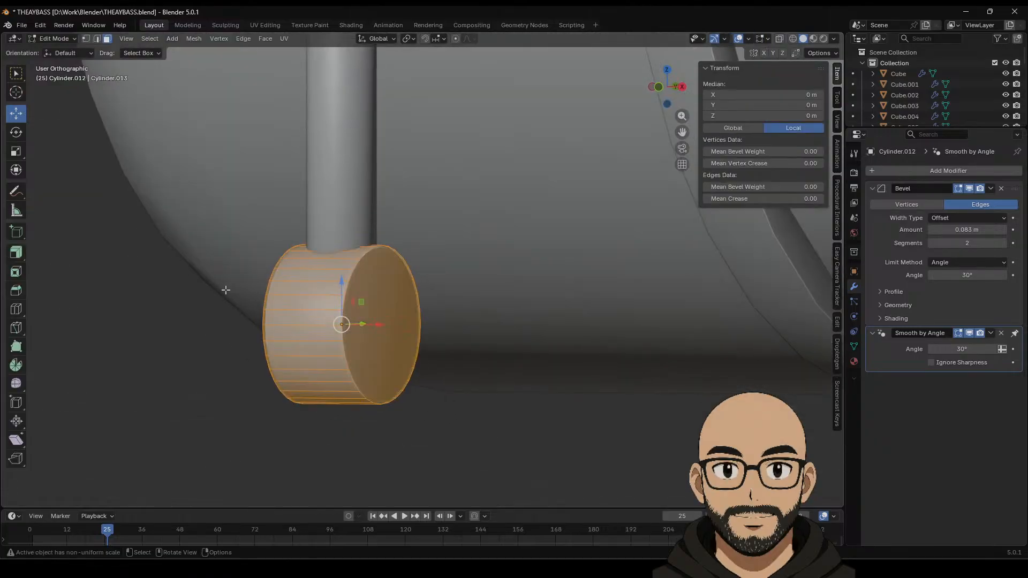
{"action": "left_click", "coordinate": [16, 309]}
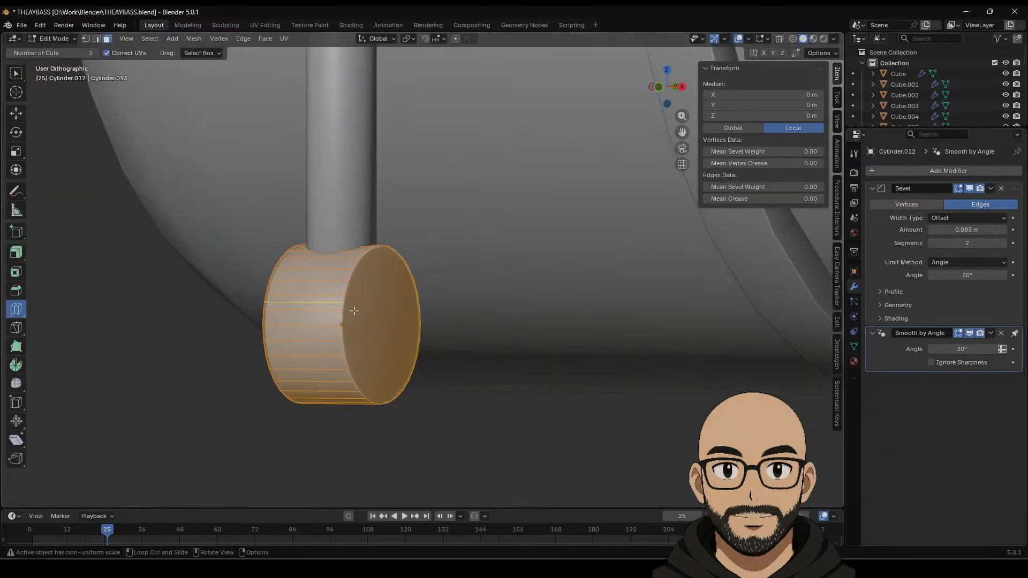
{"action": "left_click", "coordinate": [321, 298]}
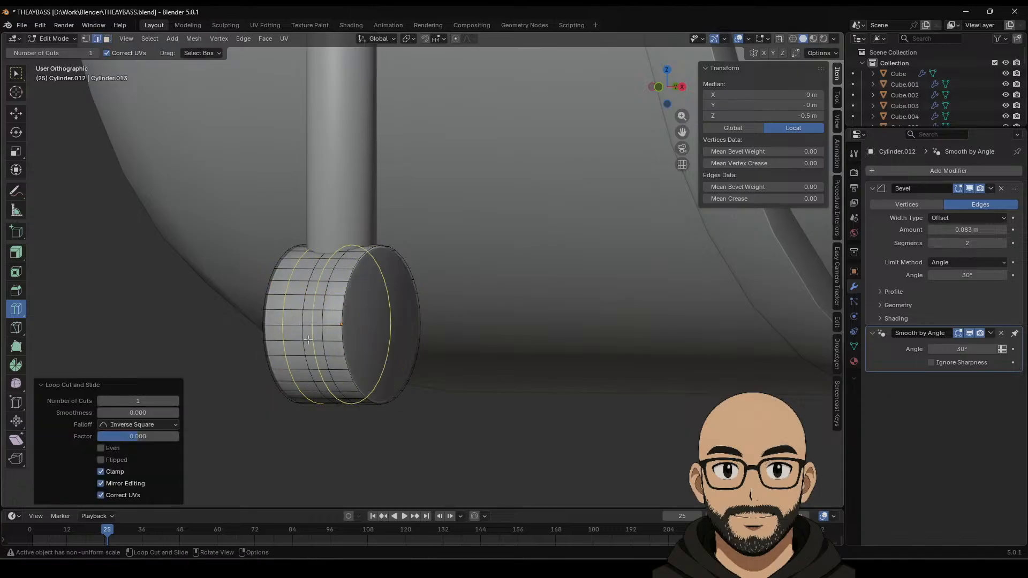
Step: Select the two outer face bands of the lower cylinder and extrude them outward along their normals by 0.0475 m
{"action": "left_click", "coordinate": [16, 113]}
{"action": "key", "text": "3"}
{"action": "left_click", "coordinate": [298, 296], "text": "alt"}
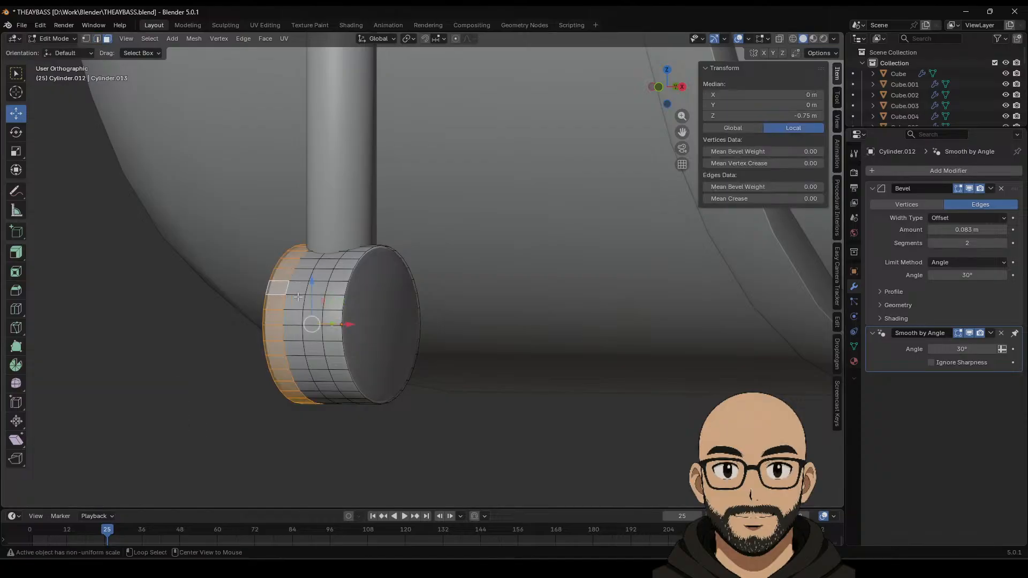
{"action": "left_click", "coordinate": [334, 293], "text": "alt+shift"}
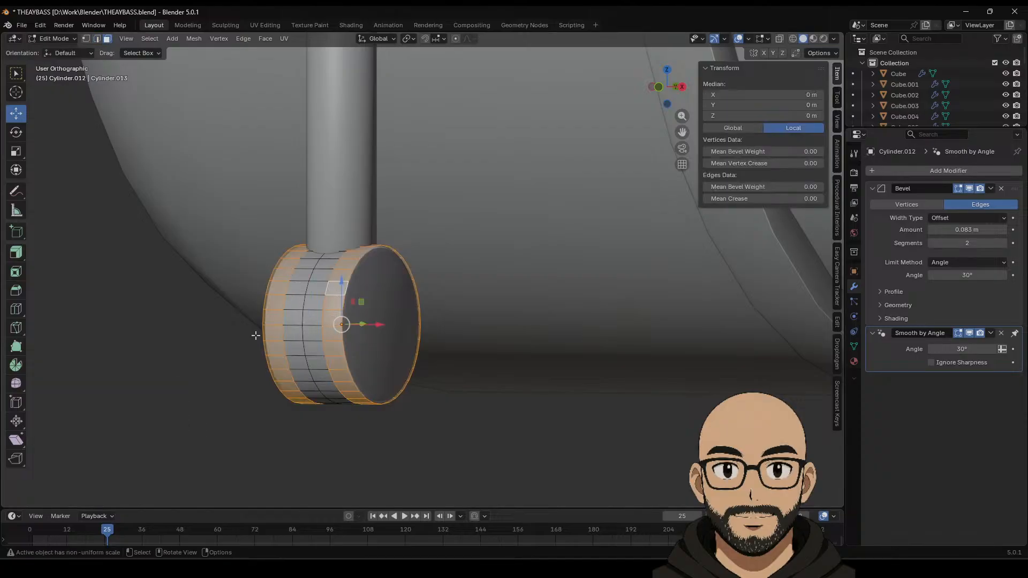
{"action": "left_click", "coordinate": [16, 252]}
{"action": "left_click_drag", "start_coordinate": [342, 270], "coordinate": [348, 257]}
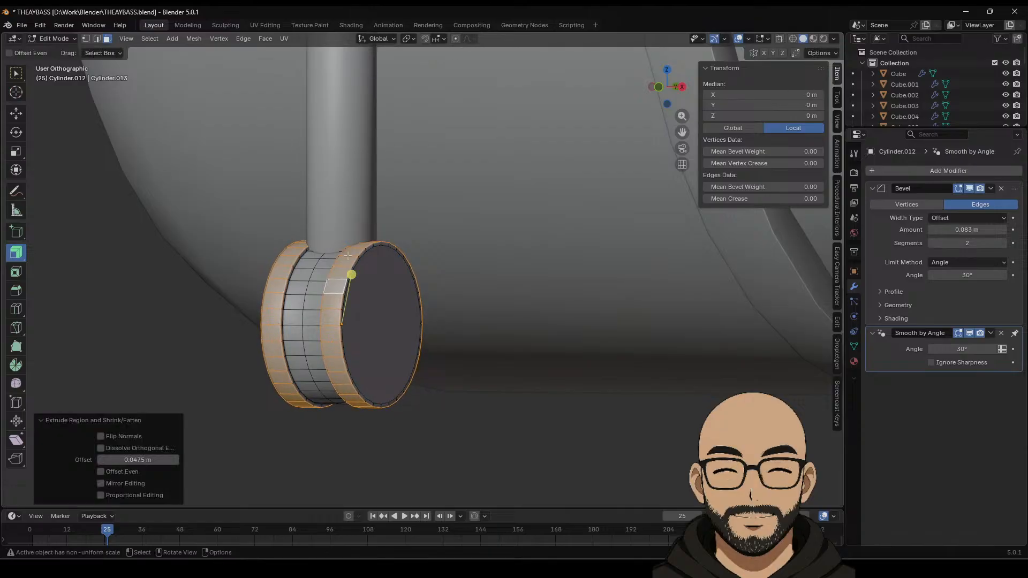
{"action": "key", "text": "Tab"}
{"action": "key", "text": "Tab"}
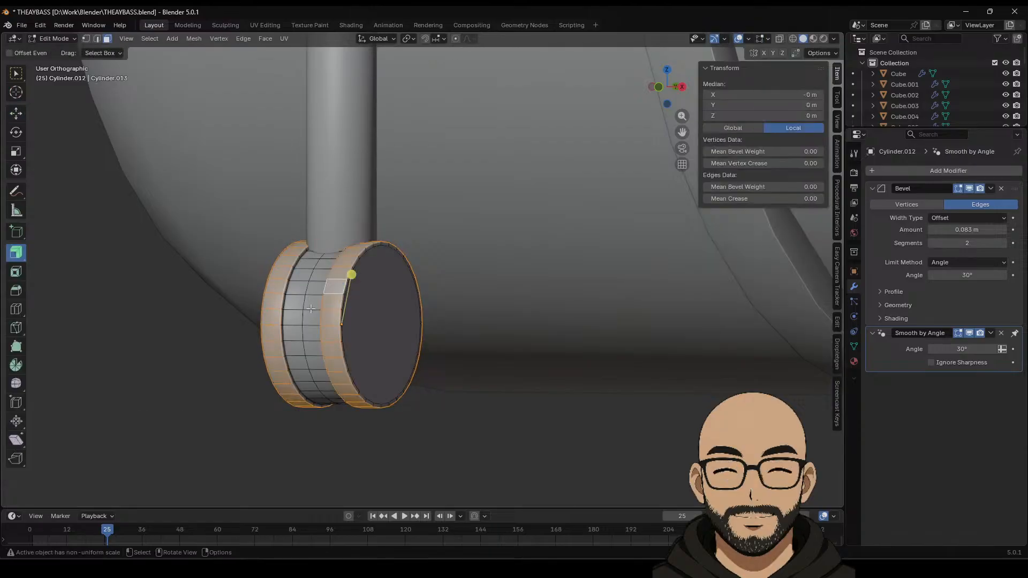
Step: Select the middle edge loop around the lower cylinder's curved side
{"action": "left_click", "coordinate": [294, 303]}
{"action": "left_click", "coordinate": [16, 114]}
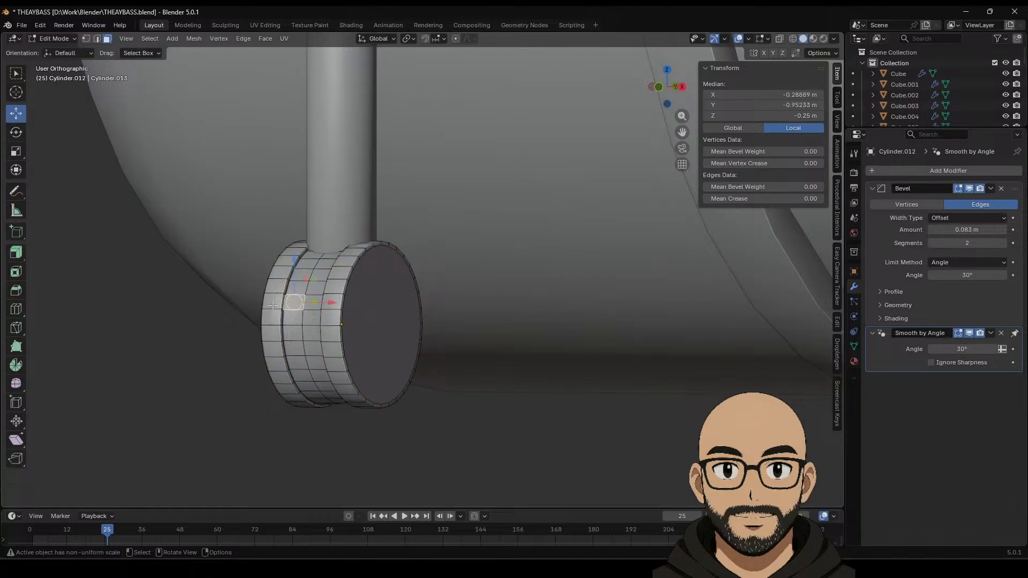
{"action": "left_click", "coordinate": [97, 39]}
{"action": "left_click", "coordinate": [297, 323], "text": "alt"}
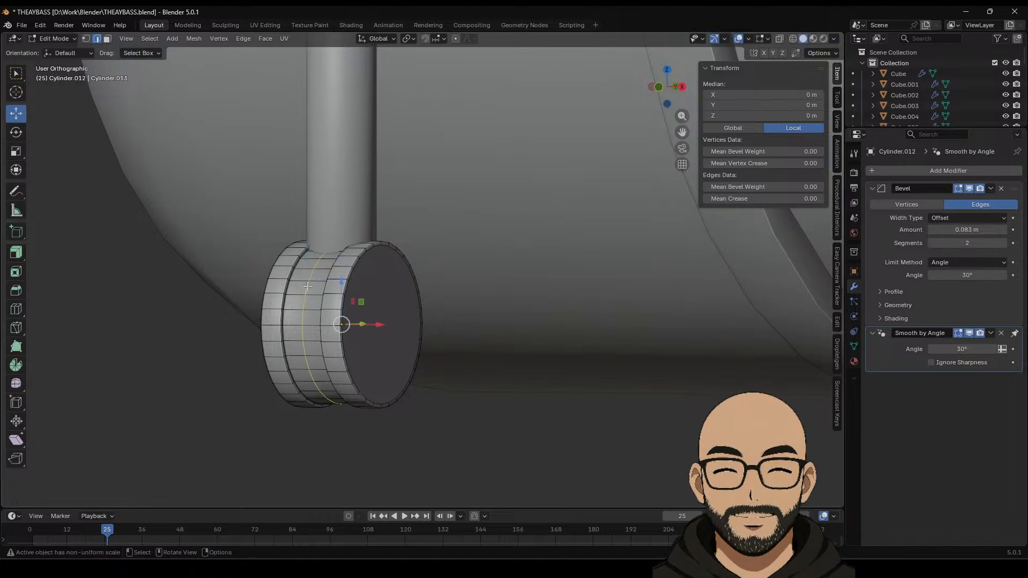
{"action": "key", "text": "ctrl+e"}
{"action": "left_click", "coordinate": [297, 268]}
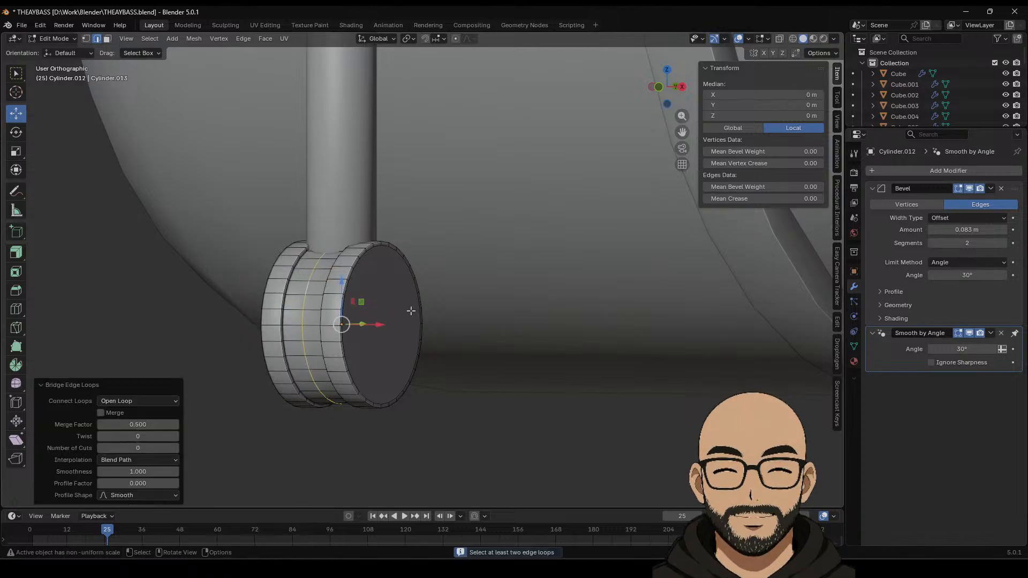
{"action": "key", "text": "ctrl+z"}
Step: Bevel the middle edge loop with one segment and a width of 0.353 m
{"action": "right_click", "coordinate": [303, 308]}
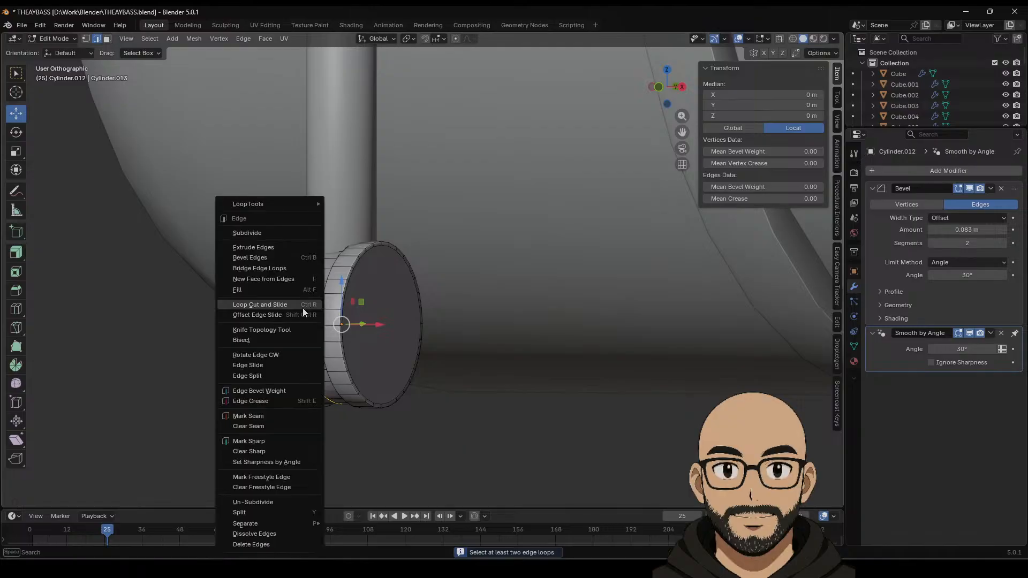
{"action": "left_click", "coordinate": [284, 258]}
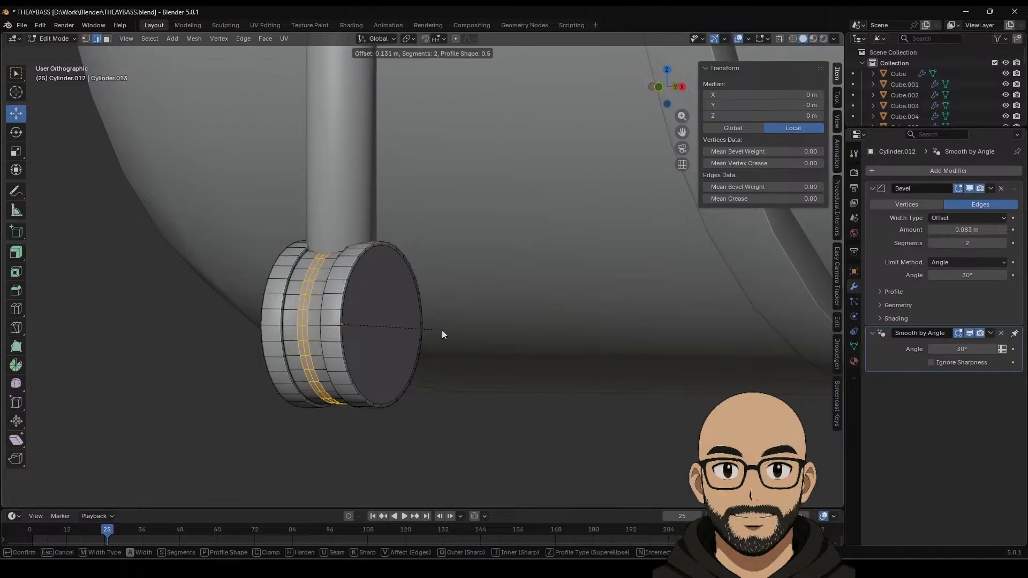
{"action": "left_click", "coordinate": [441, 330]}
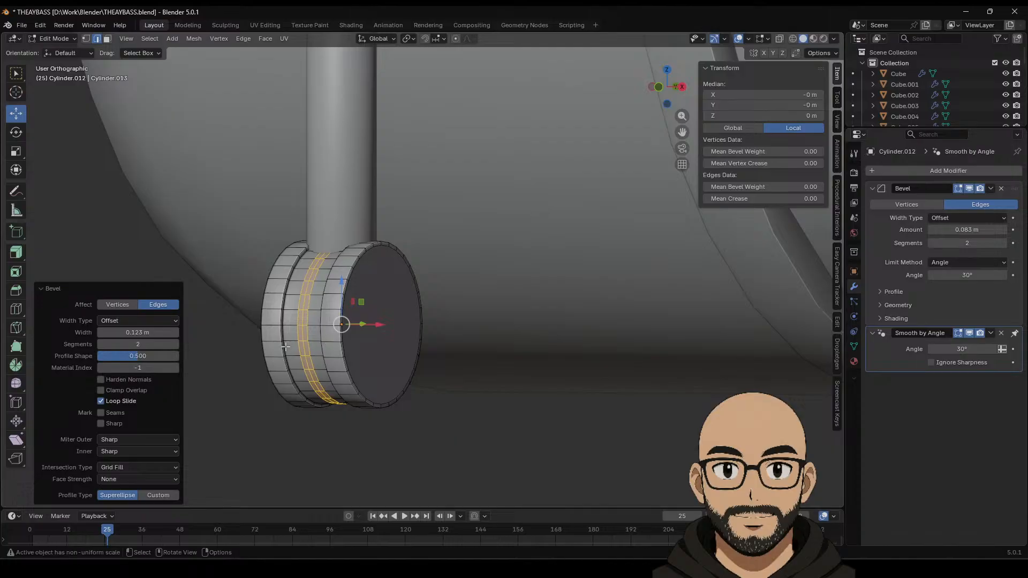
{"action": "left_click", "coordinate": [101, 345]}
{"action": "left_click_drag", "start_coordinate": [170, 332], "coordinate": [193, 332]}
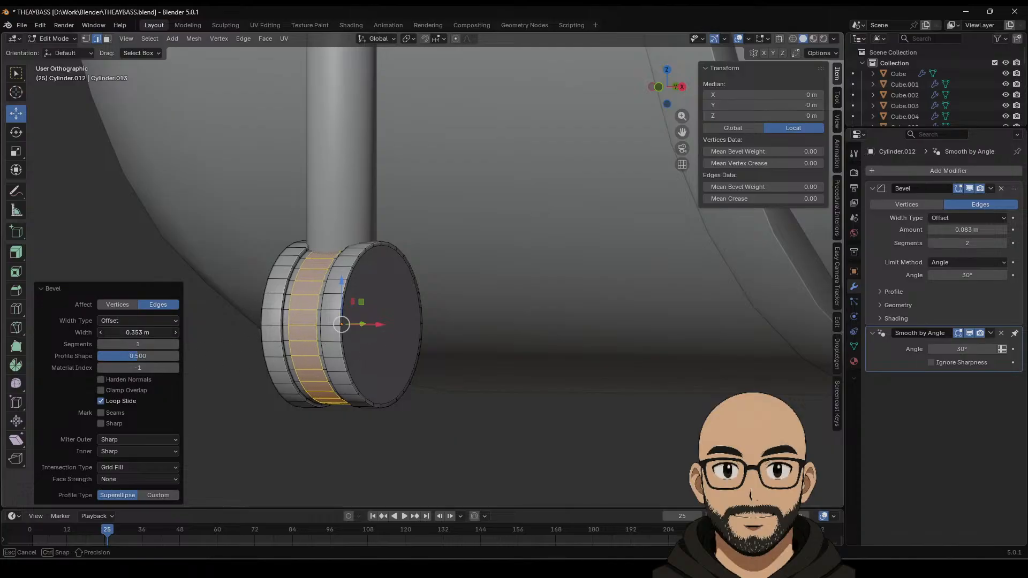
Step: Extrude the beveled middle band inward along its normals by 0.042 m to form a groove, and return to Object Mode
{"action": "left_click", "coordinate": [16, 251]}
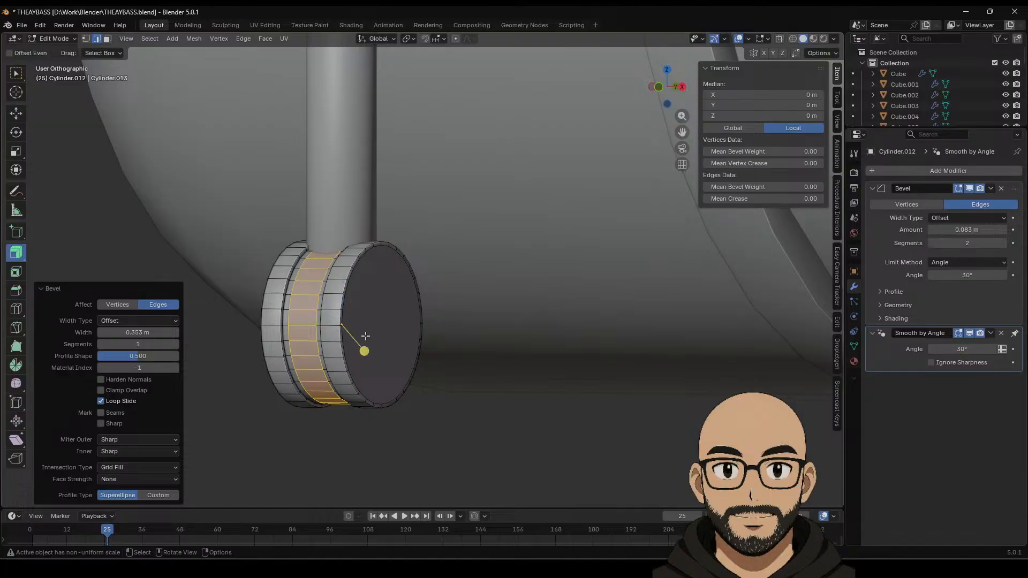
{"action": "left_click_drag", "start_coordinate": [364, 351], "coordinate": [374, 364]}
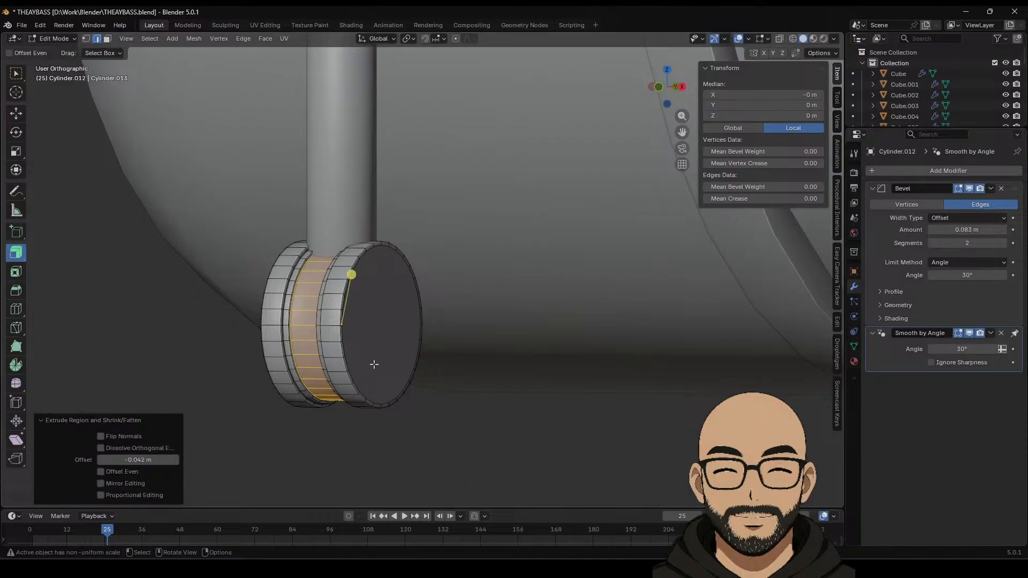
{"action": "key", "text": "Tab"}
{"action": "left_click", "coordinate": [428, 448]}
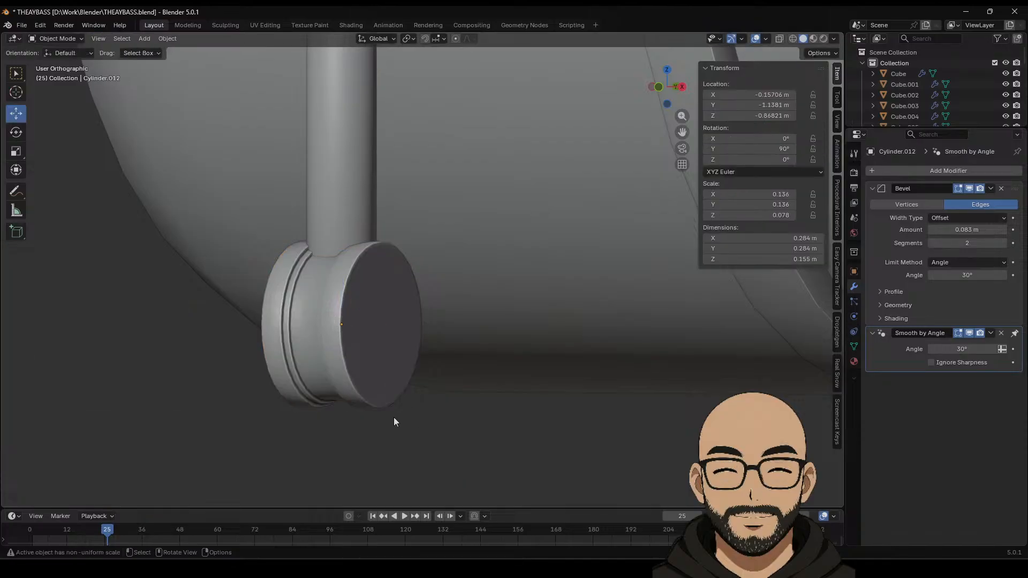
Step: Select both flat end faces of the grooved cylinder and inset them by 0.2125 m
{"action": "middle_click_drag", "start_coordinate": [394, 419], "coordinate": [350, 412]}
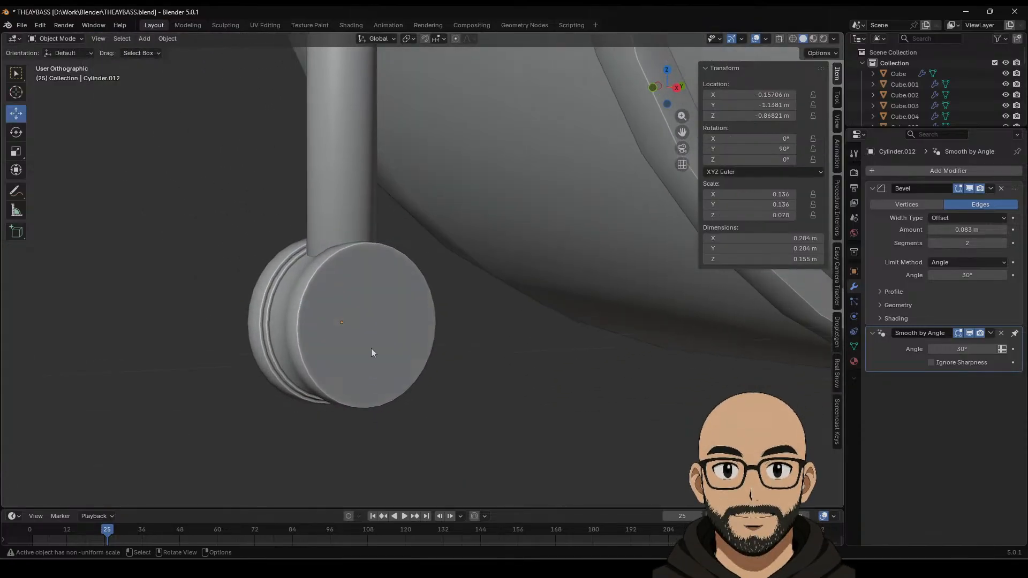
{"action": "key", "text": "Tab"}
{"action": "left_click", "coordinate": [381, 347]}
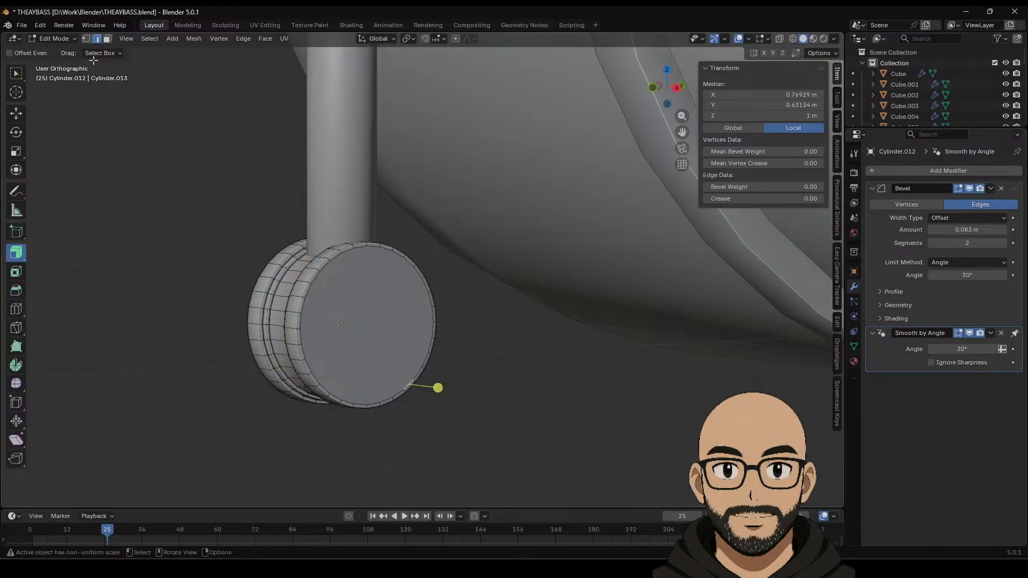
{"action": "key", "text": "3"}
{"action": "left_click", "coordinate": [369, 343]}
{"action": "middle_click_drag", "start_coordinate": [370, 342], "coordinate": [328, 340]}
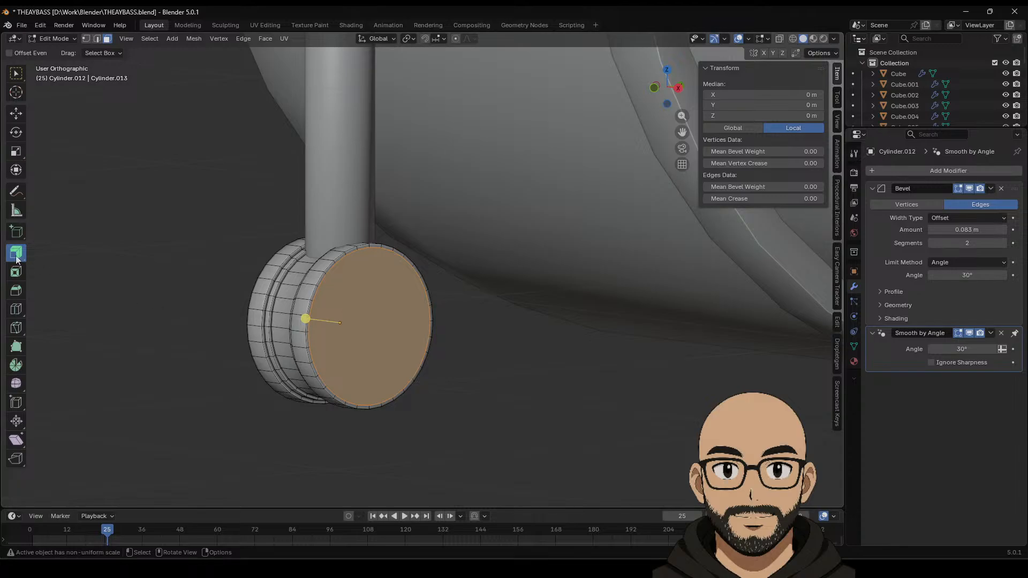
{"action": "left_click", "coordinate": [18, 275]}
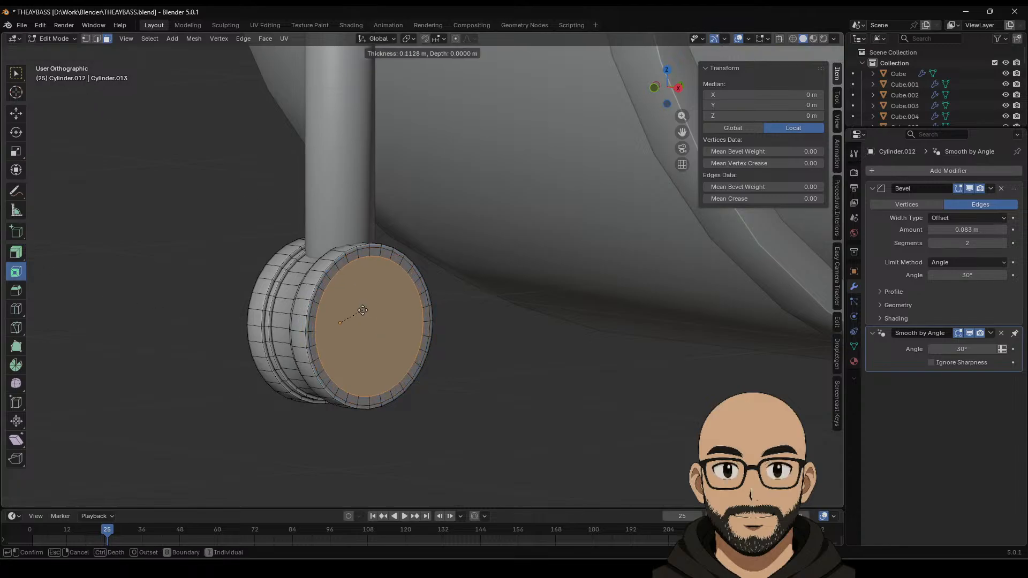
{"action": "left_click_drag", "start_coordinate": [371, 309], "coordinate": [374, 321]}
{"action": "mouse_move", "coordinate": [375, 321]}
{"action": "middle_mouse_down"}
{"action": "mouse_move", "coordinate": [415, 341]}
{"action": "mouse_move", "coordinate": [364, 326]}
{"action": "middle_mouse_up"}
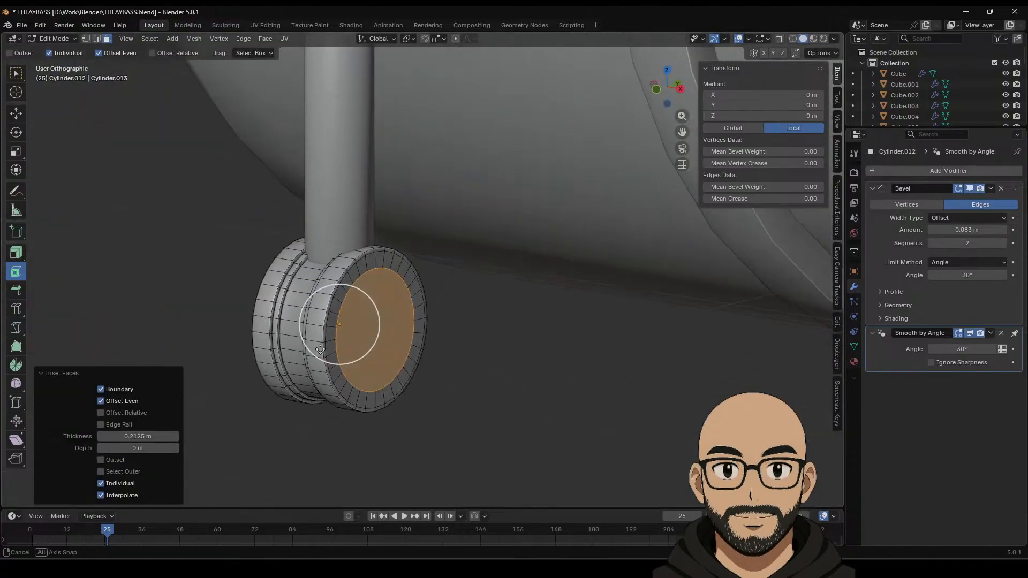
Step: Form a recessed ring with a raised central disc on both inset end faces by extruding and insetting them again
{"action": "left_click", "coordinate": [16, 252]}
{"action": "left_click_drag", "start_coordinate": [379, 317], "coordinate": [402, 291]}
{"action": "left_click", "coordinate": [16, 271]}
{"action": "left_click", "coordinate": [16, 252]}
{"action": "key", "text": "Tab"}
{"action": "left_click", "coordinate": [486, 413]}
Step: Set the grooved cylinder's bevel amount to 0.623 m and stretch it along X to a width of 0.175 m
{"action": "scroll", "coordinate": [427, 403], "scroll_direction": "down", "scroll_amount": 6}
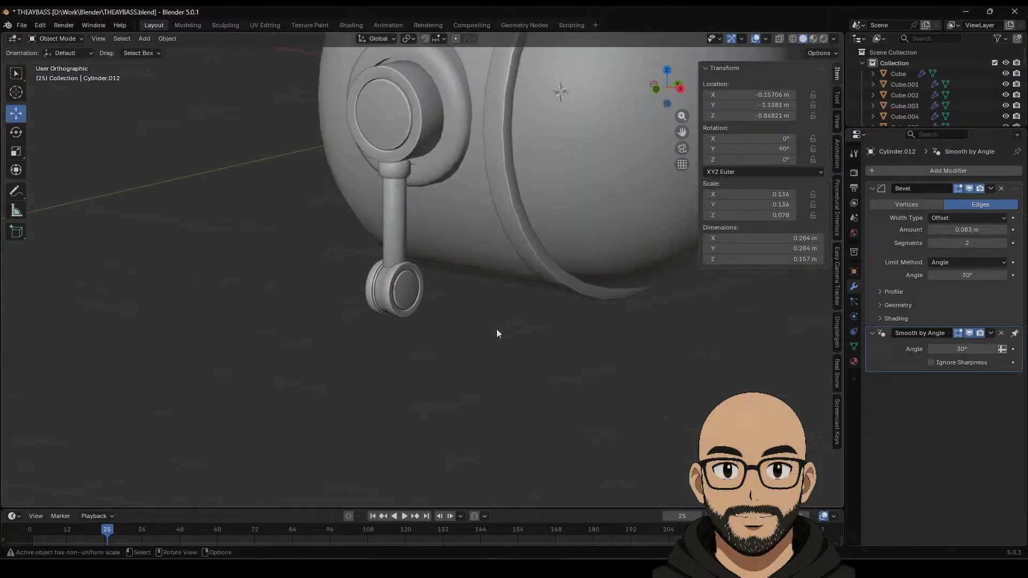
{"action": "middle_click_drag", "start_coordinate": [497, 330], "coordinate": [485, 359]}
{"action": "middle_click_drag", "start_coordinate": [442, 346], "coordinate": [420, 294]}
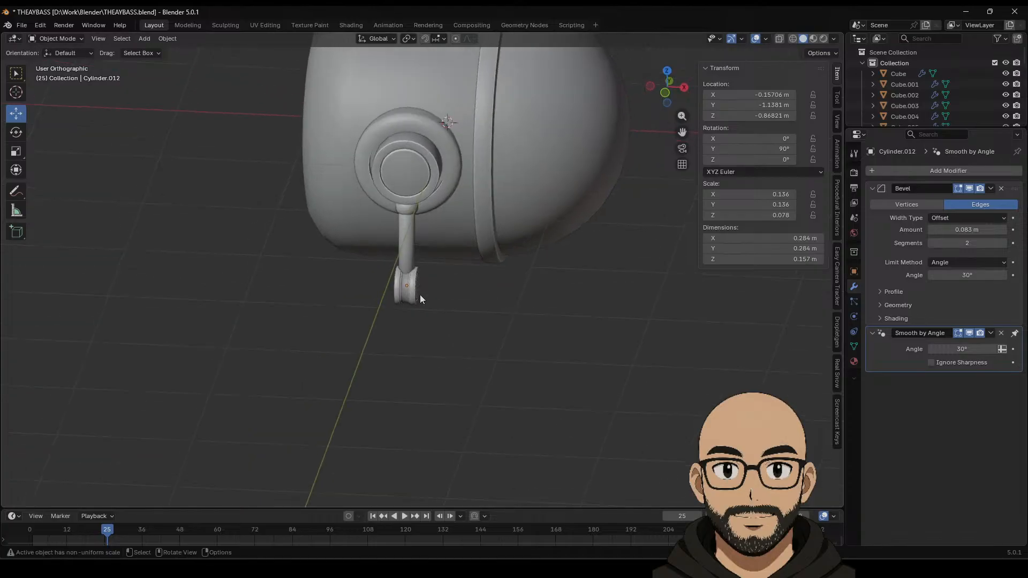
{"action": "left_click", "coordinate": [417, 297]}
{"action": "scroll", "coordinate": [431, 374], "scroll_direction": "up", "scroll_amount": 4}
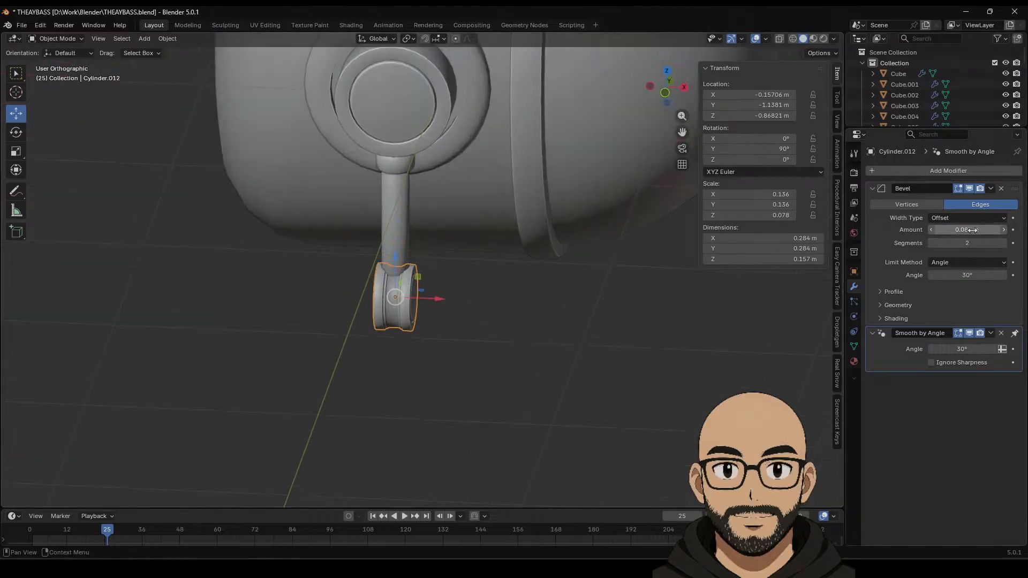
{"action": "left_click_drag", "start_coordinate": [966, 230], "coordinate": [970, 229]}
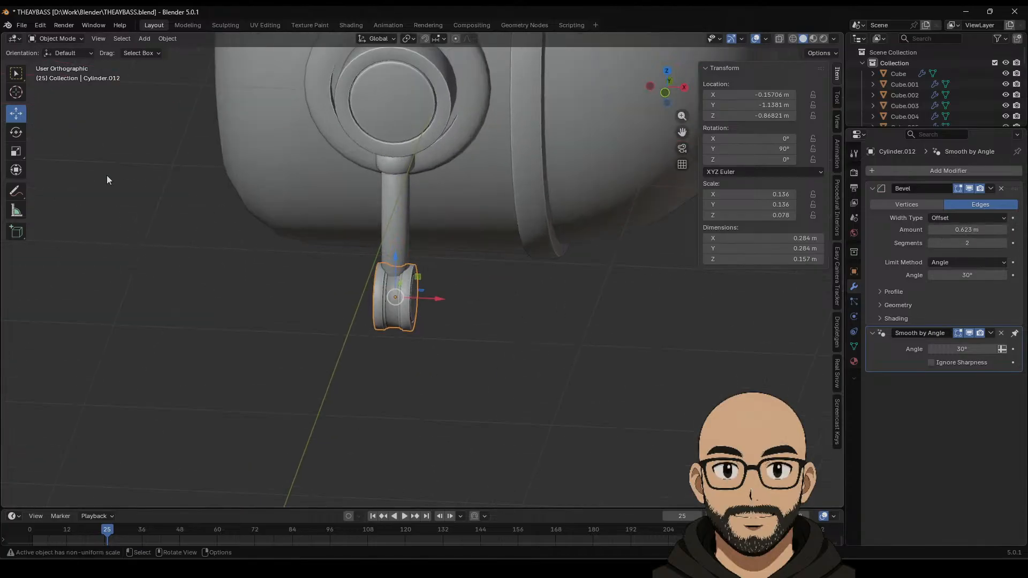
{"action": "left_click", "coordinate": [16, 151]}
{"action": "left_click_drag", "start_coordinate": [442, 298], "coordinate": [447, 297]}
Step: Select the outer rim edge loop on the grooved joint's +X side and move it slightly inward along X
{"action": "scroll", "coordinate": [483, 345], "scroll_direction": "up", "scroll_amount": 5}
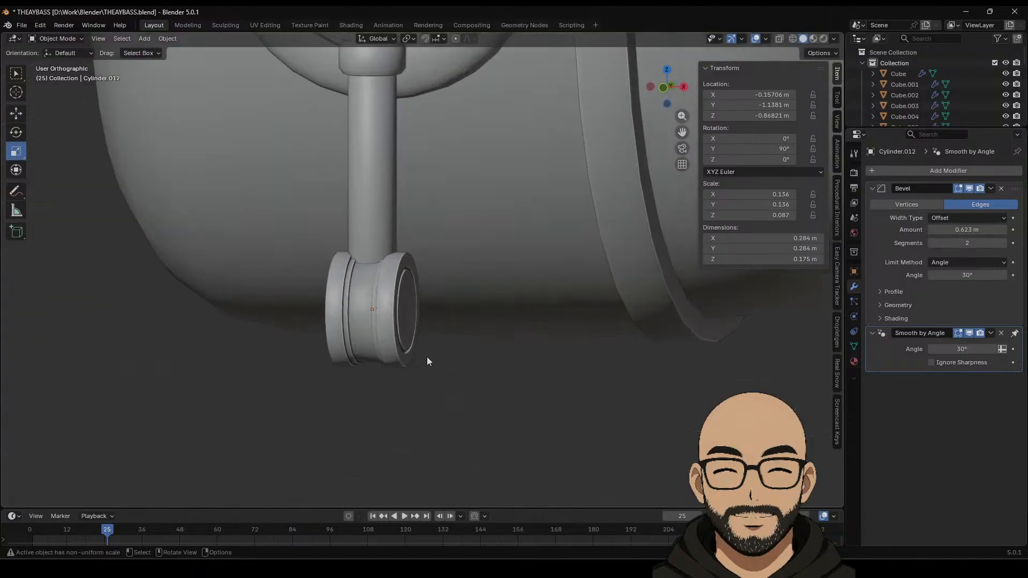
{"action": "scroll", "coordinate": [375, 310], "scroll_direction": "up", "scroll_amount": 4}
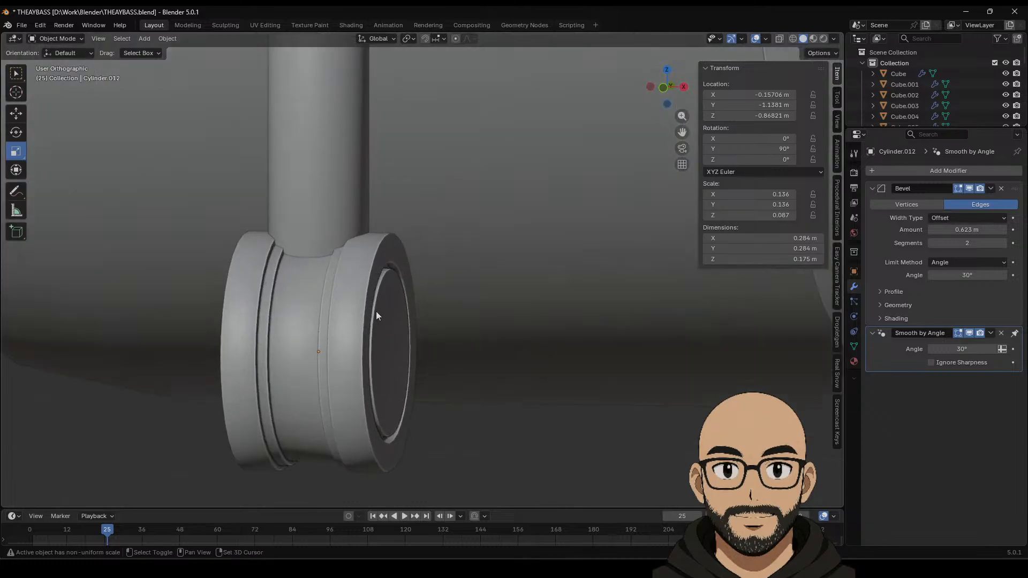
{"action": "key", "text": "Tab"}
{"action": "scroll", "coordinate": [436, 219], "scroll_direction": "up", "scroll_amount": 4}
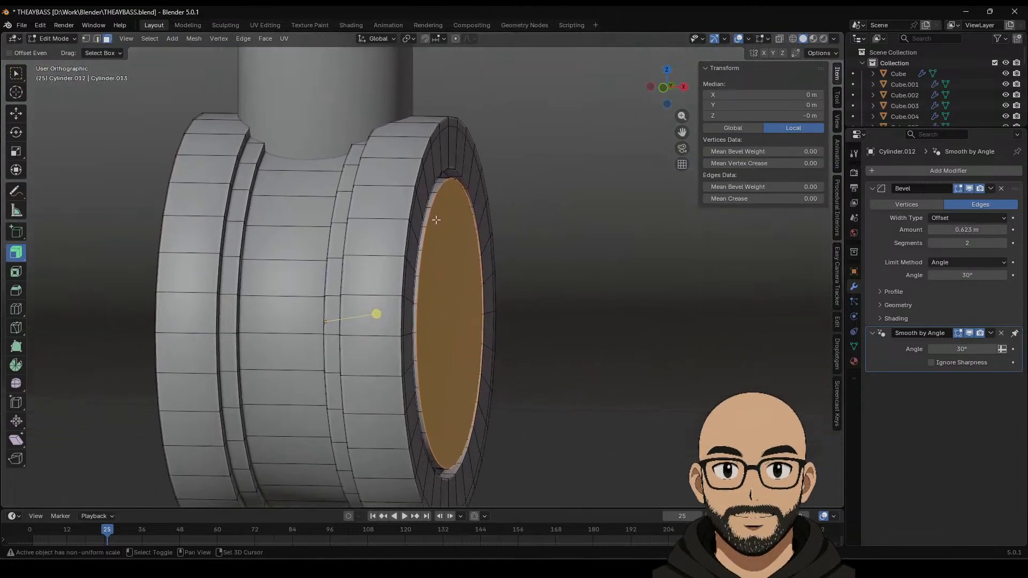
{"action": "left_click", "coordinate": [100, 39]}
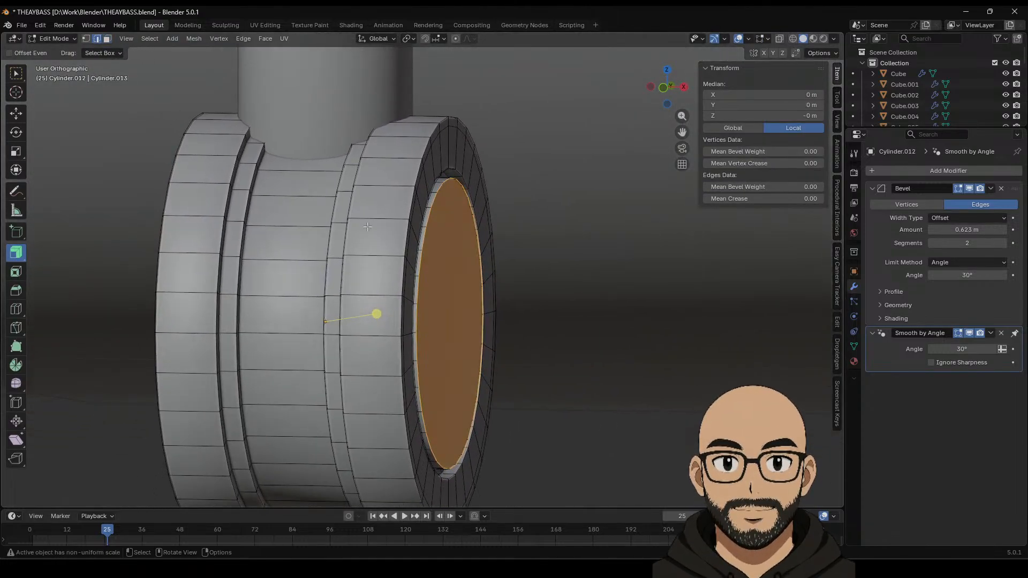
{"action": "left_click", "coordinate": [407, 222], "text": "alt"}
{"action": "middle_click_drag", "start_coordinate": [409, 229], "coordinate": [391, 229]}
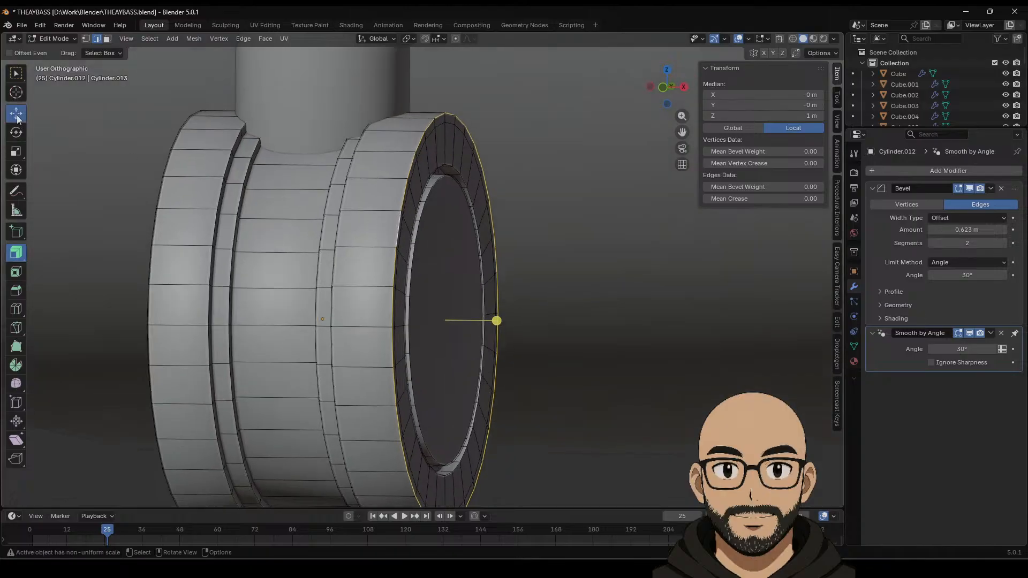
{"action": "left_click_drag", "start_coordinate": [471, 319], "coordinate": [463, 313]}
Step: Move the opposite outer rim's edge loop about 0.014 m inward along X, and return to Object Mode
{"action": "middle_click_drag", "start_coordinate": [272, 276], "coordinate": [321, 268]}
{"action": "left_click", "coordinate": [262, 243], "text": "alt"}
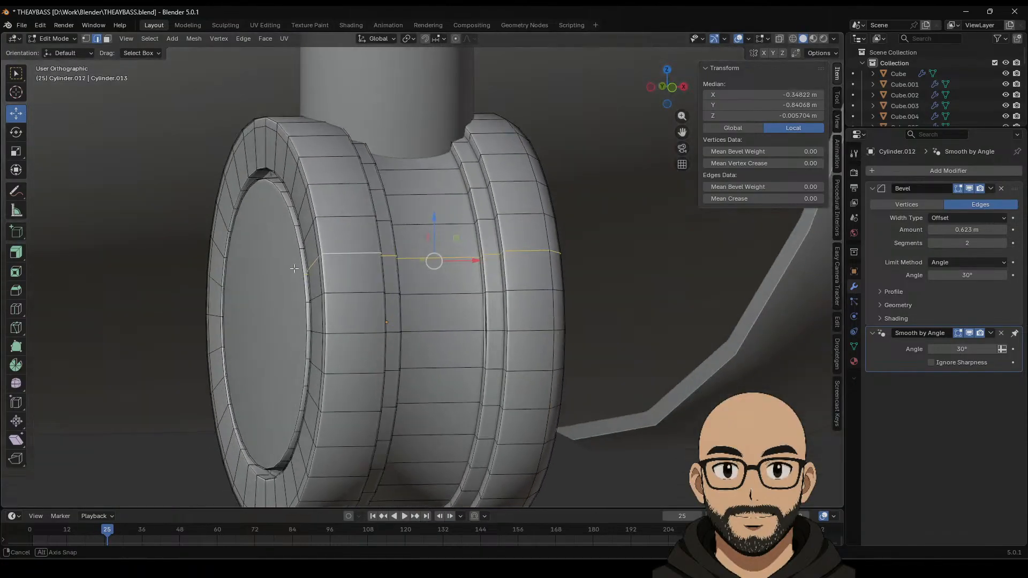
{"action": "left_click", "coordinate": [330, 268], "text": "alt"}
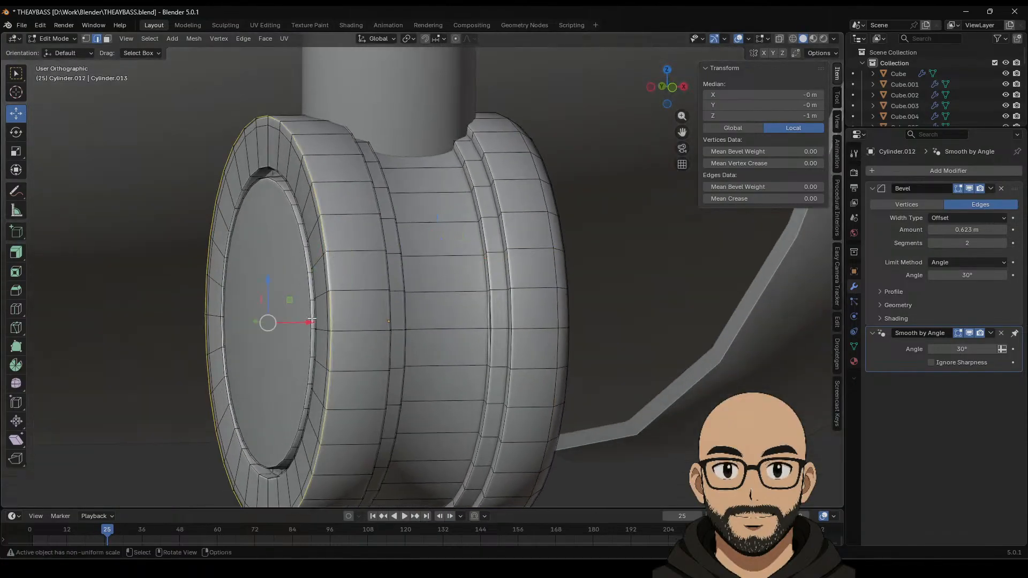
{"action": "left_click", "coordinate": [333, 317], "text": "alt"}
{"action": "key", "text": "g"}
{"action": "key", "text": "x"}
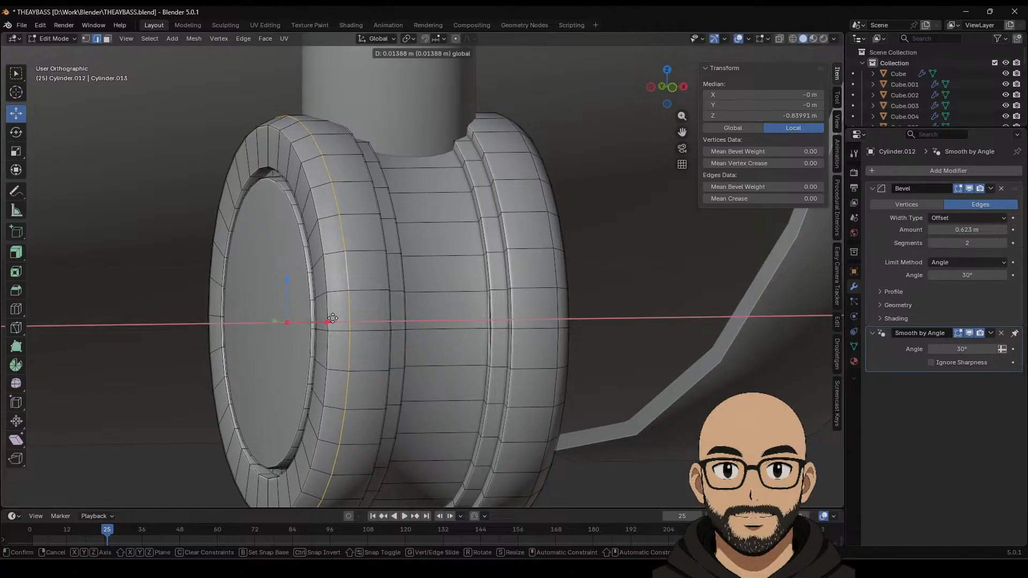
{"action": "left_click", "coordinate": [333, 319]}
{"action": "key", "text": "Tab"}
{"action": "scroll", "coordinate": [535, 367], "scroll_direction": "down", "scroll_amount": 3}
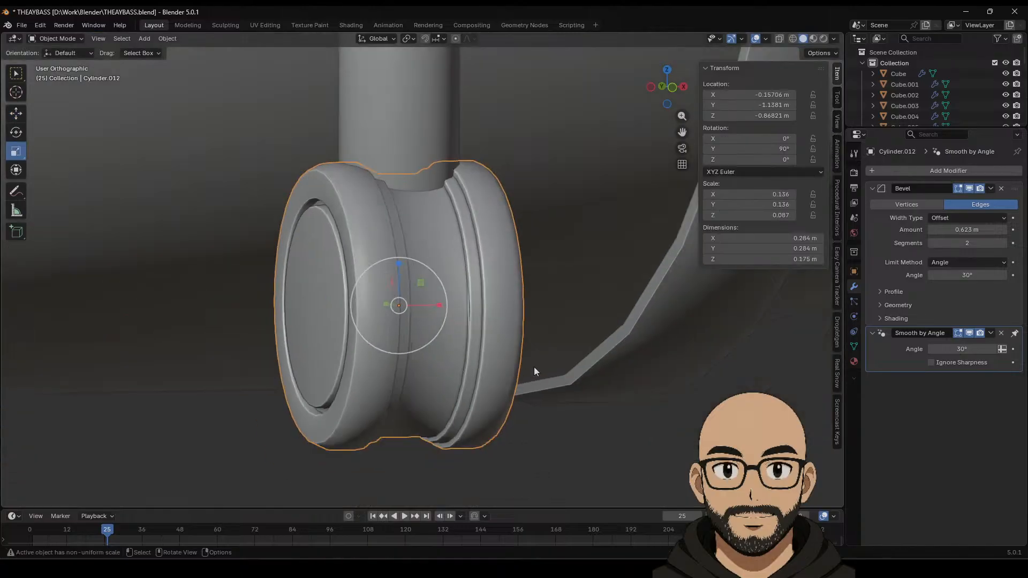
{"action": "middle_click_drag", "start_coordinate": [534, 367], "coordinate": [421, 329]}
{"action": "right_click", "coordinate": [423, 324]}
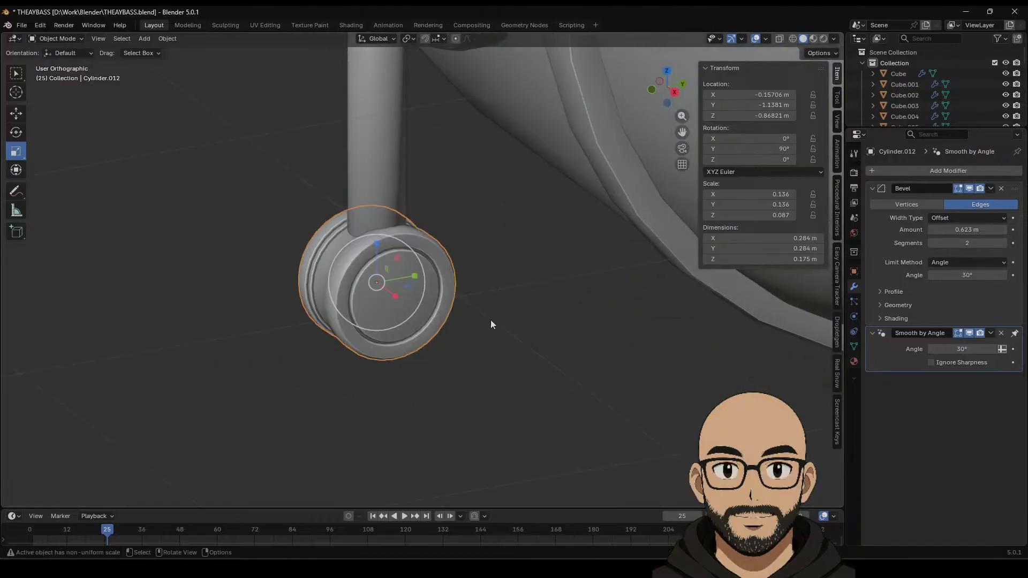
Step: Duplicate the arm's rod and move the copy about 0.70 m down along Z, beneath the grooved joint
{"action": "scroll", "coordinate": [471, 369], "scroll_direction": "down", "scroll_amount": 3}
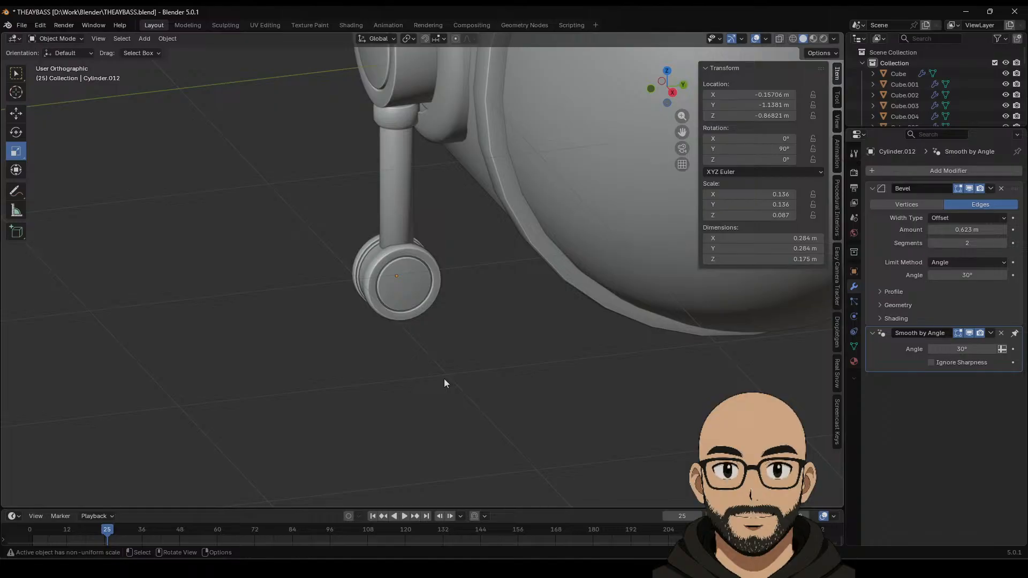
{"action": "middle_click_drag", "start_coordinate": [404, 377], "coordinate": [453, 337]}
{"action": "left_click", "coordinate": [402, 209]}
{"action": "key", "text": "shift+d"}
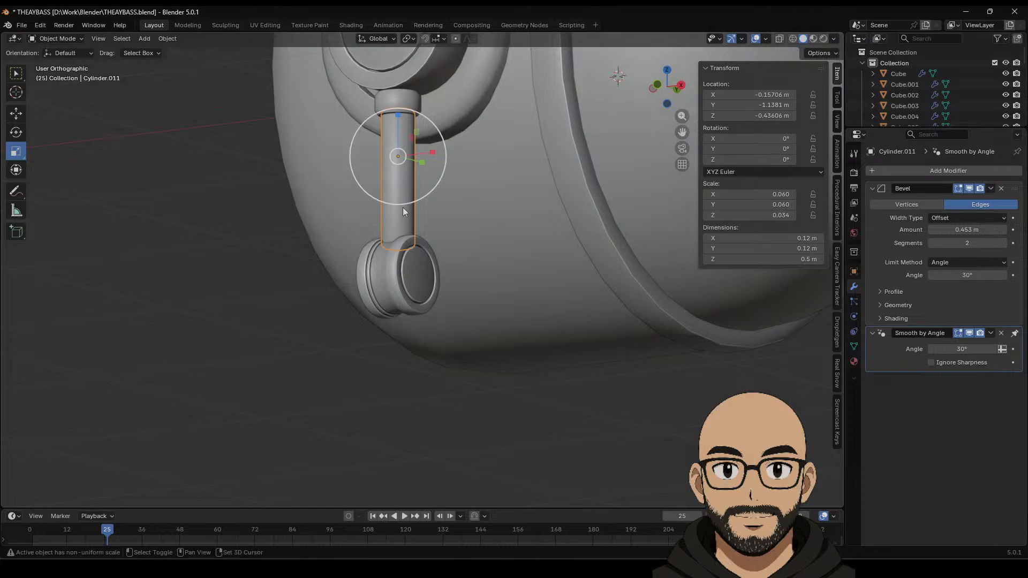
{"action": "right_click", "coordinate": [403, 208]}
{"action": "left_click", "coordinate": [15, 114]}
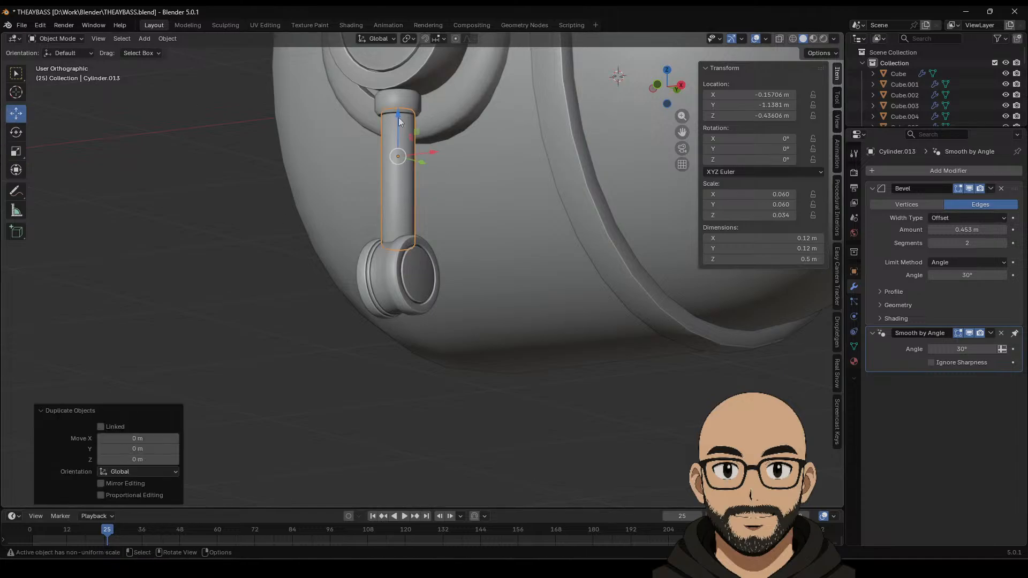
{"action": "left_click_drag", "start_coordinate": [398, 117], "coordinate": [418, 318]}
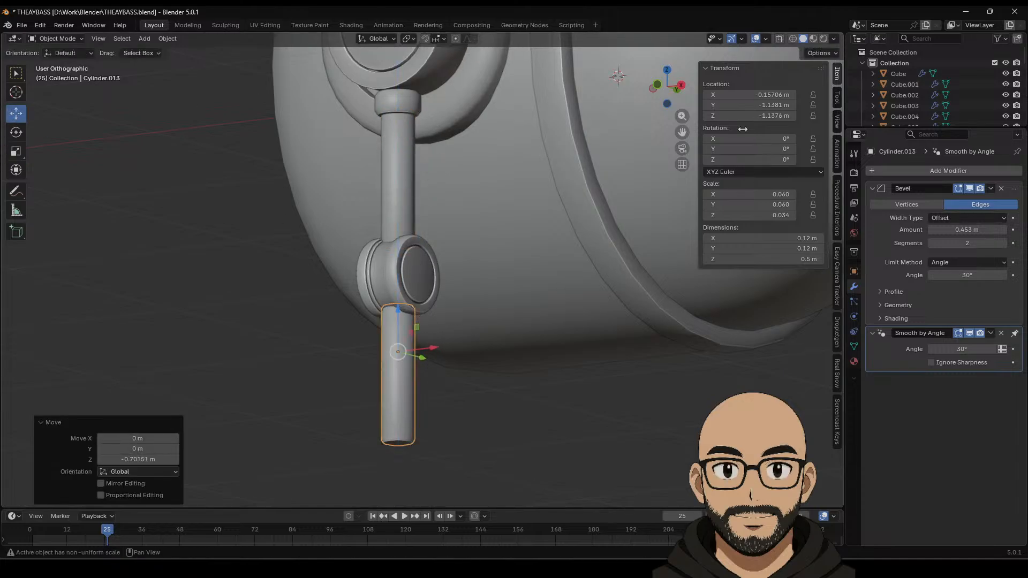
Step: Duplicate the grooved joint and move the copy about 0.684 m down along Z to the lower rod's end
{"action": "left_click", "coordinate": [657, 85]}
{"action": "middle_click_drag", "start_coordinate": [518, 345], "coordinate": [507, 259], "text": "shift"}
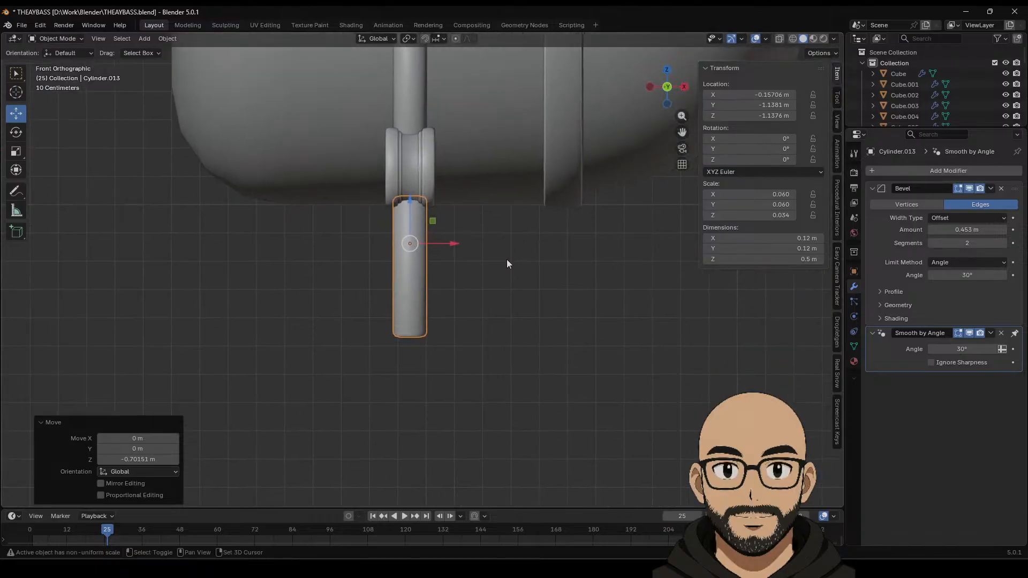
{"action": "scroll", "coordinate": [474, 332], "scroll_direction": "down", "scroll_amount": 2}
{"action": "middle_click_drag", "start_coordinate": [446, 367], "coordinate": [439, 329], "text": "shift"}
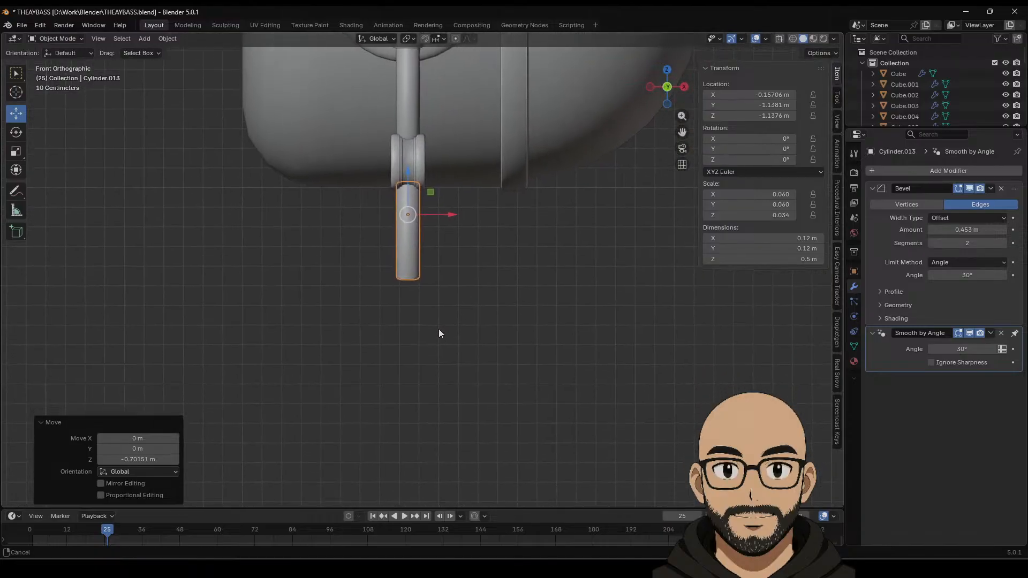
{"action": "middle_click_drag", "start_coordinate": [452, 234], "coordinate": [455, 259]}
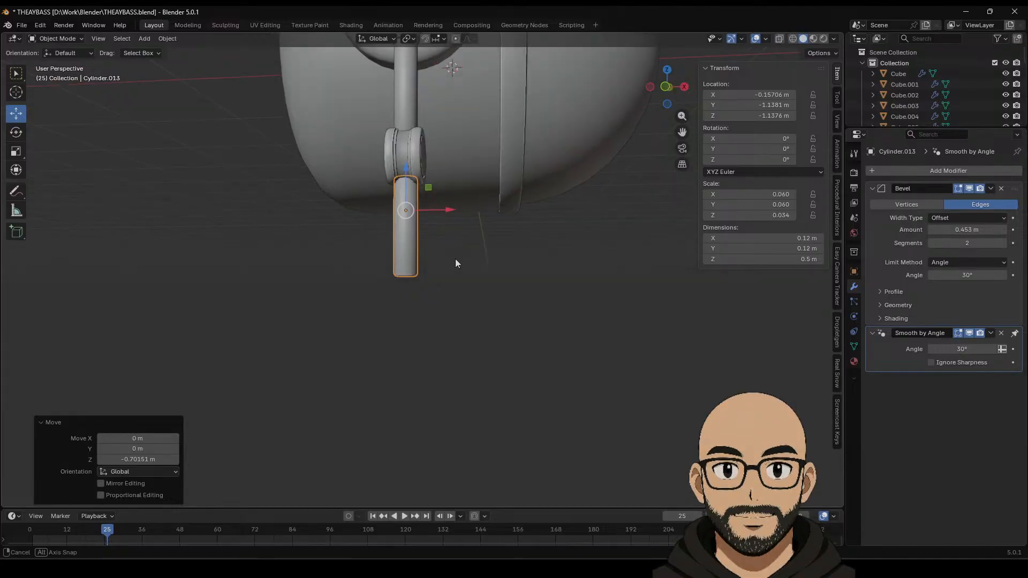
{"action": "left_click", "coordinate": [418, 159]}
{"action": "key", "text": "shift+d"}
{"action": "right_click", "coordinate": [429, 179]}
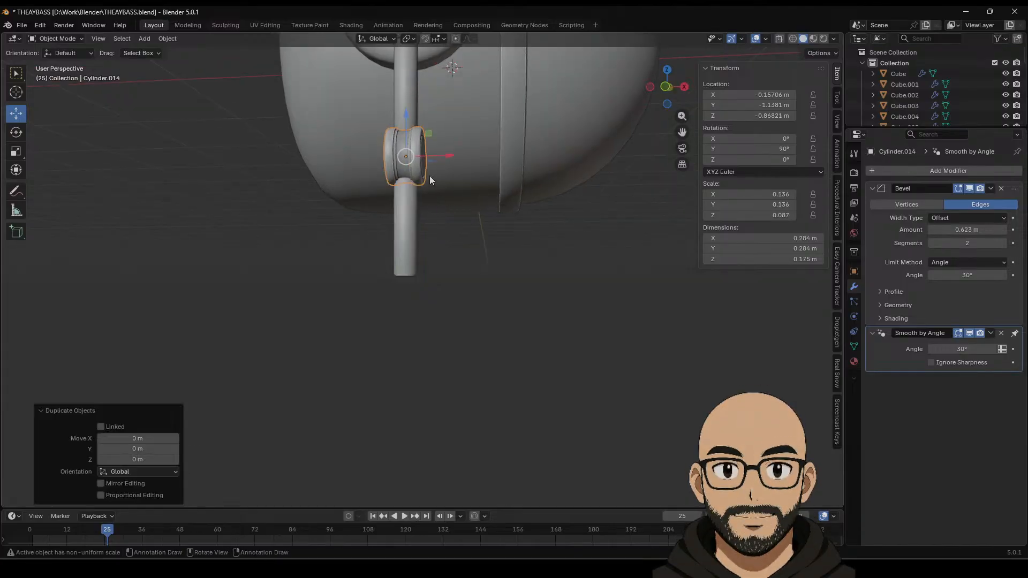
{"action": "left_click_drag", "start_coordinate": [404, 119], "coordinate": [420, 261]}
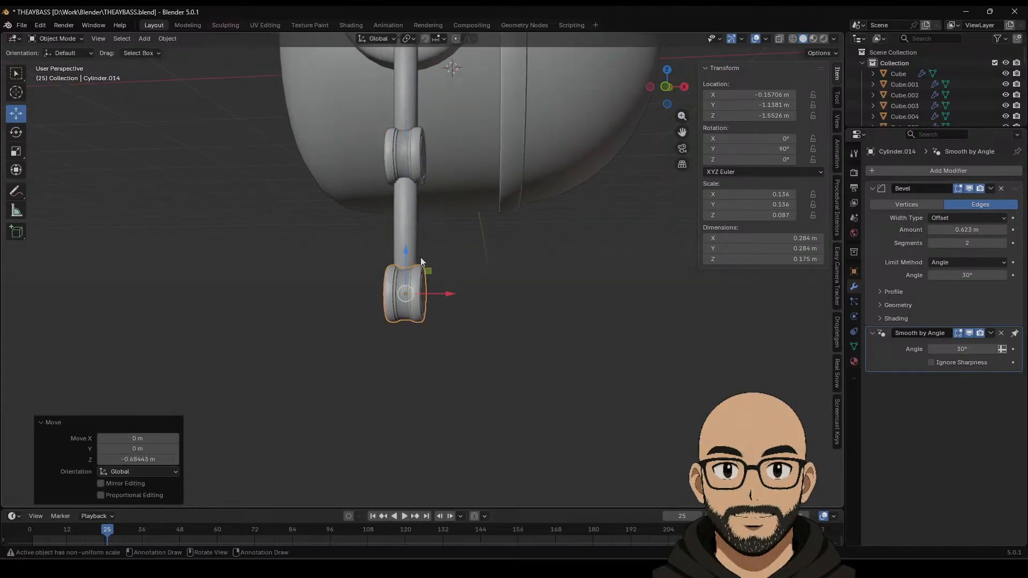
Step: Scale the copied joint down to about 0.218 m in diameter and raise it to a Z location of about -1.503 m
{"action": "mouse_move", "coordinate": [458, 341]}
{"action": "middle_mouse_down"}
{"action": "mouse_move", "coordinate": [404, 341]}
{"action": "mouse_move", "coordinate": [452, 348]}
{"action": "middle_mouse_up"}
{"action": "key", "text": "s"}
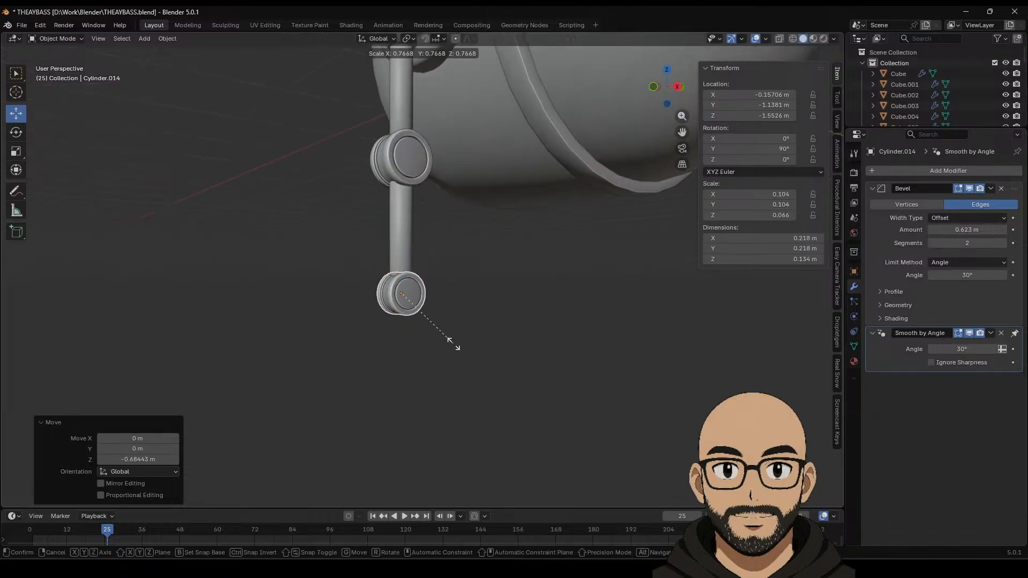
{"action": "left_click", "coordinate": [455, 350]}
{"action": "left_click_drag", "start_coordinate": [401, 250], "coordinate": [402, 239]}
{"action": "left_click", "coordinate": [465, 322]}
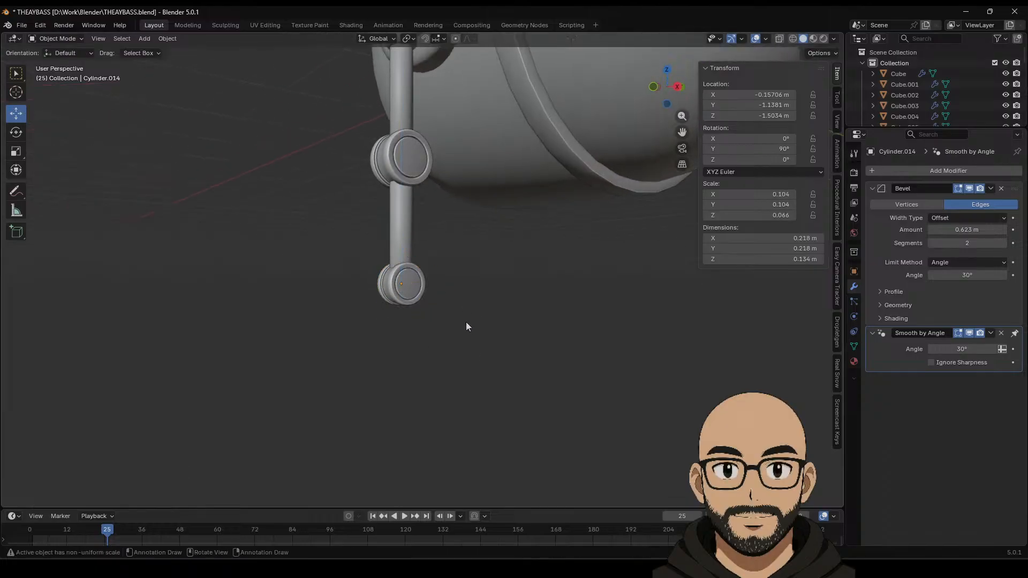
Step: Duplicate the lower rod down along Z beneath the second joint, scale it by 0.825, and nudge it up against the joint
{"action": "middle_click_drag", "start_coordinate": [466, 323], "coordinate": [468, 343]}
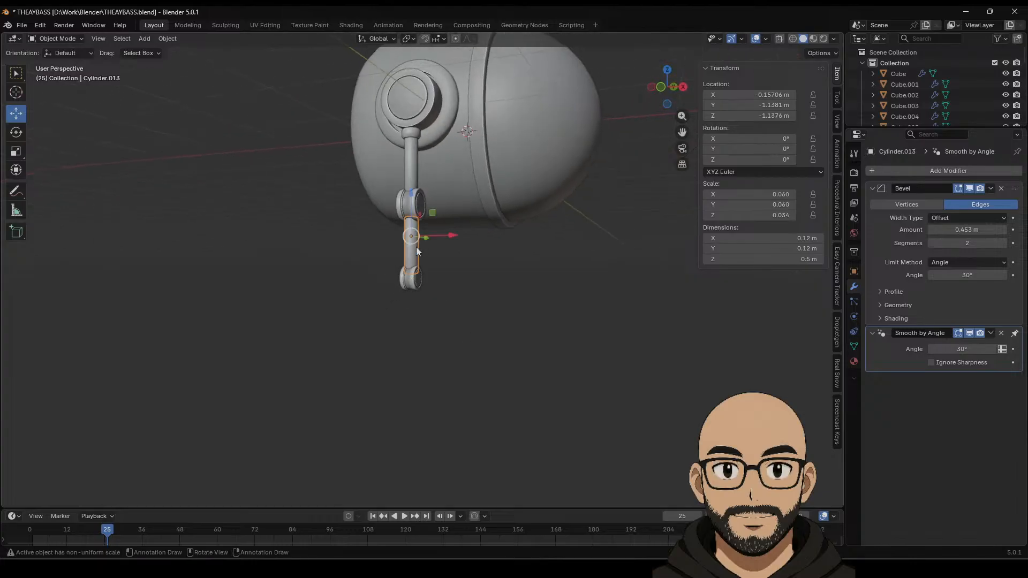
{"action": "key", "text": "shift+d"}
{"action": "key", "text": "z"}
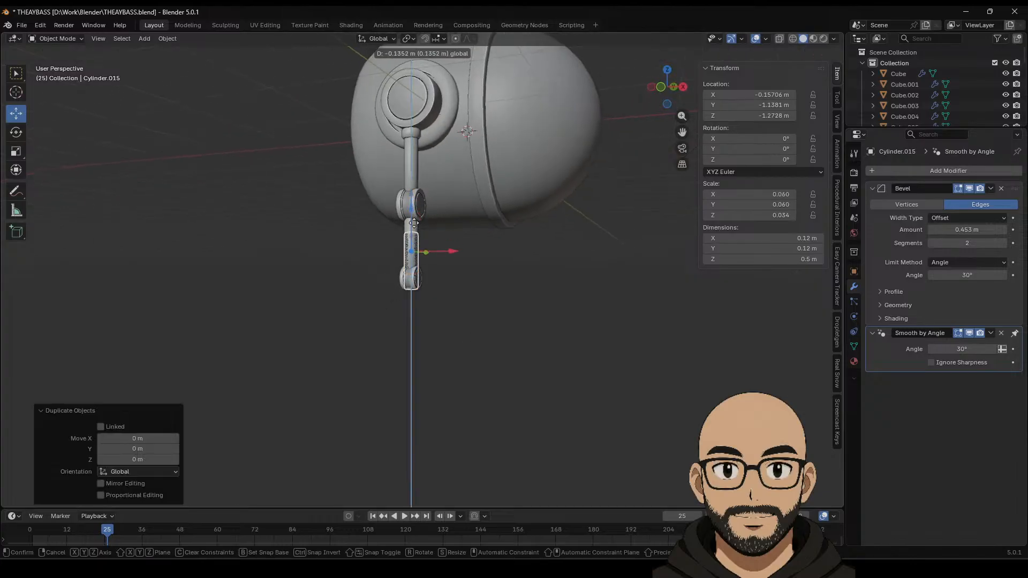
{"action": "left_click", "coordinate": [415, 270]}
{"action": "key", "text": "s"}
{"action": "left_click", "coordinate": [412, 261]}
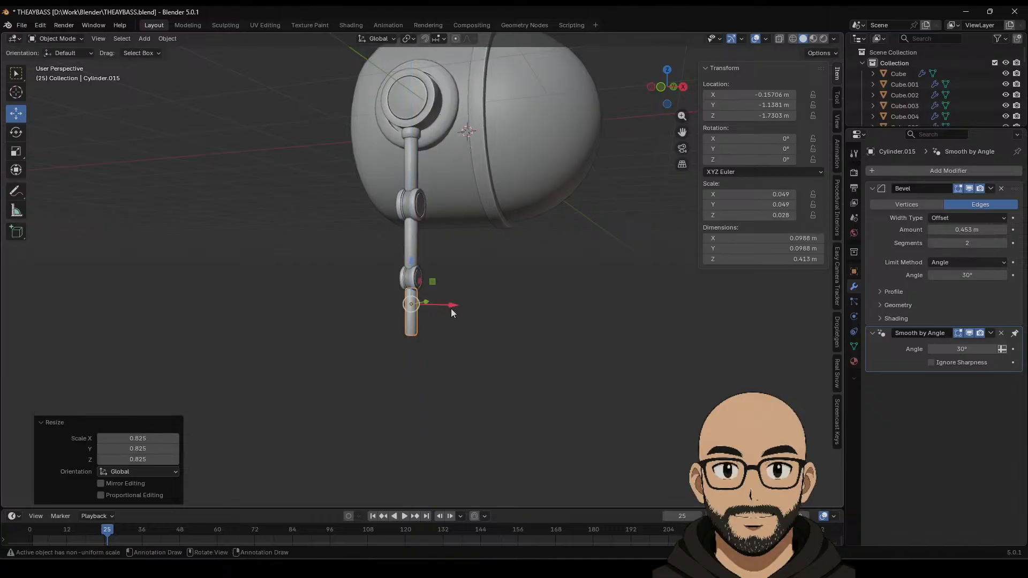
{"action": "left_click_drag", "start_coordinate": [412, 262], "coordinate": [412, 257]}
{"action": "middle_click_drag", "start_coordinate": [502, 343], "coordinate": [464, 335]}
{"action": "left_click", "coordinate": [504, 344]}
Step: Duplicate the second joint about 0.491 m down along Z to the last rod's end and scale it to about 0.172 m in diameter
{"action": "left_click", "coordinate": [420, 284]}
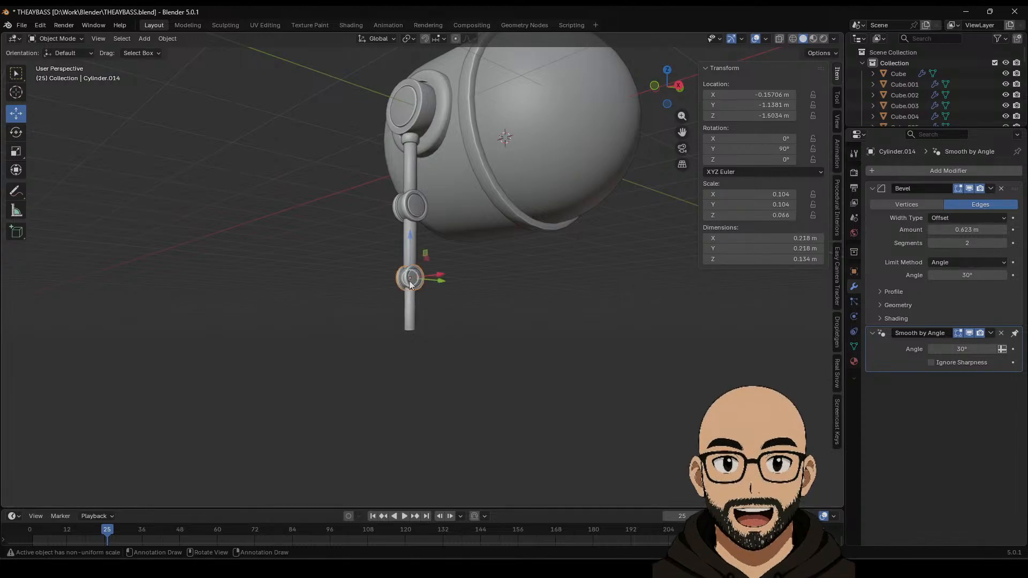
{"action": "key", "text": "shift+d"}
{"action": "key", "text": "z"}
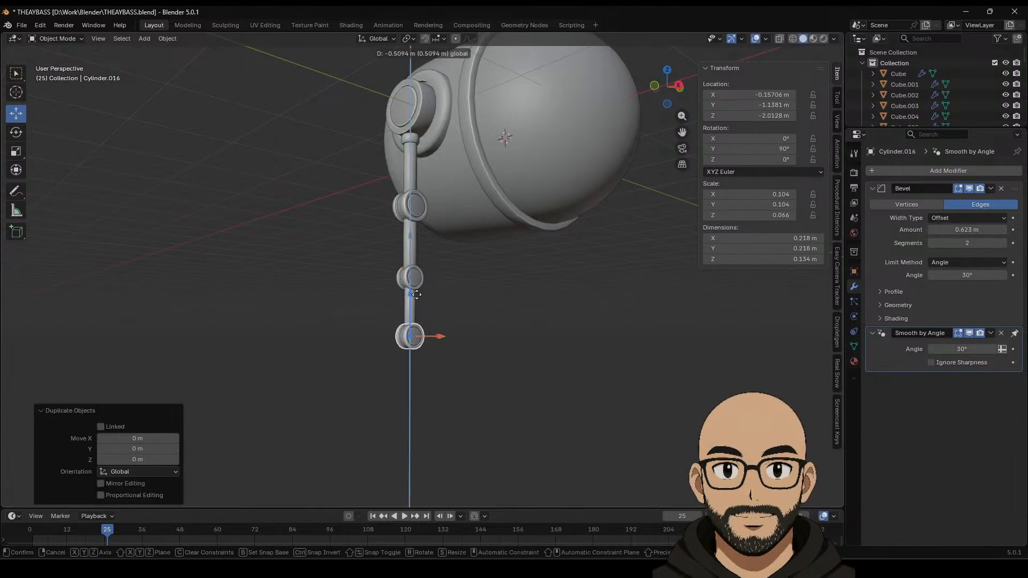
{"action": "left_click", "coordinate": [471, 332]}
{"action": "key", "text": "s"}
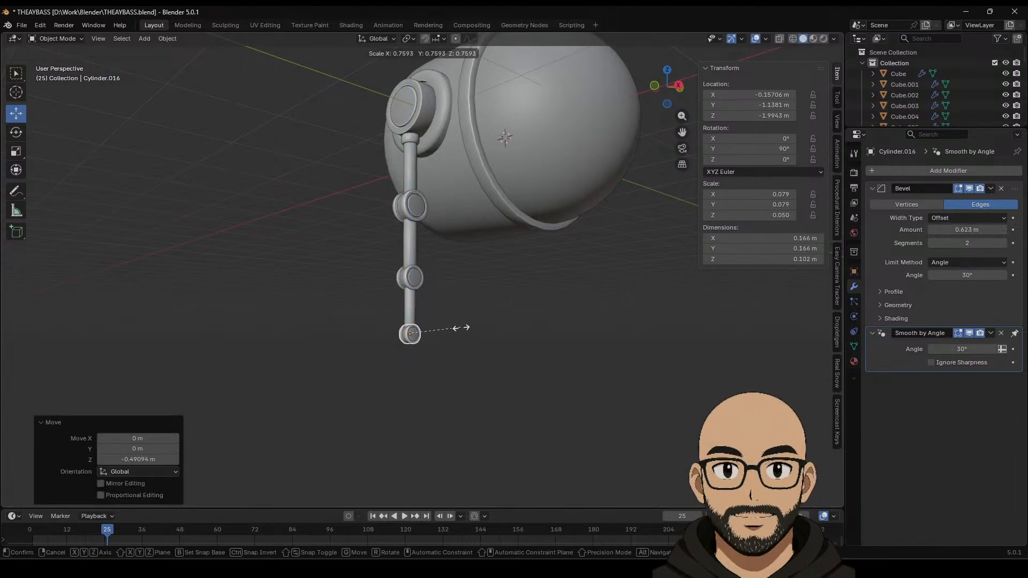
{"action": "left_click", "coordinate": [463, 327]}
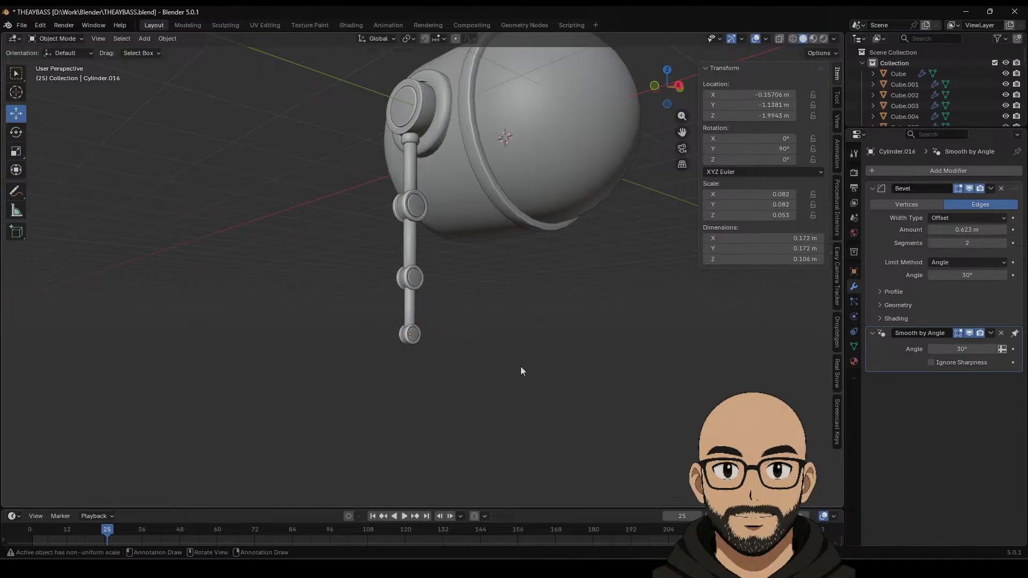
Step: Stretch the lowest joint along X, and widen the joint above it along X to about 0.153 m
{"action": "middle_click_drag", "start_coordinate": [520, 366], "coordinate": [490, 374]}
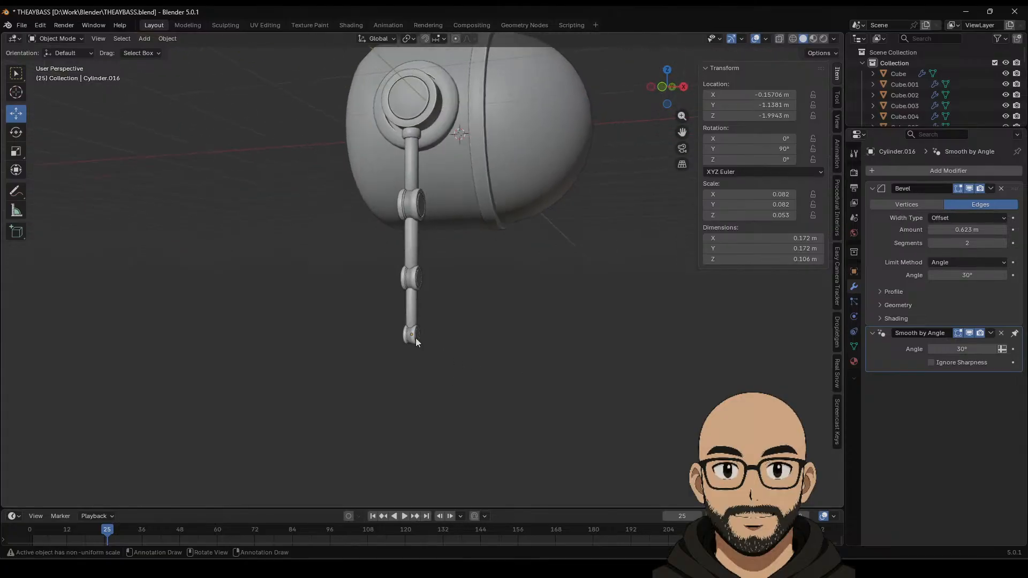
{"action": "left_click", "coordinate": [25, 139]}
{"action": "left_click", "coordinate": [16, 151]}
{"action": "left_click_drag", "start_coordinate": [452, 337], "coordinate": [463, 337]}
{"action": "left_click", "coordinate": [412, 278]}
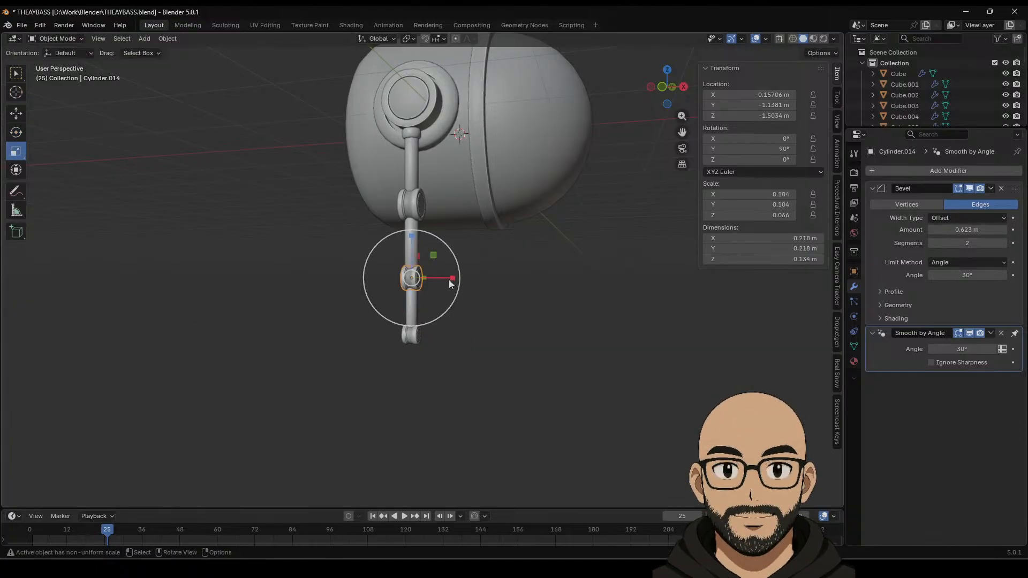
{"action": "left_click_drag", "start_coordinate": [449, 280], "coordinate": [458, 283]}
{"action": "middle_click_drag", "start_coordinate": [503, 298], "coordinate": [482, 309]}
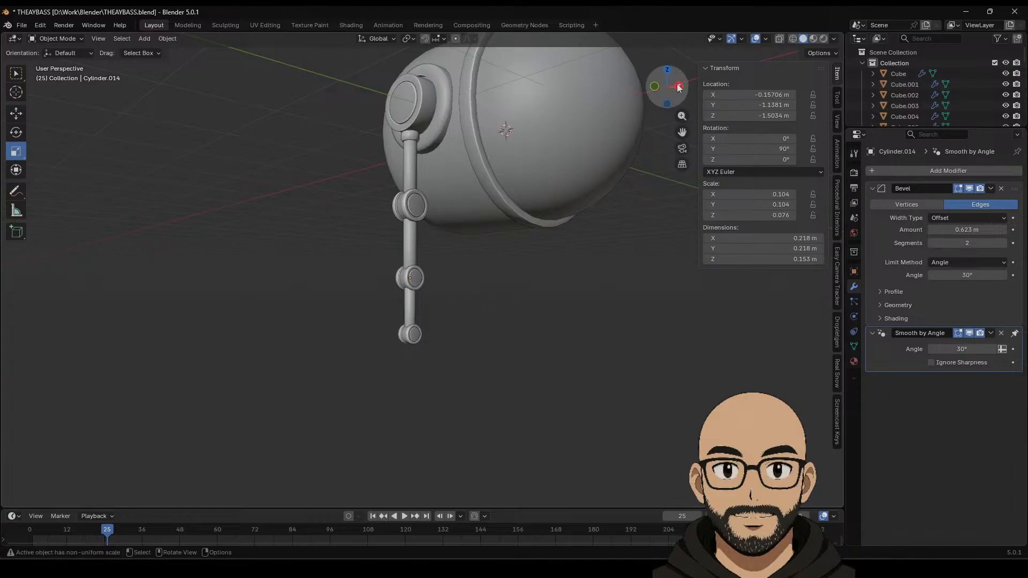
Step: Save the scene to the existing THEAYBASS.blend file
{"action": "left_click", "coordinate": [22, 25]}
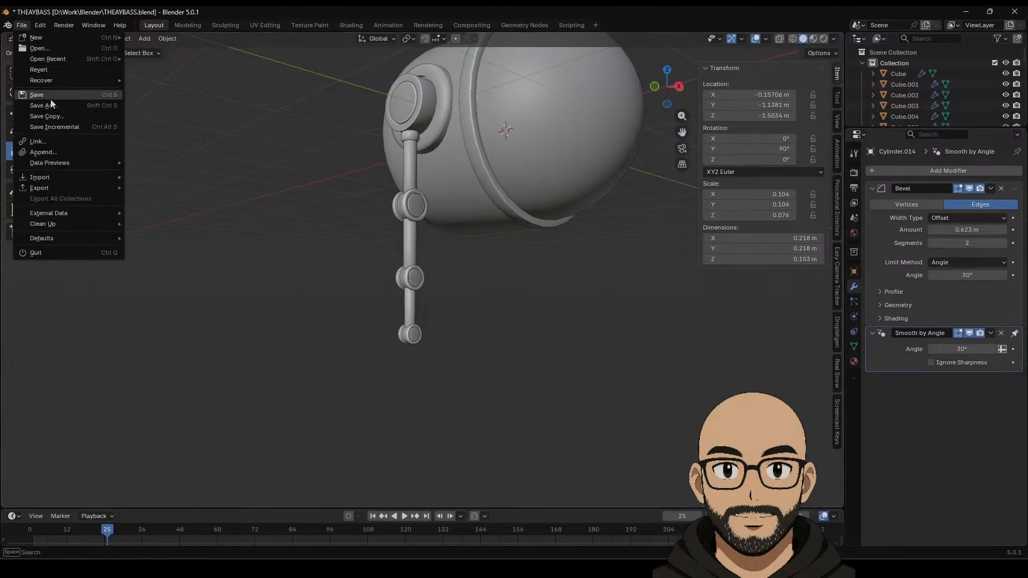
{"action": "left_click", "coordinate": [36, 95]}
{"action": "middle_click_drag", "start_coordinate": [187, 192], "coordinate": [435, 335]}
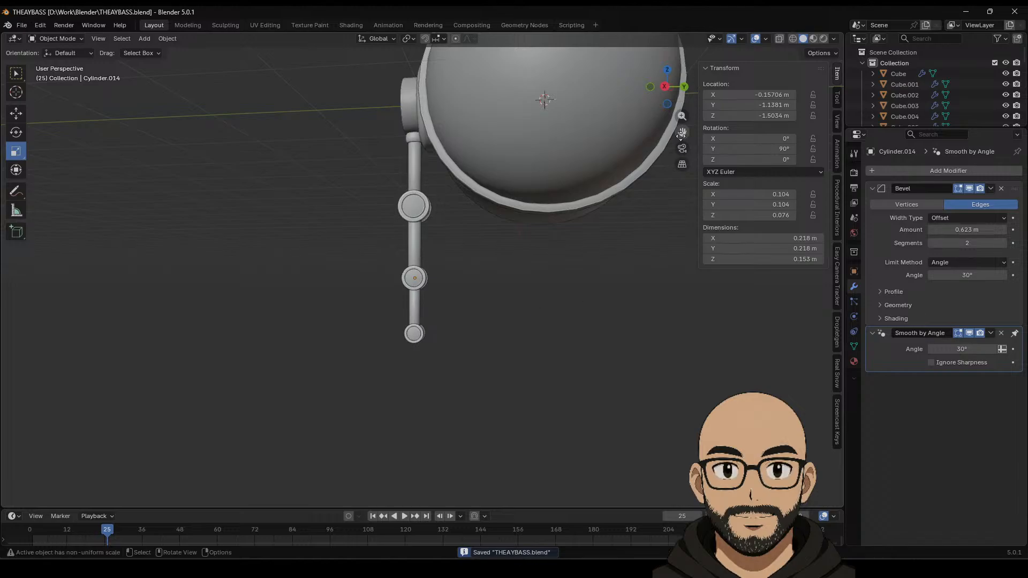
{"action": "left_click", "coordinate": [665, 87]}
{"action": "scroll", "coordinate": [494, 259], "scroll_direction": "down", "scroll_amount": 2, "text": "shift"}
{"action": "scroll", "coordinate": [471, 291], "scroll_direction": "up", "scroll_amount": 4}
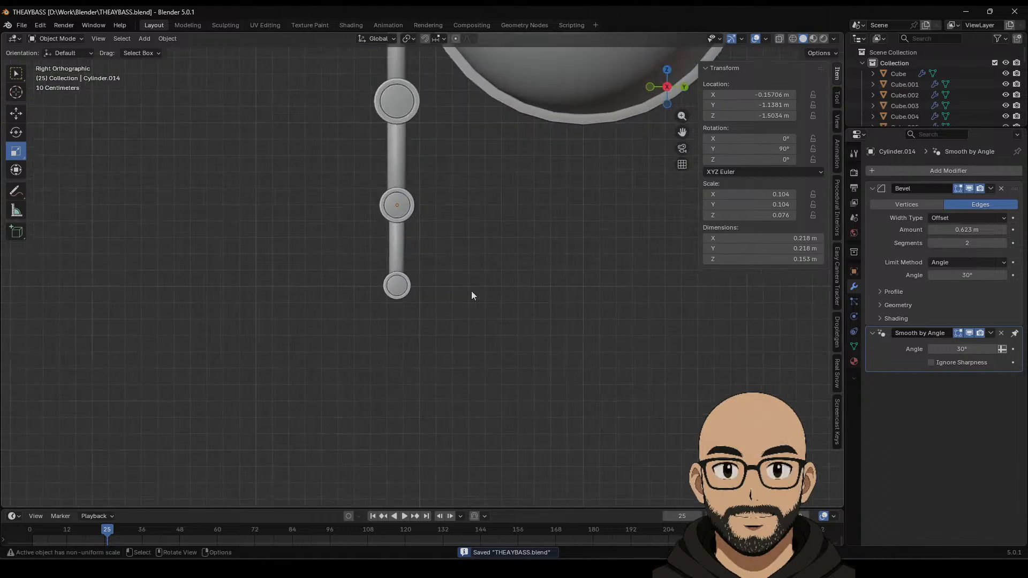
{"action": "middle_click_drag", "start_coordinate": [447, 261], "coordinate": [486, 289]}
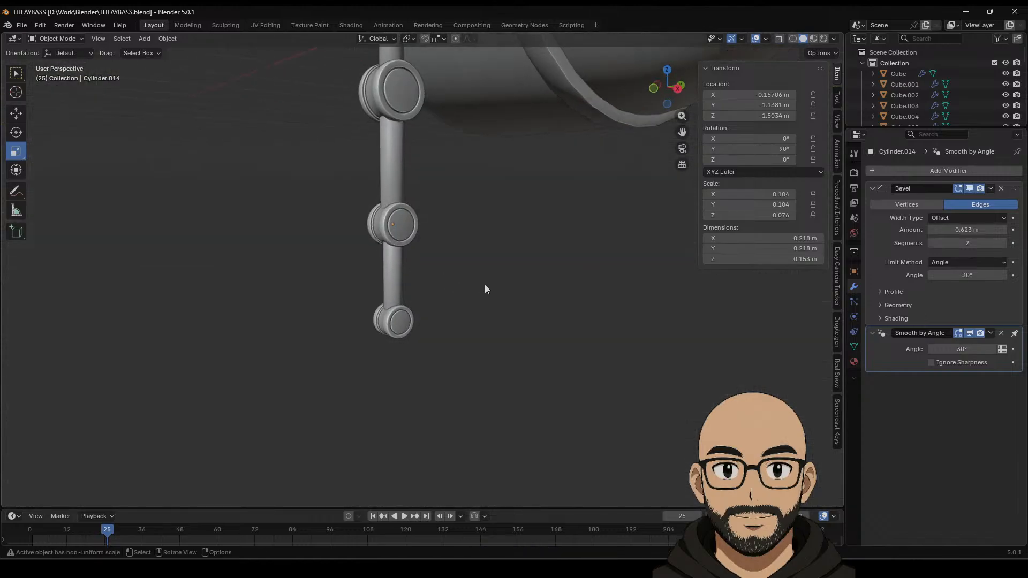
Step: Add a cube and move it along Y to about -1.10 m and down along Z to about -1.99 m, near the arm's lowest joint
{"action": "middle_click_drag", "start_coordinate": [412, 325], "coordinate": [461, 299]}
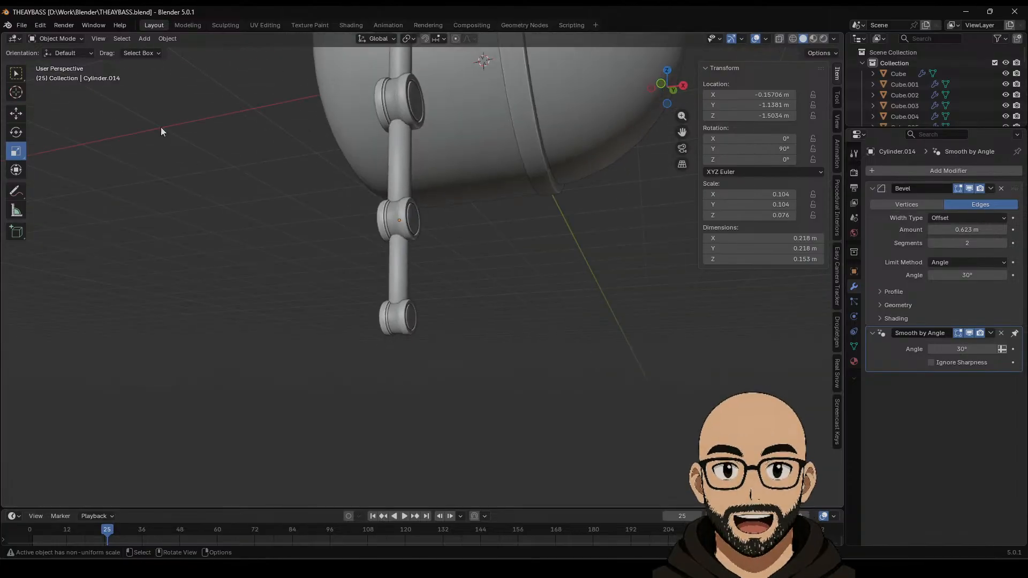
{"action": "middle_click_drag", "start_coordinate": [342, 336], "coordinate": [507, 351]}
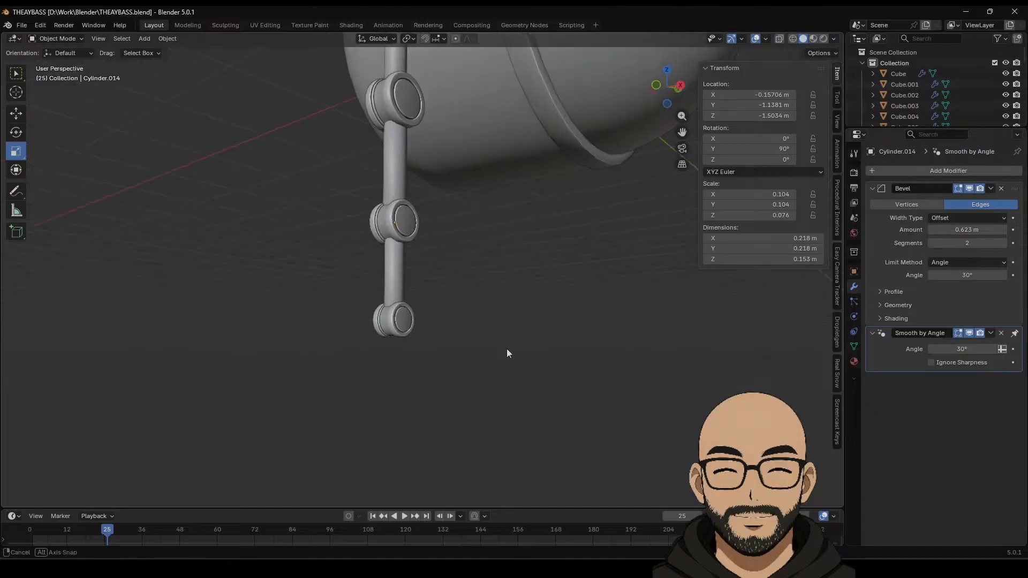
{"action": "left_click", "coordinate": [144, 38]}
{"action": "mouse_move", "coordinate": [161, 52]}
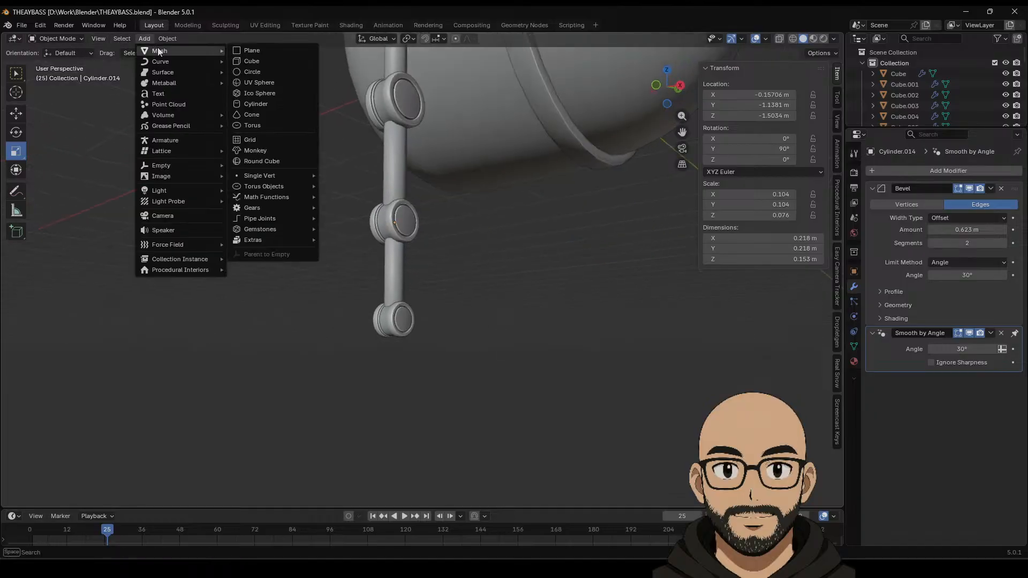
{"action": "left_click", "coordinate": [256, 62]}
{"action": "scroll", "coordinate": [455, 241], "scroll_direction": "down", "scroll_amount": 5}
{"action": "middle_click_drag", "start_coordinate": [478, 257], "coordinate": [298, 190]}
{"action": "left_click", "coordinate": [17, 113]}
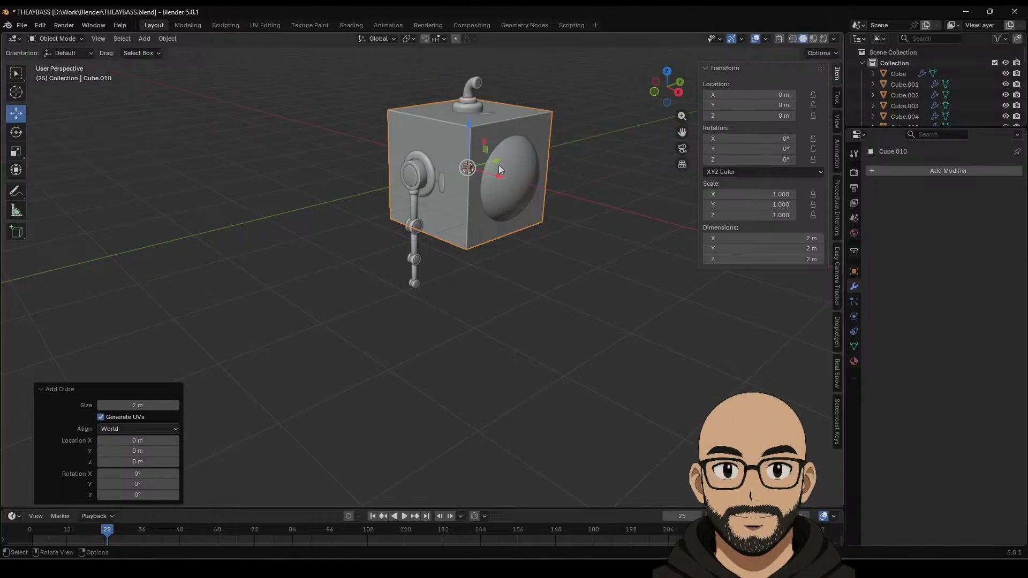
{"action": "left_click_drag", "start_coordinate": [499, 165], "coordinate": [447, 189]}
{"action": "left_click_drag", "start_coordinate": [425, 145], "coordinate": [423, 257]}
{"action": "middle_click_drag", "start_coordinate": [423, 257], "coordinate": [444, 271]}
Step: Scale the cube uniformly down to about 0.141 m per side in the front view
{"action": "left_click", "coordinate": [670, 88]}
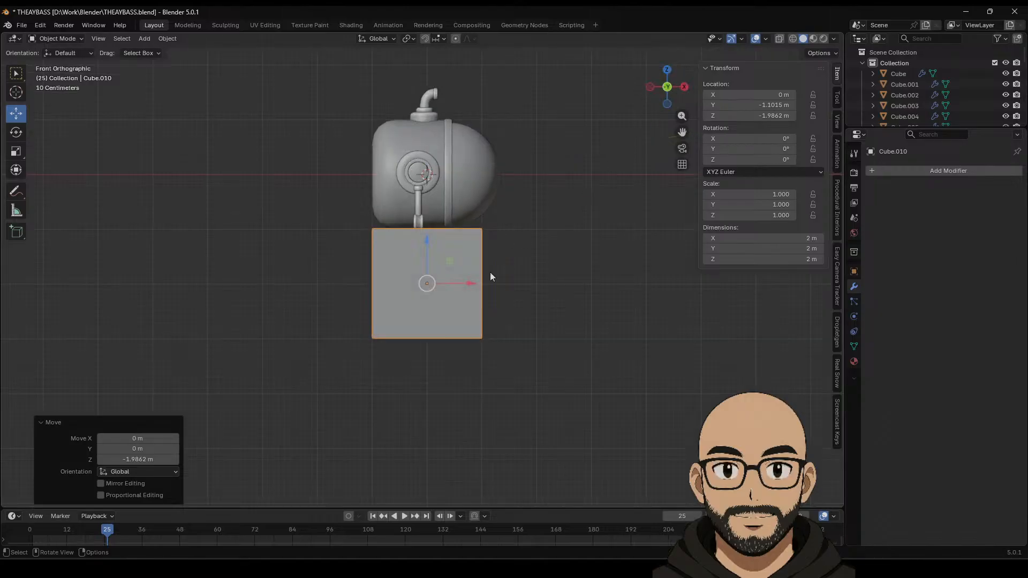
{"action": "scroll", "coordinate": [489, 273], "scroll_direction": "up", "scroll_amount": 2}
{"action": "key", "text": "s"}
{"action": "left_click", "coordinate": [449, 298]}
{"action": "scroll", "coordinate": [429, 320], "scroll_direction": "up", "scroll_amount": 7}
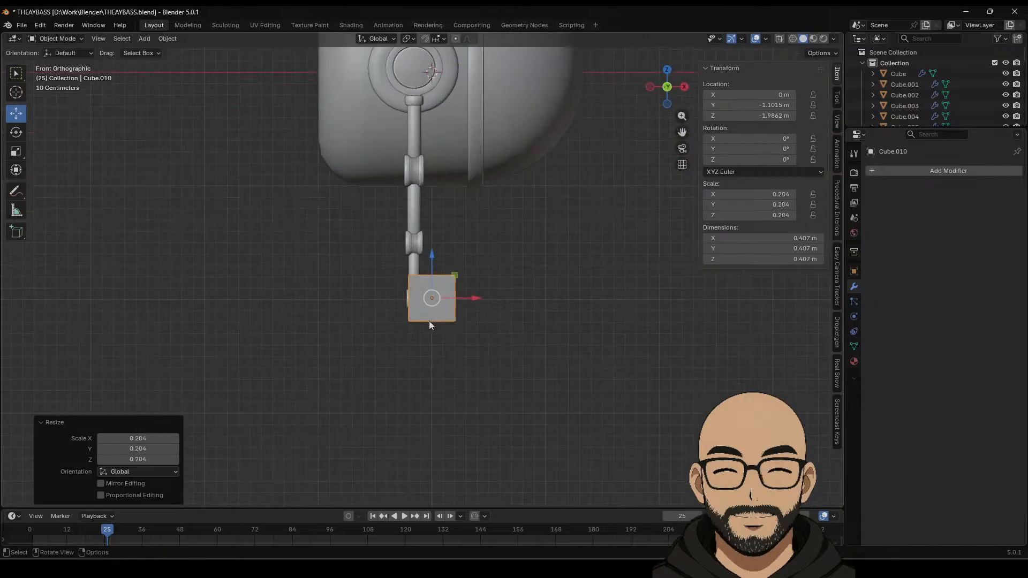
{"action": "middle_click_drag", "start_coordinate": [450, 362], "coordinate": [464, 268], "text": "shift"}
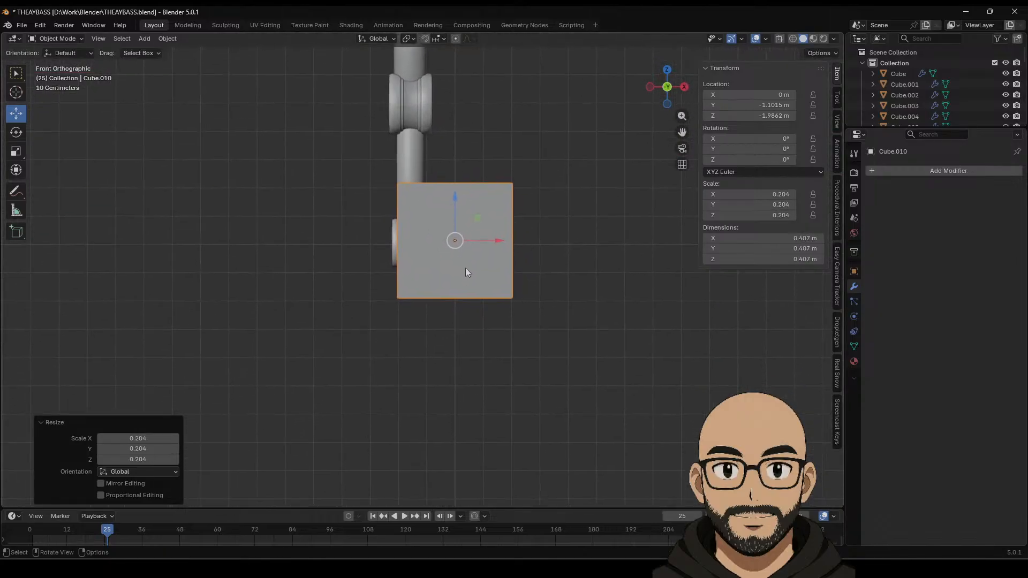
{"action": "key", "text": "s"}
{"action": "left_click", "coordinate": [474, 267]}
Step: Shift the cube about -0.025 m along X against the lowest joint and scale it to about 0.125 m per side
{"action": "key", "text": "g"}
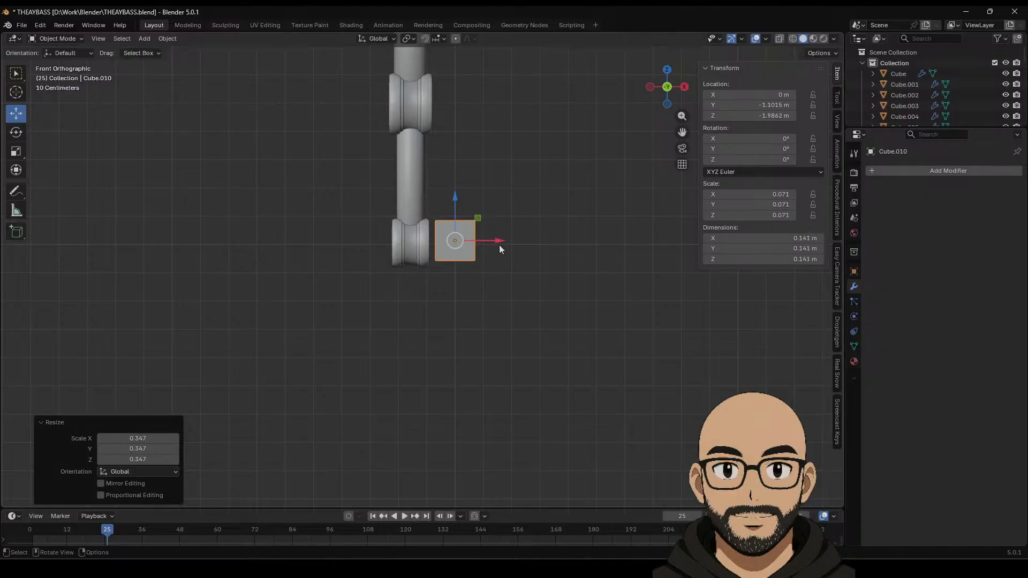
{"action": "key", "text": "x"}
{"action": "left_click", "coordinate": [492, 240]}
{"action": "scroll", "coordinate": [489, 294], "scroll_direction": "up", "scroll_amount": 3}
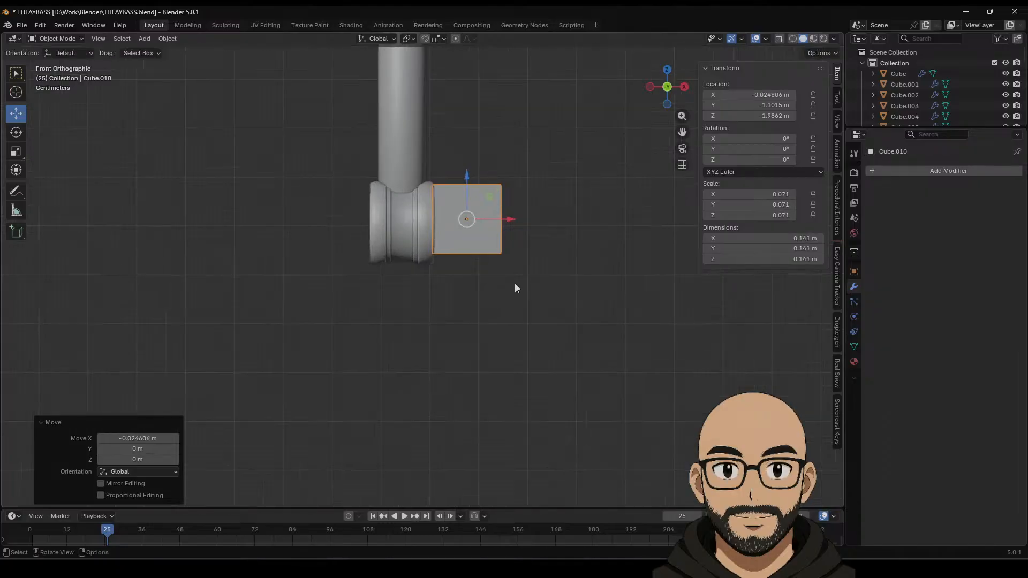
{"action": "key", "text": "s"}
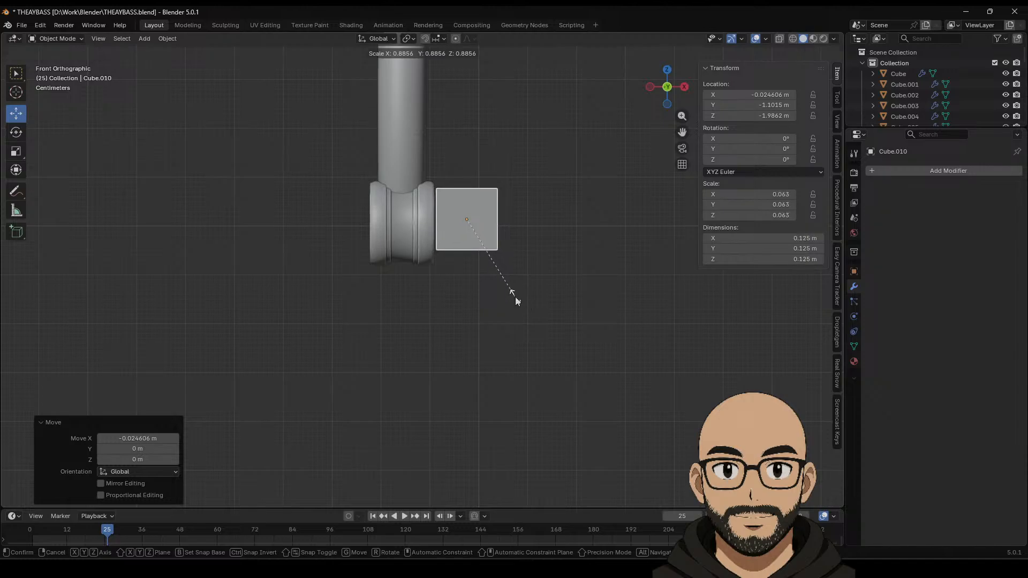
{"action": "left_click", "coordinate": [515, 297]}
Step: Align the cube with the joint at Y -1.1381 m, move it about -0.015 m along X, and scale it to about 0.094 m
{"action": "middle_click_drag", "start_coordinate": [515, 296], "coordinate": [432, 303]}
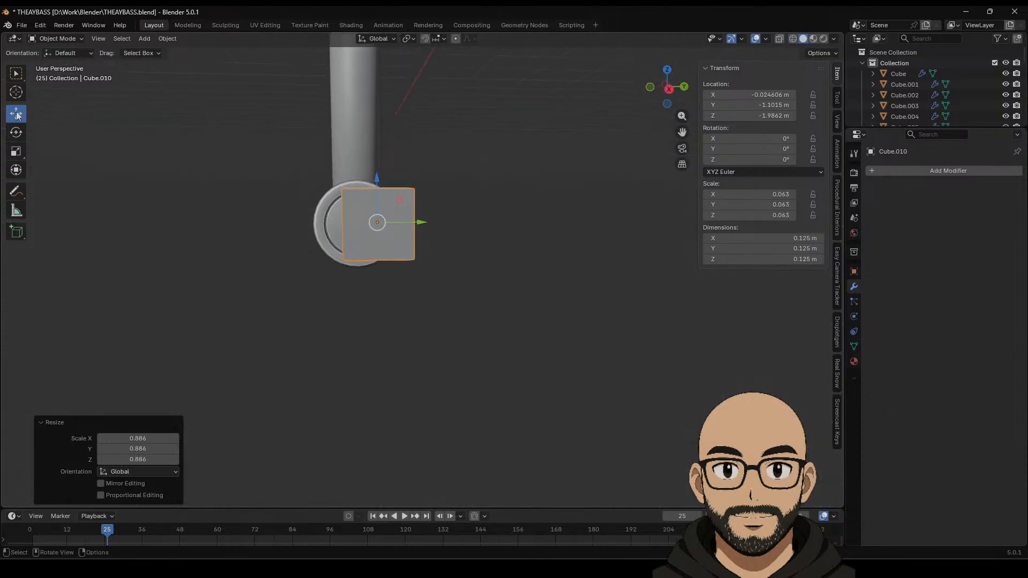
{"action": "left_click_drag", "start_coordinate": [413, 223], "coordinate": [393, 227]}
{"action": "middle_click_drag", "start_coordinate": [394, 227], "coordinate": [451, 314]}
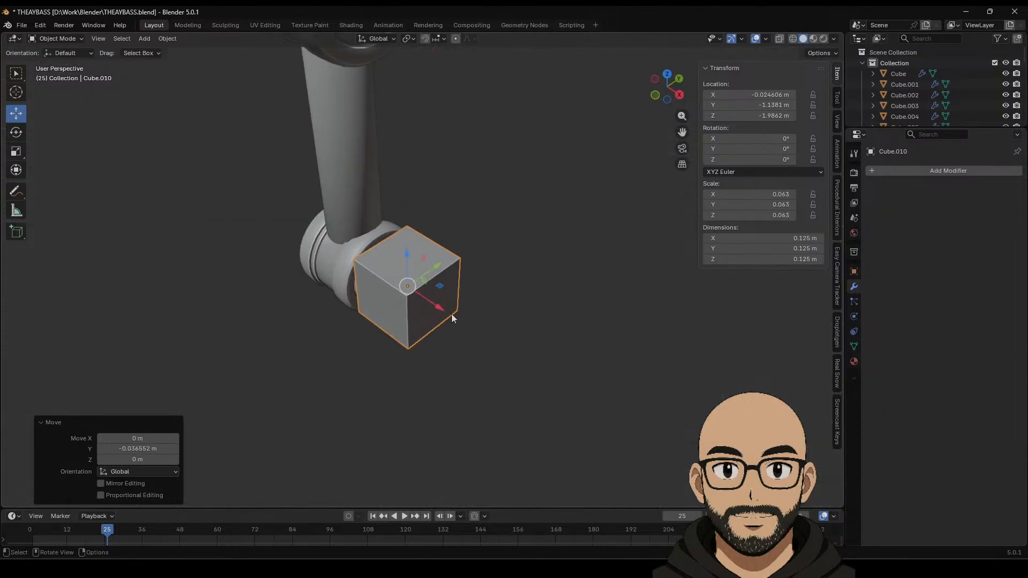
{"action": "left_click_drag", "start_coordinate": [442, 304], "coordinate": [437, 298]}
{"action": "key", "text": "s"}
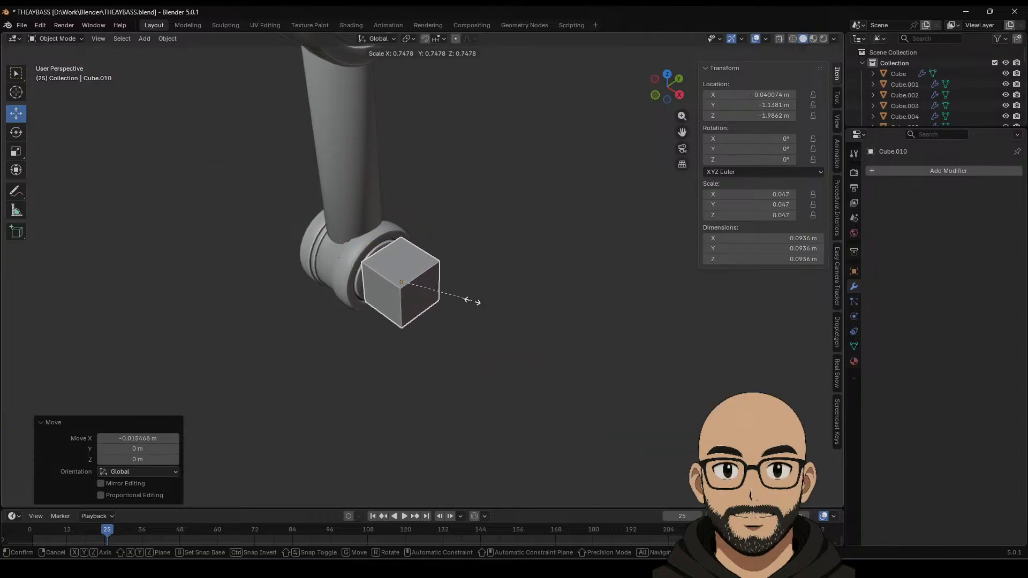
{"action": "left_click", "coordinate": [467, 302]}
{"action": "middle_click_drag", "start_coordinate": [464, 305], "coordinate": [460, 278]}
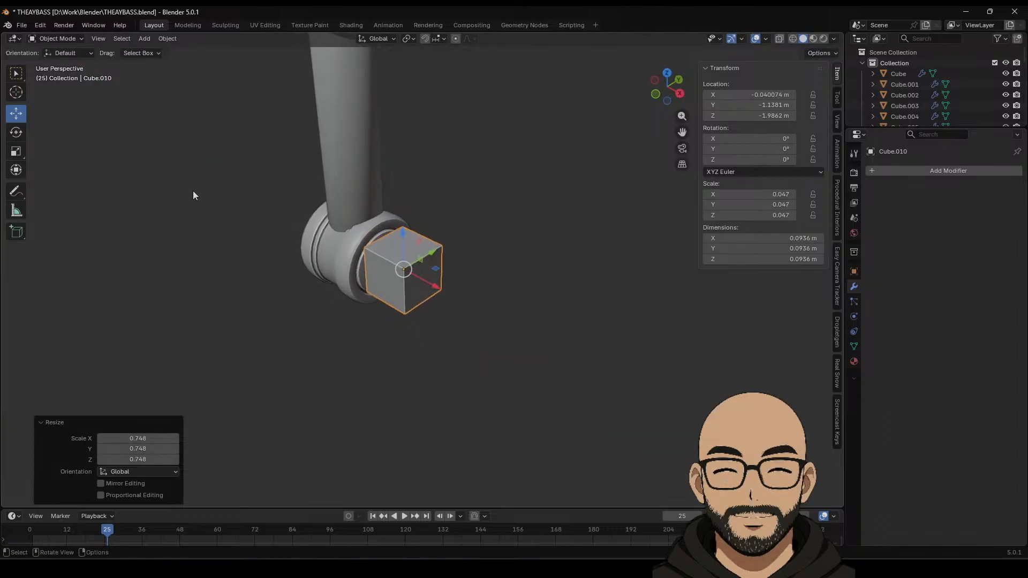
Step: Narrow the cube to about 0.062 m in Y and 0.064 m in Z, and push it about -0.011 m along X into the joint
{"action": "left_click", "coordinate": [17, 156]}
{"action": "left_click_drag", "start_coordinate": [431, 252], "coordinate": [422, 259]}
{"action": "middle_click_drag", "start_coordinate": [424, 269], "coordinate": [447, 227]}
{"action": "left_click_drag", "start_coordinate": [426, 189], "coordinate": [430, 201]}
{"action": "middle_click_drag", "start_coordinate": [435, 221], "coordinate": [452, 210]}
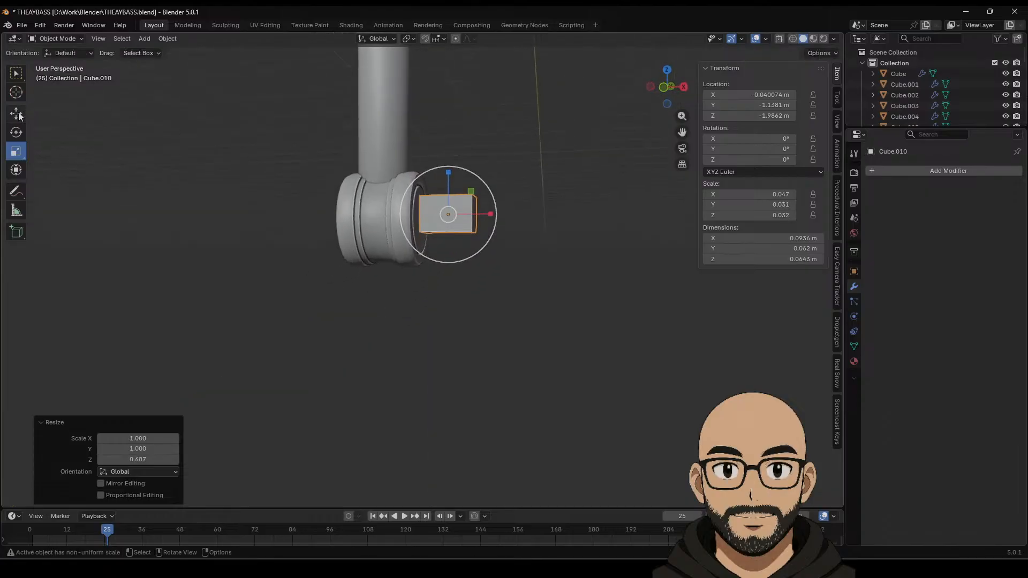
{"action": "left_click_drag", "start_coordinate": [487, 212], "coordinate": [481, 213]}
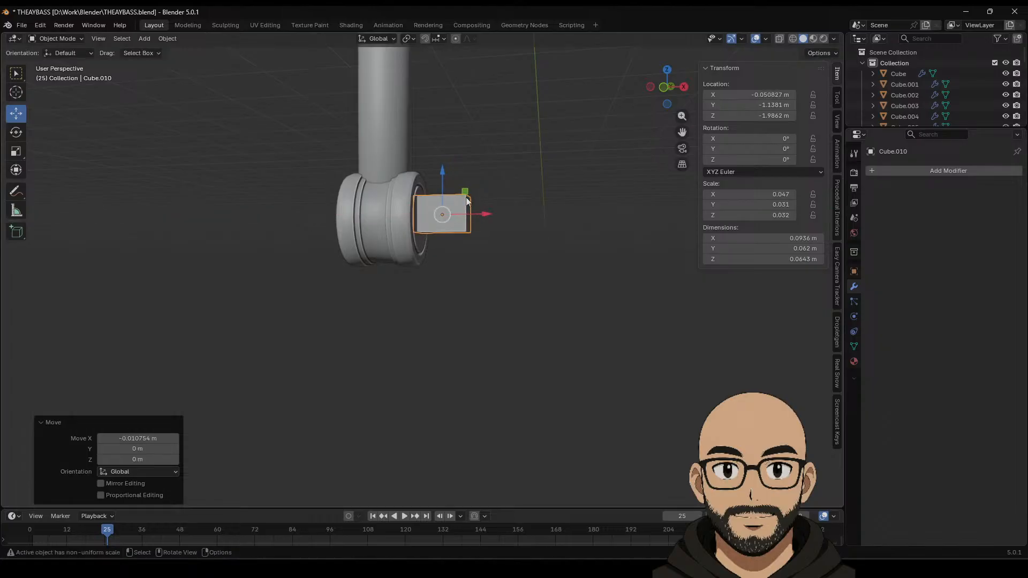
{"action": "middle_click_drag", "start_coordinate": [423, 231], "coordinate": [451, 240]}
Step: In Edit Mode, pull the block's outer face slightly inward along X and lower it about 0.059 m along Z to slant the block
{"action": "key", "text": "Tab"}
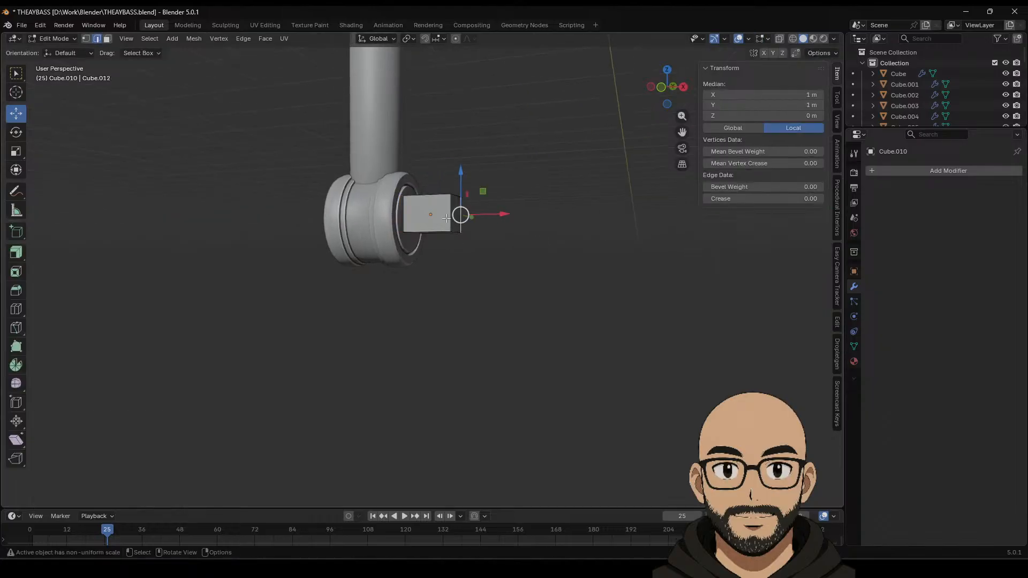
{"action": "key", "text": "3"}
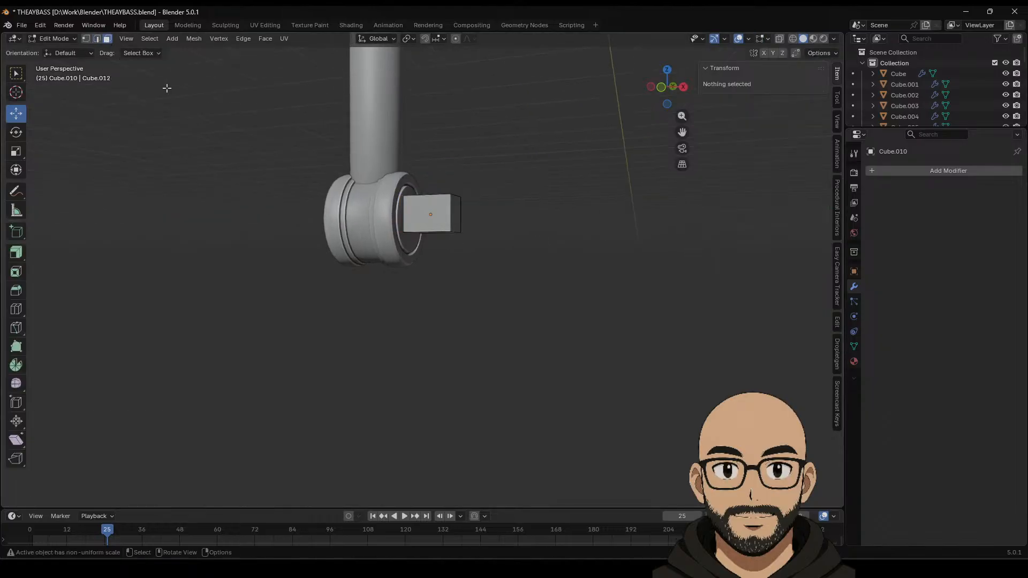
{"action": "left_click", "coordinate": [458, 221]}
{"action": "left_click_drag", "start_coordinate": [496, 217], "coordinate": [488, 215]}
{"action": "left_click_drag", "start_coordinate": [456, 172], "coordinate": [459, 204]}
{"action": "middle_click_drag", "start_coordinate": [459, 204], "coordinate": [473, 237]}
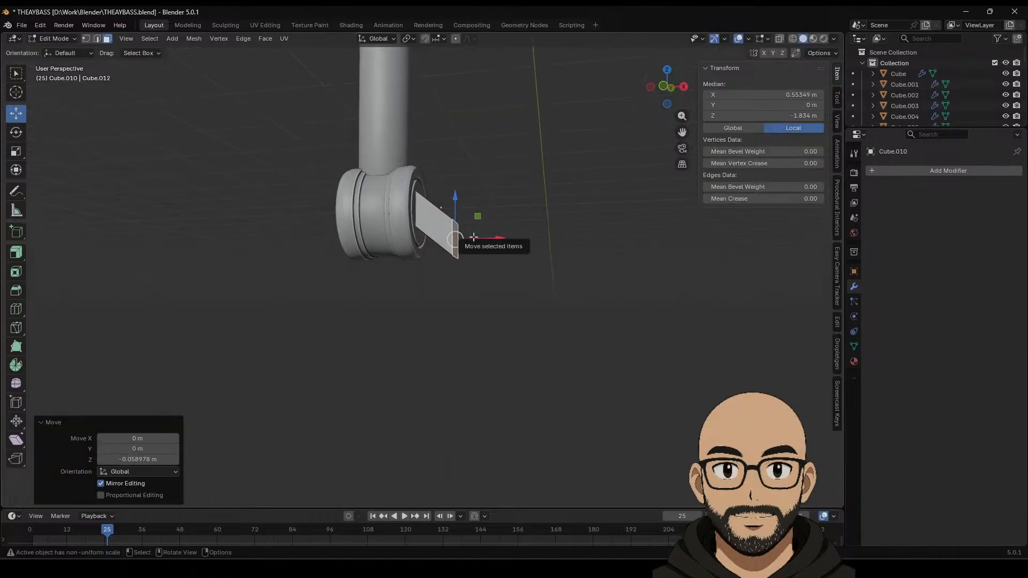
Step: Extrude the slanted block's outer face outward, lower it about 0.031 m along Z, and select the new segment's underside face
{"action": "key", "text": "e"}
{"action": "left_click", "coordinate": [498, 240]}
{"action": "left_click_drag", "start_coordinate": [480, 212], "coordinate": [478, 230]}
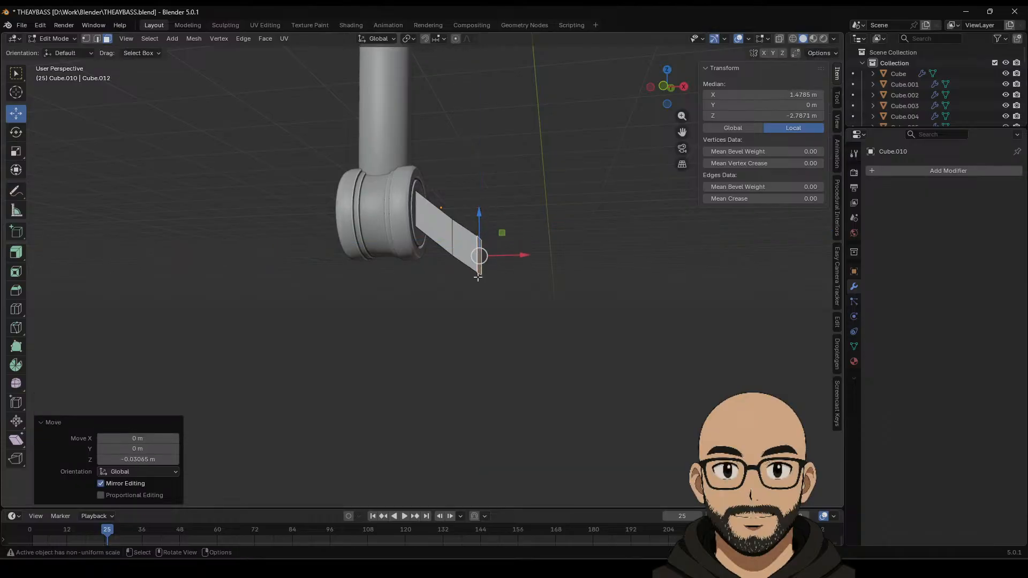
{"action": "middle_click_drag", "start_coordinate": [477, 230], "coordinate": [511, 231]}
{"action": "left_click", "coordinate": [493, 217]}
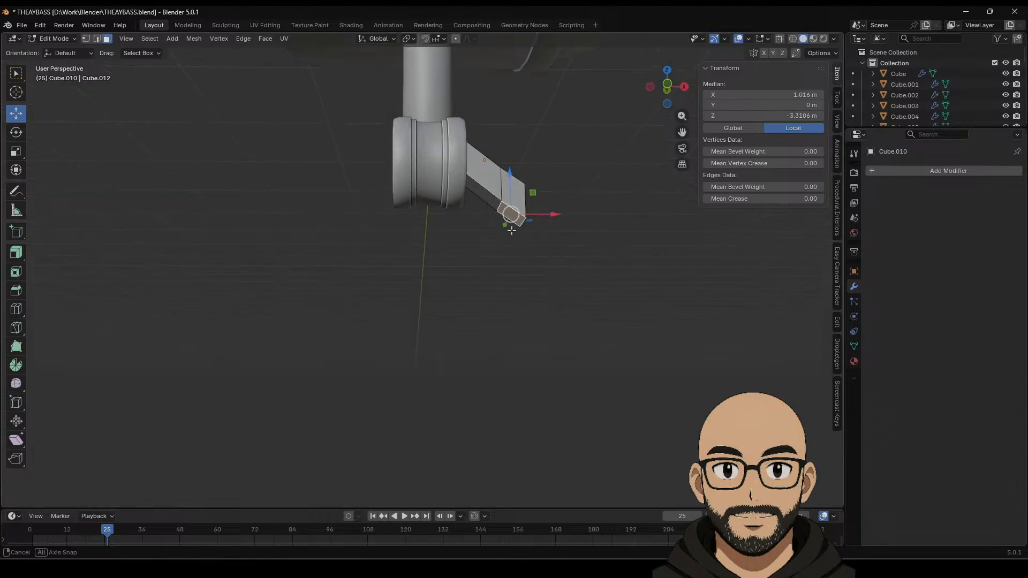
{"action": "key", "text": "e"}
{"action": "left_click", "coordinate": [490, 231]}
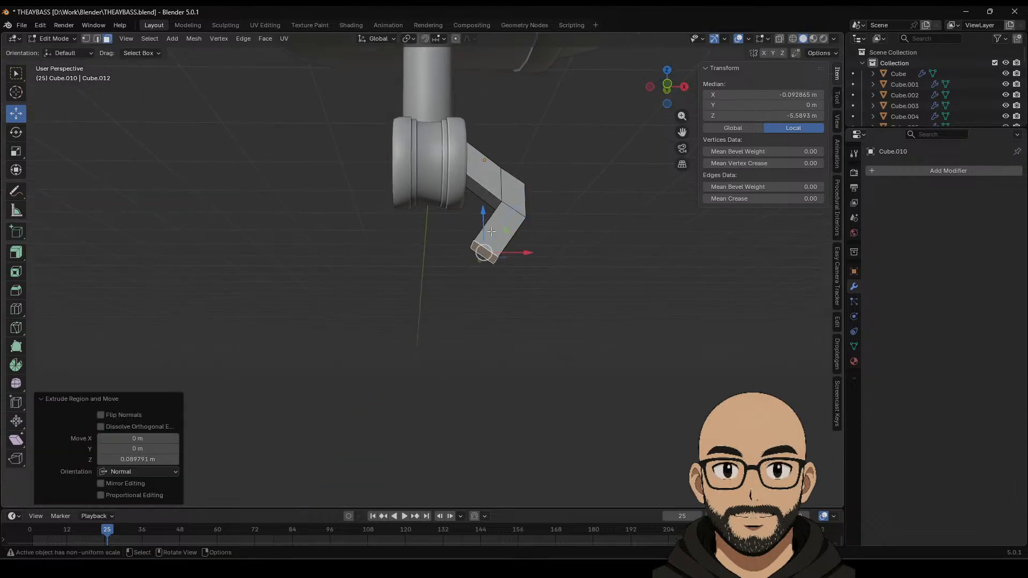
{"action": "key", "text": "ctrl+z"}
Step: Extrude the underside face about 0.093 m in front view, then reposition its end lower along Z and about 0.033 m along X
{"action": "left_click", "coordinate": [668, 85]}
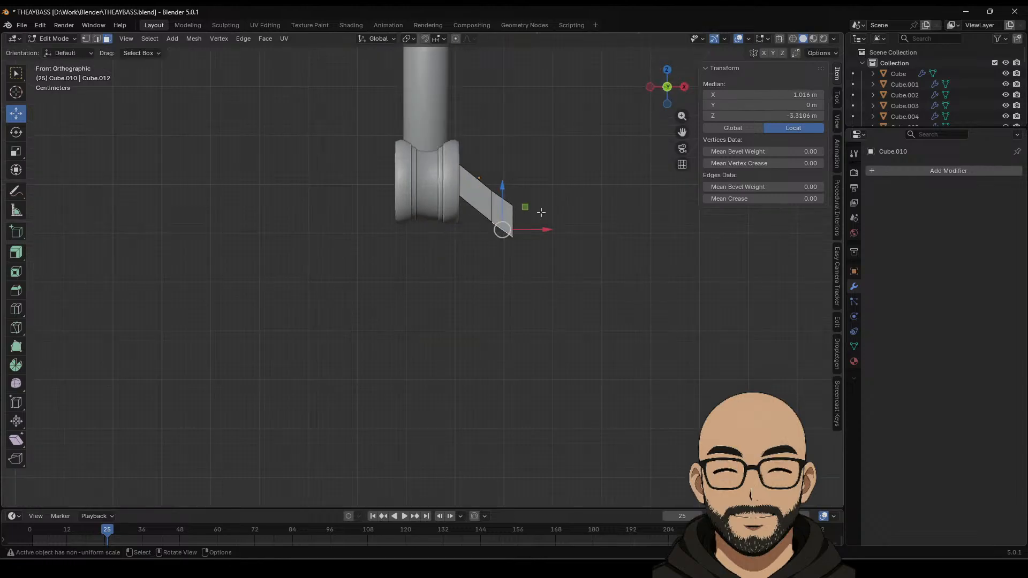
{"action": "key", "text": "e"}
{"action": "left_click", "coordinate": [522, 276]}
{"action": "key", "text": "g"}
{"action": "key", "text": "z"}
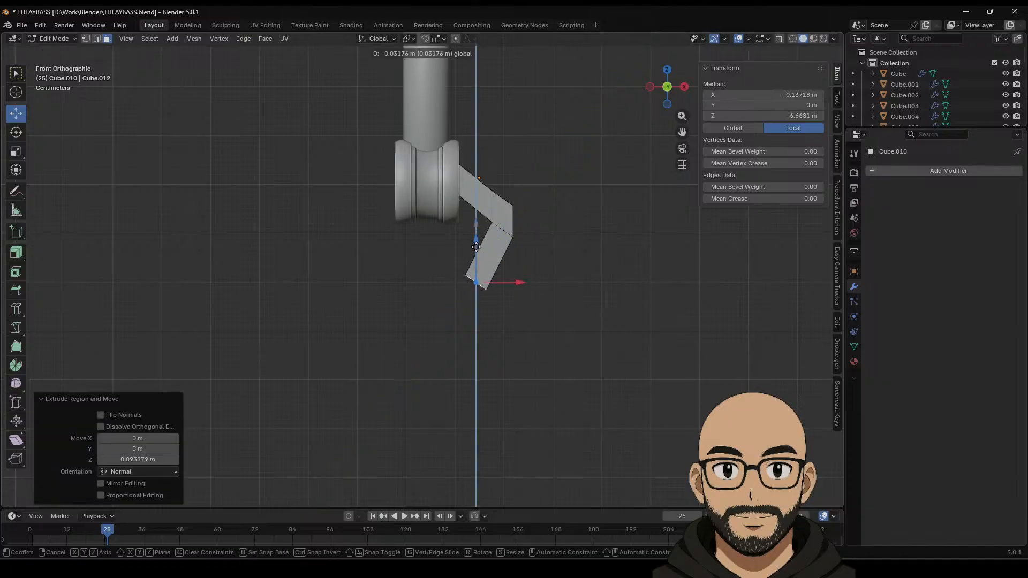
{"action": "left_click", "coordinate": [517, 287]}
{"action": "key", "text": "g"}
{"action": "key", "text": "x"}
{"action": "left_click", "coordinate": [535, 294]}
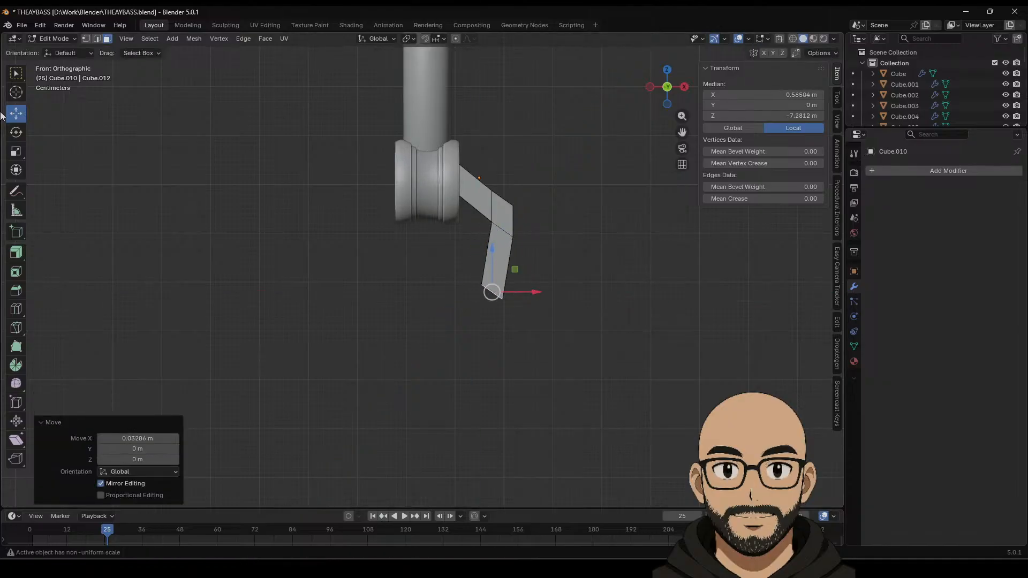
Step: Rotate the finger's end face to square it with the segment, extend it down and toward -X, and scale it down slightly
{"action": "left_click", "coordinate": [16, 132]}
{"action": "left_click_drag", "start_coordinate": [464, 278], "coordinate": [492, 285]}
{"action": "left_click", "coordinate": [16, 114]}
{"action": "left_click_drag", "start_coordinate": [524, 316], "coordinate": [516, 317]}
{"action": "key", "text": "s"}
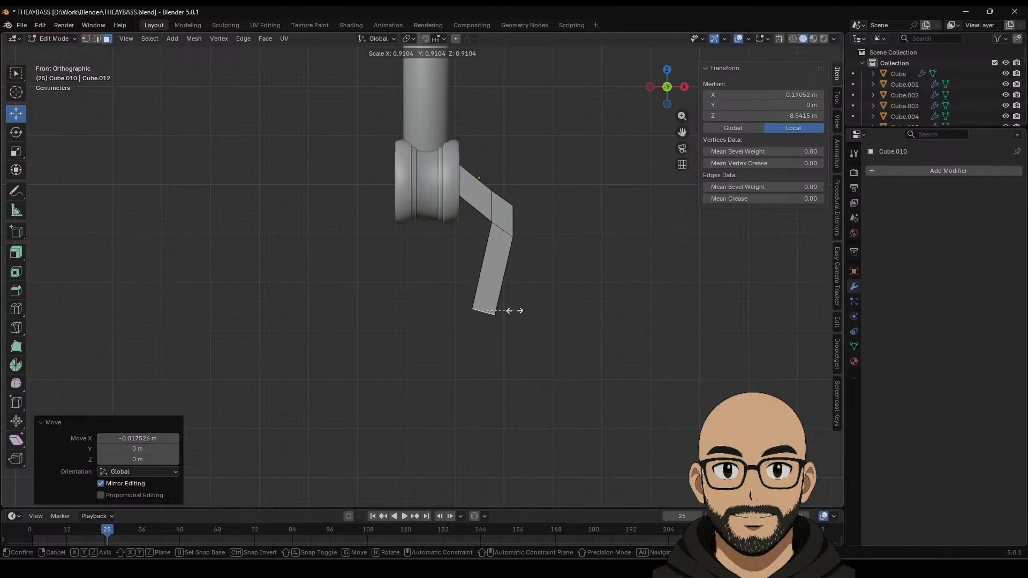
{"action": "left_click", "coordinate": [510, 311]}
{"action": "left_click_drag", "start_coordinate": [483, 309], "coordinate": [479, 314]}
Step: Extrude a fingertip about 0.033 m from the end face, shift it about -0.028 m along X, and rotate it 24.5° around Y
{"action": "key", "text": "e"}
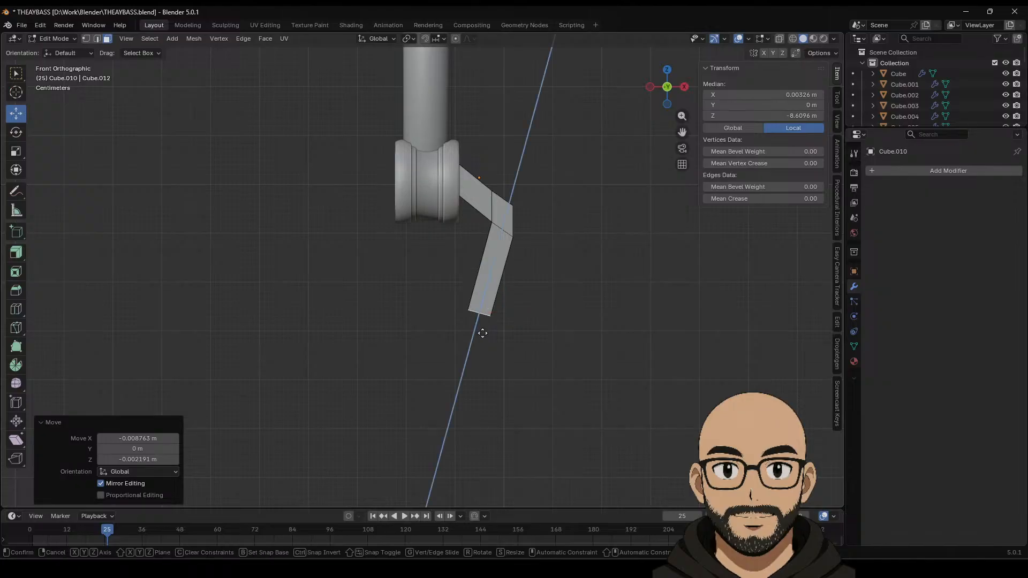
{"action": "left_click", "coordinate": [455, 343]}
{"action": "key", "text": "g"}
{"action": "key", "text": "x"}
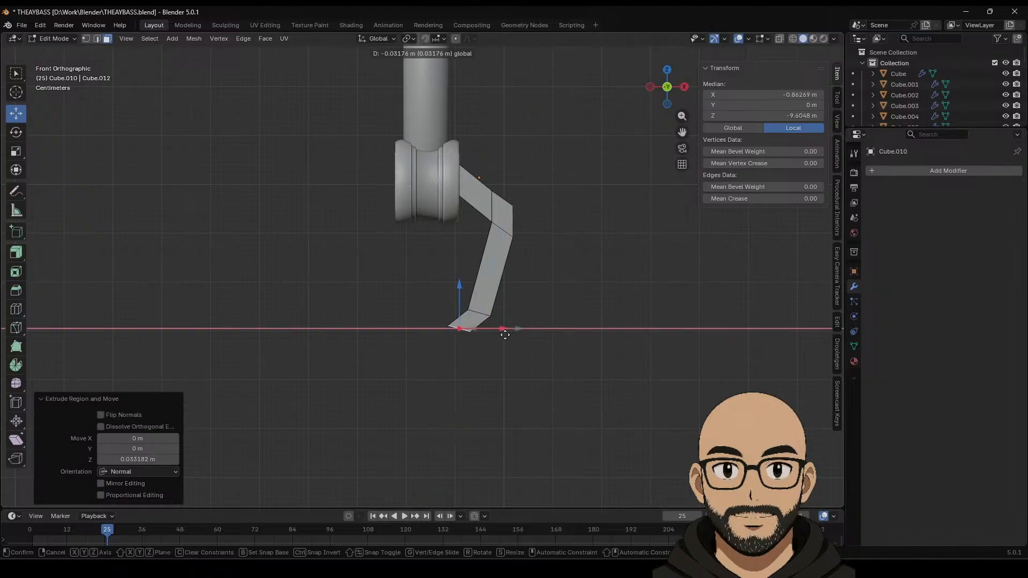
{"action": "left_click", "coordinate": [507, 335]}
{"action": "left_click", "coordinate": [16, 134]}
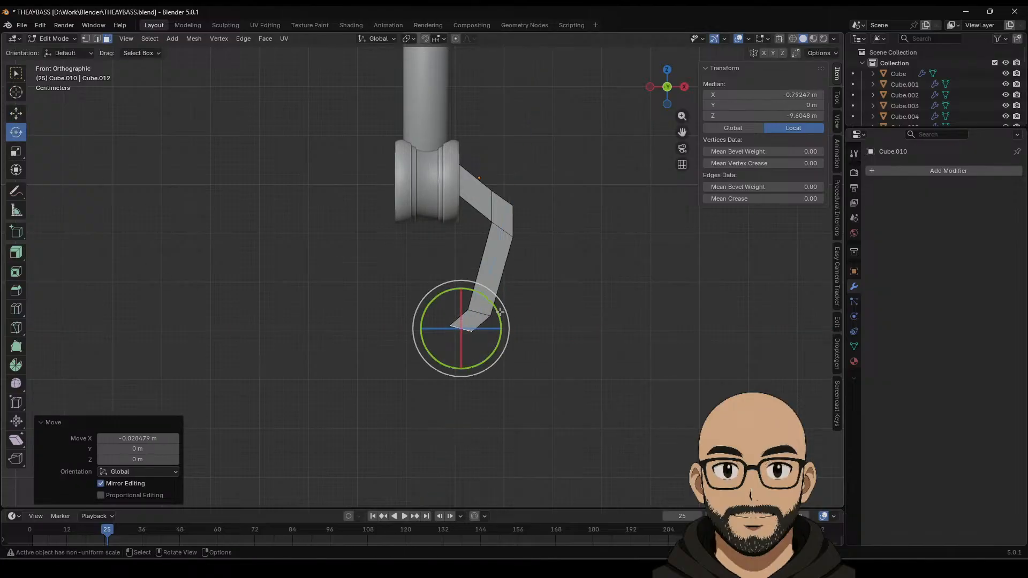
{"action": "left_click_drag", "start_coordinate": [504, 324], "coordinate": [503, 343]}
Step: Switch the transform orientation to Normal and narrow the fingertip's end face to about 0.491 along its X axis
{"action": "left_click", "coordinate": [23, 154]}
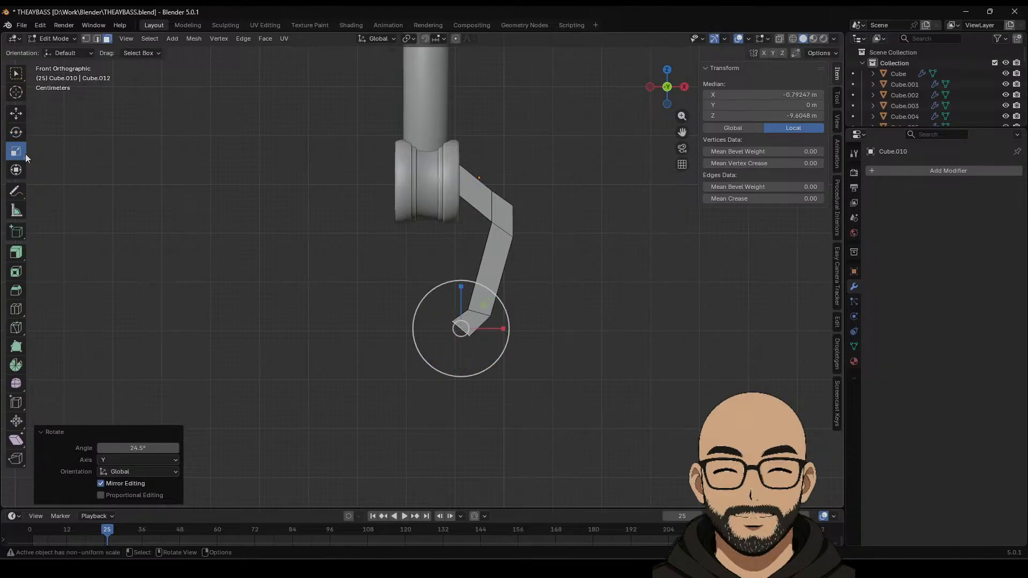
{"action": "left_click", "coordinate": [377, 39]}
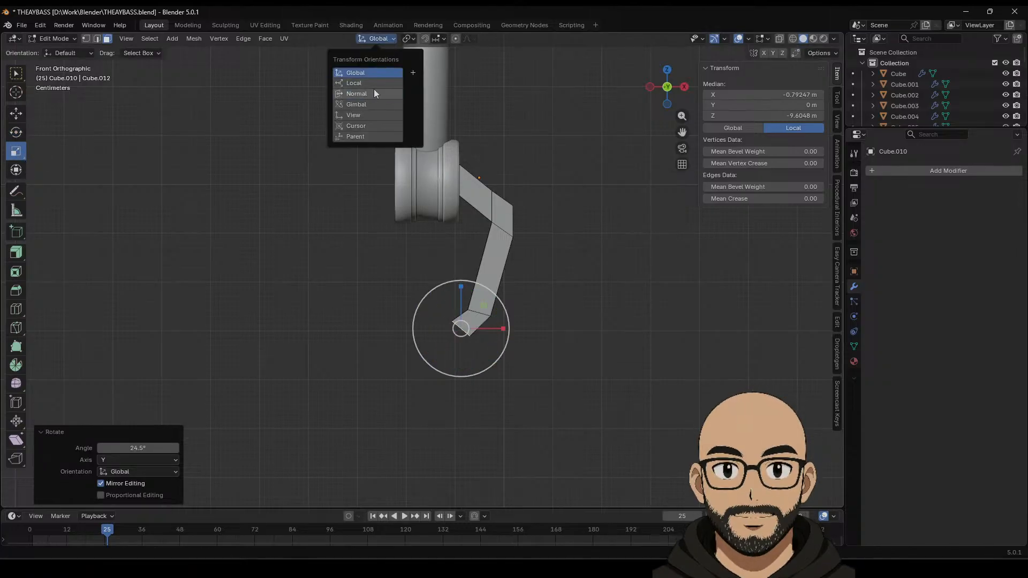
{"action": "left_click", "coordinate": [374, 89]}
{"action": "left_click_drag", "start_coordinate": [430, 309], "coordinate": [444, 315]}
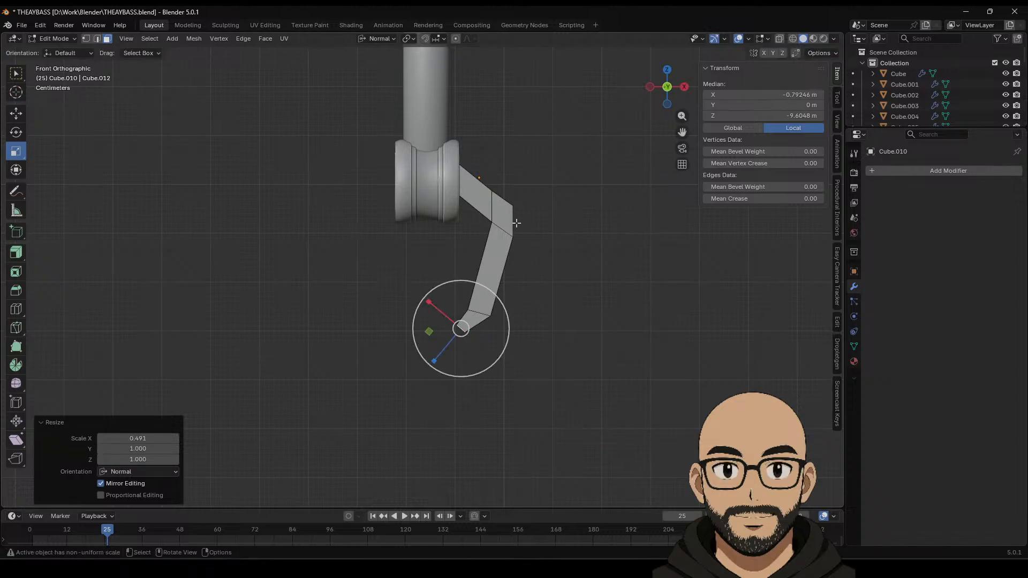
Step: With X-ray on, select the vertices at the bend above the fingertip and scale them to about 0.616 along the normal Y axis
{"action": "left_click", "coordinate": [88, 38]}
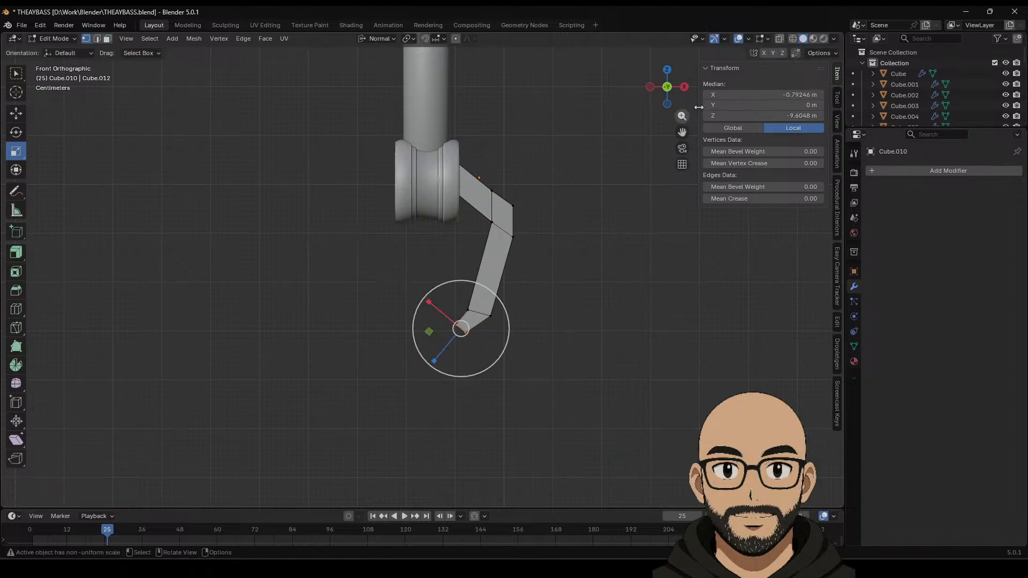
{"action": "left_click", "coordinate": [780, 39]}
{"action": "left_click", "coordinate": [631, 231]}
{"action": "left_click_drag", "start_coordinate": [457, 301], "coordinate": [517, 317]}
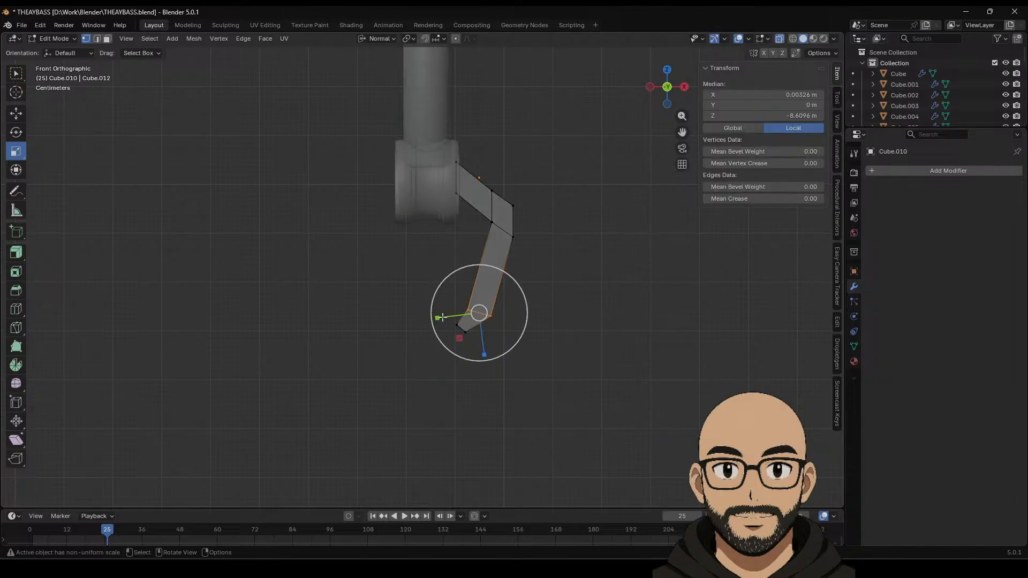
{"action": "left_click_drag", "start_coordinate": [443, 316], "coordinate": [458, 317]}
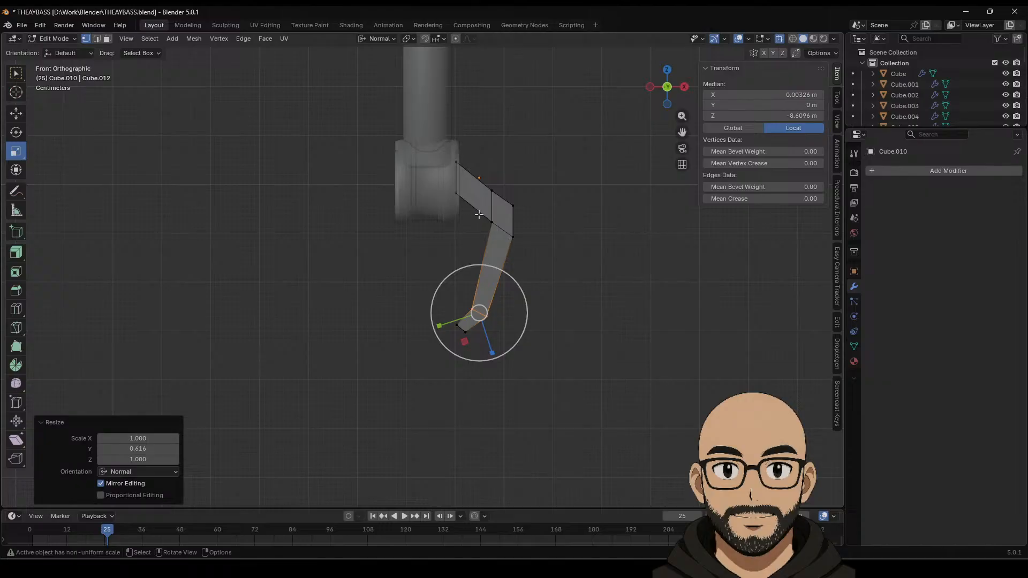
Step: Widen the finger's upper bend by scaling its lower vertices and moving the outer vertices up and away from the arm
{"action": "left_click", "coordinate": [502, 230]}
{"action": "left_click_drag", "start_coordinate": [475, 238], "coordinate": [442, 246]}
{"action": "left_click", "coordinate": [532, 157]}
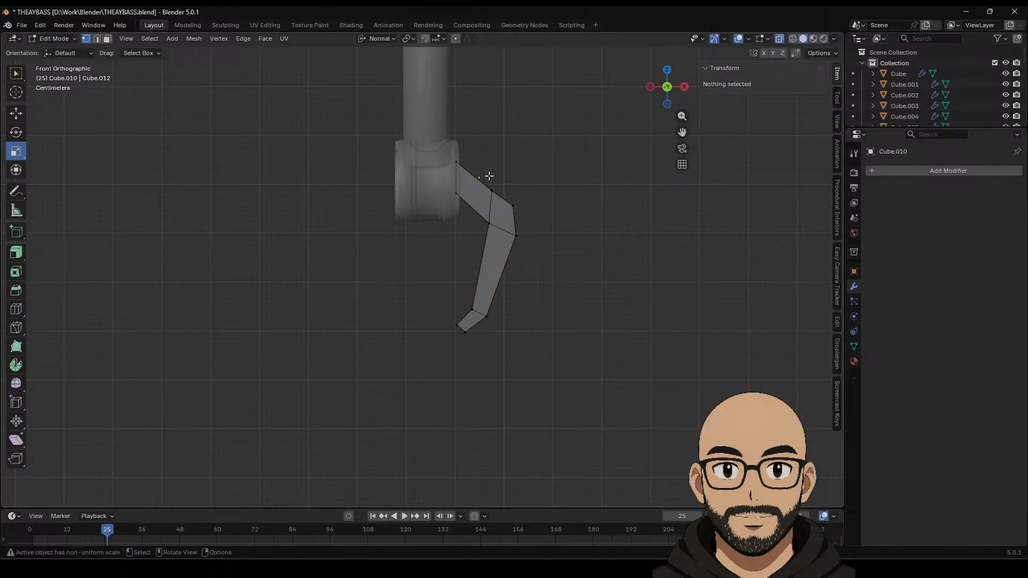
{"action": "left_click_drag", "start_coordinate": [497, 200], "coordinate": [524, 199]}
{"action": "left_click", "coordinate": [530, 182]}
{"action": "left_click", "coordinate": [513, 205]}
{"action": "left_click", "coordinate": [493, 229]}
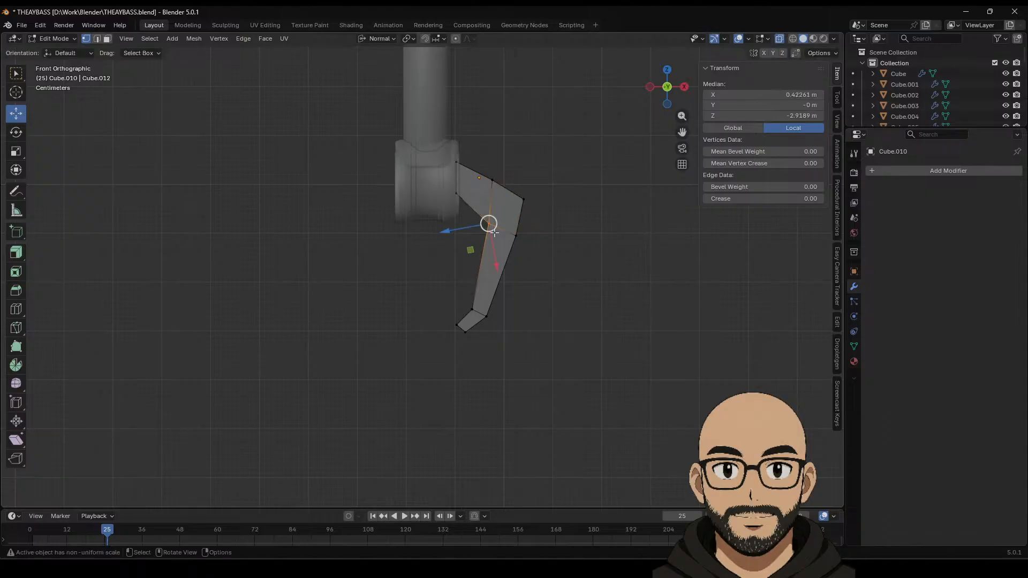
Step: Move the lower bend's vertices about 0.028 m along X and 0.042 m up Z, and scale them up to about 1.4
{"action": "left_click_drag", "start_coordinate": [445, 292], "coordinate": [508, 363]}
{"action": "left_click_drag", "start_coordinate": [471, 317], "coordinate": [495, 292]}
{"action": "key", "text": "s"}
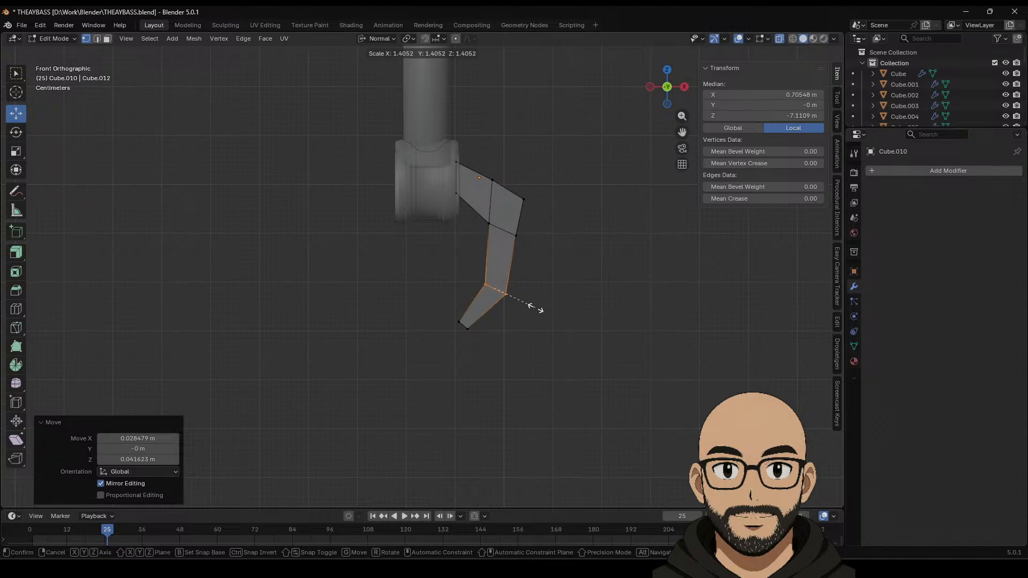
{"action": "left_click", "coordinate": [536, 308]}
Step: Lower the bottom vertices of the finger's base about 0.034 m along Z and return to Object Mode
{"action": "left_click", "coordinate": [456, 193]}
{"action": "left_click_drag", "start_coordinate": [456, 194], "coordinate": [457, 211]}
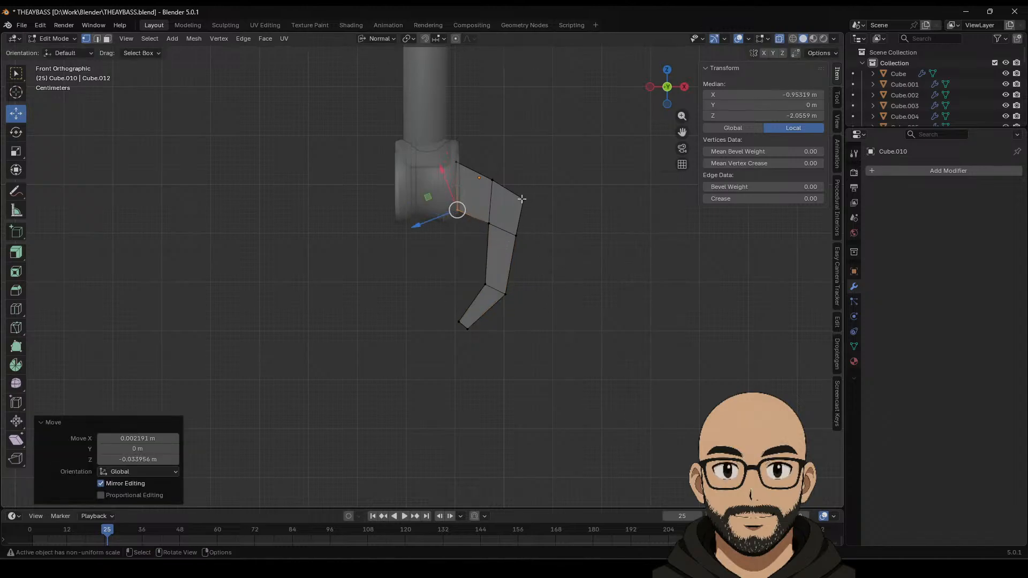
{"action": "key", "text": "Tab"}
Step: In the right view, move the lower bend's flared vertices inward on both sides to even out the finger's width
{"action": "middle_click_drag", "start_coordinate": [532, 240], "coordinate": [423, 303]}
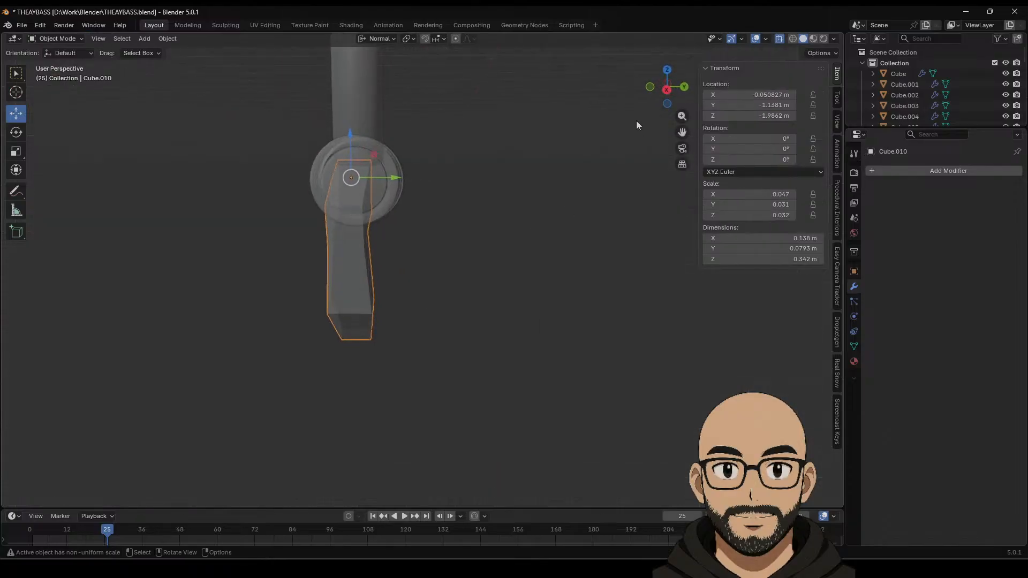
{"action": "left_click", "coordinate": [664, 91]}
{"action": "key", "text": "Tab"}
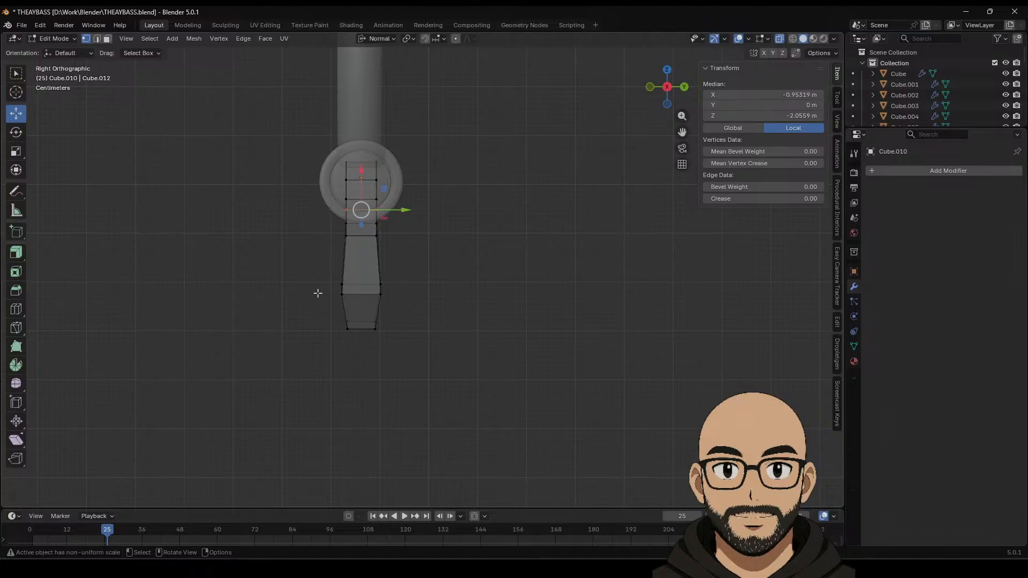
{"action": "left_click_drag", "start_coordinate": [320, 270], "coordinate": [364, 316]}
{"action": "left_click_drag", "start_coordinate": [305, 291], "coordinate": [310, 290]}
{"action": "left_click", "coordinate": [470, 295]}
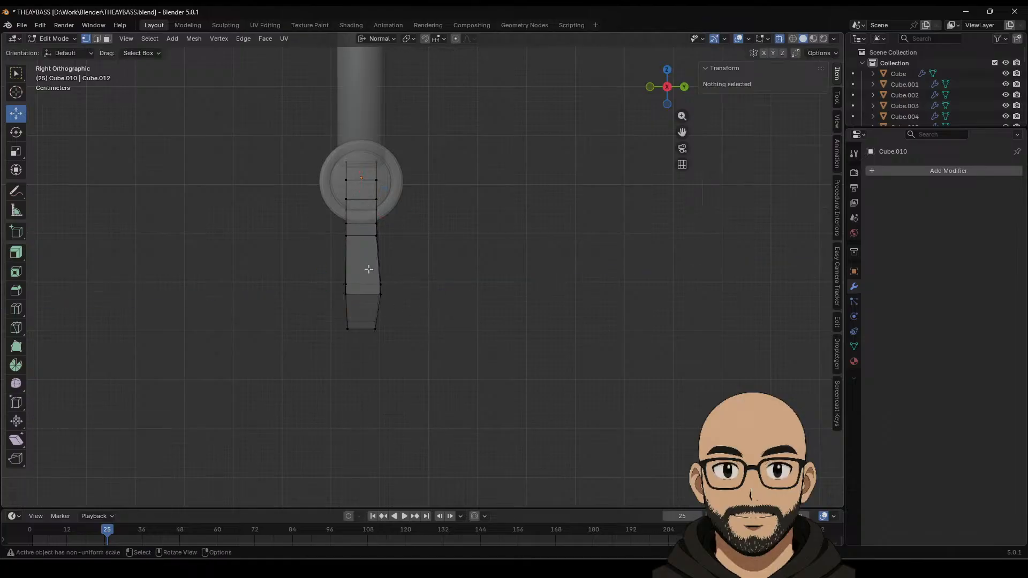
{"action": "left_click_drag", "start_coordinate": [369, 270], "coordinate": [419, 294]}
{"action": "key", "text": "Tab"}
Step: Add a Bevel modifier to the finger with an amount of 0.19 m and 2 segments
{"action": "middle_click_drag", "start_coordinate": [438, 328], "coordinate": [535, 334]}
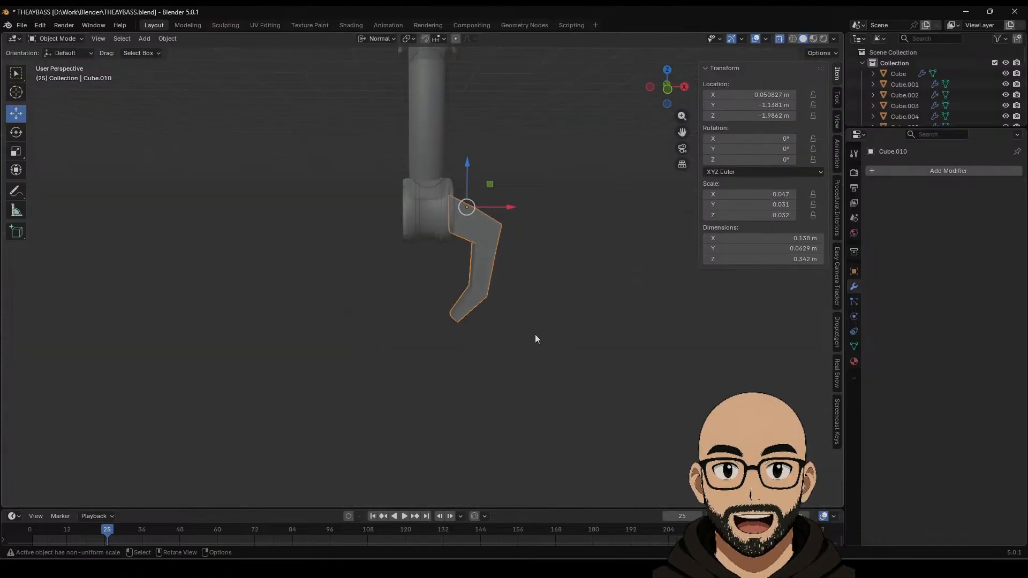
{"action": "left_click", "coordinate": [926, 171]}
{"action": "mouse_move", "coordinate": [894, 169]}
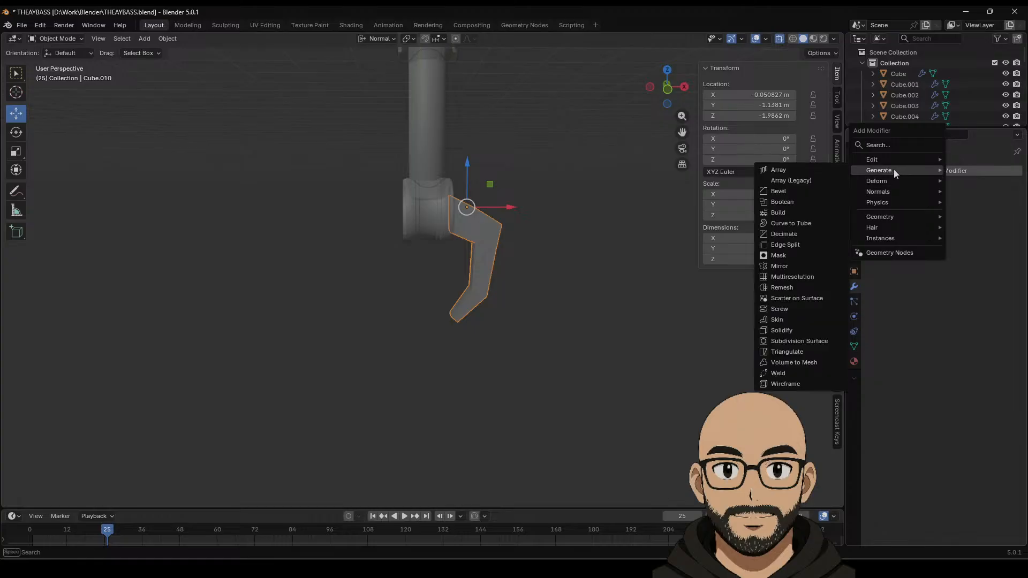
{"action": "left_click", "coordinate": [806, 191]}
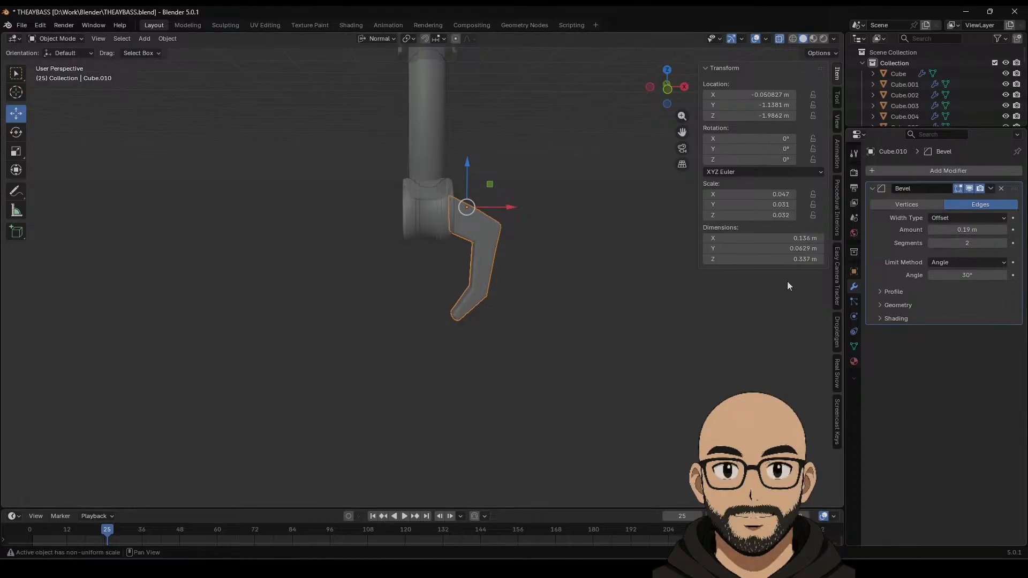
Step: From the front view, duplicate the finger in place and rotate the copy about 175° around Z
{"action": "key", "text": "KP_1"}
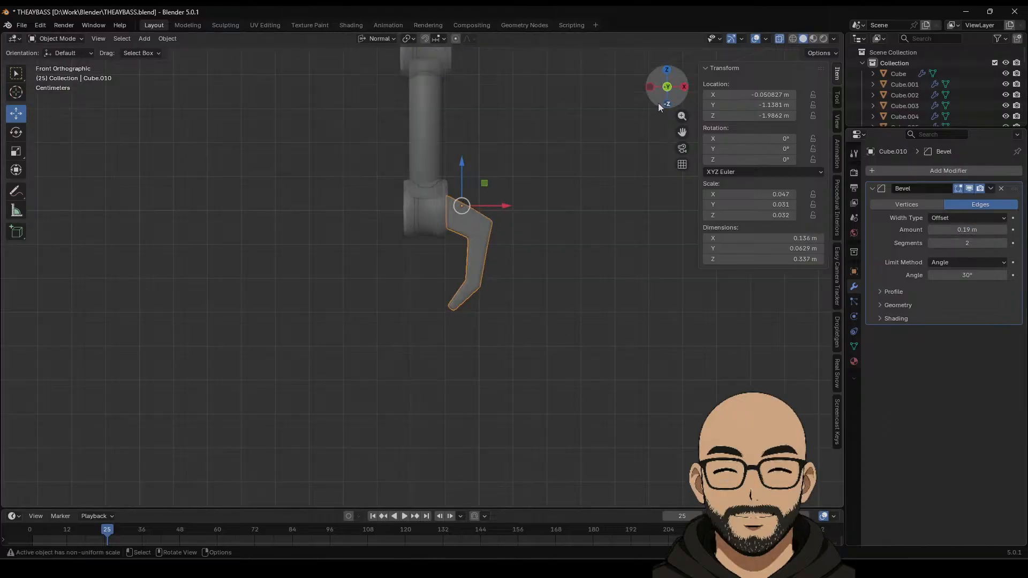
{"action": "left_click", "coordinate": [16, 131]}
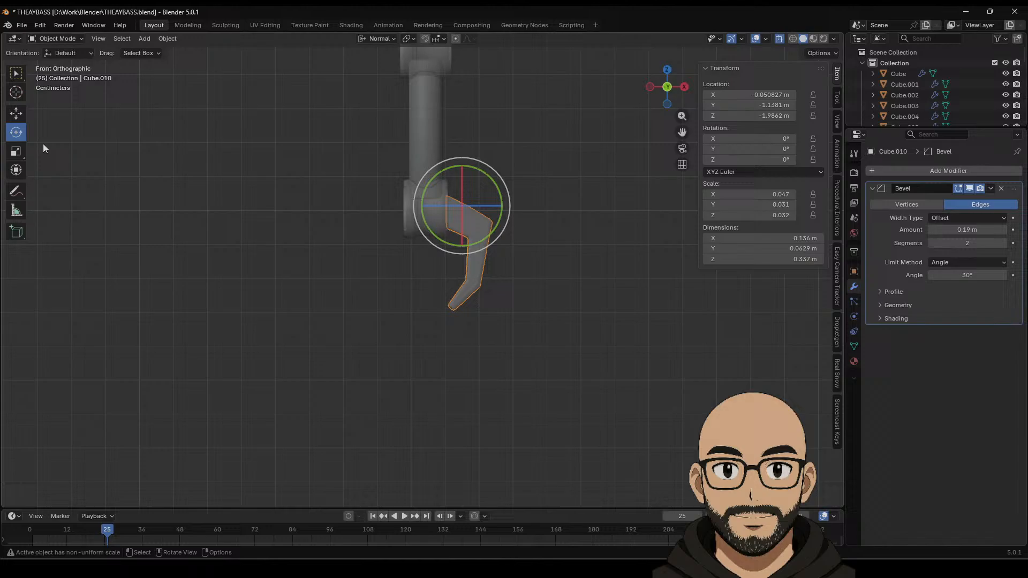
{"action": "key", "text": "shift+d"}
{"action": "right_click", "coordinate": [468, 225]}
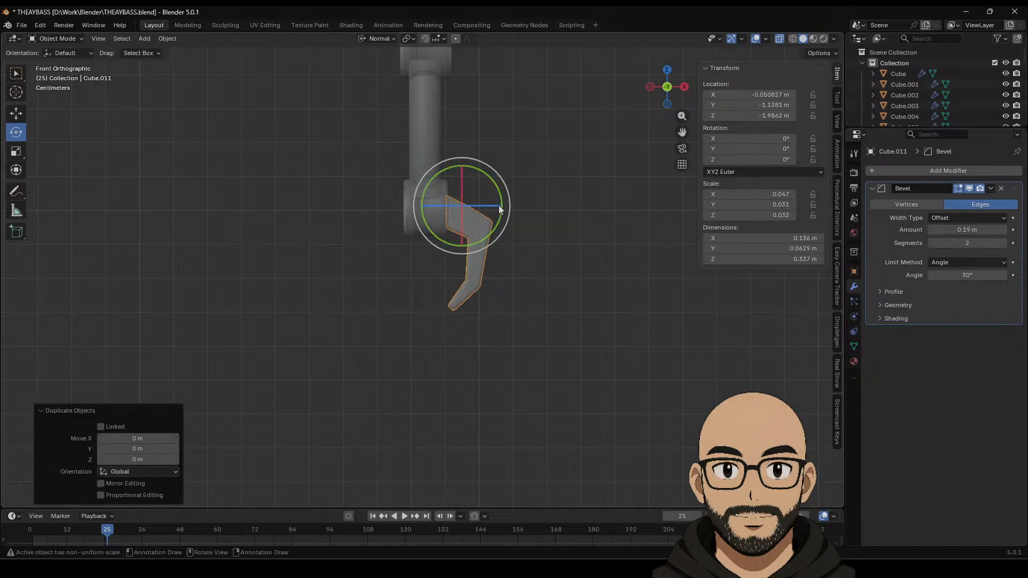
{"action": "left_click_drag", "start_coordinate": [502, 208], "coordinate": [422, 209]}
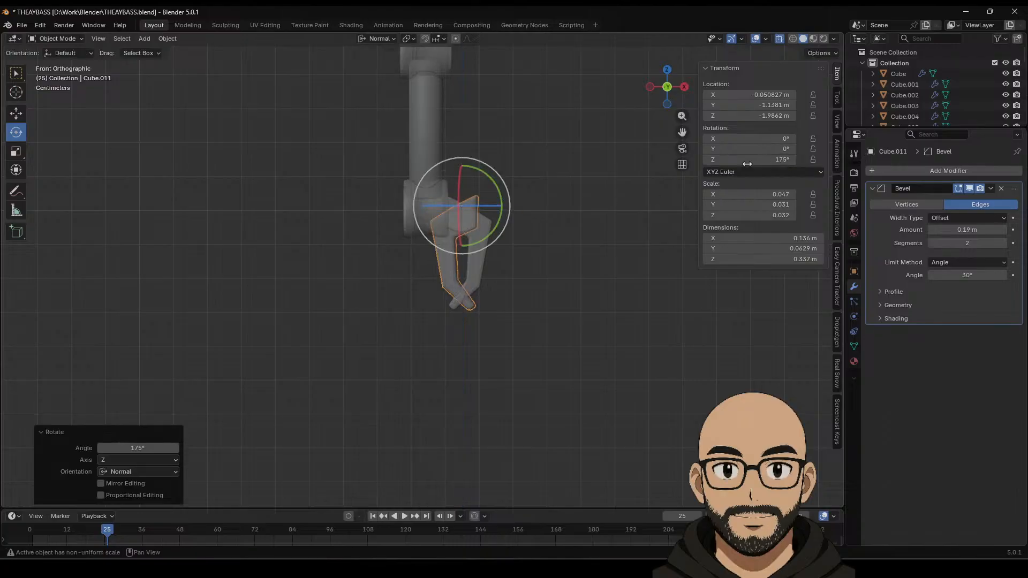
Step: Set the copied finger's Z rotation to 180° and move it about 0.194 m along its X axis to the joint's opposite side
{"action": "double_click", "coordinate": [753, 159]}
{"action": "type", "text": "180"}
{"action": "key", "text": "Return"}
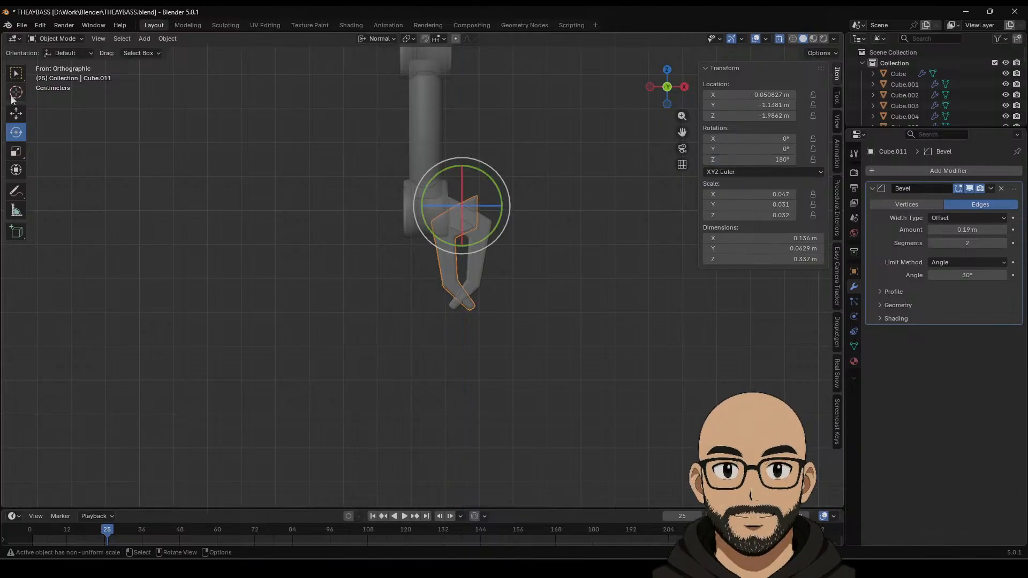
{"action": "left_click", "coordinate": [14, 113]}
{"action": "left_click_drag", "start_coordinate": [434, 213], "coordinate": [368, 213]}
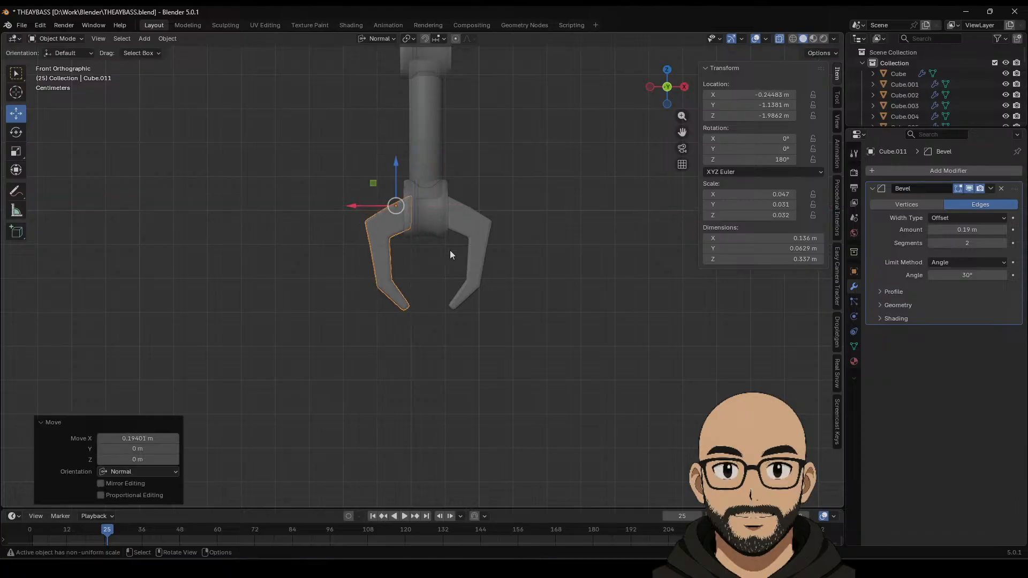
Step: Turn on Affect Only Origins and move both claw fingers' origins inward into the lowest joint
{"action": "left_click", "coordinate": [819, 53]}
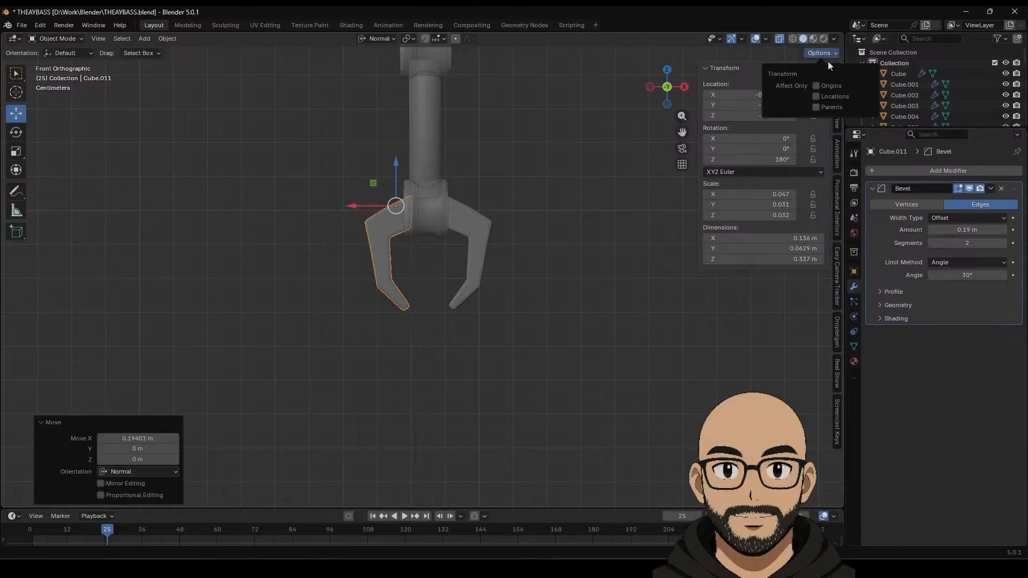
{"action": "left_click_drag", "start_coordinate": [400, 207], "coordinate": [453, 214]}
{"action": "left_click", "coordinate": [462, 226]}
{"action": "middle_click_drag", "start_coordinate": [500, 220], "coordinate": [370, 214]}
{"action": "left_click", "coordinate": [406, 217]}
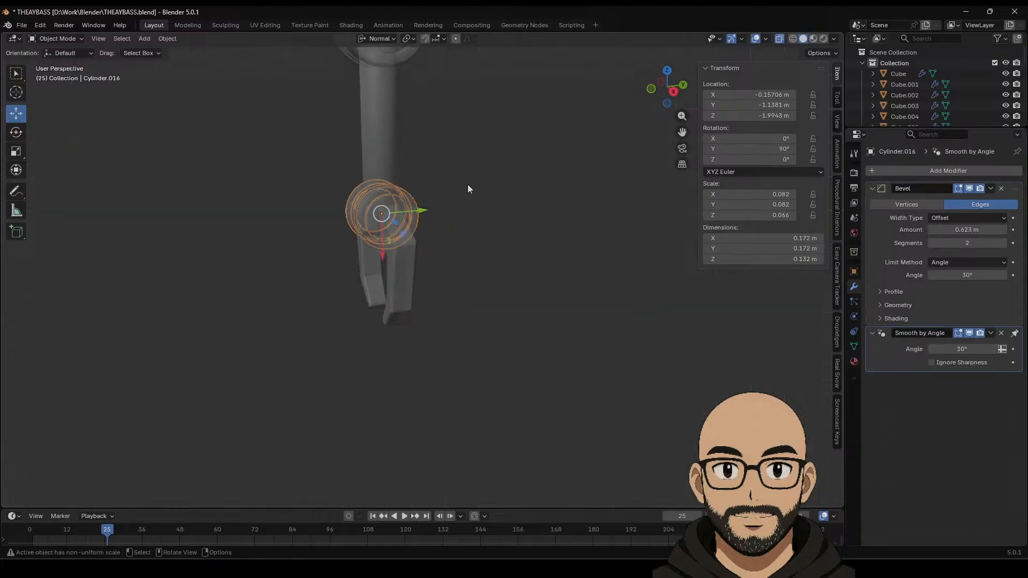
Step: Raise the origins of the lower and middle arm cylinders about 0.116 m and 0.139 m along Z to the joints above them
{"action": "left_click", "coordinate": [392, 119]}
{"action": "middle_click_drag", "start_coordinate": [392, 119], "coordinate": [401, 207], "text": "shift"}
{"action": "left_click_drag", "start_coordinate": [400, 208], "coordinate": [400, 155]}
{"action": "middle_click_drag", "start_coordinate": [482, 158], "coordinate": [439, 252], "text": "shift"}
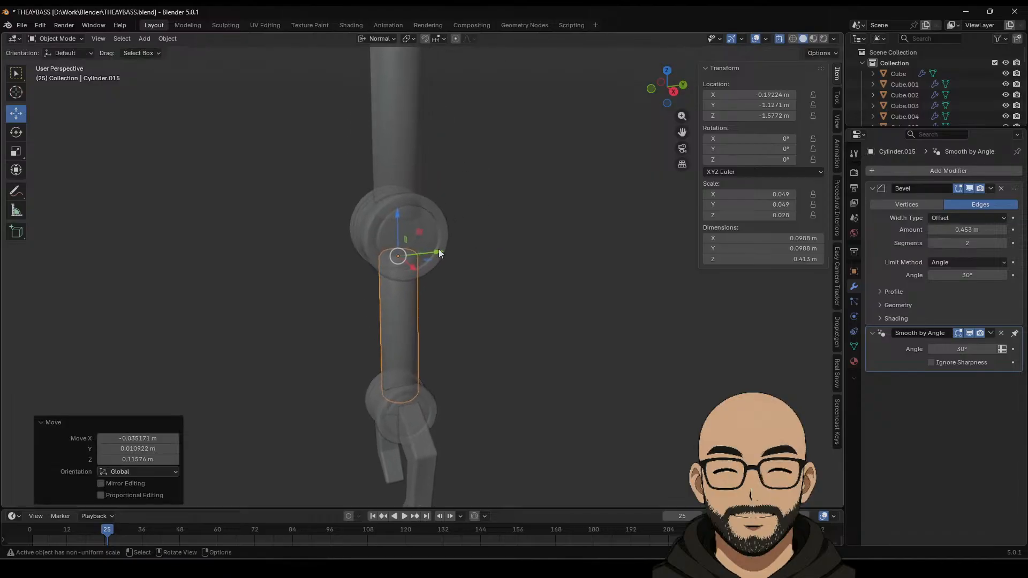
{"action": "scroll", "coordinate": [438, 233], "scroll_direction": "down", "scroll_amount": 2}
{"action": "middle_click_drag", "start_coordinate": [438, 203], "coordinate": [438, 254], "text": "shift"}
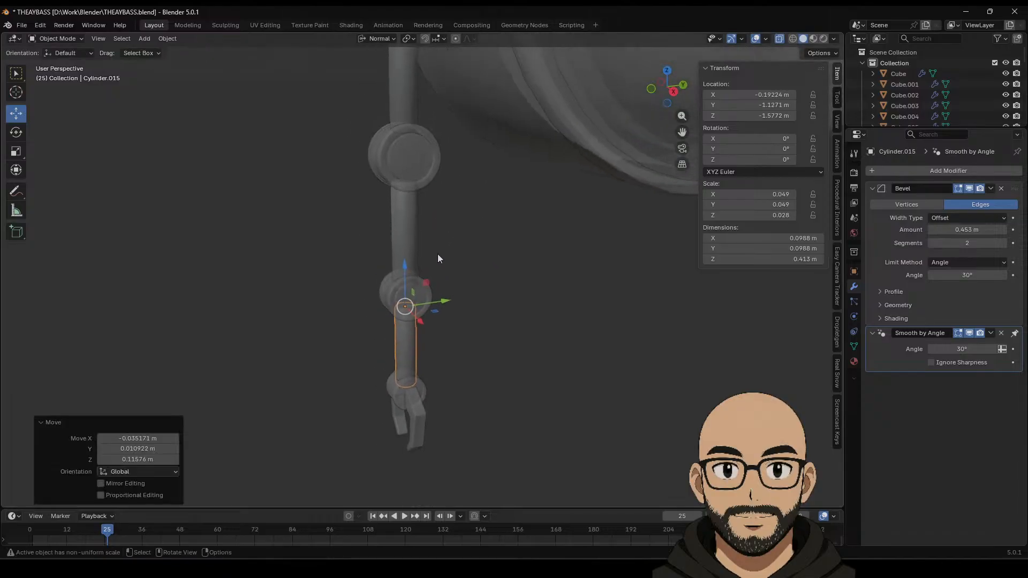
{"action": "left_click", "coordinate": [423, 244]}
{"action": "left_click_drag", "start_coordinate": [405, 218], "coordinate": [402, 185]}
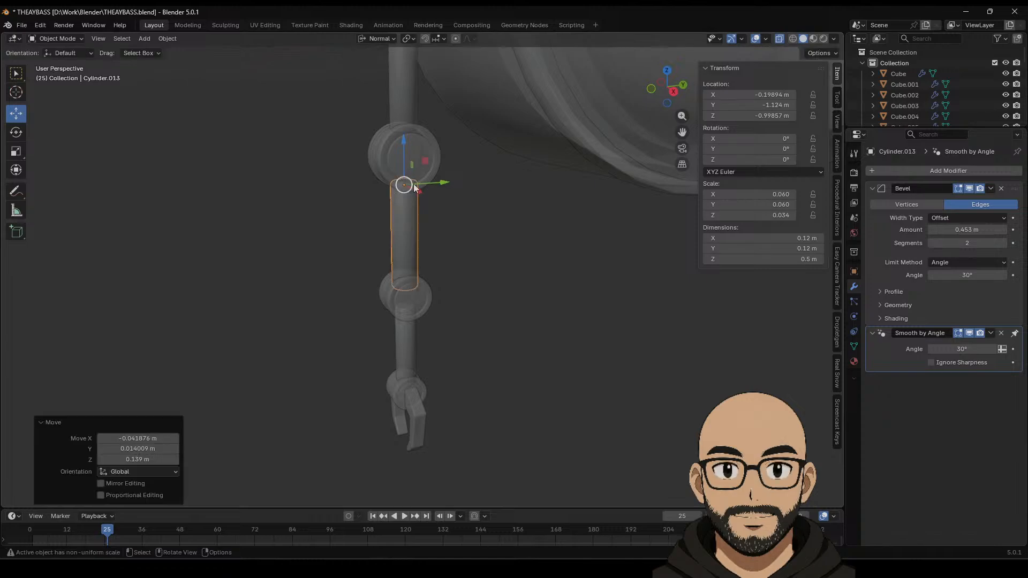
Step: Shift the middle and lower arm cylinders' origins along X back to their centres, the lower one by about 0.027 m
{"action": "middle_click_drag", "start_coordinate": [402, 185], "coordinate": [517, 274]}
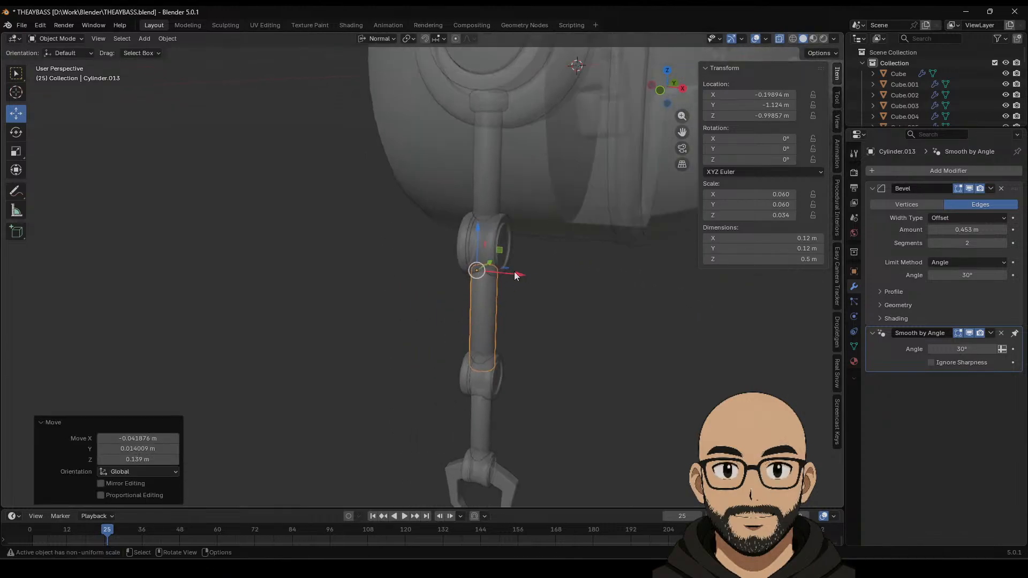
{"action": "left_click_drag", "start_coordinate": [517, 274], "coordinate": [525, 276]}
{"action": "left_click", "coordinate": [490, 414]}
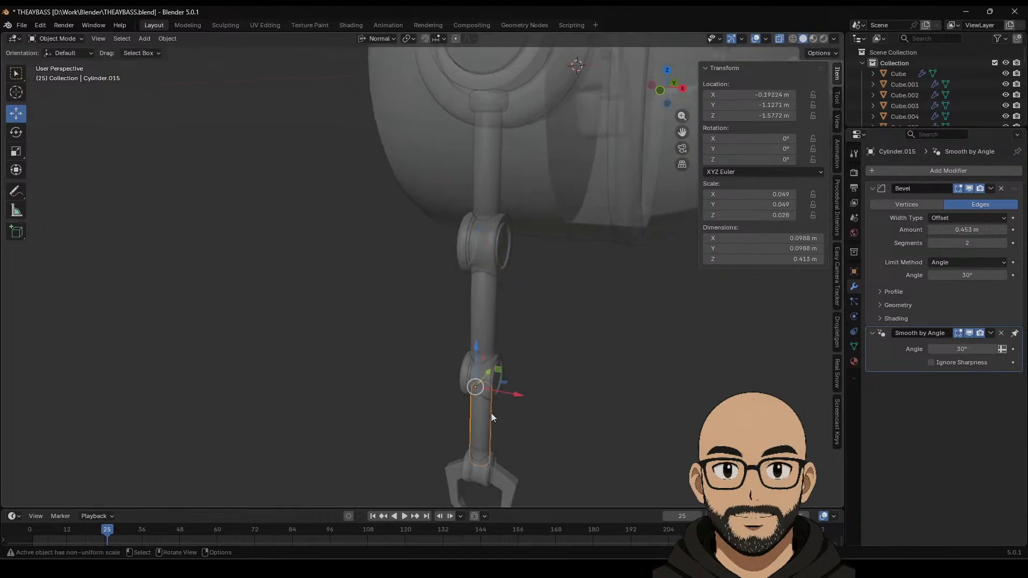
{"action": "left_click_drag", "start_coordinate": [513, 395], "coordinate": [519, 402]}
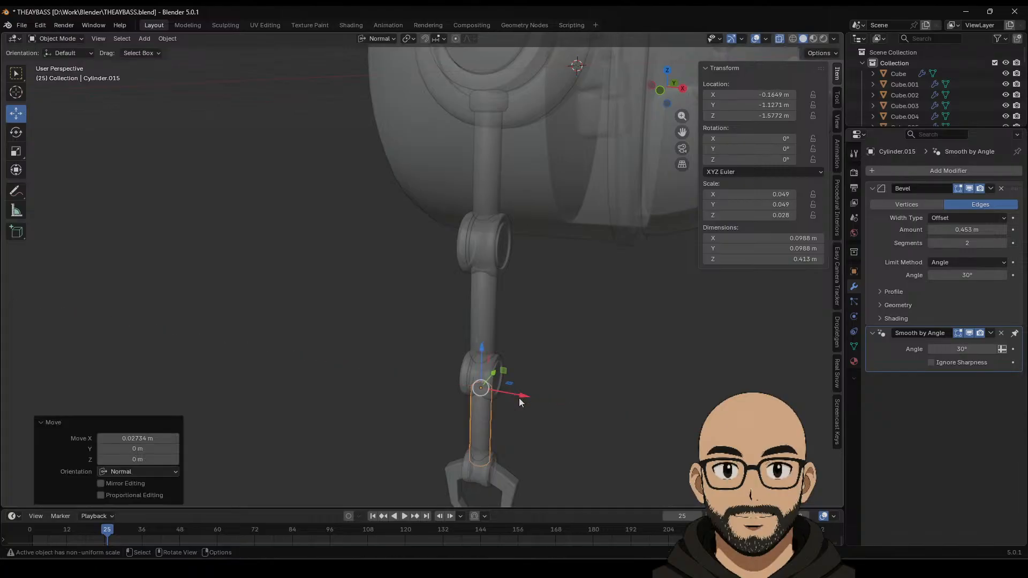
{"action": "left_click", "coordinate": [504, 481]}
{"action": "middle_click_drag", "start_coordinate": [566, 419], "coordinate": [540, 422]}
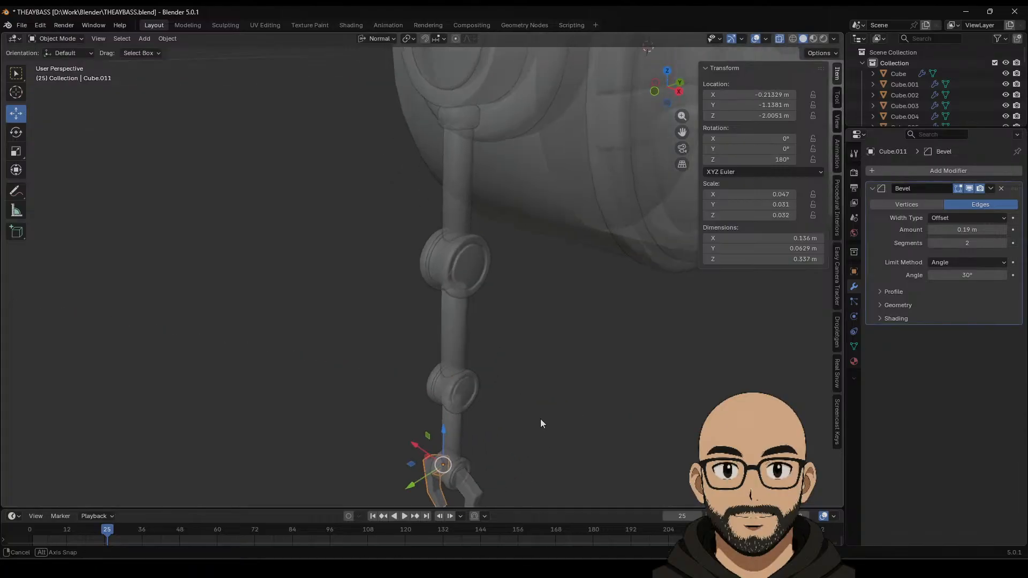
Step: Raise the upper arm cylinder's origin about 0.142 m along Z to its top end and turn off Affect Only Origins
{"action": "left_click", "coordinate": [467, 258]}
{"action": "left_click", "coordinate": [460, 177]}
{"action": "left_click_drag", "start_coordinate": [456, 131], "coordinate": [452, 91]}
{"action": "middle_click_drag", "start_coordinate": [452, 91], "coordinate": [530, 279]}
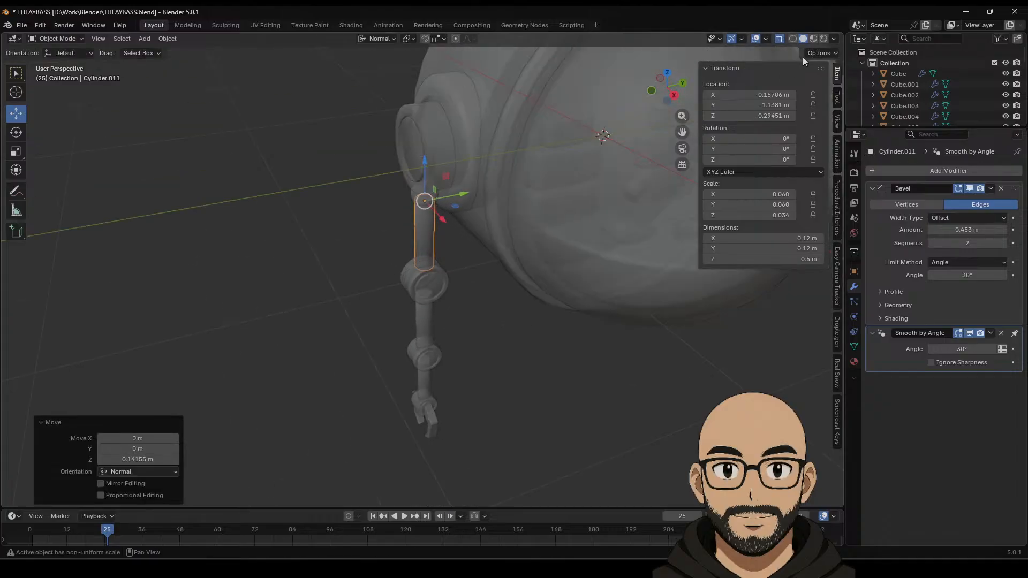
{"action": "left_click", "coordinate": [833, 54]}
{"action": "left_click", "coordinate": [816, 86]}
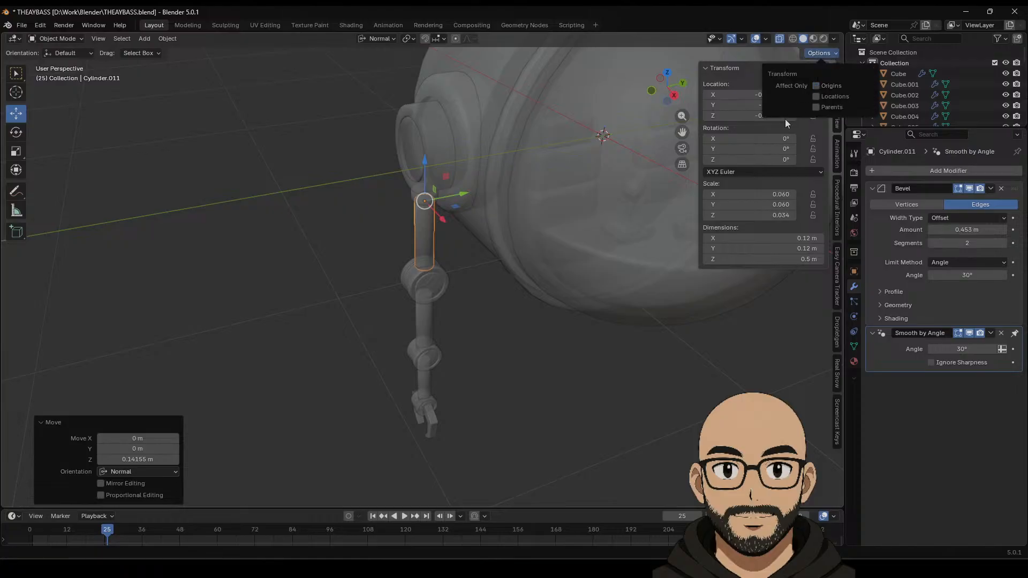
Step: Parent both claw fingers to the lowest joint cylinder using the Object parent type, and deselect everything
{"action": "middle_click_drag", "start_coordinate": [487, 325], "coordinate": [505, 291]}
{"action": "scroll", "coordinate": [498, 279], "scroll_direction": "up", "scroll_amount": 2}
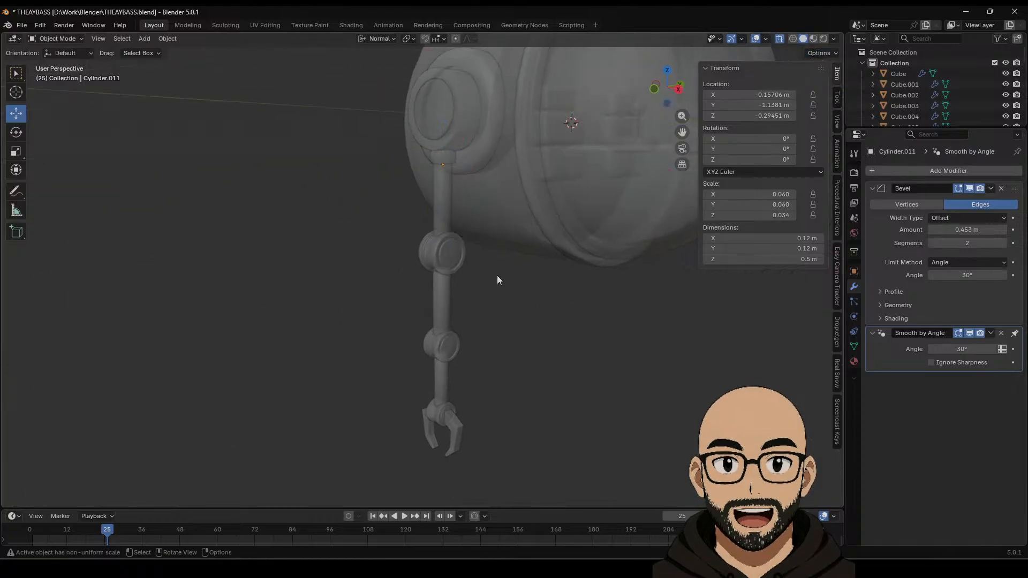
{"action": "scroll", "coordinate": [498, 374], "scroll_direction": "up", "scroll_amount": 4}
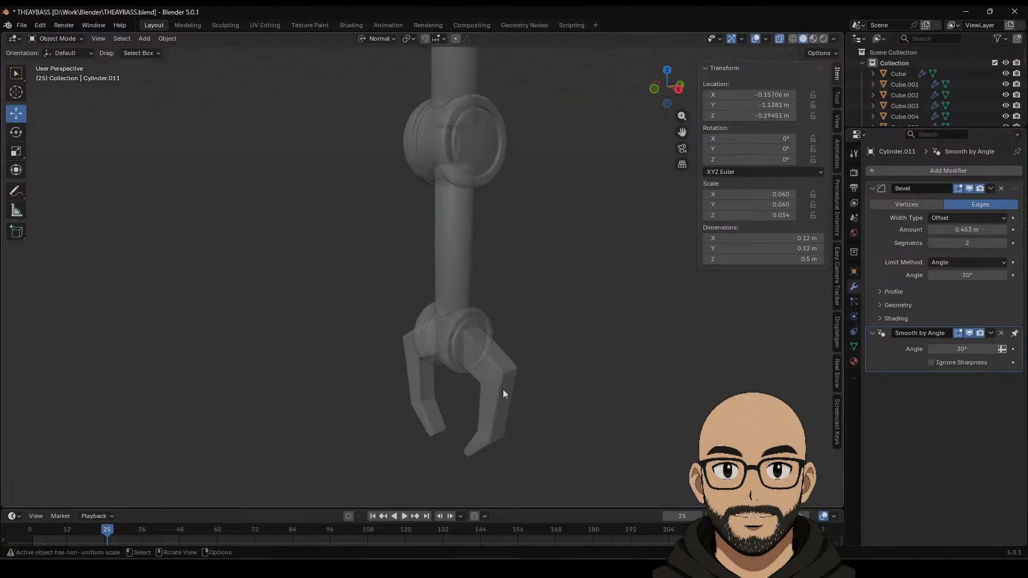
{"action": "middle_click_drag", "start_coordinate": [503, 390], "coordinate": [583, 374]}
{"action": "left_click", "coordinate": [503, 358]}
{"action": "left_click", "coordinate": [427, 364], "text": "shift"}
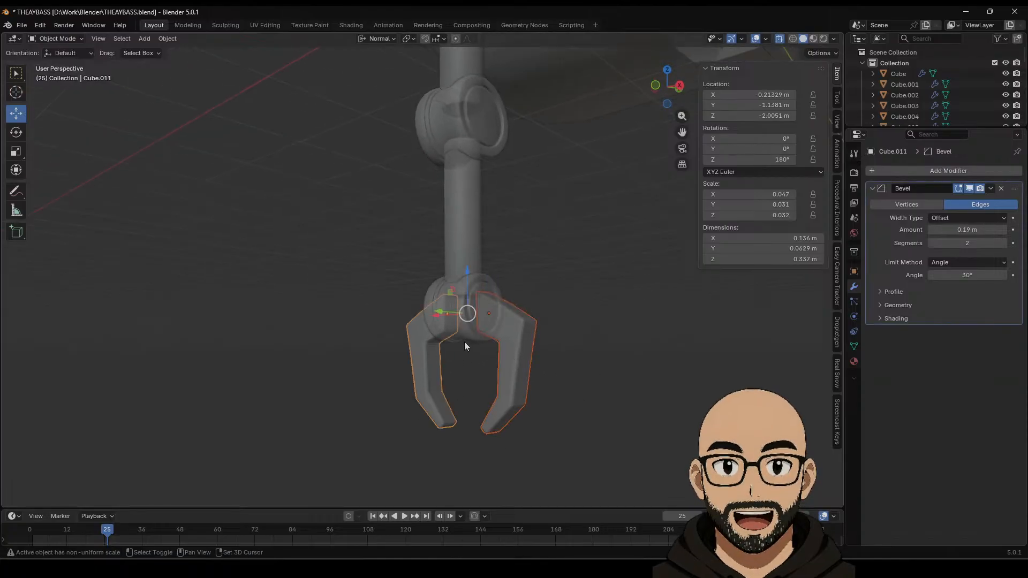
{"action": "left_click", "coordinate": [465, 340], "text": "shift"}
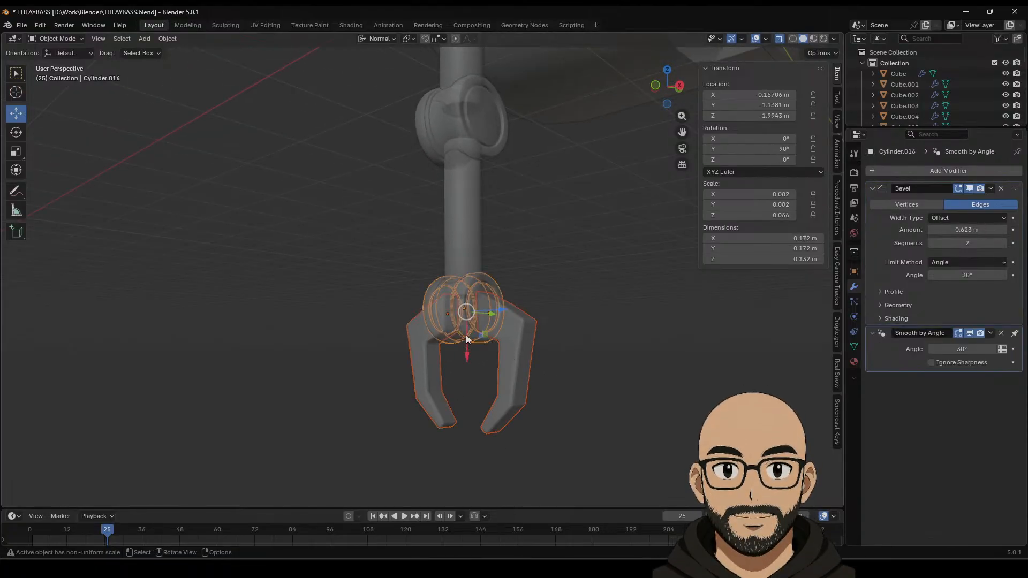
{"action": "right_click", "coordinate": [467, 339]}
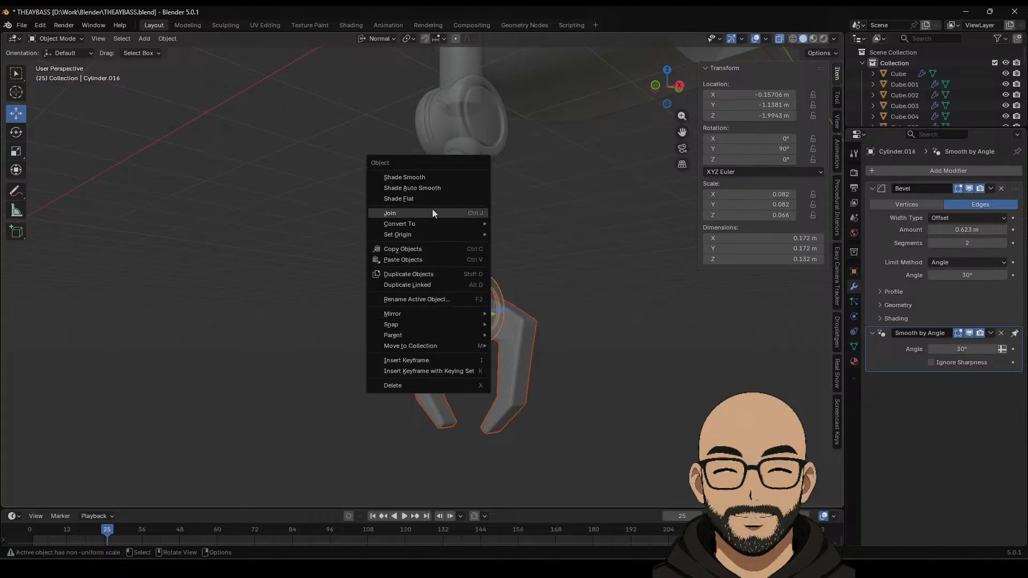
{"action": "mouse_move", "coordinate": [425, 334]}
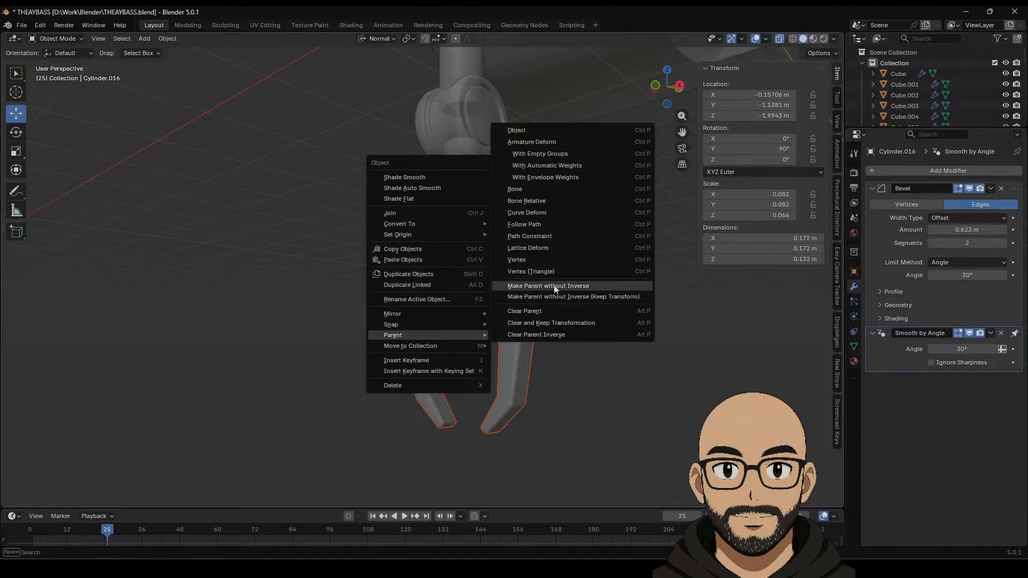
{"action": "left_click", "coordinate": [548, 131]}
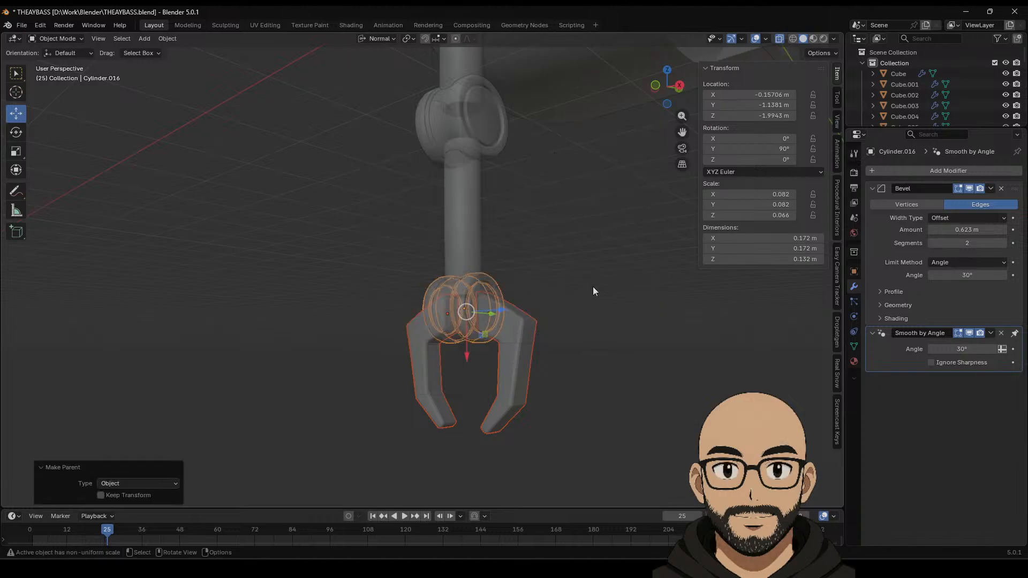
{"action": "left_click", "coordinate": [519, 285]}
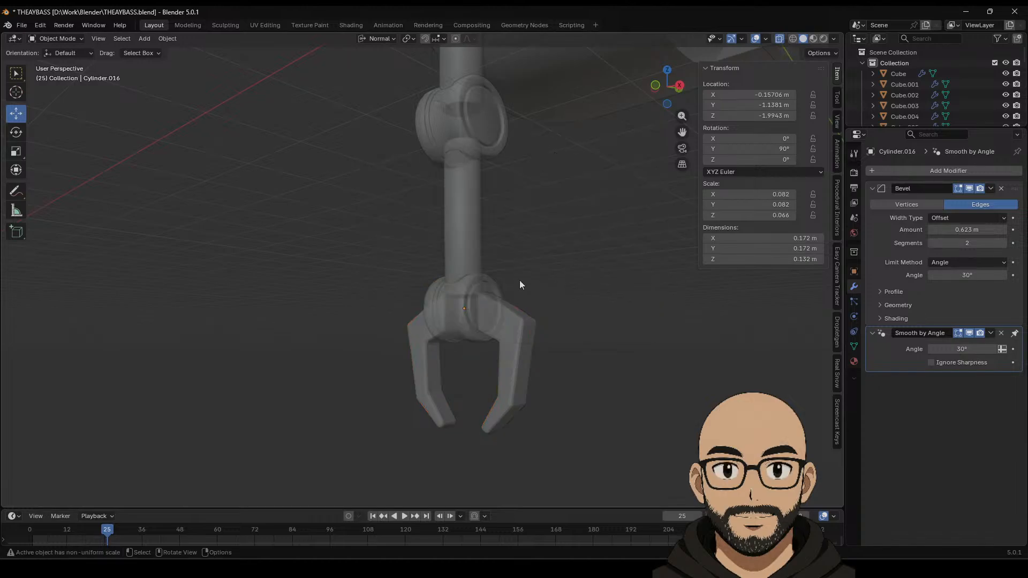
Step: Parent the lowest joint cylinder and lower arm cylinder to the middle joint cylinder using the Object parent type
{"action": "left_click", "coordinate": [482, 194], "text": "shift"}
{"action": "left_click", "coordinate": [477, 108], "text": "shift"}
{"action": "right_click", "coordinate": [487, 118]}
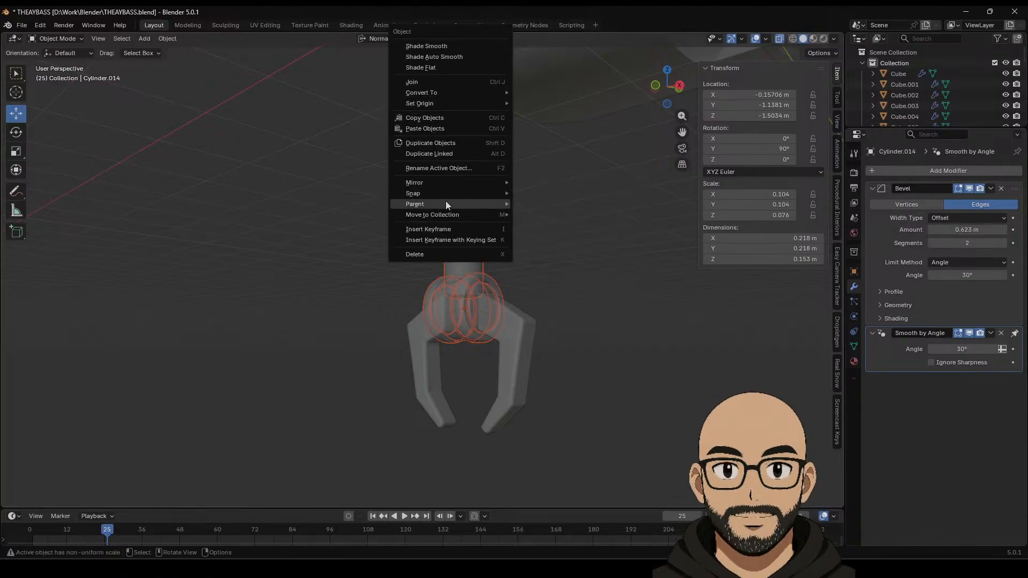
{"action": "mouse_move", "coordinate": [446, 203]}
{"action": "left_click", "coordinate": [553, 204]}
{"action": "middle_click_drag", "start_coordinate": [549, 183], "coordinate": [529, 396], "text": "shift"}
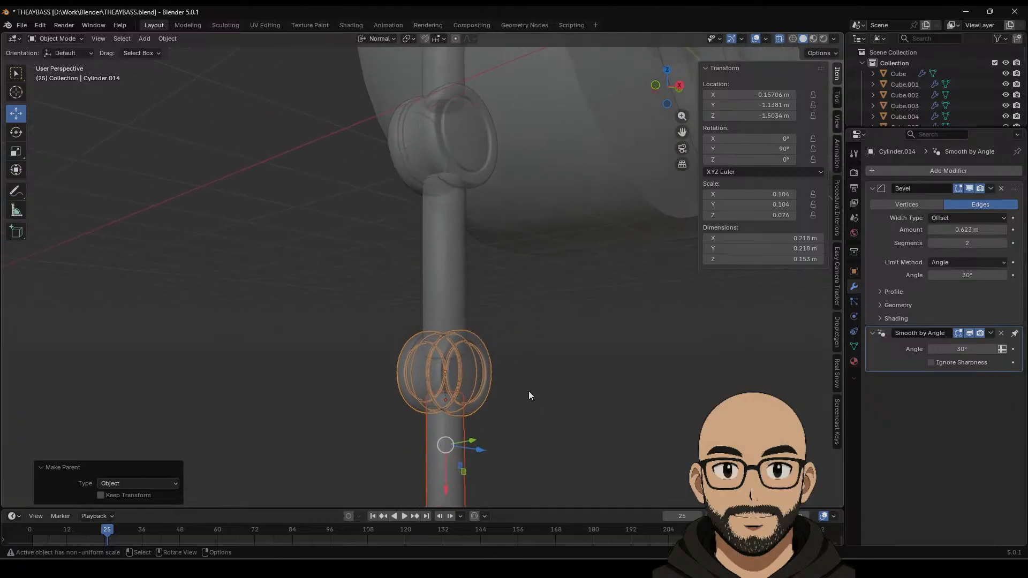
Step: Parent the middle joint cylinder and middle arm cylinder to the upper joint cylinder using the Object parent type
{"action": "left_click", "coordinate": [519, 329]}
{"action": "left_click", "coordinate": [479, 363]}
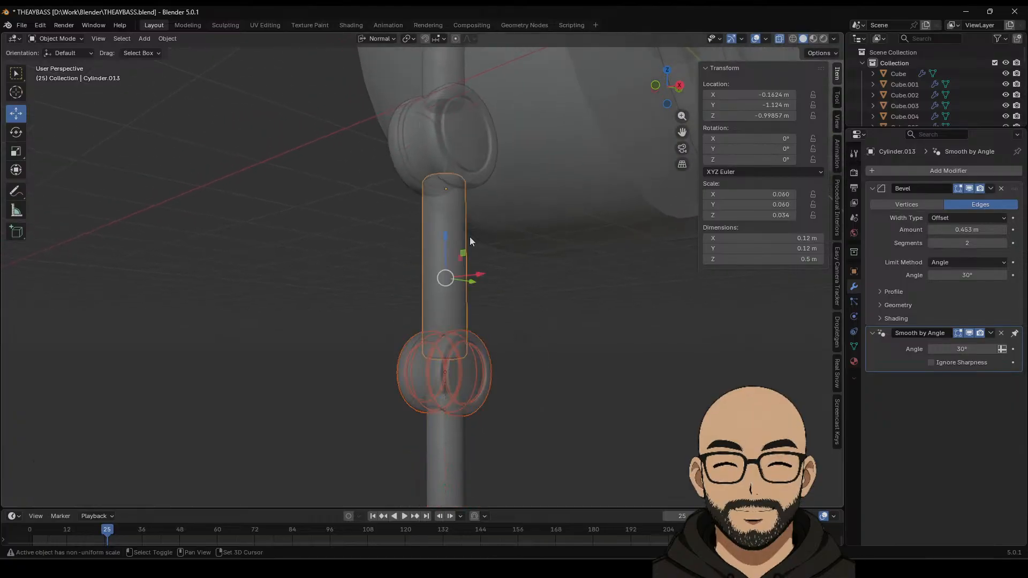
{"action": "left_click", "coordinate": [462, 153], "text": "shift"}
{"action": "right_click", "coordinate": [463, 153]}
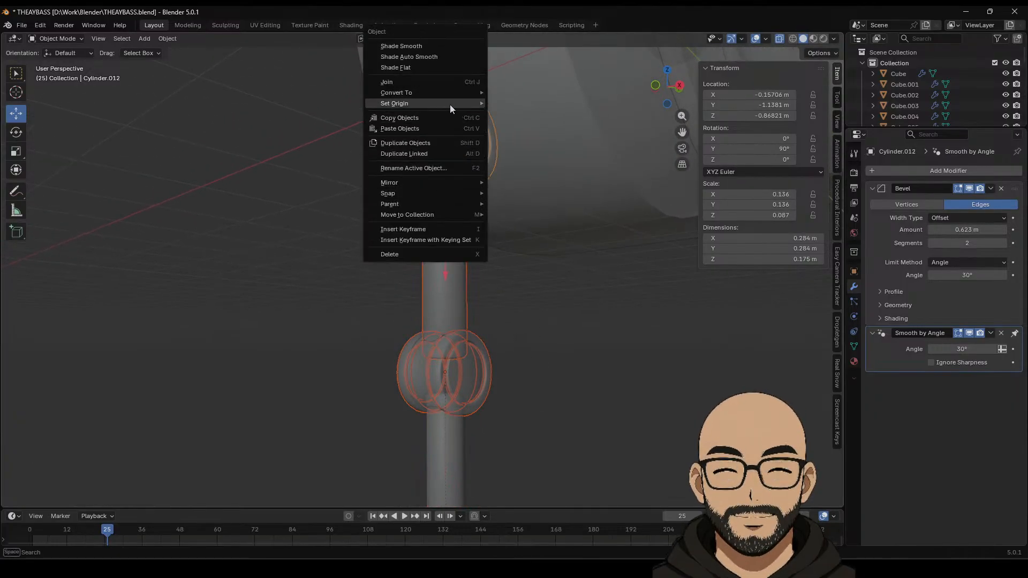
{"action": "mouse_move", "coordinate": [440, 204]}
{"action": "left_click", "coordinate": [523, 205]}
{"action": "middle_click_drag", "start_coordinate": [509, 239], "coordinate": [495, 455], "text": "shift"}
Step: Parent the upper joint cylinder and upper arm cylinder to the short mounting cylinder under the side housing as Object
{"action": "left_click", "coordinate": [457, 366]}
{"action": "left_click", "coordinate": [454, 270], "text": "shift"}
{"action": "left_click", "coordinate": [457, 351]}
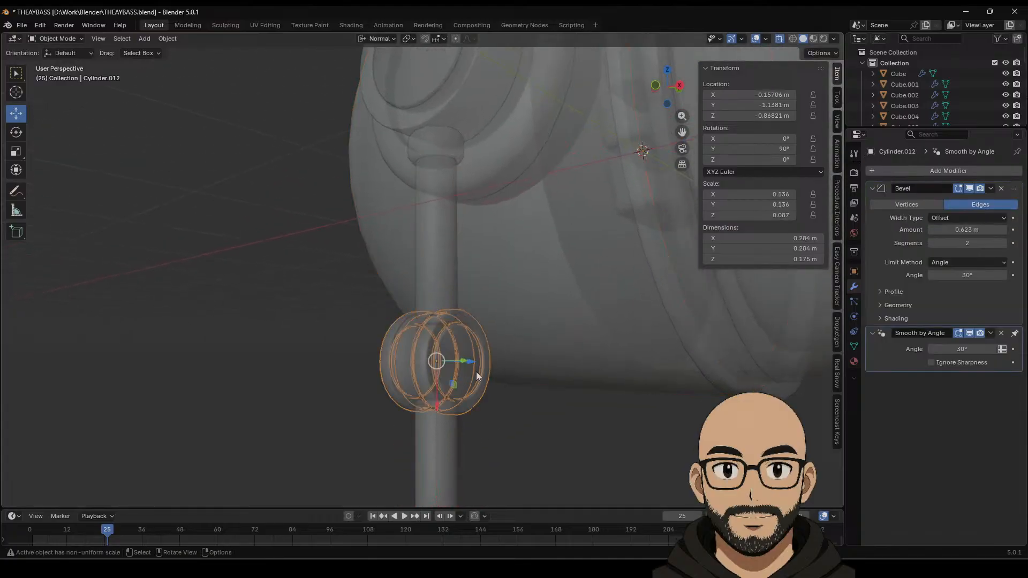
{"action": "middle_click_drag", "start_coordinate": [476, 371], "coordinate": [455, 302]}
{"action": "left_click", "coordinate": [454, 289], "text": "shift"}
{"action": "left_click", "coordinate": [452, 150], "text": "shift"}
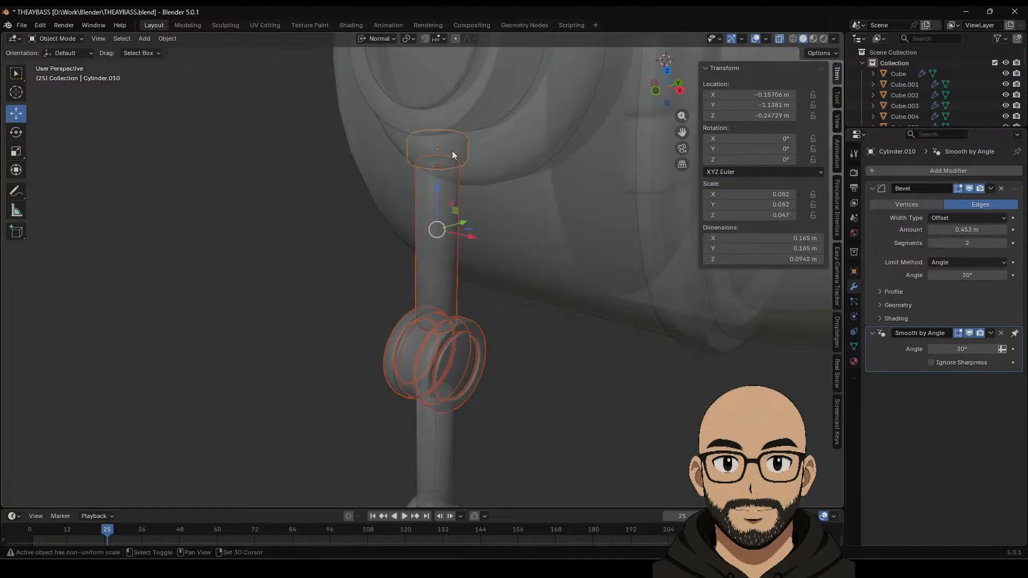
{"action": "right_click", "coordinate": [452, 150]}
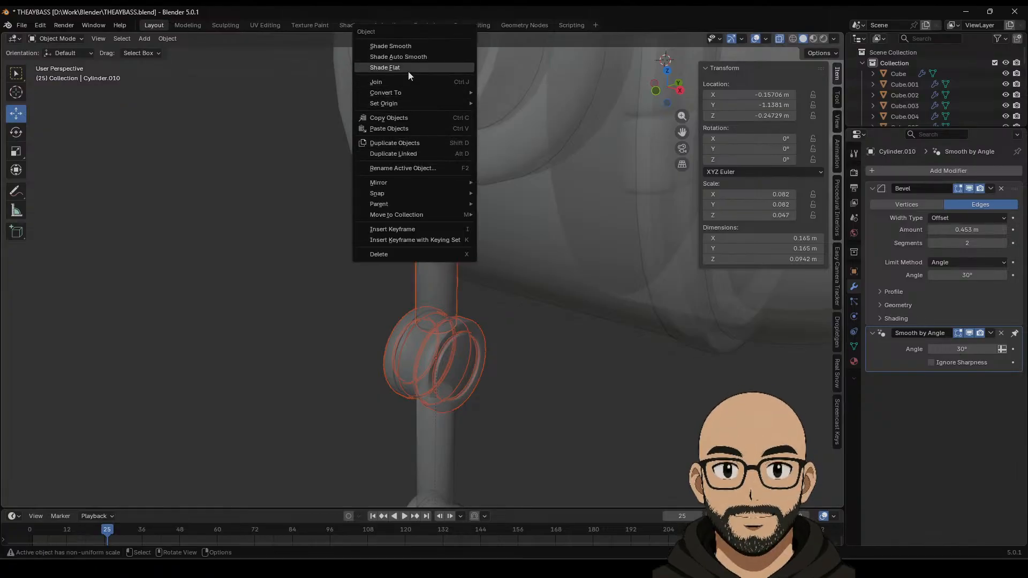
{"action": "mouse_move", "coordinate": [404, 204]}
{"action": "left_click", "coordinate": [517, 204]}
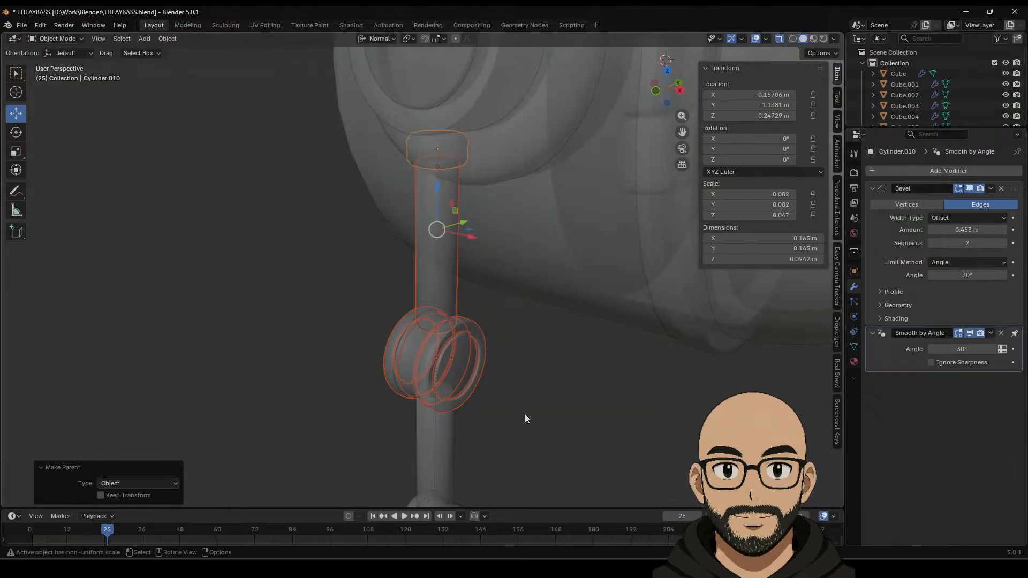
Step: Save the blend file under its existing name
{"action": "middle_click_drag", "start_coordinate": [524, 414], "coordinate": [523, 389]}
{"action": "left_click", "coordinate": [21, 25]}
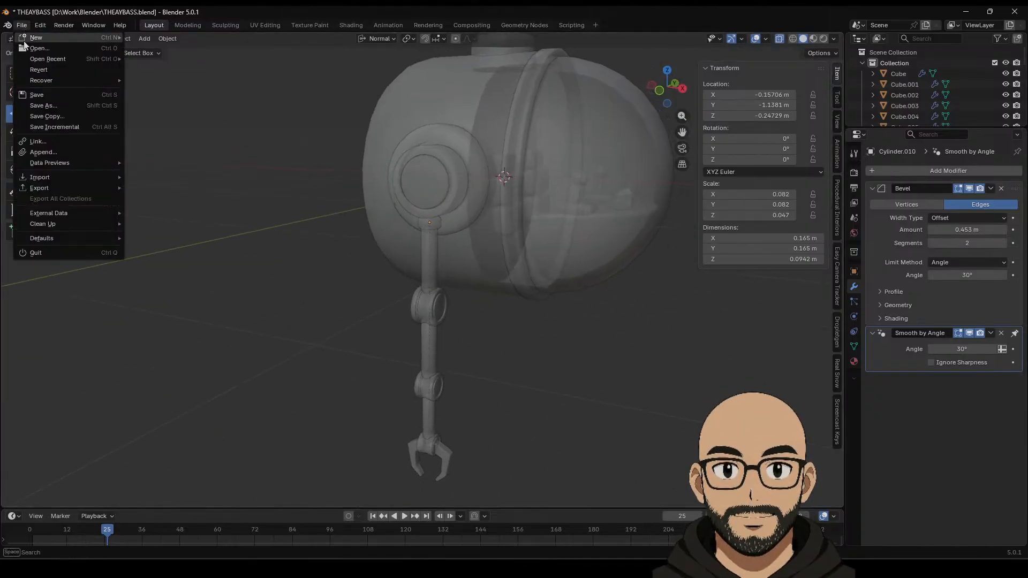
{"action": "left_click", "coordinate": [44, 92]}
{"action": "middle_click_drag", "start_coordinate": [518, 340], "coordinate": [490, 354]}
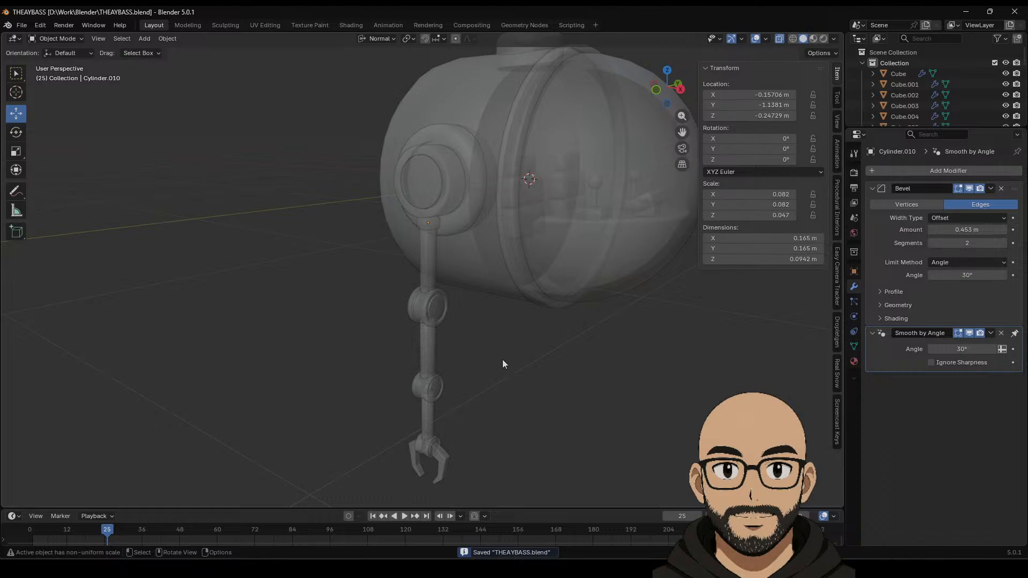
Step: Rotate the arm's short mounting cylinder about -60.4° around Y and about -16.7° around X to swing the arm forward and outward
{"action": "left_click", "coordinate": [431, 225]}
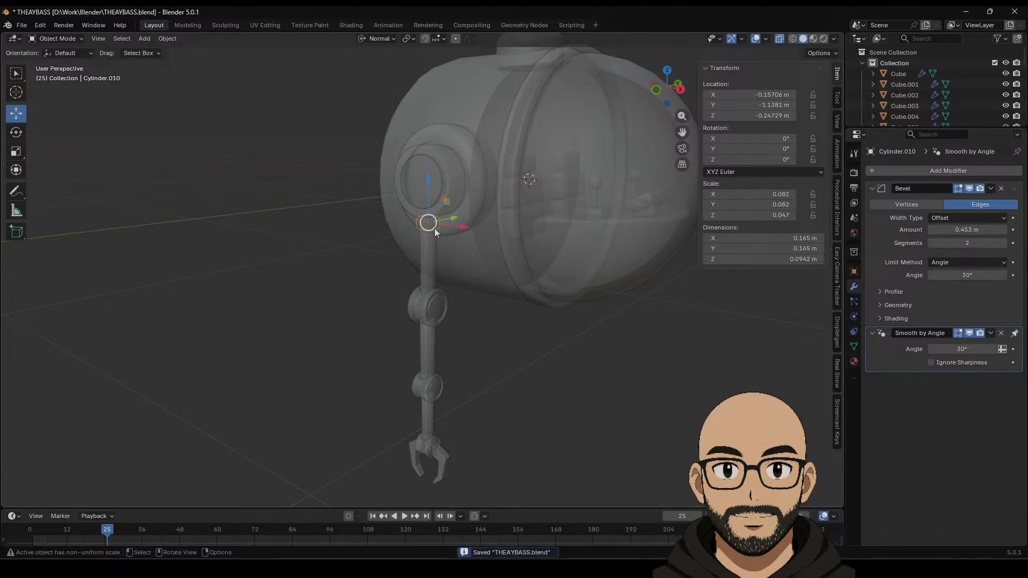
{"action": "left_click", "coordinate": [16, 132]}
{"action": "left_click_drag", "start_coordinate": [458, 216], "coordinate": [551, 281]}
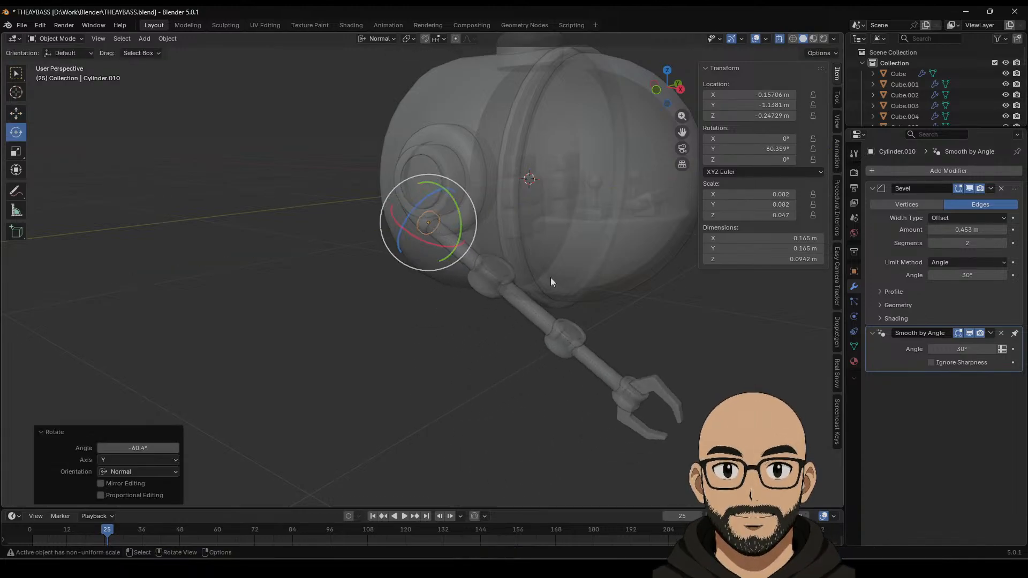
{"action": "middle_click_drag", "start_coordinate": [627, 354], "coordinate": [467, 326]}
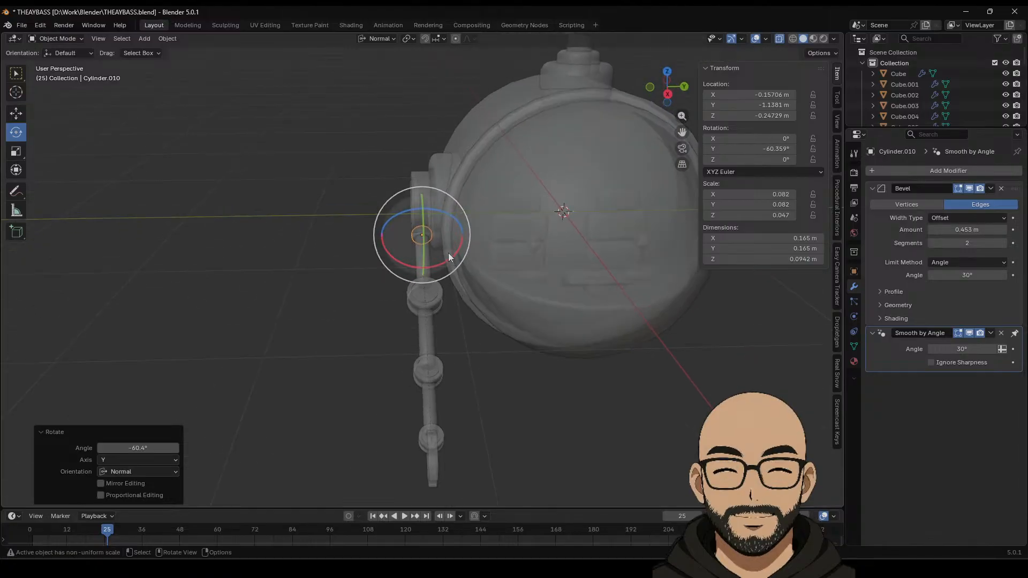
{"action": "left_click_drag", "start_coordinate": [448, 255], "coordinate": [434, 254]}
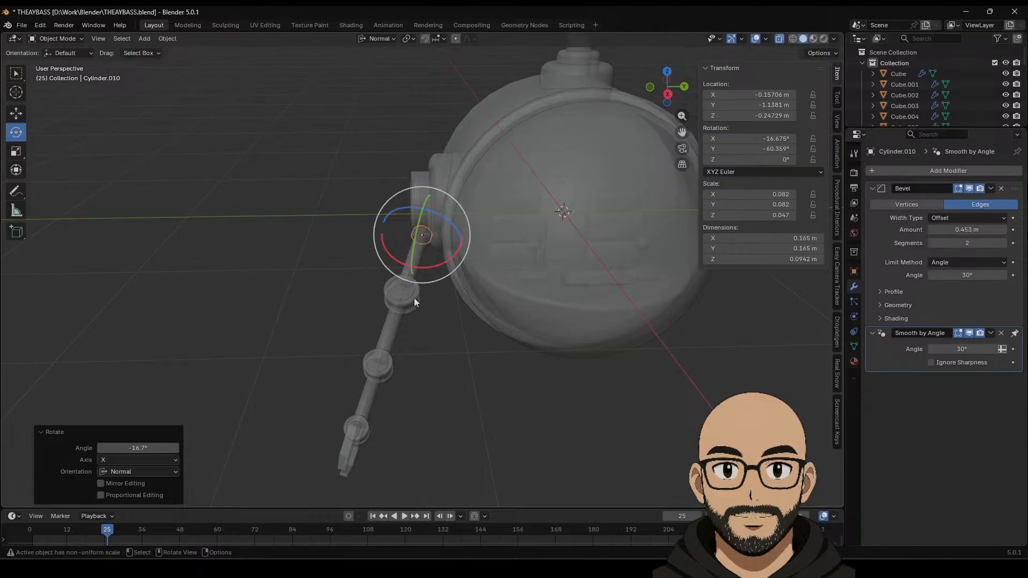
Step: Rotate the upper, middle and lowest joint cylinders so the arm bends forward with the claw reaching in front of the vehicle
{"action": "left_click", "coordinate": [413, 298]}
{"action": "left_click_drag", "start_coordinate": [420, 326], "coordinate": [530, 437]}
{"action": "left_click", "coordinate": [442, 362]}
{"action": "left_click", "coordinate": [483, 409]}
{"action": "middle_click_drag", "start_coordinate": [608, 423], "coordinate": [574, 427]}
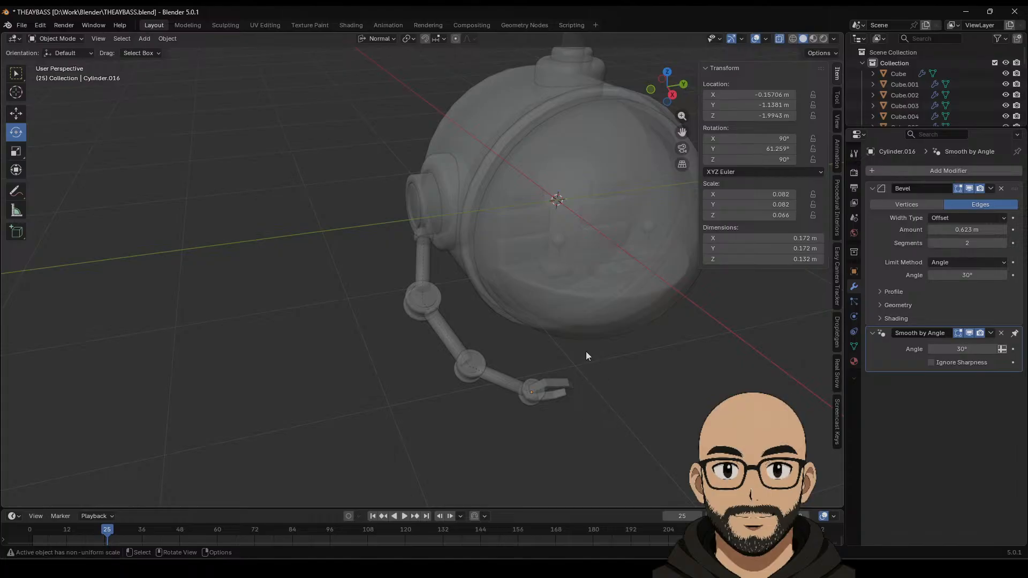
{"action": "middle_click_drag", "start_coordinate": [586, 352], "coordinate": [424, 230]}
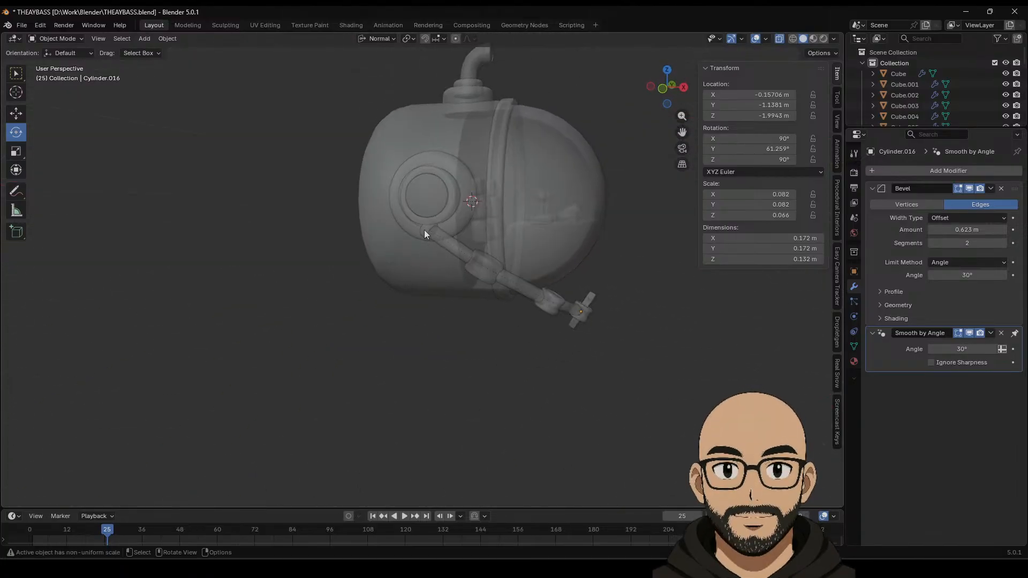
Step: Move the arm's mounting cylinder in front view by about 0.074 m along X and 0.055 m along Z
{"action": "left_click", "coordinate": [16, 113]}
{"action": "middle_click_drag", "start_coordinate": [342, 214], "coordinate": [390, 219]}
{"action": "left_click", "coordinate": [667, 90]}
{"action": "scroll", "coordinate": [489, 280], "scroll_direction": "up", "scroll_amount": 1}
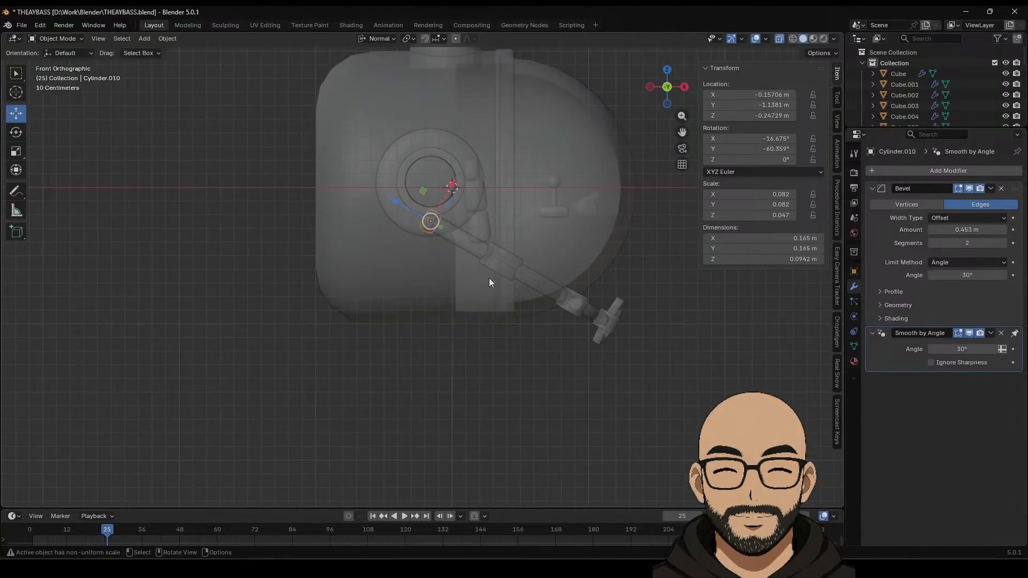
{"action": "scroll", "coordinate": [490, 282], "scroll_direction": "up", "scroll_amount": 4}
{"action": "left_click_drag", "start_coordinate": [388, 274], "coordinate": [410, 257]}
{"action": "middle_click_drag", "start_coordinate": [411, 256], "coordinate": [372, 300]}
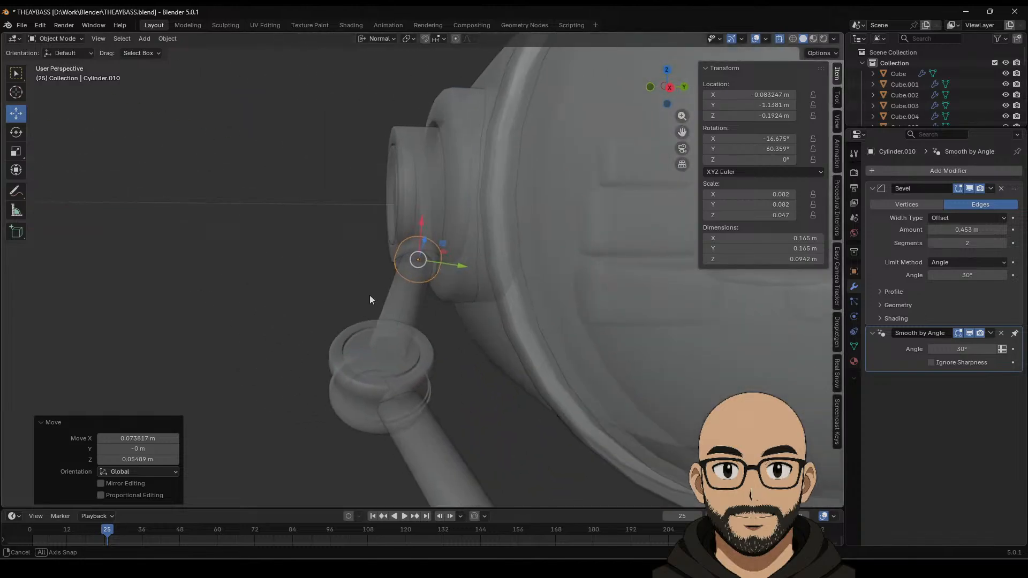
Step: Reposition the arm's mounting cylinder by the housing's lower edge at about X -0.039 m, Y -1.179 m, Z -0.288 m
{"action": "left_click_drag", "start_coordinate": [457, 262], "coordinate": [444, 260]}
{"action": "left_click_drag", "start_coordinate": [416, 220], "coordinate": [414, 237]}
{"action": "middle_click_drag", "start_coordinate": [414, 241], "coordinate": [506, 275]}
{"action": "left_click_drag", "start_coordinate": [388, 279], "coordinate": [411, 289]}
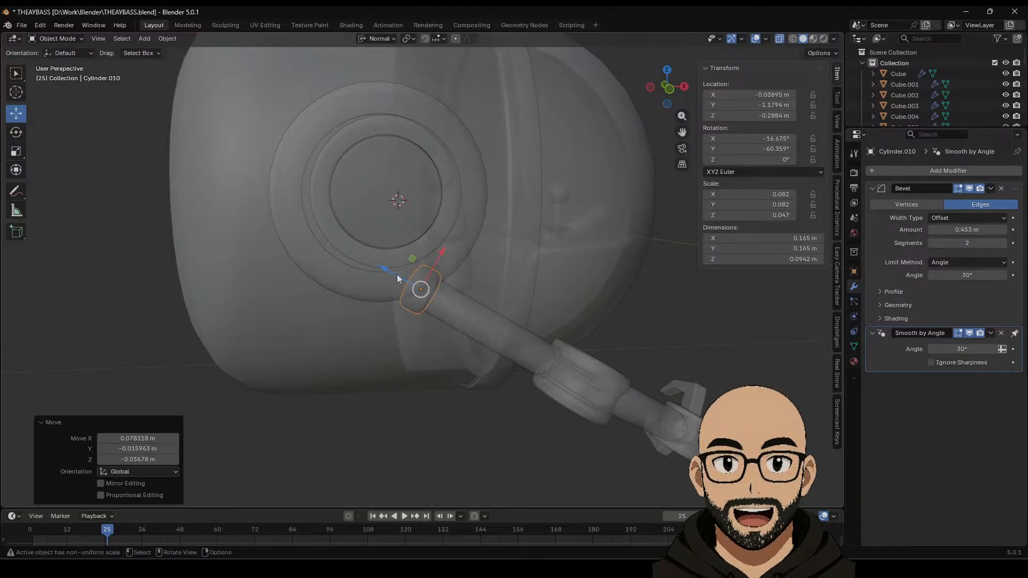
{"action": "middle_click_drag", "start_coordinate": [402, 438], "coordinate": [440, 411]}
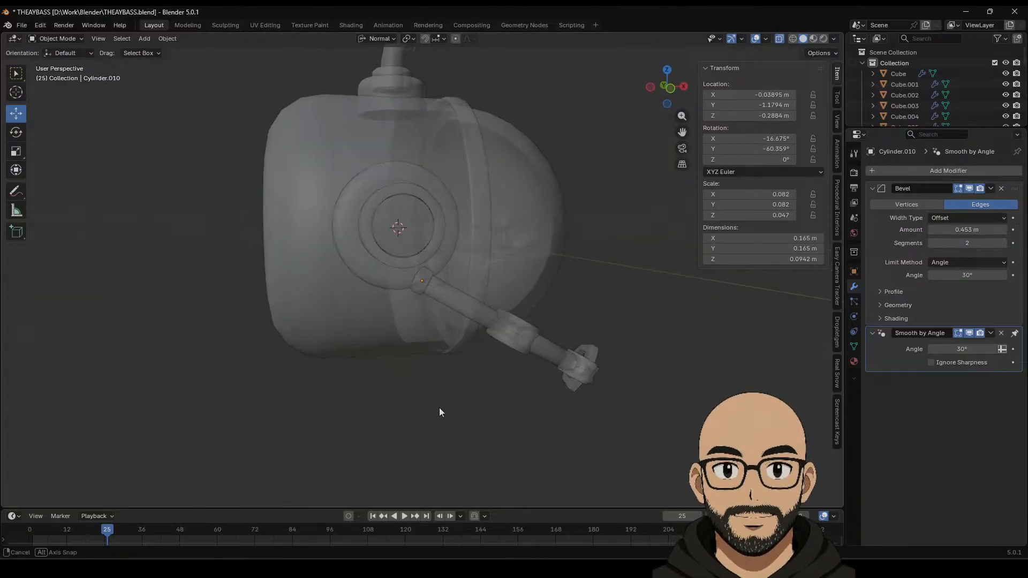
Step: Add a UV sphere, shrink it and place it in front view near the arm mount at about X -0.105 m, Z -0.213 m
{"action": "left_click", "coordinate": [670, 88]}
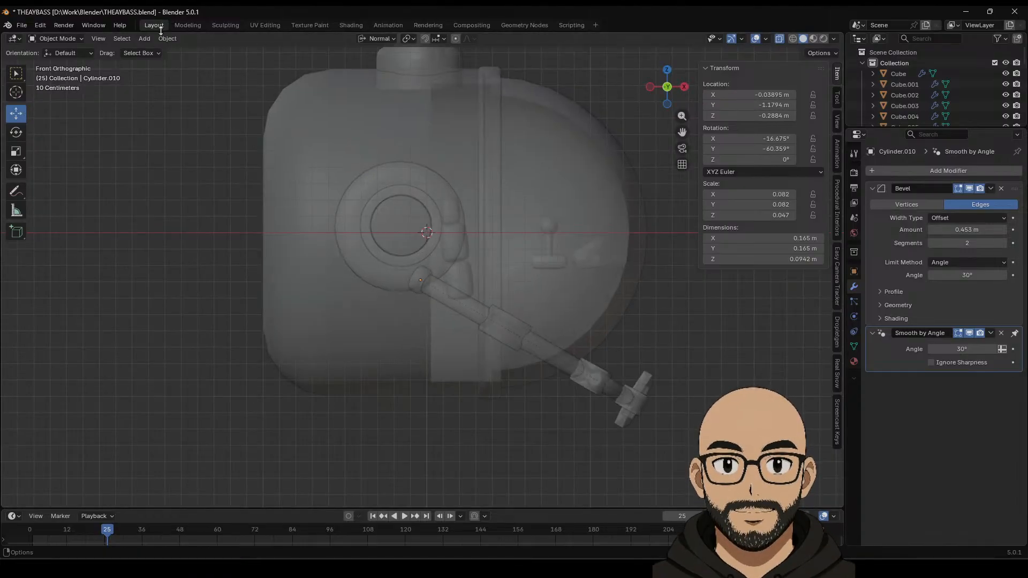
{"action": "left_click", "coordinate": [144, 38]}
{"action": "mouse_move", "coordinate": [161, 50]}
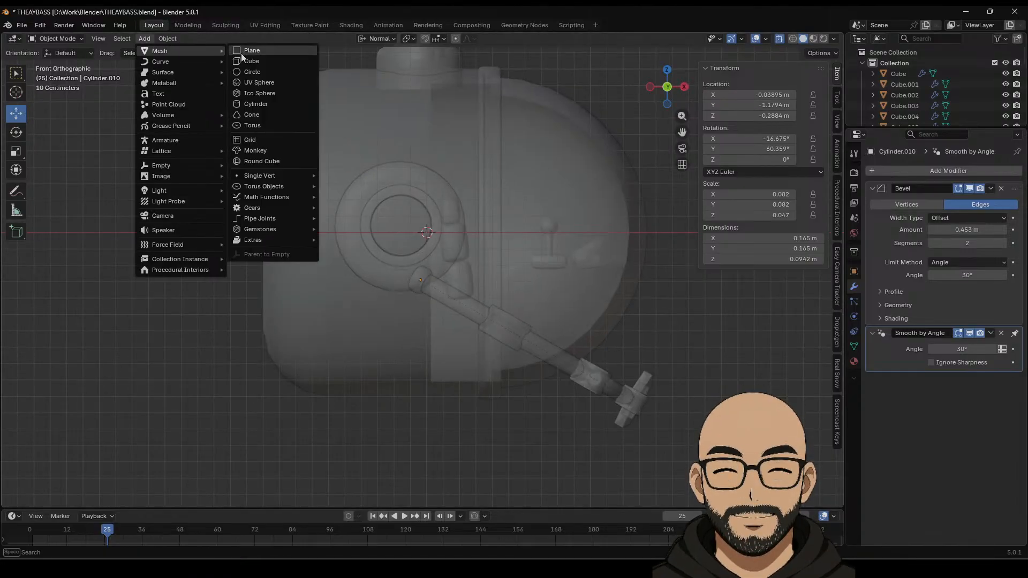
{"action": "left_click", "coordinate": [259, 83]}
{"action": "key", "text": "s"}
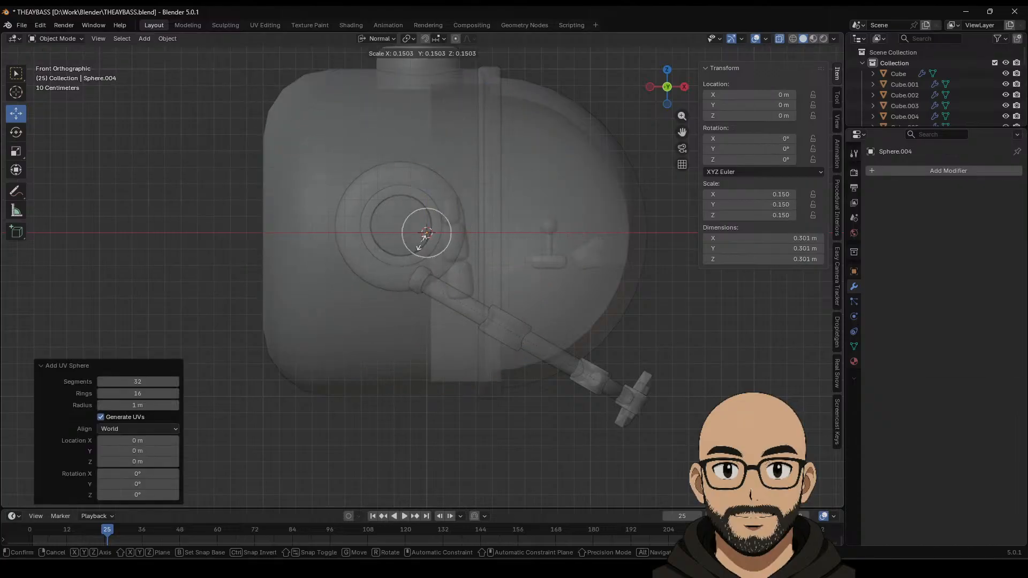
{"action": "left_click", "coordinate": [422, 241]}
{"action": "key", "text": "g"}
{"action": "left_click", "coordinate": [411, 268]}
Step: Move the sphere about -1.165 m along Y to the side housing and scale it by about 0.685
{"action": "middle_click_drag", "start_coordinate": [411, 269], "coordinate": [243, 277]}
{"action": "key", "text": "g"}
{"action": "key", "text": "y"}
{"action": "left_click", "coordinate": [394, 286]}
{"action": "key", "text": "s"}
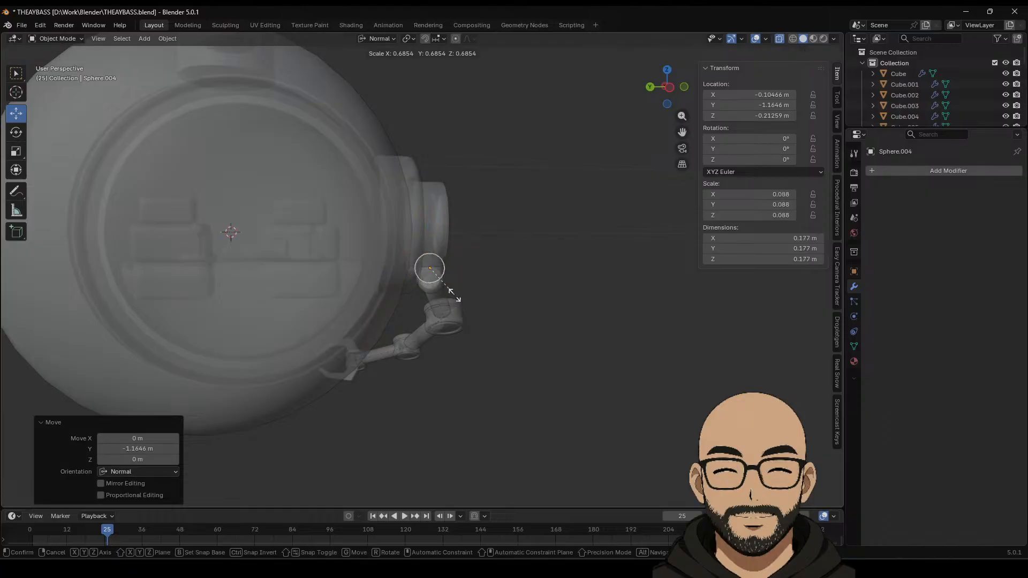
{"action": "left_click", "coordinate": [407, 281]}
Step: Apply Shade Auto Smooth with a 30° angle to the sphere
{"action": "middle_click_drag", "start_coordinate": [505, 294], "coordinate": [436, 265]}
{"action": "scroll", "coordinate": [427, 282], "scroll_direction": "up", "scroll_amount": 5}
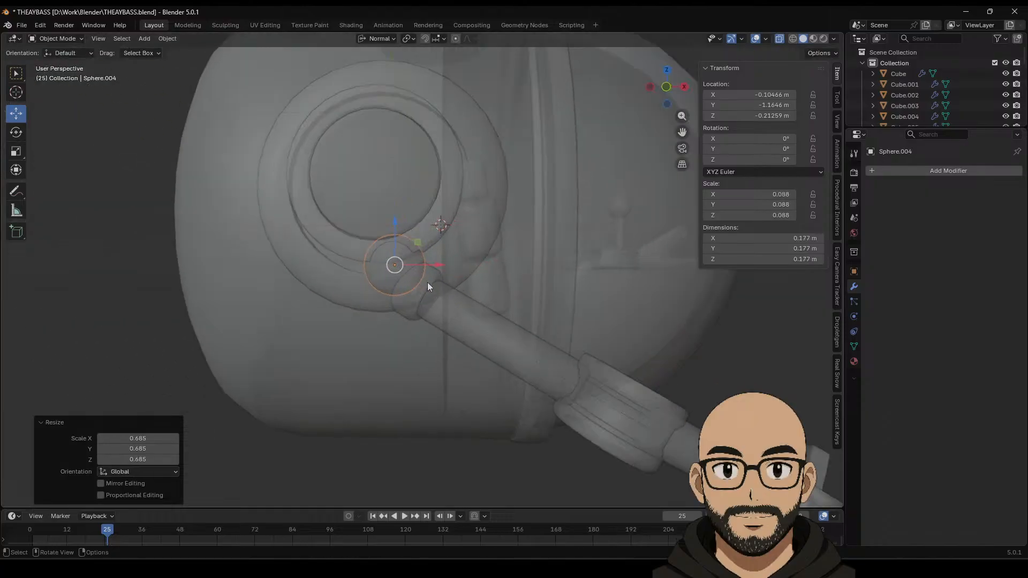
{"action": "right_click", "coordinate": [357, 244]}
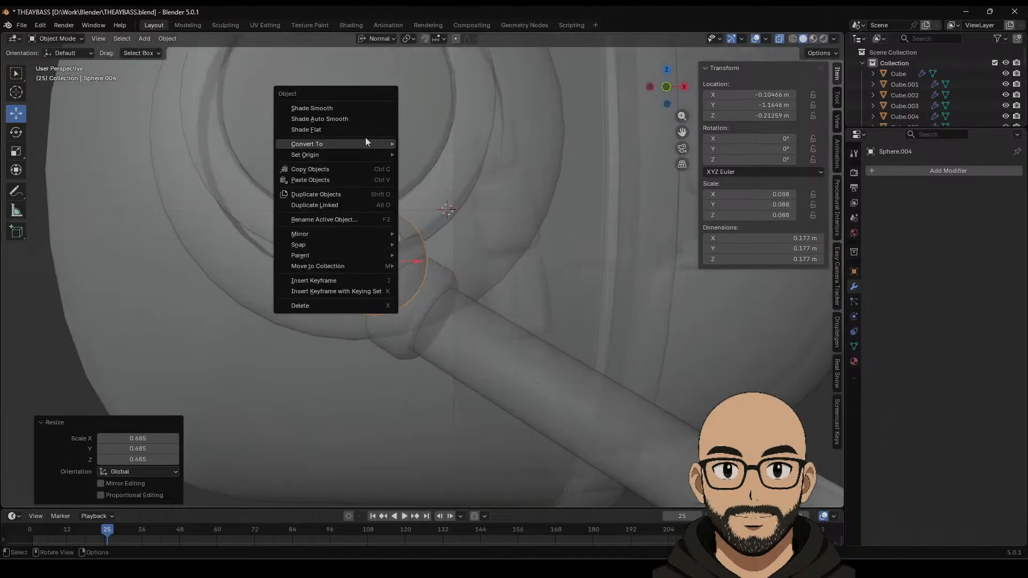
{"action": "left_click", "coordinate": [370, 119]}
Step: Move the sphere to about X -0.115 m, Y -1.153 m, Z -0.258 m at the arm mount and scale it by about 0.873
{"action": "key", "text": "g"}
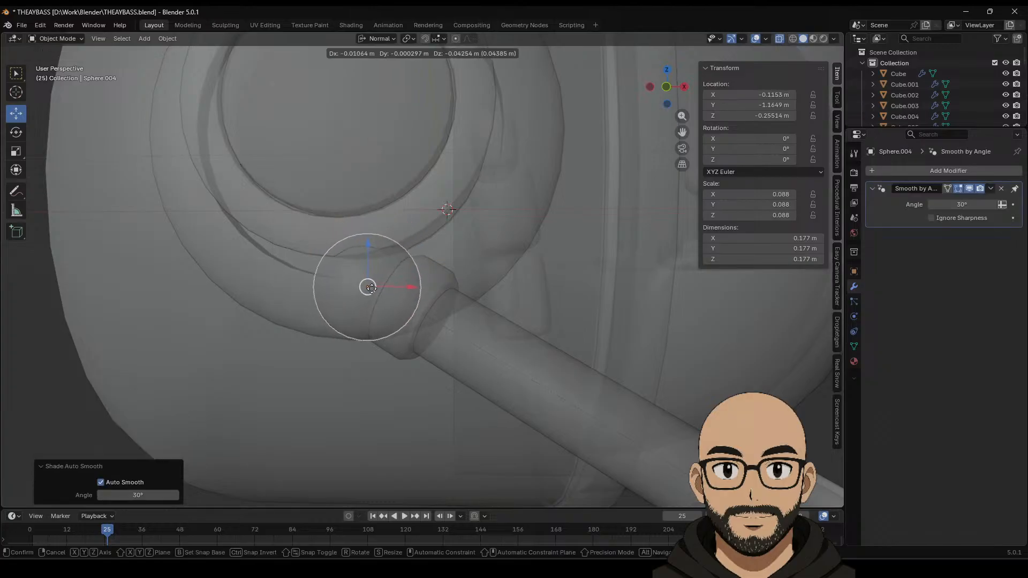
{"action": "left_click", "coordinate": [374, 292]}
{"action": "middle_click_drag", "start_coordinate": [374, 291], "coordinate": [488, 284]}
{"action": "left_click_drag", "start_coordinate": [441, 286], "coordinate": [434, 288]}
{"action": "key", "text": "s"}
{"action": "left_click", "coordinate": [473, 296]}
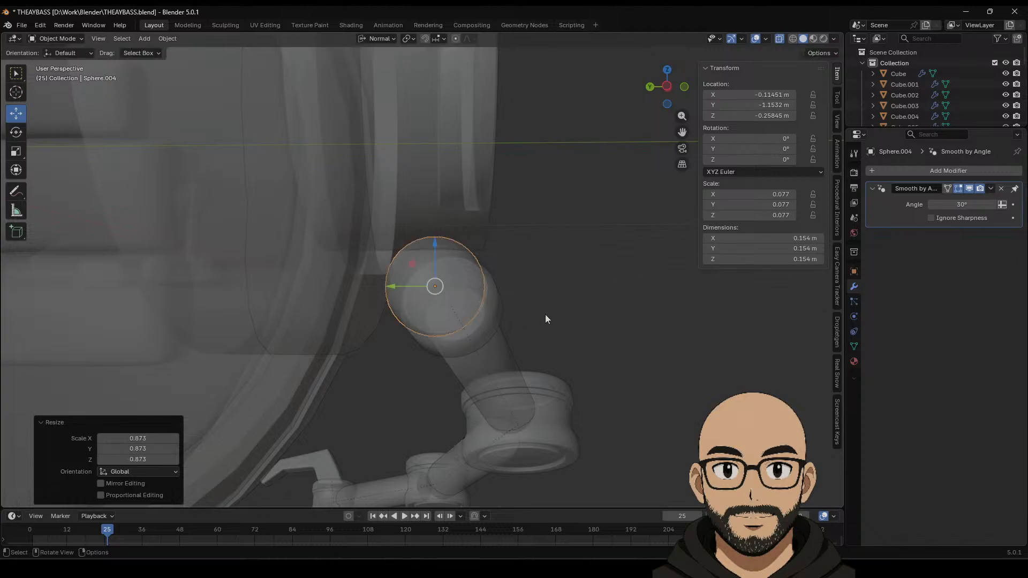
Step: Shift the arm's mounting cylinder about 0.013 m along its local Y axis toward the sphere
{"action": "middle_click_drag", "start_coordinate": [545, 313], "coordinate": [499, 317]}
{"action": "left_click", "coordinate": [672, 90]}
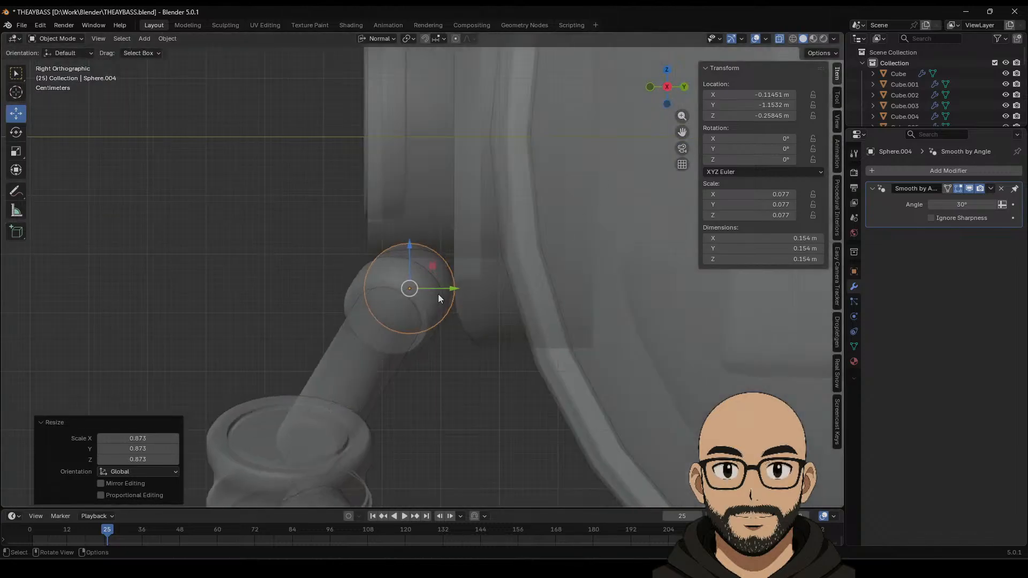
{"action": "left_click", "coordinate": [395, 334]}
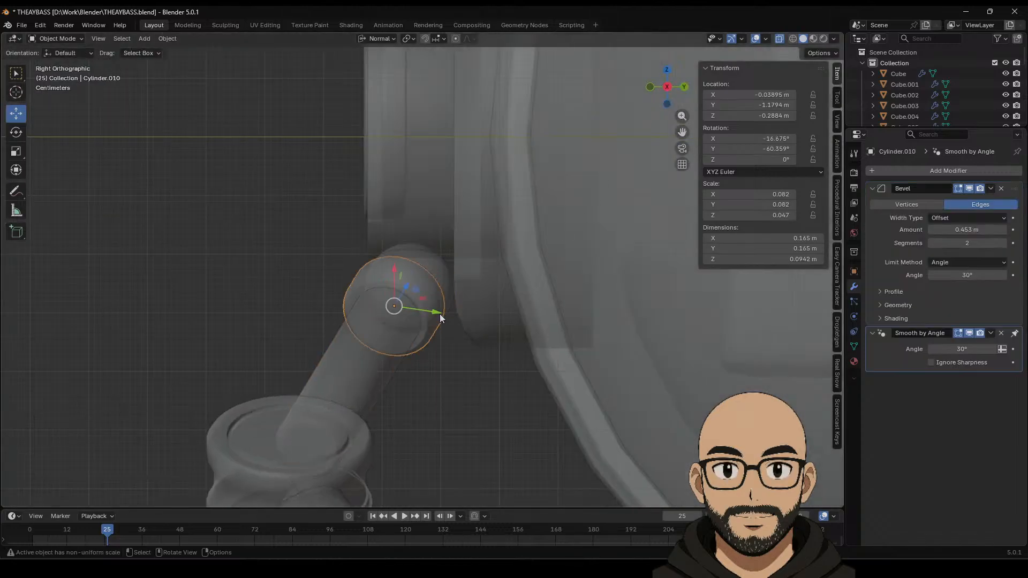
{"action": "left_click_drag", "start_coordinate": [439, 314], "coordinate": [441, 314]}
{"action": "scroll", "coordinate": [265, 290], "scroll_direction": "down", "scroll_amount": 4}
{"action": "mouse_move", "coordinate": [264, 290]}
{"action": "middle_mouse_down"}
{"action": "mouse_move", "coordinate": [275, 323]}
{"action": "mouse_move", "coordinate": [362, 278]}
{"action": "mouse_move", "coordinate": [452, 303]}
{"action": "mouse_move", "coordinate": [578, 308]}
{"action": "mouse_move", "coordinate": [426, 288]}
{"action": "mouse_move", "coordinate": [443, 292]}
{"action": "middle_mouse_up"}
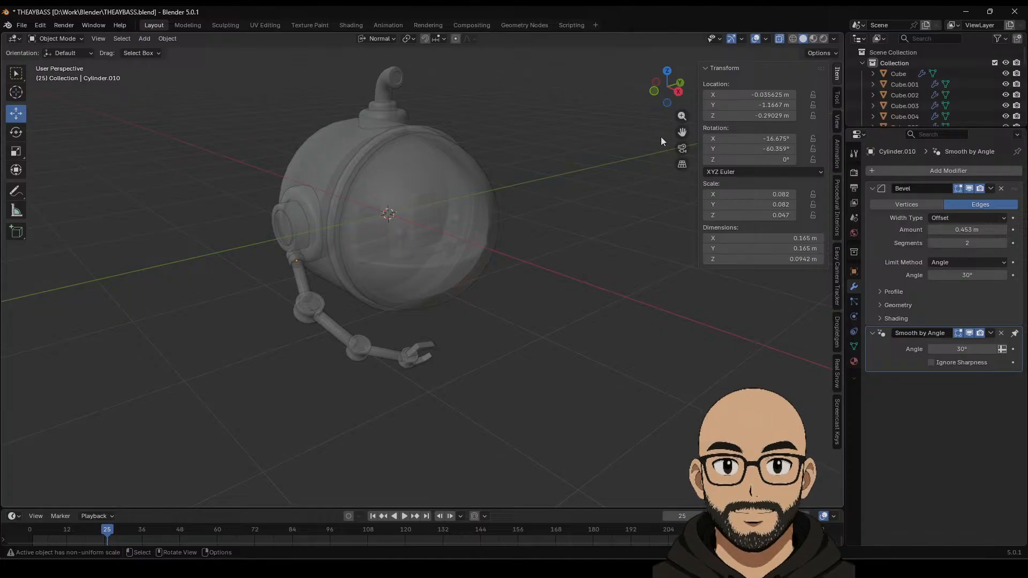
Step: Turn off X-ray display and scale up the whole arm from its mounting cylinder
{"action": "left_click", "coordinate": [779, 38]}
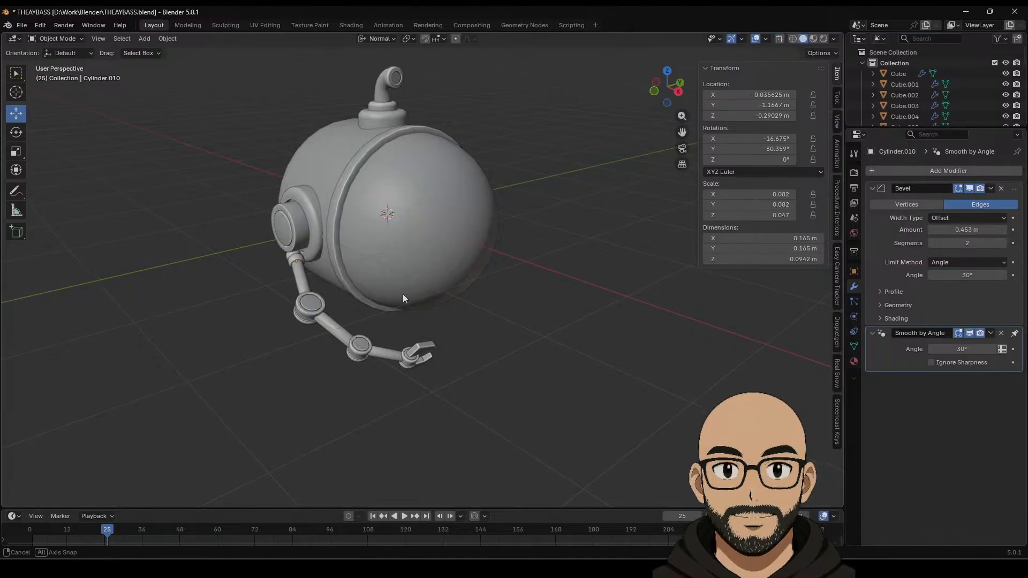
{"action": "middle_click_drag", "start_coordinate": [403, 294], "coordinate": [349, 316]}
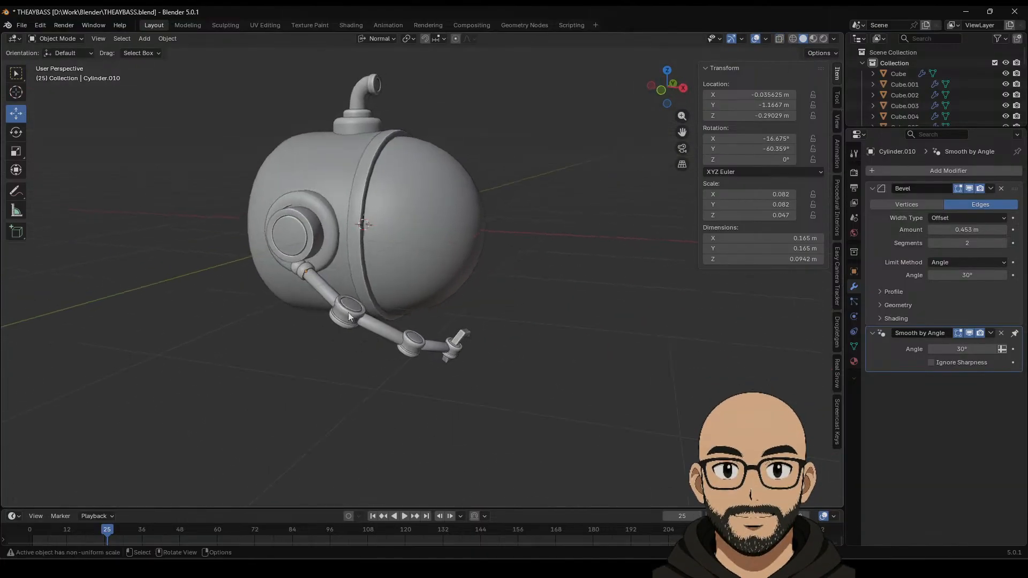
{"action": "key", "text": "s"}
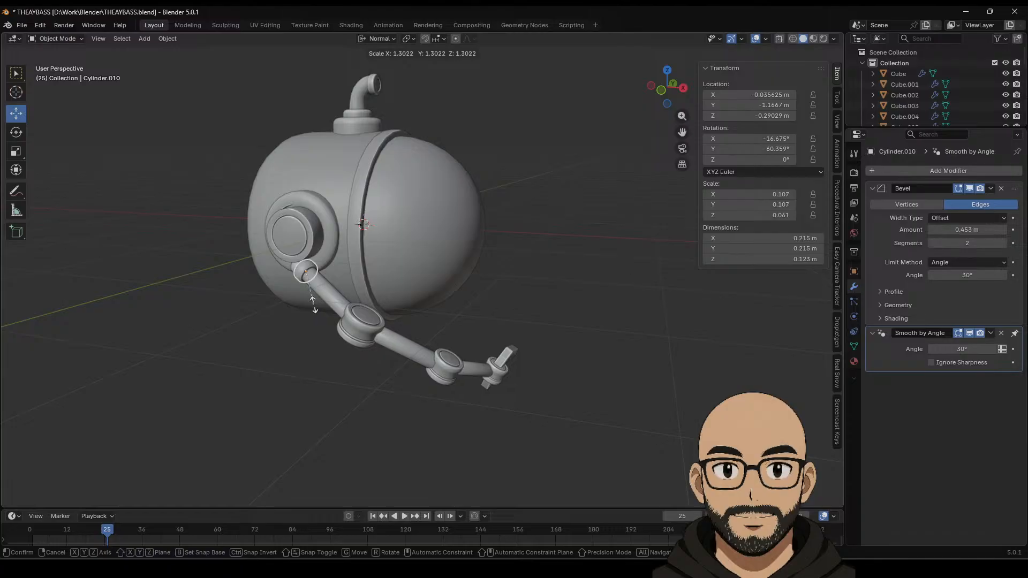
{"action": "left_click", "coordinate": [256, 346]}
Step: Scale the ball-joint sphere by 1.449 and move it about 0.015 m along Y toward the body
{"action": "middle_click_drag", "start_coordinate": [256, 347], "coordinate": [339, 309]}
{"action": "left_click", "coordinate": [366, 284]}
{"action": "key", "text": "s"}
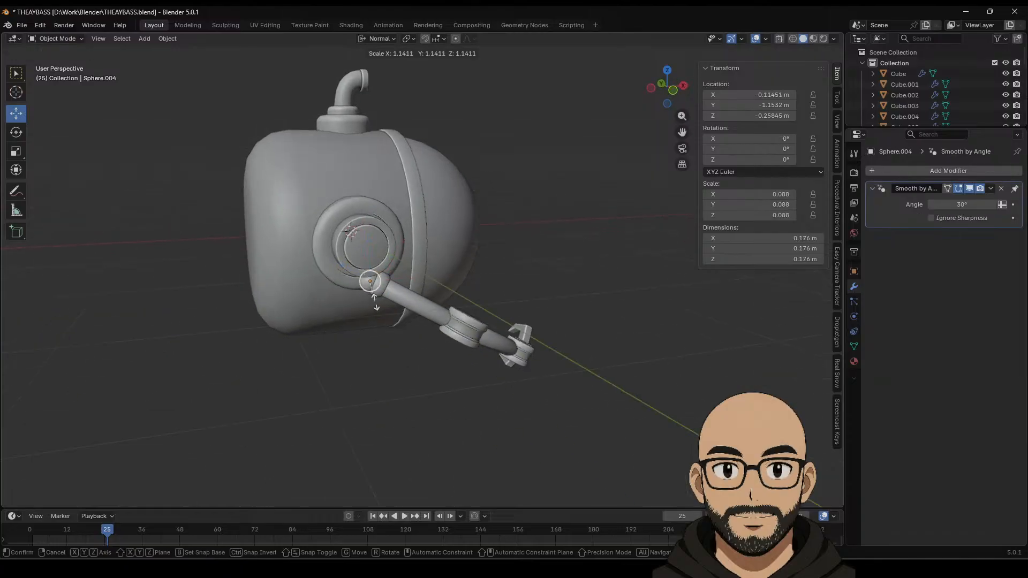
{"action": "left_click", "coordinate": [382, 304]}
{"action": "middle_click_drag", "start_coordinate": [346, 313], "coordinate": [511, 280]}
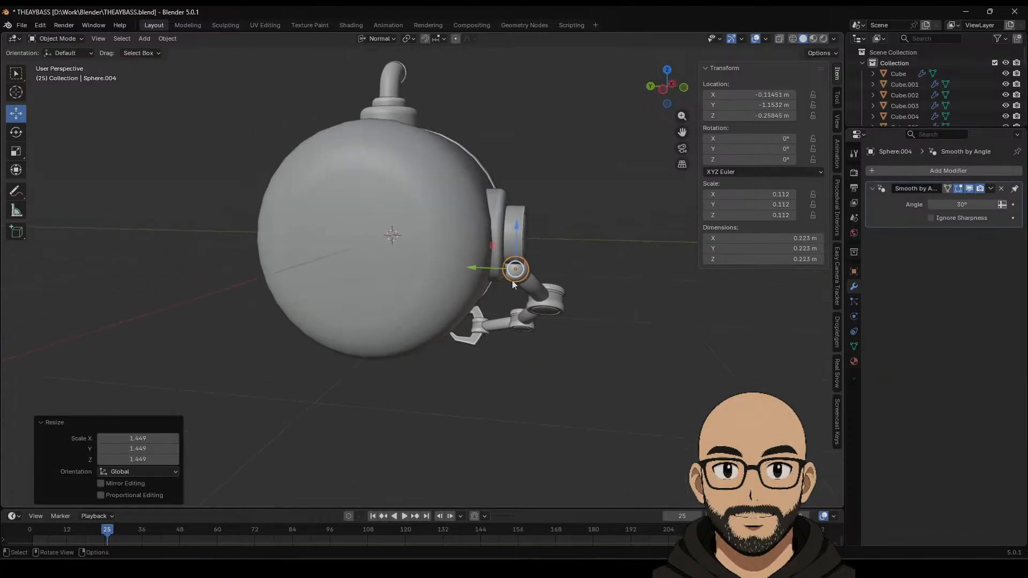
{"action": "left_click_drag", "start_coordinate": [492, 272], "coordinate": [486, 263]}
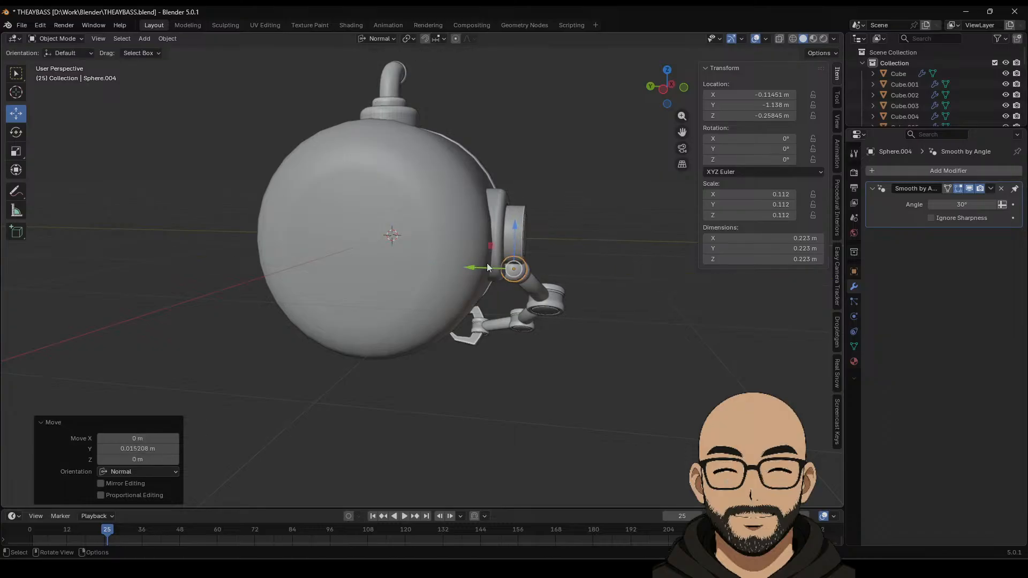
{"action": "middle_click_drag", "start_coordinate": [539, 240], "coordinate": [453, 261]}
Step: Move the side housing's outer cylinder slightly outward along its local Z axis
{"action": "left_click", "coordinate": [453, 261]}
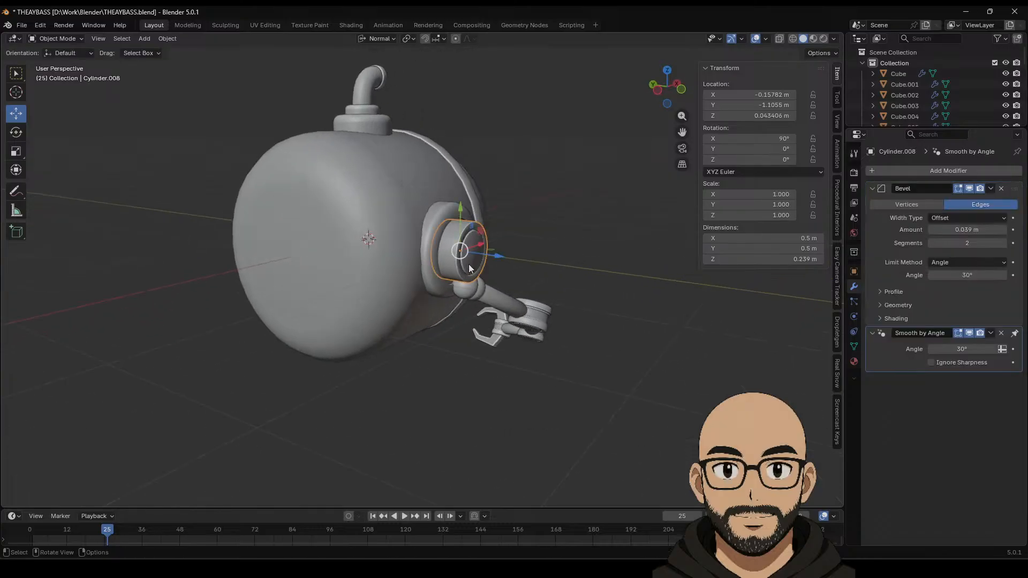
{"action": "left_click_drag", "start_coordinate": [499, 259], "coordinate": [509, 257]}
{"action": "middle_click_drag", "start_coordinate": [508, 257], "coordinate": [447, 300]}
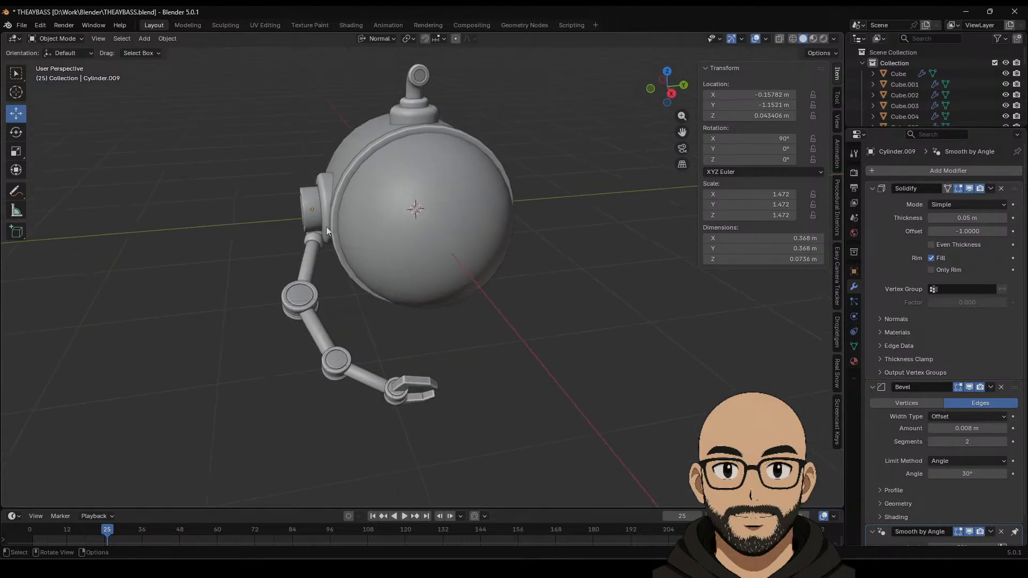
Step: Examine how the side housing and the claw arm sit together, in orthographic view
{"action": "left_click", "coordinate": [341, 224]}
{"action": "left_click", "coordinate": [327, 191]}
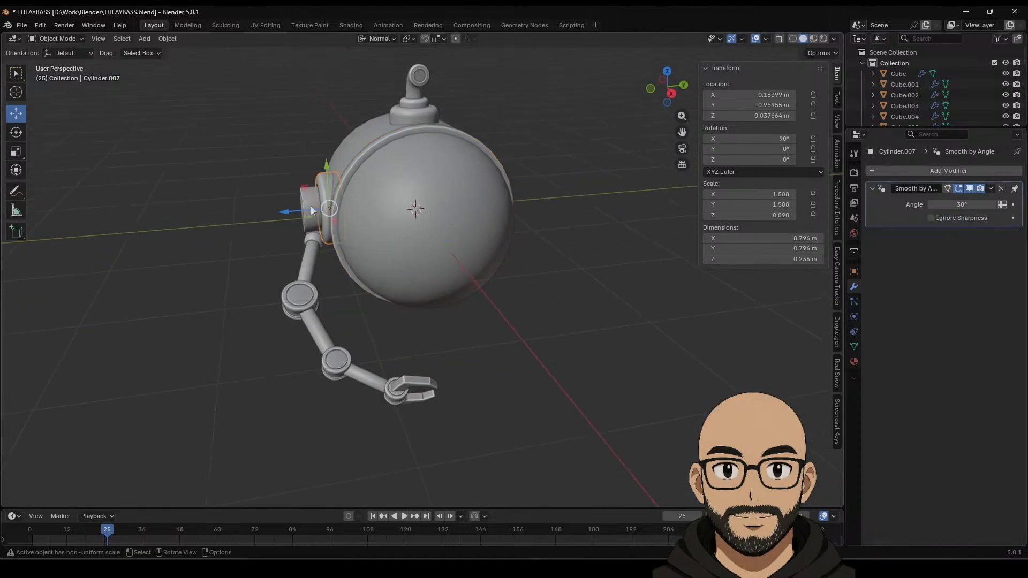
{"action": "middle_click_drag", "start_coordinate": [204, 225], "coordinate": [447, 300]}
{"action": "scroll", "coordinate": [448, 364], "scroll_direction": "down", "scroll_amount": 3}
{"action": "key", "text": "KP_5"}
{"action": "scroll", "coordinate": [429, 307], "scroll_direction": "up", "scroll_amount": 3}
{"action": "scroll", "coordinate": [443, 301], "scroll_direction": "down", "scroll_amount": 2}
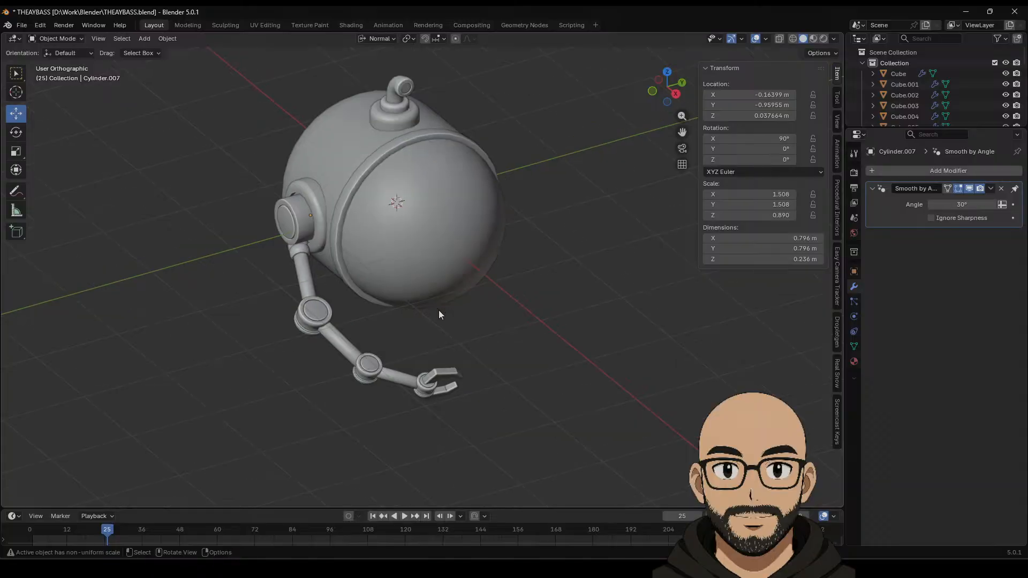
{"action": "middle_click_drag", "start_coordinate": [429, 336], "coordinate": [429, 334]}
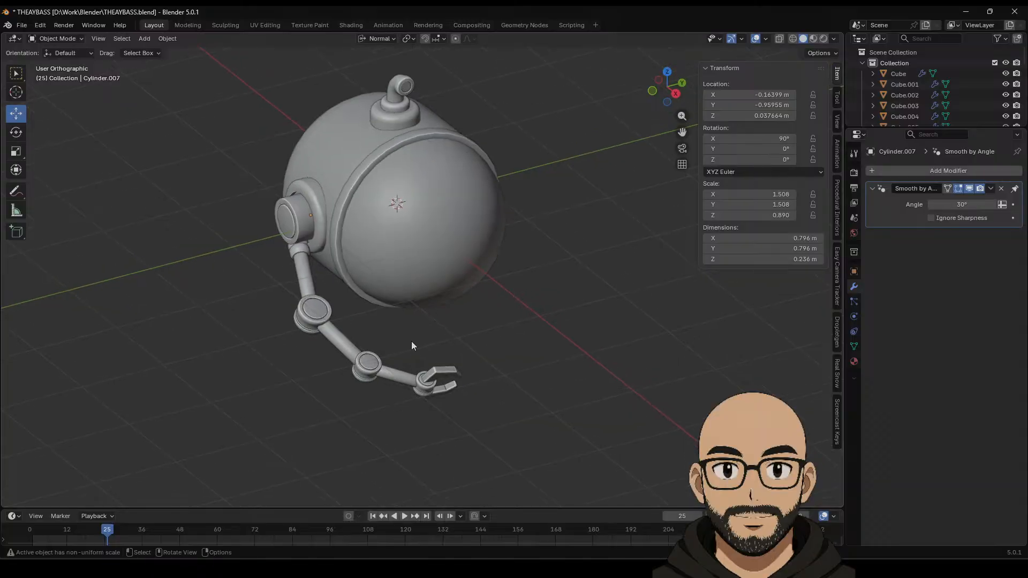
Step: Scale the arm's first joint, with everything attached beyond it, by 0.776
{"action": "left_click", "coordinate": [314, 311]}
{"action": "key", "text": "s"}
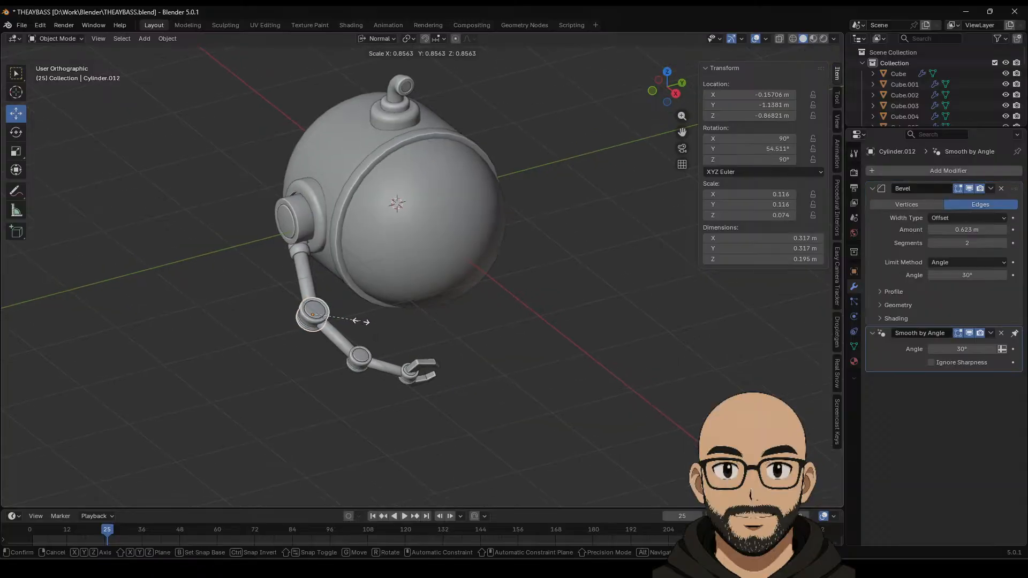
{"action": "left_click", "coordinate": [354, 318]}
{"action": "middle_click_drag", "start_coordinate": [339, 326], "coordinate": [347, 358]}
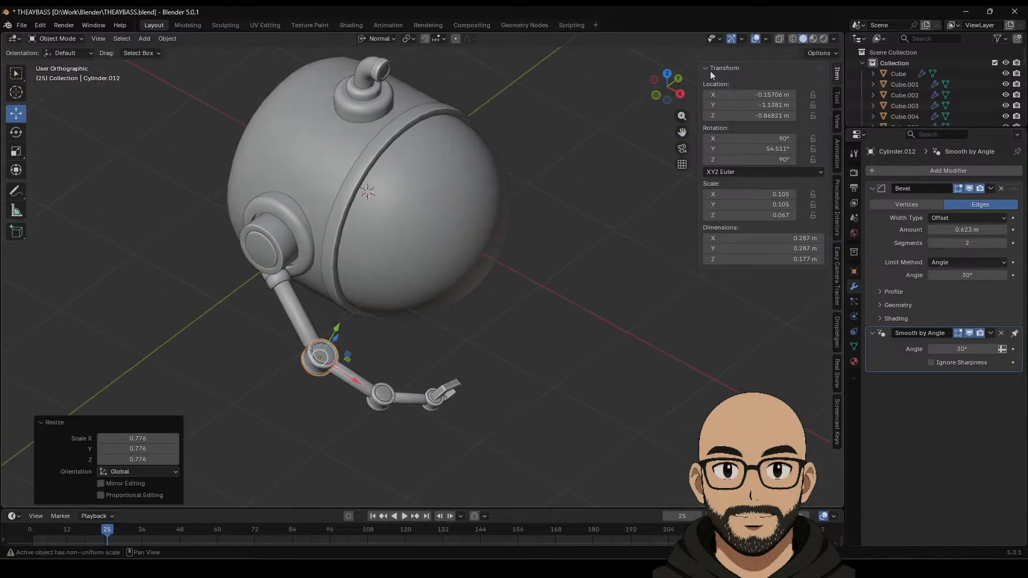
Step: Reduce the first joint and its attached arm parts further, scaling by 0.943 and then by about 0.889
{"action": "left_click", "coordinate": [667, 73]}
{"action": "scroll", "coordinate": [474, 374], "scroll_direction": "up", "scroll_amount": 3}
{"action": "middle_click_drag", "start_coordinate": [453, 413], "coordinate": [478, 325], "text": "shift"}
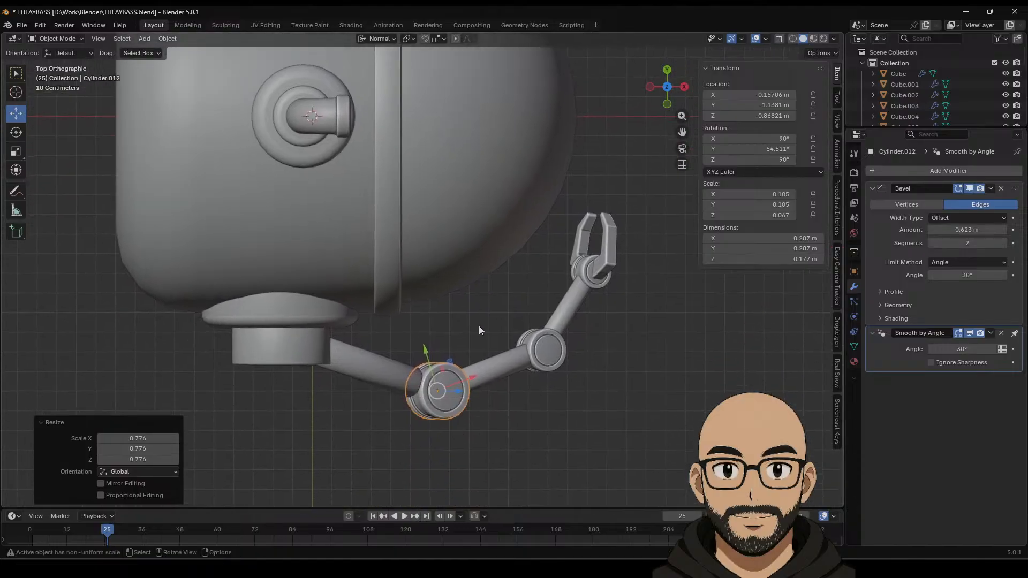
{"action": "middle_click_drag", "start_coordinate": [440, 404], "coordinate": [407, 336]}
{"action": "key", "text": "s"}
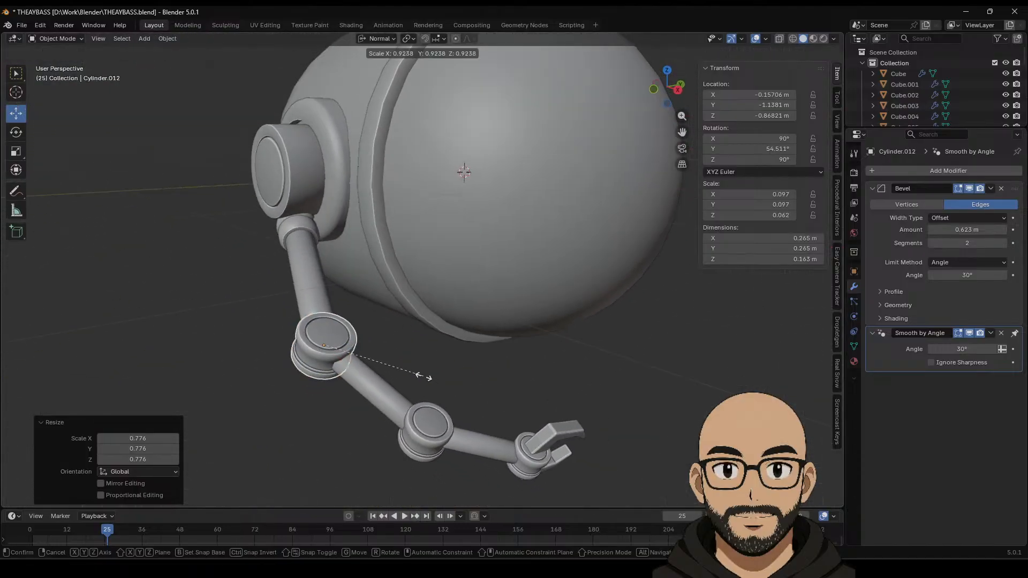
{"action": "left_click", "coordinate": [413, 367]}
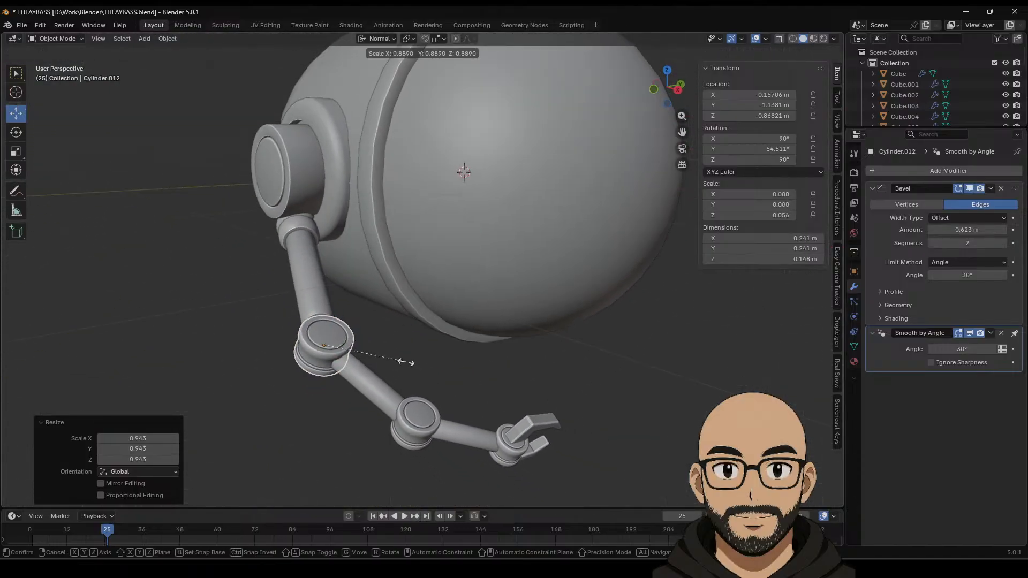
Step: Adjust the size of the second arm joint and enlarge the wrist joint to a scale of about 0.100
{"action": "left_click", "coordinate": [413, 417]}
{"action": "key", "text": "s"}
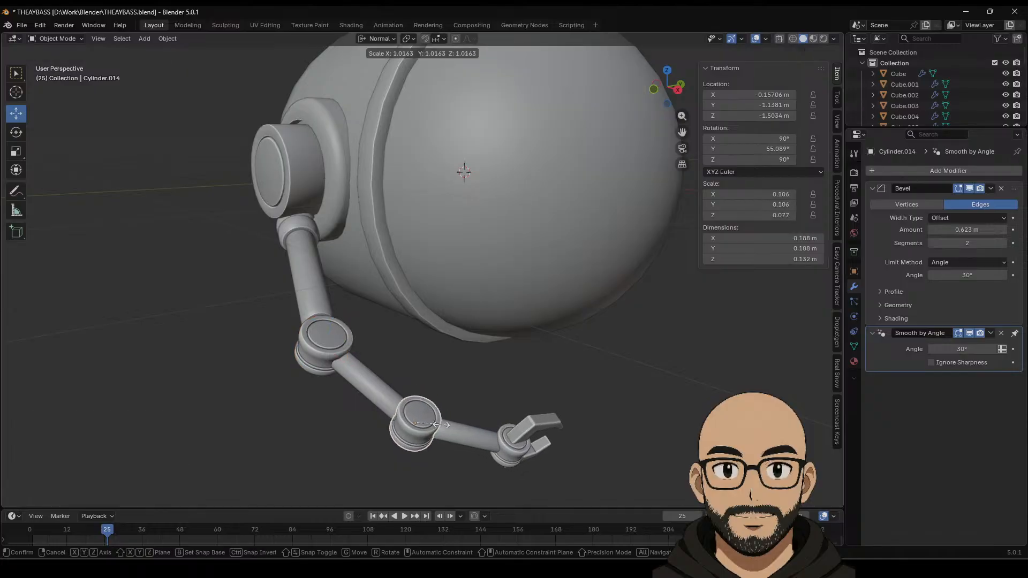
{"action": "left_click", "coordinate": [440, 423]}
{"action": "left_click", "coordinate": [526, 409]}
{"action": "key", "text": "s"}
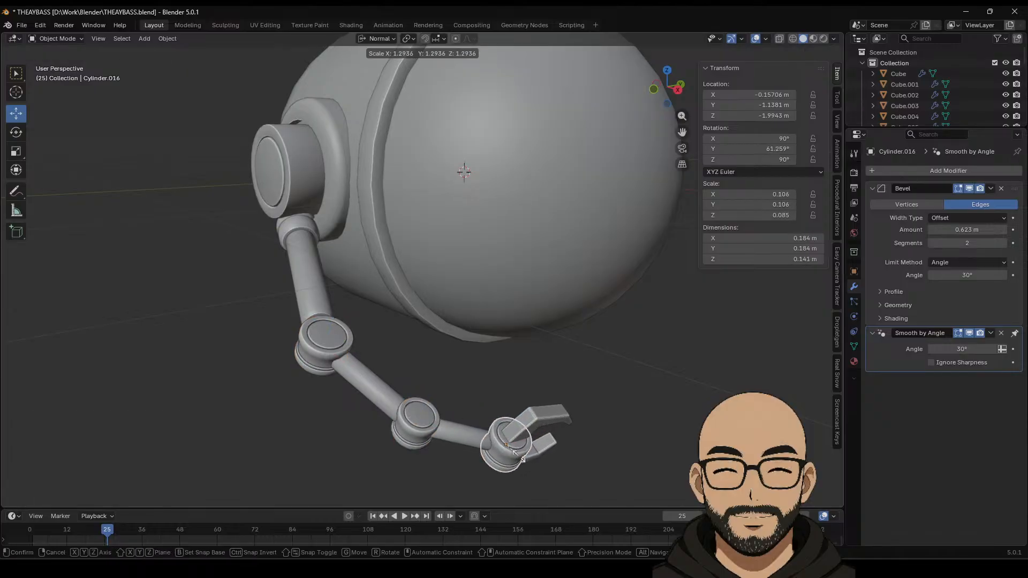
{"action": "left_click", "coordinate": [519, 455]}
Step: Rotate both claw fingers together by about 96.4° around the Z axis at the wrist joint
{"action": "middle_click_drag", "start_coordinate": [519, 455], "coordinate": [509, 400]}
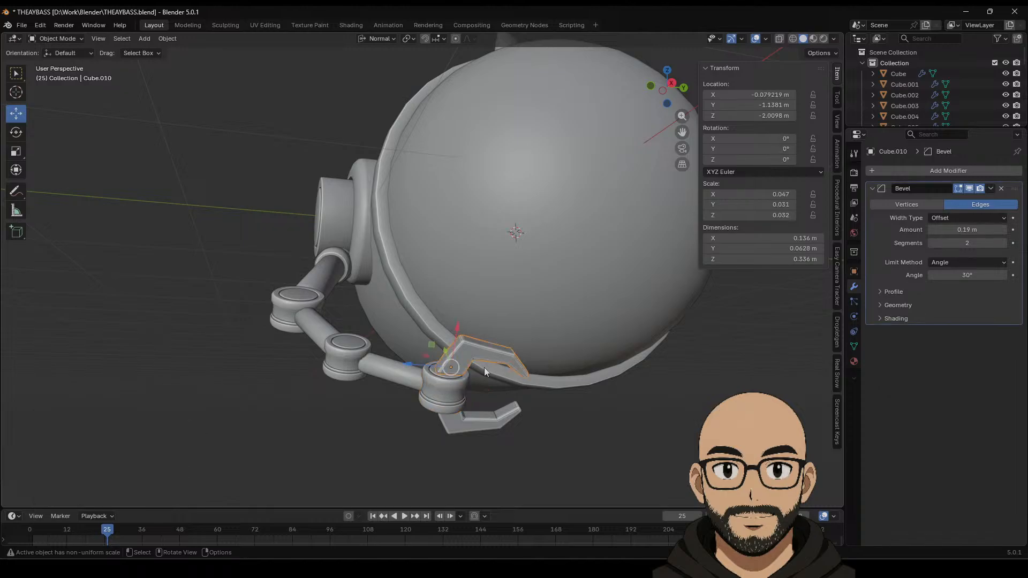
{"action": "middle_click_drag", "start_coordinate": [484, 367], "coordinate": [469, 456]}
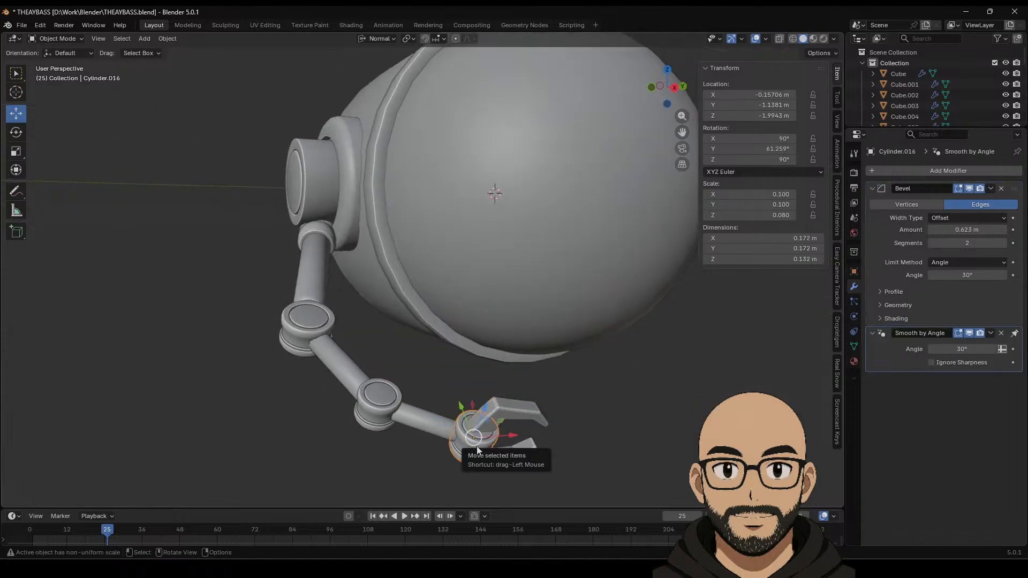
{"action": "left_click", "coordinate": [497, 420]}
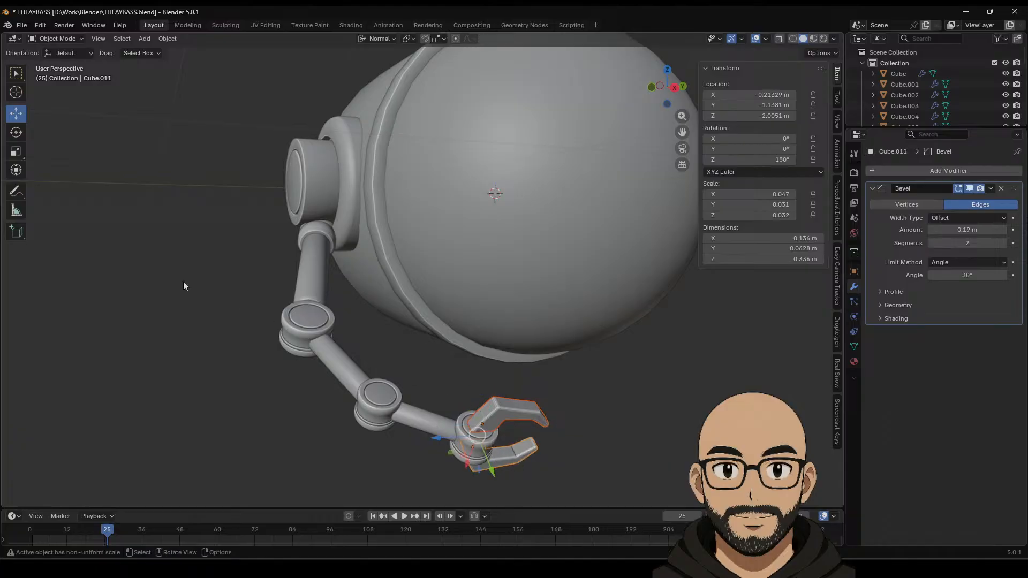
{"action": "left_click_drag", "start_coordinate": [495, 424], "coordinate": [485, 405]}
{"action": "middle_click_drag", "start_coordinate": [484, 405], "coordinate": [479, 428]}
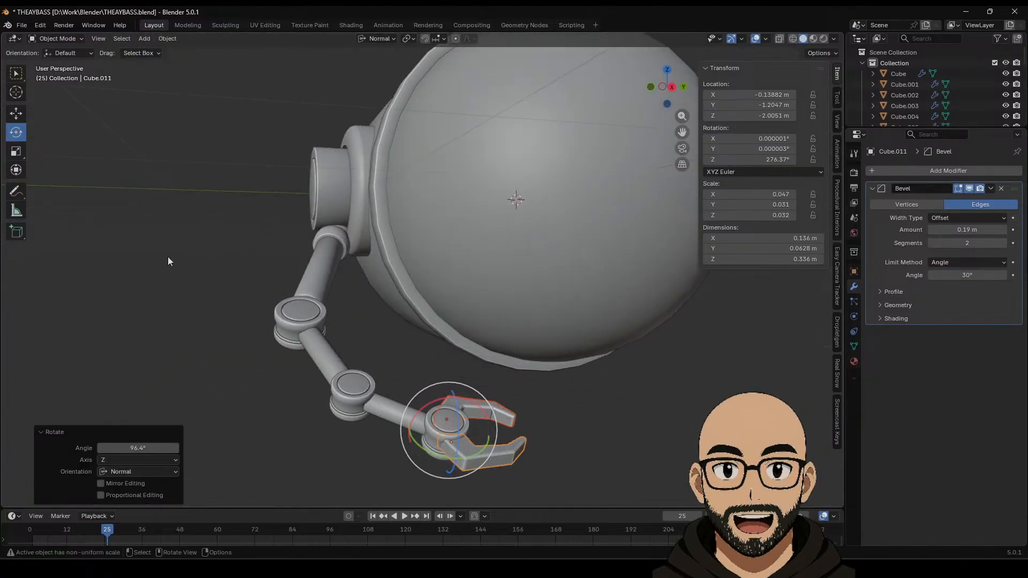
{"action": "left_click", "coordinate": [140, 220]}
{"action": "scroll", "coordinate": [362, 296], "scroll_direction": "down", "scroll_amount": 3}
{"action": "middle_click_drag", "start_coordinate": [362, 296], "coordinate": [398, 332]}
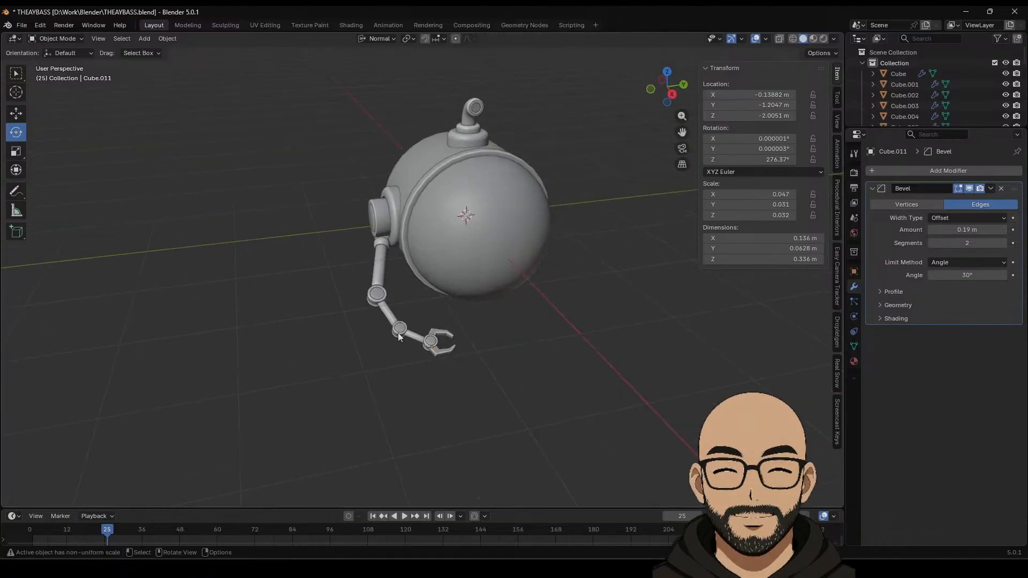
Step: Adjust the second arm joint's rotation and tilt one claw finger to about -4.87° on Y
{"action": "left_click", "coordinate": [398, 329]}
{"action": "left_click_drag", "start_coordinate": [399, 362], "coordinate": [426, 359]}
{"action": "left_click", "coordinate": [497, 378]}
{"action": "left_click", "coordinate": [445, 343]}
{"action": "left_click", "coordinate": [506, 370]}
{"action": "middle_click_drag", "start_coordinate": [519, 366], "coordinate": [458, 336]}
{"action": "scroll", "coordinate": [458, 337], "scroll_direction": "up", "scroll_amount": 2}
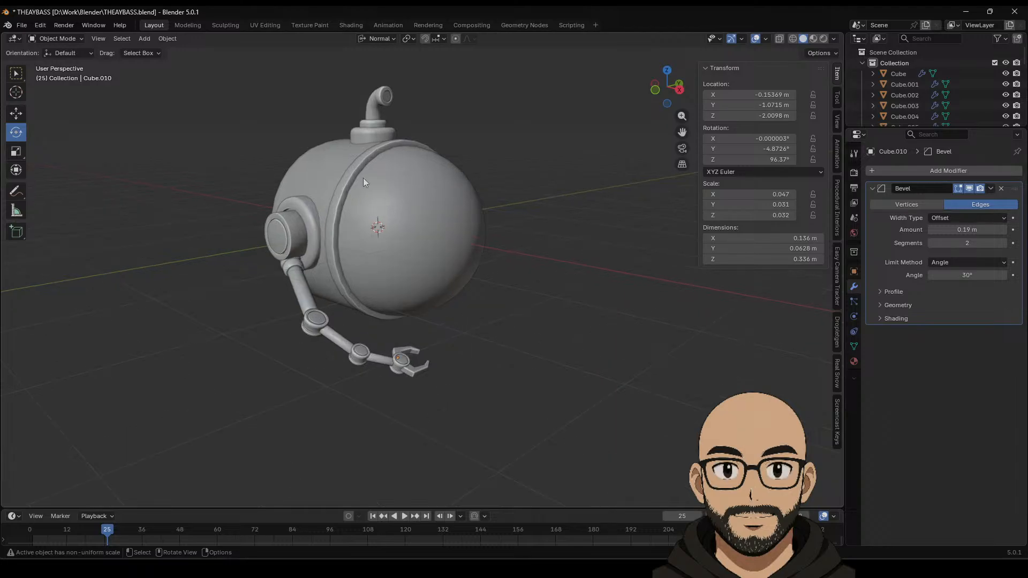
Step: Move the ball-joint sphere up into the side housing, to about Z -0.233 m
{"action": "middle_click_drag", "start_coordinate": [177, 172], "coordinate": [290, 184]}
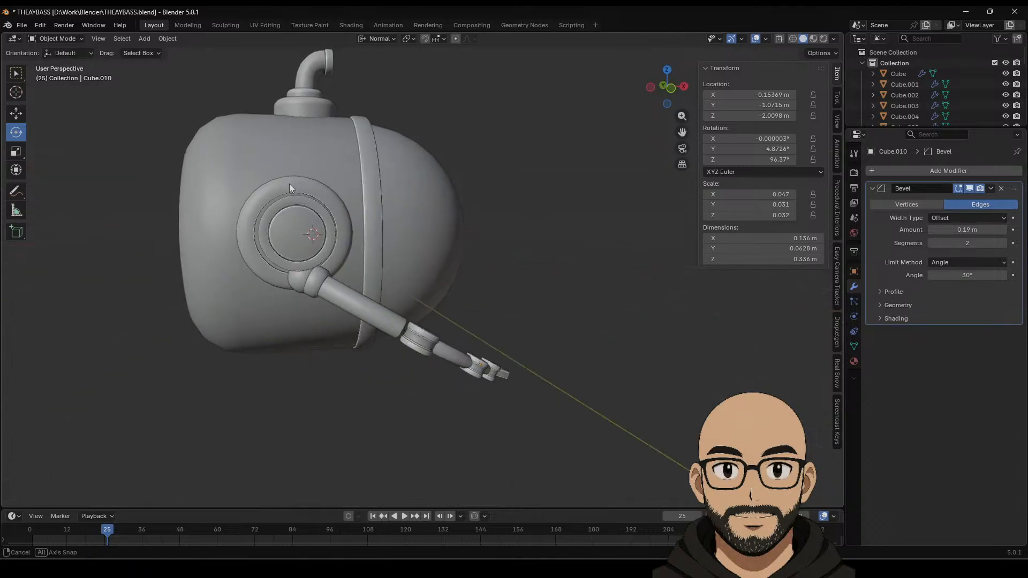
{"action": "middle_click_drag", "start_coordinate": [293, 272], "coordinate": [246, 269]}
{"action": "left_click", "coordinate": [334, 282]}
{"action": "left_click", "coordinate": [21, 114]}
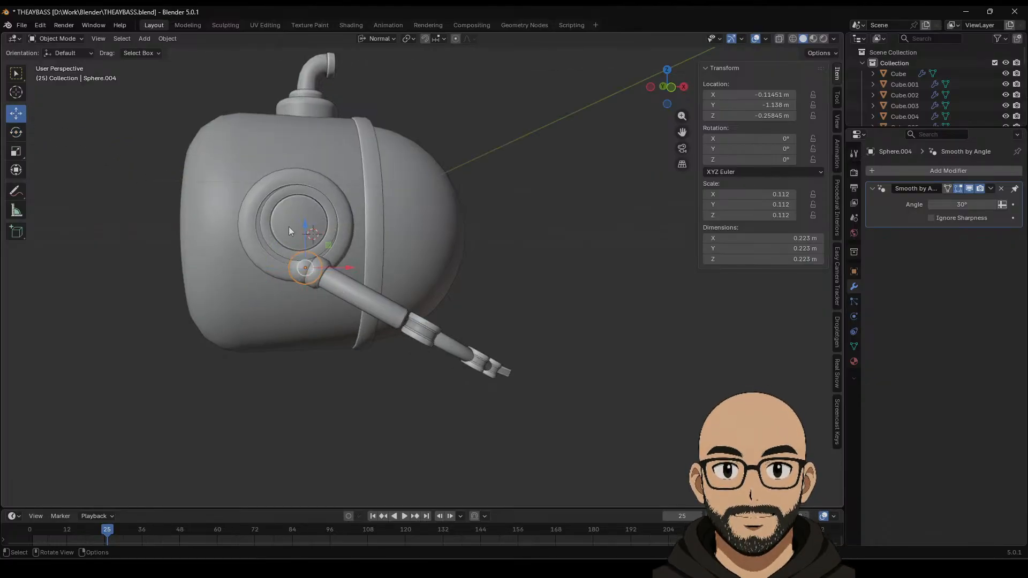
{"action": "left_click_drag", "start_coordinate": [305, 232], "coordinate": [307, 229]}
Step: Check the whole vehicle with its arm and save the THEAYBASS.blend file
{"action": "middle_click_drag", "start_coordinate": [520, 288], "coordinate": [500, 304]}
{"action": "scroll", "coordinate": [512, 301], "scroll_direction": "down", "scroll_amount": 3}
{"action": "key", "text": "KP_5"}
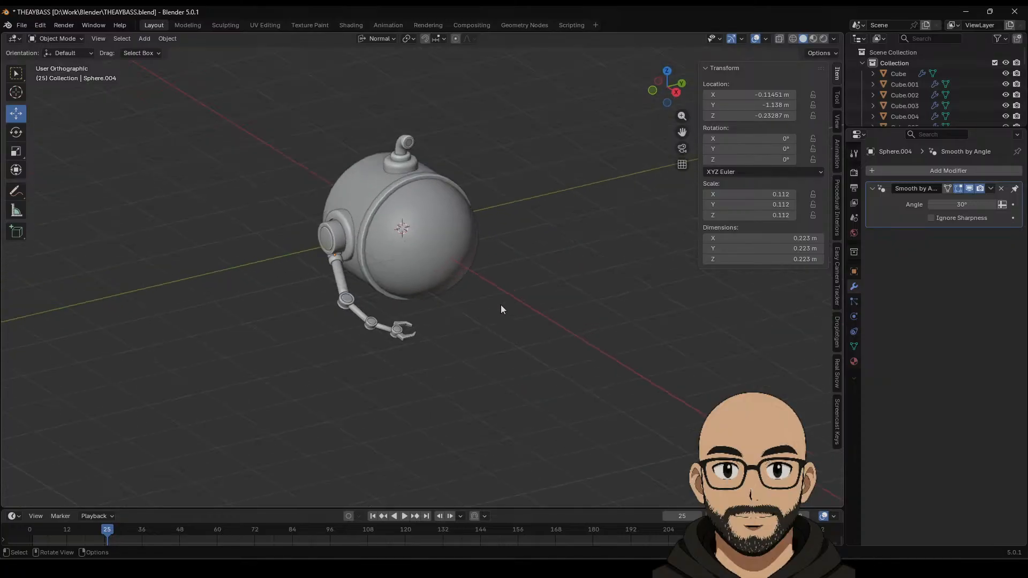
{"action": "scroll", "coordinate": [413, 296], "scroll_direction": "up", "scroll_amount": 3}
{"action": "mouse_move", "coordinate": [425, 313]}
{"action": "middle_mouse_down"}
{"action": "mouse_move", "coordinate": [435, 301]}
{"action": "mouse_move", "coordinate": [417, 305]}
{"action": "middle_mouse_up"}
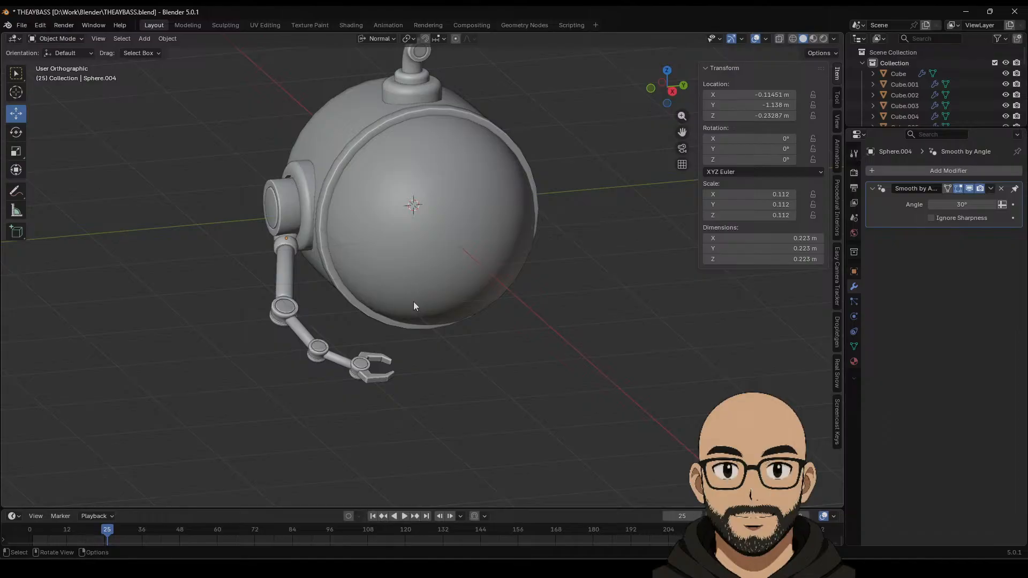
{"action": "left_click", "coordinate": [22, 25]}
{"action": "left_click", "coordinate": [35, 96]}
Step: Add a cylinder with 32 vertices, 1 m radius and 2 m depth at the origin and rotate it 90° about Y
{"action": "middle_click_drag", "start_coordinate": [319, 326], "coordinate": [316, 355]}
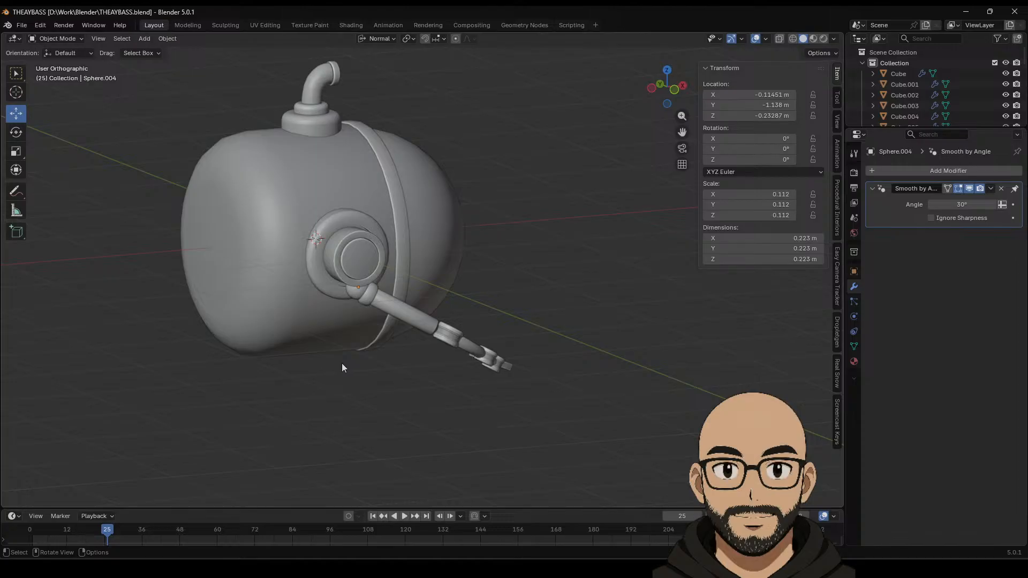
{"action": "left_click", "coordinate": [148, 41]}
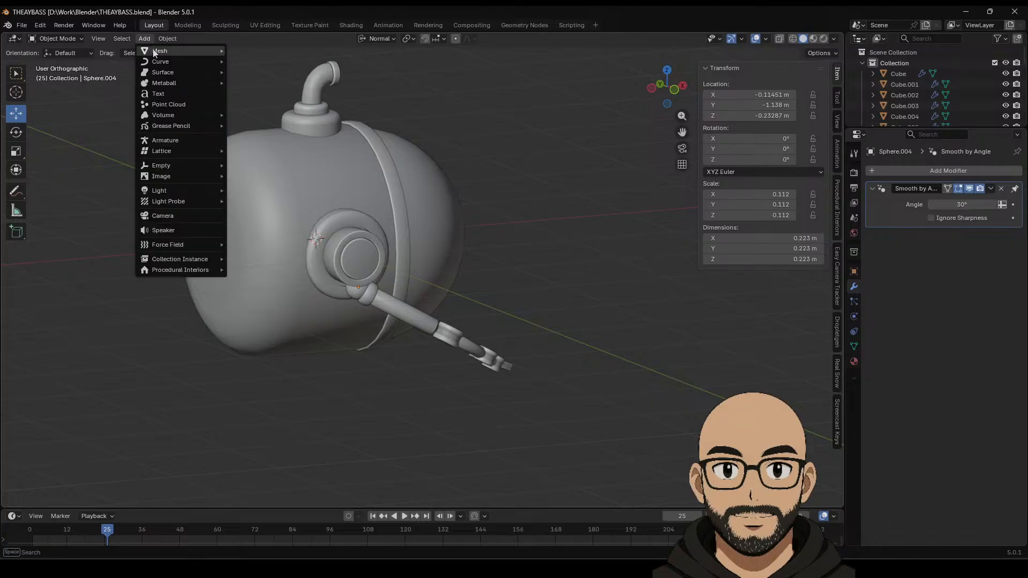
{"action": "mouse_move", "coordinate": [224, 51]}
{"action": "left_click", "coordinate": [256, 104]}
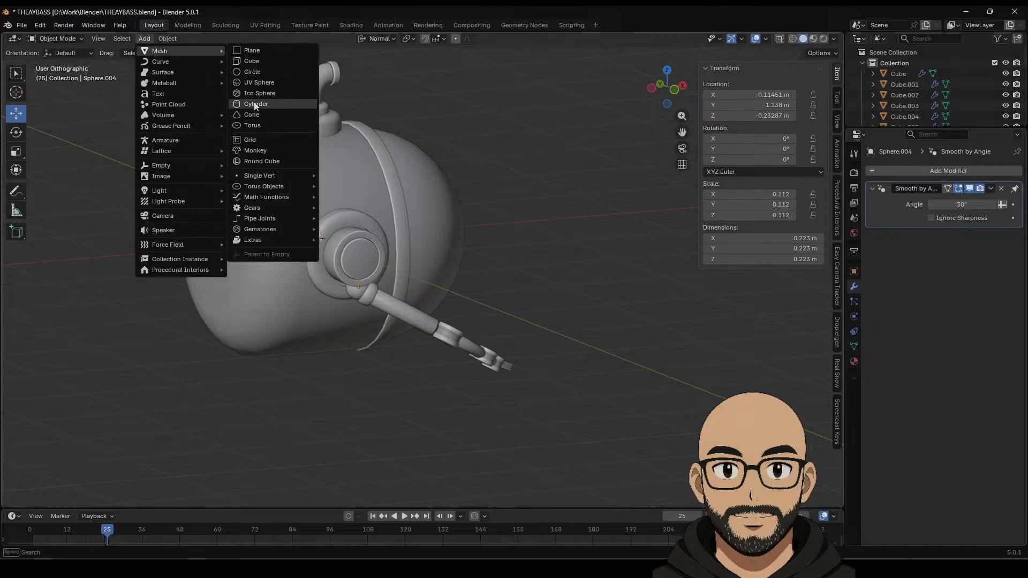
{"action": "left_click", "coordinate": [17, 134]}
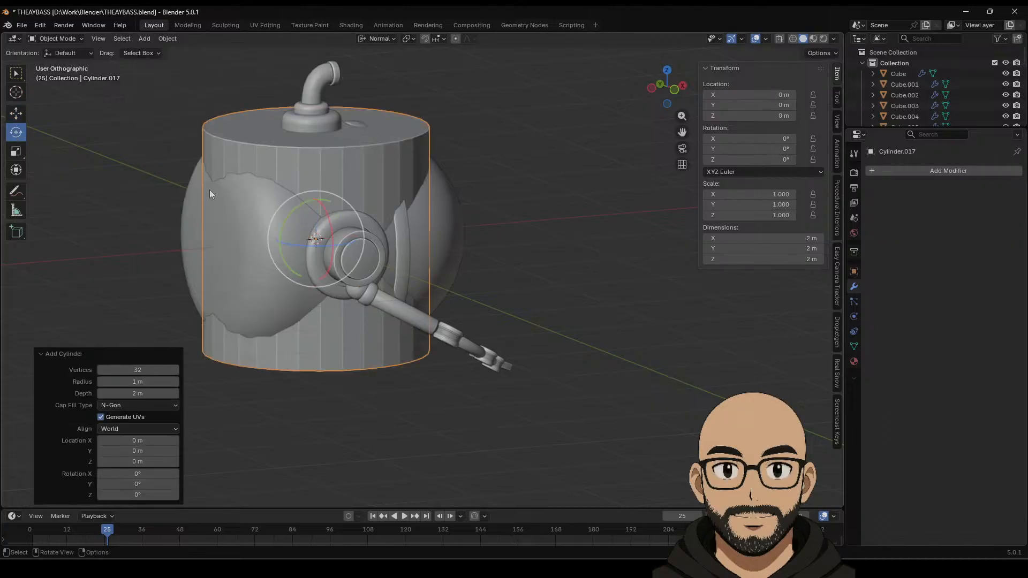
{"action": "left_click_drag", "start_coordinate": [298, 231], "coordinate": [367, 166]}
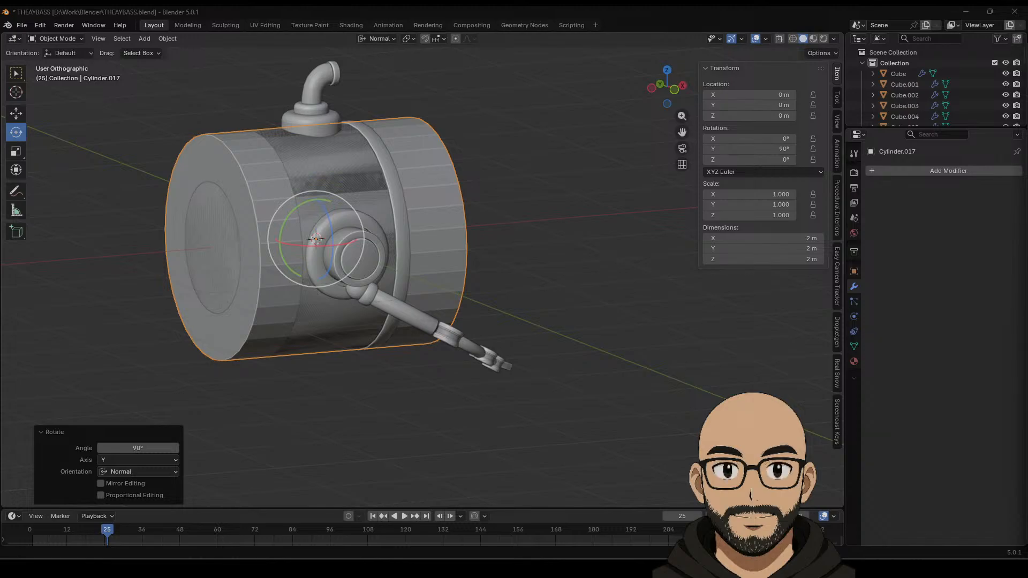
Step: Switch to the web browser, enlarge and reposition its window, and browse the image results for "mini submarine" as reference
{"action": "key", "text": "alt+Tab"}
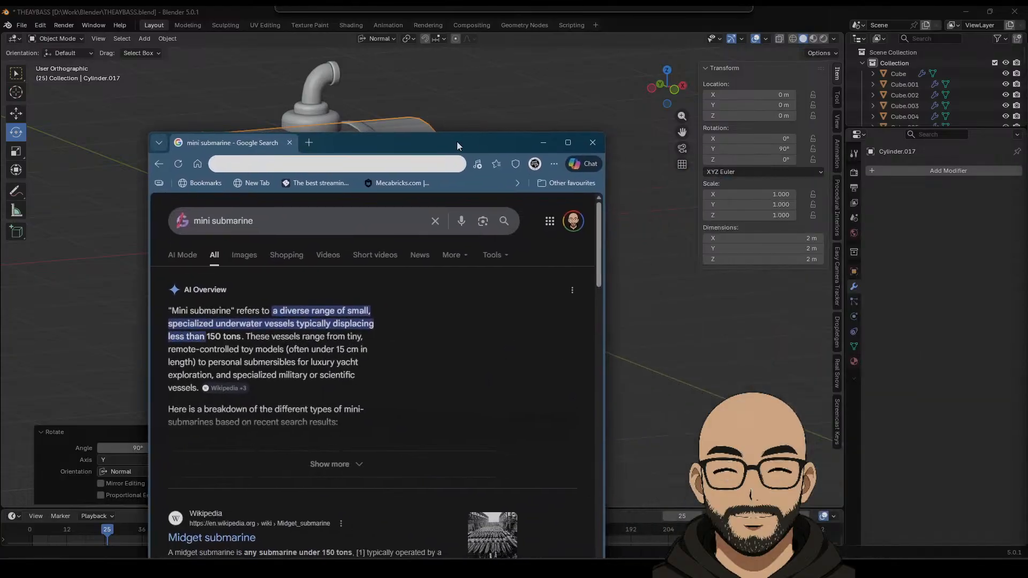
{"action": "left_click_drag", "start_coordinate": [457, 141], "coordinate": [491, 96]}
{"action": "left_click_drag", "start_coordinate": [639, 272], "coordinate": [757, 271]}
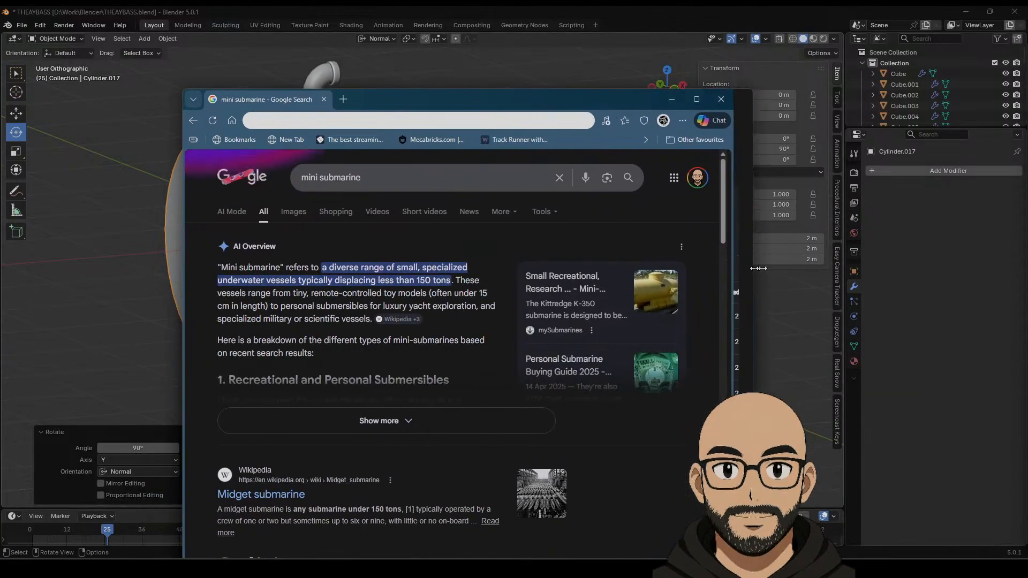
{"action": "left_click_drag", "start_coordinate": [635, 97], "coordinate": [583, 39]}
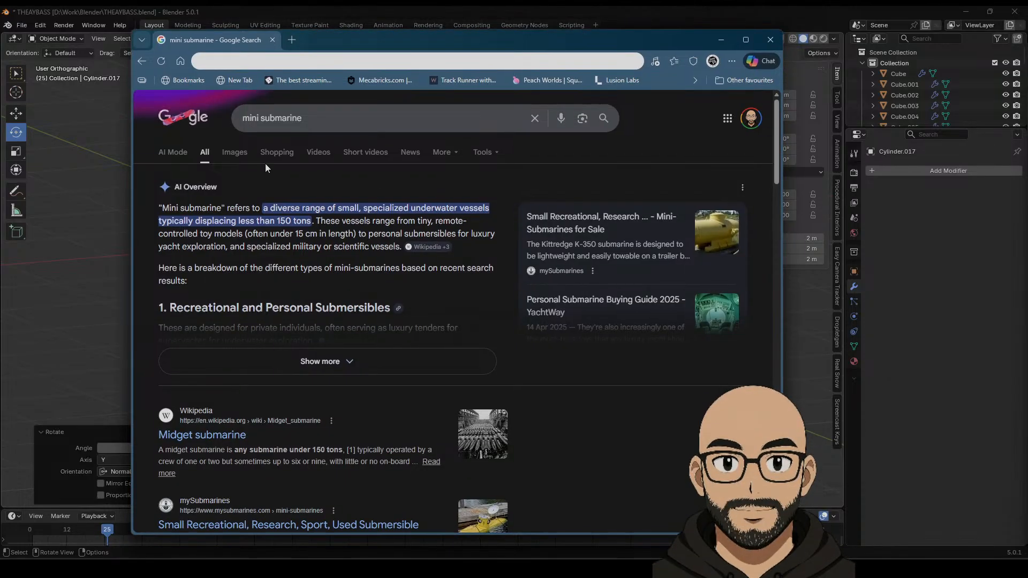
{"action": "left_click", "coordinate": [234, 152]}
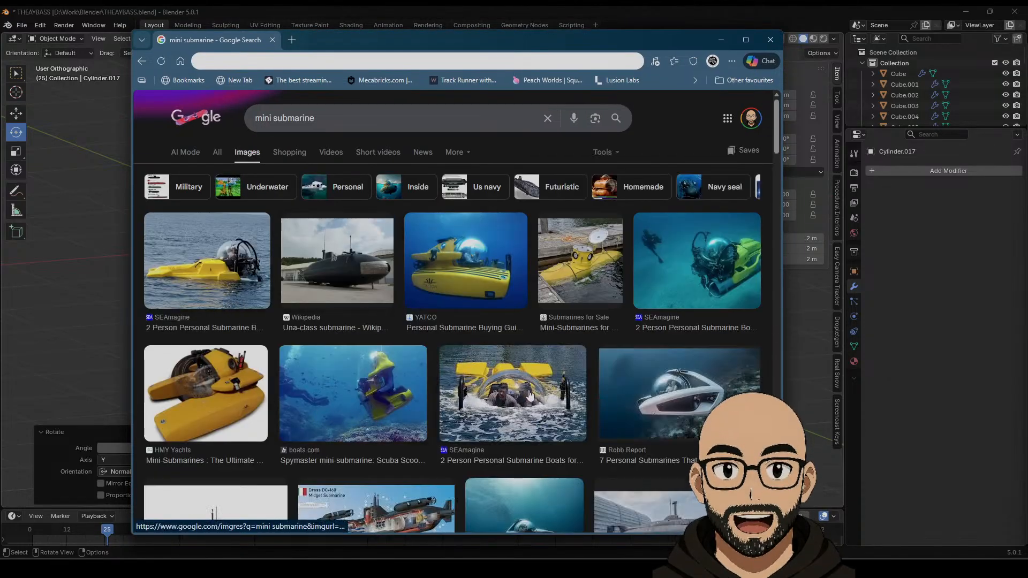
{"action": "scroll", "coordinate": [508, 396], "scroll_direction": "down", "scroll_amount": 3}
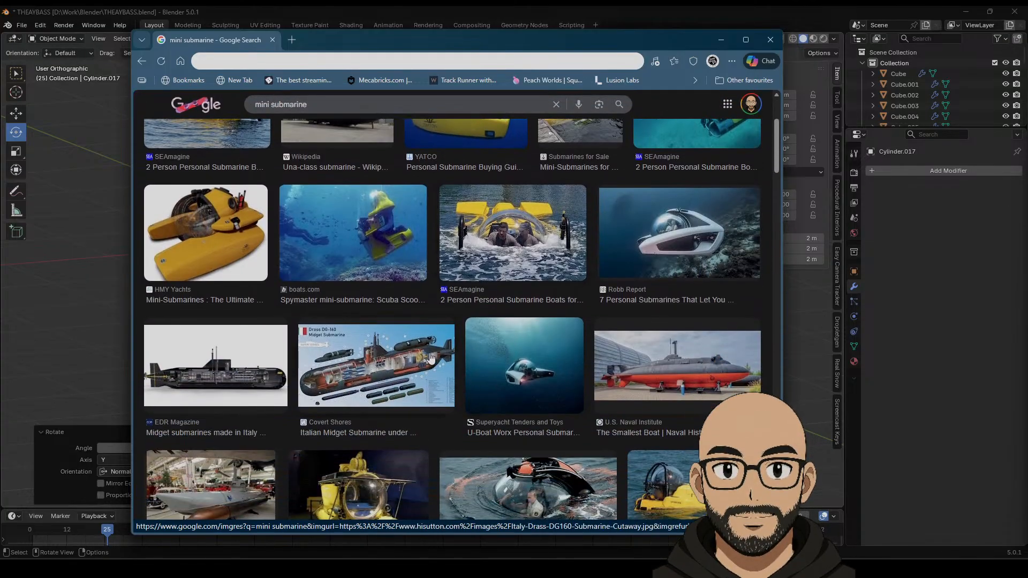
Step: Preview the YATCO small personal submarine image and look through further mini submarine results for hull and float shapes
{"action": "scroll", "coordinate": [418, 358], "scroll_direction": "down", "scroll_amount": 3}
{"action": "scroll", "coordinate": [354, 364], "scroll_direction": "down", "scroll_amount": 1}
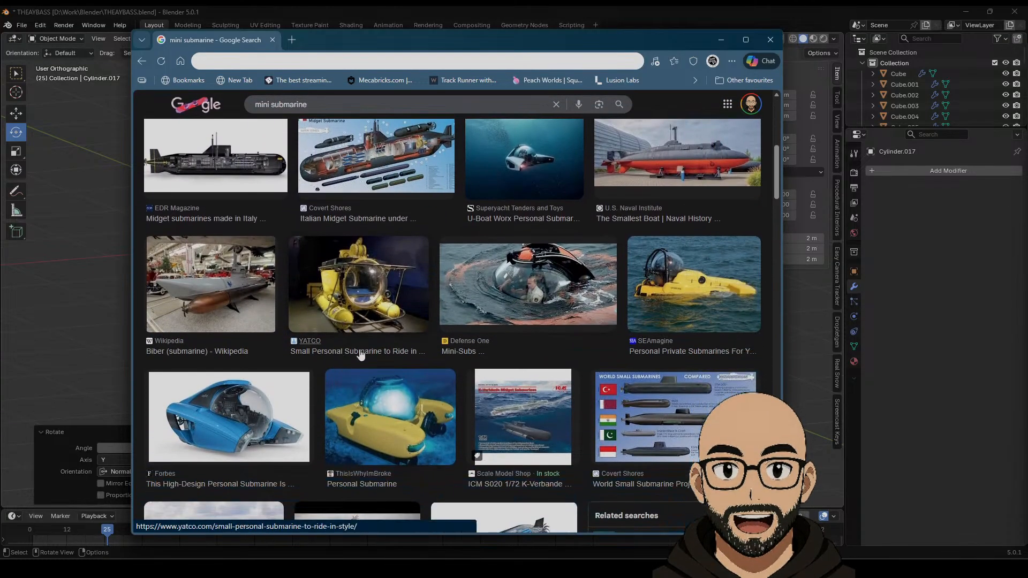
{"action": "left_click", "coordinate": [358, 303]}
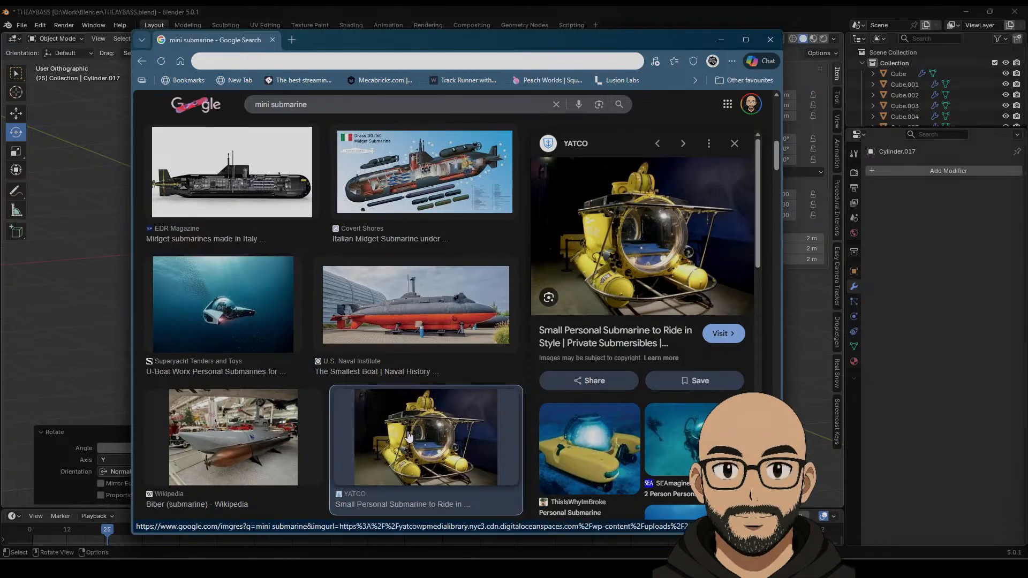
{"action": "scroll", "coordinate": [404, 349], "scroll_direction": "down", "scroll_amount": 2}
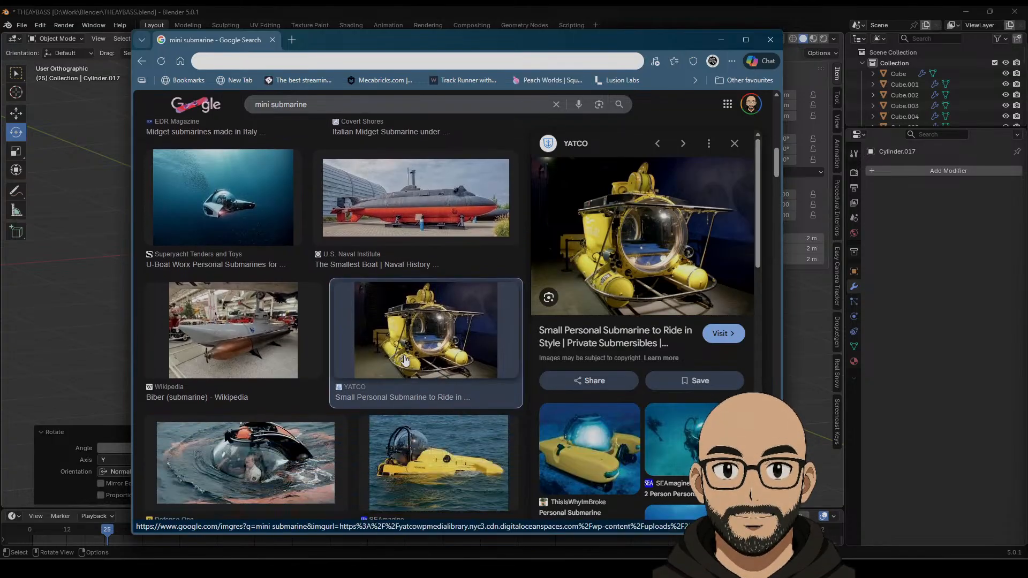
{"action": "scroll", "coordinate": [420, 396], "scroll_direction": "down", "scroll_amount": 5}
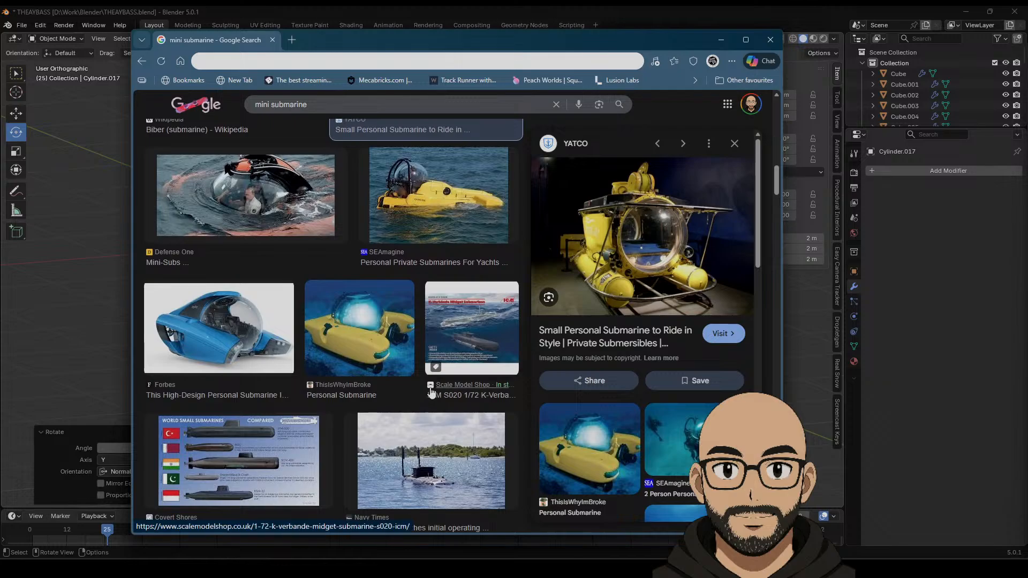
{"action": "scroll", "coordinate": [418, 396], "scroll_direction": "down", "scroll_amount": 3}
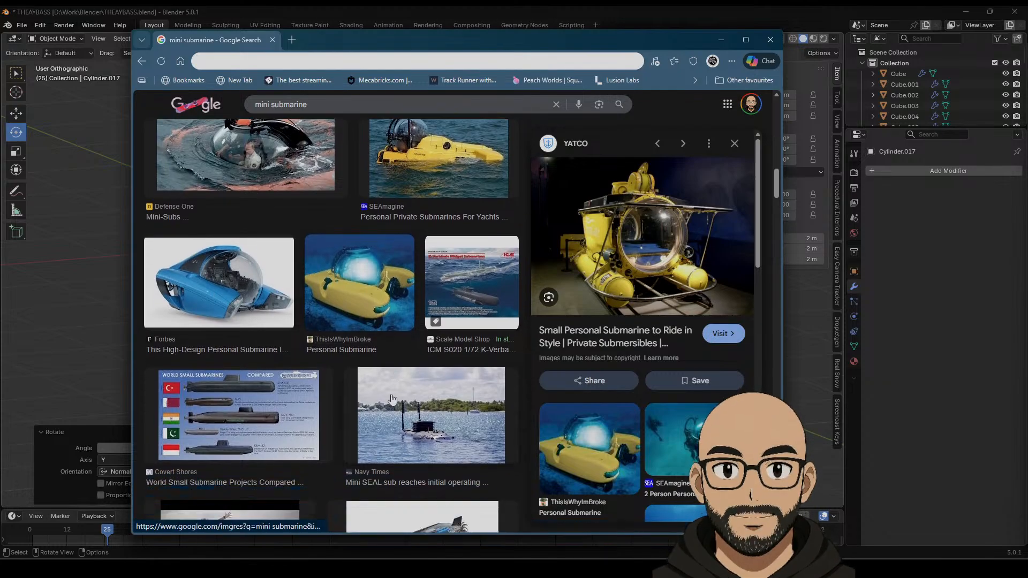
{"action": "scroll", "coordinate": [395, 402], "scroll_direction": "down", "scroll_amount": 7}
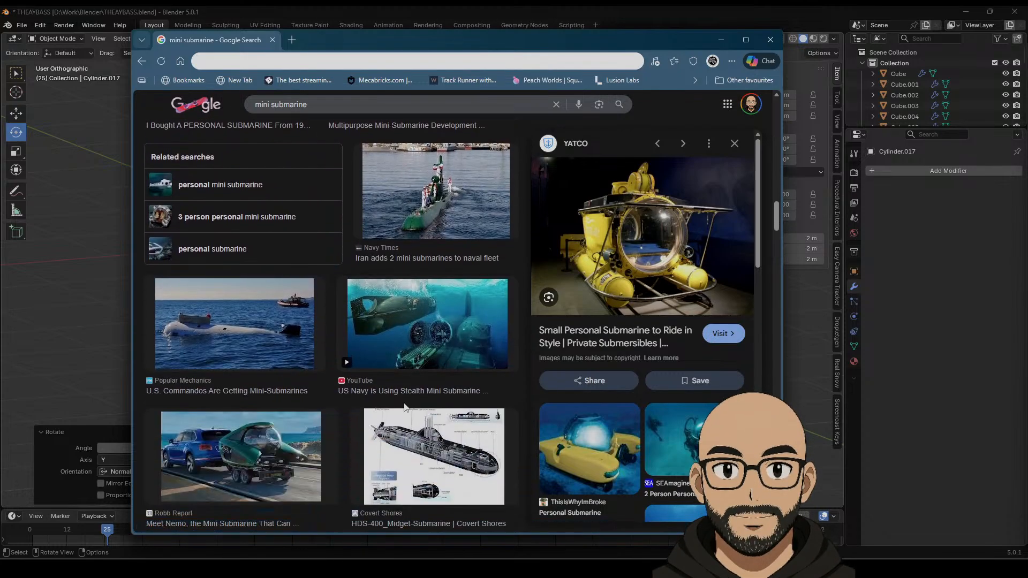
{"action": "scroll", "coordinate": [404, 407], "scroll_direction": "down", "scroll_amount": 5}
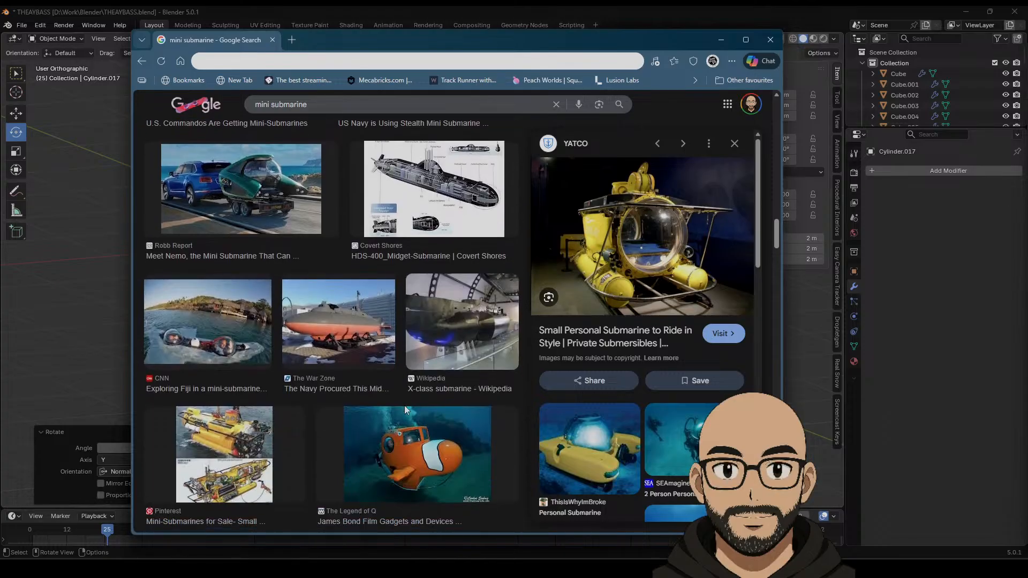
{"action": "scroll", "coordinate": [405, 410], "scroll_direction": "down", "scroll_amount": 1}
{"action": "scroll", "coordinate": [405, 410], "scroll_direction": "down", "scroll_amount": 10}
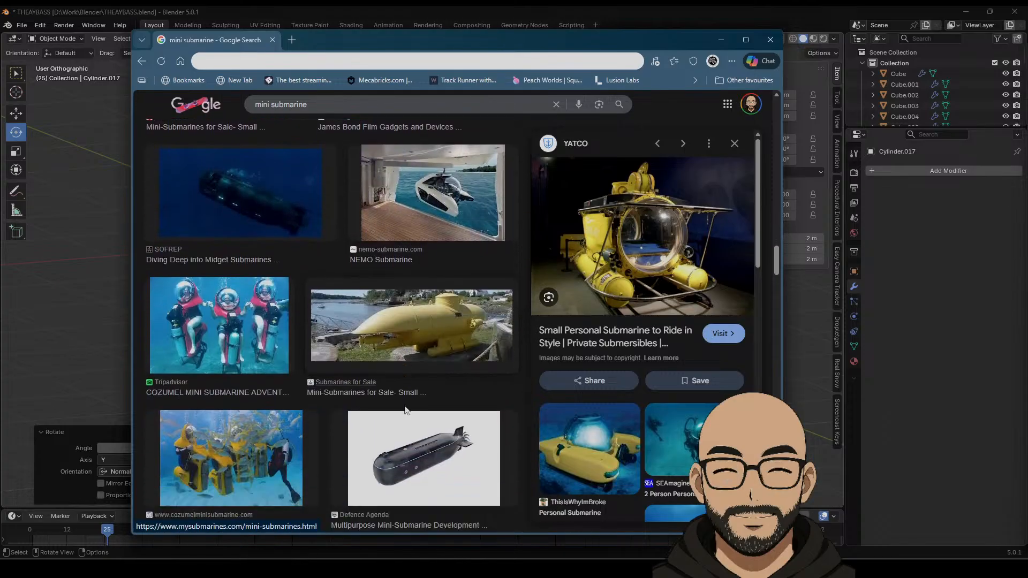
{"action": "scroll", "coordinate": [597, 438], "scroll_direction": "down", "scroll_amount": 3}
{"action": "scroll", "coordinate": [597, 438], "scroll_direction": "down", "scroll_amount": 3}
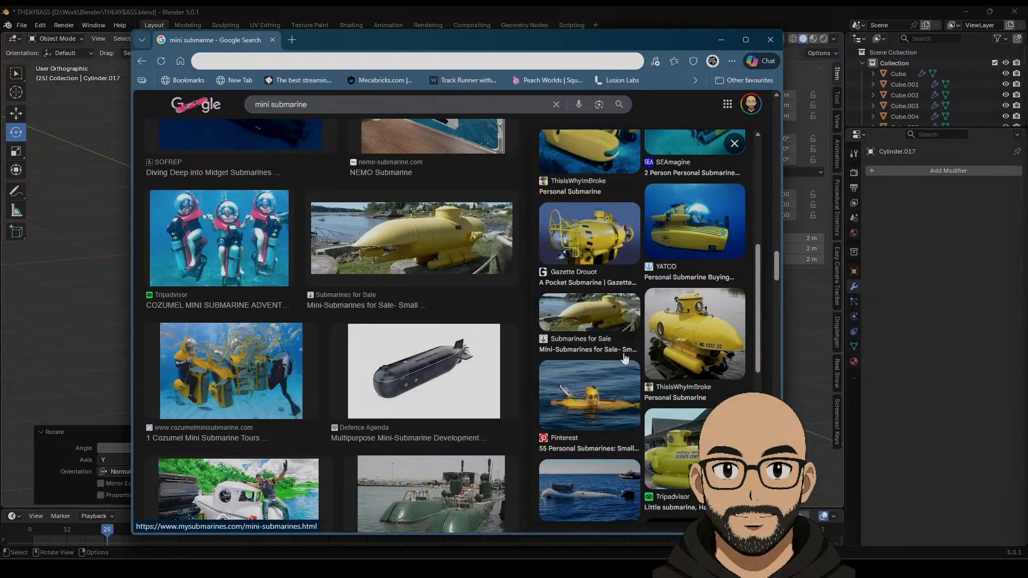
Step: Preview the Gazette Drouot pocket submarine and the Y.Co Yellow Submarine, and browse their related images and more search results
{"action": "left_click", "coordinate": [607, 258]}
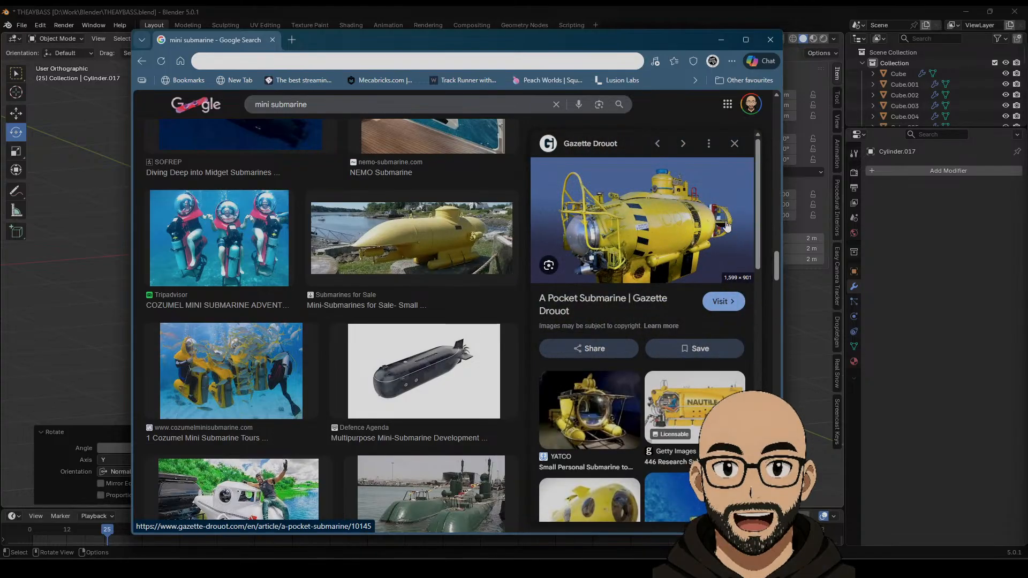
{"action": "scroll", "coordinate": [610, 432], "scroll_direction": "down", "scroll_amount": 2}
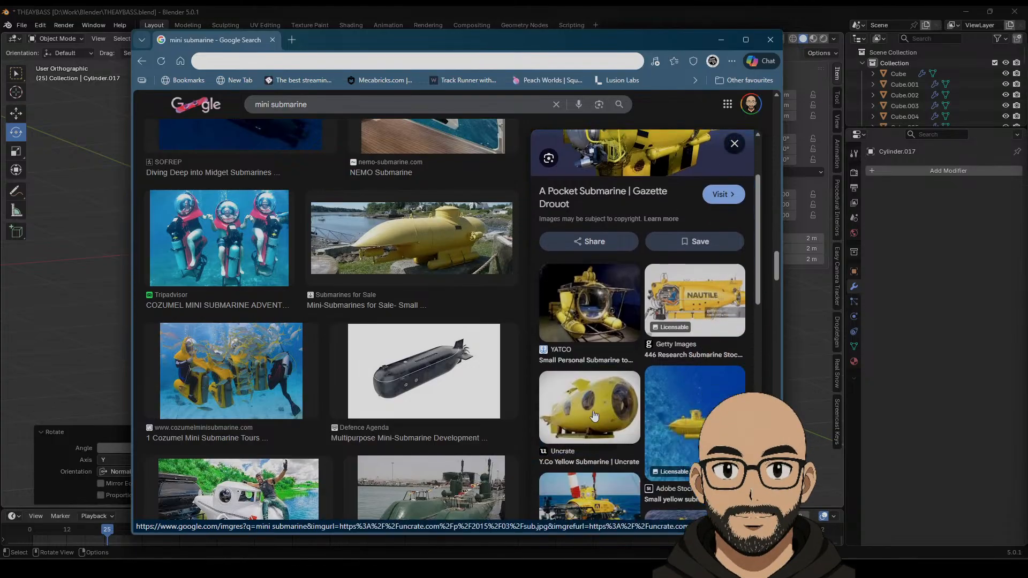
{"action": "left_click", "coordinate": [609, 428]}
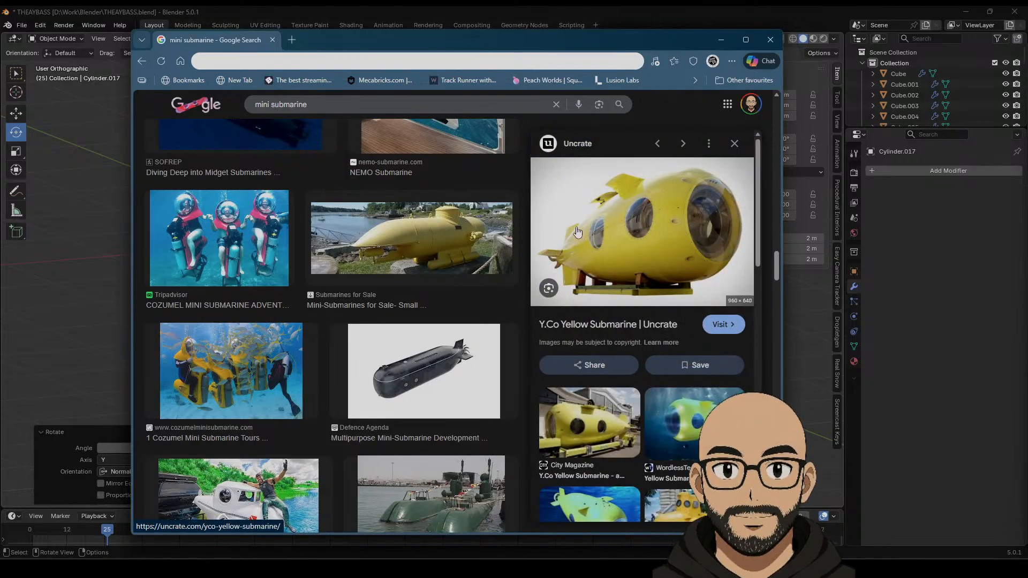
{"action": "scroll", "coordinate": [615, 423], "scroll_direction": "down", "scroll_amount": 6}
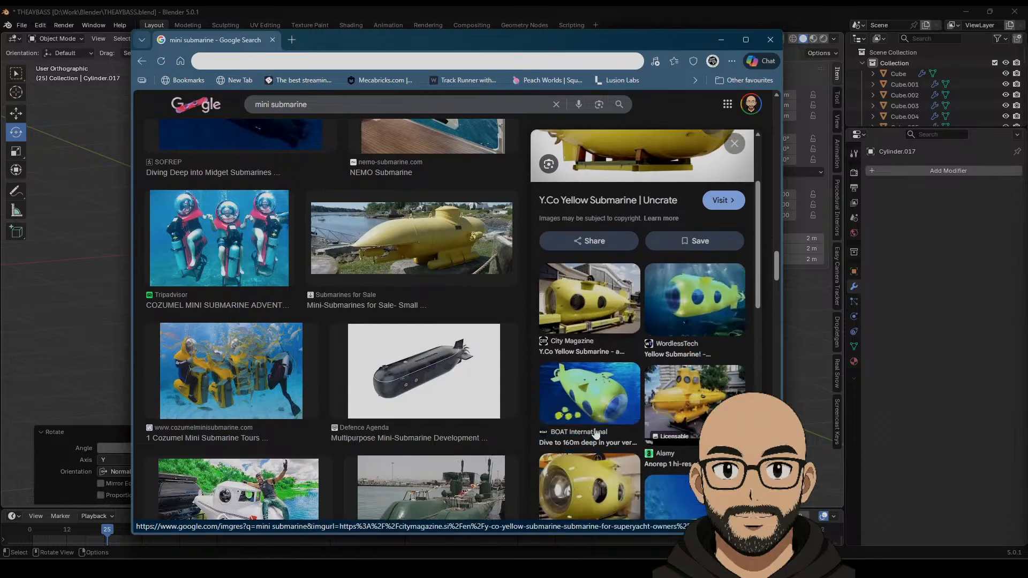
{"action": "scroll", "coordinate": [621, 424], "scroll_direction": "down", "scroll_amount": 3}
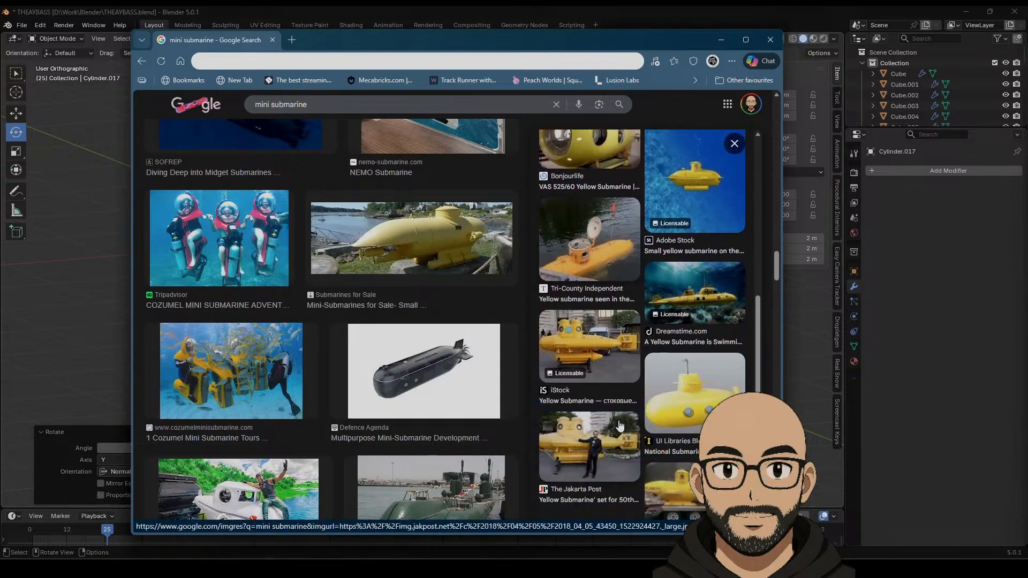
{"action": "scroll", "coordinate": [619, 404], "scroll_direction": "down", "scroll_amount": 5}
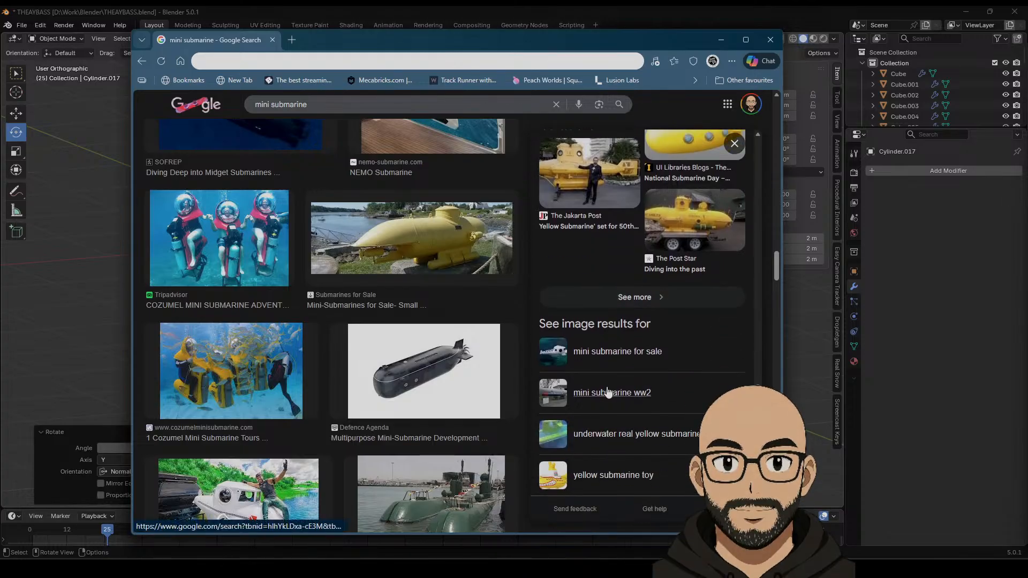
{"action": "scroll", "coordinate": [609, 387], "scroll_direction": "up", "scroll_amount": 3}
{"action": "scroll", "coordinate": [374, 370], "scroll_direction": "down", "scroll_amount": 4}
{"action": "scroll", "coordinate": [381, 366], "scroll_direction": "down", "scroll_amount": 12}
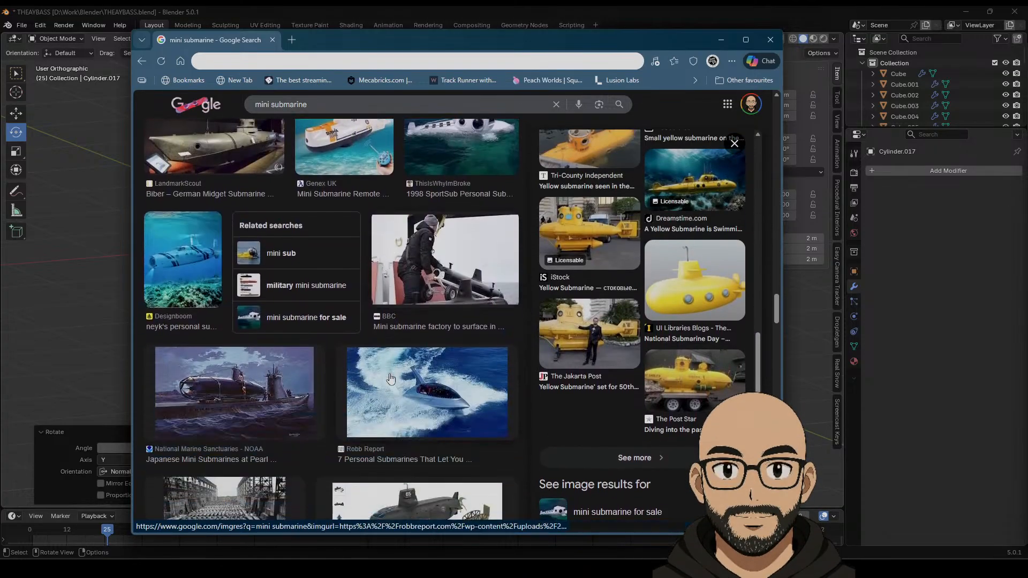
{"action": "scroll", "coordinate": [395, 365], "scroll_direction": "down", "scroll_amount": 3}
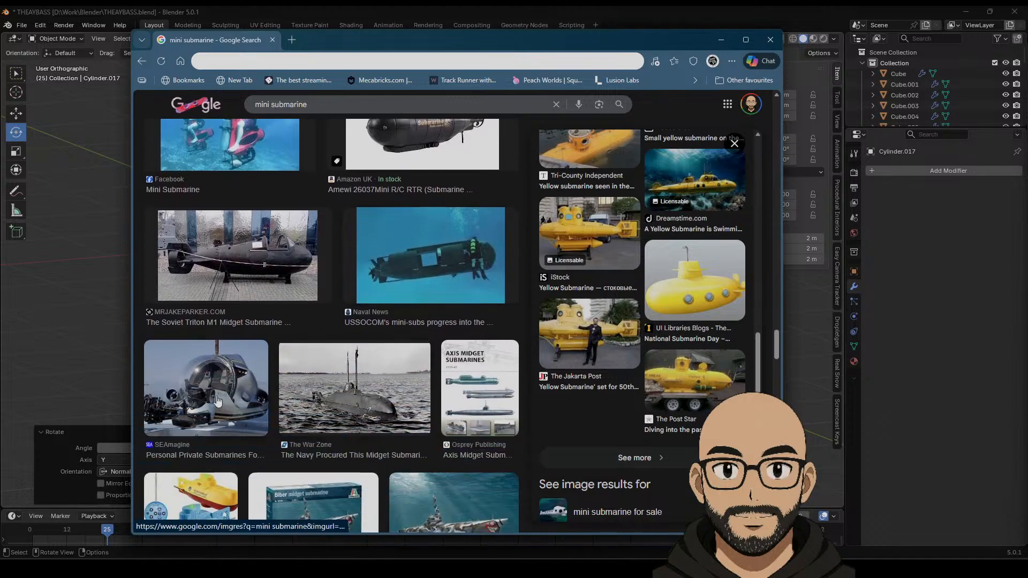
Step: Preview the SEAmagine private submarine for yachts and the BOAT International superyacht submarine, and look through the related images
{"action": "left_click", "coordinate": [217, 401]}
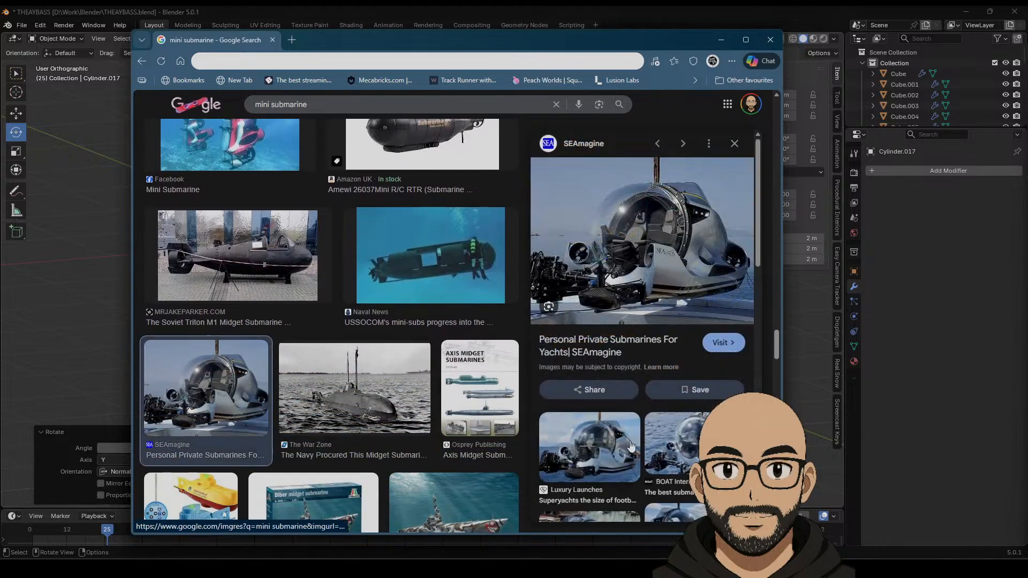
{"action": "left_click", "coordinate": [692, 446]}
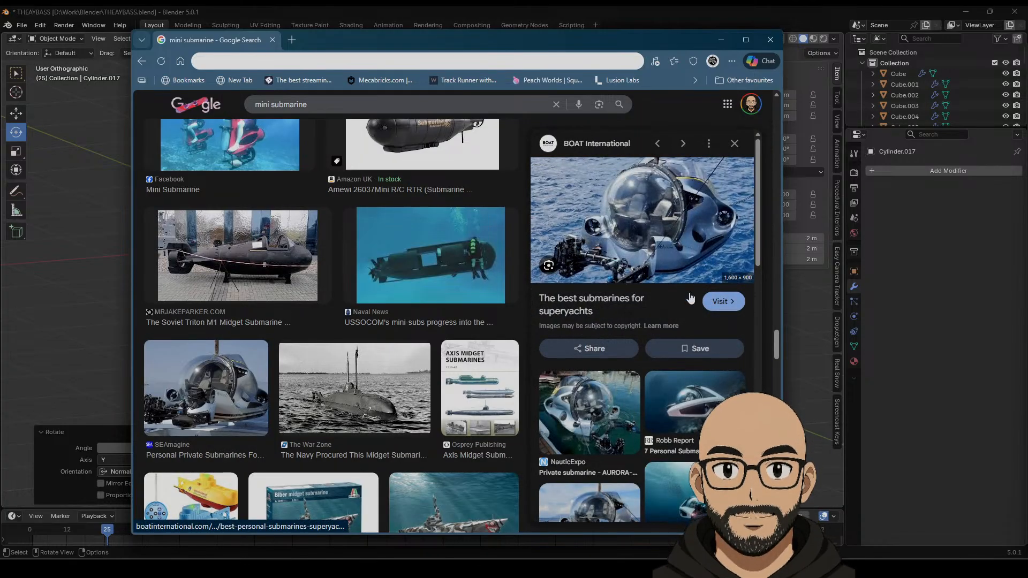
{"action": "scroll", "coordinate": [615, 407], "scroll_direction": "down", "scroll_amount": 6}
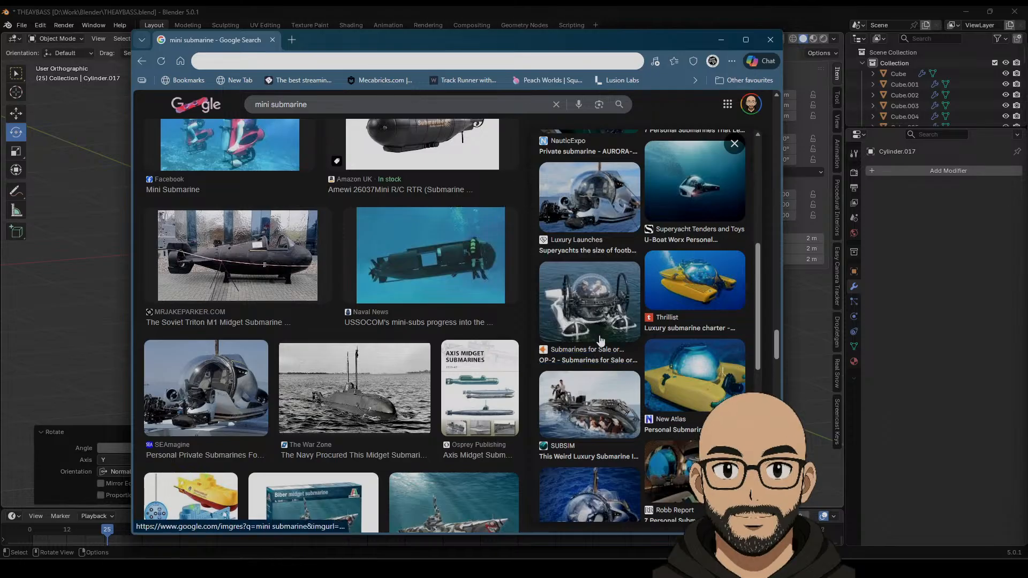
{"action": "scroll", "coordinate": [613, 391], "scroll_direction": "down", "scroll_amount": 2}
{"action": "scroll", "coordinate": [616, 409], "scroll_direction": "down", "scroll_amount": 2}
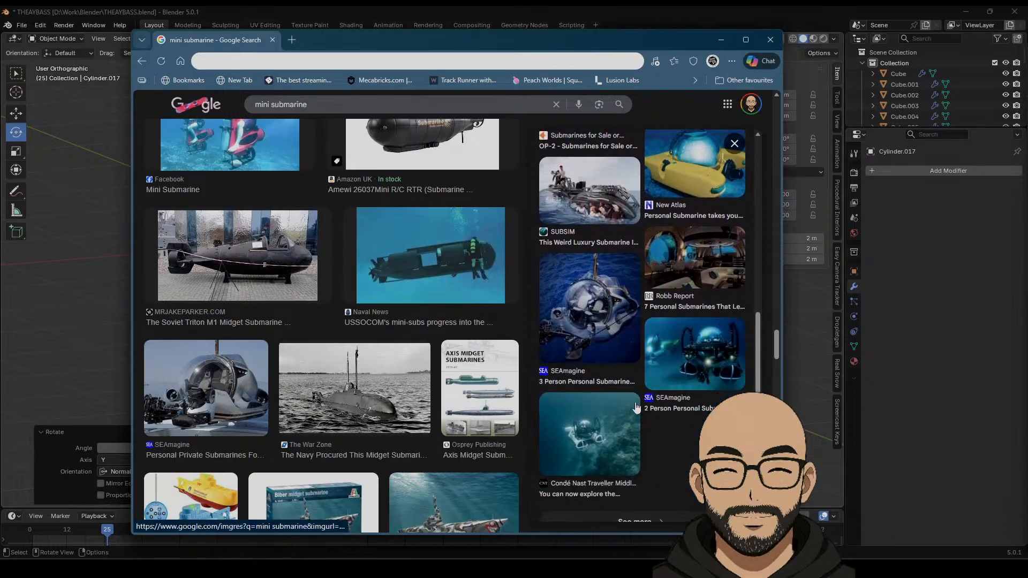
Step: Preview the SEAmagine two-person submarine, reopen the YATCO submarine image to study its lower floats, and close the browser to return to Blender
{"action": "left_click", "coordinate": [700, 360]}
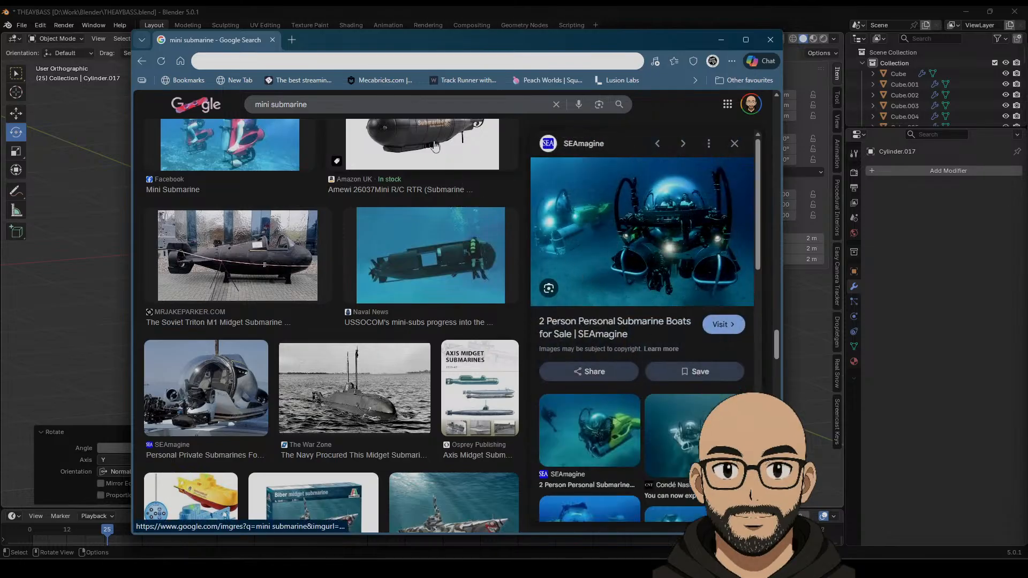
{"action": "scroll", "coordinate": [579, 387], "scroll_direction": "down", "scroll_amount": 4}
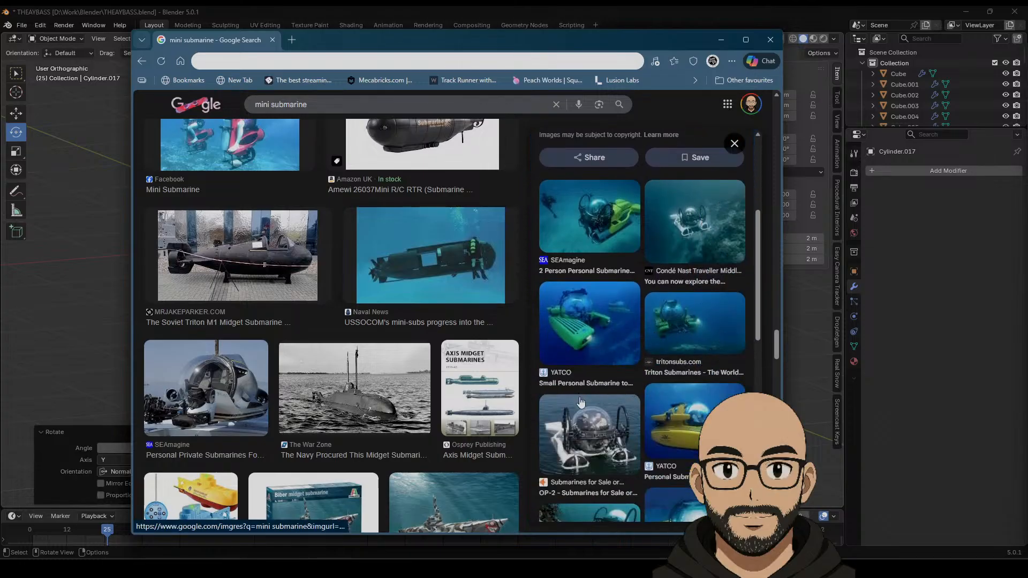
{"action": "scroll", "coordinate": [581, 402], "scroll_direction": "down", "scroll_amount": 2}
{"action": "scroll", "coordinate": [581, 408], "scroll_direction": "down", "scroll_amount": 1}
{"action": "scroll", "coordinate": [629, 413], "scroll_direction": "down", "scroll_amount": 2}
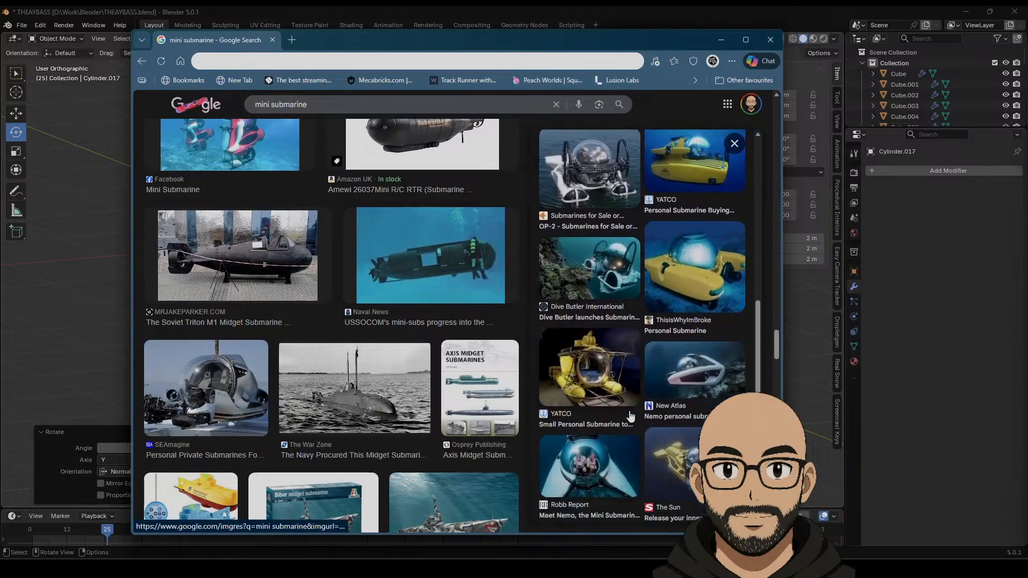
{"action": "left_click", "coordinate": [630, 416]}
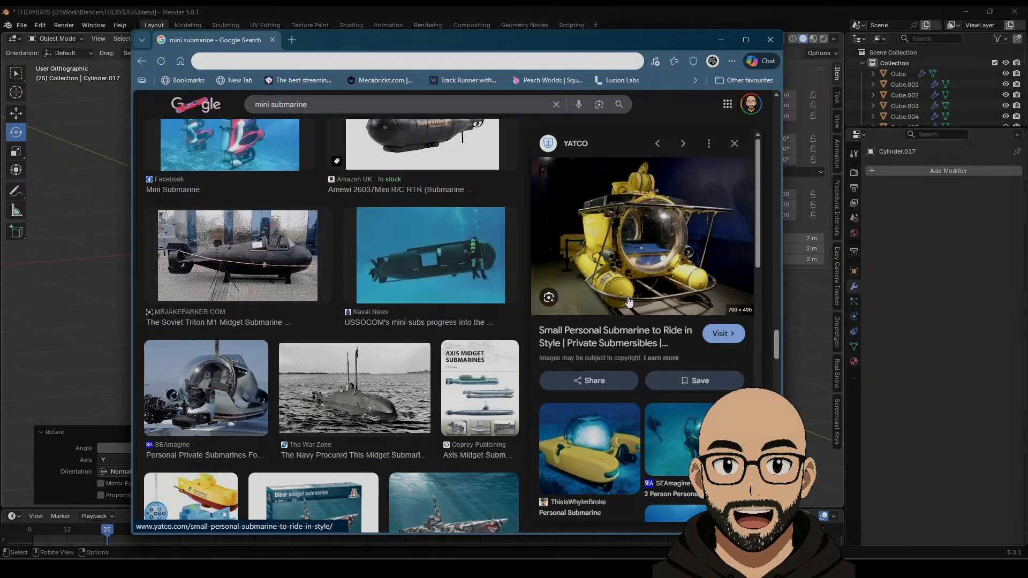
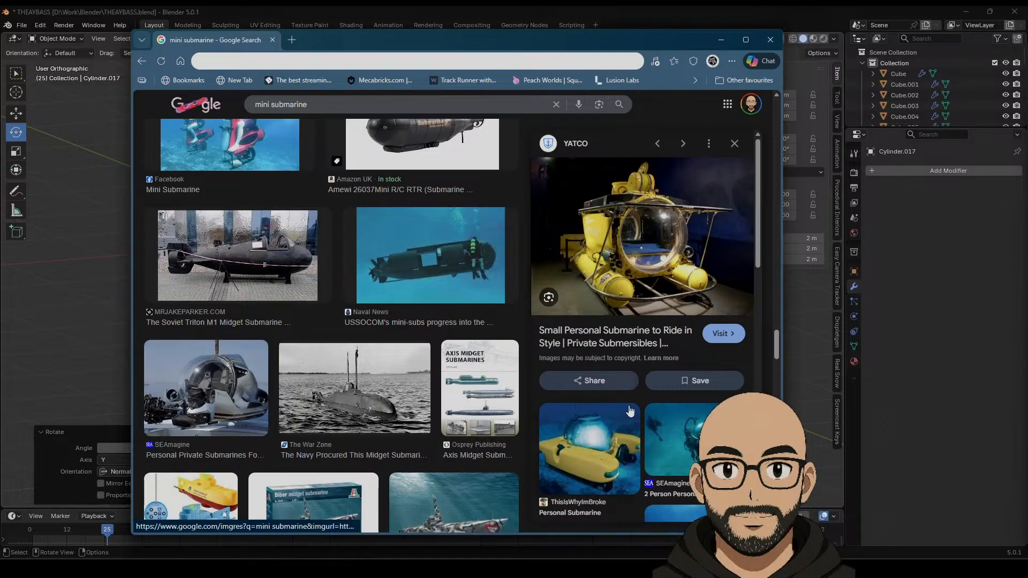
{"action": "scroll", "coordinate": [630, 411], "scroll_direction": "down", "scroll_amount": 6}
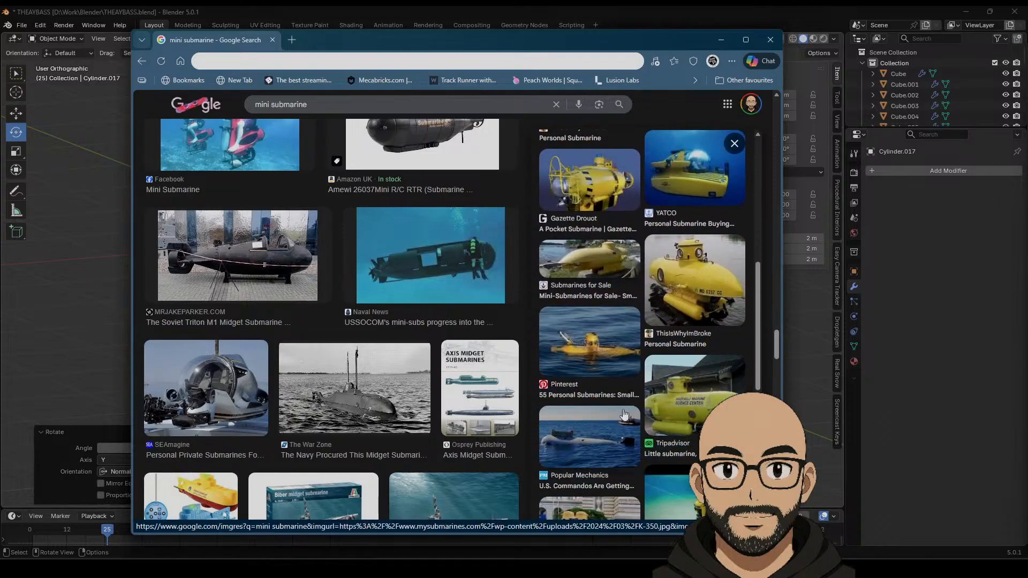
{"action": "left_click", "coordinate": [773, 42]}
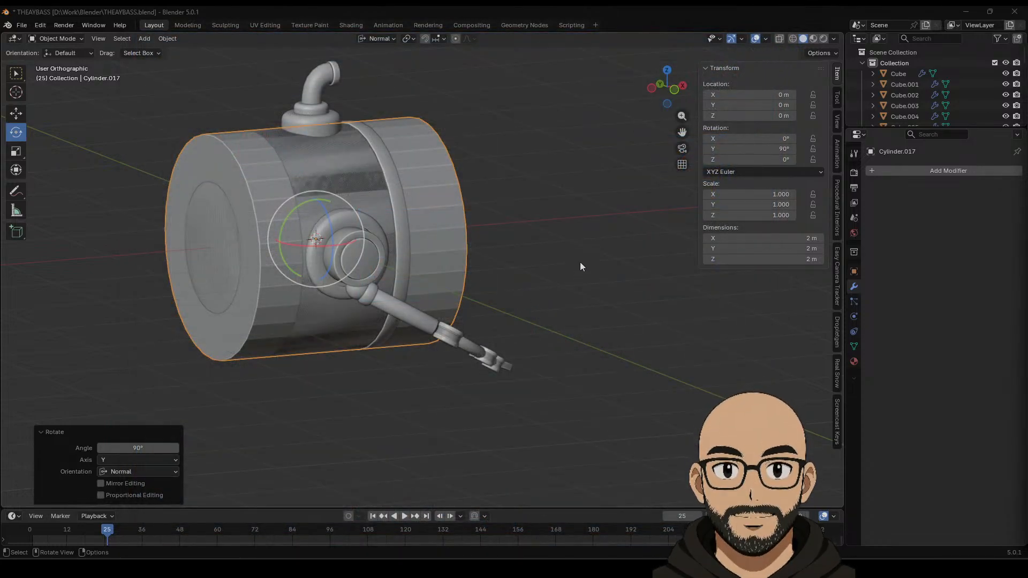
Step: Scale the new horizontal cylinder down uniformly to about 0.318 in the front view
{"action": "left_click", "coordinate": [673, 89]}
{"action": "left_click", "coordinate": [15, 112]}
{"action": "key", "text": "s"}
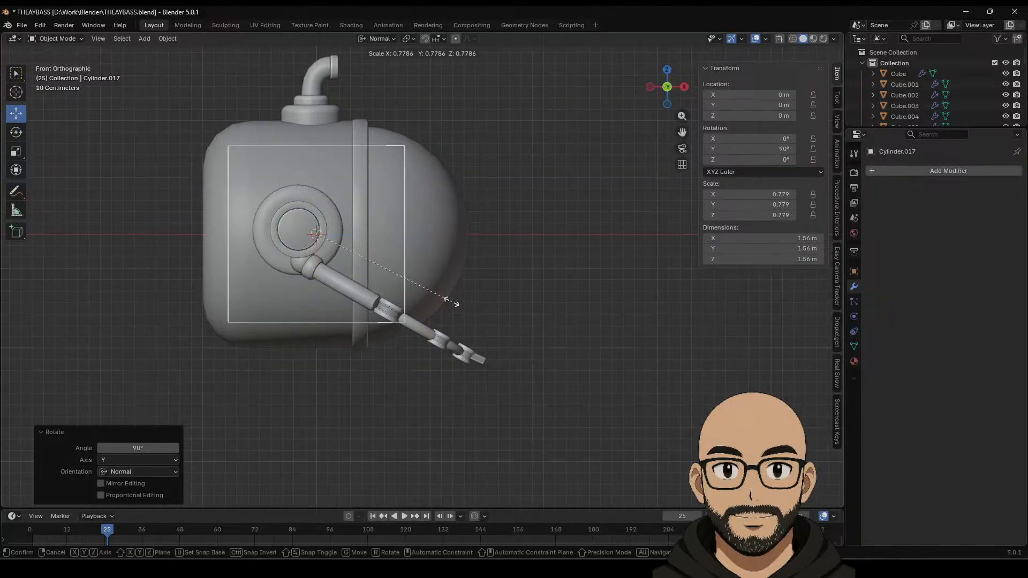
{"action": "left_click", "coordinate": [428, 227]}
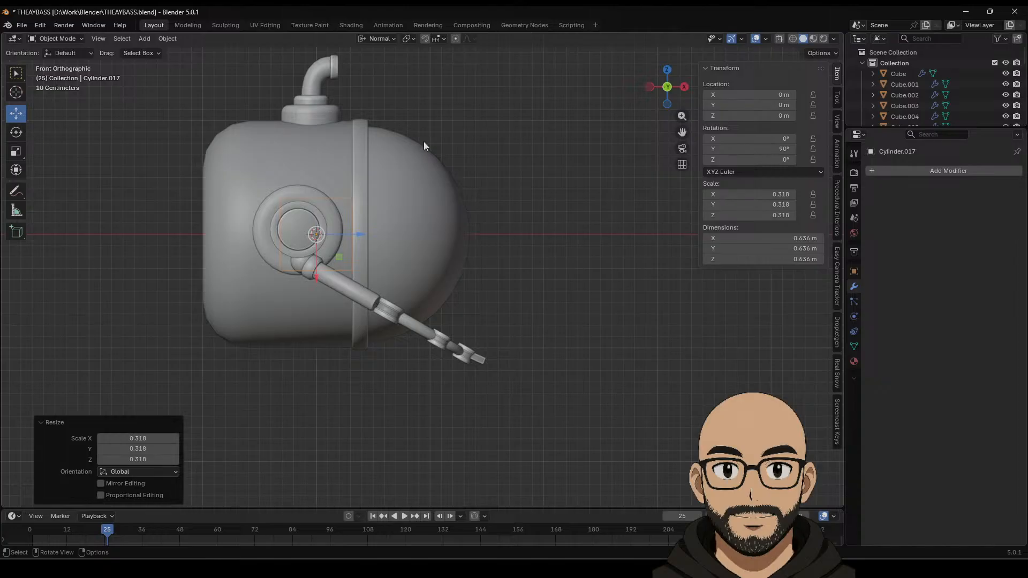
Step: Move the cylinder below the hull in Global orientation to about Z -1.187 m and scale it uniformly to about 0.197
{"action": "left_click", "coordinate": [393, 43]}
{"action": "left_click", "coordinate": [373, 73]}
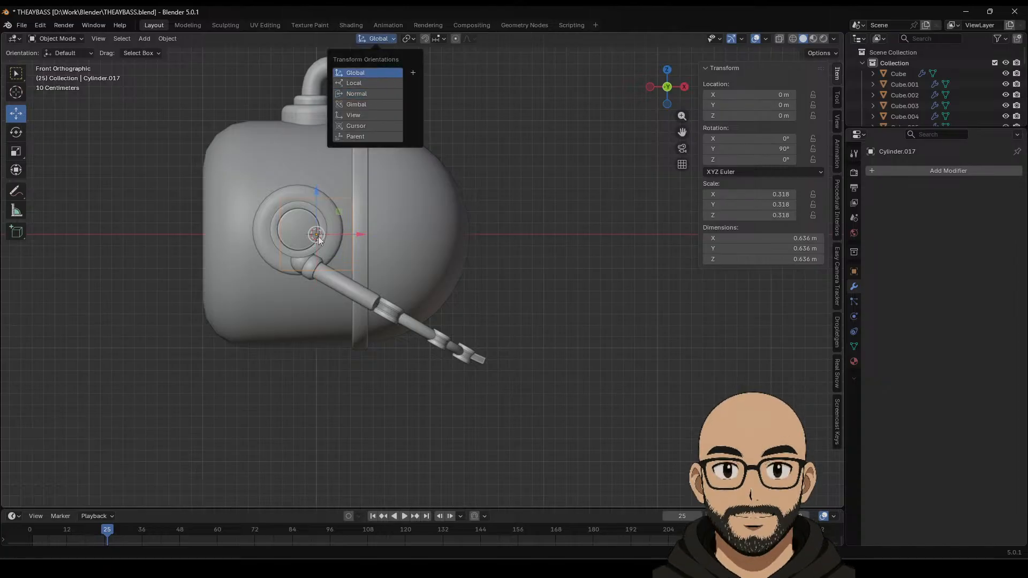
{"action": "left_click", "coordinate": [316, 192]}
{"action": "left_click_drag", "start_coordinate": [317, 191], "coordinate": [316, 328]}
{"action": "key", "text": "s"}
{"action": "left_click", "coordinate": [373, 368]}
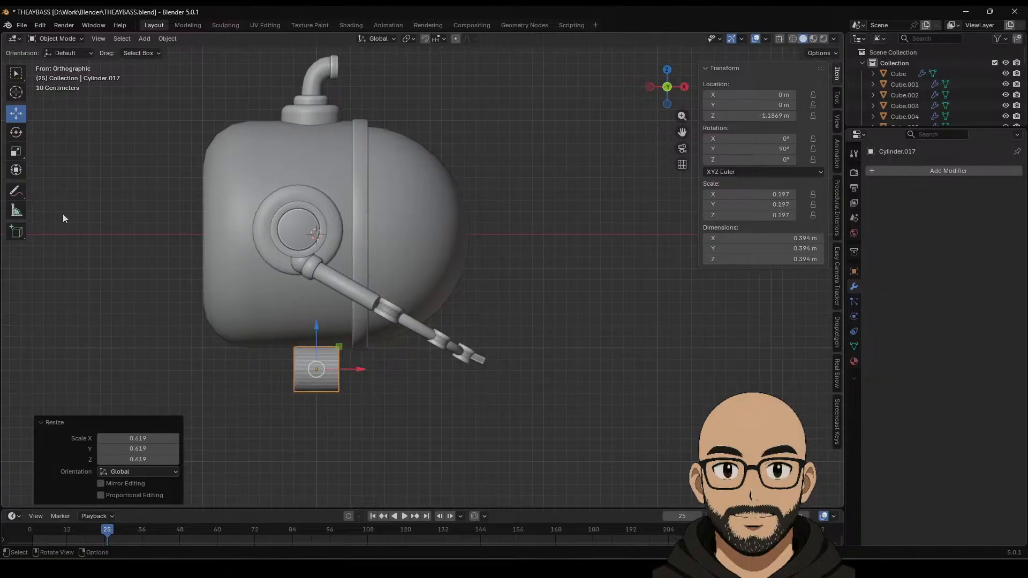
Step: Stretch the cylinder along the global X axis to about 2.11 m long
{"action": "left_click", "coordinate": [17, 157]}
{"action": "left_click_drag", "start_coordinate": [360, 370], "coordinate": [546, 379]}
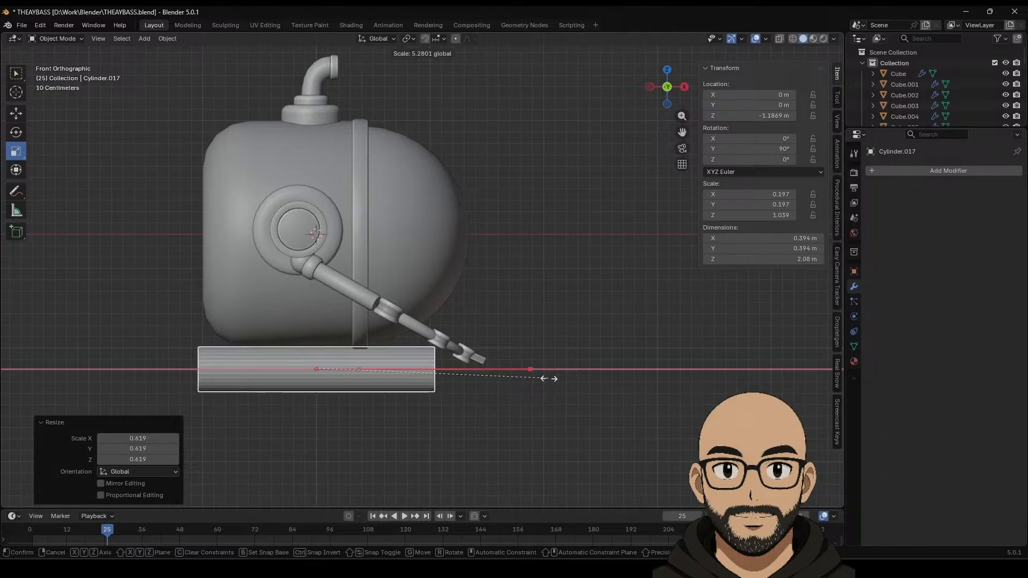
{"action": "left_click_drag", "start_coordinate": [552, 379], "coordinate": [552, 379]}
Step: In the right view, move the cylinder along Y to about -0.603 m and scale it uniformly to about 0.542 m in diameter
{"action": "middle_click_drag", "start_coordinate": [552, 379], "coordinate": [442, 368]}
{"action": "left_click", "coordinate": [666, 87]}
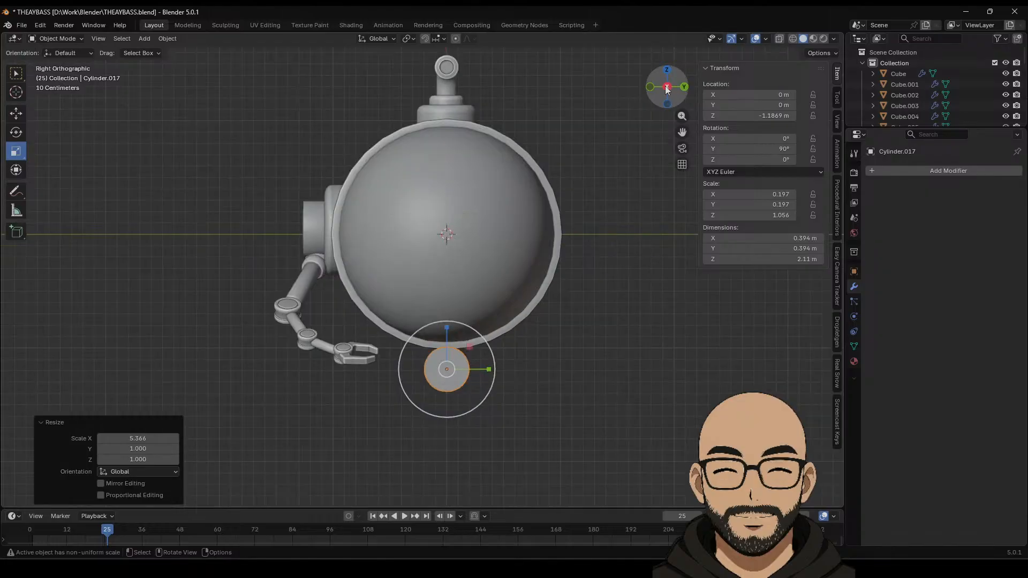
{"action": "left_click", "coordinate": [16, 113]}
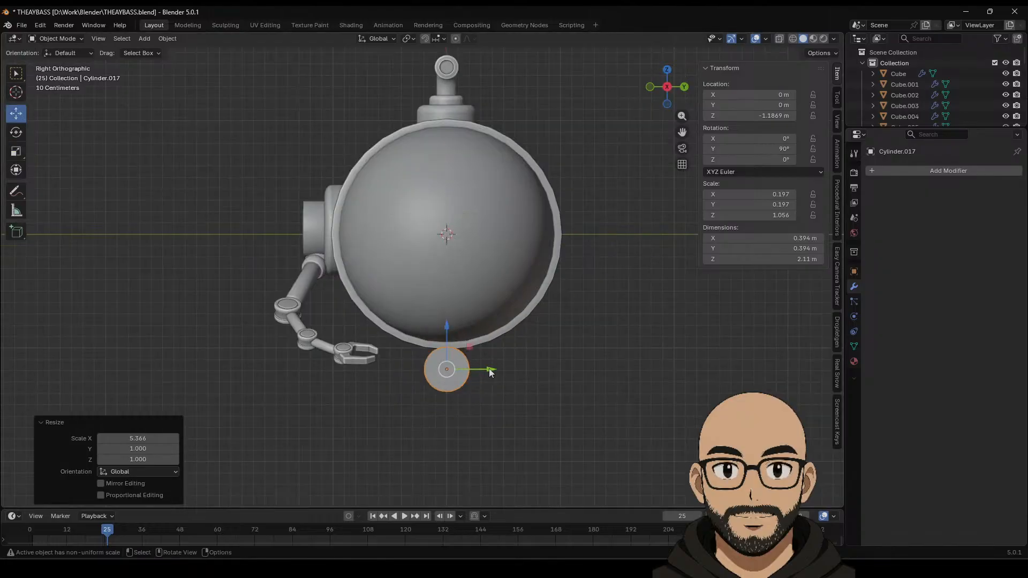
{"action": "left_click_drag", "start_coordinate": [490, 373], "coordinate": [423, 371]}
{"action": "key", "text": "s"}
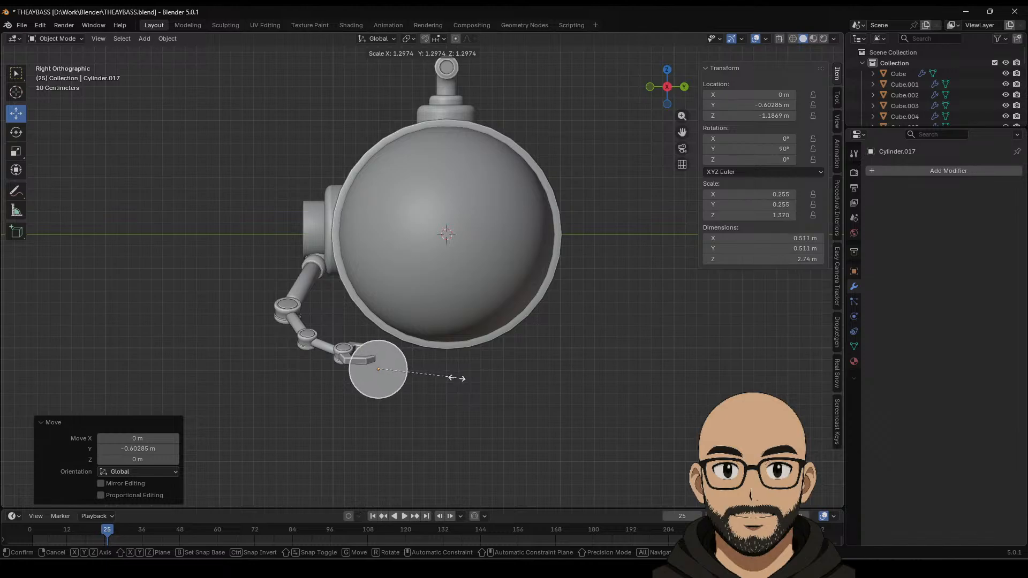
{"action": "left_click", "coordinate": [461, 378]}
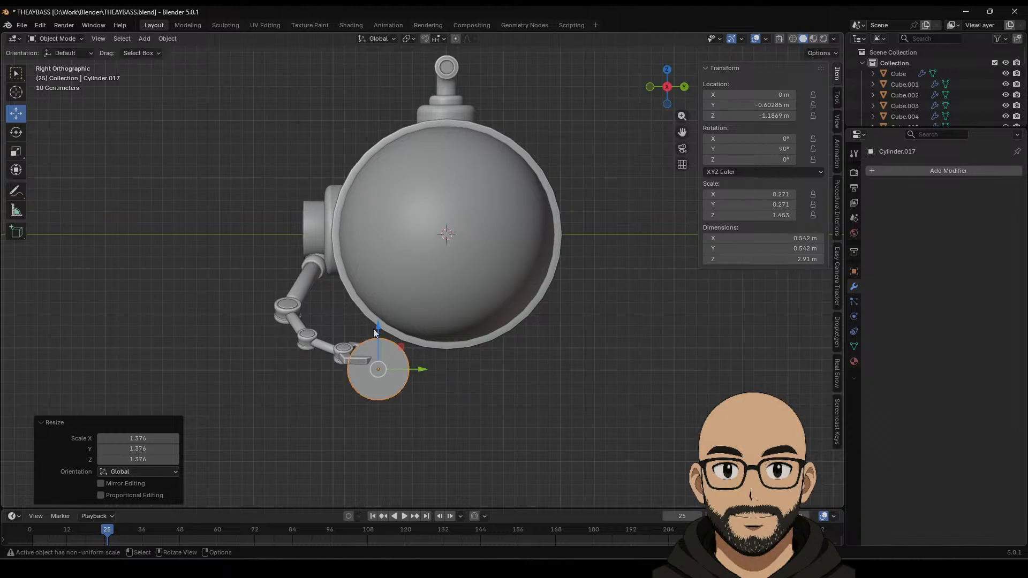
Step: Tuck the cylinder under the hull at about Y -0.598 m, Z -1.130 m and resize it to about 0.552 m in diameter
{"action": "left_click_drag", "start_coordinate": [374, 332], "coordinate": [373, 322]}
{"action": "left_click_drag", "start_coordinate": [423, 364], "coordinate": [416, 363]}
{"action": "key", "text": "s"}
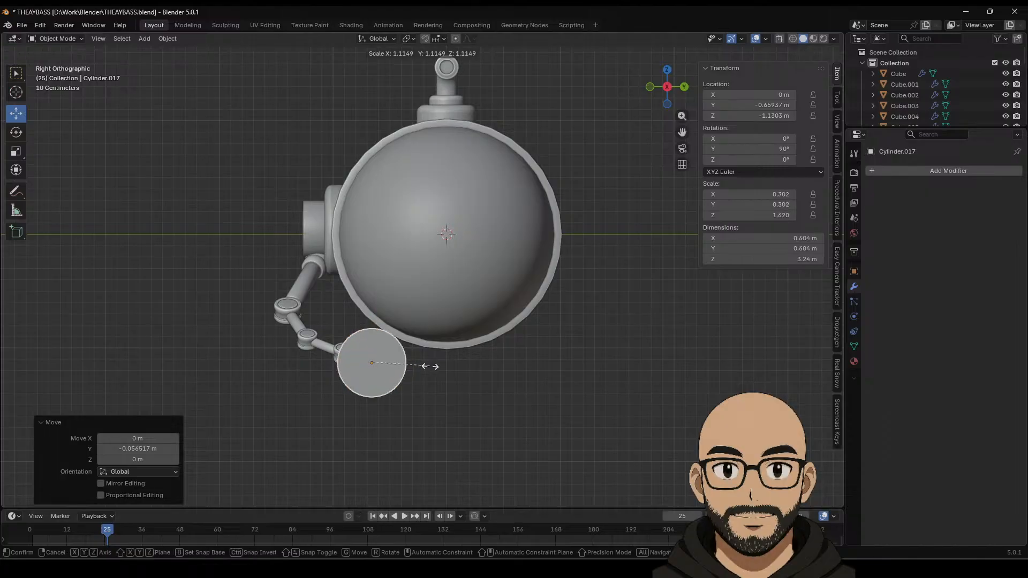
{"action": "left_click", "coordinate": [432, 366]}
{"action": "key", "text": "s"}
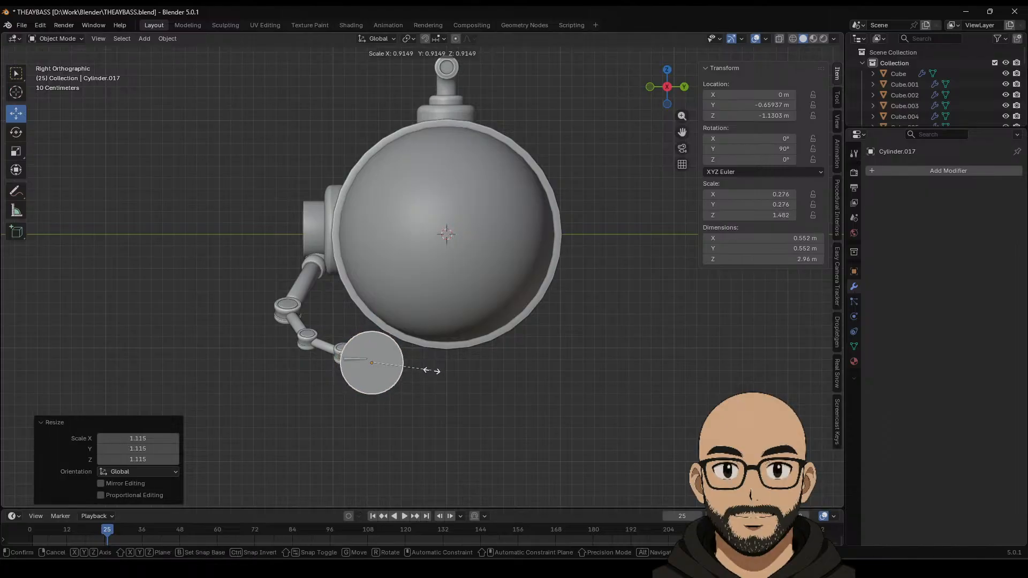
{"action": "left_click", "coordinate": [431, 371]}
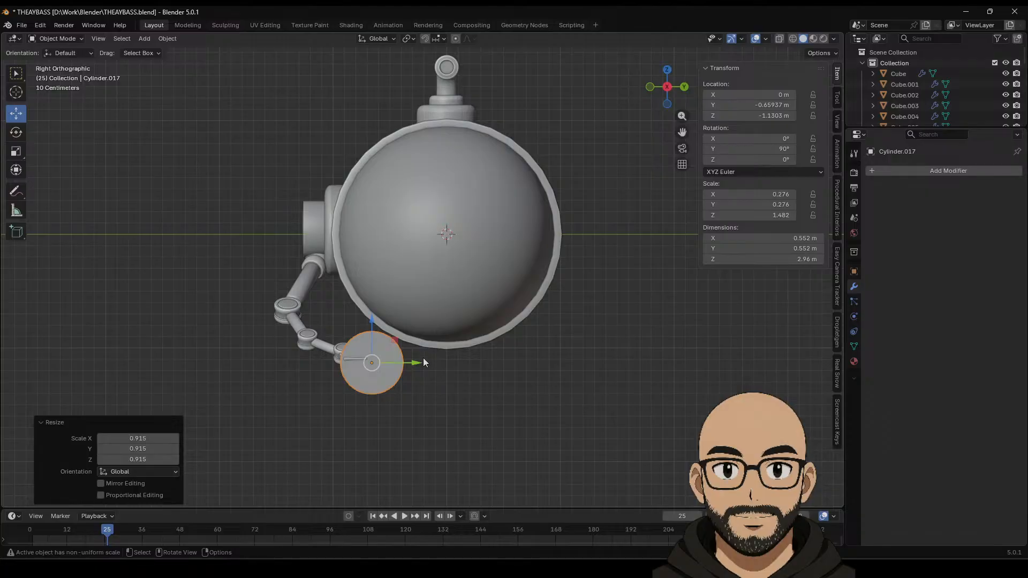
{"action": "left_click_drag", "start_coordinate": [425, 363], "coordinate": [433, 364]}
Step: Rescale the cylinder uniformly, checking from the back and right views, to about 0.54 m in diameter
{"action": "middle_click_drag", "start_coordinate": [432, 363], "coordinate": [652, 190]}
{"action": "left_click", "coordinate": [669, 87]}
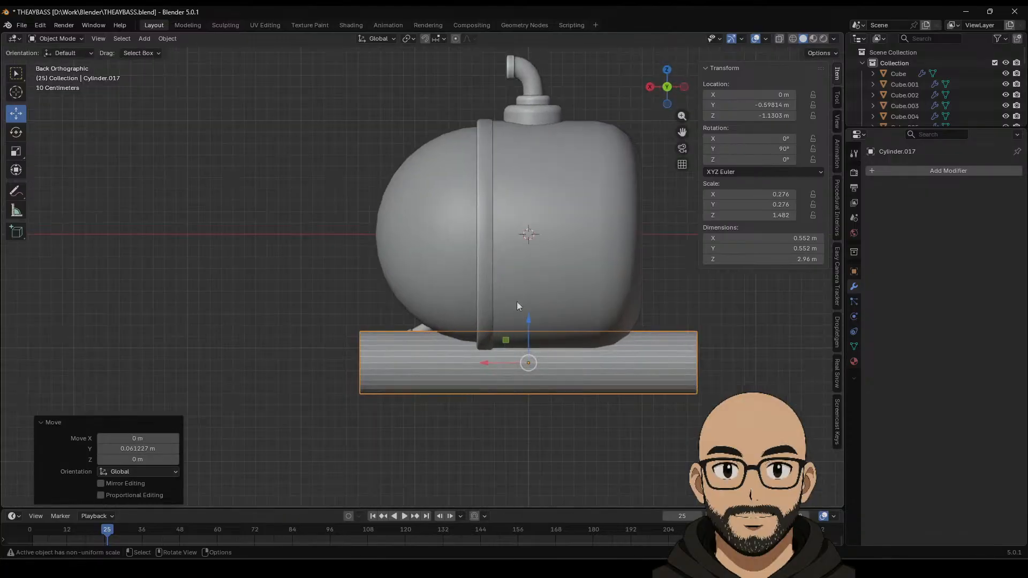
{"action": "left_click", "coordinate": [21, 156]}
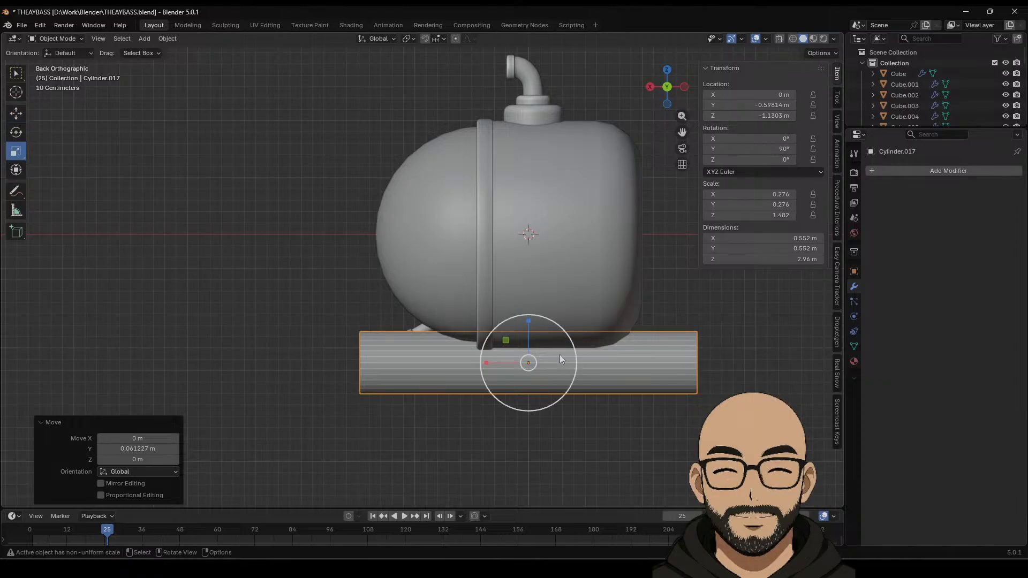
{"action": "left_click_drag", "start_coordinate": [574, 371], "coordinate": [563, 371]}
{"action": "middle_click_drag", "start_coordinate": [461, 368], "coordinate": [505, 364]}
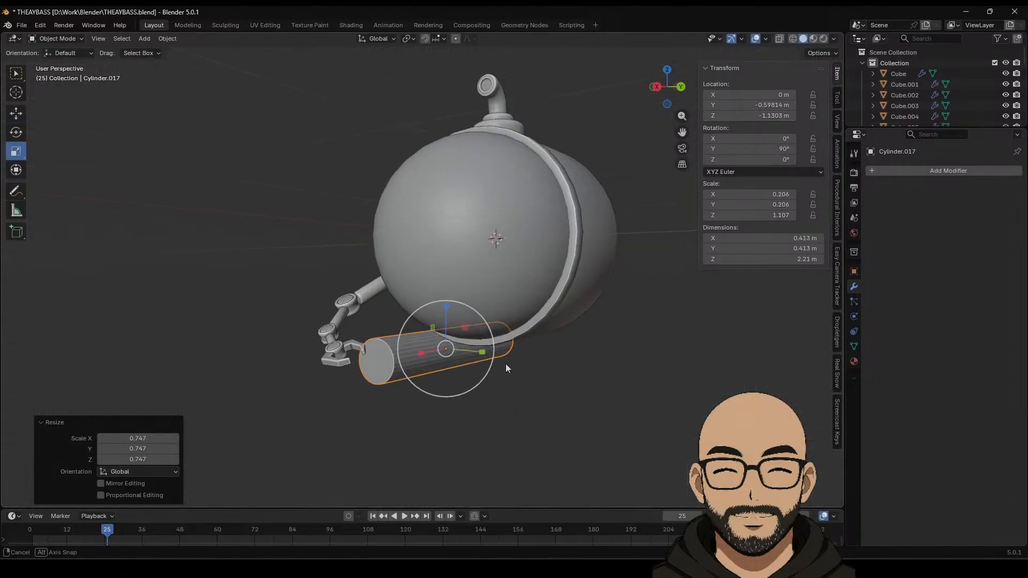
{"action": "left_click", "coordinate": [658, 87]}
{"action": "key", "text": "s"}
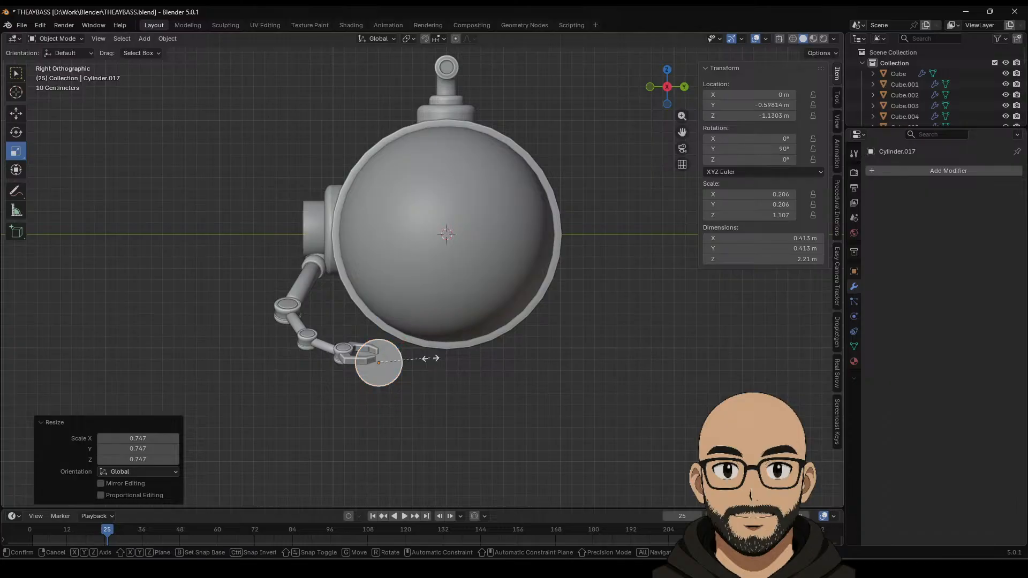
{"action": "left_click", "coordinate": [447, 358]}
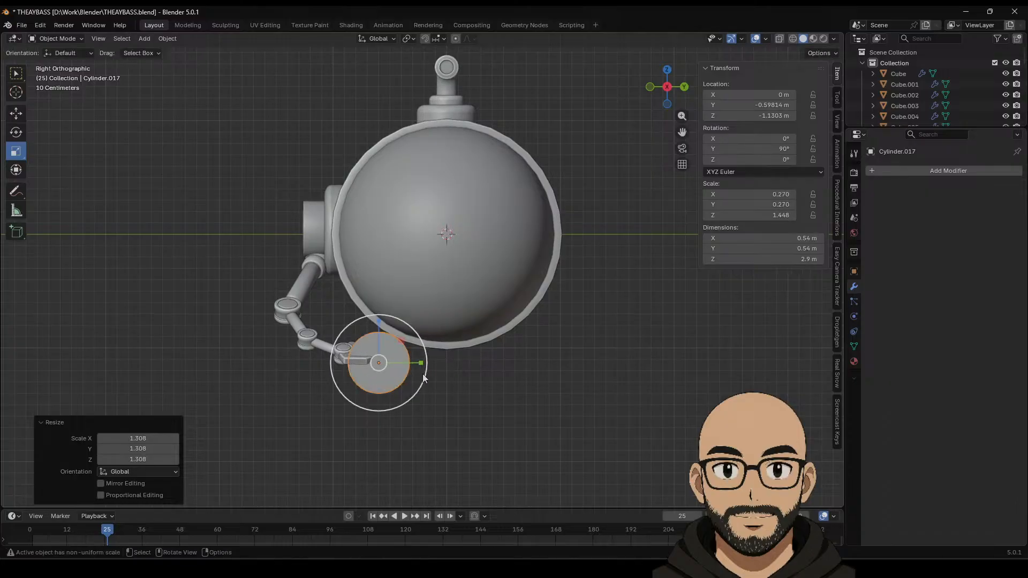
Step: Shorten the cylinder along the global X axis to about 2.09 m long in the front view
{"action": "middle_click_drag", "start_coordinate": [423, 374], "coordinate": [541, 357]}
{"action": "left_click", "coordinate": [659, 84]}
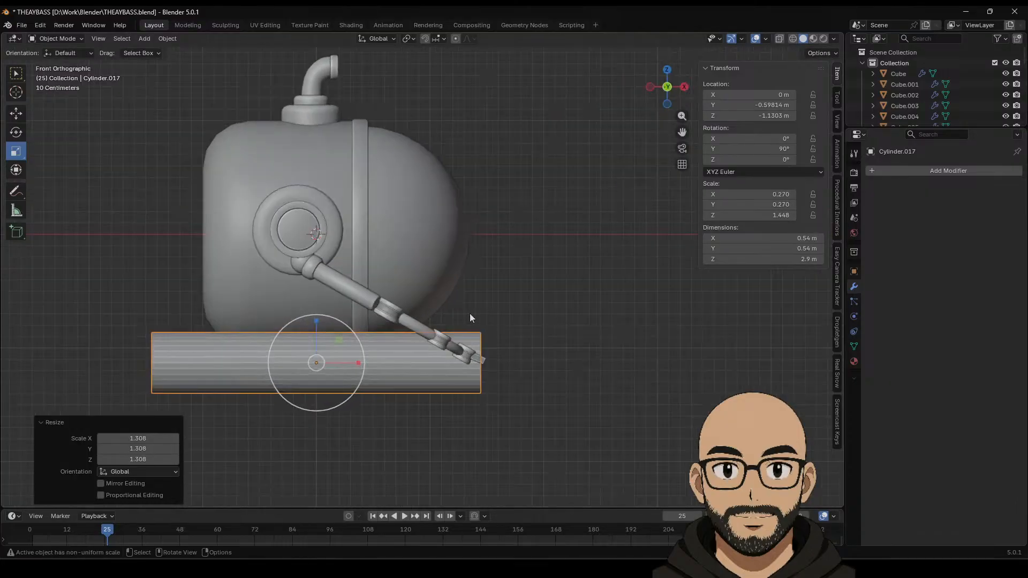
{"action": "key", "text": "s"}
{"action": "key", "text": "x"}
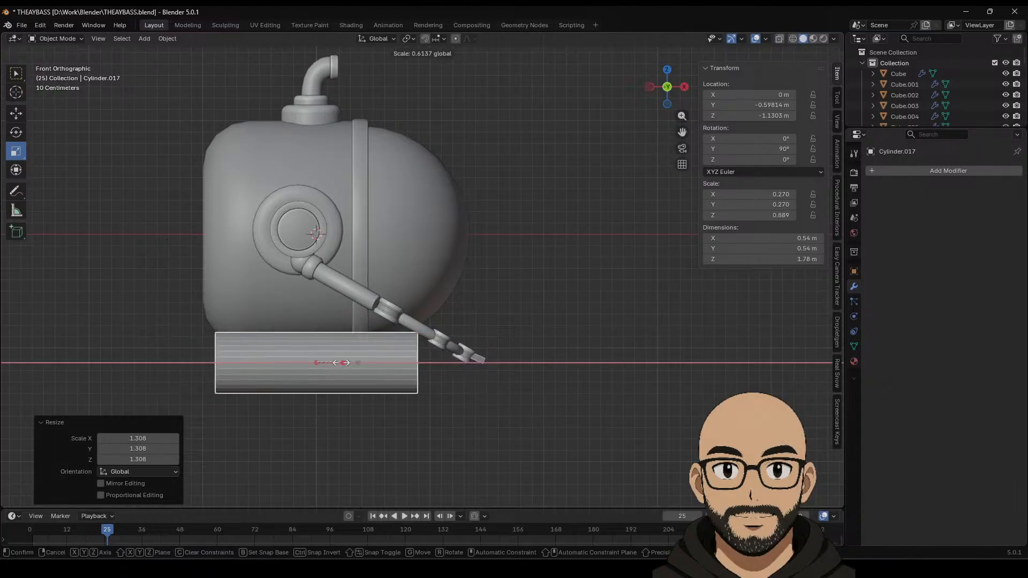
{"action": "left_click", "coordinate": [343, 363]}
Step: Shift the cylinder along X to about -0.107 m and scale it down uniformly to about 0.501 m in diameter
{"action": "middle_click_drag", "start_coordinate": [342, 363], "coordinate": [312, 356]}
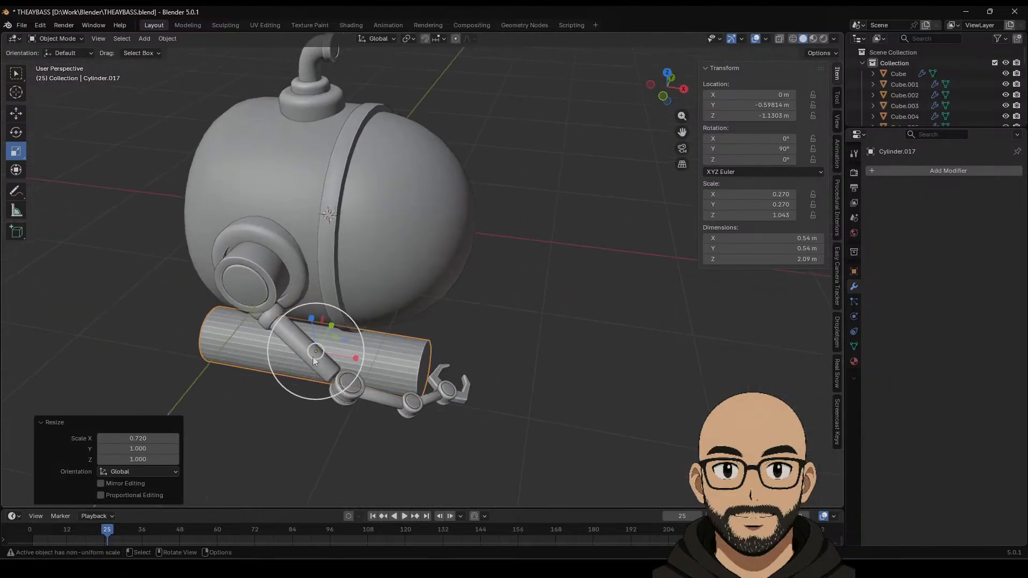
{"action": "left_click", "coordinate": [17, 111]}
{"action": "left_click_drag", "start_coordinate": [356, 357], "coordinate": [340, 354]}
{"action": "middle_click_drag", "start_coordinate": [444, 367], "coordinate": [361, 401]}
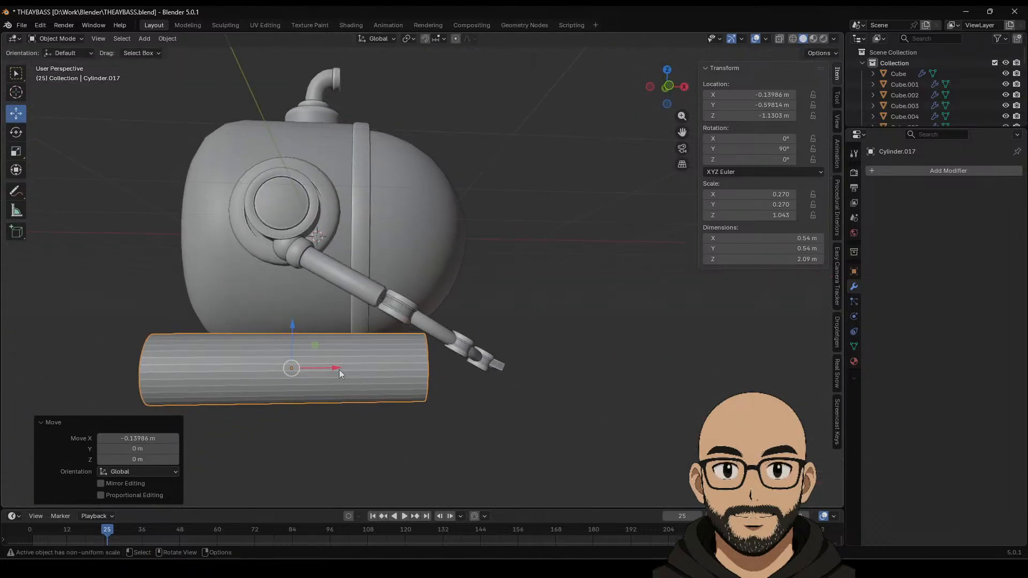
{"action": "mouse_move", "coordinate": [338, 369]}
{"action": "left_mouse_down"}
{"action": "mouse_move", "coordinate": [318, 368]}
{"action": "mouse_move", "coordinate": [341, 368]}
{"action": "left_mouse_up"}
{"action": "key", "text": "s"}
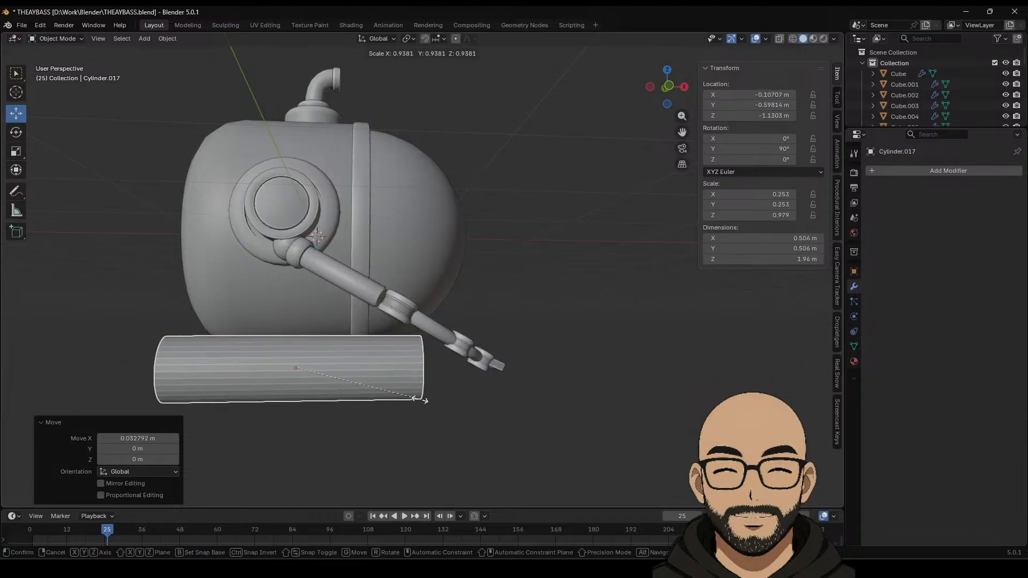
{"action": "left_click", "coordinate": [425, 402]}
Step: Raise the cylinder along Z to about -1.092 m, closer to the underside of the hull
{"action": "left_click", "coordinate": [488, 424]}
{"action": "middle_click_drag", "start_coordinate": [487, 424], "coordinate": [370, 412]}
{"action": "left_click", "coordinate": [393, 368]}
{"action": "left_click_drag", "start_coordinate": [386, 324], "coordinate": [385, 315]}
{"action": "middle_click_drag", "start_coordinate": [449, 355], "coordinate": [484, 380]}
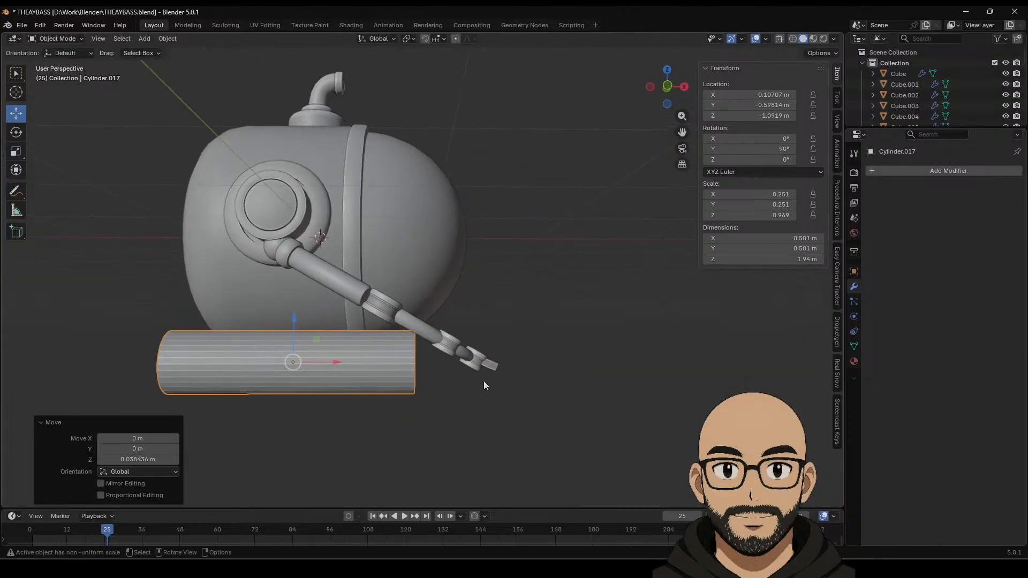
Step: Shade the cylinder auto smooth and add a Bevel modifier to it
{"action": "right_click", "coordinate": [402, 382]}
{"action": "mouse_move", "coordinate": [403, 382]}
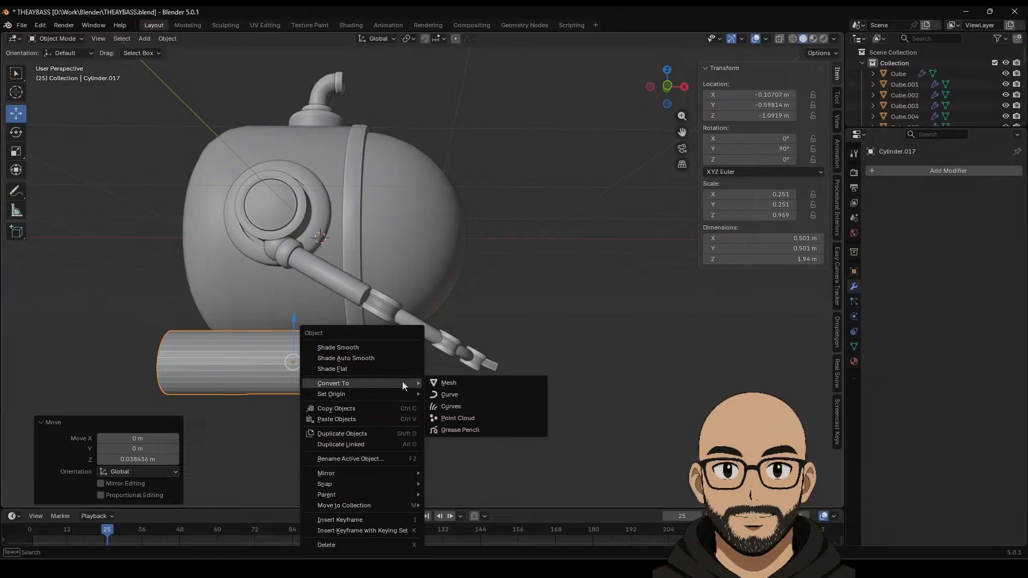
{"action": "left_click", "coordinate": [372, 356]}
{"action": "left_click", "coordinate": [917, 172]}
{"action": "mouse_move", "coordinate": [909, 172]}
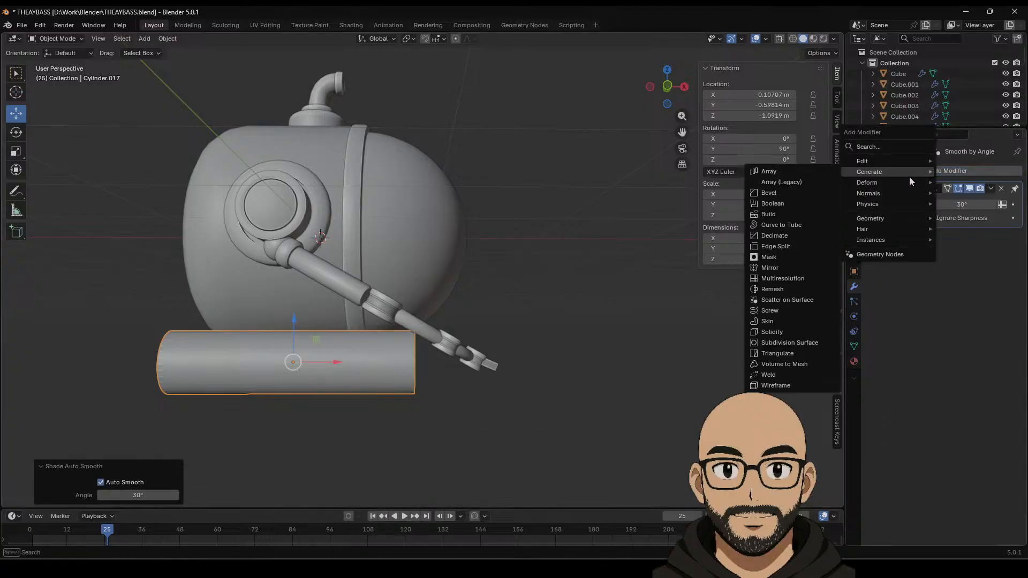
{"action": "left_click", "coordinate": [782, 193]}
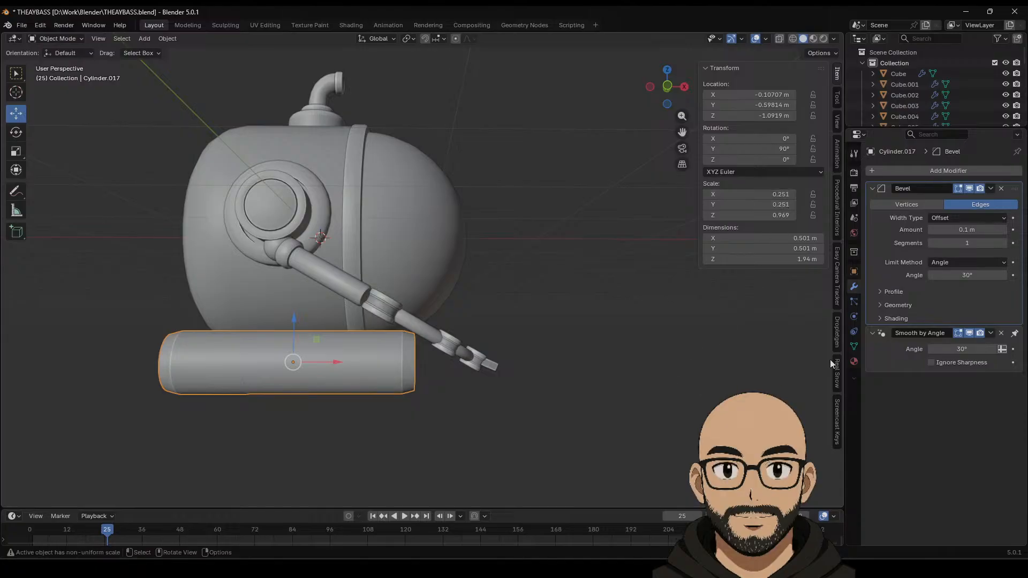
Step: Apply the cylinder's scale and set its bevel to 3 segments with an amount of about 0.161 m
{"action": "key", "text": "ctrl+a"}
{"action": "left_click", "coordinate": [394, 381]}
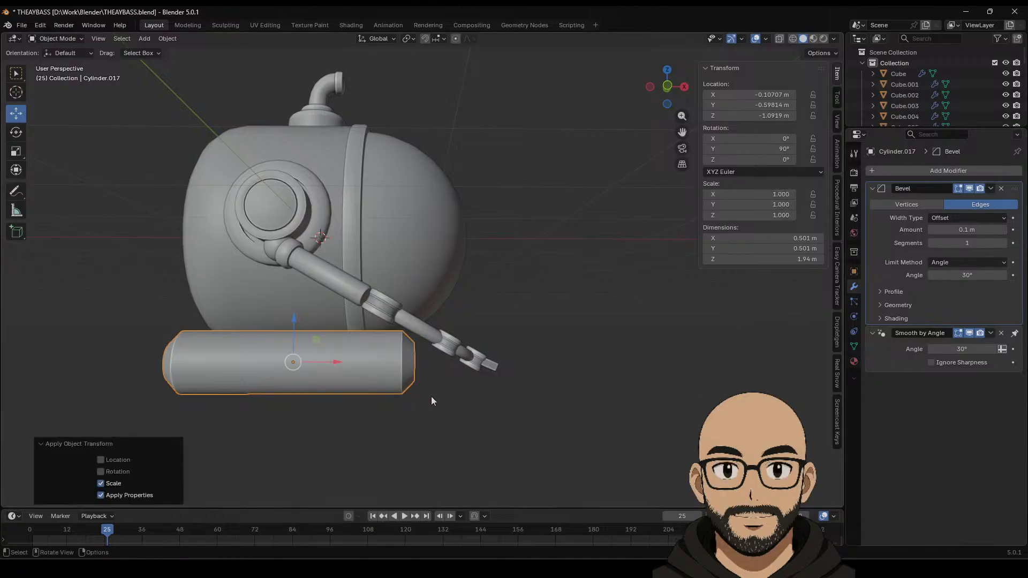
{"action": "left_click_drag", "start_coordinate": [966, 243], "coordinate": [981, 230]}
{"action": "left_click", "coordinate": [1004, 243]}
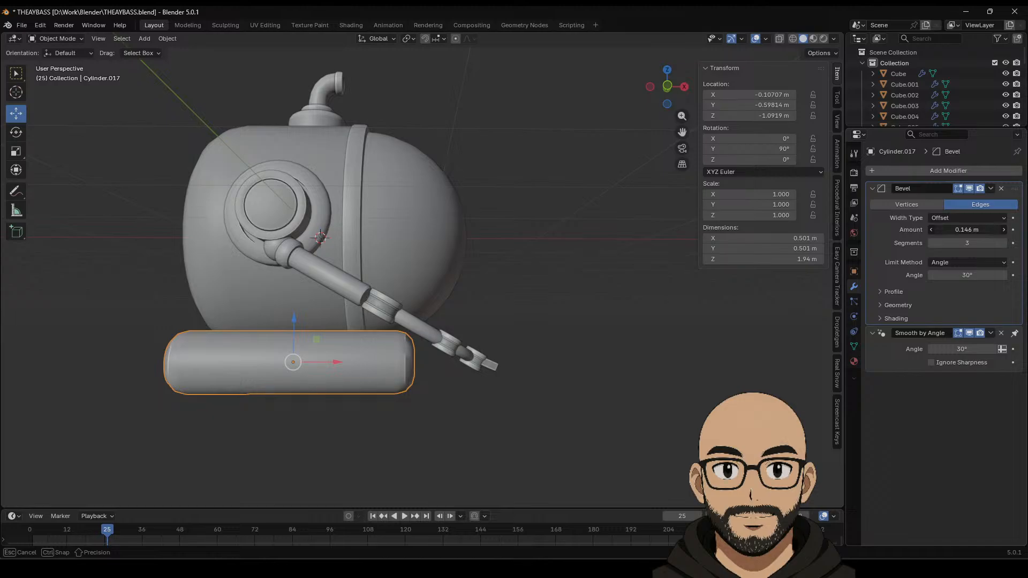
{"action": "left_click_drag", "start_coordinate": [981, 230], "coordinate": [982, 230]}
{"action": "left_click", "coordinate": [530, 395]}
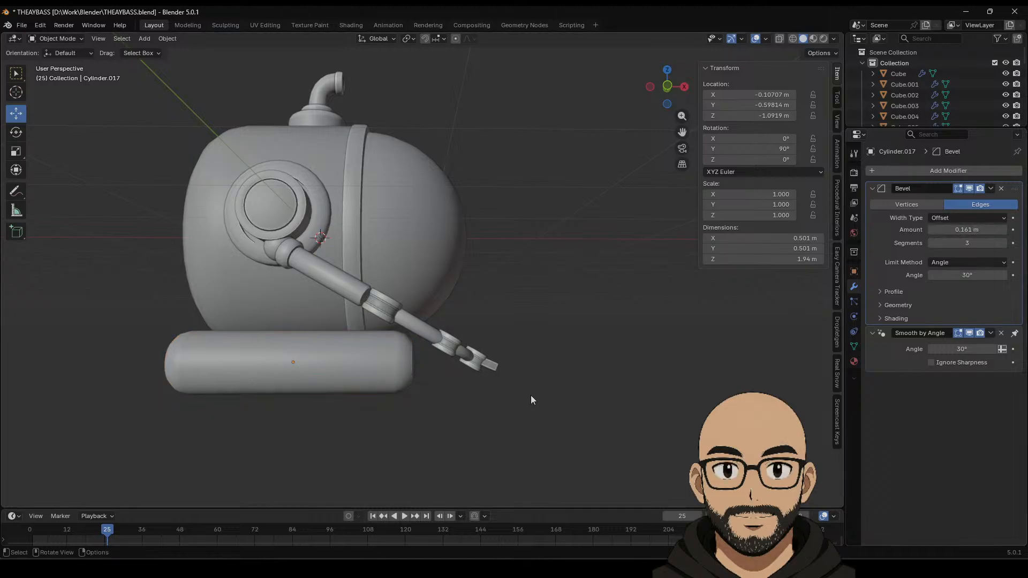
Step: Enlarge the rounded float uniformly by about 1.129 and lower it along Z to about -1.136 m
{"action": "middle_click_drag", "start_coordinate": [531, 395], "coordinate": [503, 392]}
{"action": "left_click", "coordinate": [397, 372]}
{"action": "key", "text": "s"}
{"action": "left_click", "coordinate": [419, 382]}
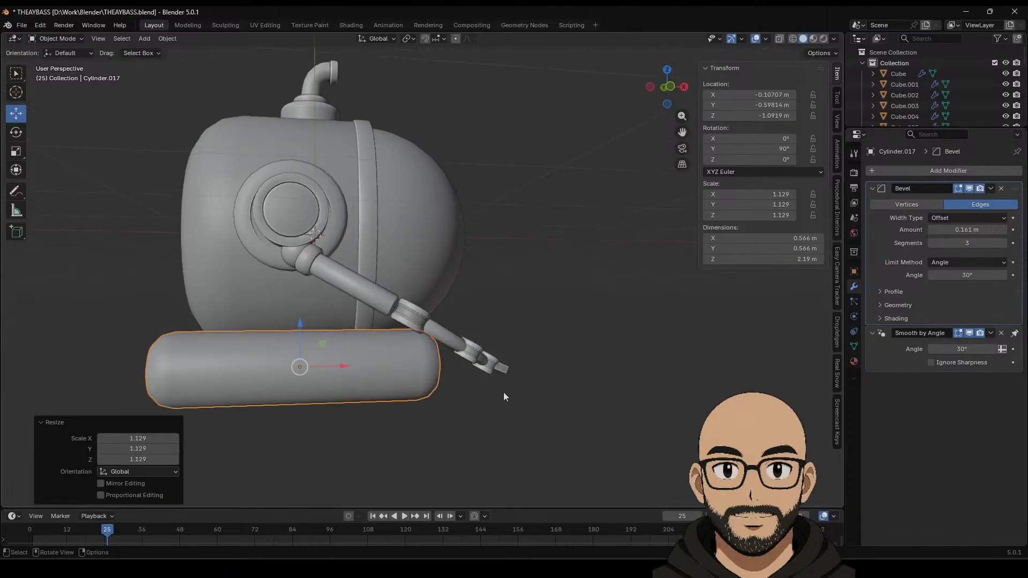
{"action": "middle_click_drag", "start_coordinate": [403, 381], "coordinate": [362, 367]}
{"action": "middle_click_drag", "start_coordinate": [305, 323], "coordinate": [300, 375]}
{"action": "left_click_drag", "start_coordinate": [374, 313], "coordinate": [376, 324]}
{"action": "middle_click_drag", "start_coordinate": [376, 324], "coordinate": [423, 337]}
{"action": "left_click", "coordinate": [672, 87]}
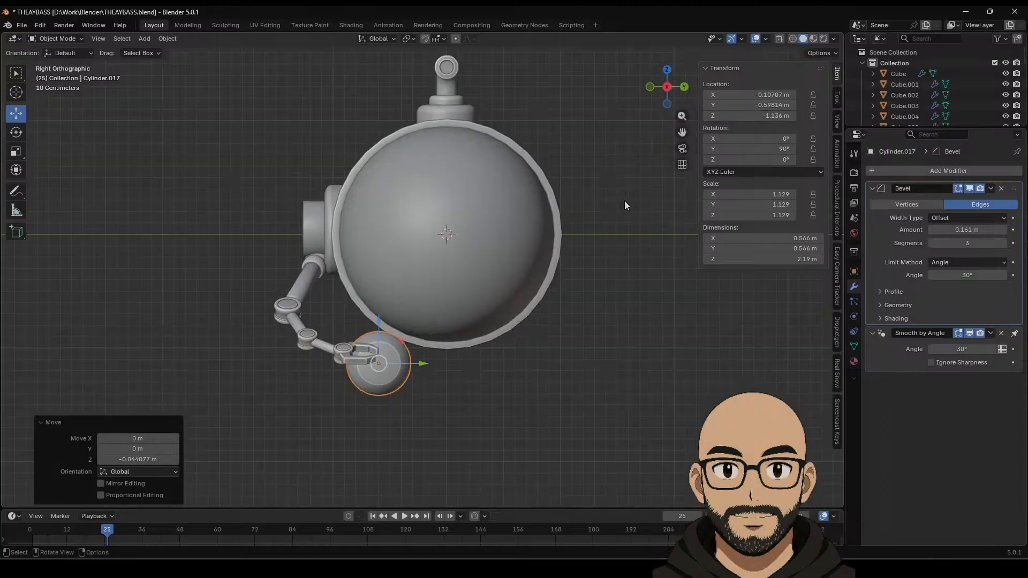
Step: Create a new material for the float and give its base color a pale yellow tint
{"action": "middle_click_drag", "start_coordinate": [447, 370], "coordinate": [482, 306]}
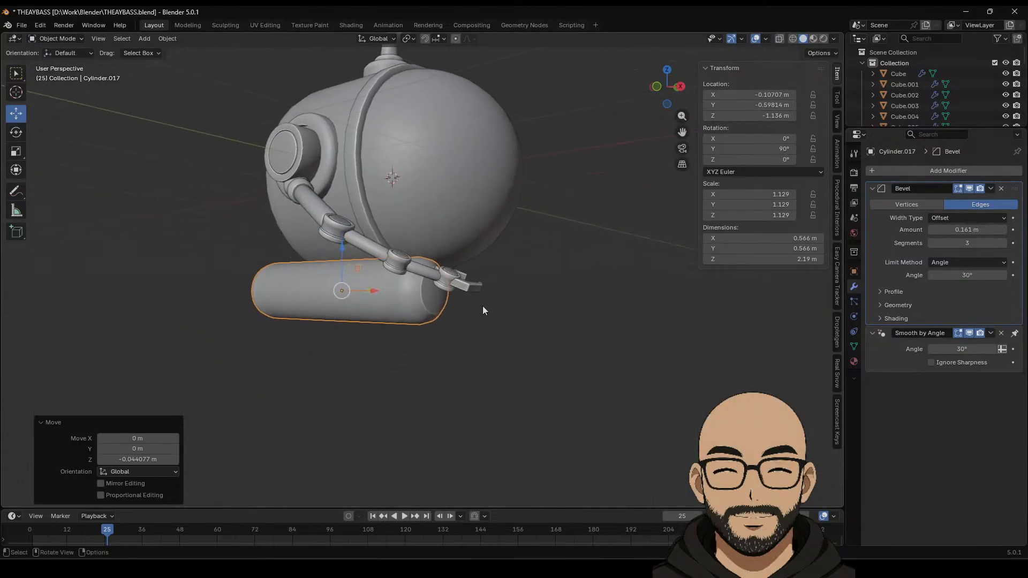
{"action": "scroll", "coordinate": [454, 368], "scroll_direction": "up", "scroll_amount": 4}
{"action": "middle_click_drag", "start_coordinate": [454, 374], "coordinate": [432, 353]}
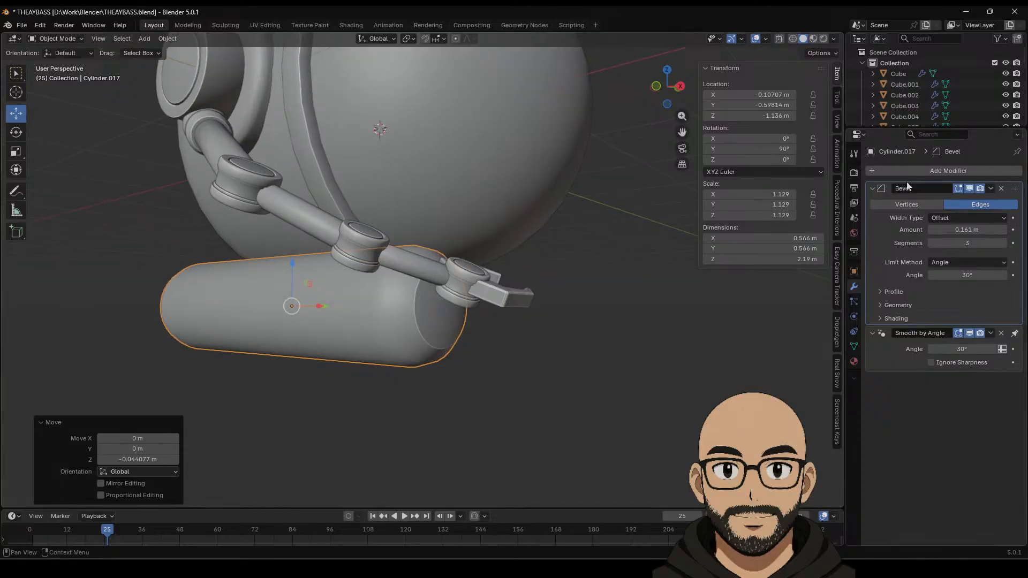
{"action": "scroll", "coordinate": [558, 368], "scroll_direction": "down", "scroll_amount": 4}
{"action": "middle_click_drag", "start_coordinate": [464, 403], "coordinate": [427, 332]}
{"action": "left_click", "coordinate": [854, 362]}
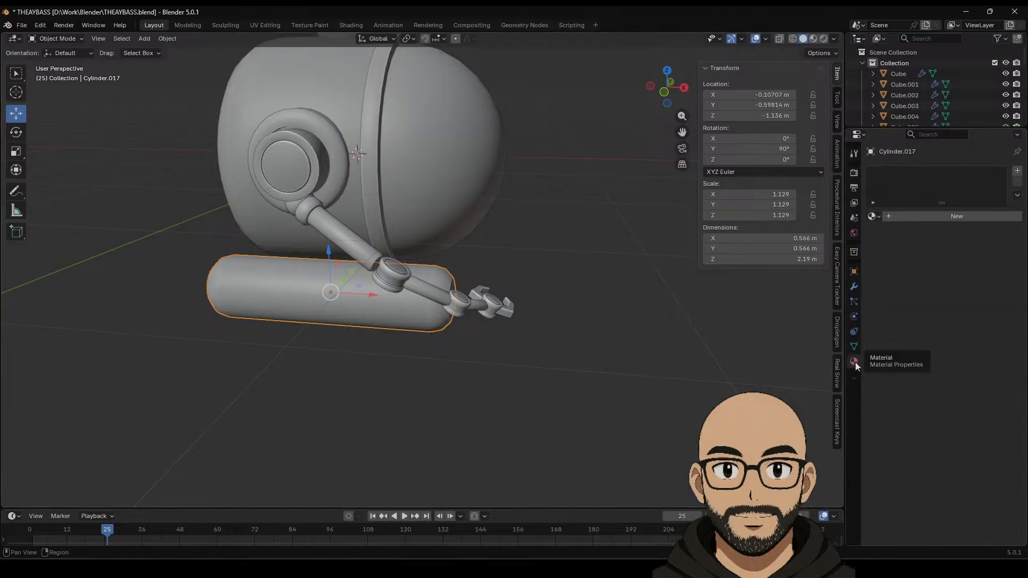
{"action": "left_click", "coordinate": [942, 217]}
{"action": "left_click", "coordinate": [962, 287]}
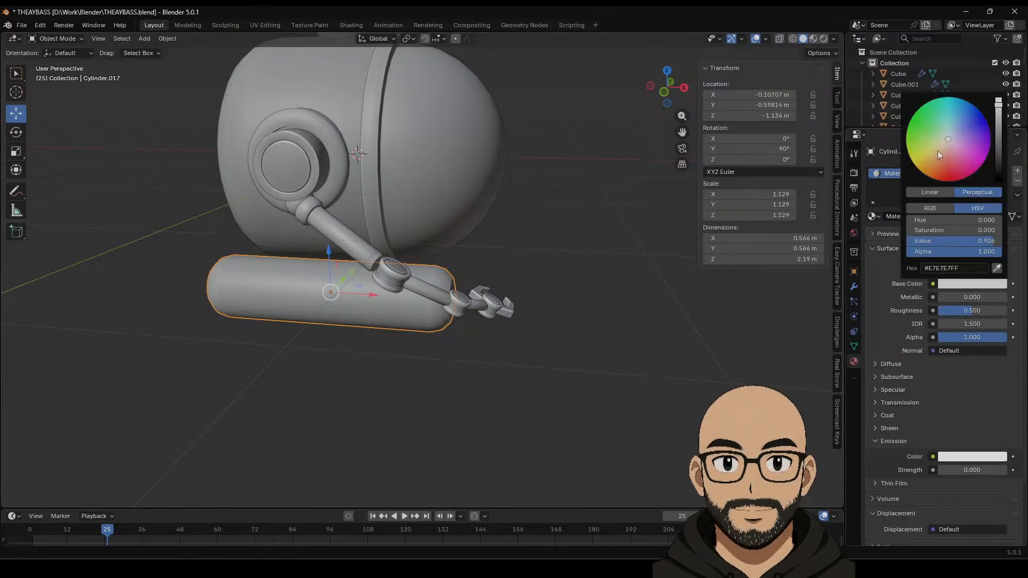
{"action": "left_click_drag", "start_coordinate": [937, 149], "coordinate": [933, 154]}
Step: Show the viewport in Material Preview shading and change the float's base color to a saturated orange
{"action": "middle_click_drag", "start_coordinate": [601, 335], "coordinate": [616, 177]}
{"action": "left_click", "coordinate": [814, 39]}
{"action": "mouse_move", "coordinate": [566, 226]}
{"action": "middle_mouse_down"}
{"action": "mouse_move", "coordinate": [513, 332]}
{"action": "mouse_move", "coordinate": [441, 303]}
{"action": "mouse_move", "coordinate": [456, 306]}
{"action": "middle_mouse_up"}
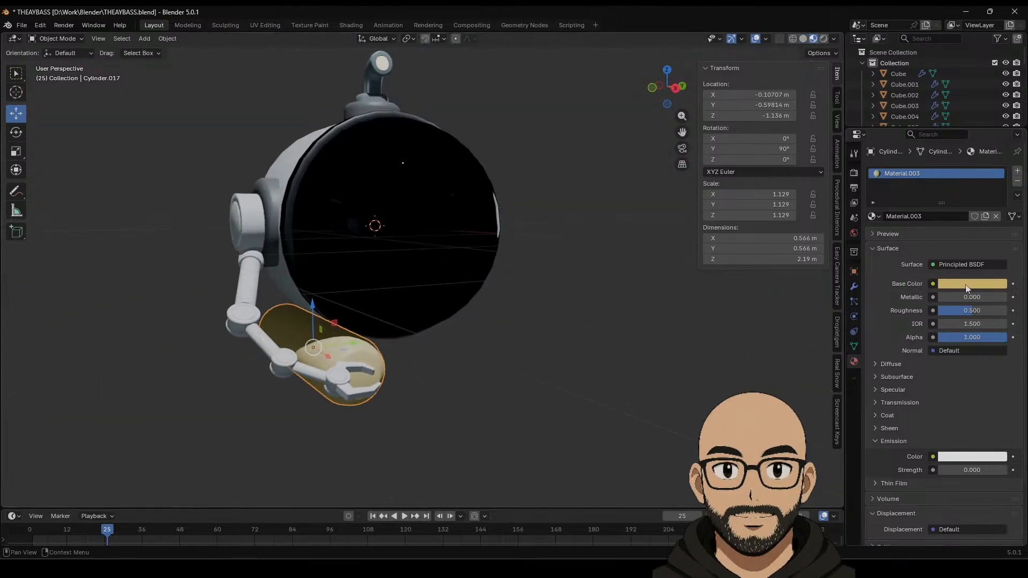
{"action": "left_click", "coordinate": [967, 287]}
{"action": "left_click_drag", "start_coordinate": [935, 160], "coordinate": [934, 173]}
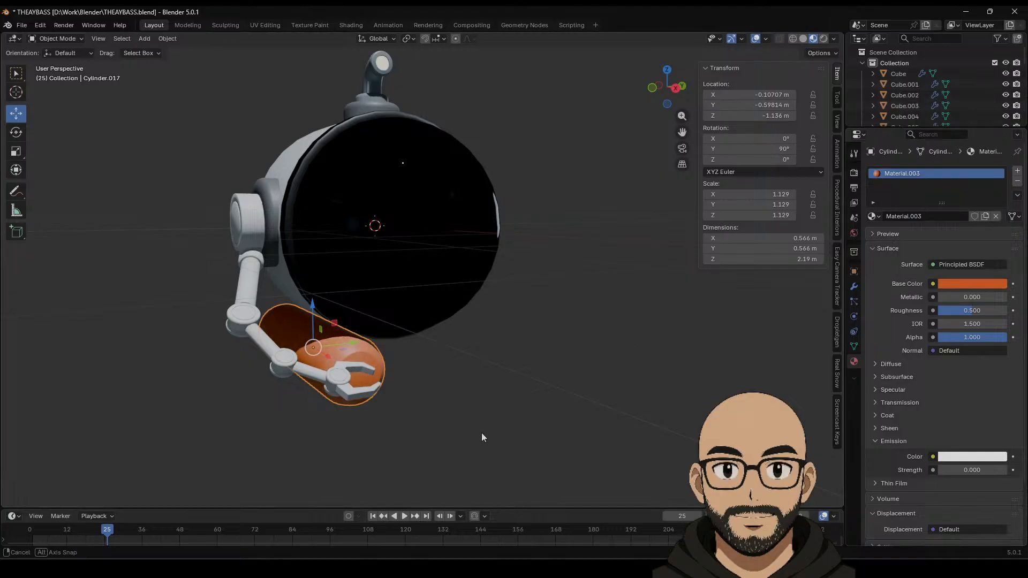
Step: Cut five edge loops around the float: one at its middle and two spaced toward each end
{"action": "middle_click_drag", "start_coordinate": [480, 432], "coordinate": [561, 374]}
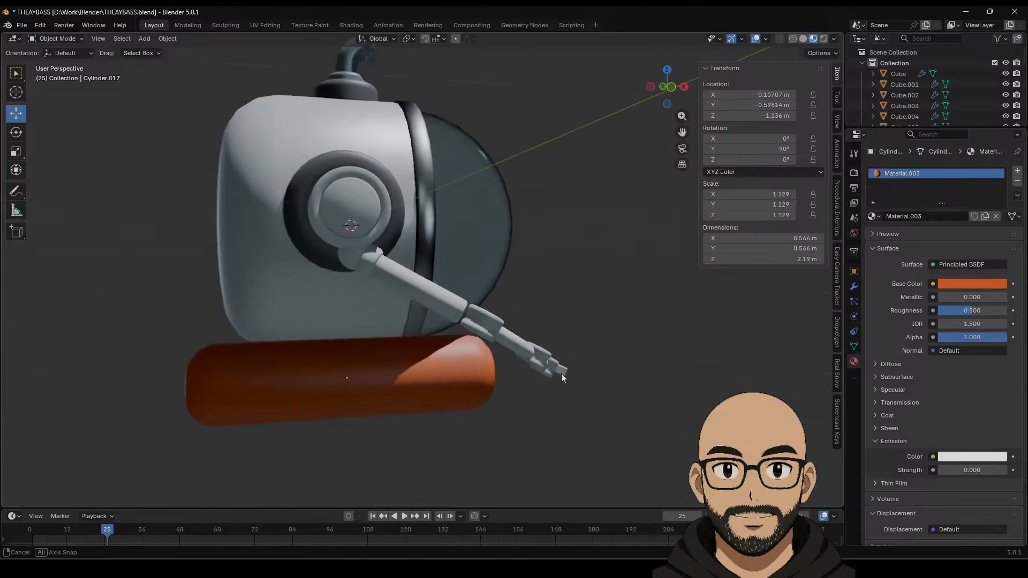
{"action": "left_click", "coordinate": [409, 413]}
{"action": "key", "text": "Tab"}
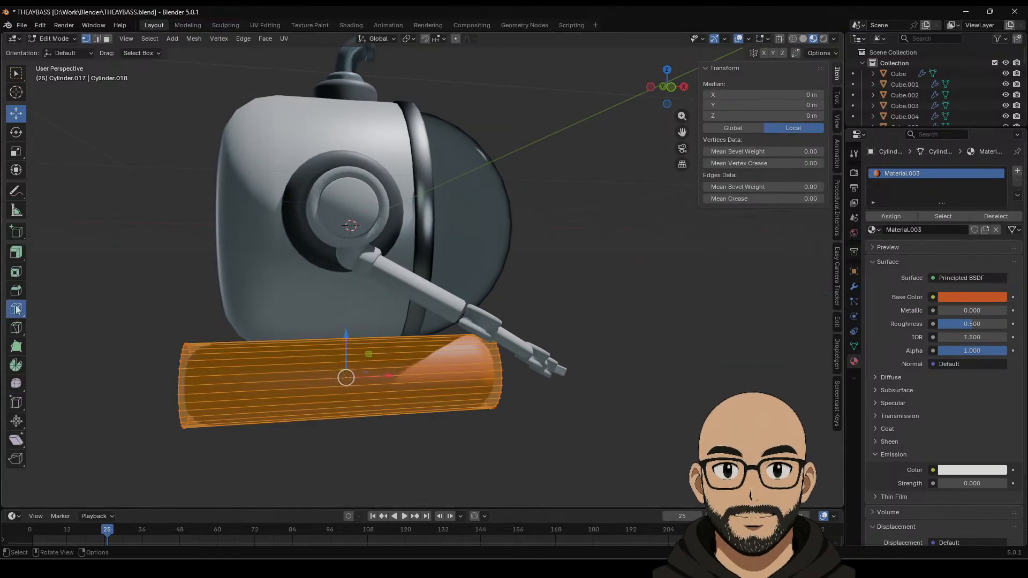
{"action": "left_click", "coordinate": [16, 310]}
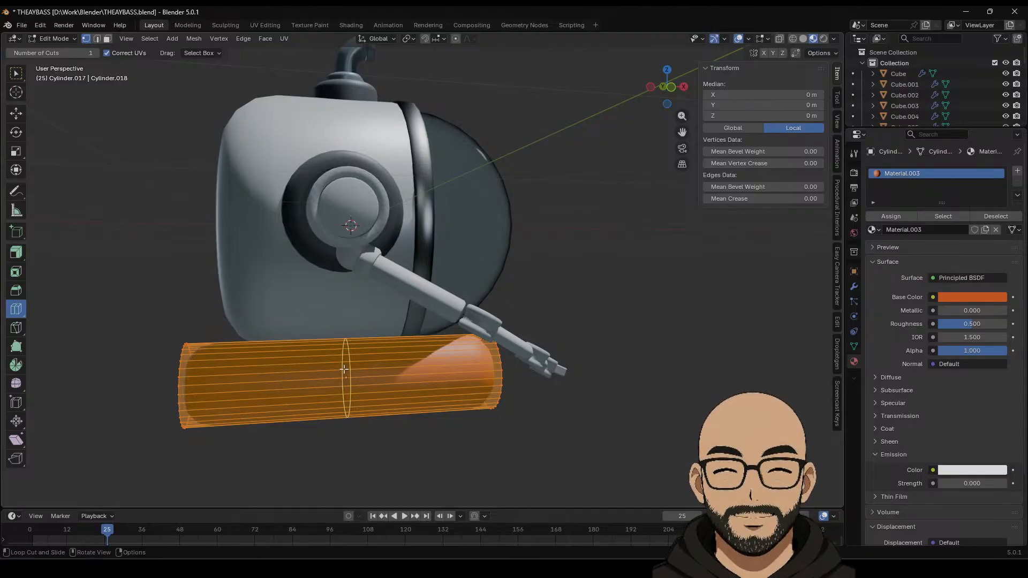
{"action": "left_click_drag", "start_coordinate": [343, 369], "coordinate": [248, 376]}
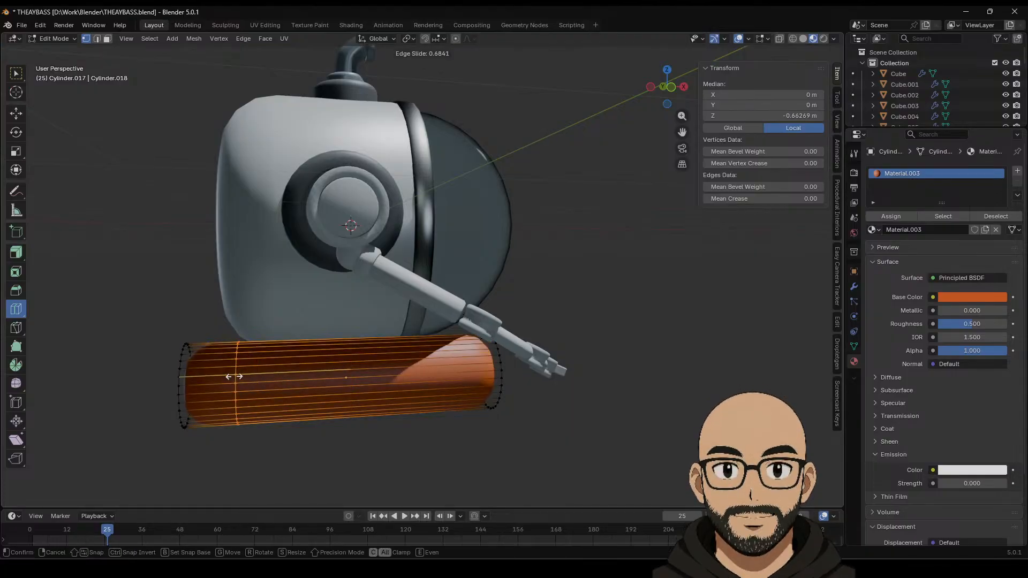
{"action": "right_click", "coordinate": [234, 377]}
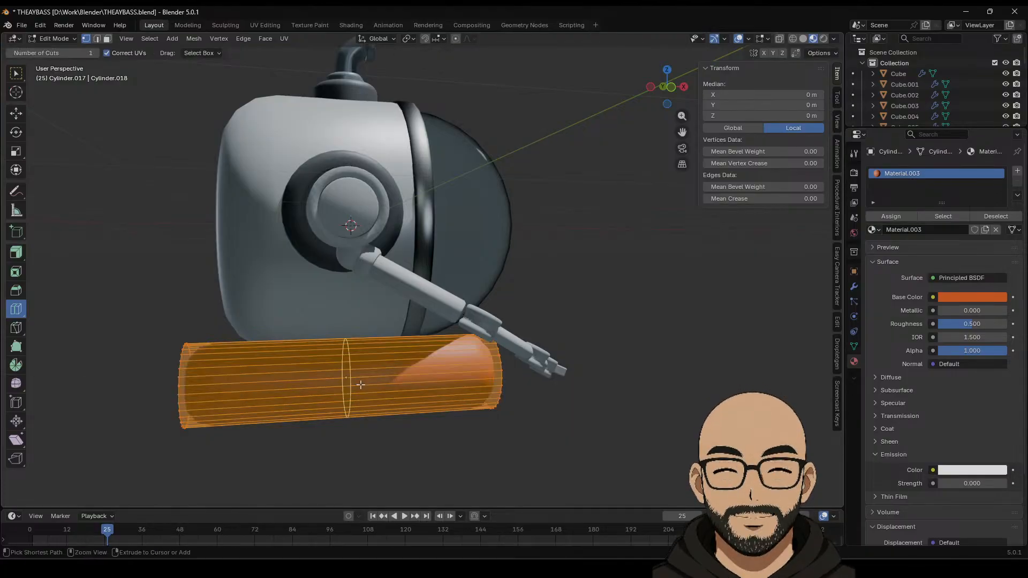
{"action": "left_click", "coordinate": [253, 379]}
{"action": "left_click", "coordinate": [450, 373]}
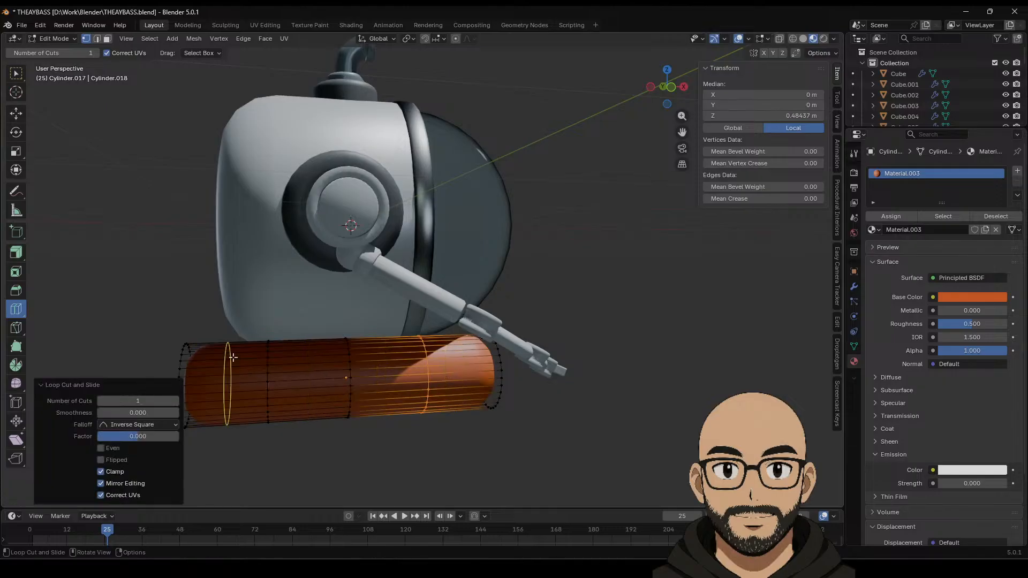
{"action": "left_click", "coordinate": [228, 381]}
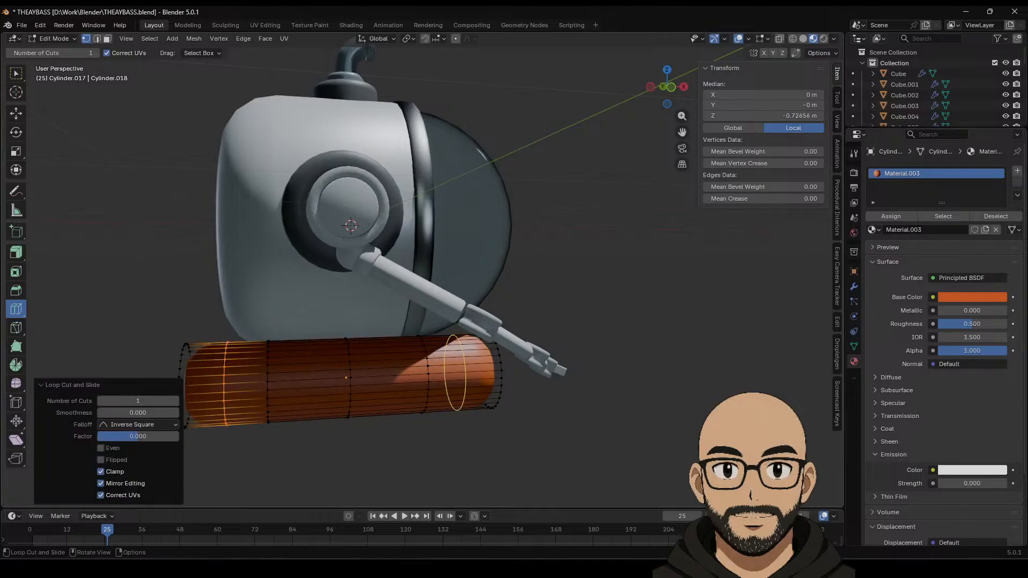
{"action": "left_click", "coordinate": [456, 373]}
Step: Select the wide band of faces around the float between the two outermost new edge loops
{"action": "left_click", "coordinate": [16, 113]}
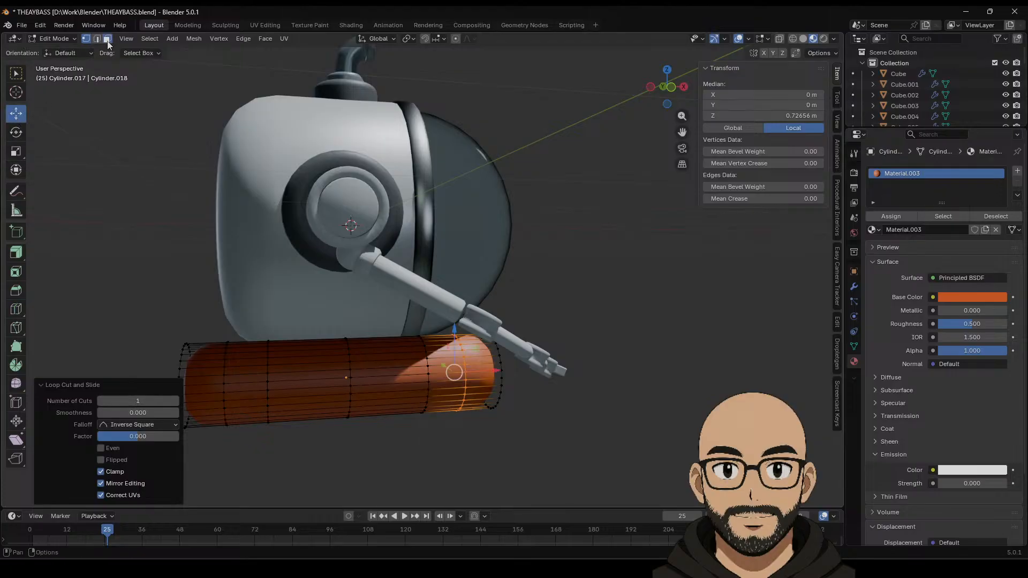
{"action": "left_click", "coordinate": [382, 414]}
{"action": "left_click", "coordinate": [350, 377], "text": "alt"}
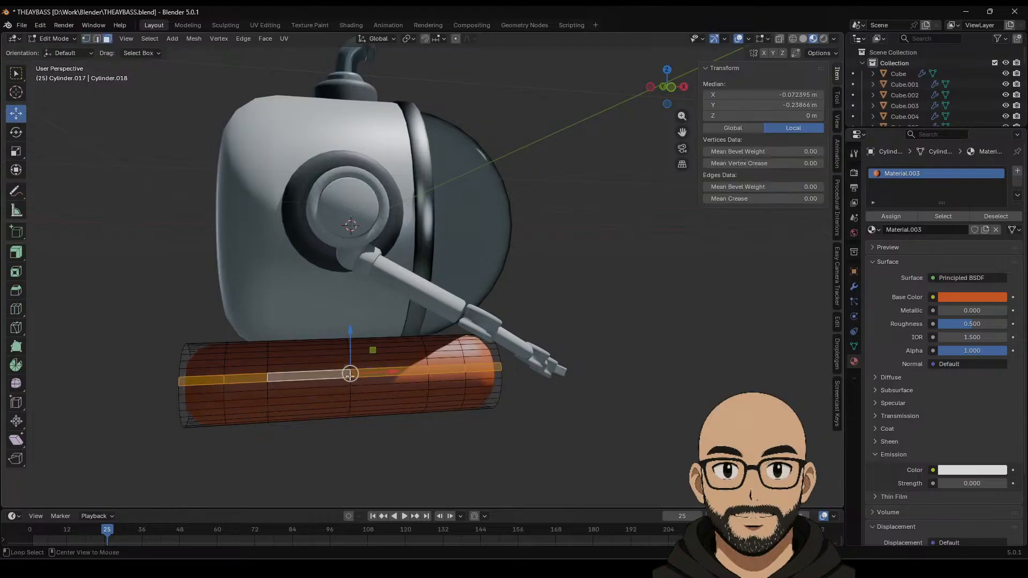
{"action": "left_click", "coordinate": [347, 372]}
{"action": "left_click", "coordinate": [346, 368], "text": "alt"}
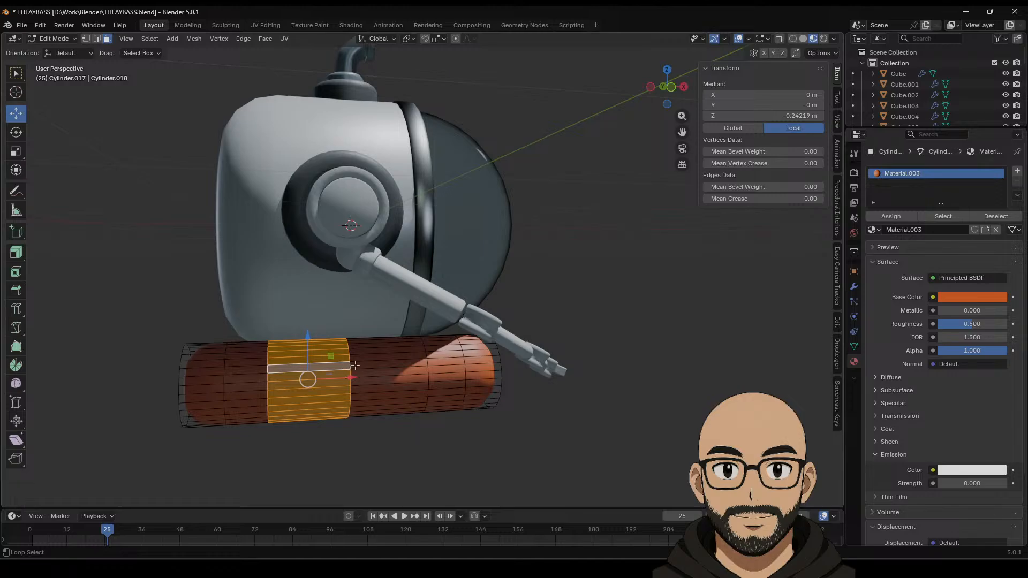
{"action": "key", "text": "ctrl+KP_Add"}
{"action": "key", "text": "ctrl+KP_Add"}
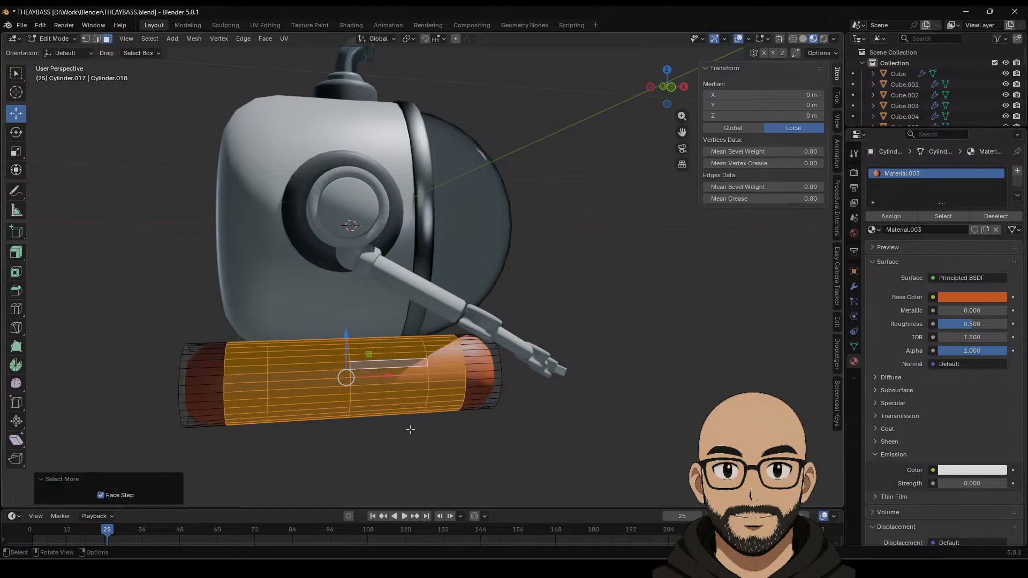
Step: Add a second material slot with the existing BODY material and assign it to the float's selected middle band
{"action": "left_click", "coordinate": [1016, 171]}
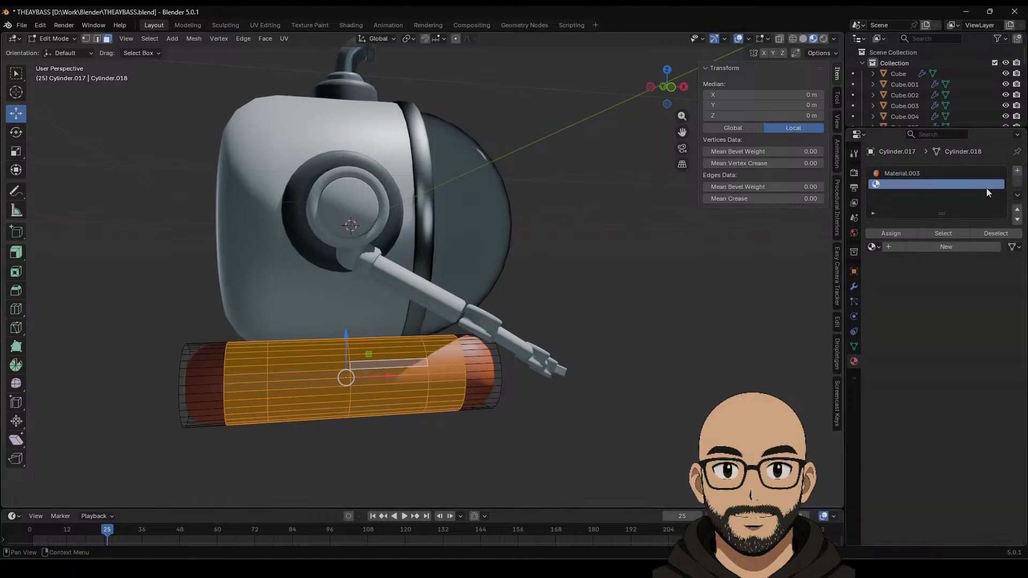
{"action": "left_click", "coordinate": [871, 247]}
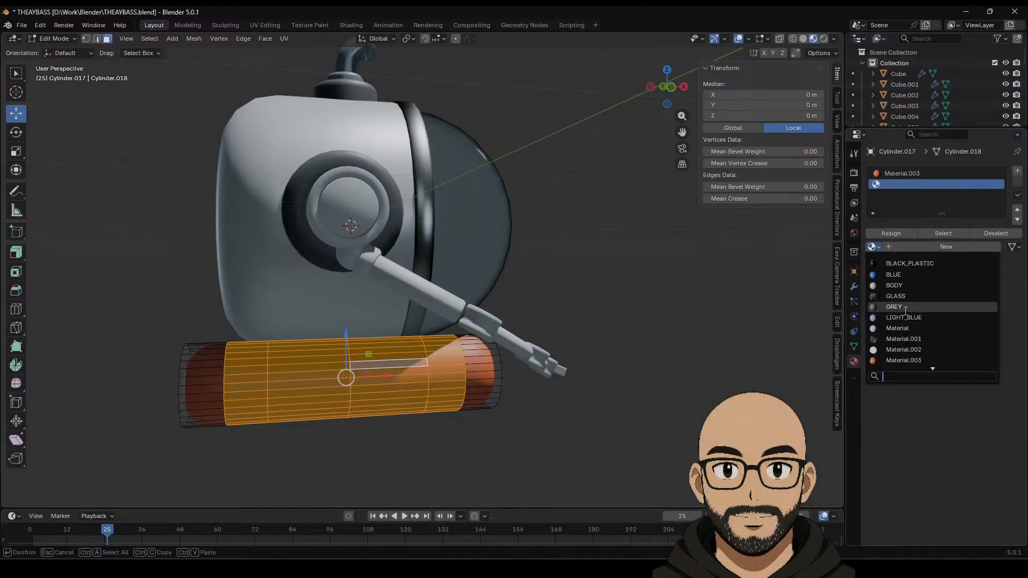
{"action": "scroll", "coordinate": [896, 360], "scroll_direction": "down", "scroll_amount": 4}
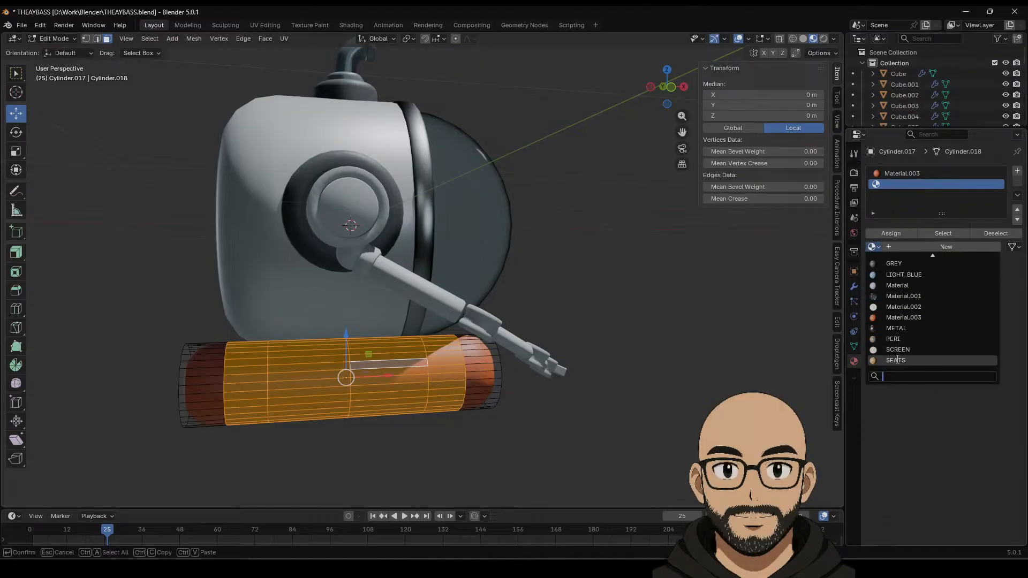
{"action": "scroll", "coordinate": [908, 291], "scroll_direction": "up", "scroll_amount": 5}
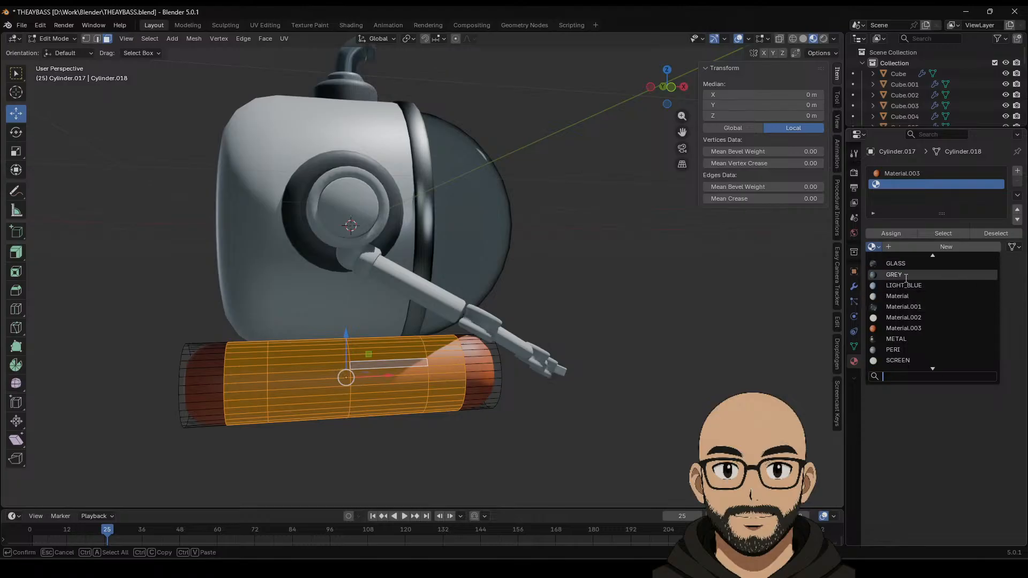
{"action": "left_click", "coordinate": [896, 286]}
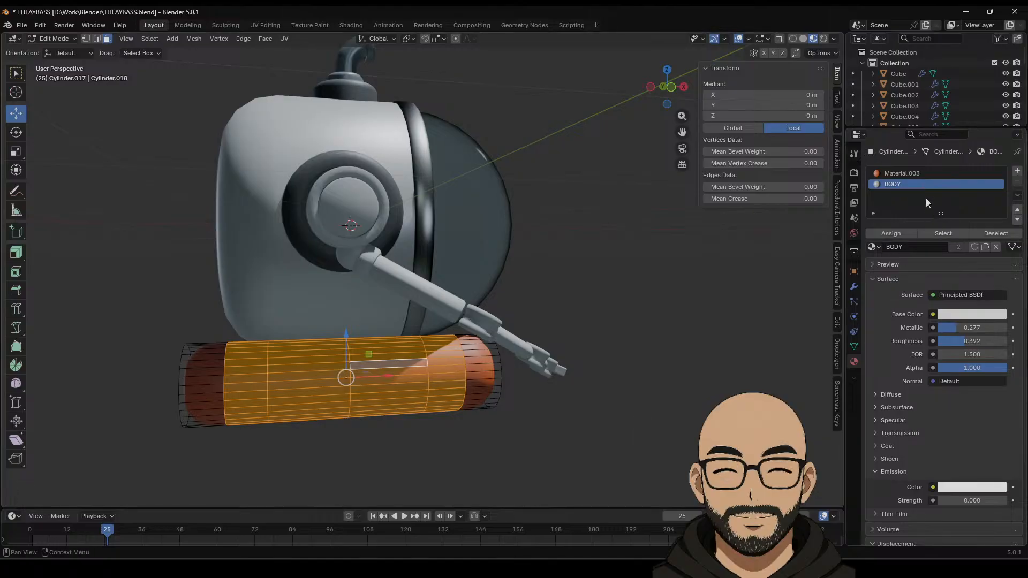
{"action": "left_click", "coordinate": [890, 233]}
{"action": "left_click", "coordinate": [520, 419]}
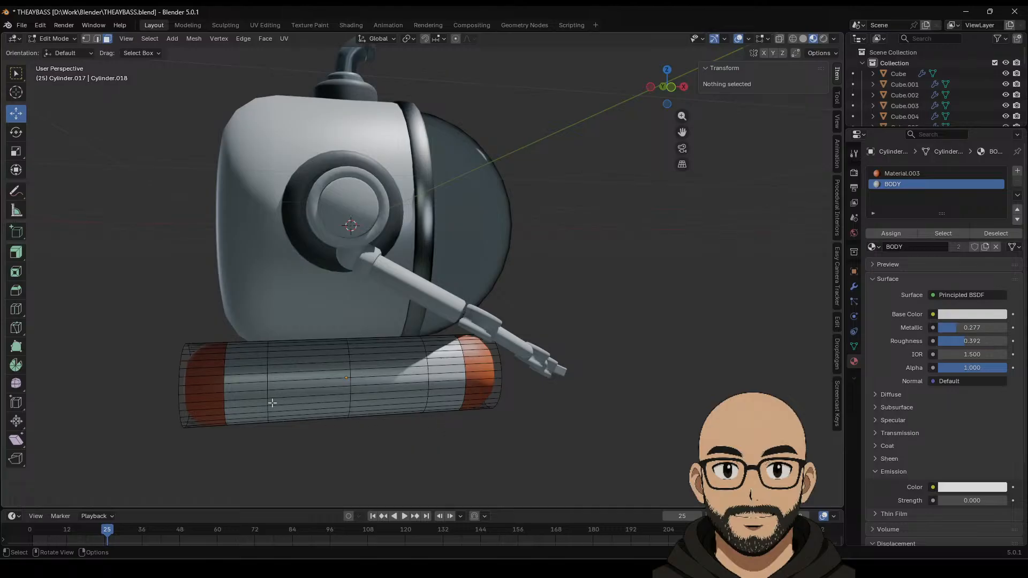
Step: Bevel the two edge loops midway between the float's center and its ends by 0.017 m with one segment
{"action": "left_click", "coordinate": [97, 39]}
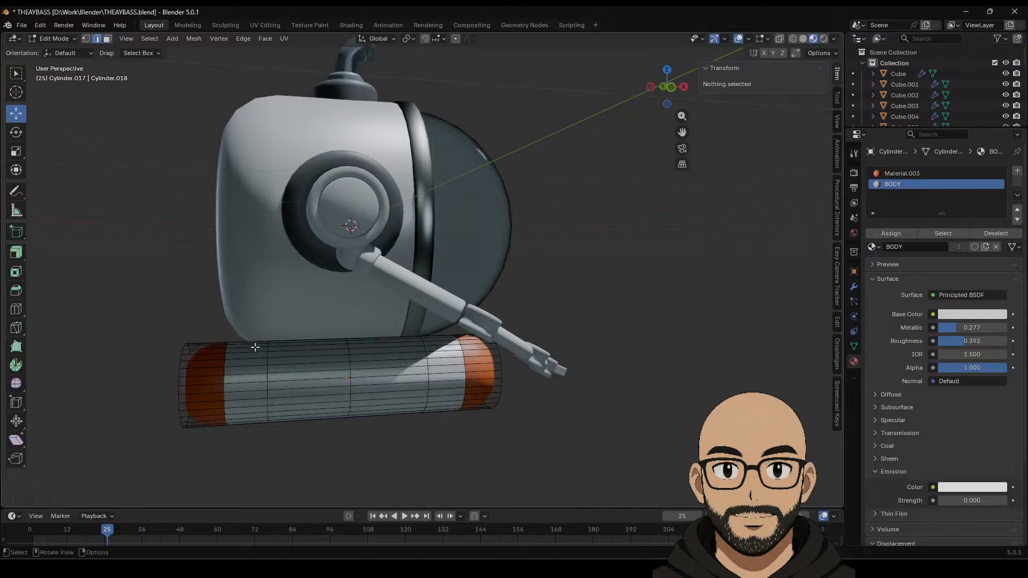
{"action": "left_click", "coordinate": [267, 361]}
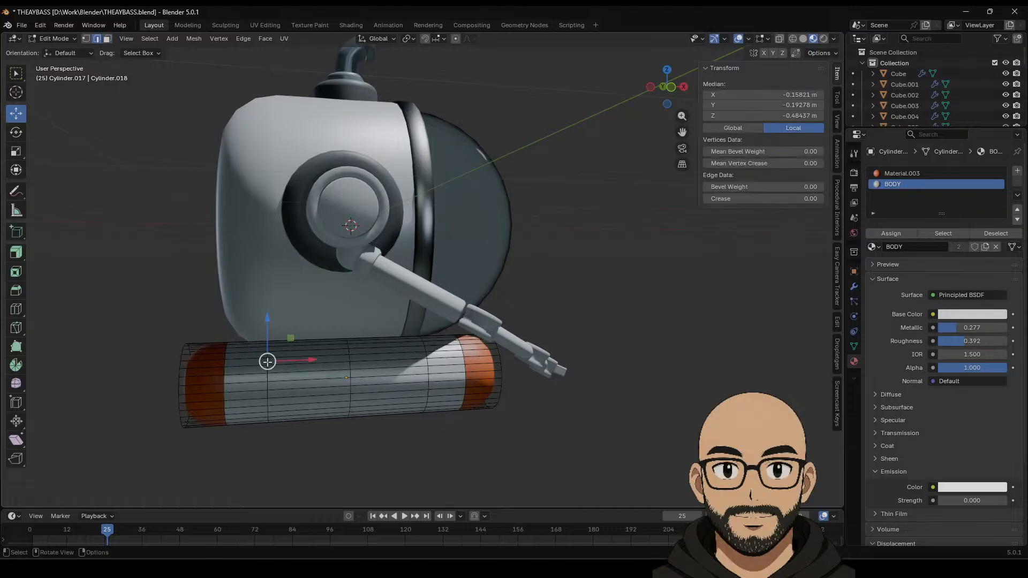
{"action": "left_click", "coordinate": [426, 359], "text": "alt+shift"}
{"action": "left_click", "coordinate": [428, 361]}
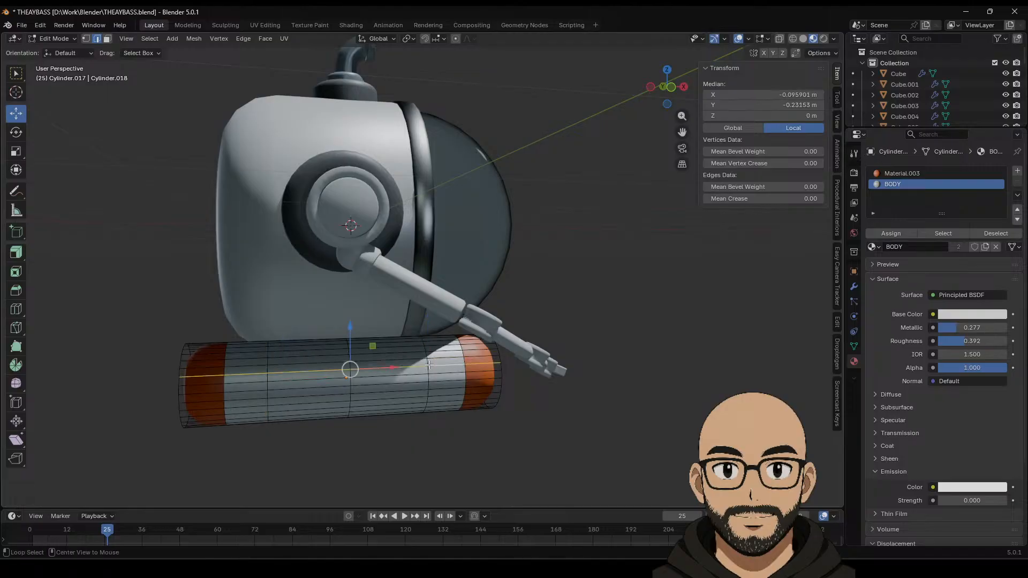
{"action": "right_click", "coordinate": [268, 378]}
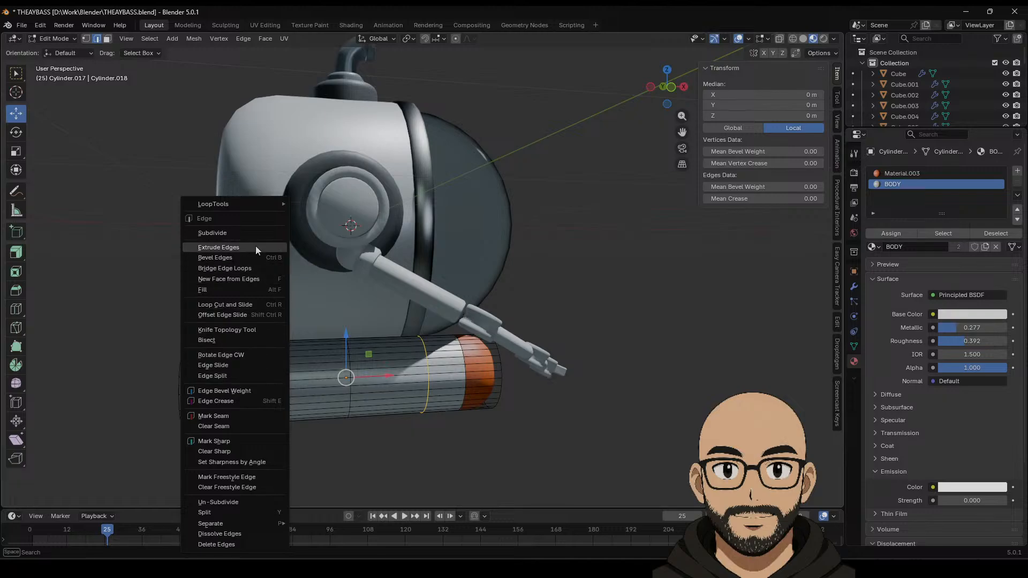
{"action": "left_click", "coordinate": [245, 259]}
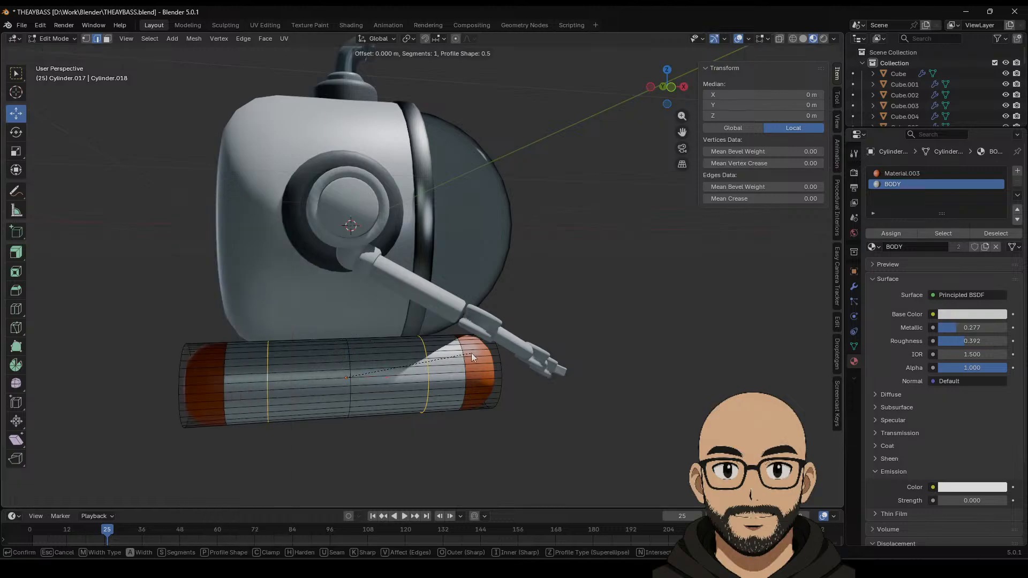
{"action": "left_click", "coordinate": [504, 351]}
Step: Assign the orange Material.003 to the two narrow beveled strips and return to Object Mode
{"action": "left_click", "coordinate": [904, 173]}
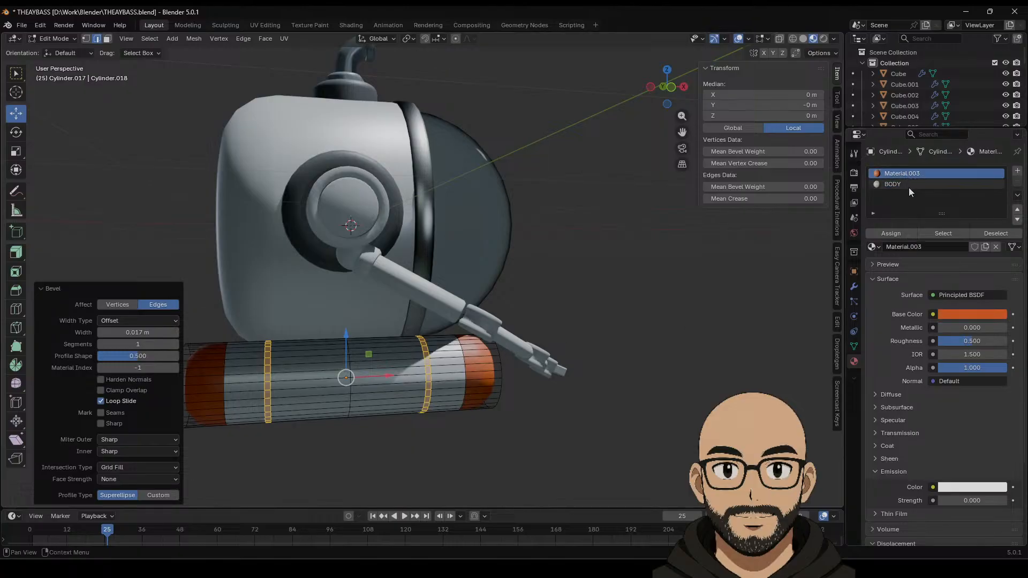
{"action": "left_click", "coordinate": [896, 237]}
{"action": "key", "text": "Tab"}
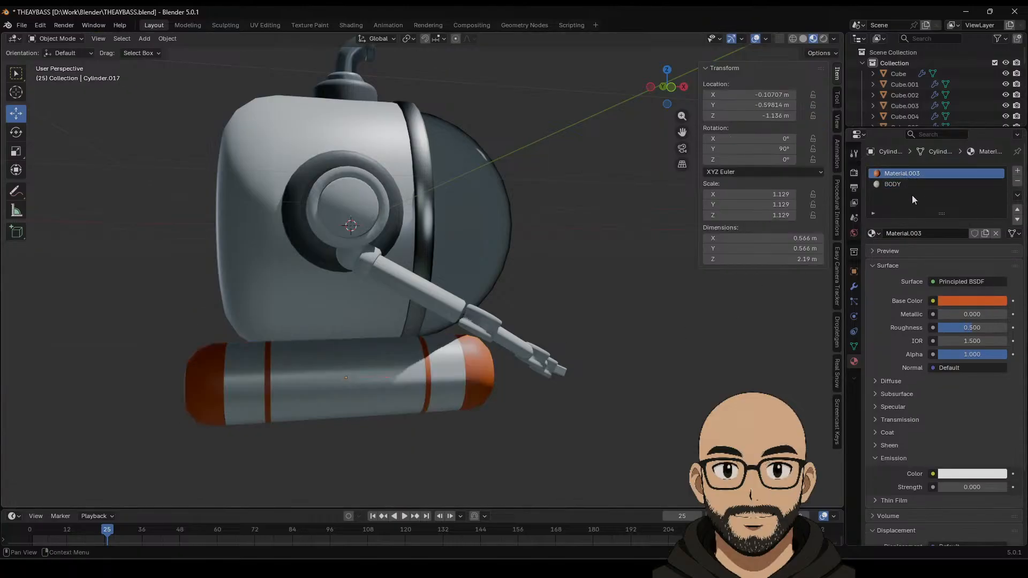
Step: Rename the float's orange material as ORANGE
{"action": "type", "text": "ORAGNE"}
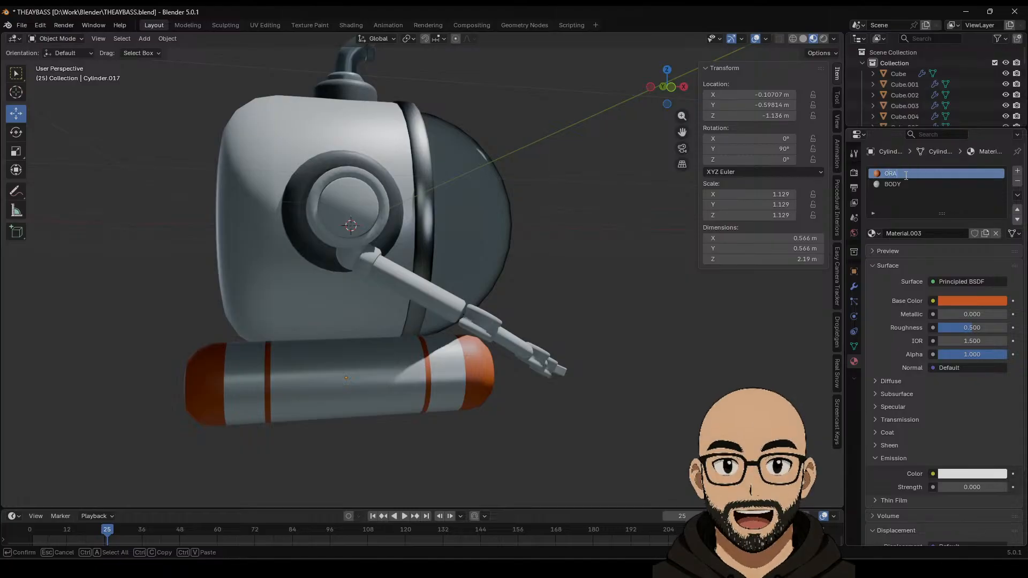
{"action": "key", "text": "BackSpace"}
{"action": "key", "text": "BackSpace"}
{"action": "key", "text": "BackSpace"}
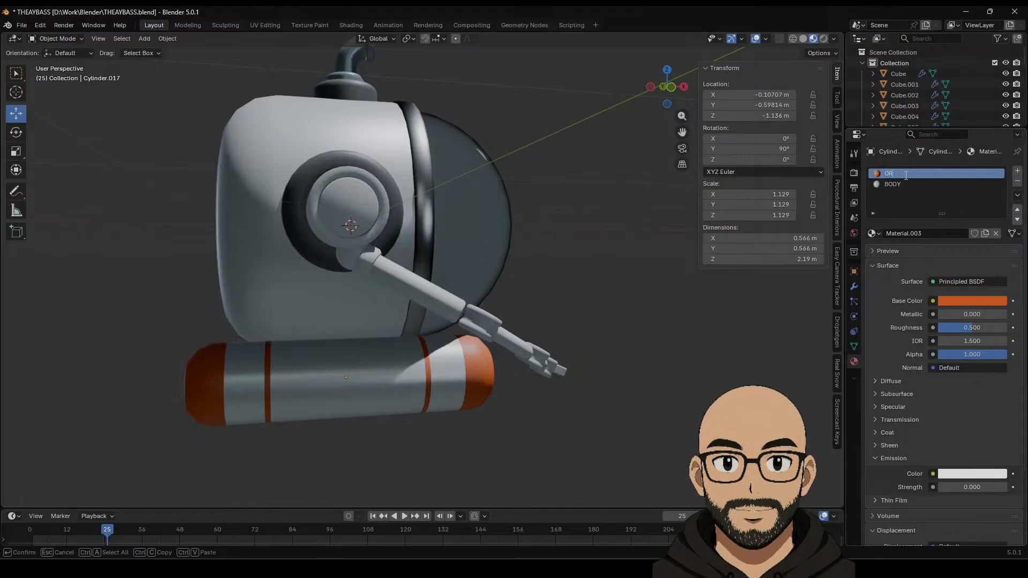
{"action": "type", "text": "NGE"}
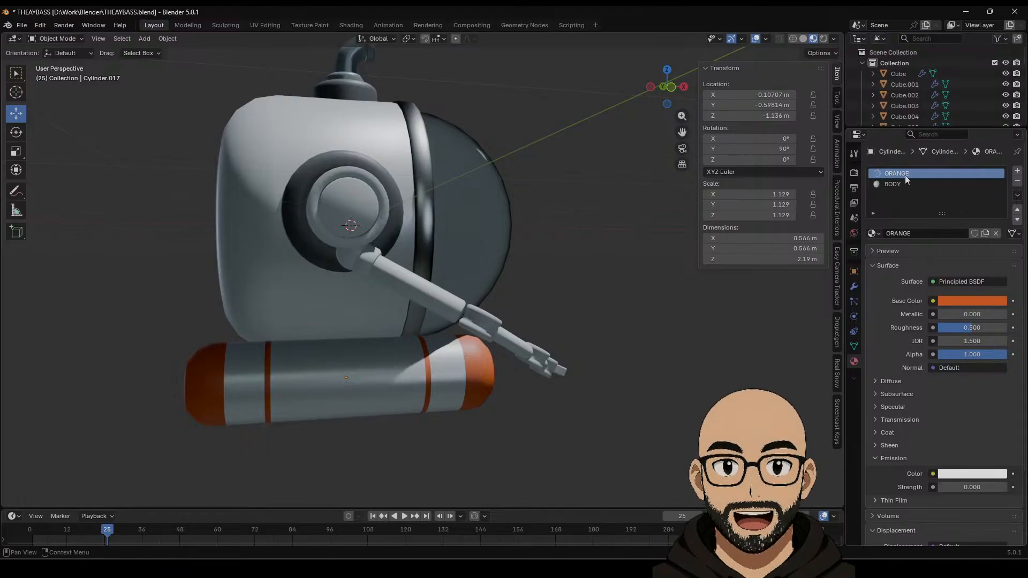
{"action": "key", "text": "Return"}
Step: Duplicate the float and move the copy along Y to about 0.612 m under the hull's opposite side
{"action": "middle_click_drag", "start_coordinate": [629, 313], "coordinate": [416, 362]}
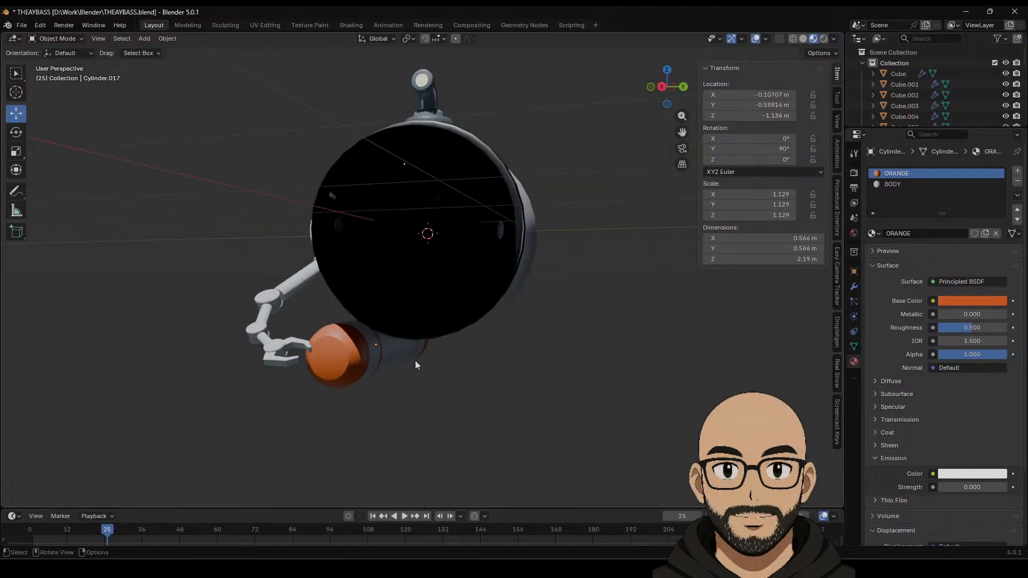
{"action": "left_click", "coordinate": [662, 89]}
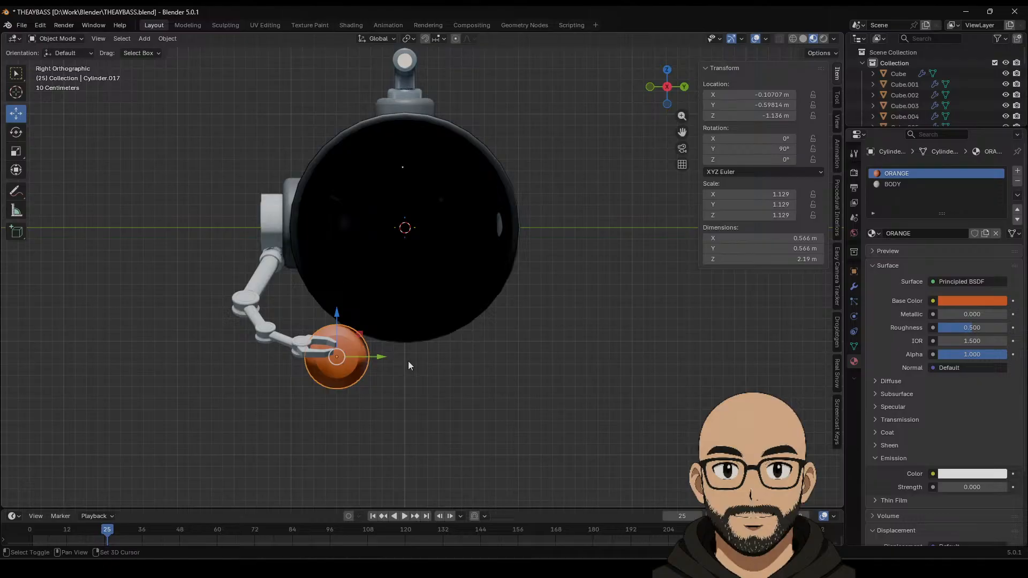
{"action": "key", "text": "shift+d"}
{"action": "key", "text": "y"}
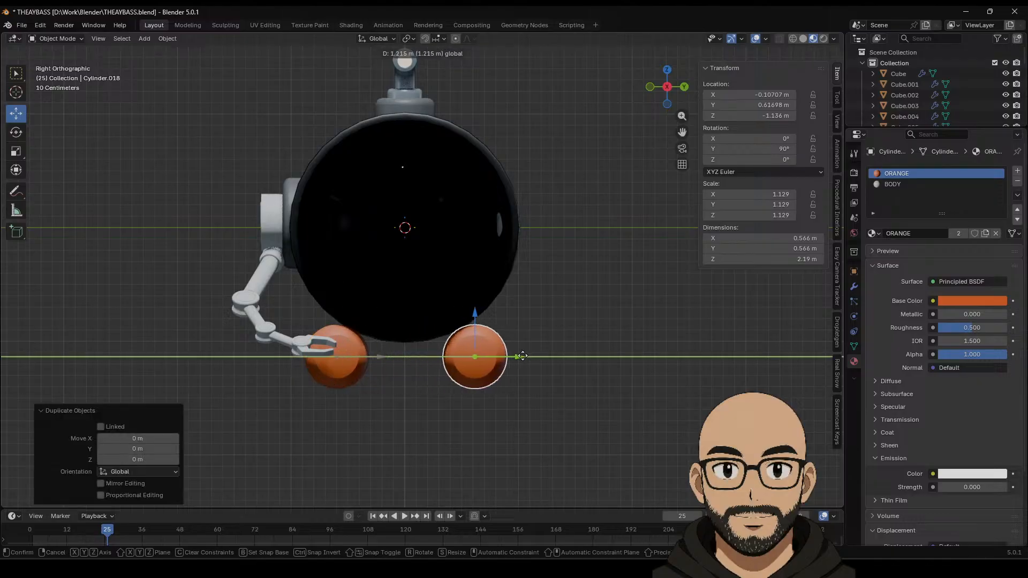
{"action": "left_click", "coordinate": [522, 356]}
{"action": "middle_click_drag", "start_coordinate": [597, 327], "coordinate": [636, 348]}
{"action": "middle_click_drag", "start_coordinate": [447, 358], "coordinate": [443, 357]}
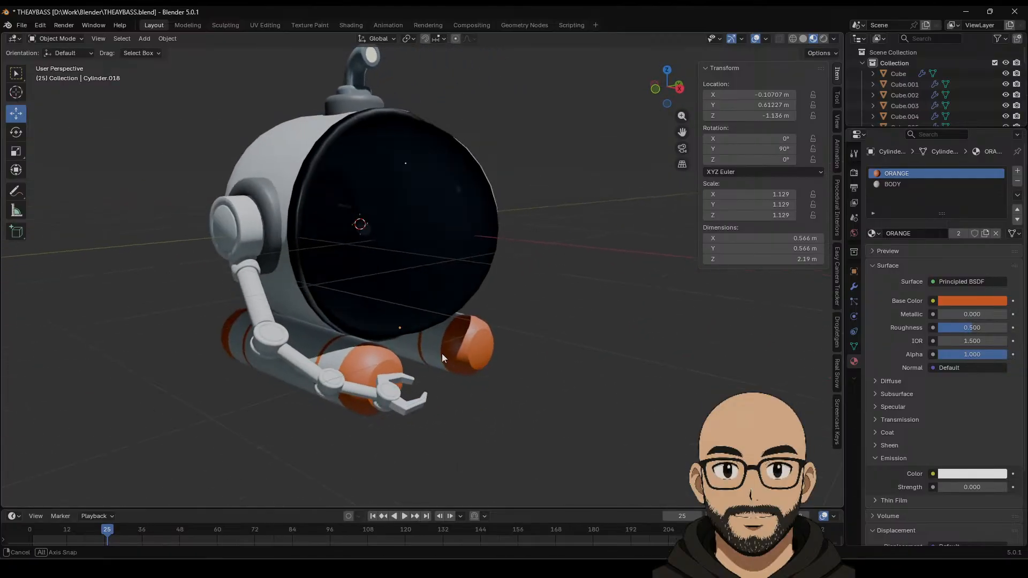
Step: Assign the existing GREY material to the round shoulder hub on the hull's side
{"action": "left_click", "coordinate": [252, 243]}
{"action": "left_click", "coordinate": [295, 196]}
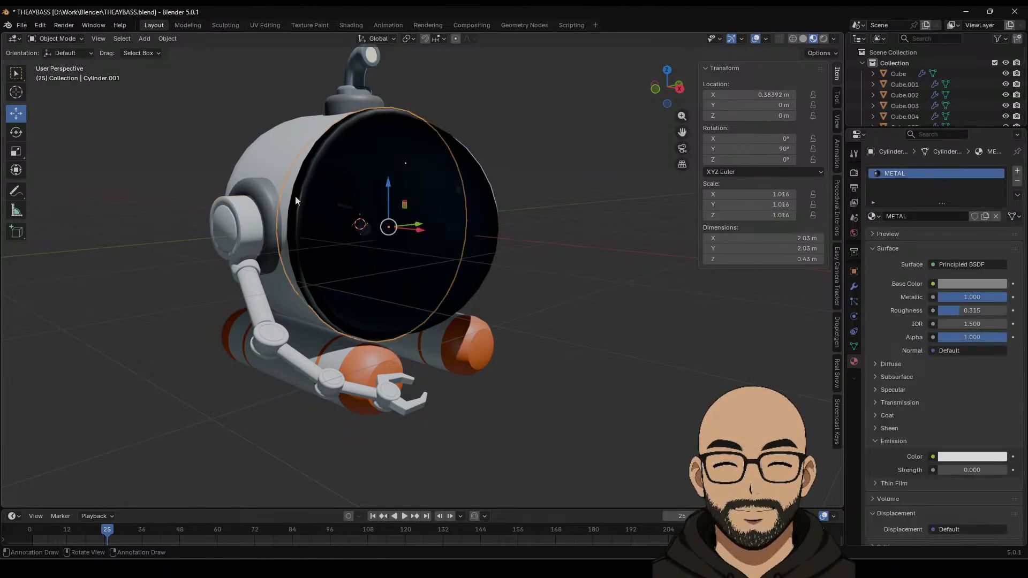
{"action": "left_click", "coordinate": [256, 227]}
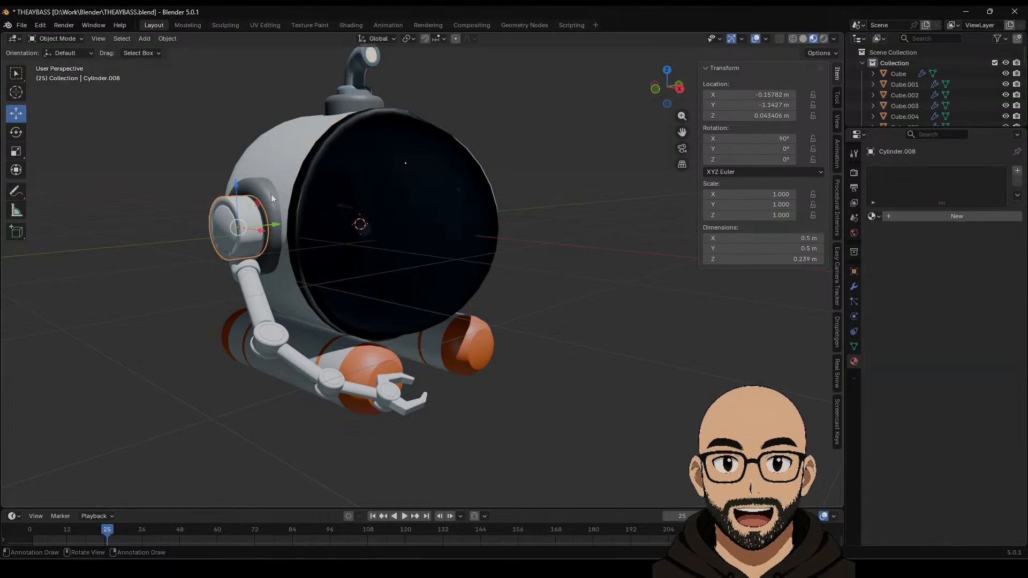
{"action": "left_click", "coordinate": [263, 211]}
{"action": "left_click", "coordinate": [245, 242]}
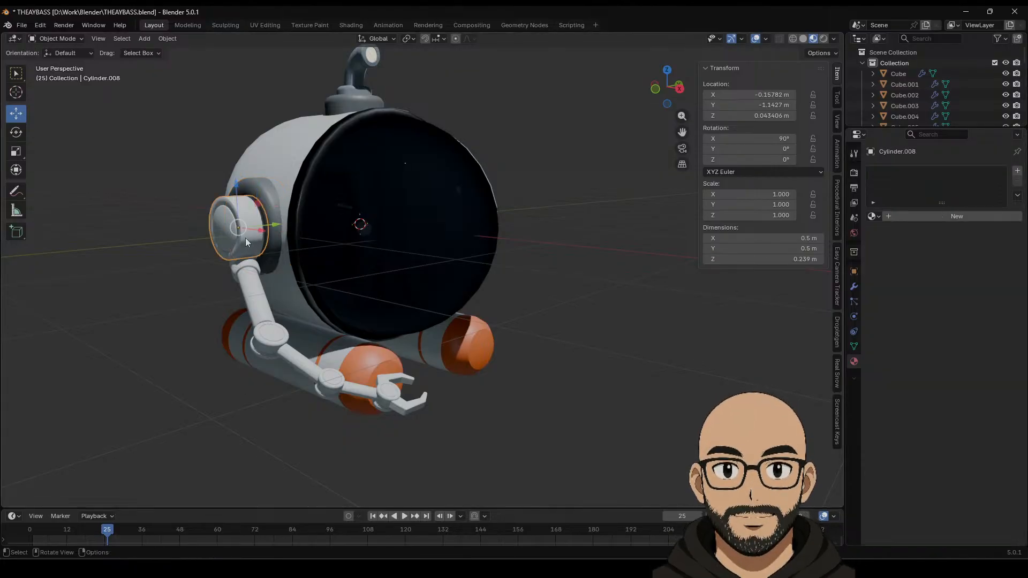
{"action": "left_click", "coordinate": [874, 216]}
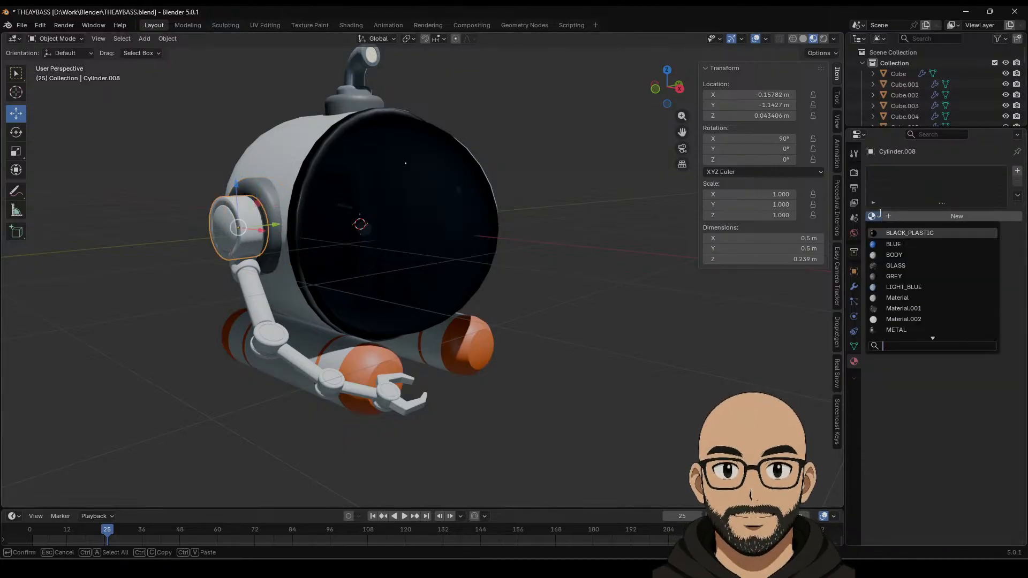
{"action": "left_click", "coordinate": [893, 273]}
Step: Assign the existing GREY material to the arm's elbow joint below the shoulder
{"action": "left_click", "coordinate": [269, 332]}
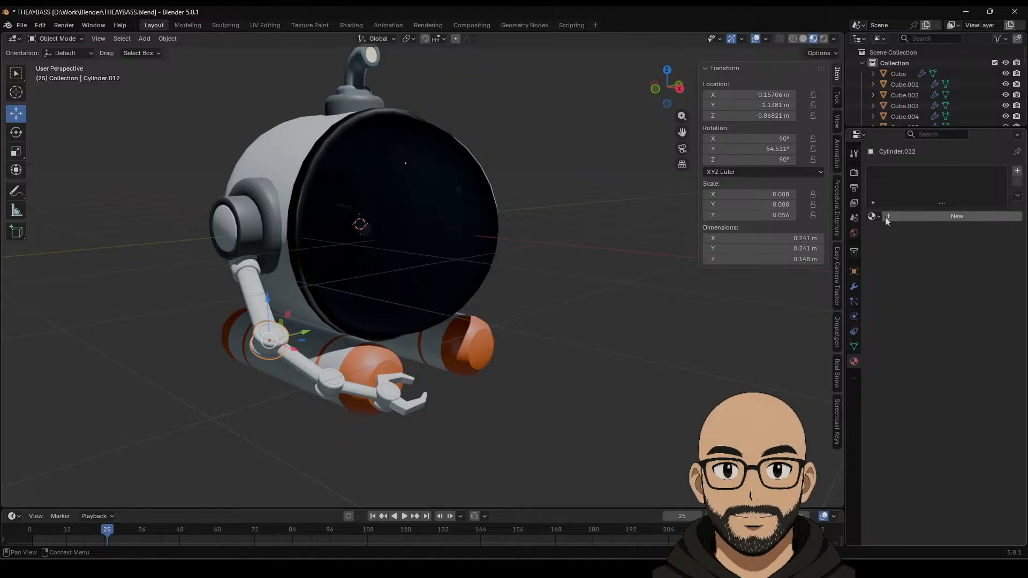
{"action": "left_click", "coordinate": [871, 217]}
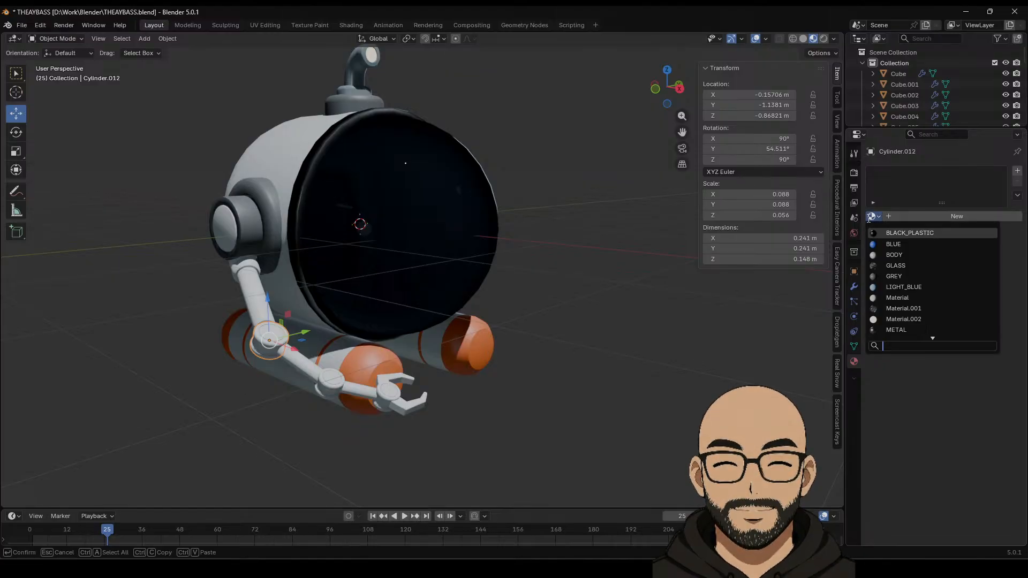
{"action": "left_click", "coordinate": [895, 266]}
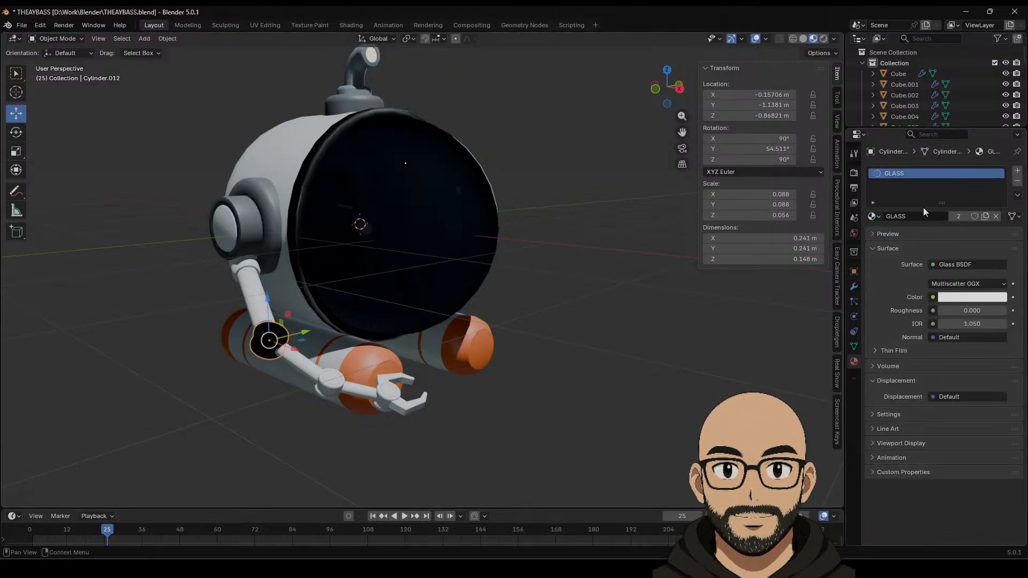
{"action": "left_click", "coordinate": [871, 216]}
{"action": "left_click", "coordinate": [894, 276]}
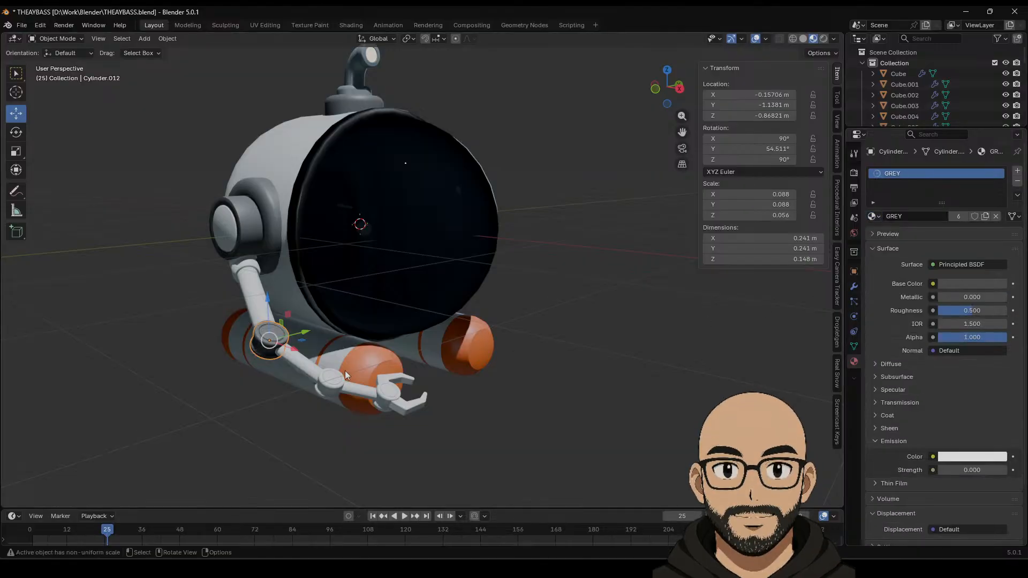
Step: Assign the GREY material to the arm's second joint and to the wrist joint holding the claw
{"action": "left_click", "coordinate": [330, 384]}
{"action": "left_click", "coordinate": [871, 217]}
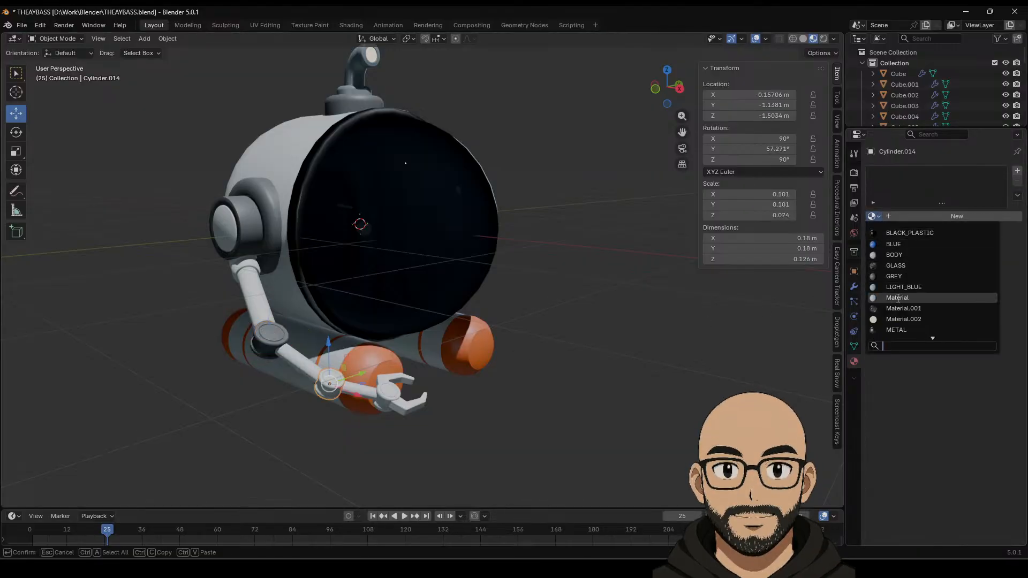
{"action": "left_click", "coordinate": [894, 277]}
{"action": "left_click", "coordinate": [382, 400]}
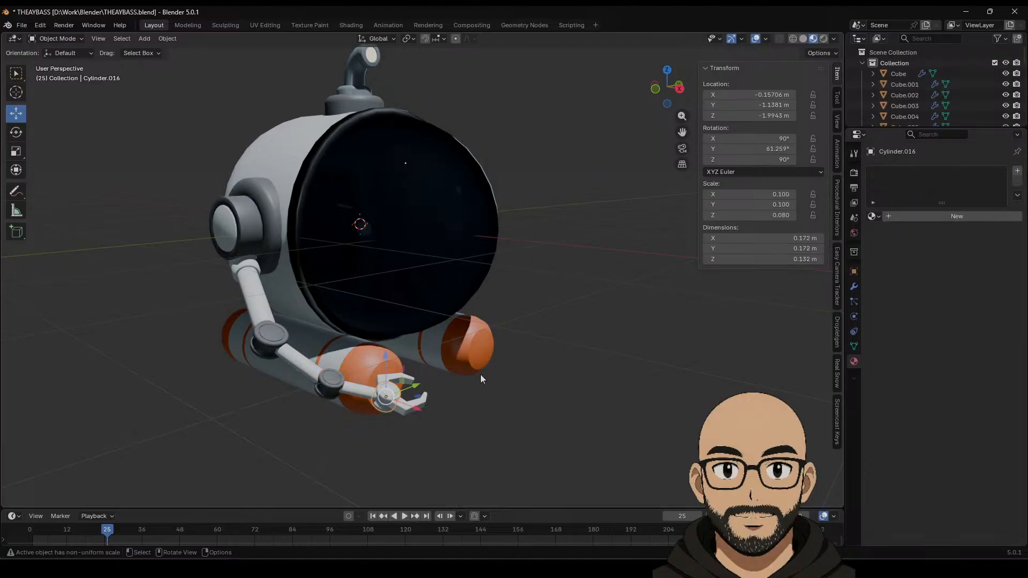
{"action": "left_click", "coordinate": [872, 216]}
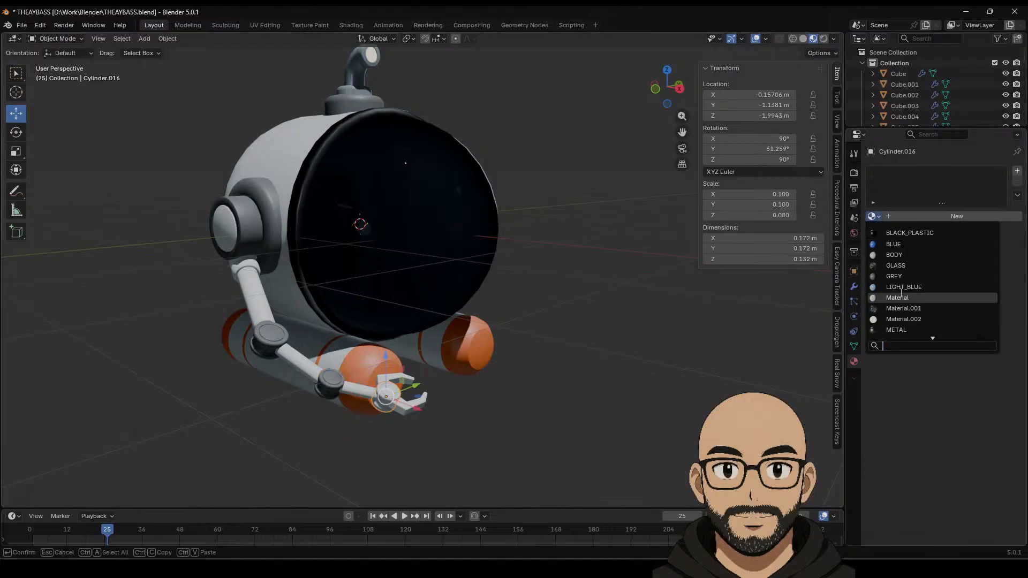
{"action": "left_click", "coordinate": [902, 277]}
Step: Assign the existing METAL material to both claw fingers
{"action": "left_click", "coordinate": [424, 404]}
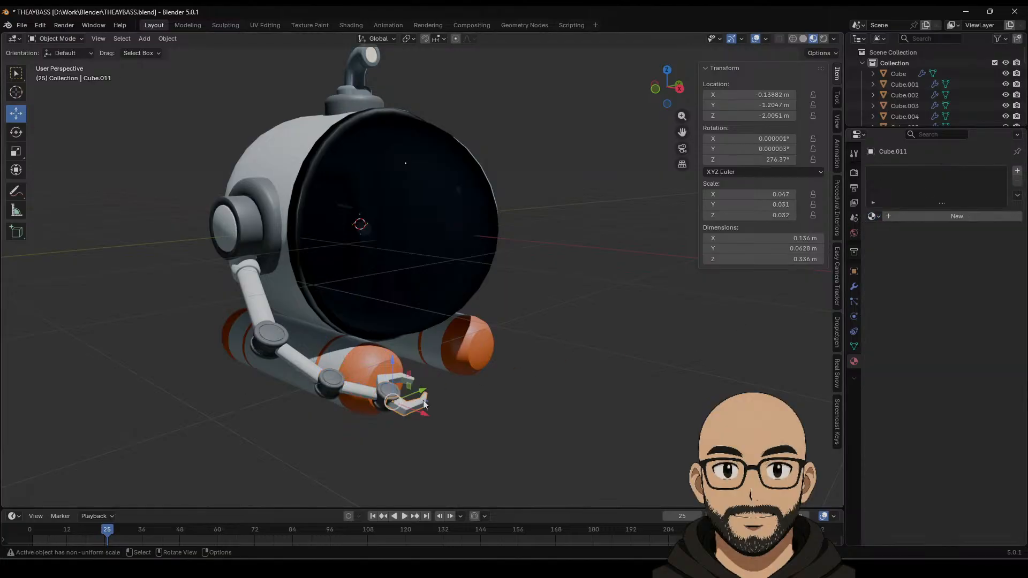
{"action": "left_click", "coordinate": [878, 216]}
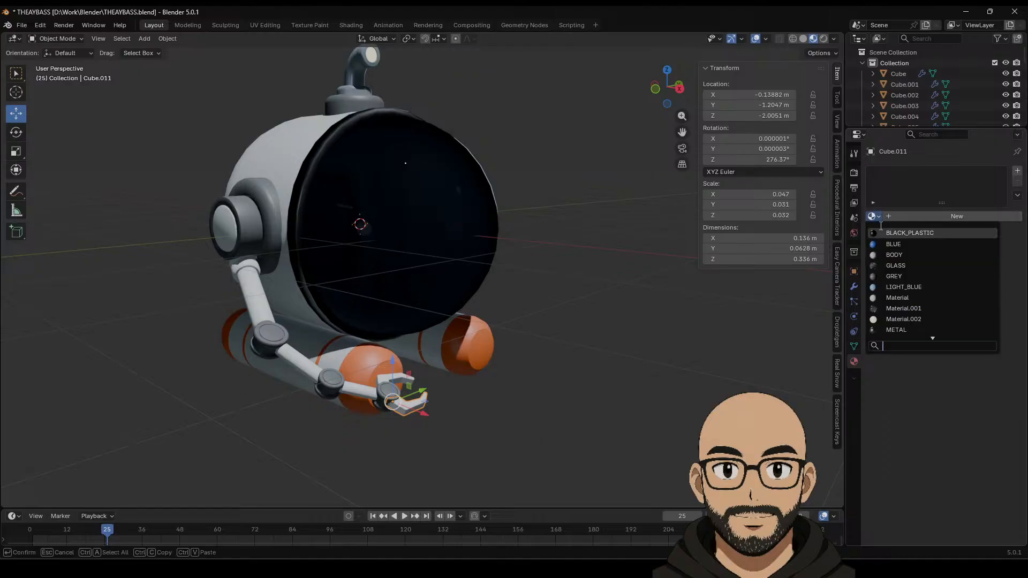
{"action": "left_click", "coordinate": [899, 329]}
{"action": "left_click", "coordinate": [394, 381]}
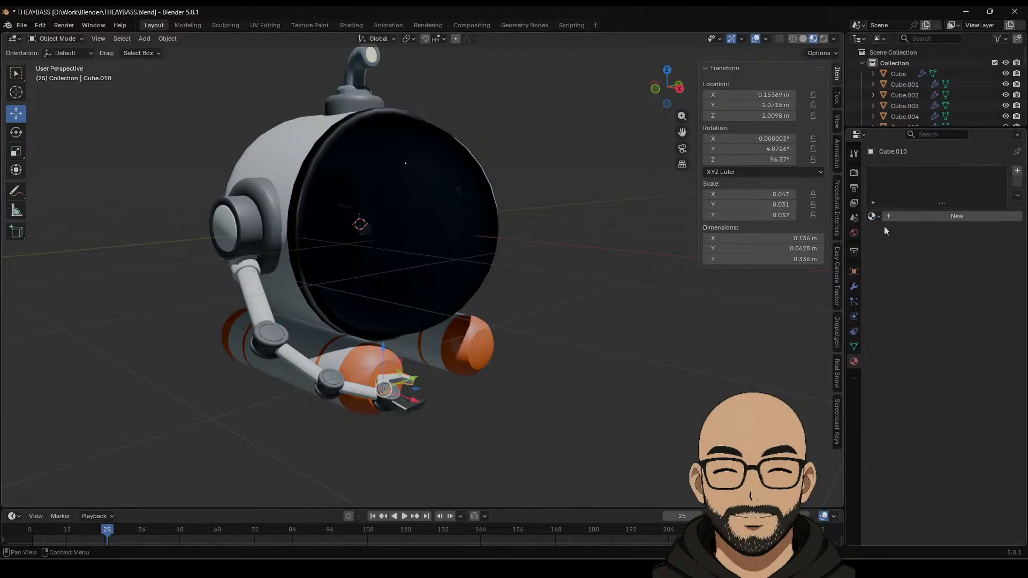
{"action": "left_click", "coordinate": [872, 216]}
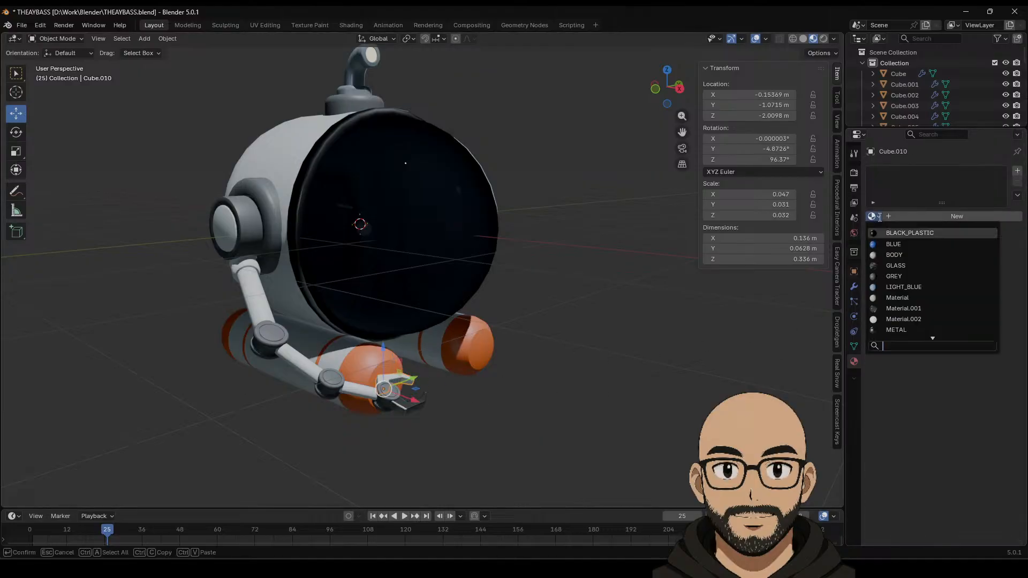
{"action": "left_click", "coordinate": [896, 330]}
Step: Try the GREY material on the thin arm segment next to the claw's wrist joint
{"action": "left_click", "coordinate": [357, 396]}
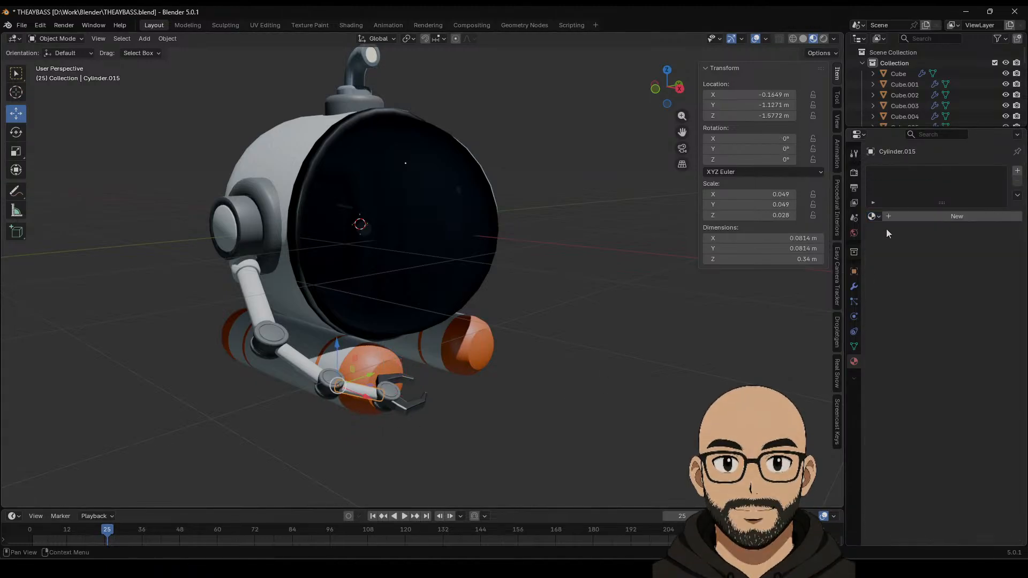
{"action": "left_click", "coordinate": [872, 215]}
{"action": "left_click", "coordinate": [894, 276]}
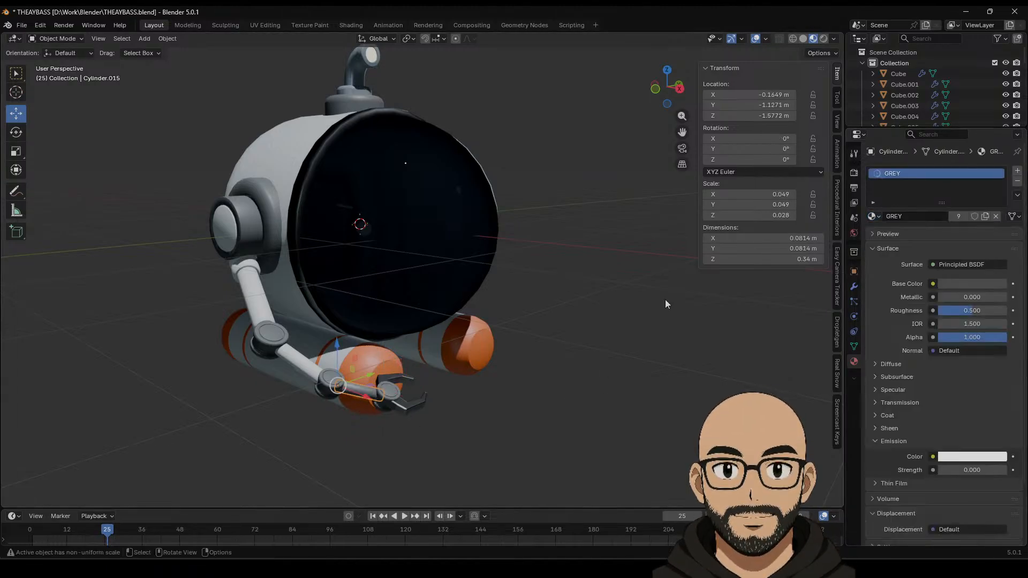
{"action": "left_click", "coordinate": [300, 365]}
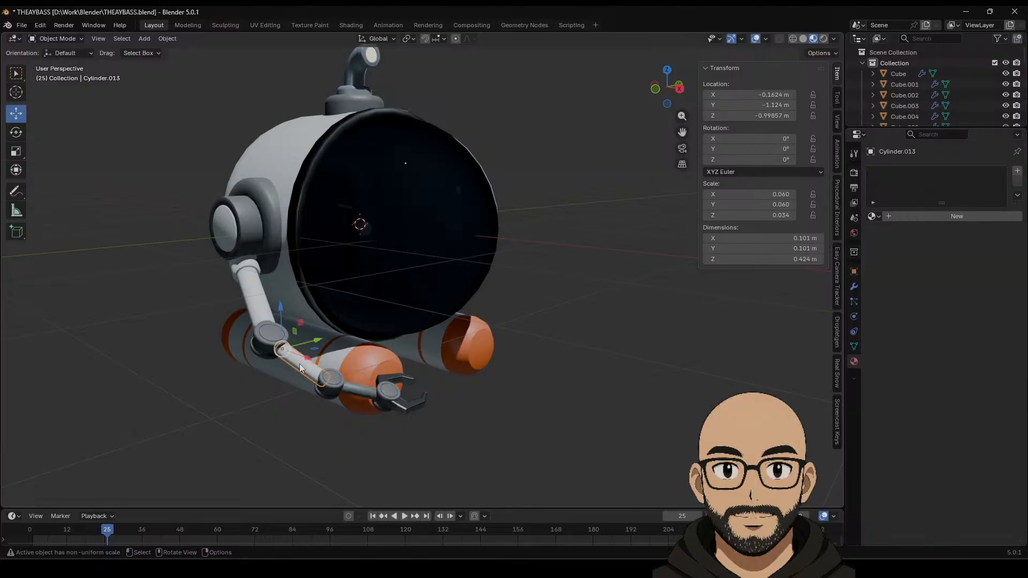
Step: Set the material of the arm segment next to the wrist joint to METAL
{"action": "left_click", "coordinate": [356, 387]}
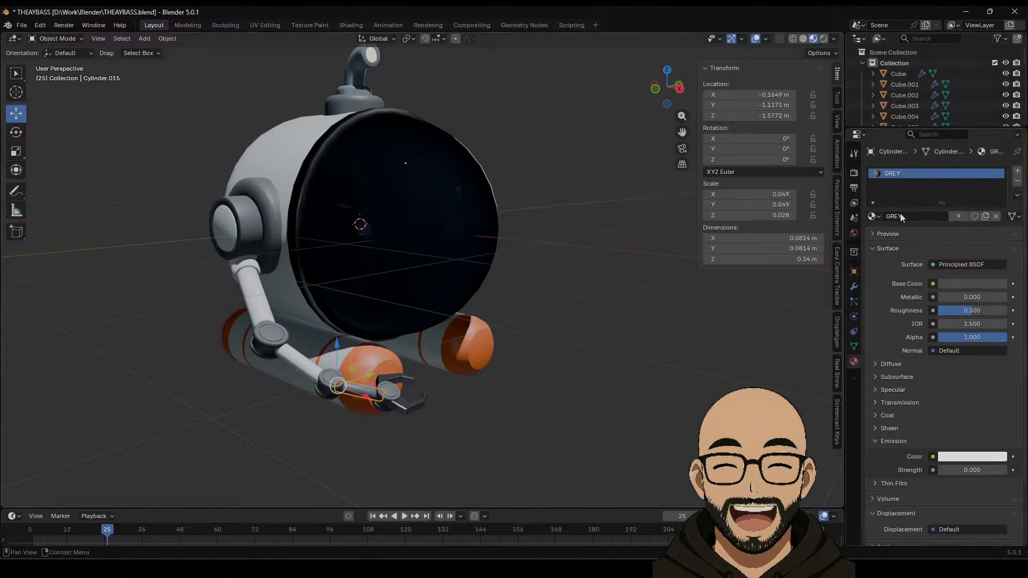
{"action": "left_click", "coordinate": [873, 217]}
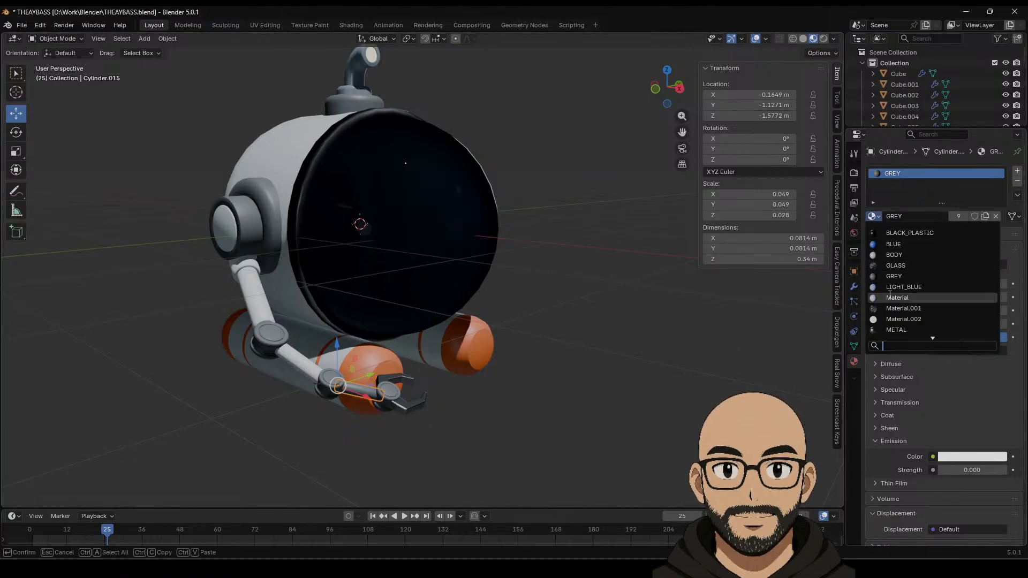
{"action": "left_click", "coordinate": [910, 326]}
{"action": "left_click", "coordinate": [585, 414]}
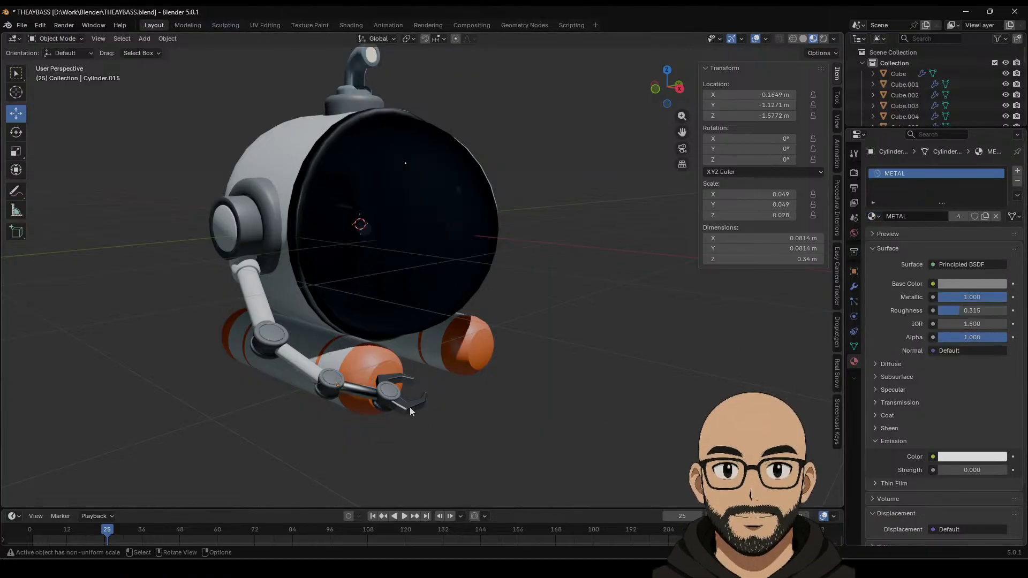
Step: Assign the METAL material to the middle arm segment between the elbow and the second joint
{"action": "left_click", "coordinate": [300, 361]}
{"action": "left_click", "coordinate": [883, 217]}
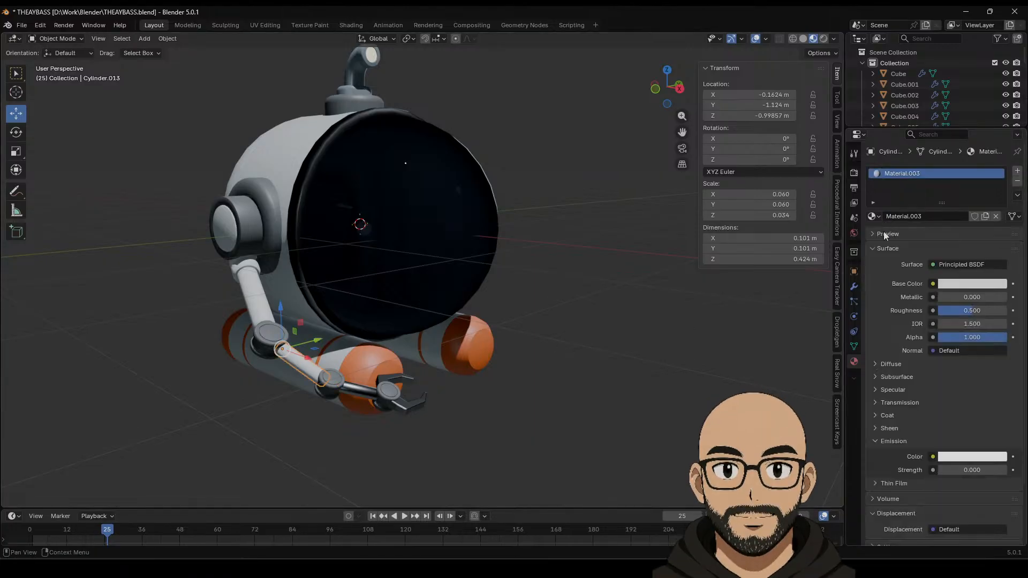
{"action": "left_click", "coordinate": [872, 216]}
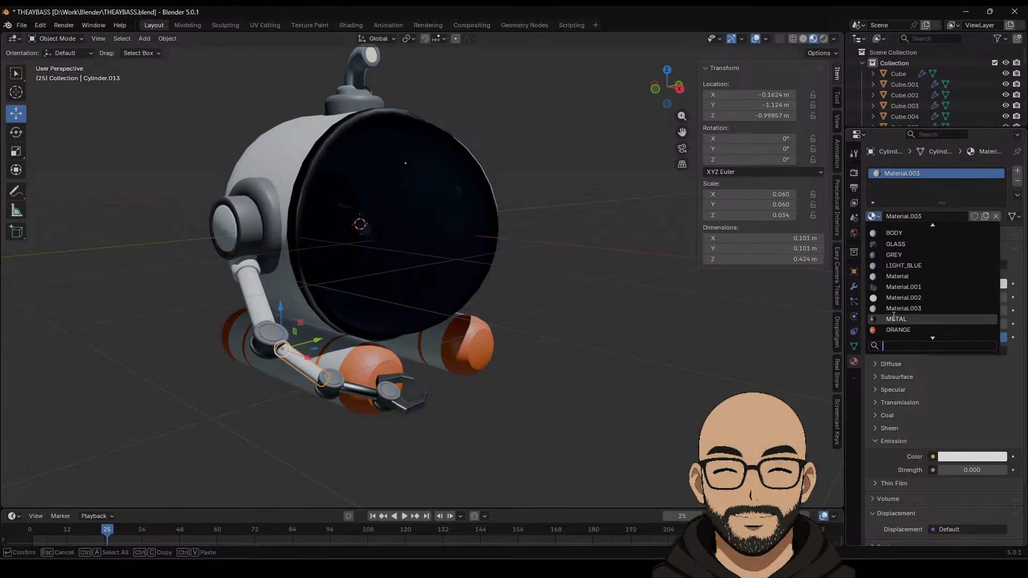
{"action": "left_click", "coordinate": [904, 317]}
Step: Select the upper arm segment between the shoulder hub and the elbow joint
{"action": "left_click", "coordinate": [255, 308]}
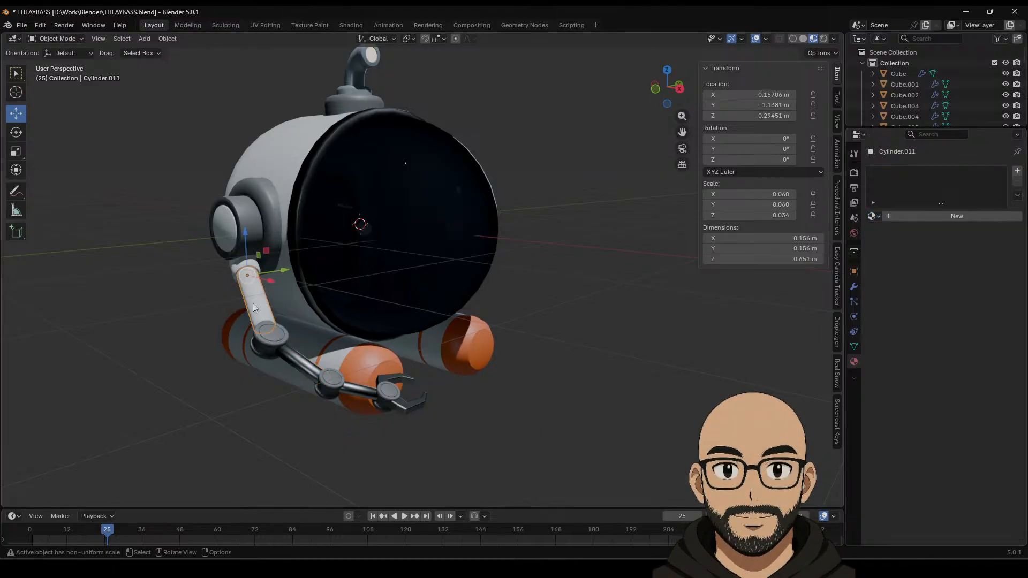
Step: Assign the METAL material to the upper arm segment and the GREY material to the arm's shoulder joint cylinder
{"action": "left_click", "coordinate": [882, 215]}
{"action": "left_click", "coordinate": [884, 329]}
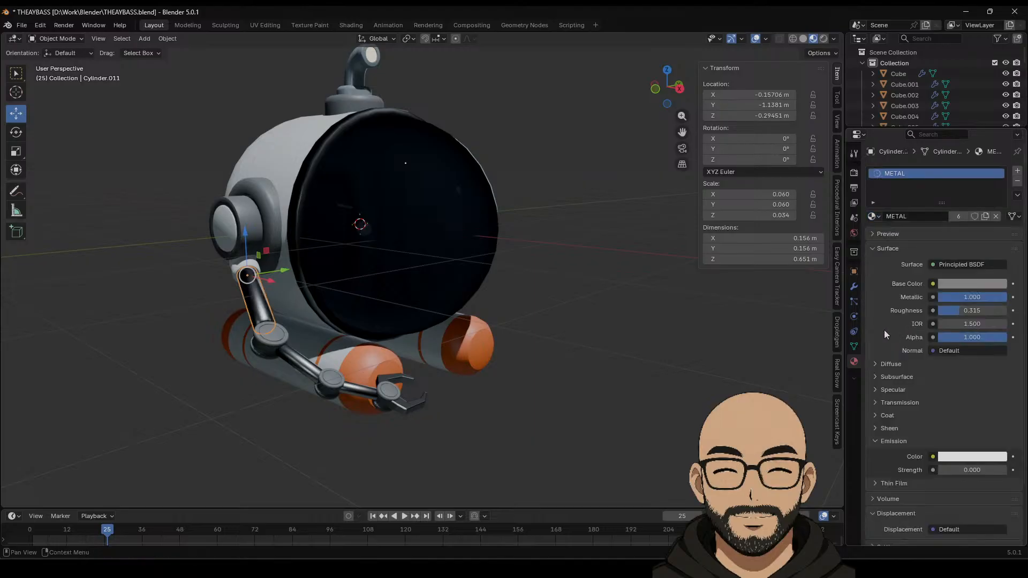
{"action": "left_click", "coordinate": [244, 271]}
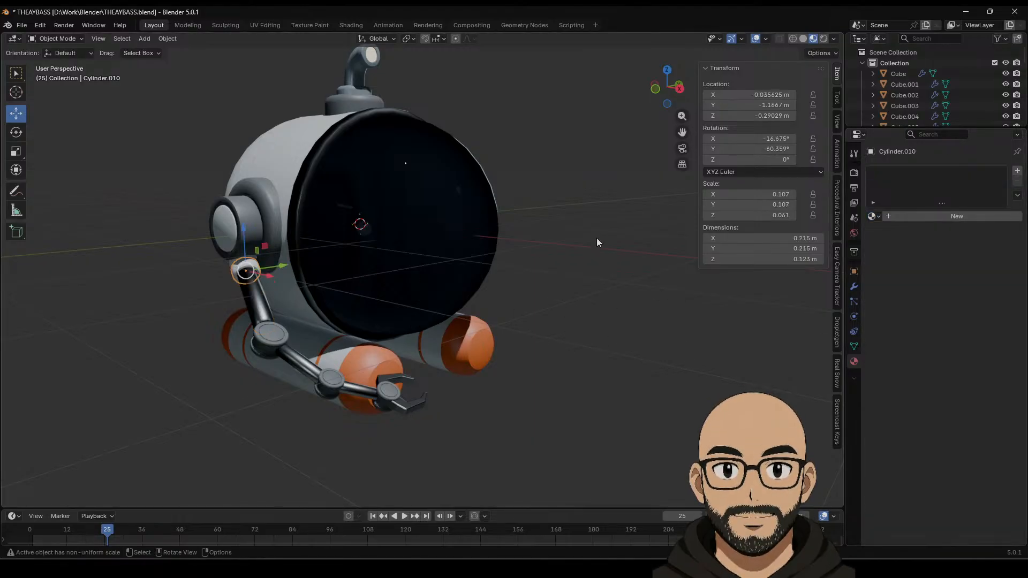
{"action": "left_click", "coordinate": [873, 216]}
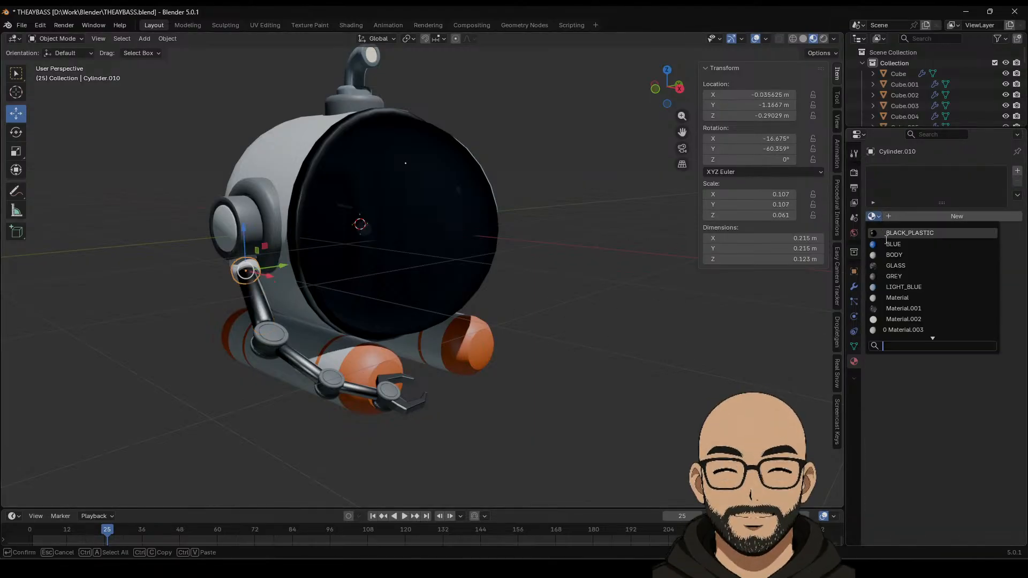
{"action": "left_click", "coordinate": [893, 277]}
Step: Assign the GREY material to the small sphere behind the shoulder joint
{"action": "middle_click_drag", "start_coordinate": [574, 342], "coordinate": [619, 302]}
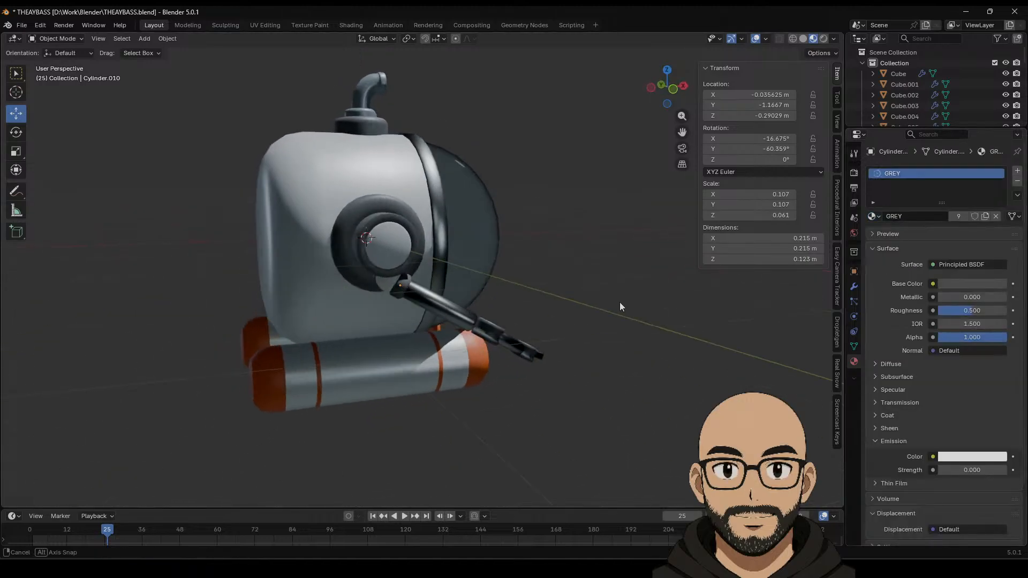
{"action": "left_click", "coordinate": [390, 279]}
{"action": "left_click", "coordinate": [872, 216]}
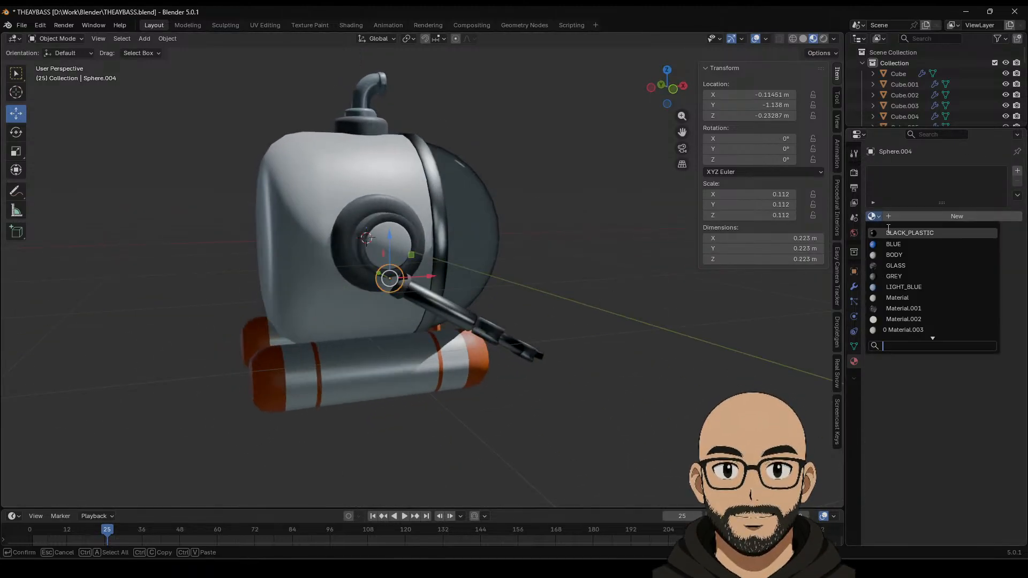
{"action": "left_click", "coordinate": [893, 273]}
Step: Assign the METAL material to the round disc at the centre of the side hub above the arm
{"action": "middle_click_drag", "start_coordinate": [598, 297], "coordinate": [522, 282]}
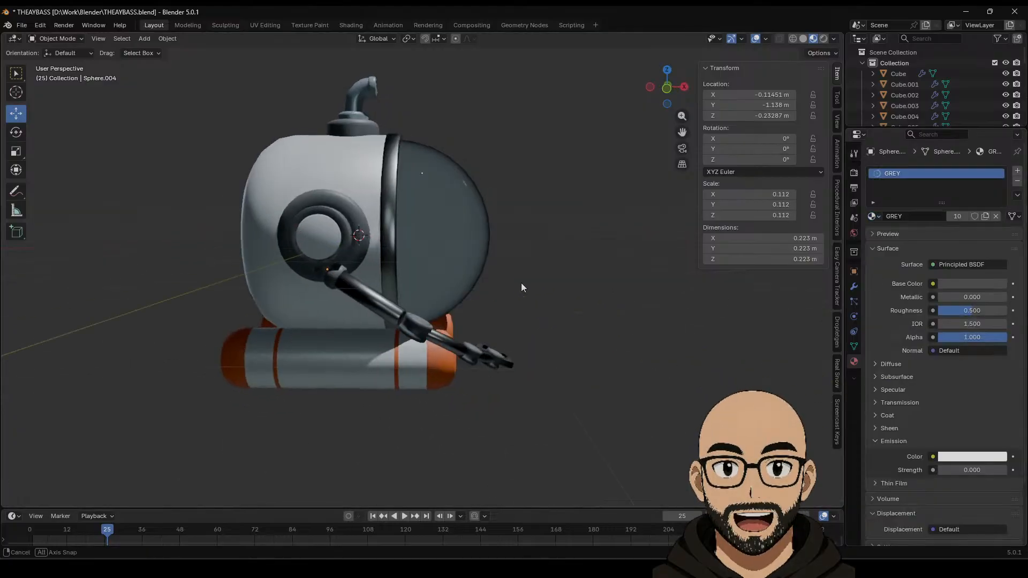
{"action": "left_click", "coordinate": [310, 238]}
{"action": "left_click", "coordinate": [880, 217]}
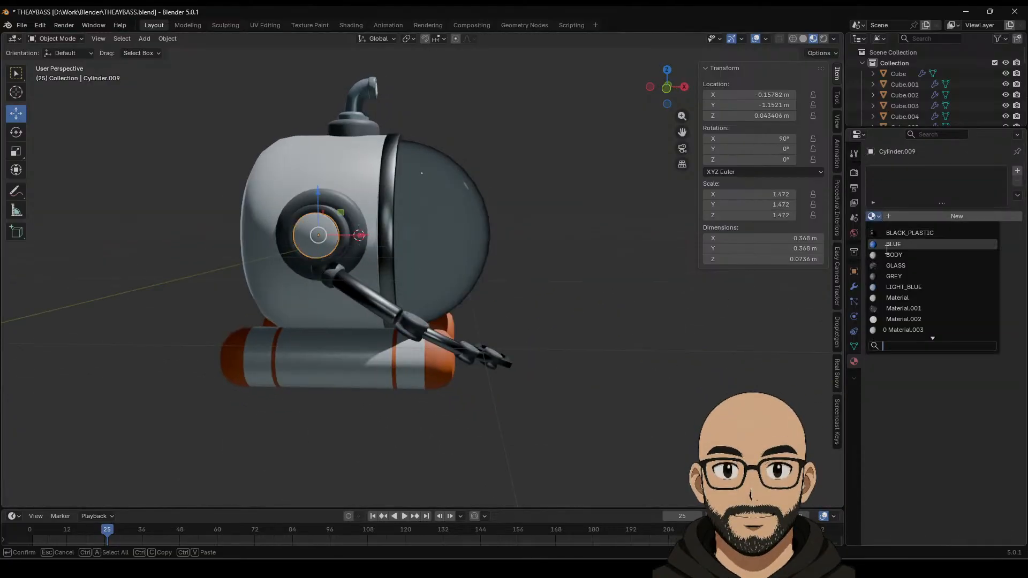
{"action": "left_click", "coordinate": [896, 309]}
{"action": "middle_click_drag", "start_coordinate": [560, 358], "coordinate": [507, 294]}
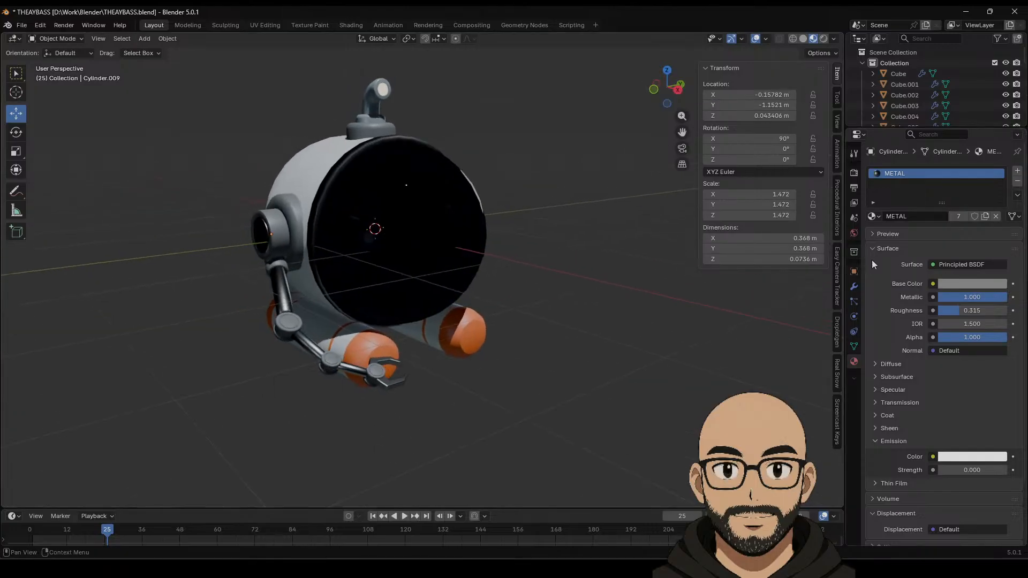
Step: Switch the render engine to EEVEE and enable raytracing
{"action": "left_click", "coordinate": [853, 177]}
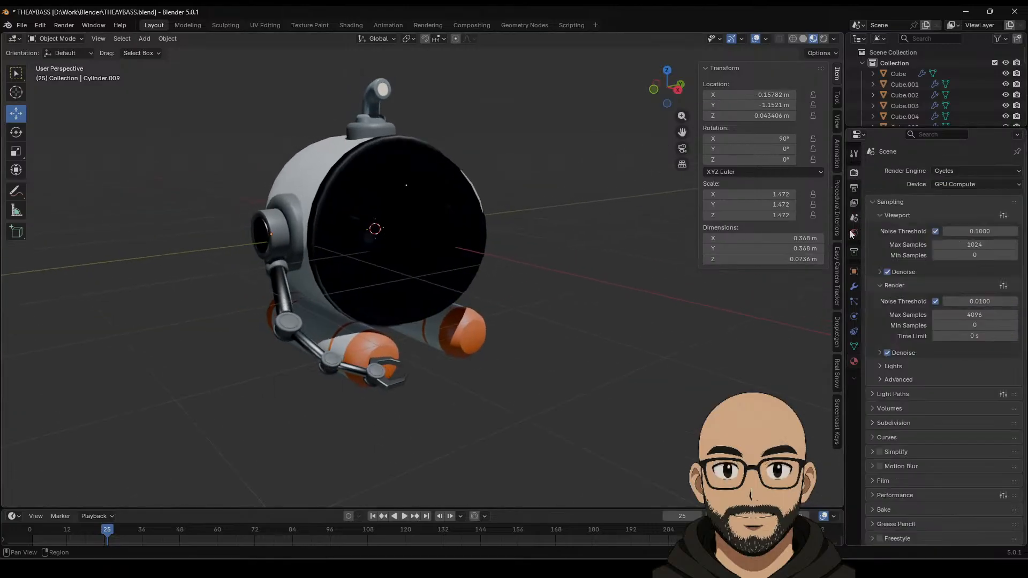
{"action": "scroll", "coordinate": [899, 364], "scroll_direction": "down", "scroll_amount": 1}
{"action": "scroll", "coordinate": [900, 369], "scroll_direction": "up", "scroll_amount": 1}
{"action": "left_click", "coordinate": [955, 173]}
{"action": "left_click", "coordinate": [955, 182]}
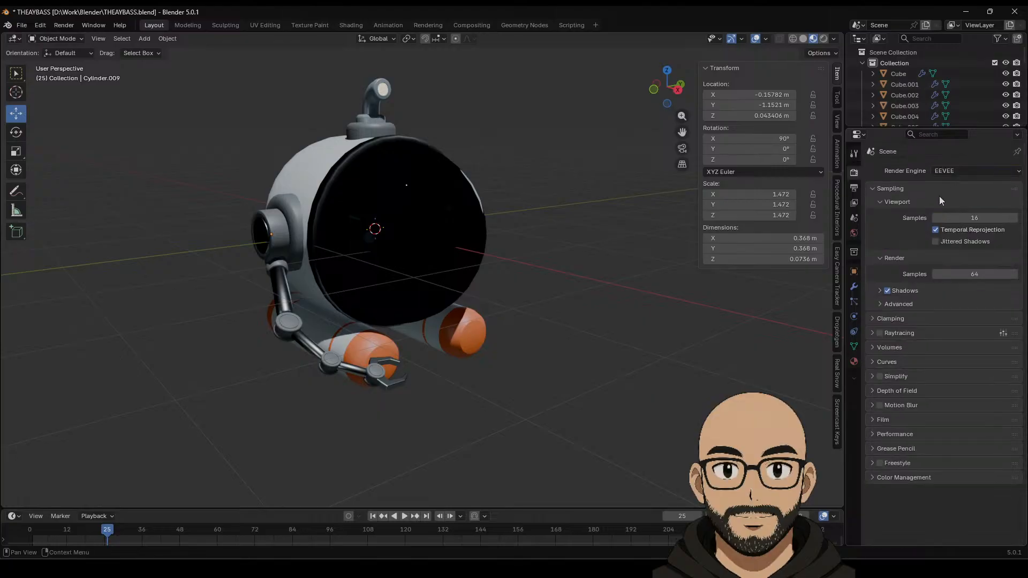
{"action": "left_click", "coordinate": [879, 333]}
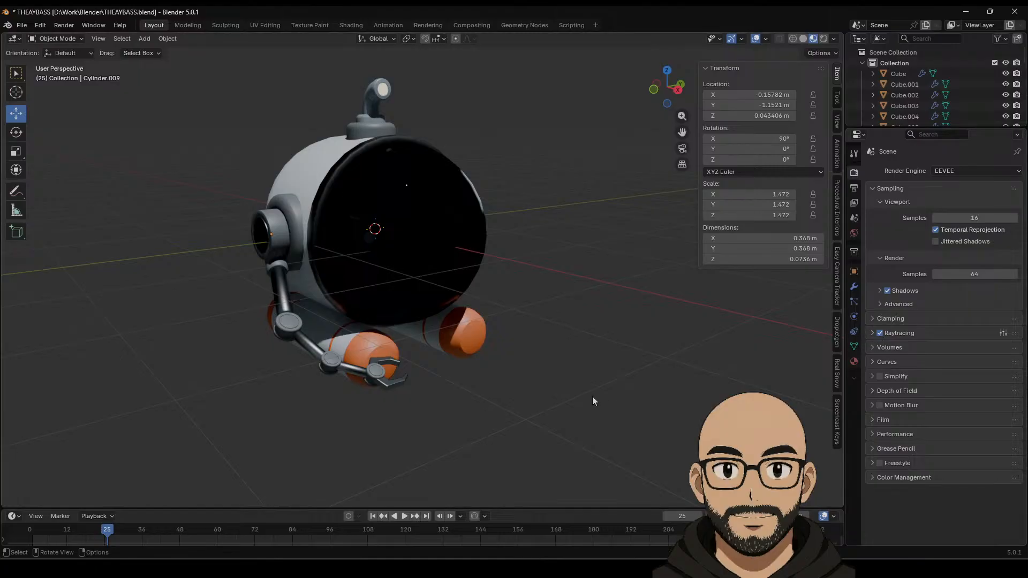
Step: Save the submarine file
{"action": "middle_click_drag", "start_coordinate": [252, 282], "coordinate": [283, 296]}
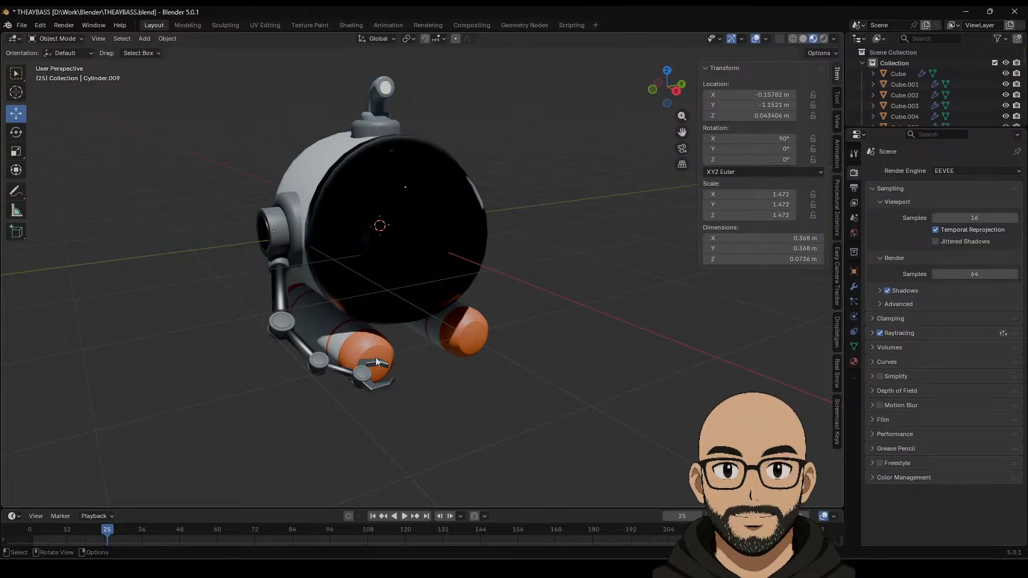
{"action": "left_click", "coordinate": [21, 27]}
{"action": "left_click", "coordinate": [33, 95]}
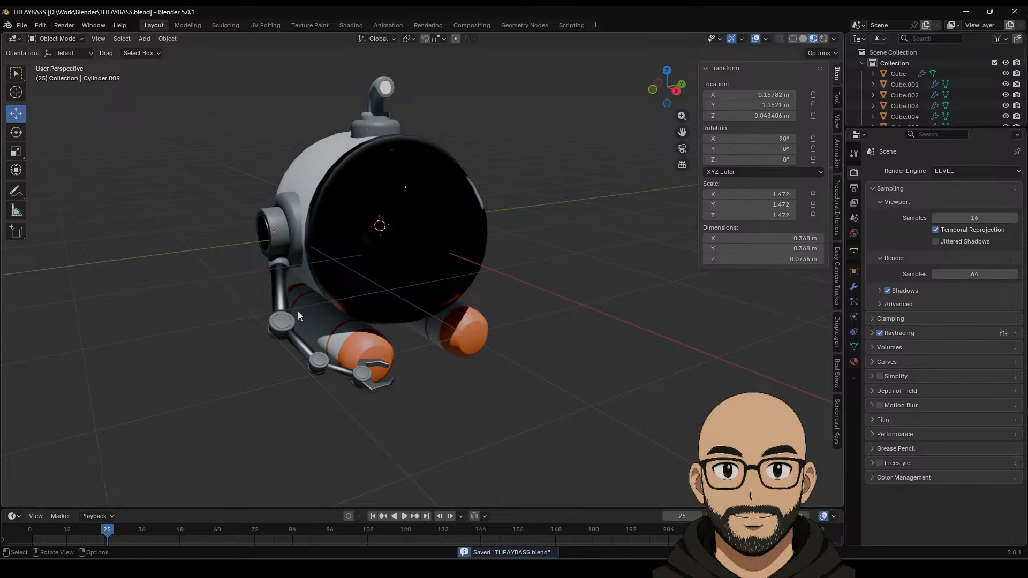
Step: Scale up the shoulder joint cylinder, with its attached arm parts, to about 0.226 m across
{"action": "middle_click_drag", "start_coordinate": [528, 307], "coordinate": [560, 291]}
{"action": "middle_click_drag", "start_coordinate": [286, 285], "coordinate": [272, 272]}
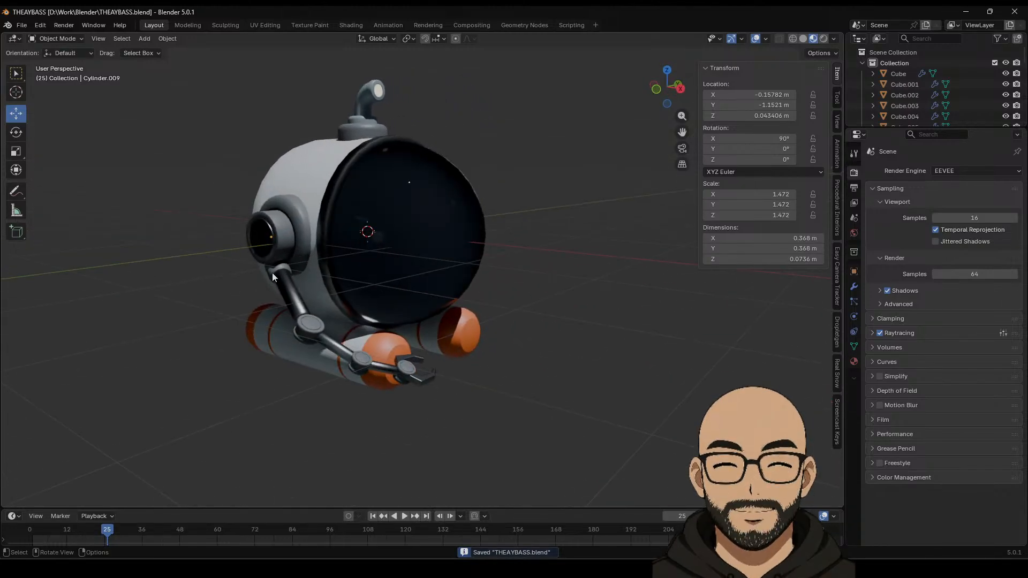
{"action": "left_click", "coordinate": [272, 273]}
{"action": "key", "text": "s"}
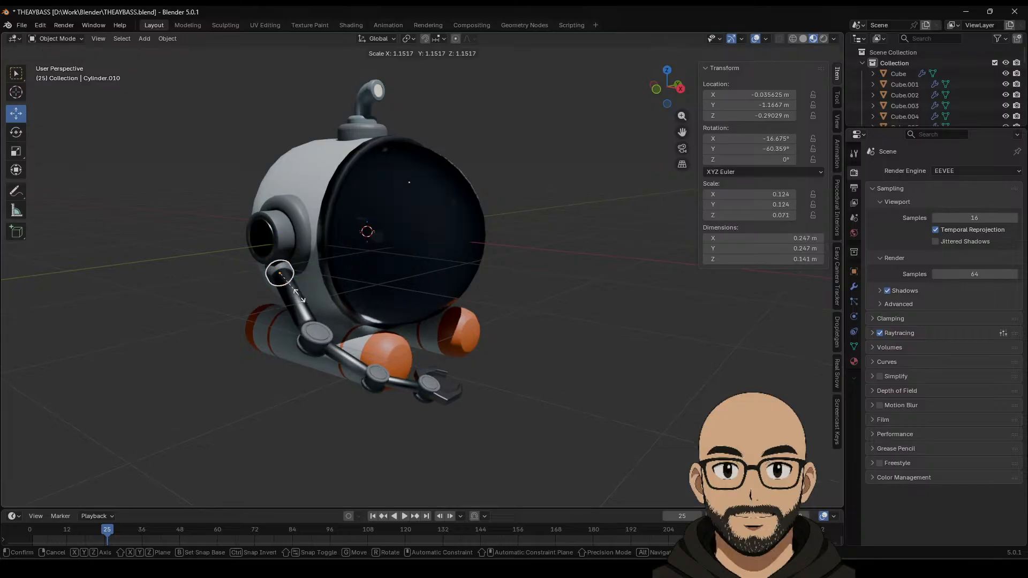
{"action": "left_click", "coordinate": [294, 294]}
Step: Scale the upper arm cylinder down to about 0.79 of its size, making it about 0.129 m thick
{"action": "left_click", "coordinate": [288, 292]}
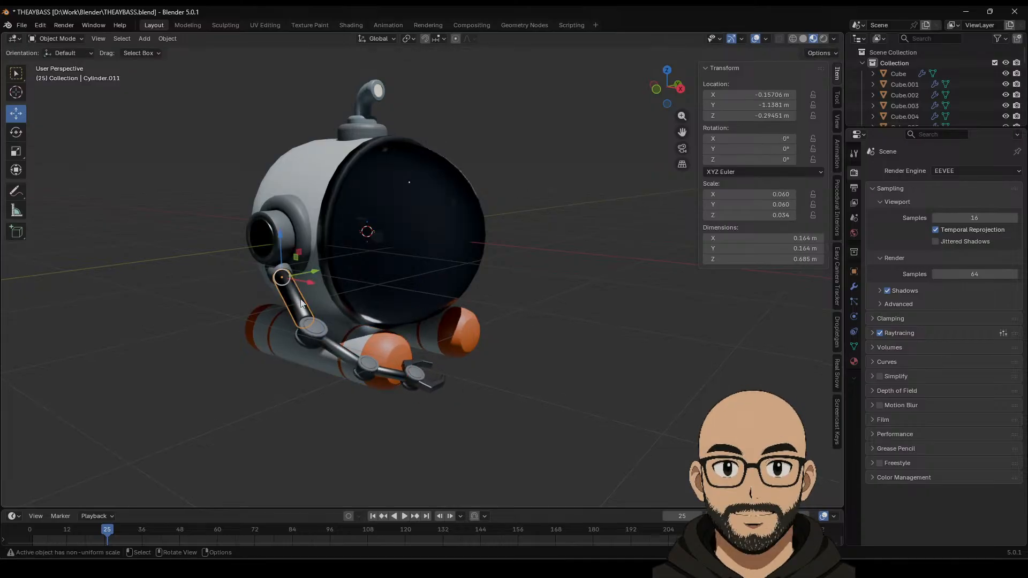
{"action": "key", "text": "s"}
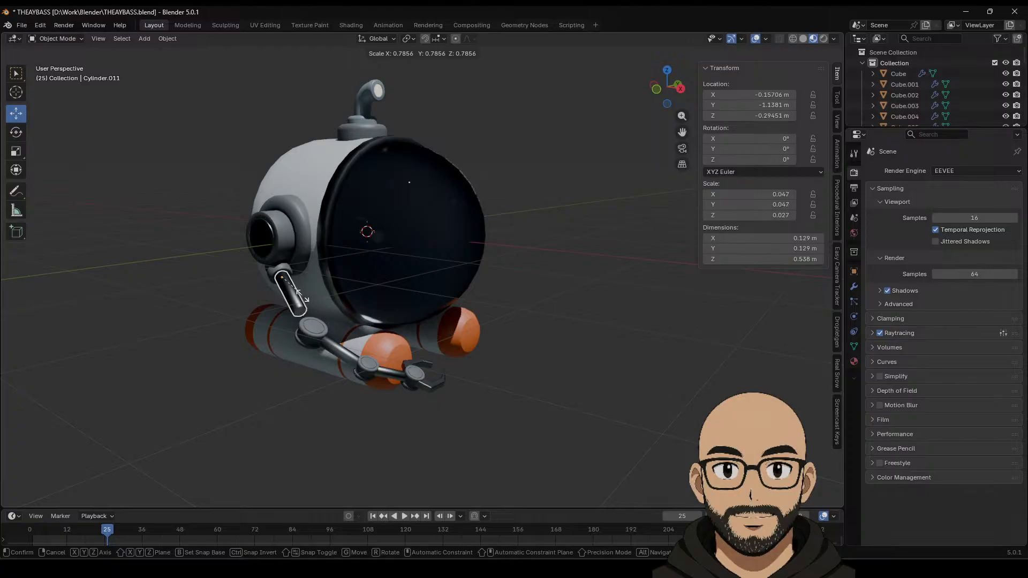
{"action": "left_click", "coordinate": [298, 295]}
Step: Extend the upper arm's far end along its normal axis to the elbow joint, making the cylinder about 0.733 m long
{"action": "middle_click_drag", "start_coordinate": [250, 302], "coordinate": [419, 314]}
{"action": "scroll", "coordinate": [419, 323], "scroll_direction": "up", "scroll_amount": 3}
{"action": "key", "text": "Tab"}
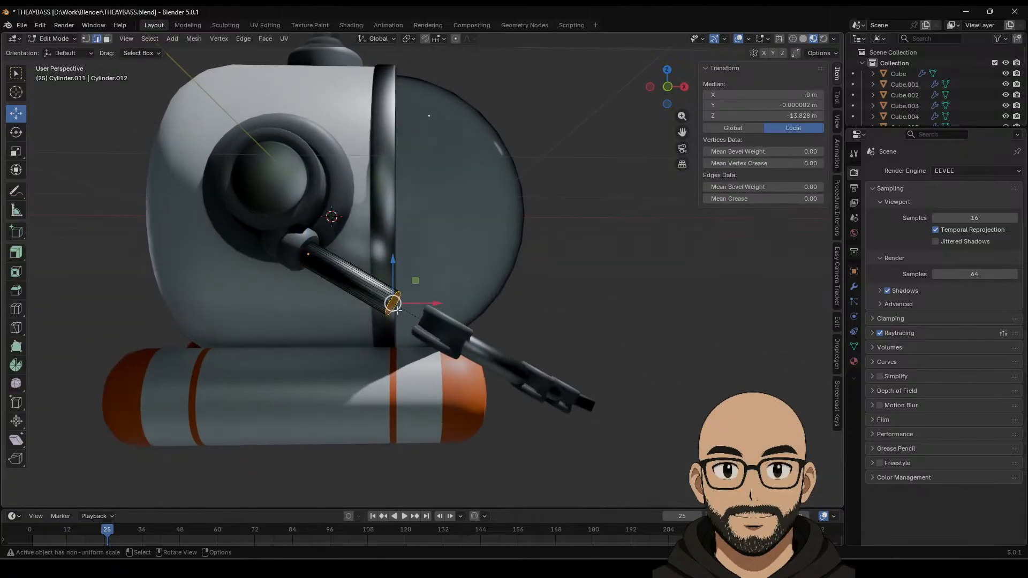
{"action": "left_click", "coordinate": [375, 38]}
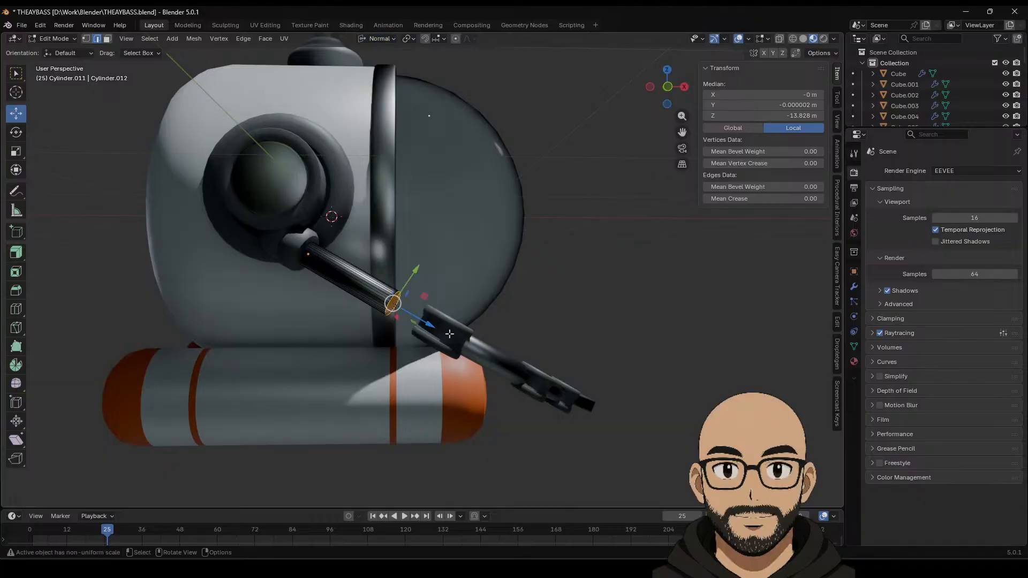
{"action": "left_click_drag", "start_coordinate": [425, 326], "coordinate": [457, 353]}
{"action": "middle_click_drag", "start_coordinate": [502, 340], "coordinate": [451, 363]}
{"action": "key", "text": "Tab"}
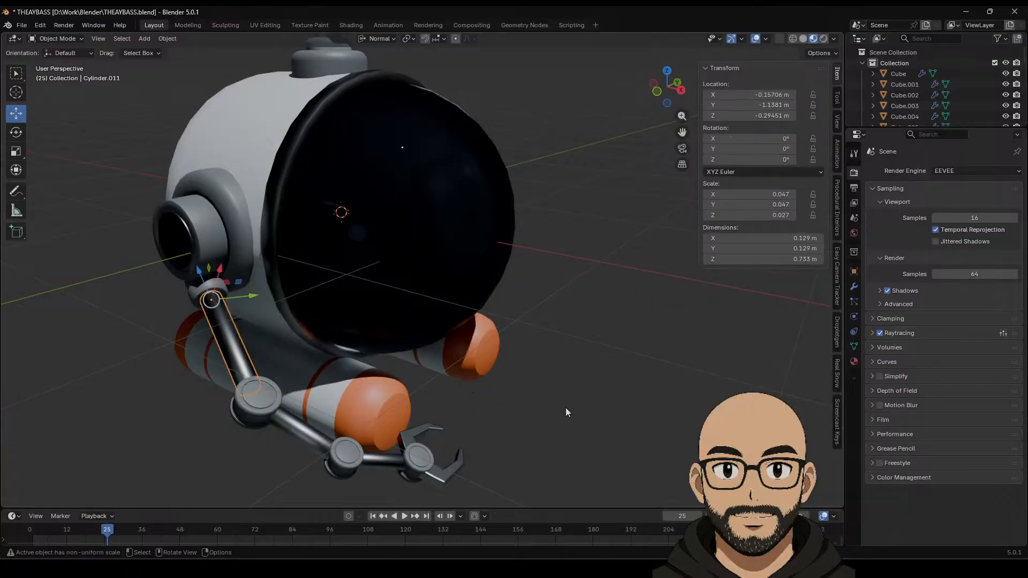
Step: Rotate the shoulder joint with its arm to about -20.1° X, -65.6° Y and 3.8° Z
{"action": "middle_click_drag", "start_coordinate": [566, 407], "coordinate": [487, 327]}
{"action": "left_click", "coordinate": [272, 268]}
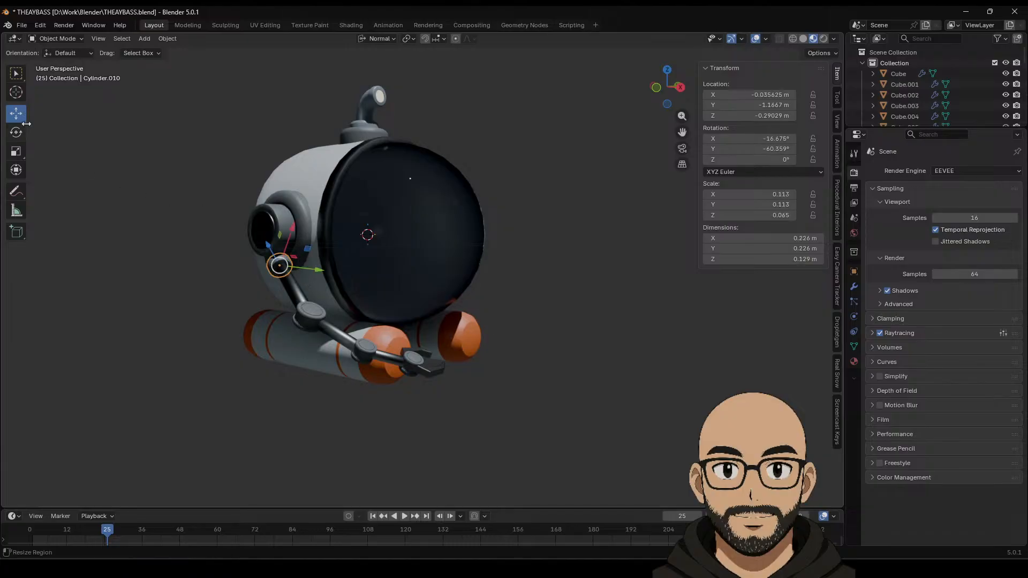
{"action": "key", "text": "shift+space"}
{"action": "key", "text": "r"}
{"action": "left_click_drag", "start_coordinate": [302, 266], "coordinate": [545, 337]}
{"action": "mouse_move", "coordinate": [545, 337]}
{"action": "middle_mouse_down"}
{"action": "mouse_move", "coordinate": [462, 324]}
{"action": "mouse_move", "coordinate": [646, 332]}
{"action": "mouse_move", "coordinate": [547, 335]}
{"action": "mouse_move", "coordinate": [560, 333]}
{"action": "mouse_move", "coordinate": [474, 319]}
{"action": "mouse_move", "coordinate": [603, 302]}
{"action": "mouse_move", "coordinate": [464, 303]}
{"action": "mouse_move", "coordinate": [521, 327]}
{"action": "mouse_move", "coordinate": [470, 310]}
{"action": "middle_mouse_up"}
Step: Switch the viewport to solid shading and check the arm against the floats in the right orthographic view
{"action": "left_click", "coordinate": [803, 38]}
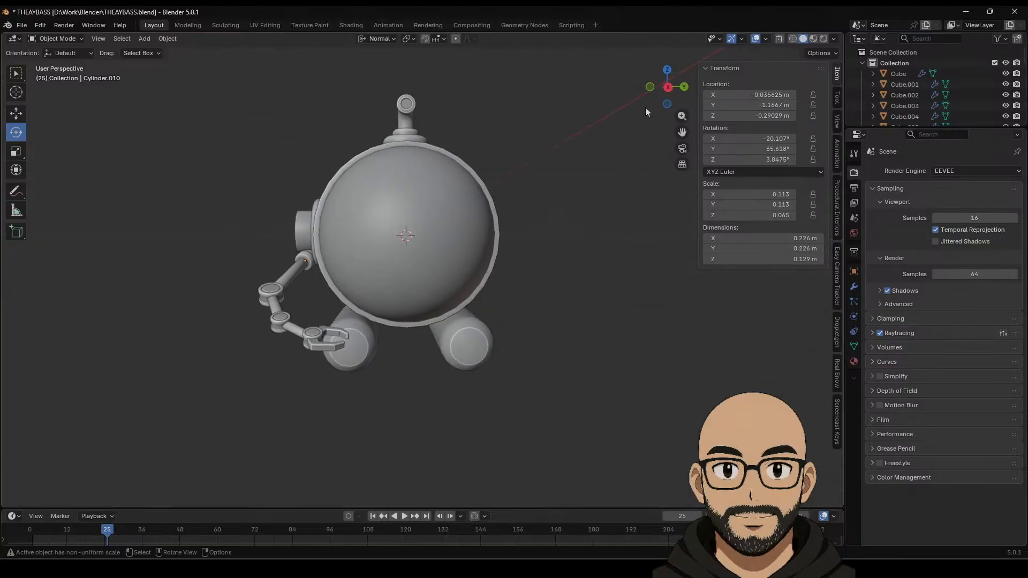
{"action": "left_click", "coordinate": [668, 87]}
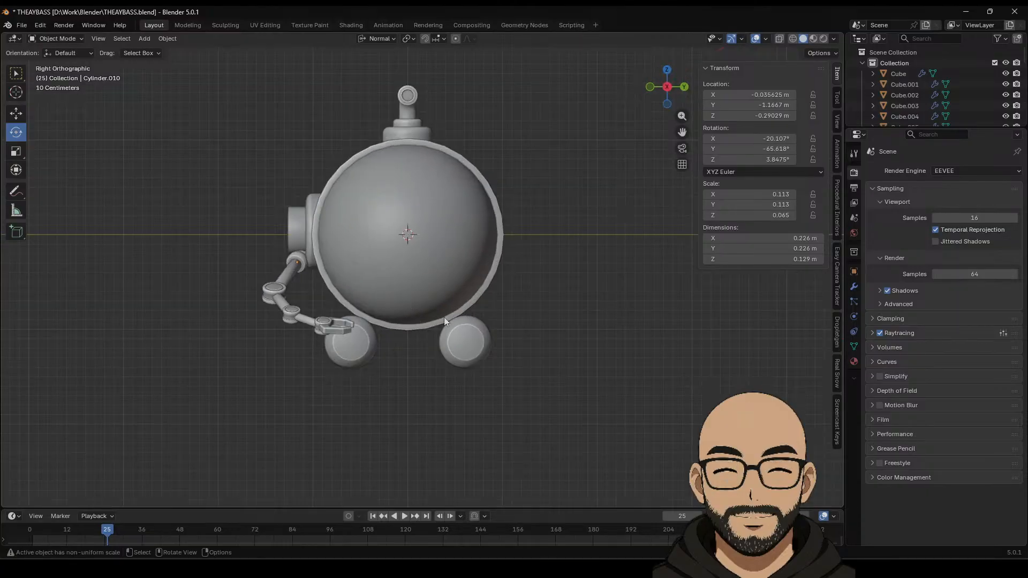
{"action": "middle_click_drag", "start_coordinate": [444, 317], "coordinate": [497, 341]}
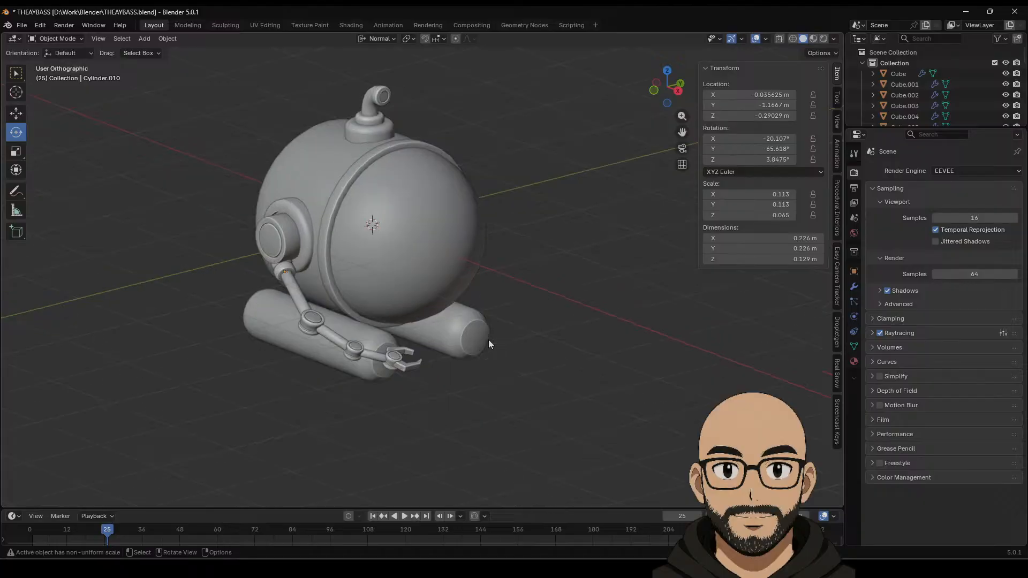
Step: Move the float beneath the arm outward to about Y -0.858 m and raise it to about Z -0.966 m
{"action": "left_click", "coordinate": [346, 332]}
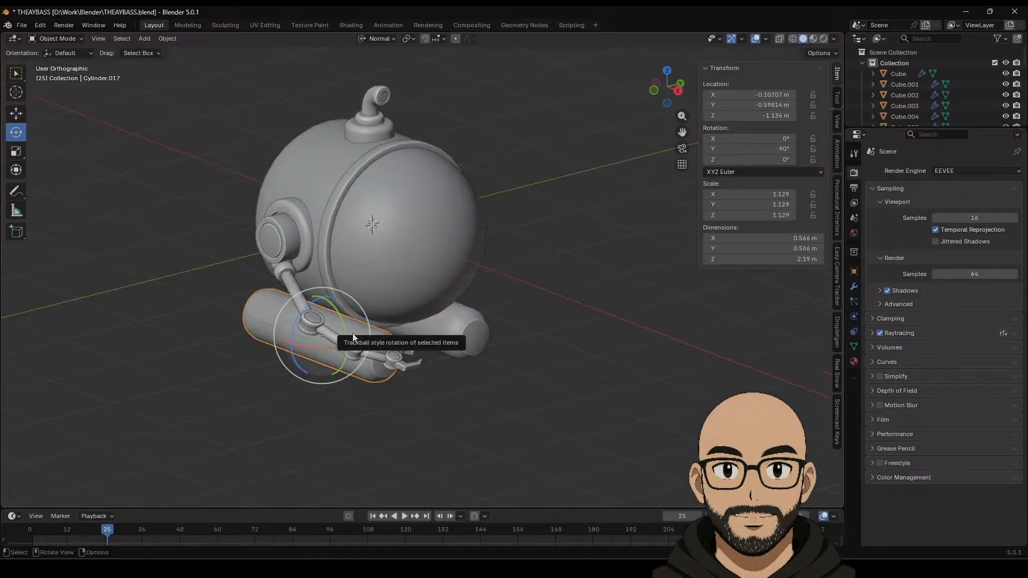
{"action": "middle_click_drag", "start_coordinate": [538, 333], "coordinate": [488, 303]}
{"action": "left_click", "coordinate": [668, 91]}
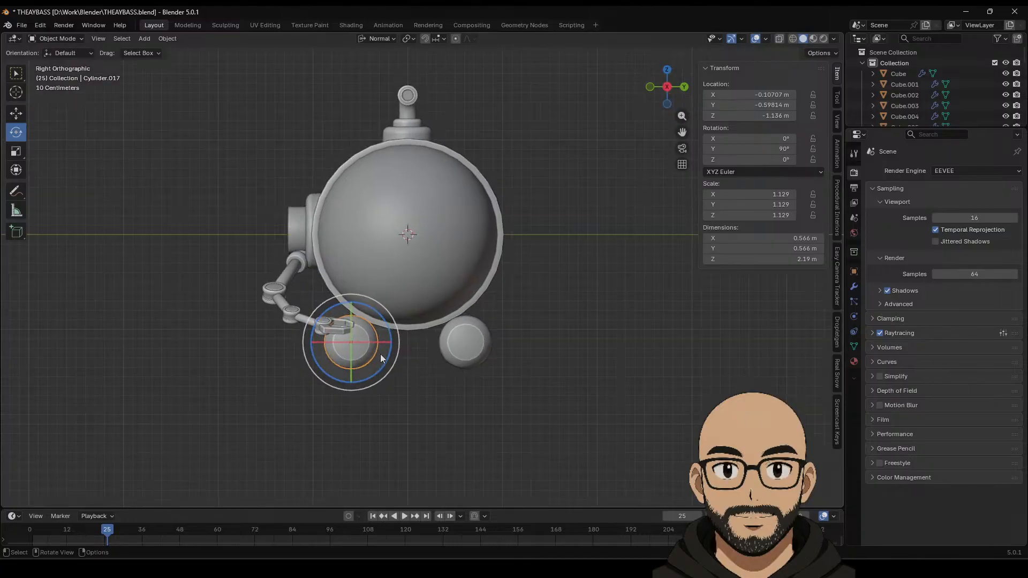
{"action": "left_click", "coordinate": [16, 112]}
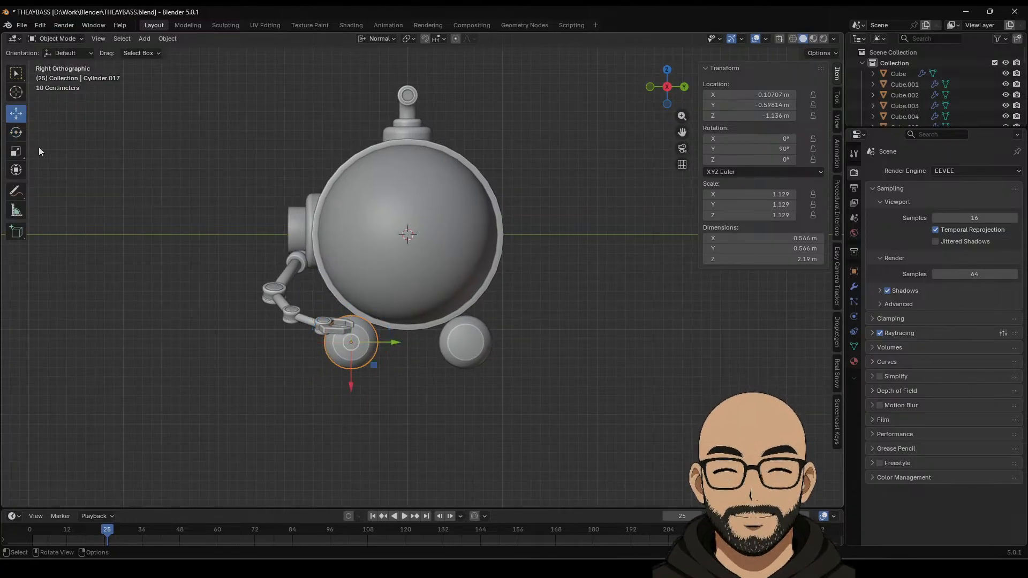
{"action": "left_click_drag", "start_coordinate": [389, 346], "coordinate": [359, 343]}
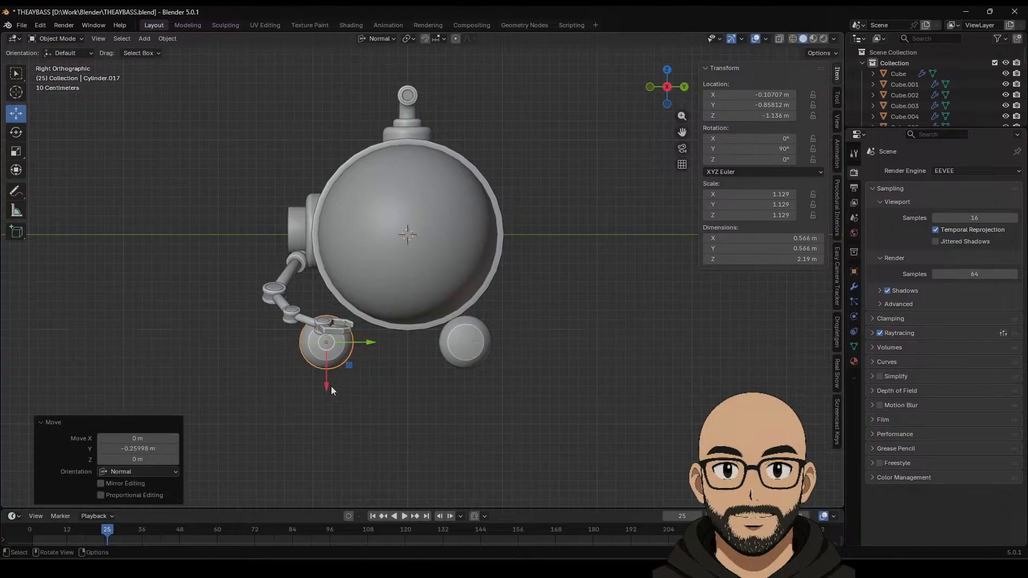
{"action": "left_click_drag", "start_coordinate": [328, 387], "coordinate": [330, 368]}
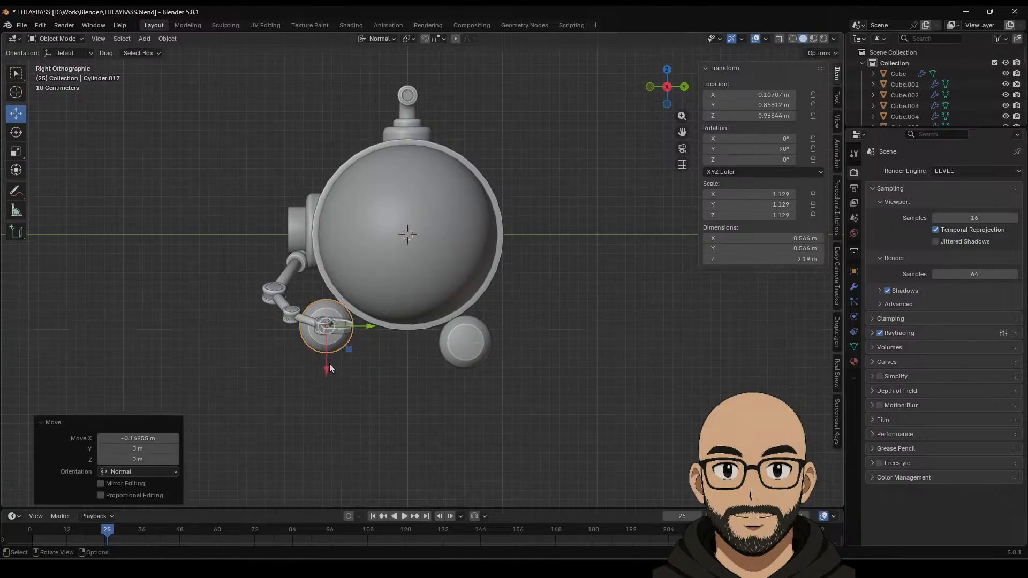
Step: Delete the float on the side opposite the arm
{"action": "left_click", "coordinate": [466, 357]}
{"action": "key", "text": "x"}
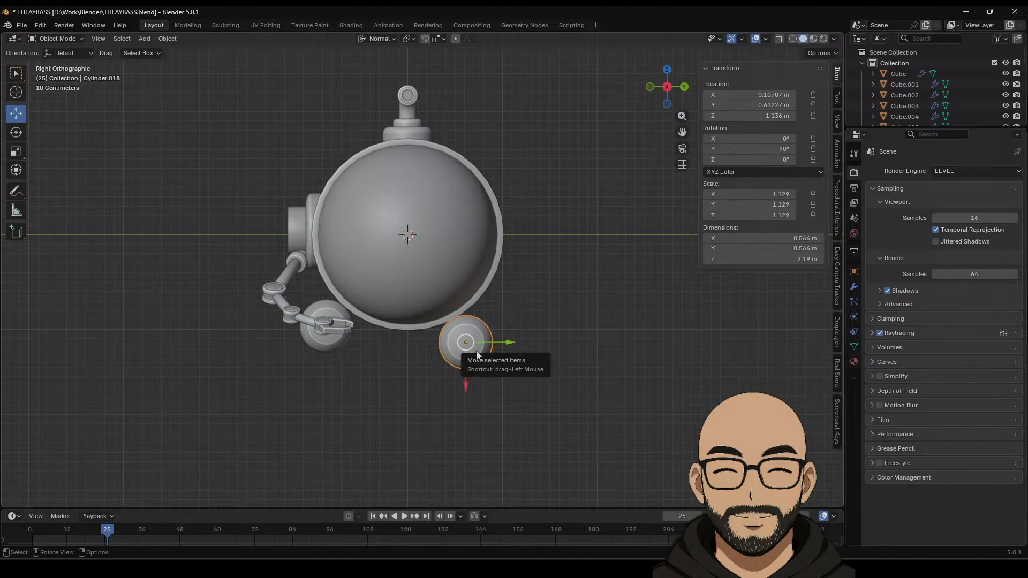
{"action": "left_click", "coordinate": [478, 355]}
Step: Duplicate the repositioned float along Y to the opposite side of the body, at about Y 0.849 m
{"action": "left_click", "coordinate": [328, 348]}
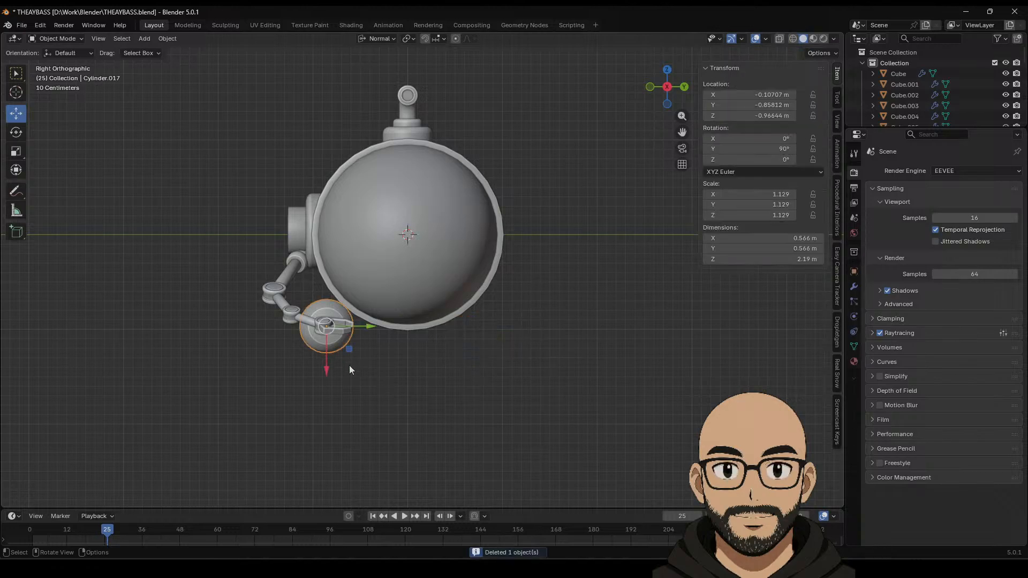
{"action": "key", "text": "shift+d"}
{"action": "key", "text": "y"}
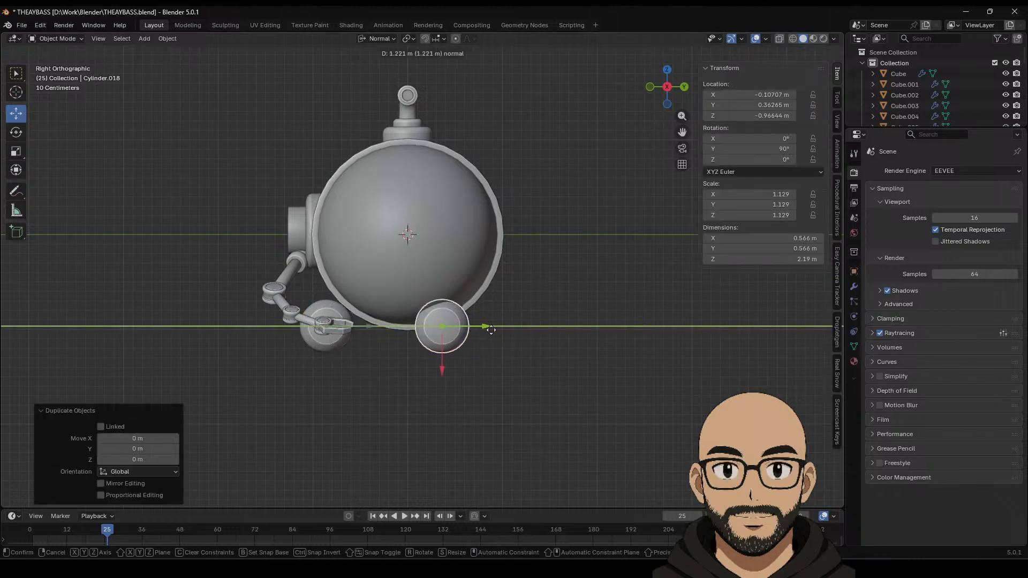
{"action": "left_click", "coordinate": [535, 337]}
Step: Rotate the shoulder joint with its arm by about -7.57° around its normal Y axis to lift the arm
{"action": "middle_click_drag", "start_coordinate": [396, 314], "coordinate": [371, 299]}
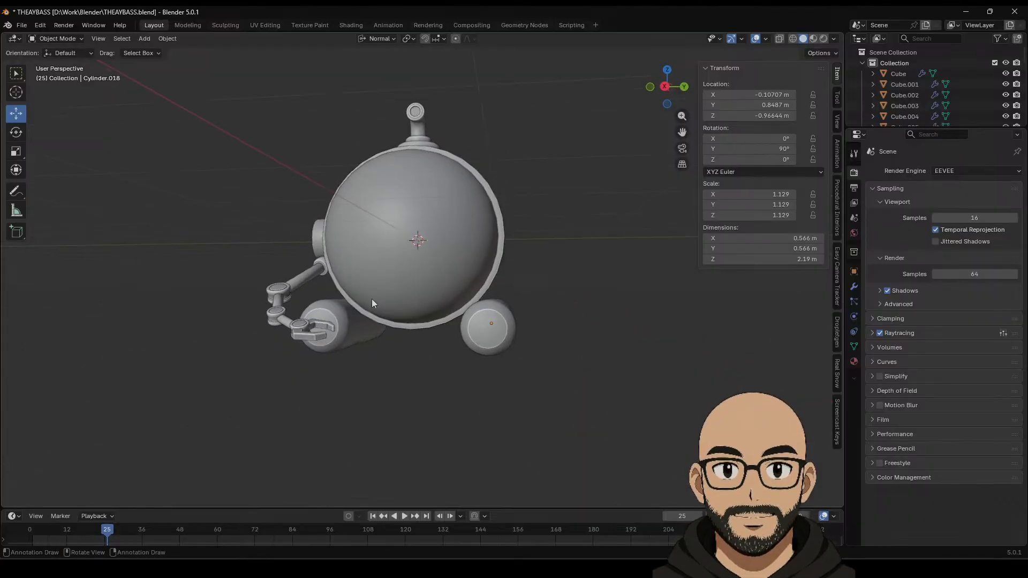
{"action": "middle_click_drag", "start_coordinate": [321, 269], "coordinate": [345, 312]}
{"action": "middle_click_drag", "start_coordinate": [338, 243], "coordinate": [307, 280]}
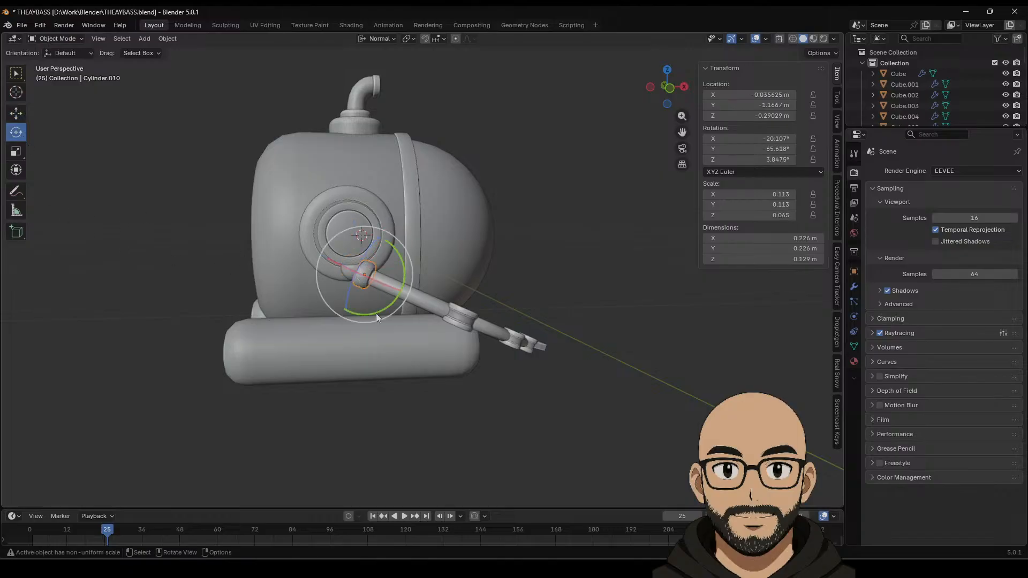
{"action": "left_click_drag", "start_coordinate": [372, 317], "coordinate": [381, 316]}
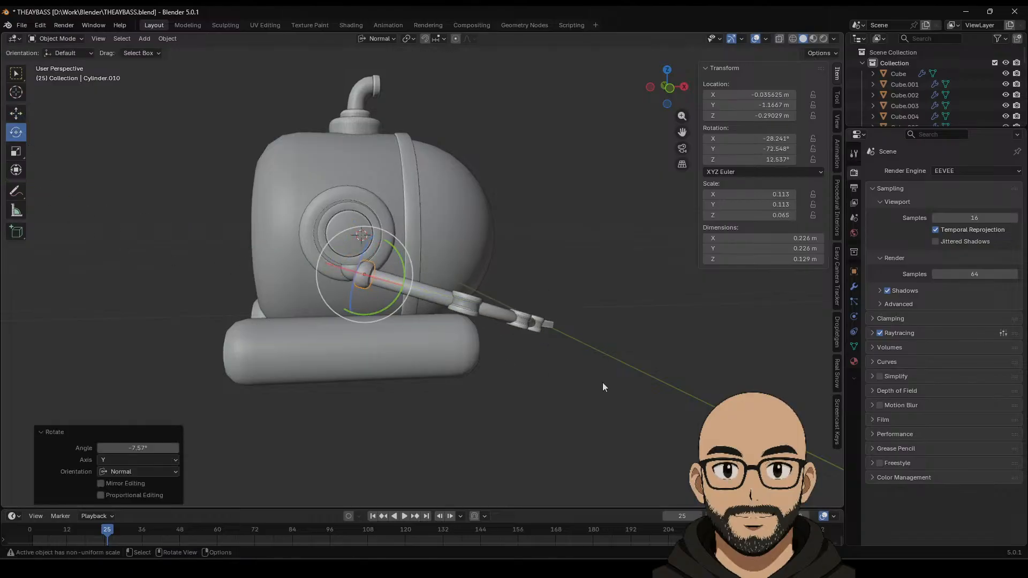
Step: Rotate the arm's elbow joint below the shoulder segment so its Y rotation is about 61.3°
{"action": "middle_click_drag", "start_coordinate": [602, 382], "coordinate": [518, 422]}
{"action": "left_click", "coordinate": [285, 342]}
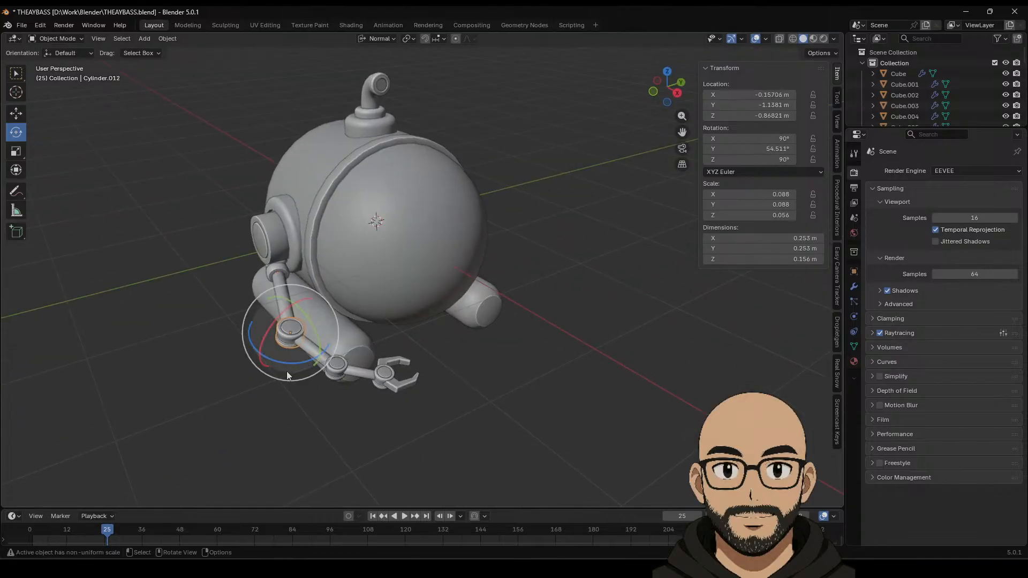
{"action": "left_click_drag", "start_coordinate": [287, 371], "coordinate": [322, 384]}
{"action": "middle_click_drag", "start_coordinate": [322, 385], "coordinate": [417, 422]}
{"action": "middle_click_drag", "start_coordinate": [285, 354], "coordinate": [342, 351]}
{"action": "middle_click_drag", "start_coordinate": [336, 290], "coordinate": [426, 281]}
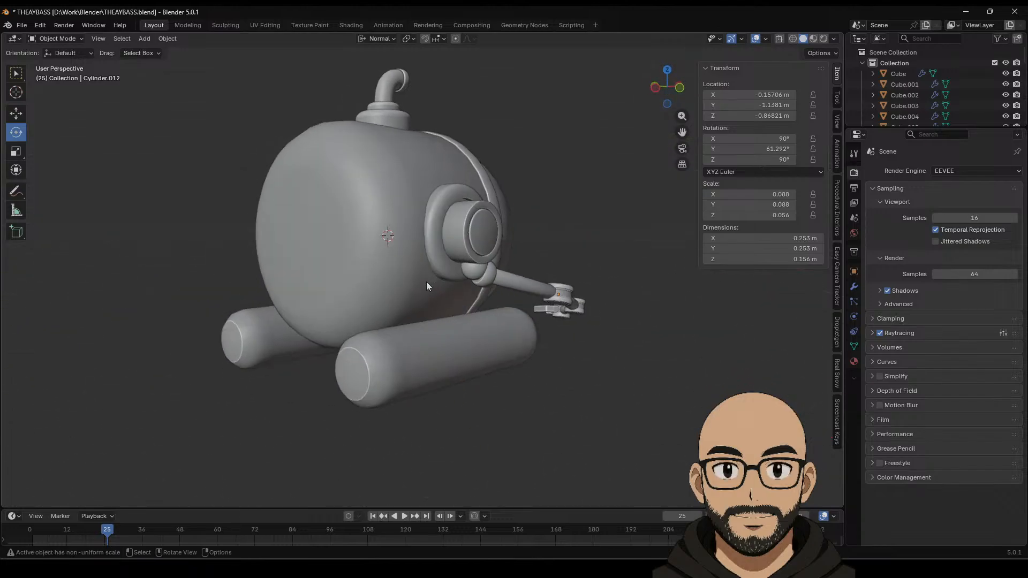
Step: Select the side mount with every joint, segment and claw of the arm and move them into a new collection named LEFT_ARM
{"action": "left_click", "coordinate": [490, 273]}
{"action": "middle_click_drag", "start_coordinate": [490, 273], "coordinate": [467, 298]}
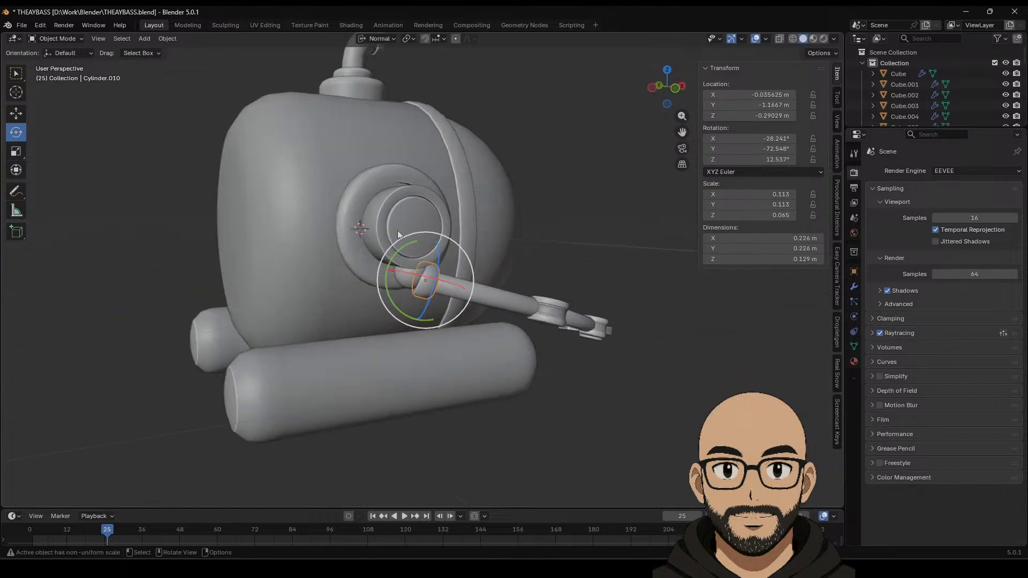
{"action": "middle_click_drag", "start_coordinate": [398, 230], "coordinate": [477, 251]}
{"action": "left_click", "coordinate": [475, 256]}
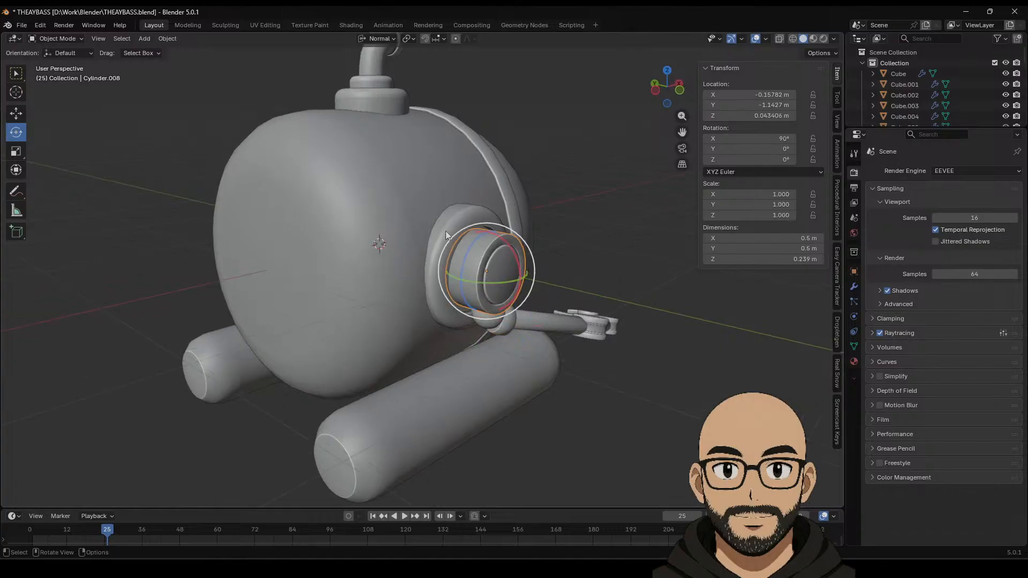
{"action": "left_click", "coordinate": [483, 260]}
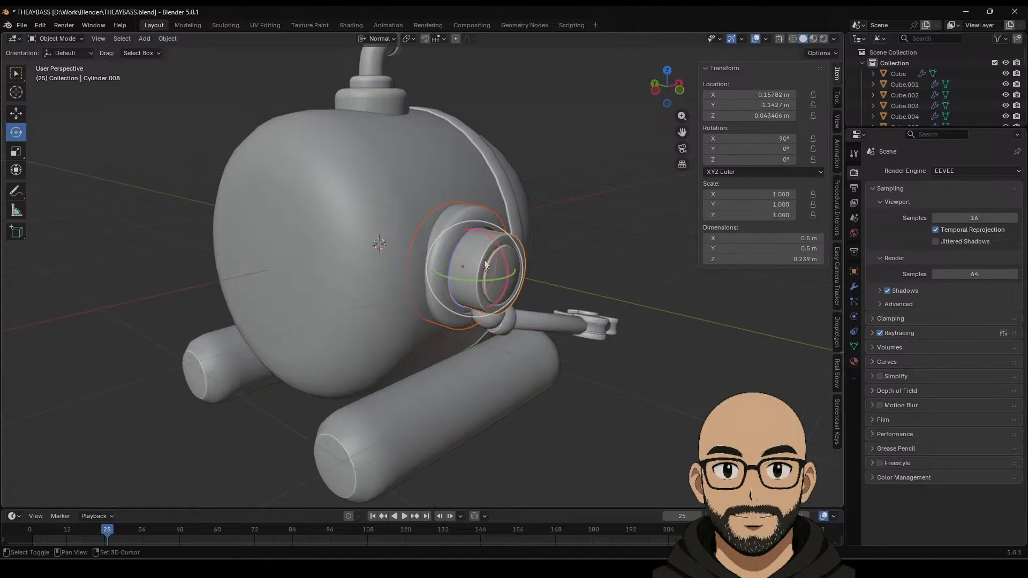
{"action": "left_click", "coordinate": [490, 323]}
{"action": "middle_click_drag", "start_coordinate": [505, 330], "coordinate": [490, 384]}
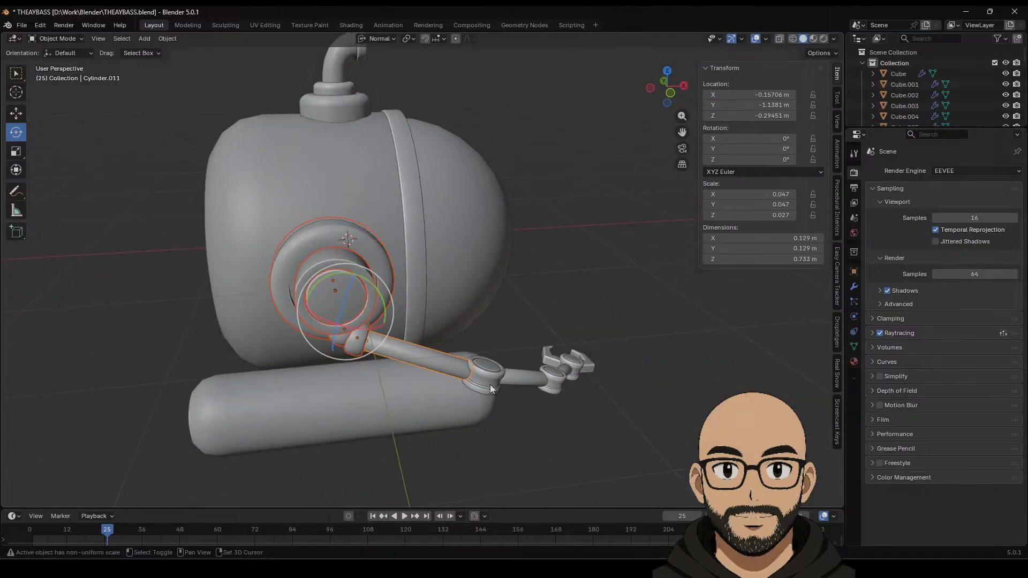
{"action": "left_click", "coordinate": [490, 387], "text": "shift"}
{"action": "middle_click_drag", "start_coordinate": [558, 380], "coordinate": [448, 377]}
{"action": "left_click", "coordinate": [478, 381], "text": "shift"}
{"action": "left_click", "coordinate": [479, 381], "text": "shift"}
{"action": "right_click", "coordinate": [371, 364]}
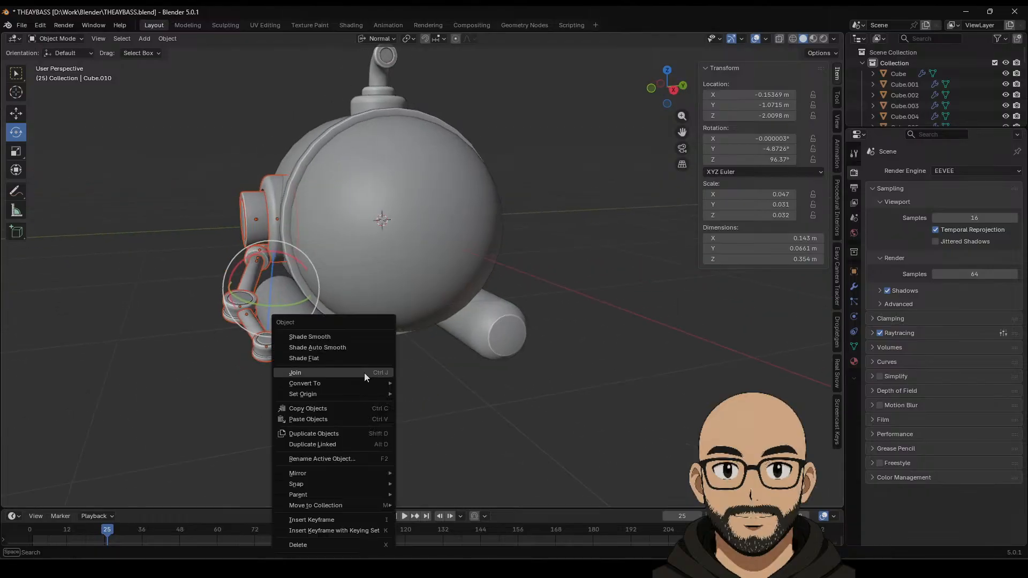
{"action": "mouse_move", "coordinate": [354, 506]}
{"action": "left_click", "coordinate": [433, 505]}
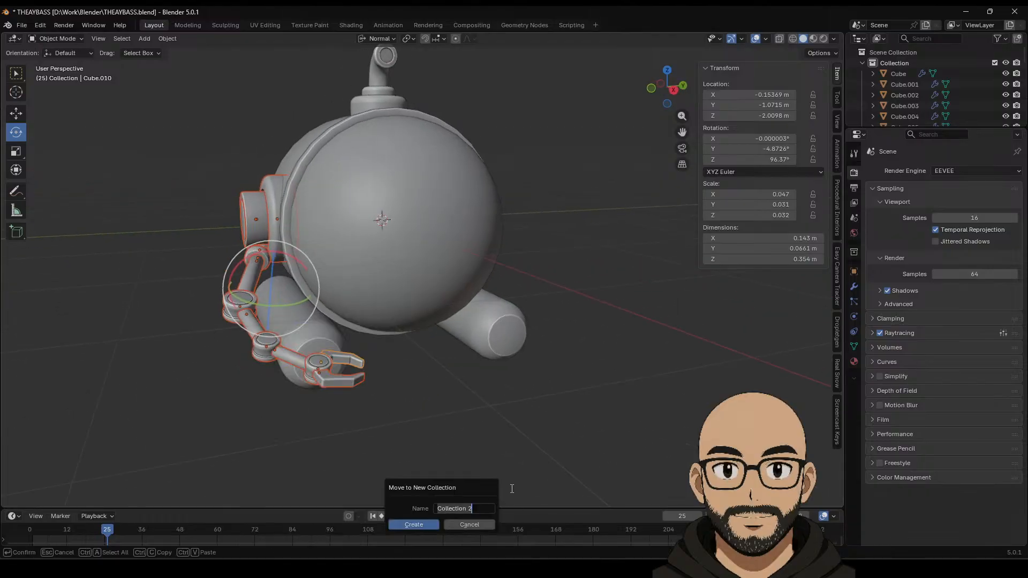
{"action": "type", "text": "LEFT_ARM"}
{"action": "left_click", "coordinate": [421, 524]}
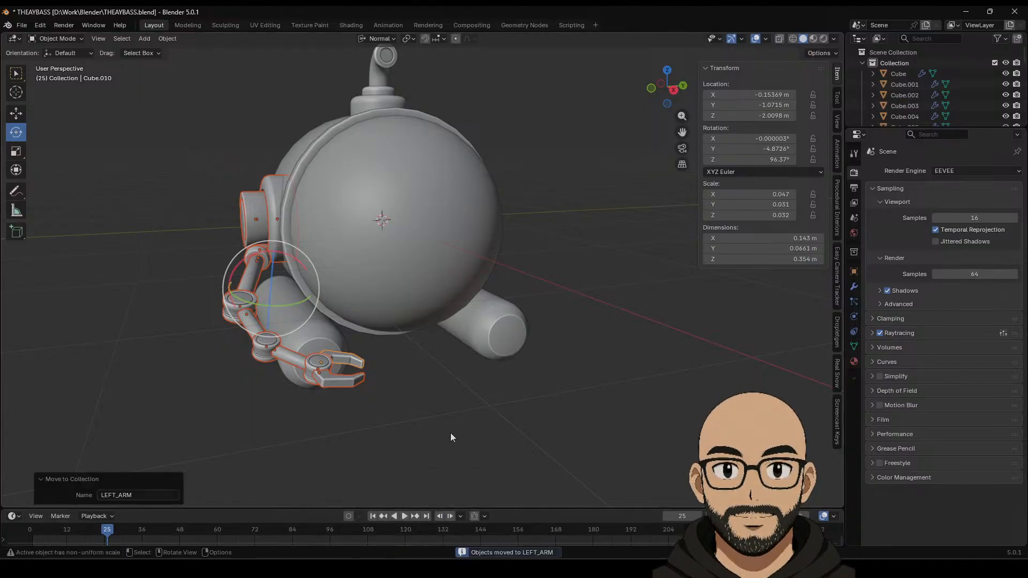
{"action": "left_click", "coordinate": [417, 410]}
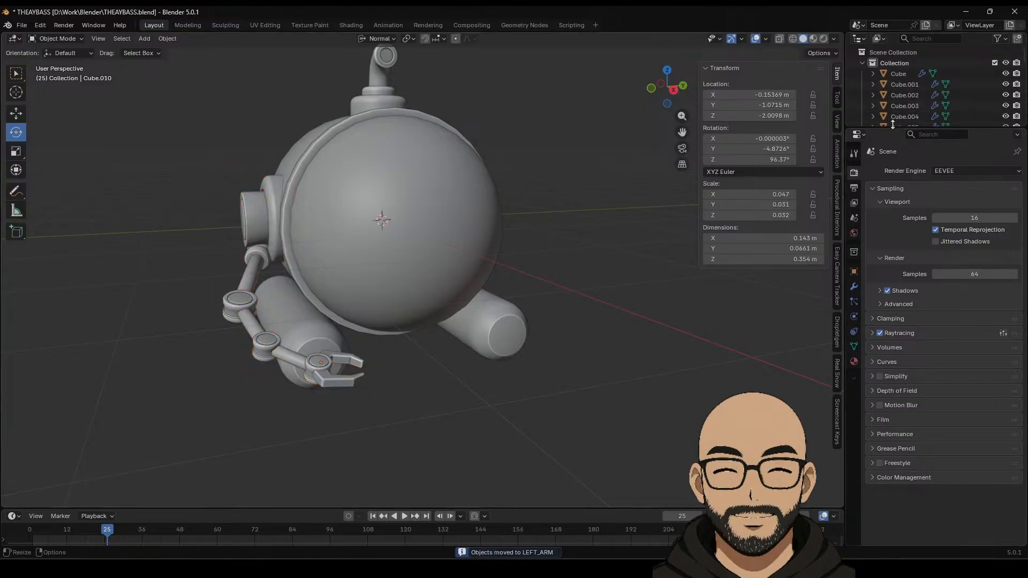
Step: Find the LEFT_ARM collection in the scene hierarchy and duplicate it with its contents
{"action": "left_click_drag", "start_coordinate": [893, 124], "coordinate": [893, 247]}
{"action": "scroll", "coordinate": [893, 177], "scroll_direction": "down", "scroll_amount": 5}
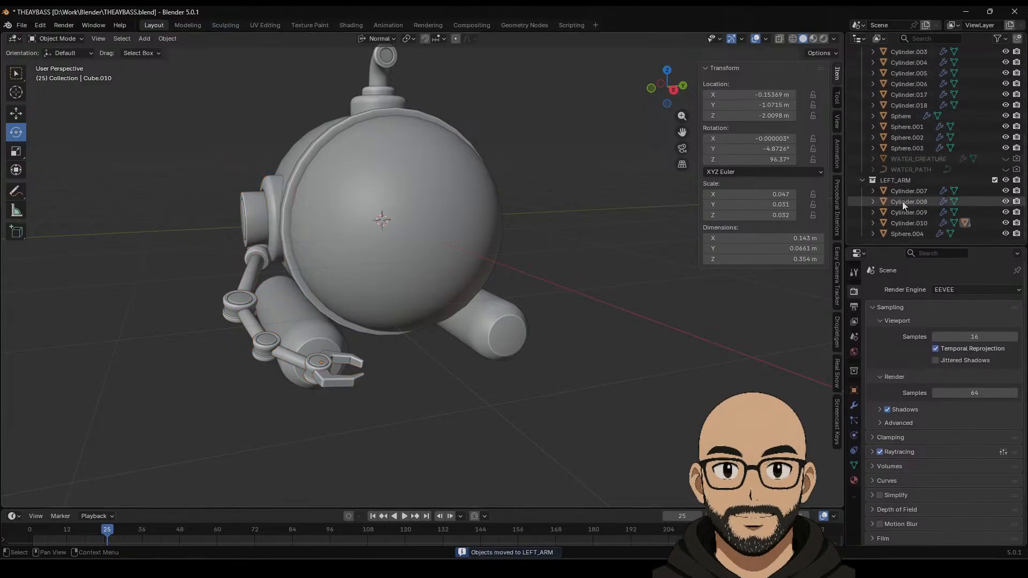
{"action": "left_click", "coordinate": [905, 182]}
{"action": "left_click", "coordinate": [862, 181]}
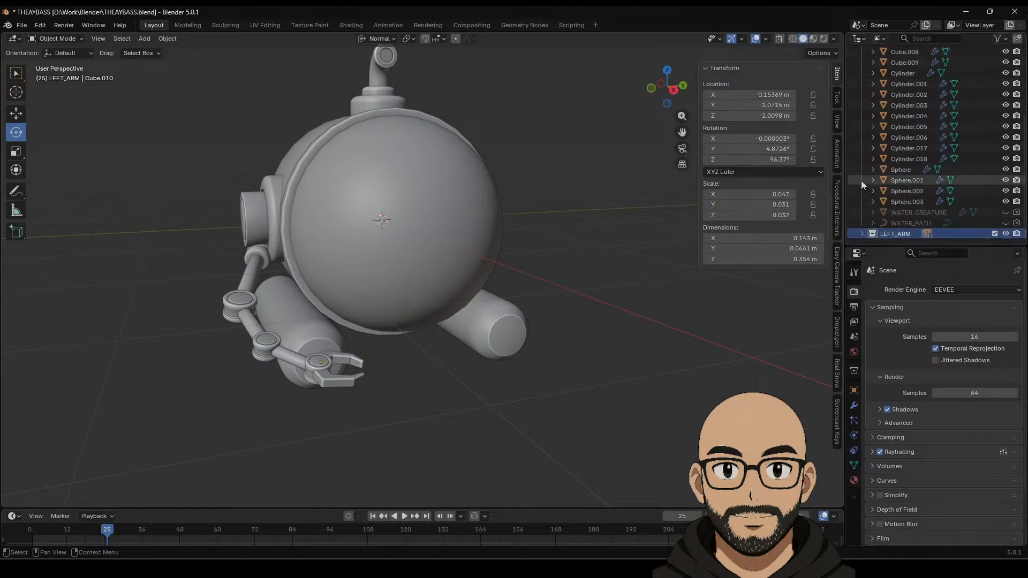
{"action": "left_click", "coordinate": [861, 234]}
{"action": "scroll", "coordinate": [874, 224], "scroll_direction": "down", "scroll_amount": 1}
{"action": "scroll", "coordinate": [881, 220], "scroll_direction": "down", "scroll_amount": 3}
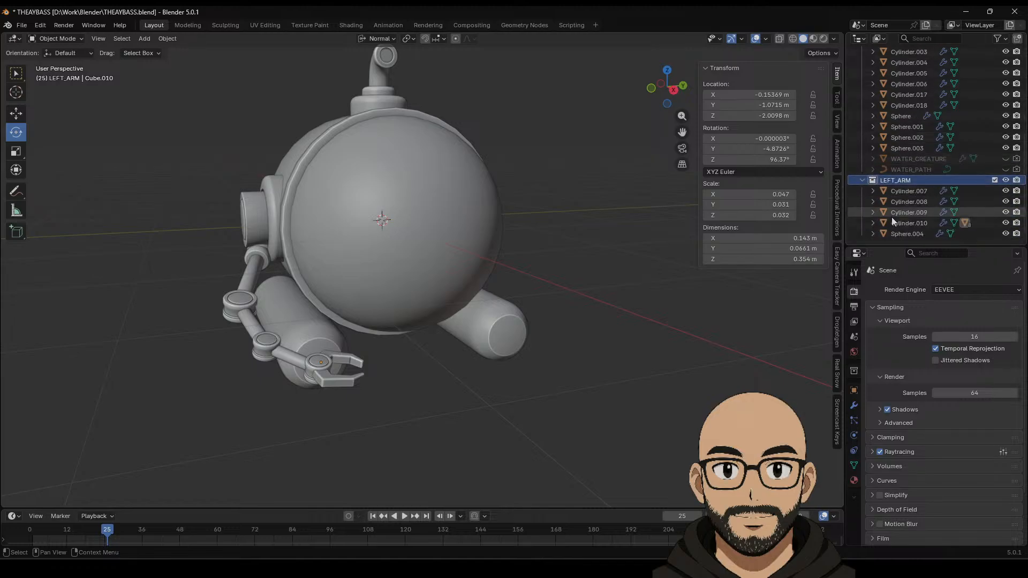
{"action": "right_click", "coordinate": [902, 182]}
{"action": "left_click", "coordinate": [859, 190]}
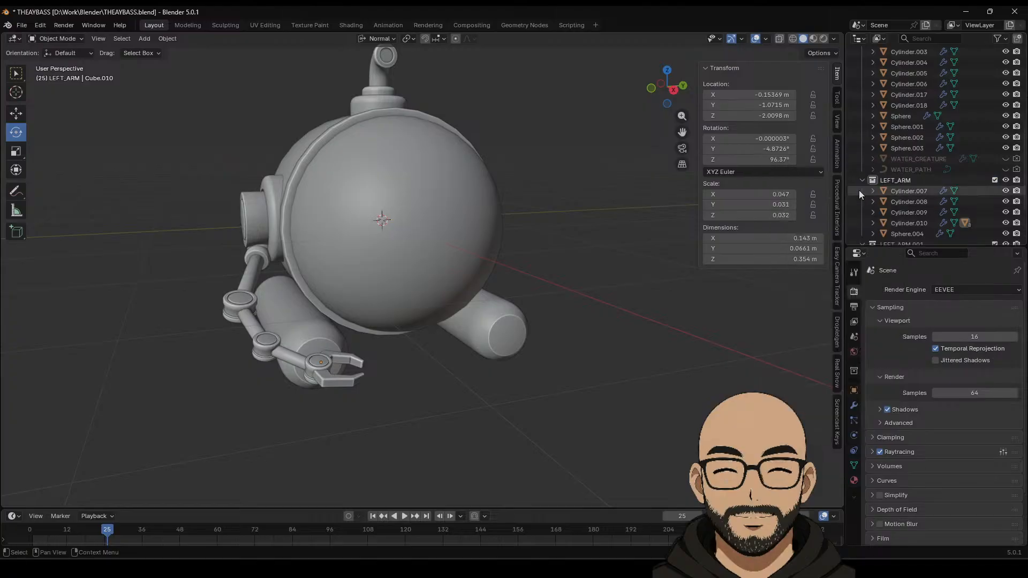
Step: Rename the duplicated arm collection as RIGHT_ARM.001
{"action": "scroll", "coordinate": [910, 203], "scroll_direction": "down", "scroll_amount": 4}
{"action": "double_click", "coordinate": [899, 183]}
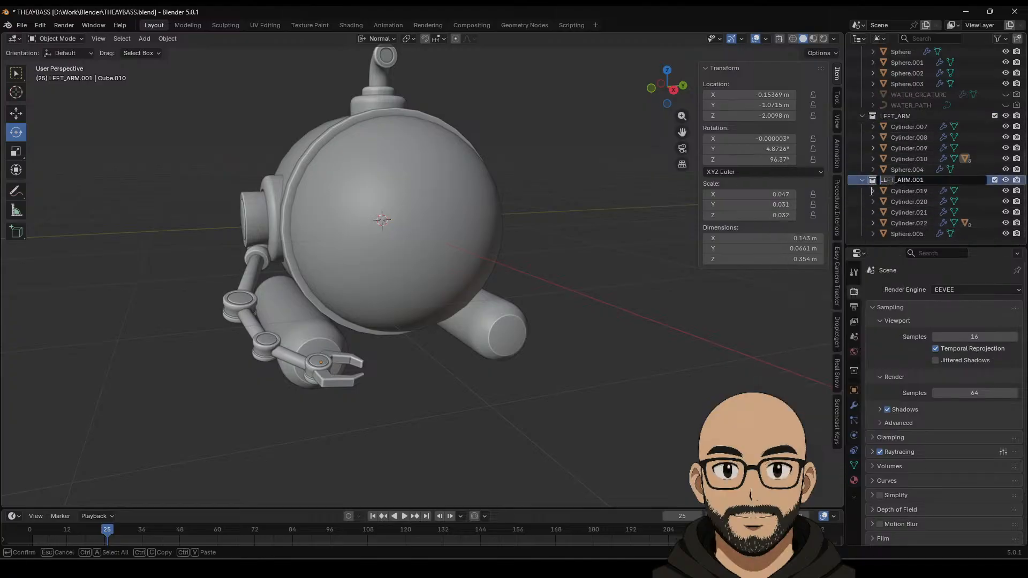
{"action": "type", "text": "RIGHT"}
{"action": "key", "text": "Return"}
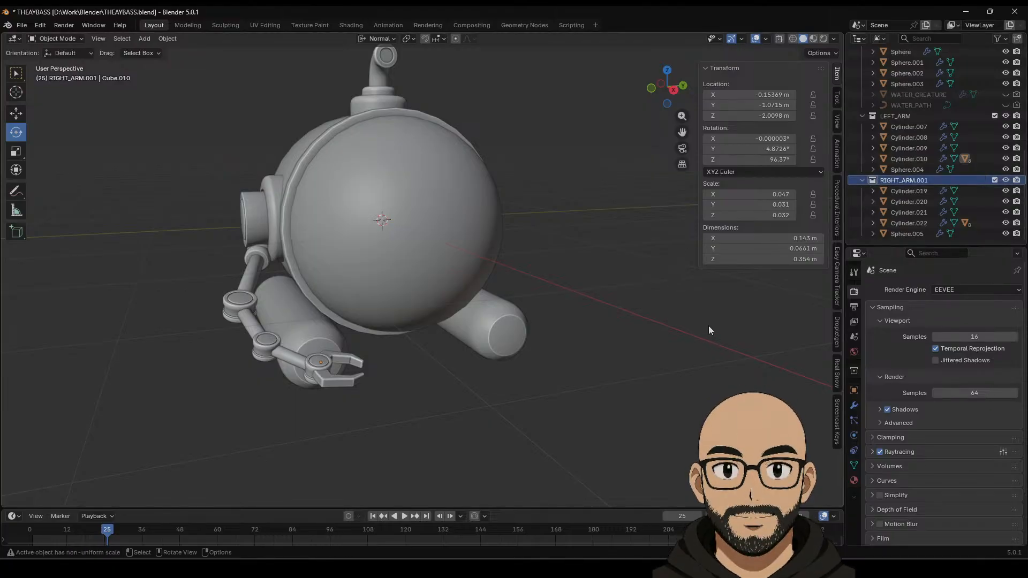
Step: Move all objects of RIGHT_ARM.001 about -2.833 m along their normal Z axis to the opposite side of the body, then deselect them
{"action": "left_click", "coordinate": [908, 192]}
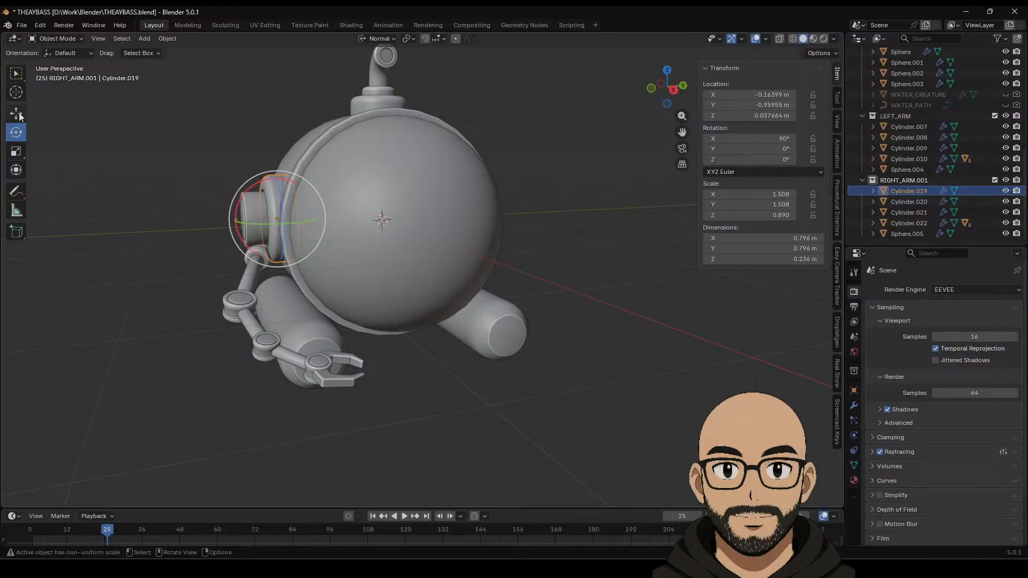
{"action": "left_click", "coordinate": [896, 181]}
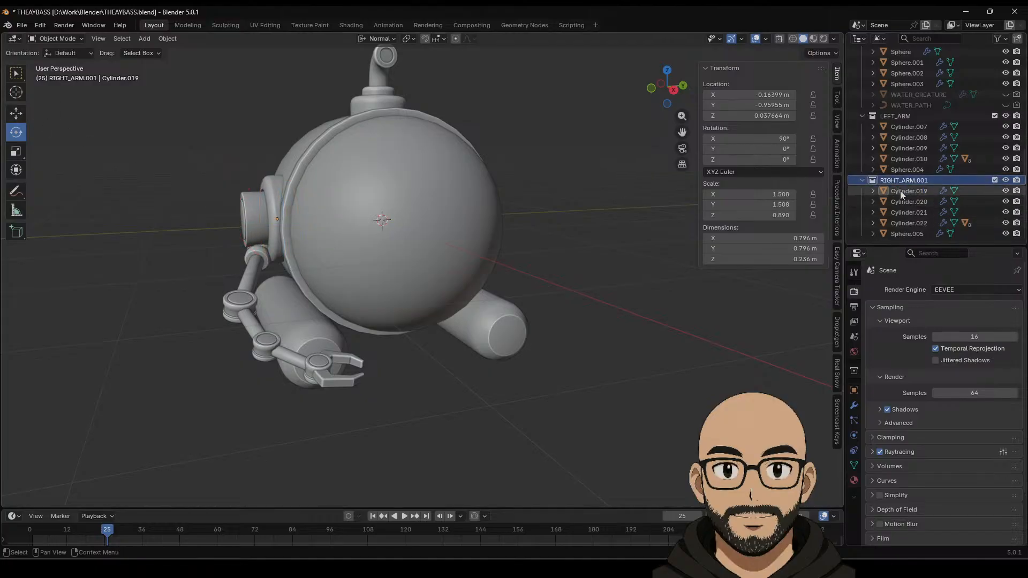
{"action": "left_click_drag", "start_coordinate": [900, 191], "coordinate": [904, 236]}
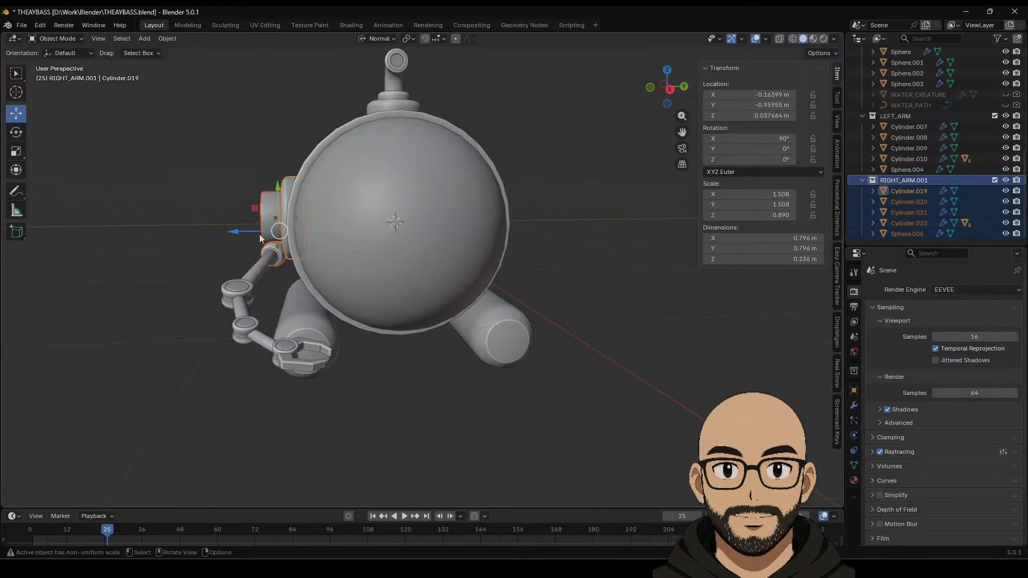
{"action": "key", "text": "g"}
{"action": "key", "text": "z"}
{"action": "left_click", "coordinate": [527, 239]}
{"action": "middle_click_drag", "start_coordinate": [527, 240], "coordinate": [521, 256]}
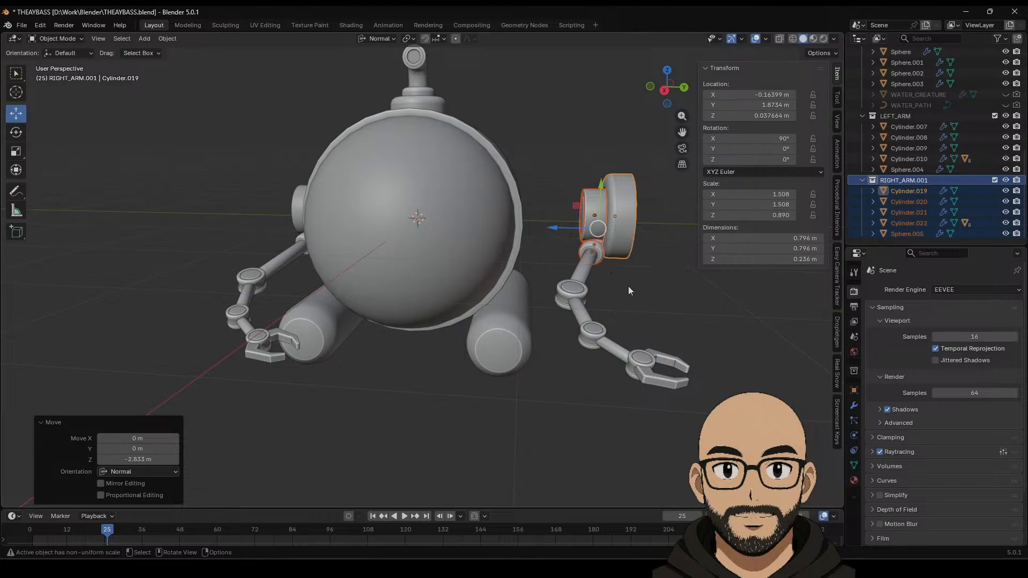
{"action": "middle_click_drag", "start_coordinate": [656, 284], "coordinate": [584, 284]}
{"action": "key", "text": "alt+a"}
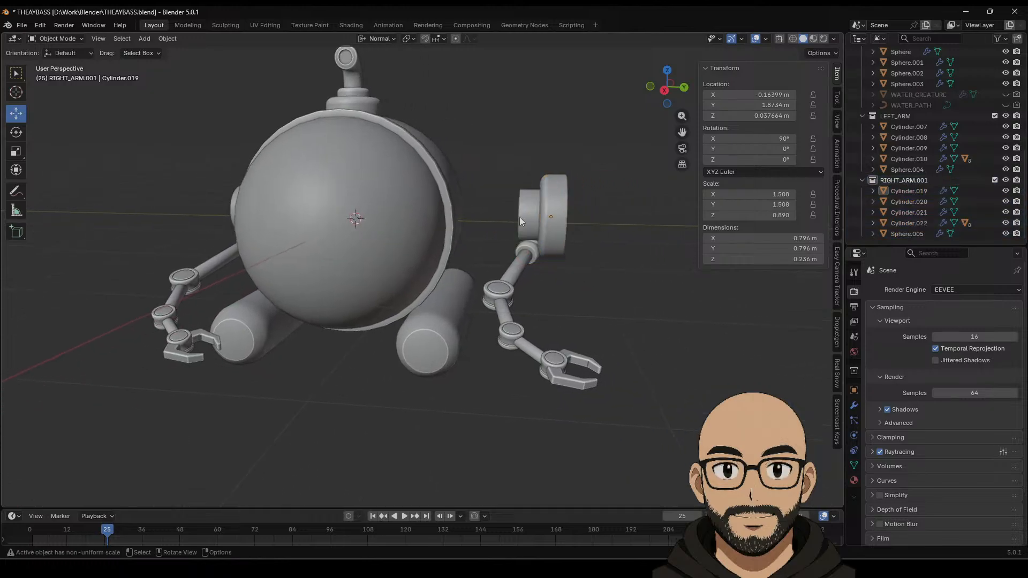
Step: Flip the right arm's three mount cylinders around X to face outward, setting the wide ring's X rotation to -90°
{"action": "left_click", "coordinate": [521, 216]}
{"action": "middle_click_drag", "start_coordinate": [516, 221], "coordinate": [541, 246]}
{"action": "left_click", "coordinate": [496, 196], "text": "shift"}
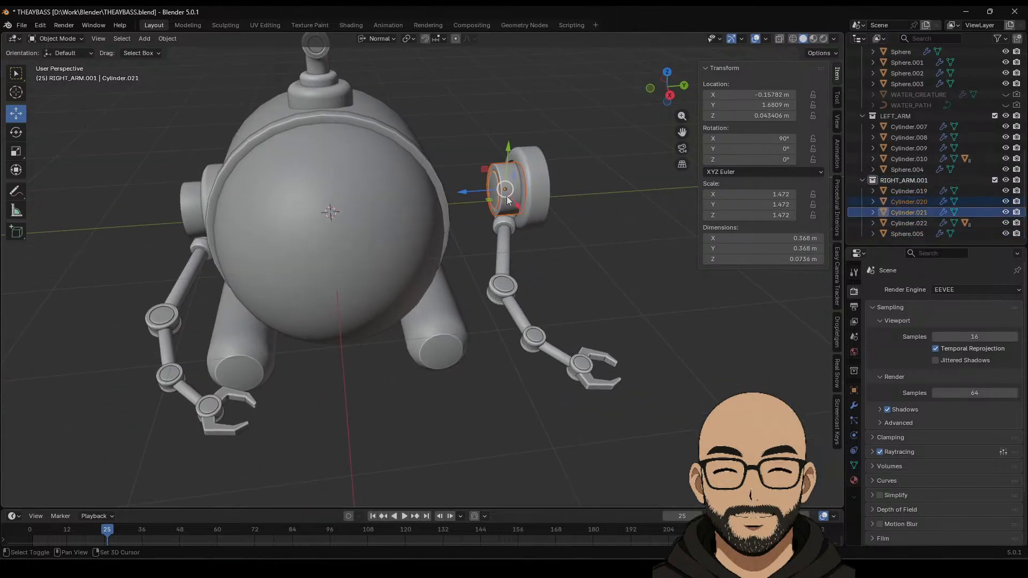
{"action": "left_click", "coordinate": [531, 189], "text": "shift"}
{"action": "middle_click_drag", "start_coordinate": [555, 209], "coordinate": [638, 143]}
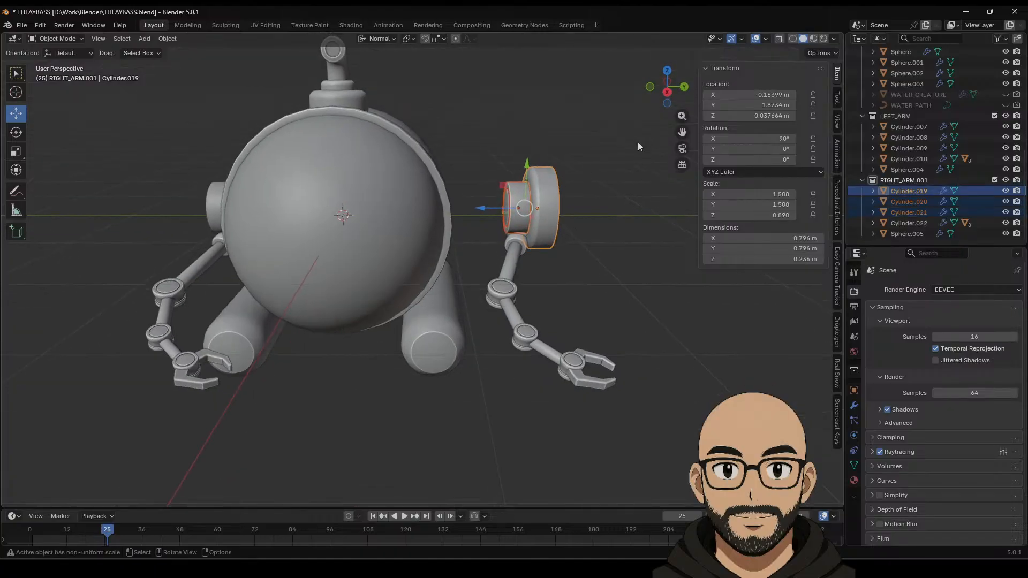
{"action": "left_click", "coordinate": [668, 92]}
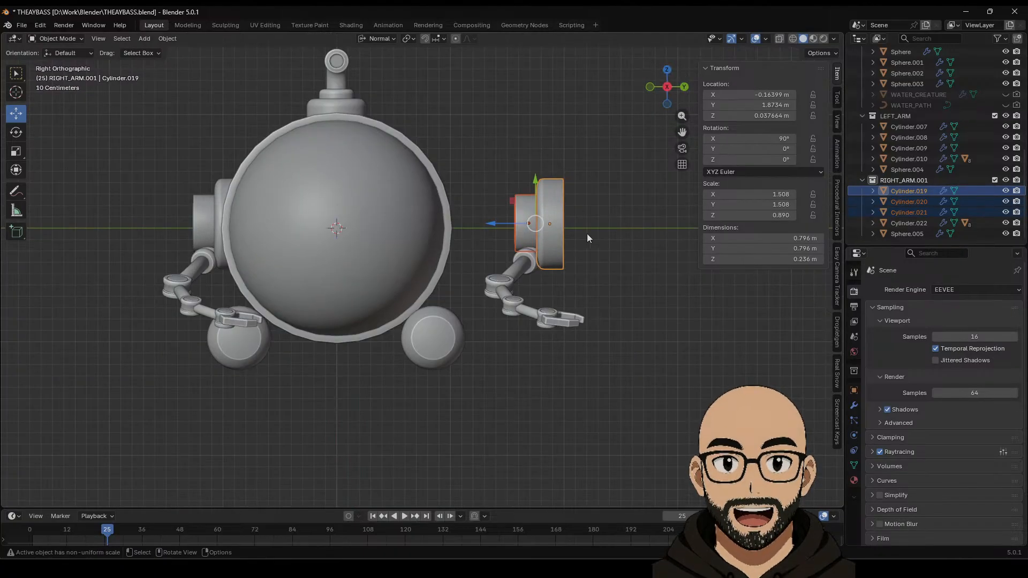
{"action": "left_click", "coordinate": [18, 134]}
{"action": "left_click_drag", "start_coordinate": [562, 192], "coordinate": [480, 270]}
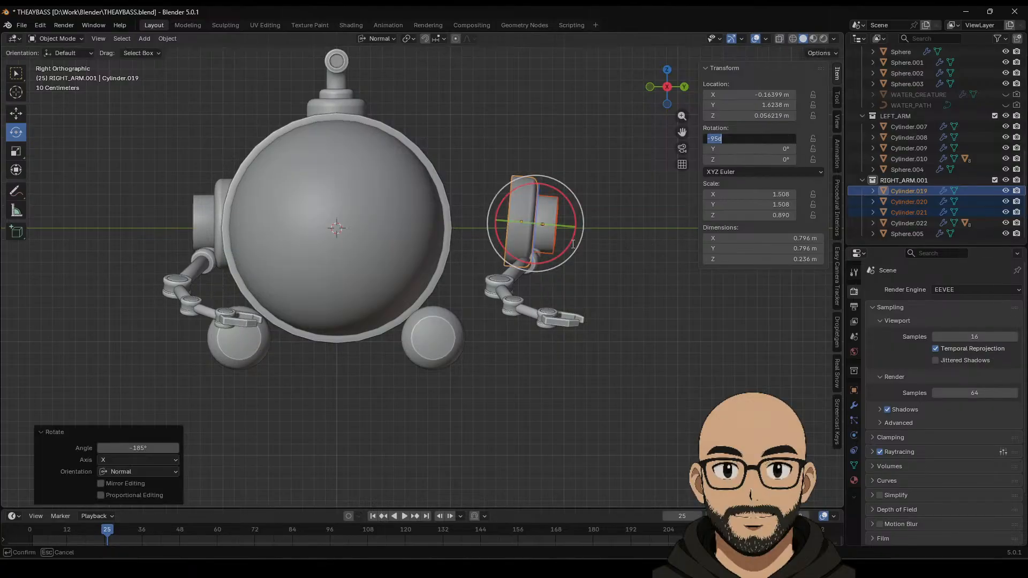
{"action": "type", "text": "-90"}
{"action": "key", "text": "Return"}
Step: Move the flipped mount against the body at about Y 0.95 m and slide its ball along Y to sit beneath it
{"action": "left_click_drag", "start_coordinate": [551, 260], "coordinate": [497, 232]}
{"action": "left_click", "coordinate": [16, 113]}
{"action": "left_click", "coordinate": [596, 261]}
{"action": "middle_click_drag", "start_coordinate": [596, 261], "coordinate": [586, 261]}
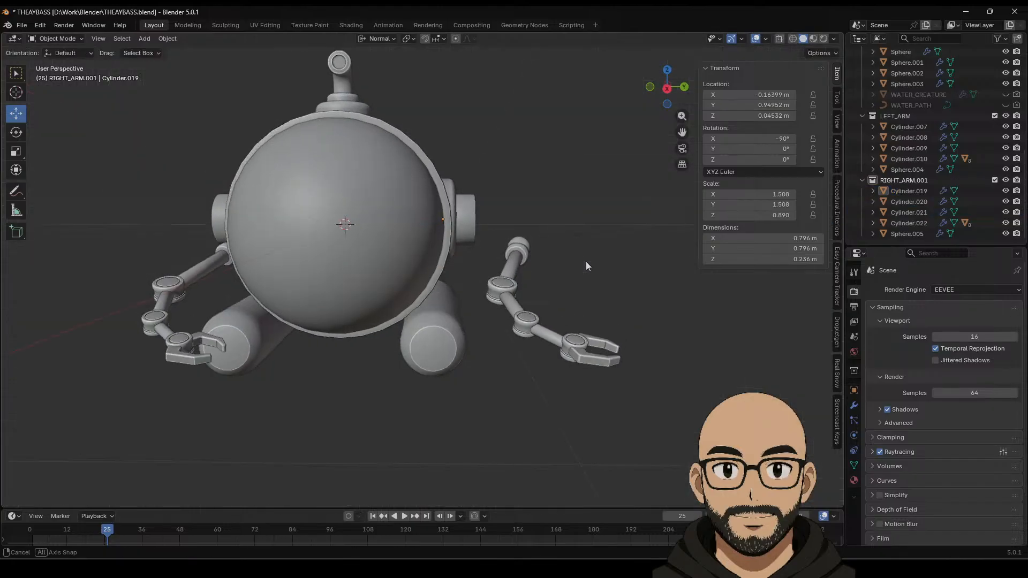
{"action": "left_click", "coordinate": [523, 243]}
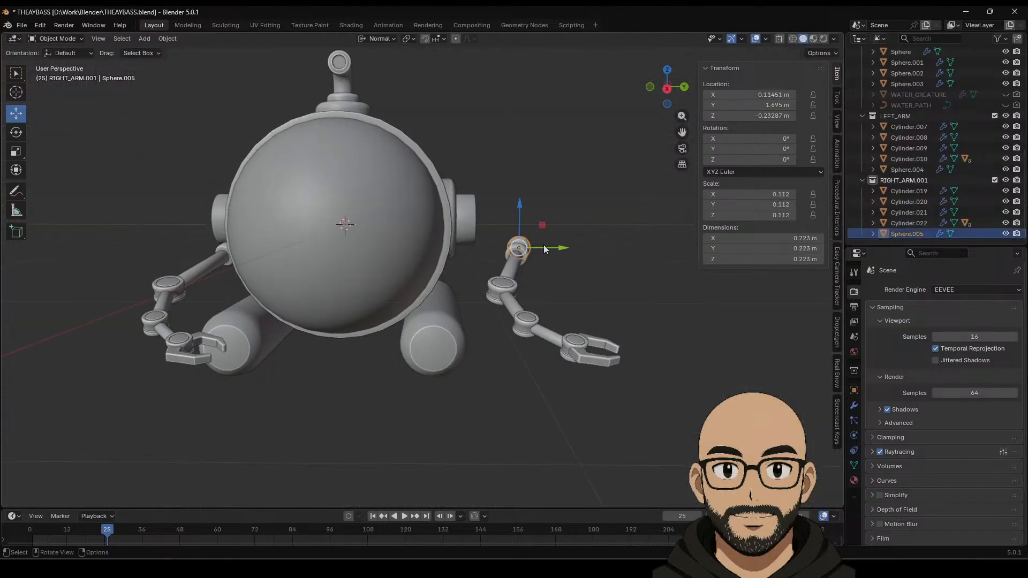
{"action": "left_click_drag", "start_coordinate": [557, 249], "coordinate": [491, 259]}
Step: Rotate the right shoulder joint with its arm by about -187° around its normal Z axis
{"action": "left_click", "coordinate": [517, 247]}
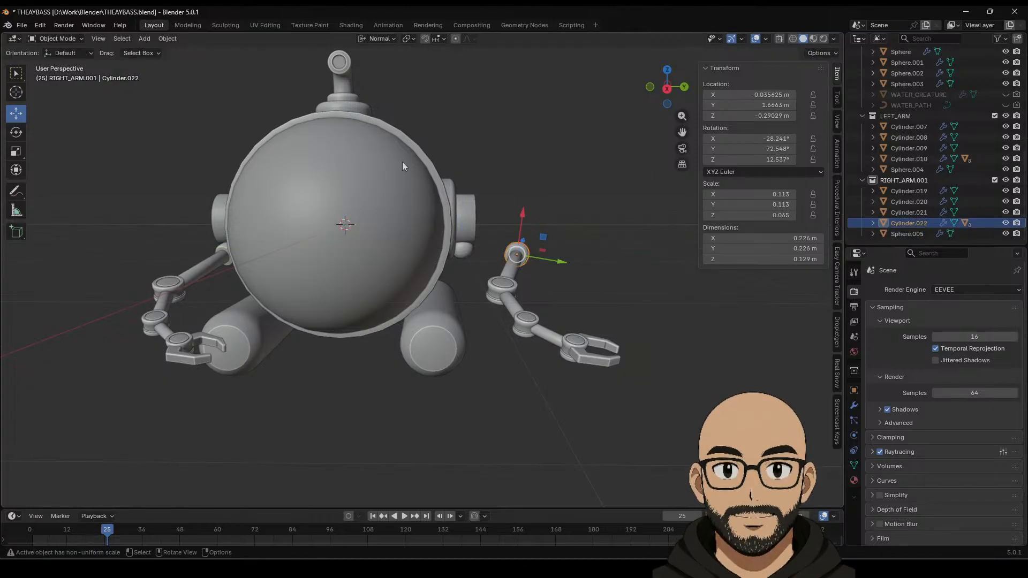
{"action": "left_click", "coordinate": [16, 132]}
{"action": "left_click_drag", "start_coordinate": [477, 256], "coordinate": [445, 311]}
{"action": "middle_click_drag", "start_coordinate": [445, 310], "coordinate": [544, 347]}
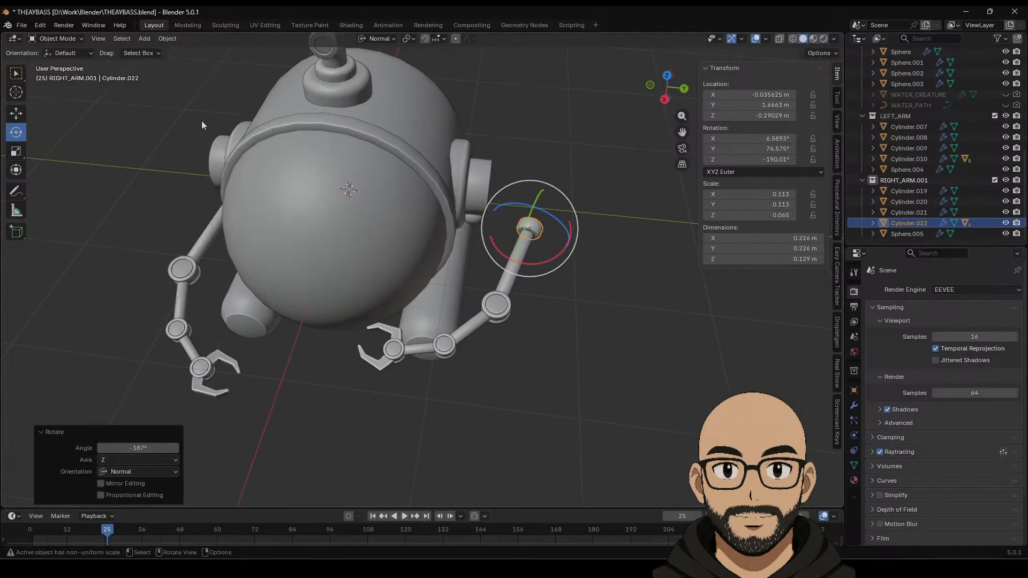
Step: Move the right shoulder joint with its arm up to the mount, at about X -0.182, Y 1.169, Z -0.274 m
{"action": "left_click", "coordinate": [16, 114]}
{"action": "middle_click_drag", "start_coordinate": [525, 229], "coordinate": [535, 171]}
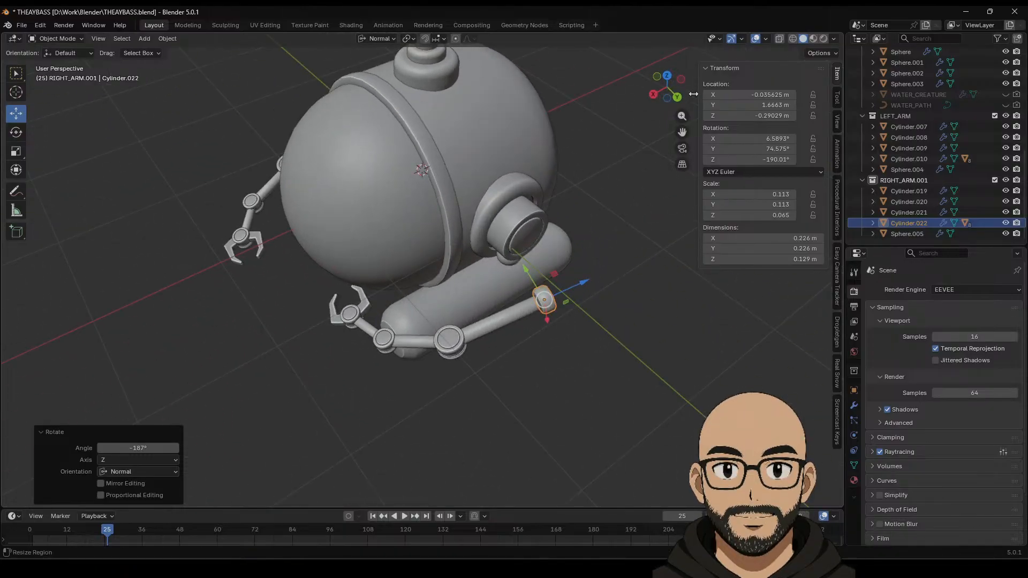
{"action": "left_click", "coordinate": [667, 75]}
{"action": "left_click_drag", "start_coordinate": [349, 191], "coordinate": [349, 243]}
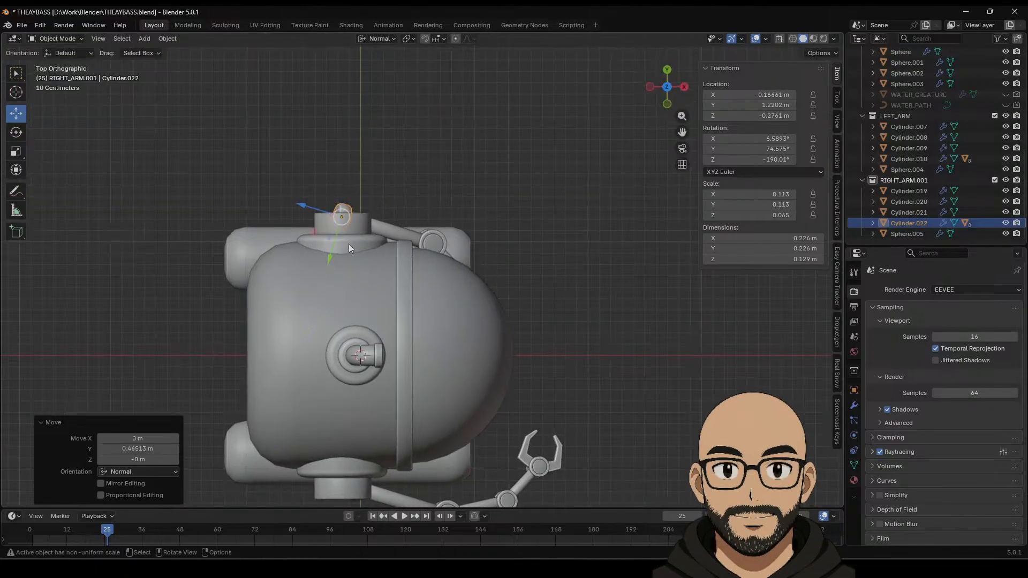
{"action": "middle_click_drag", "start_coordinate": [348, 243], "coordinate": [384, 152]}
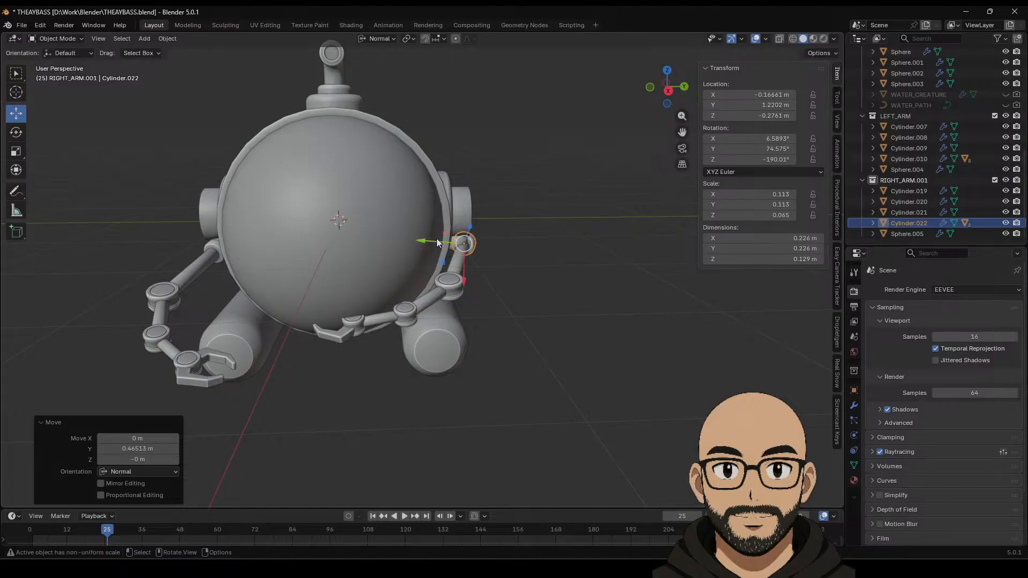
{"action": "left_click_drag", "start_coordinate": [437, 243], "coordinate": [501, 252]}
{"action": "middle_click_drag", "start_coordinate": [501, 251], "coordinate": [392, 242]}
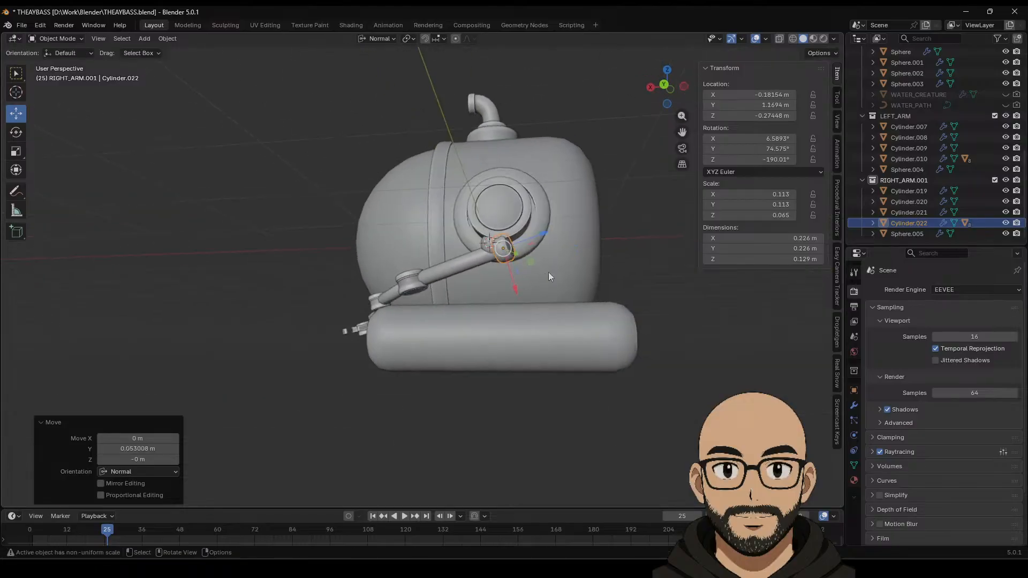
Step: Fine-tune the right shoulder joint's position beneath the mount to about X -0.050, Y 1.190, Z -0.309 m
{"action": "scroll", "coordinate": [548, 272], "scroll_direction": "up", "scroll_amount": 2}
{"action": "left_click_drag", "start_coordinate": [574, 232], "coordinate": [557, 242]}
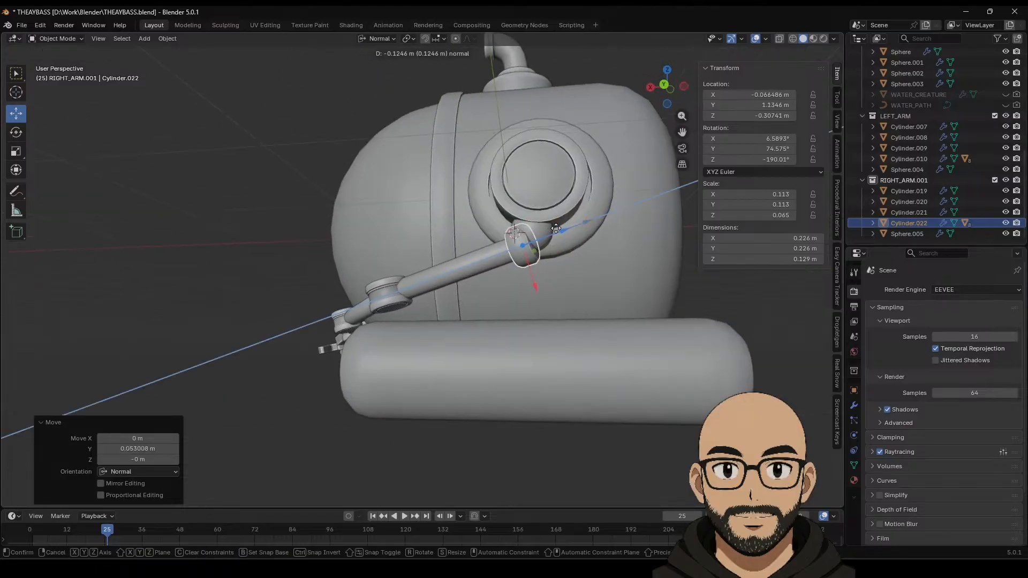
{"action": "middle_click_drag", "start_coordinate": [557, 242], "coordinate": [578, 301]}
{"action": "left_click_drag", "start_coordinate": [520, 249], "coordinate": [526, 252]}
{"action": "left_click", "coordinate": [18, 131]}
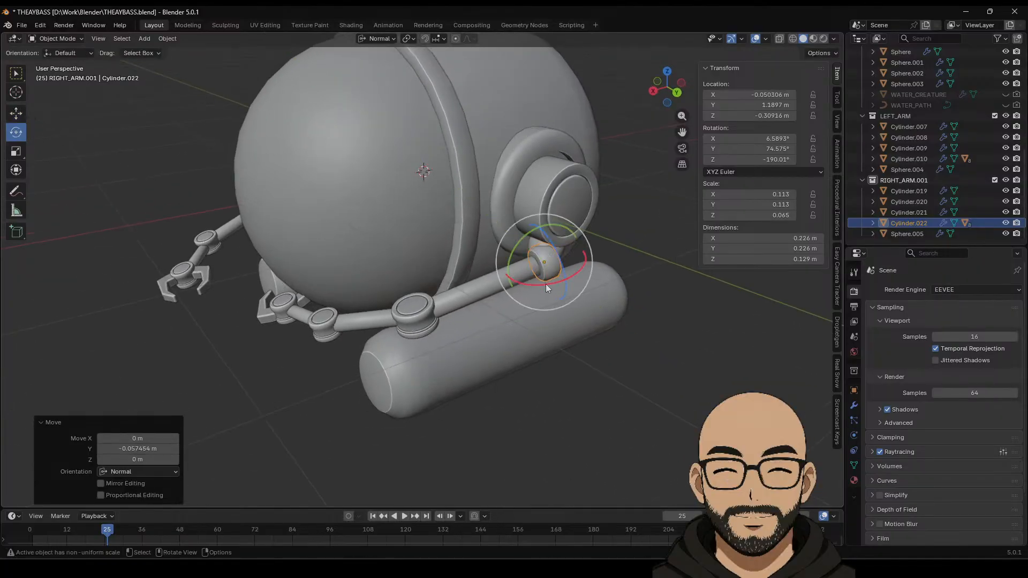
Step: Rotate the right shoulder joint about -42.1° around its normal X axis and reposition it beneath the mount at about X -0.028, Y 1.167, Z -0.267 m
{"action": "left_click_drag", "start_coordinate": [546, 284], "coordinate": [597, 297]}
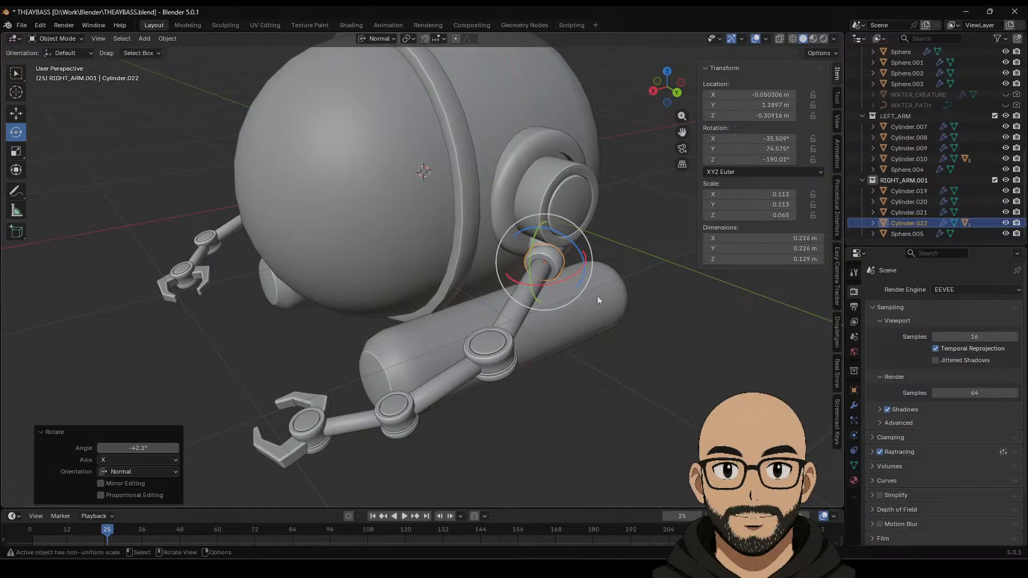
{"action": "middle_click_drag", "start_coordinate": [597, 296], "coordinate": [659, 290]}
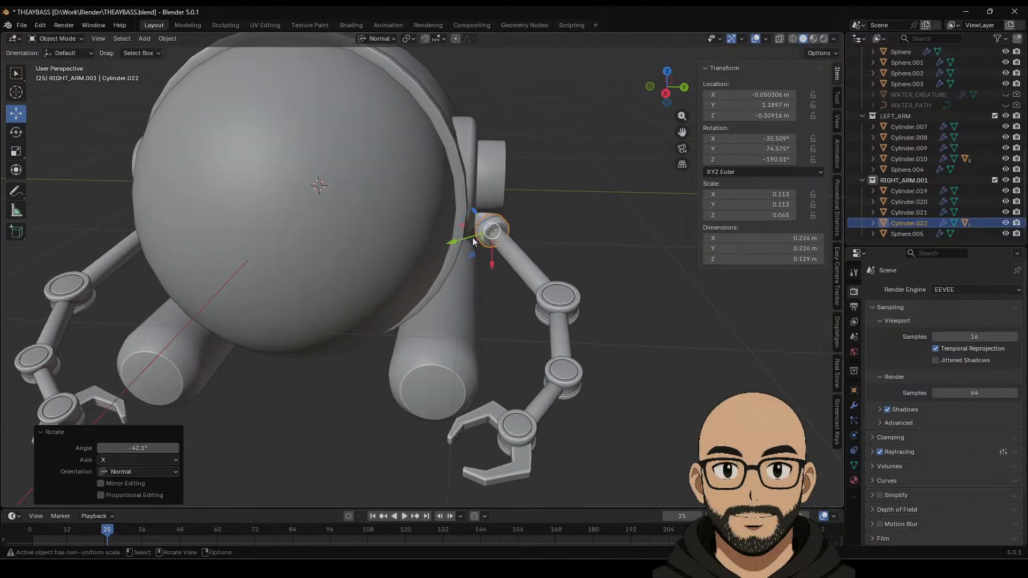
{"action": "scroll", "coordinate": [467, 255], "scroll_direction": "up", "scroll_amount": 3}
{"action": "middle_click_drag", "start_coordinate": [535, 222], "coordinate": [499, 226], "text": "shift"}
{"action": "left_click_drag", "start_coordinate": [459, 235], "coordinate": [471, 225]}
{"action": "middle_click_drag", "start_coordinate": [471, 225], "coordinate": [507, 283]}
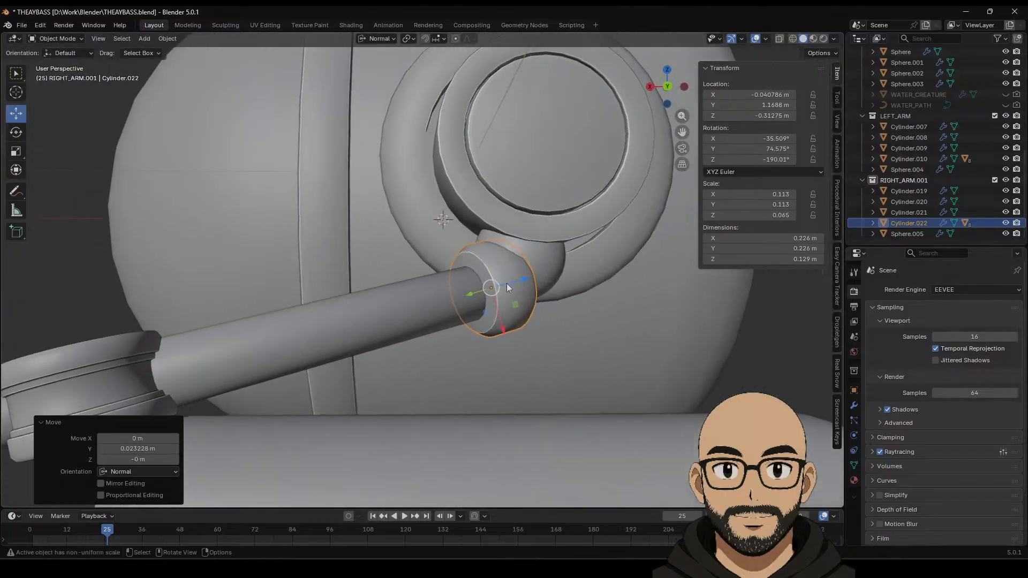
{"action": "left_click_drag", "start_coordinate": [503, 326], "coordinate": [504, 309]}
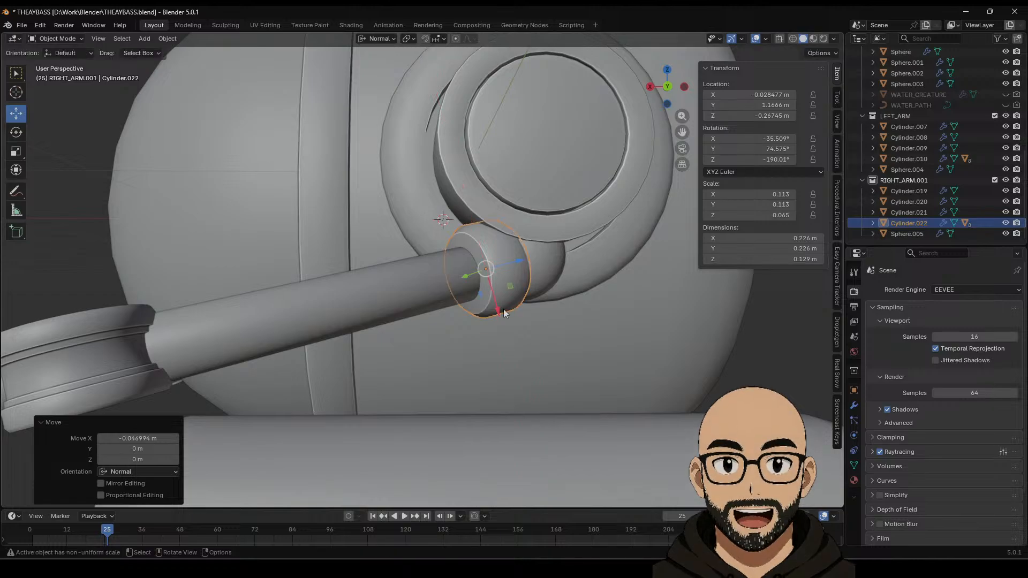
Step: Rotate the right arm's elbow joint with its forearm to a Y rotation of about 77.5°
{"action": "scroll", "coordinate": [482, 308], "scroll_direction": "down", "scroll_amount": 8}
{"action": "middle_click_drag", "start_coordinate": [468, 301], "coordinate": [586, 306]}
{"action": "left_click", "coordinate": [586, 306]}
{"action": "middle_click_drag", "start_coordinate": [501, 317], "coordinate": [557, 344]}
{"action": "left_click", "coordinate": [508, 305]}
{"action": "left_click", "coordinate": [20, 135]}
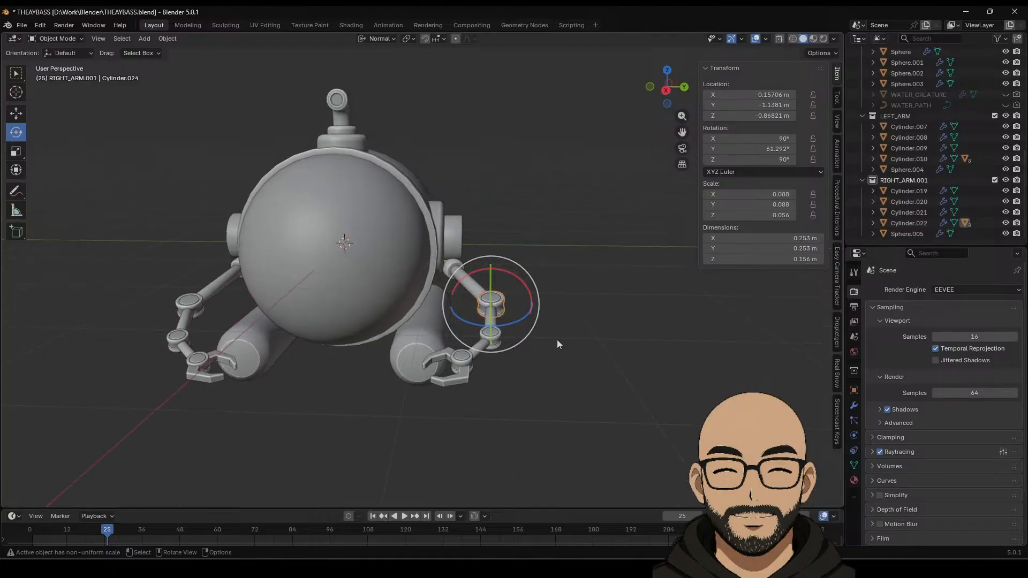
{"action": "left_click_drag", "start_coordinate": [515, 318], "coordinate": [535, 315]}
Step: Rotate the right shoulder joint with the whole arm to about X -18.8°, Y 61.4°, Z -172.1°
{"action": "middle_click_drag", "start_coordinate": [535, 315], "coordinate": [555, 207]}
{"action": "left_click", "coordinate": [474, 178]}
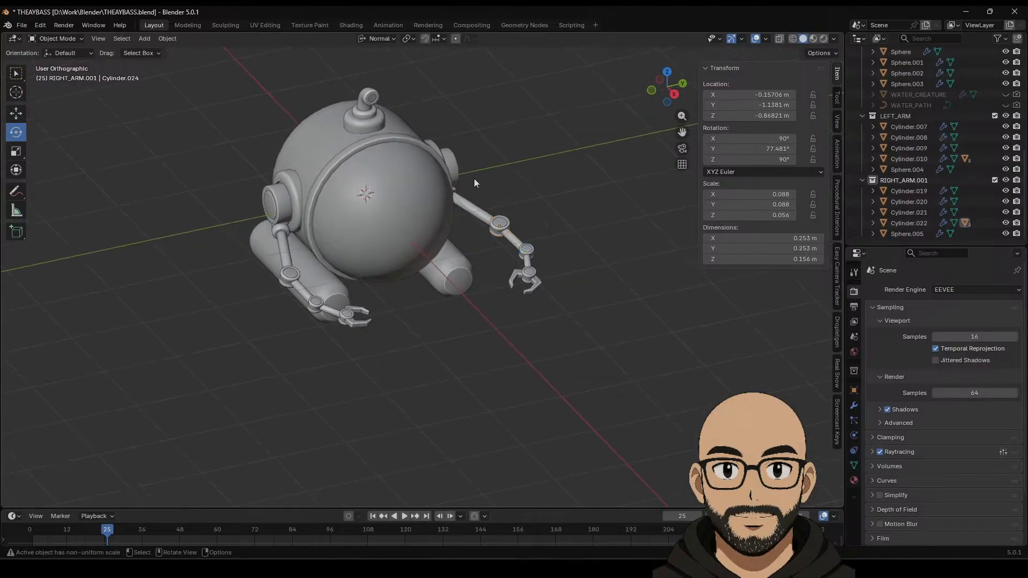
{"action": "left_click", "coordinate": [454, 189]}
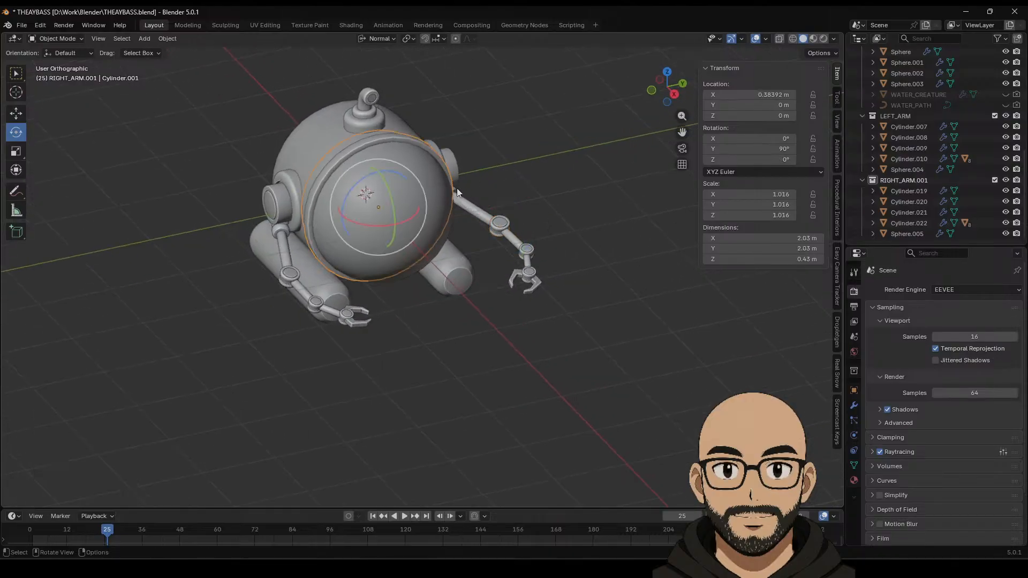
{"action": "left_click", "coordinate": [457, 188]}
{"action": "left_click_drag", "start_coordinate": [470, 198], "coordinate": [483, 206]}
Step: Swing the right forearm and claw inward toward the body by rotating the right elbow joint
{"action": "left_click", "coordinate": [512, 270]}
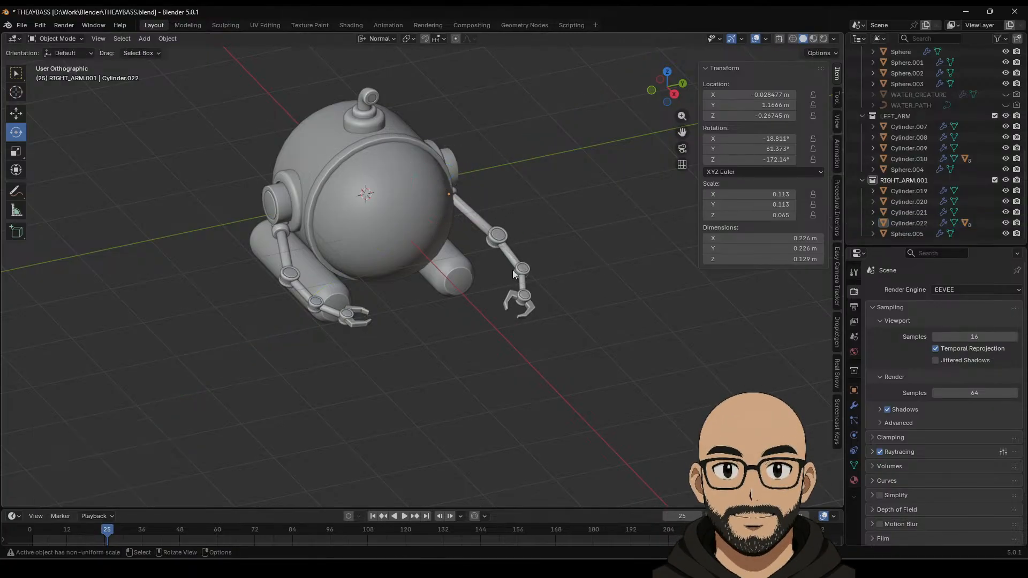
{"action": "left_click", "coordinate": [504, 240]}
{"action": "mouse_move", "coordinate": [509, 271]}
{"action": "left_mouse_down"}
{"action": "mouse_move", "coordinate": [490, 267]}
{"action": "mouse_move", "coordinate": [506, 269]}
{"action": "left_mouse_up"}
{"action": "left_click", "coordinate": [509, 284]}
Step: Open the right claw by rotating its outer finger about -53.2° around its normal Y axis
{"action": "left_click", "coordinate": [502, 312]}
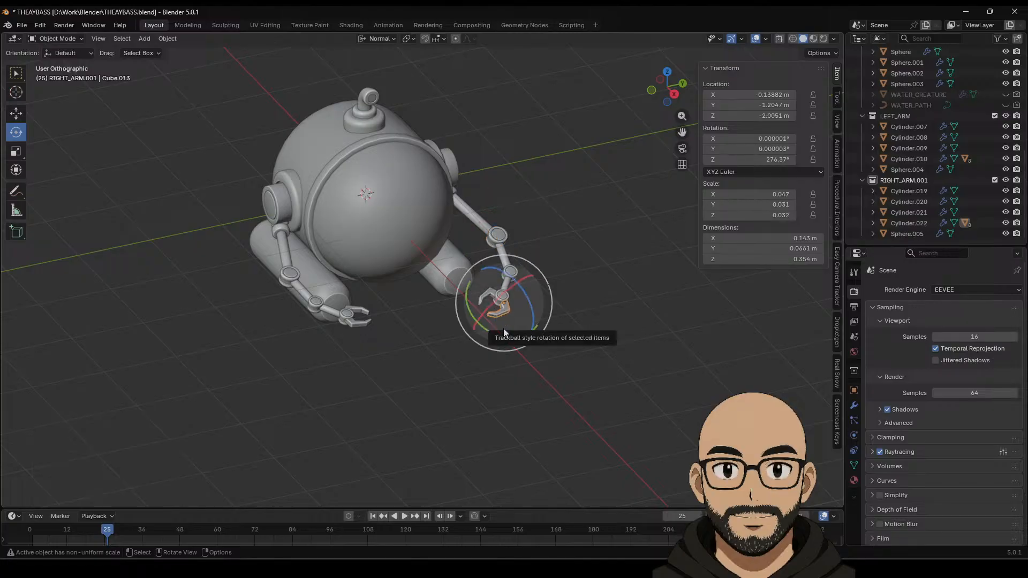
{"action": "left_click_drag", "start_coordinate": [508, 338], "coordinate": [494, 330]}
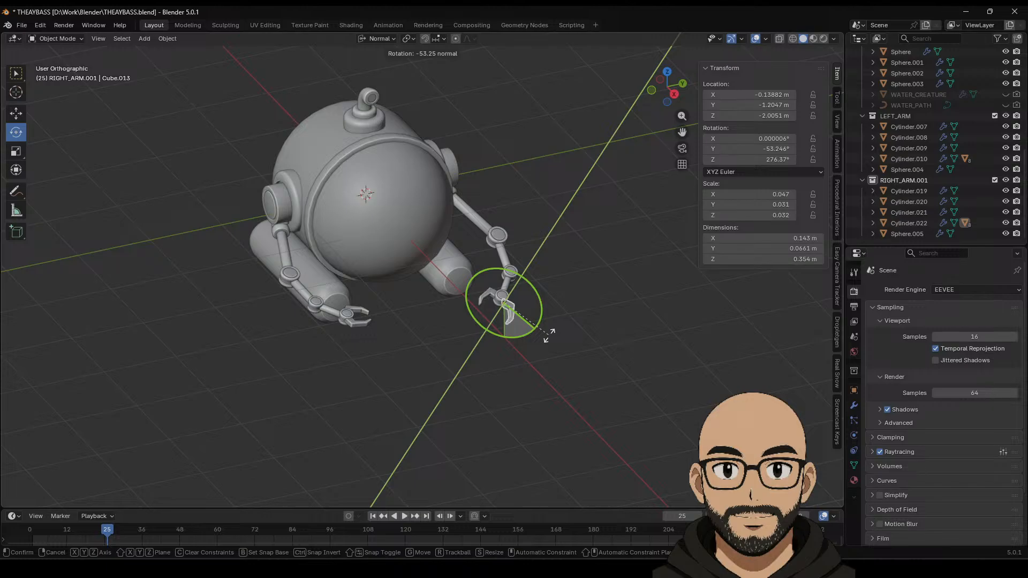
{"action": "left_click_drag", "start_coordinate": [548, 336], "coordinate": [548, 323]}
{"action": "left_click", "coordinate": [562, 284]}
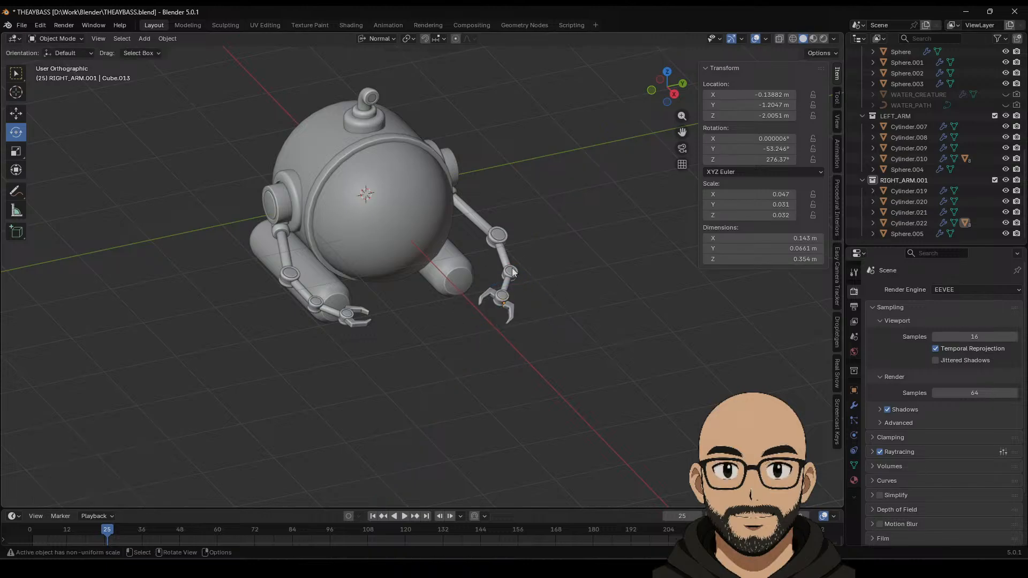
Step: Turn the right elbow joint slightly back so the forearm and claw point a little further outward
{"action": "left_click", "coordinate": [498, 238]}
{"action": "left_click_drag", "start_coordinate": [496, 269], "coordinate": [504, 272]}
{"action": "middle_click_drag", "start_coordinate": [585, 314], "coordinate": [493, 300]}
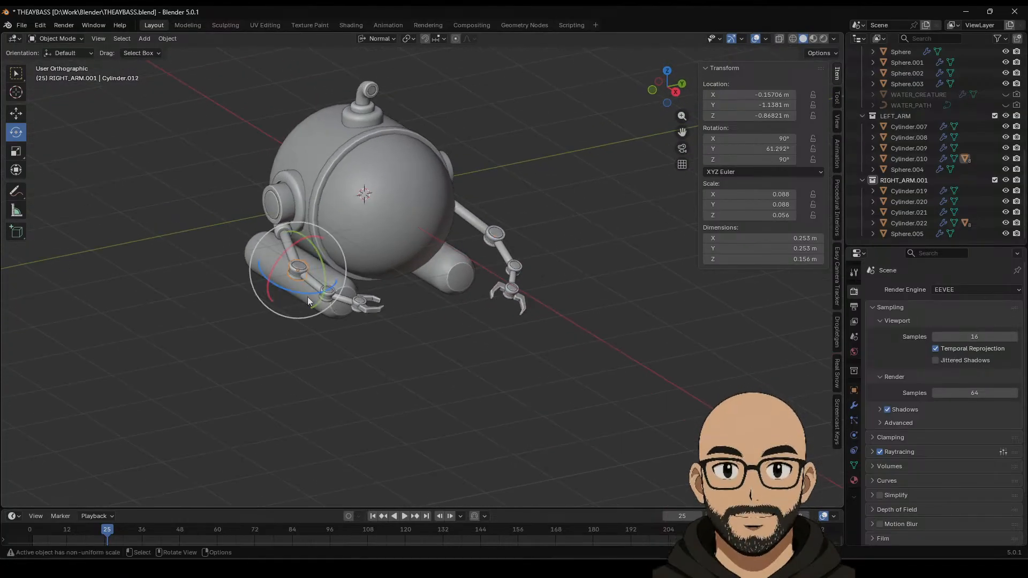
Step: Rotate the left elbow joint to a Y rotation of about 52.2° and save the file
{"action": "left_click_drag", "start_coordinate": [322, 291], "coordinate": [305, 290]}
{"action": "middle_click_drag", "start_coordinate": [484, 316], "coordinate": [551, 331]}
{"action": "key", "text": "KP_5"}
{"action": "left_click", "coordinate": [550, 335]}
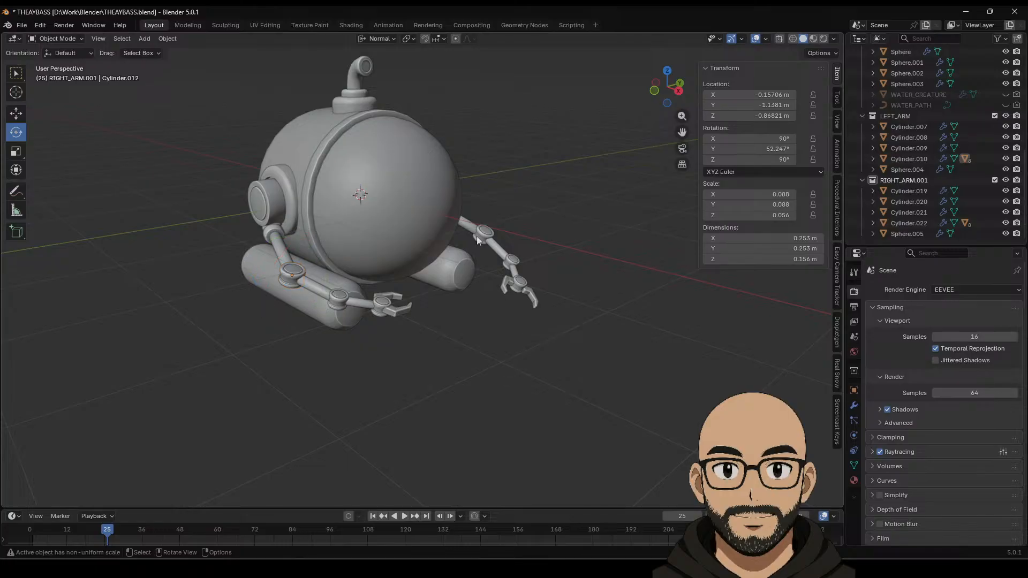
{"action": "left_click", "coordinate": [21, 25]}
{"action": "left_click", "coordinate": [47, 95]}
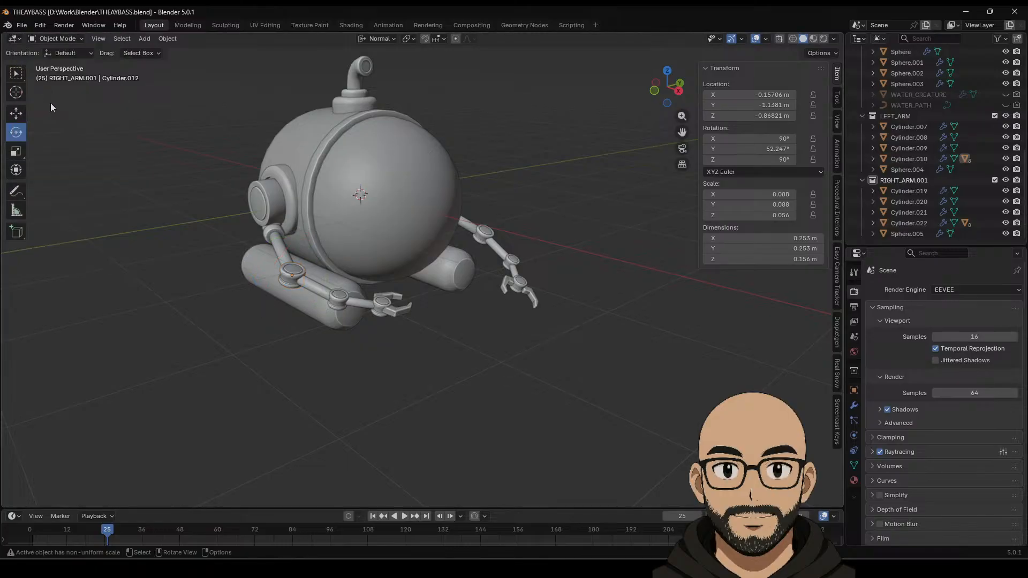
Step: Add a 2 m cube mesh at the world origin
{"action": "middle_click_drag", "start_coordinate": [50, 102], "coordinate": [416, 227]}
{"action": "scroll", "coordinate": [348, 229], "scroll_direction": "up", "scroll_amount": 3}
{"action": "left_click", "coordinate": [420, 231]}
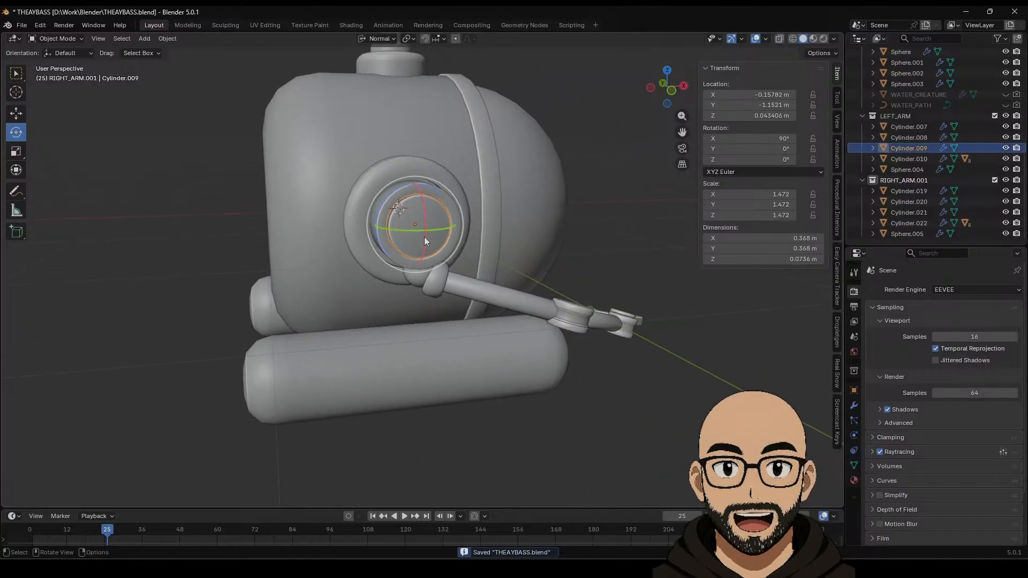
{"action": "left_click", "coordinate": [144, 40]}
{"action": "mouse_move", "coordinate": [203, 53]}
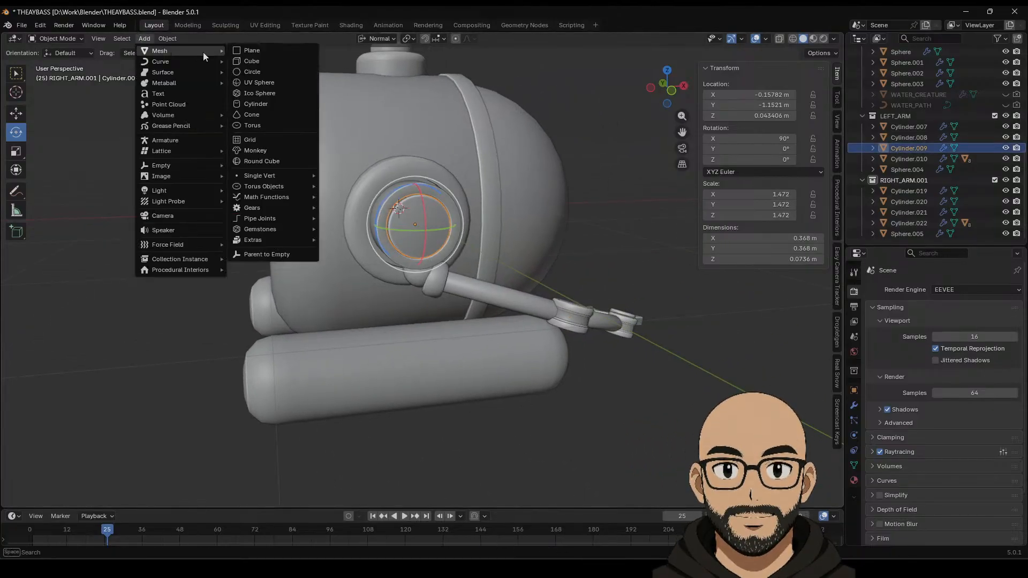
{"action": "left_click", "coordinate": [252, 62]}
{"action": "middle_click_drag", "start_coordinate": [330, 180], "coordinate": [504, 250]}
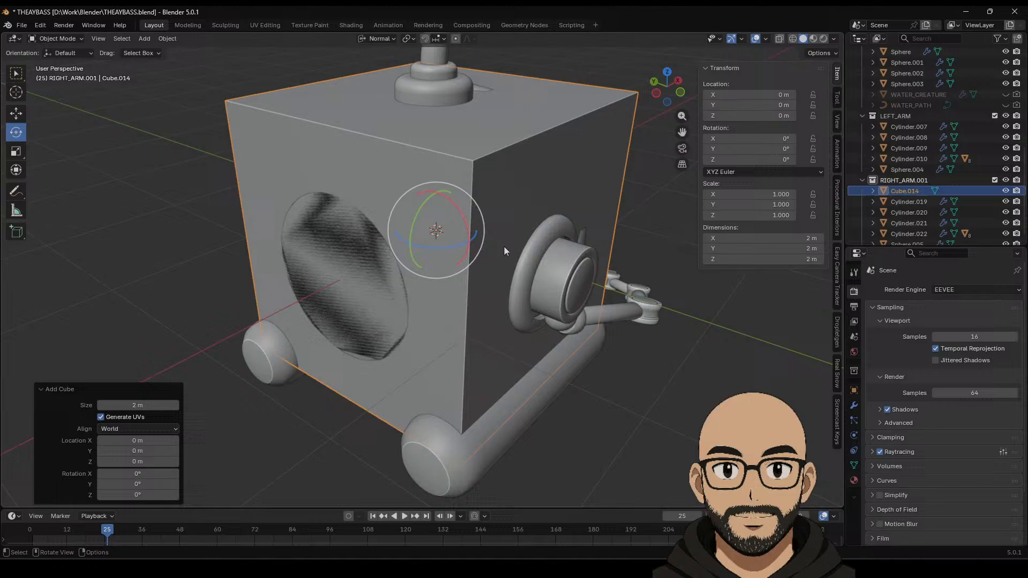
Step: Shrink the cube to a block of about 0.064 × 0.216 × 0.216 m on the left arm mount's cap, at about X -0.135, Y -1.192 m
{"action": "left_click", "coordinate": [16, 114]}
{"action": "left_click_drag", "start_coordinate": [411, 222], "coordinate": [586, 300]}
{"action": "key", "text": "s"}
{"action": "left_click", "coordinate": [475, 276]}
{"action": "middle_click_drag", "start_coordinate": [585, 300], "coordinate": [367, 232]}
{"action": "scroll", "coordinate": [550, 290], "scroll_direction": "up", "scroll_amount": 2}
{"action": "left_click", "coordinate": [16, 152]}
{"action": "left_click_drag", "start_coordinate": [493, 251], "coordinate": [456, 258]}
{"action": "key", "text": "s"}
{"action": "left_click", "coordinate": [457, 261]}
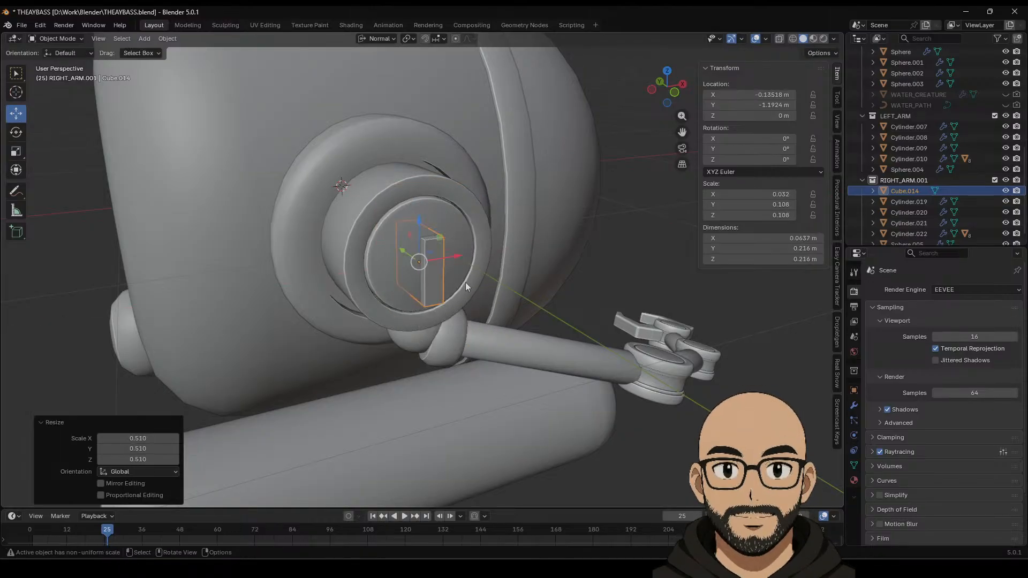
Step: Shift the block outward and centre it on the left mount's round cap, at about X -0.163, Y -1.221, Z 0.042 m
{"action": "scroll", "coordinate": [445, 274], "scroll_direction": "up", "scroll_amount": 5}
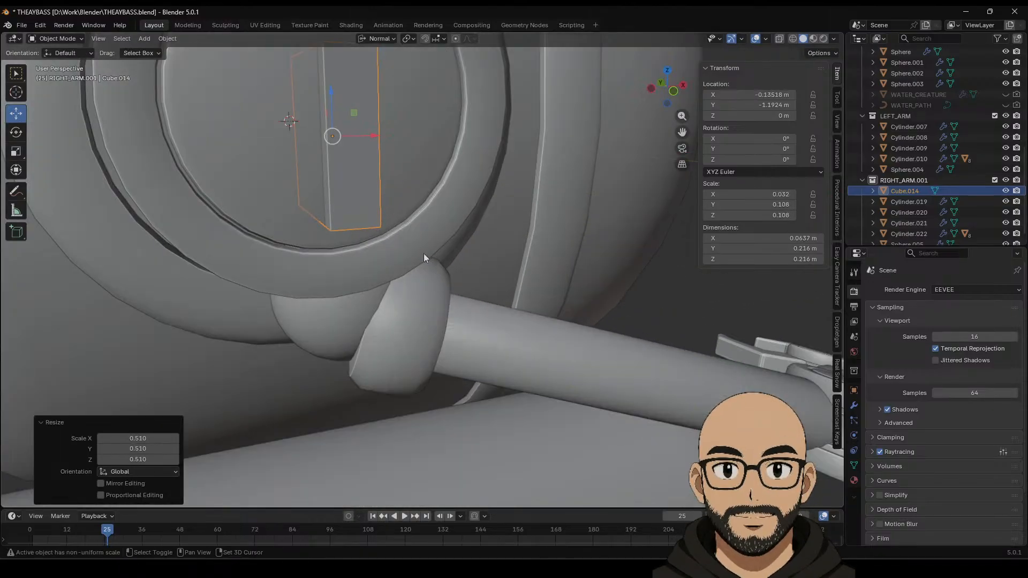
{"action": "middle_click_drag", "start_coordinate": [423, 252], "coordinate": [422, 310], "text": "shift"}
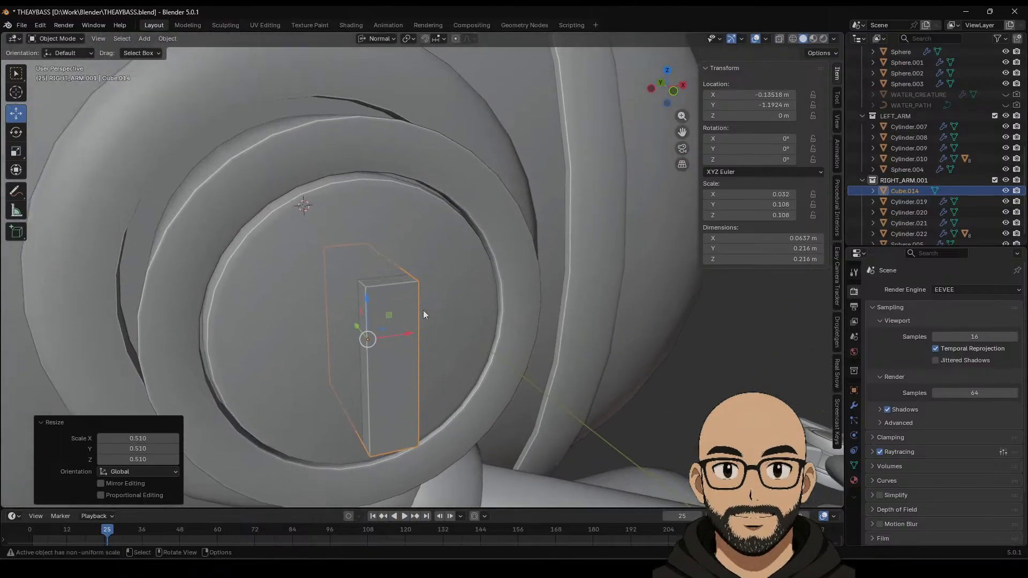
{"action": "scroll", "coordinate": [417, 322], "scroll_direction": "down", "scroll_amount": 5}
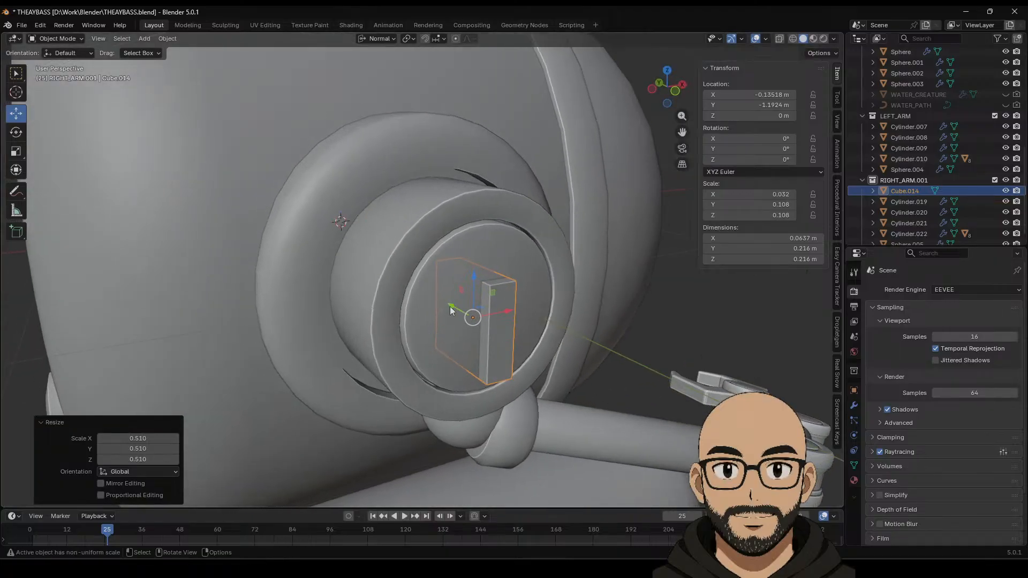
{"action": "left_click_drag", "start_coordinate": [451, 310], "coordinate": [455, 313]}
{"action": "middle_click_drag", "start_coordinate": [455, 313], "coordinate": [634, 115]}
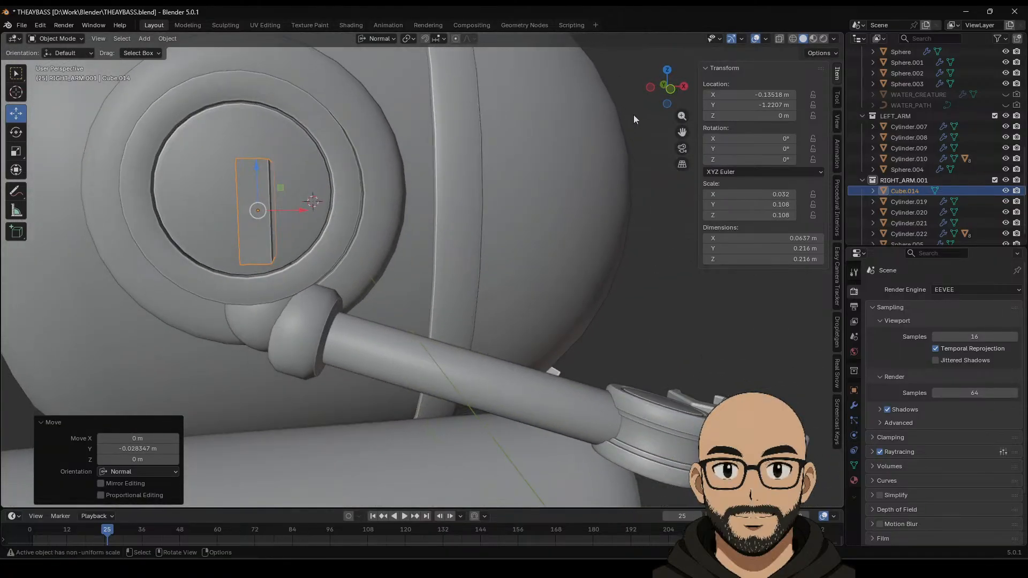
{"action": "left_click", "coordinate": [671, 91]}
{"action": "scroll", "coordinate": [432, 351], "scroll_direction": "up", "scroll_amount": 4}
{"action": "middle_click_drag", "start_coordinate": [311, 227], "coordinate": [425, 334], "text": "shift"}
{"action": "key", "text": "g"}
{"action": "left_click", "coordinate": [418, 319]}
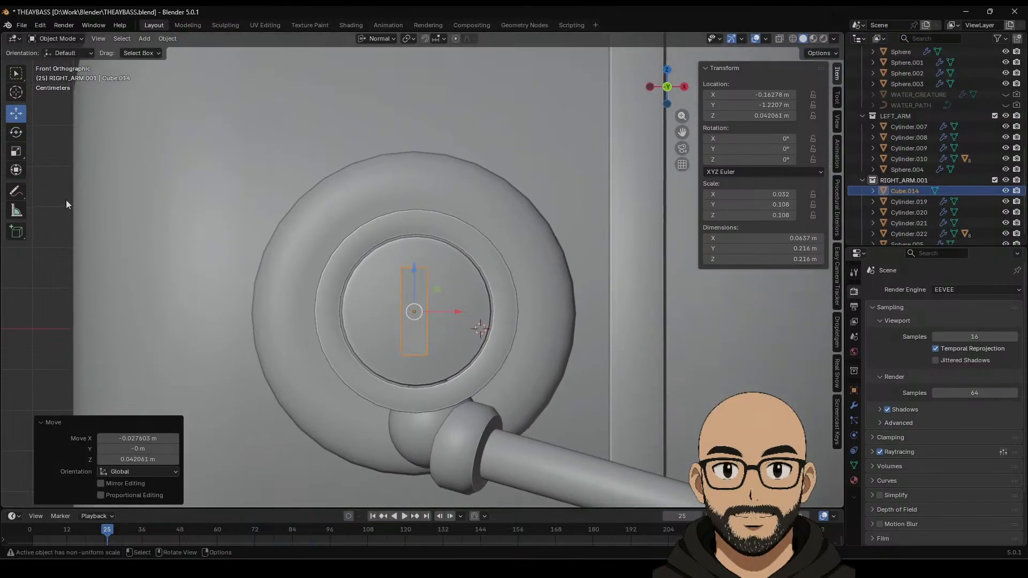
Step: Narrow the block to about 0.044 m along X and lengthen it to about 0.251 m along Z
{"action": "key", "text": "s"}
{"action": "key", "text": "x"}
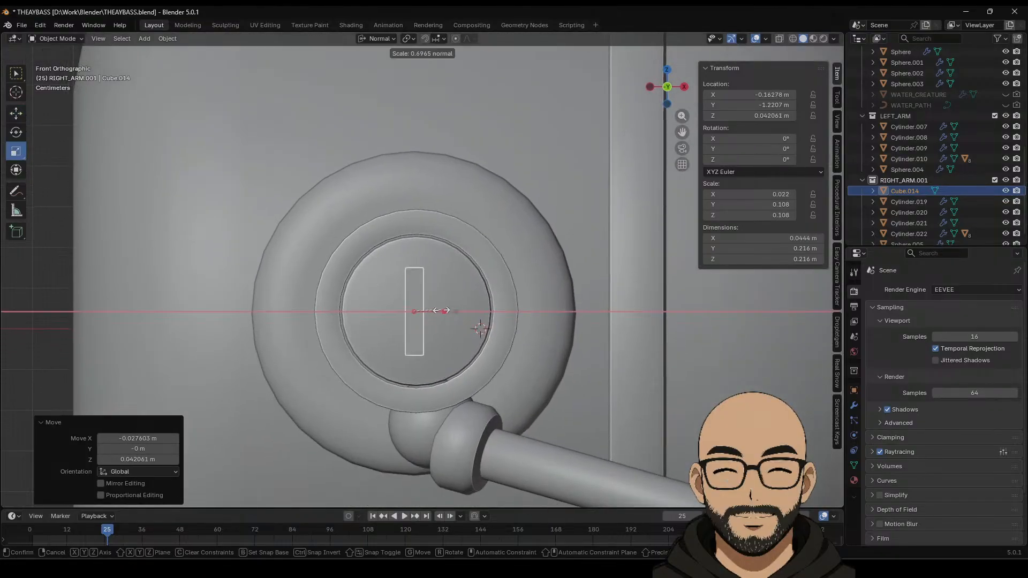
{"action": "left_click", "coordinate": [417, 285]}
{"action": "key", "text": "s"}
{"action": "key", "text": "z"}
{"action": "left_click_drag", "start_coordinate": [416, 259], "coordinate": [416, 258]}
Step: Move the block further out of the left mount's cap to about Y -1.242 m
{"action": "middle_click_drag", "start_coordinate": [427, 284], "coordinate": [379, 287]}
{"action": "key", "text": "KP_Decimal"}
{"action": "scroll", "coordinate": [567, 354], "scroll_direction": "down", "scroll_amount": 3}
{"action": "left_click", "coordinate": [16, 113]}
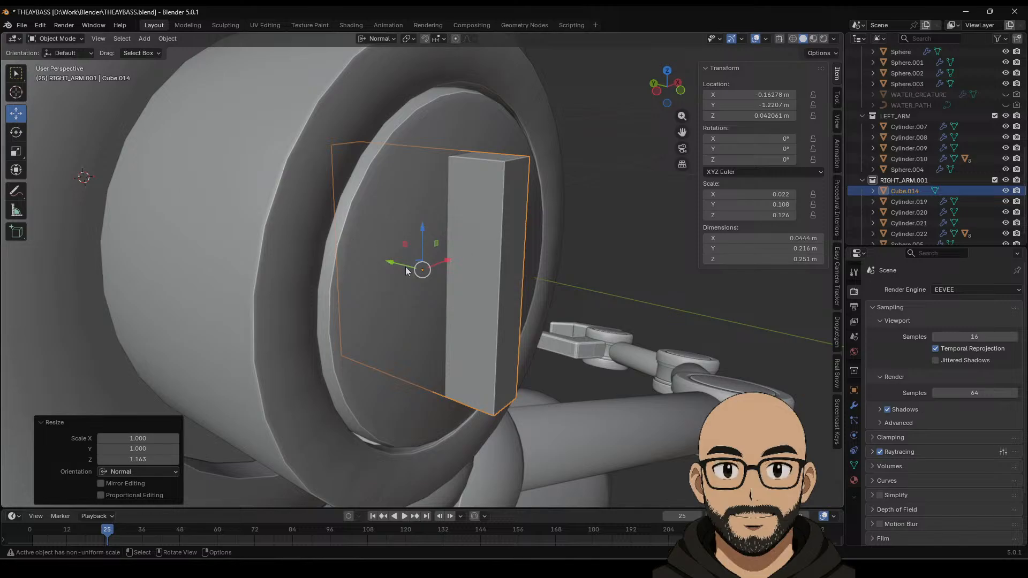
{"action": "left_click_drag", "start_coordinate": [396, 265], "coordinate": [409, 266]}
{"action": "middle_click_drag", "start_coordinate": [476, 291], "coordinate": [463, 290]}
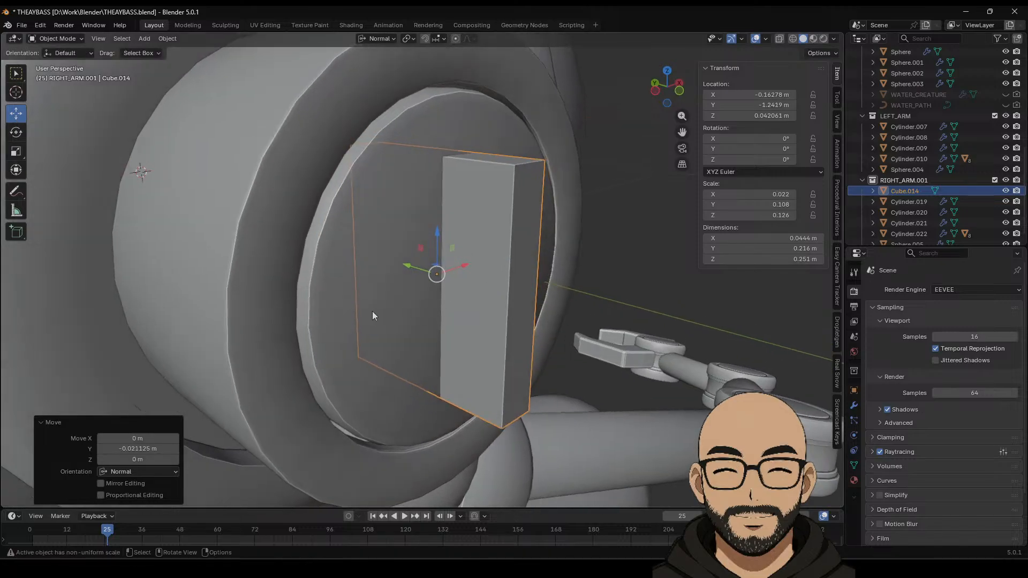
{"action": "left_click", "coordinate": [371, 310]}
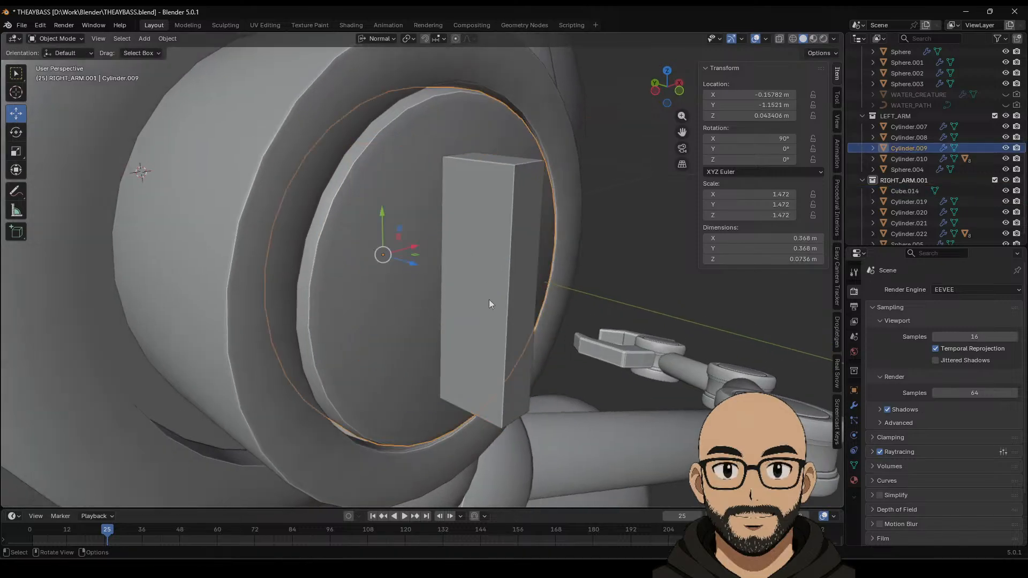
{"action": "left_click", "coordinate": [854, 405]}
{"action": "left_click", "coordinate": [922, 289]}
{"action": "mouse_move", "coordinate": [921, 290]}
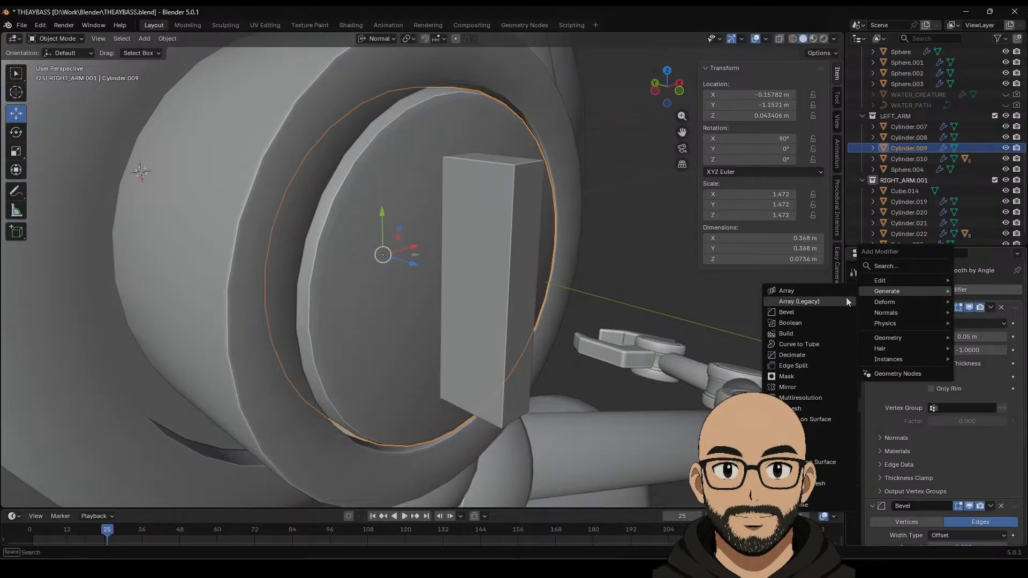
{"action": "scroll", "coordinate": [595, 295], "scroll_direction": "down", "scroll_amount": 3}
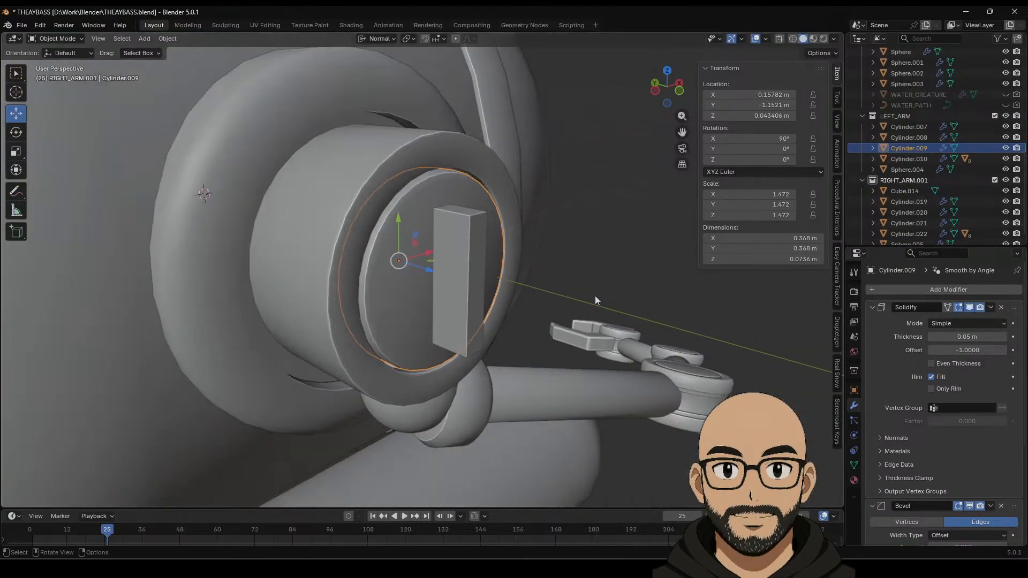
{"action": "left_click", "coordinate": [593, 253]}
Step: Duplicate the block and move the copy about 2.483 m along Y onto the right arm's mount
{"action": "left_click", "coordinate": [459, 285]}
{"action": "scroll", "coordinate": [449, 322], "scroll_direction": "down", "scroll_amount": 4}
{"action": "middle_click_drag", "start_coordinate": [449, 324], "coordinate": [481, 326]}
{"action": "scroll", "coordinate": [481, 327], "scroll_direction": "down", "scroll_amount": 6}
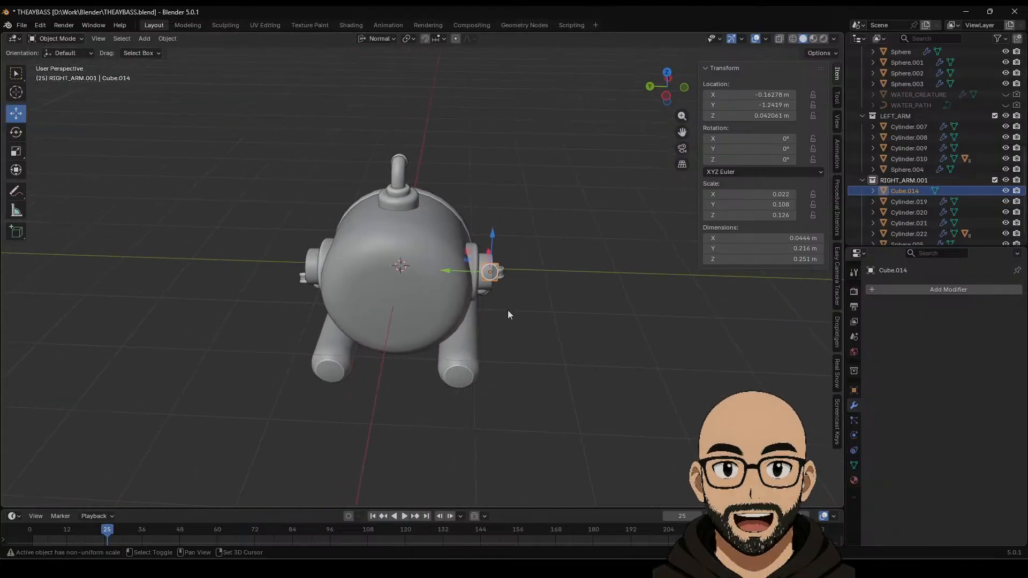
{"action": "key", "text": "shift+d"}
{"action": "key", "text": "y"}
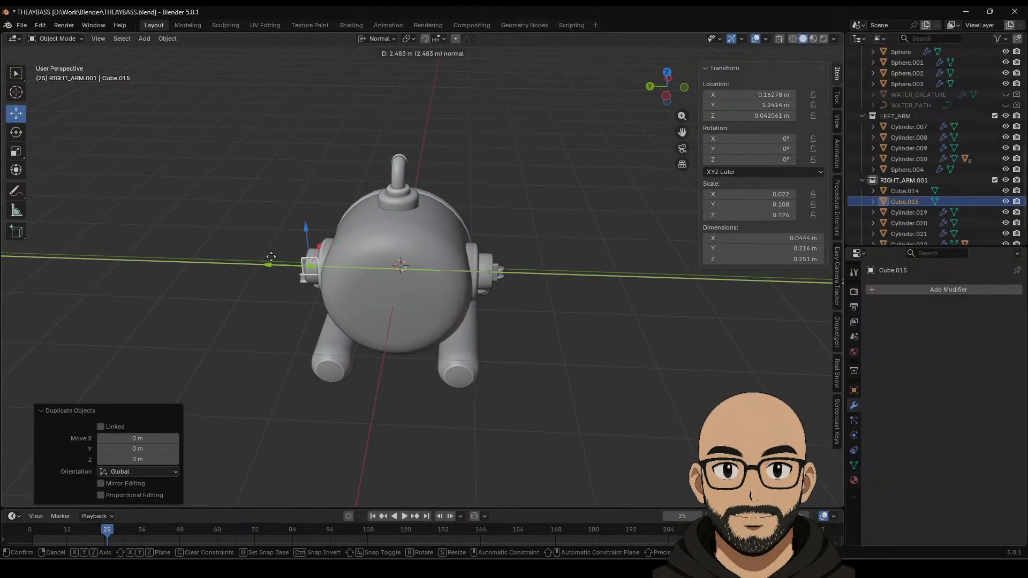
{"action": "left_click", "coordinate": [295, 262]}
Step: Add a Boolean modifier in Difference mode to the left arm mount's round cap, using its narrow block as the cutter
{"action": "middle_click_drag", "start_coordinate": [294, 263], "coordinate": [198, 247]}
{"action": "scroll", "coordinate": [478, 348], "scroll_direction": "up", "scroll_amount": 4}
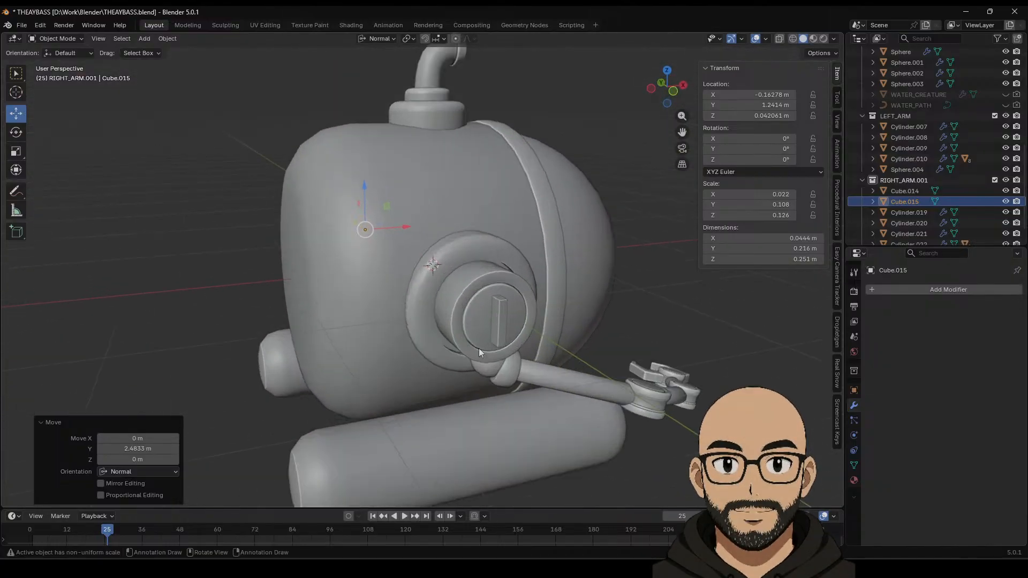
{"action": "left_click", "coordinate": [511, 313]}
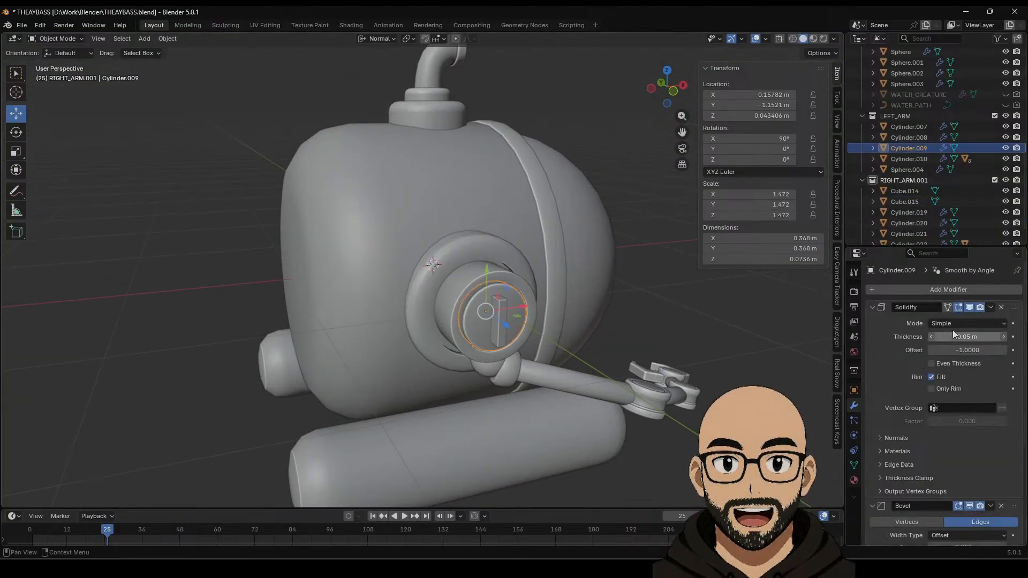
{"action": "left_click", "coordinate": [932, 290]}
{"action": "mouse_move", "coordinate": [903, 291]}
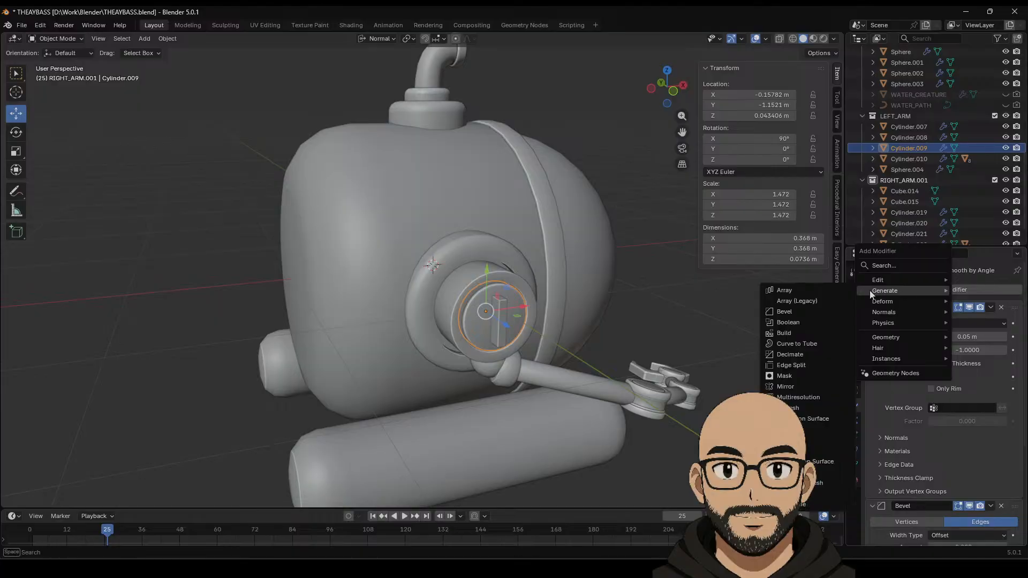
{"action": "left_click", "coordinate": [802, 322]}
{"action": "scroll", "coordinate": [990, 471], "scroll_direction": "down", "scroll_amount": 10}
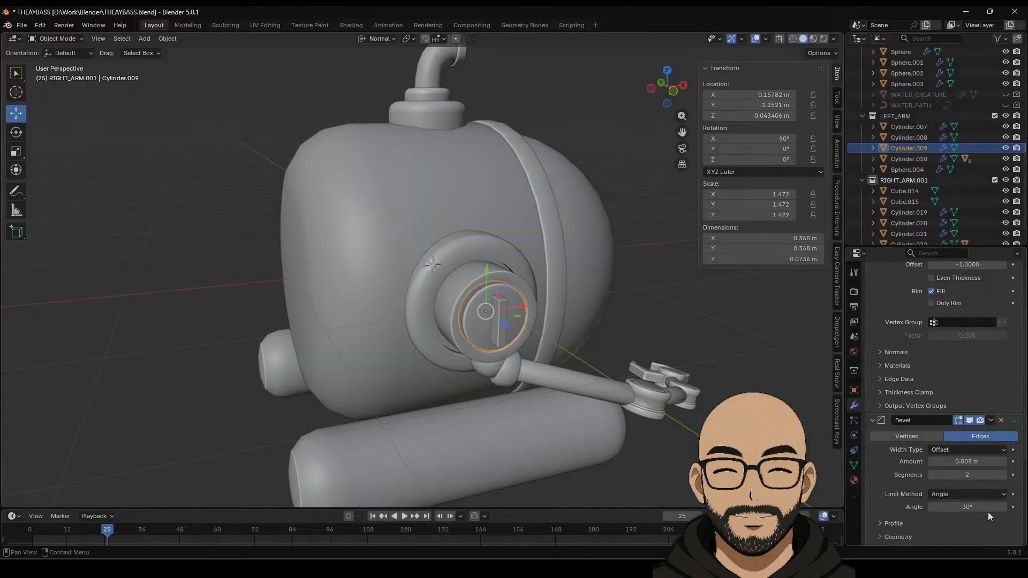
{"action": "left_click", "coordinate": [1001, 462]}
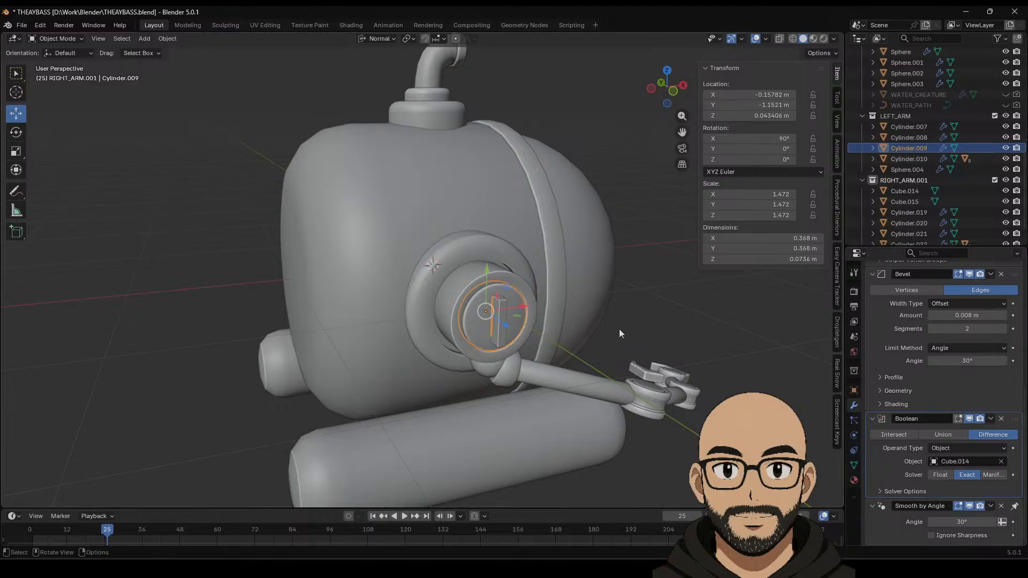
Step: Hide the left cutting block temporarily and inspect the upright slot in the mount's cap
{"action": "left_click", "coordinate": [506, 336]}
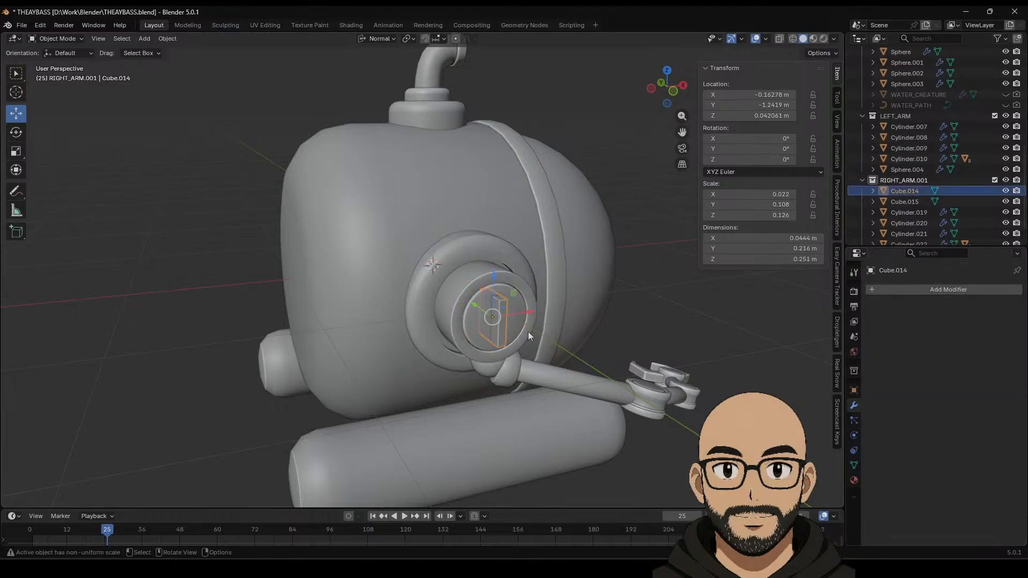
{"action": "left_click", "coordinate": [1004, 191]}
{"action": "middle_click_drag", "start_coordinate": [602, 345], "coordinate": [606, 338]}
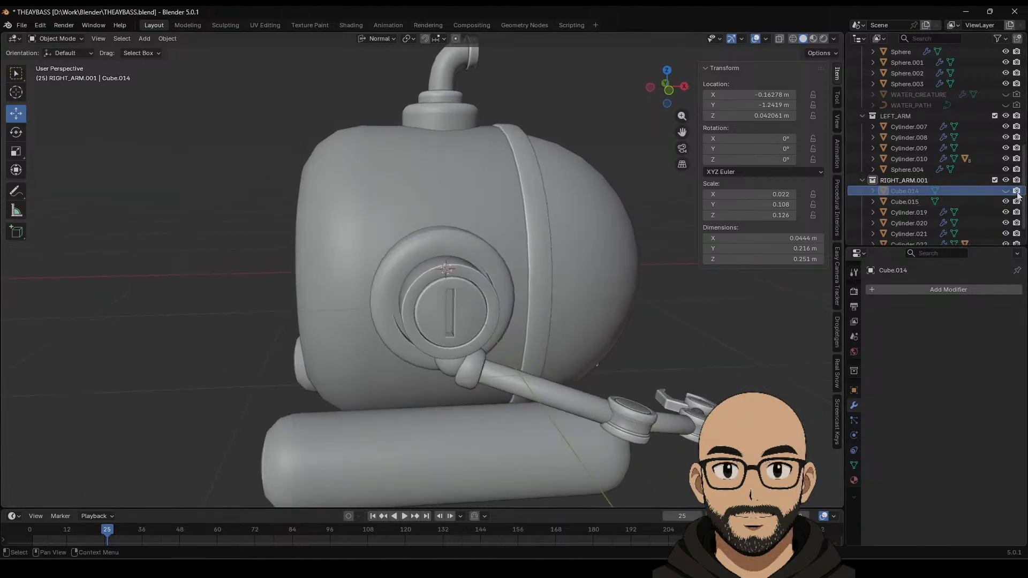
{"action": "mouse_move", "coordinate": [598, 306]}
{"action": "middle_mouse_down"}
{"action": "mouse_move", "coordinate": [460, 310]}
{"action": "mouse_move", "coordinate": [600, 308]}
{"action": "middle_mouse_up"}
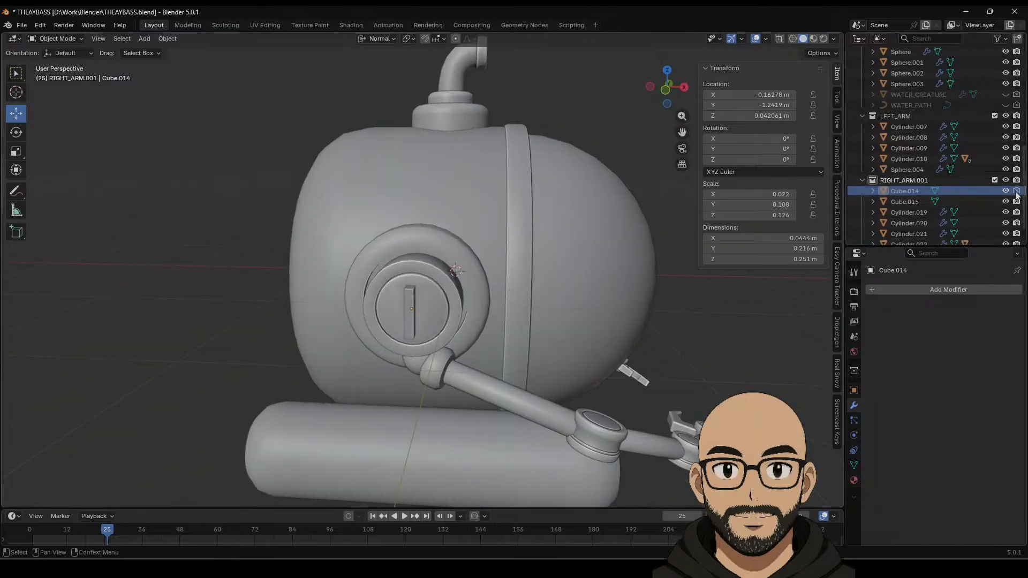
Step: Rotate the left cutting block to about -49.7° around Y and hide it in the viewport and in renders
{"action": "key", "text": "KP_Decimal"}
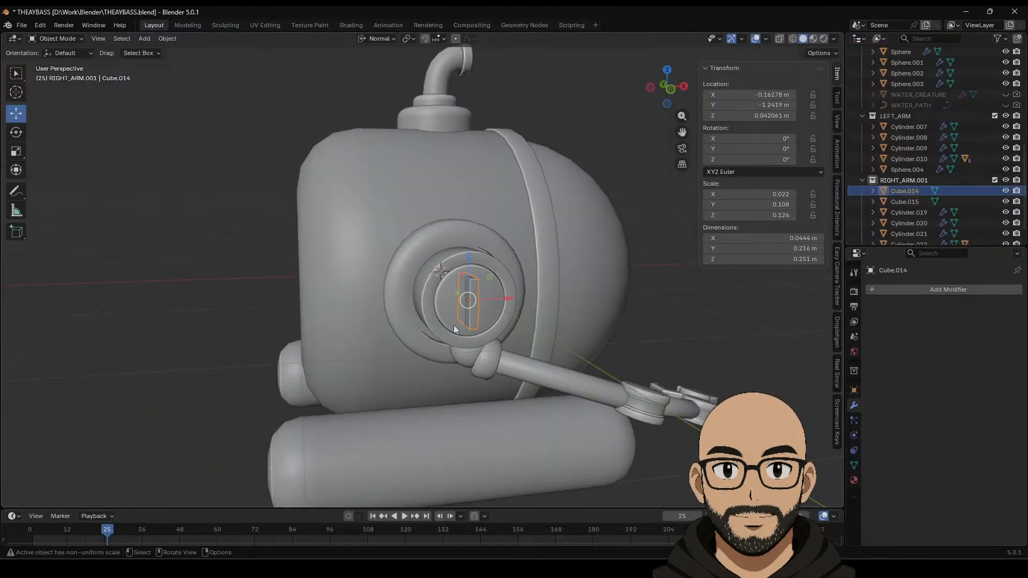
{"action": "key", "text": "KP_Decimal"}
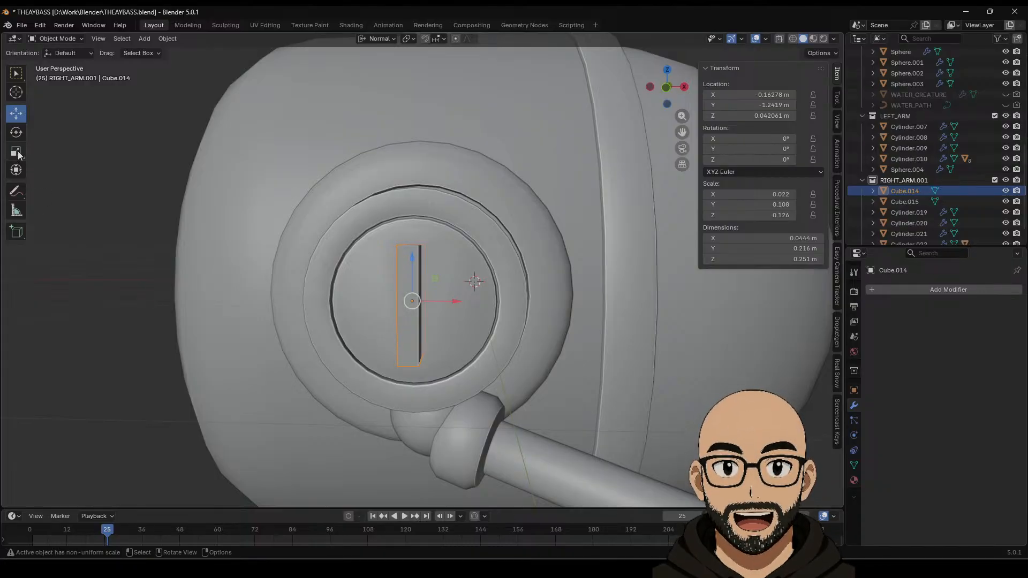
{"action": "left_click", "coordinate": [16, 132]}
{"action": "left_click_drag", "start_coordinate": [386, 268], "coordinate": [429, 257]}
{"action": "left_click", "coordinate": [1006, 191]}
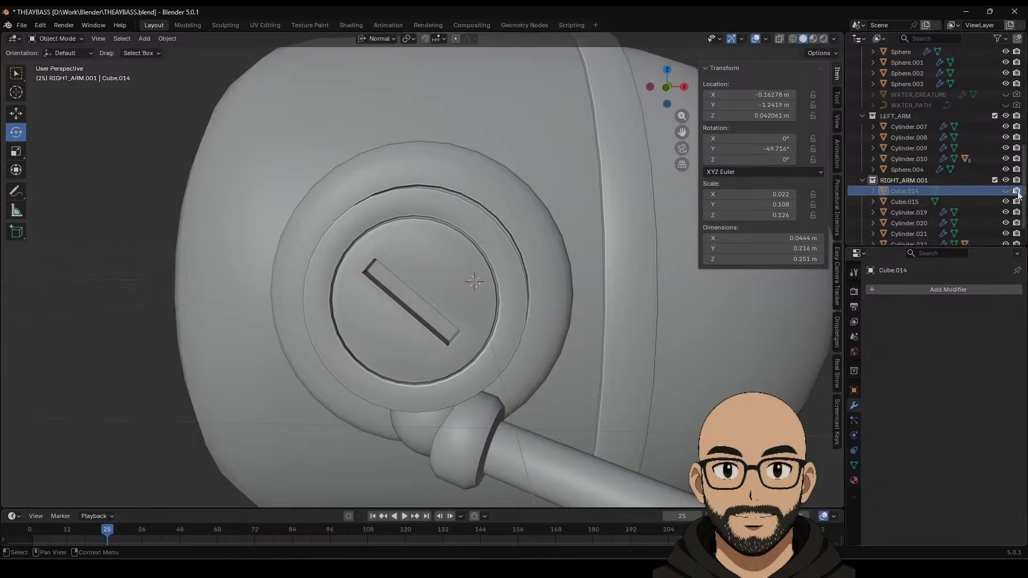
Step: Rotate the cutting block on the right arm's mount to about -12.9° around Y
{"action": "scroll", "coordinate": [571, 331], "scroll_direction": "down", "scroll_amount": 6}
{"action": "mouse_move", "coordinate": [571, 330]}
{"action": "middle_mouse_down"}
{"action": "mouse_move", "coordinate": [541, 323]}
{"action": "mouse_move", "coordinate": [586, 323]}
{"action": "mouse_move", "coordinate": [382, 328]}
{"action": "mouse_move", "coordinate": [394, 320]}
{"action": "middle_mouse_up"}
{"action": "scroll", "coordinate": [546, 323], "scroll_direction": "up", "scroll_amount": 5}
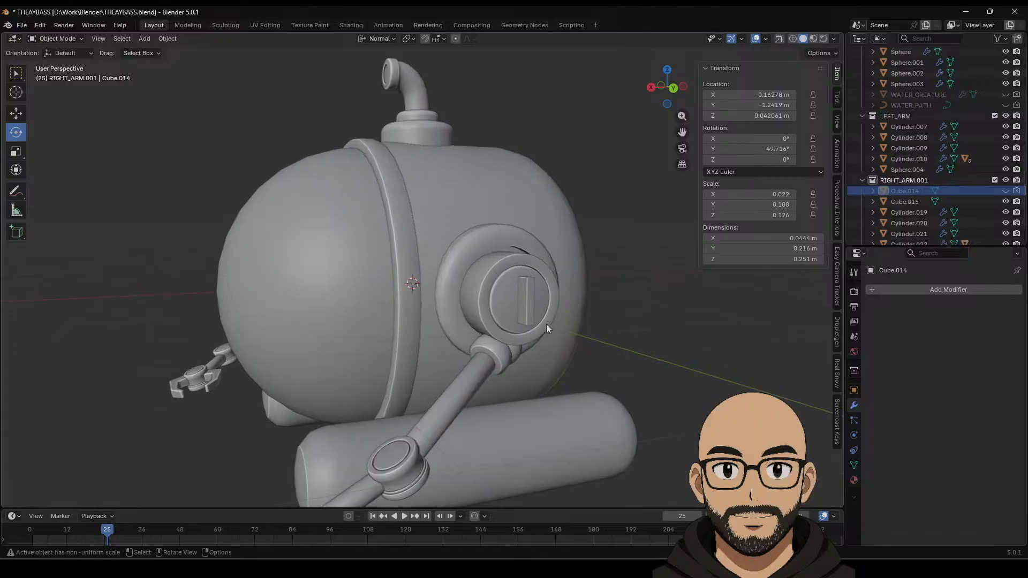
{"action": "left_click", "coordinate": [564, 311]}
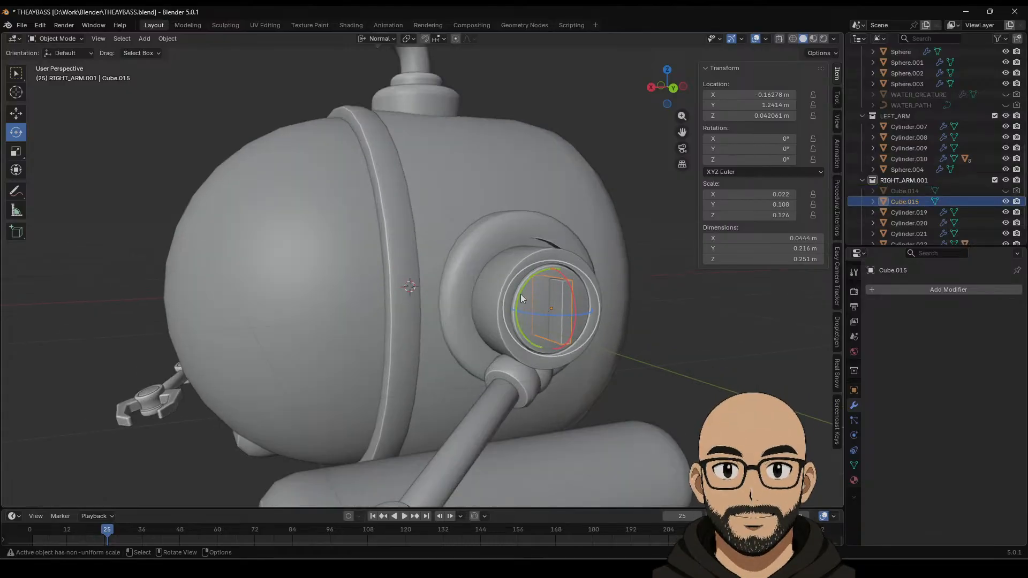
{"action": "left_click_drag", "start_coordinate": [521, 294], "coordinate": [531, 287]}
{"action": "left_click", "coordinate": [677, 347]}
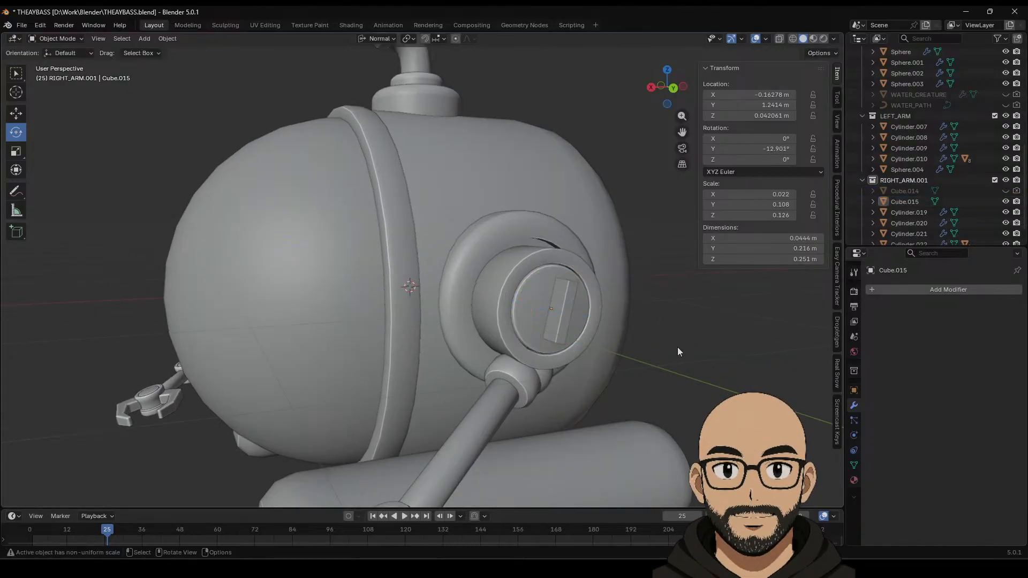
Step: Add a Boolean modifier in Difference mode to the right mount's round cap, with the tilted block as the cutter
{"action": "left_click", "coordinate": [567, 300]}
{"action": "left_click", "coordinate": [530, 293]}
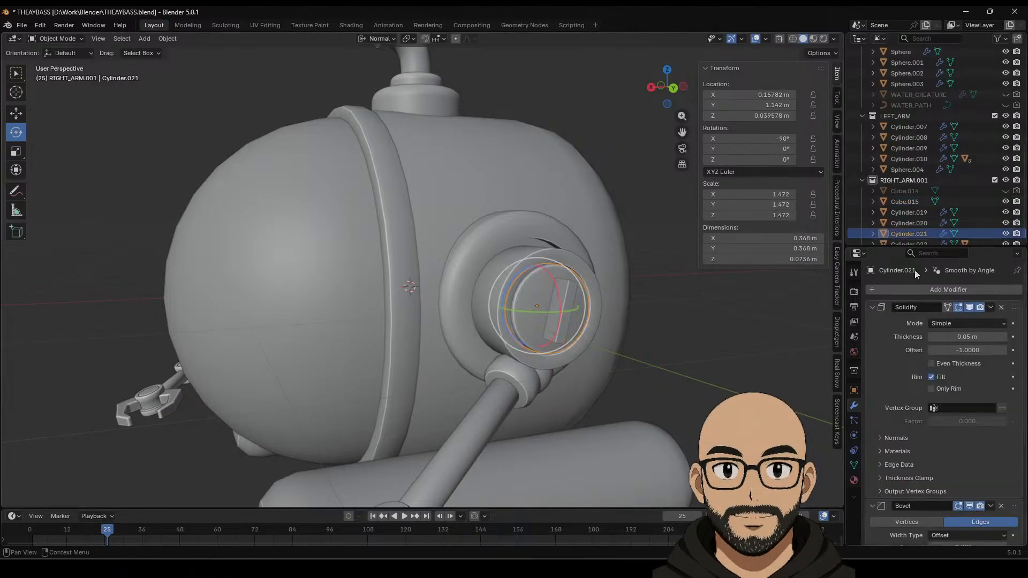
{"action": "left_click", "coordinate": [914, 290]}
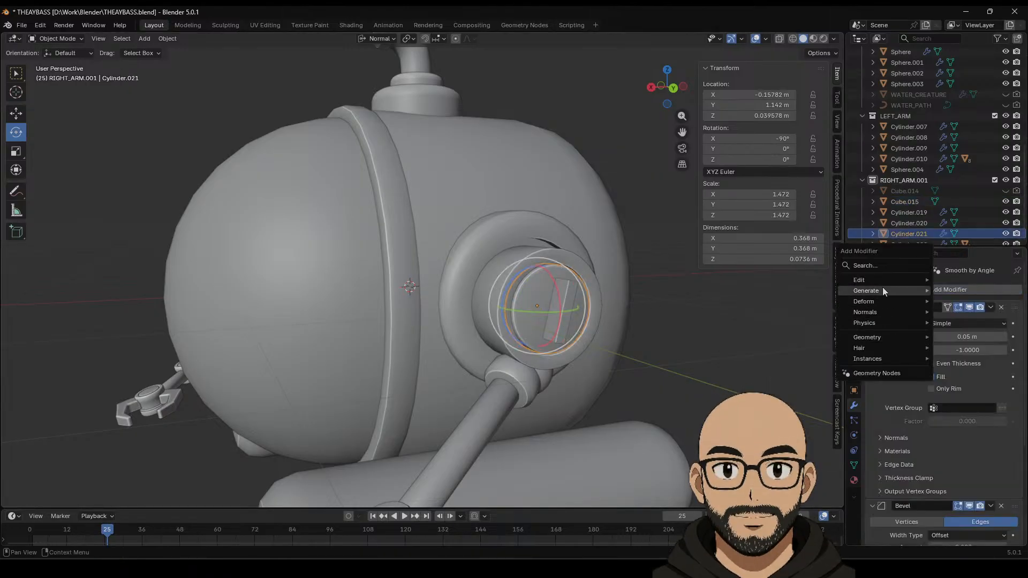
{"action": "mouse_move", "coordinate": [882, 290]}
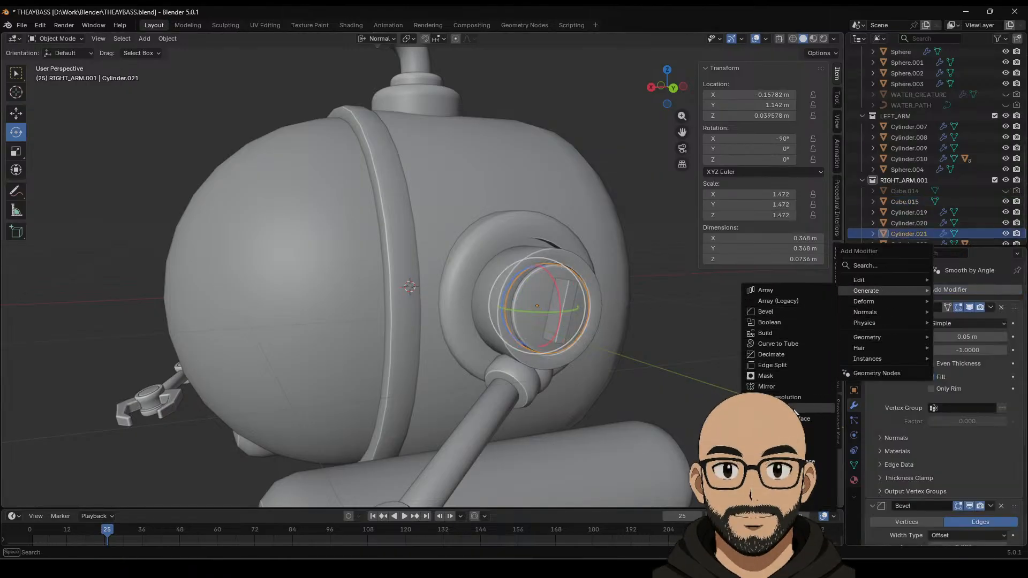
{"action": "left_click", "coordinate": [779, 320]}
{"action": "scroll", "coordinate": [947, 447], "scroll_direction": "down", "scroll_amount": 5}
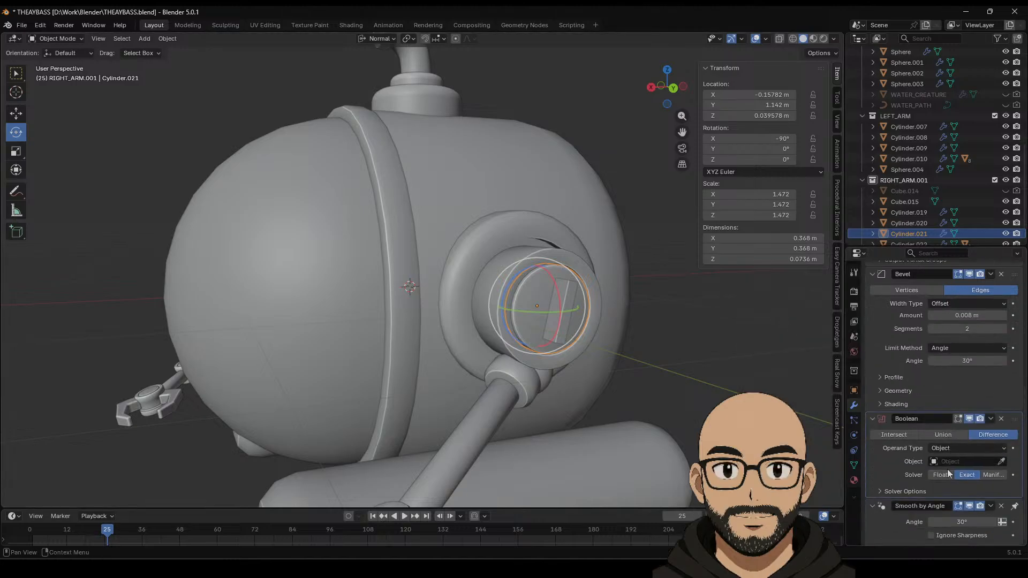
{"action": "left_click", "coordinate": [1001, 462]}
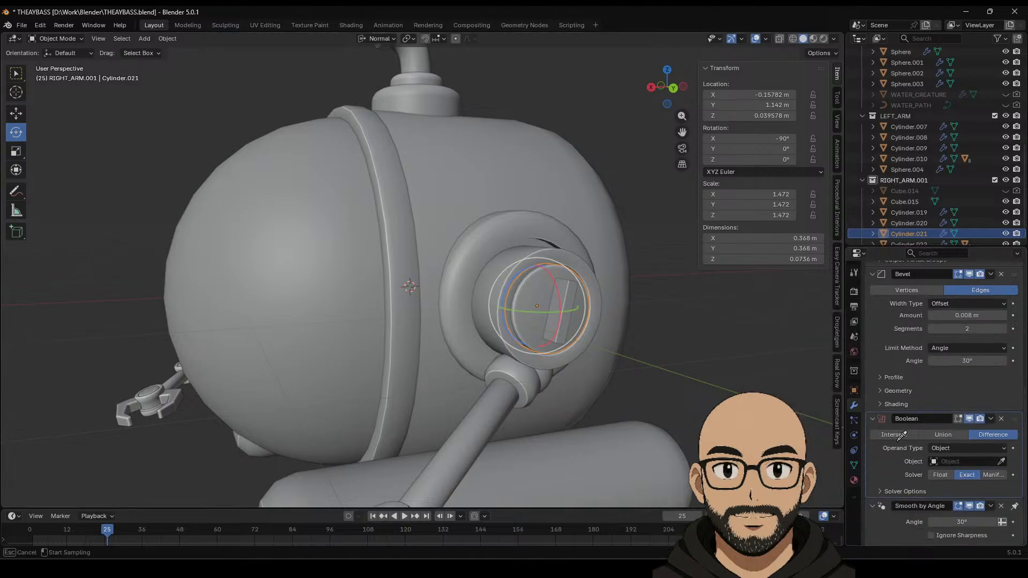
{"action": "left_click", "coordinate": [571, 324]}
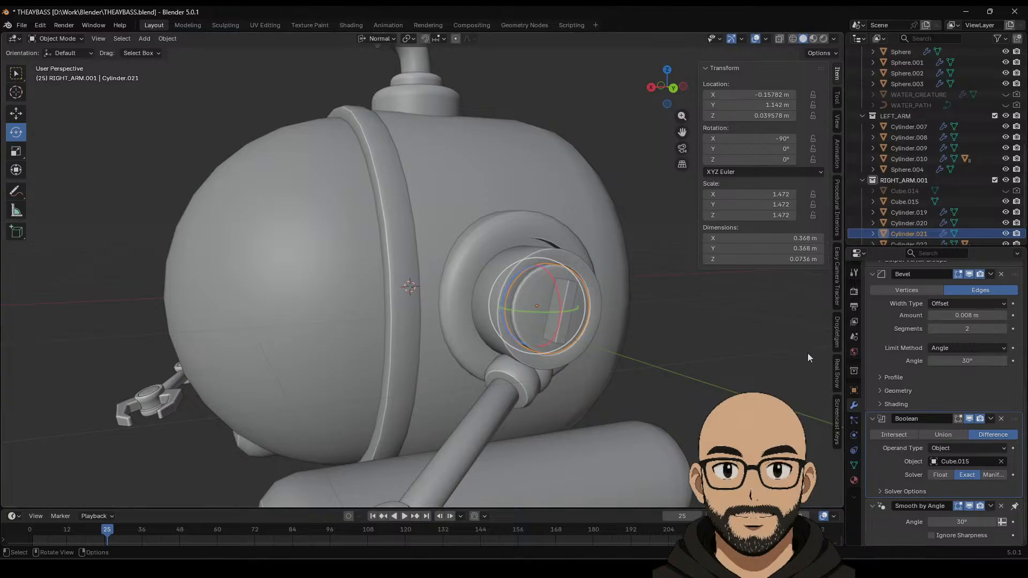
Step: Hide the right cutting block in the viewport and in renders, keeping the right cap shown
{"action": "left_click", "coordinate": [1005, 234]}
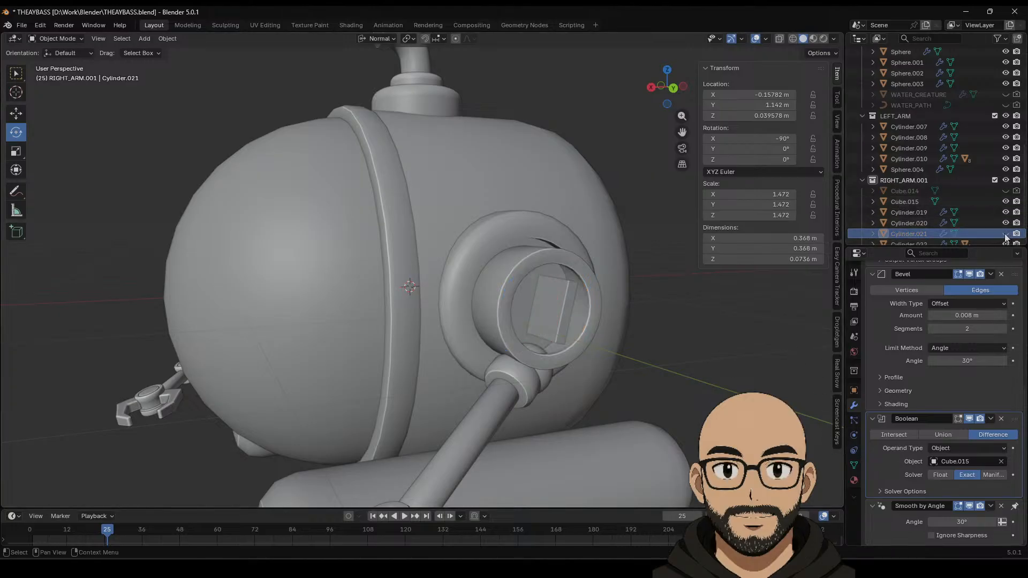
{"action": "left_click", "coordinate": [1005, 234]}
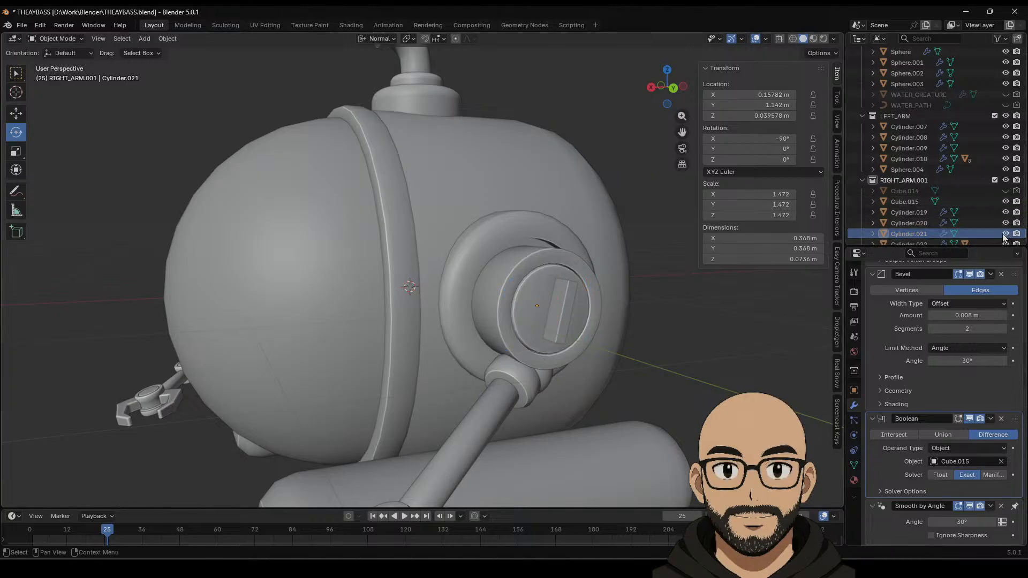
{"action": "left_click", "coordinate": [561, 306]}
{"action": "left_click", "coordinate": [1005, 202]}
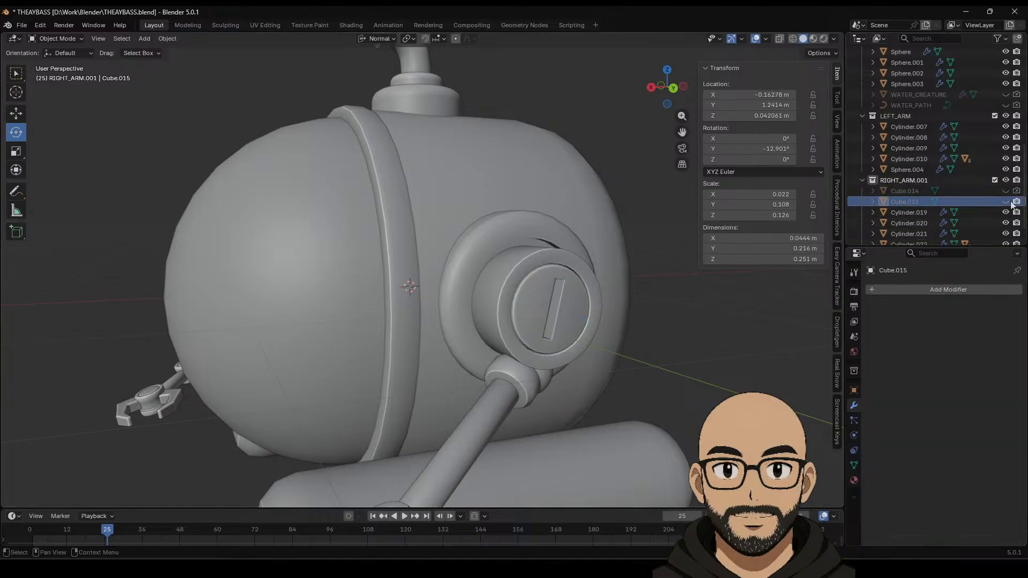
Step: Save the submarine project to its existing file, THEAYBASS.blend
{"action": "scroll", "coordinate": [658, 370], "scroll_direction": "down", "scroll_amount": 6}
{"action": "mouse_move", "coordinate": [590, 320]}
{"action": "middle_mouse_down"}
{"action": "mouse_move", "coordinate": [509, 331]}
{"action": "mouse_move", "coordinate": [684, 338]}
{"action": "mouse_move", "coordinate": [526, 335]}
{"action": "mouse_move", "coordinate": [616, 336]}
{"action": "mouse_move", "coordinate": [576, 333]}
{"action": "middle_mouse_up"}
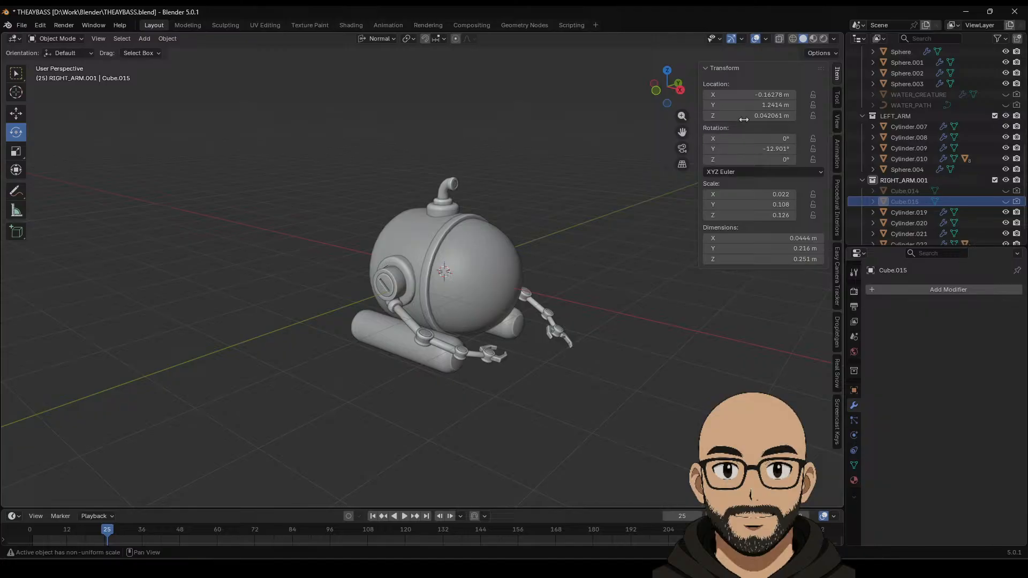
{"action": "left_click", "coordinate": [22, 25]}
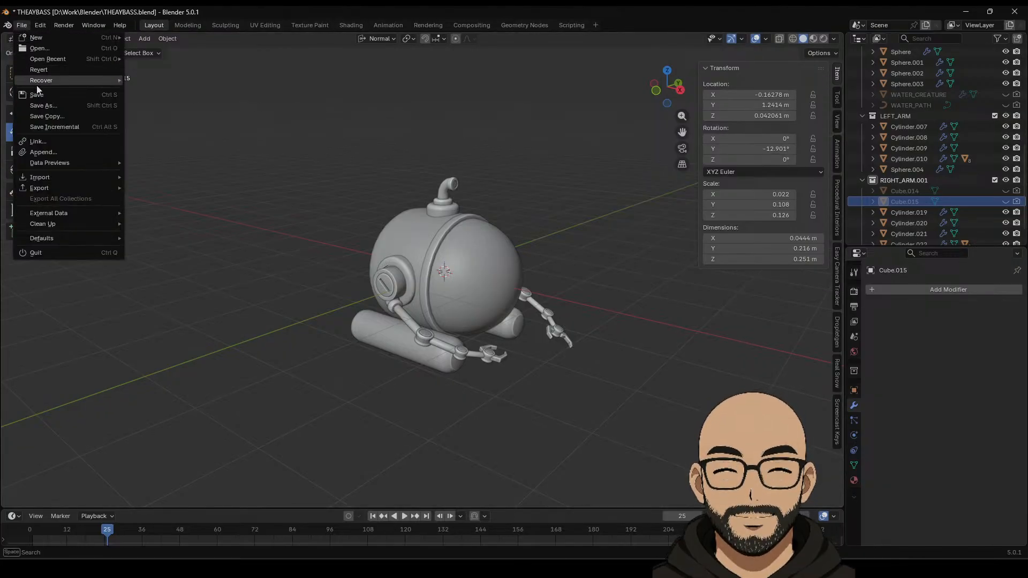
{"action": "left_click", "coordinate": [38, 93]}
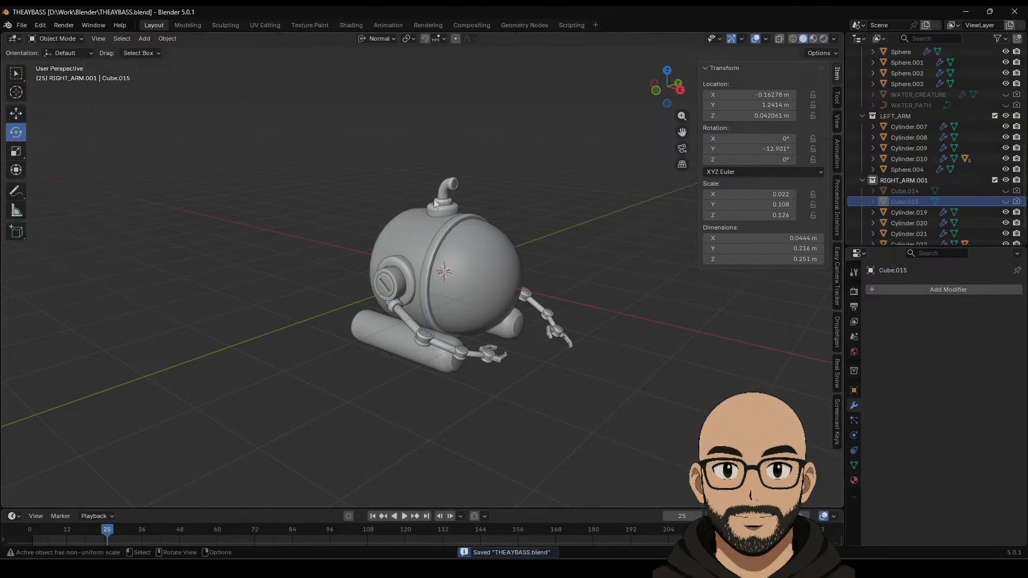
Step: Show the submarine in rendered viewport shading and set the render engine to Cycles
{"action": "scroll", "coordinate": [605, 281], "scroll_direction": "down", "scroll_amount": 3}
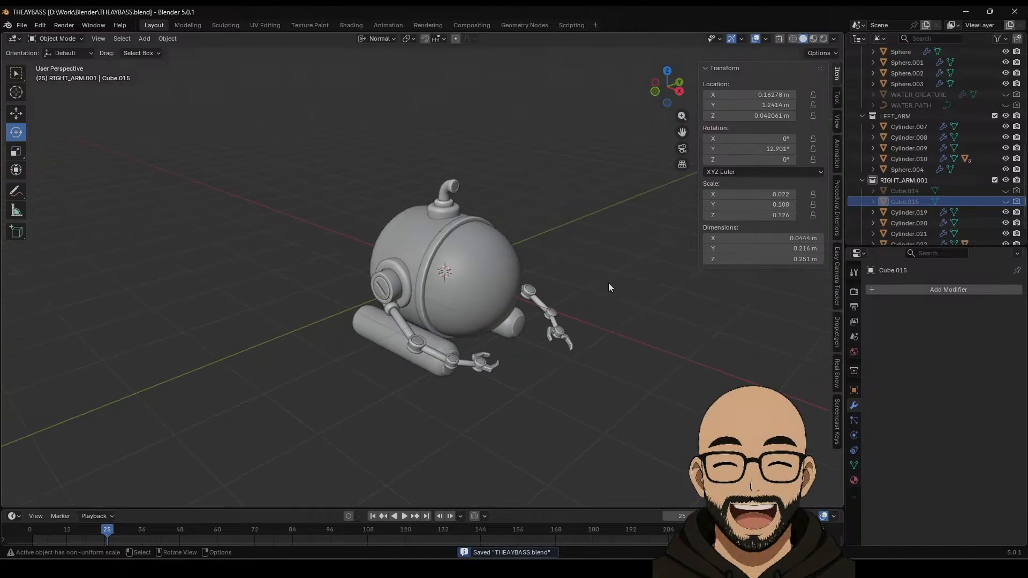
{"action": "scroll", "coordinate": [604, 281], "scroll_direction": "up", "scroll_amount": 3}
{"action": "left_click", "coordinate": [823, 38]}
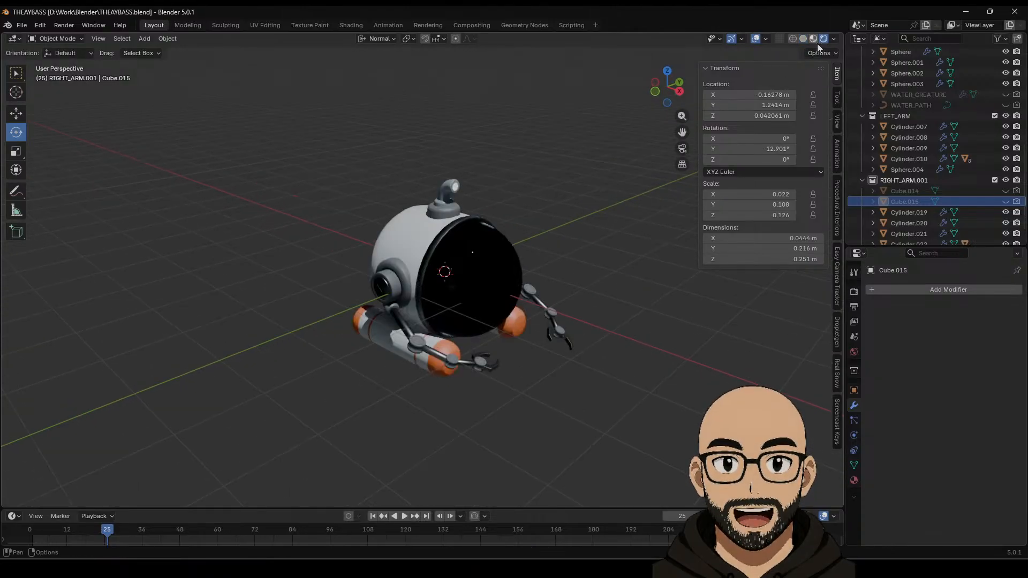
{"action": "left_click", "coordinate": [854, 292]}
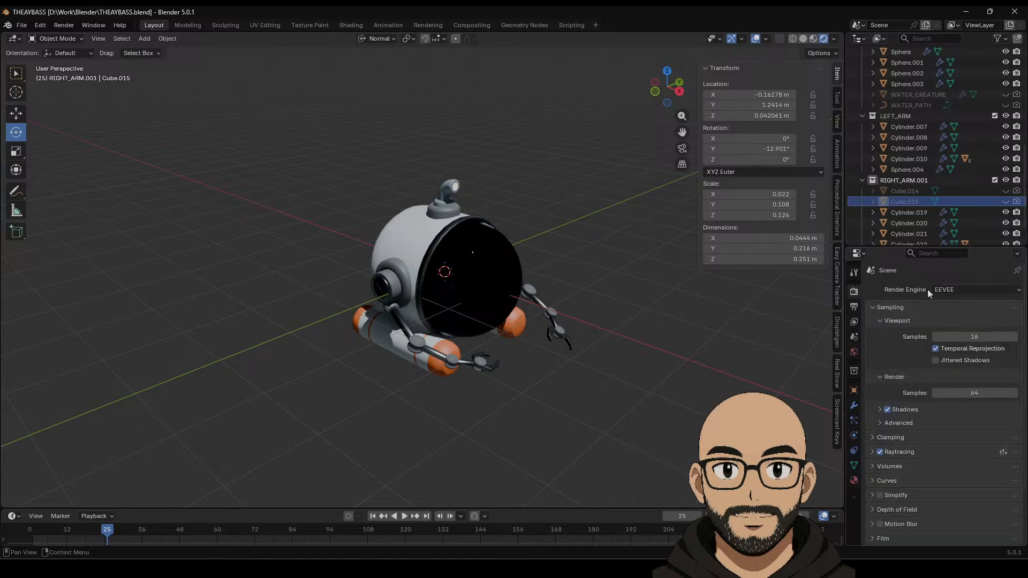
{"action": "left_click", "coordinate": [964, 290]}
{"action": "left_click", "coordinate": [953, 325]}
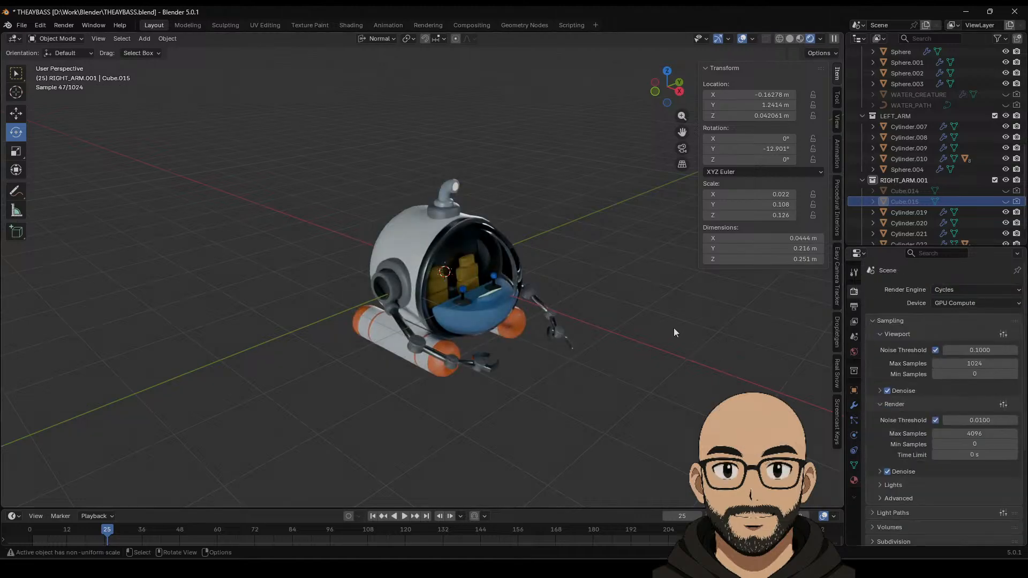
Step: Light the rendered preview with a warm-toned environment image and inspect the submarine's cockpit, arms and slotted cap
{"action": "mouse_move", "coordinate": [669, 327]}
{"action": "middle_mouse_down"}
{"action": "mouse_move", "coordinate": [651, 335]}
{"action": "mouse_move", "coordinate": [661, 333]}
{"action": "middle_mouse_up"}
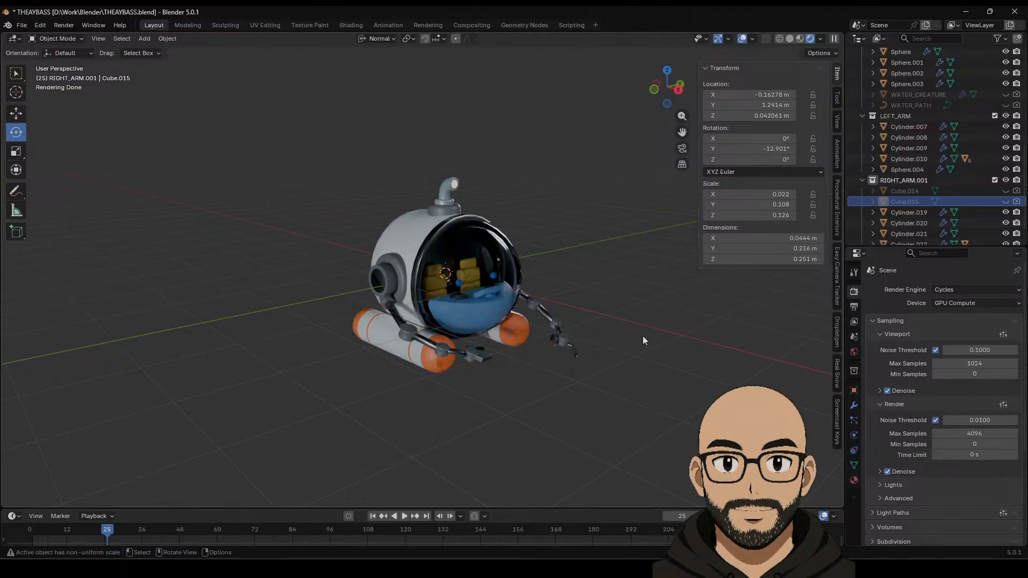
{"action": "scroll", "coordinate": [642, 335], "scroll_direction": "up", "scroll_amount": 1}
{"action": "scroll", "coordinate": [642, 335], "scroll_direction": "down", "scroll_amount": 1}
{"action": "left_click", "coordinate": [820, 39]}
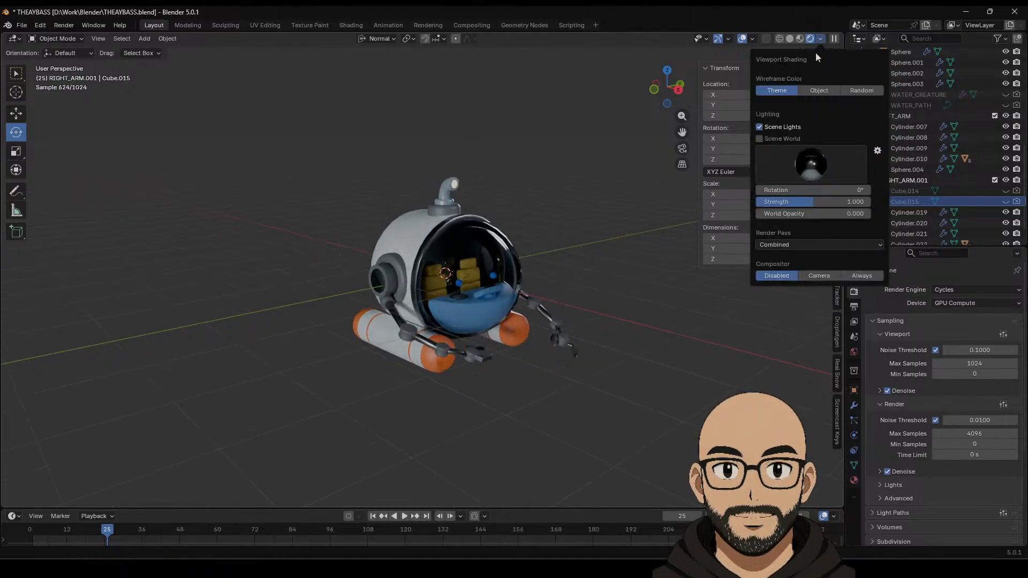
{"action": "left_click", "coordinate": [807, 164]}
{"action": "left_click", "coordinate": [658, 205]}
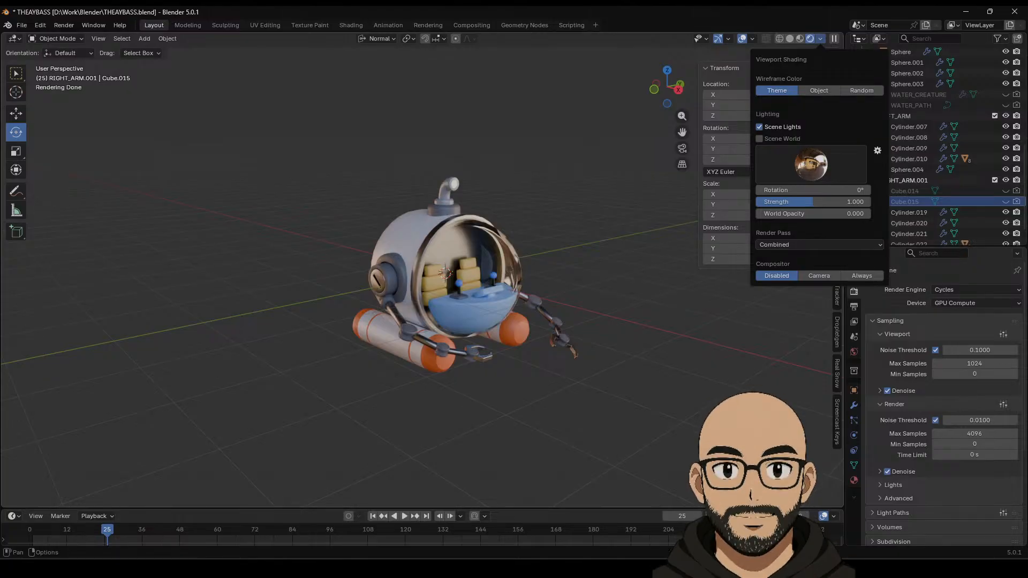
{"action": "scroll", "coordinate": [557, 321], "scroll_direction": "up", "scroll_amount": 3}
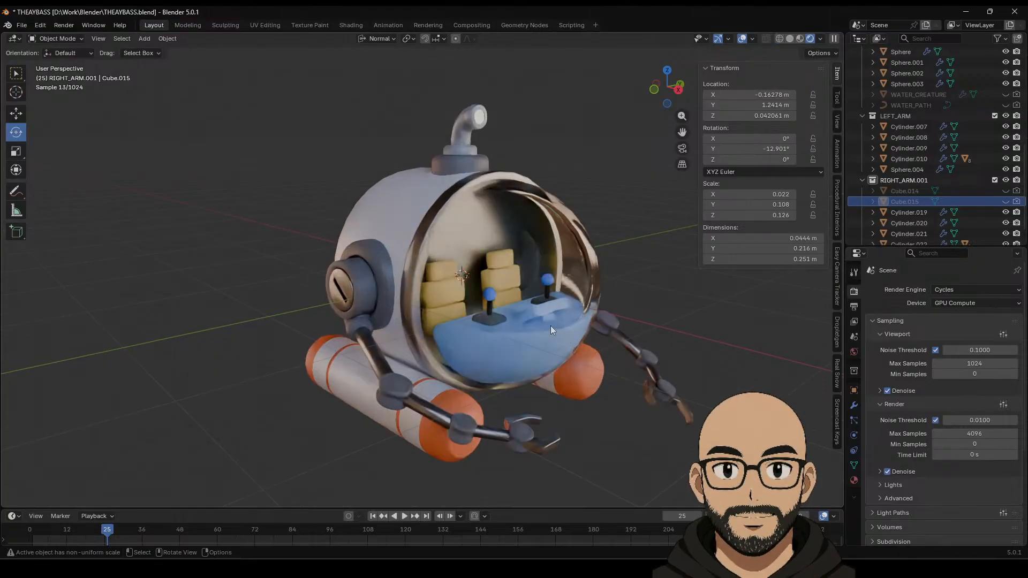
{"action": "middle_click_drag", "start_coordinate": [535, 345], "coordinate": [574, 316]}
{"action": "scroll", "coordinate": [553, 313], "scroll_direction": "down", "scroll_amount": 2}
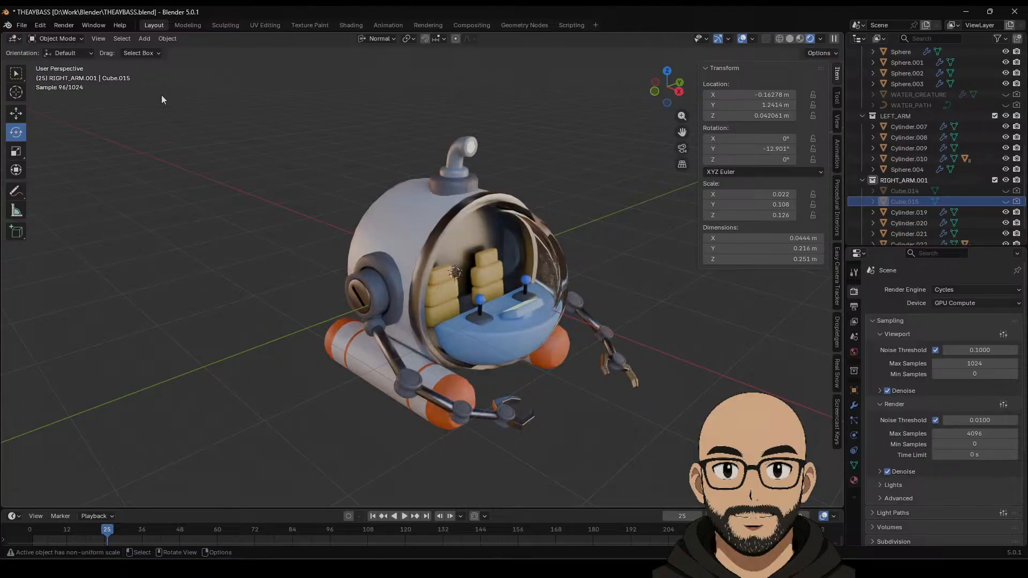
Step: Save the submarine project to its existing file and inspect the rendered submarine from the front and the side
{"action": "left_click", "coordinate": [22, 25]}
{"action": "left_click", "coordinate": [43, 91]}
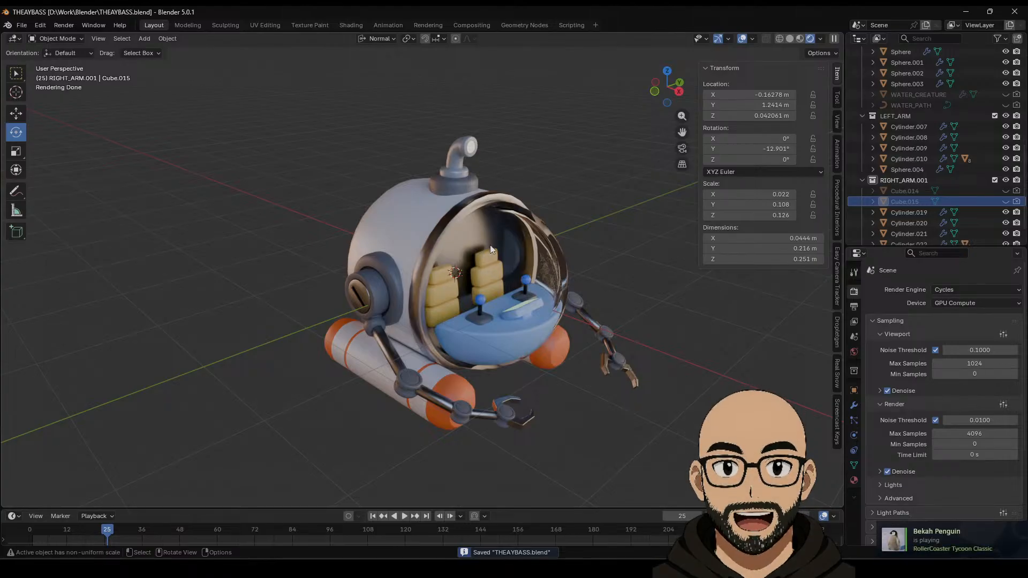
{"action": "middle_click_drag", "start_coordinate": [489, 256], "coordinate": [465, 258]}
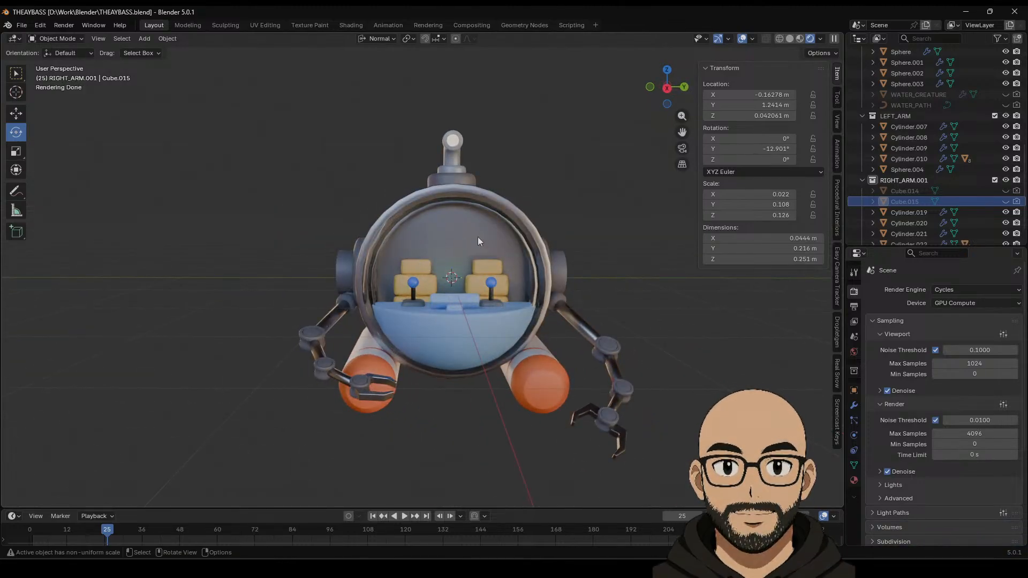
{"action": "middle_click_drag", "start_coordinate": [477, 236], "coordinate": [583, 299]}
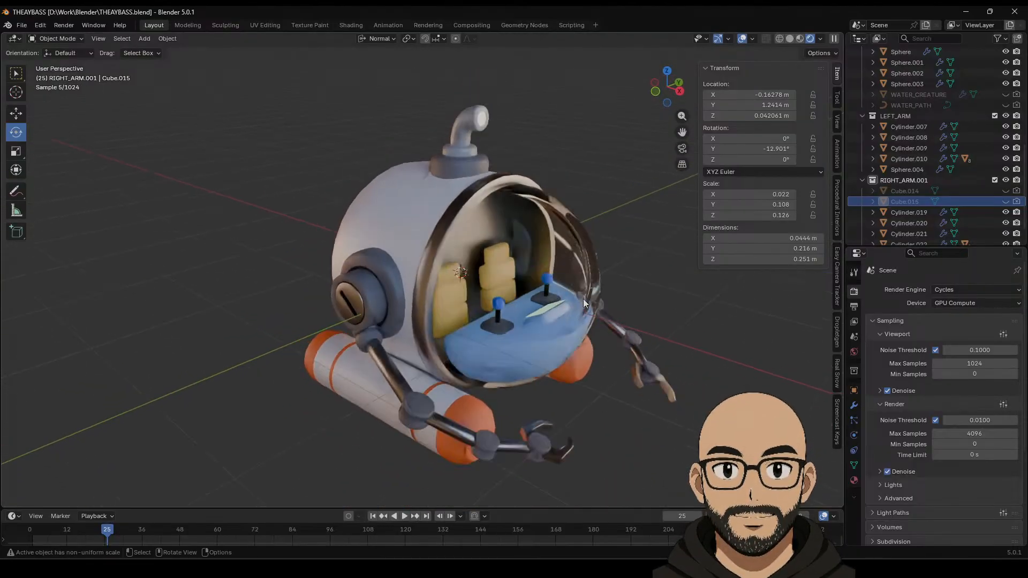
Step: Show the submarine in solid shading with X-ray enabled and examine the rear of its hull and pontoons
{"action": "left_click", "coordinate": [791, 39]}
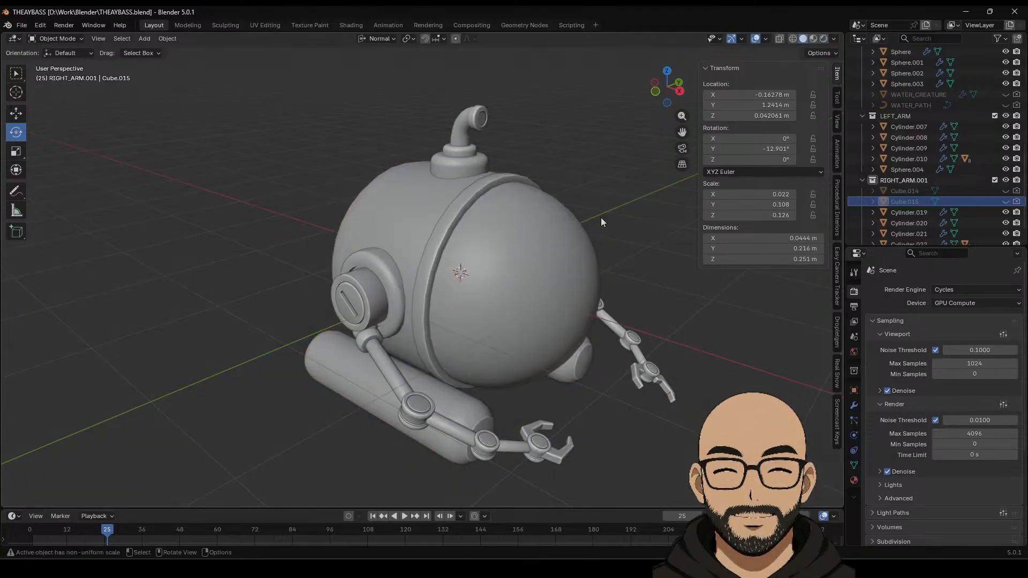
{"action": "middle_click_drag", "start_coordinate": [601, 217], "coordinate": [522, 198]}
{"action": "left_click", "coordinate": [780, 38]}
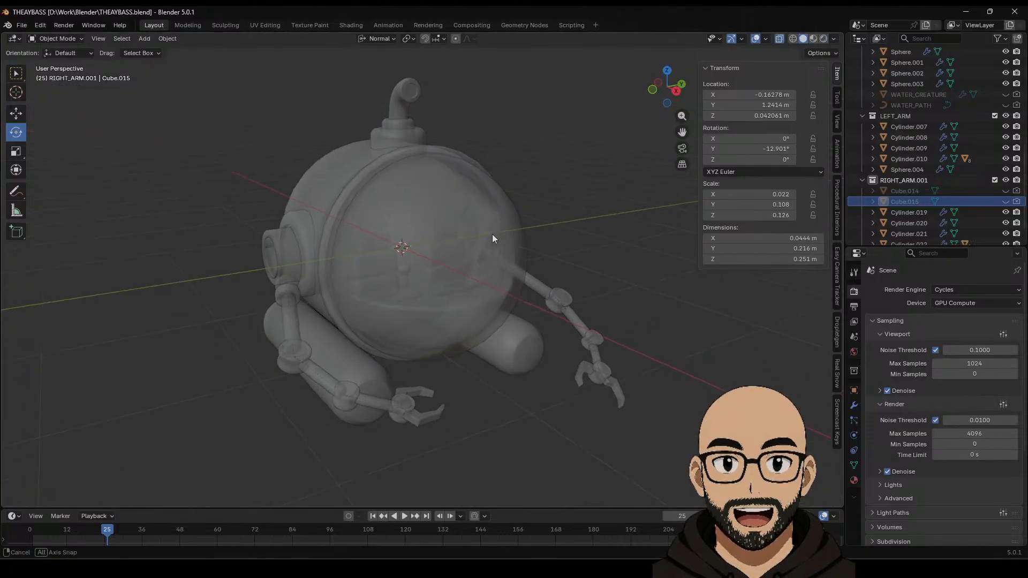
{"action": "middle_click_drag", "start_coordinate": [493, 234], "coordinate": [393, 261]}
{"action": "scroll", "coordinate": [471, 267], "scroll_direction": "down", "scroll_amount": 5}
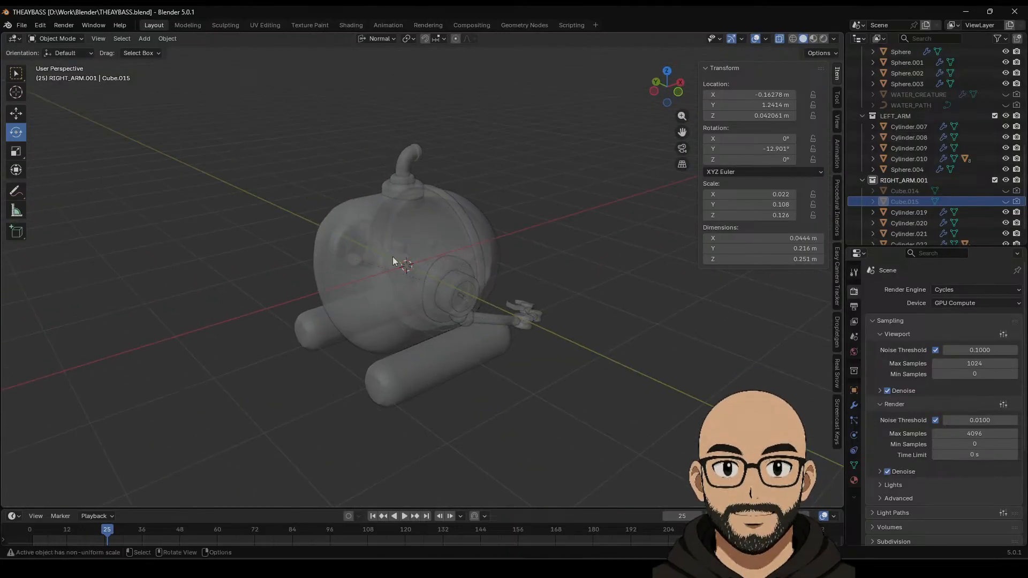
{"action": "middle_click_drag", "start_coordinate": [331, 300], "coordinate": [318, 299]}
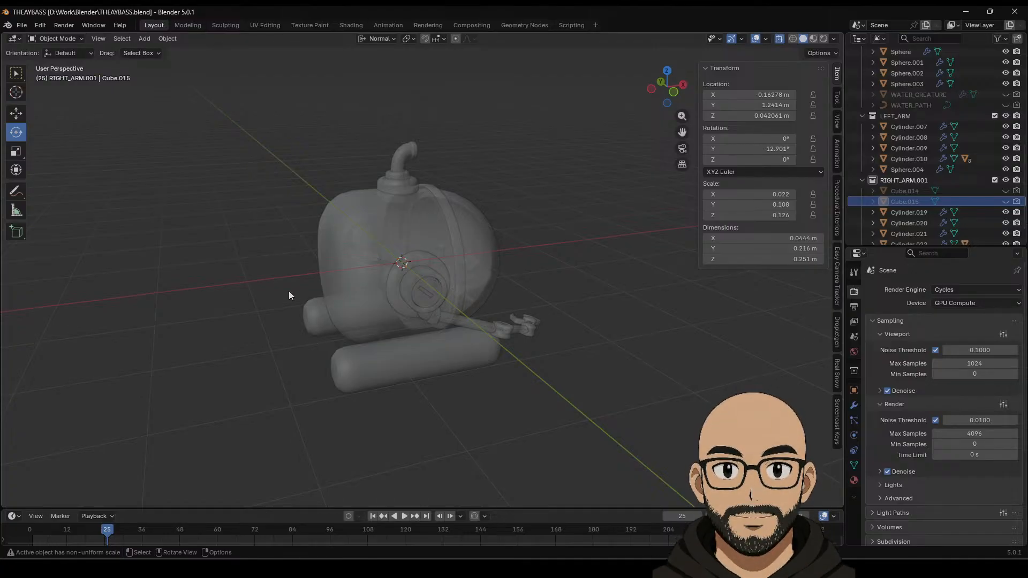
{"action": "middle_click_drag", "start_coordinate": [280, 304], "coordinate": [403, 355]}
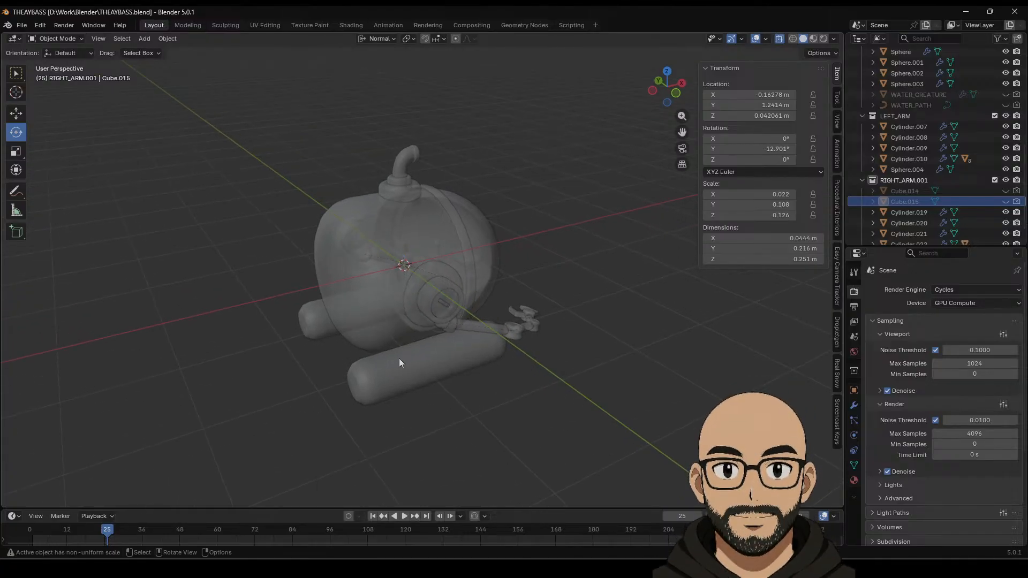
Step: Duplicate the nearer pontoon and move the copy up and inward toward the middle of the hull
{"action": "left_click", "coordinate": [399, 362]}
{"action": "key", "text": "shift+d"}
{"action": "key", "text": "Escape"}
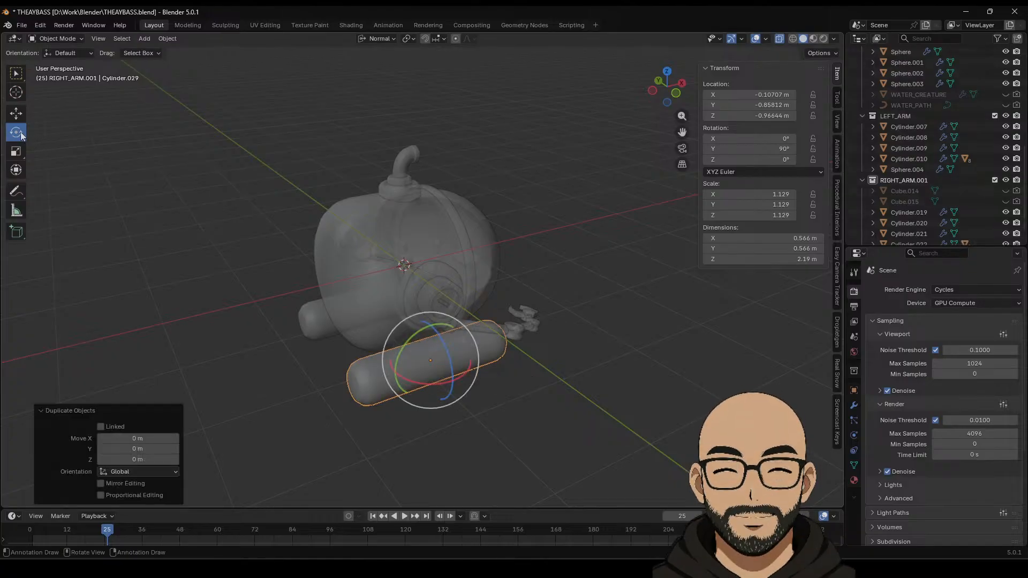
{"action": "left_click", "coordinate": [16, 113]}
{"action": "left_click_drag", "start_coordinate": [419, 338], "coordinate": [391, 316]}
{"action": "middle_click_drag", "start_coordinate": [391, 316], "coordinate": [459, 298]}
{"action": "left_click_drag", "start_coordinate": [416, 362], "coordinate": [416, 297]}
{"action": "middle_click_drag", "start_coordinate": [416, 297], "coordinate": [370, 317]}
Step: Place the pontoon copy behind the hull, shorten it to about 1.12 m and shift it sideways by about 0.42 m
{"action": "left_click_drag", "start_coordinate": [434, 281], "coordinate": [321, 291]}
{"action": "middle_click_drag", "start_coordinate": [321, 292], "coordinate": [449, 308]}
{"action": "left_click", "coordinate": [23, 117]}
{"action": "left_click_drag", "start_coordinate": [370, 338], "coordinate": [413, 344]}
{"action": "middle_click_drag", "start_coordinate": [412, 343], "coordinate": [403, 297]}
{"action": "scroll", "coordinate": [367, 325], "scroll_direction": "up", "scroll_amount": 3}
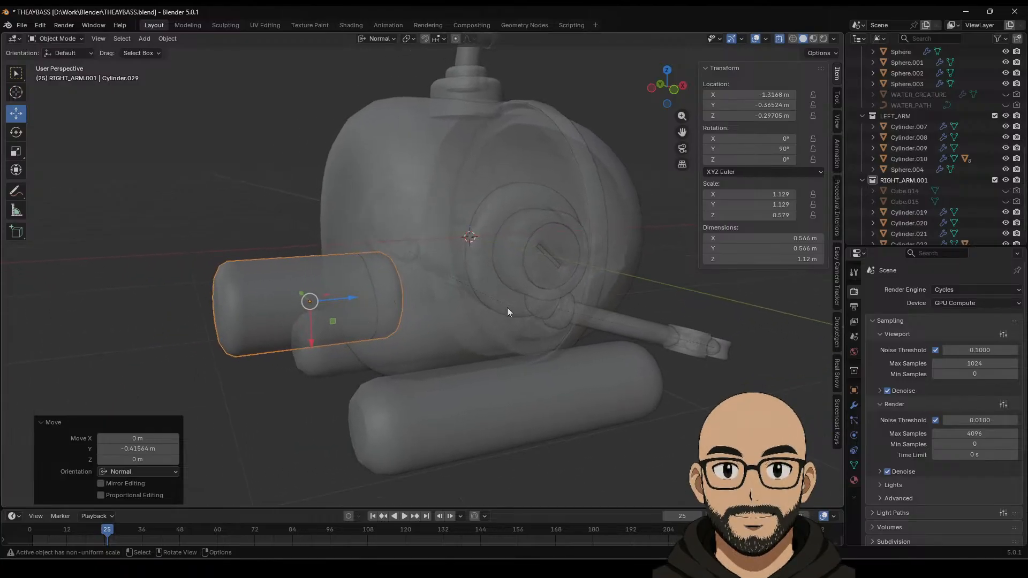
Step: Scale the copied cylinder uniformly to about 0.595 and raise it by about 0.97 m beside the upper rear hull
{"action": "middle_click_drag", "start_coordinate": [506, 307], "coordinate": [627, 217]}
{"action": "key", "text": "s"}
{"action": "left_click", "coordinate": [481, 347]}
{"action": "middle_click_drag", "start_coordinate": [568, 225], "coordinate": [478, 329]}
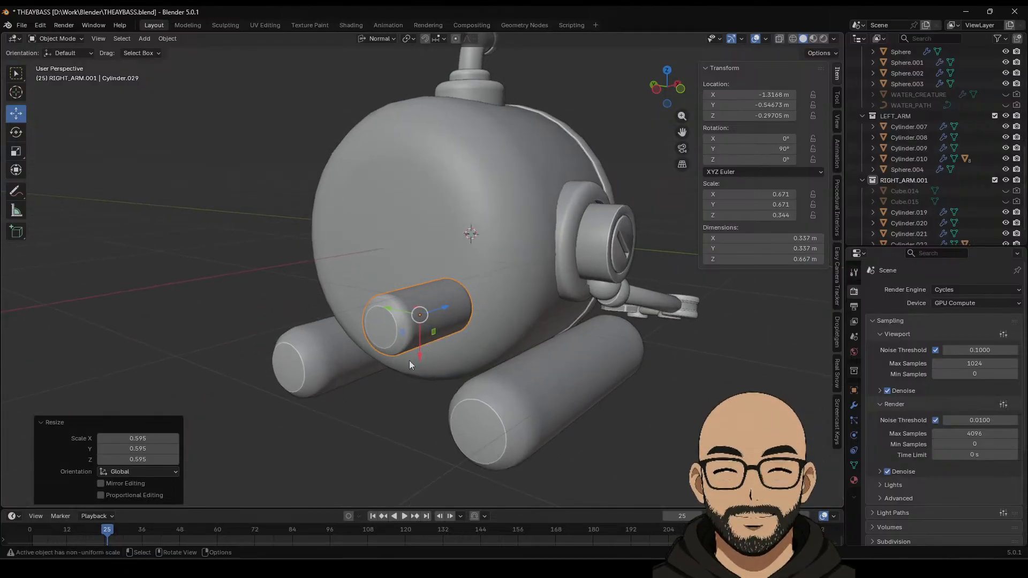
{"action": "left_click_drag", "start_coordinate": [417, 353], "coordinate": [457, 188]}
{"action": "middle_click_drag", "start_coordinate": [458, 188], "coordinate": [443, 218]}
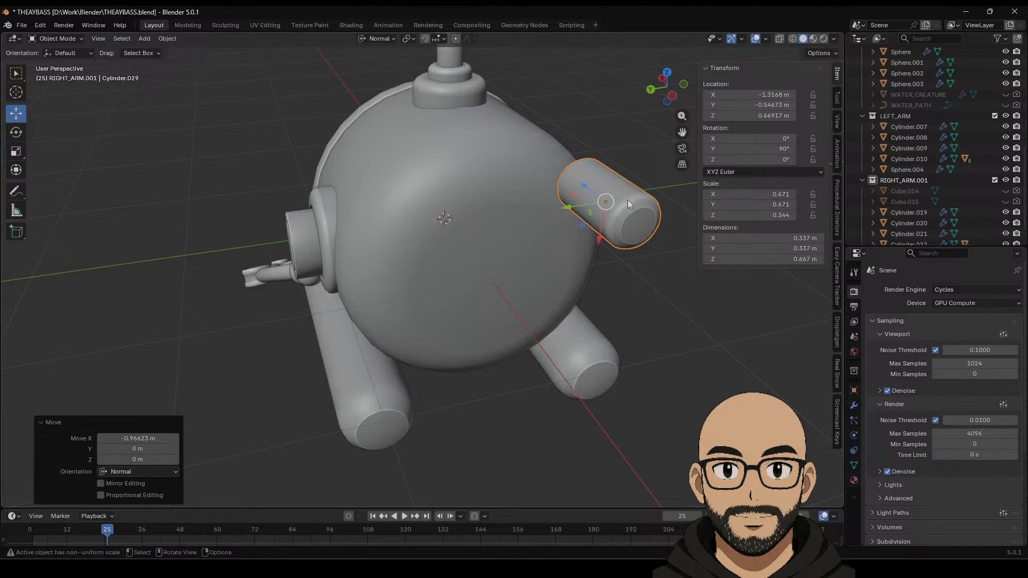
Step: Duplicate the small cylinder onto the centre of the hull's rear and scale the copy up by about 3.87
{"action": "left_click", "coordinate": [671, 95]}
{"action": "key", "text": "shift+d"}
{"action": "left_click", "coordinate": [469, 264]}
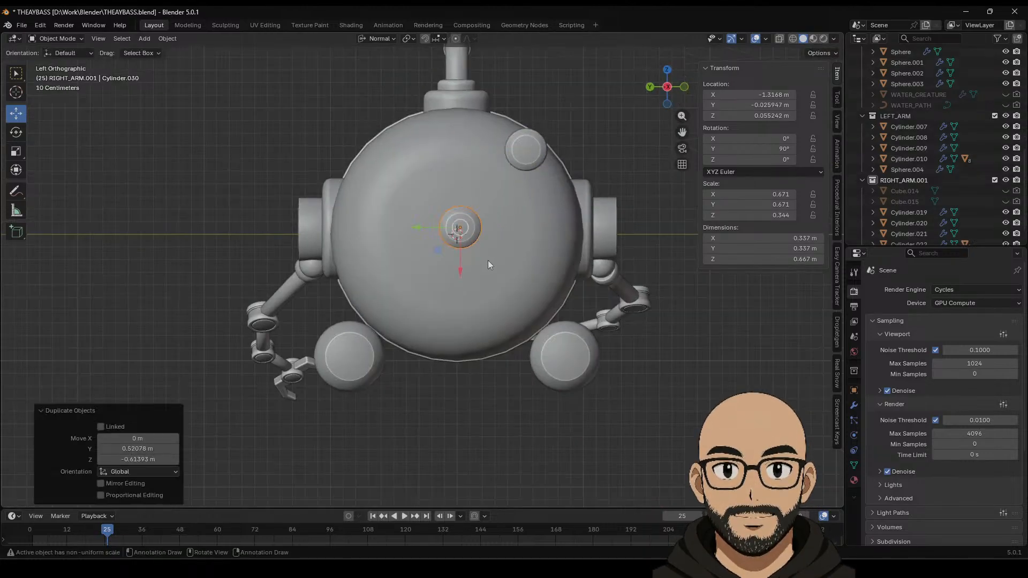
{"action": "key", "text": "s"}
{"action": "left_click", "coordinate": [624, 259]}
{"action": "middle_click_drag", "start_coordinate": [624, 259], "coordinate": [519, 266]}
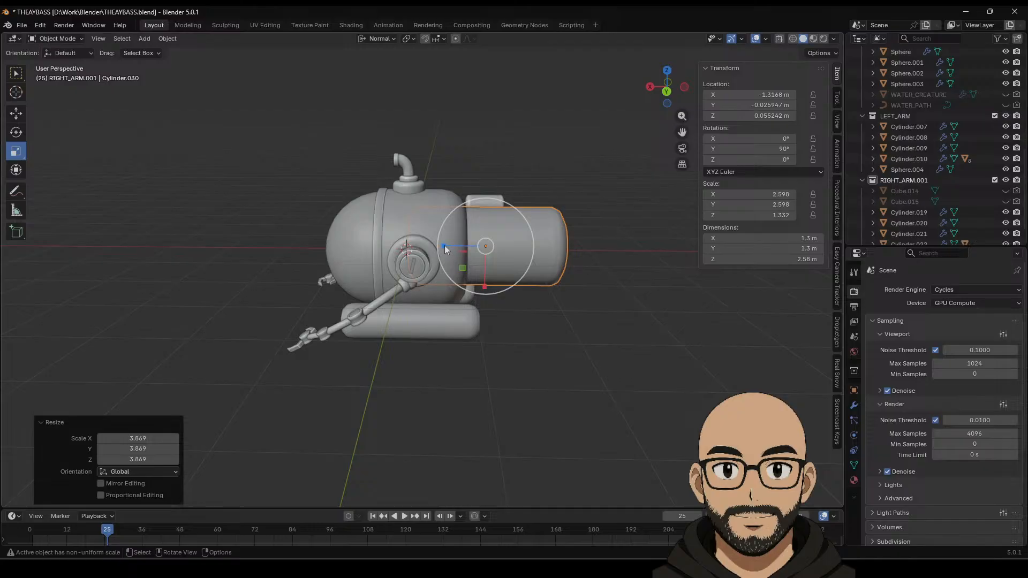
Step: Scale the large rear cylinder to about 0.395 along its local Z axis and shrink it to about 1.22 m across
{"action": "key", "text": "s"}
{"action": "key", "text": "z"}
{"action": "key", "text": "z"}
{"action": "left_click", "coordinate": [498, 251]}
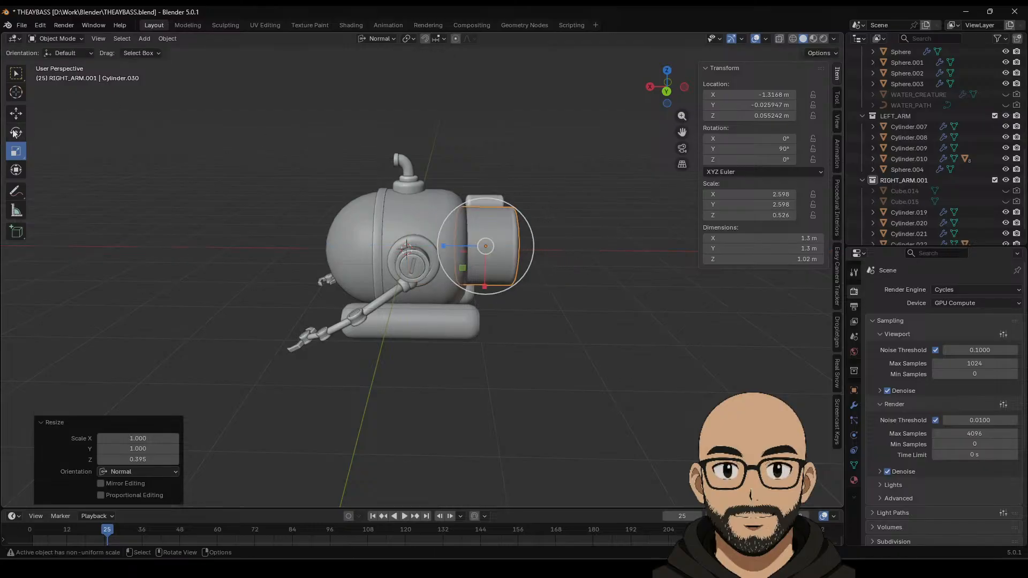
{"action": "key", "text": "s"}
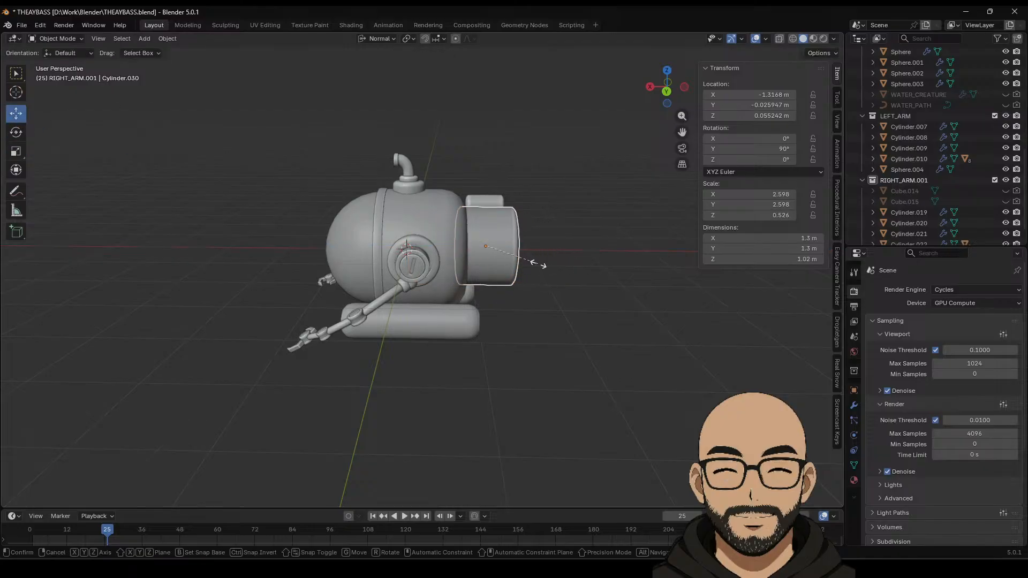
{"action": "left_click", "coordinate": [505, 254]}
Step: Apply the large rear cylinder's scale and set its Bevel amount to 0.081 m
{"action": "key", "text": "ctrl+a"}
{"action": "left_click", "coordinate": [503, 250]}
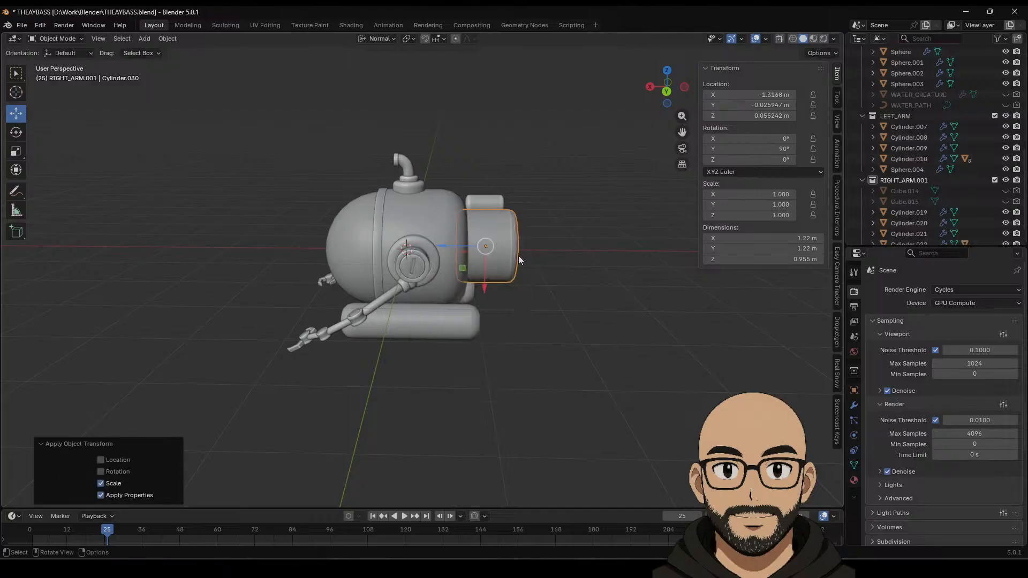
{"action": "right_click", "coordinate": [512, 243]}
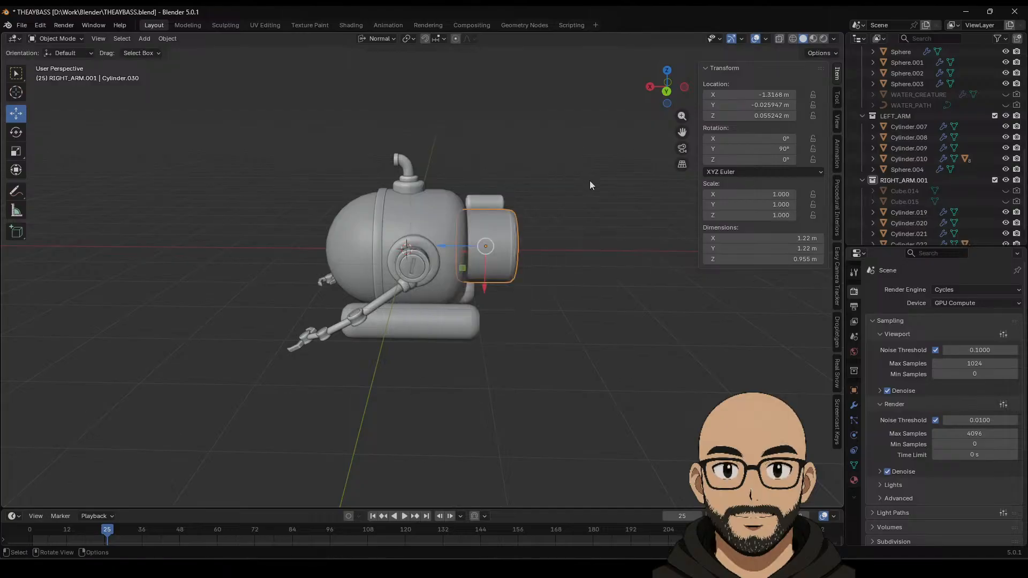
{"action": "left_click", "coordinate": [854, 405]}
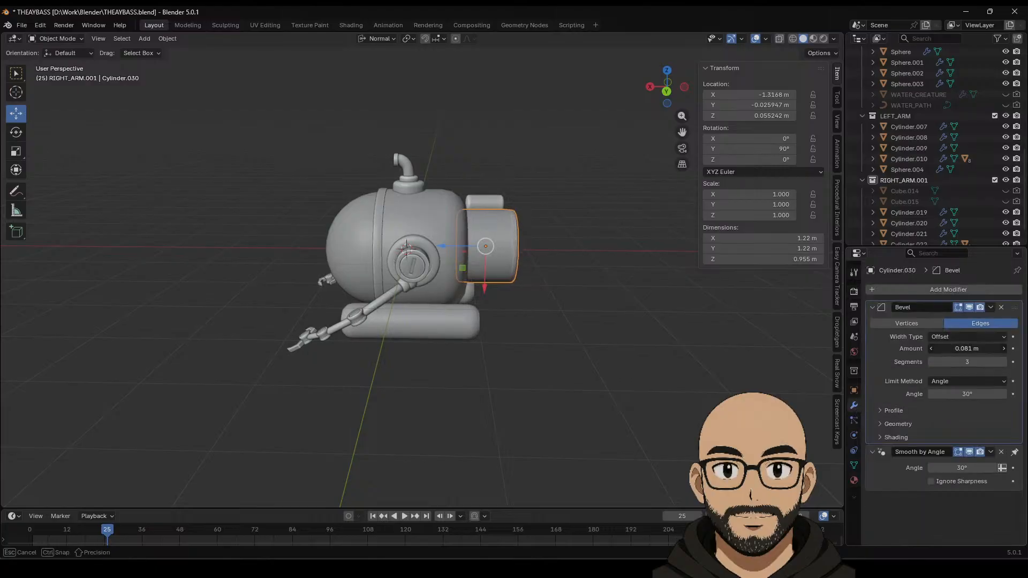
Step: Show the model in material preview shading and move the small upper cylinder sideways away from the large rear cylinder
{"action": "middle_click_drag", "start_coordinate": [577, 356], "coordinate": [330, 316]}
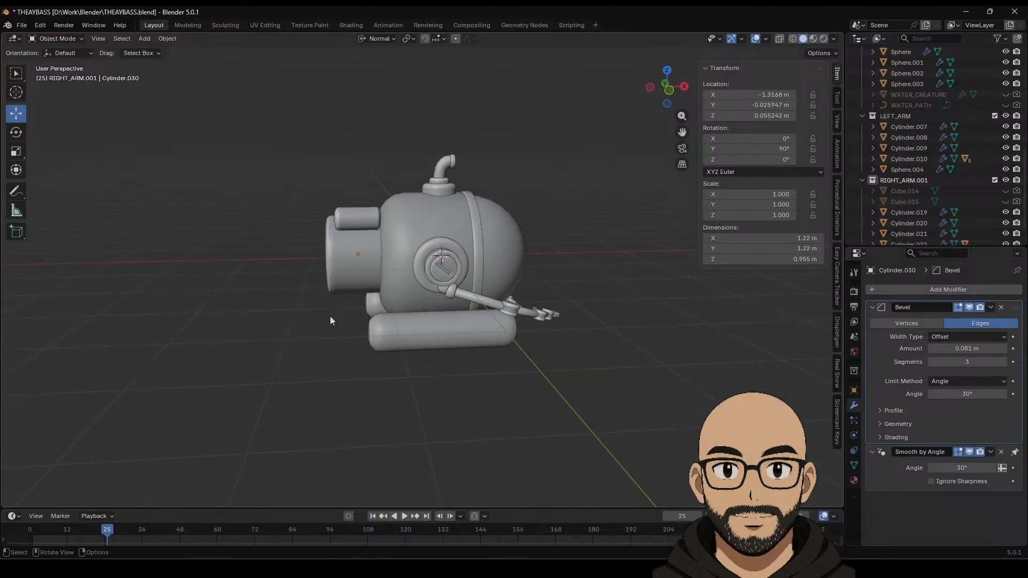
{"action": "scroll", "coordinate": [338, 261], "scroll_direction": "up", "scroll_amount": 4}
{"action": "left_click", "coordinate": [338, 261]}
{"action": "left_click", "coordinate": [813, 39]}
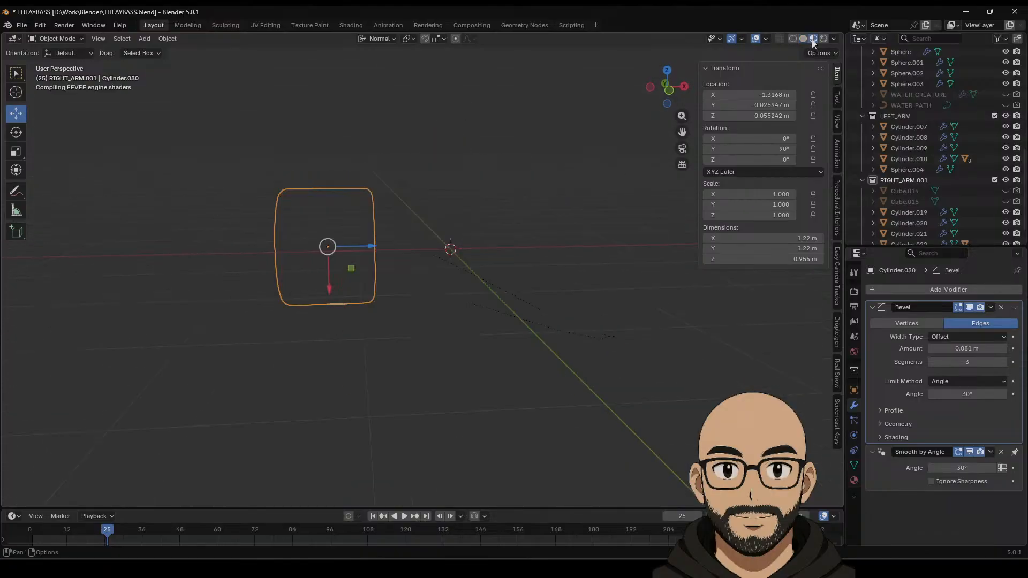
{"action": "mouse_move", "coordinate": [424, 207]}
{"action": "middle_mouse_down"}
{"action": "mouse_move", "coordinate": [341, 214]}
{"action": "mouse_move", "coordinate": [391, 219]}
{"action": "mouse_move", "coordinate": [360, 244]}
{"action": "mouse_move", "coordinate": [361, 285]}
{"action": "mouse_move", "coordinate": [358, 274]}
{"action": "mouse_move", "coordinate": [457, 265]}
{"action": "mouse_move", "coordinate": [529, 272]}
{"action": "mouse_move", "coordinate": [524, 303]}
{"action": "mouse_move", "coordinate": [409, 283]}
{"action": "mouse_move", "coordinate": [495, 284]}
{"action": "mouse_move", "coordinate": [496, 240]}
{"action": "middle_mouse_up"}
{"action": "scroll", "coordinate": [361, 286], "scroll_direction": "up", "scroll_amount": 3}
{"action": "left_click", "coordinate": [535, 208]}
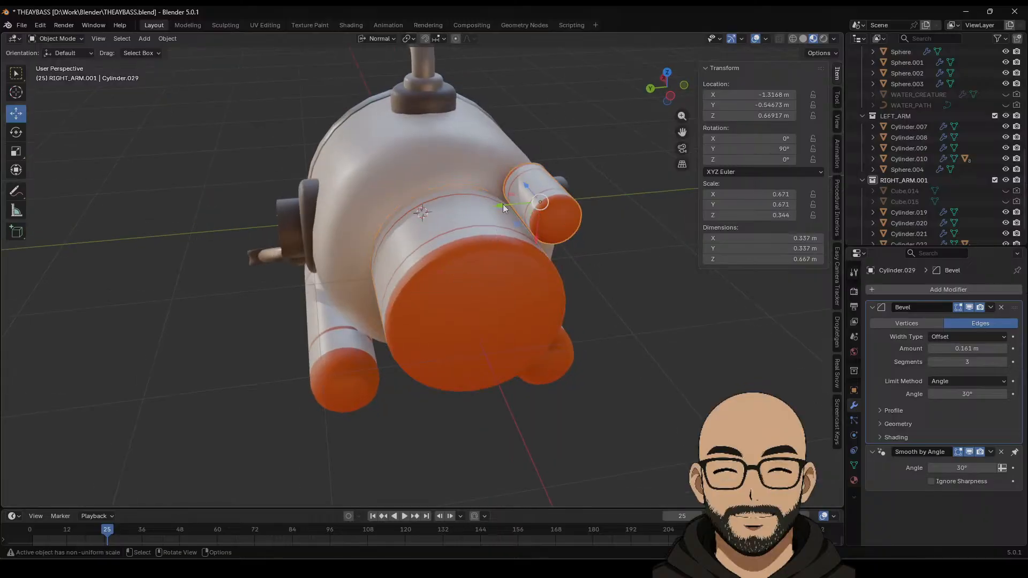
{"action": "left_click_drag", "start_coordinate": [502, 206], "coordinate": [584, 198]}
Step: Scale the large rear cylinder up by about 1.28 to about 1.56 m across
{"action": "left_click", "coordinate": [483, 249]}
{"action": "key", "text": "s"}
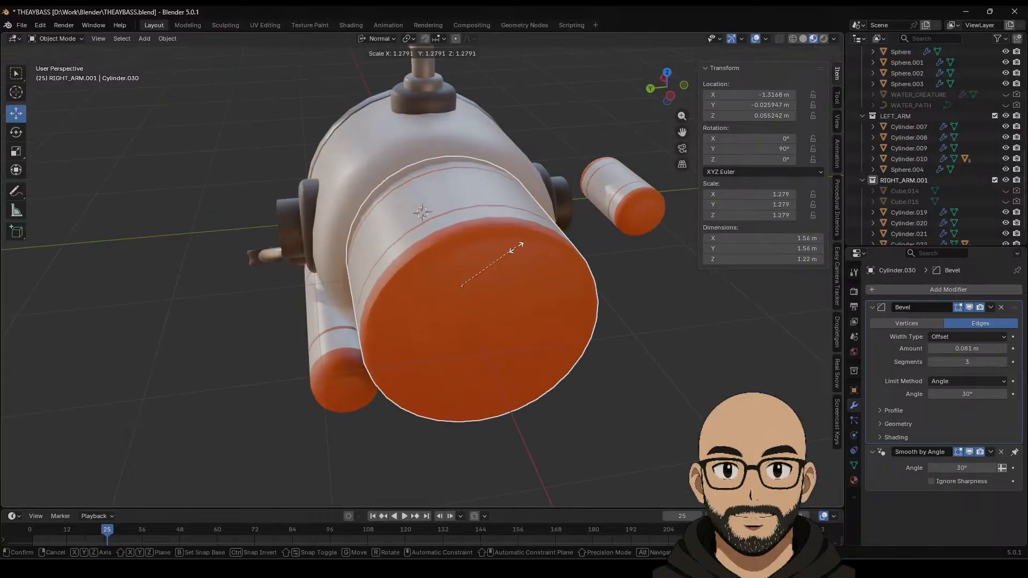
{"action": "left_click", "coordinate": [561, 279]}
{"action": "middle_click_drag", "start_coordinate": [561, 278], "coordinate": [313, 309]}
Step: Move the large cylinder's rear end face inward by about 0.03 m in face editing
{"action": "key", "text": "Tab"}
{"action": "left_click", "coordinate": [107, 39]}
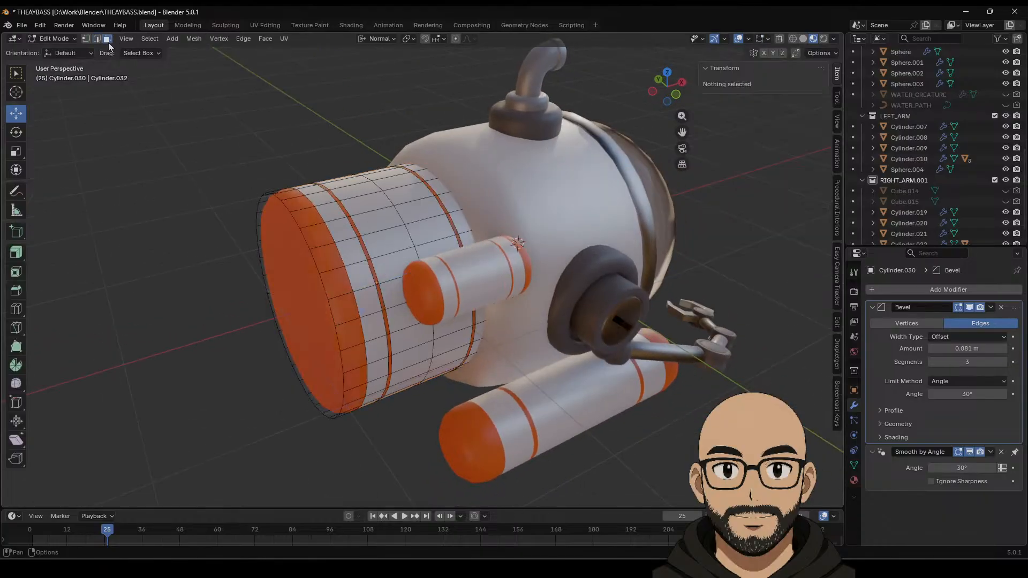
{"action": "left_click", "coordinate": [301, 308]}
{"action": "key", "text": "e"}
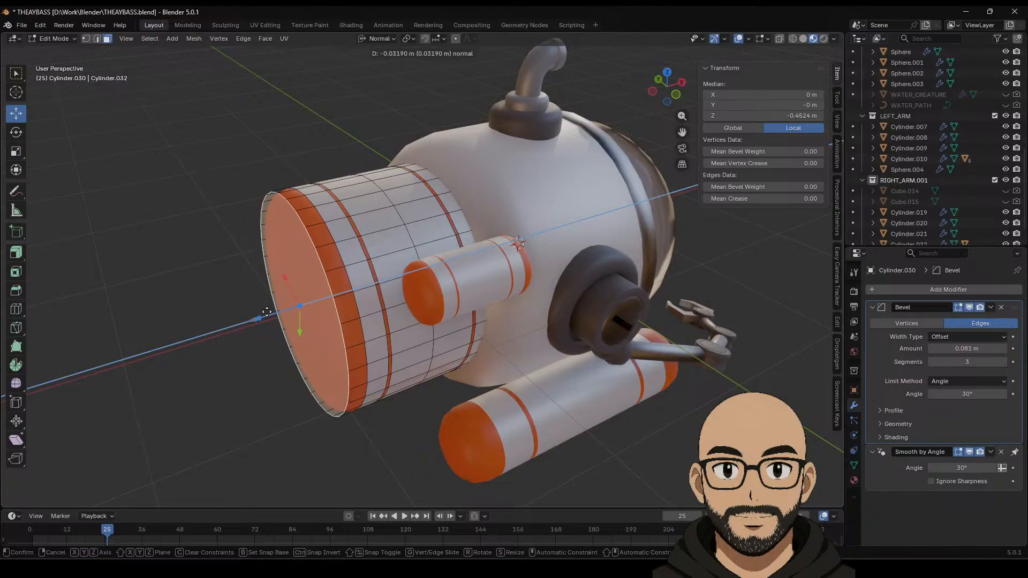
{"action": "left_click", "coordinate": [283, 308]}
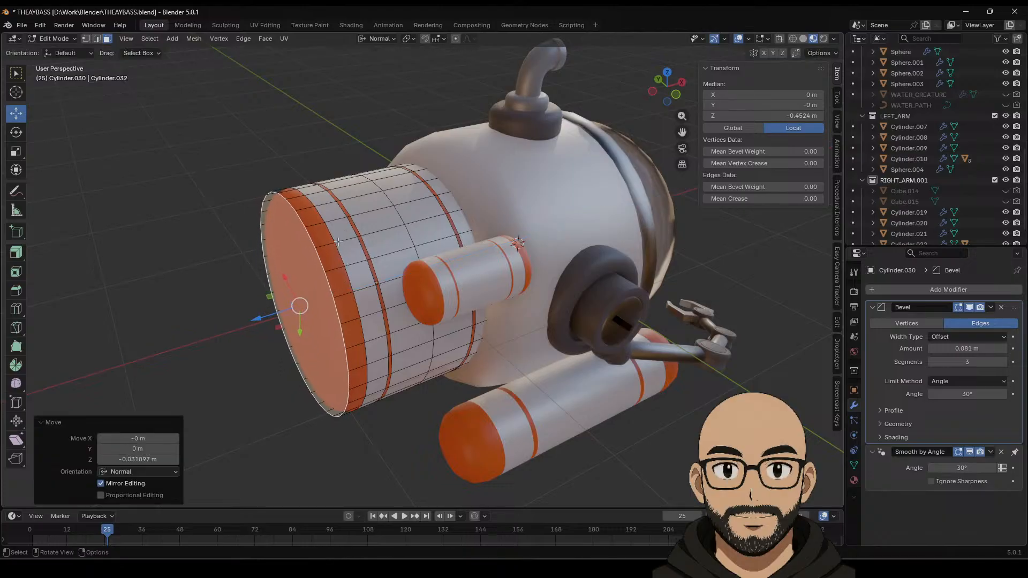
{"action": "key", "text": "Tab"}
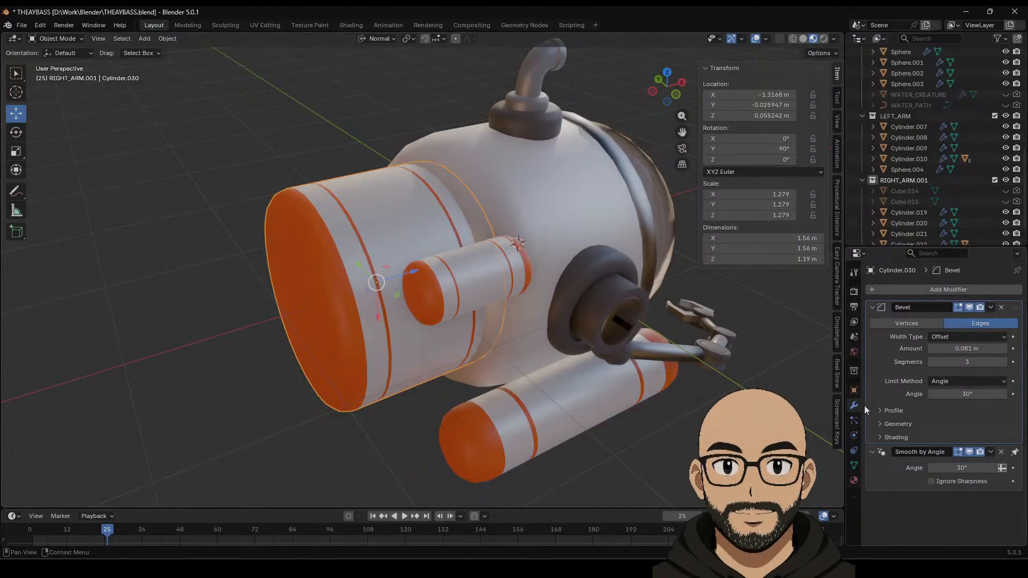
Step: Remove the ORANGE and BODY materials from the large rear cylinder
{"action": "left_click", "coordinate": [854, 480]}
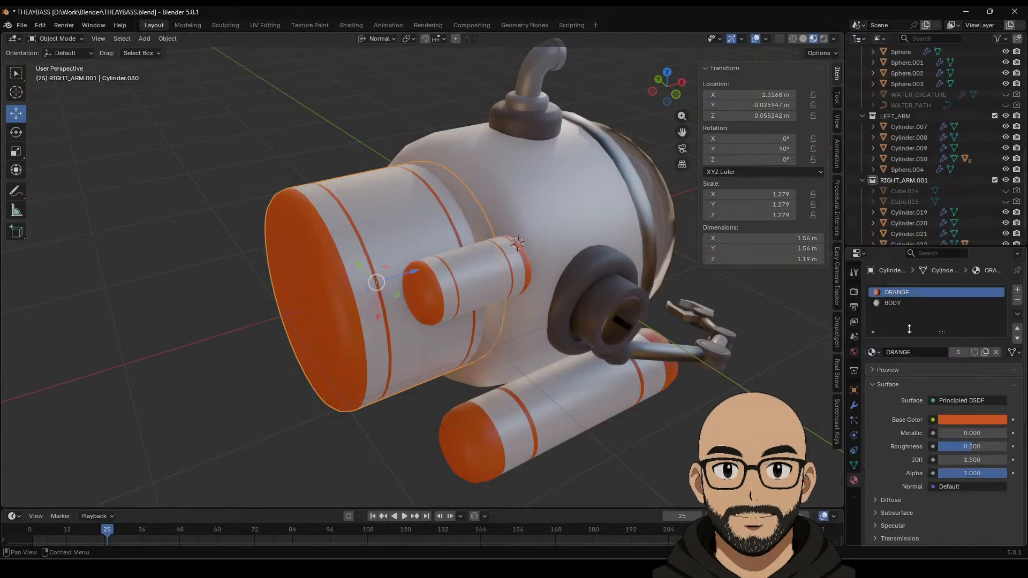
{"action": "left_click", "coordinate": [1018, 300]}
{"action": "left_click", "coordinate": [1017, 300]}
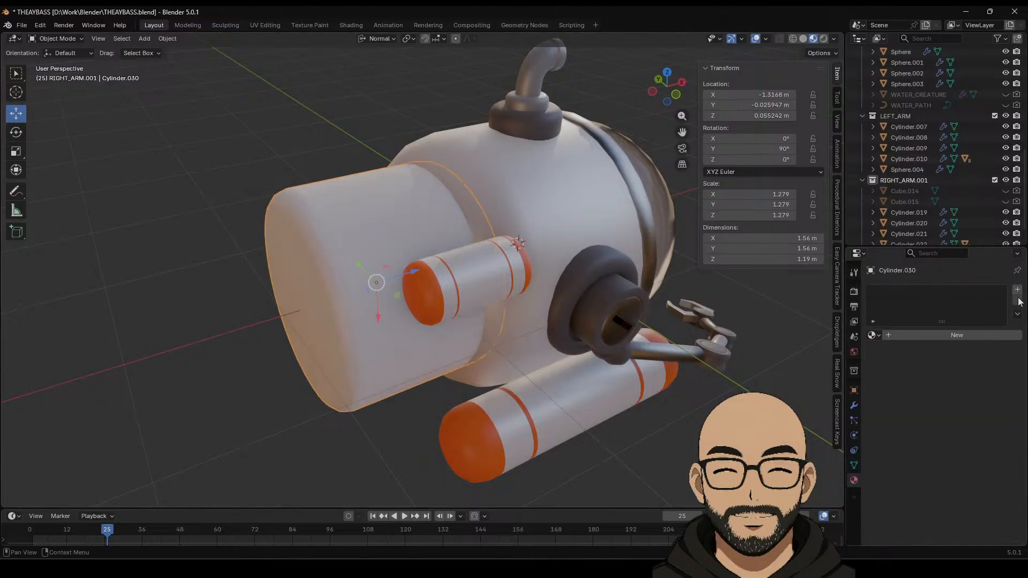
Step: Scale down the plain rear cylinder and adjust its height on the back of the hull
{"action": "middle_click_drag", "start_coordinate": [374, 360], "coordinate": [602, 156]}
{"action": "key", "text": "s"}
{"action": "left_click", "coordinate": [481, 311]}
{"action": "key", "text": "g"}
{"action": "key", "text": "x"}
{"action": "left_click", "coordinate": [396, 263]}
Step: Move the small striped cylinder in against the plain rear cylinder and raise it by about 0.13 m
{"action": "left_click", "coordinate": [600, 171]}
{"action": "key", "text": "g"}
{"action": "key", "text": "y"}
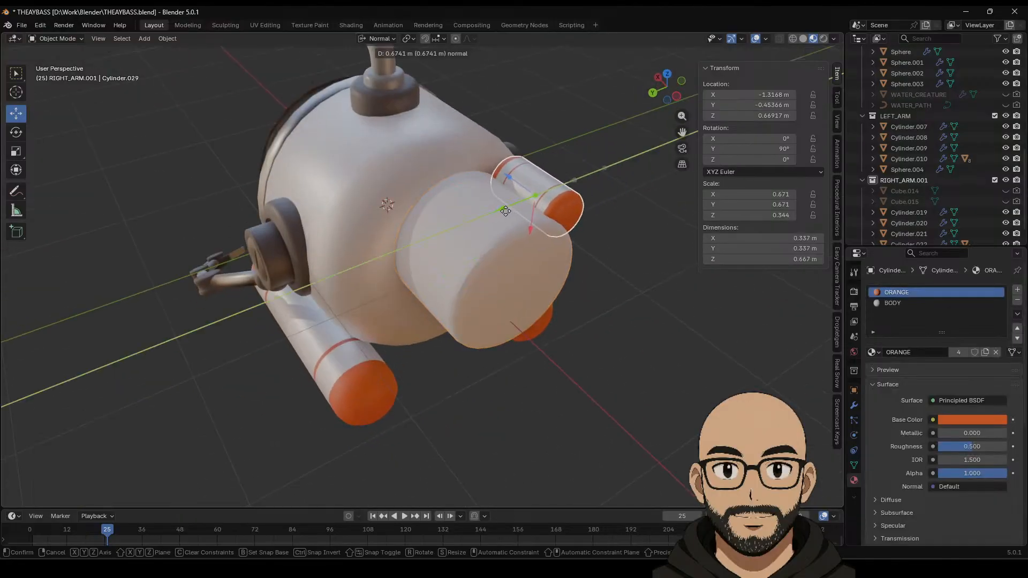
{"action": "left_click", "coordinate": [505, 215]}
{"action": "middle_click_drag", "start_coordinate": [506, 214], "coordinate": [493, 201]}
{"action": "key", "text": "g"}
{"action": "key", "text": "y"}
{"action": "left_click", "coordinate": [498, 190]}
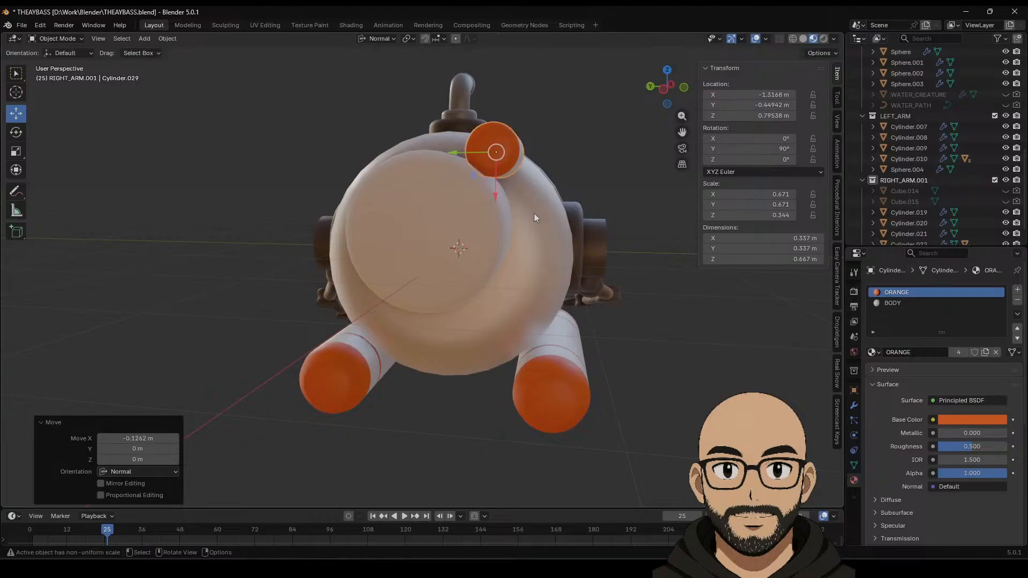
Step: Nudge the small striped cylinder outward by about 0.003 m along its Y axis
{"action": "middle_click_drag", "start_coordinate": [491, 252], "coordinate": [546, 224]}
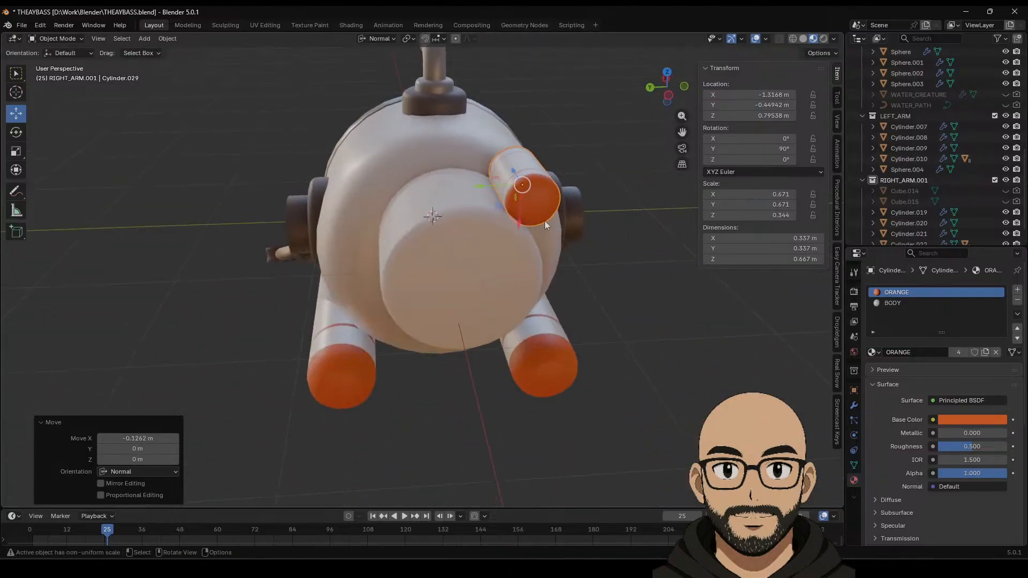
{"action": "key", "text": "g"}
{"action": "key", "text": "y"}
{"action": "left_click", "coordinate": [485, 189]}
{"action": "middle_click_drag", "start_coordinate": [486, 190], "coordinate": [499, 233]}
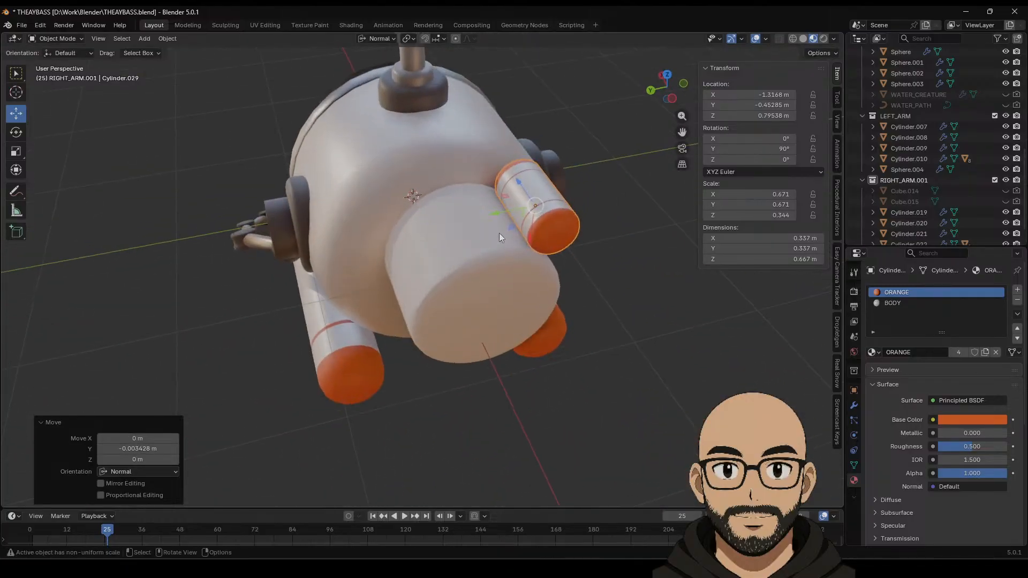
Step: Duplicate the small striped cylinder about 0.80 m along Y to the opposite upper side of the rear cylinder
{"action": "key", "text": "shift+d"}
{"action": "key", "text": "y"}
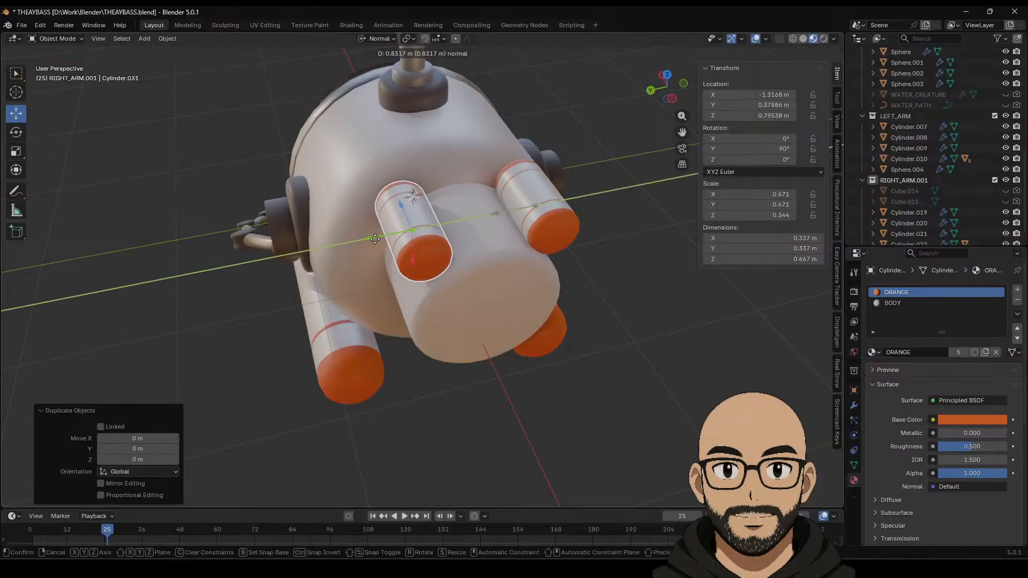
{"action": "left_click", "coordinate": [400, 259]}
{"action": "middle_click_drag", "start_coordinate": [399, 259], "coordinate": [387, 214]}
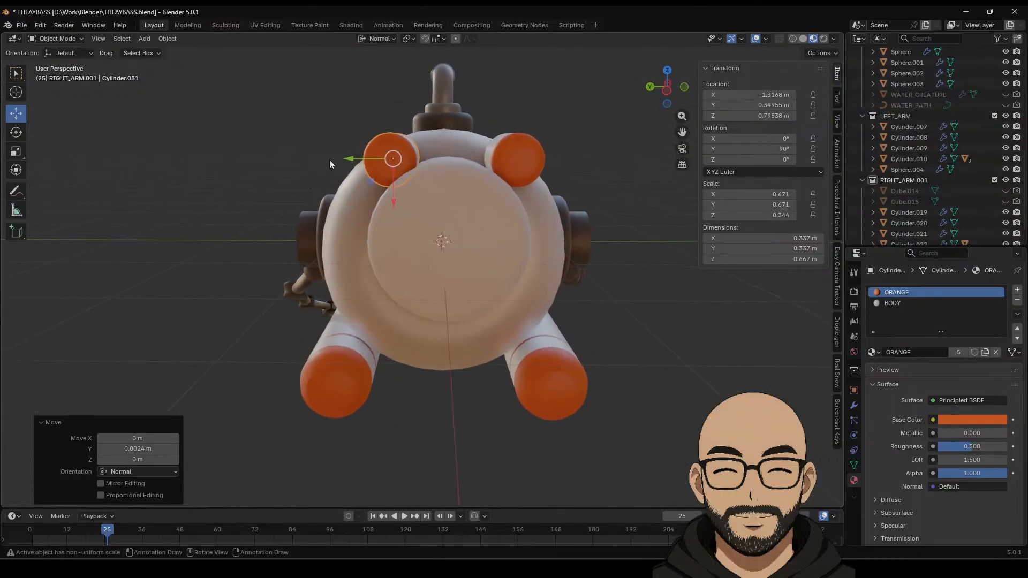
Step: Move the duplicated upper rear tank outward about 0.06 m along Y, and spread both upper tanks outward another 0.02 m each
{"action": "left_click_drag", "start_coordinate": [348, 162], "coordinate": [334, 159]}
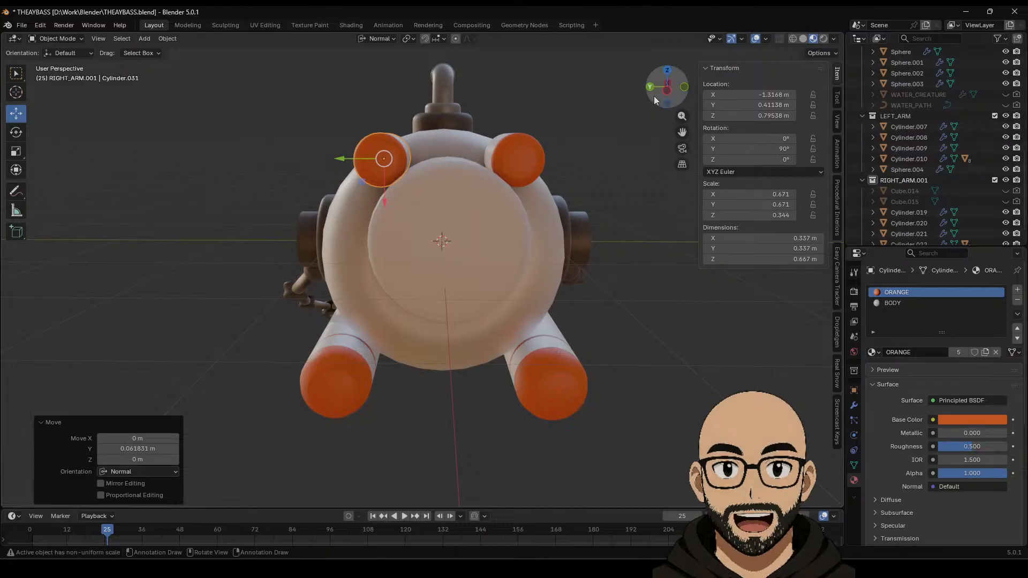
{"action": "left_click", "coordinate": [667, 90]}
{"action": "key", "text": "alt+a"}
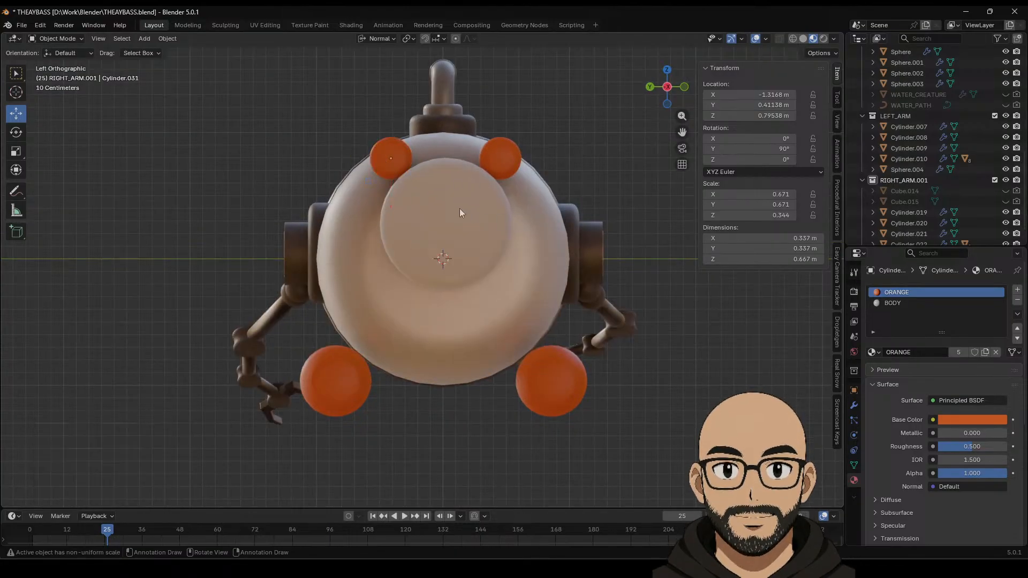
{"action": "left_click", "coordinate": [386, 162]}
{"action": "left_click_drag", "start_coordinate": [356, 162], "coordinate": [358, 156]}
{"action": "left_click", "coordinate": [503, 157]}
{"action": "left_click_drag", "start_coordinate": [461, 158], "coordinate": [471, 156]}
{"action": "middle_click_drag", "start_coordinate": [568, 171], "coordinate": [477, 292]}
{"action": "scroll", "coordinate": [477, 292], "scroll_direction": "down", "scroll_amount": 3}
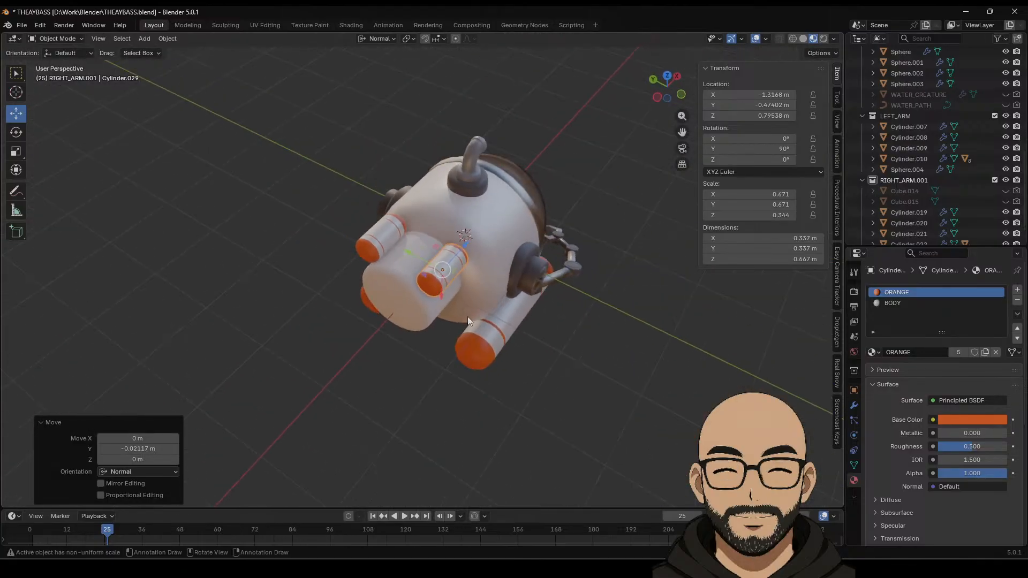
Step: Remove the BODY material slot from both small upper tanks, keeping ORANGE, and delete the duplicated tank on the +Y side
{"action": "left_click", "coordinate": [918, 303]}
{"action": "left_click", "coordinate": [388, 235]}
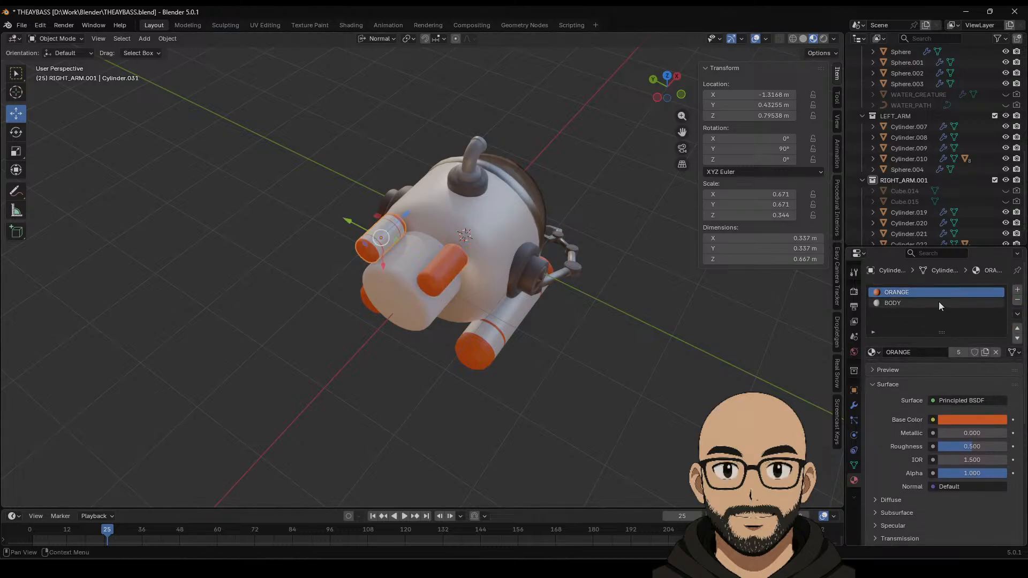
{"action": "left_click", "coordinate": [1017, 300]}
{"action": "scroll", "coordinate": [509, 330], "scroll_direction": "up", "scroll_amount": 6}
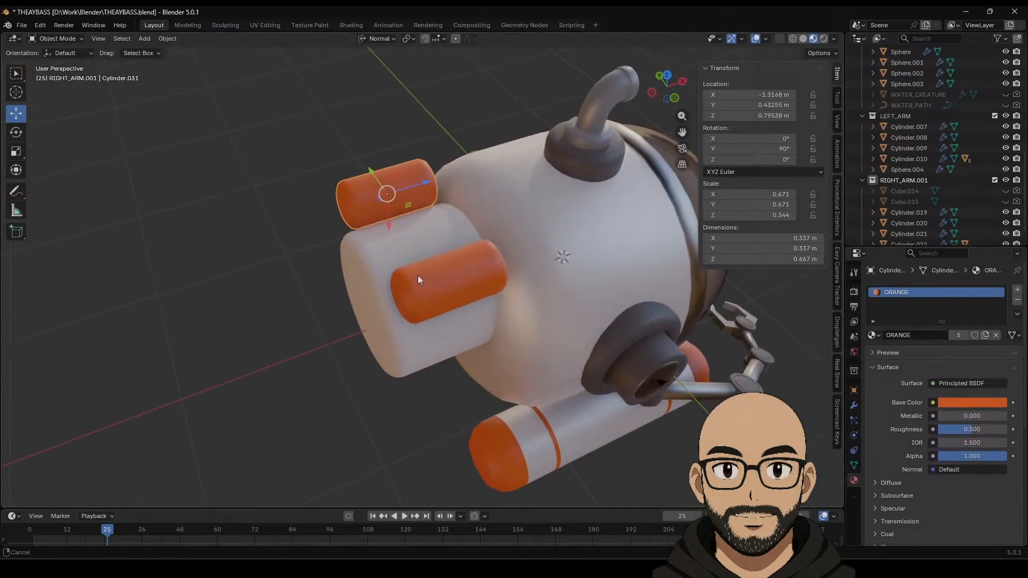
{"action": "key", "text": "Delete"}
{"action": "scroll", "coordinate": [436, 329], "scroll_direction": "up", "scroll_amount": 5}
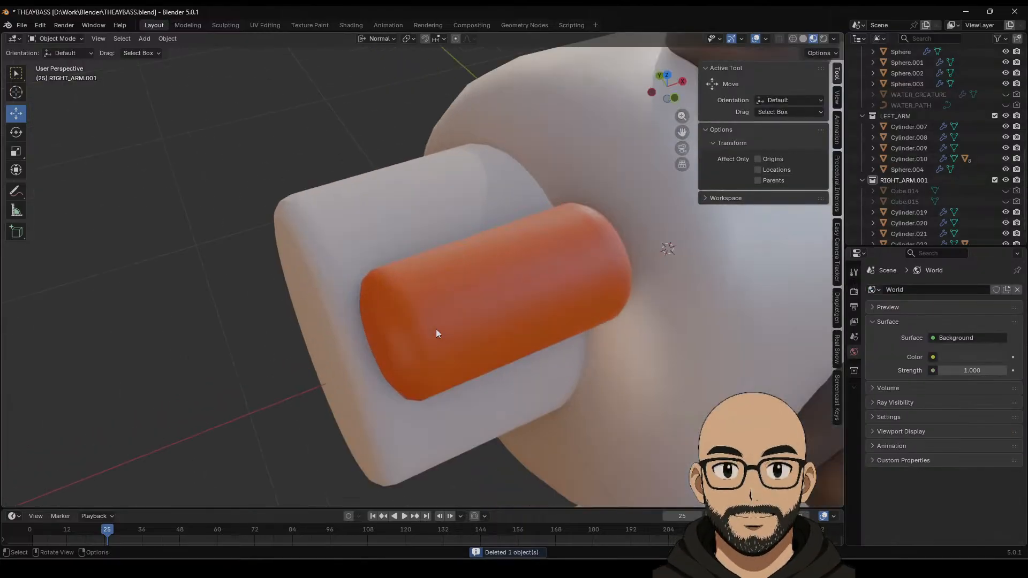
Step: Extrude the two stripe bands of the remaining small tank inward by about 0.034 m to form grooves
{"action": "middle_click_drag", "start_coordinate": [483, 329], "coordinate": [465, 310]}
{"action": "left_click", "coordinate": [390, 255]}
{"action": "key", "text": "Tab"}
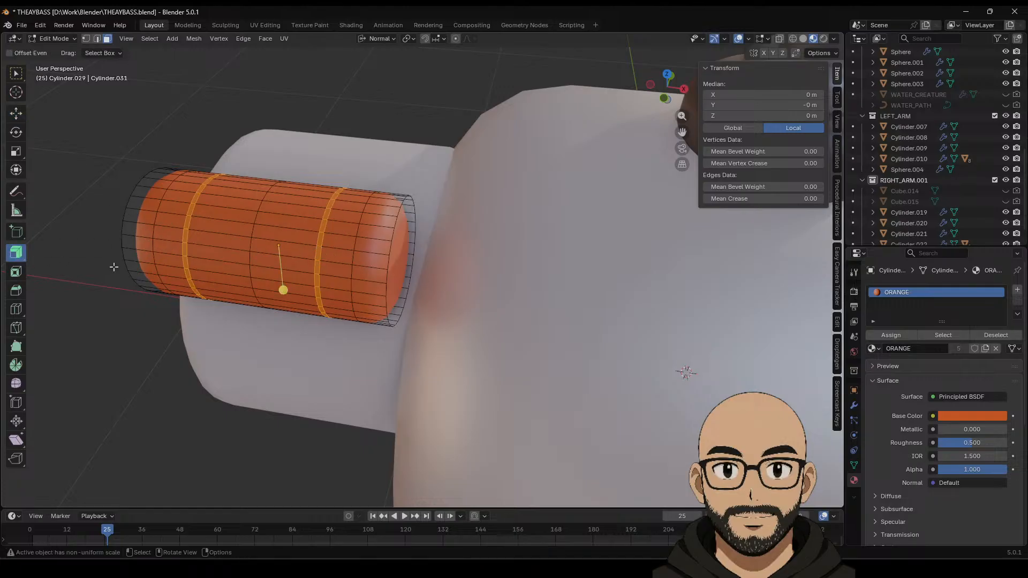
{"action": "left_click_drag", "start_coordinate": [285, 272], "coordinate": [284, 290]}
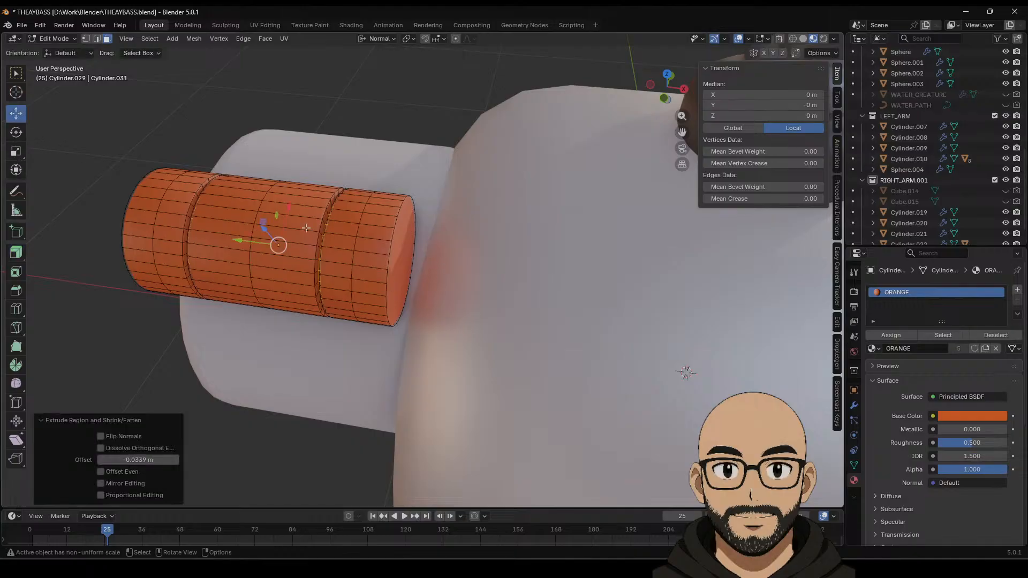
Step: Inset the tank's hull-facing end face, pull it out about 0.033 m, and extrude it into a short narrower neck
{"action": "left_click", "coordinate": [407, 276]}
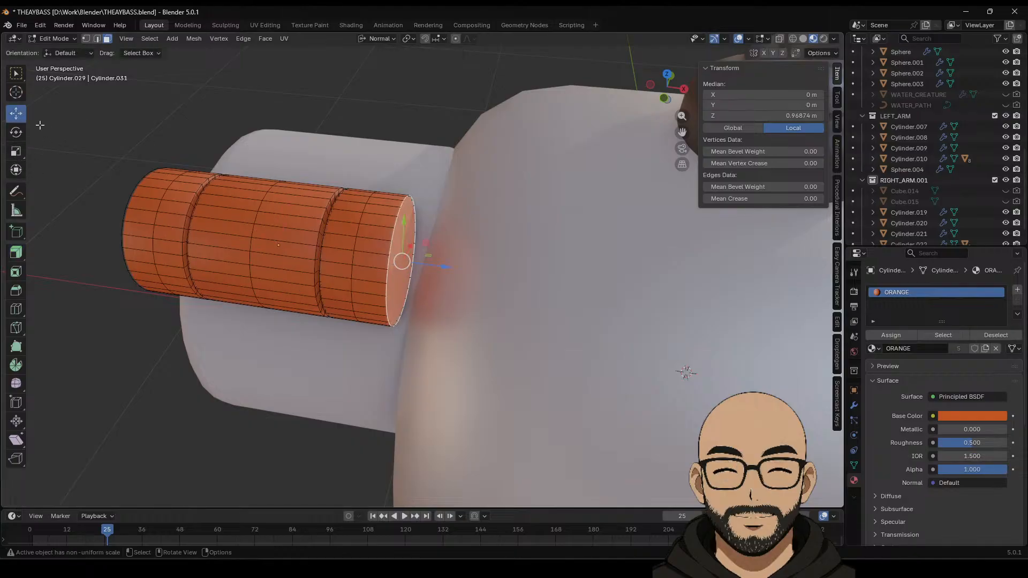
{"action": "left_click", "coordinate": [16, 271]}
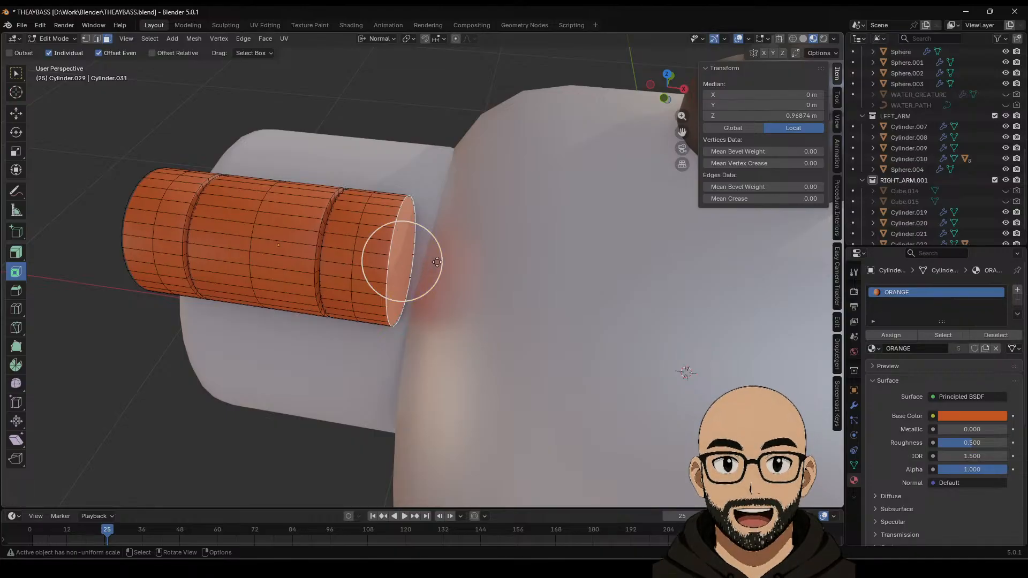
{"action": "left_click_drag", "start_coordinate": [423, 270], "coordinate": [456, 271]}
{"action": "key", "text": "e"}
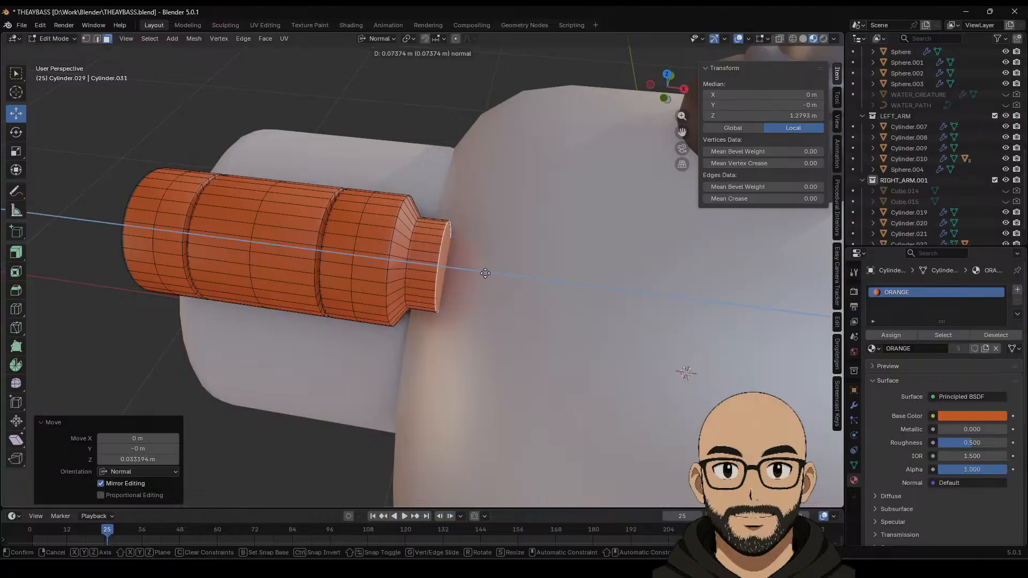
{"action": "left_click", "coordinate": [477, 272]}
{"action": "key", "text": "Tab"}
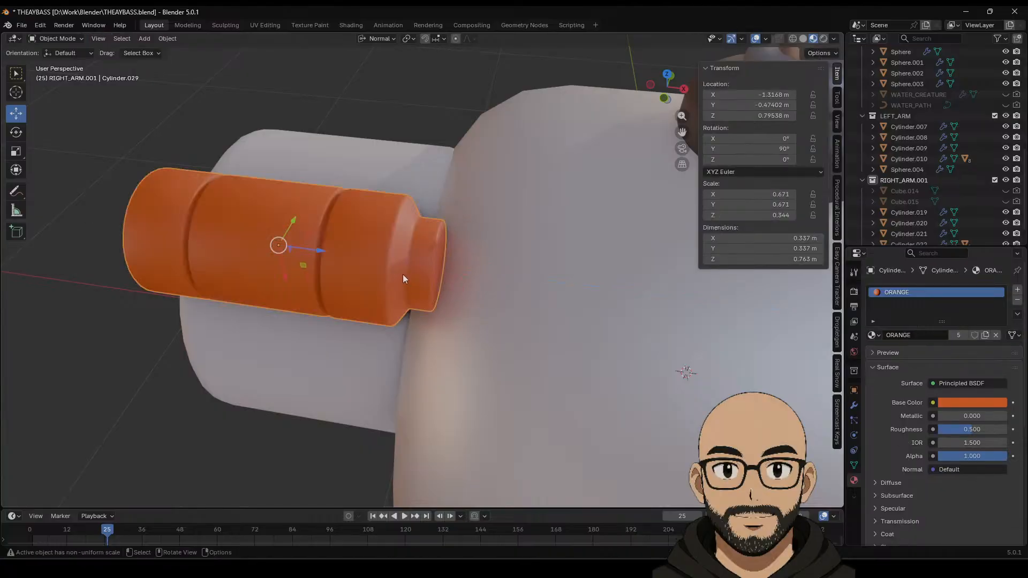
Step: Slide the small tank rearward along its own length to X -1.3865 m
{"action": "key", "text": "g"}
{"action": "key", "text": "z"}
{"action": "left_click", "coordinate": [363, 283]}
Step: Shape the small tank's outer end face into a stepped rim with a recessed centre by extruding and scaling it
{"action": "scroll", "coordinate": [363, 284], "scroll_direction": "down", "scroll_amount": 1}
{"action": "middle_click_drag", "start_coordinate": [208, 266], "coordinate": [280, 262]}
{"action": "key", "text": "Tab"}
{"action": "left_click", "coordinate": [539, 272]}
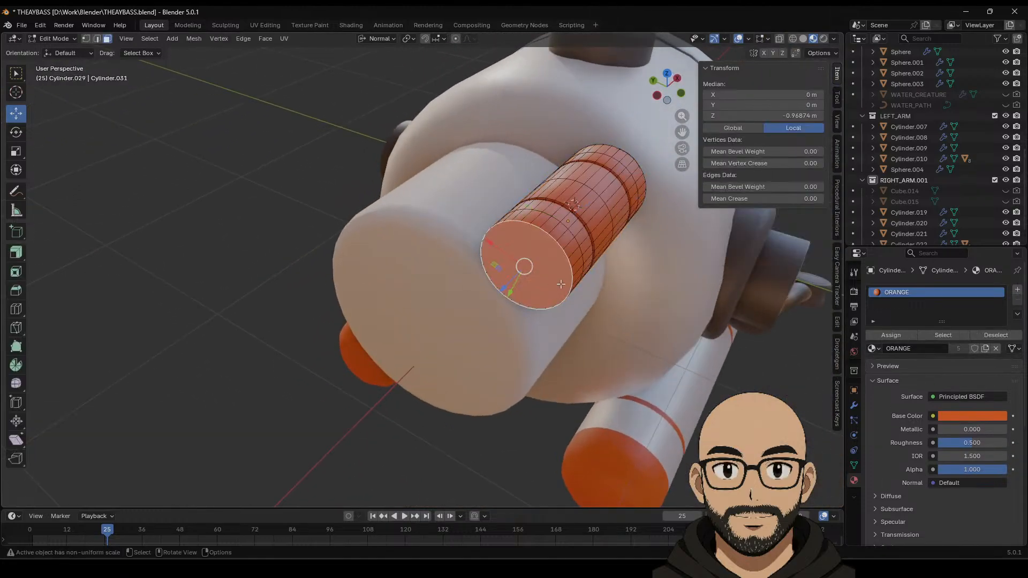
{"action": "key", "text": "e"}
{"action": "right_click", "coordinate": [554, 282]}
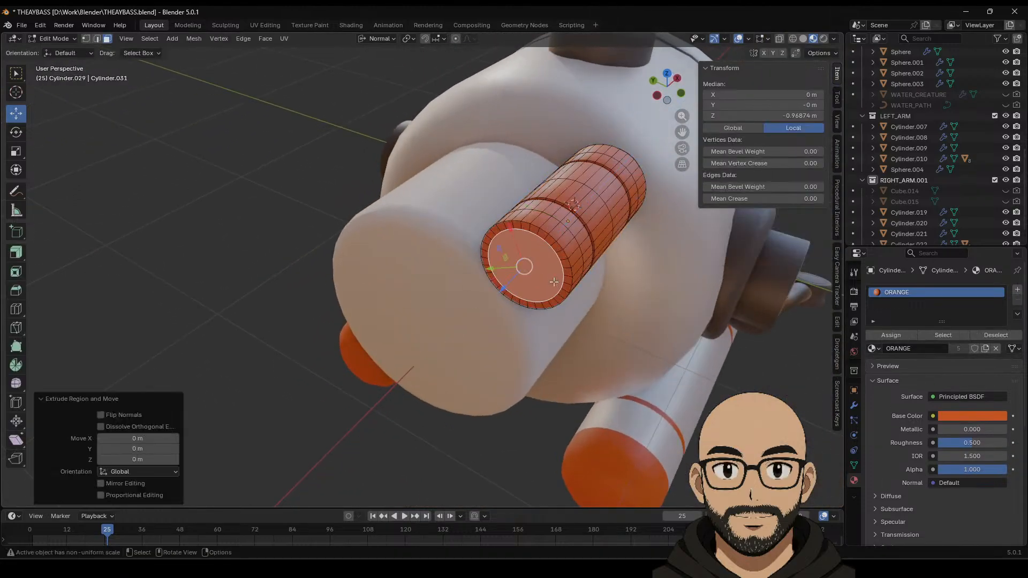
{"action": "key", "text": "s"}
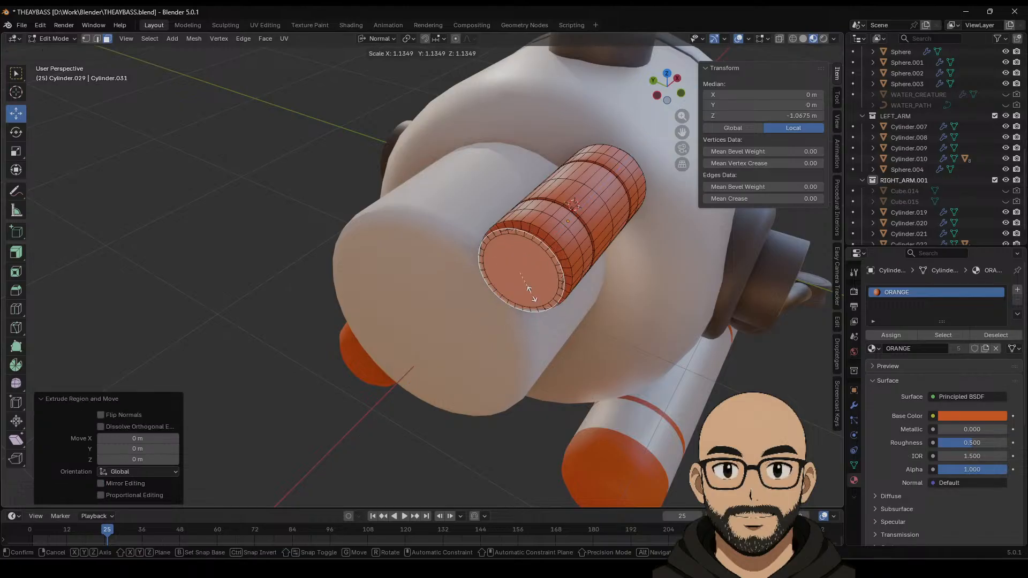
{"action": "left_click", "coordinate": [514, 288]}
{"action": "key", "text": "e"}
{"action": "right_click", "coordinate": [514, 288]}
{"action": "left_click_drag", "start_coordinate": [499, 291], "coordinate": [506, 287]}
{"action": "key", "text": "Tab"}
Step: Duplicate the reshaped tank about 0.93 m along Y to the opposite upper side and nudge the copy inward about 0.03 m
{"action": "middle_click_drag", "start_coordinate": [510, 294], "coordinate": [586, 266]}
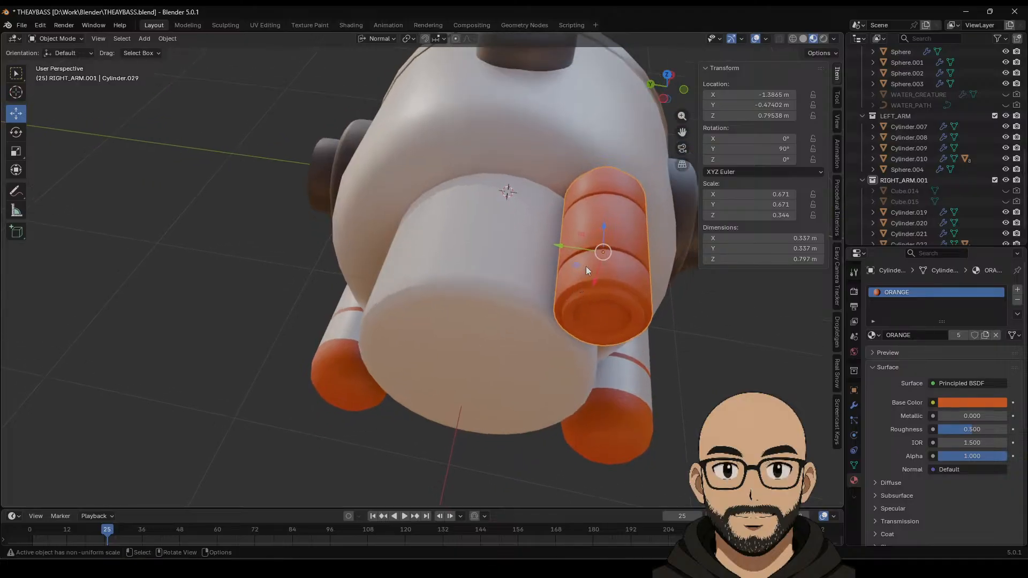
{"action": "key", "text": "shift+d"}
{"action": "right_click", "coordinate": [573, 243]}
{"action": "left_click_drag", "start_coordinate": [573, 249], "coordinate": [371, 230]}
{"action": "middle_click_drag", "start_coordinate": [370, 230], "coordinate": [308, 153]}
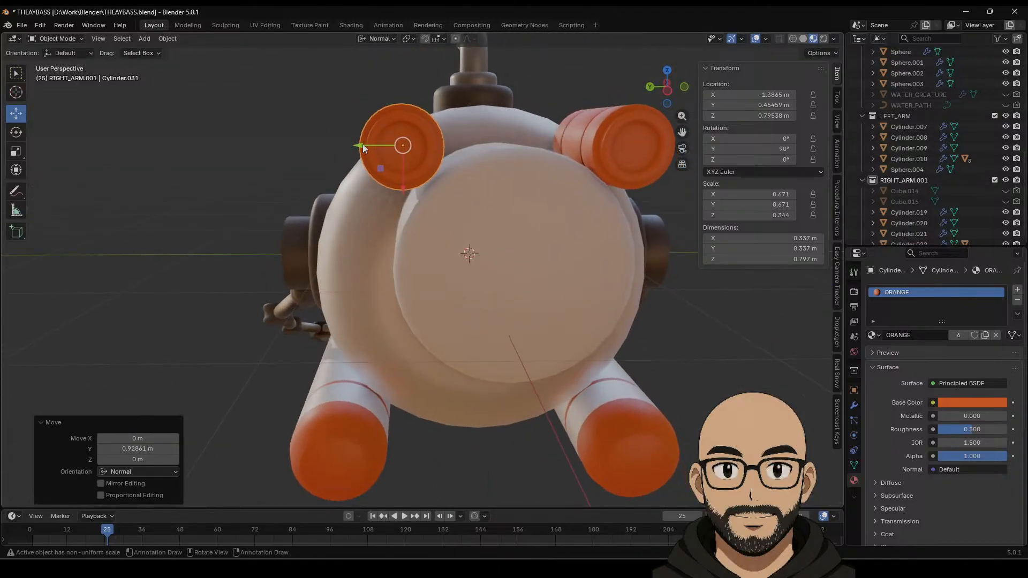
{"action": "left_click_drag", "start_coordinate": [363, 149], "coordinate": [371, 146]}
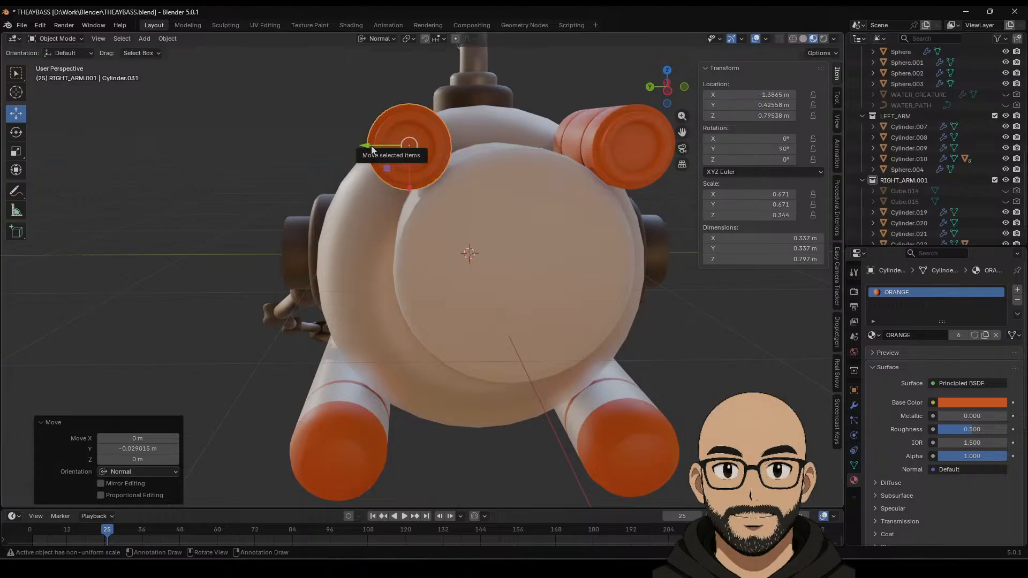
Step: Duplicate both upper rear tanks and move the copies straight down to Z -0.238 m, beside the lower part of the rear cylinder
{"action": "middle_click_drag", "start_coordinate": [365, 154], "coordinate": [406, 294]}
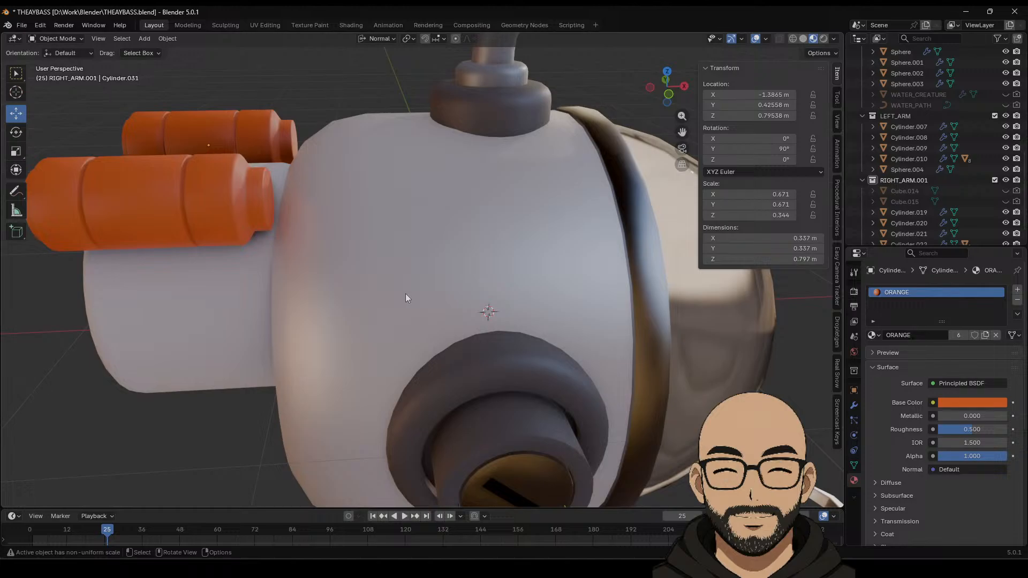
{"action": "middle_click_drag", "start_coordinate": [402, 297], "coordinate": [310, 182]}
{"action": "scroll", "coordinate": [328, 258], "scroll_direction": "down", "scroll_amount": 4}
{"action": "middle_click_drag", "start_coordinate": [430, 177], "coordinate": [549, 213]}
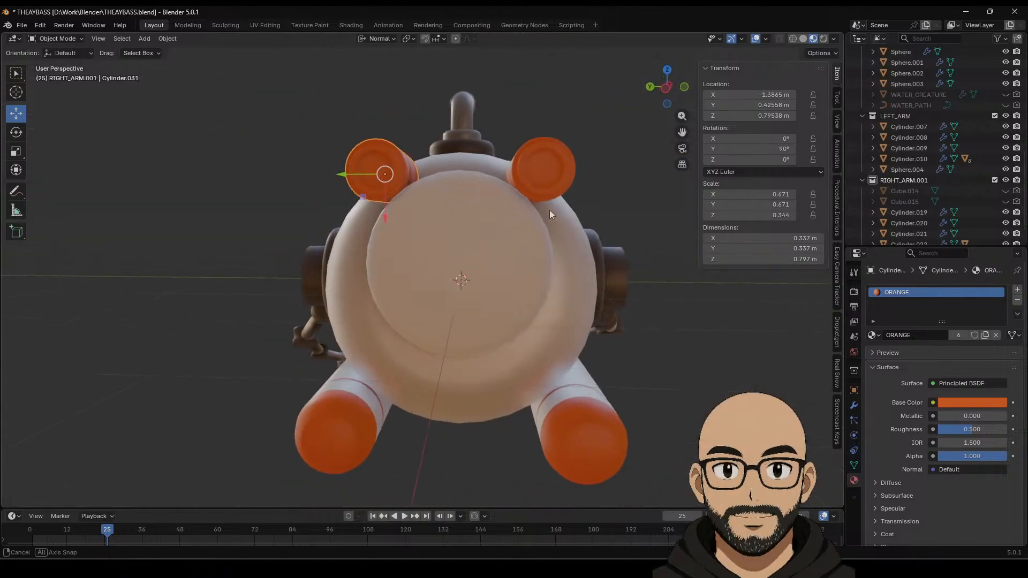
{"action": "left_click", "coordinate": [559, 184], "text": "shift"}
{"action": "key", "text": "shift+d"}
{"action": "right_click", "coordinate": [442, 215]}
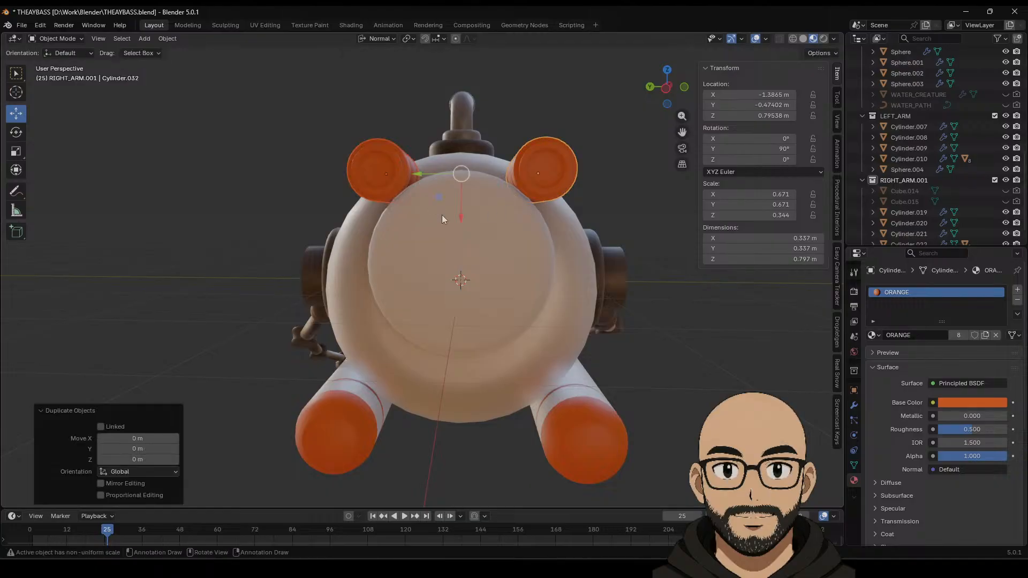
{"action": "key", "text": "g"}
{"action": "key", "text": "z"}
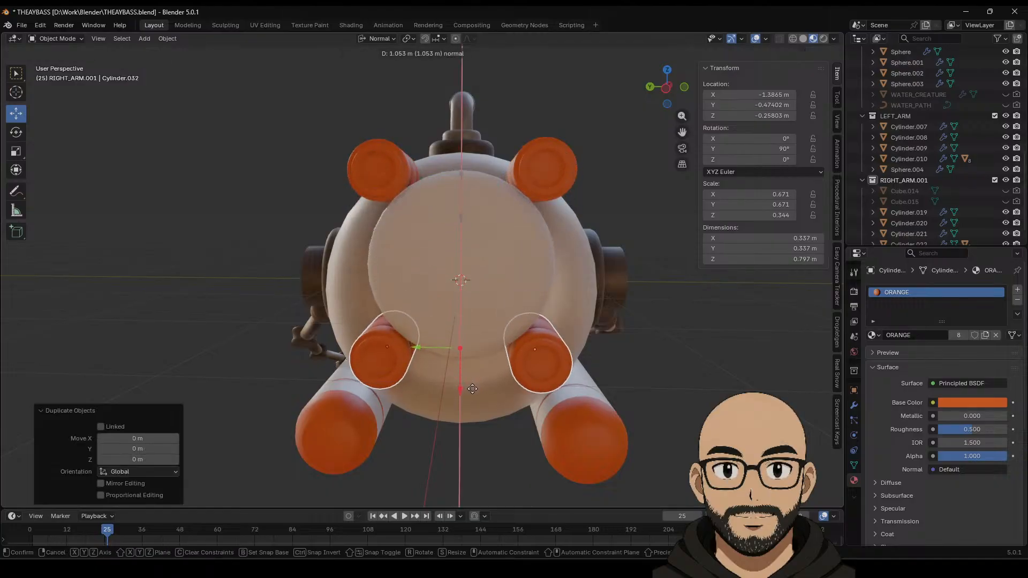
{"action": "left_click", "coordinate": [474, 385]}
Step: Assign the existing dark grey material to the large plain rear cylinder
{"action": "middle_click_drag", "start_coordinate": [686, 406], "coordinate": [410, 316]}
{"action": "scroll", "coordinate": [498, 396], "scroll_direction": "down", "scroll_amount": 5}
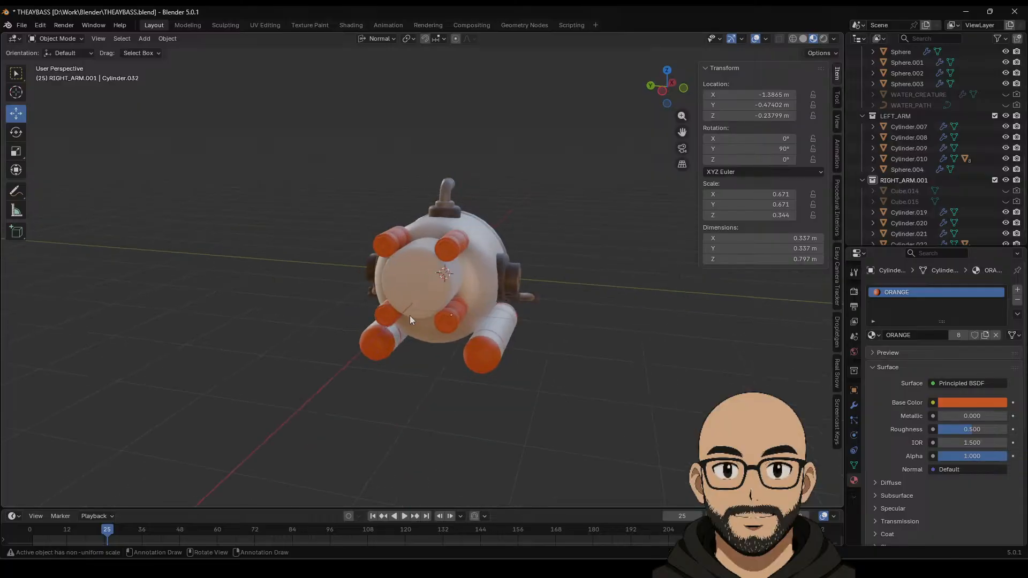
{"action": "left_click", "coordinate": [458, 287]}
{"action": "left_click", "coordinate": [872, 335]}
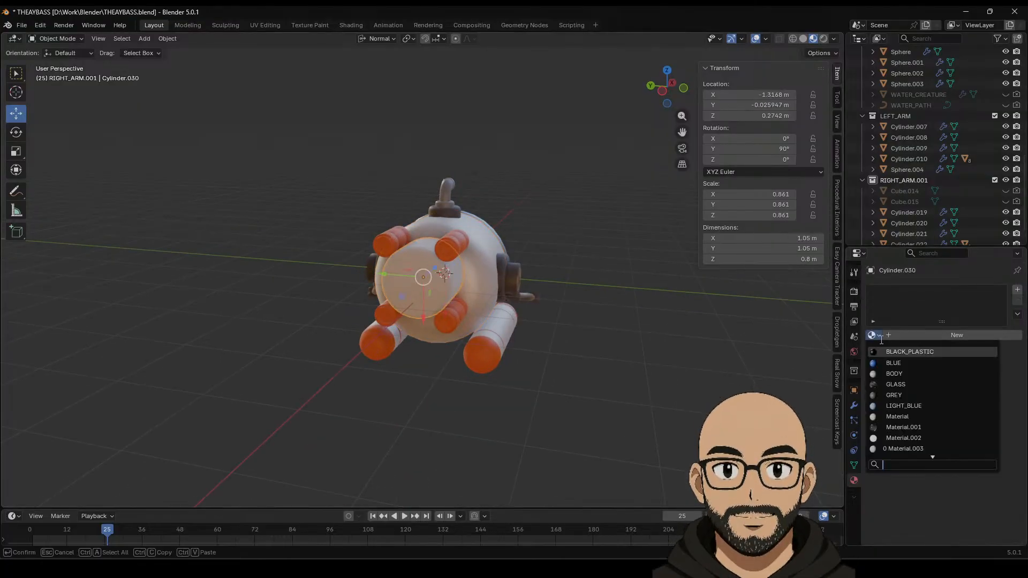
{"action": "left_click", "coordinate": [897, 385]}
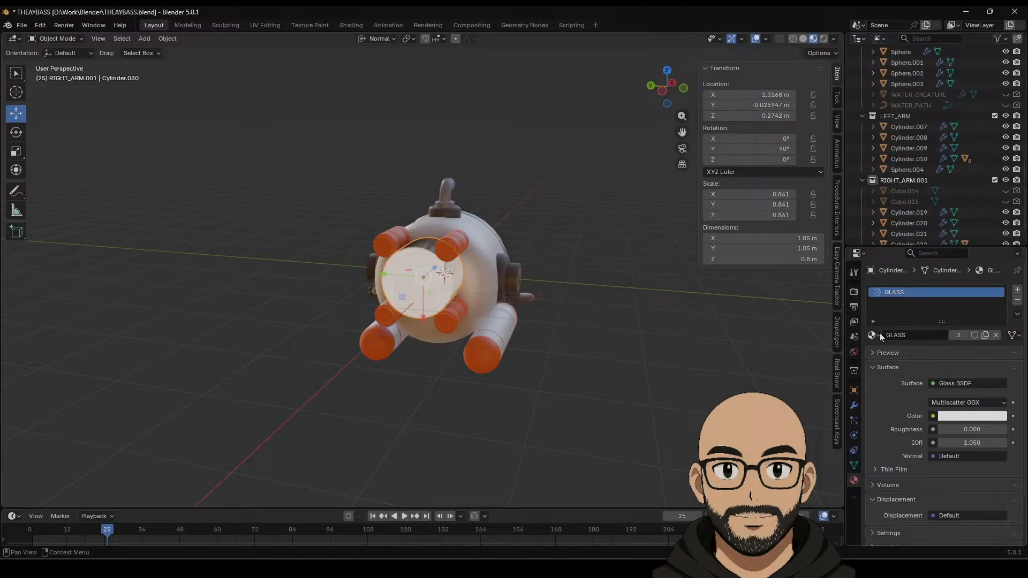
{"action": "left_click", "coordinate": [872, 335]}
{"action": "left_click", "coordinate": [900, 383]}
{"action": "middle_click_drag", "start_coordinate": [593, 374], "coordinate": [357, 336]}
{"action": "scroll", "coordinate": [319, 258], "scroll_direction": "up", "scroll_amount": 3}
{"action": "left_click", "coordinate": [294, 303]}
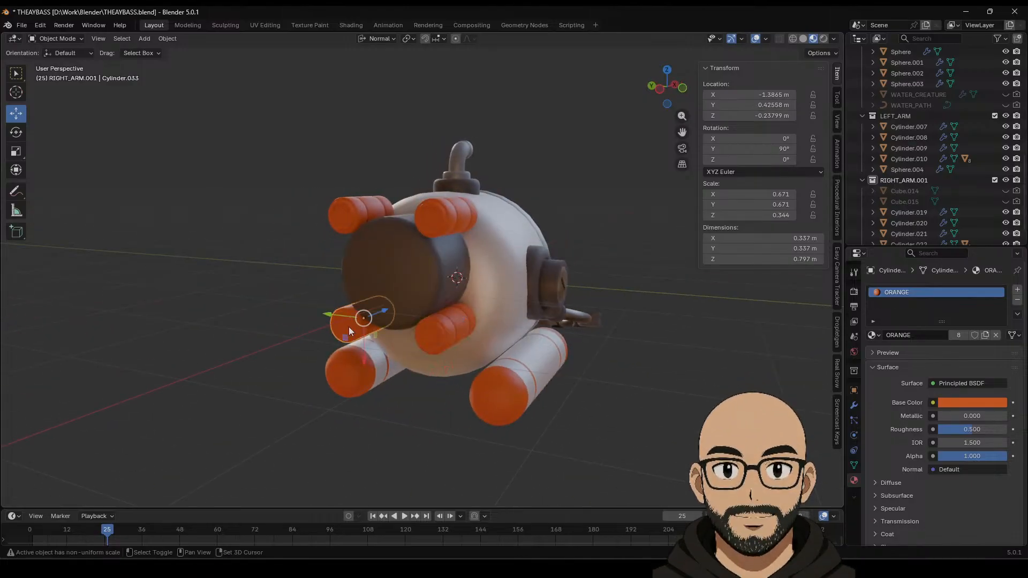
Step: Scale the cap and stripe edge loops of both large lower tanks toward the tanks' middle along their length
{"action": "middle_click_drag", "start_coordinate": [591, 350], "coordinate": [517, 338]}
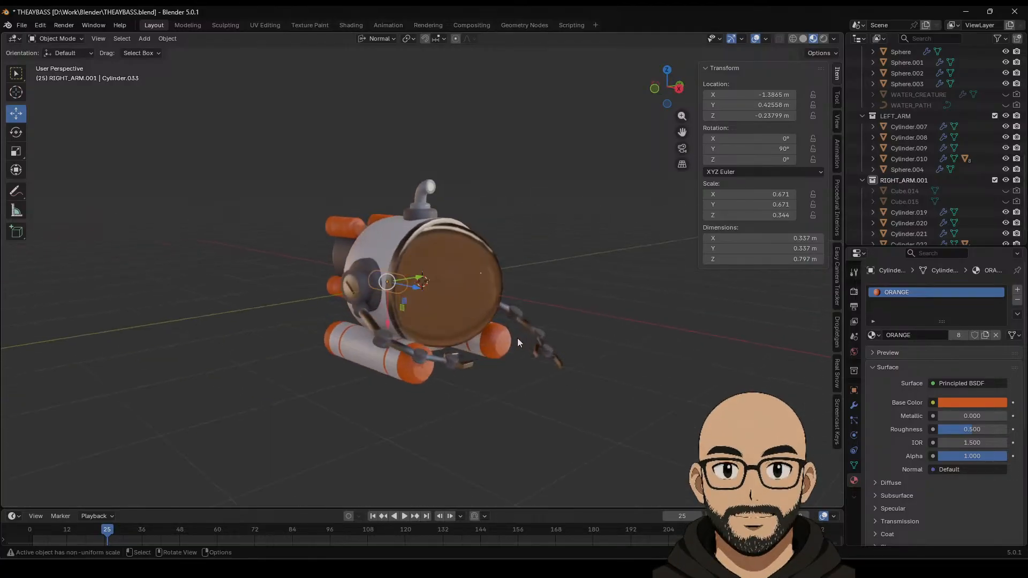
{"action": "scroll", "coordinate": [457, 382], "scroll_direction": "up", "scroll_amount": 3}
{"action": "middle_click_drag", "start_coordinate": [457, 383], "coordinate": [352, 317]}
{"action": "left_click", "coordinate": [480, 336]}
{"action": "key", "text": "Tab"}
{"action": "key", "text": "a"}
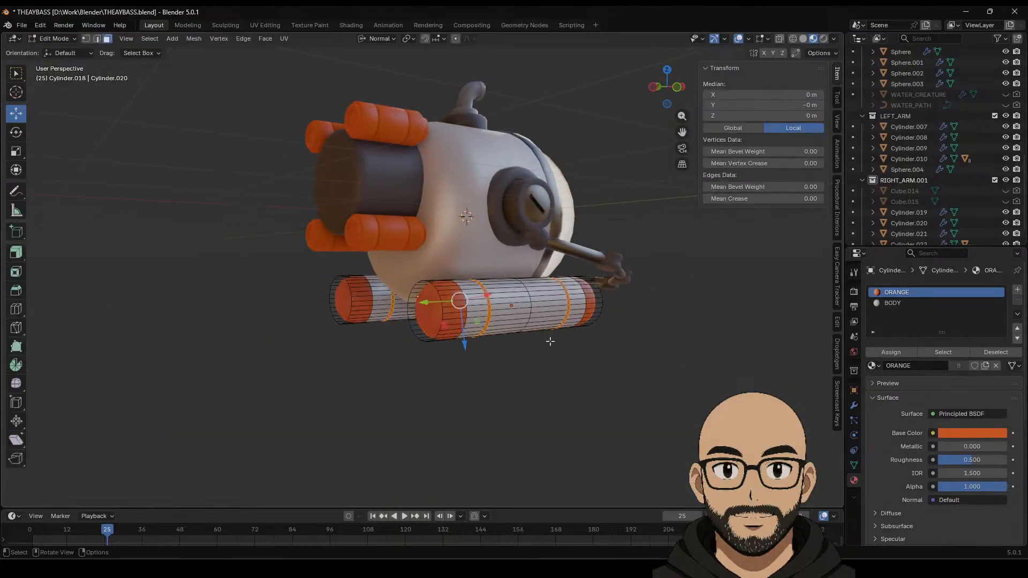
{"action": "middle_click_drag", "start_coordinate": [550, 341], "coordinate": [507, 345]}
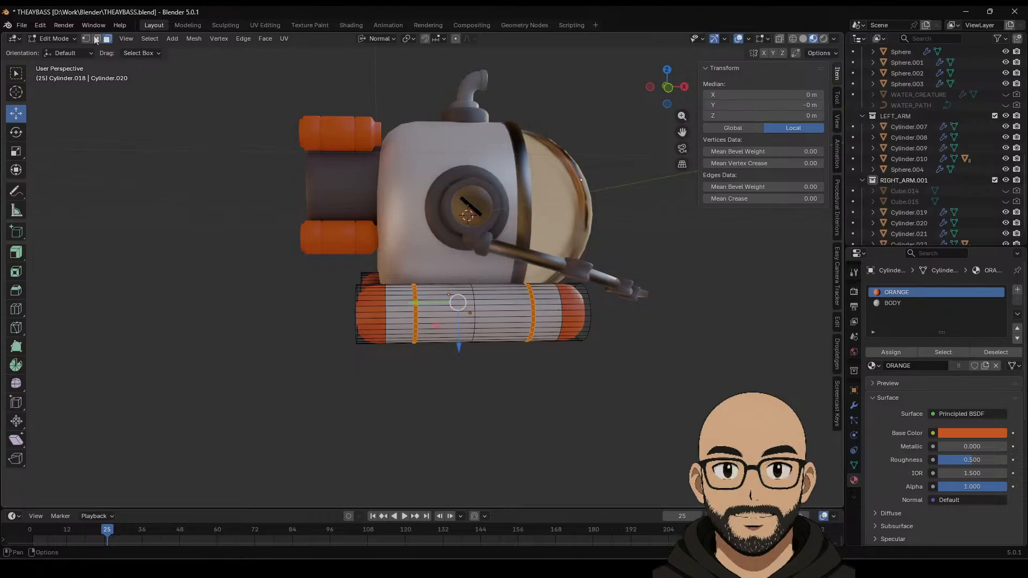
{"action": "scroll", "coordinate": [341, 290], "scroll_direction": "up", "scroll_amount": 5}
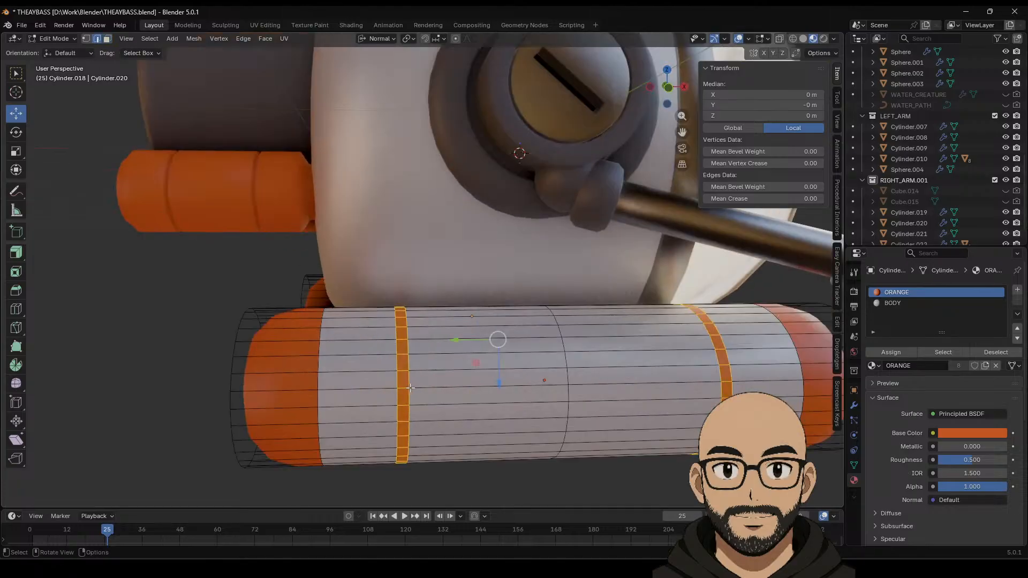
{"action": "left_click", "coordinate": [411, 388]}
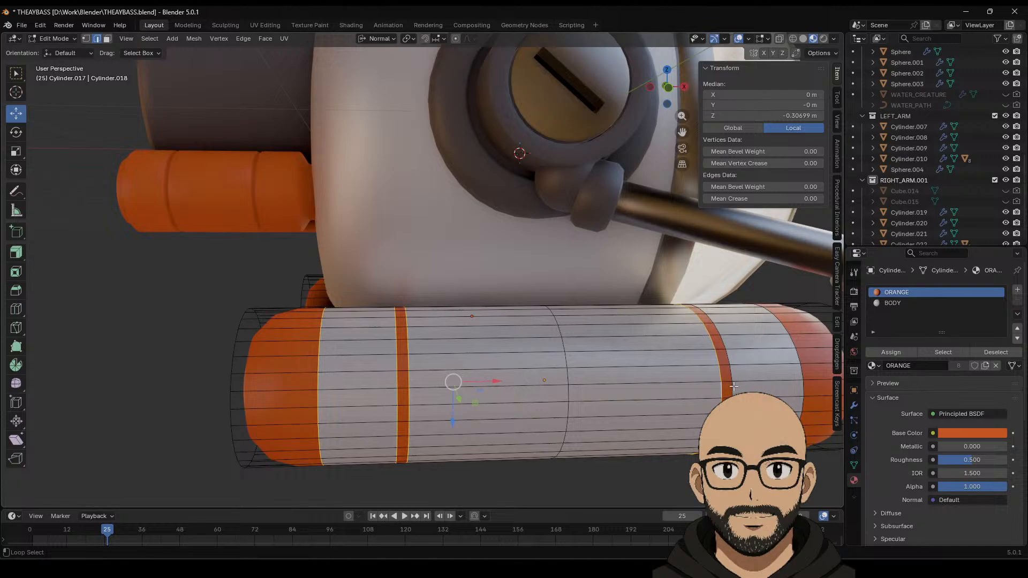
{"action": "middle_click_drag", "start_coordinate": [428, 372], "coordinate": [621, 378]}
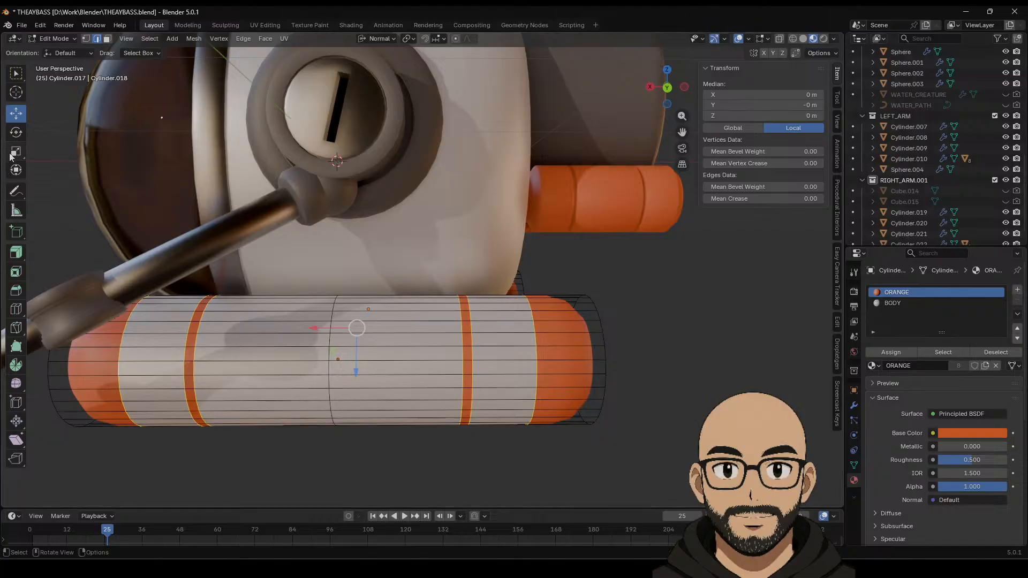
{"action": "left_click_drag", "start_coordinate": [315, 327], "coordinate": [324, 328]}
{"action": "middle_click_drag", "start_coordinate": [514, 359], "coordinate": [292, 394]}
{"action": "key", "text": "Tab"}
{"action": "scroll", "coordinate": [506, 467], "scroll_direction": "down", "scroll_amount": 5}
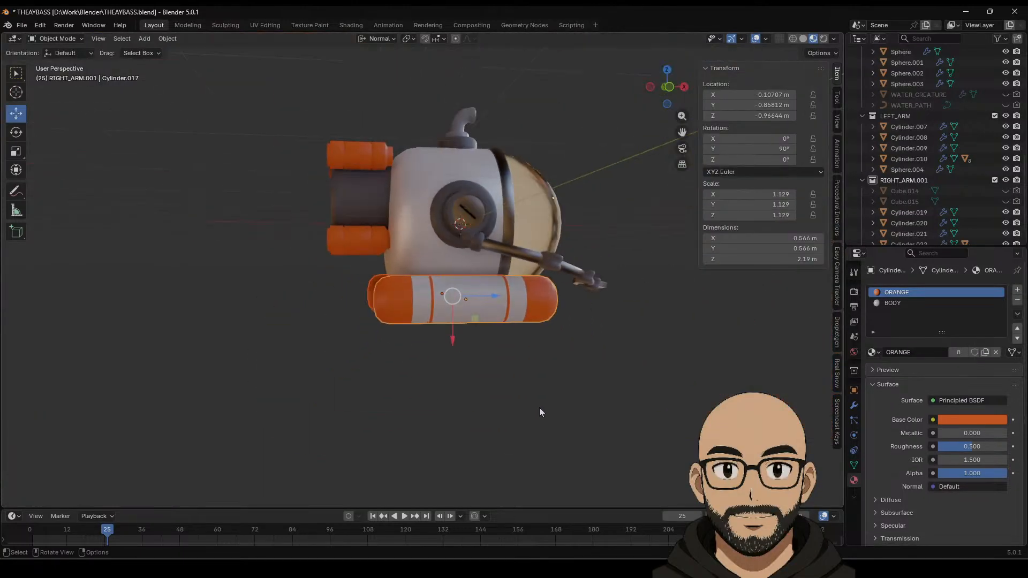
Step: Try a different Smooth by Angle value on the large lower tank on the positive Y side and undo it
{"action": "middle_click_drag", "start_coordinate": [539, 411], "coordinate": [466, 410]}
{"action": "scroll", "coordinate": [502, 384], "scroll_direction": "up", "scroll_amount": 6}
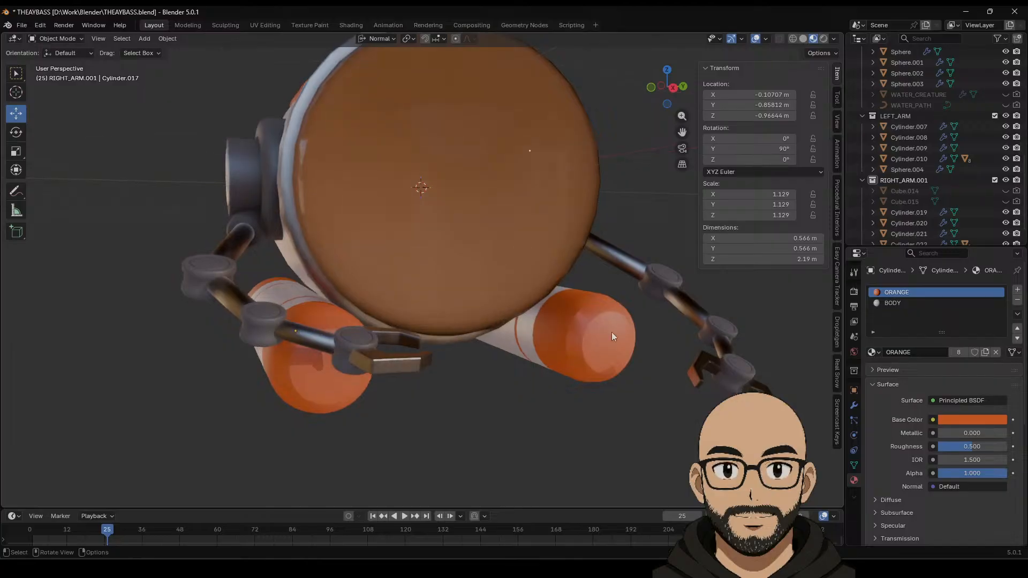
{"action": "left_click", "coordinate": [613, 337]}
{"action": "middle_click_drag", "start_coordinate": [613, 336], "coordinate": [559, 378]}
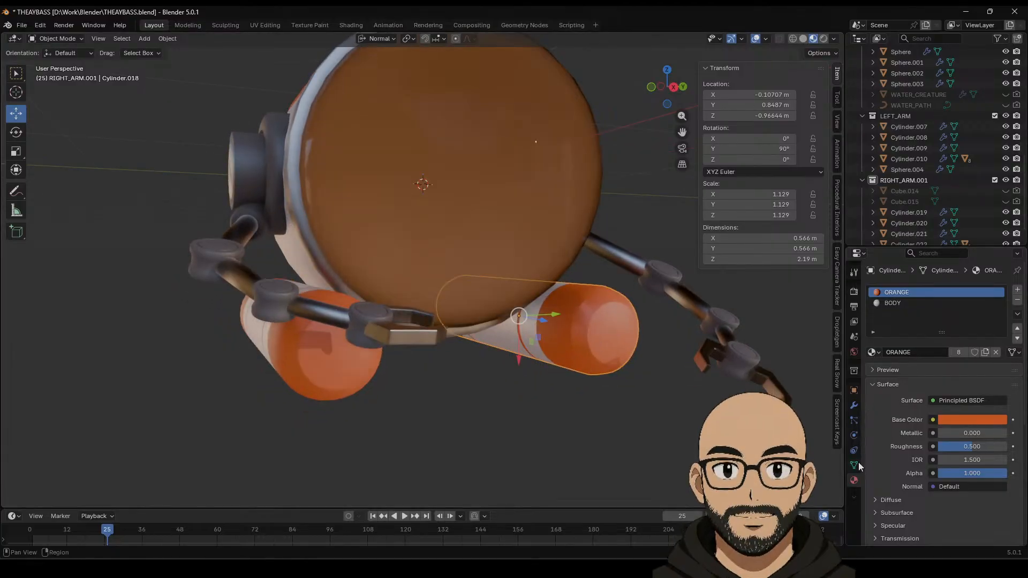
{"action": "left_click", "coordinate": [853, 405]}
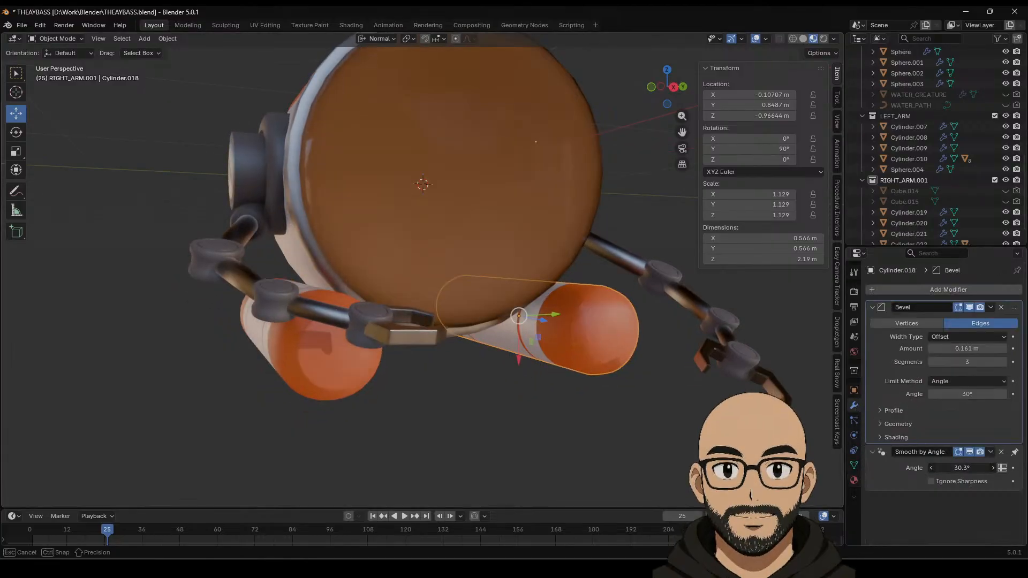
{"action": "key", "text": "ctrl+z"}
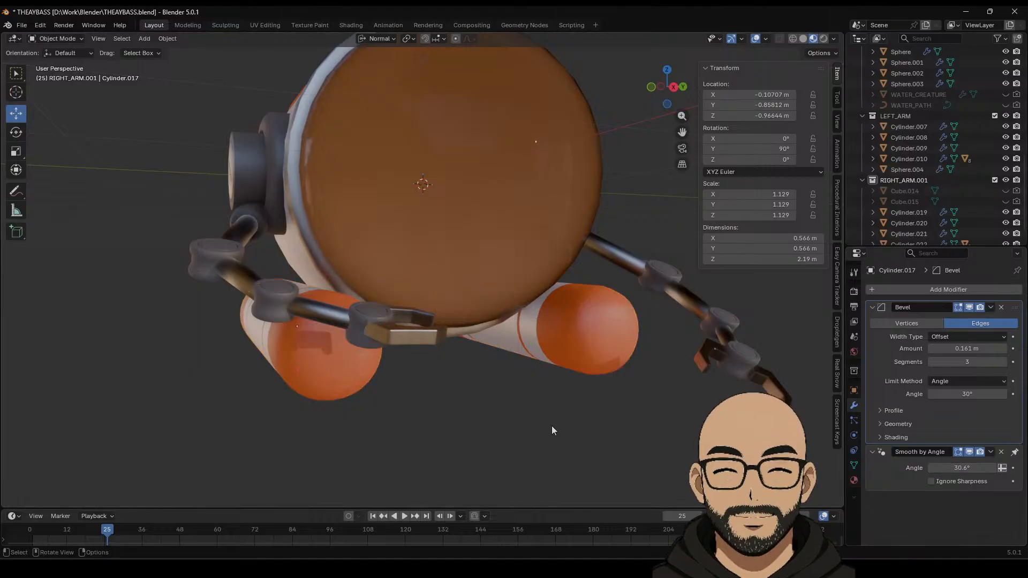
{"action": "scroll", "coordinate": [552, 430], "scroll_direction": "down", "scroll_amount": 5}
Step: Add a cube in solid shading, move it toward the submarine's rear, and scale it to 0.185
{"action": "middle_click_drag", "start_coordinate": [532, 395], "coordinate": [632, 347]}
{"action": "left_click", "coordinate": [145, 38]}
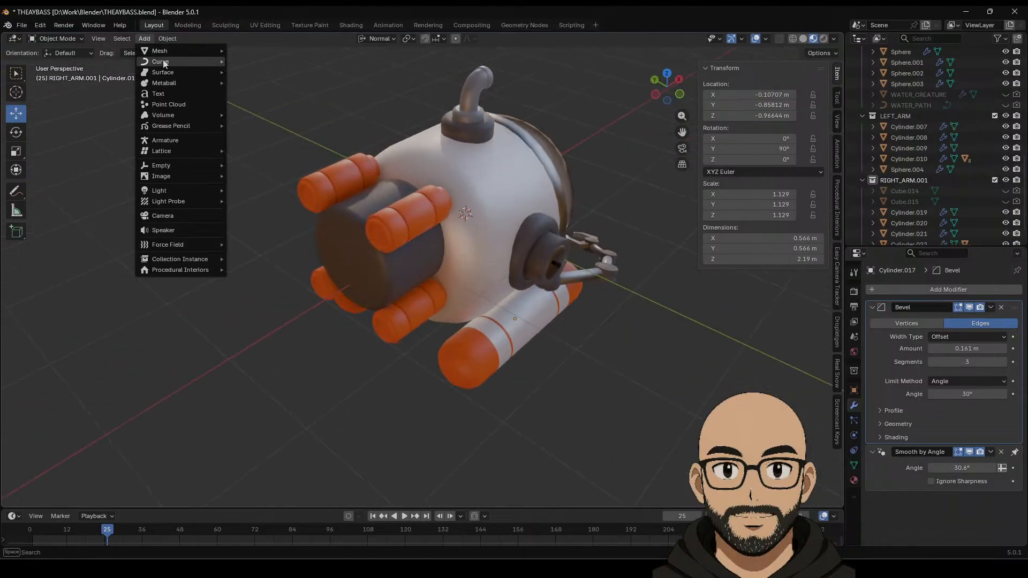
{"action": "mouse_move", "coordinate": [174, 54]}
{"action": "left_click", "coordinate": [246, 62]}
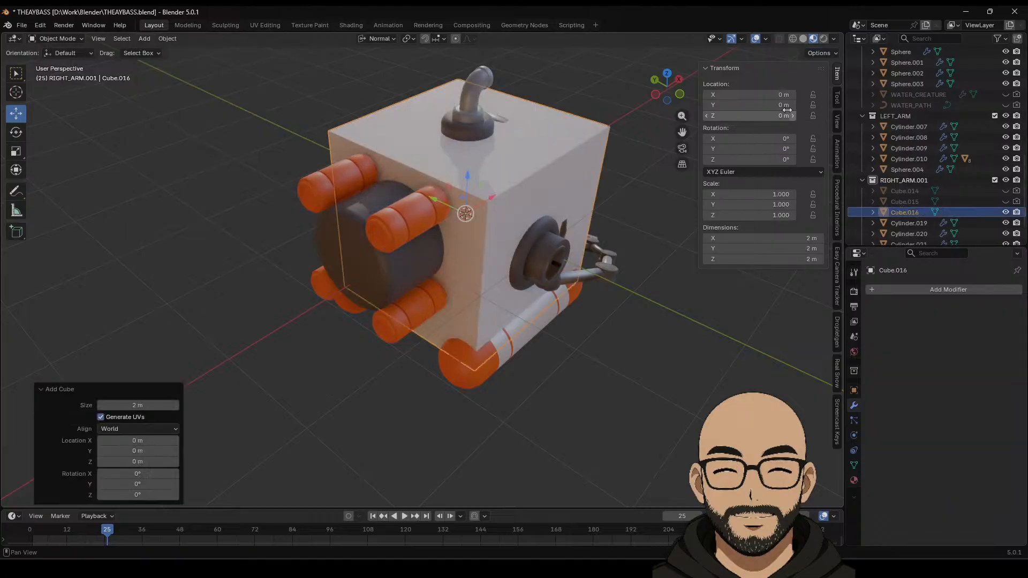
{"action": "left_click", "coordinate": [806, 39]}
{"action": "middle_click_drag", "start_coordinate": [479, 213], "coordinate": [492, 214]}
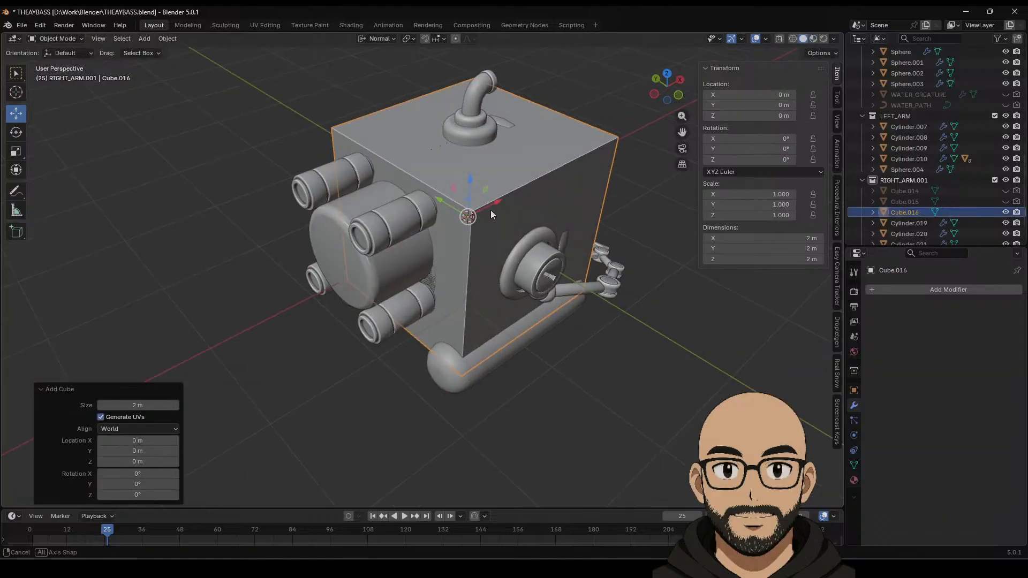
{"action": "left_click_drag", "start_coordinate": [489, 205], "coordinate": [381, 224]}
{"action": "key", "text": "s"}
{"action": "left_click", "coordinate": [417, 201]}
Step: Position the small cube between the two upper rear tanks at about X -1.46, Y -0.03, Z 0.92 m
{"action": "middle_click_drag", "start_coordinate": [381, 223], "coordinate": [437, 225]}
{"action": "left_click_drag", "start_coordinate": [414, 194], "coordinate": [398, 193]}
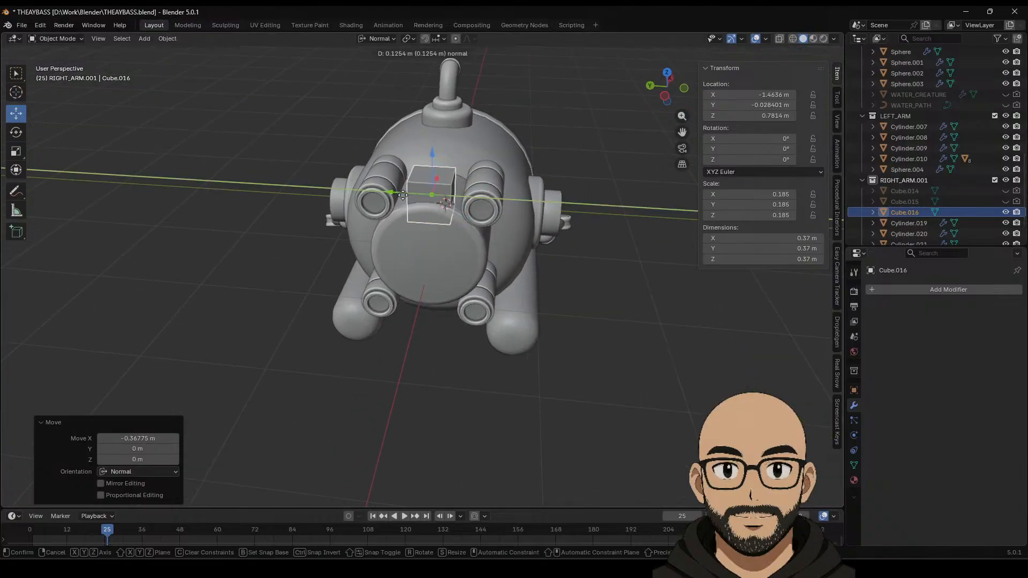
{"action": "middle_click_drag", "start_coordinate": [445, 205], "coordinate": [359, 196]}
{"action": "left_click_drag", "start_coordinate": [368, 166], "coordinate": [373, 166]}
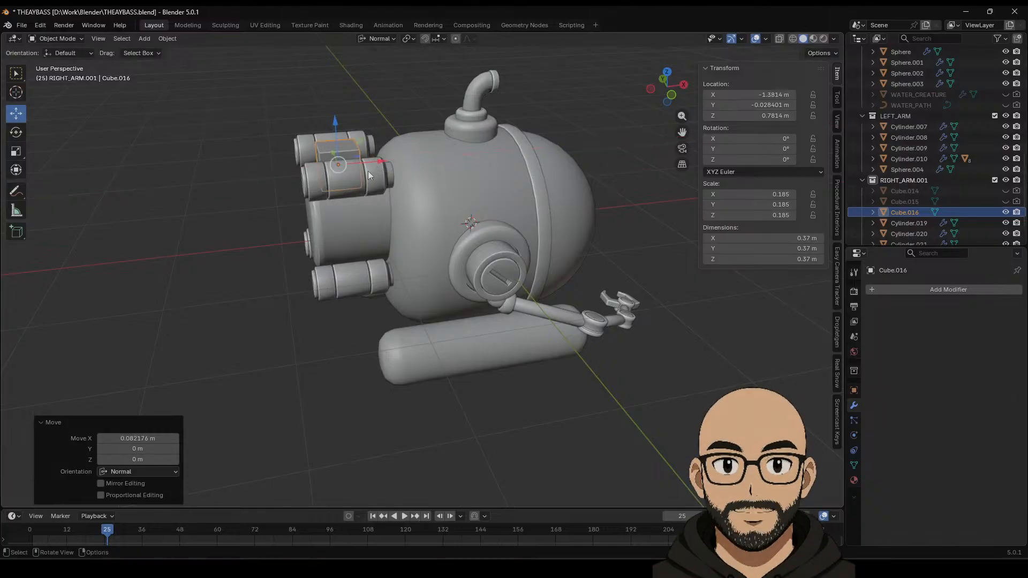
{"action": "right_click", "coordinate": [367, 172]}
{"action": "mouse_move", "coordinate": [368, 171]}
{"action": "middle_mouse_down"}
{"action": "mouse_move", "coordinate": [402, 186]}
{"action": "mouse_move", "coordinate": [361, 172]}
{"action": "middle_mouse_up"}
{"action": "mouse_move", "coordinate": [388, 184]}
{"action": "left_mouse_down"}
{"action": "mouse_move", "coordinate": [389, 153]}
{"action": "mouse_move", "coordinate": [393, 167]}
{"action": "left_mouse_up"}
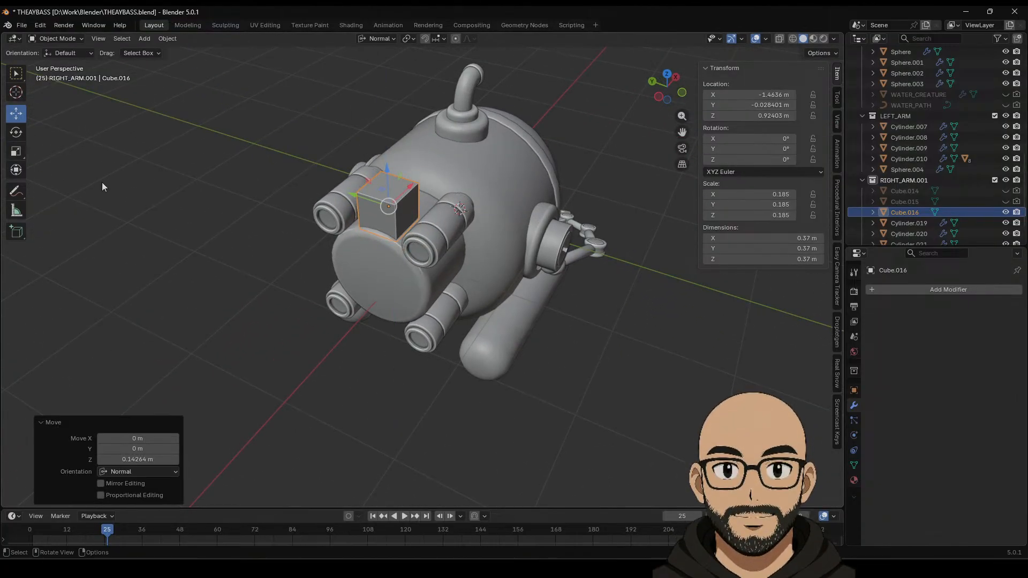
Step: Thin the cube along Y to about 0.097 m and shift it toward the hull to about X -1.356 m
{"action": "left_click_drag", "start_coordinate": [354, 195], "coordinate": [376, 198]}
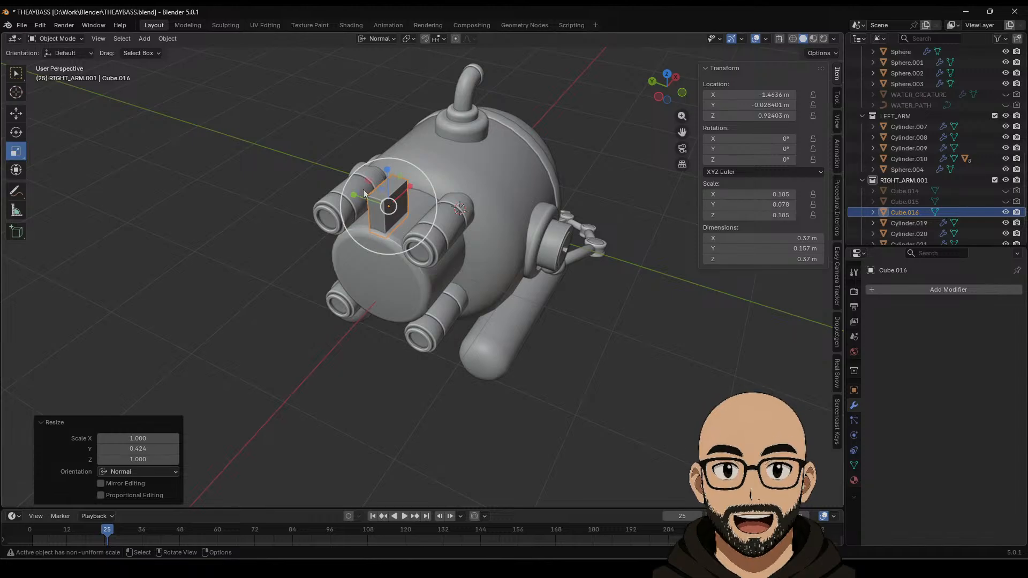
{"action": "left_click_drag", "start_coordinate": [354, 192], "coordinate": [369, 197]}
{"action": "middle_click_drag", "start_coordinate": [416, 235], "coordinate": [344, 203]}
{"action": "left_click", "coordinate": [16, 113]}
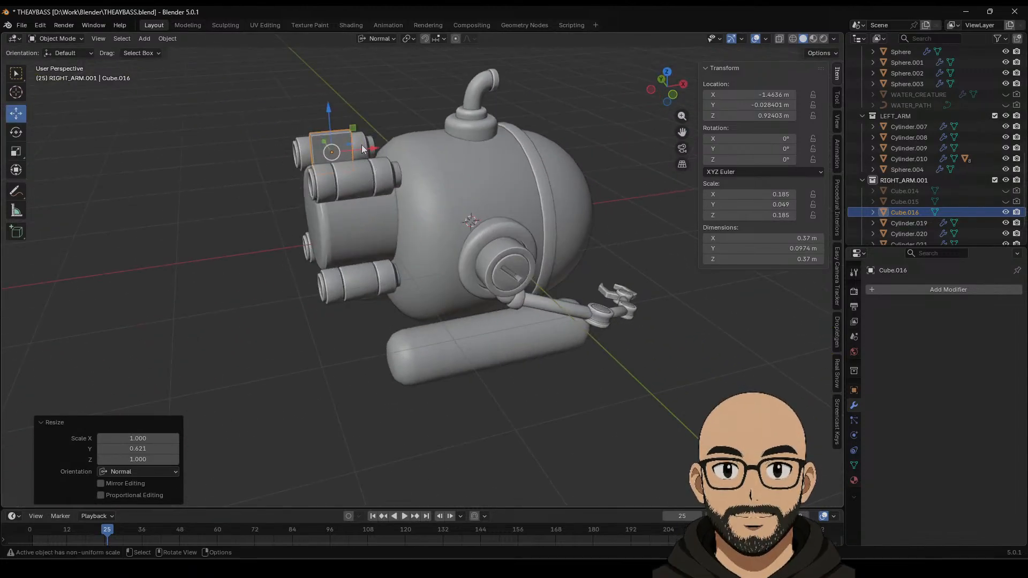
{"action": "left_click_drag", "start_coordinate": [362, 146], "coordinate": [399, 156]}
Step: Taper the block into a fin by scaling its top face to about 0.51 and shifting that face about 0.097 m rearward
{"action": "key", "text": "Tab"}
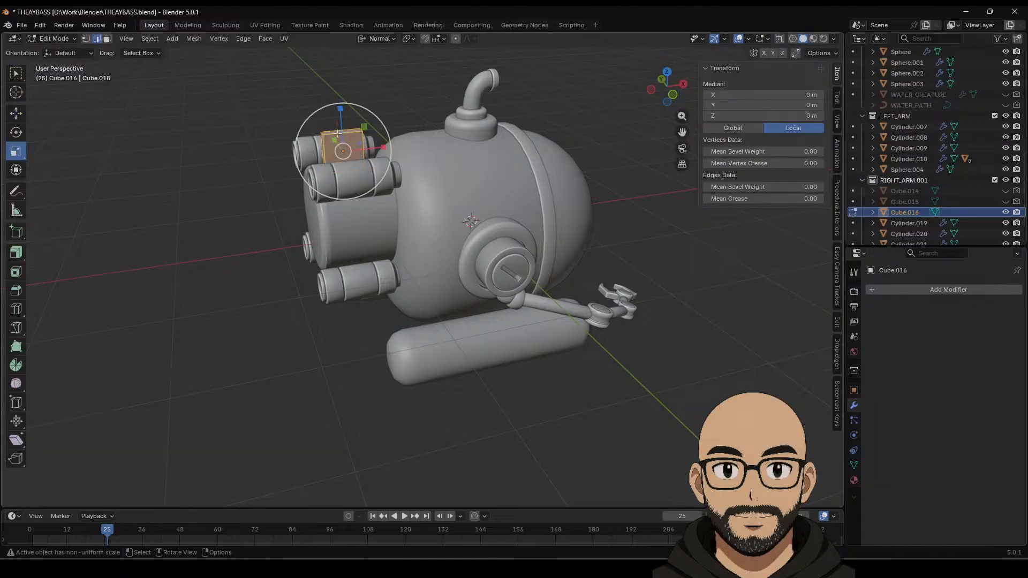
{"action": "left_click", "coordinate": [337, 131]}
{"action": "key", "text": "3"}
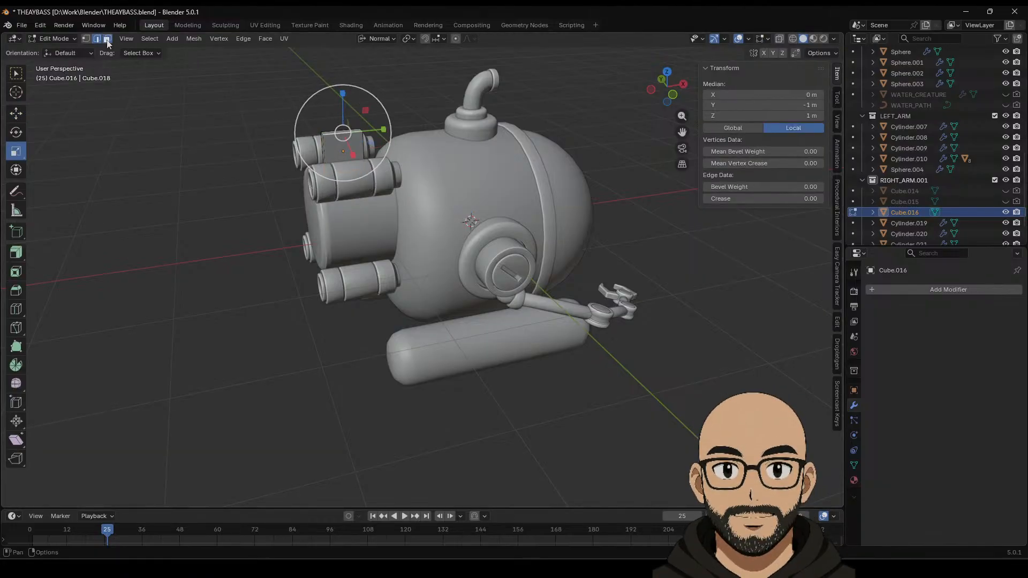
{"action": "left_click", "coordinate": [338, 132]}
{"action": "key", "text": "s"}
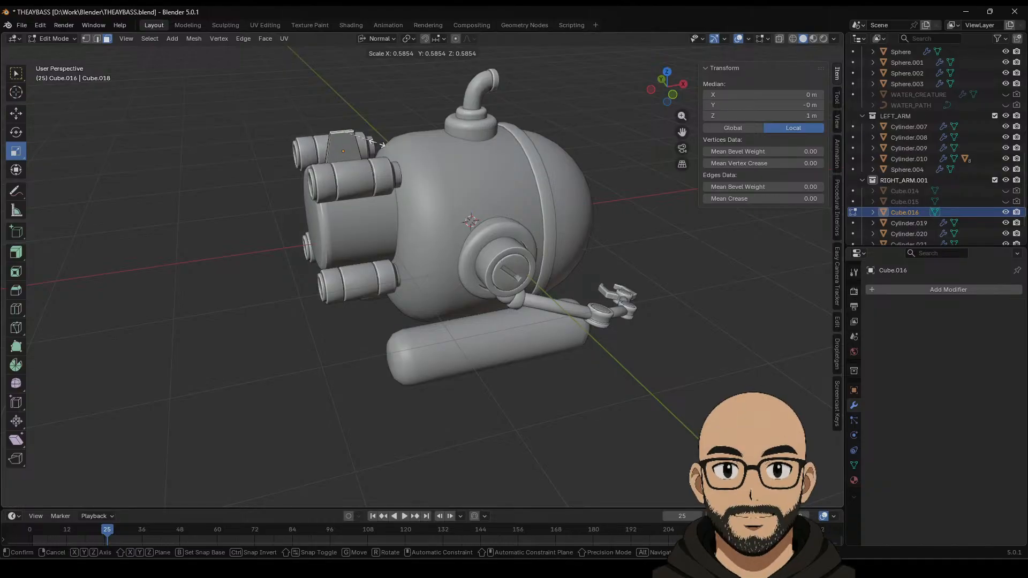
{"action": "left_click", "coordinate": [372, 144]}
{"action": "left_click", "coordinate": [21, 114]}
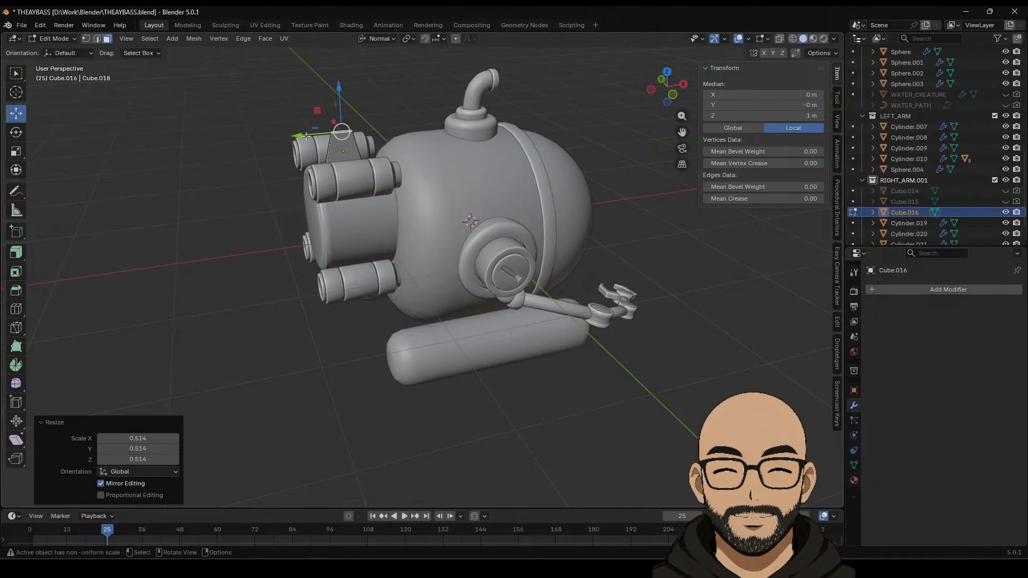
{"action": "mouse_move", "coordinate": [306, 136]}
{"action": "left_mouse_down"}
{"action": "mouse_move", "coordinate": [280, 140]}
{"action": "mouse_move", "coordinate": [295, 142]}
{"action": "left_mouse_up"}
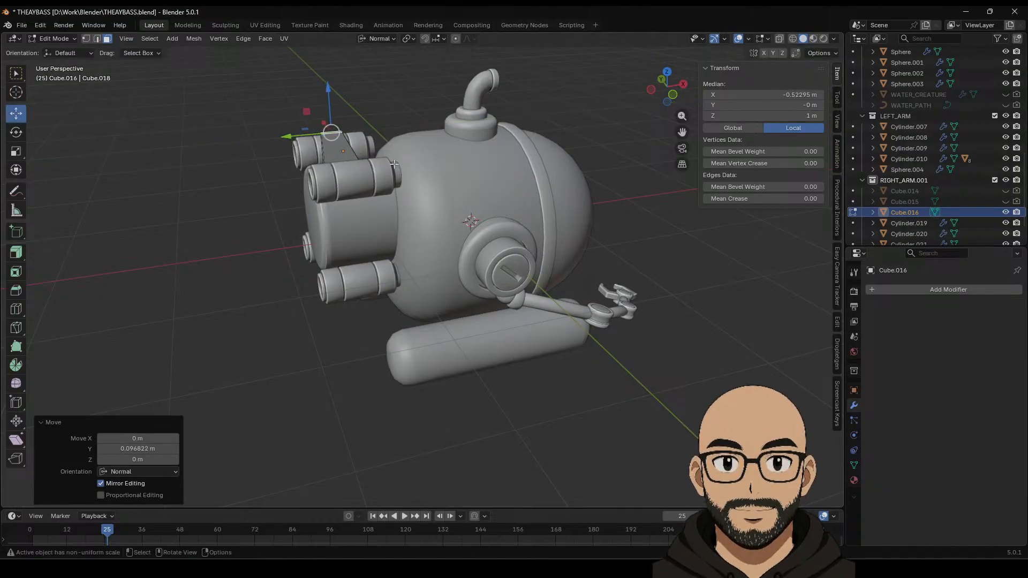
Step: Raise the whole fin about 0.034 m above the rear cylinder, to Z 0.958 m
{"action": "middle_click_drag", "start_coordinate": [388, 185], "coordinate": [347, 168]}
{"action": "scroll", "coordinate": [424, 220], "scroll_direction": "up", "scroll_amount": 4}
{"action": "key", "text": "Tab"}
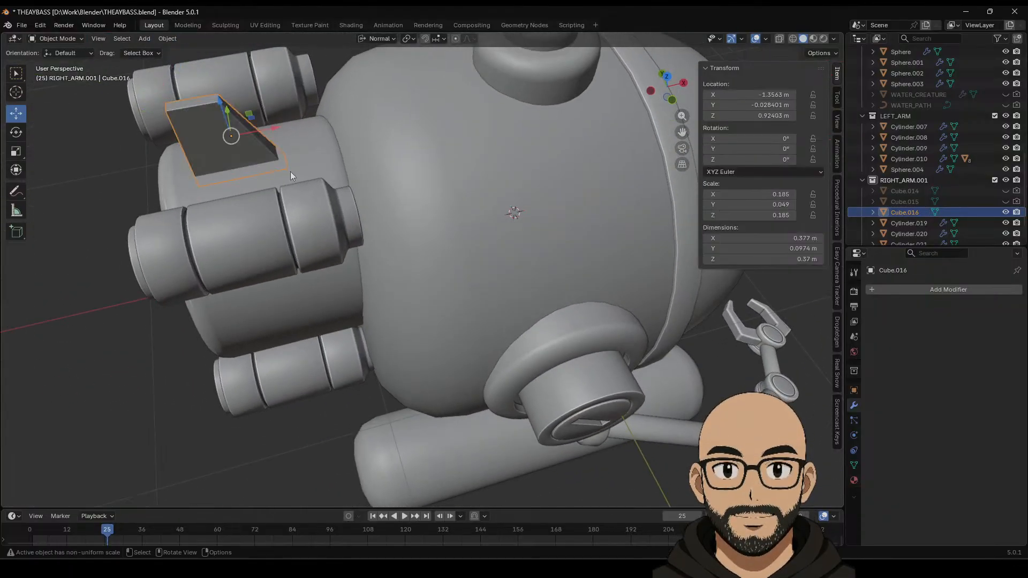
{"action": "middle_click_drag", "start_coordinate": [231, 135], "coordinate": [279, 126]}
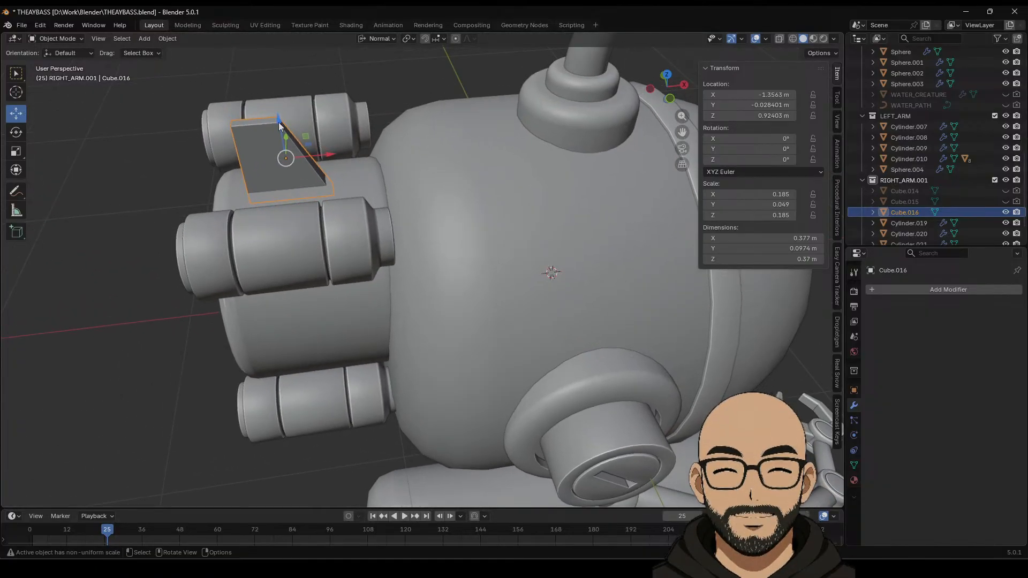
{"action": "left_click_drag", "start_coordinate": [280, 125], "coordinate": [279, 116]}
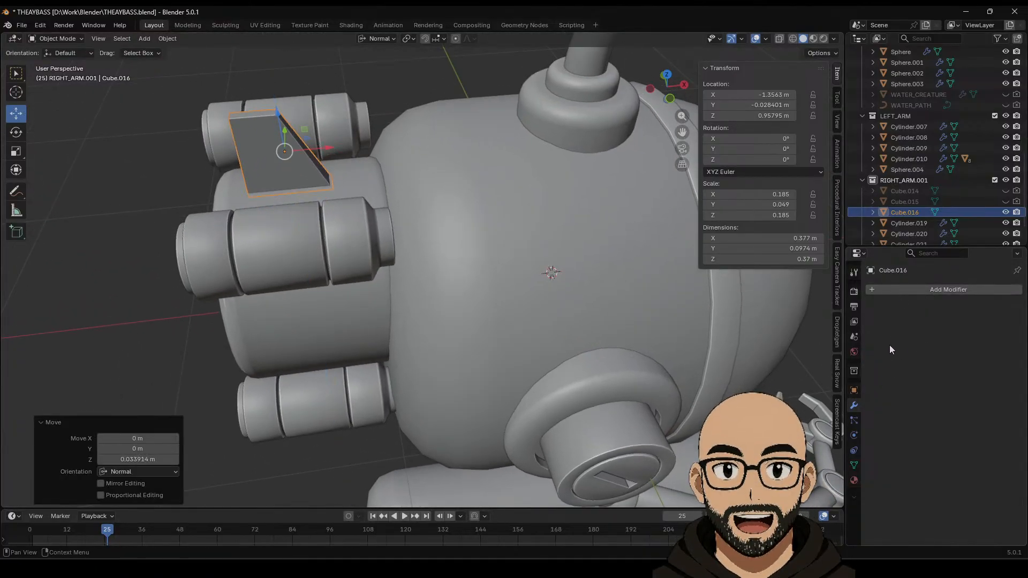
Step: Add a Bevel modifier with 2 segments to the fin and apply the fin's scale
{"action": "left_click", "coordinate": [937, 288]}
{"action": "mouse_move", "coordinate": [895, 291]}
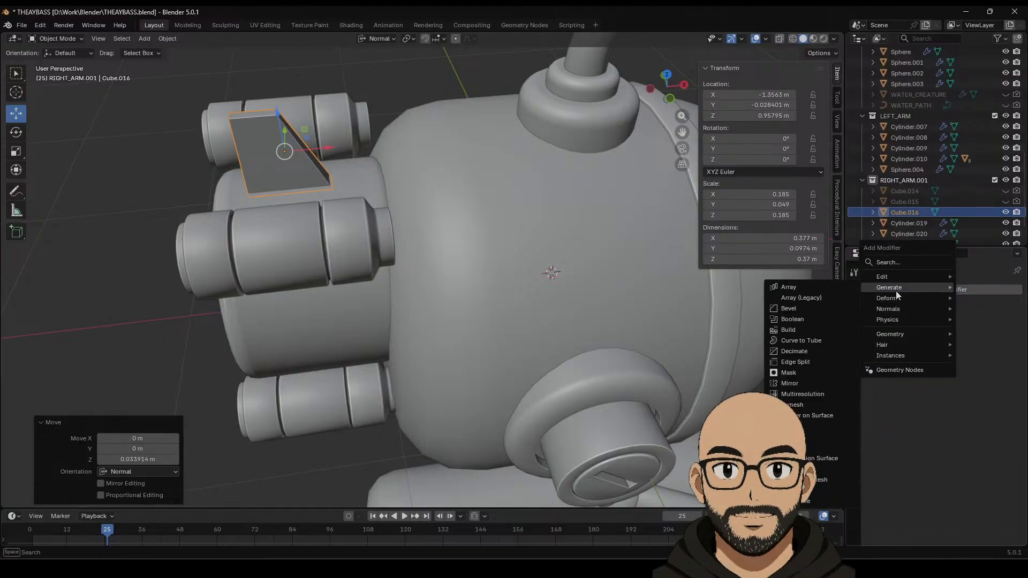
{"action": "left_click", "coordinate": [817, 308]}
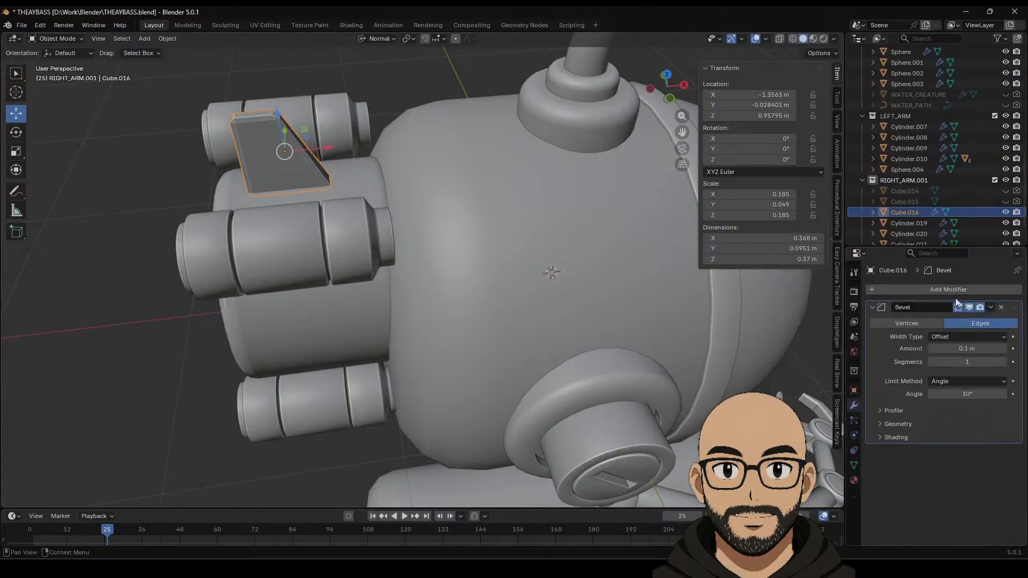
{"action": "left_click", "coordinate": [1003, 362]}
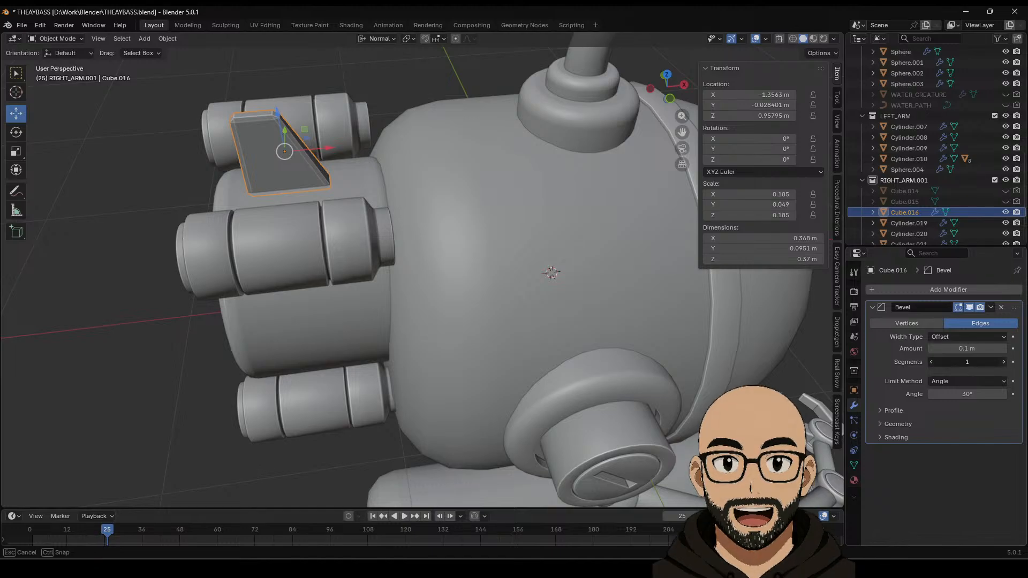
{"action": "key", "text": "ctrl+a"}
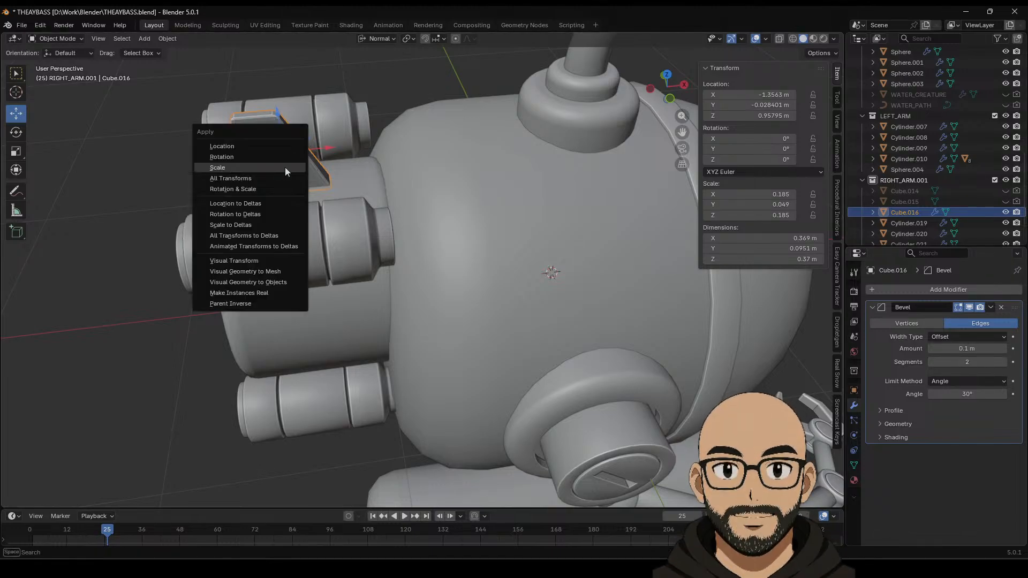
{"action": "left_click", "coordinate": [285, 167]}
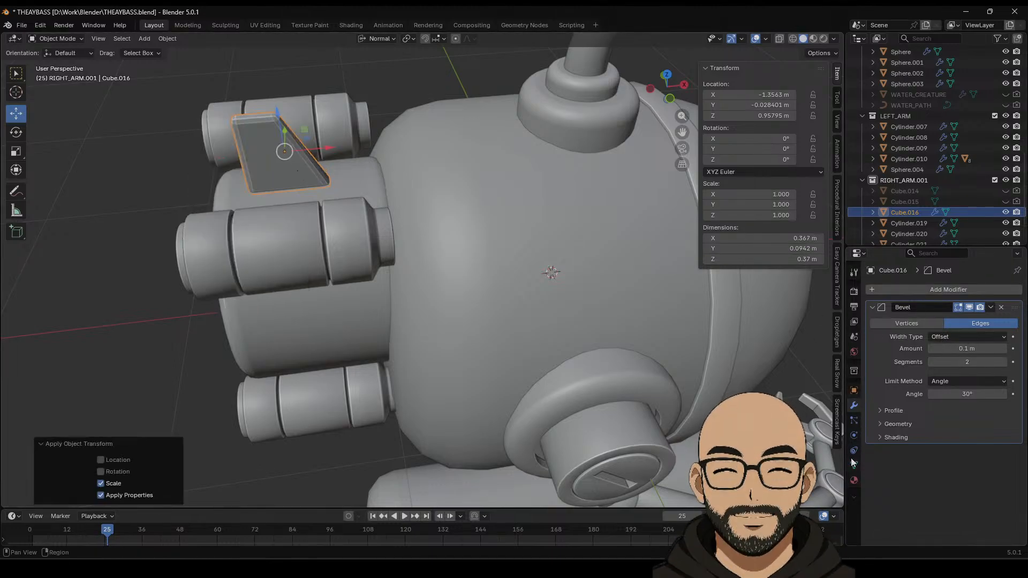
Step: Assign the existing ORANGE material to the fin
{"action": "left_click", "coordinate": [854, 479]}
{"action": "left_click", "coordinate": [872, 335]}
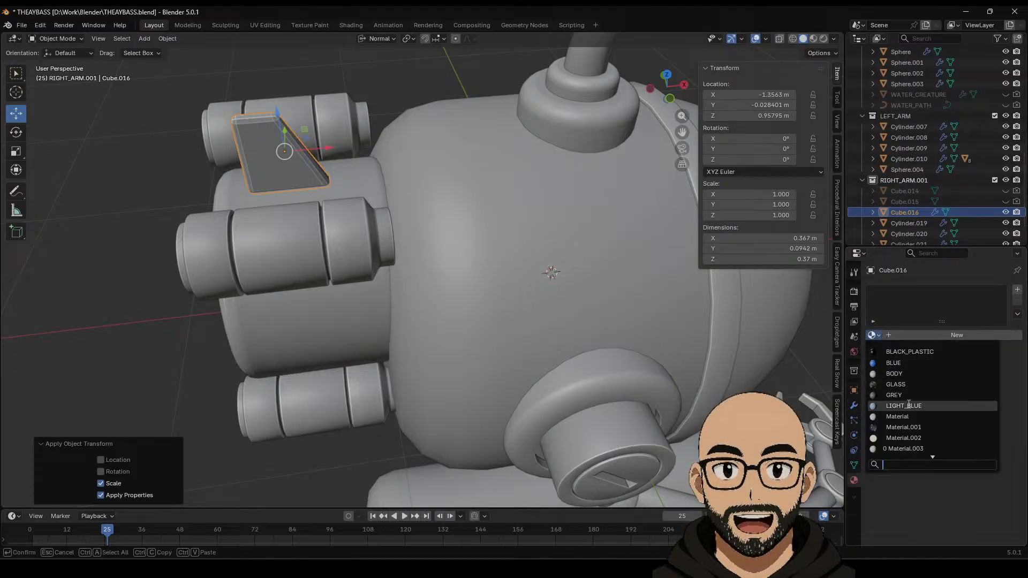
{"action": "scroll", "coordinate": [909, 438], "scroll_direction": "down", "scroll_amount": 3}
{"action": "left_click", "coordinate": [909, 439]}
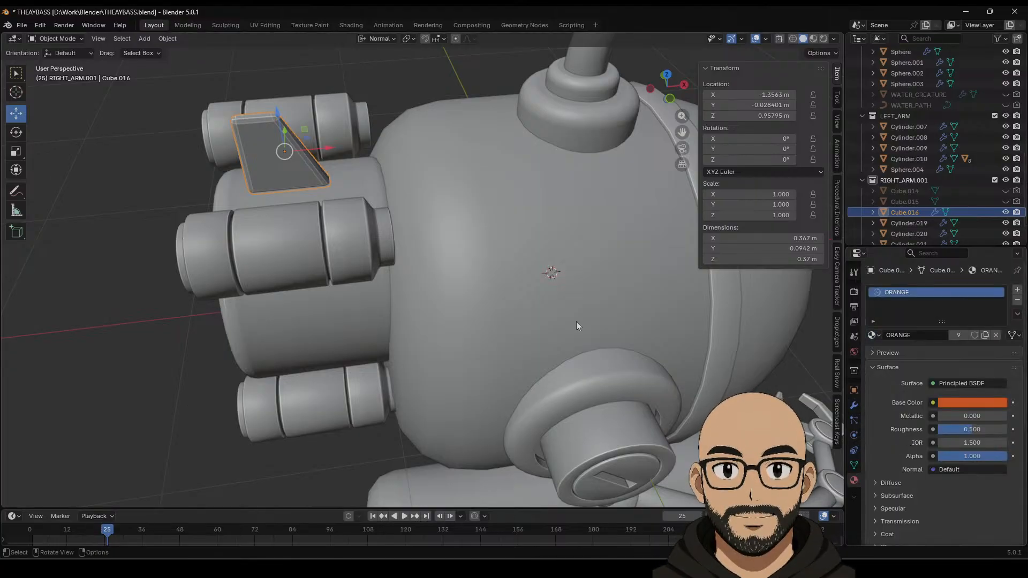
Step: Apply Shade Auto Smooth to the fin
{"action": "left_click", "coordinate": [400, 92]}
{"action": "left_click", "coordinate": [277, 149]}
{"action": "right_click", "coordinate": [297, 158]}
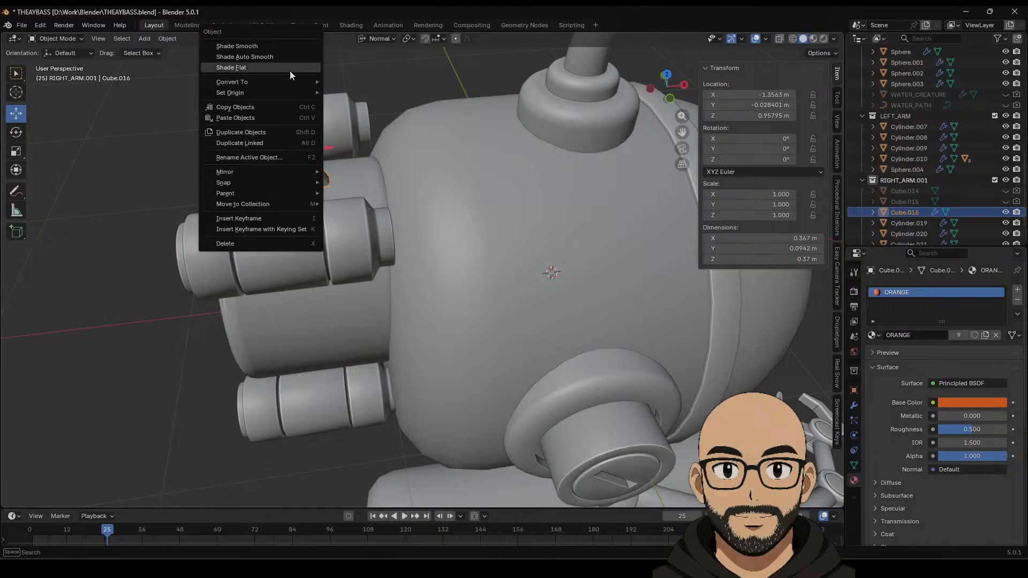
{"action": "left_click", "coordinate": [278, 56]}
{"action": "left_click", "coordinate": [403, 105]}
Step: Set the fin's Bevel amount to 0.03 m
{"action": "middle_click_drag", "start_coordinate": [403, 105], "coordinate": [348, 189]}
{"action": "left_click", "coordinate": [348, 188]}
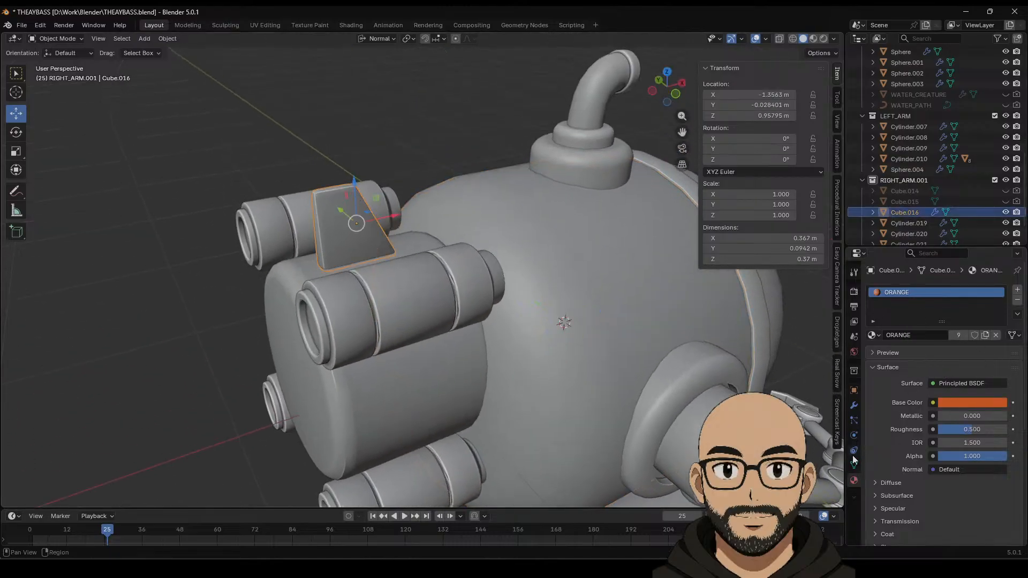
{"action": "left_click", "coordinate": [854, 405]}
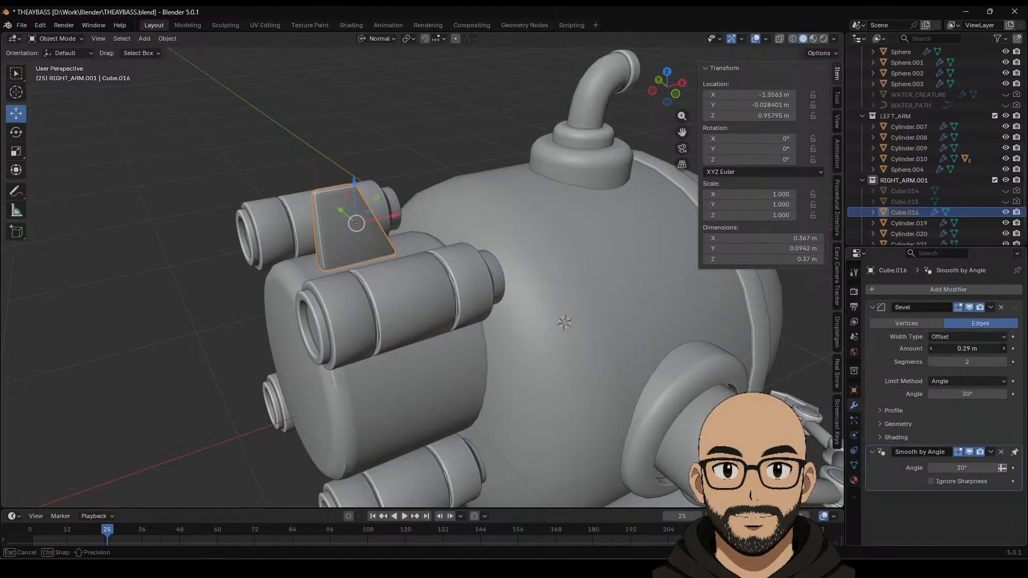
{"action": "left_click_drag", "start_coordinate": [966, 348], "coordinate": [955, 348]}
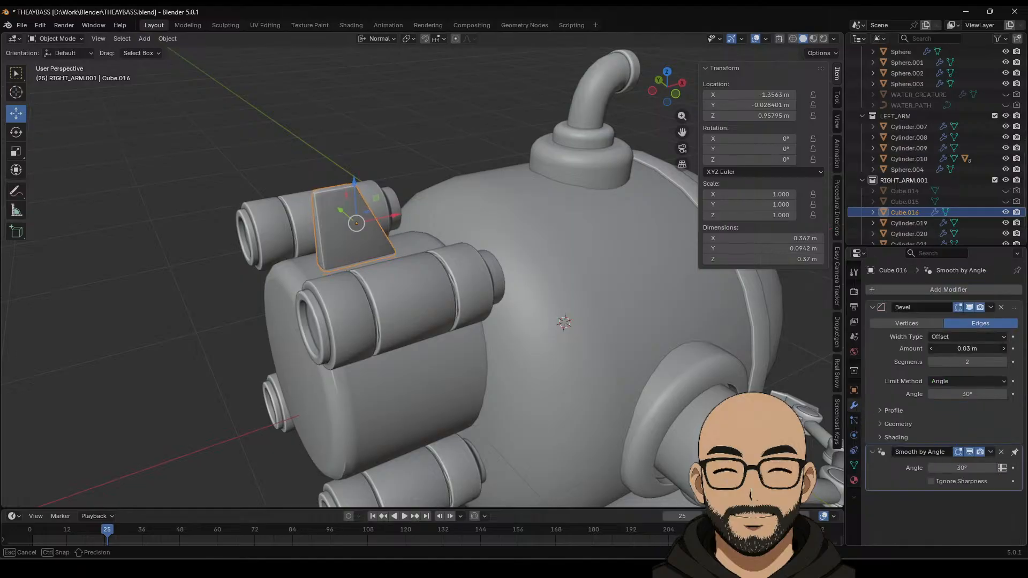
Step: Lower the fin's top face so that the fin is about 0.256 m tall
{"action": "middle_click_drag", "start_coordinate": [461, 188], "coordinate": [253, 173]}
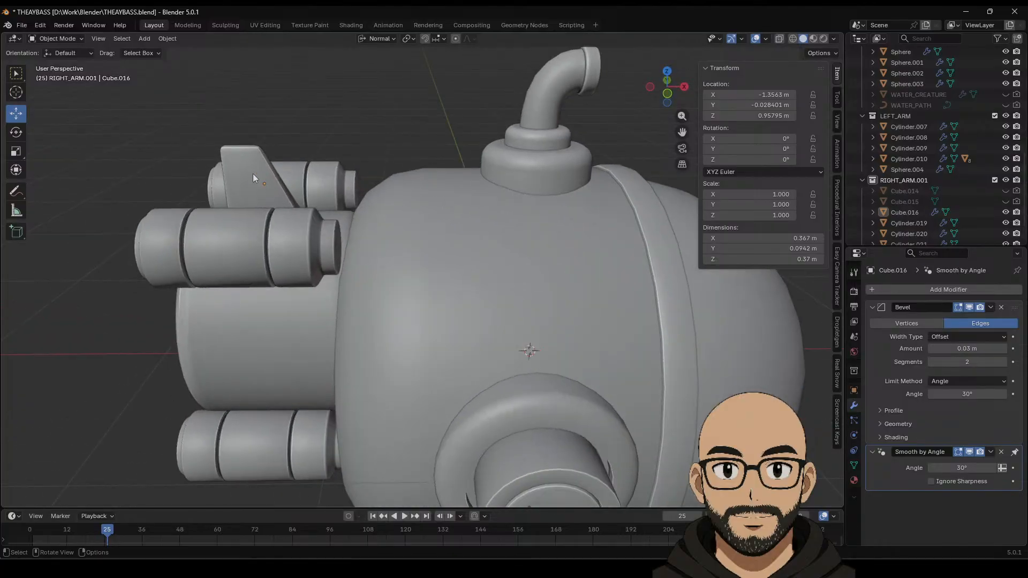
{"action": "left_click", "coordinate": [252, 173]}
{"action": "key", "text": "Tab"}
{"action": "left_click_drag", "start_coordinate": [232, 126], "coordinate": [230, 111]}
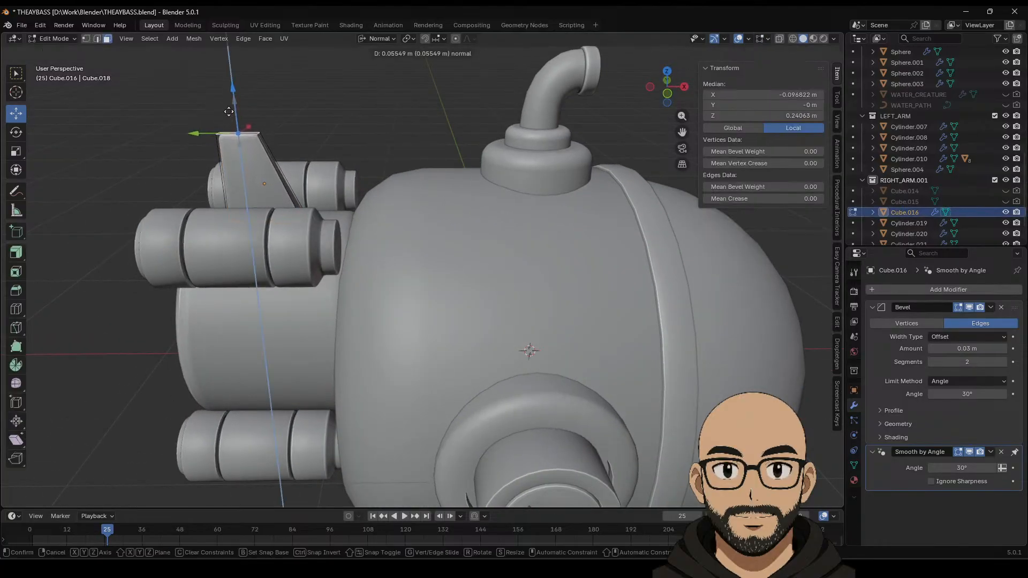
{"action": "left_click_drag", "start_coordinate": [234, 133], "coordinate": [243, 142]}
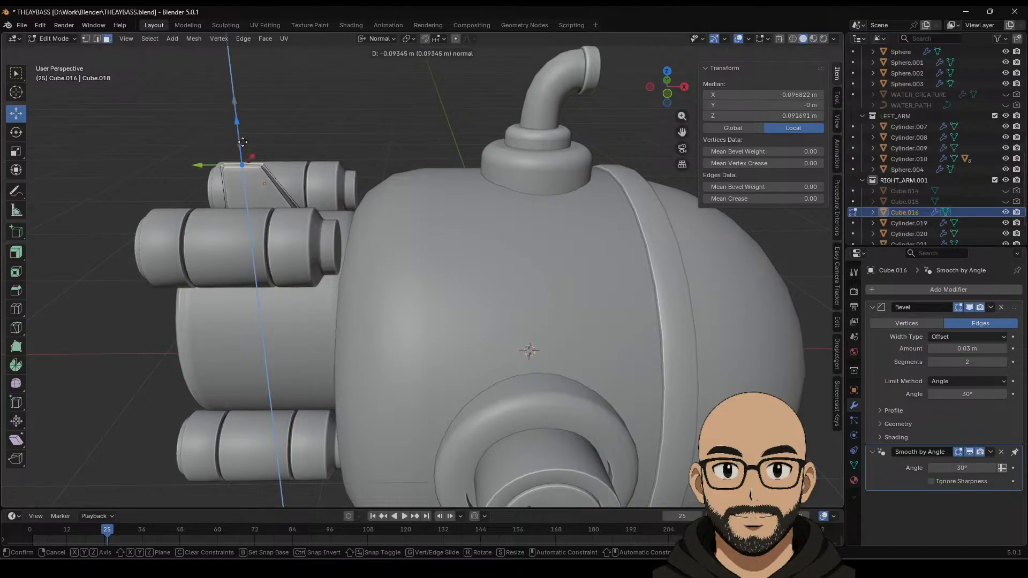
{"action": "left_click", "coordinate": [243, 143]}
{"action": "middle_click_drag", "start_coordinate": [242, 144], "coordinate": [351, 166]}
{"action": "key", "text": "Tab"}
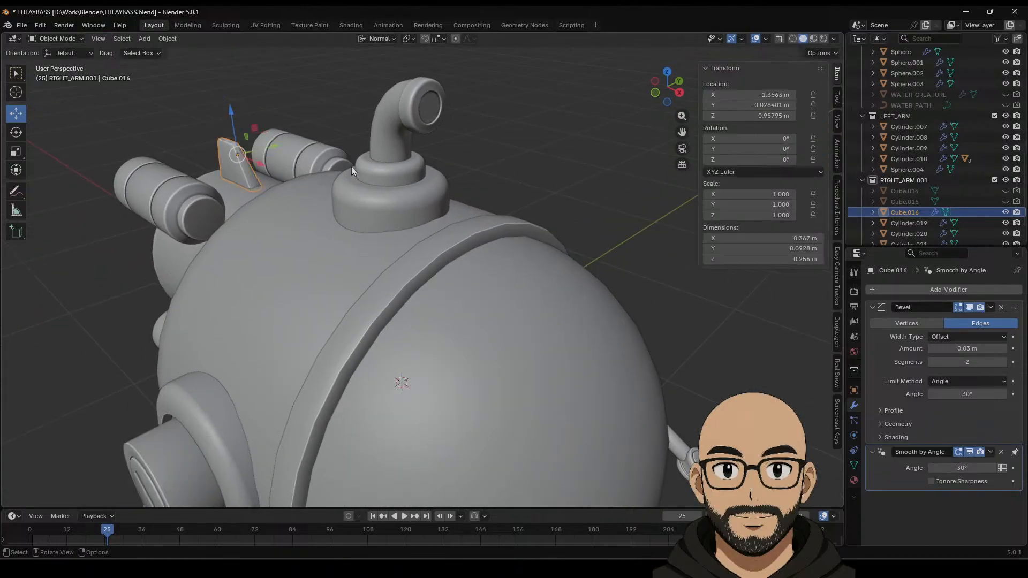
Step: Try rotating the shoulder and elbow joints of the submarine's left arm, and undo the rotation
{"action": "left_click", "coordinate": [536, 182]}
{"action": "scroll", "coordinate": [537, 183], "scroll_direction": "down", "scroll_amount": 8}
{"action": "mouse_move", "coordinate": [514, 251]}
{"action": "middle_mouse_down"}
{"action": "mouse_move", "coordinate": [502, 242]}
{"action": "mouse_move", "coordinate": [505, 255]}
{"action": "middle_mouse_up"}
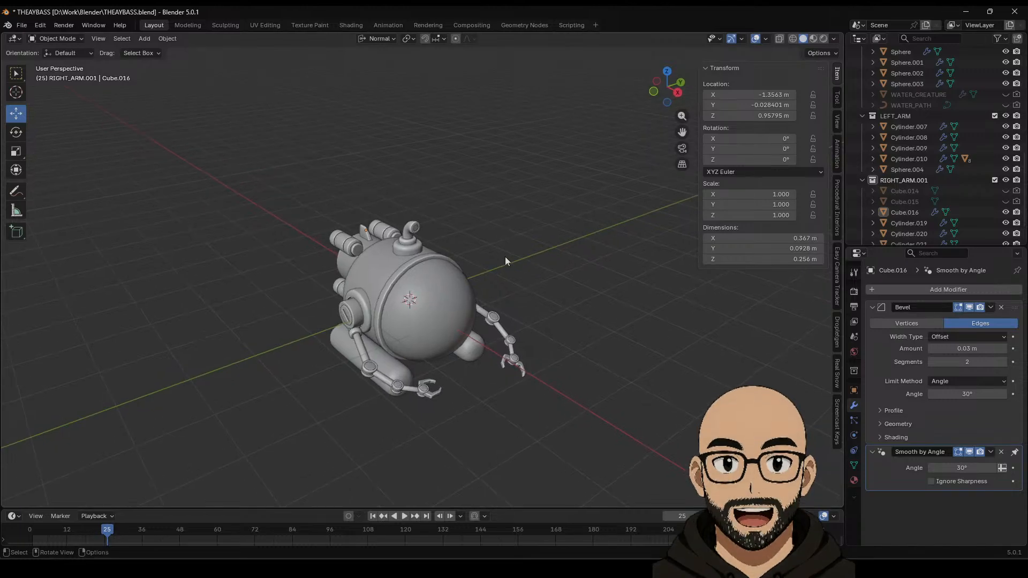
{"action": "key", "text": "KP_5"}
{"action": "scroll", "coordinate": [495, 252], "scroll_direction": "up", "scroll_amount": 4}
{"action": "middle_click_drag", "start_coordinate": [446, 315], "coordinate": [455, 290]}
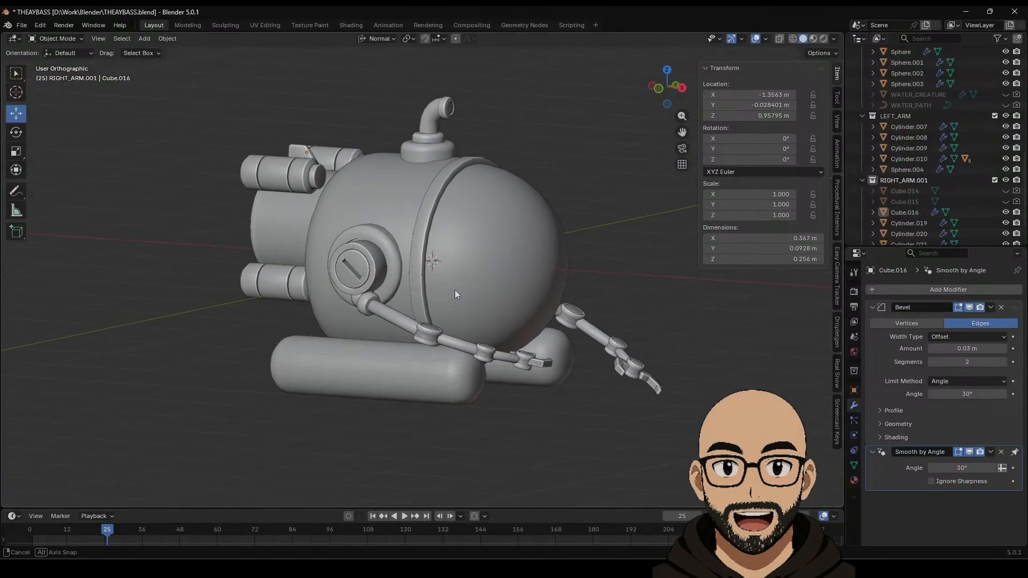
{"action": "left_click", "coordinate": [368, 304]}
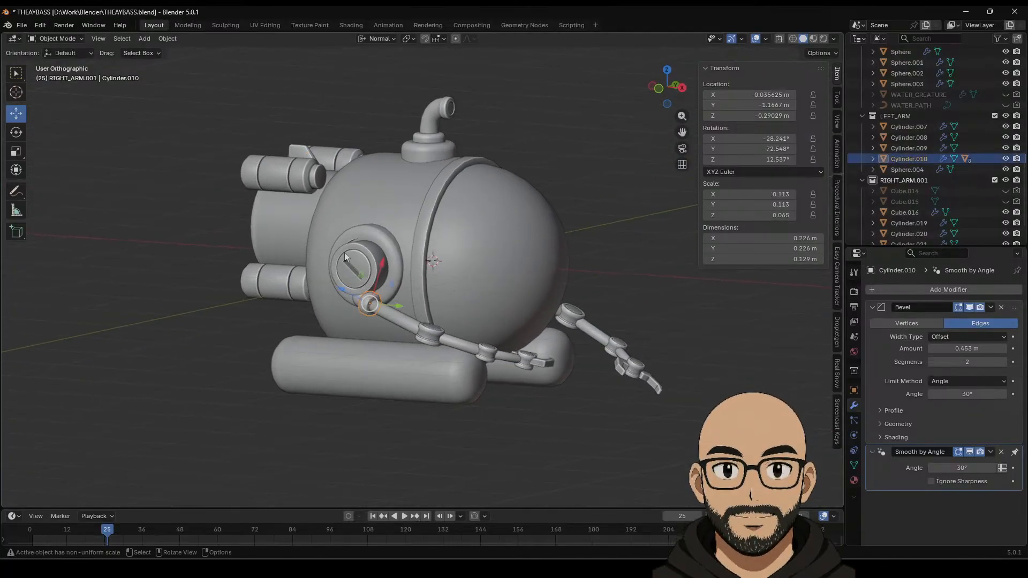
{"action": "left_click_drag", "start_coordinate": [402, 293], "coordinate": [394, 304]}
{"action": "middle_click_drag", "start_coordinate": [435, 370], "coordinate": [390, 389]}
{"action": "left_click", "coordinate": [390, 391]}
{"action": "mouse_move", "coordinate": [386, 396]}
{"action": "left_mouse_down"}
{"action": "mouse_move", "coordinate": [369, 394]}
{"action": "mouse_move", "coordinate": [384, 397]}
{"action": "left_mouse_up"}
{"action": "key", "text": "ctrl+z"}
Step: Try rotating the left arm's claw joint and one claw finger, and undo the rotation
{"action": "left_click", "coordinate": [466, 417]}
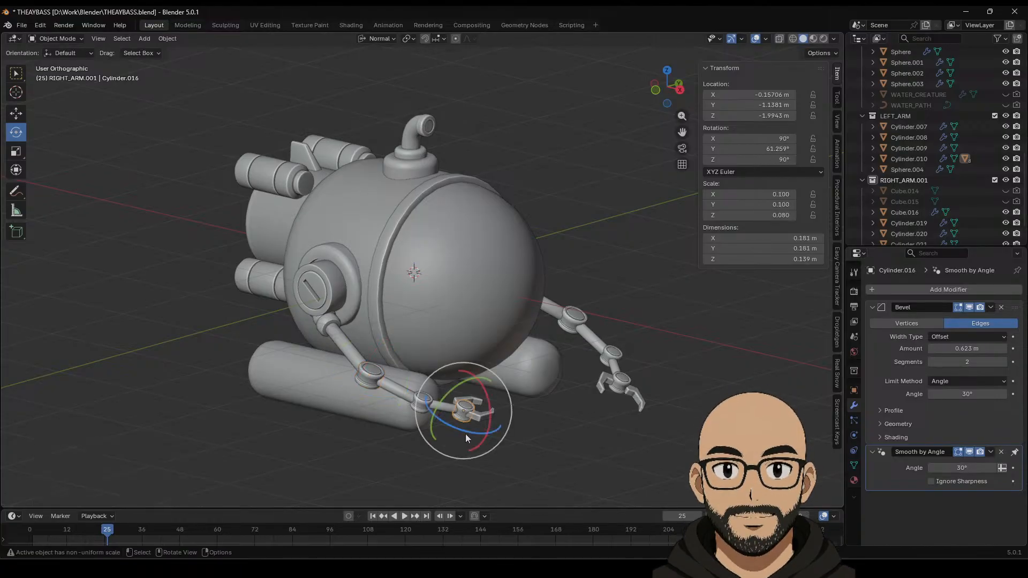
{"action": "mouse_move", "coordinate": [465, 433]}
{"action": "left_mouse_down"}
{"action": "mouse_move", "coordinate": [443, 423]}
{"action": "mouse_move", "coordinate": [486, 419]}
{"action": "mouse_move", "coordinate": [470, 428]}
{"action": "left_mouse_up"}
{"action": "left_click", "coordinate": [486, 418]}
{"action": "left_click_drag", "start_coordinate": [466, 430], "coordinate": [481, 454]}
{"action": "key", "text": "ctrl+z"}
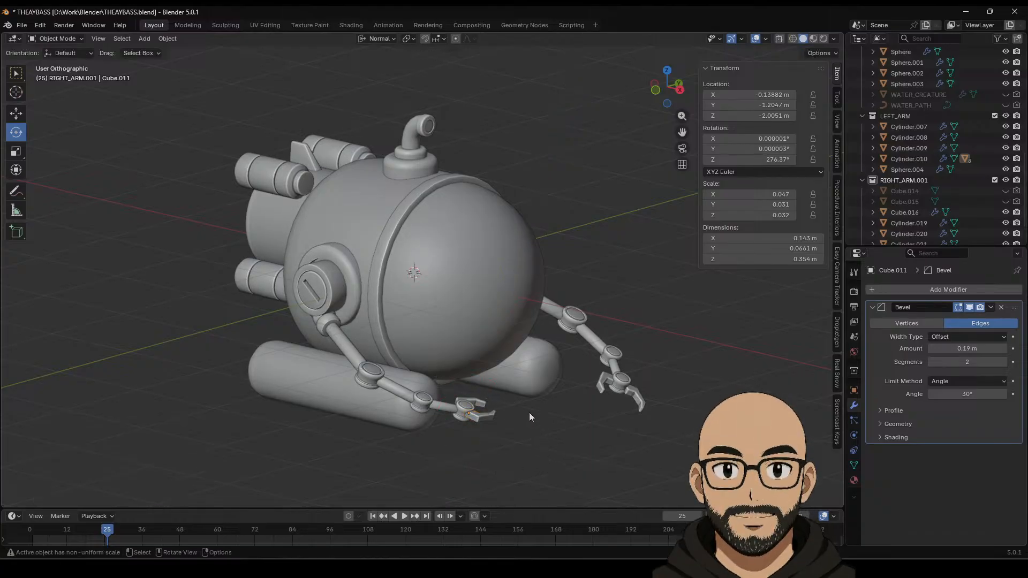
Step: Save the submarine file THEAYBASS.blend
{"action": "middle_click_drag", "start_coordinate": [530, 416], "coordinate": [343, 363]}
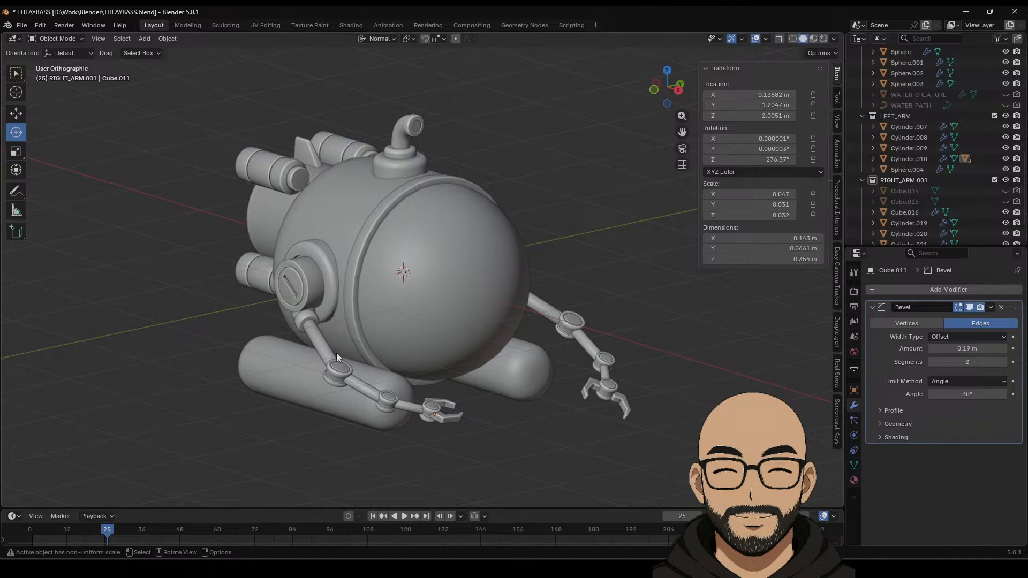
{"action": "middle_click_drag", "start_coordinate": [461, 373], "coordinate": [376, 240]}
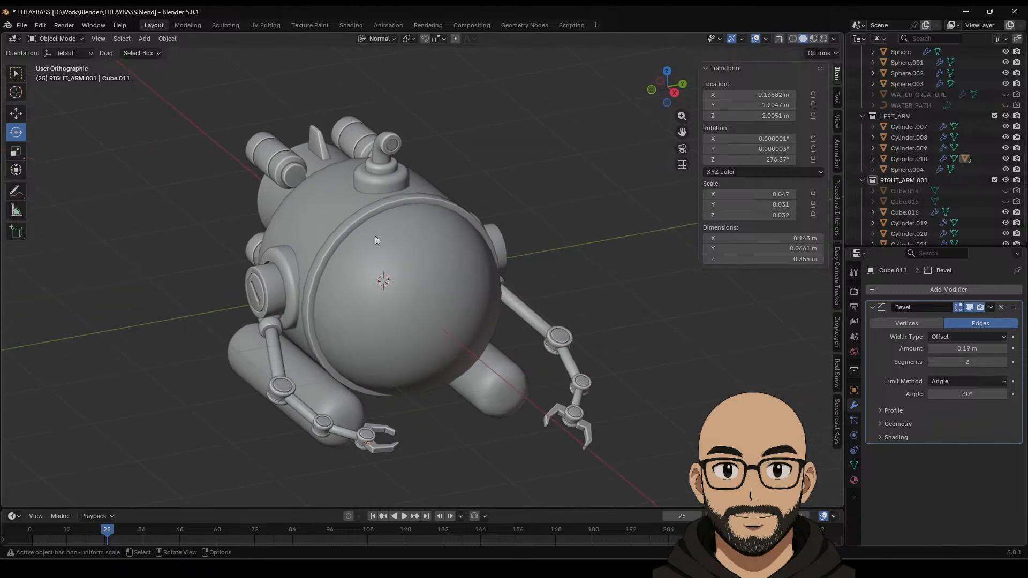
{"action": "left_click", "coordinate": [22, 25]}
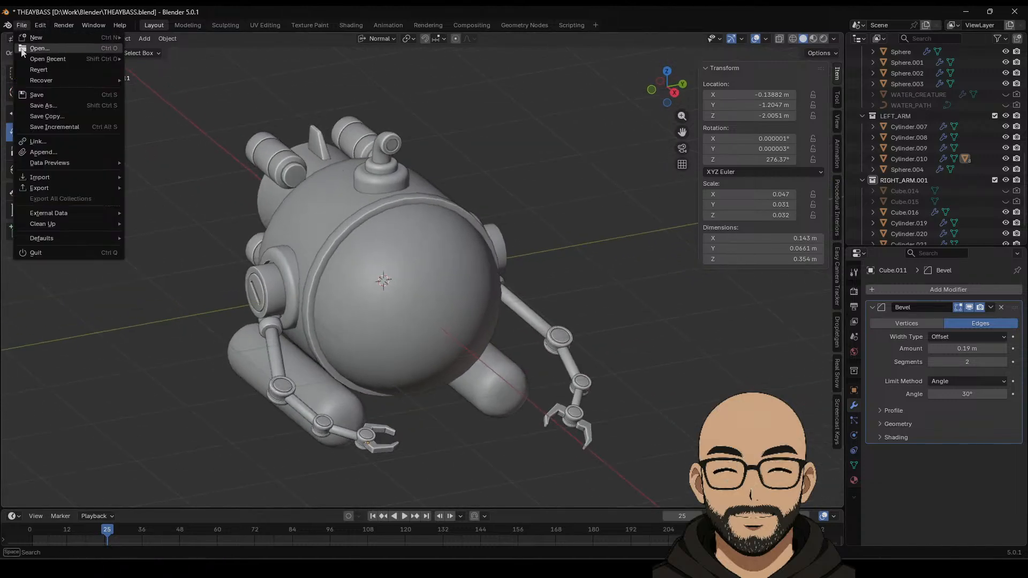
{"action": "left_click", "coordinate": [32, 96]}
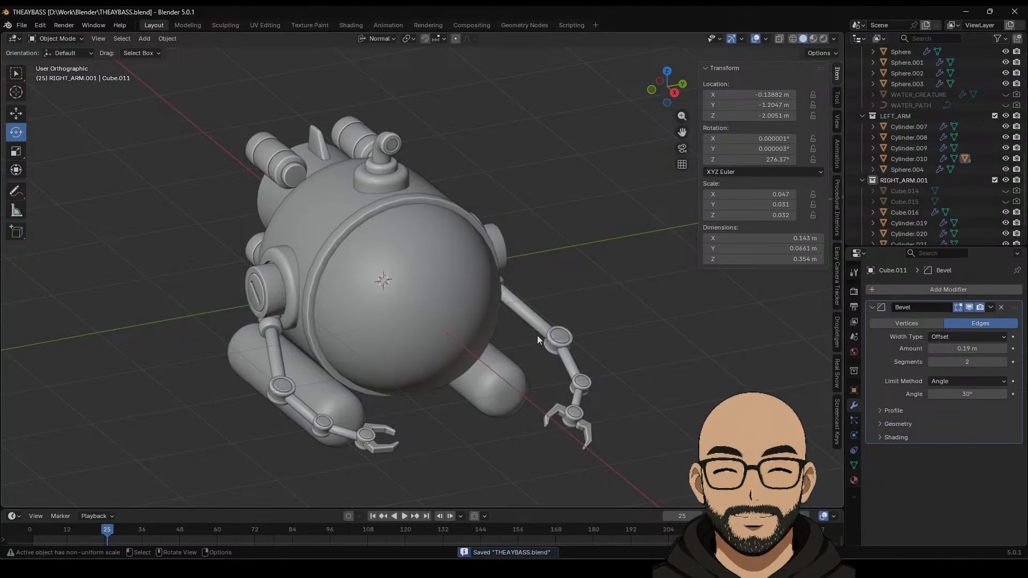
Step: Inspect the whole submarine in rendered shading and return to solid shading
{"action": "scroll", "coordinate": [491, 348], "scroll_direction": "down", "scroll_amount": 3}
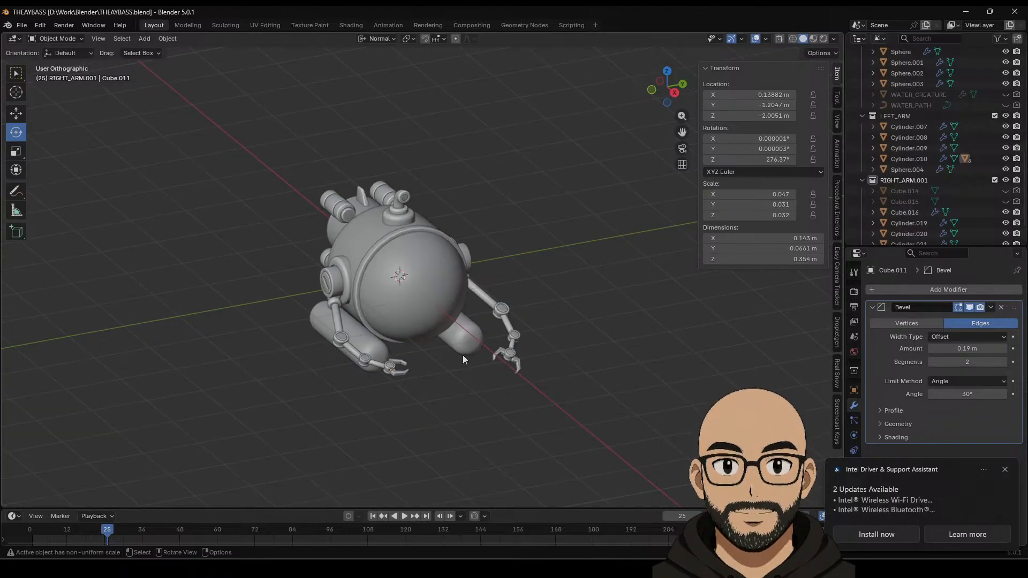
{"action": "middle_click_drag", "start_coordinate": [463, 355], "coordinate": [490, 339]}
{"action": "key", "text": "KP_5"}
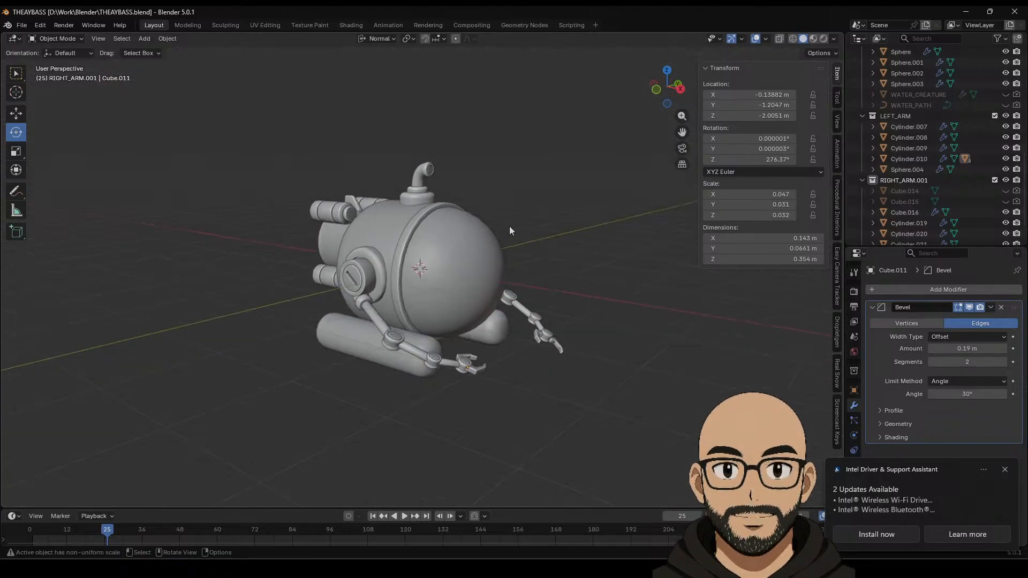
{"action": "left_click", "coordinate": [823, 39]}
{"action": "mouse_move", "coordinate": [535, 267]}
{"action": "middle_mouse_down"}
{"action": "mouse_move", "coordinate": [288, 261]}
{"action": "mouse_move", "coordinate": [455, 262]}
{"action": "mouse_move", "coordinate": [509, 251]}
{"action": "mouse_move", "coordinate": [333, 259]}
{"action": "mouse_move", "coordinate": [442, 255]}
{"action": "middle_mouse_up"}
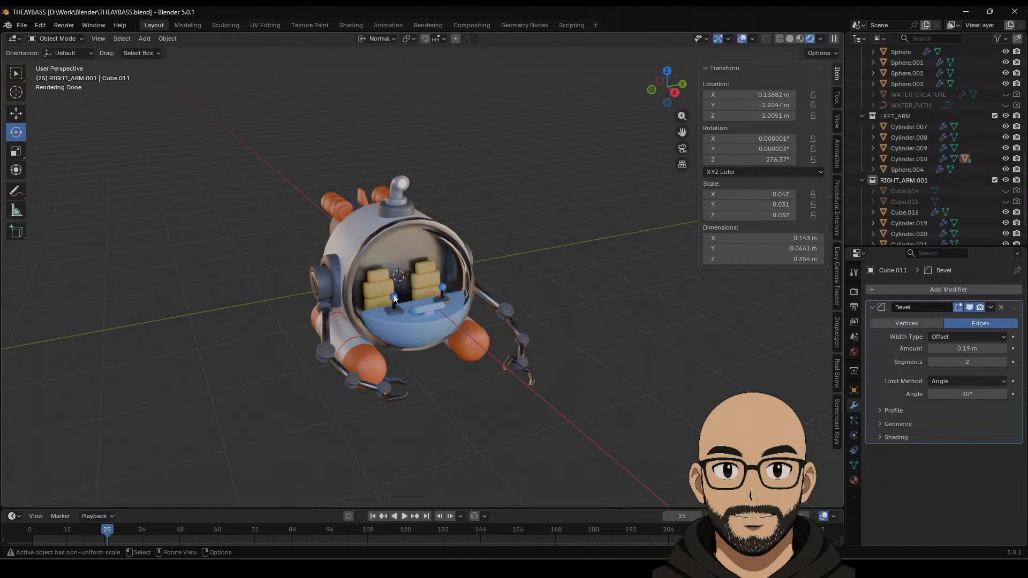
{"action": "left_click", "coordinate": [789, 38]}
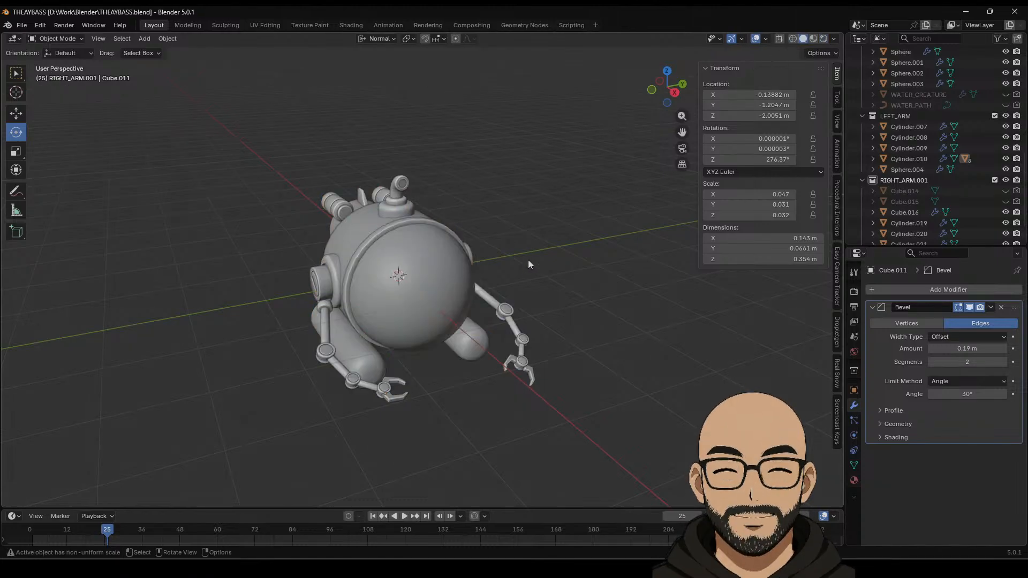
Step: Add a UV sphere and move it about 3.04 m along Y, beside the submarine
{"action": "mouse_move", "coordinate": [528, 259]}
{"action": "middle_mouse_down"}
{"action": "mouse_move", "coordinate": [523, 313]}
{"action": "mouse_move", "coordinate": [500, 295]}
{"action": "mouse_move", "coordinate": [429, 298]}
{"action": "mouse_move", "coordinate": [343, 252]}
{"action": "middle_mouse_up"}
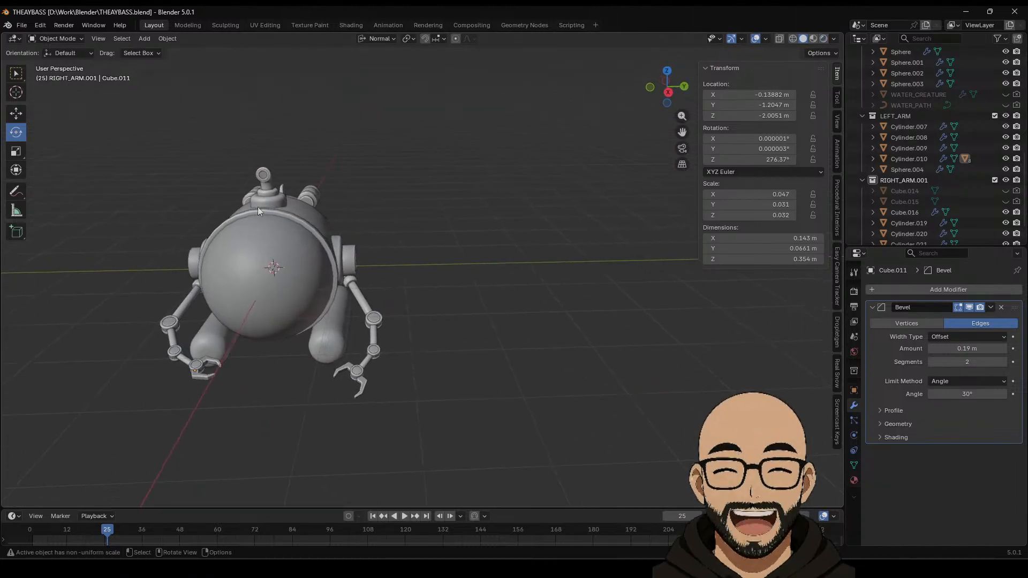
{"action": "left_click", "coordinate": [143, 38]}
{"action": "mouse_move", "coordinate": [160, 51]}
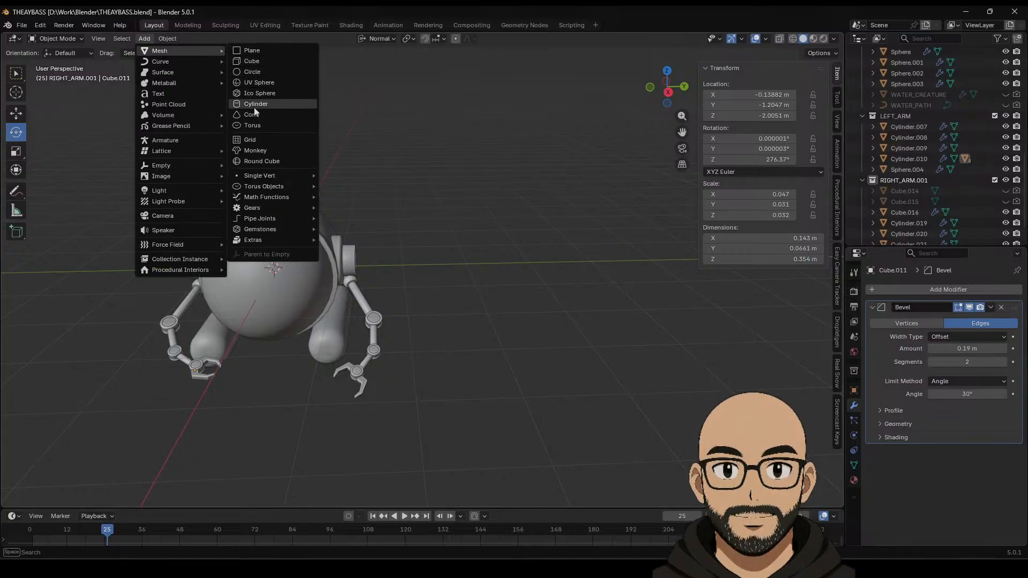
{"action": "left_click", "coordinate": [260, 83]}
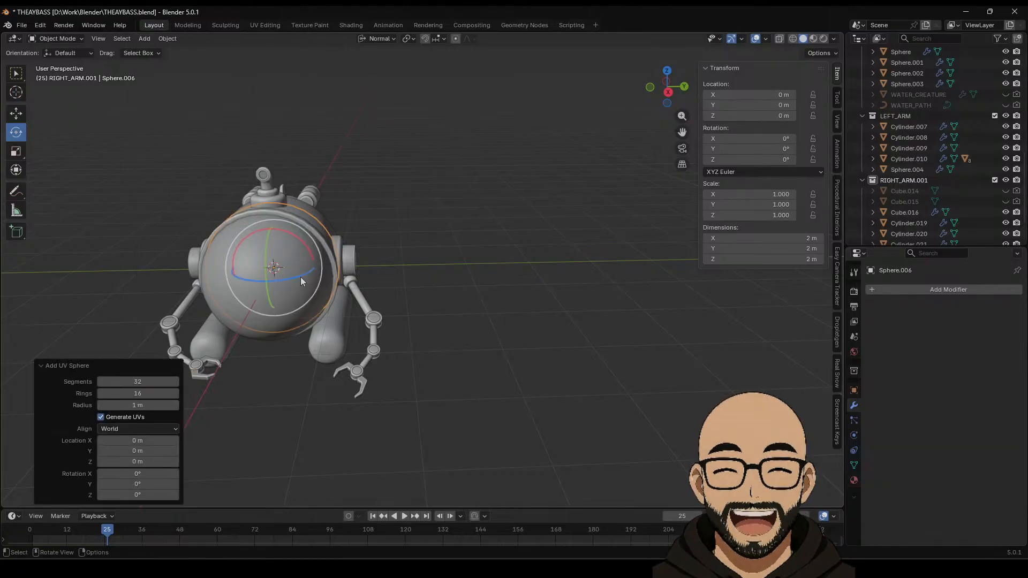
{"action": "key", "text": "g"}
{"action": "left_click_drag", "start_coordinate": [322, 270], "coordinate": [509, 265]}
{"action": "middle_click_drag", "start_coordinate": [503, 262], "coordinate": [482, 244]}
Step: Try pulling the faces of the sphere's upper half away in Edit Mode, and undo the moves
{"action": "key", "text": "Tab"}
{"action": "left_click_drag", "start_coordinate": [350, 136], "coordinate": [610, 264]}
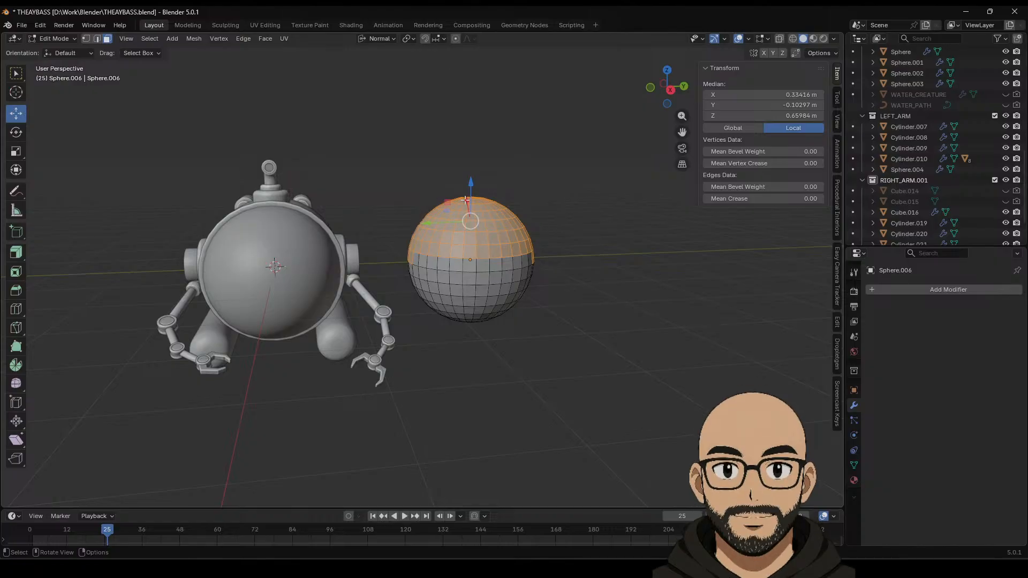
{"action": "left_click_drag", "start_coordinate": [465, 200], "coordinate": [472, 90]}
{"action": "key", "text": "Tab"}
{"action": "middle_click_drag", "start_coordinate": [587, 242], "coordinate": [497, 246]}
{"action": "key", "text": "Tab"}
{"action": "key", "text": "ctrl+z"}
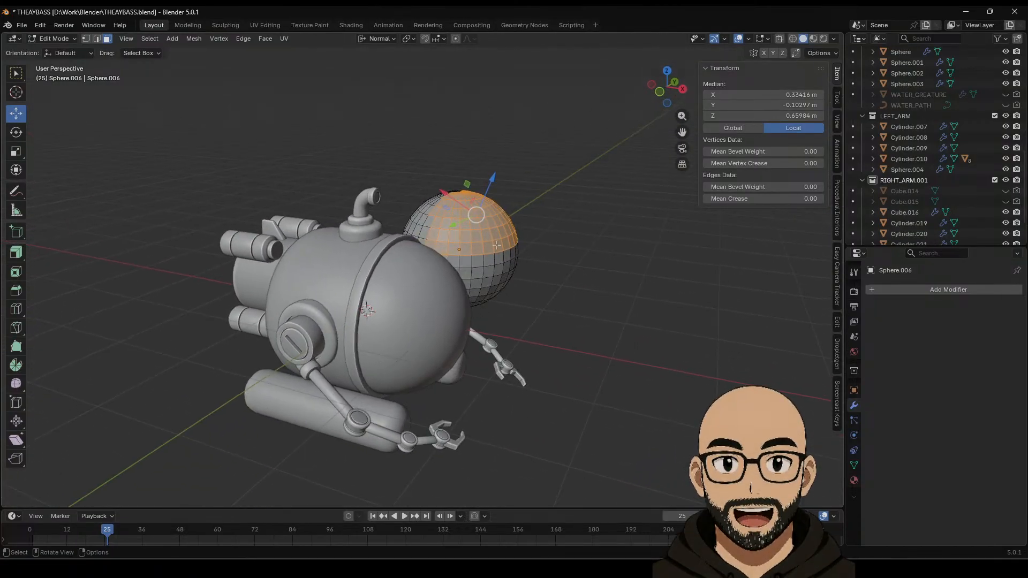
{"action": "left_click_drag", "start_coordinate": [480, 214], "coordinate": [604, 149]}
{"action": "key", "text": "ctrl+z"}
{"action": "key", "text": "Tab"}
Step: Scale the sphere to about 0.651 m across and move it along Y to about 3.33 m
{"action": "middle_click_drag", "start_coordinate": [605, 149], "coordinate": [490, 249]}
{"action": "key", "text": "s"}
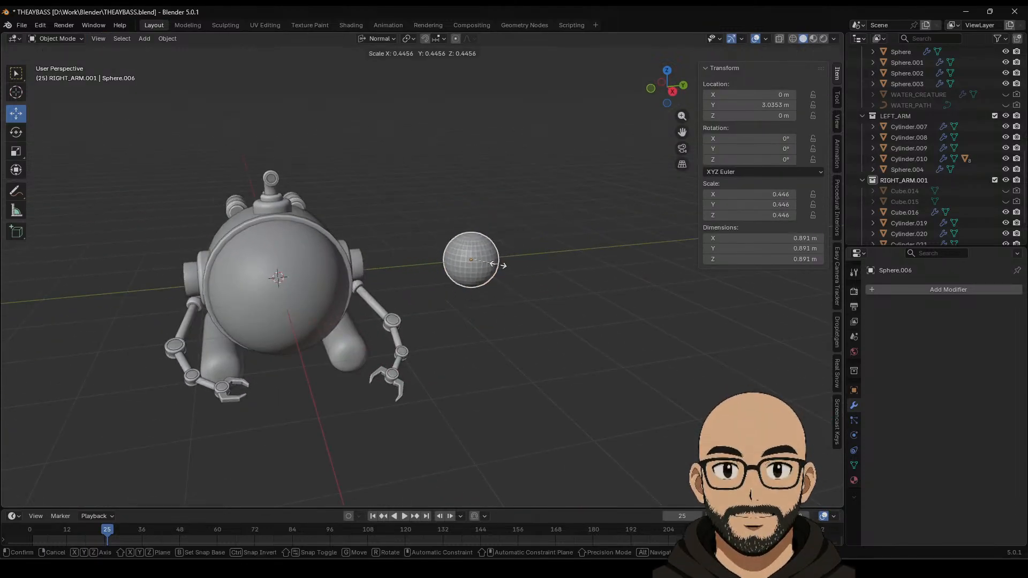
{"action": "left_click", "coordinate": [486, 259]}
{"action": "middle_click_drag", "start_coordinate": [485, 259], "coordinate": [509, 263]}
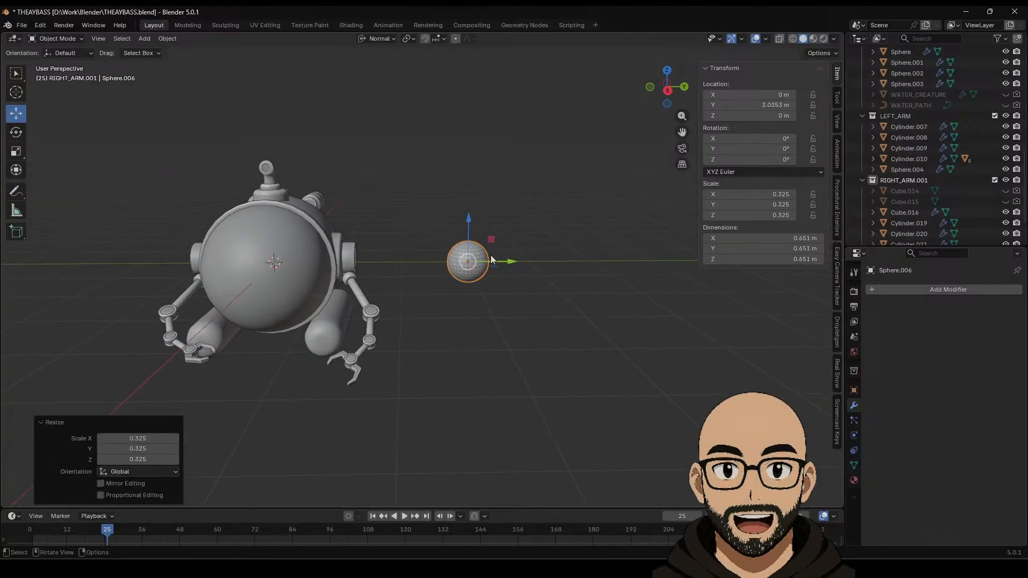
{"action": "left_click_drag", "start_coordinate": [509, 262], "coordinate": [524, 261]}
Step: Apply Shade Auto Smooth to the sphere
{"action": "key", "text": "KP_Decimal"}
{"action": "right_click", "coordinate": [460, 243]}
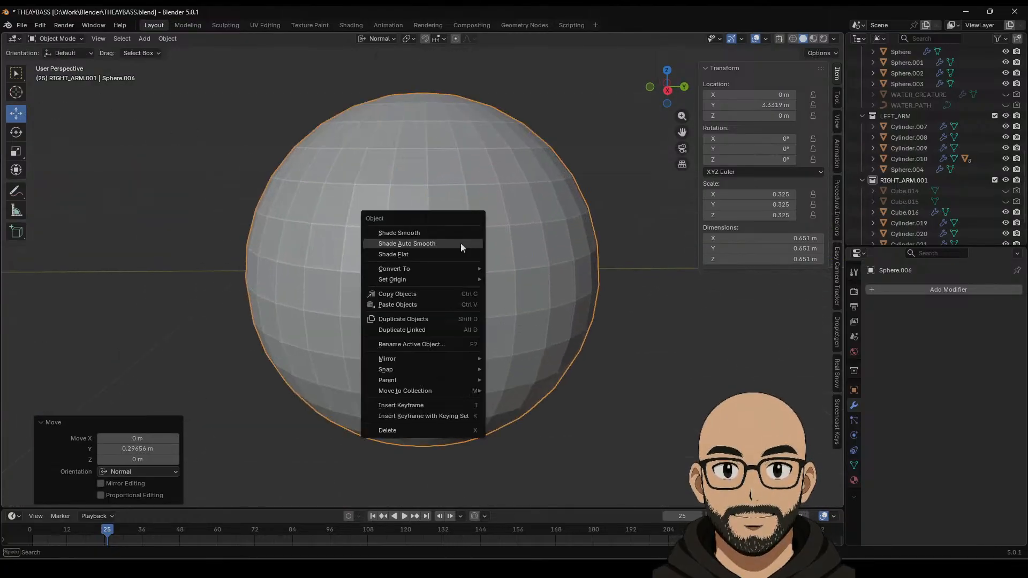
{"action": "left_click", "coordinate": [457, 242]}
{"action": "scroll", "coordinate": [498, 251], "scroll_direction": "down", "scroll_amount": 4}
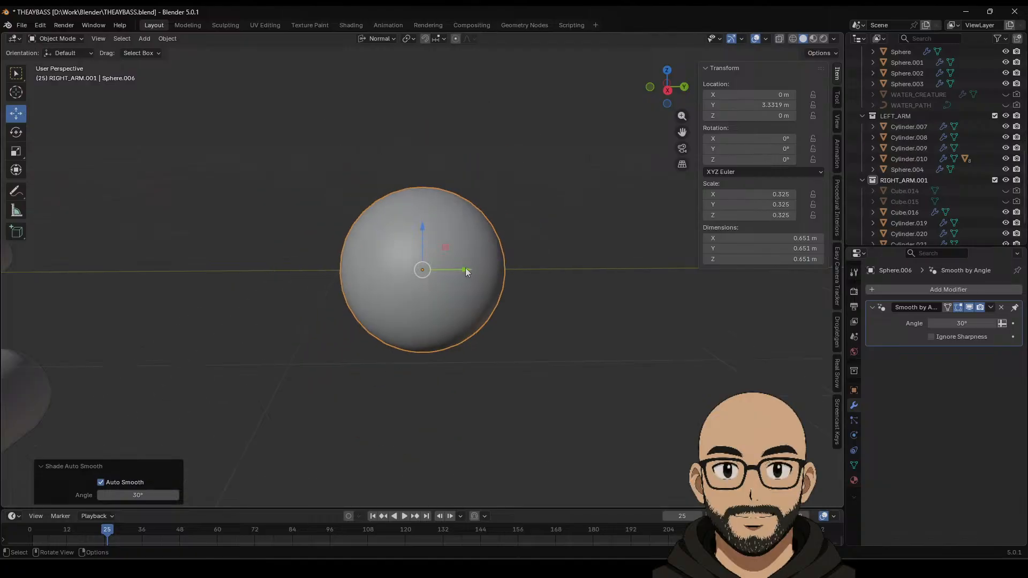
Step: In the right orthographic view, raise the sphere about 0.33 m and scale it to about 0.494 m across
{"action": "left_click", "coordinate": [667, 92]}
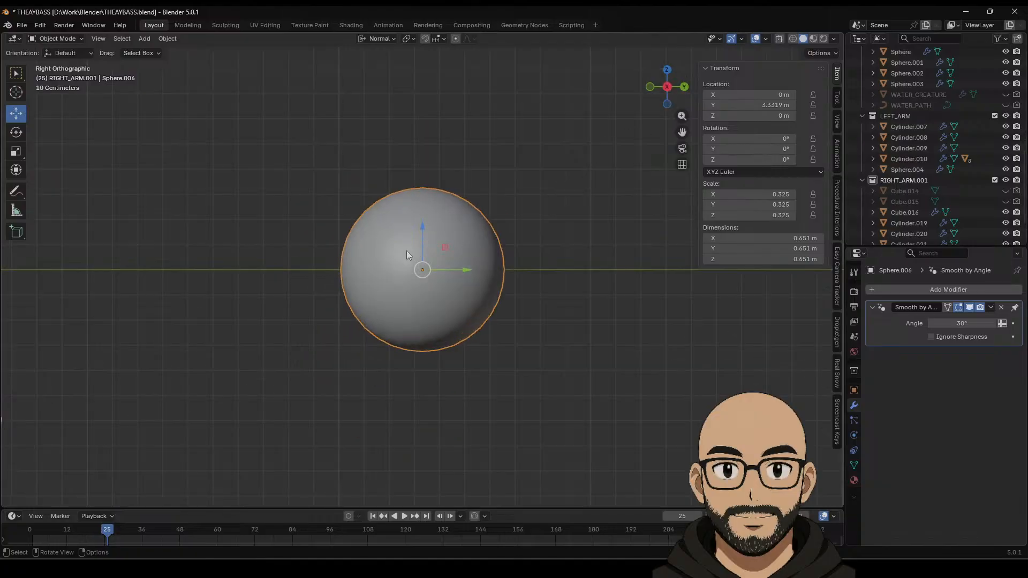
{"action": "left_click_drag", "start_coordinate": [424, 255], "coordinate": [424, 173]}
{"action": "key", "text": "s"}
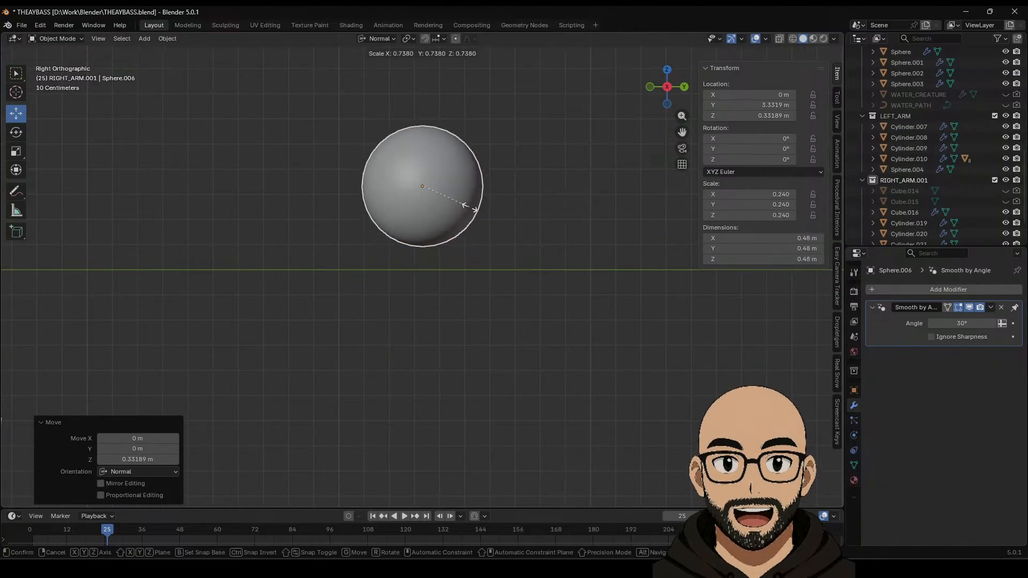
{"action": "left_click", "coordinate": [473, 211]}
{"action": "middle_click_drag", "start_coordinate": [472, 221], "coordinate": [481, 242], "text": "shift"}
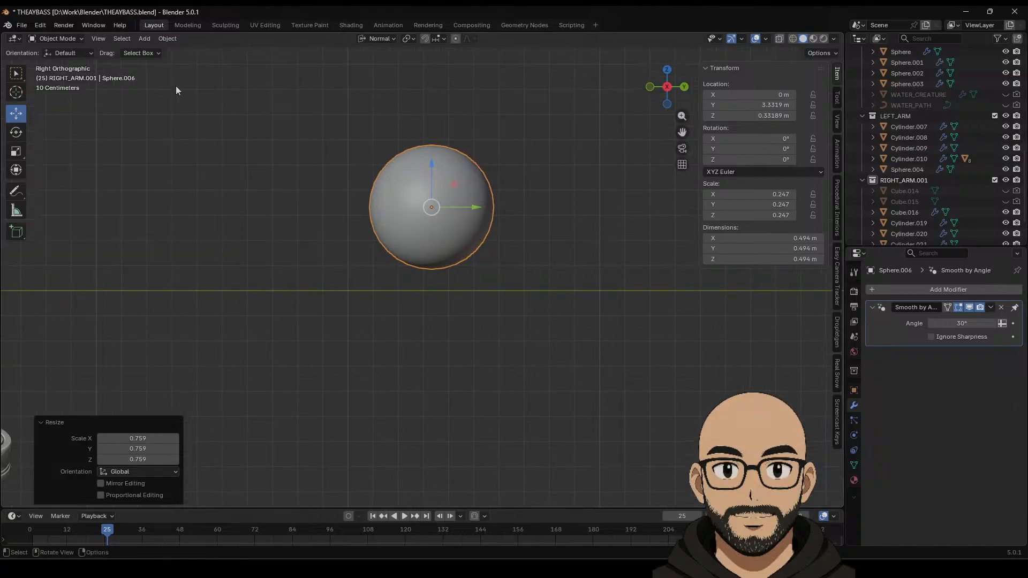
Step: Replace the sphere with a new cube placed about 4.02 m along Y from the origin
{"action": "left_click", "coordinate": [145, 39]}
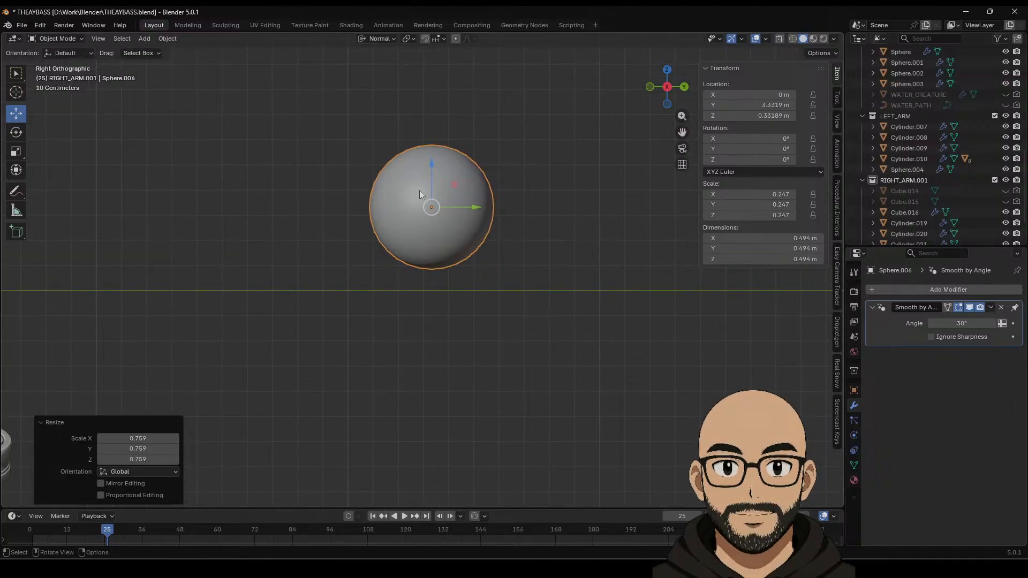
{"action": "key", "text": "Delete"}
{"action": "left_click", "coordinate": [145, 40]}
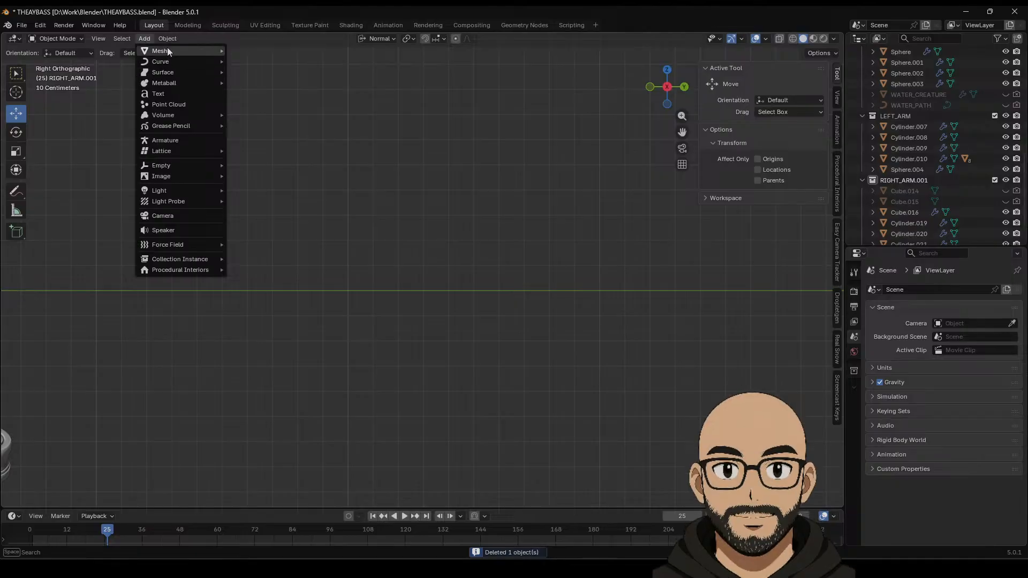
{"action": "left_click", "coordinate": [243, 61]}
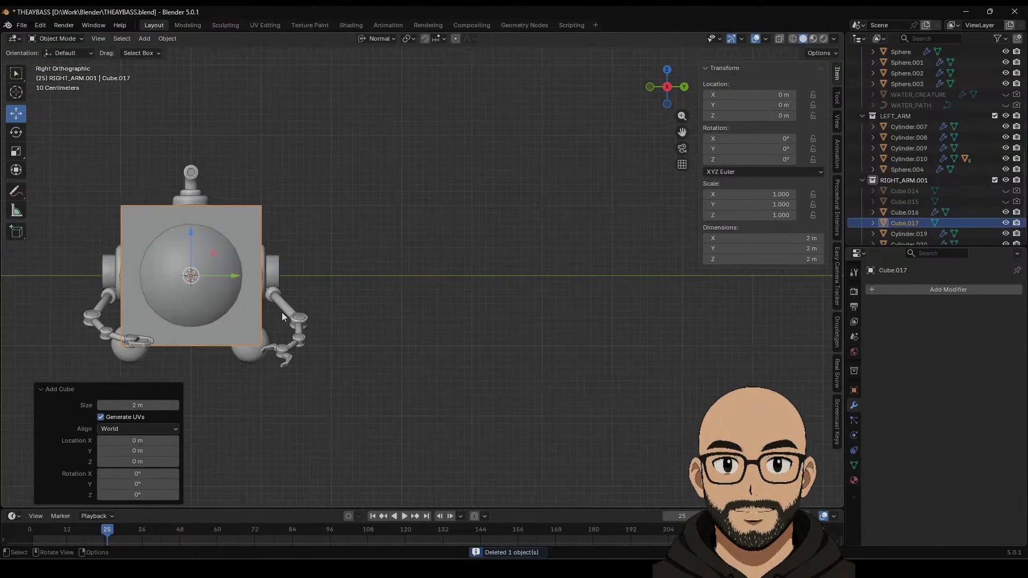
{"action": "scroll", "coordinate": [281, 312], "scroll_direction": "down", "scroll_amount": 2}
{"action": "left_click_drag", "start_coordinate": [304, 276], "coordinate": [499, 278]}
{"action": "scroll", "coordinate": [501, 291], "scroll_direction": "up", "scroll_amount": 6}
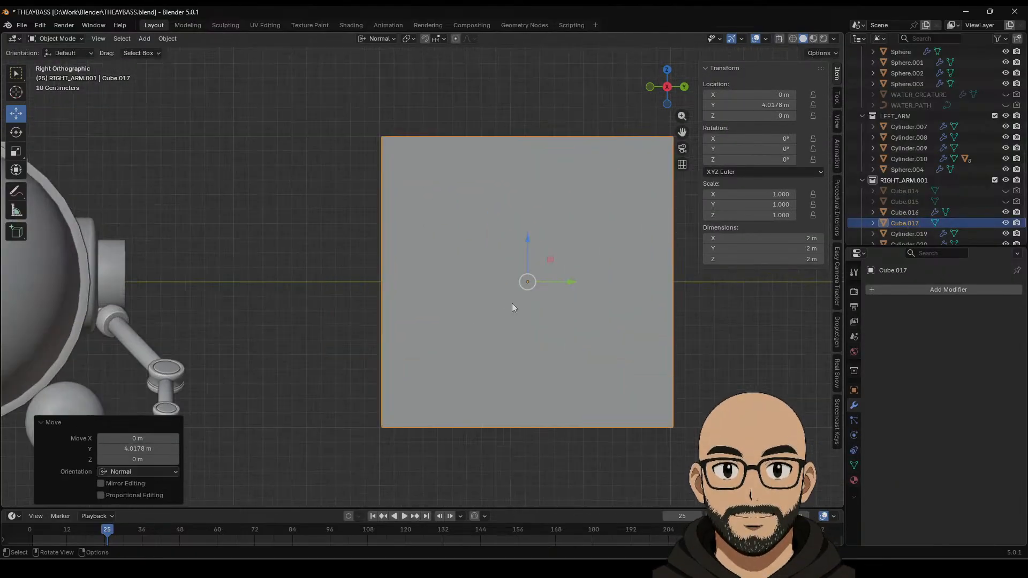
Step: Scale the cube uniformly to about 0.556 m per side
{"action": "middle_click_drag", "start_coordinate": [528, 292], "coordinate": [456, 284], "text": "shift"}
{"action": "key", "text": "s"}
{"action": "left_click", "coordinate": [469, 255]}
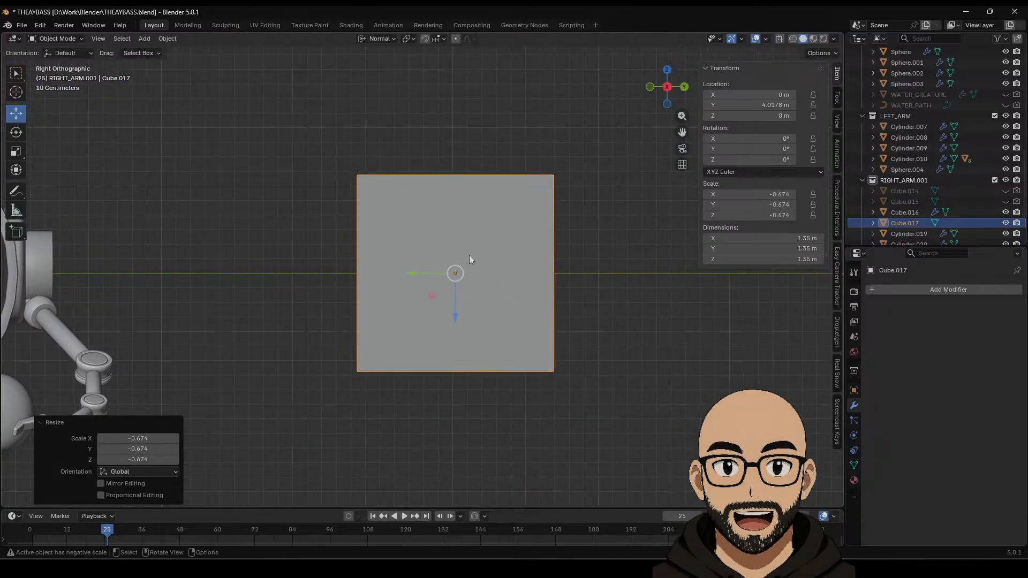
{"action": "key", "text": "s"}
{"action": "left_click", "coordinate": [529, 294]}
{"action": "key", "text": "s"}
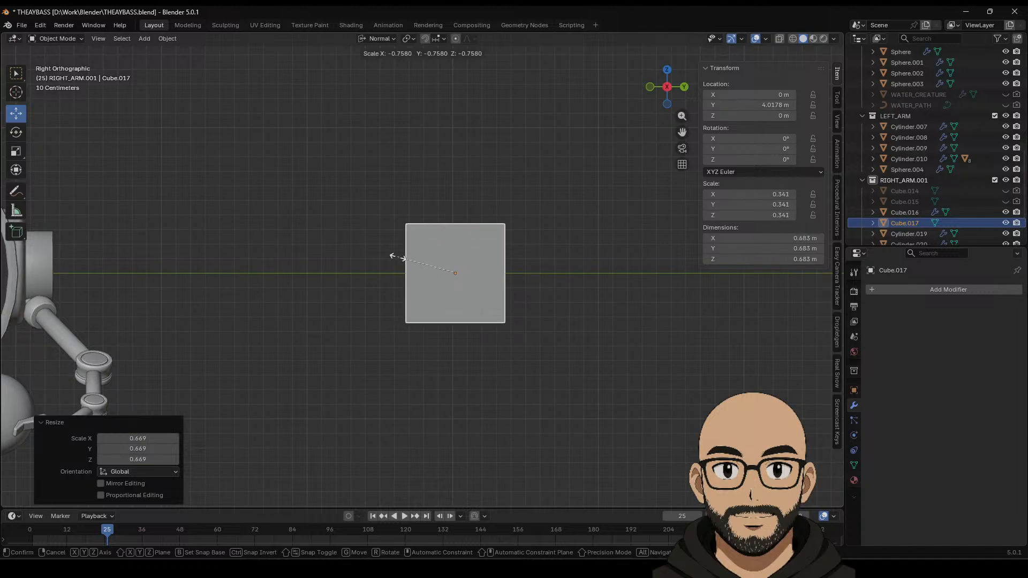
{"action": "left_click", "coordinate": [379, 257]}
{"action": "key", "text": "s"}
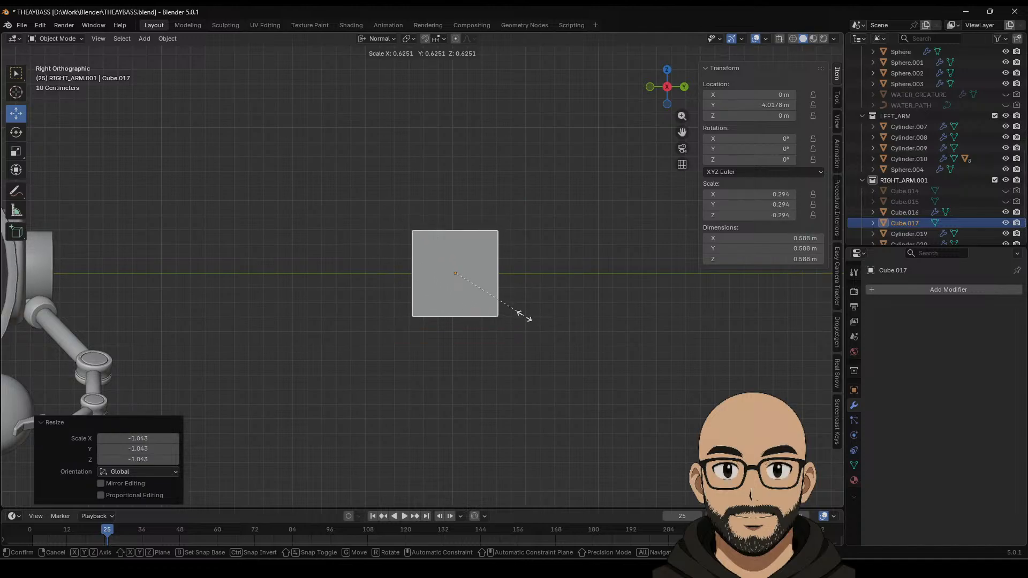
{"action": "left_click", "coordinate": [517, 316]}
Step: Raise the cube about 0.135 m along Z and scale it uniformly to about 0.346 m per side
{"action": "scroll", "coordinate": [509, 314], "scroll_direction": "up", "scroll_amount": 6}
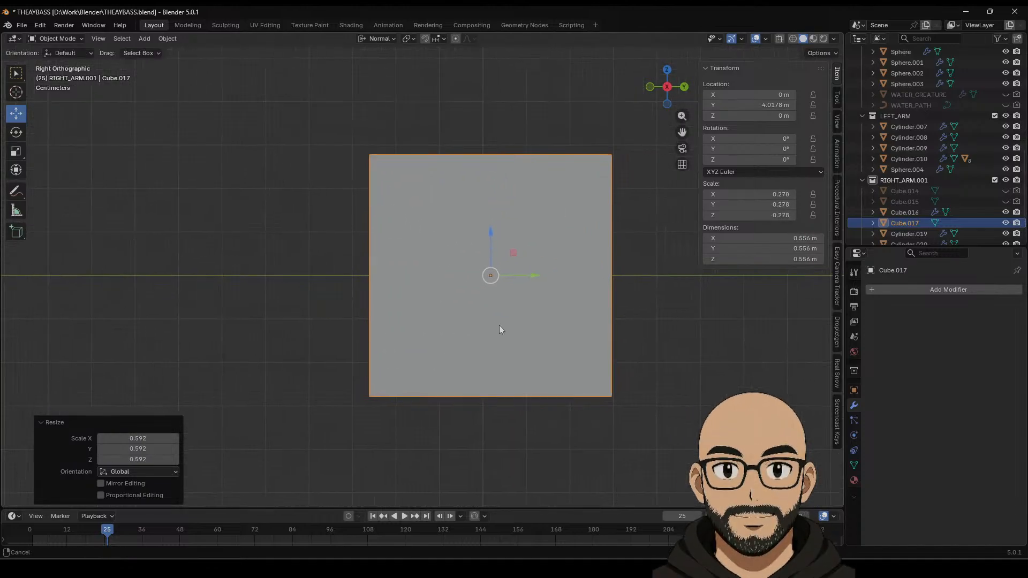
{"action": "key", "text": "g"}
{"action": "key", "text": "z"}
{"action": "left_click", "coordinate": [477, 279]}
{"action": "key", "text": "s"}
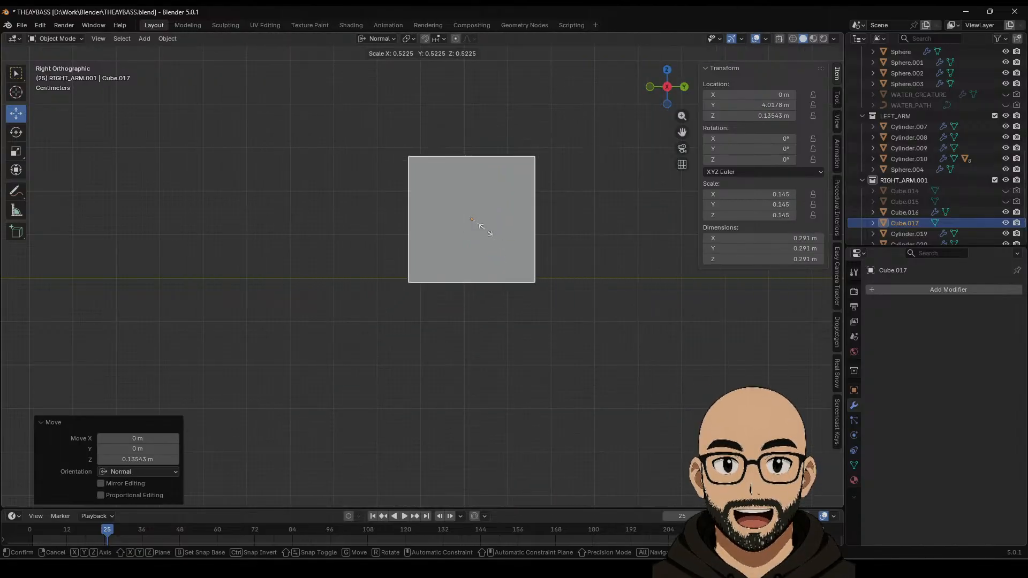
{"action": "left_click", "coordinate": [488, 231]}
{"action": "middle_click_drag", "start_coordinate": [471, 271], "coordinate": [477, 304], "text": "shift"}
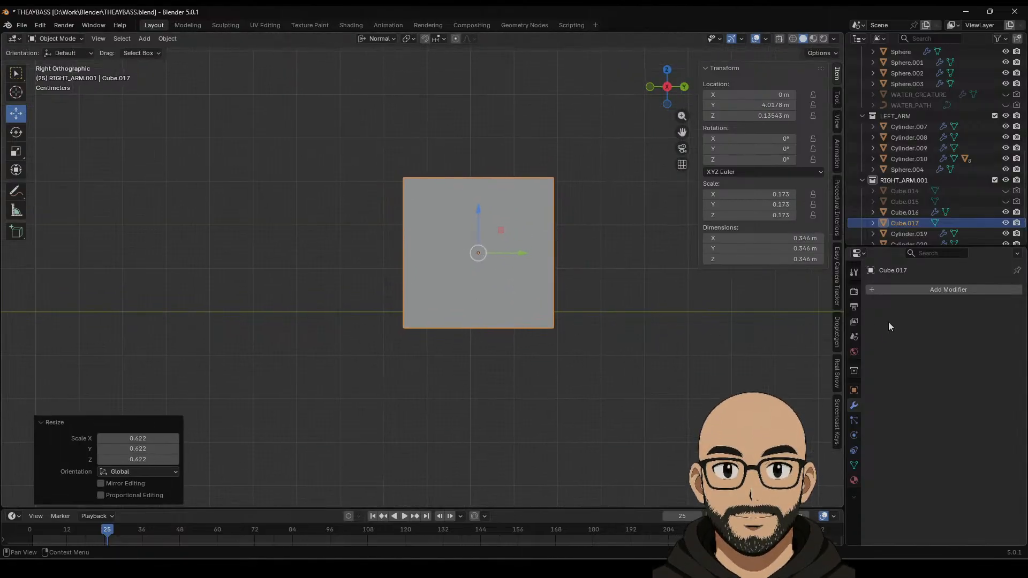
Step: Add a Subdivision Surface modifier with 2 viewport levels to the cube and shade it auto smooth
{"action": "left_click", "coordinate": [926, 292]}
{"action": "mouse_move", "coordinate": [898, 303]}
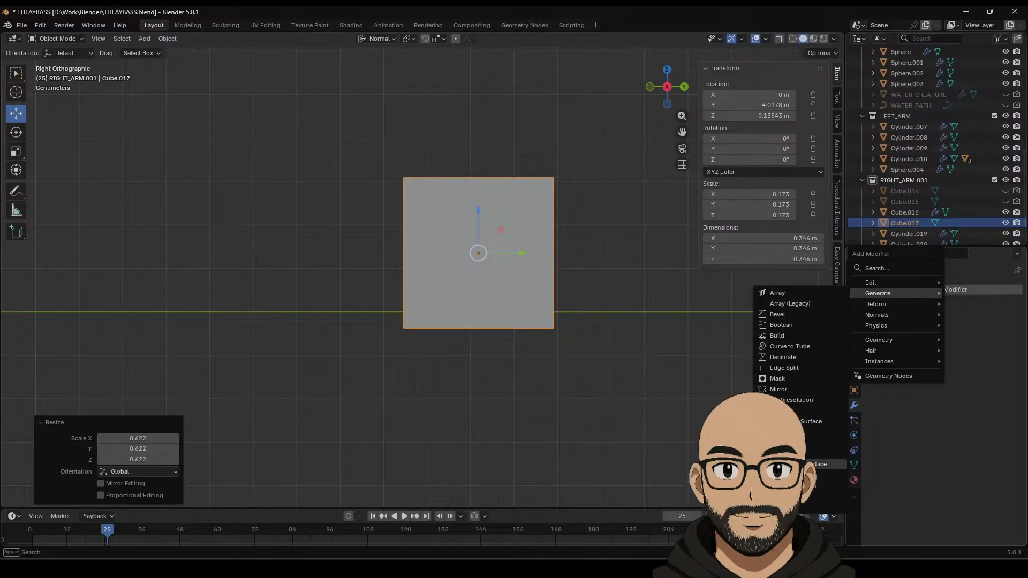
{"action": "left_click", "coordinate": [803, 464]}
{"action": "left_click", "coordinate": [1004, 337]}
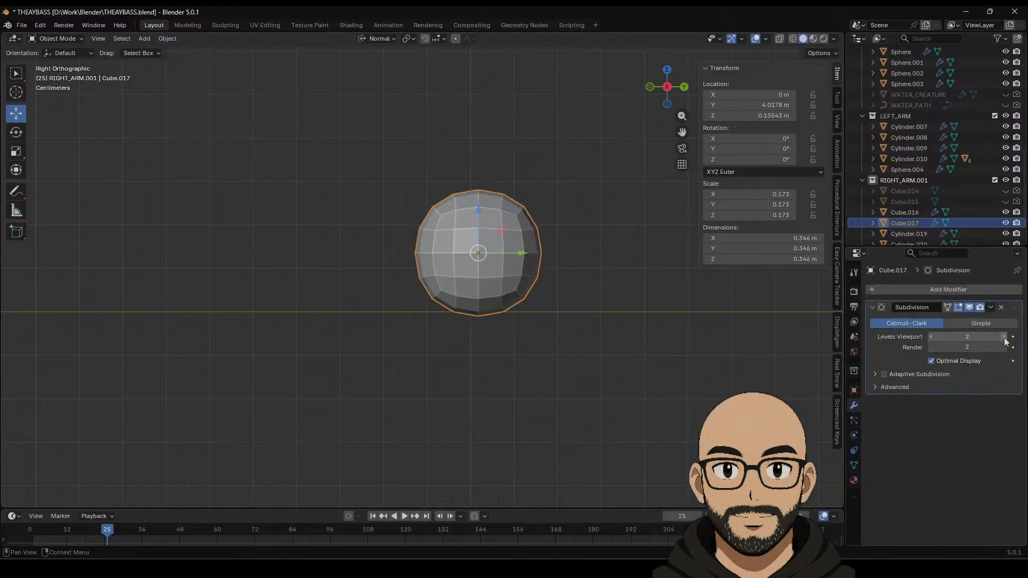
{"action": "right_click", "coordinate": [507, 240]}
{"action": "left_click", "coordinate": [506, 242]}
{"action": "scroll", "coordinate": [552, 279], "scroll_direction": "up", "scroll_amount": 2}
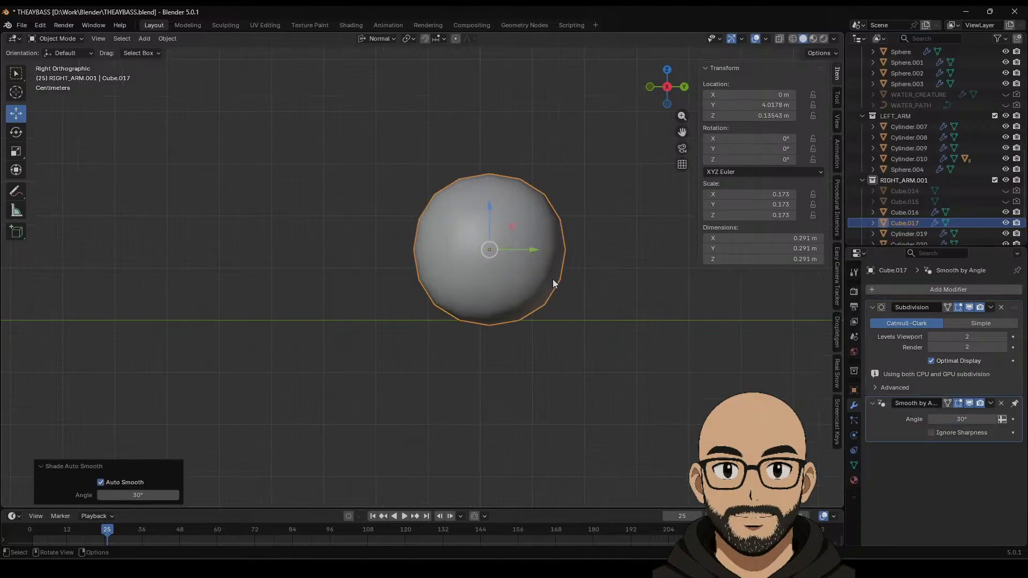
Step: Scale the rounded cube to about 0.217 m across and place a duplicate about 0.204 m below it
{"action": "key", "text": "s"}
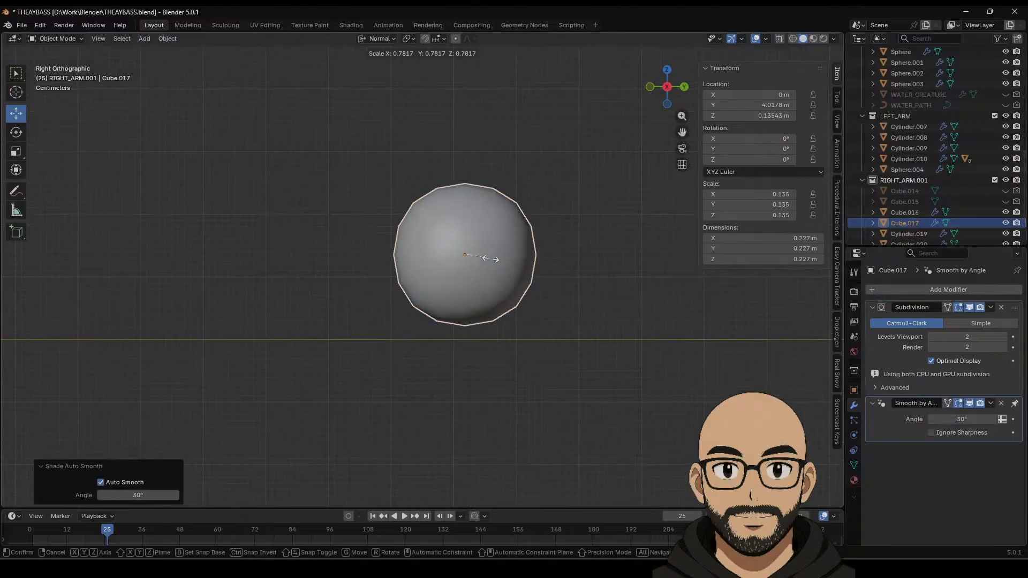
{"action": "left_click", "coordinate": [491, 262]}
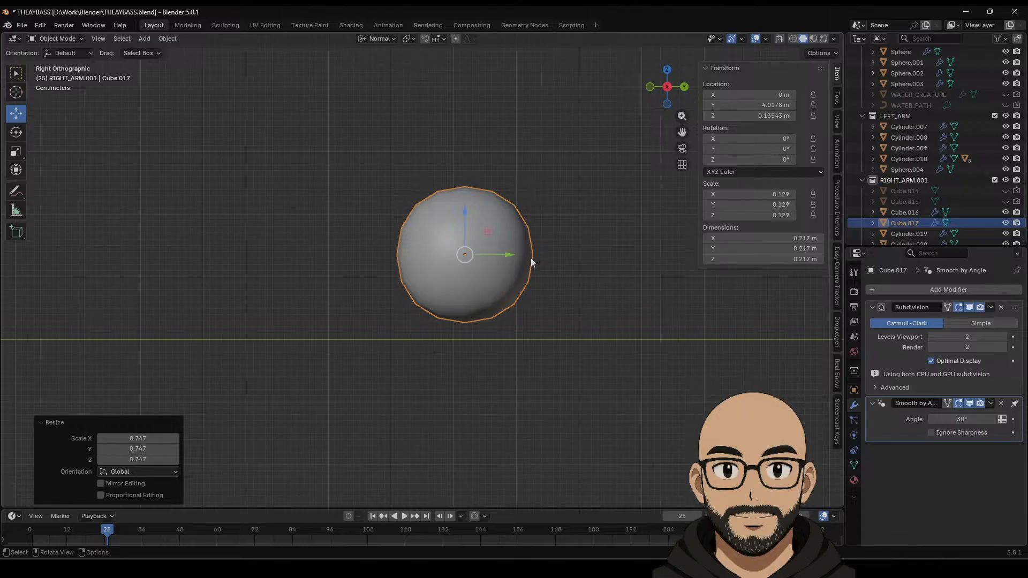
{"action": "key", "text": "shift+d"}
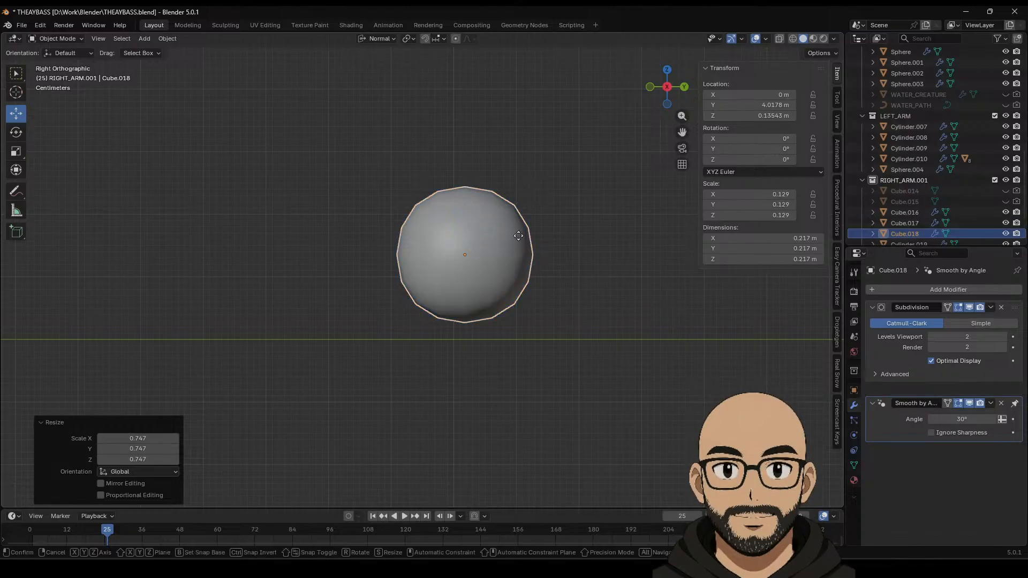
{"action": "right_click", "coordinate": [480, 229]}
{"action": "left_click_drag", "start_coordinate": [465, 211], "coordinate": [475, 342]}
{"action": "middle_click_drag", "start_coordinate": [509, 346], "coordinate": [494, 289], "text": "shift"}
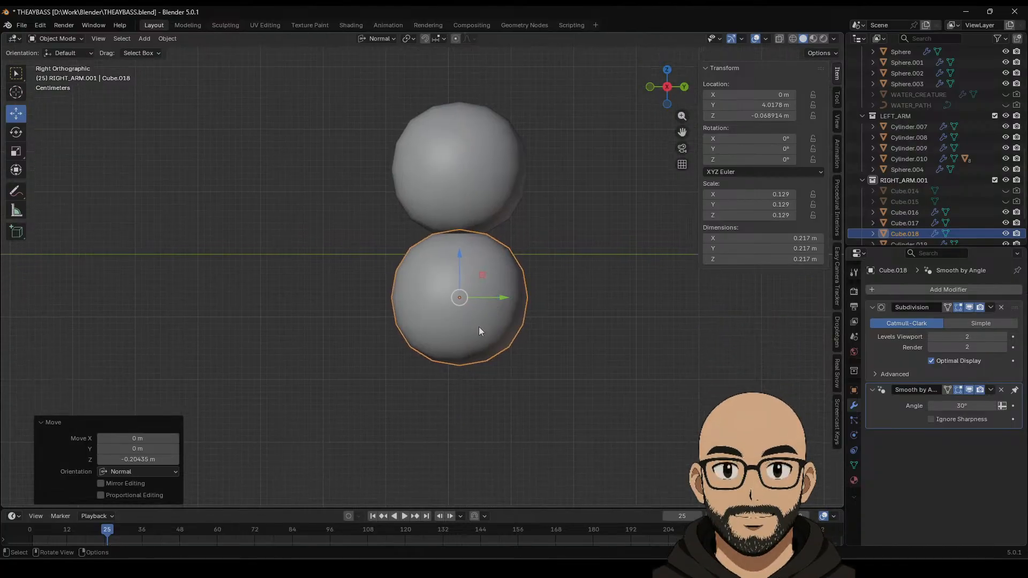
Step: Extrude the bottom face of the lower ball's cage downward by about 0.018 m to flatten its base
{"action": "key", "text": "Tab"}
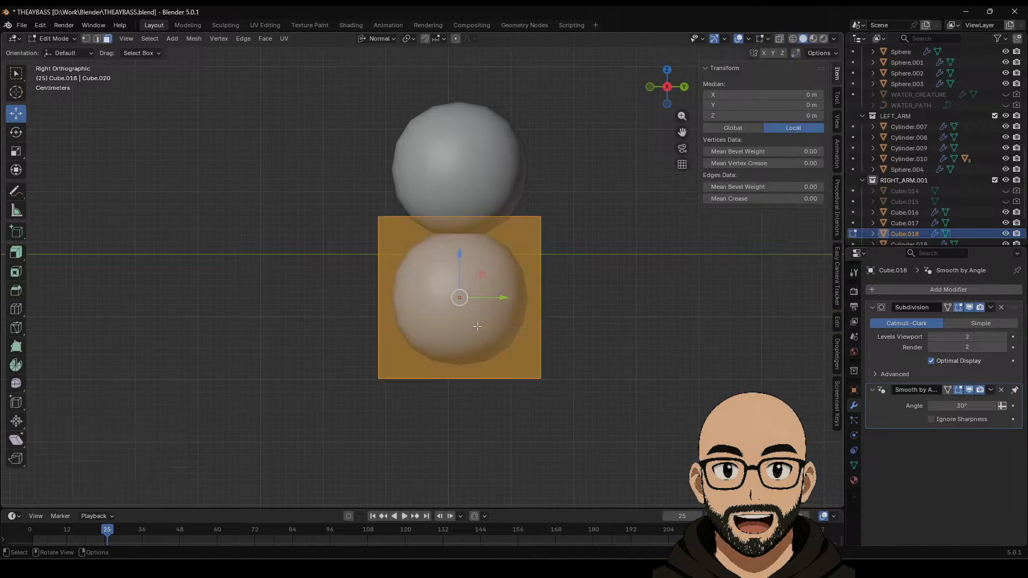
{"action": "middle_click_drag", "start_coordinate": [477, 326], "coordinate": [420, 423]}
{"action": "left_click", "coordinate": [421, 402]}
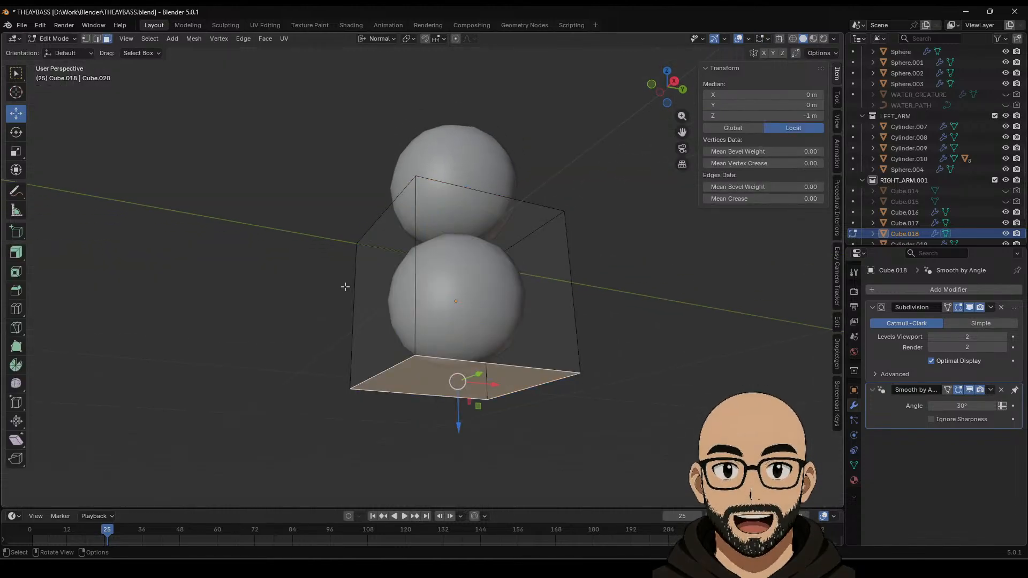
{"action": "key", "text": "e"}
{"action": "right_click", "coordinate": [412, 351]}
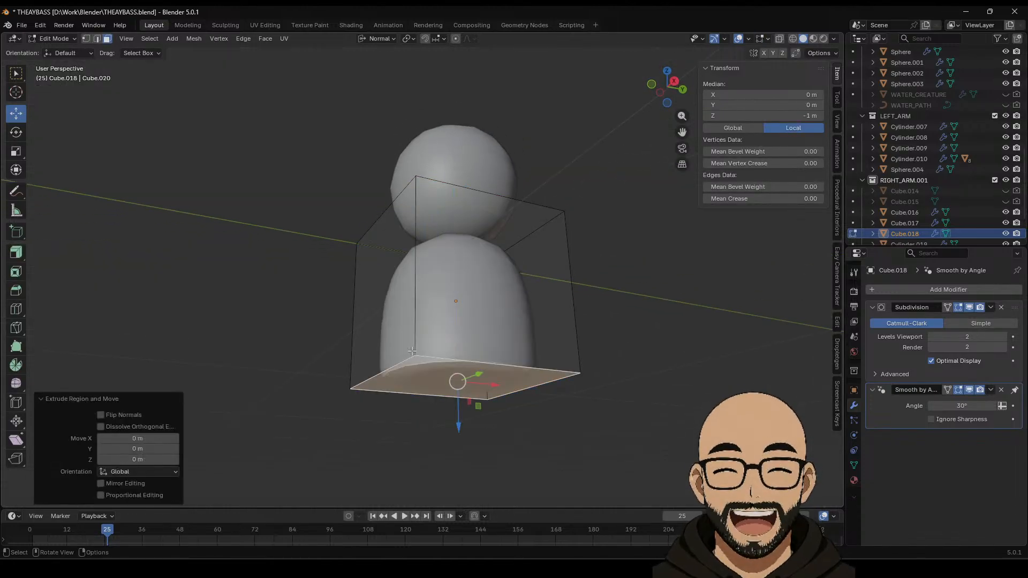
{"action": "left_click_drag", "start_coordinate": [459, 413], "coordinate": [467, 421]}
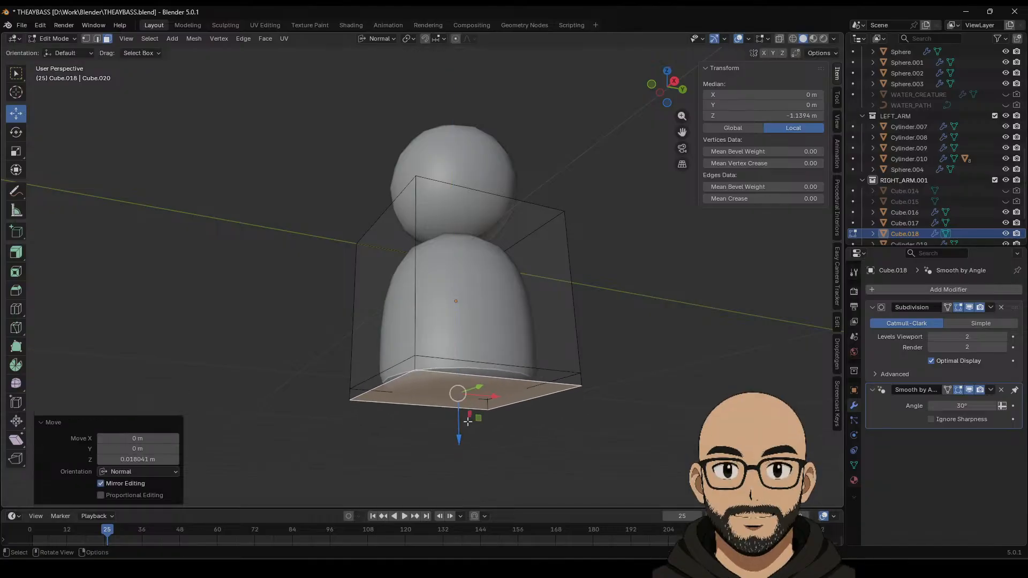
Step: Return to object mode and apply the Subdivision modifier on the lower body shape
{"action": "middle_click_drag", "start_coordinate": [520, 397], "coordinate": [553, 430]}
{"action": "left_click", "coordinate": [433, 305]}
{"action": "middle_click_drag", "start_coordinate": [482, 285], "coordinate": [422, 302]}
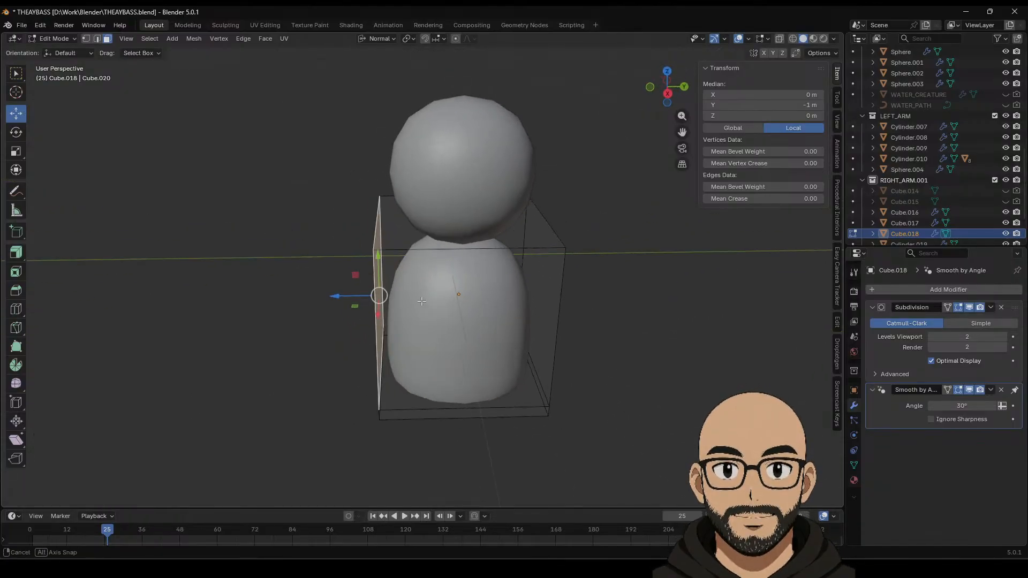
{"action": "key", "text": "Tab"}
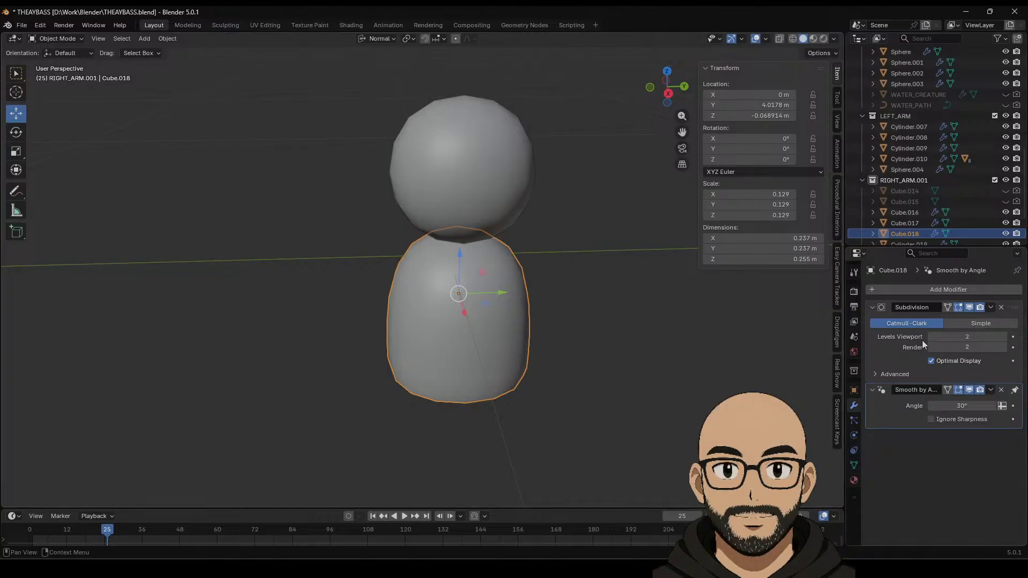
{"action": "left_click", "coordinate": [991, 308]}
{"action": "left_click", "coordinate": [972, 320]}
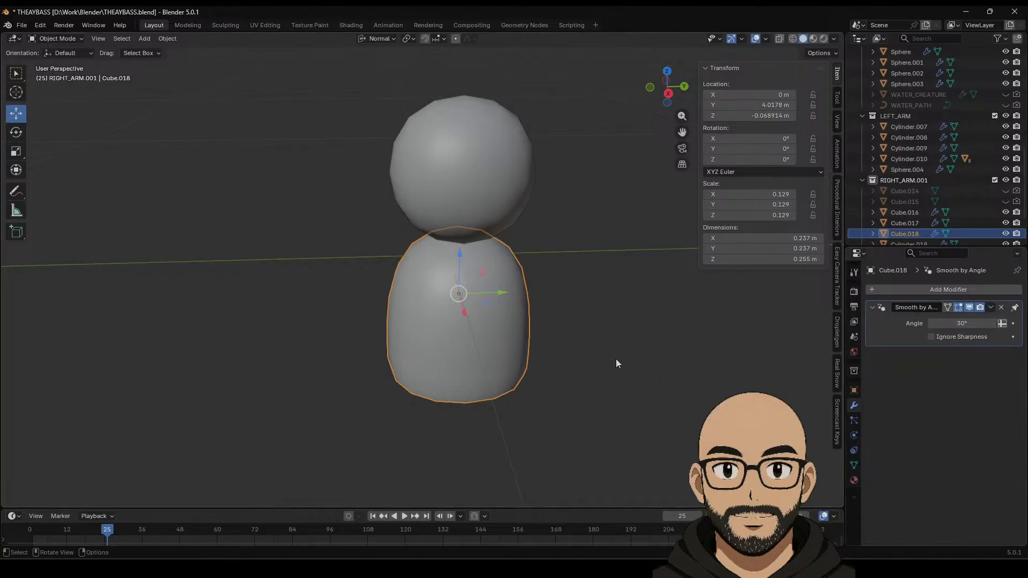
Step: Delete a two-by-two patch of faces on each Y side of the upper body to open two armholes
{"action": "key", "text": "Tab"}
{"action": "middle_click_drag", "start_coordinate": [477, 296], "coordinate": [474, 301]}
{"action": "key", "text": "alt+a"}
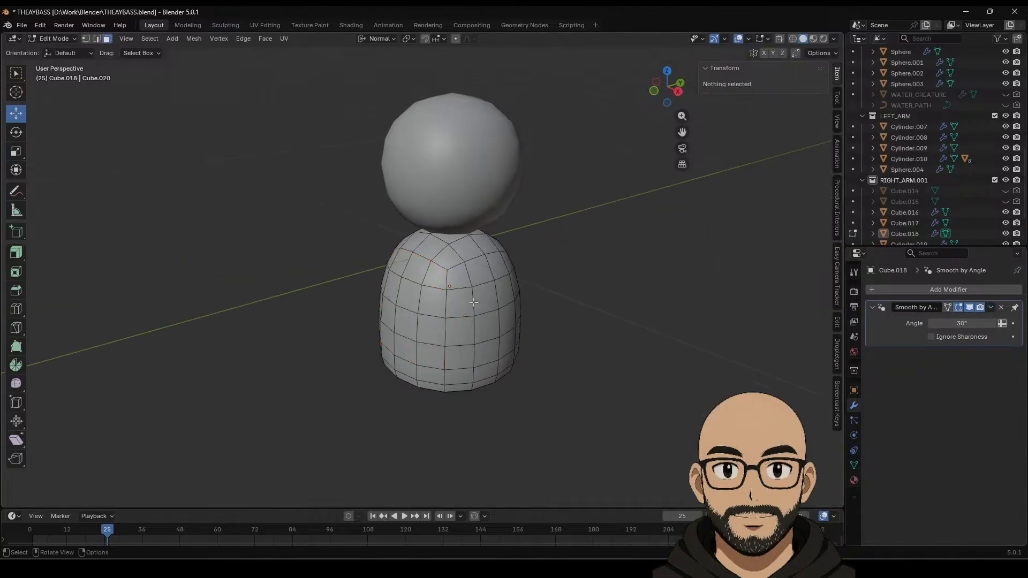
{"action": "left_click", "coordinate": [397, 271]}
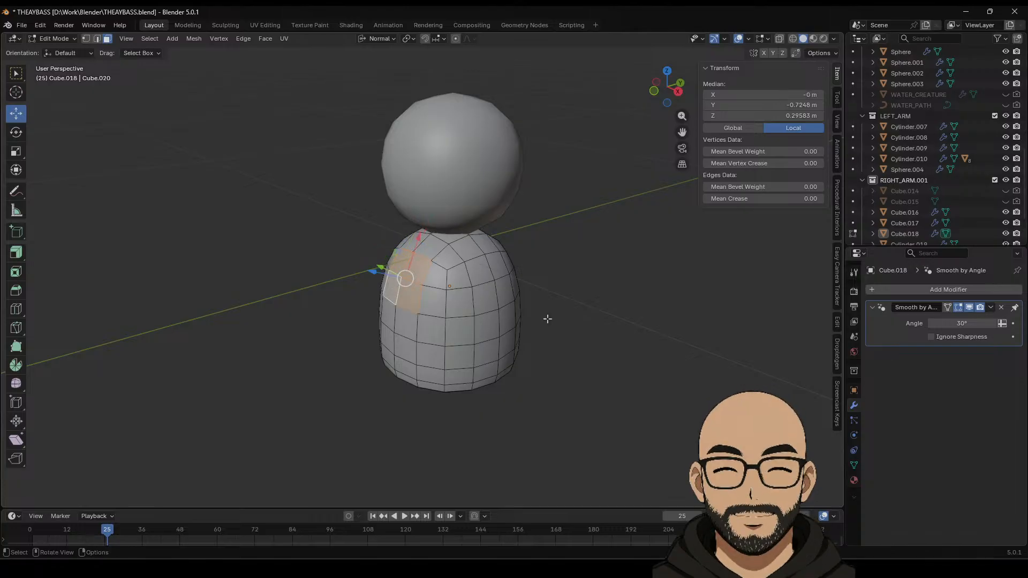
{"action": "middle_click_drag", "start_coordinate": [546, 317], "coordinate": [416, 312]}
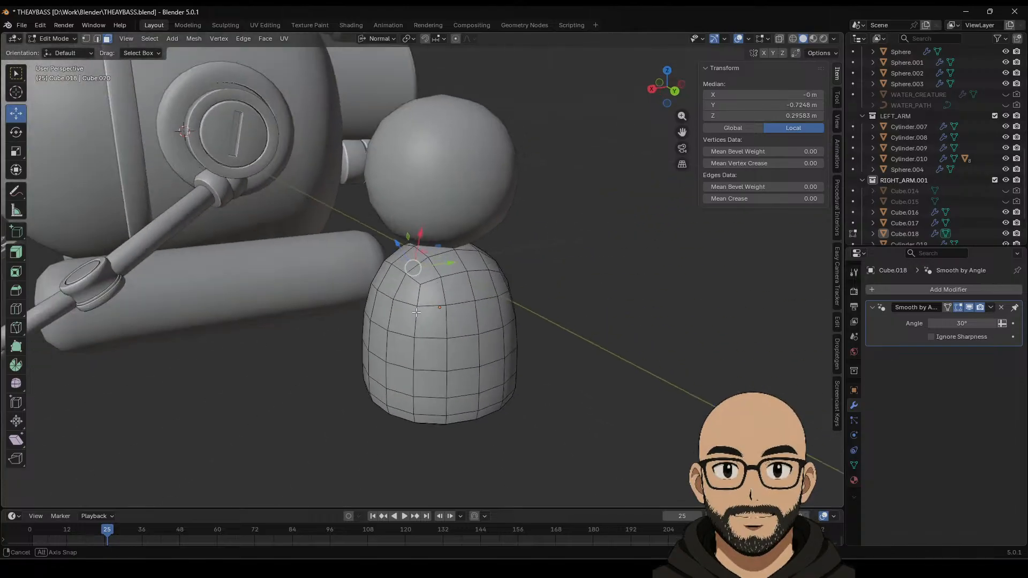
{"action": "left_click", "coordinate": [492, 313], "text": "shift"}
{"action": "mouse_move", "coordinate": [477, 336]}
{"action": "middle_mouse_down"}
{"action": "mouse_move", "coordinate": [629, 332]}
{"action": "mouse_move", "coordinate": [486, 335]}
{"action": "middle_mouse_up"}
{"action": "key", "text": "x"}
{"action": "left_click", "coordinate": [499, 339]}
{"action": "scroll", "coordinate": [486, 335], "scroll_direction": "up", "scroll_amount": 1}
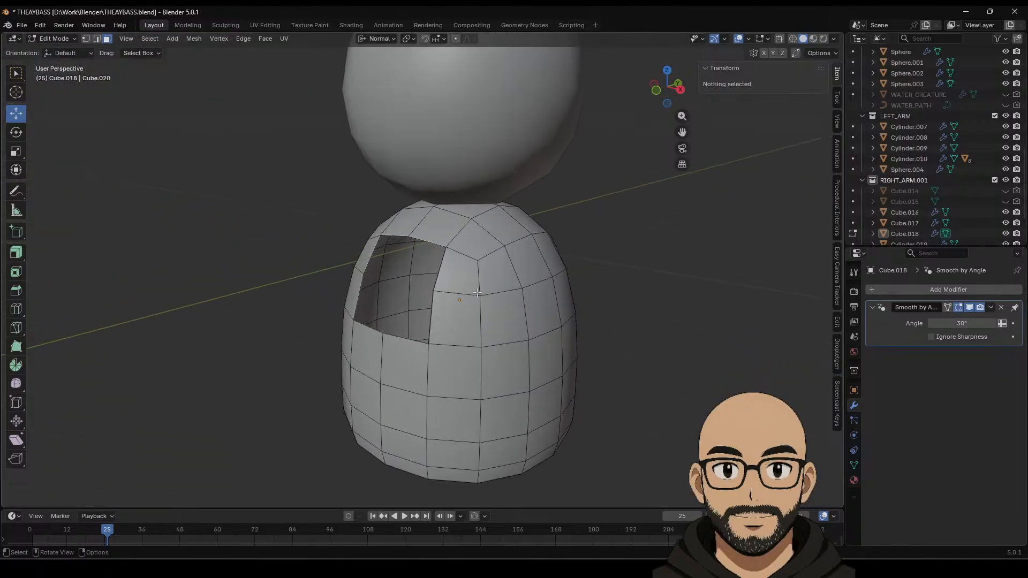
Step: Select the boundary edge loops of both armholes and round them with the LoopTools Circle operation
{"action": "left_click", "coordinate": [97, 39]}
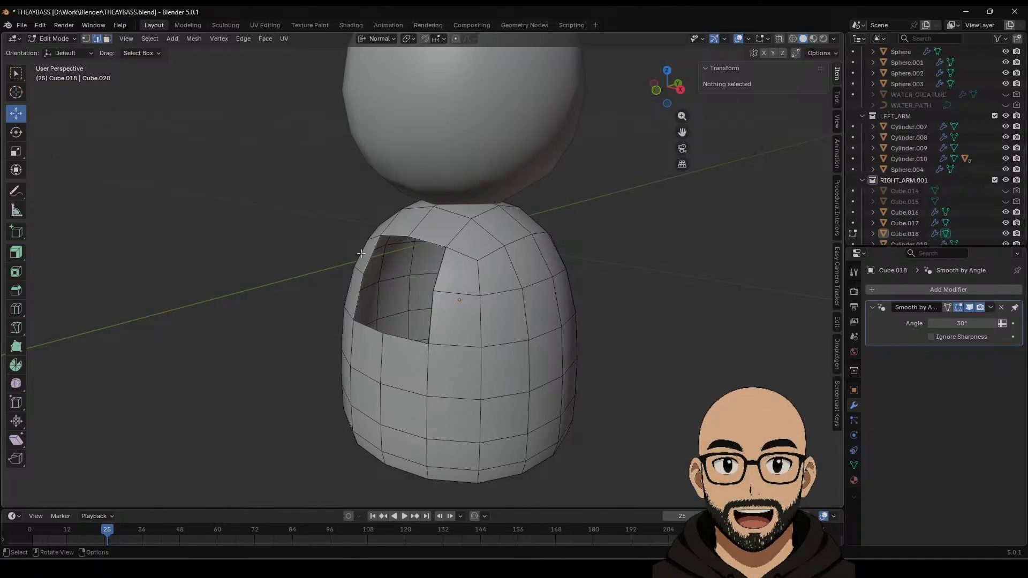
{"action": "left_click", "coordinate": [431, 316]}
{"action": "left_click", "coordinate": [431, 317], "text": "alt"}
{"action": "middle_click_drag", "start_coordinate": [556, 294], "coordinate": [520, 328]}
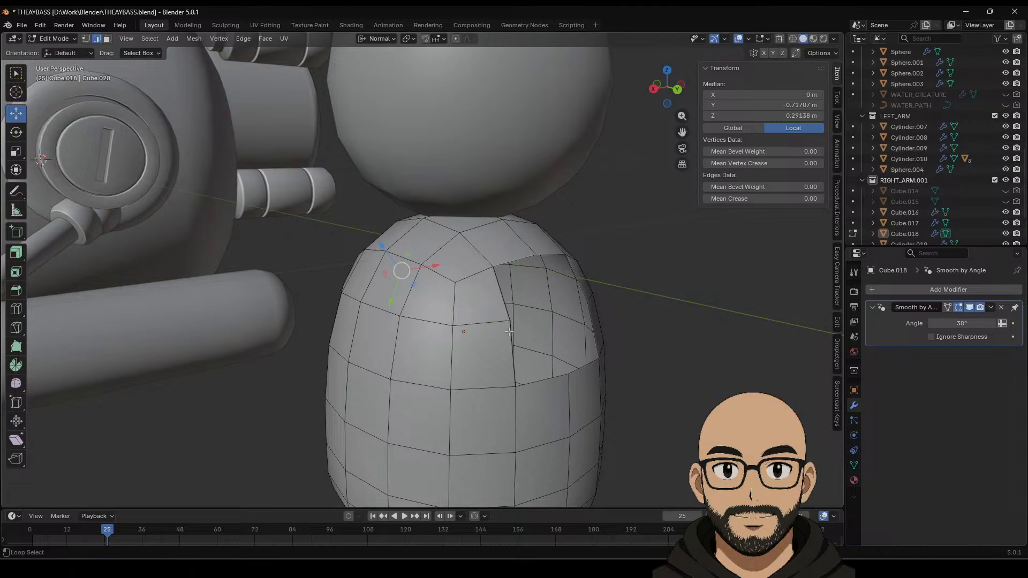
{"action": "right_click", "coordinate": [509, 332]}
{"action": "mouse_move", "coordinate": [530, 205]}
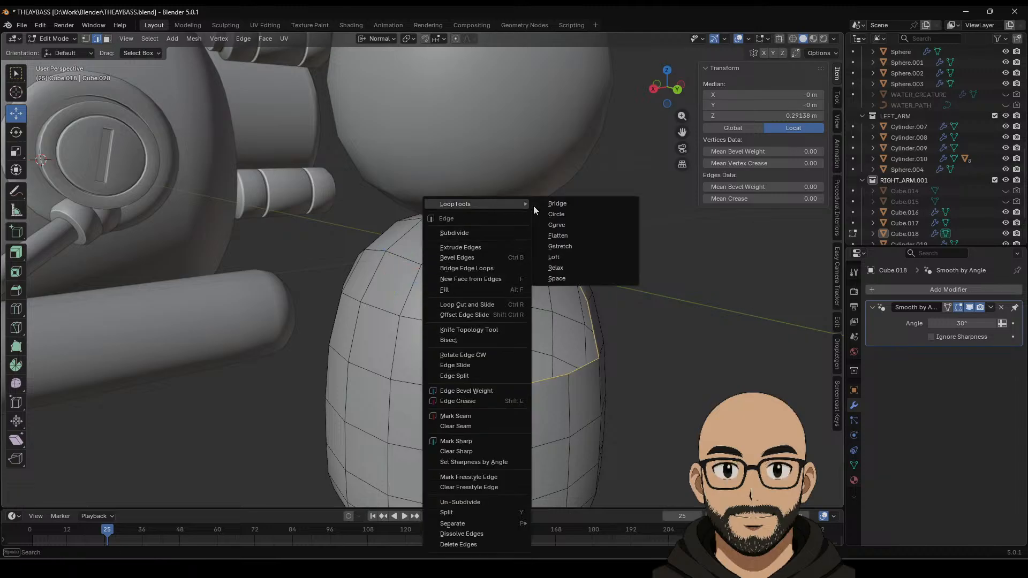
{"action": "left_click", "coordinate": [564, 215]}
{"action": "middle_click_drag", "start_coordinate": [503, 333], "coordinate": [528, 358]}
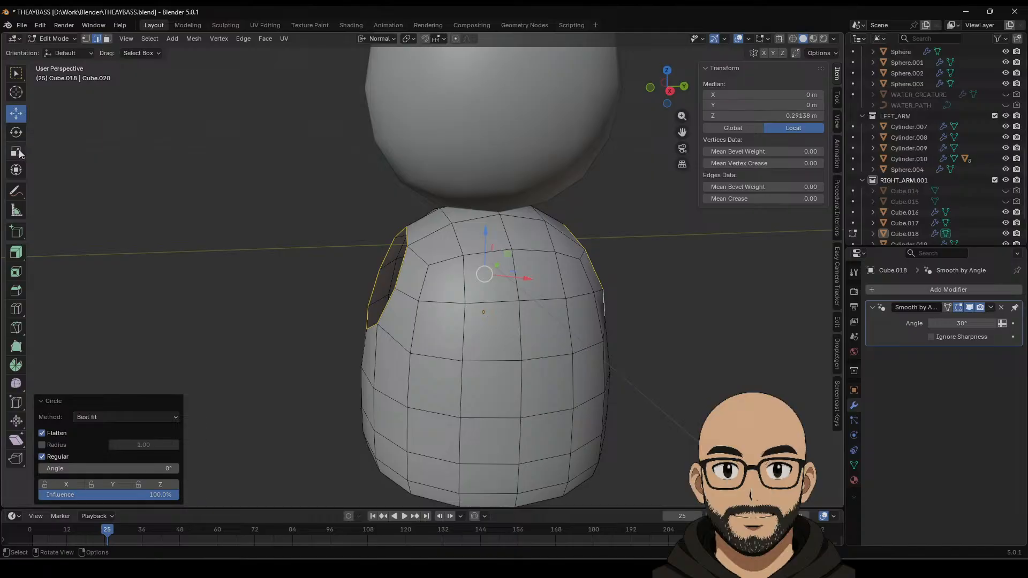
Step: Extrude both armhole edge loops into short sleeves and scale the new loops by 1.070
{"action": "left_click_drag", "start_coordinate": [17, 256], "coordinate": [82, 296]}
{"action": "left_click_drag", "start_coordinate": [488, 221], "coordinate": [499, 179]}
{"action": "key", "text": "s"}
{"action": "left_click", "coordinate": [621, 254]}
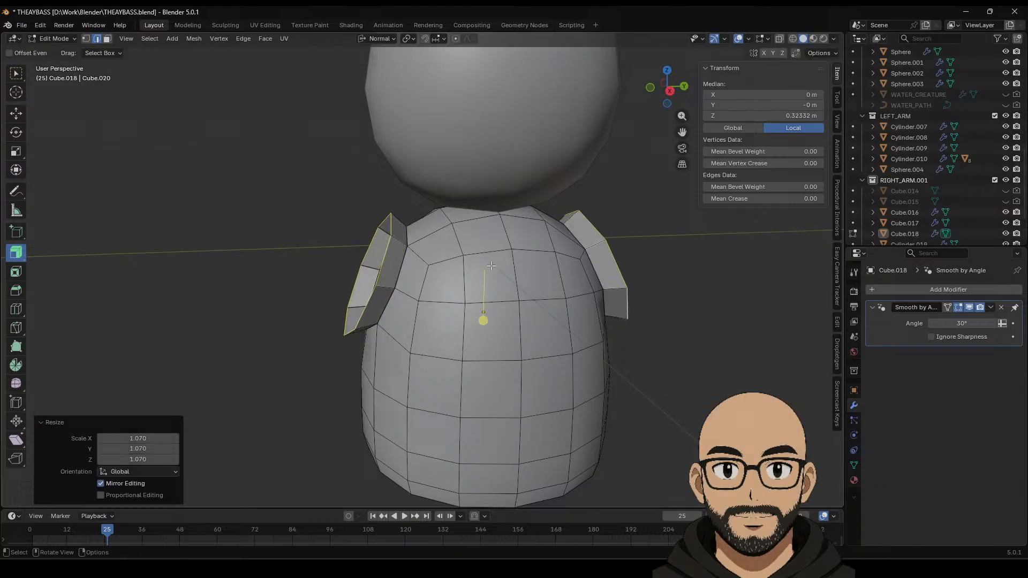
{"action": "middle_click_drag", "start_coordinate": [620, 254], "coordinate": [603, 251]}
Step: Scale the outer loop of the −Y sleeve by 0.832 and move it slightly outward along its normal
{"action": "left_click", "coordinate": [16, 114]}
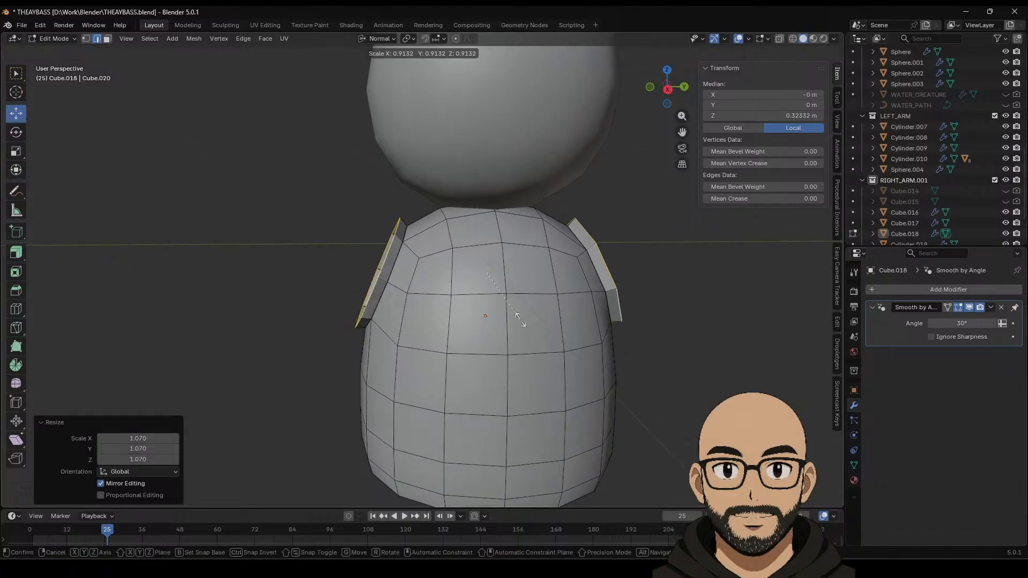
{"action": "left_click", "coordinate": [357, 289]}
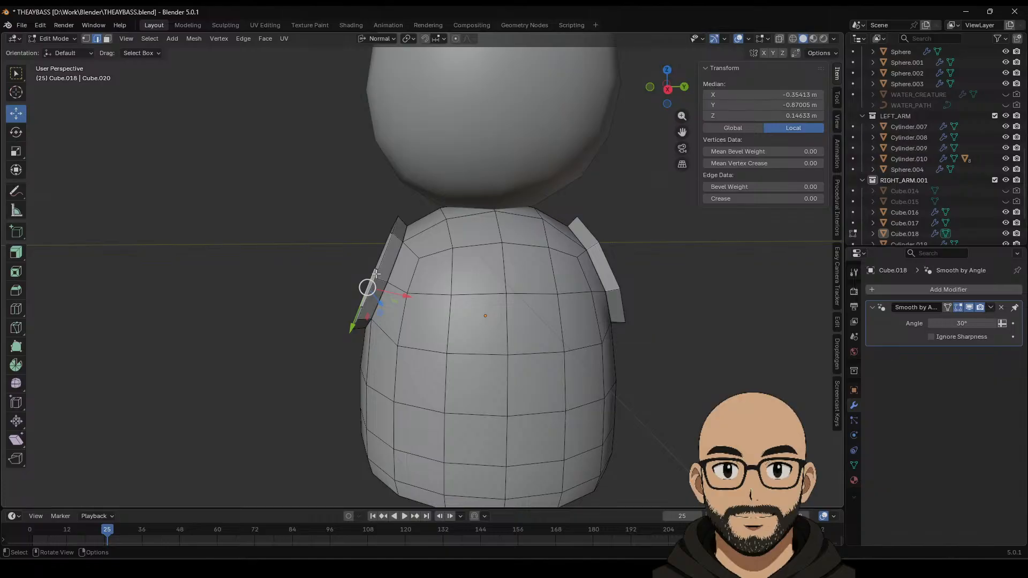
{"action": "key", "text": "s"}
{"action": "left_click", "coordinate": [431, 294]}
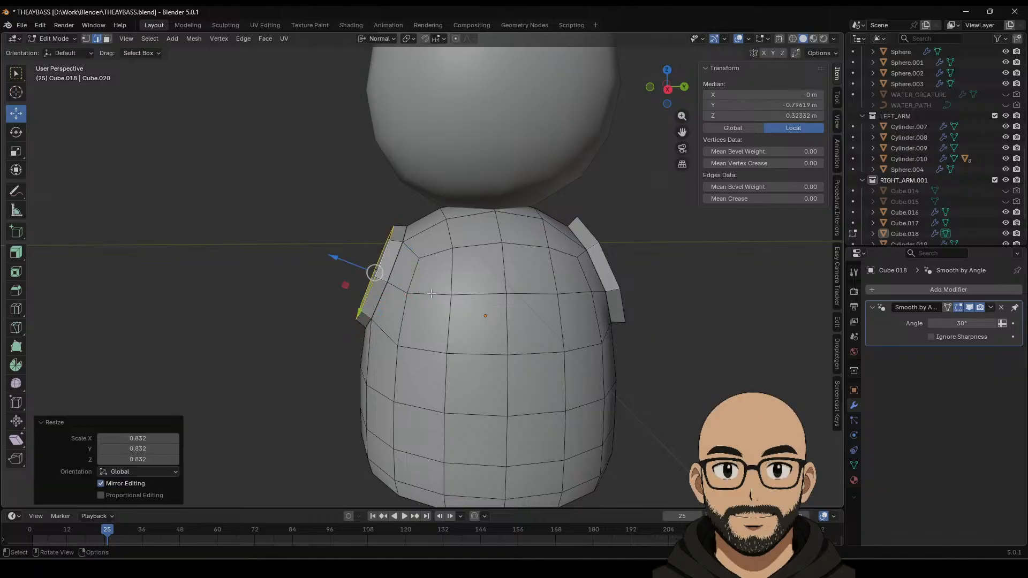
{"action": "left_click_drag", "start_coordinate": [349, 266], "coordinate": [340, 263]}
Step: In the right orthographic view, scale the +Y sleeve's outer loop by 0.831 and move it outward and slightly down to lengthen the sleeve
{"action": "left_click", "coordinate": [608, 264]}
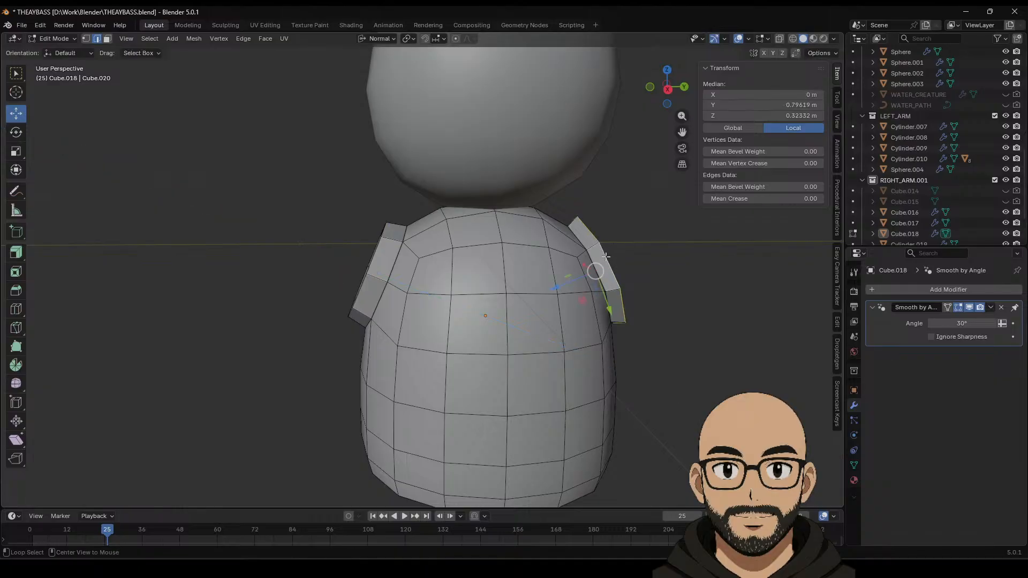
{"action": "key", "text": "s"}
{"action": "left_click", "coordinate": [662, 285]}
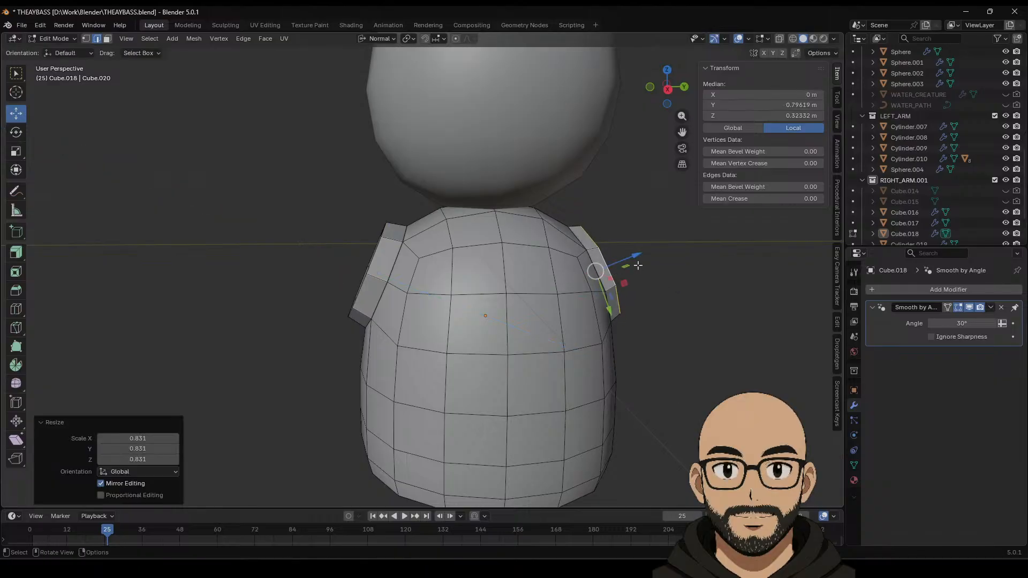
{"action": "left_click", "coordinate": [668, 90]}
{"action": "key", "text": "g"}
{"action": "key", "text": "z"}
{"action": "key", "text": "z"}
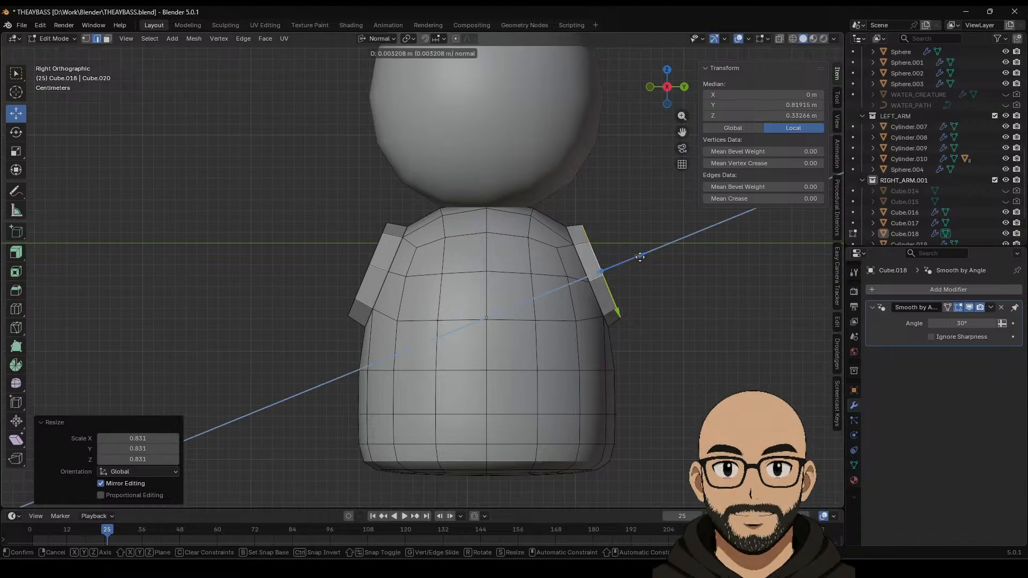
{"action": "left_click", "coordinate": [639, 256]}
{"action": "left_click_drag", "start_coordinate": [655, 290], "coordinate": [661, 316]}
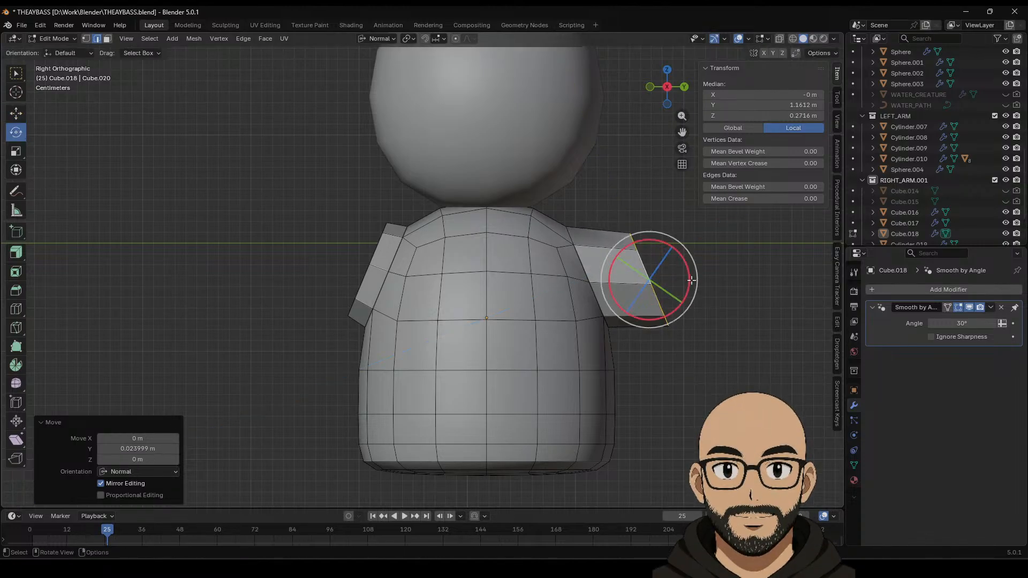
Step: Rotate the +Y sleeve's end loop nearly upright, scaling it by 0.716 and nudging it toward the body
{"action": "left_click_drag", "start_coordinate": [690, 279], "coordinate": [696, 308]}
{"action": "key", "text": "s"}
{"action": "left_click", "coordinate": [683, 306]}
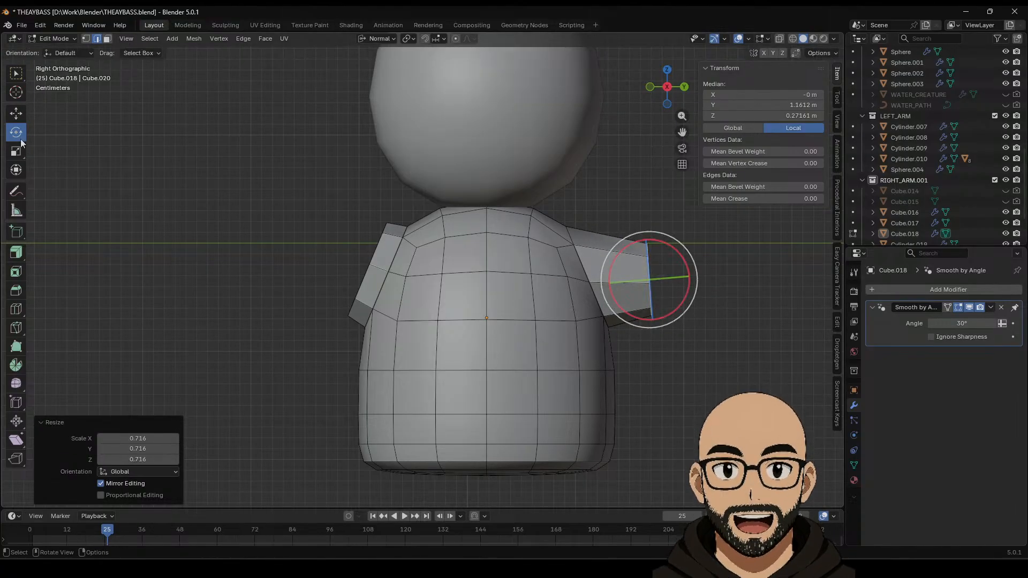
{"action": "left_click", "coordinate": [16, 113]}
{"action": "left_click_drag", "start_coordinate": [639, 273], "coordinate": [639, 271]}
Step: Move the −Y sleeve's end loop outward about 0.039 m along Y and scale it by 0.843
{"action": "left_click", "coordinate": [360, 278]}
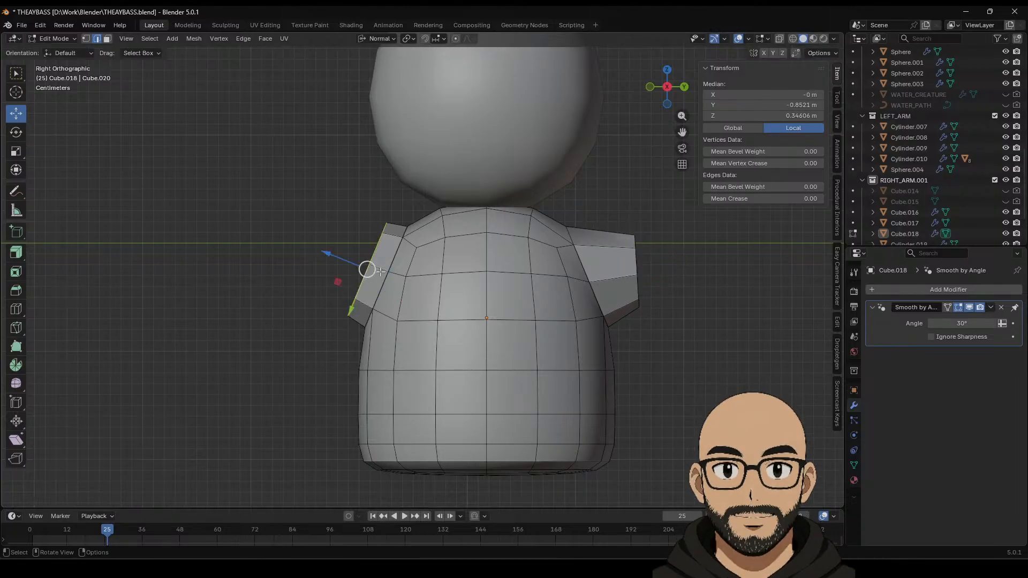
{"action": "left_click_drag", "start_coordinate": [367, 269], "coordinate": [328, 271]}
{"action": "key", "text": "s"}
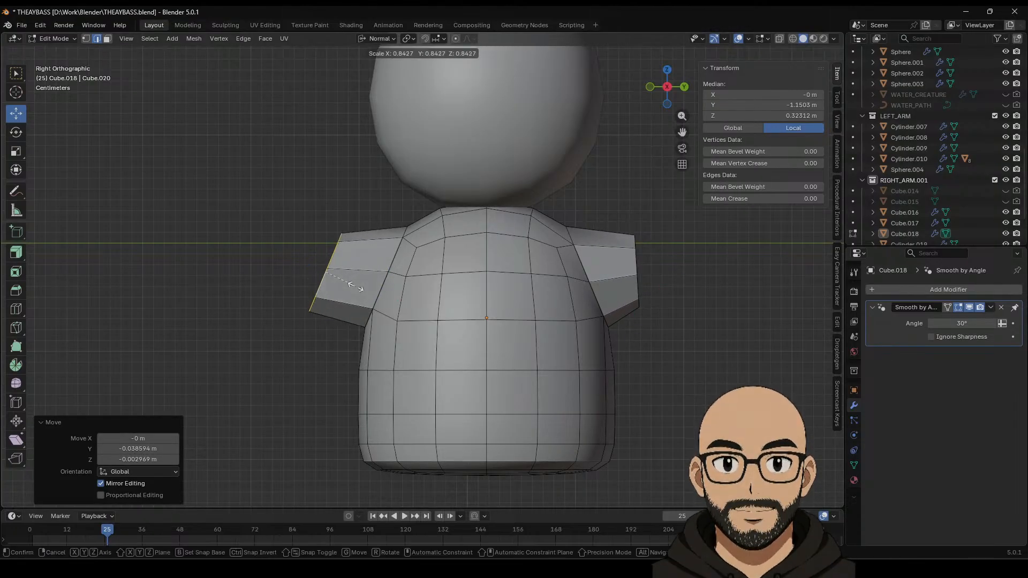
{"action": "left_click", "coordinate": [356, 287]}
Step: Rotate the −Y sleeve's end loop −21.3° about X, scale it by 0.922 and move it about 0.016 m inward along Y
{"action": "left_click", "coordinate": [16, 133]}
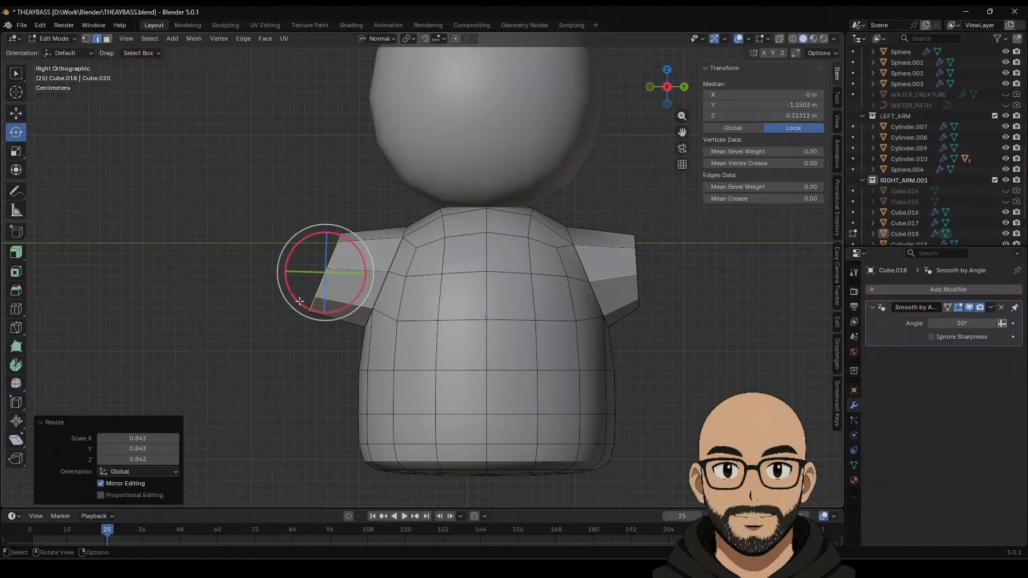
{"action": "left_click_drag", "start_coordinate": [299, 302], "coordinate": [316, 312]}
{"action": "key", "text": "s"}
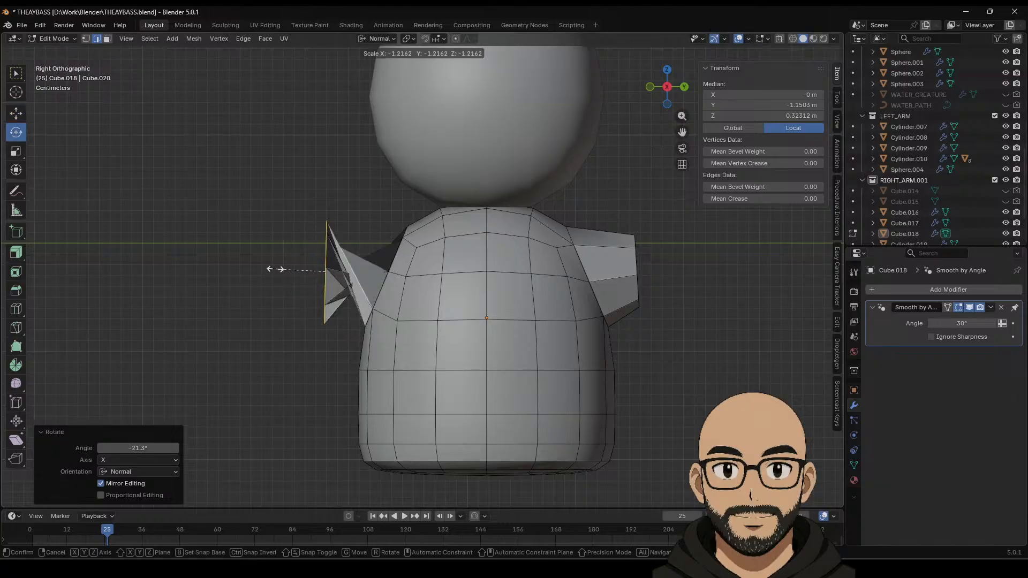
{"action": "left_click", "coordinate": [341, 304]}
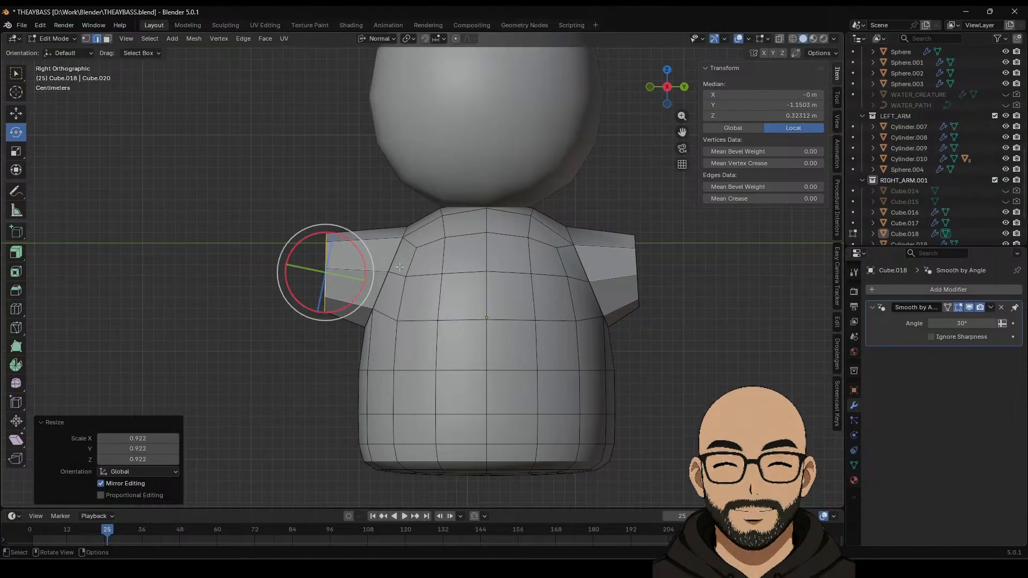
{"action": "key", "text": "shift+space"}
{"action": "key", "text": "g"}
{"action": "left_click_drag", "start_coordinate": [323, 273], "coordinate": [340, 268]}
{"action": "middle_click_drag", "start_coordinate": [341, 268], "coordinate": [319, 308]}
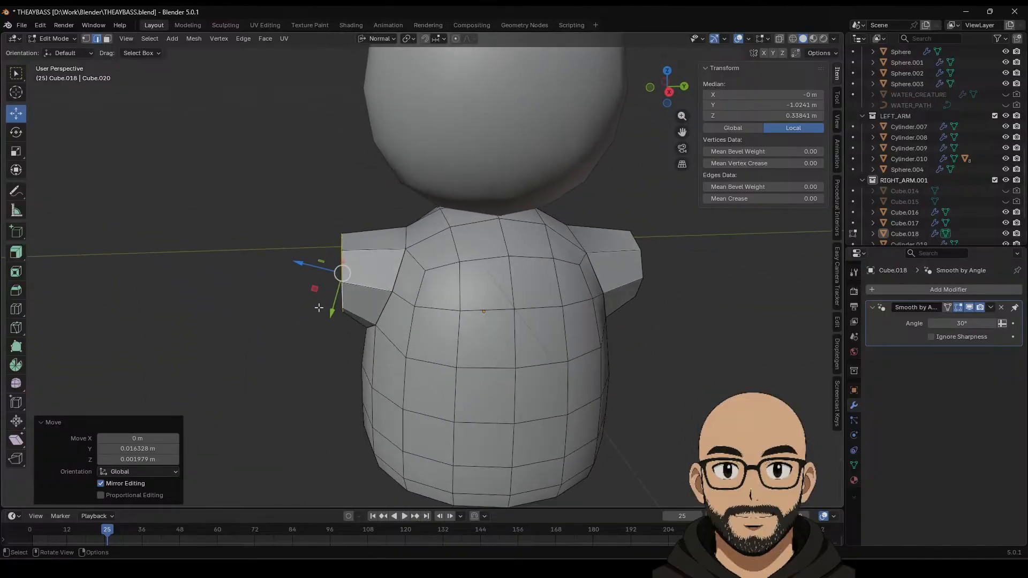
Step: Select the upper shoulder edges of both sleeves and raise them about 0.013 m
{"action": "middle_click_drag", "start_coordinate": [411, 256], "coordinate": [542, 273]}
{"action": "left_click", "coordinate": [409, 246]}
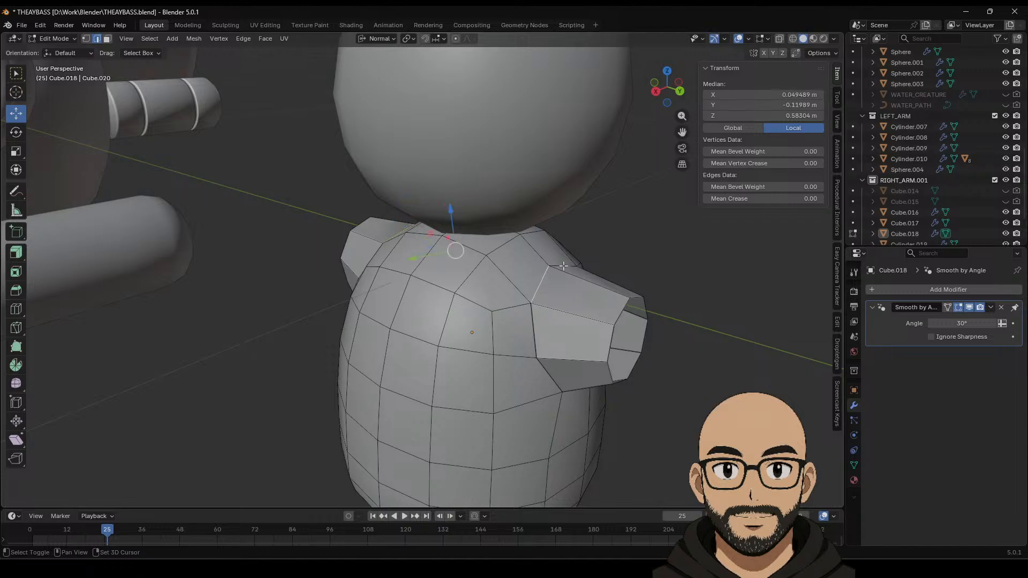
{"action": "left_click_drag", "start_coordinate": [489, 231], "coordinate": [488, 225]}
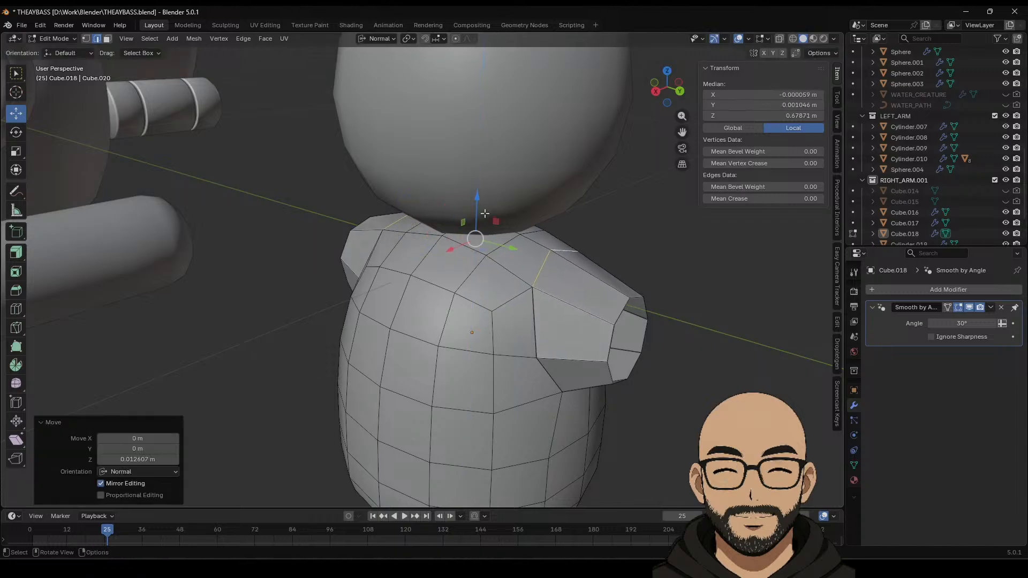
{"action": "middle_click_drag", "start_coordinate": [489, 225], "coordinate": [555, 287]}
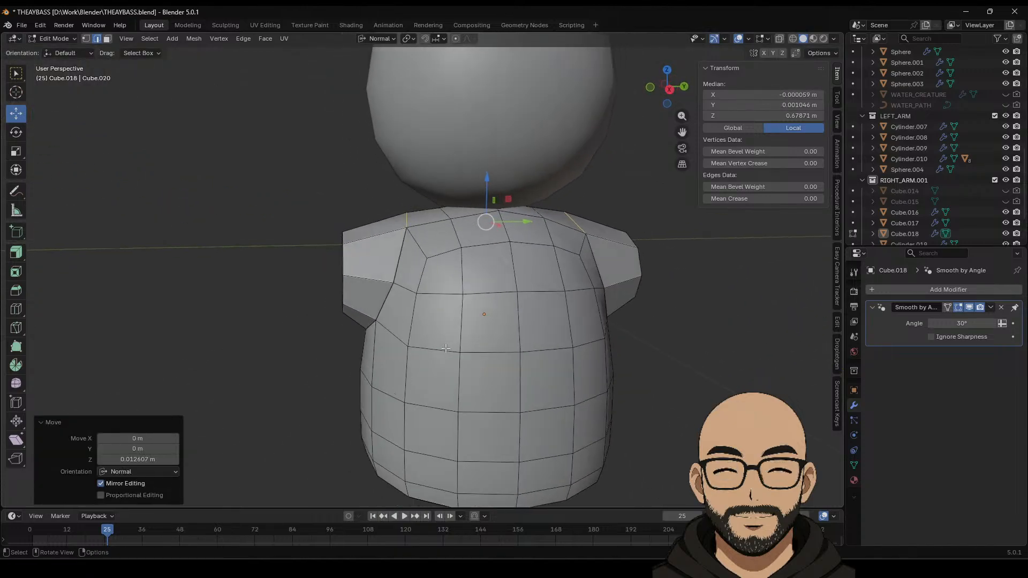
{"action": "middle_click_drag", "start_coordinate": [446, 348], "coordinate": [498, 343]}
{"action": "scroll", "coordinate": [534, 341], "scroll_direction": "down", "scroll_amount": 3}
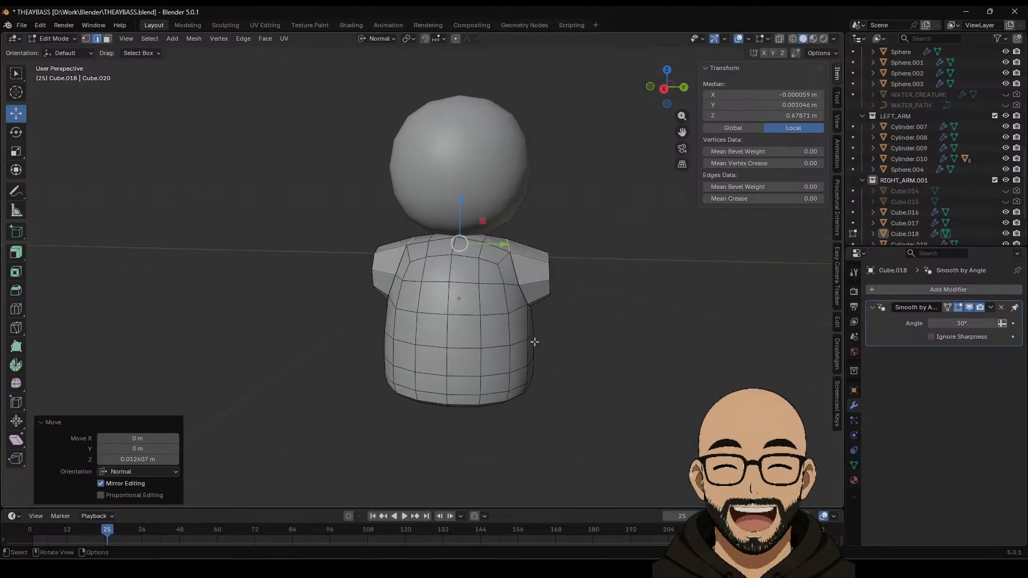
Step: In the right orthographic view with X-ray on, delete only the faces of the body's −Y half
{"action": "left_click", "coordinate": [664, 88]}
{"action": "left_click", "coordinate": [534, 363]}
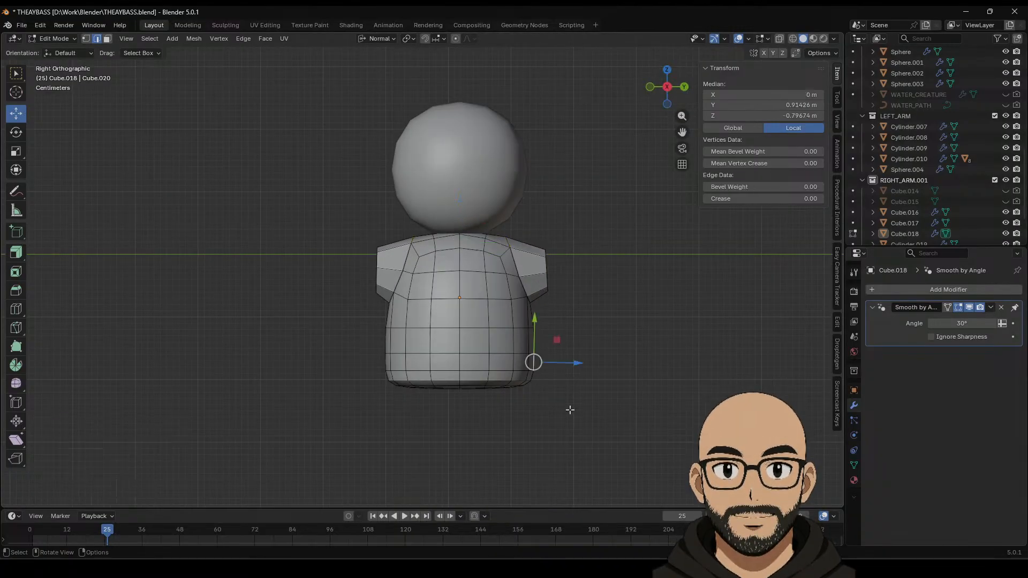
{"action": "key", "text": "alt+z"}
{"action": "left_click_drag", "start_coordinate": [311, 174], "coordinate": [456, 457]}
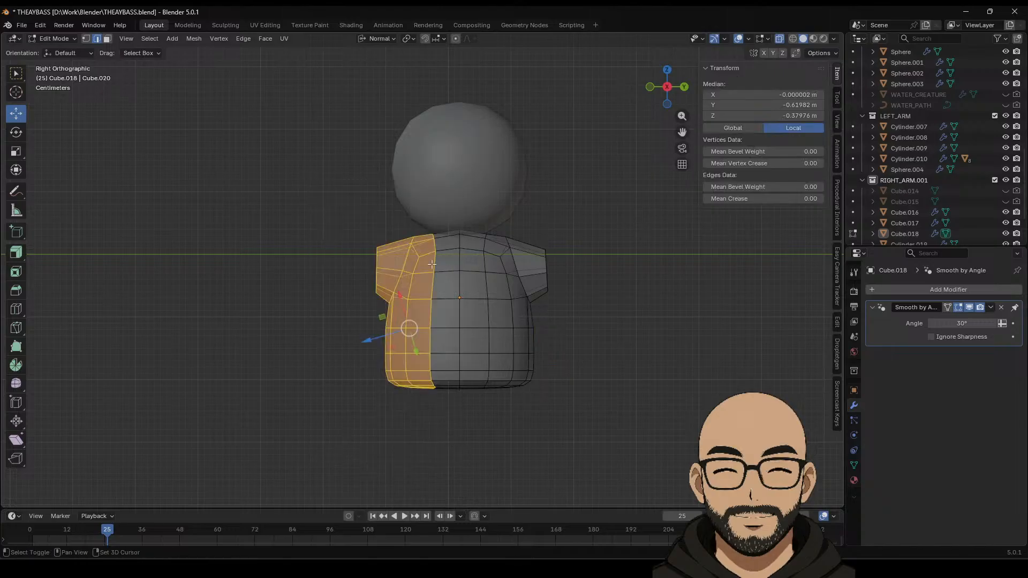
{"action": "left_click_drag", "start_coordinate": [270, 152], "coordinate": [457, 483]}
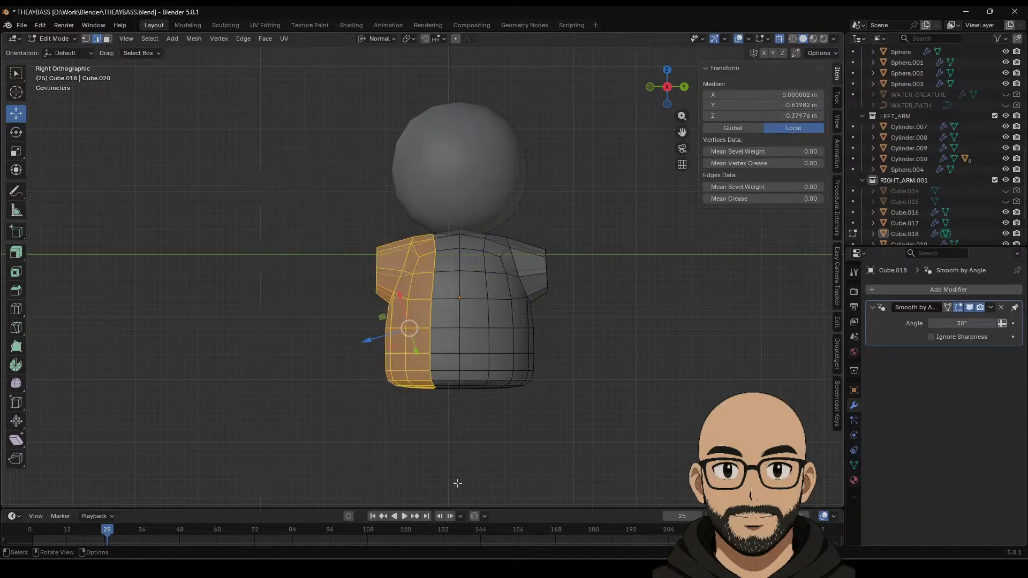
{"action": "left_click_drag", "start_coordinate": [239, 138], "coordinate": [458, 469]}
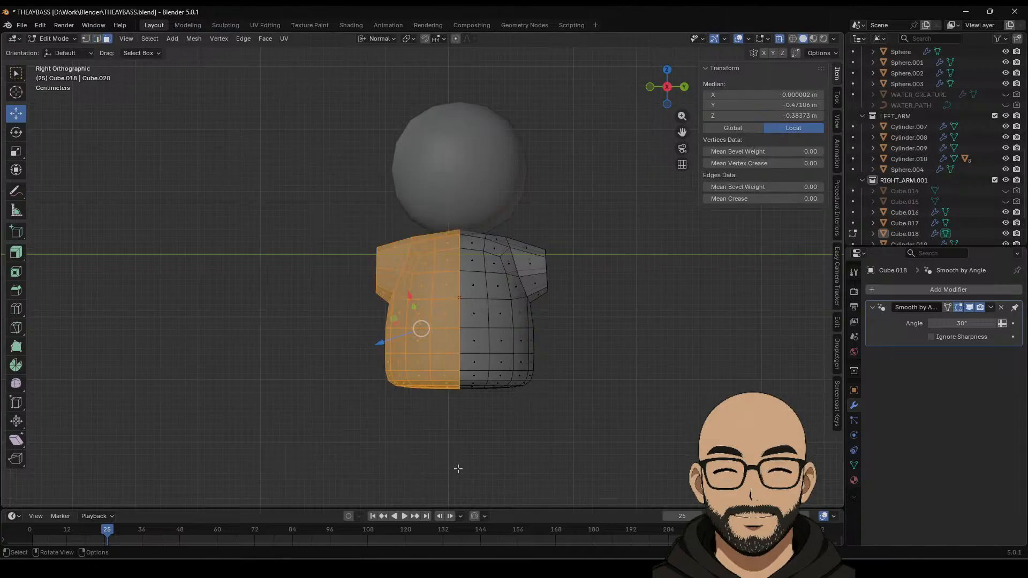
{"action": "key", "text": "x"}
{"action": "left_click", "coordinate": [458, 467]}
{"action": "key", "text": "Tab"}
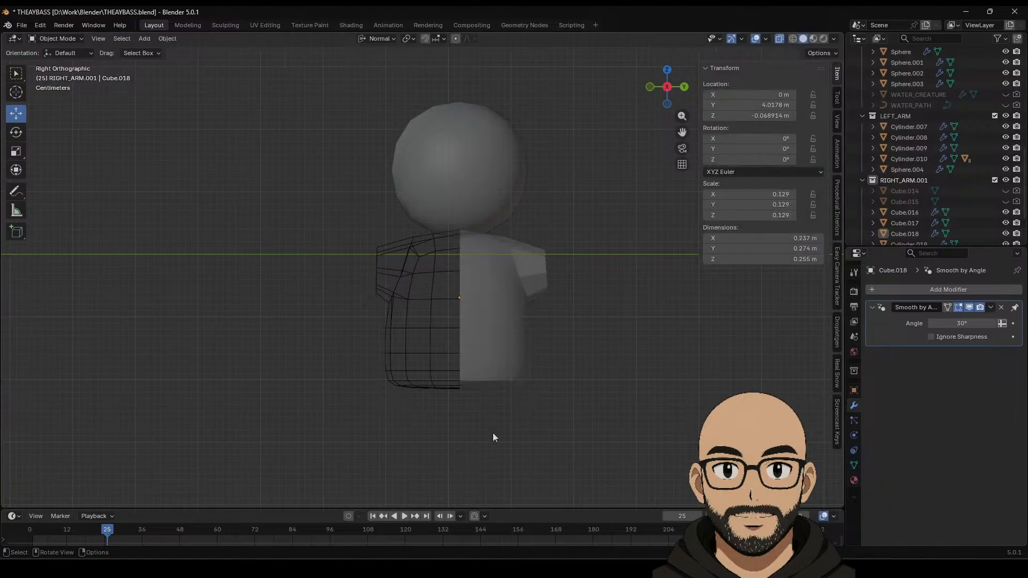
Step: Delete the leftover vertices of the body's −Y half, leaving the centre line intact
{"action": "middle_click_drag", "start_coordinate": [523, 400], "coordinate": [493, 406]}
{"action": "key", "text": "Tab"}
{"action": "key", "text": "Tab"}
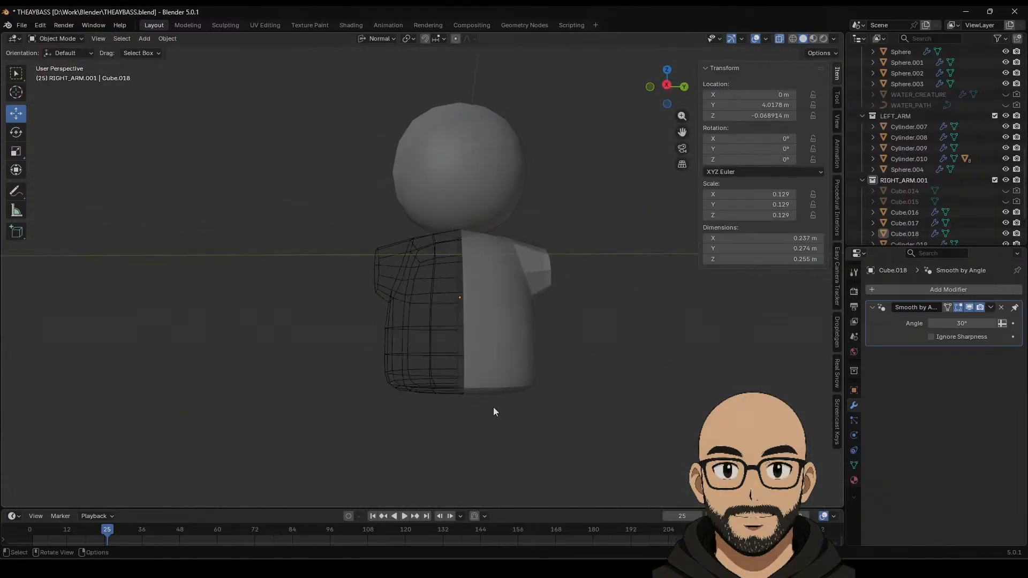
{"action": "key", "text": "Tab"}
{"action": "key", "text": "Tab"}
{"action": "left_click", "coordinate": [522, 377]}
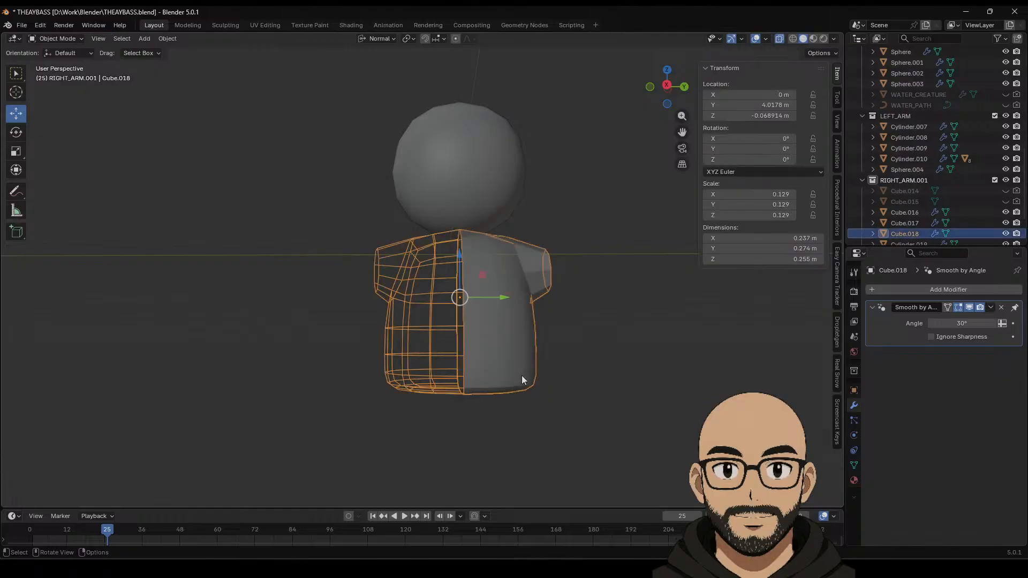
{"action": "key", "text": "Tab"}
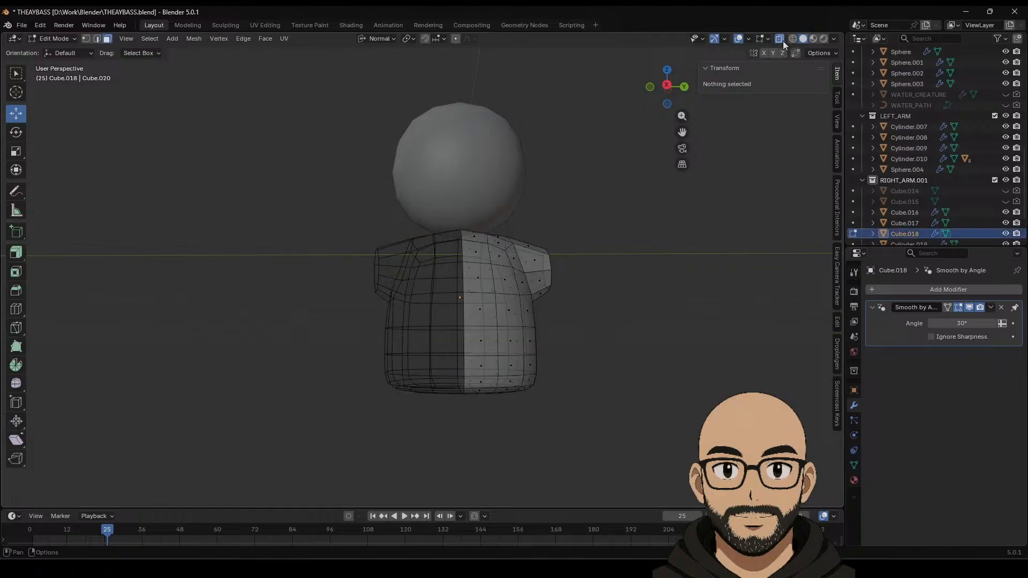
{"action": "left_click", "coordinate": [667, 86]}
{"action": "left_click_drag", "start_coordinate": [184, 138], "coordinate": [457, 474]}
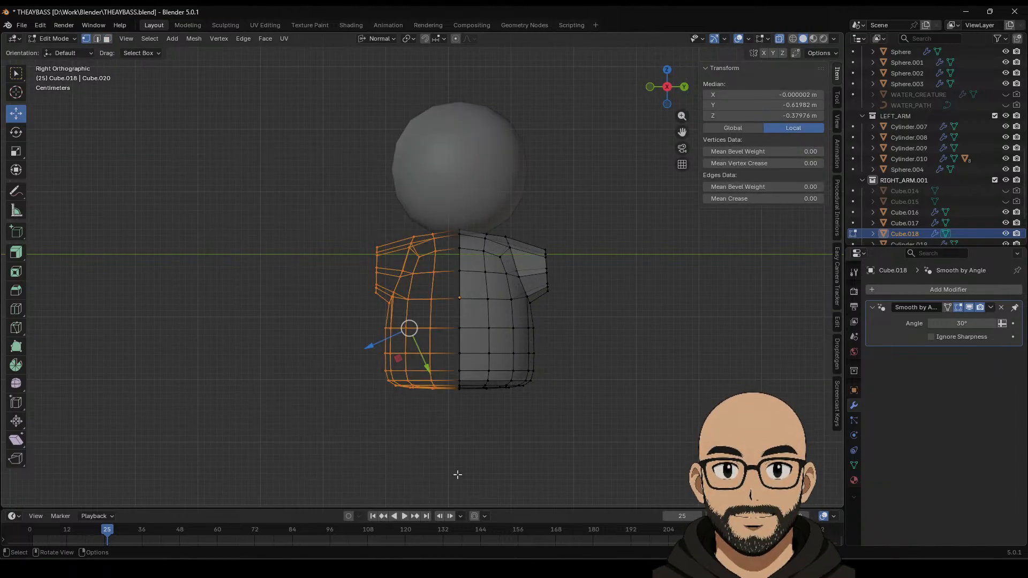
{"action": "key", "text": "x"}
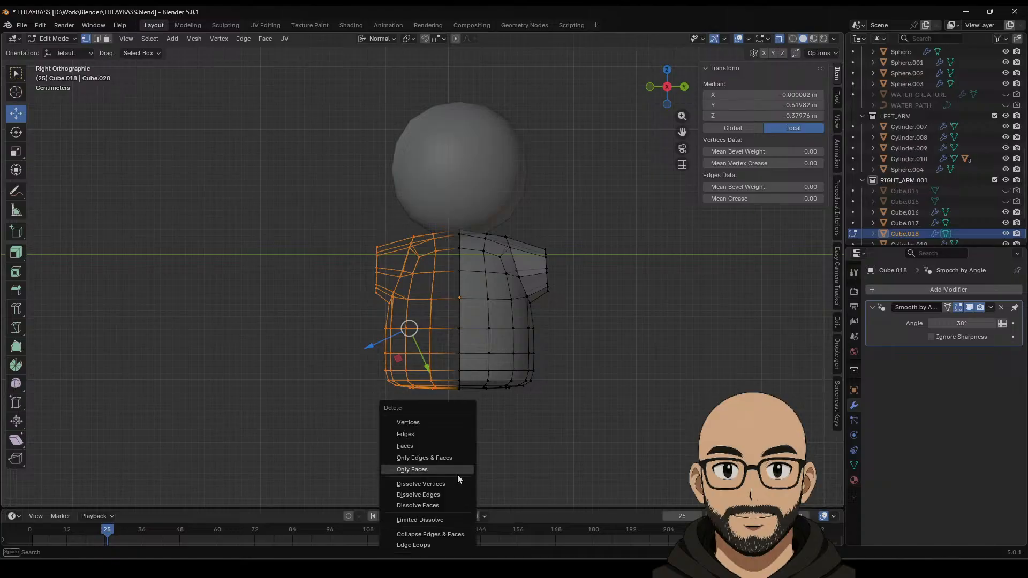
{"action": "left_click", "coordinate": [436, 422]}
{"action": "key", "text": "Tab"}
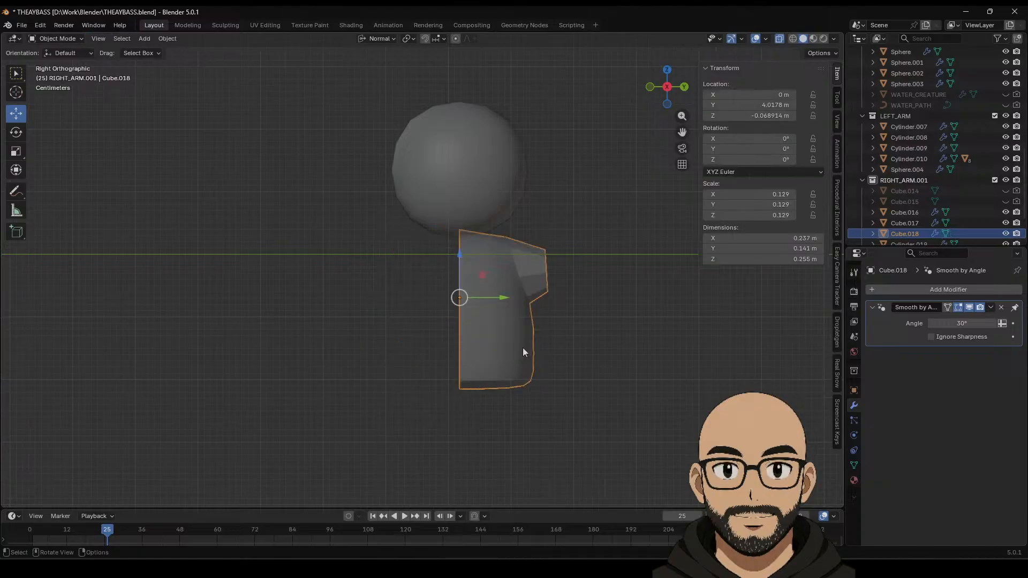
Step: Add a Mirror modifier to the half body, mirroring on the Y axis only with Clipping enabled
{"action": "left_click", "coordinate": [930, 290]}
{"action": "mouse_move", "coordinate": [904, 287]}
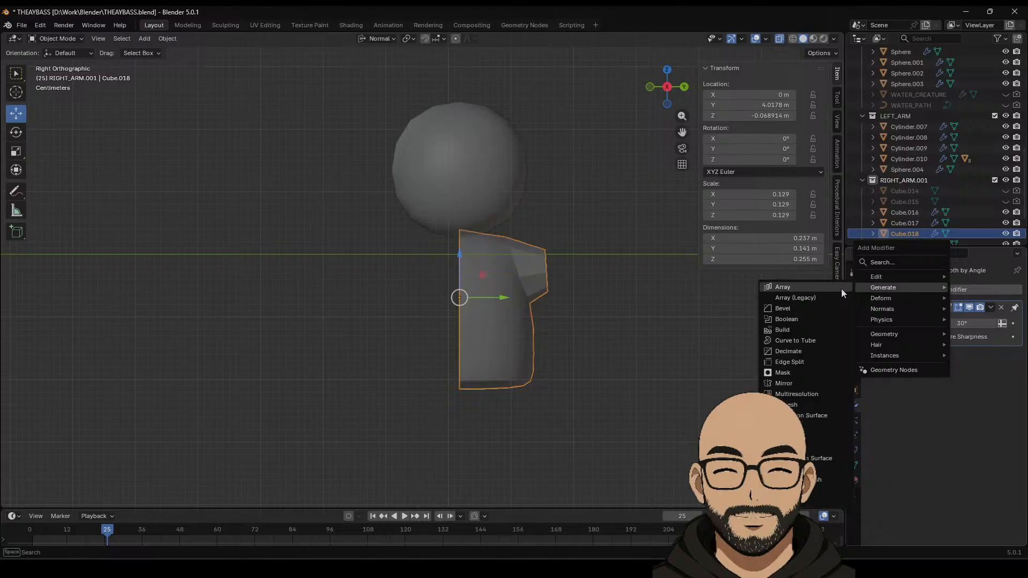
{"action": "left_click", "coordinate": [787, 383]}
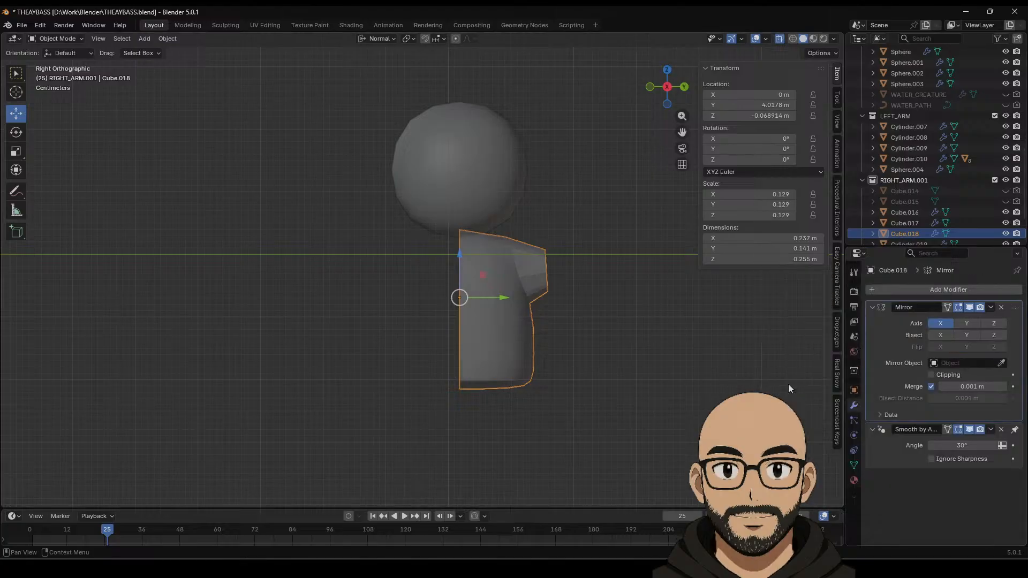
{"action": "left_click", "coordinate": [965, 326]}
{"action": "left_click", "coordinate": [936, 326]}
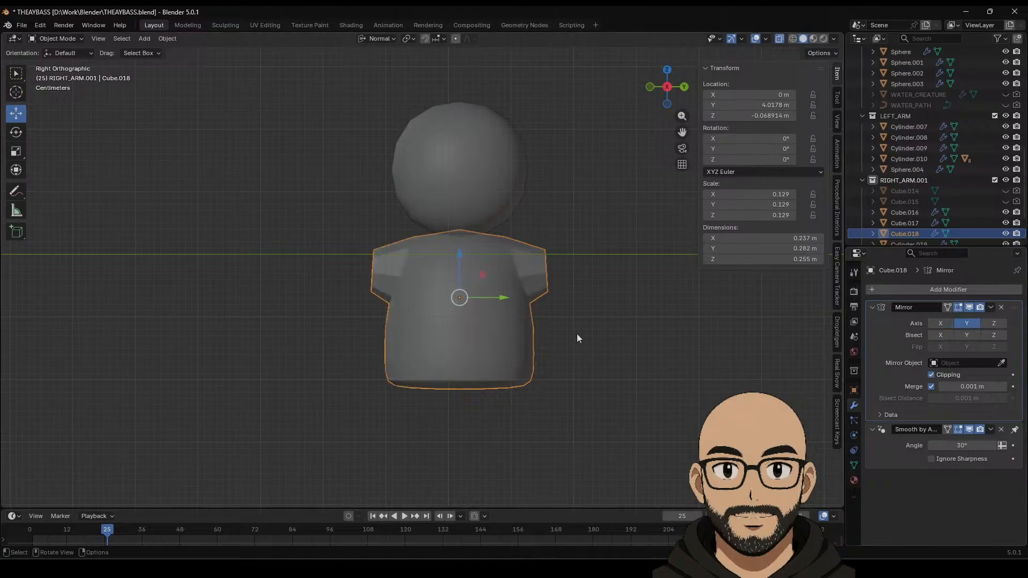
Step: Extrude the +Y sleeve's end loop about 0.055 m outward and 0.023 m down, and rotate the new loop 37.9° about X
{"action": "scroll", "coordinate": [631, 340], "scroll_direction": "up", "scroll_amount": 5}
{"action": "key", "text": "Tab"}
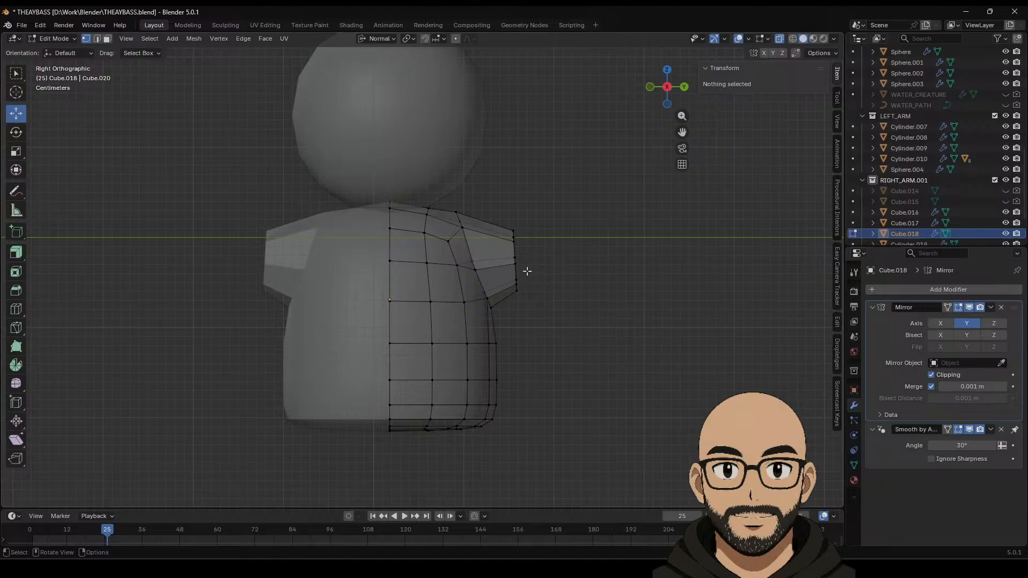
{"action": "left_click_drag", "start_coordinate": [500, 195], "coordinate": [569, 332]}
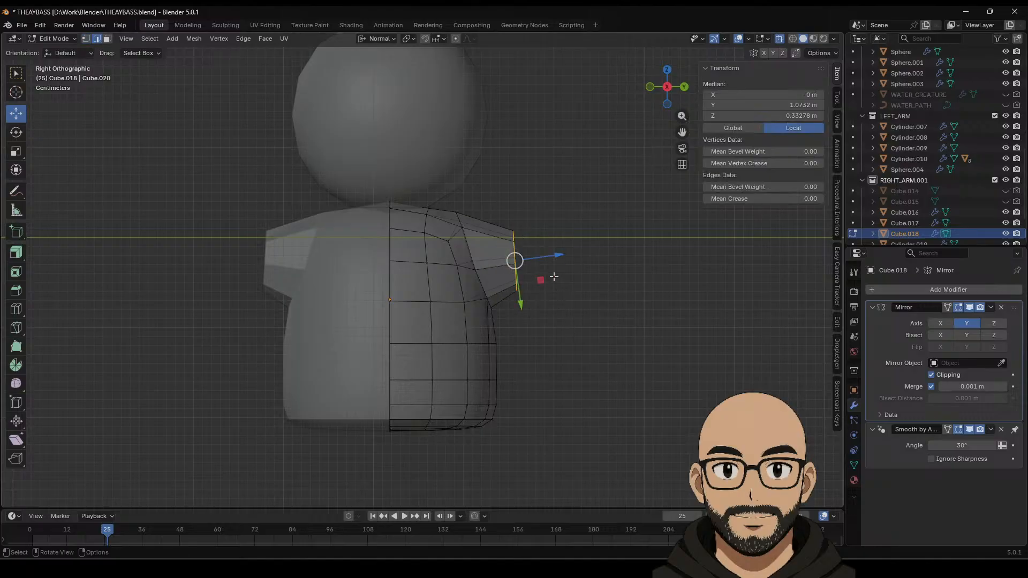
{"action": "key", "text": "e"}
{"action": "left_click", "coordinate": [562, 335]}
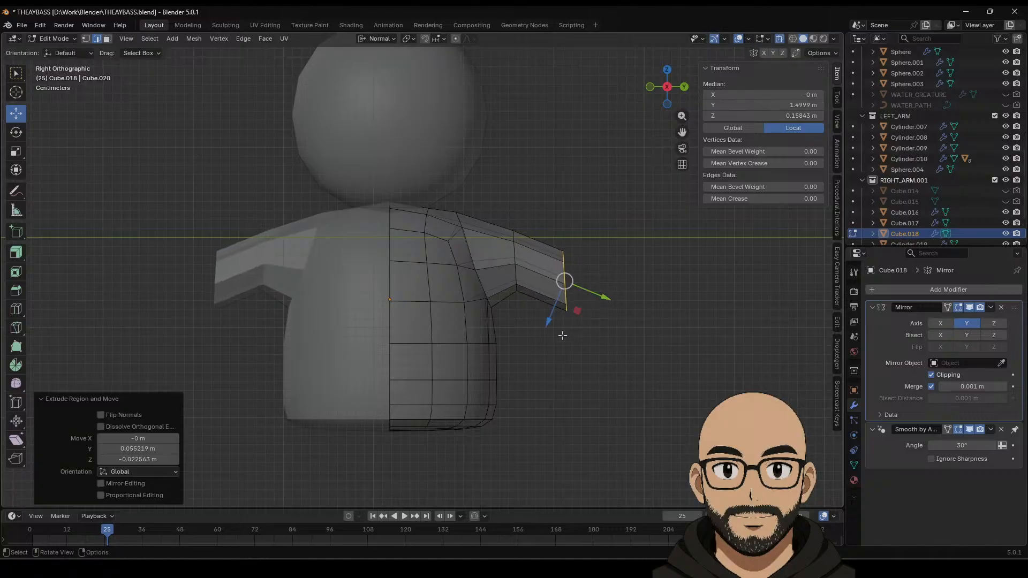
{"action": "left_click", "coordinate": [16, 132]}
{"action": "left_click_drag", "start_coordinate": [576, 320], "coordinate": [549, 311]}
{"action": "middle_click_drag", "start_coordinate": [548, 312], "coordinate": [576, 302]}
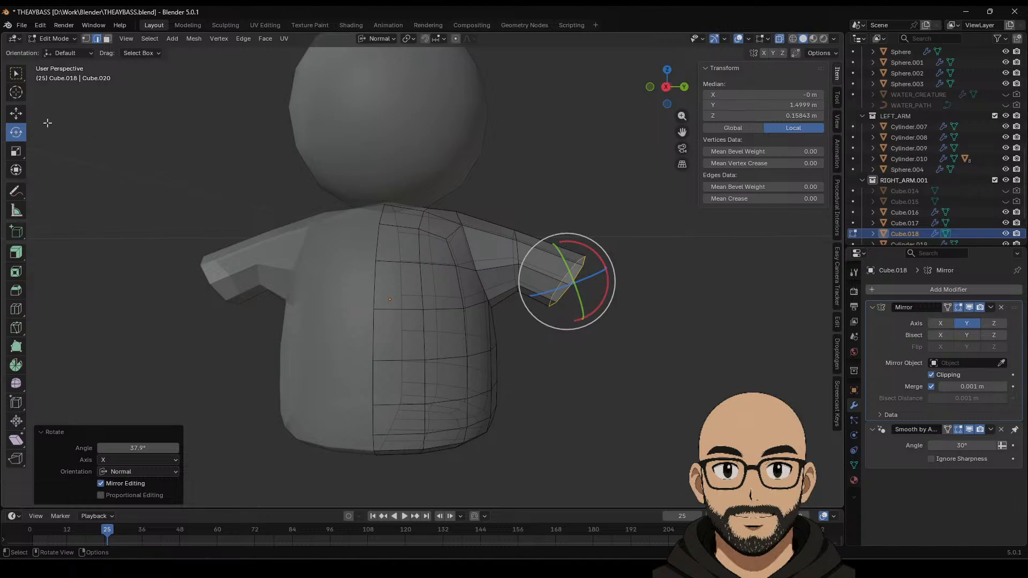
Step: Move the arm's end loop about 0.041 m down and 0.014 m inward, and rotate it 30.9° about X
{"action": "left_click", "coordinate": [16, 113]}
{"action": "left_click_drag", "start_coordinate": [567, 282], "coordinate": [553, 320]}
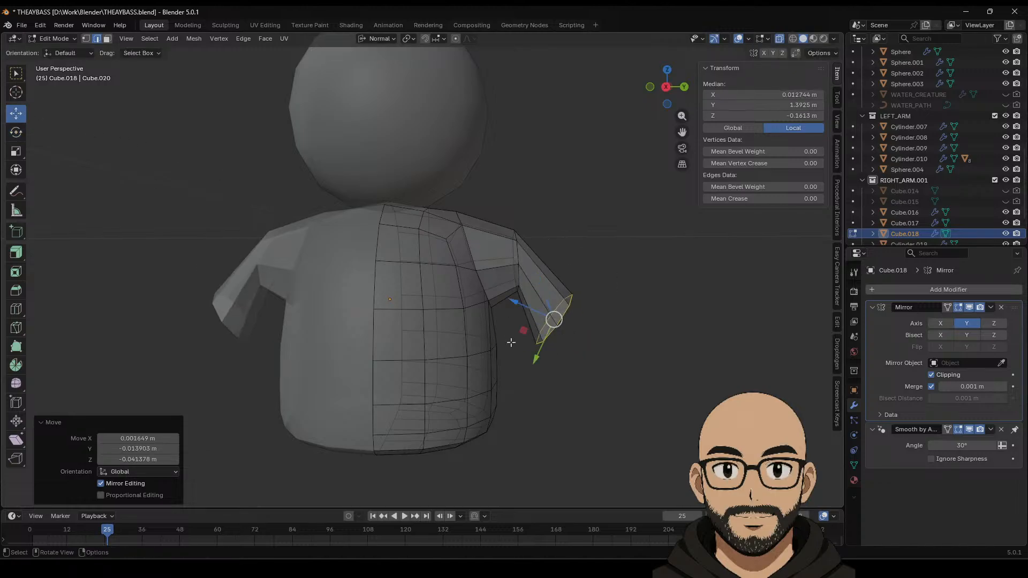
{"action": "left_click", "coordinate": [16, 134]}
{"action": "left_click_drag", "start_coordinate": [578, 354], "coordinate": [560, 338]}
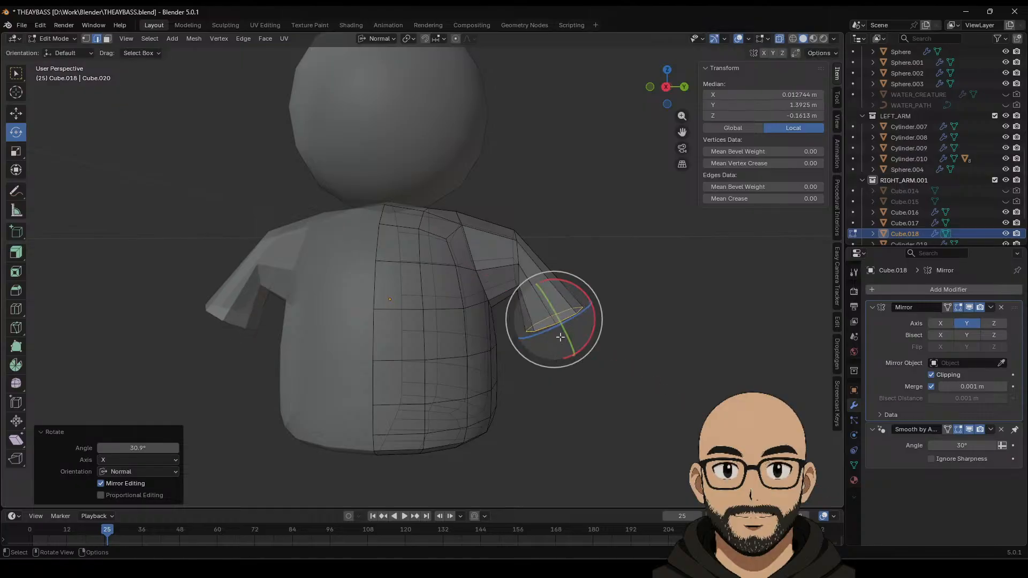
Step: Shift the arm's end loop about 0.057 m toward the character's front to shape the elbow
{"action": "key", "text": "shift+space"}
{"action": "key", "text": "g"}
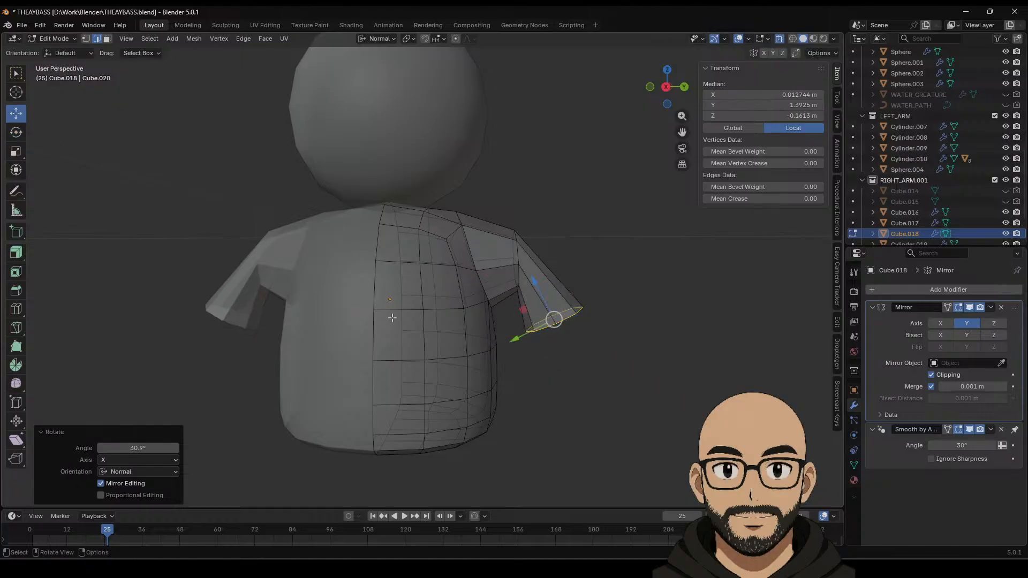
{"action": "middle_click_drag", "start_coordinate": [547, 340], "coordinate": [552, 362]}
{"action": "left_click_drag", "start_coordinate": [473, 271], "coordinate": [508, 292]}
Step: Extrude the forearm about 0.049 m forward and 0.075 m down, and move its end 0.033 m in X and −0.093 m in Y from the top view
{"action": "key", "text": "e"}
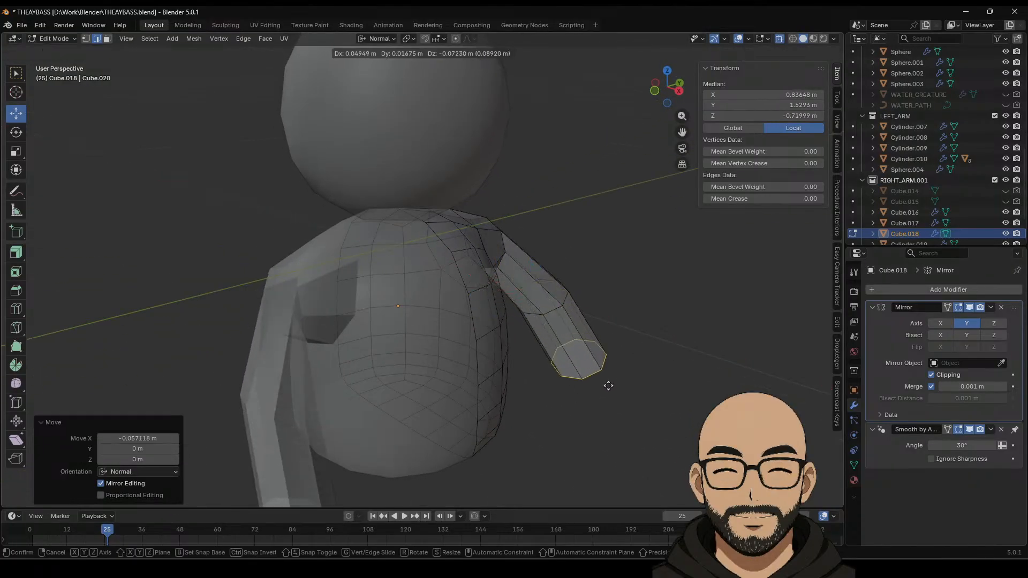
{"action": "left_click", "coordinate": [589, 383]}
{"action": "middle_click_drag", "start_coordinate": [588, 382], "coordinate": [560, 443]}
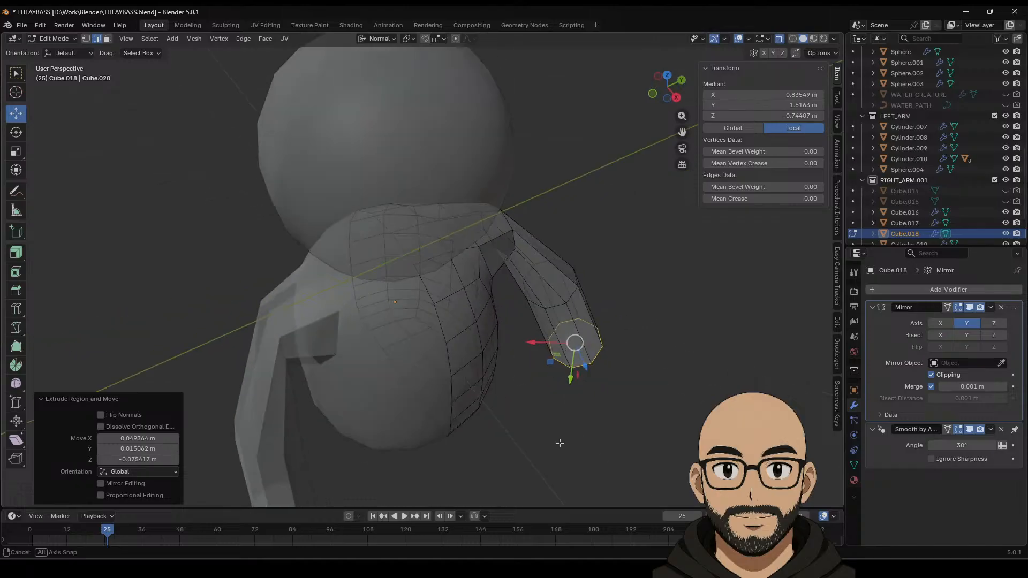
{"action": "left_click", "coordinate": [670, 76]}
{"action": "left_click_drag", "start_coordinate": [522, 129], "coordinate": [551, 211]}
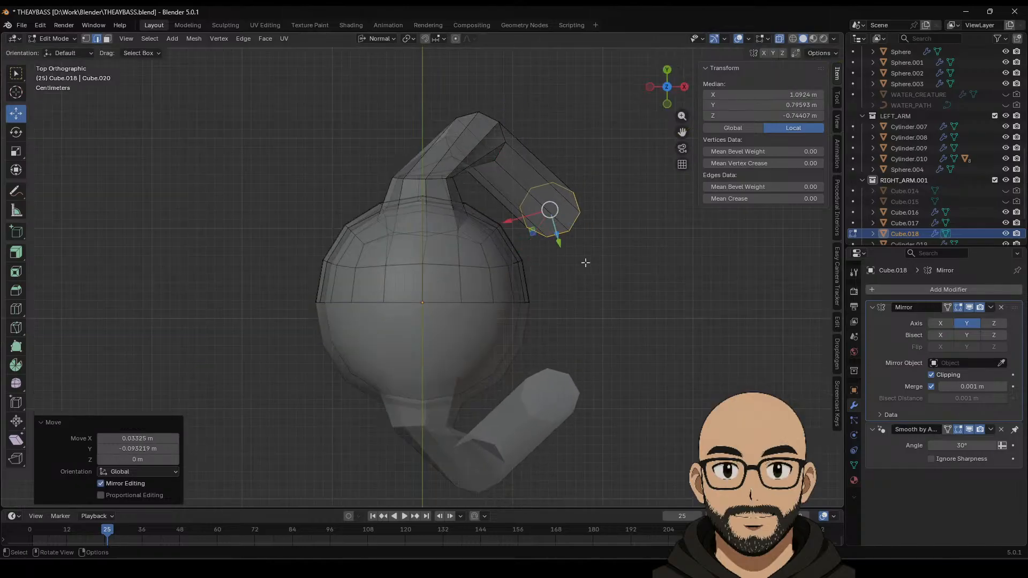
Step: In the right orthographic view, rotate the forearm's end loop to sit square to the forearm
{"action": "middle_click_drag", "start_coordinate": [585, 259], "coordinate": [372, 345]}
{"action": "left_click", "coordinate": [669, 91]}
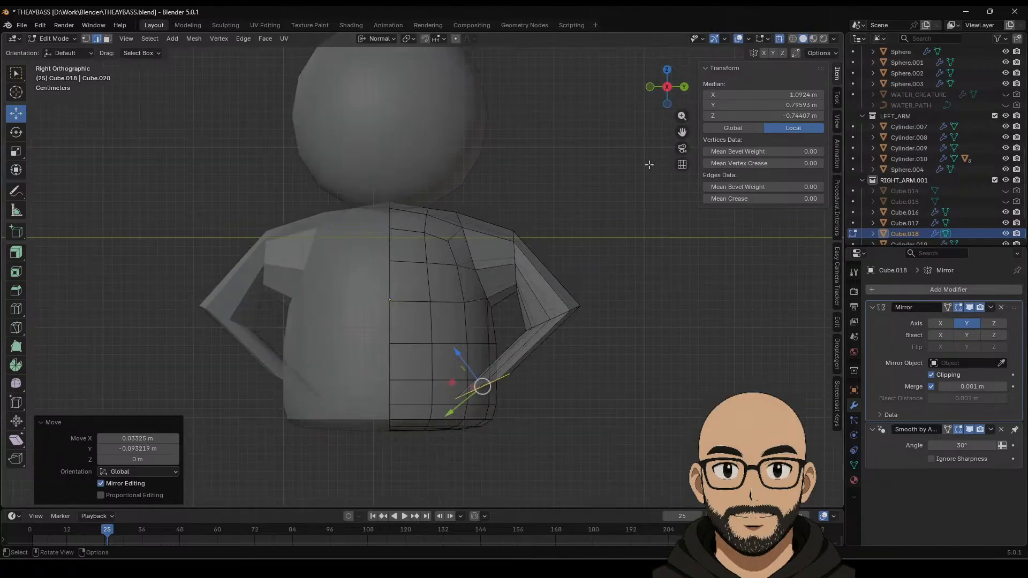
{"action": "left_click", "coordinate": [16, 132]}
{"action": "left_click_drag", "start_coordinate": [478, 343], "coordinate": [444, 354]}
{"action": "left_click_drag", "start_coordinate": [500, 395], "coordinate": [503, 394]}
Step: Select the elbow edge loop and rotate it −39.9° about X to even out the bend
{"action": "left_click", "coordinate": [560, 315]}
{"action": "left_click", "coordinate": [542, 323], "text": "alt"}
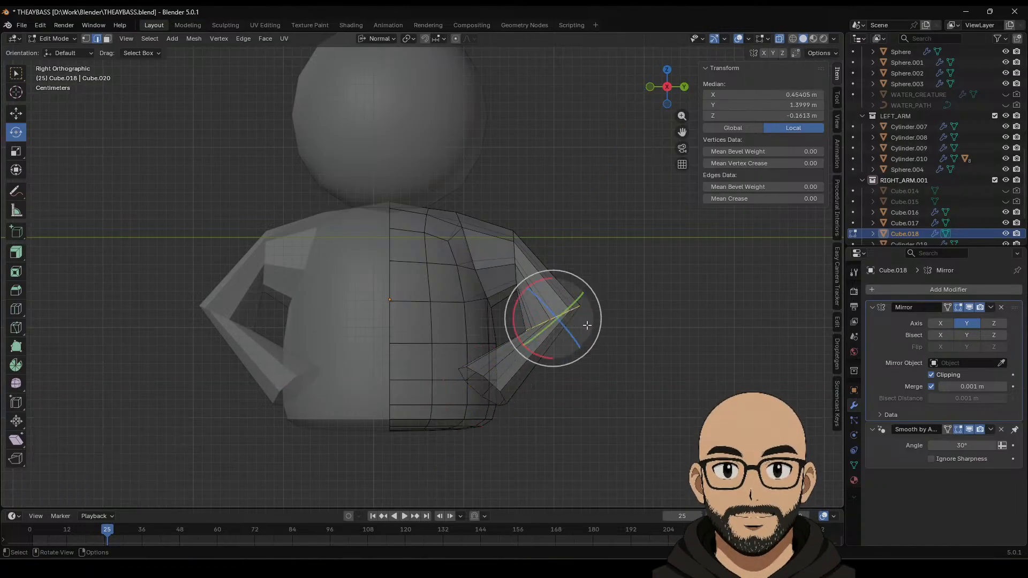
{"action": "left_click_drag", "start_coordinate": [534, 354], "coordinate": [518, 333]}
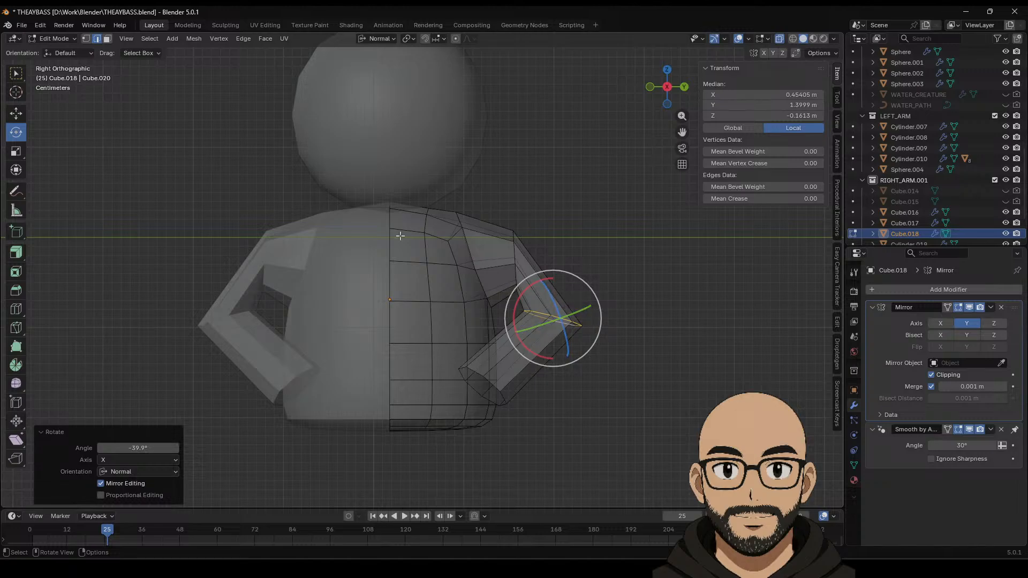
Step: Select the upper arm's edge loop near the shoulder, rotate it −28.2° about X and fine-tune by a further 0.291°
{"action": "left_click", "coordinate": [518, 278]}
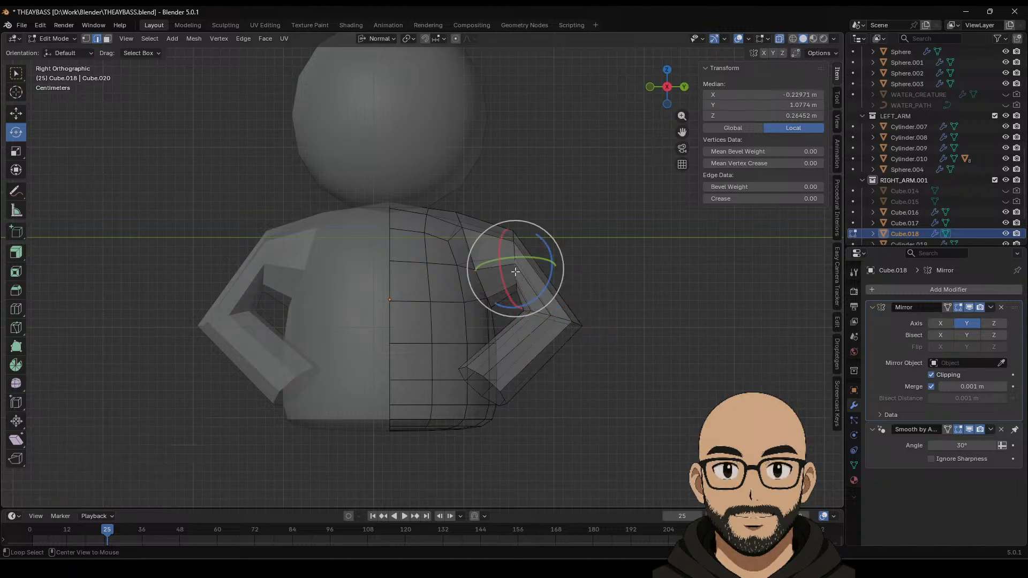
{"action": "left_click", "coordinate": [520, 289], "text": "alt"}
{"action": "left_click_drag", "start_coordinate": [498, 293], "coordinate": [478, 283]}
{"action": "key", "text": "s"}
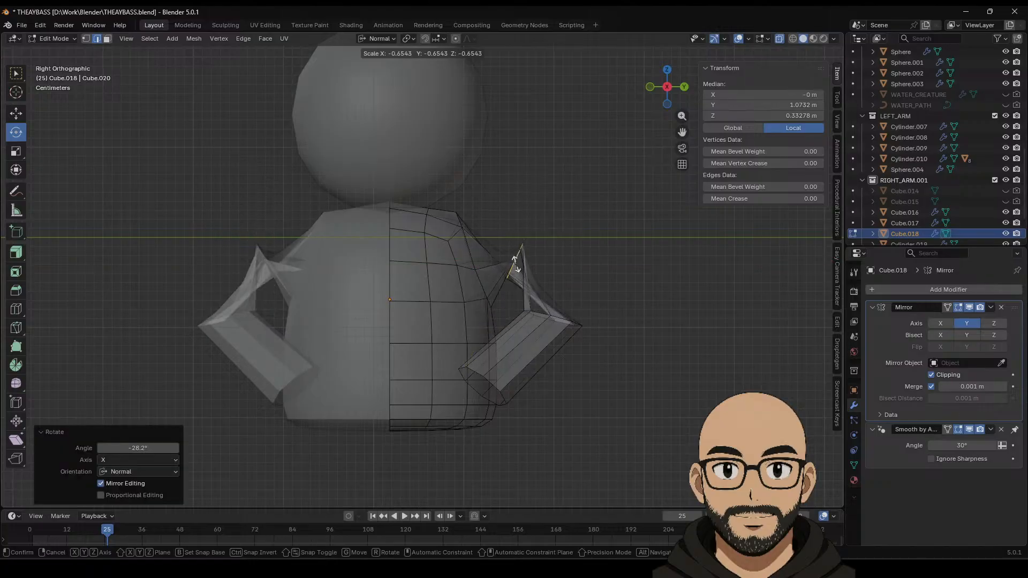
{"action": "key", "text": "r"}
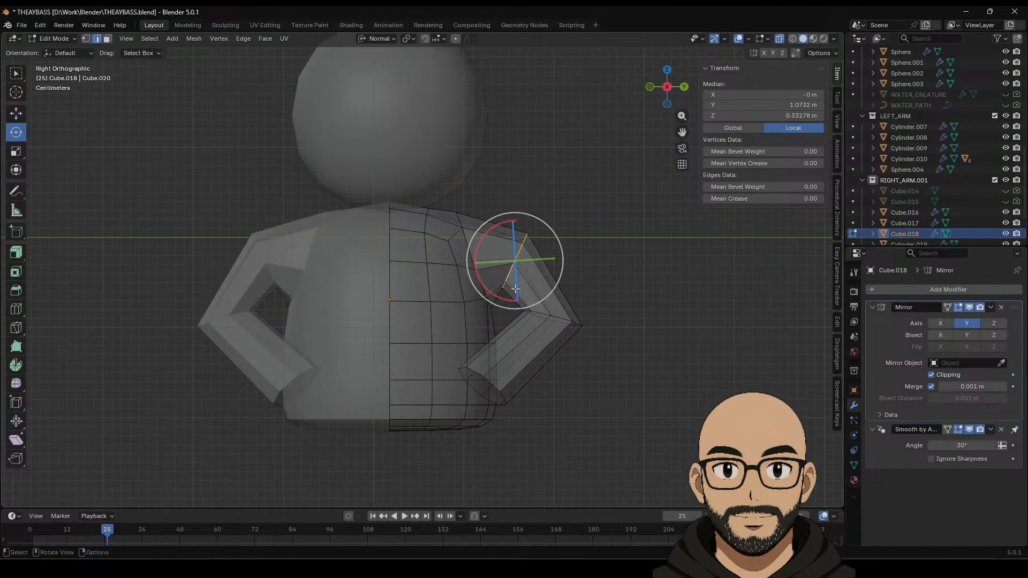
{"action": "left_click", "coordinate": [499, 298]}
Step: Move the upper-arm and elbow edge loops slightly inward and down toward the body
{"action": "key", "text": "shift+space"}
{"action": "key", "text": "g"}
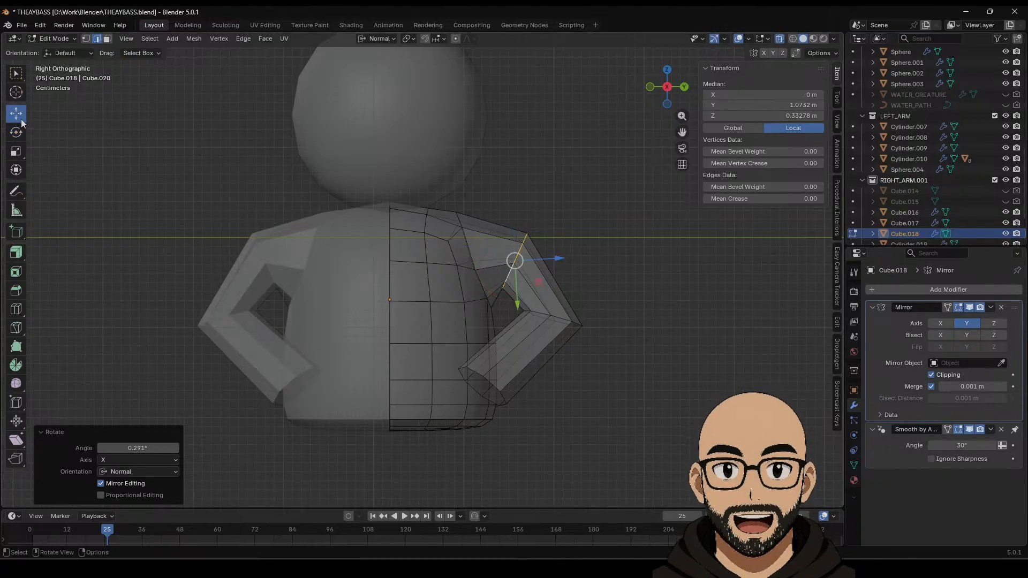
{"action": "left_click_drag", "start_coordinate": [522, 267], "coordinate": [544, 323]}
Step: Select the forearm's end loop and move it −0.0065 m in Y and −0.023 m in Z
{"action": "left_click", "coordinate": [487, 379]}
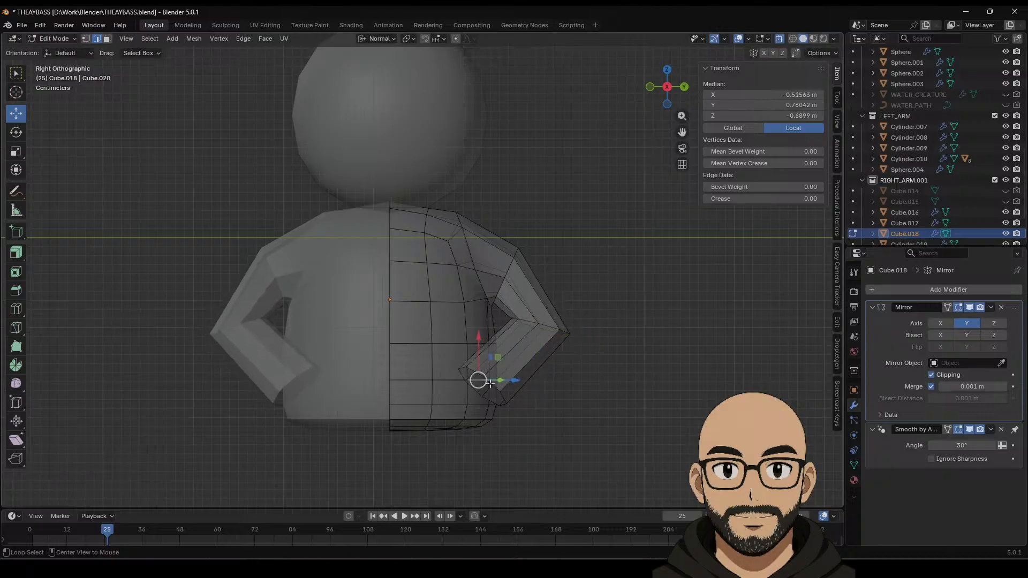
{"action": "left_click", "coordinate": [505, 400]}
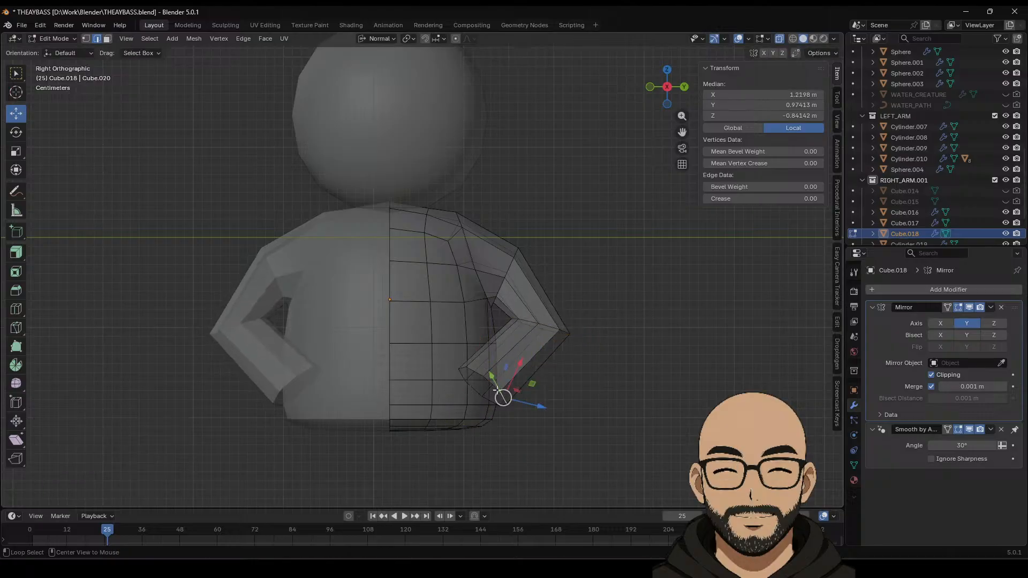
{"action": "left_click", "coordinate": [485, 381]}
{"action": "left_click", "coordinate": [502, 395]}
{"action": "left_click", "coordinate": [502, 397]}
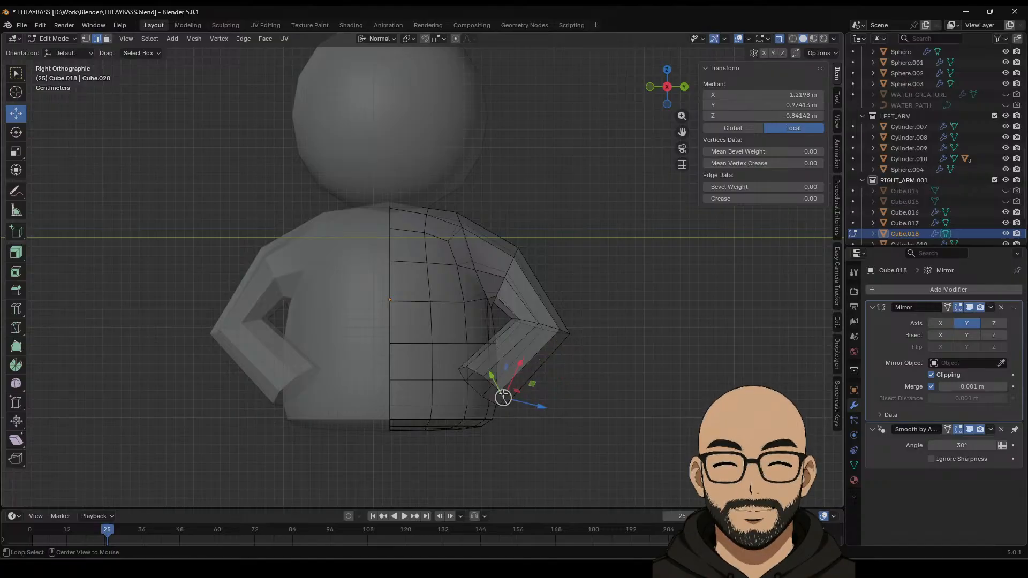
{"action": "left_click", "coordinate": [499, 400], "text": "alt"}
{"action": "left_click_drag", "start_coordinate": [484, 391], "coordinate": [479, 413]}
{"action": "middle_click_drag", "start_coordinate": [476, 408], "coordinate": [544, 325]}
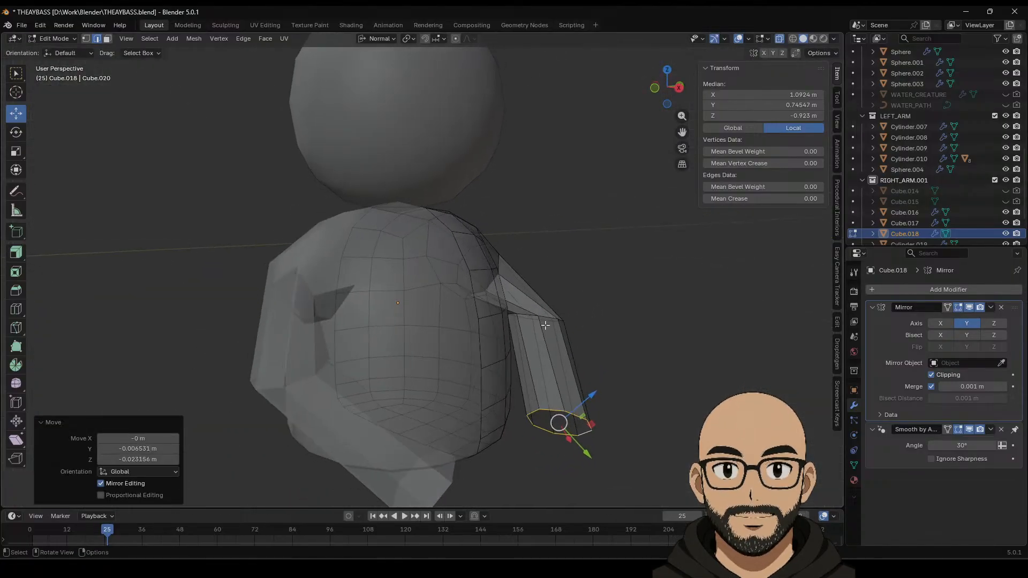
Step: Rotate the forearm's end loop 22.2° about X to level the wrist opening
{"action": "left_click", "coordinate": [16, 136]}
{"action": "mouse_move", "coordinate": [584, 394]}
{"action": "left_mouse_down"}
{"action": "mouse_move", "coordinate": [562, 418]}
{"action": "mouse_move", "coordinate": [574, 404]}
{"action": "left_mouse_up"}
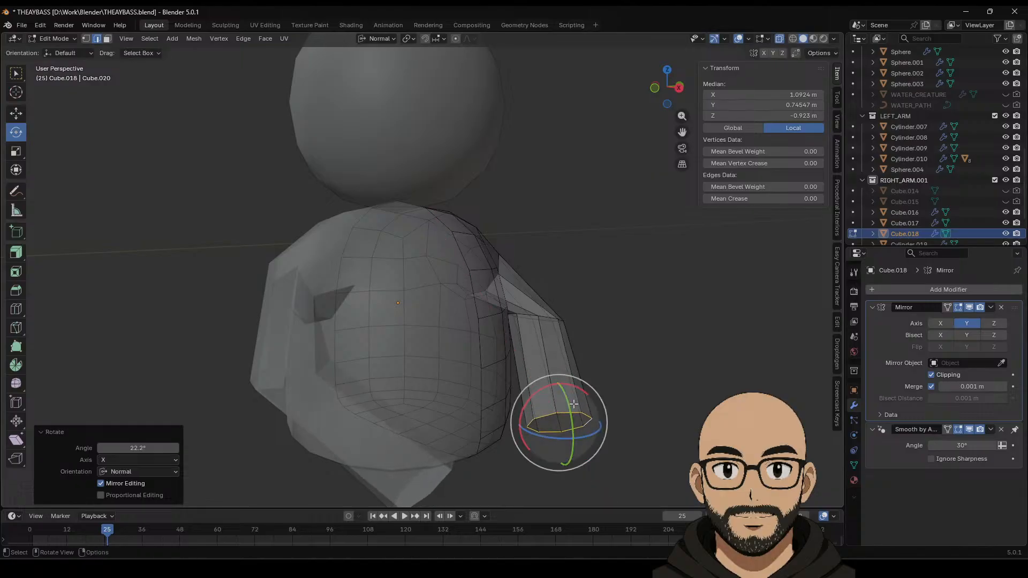
{"action": "middle_click_drag", "start_coordinate": [573, 404], "coordinate": [567, 344]}
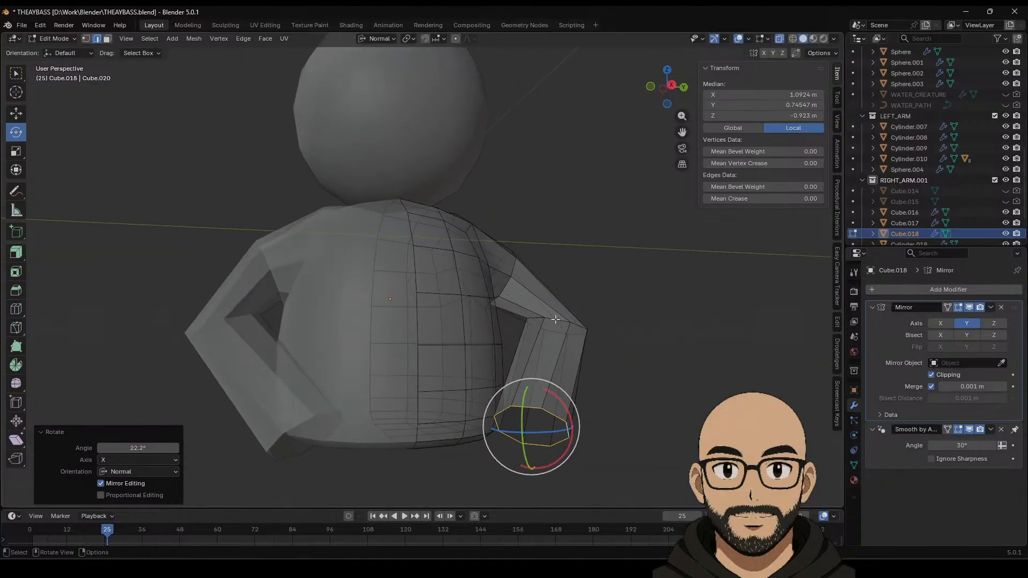
Step: Select the elbow edge loop and reshape it with the LoopTools Curve and Circle operations
{"action": "left_click", "coordinate": [556, 320], "text": "alt"}
{"action": "right_click", "coordinate": [562, 322]}
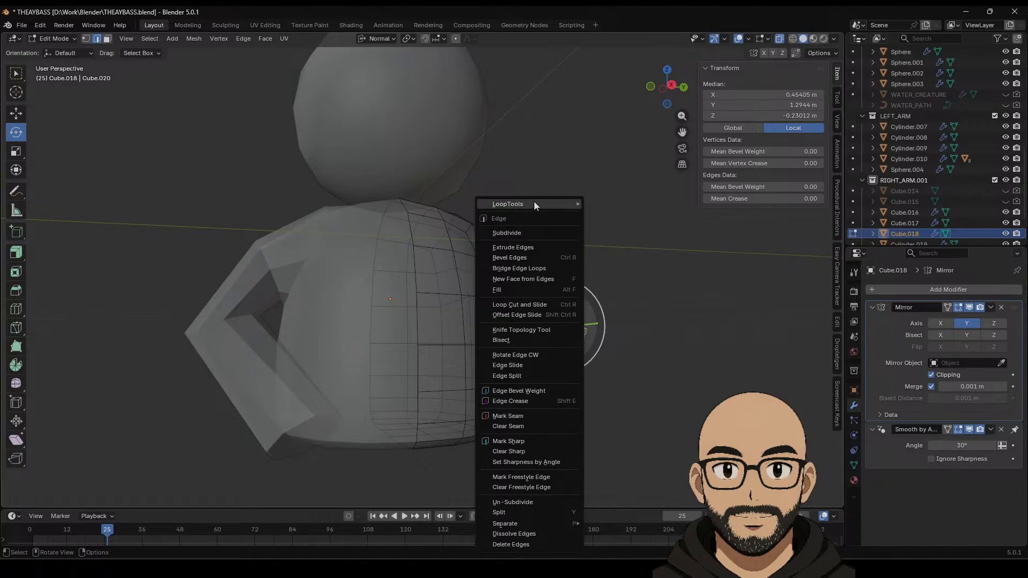
{"action": "mouse_move", "coordinate": [534, 204]}
{"action": "left_click", "coordinate": [611, 227]}
{"action": "right_click", "coordinate": [565, 308]}
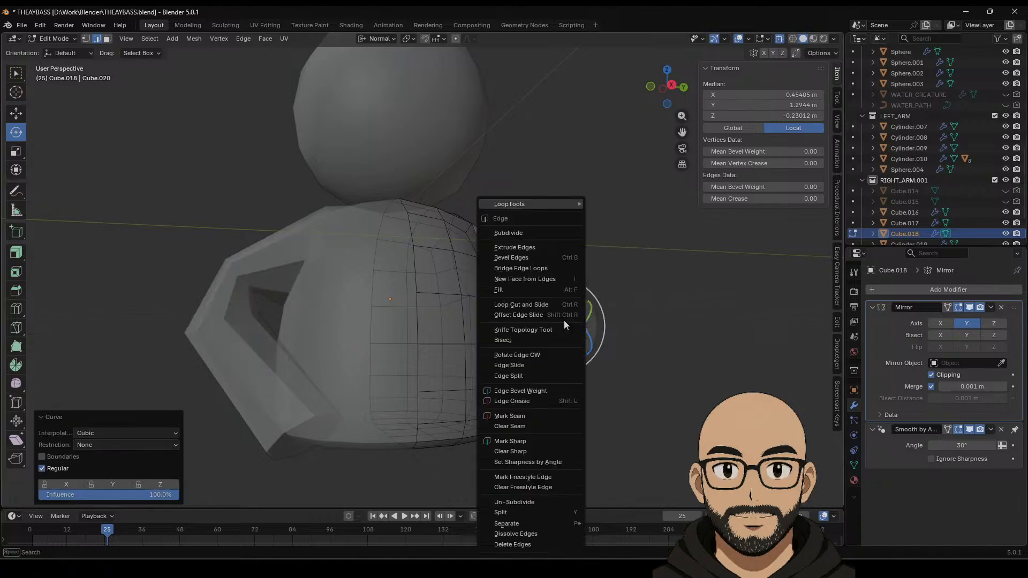
{"action": "mouse_move", "coordinate": [569, 200]}
{"action": "left_click", "coordinate": [625, 213]}
Step: Return to Object Mode and add a Subdivision Surface modifier to the body with arms
{"action": "middle_click_drag", "start_coordinate": [628, 273], "coordinate": [557, 364]}
{"action": "key", "text": "Tab"}
{"action": "scroll", "coordinate": [607, 402], "scroll_direction": "down", "scroll_amount": 4}
{"action": "left_click", "coordinate": [555, 389]}
{"action": "left_click", "coordinate": [519, 328]}
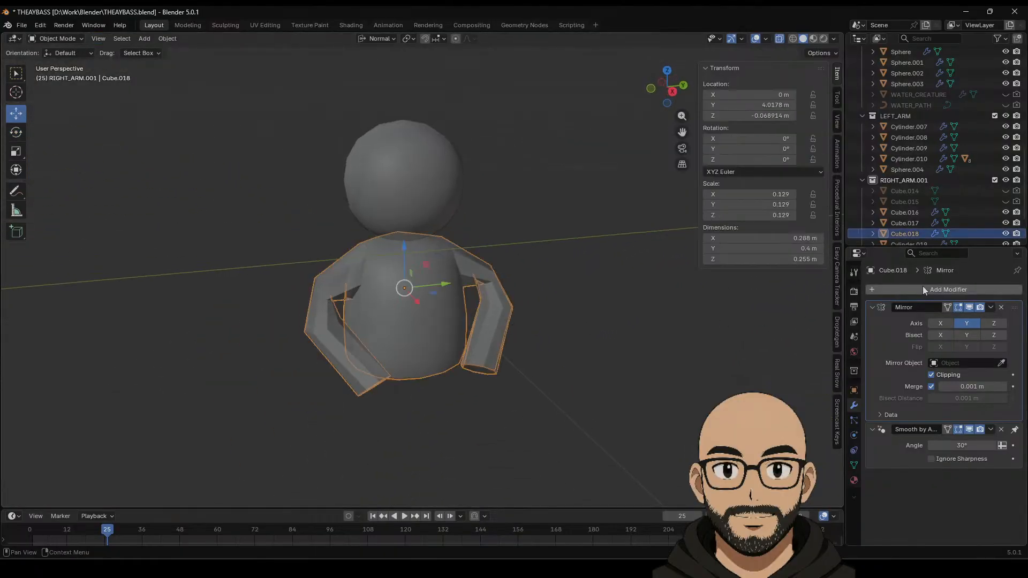
{"action": "left_click", "coordinate": [950, 291]}
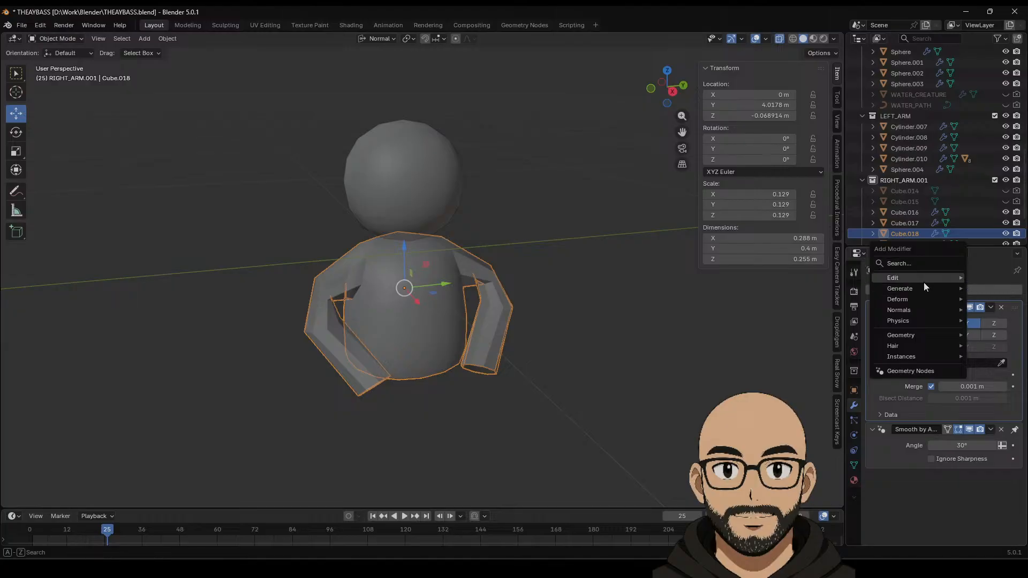
{"action": "mouse_move", "coordinate": [924, 284]}
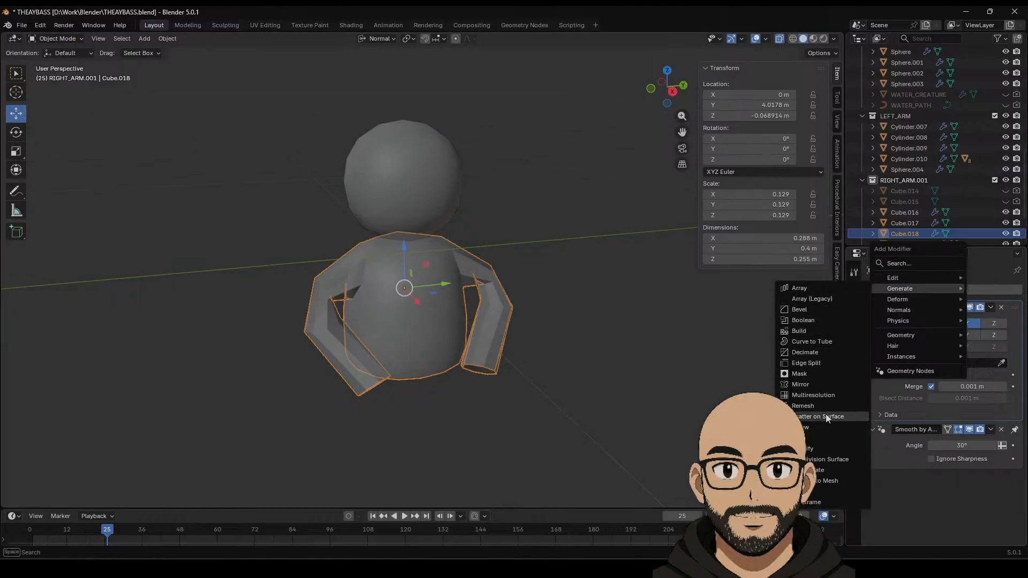
{"action": "left_click", "coordinate": [828, 461]}
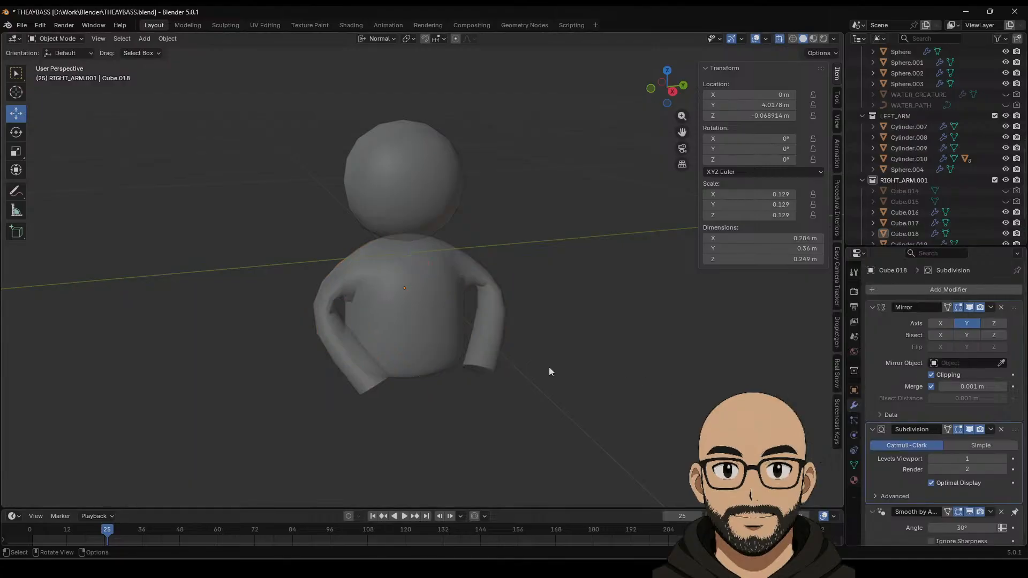
Step: Reopen the body mesh for editing and select the upper-arm edge loop above the elbow
{"action": "middle_click_drag", "start_coordinate": [552, 373], "coordinate": [532, 323]}
{"action": "scroll", "coordinate": [477, 368], "scroll_direction": "up", "scroll_amount": 3}
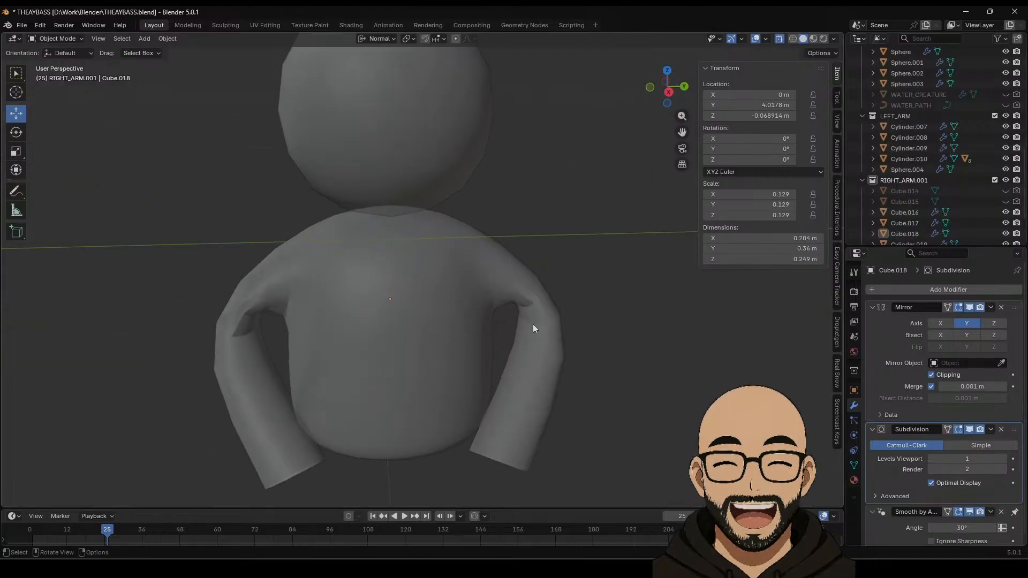
{"action": "left_click", "coordinate": [548, 327]}
{"action": "scroll", "coordinate": [536, 352], "scroll_direction": "up", "scroll_amount": 3}
{"action": "scroll", "coordinate": [634, 368], "scroll_direction": "down", "scroll_amount": 1}
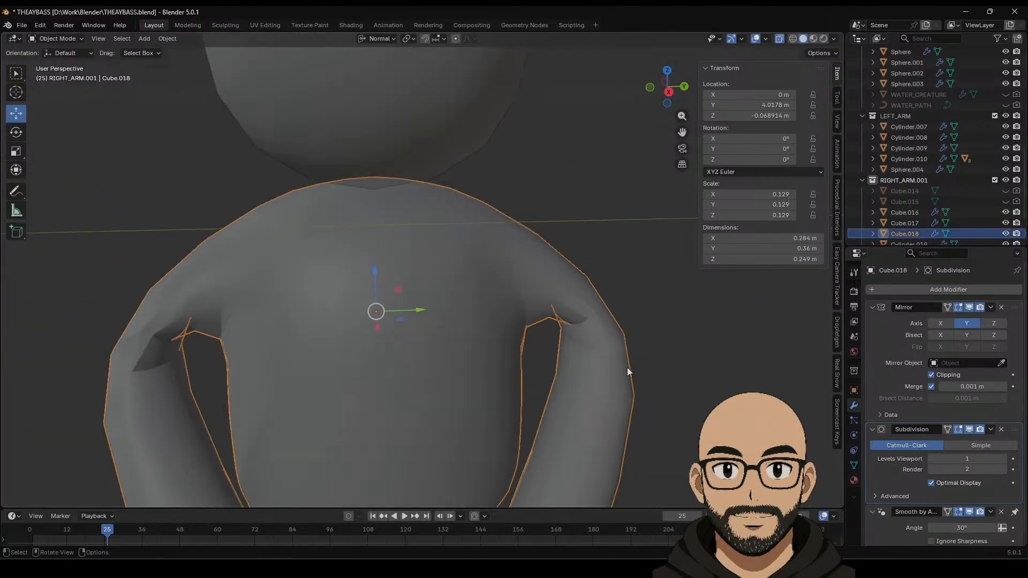
{"action": "key", "text": "Tab"}
{"action": "left_click", "coordinate": [603, 307]}
{"action": "left_click", "coordinate": [604, 307], "text": "alt"}
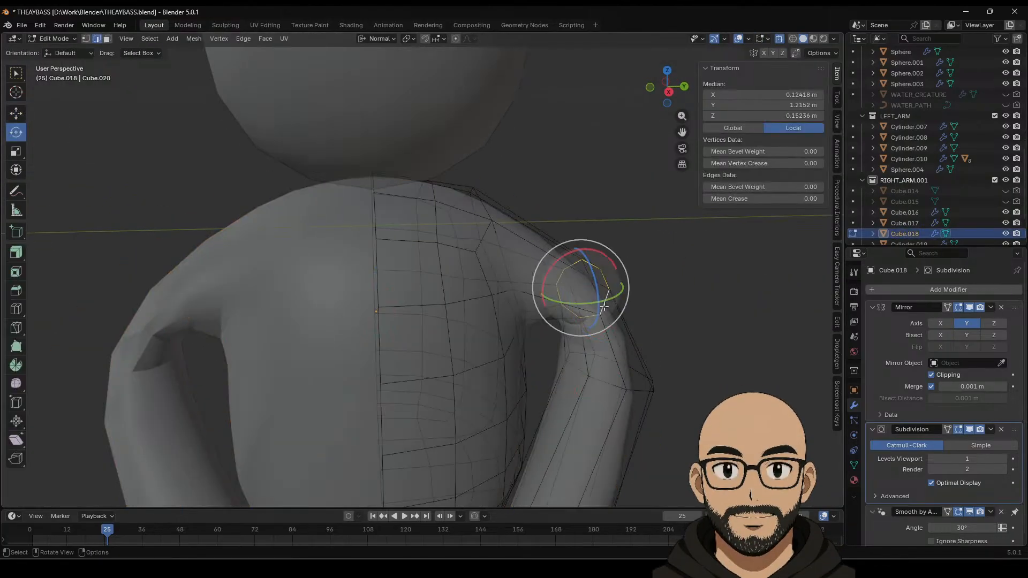
Step: Apply LoopTools Curve and LoopTools Circle to the selected edge loop at the shoulder end of the arm
{"action": "right_click", "coordinate": [604, 306]}
{"action": "mouse_move", "coordinate": [616, 204]}
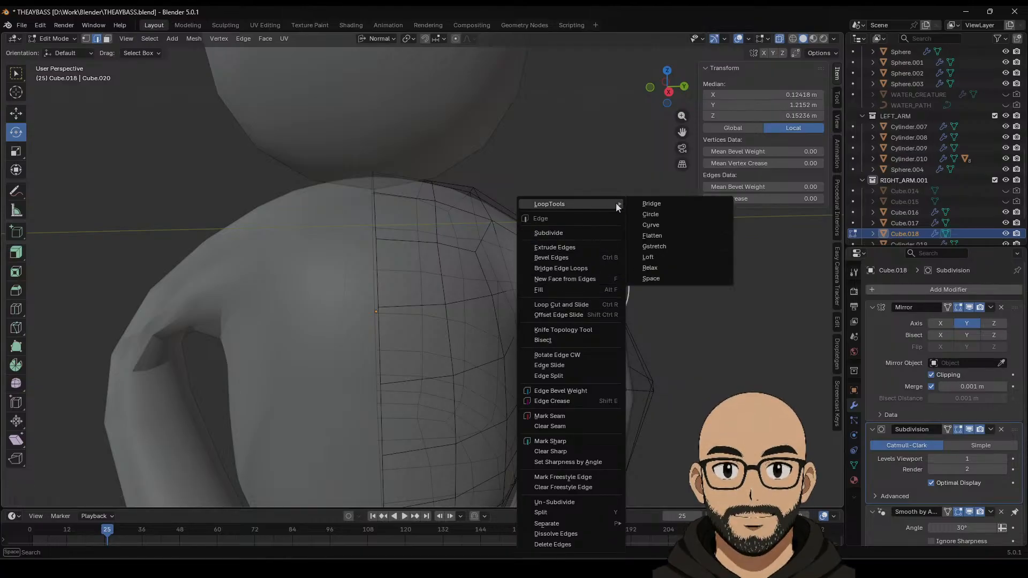
{"action": "left_click", "coordinate": [656, 222]}
{"action": "right_click", "coordinate": [600, 284]}
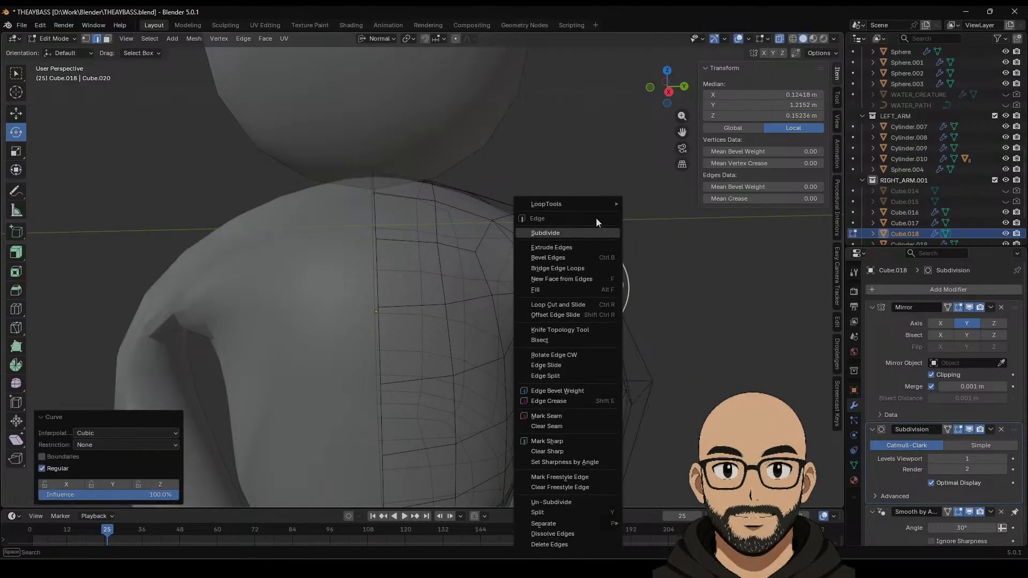
{"action": "left_click", "coordinate": [652, 215]}
Step: Scale the shoulder edge loop by about 1.257 and move it slightly down the arm toward the torso
{"action": "middle_click_drag", "start_coordinate": [651, 306], "coordinate": [636, 304]}
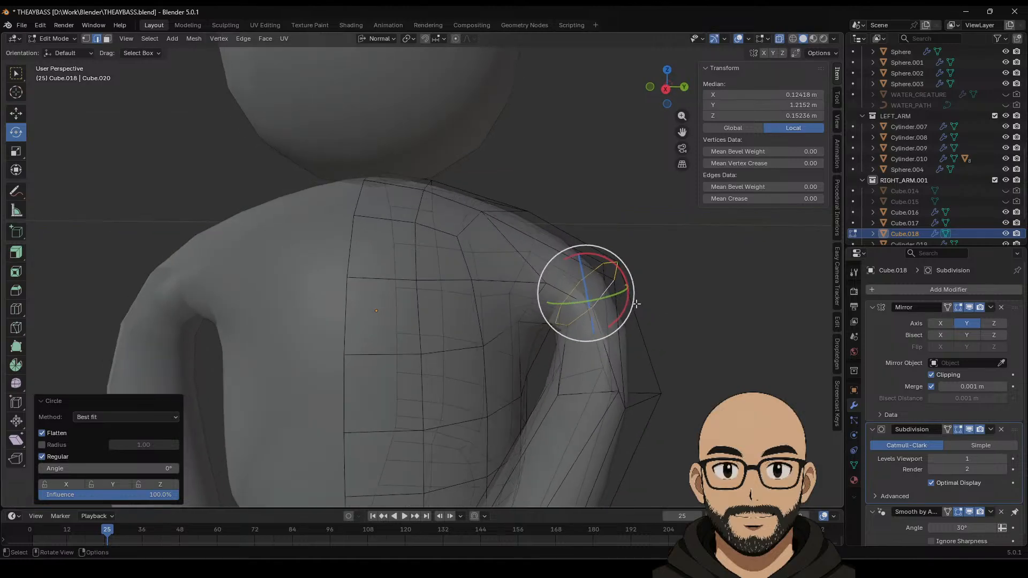
{"action": "scroll", "coordinate": [636, 304], "scroll_direction": "down", "scroll_amount": 1}
{"action": "key", "text": "s"}
{"action": "left_click", "coordinate": [655, 310]}
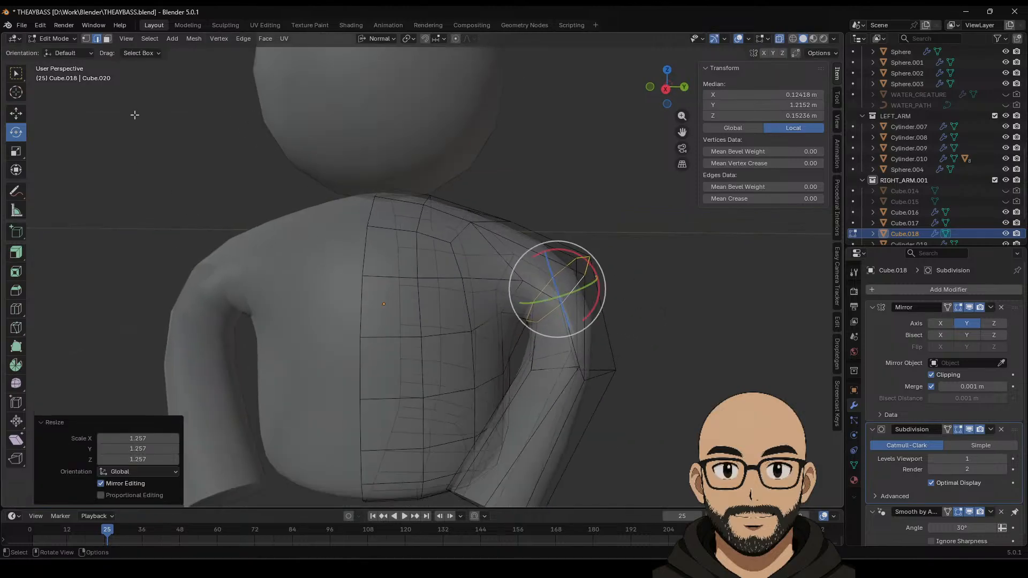
{"action": "left_click", "coordinate": [15, 114]}
{"action": "left_click_drag", "start_coordinate": [556, 289], "coordinate": [536, 320]}
{"action": "scroll", "coordinate": [562, 359], "scroll_direction": "down", "scroll_amount": 3}
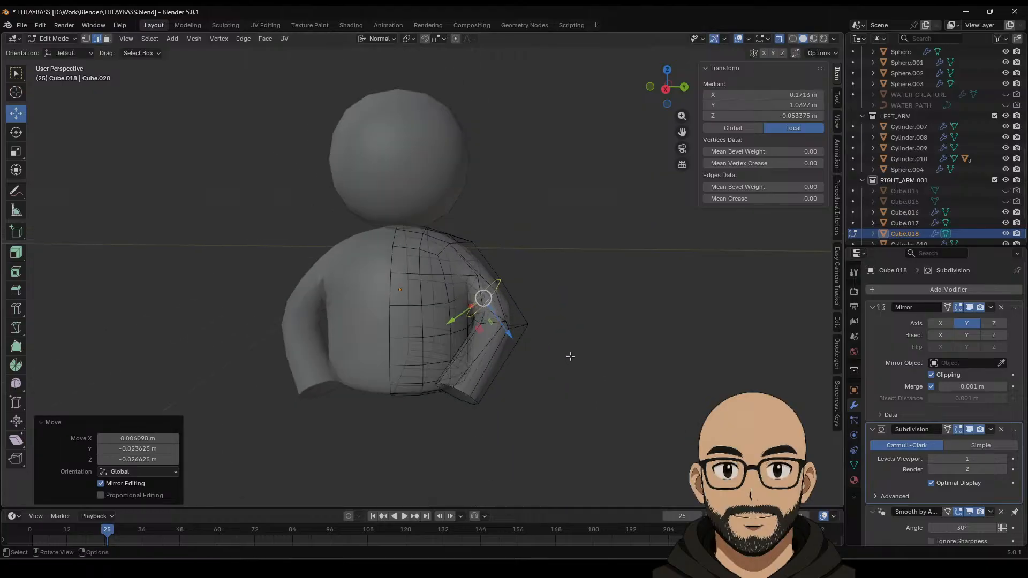
Step: Rotate the shoulder edge loop about 42.1° around its normal Y axis and about 8.07° around its normal Z axis
{"action": "middle_click_drag", "start_coordinate": [567, 356], "coordinate": [527, 360]}
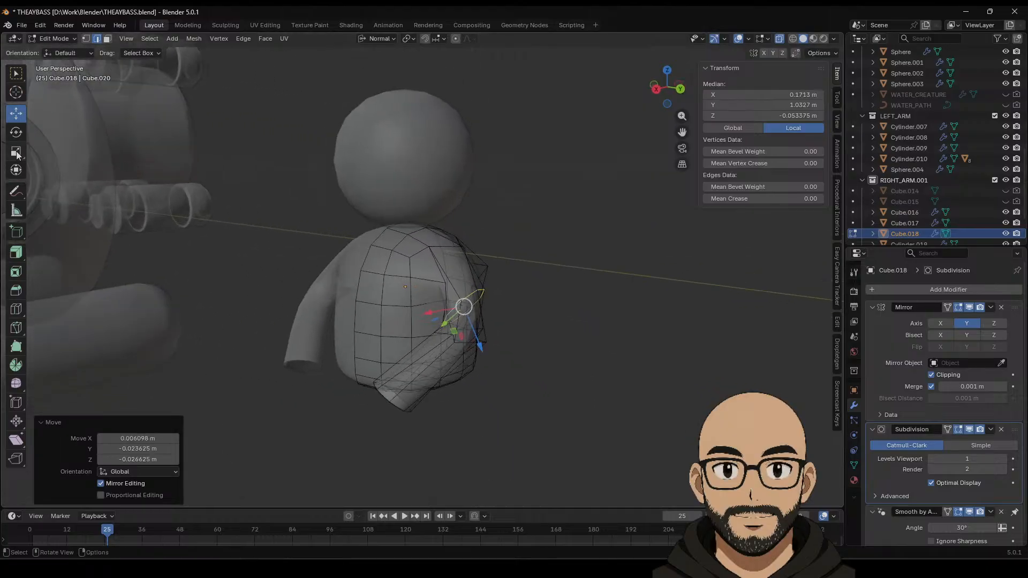
{"action": "left_click", "coordinate": [15, 132]}
{"action": "left_click_drag", "start_coordinate": [437, 323], "coordinate": [440, 303]}
{"action": "middle_click_drag", "start_coordinate": [444, 292], "coordinate": [487, 277]}
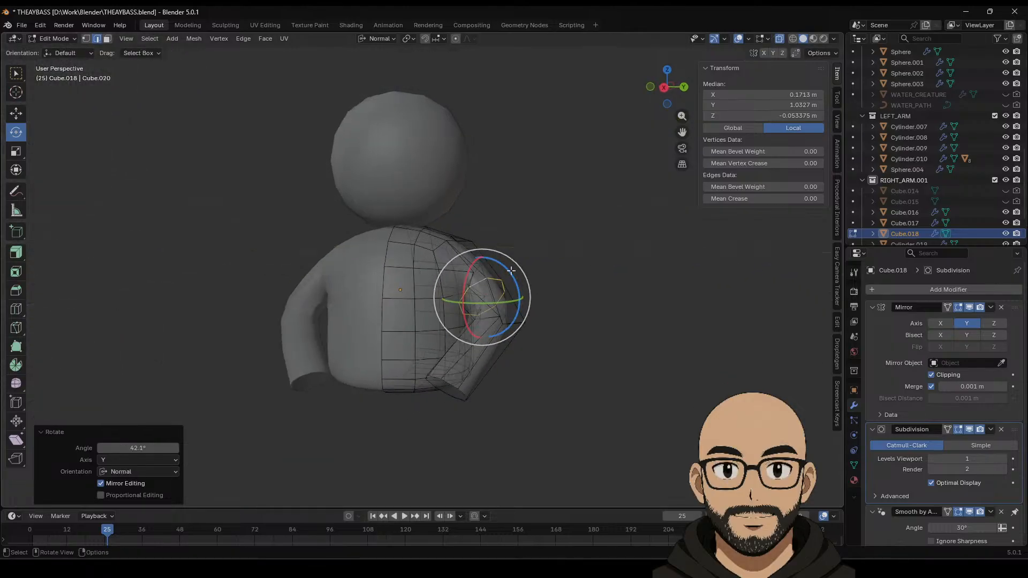
{"action": "left_click_drag", "start_coordinate": [511, 271], "coordinate": [514, 276]}
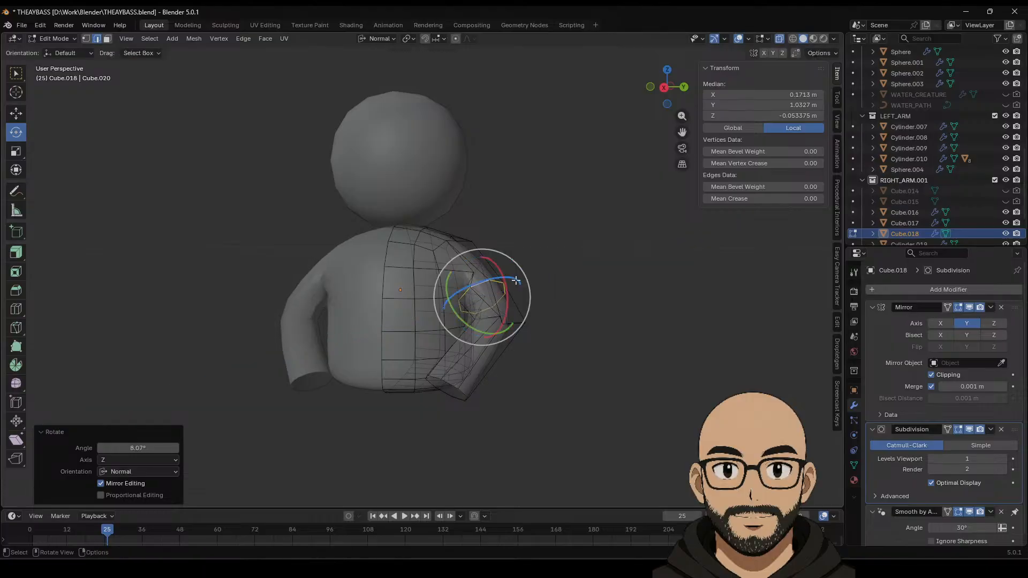
{"action": "middle_click_drag", "start_coordinate": [514, 276], "coordinate": [563, 340]}
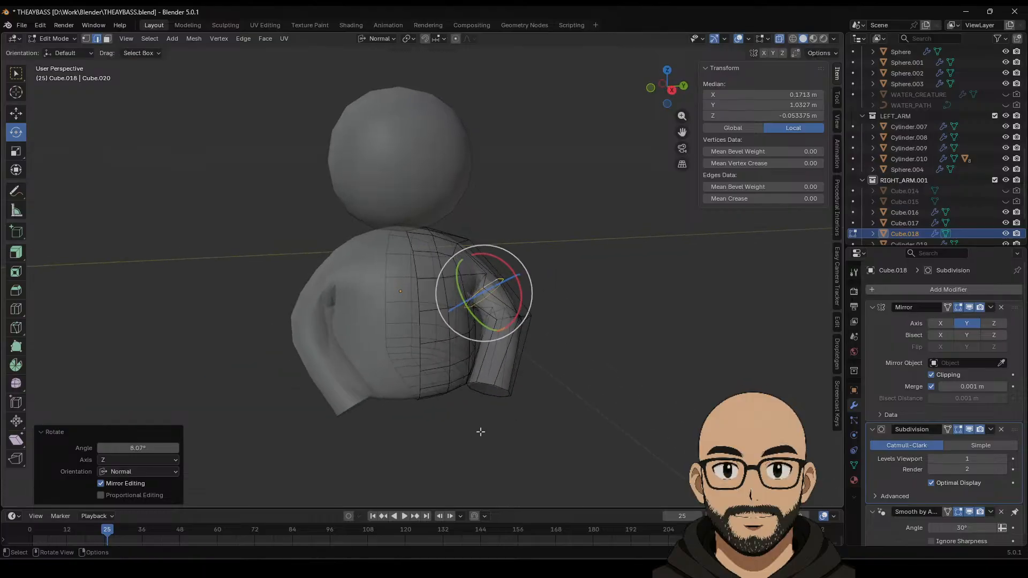
{"action": "key", "text": "Tab"}
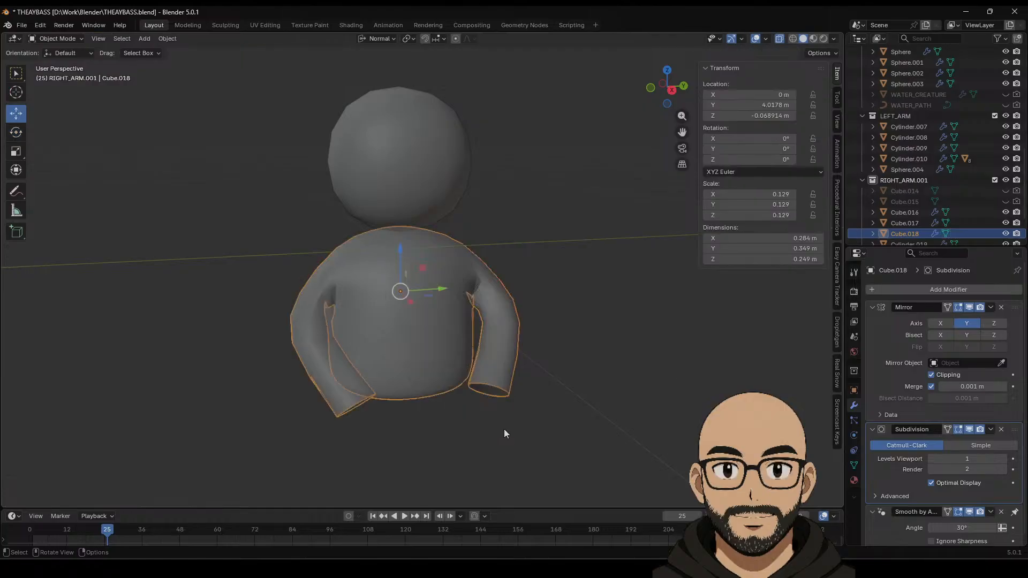
{"action": "middle_click_drag", "start_coordinate": [504, 429], "coordinate": [545, 378]}
{"action": "middle_click_drag", "start_coordinate": [575, 339], "coordinate": [561, 365]}
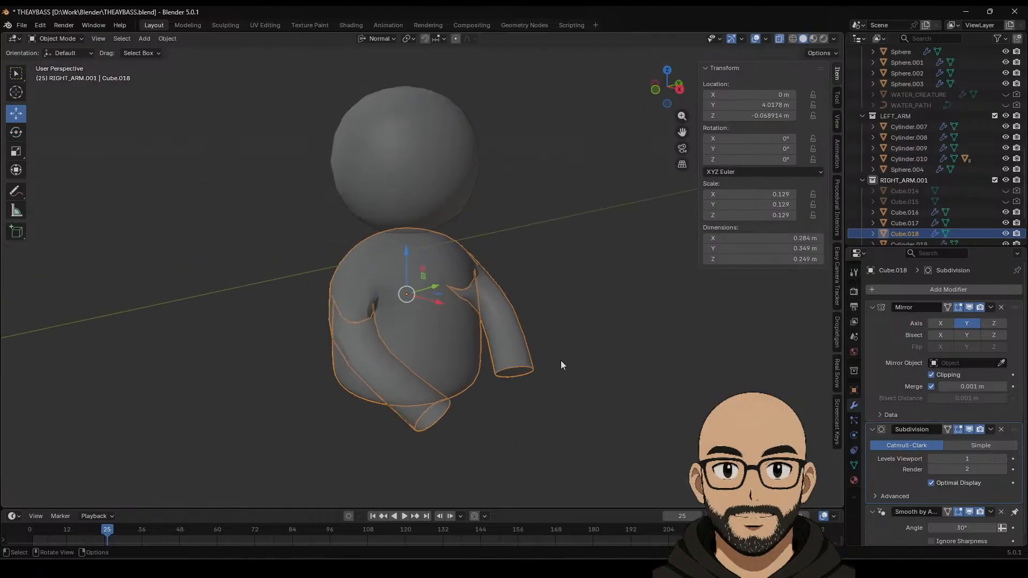
Step: Move the edge loop at the open wrist end of the arm slightly forward and inward toward the torso
{"action": "key", "text": "Tab"}
{"action": "left_click", "coordinate": [520, 370], "text": "alt"}
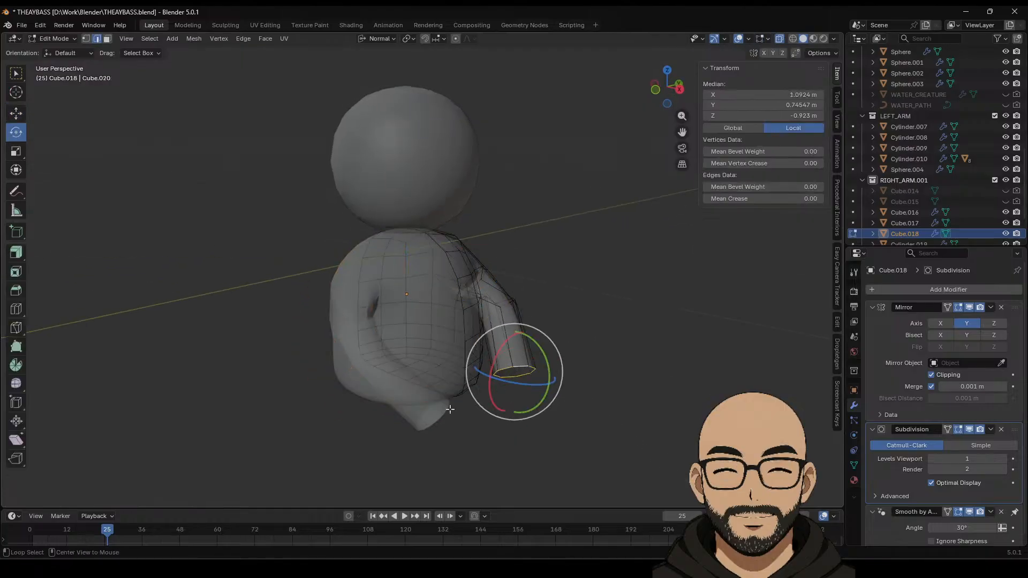
{"action": "left_click", "coordinate": [21, 116]}
{"action": "middle_click_drag", "start_coordinate": [583, 341], "coordinate": [515, 302]}
{"action": "middle_click_drag", "start_coordinate": [493, 348], "coordinate": [325, 367]}
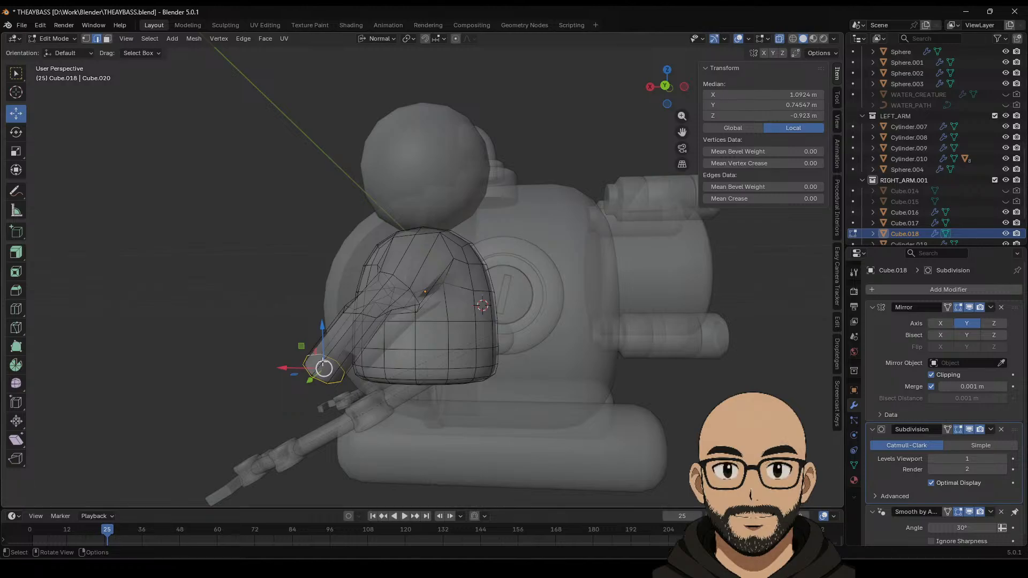
{"action": "left_click_drag", "start_coordinate": [323, 367], "coordinate": [316, 350]}
{"action": "middle_click_drag", "start_coordinate": [317, 349], "coordinate": [468, 369]}
{"action": "left_click_drag", "start_coordinate": [521, 384], "coordinate": [506, 396]}
Step: Extrude the wrist edge loop slightly past the arm's end and scale it inward to close off the arm
{"action": "key", "text": "e"}
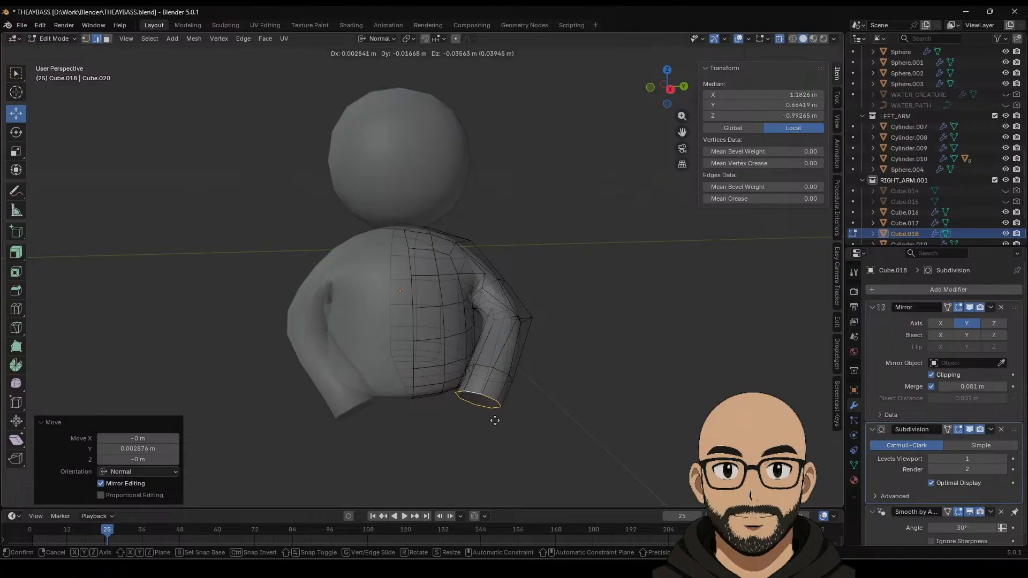
{"action": "left_click", "coordinate": [482, 408]}
{"action": "key", "text": "s"}
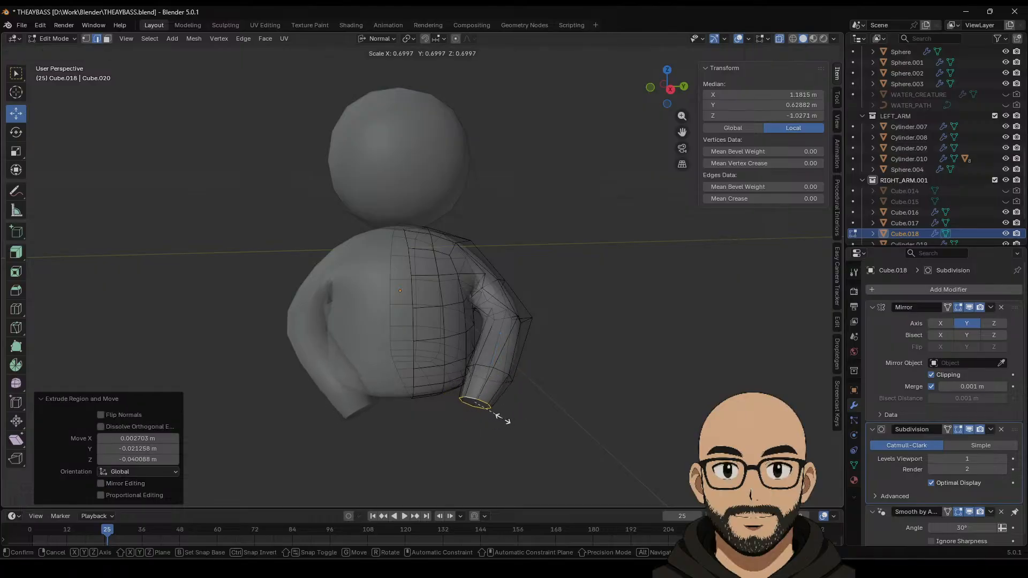
{"action": "left_click", "coordinate": [516, 419]}
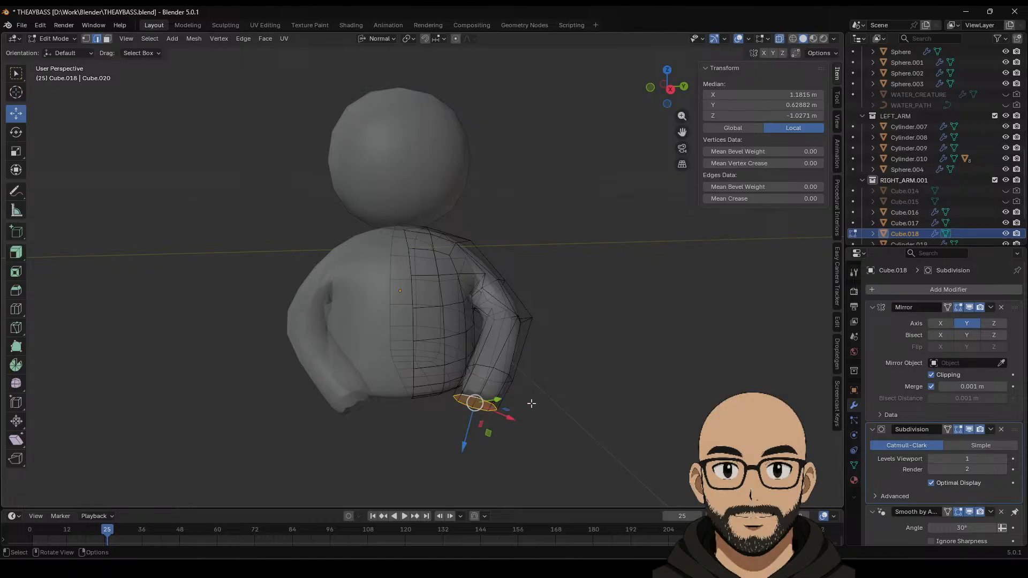
{"action": "key", "text": "Tab"}
{"action": "left_click", "coordinate": [552, 379]}
Step: Scale the head sphere by about 0.888 and lower it along Z to about 0.124 m, closer to the torso
{"action": "middle_click_drag", "start_coordinate": [553, 379], "coordinate": [546, 351]}
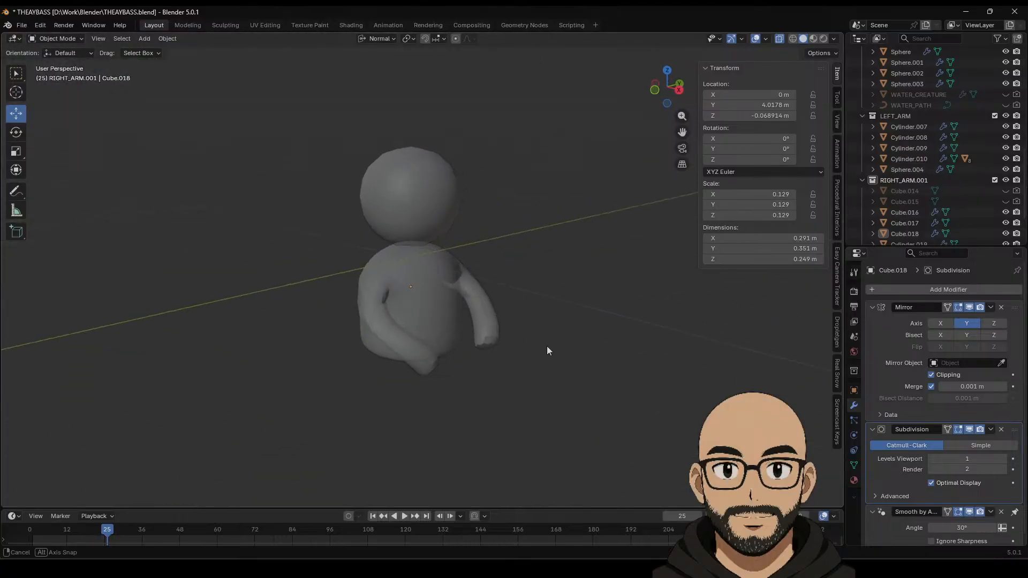
{"action": "middle_click_drag", "start_coordinate": [509, 305], "coordinate": [452, 253], "text": "shift"}
{"action": "left_click", "coordinate": [471, 274]}
{"action": "key", "text": "s"}
{"action": "left_click", "coordinate": [467, 270]}
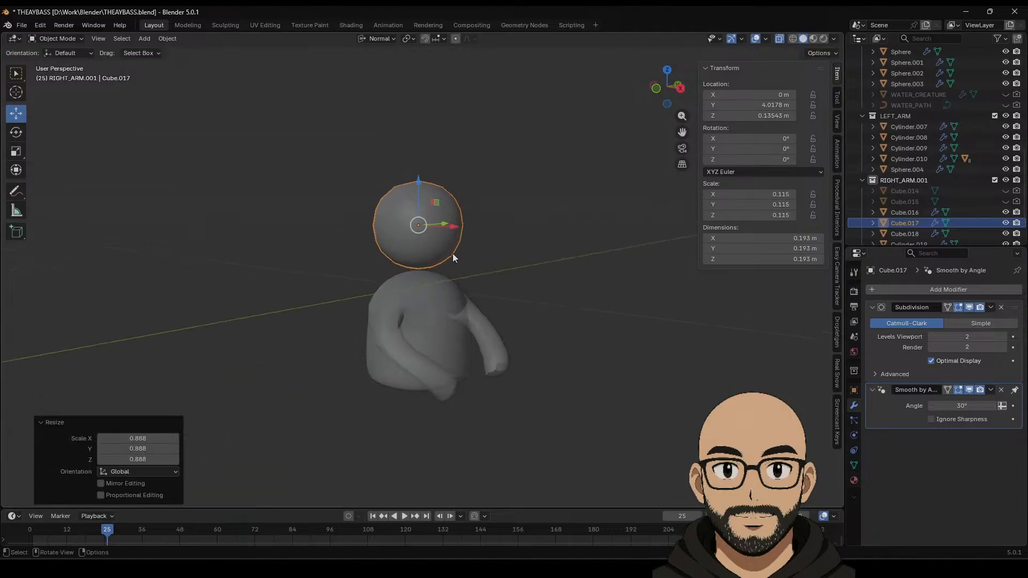
{"action": "key", "text": "g"}
{"action": "key", "text": "z"}
{"action": "left_click", "coordinate": [426, 192]}
{"action": "key", "text": "Tab"}
{"action": "key", "text": "Tab"}
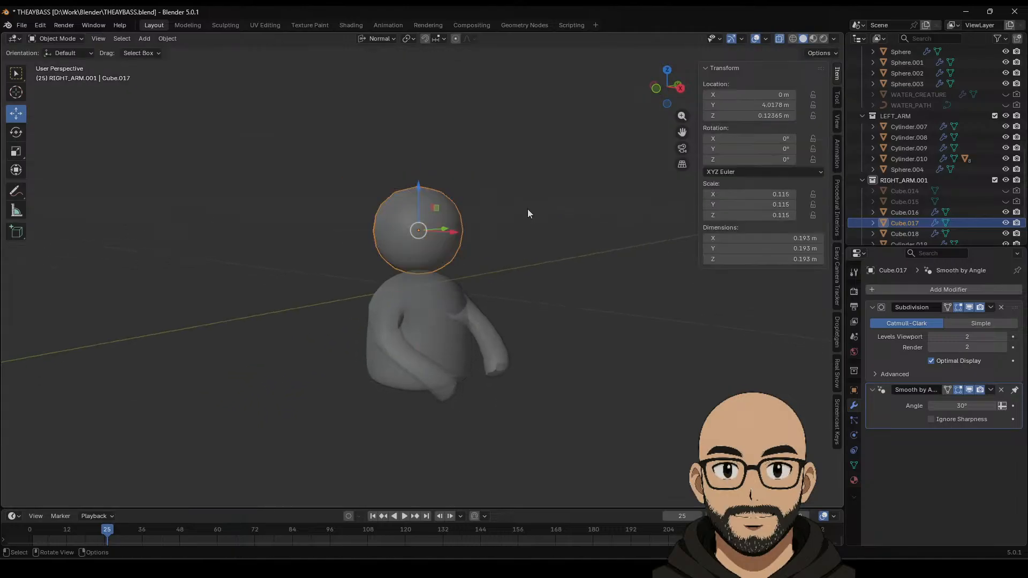
{"action": "left_click", "coordinate": [493, 227]}
Step: Apply the head's Subdivision modifier
{"action": "left_click", "coordinate": [417, 220]}
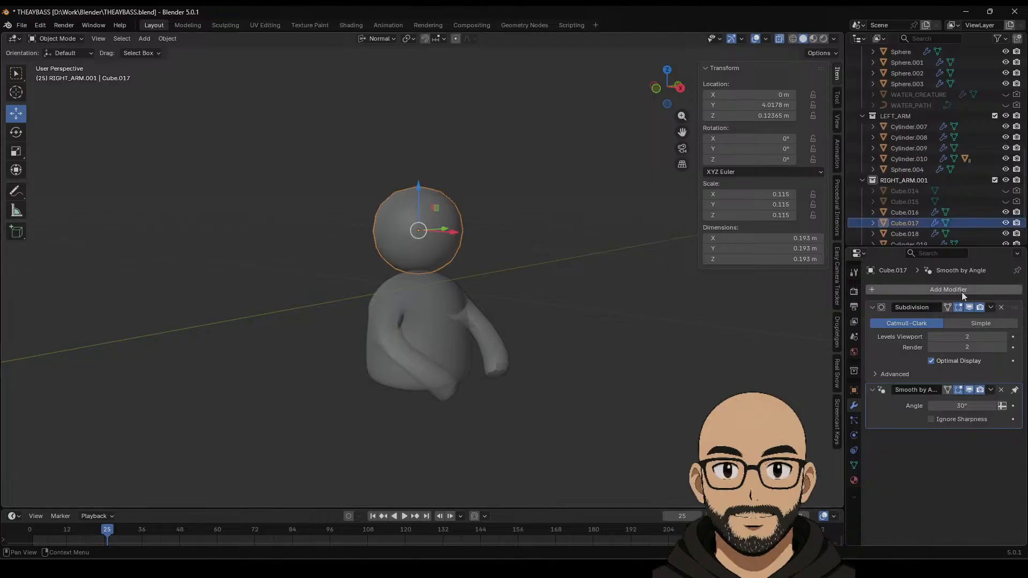
{"action": "left_click", "coordinate": [990, 308]}
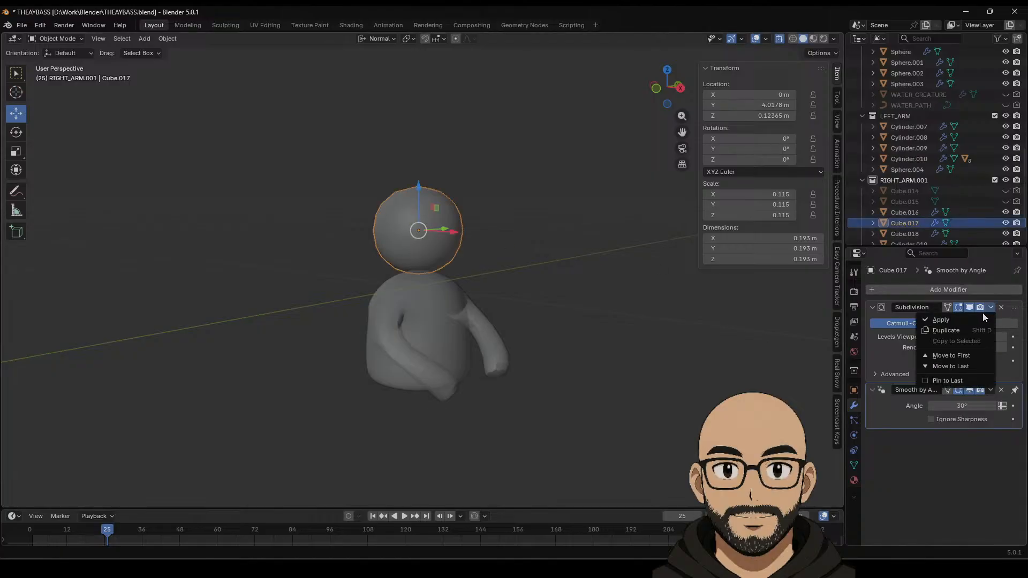
{"action": "left_click", "coordinate": [931, 320]}
{"action": "left_click", "coordinate": [431, 301]}
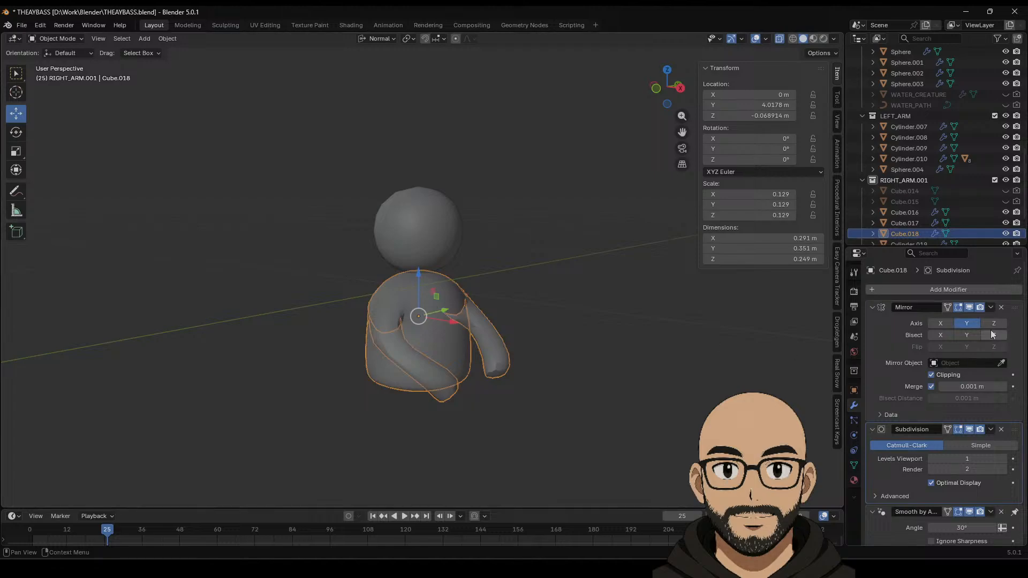
{"action": "left_click", "coordinate": [990, 430]}
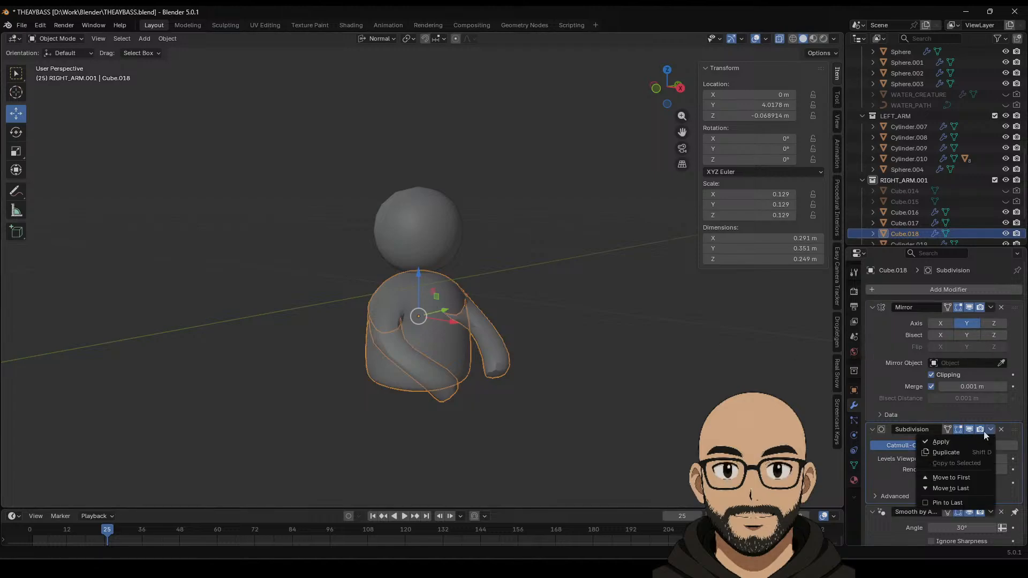
{"action": "left_click", "coordinate": [930, 442]}
{"action": "key", "text": "ctrl+z"}
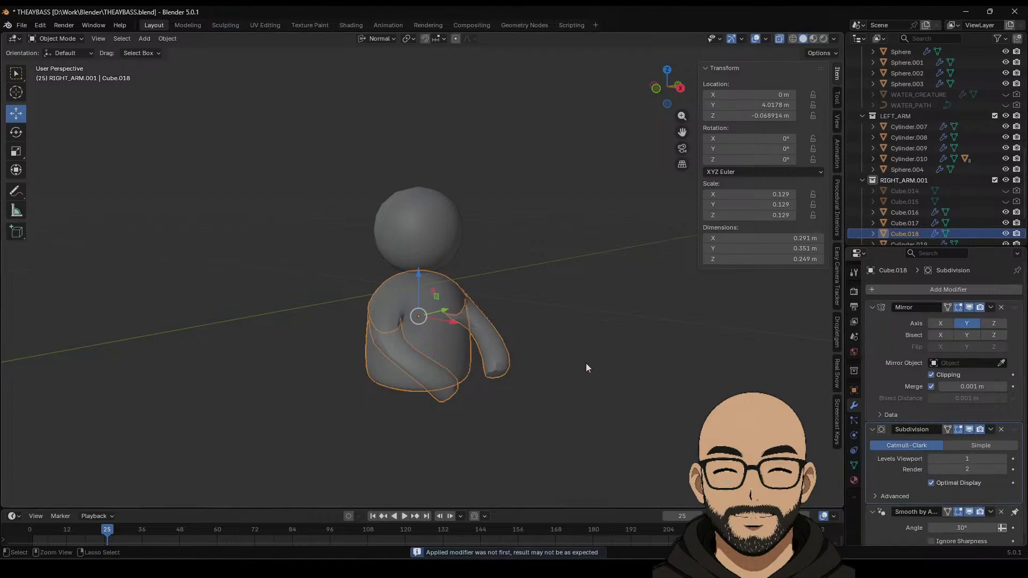
{"action": "left_click", "coordinate": [570, 352]}
Step: Apply the torso's Mirror modifier first and its Subdivision modifier second
{"action": "left_click", "coordinate": [461, 312]}
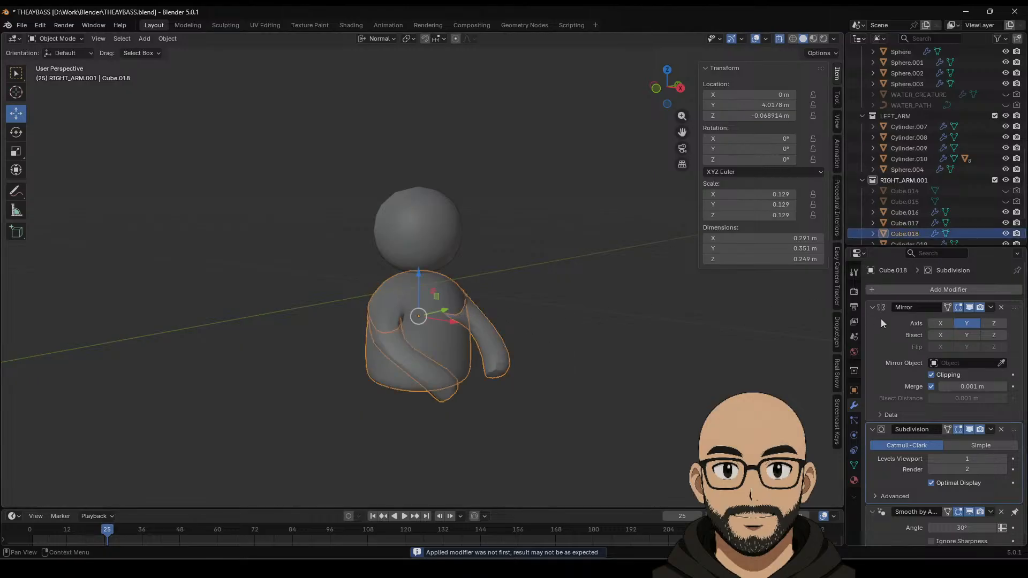
{"action": "left_click", "coordinate": [991, 308]}
{"action": "left_click", "coordinate": [975, 318]}
{"action": "left_click", "coordinate": [990, 307]}
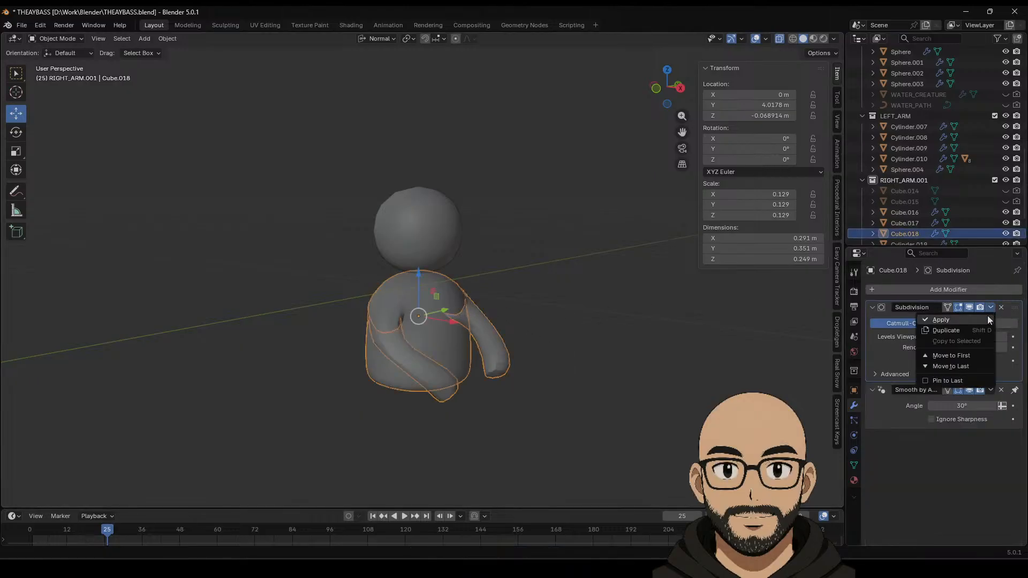
{"action": "left_click", "coordinate": [988, 319]}
{"action": "left_click", "coordinate": [586, 349]}
{"action": "middle_click_drag", "start_coordinate": [584, 349], "coordinate": [464, 337]}
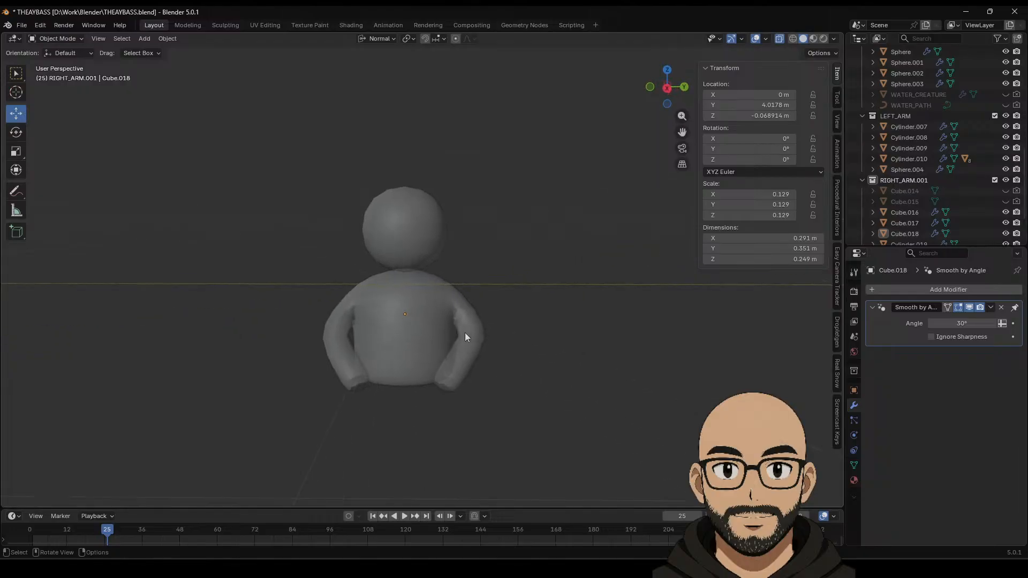
{"action": "left_click", "coordinate": [457, 308]}
{"action": "left_click", "coordinate": [586, 321]}
Step: Open the head mesh for editing and add a new Subdivision Surface modifier to it
{"action": "left_click", "coordinate": [423, 221]}
{"action": "key", "text": "Tab"}
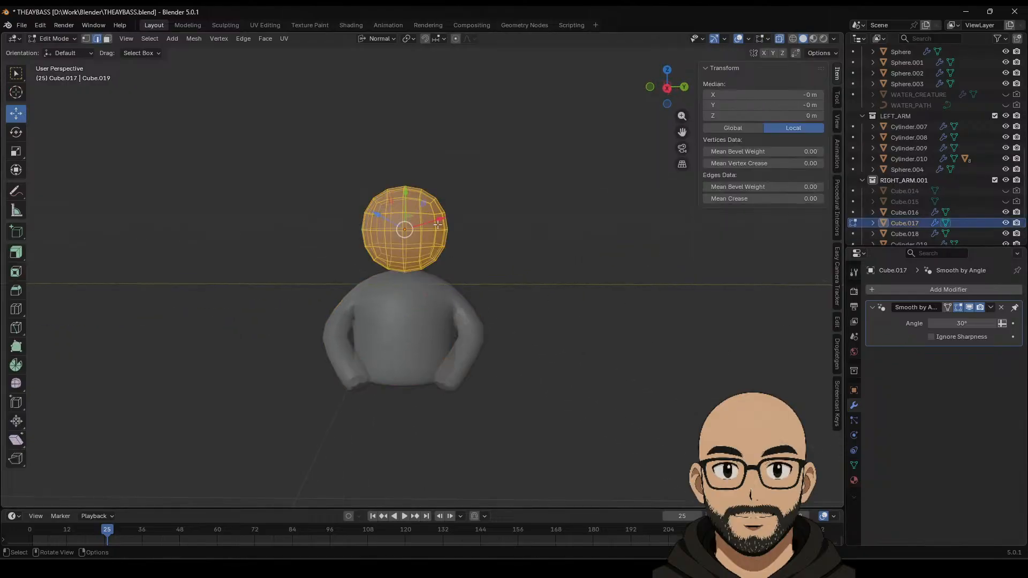
{"action": "middle_click_drag", "start_coordinate": [422, 220], "coordinate": [404, 266]}
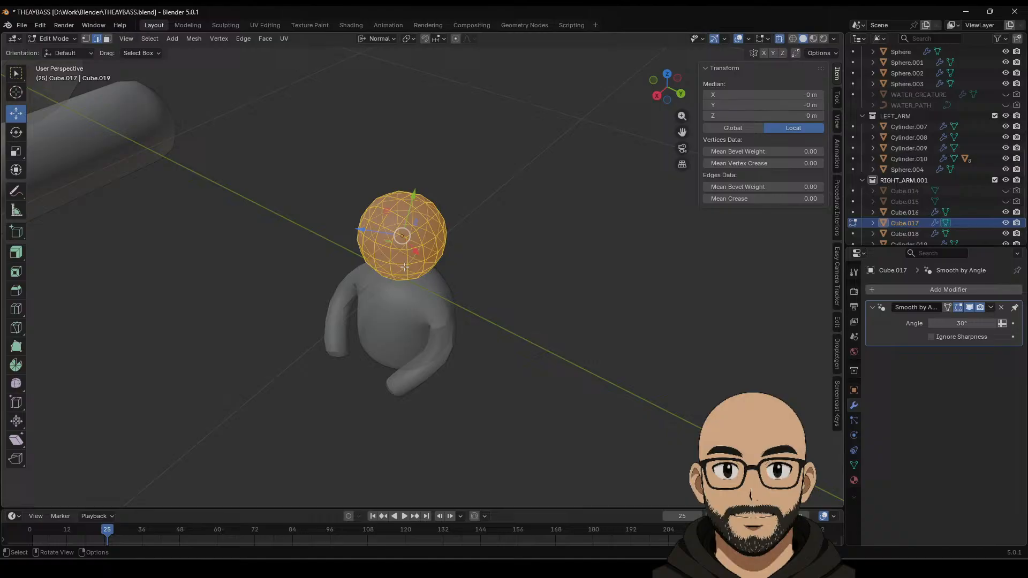
{"action": "left_click", "coordinate": [938, 296]}
{"action": "mouse_move", "coordinate": [878, 291]}
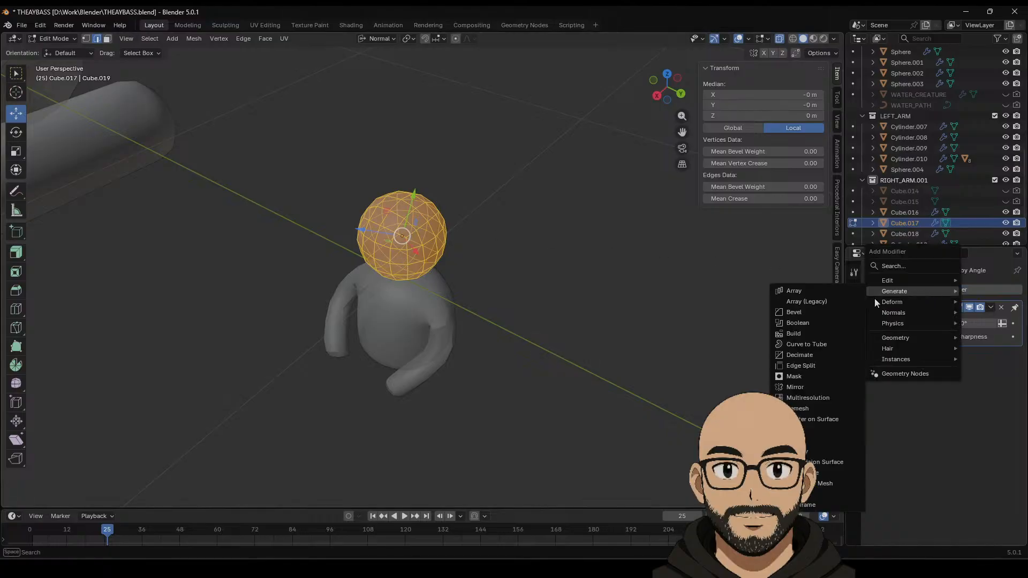
{"action": "left_click", "coordinate": [830, 462]}
Step: Clear the selection on the head mesh, switch to face selection and turn off X-ray
{"action": "middle_click_drag", "start_coordinate": [523, 248], "coordinate": [546, 334], "text": "shift"}
{"action": "scroll", "coordinate": [546, 334], "scroll_direction": "up", "scroll_amount": 4}
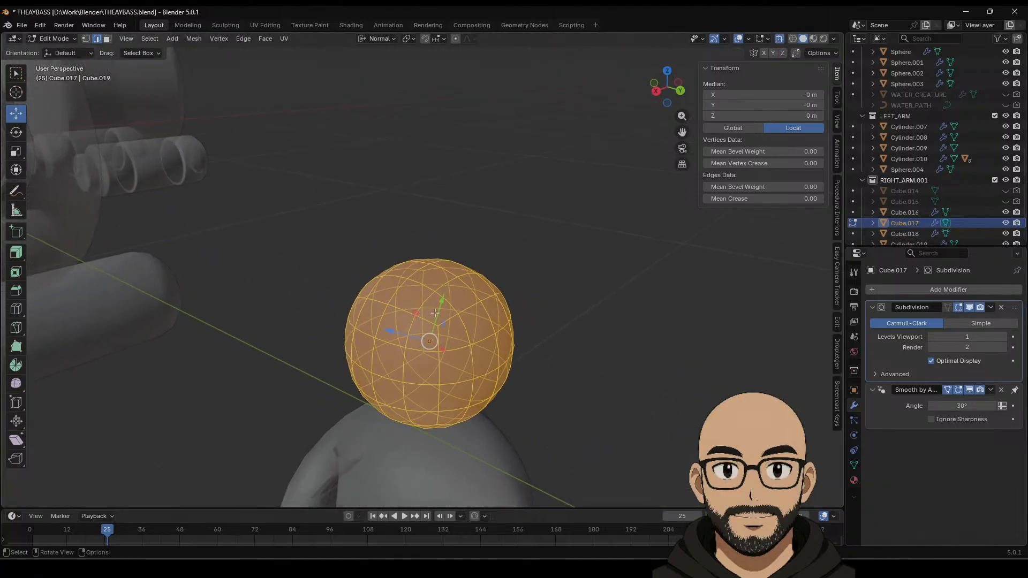
{"action": "left_click", "coordinate": [436, 307]}
{"action": "left_click", "coordinate": [107, 38]}
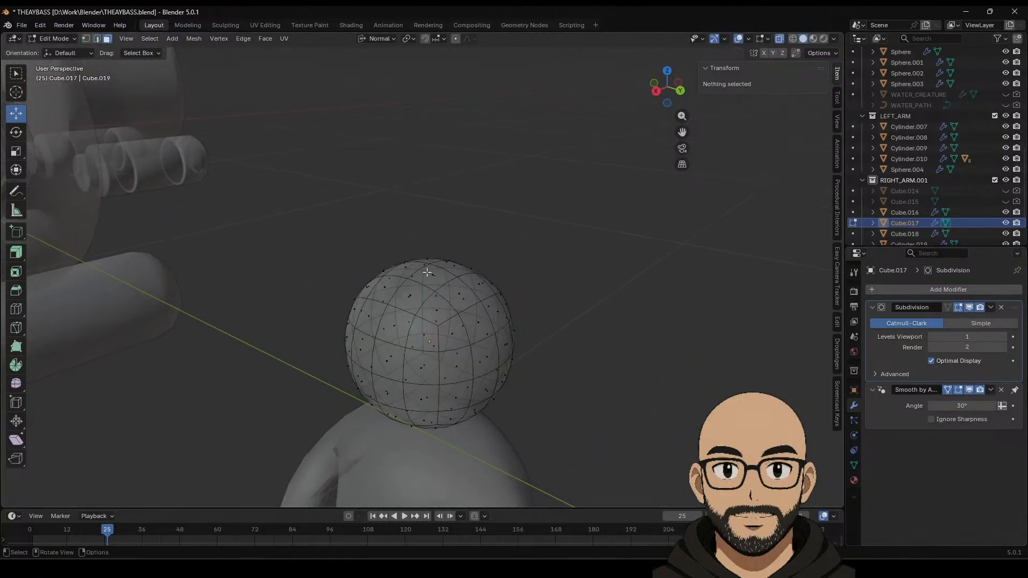
{"action": "middle_click_drag", "start_coordinate": [433, 307], "coordinate": [533, 292]}
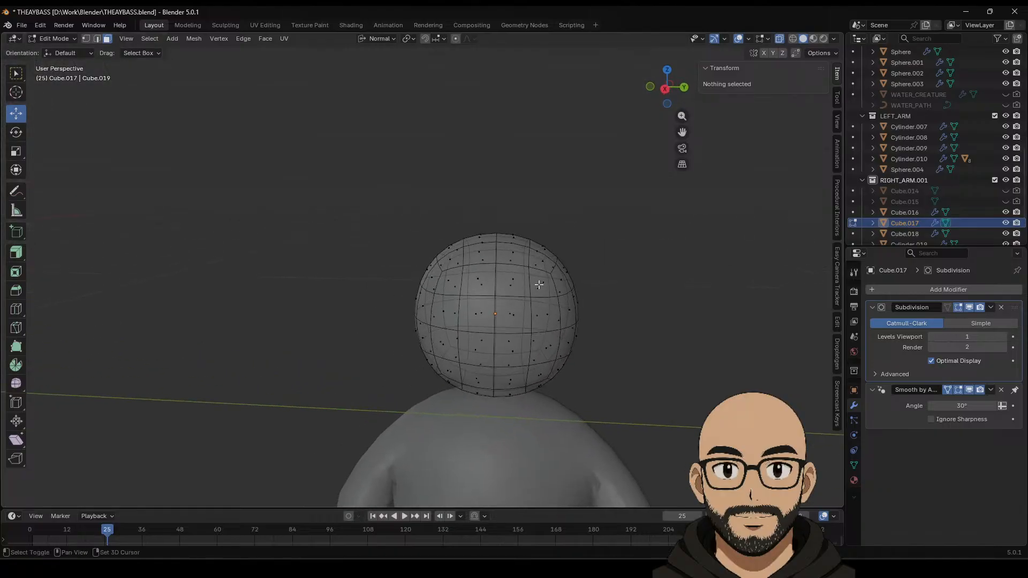
{"action": "left_click", "coordinate": [779, 39]}
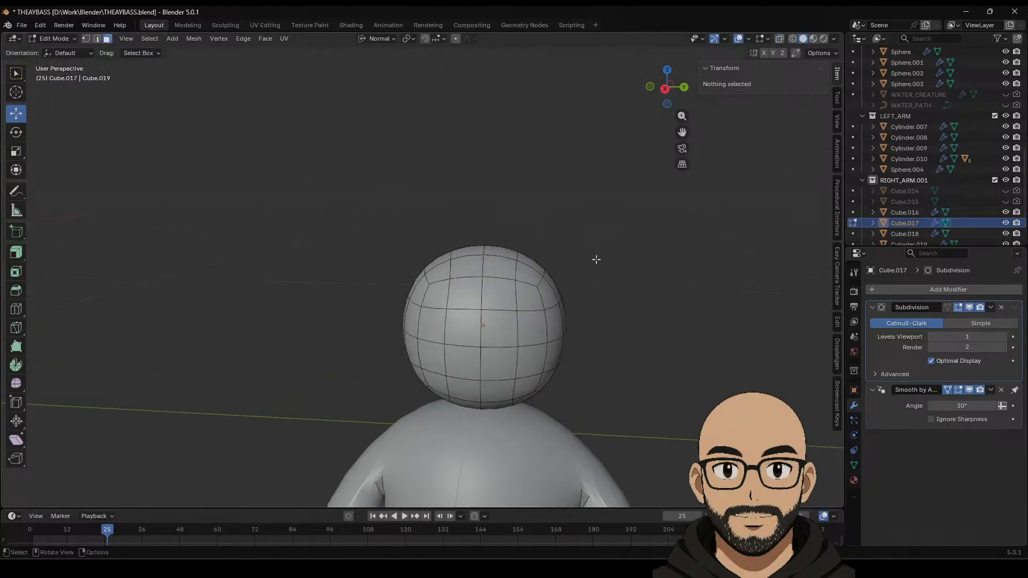
{"action": "middle_click_drag", "start_coordinate": [596, 257], "coordinate": [502, 327]}
Step: Select a row of faces across the head's upper front and extend the selection over the crown
{"action": "left_click", "coordinate": [466, 331]}
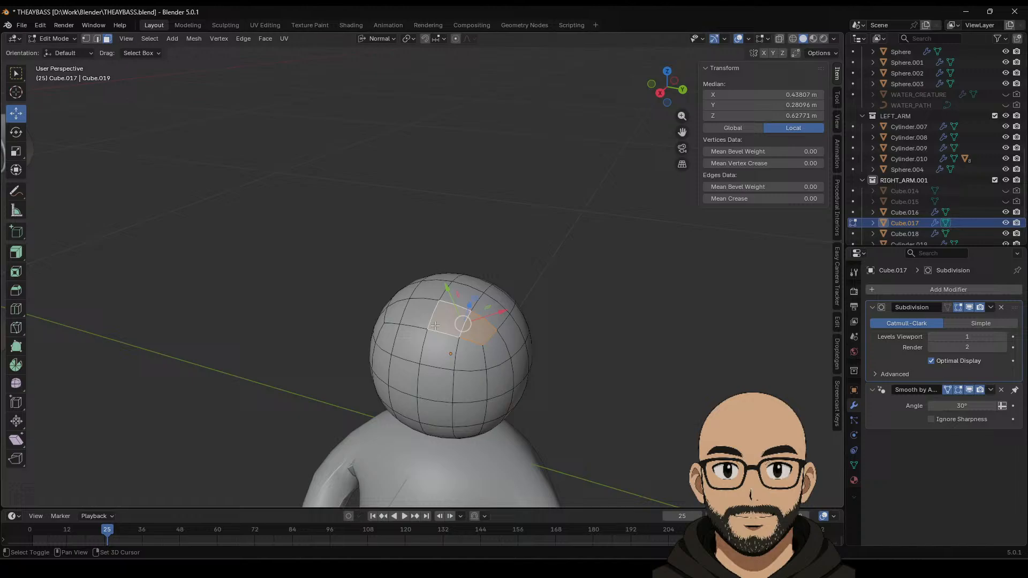
{"action": "left_click", "coordinate": [407, 319], "text": "shift"}
{"action": "middle_click_drag", "start_coordinate": [403, 317], "coordinate": [442, 360]}
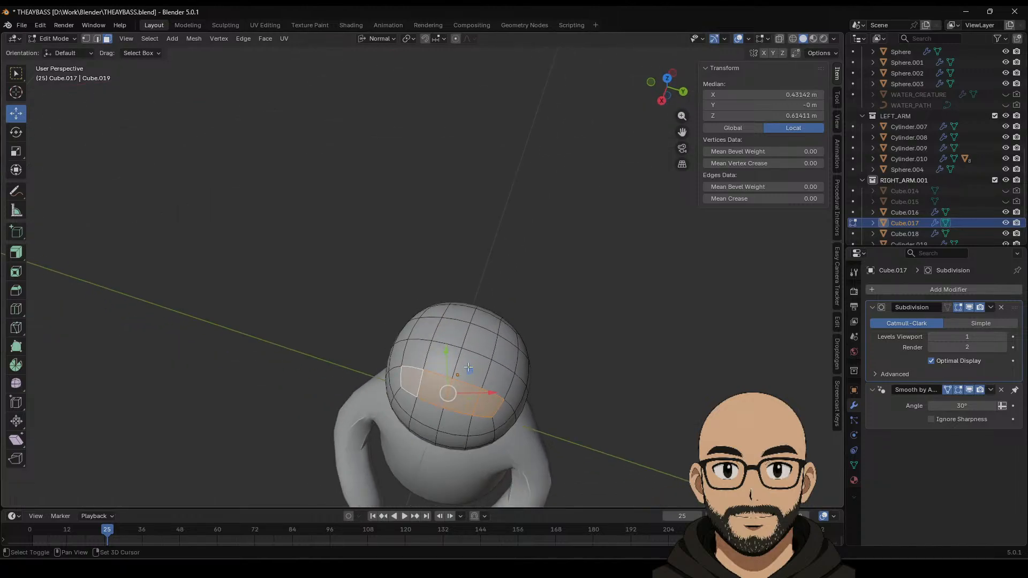
{"action": "left_click", "coordinate": [475, 368], "text": "shift"}
{"action": "left_click", "coordinate": [453, 333], "text": "shift"}
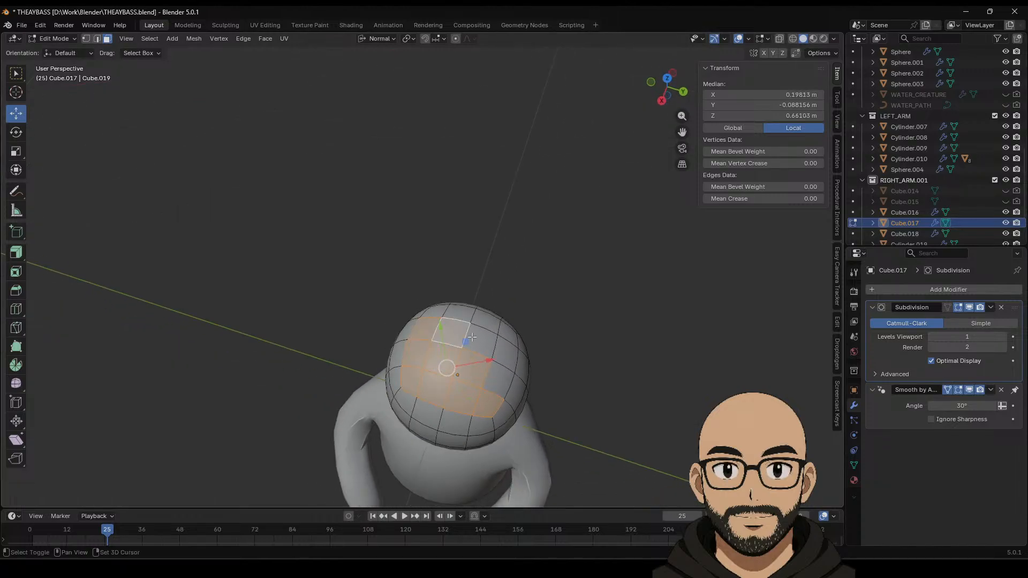
{"action": "left_click", "coordinate": [476, 337], "text": "shift"}
{"action": "left_click", "coordinate": [485, 323], "text": "shift"}
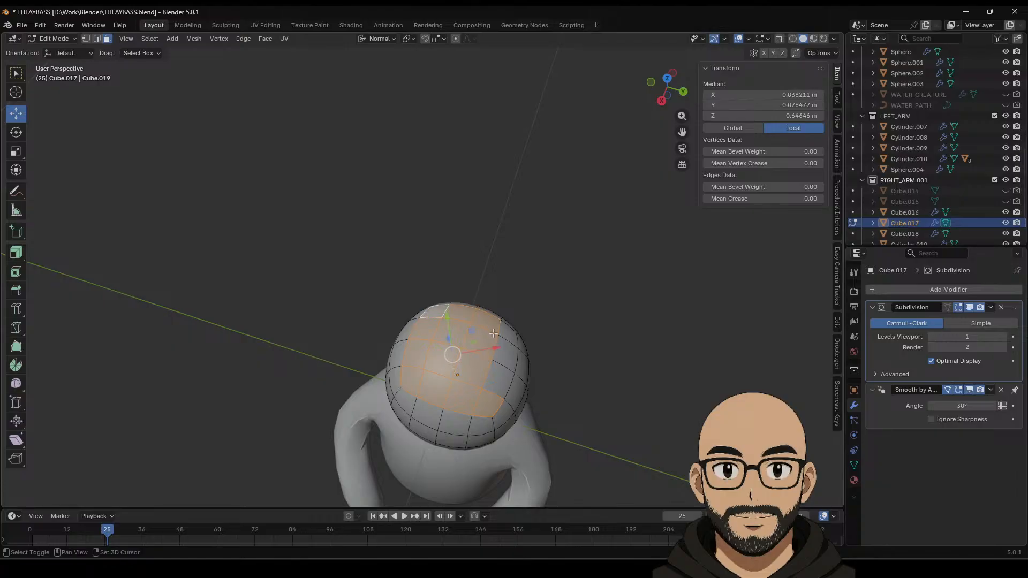
Step: Extend the face selection down the +Y side of the head in a stepped outline
{"action": "middle_click_drag", "start_coordinate": [507, 367], "coordinate": [343, 300]}
{"action": "left_click", "coordinate": [327, 298], "text": "shift"}
{"action": "left_click", "coordinate": [364, 307], "text": "shift"}
{"action": "left_click", "coordinate": [364, 331], "text": "shift"}
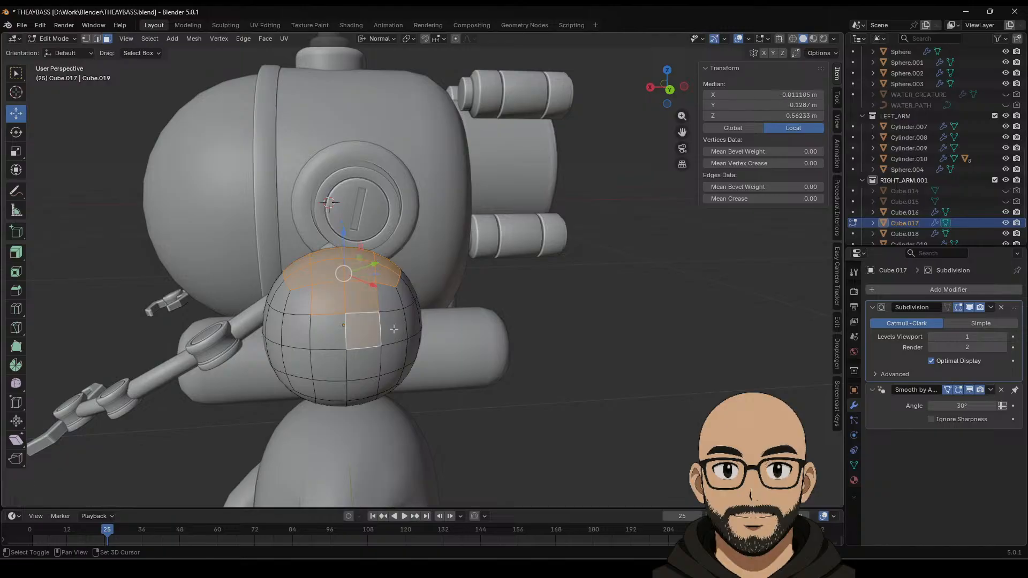
{"action": "left_click", "coordinate": [393, 328], "text": "shift"}
{"action": "left_click", "coordinate": [393, 358], "text": "shift"}
{"action": "left_click", "coordinate": [389, 304], "text": "shift"}
{"action": "middle_click_drag", "start_coordinate": [389, 304], "coordinate": [321, 294]}
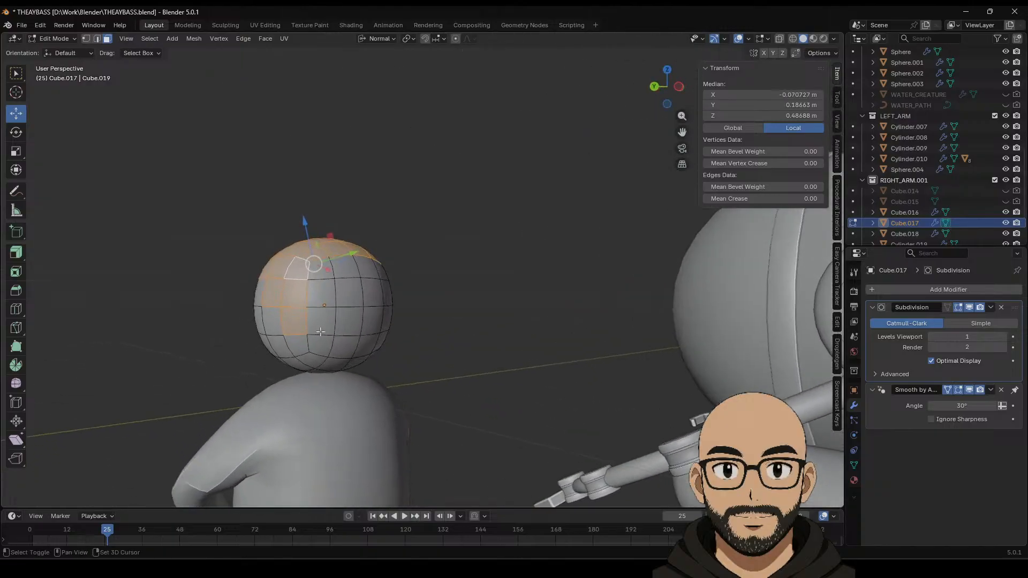
Step: Add the faces across the back of the head to the selection, down to the row just above the bottom
{"action": "left_click", "coordinate": [321, 342], "text": "shift"}
{"action": "left_click", "coordinate": [322, 323], "text": "shift"}
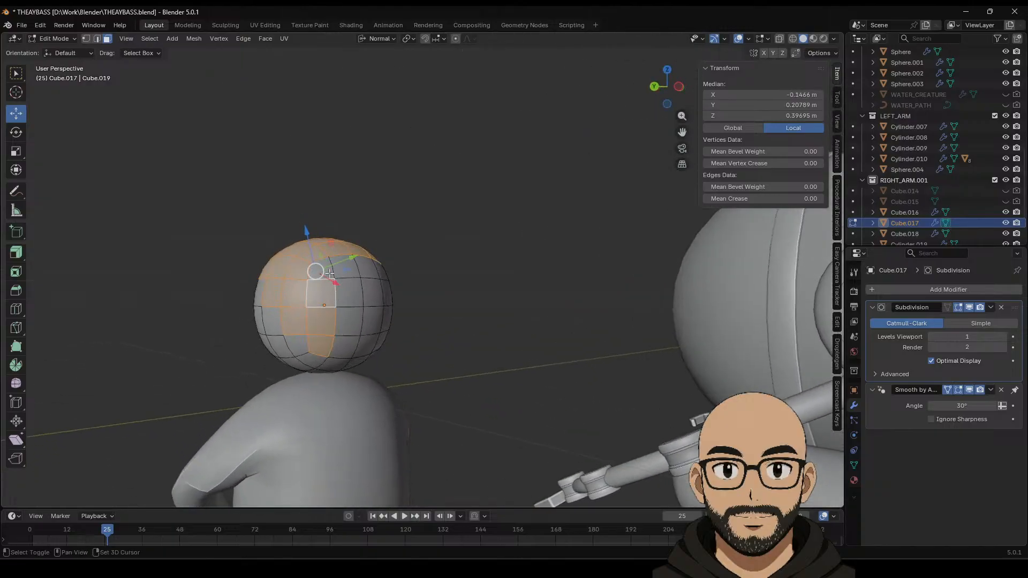
{"action": "left_click", "coordinate": [346, 292], "text": "shift"}
{"action": "left_click", "coordinate": [339, 319], "text": "shift"}
{"action": "left_click", "coordinate": [370, 339], "text": "shift"}
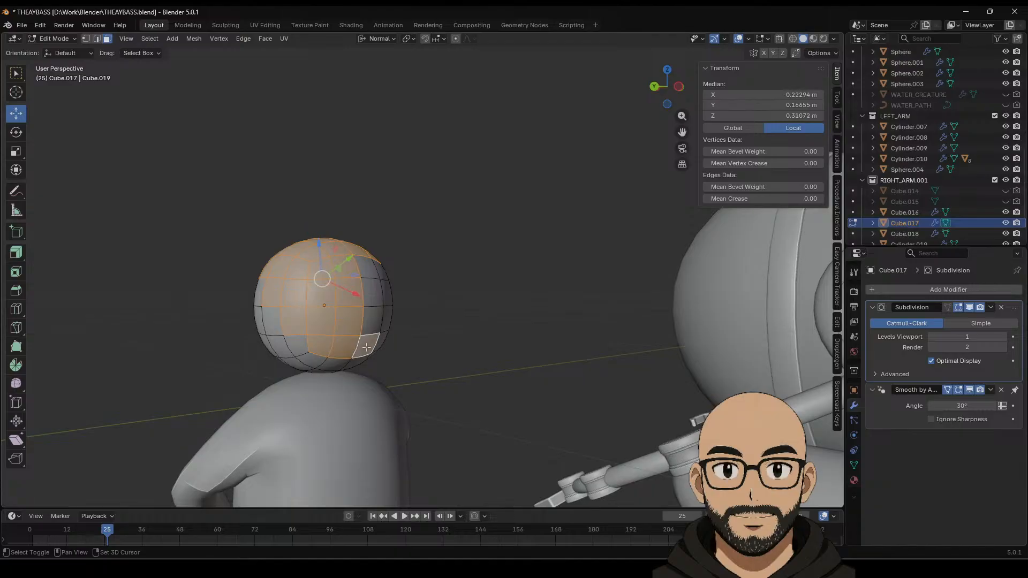
{"action": "middle_click_drag", "start_coordinate": [371, 340], "coordinate": [400, 339]}
{"action": "left_click", "coordinate": [402, 314], "text": "shift"}
{"action": "left_click", "coordinate": [380, 309], "text": "shift"}
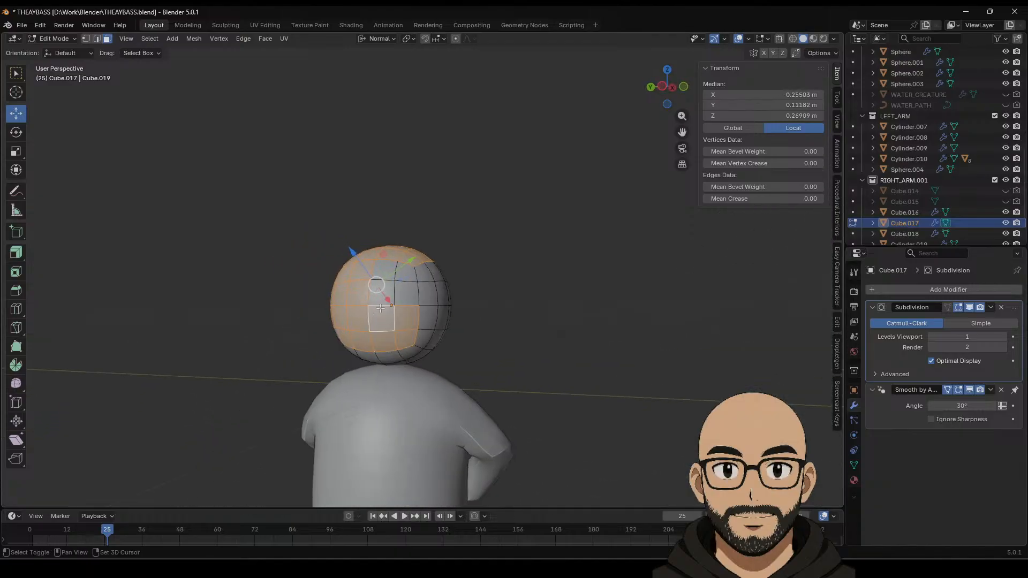
Step: Select matching faces on the -Y side of the head, turn on X-ray and add one extra face near that side's centre
{"action": "middle_click_drag", "start_coordinate": [386, 268], "coordinate": [467, 271]}
{"action": "left_click", "coordinate": [464, 281], "text": "shift"}
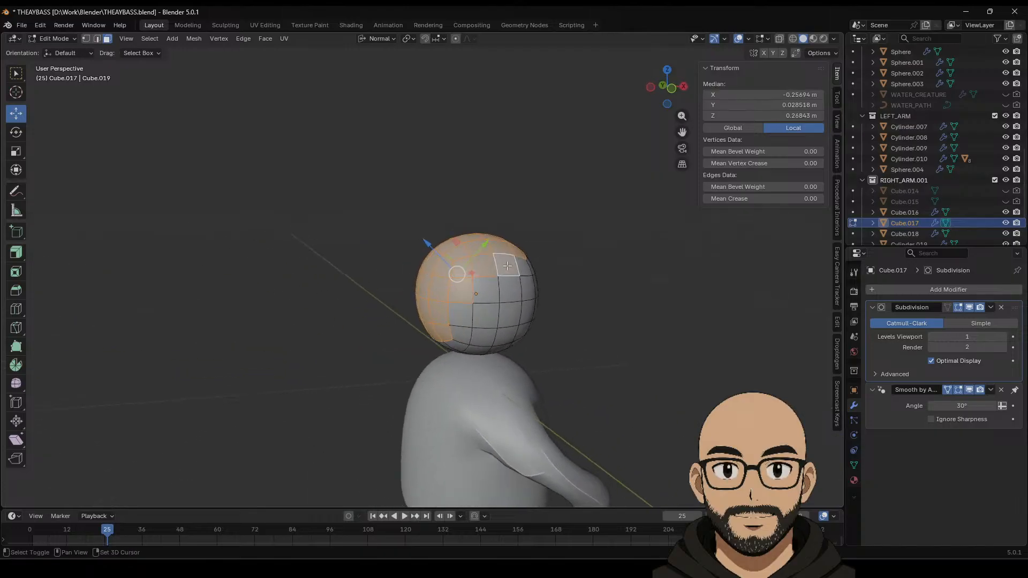
{"action": "middle_click_drag", "start_coordinate": [535, 279], "coordinate": [505, 291]}
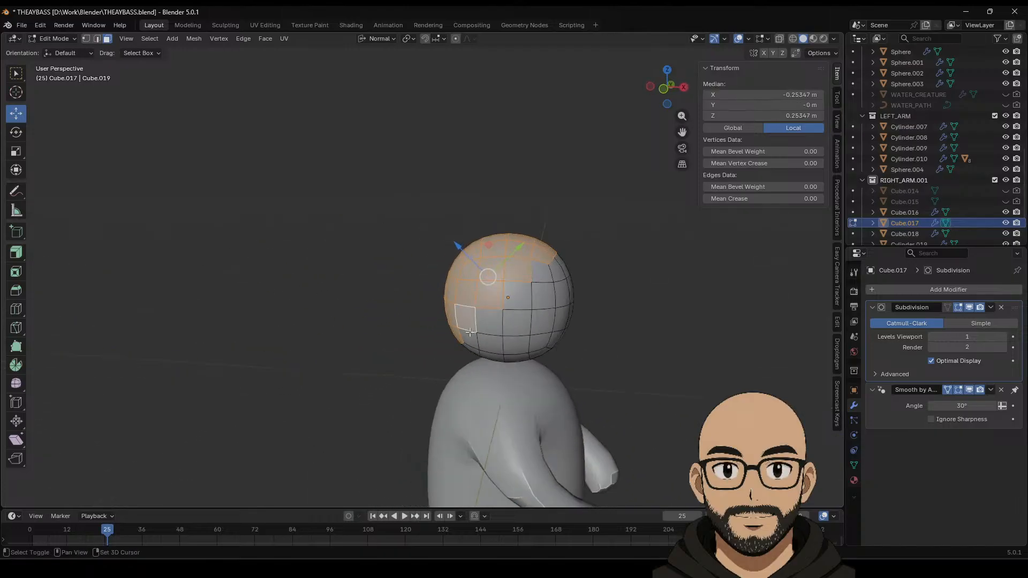
{"action": "middle_click_drag", "start_coordinate": [547, 357], "coordinate": [578, 329]}
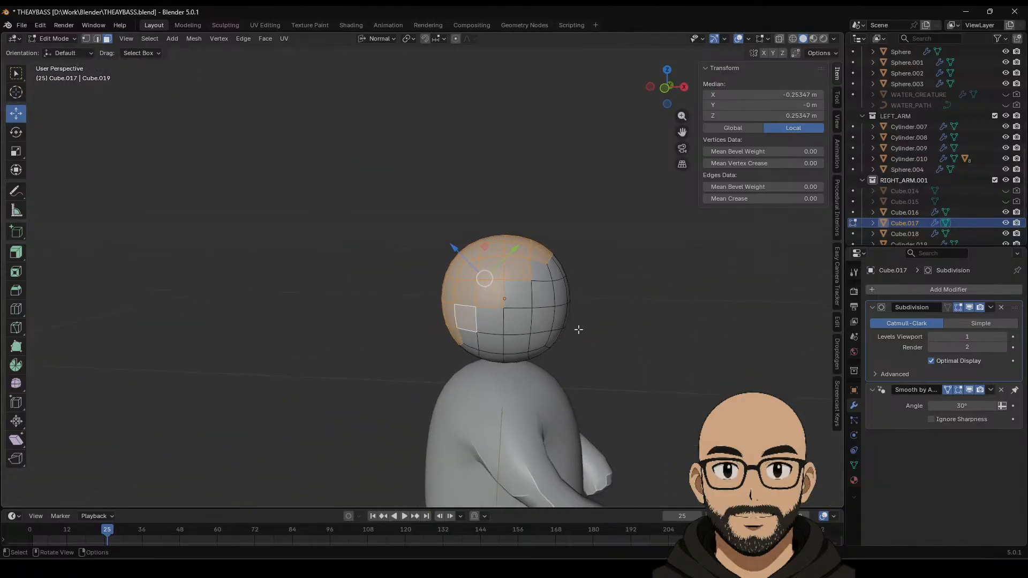
{"action": "left_click", "coordinate": [665, 88]}
{"action": "left_click", "coordinate": [785, 39]}
{"action": "scroll", "coordinate": [621, 321], "scroll_direction": "up", "scroll_amount": 3}
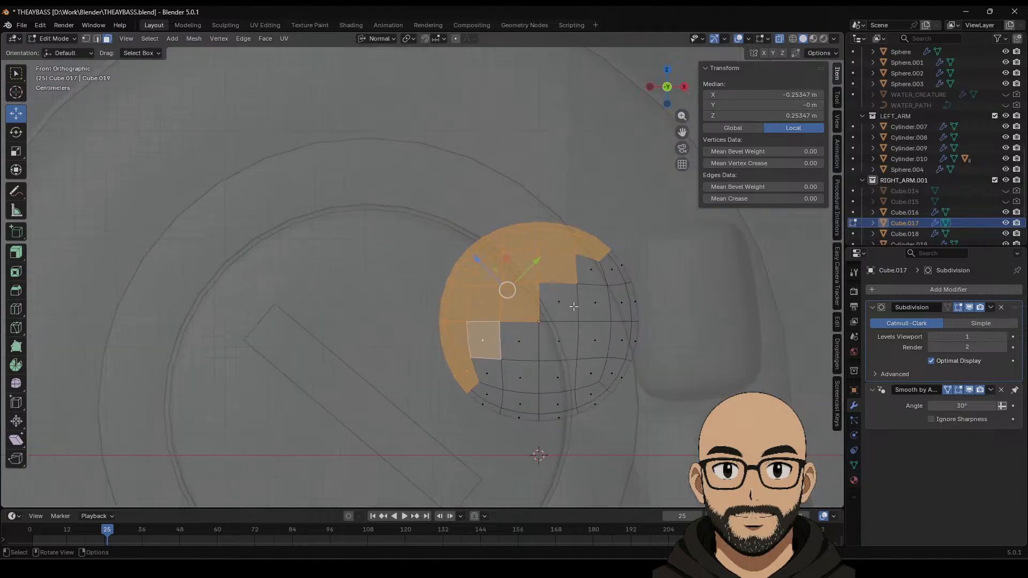
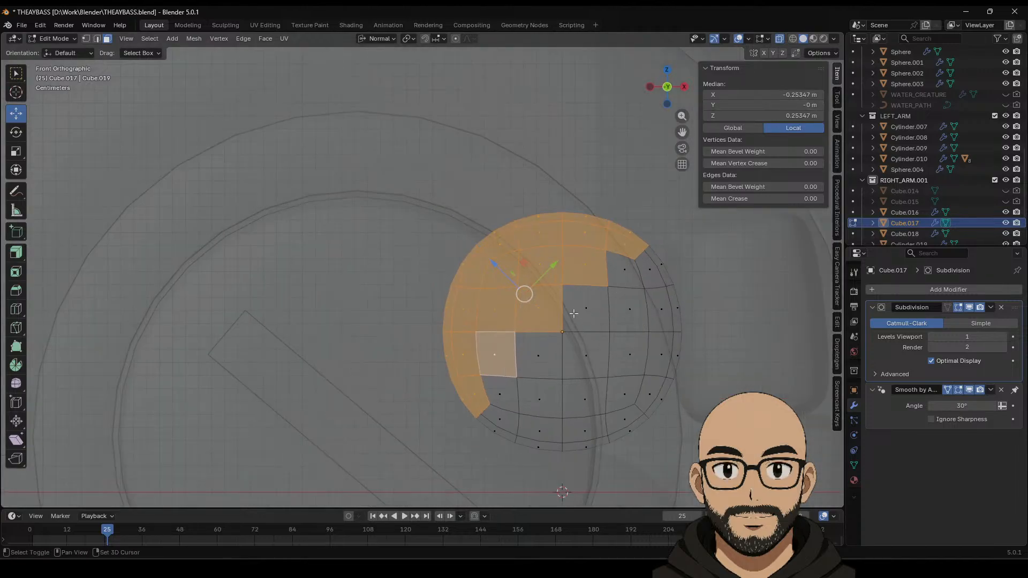
{"action": "left_click", "coordinate": [584, 319], "text": "shift"}
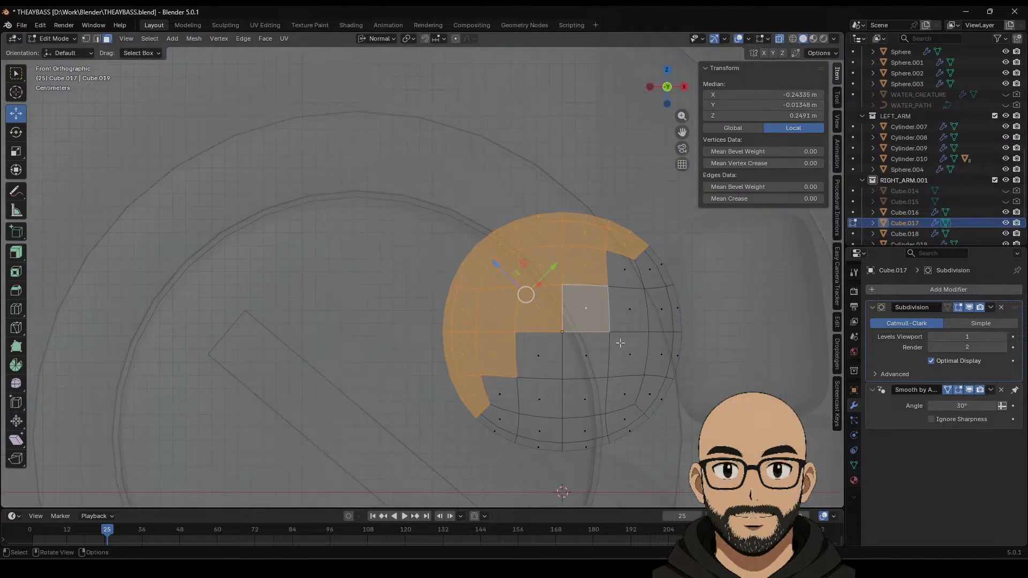
Step: Duplicate the selected cap of faces and leave the copy in place on the head
{"action": "middle_click_drag", "start_coordinate": [591, 314], "coordinate": [637, 363]}
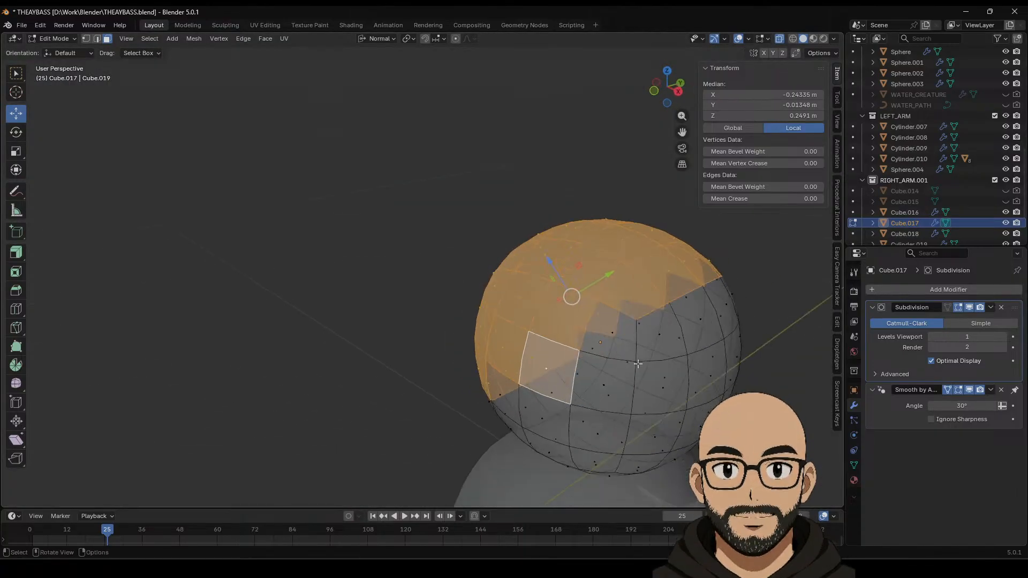
{"action": "middle_click_drag", "start_coordinate": [594, 320], "coordinate": [518, 316], "text": "shift"}
{"action": "key", "text": "shift+d"}
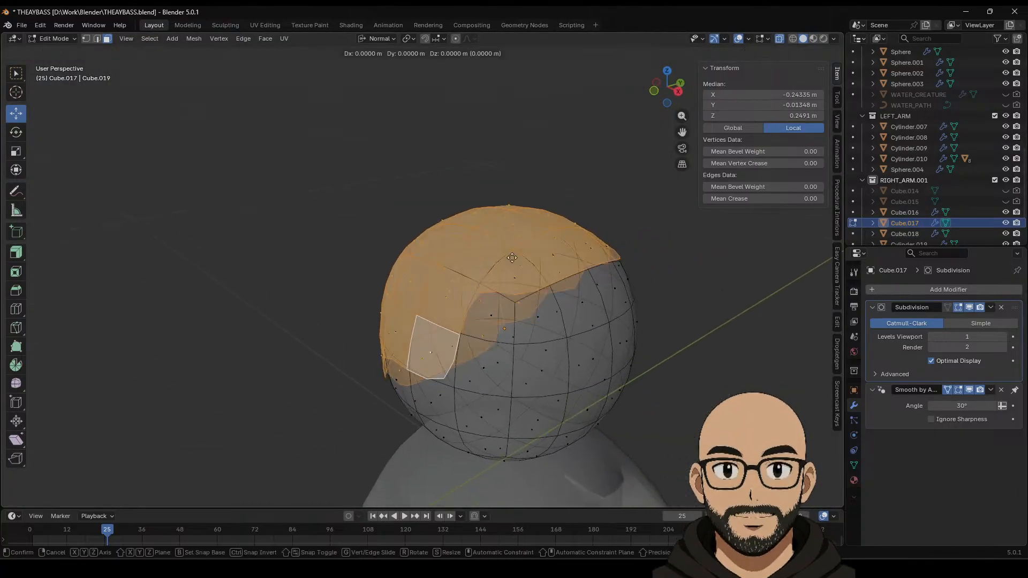
{"action": "right_click", "coordinate": [519, 316]}
{"action": "key", "text": "Tab"}
{"action": "left_click", "coordinate": [634, 274]}
{"action": "left_click", "coordinate": [581, 259]}
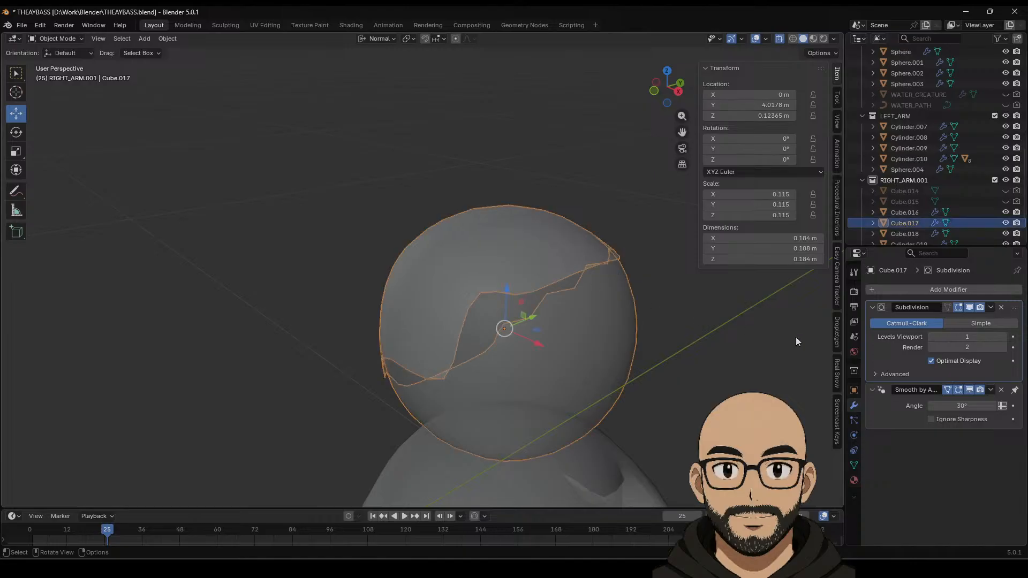
{"action": "left_click", "coordinate": [689, 317]}
{"action": "left_click", "coordinate": [537, 266]}
{"action": "key", "text": "ctrl+z"}
{"action": "key", "text": "ctrl+z"}
{"action": "key", "text": "ctrl+z"}
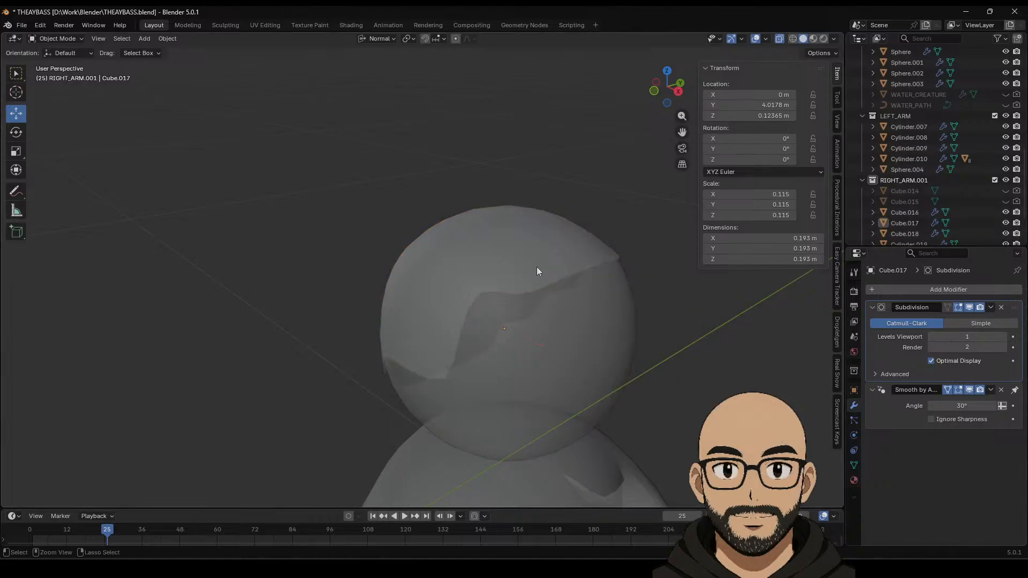
Step: Reopen the head for editing, separate the selected cap faces into their own object and return to Object Mode
{"action": "left_click", "coordinate": [536, 267]}
{"action": "key", "text": "Tab"}
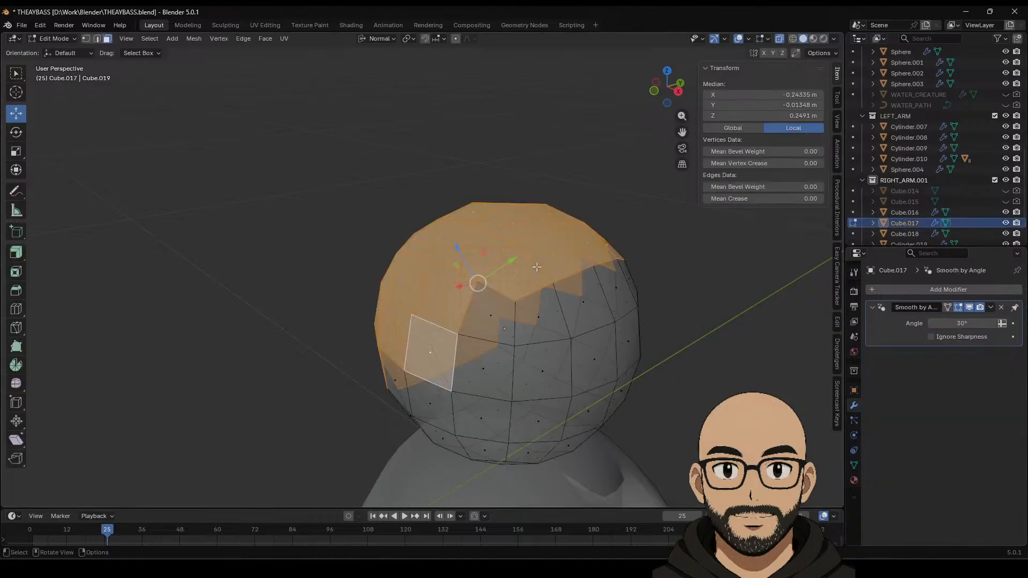
{"action": "right_click", "coordinate": [537, 266]}
{"action": "mouse_move", "coordinate": [515, 449]}
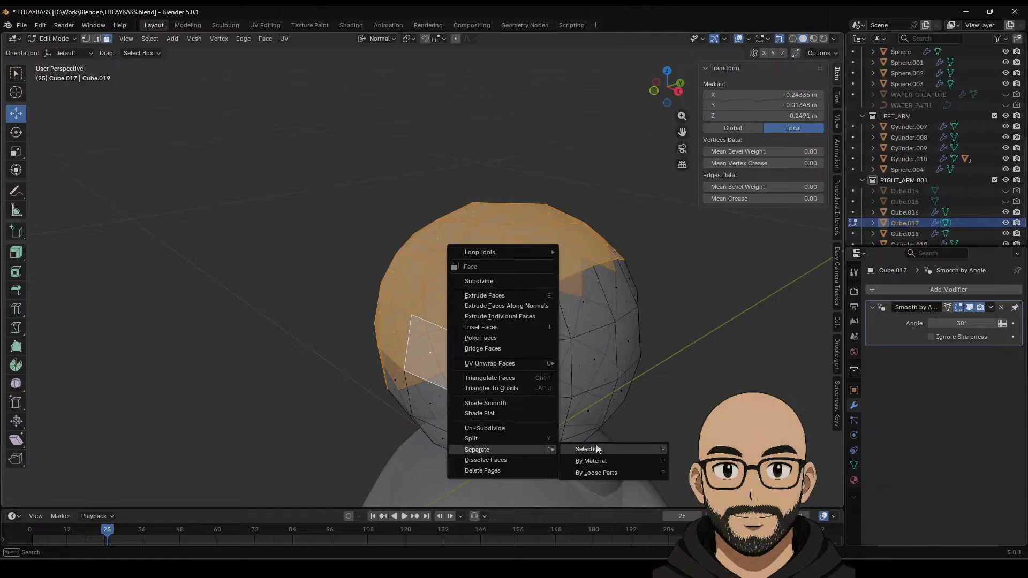
{"action": "left_click", "coordinate": [597, 449]}
{"action": "key", "text": "Tab"}
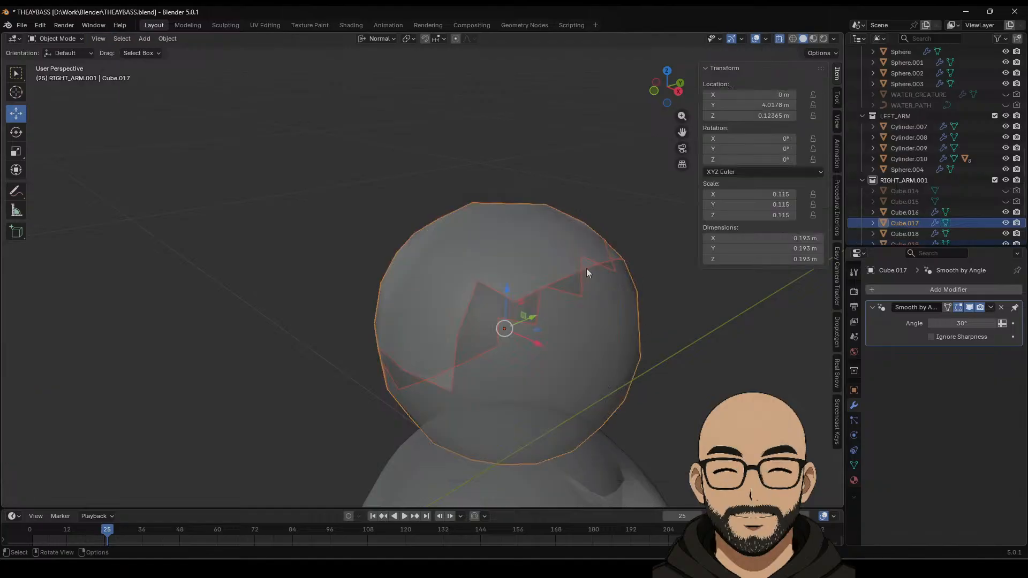
Step: Select the separated cap, add a Solidify modifier and set its thickness to -0.12 m
{"action": "left_click", "coordinate": [572, 257]}
{"action": "left_click", "coordinate": [589, 269]}
{"action": "left_click", "coordinate": [567, 289]}
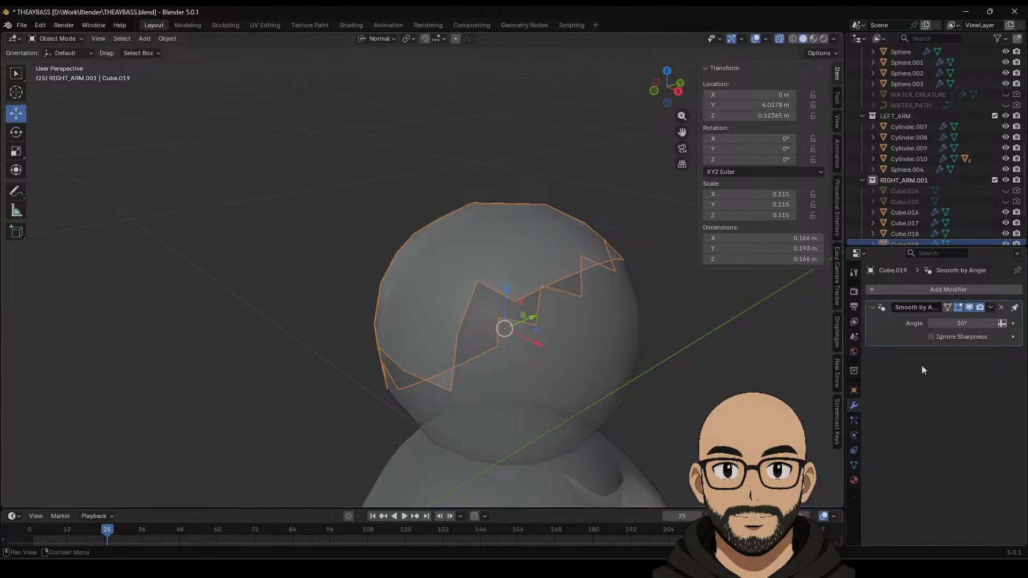
{"action": "left_click", "coordinate": [919, 290]}
{"action": "mouse_move", "coordinate": [888, 290]}
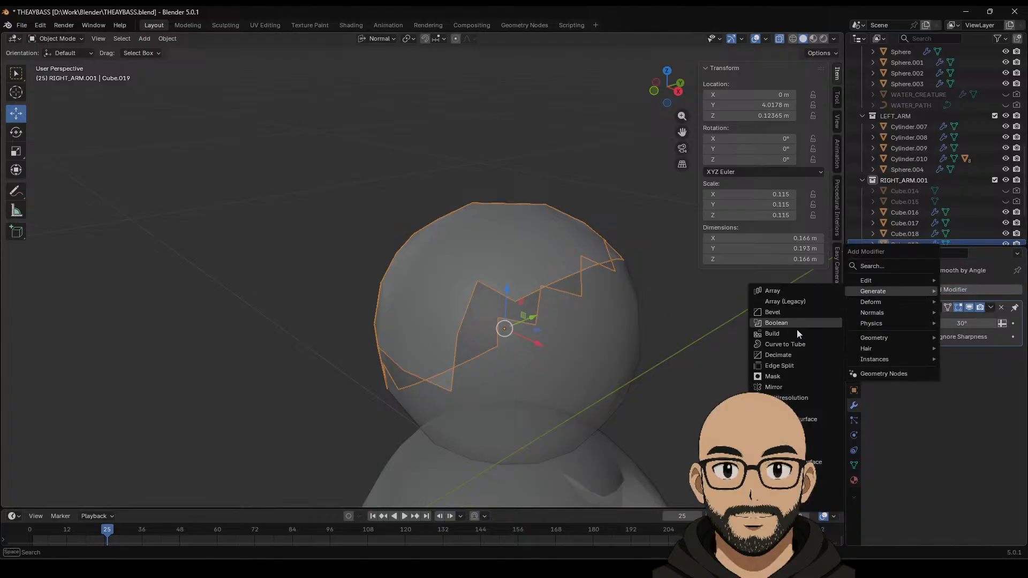
{"action": "left_click", "coordinate": [784, 451]}
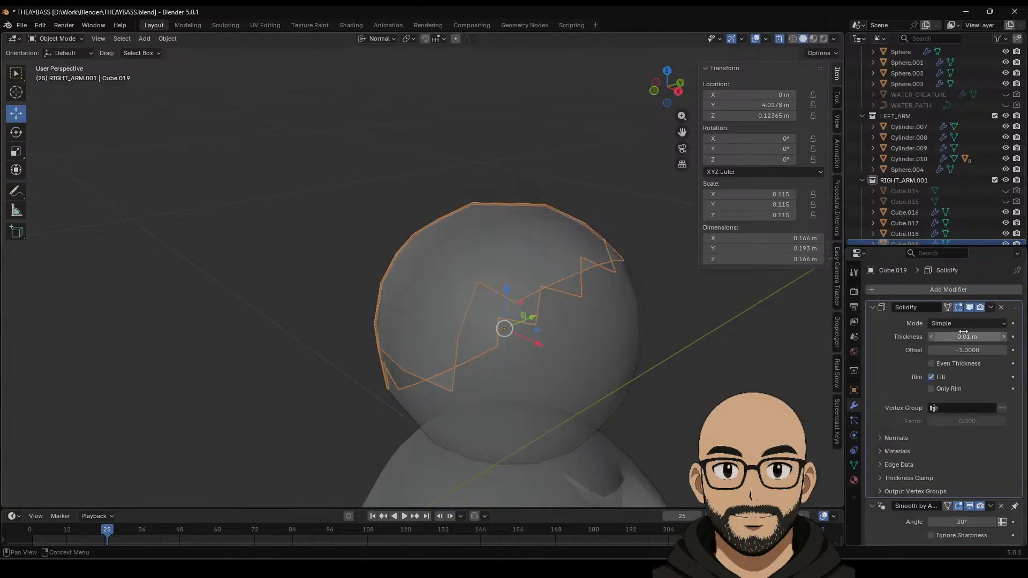
{"action": "left_click_drag", "start_coordinate": [963, 336], "coordinate": [937, 336]}
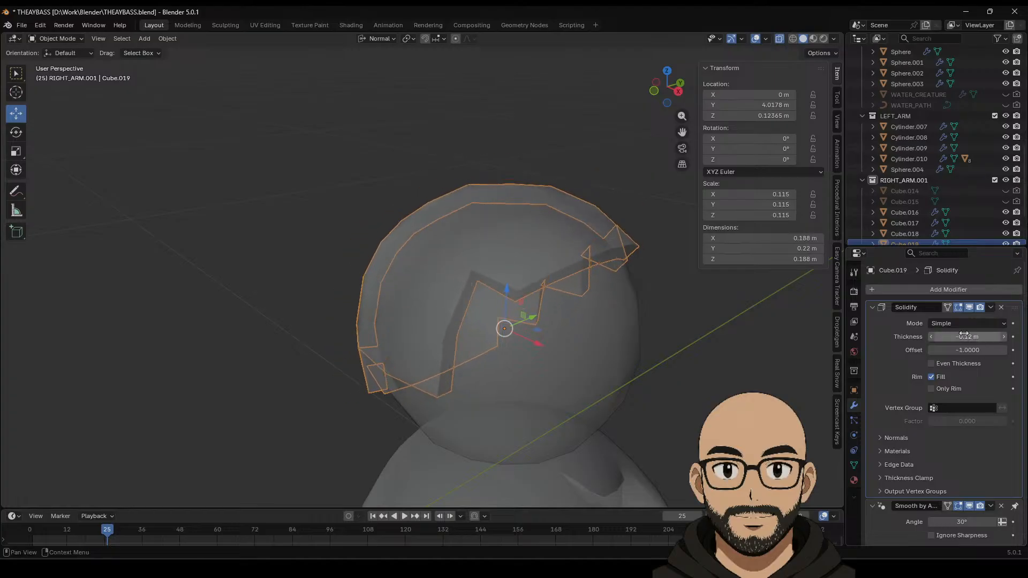
Step: Add a Subdivision Surface modifier to the solidified cap and deselect it
{"action": "left_click", "coordinate": [930, 291]}
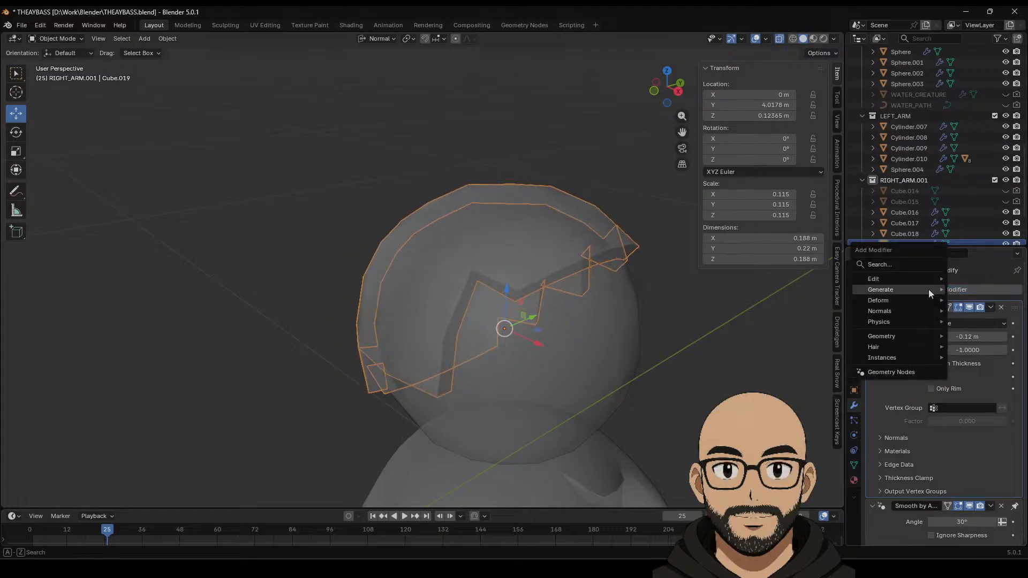
{"action": "mouse_move", "coordinate": [927, 289]}
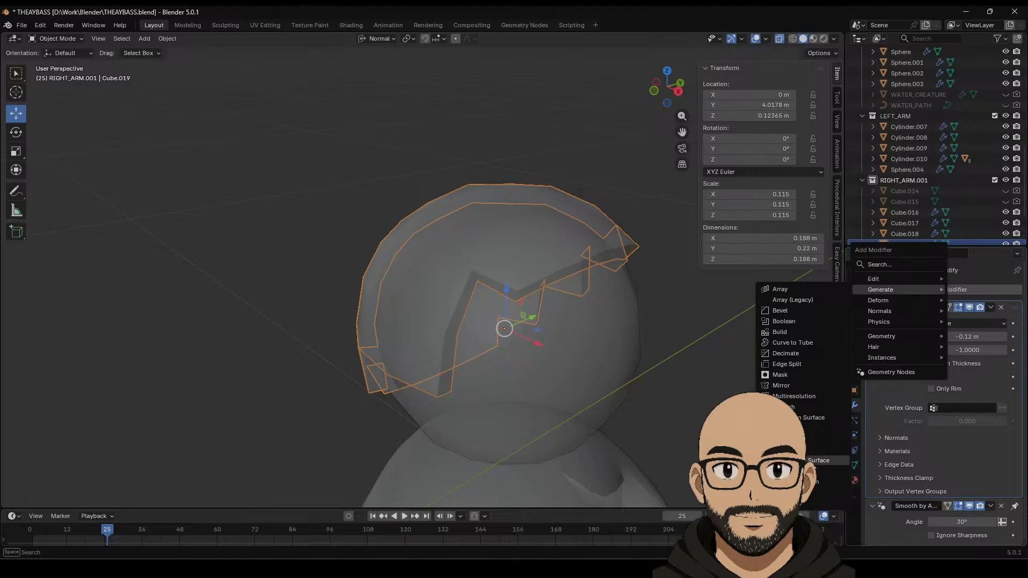
{"action": "left_click", "coordinate": [813, 462]}
{"action": "left_click", "coordinate": [695, 406]}
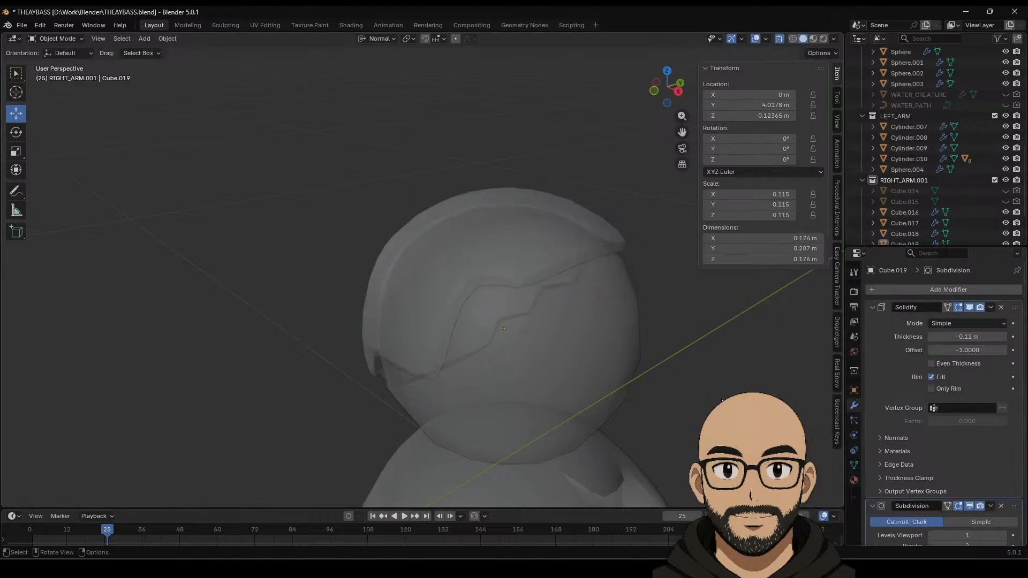
Step: Turn off X-ray, reselect the cap and raise its Subdivision viewport level by one
{"action": "middle_click_drag", "start_coordinate": [722, 399], "coordinate": [546, 202]}
{"action": "left_click", "coordinate": [779, 39]}
{"action": "left_click", "coordinate": [546, 201]}
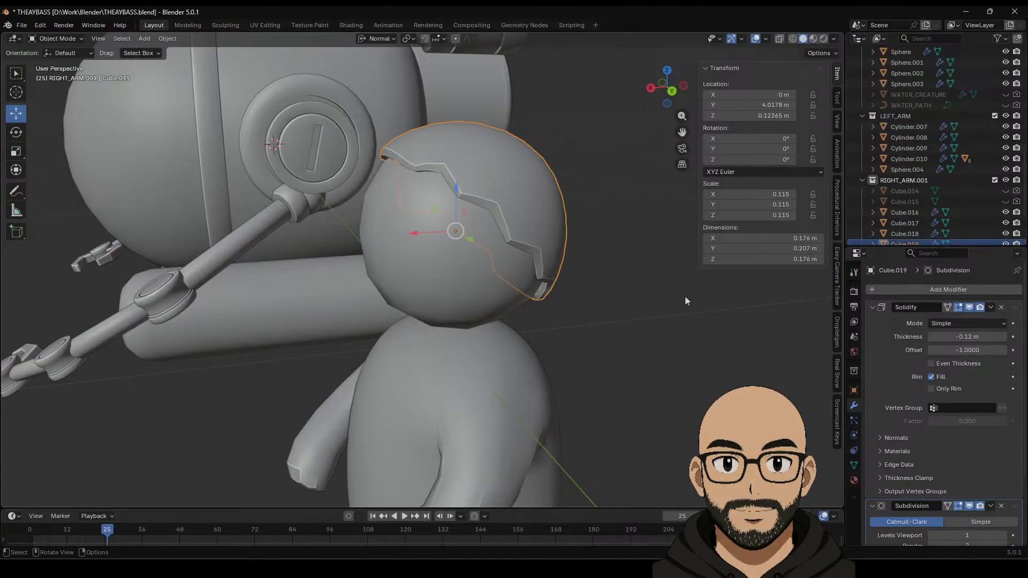
{"action": "scroll", "coordinate": [971, 294], "scroll_direction": "down", "scroll_amount": 3}
{"action": "left_click", "coordinate": [1002, 471]}
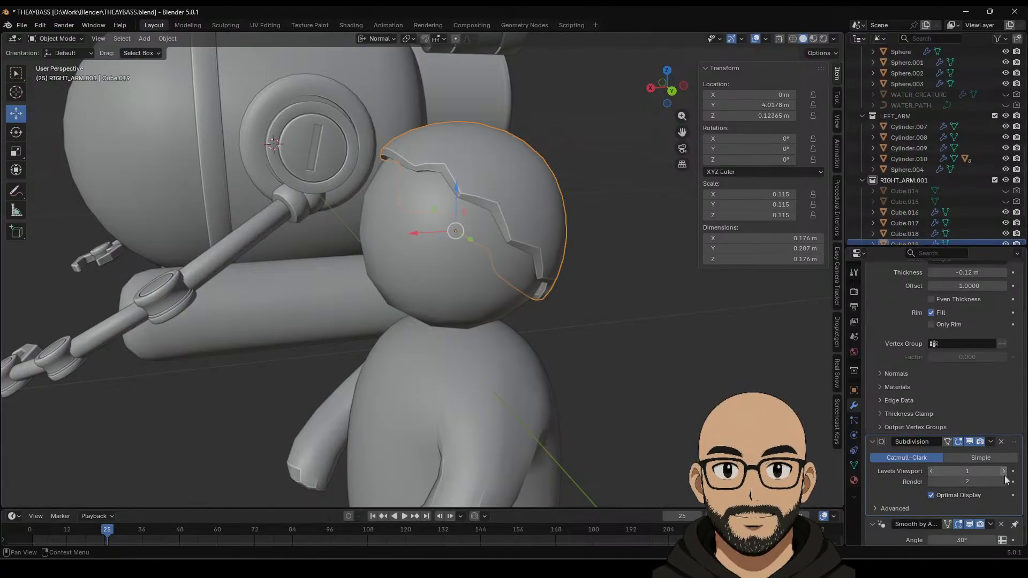
Step: Edit the cap in vertex mode and pull one vertex of its side edge outward and down about 0.02 m
{"action": "middle_click_drag", "start_coordinate": [597, 261], "coordinate": [509, 249]}
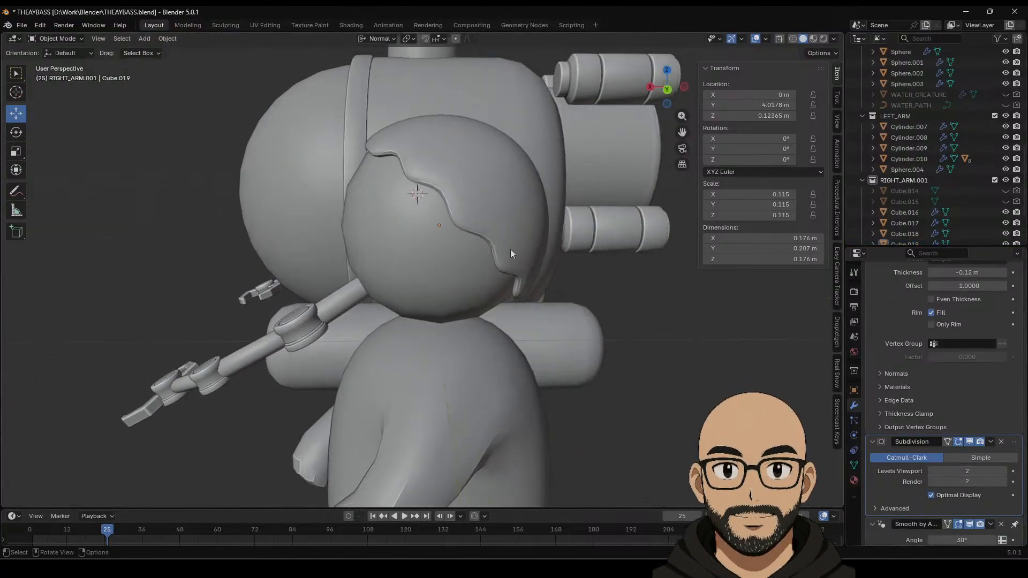
{"action": "key", "text": "Tab"}
{"action": "scroll", "coordinate": [467, 240], "scroll_direction": "up", "scroll_amount": 1}
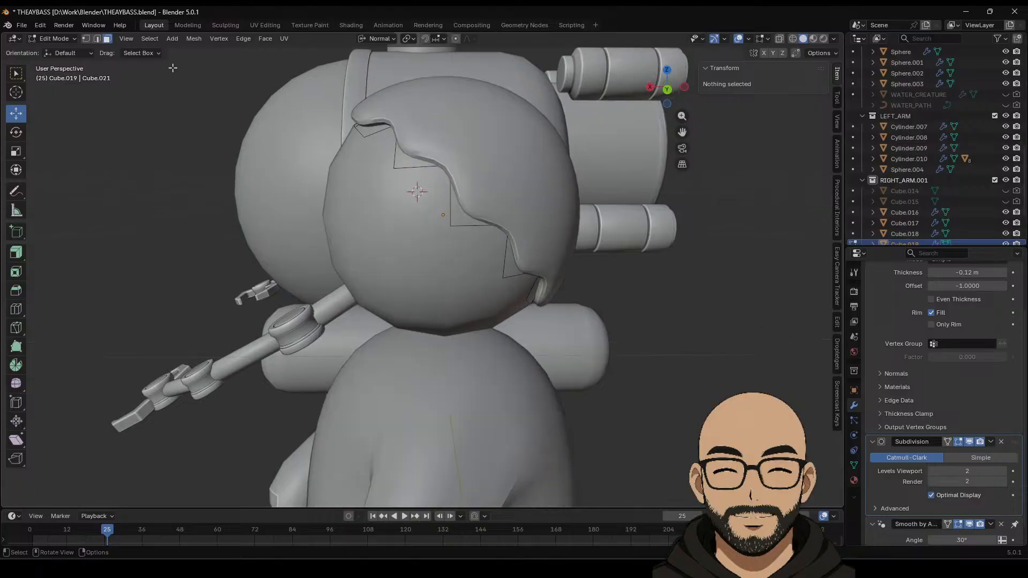
{"action": "left_click", "coordinate": [96, 39]}
{"action": "left_click", "coordinate": [452, 166]}
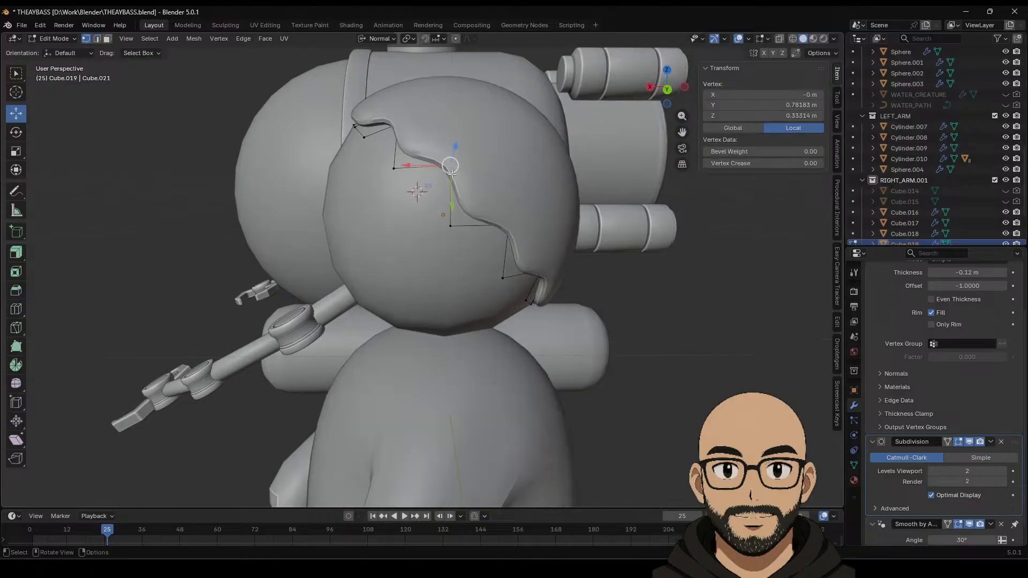
{"action": "left_click_drag", "start_coordinate": [452, 166], "coordinate": [414, 199]}
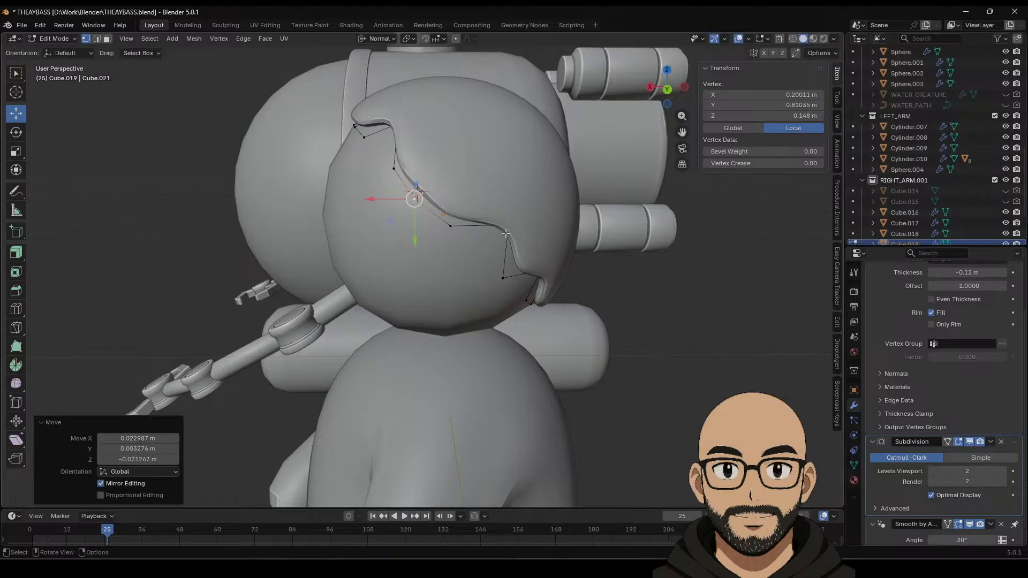
Step: Reshape the cap's front edge by lowering its corner vertex slightly and pulling two middle vertices down into a curved fringe
{"action": "middle_click_drag", "start_coordinate": [502, 227], "coordinate": [525, 209]}
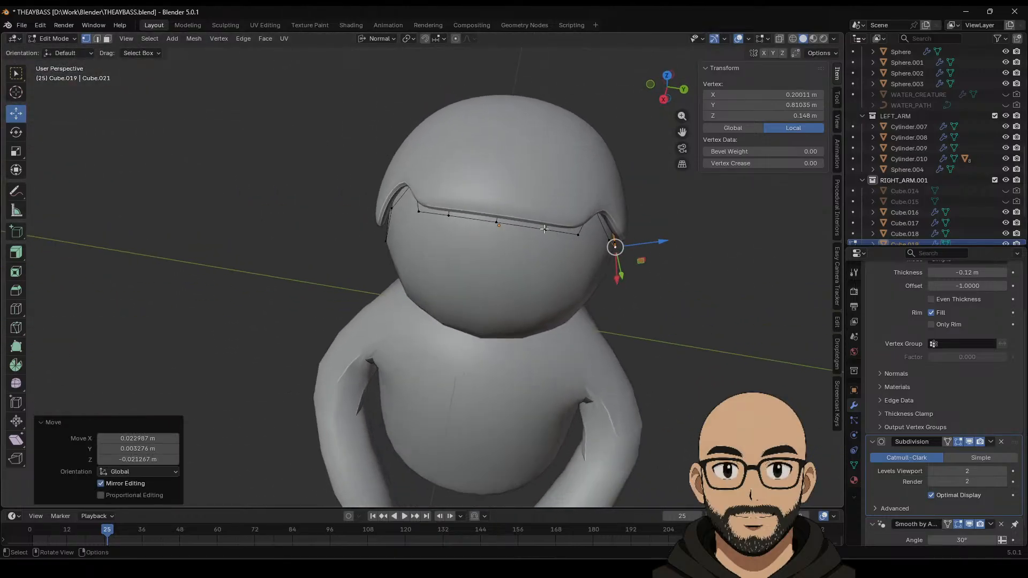
{"action": "left_click", "coordinate": [589, 225]}
{"action": "left_click_drag", "start_coordinate": [588, 226], "coordinate": [592, 235]}
{"action": "left_click", "coordinate": [496, 223]}
{"action": "left_click_drag", "start_coordinate": [496, 222], "coordinate": [491, 259]}
{"action": "left_click", "coordinate": [546, 229]}
{"action": "left_click_drag", "start_coordinate": [546, 229], "coordinate": [544, 257]}
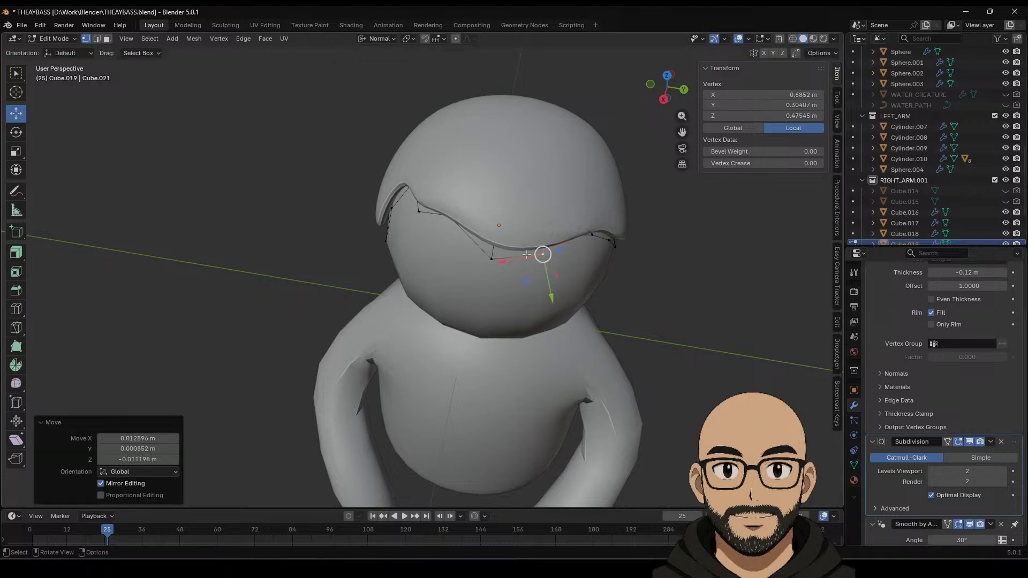
Step: Nudge further vertices along the cap's front and side edges slightly downward to soften the hairline
{"action": "middle_click_drag", "start_coordinate": [544, 257], "coordinate": [483, 230]}
{"action": "left_click", "coordinate": [480, 194]}
{"action": "left_click_drag", "start_coordinate": [480, 194], "coordinate": [479, 210]}
{"action": "middle_click_drag", "start_coordinate": [479, 210], "coordinate": [548, 178]}
{"action": "left_click_drag", "start_coordinate": [510, 126], "coordinate": [507, 136]}
{"action": "left_click", "coordinate": [442, 139]}
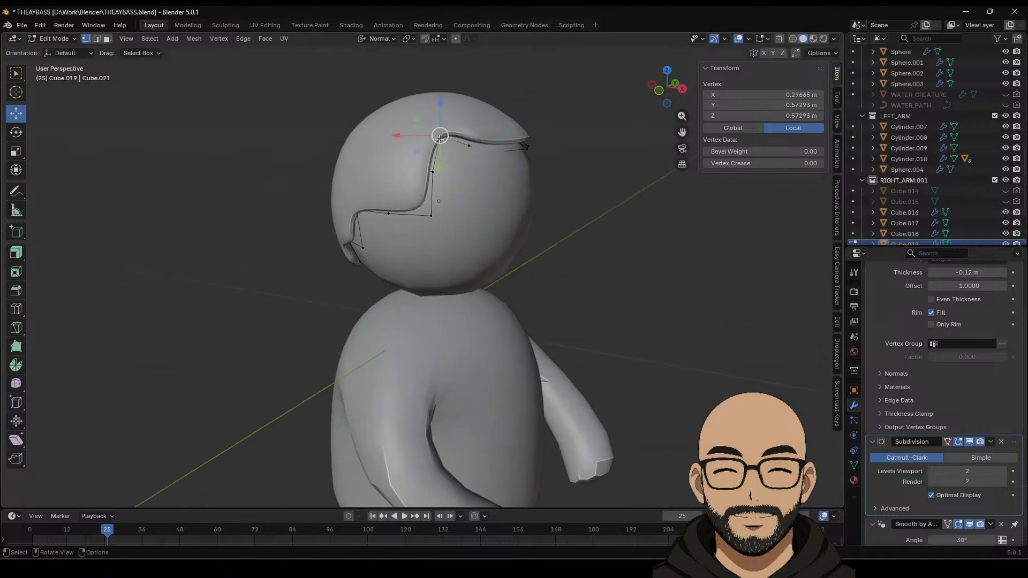
{"action": "left_click_drag", "start_coordinate": [442, 139], "coordinate": [451, 147]}
Step: Pull a vertex on the cap's rear lower edge down toward the neck and return to Object Mode
{"action": "middle_click_drag", "start_coordinate": [452, 147], "coordinate": [346, 243]}
{"action": "left_click", "coordinate": [338, 258]}
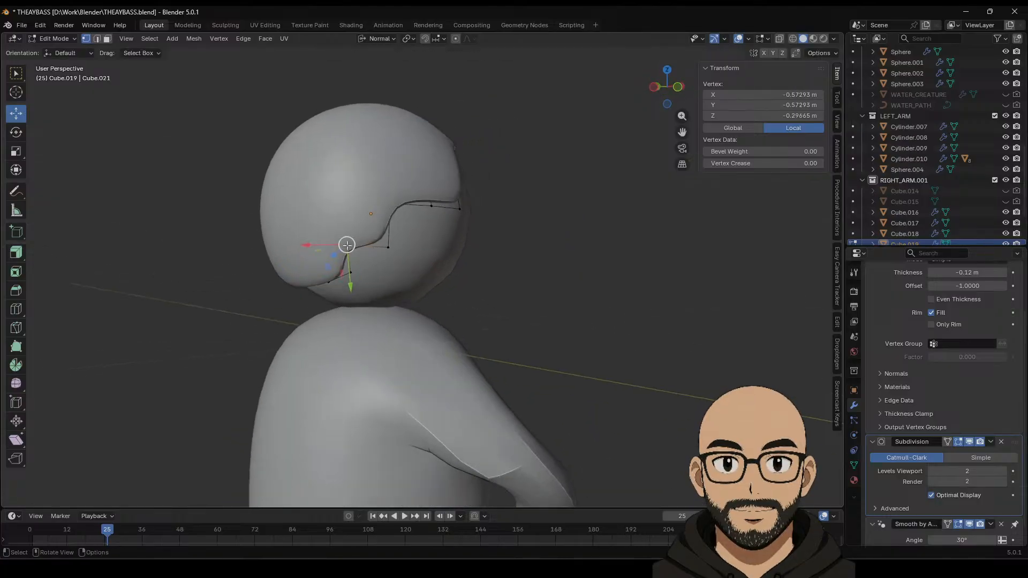
{"action": "left_click_drag", "start_coordinate": [346, 243], "coordinate": [367, 266]}
{"action": "middle_click_drag", "start_coordinate": [367, 267], "coordinate": [351, 266]}
{"action": "key", "text": "Tab"}
{"action": "scroll", "coordinate": [562, 343], "scroll_direction": "down", "scroll_amount": 6}
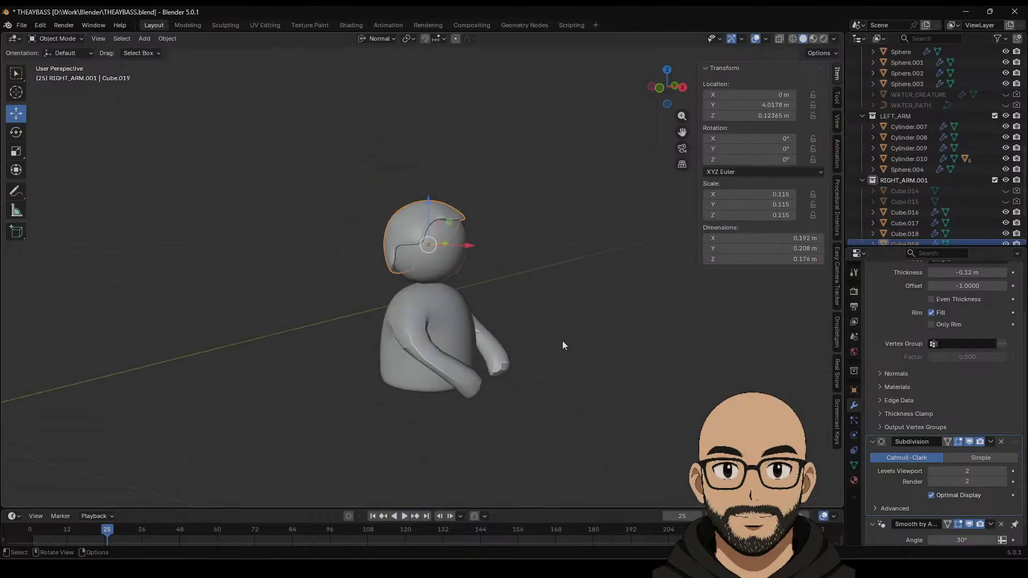
Step: Select the character's torso, head and cap together and move them about -3.29 m along Y into the submarine
{"action": "middle_click_drag", "start_coordinate": [546, 319], "coordinate": [455, 304]}
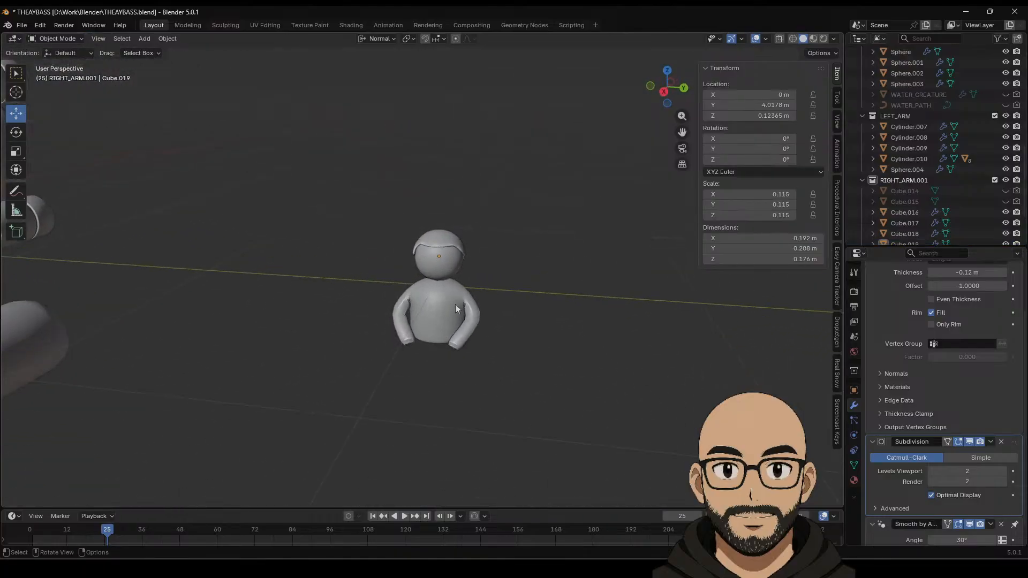
{"action": "left_click", "coordinate": [455, 304]}
{"action": "left_click", "coordinate": [455, 261], "text": "shift"}
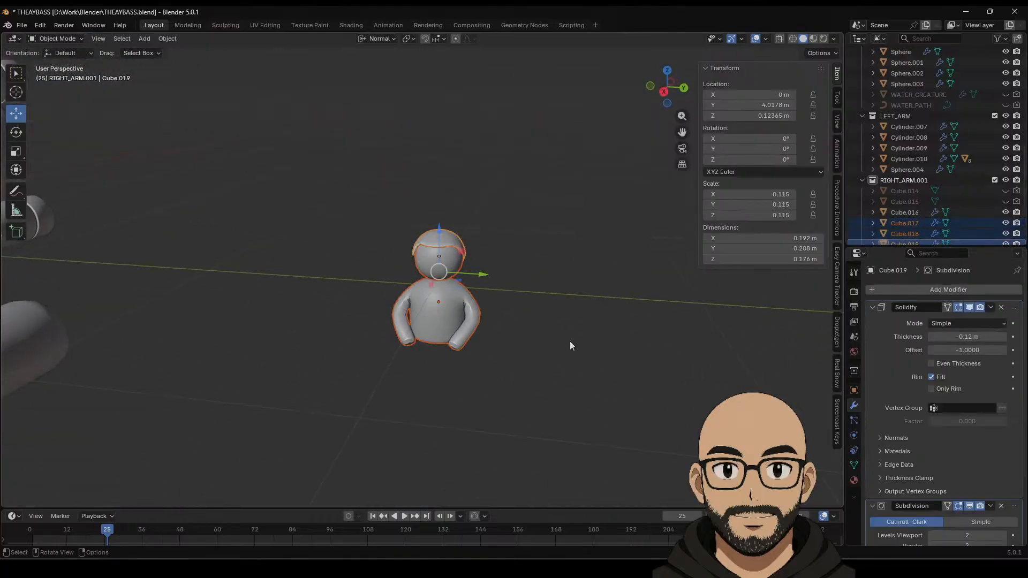
{"action": "scroll", "coordinate": [494, 320], "scroll_direction": "down", "scroll_amount": 6}
{"action": "scroll", "coordinate": [493, 324], "scroll_direction": "down", "scroll_amount": 2}
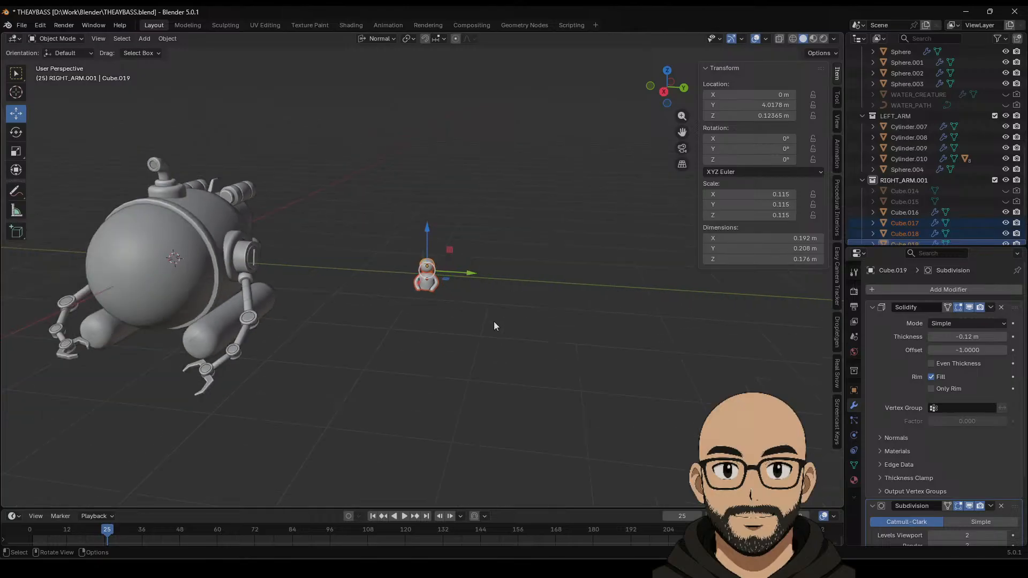
{"action": "left_click_drag", "start_coordinate": [470, 273], "coordinate": [259, 261]}
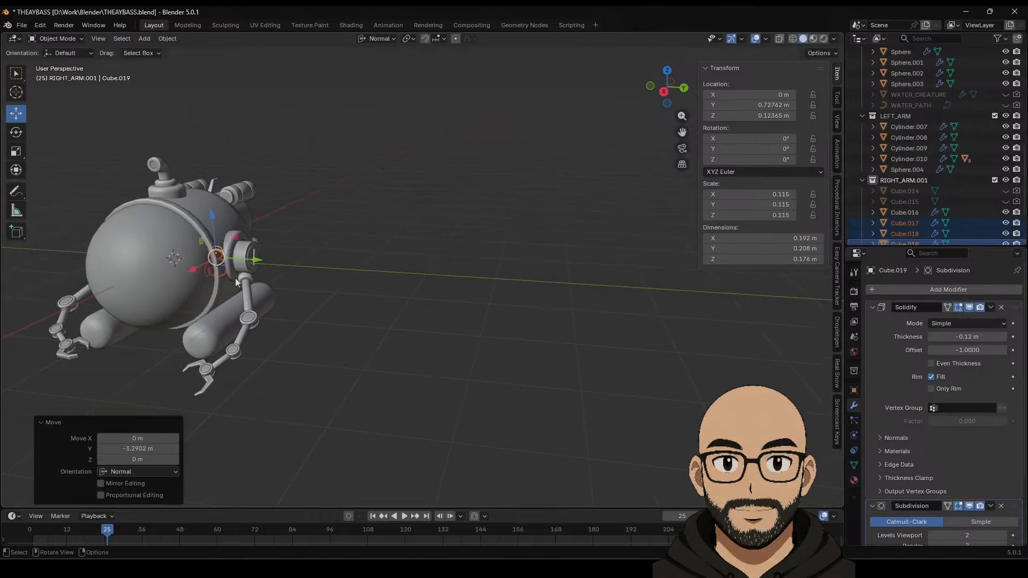
Step: Scale the character up by about 2.06, switch to wireframe shading and shift it about -0.31 m along Y
{"action": "key", "text": "s"}
{"action": "left_click", "coordinate": [332, 267]}
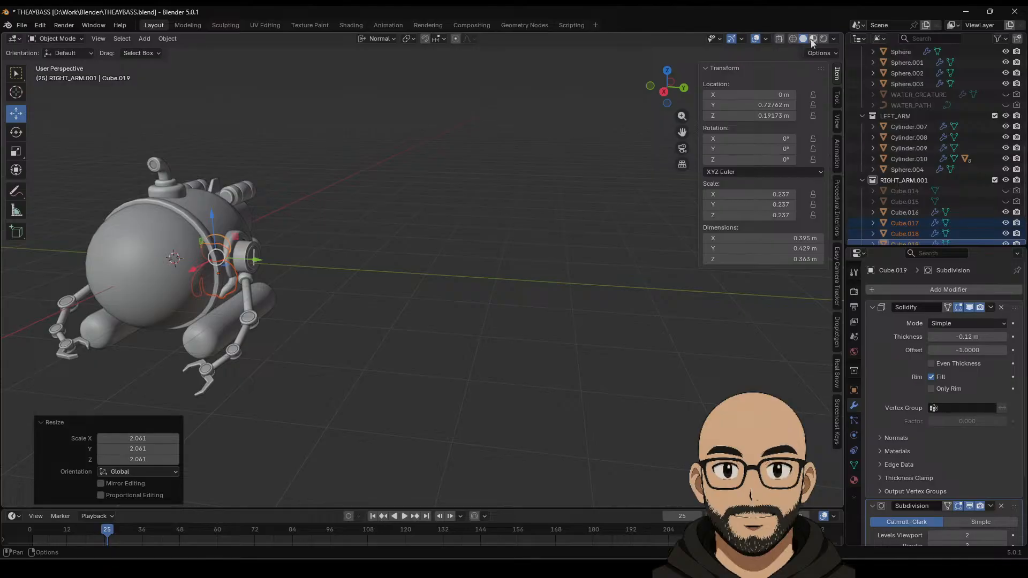
{"action": "left_click", "coordinate": [792, 38]}
{"action": "mouse_move", "coordinate": [385, 251]}
{"action": "middle_mouse_down"}
{"action": "mouse_move", "coordinate": [419, 284]}
{"action": "mouse_move", "coordinate": [340, 306]}
{"action": "middle_mouse_up"}
{"action": "scroll", "coordinate": [339, 306], "scroll_direction": "up", "scroll_amount": 1}
{"action": "middle_click_drag", "start_coordinate": [254, 287], "coordinate": [390, 278], "text": "shift"}
{"action": "left_click_drag", "start_coordinate": [486, 245], "coordinate": [449, 251]}
Step: Move the character forward to about 0.36 m in X, scale it down to a cap scale of 0.201 and deselect it
{"action": "scroll", "coordinate": [430, 304], "scroll_direction": "up", "scroll_amount": 5}
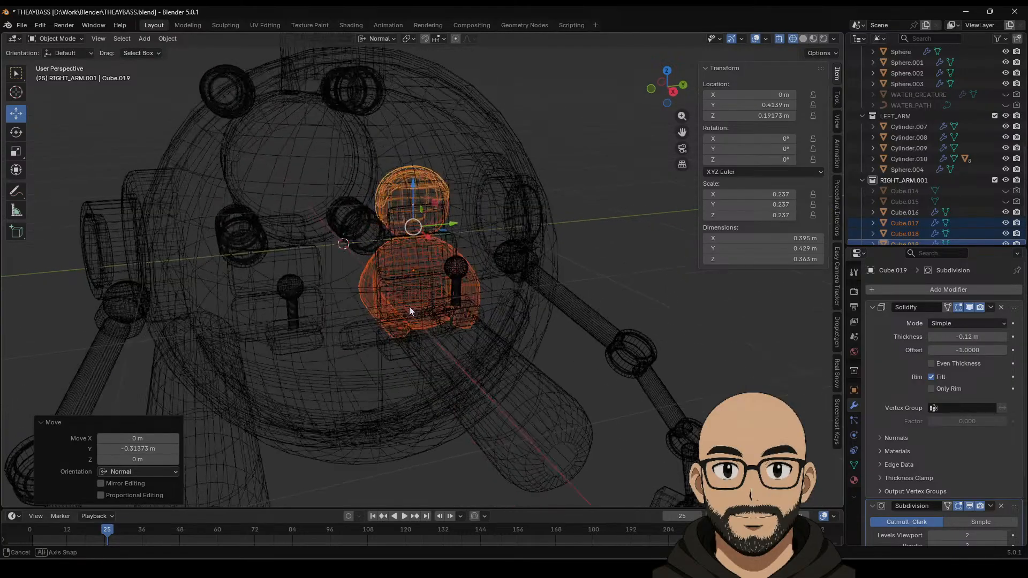
{"action": "middle_click_drag", "start_coordinate": [466, 289], "coordinate": [459, 303]}
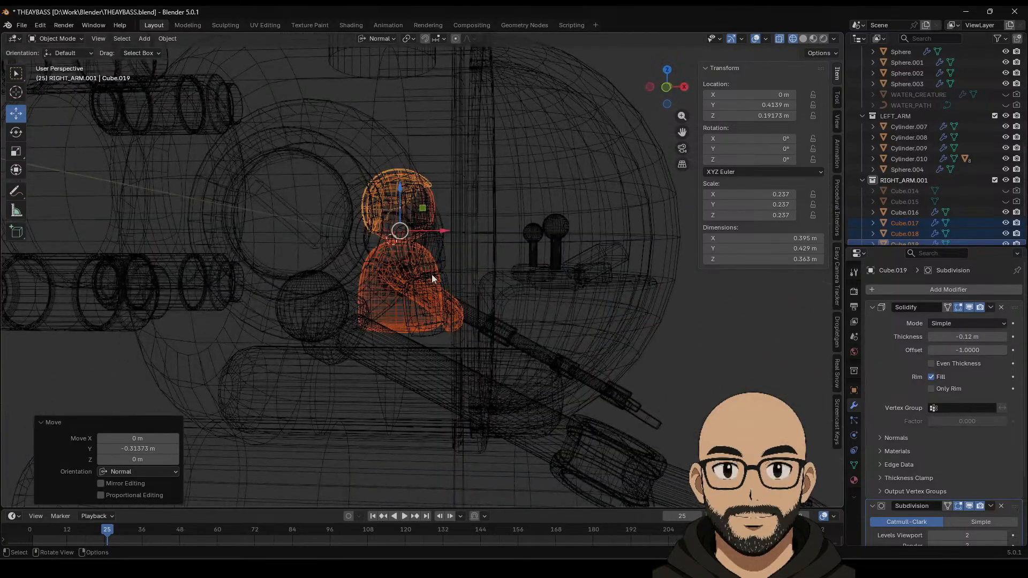
{"action": "left_click_drag", "start_coordinate": [444, 231], "coordinate": [512, 233]}
{"action": "key", "text": "s"}
{"action": "left_click", "coordinate": [509, 279]}
{"action": "middle_click_drag", "start_coordinate": [597, 257], "coordinate": [603, 227]}
{"action": "left_click", "coordinate": [618, 242]}
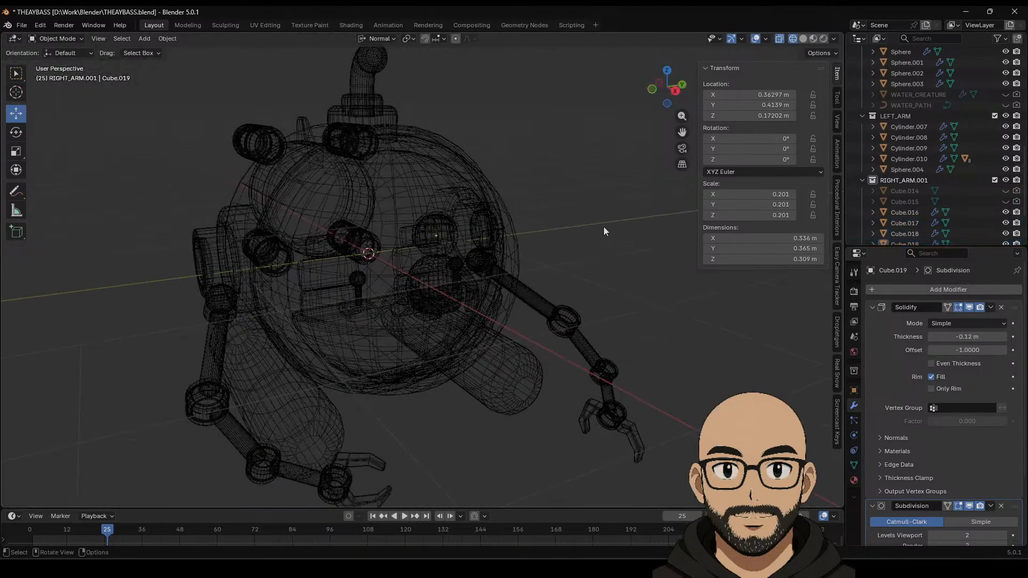
Step: Examine the seated character's fit inside the cockpit in rendered shading, from near and far
{"action": "left_click", "coordinate": [814, 38]}
{"action": "left_click", "coordinate": [824, 38]}
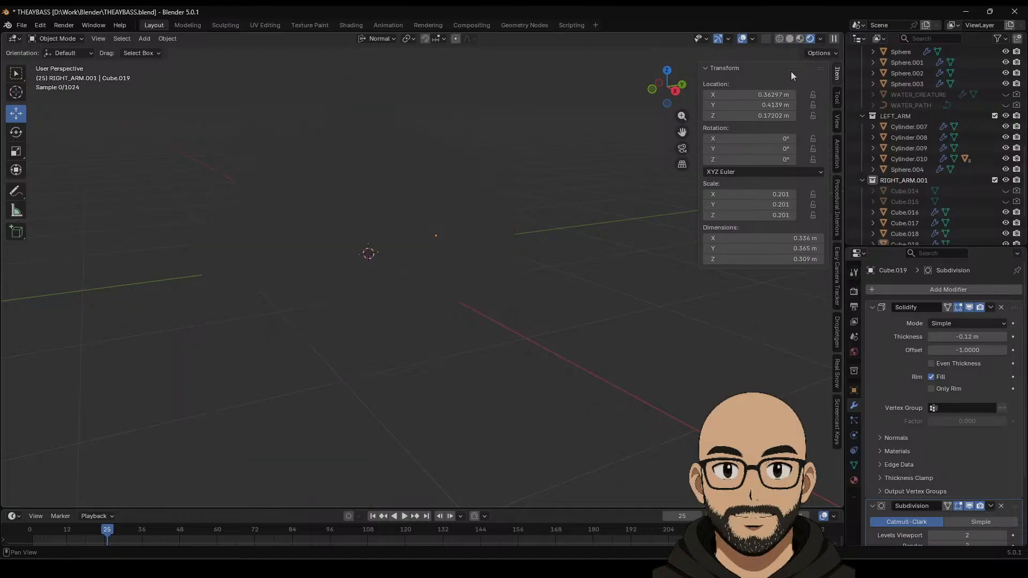
{"action": "middle_click_drag", "start_coordinate": [548, 267], "coordinate": [499, 302]}
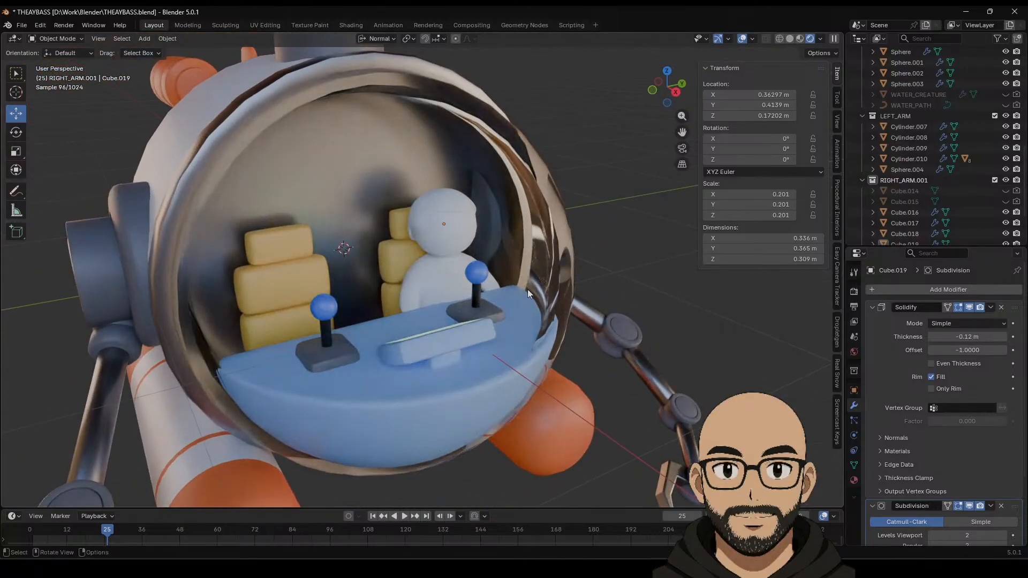
{"action": "scroll", "coordinate": [528, 289], "scroll_direction": "down", "scroll_amount": 6}
{"action": "mouse_move", "coordinate": [490, 298]}
{"action": "middle_mouse_down"}
{"action": "mouse_move", "coordinate": [508, 301]}
{"action": "mouse_move", "coordinate": [487, 306]}
{"action": "middle_mouse_up"}
{"action": "scroll", "coordinate": [488, 306], "scroll_direction": "up", "scroll_amount": 2}
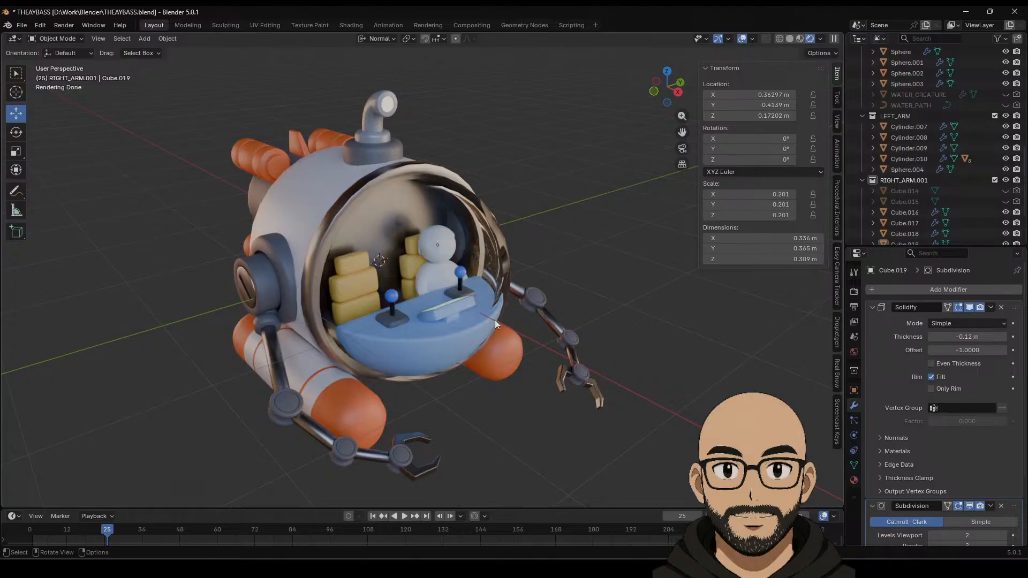
{"action": "middle_click_drag", "start_coordinate": [390, 293], "coordinate": [477, 296]}
{"action": "scroll", "coordinate": [478, 330], "scroll_direction": "up", "scroll_amount": 6}
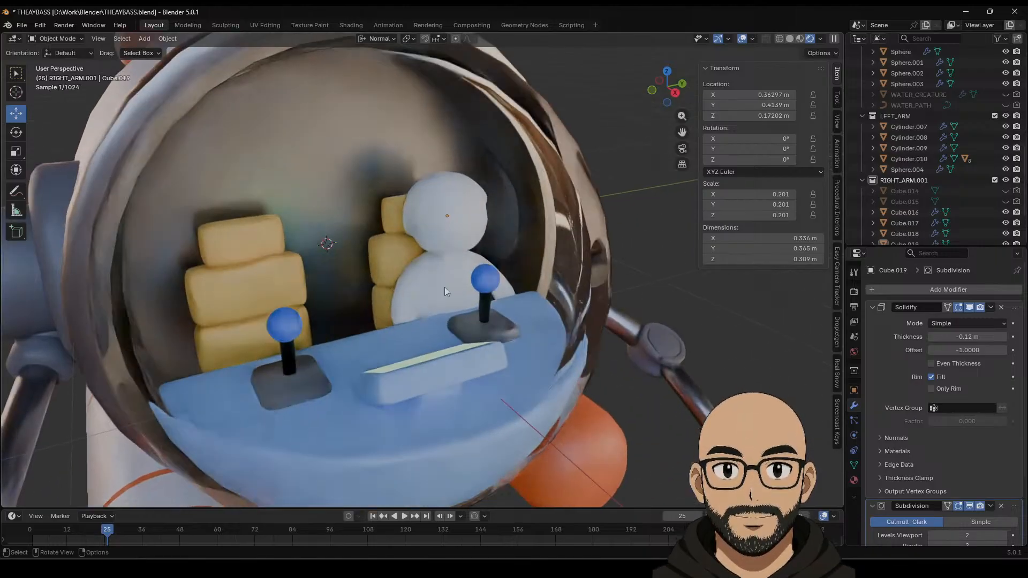
Step: In wireframe shading, duplicate the torso, head and cap along Y to about -0.409 m at the second seat and deselect
{"action": "left_click", "coordinate": [780, 38]}
{"action": "left_click", "coordinate": [442, 269]}
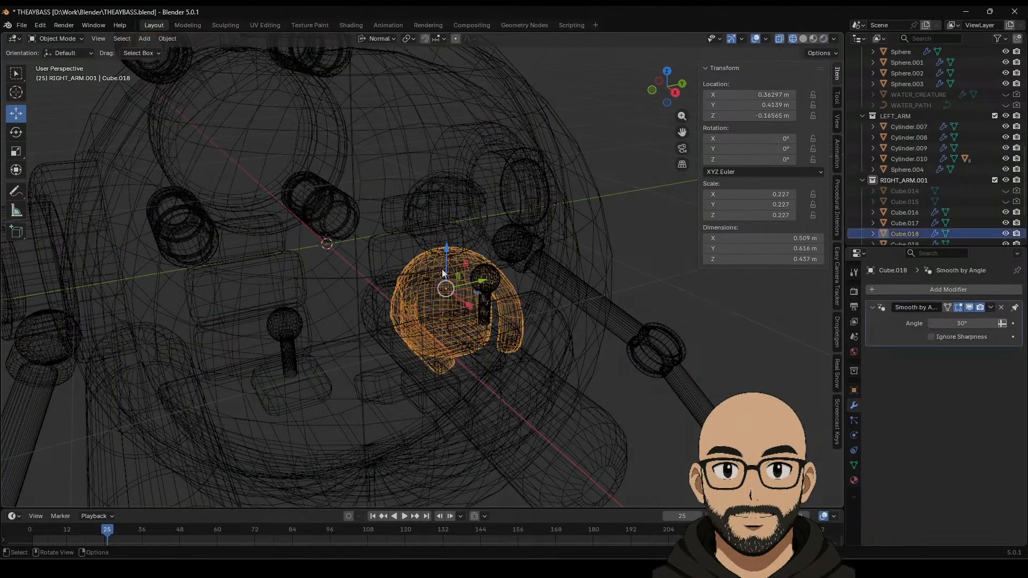
{"action": "left_click", "coordinate": [460, 221], "text": "shift"}
{"action": "left_click", "coordinate": [421, 182], "text": "shift"}
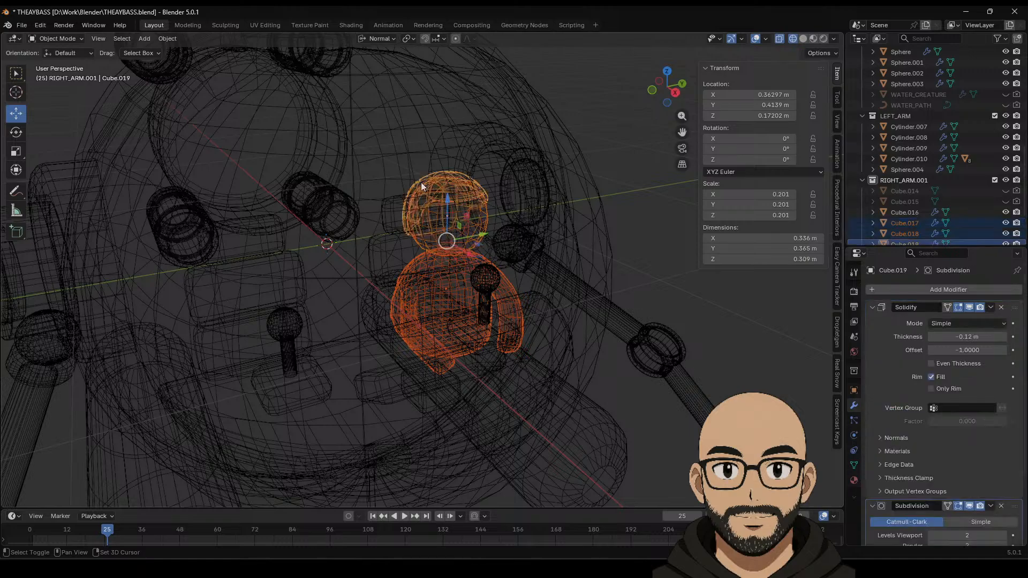
{"action": "key", "text": "shift+d"}
{"action": "key", "text": "y"}
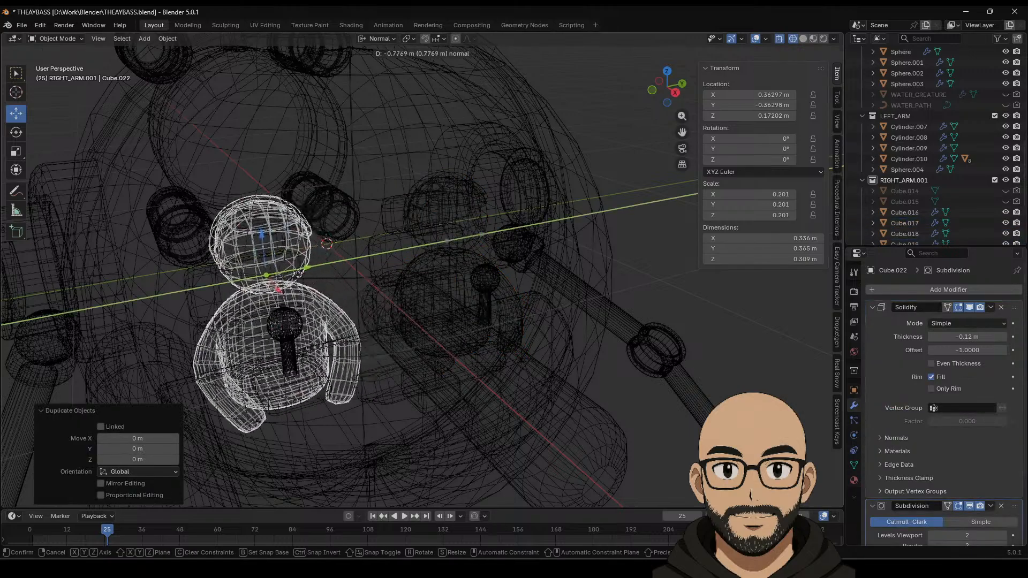
{"action": "left_click", "coordinate": [290, 277]}
{"action": "left_click", "coordinate": [307, 273]}
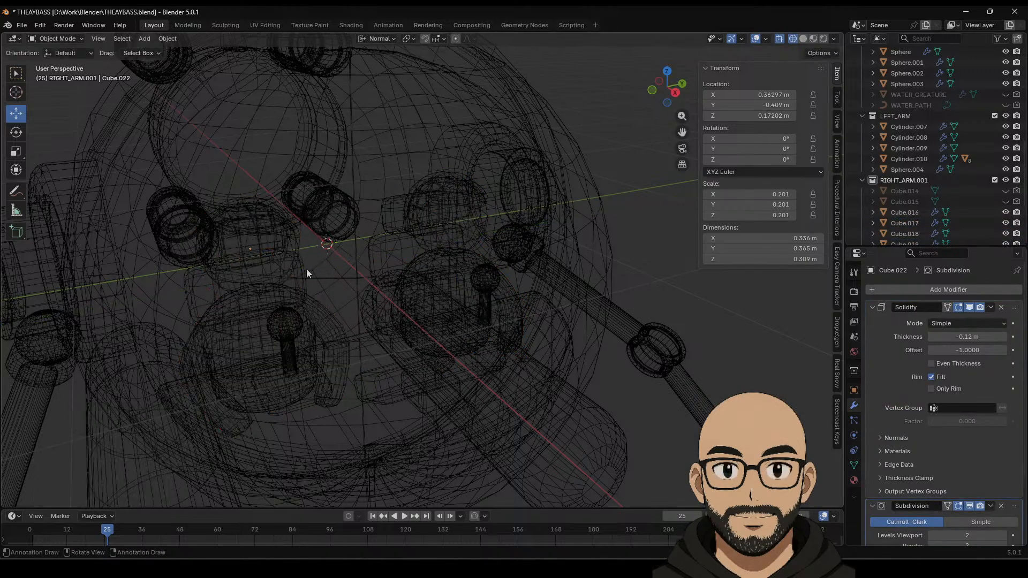
{"action": "left_click", "coordinate": [287, 248]}
{"action": "left_click", "coordinate": [686, 215]}
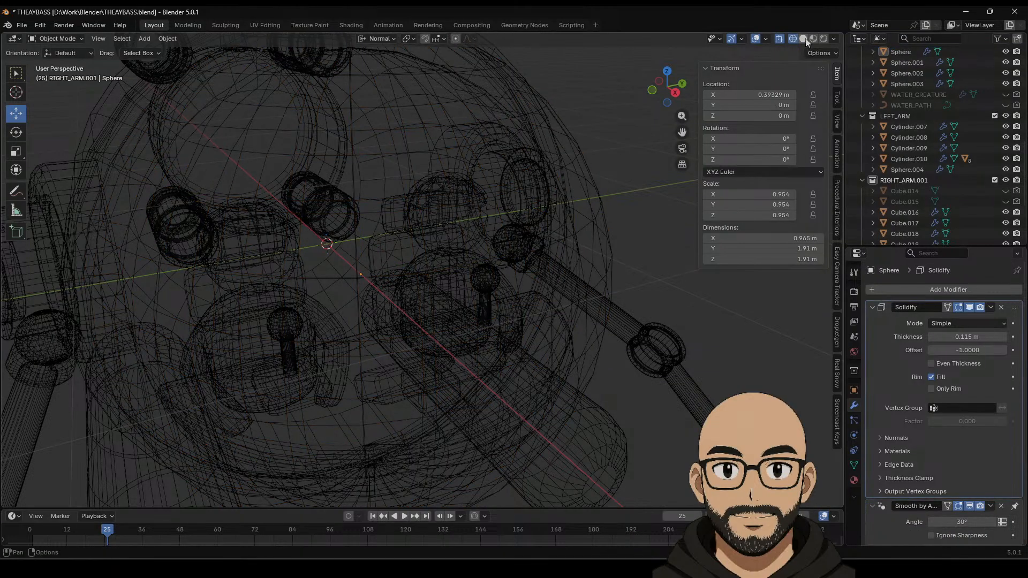
Step: Switch to solid shading and move the cockpit's glass dome along X to about 2.01 m, clear of the interior
{"action": "left_click", "coordinate": [813, 38]}
{"action": "left_click", "coordinate": [803, 39]}
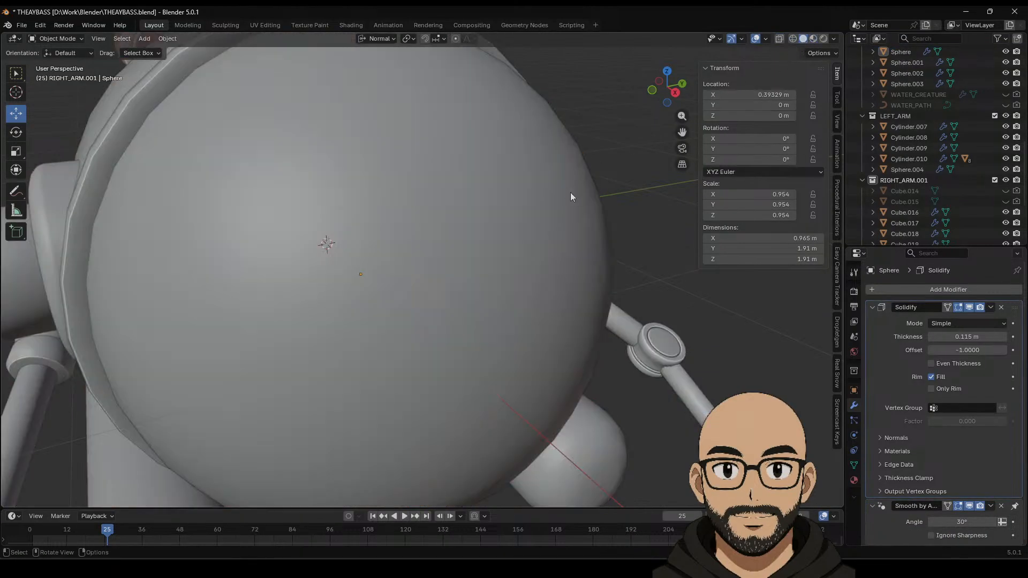
{"action": "scroll", "coordinate": [496, 229], "scroll_direction": "down", "scroll_amount": 5}
{"action": "scroll", "coordinate": [532, 278], "scroll_direction": "down", "scroll_amount": 6}
{"action": "left_click", "coordinate": [459, 300]}
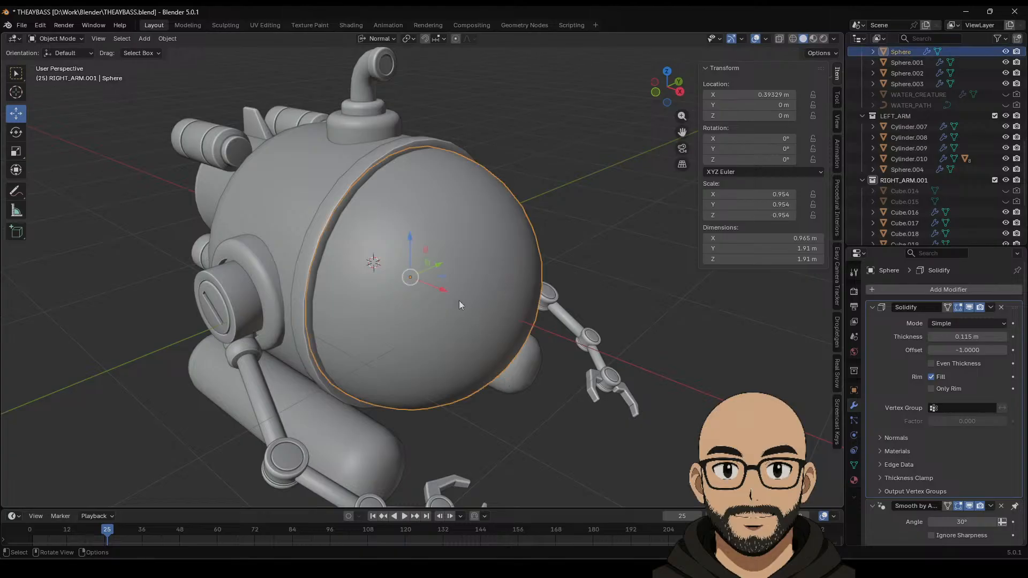
{"action": "key", "text": "g"}
{"action": "key", "text": "x"}
{"action": "left_click", "coordinate": [484, 315]}
{"action": "key", "text": "alt+a"}
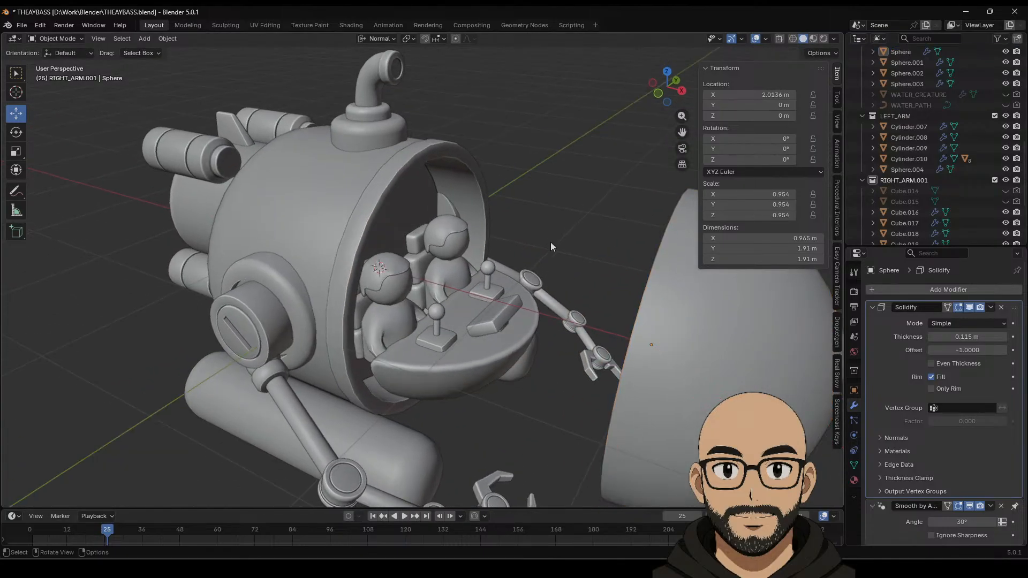
Step: In rendered shading, give the duplicated character's torso a new material with an orange base color
{"action": "middle_click_drag", "start_coordinate": [550, 242], "coordinate": [509, 255]}
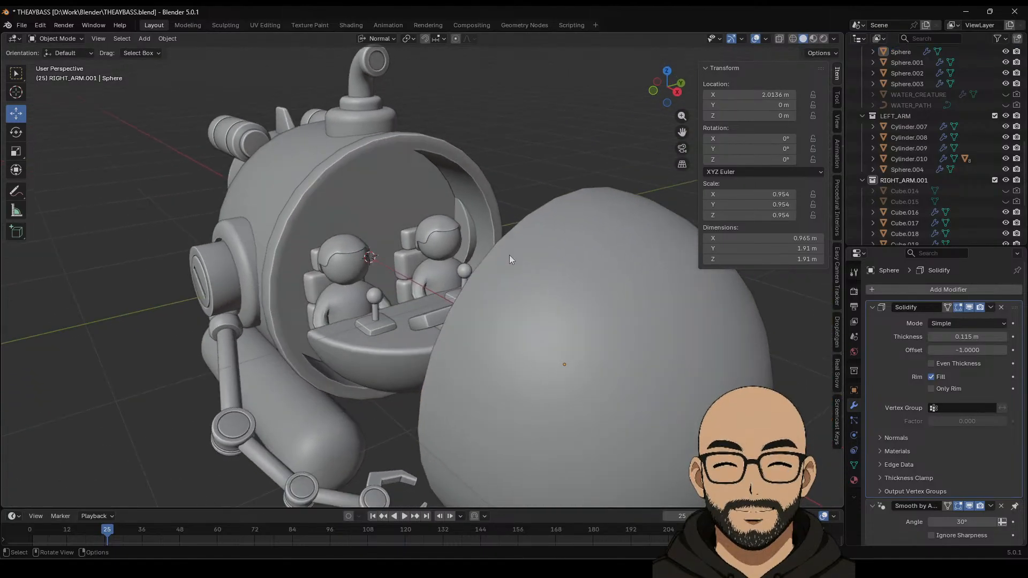
{"action": "left_click", "coordinate": [823, 39]}
{"action": "scroll", "coordinate": [492, 243], "scroll_direction": "up", "scroll_amount": 6}
{"action": "left_click", "coordinate": [357, 325]}
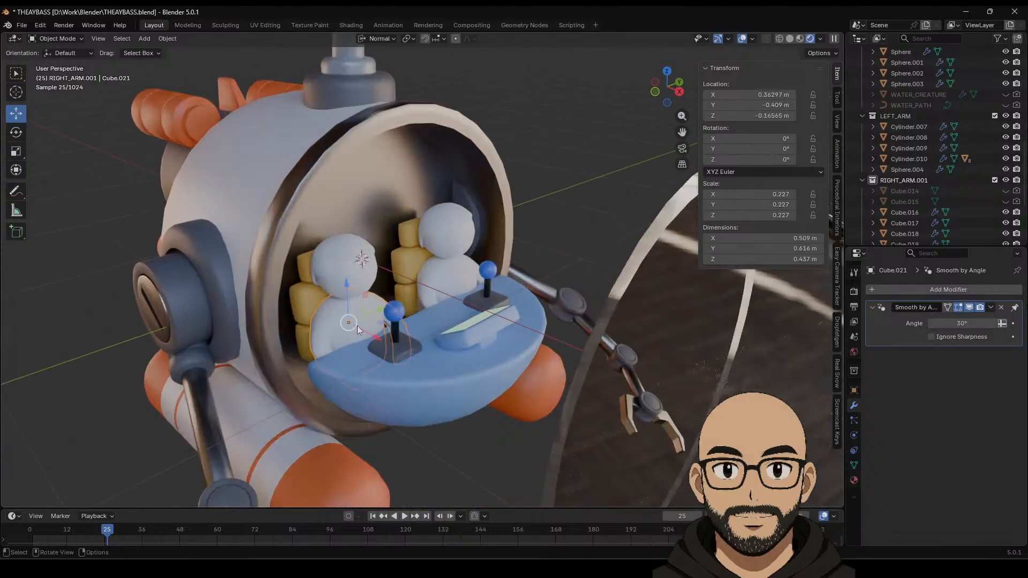
{"action": "left_click", "coordinate": [854, 480]}
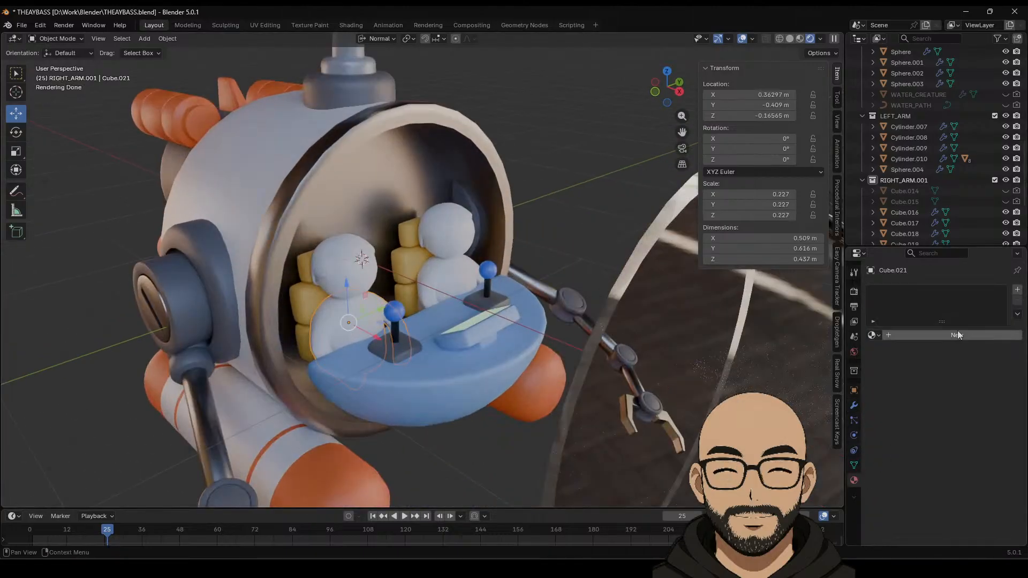
{"action": "left_click", "coordinate": [974, 404]}
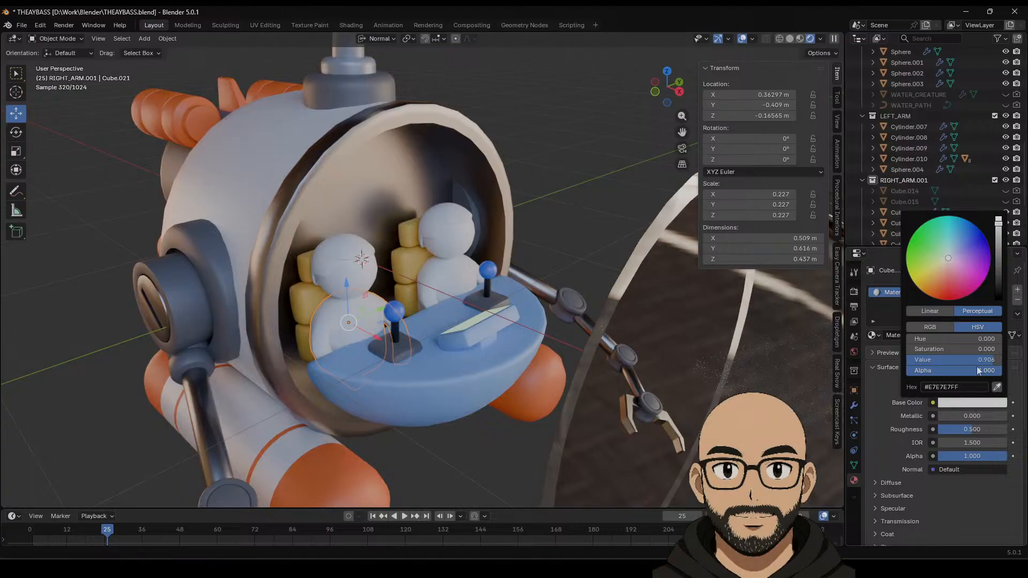
{"action": "left_click_drag", "start_coordinate": [947, 261], "coordinate": [926, 293]}
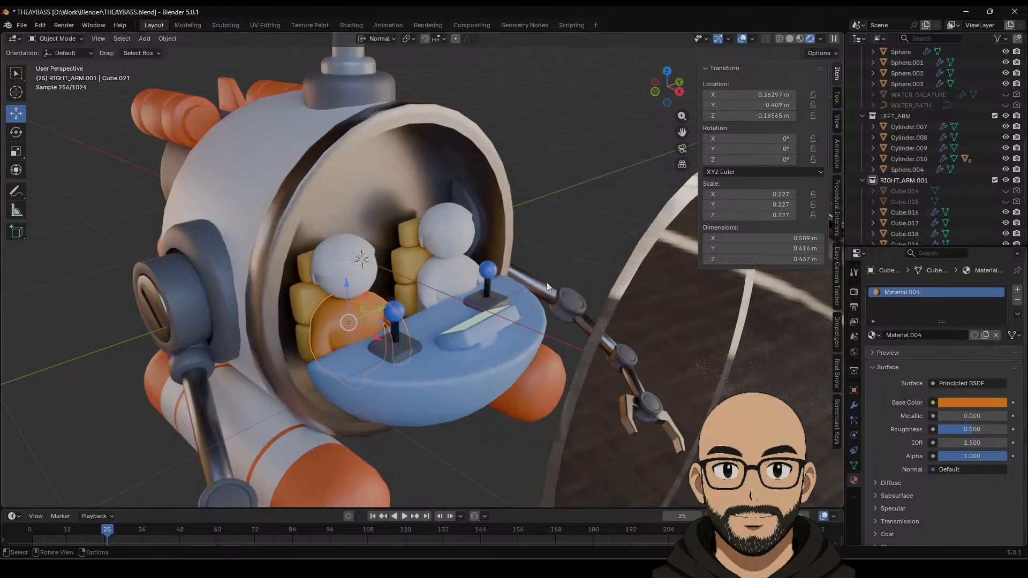
Step: Give the first character's torso a new material with a pale beige base color, #E7D6AB
{"action": "left_click", "coordinate": [430, 281]}
{"action": "left_click", "coordinate": [935, 336]}
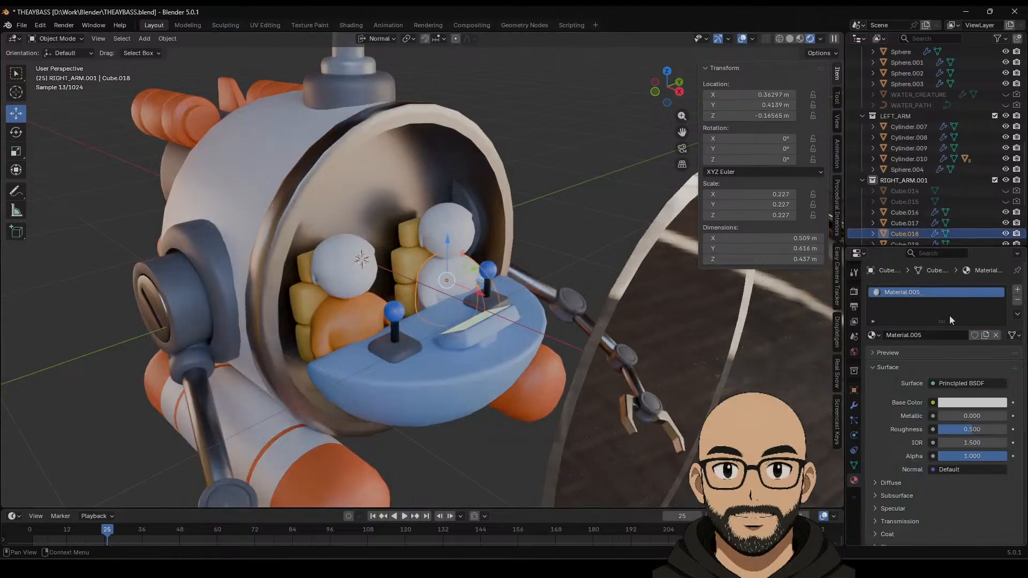
{"action": "left_click", "coordinate": [956, 403]}
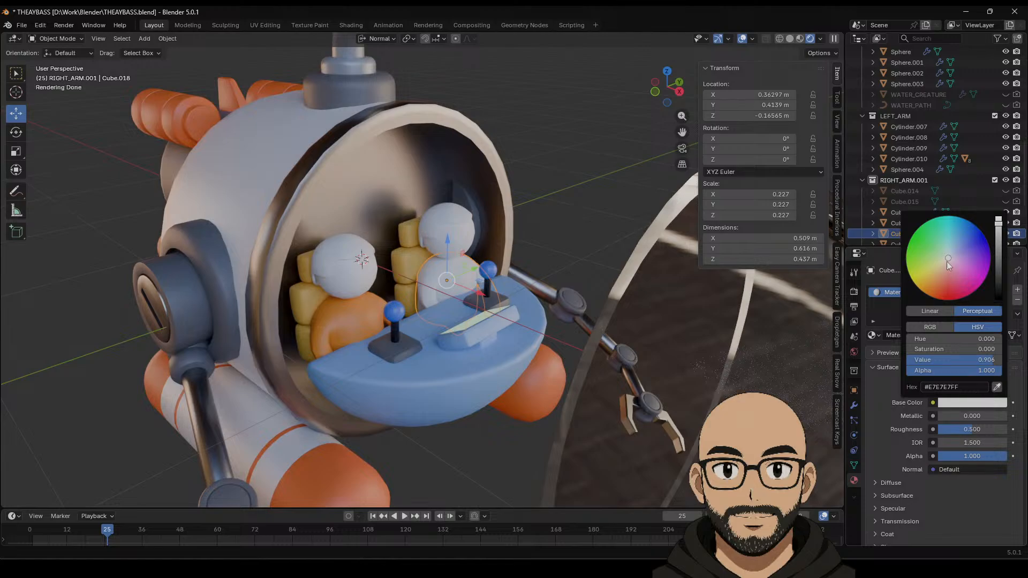
{"action": "mouse_move", "coordinate": [946, 261]}
{"action": "left_mouse_down"}
{"action": "mouse_move", "coordinate": [926, 279]}
{"action": "mouse_move", "coordinate": [941, 266]}
{"action": "left_mouse_up"}
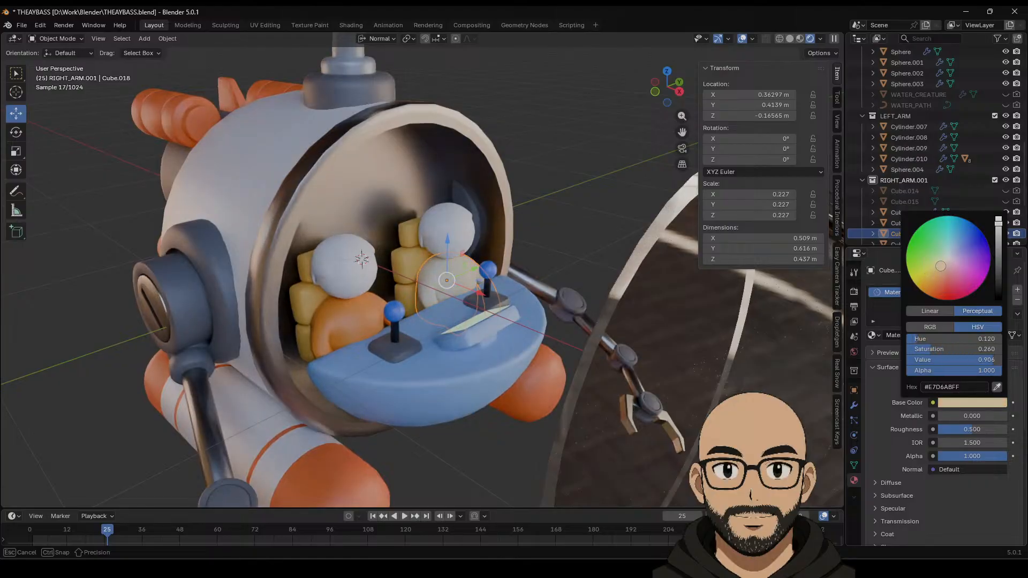
Step: Give the first character's head a new material with a light orange skin-tone base color
{"action": "left_click", "coordinate": [452, 241]}
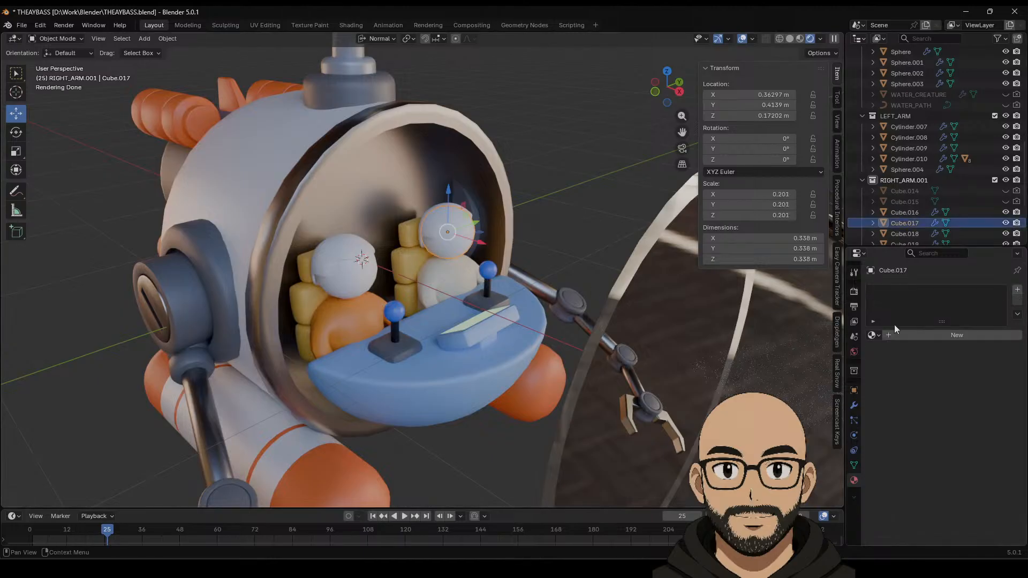
{"action": "left_click", "coordinate": [925, 335]}
{"action": "left_click", "coordinate": [972, 403]}
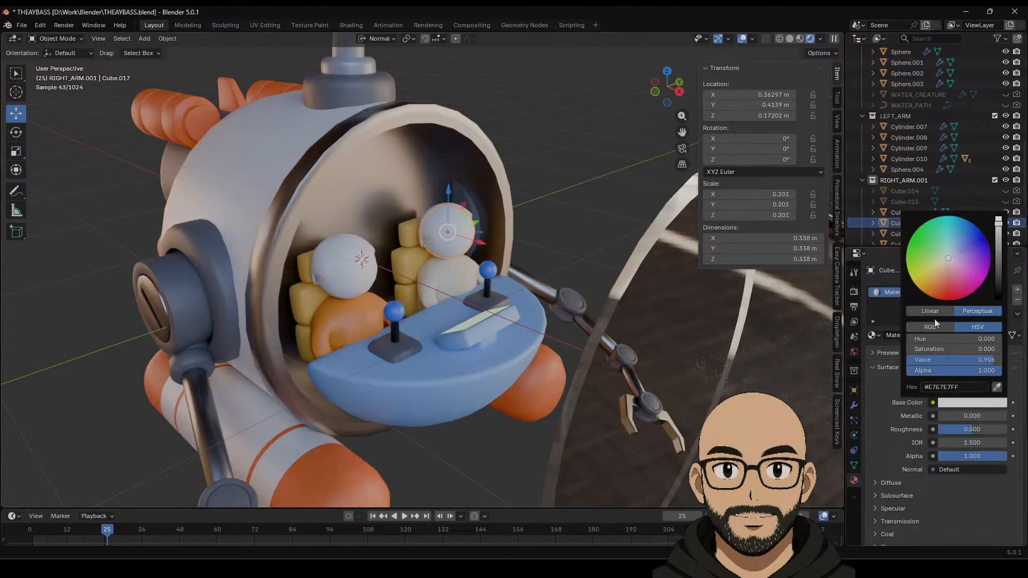
{"action": "left_click_drag", "start_coordinate": [951, 263], "coordinate": [941, 276]}
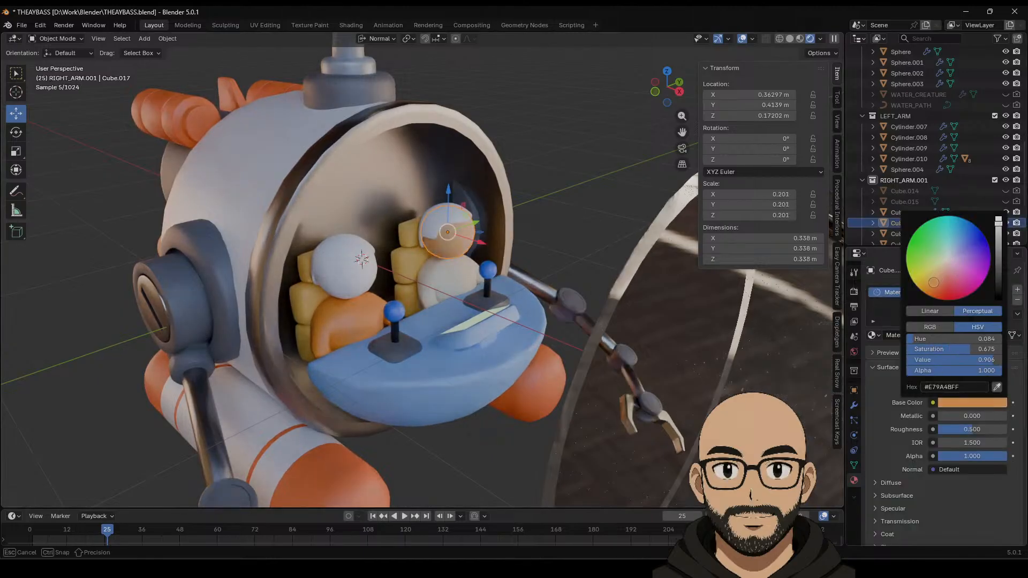
Step: Give the duplicated character's head a new material with an orange base color darkened to a brown skin tone
{"action": "left_click", "coordinate": [348, 273]}
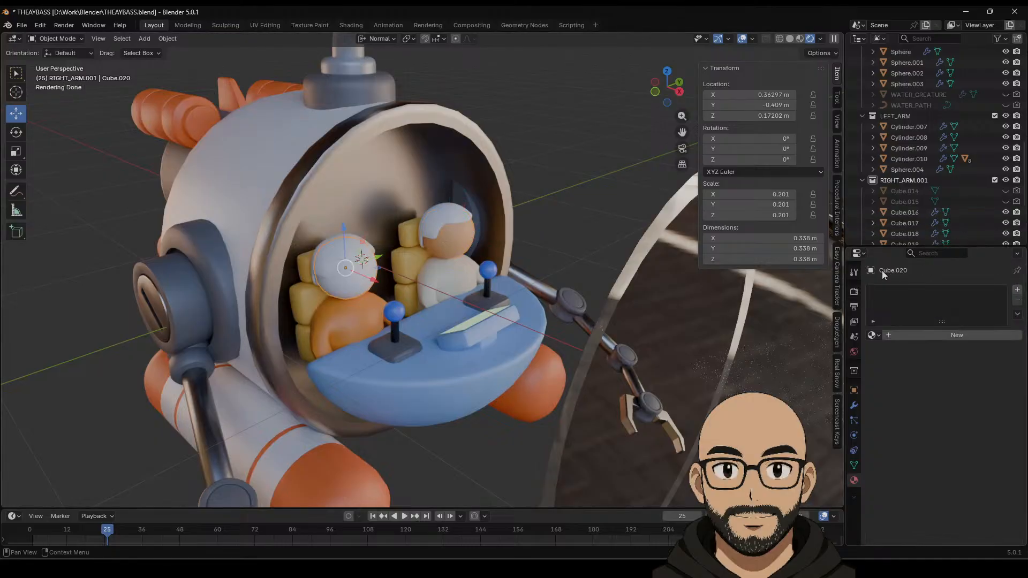
{"action": "left_click", "coordinate": [935, 337]}
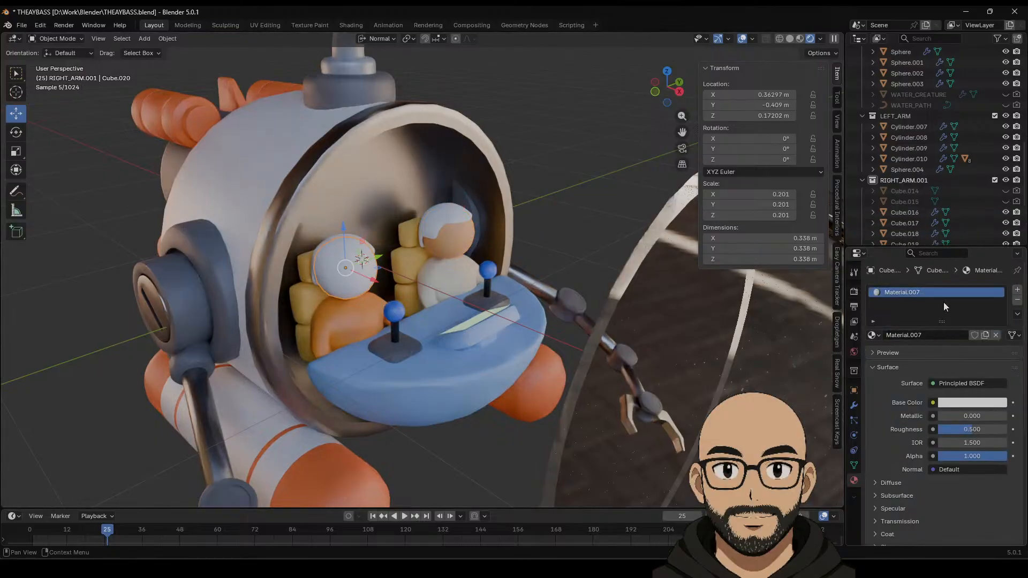
{"action": "left_click", "coordinate": [956, 405]}
{"action": "left_click_drag", "start_coordinate": [947, 269], "coordinate": [932, 284]}
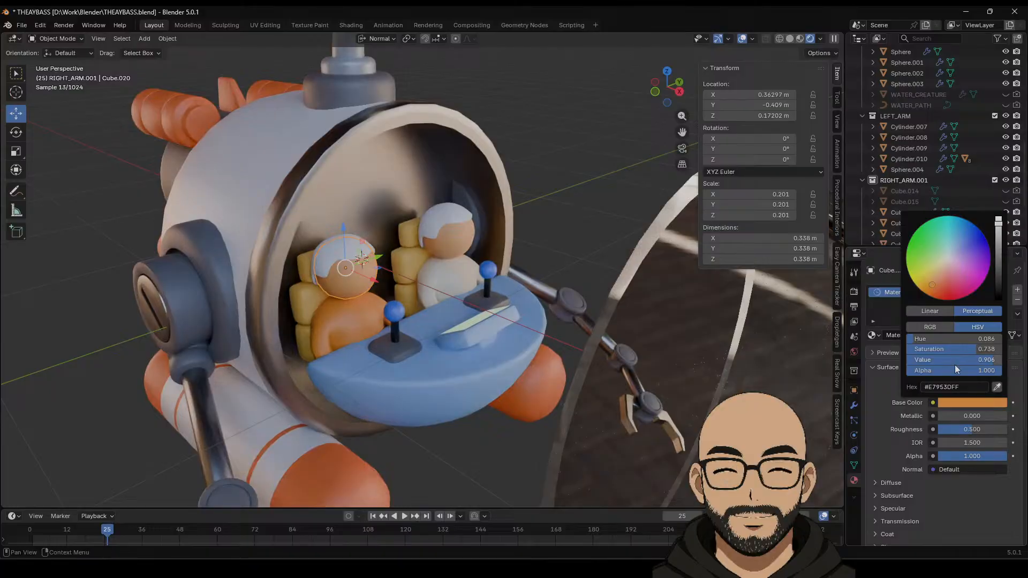
{"action": "left_click_drag", "start_coordinate": [993, 360], "coordinate": [948, 364]}
Step: Give the duplicated character's cap a new material with a near-black gray base color, #282828
{"action": "left_click", "coordinate": [338, 253]}
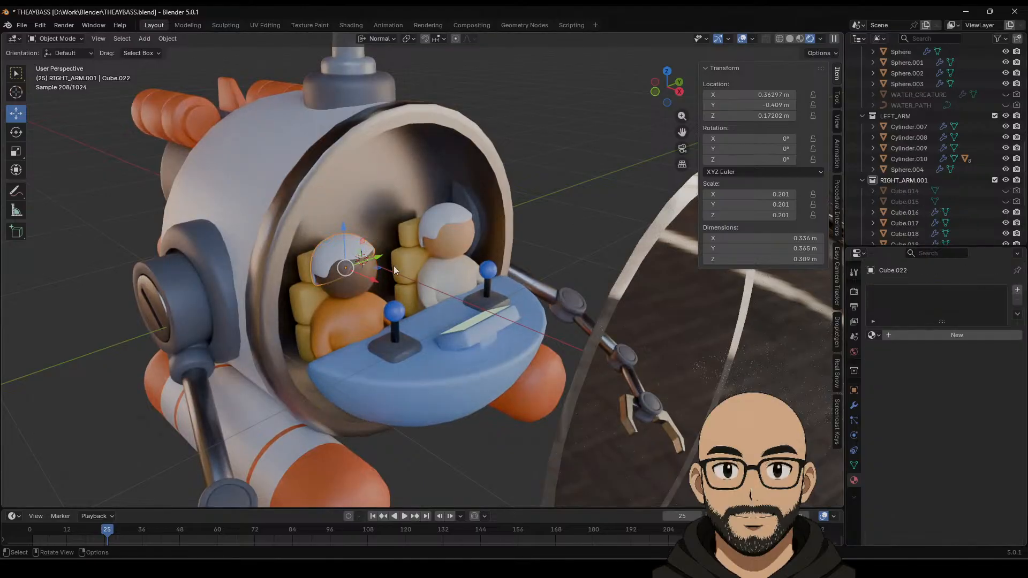
{"action": "left_click", "coordinate": [928, 336]}
{"action": "left_click", "coordinate": [990, 402]}
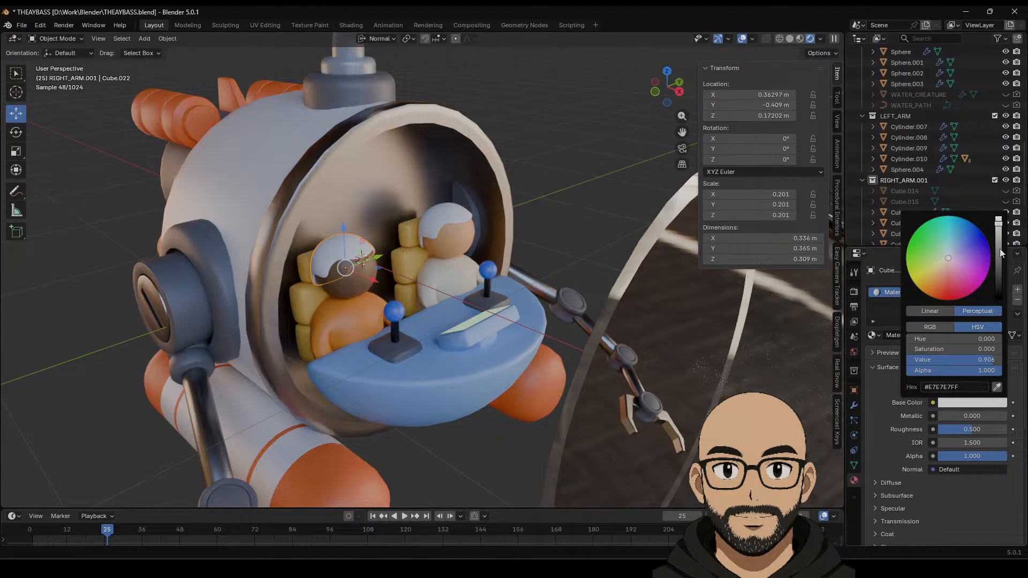
{"action": "left_click_drag", "start_coordinate": [1001, 253], "coordinate": [998, 288]}
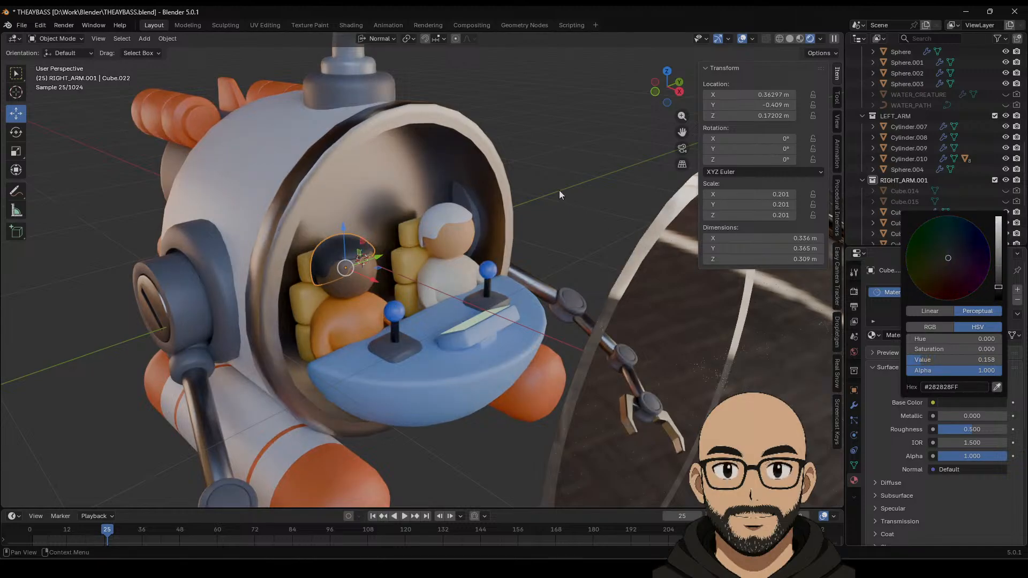
Step: Give the first character's cap a new material with a dark, desaturated reddish-brown base color
{"action": "left_click", "coordinate": [452, 224]}
{"action": "left_click", "coordinate": [926, 336]}
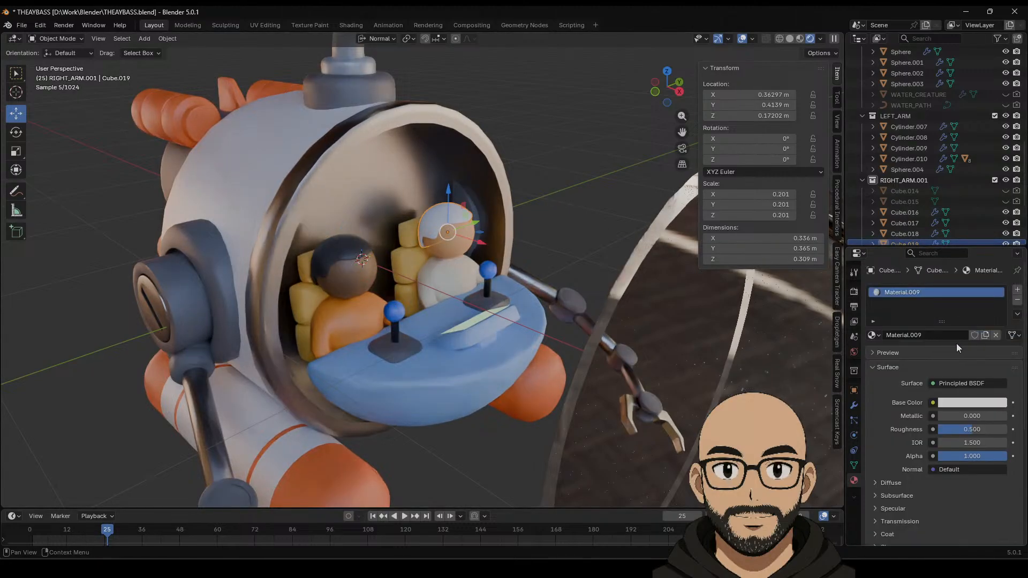
{"action": "left_click", "coordinate": [969, 402]}
{"action": "left_click_drag", "start_coordinate": [999, 236], "coordinate": [998, 289]}
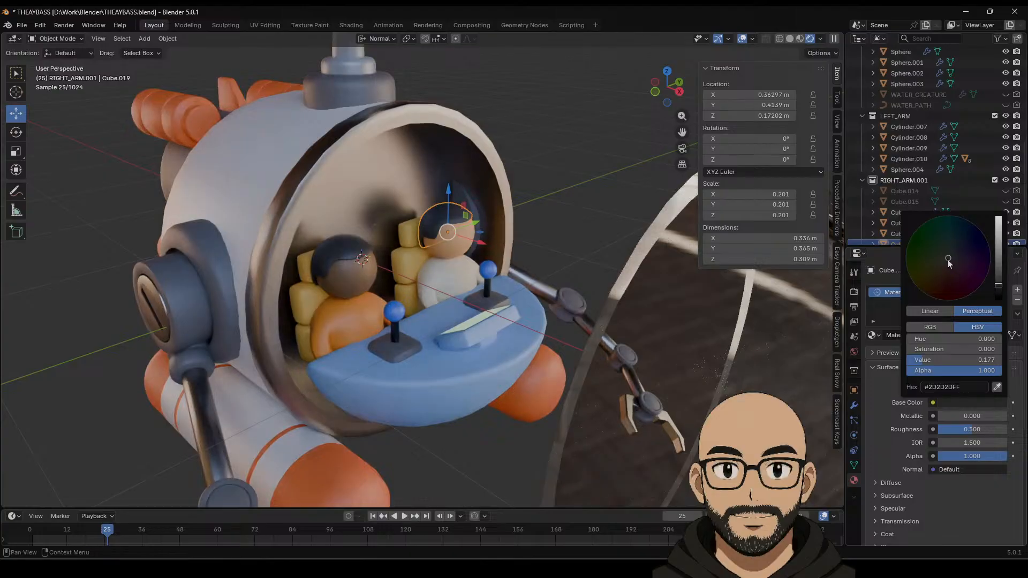
{"action": "left_click", "coordinate": [939, 292]}
{"action": "left_click_drag", "start_coordinate": [934, 296], "coordinate": [998, 277]}
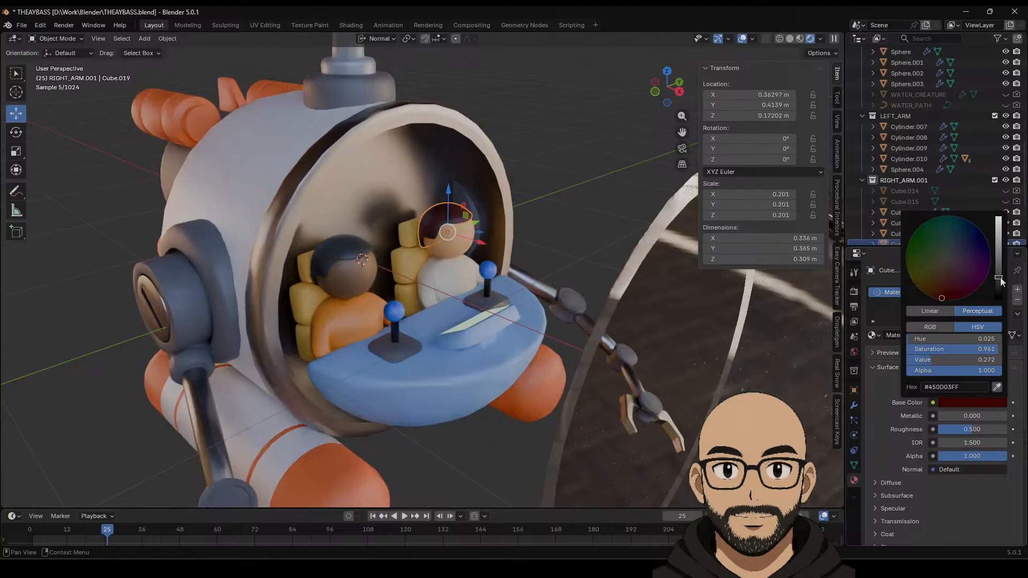
{"action": "left_click_drag", "start_coordinate": [981, 350], "coordinate": [939, 361]}
Step: Change the first character's torso base color to dark green, #266F1A
{"action": "scroll", "coordinate": [536, 217], "scroll_direction": "down", "scroll_amount": 4}
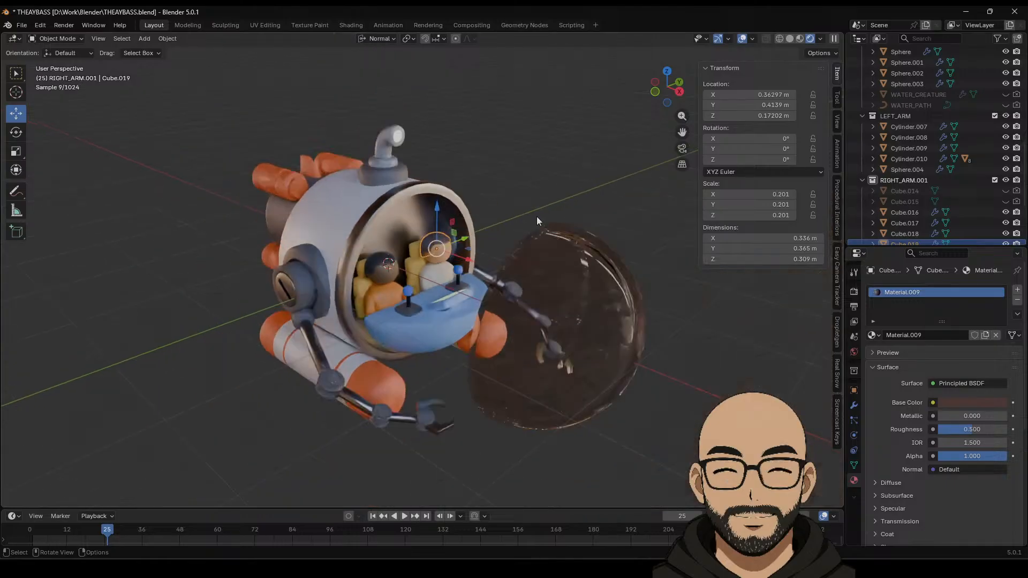
{"action": "left_click", "coordinate": [447, 275]}
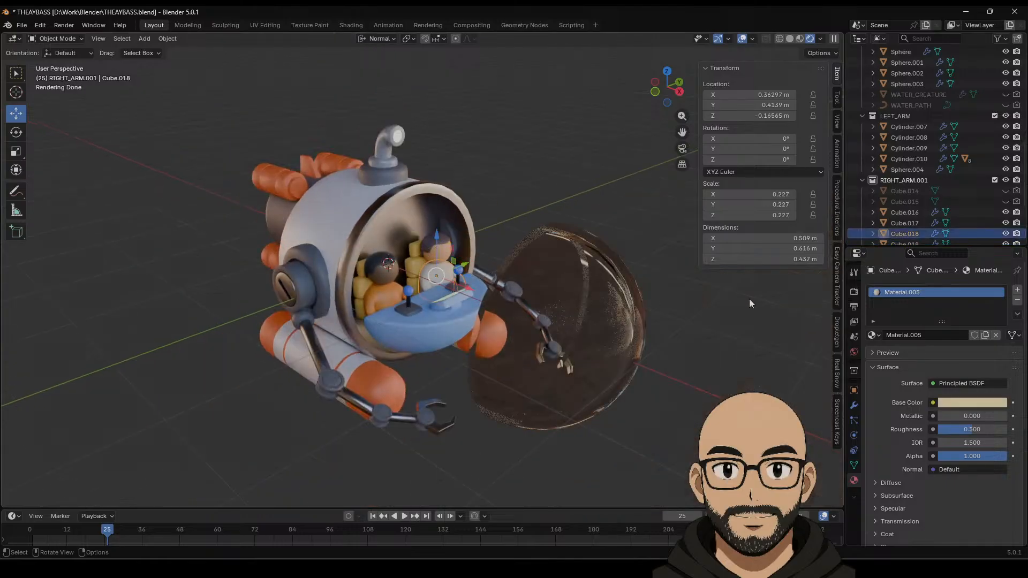
{"action": "left_click", "coordinate": [970, 408]}
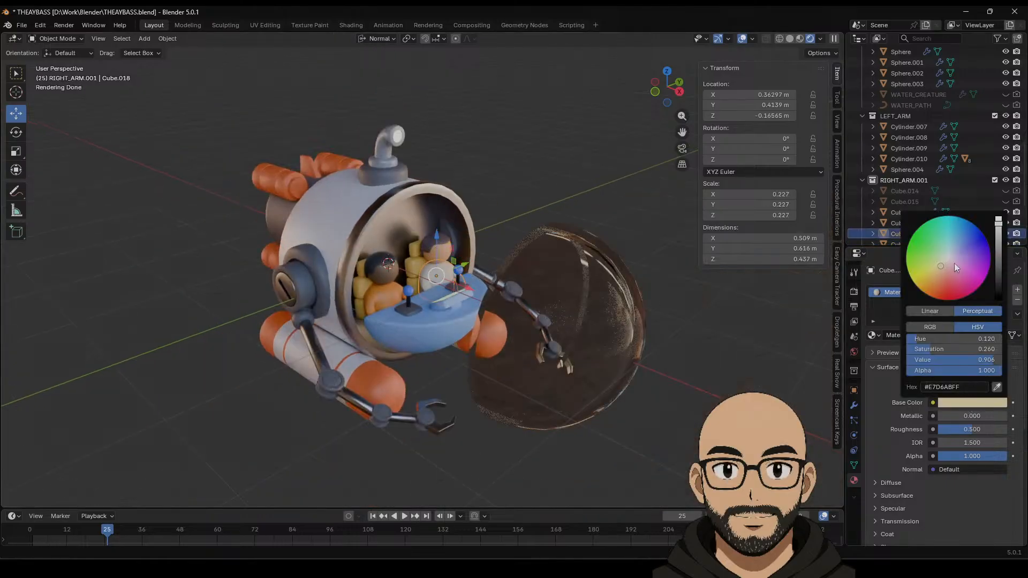
{"action": "mouse_move", "coordinate": [954, 263]}
{"action": "left_mouse_down"}
{"action": "mouse_move", "coordinate": [985, 275]}
{"action": "mouse_move", "coordinate": [990, 250]}
{"action": "mouse_move", "coordinate": [929, 243]}
{"action": "mouse_move", "coordinate": [921, 261]}
{"action": "mouse_move", "coordinate": [918, 246]}
{"action": "left_mouse_up"}
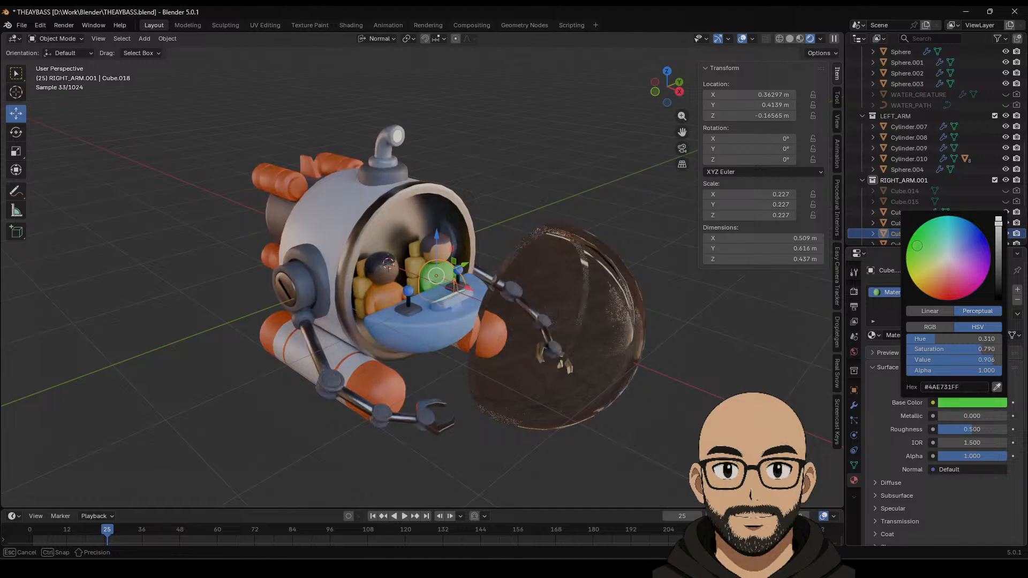
{"action": "left_click_drag", "start_coordinate": [978, 362], "coordinate": [934, 363]}
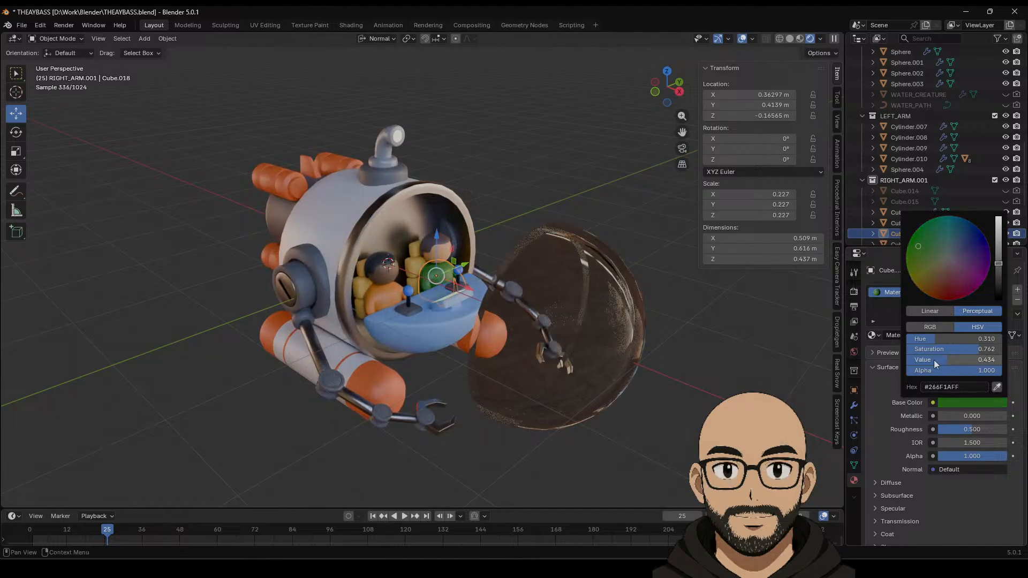
Step: Move the glass dome along X back onto the cockpit opening, to about 0.426 m, and deselect it
{"action": "left_click", "coordinate": [614, 311]}
{"action": "left_click_drag", "start_coordinate": [575, 344], "coordinate": [451, 289]}
{"action": "left_click", "coordinate": [566, 245]}
{"action": "scroll", "coordinate": [567, 244], "scroll_direction": "up", "scroll_amount": 5}
{"action": "middle_click_drag", "start_coordinate": [567, 244], "coordinate": [605, 230]}
{"action": "scroll", "coordinate": [588, 235], "scroll_direction": "up", "scroll_amount": 3}
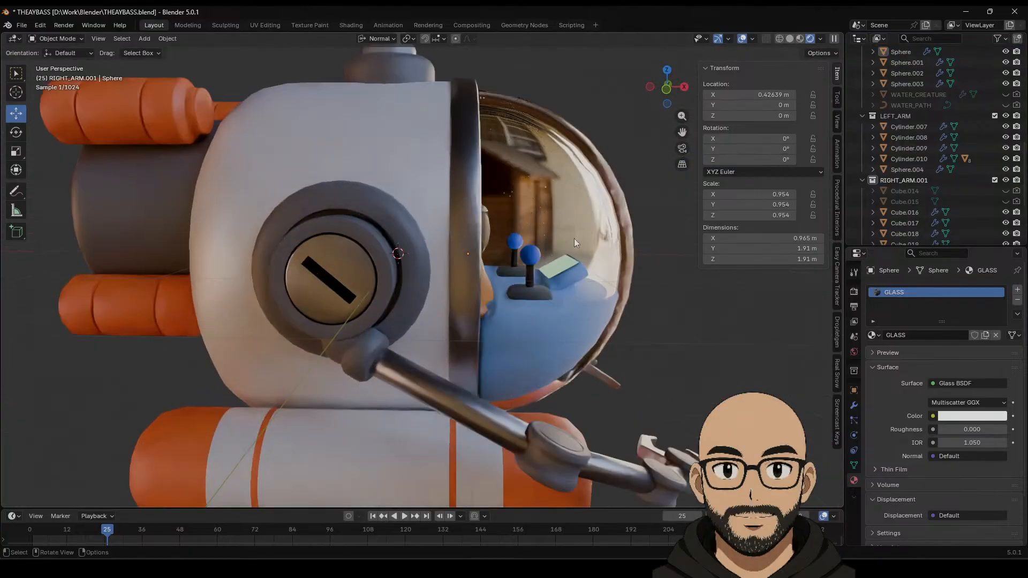
Step: Nudge the glass dome along X to about 0.433 m so it sits against the cockpit rim, and deselect it
{"action": "left_click", "coordinate": [522, 258]}
{"action": "left_click_drag", "start_coordinate": [522, 258], "coordinate": [511, 245]}
{"action": "left_click", "coordinate": [688, 328]}
{"action": "middle_click_drag", "start_coordinate": [687, 325], "coordinate": [628, 247]}
{"action": "left_click", "coordinate": [517, 260]}
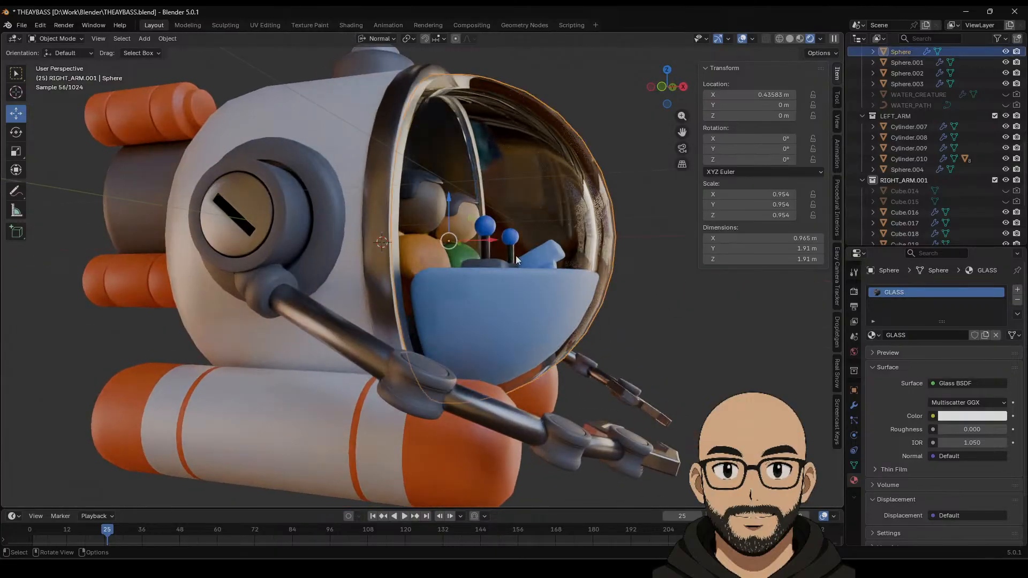
{"action": "left_click_drag", "start_coordinate": [493, 245], "coordinate": [487, 240]}
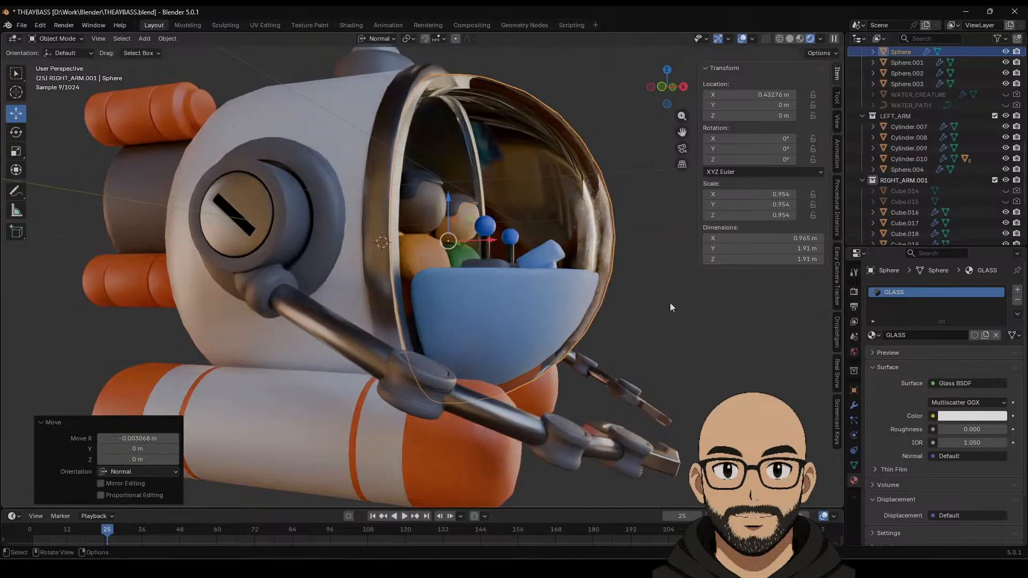
{"action": "left_click", "coordinate": [669, 304]}
Step: Inspect the whole submarine from farther out, switching to orthographic projection and solid shading
{"action": "scroll", "coordinate": [649, 304], "scroll_direction": "down", "scroll_amount": 2}
{"action": "scroll", "coordinate": [648, 304], "scroll_direction": "down", "scroll_amount": 3}
{"action": "middle_click_drag", "start_coordinate": [593, 272], "coordinate": [555, 310]}
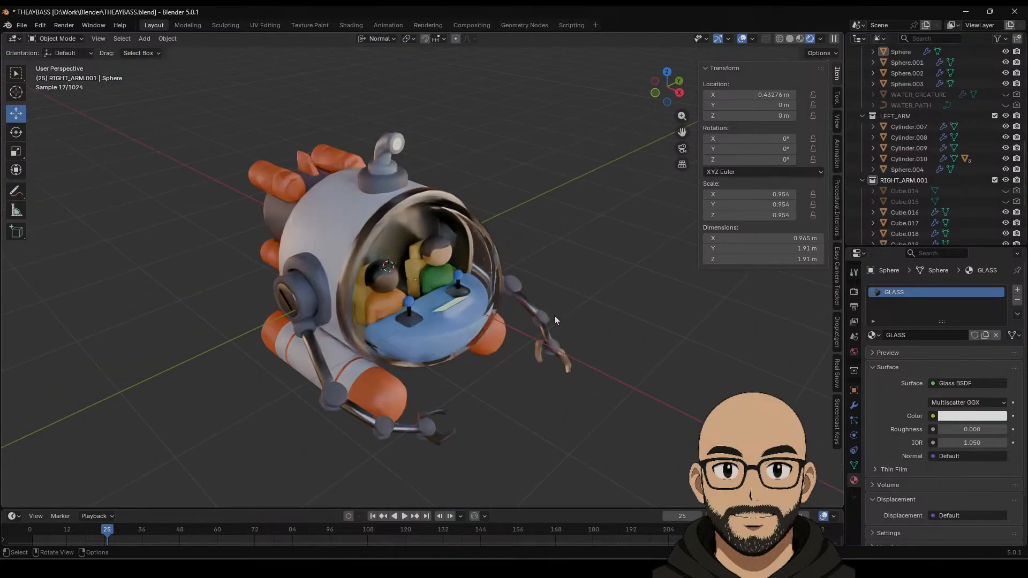
{"action": "key", "text": "KP_5"}
{"action": "mouse_move", "coordinate": [468, 333]}
{"action": "middle_mouse_down"}
{"action": "mouse_move", "coordinate": [464, 312]}
{"action": "mouse_move", "coordinate": [462, 320]}
{"action": "middle_mouse_up"}
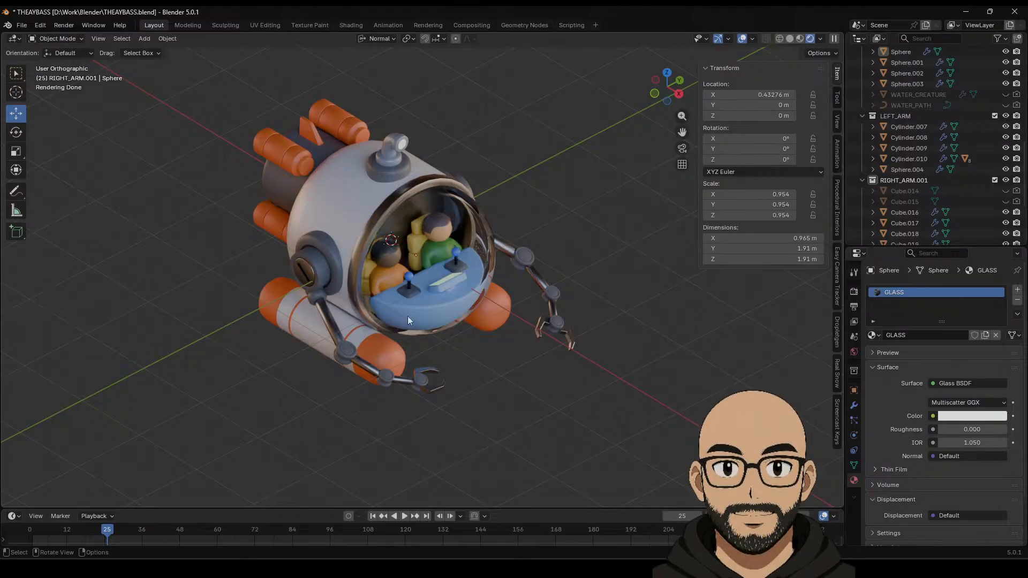
{"action": "left_click", "coordinate": [790, 38]}
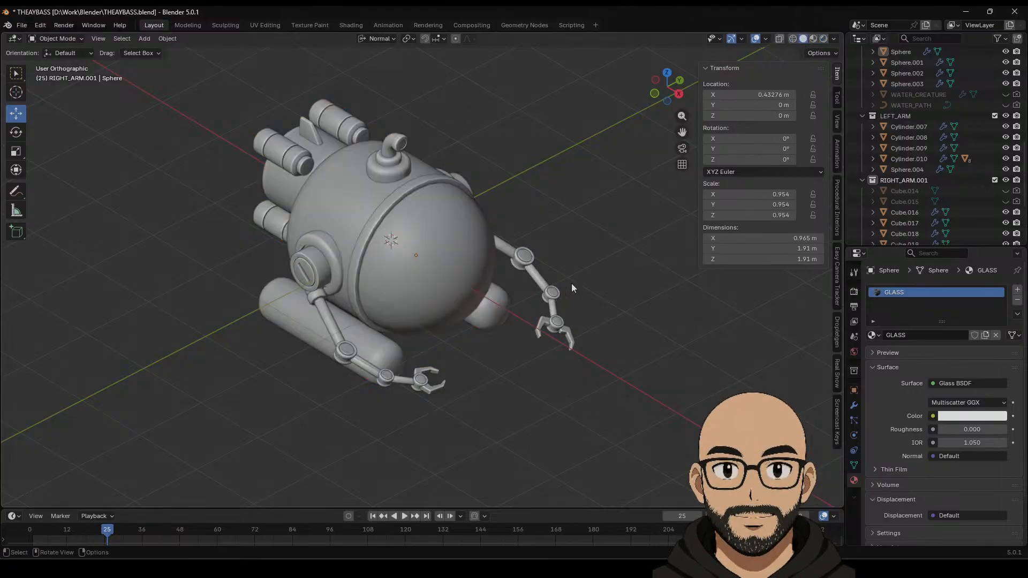
Step: Split the 3D viewport vertically into two side-by-side views of about equal width
{"action": "right_click", "coordinate": [845, 270]}
{"action": "left_click", "coordinate": [791, 266]}
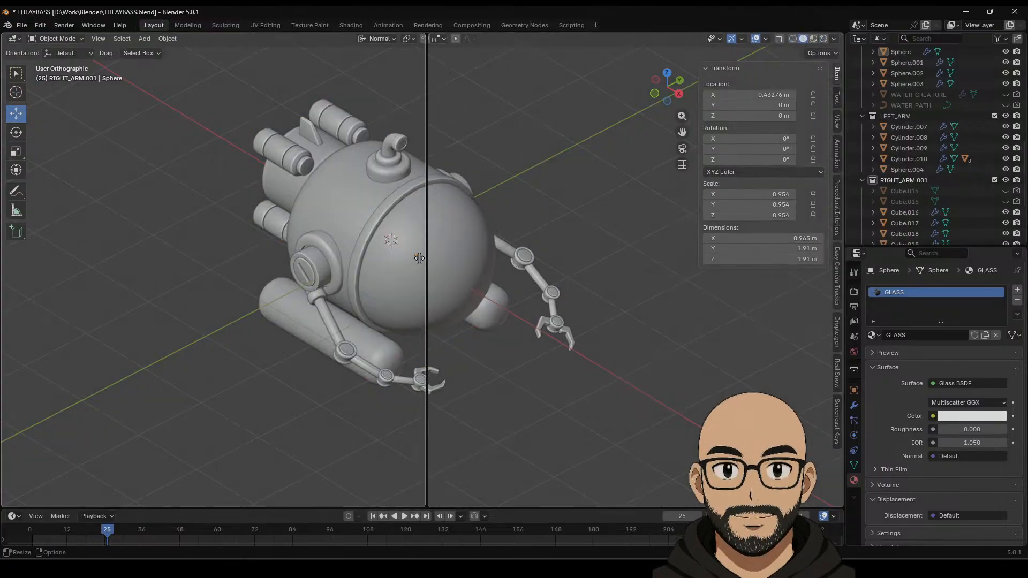
{"action": "left_click", "coordinate": [435, 300]}
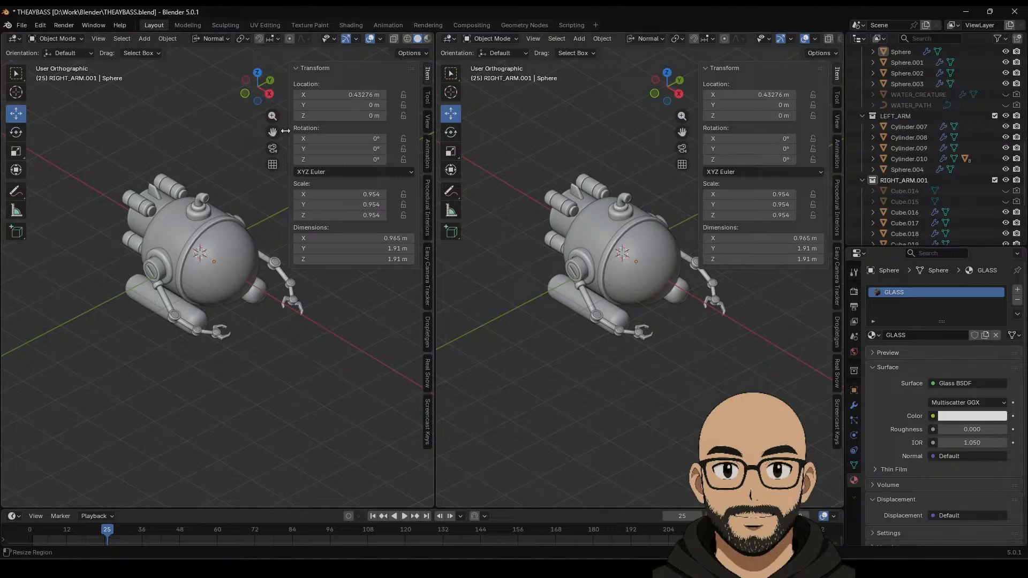
Step: Turn the left view into a narrower preview with rendered shading and its sidebar collapsed
{"action": "left_click_drag", "start_coordinate": [285, 131], "coordinate": [473, 135]}
{"action": "scroll", "coordinate": [417, 42], "scroll_direction": "down", "scroll_amount": 2}
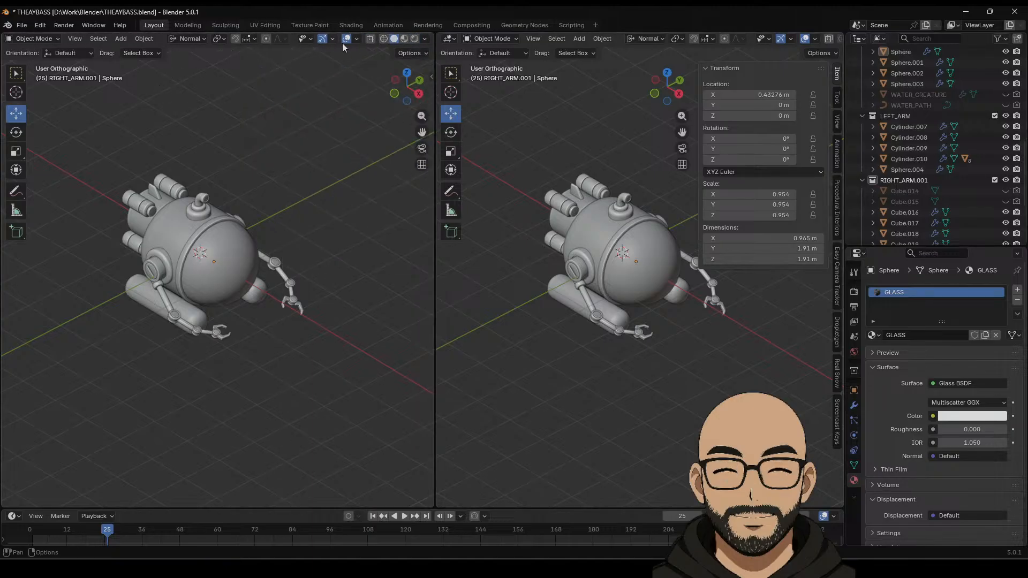
{"action": "left_click", "coordinate": [415, 39]}
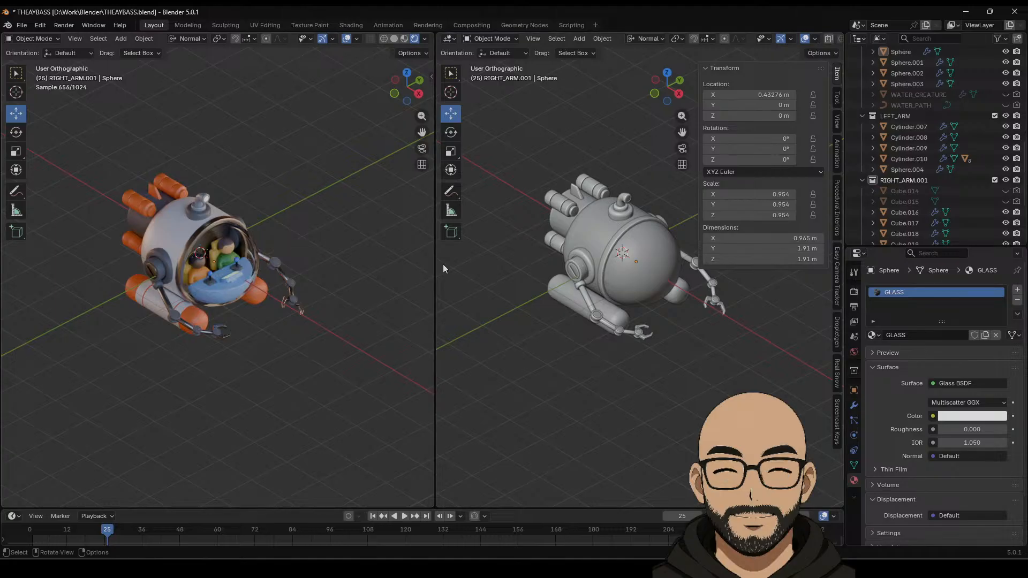
{"action": "left_click_drag", "start_coordinate": [435, 263], "coordinate": [371, 263]}
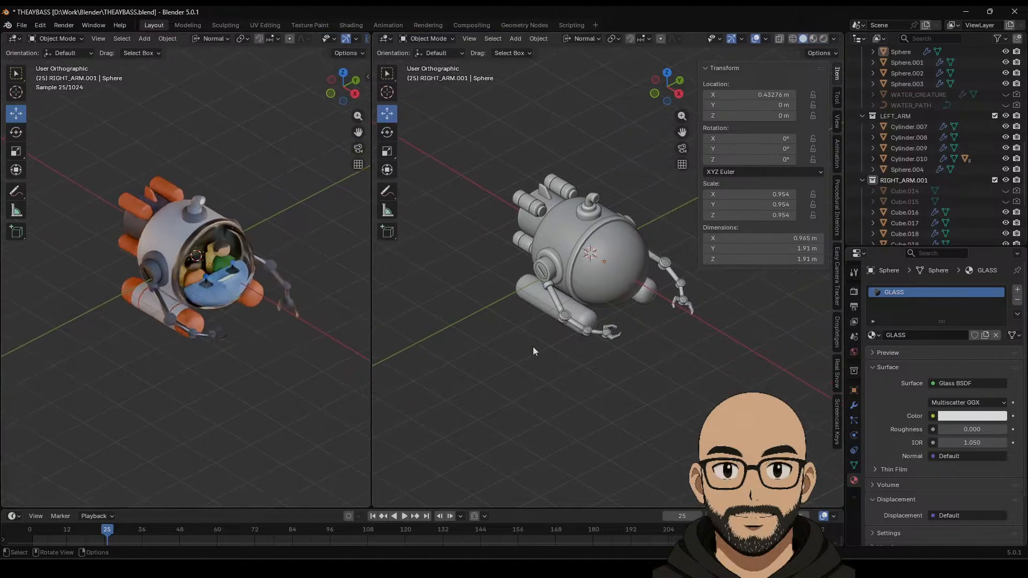
Step: Set the solid-shaded view to perspective projection and frame the submarine at a three-quarter front angle
{"action": "middle_click_drag", "start_coordinate": [532, 346], "coordinate": [562, 336]}
{"action": "key", "text": "KP_5"}
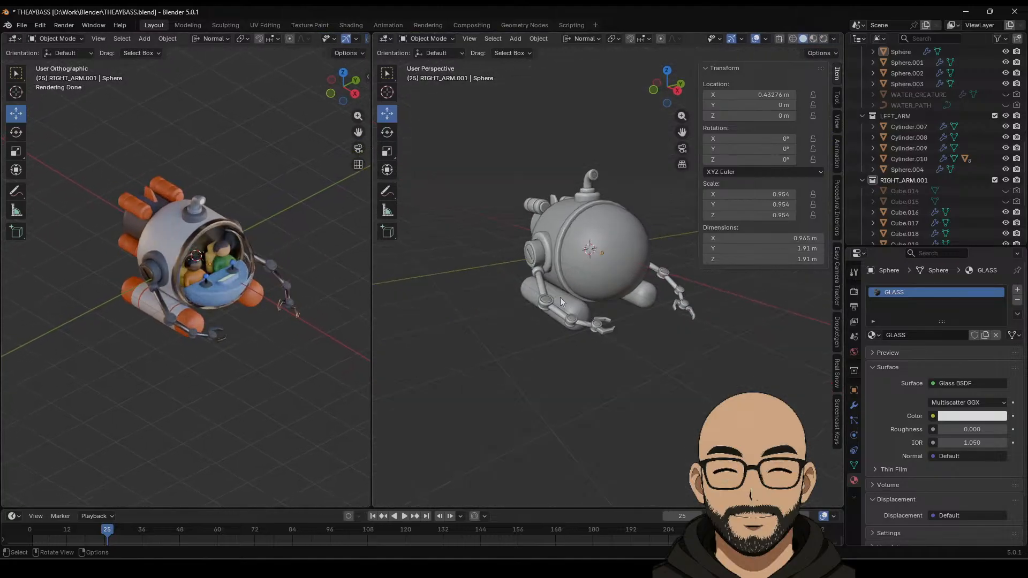
{"action": "scroll", "coordinate": [556, 340], "scroll_direction": "up", "scroll_amount": 4}
{"action": "middle_click_drag", "start_coordinate": [555, 302], "coordinate": [533, 325]}
{"action": "scroll", "coordinate": [599, 300], "scroll_direction": "down", "scroll_amount": 2}
{"action": "scroll", "coordinate": [599, 300], "scroll_direction": "down", "scroll_amount": 2}
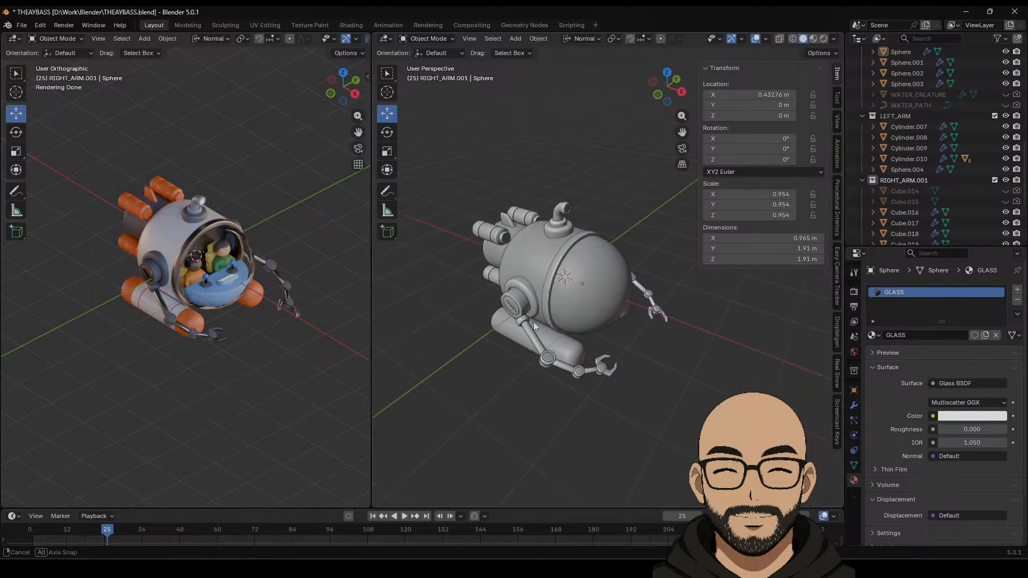
{"action": "middle_click_drag", "start_coordinate": [572, 298], "coordinate": [595, 287]}
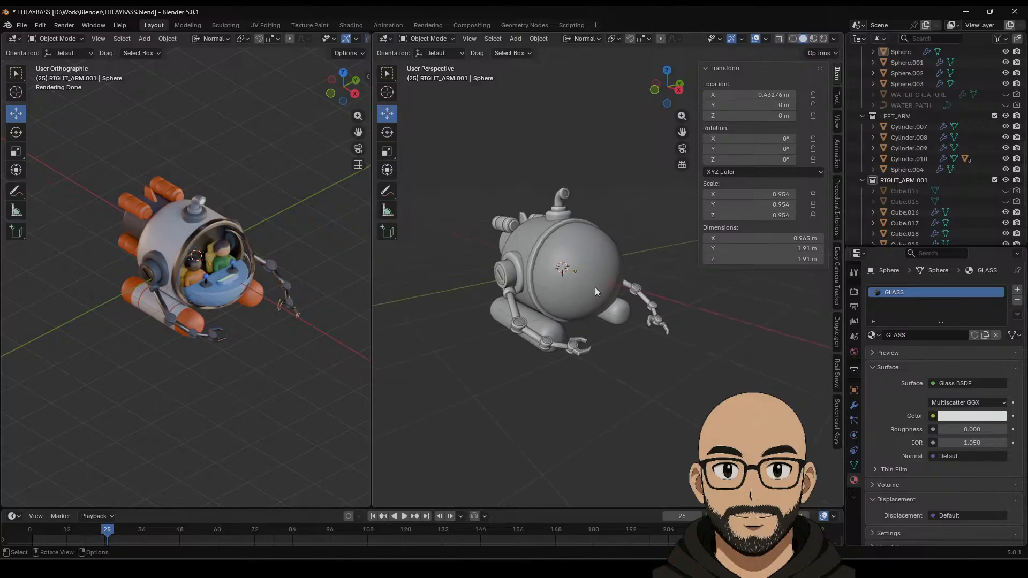
Step: Duplicate the cylindrical base of the periscope and move the copy about 2.14 m along Y, beside the submarine
{"action": "left_click", "coordinate": [515, 39]}
{"action": "left_click", "coordinate": [515, 38]}
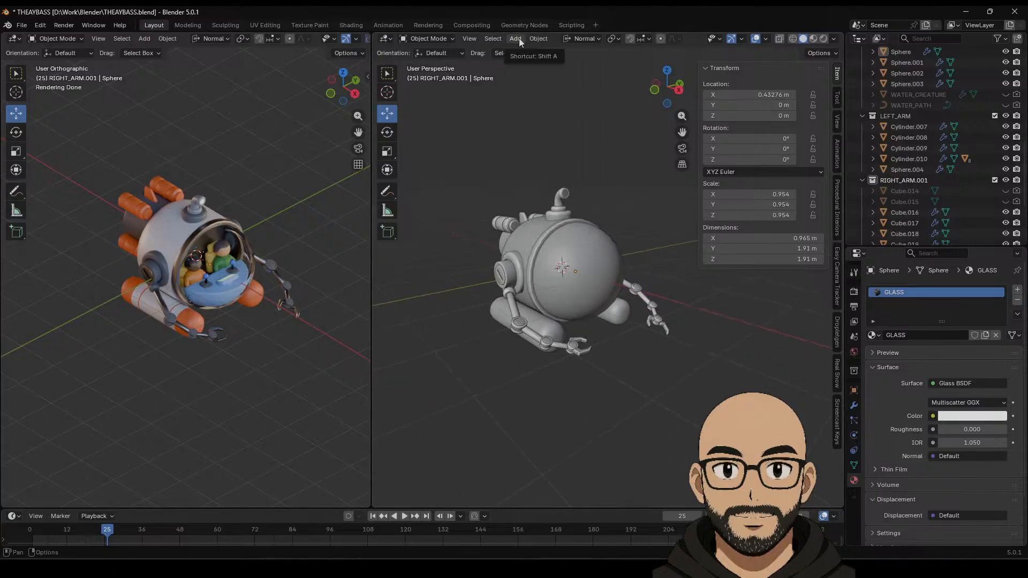
{"action": "left_click", "coordinate": [563, 211]}
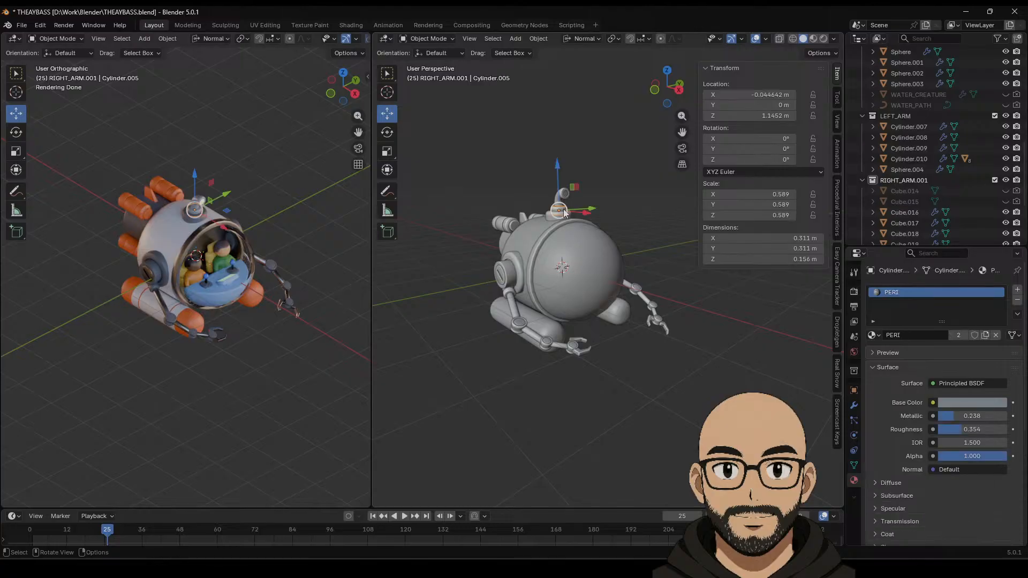
{"action": "key", "text": "shift+d"}
{"action": "right_click", "coordinate": [564, 213]}
{"action": "left_click_drag", "start_coordinate": [591, 209], "coordinate": [655, 228]}
{"action": "middle_click_drag", "start_coordinate": [589, 219], "coordinate": [545, 126]}
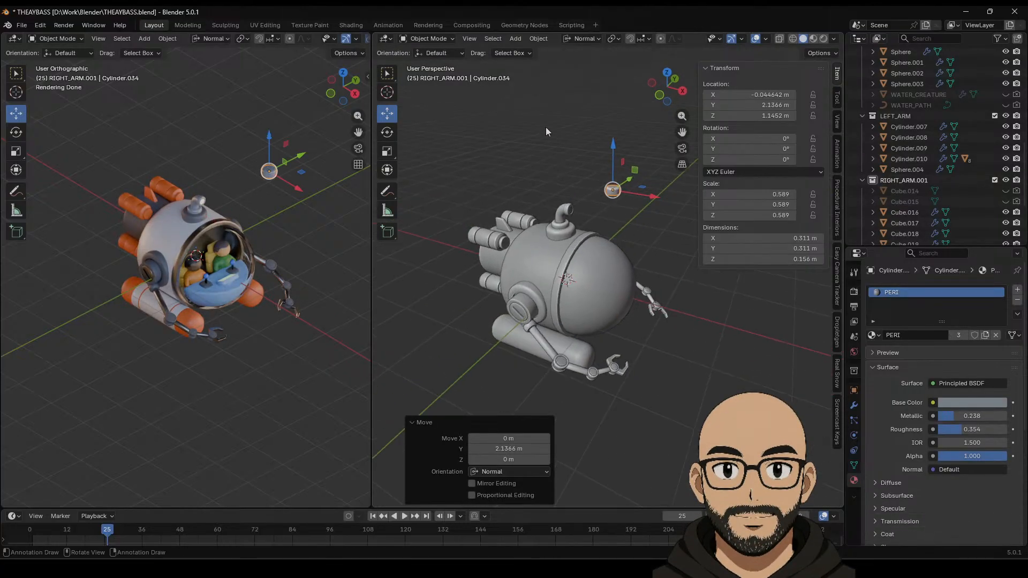
Step: Position the cylinder copy near the front claw at about X 1.08 m, Y -0.98 m and Z -0.64 m
{"action": "left_click", "coordinate": [668, 72]}
{"action": "scroll", "coordinate": [617, 268], "scroll_direction": "down", "scroll_amount": 3}
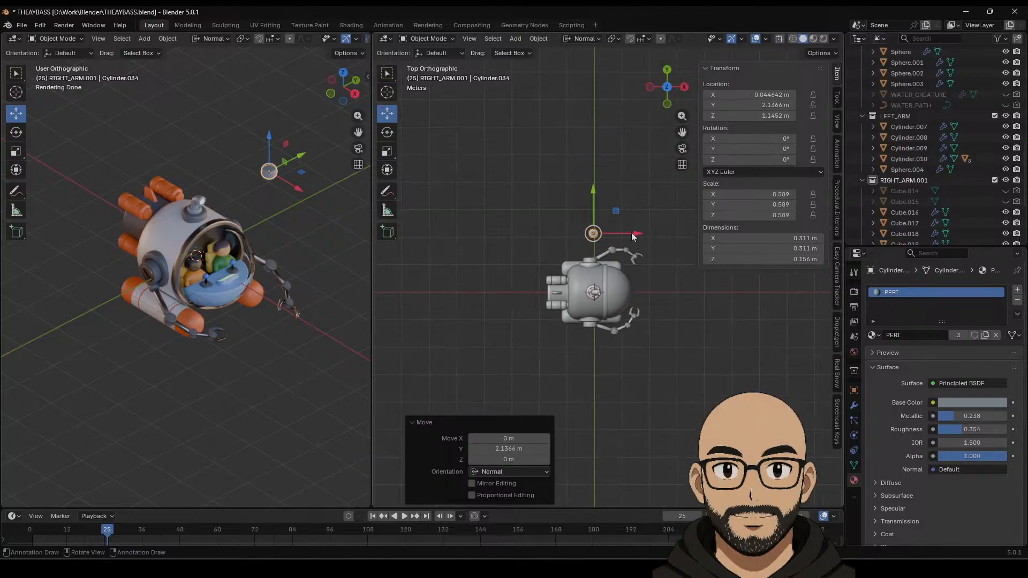
{"action": "left_click_drag", "start_coordinate": [632, 237], "coordinate": [667, 328]}
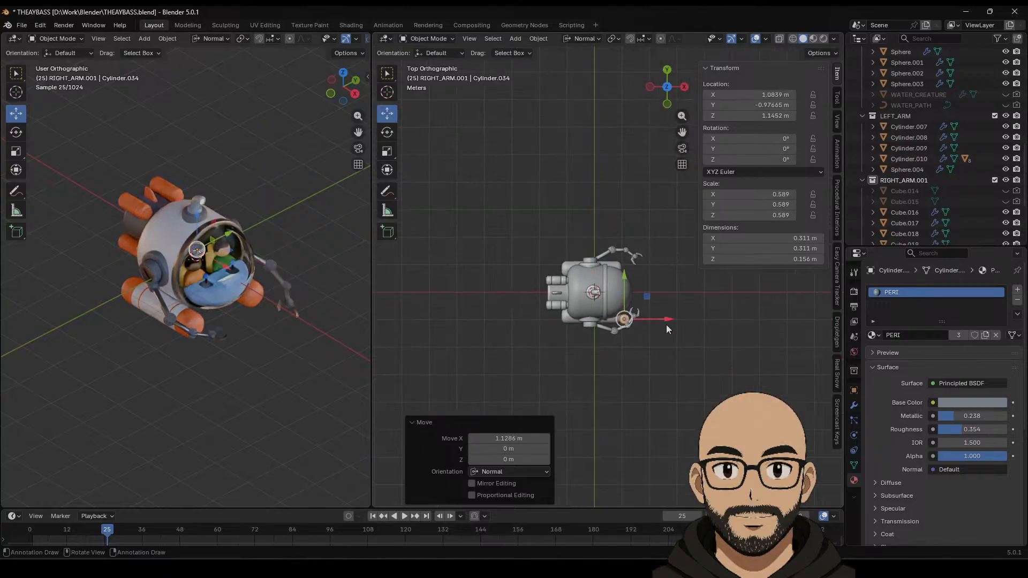
{"action": "middle_click_drag", "start_coordinate": [664, 321], "coordinate": [616, 230]}
{"action": "left_click_drag", "start_coordinate": [590, 208], "coordinate": [591, 254]}
{"action": "mouse_move", "coordinate": [593, 258]}
{"action": "middle_mouse_down"}
{"action": "mouse_move", "coordinate": [614, 276]}
{"action": "mouse_move", "coordinate": [605, 270]}
{"action": "middle_mouse_up"}
Step: Rotate the cylinder copy 90° about the Y axis so its flat face points forward
{"action": "left_click", "coordinate": [387, 132]}
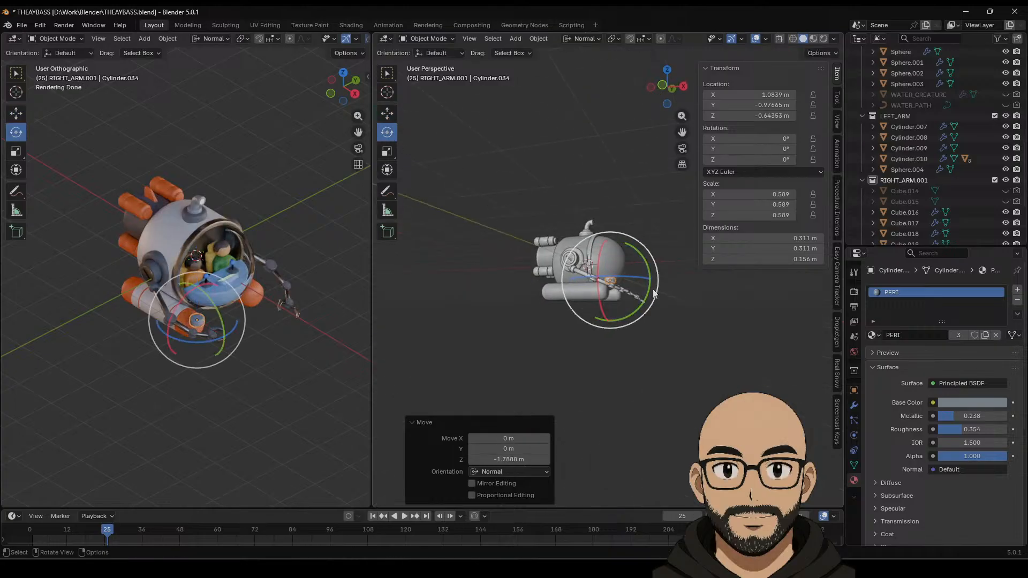
{"action": "left_click_drag", "start_coordinate": [654, 289], "coordinate": [605, 344]}
{"action": "left_click", "coordinate": [594, 344]}
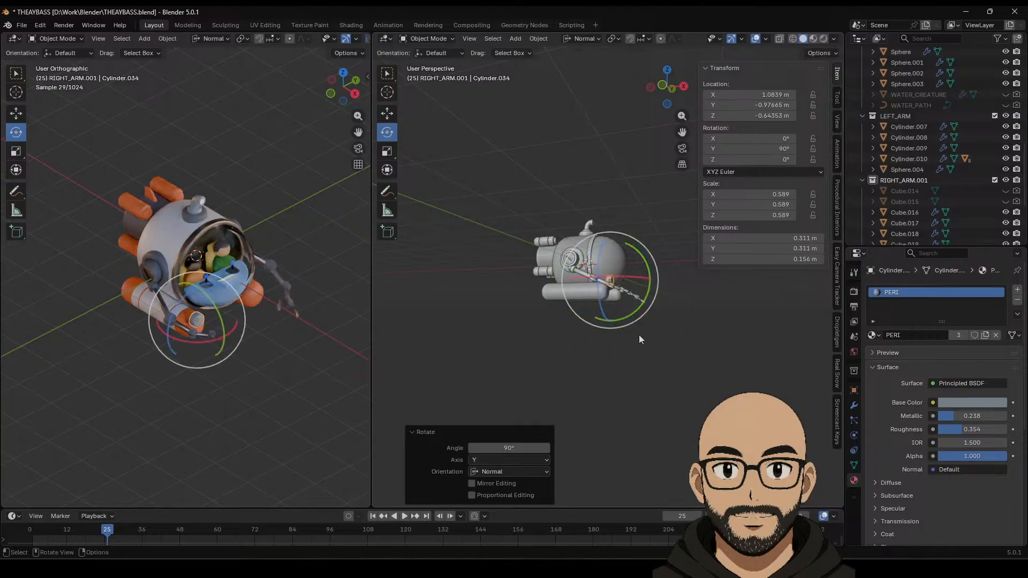
{"action": "key", "text": "KP_Decimal"}
{"action": "scroll", "coordinate": [582, 335], "scroll_direction": "down", "scroll_amount": 8}
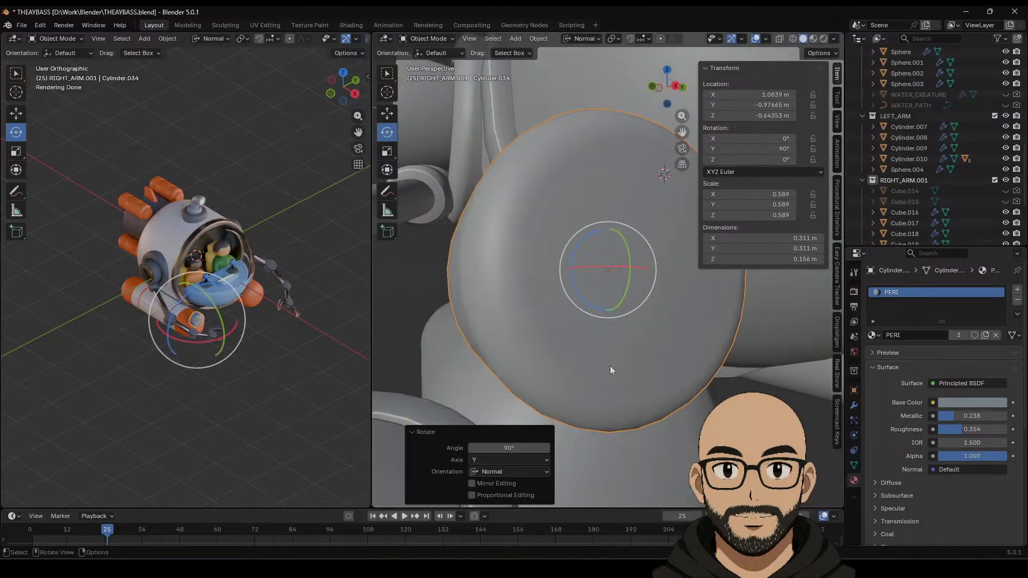
Step: Move the cylinder below the dome to about Y -0.44 m, Z -1.08 m and scale it up by about 1.6
{"action": "left_click", "coordinate": [677, 88]}
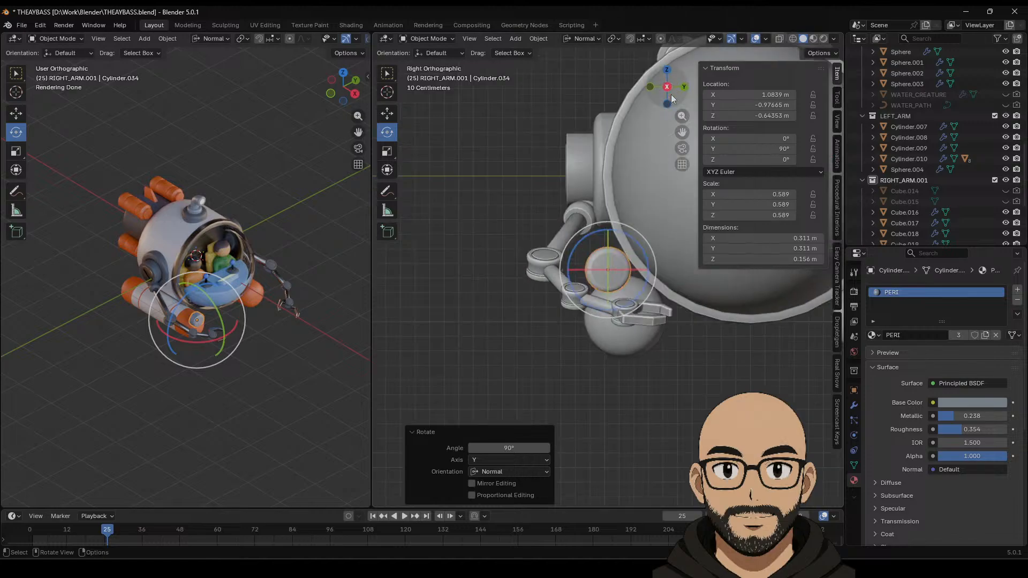
{"action": "left_click", "coordinate": [392, 116]}
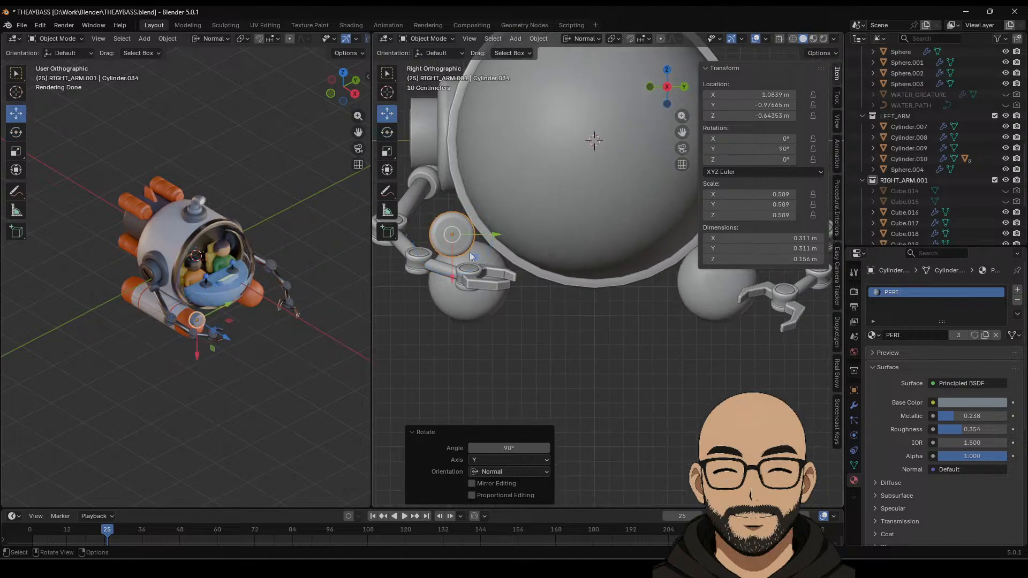
{"action": "left_click_drag", "start_coordinate": [452, 235], "coordinate": [530, 298]}
{"action": "key", "text": "s"}
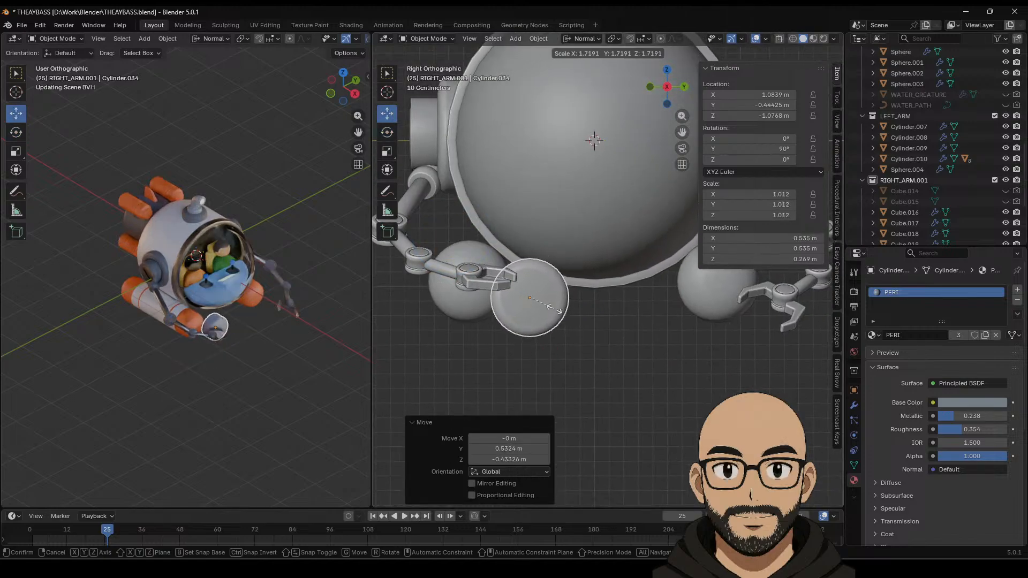
{"action": "left_click", "coordinate": [554, 316]}
{"action": "middle_click_drag", "start_coordinate": [554, 316], "coordinate": [634, 373]}
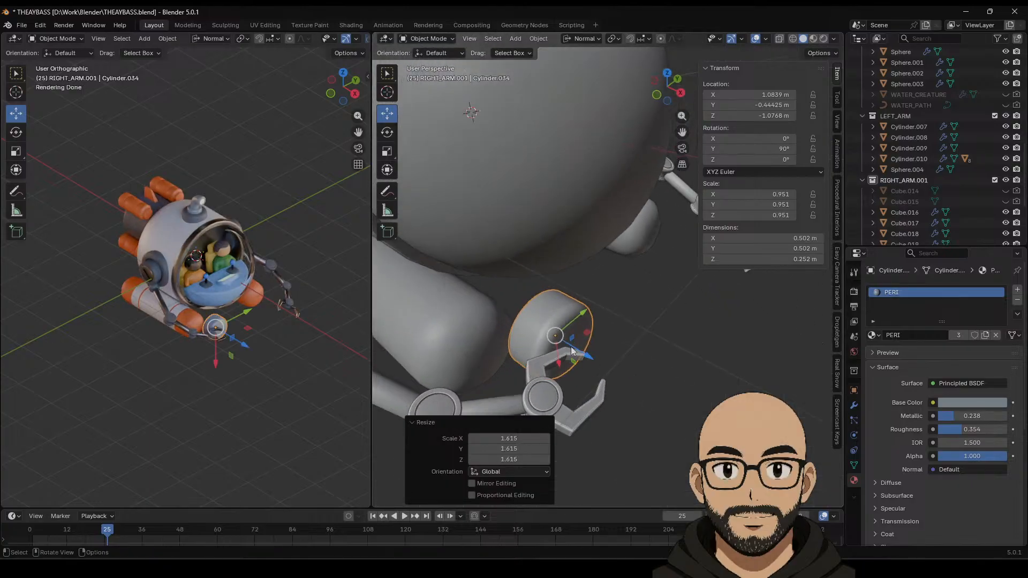
Step: Move the cylinder back under the hull to about X 0.53 m, then adjust it to Y -0.40 m and Z -1.12 m
{"action": "left_click_drag", "start_coordinate": [579, 353], "coordinate": [523, 322]}
{"action": "middle_click_drag", "start_coordinate": [552, 322], "coordinate": [587, 295]}
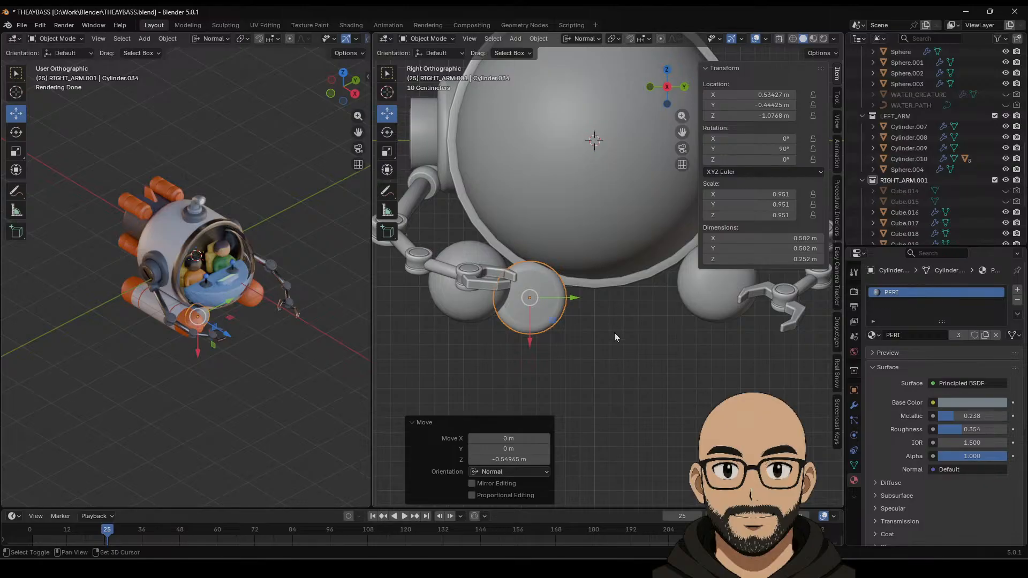
{"action": "middle_click_drag", "start_coordinate": [615, 337], "coordinate": [535, 246]}
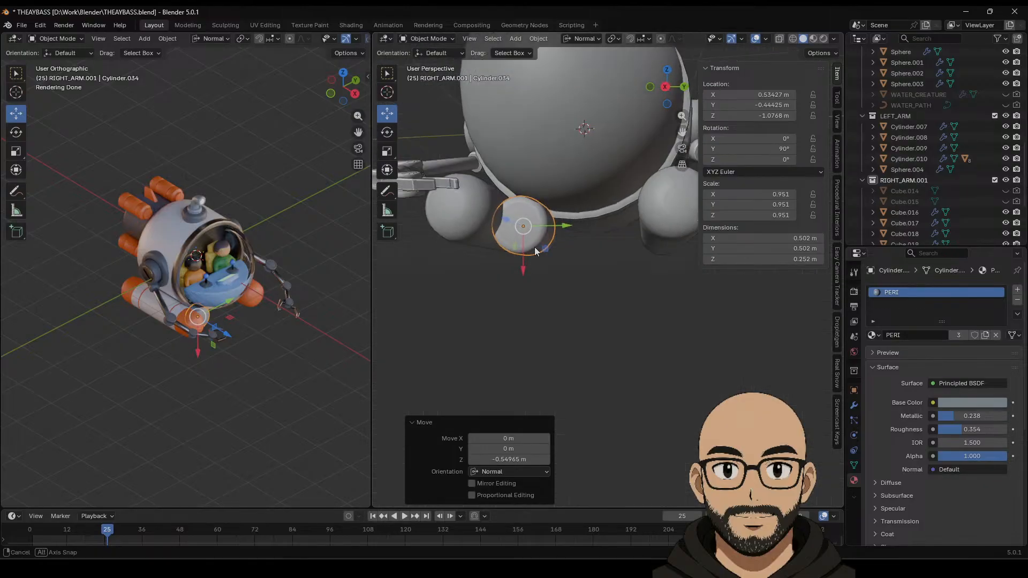
{"action": "left_click", "coordinate": [664, 87]}
{"action": "left_click_drag", "start_coordinate": [499, 222], "coordinate": [492, 255]}
Step: Scale the cylinder by 0.8 and shift it about 0.09 m farther back along its own Z axis
{"action": "type", "text": "s.8"}
{"action": "key", "text": "Return"}
{"action": "middle_click_drag", "start_coordinate": [505, 252], "coordinate": [484, 223]}
{"action": "key", "text": "g"}
{"action": "key", "text": "z"}
{"action": "left_click", "coordinate": [474, 254]}
Step: Select the cylinder's round front face in Edit Mode and add a new material named LIGHTS
{"action": "key", "text": "KP_Decimal"}
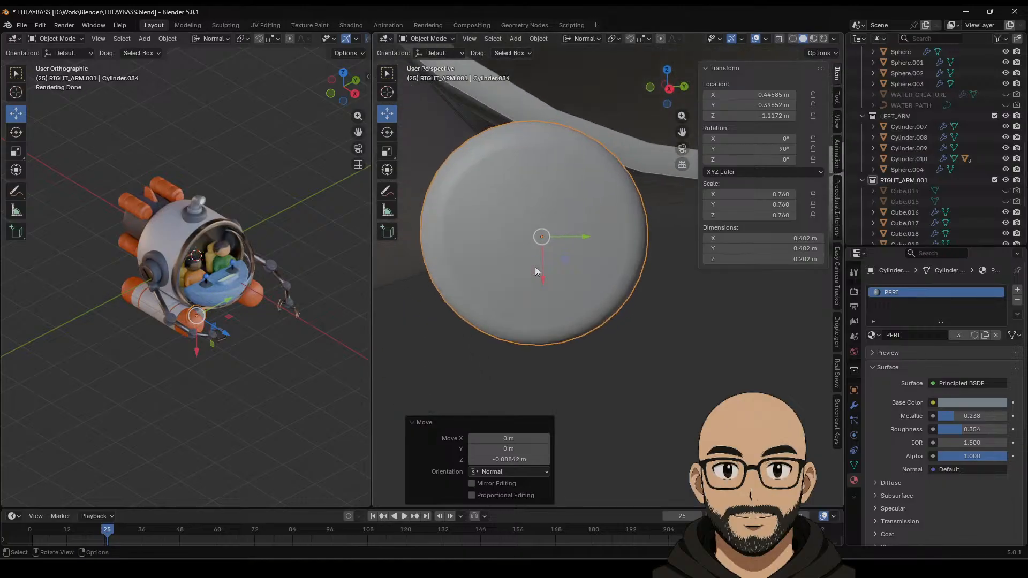
{"action": "key", "text": "Tab"}
{"action": "key", "text": "alt+a"}
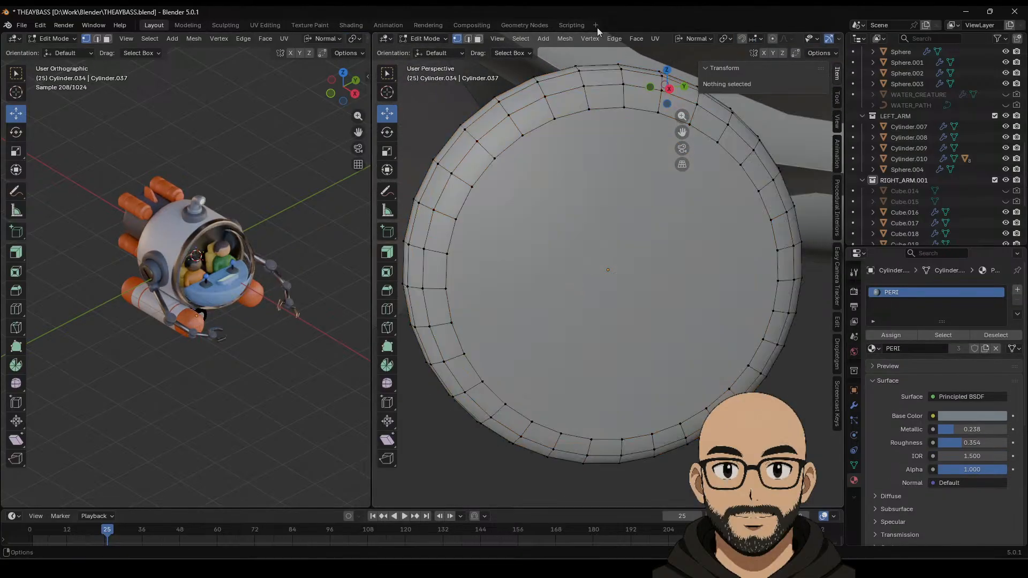
{"action": "left_click", "coordinate": [478, 39]}
{"action": "left_click", "coordinate": [607, 270]}
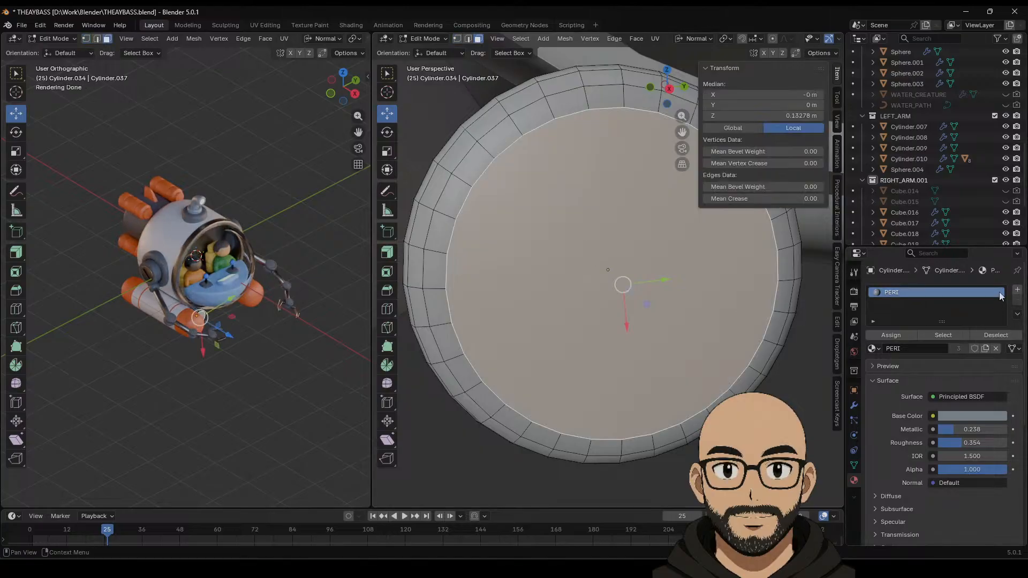
{"action": "left_click", "coordinate": [1017, 290]}
{"action": "left_click", "coordinate": [906, 365]}
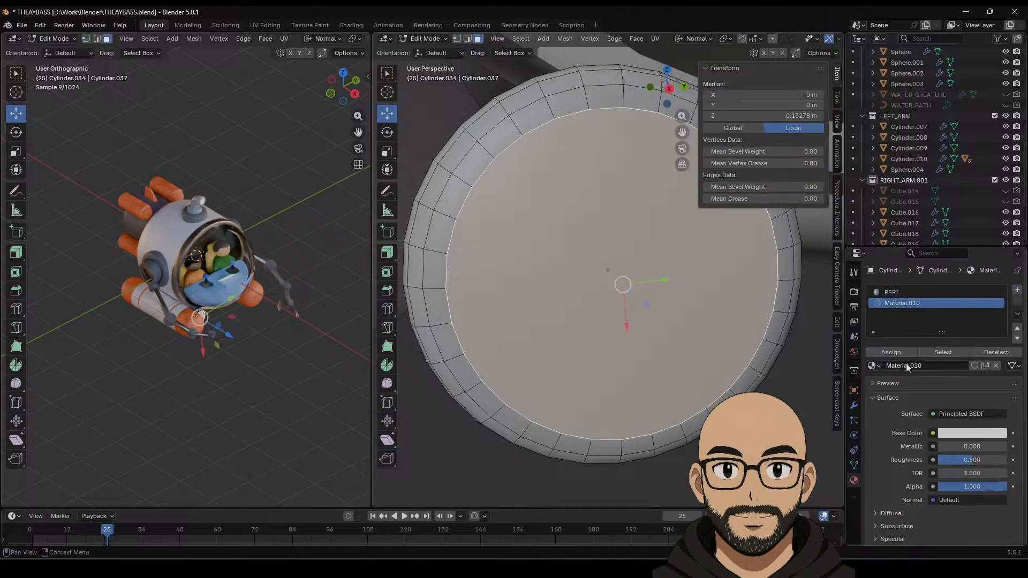
{"action": "left_click", "coordinate": [917, 367]}
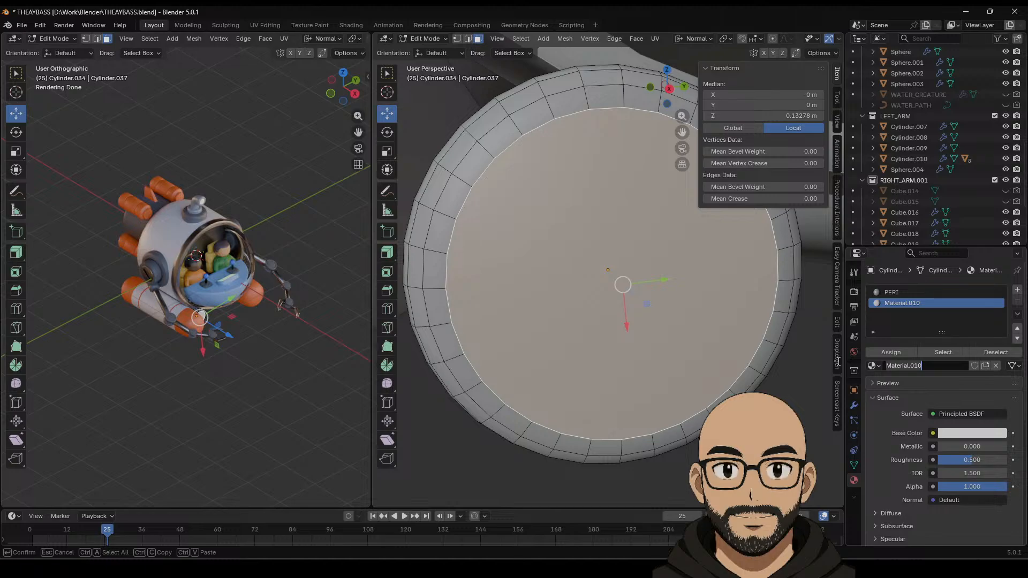
{"action": "type", "text": "LIGHTS"}
{"action": "key", "text": "Return"}
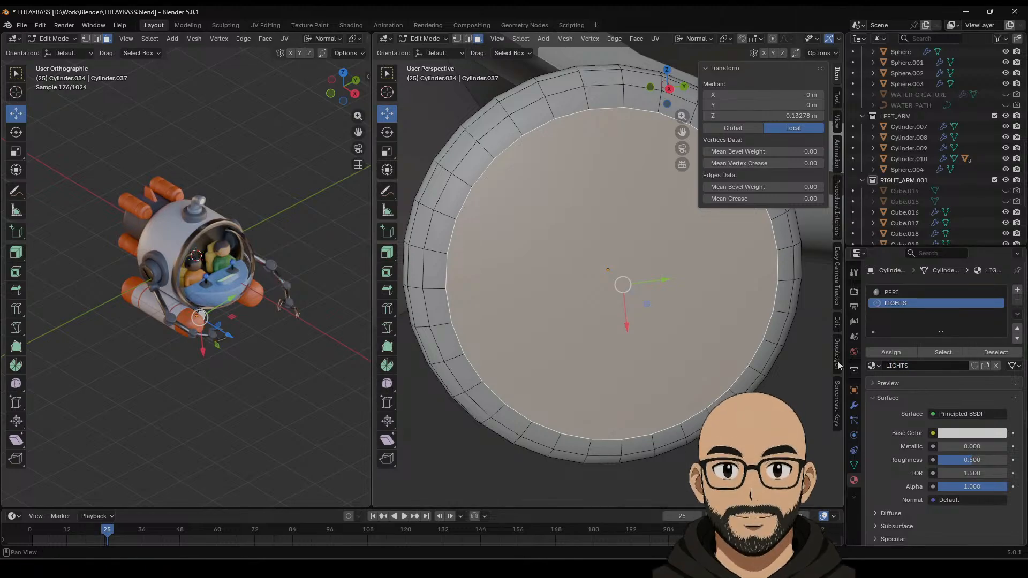
Step: Give the LIGHTS material a light orange-tan base color and assign it to the selected front face
{"action": "left_click", "coordinate": [964, 433]}
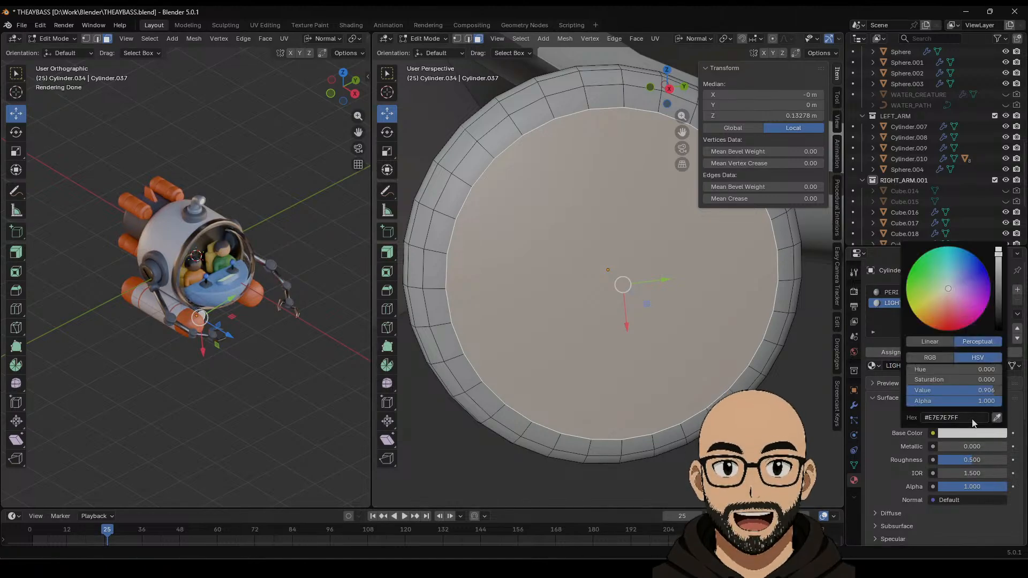
{"action": "left_click_drag", "start_coordinate": [948, 288], "coordinate": [940, 304]}
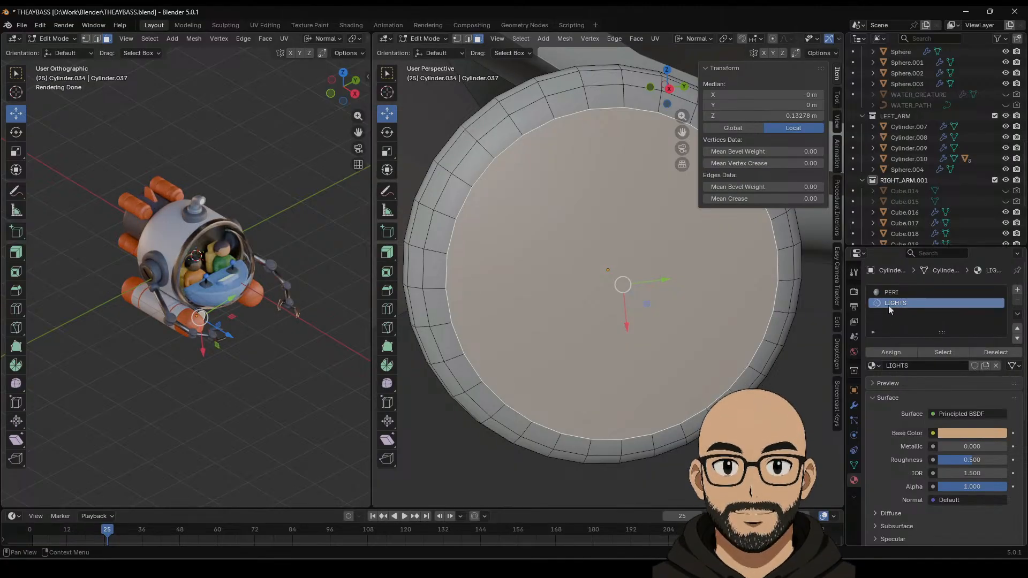
{"action": "left_click", "coordinate": [900, 352]}
Step: Set the LIGHTS material's emission strength to 9.3 and its emission color to orange #FF7718
{"action": "scroll", "coordinate": [914, 429], "scroll_direction": "down", "scroll_amount": 8}
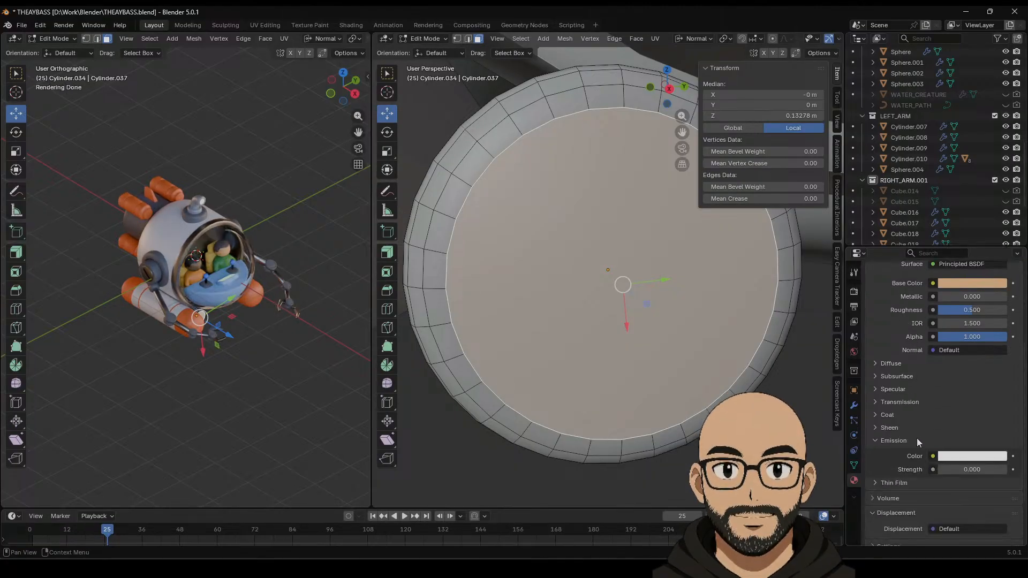
{"action": "left_click", "coordinate": [917, 438]}
{"action": "left_click_drag", "start_coordinate": [966, 399], "coordinate": [991, 400]}
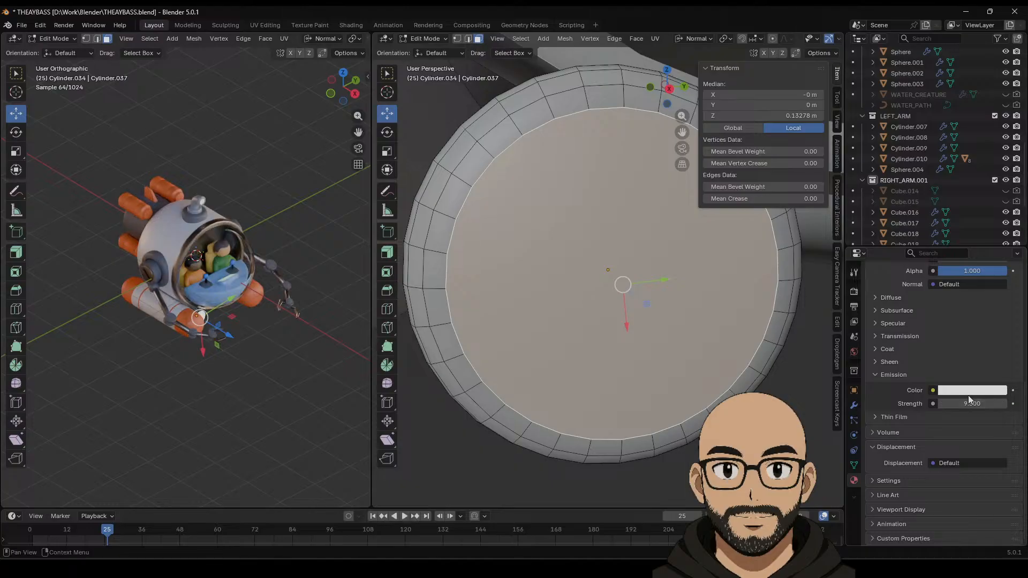
{"action": "left_click", "coordinate": [994, 391]}
{"action": "mouse_move", "coordinate": [945, 250]}
{"action": "left_mouse_down"}
{"action": "mouse_move", "coordinate": [928, 266]}
{"action": "mouse_move", "coordinate": [932, 281]}
{"action": "left_mouse_up"}
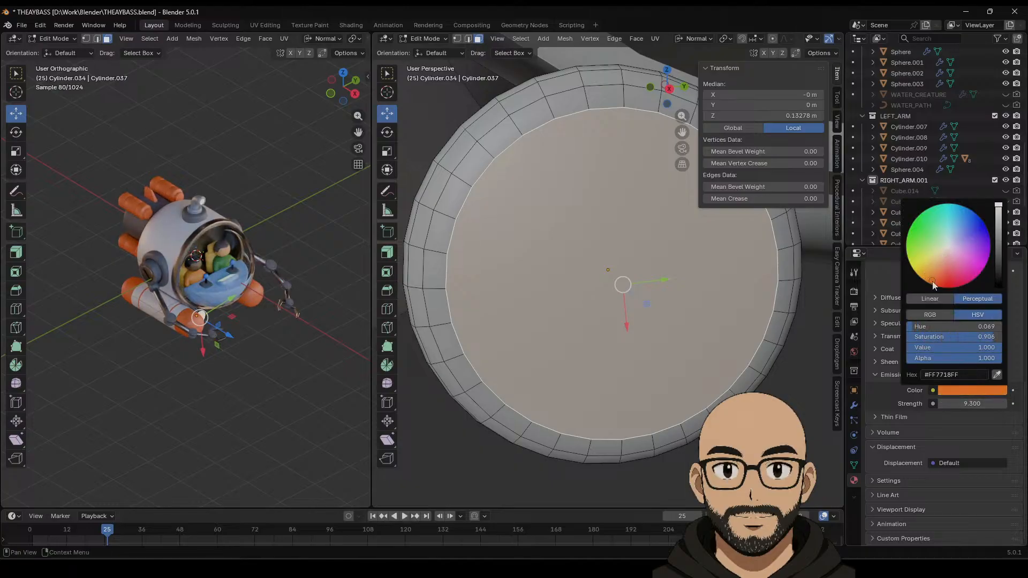
{"action": "scroll", "coordinate": [671, 402], "scroll_direction": "down", "scroll_amount": 3}
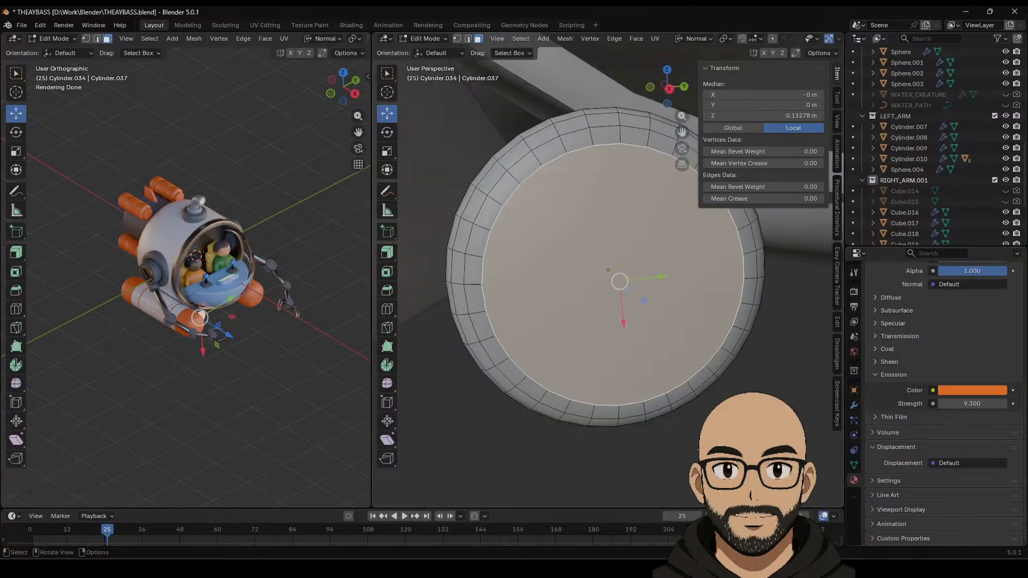
Step: Return to Object Mode and enable Scene World lighting in the rendered preview
{"action": "key", "text": "Tab"}
{"action": "scroll", "coordinate": [685, 417], "scroll_direction": "down", "scroll_amount": 5}
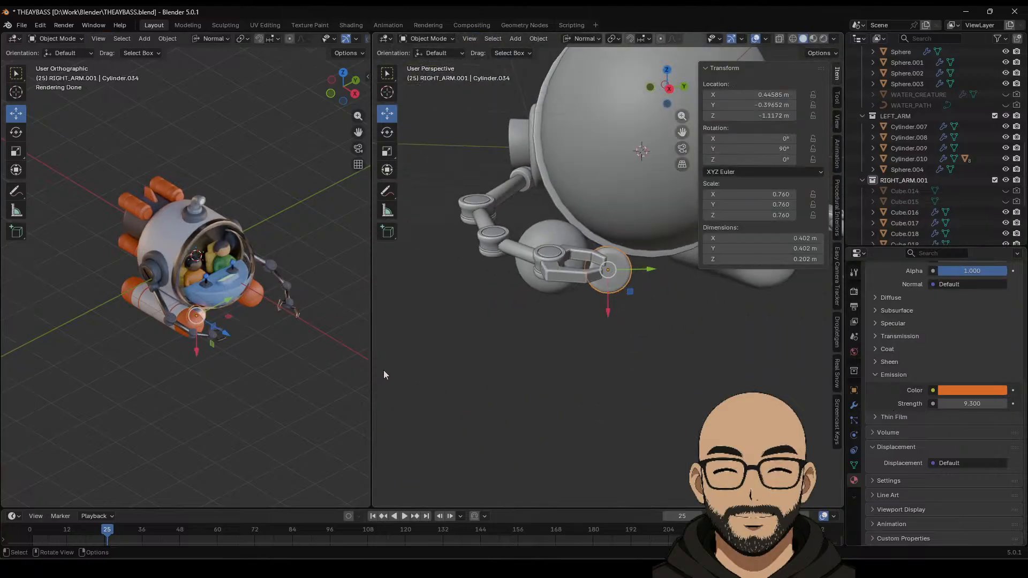
{"action": "scroll", "coordinate": [311, 37], "scroll_direction": "down", "scroll_amount": 5}
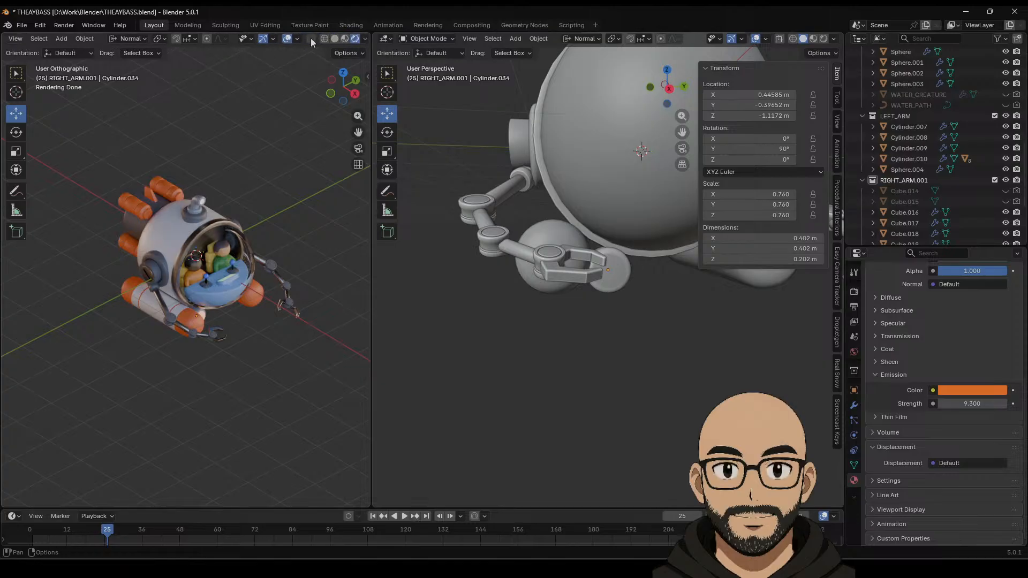
{"action": "left_click", "coordinate": [347, 39]}
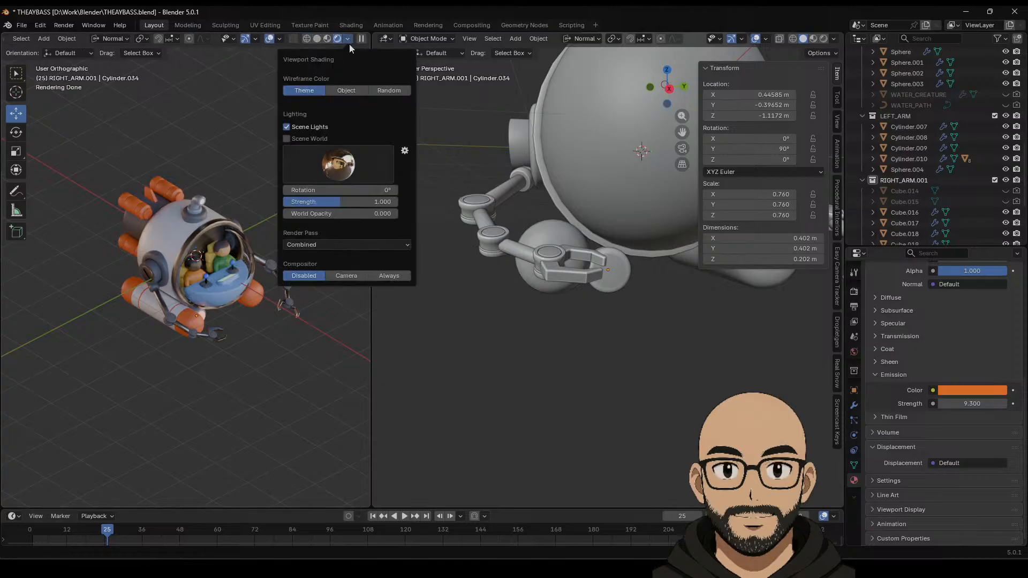
{"action": "left_click", "coordinate": [300, 139]}
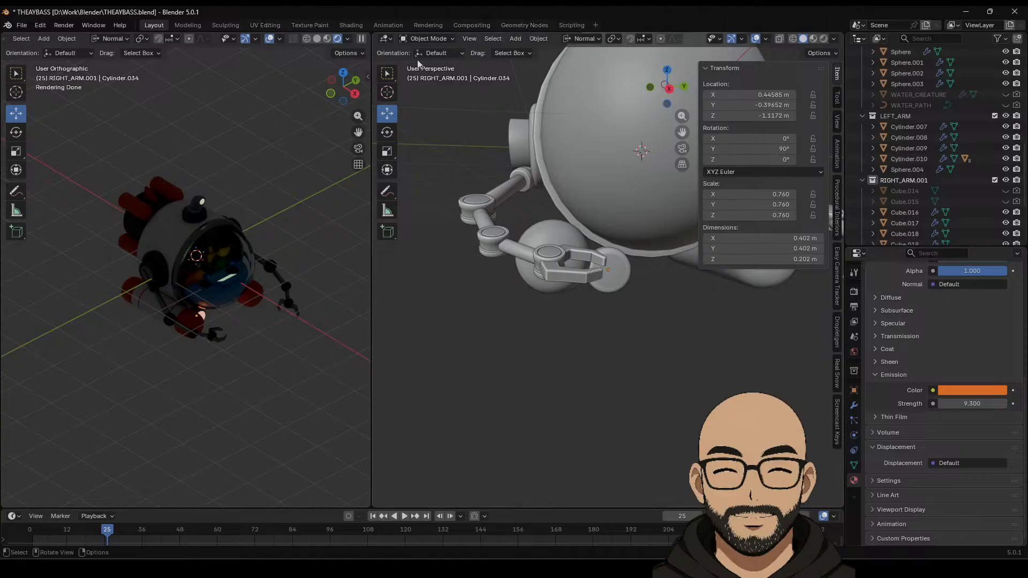
Step: Insert a Glare node in the compositor between the Render Layers image output and the Group Output and Viewer nodes
{"action": "left_click", "coordinate": [479, 25]}
{"action": "left_click", "coordinate": [422, 39]}
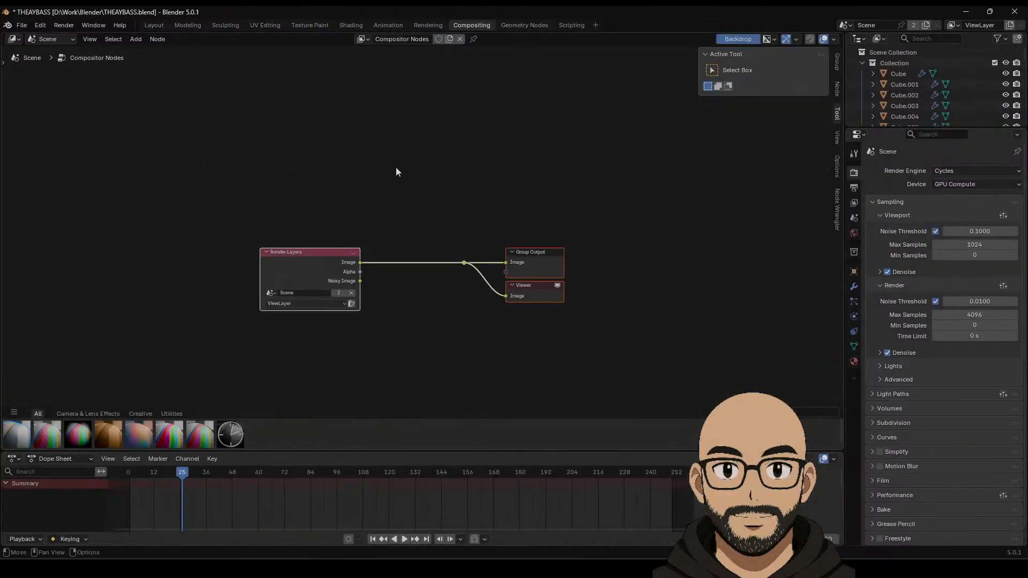
{"action": "left_click", "coordinate": [134, 39]}
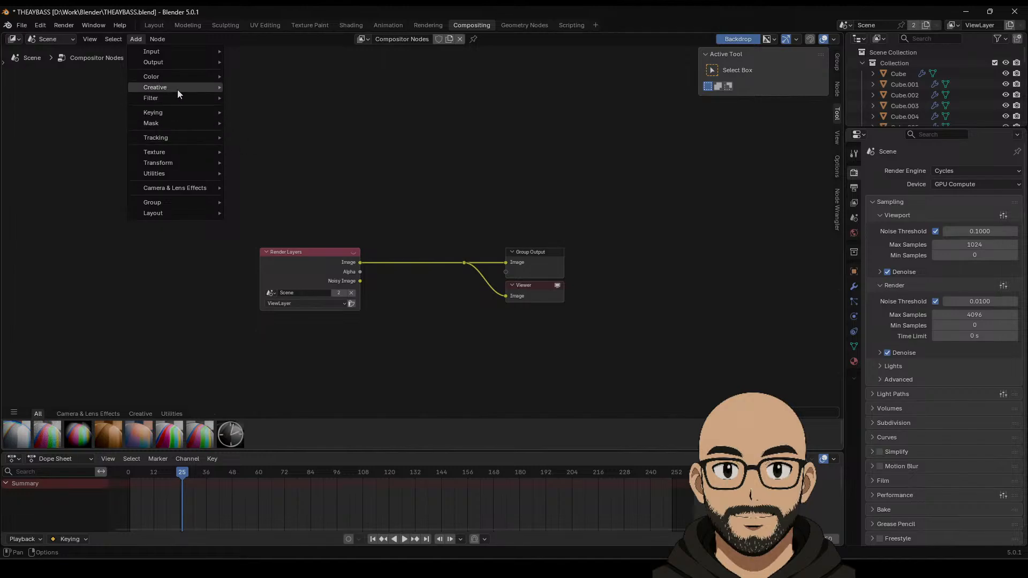
{"action": "mouse_move", "coordinate": [180, 90]}
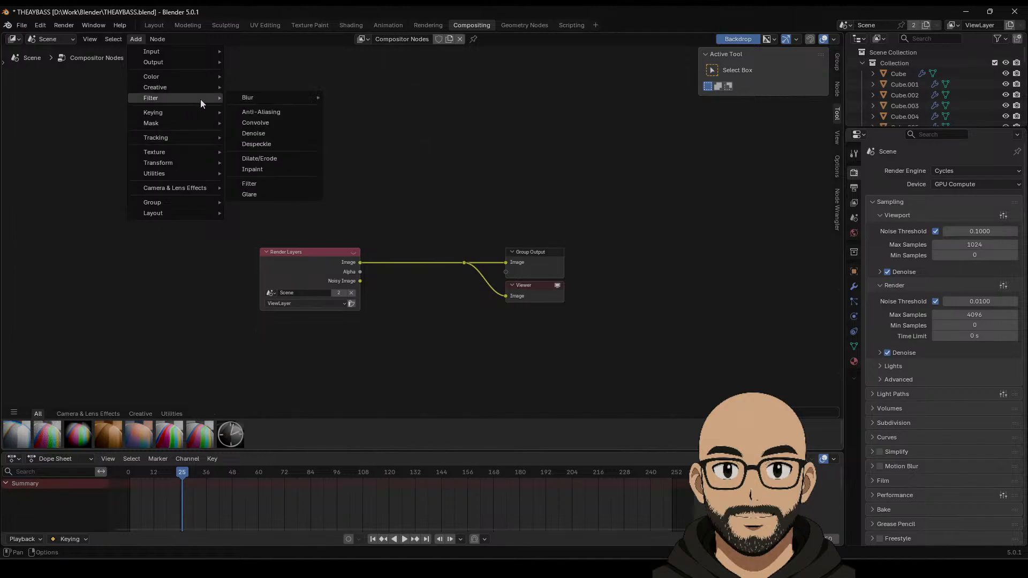
{"action": "left_click", "coordinate": [257, 194]}
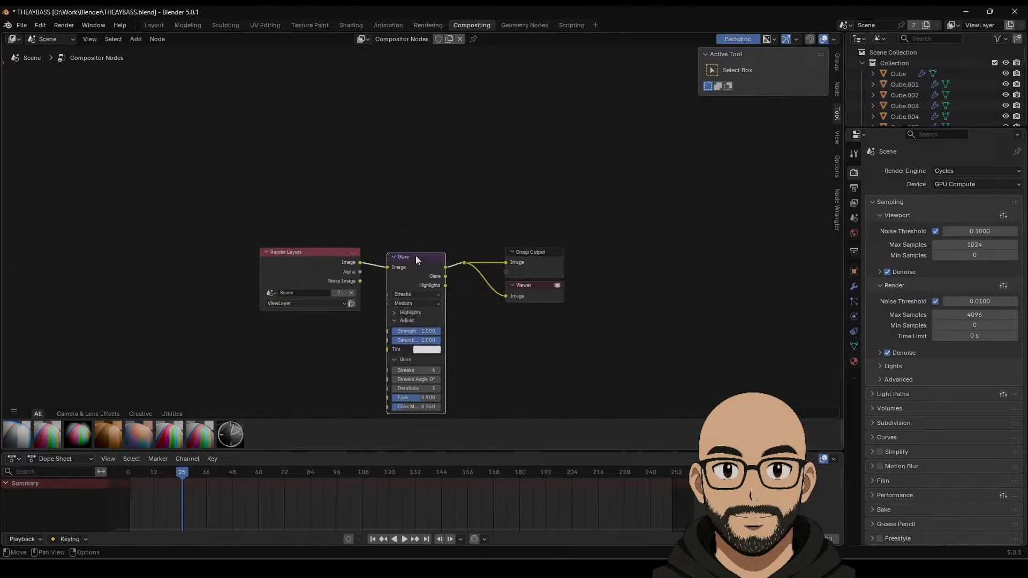
{"action": "left_click", "coordinate": [416, 257]}
Step: Set the Glare node's type to Bloom and its quality to High
{"action": "left_click", "coordinate": [414, 284]}
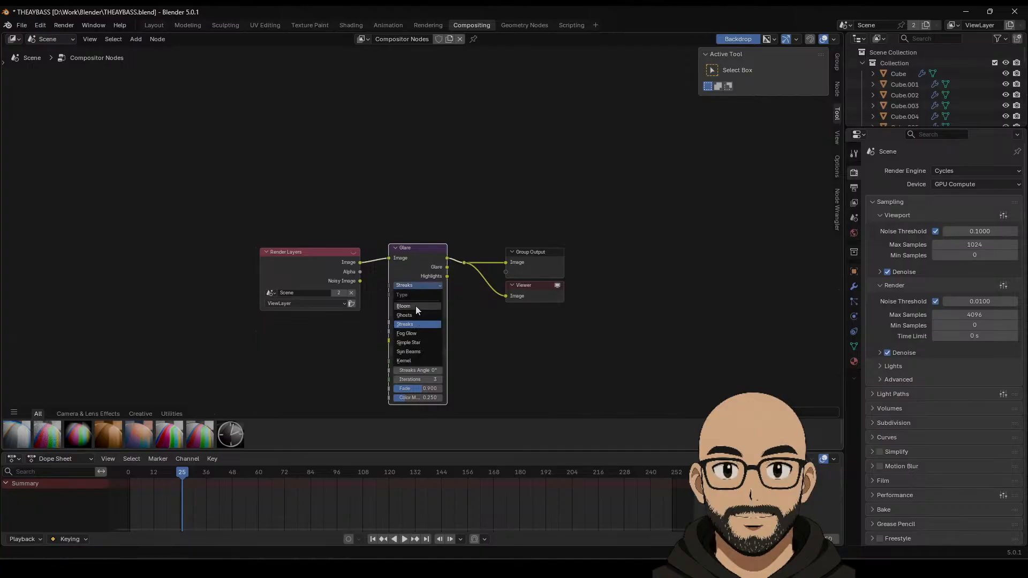
{"action": "left_click", "coordinate": [415, 306]}
{"action": "left_click", "coordinate": [415, 316]}
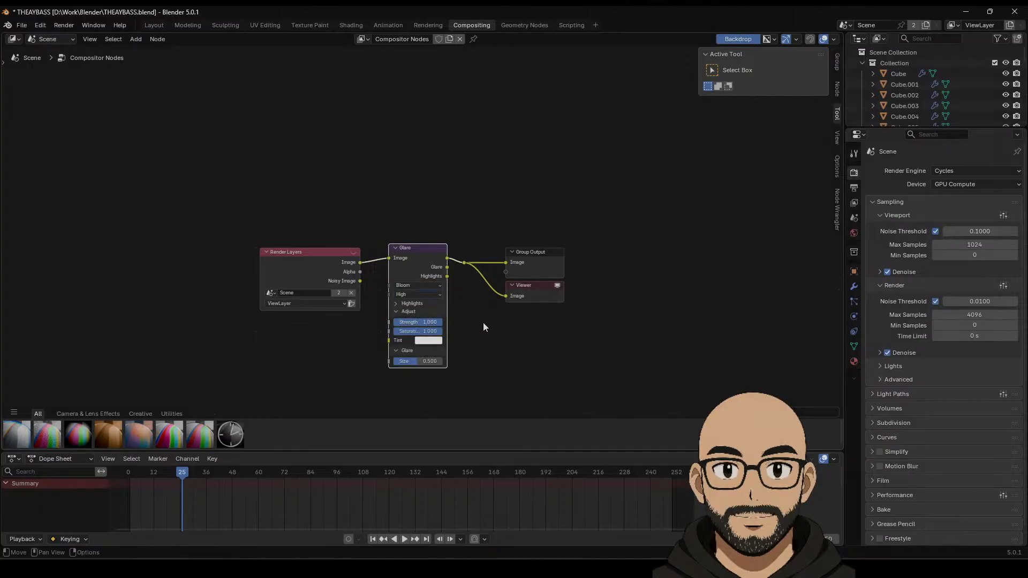
Step: Return to the Layout workspace and set the rendered preview's viewport compositor to Always
{"action": "left_click", "coordinate": [159, 27]}
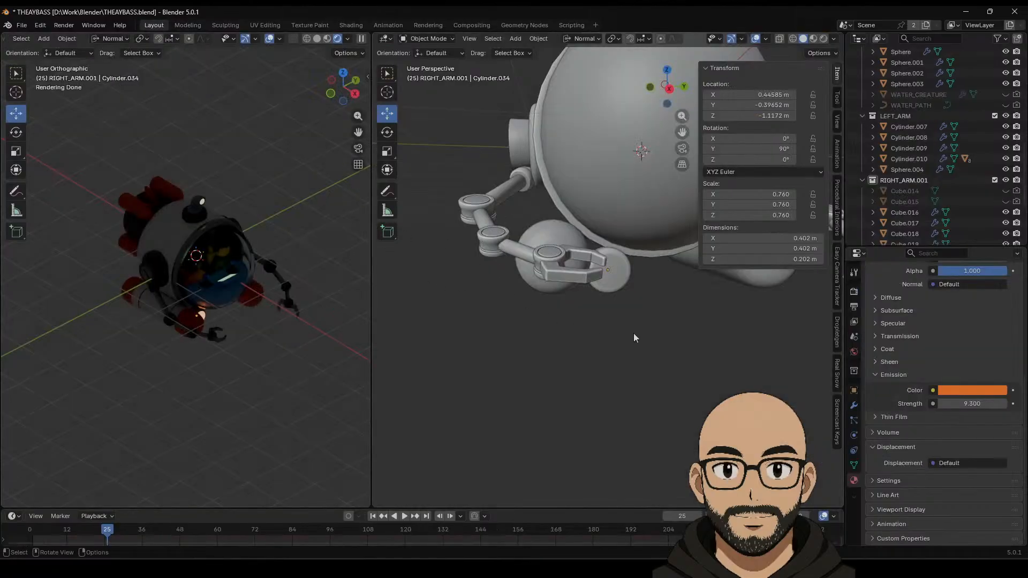
{"action": "left_click", "coordinate": [347, 39]}
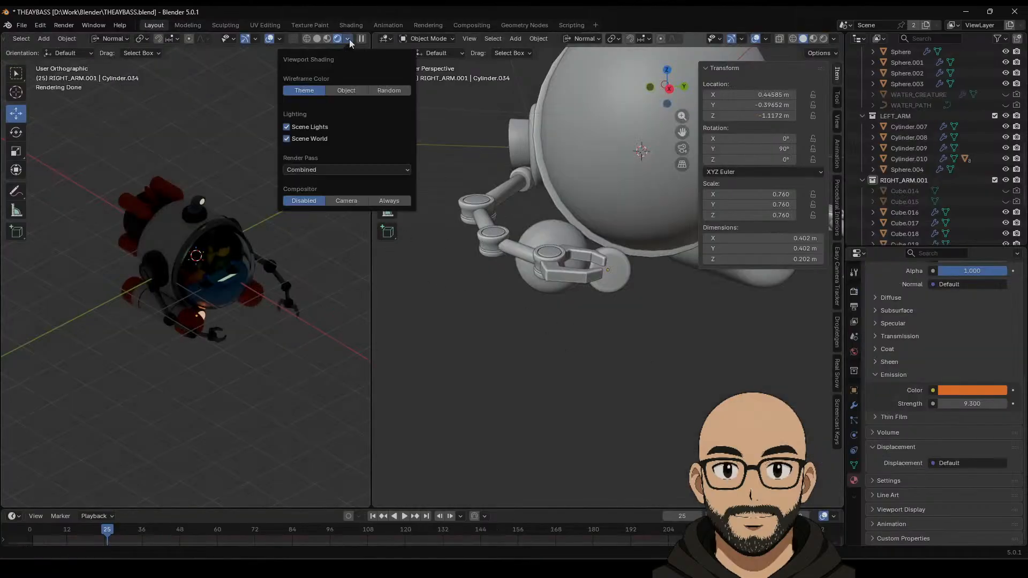
{"action": "left_click", "coordinate": [395, 208]}
Step: Raise the LIGHTS material's emission strength to 10.6 and shift its emission color to yellow-orange
{"action": "middle_click_drag", "start_coordinate": [671, 360], "coordinate": [580, 354], "text": "shift"}
{"action": "left_click_drag", "start_coordinate": [971, 403], "coordinate": [979, 404]}
{"action": "left_click", "coordinate": [975, 391]}
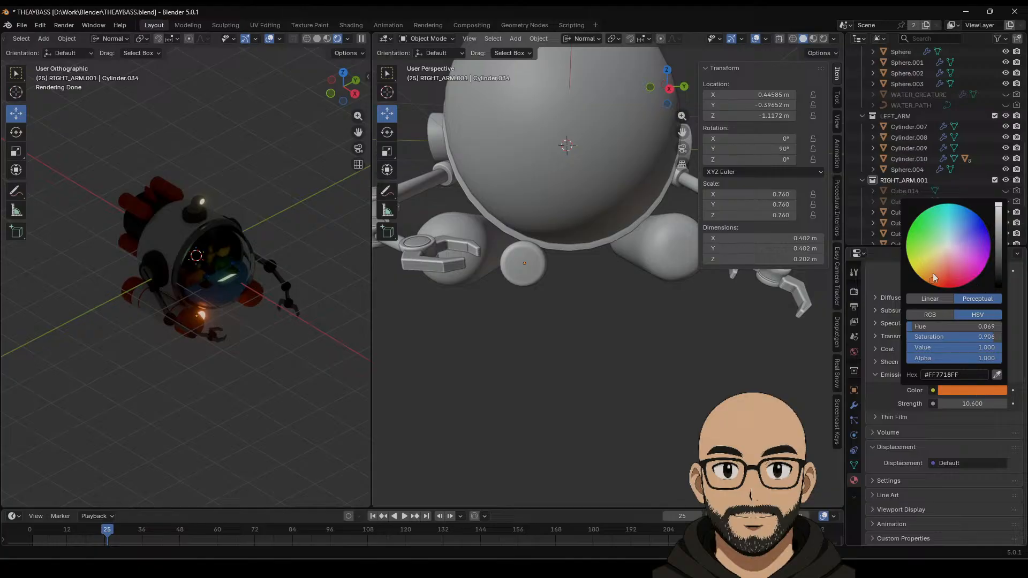
{"action": "left_click_drag", "start_coordinate": [933, 277], "coordinate": [930, 273]}
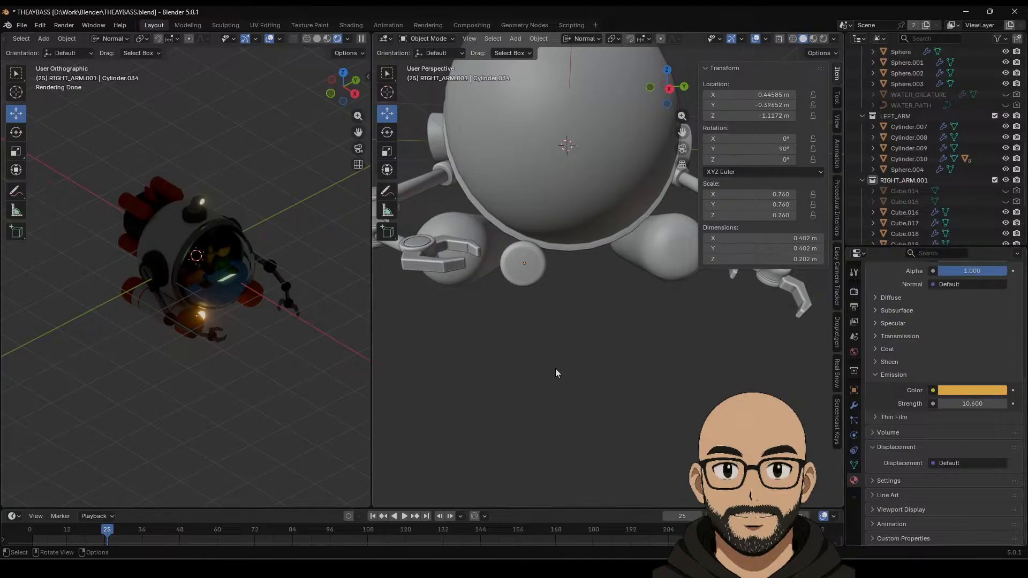
Step: Examine the submarine and the headlight's placement from several angles and distances
{"action": "middle_click_drag", "start_coordinate": [535, 308], "coordinate": [533, 341]}
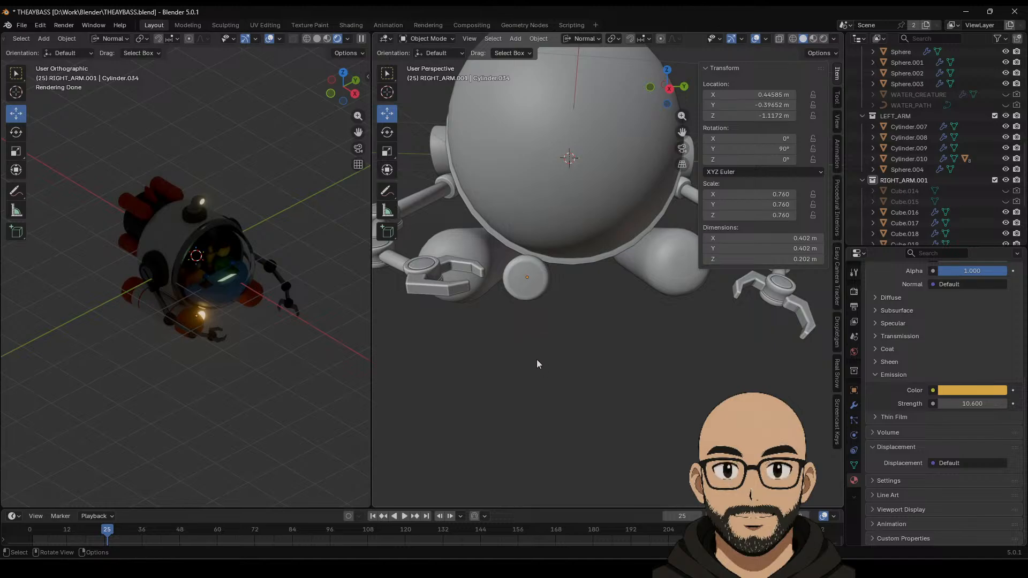
{"action": "scroll", "coordinate": [545, 320], "scroll_direction": "down", "scroll_amount": 3}
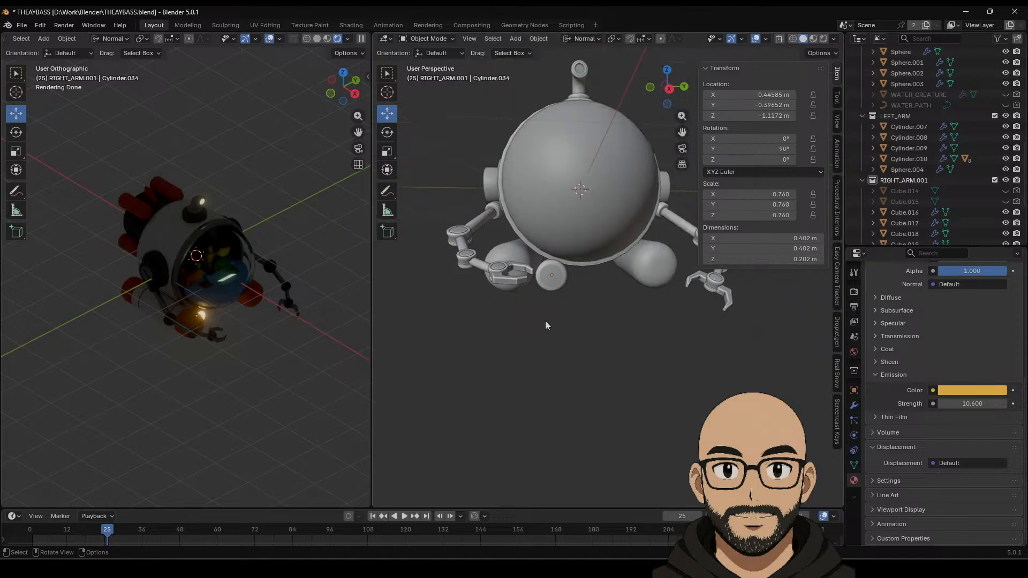
{"action": "mouse_move", "coordinate": [545, 321]}
{"action": "middle_mouse_down"}
{"action": "mouse_move", "coordinate": [561, 308]}
{"action": "mouse_move", "coordinate": [595, 311]}
{"action": "mouse_move", "coordinate": [526, 342]}
{"action": "mouse_move", "coordinate": [590, 330]}
{"action": "mouse_move", "coordinate": [558, 335]}
{"action": "mouse_move", "coordinate": [554, 323]}
{"action": "middle_mouse_up"}
{"action": "scroll", "coordinate": [586, 313], "scroll_direction": "up", "scroll_amount": 3}
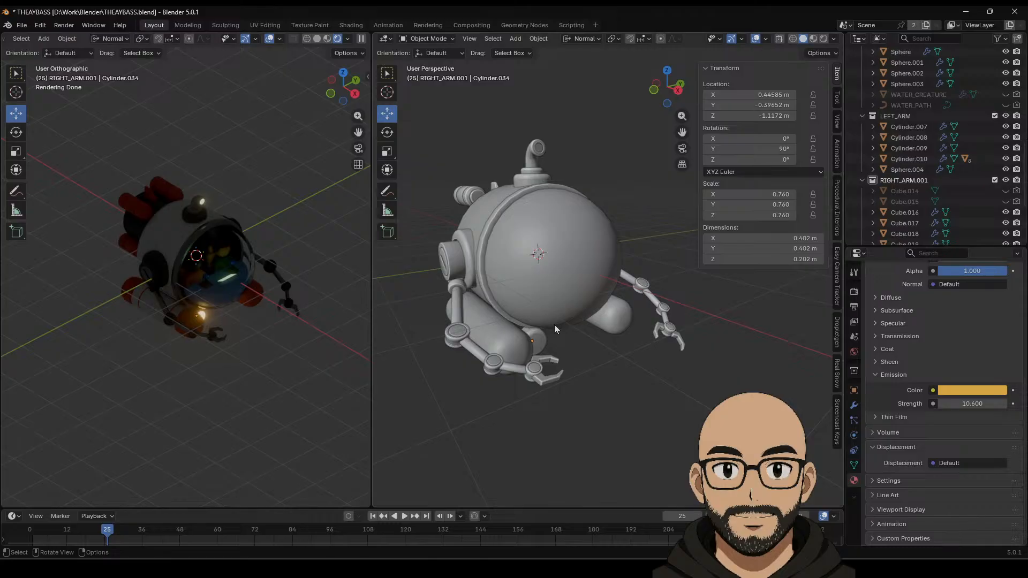
{"action": "scroll", "coordinate": [548, 309], "scroll_direction": "down", "scroll_amount": 3}
{"action": "middle_click_drag", "start_coordinate": [563, 359], "coordinate": [603, 274]}
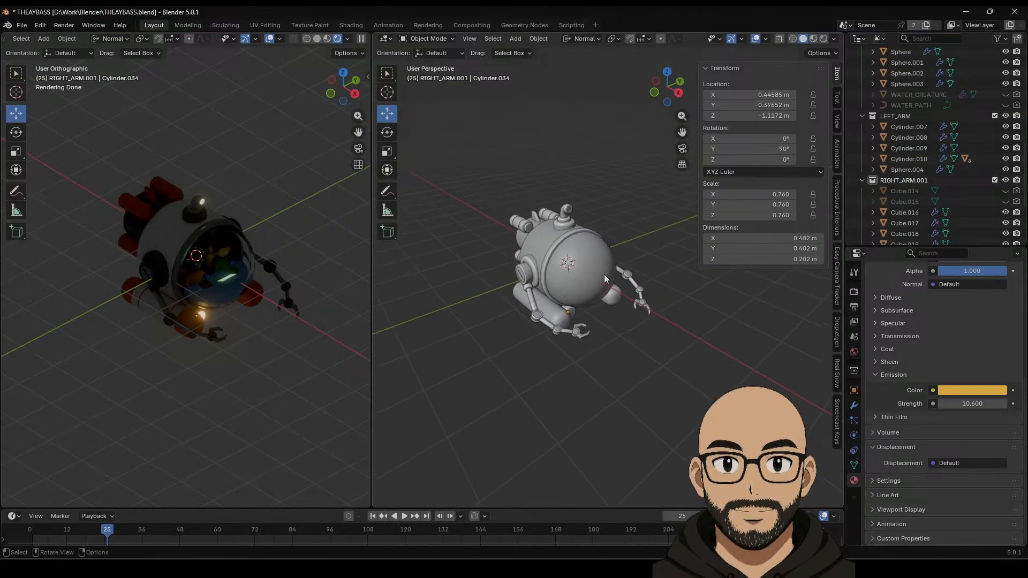
{"action": "scroll", "coordinate": [558, 391], "scroll_direction": "down", "scroll_amount": 2}
{"action": "mouse_move", "coordinate": [599, 337]}
{"action": "middle_mouse_down"}
{"action": "mouse_move", "coordinate": [673, 351]}
{"action": "mouse_move", "coordinate": [609, 317]}
{"action": "mouse_move", "coordinate": [590, 319]}
{"action": "mouse_move", "coordinate": [572, 349]}
{"action": "mouse_move", "coordinate": [632, 346]}
{"action": "mouse_move", "coordinate": [613, 335]}
{"action": "mouse_move", "coordinate": [586, 344]}
{"action": "middle_mouse_up"}
{"action": "scroll", "coordinate": [580, 372], "scroll_direction": "down", "scroll_amount": 4}
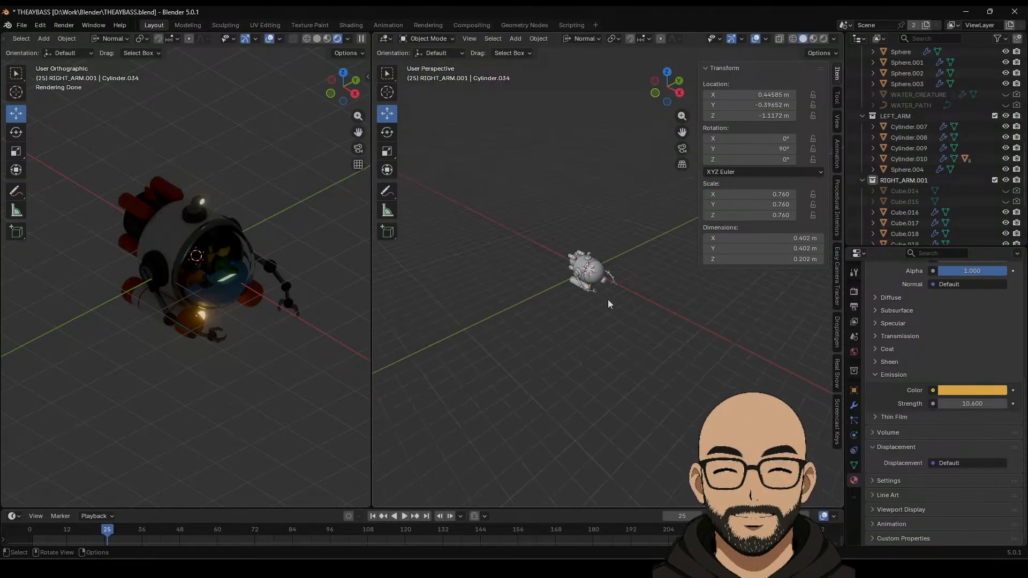
{"action": "middle_click_drag", "start_coordinate": [609, 301], "coordinate": [593, 343]}
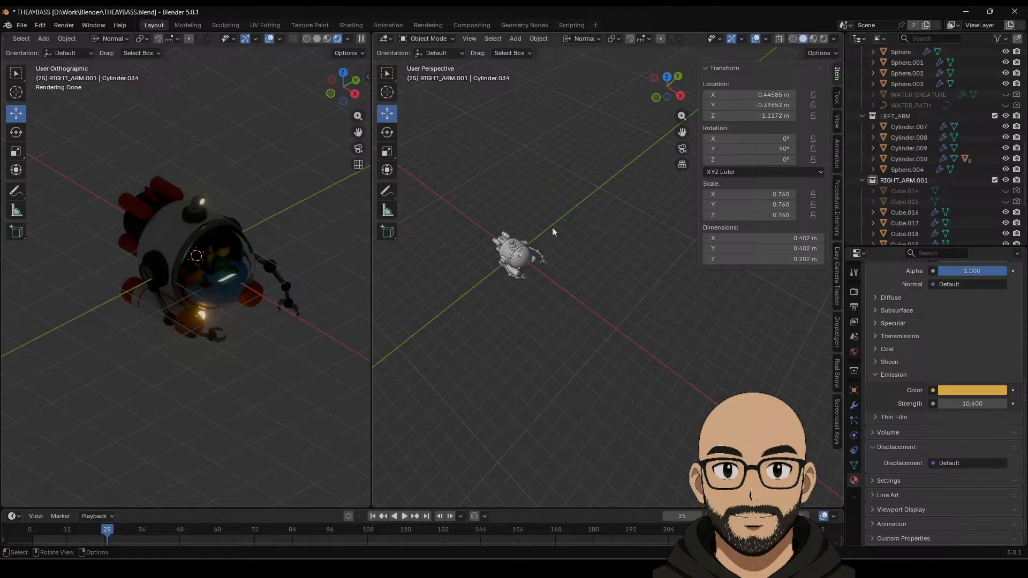
Step: Add a cube at the world origin and scale it uniformly to about 6.78 m per side
{"action": "left_click", "coordinate": [515, 38]}
{"action": "mouse_move", "coordinate": [539, 52]}
{"action": "left_click", "coordinate": [621, 61]}
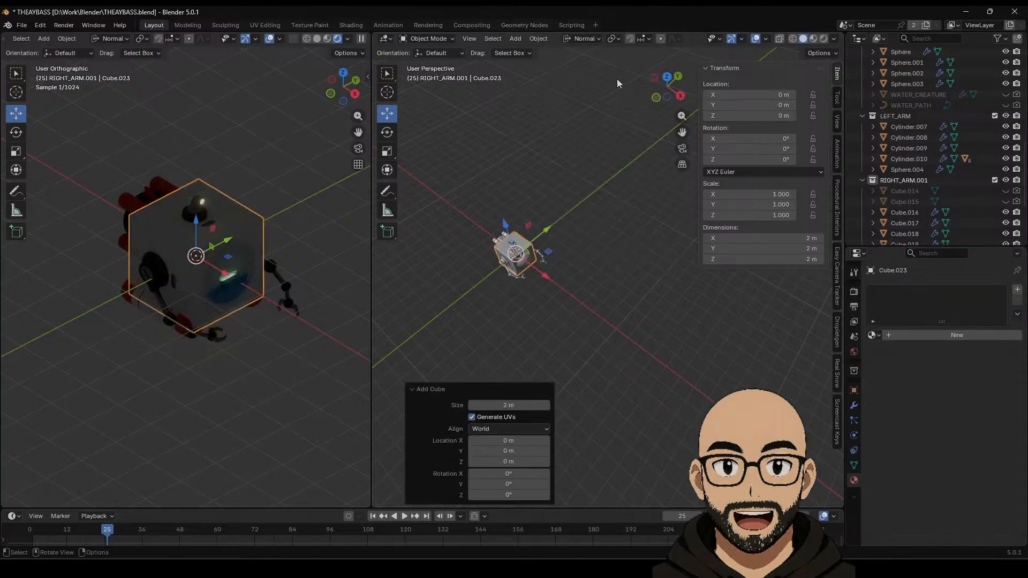
{"action": "key", "text": "s"}
{"action": "left_click", "coordinate": [602, 277]}
{"action": "middle_click_drag", "start_coordinate": [602, 278], "coordinate": [634, 261]}
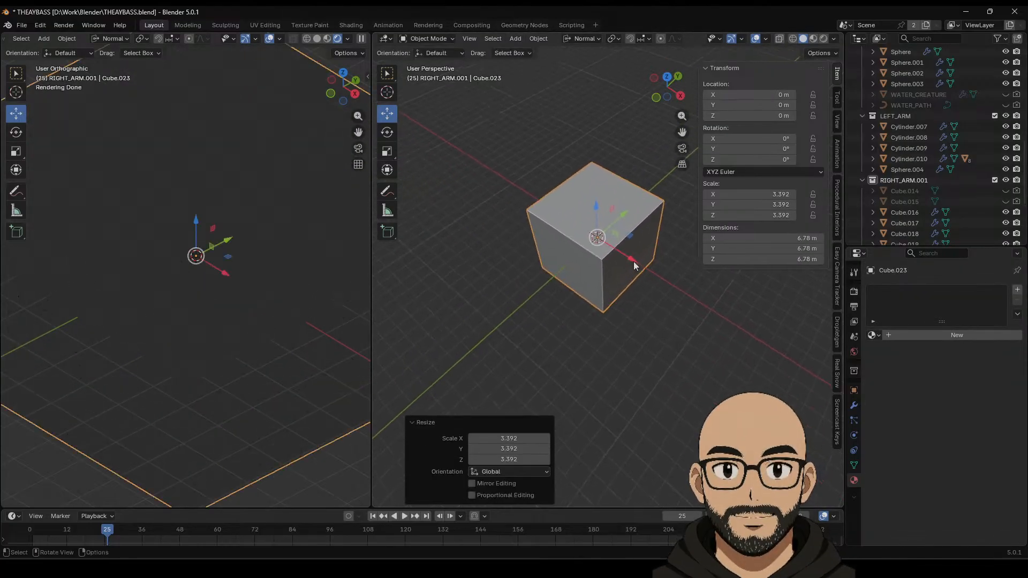
Step: Flatten the cube along Z into a slab about 1.25 m thick and widen the solid working view
{"action": "left_click", "coordinate": [387, 151]}
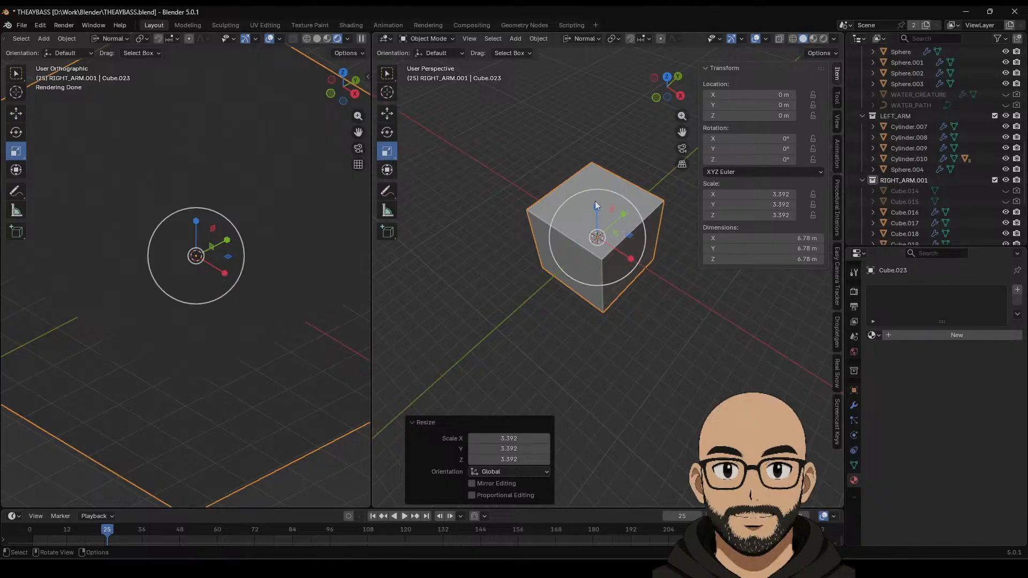
{"action": "left_click_drag", "start_coordinate": [596, 204], "coordinate": [605, 242]}
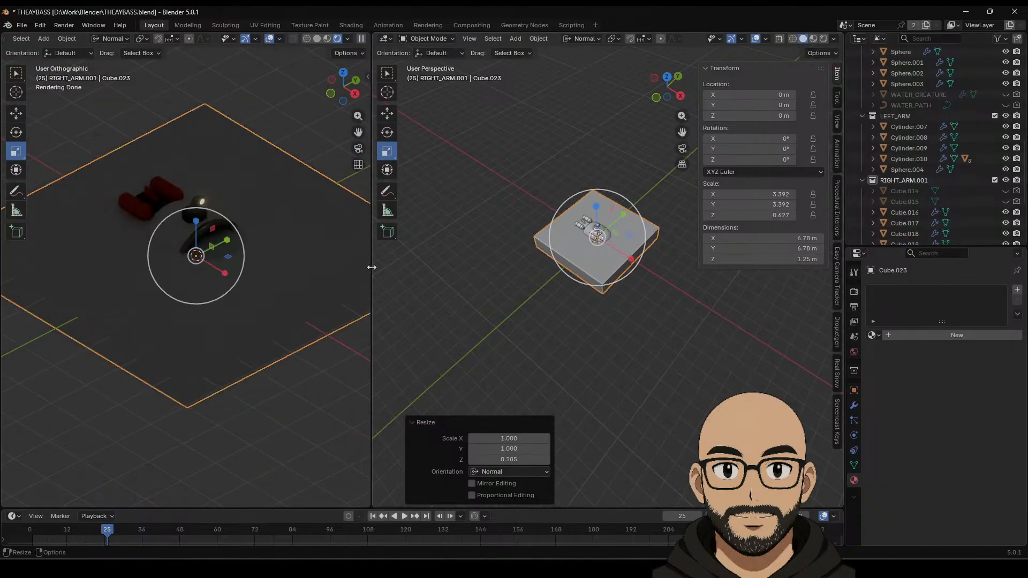
{"action": "left_click_drag", "start_coordinate": [372, 267], "coordinate": [320, 253]}
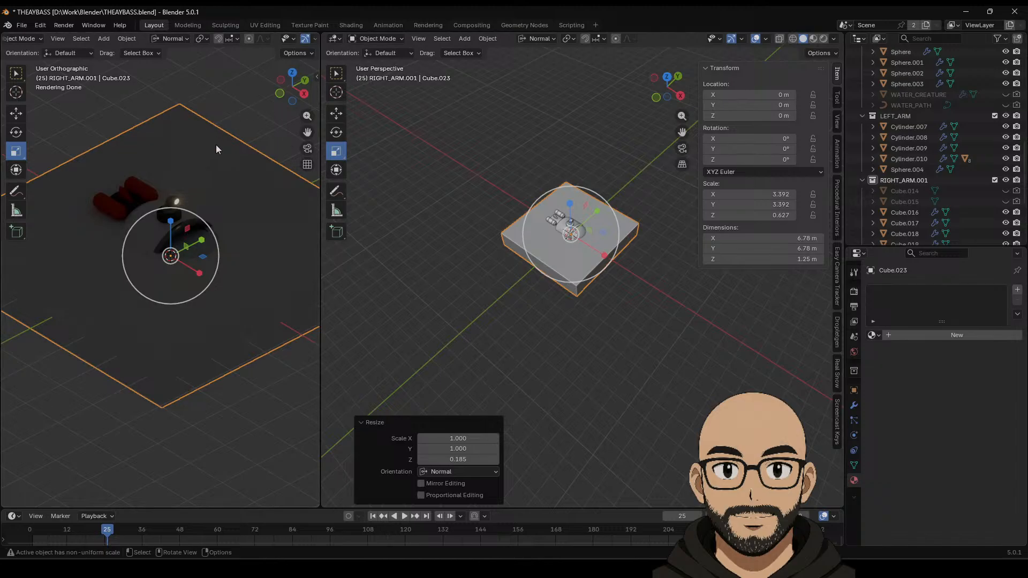
Step: Move the slab straight down below the submarine to a Z location of about -2.79 m
{"action": "scroll", "coordinate": [583, 248], "scroll_direction": "up", "scroll_amount": 3}
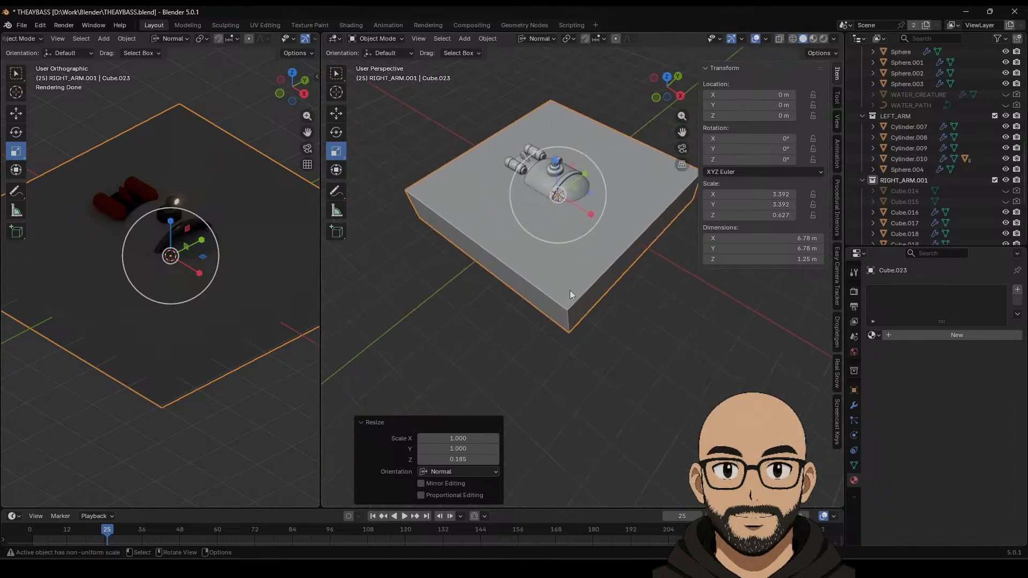
{"action": "left_click", "coordinate": [336, 114]}
{"action": "left_click_drag", "start_coordinate": [555, 164], "coordinate": [593, 251]}
{"action": "middle_click_drag", "start_coordinate": [592, 251], "coordinate": [591, 226]}
{"action": "mouse_move", "coordinate": [563, 230]}
{"action": "left_mouse_down"}
{"action": "mouse_move", "coordinate": [564, 221]}
{"action": "mouse_move", "coordinate": [563, 245]}
{"action": "left_mouse_up"}
{"action": "left_click", "coordinate": [565, 256]}
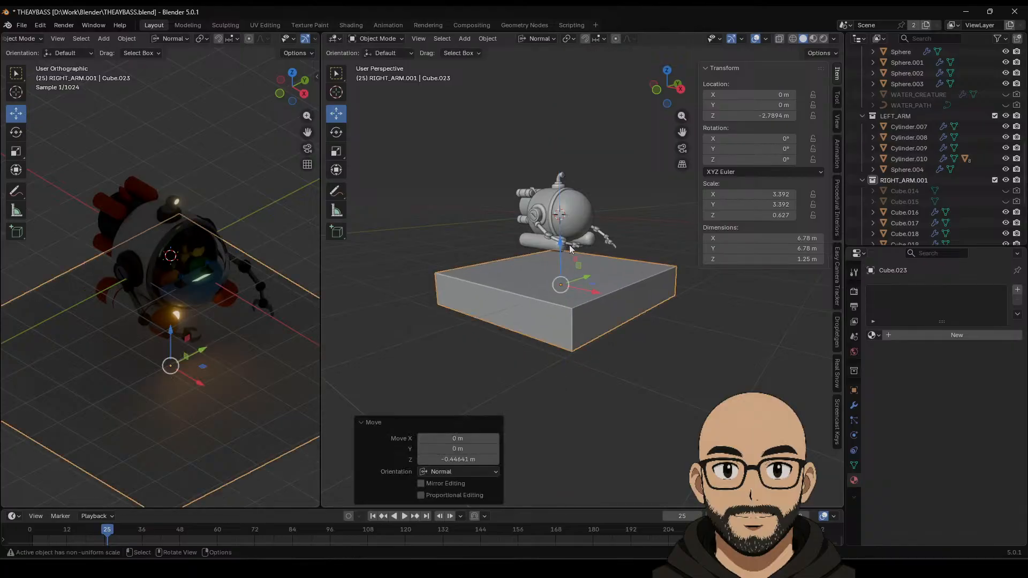
{"action": "middle_click_drag", "start_coordinate": [563, 244], "coordinate": [565, 267]}
Step: Scale the slab up from the top view to about 8.88 by 8.88 by 1.64 m
{"action": "left_click", "coordinate": [667, 73]}
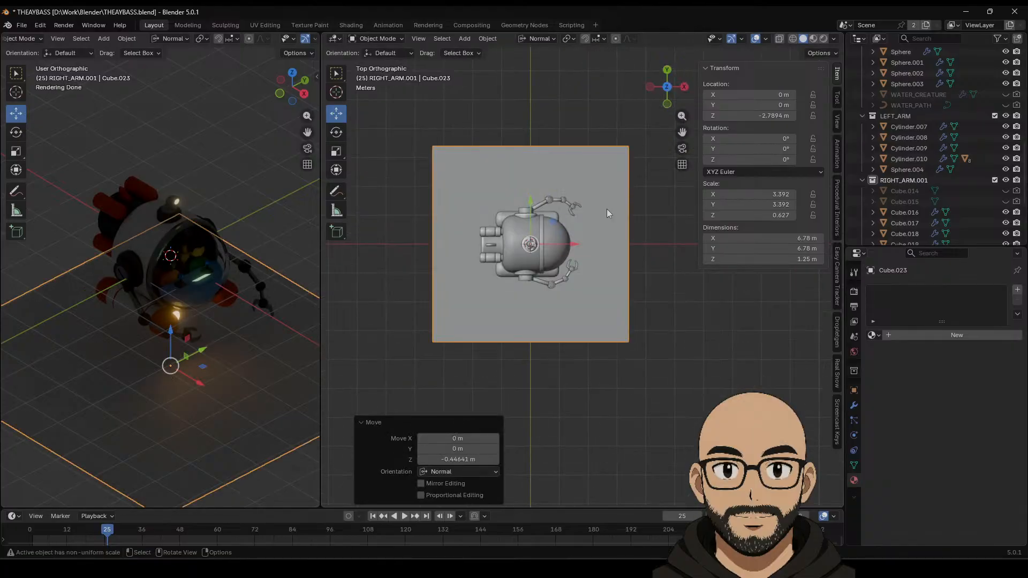
{"action": "key", "text": "s"}
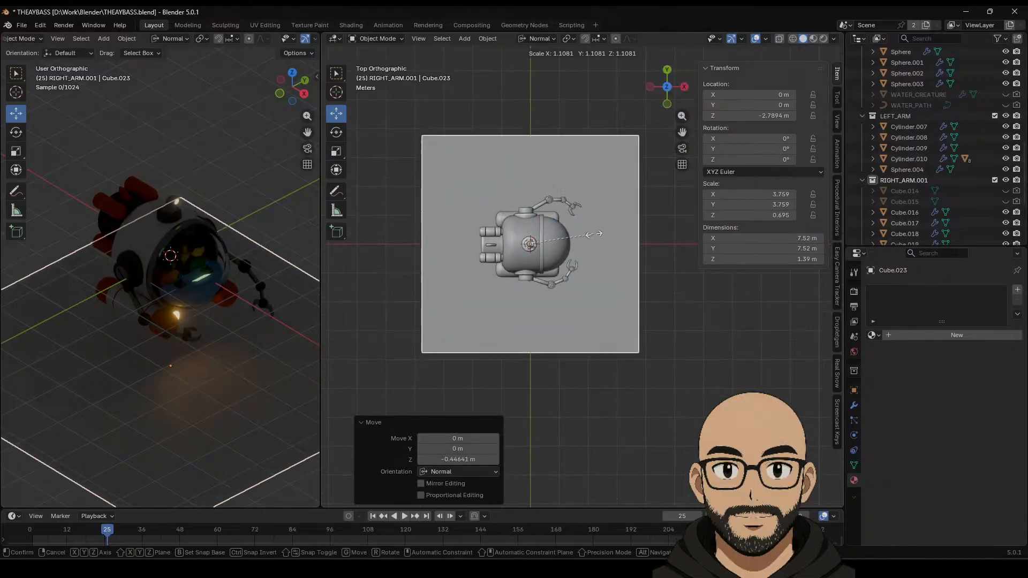
{"action": "left_click", "coordinate": [606, 235]}
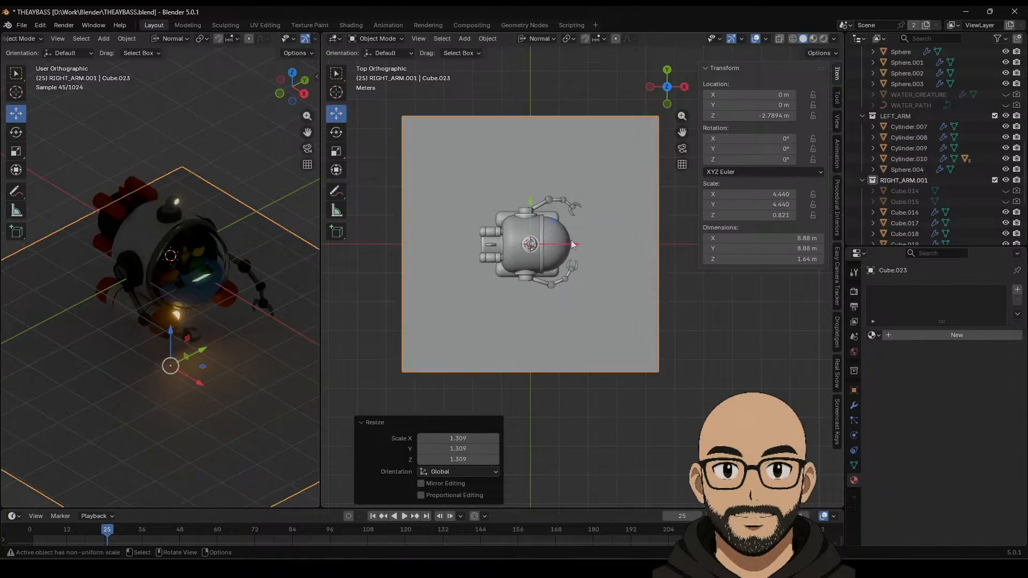
{"action": "middle_click_drag", "start_coordinate": [577, 247], "coordinate": [593, 266]}
{"action": "scroll", "coordinate": [595, 275], "scroll_direction": "down", "scroll_amount": 2}
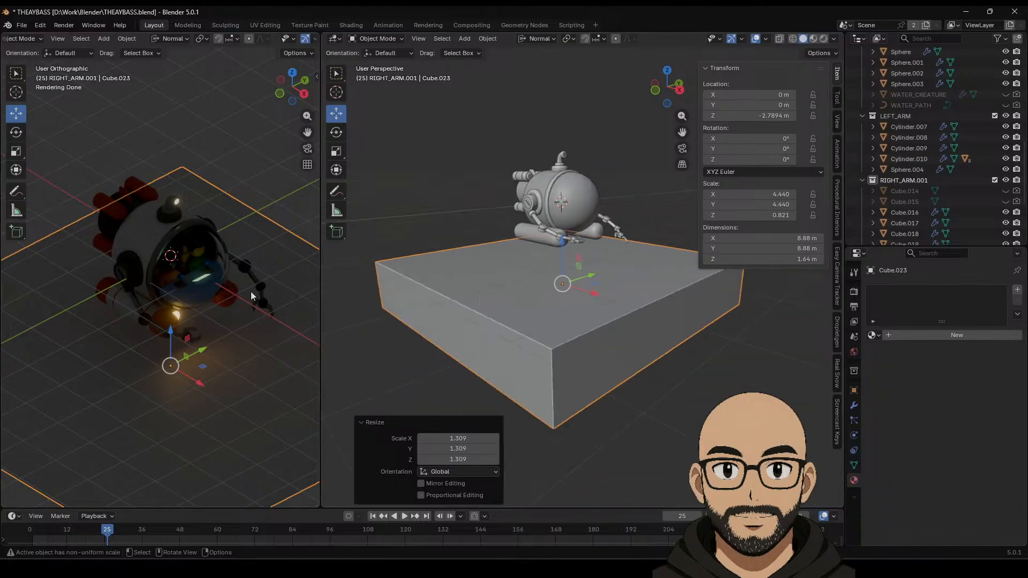
Step: Deselect the slab, examine the headlight's glow on it in the rendered preview, and select the slab again
{"action": "scroll", "coordinate": [257, 305], "scroll_direction": "down", "scroll_amount": 4}
{"action": "left_click", "coordinate": [261, 233]}
{"action": "scroll", "coordinate": [231, 280], "scroll_direction": "up", "scroll_amount": 5}
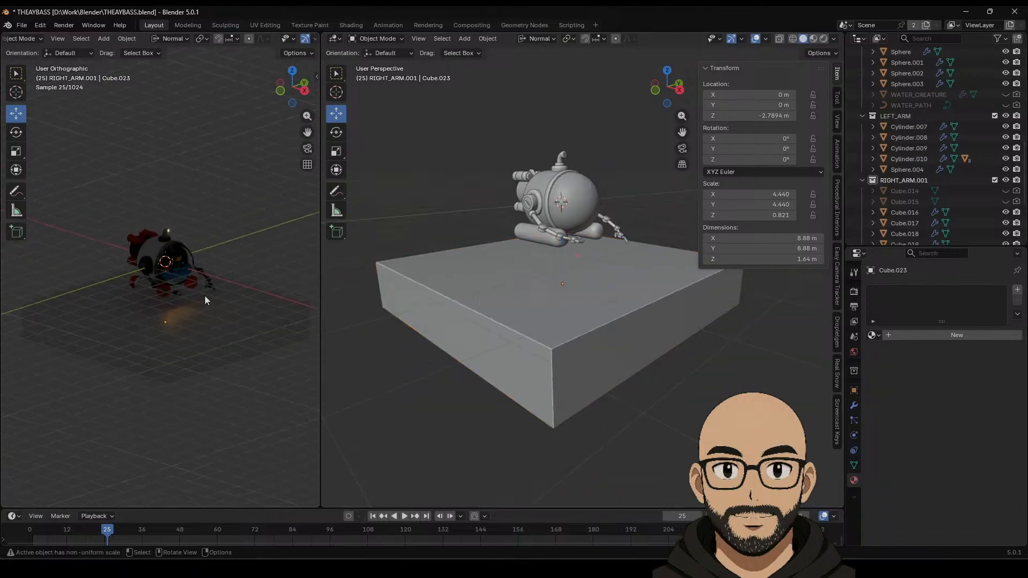
{"action": "scroll", "coordinate": [224, 312], "scroll_direction": "down", "scroll_amount": 4}
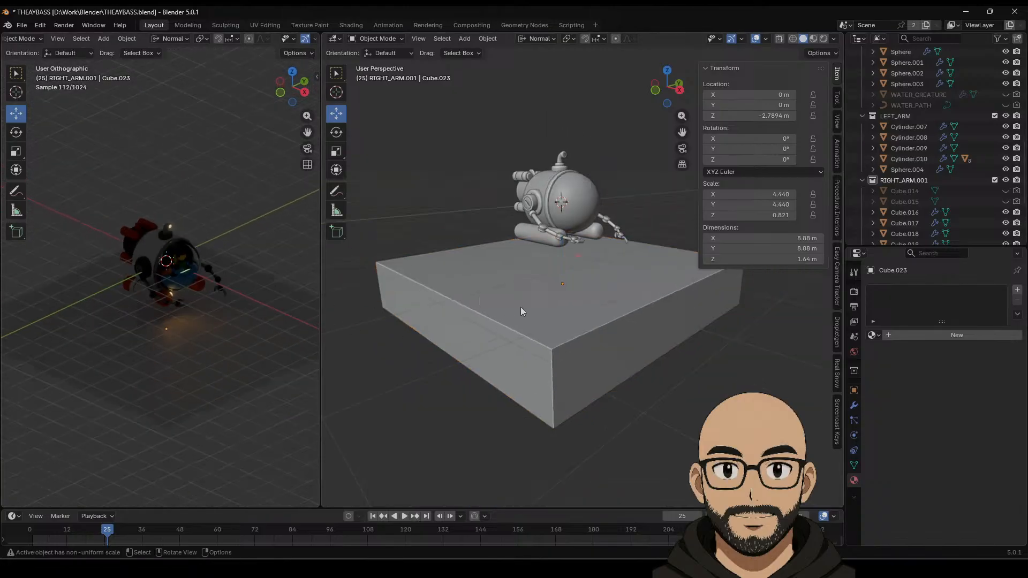
{"action": "scroll", "coordinate": [584, 287], "scroll_direction": "down", "scroll_amount": 3}
{"action": "left_click", "coordinate": [589, 281]}
{"action": "scroll", "coordinate": [567, 316], "scroll_direction": "up", "scroll_amount": 6}
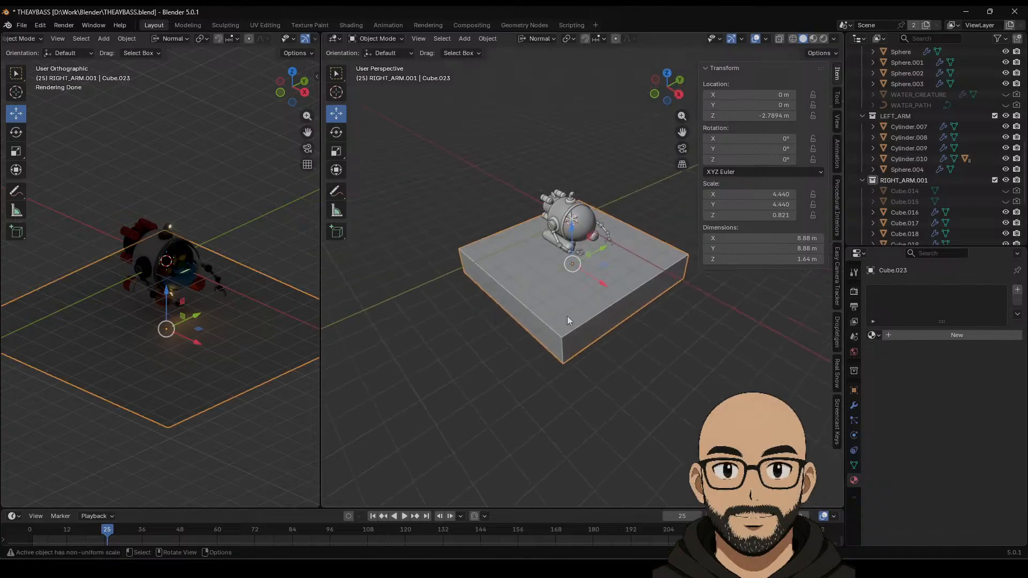
{"action": "scroll", "coordinate": [572, 314], "scroll_direction": "down", "scroll_amount": 3}
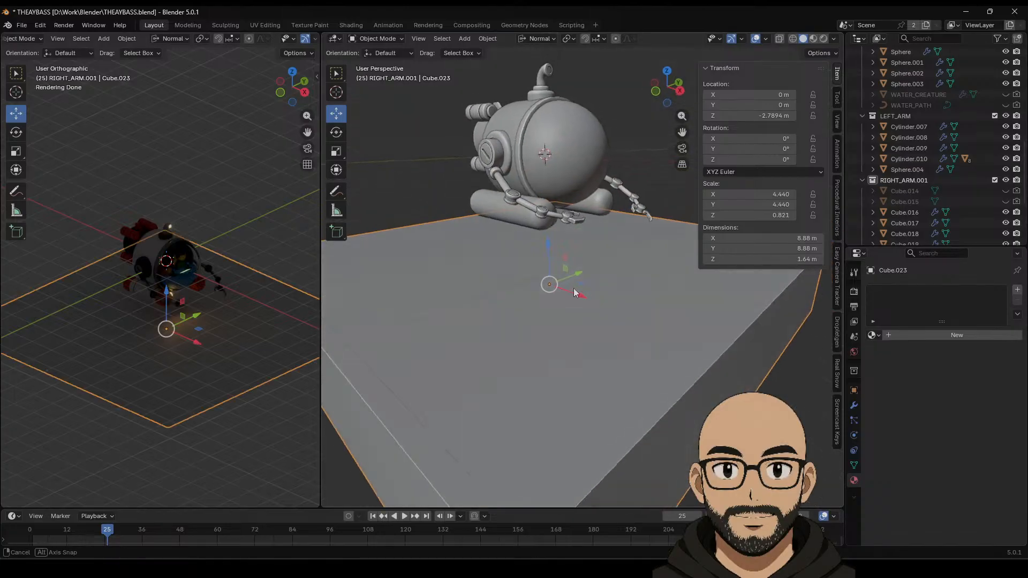
Step: Switch the working view to wireframe and box-select all submarine parts from the front, excluding the slab
{"action": "mouse_move", "coordinate": [574, 288]}
{"action": "middle_mouse_down"}
{"action": "mouse_move", "coordinate": [614, 272]}
{"action": "mouse_move", "coordinate": [556, 266]}
{"action": "middle_mouse_up"}
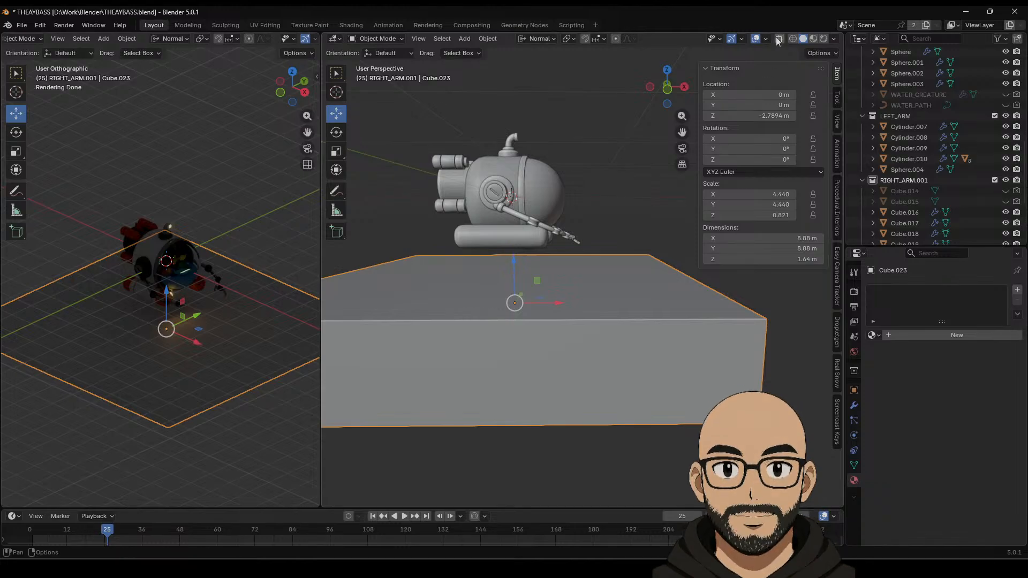
{"action": "left_click", "coordinate": [792, 38]}
{"action": "left_click", "coordinate": [668, 89]}
{"action": "left_click", "coordinate": [420, 104]}
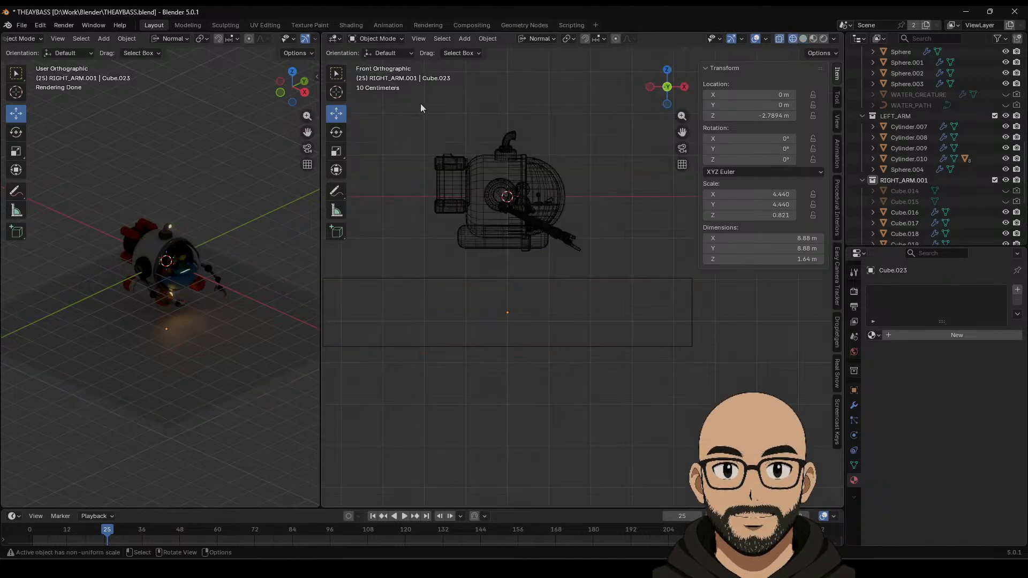
{"action": "left_click_drag", "start_coordinate": [419, 104], "coordinate": [607, 260]}
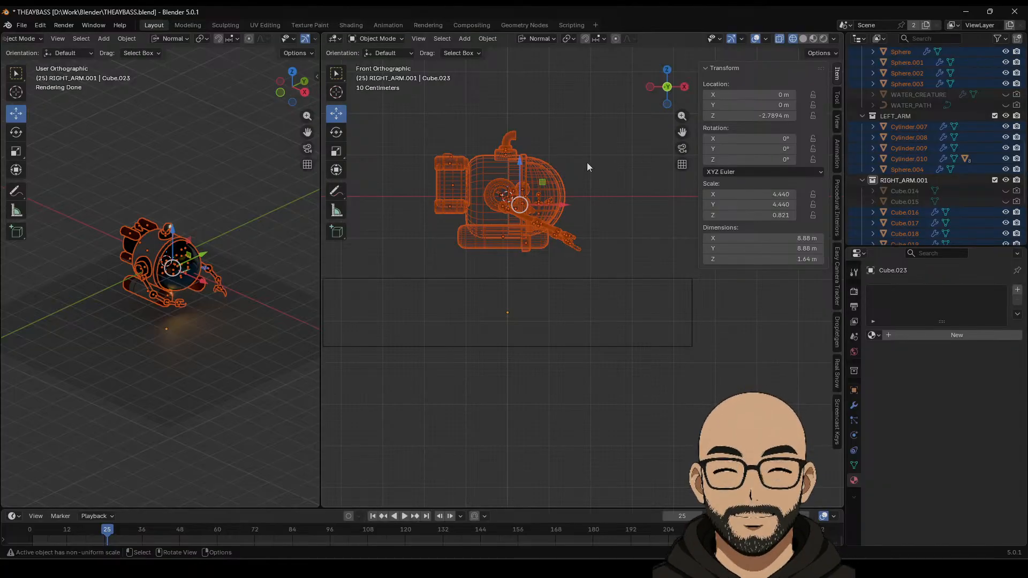
Step: Clear the submarine selection and select only the slab beneath it
{"action": "key", "text": "alt+a"}
{"action": "middle_click_drag", "start_coordinate": [605, 185], "coordinate": [628, 316]}
{"action": "left_click", "coordinate": [689, 317]}
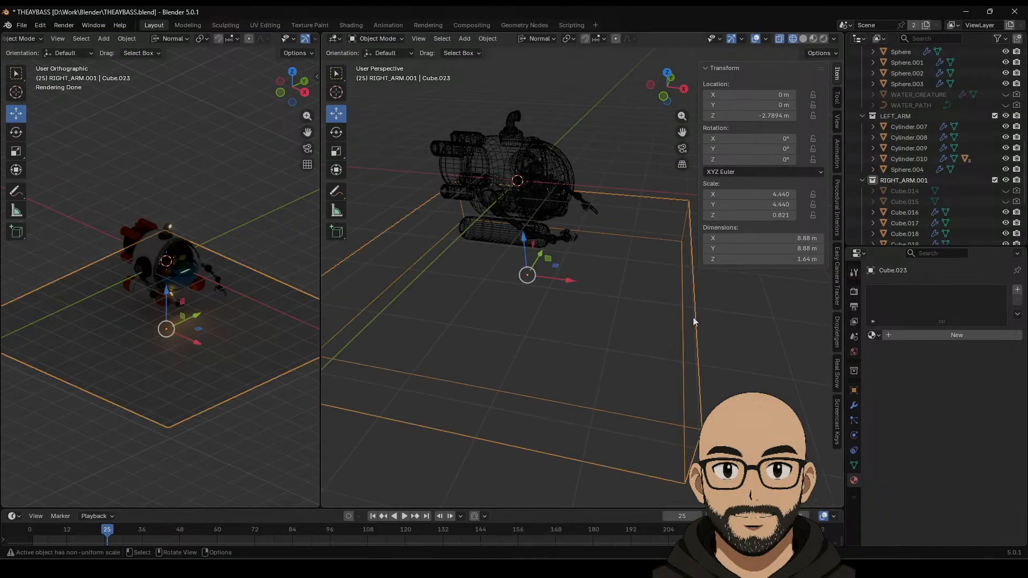
Step: Return the working view to solid shading and save the file
{"action": "left_click", "coordinate": [803, 39]}
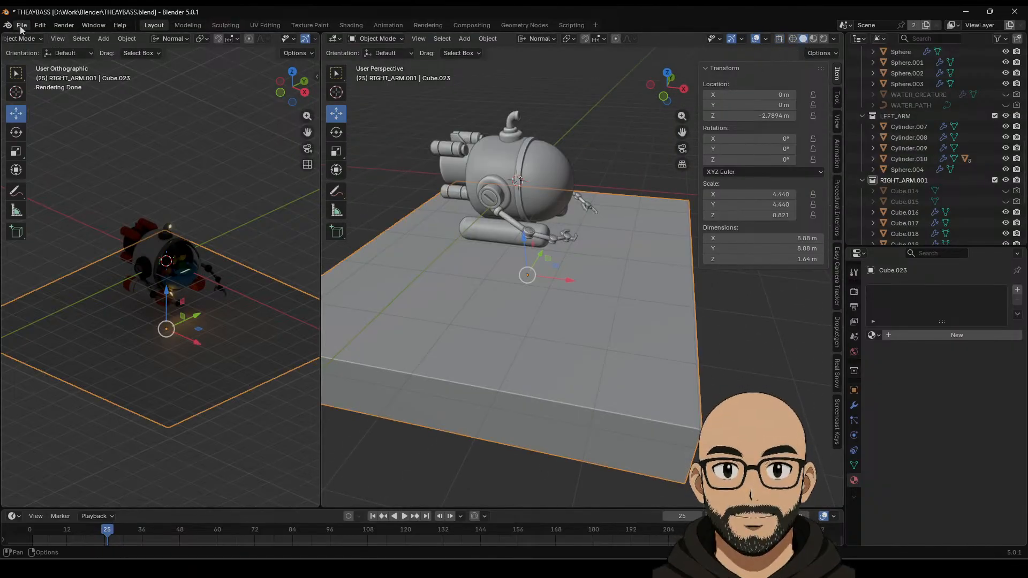
{"action": "left_click", "coordinate": [62, 39]}
{"action": "left_click", "coordinate": [43, 96]}
{"action": "key", "text": "ctrl+s"}
{"action": "middle_click_drag", "start_coordinate": [448, 144], "coordinate": [530, 136]}
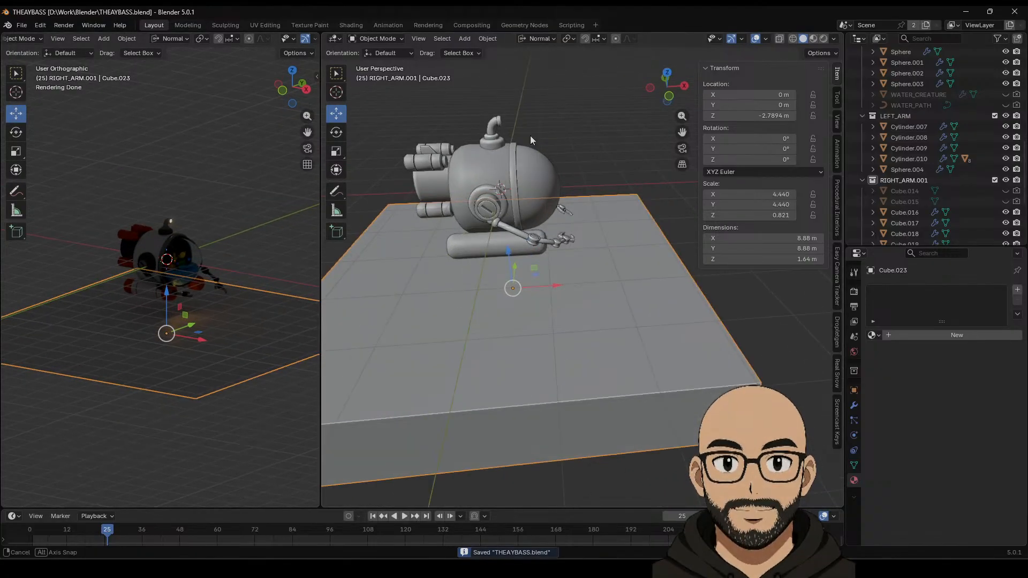
Step: Turn on X-ray in the working view and hide the gizmos and overlays in the rendered preview
{"action": "left_click", "coordinate": [778, 38]}
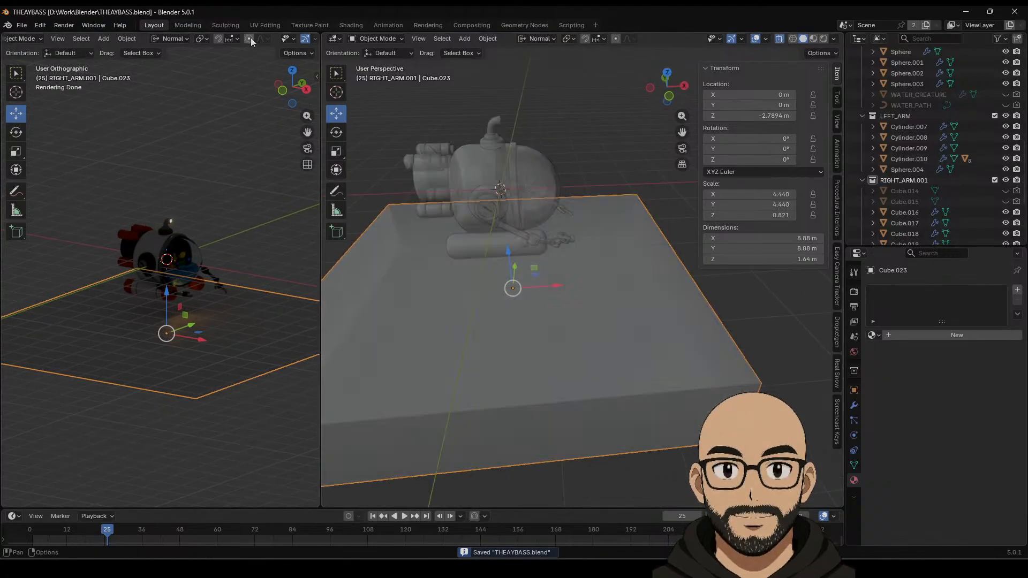
{"action": "scroll", "coordinate": [251, 37], "scroll_direction": "down", "scroll_amount": 3}
{"action": "left_click", "coordinate": [268, 39]}
{"action": "left_click", "coordinate": [290, 39]}
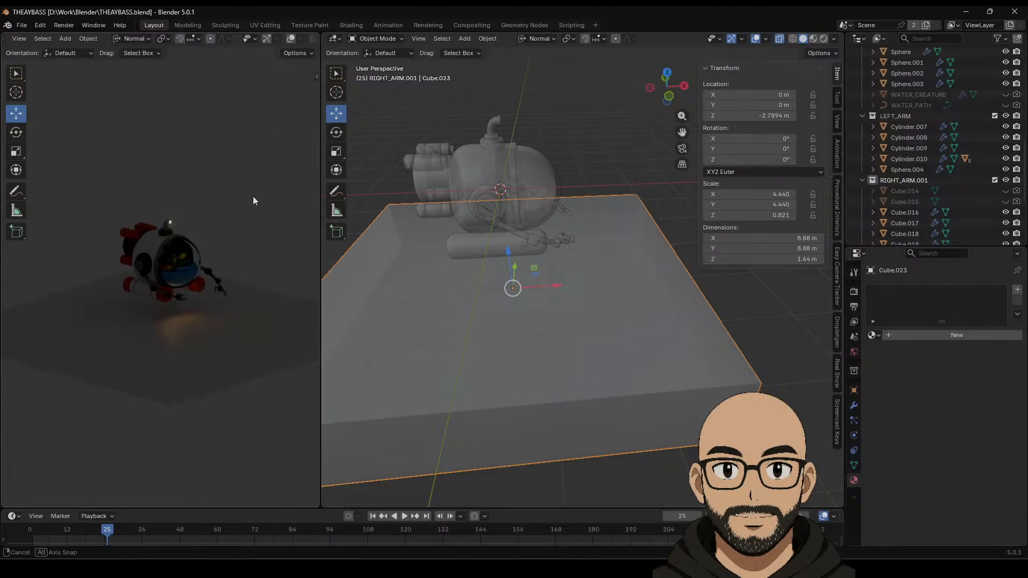
{"action": "middle_click_drag", "start_coordinate": [253, 200], "coordinate": [203, 245]}
Step: Box-select all submarine parts above the slab, move them to a new collection named SUB, and clear the selection
{"action": "middle_click_drag", "start_coordinate": [567, 197], "coordinate": [611, 181]}
{"action": "left_click", "coordinate": [612, 181]}
{"action": "left_click_drag", "start_coordinate": [418, 110], "coordinate": [657, 263]}
{"action": "right_click", "coordinate": [588, 188]}
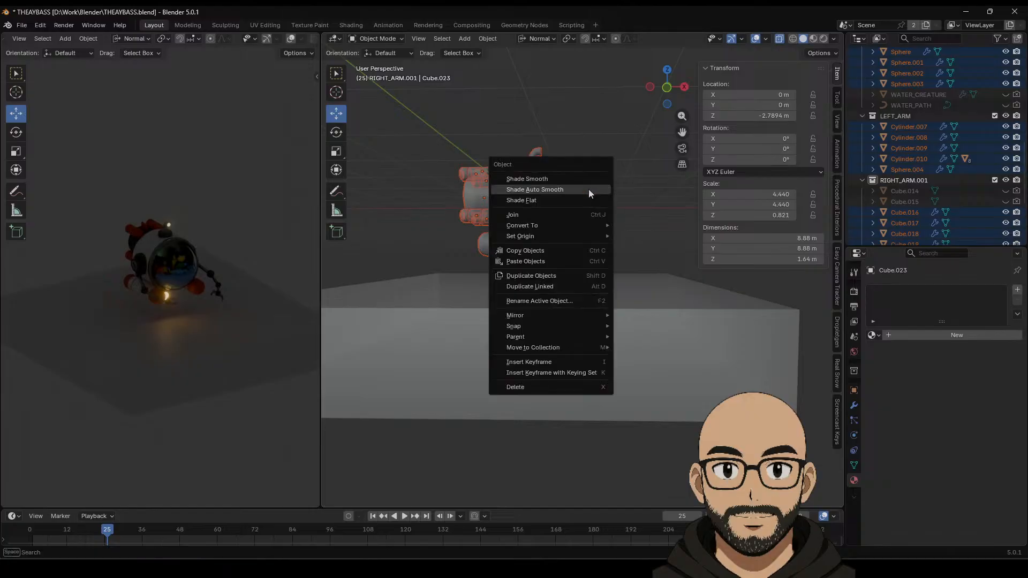
{"action": "mouse_move", "coordinate": [571, 352]}
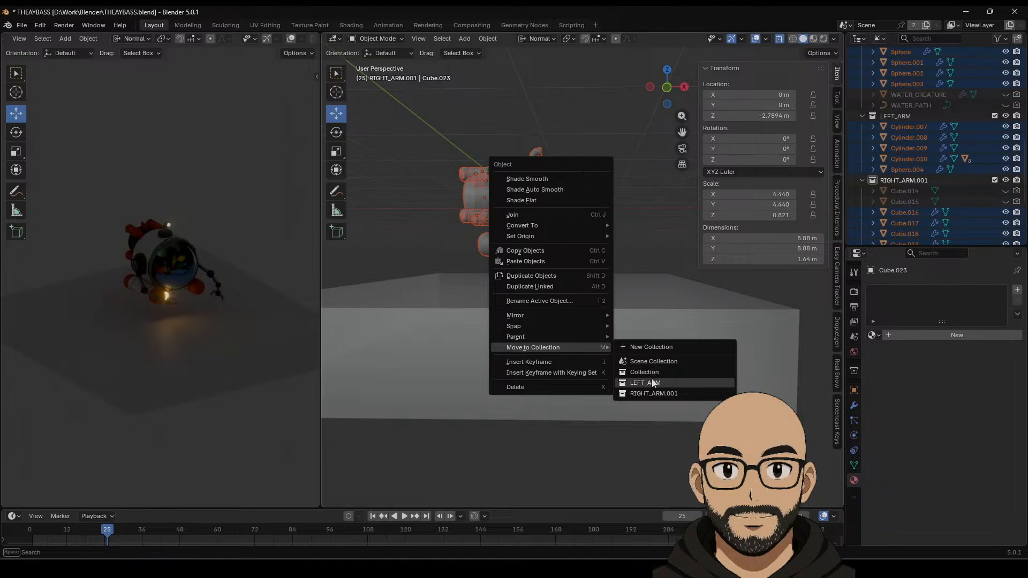
{"action": "left_click", "coordinate": [655, 353]}
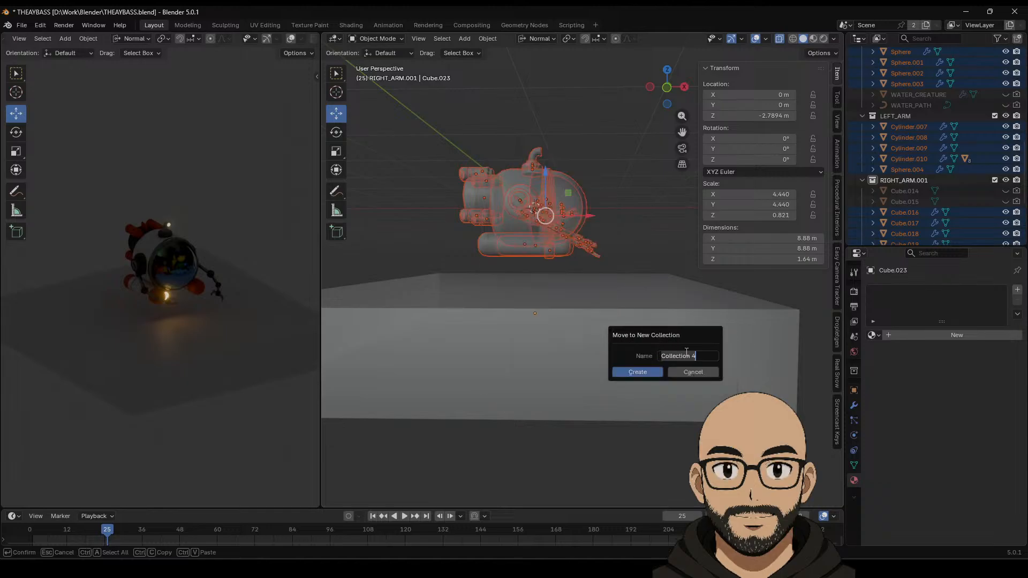
{"action": "key", "text": "Return"}
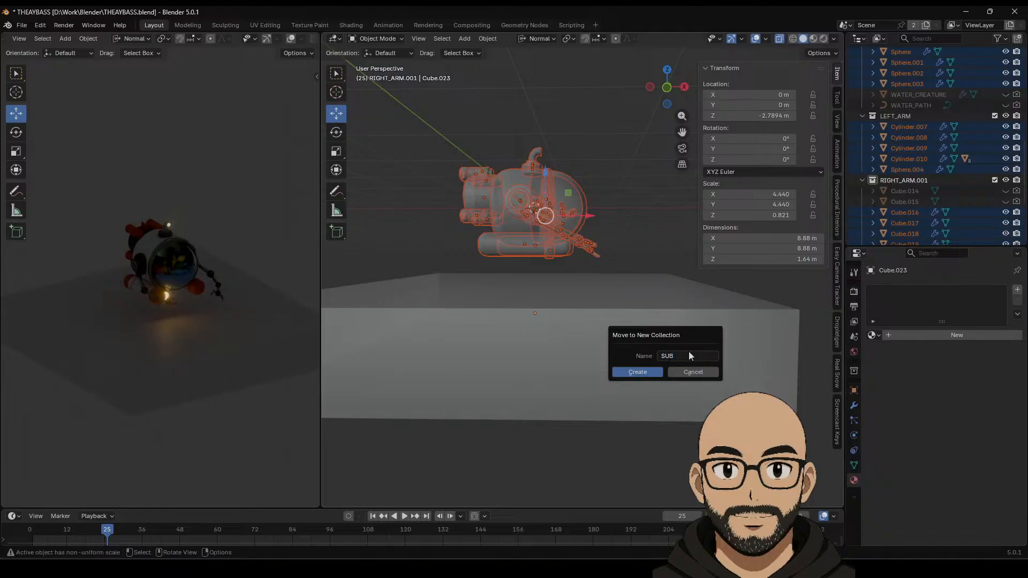
{"action": "left_click", "coordinate": [651, 371]}
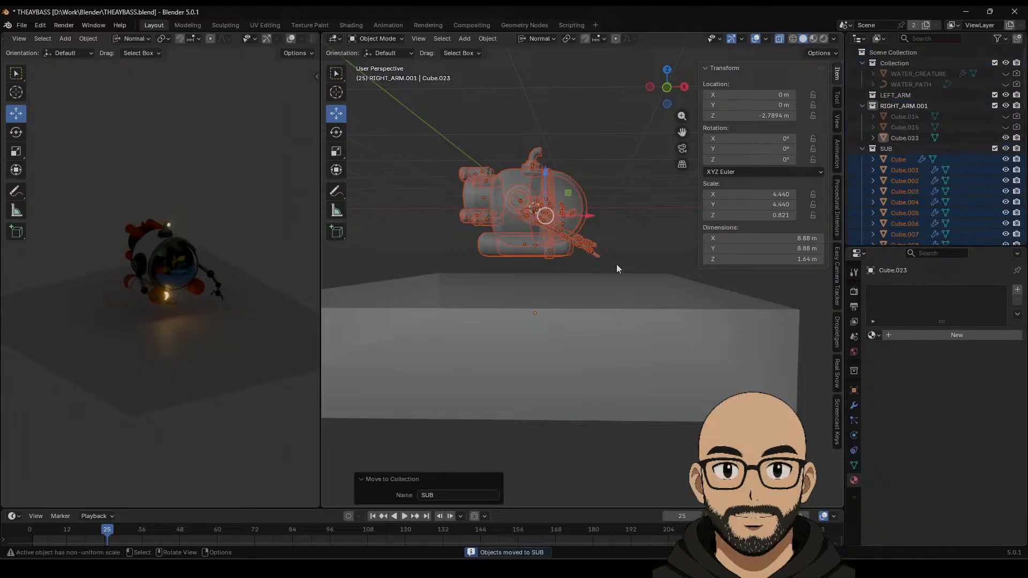
{"action": "left_click", "coordinate": [634, 187]}
Step: Rotate the shoulder joint cylinder of the submarine's near arm about 8.68° around its normal Y axis
{"action": "middle_click_drag", "start_coordinate": [568, 229], "coordinate": [557, 236]}
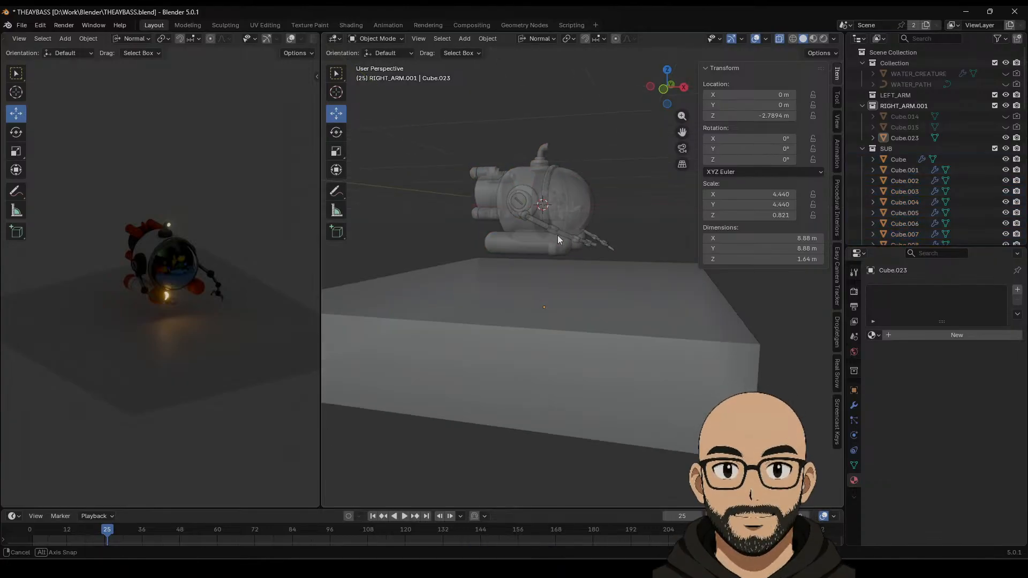
{"action": "left_click", "coordinate": [525, 215]}
{"action": "left_click", "coordinate": [336, 132]}
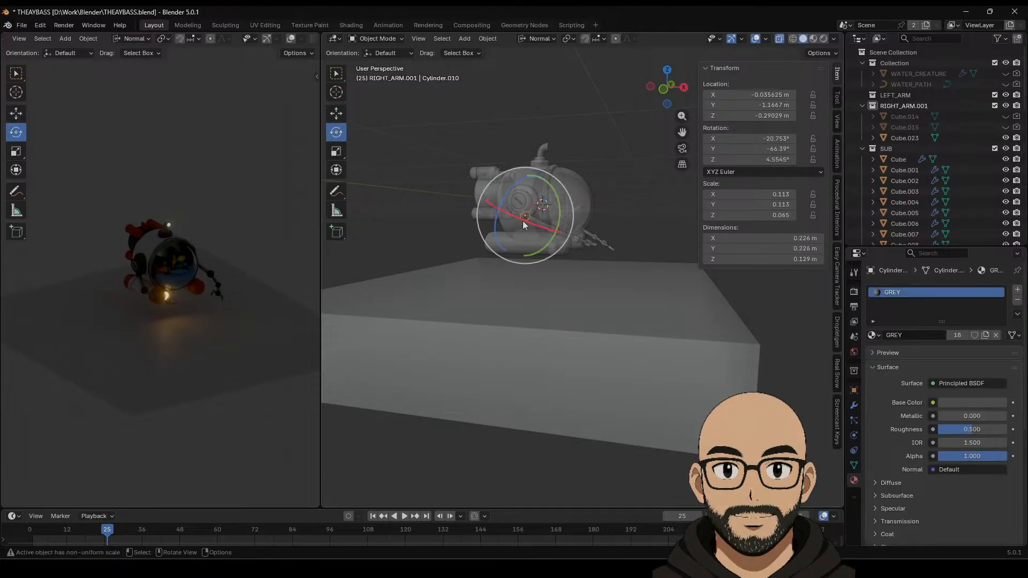
{"action": "left_click_drag", "start_coordinate": [549, 243], "coordinate": [550, 247]}
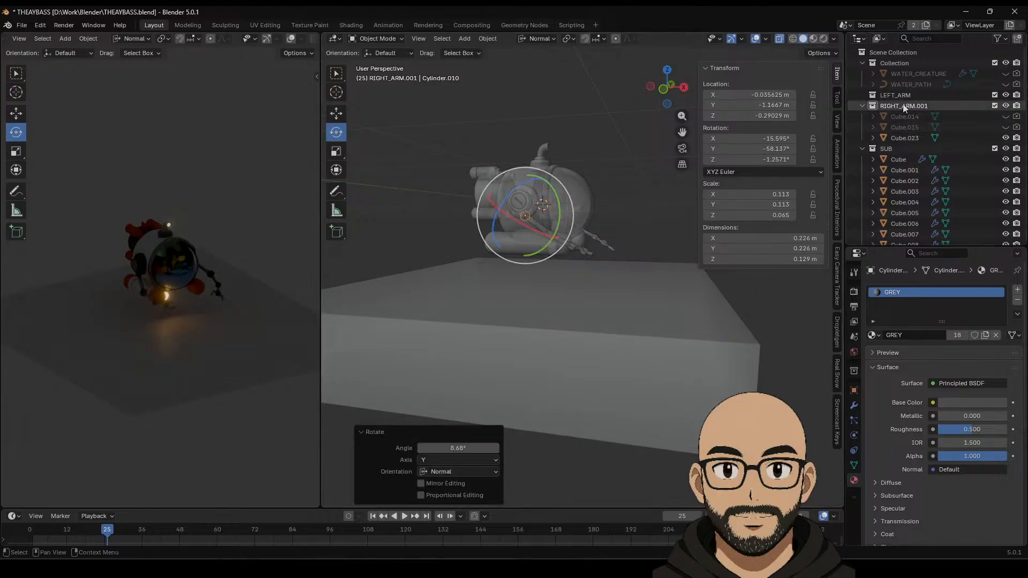
{"action": "middle_click_drag", "start_coordinate": [602, 223], "coordinate": [583, 216]}
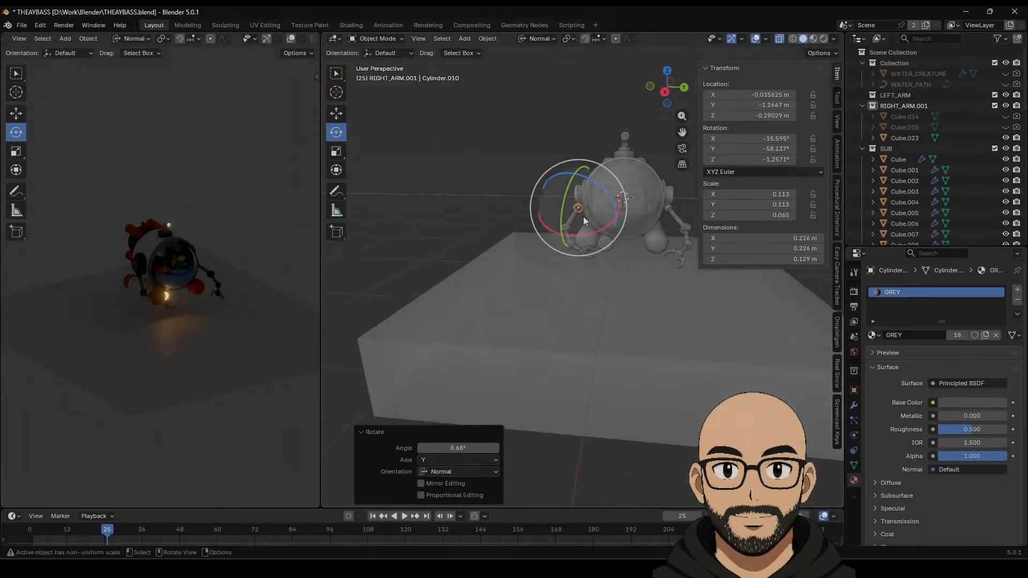
Step: Check the objects left in the RIGHT_ARM.001 collection and move the slab, Cube.023, into the main Collection
{"action": "left_click", "coordinate": [906, 107]}
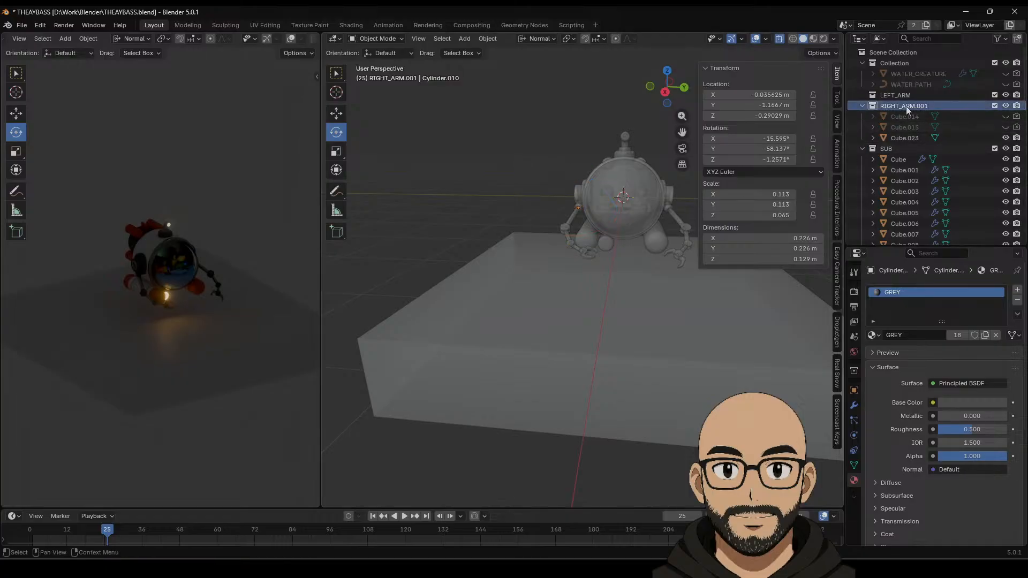
{"action": "left_click", "coordinate": [905, 117]}
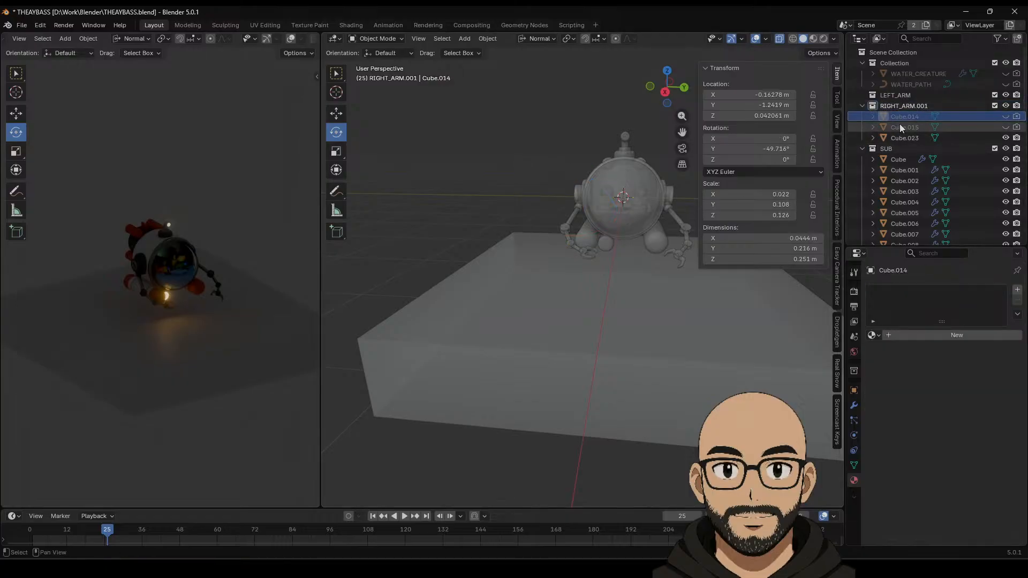
{"action": "left_click", "coordinate": [901, 126], "text": "shift"}
{"action": "left_click", "coordinate": [901, 138]}
{"action": "left_click", "coordinate": [904, 129]}
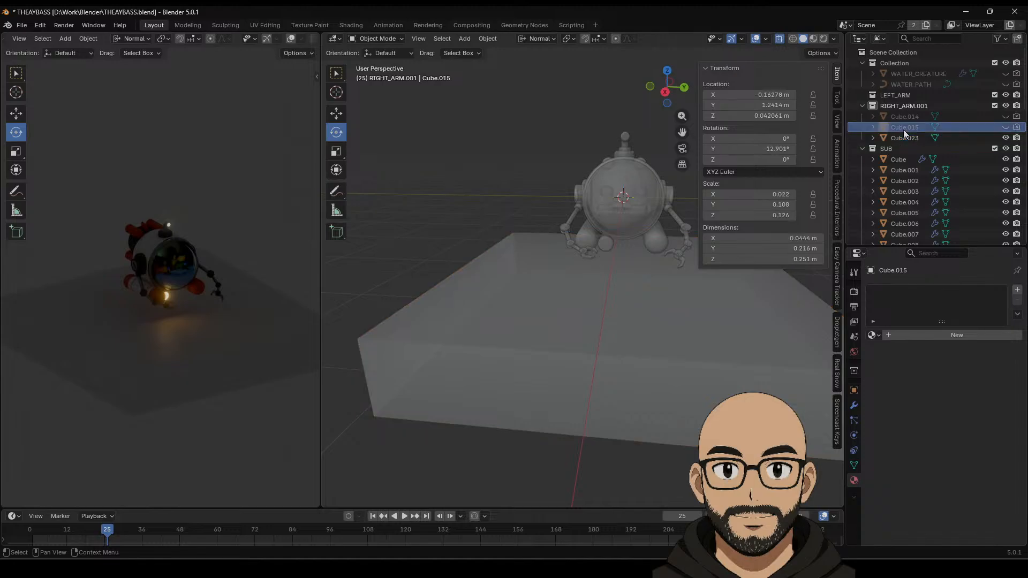
{"action": "left_click", "coordinate": [906, 119]}
{"action": "middle_click_drag", "start_coordinate": [605, 203], "coordinate": [667, 240]}
{"action": "left_click", "coordinate": [565, 320]}
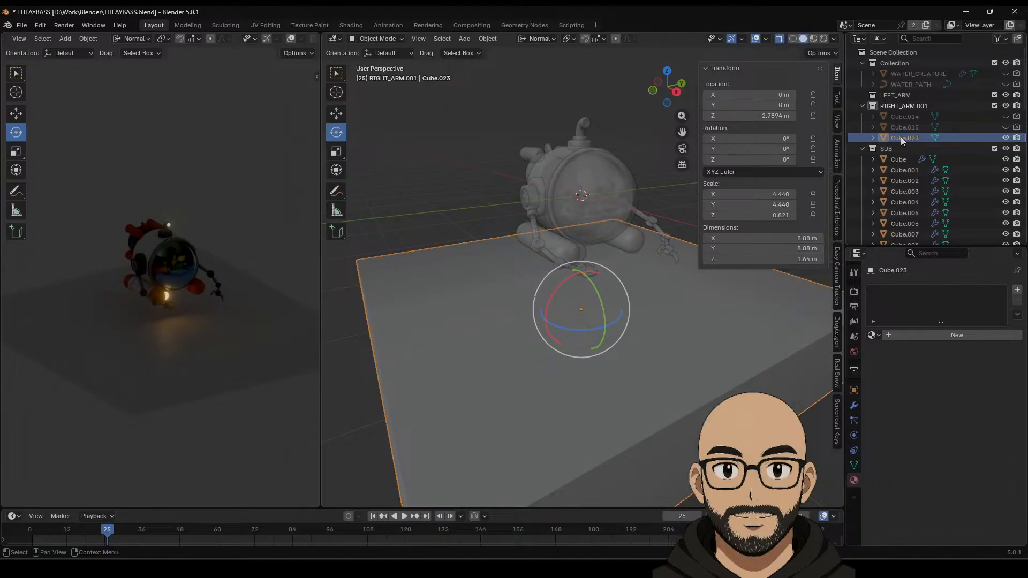
{"action": "left_click_drag", "start_coordinate": [900, 137], "coordinate": [902, 62]}
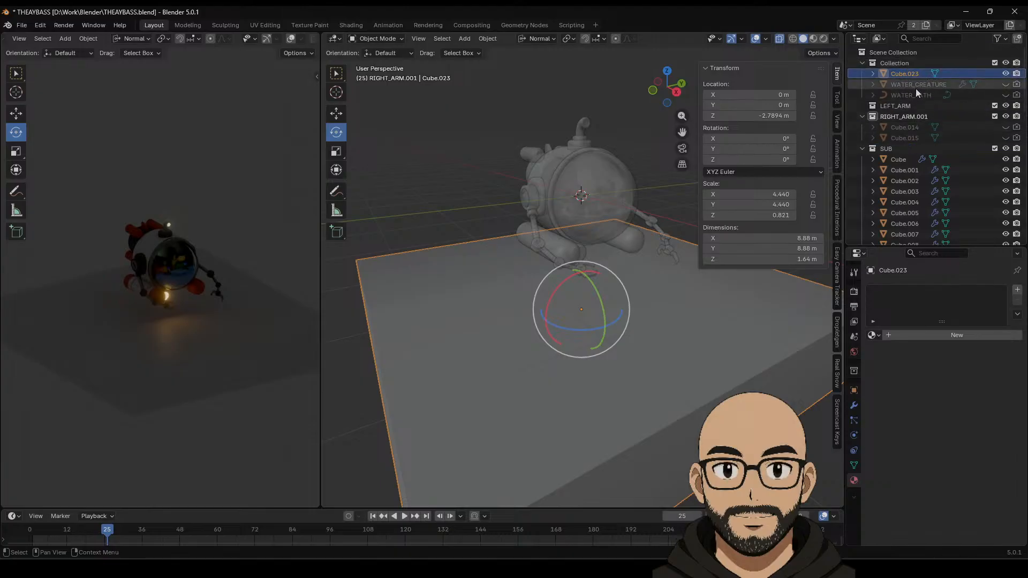
Step: Move the hidden Cube.014 and Cube.015 from RIGHT_ARM.001 into the SUB collection
{"action": "left_click", "coordinate": [902, 127]}
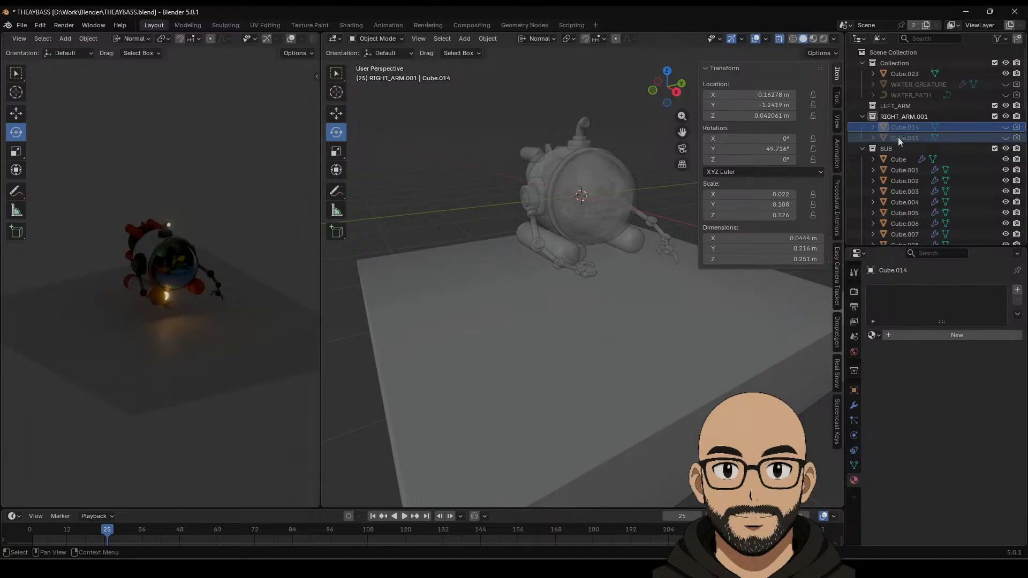
{"action": "left_click", "coordinate": [904, 140]}
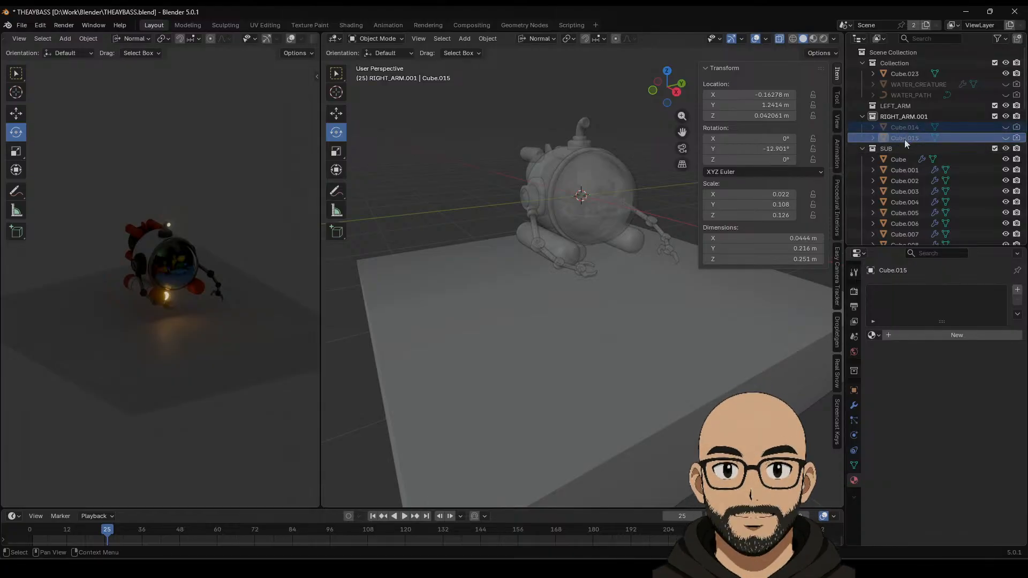
{"action": "left_click_drag", "start_coordinate": [900, 136], "coordinate": [888, 149]}
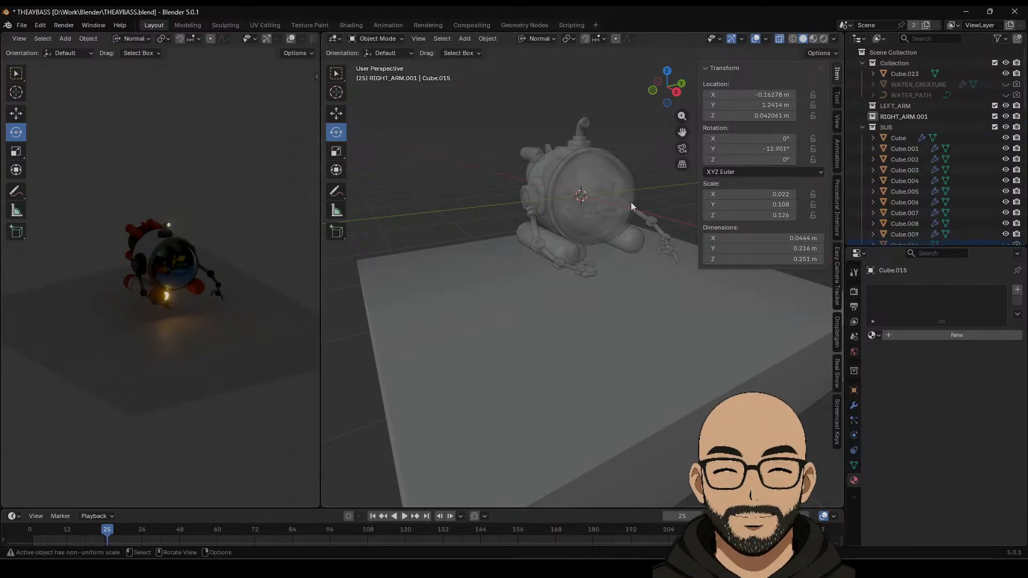
{"action": "middle_click_drag", "start_coordinate": [471, 162], "coordinate": [852, 137]}
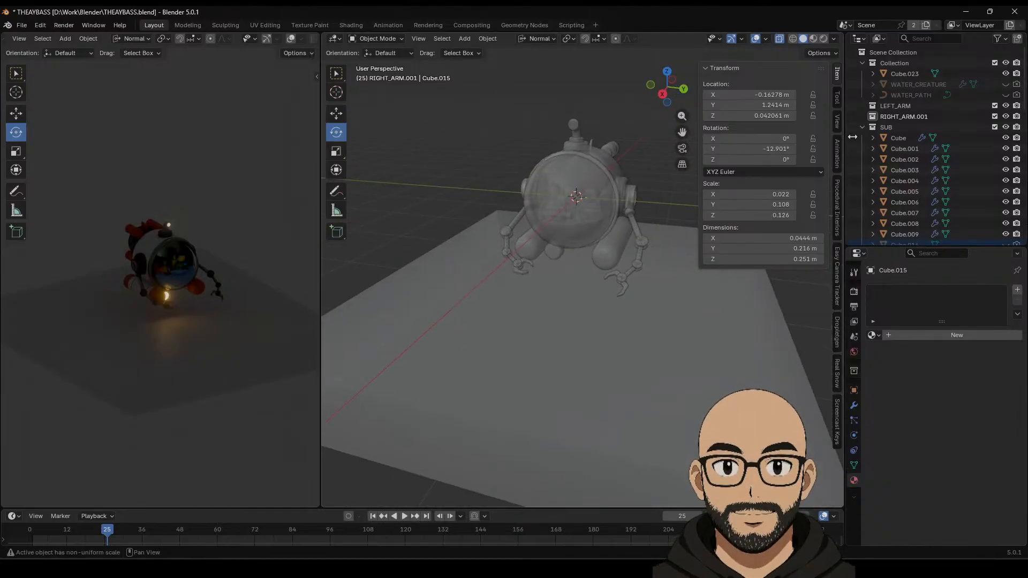
Step: Make LEFT_ARM the active collection and collapse the SUB collection's contents
{"action": "left_click", "coordinate": [904, 106]}
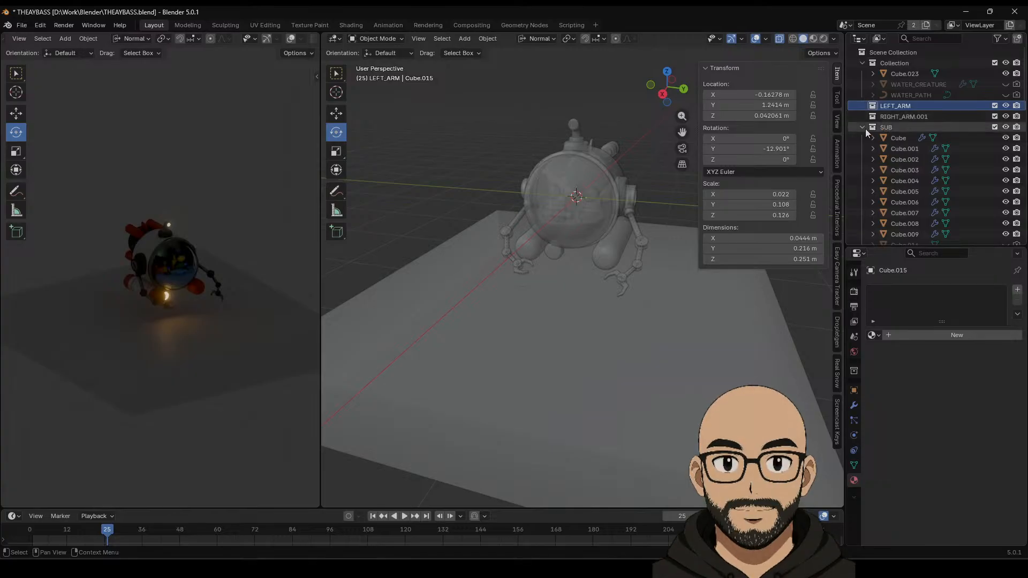
{"action": "left_click", "coordinate": [862, 127]}
{"action": "middle_click_drag", "start_coordinate": [670, 159], "coordinate": [578, 116]}
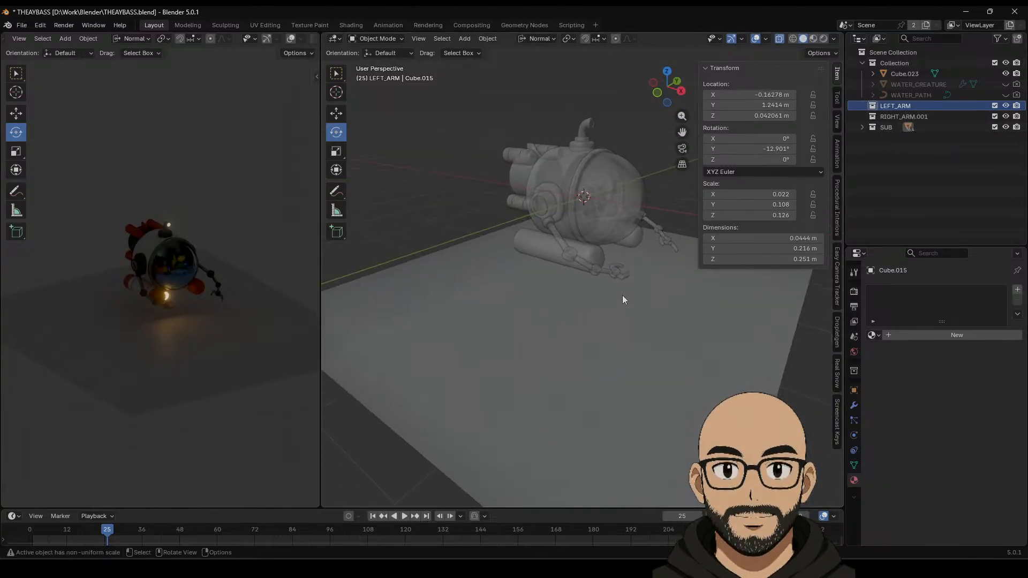
Step: Duplicate the headlight in the right orthographic view and move the copy about 0.80 m along Y to the opposite side
{"action": "middle_click_drag", "start_coordinate": [599, 263], "coordinate": [505, 166]}
{"action": "left_click", "coordinate": [557, 222]}
{"action": "left_click", "coordinate": [671, 91]}
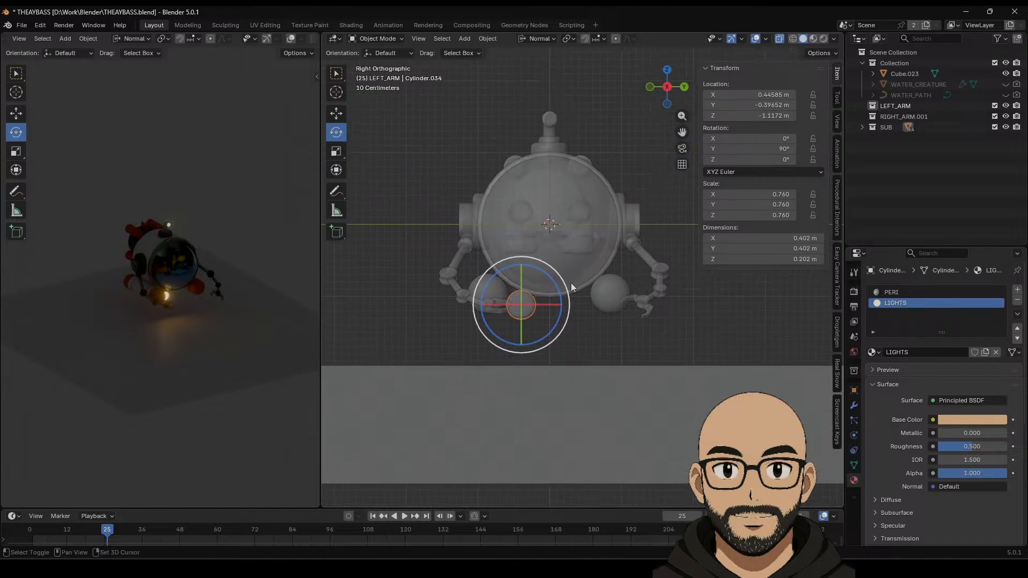
{"action": "scroll", "coordinate": [568, 297], "scroll_direction": "up", "scroll_amount": 5}
{"action": "middle_click_drag", "start_coordinate": [588, 281], "coordinate": [604, 269], "text": "shift"}
{"action": "left_click", "coordinate": [340, 114]}
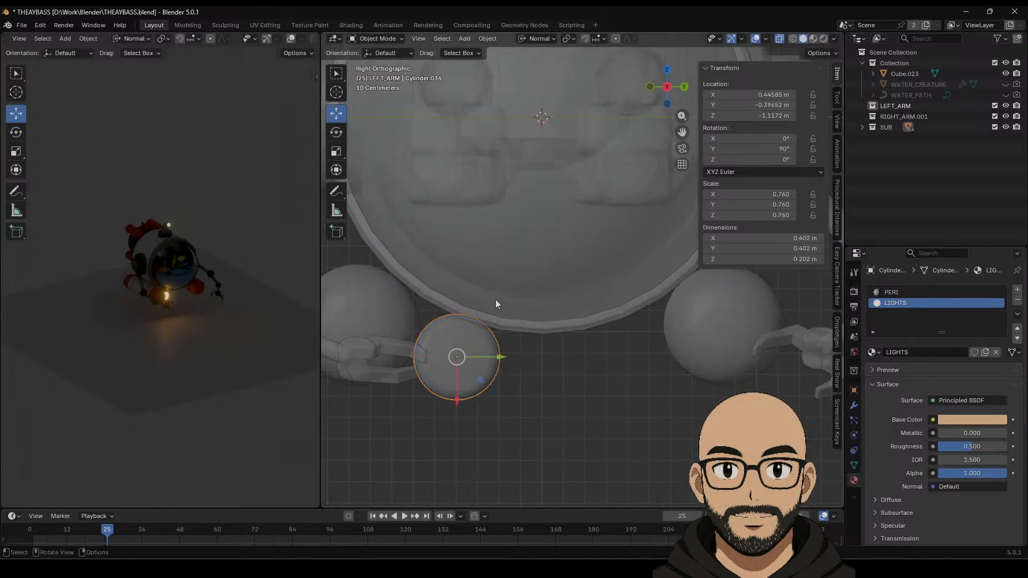
{"action": "key", "text": "shift+d"}
{"action": "right_click", "coordinate": [504, 354]}
{"action": "left_click_drag", "start_coordinate": [505, 353], "coordinate": [678, 351]}
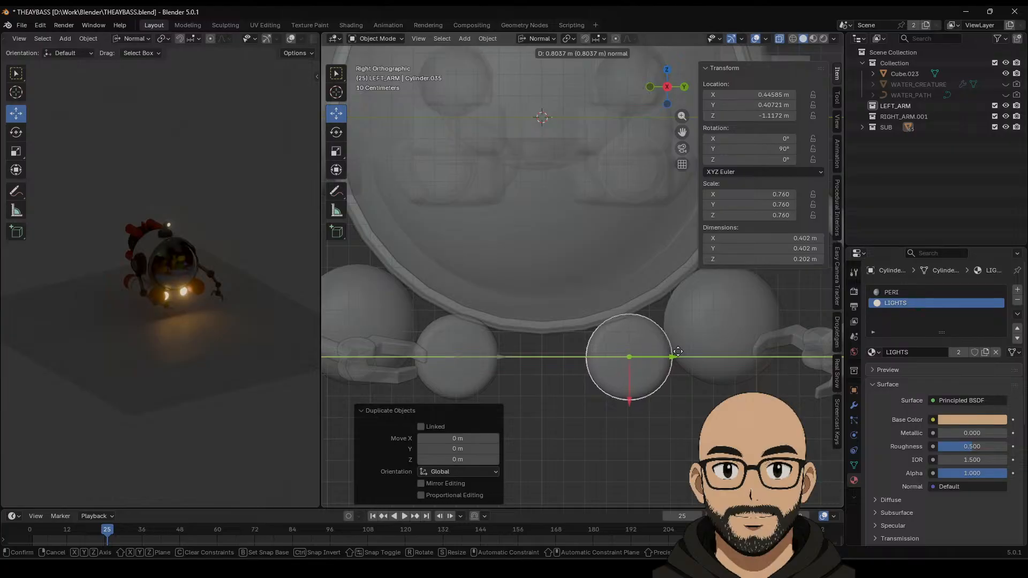
{"action": "left_click_drag", "start_coordinate": [678, 351], "coordinate": [678, 352]}
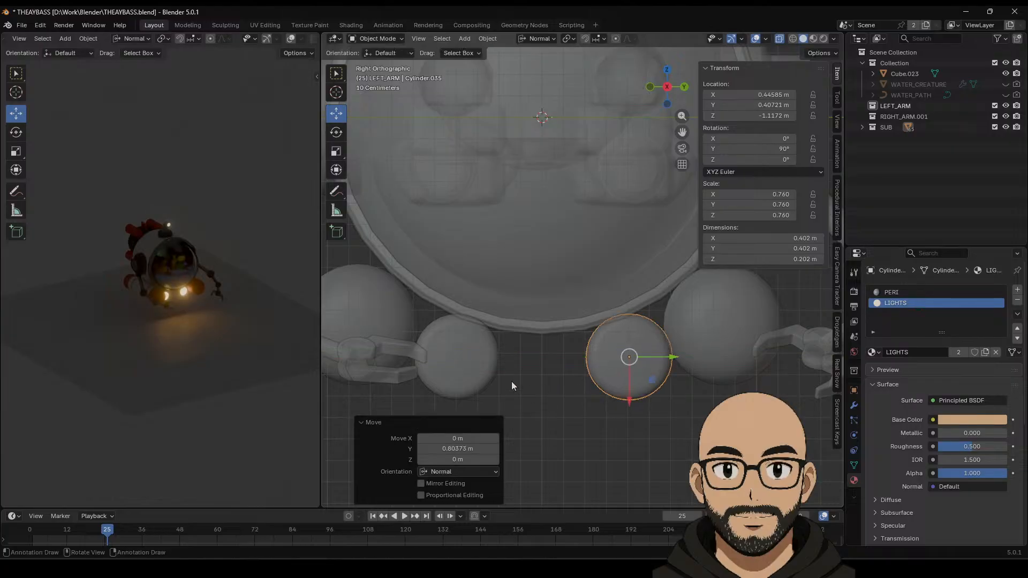
Step: Select both headlights and scale them down together by about 0.631
{"action": "left_click", "coordinate": [510, 378], "text": "shift"}
{"action": "key", "text": "s"}
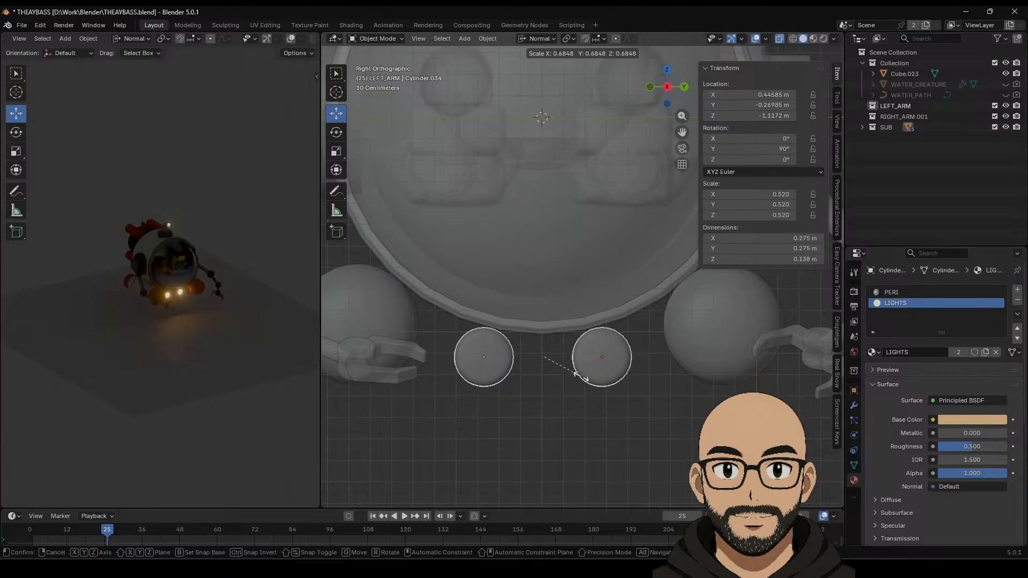
{"action": "left_click", "coordinate": [578, 376]}
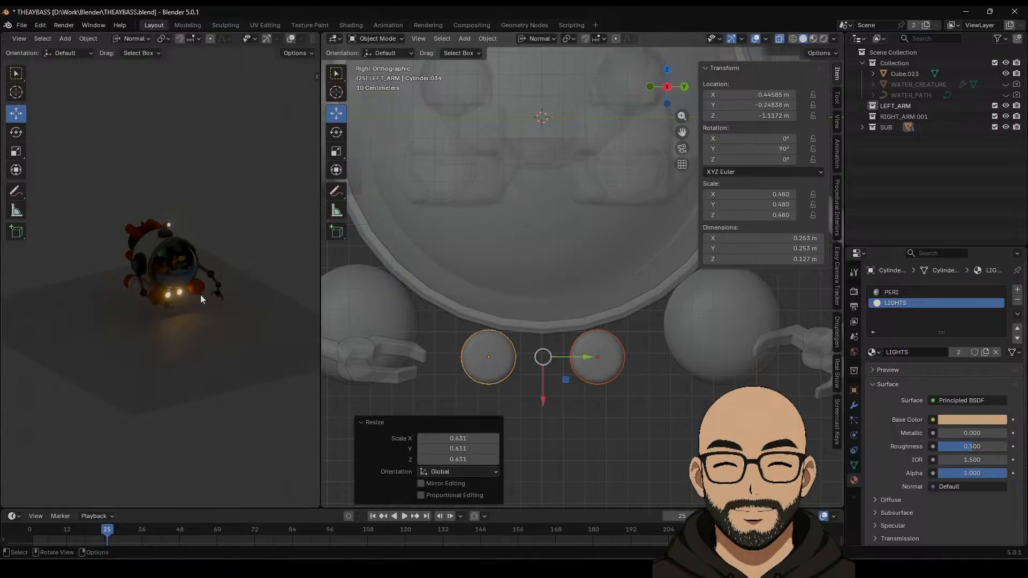
Step: Move the duplicated headlight outward along Y and slightly up, next to the float on its side
{"action": "left_click", "coordinate": [591, 381]}
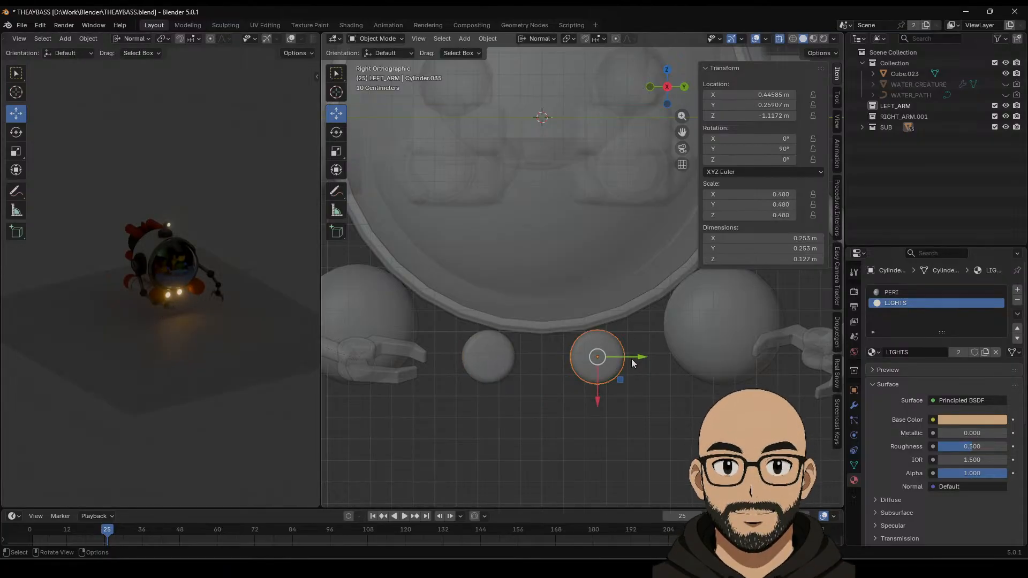
{"action": "left_click_drag", "start_coordinate": [631, 357], "coordinate": [676, 357]}
{"action": "left_click_drag", "start_coordinate": [649, 391], "coordinate": [634, 377]}
Step: Move the original headlight outward and up to about Y -0.453 m, Z -1.035 m, and save the file
{"action": "left_click", "coordinate": [493, 374]}
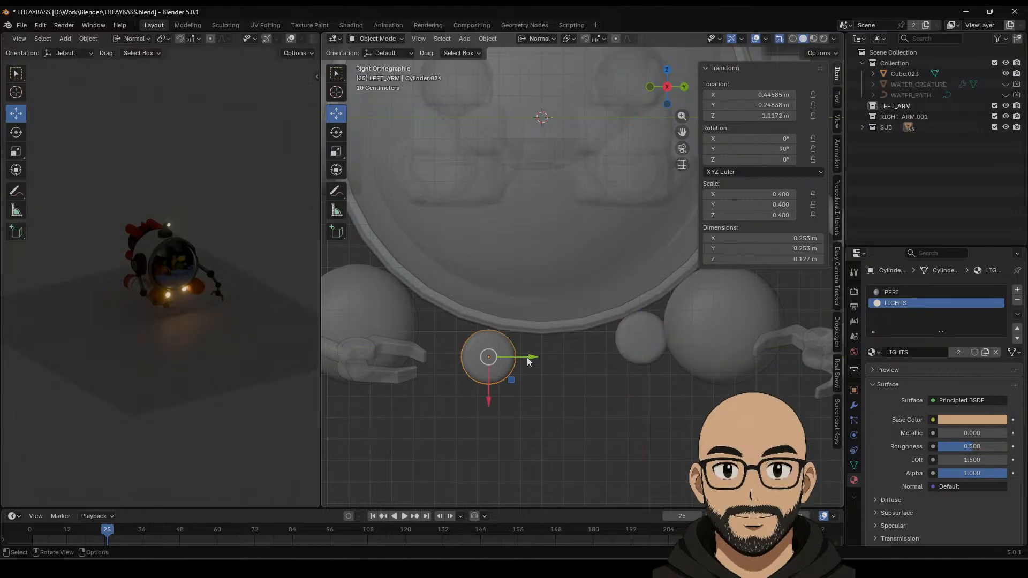
{"action": "left_click_drag", "start_coordinate": [515, 356], "coordinate": [479, 357]}
{"action": "mouse_move", "coordinate": [450, 391]}
{"action": "left_mouse_down"}
{"action": "mouse_move", "coordinate": [452, 366]}
{"action": "mouse_move", "coordinate": [480, 332]}
{"action": "mouse_move", "coordinate": [447, 380]}
{"action": "left_mouse_up"}
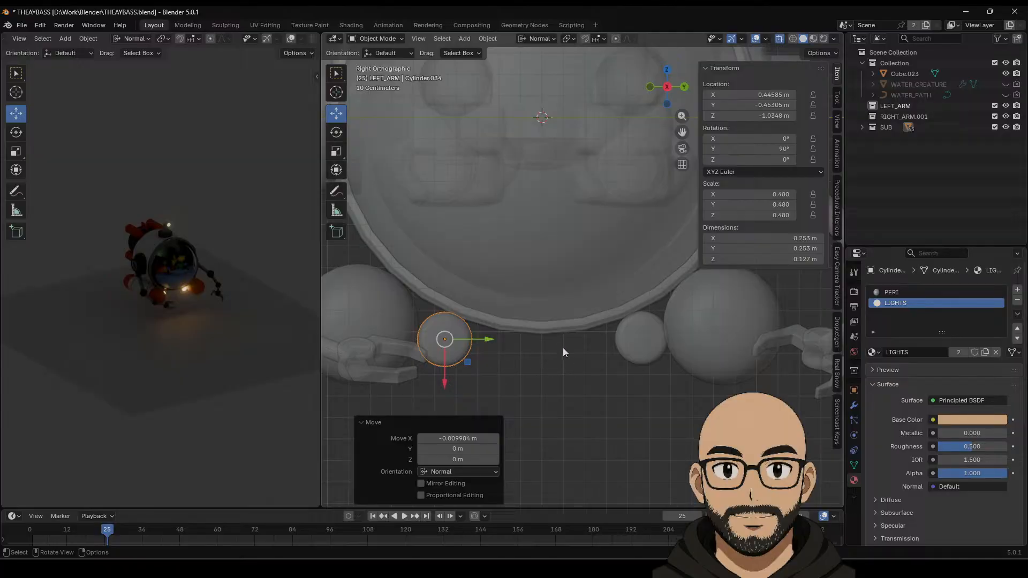
{"action": "left_click", "coordinate": [24, 28]}
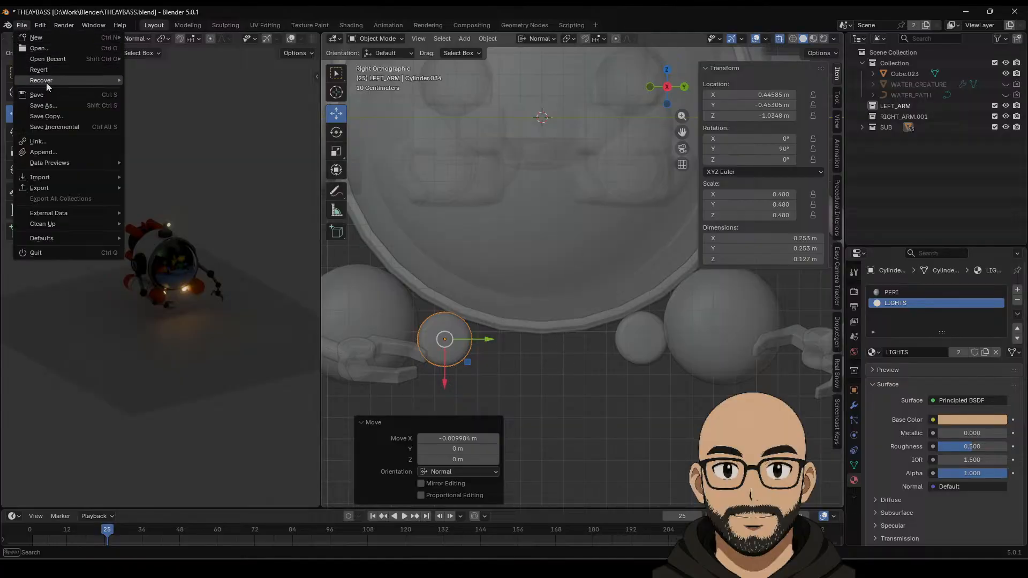
{"action": "left_click", "coordinate": [54, 95]}
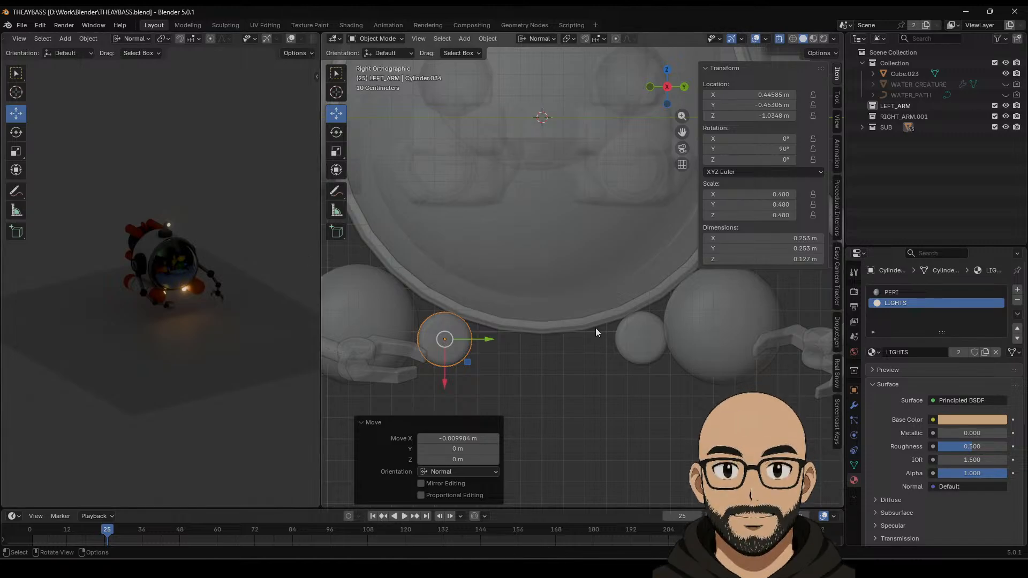
Step: Select the ground slab beneath the submarine and open its mesh in Edit Mode
{"action": "middle_click_drag", "start_coordinate": [544, 277], "coordinate": [573, 358]}
{"action": "left_click", "coordinate": [573, 358]}
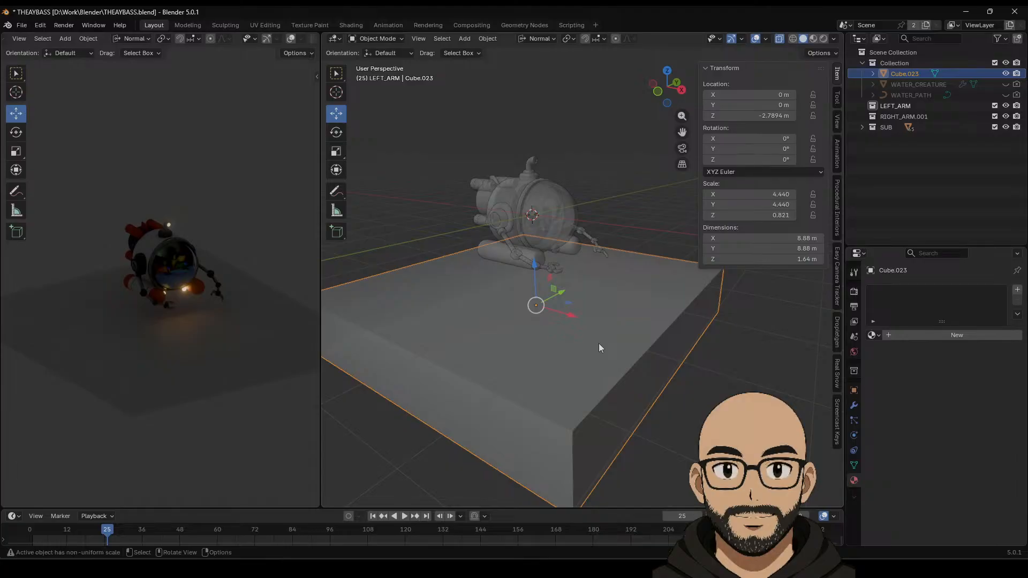
{"action": "scroll", "coordinate": [600, 354], "scroll_direction": "down", "scroll_amount": 5}
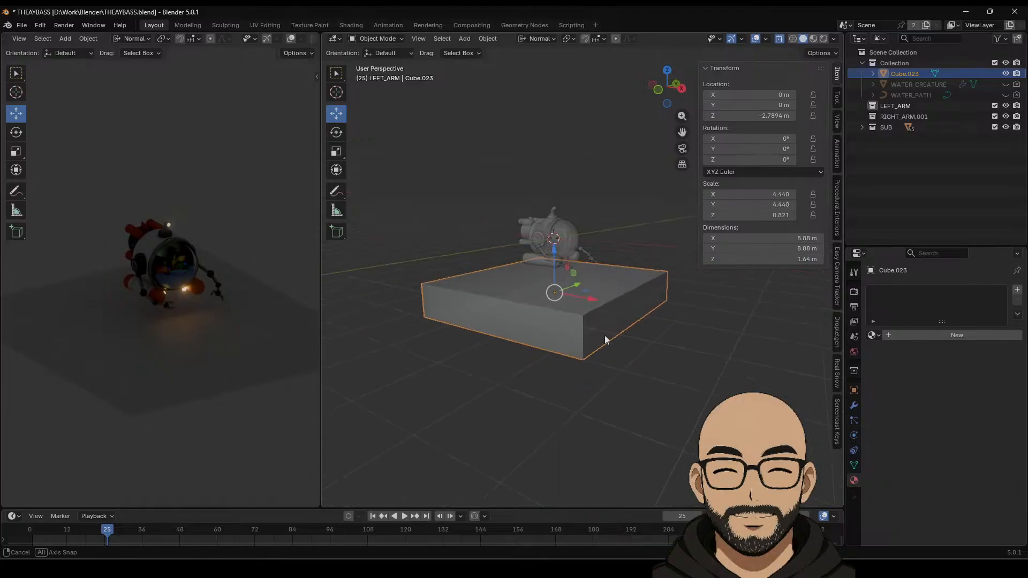
{"action": "key", "text": "Tab"}
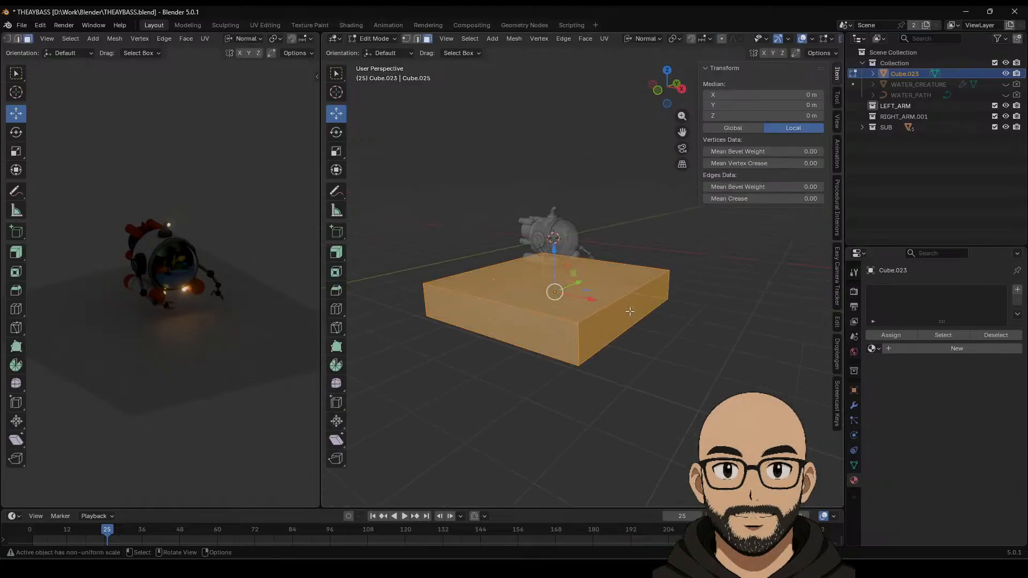
{"action": "scroll", "coordinate": [579, 303], "scroll_direction": "up", "scroll_amount": 3}
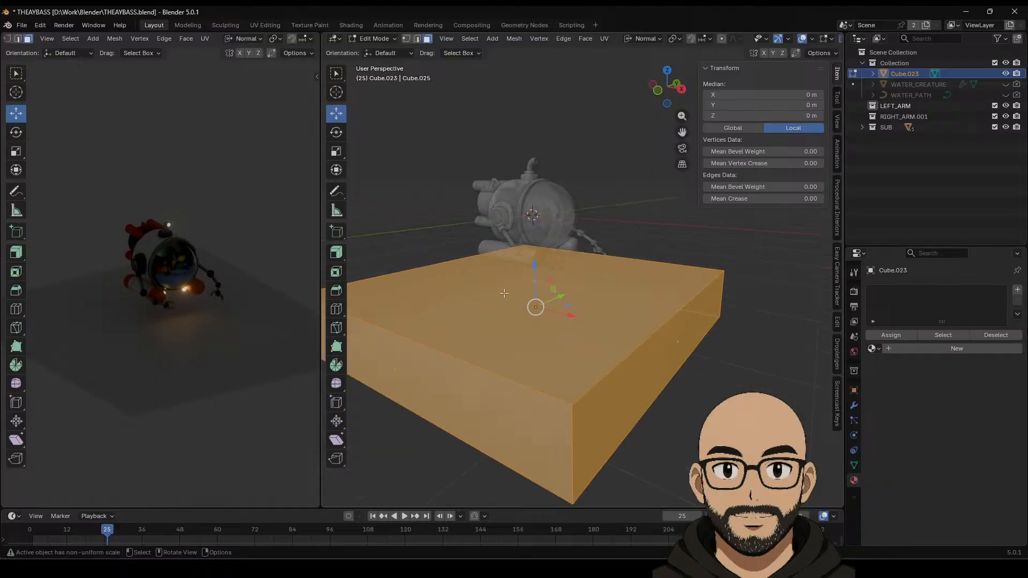
{"action": "left_click", "coordinate": [535, 280]}
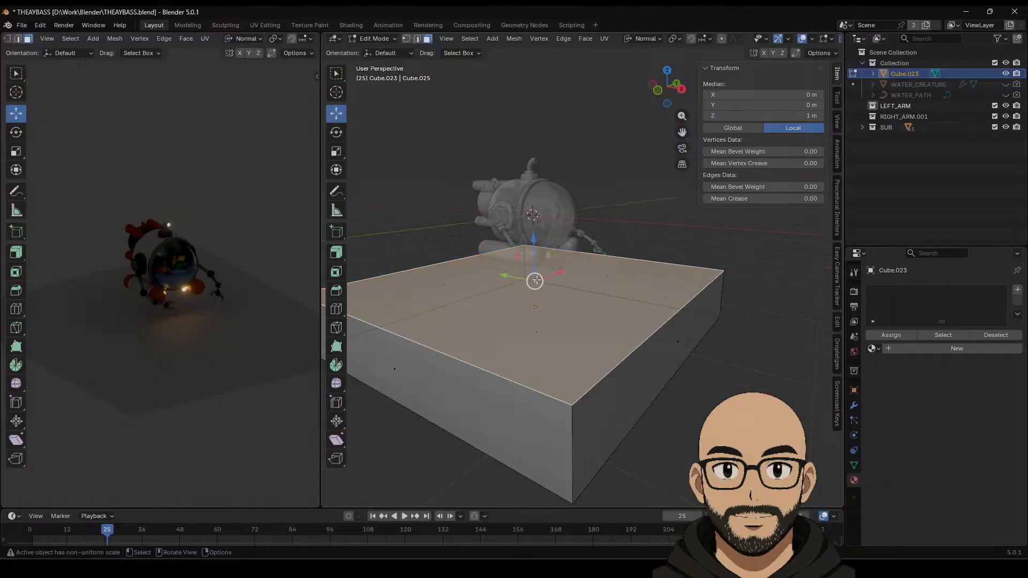
{"action": "key", "text": "Tab"}
{"action": "key", "text": "Tab"}
{"action": "key", "text": "Tab"}
{"action": "right_click", "coordinate": [536, 279]}
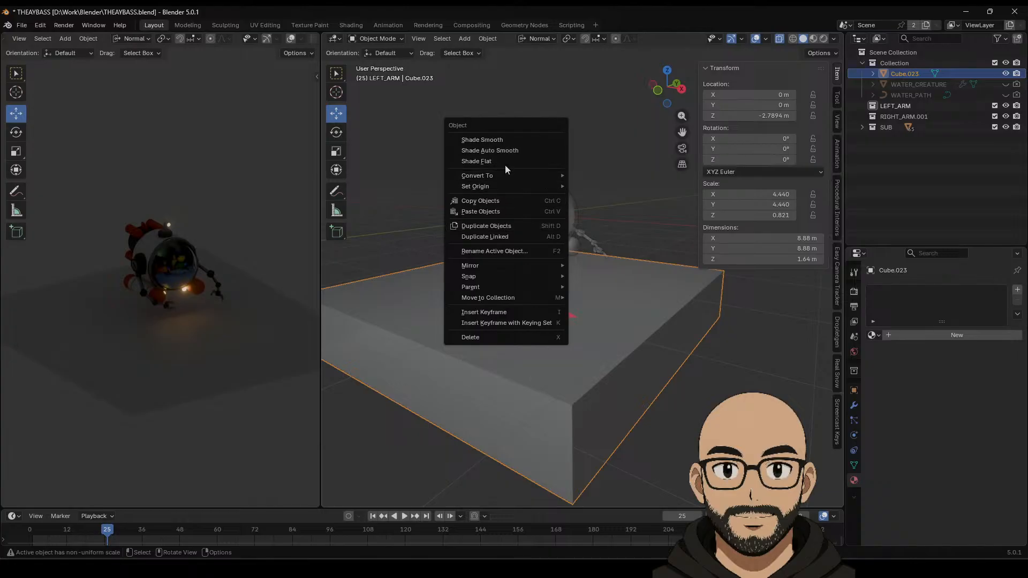
{"action": "mouse_move", "coordinate": [530, 186]}
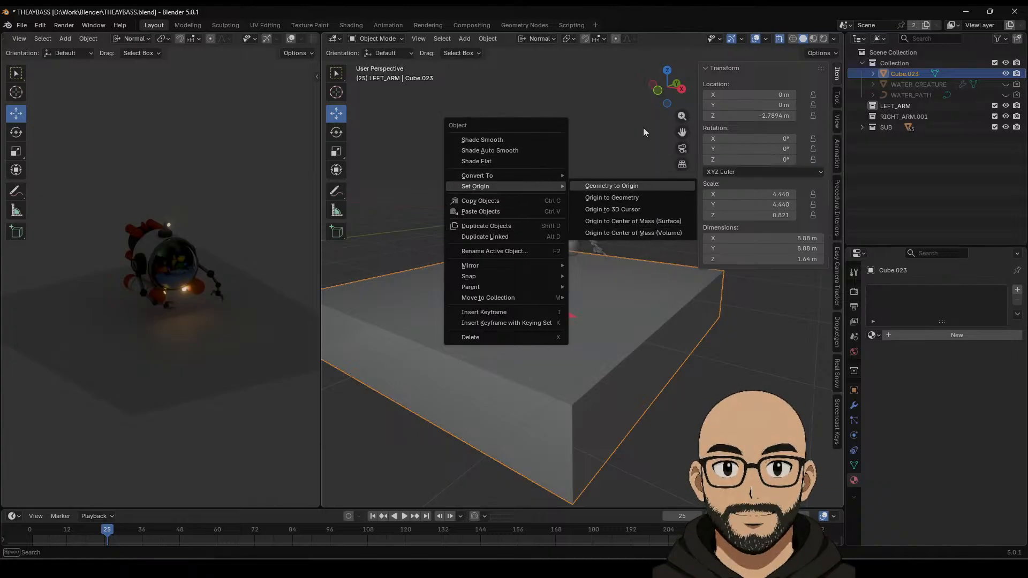
Step: Subdivide all faces of the ground slab six times in Edit Mode and return to Object Mode
{"action": "key", "text": "Tab"}
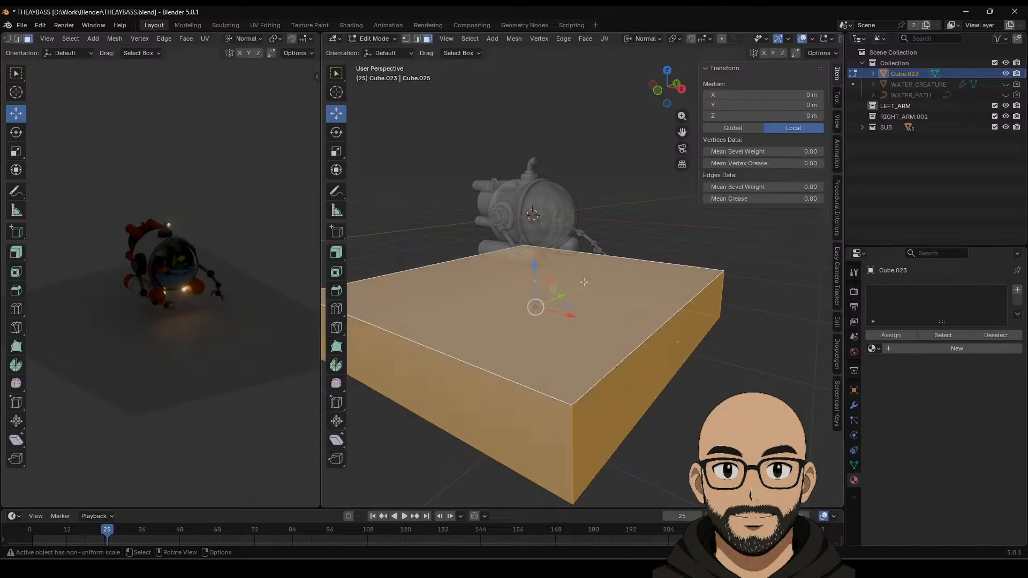
{"action": "right_click", "coordinate": [584, 281]}
{"action": "left_click", "coordinate": [538, 295]}
{"action": "right_click", "coordinate": [538, 293]}
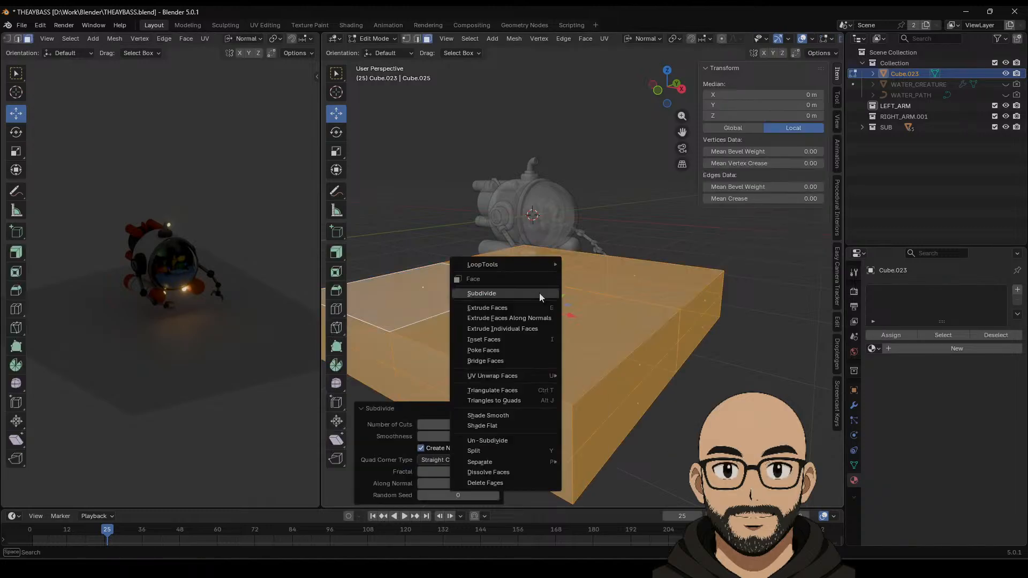
{"action": "left_click", "coordinate": [538, 294]}
{"action": "right_click", "coordinate": [538, 293]}
{"action": "left_click", "coordinate": [539, 293]}
{"action": "right_click", "coordinate": [539, 293]}
{"action": "left_click", "coordinate": [538, 293]}
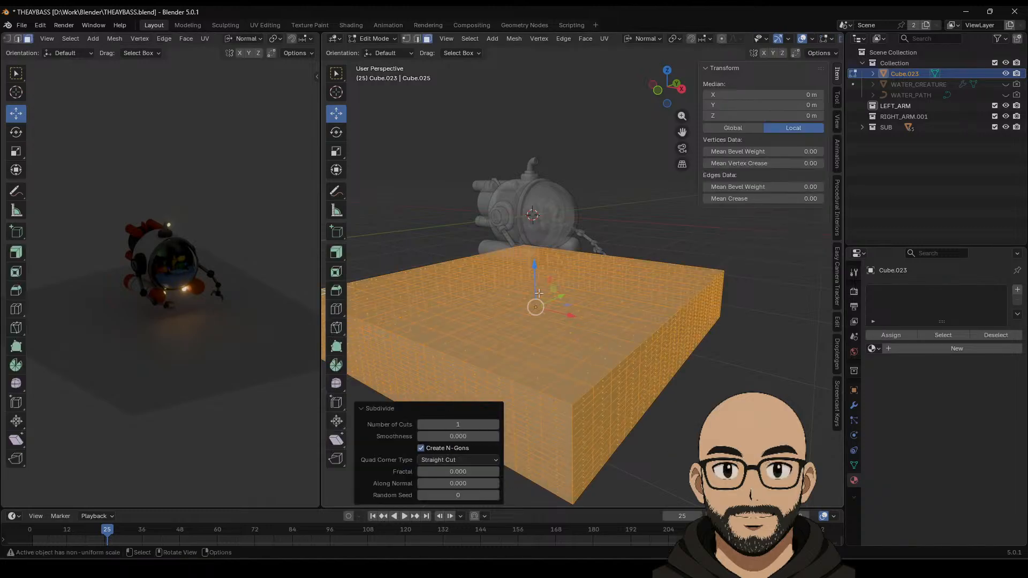
{"action": "right_click", "coordinate": [539, 294]}
{"action": "left_click", "coordinate": [538, 293]}
{"action": "right_click", "coordinate": [538, 293]}
{"action": "left_click", "coordinate": [539, 293]}
{"action": "key", "text": "Tab"}
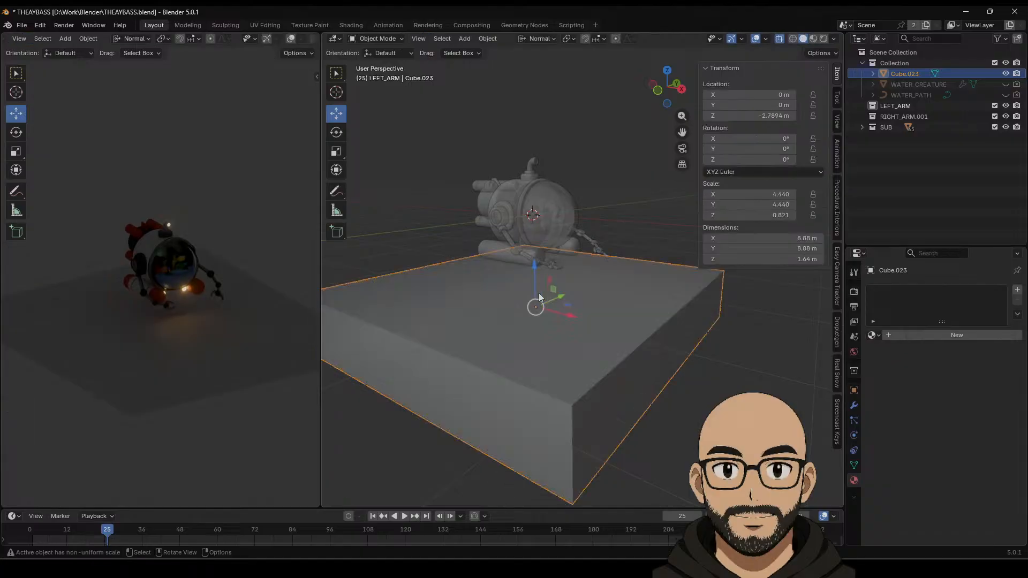
Step: Add a Displace modifier to the ground slab and set its direction to Z
{"action": "left_click", "coordinate": [853, 405]}
{"action": "left_click", "coordinate": [901, 289]}
{"action": "mouse_move", "coordinate": [856, 288]}
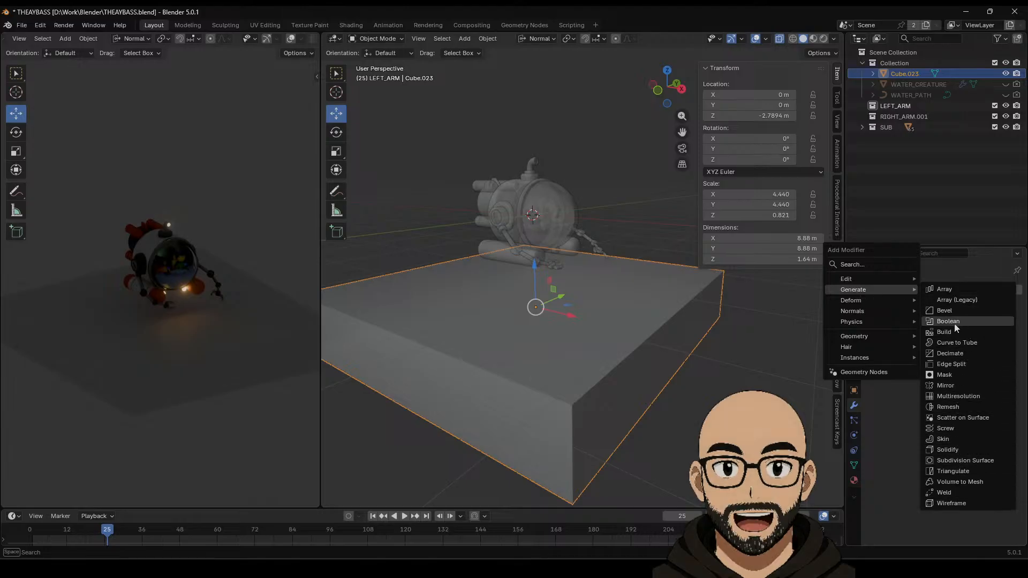
{"action": "mouse_move", "coordinate": [883, 300]}
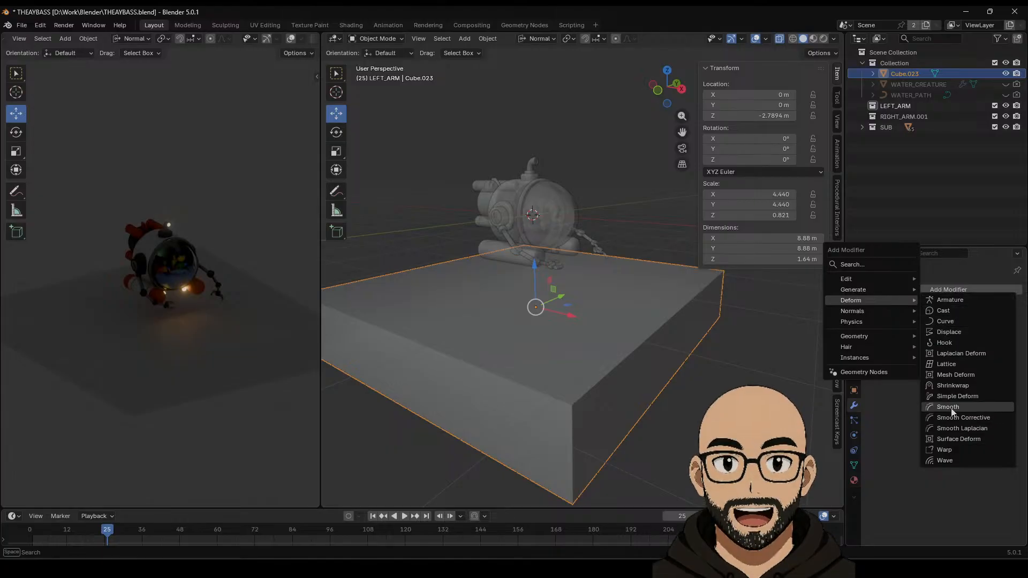
{"action": "left_click", "coordinate": [955, 333]}
{"action": "scroll", "coordinate": [796, 355], "scroll_direction": "down", "scroll_amount": 4}
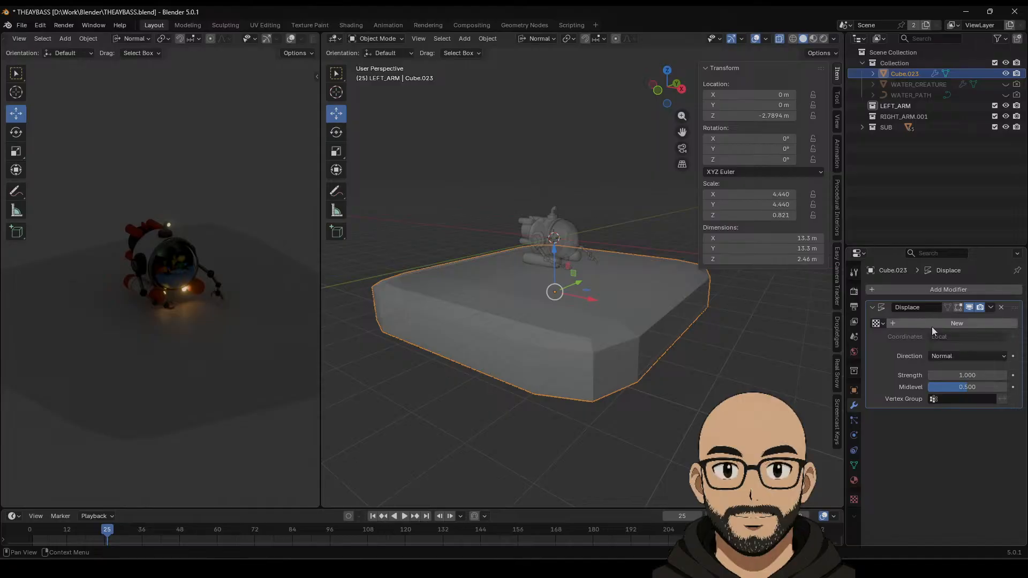
{"action": "left_click", "coordinate": [946, 356]}
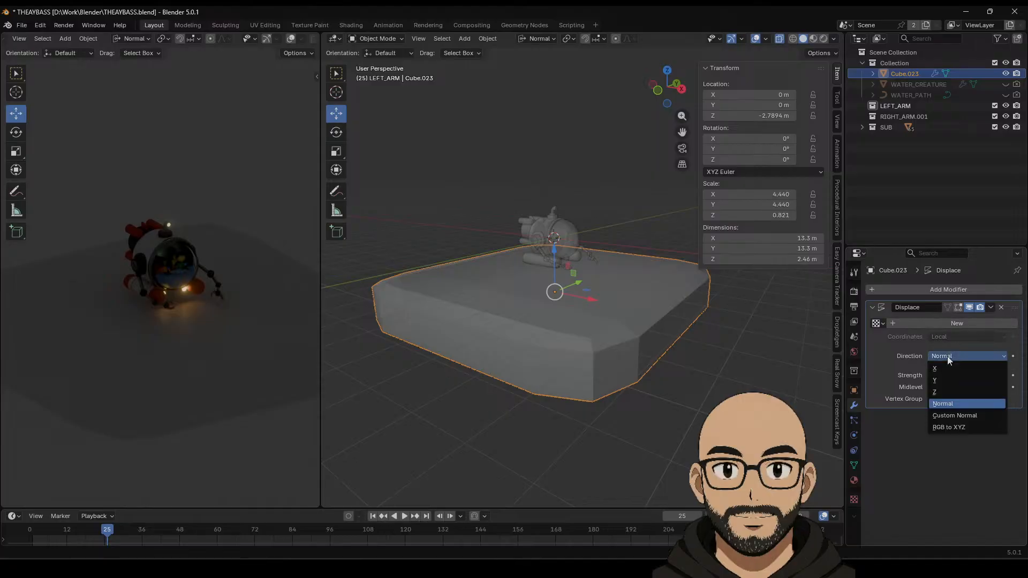
{"action": "left_click", "coordinate": [939, 392]}
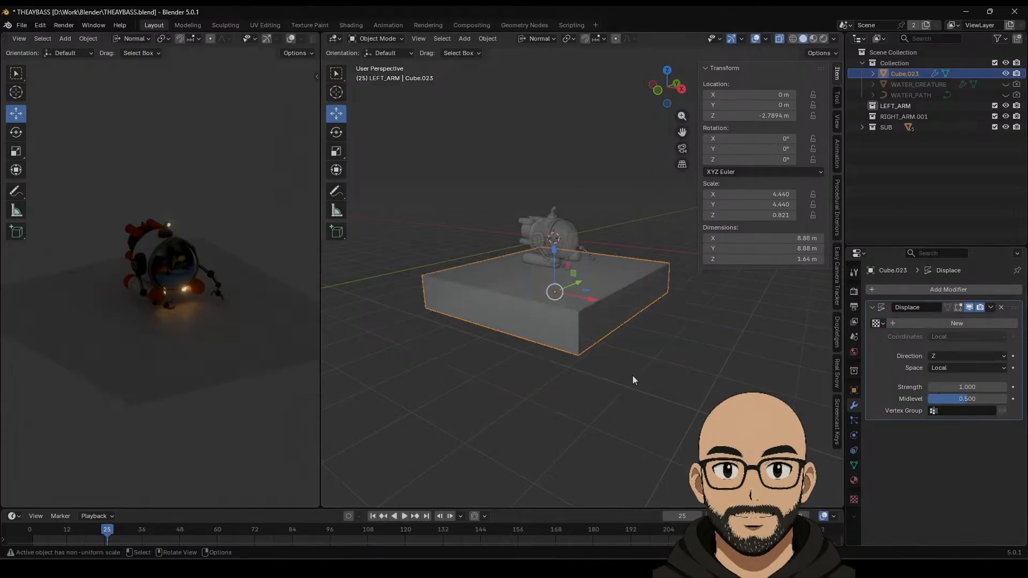
Step: Create a new texture for the Displace modifier, set its type to Clouds and adjust the clouds' size for smoother bumps
{"action": "left_click", "coordinate": [946, 325]}
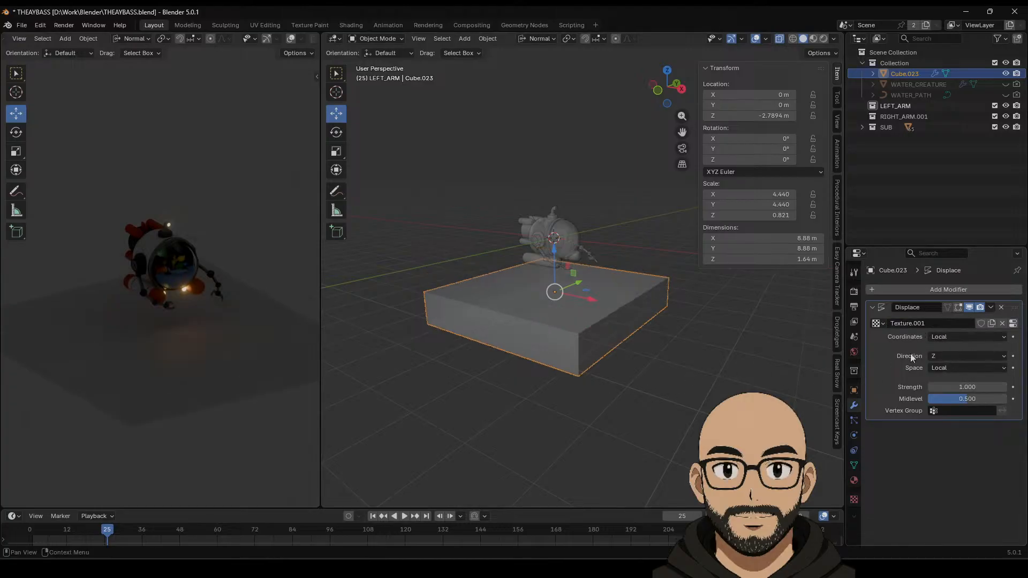
{"action": "left_click", "coordinate": [854, 500]}
{"action": "left_click", "coordinate": [937, 325]}
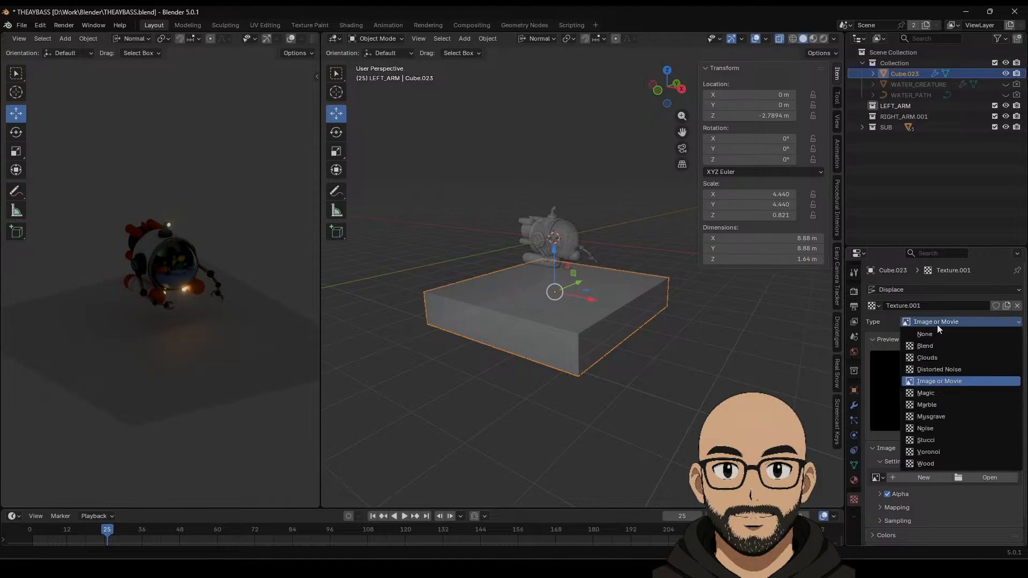
{"action": "left_click", "coordinate": [930, 357]}
{"action": "scroll", "coordinate": [679, 397], "scroll_direction": "up", "scroll_amount": 4}
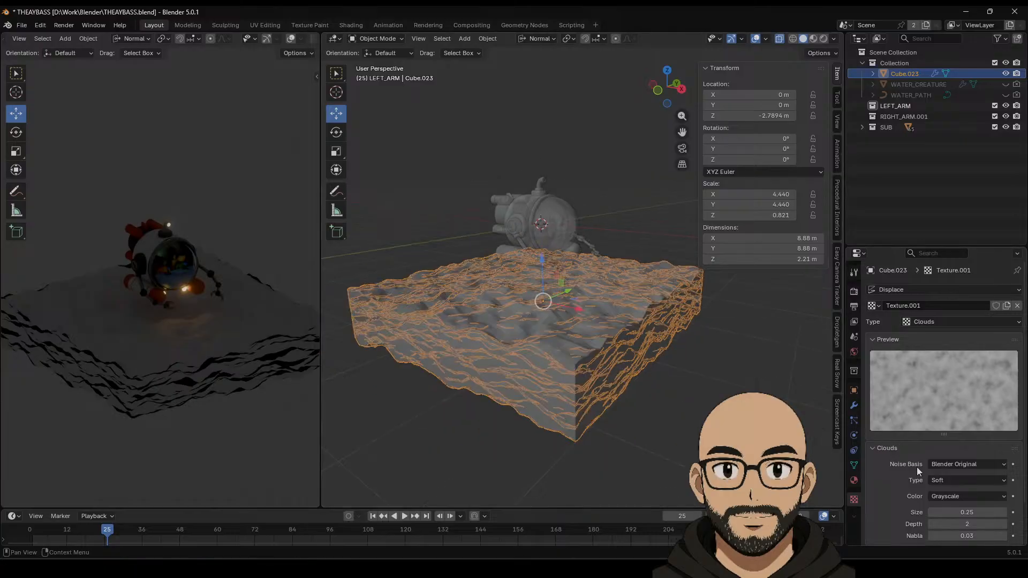
{"action": "mouse_move", "coordinate": [964, 512]}
{"action": "left_mouse_down"}
{"action": "mouse_move", "coordinate": [1011, 512]}
{"action": "mouse_move", "coordinate": [956, 512]}
{"action": "left_mouse_up"}
Step: Set the Displace modifier's space to Global and its strength to -2.300
{"action": "left_click", "coordinate": [854, 406]}
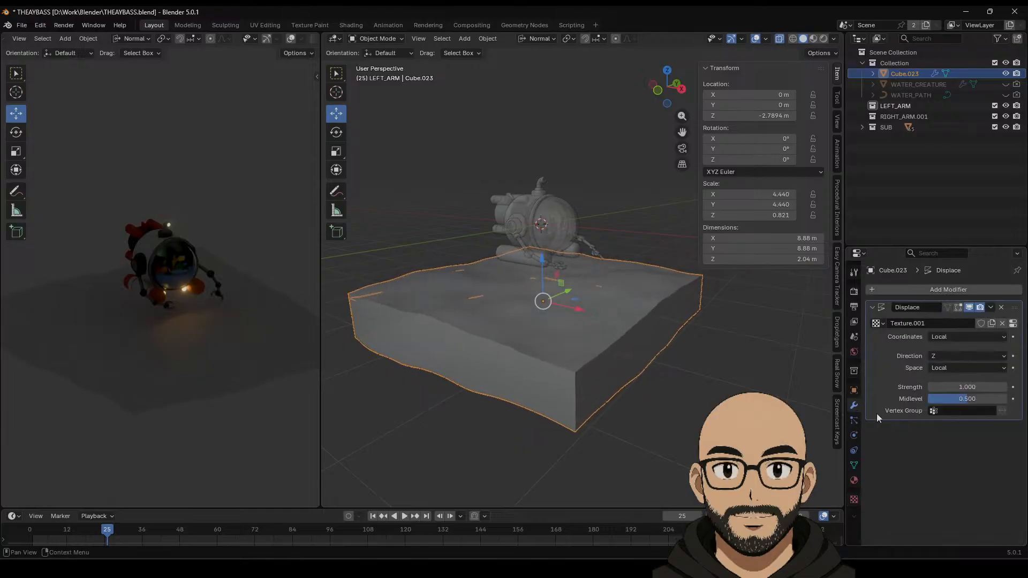
{"action": "mouse_move", "coordinate": [963, 386]}
{"action": "left_mouse_down"}
{"action": "mouse_move", "coordinate": [997, 386]}
{"action": "mouse_move", "coordinate": [912, 386]}
{"action": "mouse_move", "coordinate": [962, 393]}
{"action": "left_mouse_up"}
{"action": "left_click", "coordinate": [965, 368]}
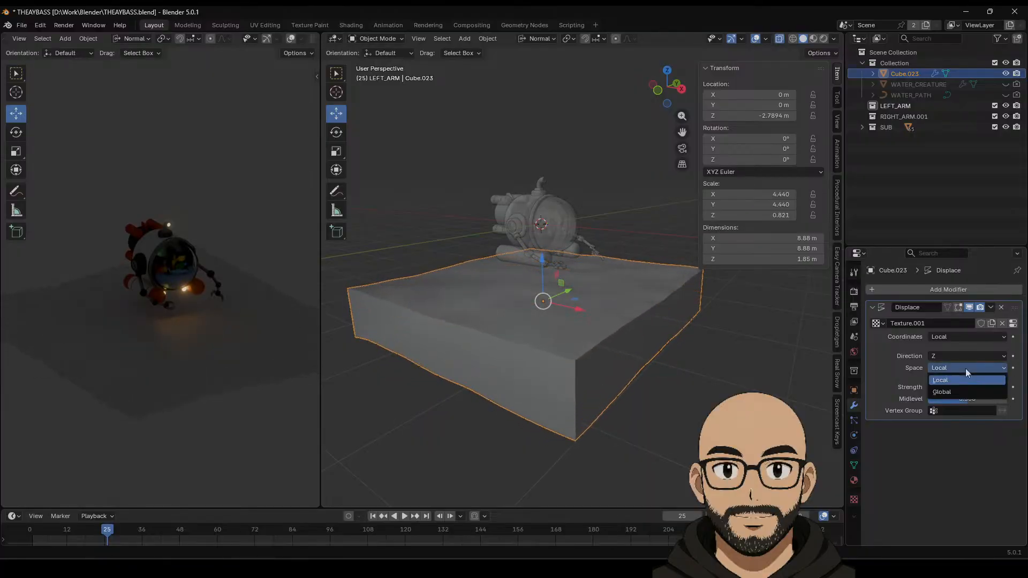
{"action": "left_click", "coordinate": [958, 391]}
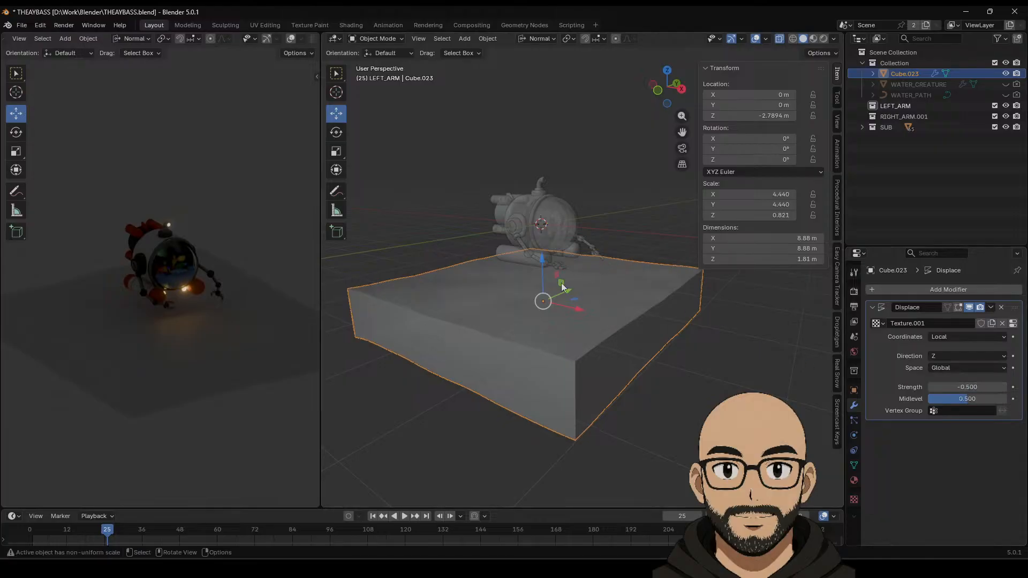
{"action": "left_click_drag", "start_coordinate": [967, 387], "coordinate": [930, 386]}
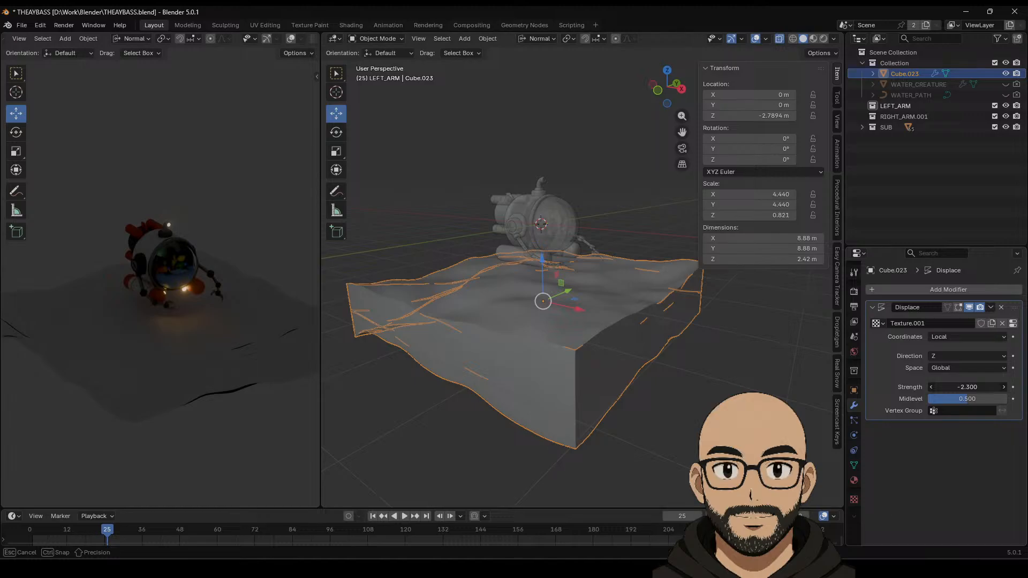
Step: Select the submarine and the ground slab together and move them about -0.41 m along X
{"action": "left_click", "coordinate": [653, 385]}
{"action": "middle_click_drag", "start_coordinate": [653, 385], "coordinate": [717, 378]}
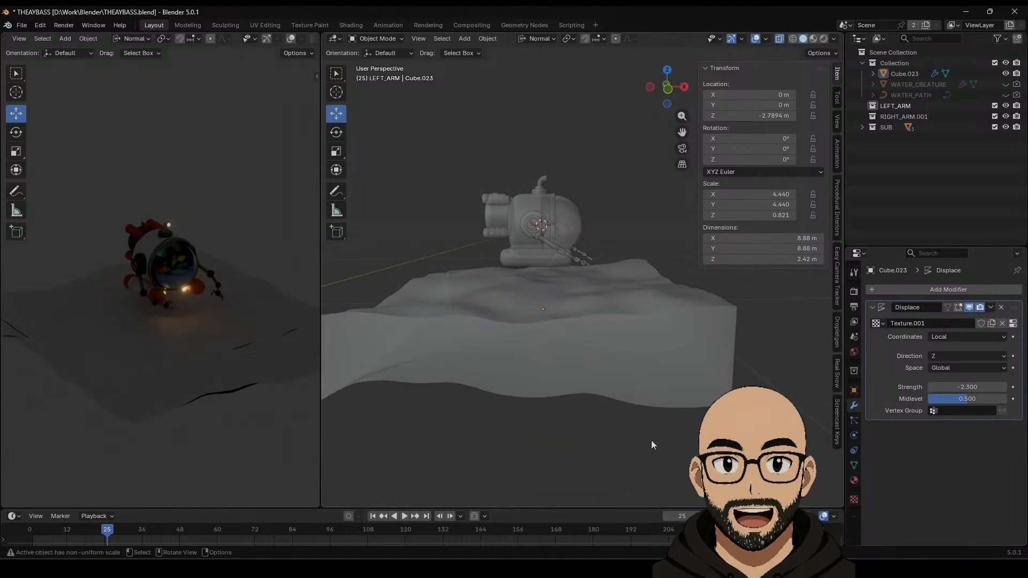
{"action": "scroll", "coordinate": [651, 445], "scroll_direction": "down", "scroll_amount": 3}
{"action": "left_click_drag", "start_coordinate": [425, 130], "coordinate": [664, 375]}
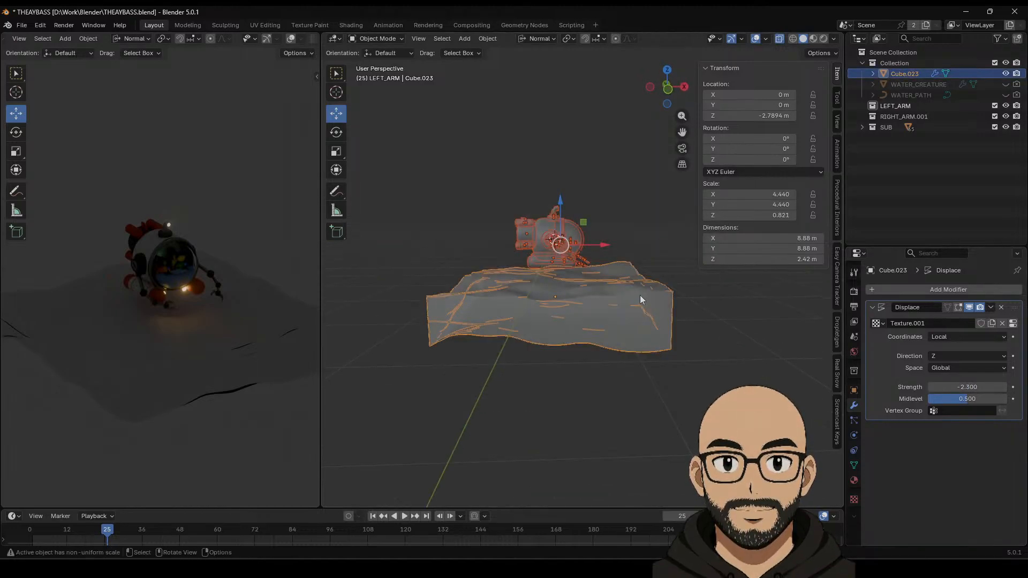
{"action": "mouse_move", "coordinate": [605, 244]}
{"action": "left_mouse_down"}
{"action": "mouse_move", "coordinate": [542, 251]}
{"action": "mouse_move", "coordinate": [611, 252]}
{"action": "left_mouse_up"}
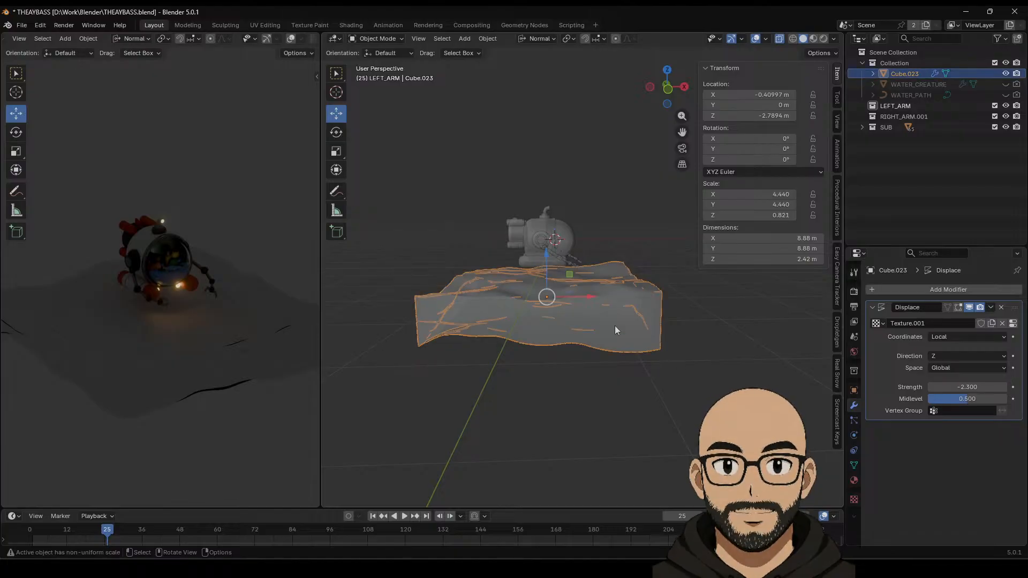
Step: Try moving the slab about 0.05 m along X and 0.257 m down, and undo both moves
{"action": "mouse_move", "coordinate": [587, 298]}
{"action": "left_mouse_down"}
{"action": "mouse_move", "coordinate": [499, 297]}
{"action": "mouse_move", "coordinate": [637, 298]}
{"action": "mouse_move", "coordinate": [588, 298]}
{"action": "left_mouse_up"}
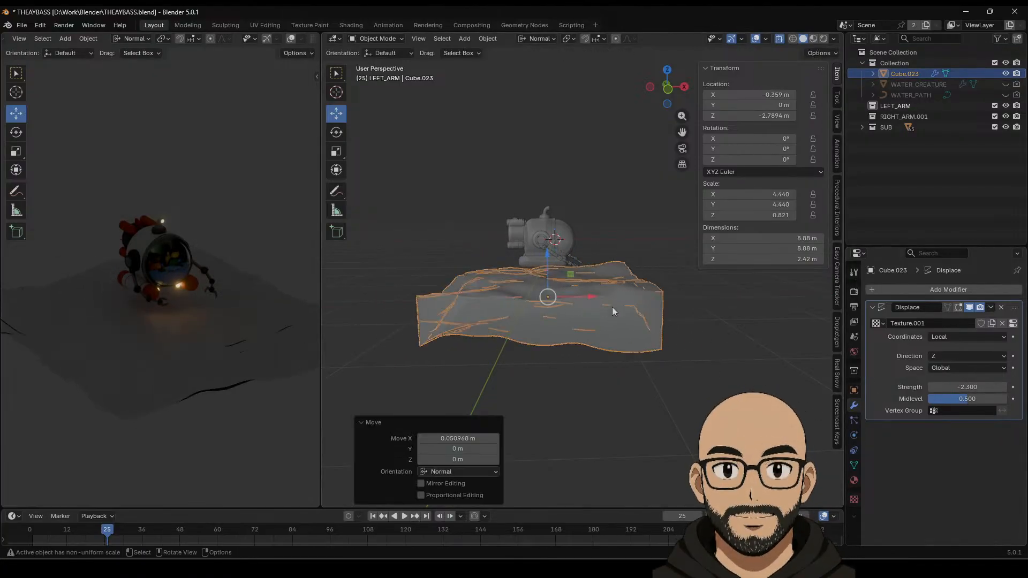
{"action": "left_click_drag", "start_coordinate": [546, 255], "coordinate": [666, 309]}
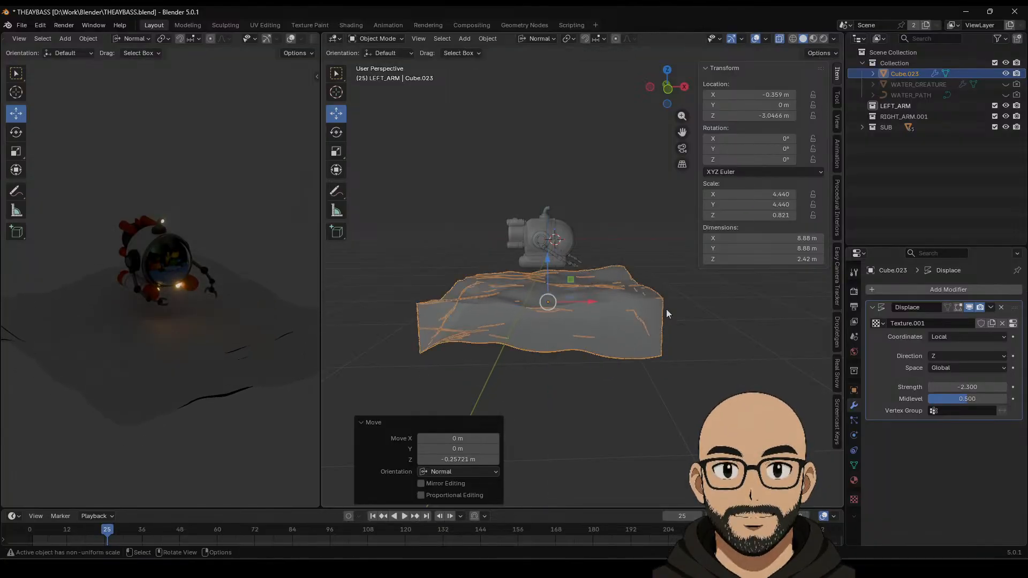
{"action": "key", "text": "ctrl+z"}
{"action": "key", "text": "ctrl+z"}
Step: Set the Displace modifier's texture coordinates to Global and its space to Local
{"action": "left_click", "coordinate": [965, 340]}
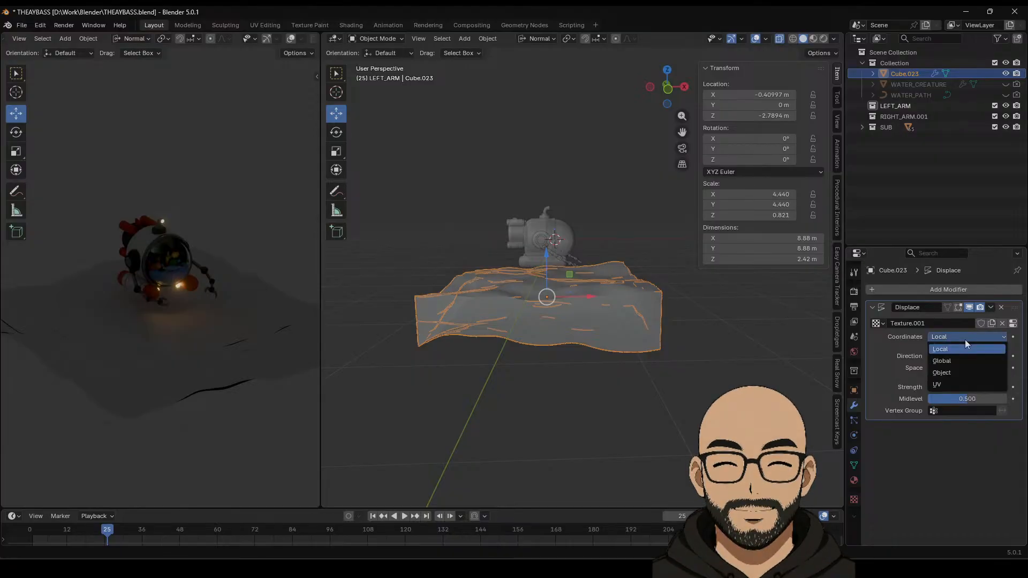
{"action": "left_click", "coordinate": [953, 361]}
{"action": "left_click", "coordinate": [970, 367]}
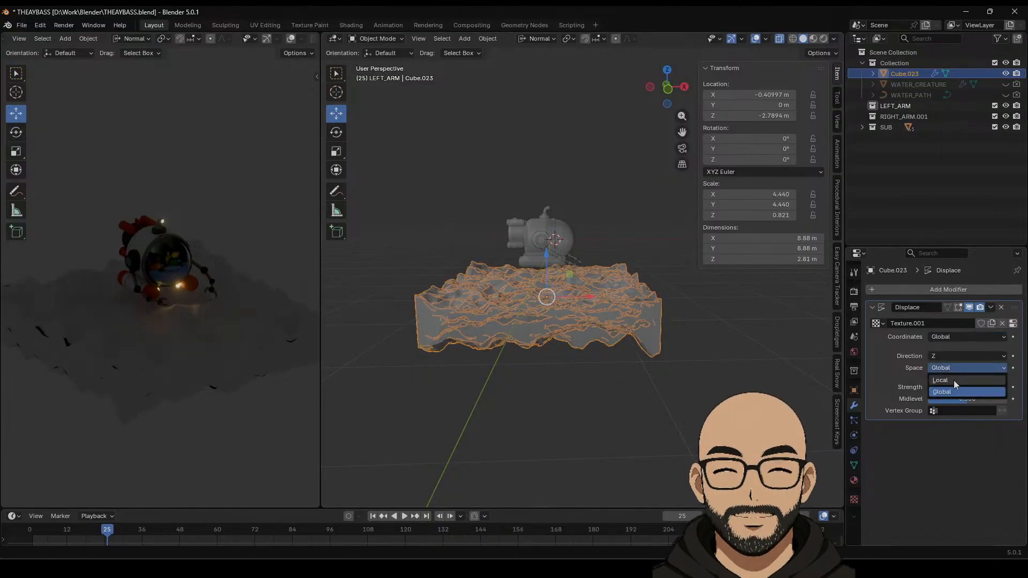
{"action": "left_click", "coordinate": [952, 380]}
{"action": "left_click", "coordinate": [615, 388]}
Step: Move the ground slab along X and Z to about X -0.189 m, Z -3.193 m beneath the submarine
{"action": "left_click", "coordinate": [576, 316]}
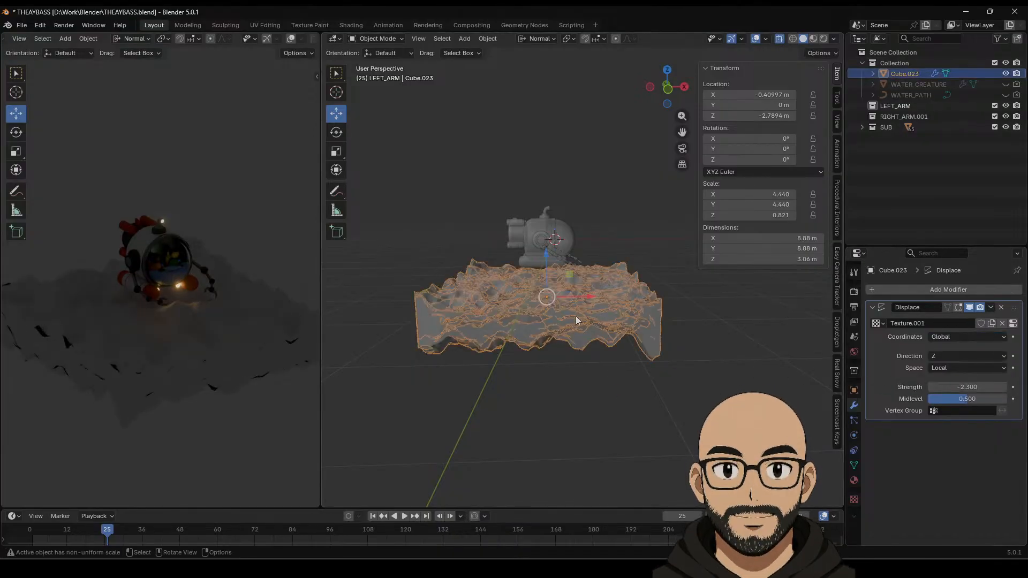
{"action": "key", "text": "g"}
{"action": "key", "text": "x"}
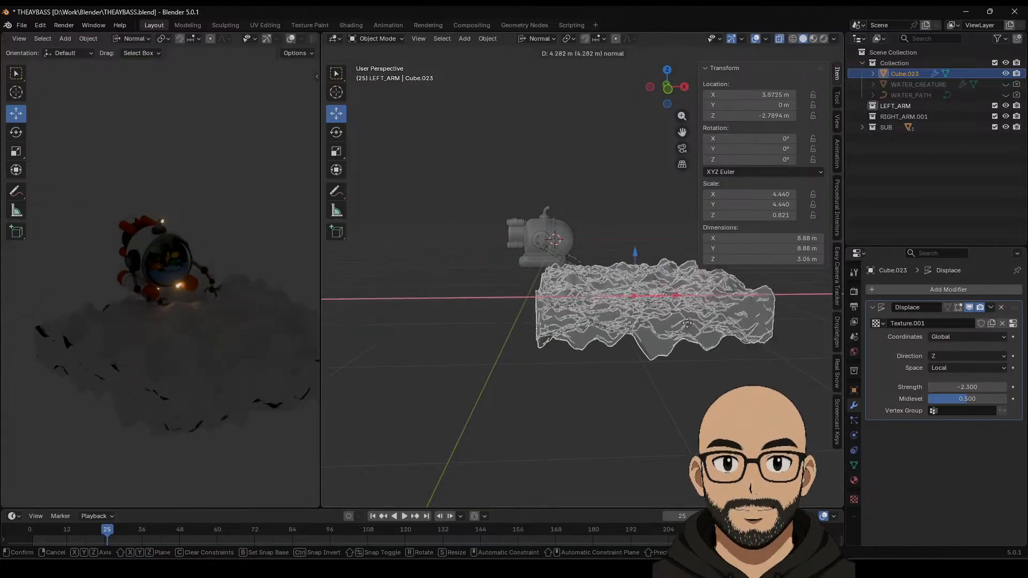
{"action": "left_click", "coordinate": [598, 335]}
{"action": "key", "text": "g"}
{"action": "key", "text": "z"}
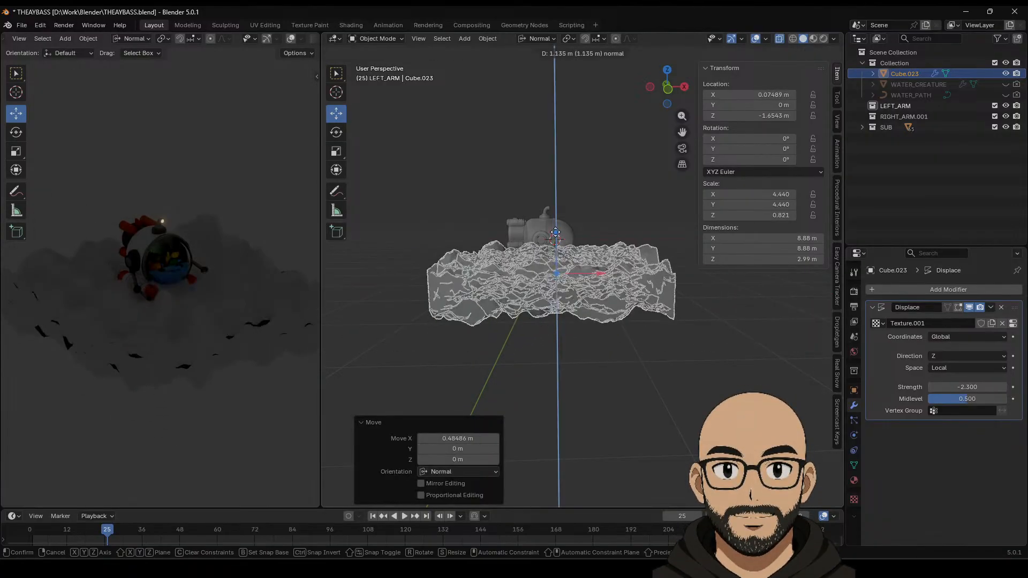
{"action": "left_click", "coordinate": [596, 312]}
{"action": "key", "text": "g"}
{"action": "key", "text": "x"}
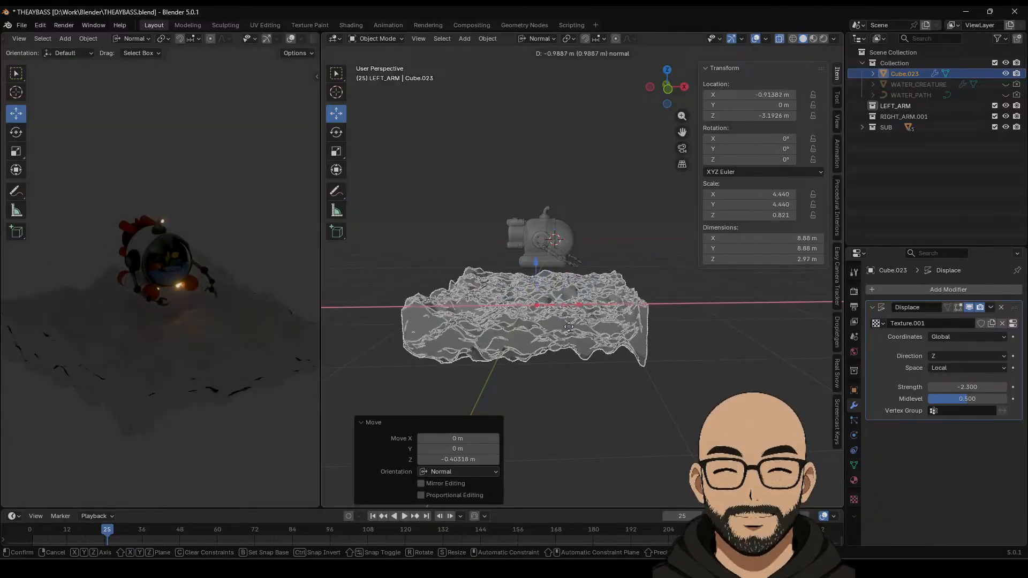
{"action": "left_click", "coordinate": [591, 328]}
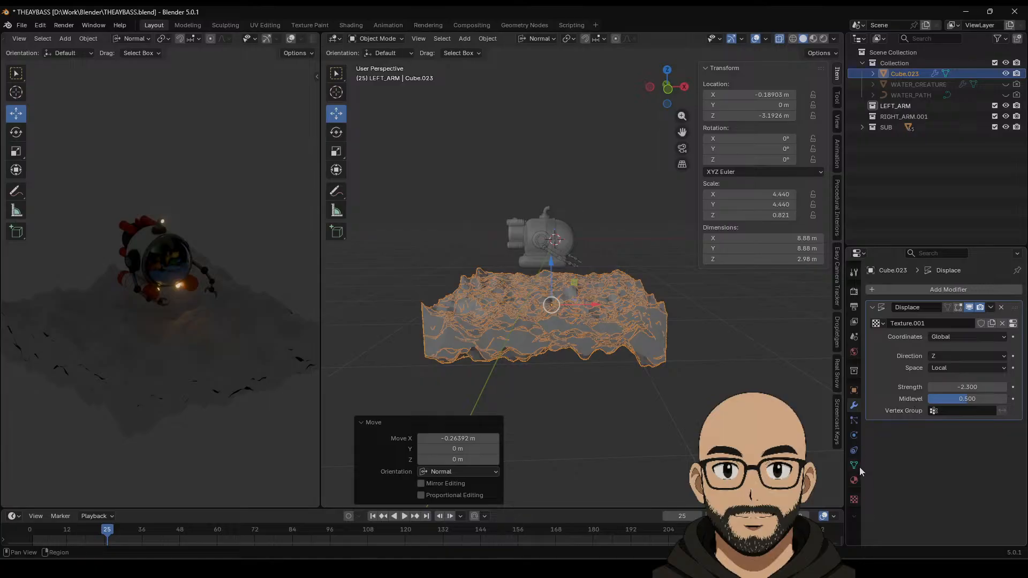
Step: Adjust the slab's Displace strength, trying 0.4 first and then increasing it for more pronounced terrain relief
{"action": "left_click_drag", "start_coordinate": [967, 386], "coordinate": [1009, 386]}
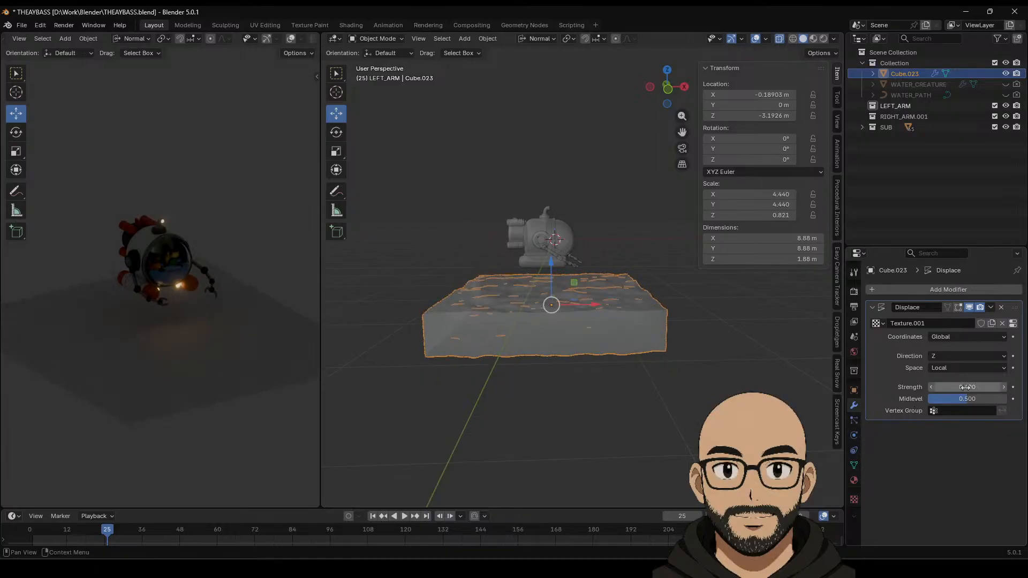
{"action": "middle_click_drag", "start_coordinate": [617, 312], "coordinate": [572, 328]}
{"action": "scroll", "coordinate": [575, 352], "scroll_direction": "up", "scroll_amount": 4}
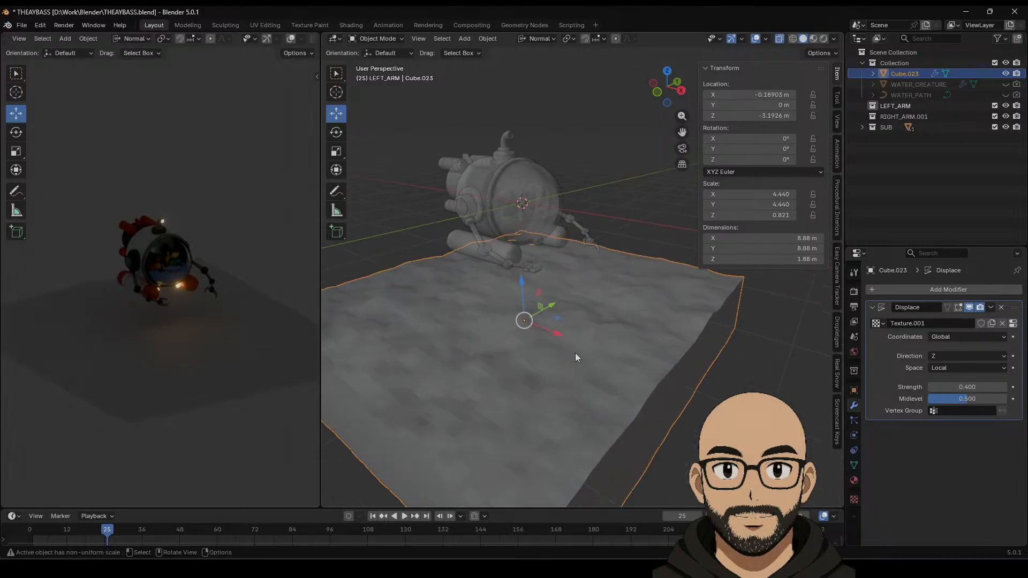
{"action": "left_click", "coordinate": [813, 39]}
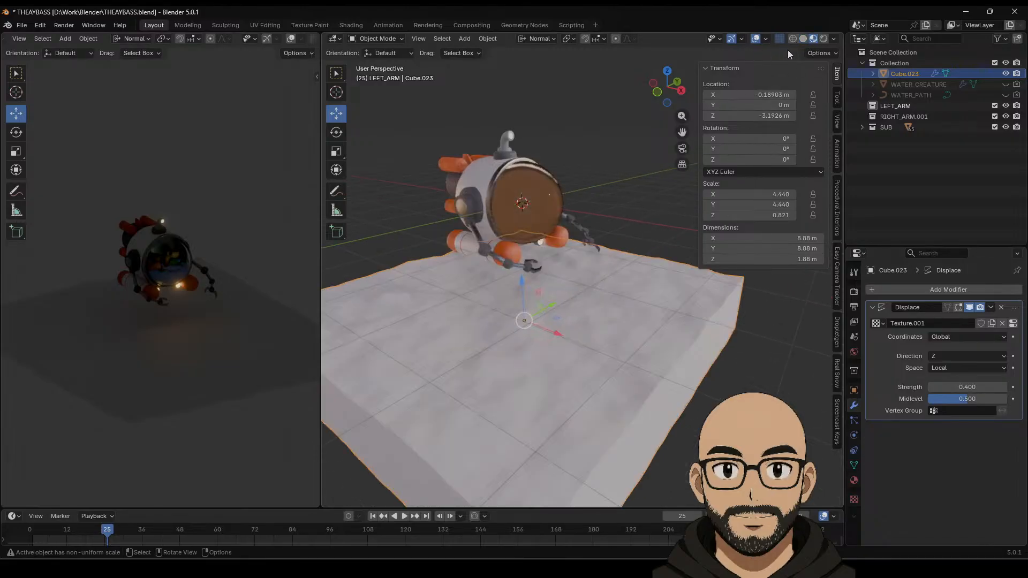
{"action": "left_click", "coordinate": [803, 39]}
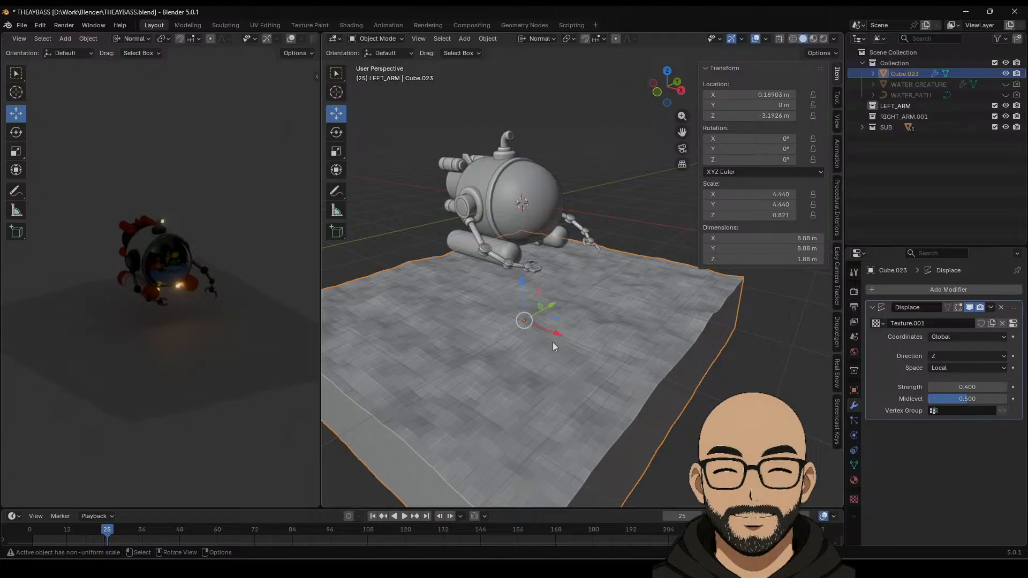
{"action": "middle_click_drag", "start_coordinate": [551, 353], "coordinate": [592, 302]}
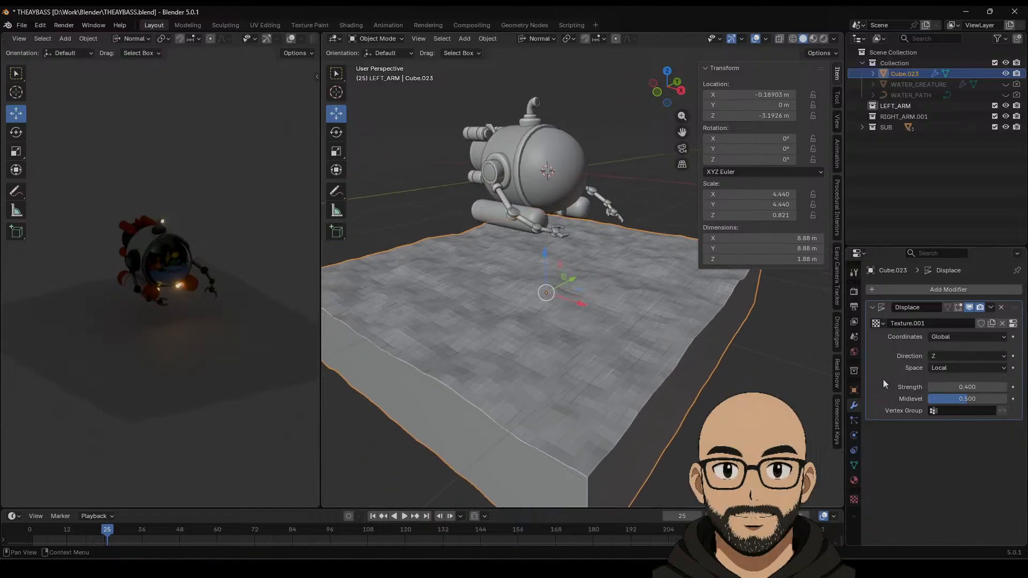
{"action": "left_click_drag", "start_coordinate": [970, 387], "coordinate": [964, 390]}
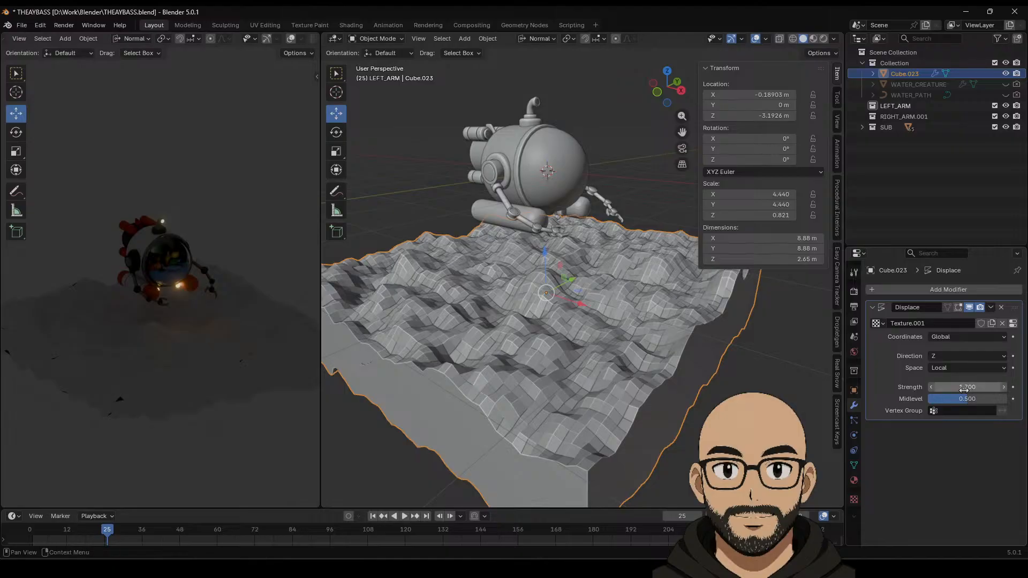
Step: Set the slab's Clouds displacement texture size to 3.56 after trying a size of 5
{"action": "left_click", "coordinate": [855, 500]}
{"action": "mouse_move", "coordinate": [967, 513]}
{"action": "left_mouse_down"}
{"action": "mouse_move", "coordinate": [996, 512]}
{"action": "mouse_move", "coordinate": [955, 513]}
{"action": "left_mouse_up"}
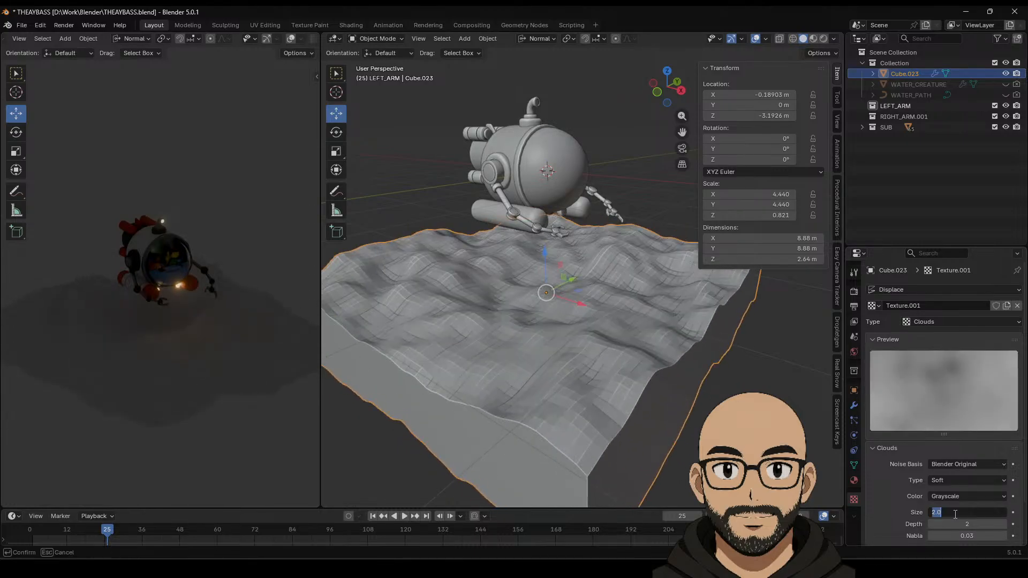
{"action": "type", "text": "5"}
{"action": "key", "text": "Return"}
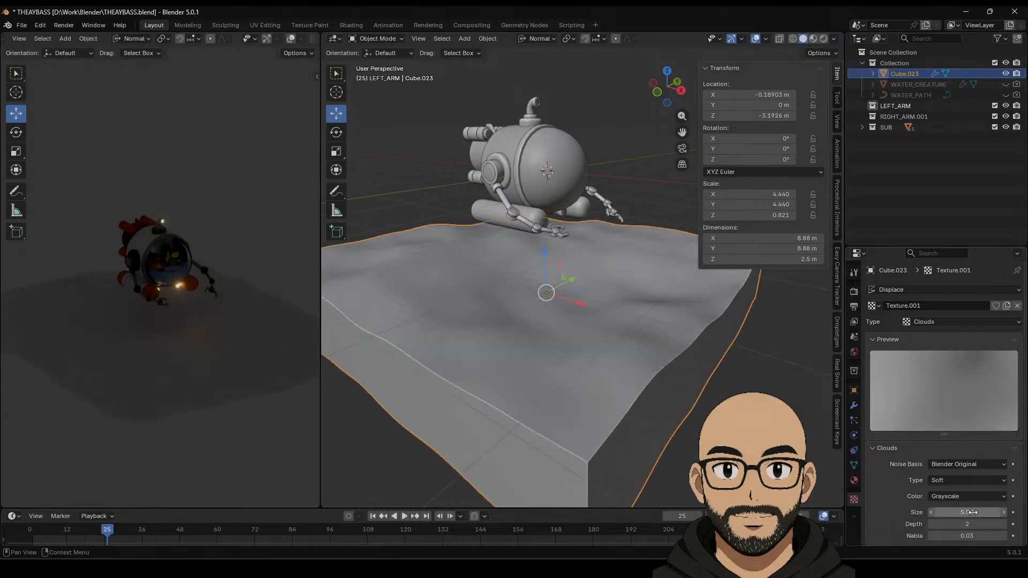
{"action": "left_click_drag", "start_coordinate": [972, 512], "coordinate": [952, 512]}
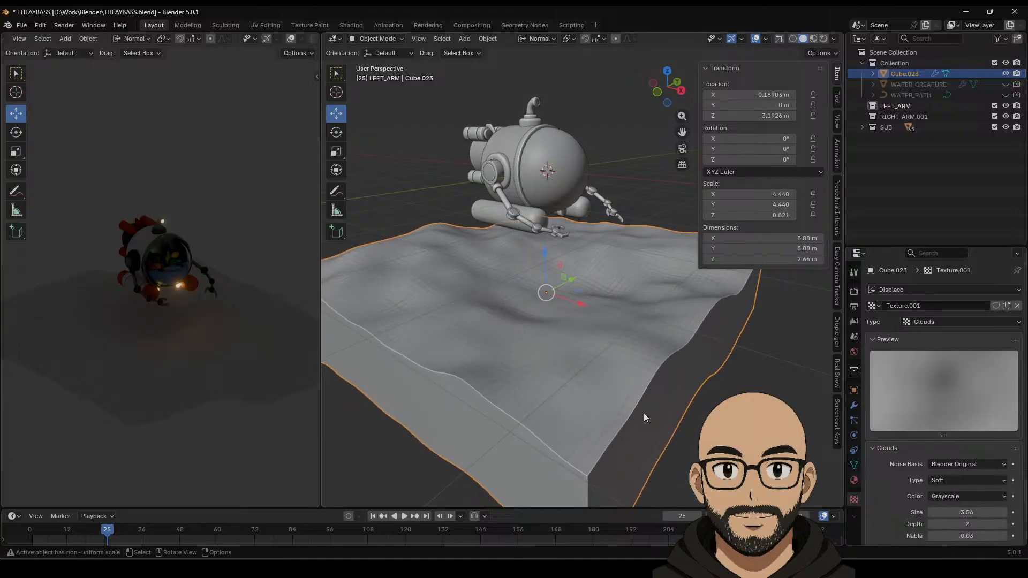
Step: Slide the slab back and forth along X to shift its terrain pattern, leaving it at about X -0.267 m
{"action": "middle_click_drag", "start_coordinate": [678, 405], "coordinate": [636, 377]}
{"action": "mouse_move", "coordinate": [537, 306]}
{"action": "middle_mouse_down"}
{"action": "mouse_move", "coordinate": [580, 331]}
{"action": "mouse_move", "coordinate": [557, 292]}
{"action": "mouse_move", "coordinate": [521, 309]}
{"action": "mouse_move", "coordinate": [452, 299]}
{"action": "mouse_move", "coordinate": [583, 306]}
{"action": "mouse_move", "coordinate": [591, 296]}
{"action": "middle_mouse_up"}
{"action": "mouse_move", "coordinate": [576, 298]}
{"action": "left_mouse_down"}
{"action": "mouse_move", "coordinate": [541, 303]}
{"action": "mouse_move", "coordinate": [662, 311]}
{"action": "mouse_move", "coordinate": [547, 314]}
{"action": "mouse_move", "coordinate": [623, 311]}
{"action": "mouse_move", "coordinate": [552, 309]}
{"action": "mouse_move", "coordinate": [561, 310]}
{"action": "left_mouse_up"}
{"action": "middle_click_drag", "start_coordinate": [561, 307], "coordinate": [611, 300]}
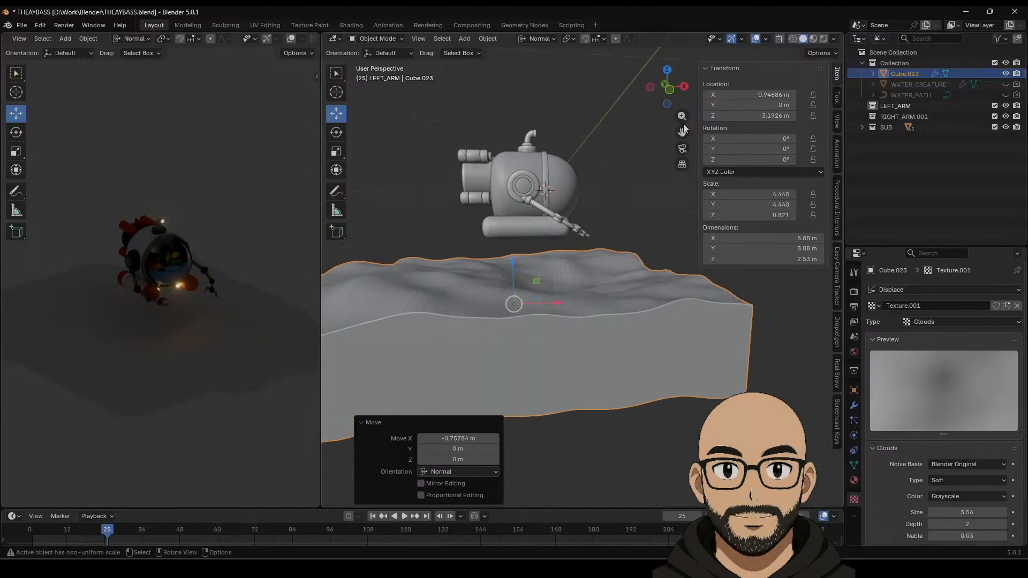
{"action": "left_click", "coordinate": [673, 89]}
{"action": "left_click_drag", "start_coordinate": [563, 295], "coordinate": [591, 304]}
{"action": "mouse_move", "coordinate": [591, 304]}
{"action": "middle_mouse_down"}
{"action": "mouse_move", "coordinate": [569, 336]}
{"action": "mouse_move", "coordinate": [579, 357]}
{"action": "middle_mouse_up"}
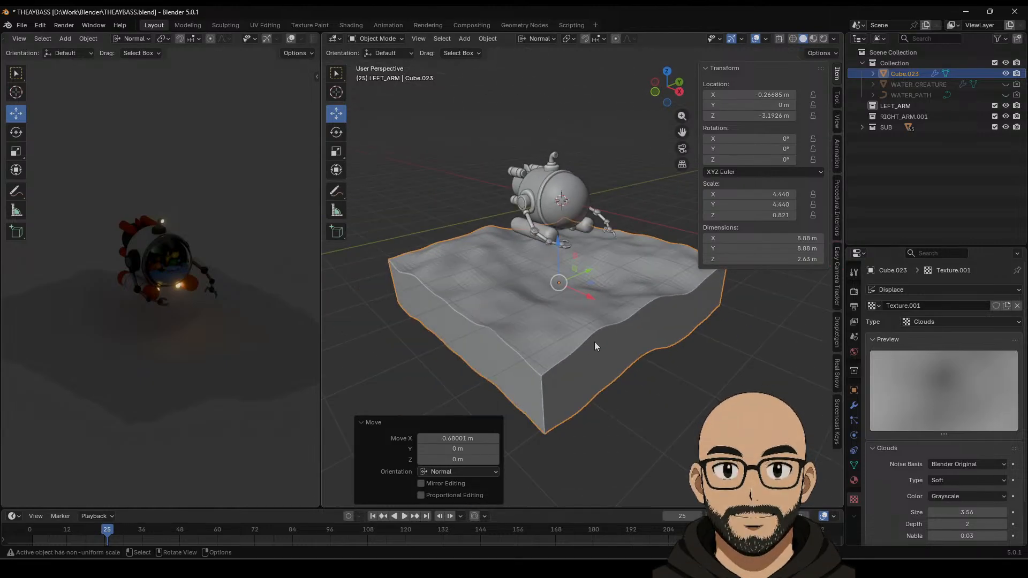
Step: Apply Shade Auto Smooth to the ground slab
{"action": "left_click", "coordinate": [647, 374]}
{"action": "left_click", "coordinate": [602, 336]}
{"action": "right_click", "coordinate": [601, 294]}
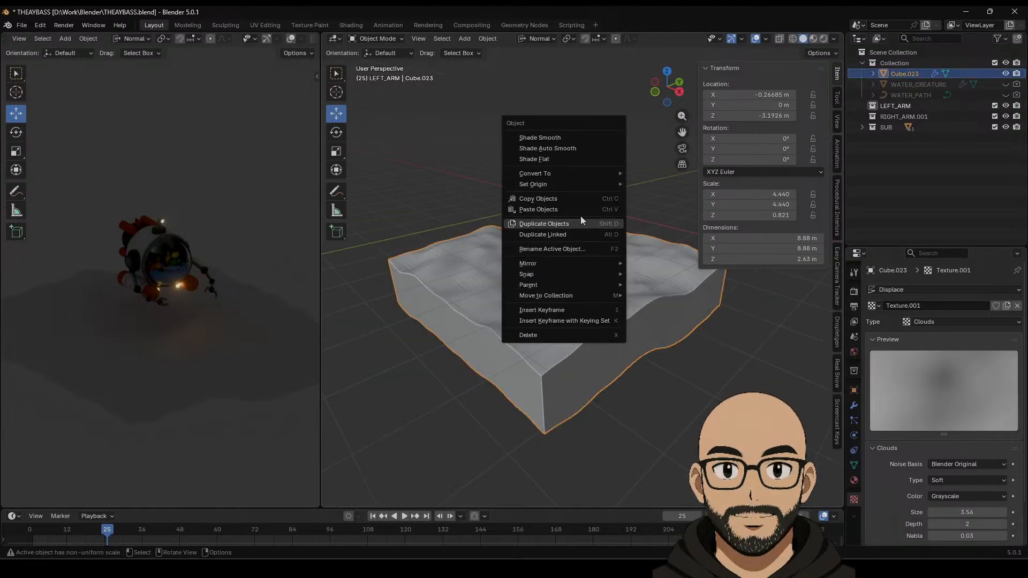
{"action": "mouse_move", "coordinate": [574, 174]}
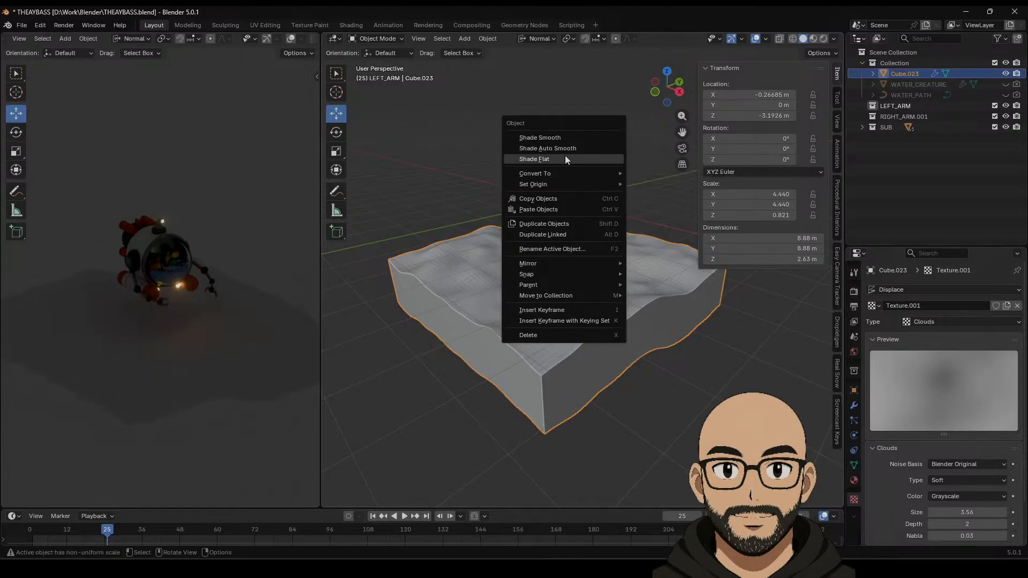
{"action": "left_click", "coordinate": [567, 150]}
{"action": "scroll", "coordinate": [607, 353], "scroll_direction": "up", "scroll_amount": 4}
{"action": "middle_click_drag", "start_coordinate": [607, 354], "coordinate": [594, 341]}
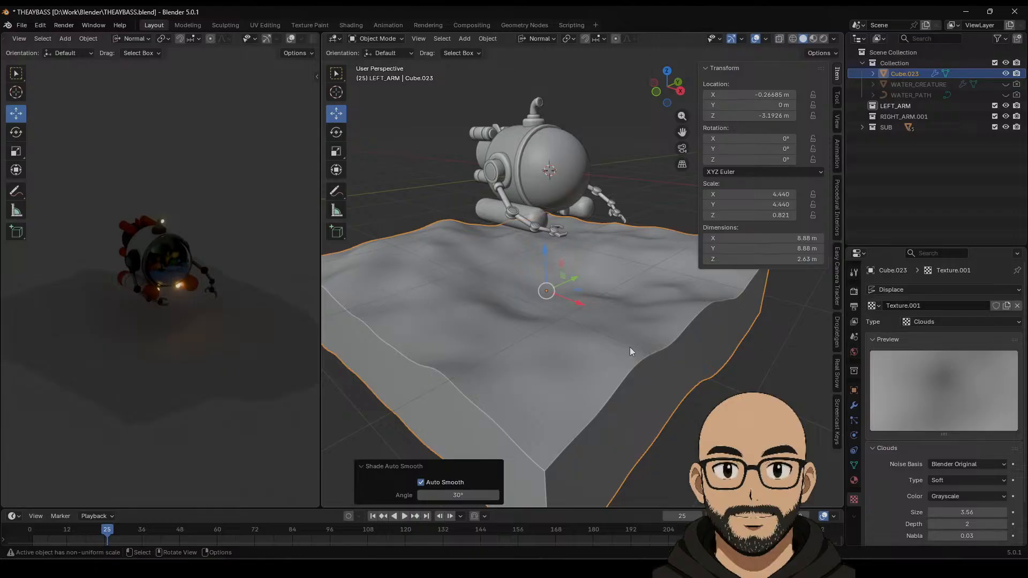
Step: Create a new material on the slab and give it a pale sandy base color, about #E7DDBE
{"action": "left_click", "coordinate": [854, 481]}
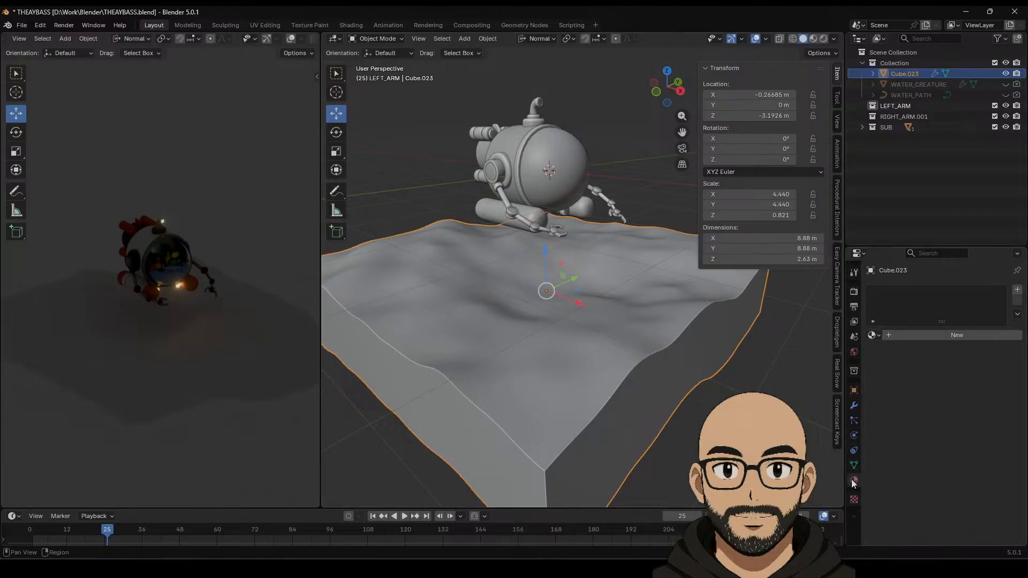
{"action": "left_click", "coordinate": [942, 335]}
{"action": "left_click", "coordinate": [965, 403]}
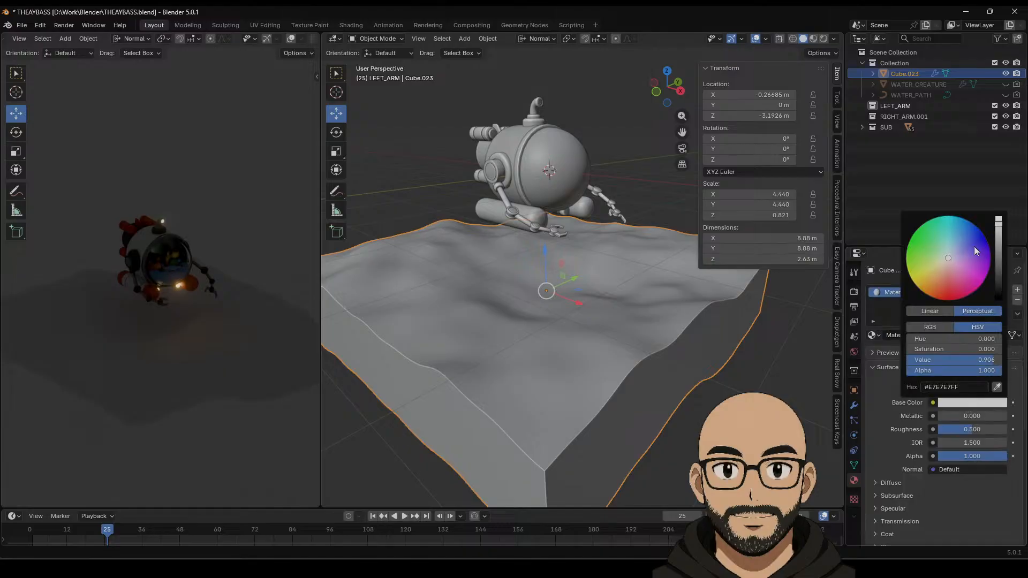
{"action": "left_click_drag", "start_coordinate": [950, 259], "coordinate": [953, 262]}
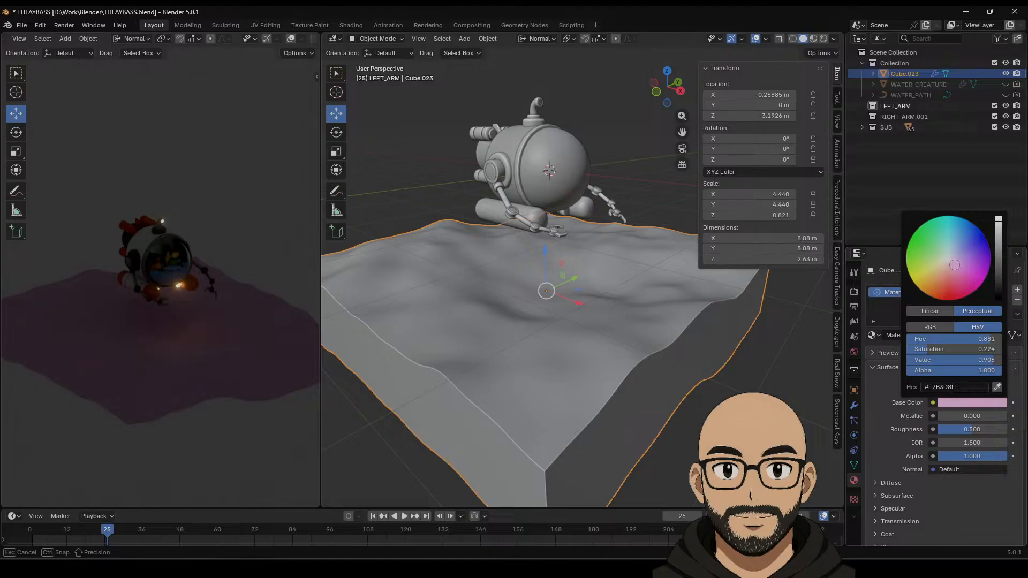
{"action": "left_click_drag", "start_coordinate": [951, 262], "coordinate": [943, 262]}
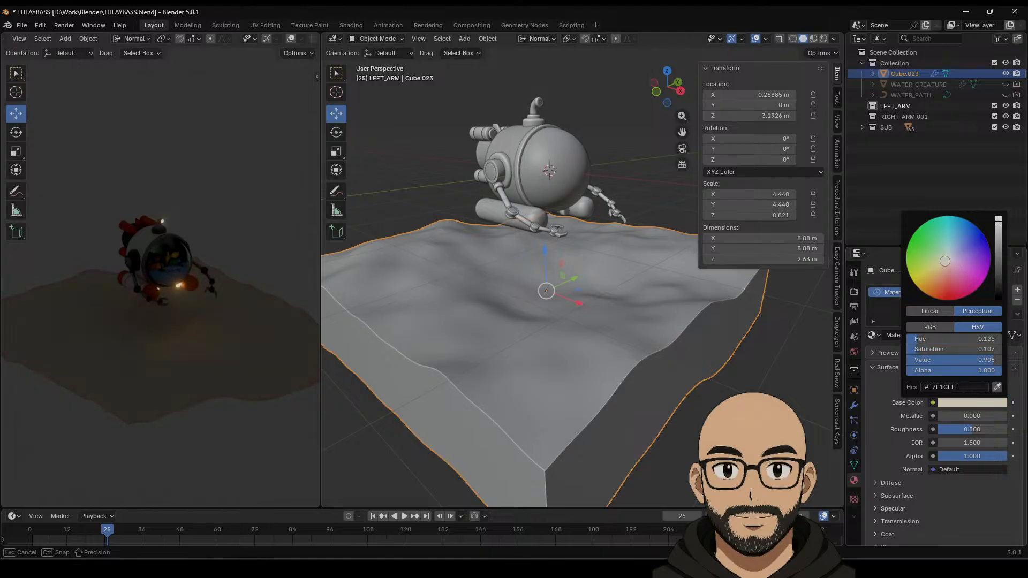
{"action": "left_click_drag", "start_coordinate": [943, 263], "coordinate": [943, 263]}
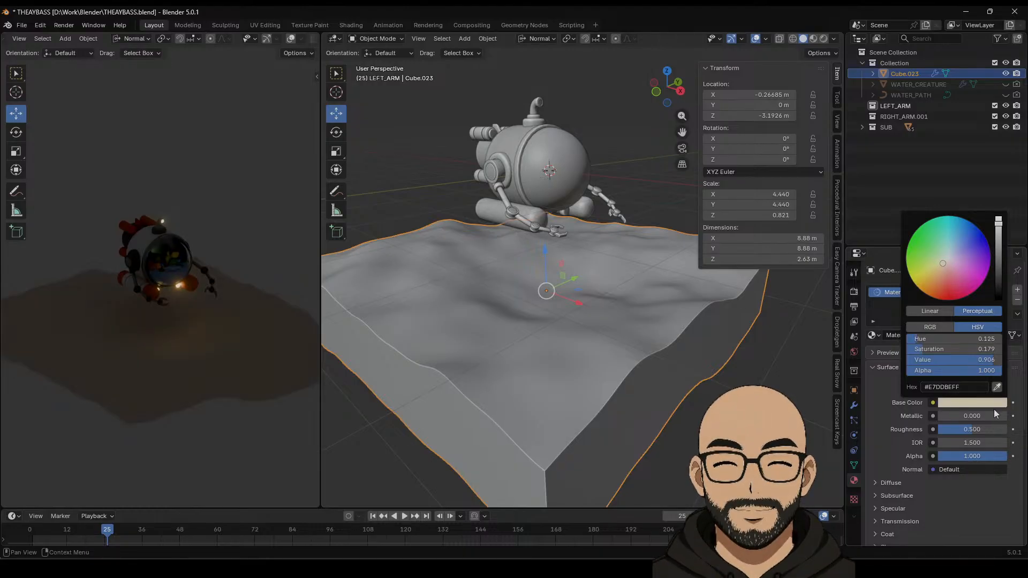
Step: Rename the slab's material to SAND and raise its roughness to about 0.923
{"action": "left_click", "coordinate": [879, 337]}
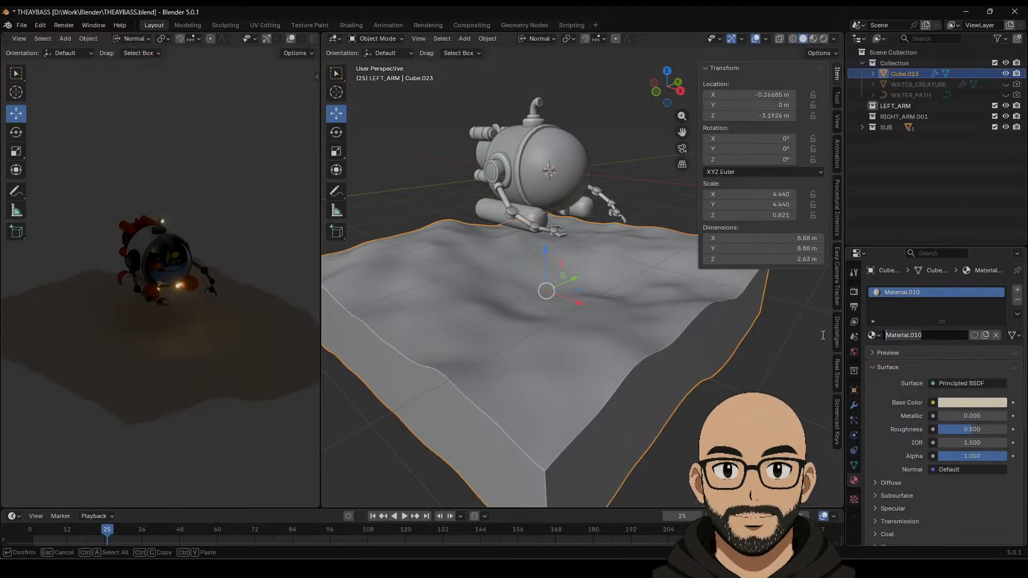
{"action": "type", "text": "SAND"}
{"action": "key", "text": "Return"}
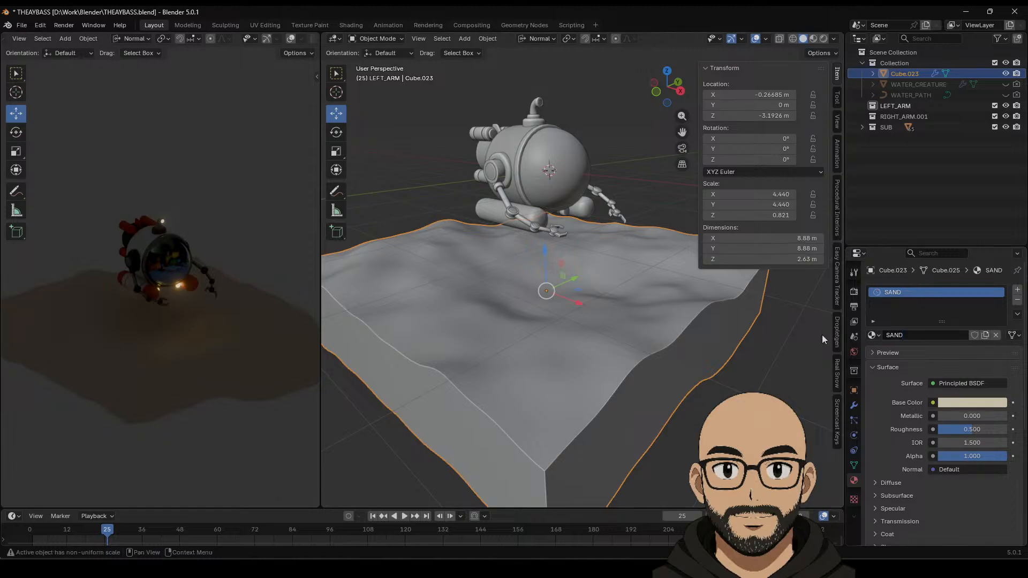
{"action": "left_click", "coordinate": [653, 203]}
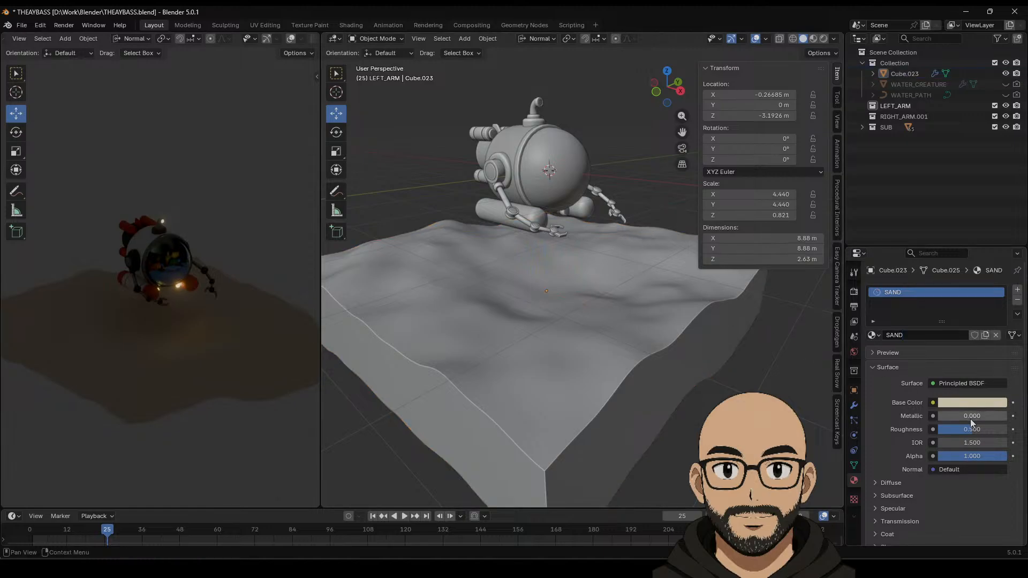
{"action": "left_click_drag", "start_coordinate": [946, 432], "coordinate": [1000, 432]}
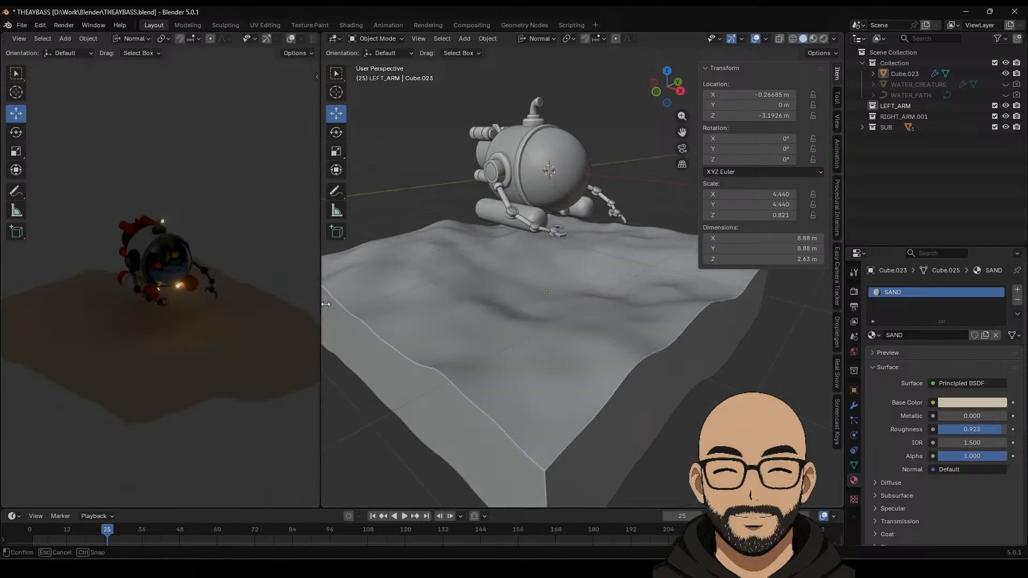
Step: Widen the rendered viewport and switch off Scene World so the preview is lit by the studio HDRI
{"action": "left_click_drag", "start_coordinate": [320, 307], "coordinate": [565, 308]}
{"action": "scroll", "coordinate": [374, 315], "scroll_direction": "up", "scroll_amount": 3}
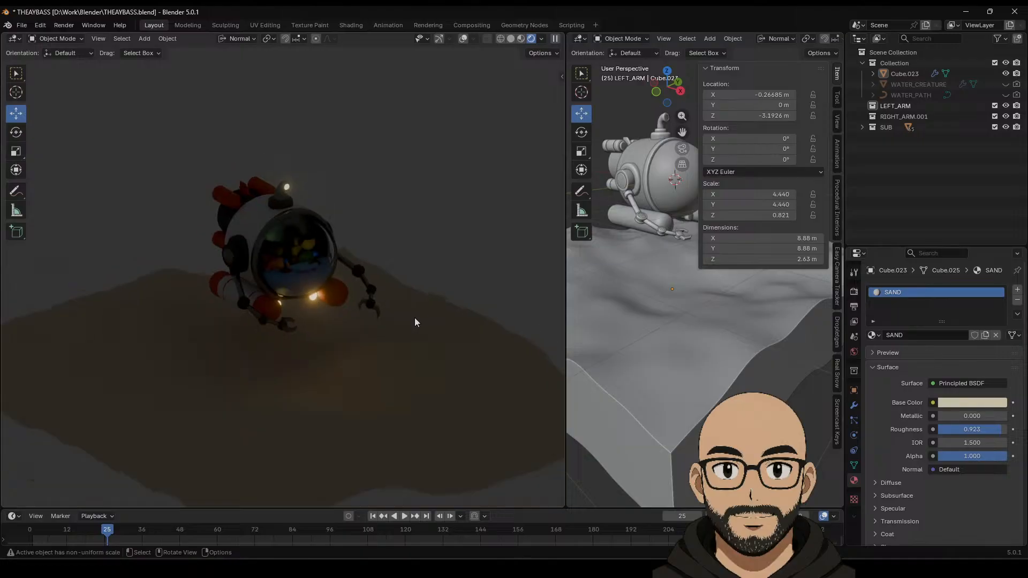
{"action": "scroll", "coordinate": [415, 317], "scroll_direction": "down", "scroll_amount": 1}
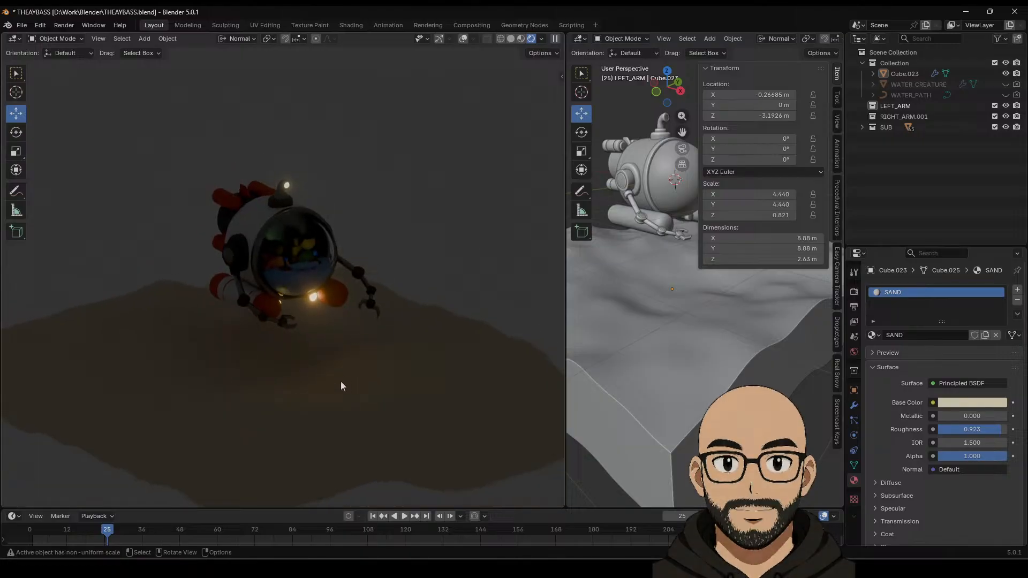
{"action": "left_click", "coordinate": [541, 38]}
{"action": "left_click", "coordinate": [494, 140]}
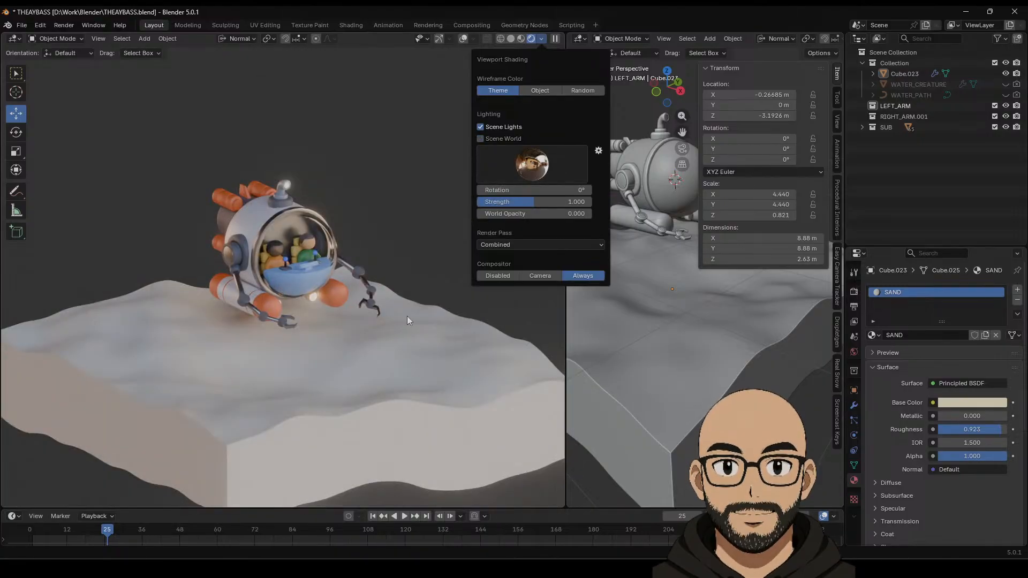
Step: Select the slab, narrow the rendered viewport again, and split the modeling viewport horizontally with a Shader Editor in its lower half
{"action": "left_click", "coordinate": [662, 321]}
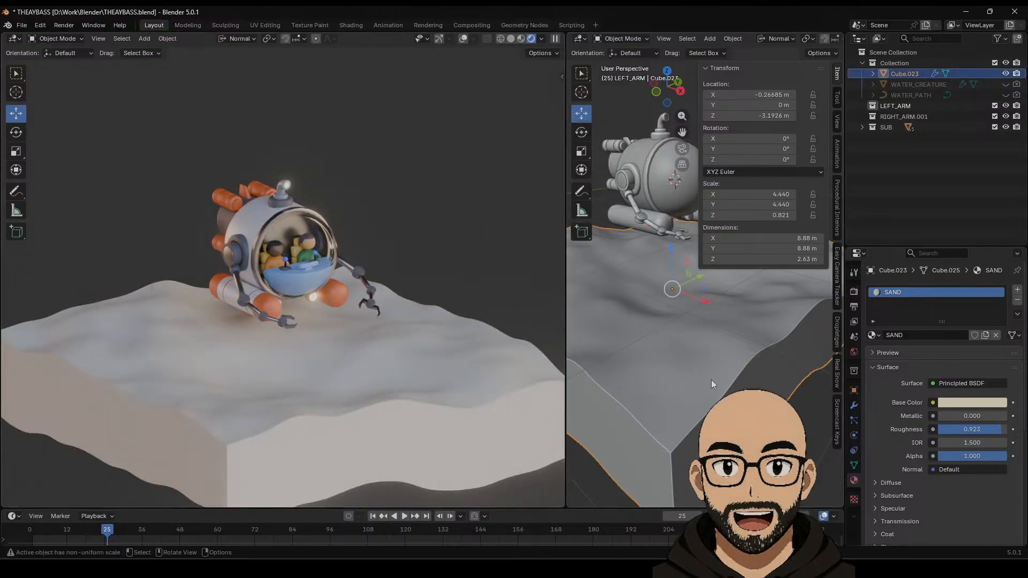
{"action": "left_click_drag", "start_coordinate": [566, 267], "coordinate": [320, 268]}
{"action": "right_click", "coordinate": [498, 507]}
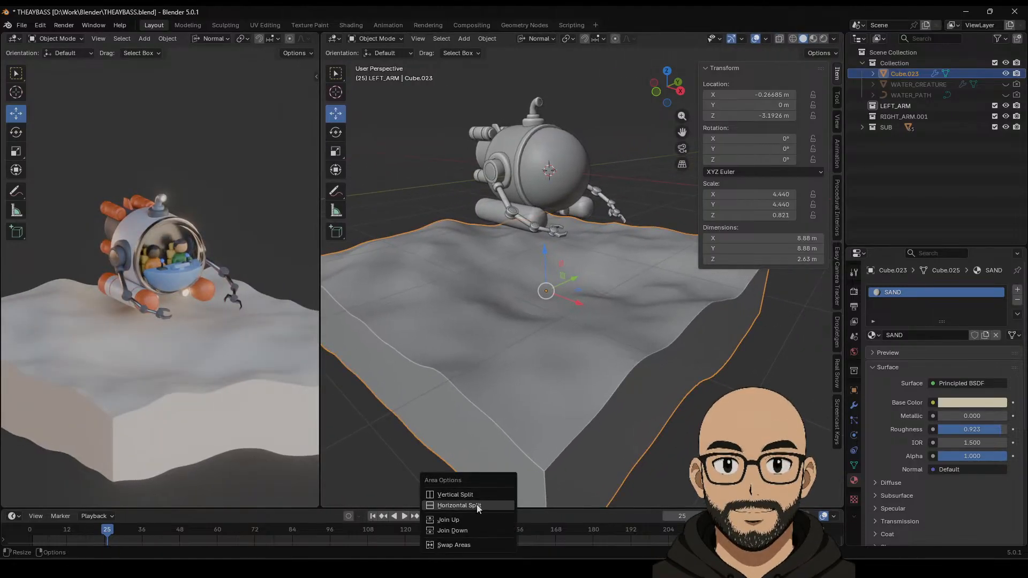
{"action": "left_click", "coordinate": [476, 507]}
{"action": "left_click", "coordinate": [353, 256]}
{"action": "left_click", "coordinate": [334, 261]}
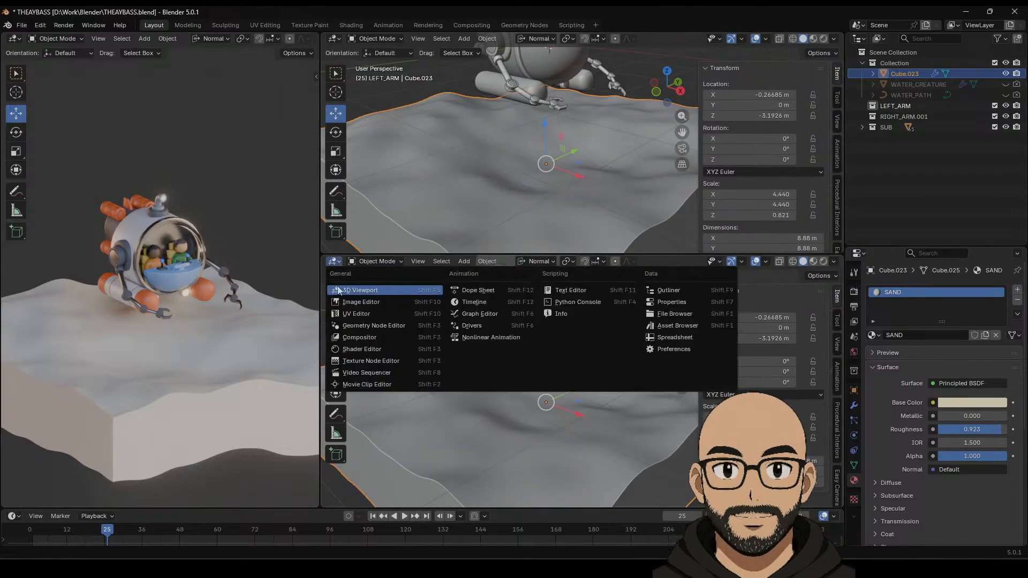
{"action": "left_click", "coordinate": [378, 349]}
Step: Add a Color Ramp node connected to the Base Color of the SAND material's Principled BSDF
{"action": "scroll", "coordinate": [518, 366], "scroll_direction": "up", "scroll_amount": 3}
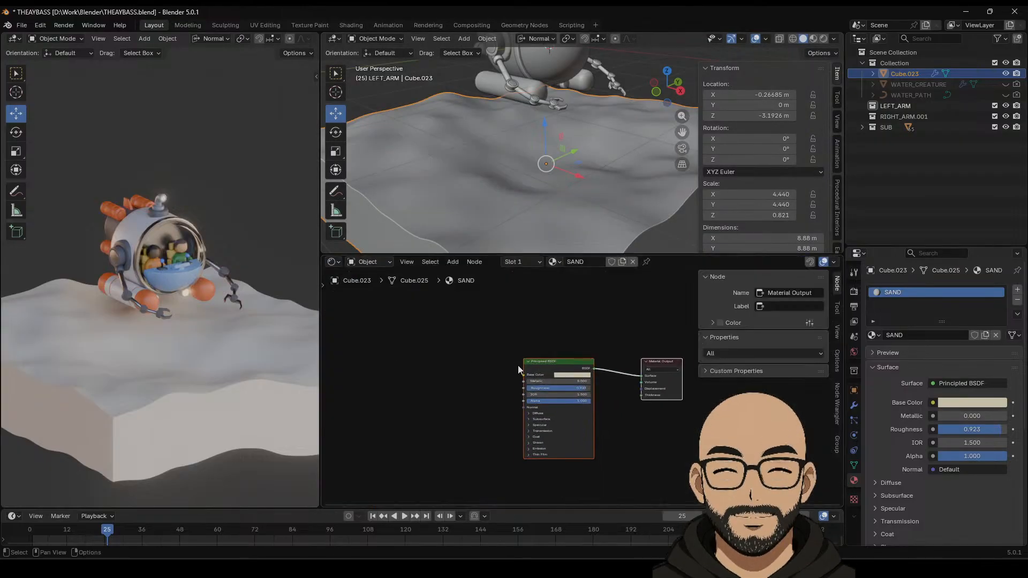
{"action": "middle_click_drag", "start_coordinate": [488, 333], "coordinate": [559, 312]}
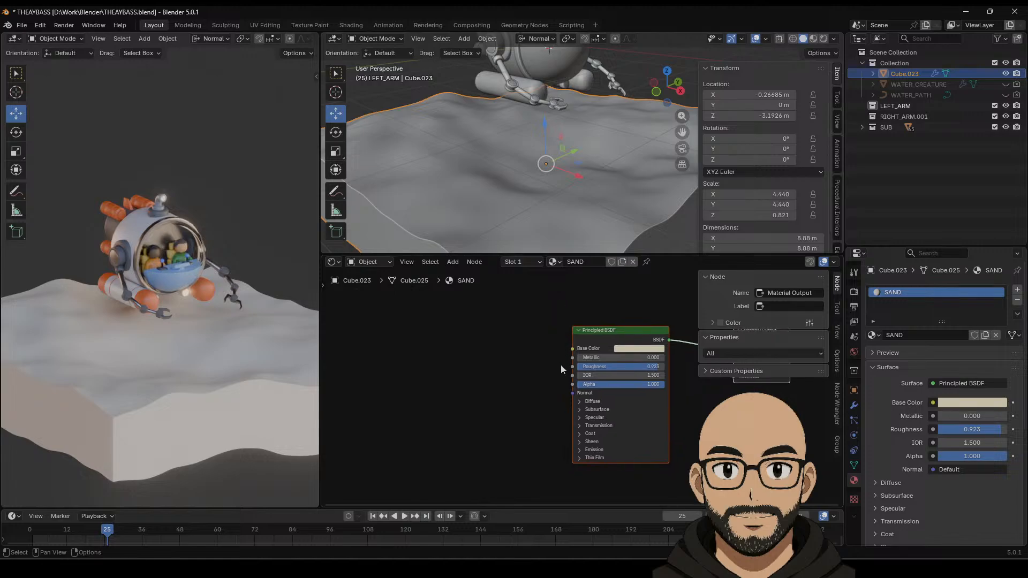
{"action": "left_click_drag", "start_coordinate": [528, 353], "coordinate": [443, 371]}
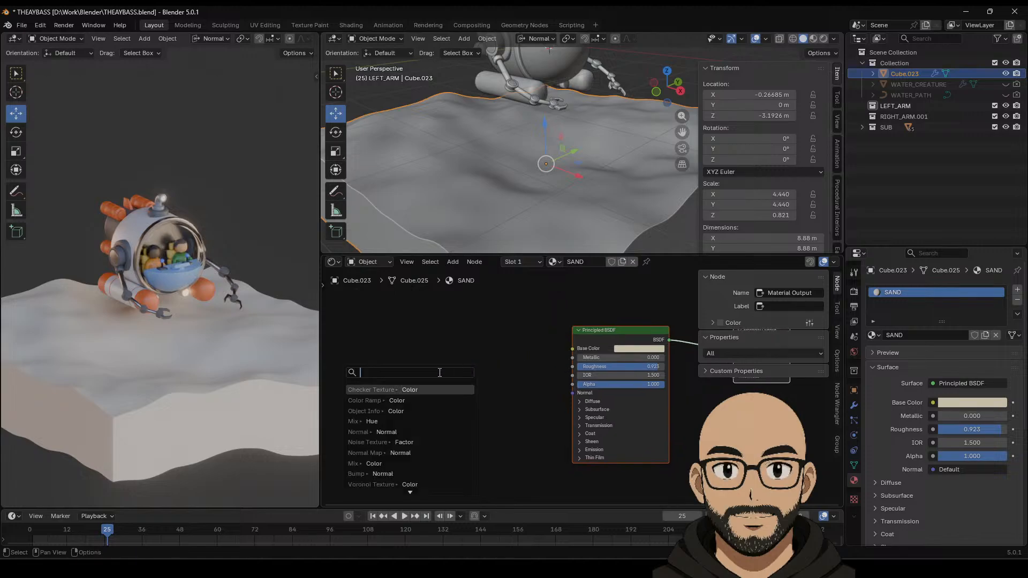
{"action": "left_click", "coordinate": [422, 398]}
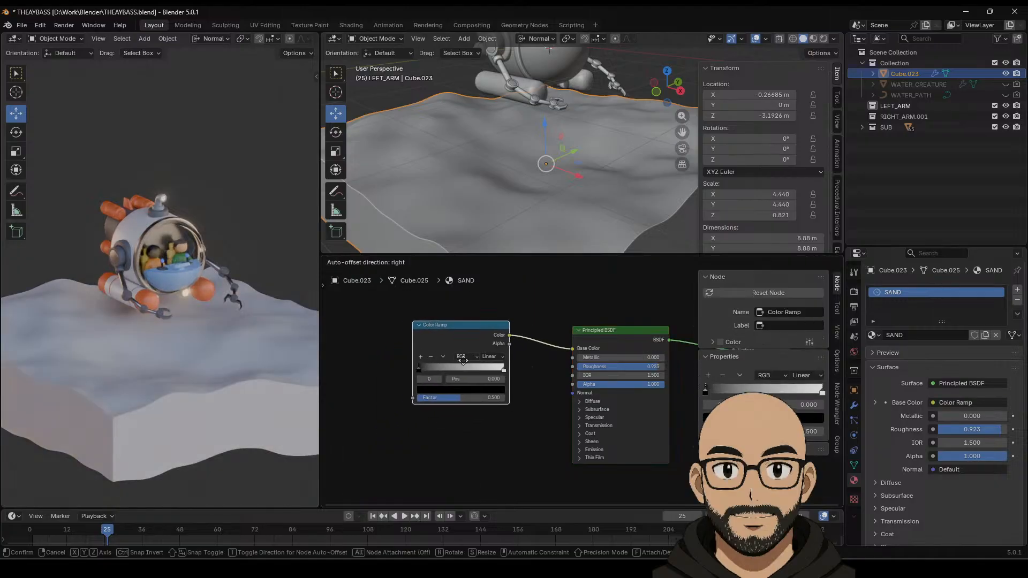
{"action": "left_click_drag", "start_coordinate": [406, 432], "coordinate": [406, 427]}
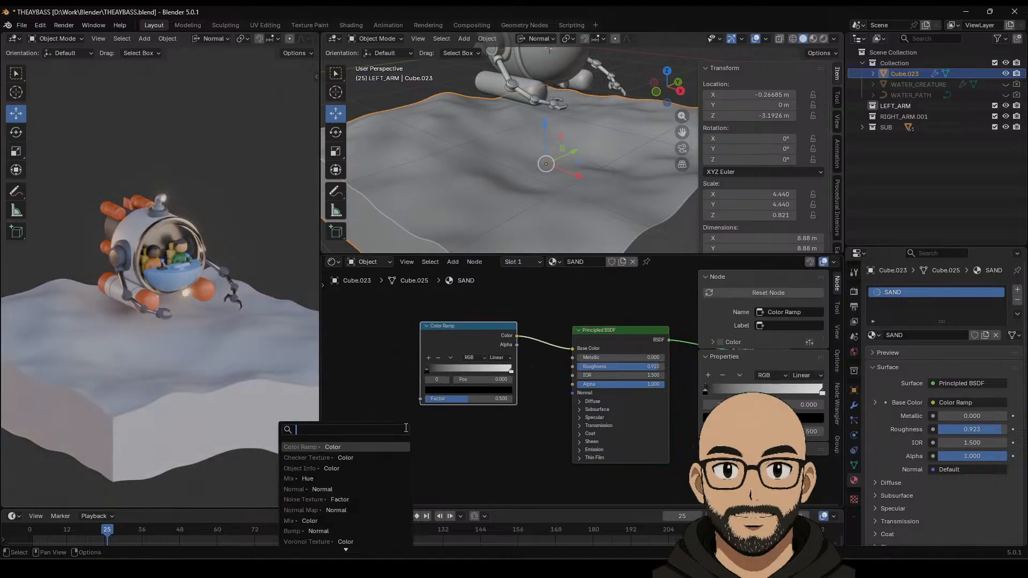
{"action": "type", "text": "ver"}
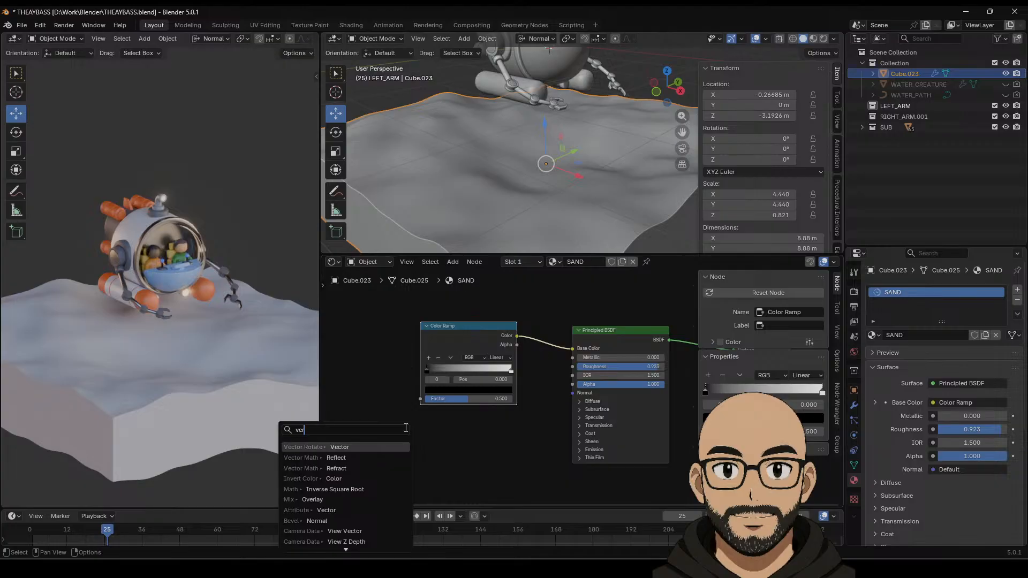
{"action": "type", "text": "o"}
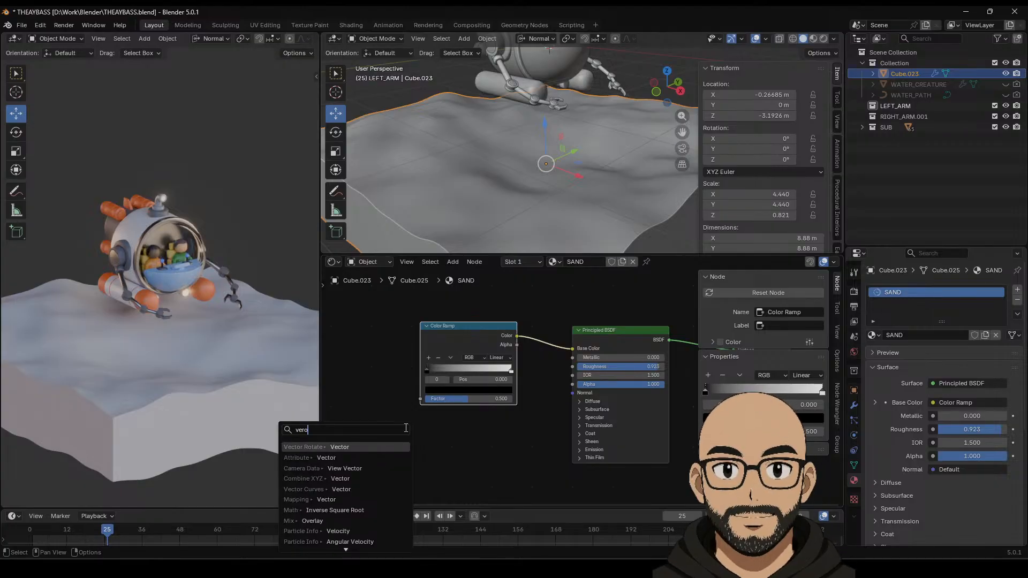
{"action": "key", "text": "Escape"}
Step: Add a Voronoi Texture node with its Color output feeding the Color Ramp's Factor, and raise its scale to about 51.4
{"action": "middle_click_drag", "start_coordinate": [438, 415], "coordinate": [515, 417]}
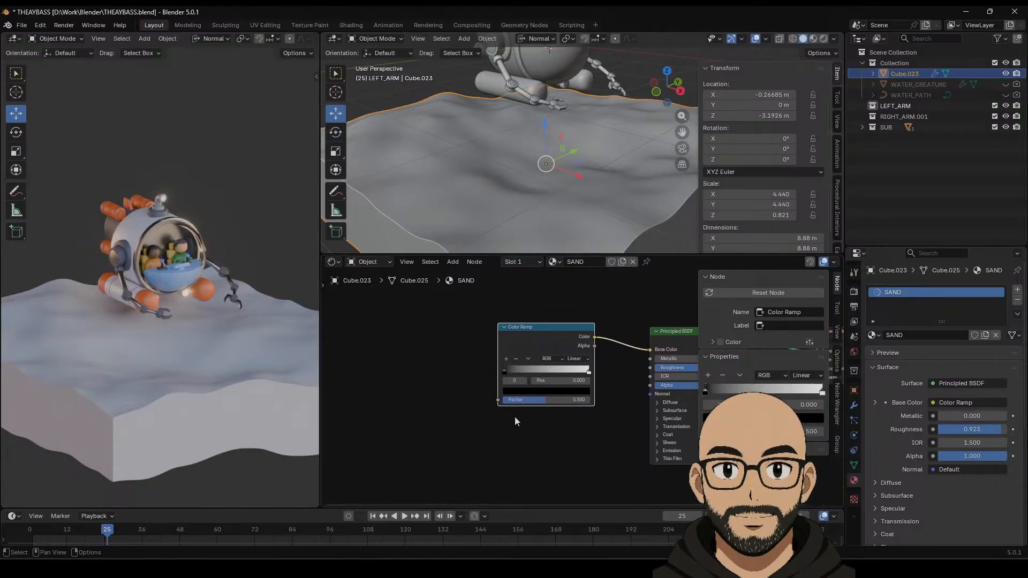
{"action": "left_click_drag", "start_coordinate": [498, 400], "coordinate": [446, 381]}
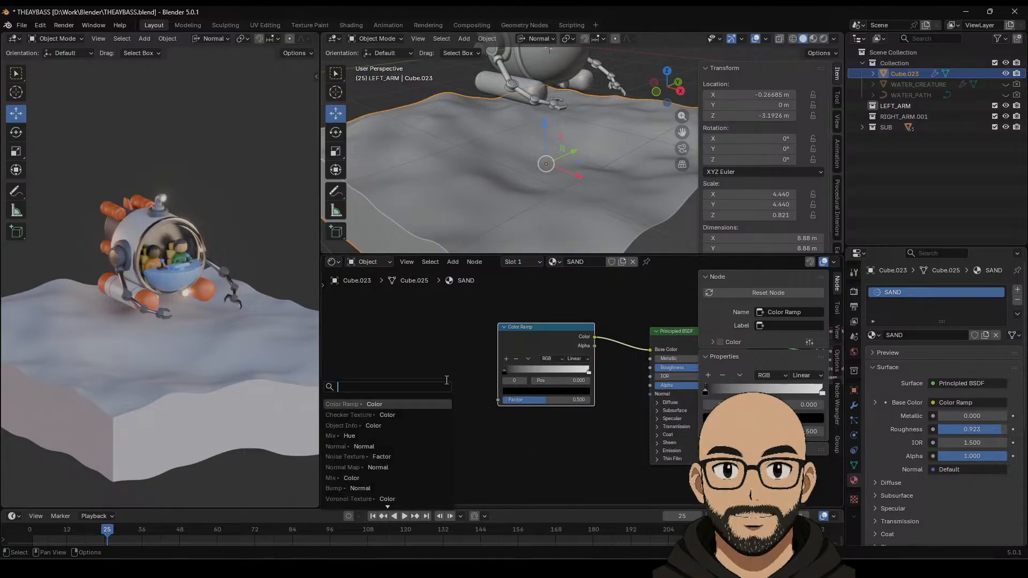
{"action": "left_click", "coordinate": [386, 498]}
{"action": "left_click", "coordinate": [460, 438]}
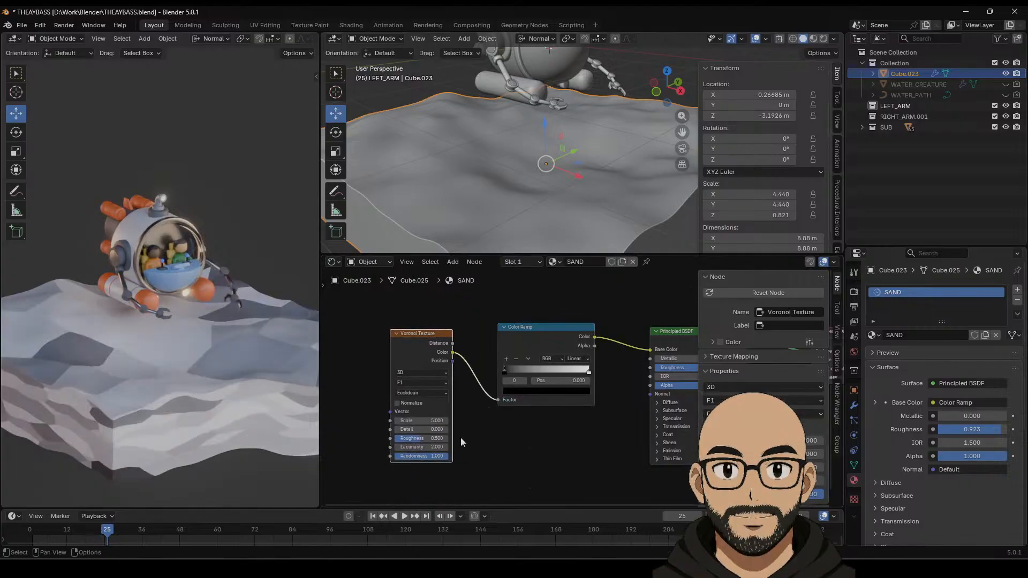
{"action": "mouse_move", "coordinate": [423, 421]}
{"action": "left_mouse_down"}
{"action": "mouse_move", "coordinate": [391, 421]}
{"action": "mouse_move", "coordinate": [433, 421]}
{"action": "left_mouse_up"}
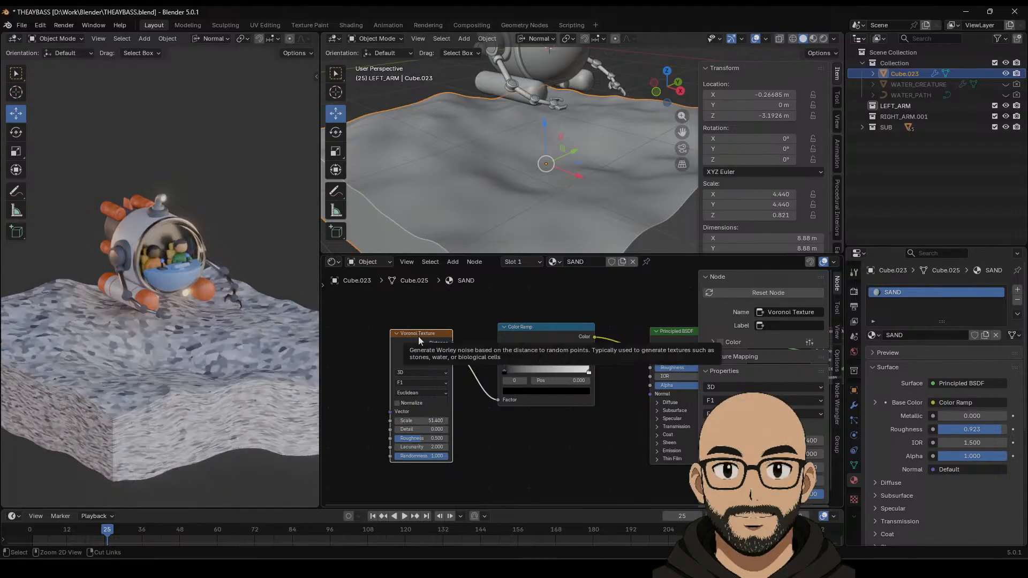
Step: Give the Voronoi Texture a mapping setup using Object coordinates and raise its scale to about 213.2
{"action": "key", "text": "ctrl+t"}
{"action": "middle_click_drag", "start_coordinate": [386, 344], "coordinate": [440, 334]}
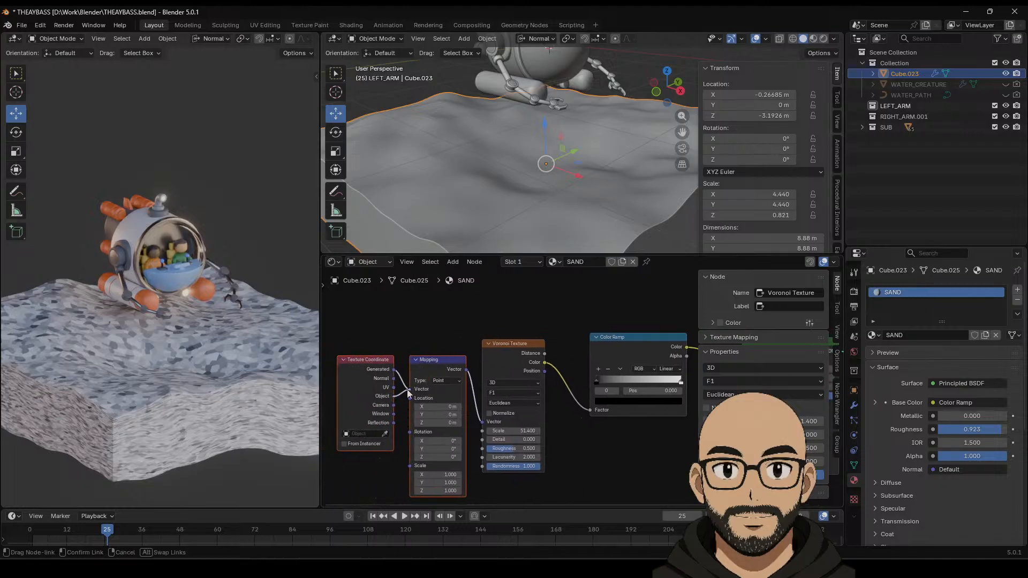
{"action": "left_click_drag", "start_coordinate": [406, 389], "coordinate": [410, 389]}
{"action": "middle_click_drag", "start_coordinate": [562, 451], "coordinate": [530, 426]}
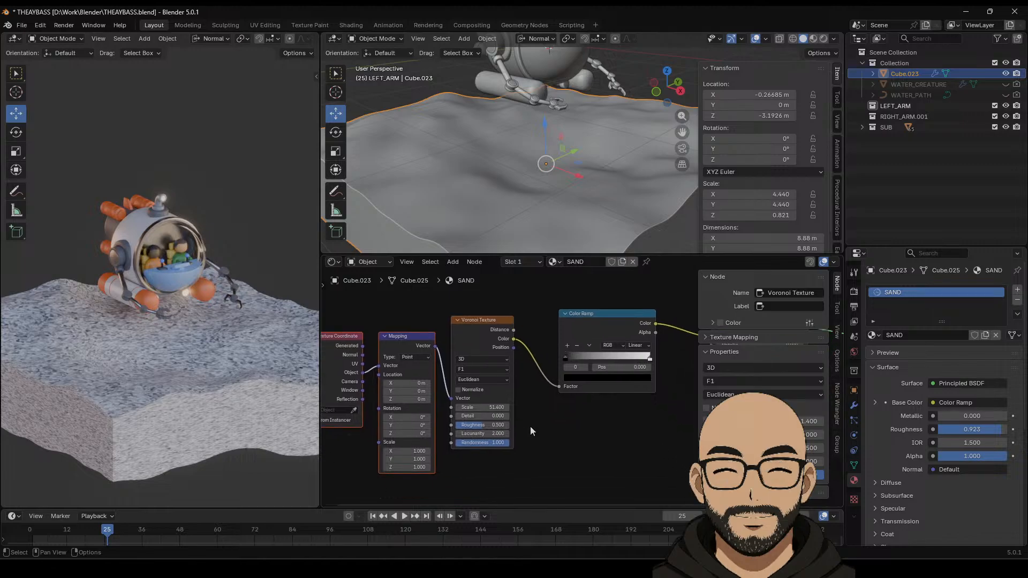
{"action": "left_click_drag", "start_coordinate": [482, 407], "coordinate": [569, 408]}
Step: Recolor the Color Ramp's black stop to a light sandy yellow
{"action": "left_click", "coordinate": [566, 364]}
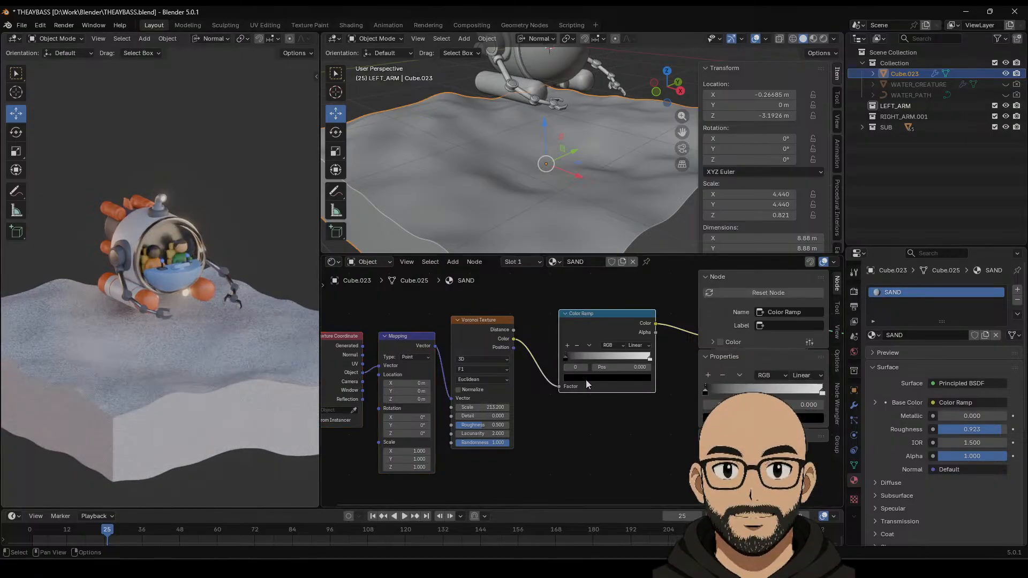
{"action": "left_click", "coordinate": [588, 379]}
{"action": "left_click_drag", "start_coordinate": [600, 345], "coordinate": [605, 345]}
{"action": "left_click_drag", "start_coordinate": [636, 297], "coordinate": [637, 238]}
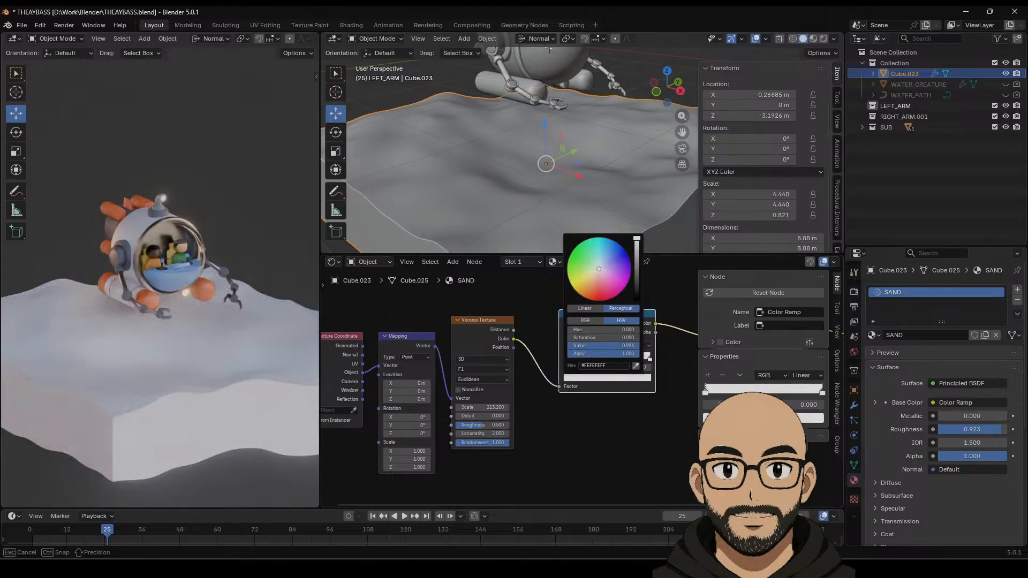
{"action": "left_click_drag", "start_coordinate": [591, 272], "coordinate": [590, 279]}
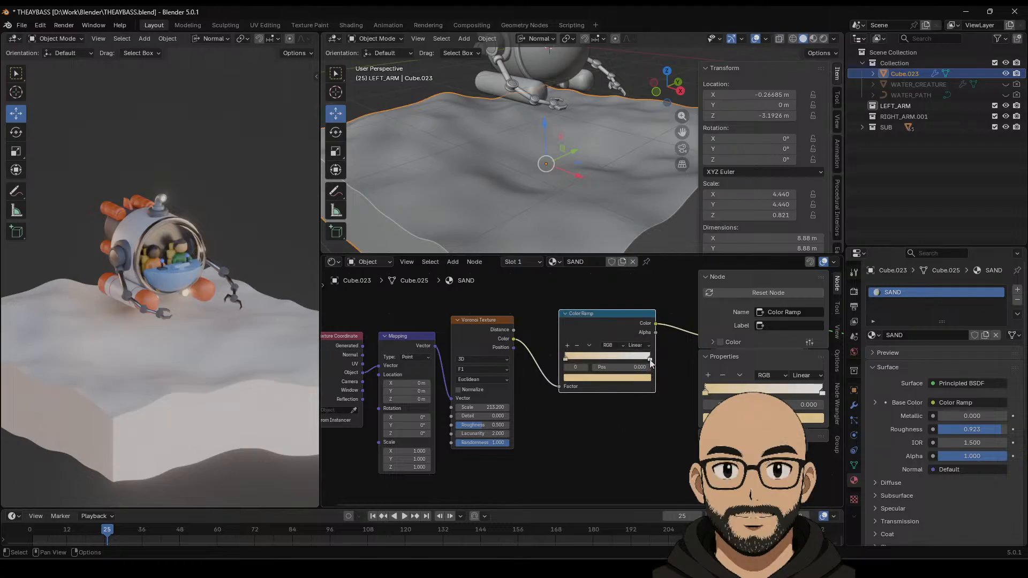
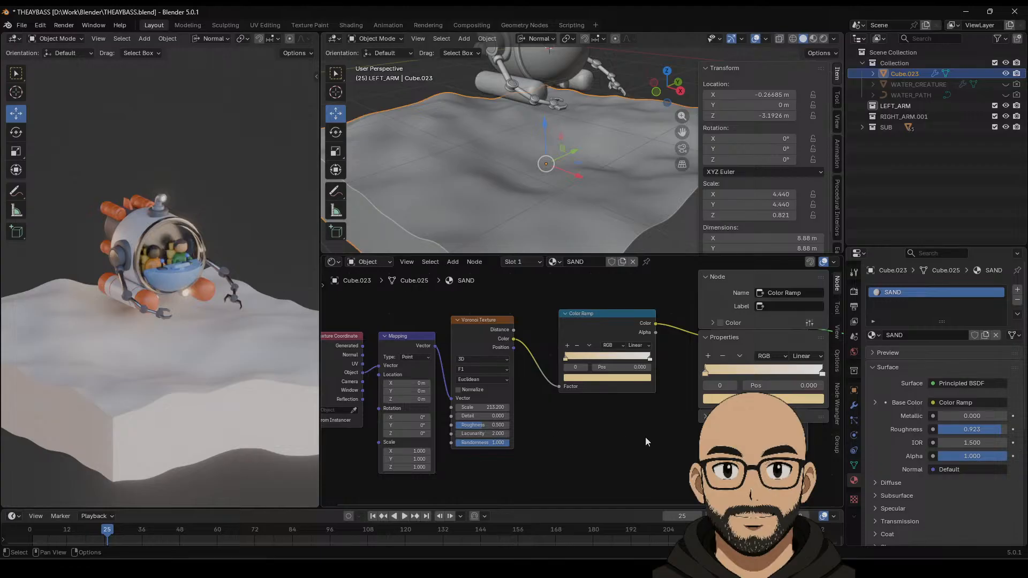
Step: Add a Normal Map node to the Principled BSDF's Normal input and feed its Color from the Voronoi Texture's Color output
{"action": "scroll", "coordinate": [645, 437], "scroll_direction": "down", "scroll_amount": 1}
{"action": "middle_click_drag", "start_coordinate": [656, 432], "coordinate": [586, 394]}
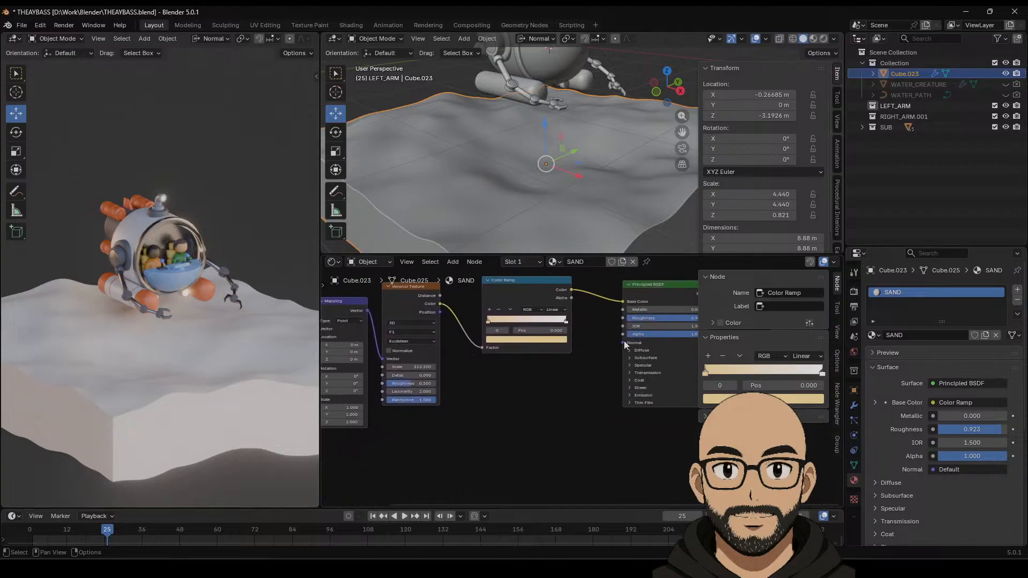
{"action": "left_click_drag", "start_coordinate": [624, 342], "coordinate": [580, 411]}
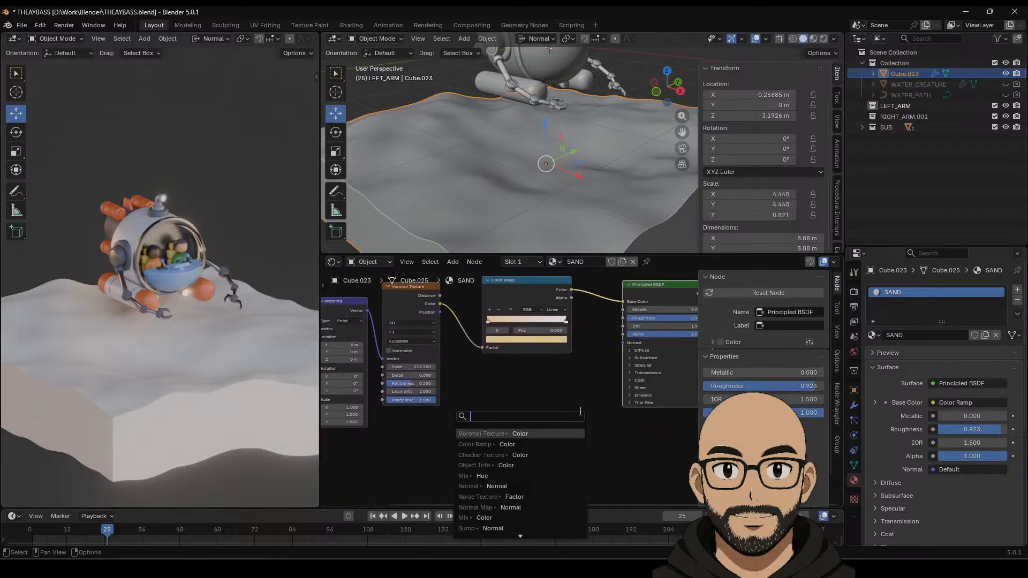
{"action": "type", "text": "normal map"}
{"action": "key", "text": "Return"}
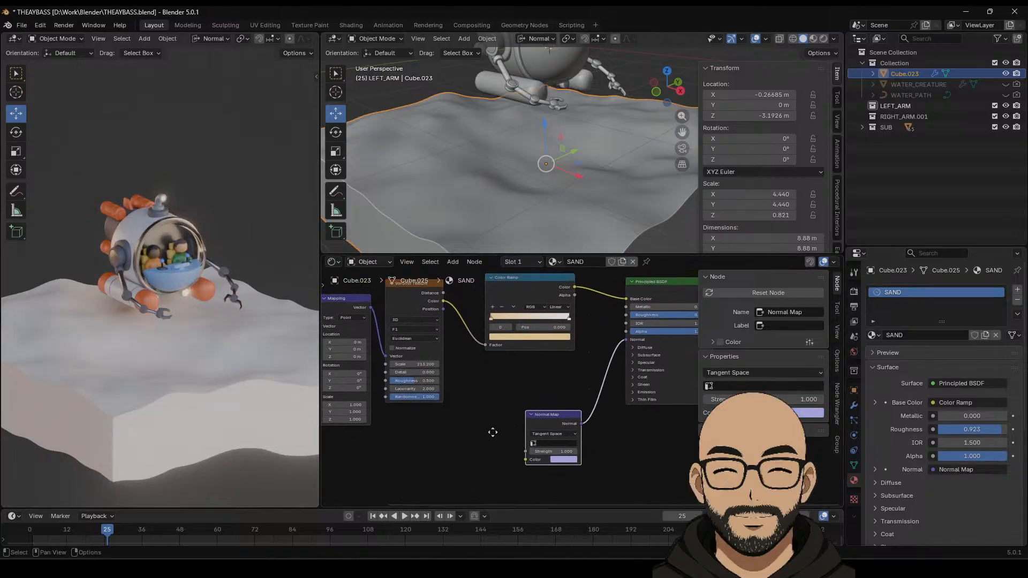
{"action": "middle_click_drag", "start_coordinate": [493, 432], "coordinate": [497, 450]}
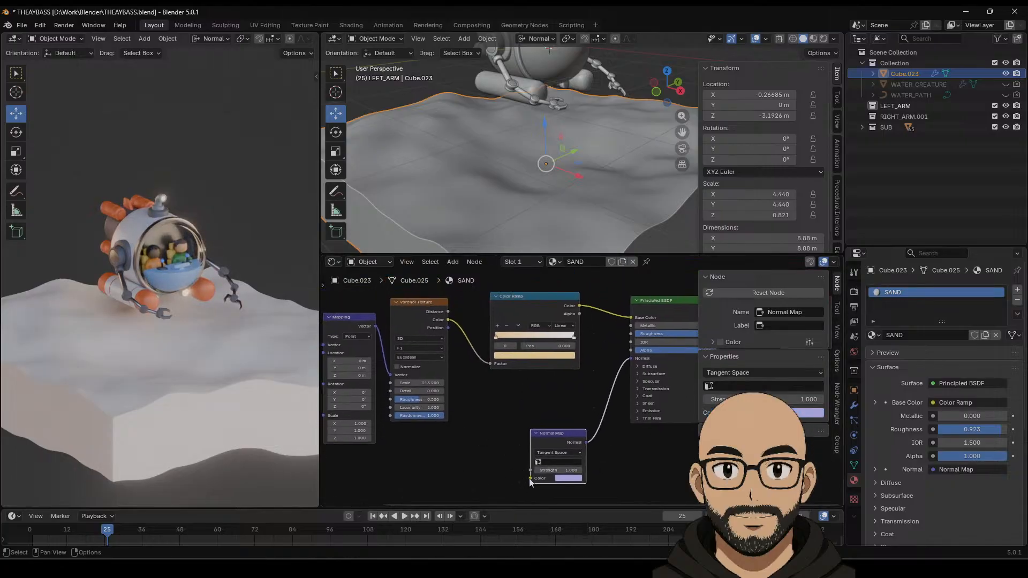
{"action": "left_click_drag", "start_coordinate": [530, 479], "coordinate": [484, 369]}
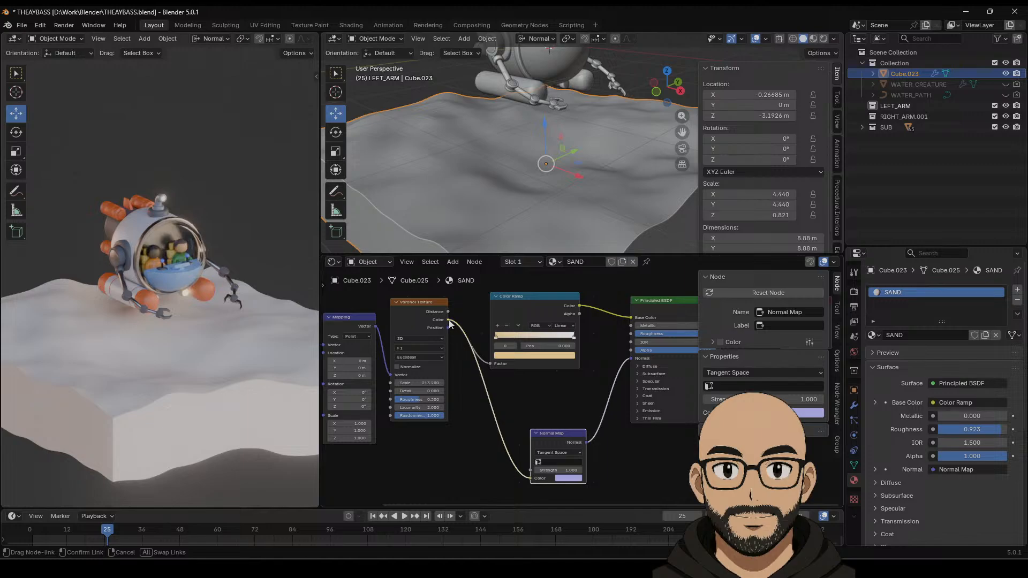
{"action": "left_click_drag", "start_coordinate": [450, 323], "coordinate": [448, 320]}
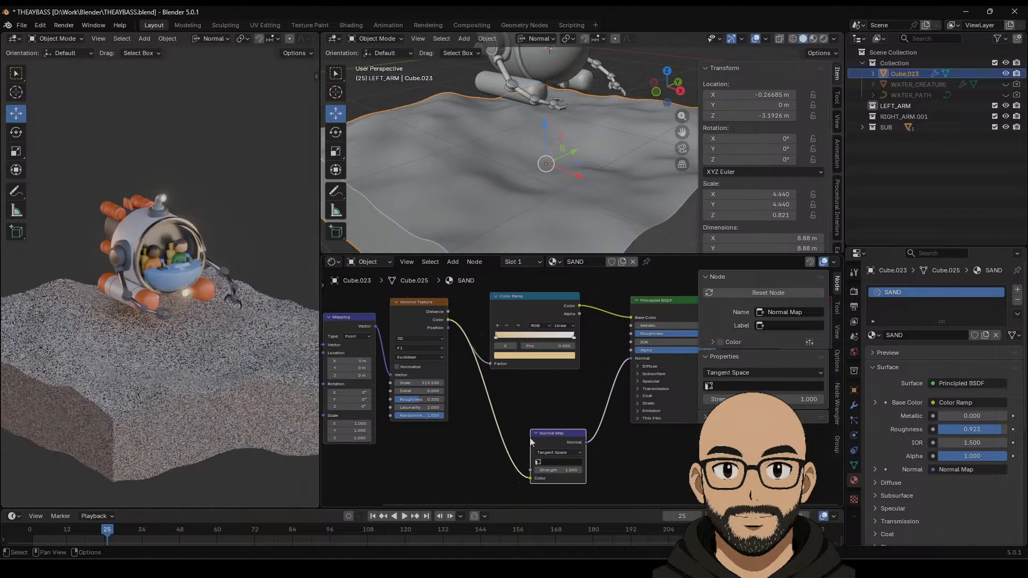
Step: Lower the Normal Map strength to 0.110 and the SAND material's roughness to 0.291
{"action": "left_click_drag", "start_coordinate": [557, 470], "coordinate": [510, 470]}
{"action": "middle_click_drag", "start_coordinate": [665, 468], "coordinate": [627, 463]}
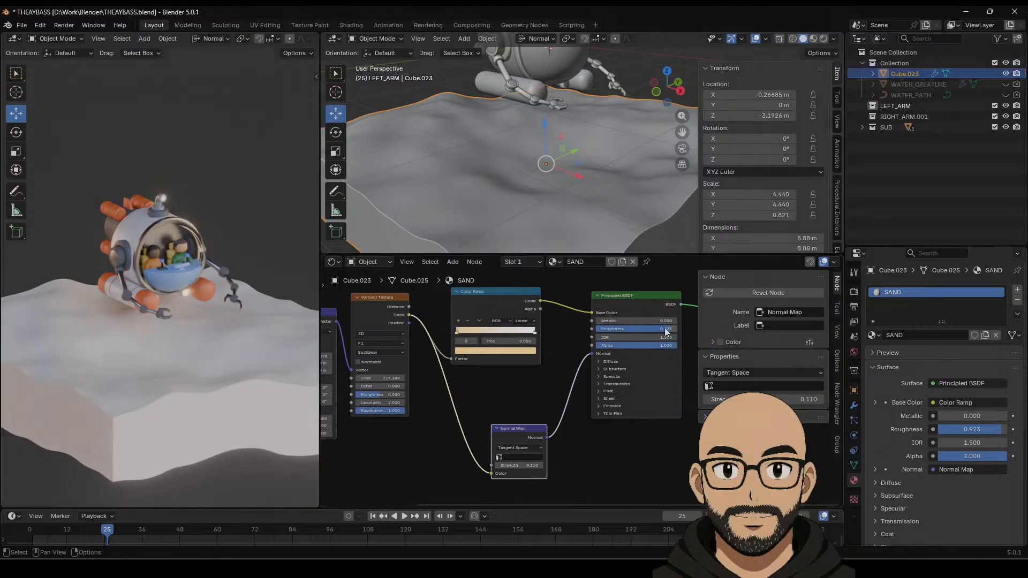
{"action": "left_click_drag", "start_coordinate": [666, 332], "coordinate": [615, 329]}
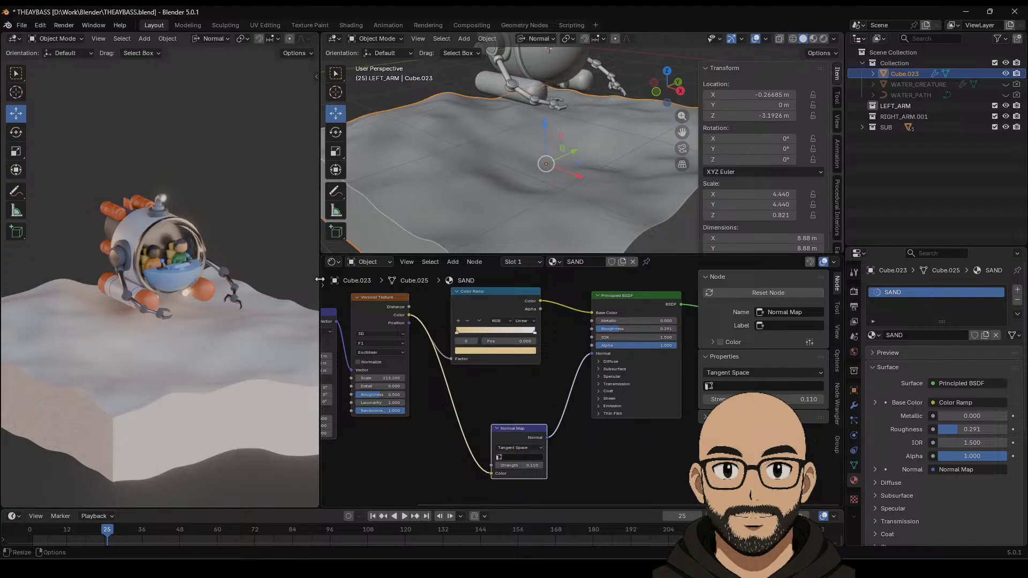
Step: Widen the rendered viewport and light the preview with the dark dusk HDRI rotated to about 42.6°
{"action": "left_click_drag", "start_coordinate": [319, 280], "coordinate": [473, 281]}
{"action": "scroll", "coordinate": [329, 324], "scroll_direction": "up", "scroll_amount": 2}
{"action": "middle_click_drag", "start_coordinate": [332, 338], "coordinate": [416, 325]}
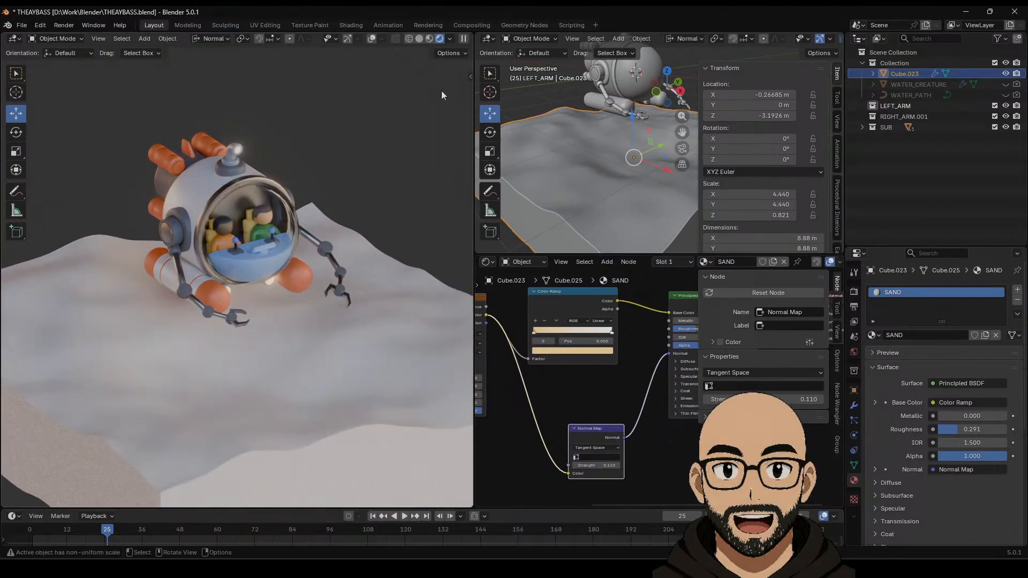
{"action": "left_click", "coordinate": [451, 40]}
{"action": "left_click", "coordinate": [440, 163]}
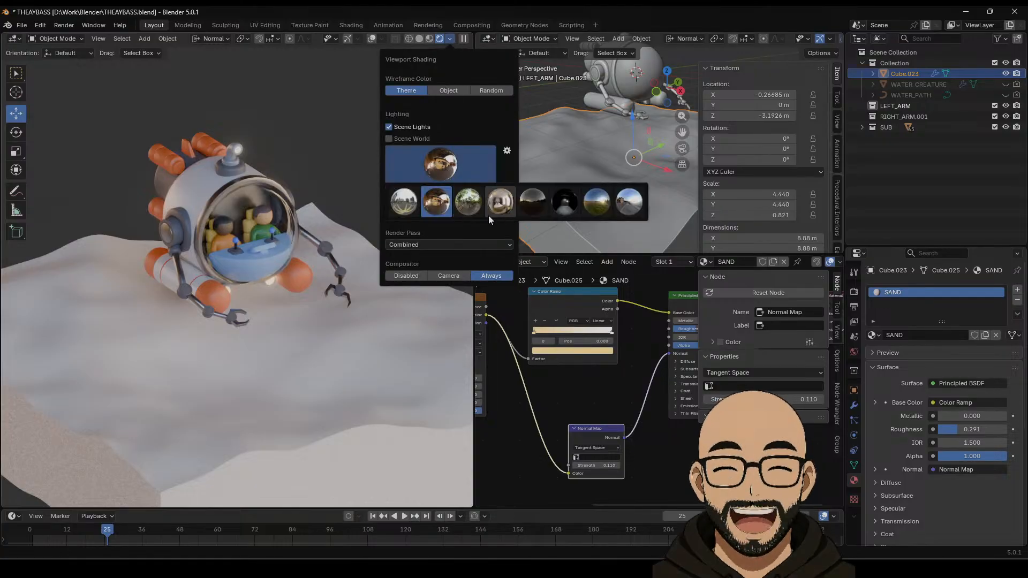
{"action": "left_click", "coordinate": [531, 204]}
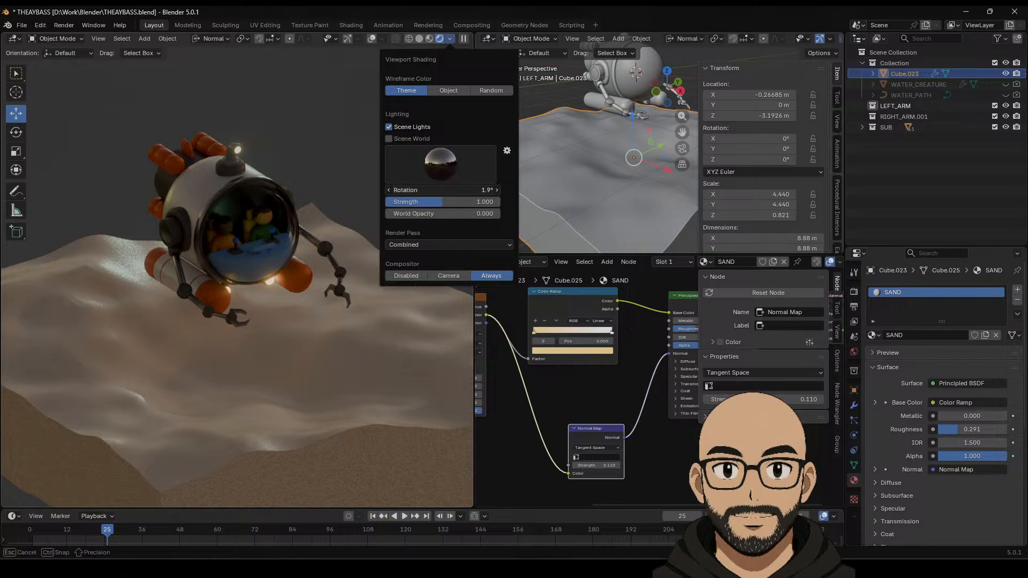
{"action": "mouse_move", "coordinate": [442, 190]}
{"action": "left_mouse_down"}
{"action": "mouse_move", "coordinate": [487, 190]}
{"action": "mouse_move", "coordinate": [472, 190]}
{"action": "left_mouse_up"}
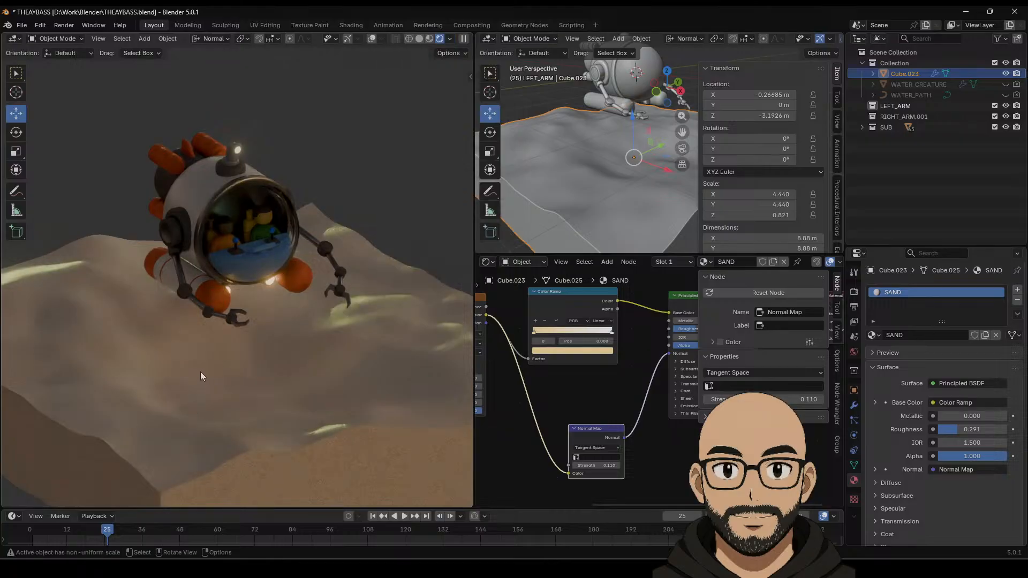
{"action": "mouse_move", "coordinate": [333, 325]}
{"action": "middle_mouse_down"}
{"action": "mouse_move", "coordinate": [338, 306]}
{"action": "mouse_move", "coordinate": [338, 320]}
{"action": "middle_mouse_up"}
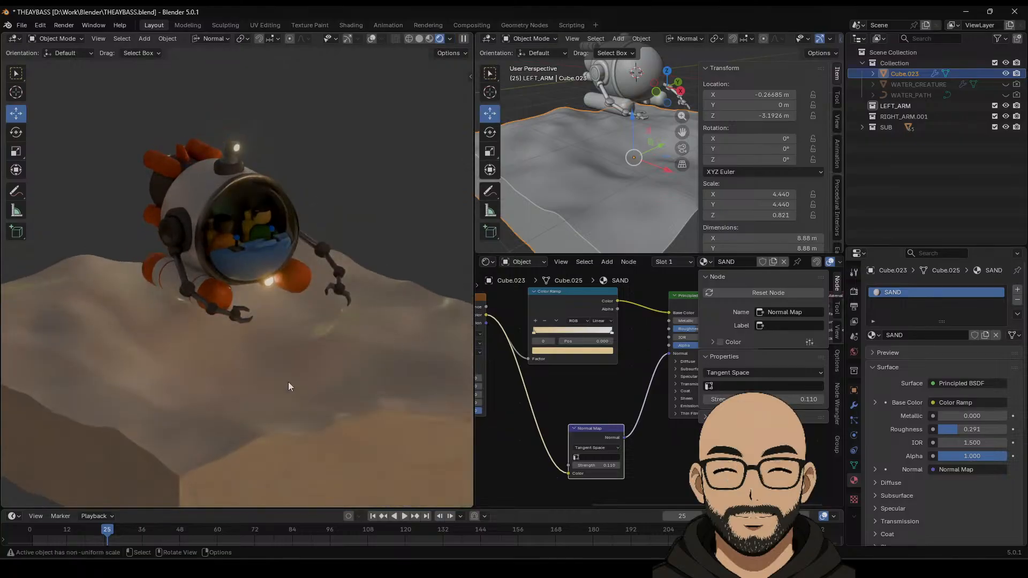
Step: Try the sunny-field, green outdoor, bright courtyard and warm interior HDRIs in the preview, returning to the dark dusk one
{"action": "left_click", "coordinate": [449, 39]}
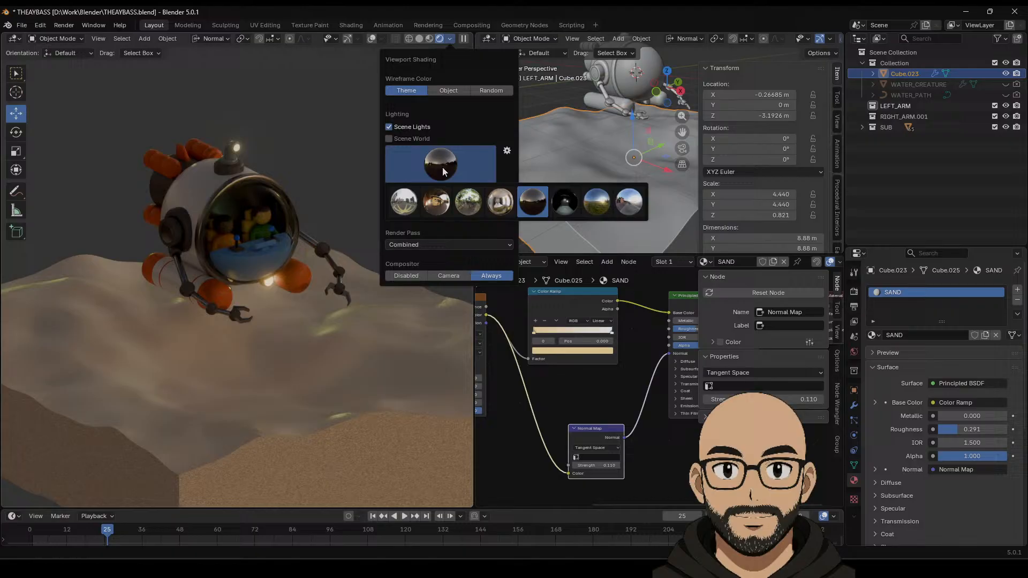
{"action": "left_click", "coordinate": [587, 200]}
{"action": "left_click", "coordinate": [448, 168]}
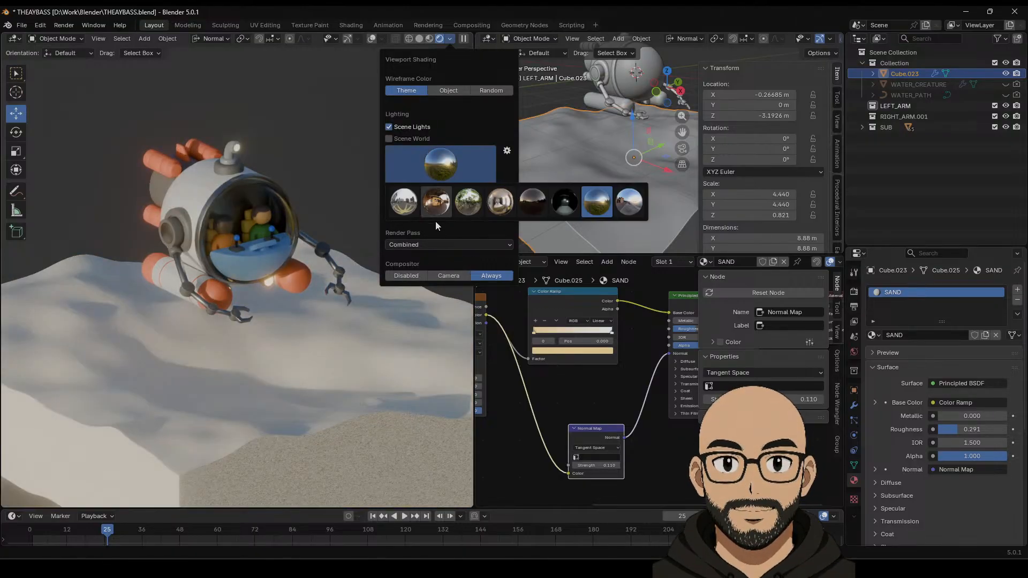
{"action": "left_click", "coordinate": [469, 201]}
{"action": "left_click", "coordinate": [442, 179]}
{"action": "left_click", "coordinate": [407, 201]}
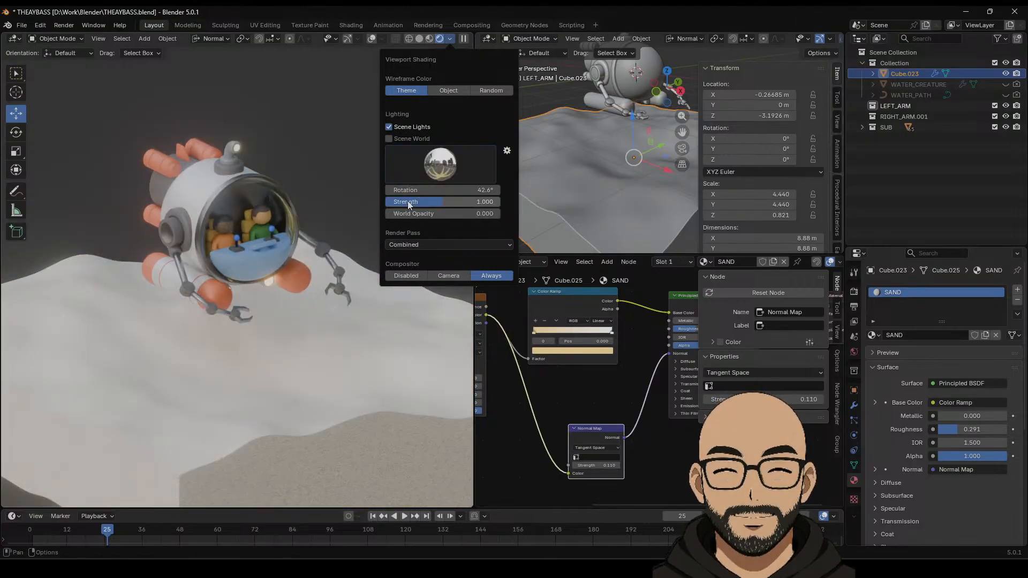
{"action": "left_click", "coordinate": [447, 173]}
{"action": "left_click", "coordinate": [442, 201]}
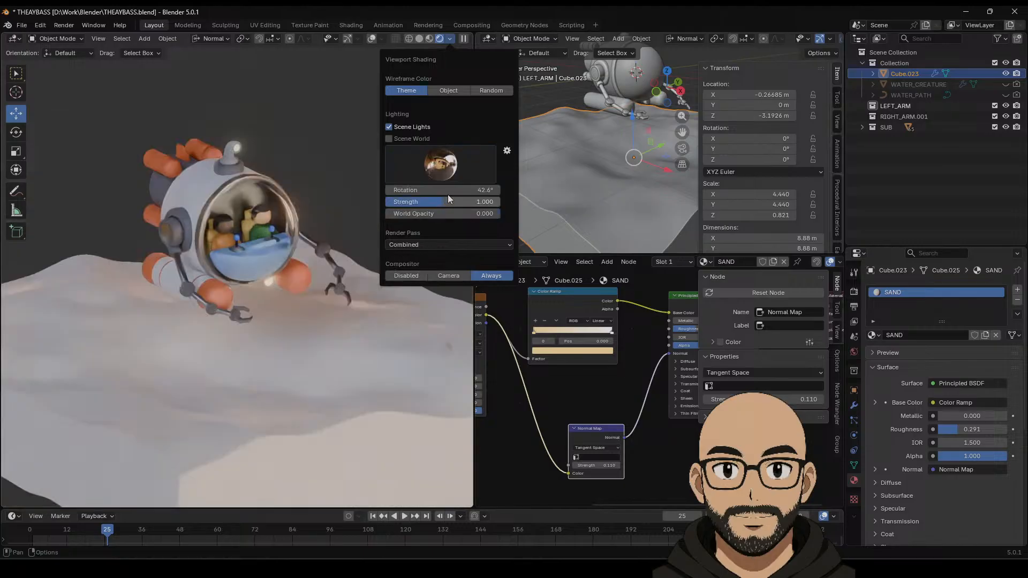
{"action": "left_click", "coordinate": [458, 166]}
{"action": "left_click", "coordinate": [533, 197]}
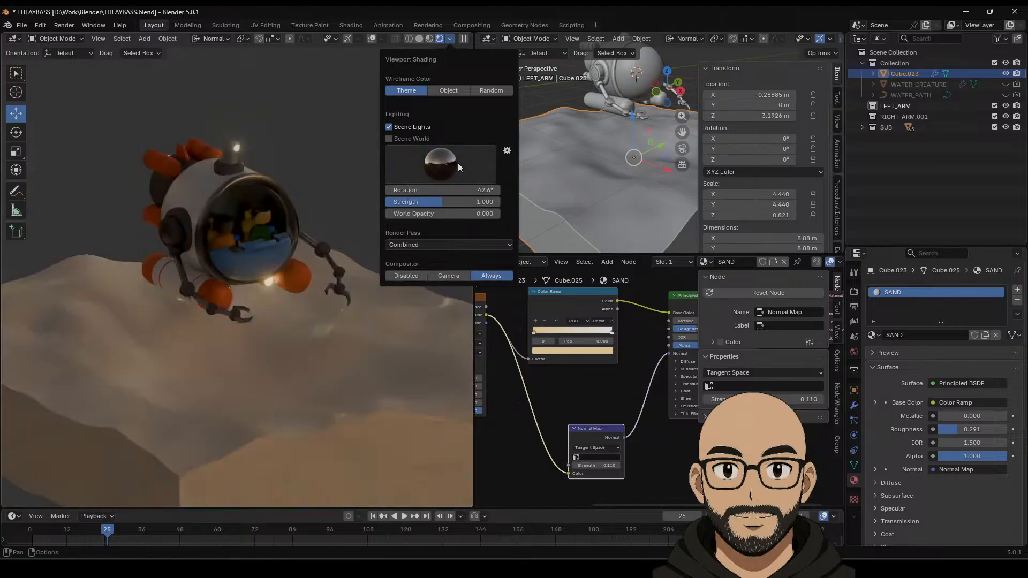
Step: Switch the preview lighting to the cloudy-sky HDRI and rotate it to about -13.9°
{"action": "left_click", "coordinate": [459, 169]}
{"action": "left_click", "coordinate": [628, 202]}
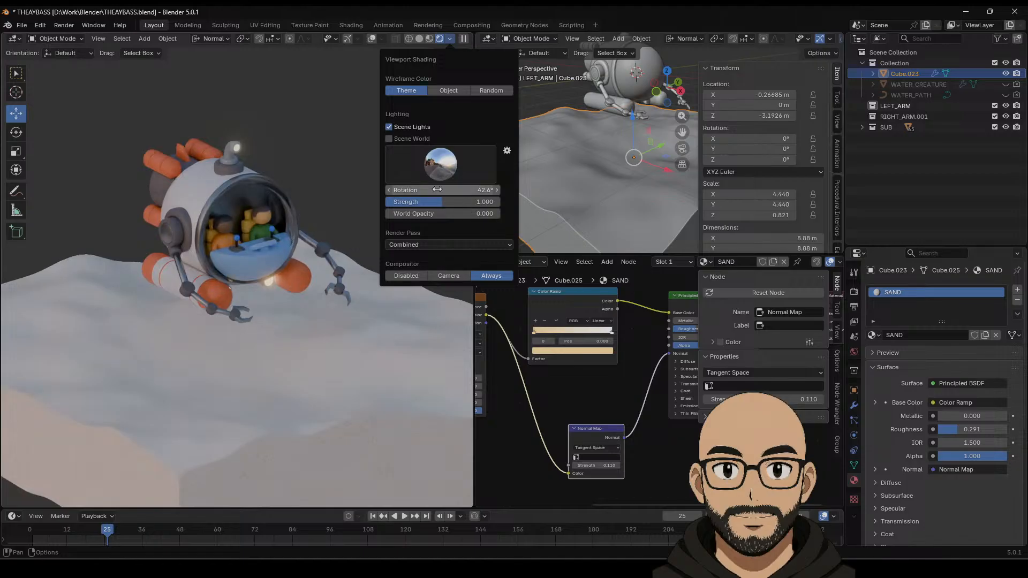
{"action": "left_click_drag", "start_coordinate": [437, 190], "coordinate": [400, 189]}
Step: Compare the sunny-field and black studio HDRIs on the terrain and set the preview back to the dark dusk HDRI
{"action": "left_click", "coordinate": [435, 166]}
{"action": "left_click", "coordinate": [594, 204]}
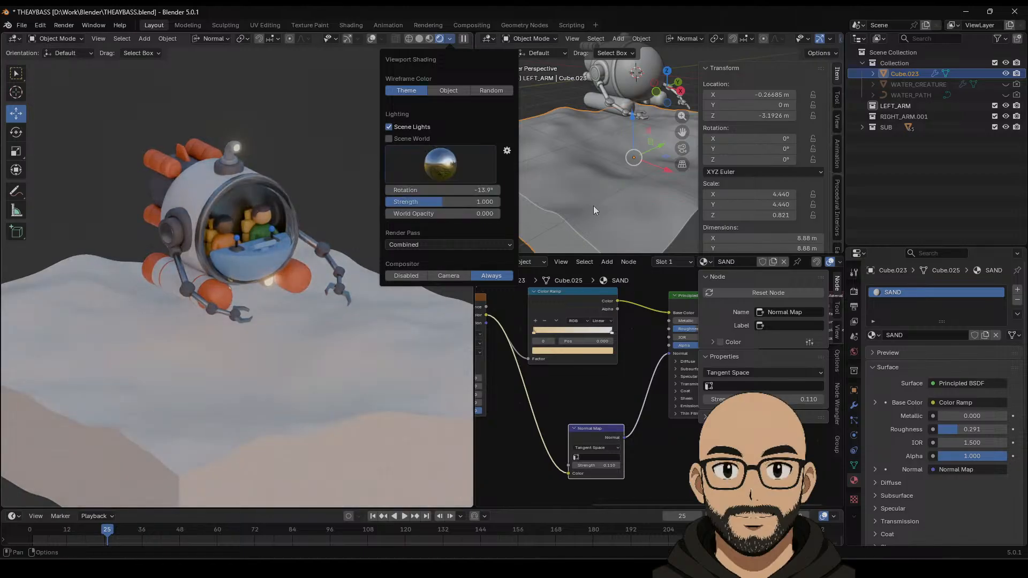
{"action": "left_click", "coordinate": [455, 178]}
{"action": "left_click", "coordinate": [564, 202]}
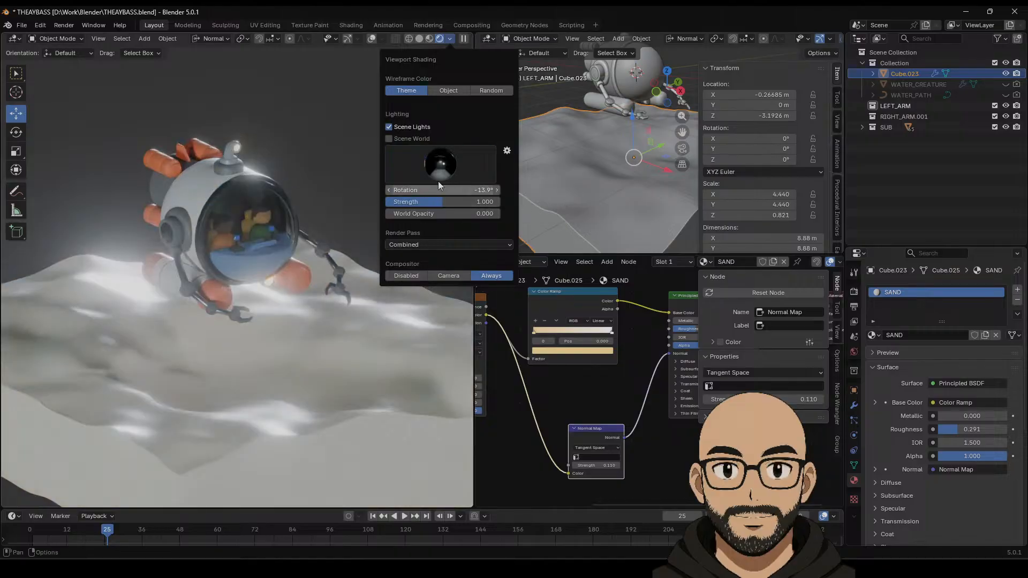
{"action": "left_click", "coordinate": [438, 181]}
{"action": "left_click", "coordinate": [524, 200]}
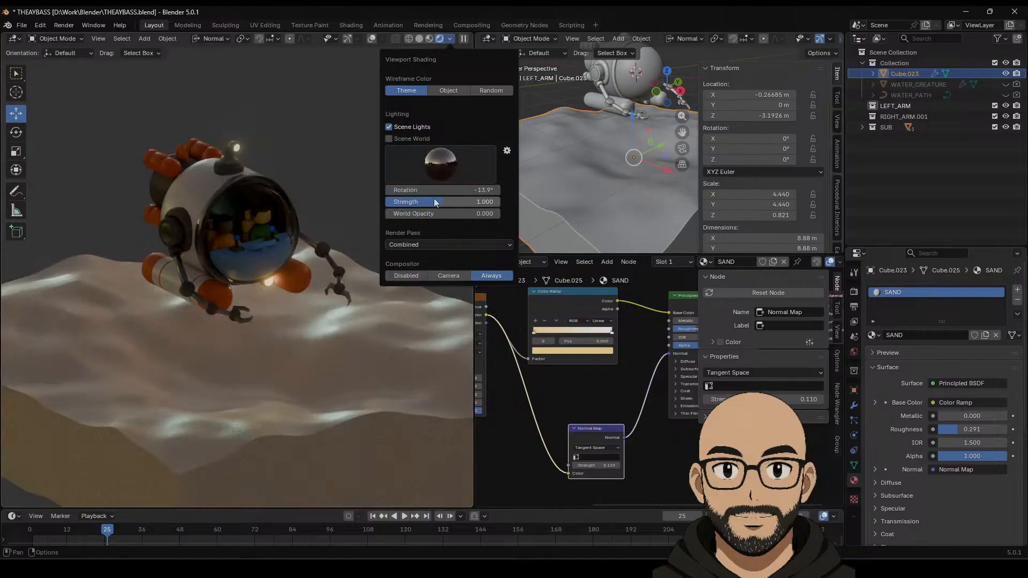
Step: Fine-tune the rotation of the dusk HDRI lighting the rendered preview
{"action": "mouse_move", "coordinate": [445, 190]}
{"action": "left_mouse_down"}
{"action": "mouse_move", "coordinate": [461, 190]}
{"action": "mouse_move", "coordinate": [434, 190]}
{"action": "mouse_move", "coordinate": [453, 190]}
{"action": "left_mouse_up"}
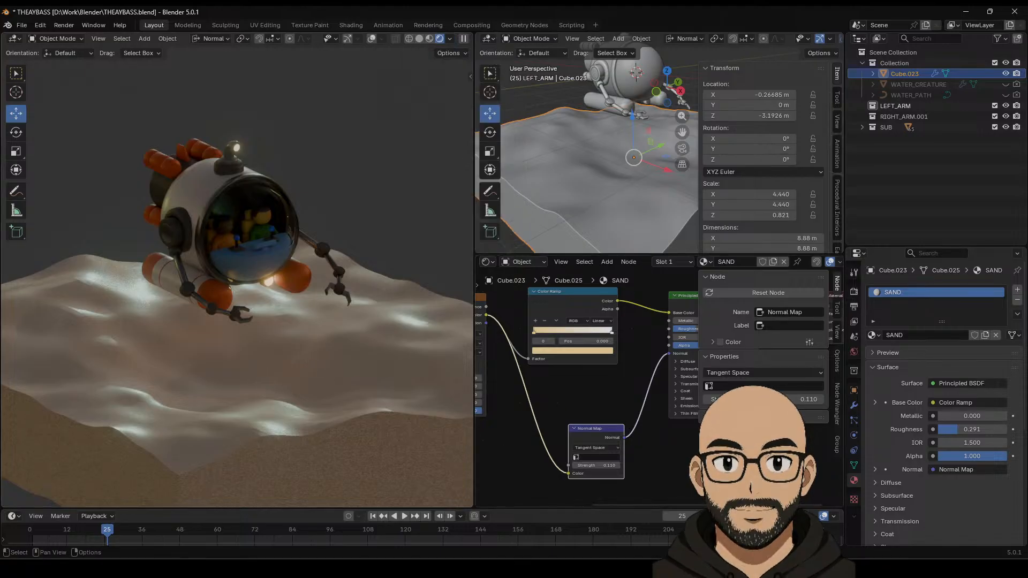
Step: Try a warm peach tint on the white end stop of the sand material's Color Ramp
{"action": "middle_click_drag", "start_coordinate": [598, 337], "coordinate": [564, 325]}
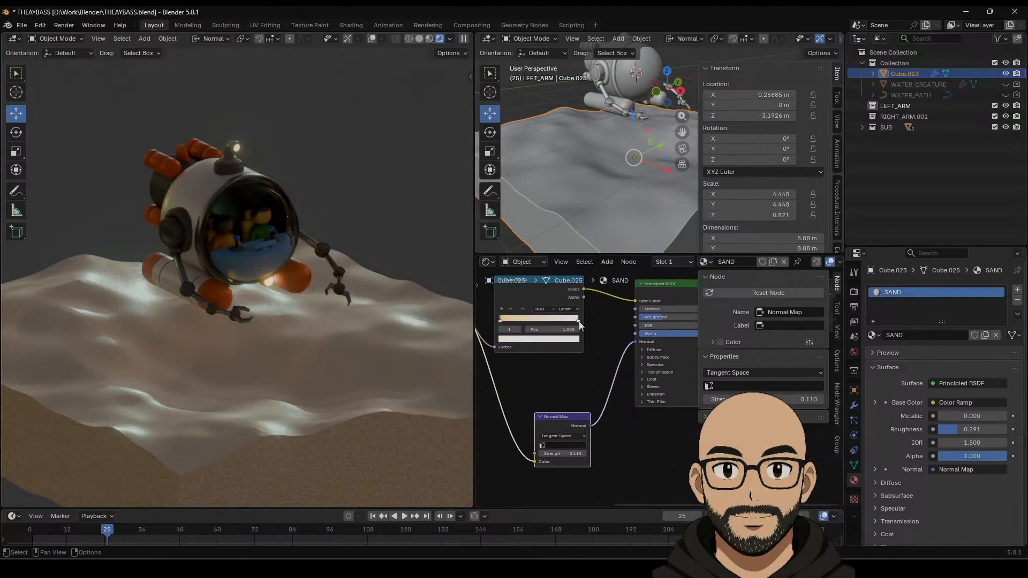
{"action": "left_click", "coordinate": [566, 339]}
{"action": "left_click_drag", "start_coordinate": [528, 243], "coordinate": [533, 233]}
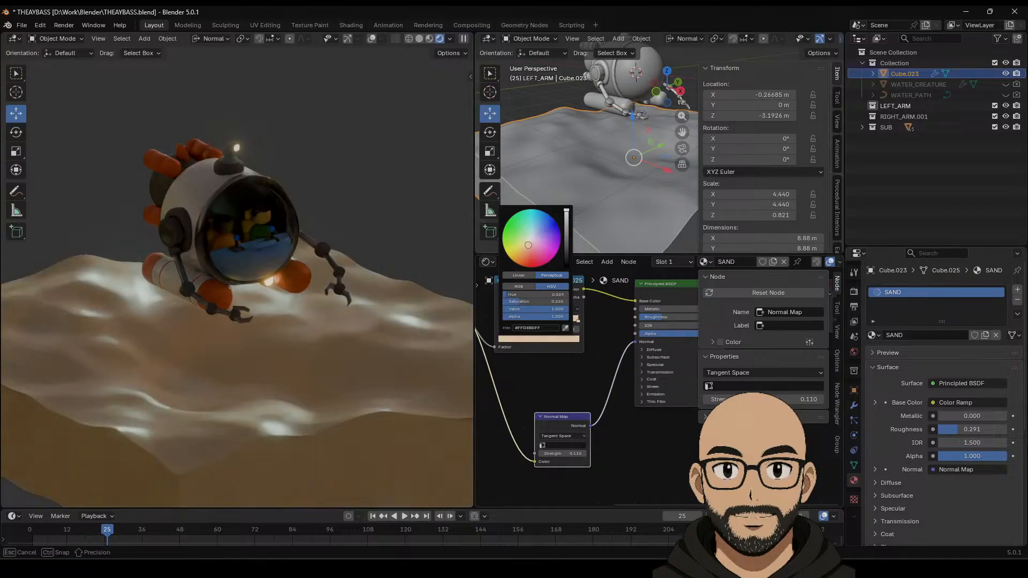
{"action": "left_click_drag", "start_coordinate": [531, 239], "coordinate": [531, 240]}
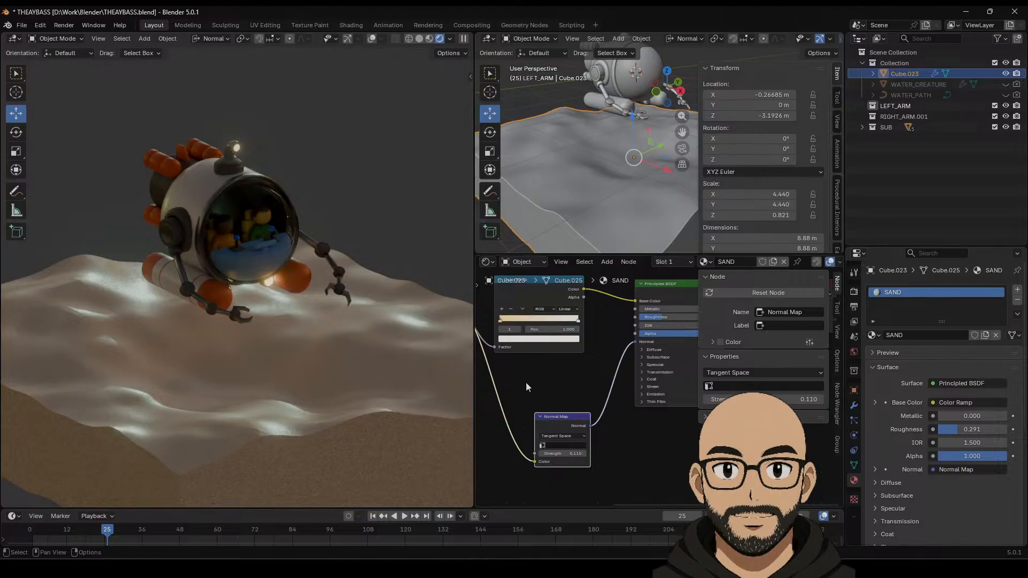
Step: Try a Normal Map strength of 0.510 for rougher sand grain and return it to 0.110
{"action": "left_click_drag", "start_coordinate": [565, 453], "coordinate": [616, 453]}
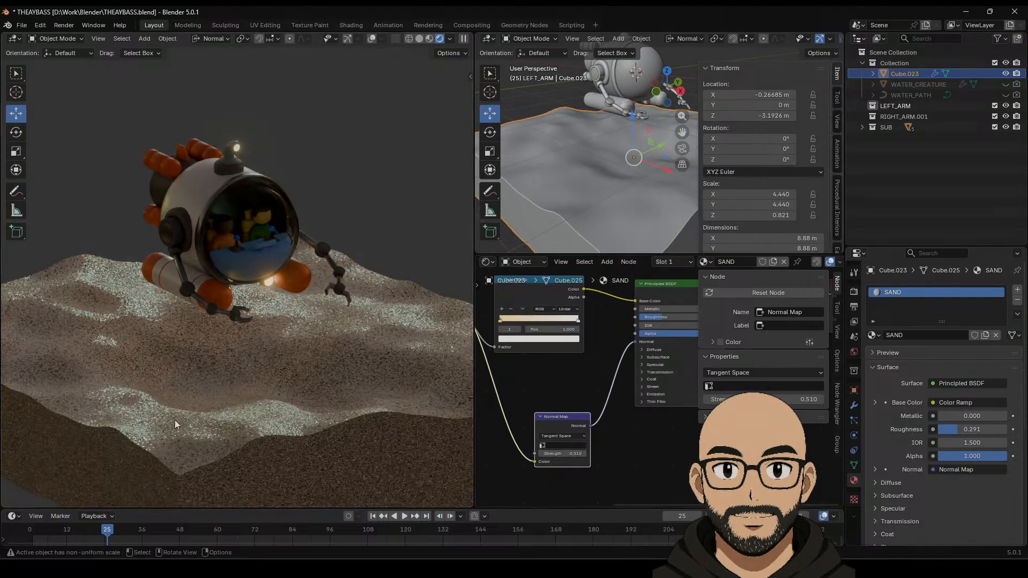
{"action": "scroll", "coordinate": [308, 396], "scroll_direction": "up", "scroll_amount": 5}
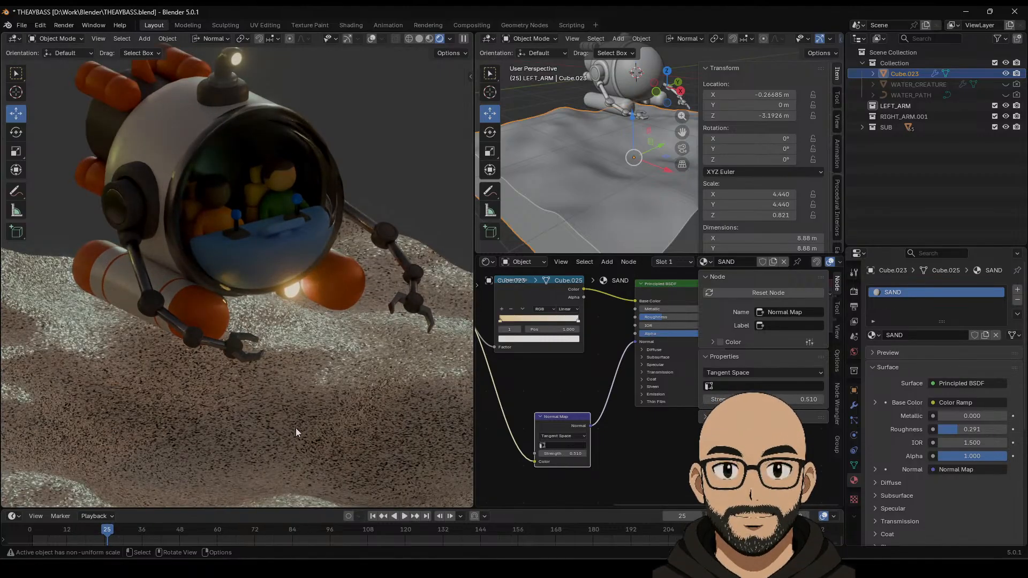
{"action": "middle_click_drag", "start_coordinate": [537, 396], "coordinate": [605, 409]}
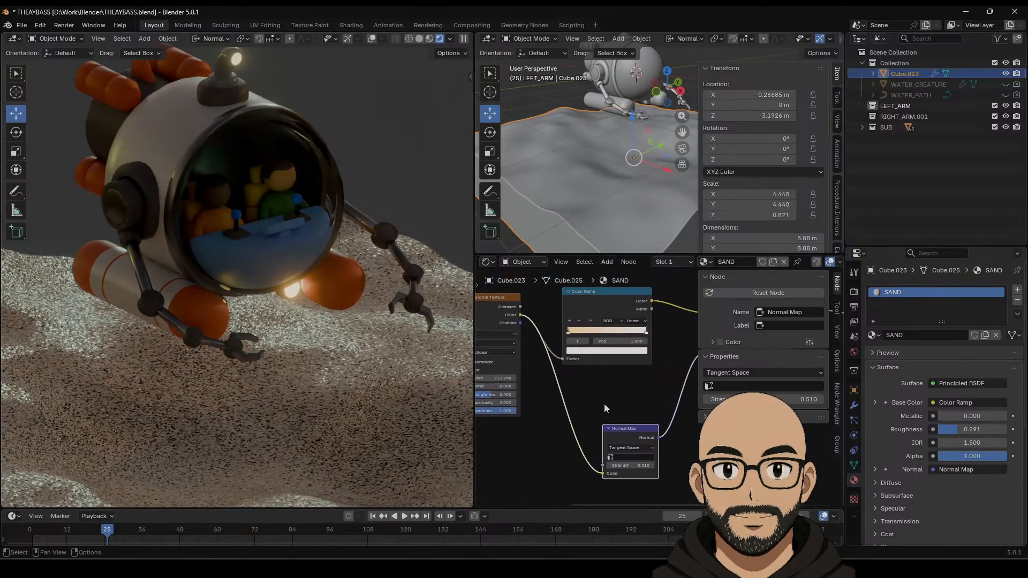
{"action": "left_click_drag", "start_coordinate": [638, 472], "coordinate": [598, 473]}
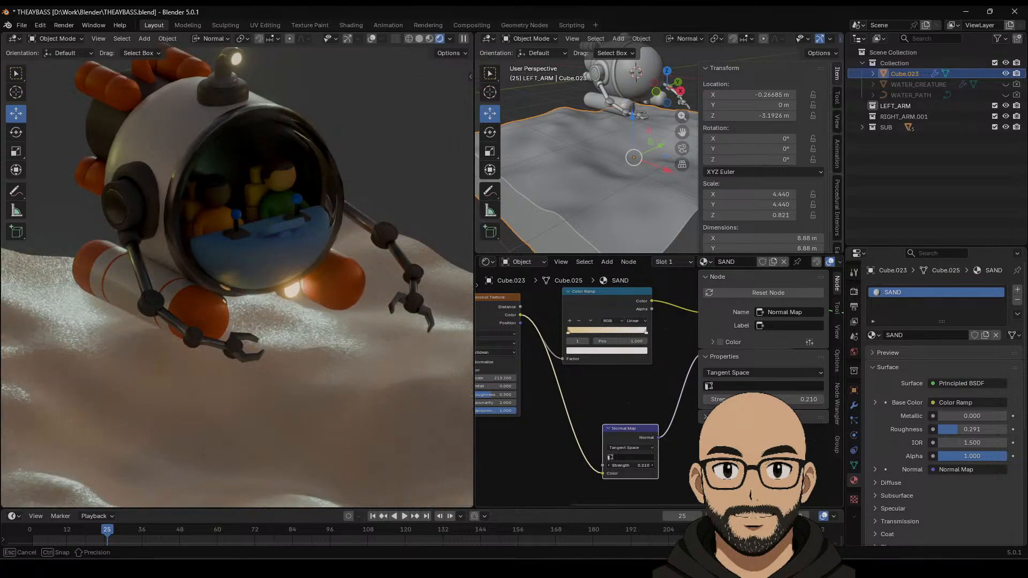
{"action": "left_click_drag", "start_coordinate": [631, 465], "coordinate": [632, 466]}
{"action": "scroll", "coordinate": [284, 369], "scroll_direction": "down", "scroll_amount": 5}
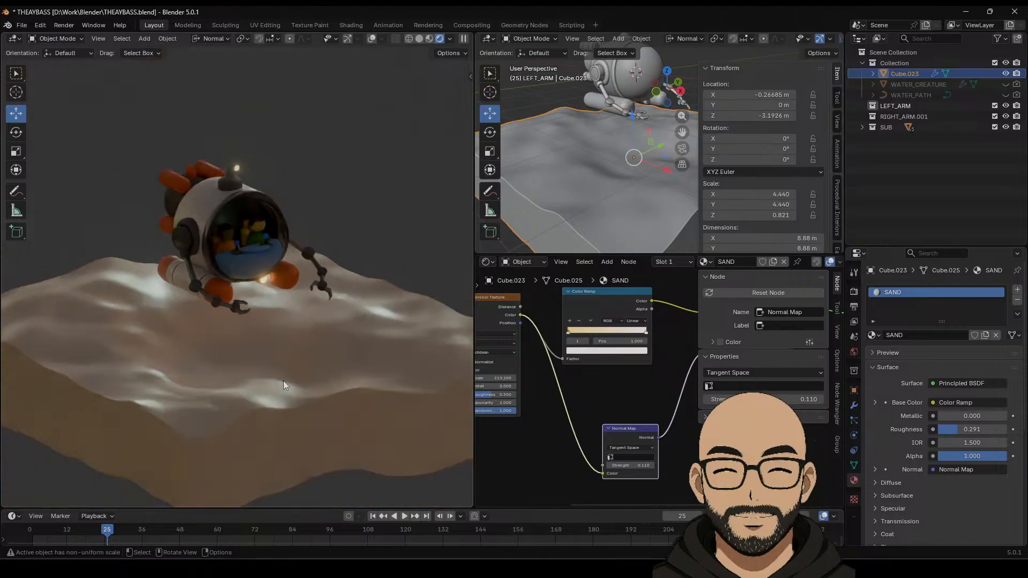
Step: Add a point light and place it near the seabed in front of the submarine, at about X 1.24 m and Z -1.72 m
{"action": "left_click", "coordinate": [617, 39]}
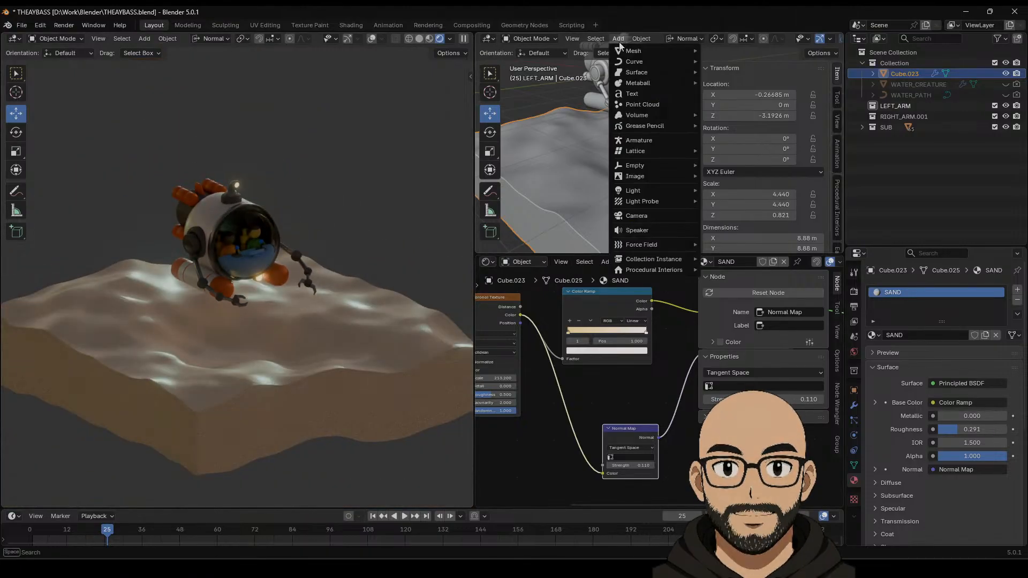
{"action": "mouse_move", "coordinate": [633, 190]}
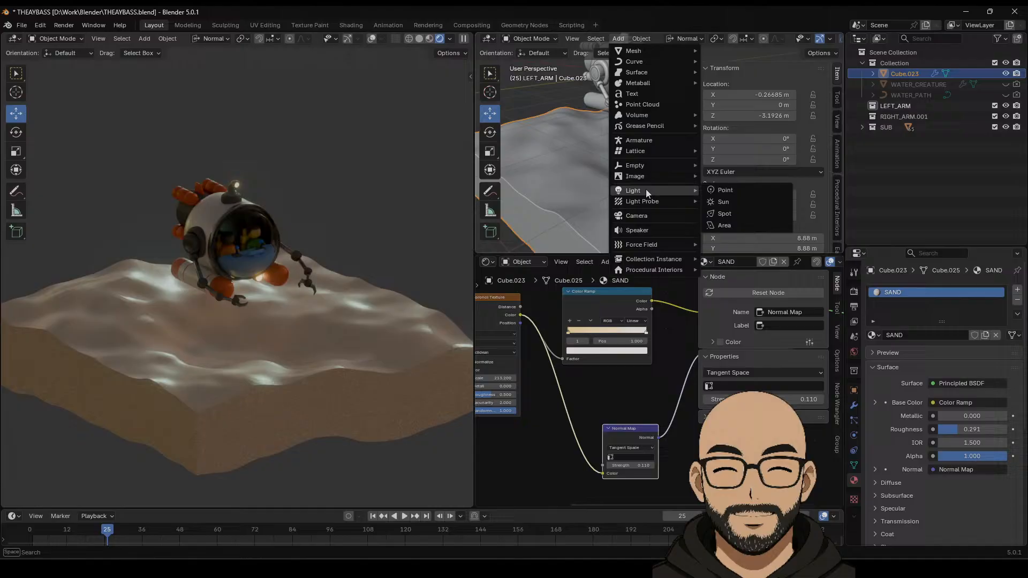
{"action": "left_click", "coordinate": [717, 191]}
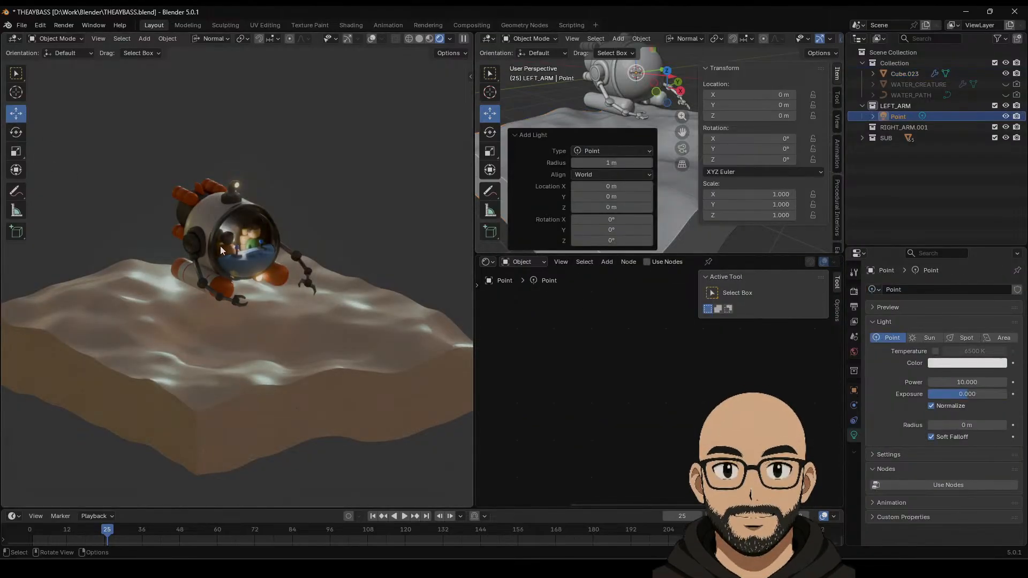
{"action": "middle_click_drag", "start_coordinate": [221, 250], "coordinate": [59, 156]}
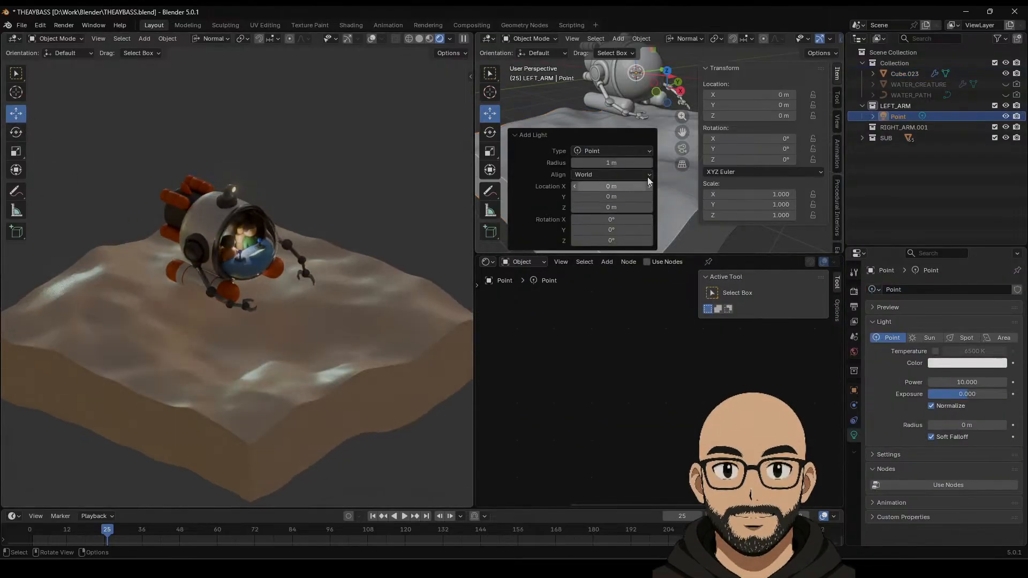
{"action": "middle_click_drag", "start_coordinate": [681, 151], "coordinate": [649, 217]}
{"action": "left_click_drag", "start_coordinate": [637, 255], "coordinate": [637, 371]}
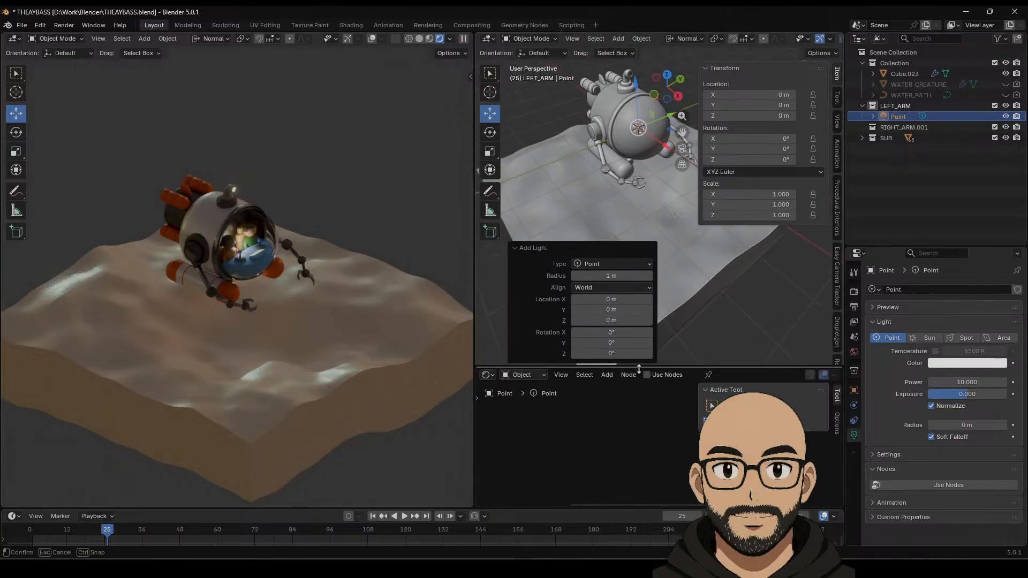
{"action": "left_click_drag", "start_coordinate": [474, 193], "coordinate": [392, 196]}
{"action": "middle_click_drag", "start_coordinate": [558, 213], "coordinate": [578, 181]}
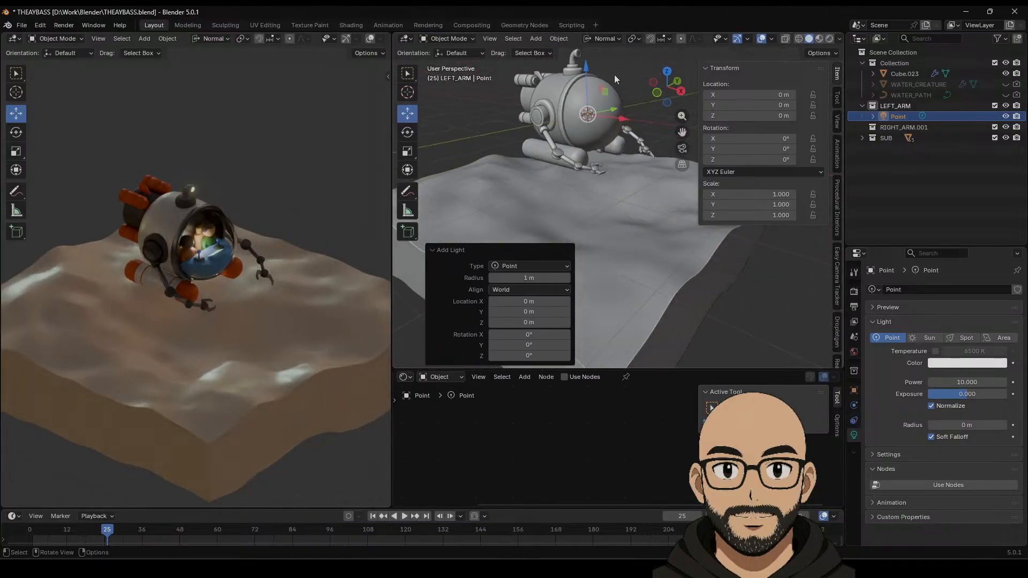
{"action": "left_click_drag", "start_coordinate": [589, 76], "coordinate": [599, 135]}
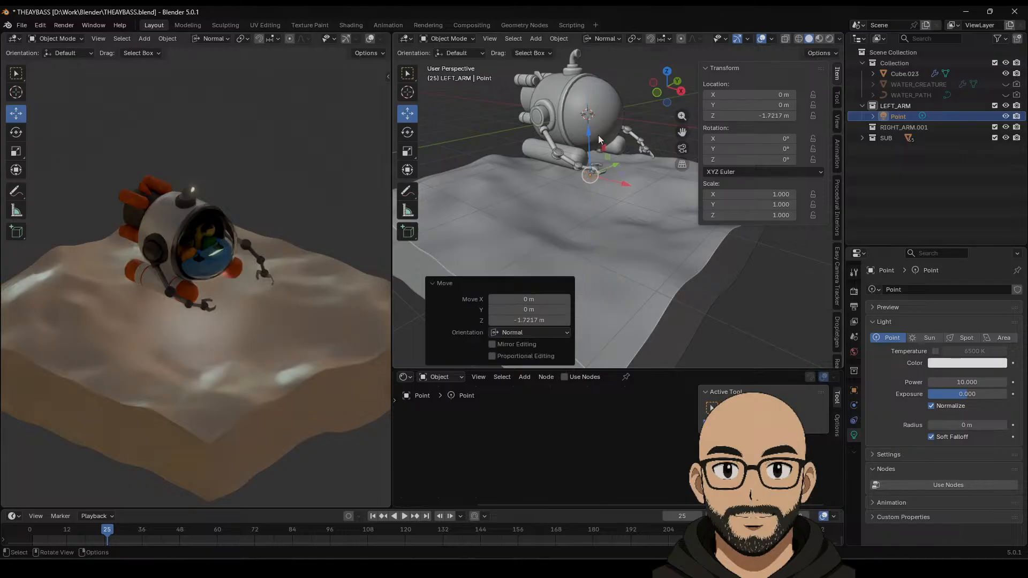
{"action": "left_click_drag", "start_coordinate": [615, 181], "coordinate": [650, 190]}
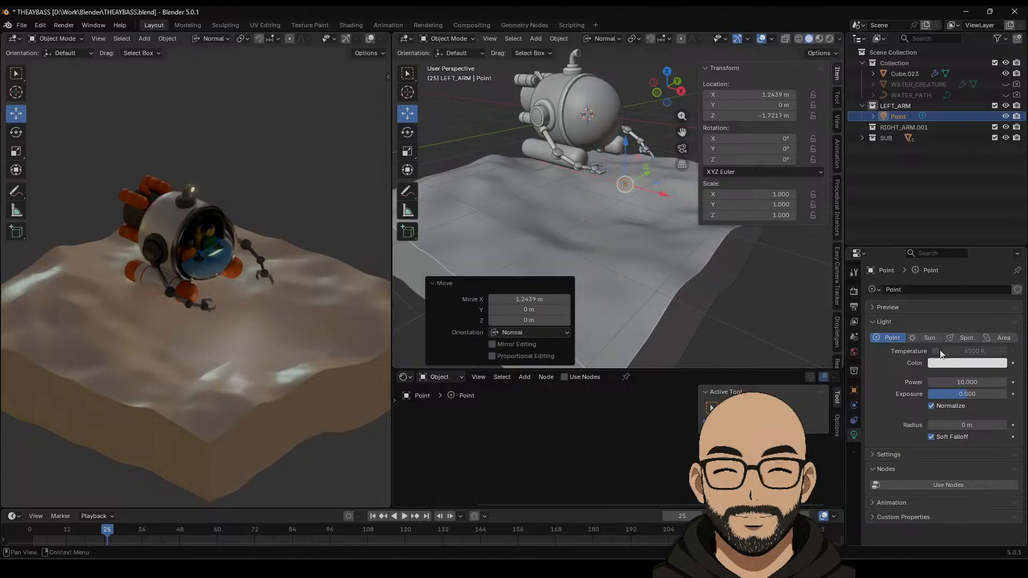
Step: Colour the point light bright blue and raise its exposure to 4.000
{"action": "left_click", "coordinate": [966, 363]}
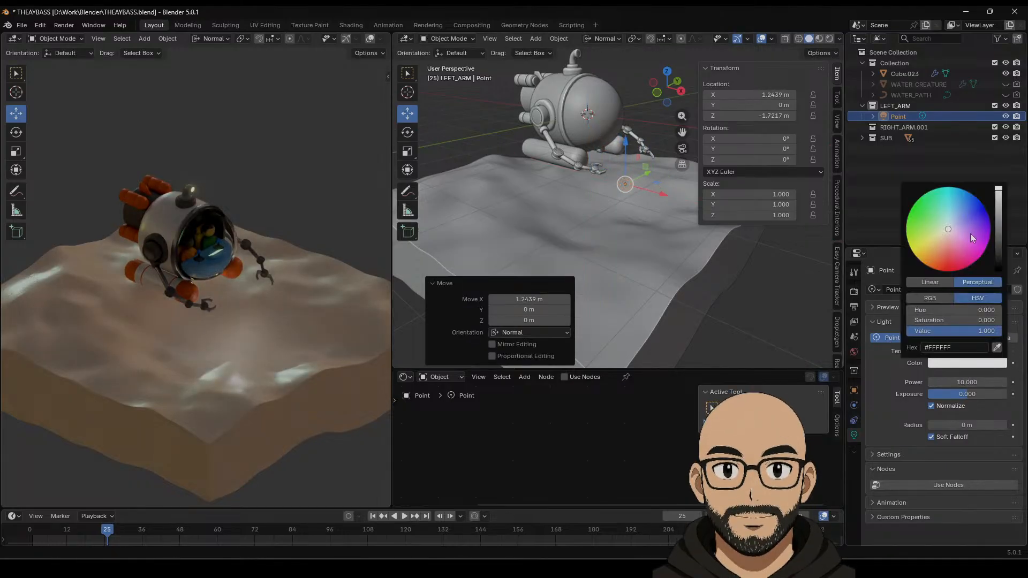
{"action": "left_click_drag", "start_coordinate": [953, 235], "coordinate": [962, 190]}
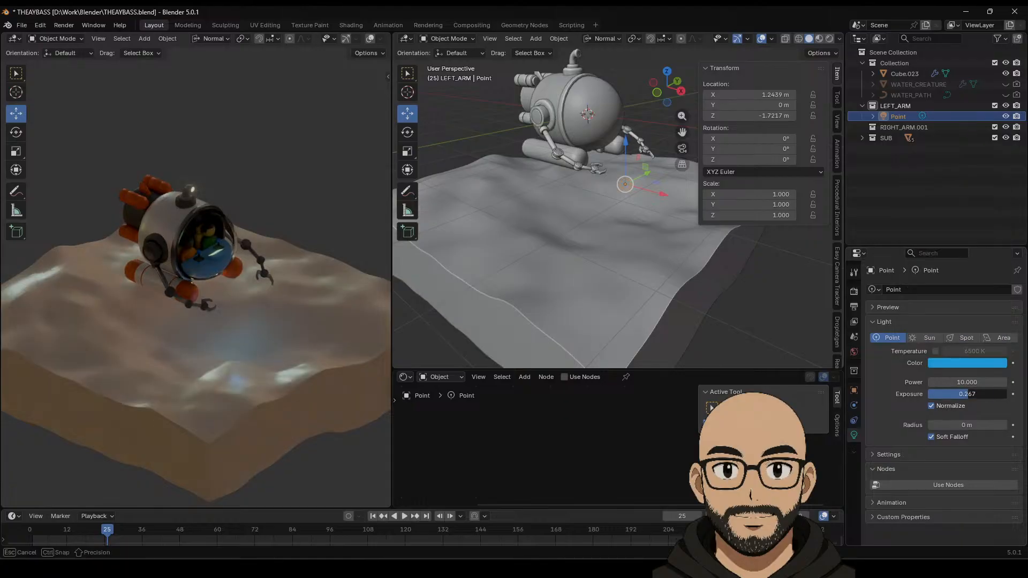
{"action": "mouse_move", "coordinate": [967, 394]}
{"action": "left_mouse_down"}
{"action": "mouse_move", "coordinate": [1008, 396]}
{"action": "mouse_move", "coordinate": [982, 396]}
{"action": "left_mouse_up"}
Step: Move the blue point light along X to the submarine's rear, at about -2.74 m, and lower its power slightly
{"action": "left_click_drag", "start_coordinate": [663, 193], "coordinate": [554, 214]}
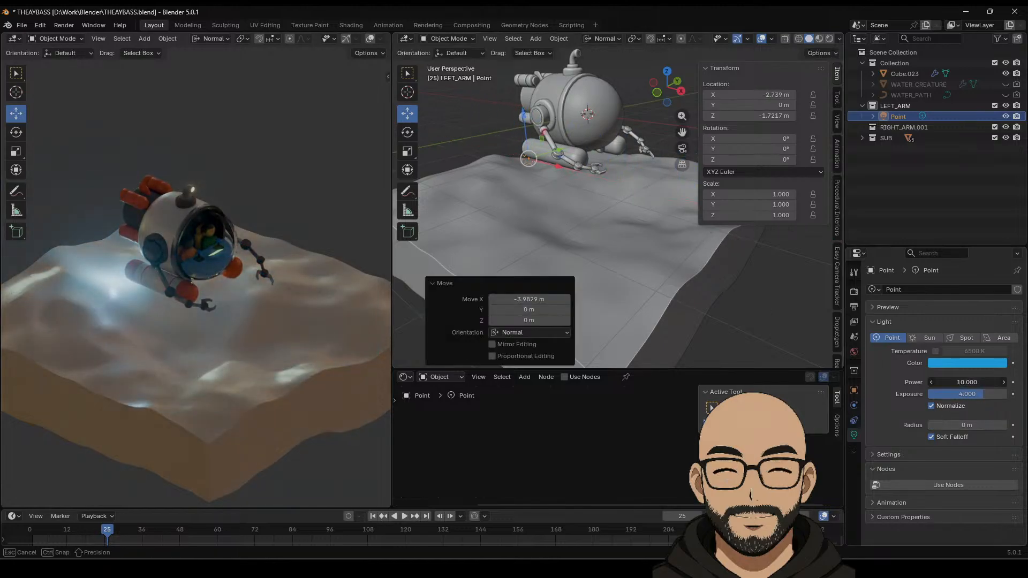
{"action": "left_click_drag", "start_coordinate": [960, 382], "coordinate": [958, 383]}
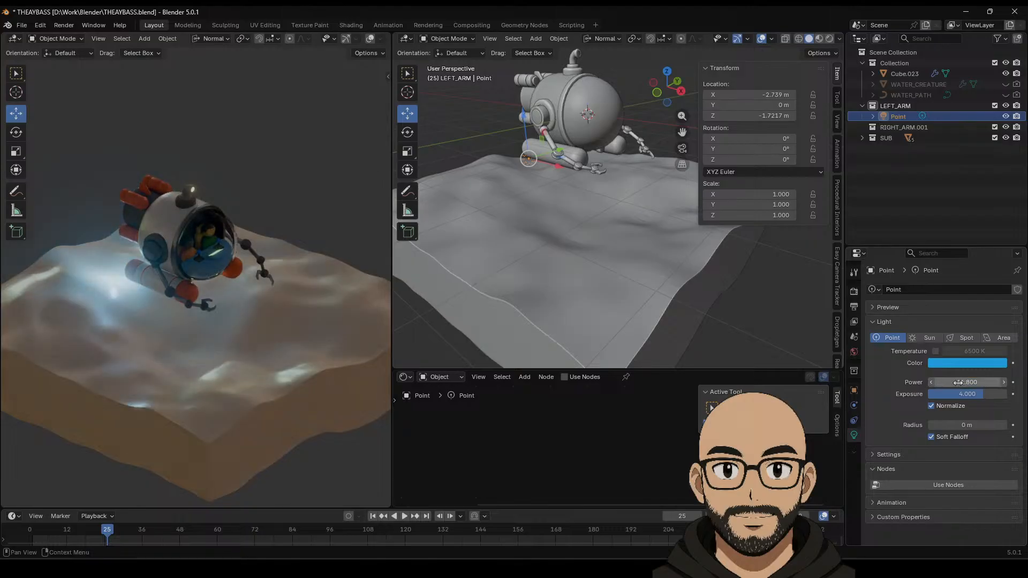
Step: Connect the Voronoi Texture's Color output to the Roughness input of the seabed's SAND material
{"action": "left_click", "coordinate": [283, 322]}
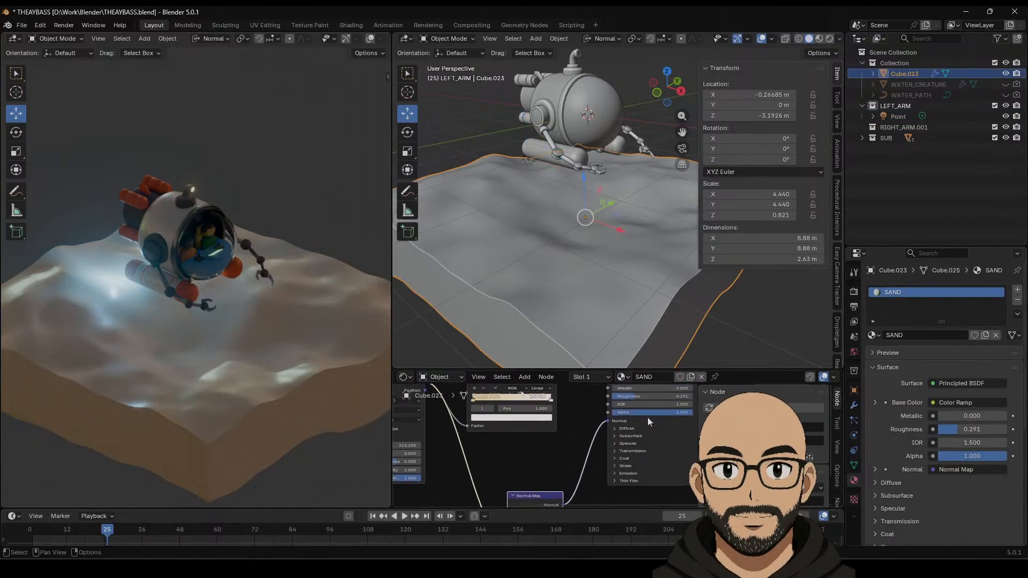
{"action": "middle_click_drag", "start_coordinate": [648, 417], "coordinate": [586, 450]}
{"action": "left_click_drag", "start_coordinate": [625, 410], "coordinate": [467, 419]}
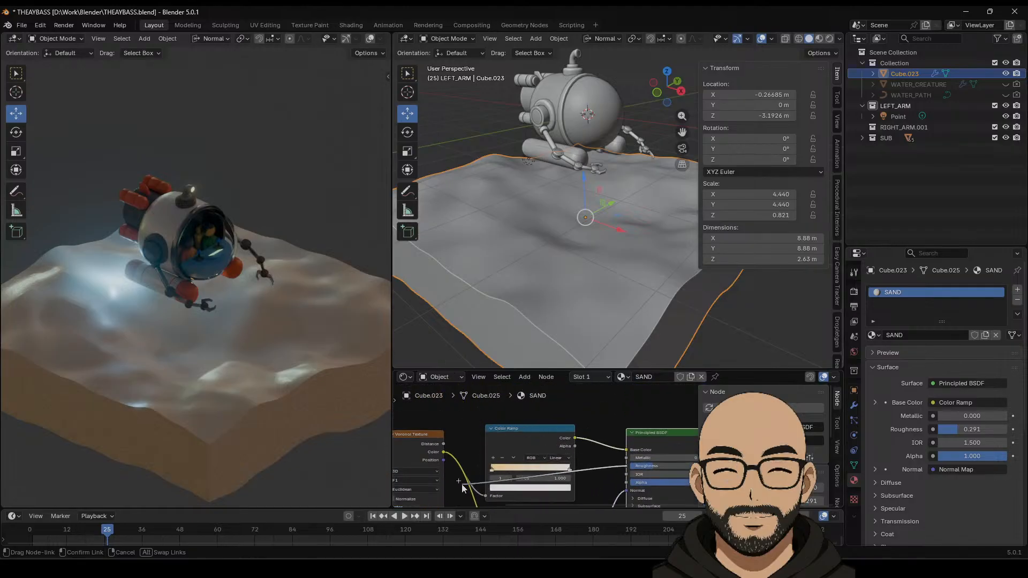
{"action": "left_click_drag", "start_coordinate": [461, 484], "coordinate": [449, 455]}
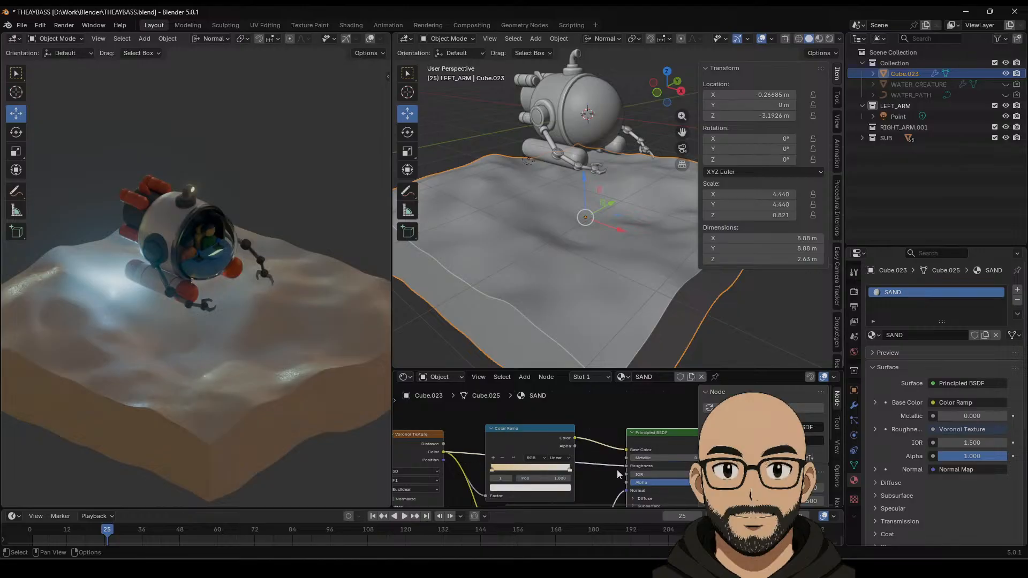
Step: Disconnect the Voronoi Texture from the Principled BSDF's Roughness input and set Roughness to about 0.505
{"action": "middle_click_drag", "start_coordinate": [617, 470], "coordinate": [614, 438]}
{"action": "left_click_drag", "start_coordinate": [623, 434], "coordinate": [607, 443]}
{"action": "middle_click_drag", "start_coordinate": [607, 443], "coordinate": [608, 444]}
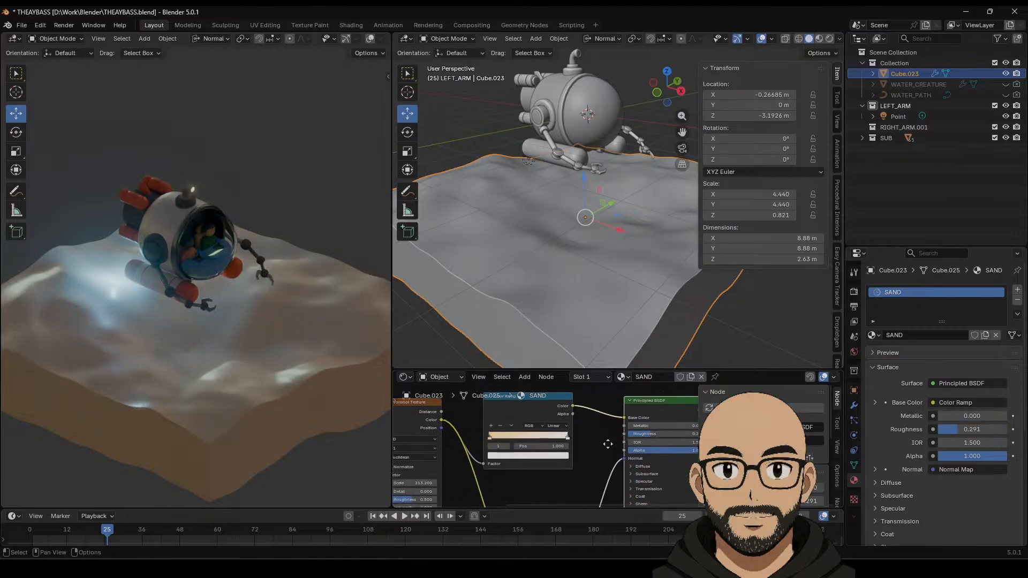
{"action": "scroll", "coordinate": [607, 444], "scroll_direction": "up", "scroll_amount": 3}
{"action": "mouse_move", "coordinate": [622, 394]}
{"action": "left_mouse_down"}
{"action": "mouse_move", "coordinate": [660, 394]}
{"action": "mouse_move", "coordinate": [641, 394]}
{"action": "left_mouse_up"}
{"action": "middle_click_drag", "start_coordinate": [235, 371], "coordinate": [268, 405]}
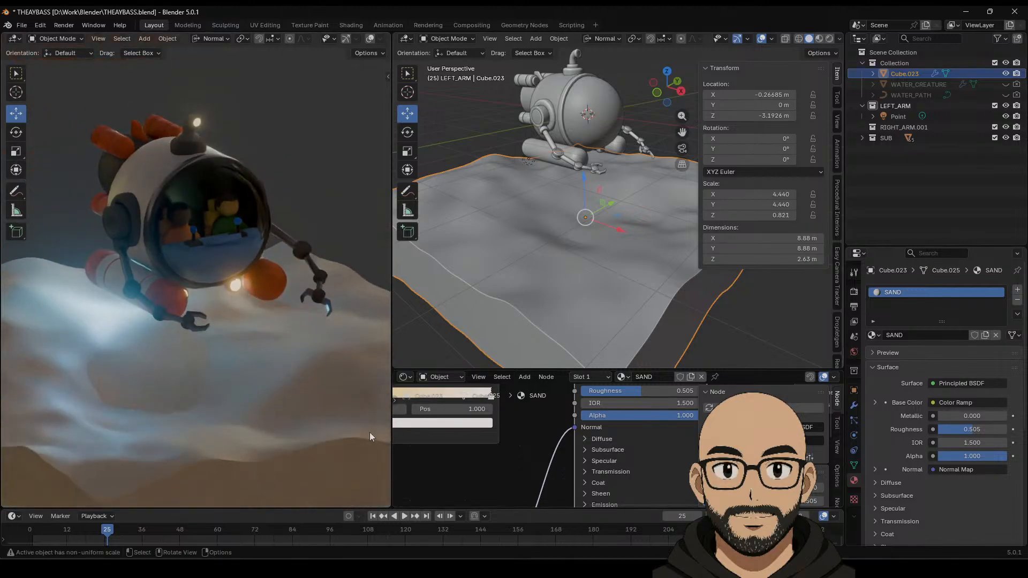
Step: Set the Strength of the SAND material's Normal Map node to 0.2
{"action": "middle_click_drag", "start_coordinate": [511, 503], "coordinate": [542, 395]}
{"action": "left_click_drag", "start_coordinate": [515, 465], "coordinate": [637, 464]}
{"action": "left_click", "coordinate": [517, 465]}
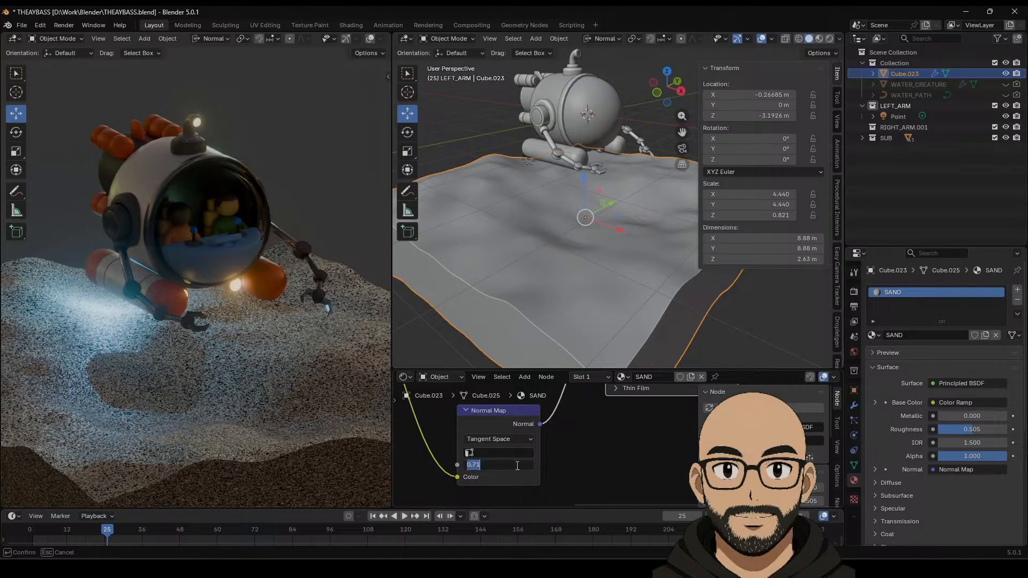
{"action": "key", "text": "Return"}
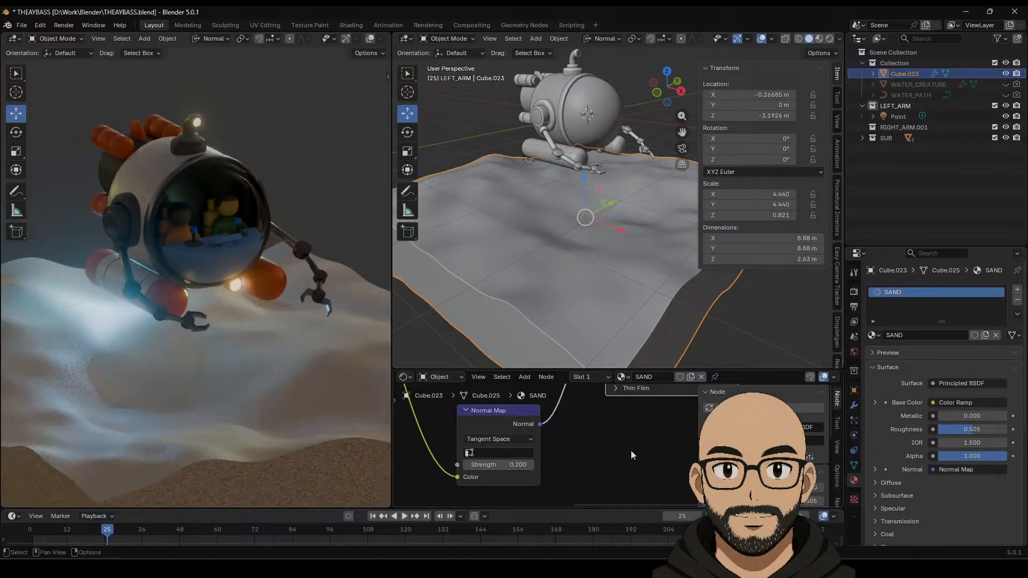
{"action": "mouse_move", "coordinate": [232, 397]}
{"action": "middle_mouse_down"}
{"action": "mouse_move", "coordinate": [236, 384]}
{"action": "mouse_move", "coordinate": [242, 403]}
{"action": "middle_mouse_up"}
{"action": "scroll", "coordinate": [268, 387], "scroll_direction": "up", "scroll_amount": 2}
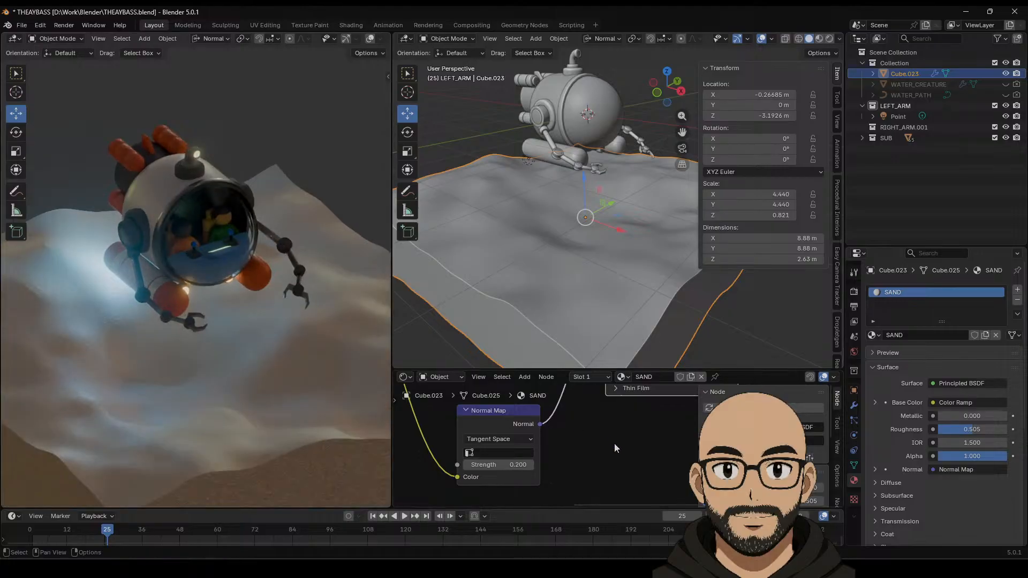
Step: Lower the Principled BSDF's Roughness to about 0.105 for a glossier sand surface
{"action": "scroll", "coordinate": [581, 455], "scroll_direction": "down", "scroll_amount": 2}
{"action": "middle_click_drag", "start_coordinate": [573, 427], "coordinate": [594, 434]}
{"action": "left_click_drag", "start_coordinate": [593, 432], "coordinate": [563, 411]}
{"action": "scroll", "coordinate": [600, 448], "scroll_direction": "down", "scroll_amount": 2}
{"action": "middle_click_drag", "start_coordinate": [612, 441], "coordinate": [586, 483]}
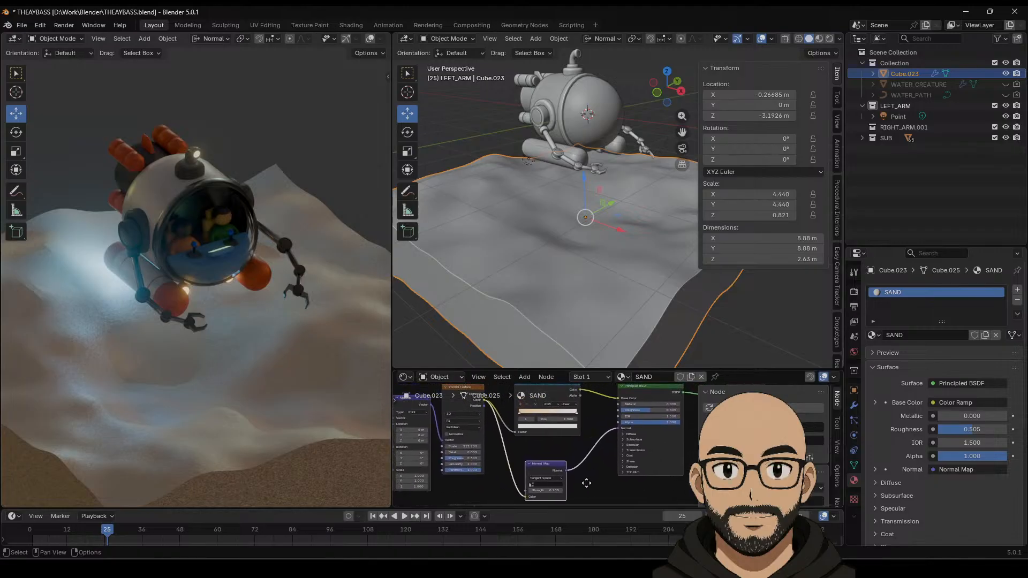
{"action": "left_click_drag", "start_coordinate": [652, 413], "coordinate": [623, 410]}
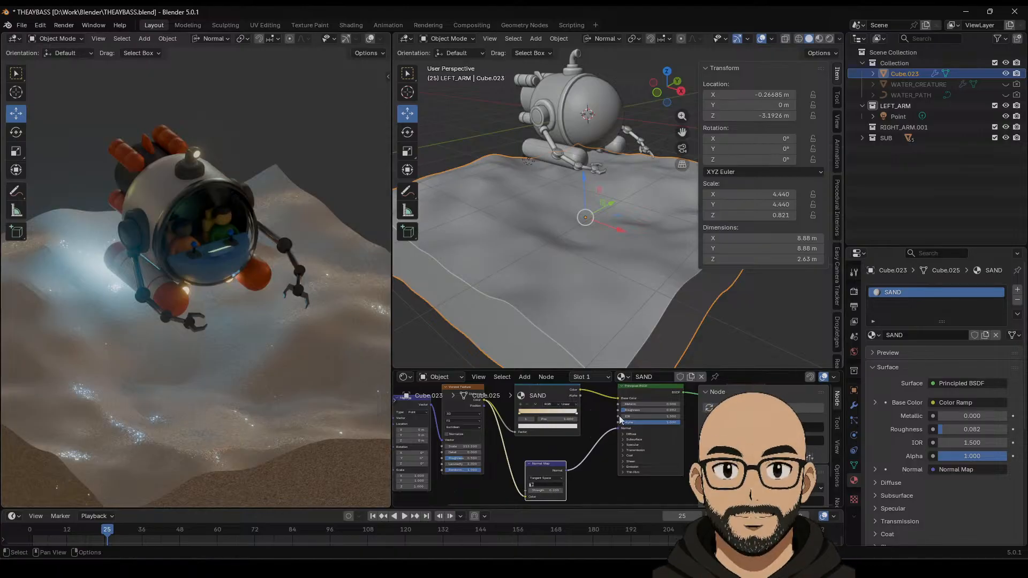
{"action": "left_click_drag", "start_coordinate": [624, 410], "coordinate": [625, 411]}
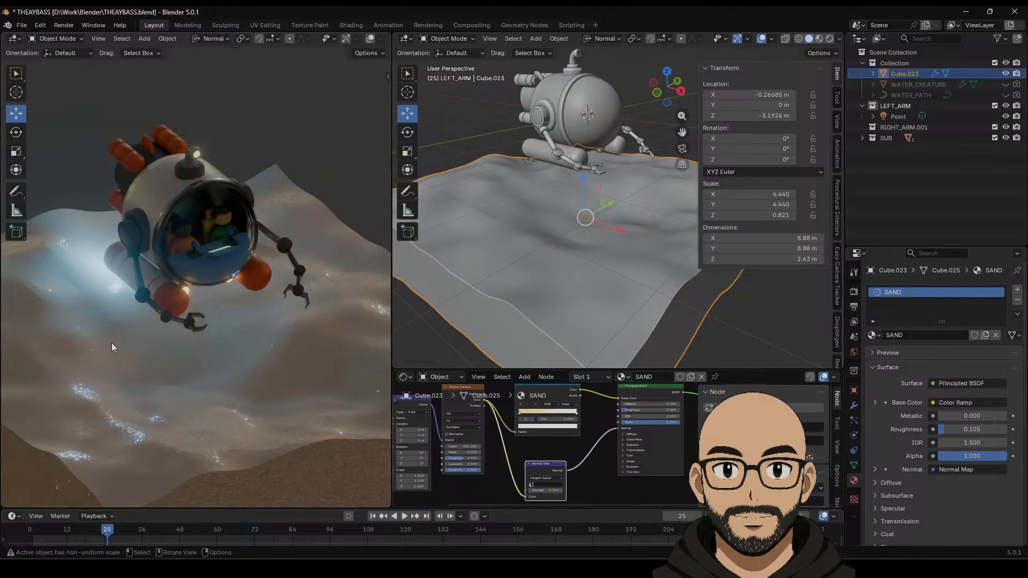
Step: Add a Noise Texture node and feed its Factor output into the Principled BSDF's Roughness
{"action": "middle_click_drag", "start_coordinate": [578, 454], "coordinate": [604, 448]}
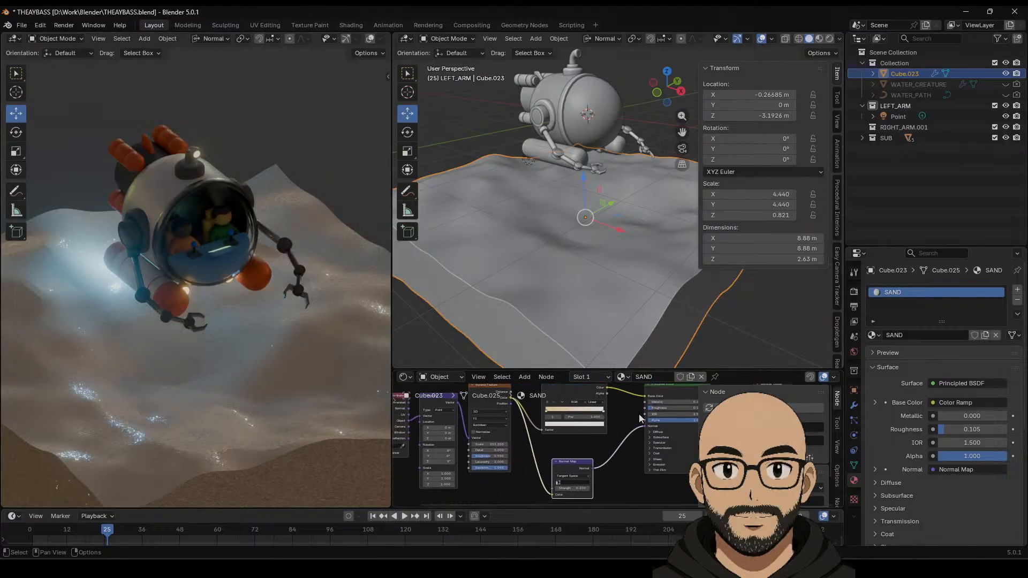
{"action": "left_click_drag", "start_coordinate": [645, 404], "coordinate": [504, 498]}
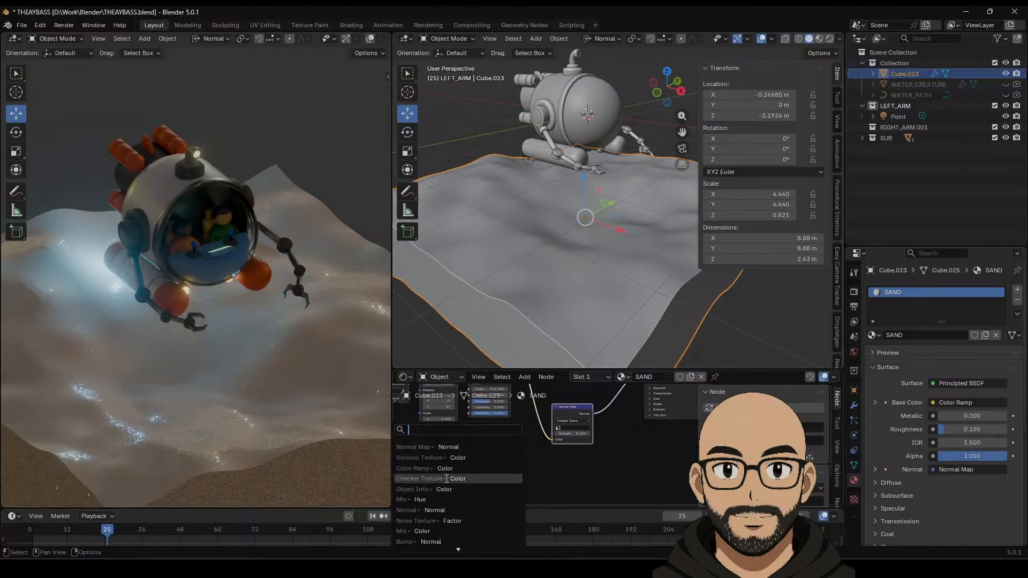
{"action": "type", "text": "noi"}
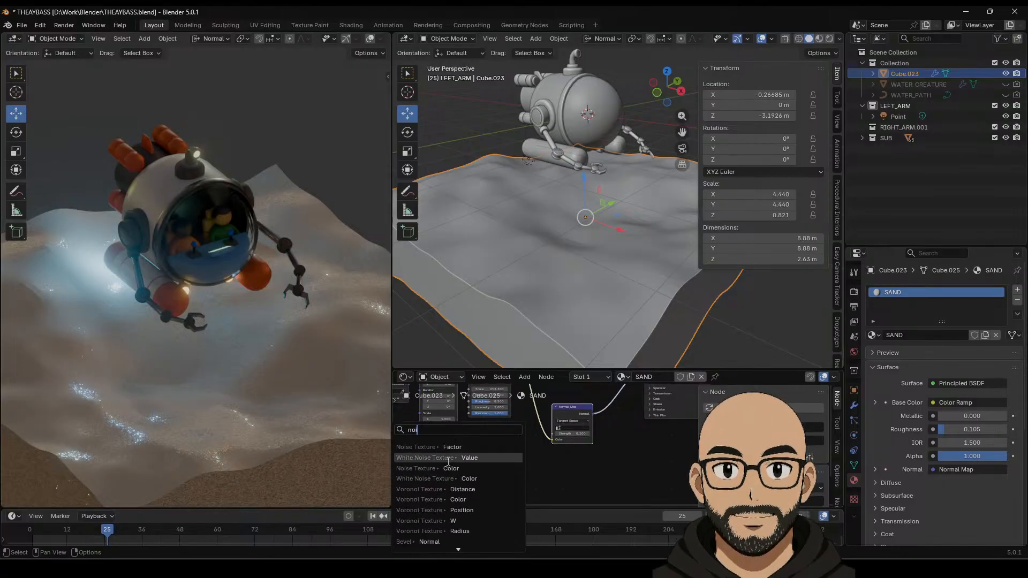
{"action": "left_click", "coordinate": [441, 447]}
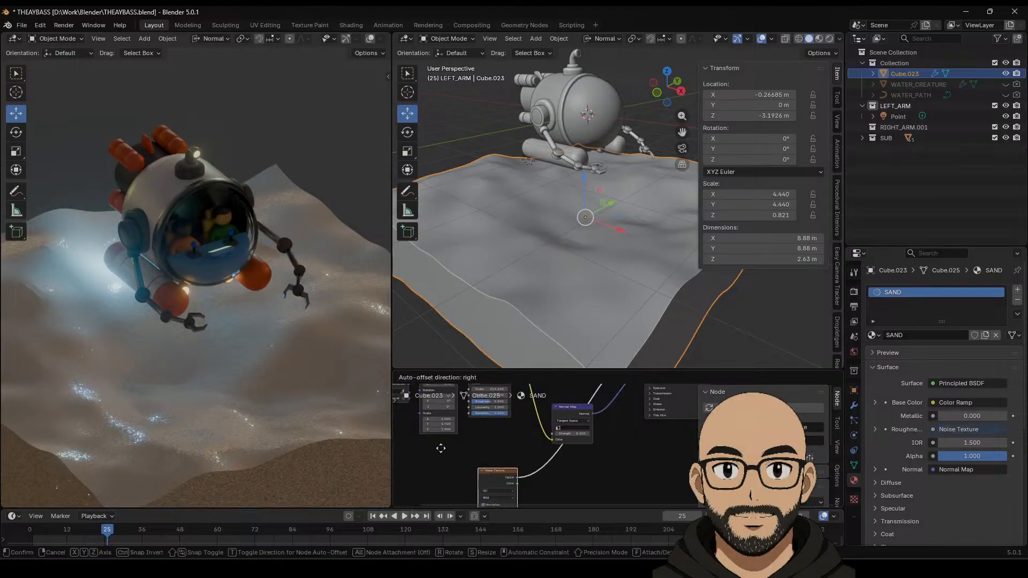
{"action": "left_click", "coordinate": [549, 456]}
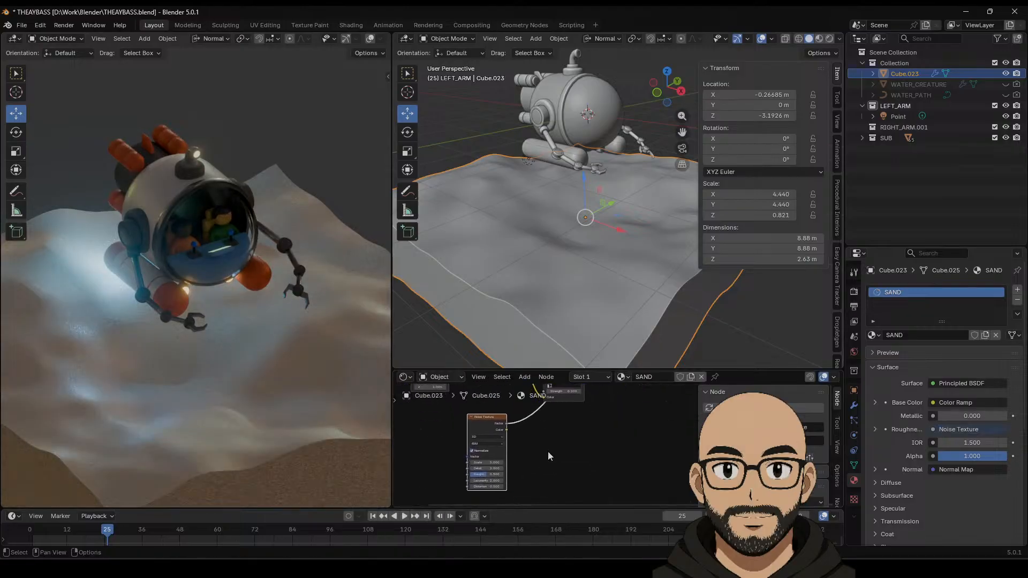
Step: Give the Noise Texture a Mapping node driven by Object texture coordinates and set the noise Scale to 1.3
{"action": "left_click_drag", "start_coordinate": [487, 462], "coordinate": [496, 462]}
{"action": "middle_click_drag", "start_coordinate": [519, 436], "coordinate": [570, 452]}
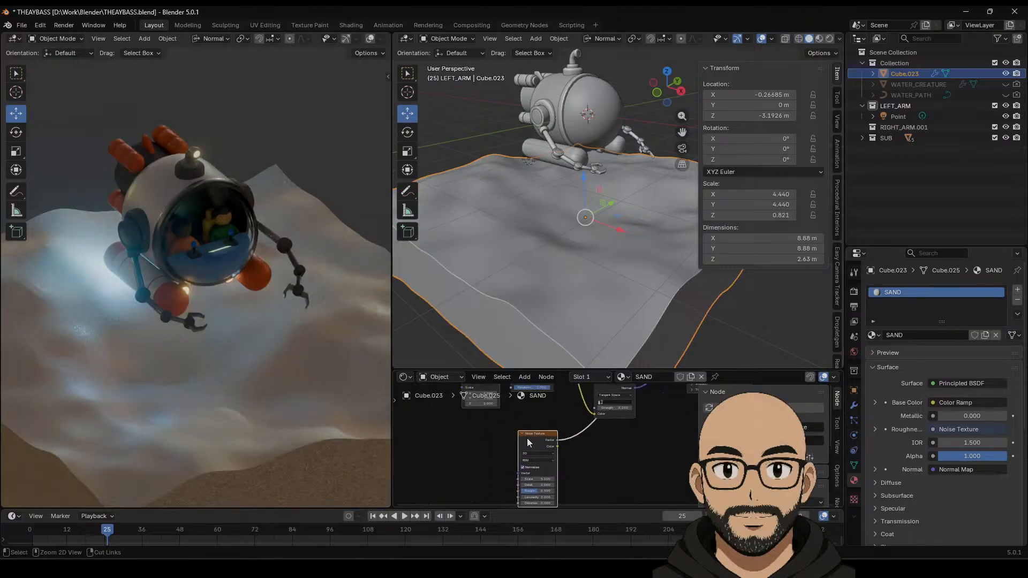
{"action": "key", "text": "ctrl+t"}
{"action": "scroll", "coordinate": [487, 451], "scroll_direction": "up", "scroll_amount": 1}
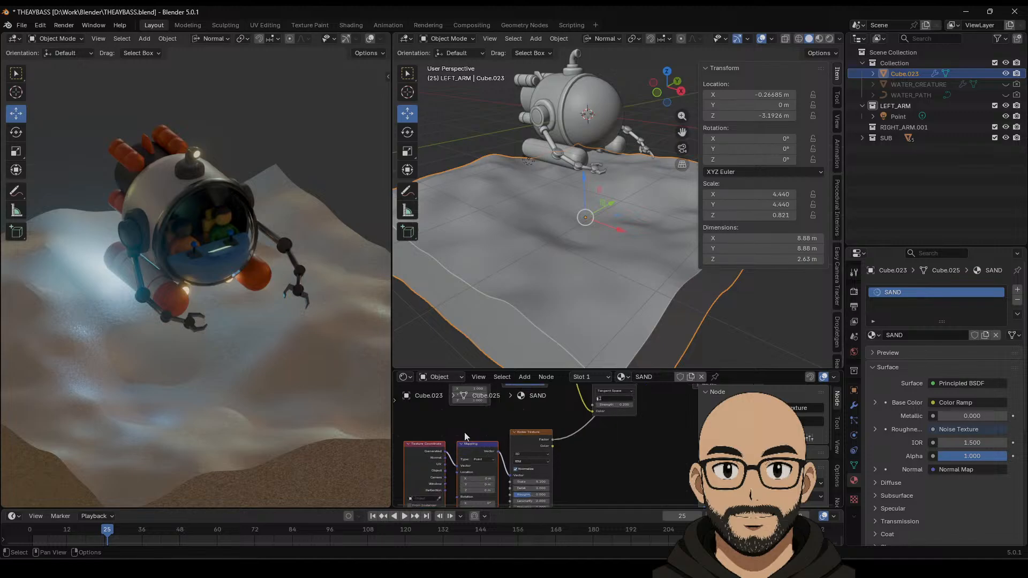
{"action": "left_click_drag", "start_coordinate": [464, 468], "coordinate": [461, 467]}
{"action": "left_click_drag", "start_coordinate": [533, 482], "coordinate": [567, 482]}
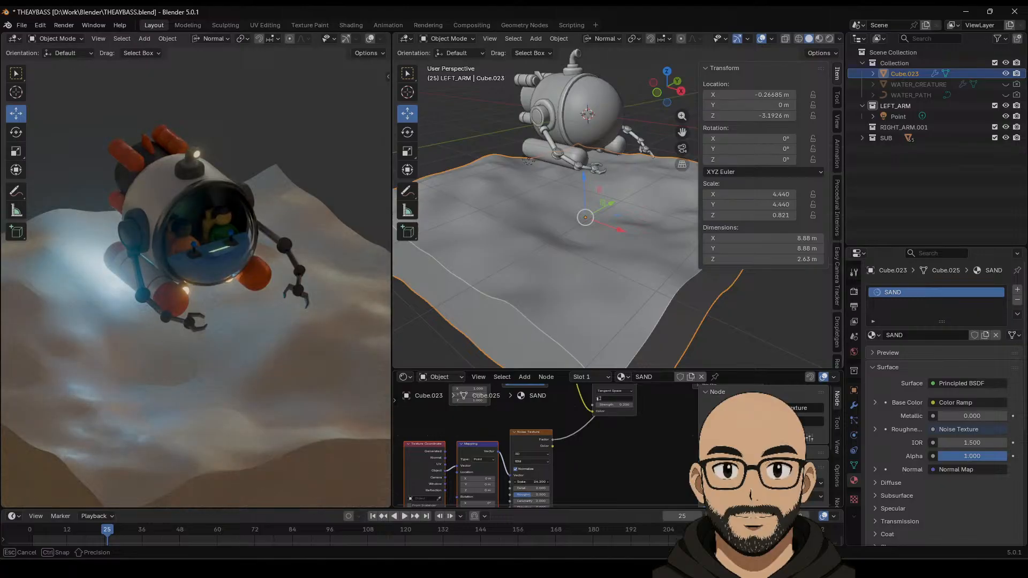
{"action": "left_click_drag", "start_coordinate": [567, 482], "coordinate": [534, 481]}
Step: Preview the noise by connecting the Noise Texture's Factor output to the Material Output's Surface
{"action": "middle_click_drag", "start_coordinate": [619, 476], "coordinate": [521, 497]}
{"action": "scroll", "coordinate": [550, 484], "scroll_direction": "down", "scroll_amount": 3}
{"action": "scroll", "coordinate": [566, 476], "scroll_direction": "down", "scroll_amount": 3}
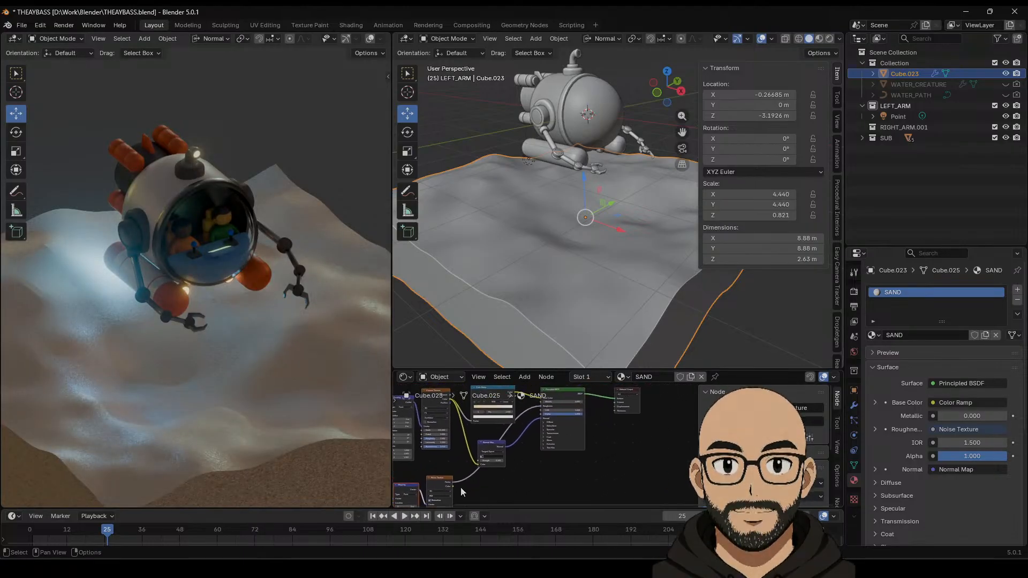
{"action": "left_click_drag", "start_coordinate": [452, 480], "coordinate": [615, 426]}
{"action": "middle_click_drag", "start_coordinate": [582, 482], "coordinate": [611, 393]}
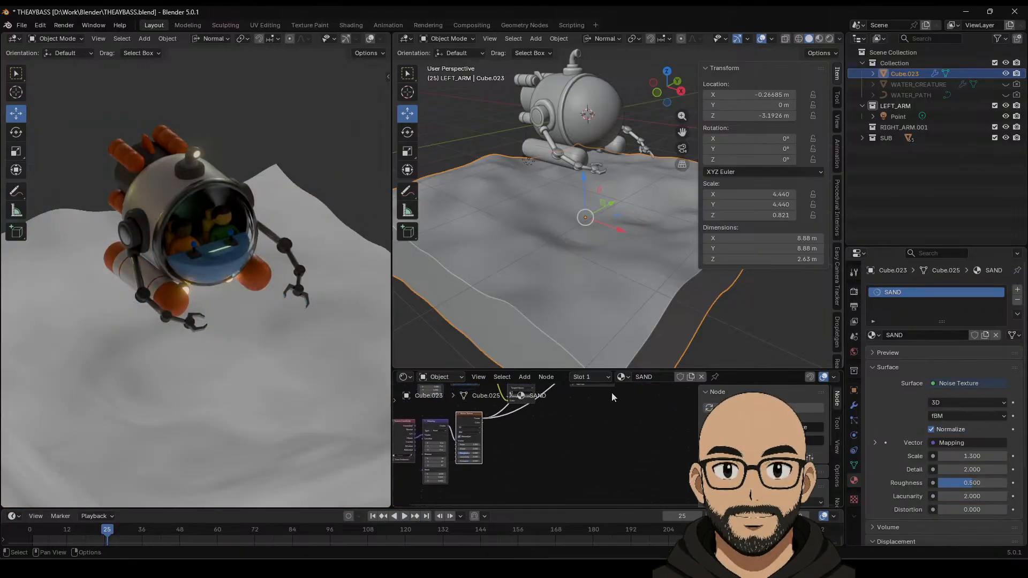
Step: Disconnect the Material Output's Surface input and connect the Noise Texture's Color output to it as a preview
{"action": "scroll", "coordinate": [559, 446], "scroll_direction": "down", "scroll_amount": 1}
{"action": "scroll", "coordinate": [558, 449], "scroll_direction": "up", "scroll_amount": 3}
{"action": "middle_click_drag", "start_coordinate": [501, 444], "coordinate": [473, 483]}
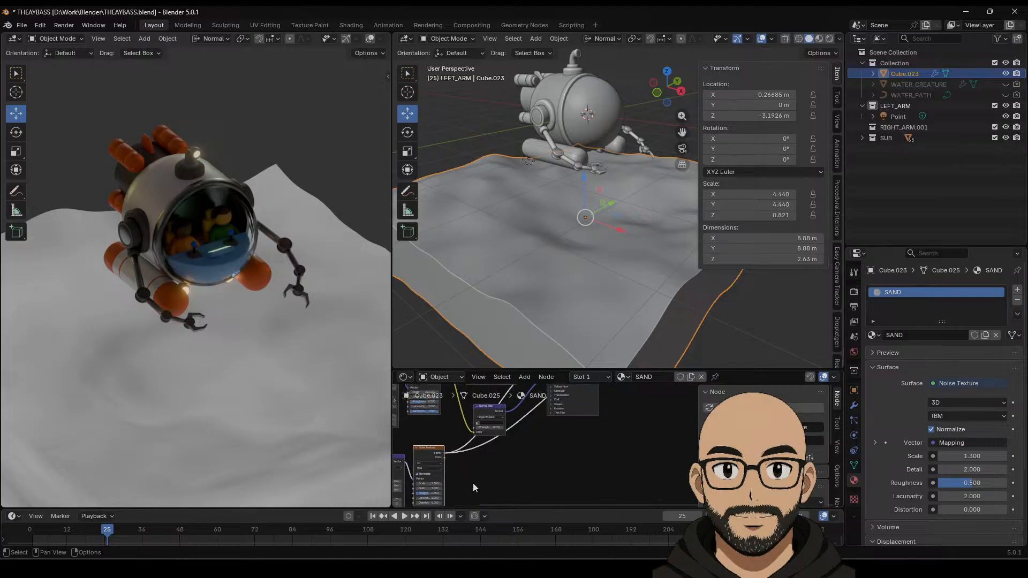
{"action": "left_click_drag", "start_coordinate": [445, 453], "coordinate": [448, 460]}
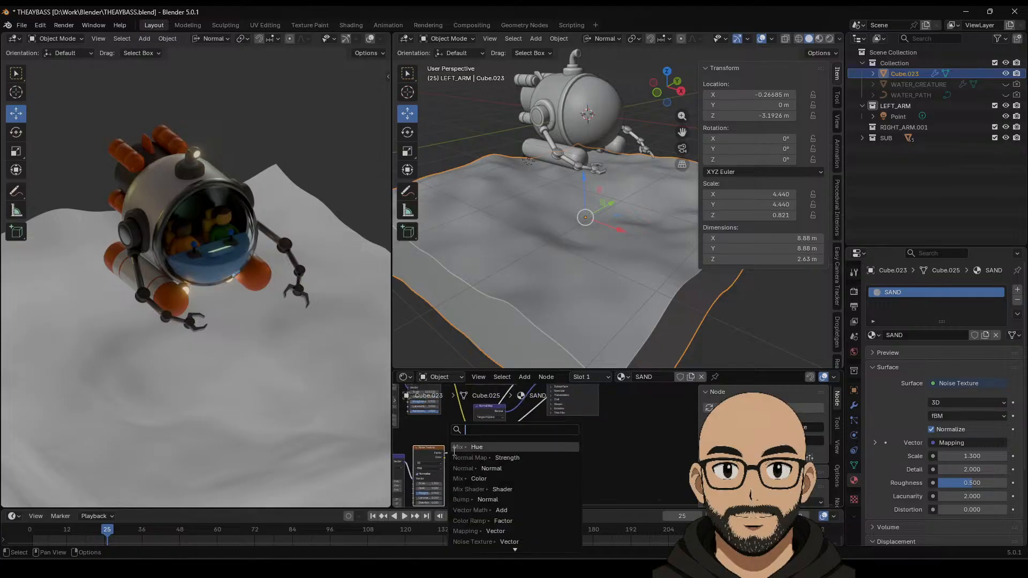
{"action": "key", "text": "Escape"}
{"action": "middle_click_drag", "start_coordinate": [501, 453], "coordinate": [504, 491]}
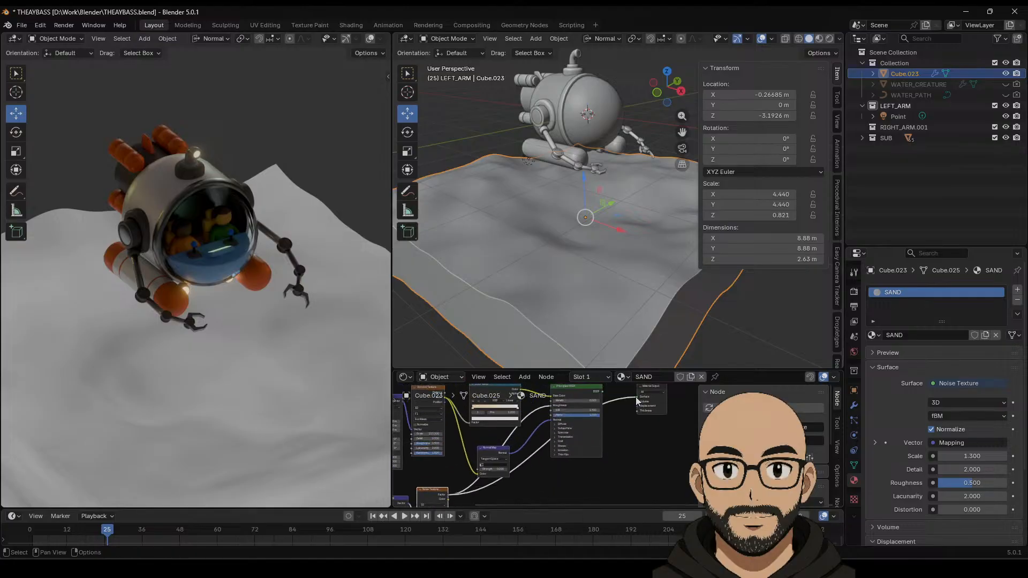
{"action": "left_click_drag", "start_coordinate": [636, 397], "coordinate": [631, 420]}
{"action": "left_click_drag", "start_coordinate": [631, 462], "coordinate": [603, 474]}
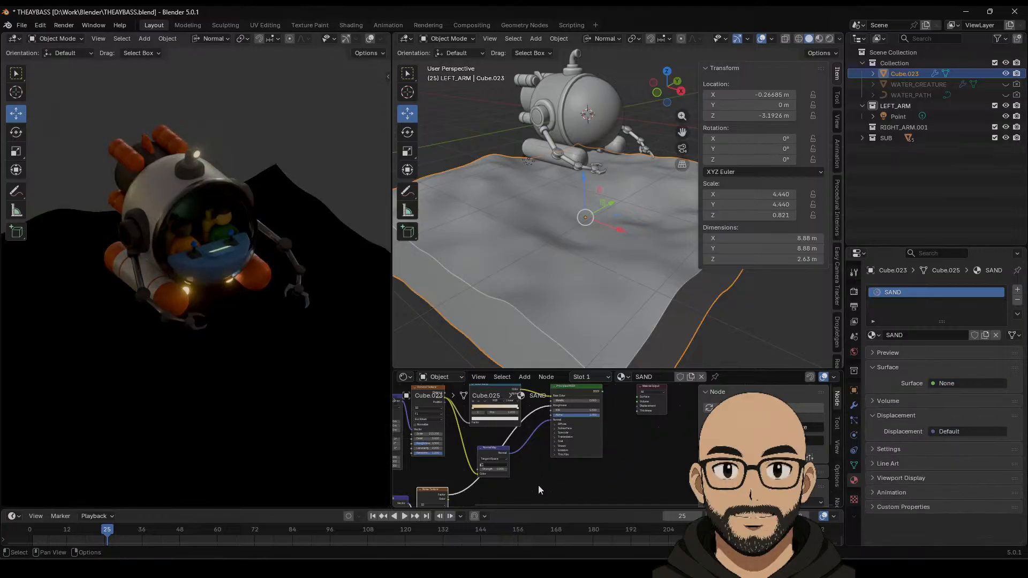
{"action": "middle_click_drag", "start_coordinate": [538, 485], "coordinate": [432, 483]}
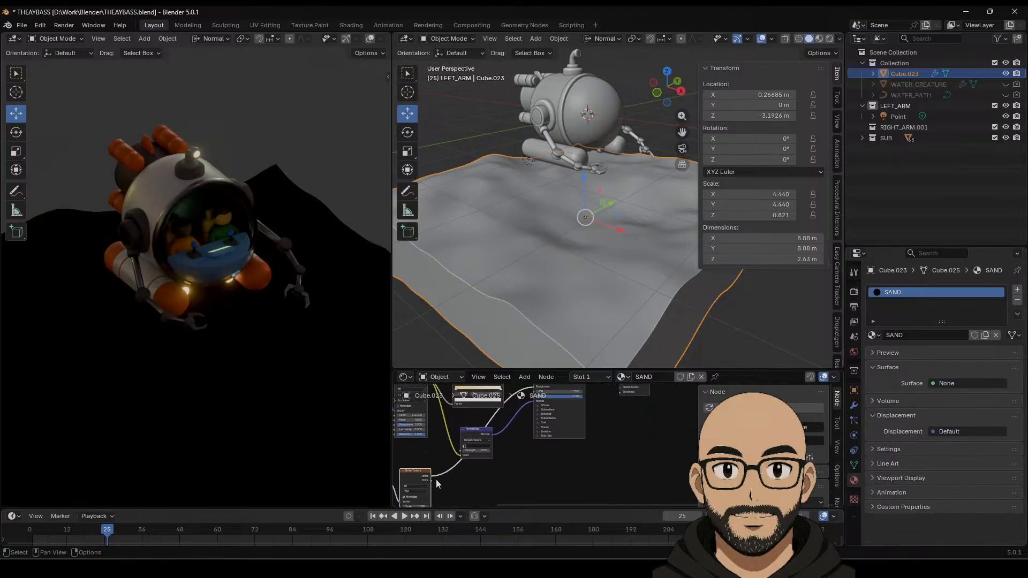
{"action": "left_click_drag", "start_coordinate": [435, 479], "coordinate": [626, 431]}
{"action": "left_click_drag", "start_coordinate": [619, 413], "coordinate": [620, 414]}
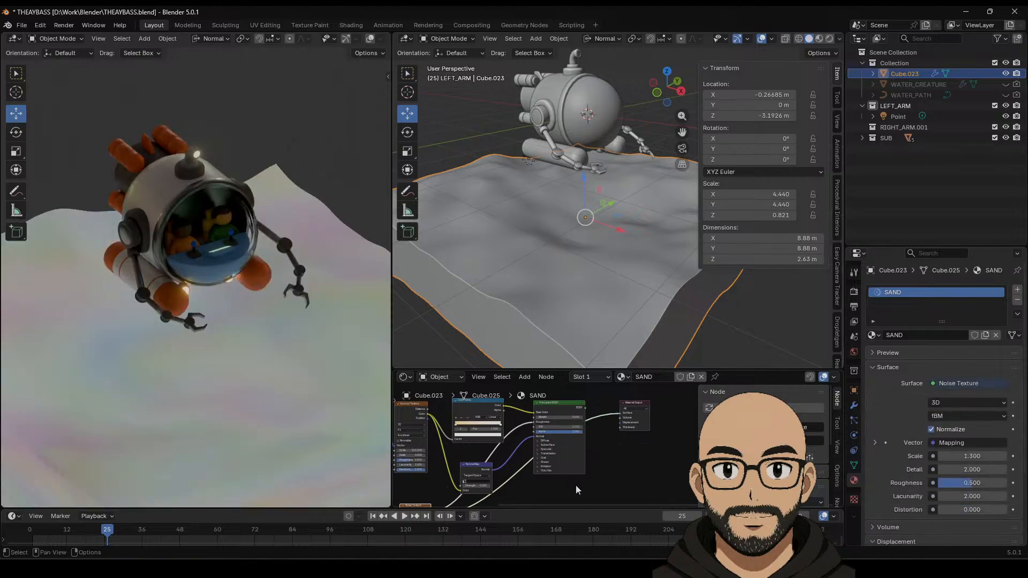
Step: Enlarge the Shader Editor and set the Noise Texture's Scale to 1.1 and Detail to 13.6
{"action": "middle_click_drag", "start_coordinate": [576, 488], "coordinate": [605, 386]}
{"action": "scroll", "coordinate": [335, 381], "scroll_direction": "down", "scroll_amount": 3}
{"action": "scroll", "coordinate": [481, 465], "scroll_direction": "up", "scroll_amount": 4}
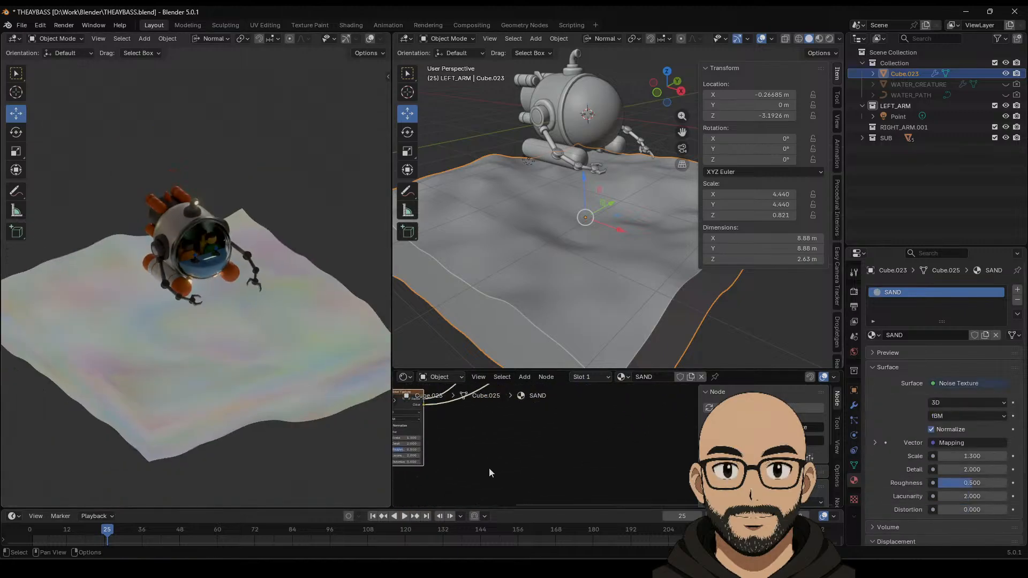
{"action": "left_click_drag", "start_coordinate": [571, 367], "coordinate": [572, 209]}
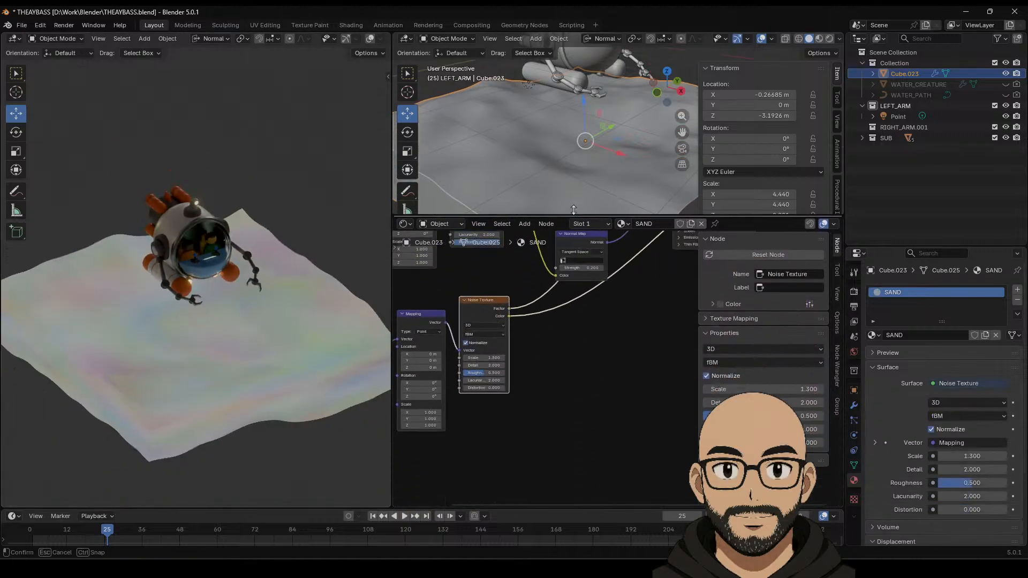
{"action": "scroll", "coordinate": [599, 374], "scroll_direction": "up", "scroll_amount": 2}
{"action": "scroll", "coordinate": [586, 405], "scroll_direction": "up", "scroll_amount": 2}
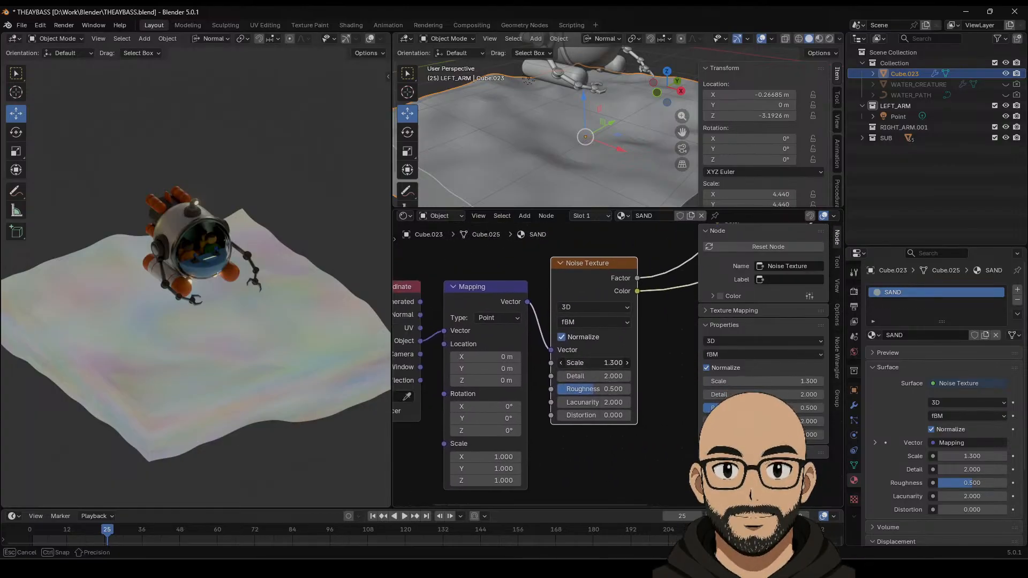
{"action": "left_click_drag", "start_coordinate": [595, 362], "coordinate": [614, 377]}
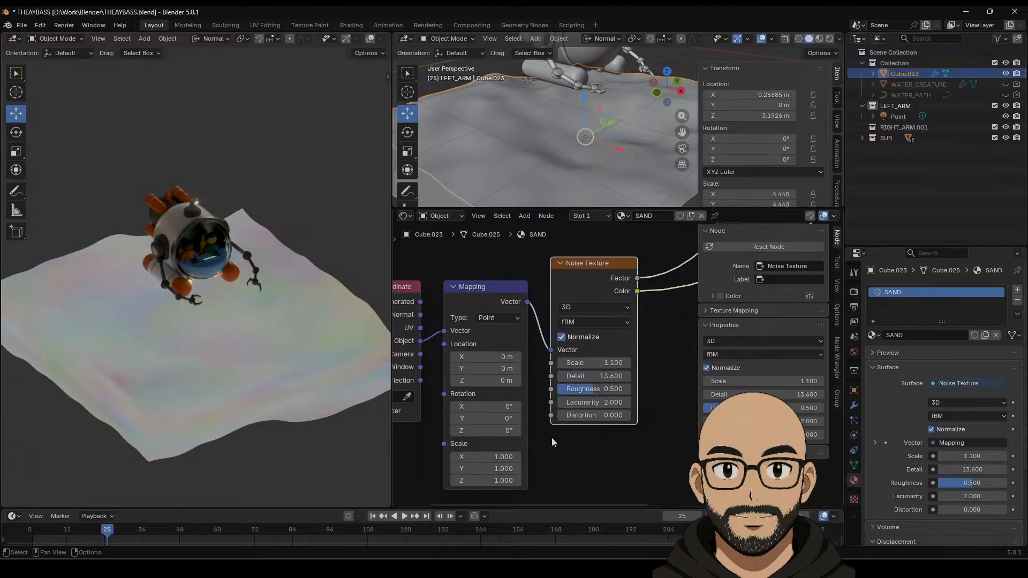
Step: Feed Generated coordinates into the Mapping node and set the noise Scale to -3.2, Roughness to 0 and Lacunarity to 10.2
{"action": "middle_click_drag", "start_coordinate": [553, 442], "coordinate": [579, 442]}
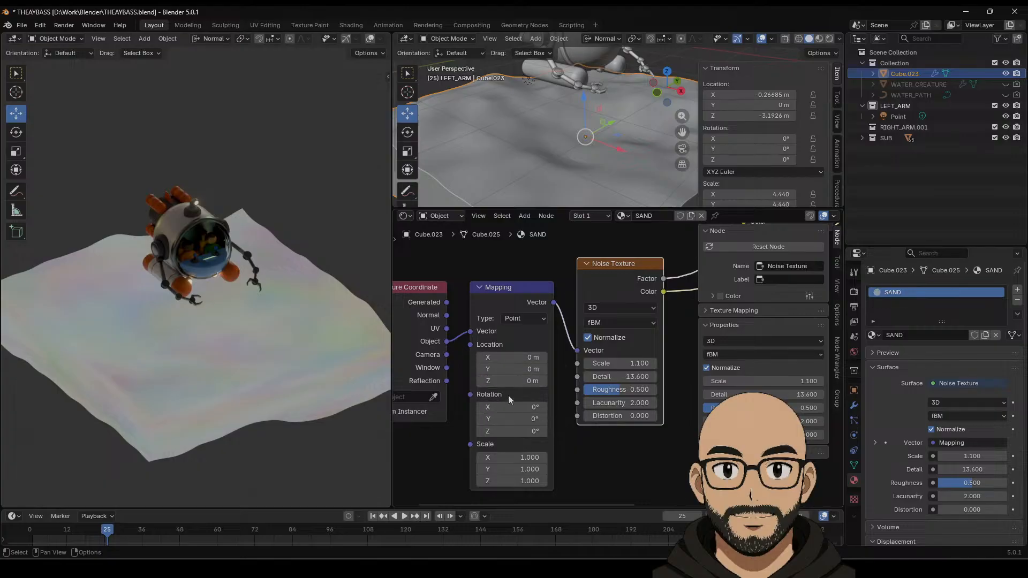
{"action": "left_click_drag", "start_coordinate": [447, 302], "coordinate": [470, 331]}
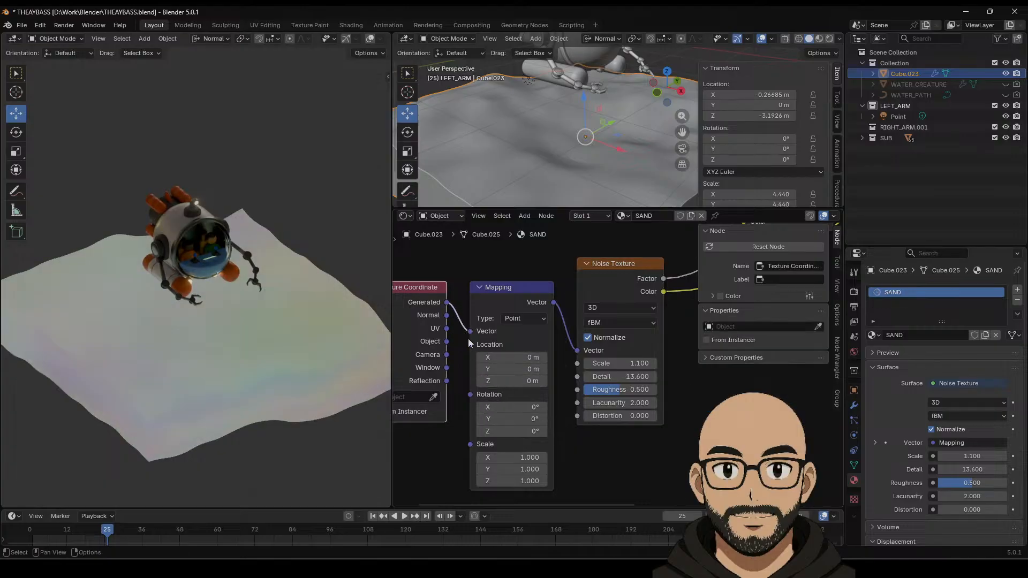
{"action": "left_click_drag", "start_coordinate": [621, 363], "coordinate": [569, 363]}
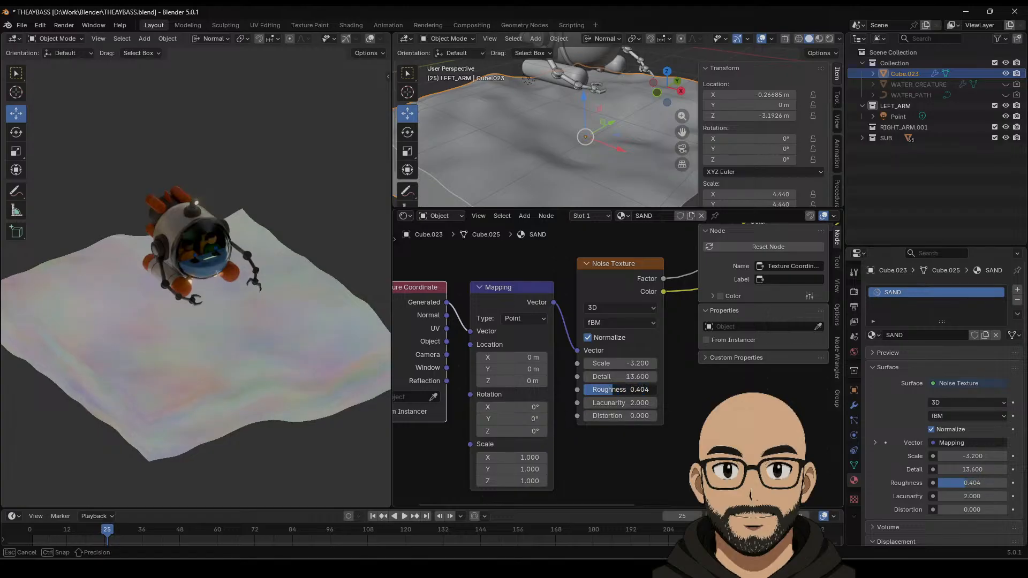
{"action": "left_click_drag", "start_coordinate": [621, 389], "coordinate": [664, 404]}
Step: Reconnect the Principled BSDF to the Material Output's Surface in place of the Noise Texture preview
{"action": "middle_click_drag", "start_coordinate": [663, 452], "coordinate": [498, 464]}
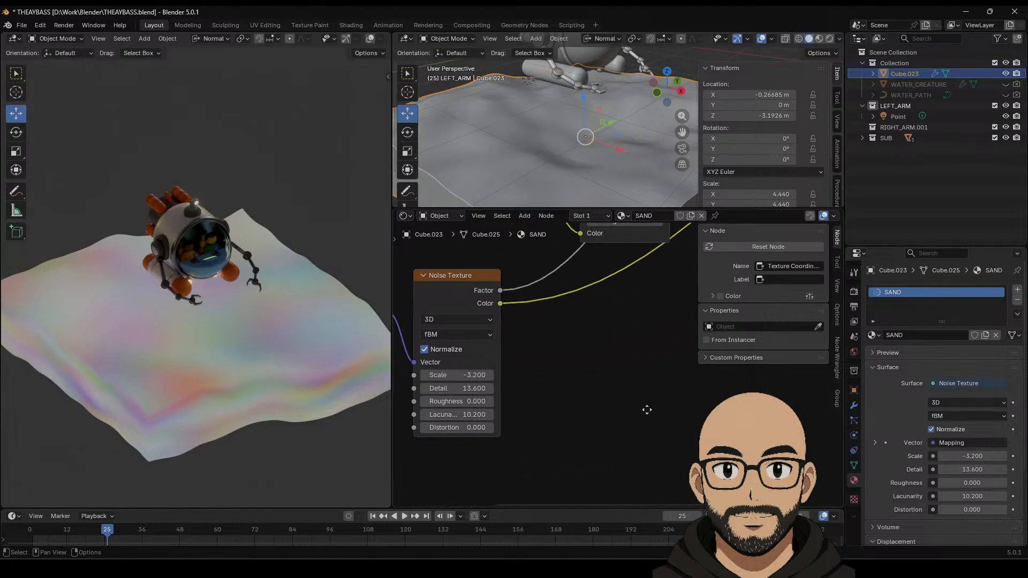
{"action": "middle_click_drag", "start_coordinate": [648, 411], "coordinate": [527, 428]}
{"action": "scroll", "coordinate": [599, 447], "scroll_direction": "down", "scroll_amount": 5}
{"action": "middle_click_drag", "start_coordinate": [616, 395], "coordinate": [613, 429]}
{"action": "scroll", "coordinate": [610, 431], "scroll_direction": "down", "scroll_amount": 2}
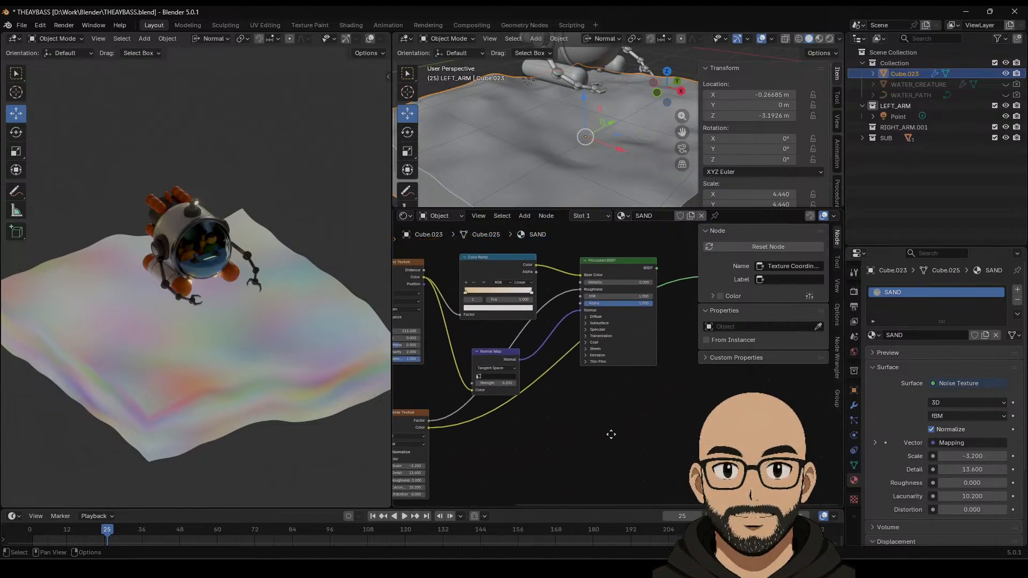
{"action": "left_click", "coordinate": [427, 438]}
{"action": "left_click_drag", "start_coordinate": [426, 437], "coordinate": [471, 432]}
{"action": "left_click", "coordinate": [611, 403]}
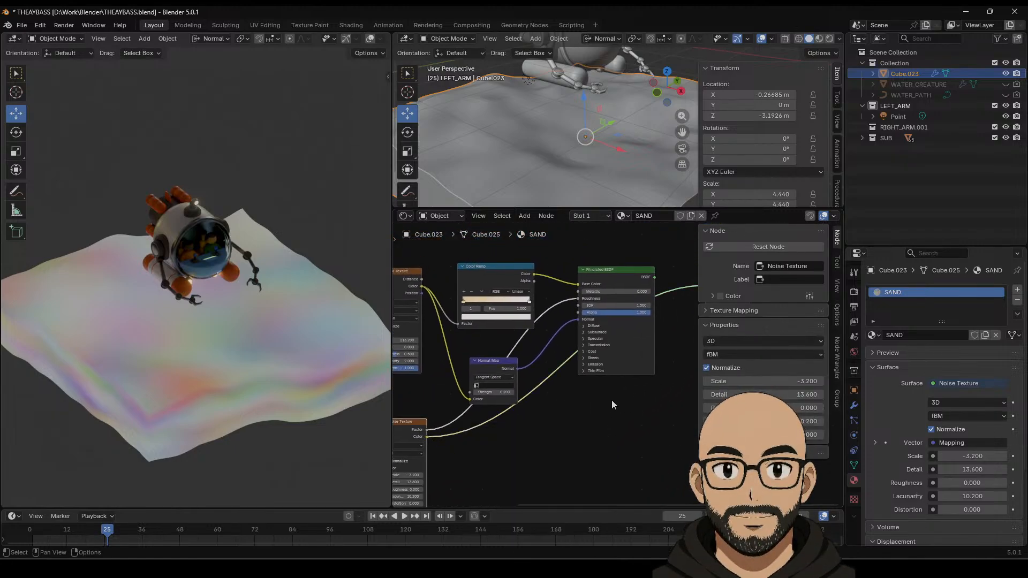
{"action": "middle_click_drag", "start_coordinate": [681, 379], "coordinate": [616, 392]}
{"action": "left_click_drag", "start_coordinate": [648, 303], "coordinate": [649, 302]}
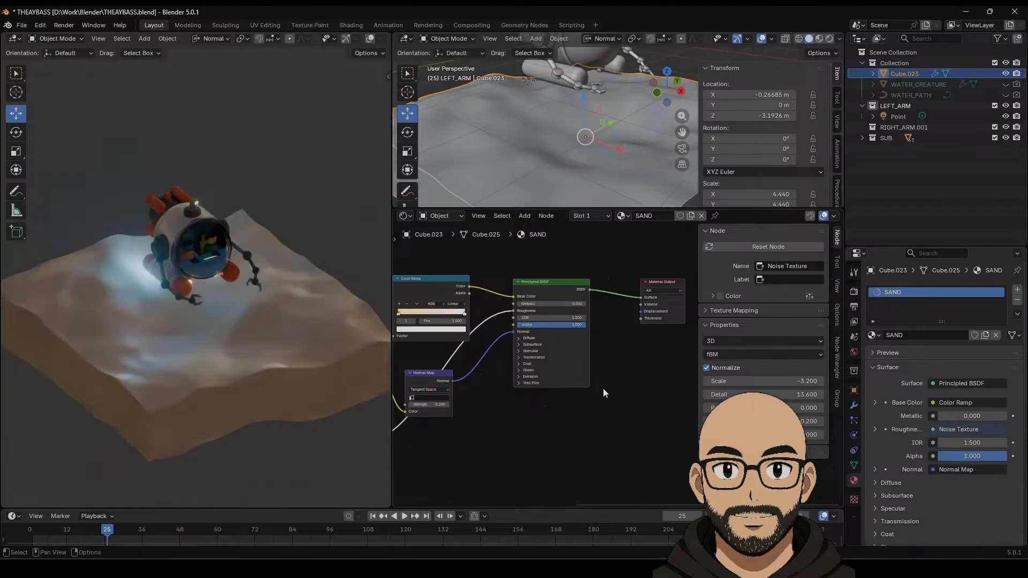
Step: Try the blue point light about 3.15 m along X, check how it lights the sand, and raise it about 3.06 m
{"action": "middle_click_drag", "start_coordinate": [604, 390], "coordinate": [614, 419]}
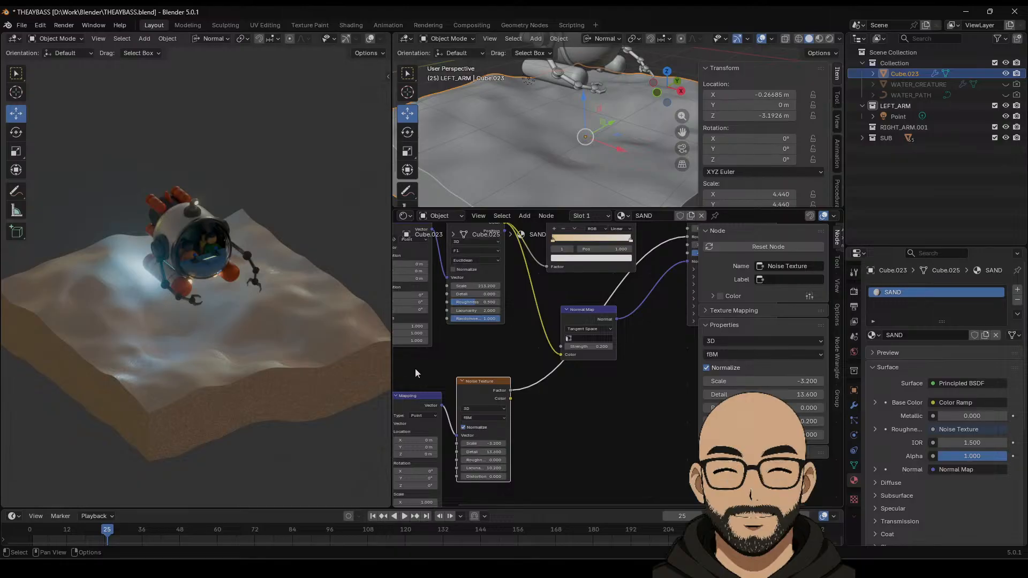
{"action": "left_click", "coordinate": [898, 116]}
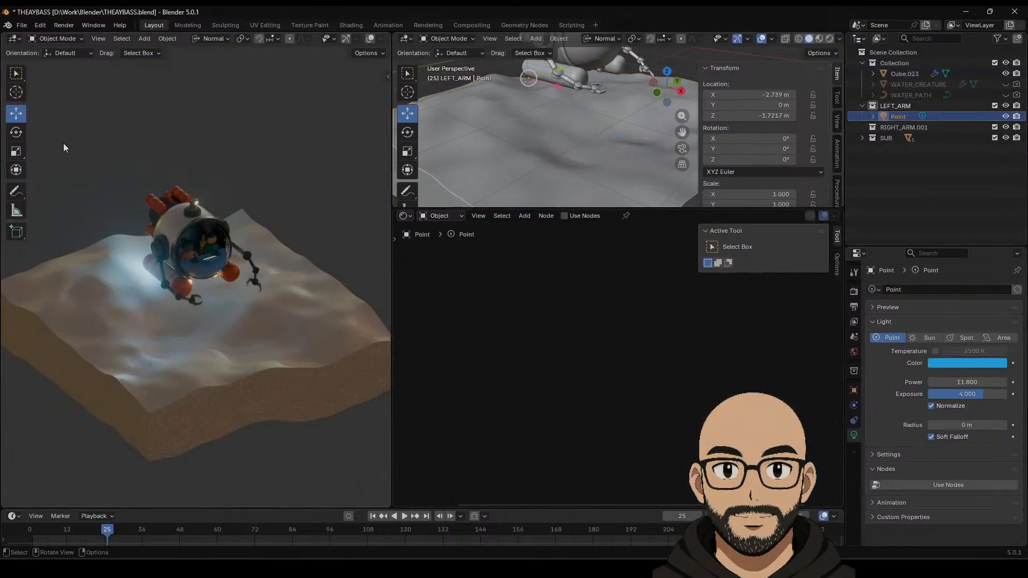
{"action": "left_click_drag", "start_coordinate": [611, 207], "coordinate": [613, 378]}
{"action": "scroll", "coordinate": [621, 241], "scroll_direction": "down", "scroll_amount": 3}
{"action": "key", "text": "g"}
{"action": "key", "text": "x"}
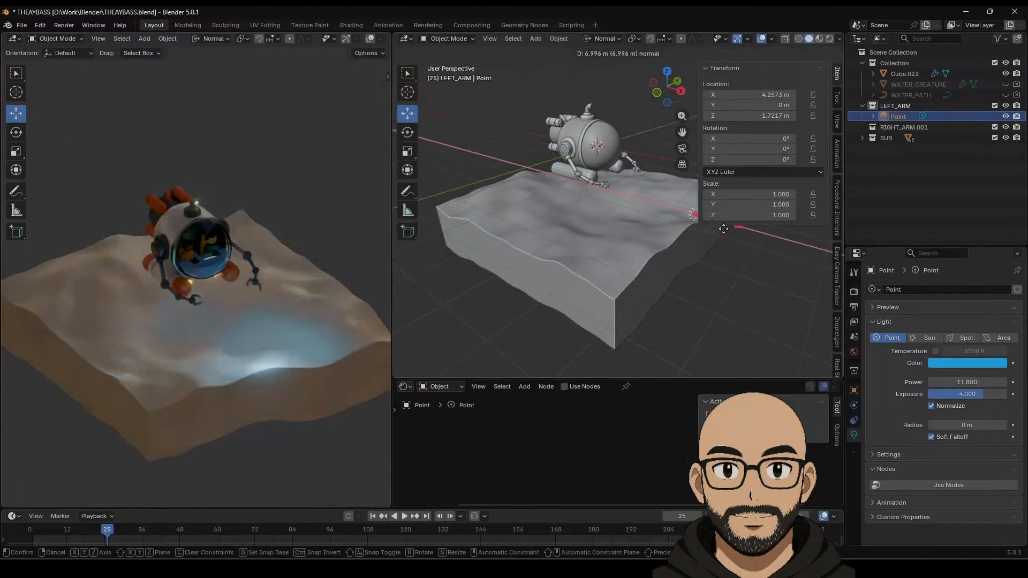
{"action": "left_click", "coordinate": [634, 201]}
{"action": "mouse_move", "coordinate": [266, 397]}
{"action": "middle_mouse_down"}
{"action": "mouse_move", "coordinate": [232, 389]}
{"action": "mouse_move", "coordinate": [266, 386]}
{"action": "mouse_move", "coordinate": [260, 392]}
{"action": "middle_mouse_up"}
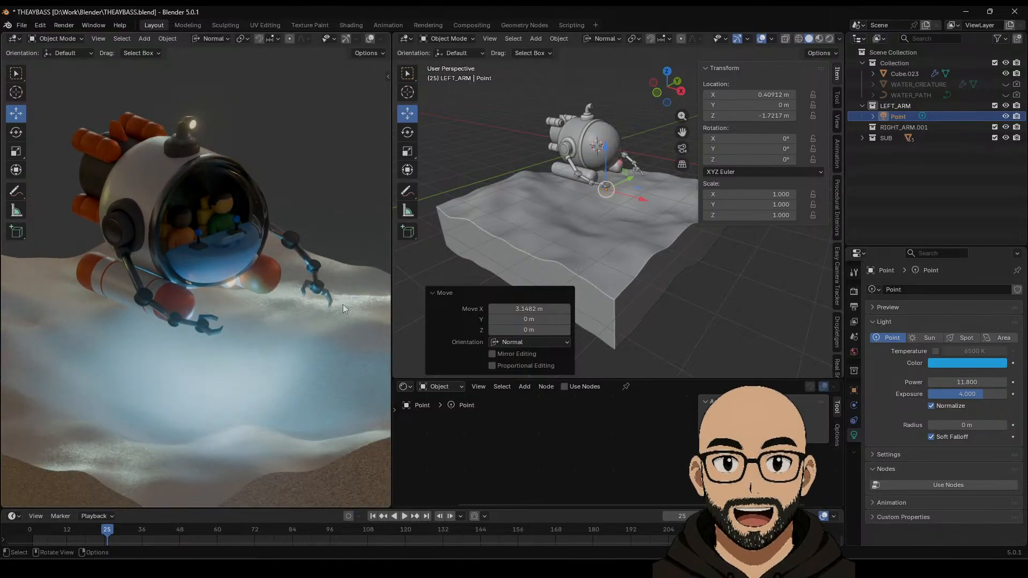
{"action": "middle_click_drag", "start_coordinate": [327, 407], "coordinate": [272, 419]}
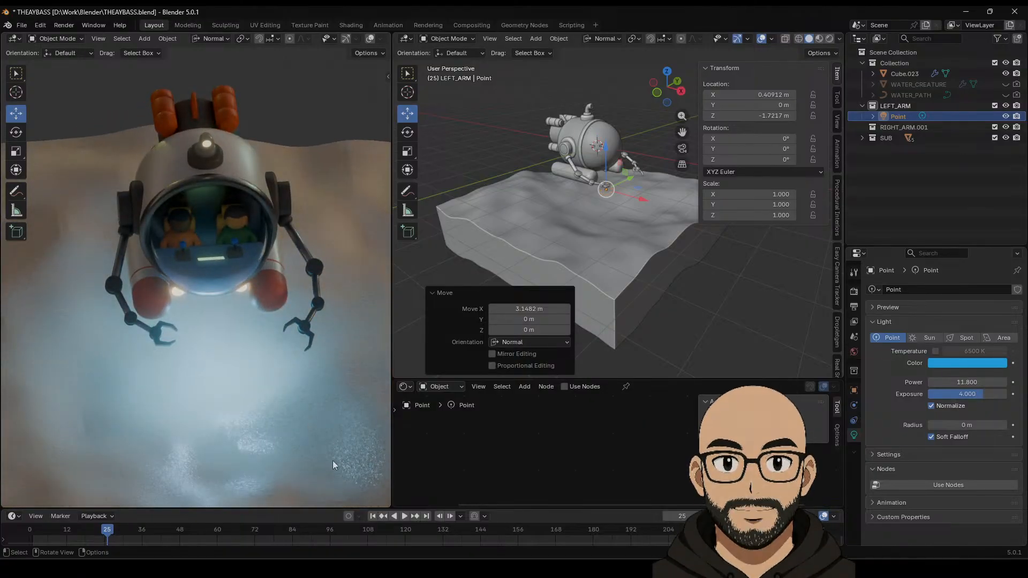
{"action": "middle_click_drag", "start_coordinate": [332, 460], "coordinate": [315, 435]}
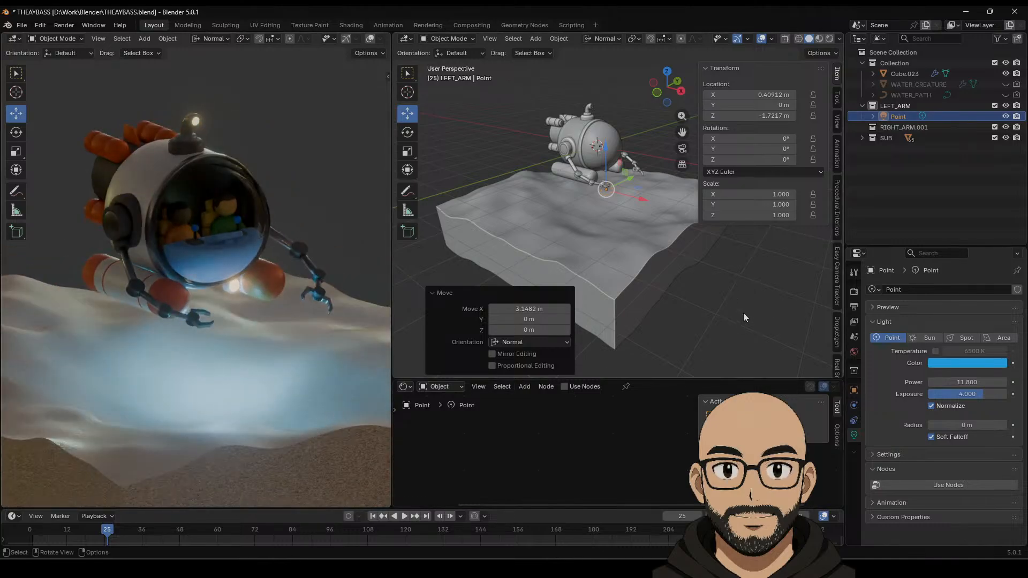
{"action": "middle_click_drag", "start_coordinate": [743, 318], "coordinate": [631, 198]}
{"action": "left_click_drag", "start_coordinate": [604, 160], "coordinate": [602, 92]}
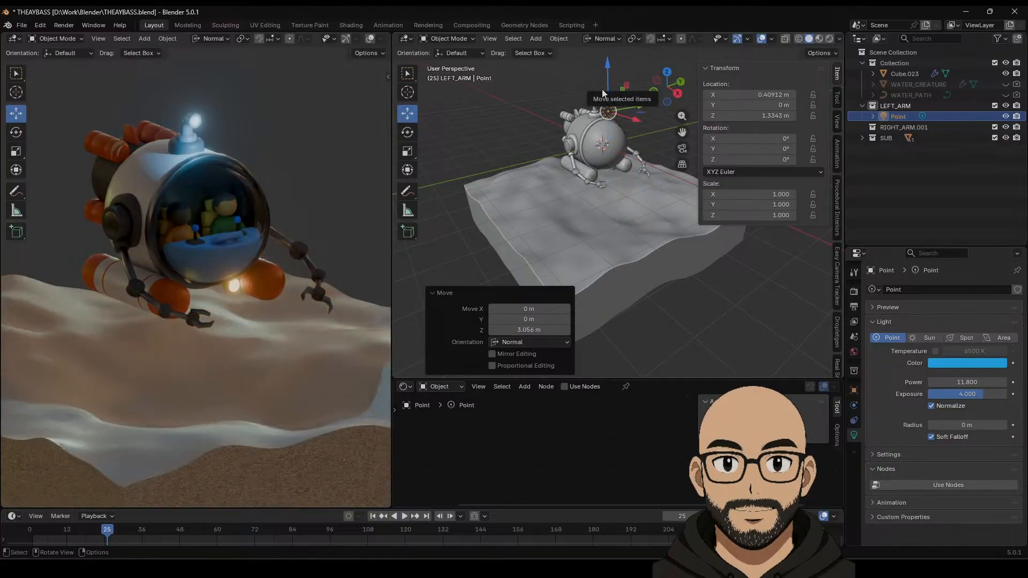
Step: Delete the blue point light from the scene
{"action": "key", "text": "Delete"}
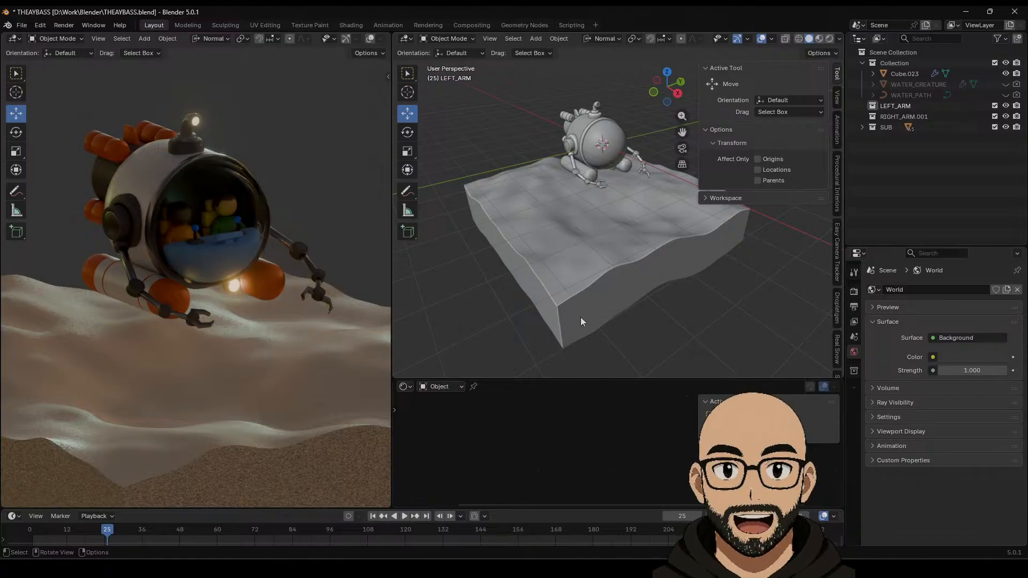
{"action": "middle_click_drag", "start_coordinate": [581, 317], "coordinate": [619, 289]}
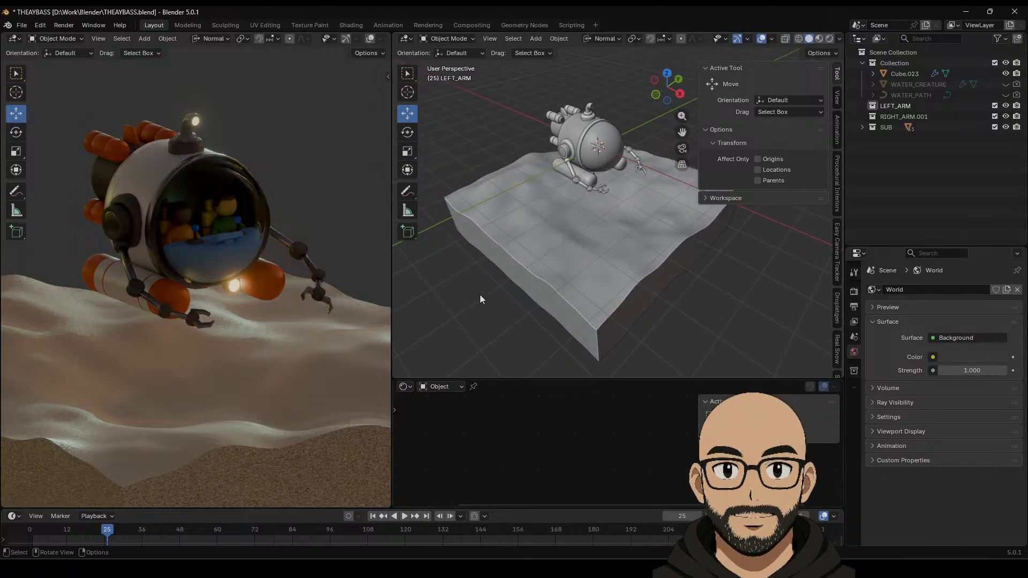
{"action": "middle_click_drag", "start_coordinate": [361, 255], "coordinate": [306, 319]}
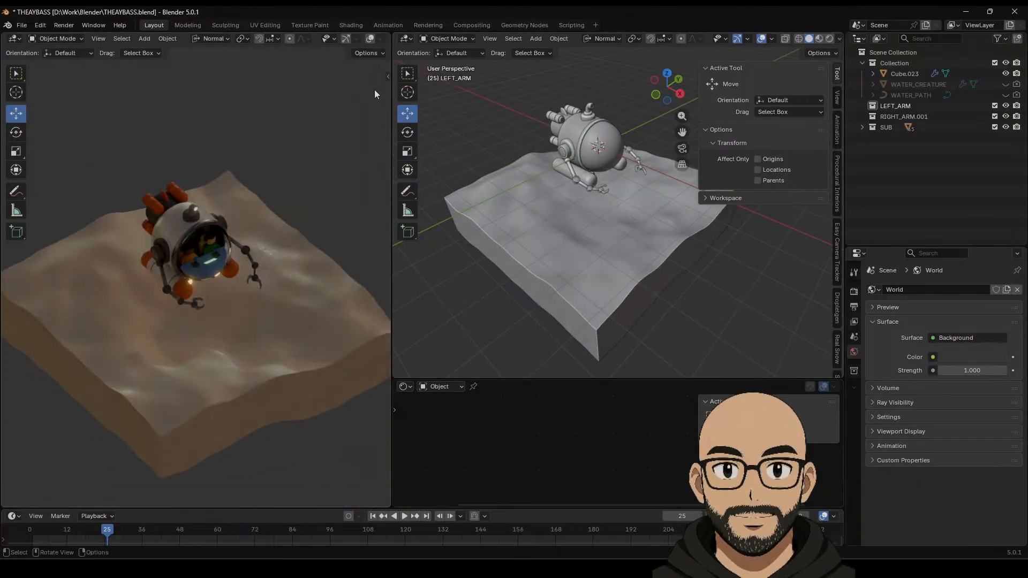
Step: Make the rendered viewport use the scene world for its lighting
{"action": "left_click", "coordinate": [381, 39]}
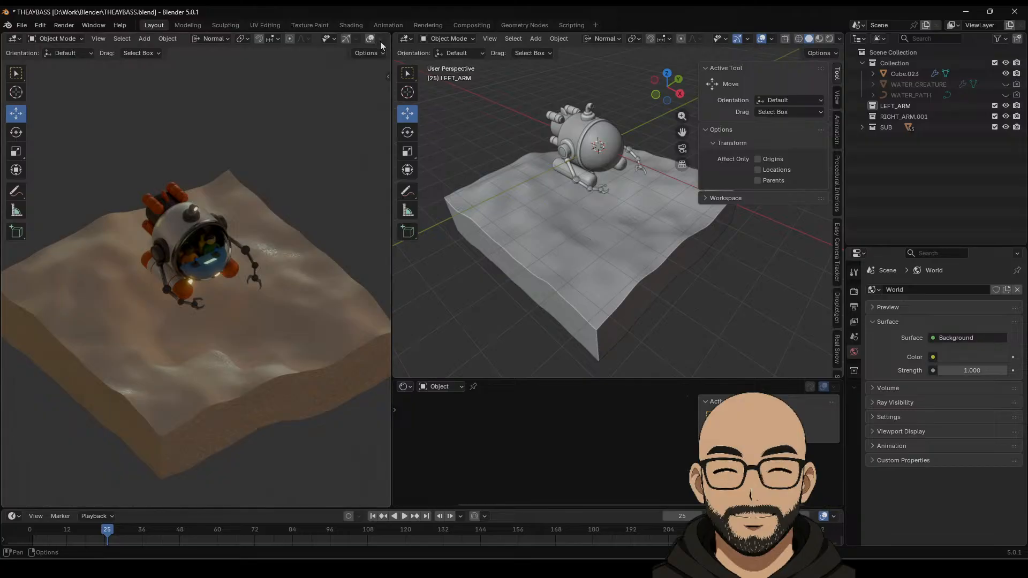
{"action": "scroll", "coordinate": [380, 41], "scroll_direction": "down", "scroll_amount": 3}
{"action": "left_click", "coordinate": [367, 38]}
{"action": "left_click", "coordinate": [312, 138]}
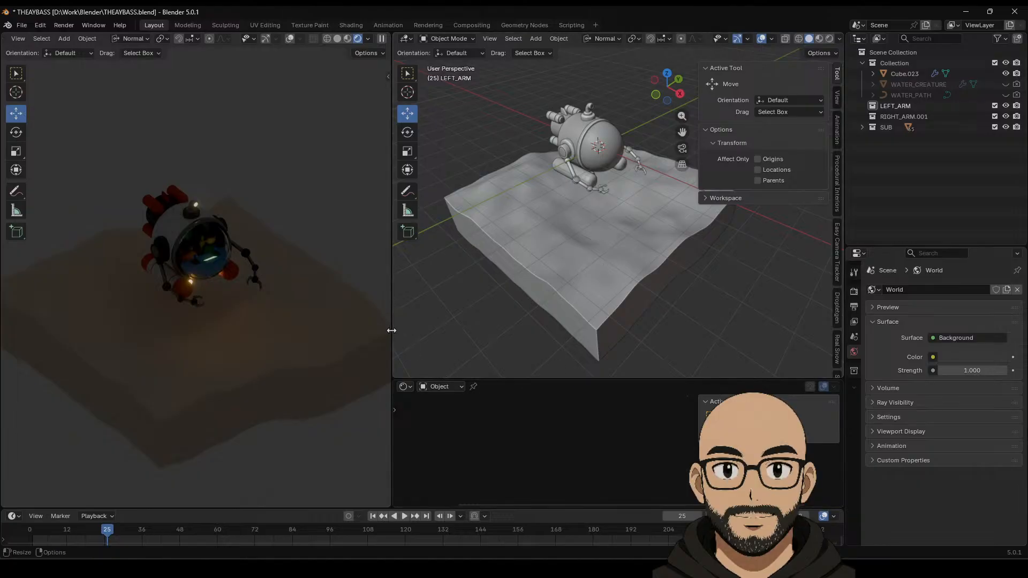
Step: Narrow the rendered viewport and close the Shader Editor by merging its area into the solid 3D viewport
{"action": "left_click_drag", "start_coordinate": [392, 332], "coordinate": [329, 332]}
{"action": "scroll", "coordinate": [514, 295], "scroll_direction": "up", "scroll_amount": 3}
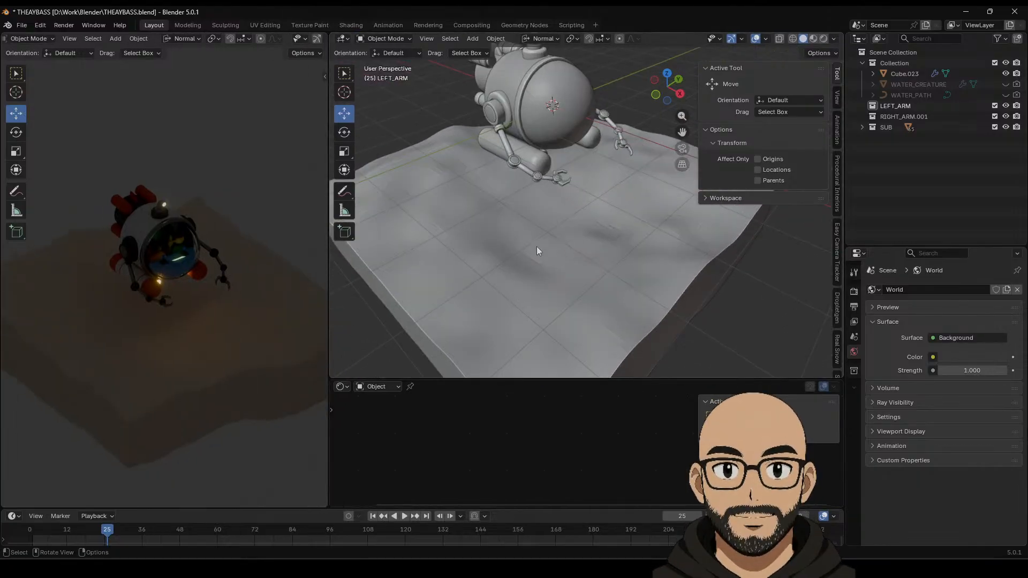
{"action": "scroll", "coordinate": [533, 268], "scroll_direction": "down", "scroll_amount": 3}
{"action": "right_click", "coordinate": [533, 379]}
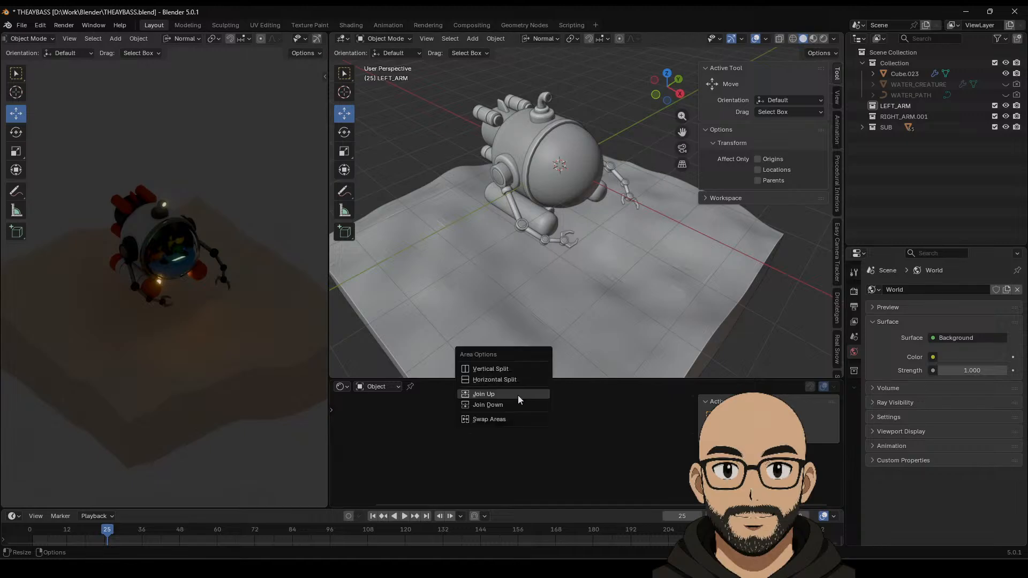
{"action": "left_click", "coordinate": [515, 404]}
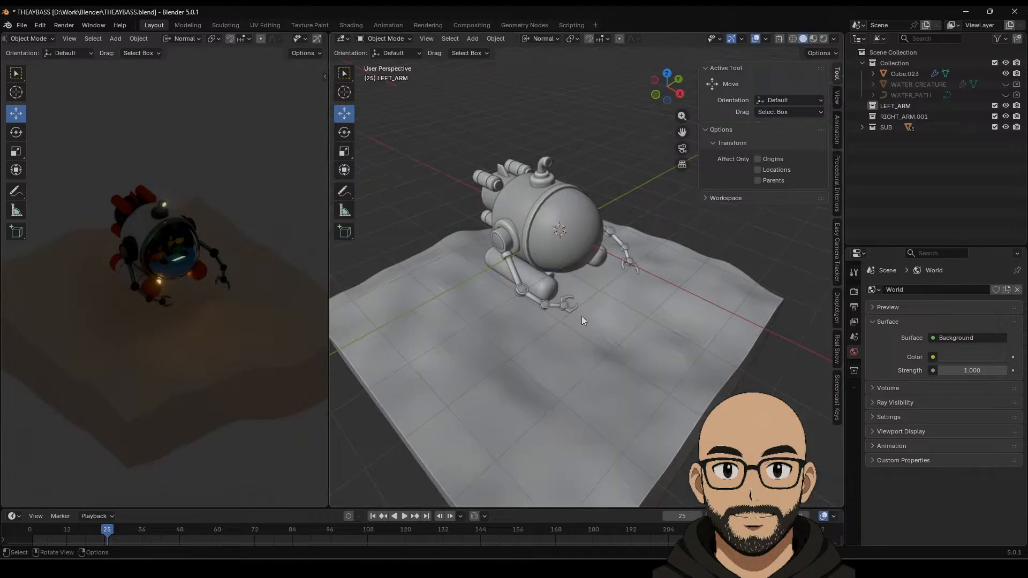
{"action": "middle_click_drag", "start_coordinate": [543, 320], "coordinate": [542, 296]}
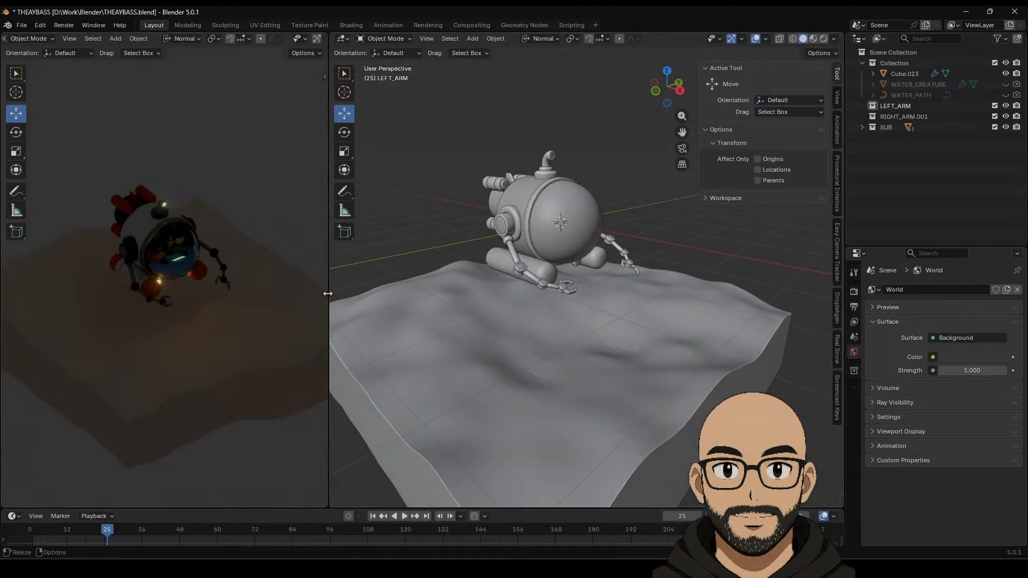
{"action": "left_click_drag", "start_coordinate": [328, 293], "coordinate": [282, 293]}
Step: Save the THEAYBASS.blend file
{"action": "scroll", "coordinate": [219, 290], "scroll_direction": "up", "scroll_amount": 3}
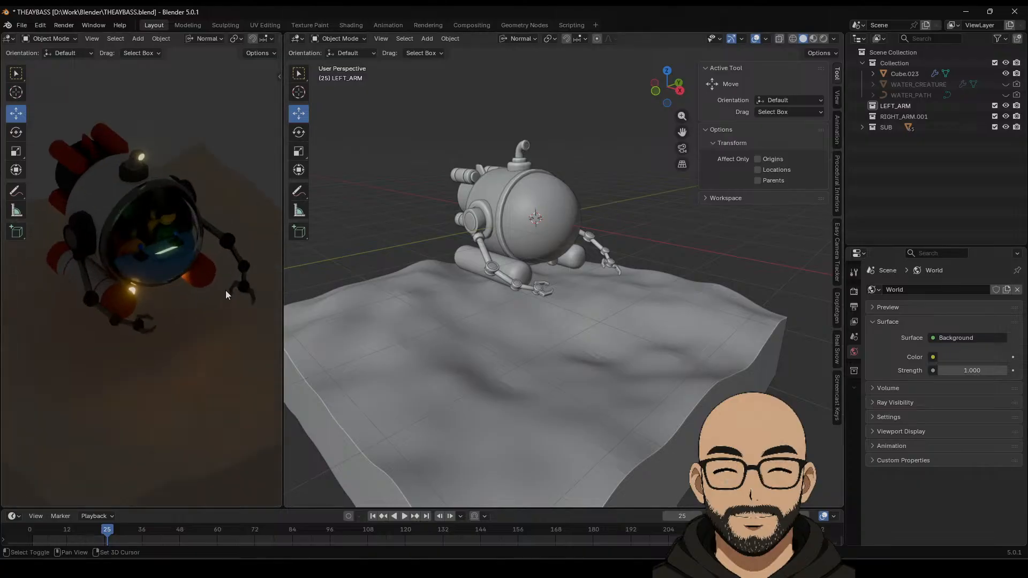
{"action": "mouse_move", "coordinate": [226, 290]}
{"action": "middle_mouse_down"}
{"action": "mouse_move", "coordinate": [201, 314]}
{"action": "mouse_move", "coordinate": [218, 294]}
{"action": "middle_mouse_up"}
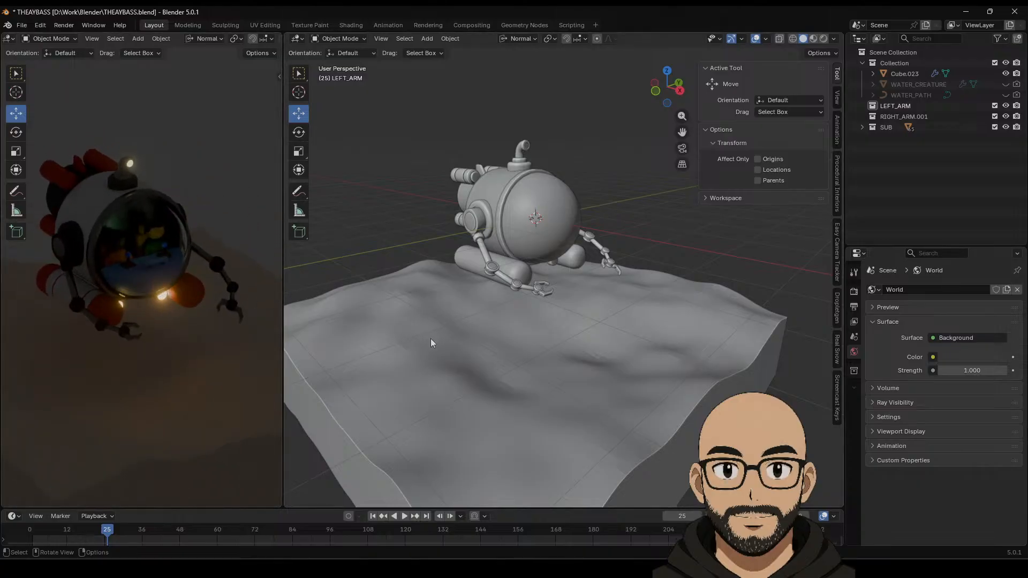
{"action": "scroll", "coordinate": [430, 338], "scroll_direction": "down", "scroll_amount": 6}
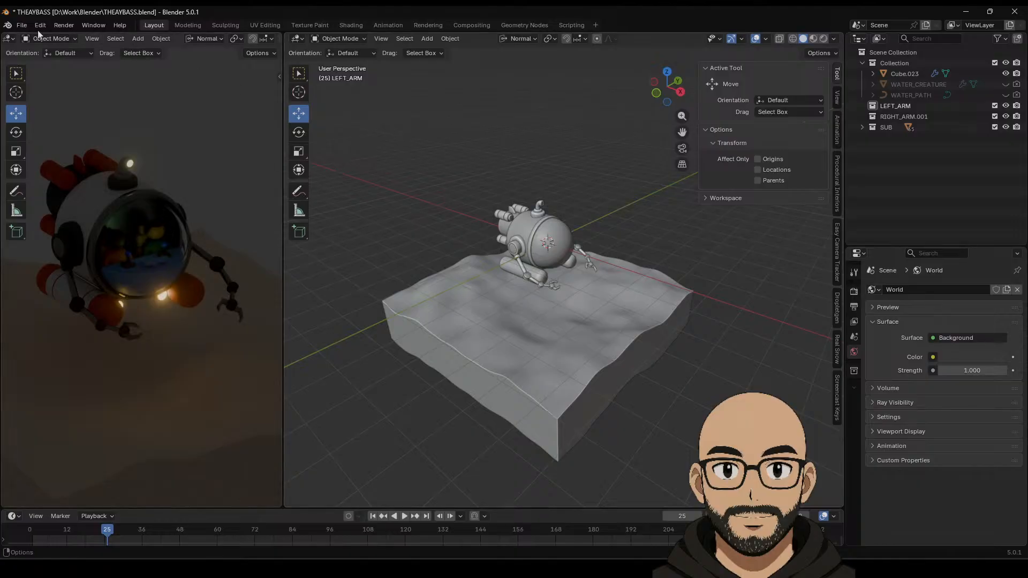
{"action": "left_click", "coordinate": [22, 25]}
{"action": "left_click", "coordinate": [45, 94]}
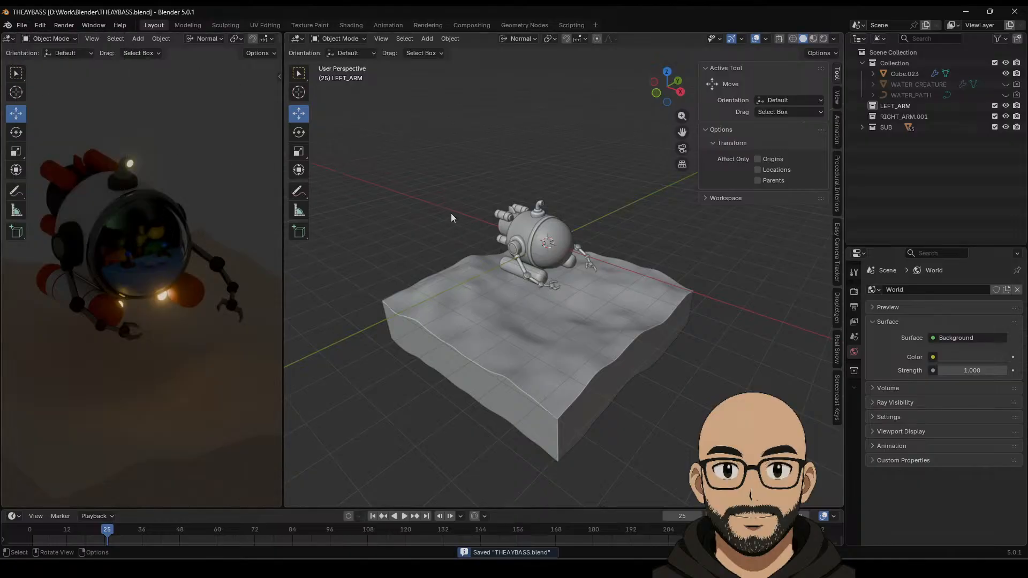
Step: Add a Single Vert mesh and move its vertex about 3.24 m along negative Y, beside the submarine
{"action": "left_click", "coordinate": [425, 39]}
{"action": "mouse_move", "coordinate": [430, 51]}
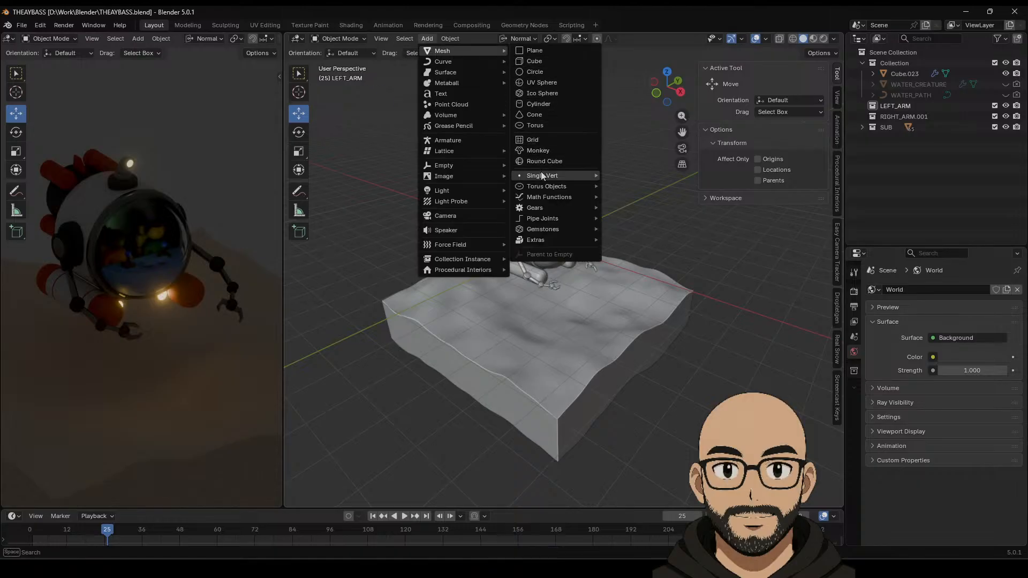
{"action": "mouse_move", "coordinate": [542, 178]}
{"action": "left_click", "coordinate": [630, 175]}
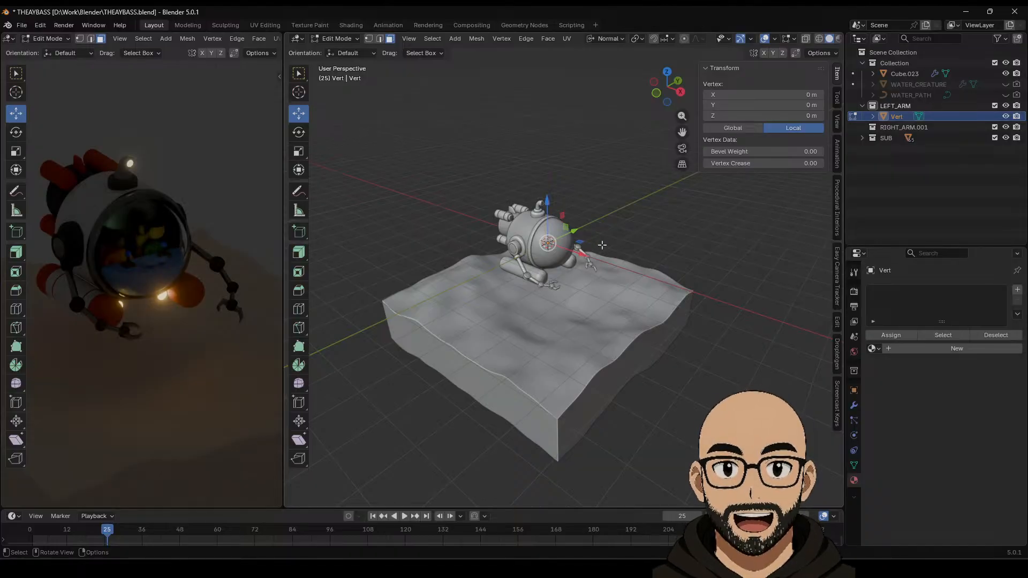
{"action": "middle_click_drag", "start_coordinate": [575, 241], "coordinate": [582, 240]}
{"action": "left_click_drag", "start_coordinate": [582, 239], "coordinate": [709, 329]}
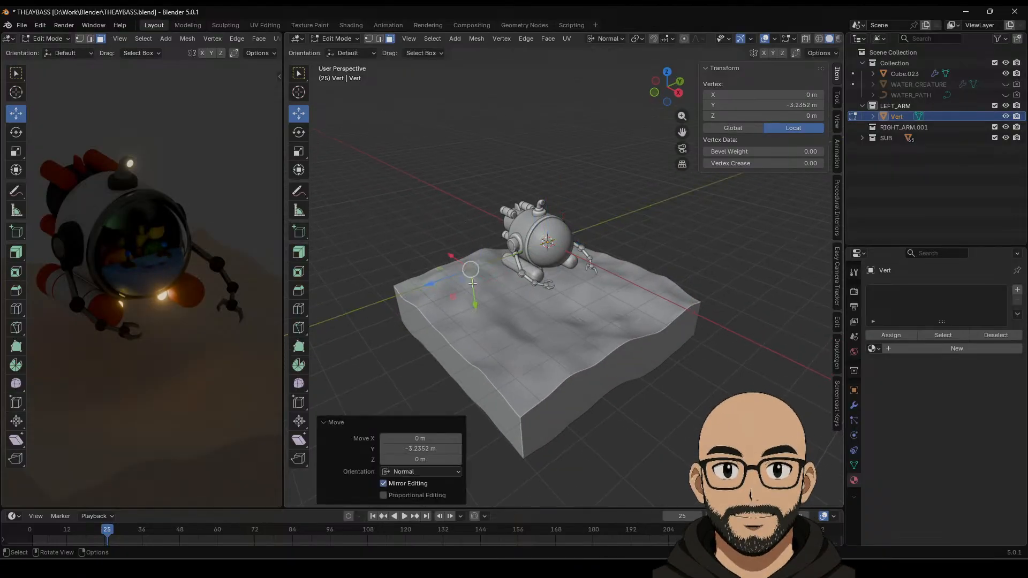
Step: Try to extrude the single vertex twice upward beside the submarine and inspect the result in Object Mode
{"action": "key", "text": "e"}
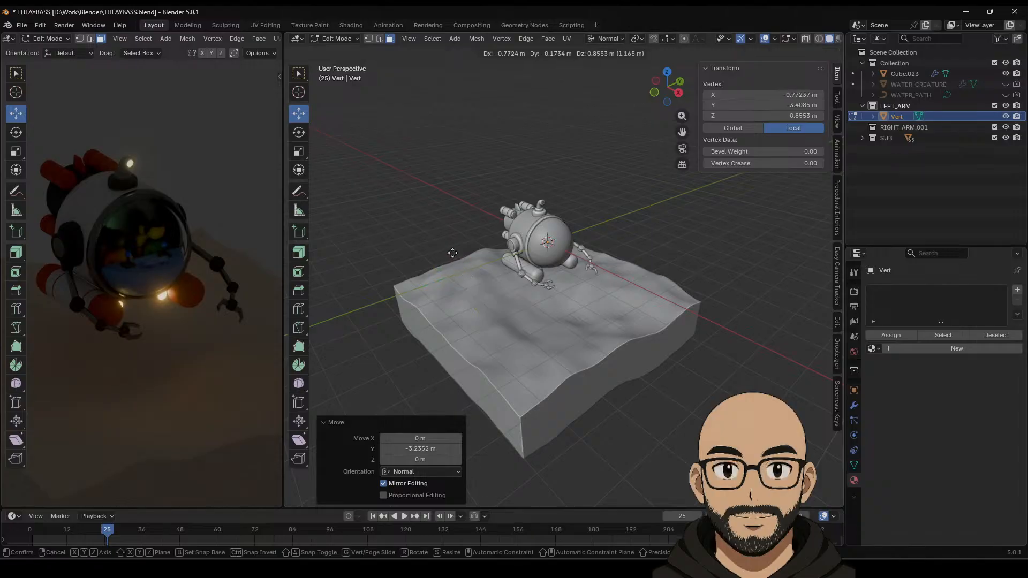
{"action": "left_click", "coordinate": [451, 243]}
{"action": "key", "text": "e"}
{"action": "left_click", "coordinate": [489, 195]}
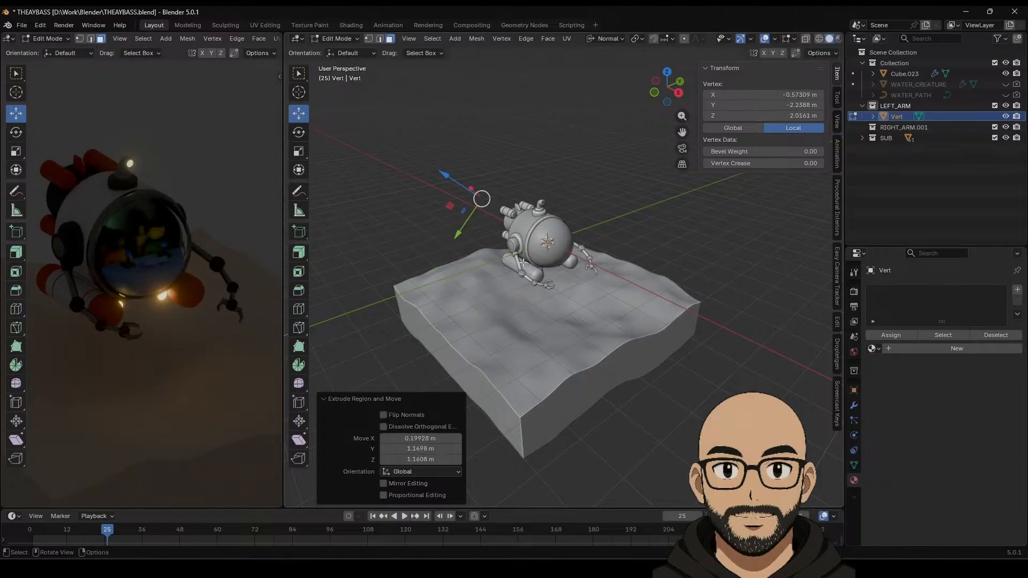
{"action": "key", "text": "Tab"}
{"action": "middle_click_drag", "start_coordinate": [488, 196], "coordinate": [504, 175]}
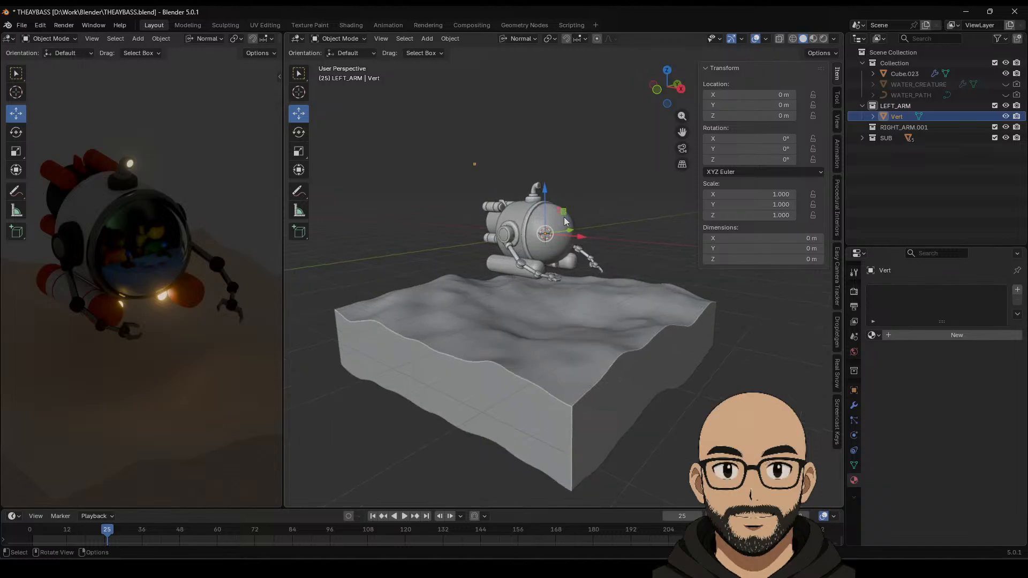
{"action": "scroll", "coordinate": [564, 217], "scroll_direction": "up", "scroll_amount": 4}
{"action": "middle_click_drag", "start_coordinate": [465, 278], "coordinate": [519, 287]}
Step: Move the single vertex down about 2 m beside the submarine and switch the mesh editing to vertex selection
{"action": "key", "text": "Tab"}
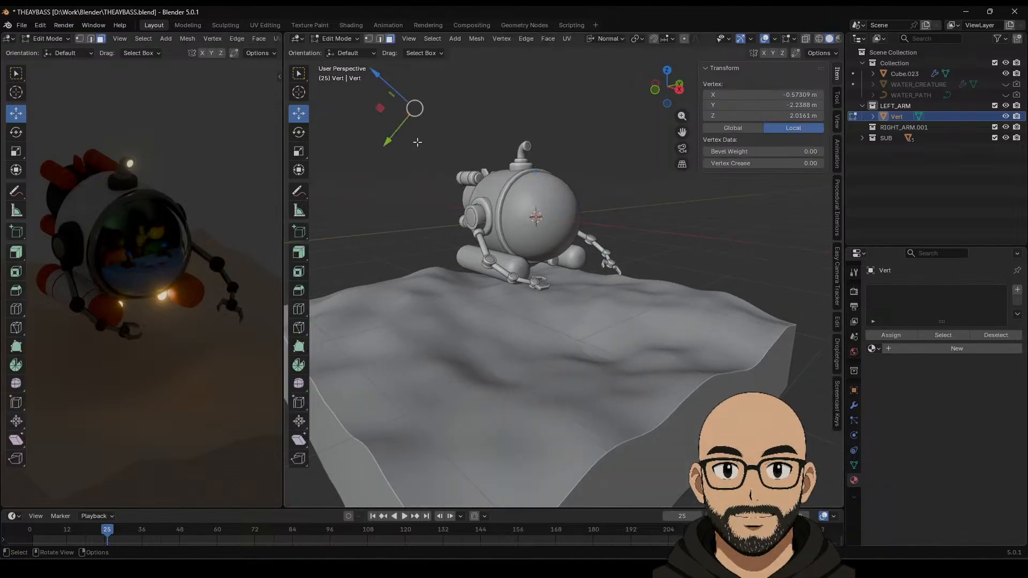
{"action": "key", "text": "g"}
{"action": "left_click", "coordinate": [391, 229]}
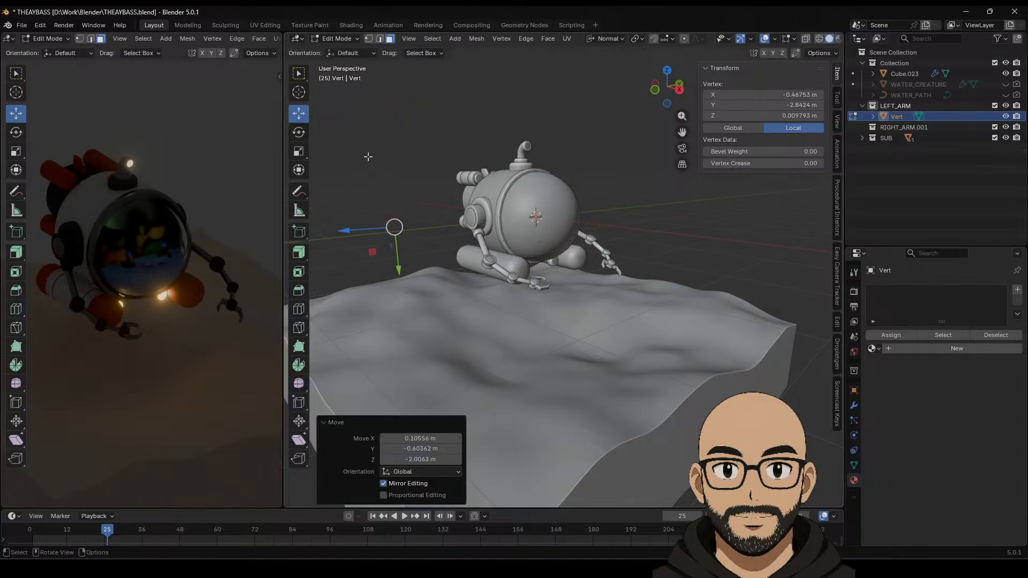
{"action": "left_click", "coordinate": [368, 39]}
Step: Extrude the vertex three times upward into a zigzag edge chain about 2.21 m tall beside the submarine
{"action": "key", "text": "g"}
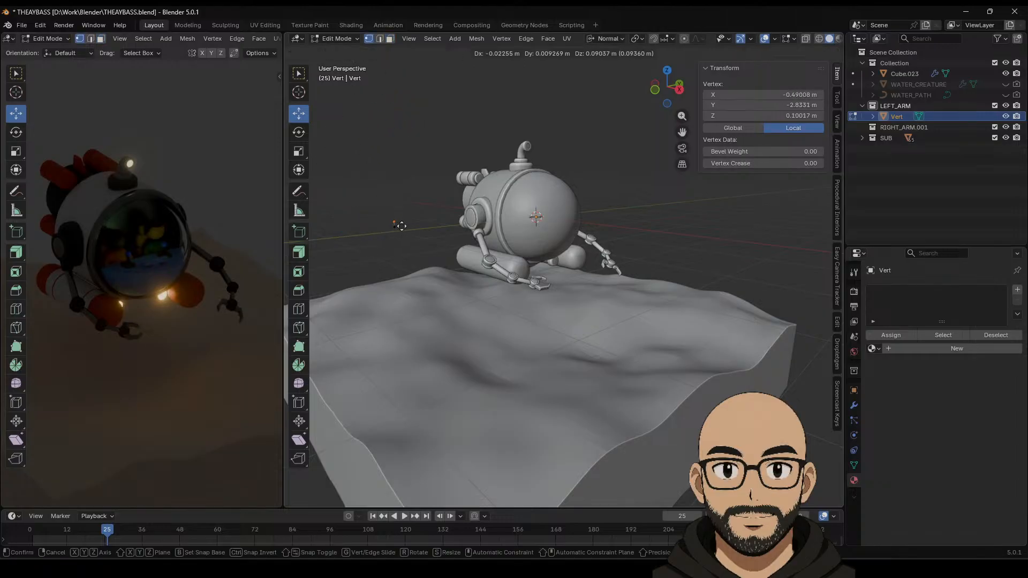
{"action": "left_click", "coordinate": [408, 176]}
{"action": "key", "text": "e"}
{"action": "left_click", "coordinate": [356, 127]}
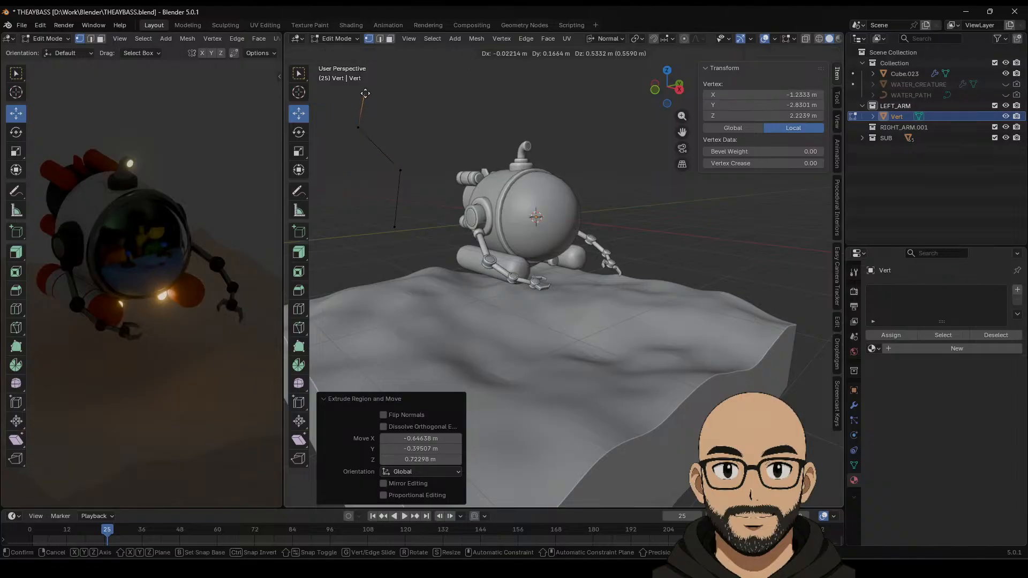
{"action": "key", "text": "Tab"}
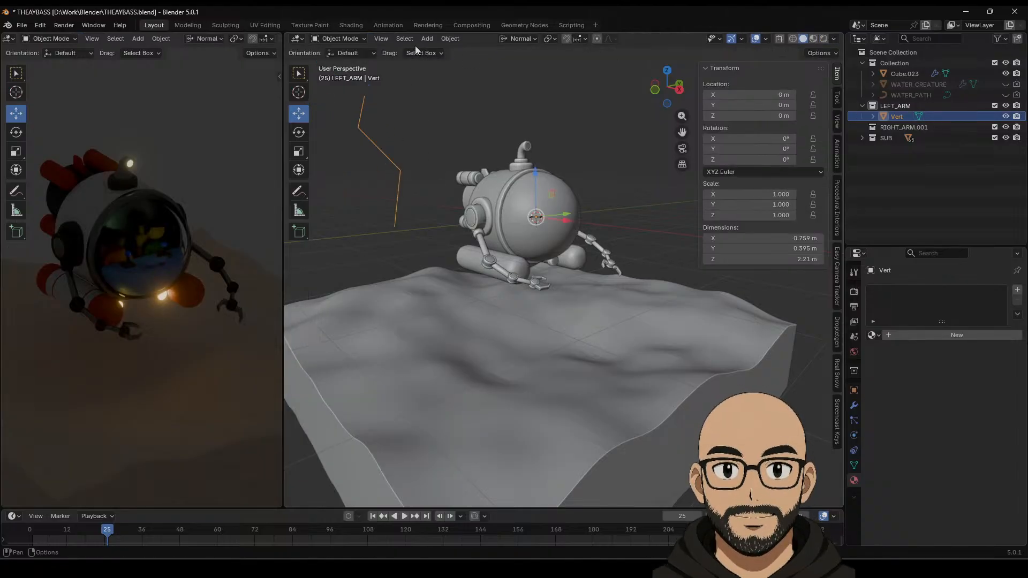
Step: Set the edge chain's origin with the Origin to Center of Mass (Surface) option
{"action": "left_click", "coordinate": [446, 39]}
{"action": "mouse_move", "coordinate": [518, 59]}
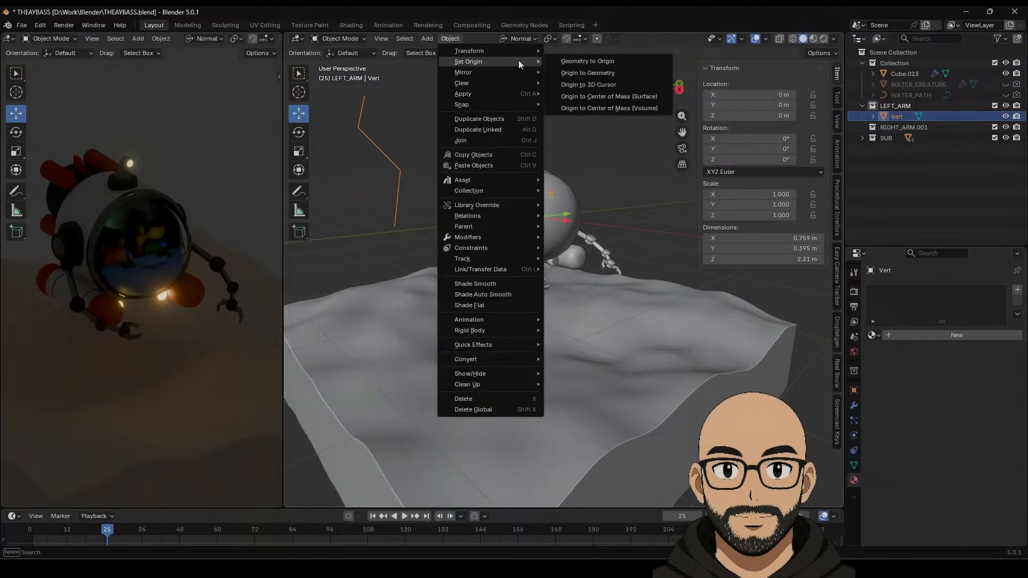
{"action": "left_click", "coordinate": [589, 97]}
{"action": "middle_click_drag", "start_coordinate": [431, 159], "coordinate": [420, 193]}
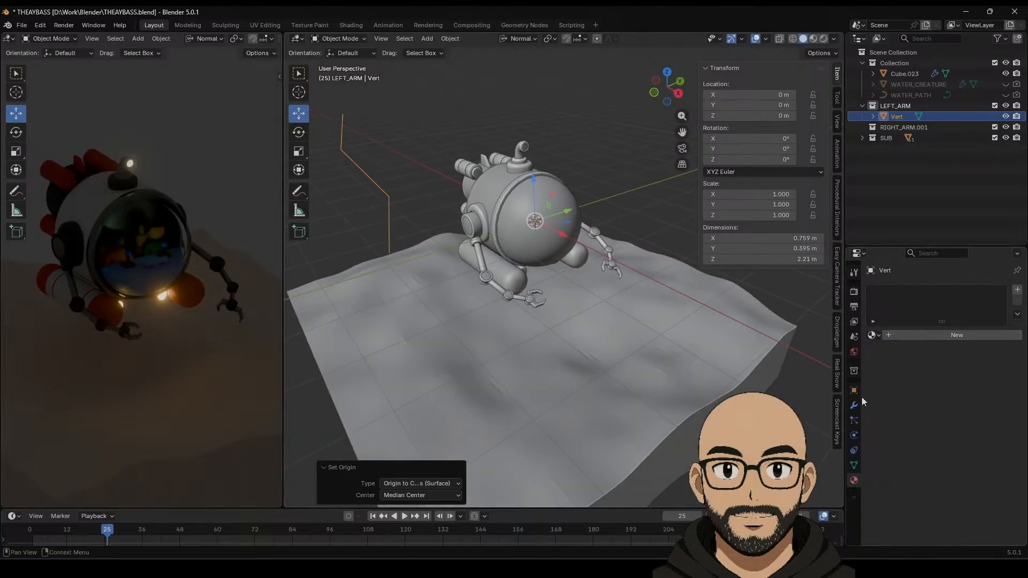
{"action": "middle_click_drag", "start_coordinate": [569, 236], "coordinate": [442, 185]}
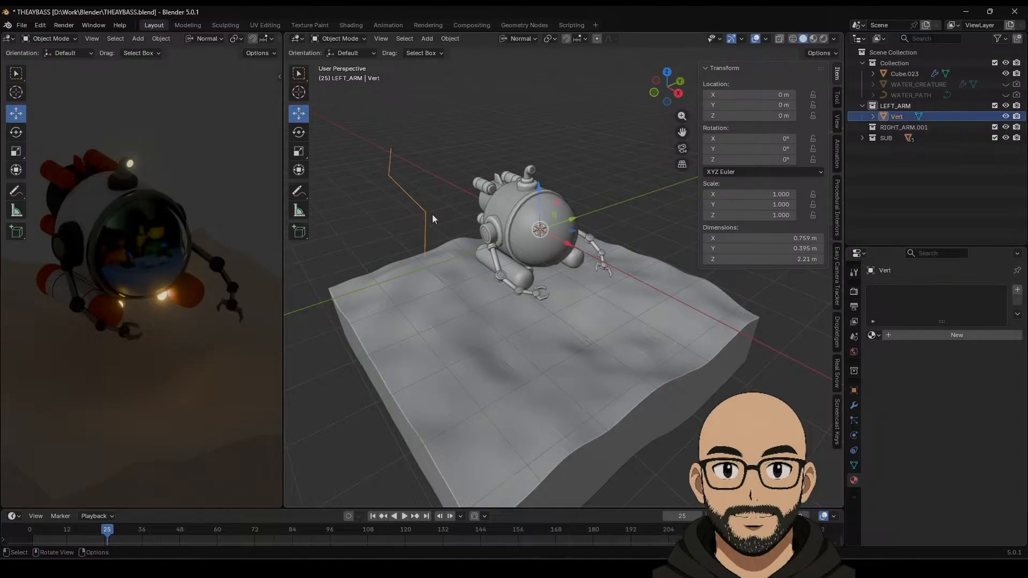
Step: Select all vertices of the edge chain in Edit Mode and return to Object Mode
{"action": "key", "text": "Tab"}
{"action": "key", "text": "alt+a"}
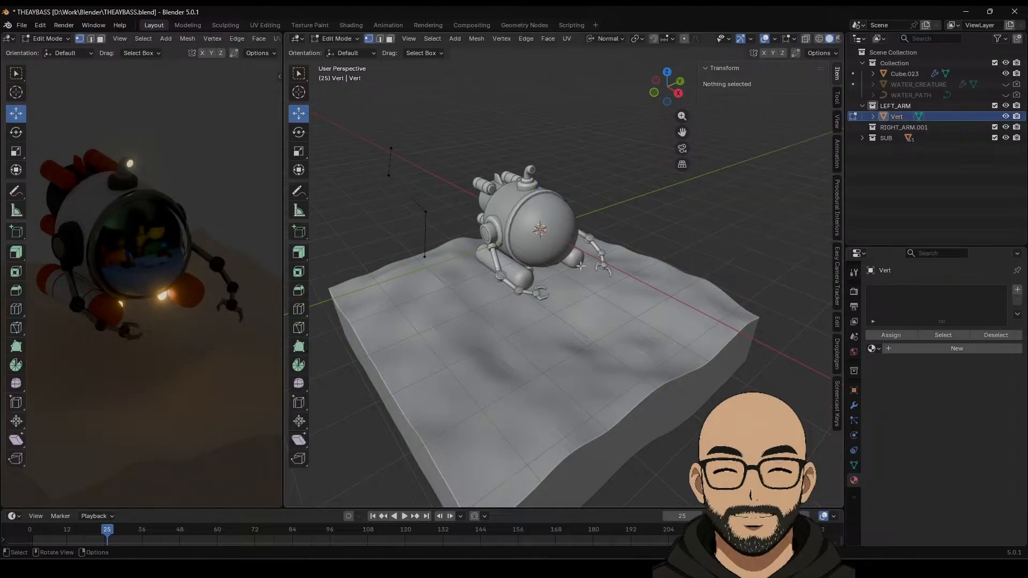
{"action": "key", "text": "a"}
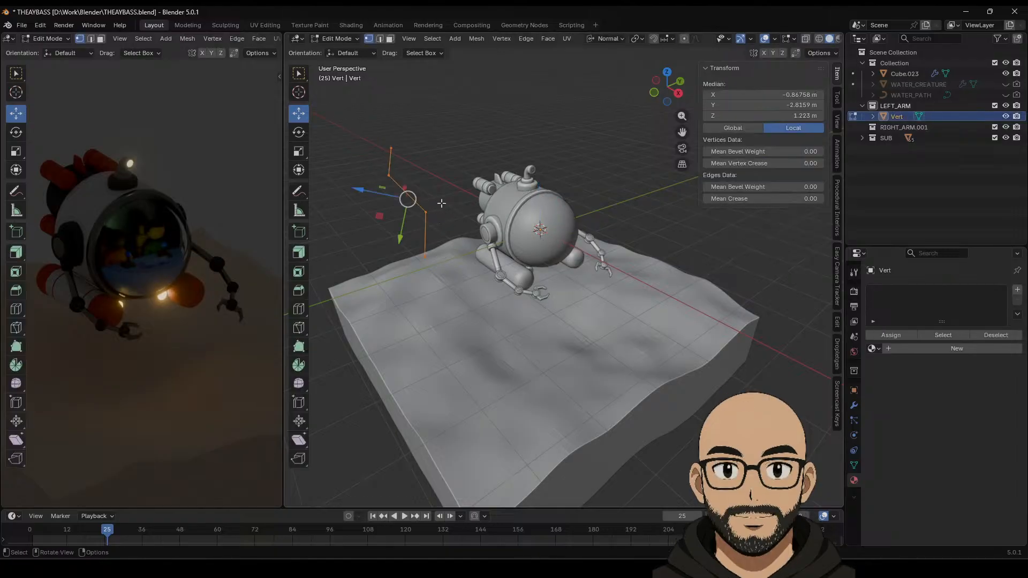
{"action": "left_click", "coordinate": [440, 210]}
{"action": "key", "text": "Tab"}
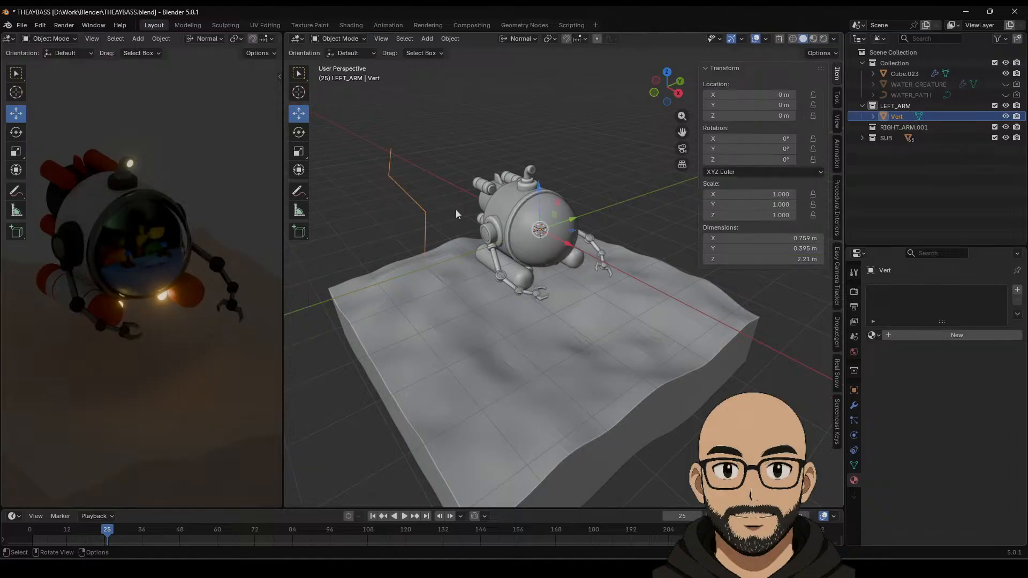
Step: Switch the viewport to wireframe with X-ray and set the transform orientation to Global
{"action": "left_click", "coordinate": [456, 176]}
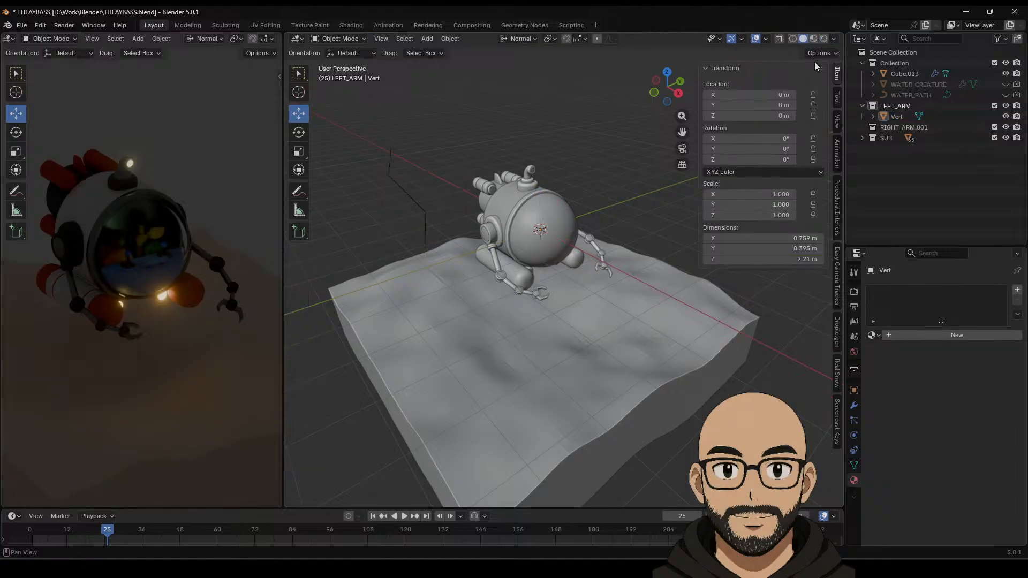
{"action": "left_click", "coordinate": [780, 39]}
{"action": "left_click", "coordinate": [793, 39]}
{"action": "mouse_move", "coordinate": [543, 201]}
{"action": "middle_mouse_down"}
{"action": "mouse_move", "coordinate": [555, 183]}
{"action": "mouse_move", "coordinate": [480, 206]}
{"action": "mouse_move", "coordinate": [503, 182]}
{"action": "mouse_move", "coordinate": [533, 99]}
{"action": "middle_mouse_up"}
{"action": "key", "text": "Tab"}
{"action": "left_click", "coordinate": [466, 200], "text": "shift"}
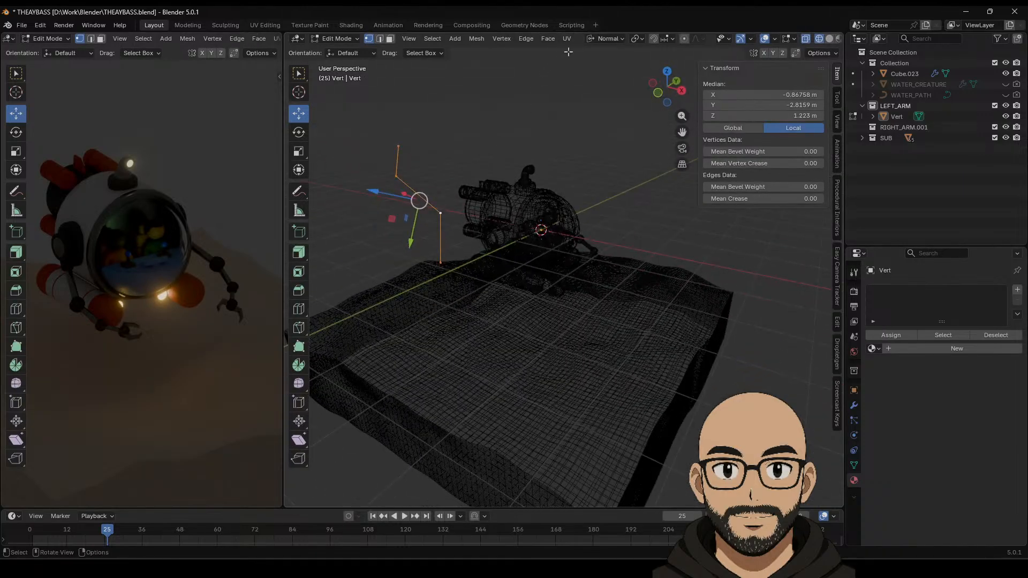
{"action": "left_click", "coordinate": [607, 39]}
{"action": "left_click", "coordinate": [591, 72]}
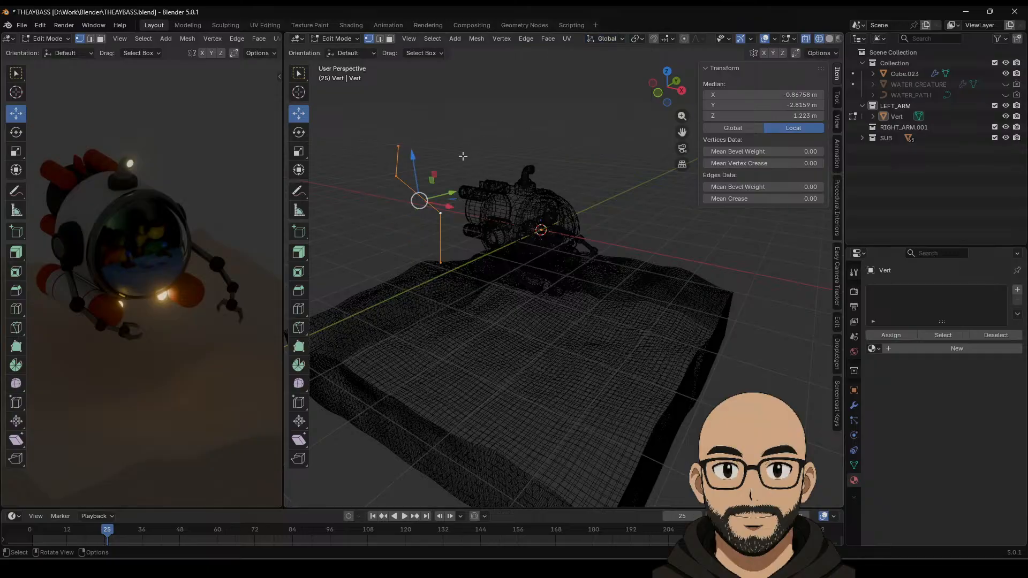
Step: Try to set the edge chain's origin with the Origin to Center of Mass (Surface) option
{"action": "key", "text": "Tab"}
{"action": "middle_click_drag", "start_coordinate": [462, 156], "coordinate": [426, 190]}
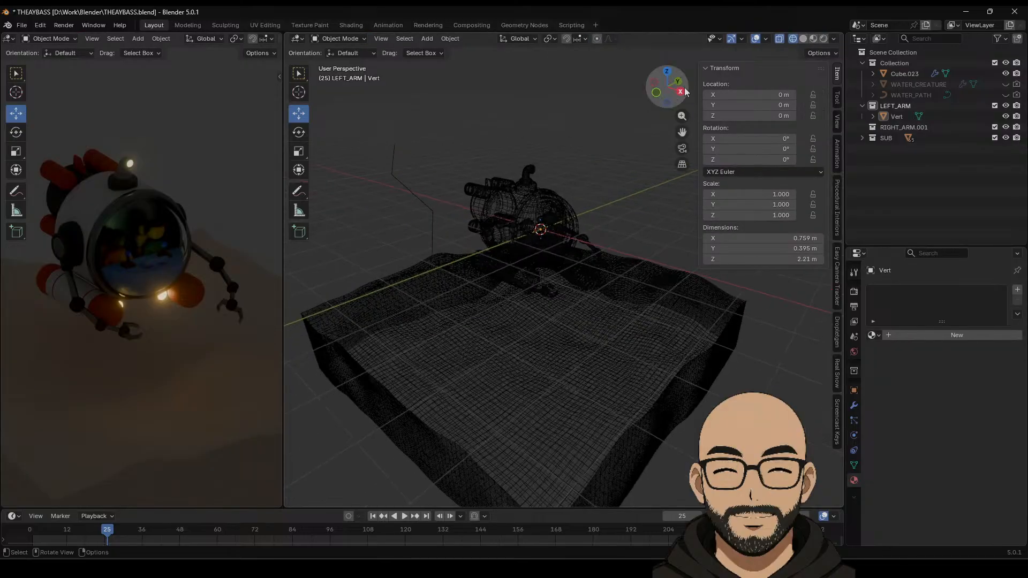
{"action": "left_click", "coordinate": [418, 200]}
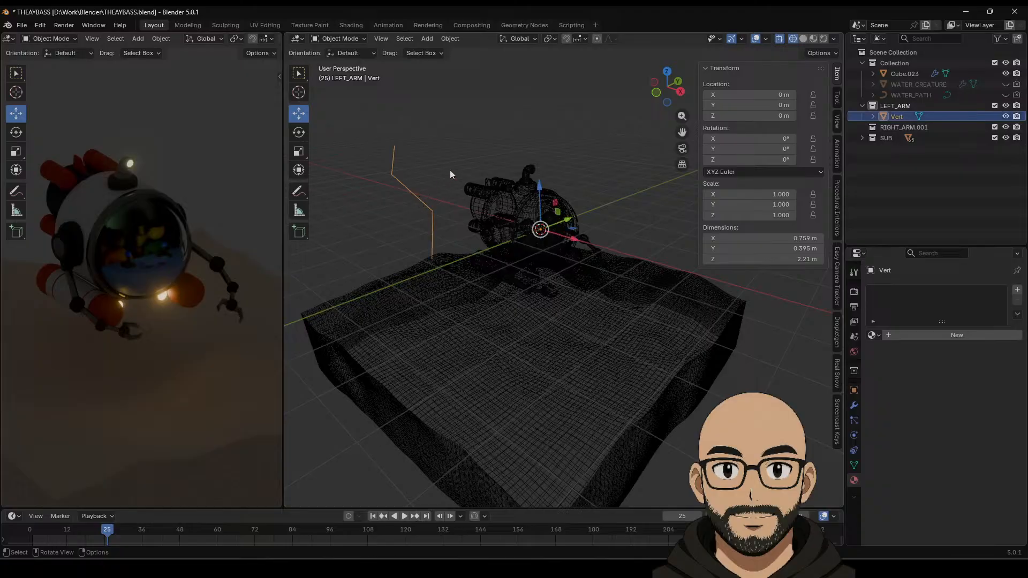
{"action": "left_click", "coordinate": [452, 41]}
{"action": "mouse_move", "coordinate": [474, 59]}
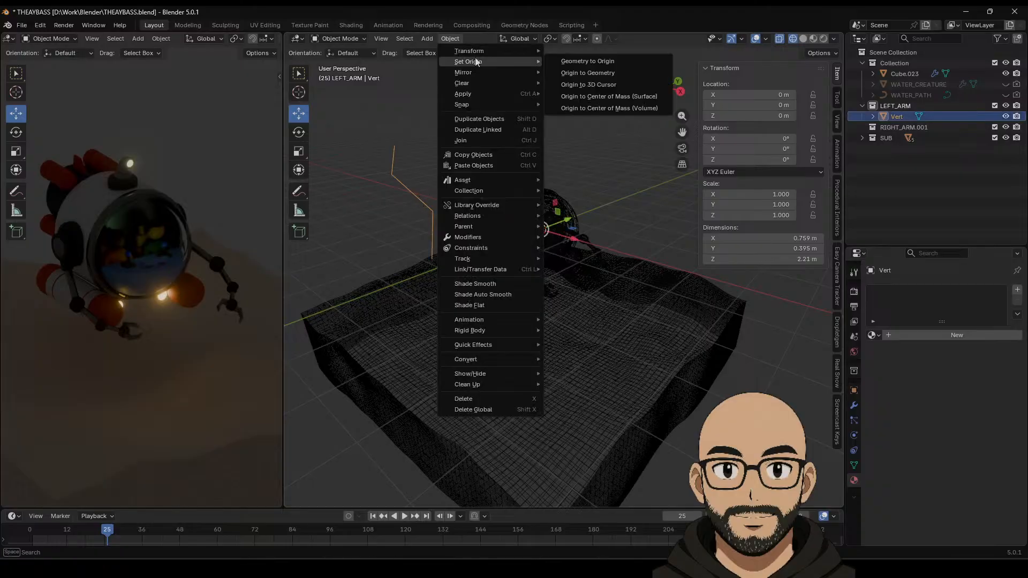
{"action": "left_click", "coordinate": [599, 99]}
Step: Move all the chain's vertices about 2.9 m along Y toward the object's origin and lower them about 0.04 m
{"action": "middle_click_drag", "start_coordinate": [564, 146], "coordinate": [432, 168]}
{"action": "key", "text": "Tab"}
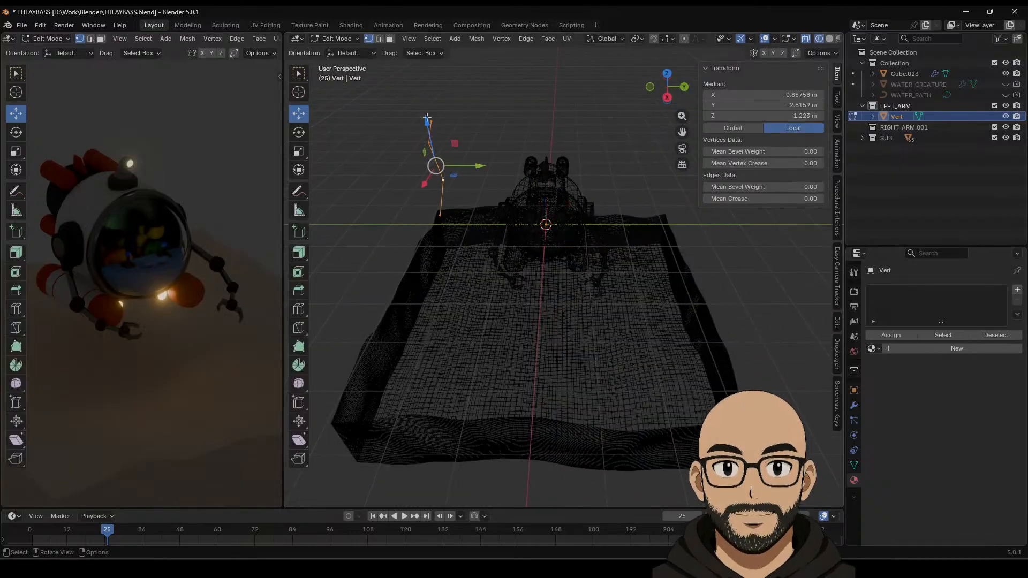
{"action": "left_click", "coordinate": [394, 104]}
{"action": "left_click_drag", "start_coordinate": [383, 87], "coordinate": [477, 241]}
{"action": "left_click_drag", "start_coordinate": [477, 168], "coordinate": [586, 181]}
{"action": "middle_click_drag", "start_coordinate": [538, 156], "coordinate": [545, 126]}
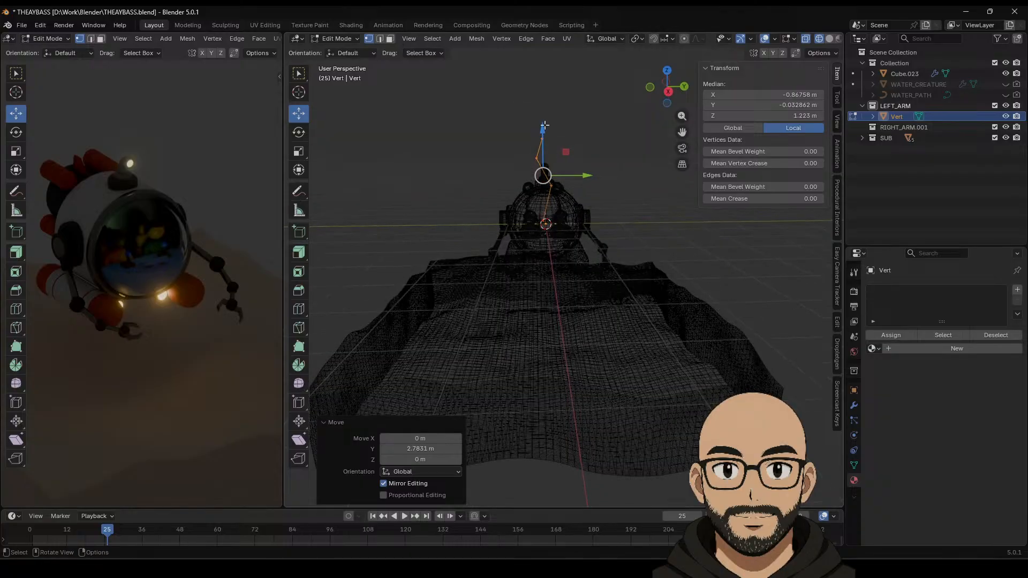
{"action": "left_click_drag", "start_coordinate": [545, 126], "coordinate": [544, 137]}
{"action": "left_click_drag", "start_coordinate": [578, 175], "coordinate": [582, 171]}
Step: Move the edge-chain object about -3.25 m along Y in Object Mode, beside the submarine
{"action": "key", "text": "Tab"}
{"action": "middle_click_drag", "start_coordinate": [602, 170], "coordinate": [612, 190]}
{"action": "left_click_drag", "start_coordinate": [598, 225], "coordinate": [456, 234]}
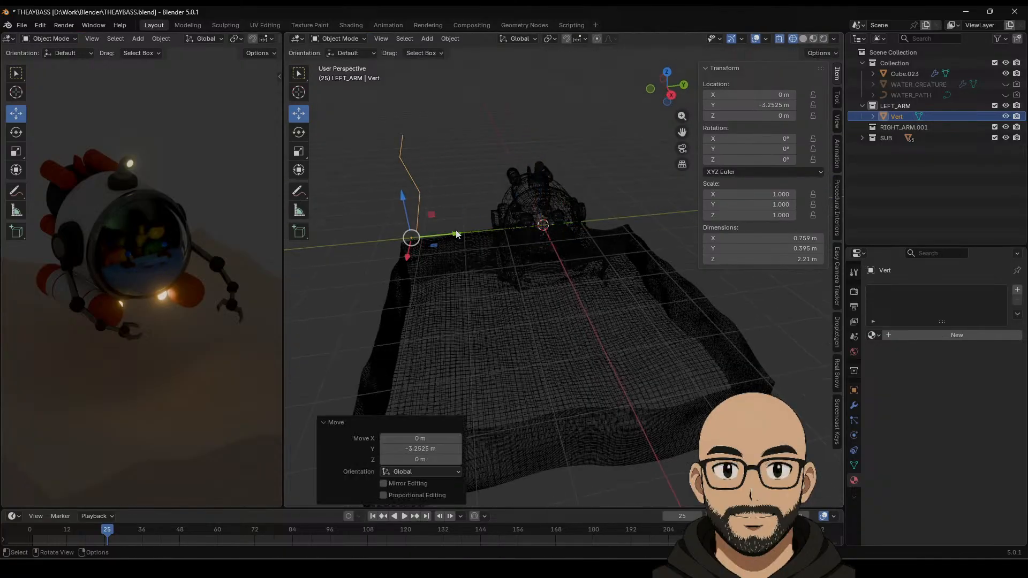
{"action": "middle_click_drag", "start_coordinate": [456, 234], "coordinate": [475, 248]}
{"action": "scroll", "coordinate": [428, 252], "scroll_direction": "up", "scroll_amount": 2}
{"action": "middle_click_drag", "start_coordinate": [408, 252], "coordinate": [555, 267]}
{"action": "scroll", "coordinate": [438, 230], "scroll_direction": "up", "scroll_amount": 4}
{"action": "key", "text": "Tab"}
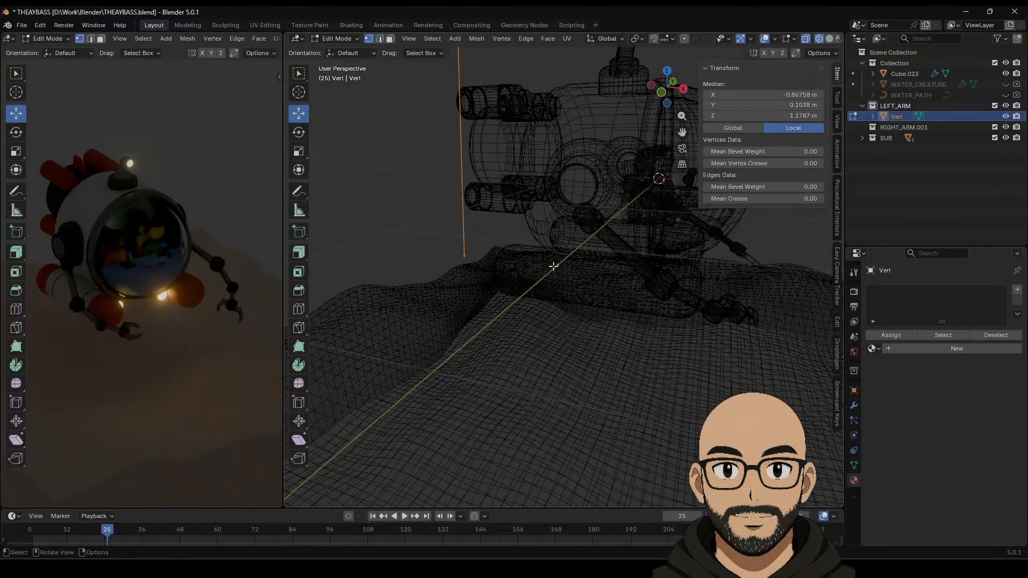
{"action": "left_click", "coordinate": [566, 273]}
{"action": "right_click", "coordinate": [567, 278]}
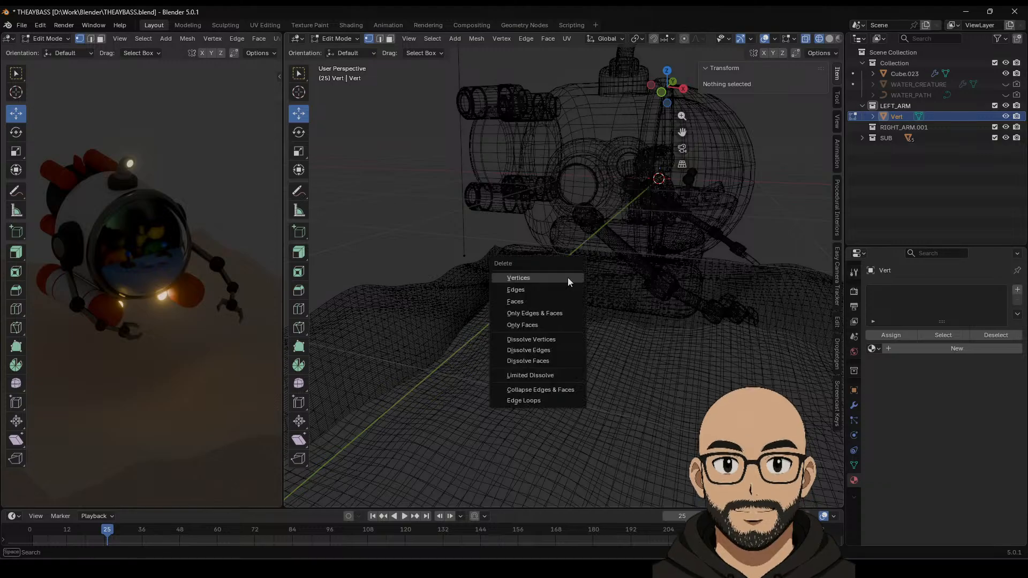
{"action": "key", "text": "Escape"}
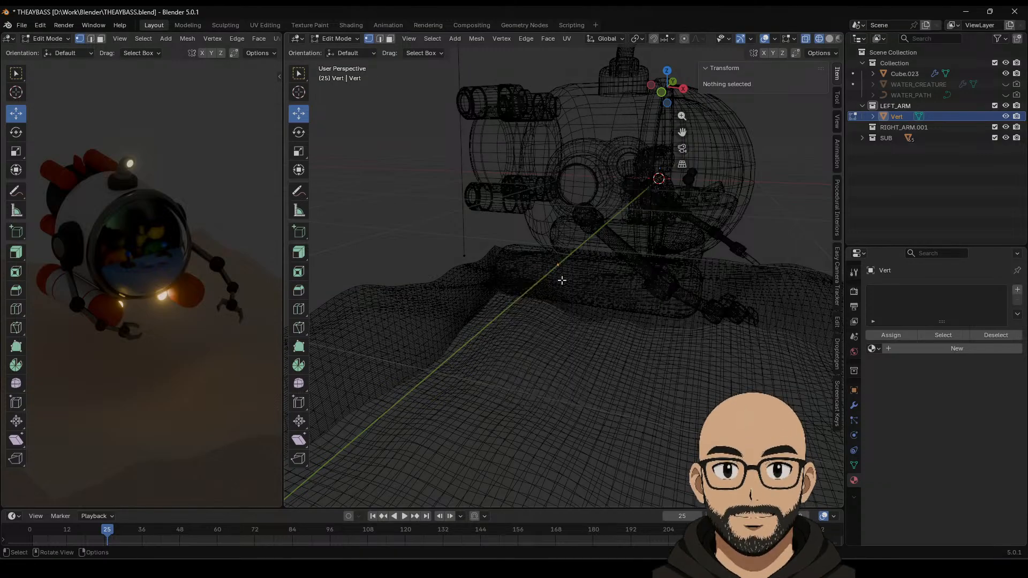
{"action": "right_click", "coordinate": [587, 303]}
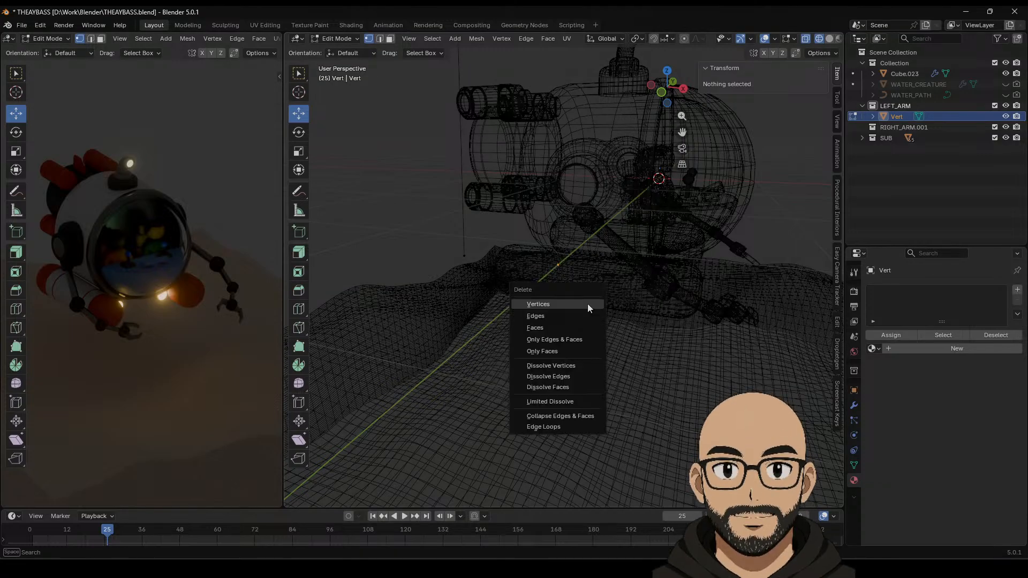
{"action": "key", "text": "Escape"}
{"action": "key", "text": "Tab"}
Step: Try again to center the edge chain's origin with Origin to Center of Mass (Surface)
{"action": "middle_click_drag", "start_coordinate": [587, 303], "coordinate": [546, 312]}
{"action": "left_click", "coordinate": [451, 264]}
{"action": "left_click", "coordinate": [451, 220]}
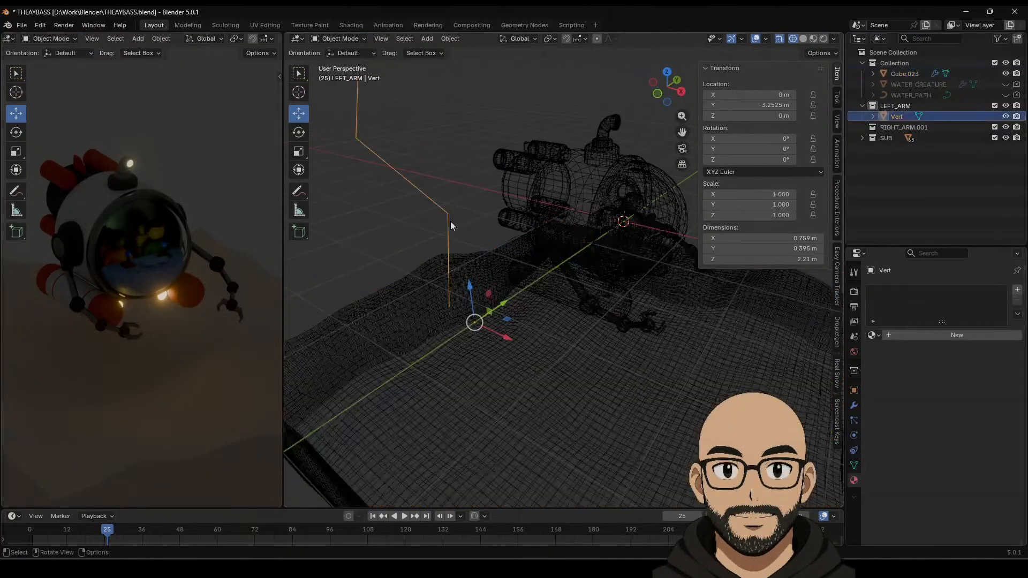
{"action": "left_click", "coordinate": [450, 38]}
{"action": "mouse_move", "coordinate": [469, 62]}
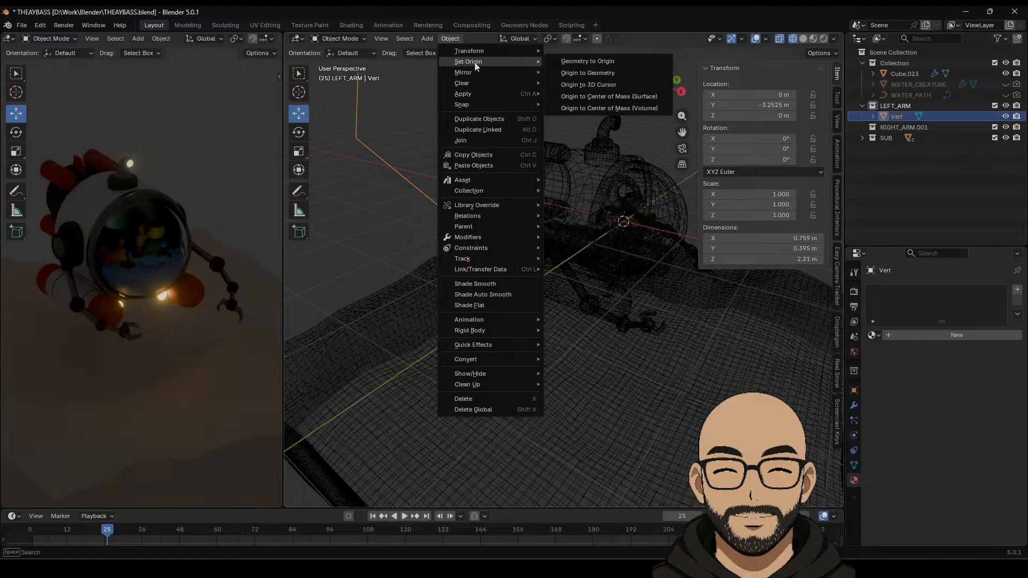
{"action": "left_click", "coordinate": [589, 92]}
Step: Select all the chain's vertices in Edit Mode and move them so the chain's base sits at the object's origin
{"action": "middle_click_drag", "start_coordinate": [525, 182], "coordinate": [504, 240]}
{"action": "key", "text": "Tab"}
{"action": "key", "text": "Tab"}
{"action": "key", "text": "Tab"}
{"action": "key", "text": "Tab"}
{"action": "key", "text": "Tab"}
{"action": "left_click_drag", "start_coordinate": [427, 74], "coordinate": [511, 298]}
{"action": "left_click_drag", "start_coordinate": [509, 171], "coordinate": [528, 174]}
{"action": "left_click_drag", "start_coordinate": [494, 131], "coordinate": [493, 125]}
{"action": "key", "text": "Tab"}
{"action": "middle_click_drag", "start_coordinate": [544, 160], "coordinate": [486, 172]}
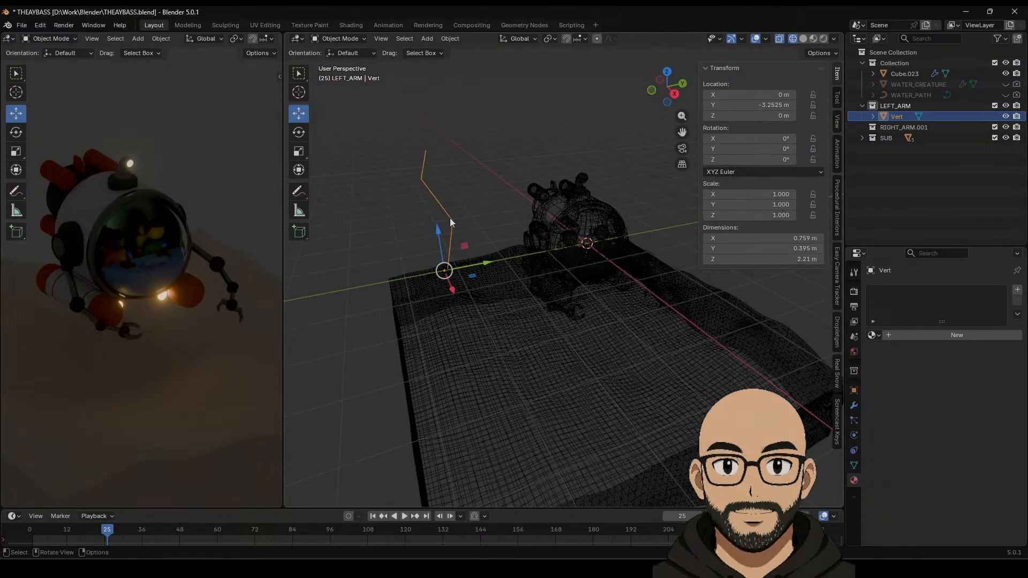
Step: Add a Skin modifier to the edge chain
{"action": "left_click", "coordinate": [854, 405]}
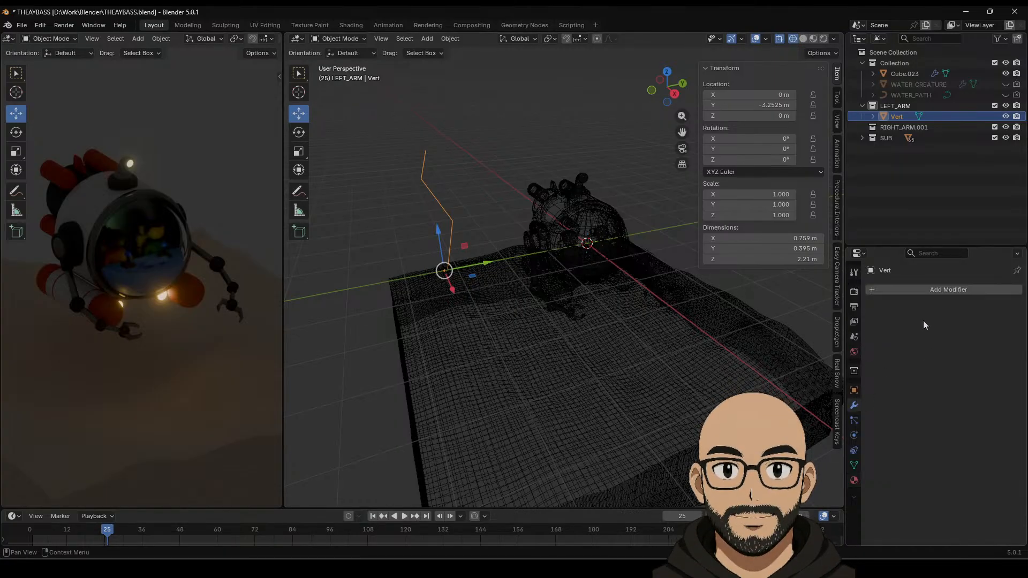
{"action": "left_click", "coordinate": [916, 290]}
{"action": "mouse_move", "coordinate": [878, 279]}
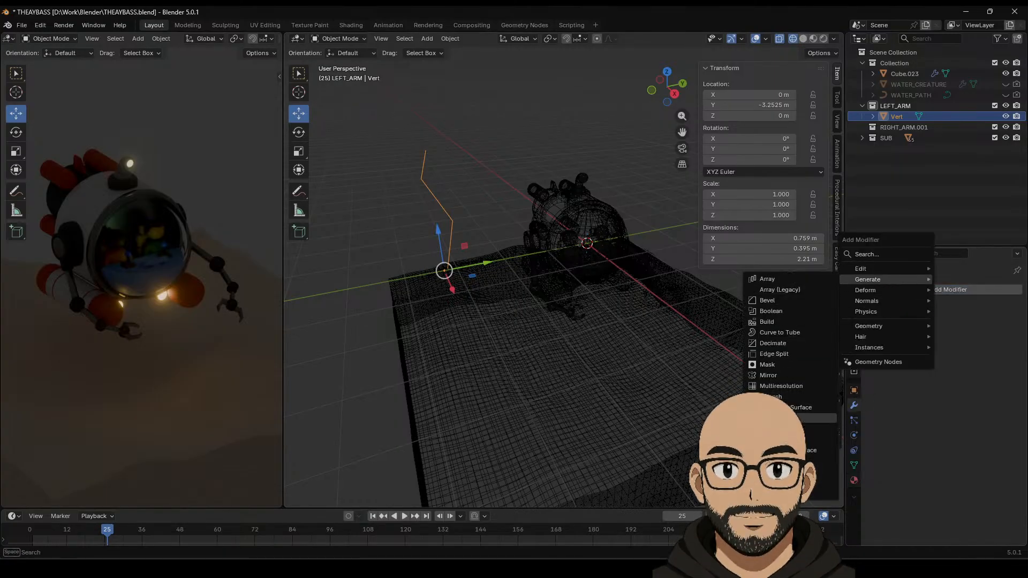
{"action": "left_click", "coordinate": [787, 418]}
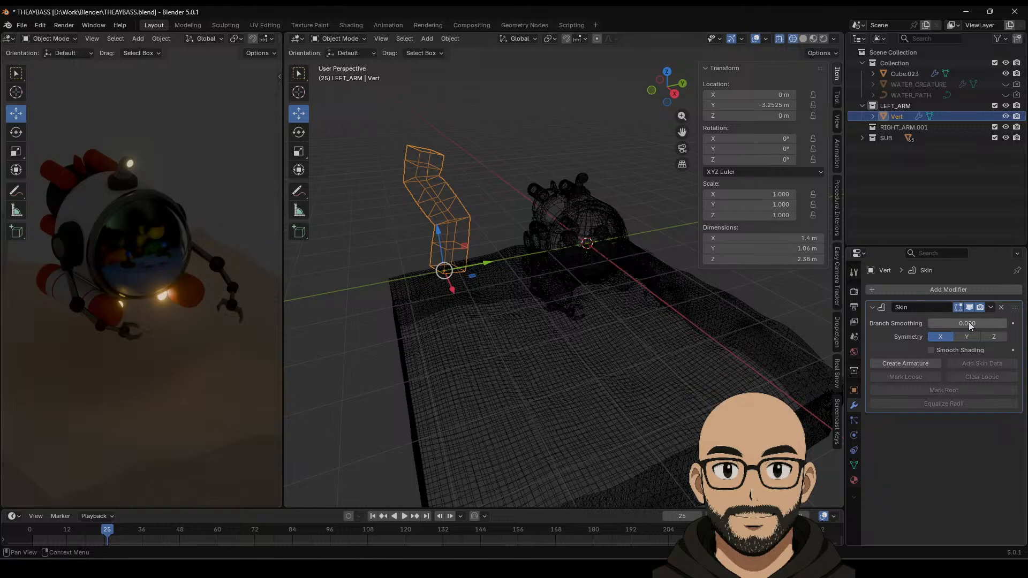
{"action": "left_click_drag", "start_coordinate": [970, 325], "coordinate": [953, 325]}
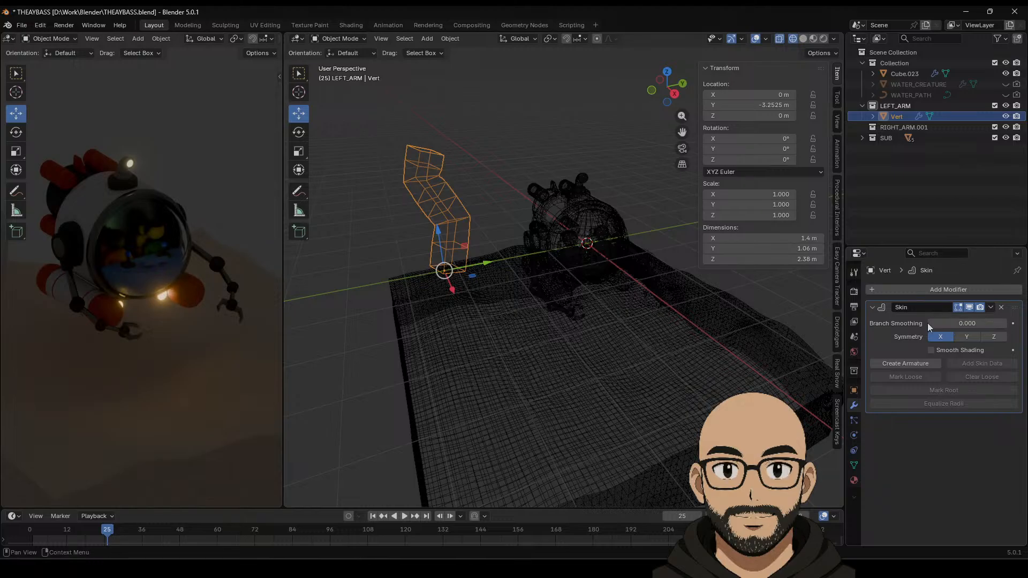
Step: Reselect the skinned chain and switch the viewport to solid shading
{"action": "left_click", "coordinate": [476, 207]}
{"action": "left_click", "coordinate": [447, 242]}
{"action": "left_click", "coordinate": [803, 41]}
{"action": "middle_click_drag", "start_coordinate": [496, 194], "coordinate": [480, 189]}
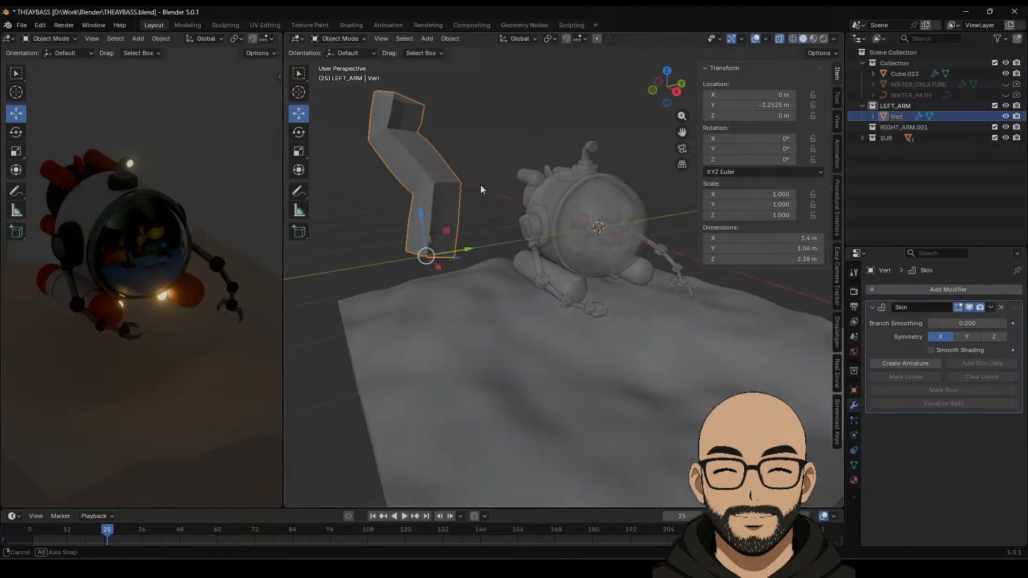
Step: Add a Subdivision Surface modifier after the Skin modifier and set its viewport levels to 2
{"action": "left_click", "coordinate": [980, 289]}
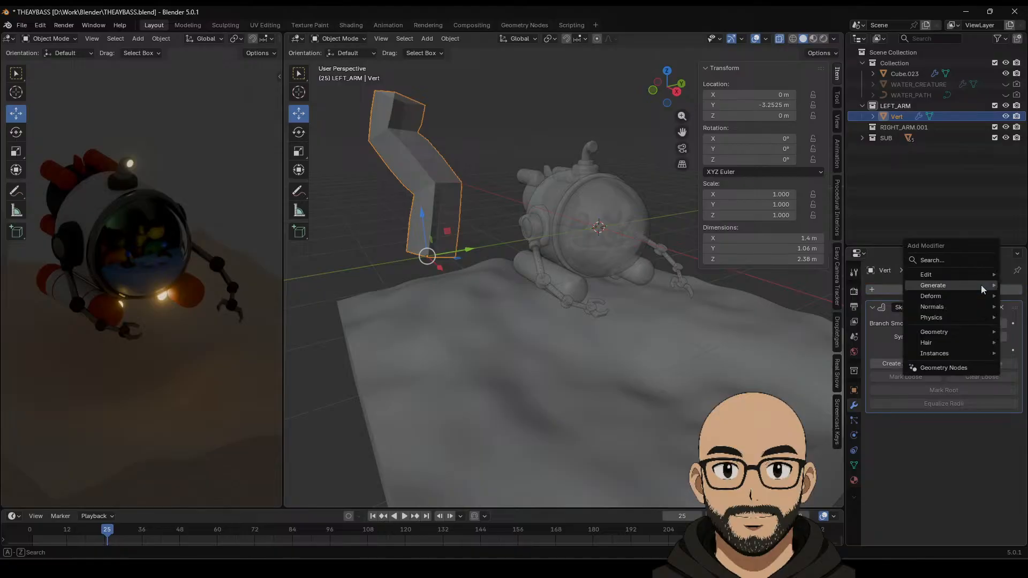
{"action": "mouse_move", "coordinate": [922, 308]}
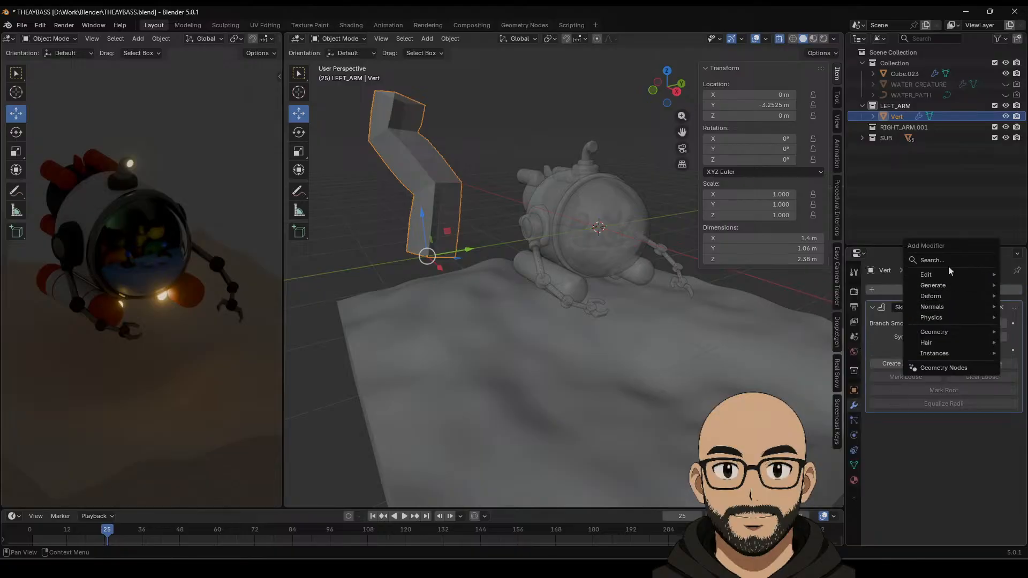
{"action": "mouse_move", "coordinate": [934, 287]}
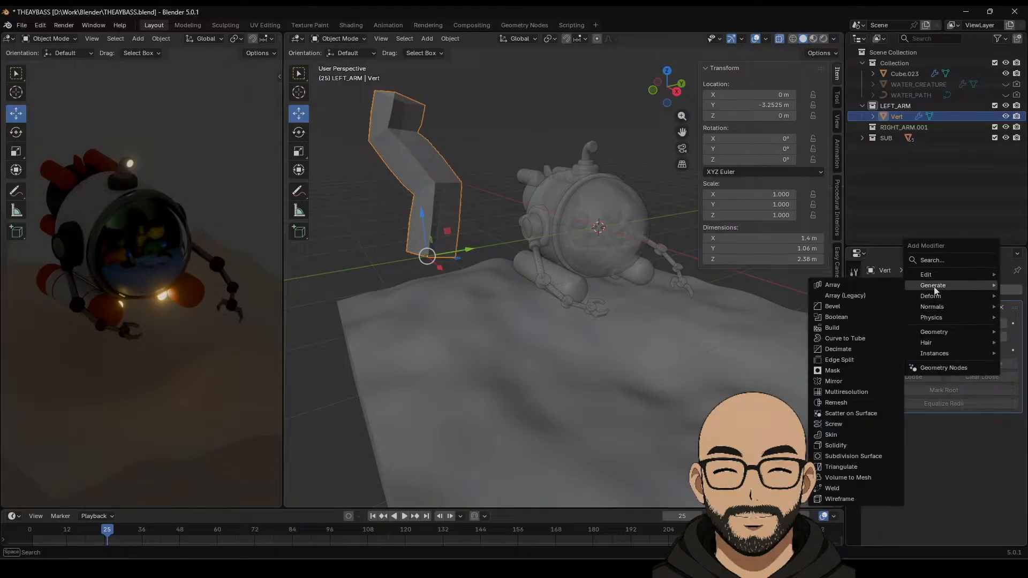
{"action": "left_click", "coordinate": [853, 456]}
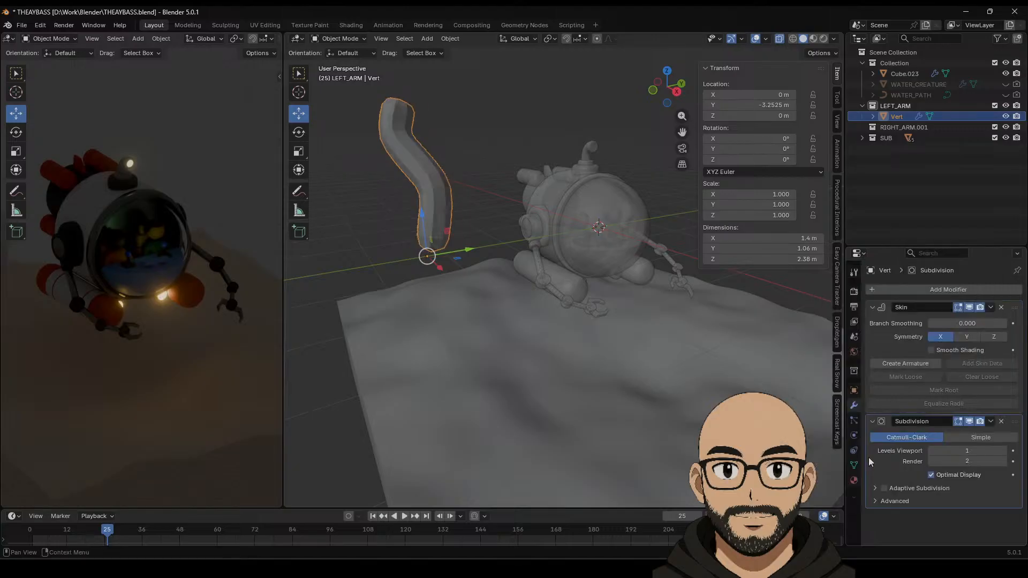
{"action": "left_click", "coordinate": [1004, 451]}
Step: Apply Shade Auto Smooth to the skinned tube
{"action": "right_click", "coordinate": [426, 176]}
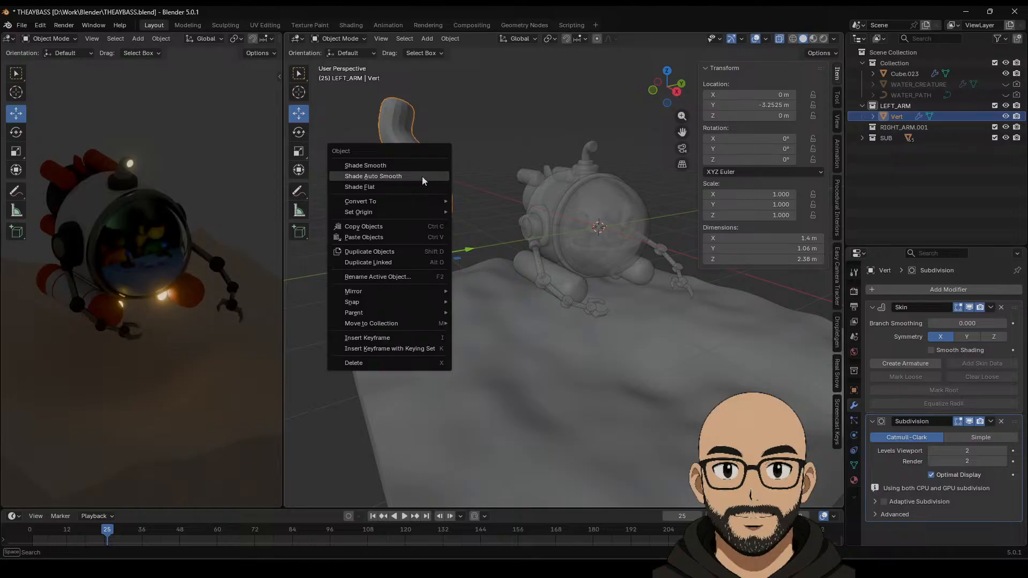
{"action": "left_click", "coordinate": [422, 175]}
{"action": "left_click", "coordinate": [463, 178]}
{"action": "left_click", "coordinate": [432, 188]}
{"action": "right_click", "coordinate": [433, 186]}
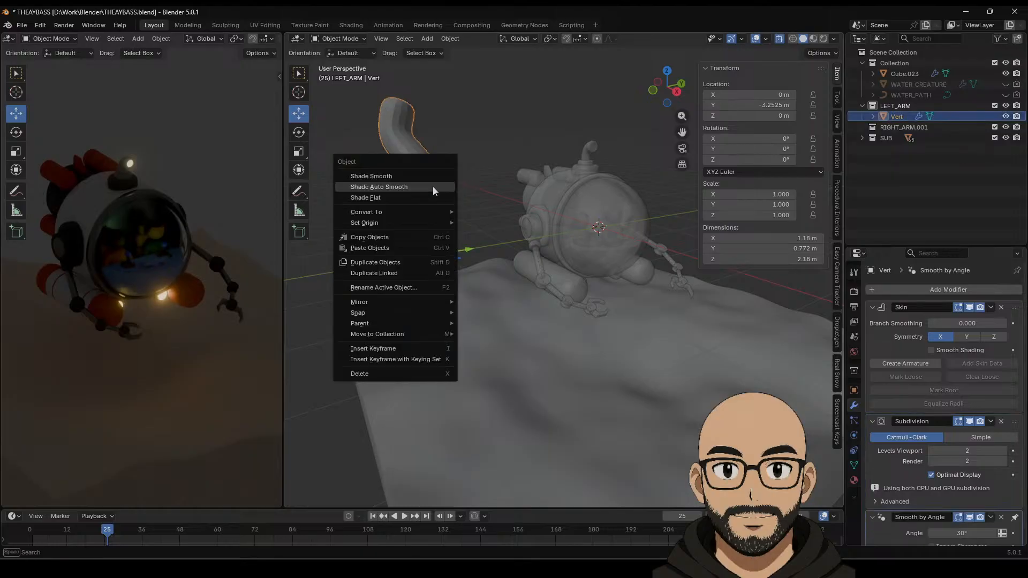
{"action": "left_click", "coordinate": [431, 186]}
{"action": "left_click_drag", "start_coordinate": [961, 520], "coordinate": [958, 520]}
Step: Show the viewport in material preview and enable Smooth Shading on the Skin modifier
{"action": "middle_click_drag", "start_coordinate": [396, 214], "coordinate": [514, 236]}
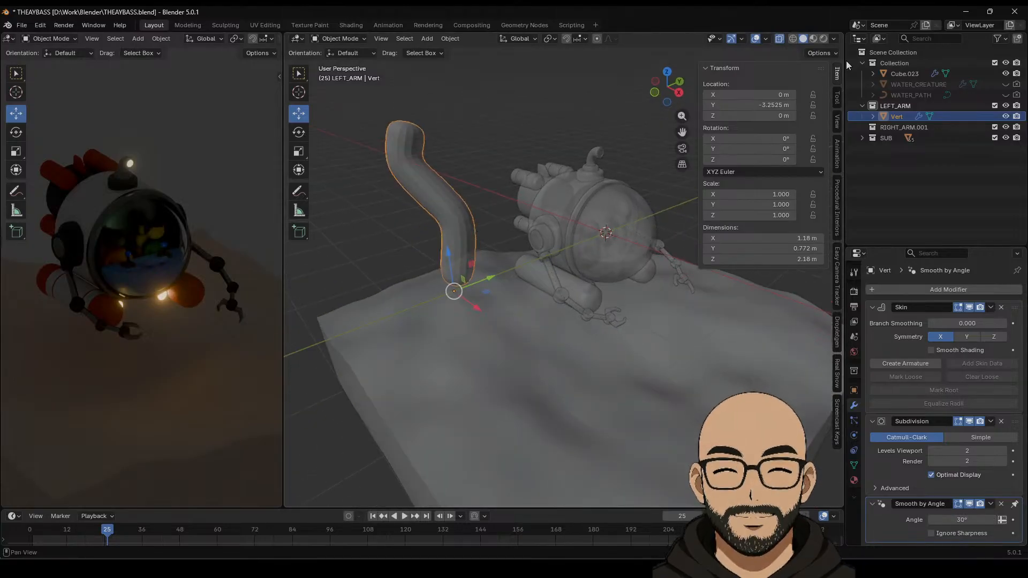
{"action": "left_click", "coordinate": [811, 39]}
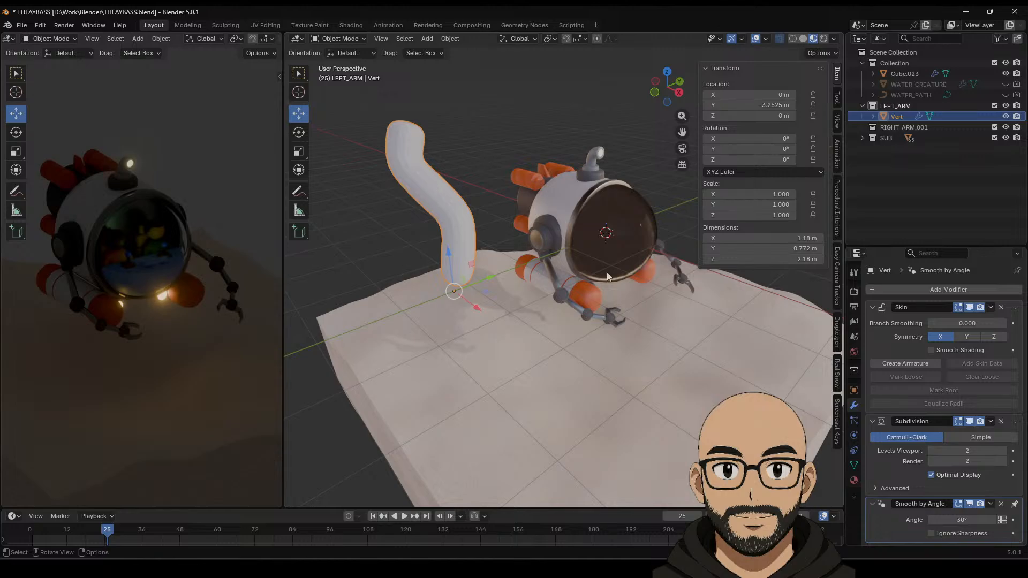
{"action": "left_click", "coordinate": [943, 351]}
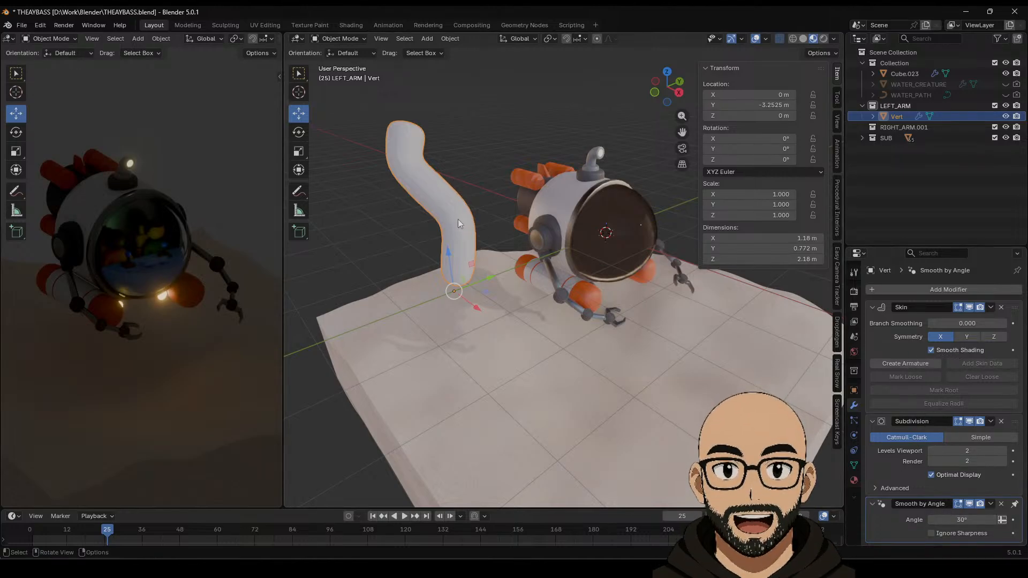
Step: Extrude a side branch from the tube's lower bend vertex, about 0.42 m along Y and 0.69 m upward
{"action": "middle_click_drag", "start_coordinate": [458, 220], "coordinate": [474, 269]}
{"action": "key", "text": "Tab"}
{"action": "left_click", "coordinate": [492, 310]}
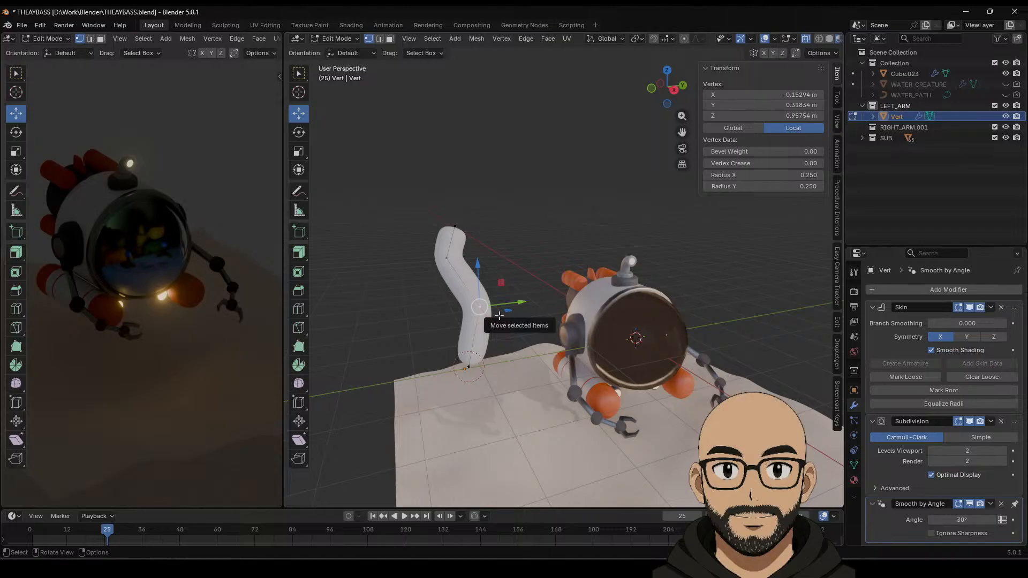
{"action": "key", "text": "e"}
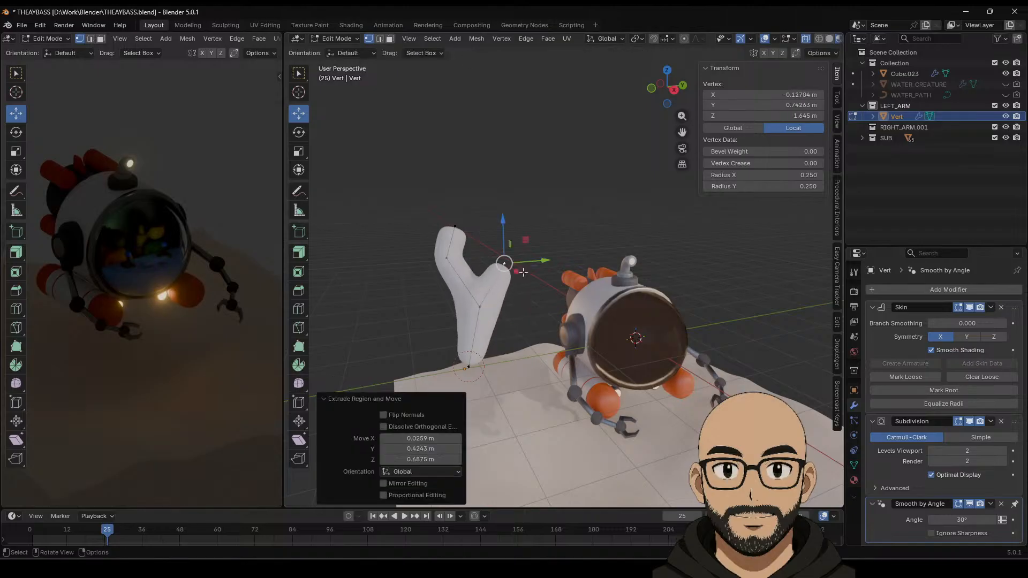
Step: Extend the side branch with two extruded segments, about 0.64 m upward, then 0.79 m along Y and 0.42 m upward
{"action": "left_click", "coordinate": [522, 231]}
{"action": "key", "text": "e"}
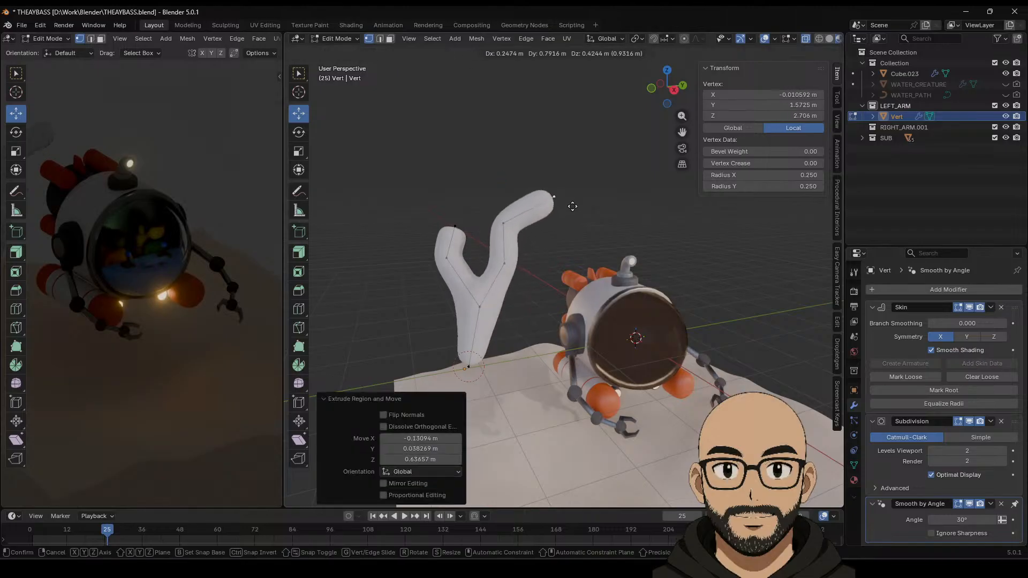
{"action": "left_click", "coordinate": [573, 207]}
Step: Extrude a two-segment third branch from the trunk's lower fork vertex, away from the submarine, with its end bending about 0.31 m upward
{"action": "left_click", "coordinate": [479, 306]}
{"action": "key", "text": "e"}
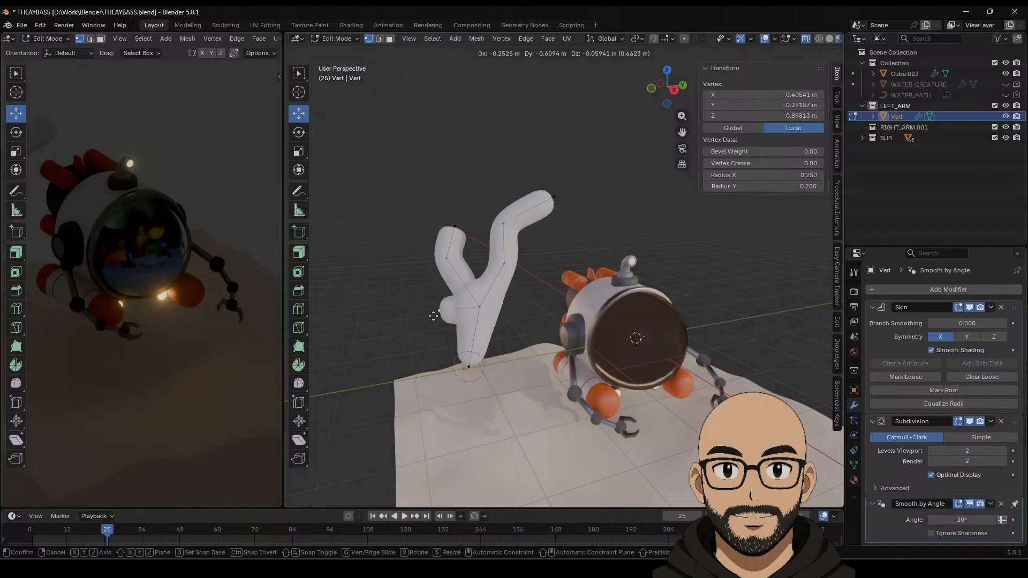
{"action": "left_click", "coordinate": [410, 316]}
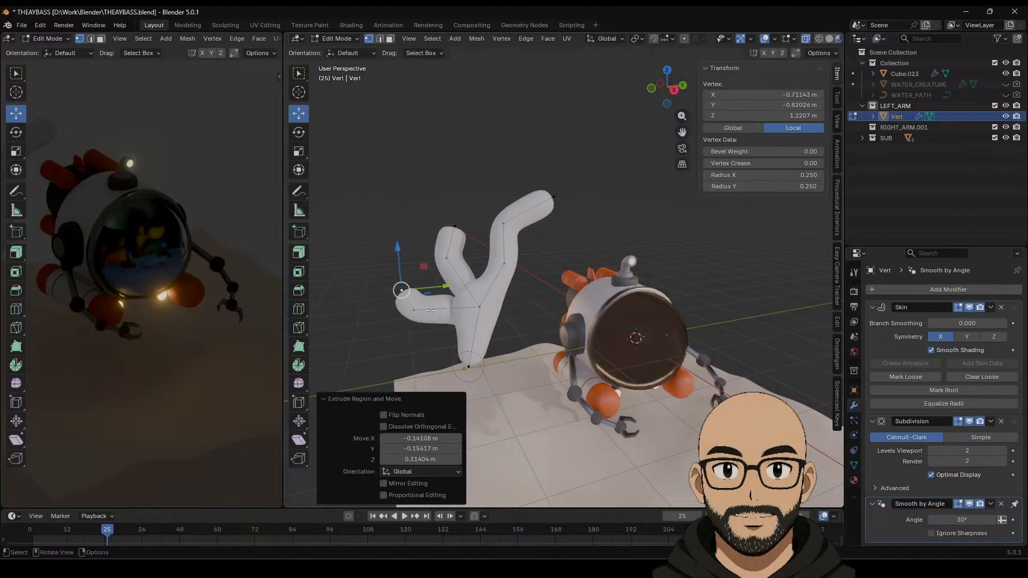
Step: Move the third branch's elbow vertex toward the trunk, about 0.06 m along X and 0.05 m along Y
{"action": "middle_click_drag", "start_coordinate": [423, 286], "coordinate": [465, 320]}
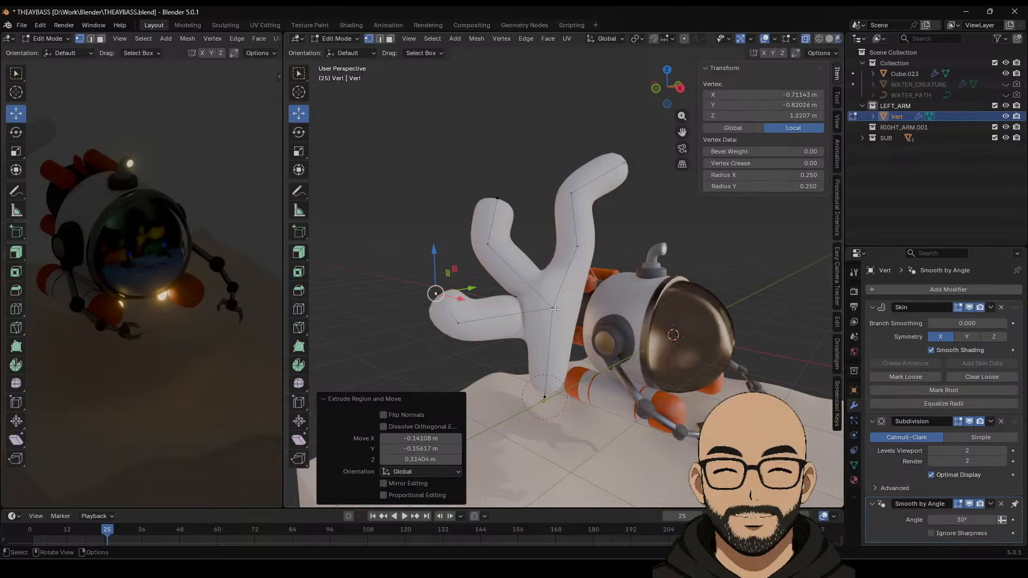
{"action": "left_click", "coordinate": [461, 322]}
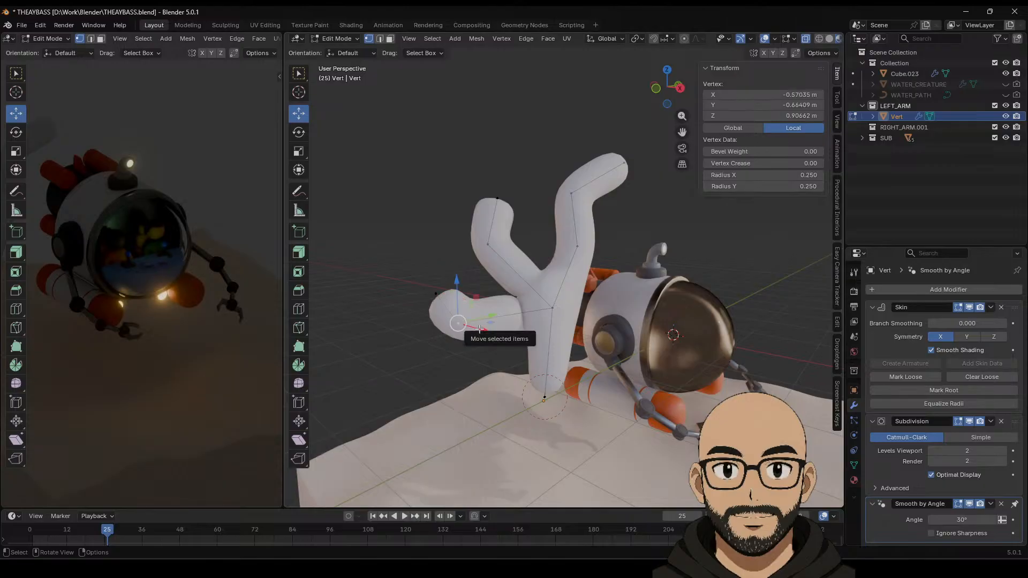
{"action": "key", "text": "alt+a"}
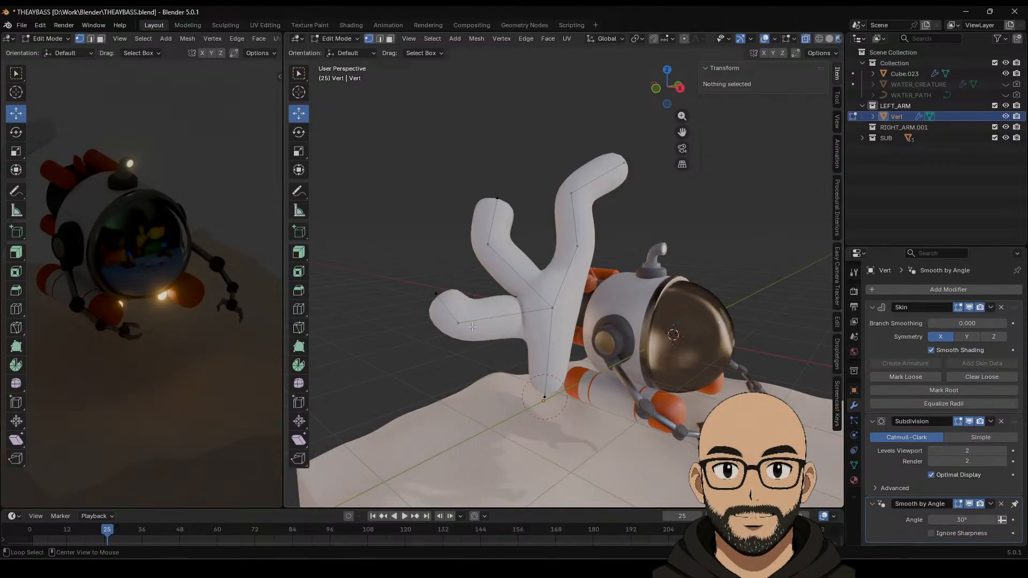
{"action": "left_click", "coordinate": [456, 323]}
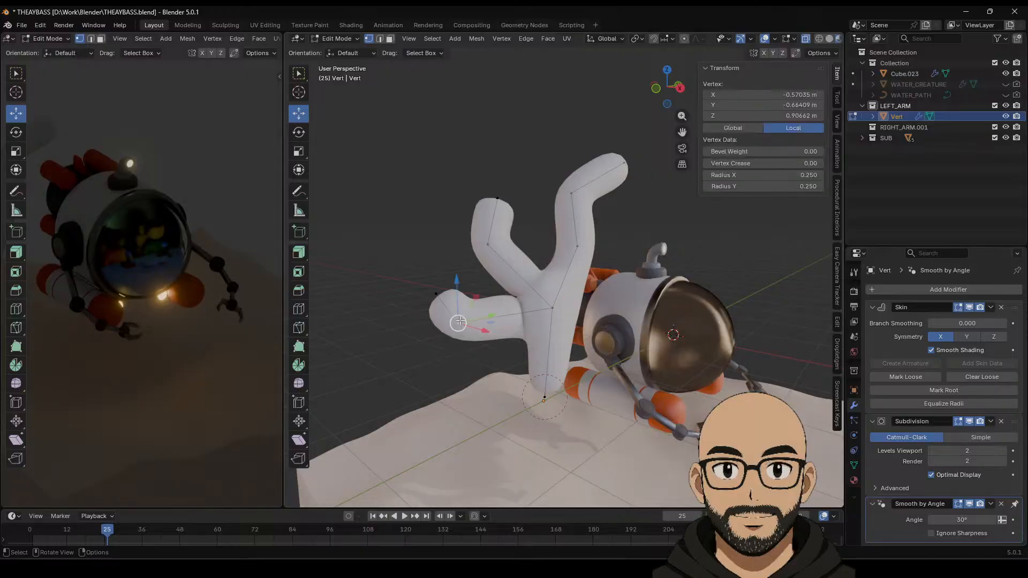
{"action": "left_click_drag", "start_coordinate": [459, 322], "coordinate": [468, 322]}
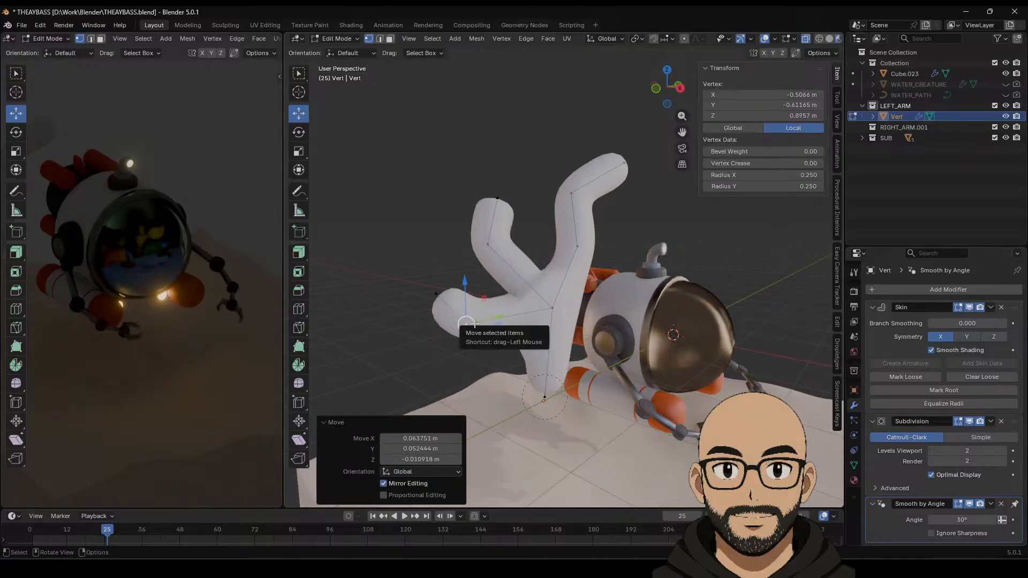
Step: Reduce the skin radius at the third branch's elbow to about 0.138 and move the vertex about 0.12 m along X and 0.11 m along Y
{"action": "key", "text": "alt+a"}
{"action": "left_click", "coordinate": [465, 325]}
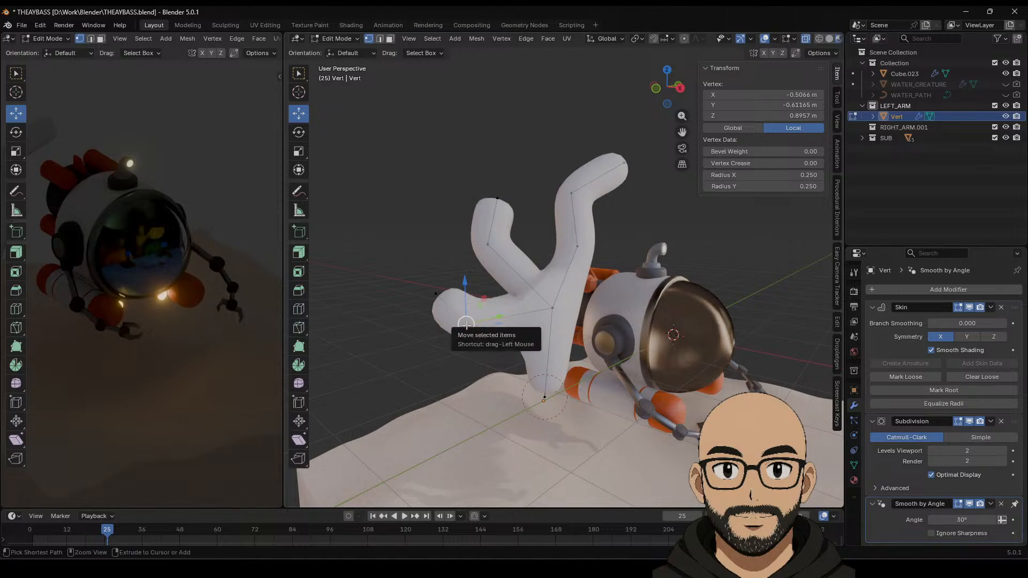
{"action": "key", "text": "ctrl+a"}
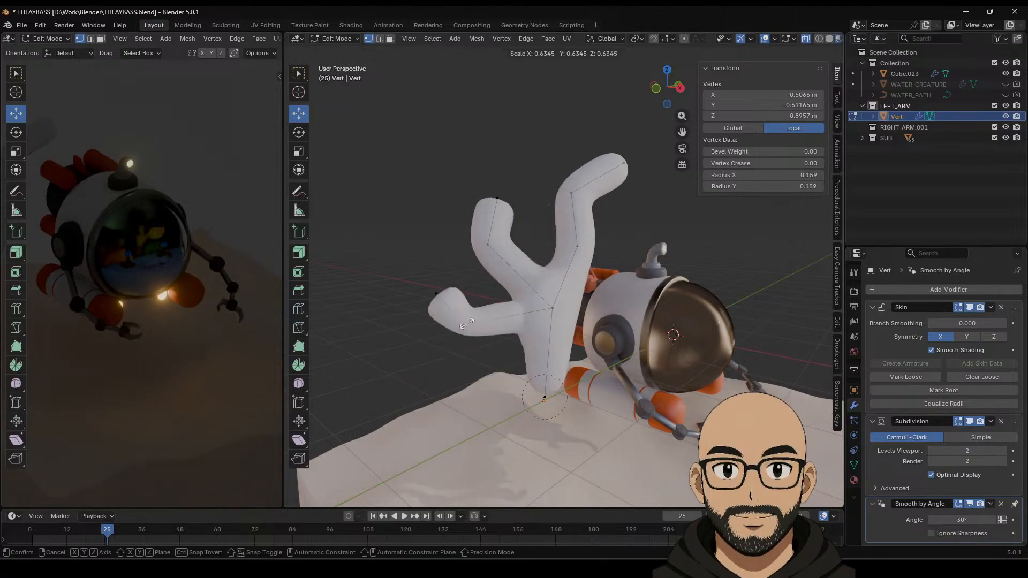
{"action": "left_click", "coordinate": [465, 324]}
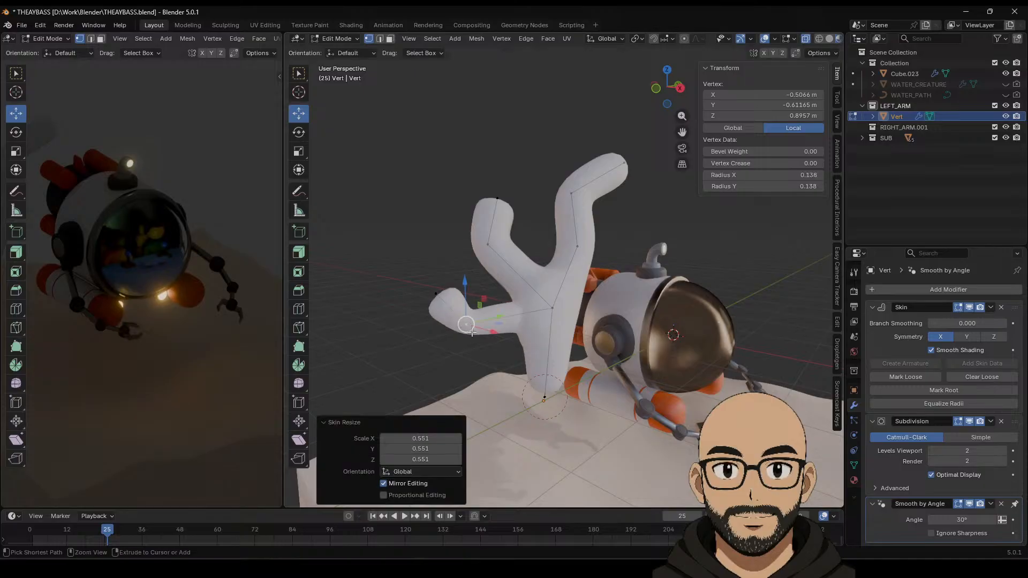
{"action": "left_click_drag", "start_coordinate": [466, 323], "coordinate": [486, 322]}
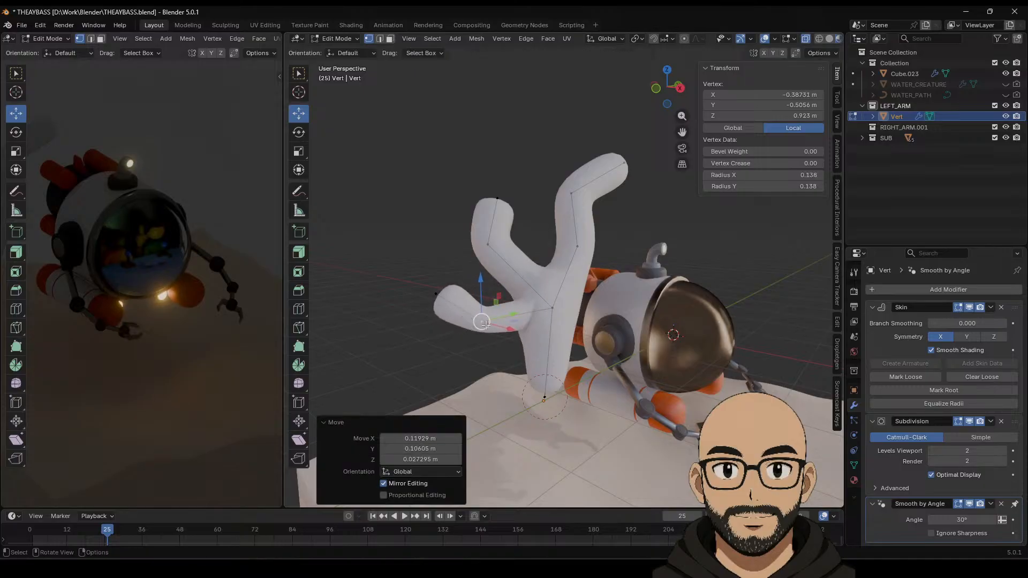
Step: Scale the skin radius at the third branch's tip by about 0.61
{"action": "middle_click_drag", "start_coordinate": [485, 322], "coordinate": [548, 351]}
{"action": "left_click_drag", "start_coordinate": [527, 340], "coordinate": [530, 338]}
{"action": "left_click", "coordinate": [439, 321]}
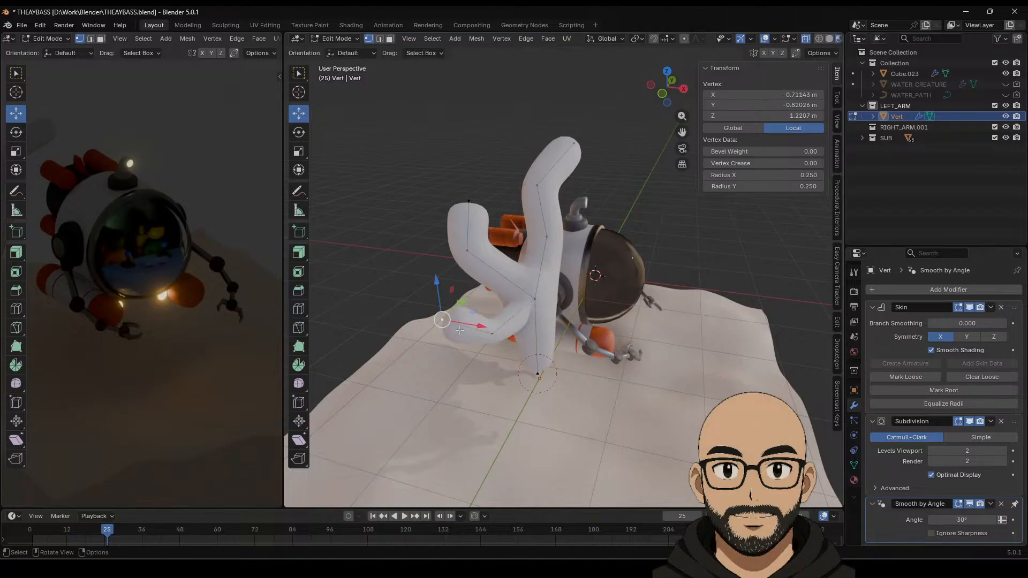
{"action": "key", "text": "ctrl+a"}
{"action": "left_click", "coordinate": [450, 323]}
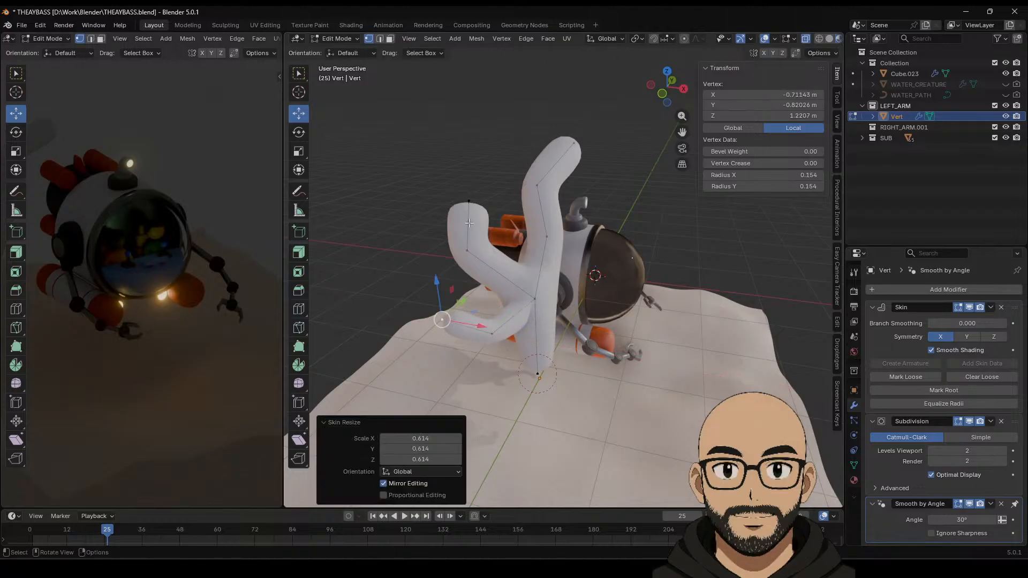
Step: Thin the skin at the middle branch's tip and bend, scaling the bend's radius by about 0.77
{"action": "left_click", "coordinate": [469, 201]}
{"action": "key", "text": "ctrl+a"}
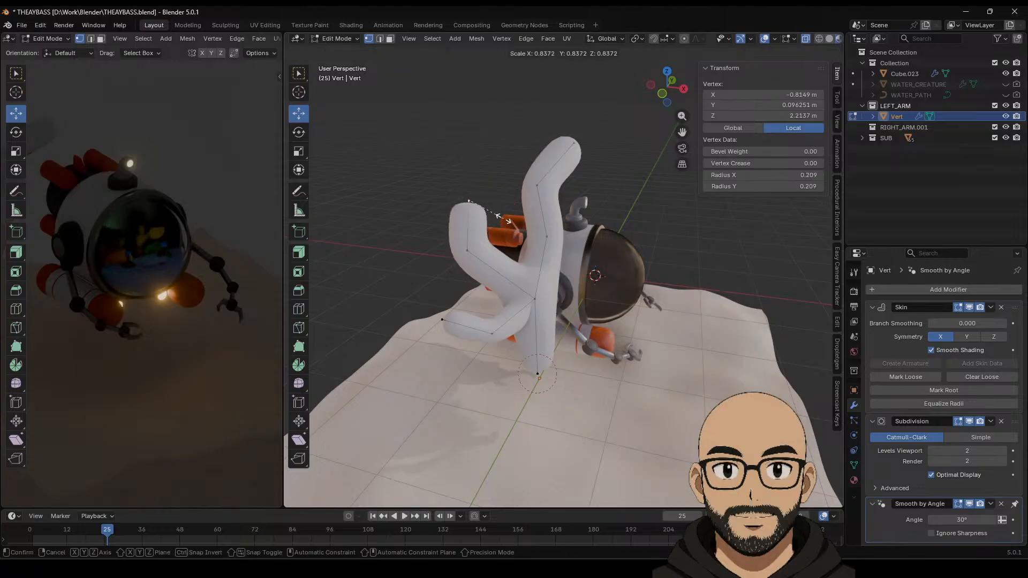
{"action": "left_click", "coordinate": [506, 220]}
{"action": "left_click", "coordinate": [469, 250]}
{"action": "key", "text": "ctrl+a"}
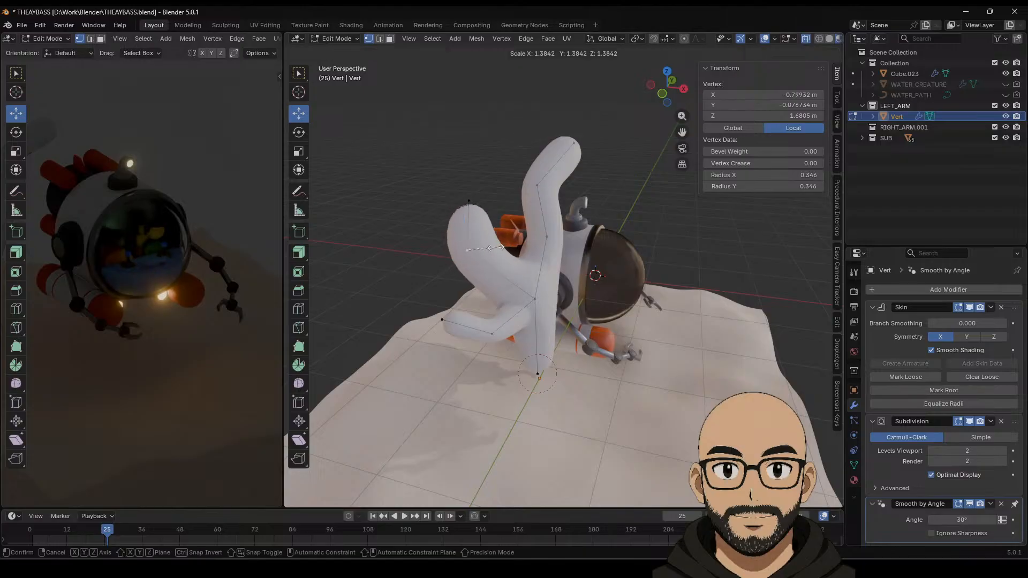
{"action": "left_click", "coordinate": [477, 250]}
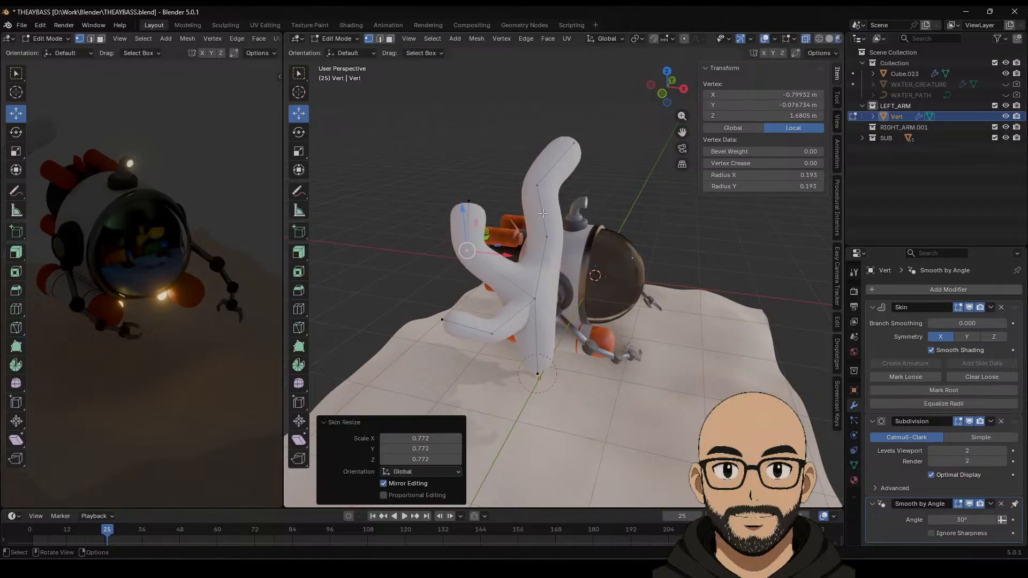
Step: Scale the skin radius at the tallest branch's upper bend by about 0.85
{"action": "left_click", "coordinate": [537, 185]}
{"action": "key", "text": "ctrl+a"}
{"action": "left_click", "coordinate": [547, 189]}
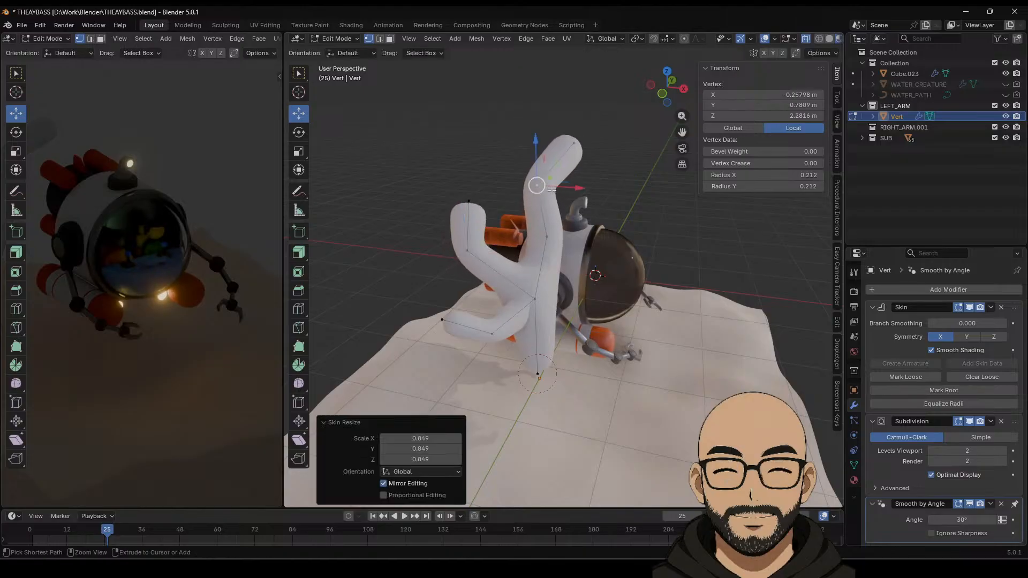
Step: Extrude the trunk's base vertex a short distance downward to lengthen the stem
{"action": "middle_click_drag", "start_coordinate": [547, 189], "coordinate": [529, 253]}
{"action": "left_click", "coordinate": [429, 321]}
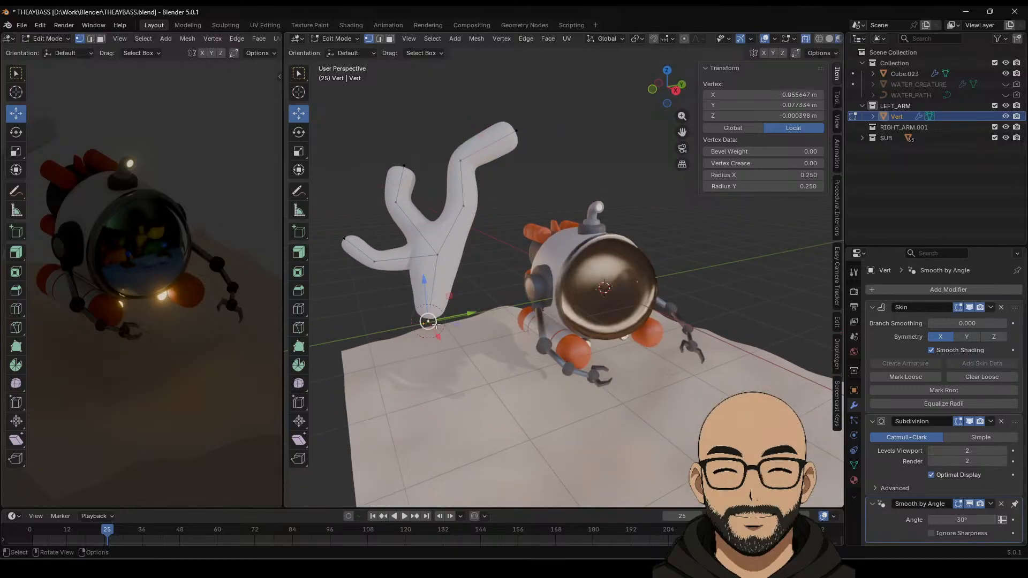
{"action": "key", "text": "w"}
{"action": "key", "text": "e"}
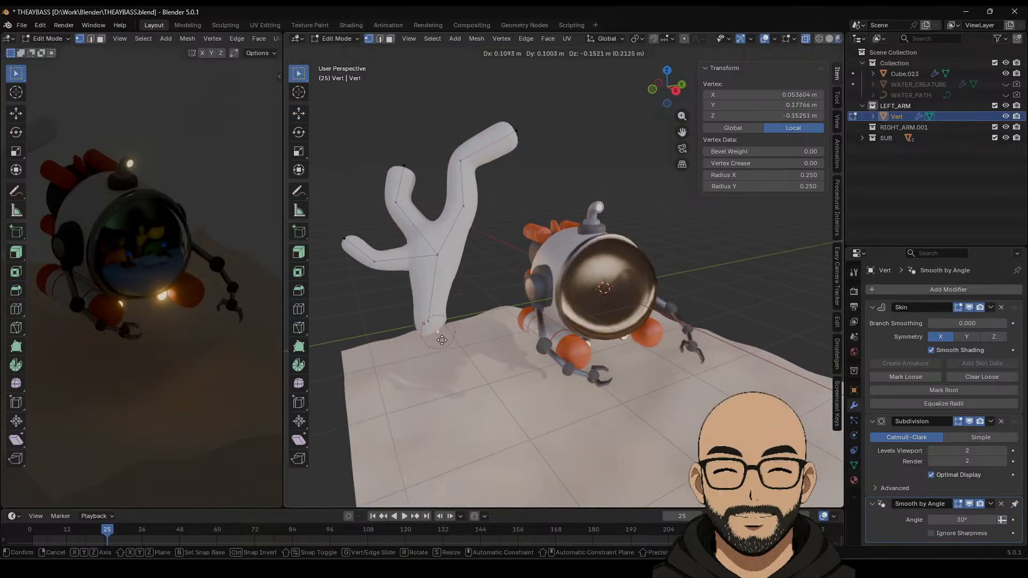
{"action": "left_click", "coordinate": [443, 351]}
{"action": "middle_click_drag", "start_coordinate": [443, 351], "coordinate": [582, 298]}
Step: Leave mesh editing, lower the branching object about 2.4 m toward the sand block, and scale it to about 0.57
{"action": "key", "text": "Tab"}
{"action": "scroll", "coordinate": [535, 315], "scroll_direction": "down", "scroll_amount": 4}
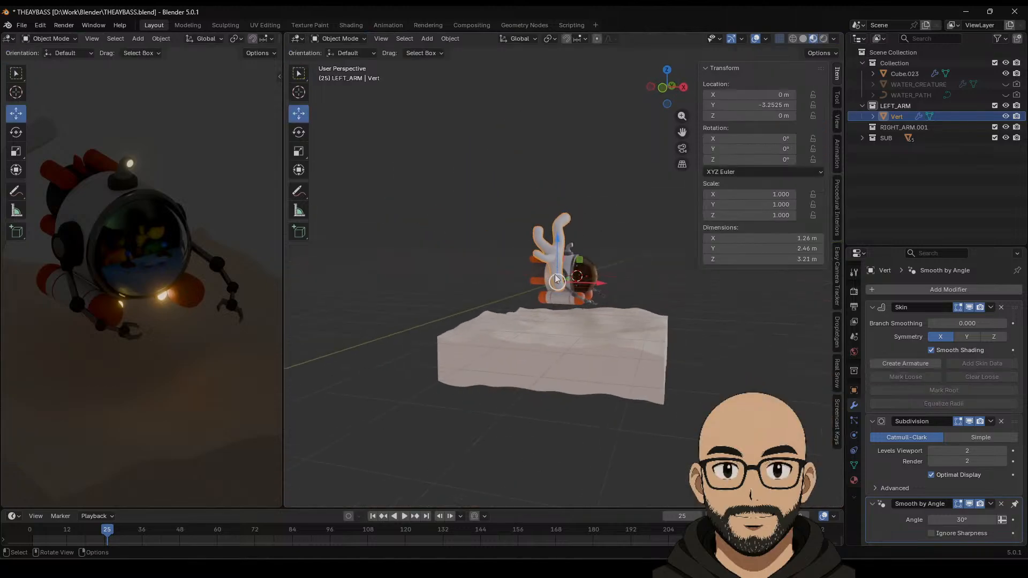
{"action": "left_click_drag", "start_coordinate": [559, 283], "coordinate": [558, 344]}
{"action": "middle_click_drag", "start_coordinate": [580, 342], "coordinate": [585, 362]}
{"action": "key", "text": "s"}
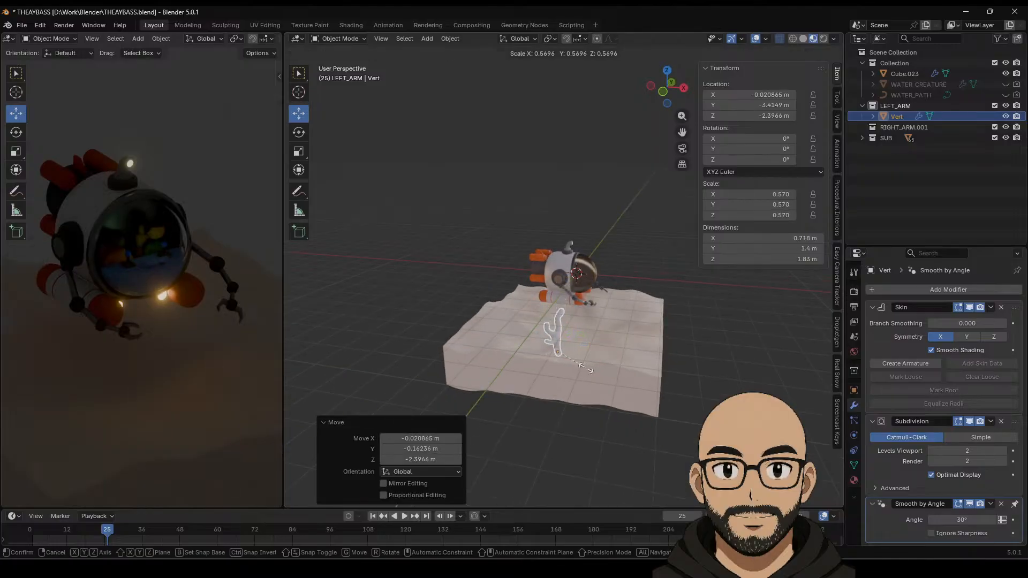
{"action": "left_click", "coordinate": [588, 364]}
Step: Move the branching object about -3.56 m along X to the edge of the sand block
{"action": "left_click_drag", "start_coordinate": [602, 354], "coordinate": [523, 344]}
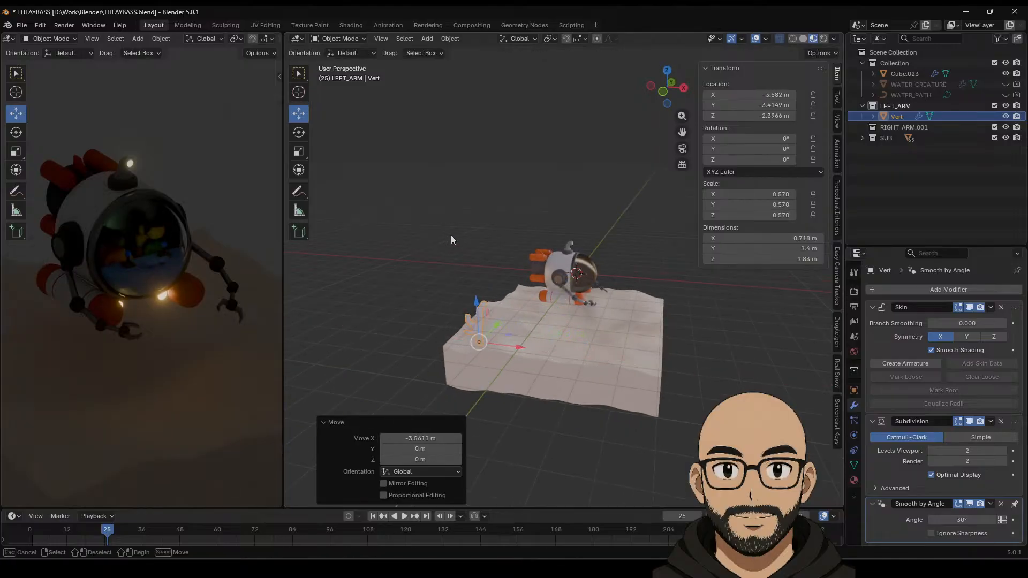
{"action": "middle_click_drag", "start_coordinate": [450, 236], "coordinate": [488, 282]}
{"action": "left_click", "coordinate": [493, 242]}
{"action": "mouse_move", "coordinate": [493, 242]}
{"action": "middle_mouse_down"}
{"action": "mouse_move", "coordinate": [512, 299]}
{"action": "mouse_move", "coordinate": [497, 261]}
{"action": "middle_mouse_up"}
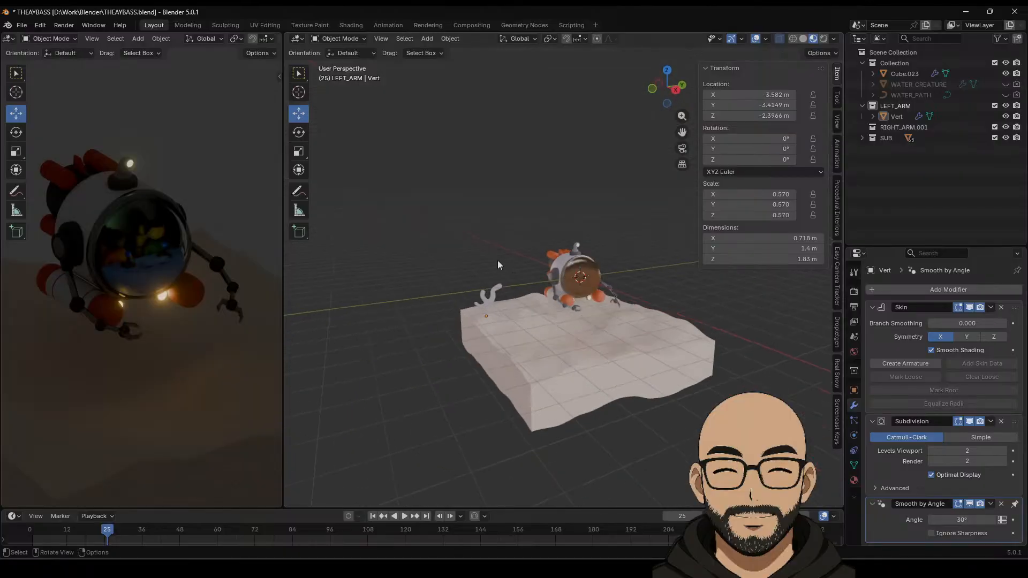
Step: Raise the branching object about 0.47 m so it stands higher above the sand
{"action": "scroll", "coordinate": [503, 303], "scroll_direction": "up", "scroll_amount": 6}
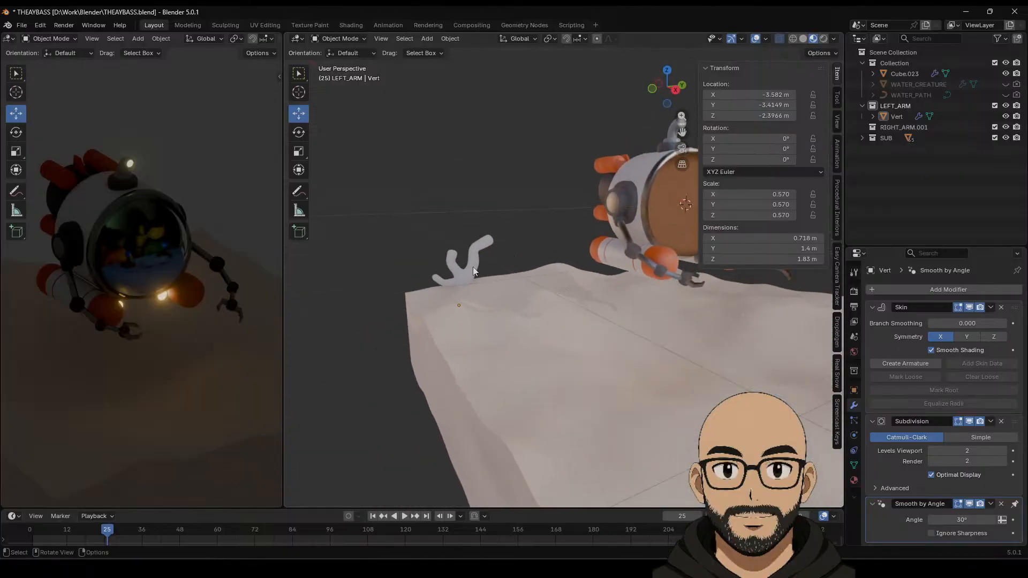
{"action": "left_click", "coordinate": [469, 275]}
{"action": "left_click_drag", "start_coordinate": [464, 283], "coordinate": [465, 249]}
Step: Create a new material for the branching object
{"action": "mouse_move", "coordinate": [466, 249]}
{"action": "middle_mouse_down"}
{"action": "mouse_move", "coordinate": [506, 262]}
{"action": "mouse_move", "coordinate": [515, 288]}
{"action": "mouse_move", "coordinate": [514, 269]}
{"action": "mouse_move", "coordinate": [477, 266]}
{"action": "middle_mouse_up"}
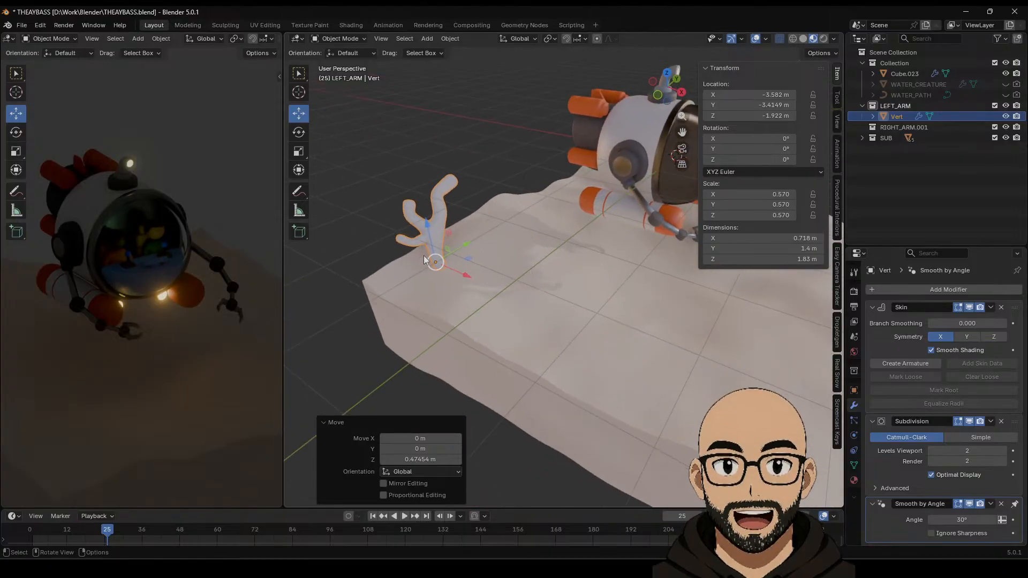
{"action": "left_click", "coordinate": [854, 481]}
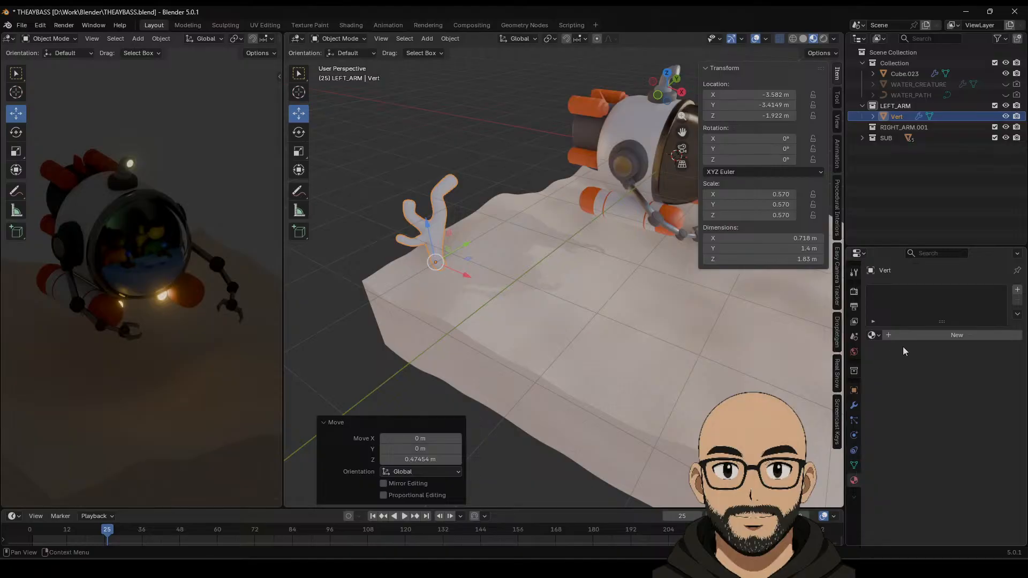
{"action": "left_click", "coordinate": [913, 334]}
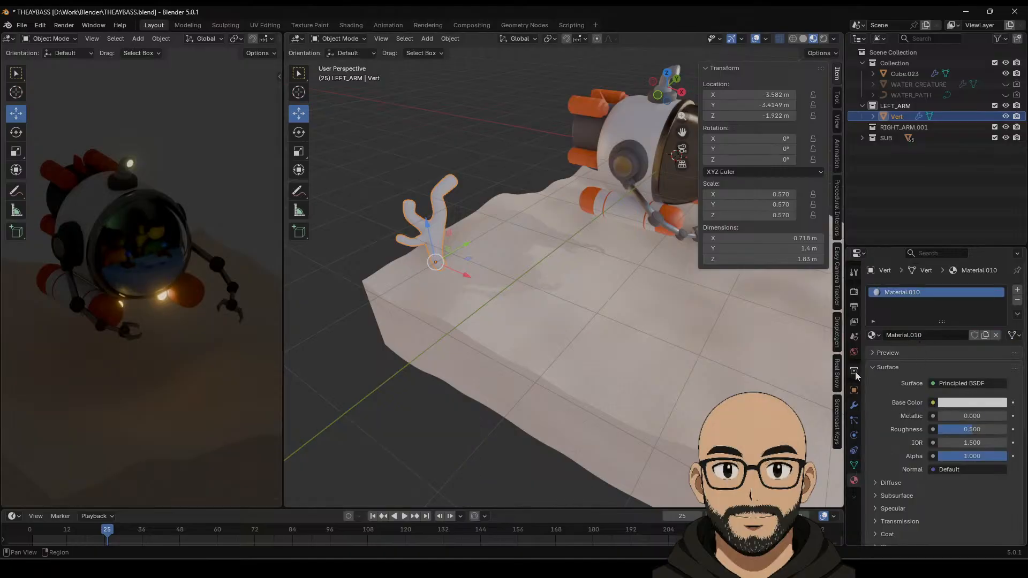
Step: Split the main 3D viewport horizontally, enlarge the lower area, and switch that area to the Shader Editor
{"action": "right_click", "coordinate": [490, 508]}
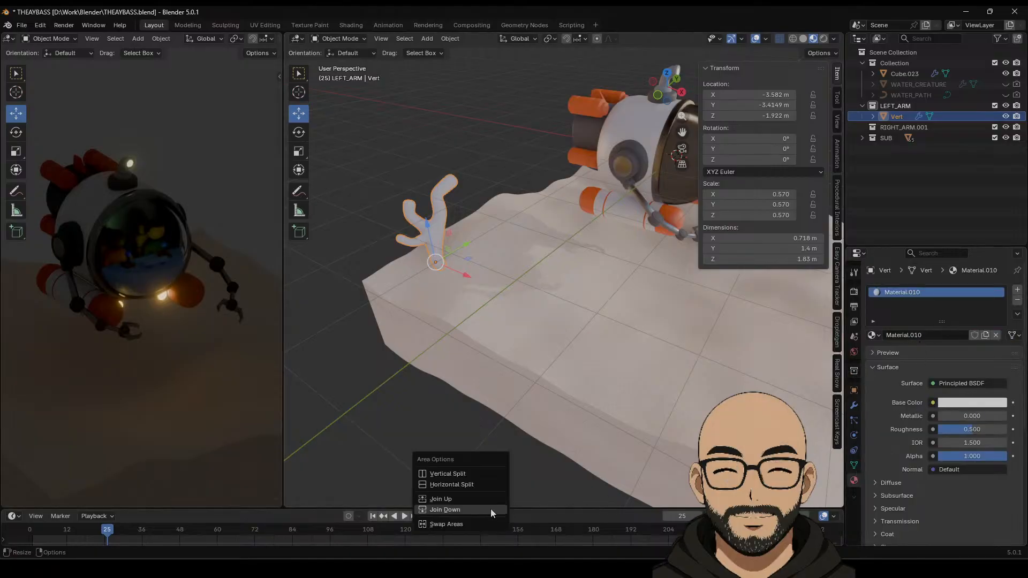
{"action": "left_click", "coordinate": [471, 484]}
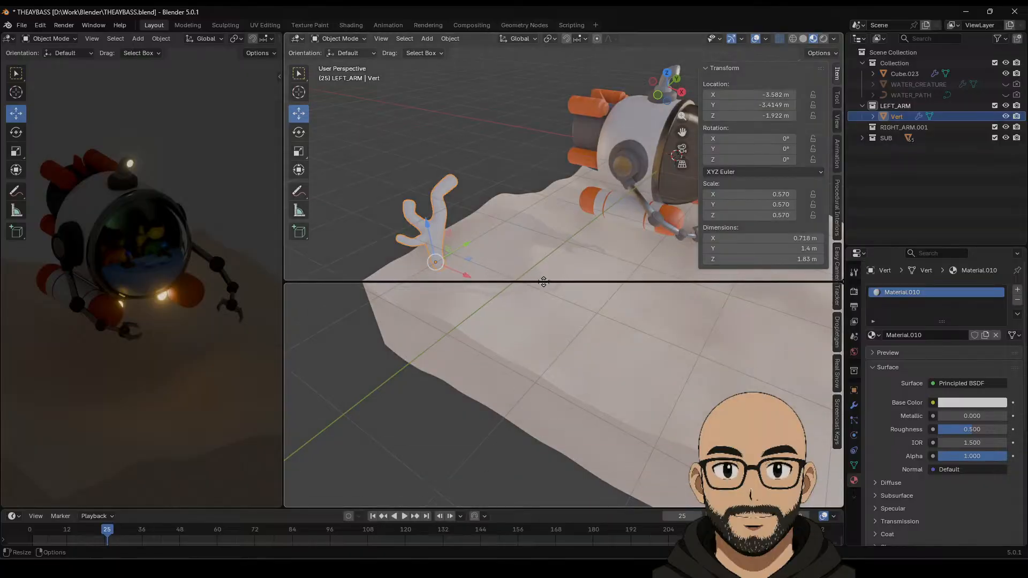
{"action": "left_click", "coordinate": [540, 282]}
{"action": "left_click_drag", "start_coordinate": [468, 284], "coordinate": [468, 207]}
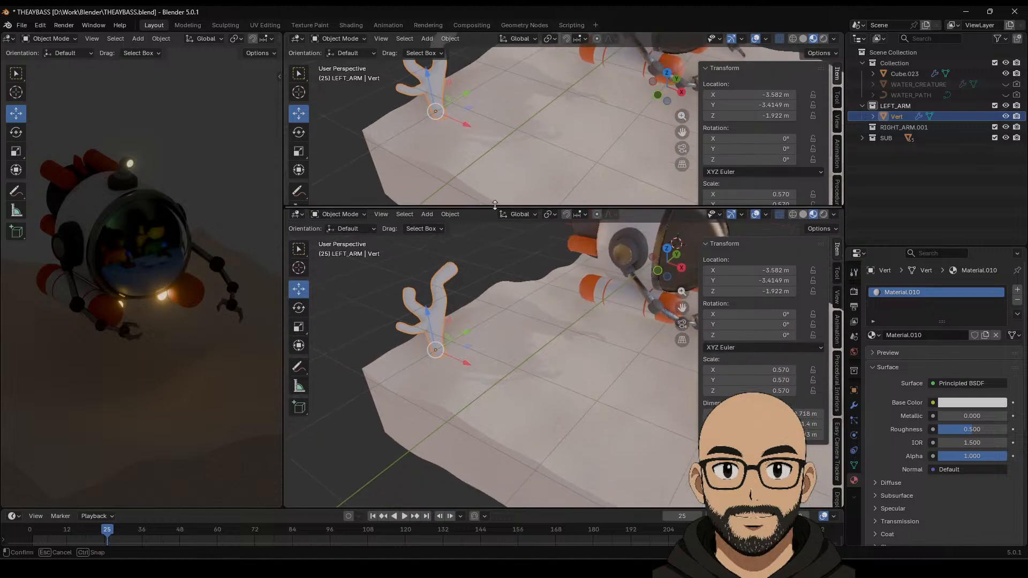
{"action": "left_click", "coordinate": [296, 211]}
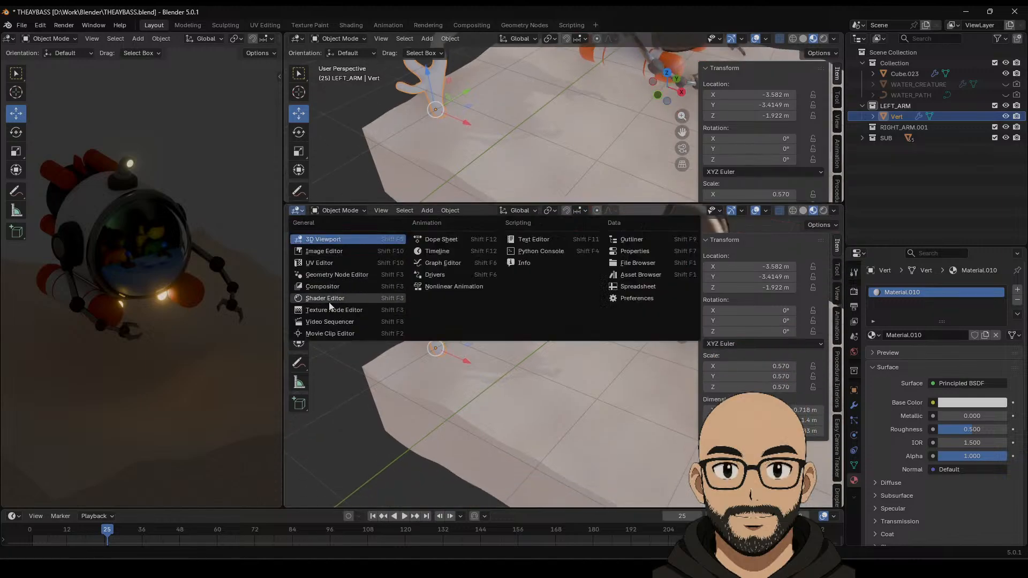
{"action": "left_click", "coordinate": [329, 299]}
Step: Frame the branching object in the rendered side viewport and light it with a different studio HDRI instead of the scene world
{"action": "middle_click_drag", "start_coordinate": [134, 294], "coordinate": [6, 310], "text": "shift"}
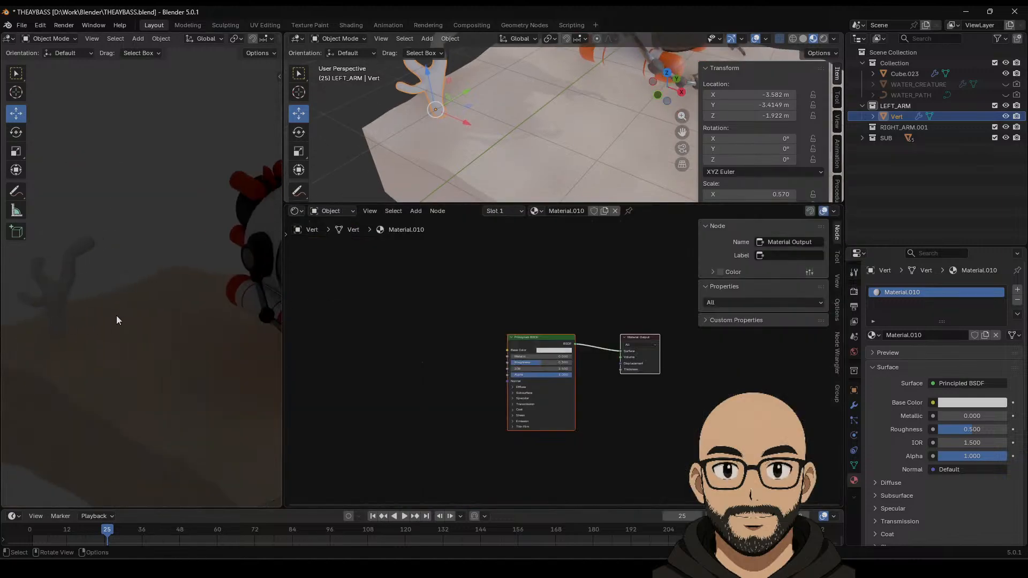
{"action": "middle_click_drag", "start_coordinate": [117, 316], "coordinate": [160, 306], "text": "shift"}
{"action": "scroll", "coordinate": [235, 40], "scroll_direction": "down", "scroll_amount": 5}
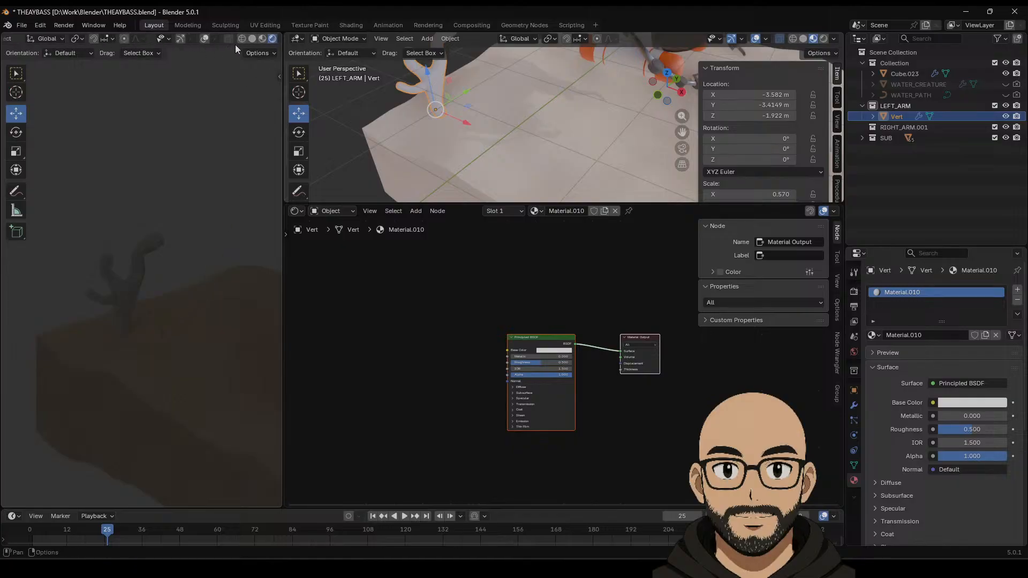
{"action": "scroll", "coordinate": [274, 40], "scroll_direction": "down", "scroll_amount": 2}
{"action": "left_click", "coordinate": [260, 40]}
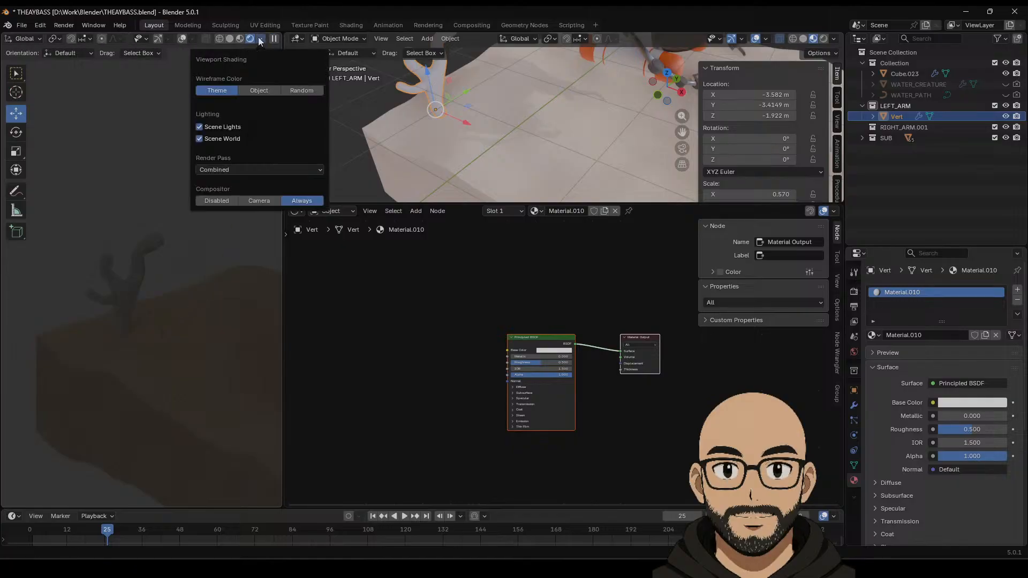
{"action": "left_click", "coordinate": [199, 139]}
{"action": "left_click", "coordinate": [257, 167]}
{"action": "left_click", "coordinate": [217, 203]}
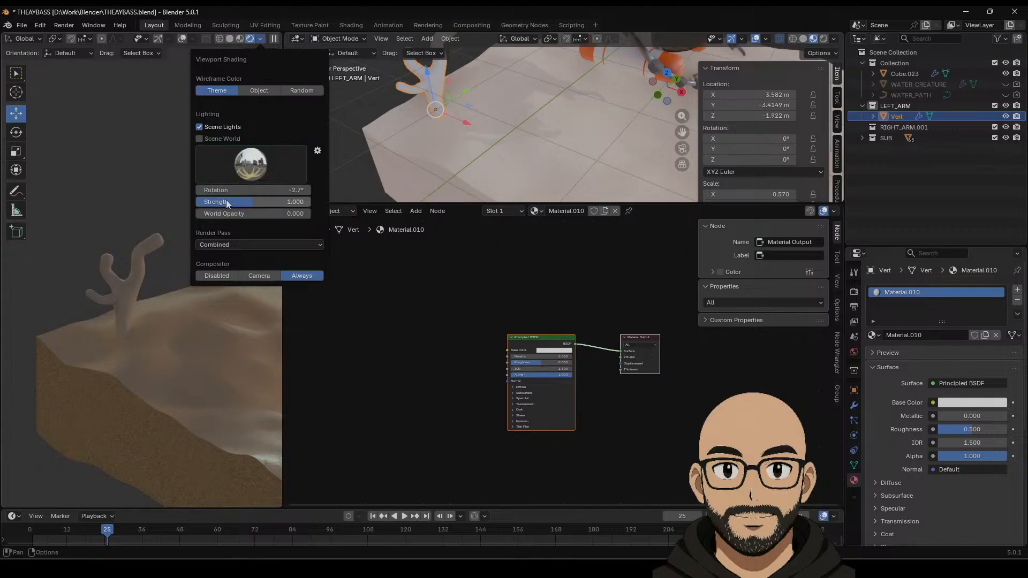
{"action": "left_click", "coordinate": [250, 165]}
{"action": "left_click", "coordinate": [251, 203]}
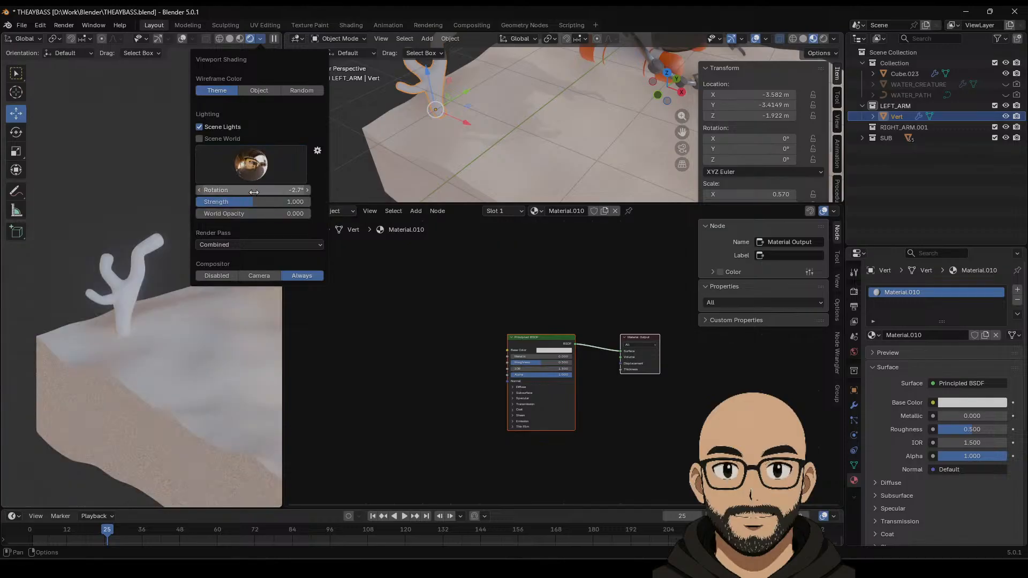
{"action": "mouse_move", "coordinate": [254, 192]}
{"action": "left_mouse_down"}
{"action": "mouse_move", "coordinate": [214, 192]}
{"action": "mouse_move", "coordinate": [254, 192]}
{"action": "left_mouse_up"}
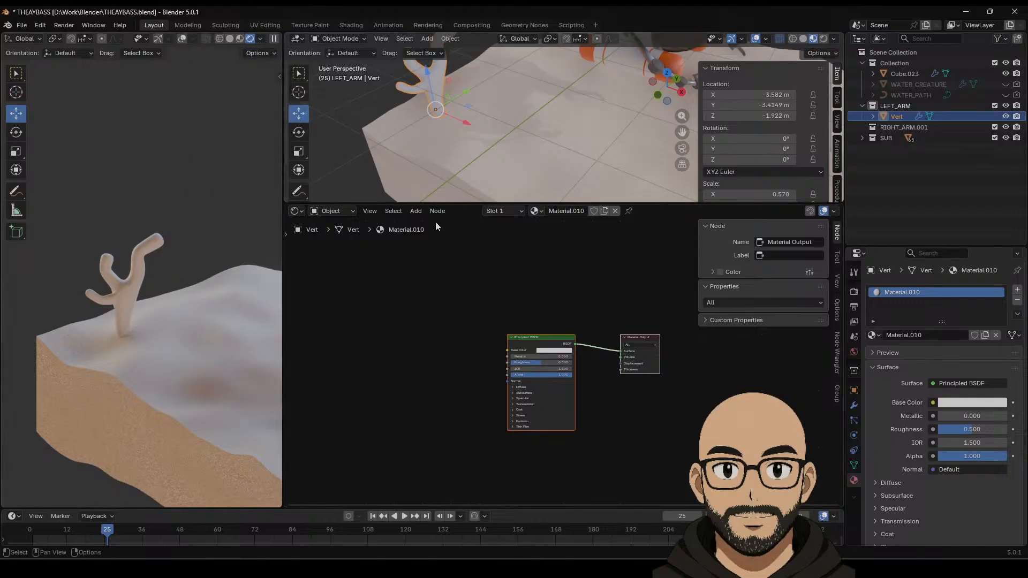
Step: Add a Color Ramp node connected to the Principled BSDF's Base Color input
{"action": "scroll", "coordinate": [475, 336], "scroll_direction": "up", "scroll_amount": 5}
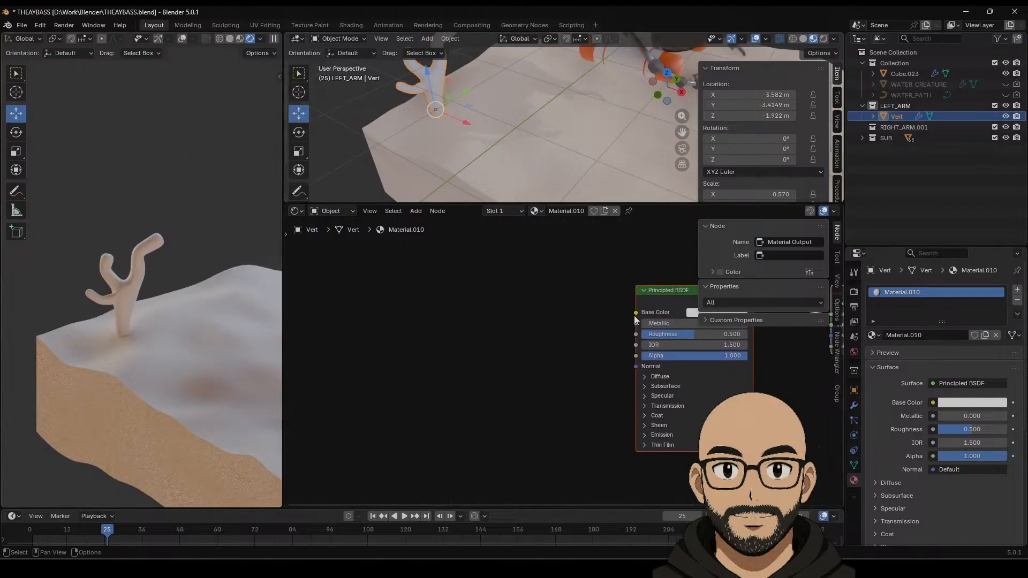
{"action": "left_click_drag", "start_coordinate": [636, 314], "coordinate": [431, 306]}
{"action": "left_click", "coordinate": [474, 356]}
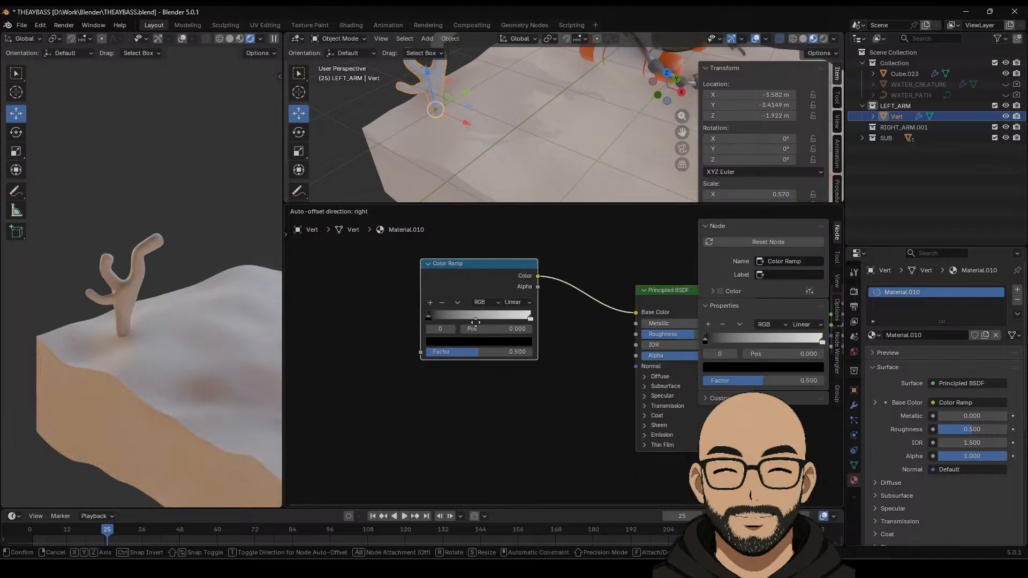
Step: Colour the Color Ramp's first stop bright purple (#8000FFFF) and its last stop blue
{"action": "left_click", "coordinate": [457, 313]}
{"action": "left_click", "coordinate": [435, 334]}
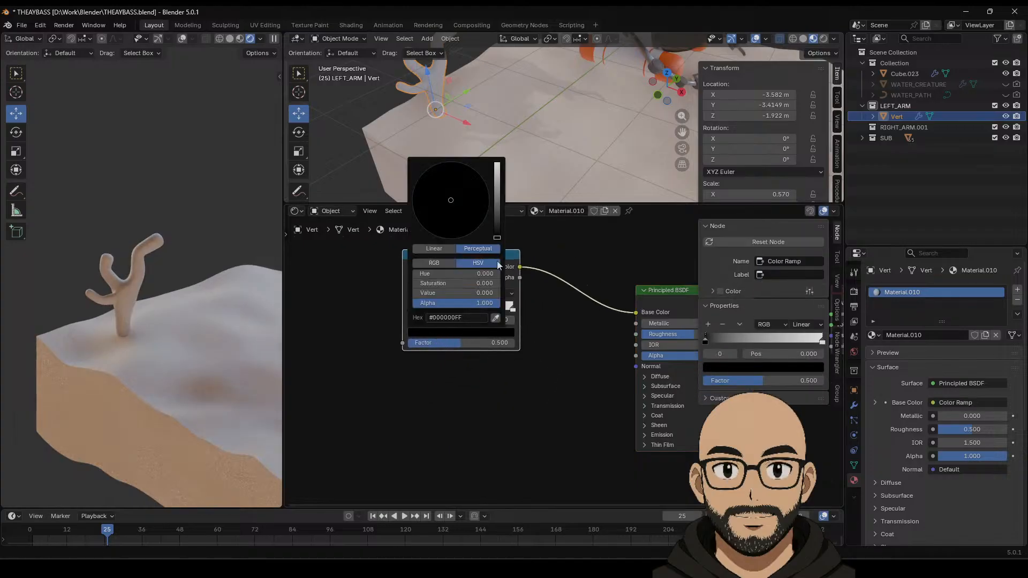
{"action": "left_click_drag", "start_coordinate": [497, 234], "coordinate": [497, 162]}
{"action": "left_click_drag", "start_coordinate": [481, 206], "coordinate": [486, 212]}
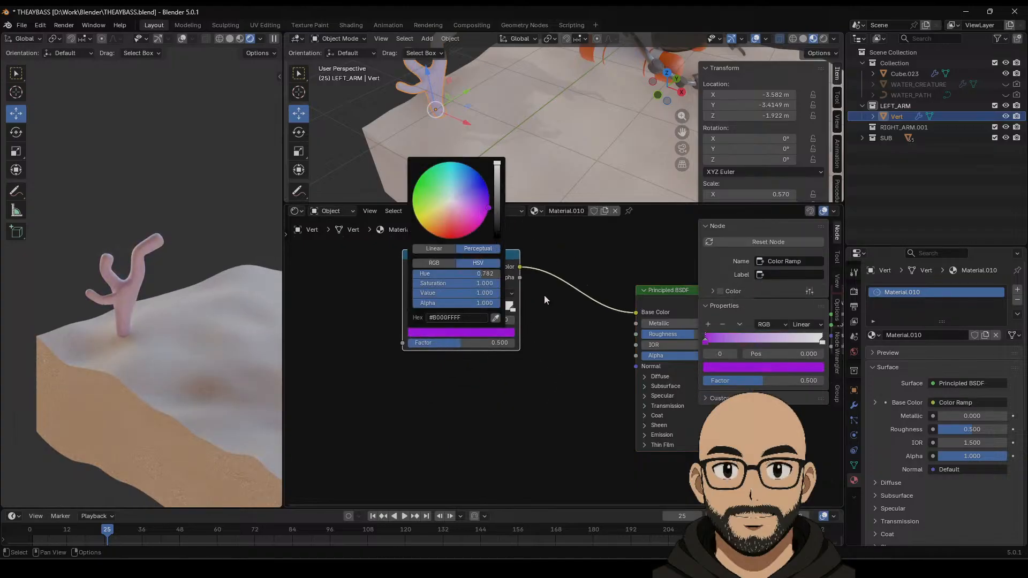
{"action": "left_click", "coordinate": [513, 310]}
{"action": "left_click", "coordinate": [460, 333]}
{"action": "left_click_drag", "start_coordinate": [467, 187], "coordinate": [471, 167]}
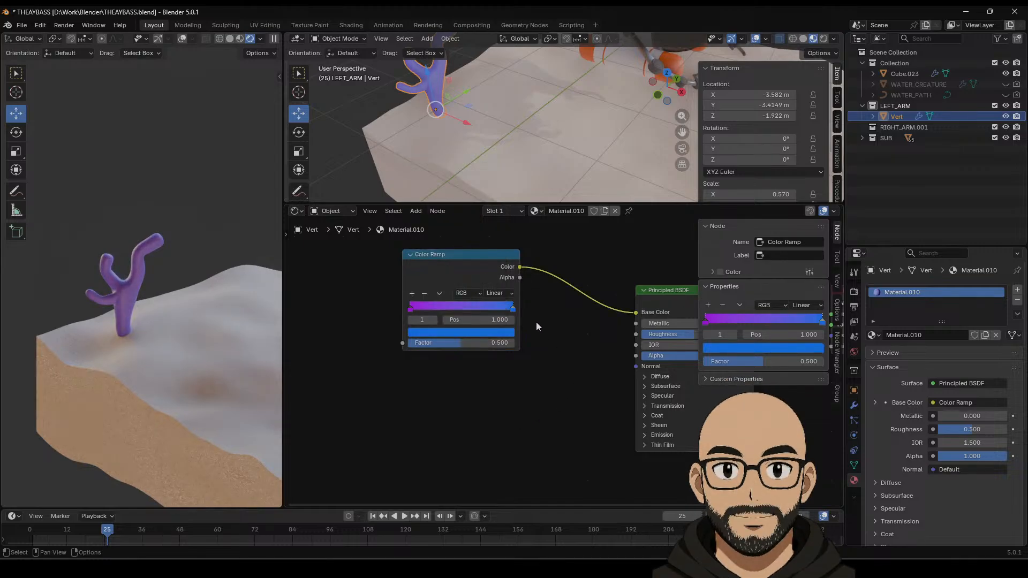
Step: Move the ramp's blue stop to position 0.541, add a third stop at position 1.000, and colour it cyan
{"action": "left_click", "coordinate": [508, 333]}
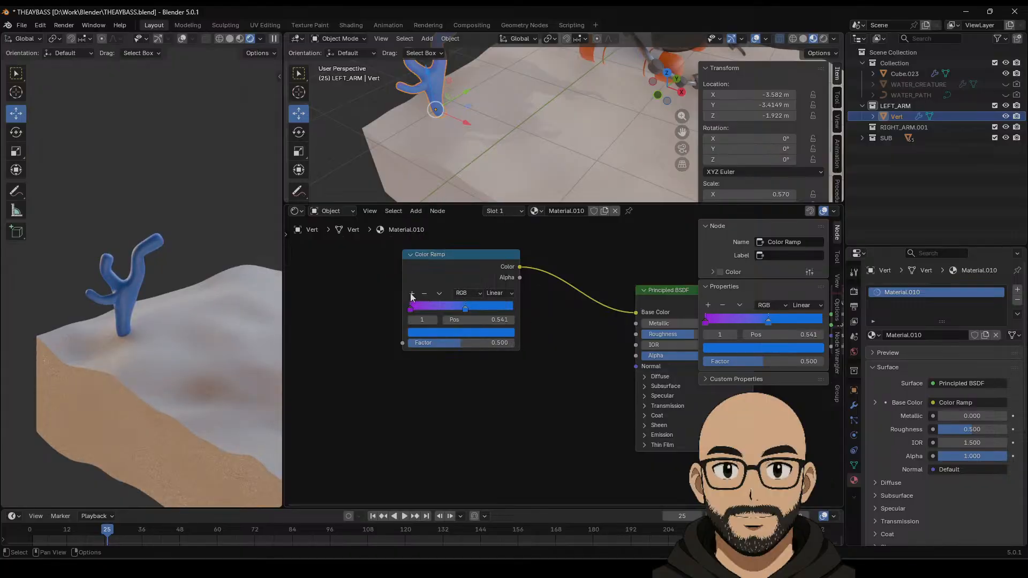
{"action": "left_click_drag", "start_coordinate": [491, 312], "coordinate": [515, 311]}
{"action": "left_click", "coordinate": [493, 334]}
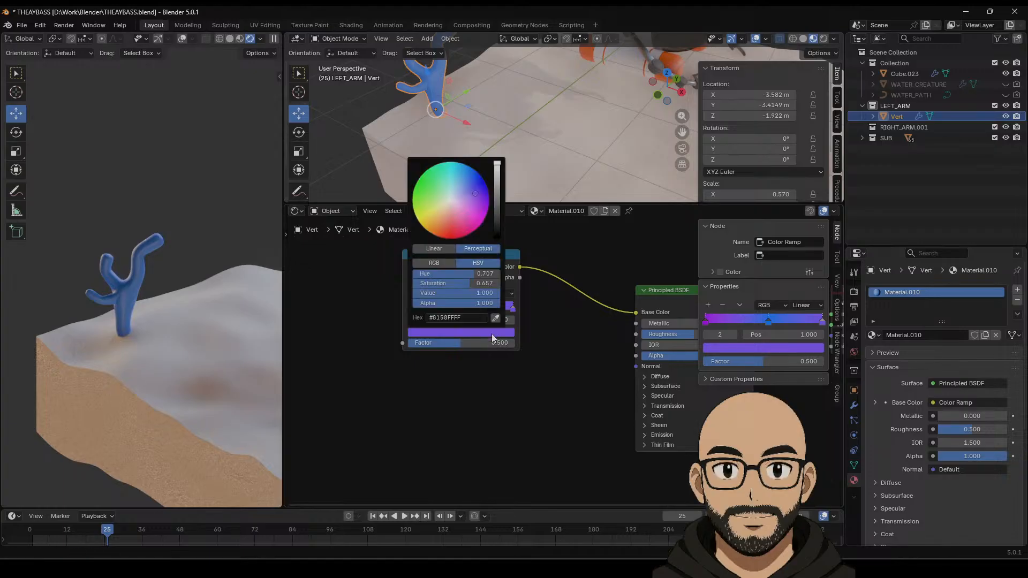
{"action": "left_click_drag", "start_coordinate": [465, 199], "coordinate": [456, 162]}
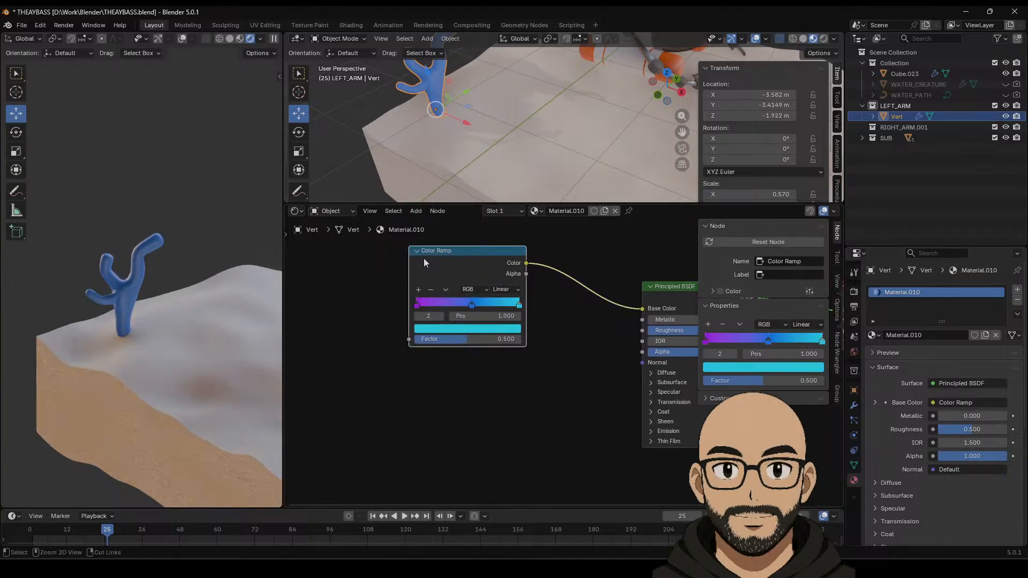
Step: Add the texture mapping setup to the Color Ramp, delete its Image Texture node, and connect the Mapping Vector directly to Factor
{"action": "key", "text": "ctrl+t"}
{"action": "middle_click_drag", "start_coordinate": [315, 282], "coordinate": [418, 300]}
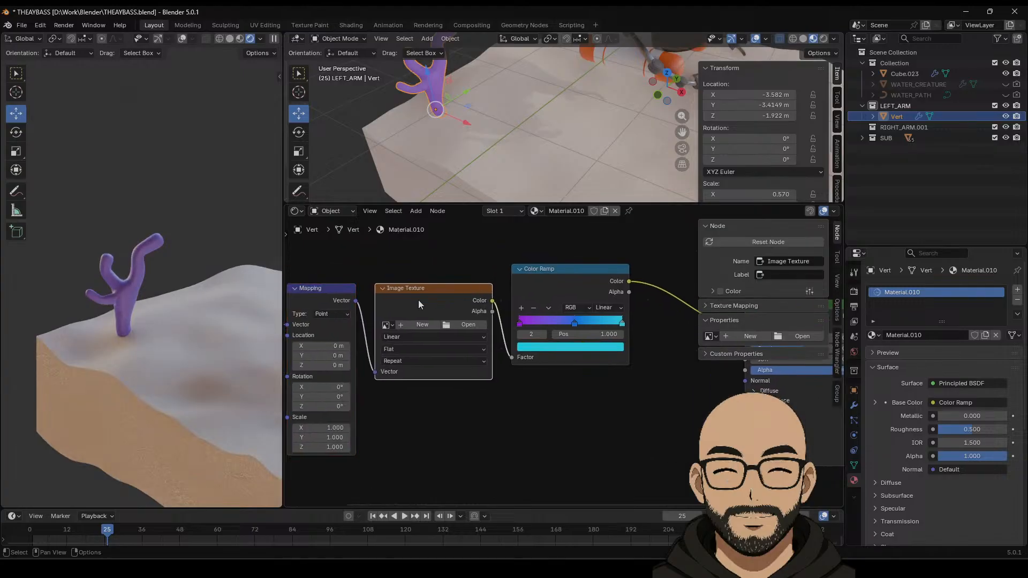
{"action": "key", "text": "x"}
{"action": "left_click_drag", "start_coordinate": [356, 300], "coordinate": [383, 304]}
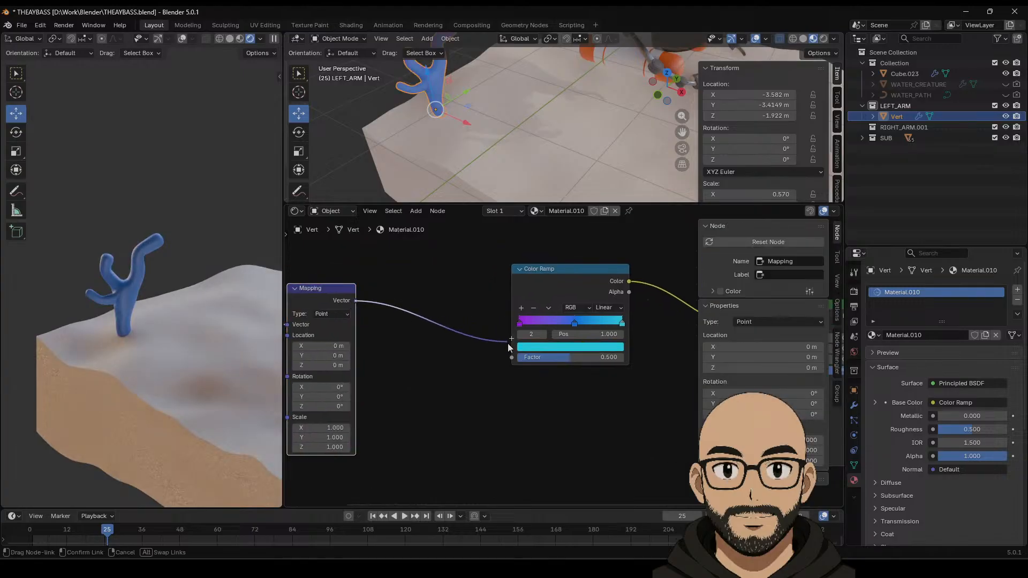
{"action": "left_click_drag", "start_coordinate": [509, 347], "coordinate": [511, 357]}
Step: Space the Mapping node away from Texture Coordinate and feed its Vector input from the Object output instead of UV
{"action": "middle_click_drag", "start_coordinate": [381, 359], "coordinate": [487, 363]}
{"action": "left_click_drag", "start_coordinate": [401, 296], "coordinate": [477, 300]}
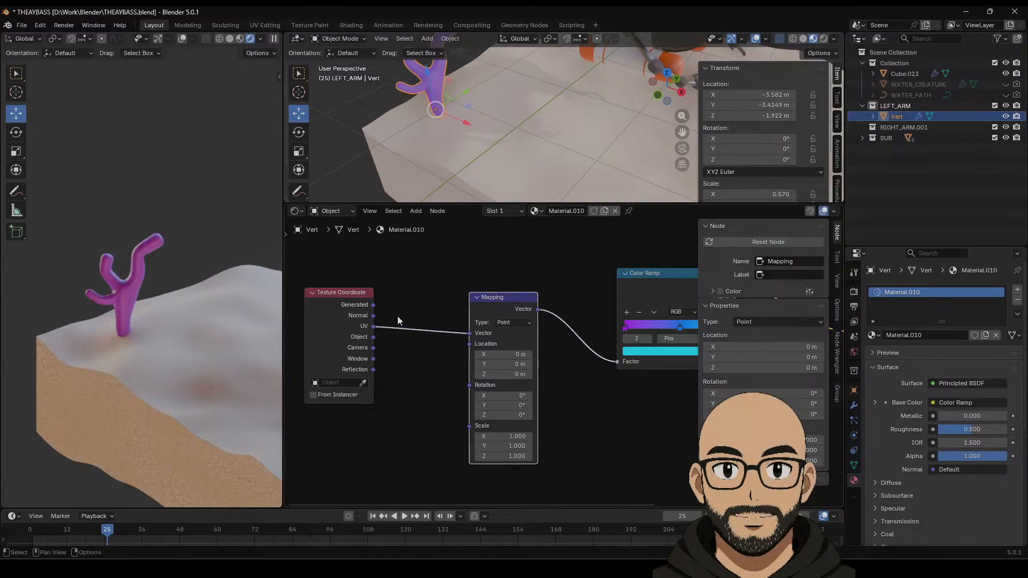
{"action": "left_click_drag", "start_coordinate": [374, 336], "coordinate": [470, 334]}
{"action": "middle_click_drag", "start_coordinate": [534, 395], "coordinate": [494, 374]}
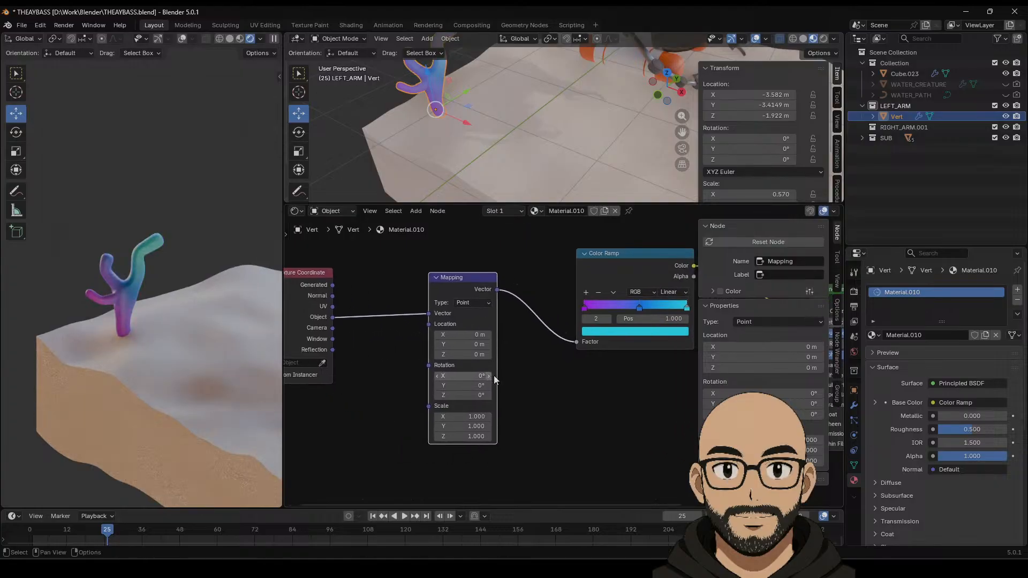
{"action": "mouse_move", "coordinate": [473, 398]}
{"action": "left_mouse_down"}
{"action": "mouse_move", "coordinate": [451, 395]}
{"action": "mouse_move", "coordinate": [469, 395]}
{"action": "left_mouse_up"}
{"action": "left_click", "coordinate": [470, 396]}
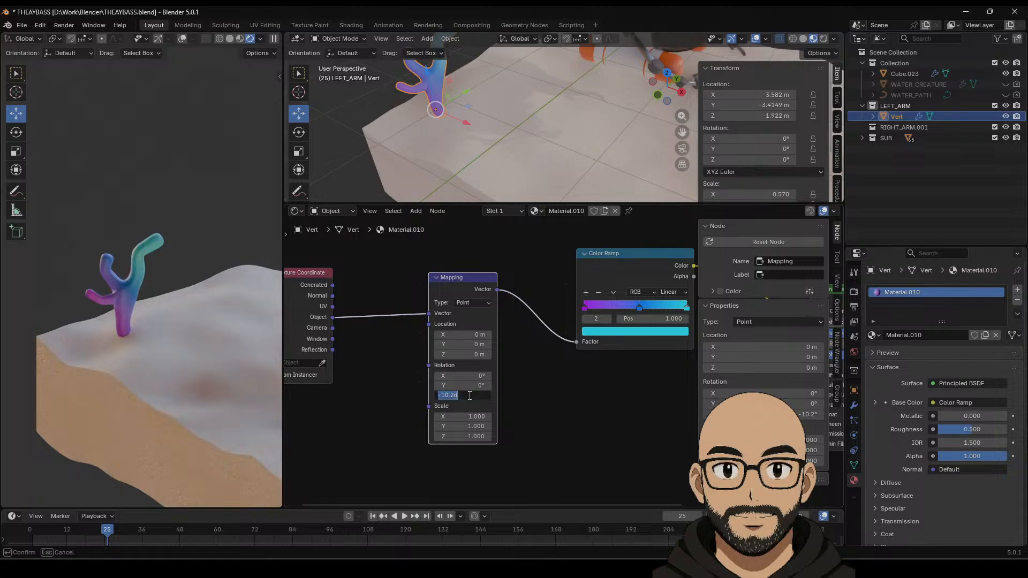
{"action": "key", "text": "Return"}
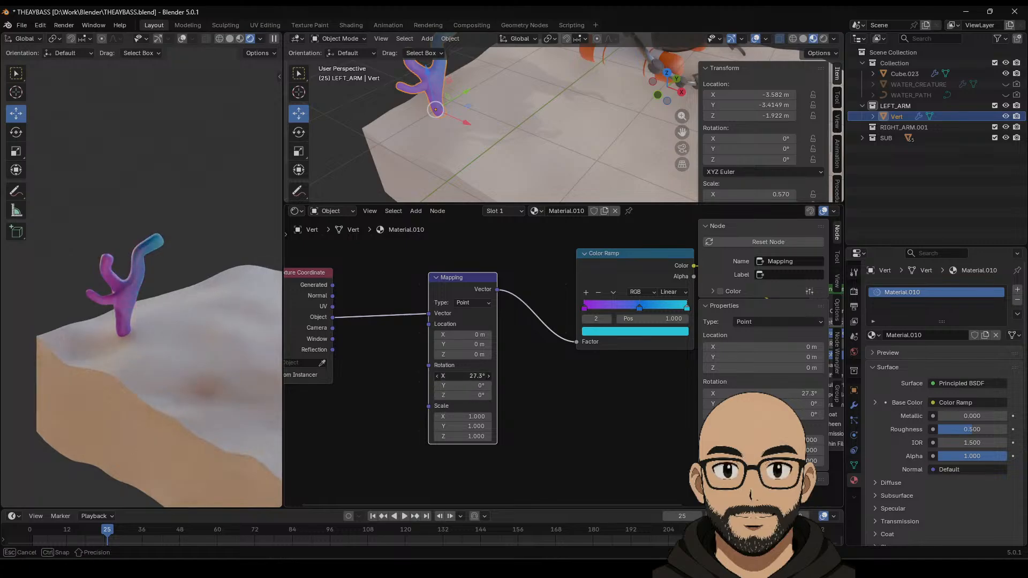
Step: Set the Mapping node's X rotation to 157° and its Z location to 3.8 m to reverse the gradient along the branches
{"action": "mouse_move", "coordinate": [463, 376]}
{"action": "left_mouse_down"}
{"action": "mouse_move", "coordinate": [485, 376]}
{"action": "mouse_move", "coordinate": [477, 376]}
{"action": "left_mouse_up"}
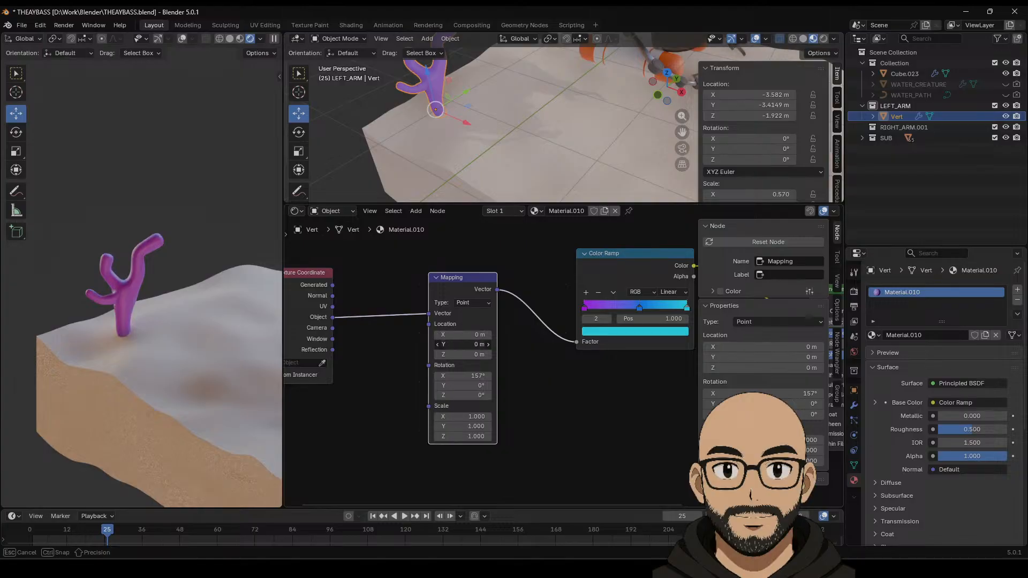
{"action": "left_click", "coordinate": [466, 357]}
{"action": "mouse_move", "coordinate": [462, 357]}
{"action": "left_mouse_down"}
{"action": "mouse_move", "coordinate": [484, 357]}
{"action": "mouse_move", "coordinate": [471, 357]}
{"action": "left_mouse_up"}
{"action": "left_click_drag", "start_coordinate": [463, 354], "coordinate": [479, 354]}
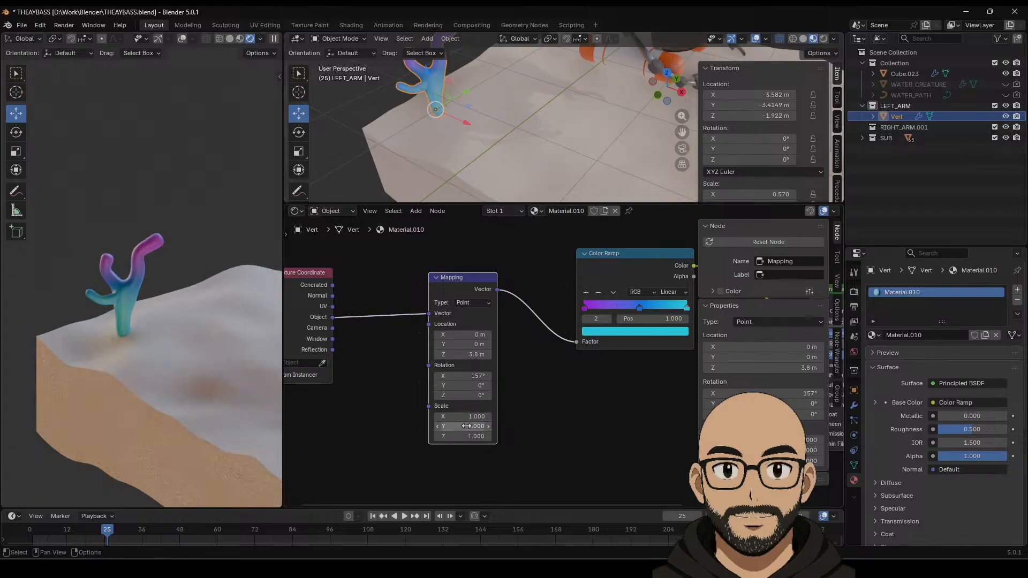
Step: Set the Mapping scale to Y 0.900 and Z 0.200, Z location to 2.17 m, and rotation to X 163° and Z 2.7°
{"action": "mouse_move", "coordinate": [466, 426]}
{"action": "left_mouse_down"}
{"action": "mouse_move", "coordinate": [487, 426]}
{"action": "mouse_move", "coordinate": [451, 436]}
{"action": "mouse_move", "coordinate": [464, 436]}
{"action": "left_mouse_up"}
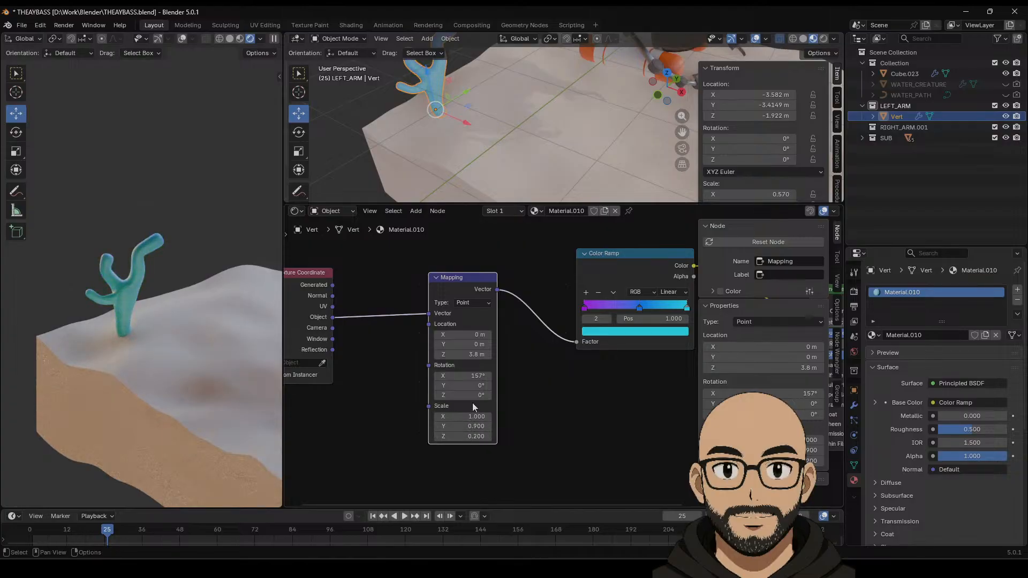
{"action": "left_click_drag", "start_coordinate": [477, 354], "coordinate": [461, 353]}
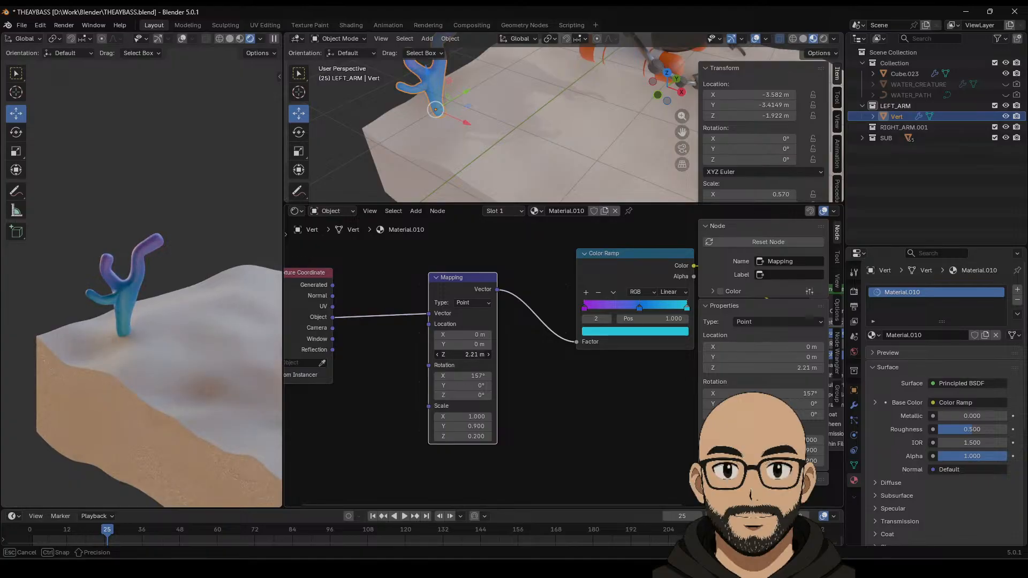
{"action": "left_click_drag", "start_coordinate": [461, 354], "coordinate": [461, 354]}
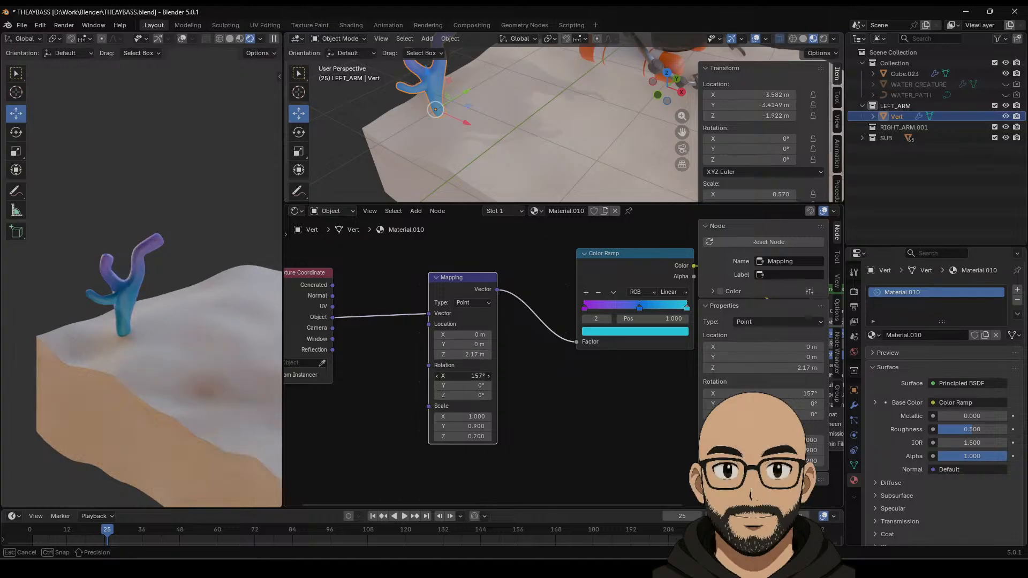
{"action": "left_click_drag", "start_coordinate": [462, 395], "coordinate": [462, 395]}
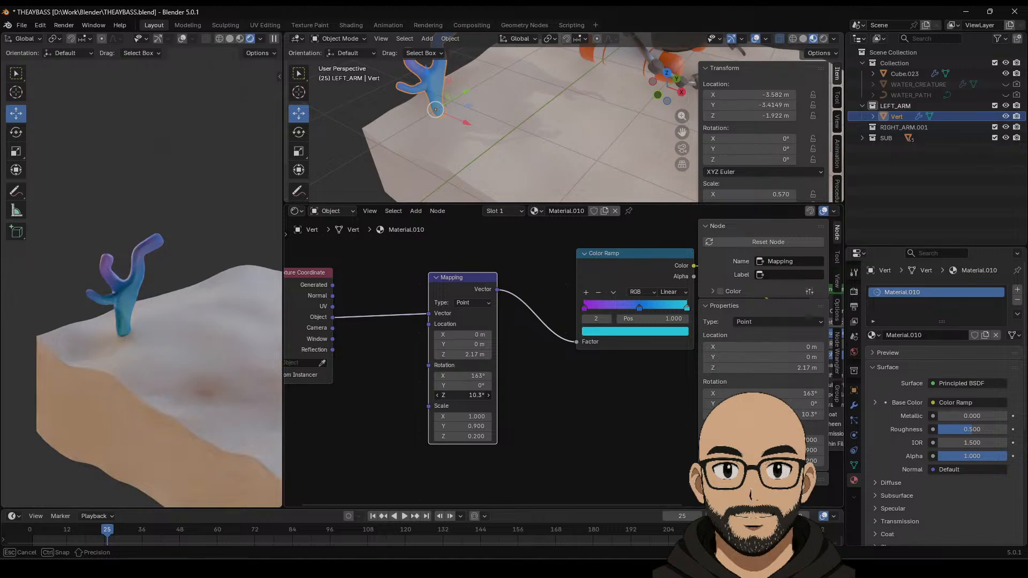
Step: Switch the Color Ramp to Ease interpolation, placing the purple stop at 0.264 and blue at 0.573, with the cyan stop moved closer to blue
{"action": "middle_click_drag", "start_coordinate": [589, 401], "coordinate": [514, 387]}
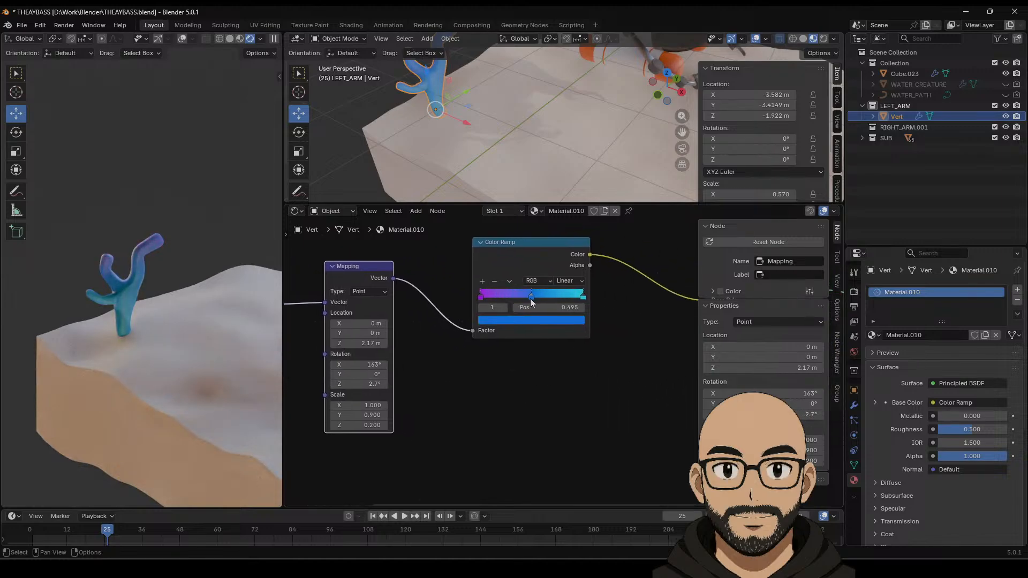
{"action": "left_click_drag", "start_coordinate": [542, 300], "coordinate": [538, 301]}
{"action": "left_click", "coordinate": [567, 281]}
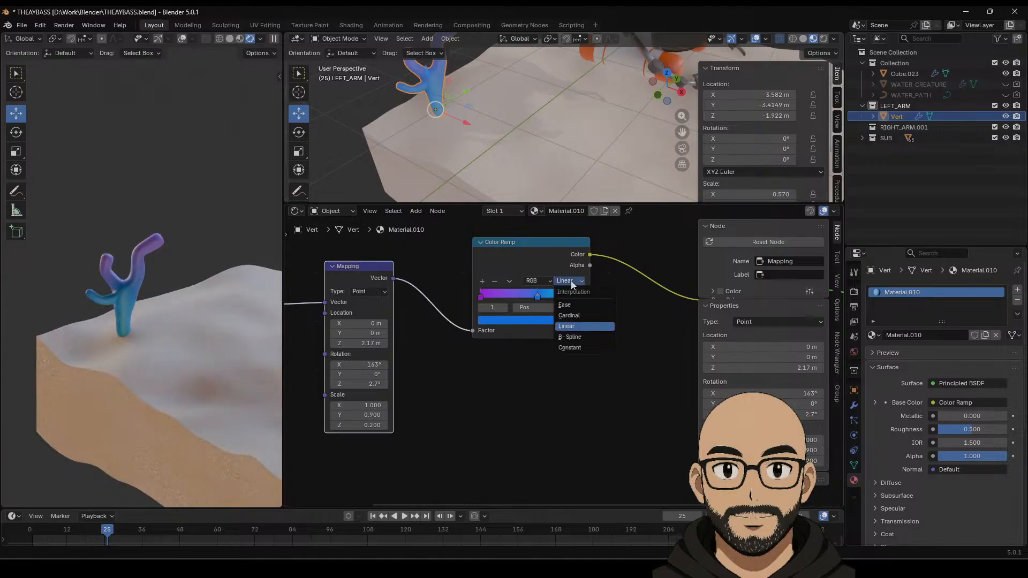
{"action": "left_click", "coordinate": [576, 307]}
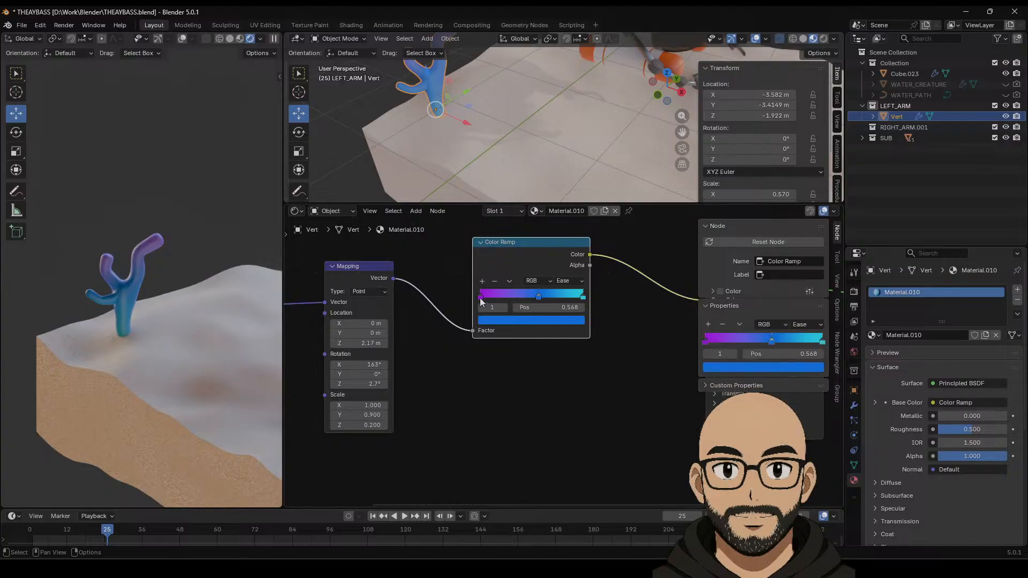
{"action": "left_click_drag", "start_coordinate": [480, 301], "coordinate": [515, 301]}
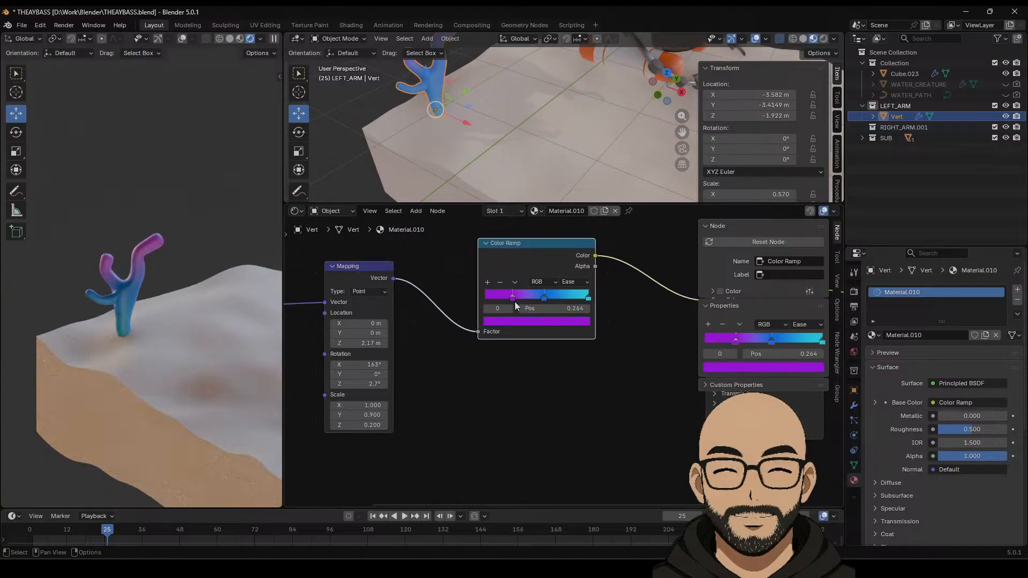
{"action": "left_click_drag", "start_coordinate": [589, 299], "coordinate": [540, 303]}
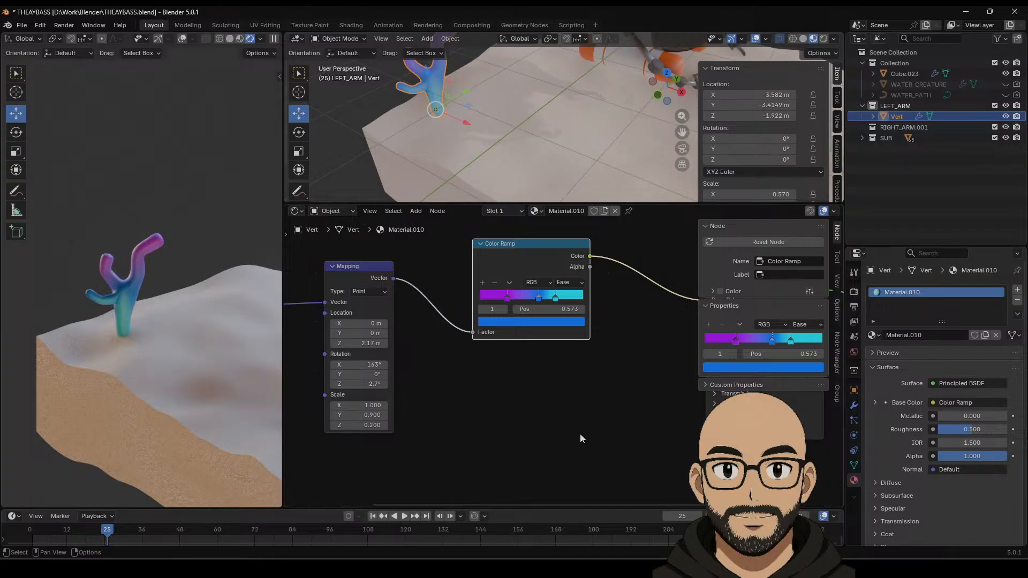
Step: Enlarge the 3D viewport and extrude a rising, multi-segment branch from the coral's lowest base vertex toward the submarine
{"action": "scroll", "coordinate": [536, 69], "scroll_direction": "up", "scroll_amount": 3}
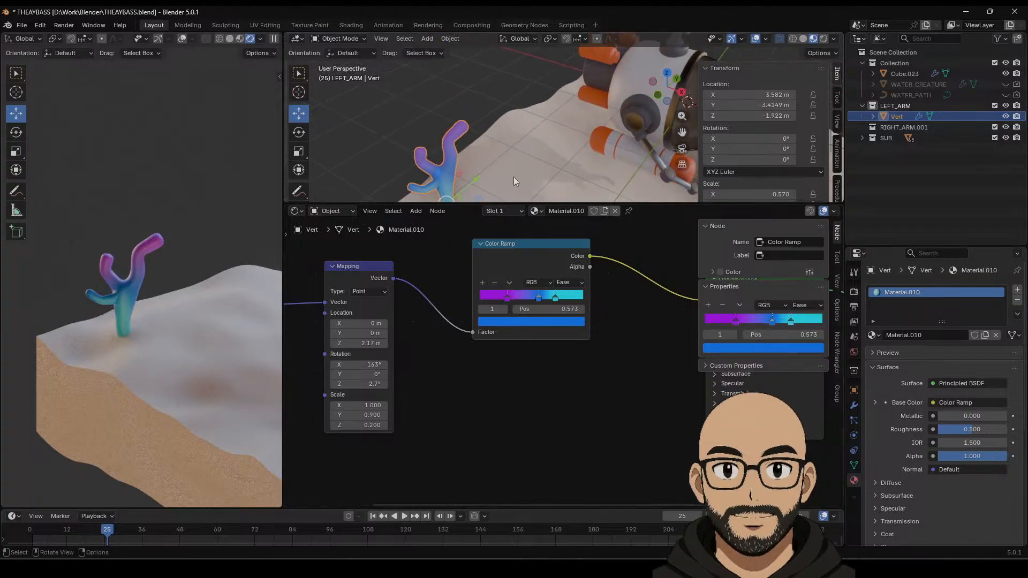
{"action": "left_click_drag", "start_coordinate": [503, 200], "coordinate": [503, 319]}
{"action": "middle_click_drag", "start_coordinate": [485, 267], "coordinate": [478, 197]}
{"action": "key", "text": "Tab"}
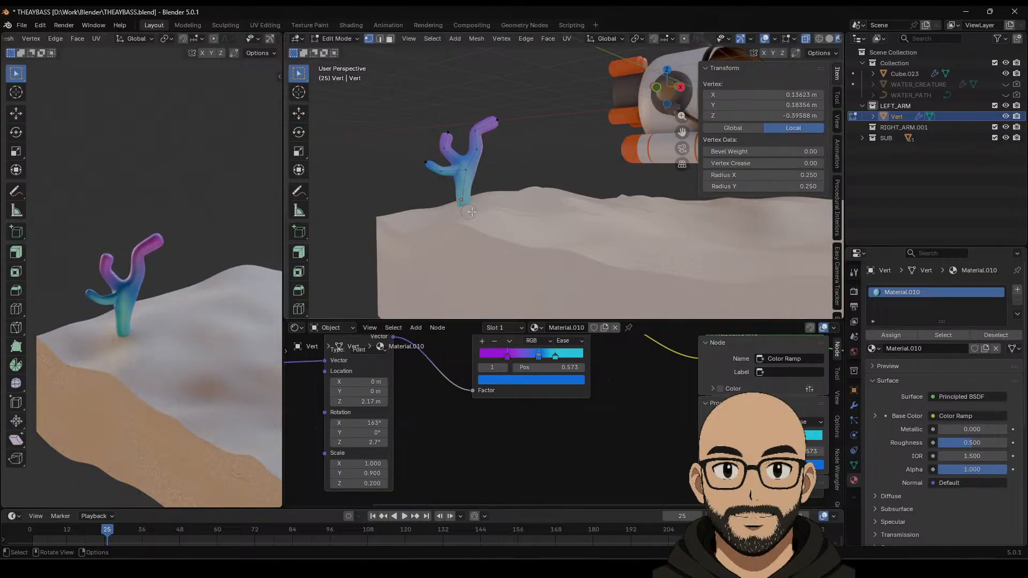
{"action": "key", "text": "e"}
{"action": "left_click", "coordinate": [494, 188]}
{"action": "key", "text": "e"}
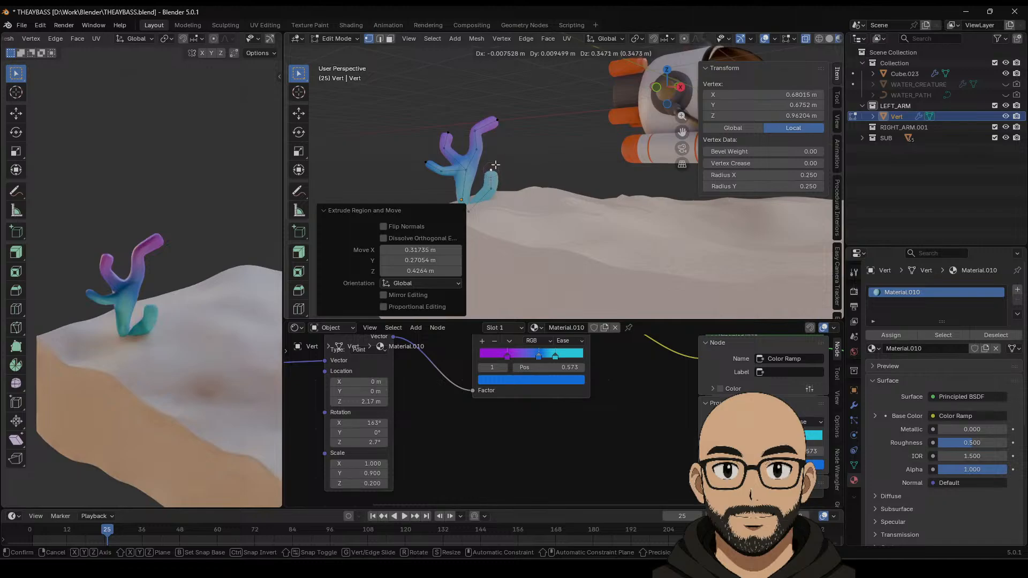
{"action": "left_click", "coordinate": [515, 160]}
{"action": "key", "text": "e"}
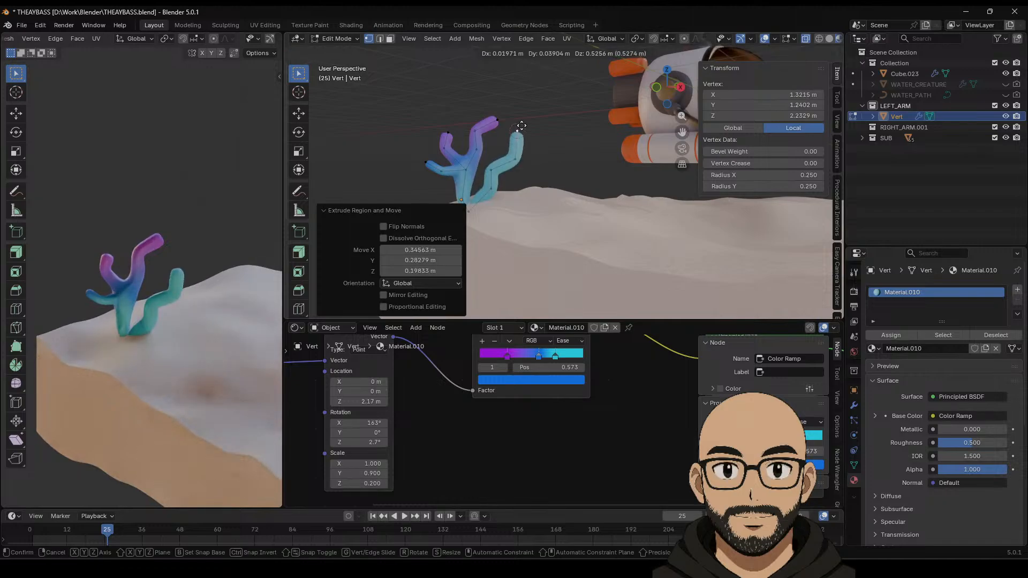
{"action": "left_click", "coordinate": [520, 130]}
Step: Extrude a short, upturned two-segment side branch outward from the first joint of the new branch
{"action": "key", "text": "e"}
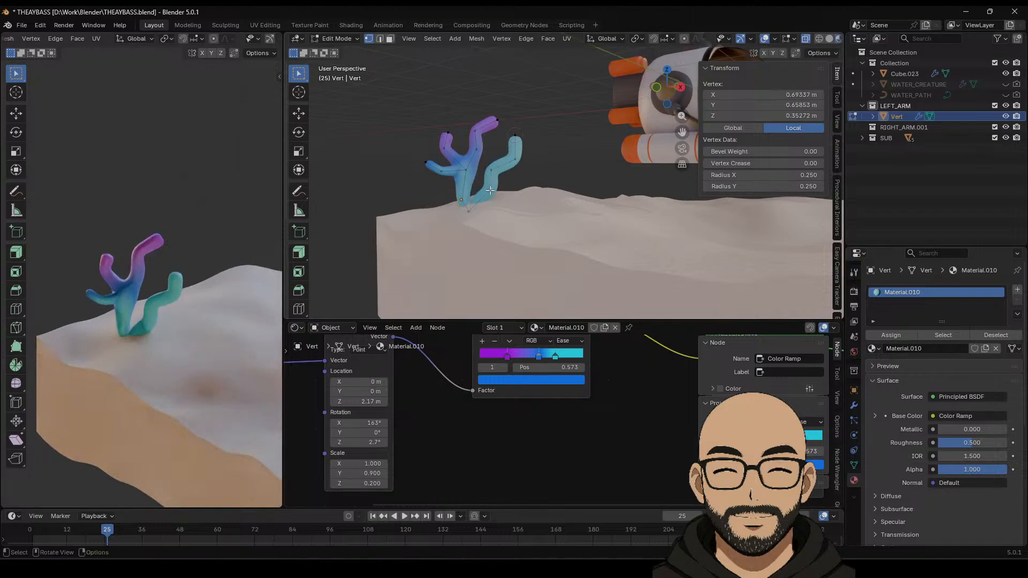
{"action": "left_click", "coordinate": [515, 185]}
{"action": "key", "text": "e"}
{"action": "left_click", "coordinate": [528, 170]}
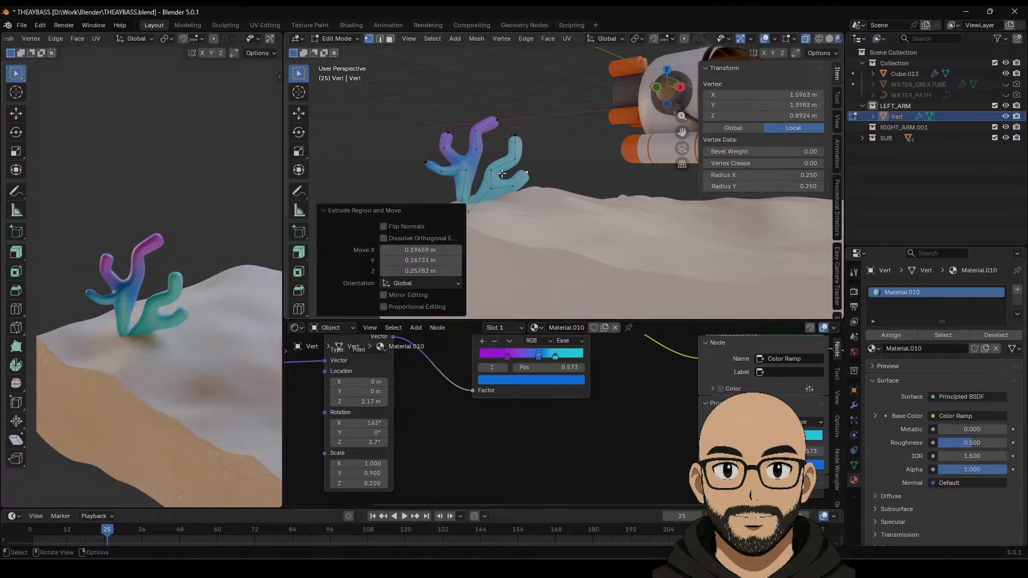
Step: Extrude another branch from the middle of the new branch, curving back across the main stem and ending straight up
{"action": "left_click", "coordinate": [487, 167]}
{"action": "key", "text": "e"}
{"action": "left_click", "coordinate": [482, 160]}
{"action": "key", "text": "e"}
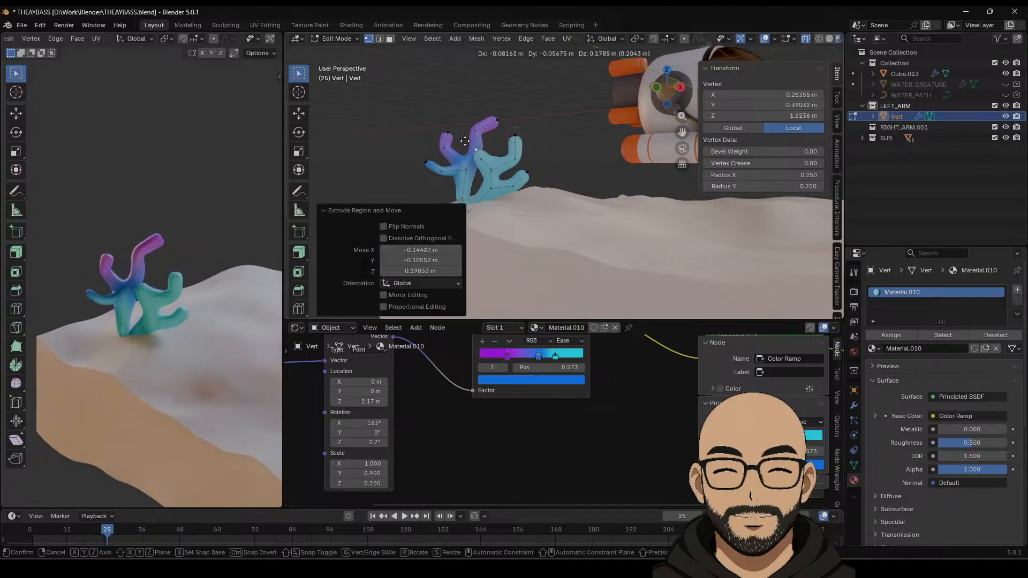
{"action": "left_click", "coordinate": [449, 140]}
{"action": "key", "text": "e"}
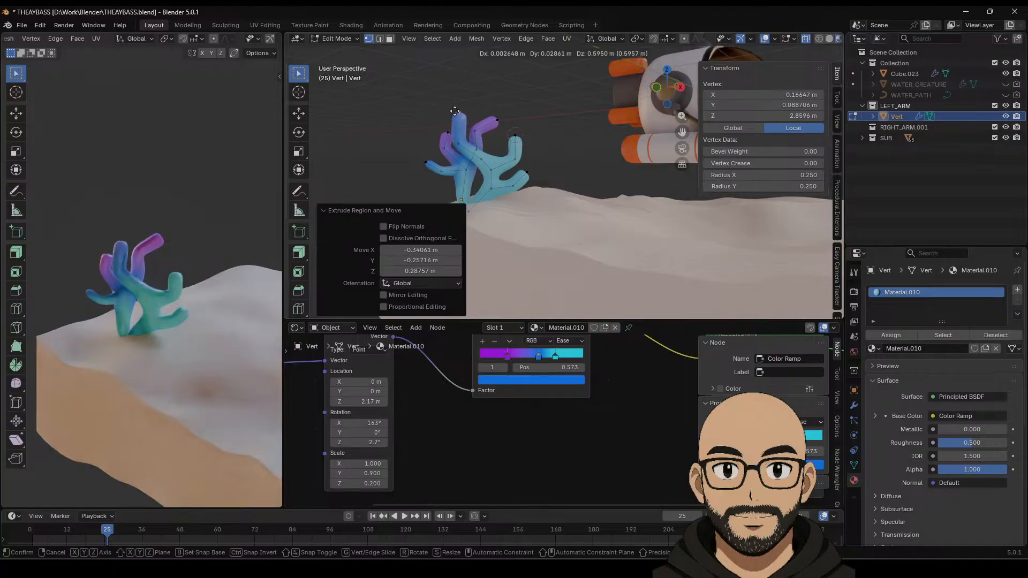
{"action": "left_click", "coordinate": [456, 118]}
Step: Switch to the Move tool and reposition the crossing branch's vertices so it spreads clear of the main stem
{"action": "middle_click_drag", "start_coordinate": [486, 154], "coordinate": [439, 200]}
{"action": "left_click", "coordinate": [499, 138]}
{"action": "key", "text": "KP_Decimal"}
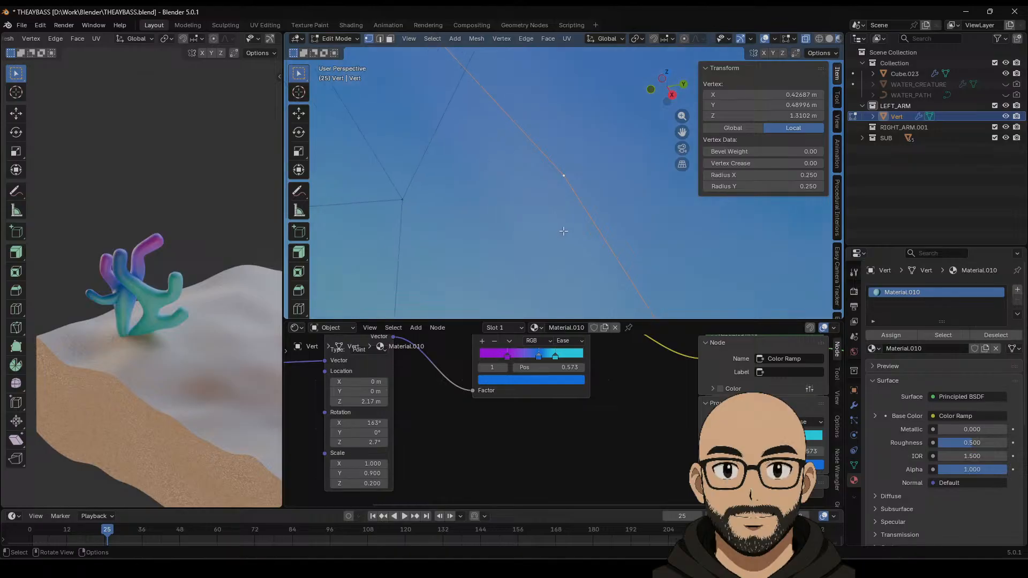
{"action": "scroll", "coordinate": [562, 230], "scroll_direction": "down", "scroll_amount": 5}
{"action": "scroll", "coordinate": [564, 238], "scroll_direction": "down", "scroll_amount": 4}
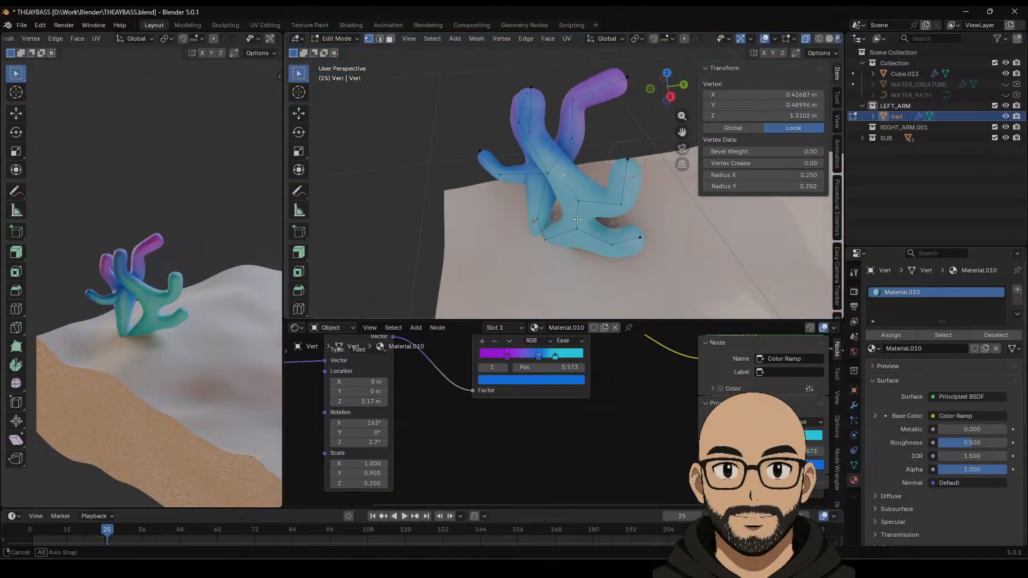
{"action": "left_click", "coordinate": [303, 114]}
{"action": "left_click_drag", "start_coordinate": [589, 190], "coordinate": [558, 187]}
{"action": "middle_click_drag", "start_coordinate": [559, 187], "coordinate": [557, 172]}
{"action": "left_click", "coordinate": [501, 114]}
{"action": "left_click_drag", "start_coordinate": [505, 118], "coordinate": [542, 241]}
{"action": "left_click", "coordinate": [538, 127], "text": "shift"}
{"action": "left_click", "coordinate": [554, 197]}
{"action": "left_click", "coordinate": [550, 233]}
Step: Extrude a low branch from the coral's base vertex away from the submarine, with its tip turned upward
{"action": "middle_click_drag", "start_coordinate": [542, 240], "coordinate": [582, 272]}
{"action": "left_click", "coordinate": [545, 269]}
{"action": "key", "text": "e"}
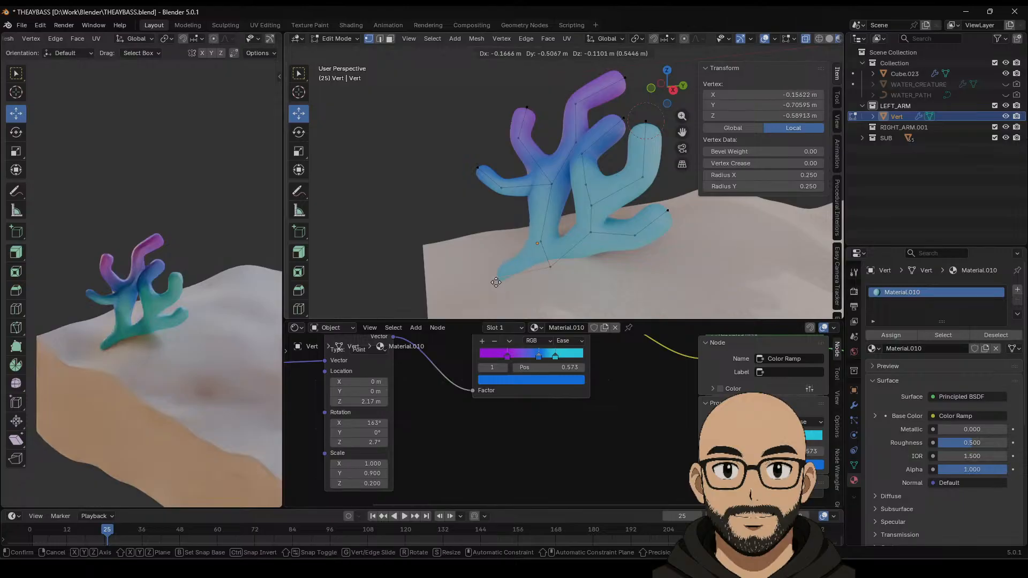
{"action": "left_click", "coordinate": [482, 278]}
{"action": "key", "text": "g"}
{"action": "left_click", "coordinate": [471, 241]}
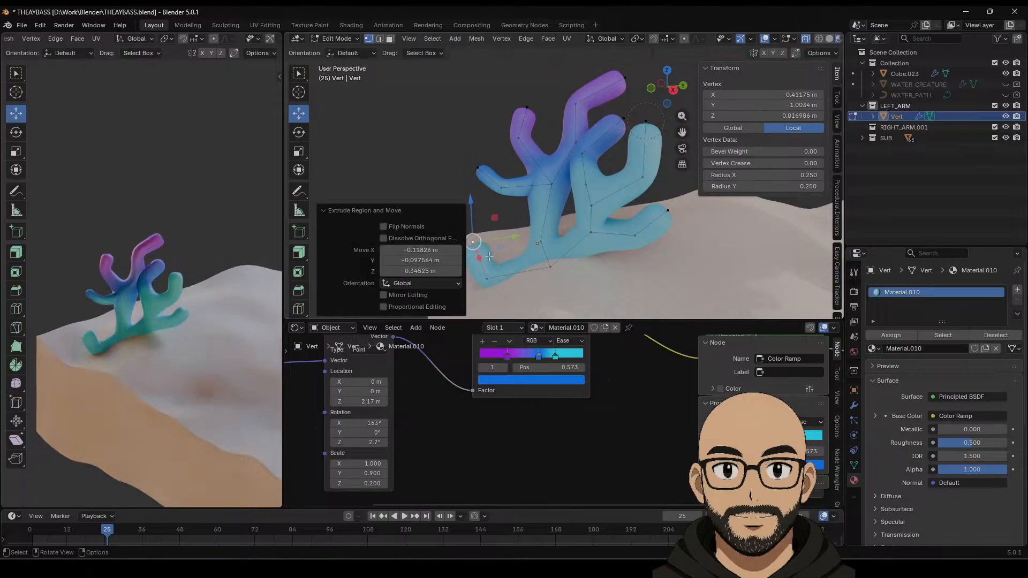
Step: Lower the shared root vertex about 0.2 m along Z so the connecting edges sink into the seabed
{"action": "left_click", "coordinate": [549, 269]}
{"action": "key", "text": "g"}
{"action": "key", "text": "z"}
{"action": "left_click", "coordinate": [517, 266]}
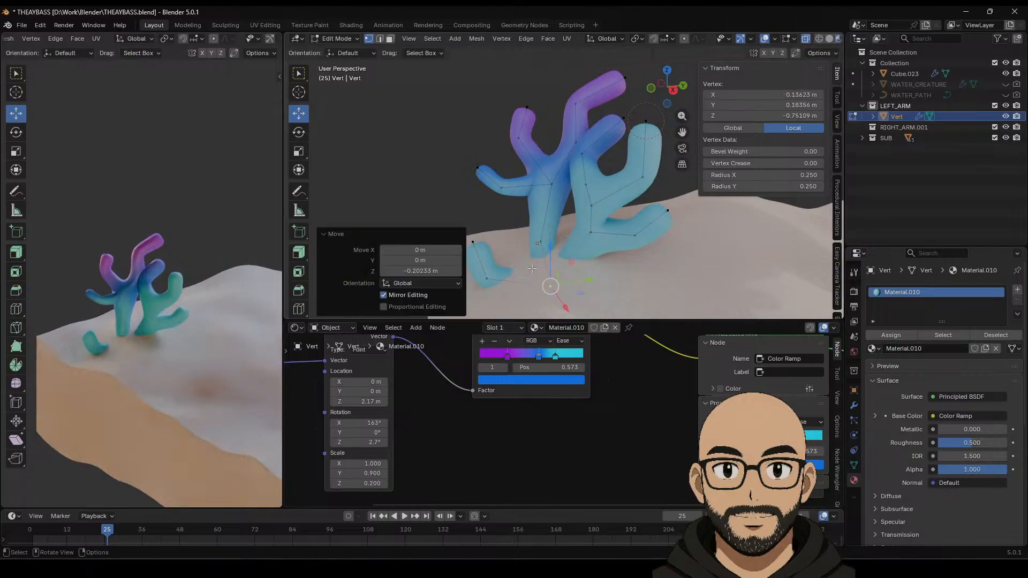
Step: Extend the low branch outward from its tip and finish it with a short upward segment
{"action": "scroll", "coordinate": [516, 266], "scroll_direction": "down", "scroll_amount": 3}
{"action": "left_click", "coordinate": [503, 212]}
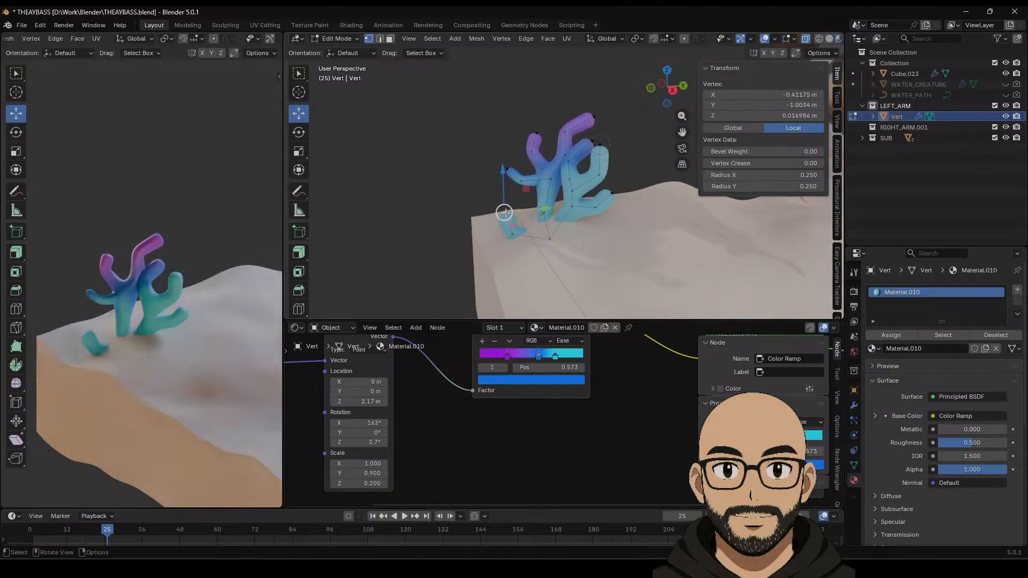
{"action": "key", "text": "g"}
{"action": "left_click", "coordinate": [475, 184]}
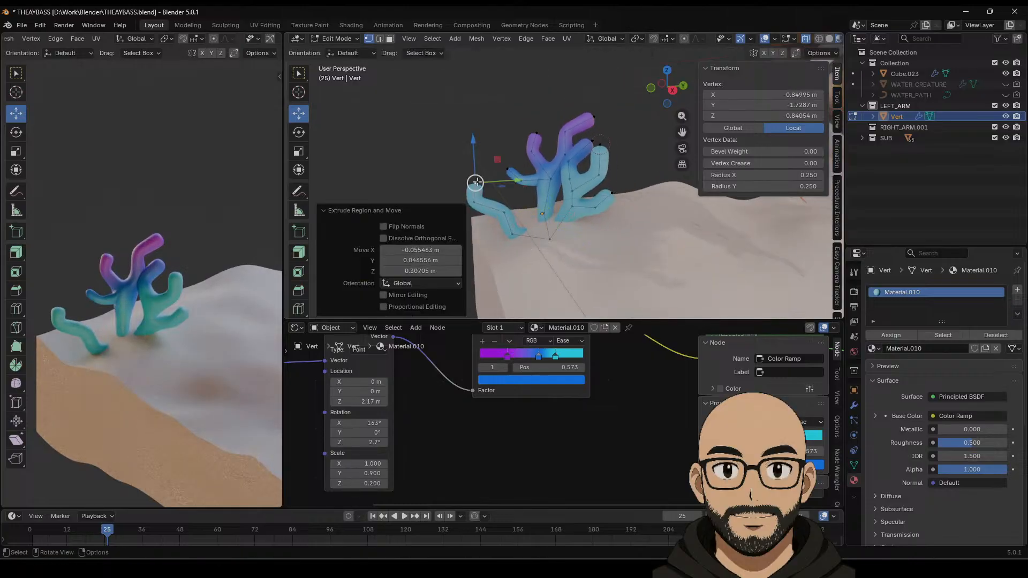
Step: Extrude a tall, winding branch upward from the low branch's middle joint, rising above the rest of the coral
{"action": "left_click", "coordinate": [506, 204]}
{"action": "key", "text": "g"}
{"action": "left_click", "coordinate": [509, 195]}
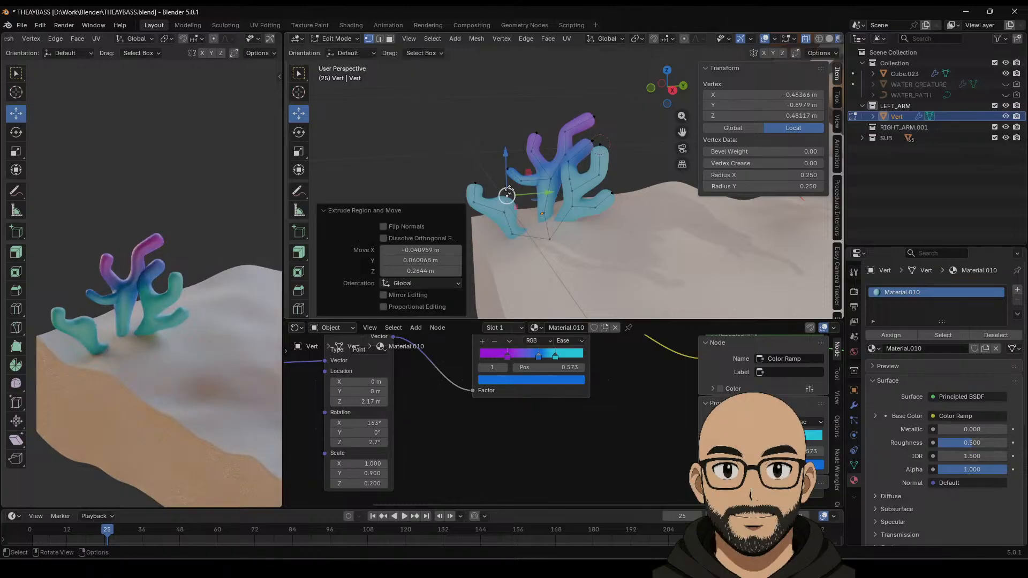
{"action": "key", "text": "e"}
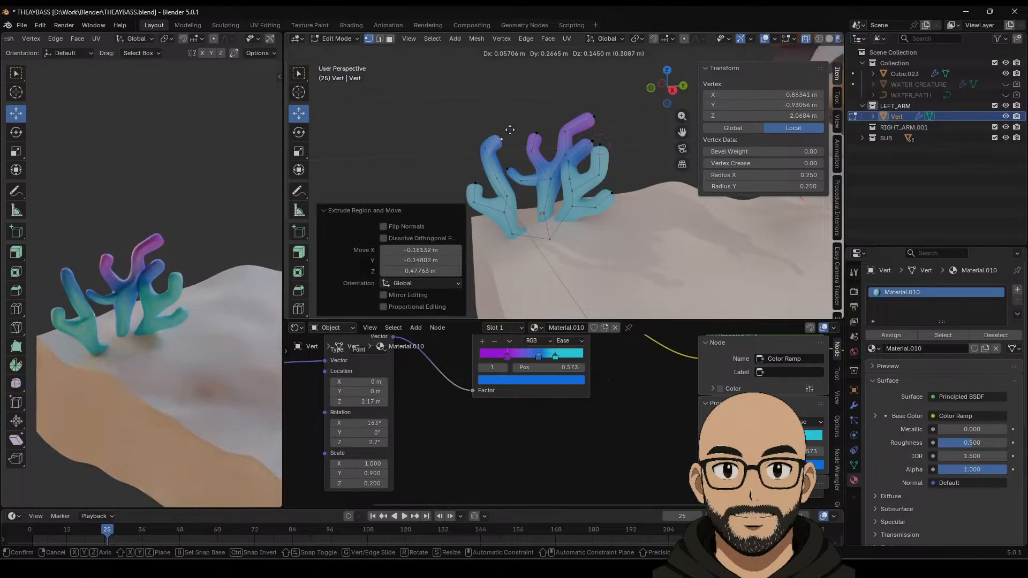
{"action": "left_click", "coordinate": [513, 70]}
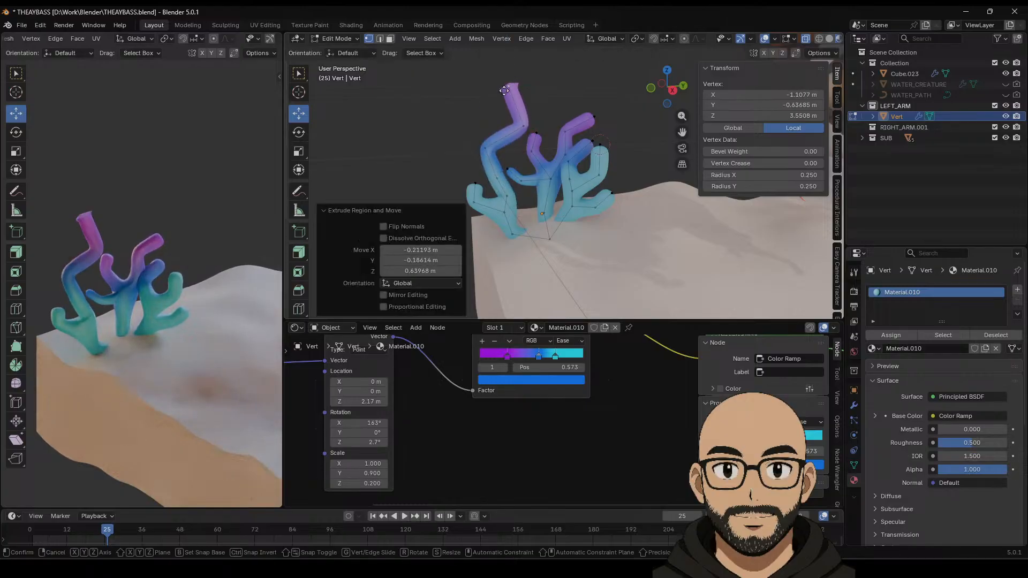
Step: Extrude an outward branch from the lower part of the tall branch and turn its end upward
{"action": "left_click", "coordinate": [475, 184]}
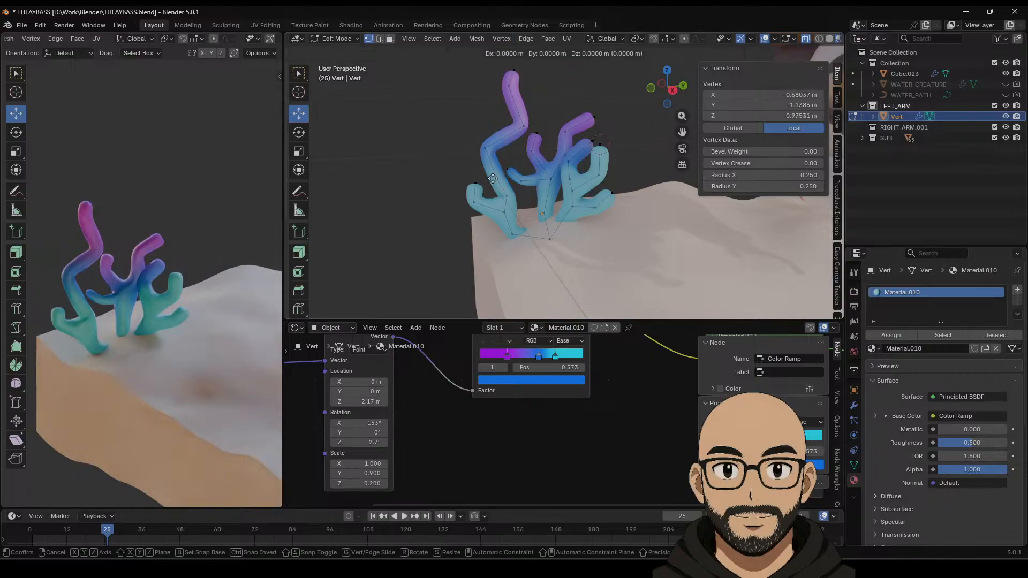
{"action": "key", "text": "e"}
{"action": "left_click", "coordinate": [440, 132]}
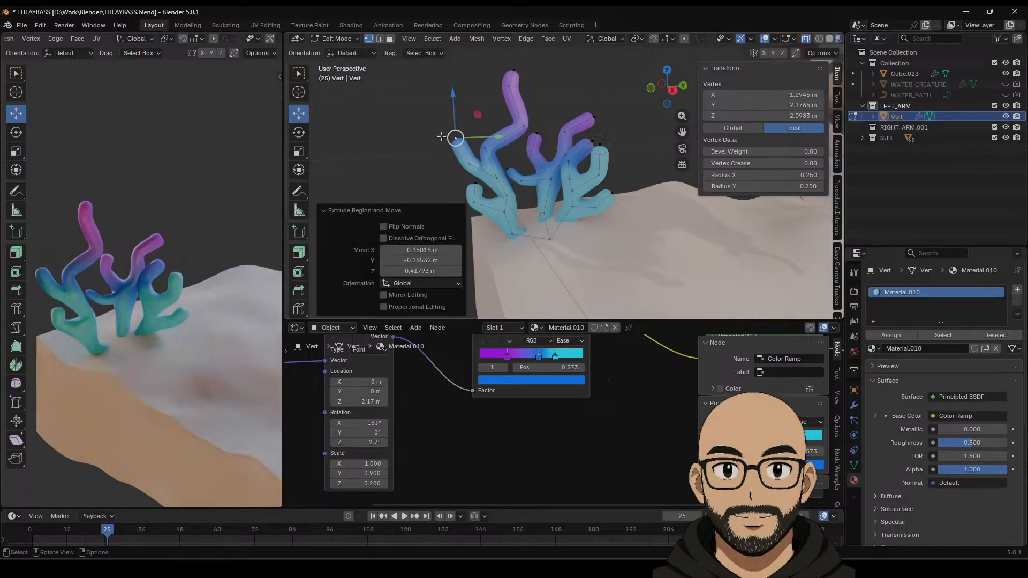
{"action": "key", "text": "e"}
{"action": "left_click", "coordinate": [455, 110]}
Step: Extrude a side branch from the outer branch's middle joint, reaching outward with its tip bent down
{"action": "left_click", "coordinate": [463, 167]}
{"action": "key", "text": "e"}
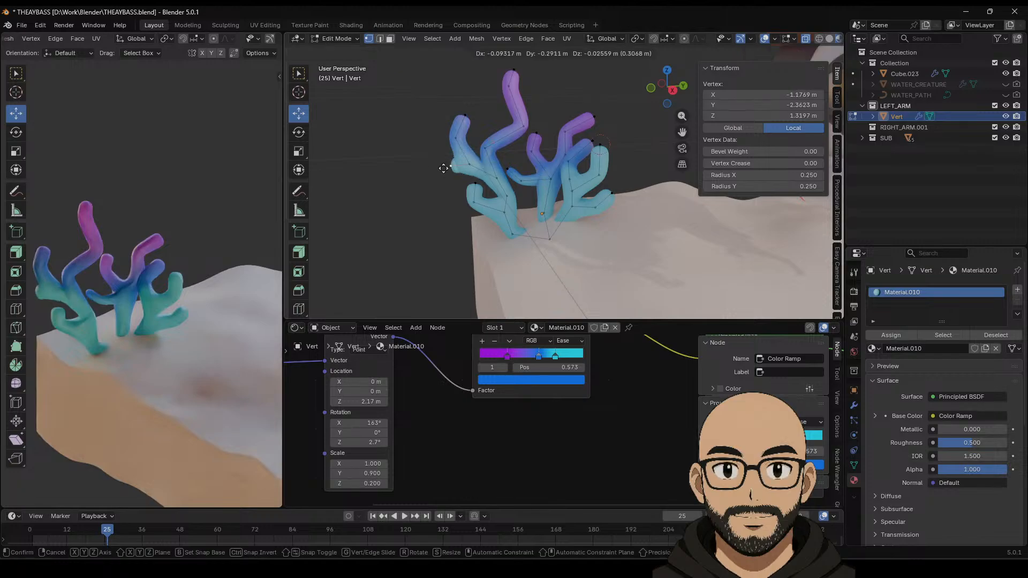
{"action": "left_click", "coordinate": [430, 168]}
{"action": "key", "text": "e"}
{"action": "left_click", "coordinate": [422, 183]}
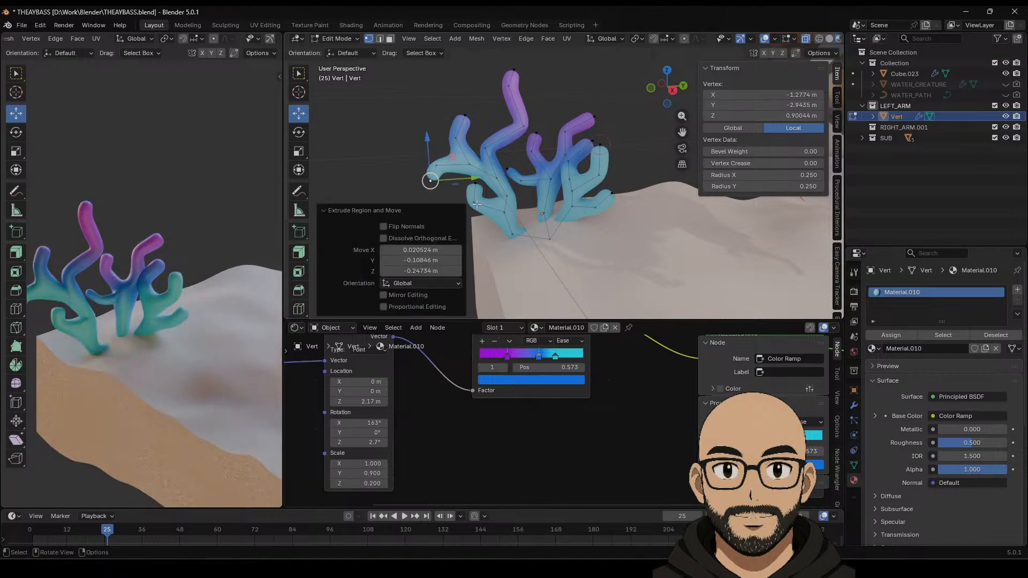
Step: Extrude a short, downward-sloping stub from the lowest outer branch near the edge of the seabed
{"action": "left_click", "coordinate": [472, 215]}
{"action": "left_click_drag", "start_coordinate": [475, 200], "coordinate": [463, 217]}
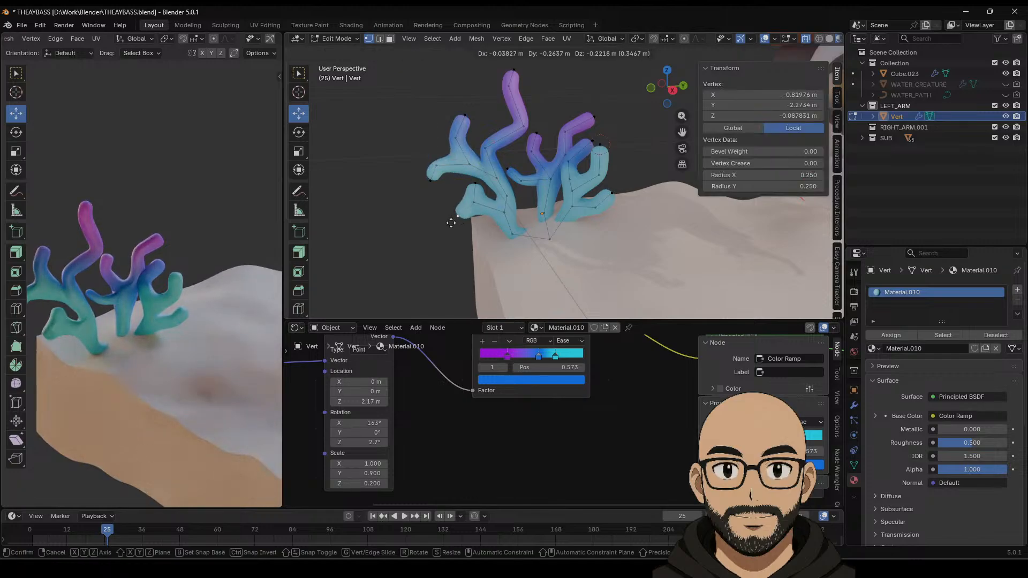
{"action": "left_click", "coordinate": [451, 223]}
{"action": "left_click", "coordinate": [444, 193]}
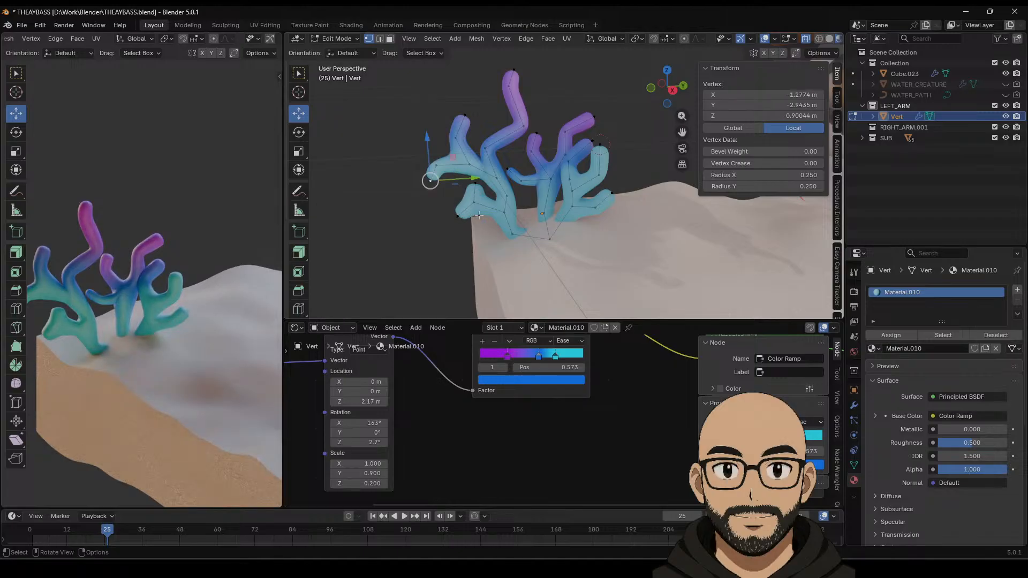
Step: Enable proportional editing and bend the tall outer branch by moving its middle section with a 1 m smooth falloff
{"action": "scroll", "coordinate": [513, 249], "scroll_direction": "down", "scroll_amount": 6}
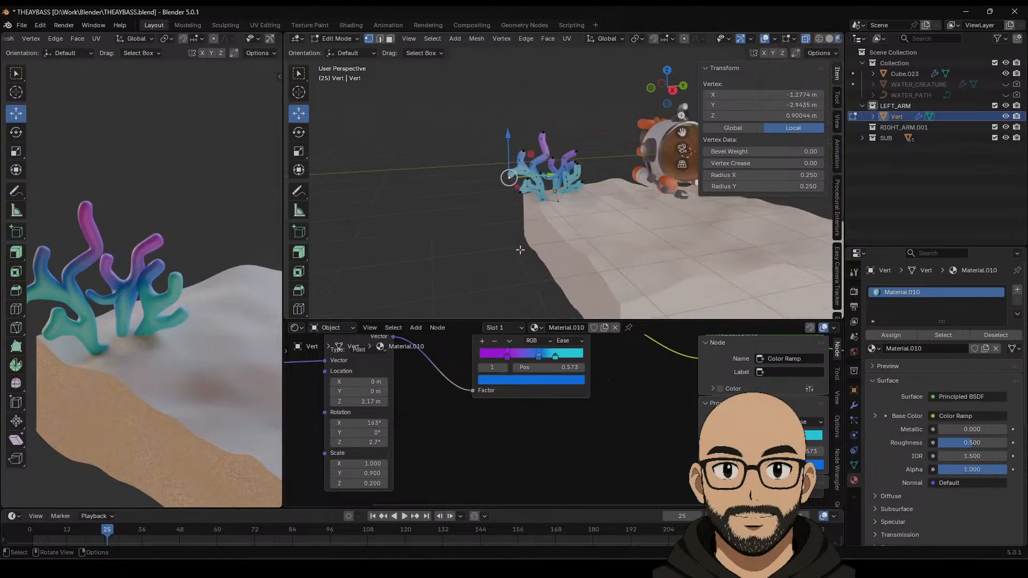
{"action": "middle_click_drag", "start_coordinate": [512, 248], "coordinate": [485, 239]}
{"action": "key", "text": "Tab"}
{"action": "scroll", "coordinate": [595, 214], "scroll_direction": "up", "scroll_amount": 5}
{"action": "key", "text": "Tab"}
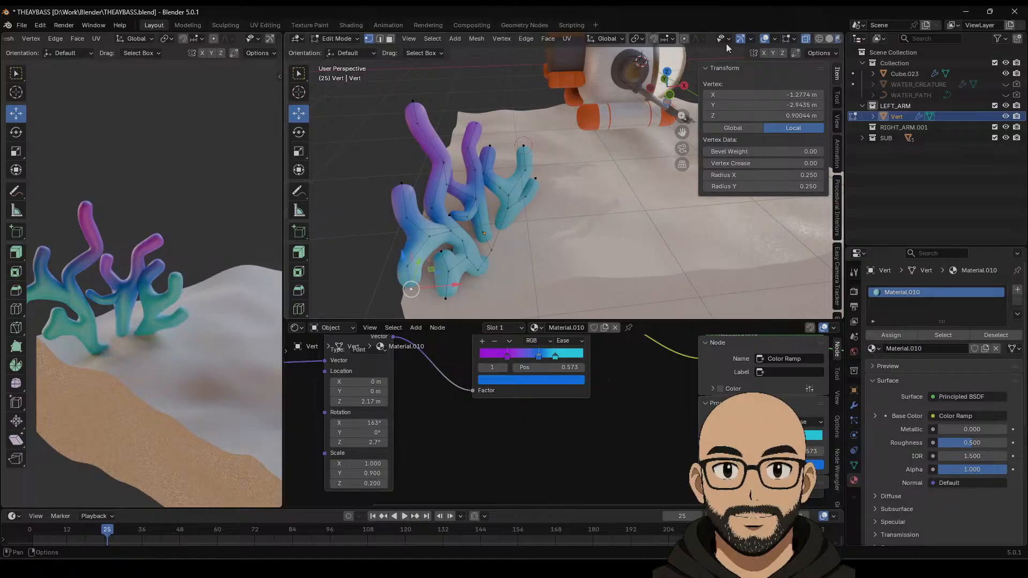
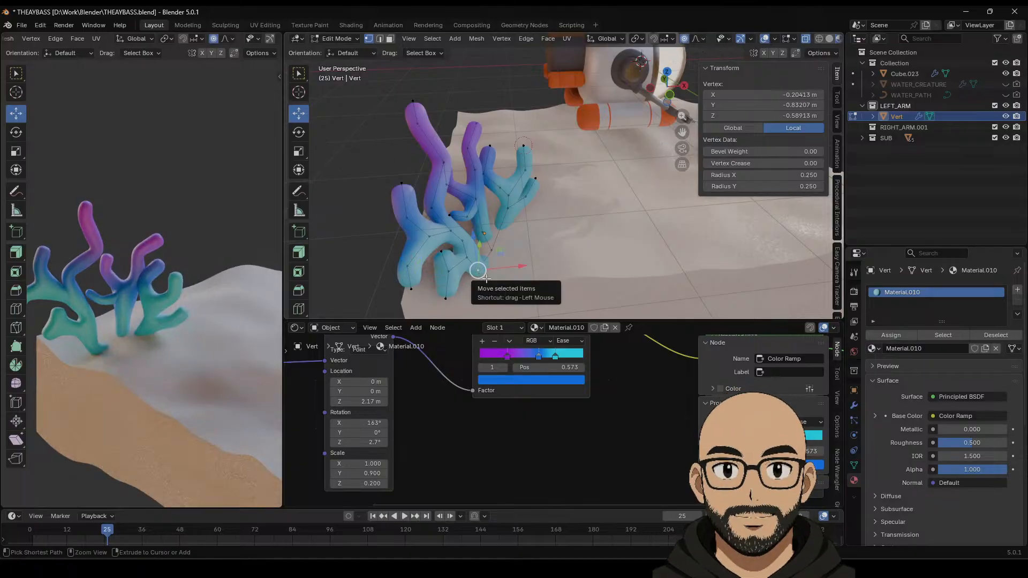
{"action": "key", "text": "ctrl+KP_Add"}
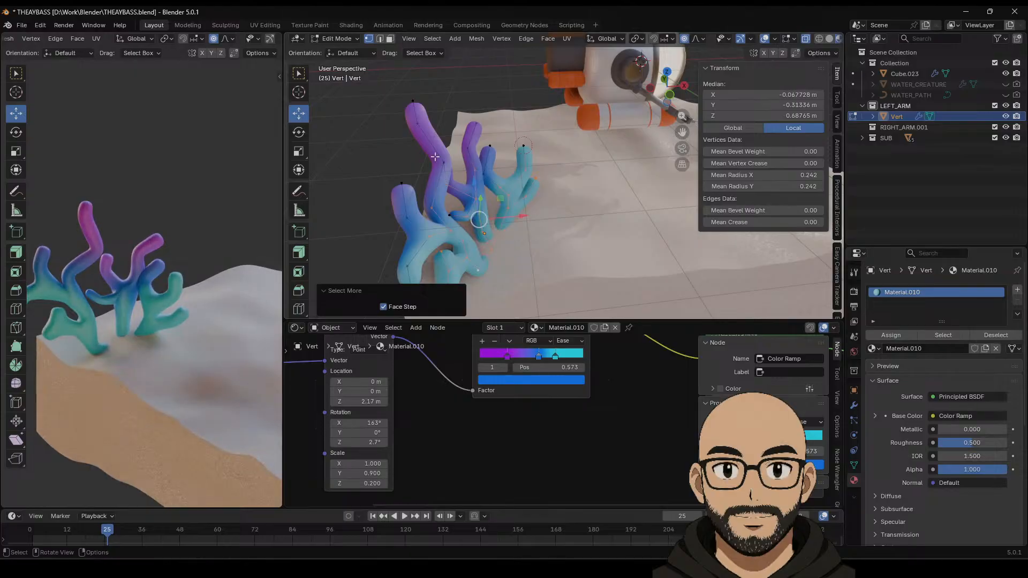
{"action": "left_click", "coordinate": [416, 100]}
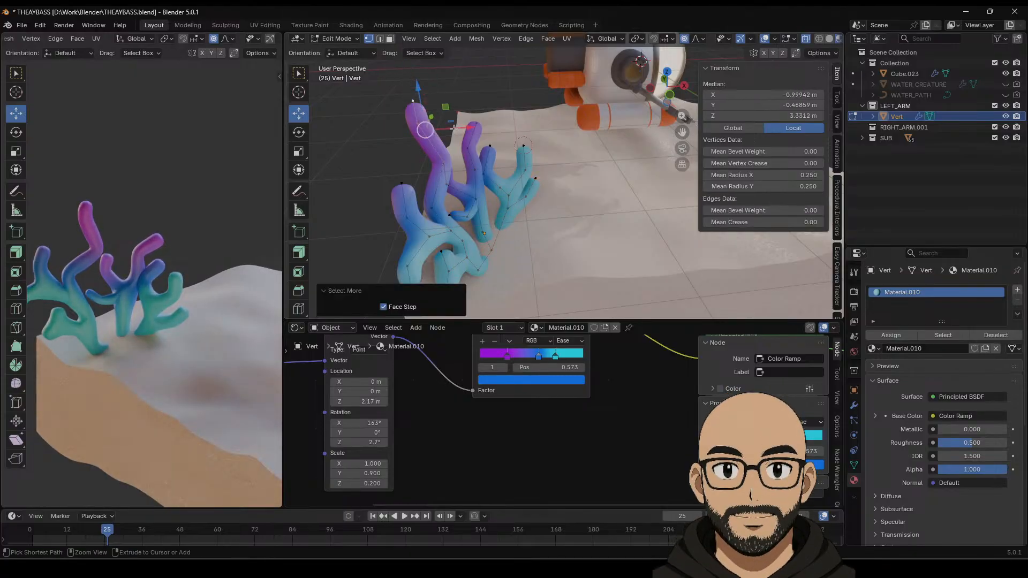
{"action": "key", "text": "g"}
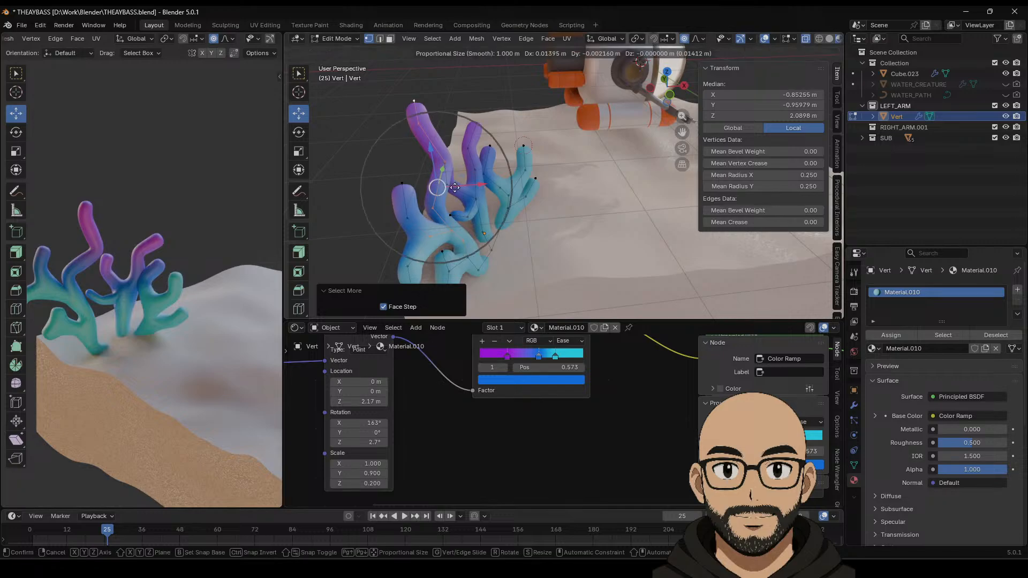
{"action": "left_click", "coordinate": [486, 189]}
Step: Move the tall branch's upper joint about -0.43 m in X, -0.13 m in Y and -0.23 m in Z with proportional editing
{"action": "middle_click_drag", "start_coordinate": [486, 189], "coordinate": [595, 228]}
{"action": "left_click", "coordinate": [621, 190]}
{"action": "key", "text": "g"}
{"action": "left_click", "coordinate": [652, 206]}
{"action": "scroll", "coordinate": [595, 228], "scroll_direction": "up", "scroll_amount": 5}
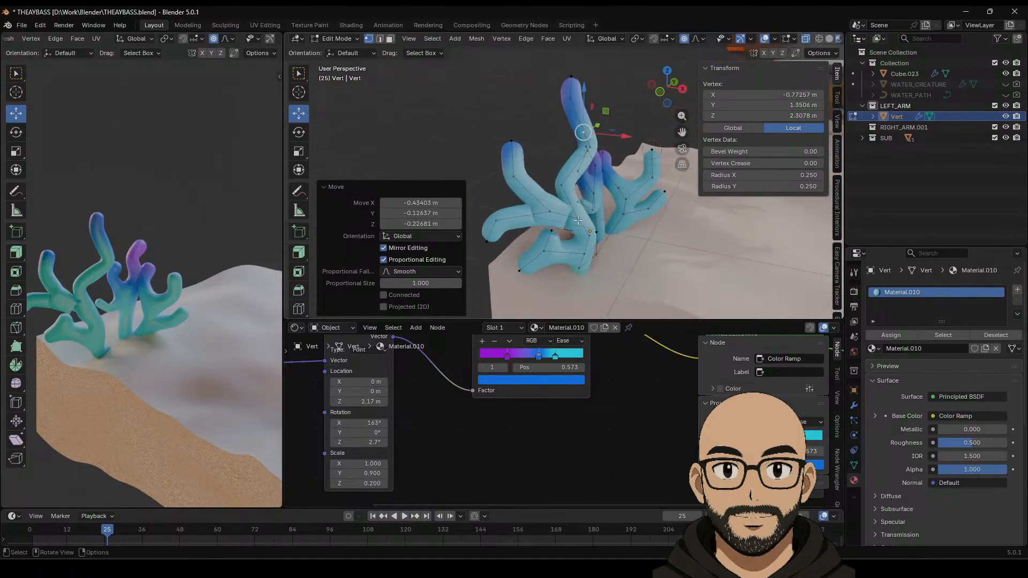
Step: Turn off proportional editing and shift the outer branch's lower joints along global X, the outermost by about -0.42 m
{"action": "left_click", "coordinate": [584, 235]}
{"action": "left_click", "coordinate": [685, 39]}
{"action": "middle_click_drag", "start_coordinate": [578, 216], "coordinate": [584, 219]}
{"action": "key", "text": "g"}
{"action": "key", "text": "x"}
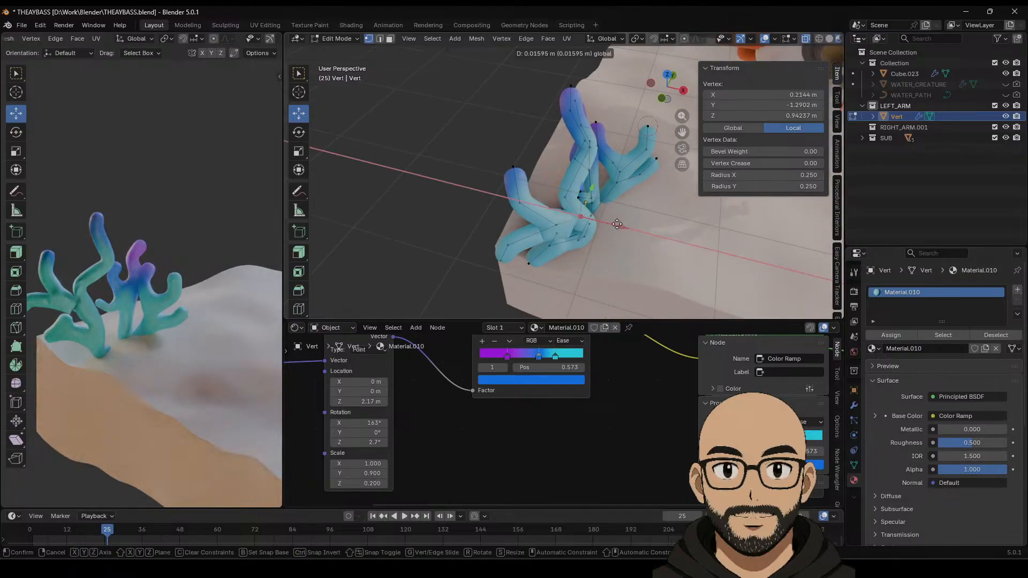
{"action": "left_click_drag", "start_coordinate": [596, 216], "coordinate": [558, 223]}
{"action": "left_click", "coordinate": [556, 225]}
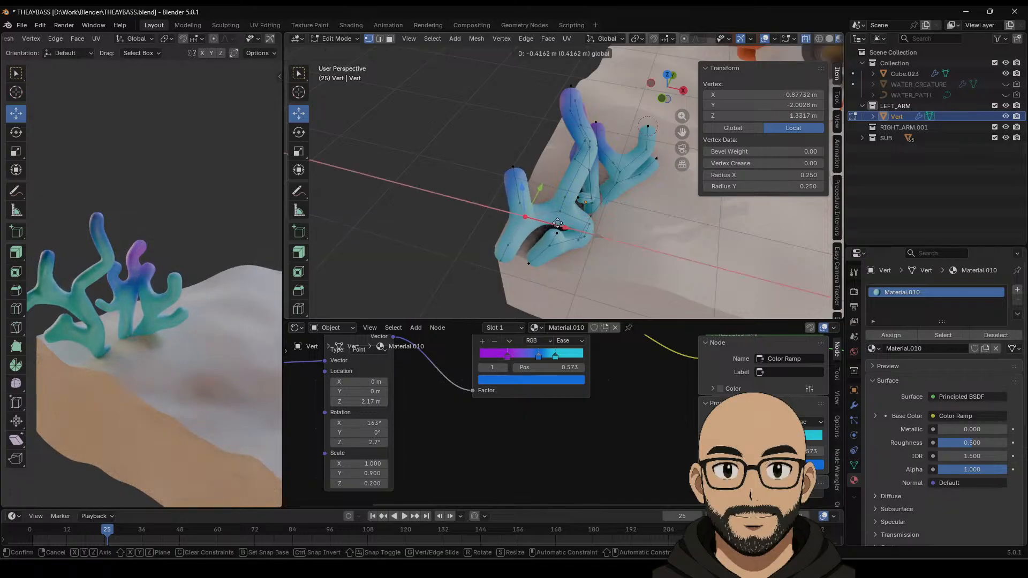
{"action": "left_click", "coordinate": [558, 224]}
Step: Leave edit mode and duplicate the finished coral object, keeping the copy at the original's location
{"action": "middle_click_drag", "start_coordinate": [558, 223], "coordinate": [518, 152]}
{"action": "key", "text": "Tab"}
{"action": "scroll", "coordinate": [578, 229], "scroll_direction": "down", "scroll_amount": 3}
{"action": "left_click", "coordinate": [592, 138]}
{"action": "scroll", "coordinate": [528, 185], "scroll_direction": "down", "scroll_amount": 4}
{"action": "middle_click_drag", "start_coordinate": [532, 194], "coordinate": [492, 164]}
{"action": "left_click", "coordinate": [492, 165]}
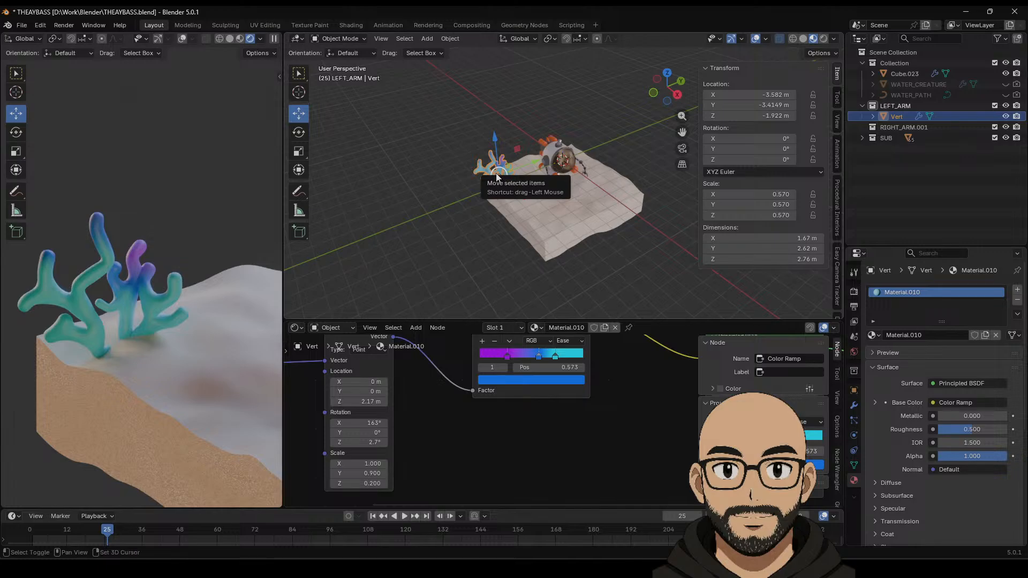
{"action": "key", "text": "shift+d"}
{"action": "right_click", "coordinate": [500, 179]}
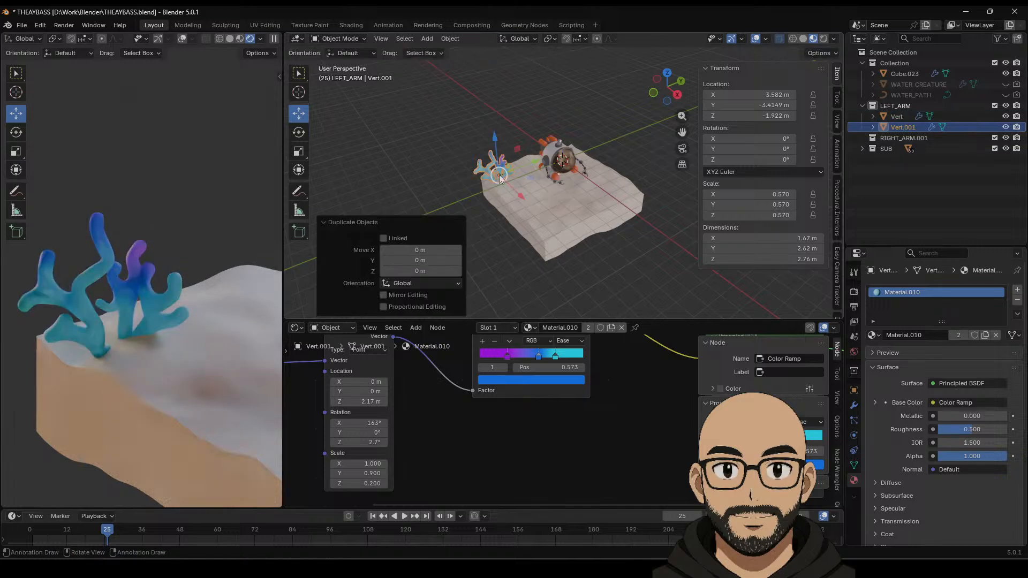
Step: Move the duplicated coral about 6.66 m along global X and 6.81 m along global Y to the far side of the seabed
{"action": "key", "text": "g"}
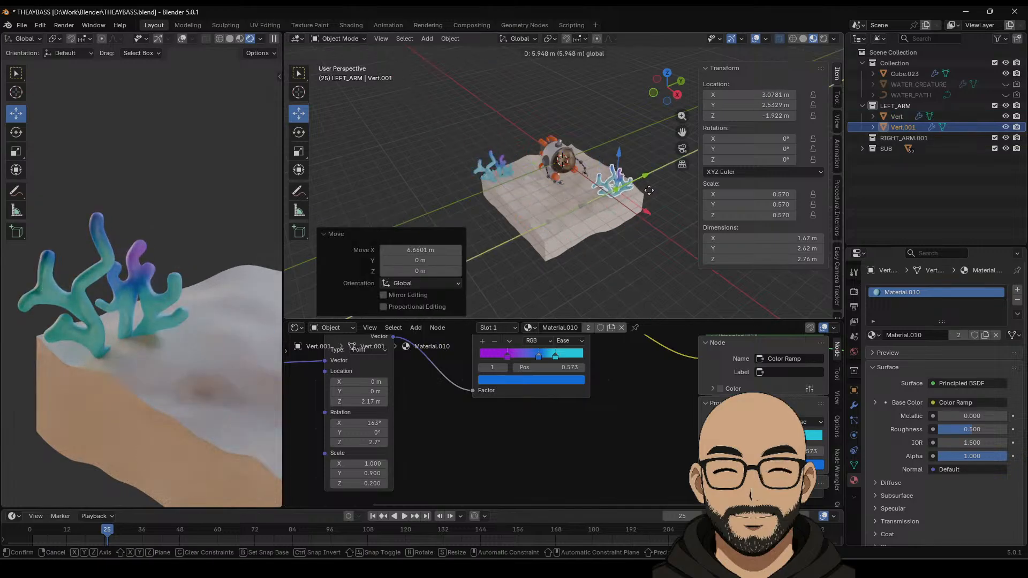
{"action": "key", "text": "y"}
{"action": "left_click", "coordinate": [653, 208]}
{"action": "key", "text": "KP_Decimal"}
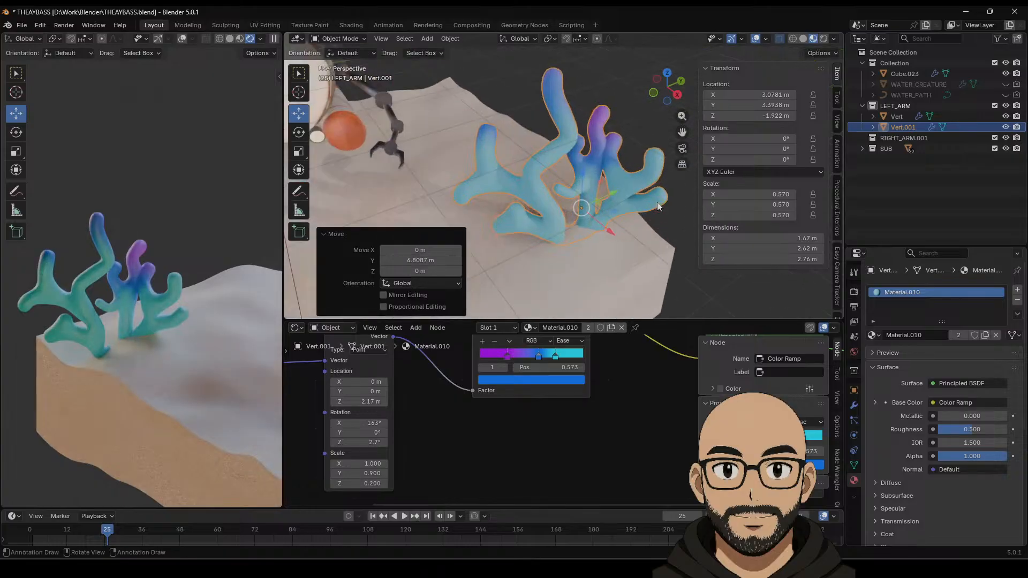
{"action": "middle_click_drag", "start_coordinate": [632, 233], "coordinate": [614, 213]}
Step: Scale the duplicated coral down to 0.351 and lower it about 0.1 m in Z into the sand
{"action": "key", "text": "s"}
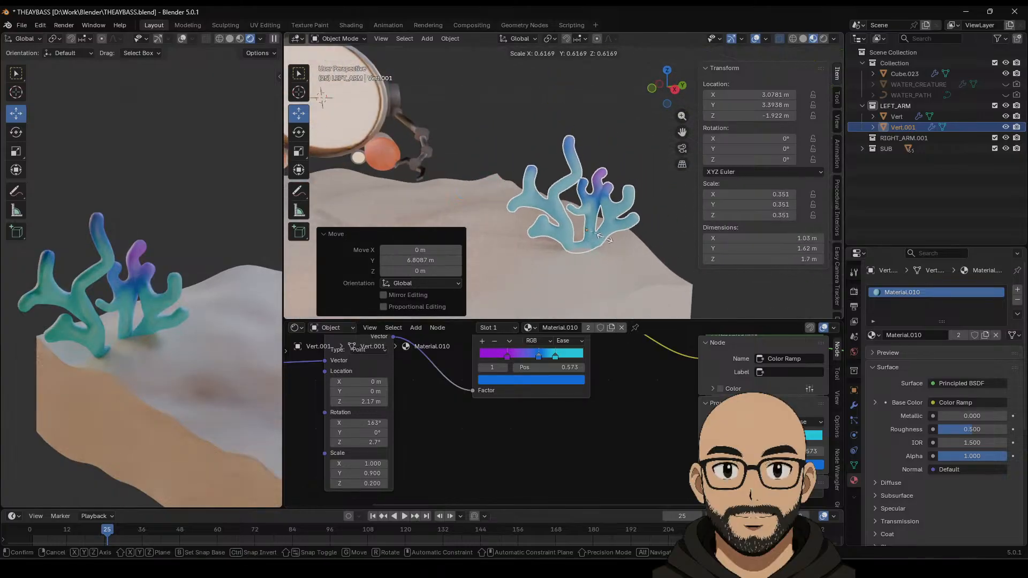
{"action": "left_click", "coordinate": [596, 237]}
{"action": "key", "text": "g"}
{"action": "key", "text": "z"}
{"action": "left_click", "coordinate": [600, 248]}
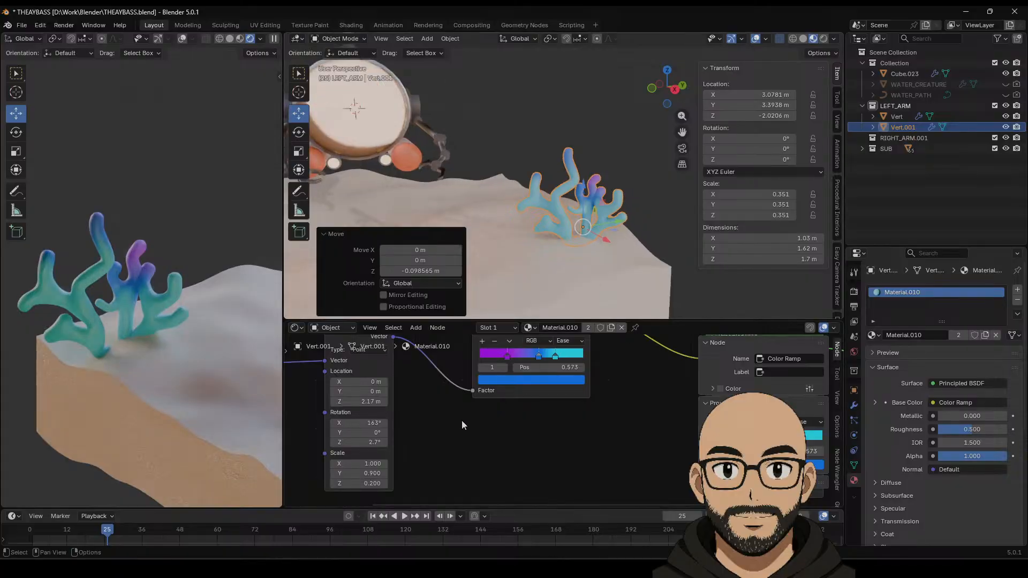
Step: Feed the coral material's Mapping vector from the Generated coordinates and set the mapping's Z location to 1.79 m
{"action": "middle_click_drag", "start_coordinate": [461, 419], "coordinate": [506, 414]}
{"action": "scroll", "coordinate": [551, 250], "scroll_direction": "down", "scroll_amount": 5}
{"action": "middle_click_drag", "start_coordinate": [528, 198], "coordinate": [466, 172], "text": "shift"}
{"action": "middle_click_drag", "start_coordinate": [491, 419], "coordinate": [608, 455]}
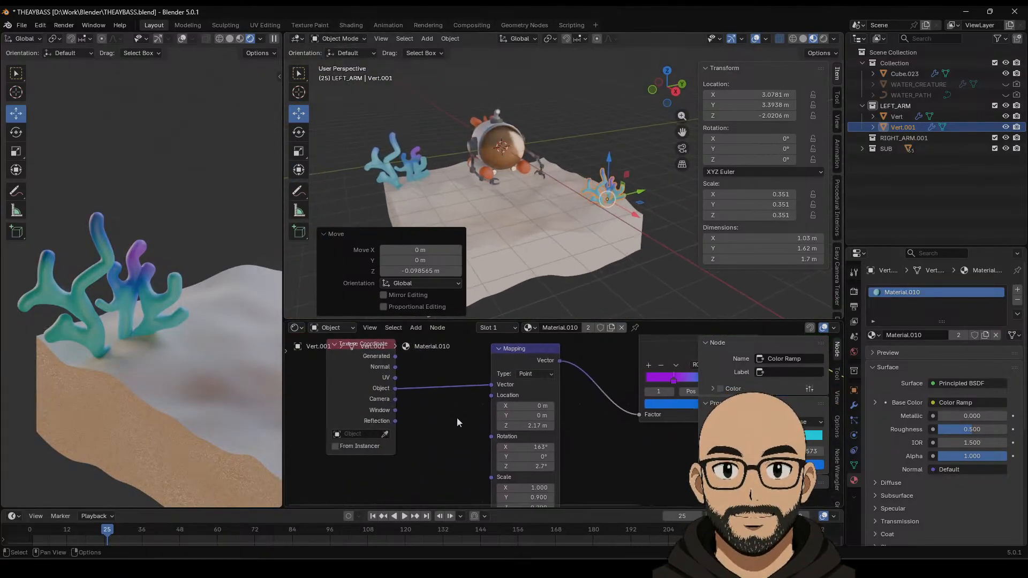
{"action": "left_click_drag", "start_coordinate": [391, 361], "coordinate": [486, 391]}
{"action": "left_click_drag", "start_coordinate": [526, 435], "coordinate": [497, 436]}
Step: Set the Mapping node's Y and Z scale to 1
{"action": "middle_click_drag", "start_coordinate": [537, 508], "coordinate": [529, 467]}
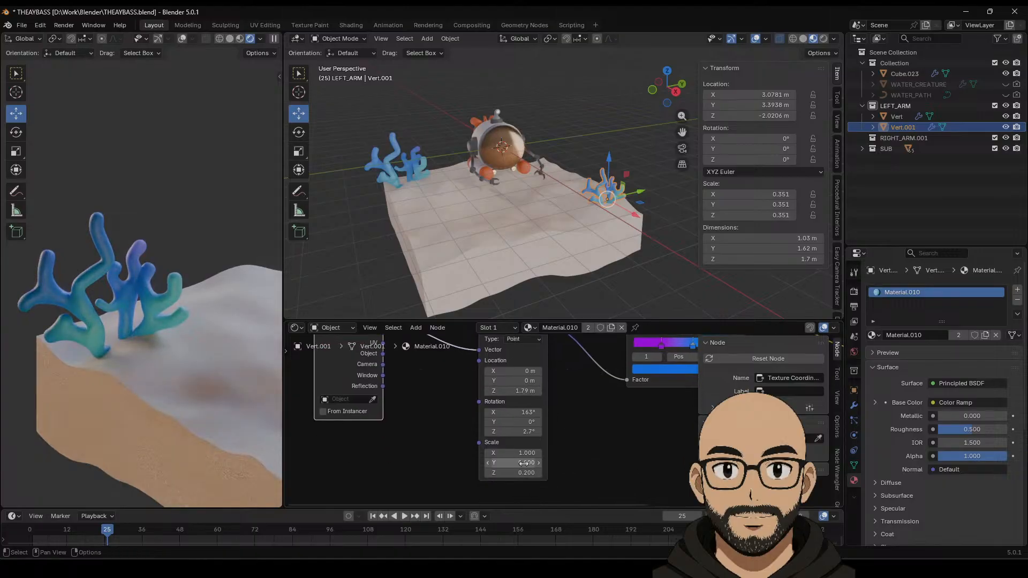
{"action": "key", "text": "Return"}
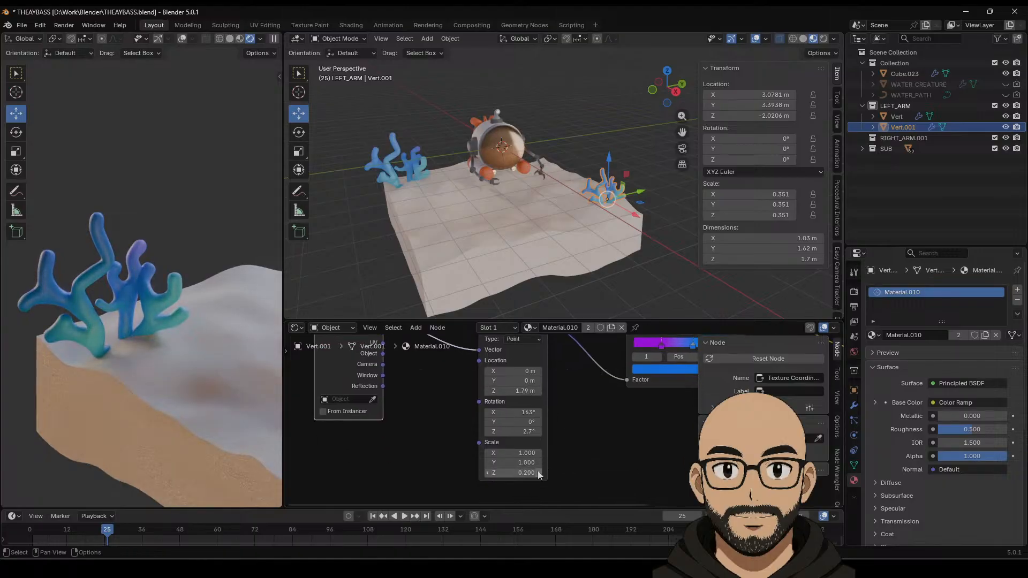
{"action": "left_click", "coordinate": [527, 474]}
{"action": "type", "text": "1"}
{"action": "key", "text": "Return"}
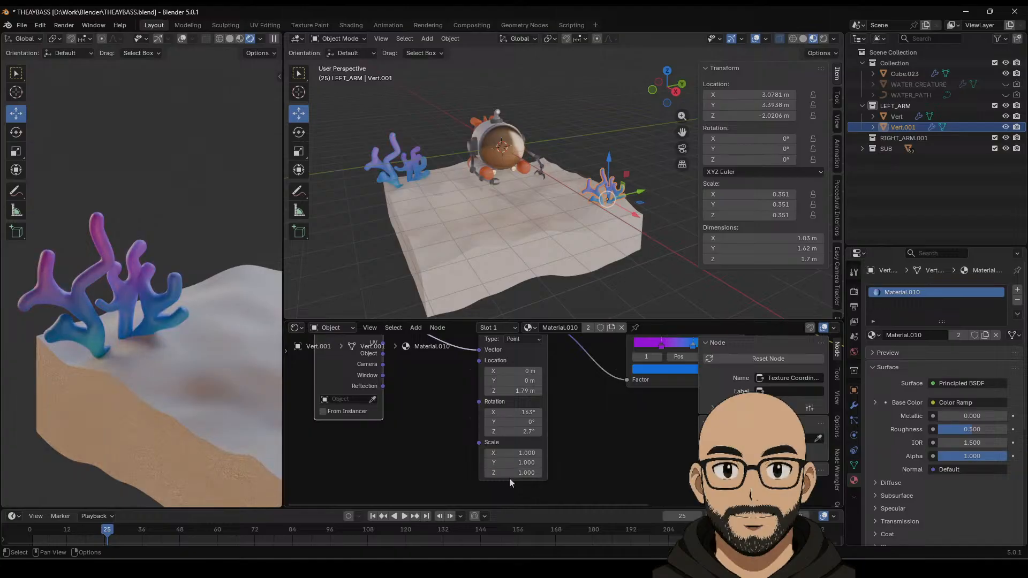
Step: Deselect the coral and shift the Color Ramp's blue and cyan stops toward purple, placing the cyan stop at 0.645
{"action": "left_click", "coordinate": [640, 287]}
{"action": "middle_click_drag", "start_coordinate": [635, 380], "coordinate": [578, 388]}
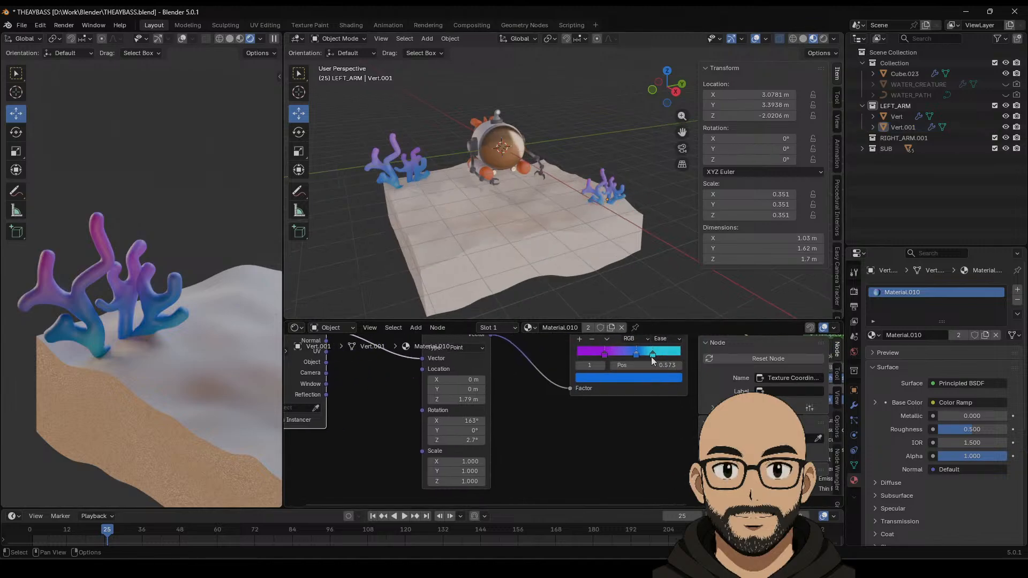
{"action": "left_click_drag", "start_coordinate": [635, 356], "coordinate": [621, 361]}
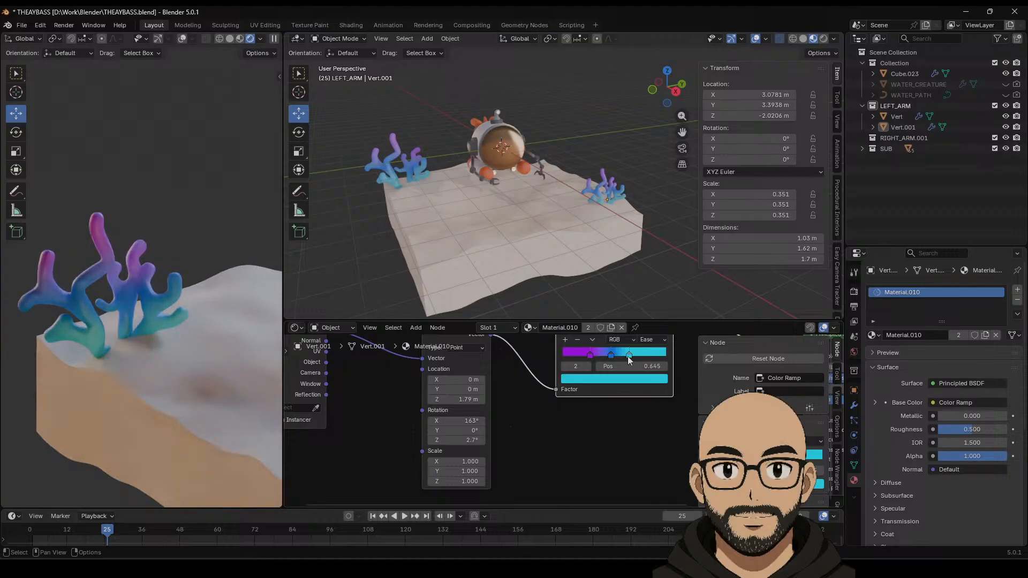
Step: Give the coral's Principled BSDF a subsurface weight of 1 and a subsurface scale of 1.95 m
{"action": "scroll", "coordinate": [615, 434], "scroll_direction": "right", "scroll_amount": 8, "text": "ctrl"}
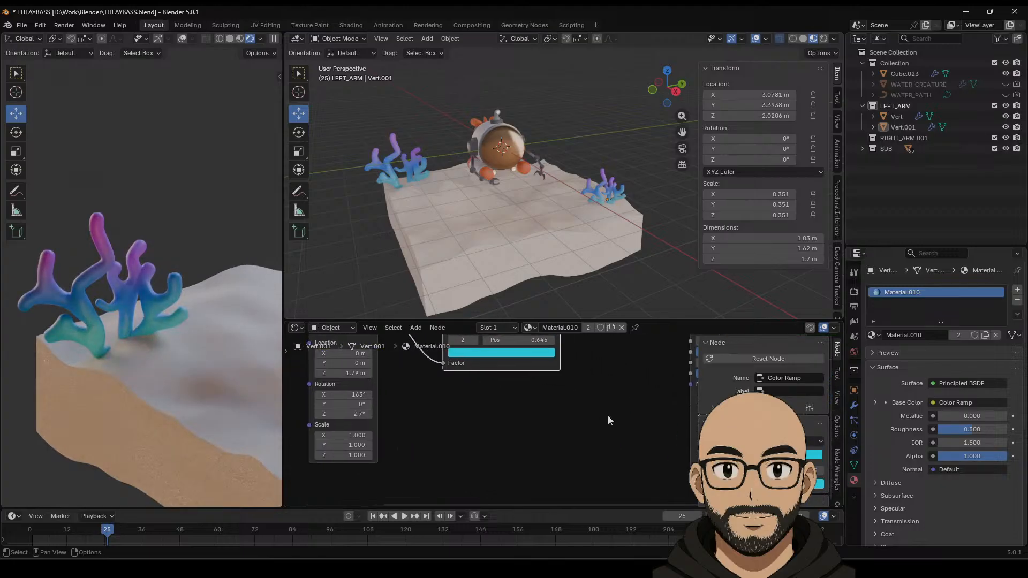
{"action": "left_click", "coordinate": [582, 426]}
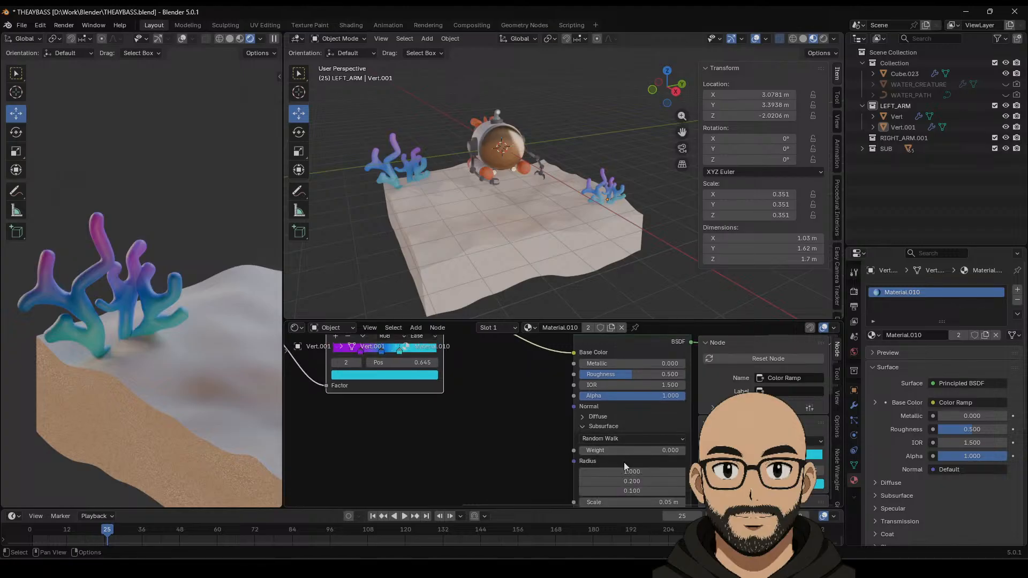
{"action": "scroll", "coordinate": [604, 462], "scroll_direction": "down", "scroll_amount": 1}
{"action": "scroll", "coordinate": [622, 427], "scroll_direction": "down", "scroll_amount": 3, "text": "shift"}
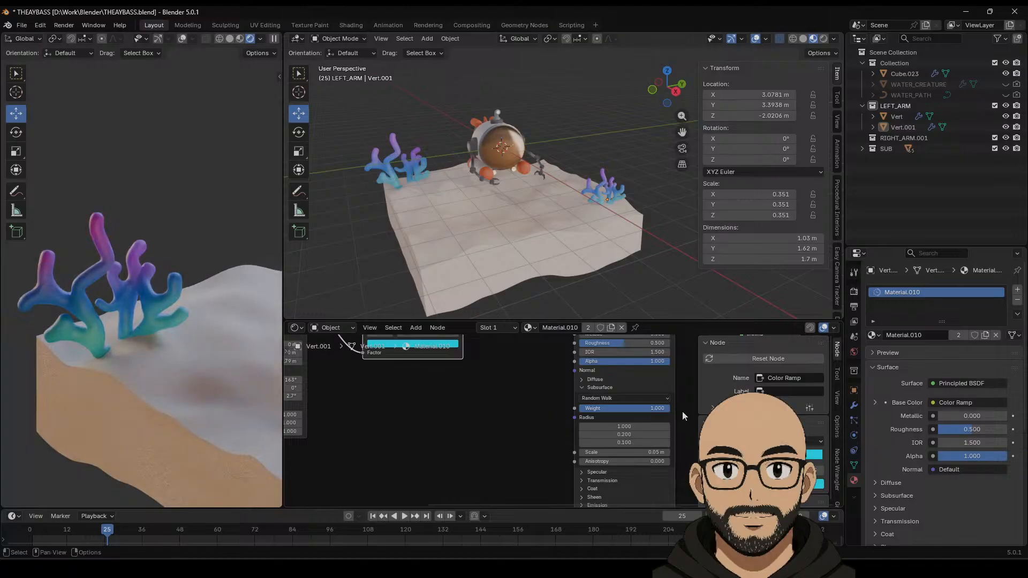
{"action": "left_click_drag", "start_coordinate": [624, 452], "coordinate": [699, 452]}
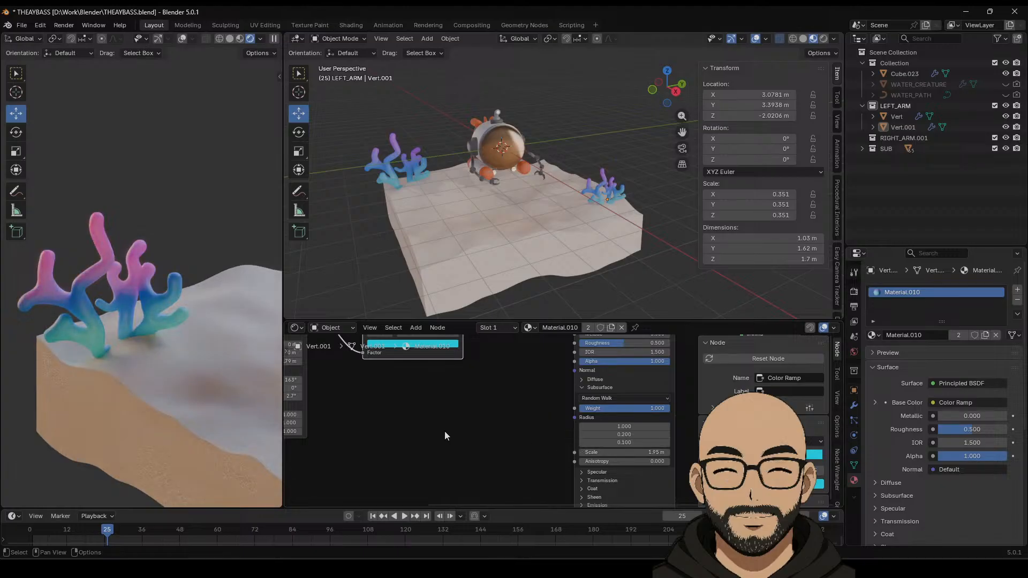
Step: Shift the smaller coral about -0.25 m along global X
{"action": "middle_click_drag", "start_coordinate": [632, 257], "coordinate": [612, 200]}
{"action": "left_click_drag", "start_coordinate": [601, 190], "coordinate": [595, 188]}
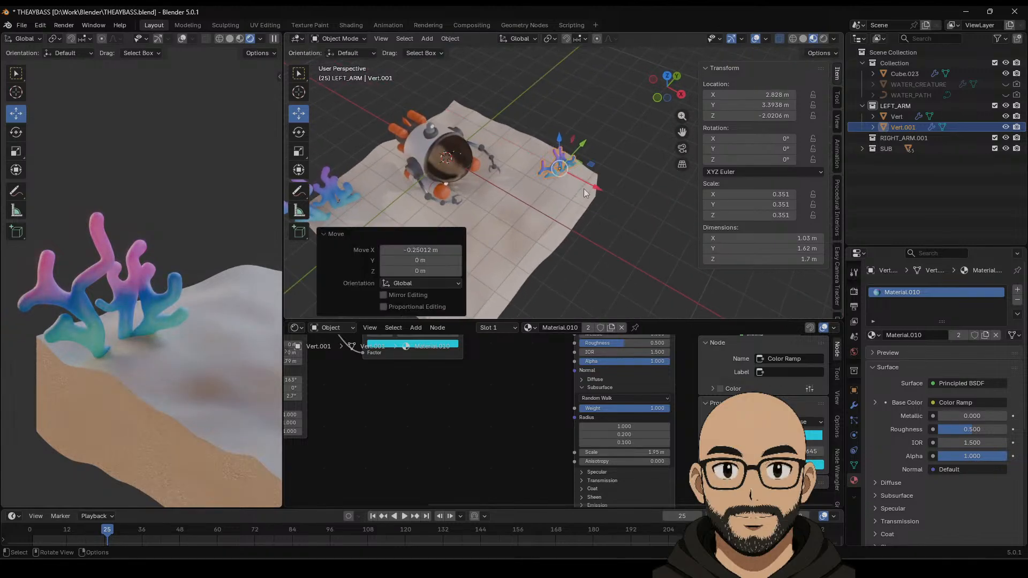
{"action": "key", "text": "KP_Decimal"}
{"action": "scroll", "coordinate": [584, 206], "scroll_direction": "down", "scroll_amount": 1}
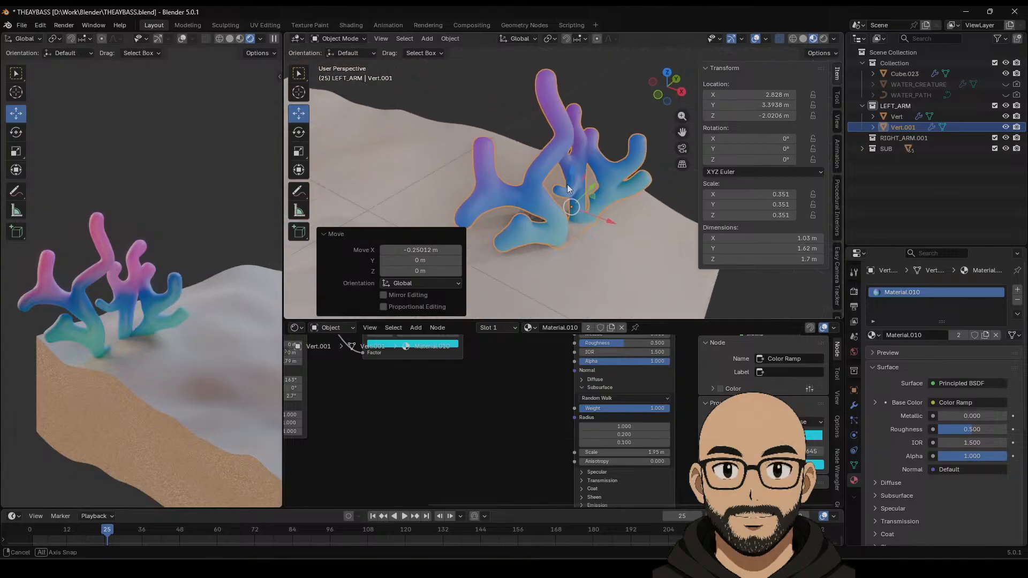
Step: Edit the smaller coral's mesh, select the vertices of its outer branches and move them outward along global X
{"action": "key", "text": "Tab"}
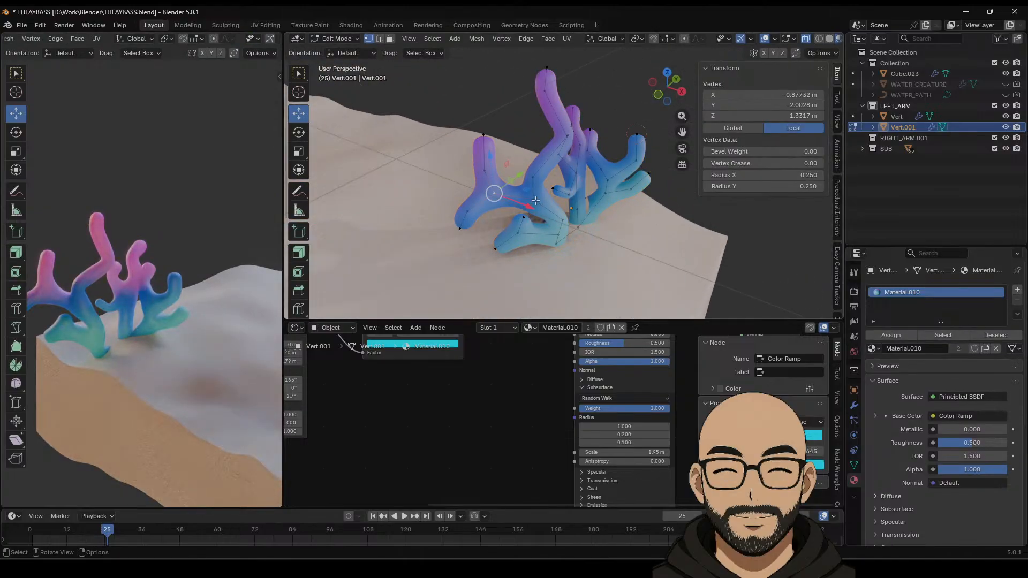
{"action": "left_click", "coordinate": [561, 223], "text": "shift"}
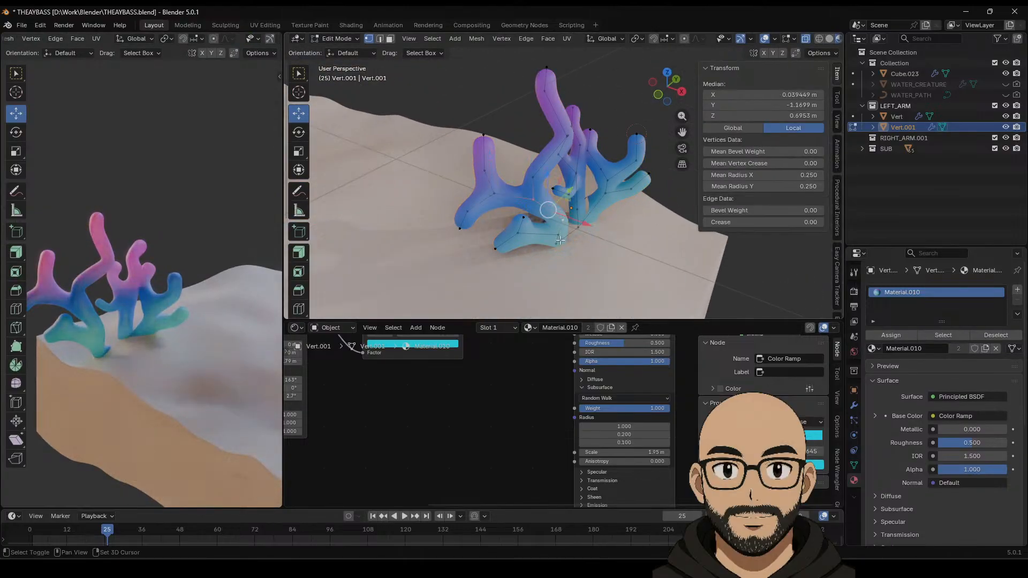
{"action": "left_click", "coordinate": [519, 233], "text": "shift"}
{"action": "left_click", "coordinate": [500, 196], "text": "shift"}
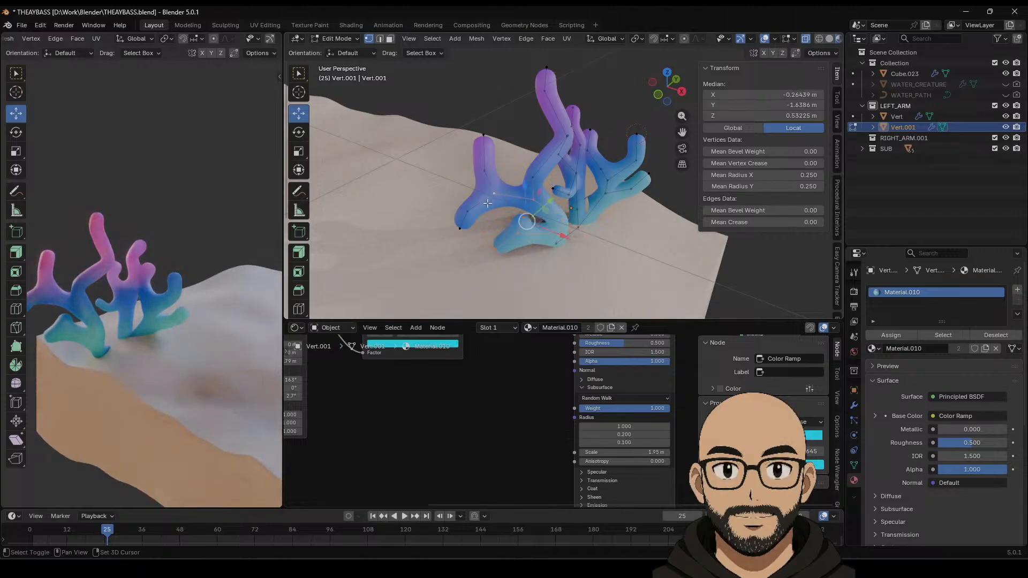
{"action": "left_click", "coordinate": [469, 211], "text": "shift"}
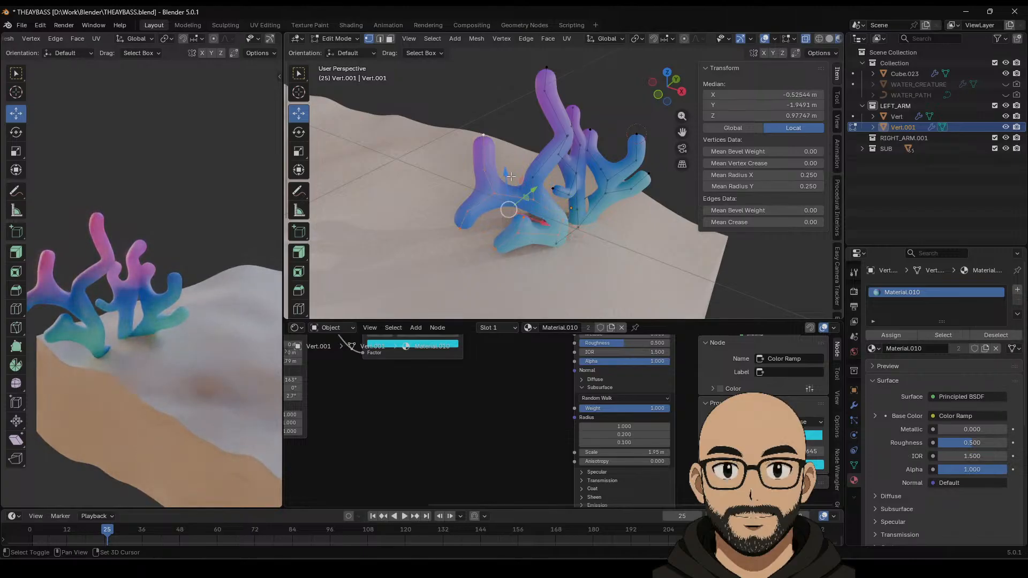
{"action": "key", "text": "g"}
{"action": "key", "text": "x"}
{"action": "left_click", "coordinate": [603, 242]}
Step: Bend the low cyan branch outward and up by moving two of its vertices
{"action": "mouse_move", "coordinate": [602, 241]}
{"action": "middle_mouse_down"}
{"action": "mouse_move", "coordinate": [572, 267]}
{"action": "mouse_move", "coordinate": [610, 237]}
{"action": "middle_mouse_up"}
{"action": "left_click", "coordinate": [611, 236]}
{"action": "key", "text": "g"}
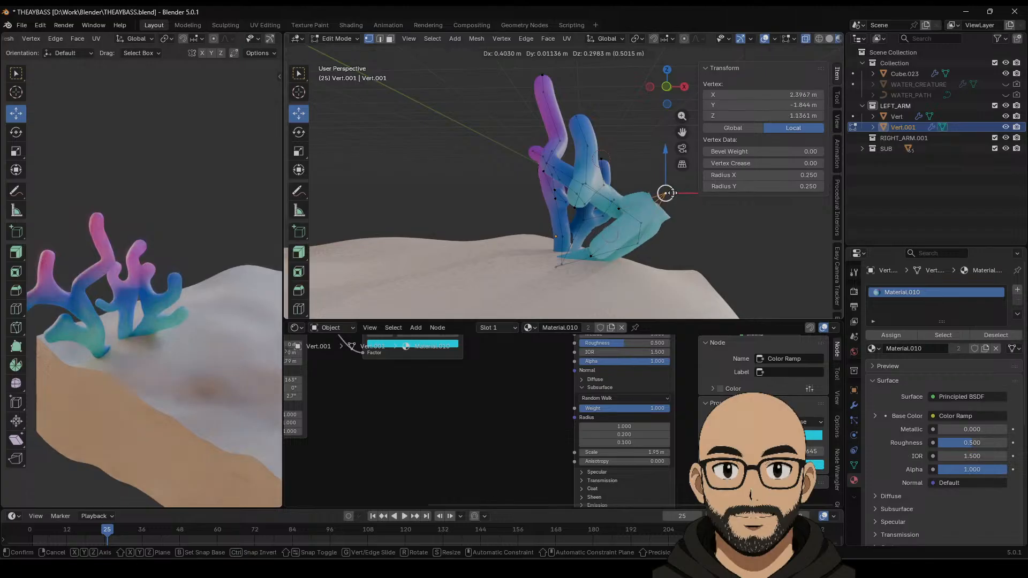
{"action": "left_click", "coordinate": [651, 221]}
{"action": "left_click", "coordinate": [629, 205]}
{"action": "key", "text": "g"}
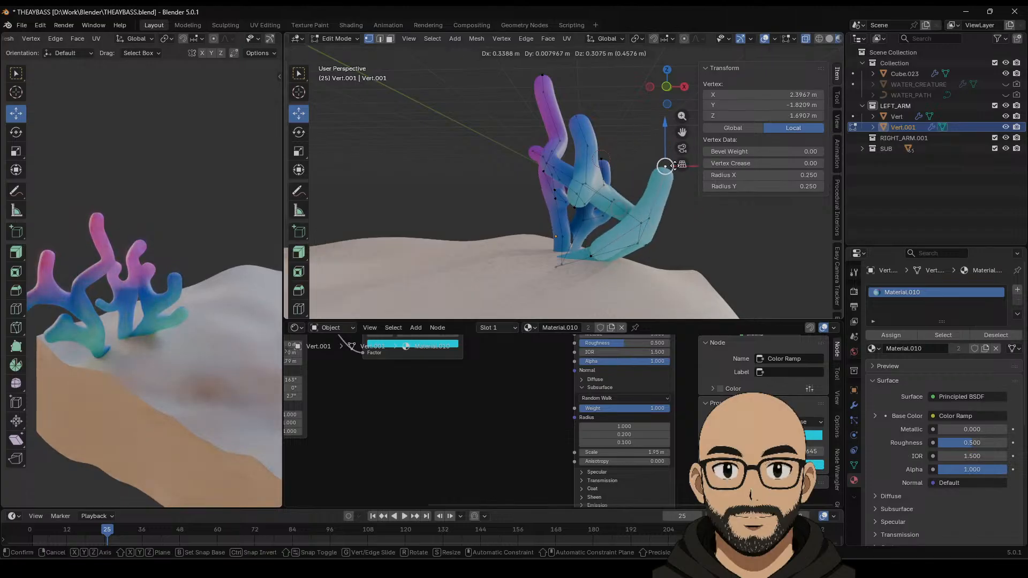
{"action": "left_click", "coordinate": [664, 161]}
Step: Reposition the tip of the lowest branch, extending it outward along global X
{"action": "middle_click_drag", "start_coordinate": [664, 162], "coordinate": [615, 257]}
{"action": "left_click", "coordinate": [497, 250]}
{"action": "key", "text": "g"}
{"action": "left_click", "coordinate": [474, 238]}
{"action": "key", "text": "g"}
{"action": "key", "text": "x"}
{"action": "left_click", "coordinate": [725, 268]}
Step: Spread the outer blue branch, moving its lower vertex about 0.18 m in X and -0.1 m in Y
{"action": "middle_click_drag", "start_coordinate": [725, 268], "coordinate": [549, 143]}
{"action": "left_click", "coordinate": [588, 142]}
{"action": "key", "text": "g"}
{"action": "left_click", "coordinate": [637, 183]}
{"action": "key", "text": "g"}
{"action": "left_click", "coordinate": [662, 242]}
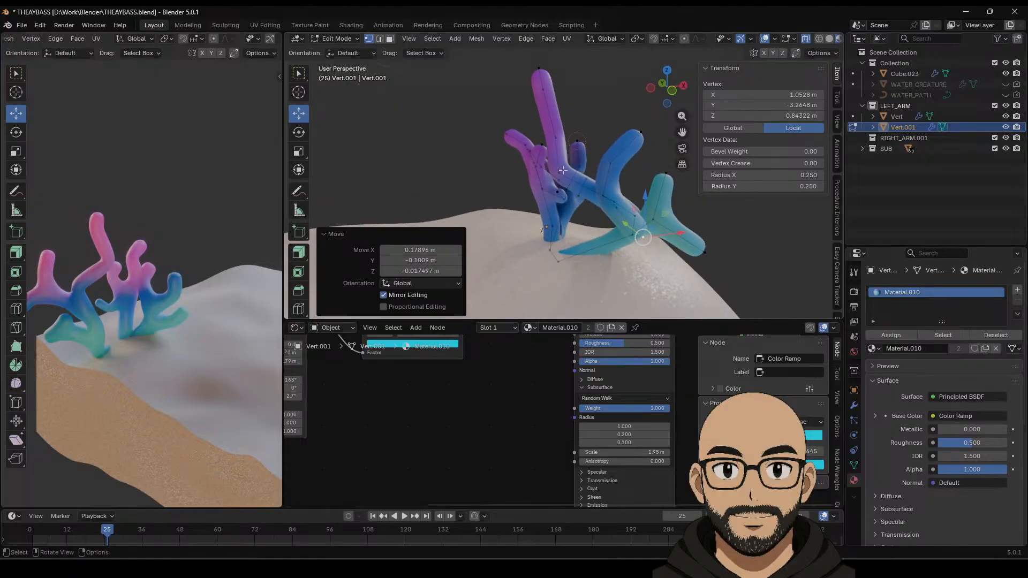
Step: Shift the tall branch's upper section about 0.51 m in X and -0.16 m in Y, then about 0.18 m in X and 0.34 m in Y
{"action": "left_click", "coordinate": [558, 172]}
{"action": "left_click", "coordinate": [555, 138], "text": "shift"}
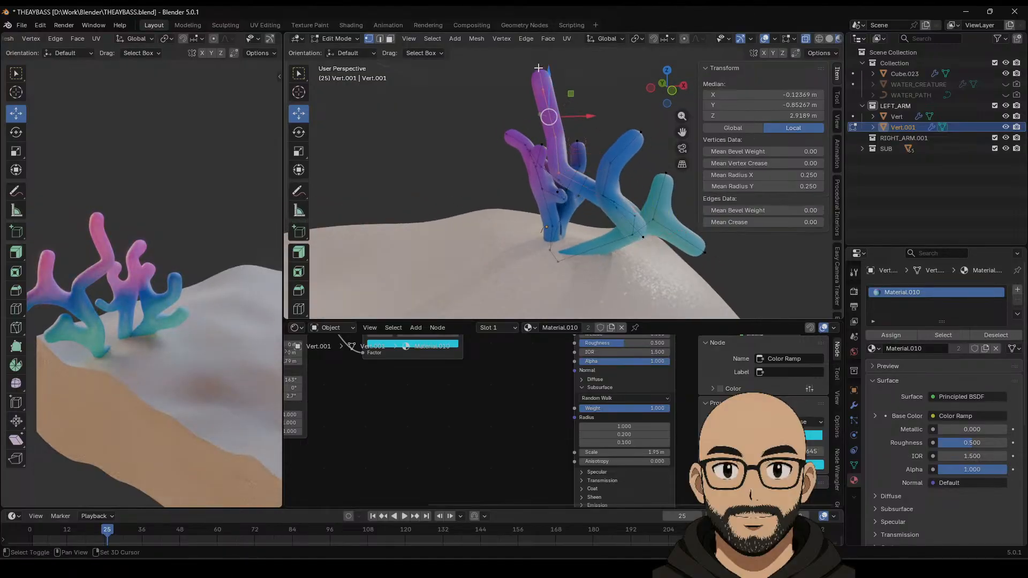
{"action": "key", "text": "g"}
{"action": "left_click", "coordinate": [616, 110]}
{"action": "middle_click_drag", "start_coordinate": [612, 103], "coordinate": [604, 135]}
{"action": "key", "text": "g"}
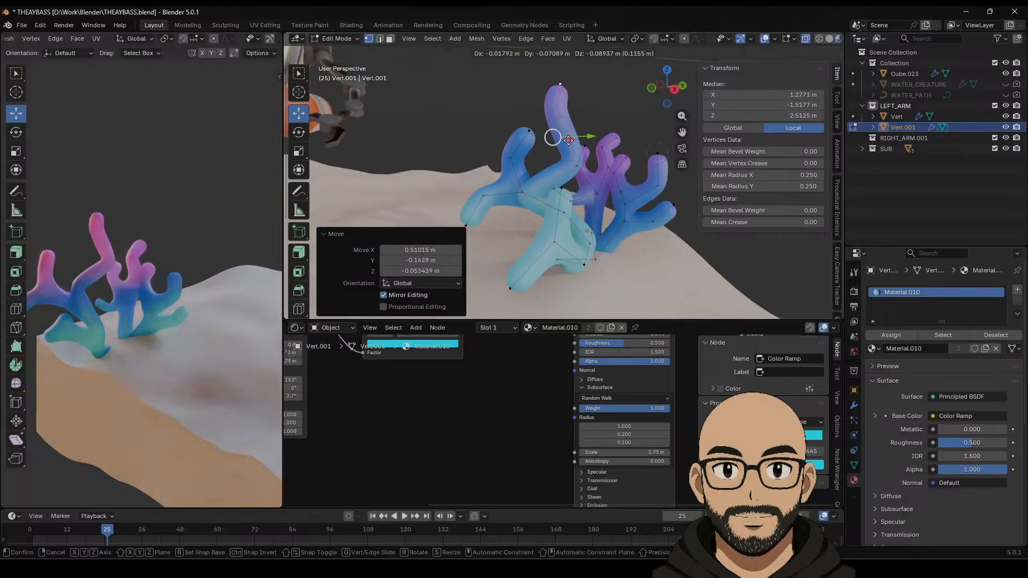
{"action": "left_click", "coordinate": [634, 139]}
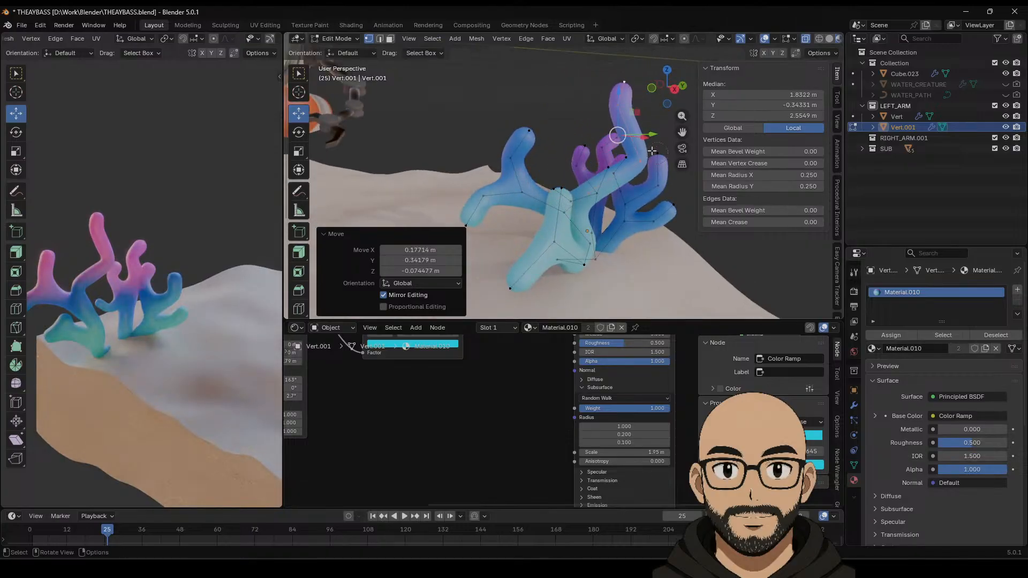
Step: Curve the tall branch by moving its middle joint about -0.21 m in X and -0.42 m in Y, and the next joint about -0.16 m in Z
{"action": "left_click", "coordinate": [645, 163]}
{"action": "key", "text": "g"}
{"action": "left_click", "coordinate": [584, 146]}
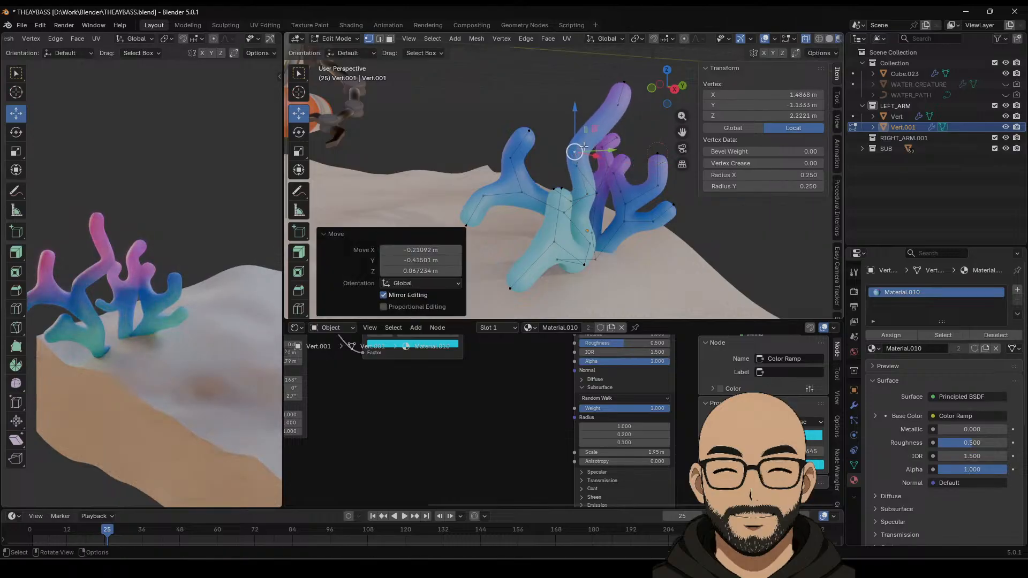
{"action": "left_click", "coordinate": [612, 106]}
{"action": "key", "text": "g"}
{"action": "left_click", "coordinate": [611, 132]}
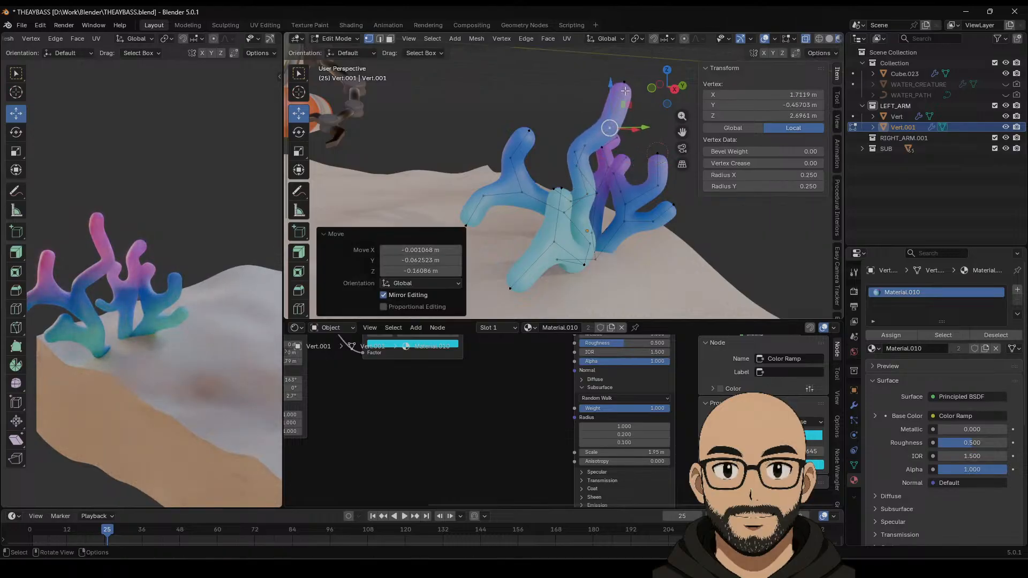
Step: Move the tall branch's tip about -0.15 m in X and -0.33 m in Y, and leave edit mode
{"action": "left_click", "coordinate": [621, 85]}
{"action": "key", "text": "g"}
{"action": "left_click", "coordinate": [621, 168]}
{"action": "middle_click_drag", "start_coordinate": [621, 168], "coordinate": [571, 156]}
{"action": "scroll", "coordinate": [597, 188], "scroll_direction": "down", "scroll_amount": 5}
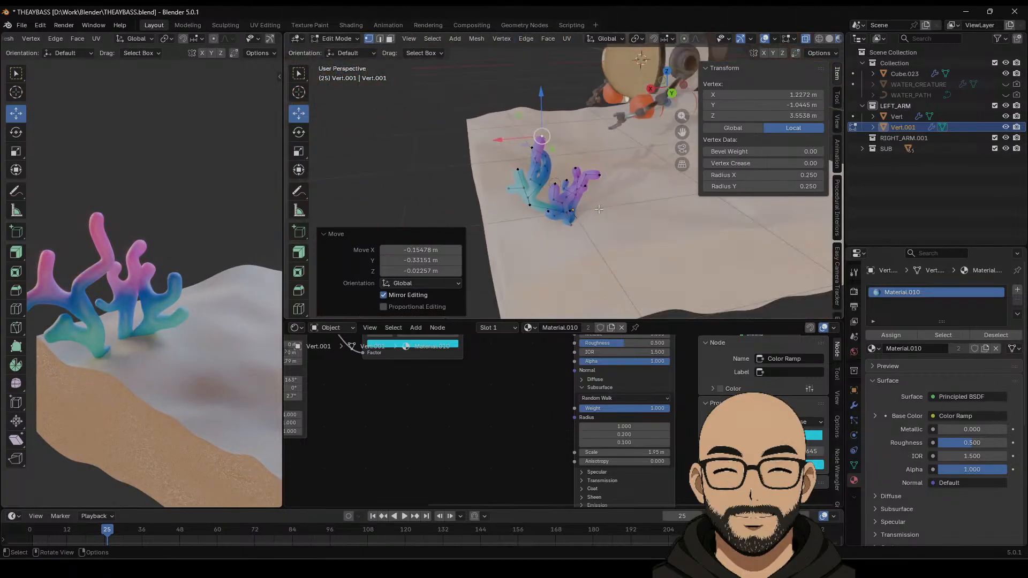
{"action": "key", "text": "Tab"}
Step: Duplicate the reshaped small coral and move the copy along global Y to about -1.33 m
{"action": "middle_click_drag", "start_coordinate": [541, 204], "coordinate": [650, 216]}
{"action": "scroll", "coordinate": [574, 226], "scroll_direction": "down", "scroll_amount": 4}
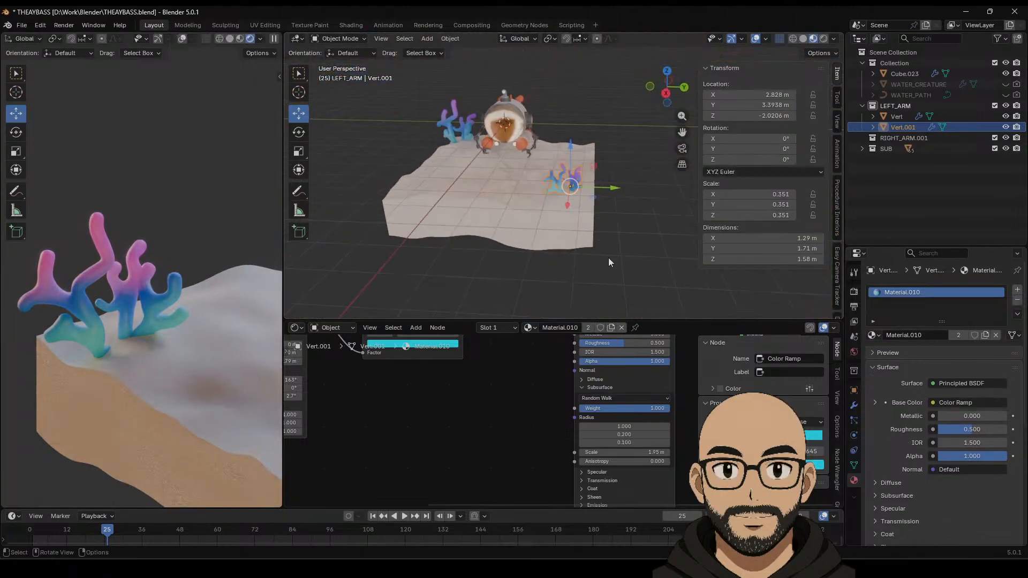
{"action": "scroll", "coordinate": [538, 214], "scroll_direction": "up", "scroll_amount": 3}
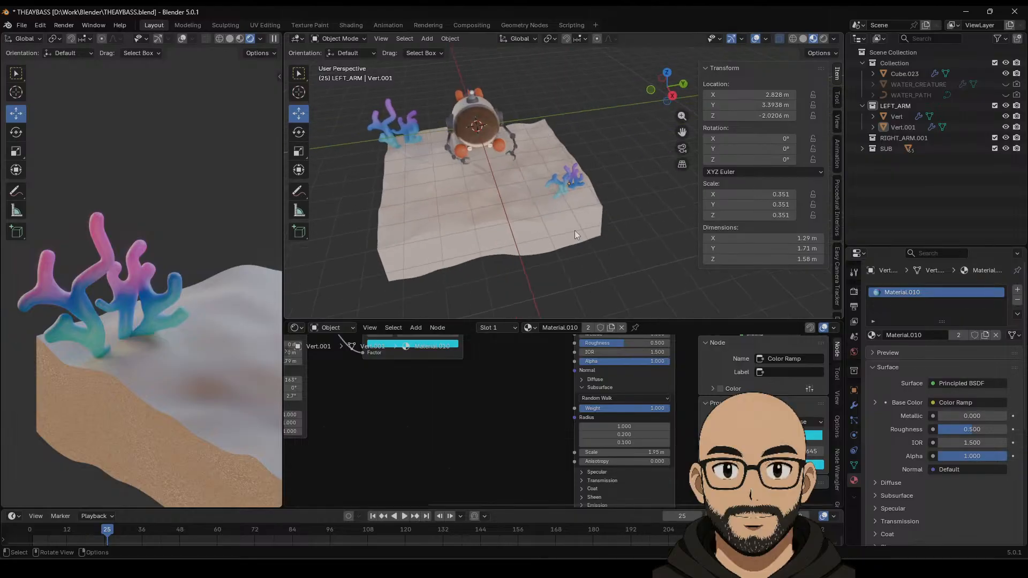
{"action": "middle_click_drag", "start_coordinate": [574, 230], "coordinate": [611, 230]}
{"action": "scroll", "coordinate": [610, 230], "scroll_direction": "up", "scroll_amount": 2}
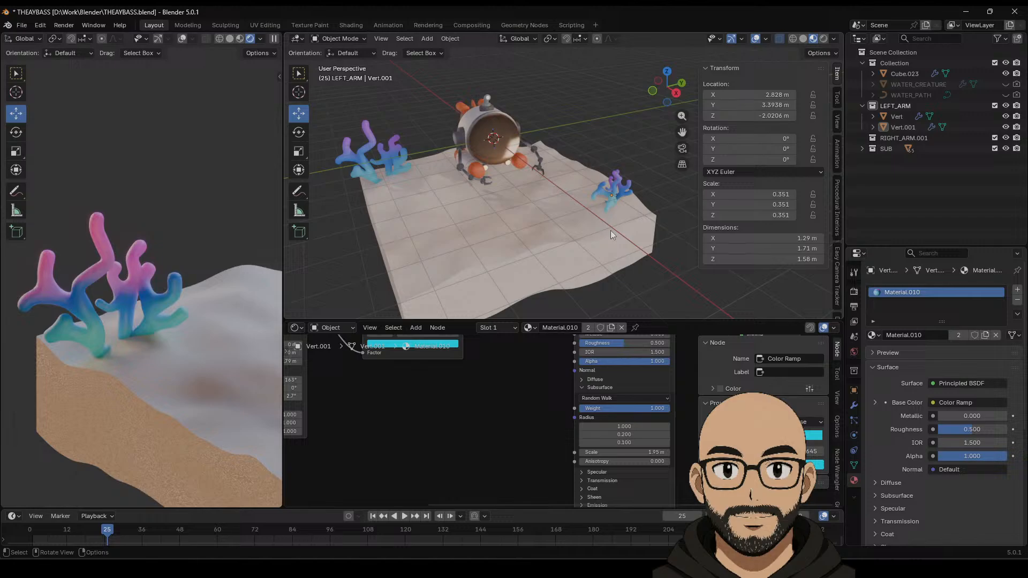
{"action": "key", "text": "shift+d"}
{"action": "right_click", "coordinate": [624, 198]}
{"action": "left_click_drag", "start_coordinate": [644, 186], "coordinate": [526, 222]}
Step: Scale the new copy by 0.686 and place it near the seabed's front corner at Y -2.95 m, Z -2.42 m, rotated about -59° around Z
{"action": "middle_click_drag", "start_coordinate": [547, 237], "coordinate": [567, 220]}
{"action": "key", "text": "s"}
{"action": "left_click", "coordinate": [566, 204]}
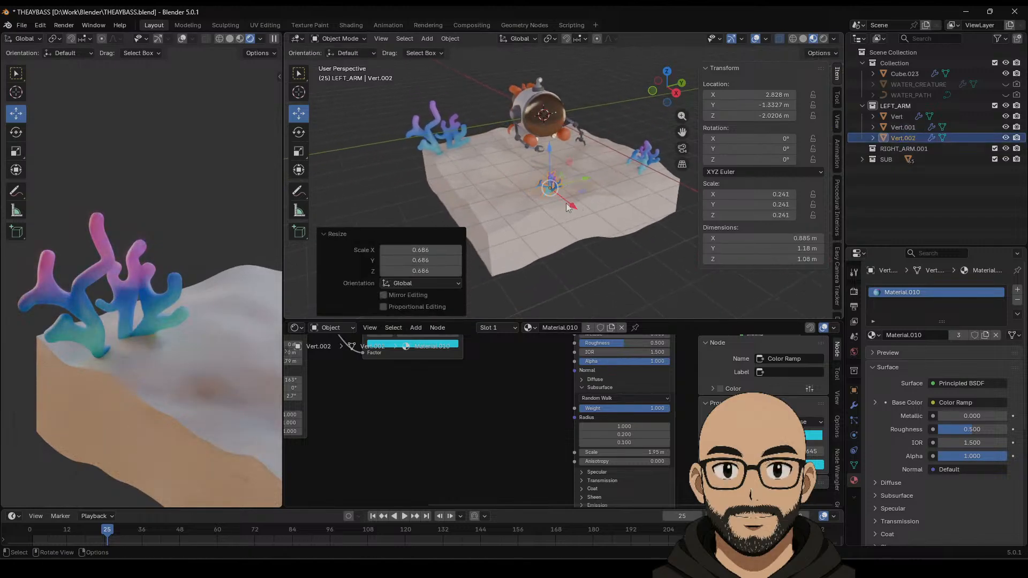
{"action": "left_click_drag", "start_coordinate": [554, 154], "coordinate": [499, 233]}
{"action": "middle_click_drag", "start_coordinate": [591, 268], "coordinate": [537, 208]}
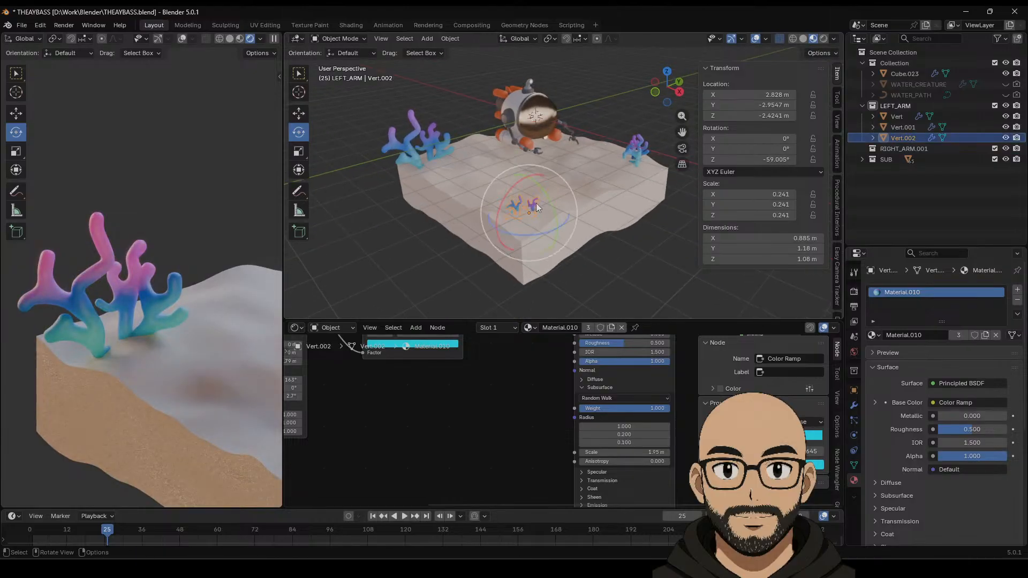
Step: Duplicate the smallest coral, keeping the copy at the original's location
{"action": "key", "text": "shift+d"}
{"action": "right_click", "coordinate": [537, 208]}
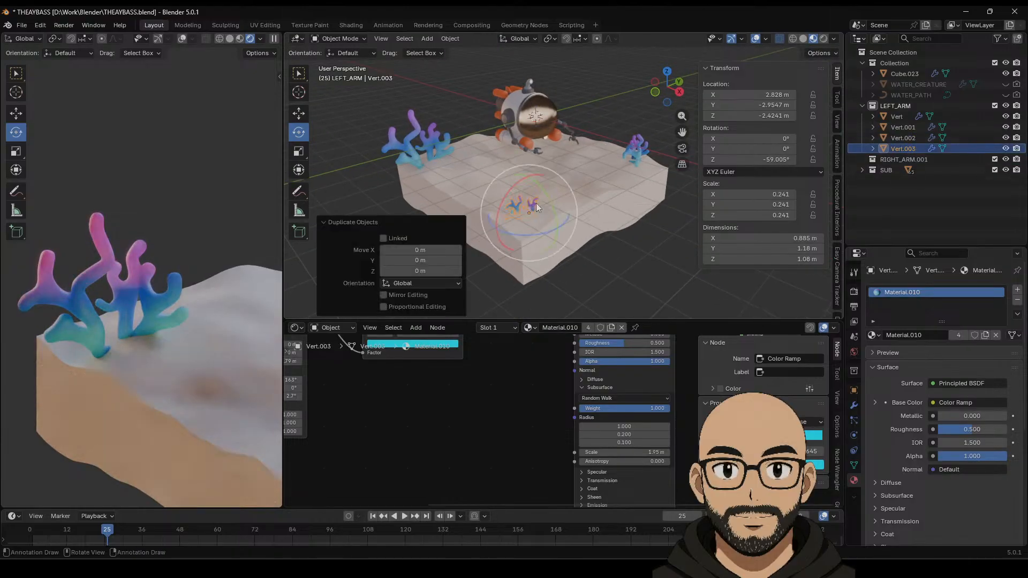
Step: Raise the new coral copy about 0.175 m in Z and scale it up by 1.916
{"action": "left_click", "coordinate": [299, 113]}
{"action": "left_click_drag", "start_coordinate": [529, 176], "coordinate": [528, 165]}
{"action": "key", "text": "s"}
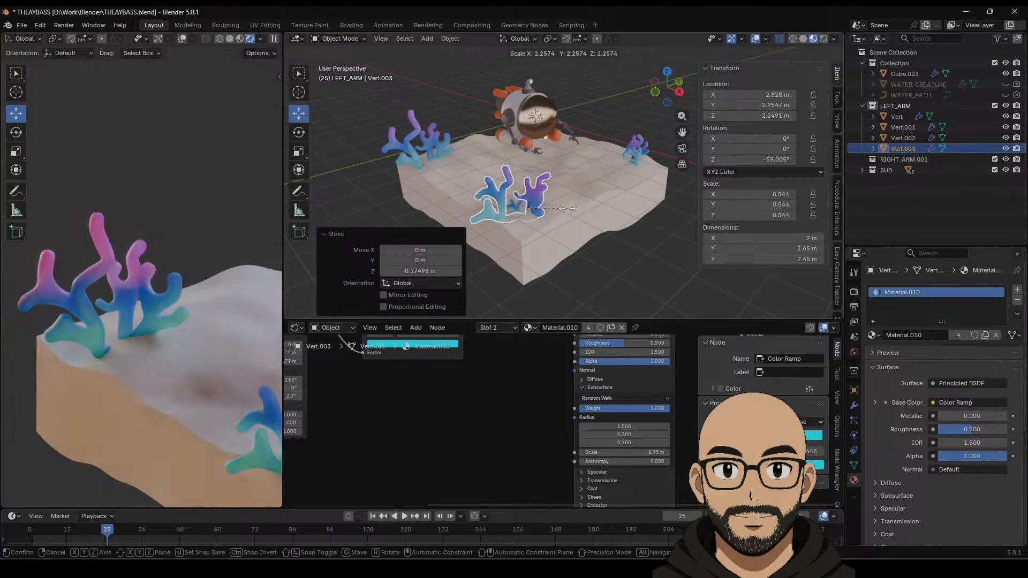
{"action": "left_click", "coordinate": [554, 211]}
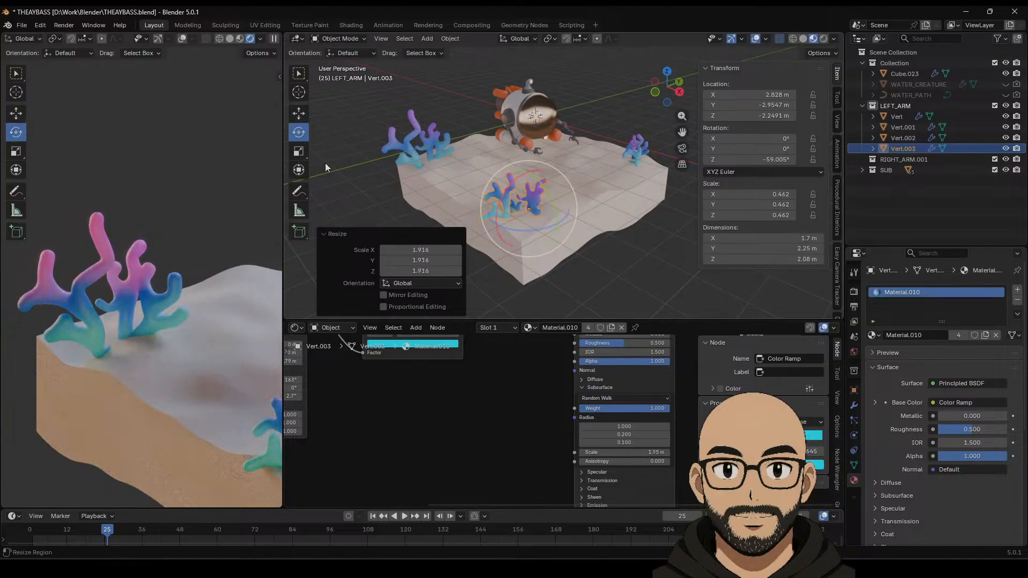
Step: Rotate the coral copy to about 16.7° X, 25.6° Y and -55.2° Z, and scale it down by 0.711
{"action": "left_click_drag", "start_coordinate": [505, 192], "coordinate": [568, 212]}
{"action": "left_click", "coordinate": [300, 113]}
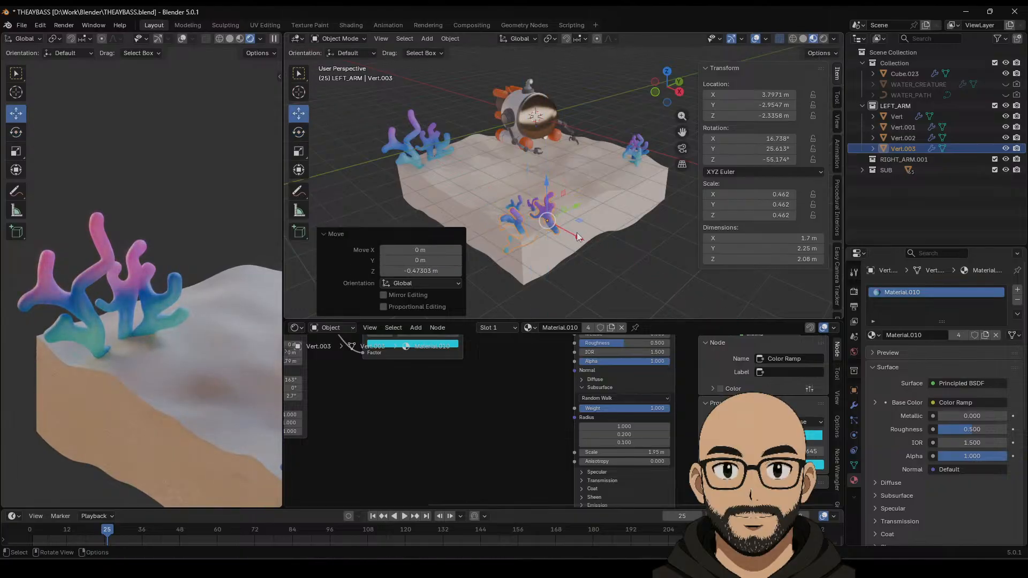
{"action": "key", "text": "s"}
{"action": "left_click", "coordinate": [577, 232]}
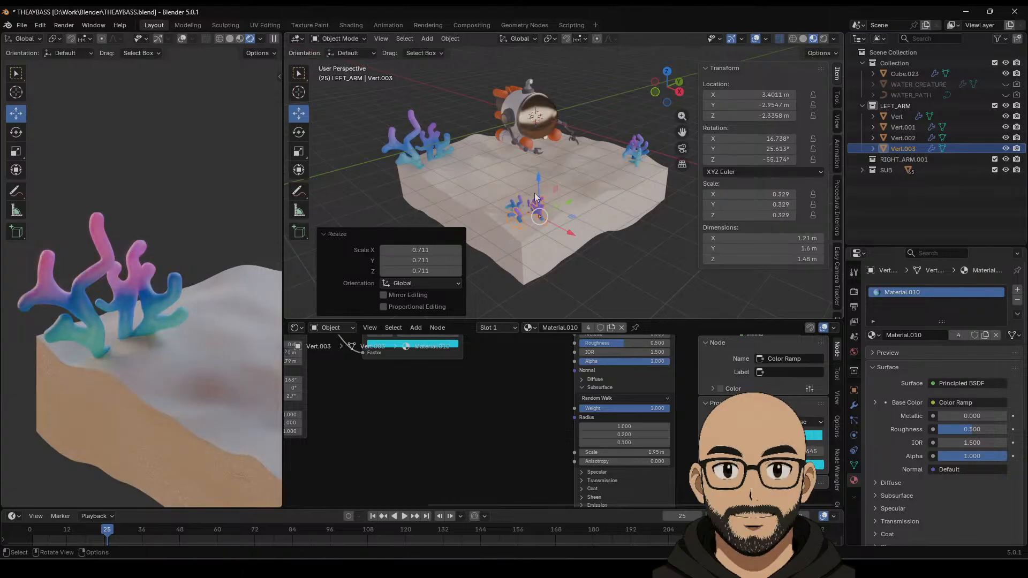
Step: Place the coral copy on the seabed beside the submarine at about X -0.65 m, Y 3.09 m, Z -2.19 m, and deselect it
{"action": "left_click_drag", "start_coordinate": [538, 197], "coordinate": [537, 190]}
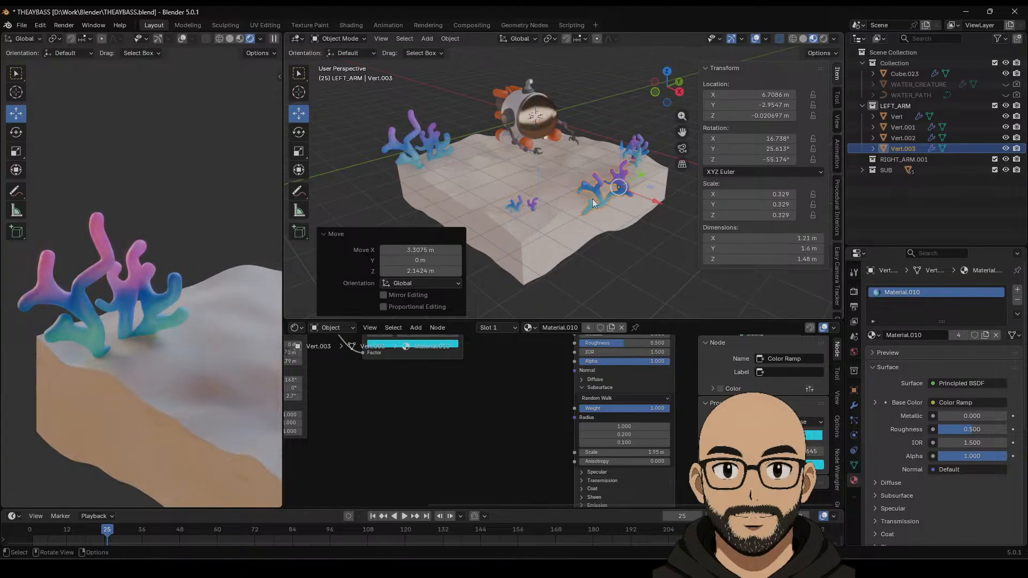
{"action": "scroll", "coordinate": [598, 220], "scroll_direction": "down", "scroll_amount": 3}
{"action": "middle_click_drag", "start_coordinate": [600, 223], "coordinate": [594, 247]}
{"action": "left_click_drag", "start_coordinate": [585, 240], "coordinate": [608, 172]}
{"action": "middle_click_drag", "start_coordinate": [599, 213], "coordinate": [551, 155]}
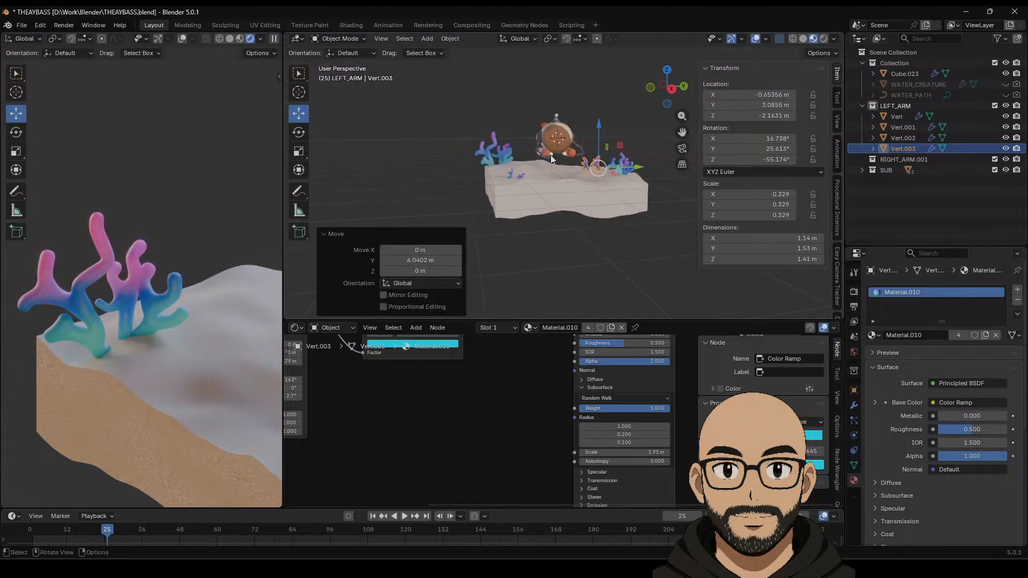
{"action": "key", "text": "KP_Decimal"}
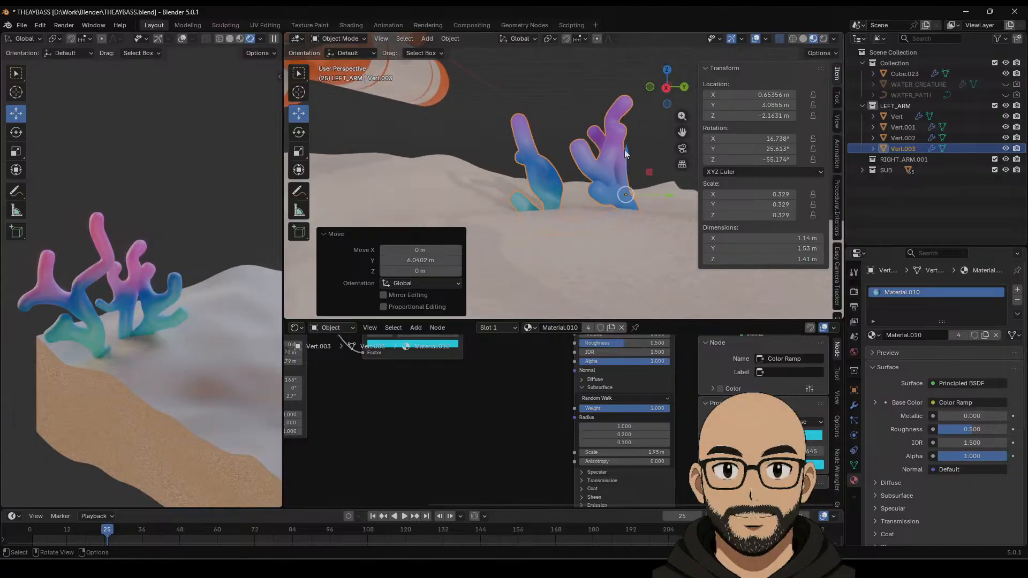
{"action": "left_click_drag", "start_coordinate": [625, 153], "coordinate": [625, 167]}
{"action": "left_click", "coordinate": [562, 141]}
{"action": "scroll", "coordinate": [546, 177], "scroll_direction": "down", "scroll_amount": 8}
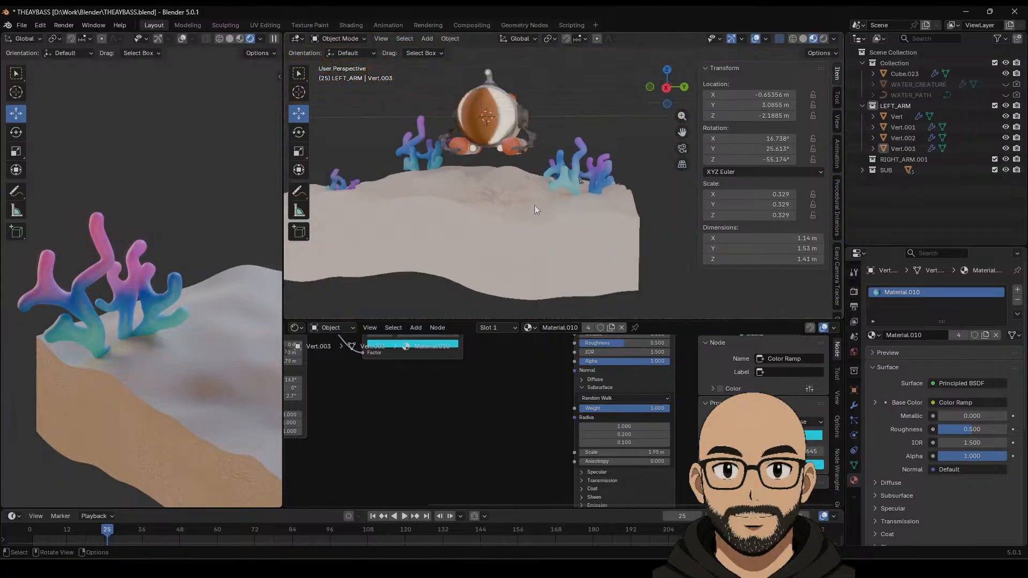
Step: Enlarge the 3D viewport, check the coral layout around the submarine, and save the file
{"action": "middle_click_drag", "start_coordinate": [534, 204], "coordinate": [576, 211]}
{"action": "left_click_drag", "start_coordinate": [550, 323], "coordinate": [549, 360]}
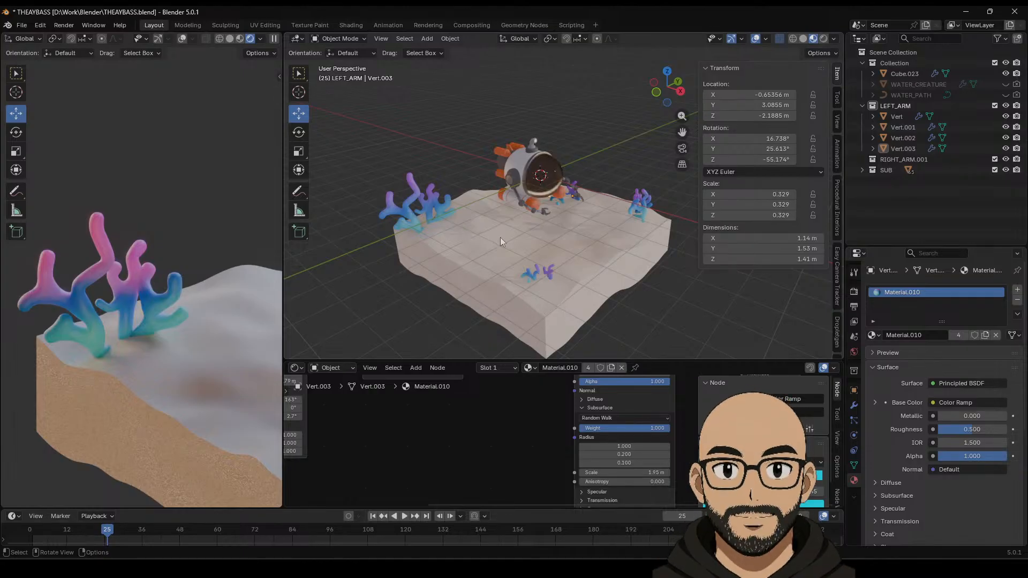
{"action": "middle_click_drag", "start_coordinate": [500, 237], "coordinate": [534, 143]}
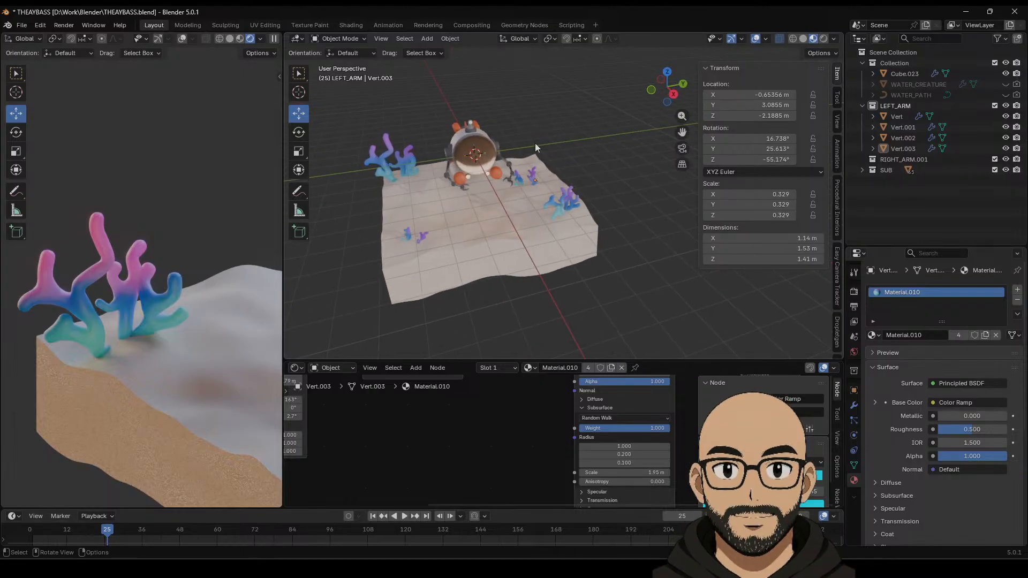
{"action": "middle_click_drag", "start_coordinate": [519, 183], "coordinate": [540, 200]}
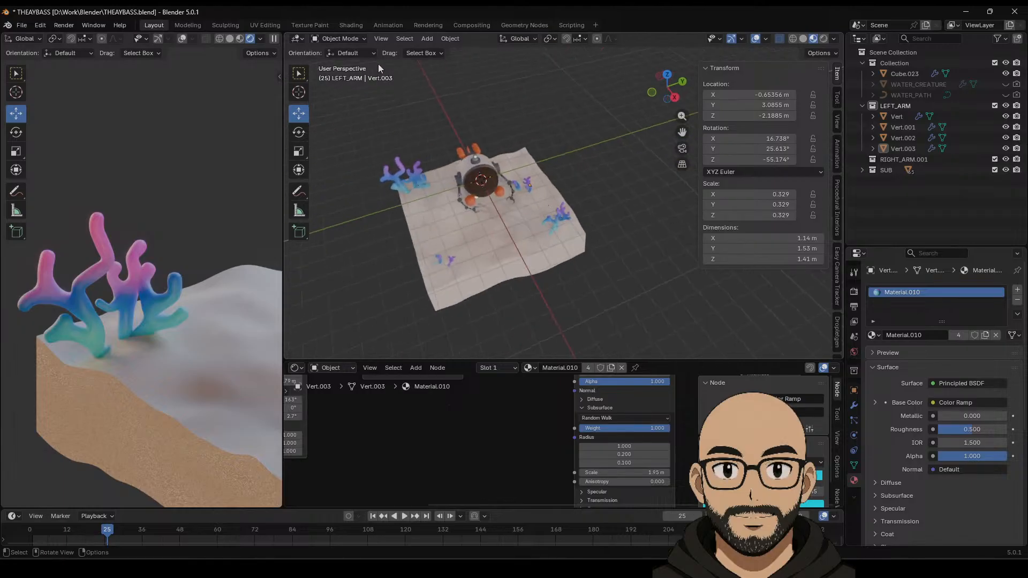
{"action": "left_click", "coordinate": [22, 25]}
{"action": "left_click", "coordinate": [56, 95]}
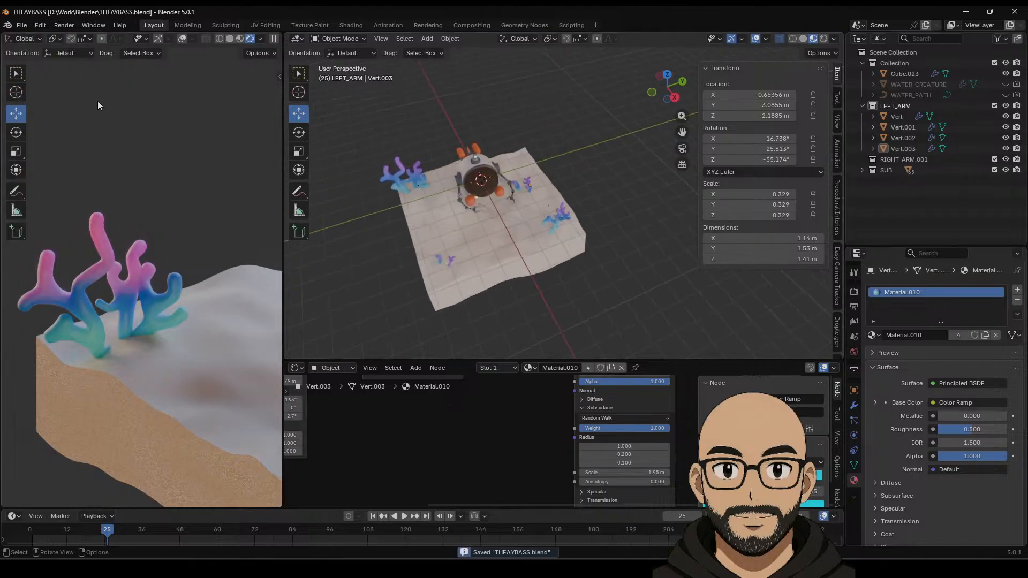
Step: Unhide WATER_CREATURE and WATER_PATH in the viewport
{"action": "left_click", "coordinate": [1005, 84]}
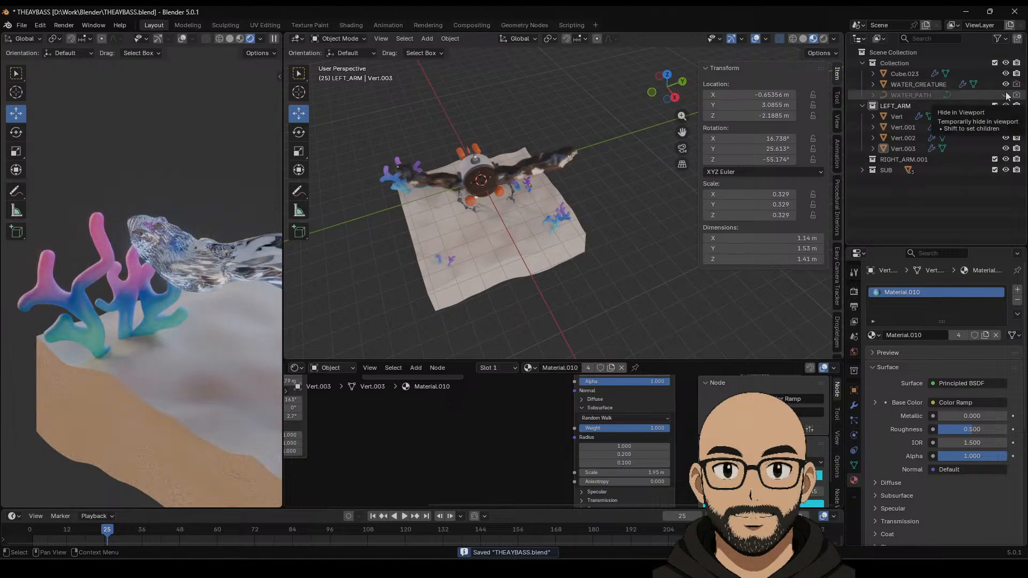
{"action": "left_click", "coordinate": [1005, 95]}
{"action": "middle_click_drag", "start_coordinate": [535, 193], "coordinate": [527, 164]}
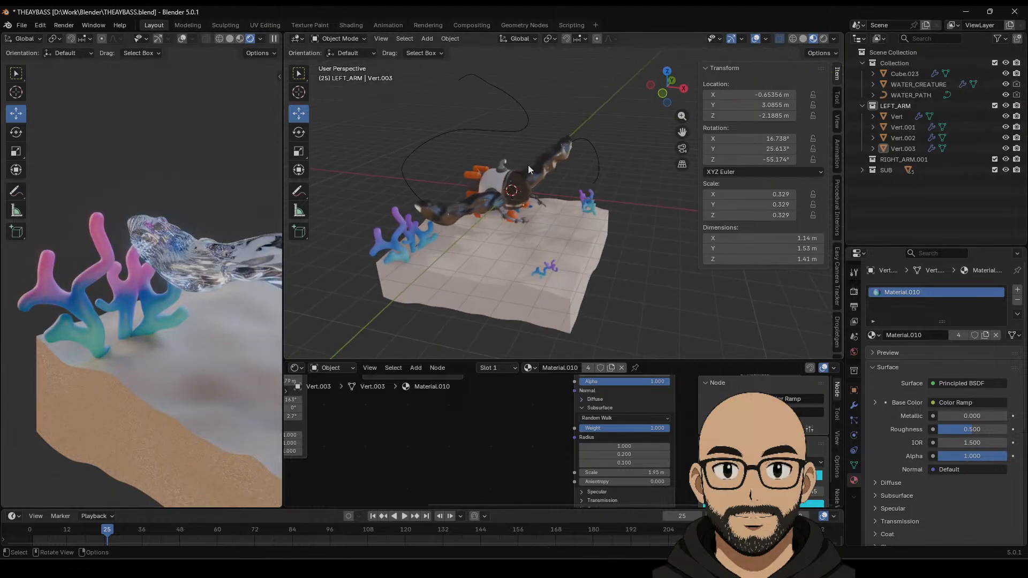
{"action": "left_click", "coordinate": [528, 165]}
{"action": "left_click_drag", "start_coordinate": [607, 142], "coordinate": [634, 159]}
{"action": "key", "text": "ctrl+z"}
Step: With smooth proportional editing on, move a WATER_PATH control point about 1.70 m in X and -0.56 m in Z, and widen the rendered viewport
{"action": "left_click", "coordinate": [598, 165]}
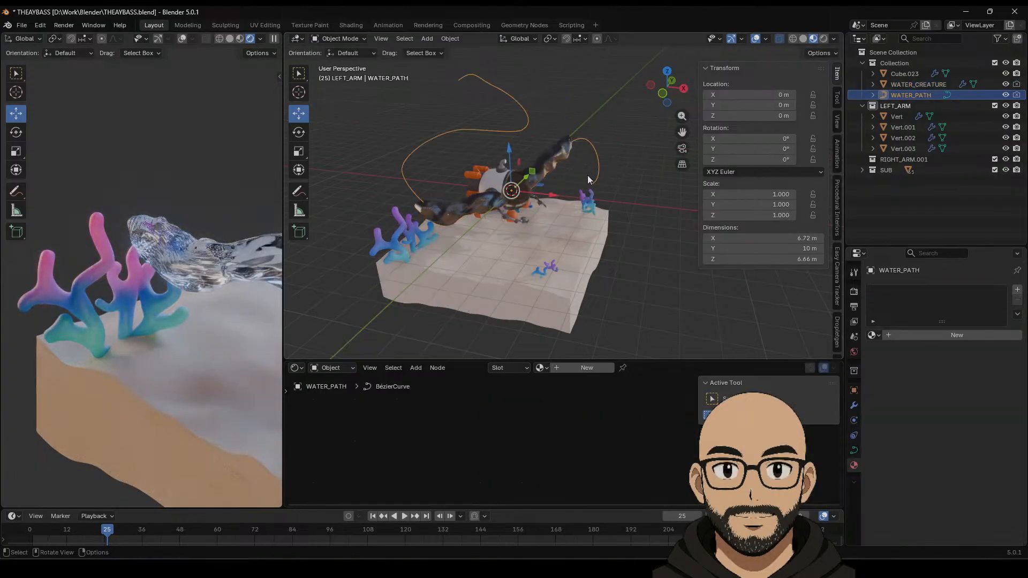
{"action": "key", "text": "Tab"}
{"action": "middle_click_drag", "start_coordinate": [462, 173], "coordinate": [484, 155]}
{"action": "left_click_drag", "start_coordinate": [545, 191], "coordinate": [582, 209]}
{"action": "left_click", "coordinate": [649, 38]}
{"action": "middle_click_drag", "start_coordinate": [582, 209], "coordinate": [422, 197]}
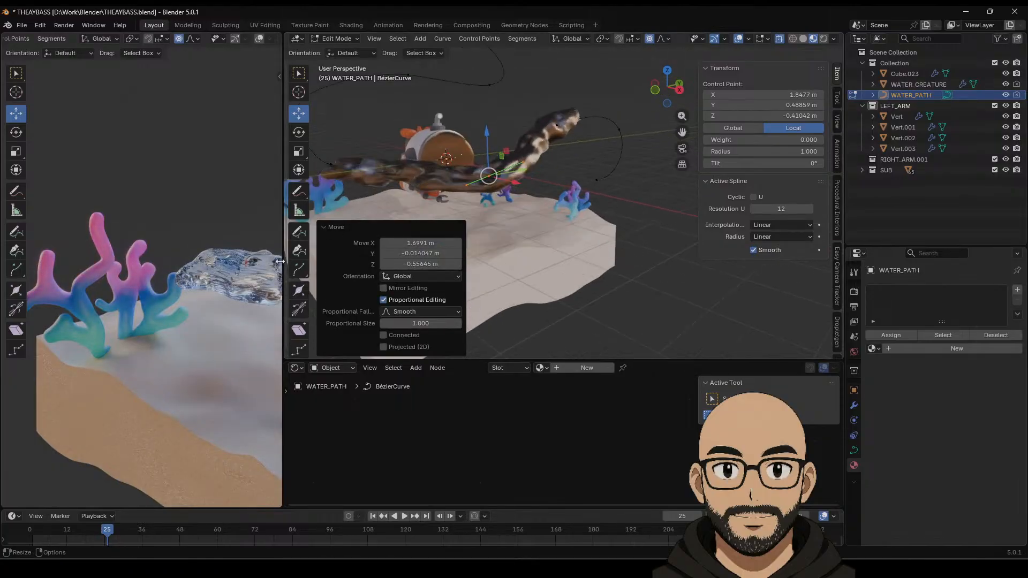
{"action": "left_click_drag", "start_coordinate": [280, 261], "coordinate": [500, 261]}
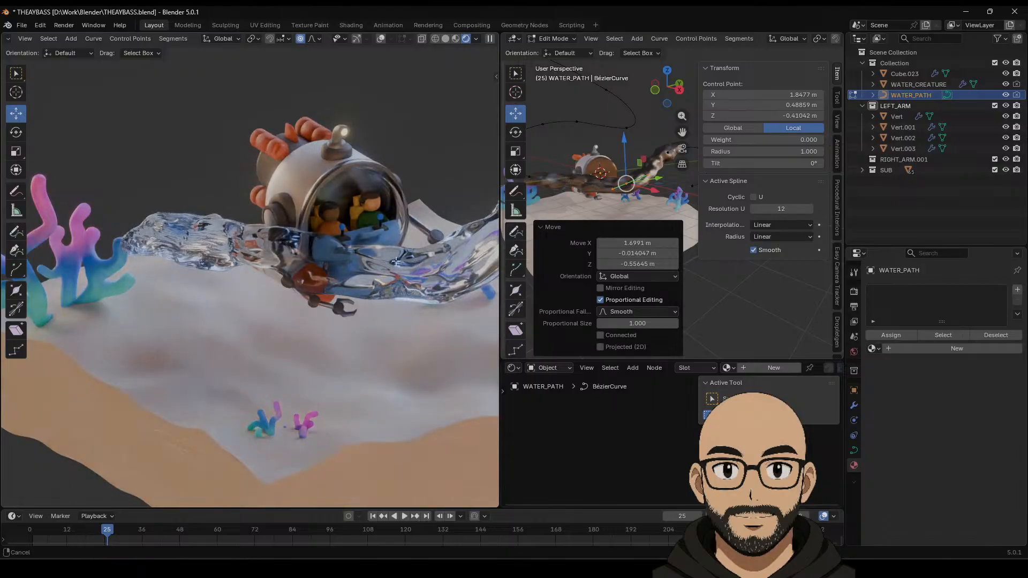
{"action": "middle_click_drag", "start_coordinate": [395, 261], "coordinate": [368, 257]}
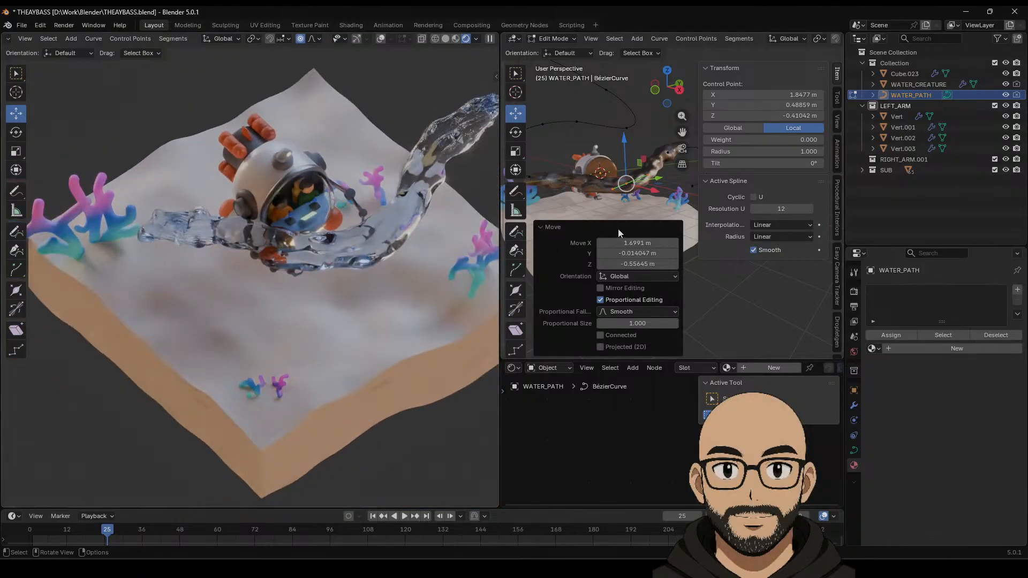
Step: Reposition the path's control point in front of the submarine and move its handle about -0.99 m X, -1.21 m Y and -0.36 m Z
{"action": "key", "text": "g"}
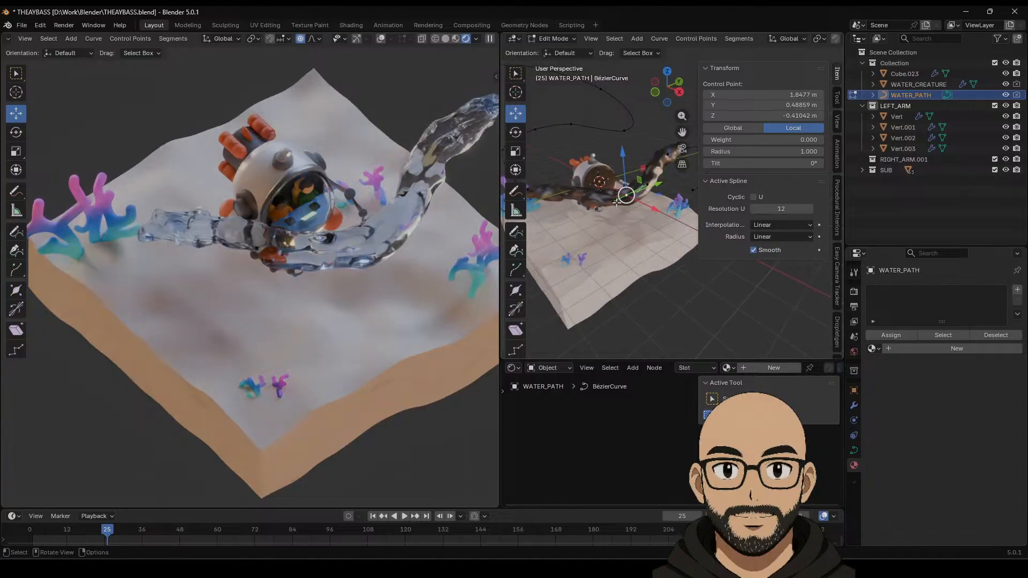
{"action": "left_click", "coordinate": [598, 210]}
{"action": "left_click", "coordinate": [595, 210]}
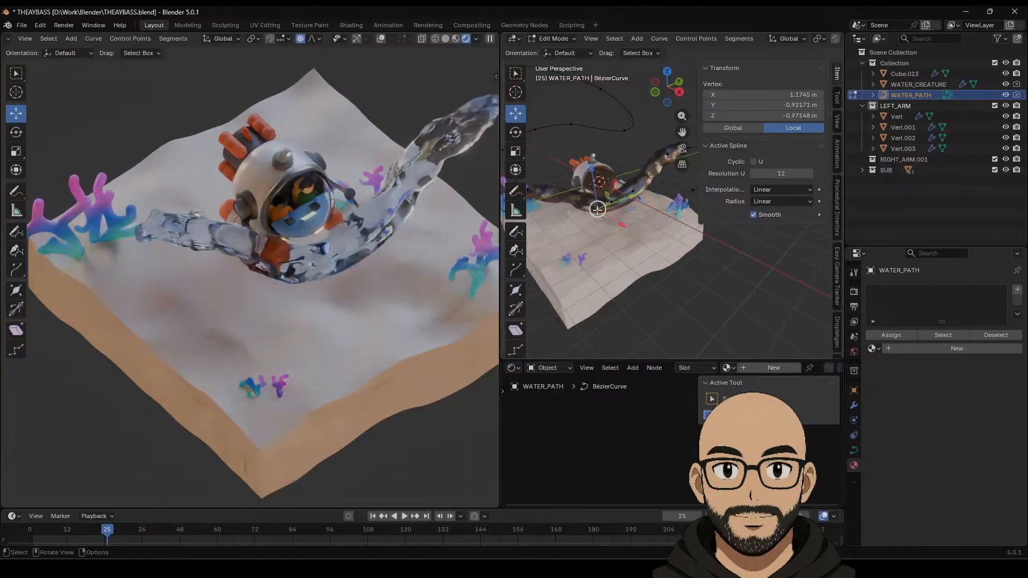
{"action": "key", "text": "g"}
{"action": "left_click", "coordinate": [568, 215]}
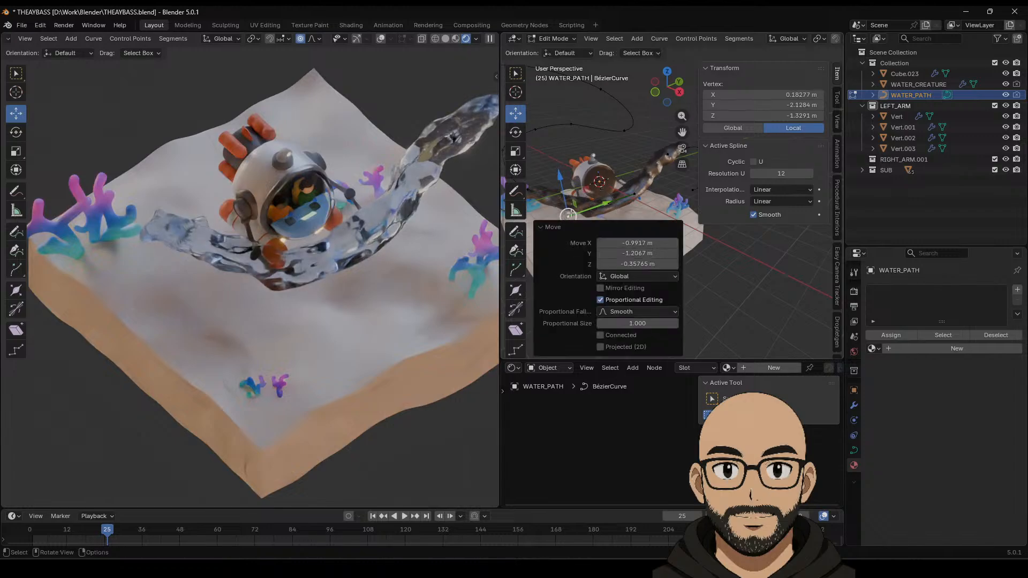
Step: Move the path's front control point to about X 1.56 m, Y -0.25 m, Z -1.10 m, and leave edit mode
{"action": "left_click", "coordinate": [604, 206]}
{"action": "key", "text": "g"}
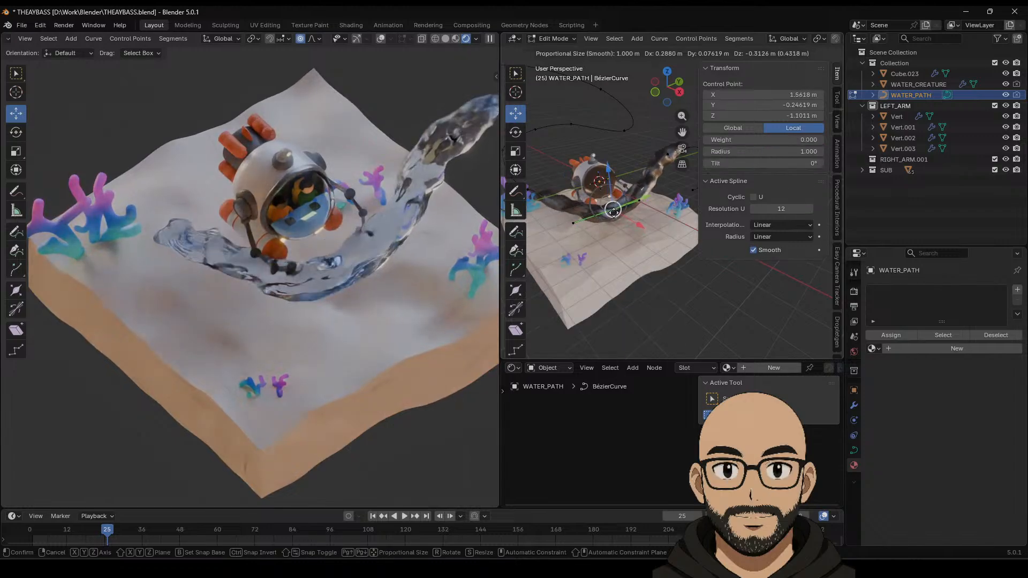
{"action": "left_click", "coordinate": [613, 211]}
{"action": "key", "text": "Tab"}
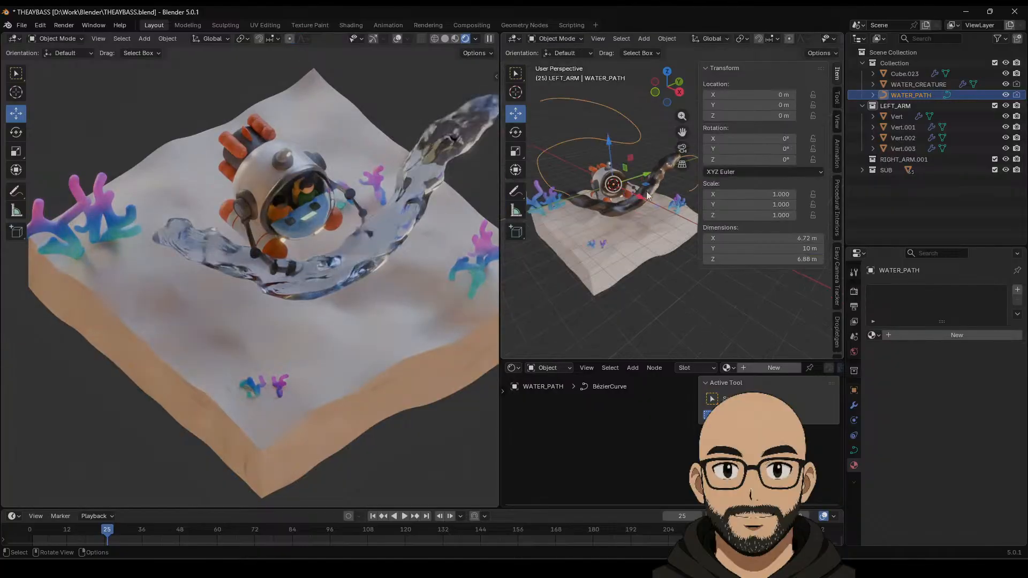
Step: Slide WATER_CREATURE along global Y to about 17.43 m so it follows the path around the submarine
{"action": "left_click", "coordinate": [673, 176]}
{"action": "scroll", "coordinate": [674, 176], "scroll_direction": "down", "scroll_amount": 4}
{"action": "middle_click_drag", "start_coordinate": [688, 186], "coordinate": [634, 220], "text": "shift"}
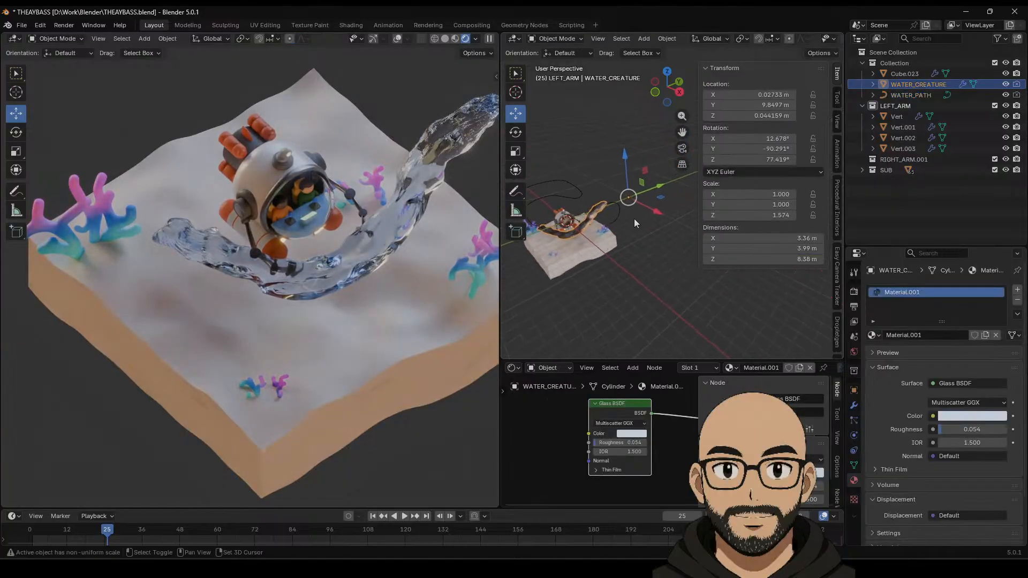
{"action": "left_click_drag", "start_coordinate": [657, 187], "coordinate": [615, 177]}
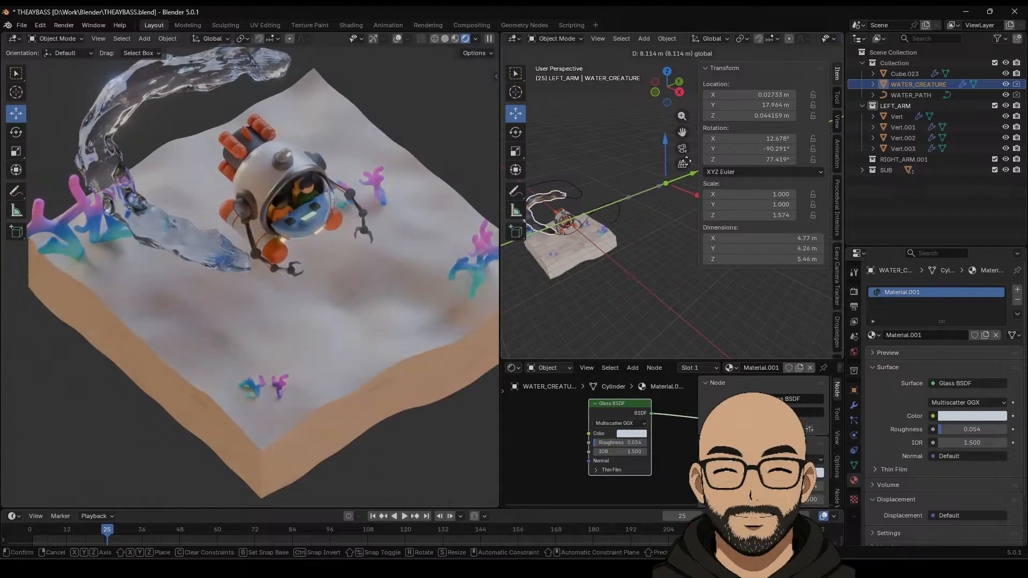
{"action": "left_click", "coordinate": [641, 152]}
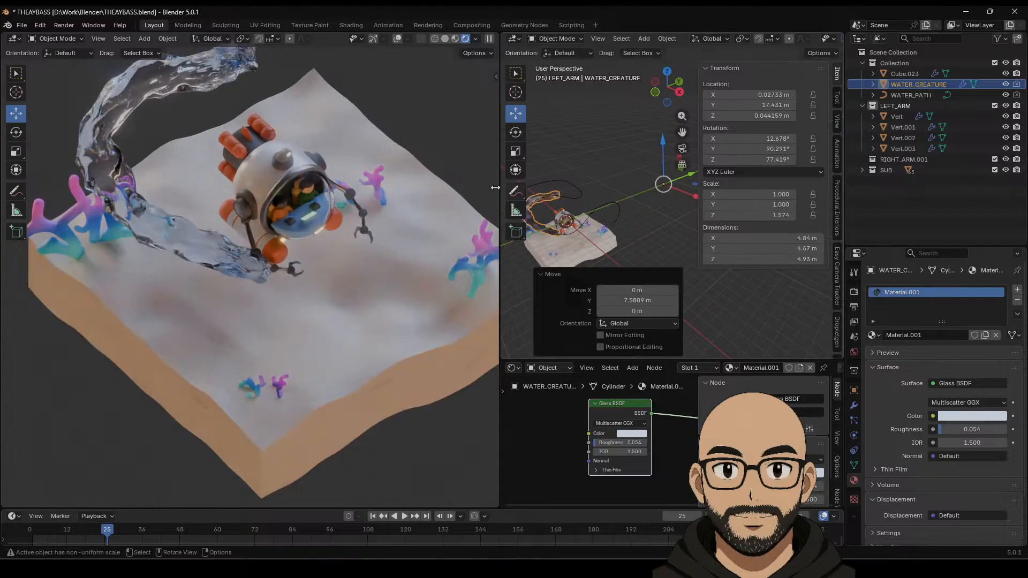
Step: Examine the submarine's side arm mount, cockpit and the water creature's end up close, selecting the round side cap
{"action": "middle_click_drag", "start_coordinate": [290, 247], "coordinate": [257, 220]}
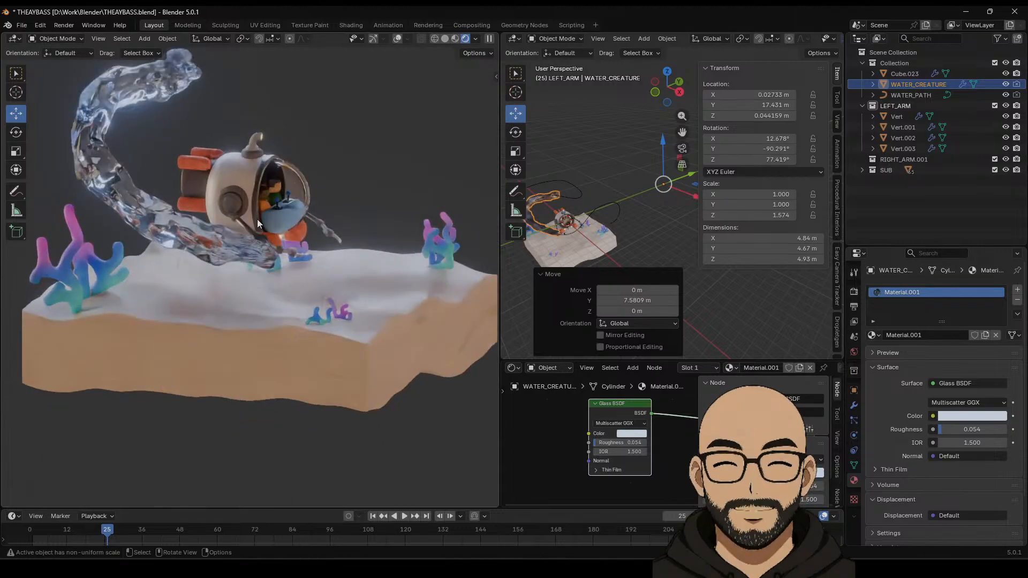
{"action": "scroll", "coordinate": [284, 184], "scroll_direction": "up", "scroll_amount": 5}
{"action": "scroll", "coordinate": [284, 184], "scroll_direction": "up", "scroll_amount": 4}
{"action": "middle_click_drag", "start_coordinate": [293, 132], "coordinate": [323, 337], "text": "shift"}
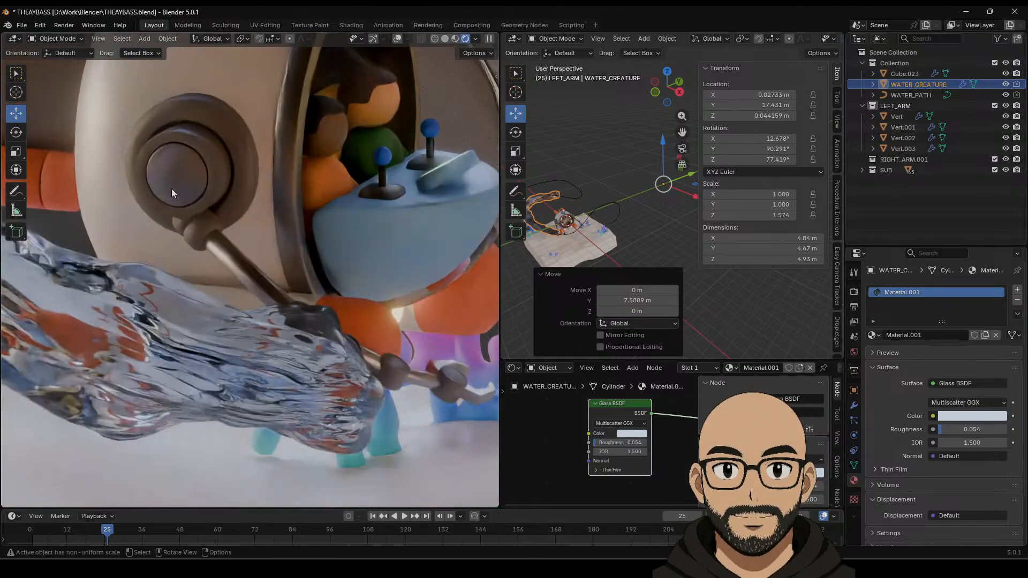
{"action": "scroll", "coordinate": [599, 215], "scroll_direction": "up", "scroll_amount": 7}
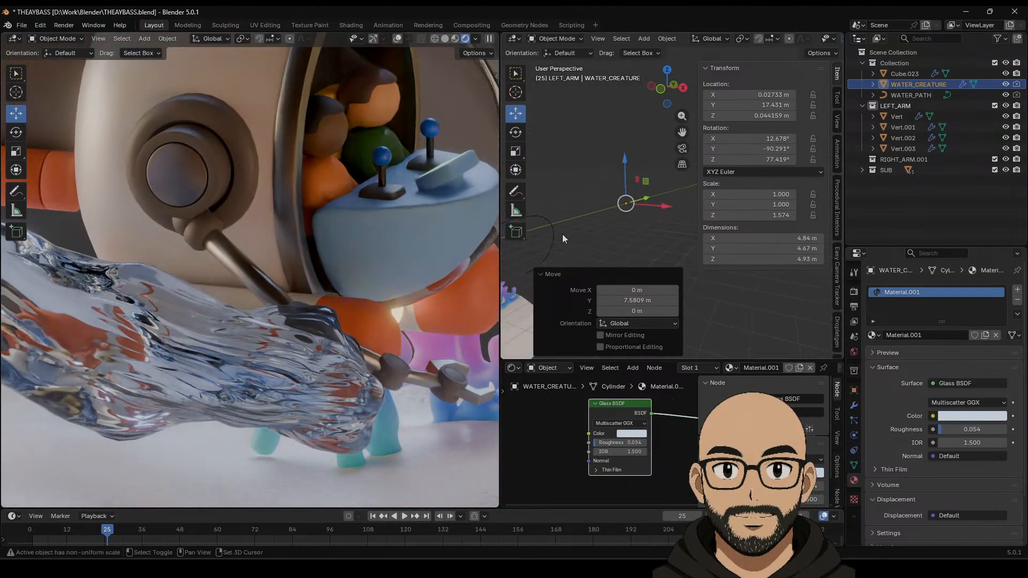
{"action": "middle_click_drag", "start_coordinate": [563, 236], "coordinate": [778, 150], "text": "shift"}
{"action": "middle_click_drag", "start_coordinate": [631, 172], "coordinate": [660, 159]}
{"action": "scroll", "coordinate": [660, 162], "scroll_direction": "down", "scroll_amount": 5}
{"action": "middle_click_drag", "start_coordinate": [600, 140], "coordinate": [597, 203], "text": "shift"}
{"action": "scroll", "coordinate": [621, 214], "scroll_direction": "up", "scroll_amount": 4}
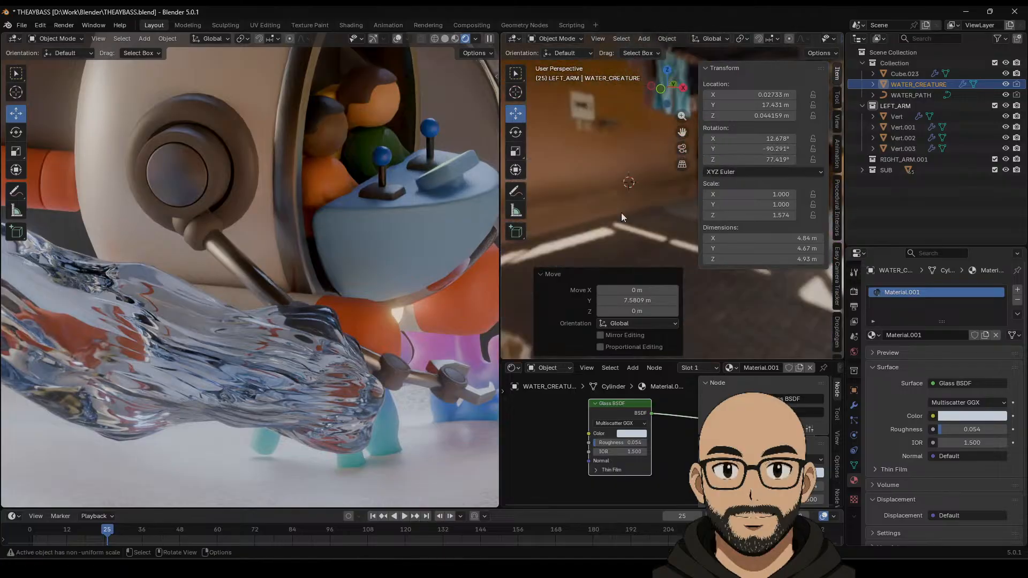
{"action": "scroll", "coordinate": [627, 217], "scroll_direction": "down", "scroll_amount": 5}
{"action": "left_click", "coordinate": [604, 200]}
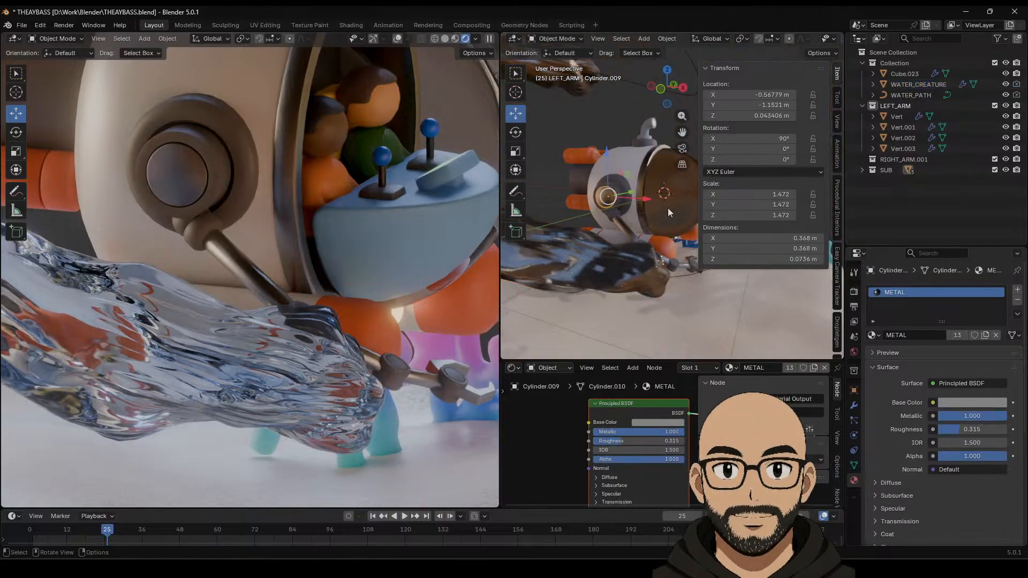
{"action": "middle_click_drag", "start_coordinate": [643, 214], "coordinate": [807, 181]}
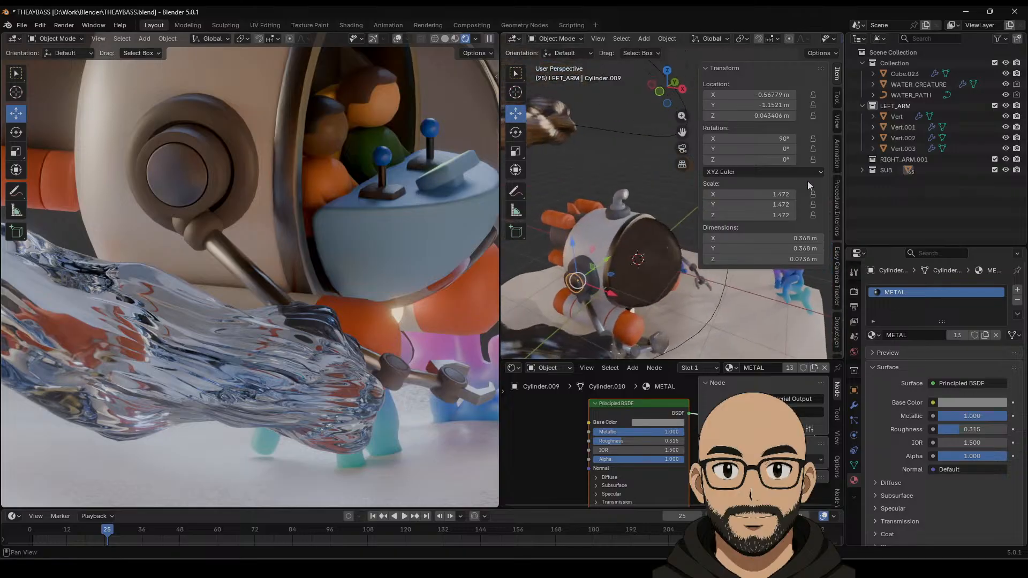
Step: Unhide Cube.014 and Cube.015 in the SUB collection
{"action": "left_click", "coordinate": [862, 169]}
{"action": "scroll", "coordinate": [882, 210], "scroll_direction": "down", "scroll_amount": 6}
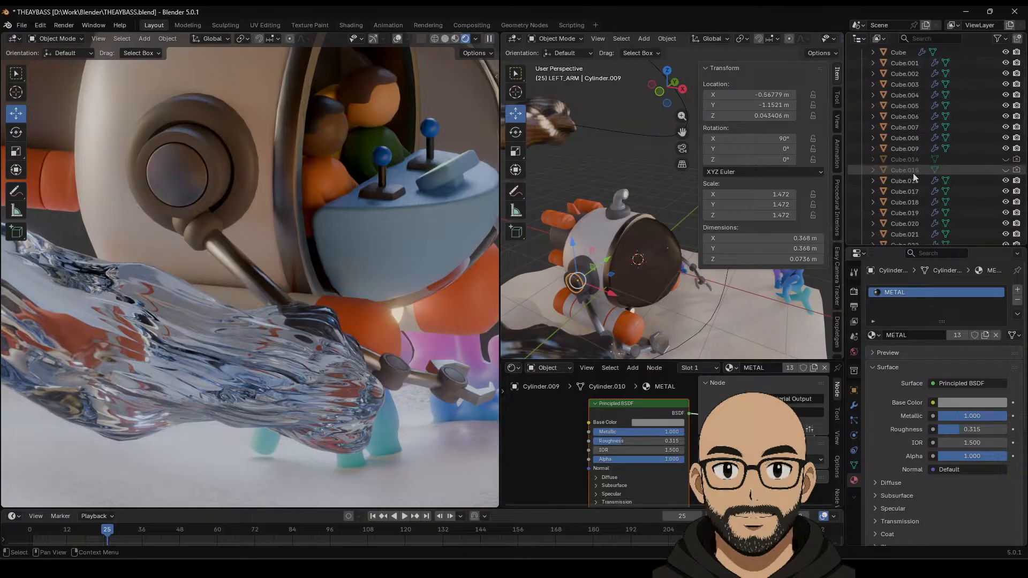
{"action": "left_click", "coordinate": [1005, 160]}
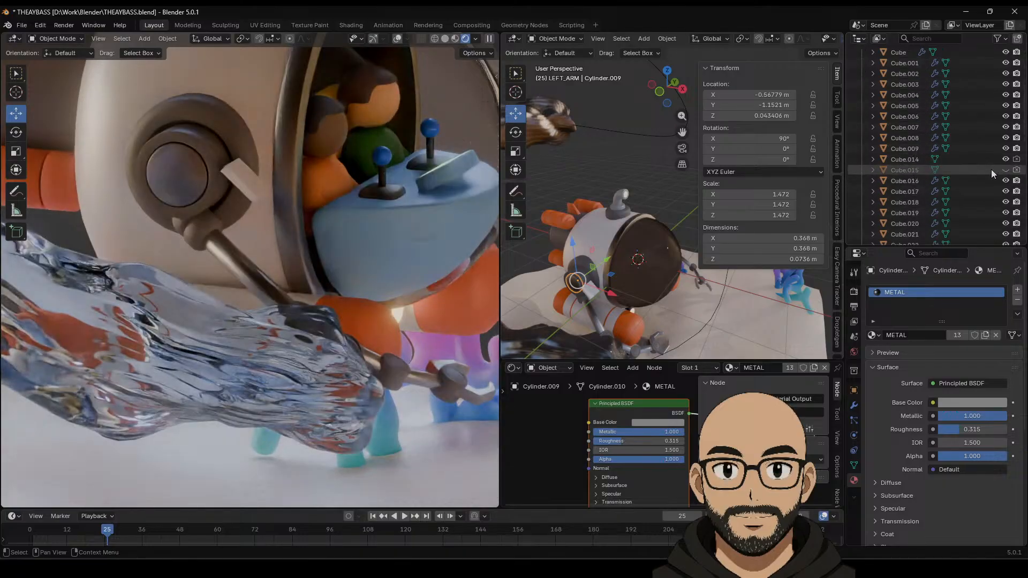
{"action": "left_click", "coordinate": [1005, 170]}
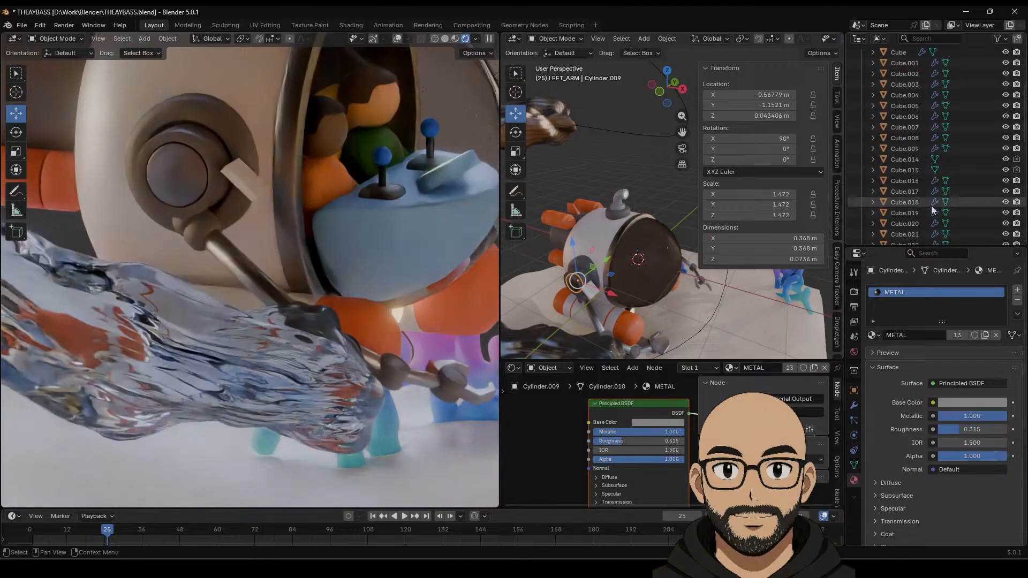
Step: Move Cube.014 along global X to about -0.57 m so it sits centred on the submarine's round side cap
{"action": "left_click", "coordinate": [590, 291]}
{"action": "middle_click_drag", "start_coordinate": [590, 291], "coordinate": [621, 265]}
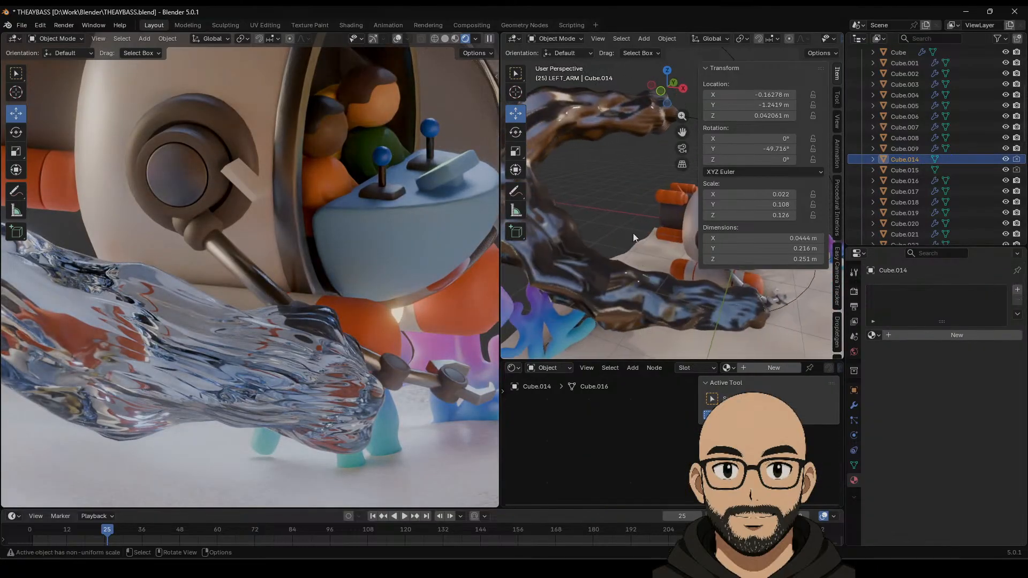
{"action": "key", "text": "KP_Decimal"}
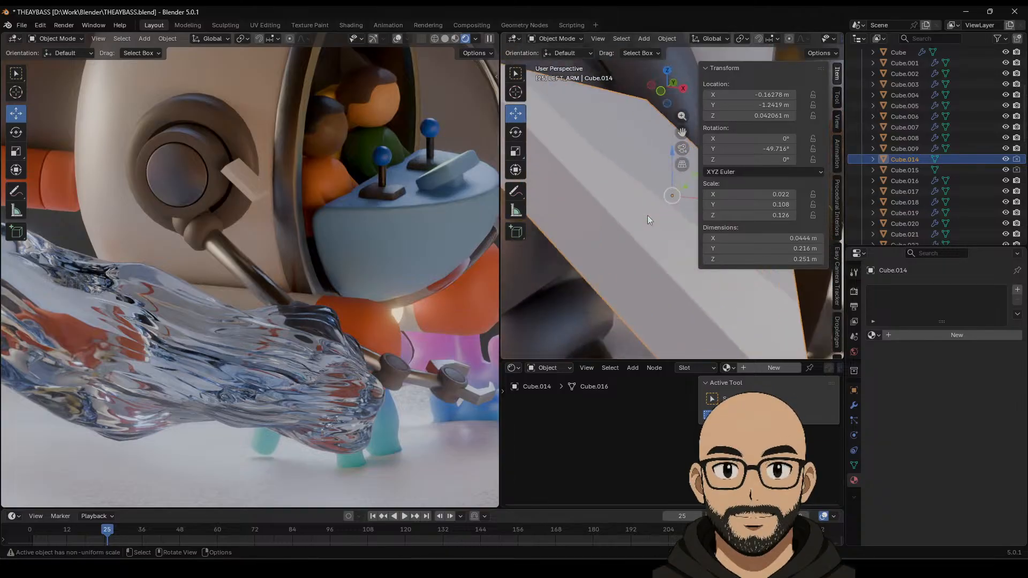
{"action": "scroll", "coordinate": [647, 215], "scroll_direction": "down", "scroll_amount": 3}
{"action": "middle_click_drag", "start_coordinate": [625, 268], "coordinate": [546, 270]}
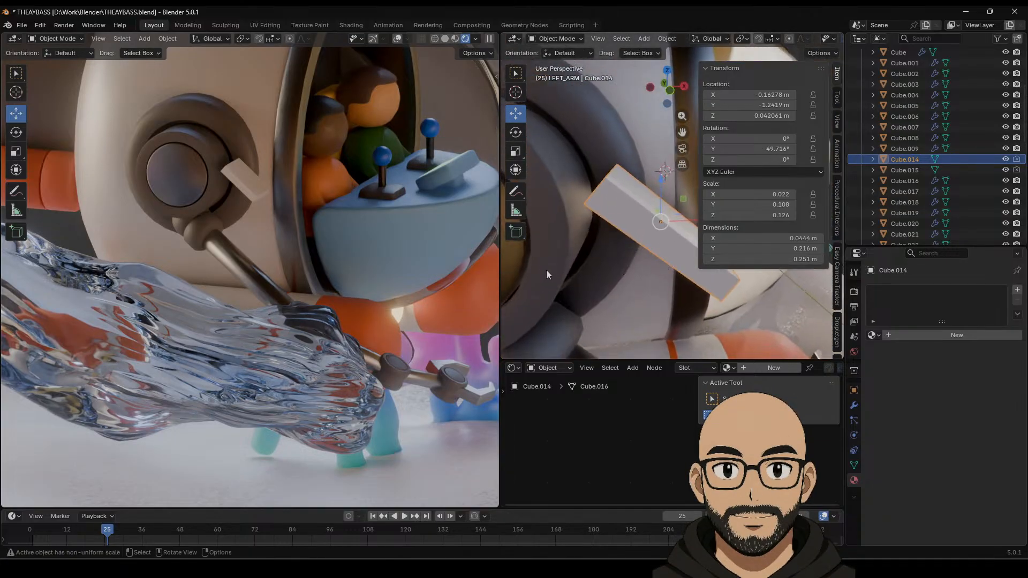
{"action": "left_click_drag", "start_coordinate": [502, 261], "coordinate": [349, 262]}
{"action": "scroll", "coordinate": [589, 253], "scroll_direction": "up", "scroll_amount": 4}
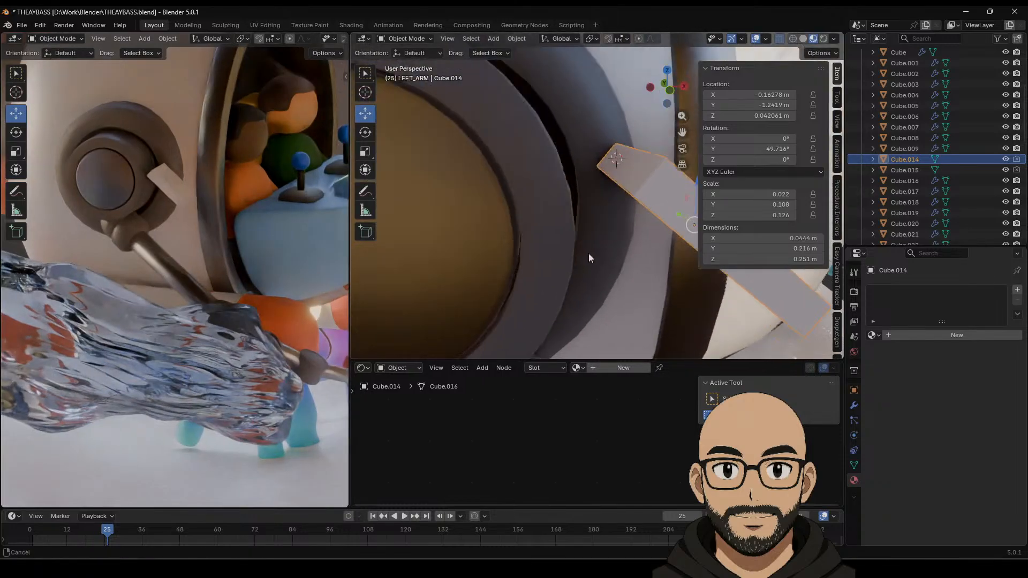
{"action": "scroll", "coordinate": [594, 268], "scroll_direction": "down", "scroll_amount": 3}
{"action": "left_click_drag", "start_coordinate": [669, 207], "coordinate": [563, 220]}
{"action": "middle_click_drag", "start_coordinate": [564, 219], "coordinate": [721, 274]}
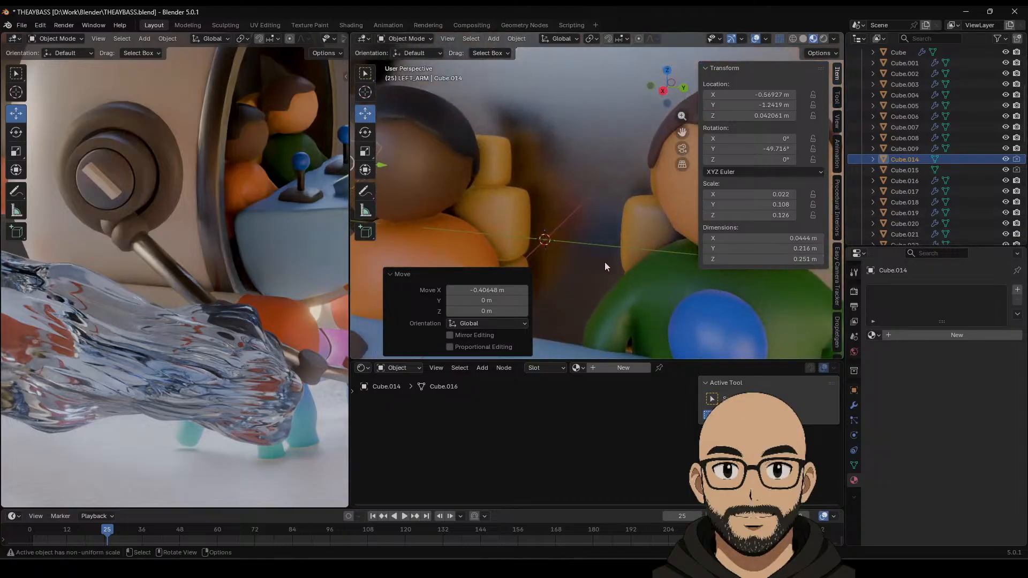
Step: Move Cube.015 along global X to about -0.58 m onto the opposite side cap, and hide Cube.015 and Cube.014
{"action": "middle_click_drag", "start_coordinate": [605, 262], "coordinate": [560, 226]}
{"action": "scroll", "coordinate": [560, 227], "scroll_direction": "up", "scroll_amount": 2}
{"action": "left_click", "coordinate": [503, 222]}
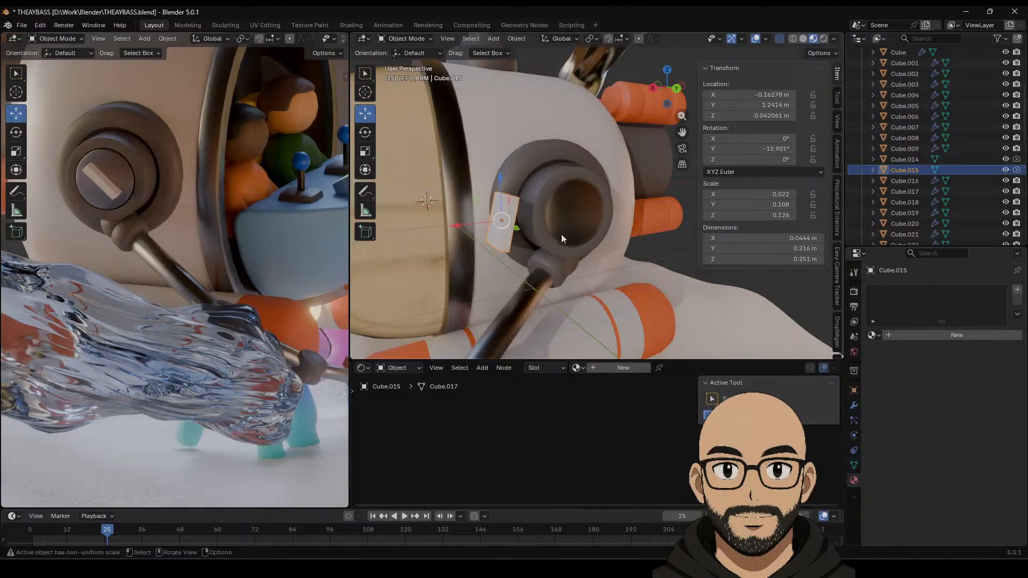
{"action": "key", "text": "g"}
{"action": "key", "text": "x"}
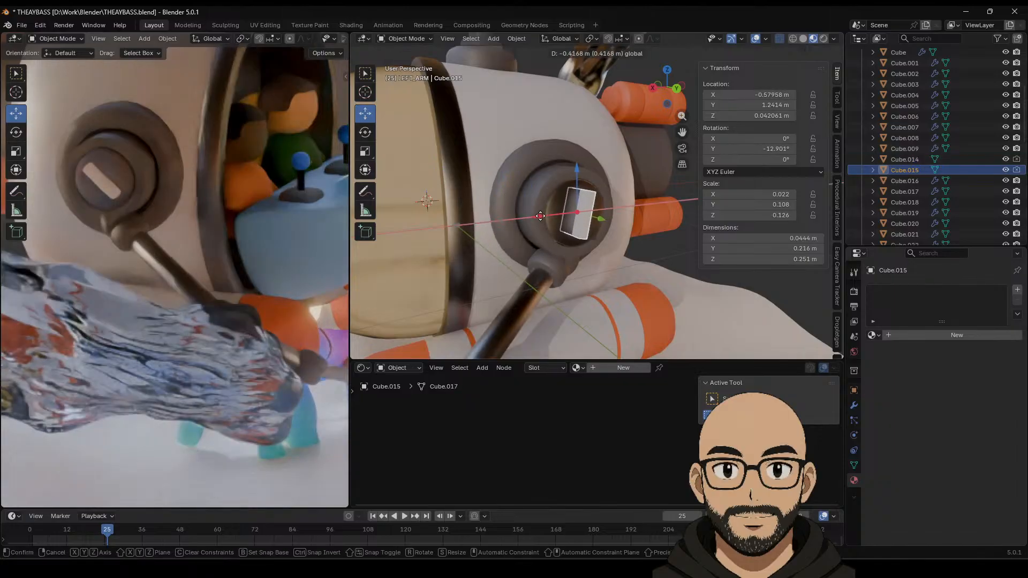
{"action": "left_click", "coordinate": [540, 216]}
{"action": "left_click", "coordinate": [1006, 168]}
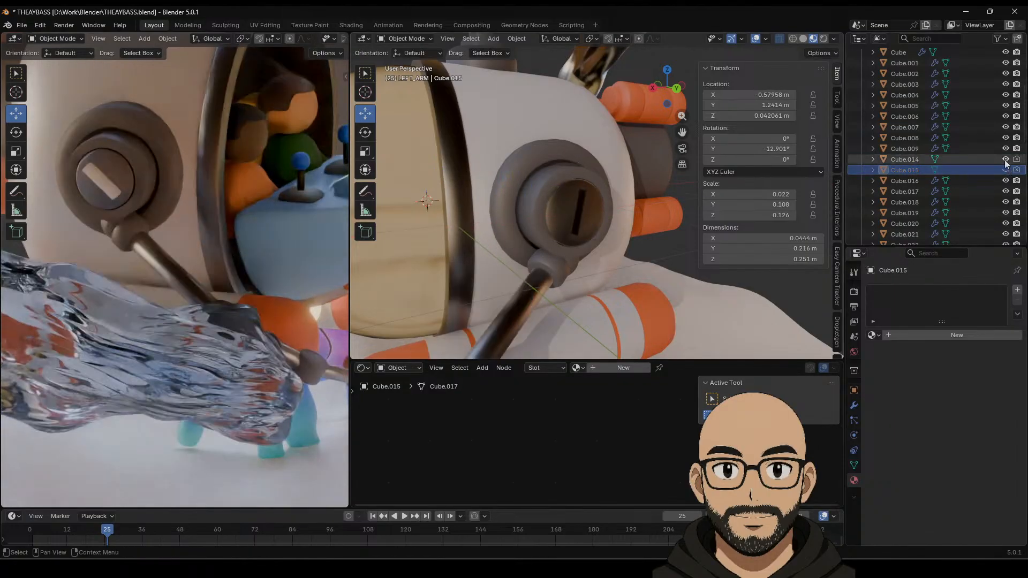
{"action": "left_click", "coordinate": [1006, 159]}
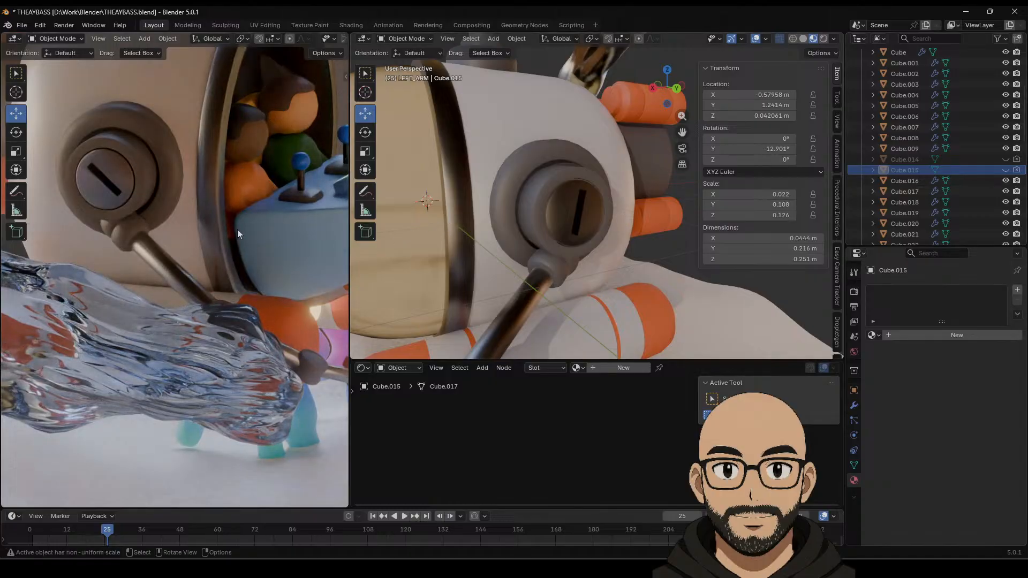
Step: Slide WATER_CREATURE along global Y back up its path until it arcs above the submarine
{"action": "scroll", "coordinate": [236, 230], "scroll_direction": "down", "scroll_amount": 10}
{"action": "middle_click_drag", "start_coordinate": [236, 255], "coordinate": [221, 287]}
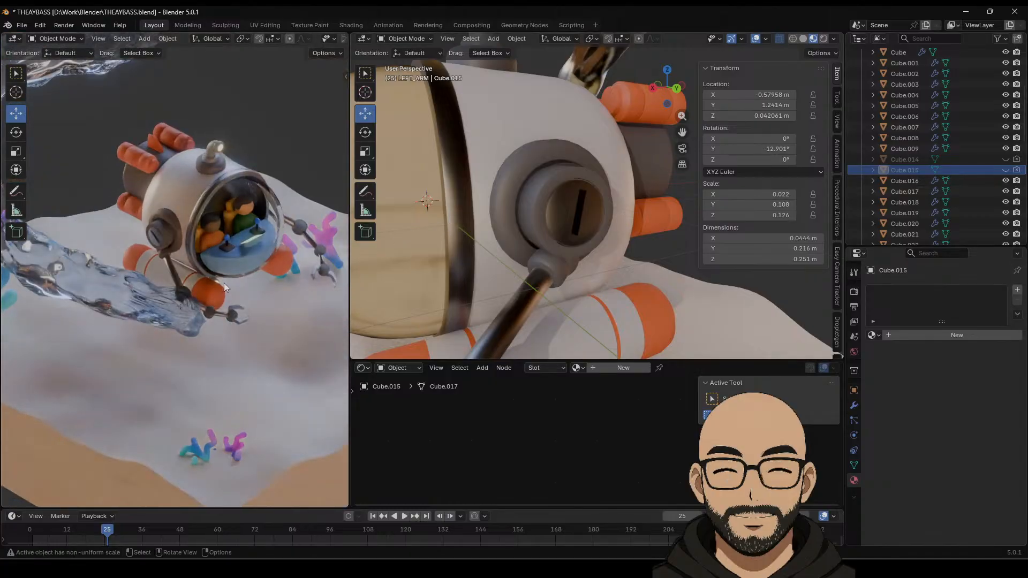
{"action": "scroll", "coordinate": [224, 282], "scroll_direction": "down", "scroll_amount": 3}
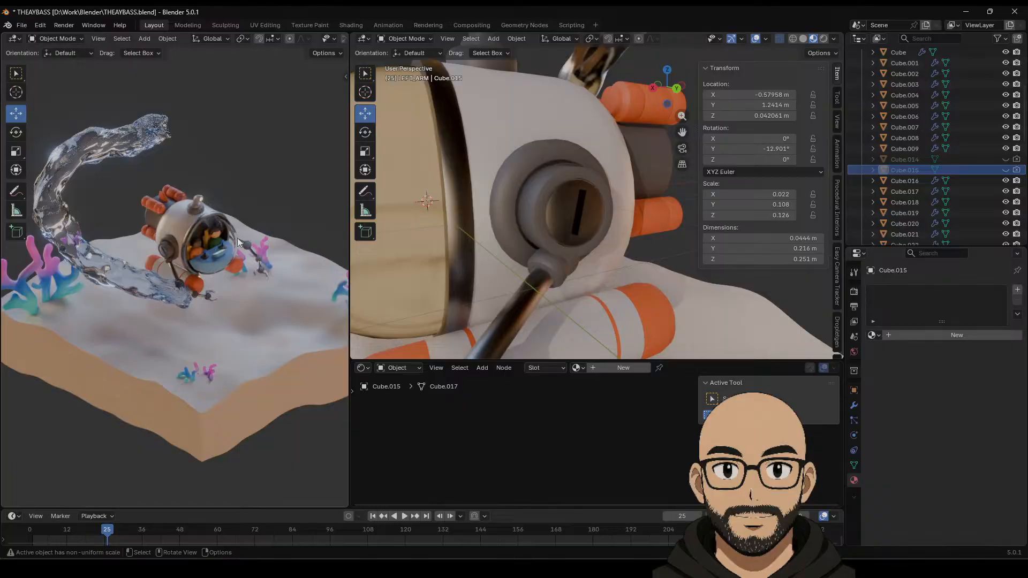
{"action": "left_click", "coordinate": [89, 260]}
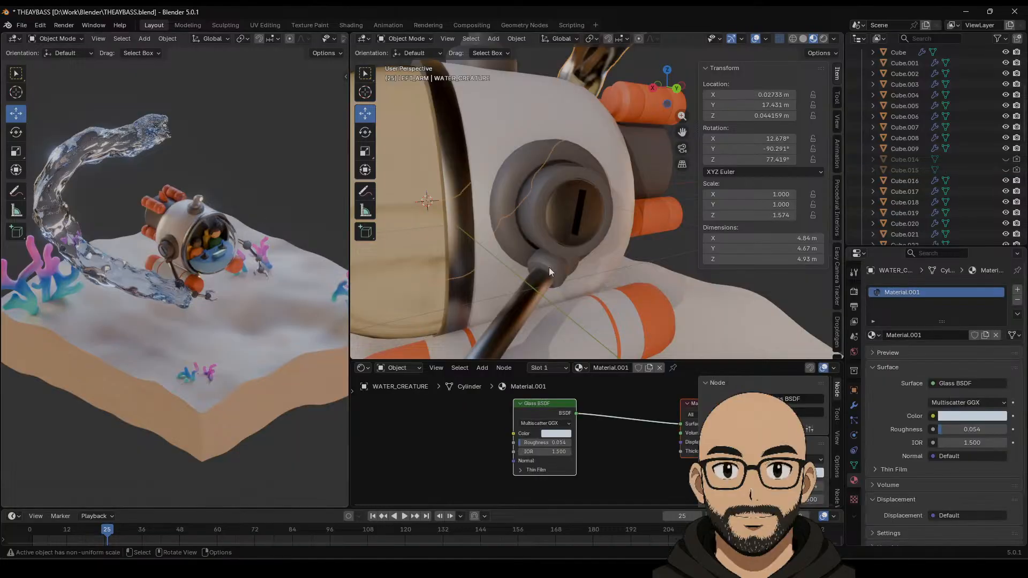
{"action": "key", "text": "KP_Decimal"}
{"action": "scroll", "coordinate": [596, 268], "scroll_direction": "down", "scroll_amount": 2}
{"action": "middle_click_drag", "start_coordinate": [597, 268], "coordinate": [573, 269]}
{"action": "scroll", "coordinate": [647, 264], "scroll_direction": "down", "scroll_amount": 4}
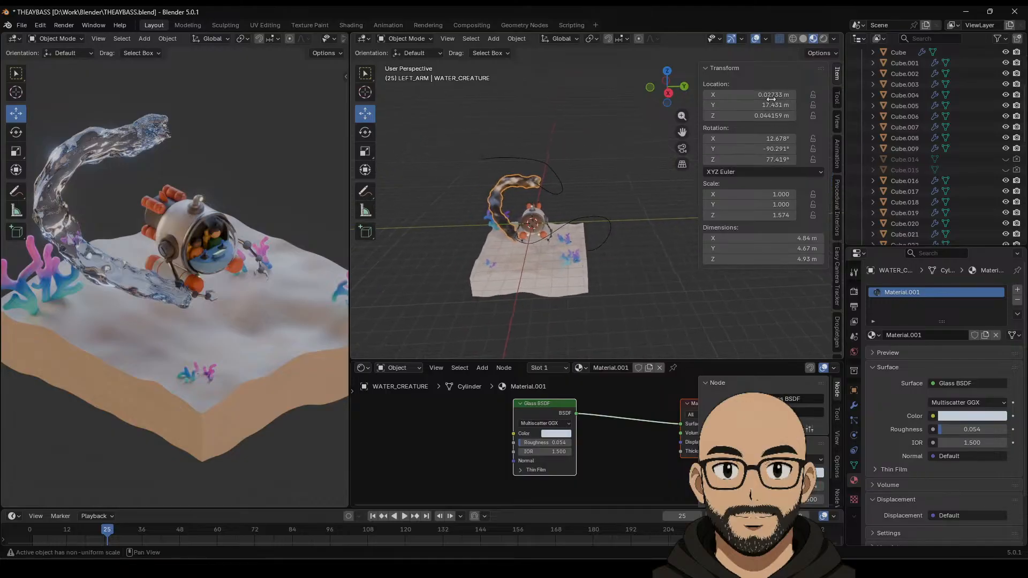
{"action": "mouse_move", "coordinate": [749, 105]}
{"action": "left_mouse_down"}
{"action": "mouse_move", "coordinate": [685, 105]}
{"action": "mouse_move", "coordinate": [811, 105]}
{"action": "mouse_move", "coordinate": [683, 105]}
{"action": "mouse_move", "coordinate": [767, 105]}
{"action": "left_mouse_up"}
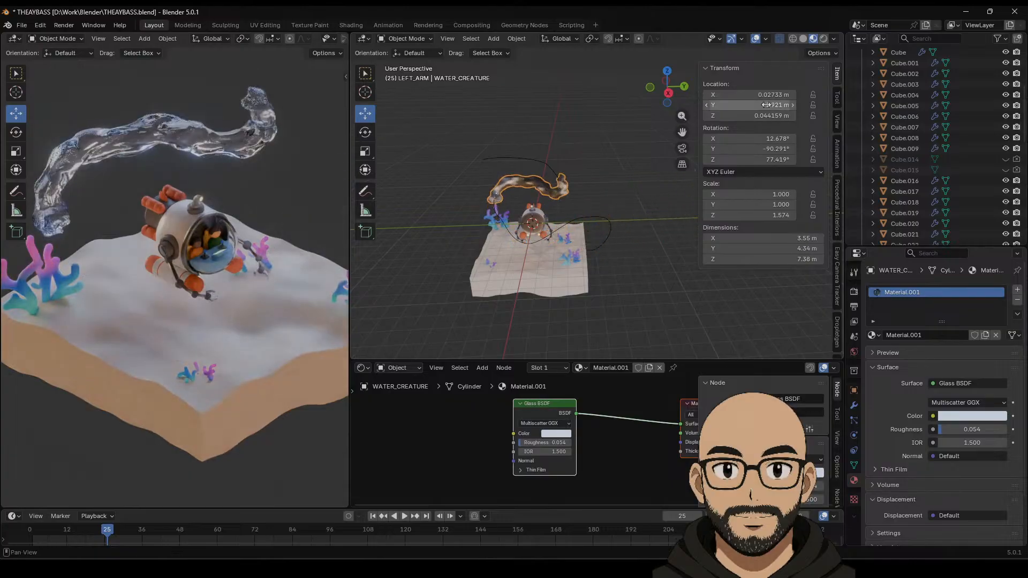
Step: Switch the Shader Editor area to the Asset Browser and place the caustic02 light asset on the seabed in front of the submarine
{"action": "left_click", "coordinate": [587, 211]}
{"action": "scroll", "coordinate": [575, 209], "scroll_direction": "up", "scroll_amount": 4}
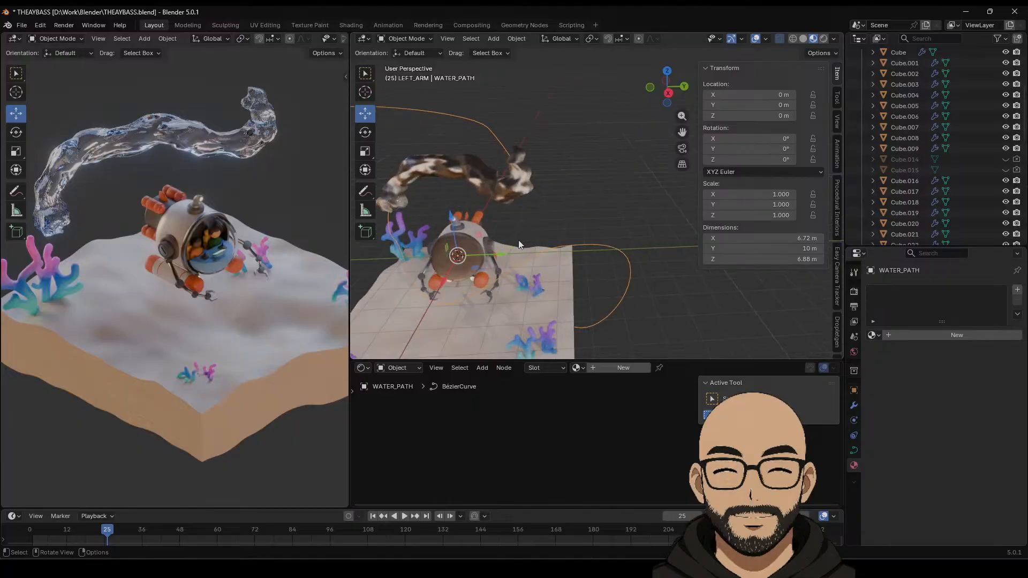
{"action": "middle_click_drag", "start_coordinate": [518, 240], "coordinate": [570, 204]}
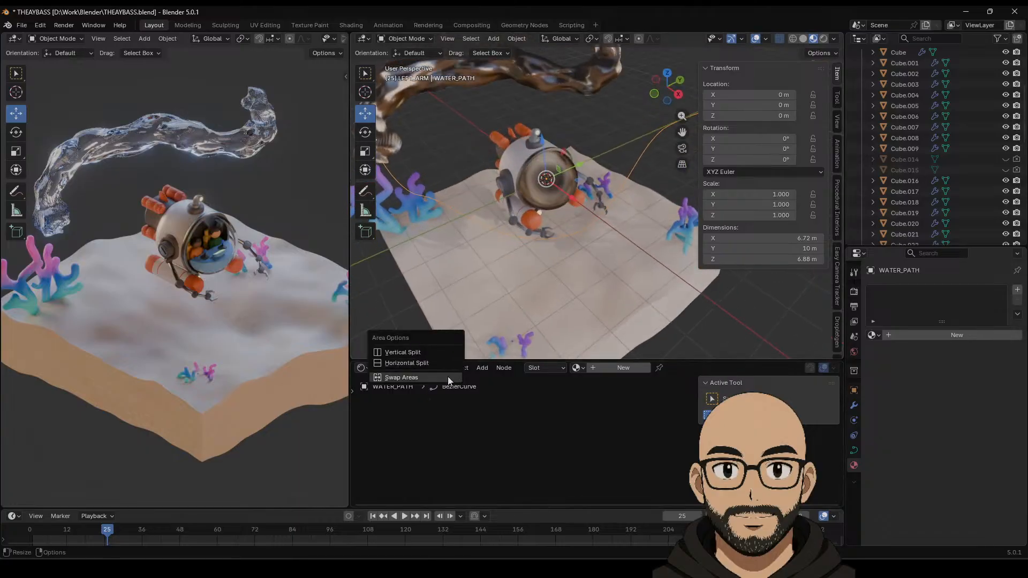
{"action": "left_click", "coordinate": [363, 368]}
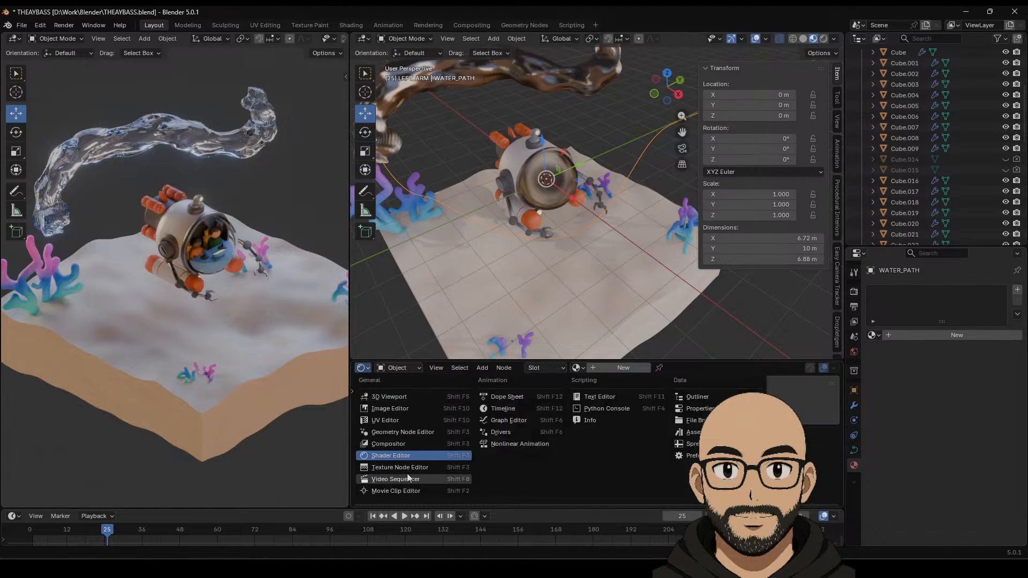
{"action": "left_click", "coordinate": [692, 432]}
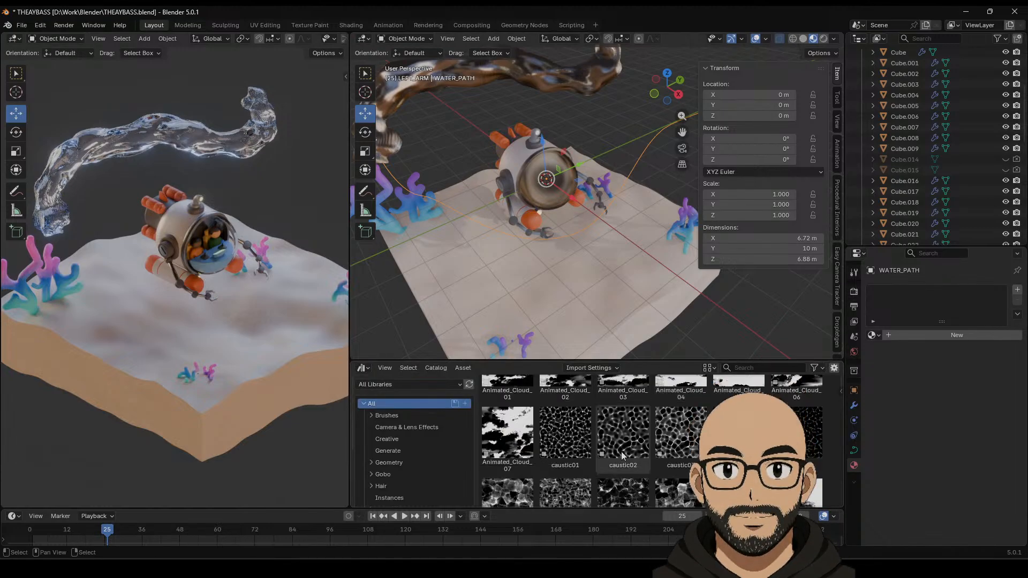
{"action": "left_click_drag", "start_coordinate": [624, 399], "coordinate": [639, 377]}
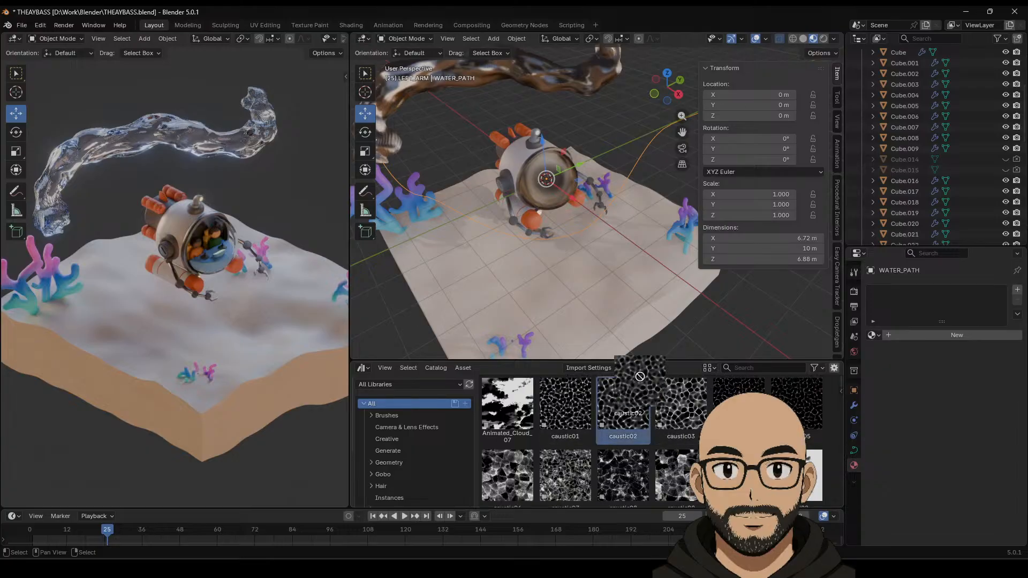
{"action": "left_click_drag", "start_coordinate": [566, 271], "coordinate": [574, 256]}
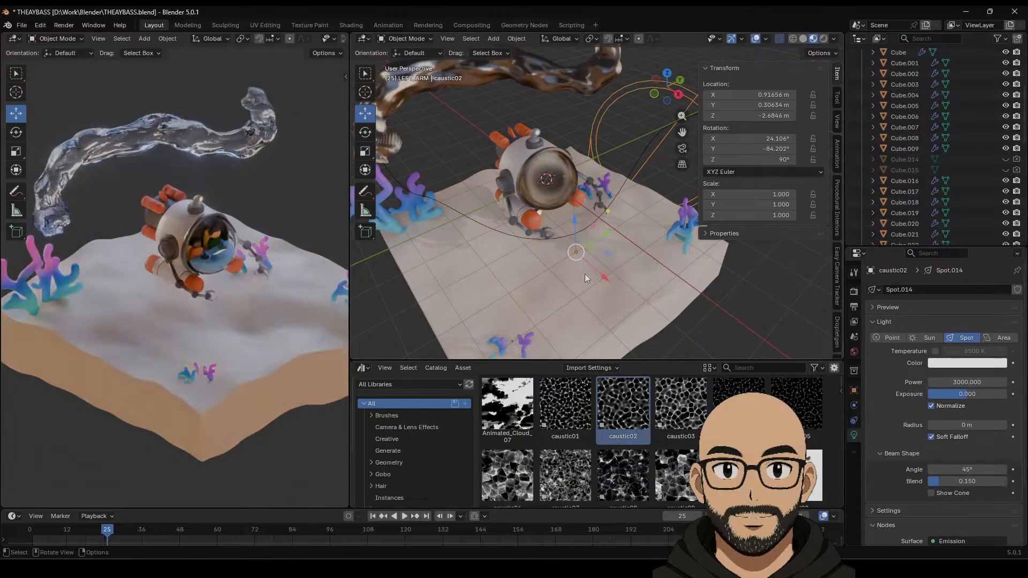
{"action": "scroll", "coordinate": [585, 274], "scroll_direction": "down", "scroll_amount": 4}
{"action": "scroll", "coordinate": [610, 271], "scroll_direction": "down", "scroll_amount": 4}
Step: Turn the Asset Browser area into a 3D viewport and join it with the viewport above it
{"action": "left_click", "coordinate": [364, 368]}
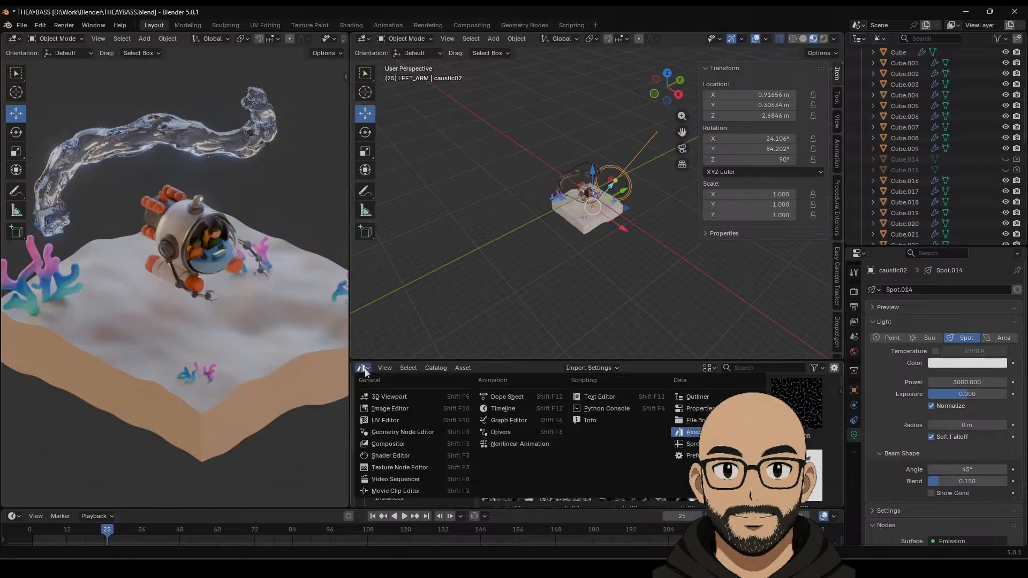
{"action": "left_click", "coordinate": [386, 398]}
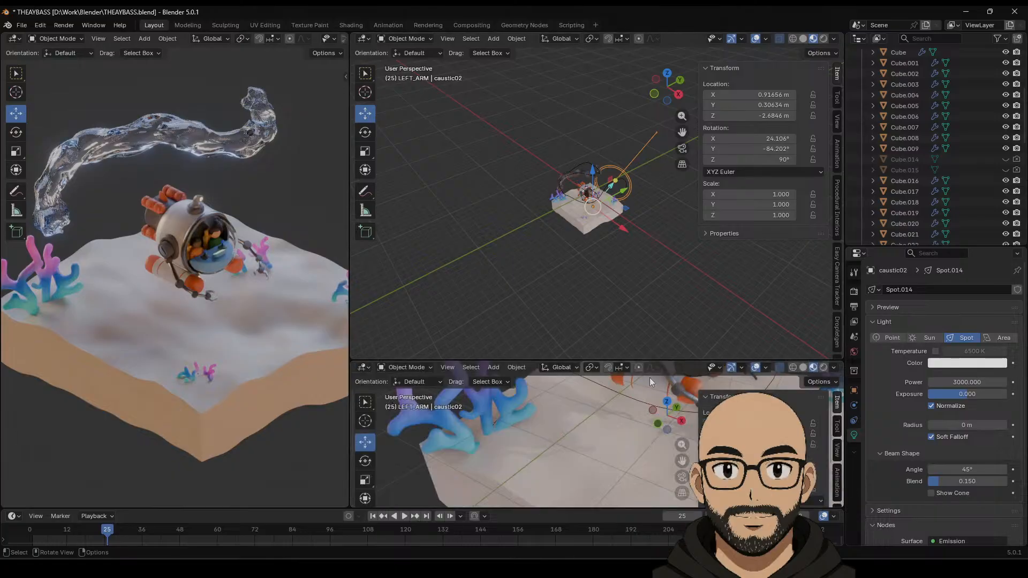
{"action": "left_click_drag", "start_coordinate": [600, 359], "coordinate": [605, 438]}
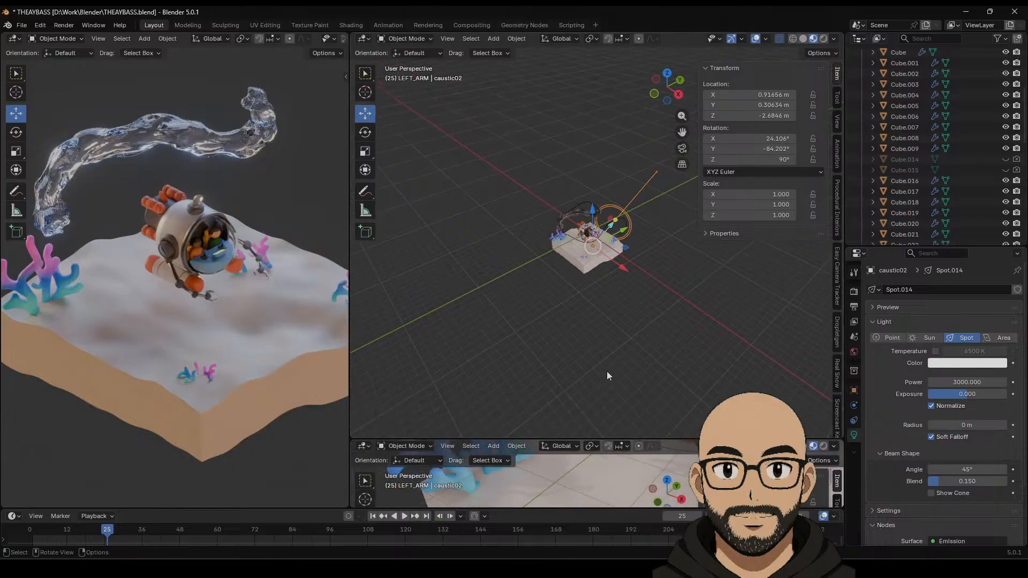
{"action": "right_click", "coordinate": [443, 439]}
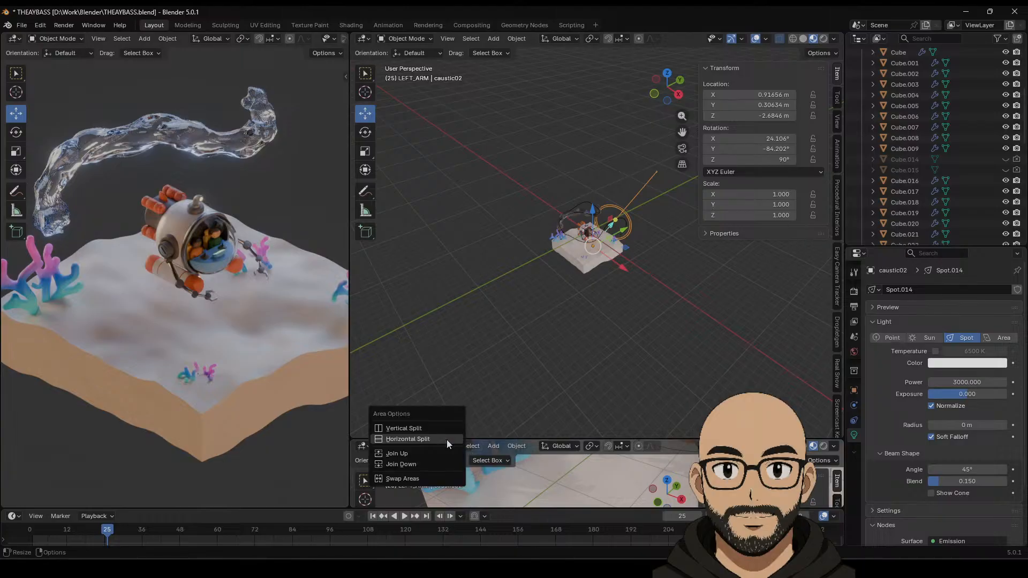
{"action": "left_click", "coordinate": [424, 465]}
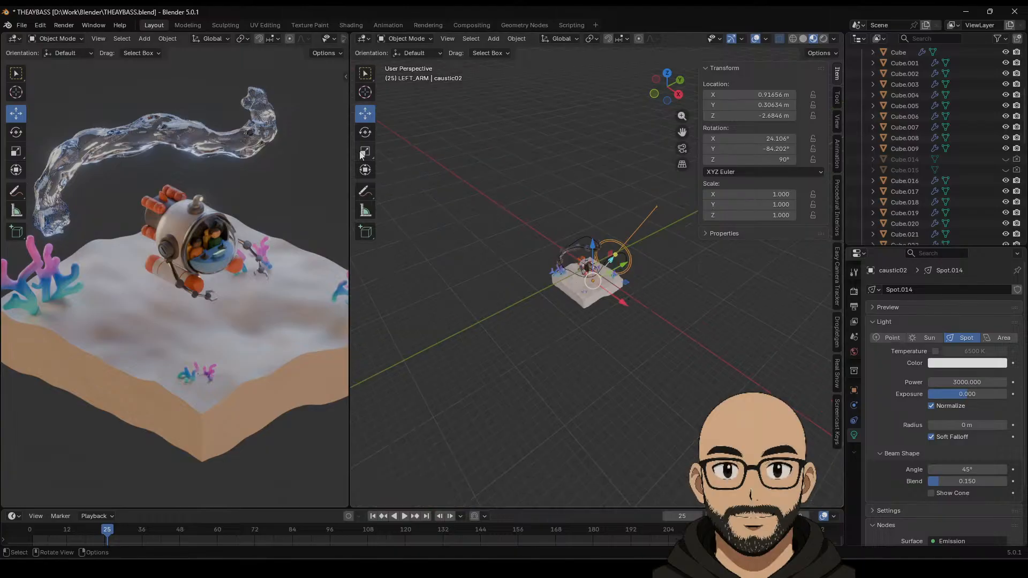
Step: Rotate the caustic02 light -75° around global X and raise it to about Z 6.42 m
{"action": "left_click", "coordinate": [366, 132]}
{"action": "left_click_drag", "start_coordinate": [567, 246], "coordinate": [639, 215]}
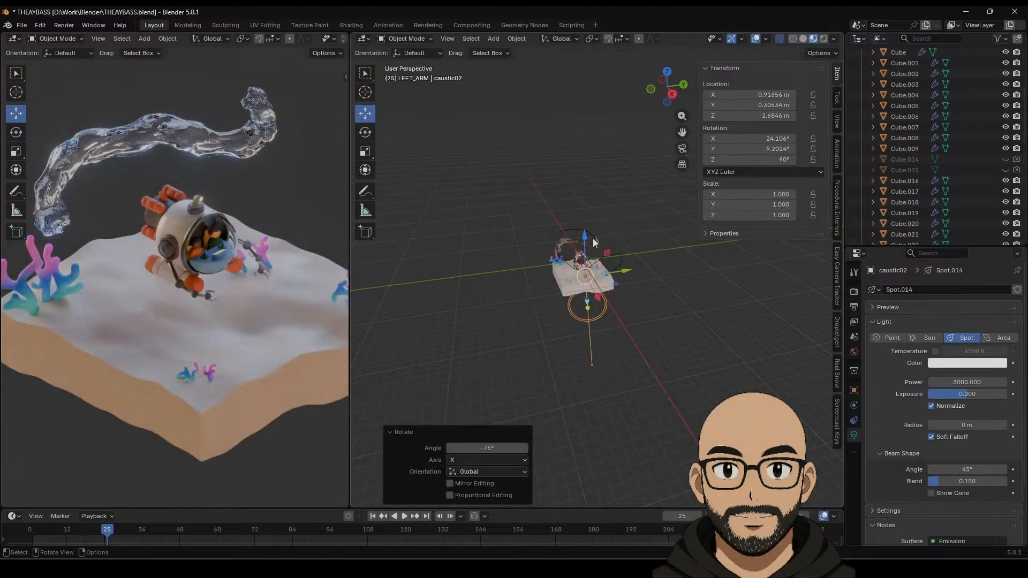
{"action": "left_click_drag", "start_coordinate": [592, 242], "coordinate": [578, 185]}
{"action": "middle_click_drag", "start_coordinate": [578, 185], "coordinate": [554, 175]}
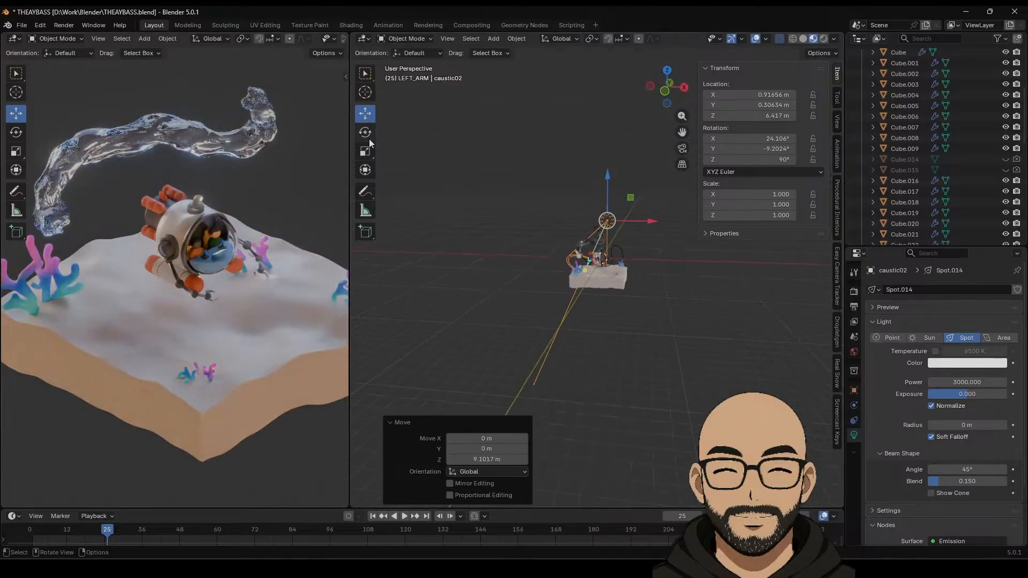
Step: Aim caustic02 downward by rotating it -26.1° around global Y and -14.8° around X, and raise it to about Z 21.65 m
{"action": "left_click_drag", "start_coordinate": [647, 220], "coordinate": [644, 199]}
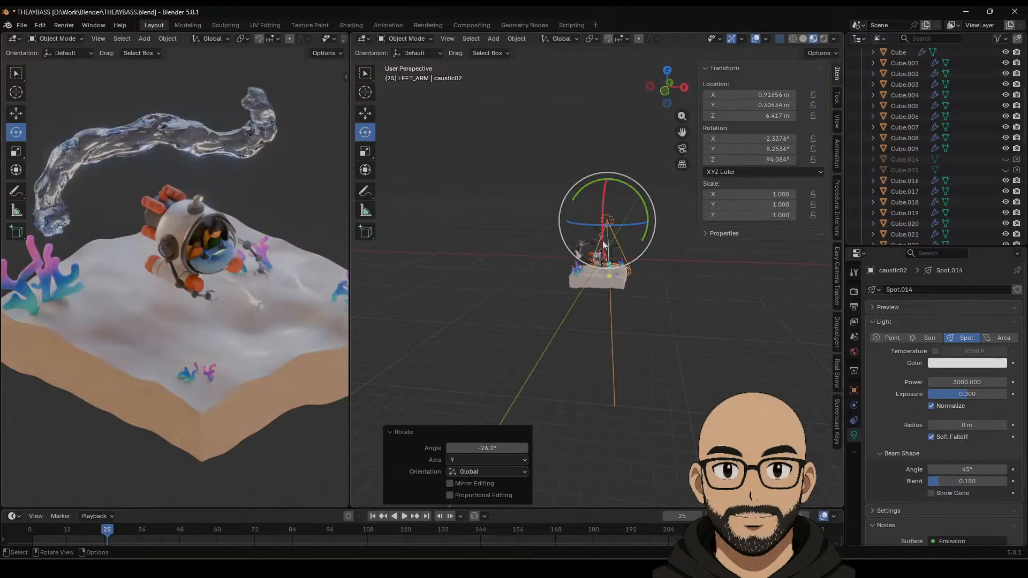
{"action": "left_click_drag", "start_coordinate": [603, 238], "coordinate": [604, 230]}
{"action": "middle_click_drag", "start_coordinate": [663, 311], "coordinate": [648, 382]}
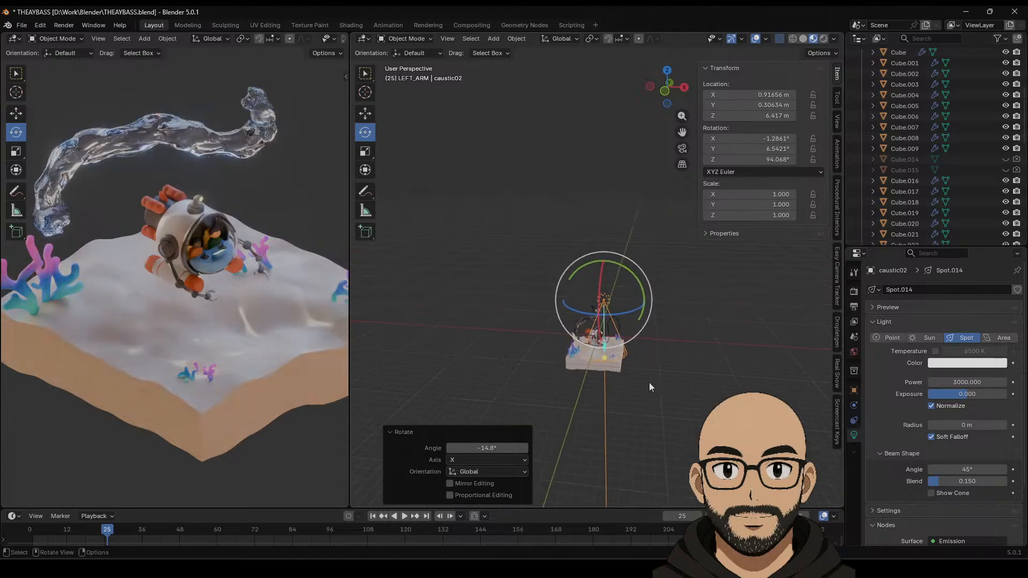
{"action": "left_click_drag", "start_coordinate": [603, 270], "coordinate": [610, 195]}
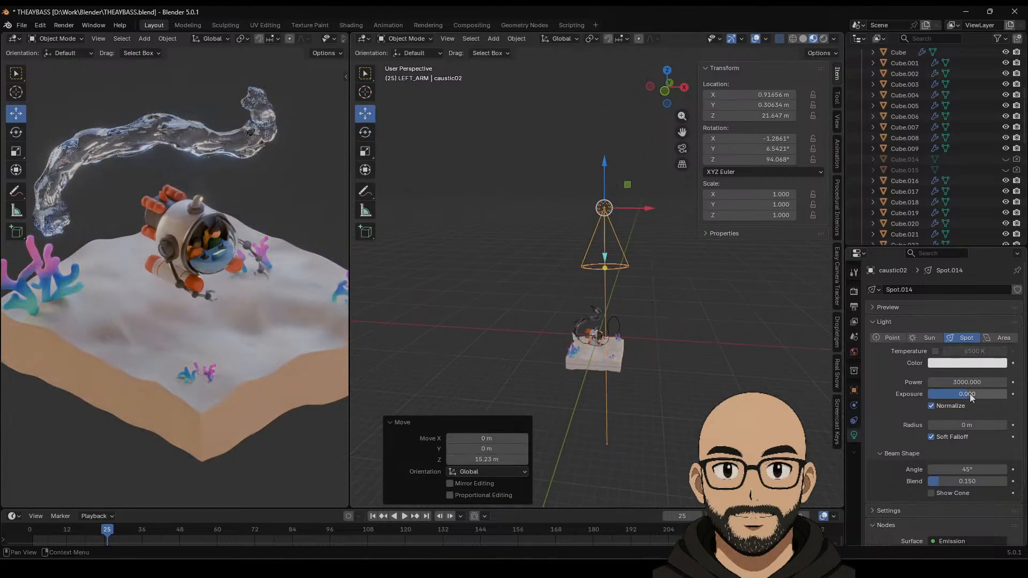
Step: Set the caustic02 spot light's exposure to 5.867 and its beam angle to 79.5°
{"action": "mouse_move", "coordinate": [970, 397]}
{"action": "left_mouse_down"}
{"action": "mouse_move", "coordinate": [1009, 396]}
{"action": "mouse_move", "coordinate": [975, 396]}
{"action": "left_mouse_up"}
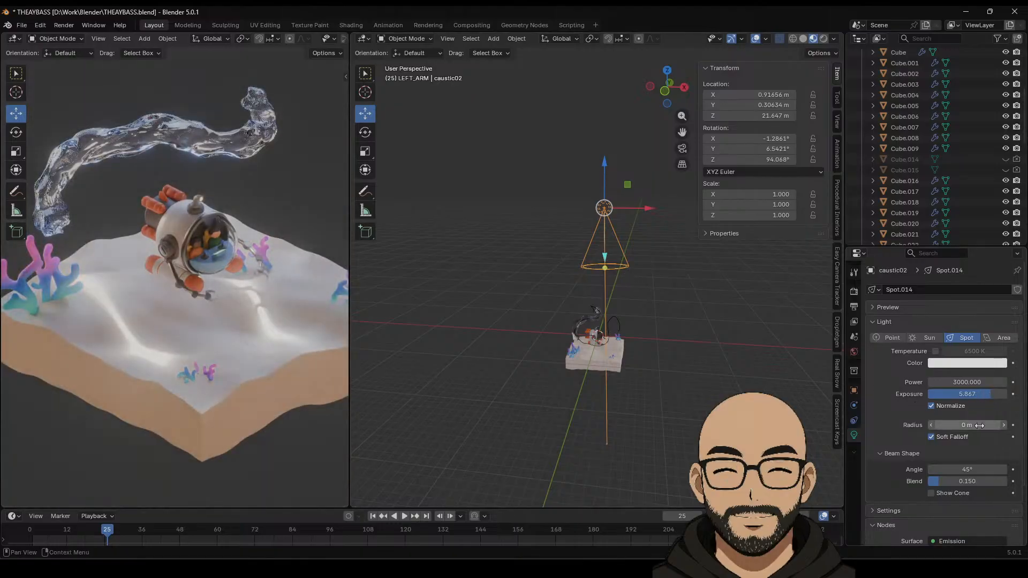
{"action": "left_click_drag", "start_coordinate": [967, 469], "coordinate": [985, 469]}
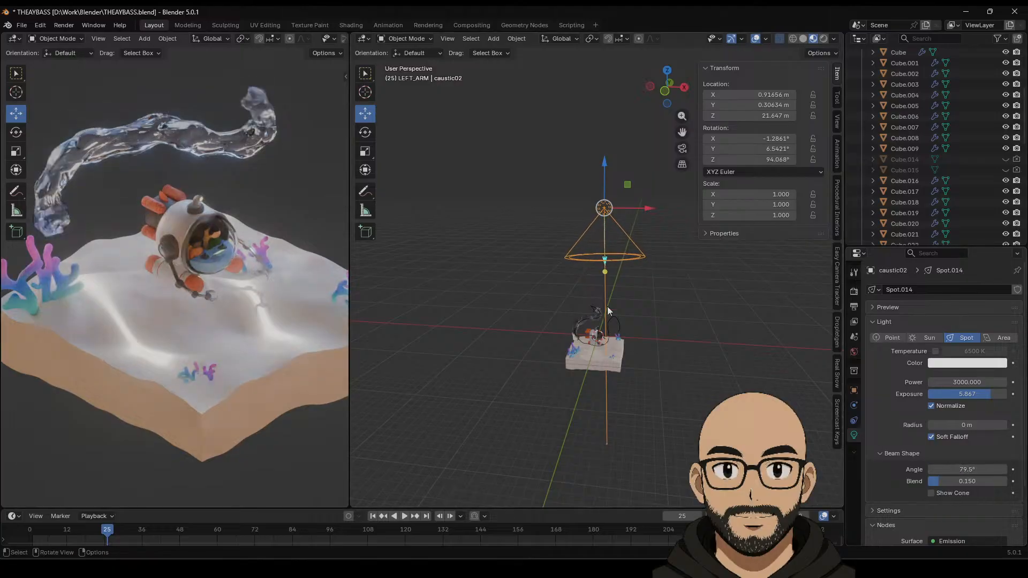
Step: Lower caustic02 along global Z to about 6.42 m and reduce its exposure to 4.533
{"action": "scroll", "coordinate": [610, 222], "scroll_direction": "down", "scroll_amount": 3}
{"action": "left_click_drag", "start_coordinate": [597, 215], "coordinate": [622, 266]}
{"action": "mouse_move", "coordinate": [981, 396]}
{"action": "left_mouse_down"}
{"action": "mouse_move", "coordinate": [943, 396]}
{"action": "mouse_move", "coordinate": [963, 396]}
{"action": "left_mouse_up"}
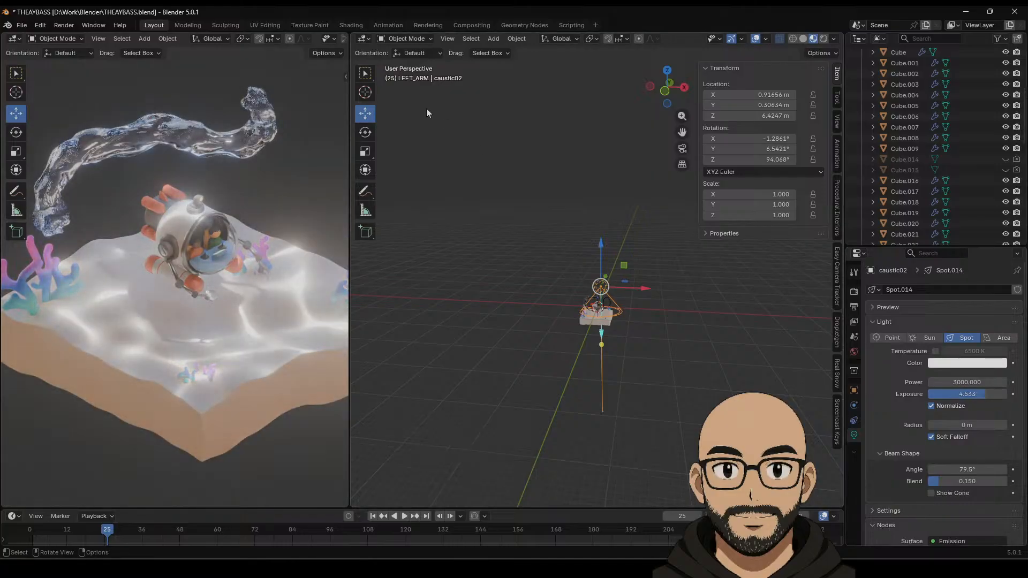
Step: Widen the rendered viewport, switch its studio lighting to a darker HDRI and reduce the HDRI strength to 0.028
{"action": "left_click_drag", "start_coordinate": [348, 91], "coordinate": [550, 54]}
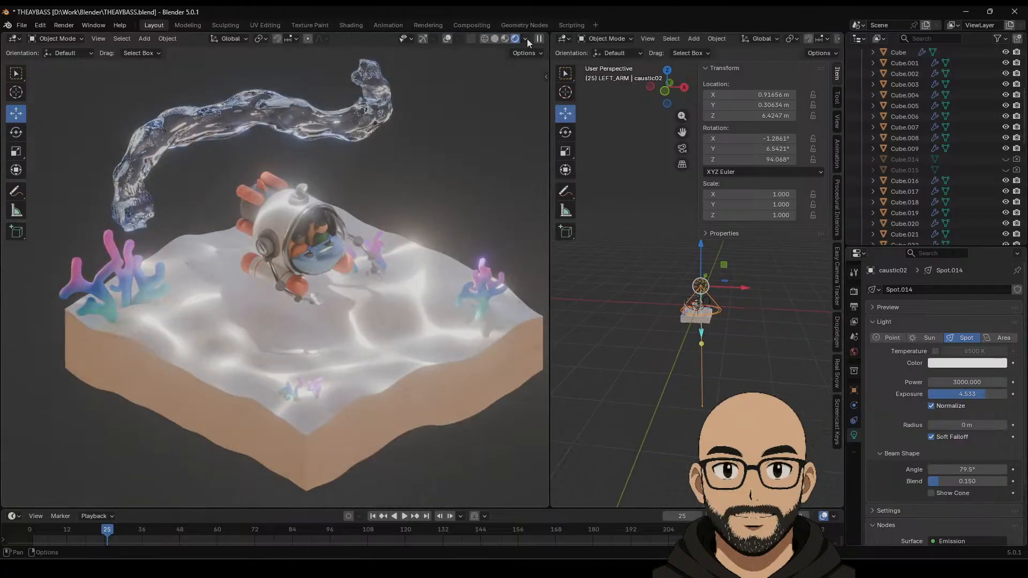
{"action": "left_click", "coordinate": [525, 39]}
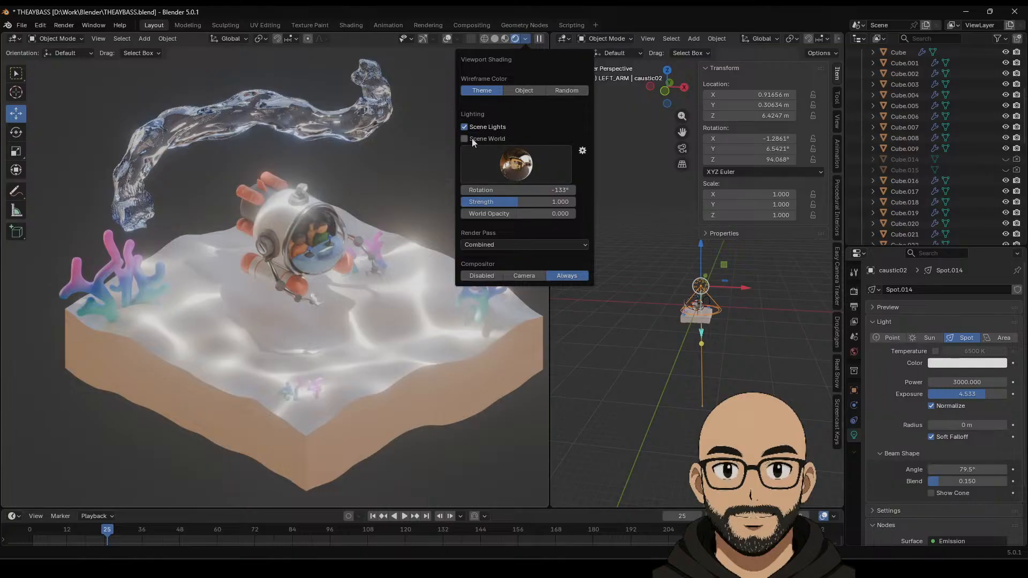
{"action": "left_click", "coordinate": [514, 167]}
{"action": "left_click", "coordinate": [645, 203]}
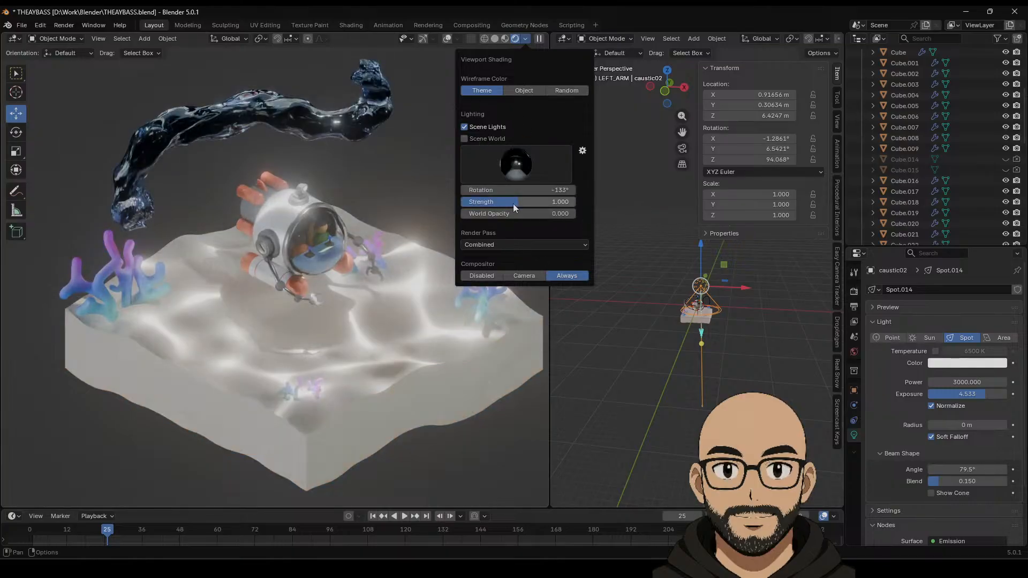
{"action": "left_click_drag", "start_coordinate": [515, 204], "coordinate": [460, 202]}
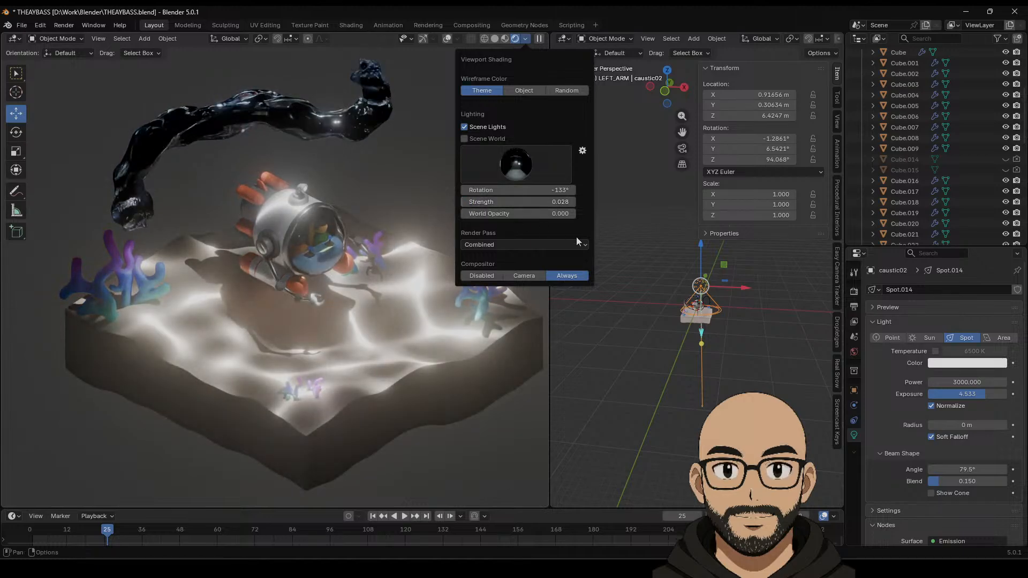
{"action": "left_click_drag", "start_coordinate": [550, 258], "coordinate": [501, 257]}
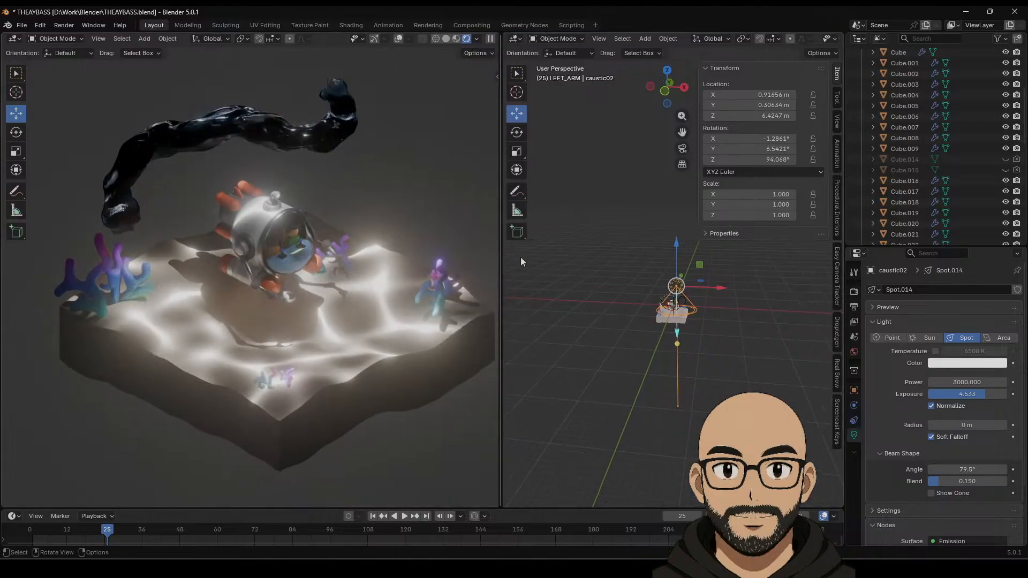
Step: Set the World background colour to black
{"action": "left_click", "coordinate": [855, 352]}
{"action": "left_click", "coordinate": [968, 357]}
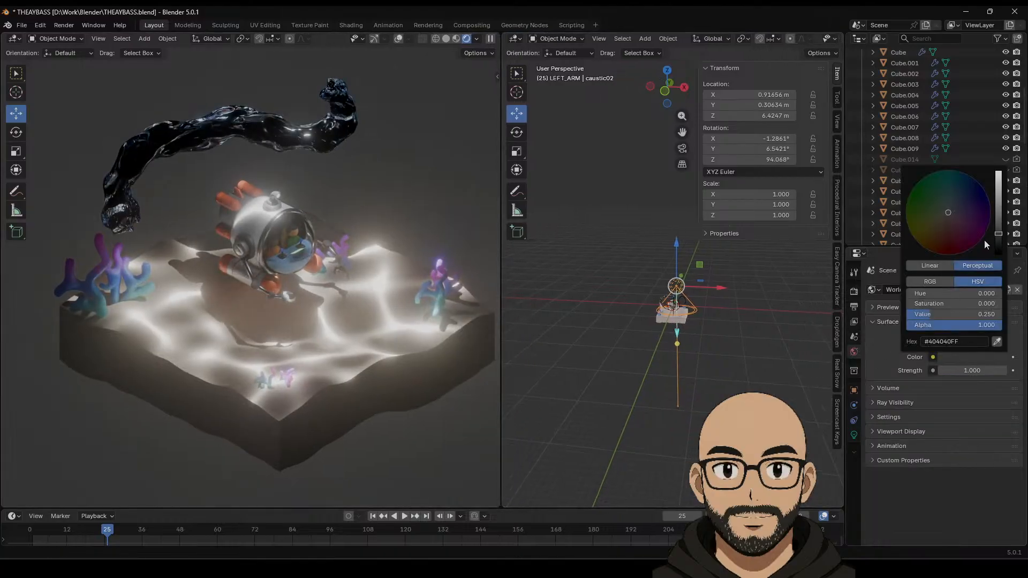
{"action": "left_click_drag", "start_coordinate": [998, 235], "coordinate": [1000, 258]}
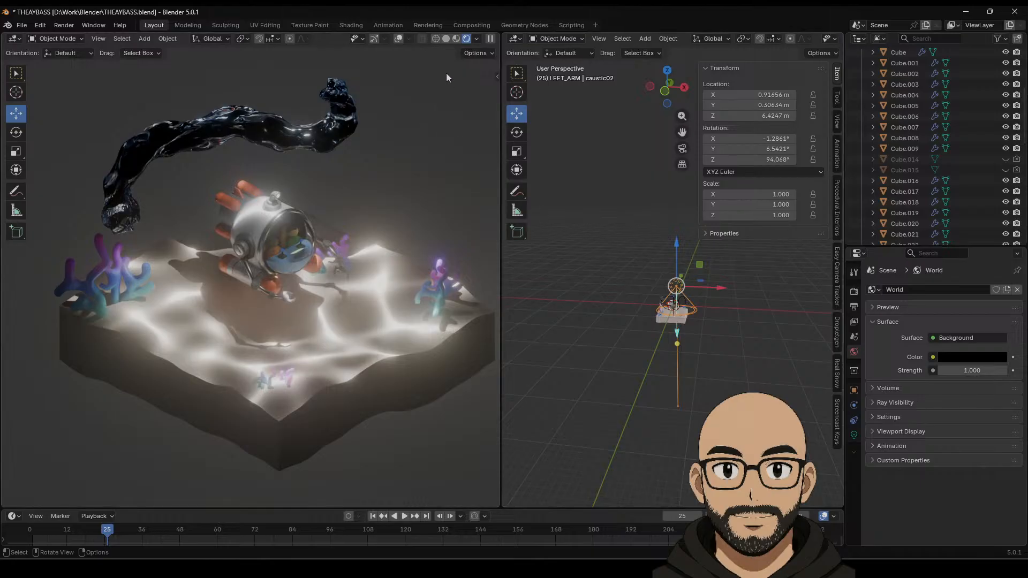
Step: Set the rendered viewport's HDRI strength to 0.667 and switch its lighting to the scene world
{"action": "left_click", "coordinate": [475, 39]}
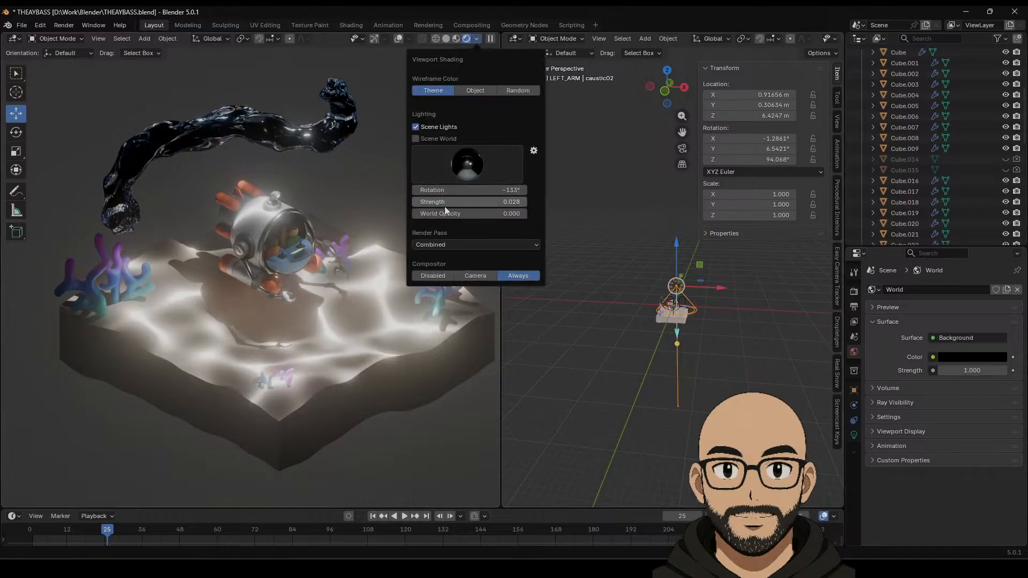
{"action": "left_click_drag", "start_coordinate": [436, 204], "coordinate": [482, 204]}
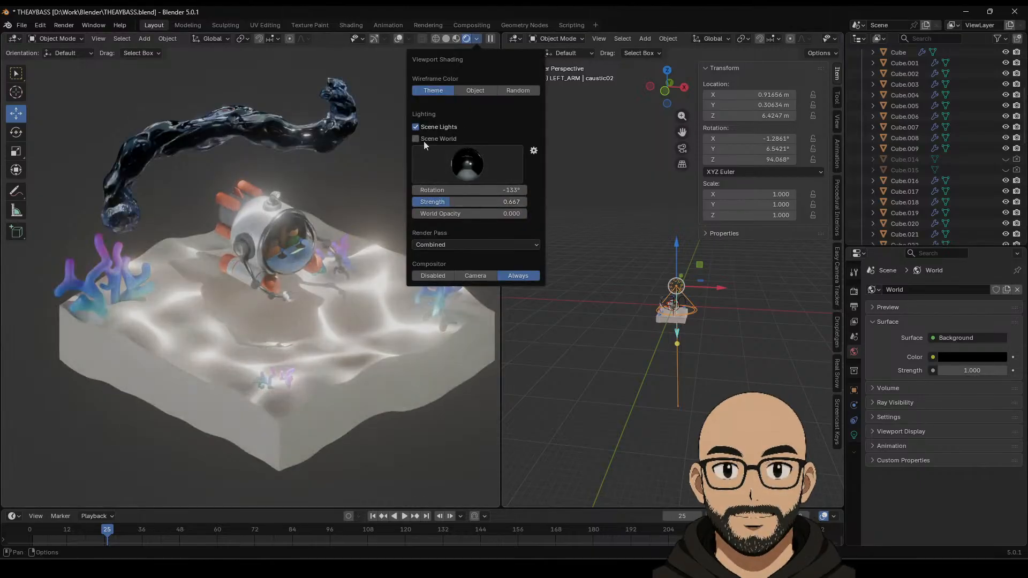
{"action": "left_click", "coordinate": [417, 139]}
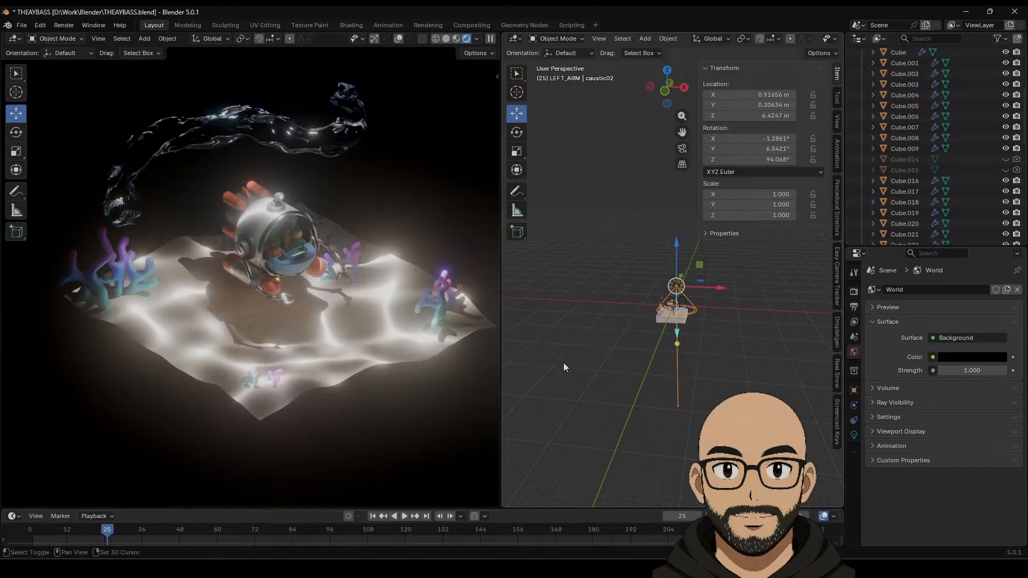
Step: Raise the caustic02 light 2.139 m along global Z to about 8.56 m
{"action": "middle_click_drag", "start_coordinate": [563, 362], "coordinate": [587, 335]}
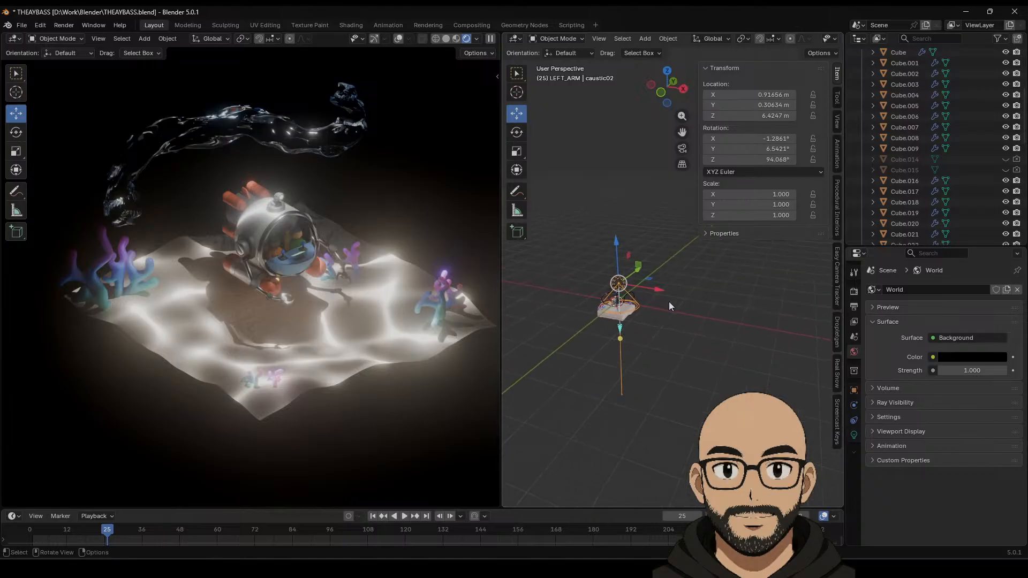
{"action": "scroll", "coordinate": [665, 309], "scroll_direction": "up", "scroll_amount": 3}
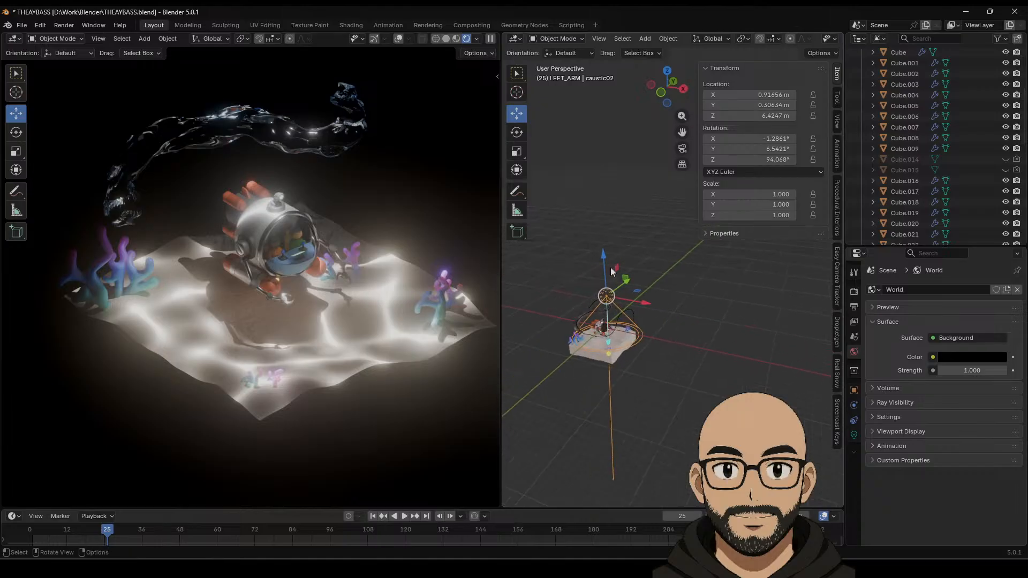
{"action": "key", "text": "g"}
{"action": "key", "text": "z"}
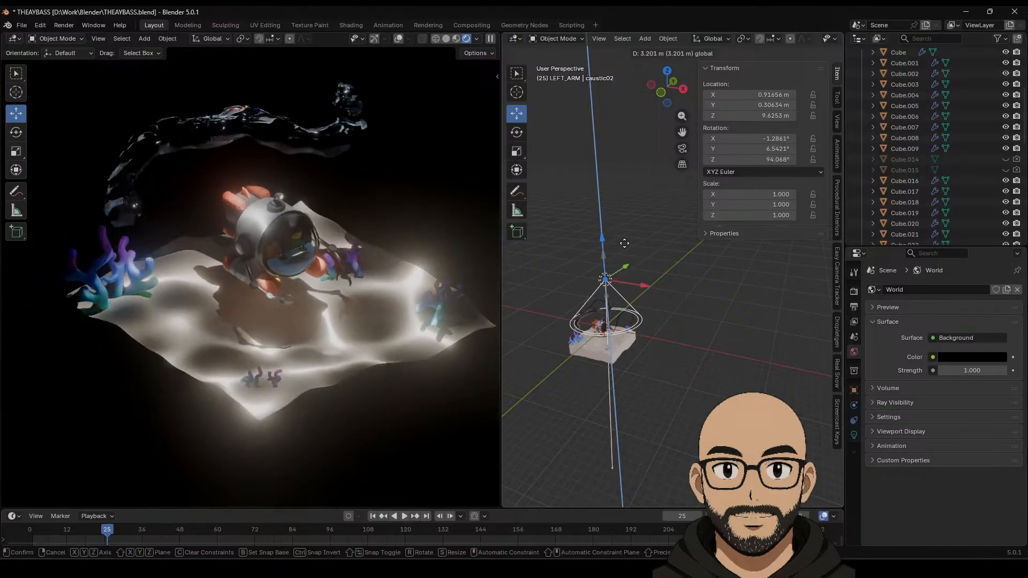
{"action": "left_click", "coordinate": [627, 253]}
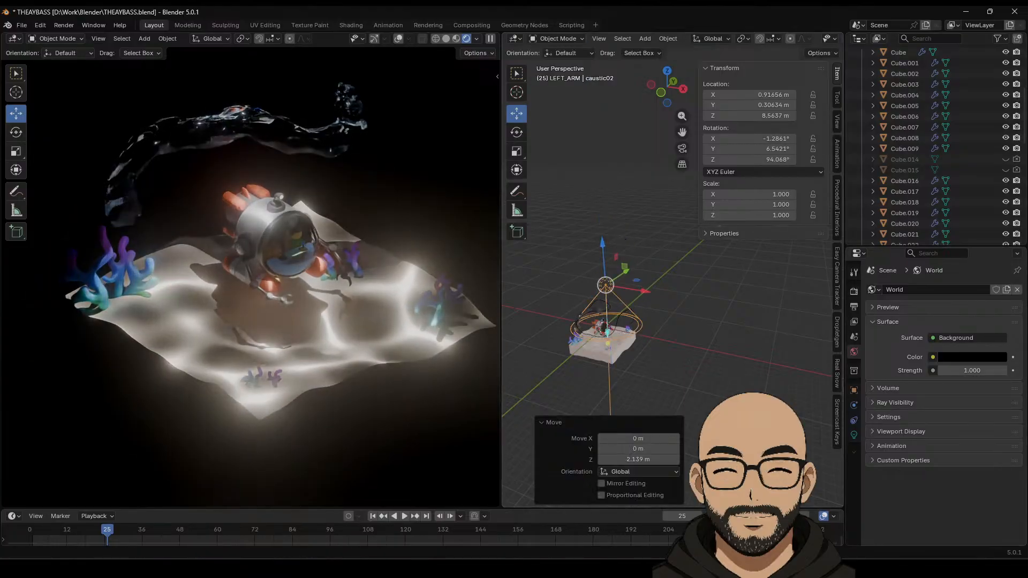
Step: Change the caustic02 light's colour to light cyan-blue and reduce its exposure to 1.733
{"action": "left_click", "coordinate": [854, 435]}
{"action": "mouse_move", "coordinate": [966, 425]}
{"action": "left_mouse_down"}
{"action": "mouse_move", "coordinate": [982, 425]}
{"action": "mouse_move", "coordinate": [953, 432]}
{"action": "left_mouse_up"}
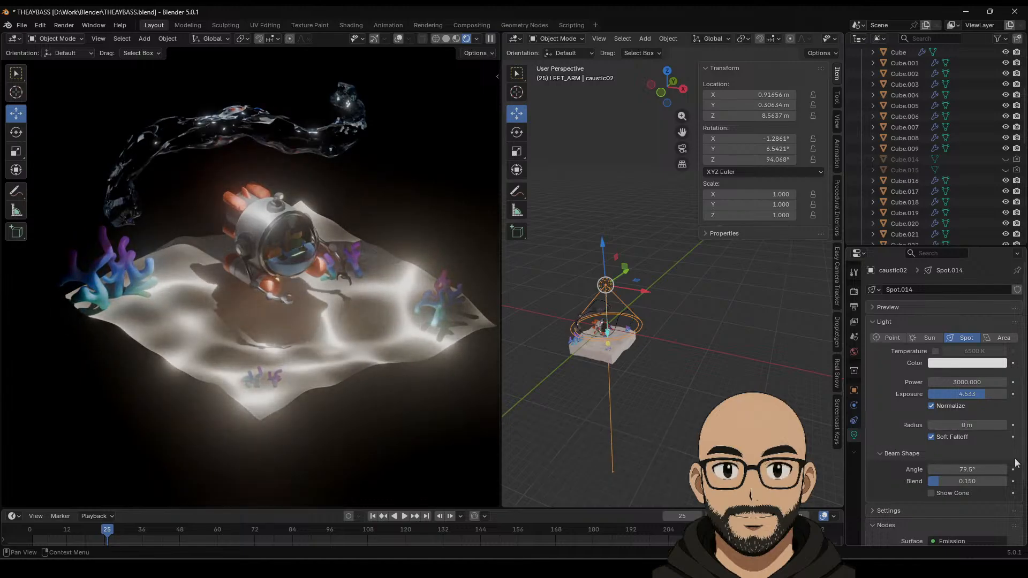
{"action": "left_click", "coordinate": [976, 366]}
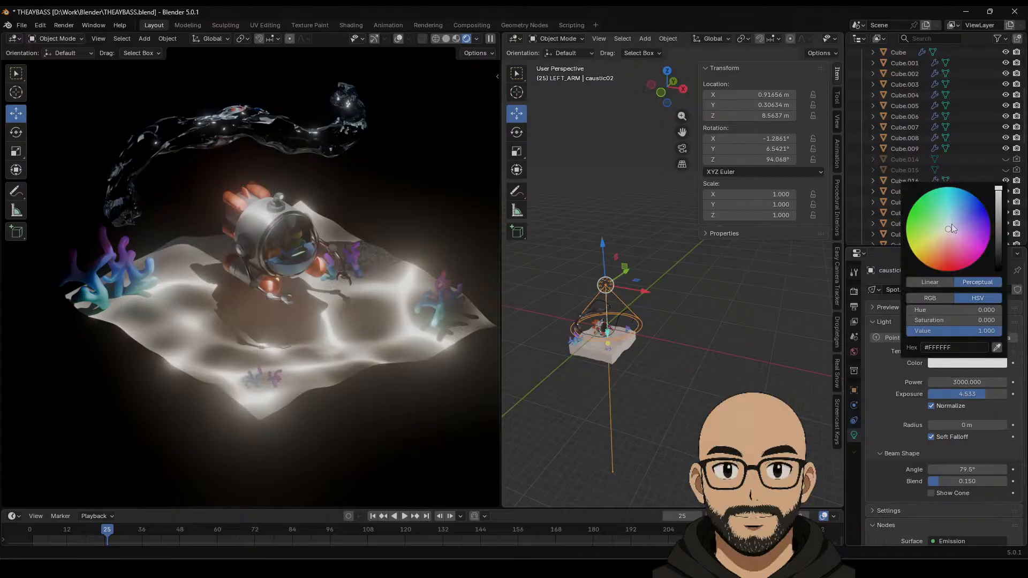
{"action": "left_click_drag", "start_coordinate": [950, 227], "coordinate": [955, 211]}
{"action": "left_click_drag", "start_coordinate": [957, 204], "coordinate": [958, 202]}
{"action": "middle_click_drag", "start_coordinate": [675, 323], "coordinate": [706, 271]}
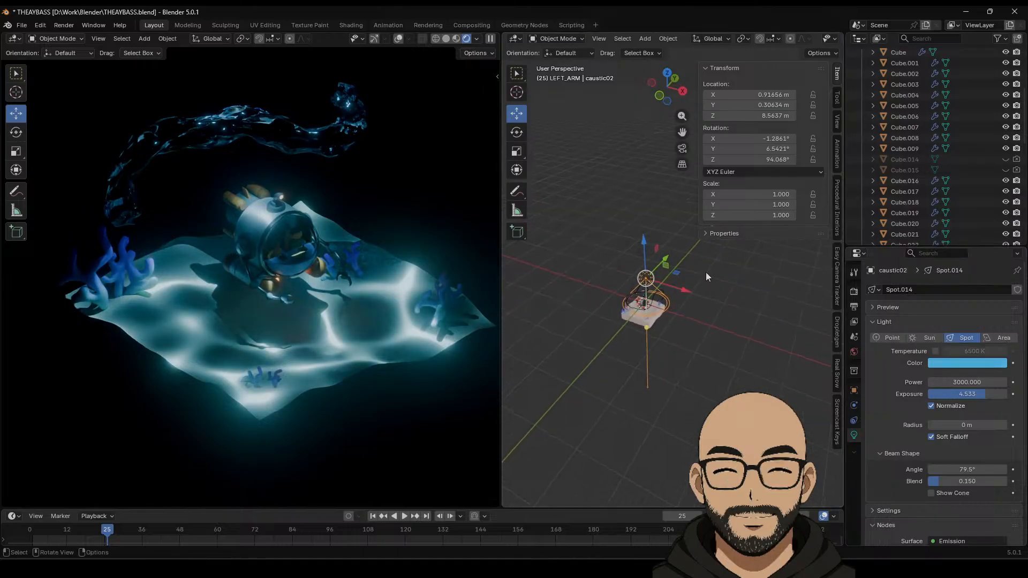
{"action": "mouse_move", "coordinate": [981, 393]}
{"action": "left_mouse_down"}
{"action": "mouse_move", "coordinate": [961, 394]}
{"action": "mouse_move", "coordinate": [972, 394]}
{"action": "left_mouse_up"}
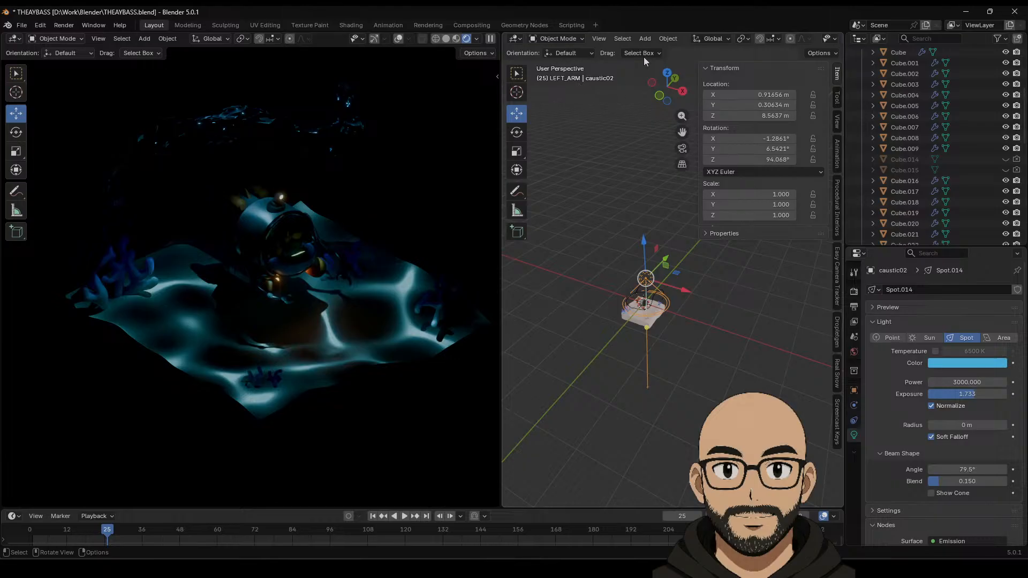
Step: Add an area light raised to about Z 13.24 m, scaled to about 11.985, with its exposure set to 6.667
{"action": "left_click", "coordinate": [645, 38]}
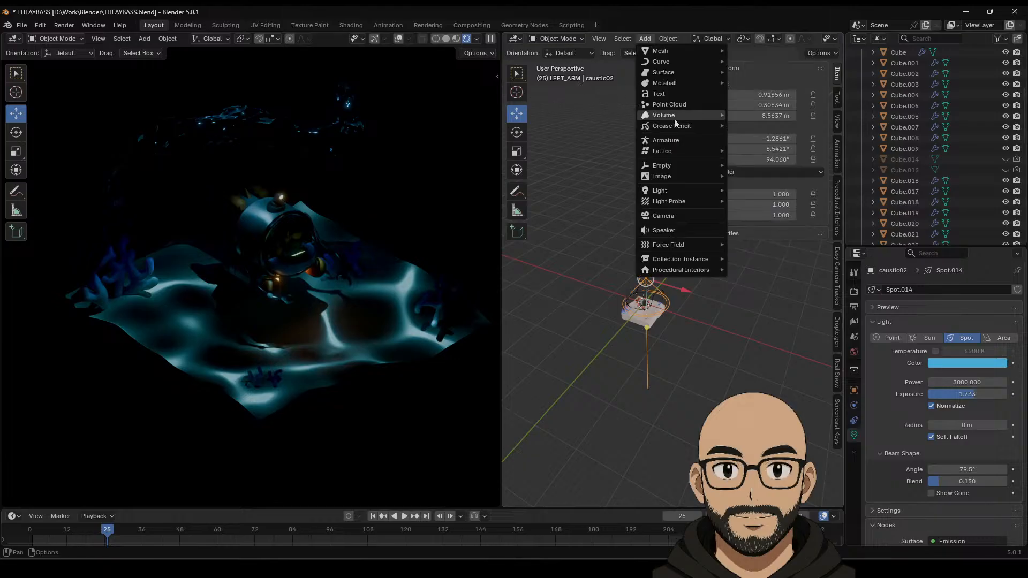
{"action": "mouse_move", "coordinate": [664, 190]}
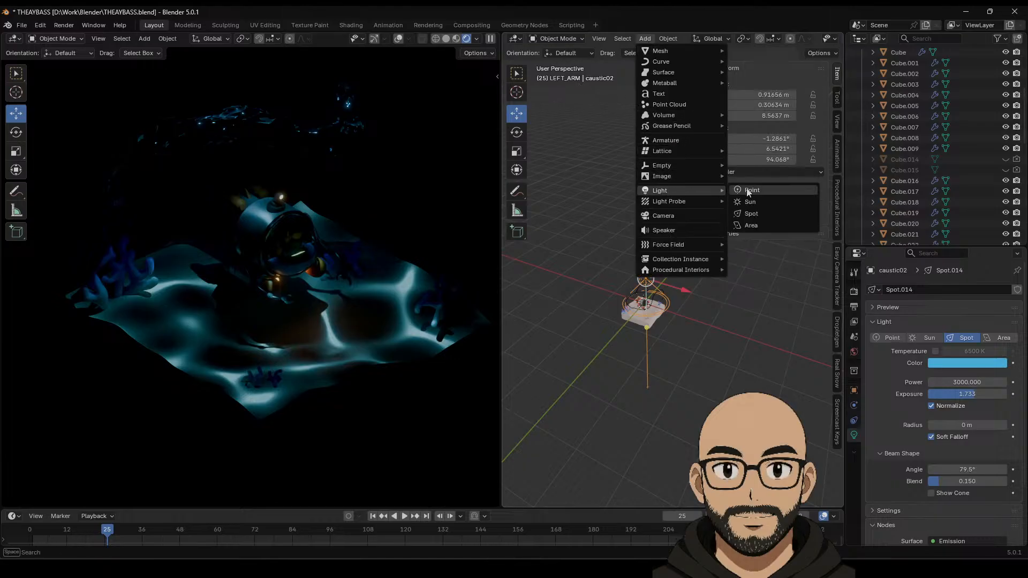
{"action": "left_click", "coordinate": [748, 225]}
{"action": "key", "text": "g"}
{"action": "key", "text": "z"}
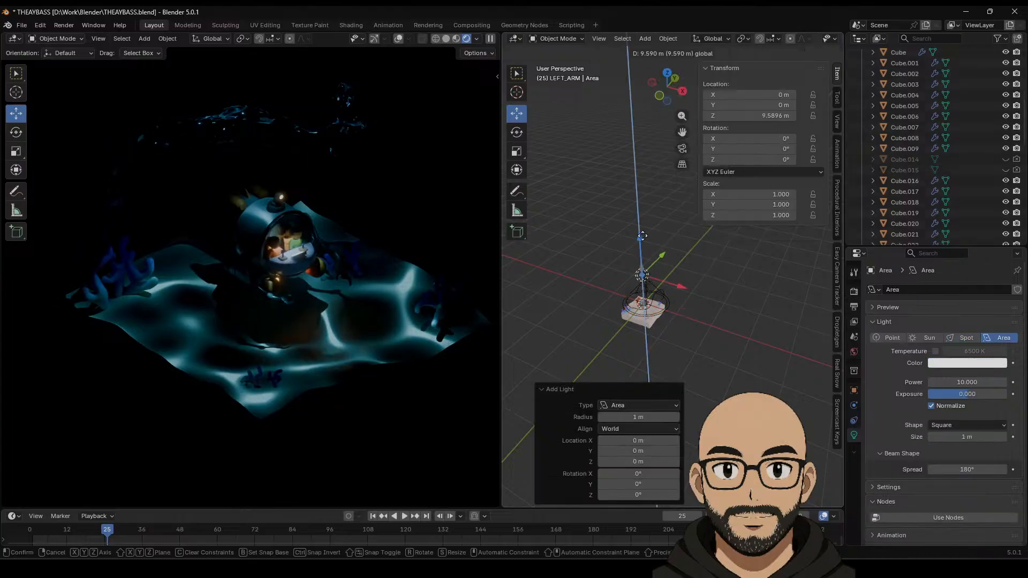
{"action": "left_click", "coordinate": [642, 225]}
{"action": "key", "text": "s"}
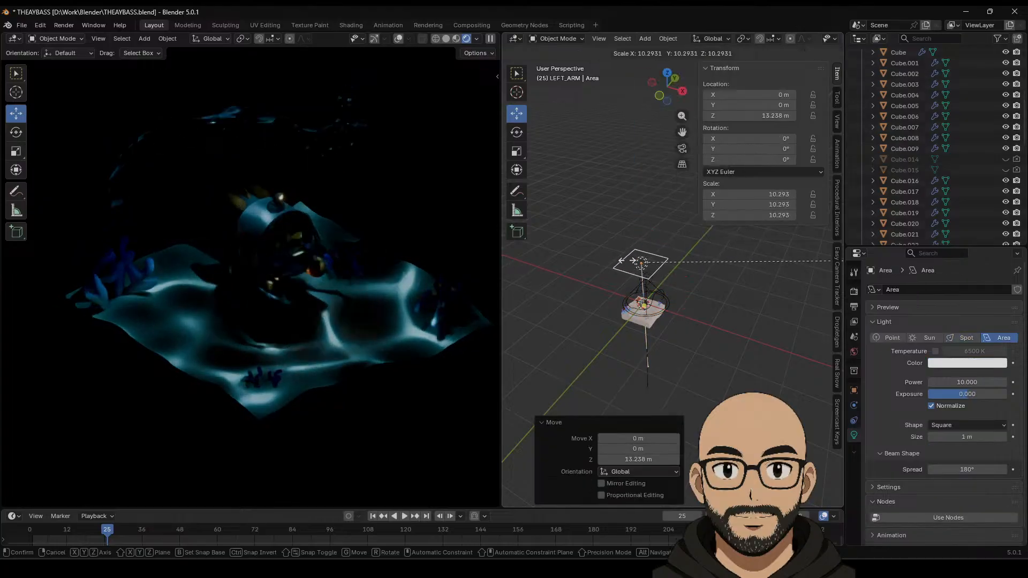
{"action": "left_click", "coordinate": [678, 264]}
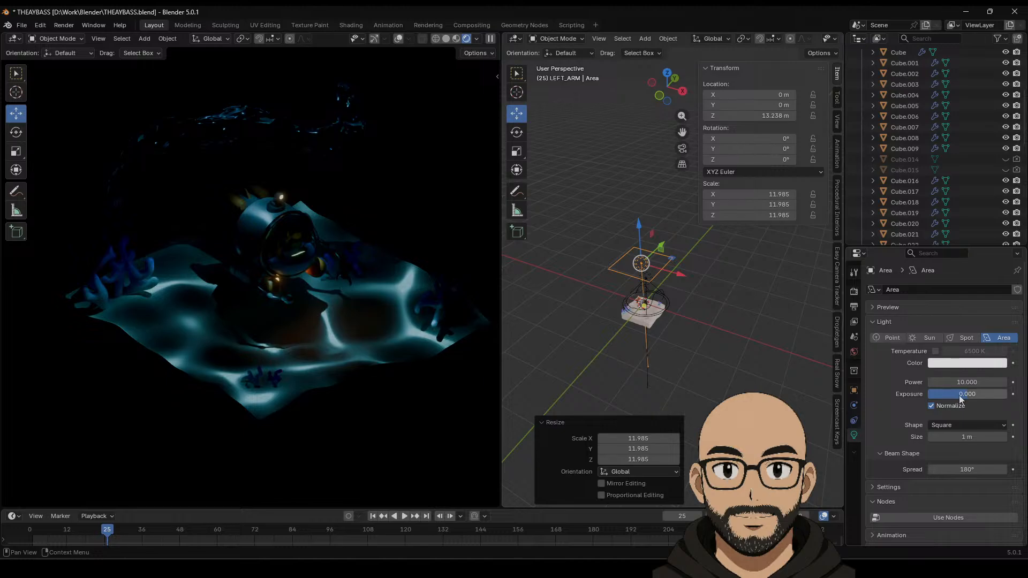
{"action": "left_click_drag", "start_coordinate": [961, 399], "coordinate": [993, 399]}
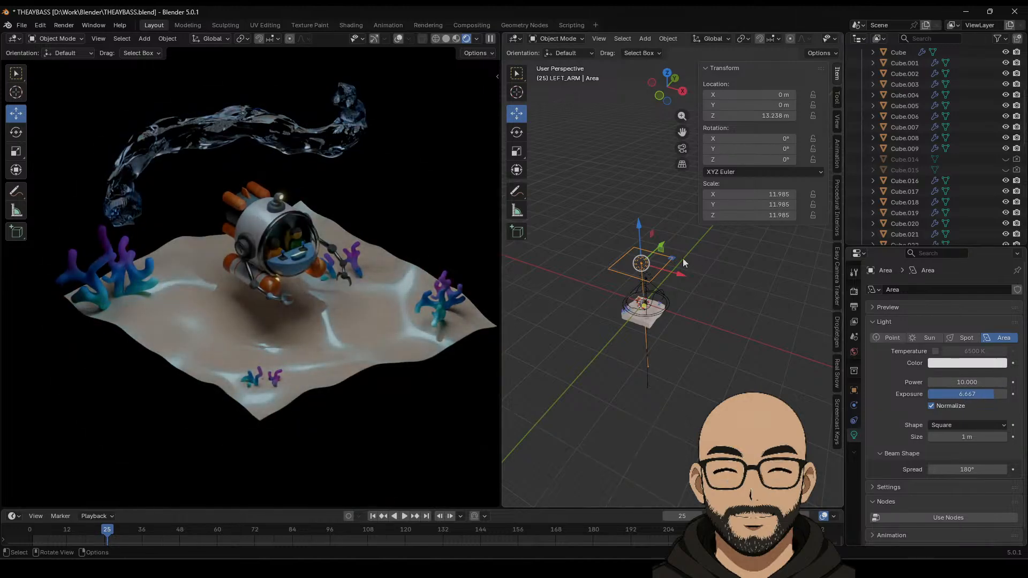
Step: Rotate the area light -85° around X and move it behind the scene to about X -1.97, Y 20.37, Z 4.34 m
{"action": "middle_click_drag", "start_coordinate": [698, 300], "coordinate": [597, 255]}
{"action": "left_click", "coordinate": [516, 132]}
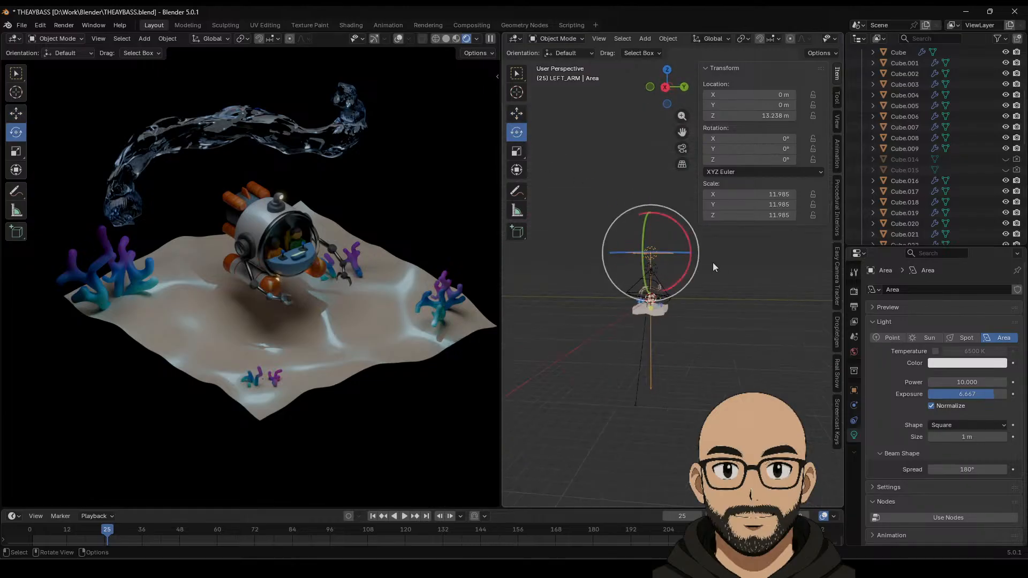
{"action": "left_click_drag", "start_coordinate": [680, 230], "coordinate": [726, 270]}
{"action": "left_click", "coordinate": [516, 112]}
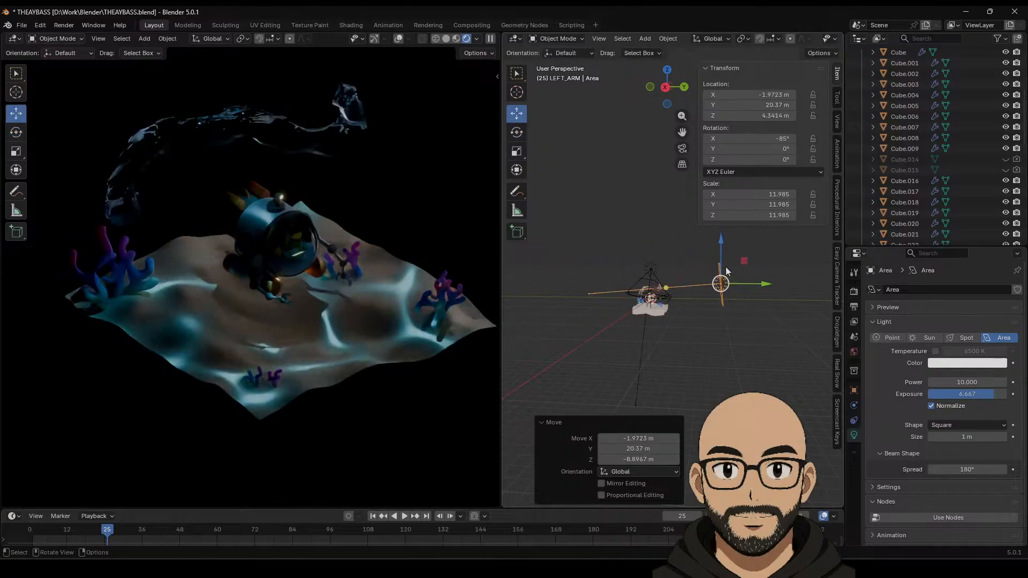
Step: Give the area light a 20000 K colour temperature, an exposure of 8.933 and a saturated blue tint
{"action": "left_click", "coordinate": [935, 352]}
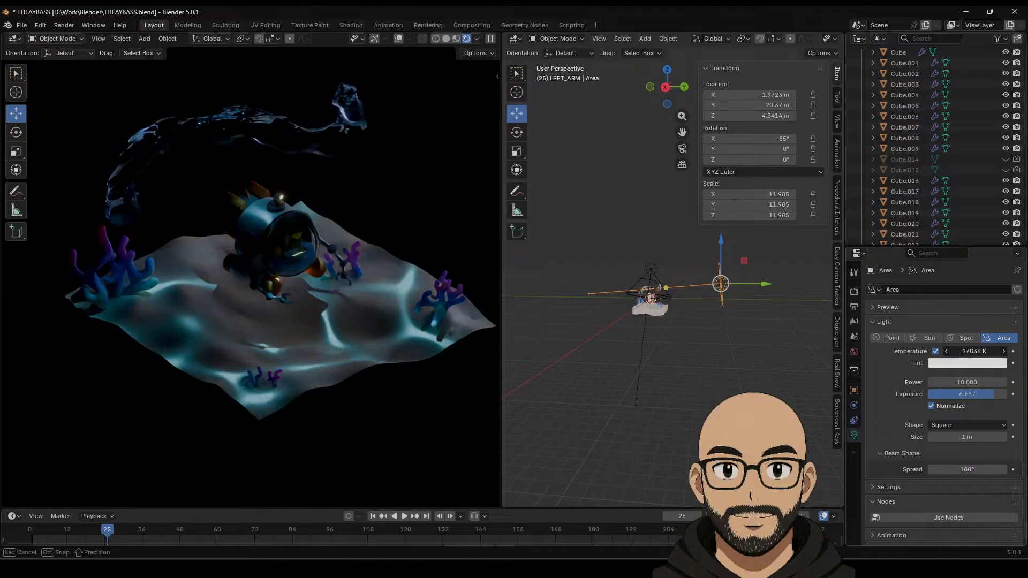
{"action": "left_click_drag", "start_coordinate": [974, 351], "coordinate": [985, 351]}
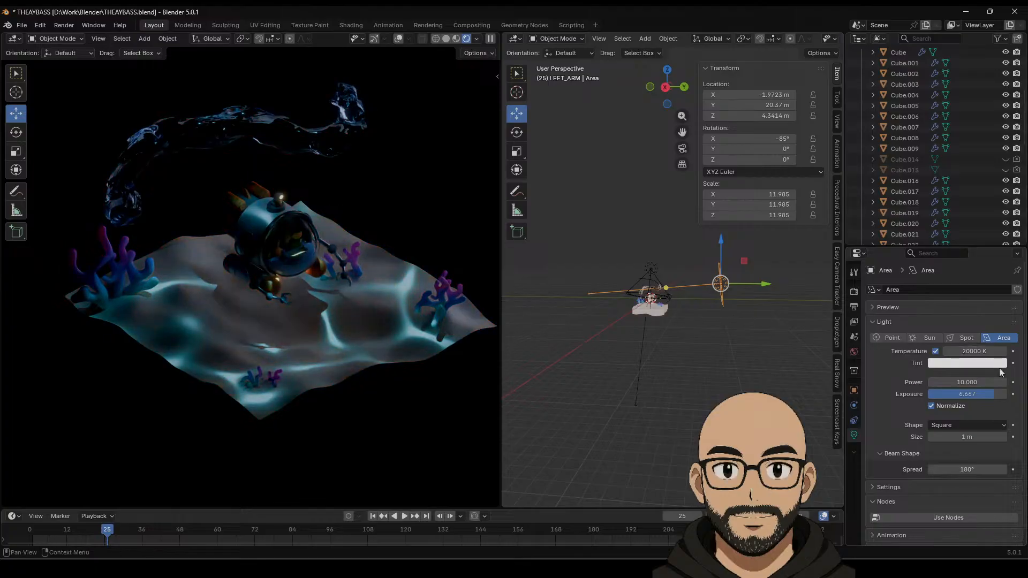
{"action": "left_click", "coordinate": [973, 363]}
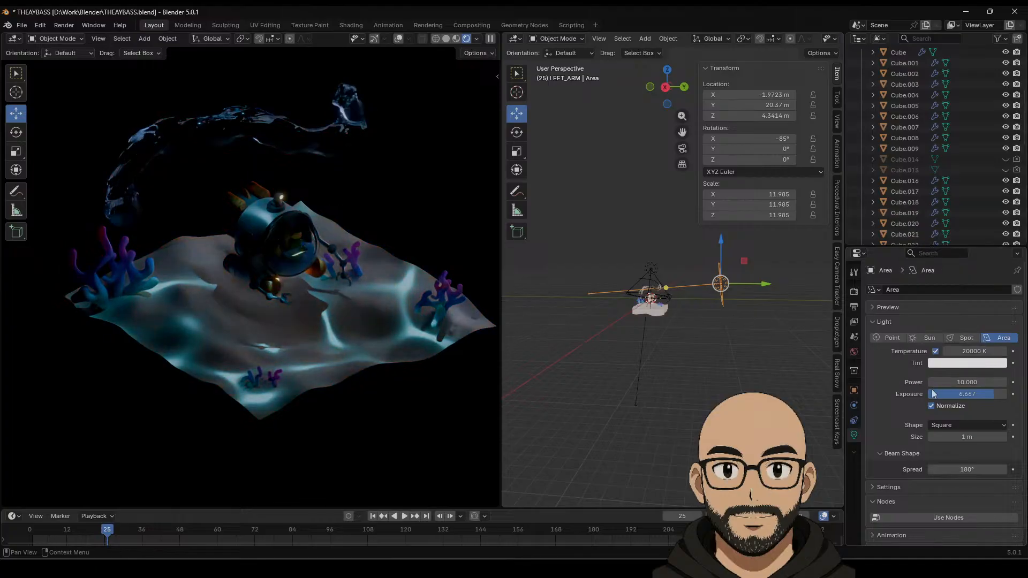
{"action": "left_click_drag", "start_coordinate": [967, 394], "coordinate": [1026, 358]}
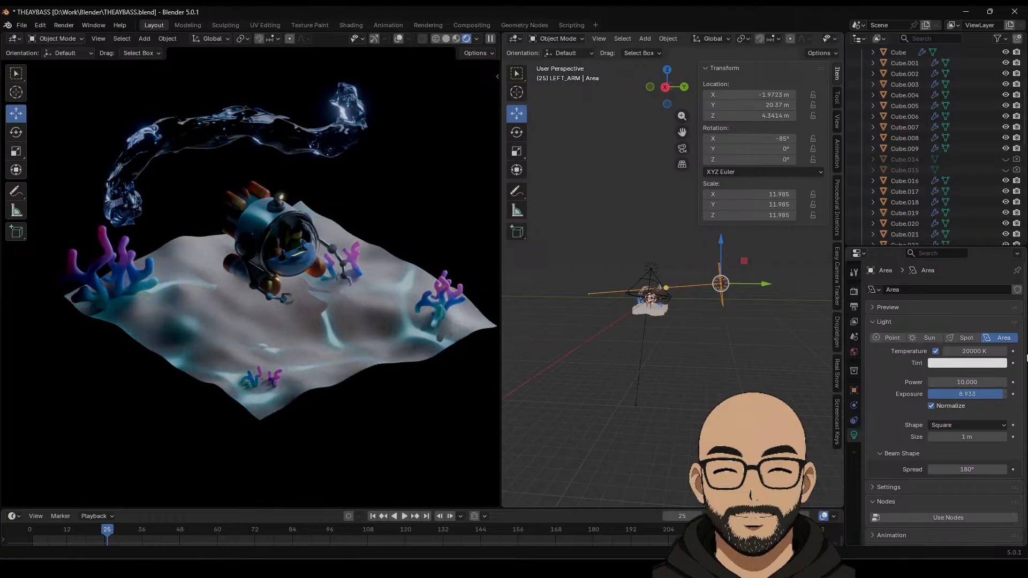
{"action": "left_click", "coordinate": [985, 364]}
{"action": "left_click_drag", "start_coordinate": [949, 228], "coordinate": [963, 190]}
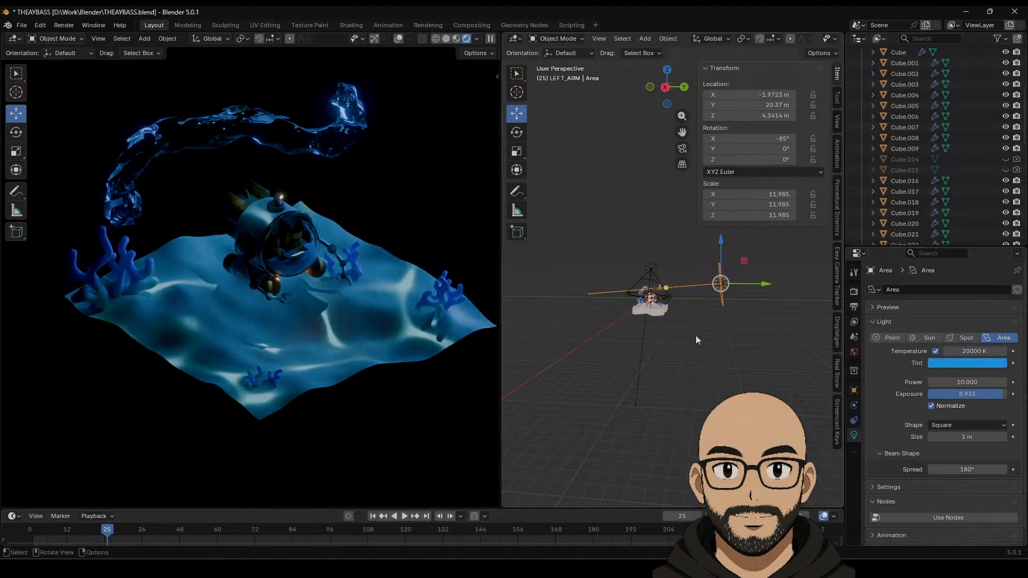
Step: Shift the area light along Y to about 20.15 m and tilt it 21° around global X
{"action": "mouse_move", "coordinate": [721, 363]}
{"action": "middle_mouse_down"}
{"action": "mouse_move", "coordinate": [708, 367]}
{"action": "mouse_move", "coordinate": [731, 365]}
{"action": "middle_mouse_up"}
{"action": "scroll", "coordinate": [707, 366], "scroll_direction": "up", "scroll_amount": 2}
{"action": "left_click_drag", "start_coordinate": [744, 265], "coordinate": [713, 293]}
{"action": "scroll", "coordinate": [714, 292], "scroll_direction": "down", "scroll_amount": 4}
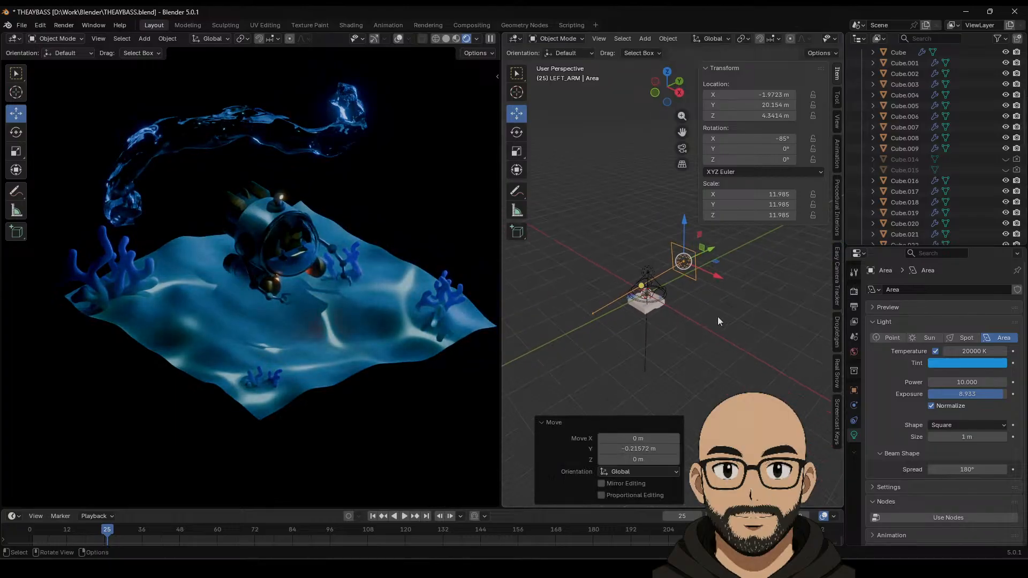
{"action": "left_click", "coordinate": [511, 133]}
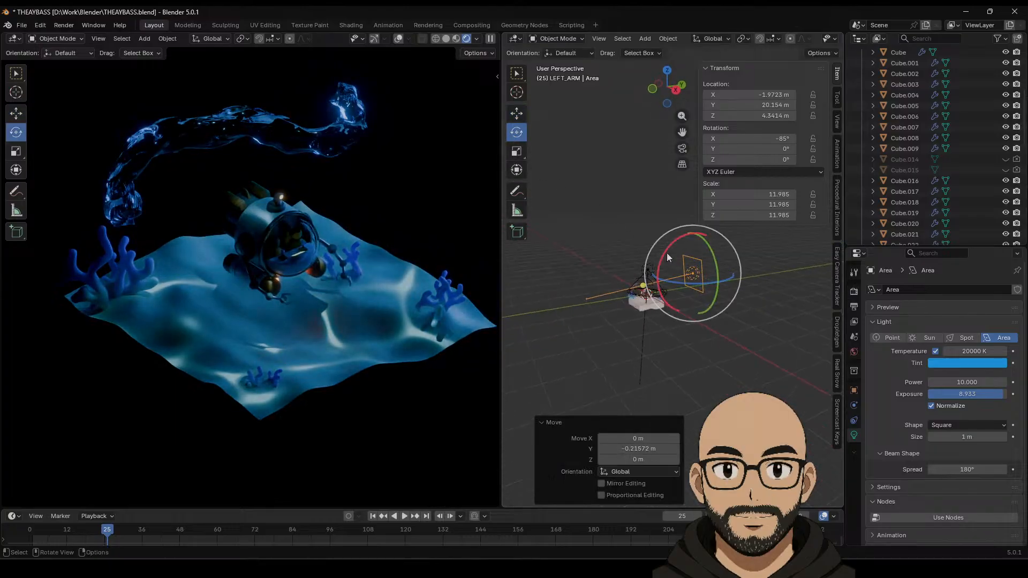
{"action": "left_click_drag", "start_coordinate": [666, 252], "coordinate": [759, 307]}
{"action": "middle_click_drag", "start_coordinate": [776, 327], "coordinate": [754, 347]}
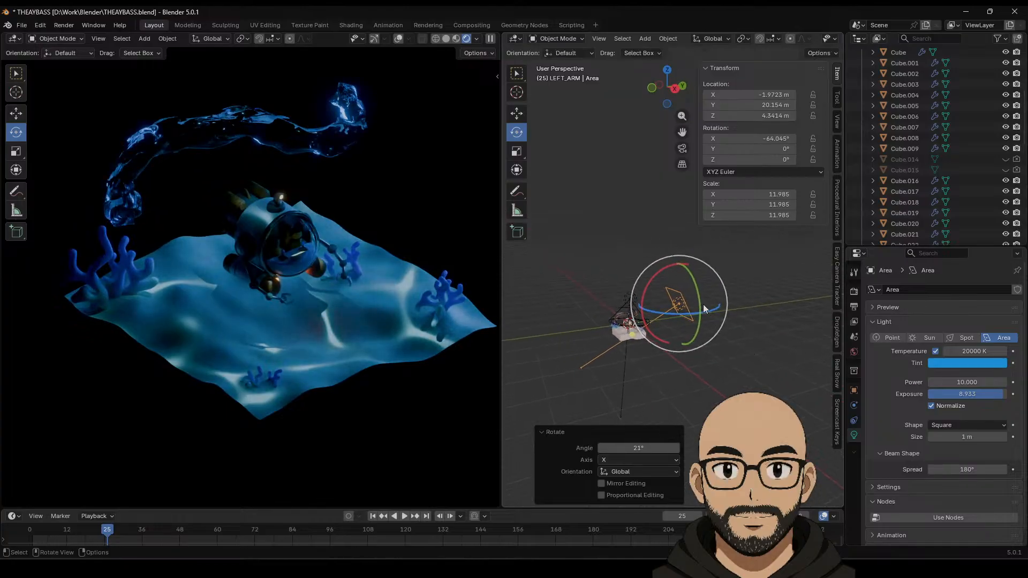
Step: Move the area light to about X -2.75, Y 18.56, Z 4.15 m and deselect it
{"action": "left_click", "coordinate": [516, 113]}
{"action": "mouse_move", "coordinate": [677, 304]}
{"action": "left_mouse_down"}
{"action": "mouse_move", "coordinate": [688, 257]}
{"action": "mouse_move", "coordinate": [697, 301]}
{"action": "mouse_move", "coordinate": [689, 294]}
{"action": "mouse_move", "coordinate": [705, 291]}
{"action": "mouse_move", "coordinate": [672, 291]}
{"action": "mouse_move", "coordinate": [669, 302]}
{"action": "left_mouse_up"}
{"action": "left_click", "coordinate": [679, 345]}
{"action": "middle_click_drag", "start_coordinate": [679, 345], "coordinate": [677, 304]}
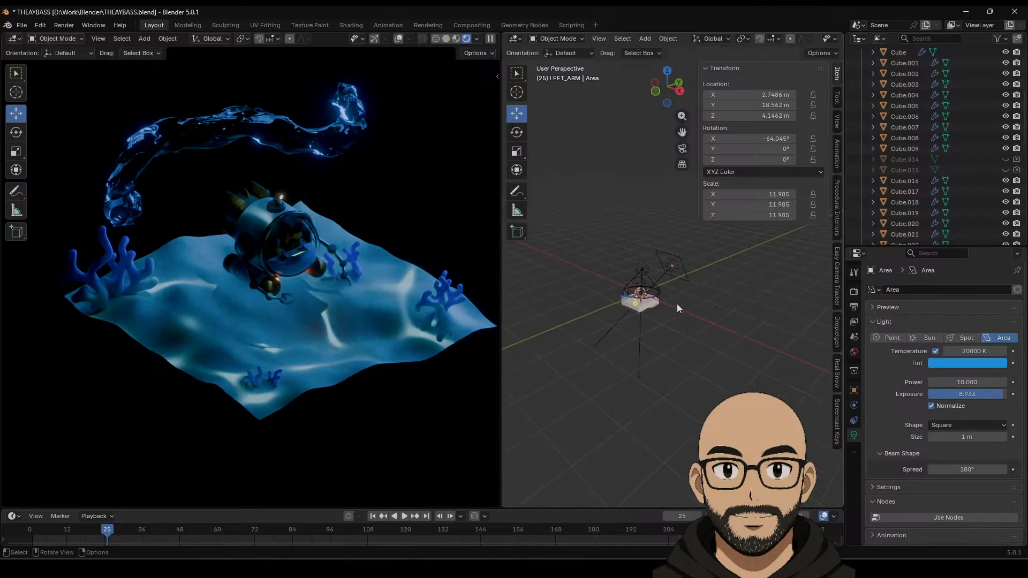
Step: Add a floor plane, scale it to about 36.6 and lower it to about Z -6.2 m beneath the seabed block
{"action": "left_click", "coordinate": [644, 39]}
{"action": "mouse_move", "coordinate": [658, 55]}
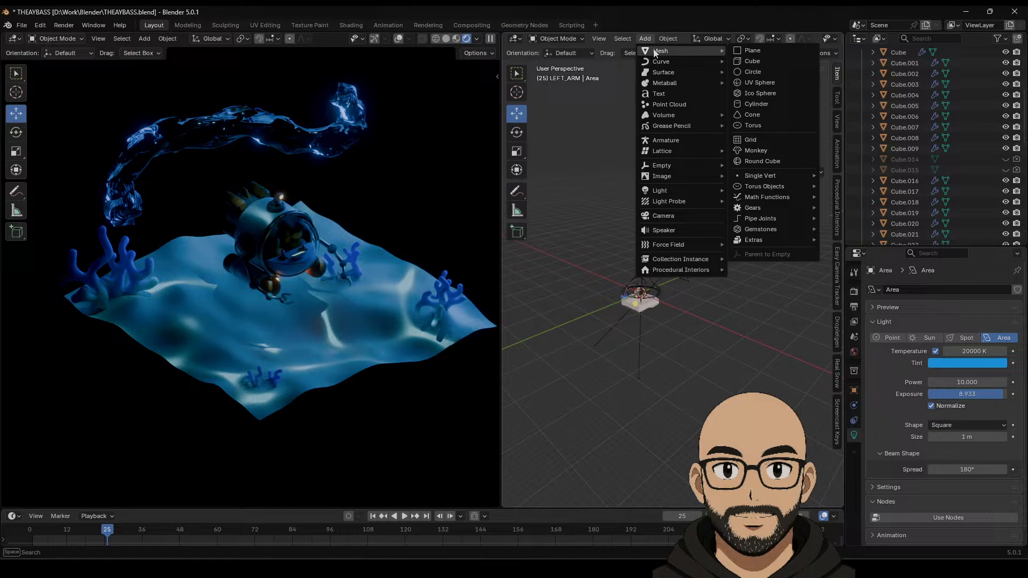
{"action": "left_click", "coordinate": [760, 54]}
{"action": "key", "text": "s"}
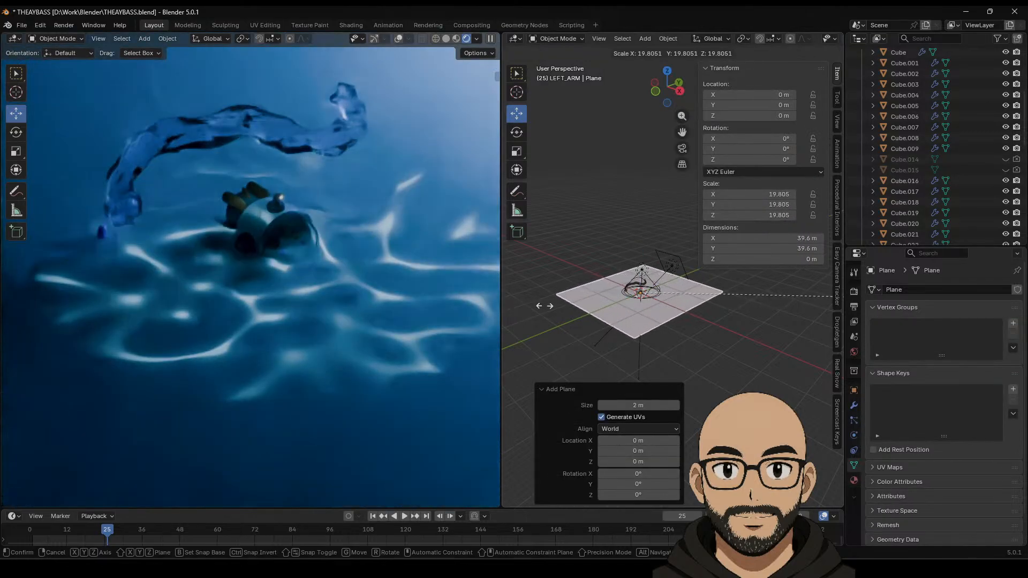
{"action": "left_click", "coordinate": [708, 300]}
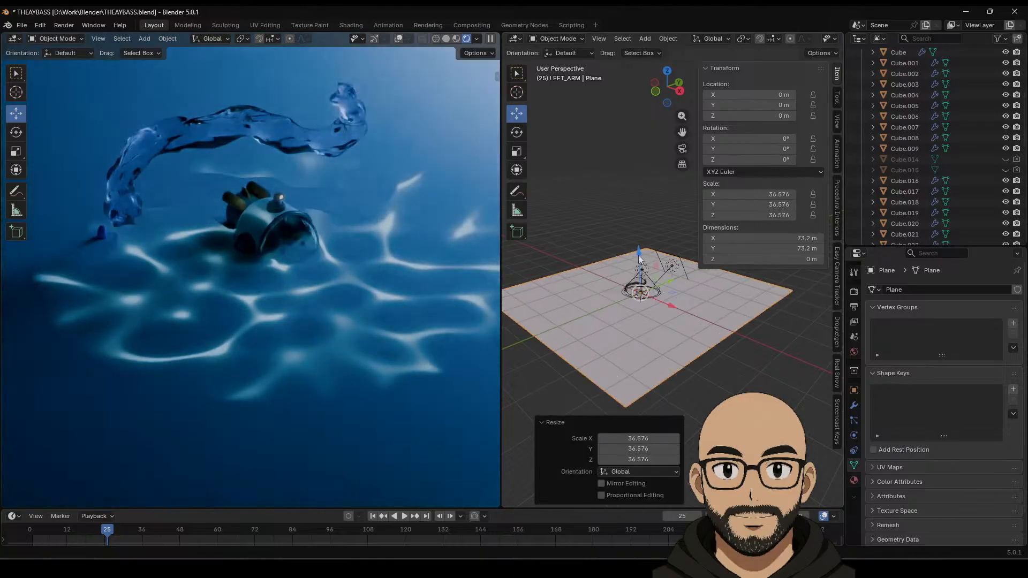
{"action": "left_click_drag", "start_coordinate": [639, 259], "coordinate": [649, 272]}
{"action": "left_click", "coordinate": [649, 321]}
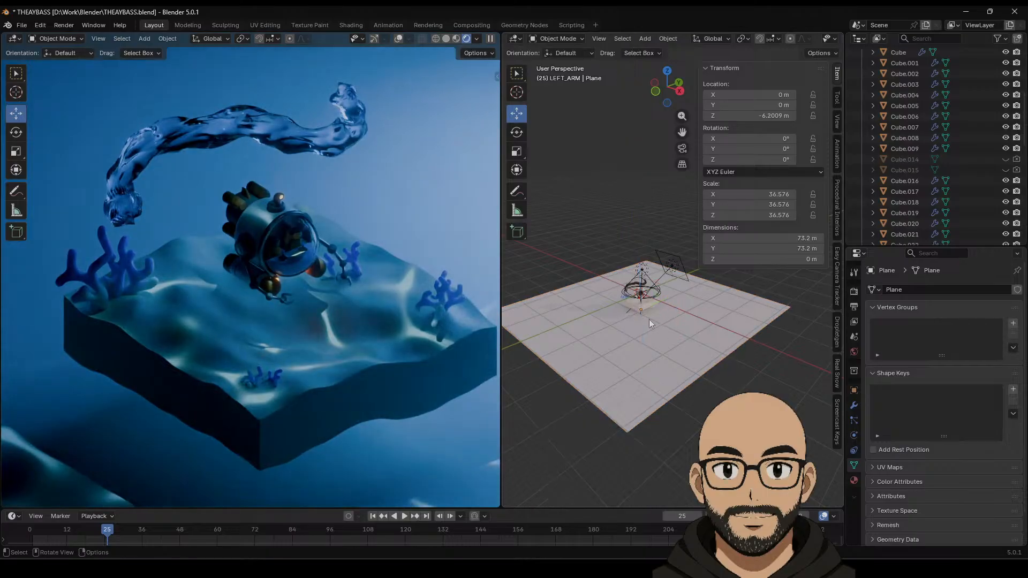
Step: Give the floor plane a new Principled BSDF material with a roughness of 1.0
{"action": "scroll", "coordinate": [332, 341], "scroll_direction": "up", "scroll_amount": 2}
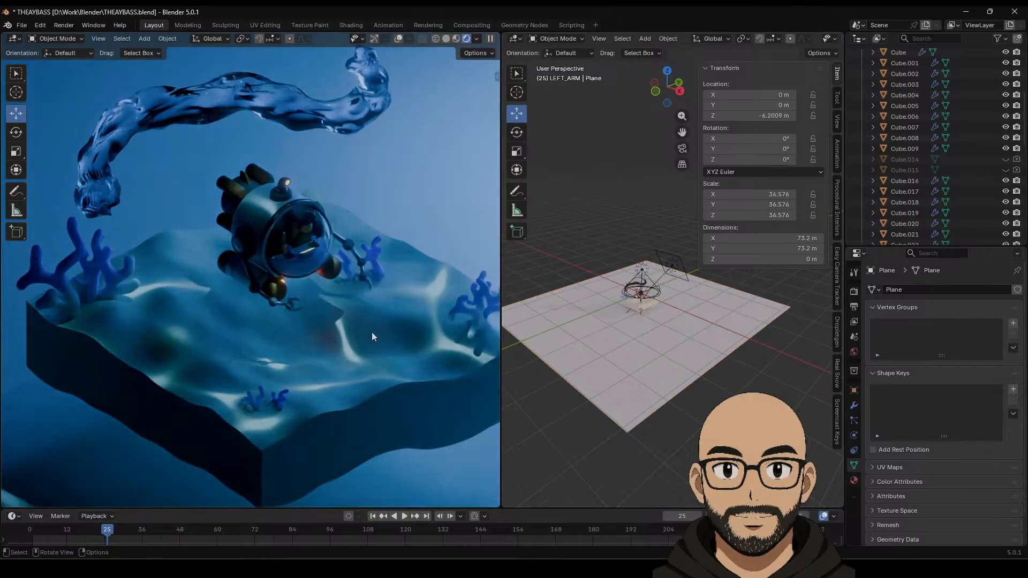
{"action": "scroll", "coordinate": [637, 348], "scroll_direction": "up", "scroll_amount": 4}
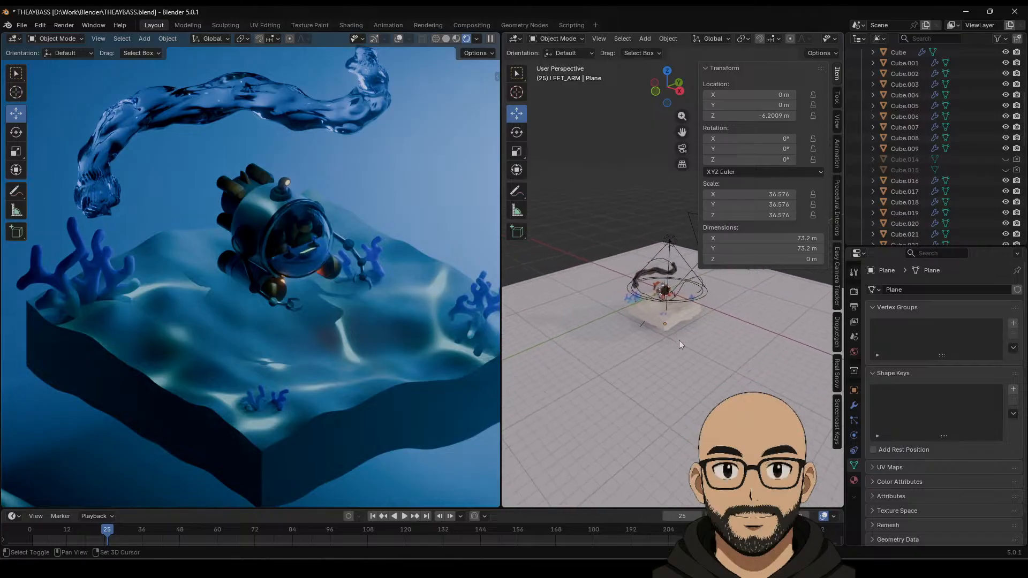
{"action": "scroll", "coordinate": [663, 384], "scroll_direction": "up", "scroll_amount": 5}
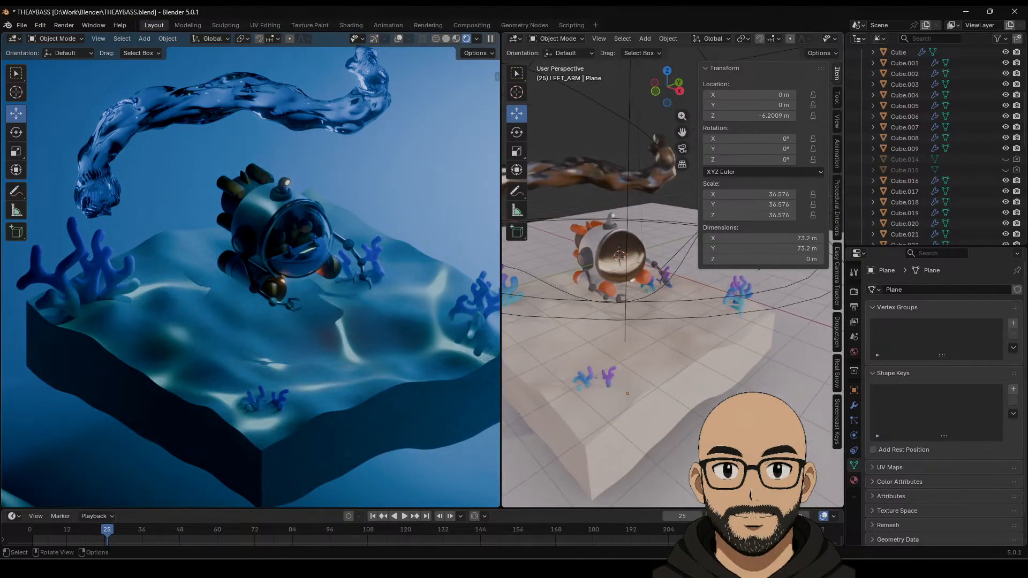
{"action": "left_click", "coordinate": [854, 480]}
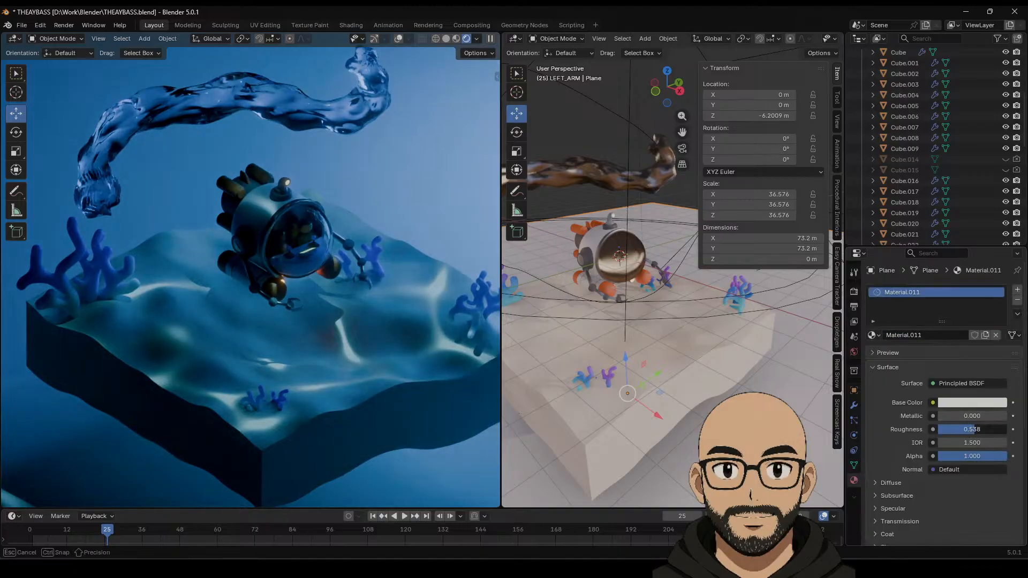
{"action": "left_click_drag", "start_coordinate": [971, 429], "coordinate": [1009, 428]}
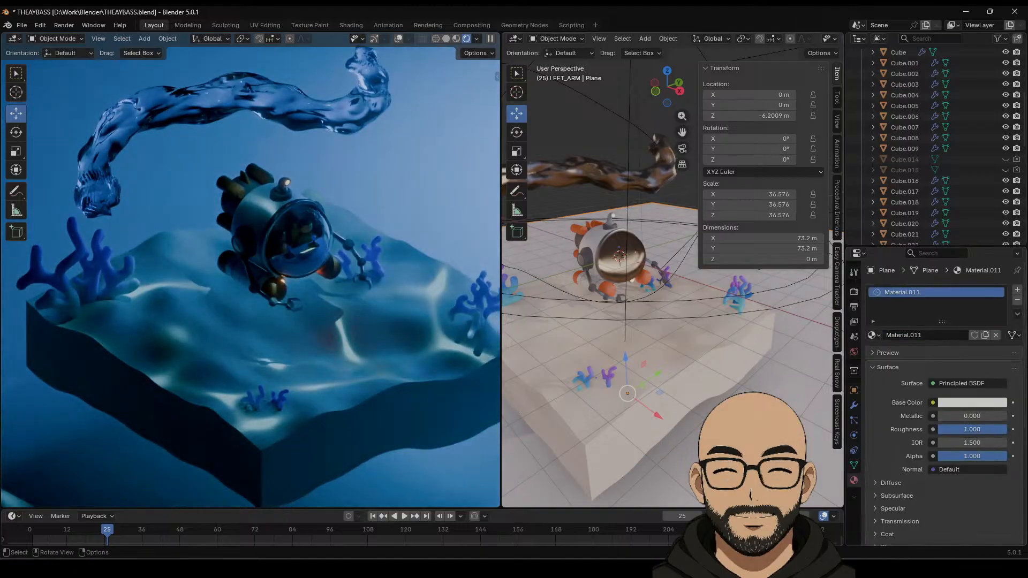
Step: Set the submarine's BODY material to a metallic value of 0.215 and a roughness of 0.408
{"action": "scroll", "coordinate": [397, 356], "scroll_direction": "down", "scroll_amount": 2}
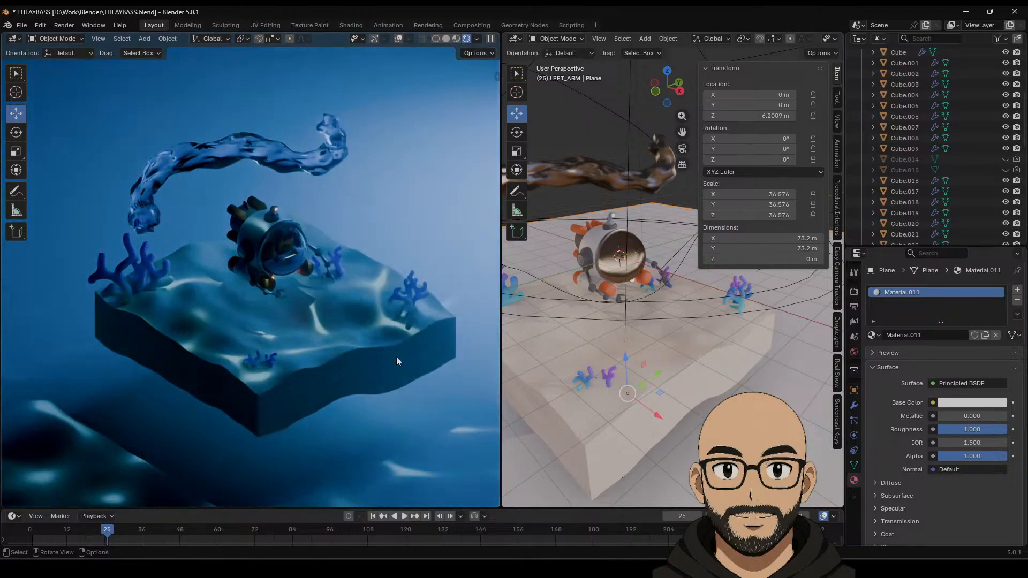
{"action": "scroll", "coordinate": [399, 358], "scroll_direction": "up", "scroll_amount": 2}
{"action": "middle_click_drag", "start_coordinate": [399, 358], "coordinate": [360, 362], "text": "shift"}
{"action": "middle_click_drag", "start_coordinate": [657, 338], "coordinate": [623, 294]}
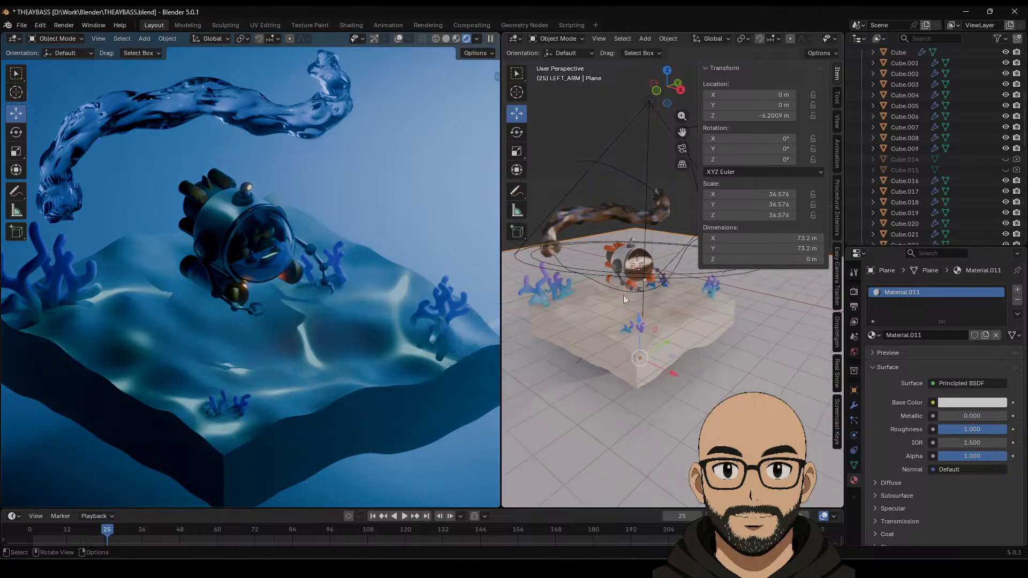
{"action": "left_click", "coordinate": [617, 253]}
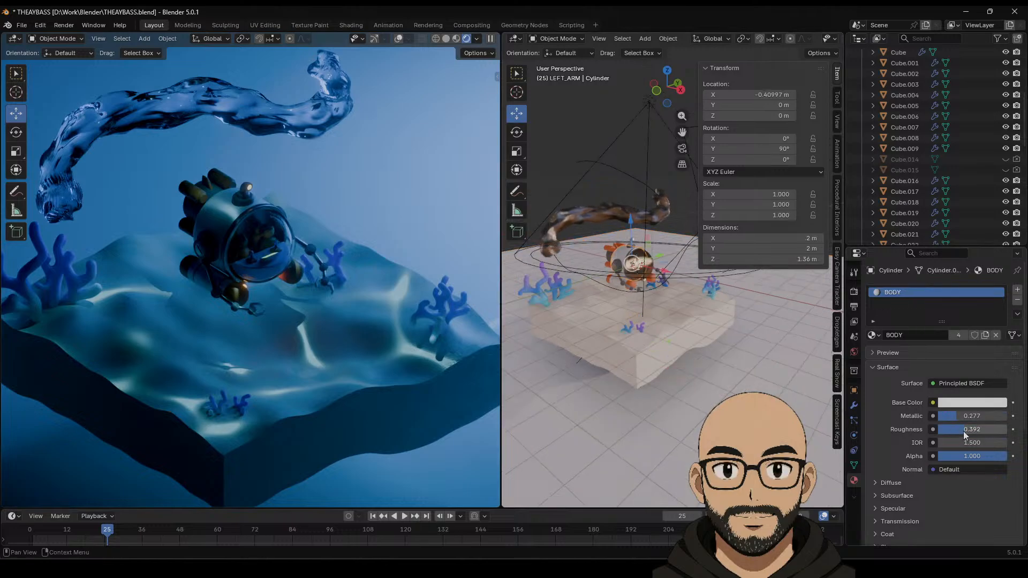
{"action": "mouse_move", "coordinate": [962, 432]}
{"action": "left_mouse_down"}
{"action": "mouse_move", "coordinate": [994, 431]}
{"action": "mouse_move", "coordinate": [952, 418]}
{"action": "left_mouse_up"}
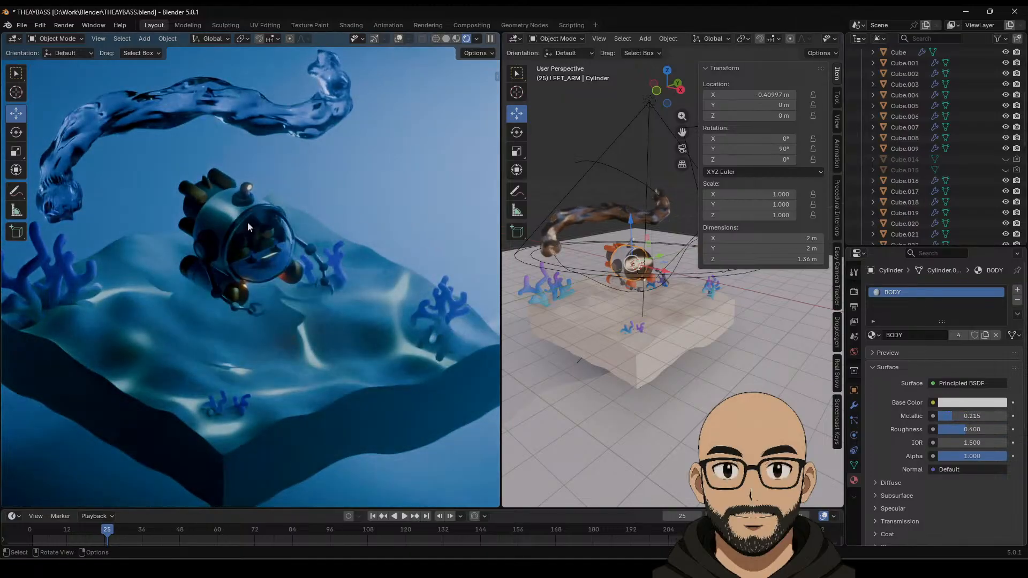
Step: Add a point light and move it out of the submarine to about X 1.04, Y 0, Z 1.61 m
{"action": "middle_click_drag", "start_coordinate": [616, 301], "coordinate": [655, 175]}
{"action": "left_click", "coordinate": [646, 39]}
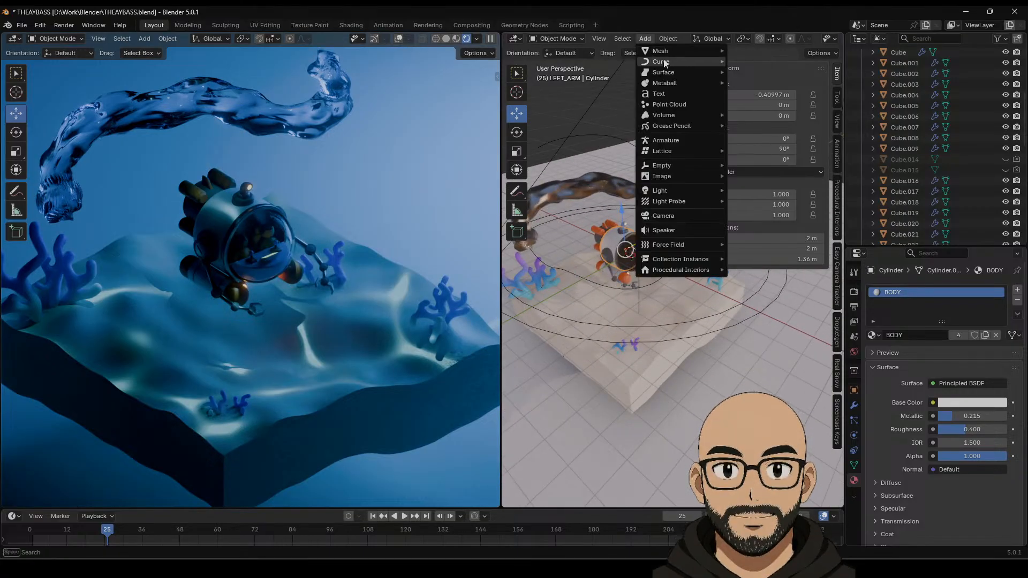
{"action": "mouse_move", "coordinate": [667, 179]}
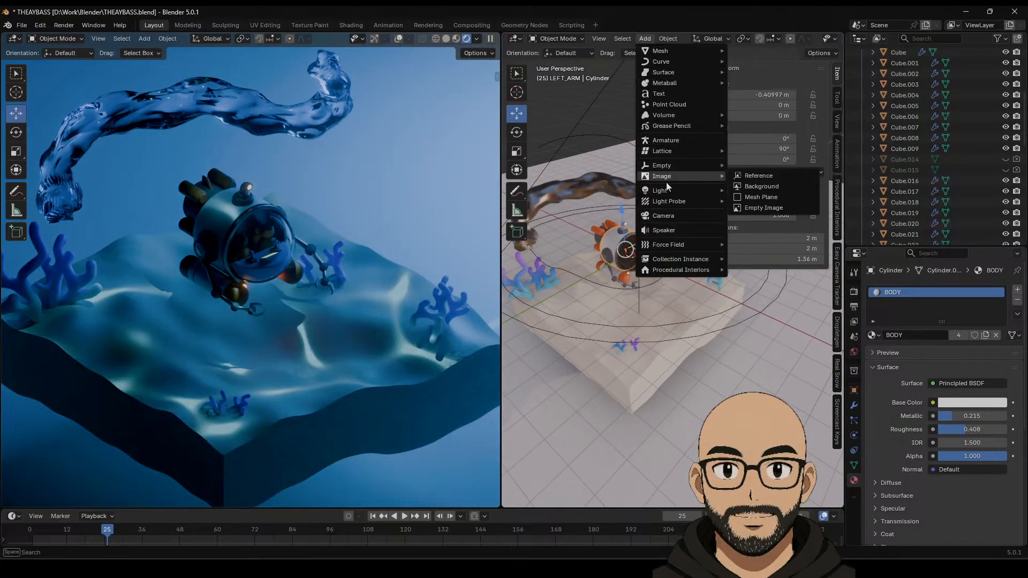
{"action": "left_click", "coordinate": [747, 187]}
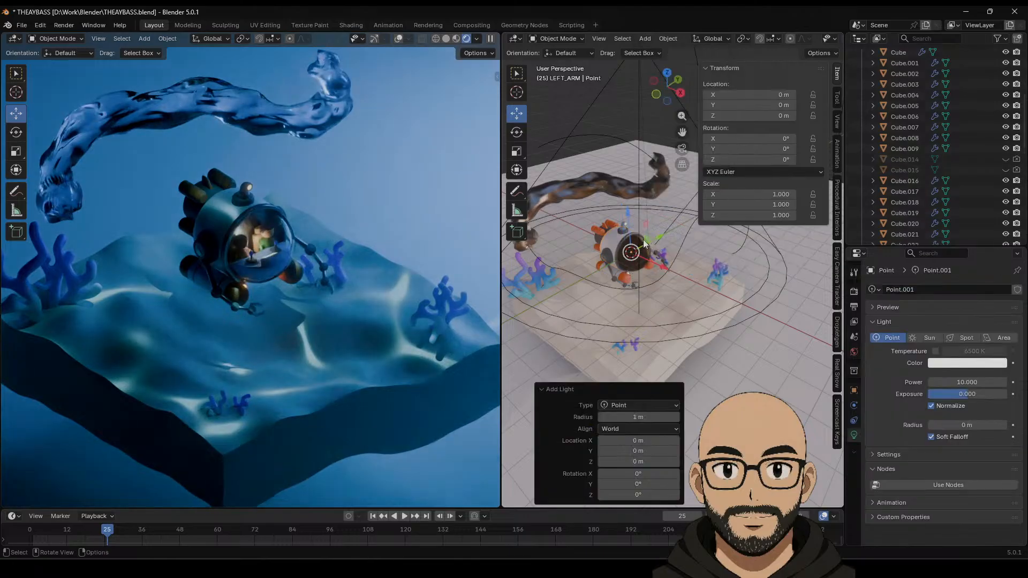
{"action": "left_click_drag", "start_coordinate": [649, 262], "coordinate": [662, 275]}
{"action": "mouse_move", "coordinate": [663, 274]}
{"action": "middle_mouse_down"}
{"action": "mouse_move", "coordinate": [635, 290]}
{"action": "mouse_move", "coordinate": [649, 287]}
{"action": "middle_mouse_up"}
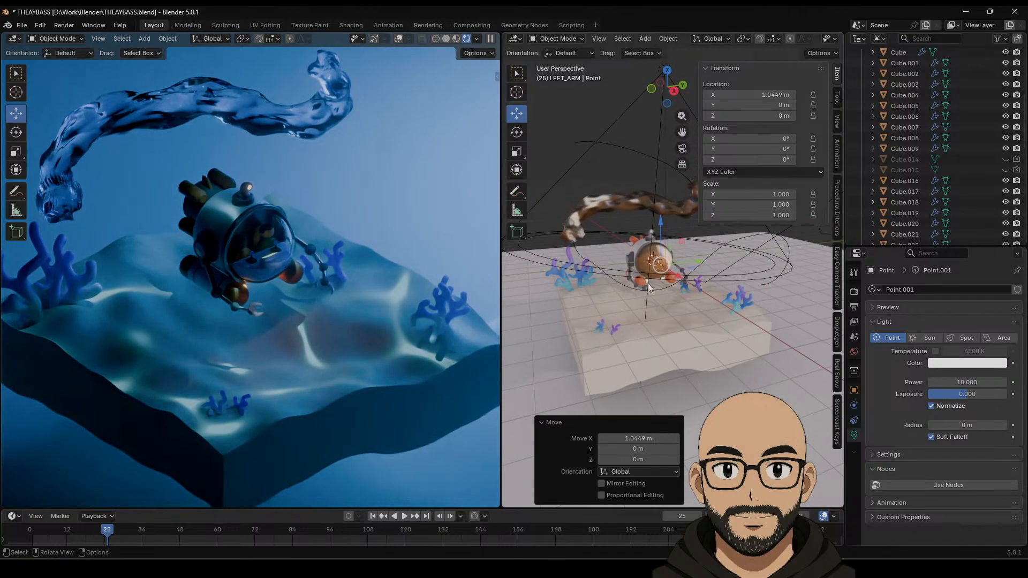
{"action": "left_click_drag", "start_coordinate": [661, 233], "coordinate": [661, 200]}
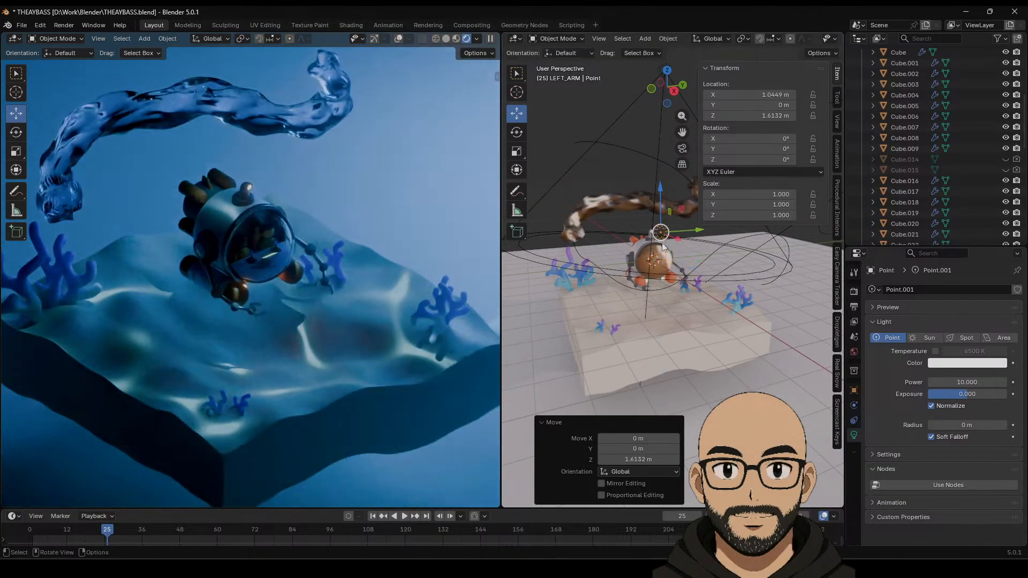
Step: Position the point light at the periscope's lens opening, at about X -0.164, Y -0.004, Z 1.459 m
{"action": "middle_click_drag", "start_coordinate": [671, 245], "coordinate": [691, 80]}
{"action": "scroll", "coordinate": [672, 233], "scroll_direction": "up", "scroll_amount": 4}
{"action": "left_click", "coordinate": [667, 79]}
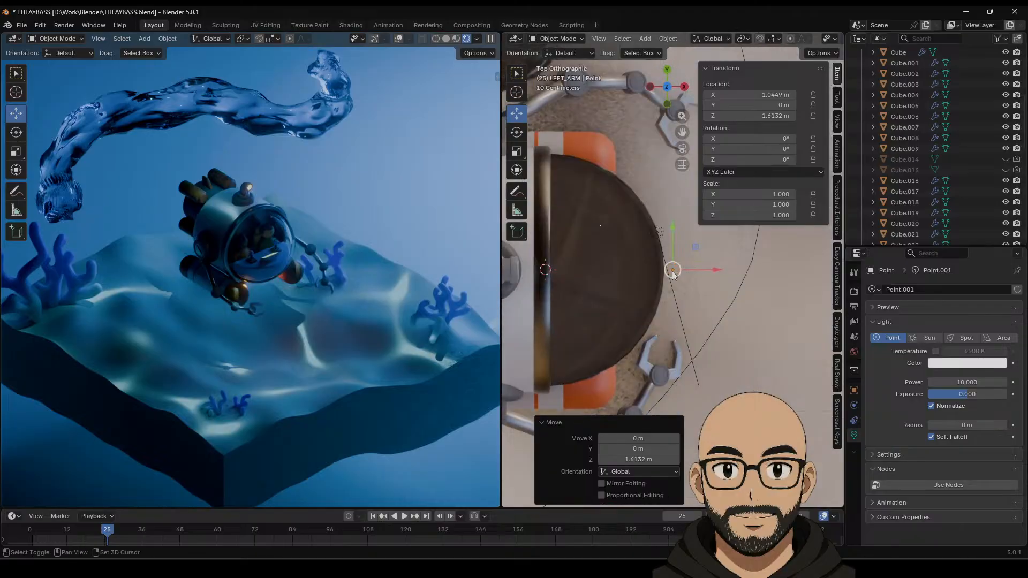
{"action": "left_click_drag", "start_coordinate": [729, 268], "coordinate": [580, 278]}
{"action": "middle_click_drag", "start_coordinate": [580, 278], "coordinate": [613, 217]}
{"action": "left_click_drag", "start_coordinate": [587, 232], "coordinate": [590, 248]}
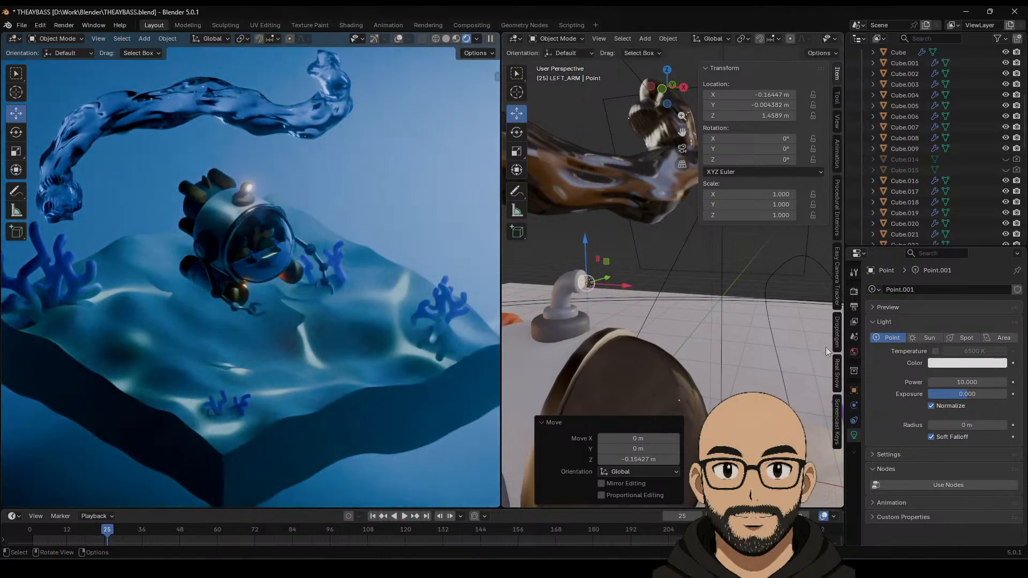
Step: Shift the point light about 0.09 m along X in front of the submarine's top lamp and set its exposure to about -0.533
{"action": "mouse_move", "coordinate": [970, 399]}
{"action": "left_mouse_down"}
{"action": "mouse_move", "coordinate": [1001, 398]}
{"action": "mouse_move", "coordinate": [984, 398]}
{"action": "left_mouse_up"}
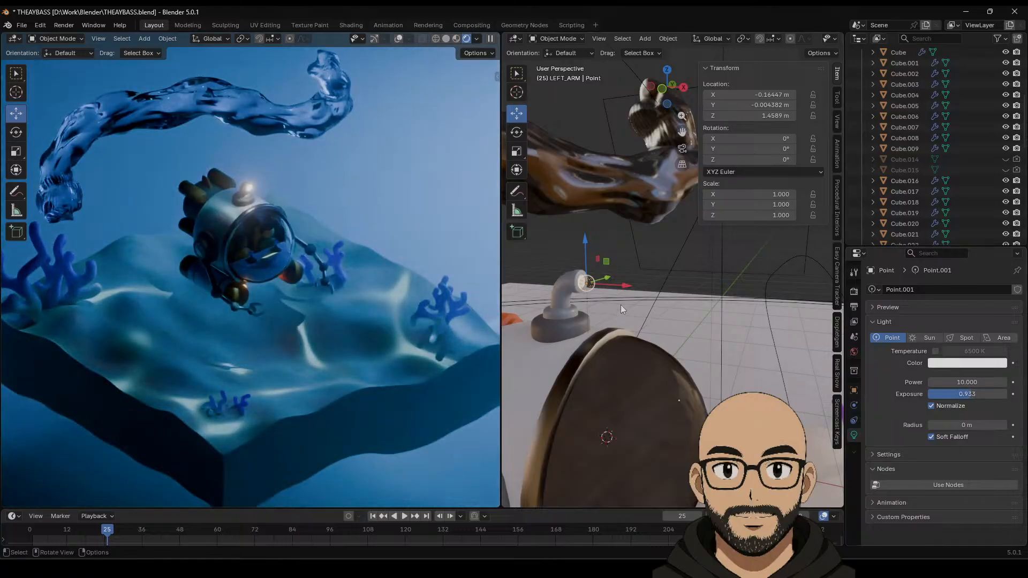
{"action": "left_click_drag", "start_coordinate": [625, 285], "coordinate": [633, 286]}
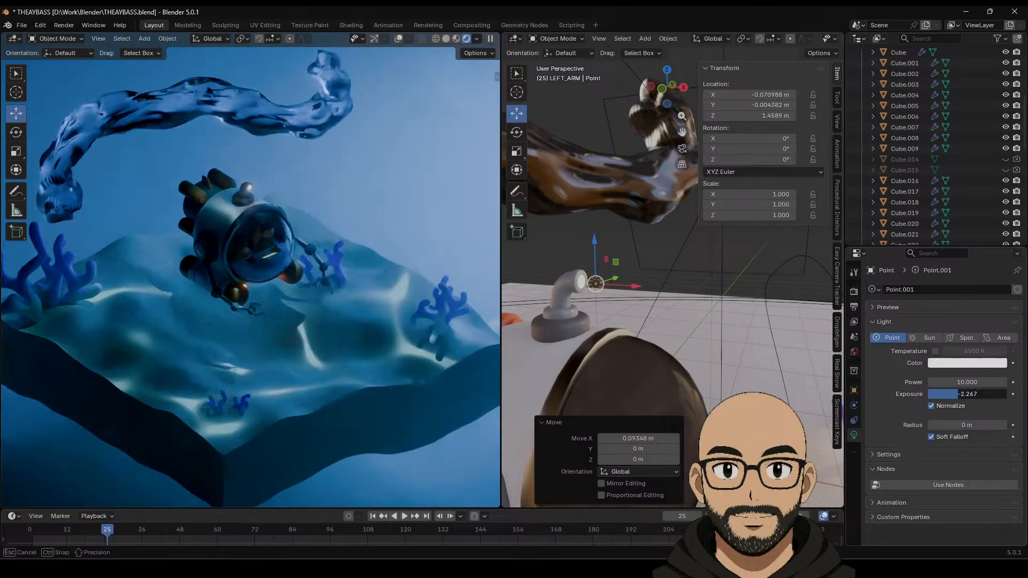
{"action": "left_click_drag", "start_coordinate": [977, 396], "coordinate": [954, 396]}
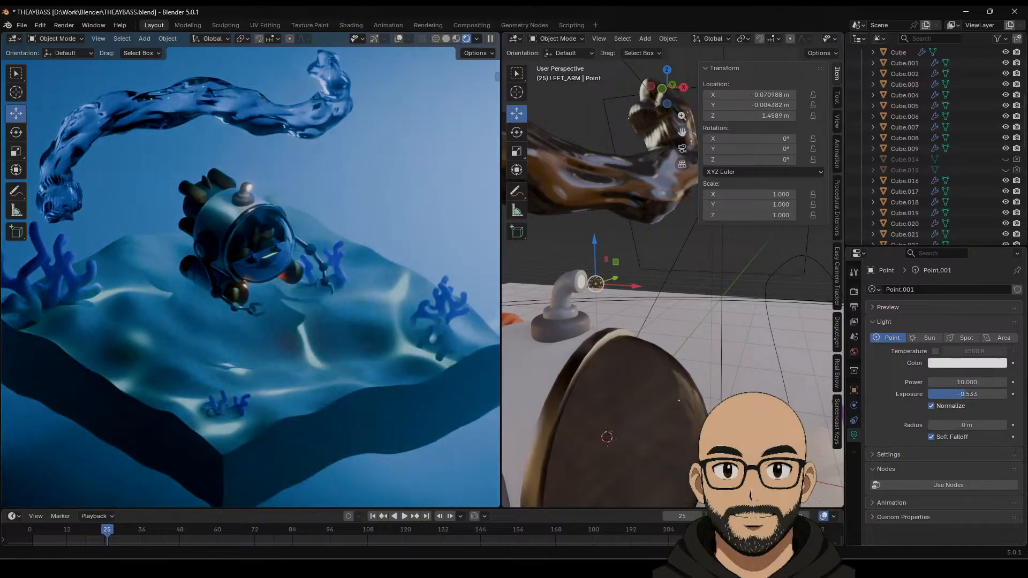
Step: Duplicate the lamp's point light, placing the copy at about X 0.82 m and moving it about -2.76 m along Y
{"action": "scroll", "coordinate": [698, 327], "scroll_direction": "down", "scroll_amount": 5}
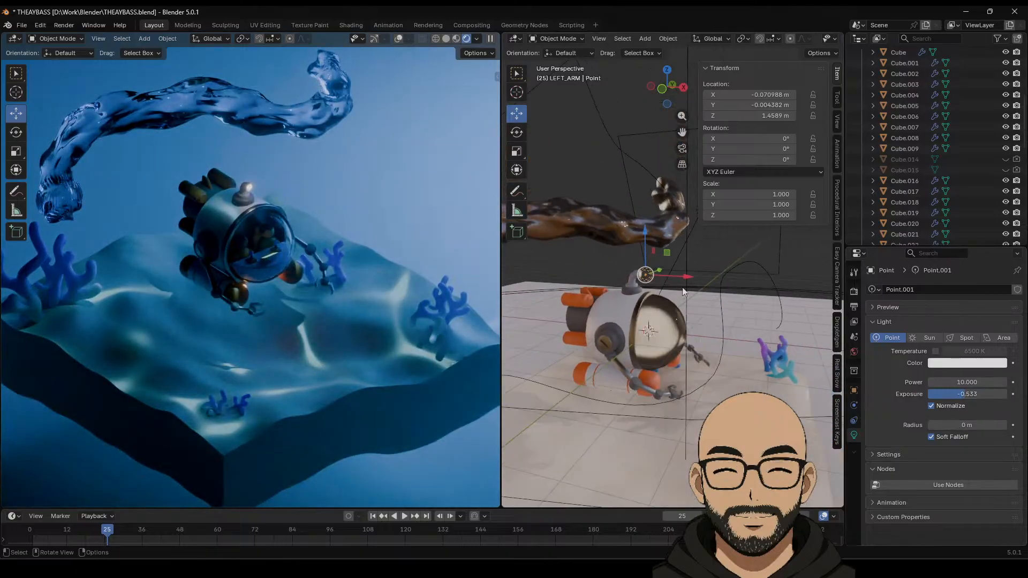
{"action": "key", "text": "shift+d"}
{"action": "key", "text": "x"}
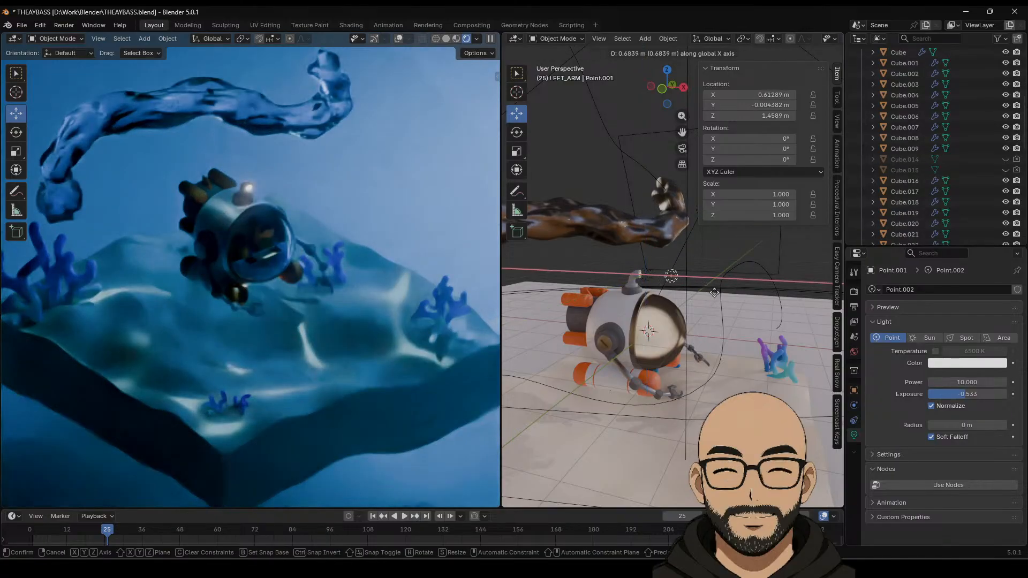
{"action": "left_click", "coordinate": [715, 296]}
{"action": "middle_click_drag", "start_coordinate": [715, 295], "coordinate": [670, 297]}
{"action": "key", "text": "g"}
{"action": "key", "text": "y"}
{"action": "left_click", "coordinate": [593, 297]}
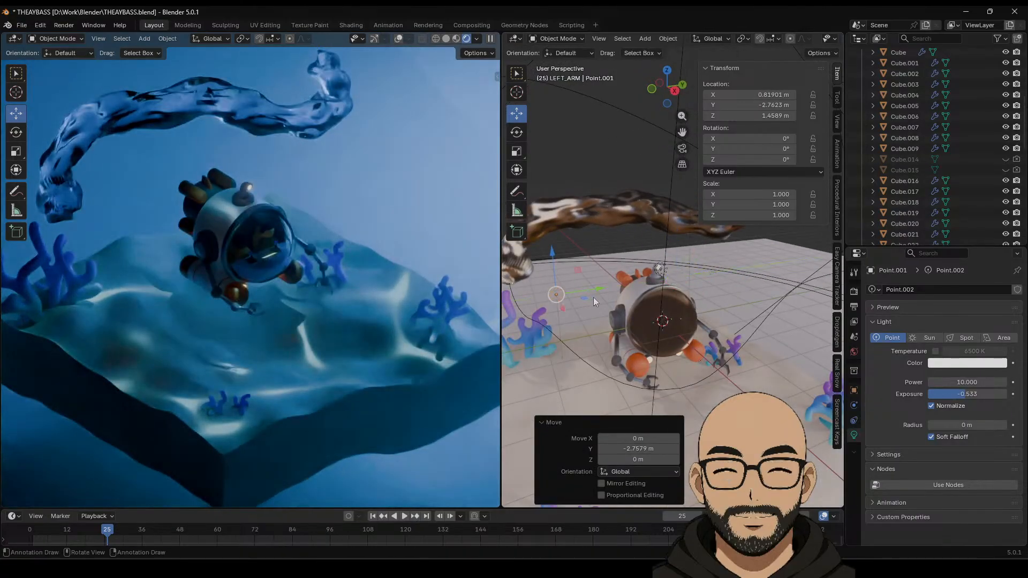
Step: Set the duplicated light's exposure to about 5.333 and radius to 2.35 m, and reposition it at about Y -1.32 m, Z 2.11 m
{"action": "left_click_drag", "start_coordinate": [969, 397], "coordinate": [963, 425]}
{"action": "middle_click_drag", "start_coordinate": [712, 342], "coordinate": [670, 307]}
{"action": "left_click_drag", "start_coordinate": [612, 307], "coordinate": [637, 238]}
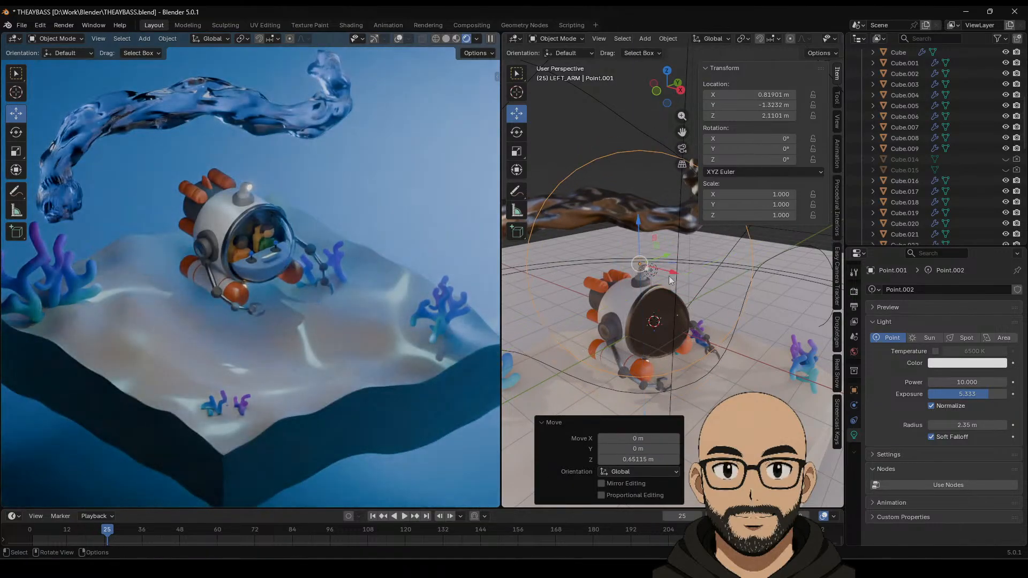
Step: Adjust the large point light's position near the submarine by about -0.24 m along X and -0.59 m along Z
{"action": "left_click_drag", "start_coordinate": [670, 275], "coordinate": [663, 272]}
{"action": "middle_click_drag", "start_coordinate": [673, 300], "coordinate": [668, 324]}
{"action": "scroll", "coordinate": [682, 317], "scroll_direction": "down", "scroll_amount": 3}
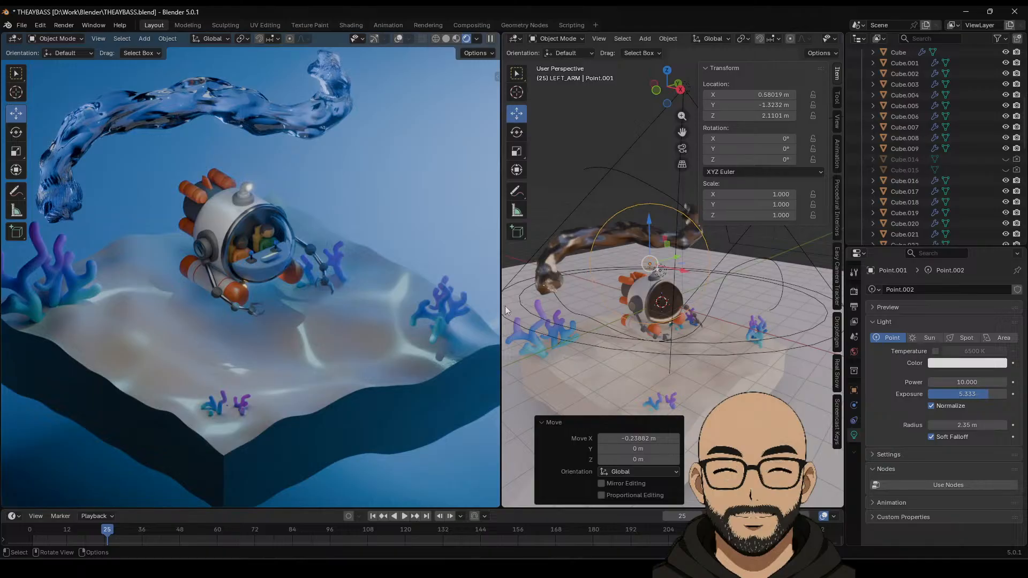
{"action": "middle_click_drag", "start_coordinate": [249, 319], "coordinate": [260, 300]}
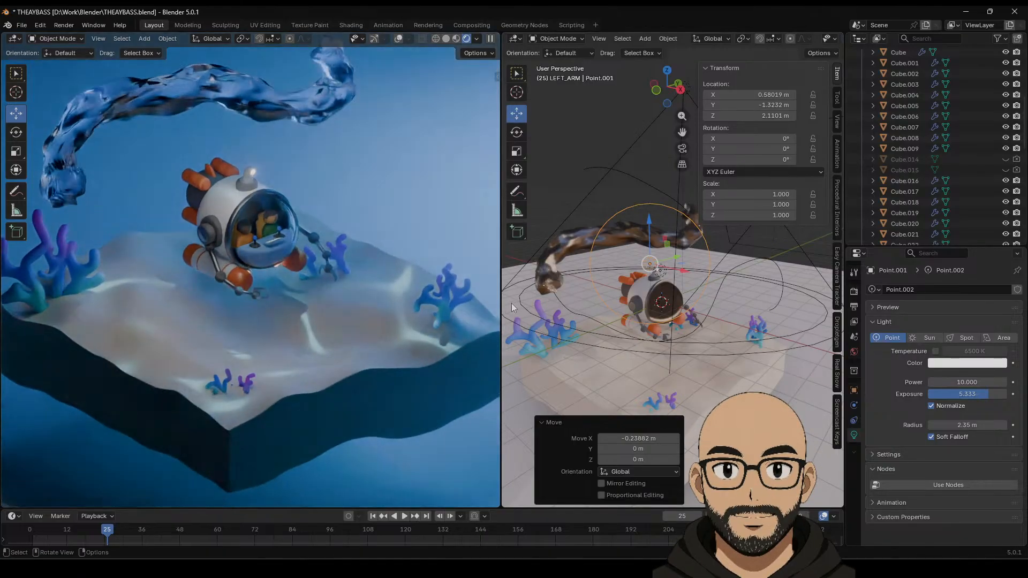
{"action": "middle_click_drag", "start_coordinate": [700, 346], "coordinate": [639, 316]}
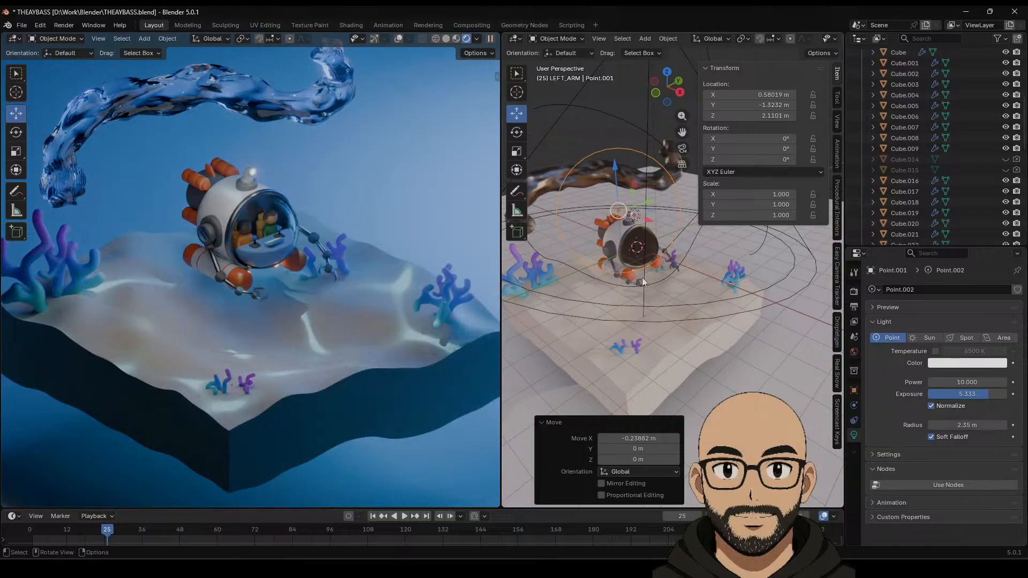
{"action": "middle_click_drag", "start_coordinate": [641, 277], "coordinate": [632, 291]}
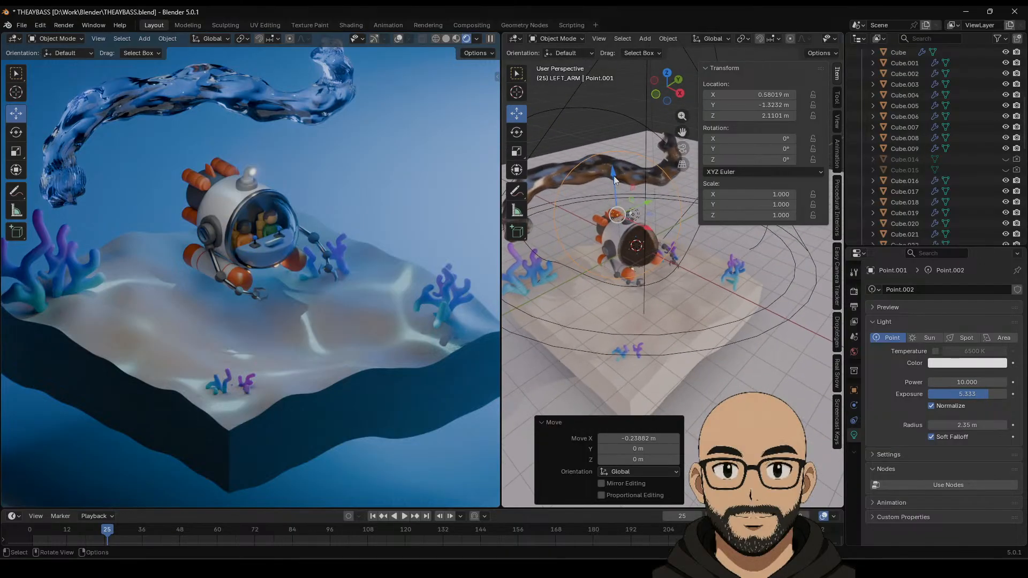
{"action": "left_click_drag", "start_coordinate": [613, 176], "coordinate": [613, 191]}
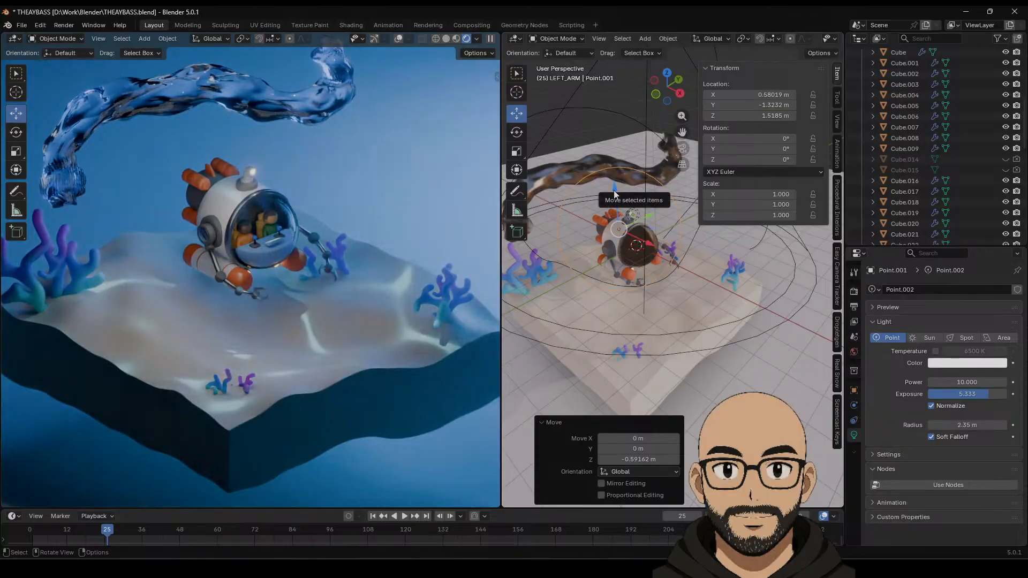
Step: With the seabed block selected, narrow the rendered viewport to enlarge the working view, and save the file
{"action": "left_click", "coordinate": [614, 317]}
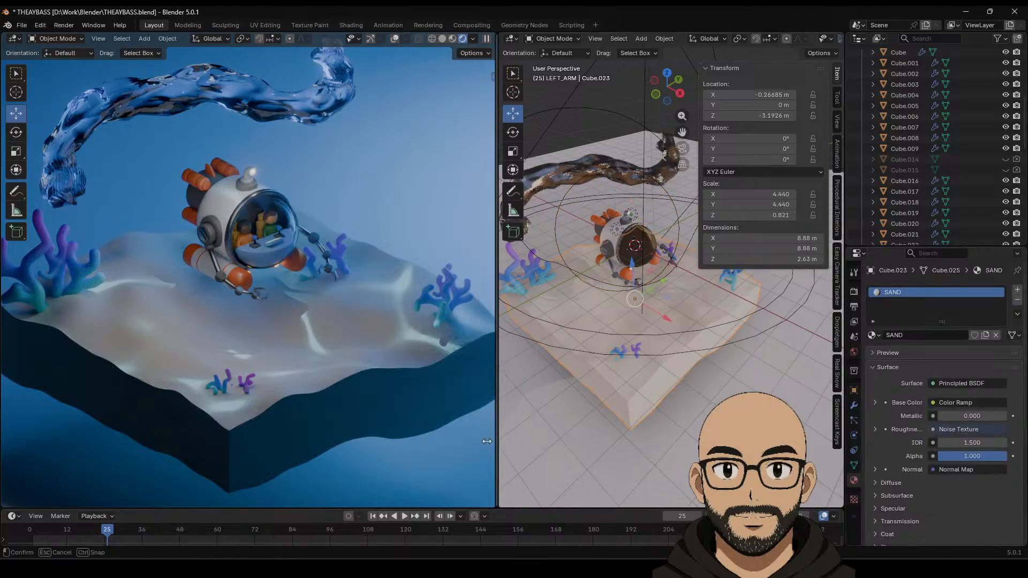
{"action": "left_click_drag", "start_coordinate": [501, 471], "coordinate": [418, 471]}
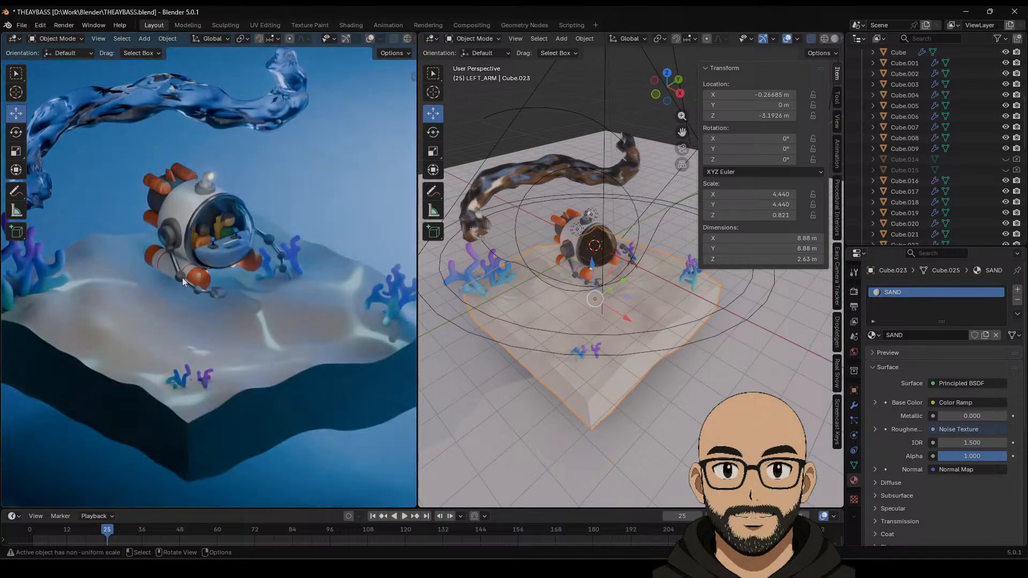
{"action": "middle_click_drag", "start_coordinate": [247, 223], "coordinate": [223, 258]}
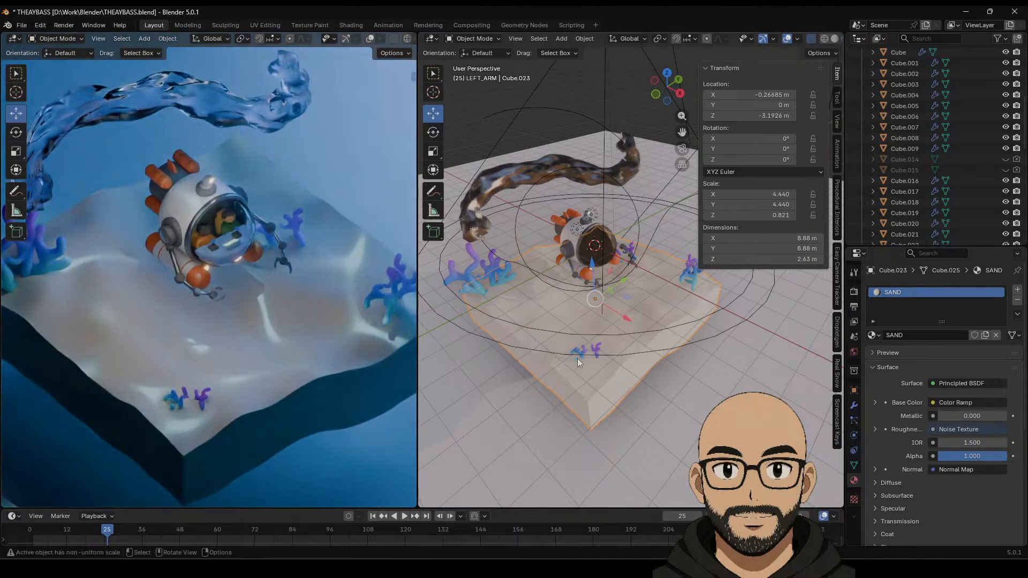
{"action": "left_click", "coordinate": [22, 25]}
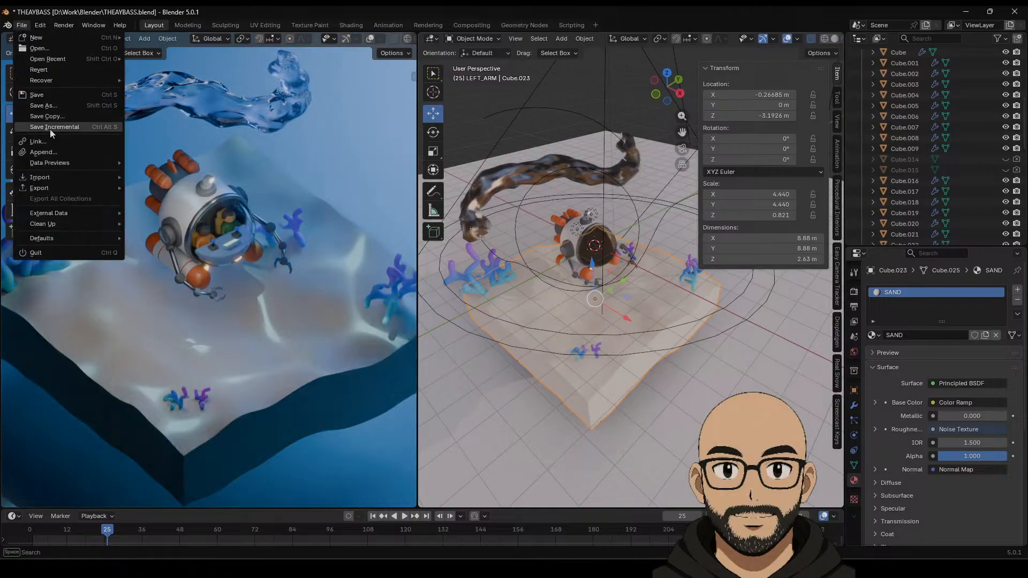
{"action": "left_click", "coordinate": [37, 95]}
Step: Split the working viewport horizontally, enlarge the lower area and turn it into a Shader Editor for the SAND material
{"action": "right_click", "coordinate": [570, 509]}
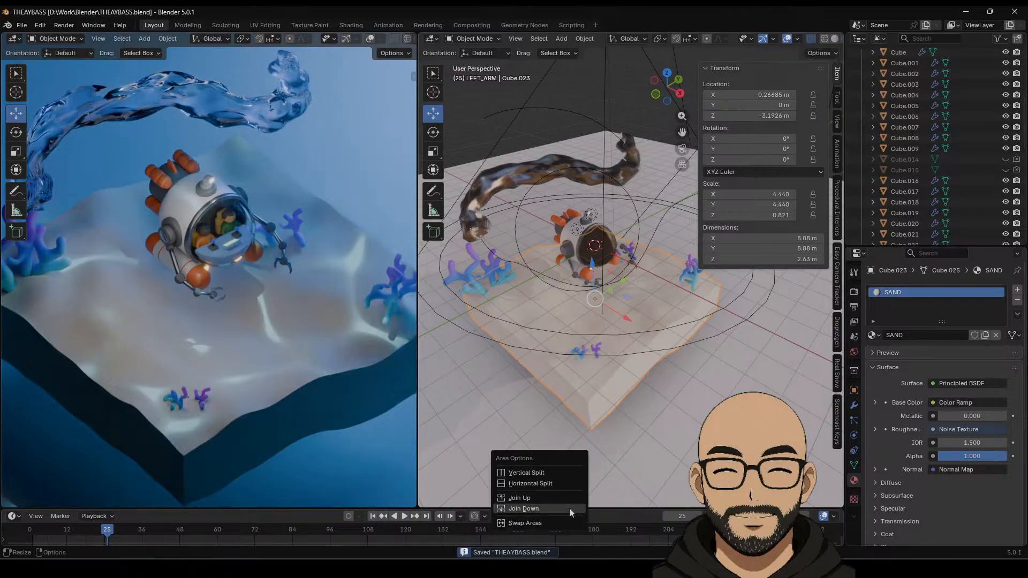
{"action": "left_click", "coordinate": [557, 483]}
{"action": "left_click", "coordinate": [538, 297]}
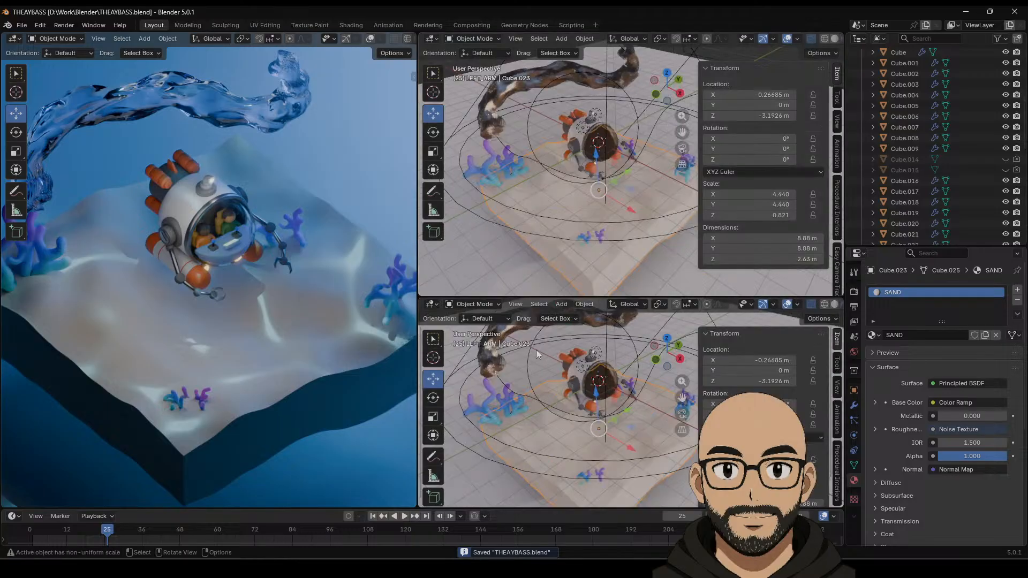
{"action": "left_click_drag", "start_coordinate": [533, 296], "coordinate": [530, 234]}
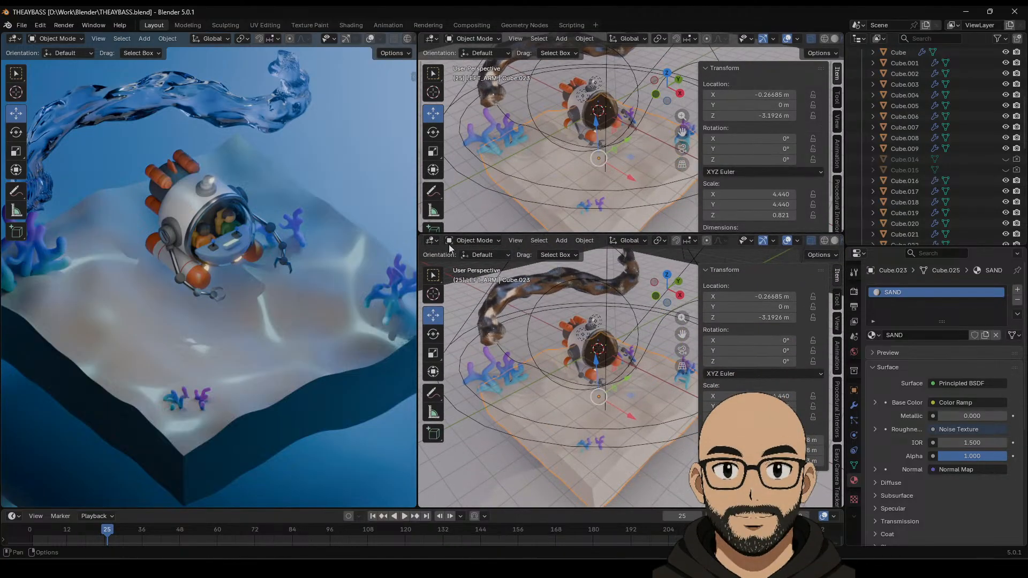
{"action": "left_click", "coordinate": [431, 240]}
{"action": "left_click", "coordinate": [461, 328]}
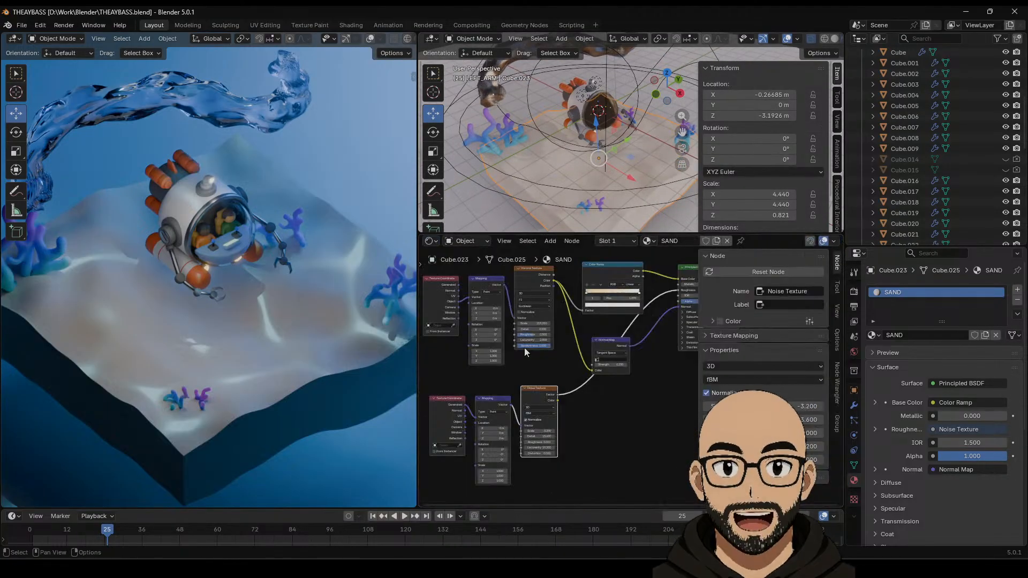
Step: Change the first stop of the SAND material's Color Ramp to a fully saturated light blue, hue about 0.550
{"action": "middle_click_drag", "start_coordinate": [614, 404], "coordinate": [557, 429]}
{"action": "scroll", "coordinate": [617, 416], "scroll_direction": "up", "scroll_amount": 6}
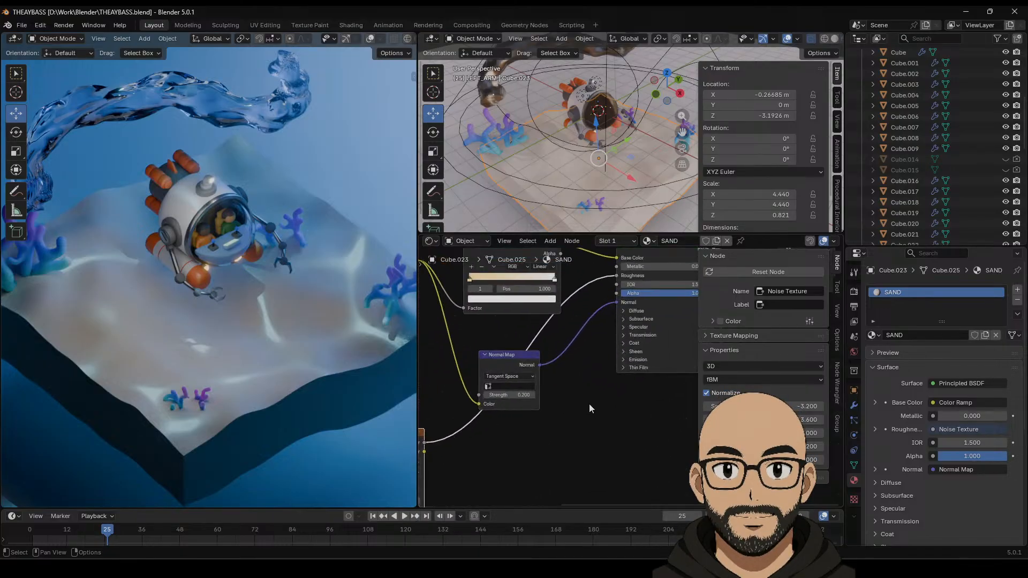
{"action": "middle_click_drag", "start_coordinate": [580, 378], "coordinate": [620, 435]}
{"action": "scroll", "coordinate": [567, 385], "scroll_direction": "up", "scroll_amount": 3}
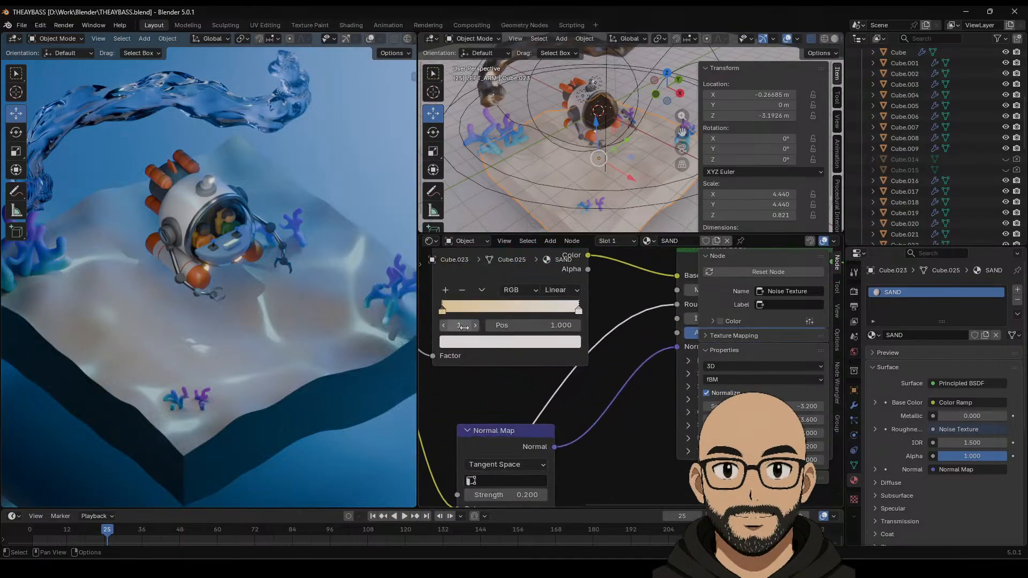
{"action": "left_click", "coordinate": [442, 312]}
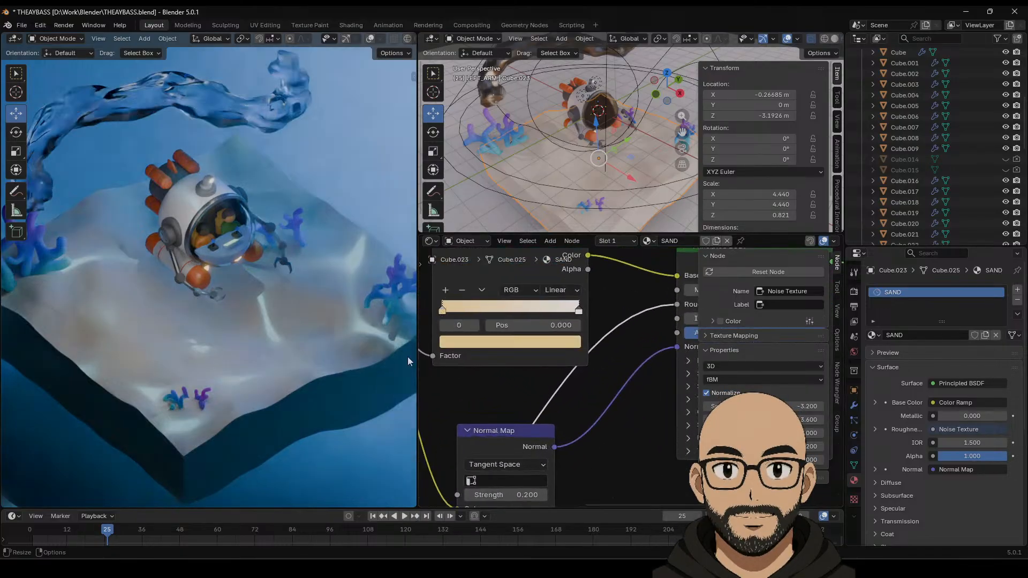
{"action": "left_click", "coordinate": [523, 342]}
{"action": "left_click_drag", "start_coordinate": [496, 171], "coordinate": [509, 129]}
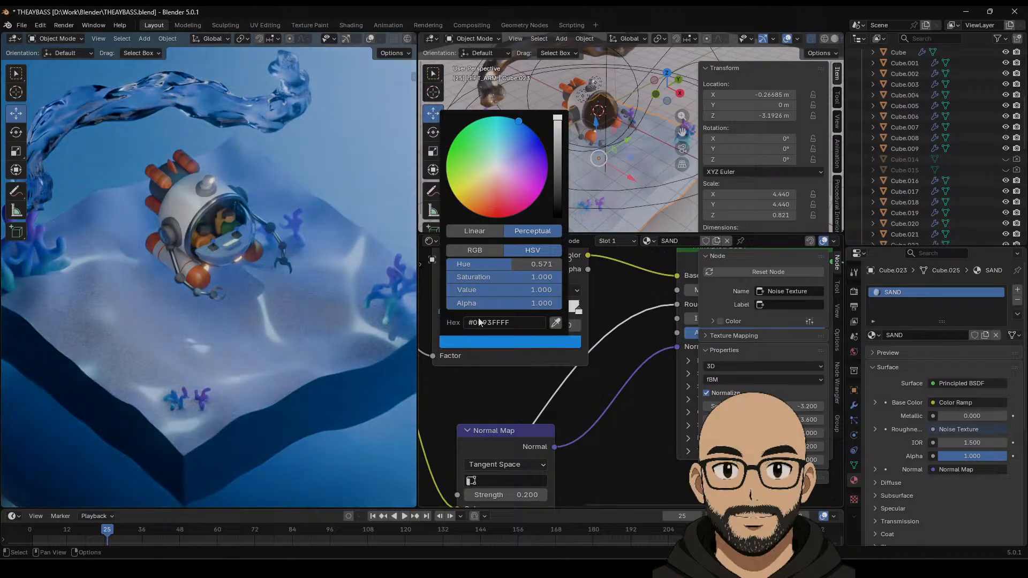
{"action": "left_click_drag", "start_coordinate": [519, 117], "coordinate": [513, 120]}
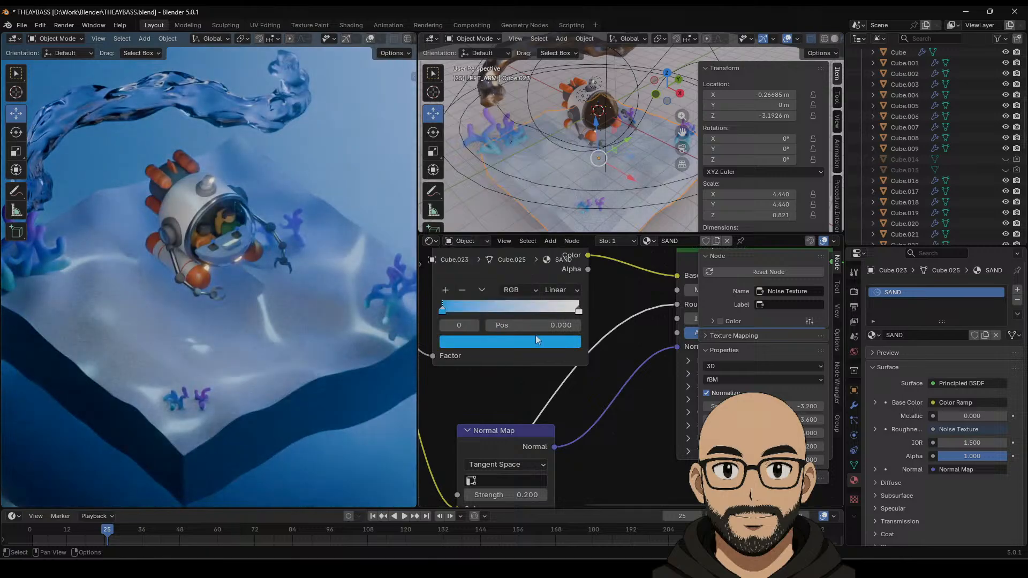
Step: Change the Color Ramp's last stop to a fully saturated, full-brightness deep blue with a hue of about 0.623
{"action": "left_click", "coordinate": [580, 314]}
{"action": "left_click", "coordinate": [539, 342]}
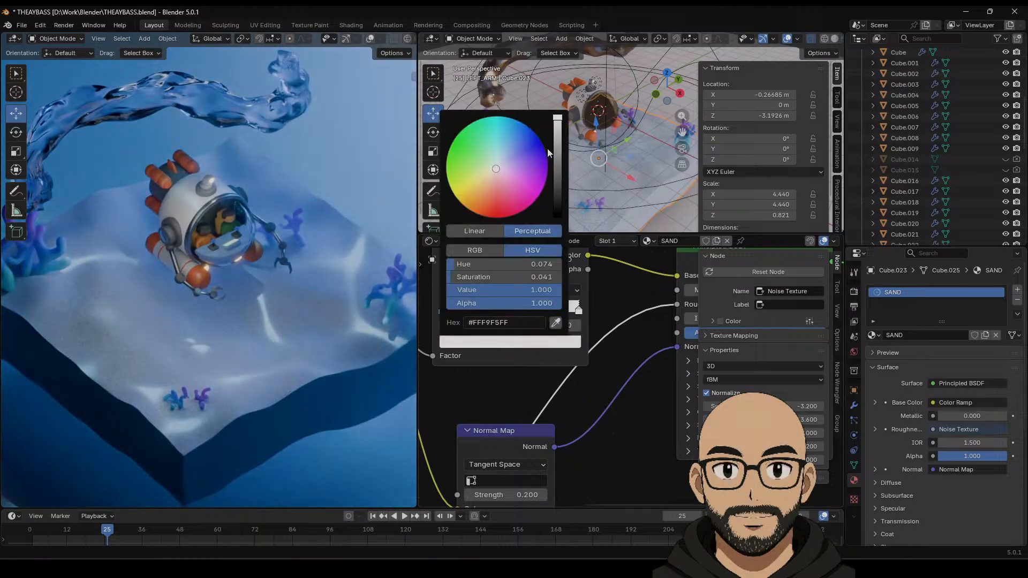
{"action": "mouse_move", "coordinate": [498, 169]}
{"action": "left_mouse_down"}
{"action": "mouse_move", "coordinate": [517, 121]}
{"action": "mouse_move", "coordinate": [532, 130]}
{"action": "left_mouse_up"}
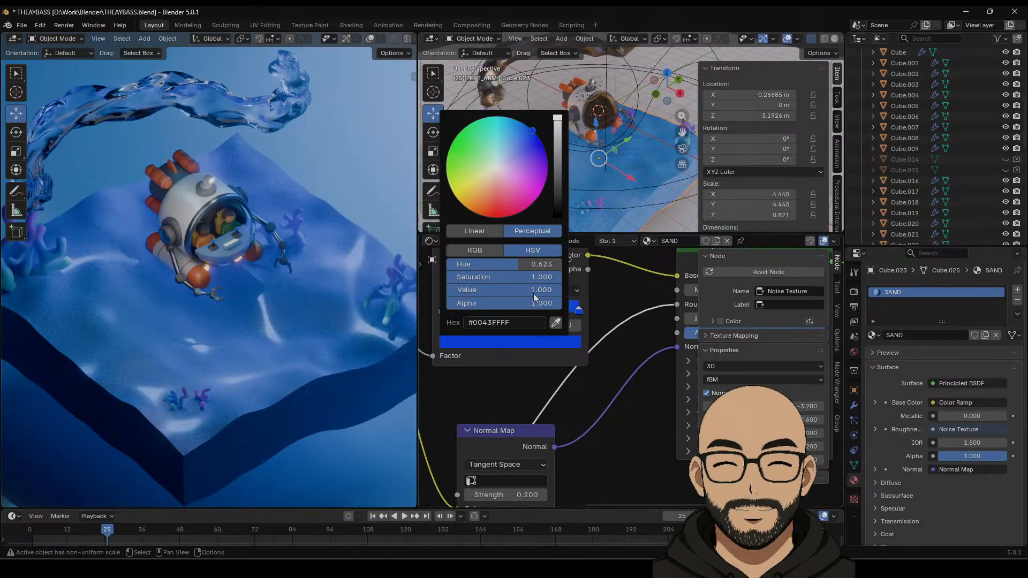
{"action": "left_click_drag", "start_coordinate": [527, 290], "coordinate": [492, 291]}
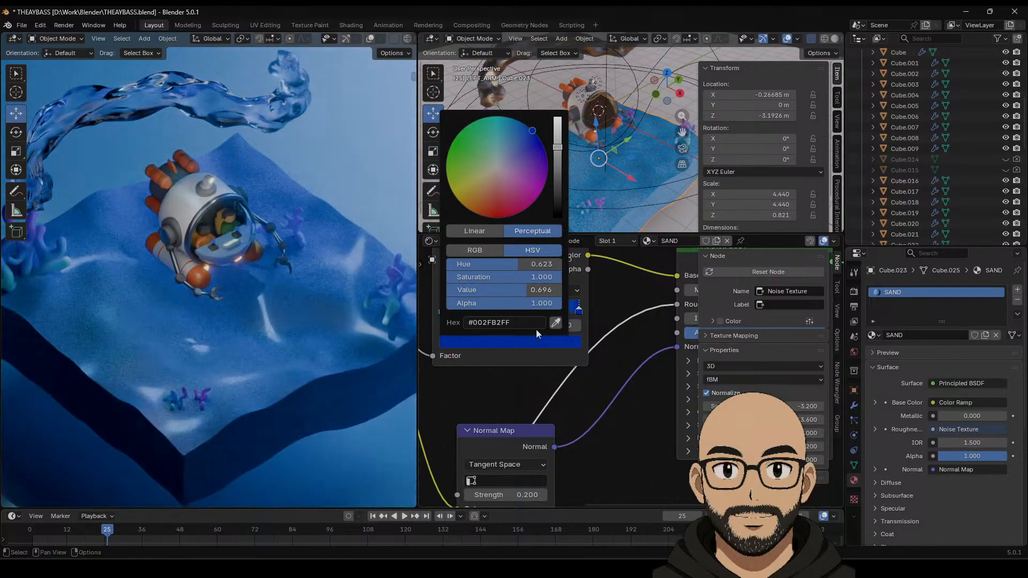
{"action": "left_click_drag", "start_coordinate": [492, 290], "coordinate": [560, 295]}
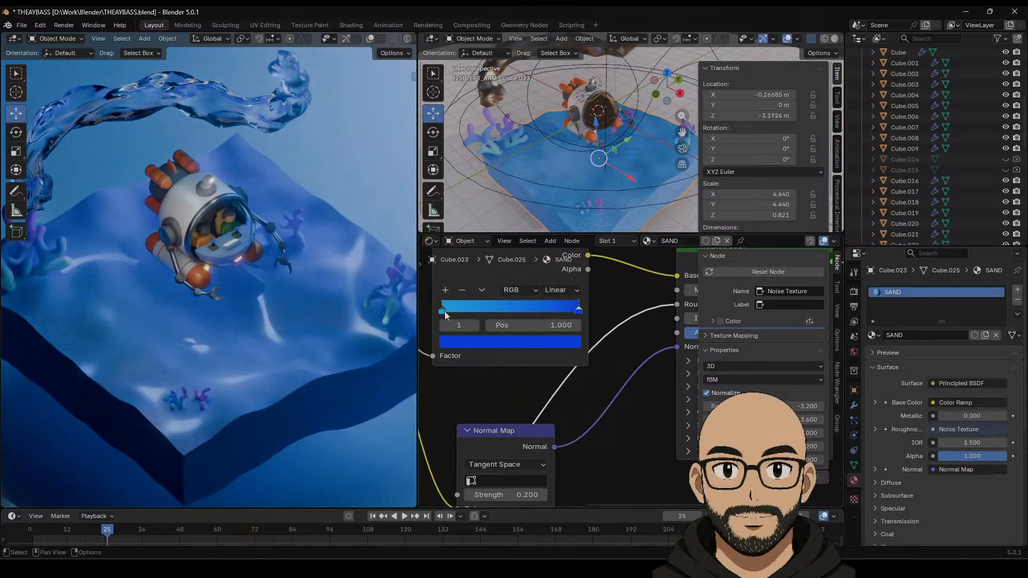
Step: Try darkening the Color Ramp's first stop to a value of about 0.586
{"action": "left_click", "coordinate": [443, 312]}
{"action": "left_click", "coordinate": [508, 342]}
{"action": "left_click_drag", "start_coordinate": [557, 130], "coordinate": [562, 163]}
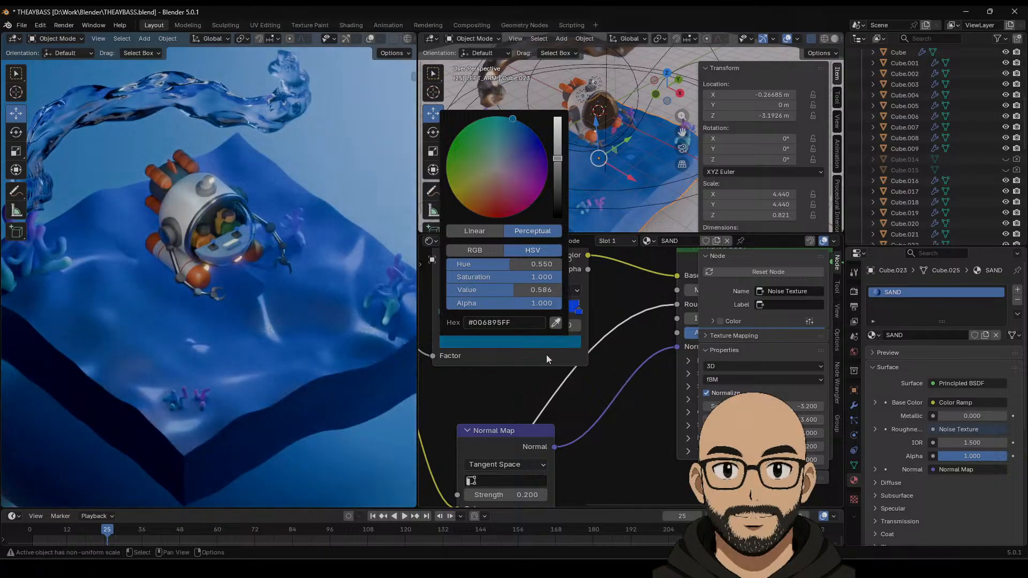
Step: Set the Color Ramp's first stop back to full brightness and shift its hue from blue towards cyan
{"action": "left_click", "coordinate": [442, 317]}
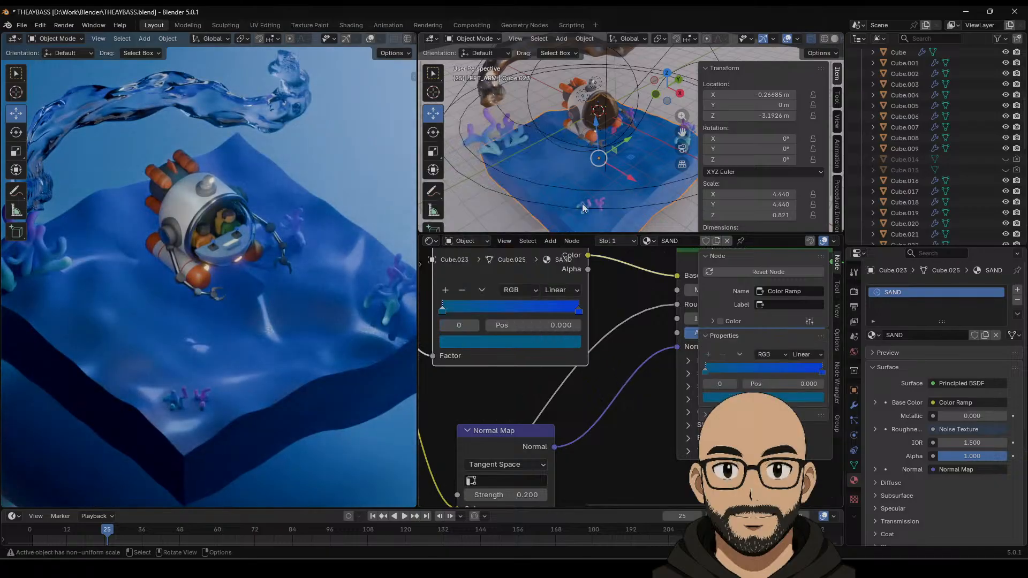
{"action": "left_click", "coordinate": [521, 343]}
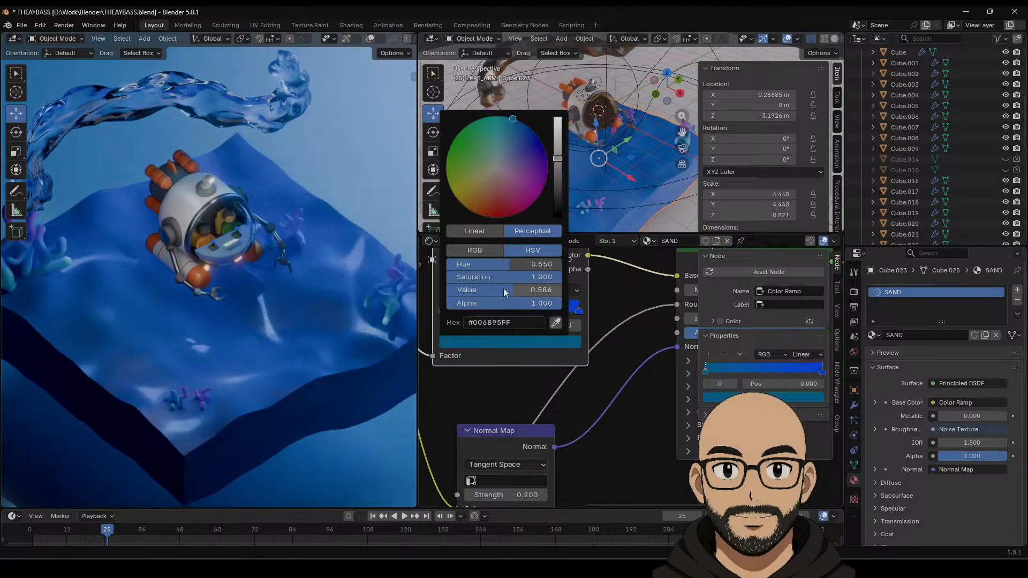
{"action": "left_click_drag", "start_coordinate": [512, 292], "coordinate": [557, 295]}
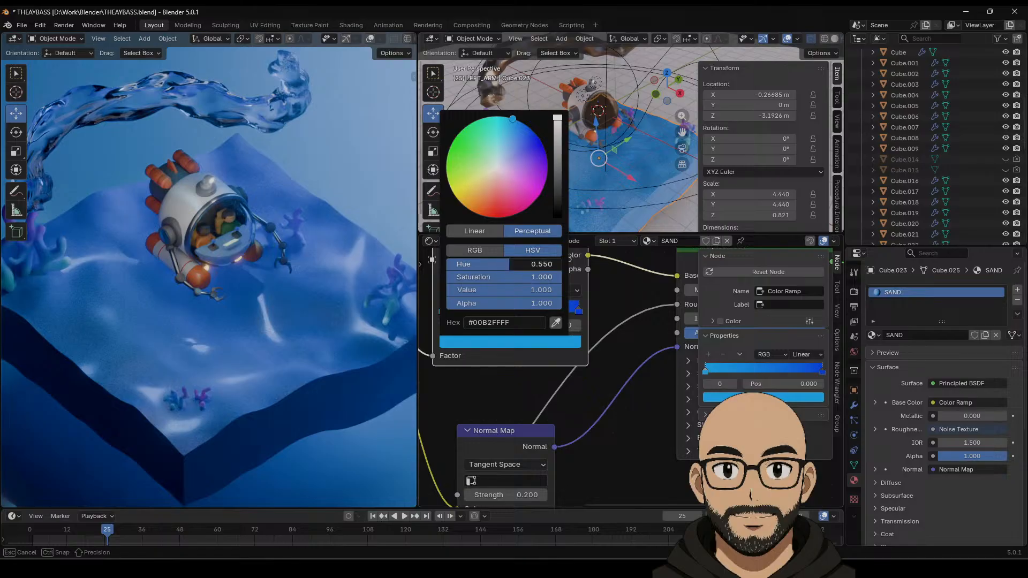
{"action": "left_click_drag", "start_coordinate": [512, 119], "coordinate": [504, 116]}
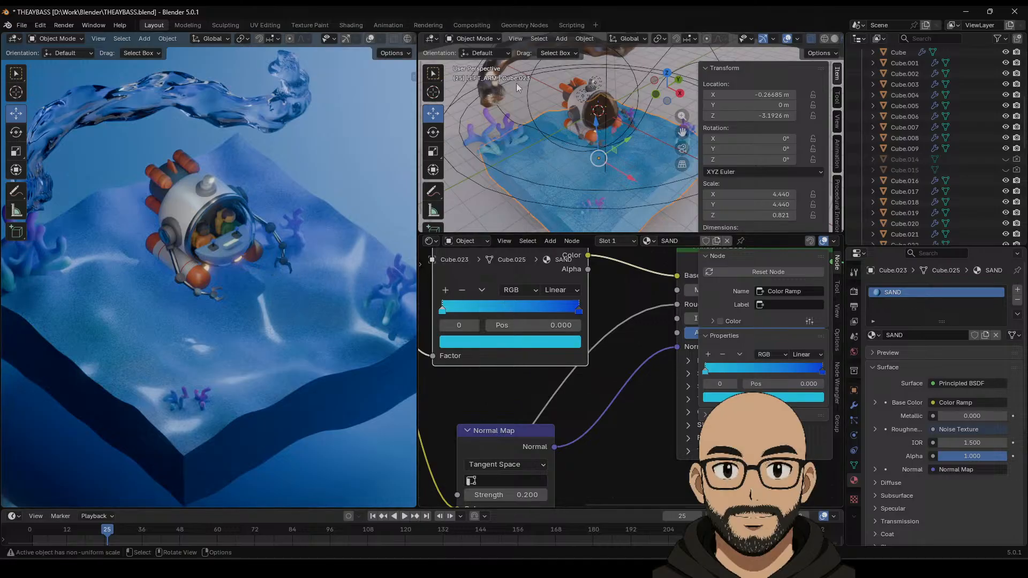
Step: Slide the glass water creature along its path by setting its Y location to about 18.95 m
{"action": "left_click", "coordinate": [588, 138]}
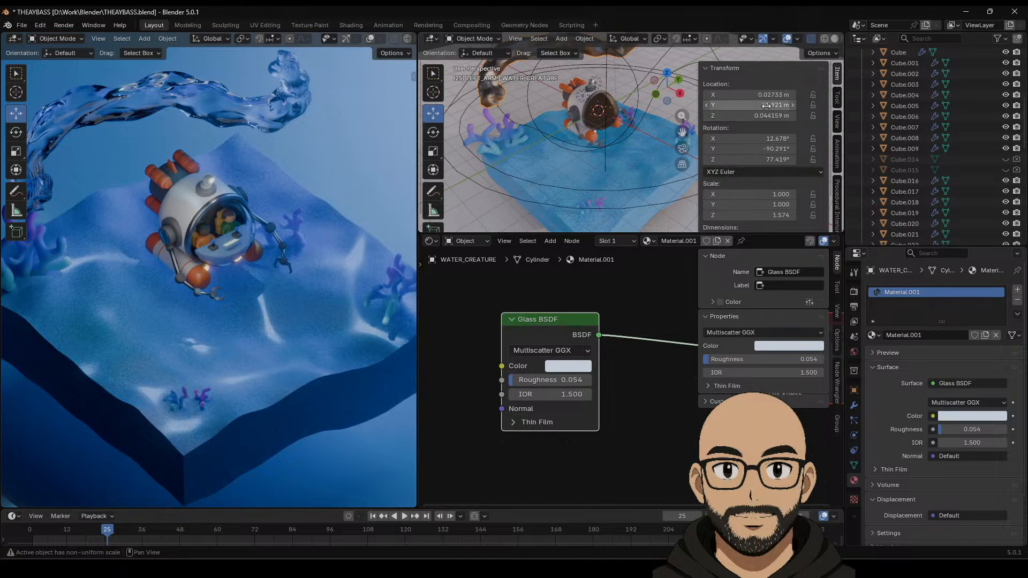
{"action": "left_click_drag", "start_coordinate": [767, 106], "coordinate": [841, 106]}
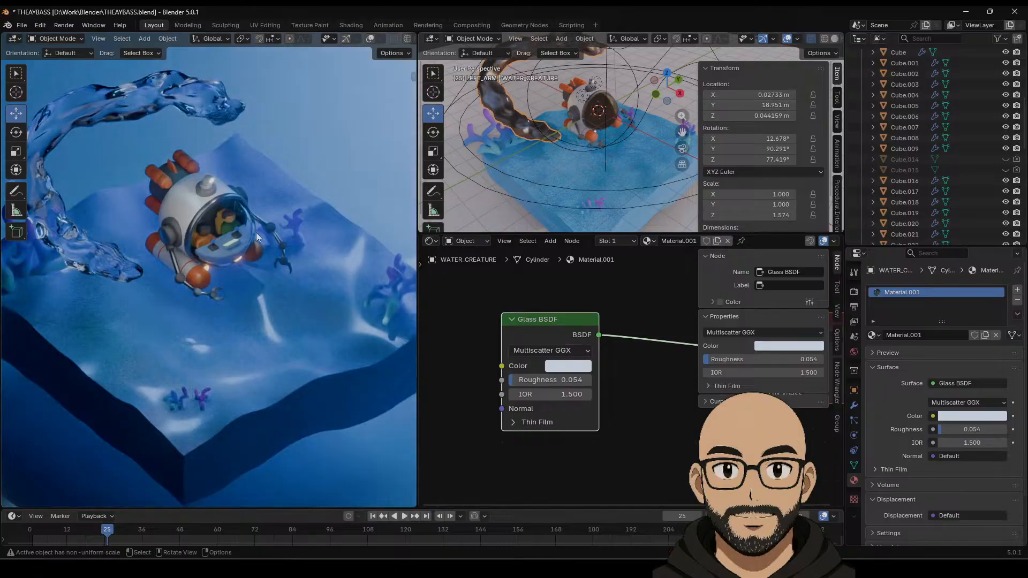
{"action": "middle_click_drag", "start_coordinate": [271, 258], "coordinate": [256, 316]}
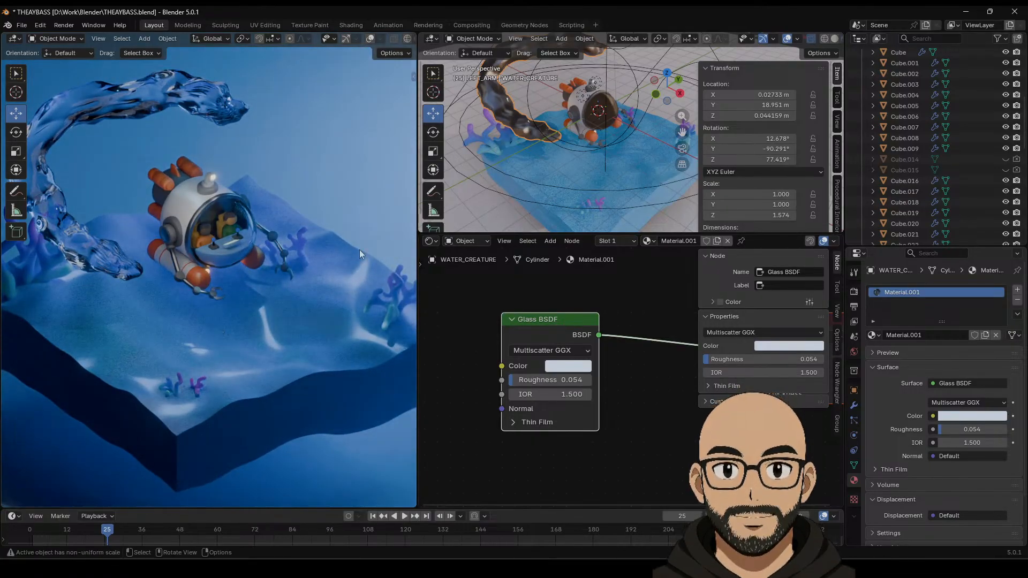
Step: Save the Blender file
{"action": "left_click", "coordinate": [21, 26]}
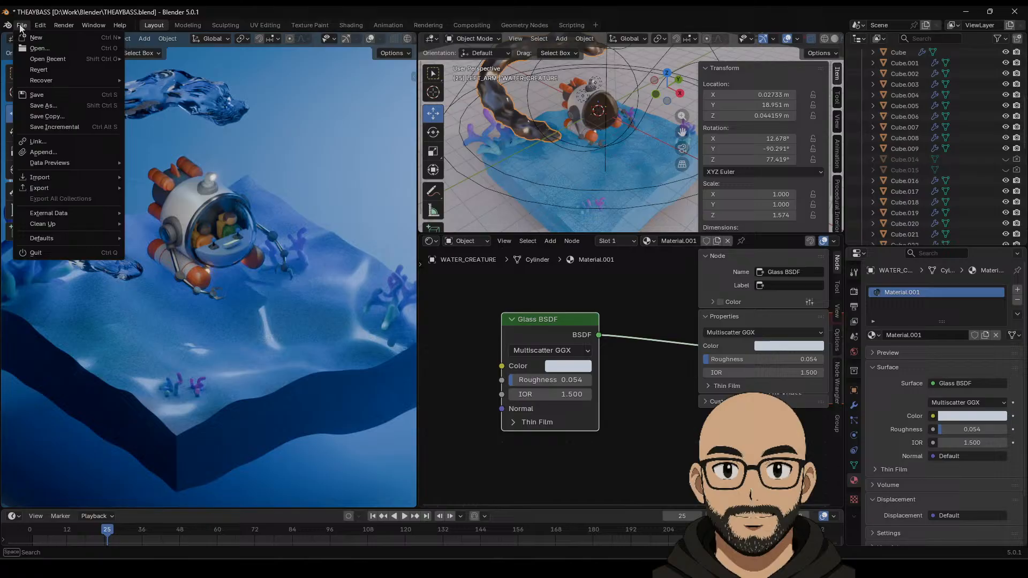
{"action": "left_click", "coordinate": [45, 95]}
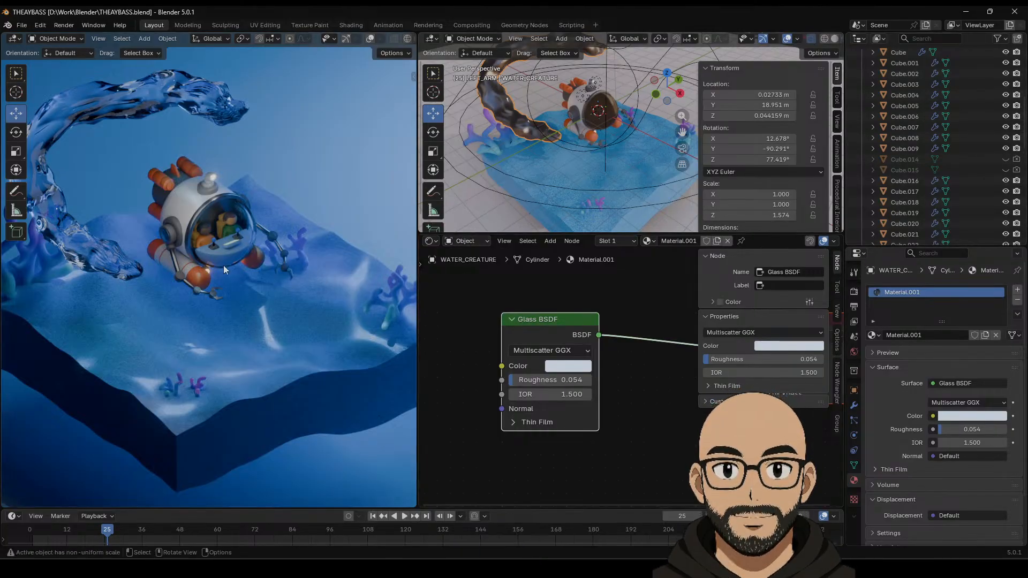
{"action": "middle_click_drag", "start_coordinate": [239, 265], "coordinate": [258, 208]}
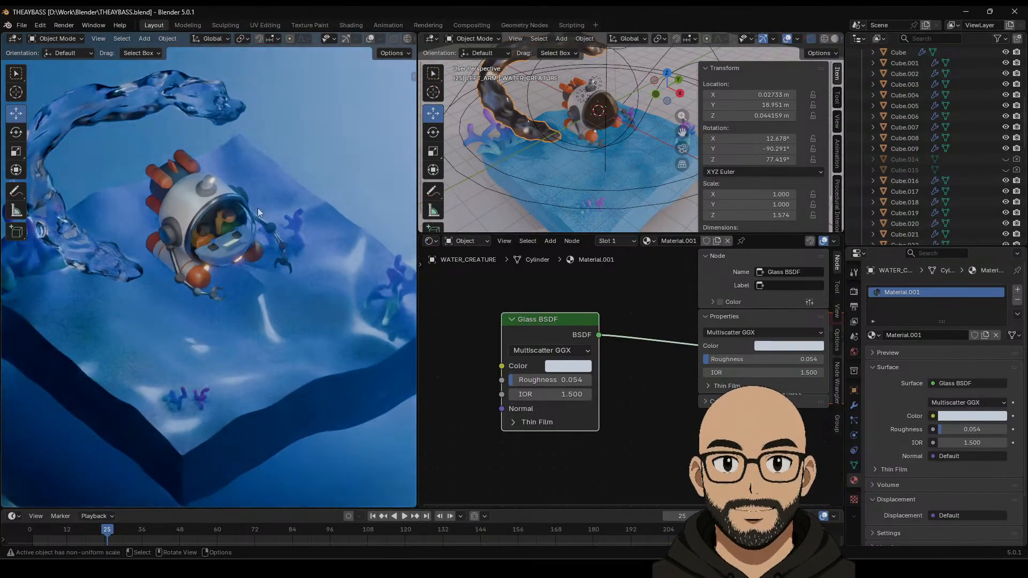
Step: Select all objects in the SUB collection and scale the submarine up uniformly by about 1.65
{"action": "scroll", "coordinate": [910, 155], "scroll_direction": "down", "scroll_amount": 3}
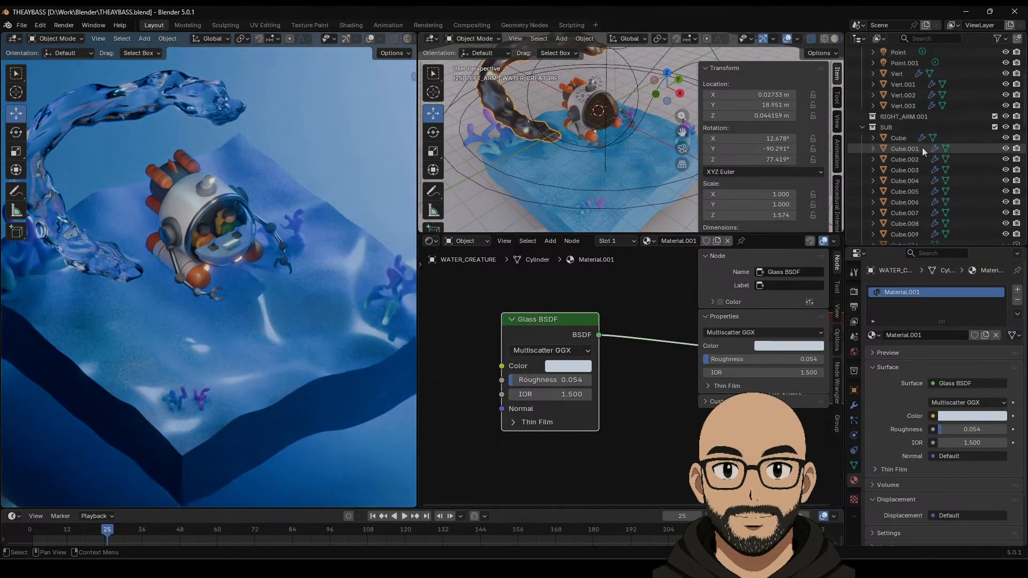
{"action": "right_click", "coordinate": [892, 126]}
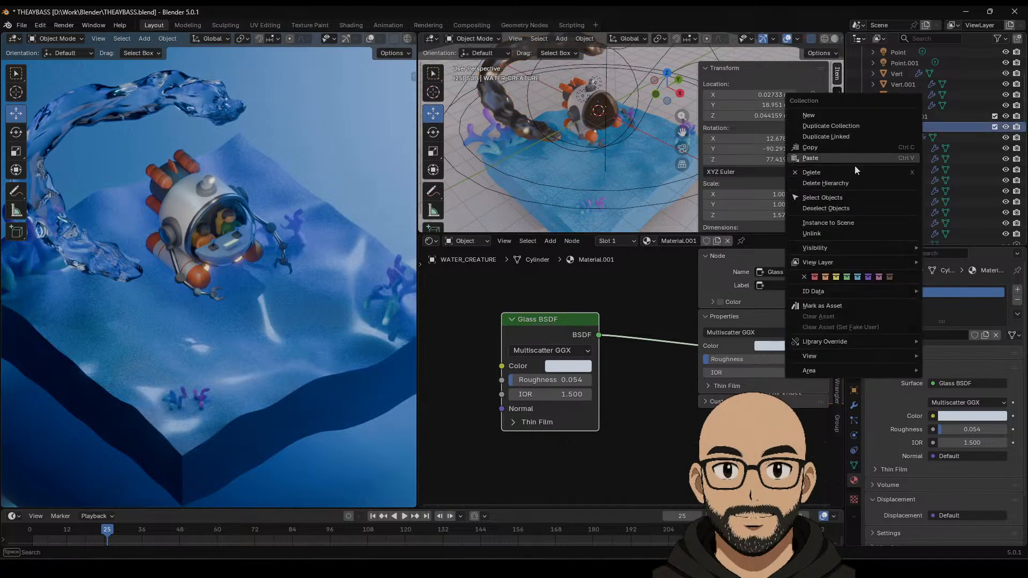
{"action": "left_click", "coordinate": [843, 196]}
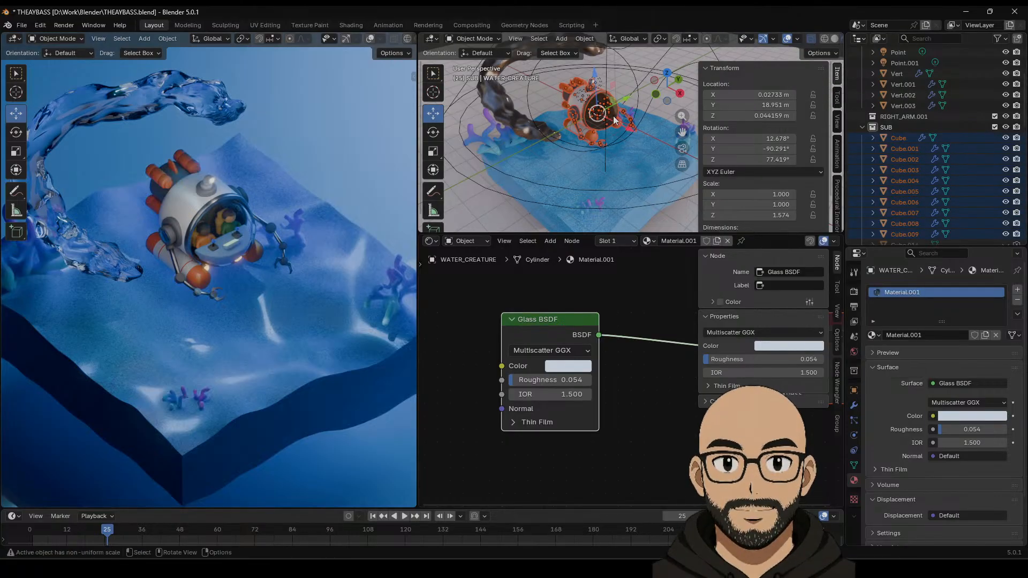
{"action": "key", "text": "s"}
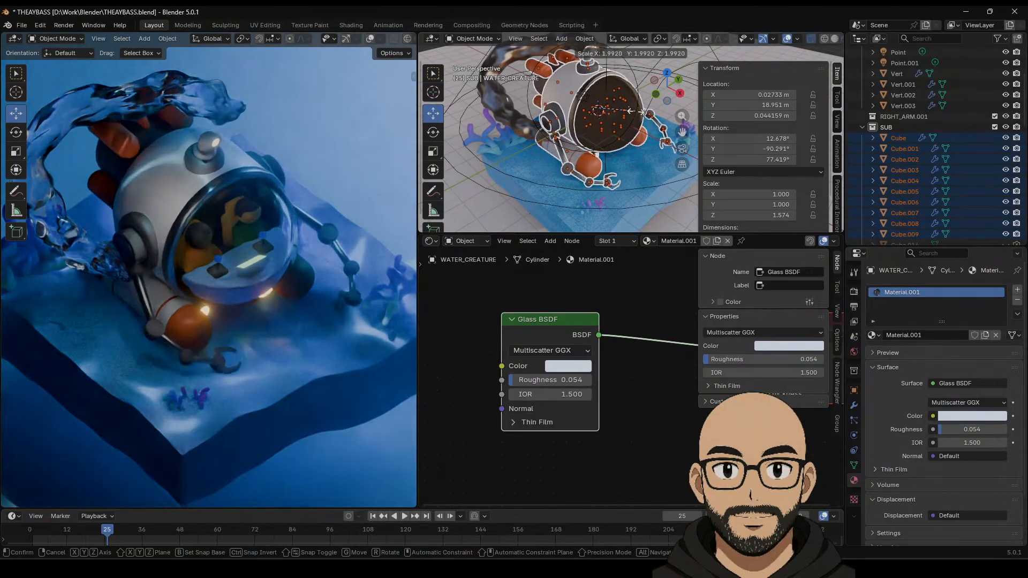
{"action": "left_click", "coordinate": [630, 117]}
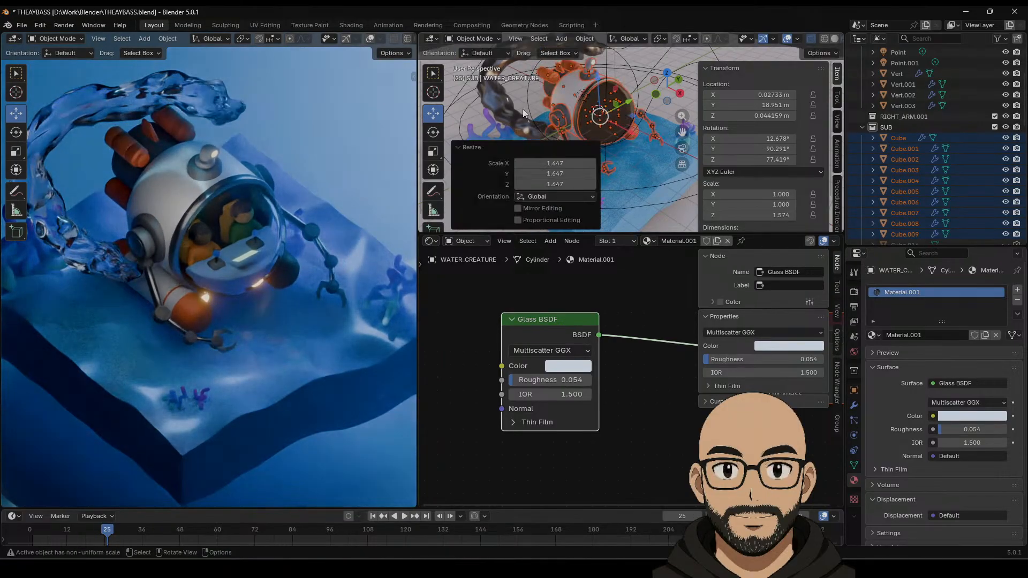
Step: Raise the selected submarine about 0.74 m and shift it about 0.49 m along negative Y, enlarging the 3D view for the placement
{"action": "middle_click_drag", "start_coordinate": [630, 116], "coordinate": [602, 90]}
{"action": "left_click_drag", "start_coordinate": [595, 86], "coordinate": [594, 79]}
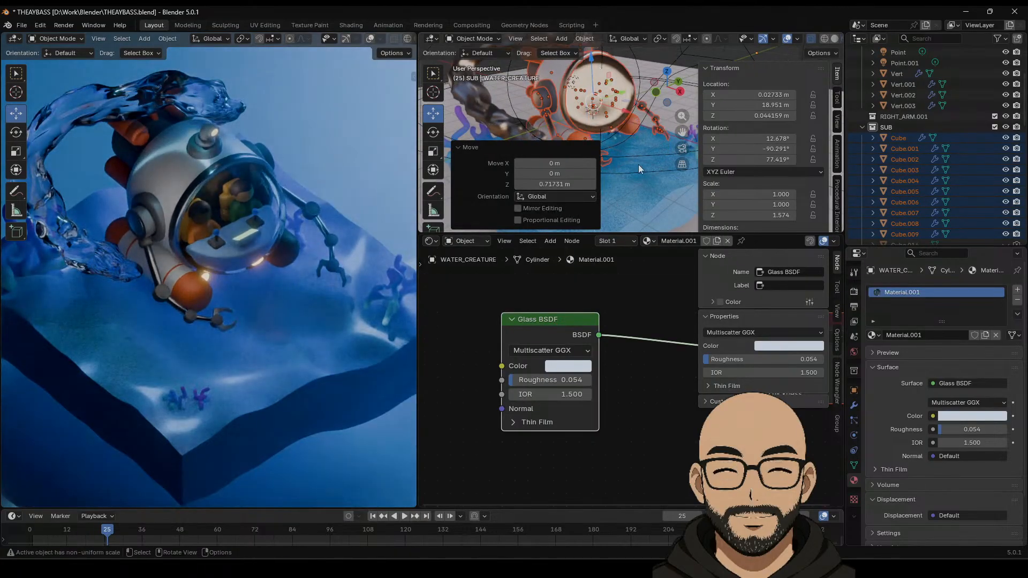
{"action": "scroll", "coordinate": [639, 165], "scroll_direction": "down", "scroll_amount": 1}
{"action": "left_click_drag", "start_coordinate": [581, 230], "coordinate": [582, 398]}
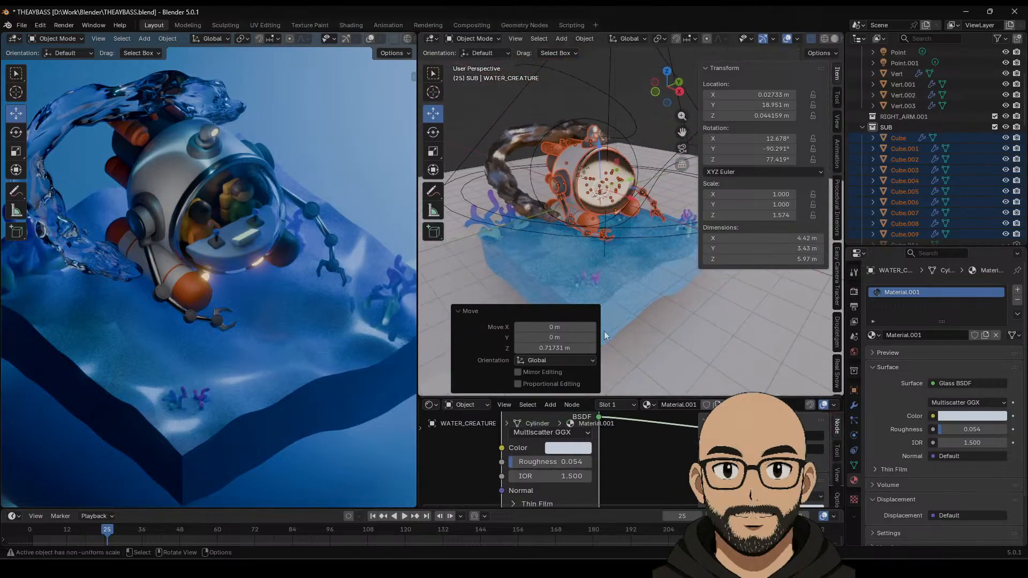
{"action": "middle_click_drag", "start_coordinate": [605, 321], "coordinate": [639, 191]}
{"action": "mouse_move", "coordinate": [599, 153]}
{"action": "left_mouse_down"}
{"action": "mouse_move", "coordinate": [598, 140]}
{"action": "mouse_move", "coordinate": [595, 164]}
{"action": "left_mouse_up"}
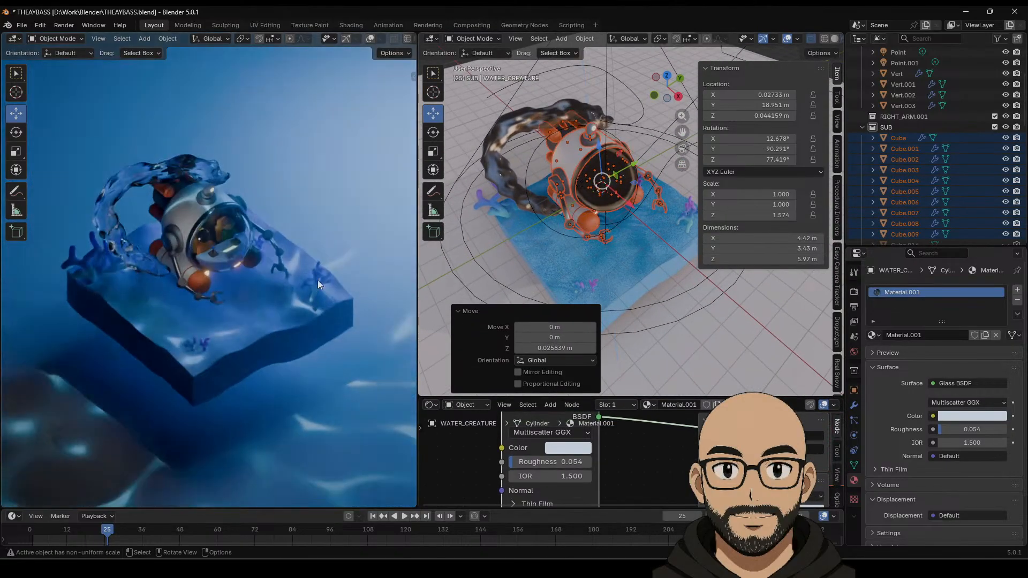
{"action": "left_click_drag", "start_coordinate": [632, 166], "coordinate": [619, 163]}
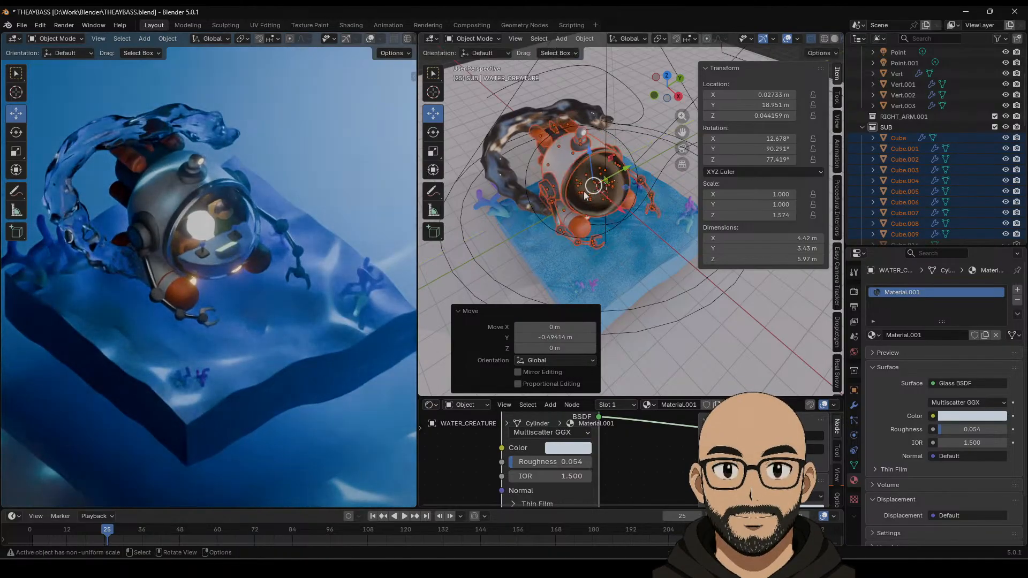
Step: Move the Point.001 light off the submarine's glass dome to about X 0.31 m, Y -3.23 m, Z 3.64 m
{"action": "middle_click_drag", "start_coordinate": [594, 203], "coordinate": [644, 148]}
{"action": "left_click", "coordinate": [638, 145]}
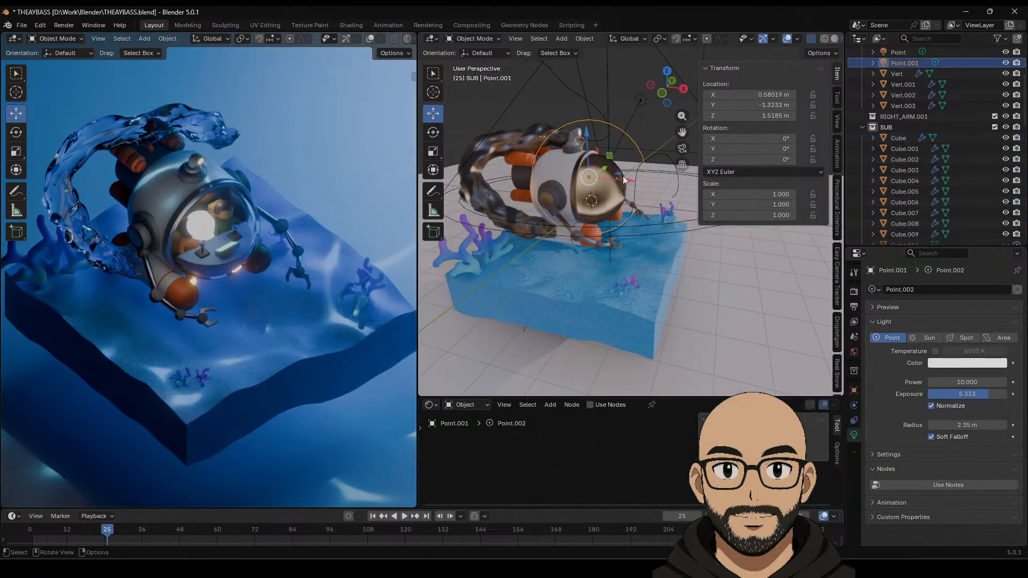
{"action": "left_click_drag", "start_coordinate": [621, 176], "coordinate": [703, 202]}
{"action": "scroll", "coordinate": [613, 234], "scroll_direction": "down", "scroll_amount": 2}
{"action": "middle_click_drag", "start_coordinate": [614, 235], "coordinate": [605, 248]}
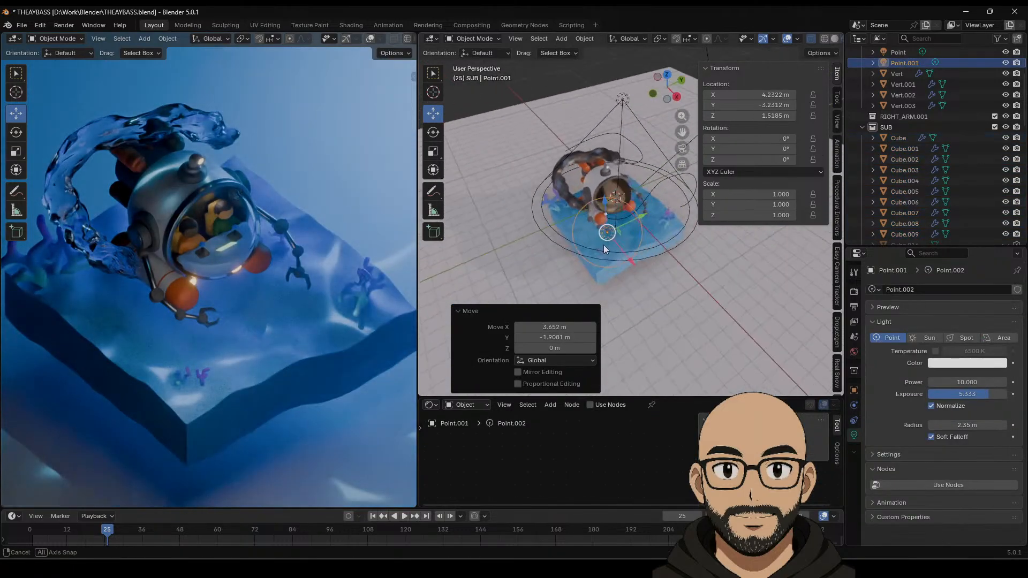
{"action": "left_click_drag", "start_coordinate": [636, 229], "coordinate": [594, 222]}
{"action": "left_click_drag", "start_coordinate": [578, 179], "coordinate": [550, 180]}
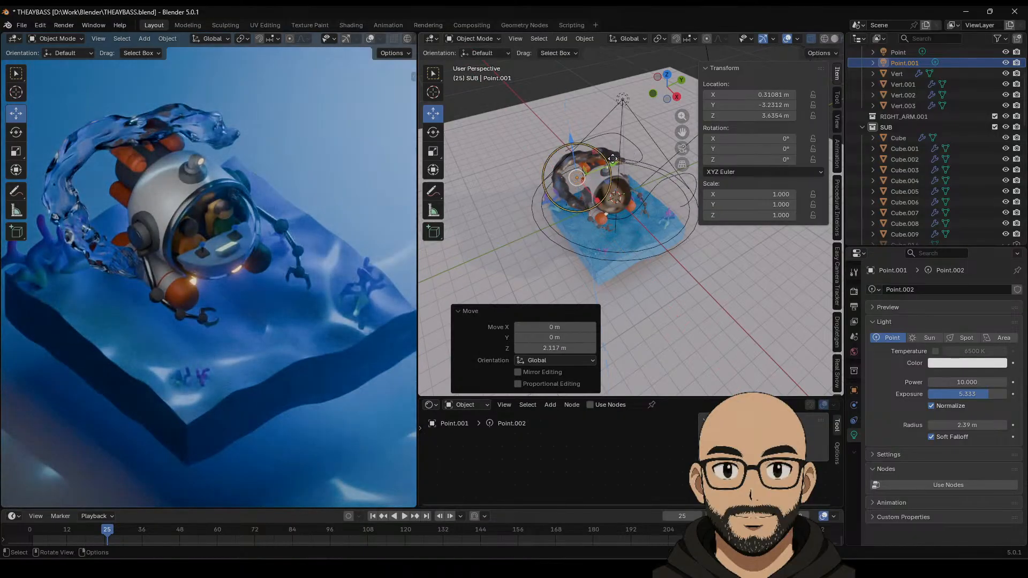
Step: Move the WATER_PATH curve about 1.92 m along negative Y and 0.54 m along negative X, and scale it up by about 1.07
{"action": "left_click", "coordinate": [613, 157]}
{"action": "left_click", "coordinate": [641, 163]}
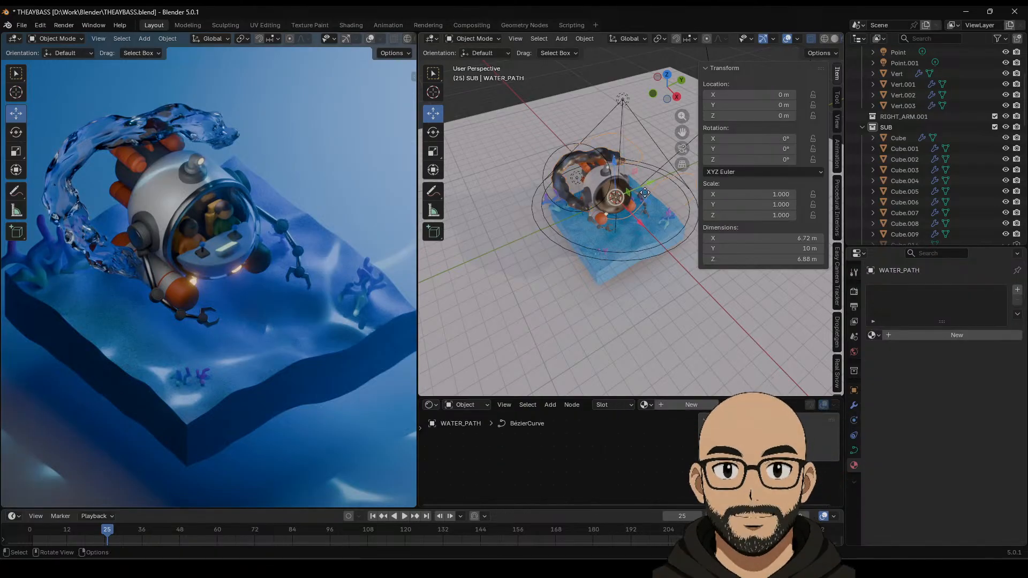
{"action": "left_click_drag", "start_coordinate": [644, 184], "coordinate": [622, 191]}
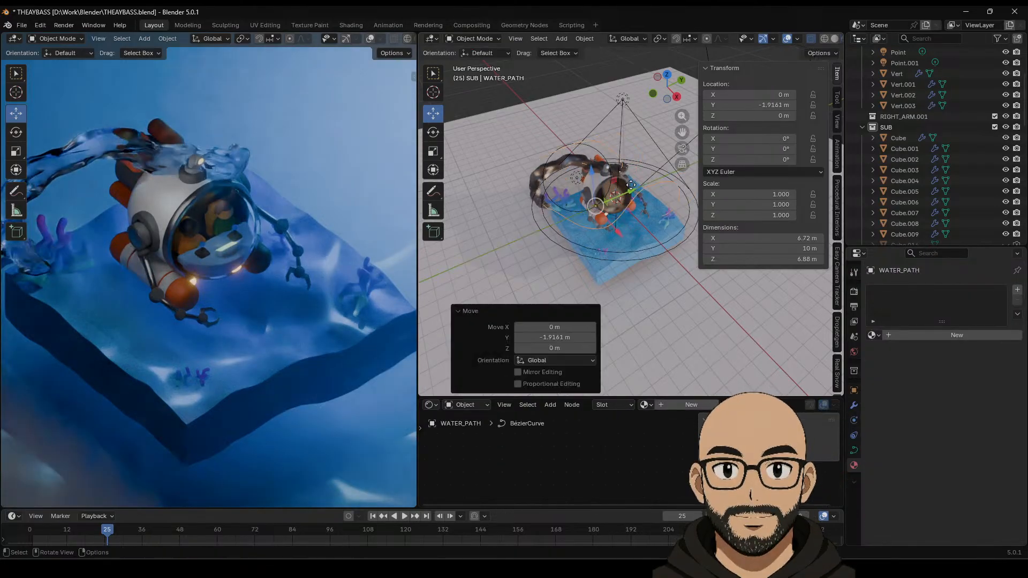
{"action": "left_click_drag", "start_coordinate": [616, 229], "coordinate": [609, 225]}
{"action": "key", "text": "s"}
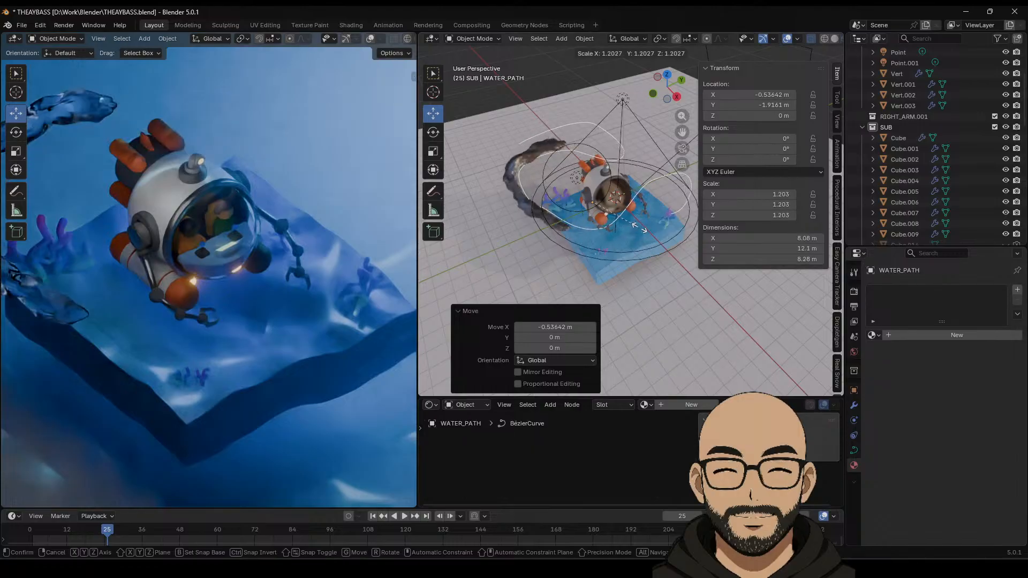
{"action": "left_click", "coordinate": [633, 227]}
{"action": "middle_click_drag", "start_coordinate": [633, 227], "coordinate": [654, 228]}
Step: Slide the water creature along the enlarged path to the submarine's front by setting its Y location to about 5.04 m
{"action": "left_click", "coordinate": [520, 208]}
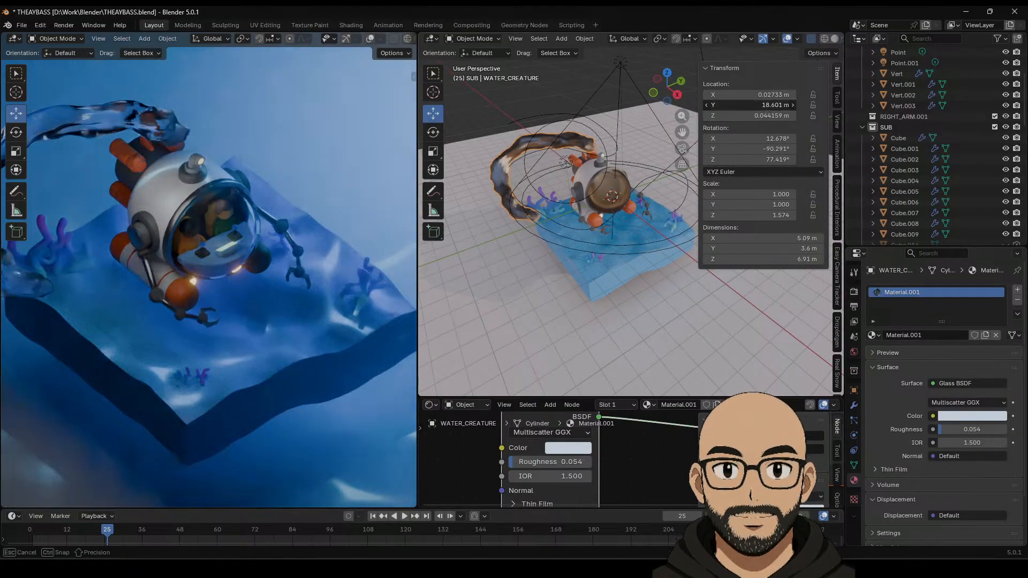
{"action": "left_click_drag", "start_coordinate": [761, 105], "coordinate": [697, 105]}
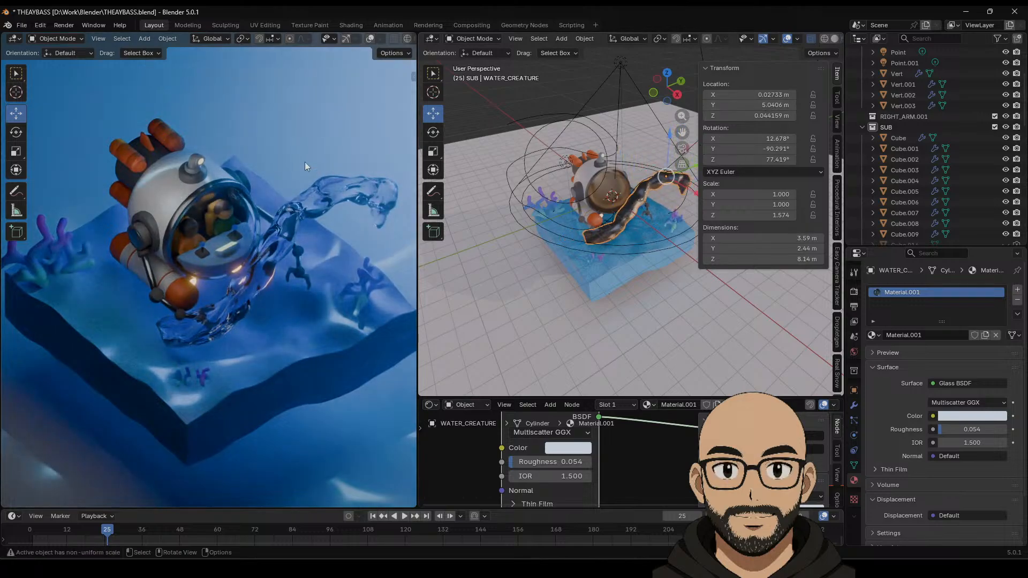
{"action": "middle_click_drag", "start_coordinate": [291, 239], "coordinate": [275, 262]}
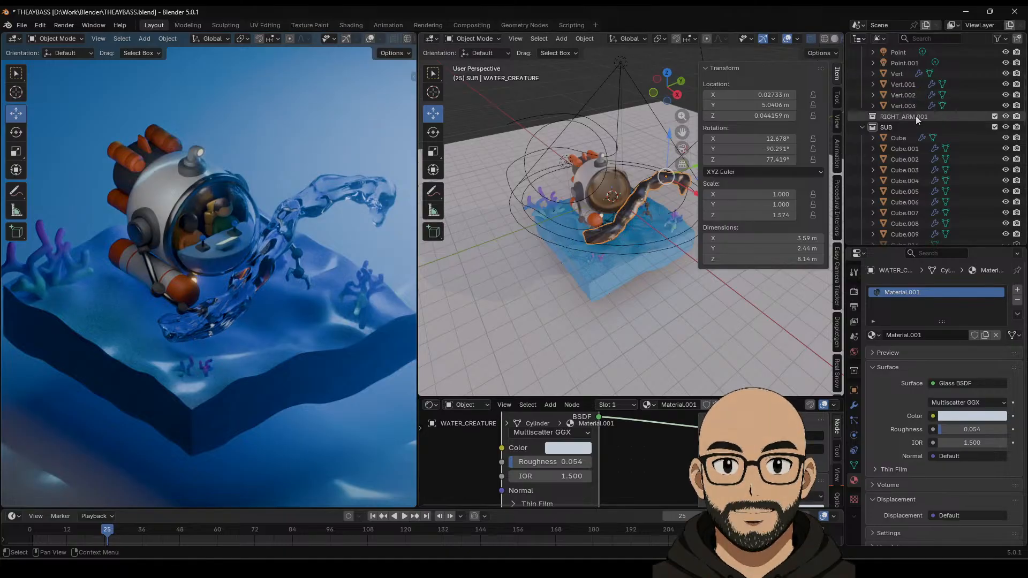
Step: Select WATER_PATH and WATER_CREATURE together, scale them down to about 0.72, and move them about 1.72 m along X
{"action": "scroll", "coordinate": [936, 120], "scroll_direction": "up", "scroll_amount": 4}
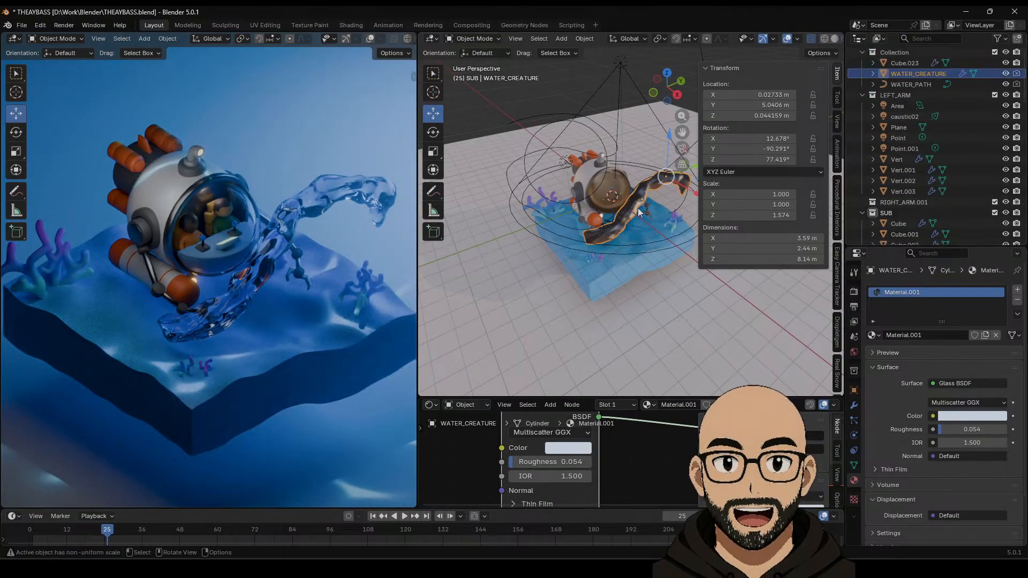
{"action": "middle_click_drag", "start_coordinate": [639, 220], "coordinate": [646, 227]}
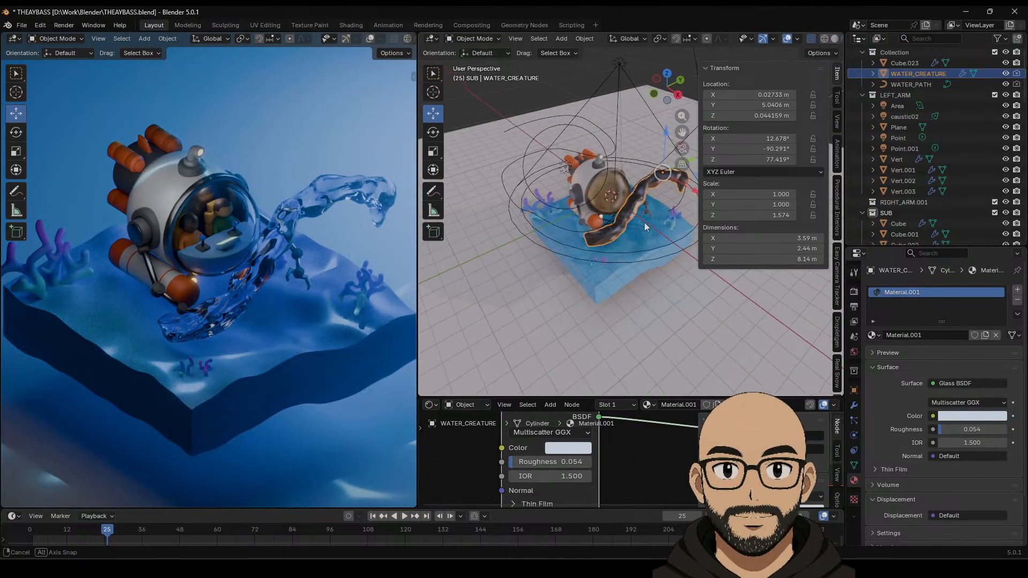
{"action": "left_click", "coordinate": [615, 158]}
{"action": "left_click", "coordinate": [541, 118]}
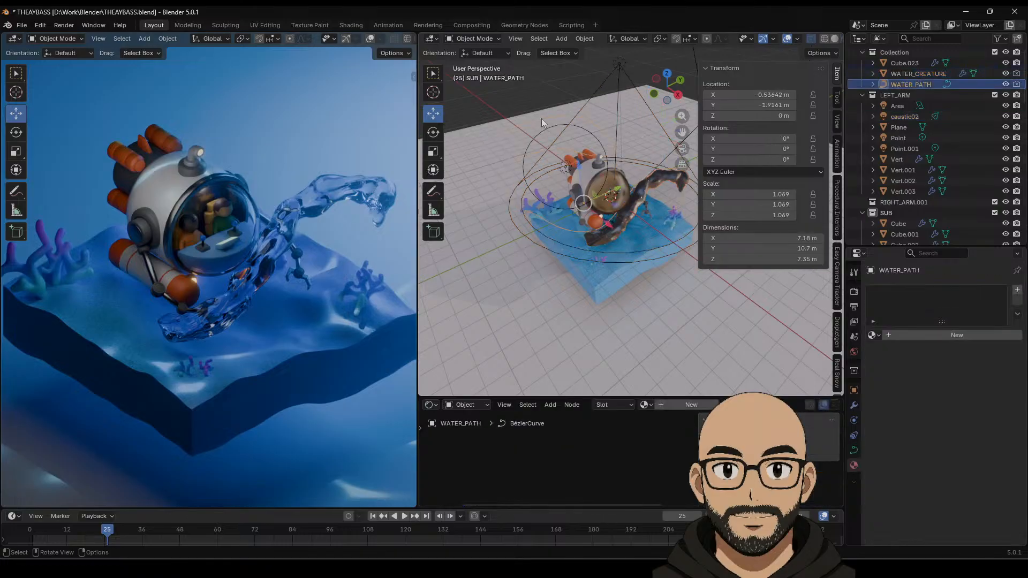
{"action": "left_click", "coordinate": [650, 181]}
{"action": "key", "text": "s"}
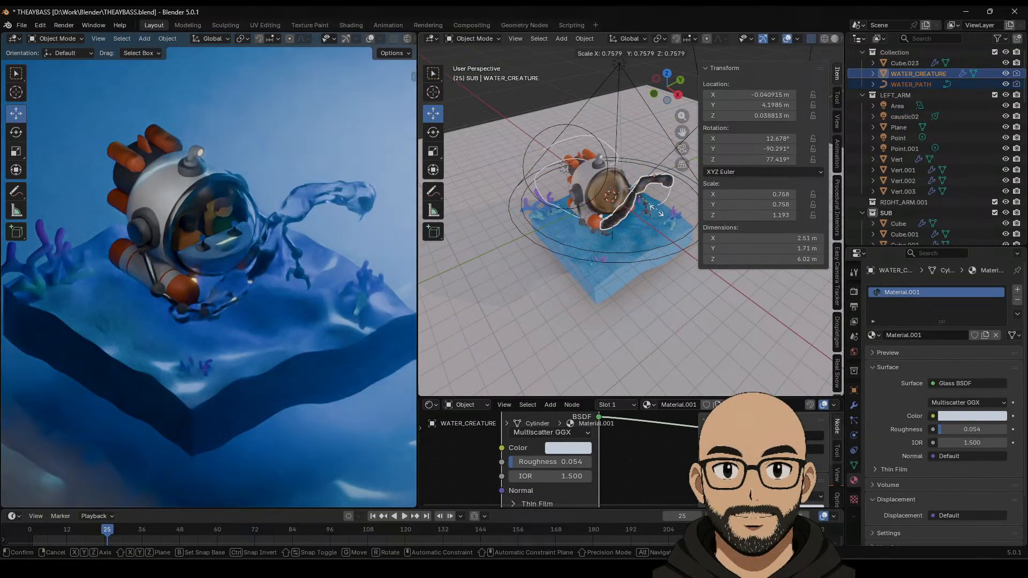
{"action": "key", "text": "g"}
{"action": "key", "text": "x"}
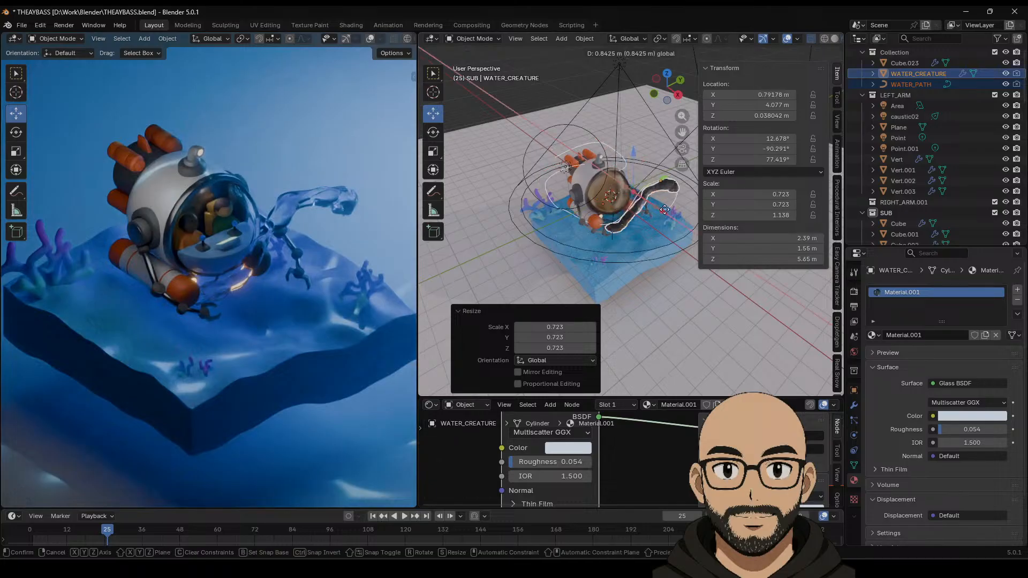
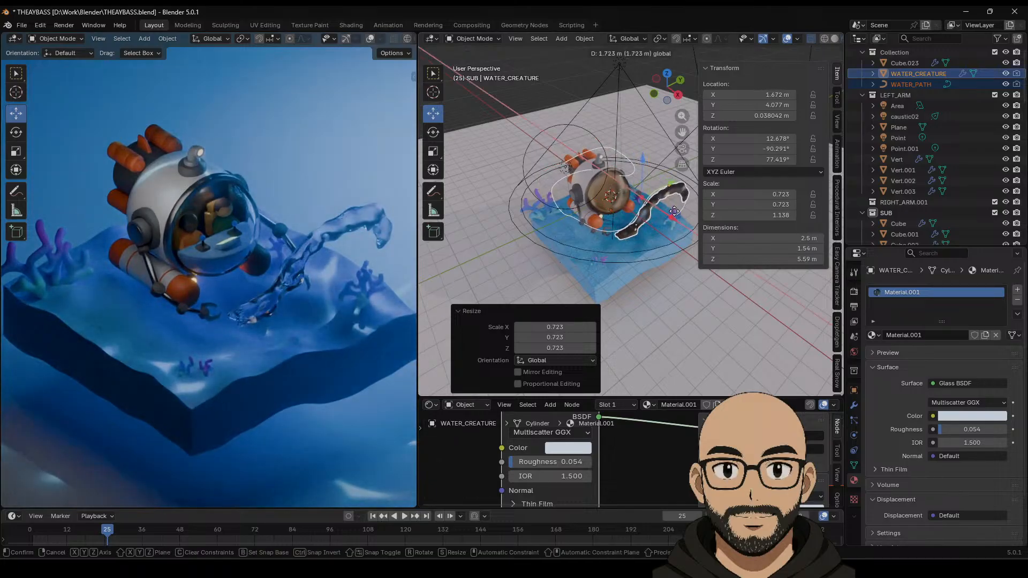
{"action": "left_click", "coordinate": [674, 210]}
Step: Select only the water creature and slide it over the submarine by setting its Y location to about 16.26 m
{"action": "left_click", "coordinate": [528, 102]}
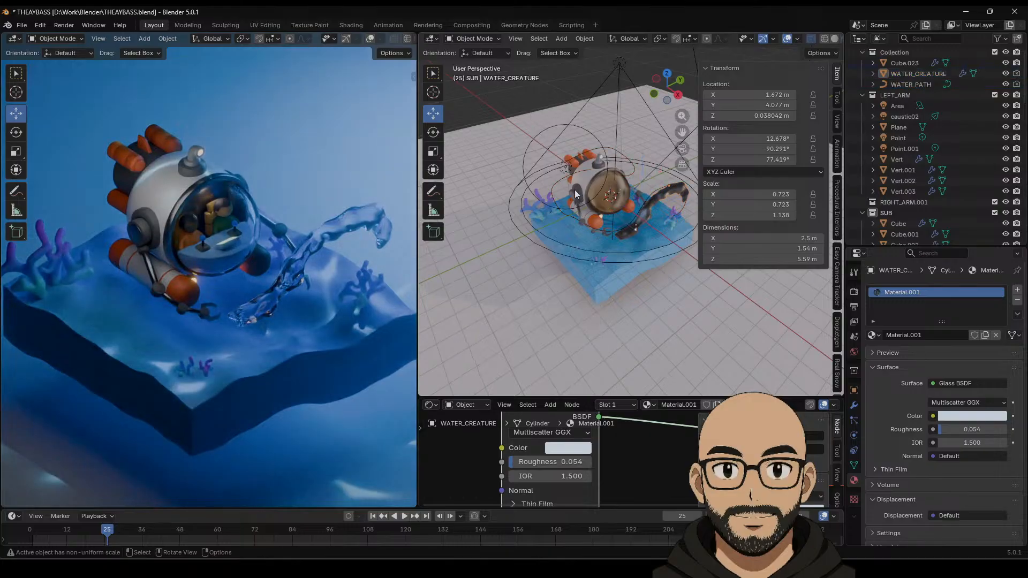
{"action": "left_click", "coordinate": [647, 209]}
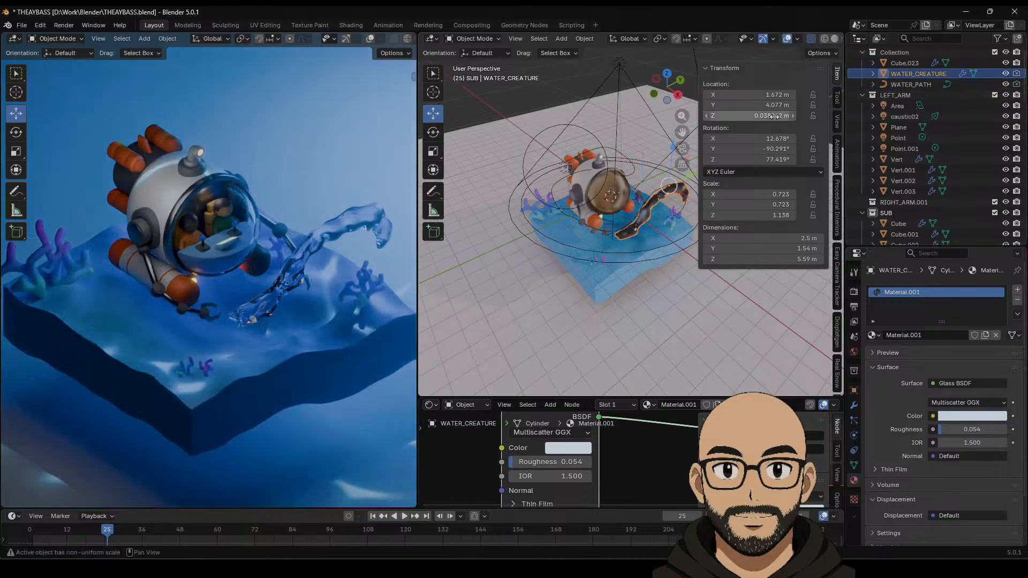
{"action": "left_click_drag", "start_coordinate": [749, 105], "coordinate": [824, 105]}
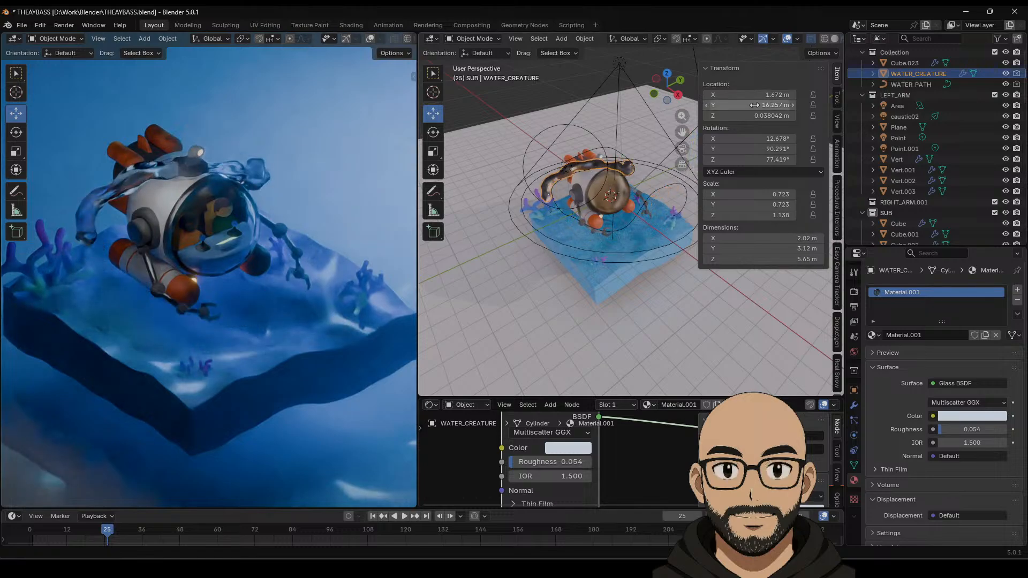
Step: Raise the upper control points of the WATER_PATH curve above the submarine by about 1.10 m along Z
{"action": "left_click", "coordinate": [605, 152]}
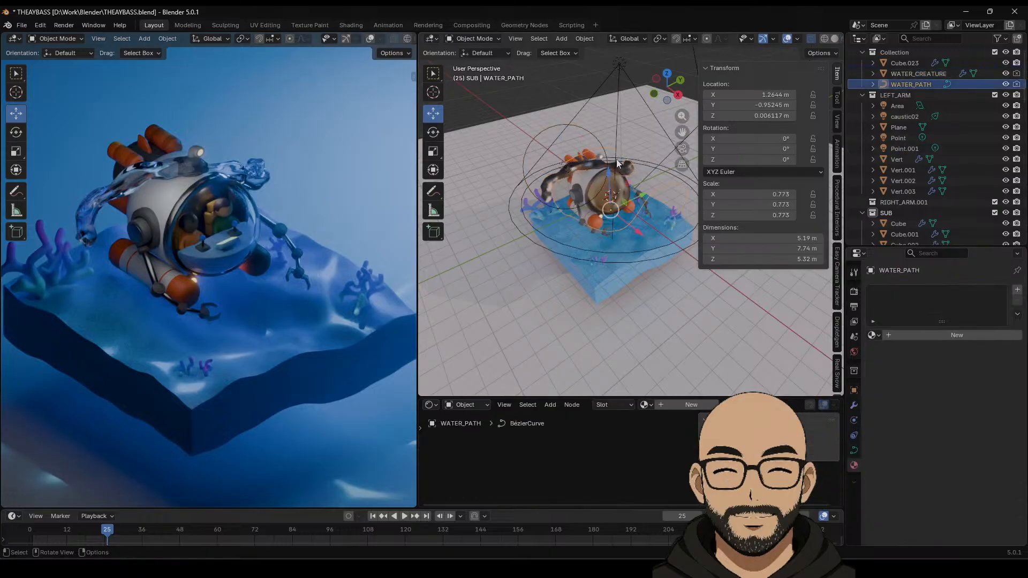
{"action": "key", "text": "Tab"}
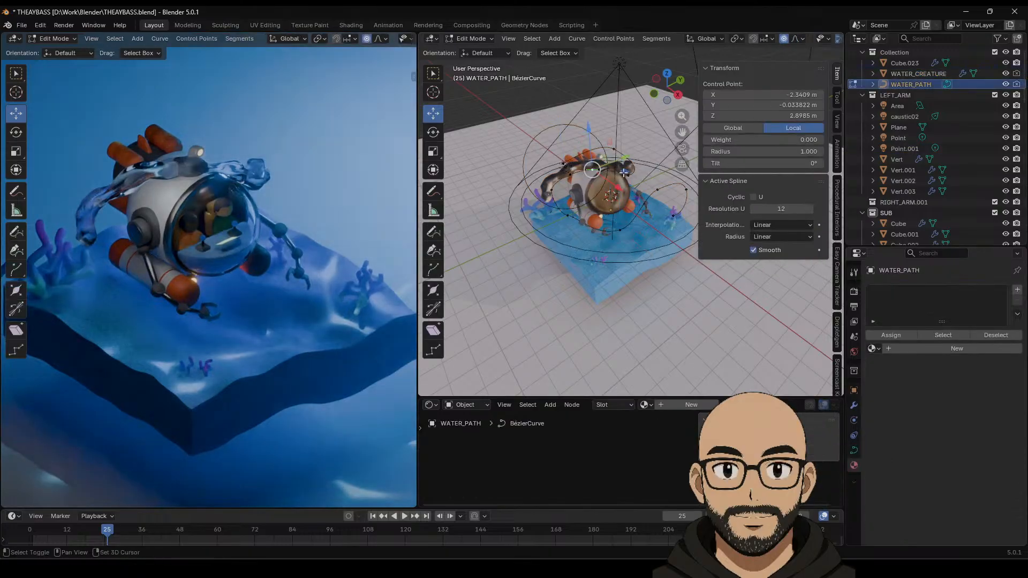
{"action": "left_click", "coordinate": [611, 165]}
{"action": "key", "text": "g"}
{"action": "key", "text": "z"}
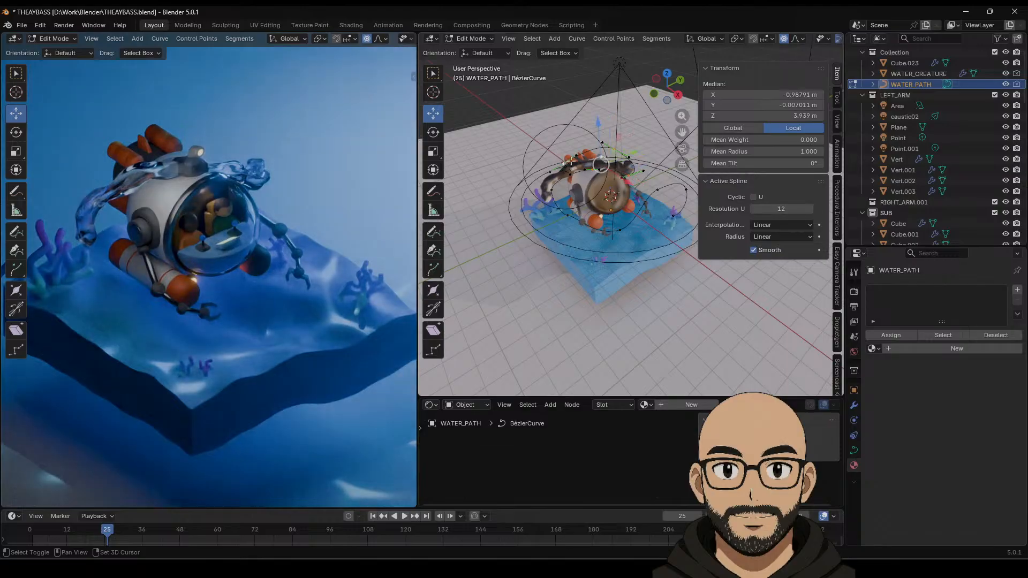
{"action": "left_click", "coordinate": [595, 111]}
Step: Shift the WATER_PATH point beside the hull about 0.16 m along negative X and 0.28 m up, and pull a nearby handle about 0.49 m along X
{"action": "middle_click_drag", "start_coordinate": [586, 168], "coordinate": [607, 157]}
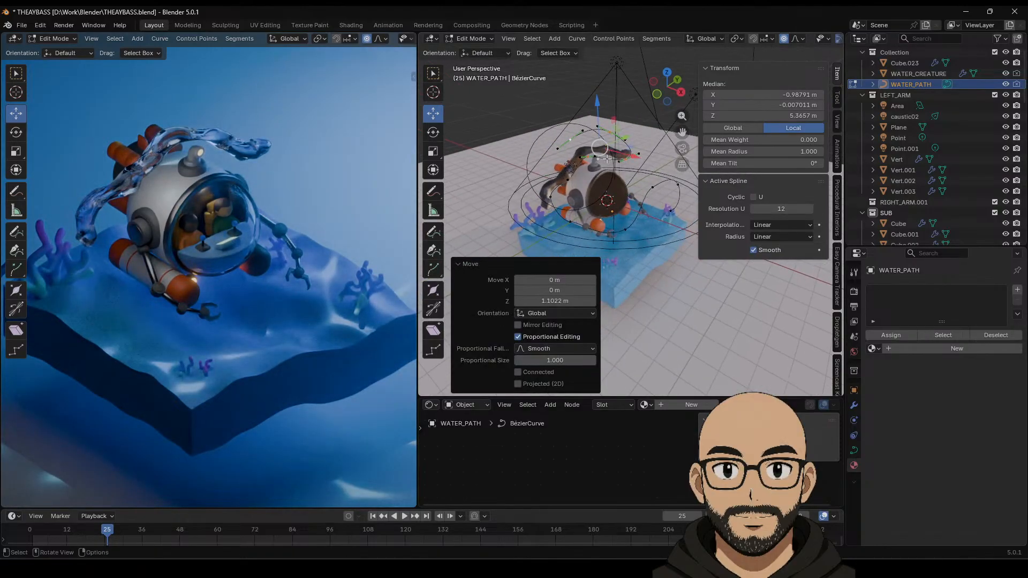
{"action": "left_click", "coordinate": [568, 179]}
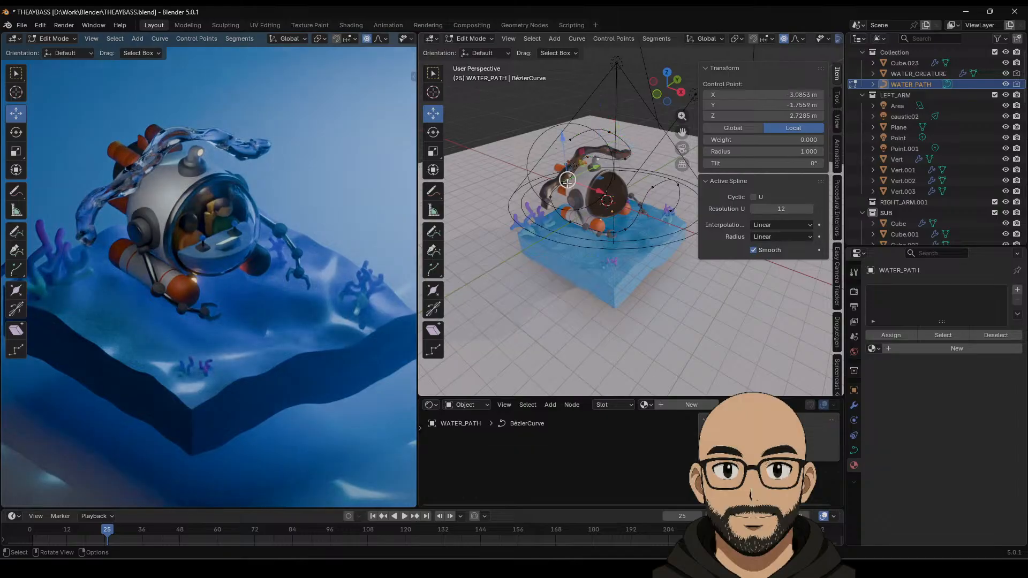
{"action": "left_click_drag", "start_coordinate": [568, 180], "coordinate": [567, 174]}
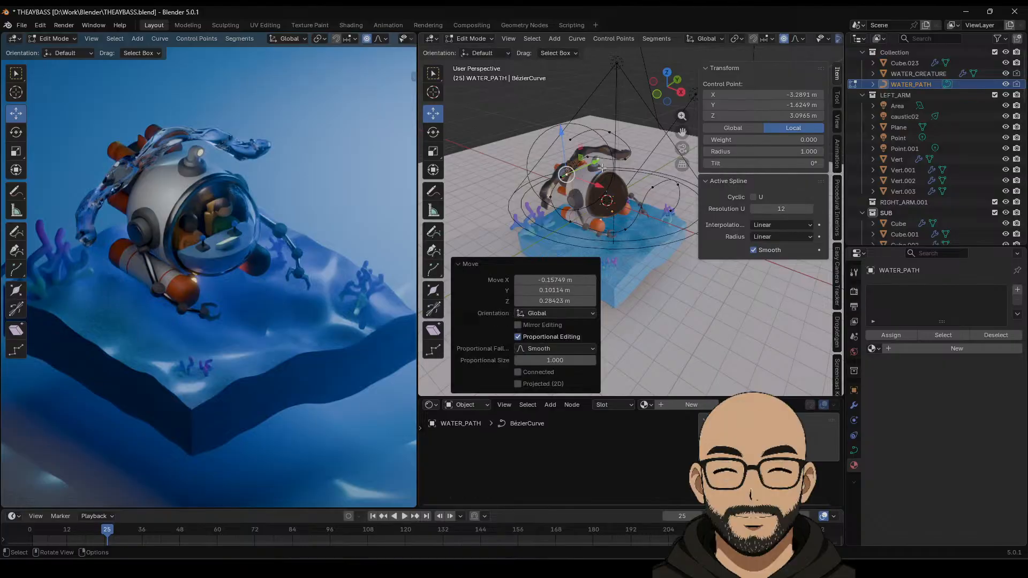
{"action": "middle_click_drag", "start_coordinate": [589, 166], "coordinate": [690, 151]}
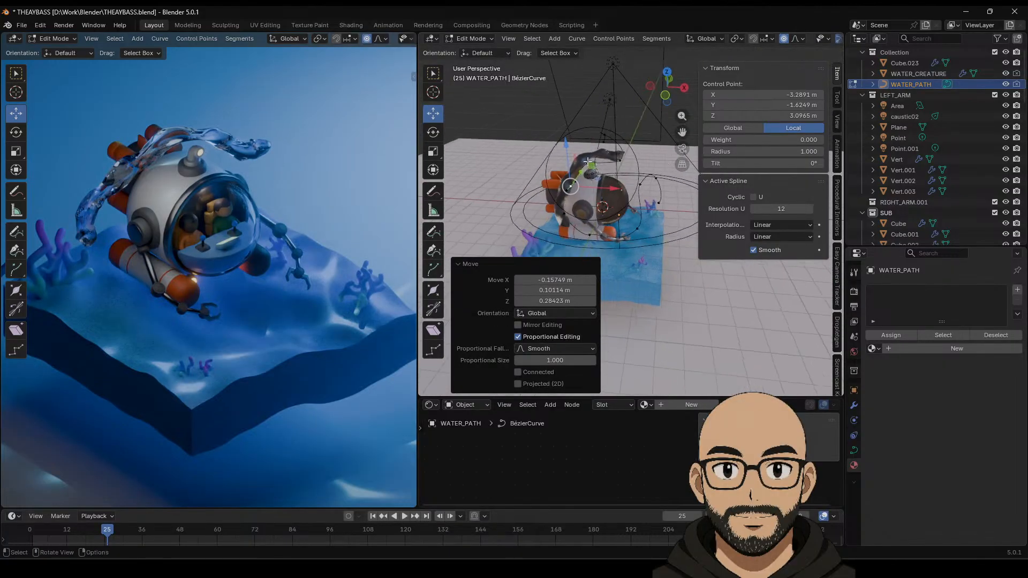
{"action": "left_click_drag", "start_coordinate": [581, 164], "coordinate": [600, 158]}
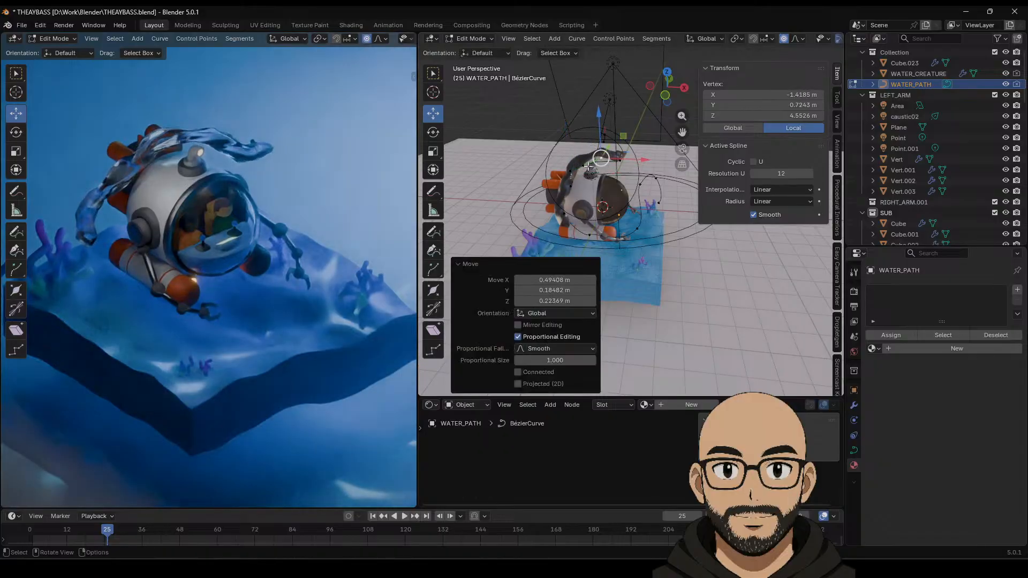
Step: Move the WATER_PATH control point above the hull slightly along negative X and about 0.20 m down, and finish editing the curve
{"action": "left_click", "coordinate": [596, 169]}
{"action": "middle_click_drag", "start_coordinate": [595, 168], "coordinate": [592, 177]}
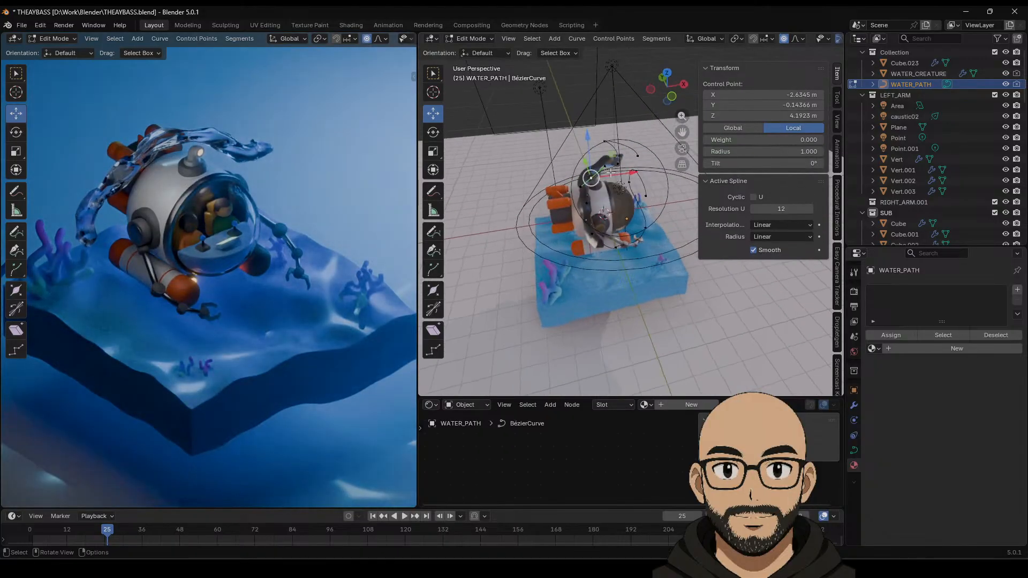
{"action": "left_click_drag", "start_coordinate": [611, 173], "coordinate": [581, 160]}
{"action": "middle_click_drag", "start_coordinate": [581, 161], "coordinate": [573, 142]}
{"action": "left_click_drag", "start_coordinate": [578, 119], "coordinate": [579, 127]}
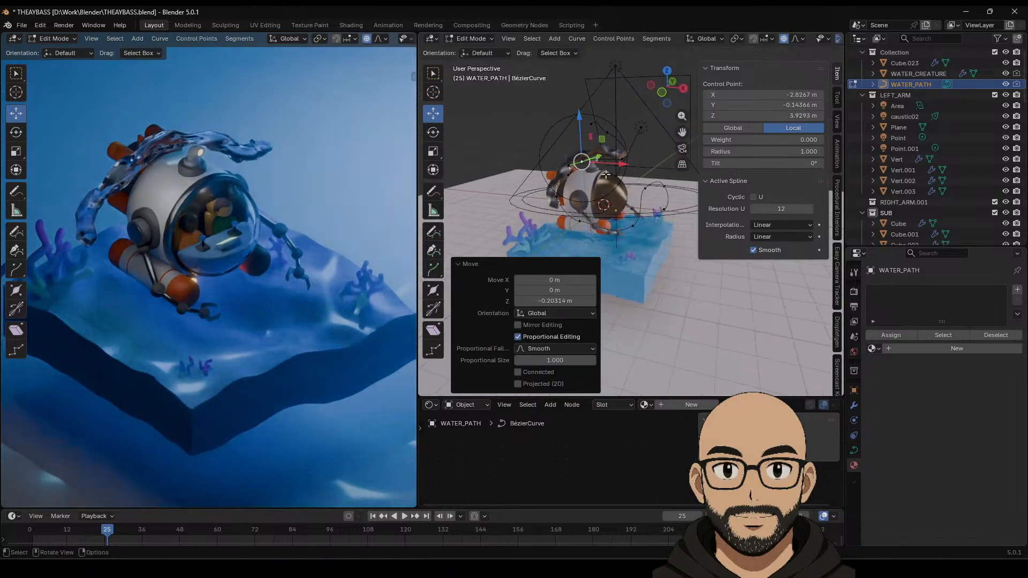
{"action": "middle_click_drag", "start_coordinate": [605, 175], "coordinate": [574, 179]}
{"action": "key", "text": "Tab"}
{"action": "scroll", "coordinate": [571, 200], "scroll_direction": "down", "scroll_amount": 1}
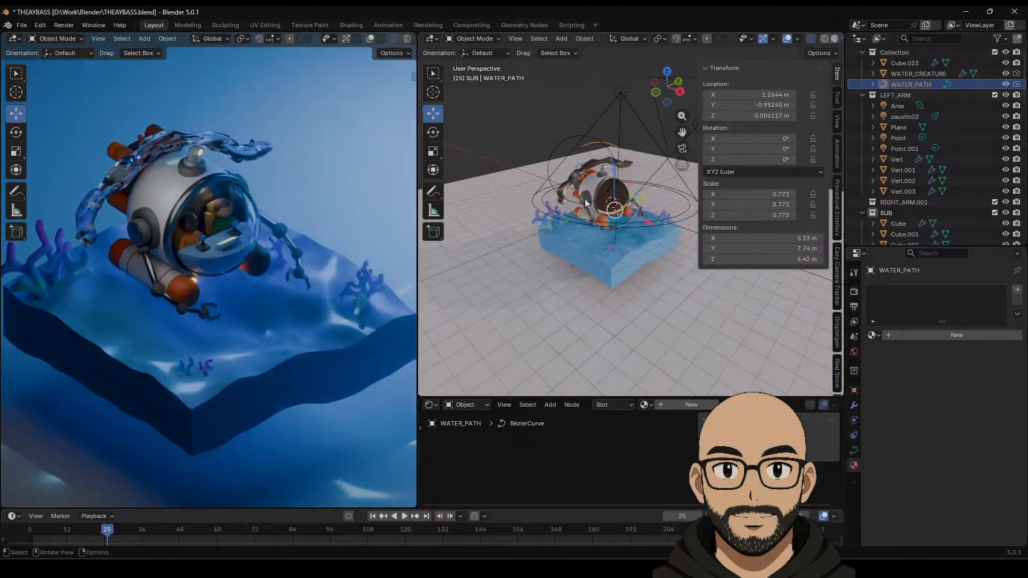
Step: Slide the water creature along its path to the submarine's front by setting its Y location to about 0.127 m, and save the file
{"action": "left_click", "coordinate": [599, 159]}
{"action": "left_click_drag", "start_coordinate": [750, 105], "coordinate": [722, 104]}
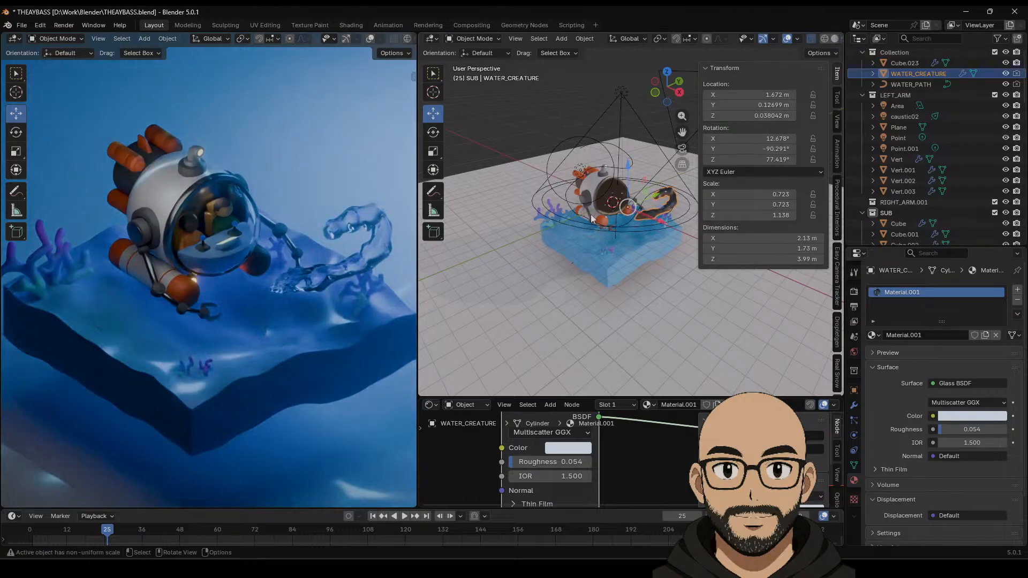
{"action": "scroll", "coordinate": [637, 259], "scroll_direction": "up", "scroll_amount": 8}
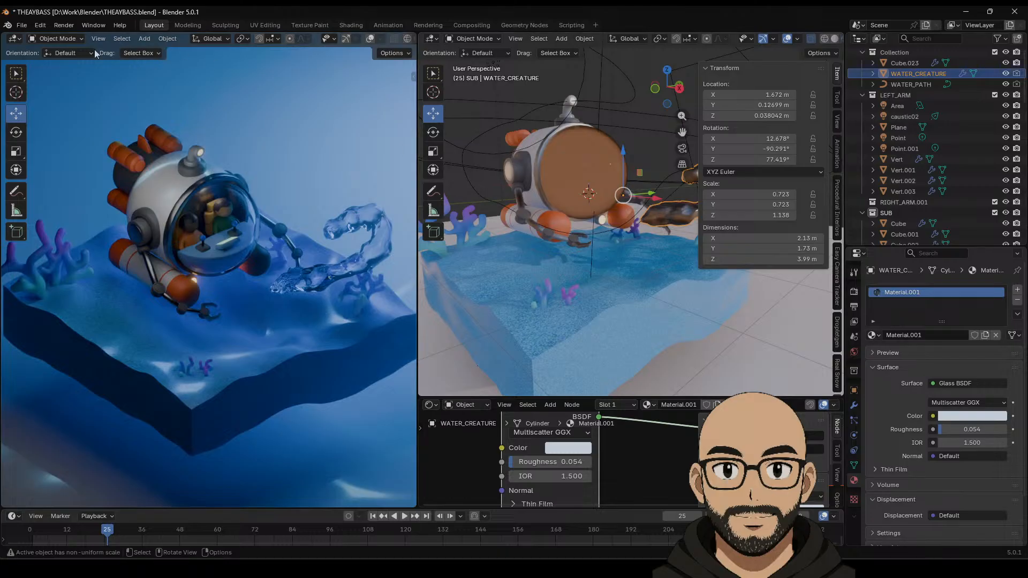
{"action": "left_click", "coordinate": [21, 25]}
{"action": "left_click", "coordinate": [37, 94]}
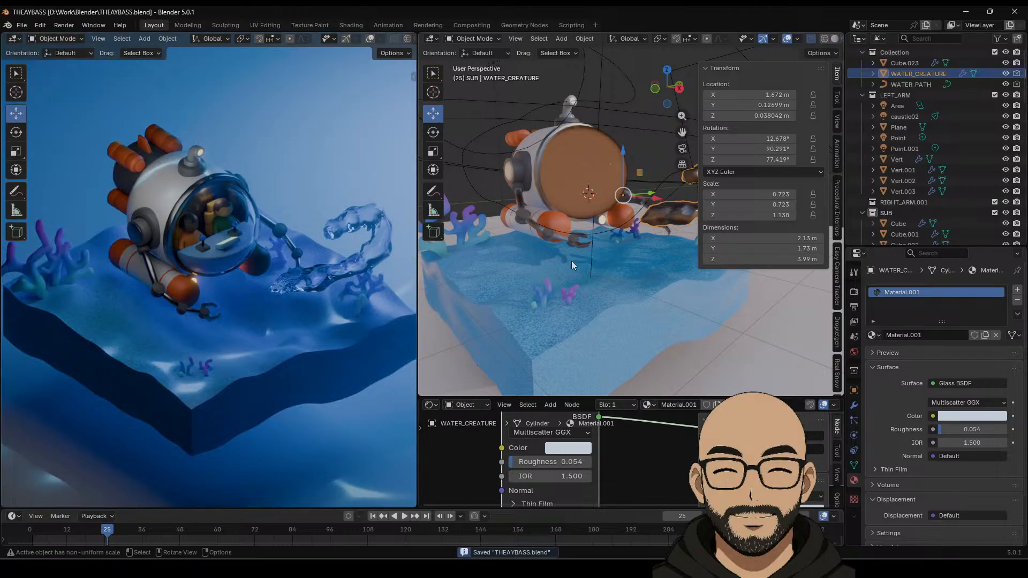
Step: Tint the point light Point.001 above the submarine pale cyan and set its exposure to 6.800
{"action": "middle_click_drag", "start_coordinate": [561, 239], "coordinate": [582, 194]}
{"action": "scroll", "coordinate": [595, 271], "scroll_direction": "down", "scroll_amount": 3}
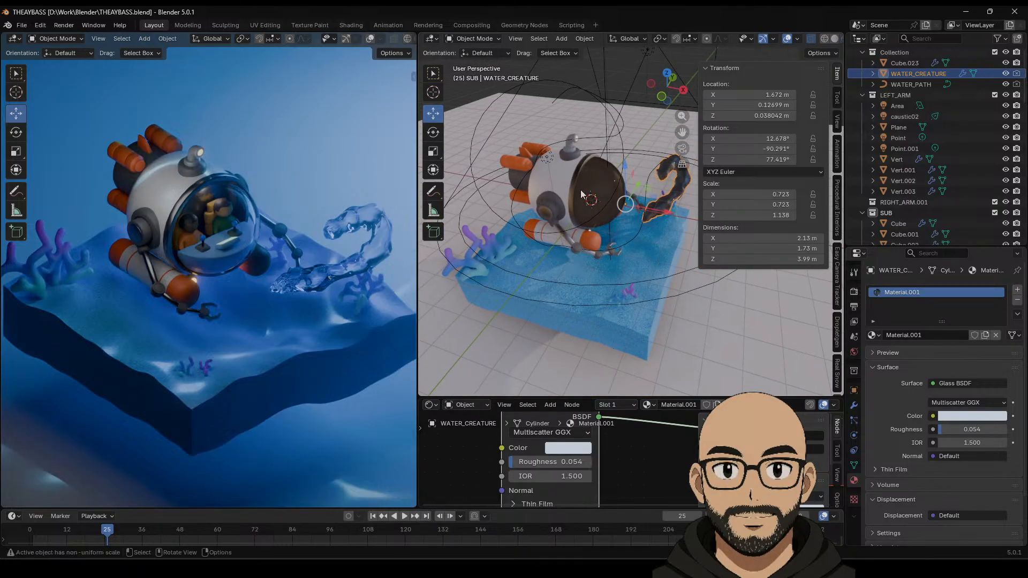
{"action": "left_click", "coordinate": [548, 157]}
{"action": "left_click", "coordinate": [953, 363]}
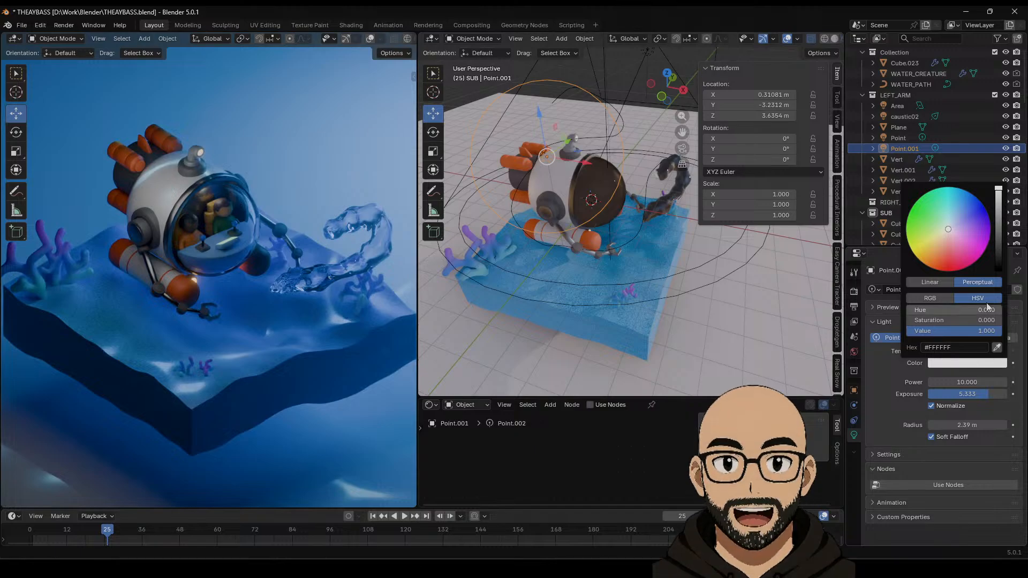
{"action": "left_click_drag", "start_coordinate": [949, 227], "coordinate": [949, 214]}
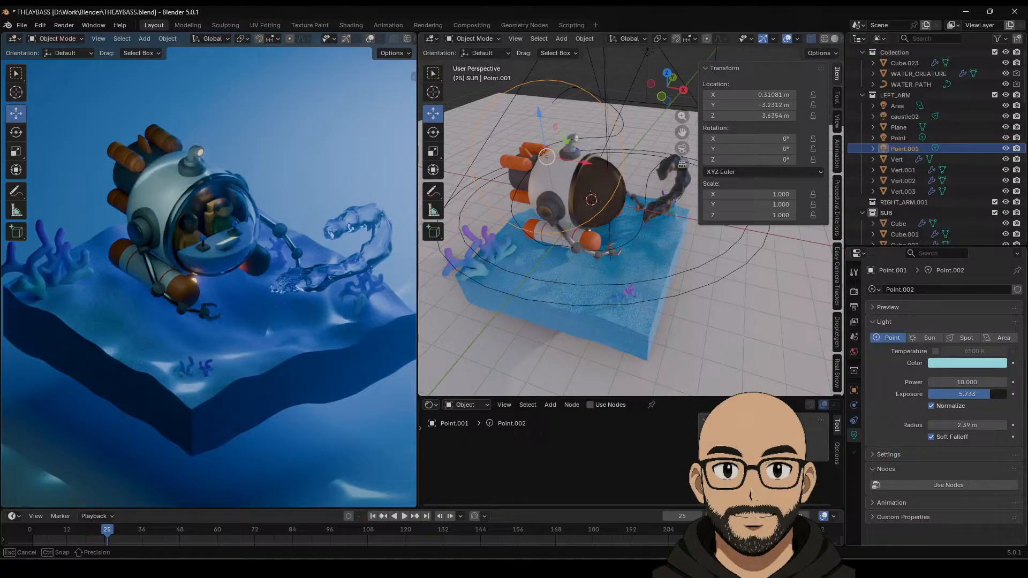
{"action": "left_click_drag", "start_coordinate": [989, 393], "coordinate": [995, 394]}
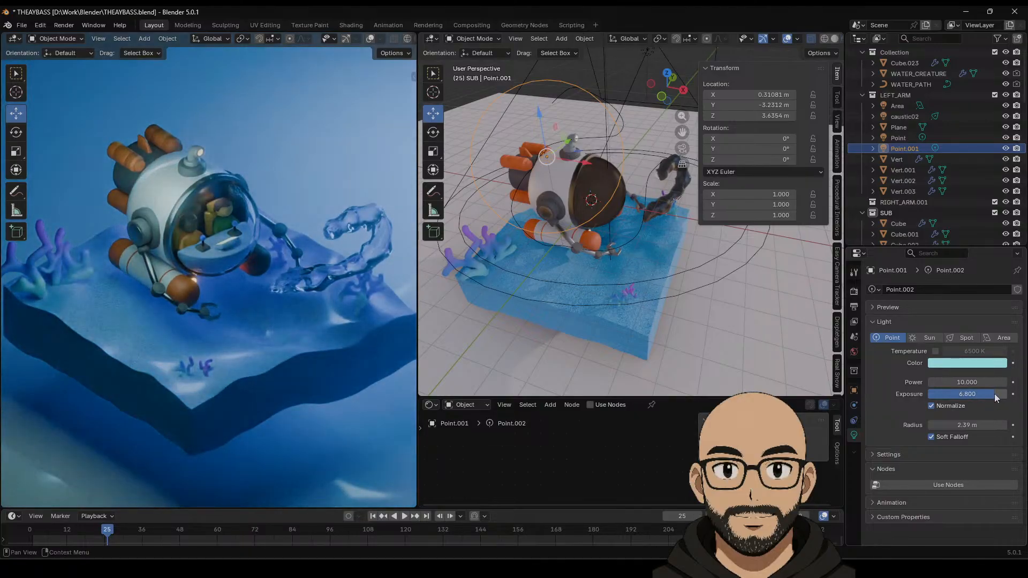
Step: Darken the base color of the submarine's GREY material and set its roughness to 0.331
{"action": "scroll", "coordinate": [603, 261], "scroll_direction": "up", "scroll_amount": 3}
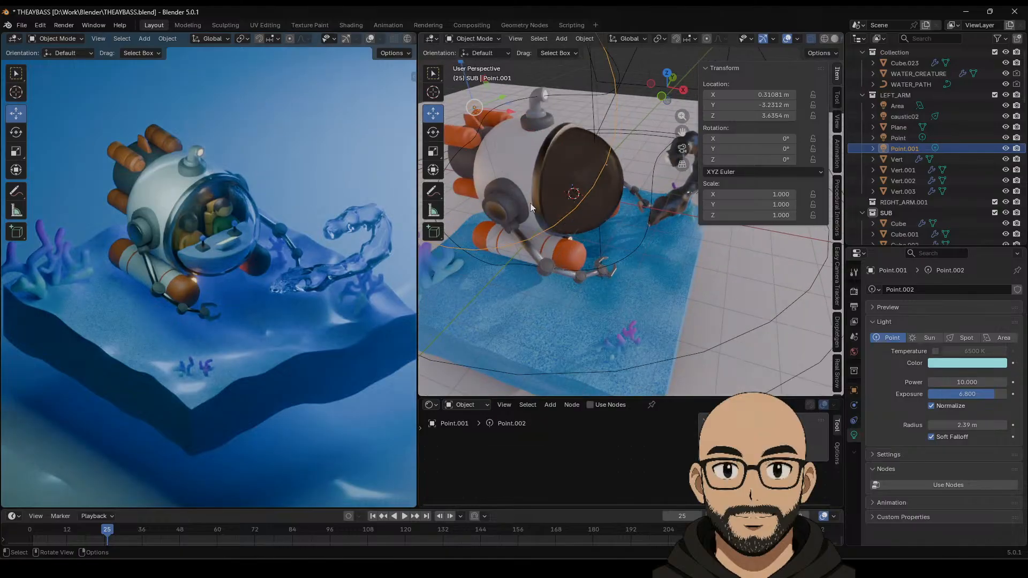
{"action": "middle_click_drag", "start_coordinate": [529, 206], "coordinate": [533, 206]}
{"action": "left_click", "coordinate": [545, 198]}
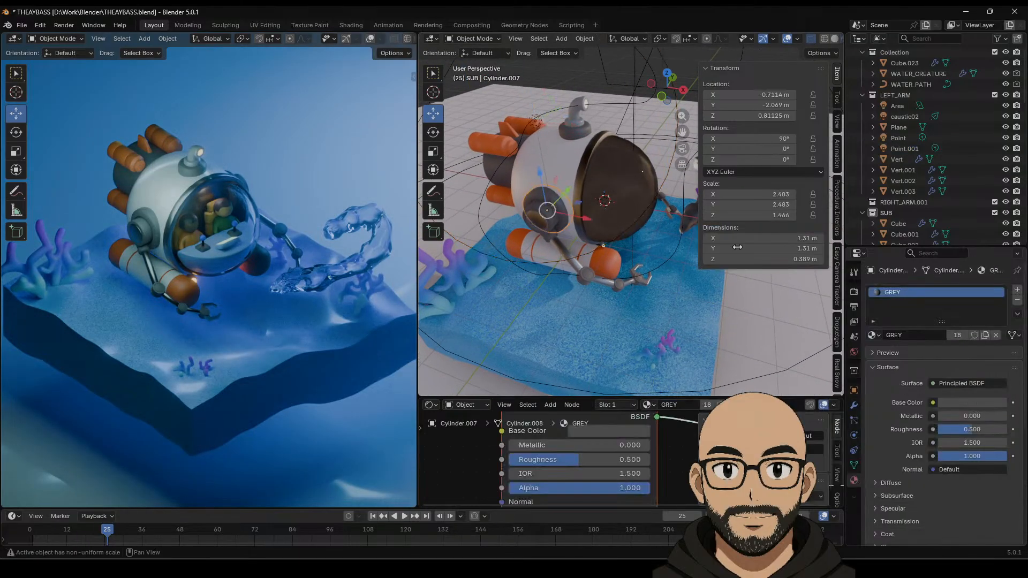
{"action": "left_click", "coordinate": [981, 404]}
{"action": "left_click_drag", "start_coordinate": [1002, 270], "coordinate": [999, 282]}
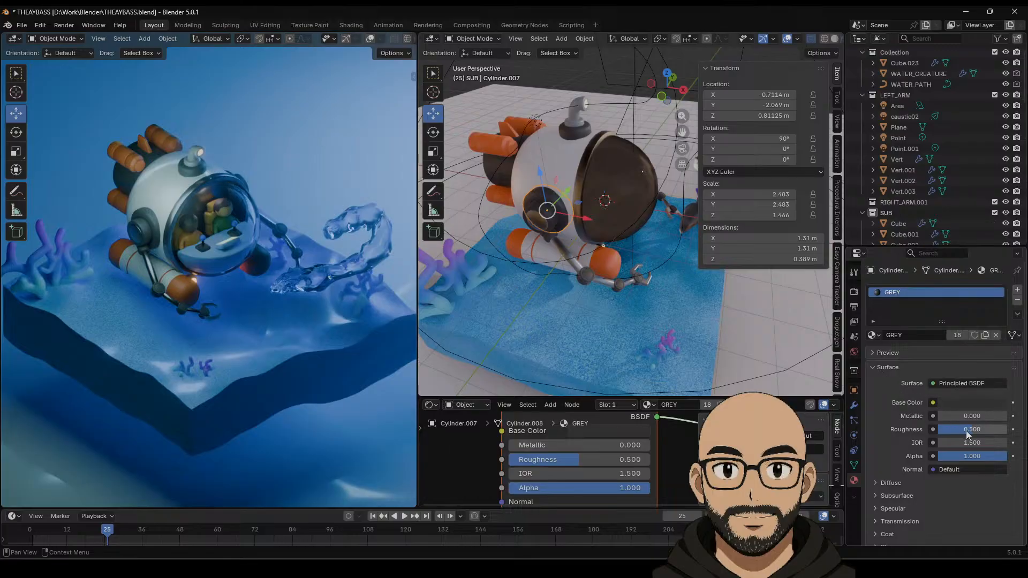
{"action": "left_click_drag", "start_coordinate": [966, 431], "coordinate": [959, 430]}
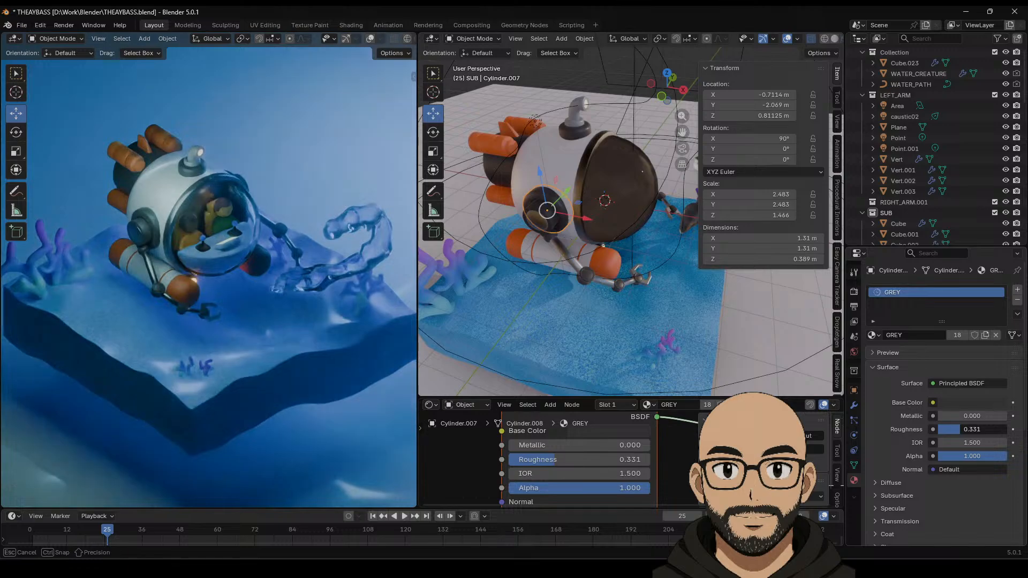
Step: Add the METAL material in a second slot on the front arm's large elbow joint and assign it to the joint's outer end face
{"action": "scroll", "coordinate": [592, 294], "scroll_direction": "up", "scroll_amount": 7}
{"action": "middle_click_drag", "start_coordinate": [573, 294], "coordinate": [633, 182], "text": "shift"}
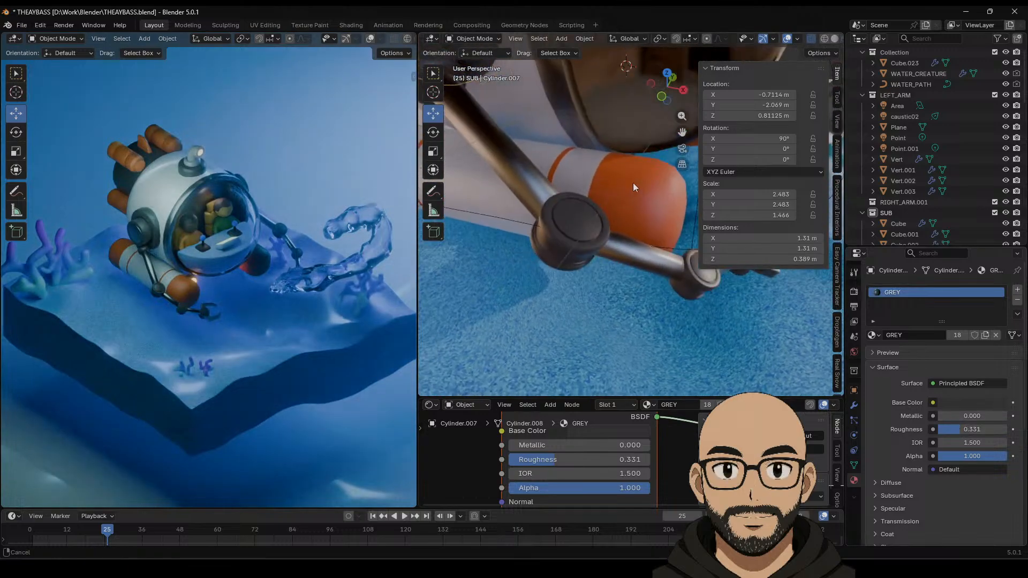
{"action": "scroll", "coordinate": [616, 204], "scroll_direction": "down", "scroll_amount": 1}
{"action": "left_click", "coordinate": [591, 240]}
{"action": "key", "text": "Tab"}
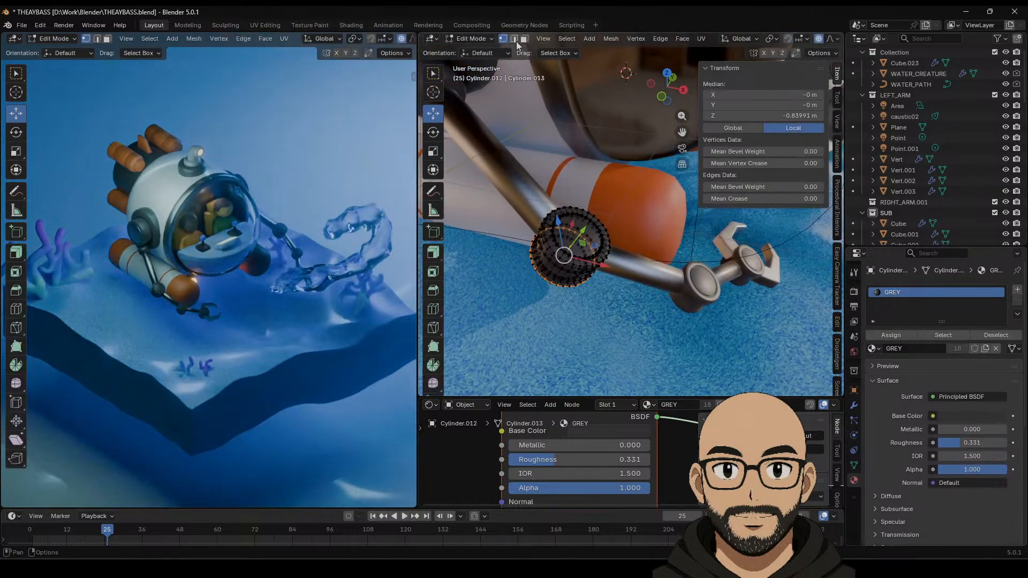
{"action": "left_click", "coordinate": [524, 40]}
{"action": "left_click", "coordinate": [579, 235]}
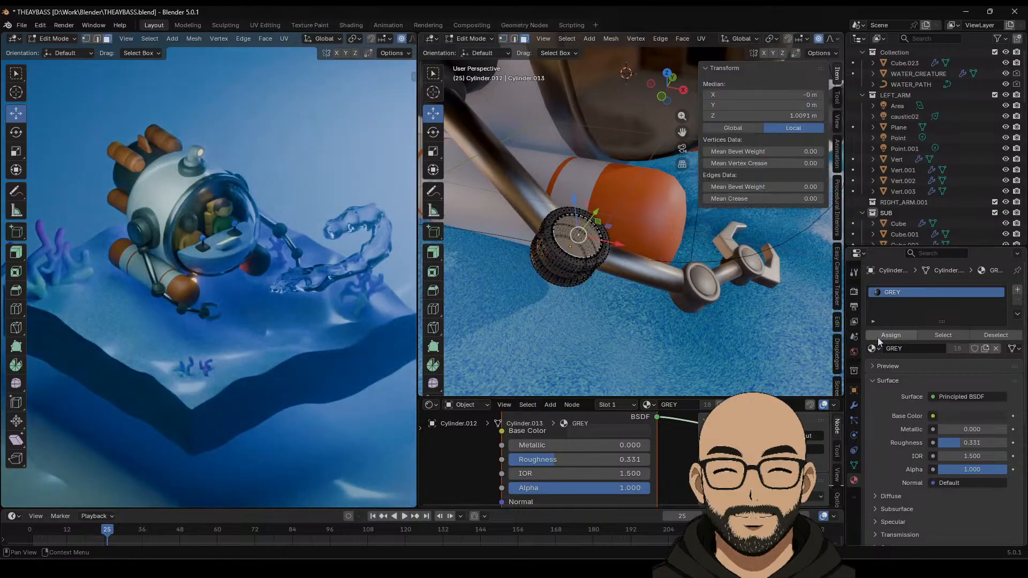
{"action": "left_click", "coordinate": [1017, 289]}
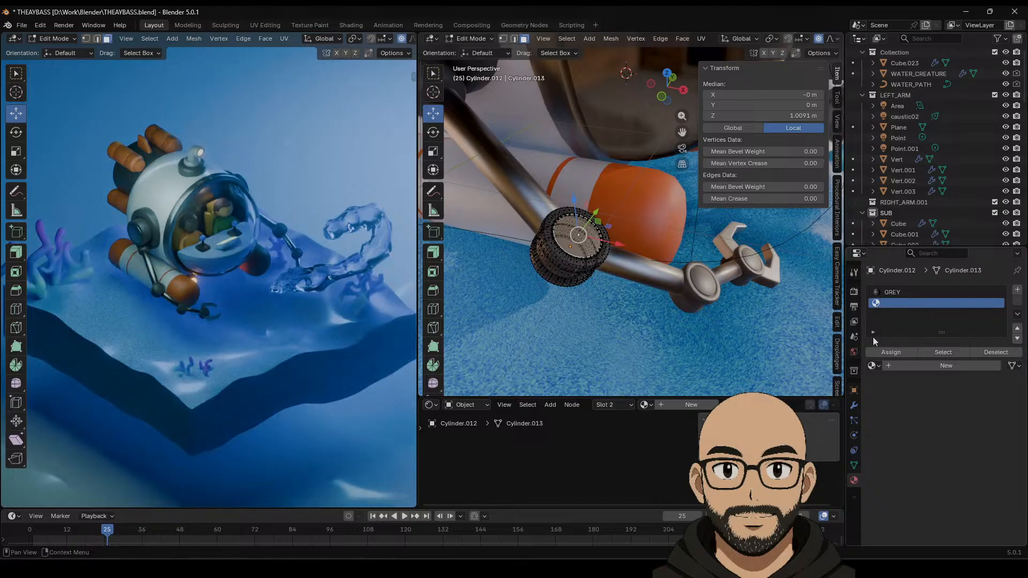
{"action": "left_click", "coordinate": [873, 366]}
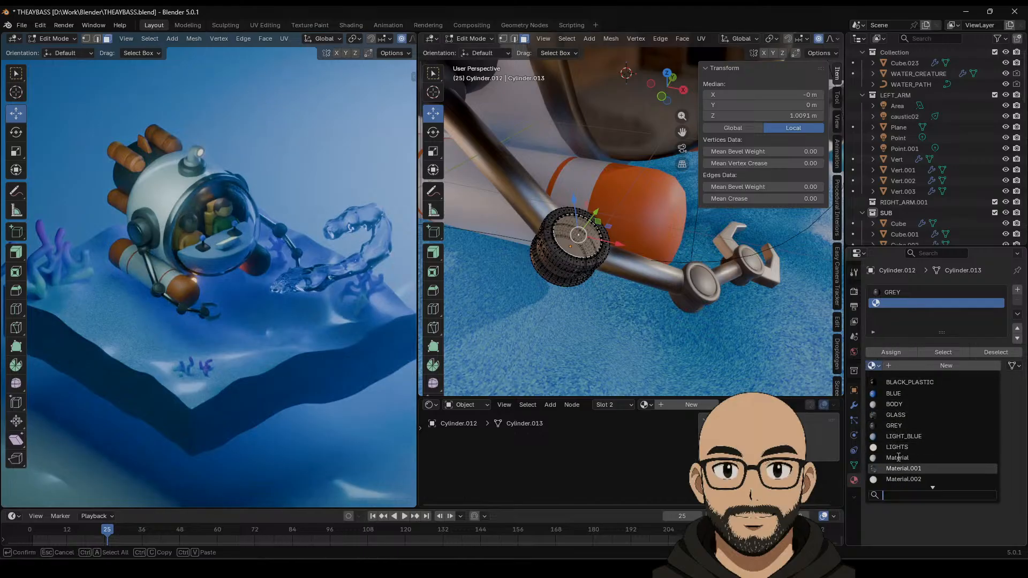
{"action": "scroll", "coordinate": [898, 458], "scroll_direction": "down", "scroll_amount": 4}
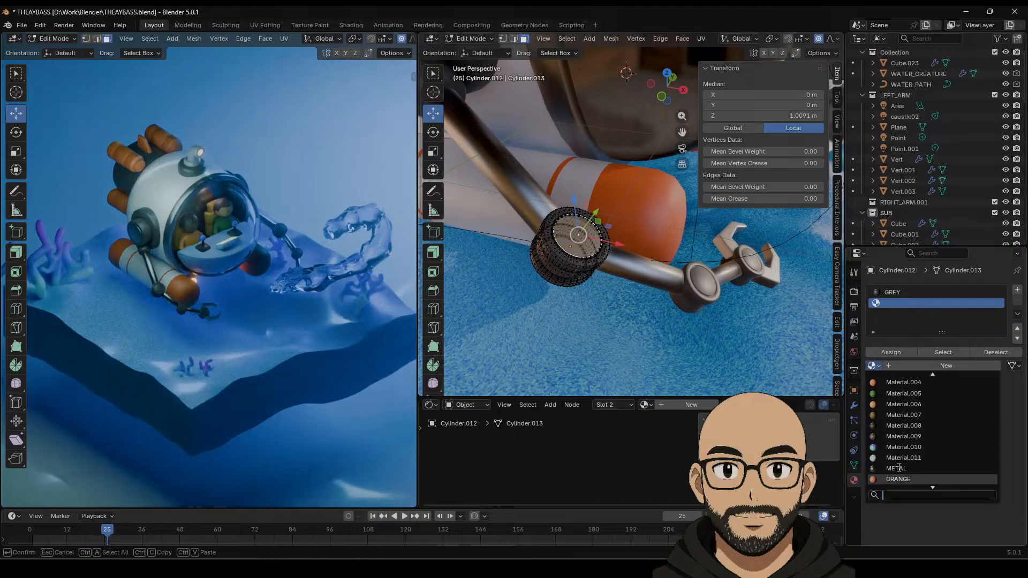
{"action": "left_click", "coordinate": [898, 468]}
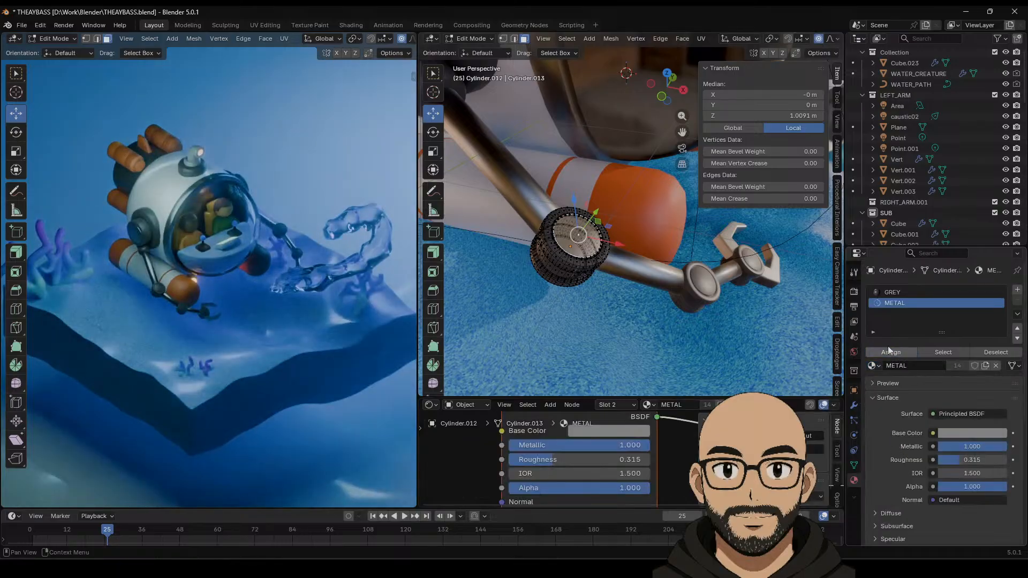
{"action": "key", "text": "Tab"}
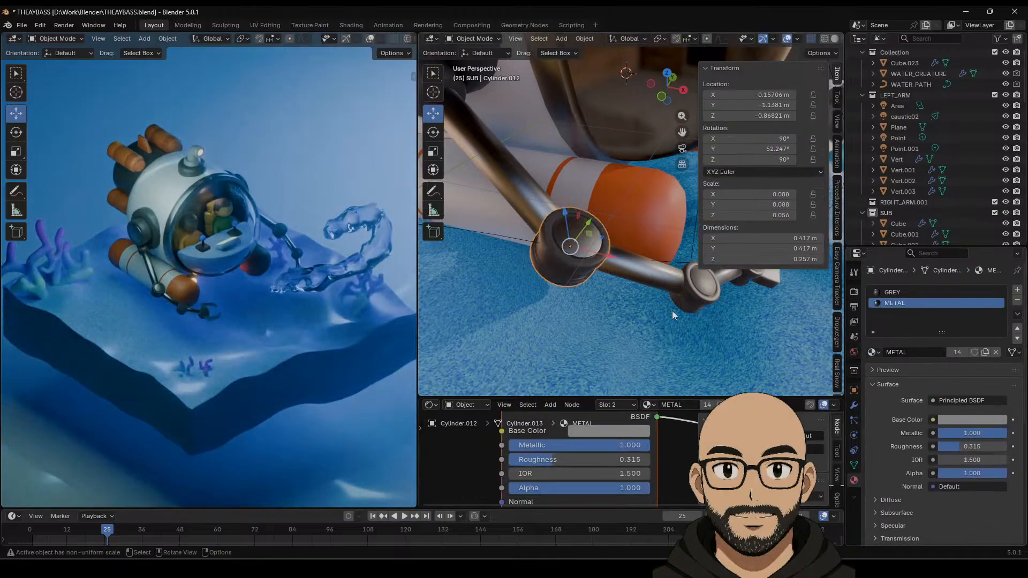
Step: Select the end face of the smaller joint near the front arm's claw and add METAL as the joint's second material
{"action": "middle_click_drag", "start_coordinate": [672, 315], "coordinate": [606, 283]}
{"action": "left_click", "coordinate": [589, 268]}
{"action": "key", "text": "Tab"}
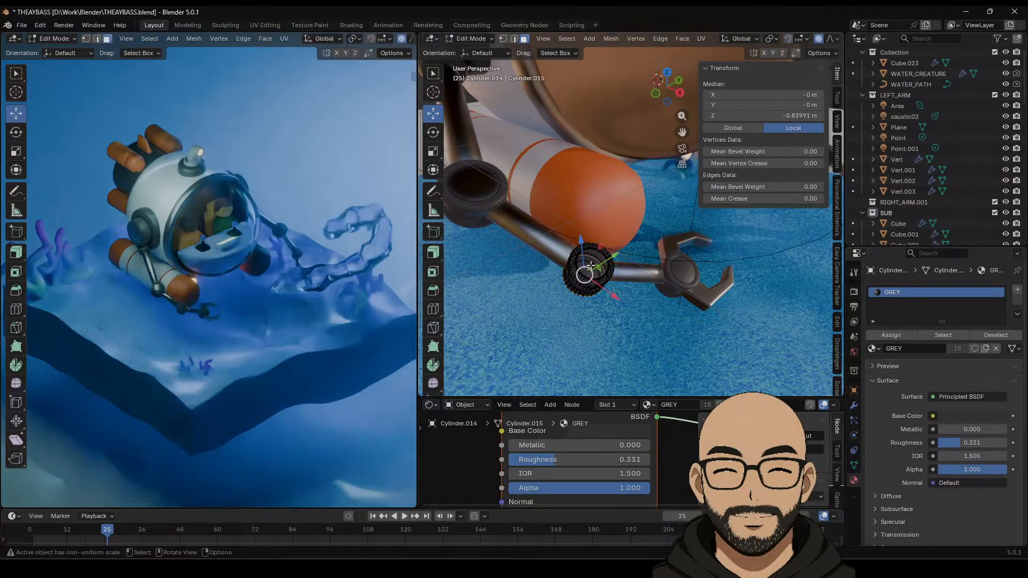
{"action": "left_click", "coordinate": [591, 266]}
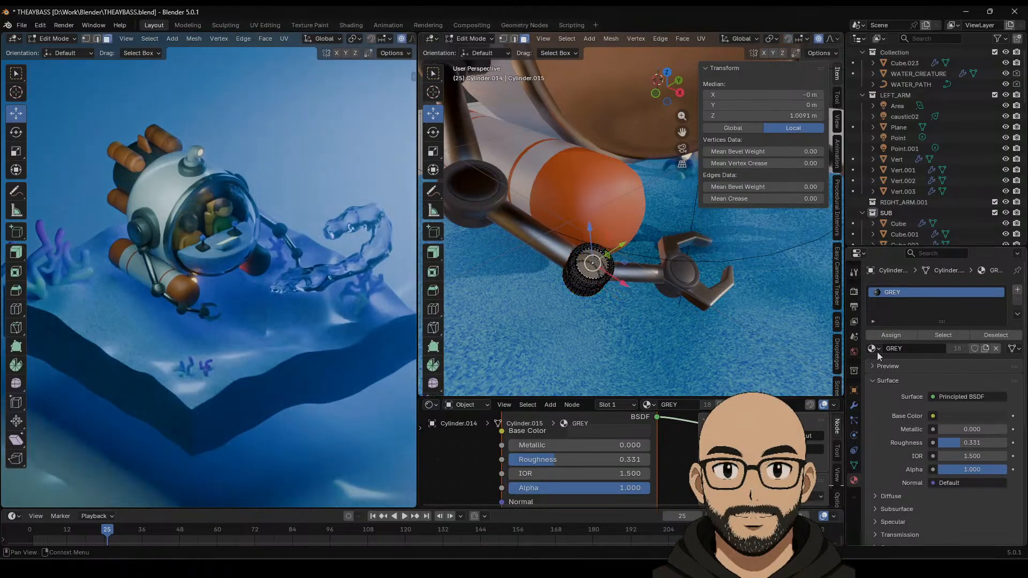
{"action": "left_click", "coordinate": [1017, 290]}
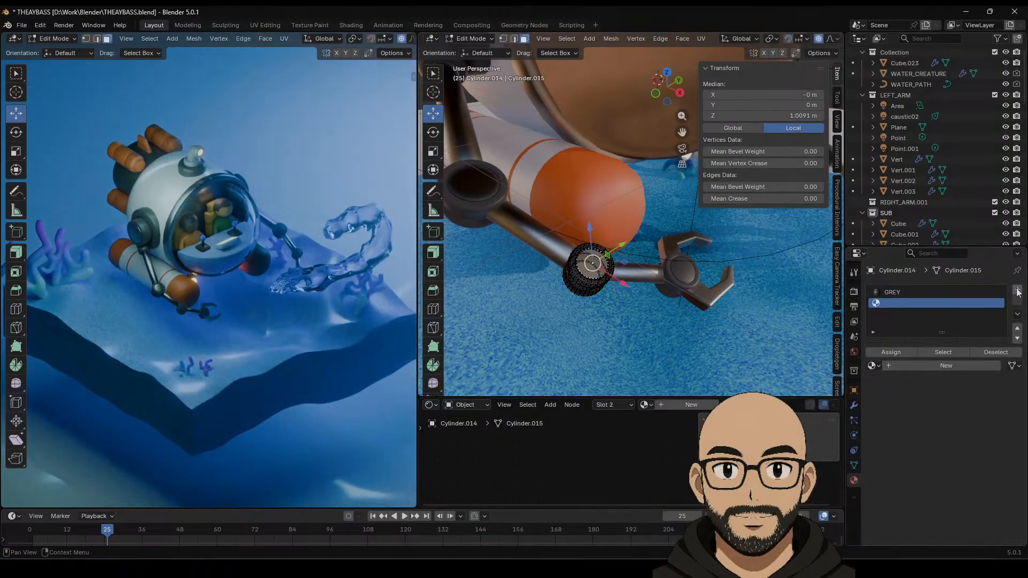
{"action": "left_click", "coordinate": [878, 366]}
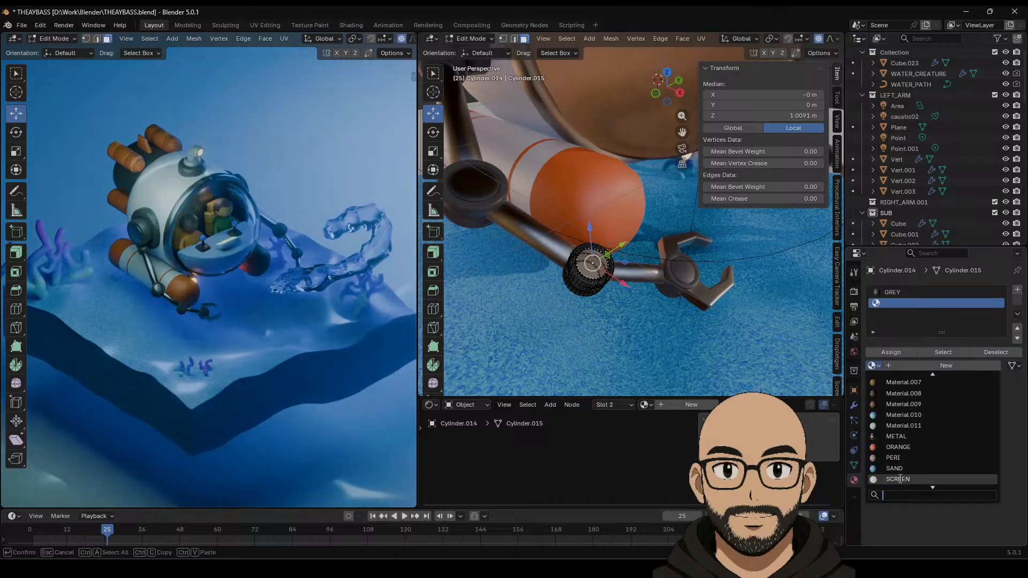
{"action": "left_click", "coordinate": [896, 436]}
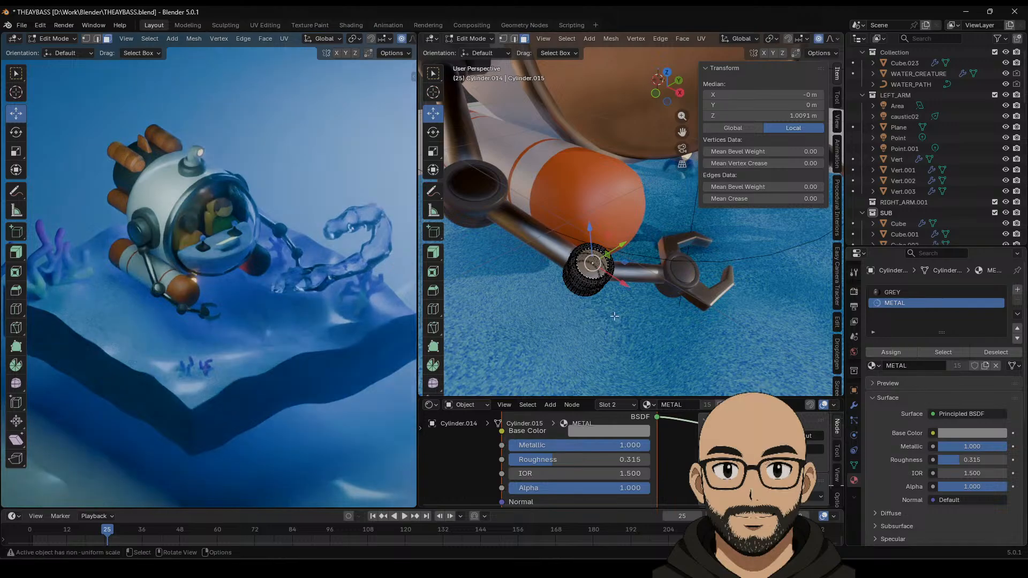
Step: Try replacing GREY with METAL on the round joint at the front arm's claw base and assigning it to the selected end face
{"action": "key", "text": "Tab"}
{"action": "mouse_move", "coordinate": [615, 316]}
{"action": "middle_mouse_down"}
{"action": "mouse_move", "coordinate": [627, 313]}
{"action": "mouse_move", "coordinate": [622, 298]}
{"action": "middle_mouse_up"}
{"action": "left_click", "coordinate": [598, 247]}
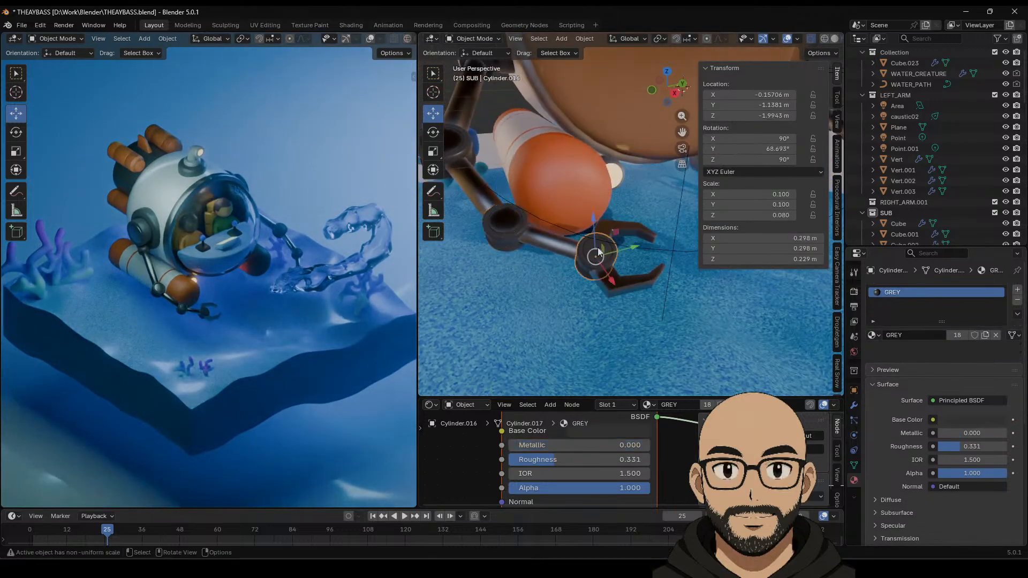
{"action": "key", "text": "Tab"}
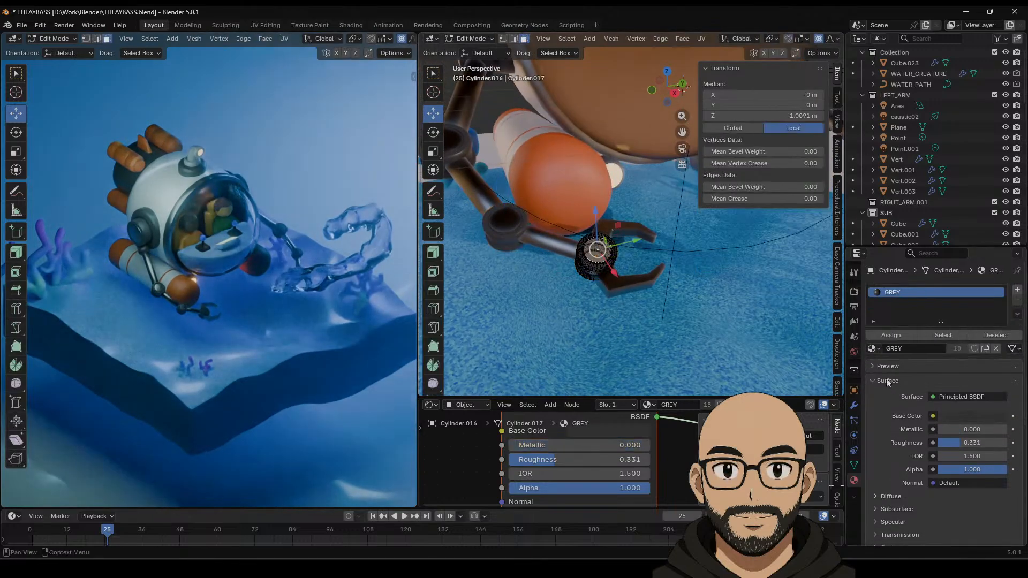
{"action": "left_click", "coordinate": [874, 349]}
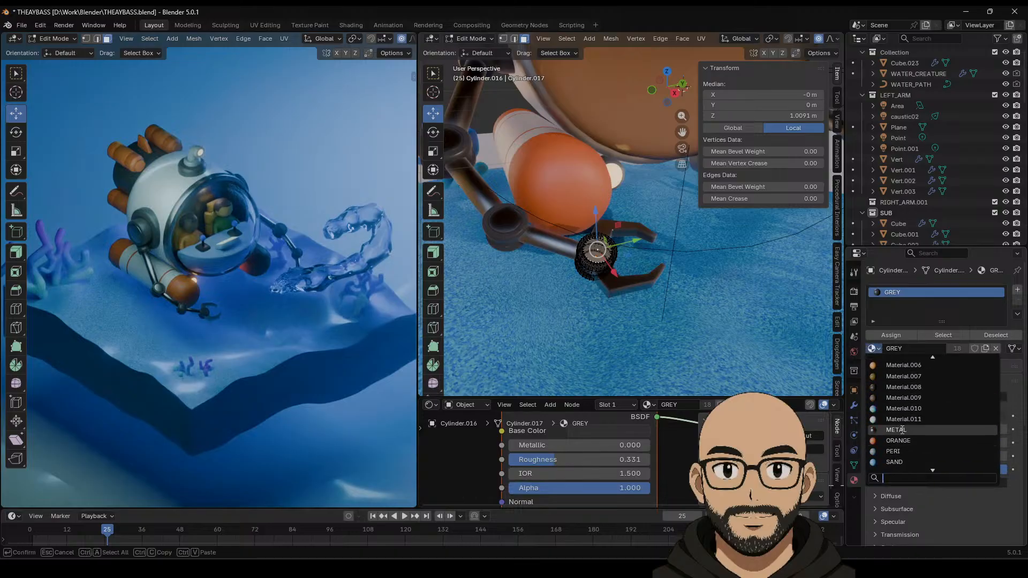
{"action": "left_click", "coordinate": [897, 430]}
{"action": "left_click", "coordinate": [886, 337]}
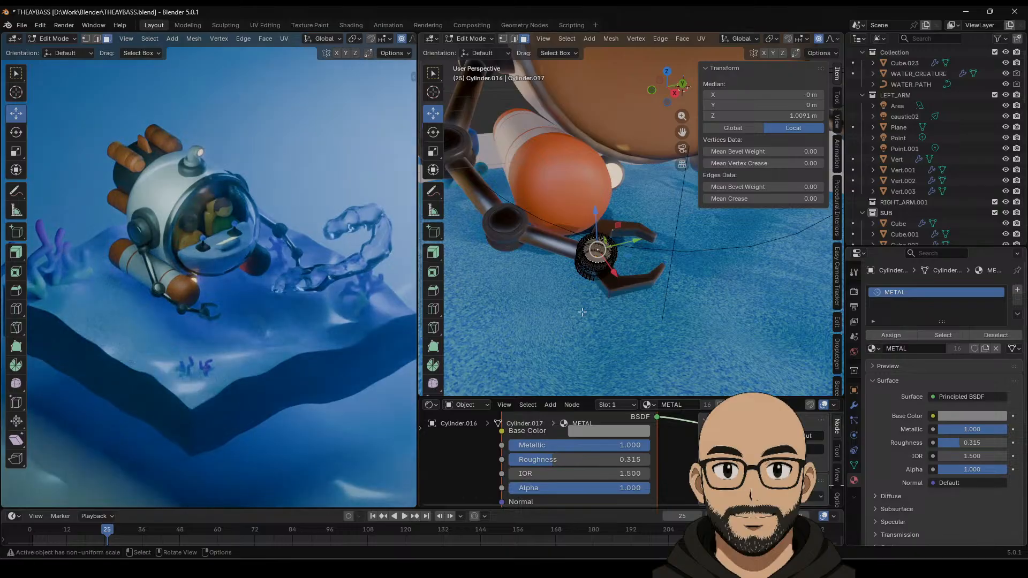
Step: Restore GREY as the material of the claw base joint's only slot
{"action": "key", "text": "Tab"}
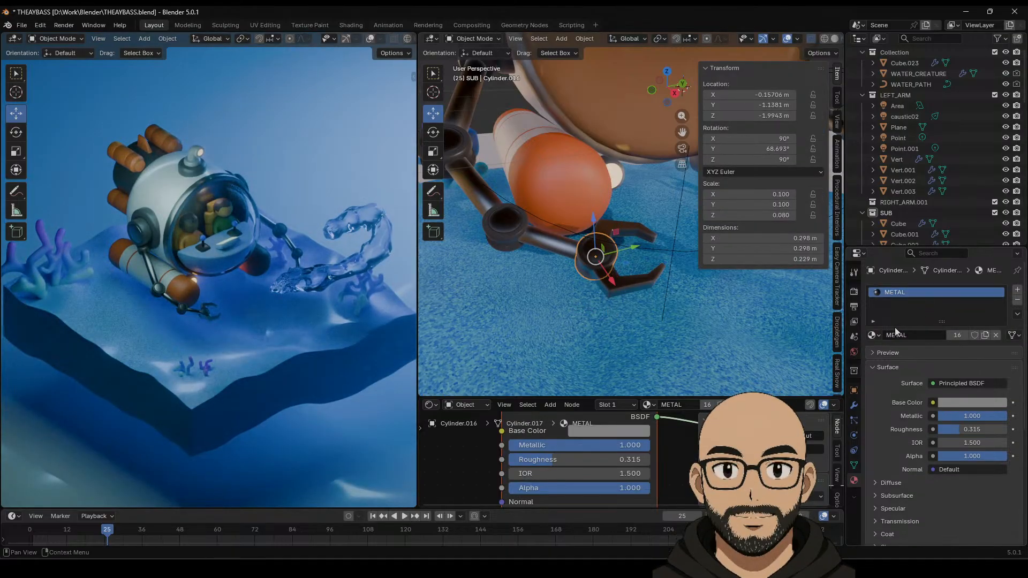
{"action": "left_click", "coordinate": [873, 335]}
{"action": "scroll", "coordinate": [894, 359], "scroll_direction": "up", "scroll_amount": 7}
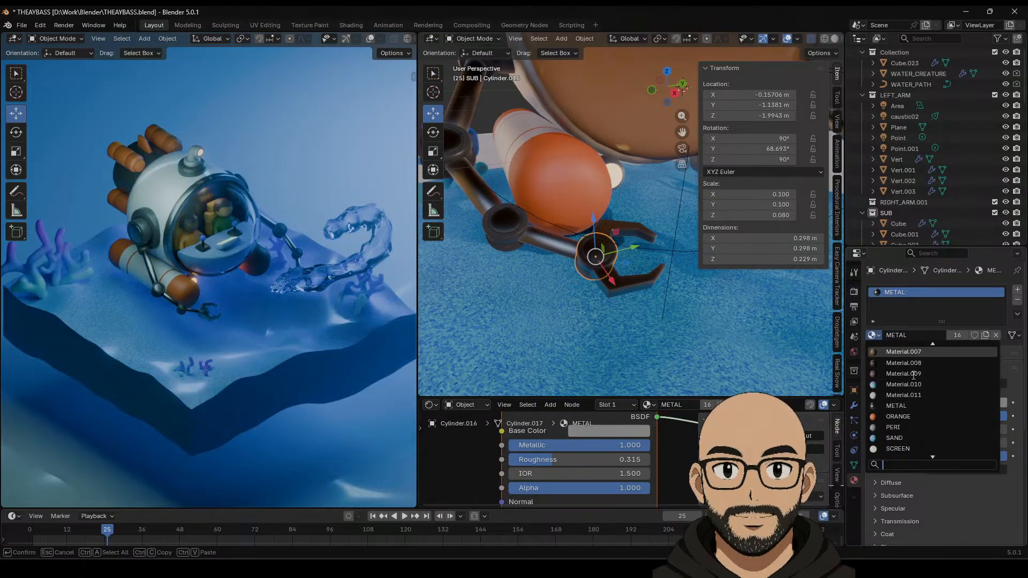
{"action": "scroll", "coordinate": [904, 366], "scroll_direction": "up", "scroll_amount": 4}
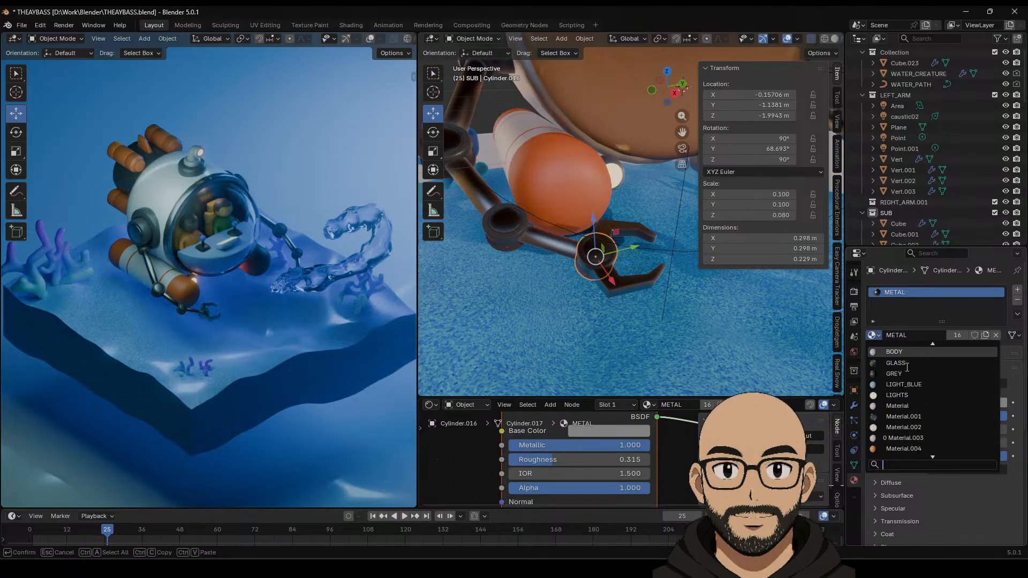
{"action": "left_click", "coordinate": [903, 374]}
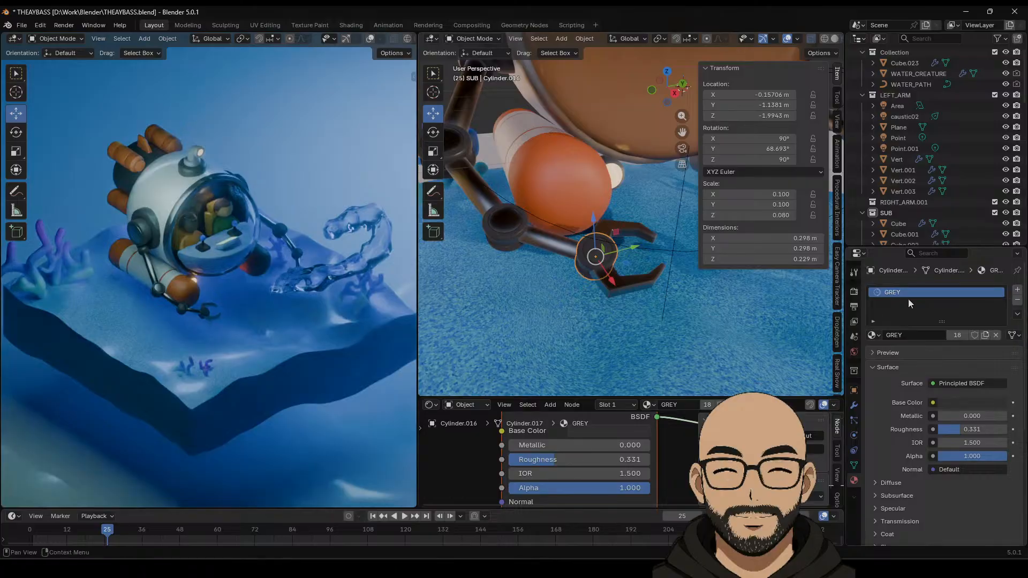
Step: Add a second material slot to the claw base joint and fill it with METAL
{"action": "left_click", "coordinate": [583, 282]}
{"action": "left_click", "coordinate": [584, 257]}
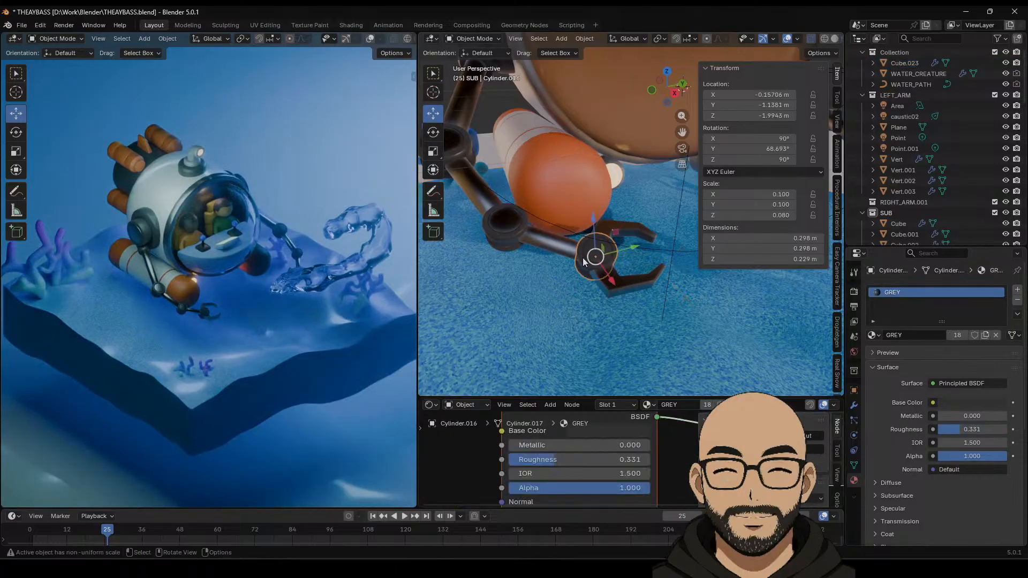
{"action": "key", "text": "Tab"}
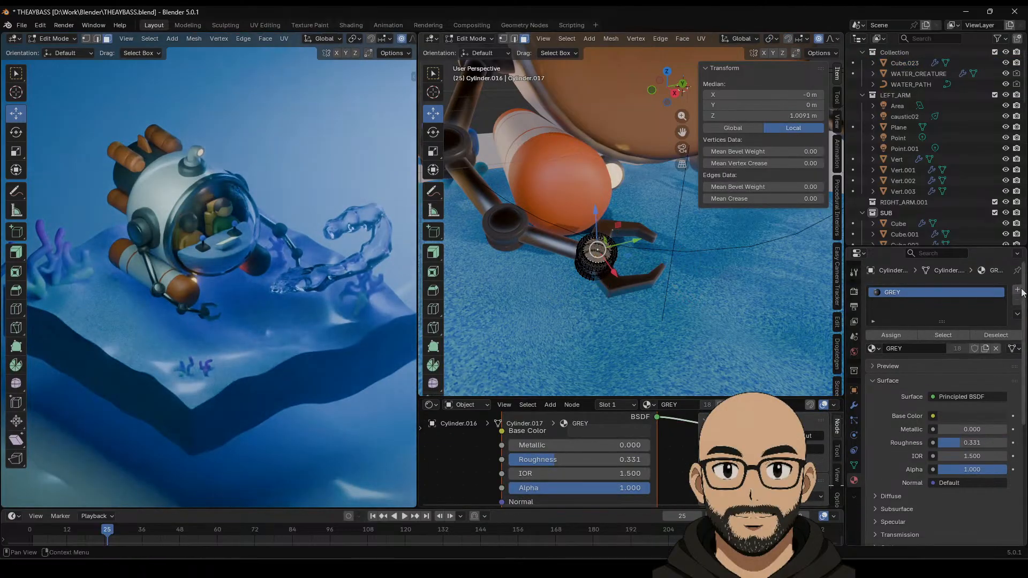
{"action": "left_click", "coordinate": [1017, 290]}
{"action": "left_click", "coordinate": [872, 365]}
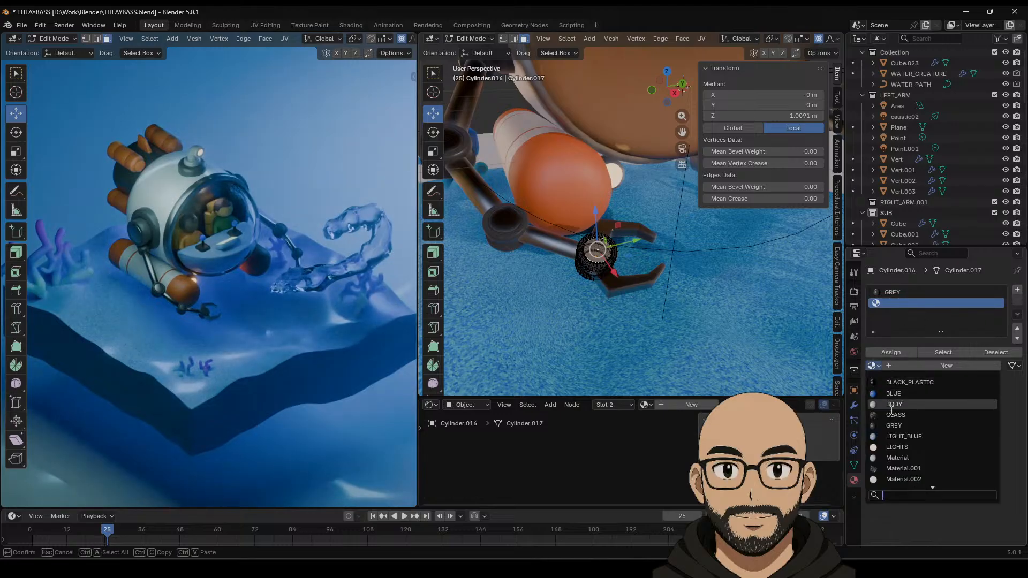
{"action": "scroll", "coordinate": [890, 411], "scroll_direction": "down", "scroll_amount": 8}
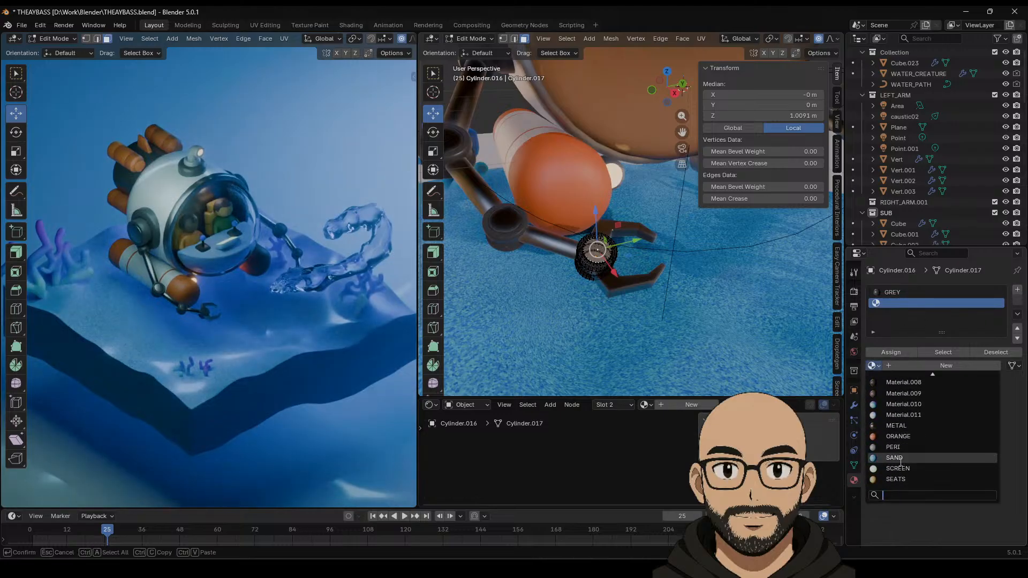
{"action": "left_click", "coordinate": [896, 426]}
{"action": "key", "text": "Tab"}
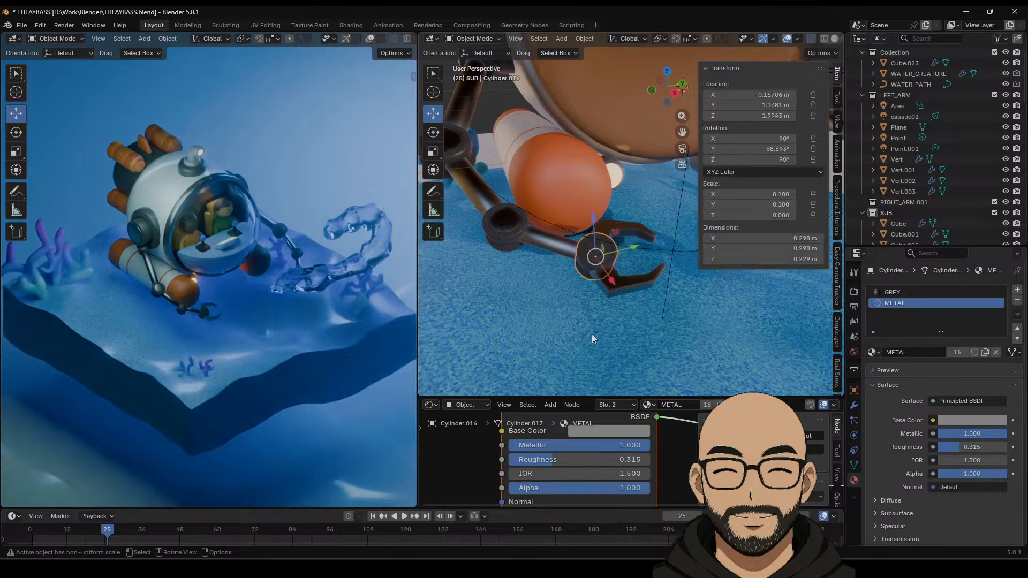
Step: Assign the METAL material to the selected end face of the claw base joint
{"action": "left_click", "coordinate": [648, 338]}
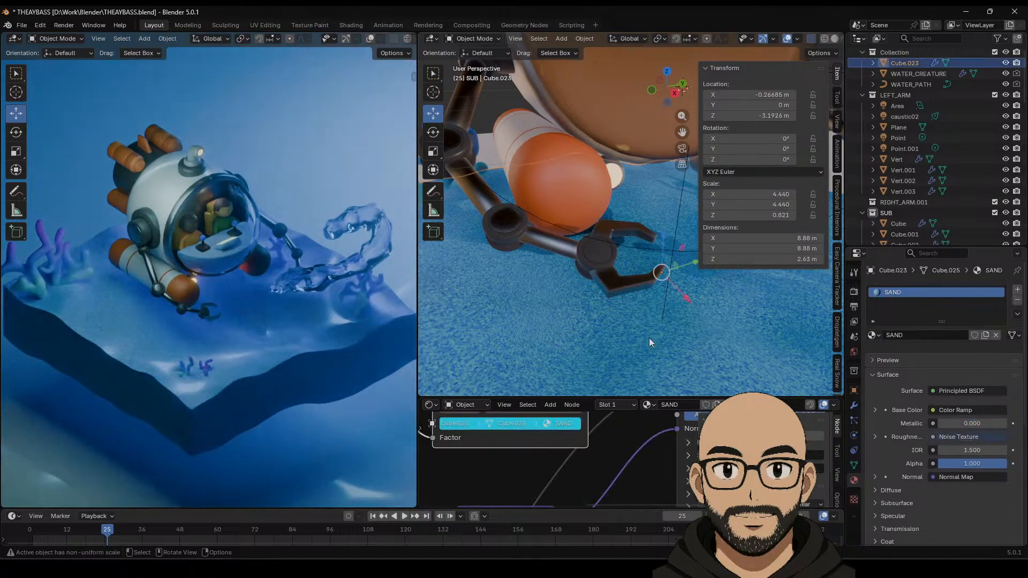
{"action": "left_click", "coordinate": [596, 259]}
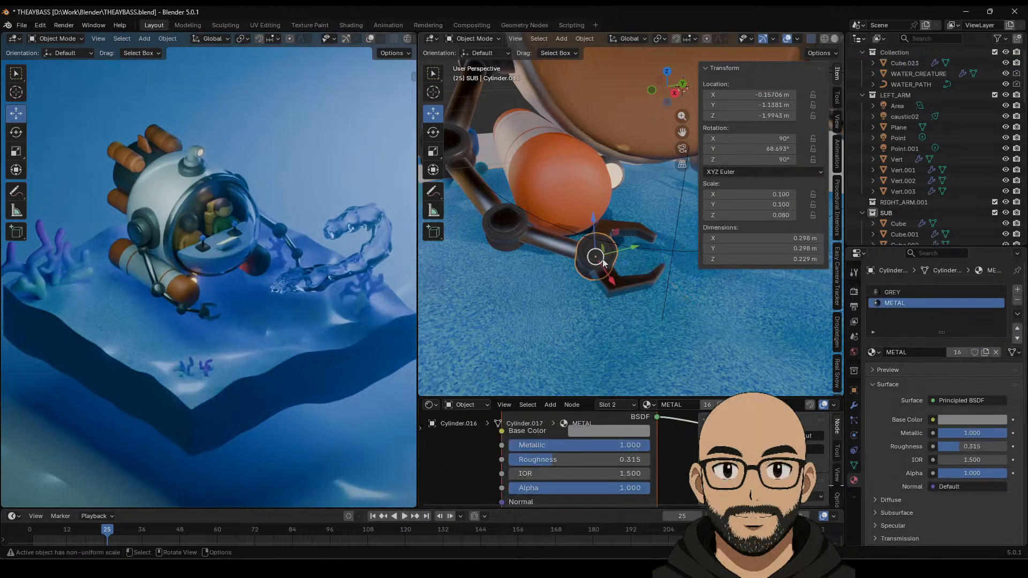
{"action": "key", "text": "Tab"}
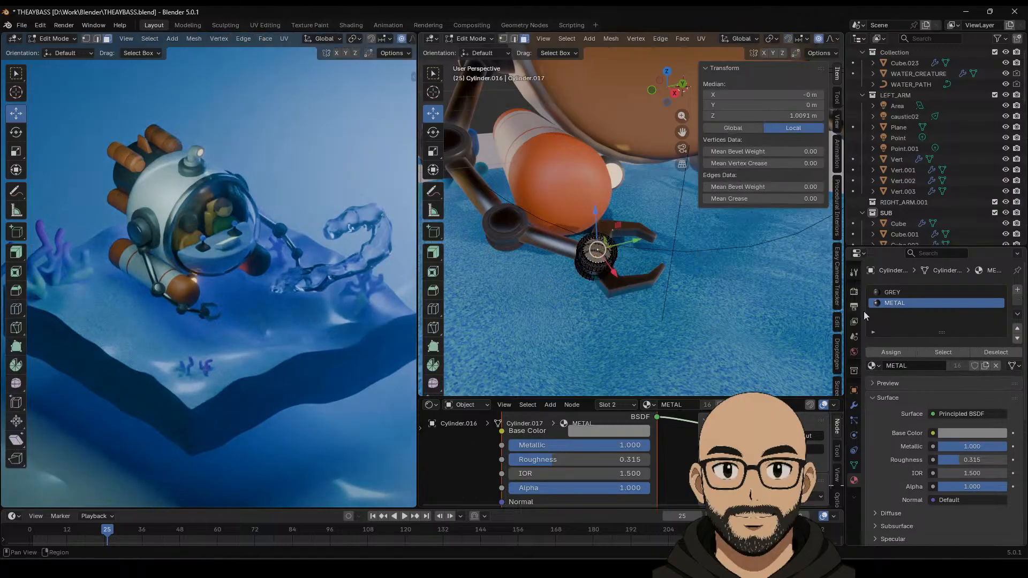
{"action": "left_click", "coordinate": [892, 352]}
{"action": "key", "text": "Tab"}
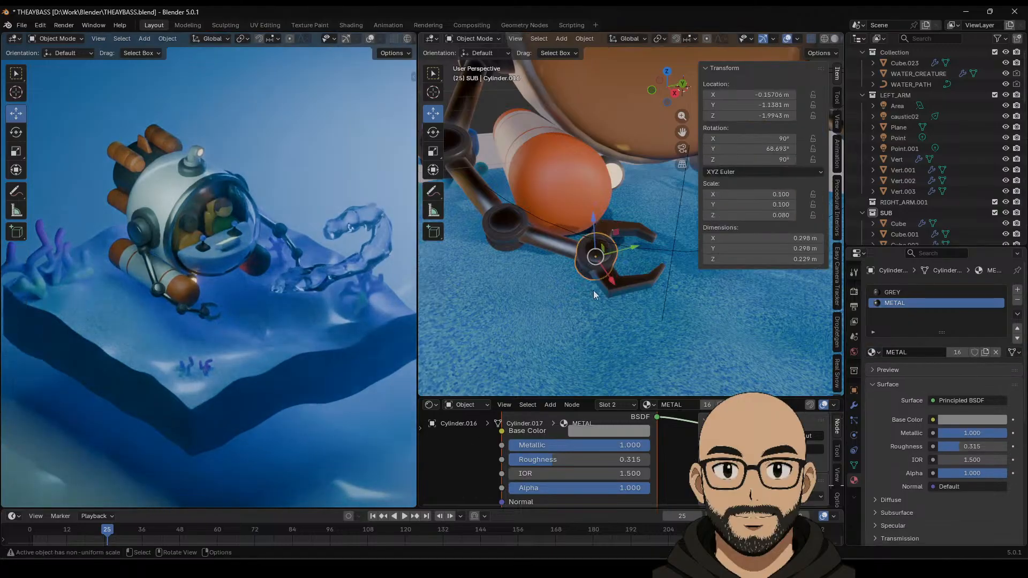
Step: Duplicate the cyan point light Point.001 above the submarine and move the copy forward along the X axis
{"action": "scroll", "coordinate": [594, 298], "scroll_direction": "down", "scroll_amount": 5}
{"action": "scroll", "coordinate": [597, 301], "scroll_direction": "down", "scroll_amount": 4}
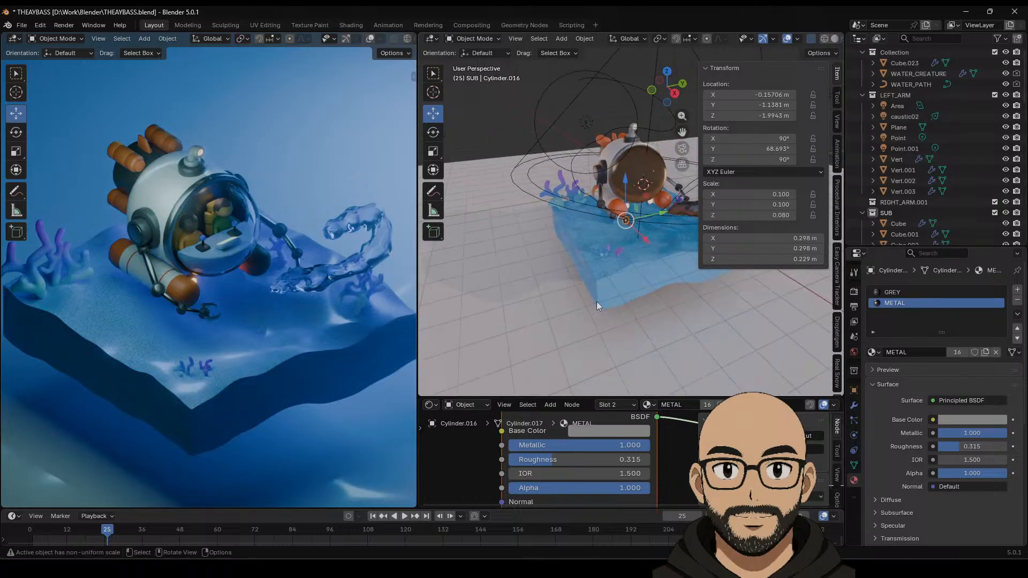
{"action": "middle_click_drag", "start_coordinate": [596, 301], "coordinate": [621, 257]}
{"action": "left_click", "coordinate": [615, 166]}
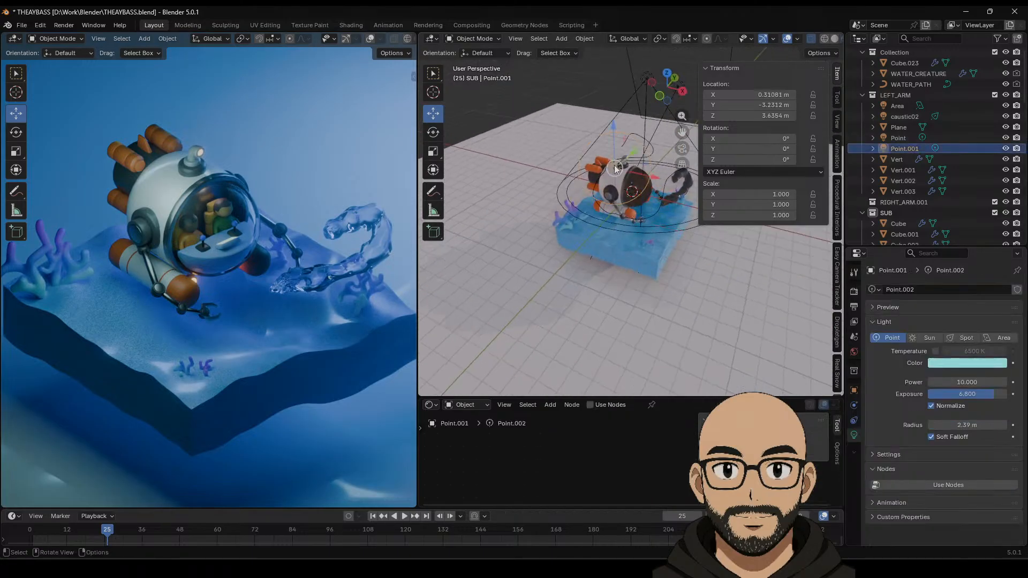
{"action": "middle_click_drag", "start_coordinate": [643, 218], "coordinate": [615, 236], "text": "shift"}
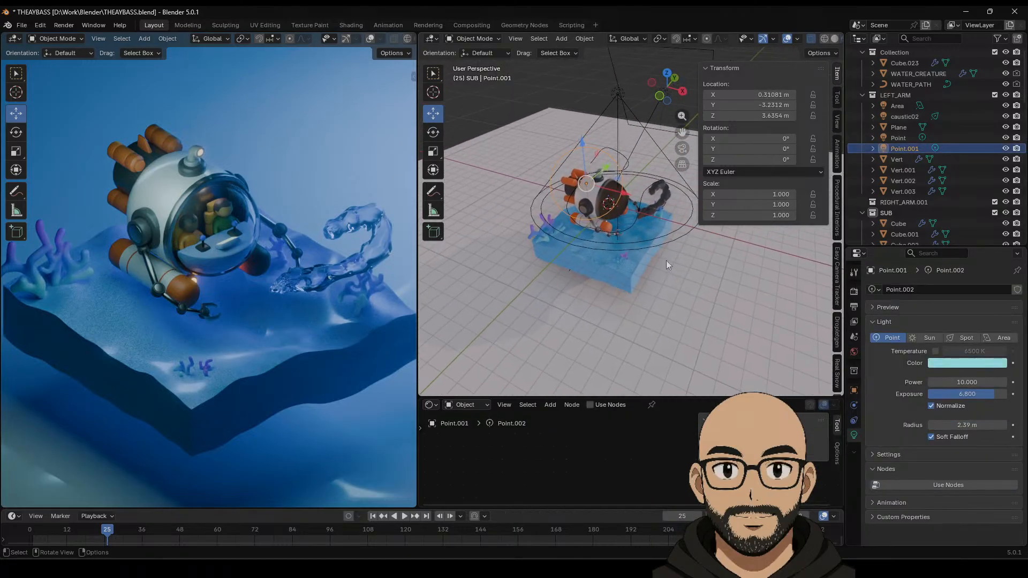
{"action": "middle_click_drag", "start_coordinate": [665, 260], "coordinate": [623, 254]}
{"action": "middle_click_drag", "start_coordinate": [331, 275], "coordinate": [328, 265]}
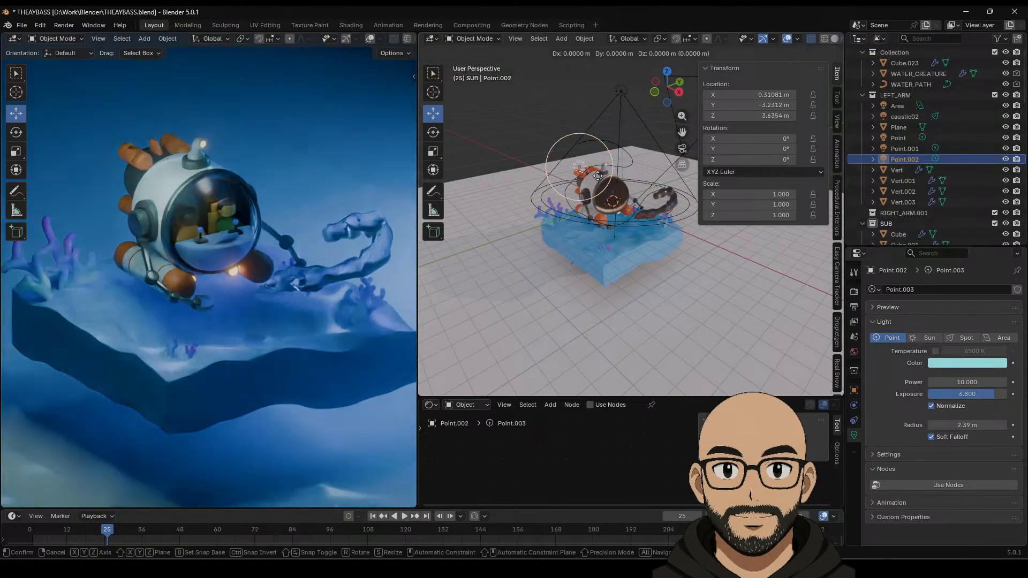
{"action": "key", "text": "shift+d"}
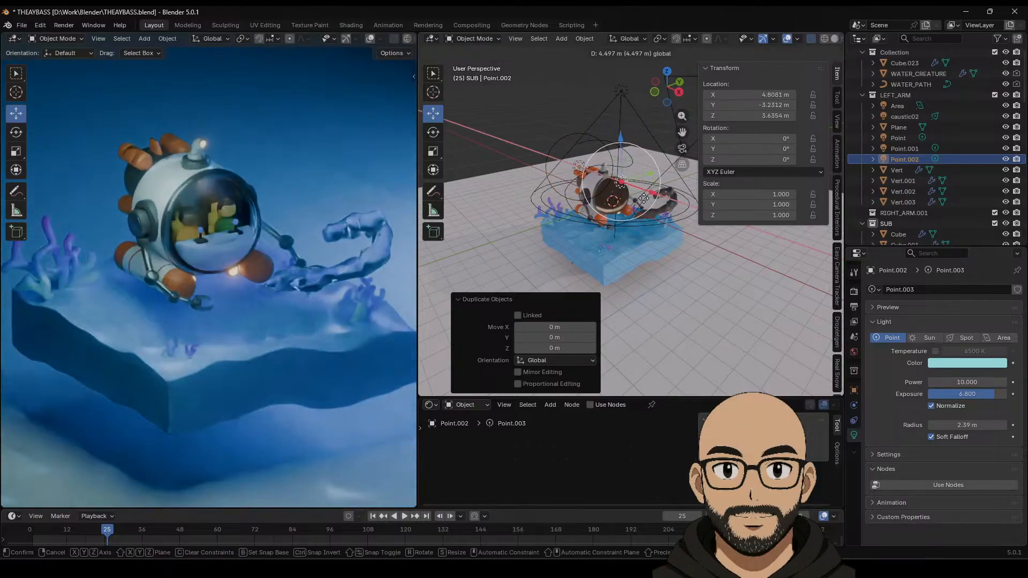
{"action": "left_click", "coordinate": [636, 202]}
Step: Place the duplicated light low in front of the submarine at about X 0.795, Y 1.004, Z -1.308 m with a 1.96 m radius
{"action": "left_click_drag", "start_coordinate": [622, 143], "coordinate": [623, 207]}
{"action": "middle_click_drag", "start_coordinate": [684, 218], "coordinate": [683, 249]}
{"action": "left_click_drag", "start_coordinate": [657, 290], "coordinate": [631, 271]}
{"action": "left_click_drag", "start_coordinate": [623, 230], "coordinate": [674, 203]}
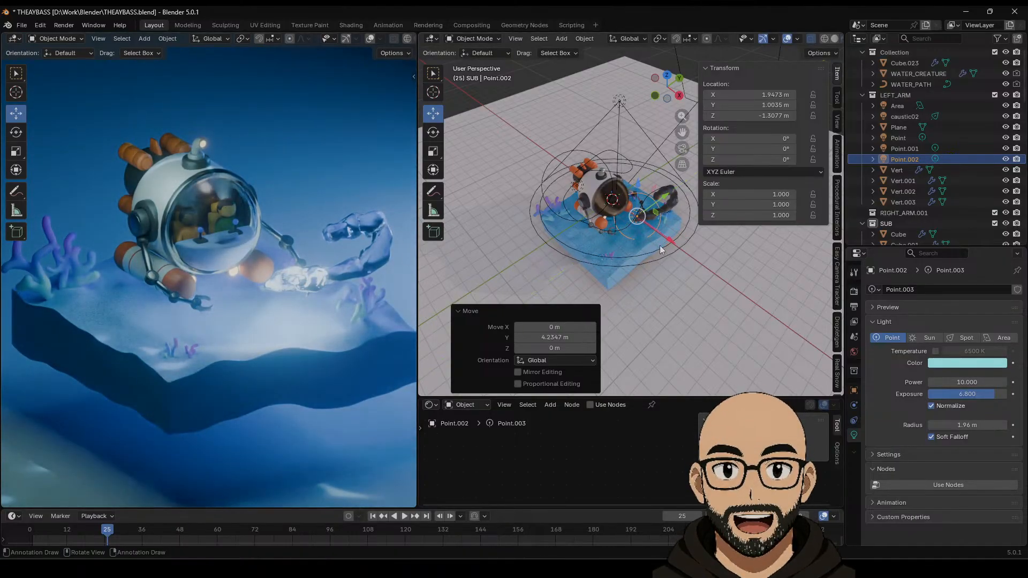
{"action": "left_click_drag", "start_coordinate": [668, 240], "coordinate": [656, 234]}
{"action": "left_click_drag", "start_coordinate": [649, 232], "coordinate": [654, 234]}
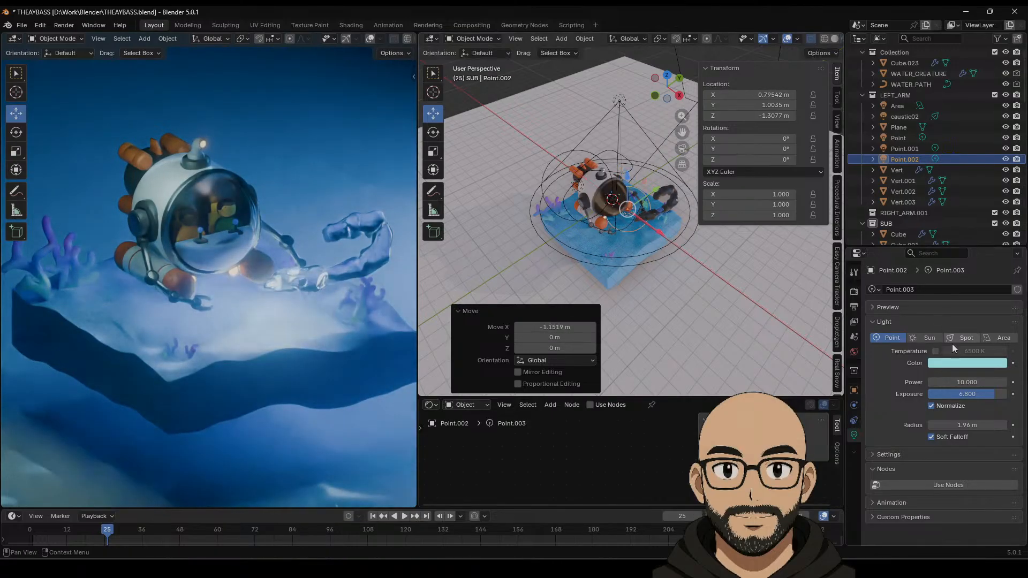
Step: Color the light in front of the submarine orange and move it about -1 m along Y
{"action": "left_click", "coordinate": [964, 363]}
{"action": "mouse_move", "coordinate": [933, 240]}
{"action": "left_mouse_down"}
{"action": "mouse_move", "coordinate": [942, 240]}
{"action": "mouse_move", "coordinate": [921, 261]}
{"action": "mouse_move", "coordinate": [932, 269]}
{"action": "left_mouse_up"}
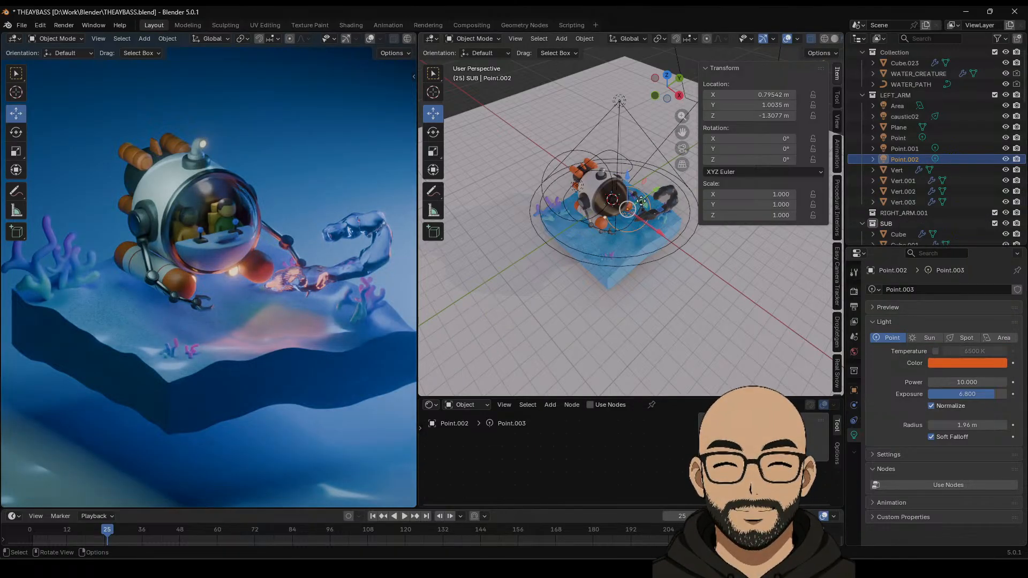
{"action": "left_click_drag", "start_coordinate": [660, 190], "coordinate": [647, 196]}
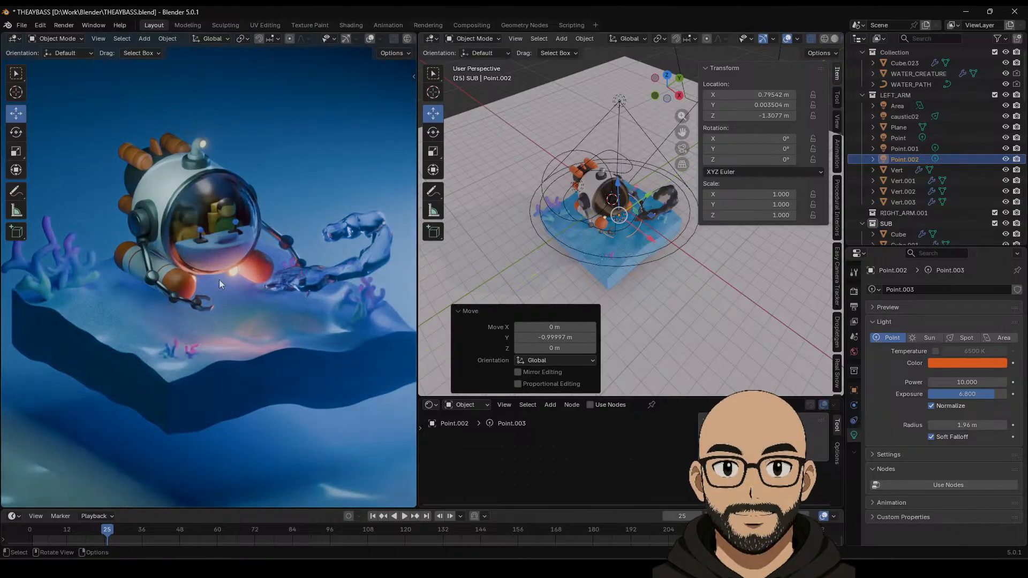
Step: Set the orange light's radius to 2.81 m and nudge it about -0.04 m along X
{"action": "middle_click_drag", "start_coordinate": [700, 287], "coordinate": [675, 248]}
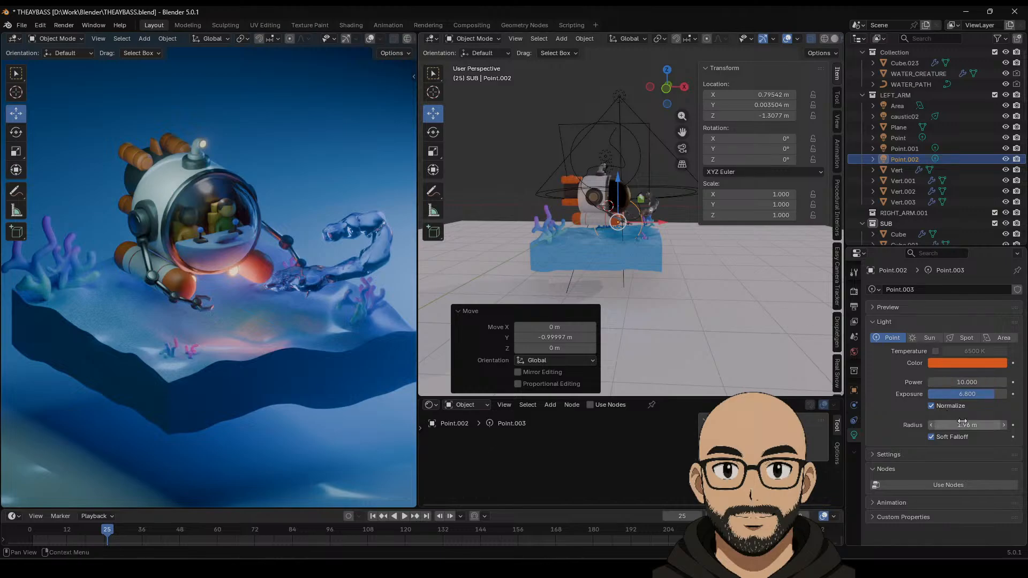
{"action": "left_click_drag", "start_coordinate": [962, 423], "coordinate": [1003, 423]}
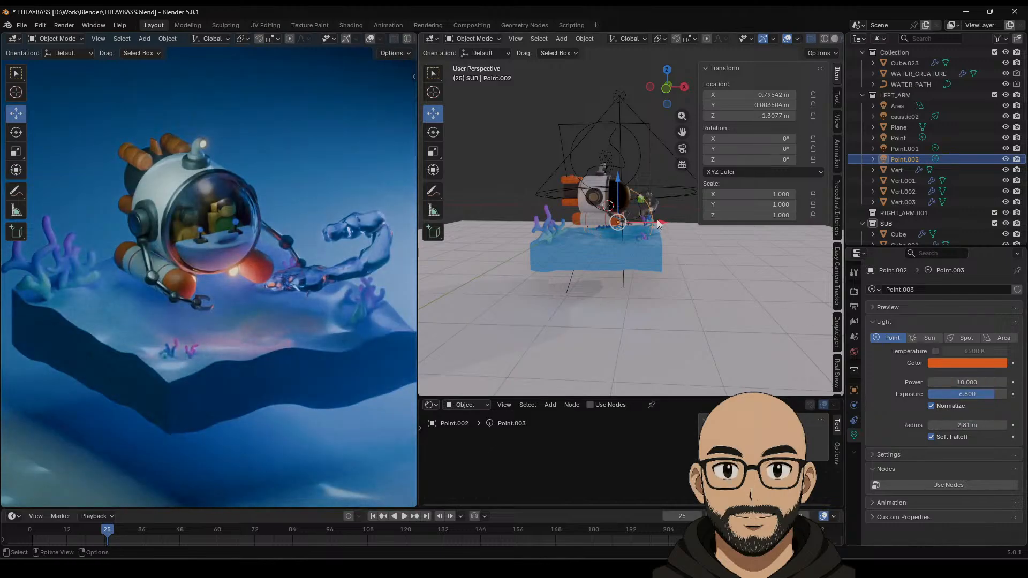
{"action": "left_click_drag", "start_coordinate": [657, 220], "coordinate": [658, 228]}
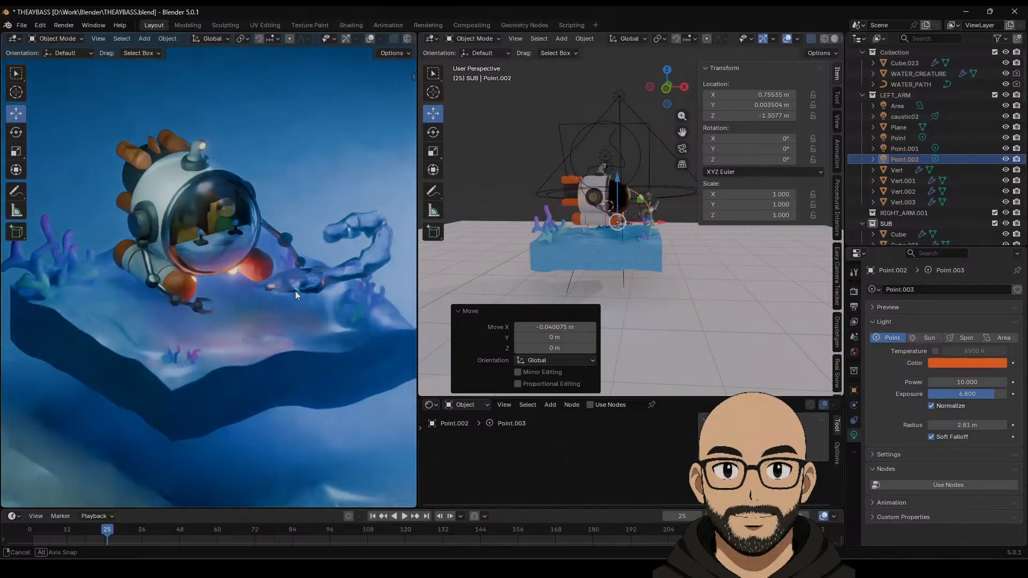
Step: Duplicate the orange light in place, raise the copy about 5.28 m above the submarine and reduce its radius to 1.93 m
{"action": "key", "text": "shift+d"}
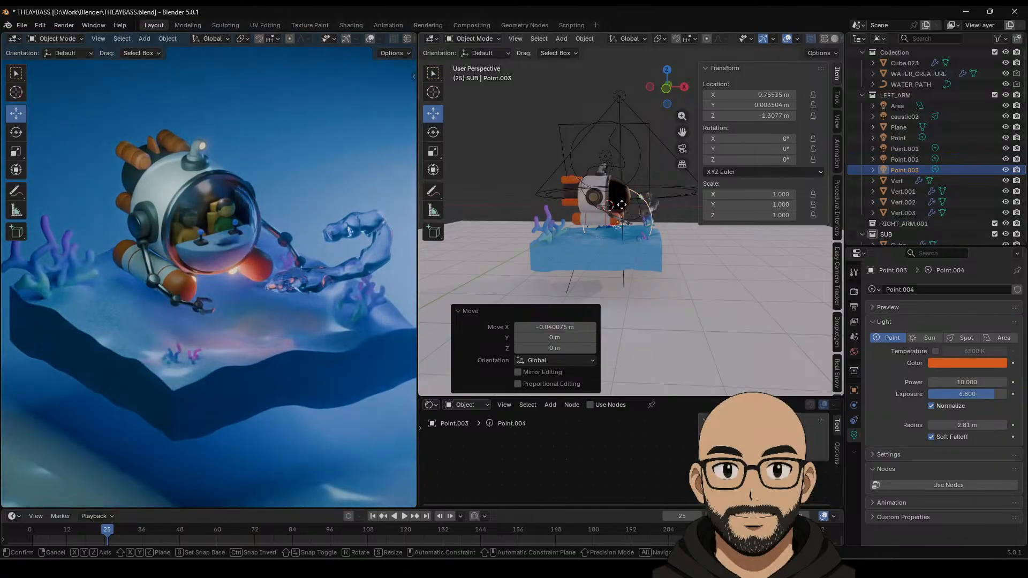
{"action": "key", "text": "Escape"}
{"action": "mouse_move", "coordinate": [616, 183]}
{"action": "left_mouse_down"}
{"action": "mouse_move", "coordinate": [622, 171]}
{"action": "mouse_move", "coordinate": [622, 197]}
{"action": "left_mouse_up"}
{"action": "left_click_drag", "start_coordinate": [622, 179], "coordinate": [631, 111]}
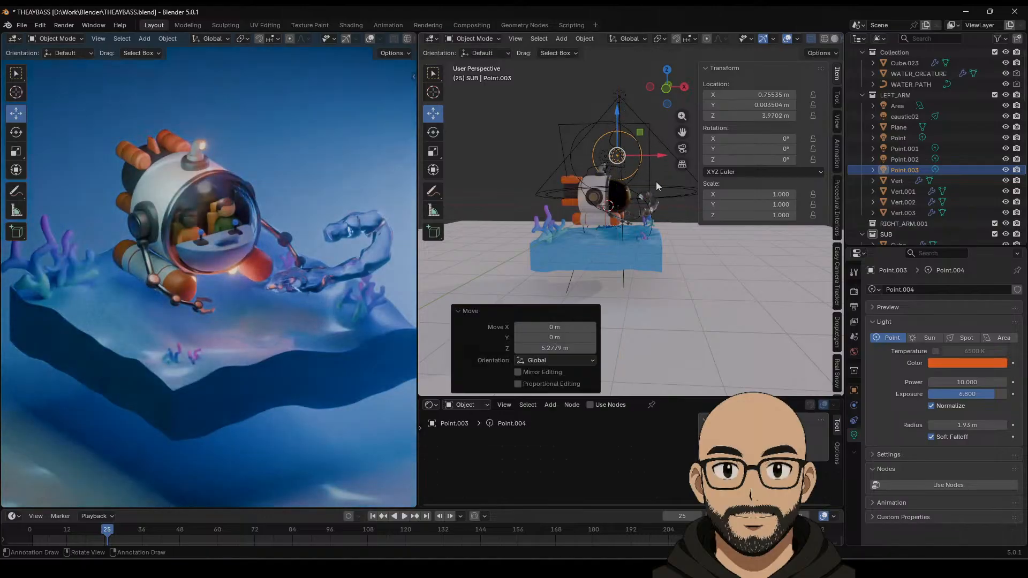
Step: Shift the upper orange light about -0.33 m along X and scale it to 1.130
{"action": "mouse_move", "coordinate": [657, 158]}
{"action": "left_mouse_down"}
{"action": "mouse_move", "coordinate": [650, 149]}
{"action": "mouse_move", "coordinate": [652, 159]}
{"action": "left_mouse_up"}
{"action": "key", "text": "s"}
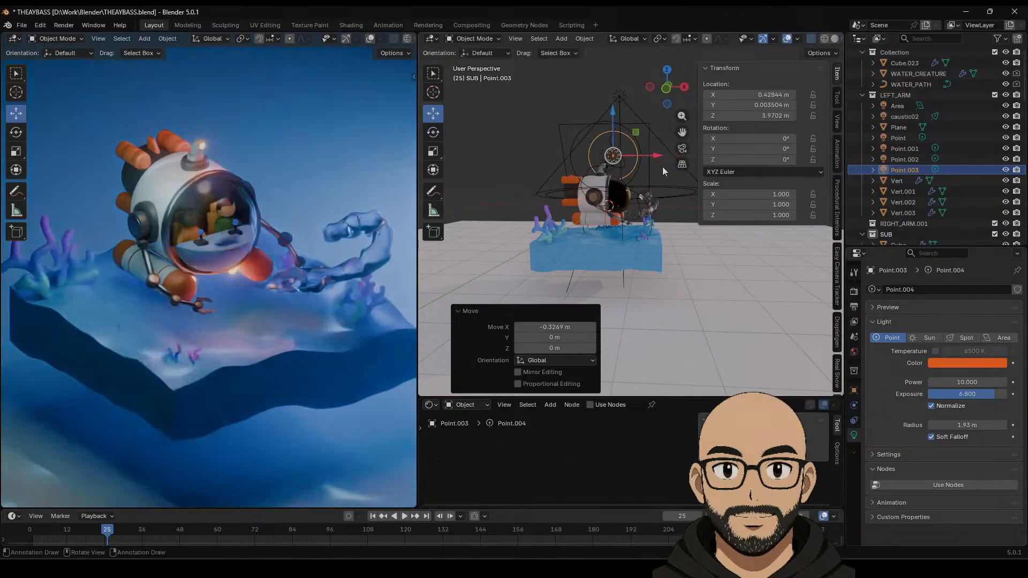
{"action": "left_click", "coordinate": [669, 161]}
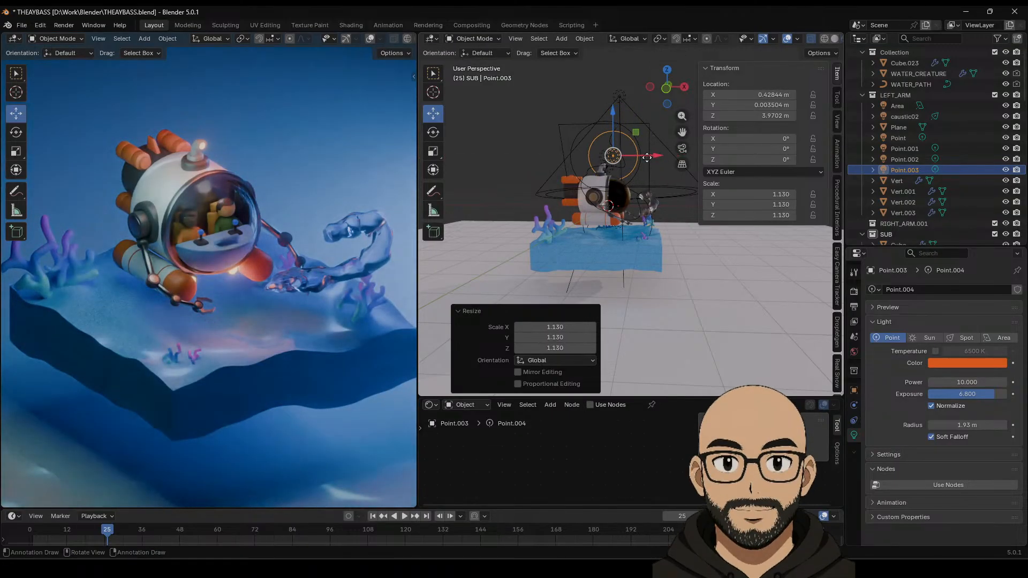
Step: Lower the upper orange light to a height of about 3.73 m and set its exposure to 4.400
{"action": "middle_click_drag", "start_coordinate": [637, 177], "coordinate": [611, 160]}
{"action": "scroll", "coordinate": [611, 178], "scroll_direction": "up", "scroll_amount": 3}
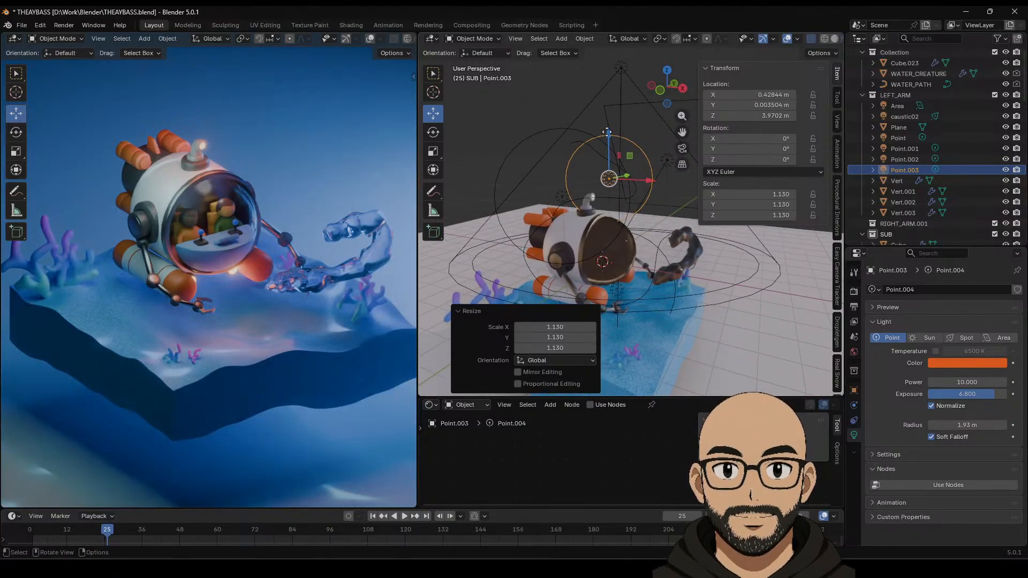
{"action": "mouse_move", "coordinate": [610, 133]}
{"action": "left_mouse_down"}
{"action": "mouse_move", "coordinate": [611, 152]}
{"action": "mouse_move", "coordinate": [612, 141]}
{"action": "left_mouse_up"}
{"action": "left_click_drag", "start_coordinate": [990, 396], "coordinate": [966, 394]}
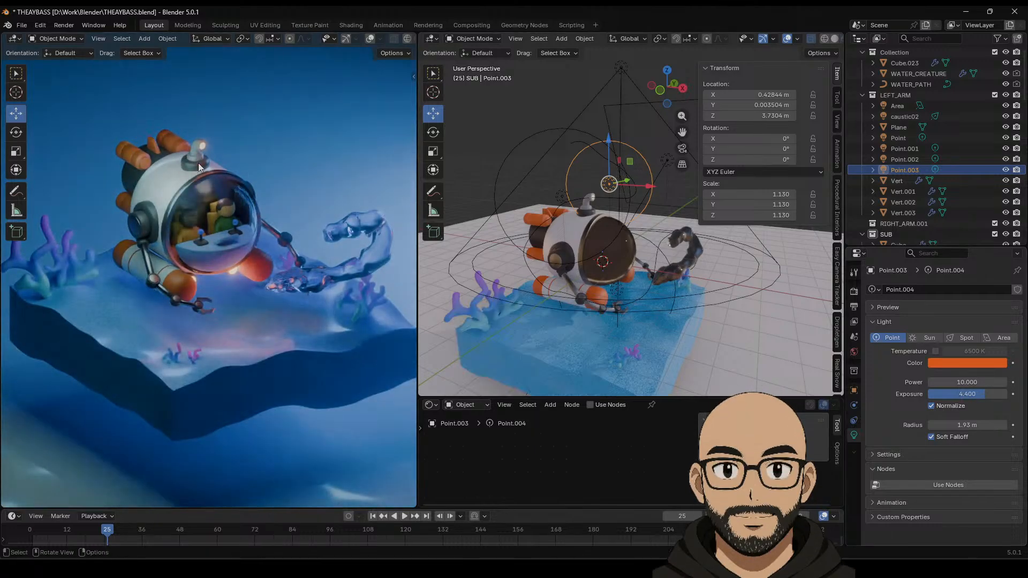
Step: Save the scene file with the submarine's new lights
{"action": "middle_click_drag", "start_coordinate": [272, 303], "coordinate": [246, 273]}
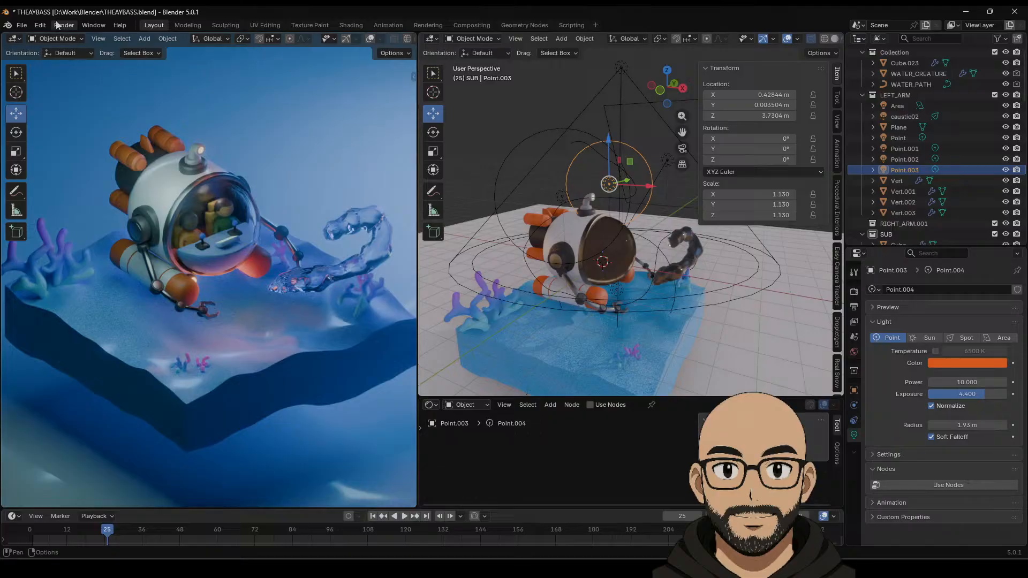
{"action": "left_click", "coordinate": [22, 25]}
{"action": "left_click", "coordinate": [38, 94]}
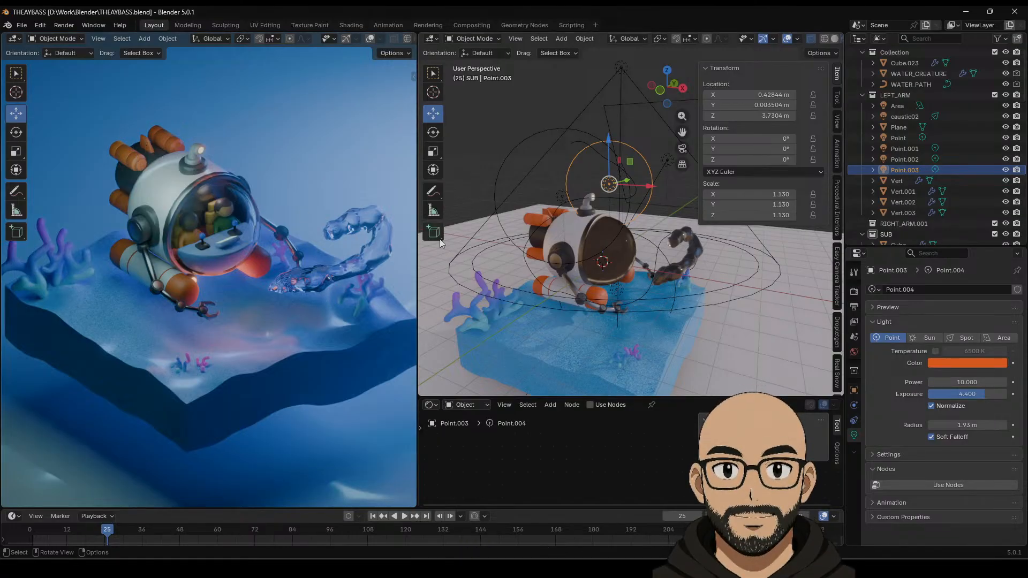
Step: Scale the orange fin on the submarine's back uniformly by 1.936, and stretch it by 1.123 along Z
{"action": "mouse_move", "coordinate": [547, 216]}
{"action": "middle_mouse_down"}
{"action": "mouse_move", "coordinate": [540, 232]}
{"action": "mouse_move", "coordinate": [555, 211]}
{"action": "middle_mouse_up"}
{"action": "left_click", "coordinate": [558, 209]}
{"action": "left_click", "coordinate": [558, 209]}
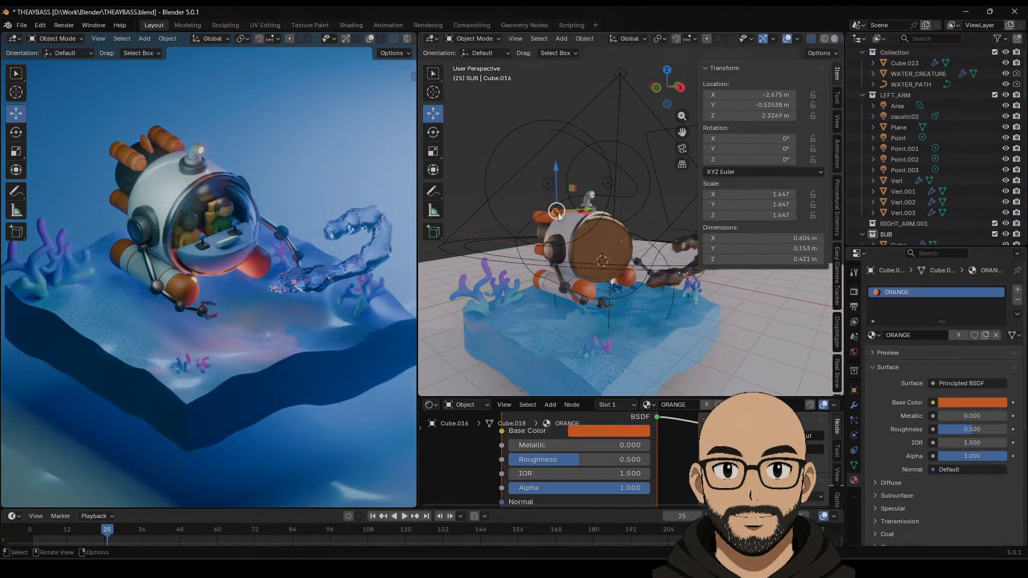
{"action": "key", "text": "s"}
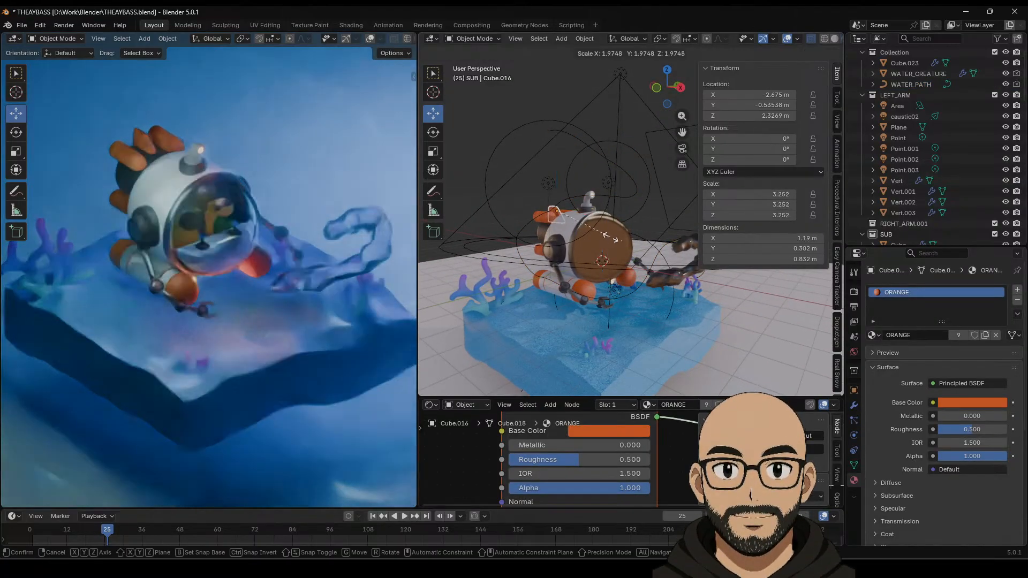
{"action": "left_click", "coordinate": [598, 257]}
{"action": "middle_click_drag", "start_coordinate": [599, 257], "coordinate": [578, 239]}
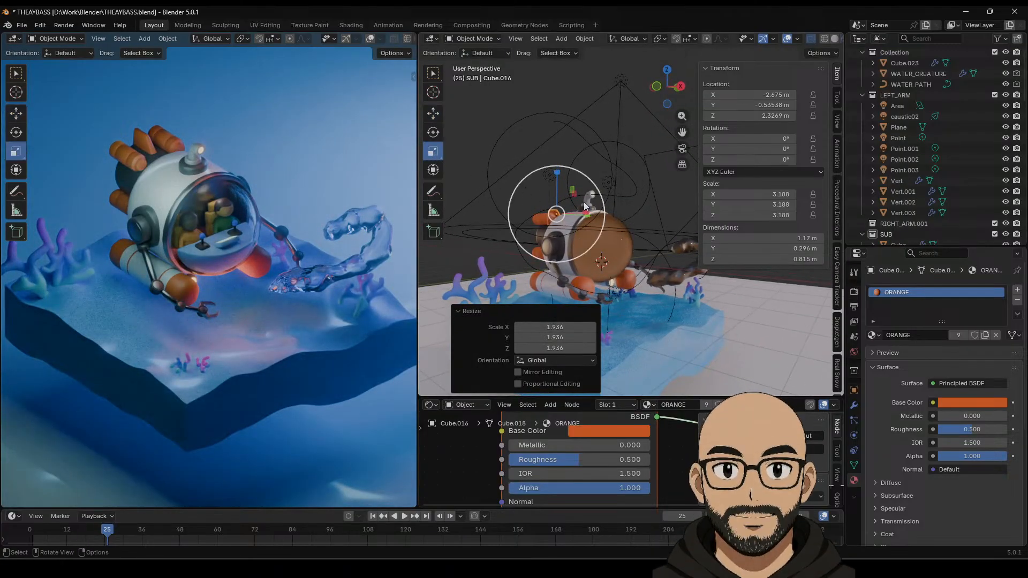
{"action": "left_click_drag", "start_coordinate": [557, 174], "coordinate": [557, 168]}
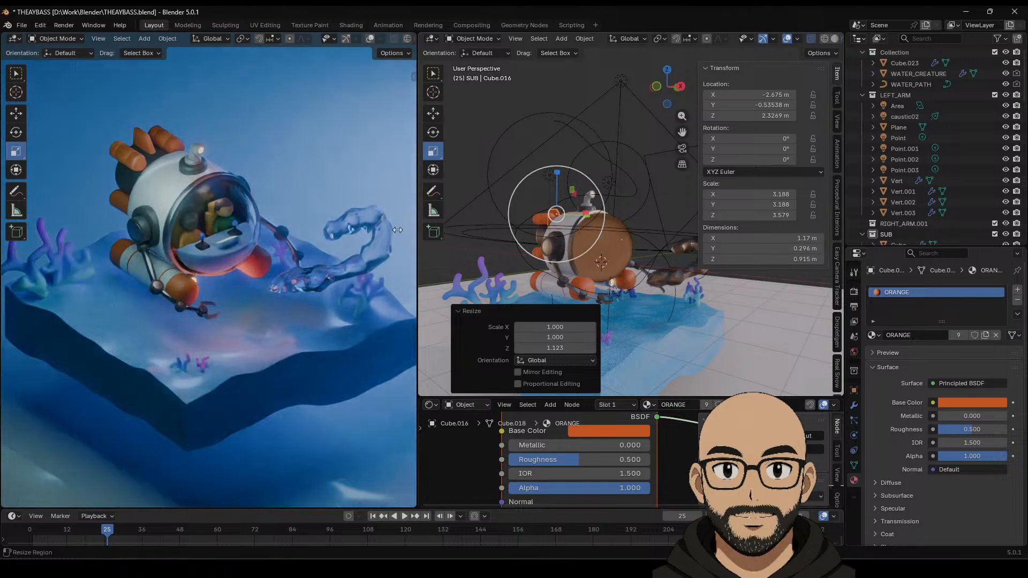
Step: Raise the orange back fin about 0.24 m along Z and scale it uniformly by 0.804
{"action": "middle_click_drag", "start_coordinate": [644, 258], "coordinate": [586, 261]}
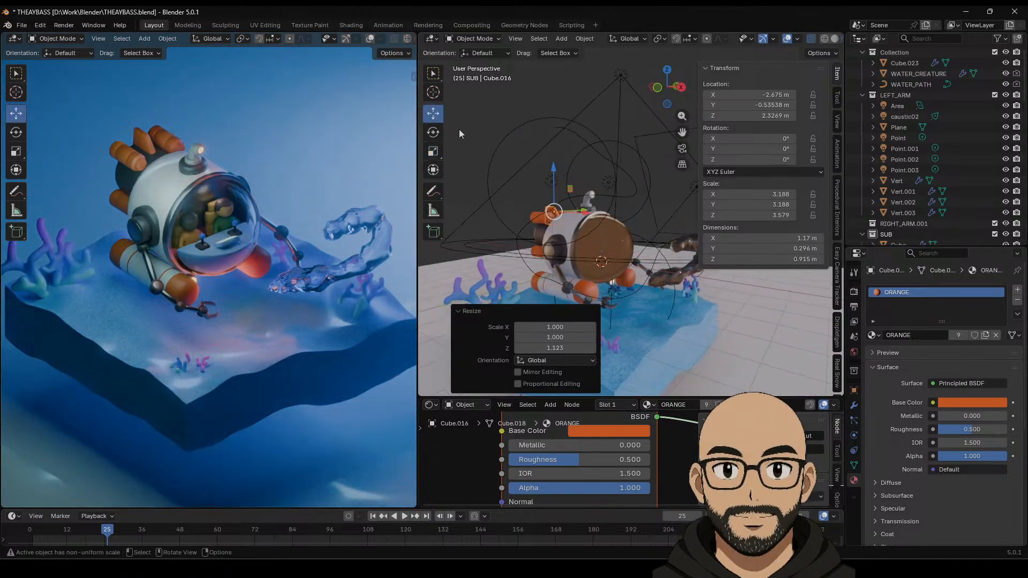
{"action": "left_click_drag", "start_coordinate": [554, 174], "coordinate": [559, 165]}
{"action": "key", "text": "s"}
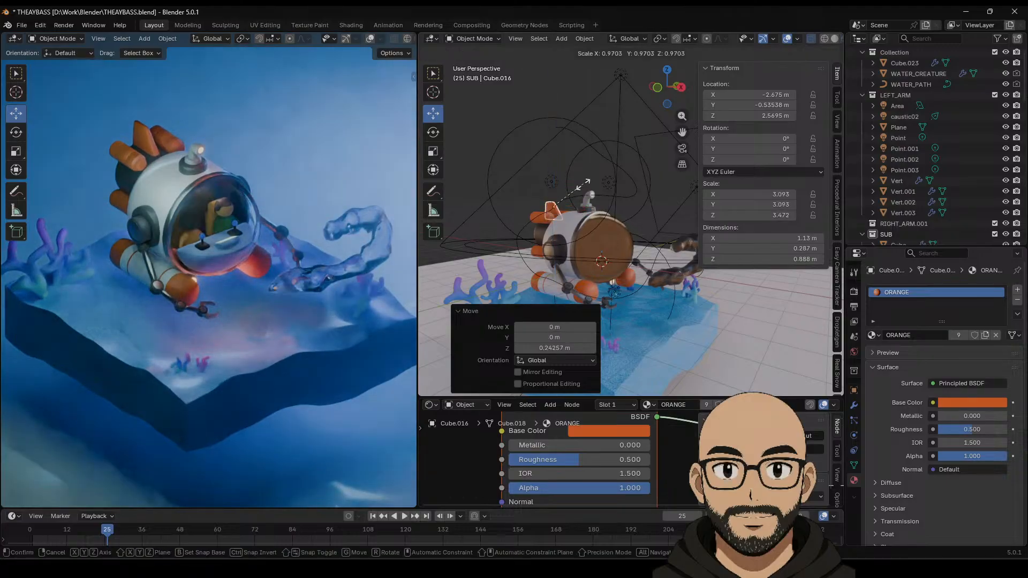
{"action": "left_click", "coordinate": [573, 183]}
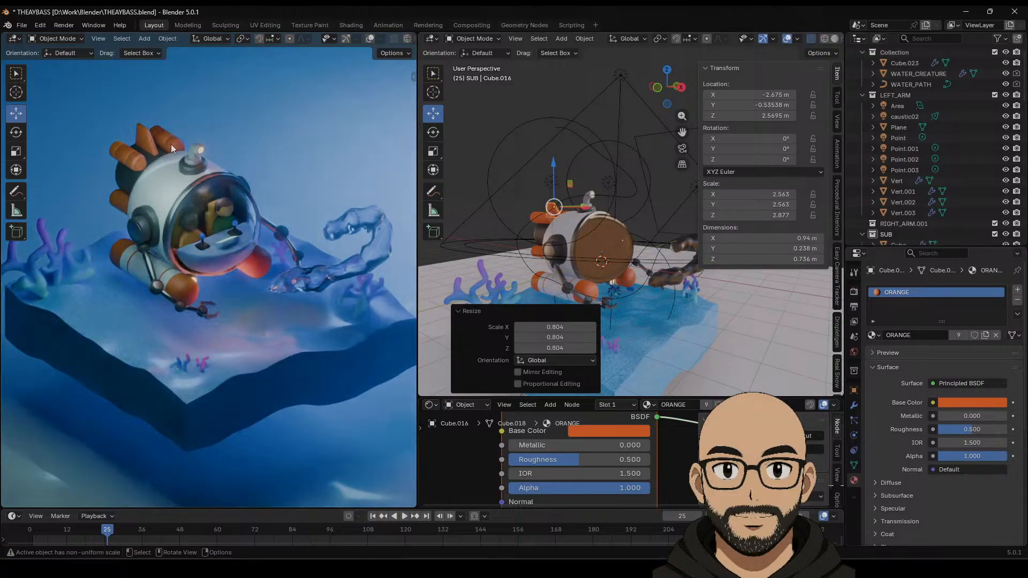
Step: Remove the GREY material from the large cylinder at the submarine's rear and give it a new material
{"action": "middle_click_drag", "start_coordinate": [612, 222], "coordinate": [613, 269]}
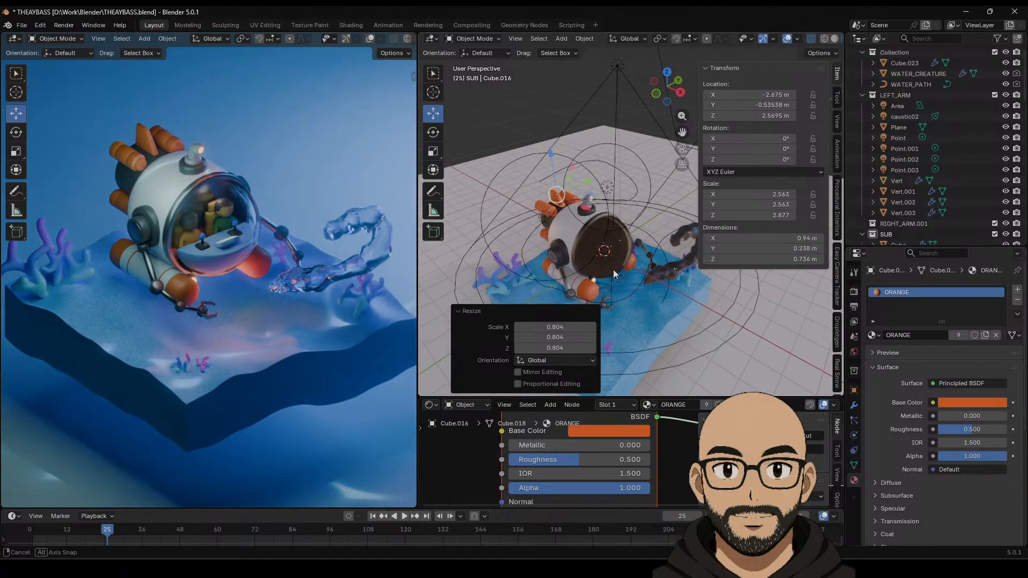
{"action": "left_click", "coordinate": [547, 223]}
{"action": "middle_click_drag", "start_coordinate": [567, 230], "coordinate": [645, 246]}
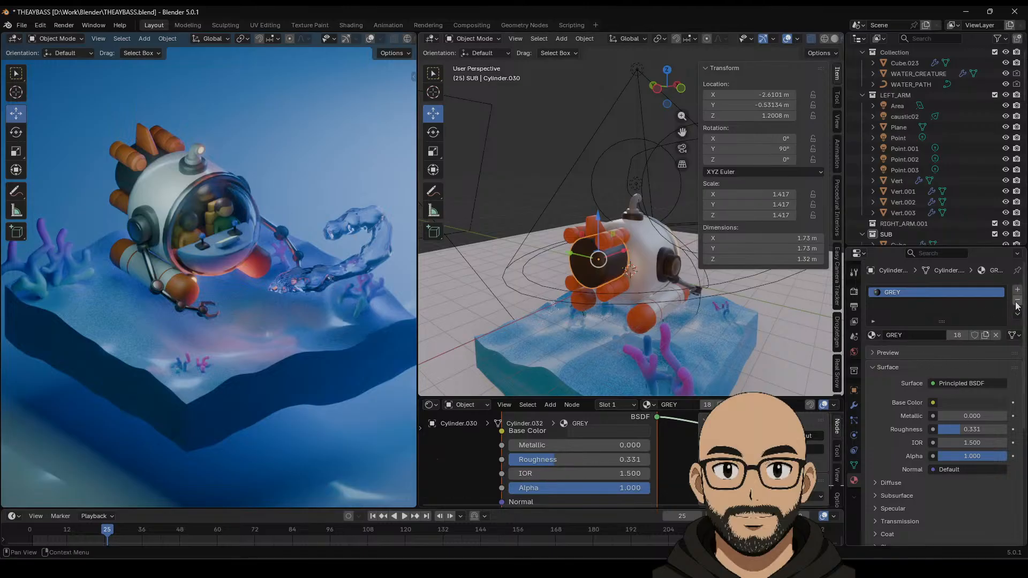
{"action": "left_click", "coordinate": [1016, 302]}
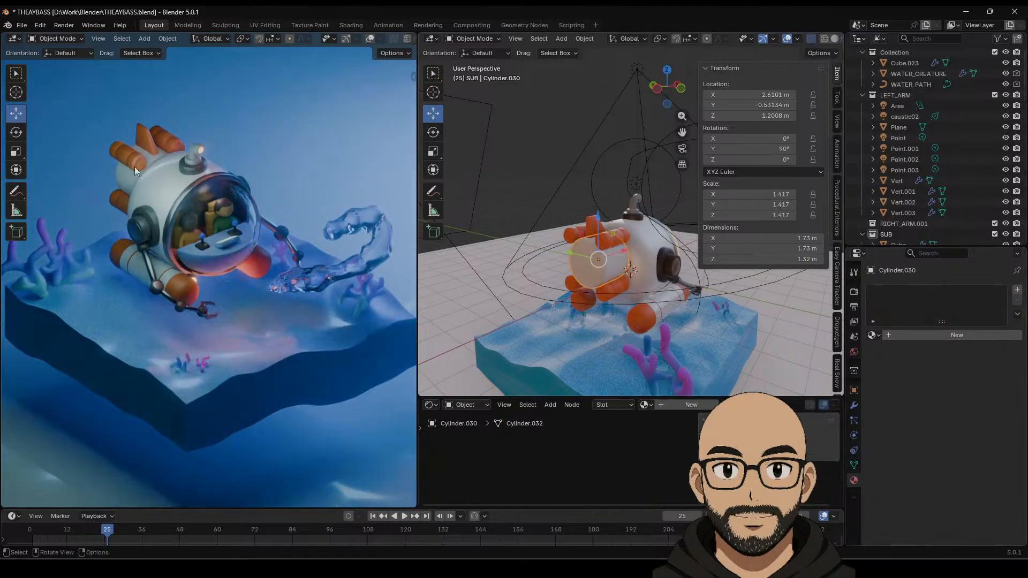
{"action": "left_click", "coordinate": [950, 336]}
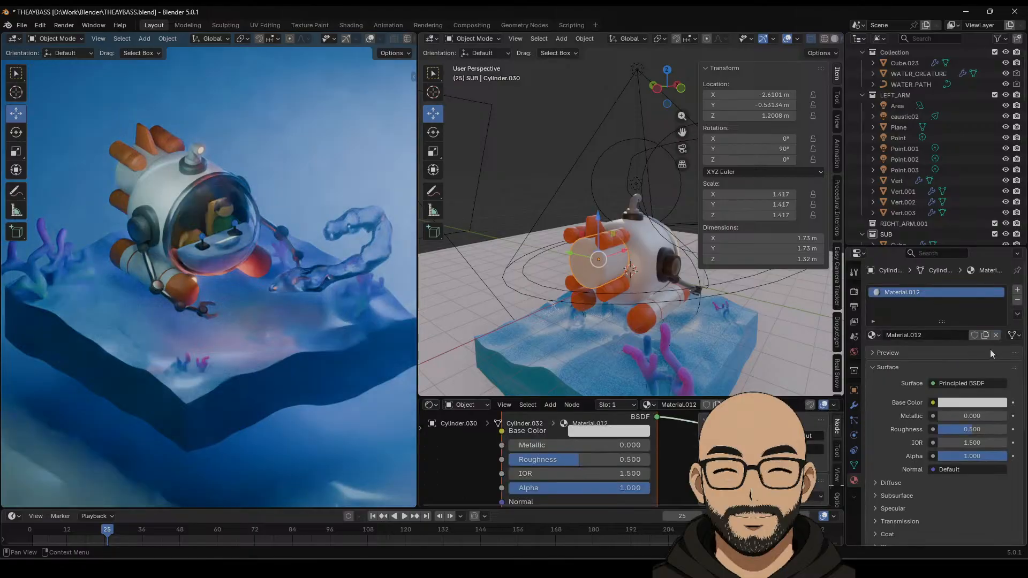
Step: Darken the rear cylinder's base color to mid-grey, with metallic at 0.092 and roughness at 0.477
{"action": "left_click", "coordinate": [973, 403]}
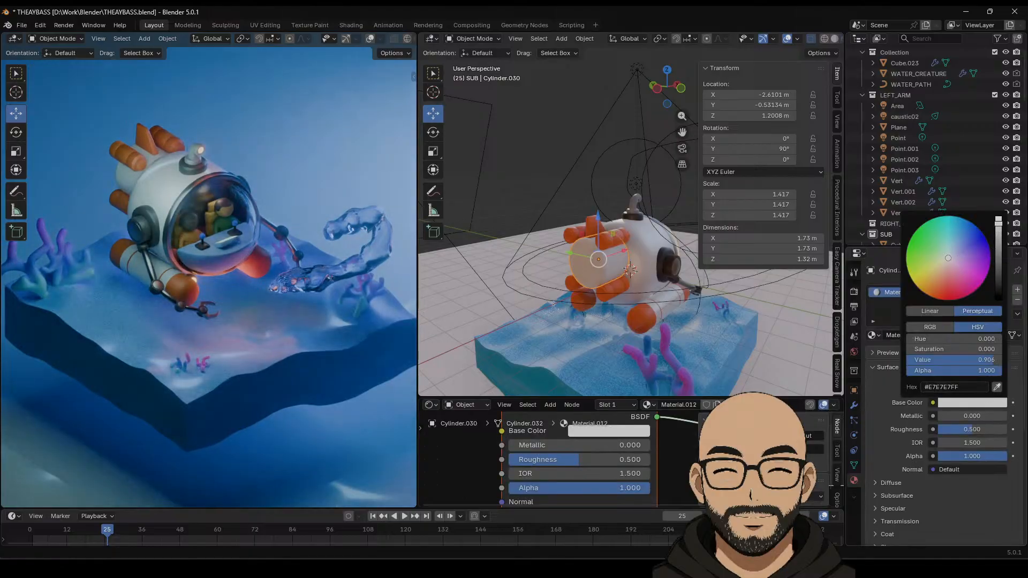
{"action": "left_click_drag", "start_coordinate": [998, 222], "coordinate": [998, 256]}
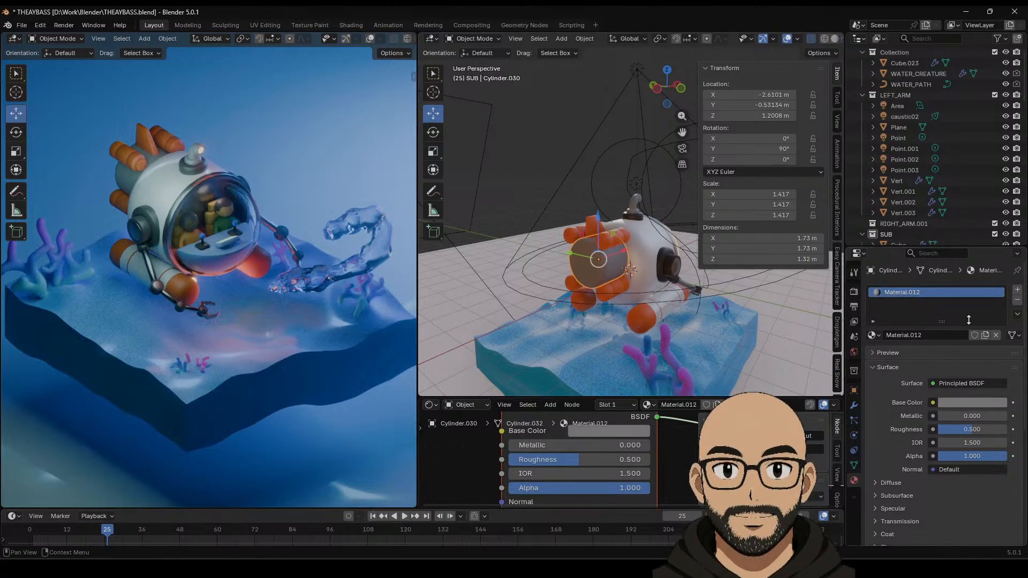
{"action": "mouse_move", "coordinate": [966, 416]}
{"action": "left_mouse_down"}
{"action": "mouse_move", "coordinate": [975, 417]}
{"action": "mouse_move", "coordinate": [967, 430]}
{"action": "left_mouse_up"}
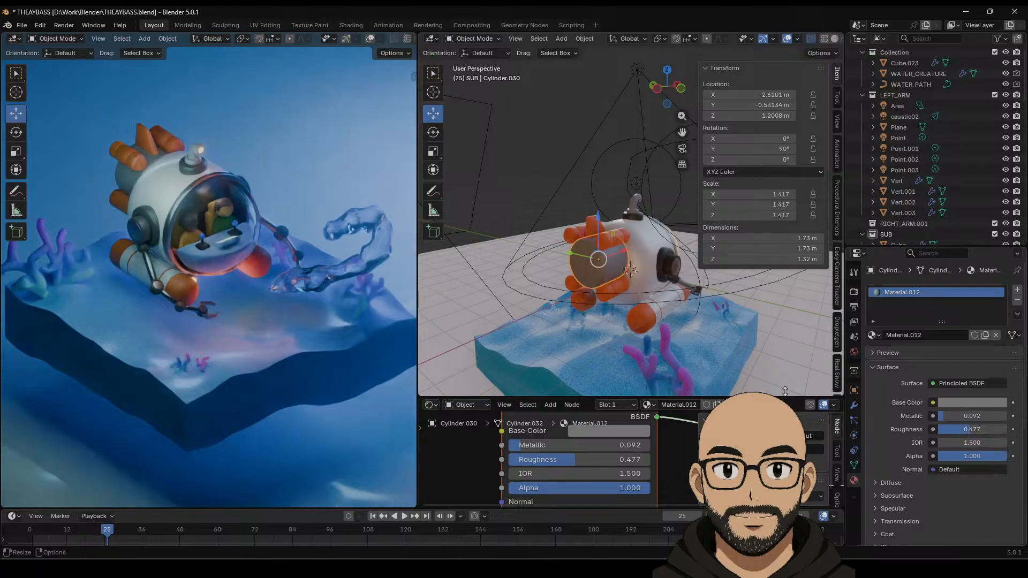
Step: Check the submarine from the side and save the scene file
{"action": "left_click", "coordinate": [528, 160]}
{"action": "middle_click_drag", "start_coordinate": [602, 235], "coordinate": [537, 230]}
{"action": "scroll", "coordinate": [539, 272], "scroll_direction": "up", "scroll_amount": 4}
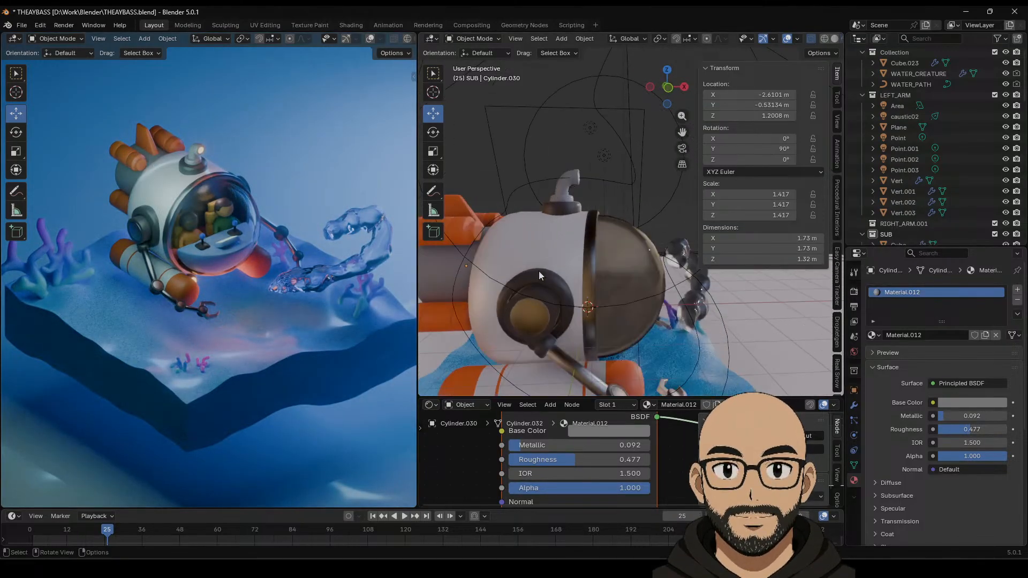
{"action": "mouse_move", "coordinate": [539, 271]}
{"action": "middle_mouse_down"}
{"action": "mouse_move", "coordinate": [620, 256]}
{"action": "mouse_move", "coordinate": [564, 259]}
{"action": "mouse_move", "coordinate": [547, 274]}
{"action": "mouse_move", "coordinate": [612, 281]}
{"action": "mouse_move", "coordinate": [576, 231]}
{"action": "middle_mouse_up"}
{"action": "scroll", "coordinate": [611, 280], "scroll_direction": "down", "scroll_amount": 4}
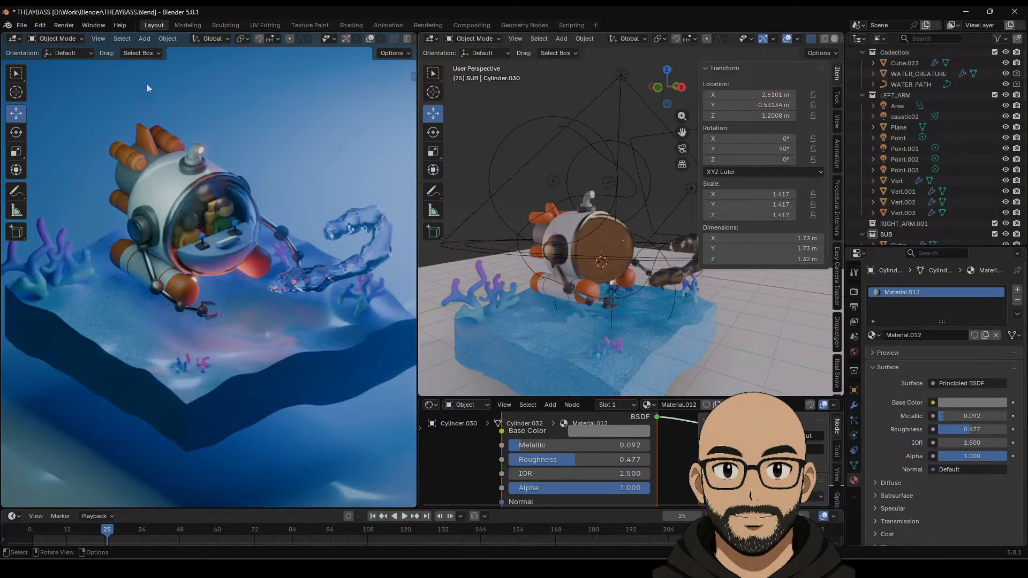
{"action": "left_click", "coordinate": [22, 25]}
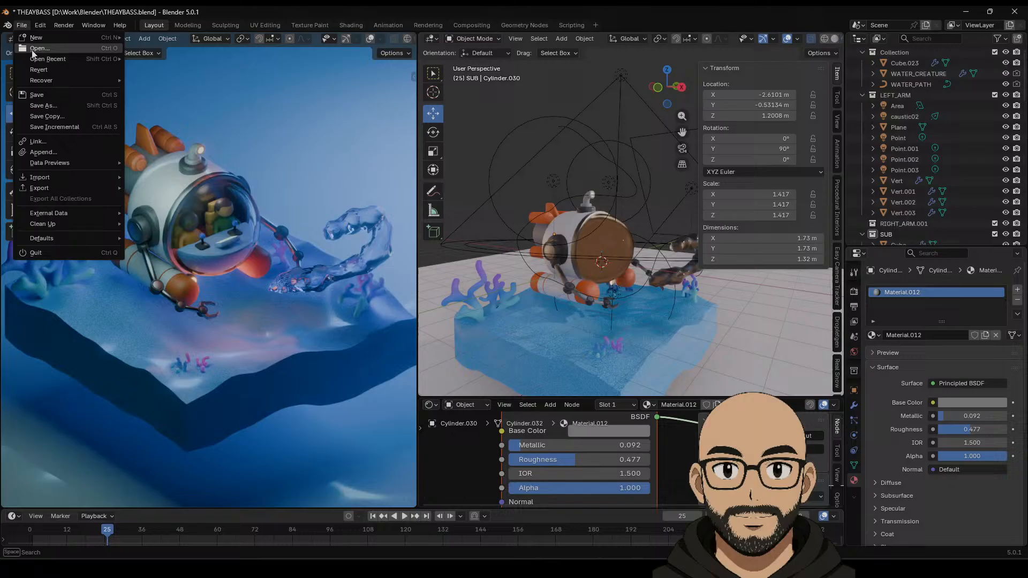
{"action": "left_click", "coordinate": [48, 97]}
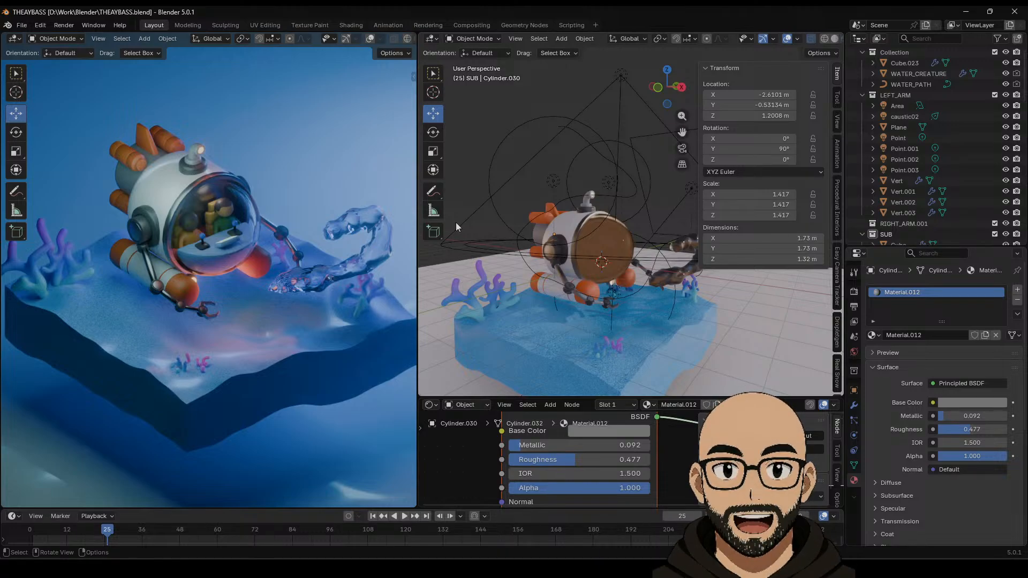
Step: Set the camera view to wireframe shading and enlarge the modelling viewport by shrinking the camera view and shader editor
{"action": "middle_click_drag", "start_coordinate": [595, 250], "coordinate": [588, 287]}
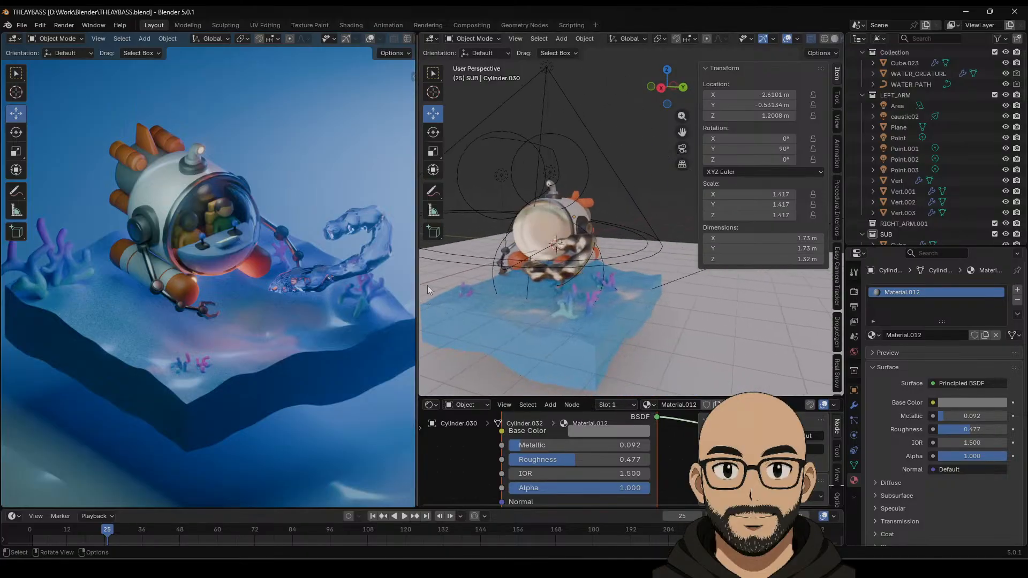
{"action": "left_click", "coordinate": [408, 38]}
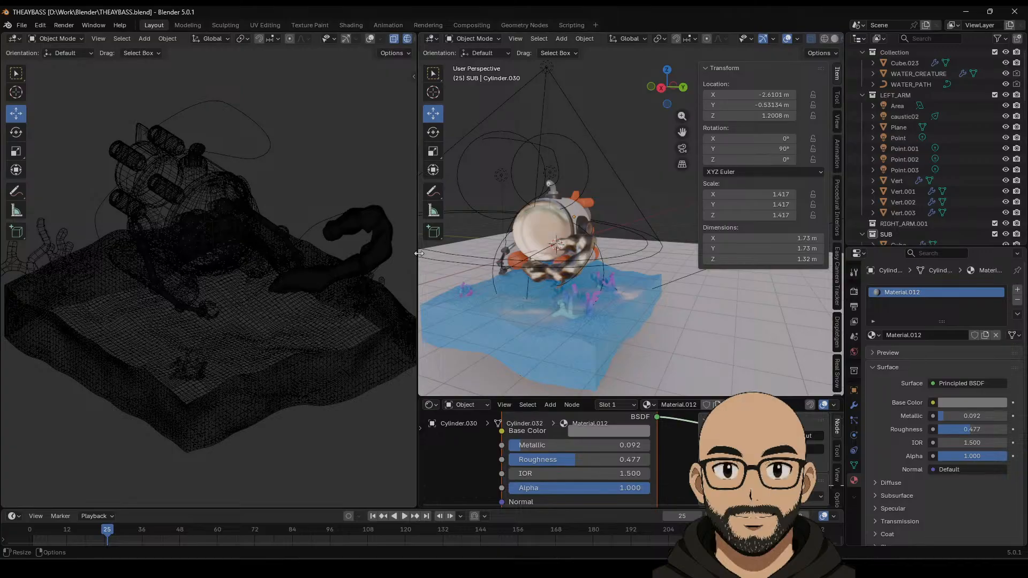
{"action": "left_click_drag", "start_coordinate": [418, 253], "coordinate": [203, 253]}
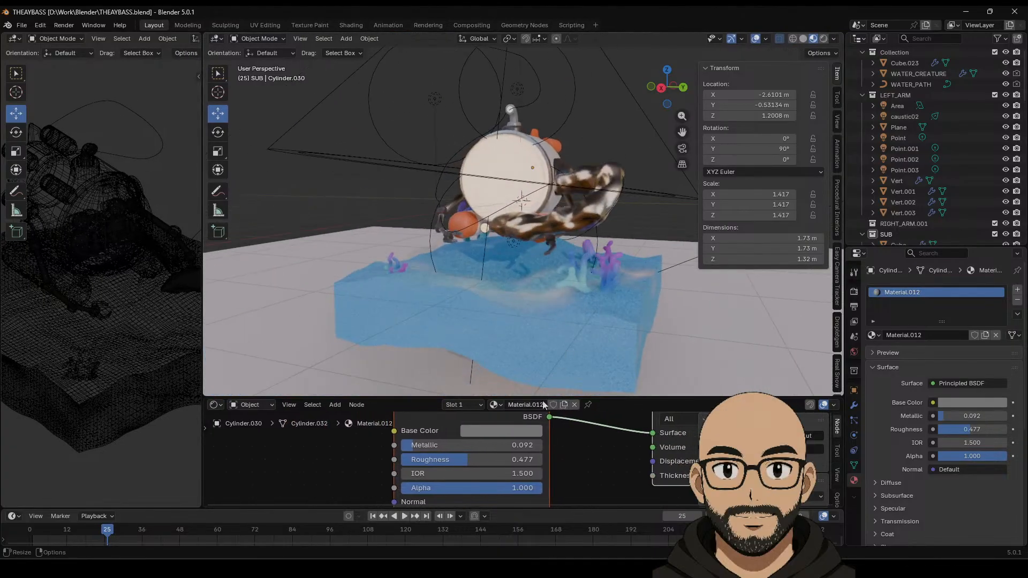
{"action": "left_click_drag", "start_coordinate": [545, 394], "coordinate": [544, 458]}
Step: Display the main modelling viewport in solid shading with X-ray disabled
{"action": "middle_click_drag", "start_coordinate": [584, 354], "coordinate": [565, 286]}
{"action": "left_click", "coordinate": [802, 39]}
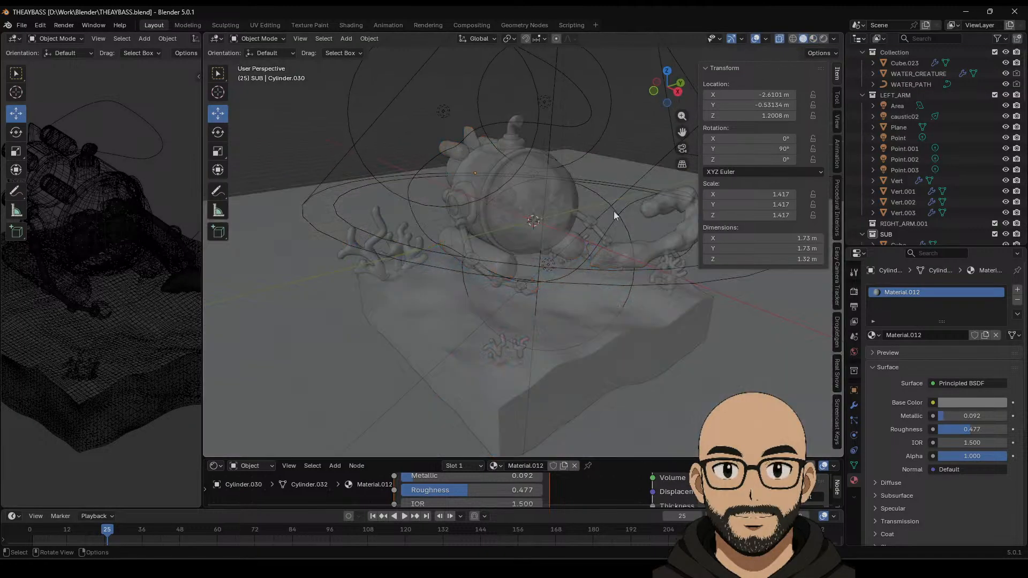
{"action": "left_click", "coordinate": [777, 39]}
{"action": "mouse_move", "coordinate": [645, 211]}
{"action": "middle_mouse_down"}
{"action": "mouse_move", "coordinate": [531, 216]}
{"action": "mouse_move", "coordinate": [506, 242]}
{"action": "mouse_move", "coordinate": [506, 266]}
{"action": "mouse_move", "coordinate": [631, 237]}
{"action": "mouse_move", "coordinate": [622, 246]}
{"action": "middle_mouse_up"}
{"action": "middle_click_drag", "start_coordinate": [553, 279], "coordinate": [569, 281]}
{"action": "scroll", "coordinate": [569, 285], "scroll_direction": "down", "scroll_amount": 1}
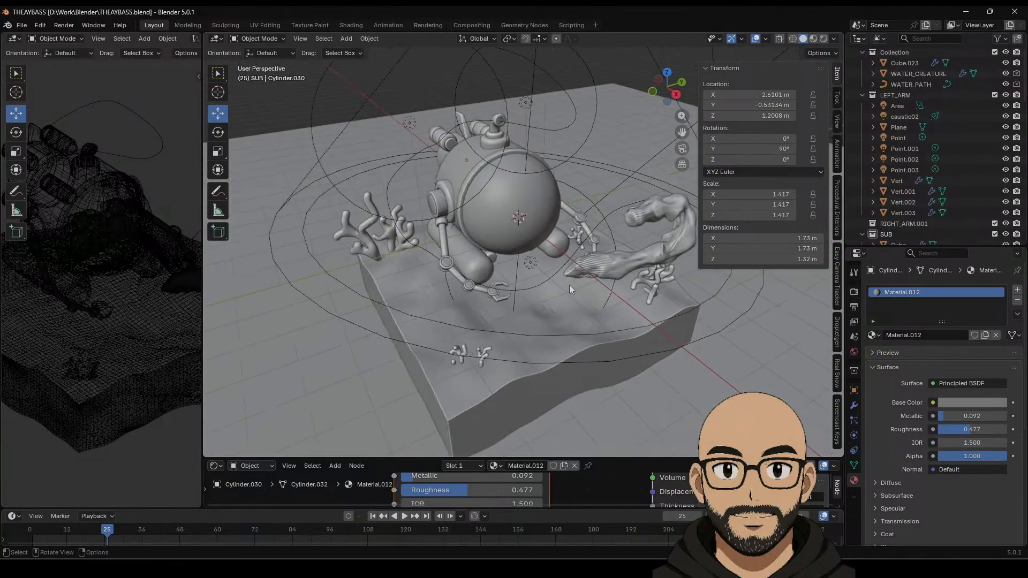
Step: Add a UV sphere and move it about 4.66 m along X, in front of the submarine
{"action": "left_click", "coordinate": [525, 307]}
{"action": "key", "text": "alt+a"}
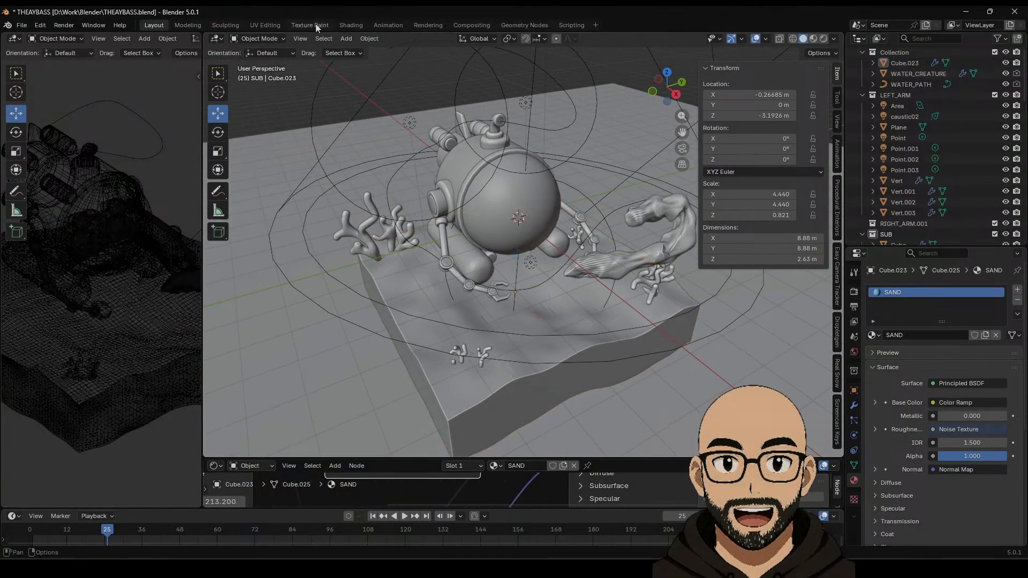
{"action": "left_click", "coordinate": [346, 38]}
{"action": "mouse_move", "coordinate": [379, 51]}
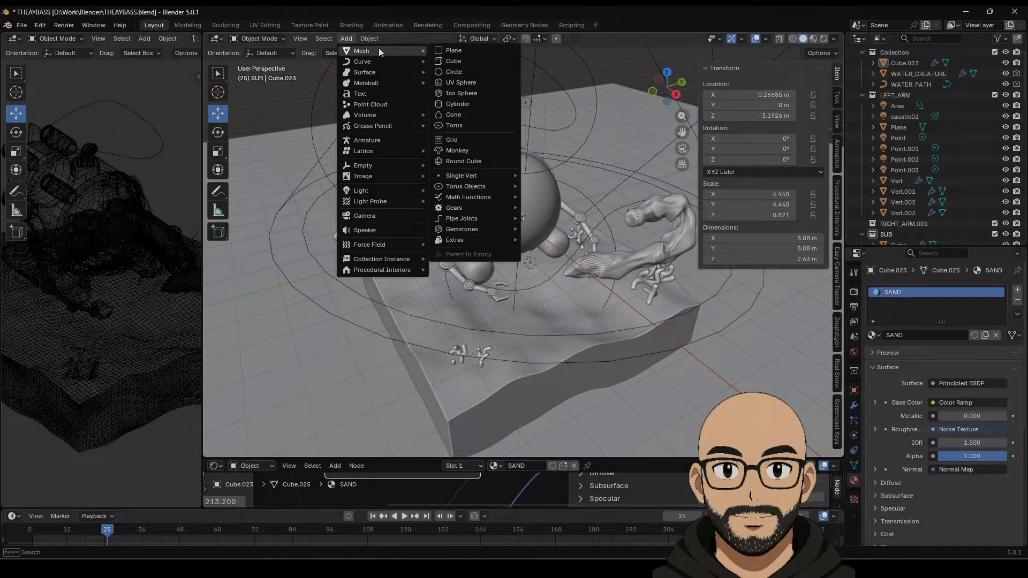
{"action": "left_click", "coordinate": [451, 83]}
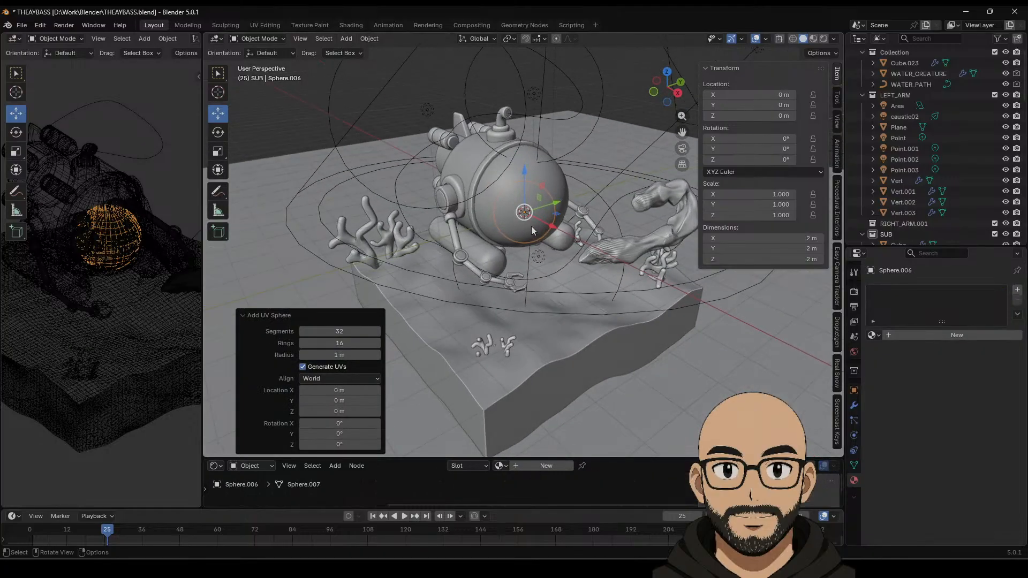
{"action": "left_click_drag", "start_coordinate": [552, 227], "coordinate": [677, 292]}
{"action": "scroll", "coordinate": [664, 296], "scroll_direction": "down", "scroll_amount": 1}
{"action": "middle_click_drag", "start_coordinate": [665, 297], "coordinate": [659, 287]}
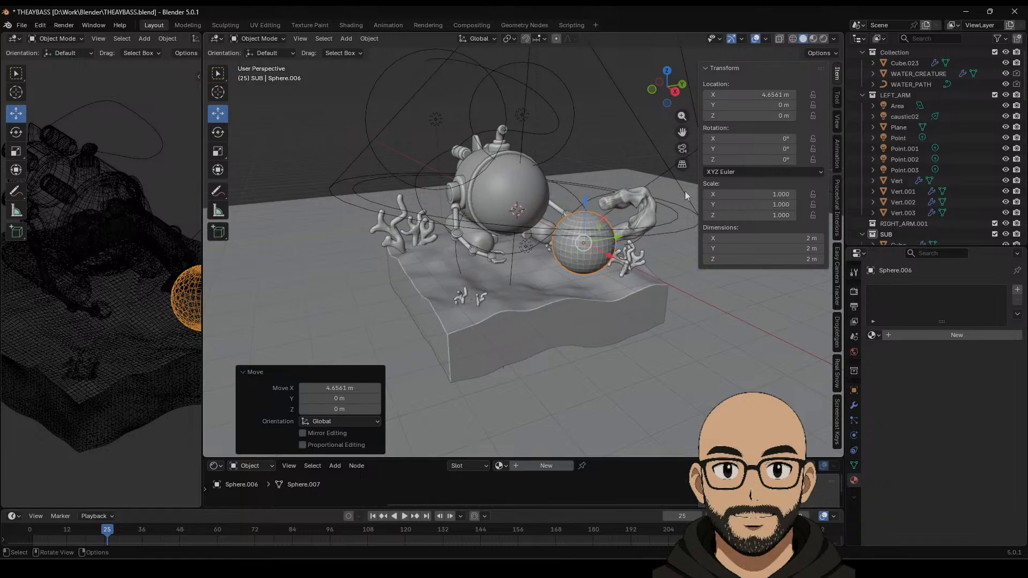
Step: In the right orthographic view, delete the near-side faces of the sphere's lower half
{"action": "left_click", "coordinate": [676, 94]}
{"action": "key", "text": "Tab"}
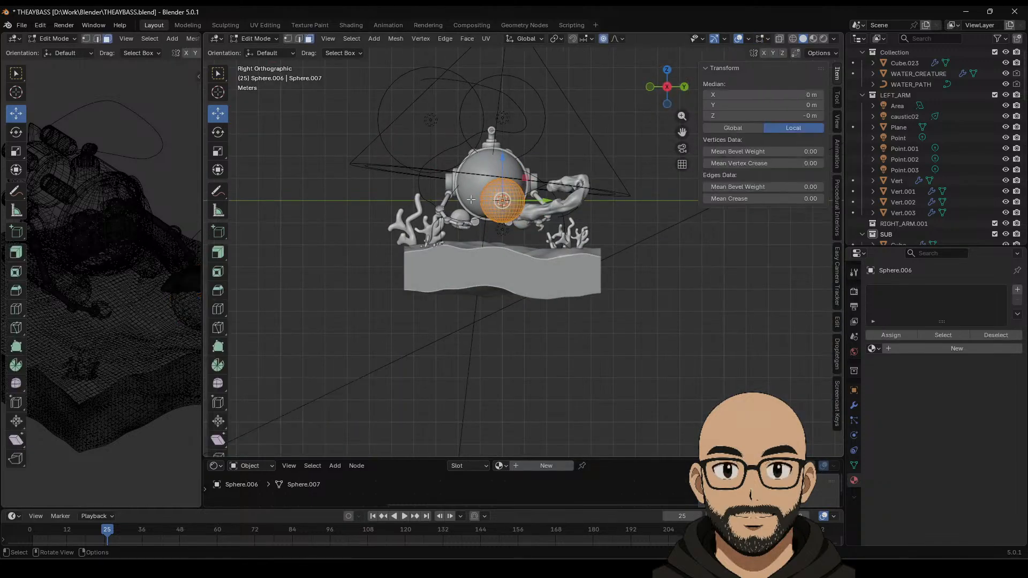
{"action": "key", "text": "x"}
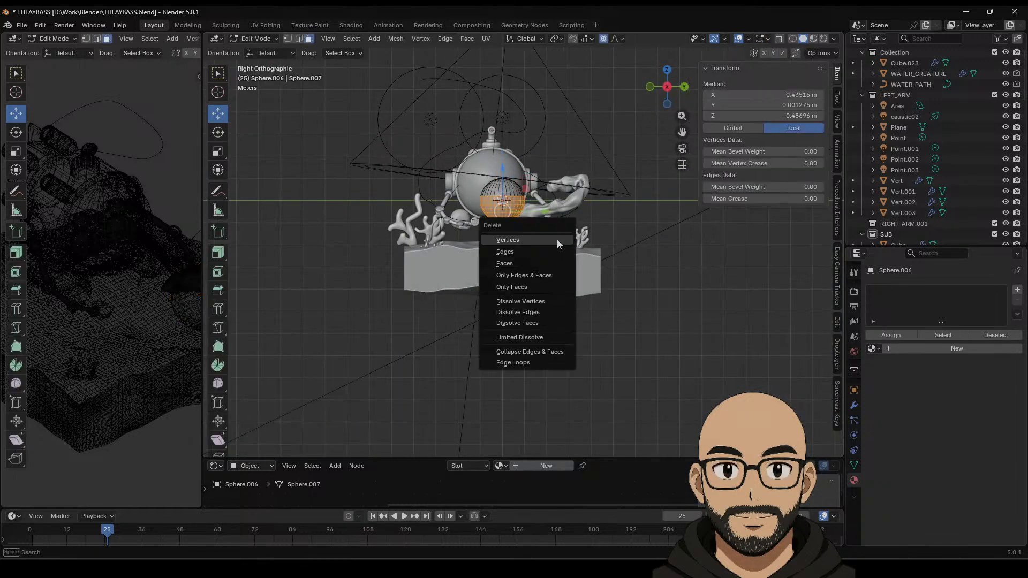
{"action": "left_click", "coordinate": [526, 266]}
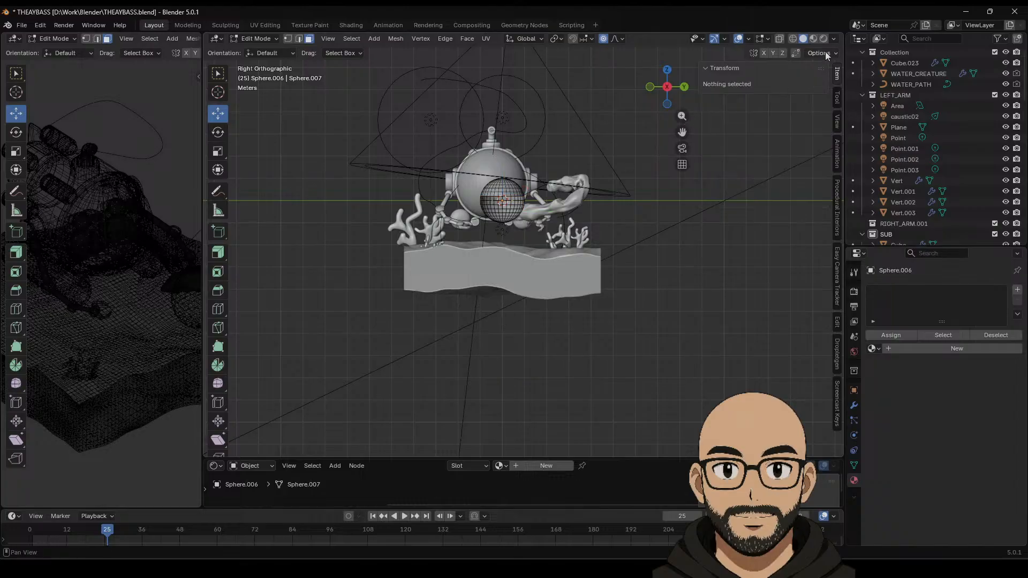
Step: Enable X-ray and delete the sphere's remaining lower faces to leave an open dome, and return to Object Mode
{"action": "left_click", "coordinate": [780, 39]}
{"action": "scroll", "coordinate": [484, 212], "scroll_direction": "up", "scroll_amount": 6}
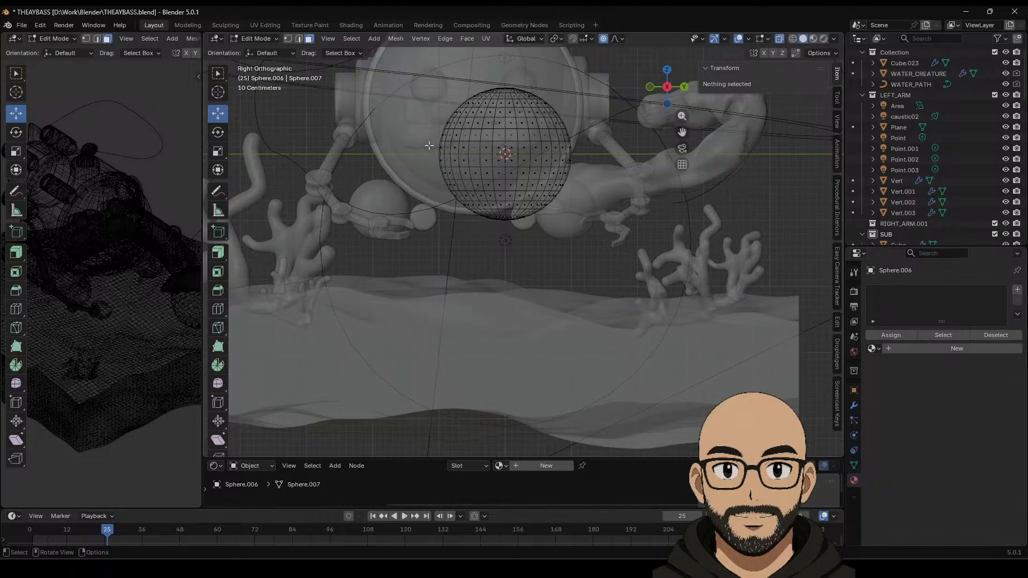
{"action": "left_click_drag", "start_coordinate": [428, 144], "coordinate": [644, 250]}
{"action": "key", "text": "x"}
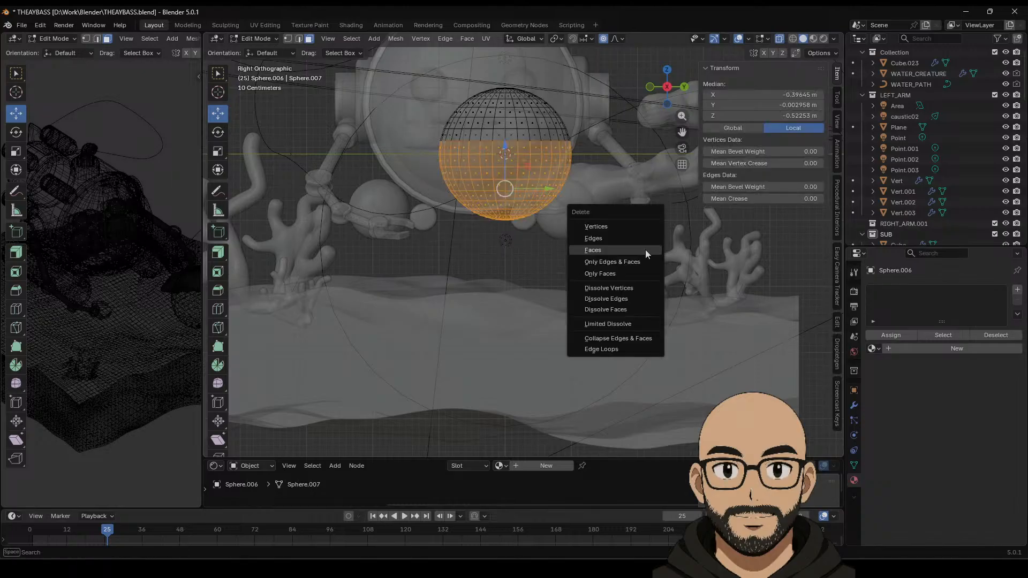
{"action": "left_click", "coordinate": [645, 249]}
{"action": "key", "text": "Tab"}
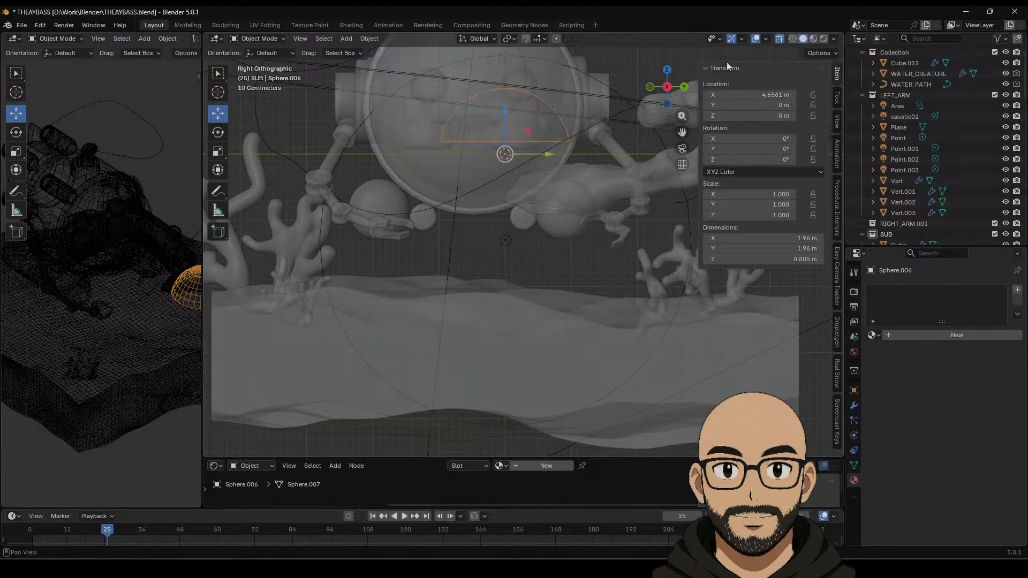
Step: Turn off X-ray and apply Shade Auto Smooth to the dome
{"action": "left_click", "coordinate": [779, 40]}
{"action": "middle_click_drag", "start_coordinate": [579, 133], "coordinate": [570, 191]}
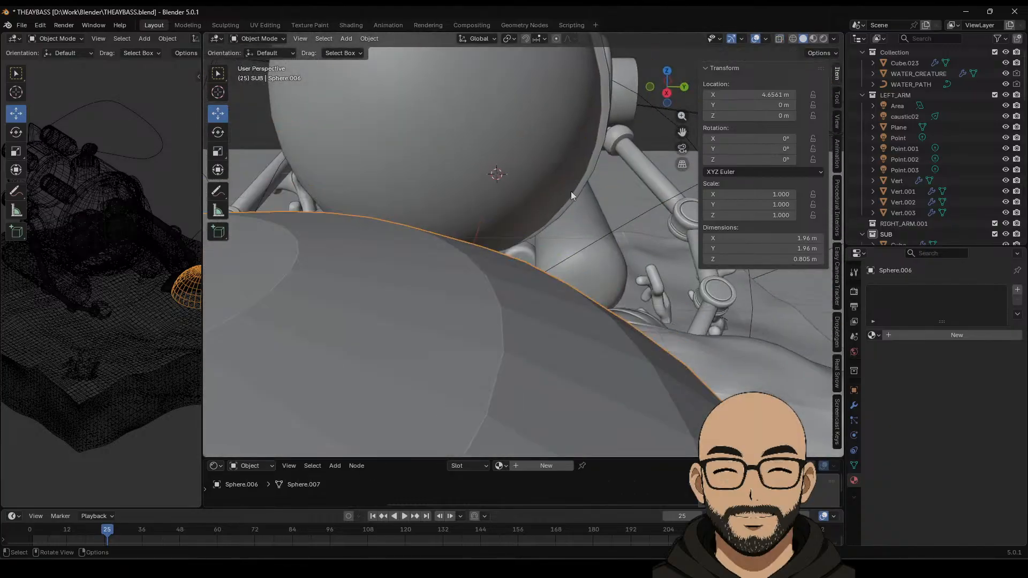
{"action": "scroll", "coordinate": [540, 214], "scroll_direction": "down", "scroll_amount": 4}
{"action": "right_click", "coordinate": [515, 281]}
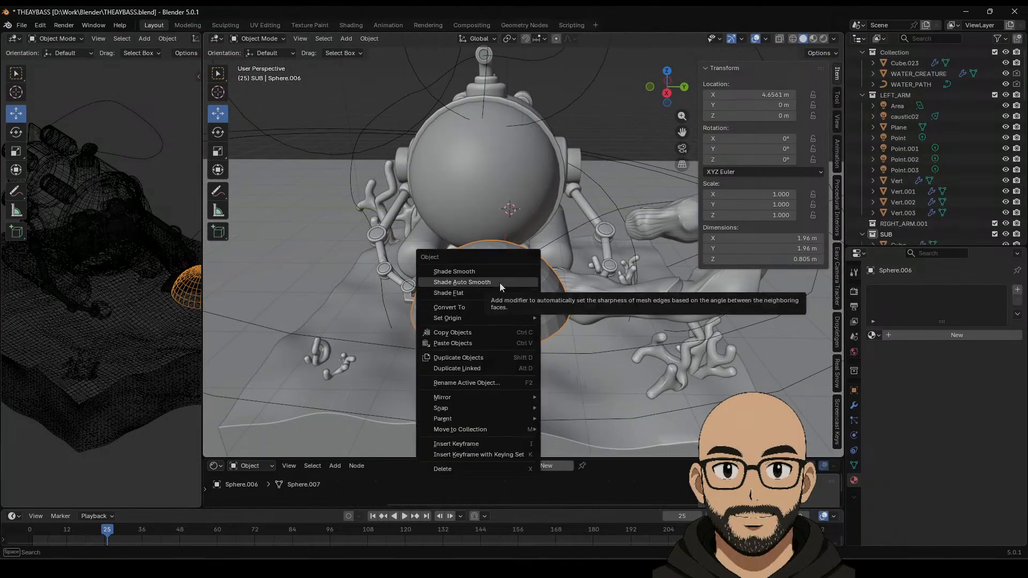
{"action": "left_click", "coordinate": [500, 283]}
{"action": "middle_click_drag", "start_coordinate": [499, 282], "coordinate": [535, 204]}
Step: Scale the dome down to about 0.795 and close its open bottom rim with a face
{"action": "key", "text": "s"}
{"action": "left_click", "coordinate": [528, 295]}
{"action": "key", "text": "Tab"}
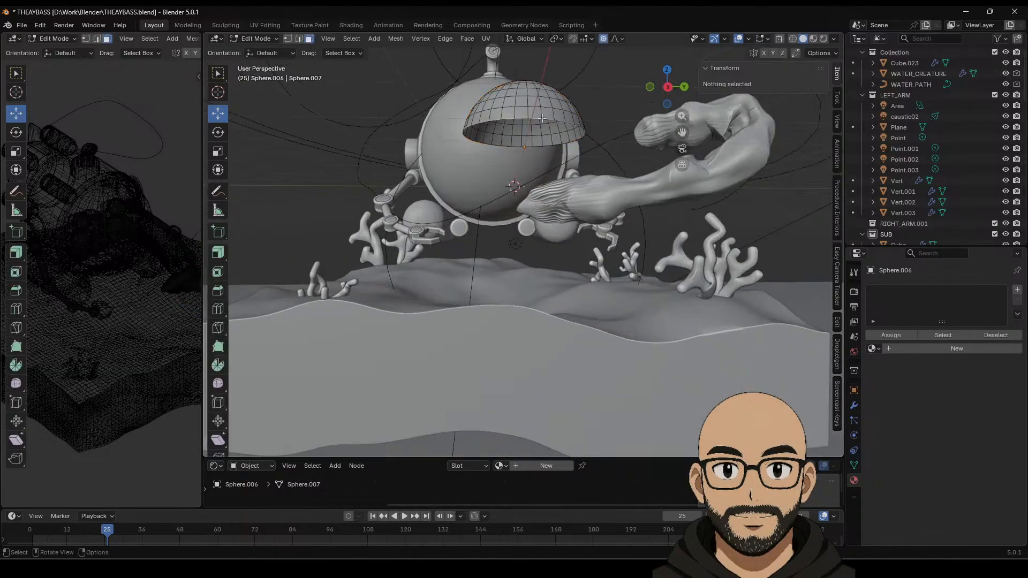
{"action": "left_click", "coordinate": [521, 118]}
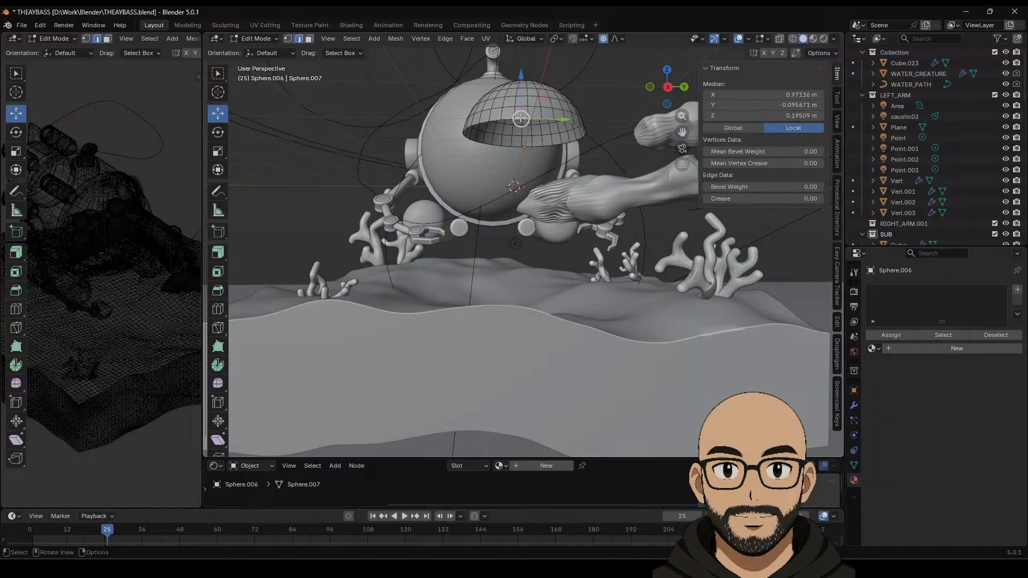
{"action": "key", "text": "Tab"}
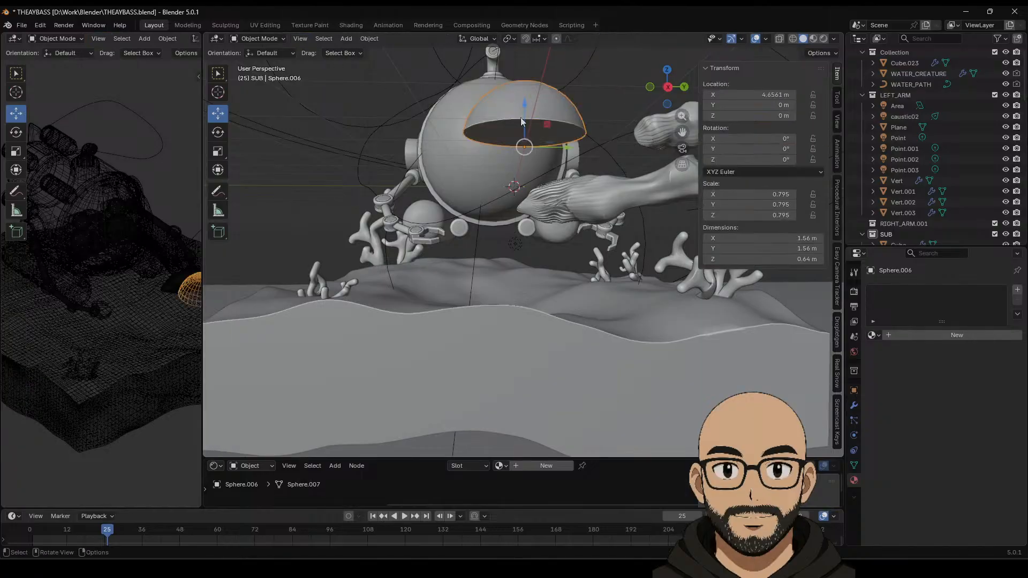
Step: Move the dome about 8.9 m along Y, clear of the submarine and seabed
{"action": "middle_click_drag", "start_coordinate": [542, 97], "coordinate": [544, 122]}
{"action": "scroll", "coordinate": [560, 195], "scroll_direction": "down", "scroll_amount": 8}
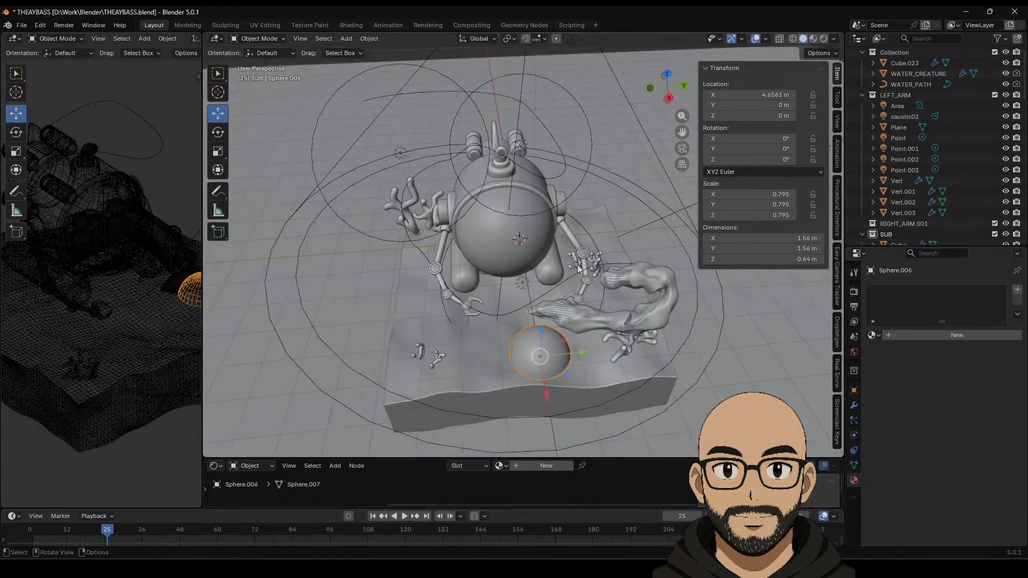
{"action": "left_click_drag", "start_coordinate": [557, 293], "coordinate": [692, 287]}
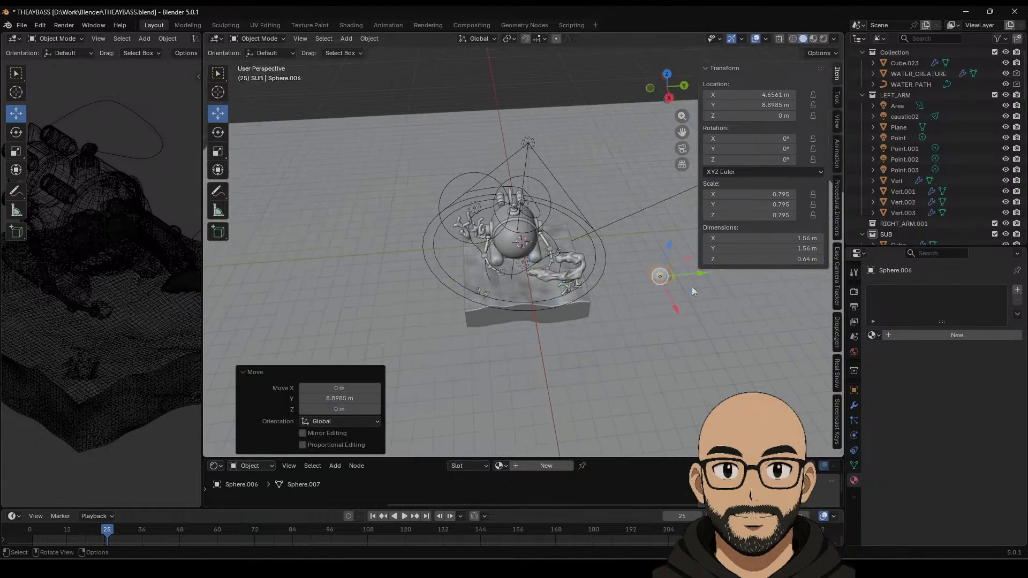
{"action": "key", "text": "KP_Decimal"}
{"action": "scroll", "coordinate": [651, 308], "scroll_direction": "down", "scroll_amount": 3}
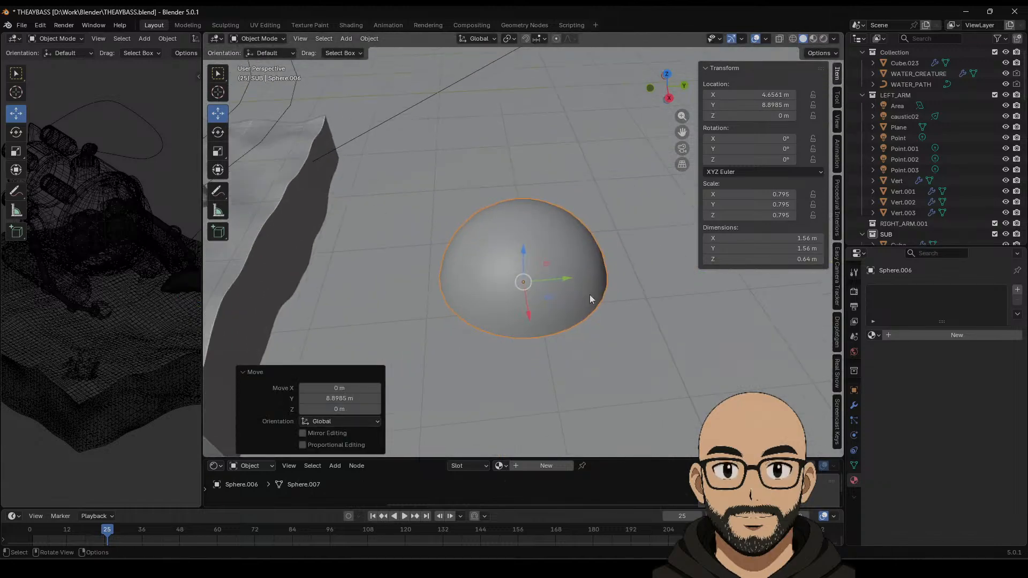
{"action": "key", "text": "Tab"}
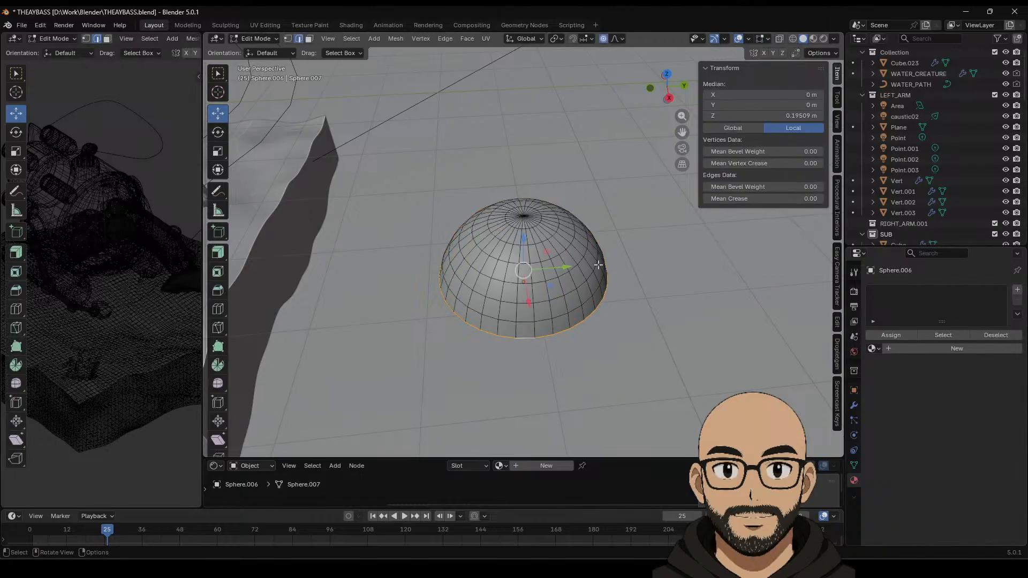
{"action": "key", "text": "Tab"}
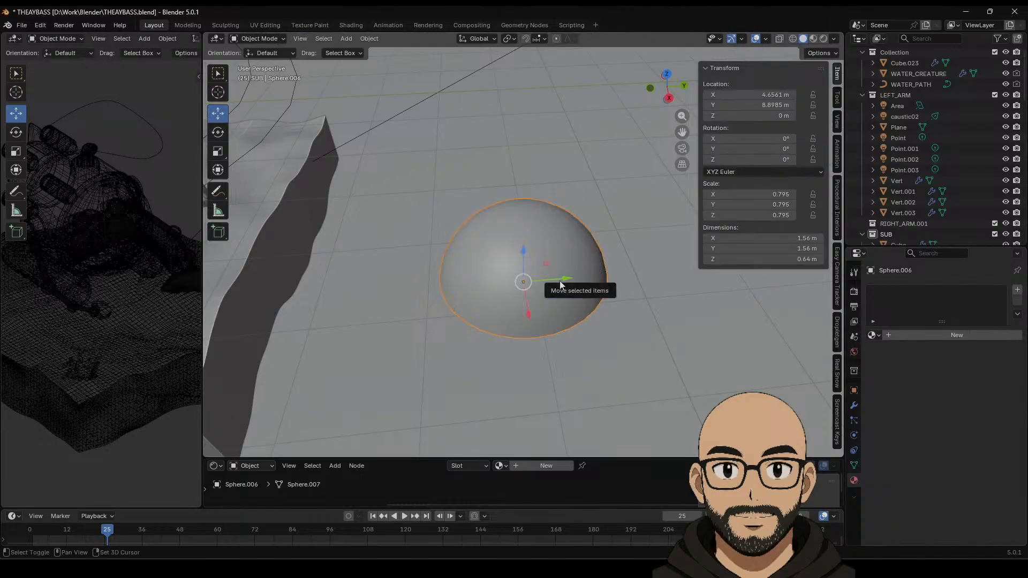
Step: Duplicate the dome, move the copy about 1.71 m along Y and scale it by about 0.696
{"action": "key", "text": "shift+d"}
{"action": "right_click", "coordinate": [567, 281]}
{"action": "left_click_drag", "start_coordinate": [568, 281], "coordinate": [731, 291]}
{"action": "key", "text": "s"}
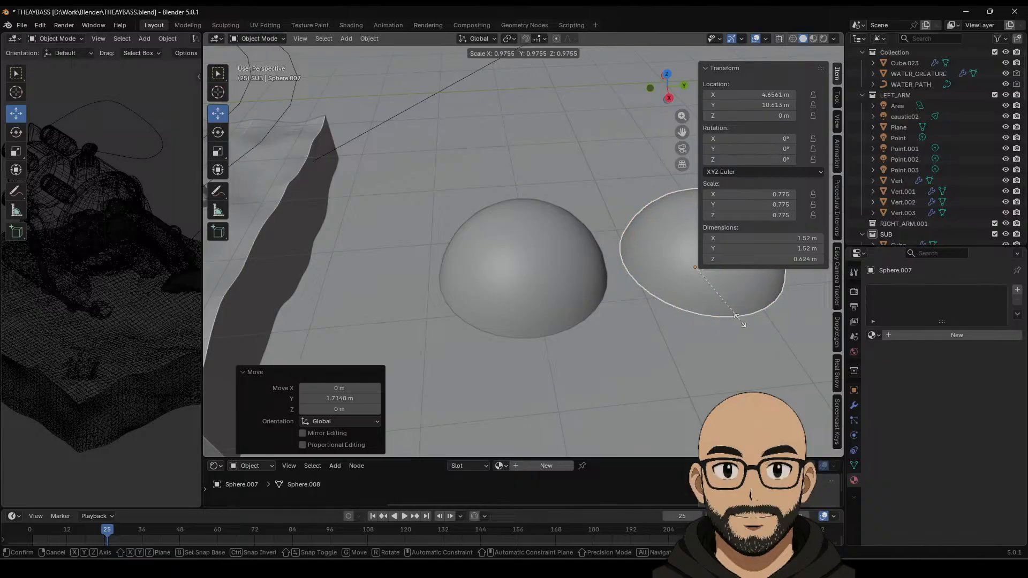
{"action": "left_click", "coordinate": [711, 314]}
{"action": "middle_click_drag", "start_coordinate": [711, 314], "coordinate": [573, 255], "text": "shift"}
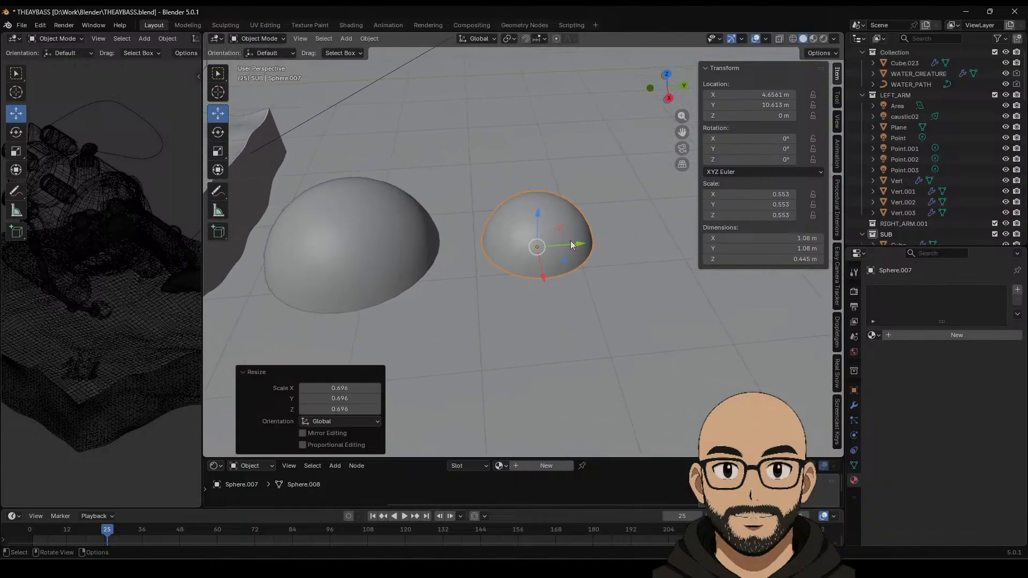
Step: Make two further copies of the smaller dome, placing both near X 6.15 m at about Y 10.75 m and Y 12.4 m
{"action": "key", "text": "shift+d"}
{"action": "right_click", "coordinate": [570, 240]}
{"action": "left_click_drag", "start_coordinate": [570, 240], "coordinate": [712, 303]}
{"action": "scroll", "coordinate": [645, 265], "scroll_direction": "down", "scroll_amount": 3}
{"action": "key", "text": "shift+d"}
{"action": "right_click", "coordinate": [588, 313]}
Step: Duplicate the farthest dome, move the copy back along X into the first row and scale it up
{"action": "key", "text": "shift+d"}
{"action": "right_click", "coordinate": [689, 338]}
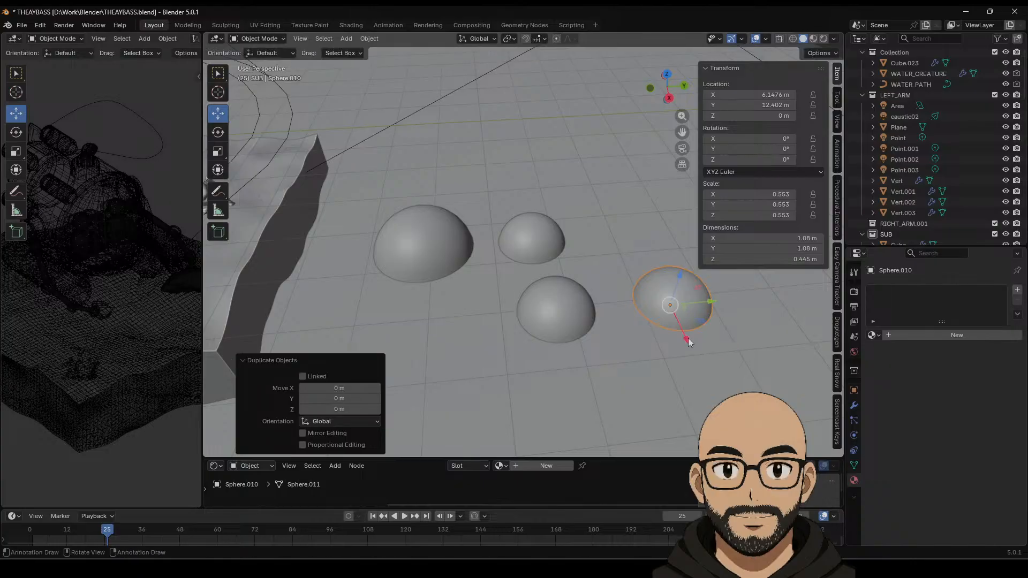
{"action": "left_click_drag", "start_coordinate": [688, 339], "coordinate": [657, 272]}
{"action": "key", "text": "s"}
{"action": "left_click", "coordinate": [675, 281]}
Step: Scale the dome at Y 10.75 m down to about 0.259 and the one beside the original up to about 0.62
{"action": "left_click", "coordinate": [589, 321]}
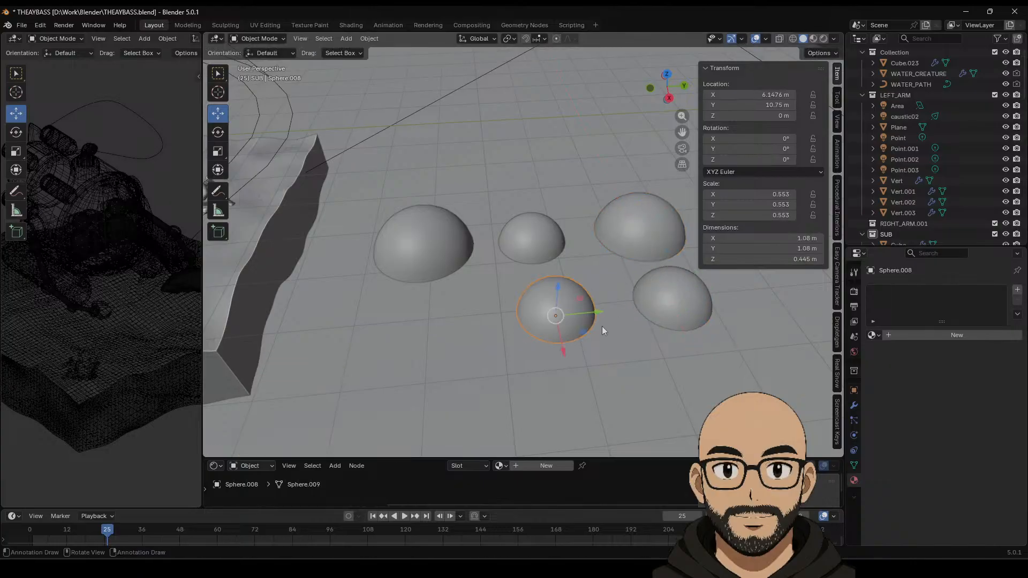
{"action": "key", "text": "s"}
{"action": "left_click", "coordinate": [573, 314]}
{"action": "left_click", "coordinate": [517, 238]}
{"action": "key", "text": "s"}
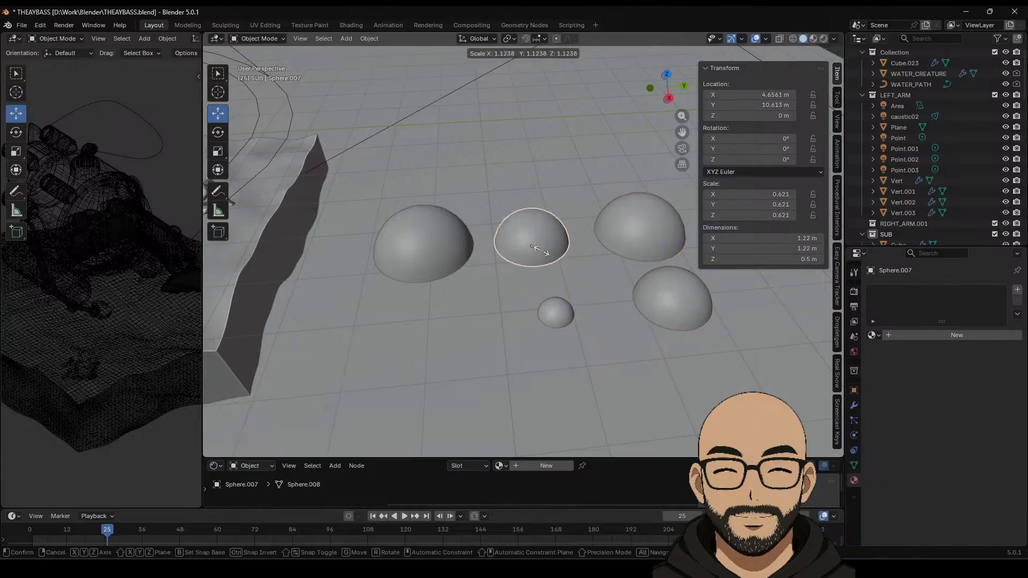
{"action": "left_click", "coordinate": [496, 250]}
Step: Select all five domes and move them to a new collection named SMALL_ROCKS
{"action": "left_click", "coordinate": [456, 248]}
{"action": "left_click", "coordinate": [641, 219], "text": "shift"}
{"action": "left_click", "coordinate": [658, 300], "text": "shift"}
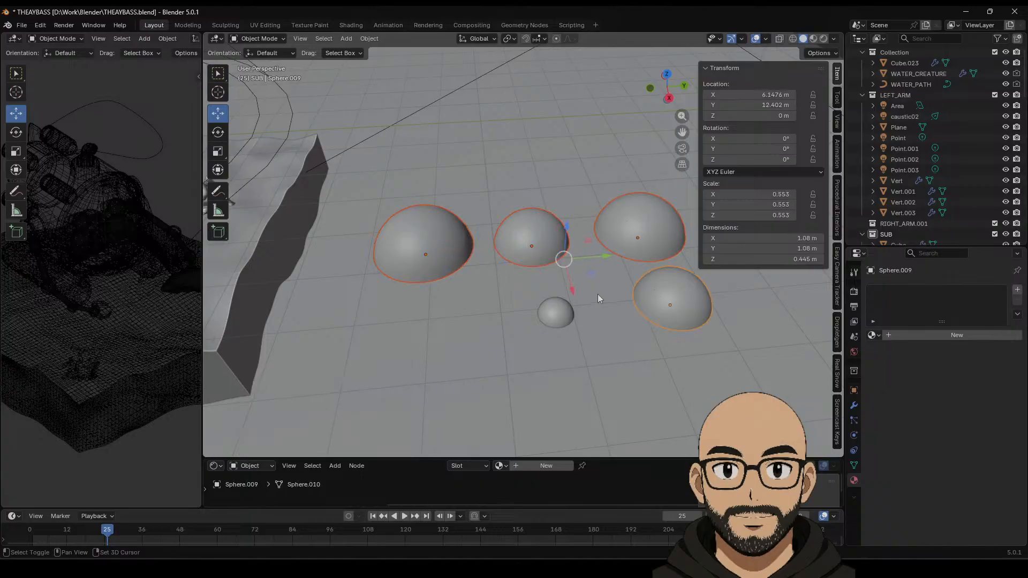
{"action": "right_click", "coordinate": [568, 309]}
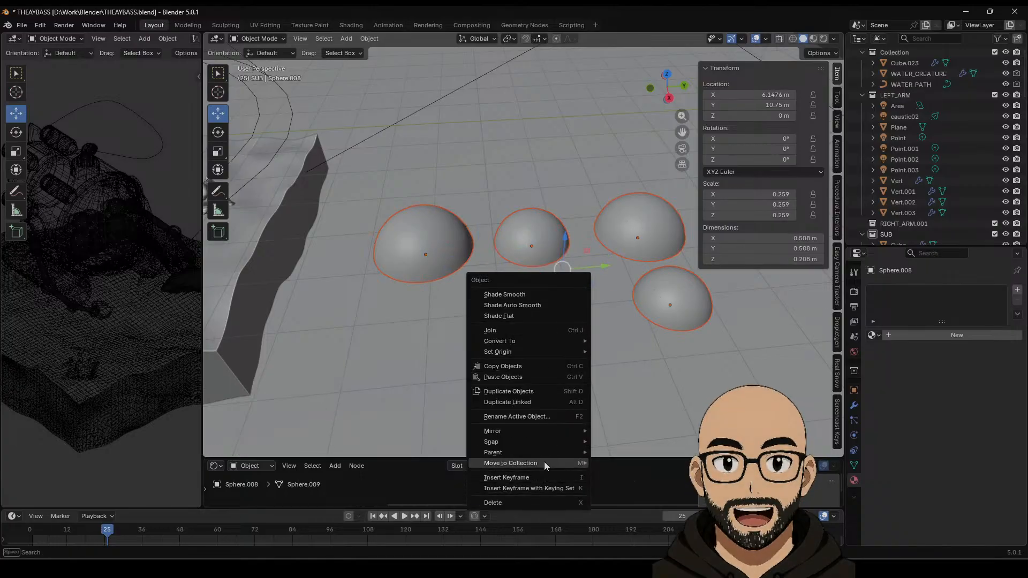
{"action": "mouse_move", "coordinate": [544, 462]}
{"action": "left_click", "coordinate": [621, 463]}
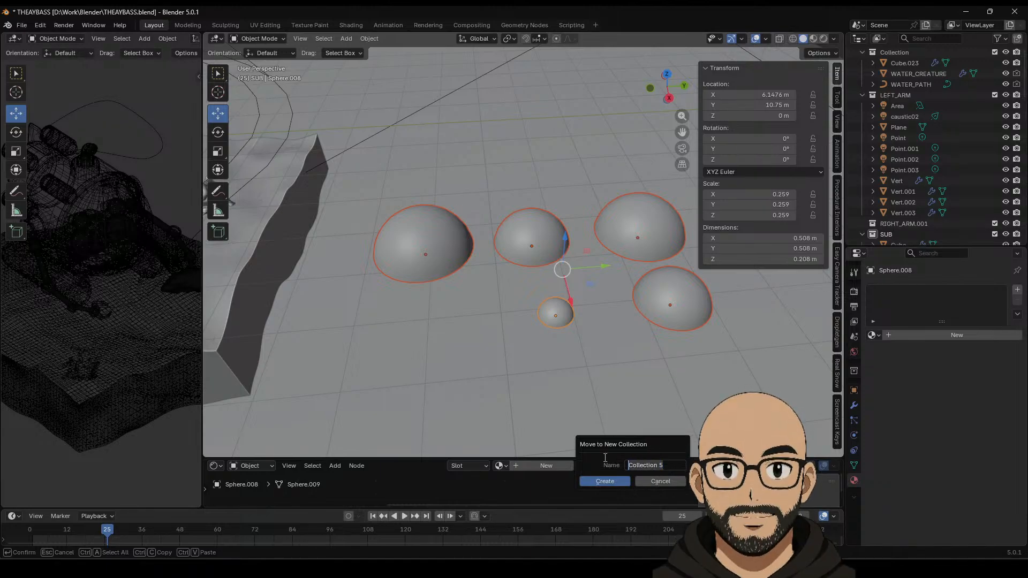
{"action": "type", "text": "SMALL_ROCKS"}
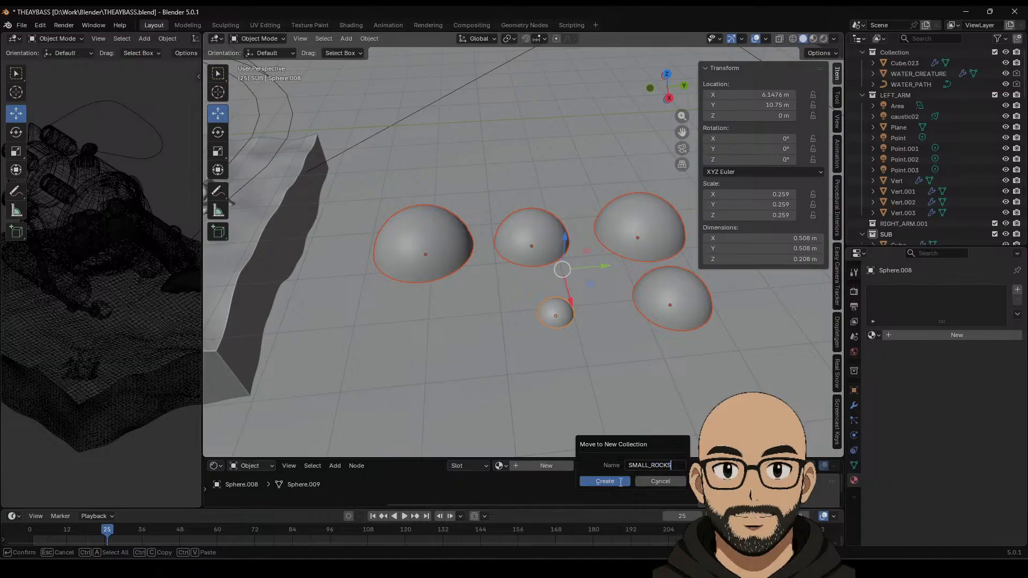
{"action": "left_click", "coordinate": [620, 481]}
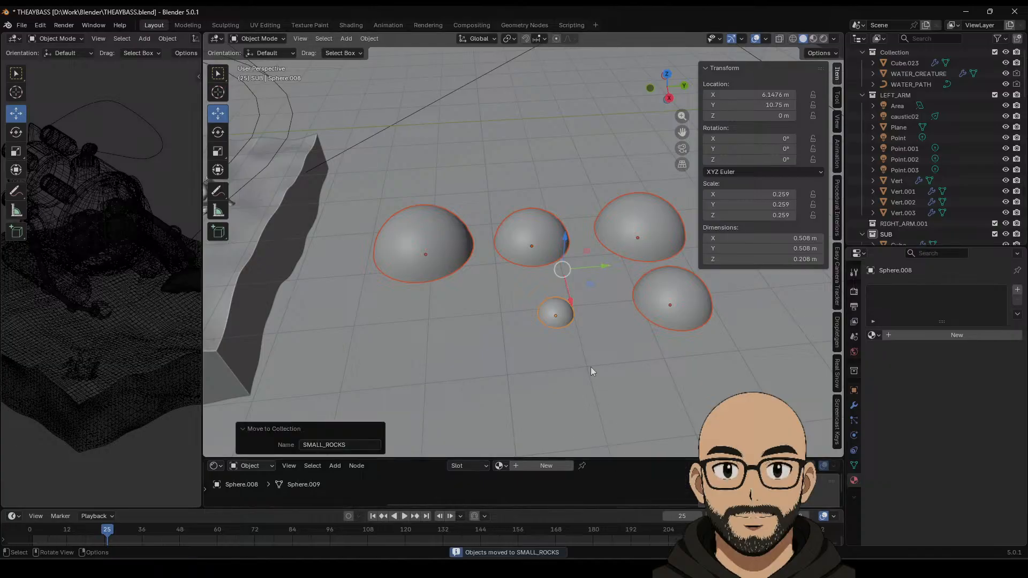
Step: Open the original large dome in the Sculpting workspace and choose the Grab brush
{"action": "left_click", "coordinate": [462, 243]}
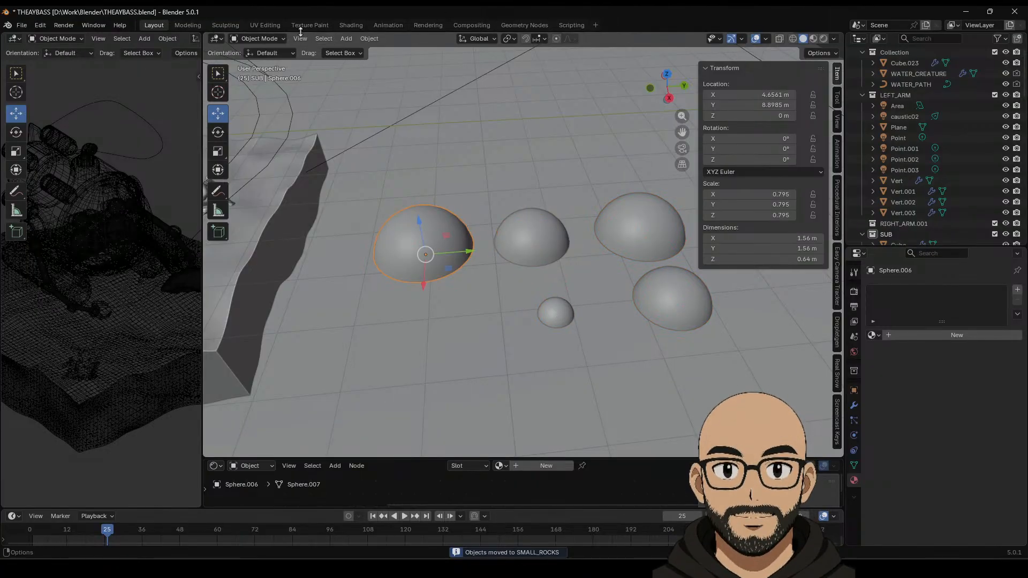
{"action": "left_click", "coordinate": [224, 26]}
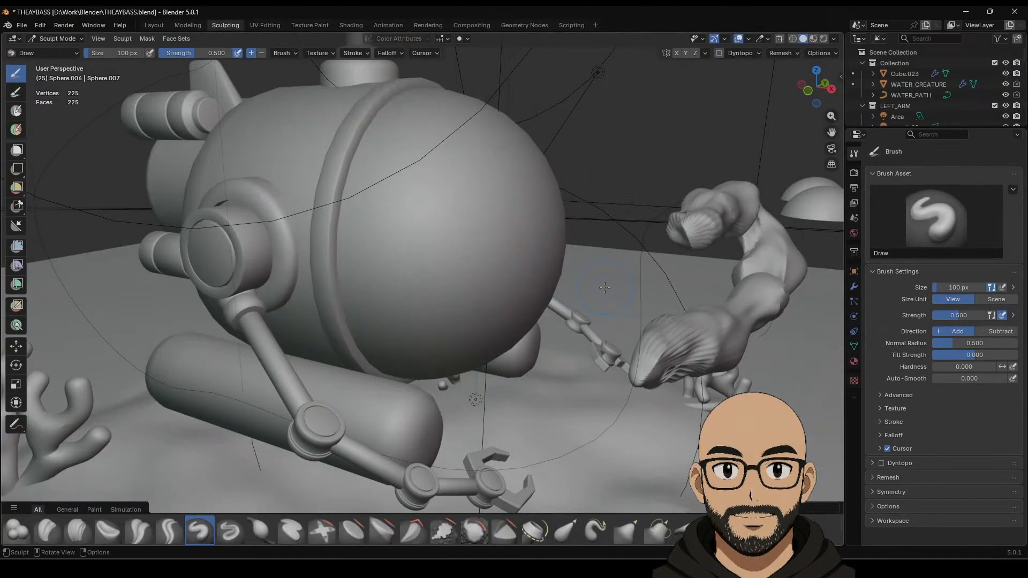
{"action": "key", "text": "KP_Decimal"}
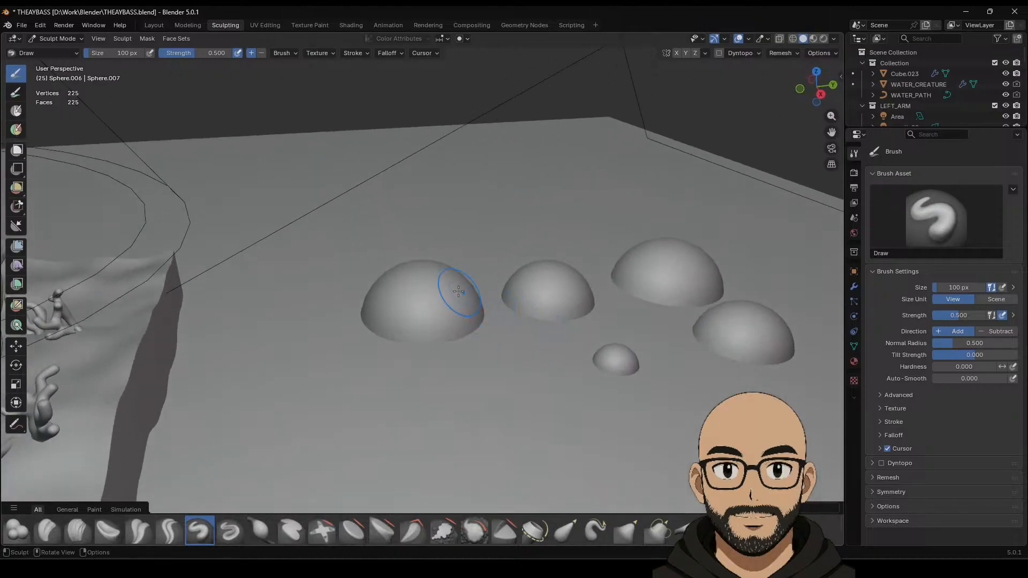
{"action": "left_click", "coordinate": [627, 529]}
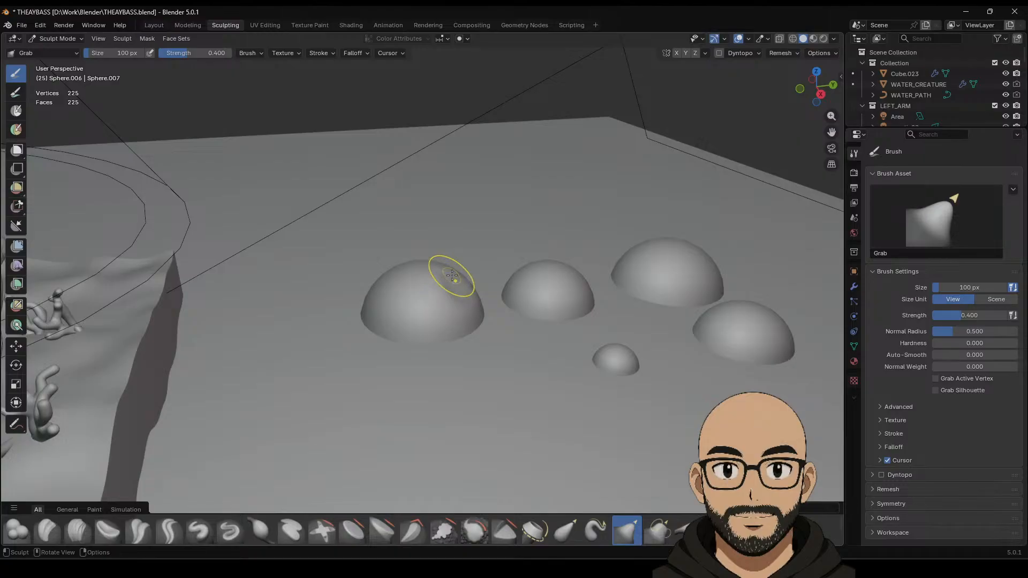
Step: Enlarge the Grab brush to about 227 px and pull the dome's top and sides into an irregular rock shape
{"action": "key", "text": "f"}
{"action": "left_click", "coordinate": [399, 279]}
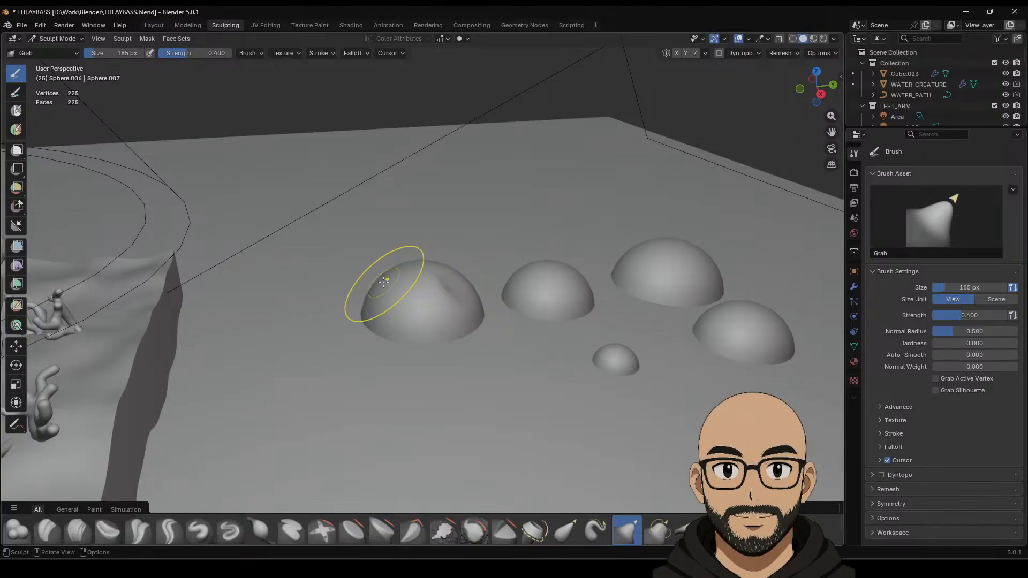
{"action": "key", "text": "f"}
{"action": "left_click", "coordinate": [403, 298]}
{"action": "mouse_move", "coordinate": [399, 294]}
{"action": "left_mouse_down"}
{"action": "mouse_move", "coordinate": [408, 290]}
{"action": "mouse_move", "coordinate": [381, 271]}
{"action": "left_mouse_up"}
{"action": "left_click_drag", "start_coordinate": [433, 295], "coordinate": [468, 291]}
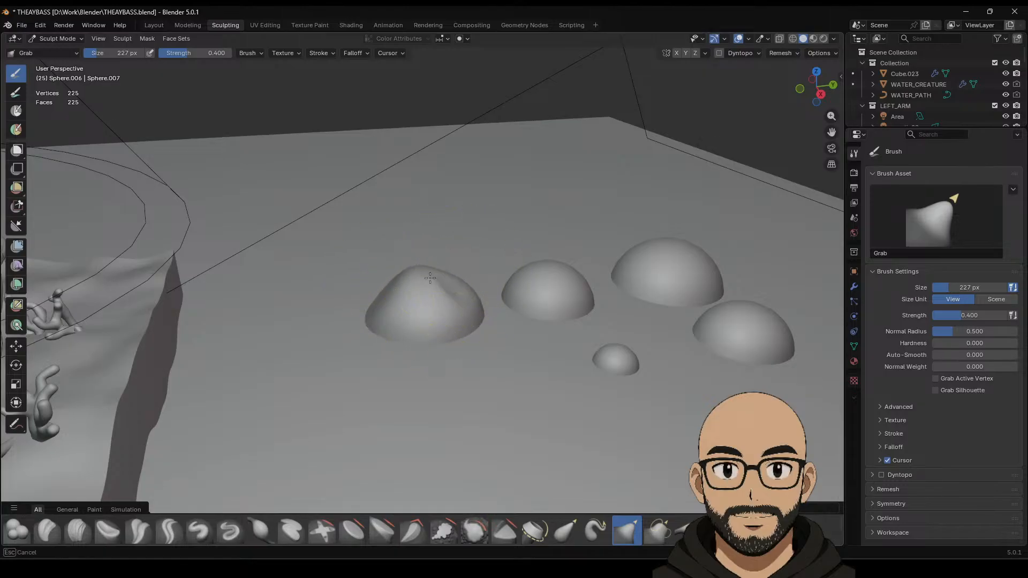
{"action": "middle_click_drag", "start_coordinate": [470, 292], "coordinate": [411, 294]}
{"action": "left_click_drag", "start_coordinate": [411, 294], "coordinate": [453, 311]}
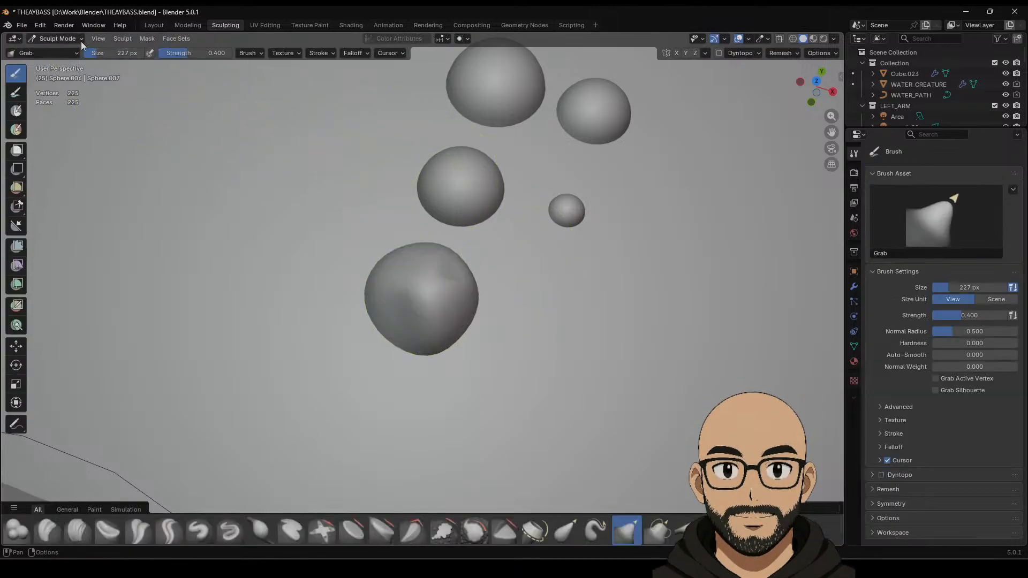
Step: Return to Object Mode, select the dome next to the sculpted rock and switch it to Sculpt Mode
{"action": "left_click", "coordinate": [81, 41]}
{"action": "left_click", "coordinate": [77, 54]}
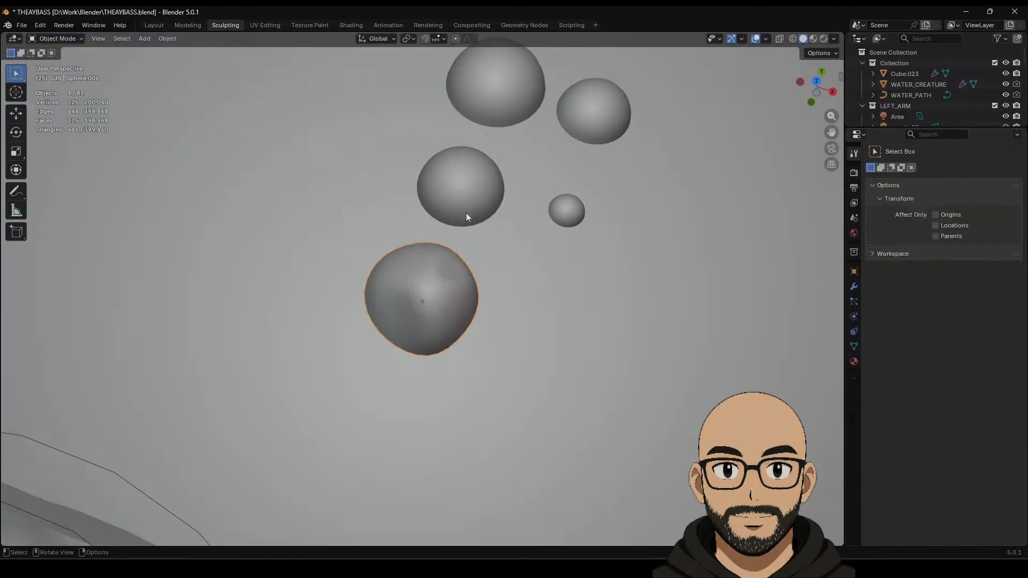
{"action": "left_click", "coordinate": [466, 215]}
{"action": "key", "text": "Tab"}
{"action": "key", "text": "Tab"}
{"action": "left_click", "coordinate": [66, 37]}
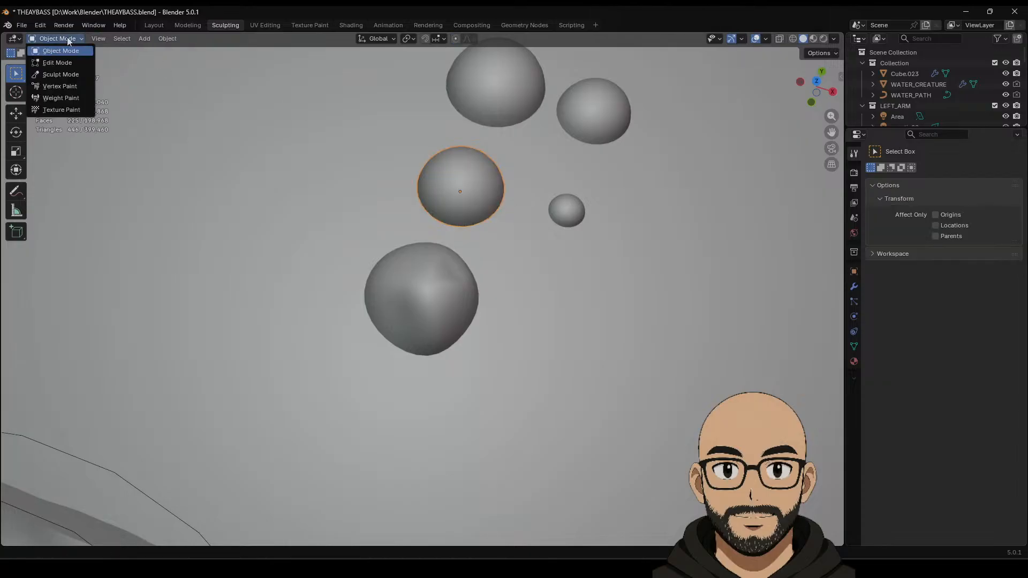
{"action": "left_click", "coordinate": [58, 73]}
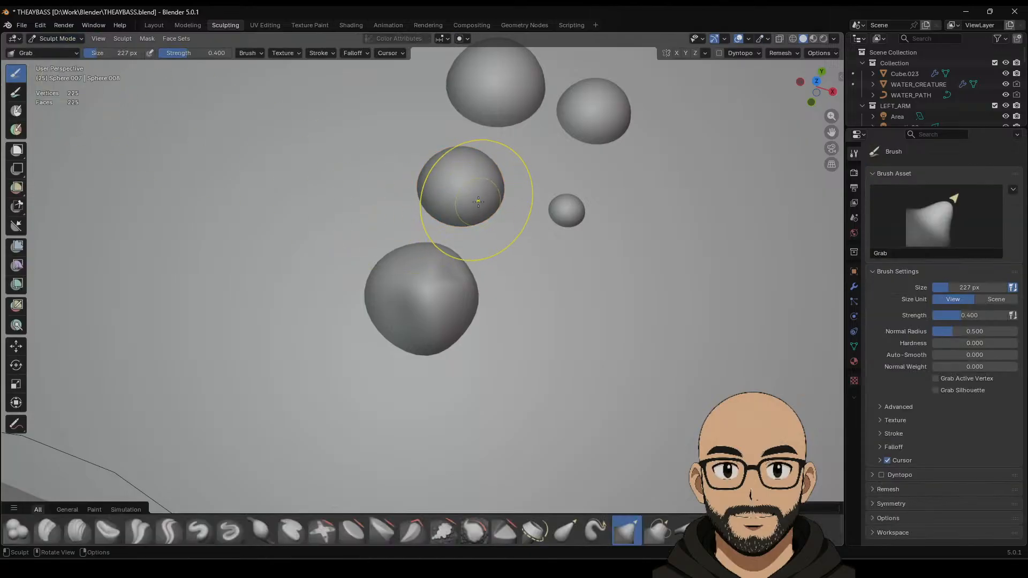
Step: Reduce the Grab brush to about 164 px and push in the second dome's edges for an uneven outline
{"action": "key", "text": "f"}
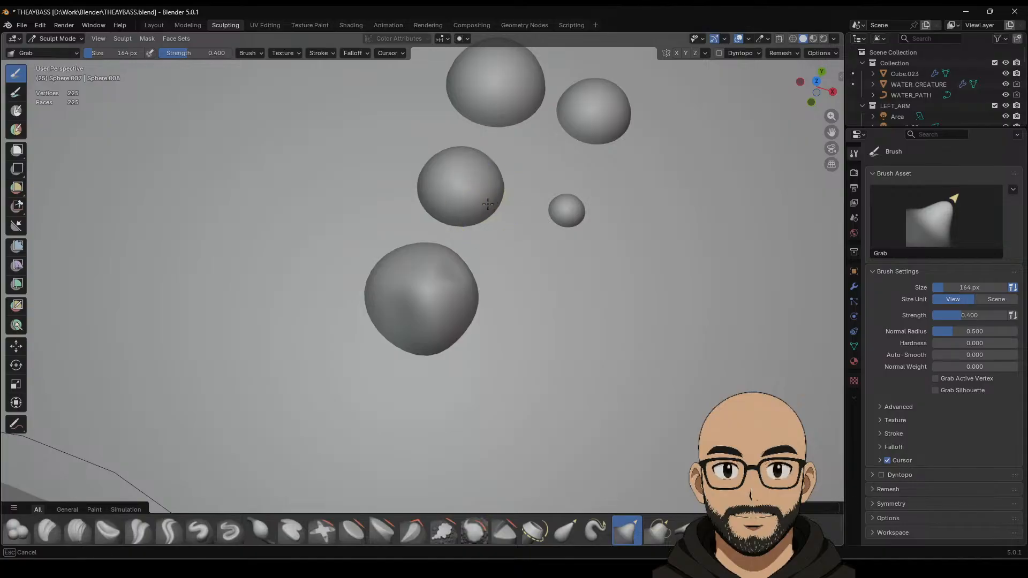
{"action": "left_click_drag", "start_coordinate": [422, 187], "coordinate": [436, 185]}
{"action": "left_click_drag", "start_coordinate": [466, 151], "coordinate": [466, 155]}
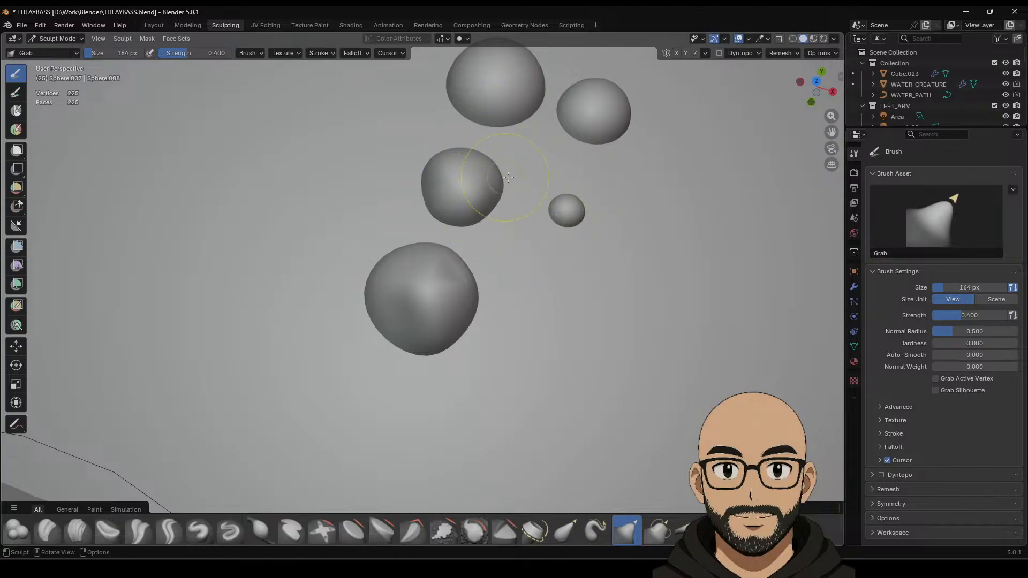
Step: Leave sculpting of the second rock and return to Object Mode
{"action": "key", "text": "Tab"}
{"action": "mouse_move", "coordinate": [574, 198]}
{"action": "middle_mouse_down", "text": "shift"}
{"action": "mouse_move", "coordinate": [555, 271]}
{"action": "mouse_move", "coordinate": [541, 252]}
{"action": "mouse_move", "coordinate": [519, 262]}
{"action": "middle_mouse_up", "text": "shift"}
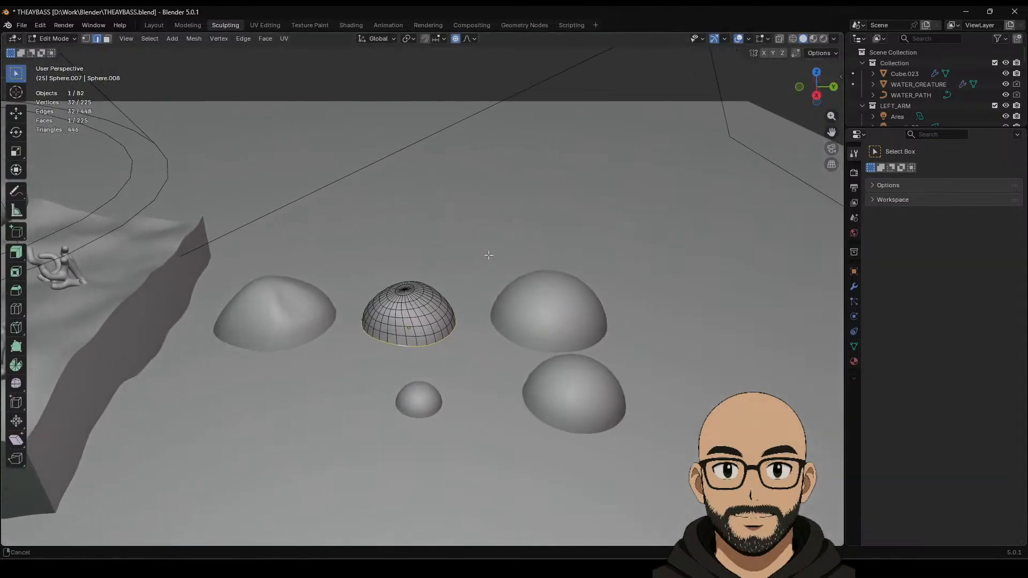
{"action": "key", "text": "Tab"}
{"action": "key", "text": "Tab"}
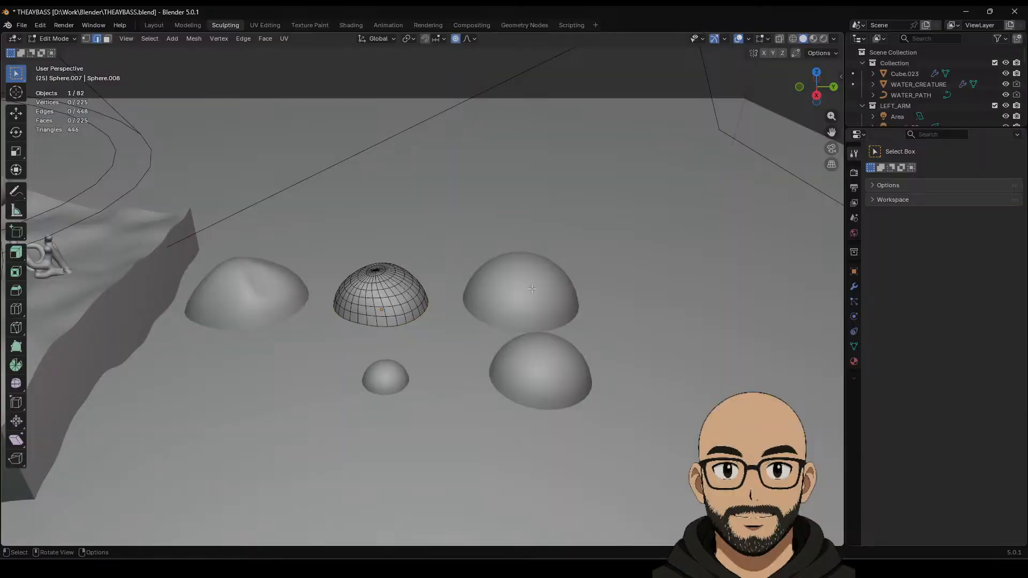
{"action": "key", "text": "Tab"}
{"action": "left_click", "coordinate": [65, 40]}
{"action": "left_click", "coordinate": [66, 49]}
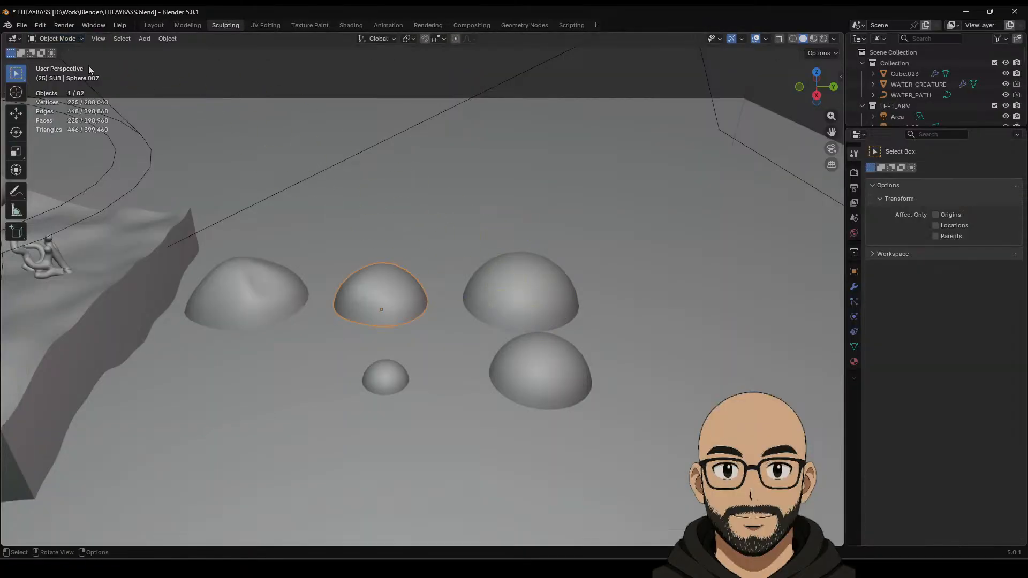
Step: Sculpt the large dome in the back row with the 164 px Grab brush, denting its top and reshaping its sides, and return to Object Mode
{"action": "left_click", "coordinate": [60, 42]}
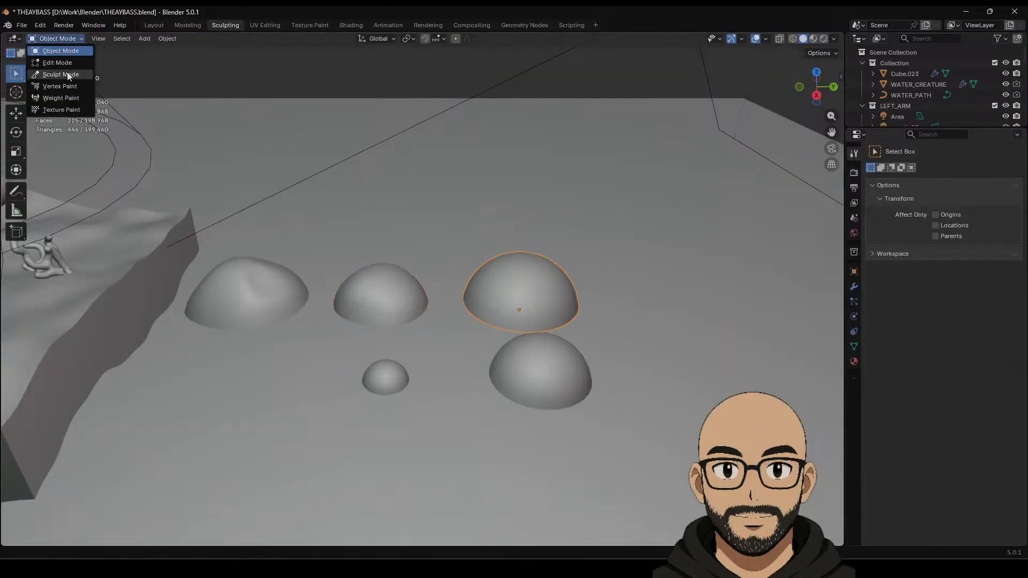
{"action": "left_click", "coordinate": [67, 75]}
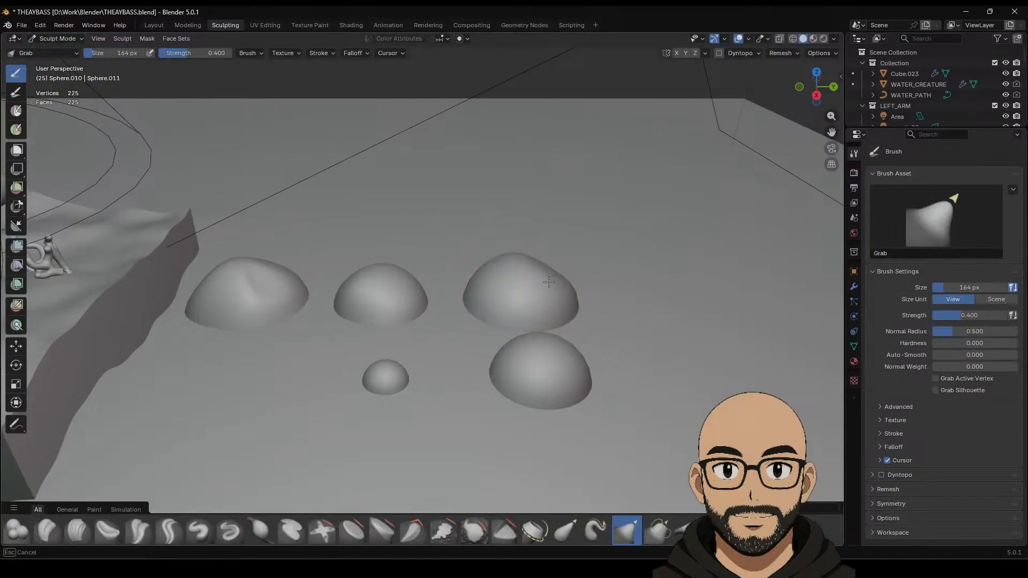
{"action": "left_click_drag", "start_coordinate": [509, 271], "coordinate": [528, 294]}
{"action": "mouse_move", "coordinate": [482, 270]}
{"action": "left_mouse_down"}
{"action": "mouse_move", "coordinate": [541, 297]}
{"action": "mouse_move", "coordinate": [532, 286]}
{"action": "mouse_move", "coordinate": [470, 295]}
{"action": "mouse_move", "coordinate": [497, 264]}
{"action": "mouse_move", "coordinate": [522, 272]}
{"action": "left_mouse_up"}
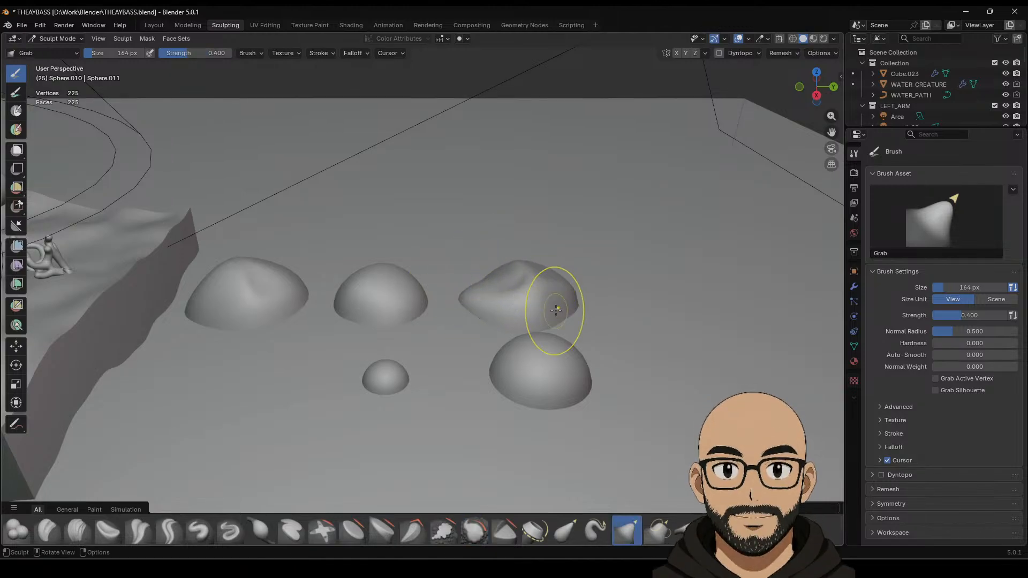
{"action": "left_click_drag", "start_coordinate": [557, 308], "coordinate": [551, 306]}
{"action": "key", "text": "Tab"}
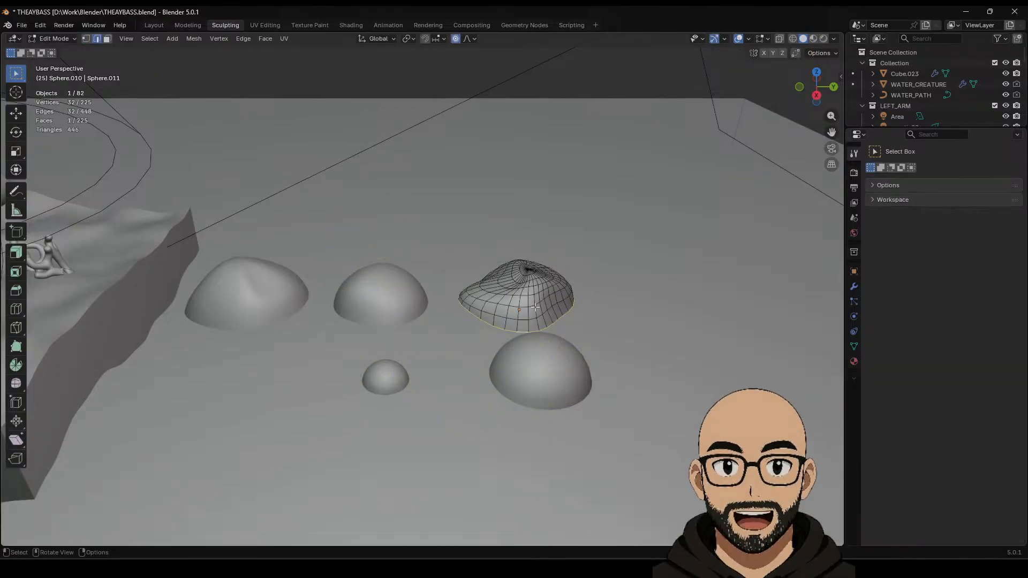
{"action": "key", "text": "Tab"}
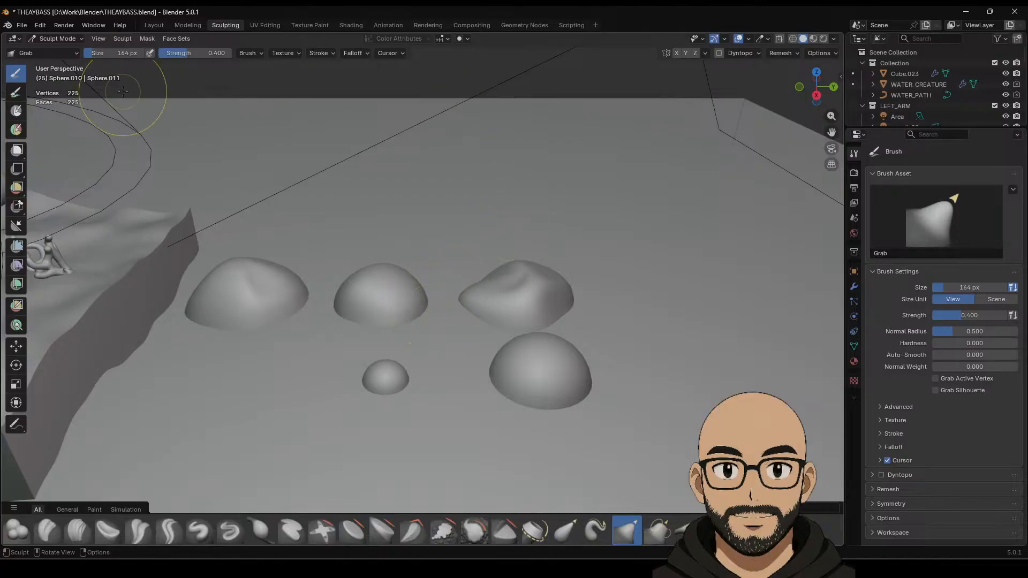
{"action": "left_click", "coordinate": [56, 39]}
{"action": "left_click", "coordinate": [48, 61]}
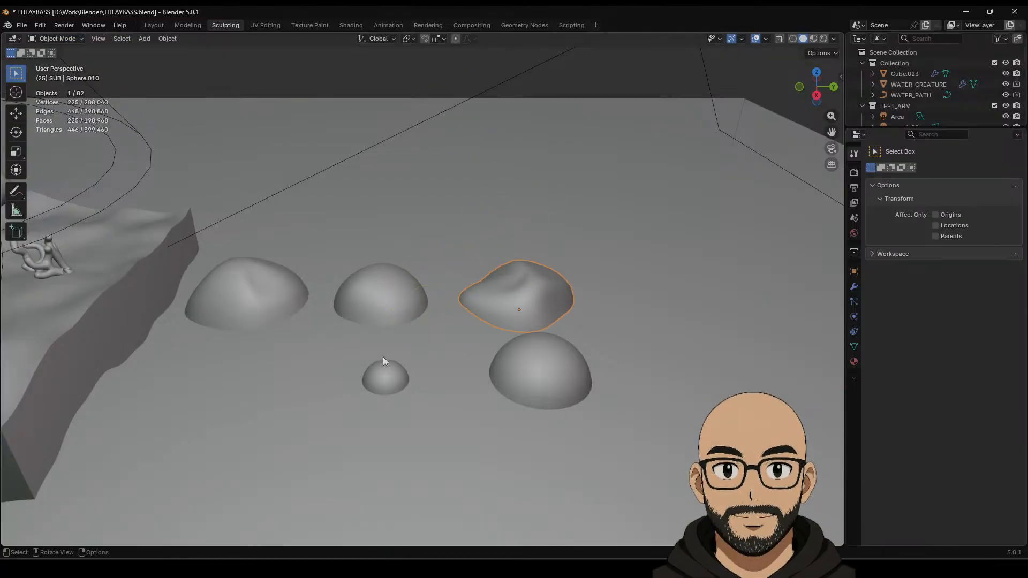
Step: Select the smallest dome, push in its side with the Grab brush in Sculpt Mode, and return to Object Mode
{"action": "left_click", "coordinate": [403, 379]}
{"action": "key", "text": "Tab"}
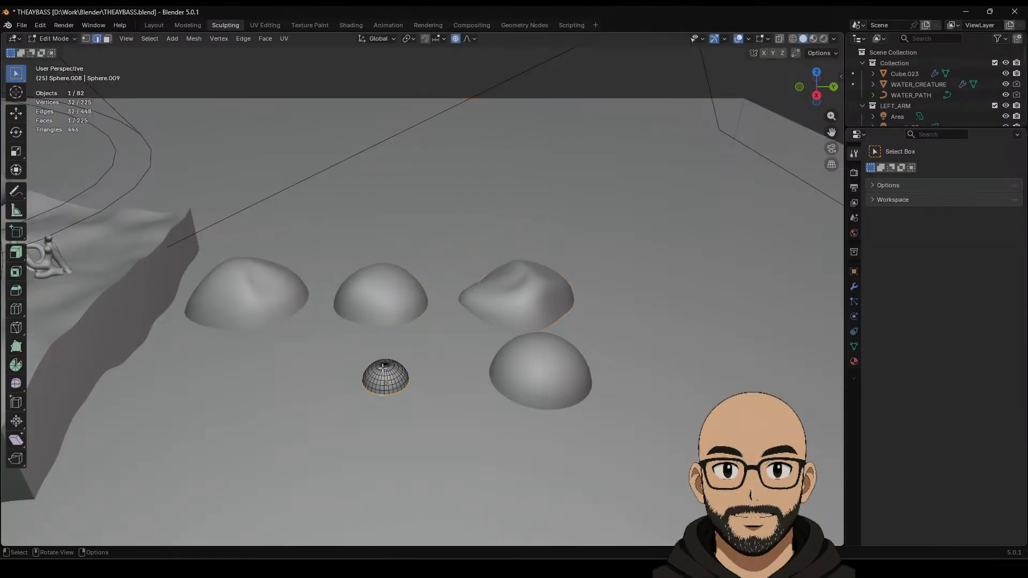
{"action": "left_click", "coordinate": [67, 39]}
{"action": "left_click", "coordinate": [59, 78]}
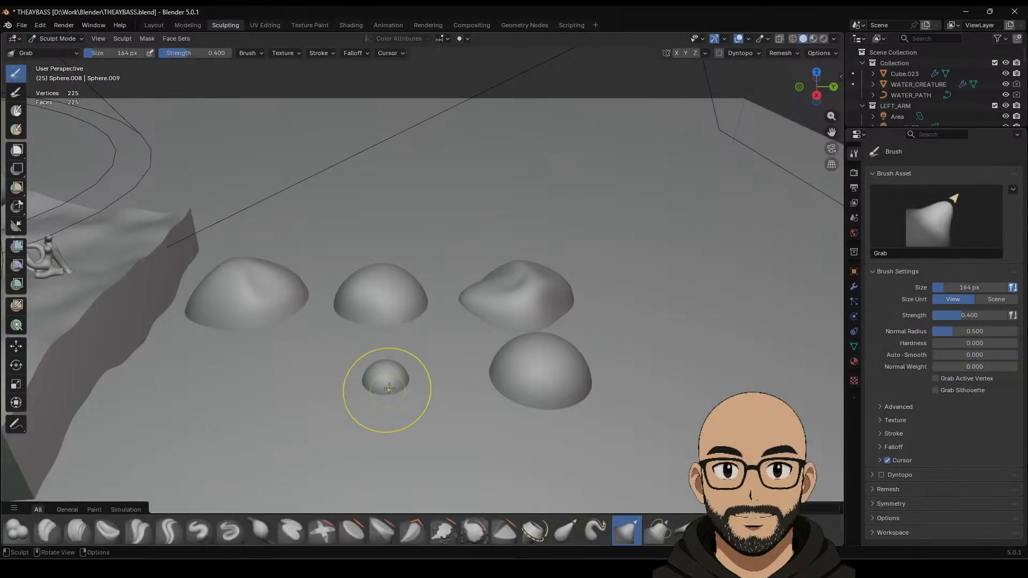
{"action": "left_click_drag", "start_coordinate": [397, 371], "coordinate": [381, 387]}
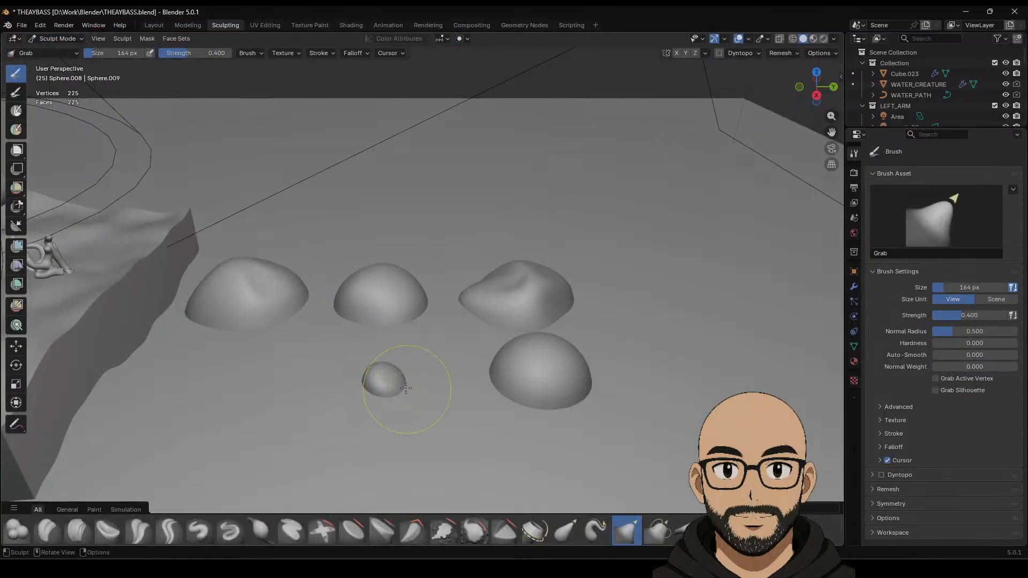
{"action": "left_click", "coordinate": [58, 39]}
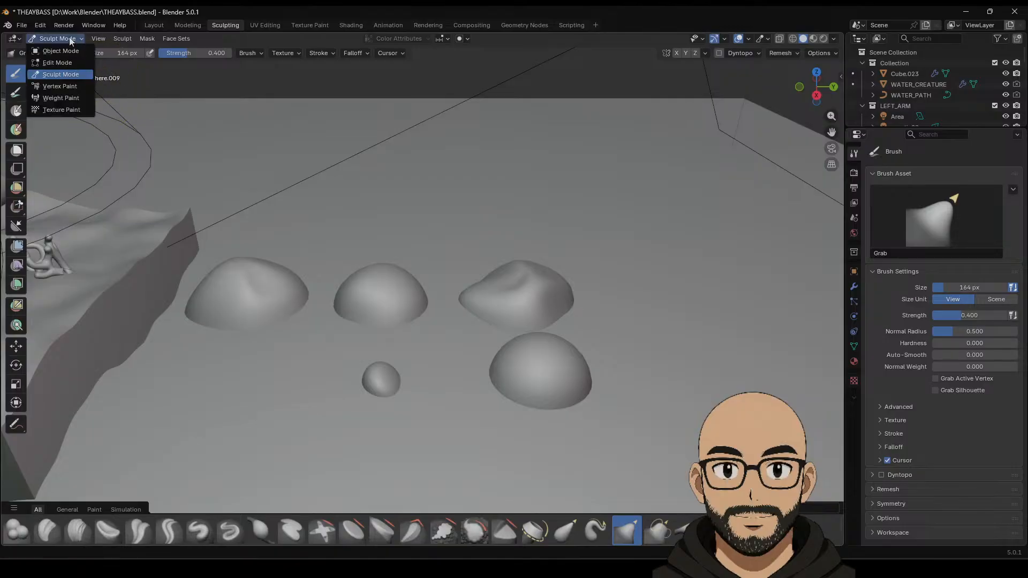
{"action": "left_click", "coordinate": [61, 51]}
Step: Put the large front dome into Sculpt Mode and pull its top slightly down and sideways with the Grab brush
{"action": "key", "text": "Tab"}
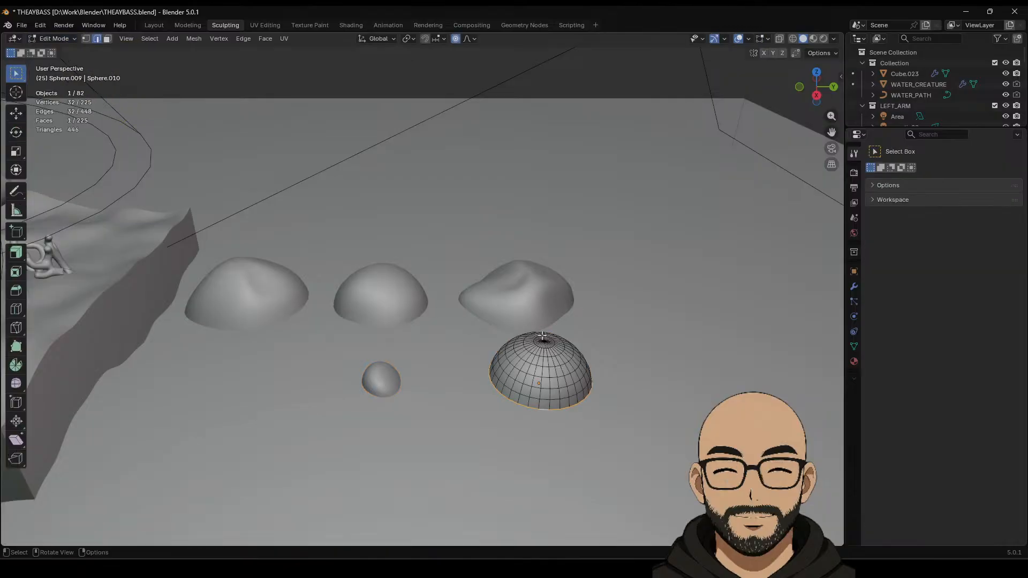
{"action": "left_click", "coordinate": [61, 38]}
{"action": "left_click", "coordinate": [58, 50]}
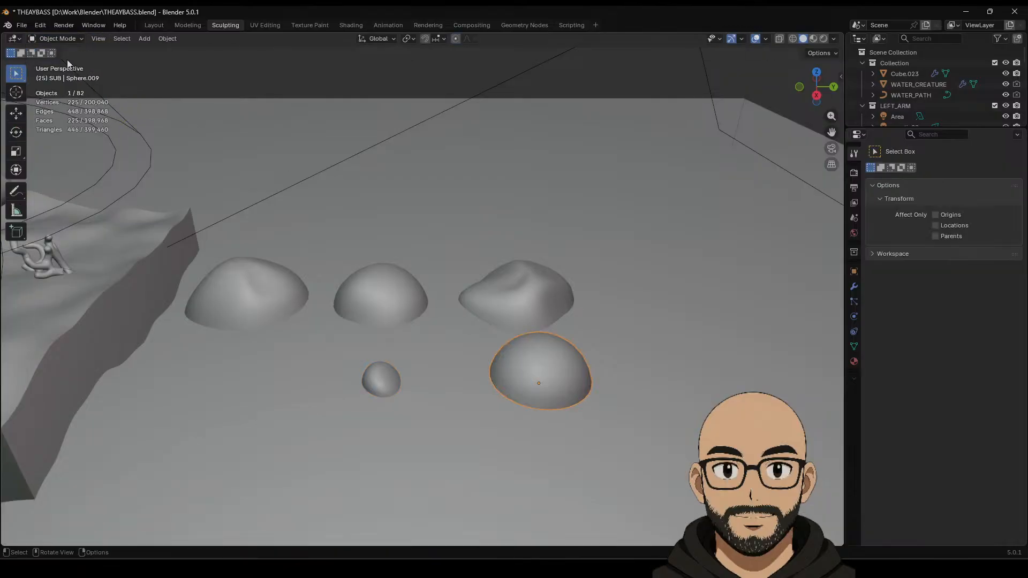
{"action": "left_click", "coordinate": [60, 39]}
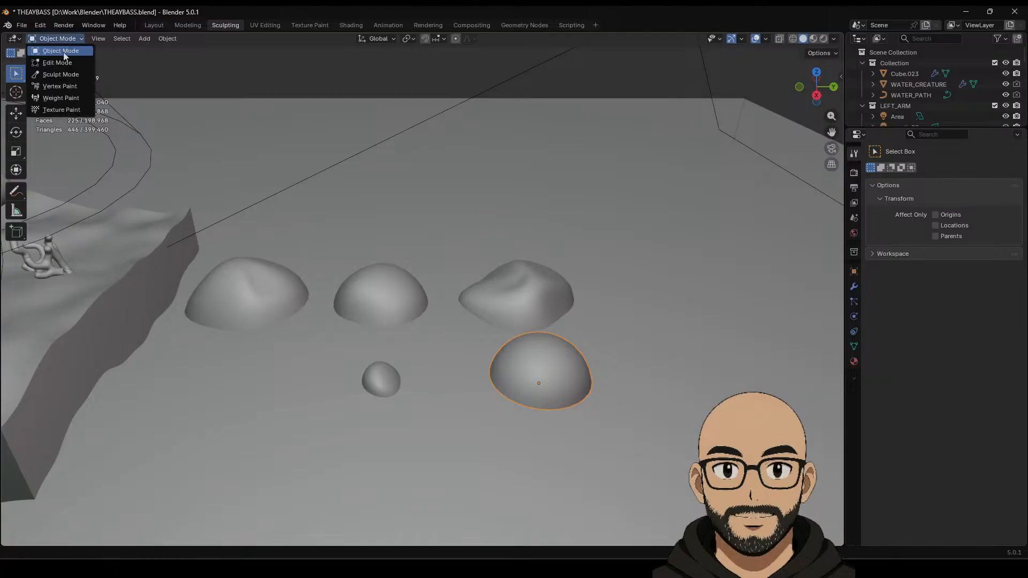
{"action": "left_click", "coordinate": [61, 74]}
{"action": "left_click_drag", "start_coordinate": [539, 363], "coordinate": [530, 372]}
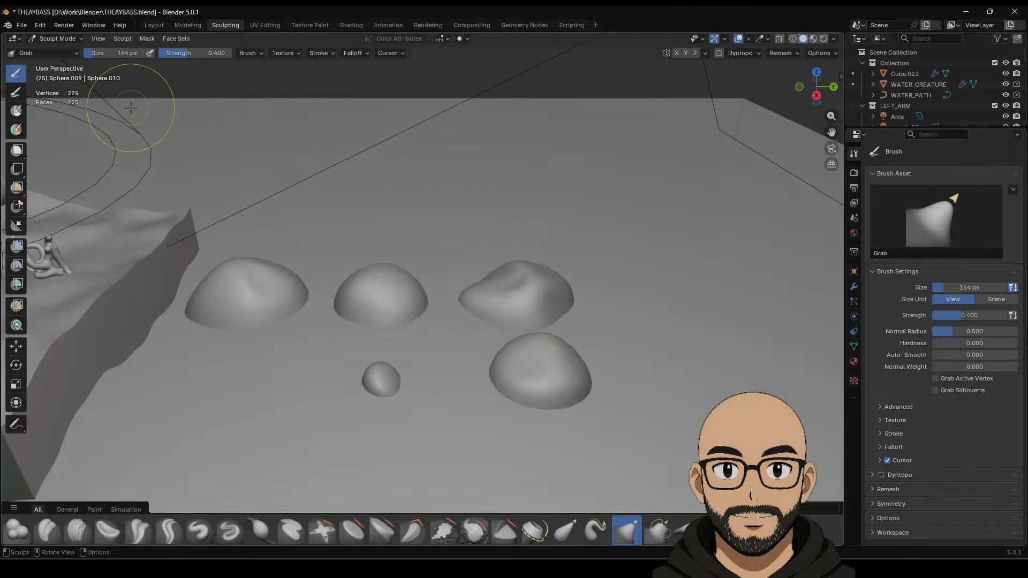
{"action": "key", "text": "Tab"}
{"action": "key", "text": "Tab"}
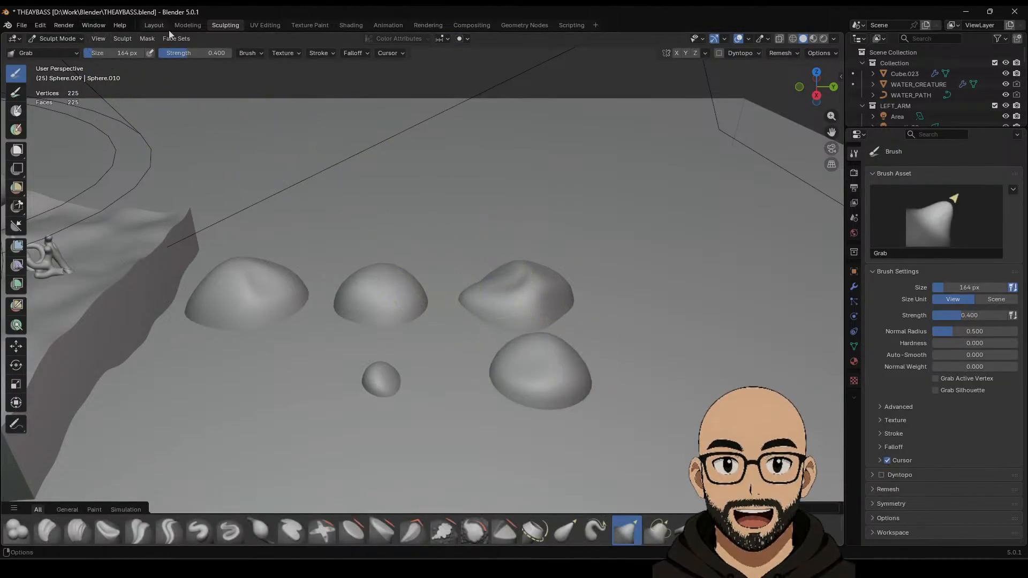
Step: Switch to the Layout workspace, select all five rocks and move them about 51.05 m along the X axis
{"action": "left_click", "coordinate": [154, 25]}
{"action": "scroll", "coordinate": [494, 303], "scroll_direction": "down", "scroll_amount": 3}
{"action": "middle_click_drag", "start_coordinate": [493, 303], "coordinate": [610, 240]}
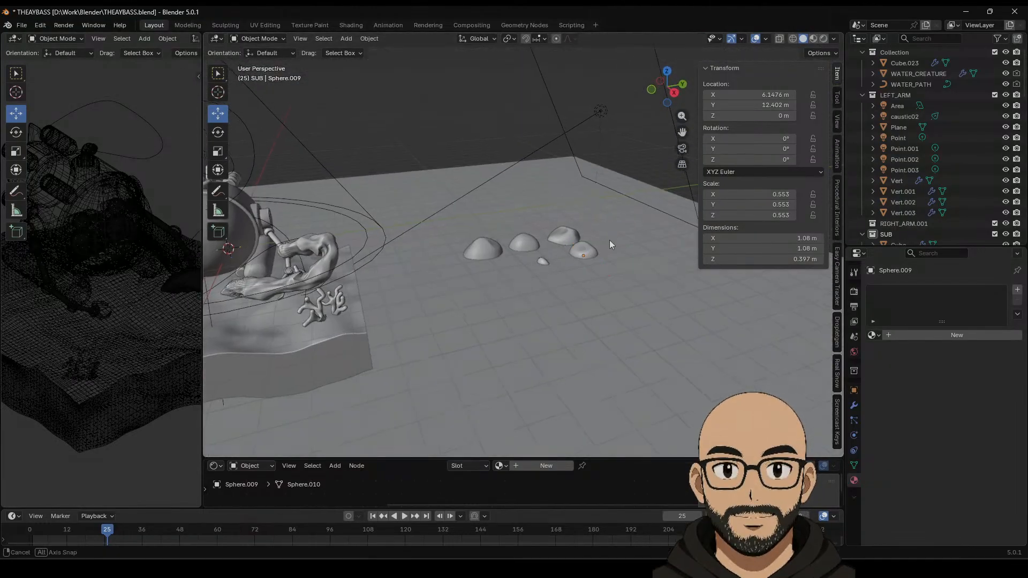
{"action": "left_click", "coordinate": [580, 248]}
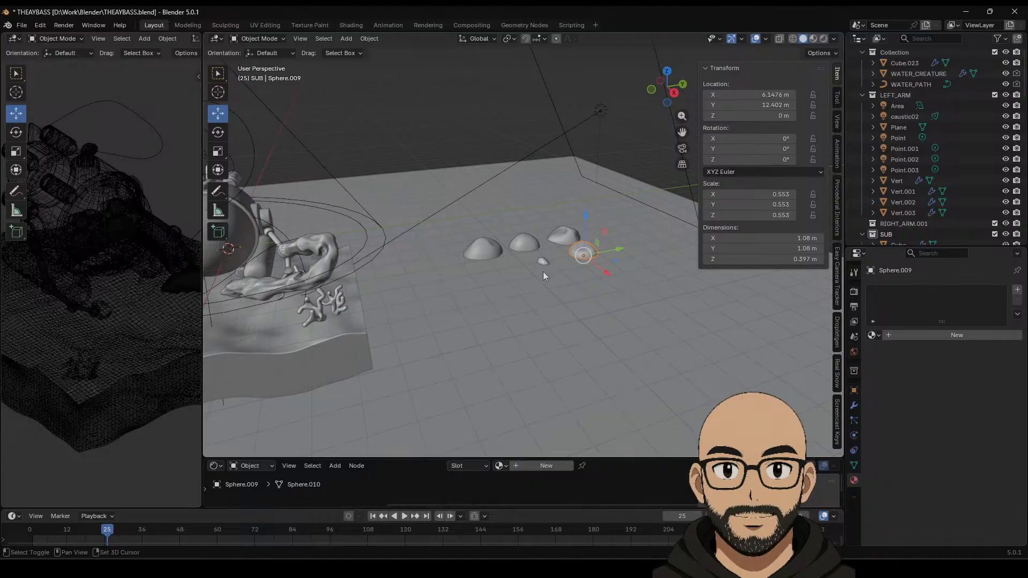
{"action": "left_click", "coordinate": [544, 260], "text": "shift"}
{"action": "left_click", "coordinate": [526, 244], "text": "shift"}
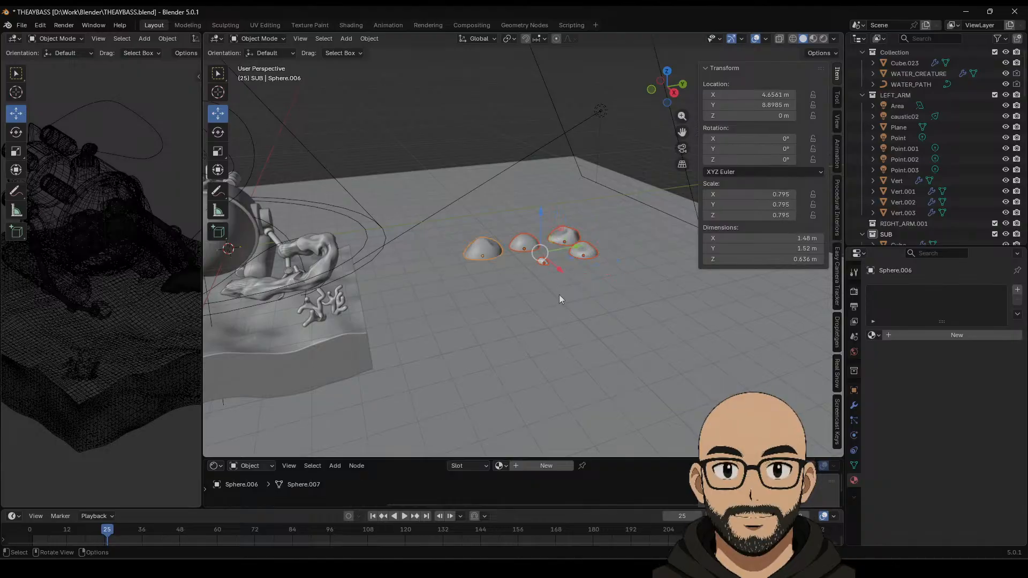
{"action": "scroll", "coordinate": [559, 298], "scroll_direction": "down", "scroll_amount": 5}
{"action": "key", "text": "g"}
{"action": "key", "text": "x"}
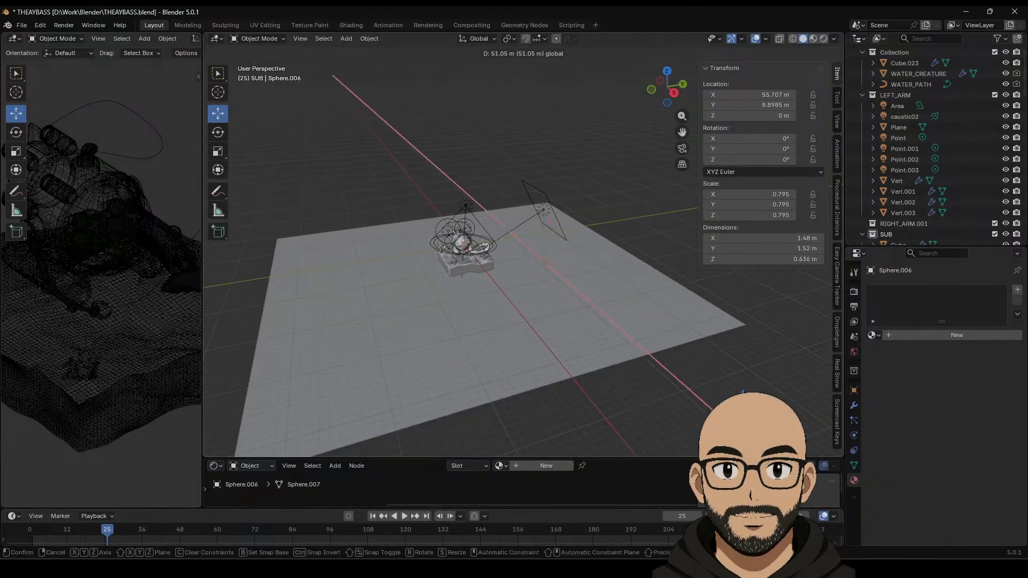
{"action": "left_click", "coordinate": [589, 378]}
Step: Widen the wireframe viewport beside the main view and select the sand block under the submarine
{"action": "middle_click_drag", "start_coordinate": [493, 306], "coordinate": [558, 240], "text": "shift"}
{"action": "scroll", "coordinate": [538, 367], "scroll_direction": "up", "scroll_amount": 8}
{"action": "scroll", "coordinate": [537, 302], "scroll_direction": "up", "scroll_amount": 2}
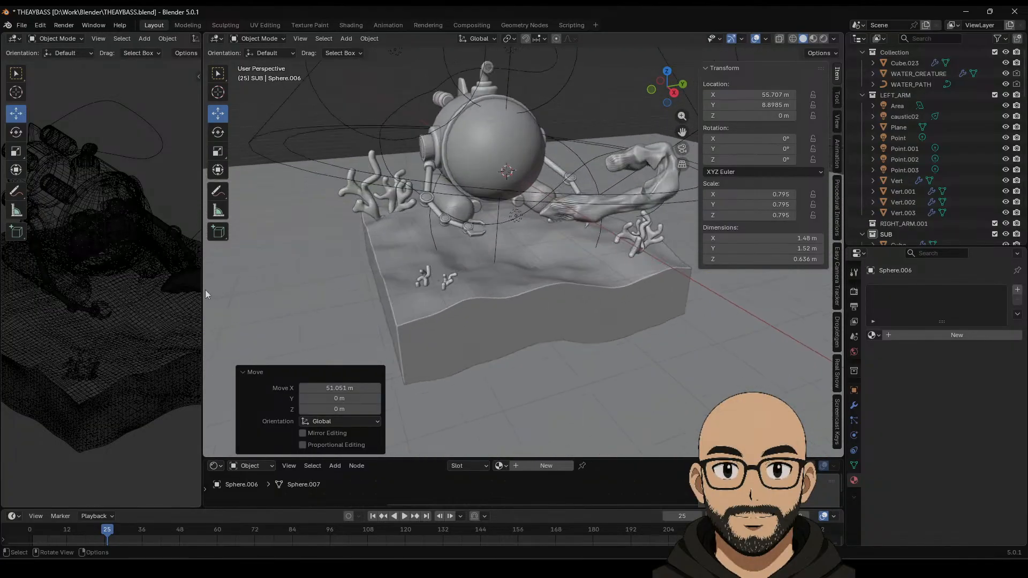
{"action": "left_click_drag", "start_coordinate": [204, 291], "coordinate": [277, 293]}
{"action": "scroll", "coordinate": [562, 302], "scroll_direction": "up", "scroll_amount": 5}
{"action": "left_click", "coordinate": [644, 314]}
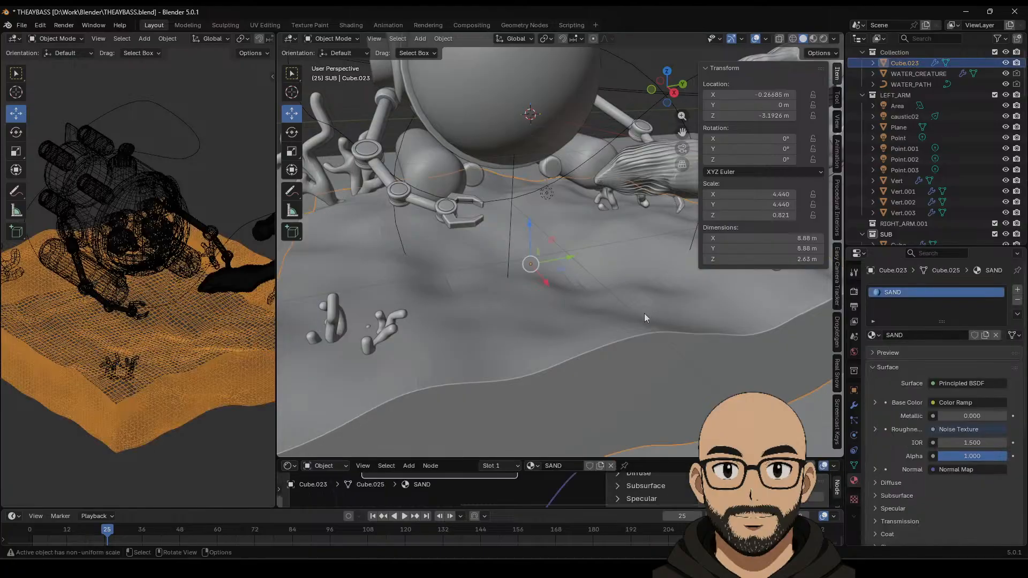
Step: Apply the Displace modifier on the sand block
{"action": "scroll", "coordinate": [644, 313], "scroll_direction": "down", "scroll_amount": 5}
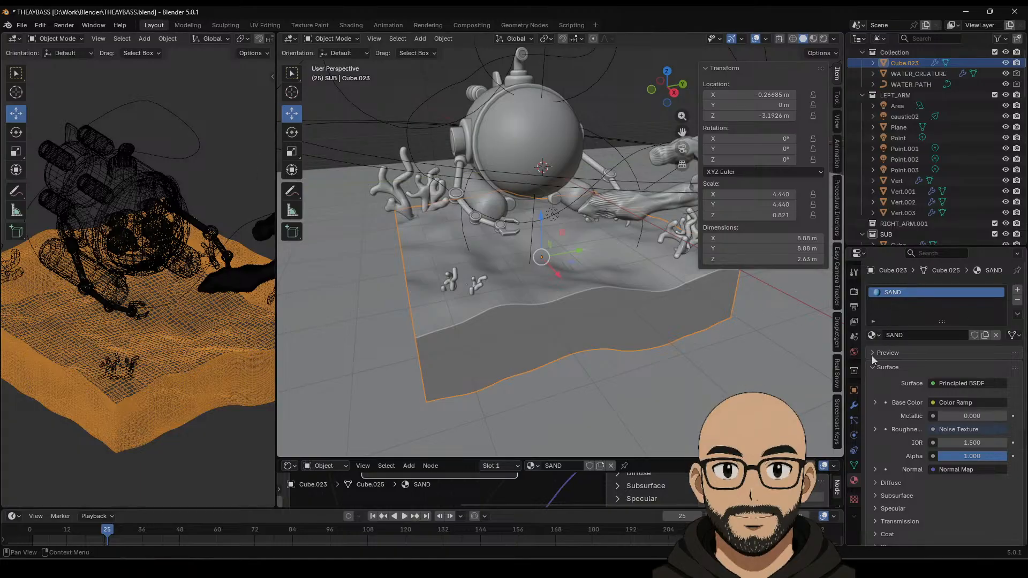
{"action": "left_click", "coordinate": [853, 406]}
{"action": "left_click", "coordinate": [918, 292]}
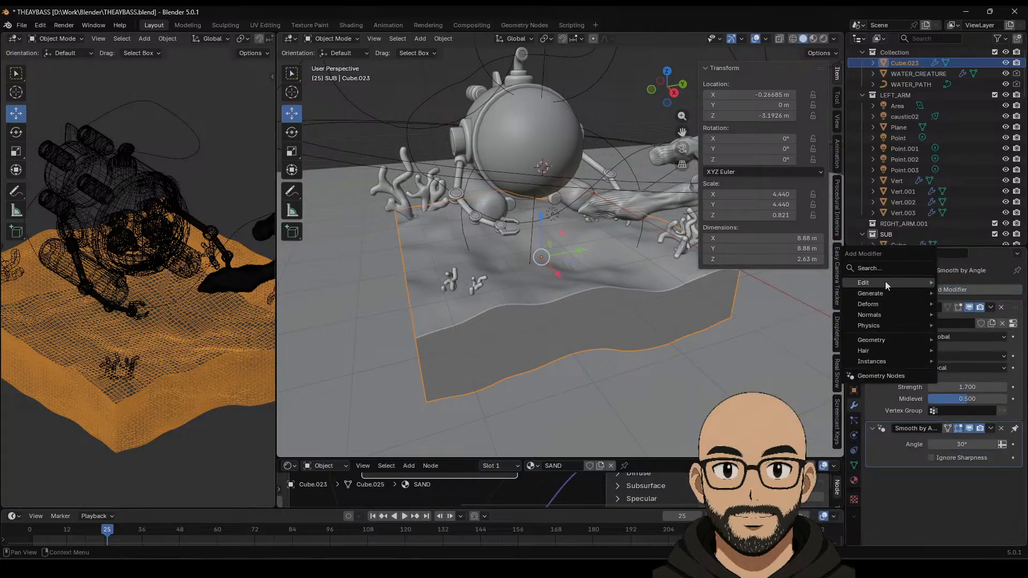
{"action": "mouse_move", "coordinate": [888, 290]}
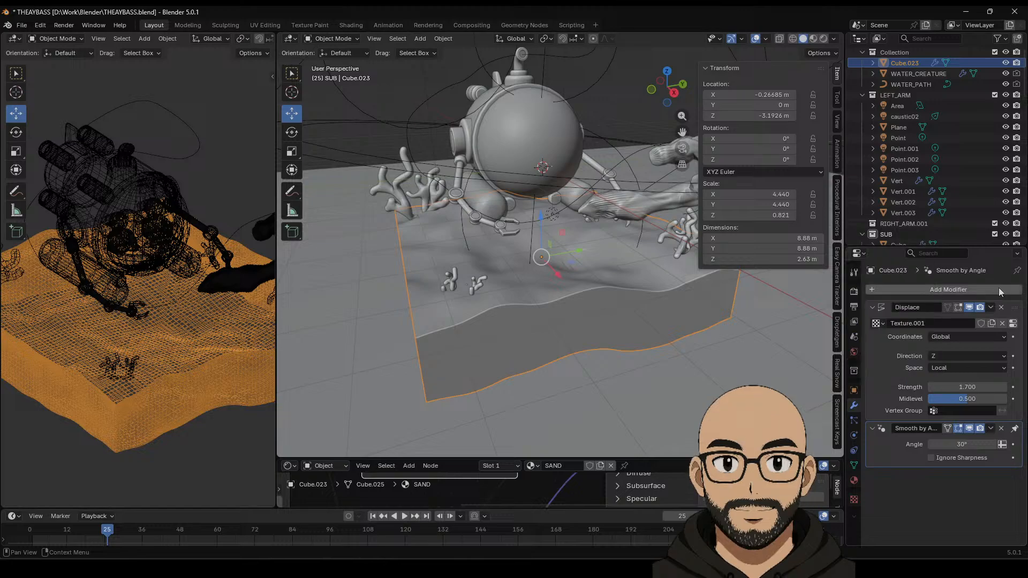
{"action": "left_click", "coordinate": [990, 307]}
{"action": "left_click", "coordinate": [945, 323]}
{"action": "left_click", "coordinate": [936, 289]}
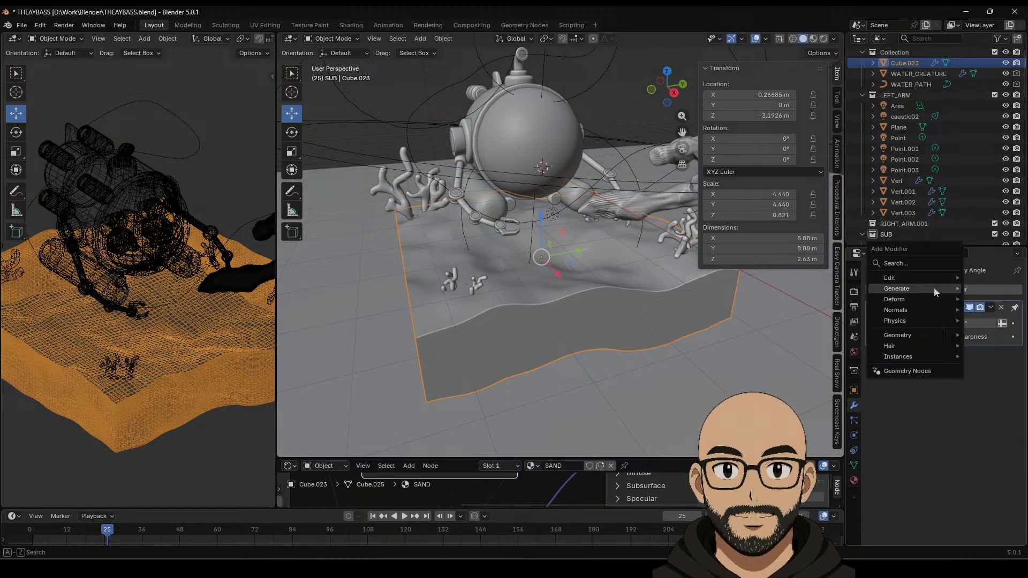
{"action": "mouse_move", "coordinate": [887, 290]}
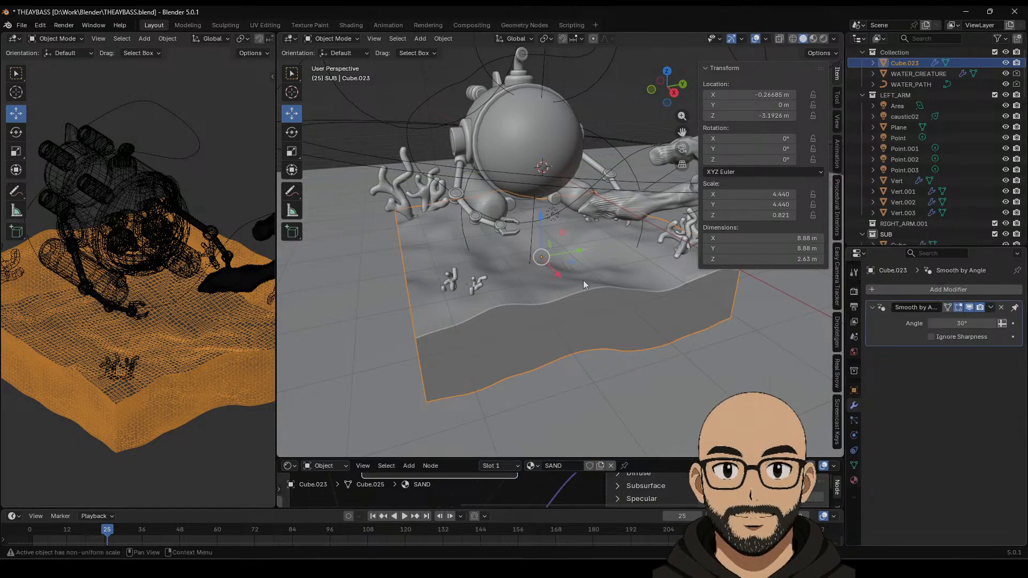
Step: Edit the sand block in face select mode and grow a selection from one top face across the whole top surface
{"action": "key", "text": "Tab"}
{"action": "left_click", "coordinate": [568, 254]}
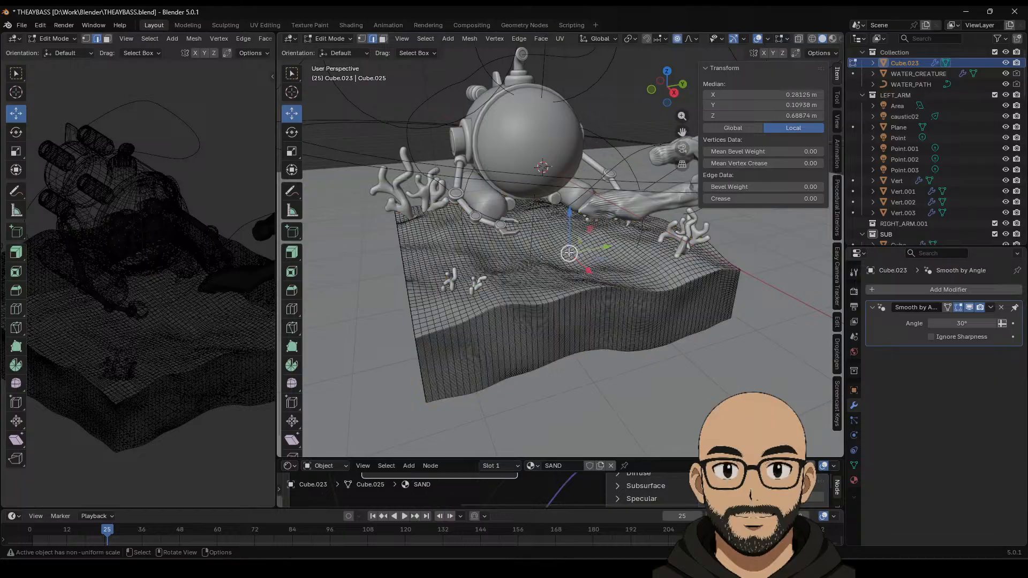
{"action": "left_click", "coordinate": [383, 39]}
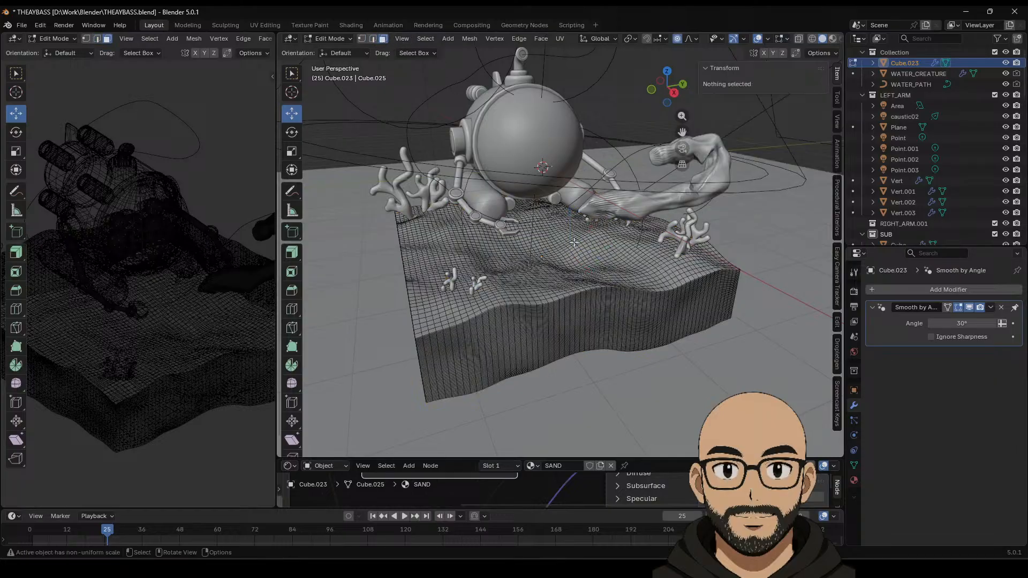
{"action": "left_click", "coordinate": [540, 236]}
{"action": "key", "text": "ctrl+KP_Add"}
{"action": "key", "text": "ctrl+KP_Add"}
{"action": "key", "text": "ctrl+KP_Add"}
{"action": "key", "text": "ctrl+KP_Add"}
{"action": "key", "text": "ctrl+KP_Add"}
{"action": "key", "text": "ctrl+KP_Add"}
{"action": "key", "text": "ctrl+KP_Add"}
{"action": "key", "text": "ctrl+KP_Add"}
{"action": "key", "text": "ctrl+KP_Add"}
{"action": "key", "text": "ctrl+KP_Add"}
{"action": "key", "text": "ctrl+KP_Add"}
{"action": "key", "text": "ctrl+KP_Add"}
{"action": "key", "text": "ctrl+KP_Add"}
{"action": "key", "text": "ctrl+KP_Add"}
{"action": "key", "text": "ctrl+KP_Add"}
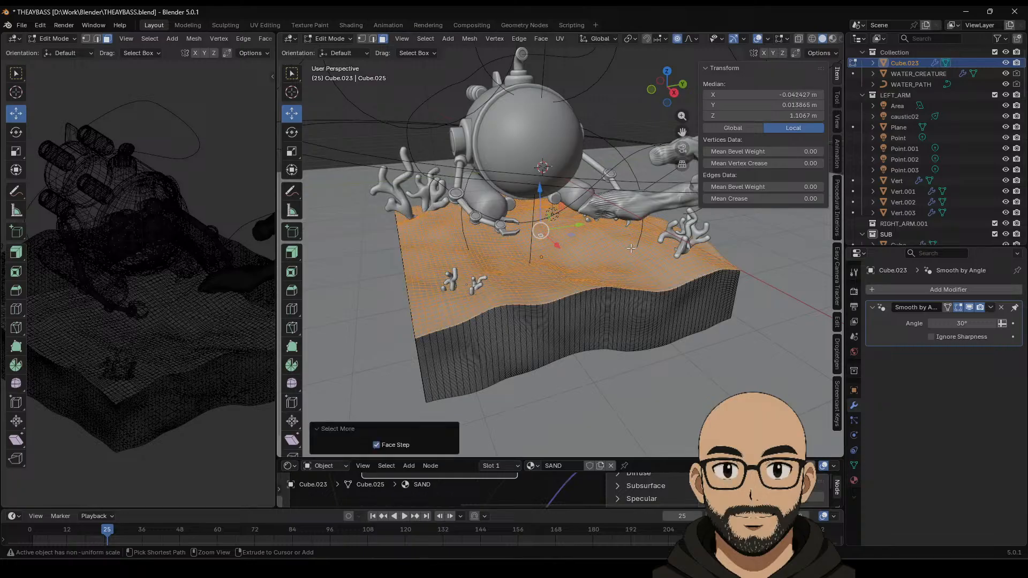
Step: Separate the selected top faces into their own object and select that sand surface in Object Mode
{"action": "right_click", "coordinate": [533, 266]}
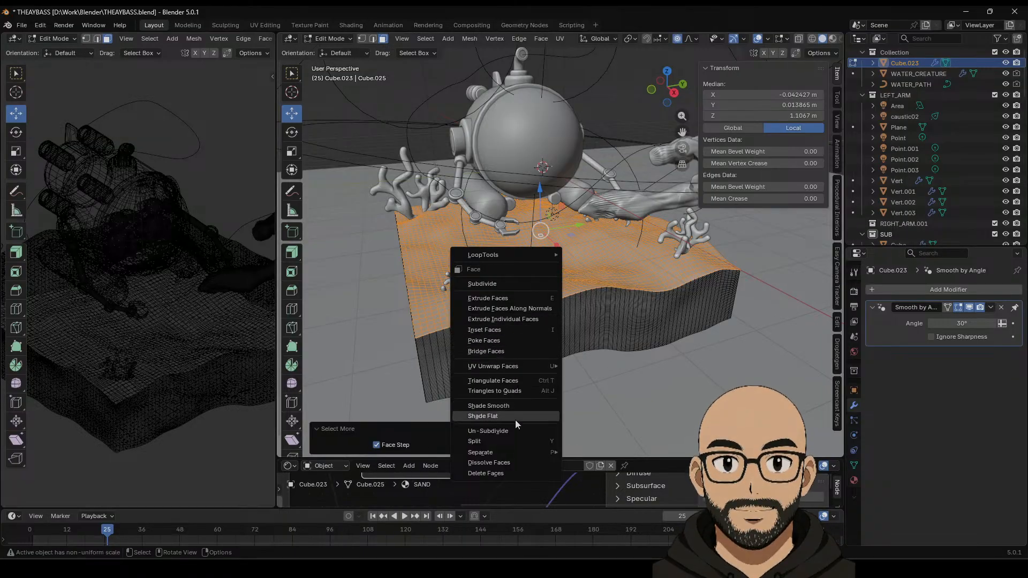
{"action": "mouse_move", "coordinate": [510, 452]}
{"action": "left_click", "coordinate": [589, 454]}
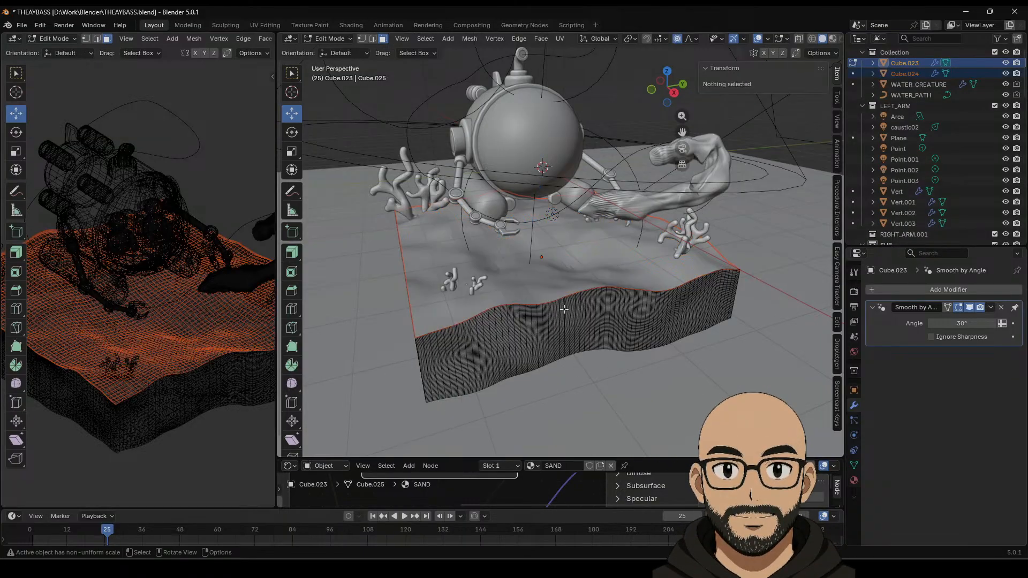
{"action": "key", "text": "Tab"}
{"action": "left_click", "coordinate": [566, 275]}
{"action": "left_click", "coordinate": [558, 346]}
{"action": "left_click", "coordinate": [596, 252]}
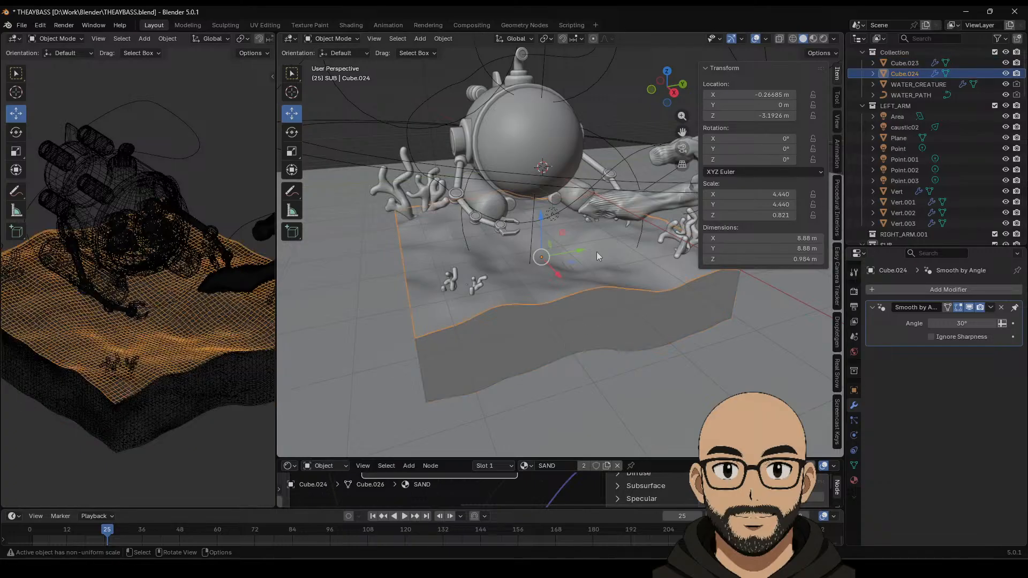
Step: Add a Scatter on Surface modifier to the separated sand surface
{"action": "left_click", "coordinate": [939, 289]}
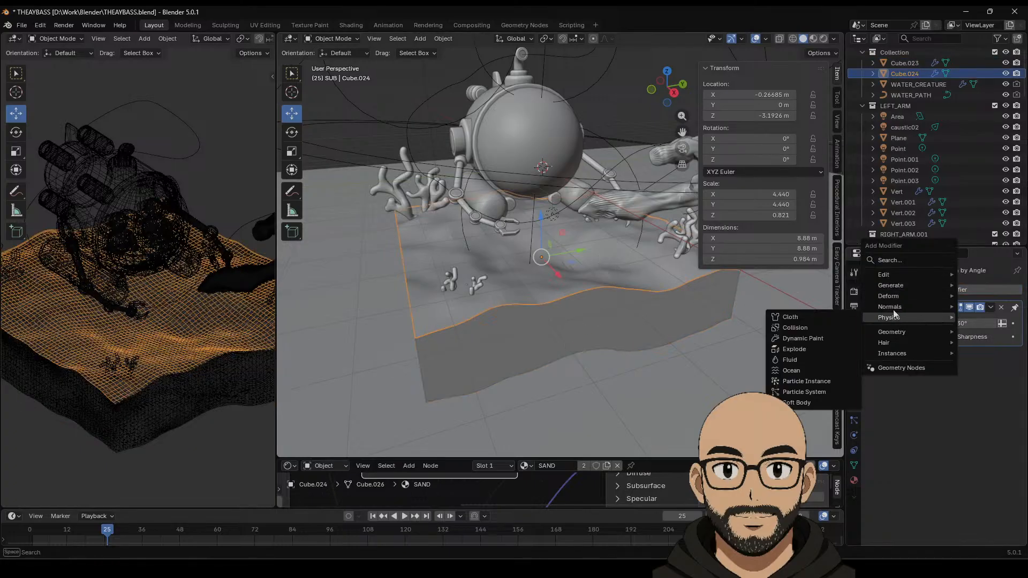
{"action": "mouse_move", "coordinate": [899, 285]}
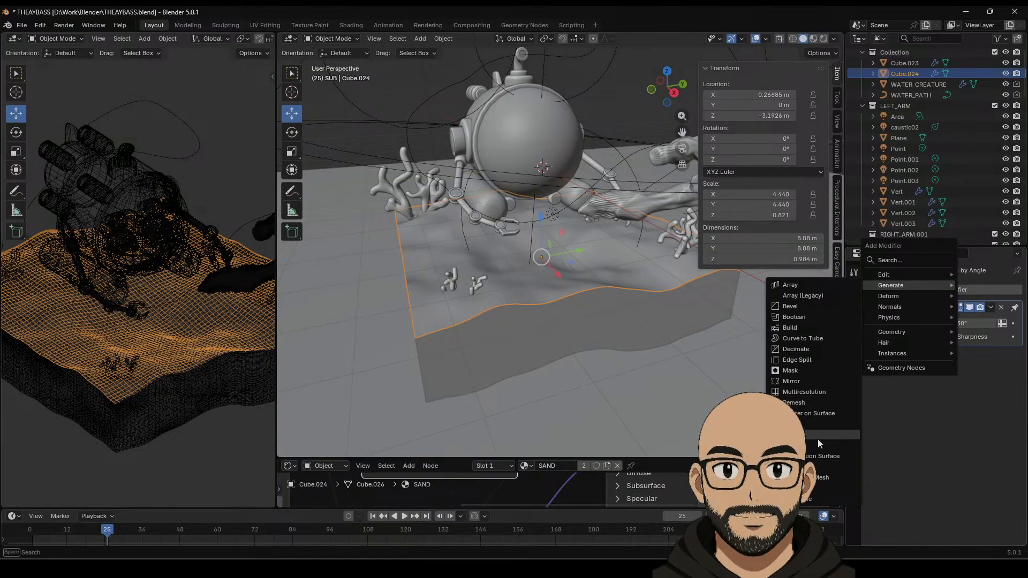
{"action": "left_click", "coordinate": [819, 413]}
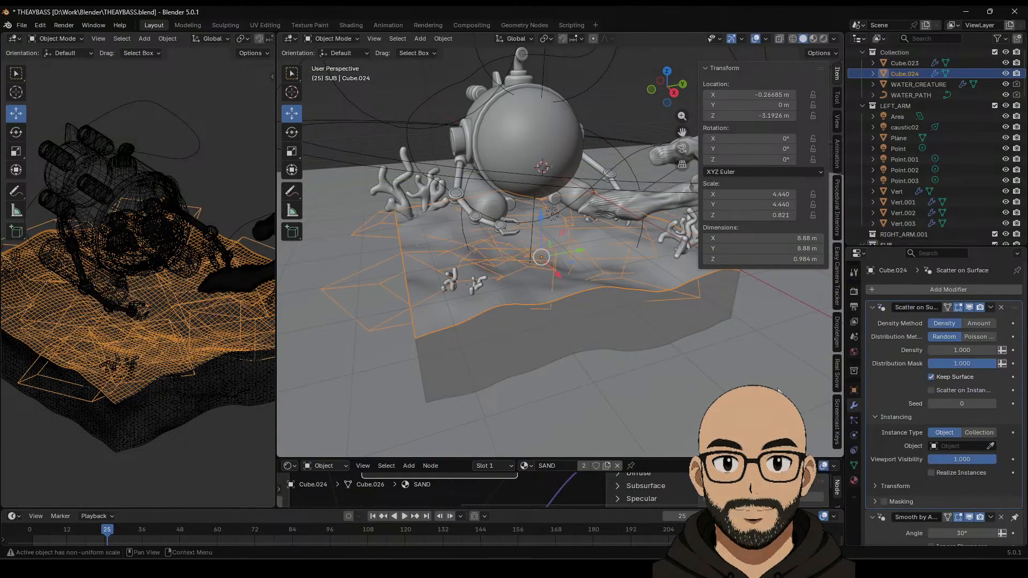
Step: Apply the scale of the separated sand surface
{"action": "middle_click_drag", "start_coordinate": [696, 310], "coordinate": [626, 291]}
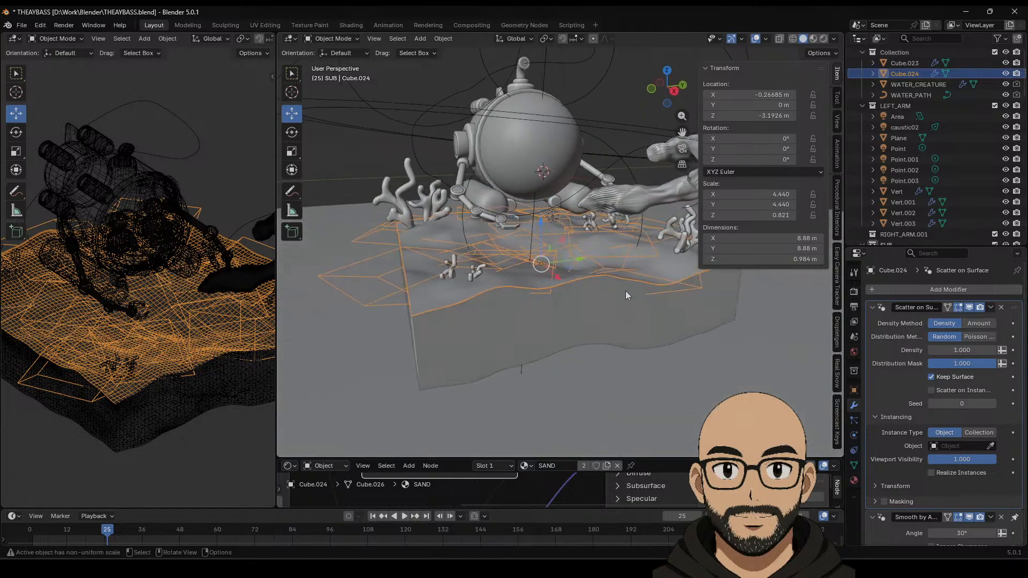
{"action": "key", "text": "ctrl+a"}
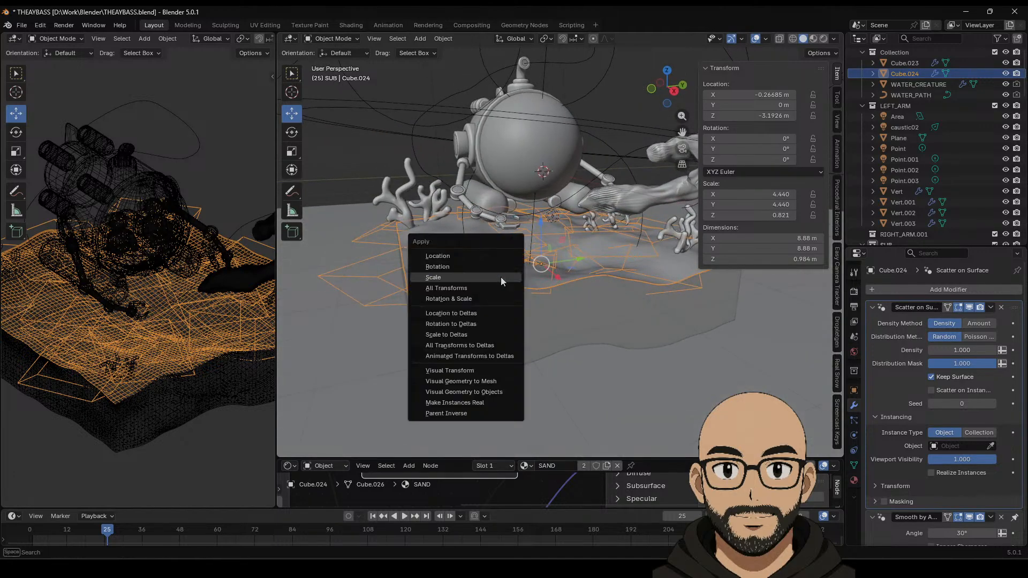
{"action": "left_click", "coordinate": [500, 278]}
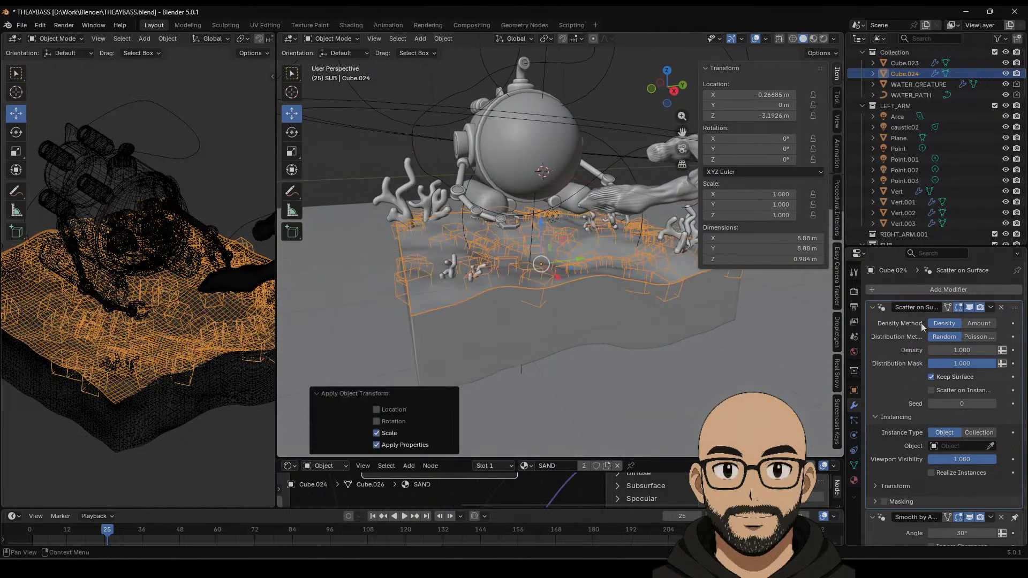
Step: Set the Scatter on Surface modifier's instance type to Collection and assign the SMALL_ROCKS collection
{"action": "scroll", "coordinate": [937, 426], "scroll_direction": "down", "scroll_amount": 1}
{"action": "left_click", "coordinate": [976, 422]}
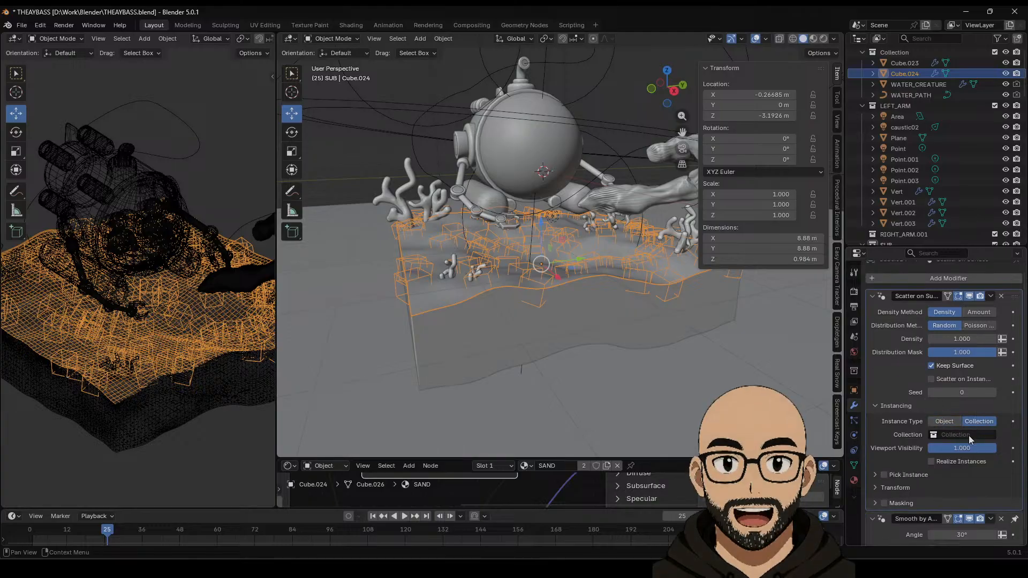
{"action": "left_click", "coordinate": [968, 436]}
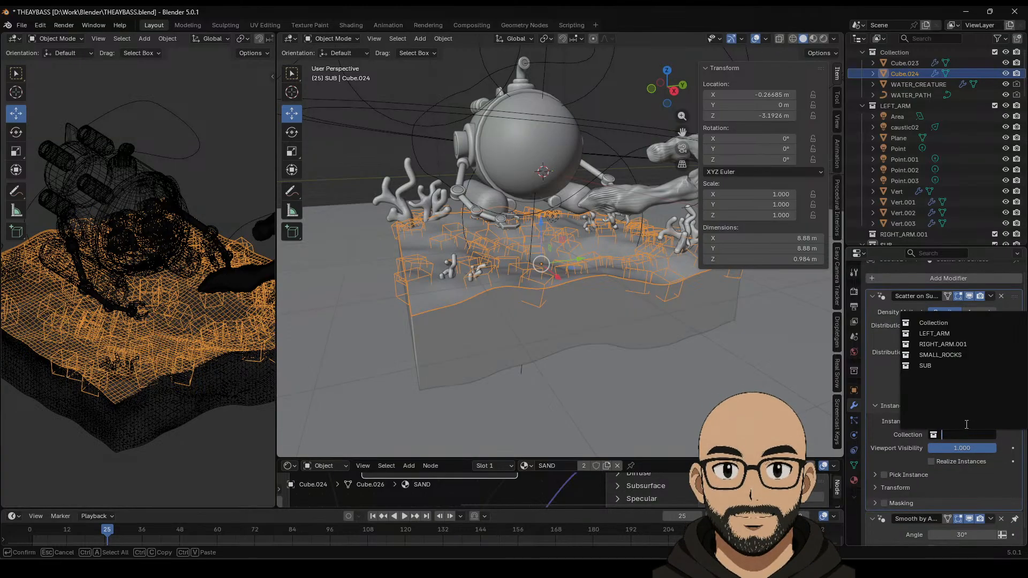
{"action": "left_click", "coordinate": [940, 355]}
{"action": "scroll", "coordinate": [621, 268], "scroll_direction": "down", "scroll_amount": 8}
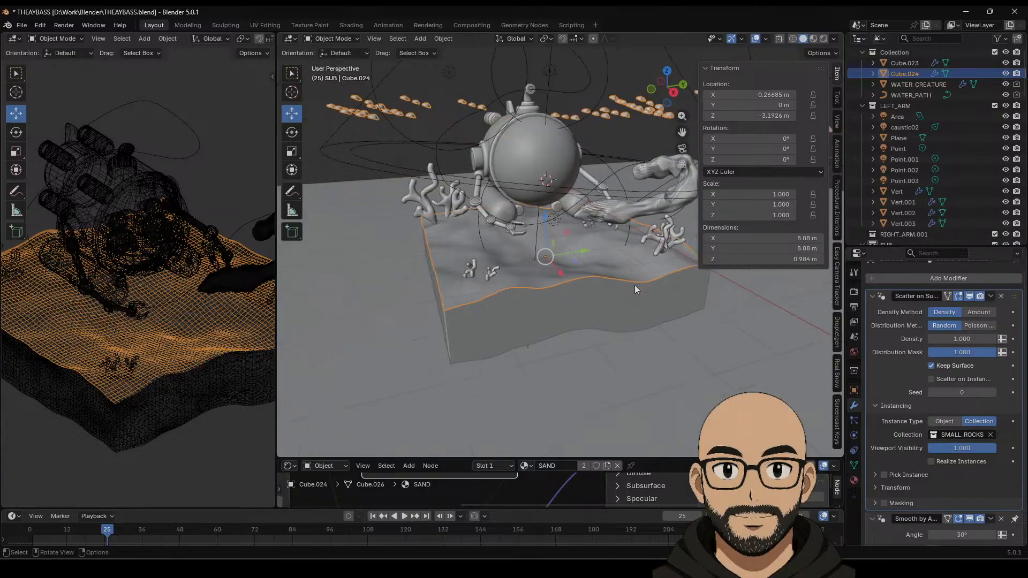
{"action": "scroll", "coordinate": [628, 326], "scroll_direction": "down", "scroll_amount": 1}
{"action": "middle_click_drag", "start_coordinate": [689, 351], "coordinate": [622, 327], "text": "shift"}
{"action": "scroll", "coordinate": [513, 320], "scroll_direction": "down", "scroll_amount": 3}
{"action": "left_click", "coordinate": [724, 372]}
{"action": "scroll", "coordinate": [567, 329], "scroll_direction": "down", "scroll_amount": 2}
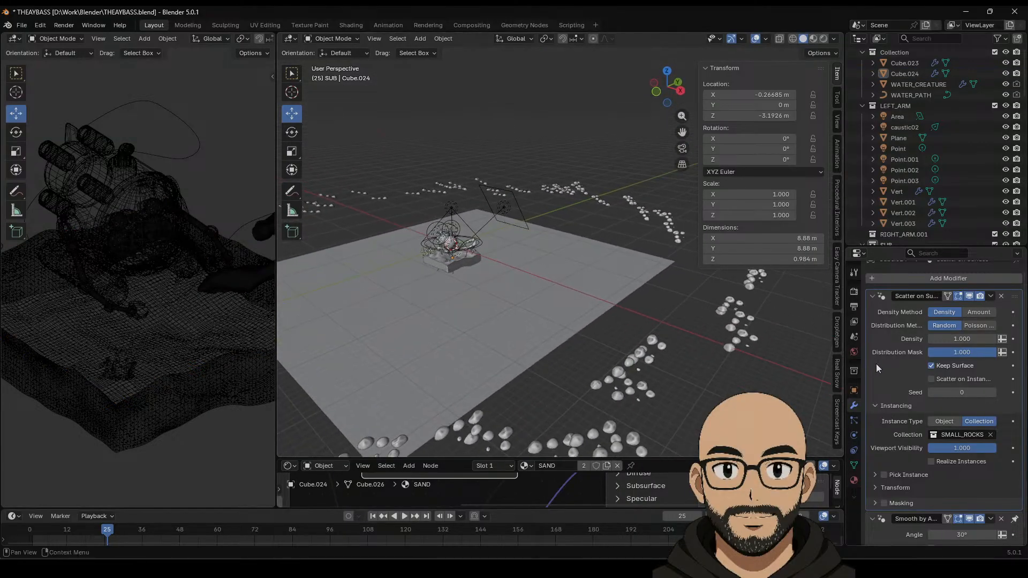
Step: Enable Scatter on Instances in the sand surface's Scatter on Surface modifier
{"action": "scroll", "coordinate": [965, 371], "scroll_direction": "up", "scroll_amount": 1}
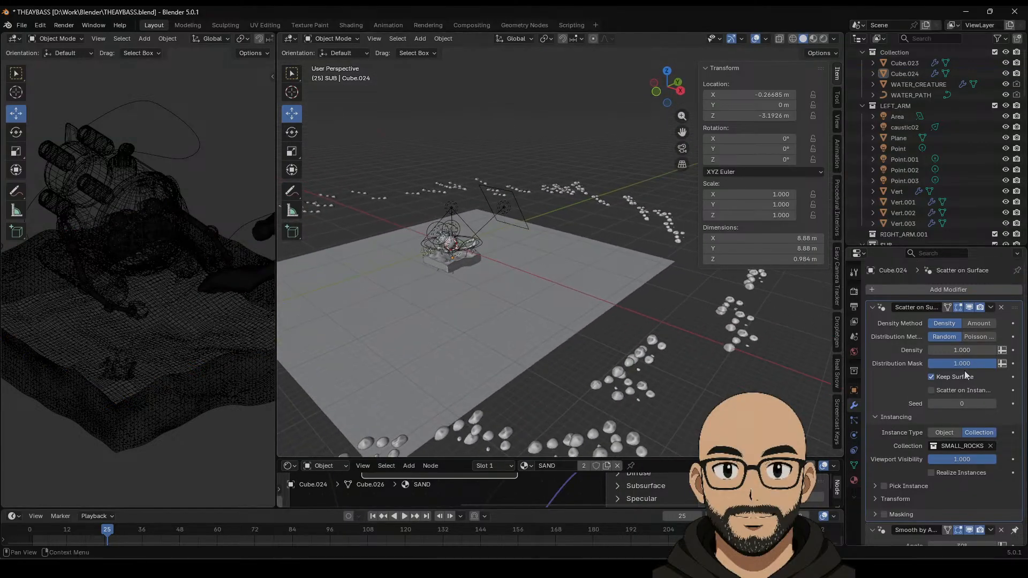
{"action": "left_click", "coordinate": [931, 391]}
{"action": "middle_click_drag", "start_coordinate": [761, 375], "coordinate": [749, 382]}
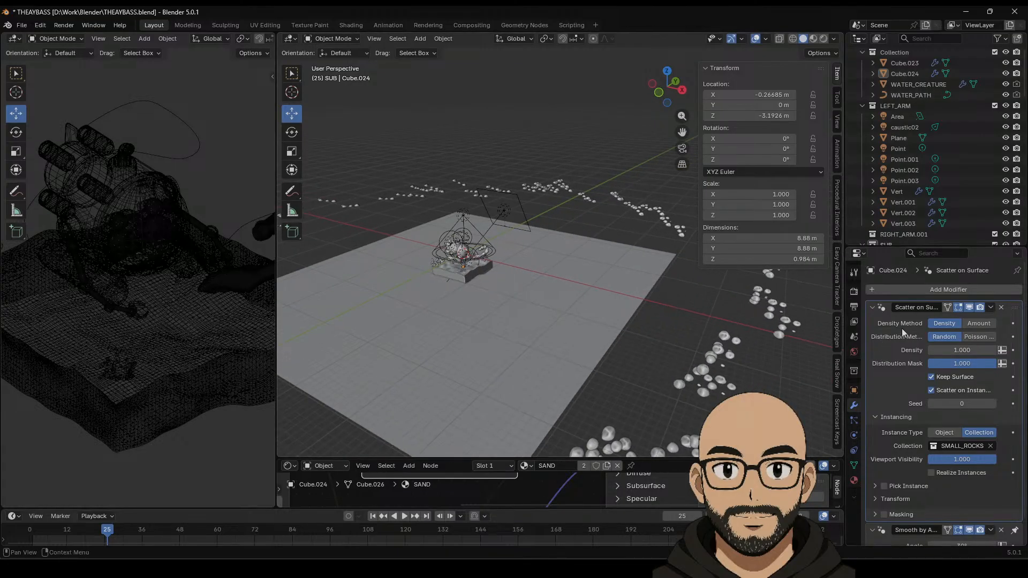
Step: Hide the scatter in the viewport and apply the scale and location of the source rocks beside the ground plane
{"action": "left_click", "coordinate": [972, 310]}
{"action": "middle_click_drag", "start_coordinate": [816, 365], "coordinate": [679, 372]}
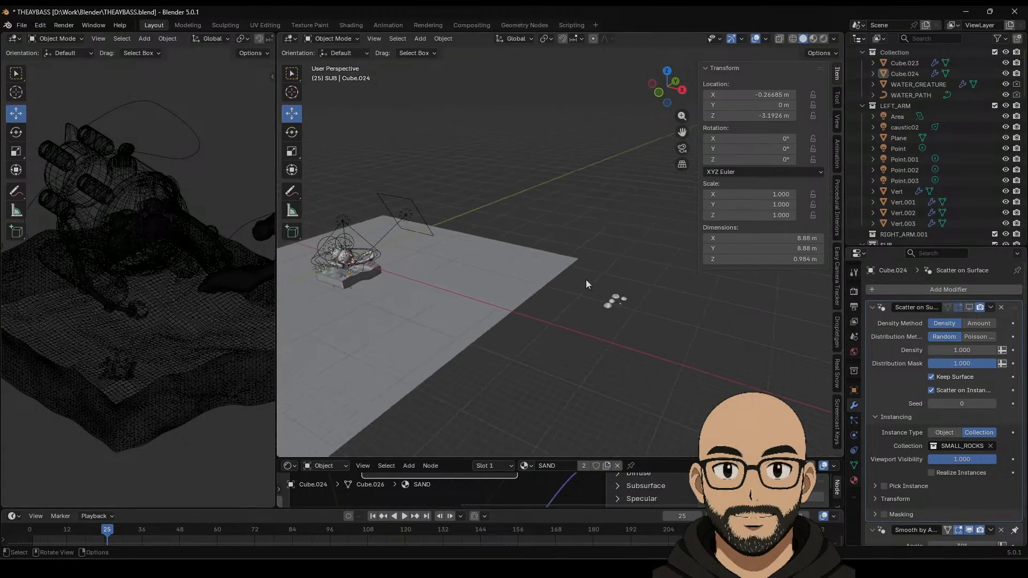
{"action": "key", "text": "ctrl+a"}
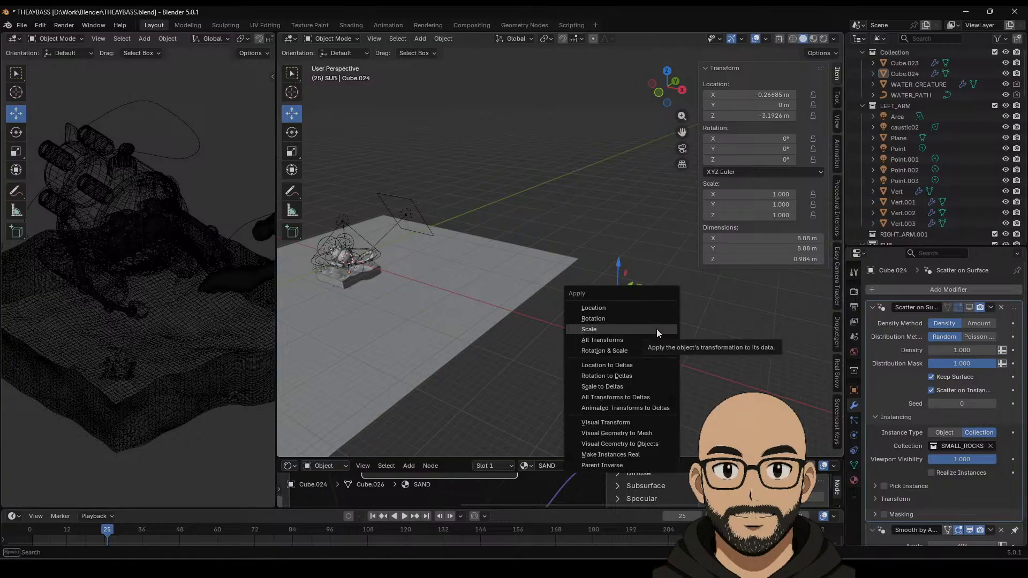
{"action": "left_click", "coordinate": [656, 328]}
{"action": "key", "text": "ctrl+a"}
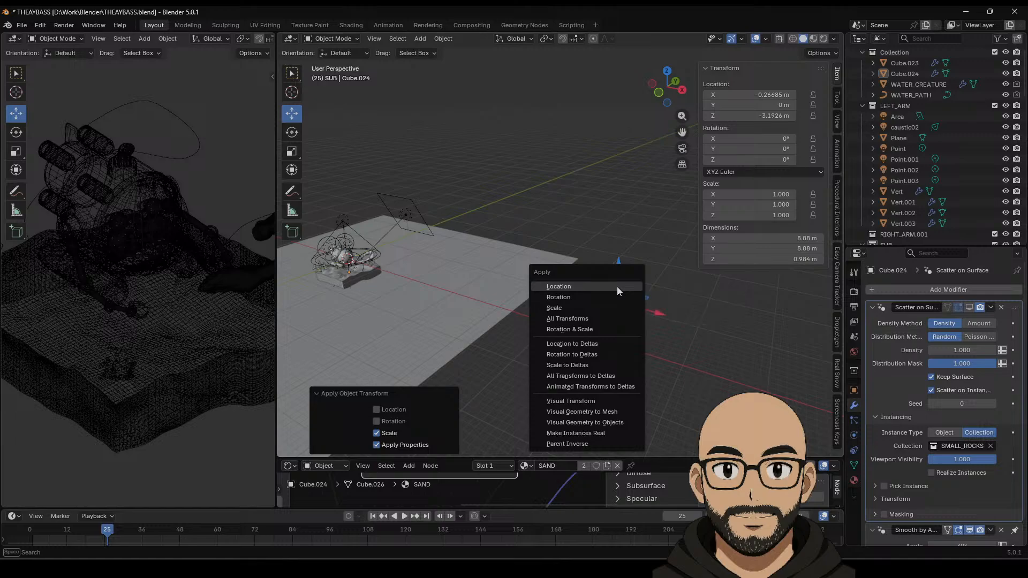
{"action": "left_click", "coordinate": [616, 287]}
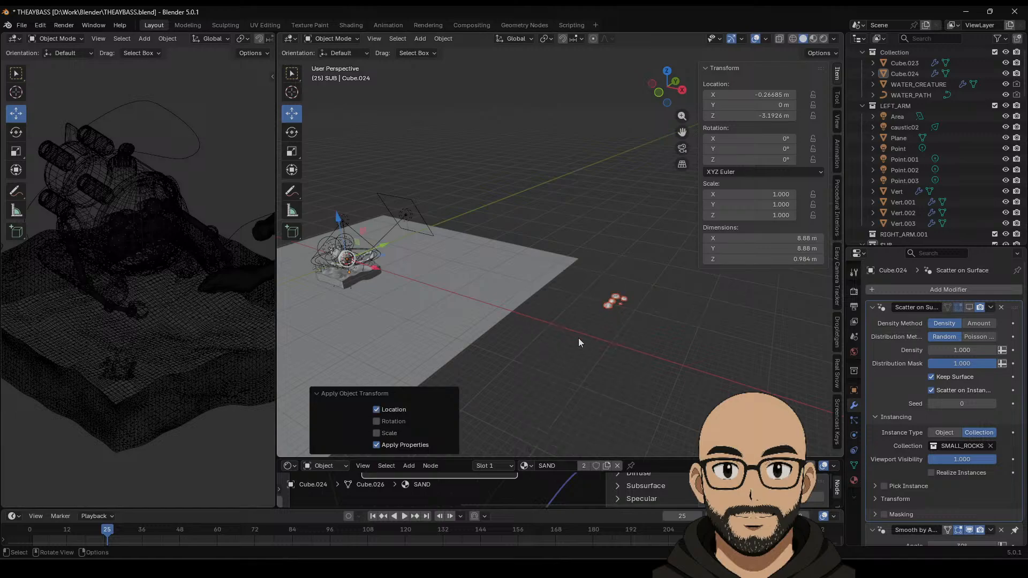
Step: Set the source rocks' origins to Center of Mass (Surface)
{"action": "left_click", "coordinate": [444, 39]}
{"action": "left_click", "coordinate": [621, 96]}
{"action": "middle_click_drag", "start_coordinate": [618, 179], "coordinate": [567, 298]}
{"action": "scroll", "coordinate": [525, 316], "scroll_direction": "up", "scroll_amount": 4}
{"action": "scroll", "coordinate": [532, 297], "scroll_direction": "up", "scroll_amount": 6}
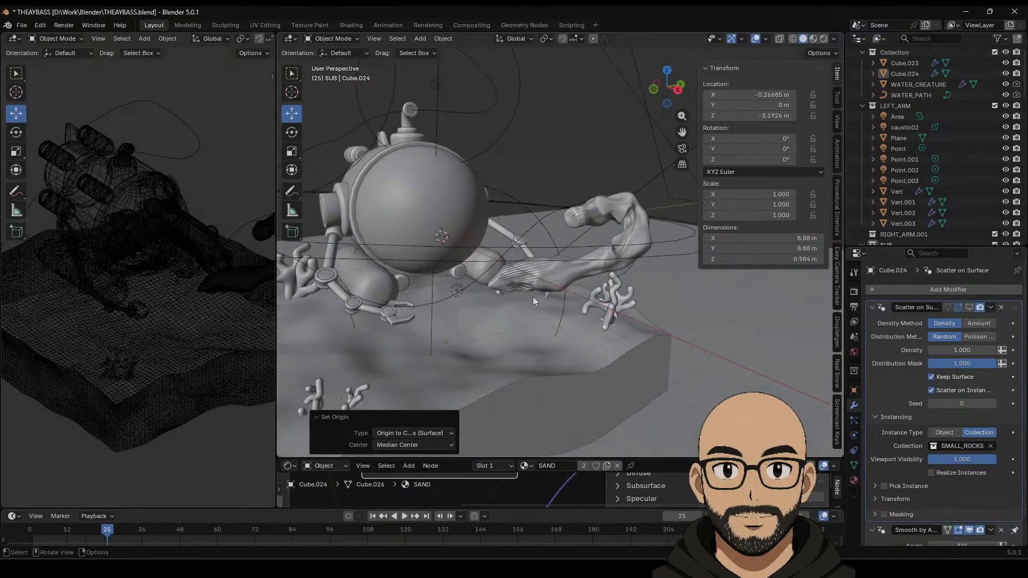
Step: Select the sand surface and turn its Scatter on Surface modifier back on in the viewport
{"action": "left_click", "coordinate": [533, 344]}
{"action": "scroll", "coordinate": [534, 343], "scroll_direction": "down", "scroll_amount": 6}
{"action": "left_click", "coordinate": [969, 306]}
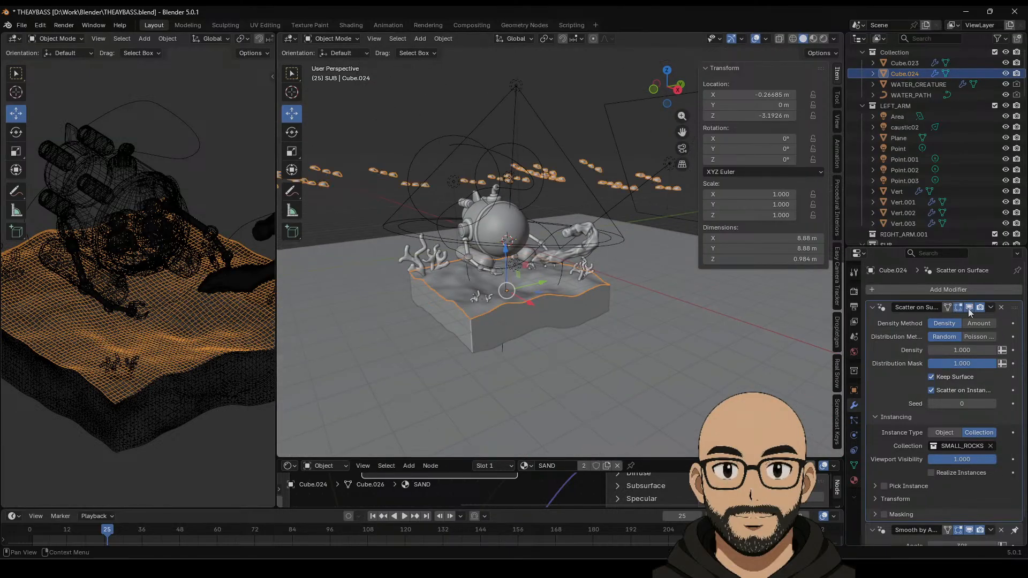
{"action": "scroll", "coordinate": [587, 280], "scroll_direction": "down", "scroll_amount": 5}
{"action": "left_click", "coordinate": [537, 134]}
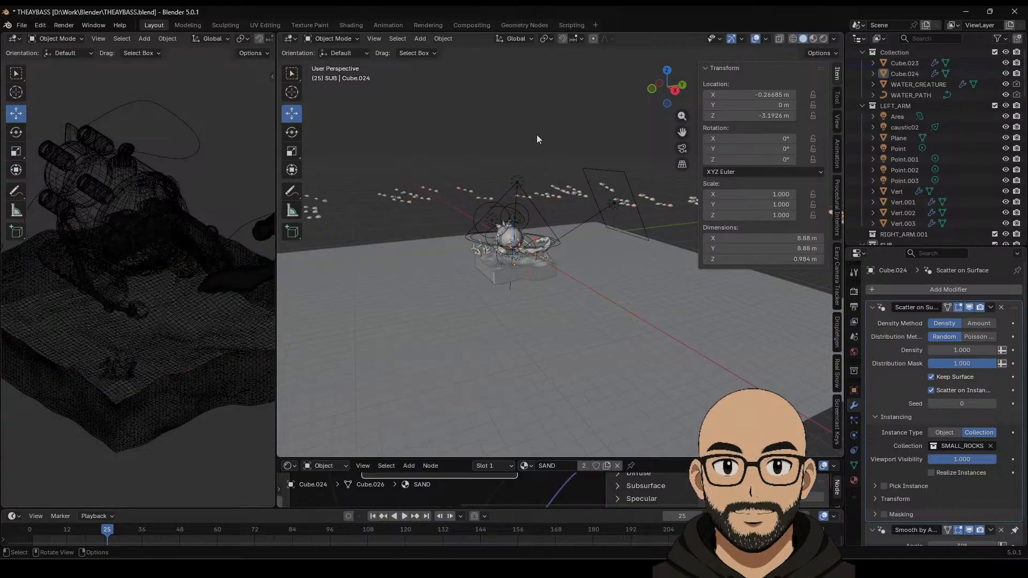
Step: Apply the scale and location of the sand surface
{"action": "left_click", "coordinate": [523, 265]}
{"action": "left_click", "coordinate": [527, 265]}
{"action": "key", "text": "ctrl+a"}
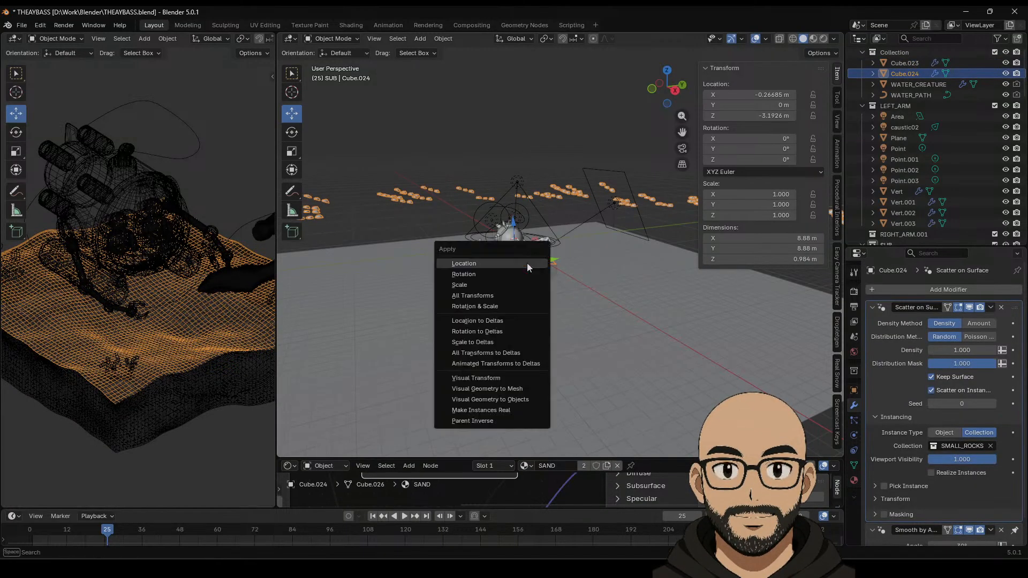
{"action": "left_click", "coordinate": [516, 282]}
{"action": "key", "text": "ctrl+a"}
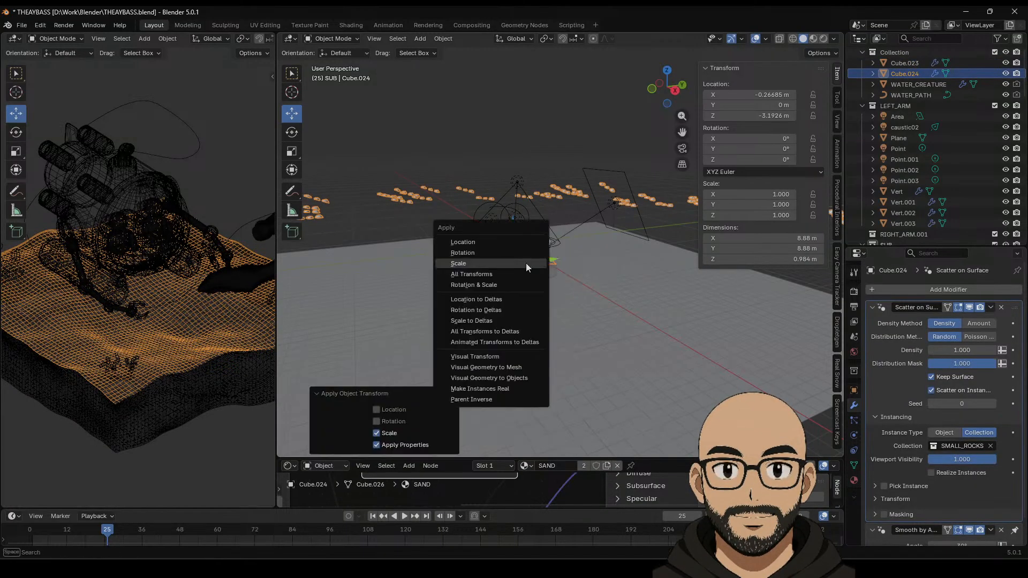
{"action": "left_click", "coordinate": [524, 245]}
{"action": "scroll", "coordinate": [617, 285], "scroll_direction": "up", "scroll_amount": 10}
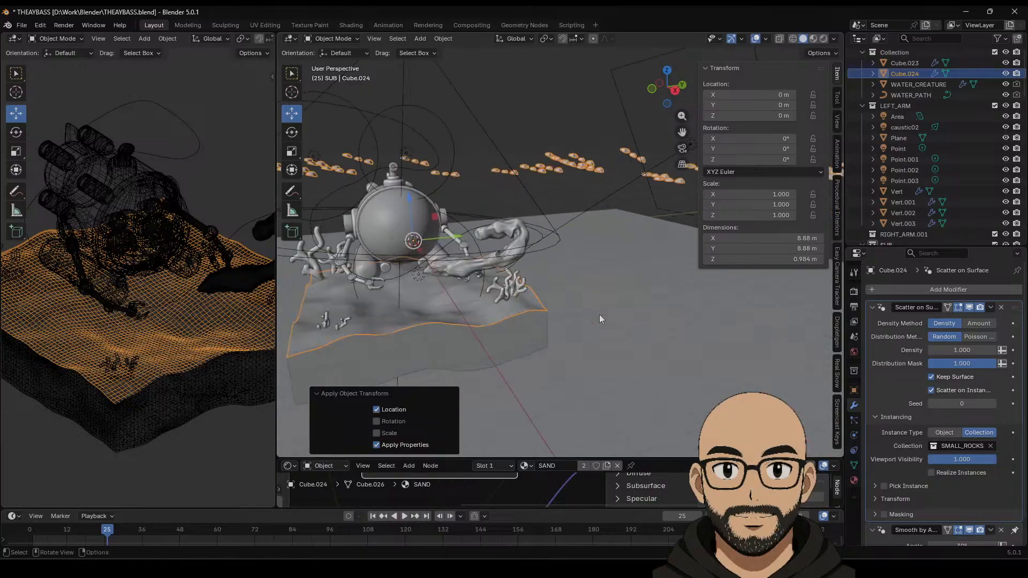
{"action": "scroll", "coordinate": [584, 302], "scroll_direction": "down", "scroll_amount": 10}
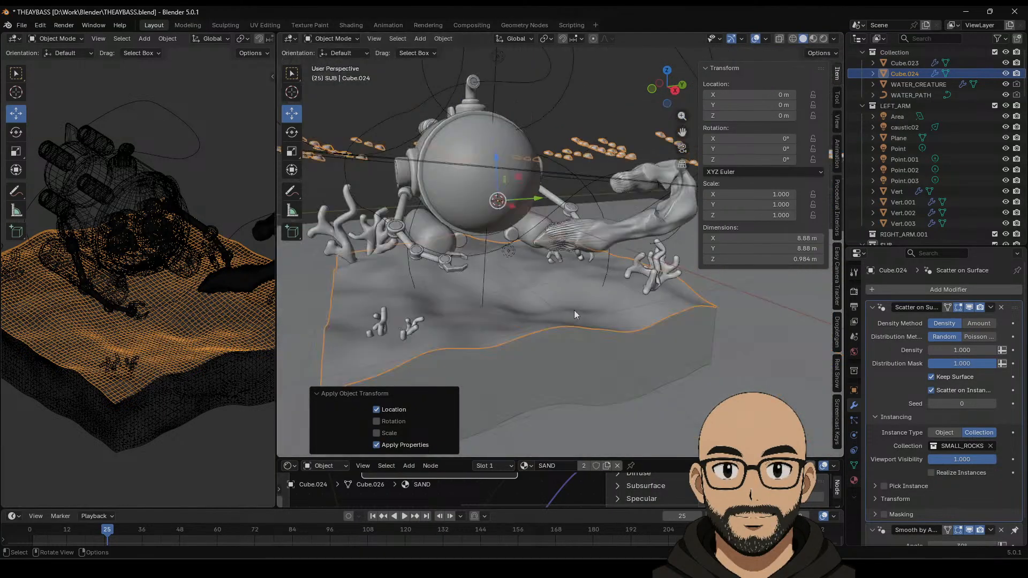
{"action": "scroll", "coordinate": [612, 345], "scroll_direction": "down", "scroll_amount": 8}
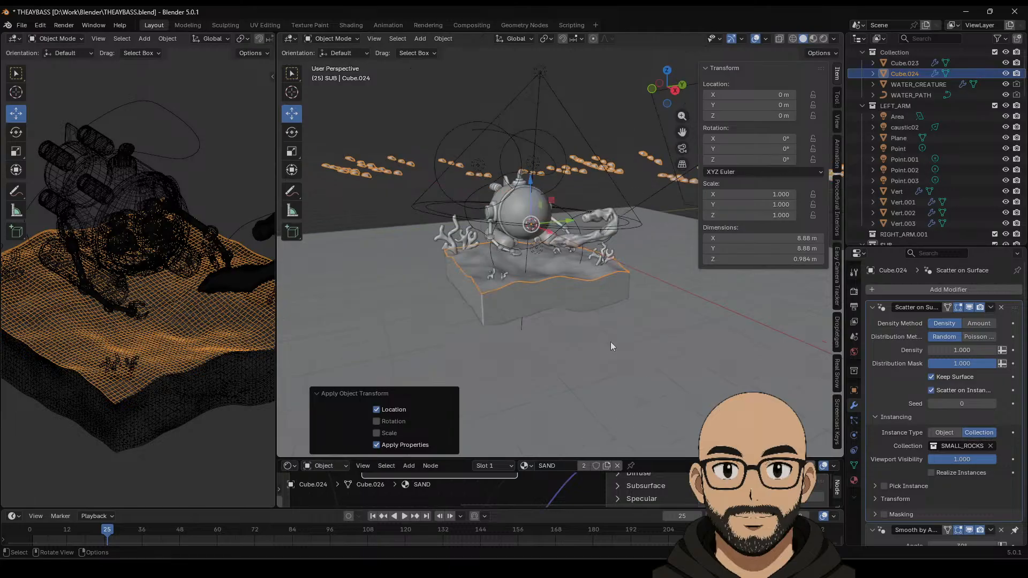
Step: Hide the scatter in the viewport and move the source rocks about -52.56 m along X towards the submarine
{"action": "mouse_move", "coordinate": [671, 370]}
{"action": "middle_mouse_down", "text": "shift"}
{"action": "mouse_move", "coordinate": [564, 323]}
{"action": "mouse_move", "coordinate": [669, 362]}
{"action": "middle_mouse_up", "text": "shift"}
{"action": "left_click", "coordinate": [661, 316]}
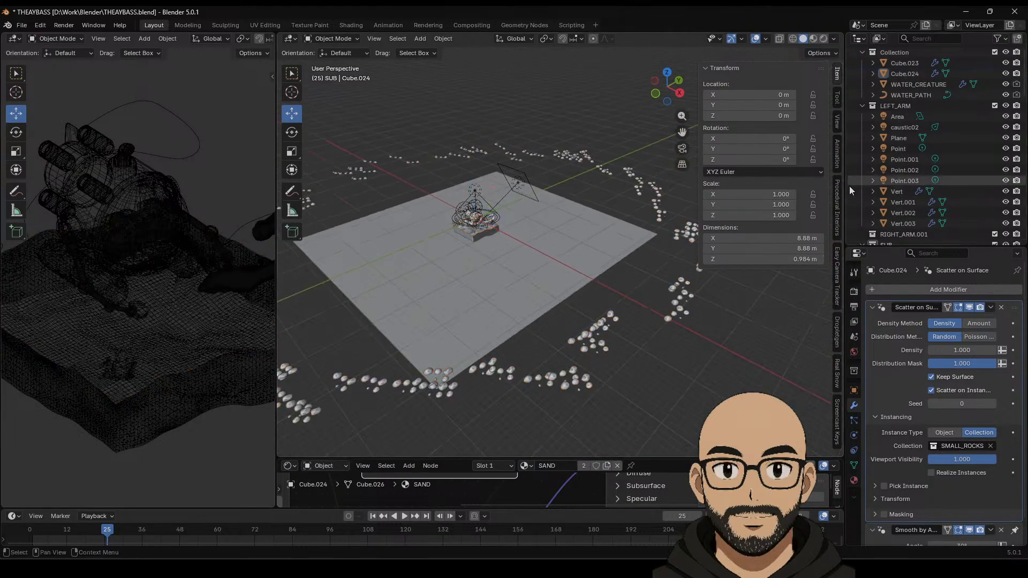
{"action": "scroll", "coordinate": [720, 330], "scroll_direction": "up", "scroll_amount": 3}
{"action": "left_click", "coordinate": [969, 307]}
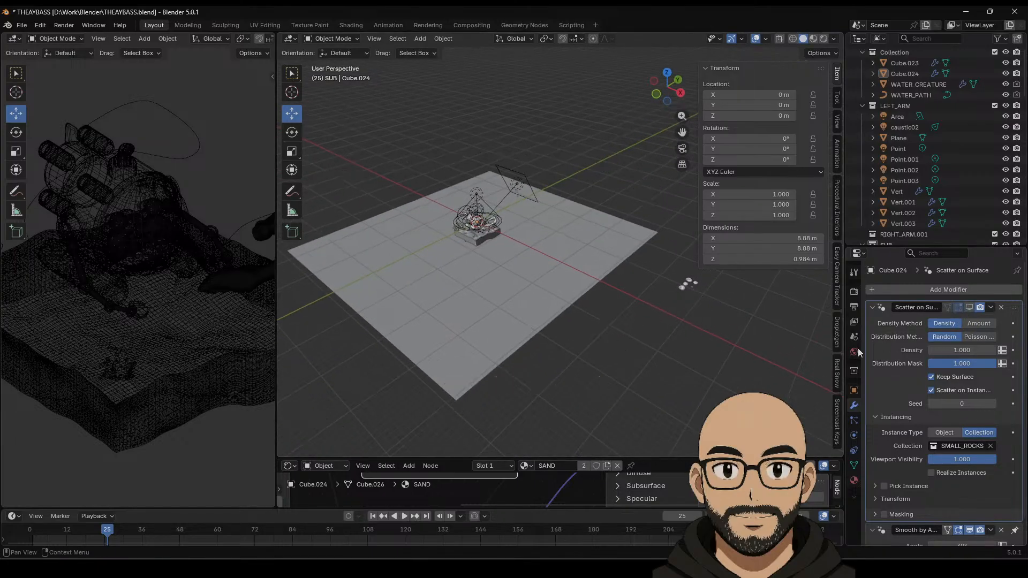
{"action": "middle_click_drag", "start_coordinate": [731, 337], "coordinate": [679, 349], "text": "shift"}
{"action": "left_click_drag", "start_coordinate": [662, 325], "coordinate": [664, 318]}
{"action": "key", "text": "g"}
{"action": "key", "text": "x"}
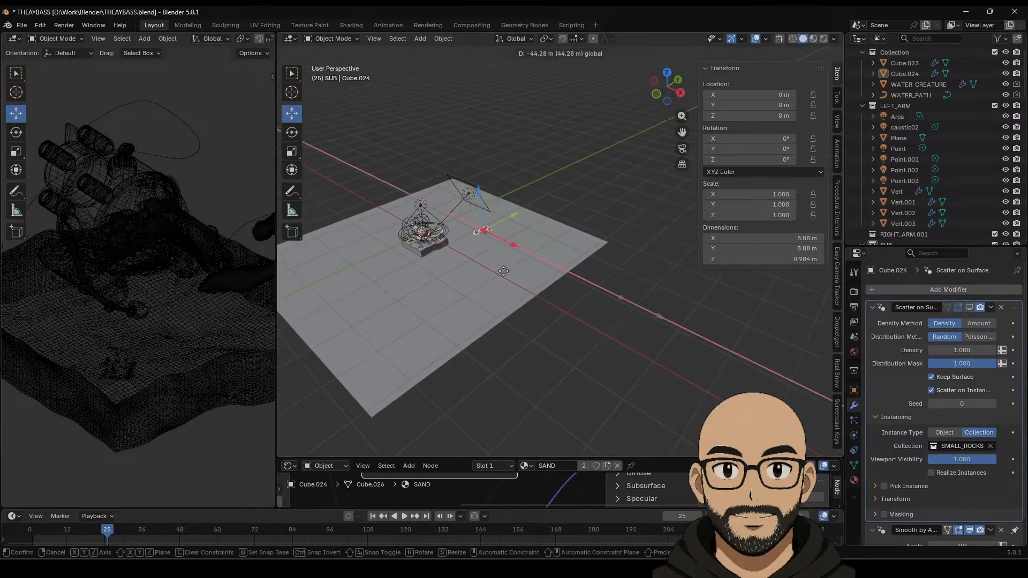
{"action": "left_click", "coordinate": [484, 262]}
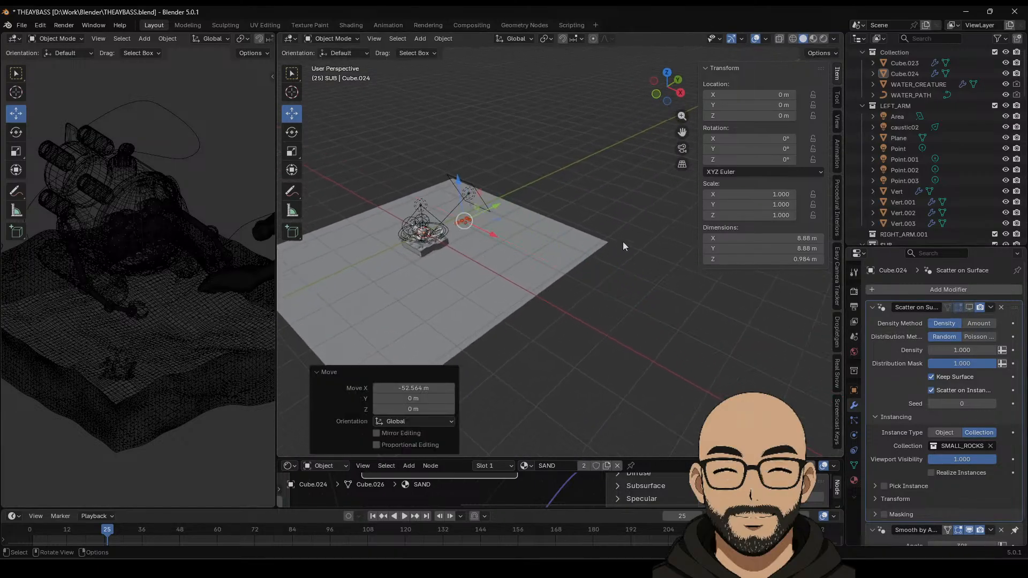
Step: Show the scatter in the viewport again and move the source rocks about -11.24 m along Y
{"action": "left_click", "coordinate": [969, 307]}
{"action": "middle_click_drag", "start_coordinate": [513, 295], "coordinate": [558, 334], "text": "shift"}
{"action": "scroll", "coordinate": [558, 334], "scroll_direction": "up", "scroll_amount": 3}
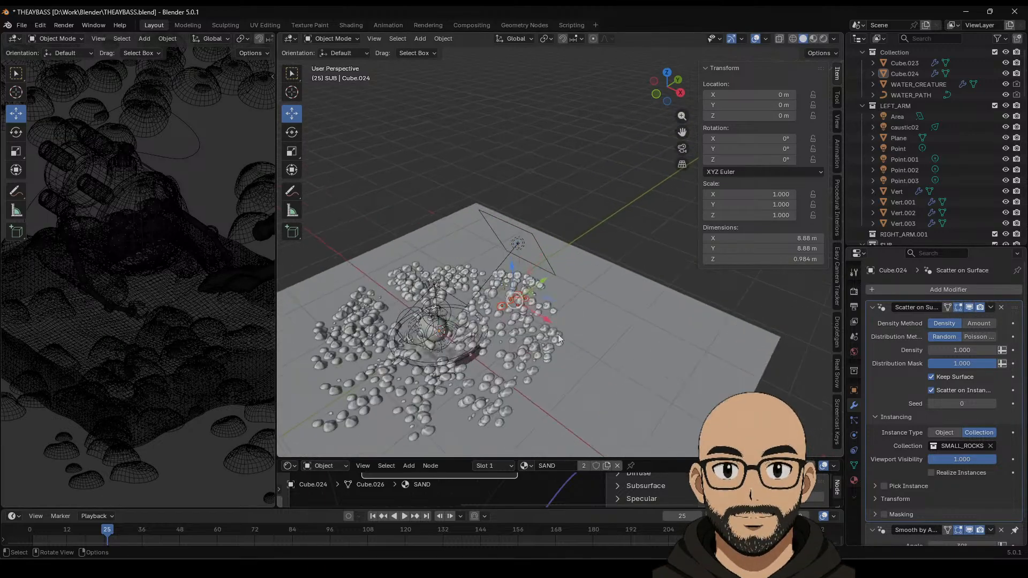
{"action": "middle_click_drag", "start_coordinate": [479, 334], "coordinate": [564, 283], "text": "shift"}
{"action": "middle_click_drag", "start_coordinate": [621, 314], "coordinate": [573, 316]}
{"action": "scroll", "coordinate": [593, 313], "scroll_direction": "up", "scroll_amount": 6}
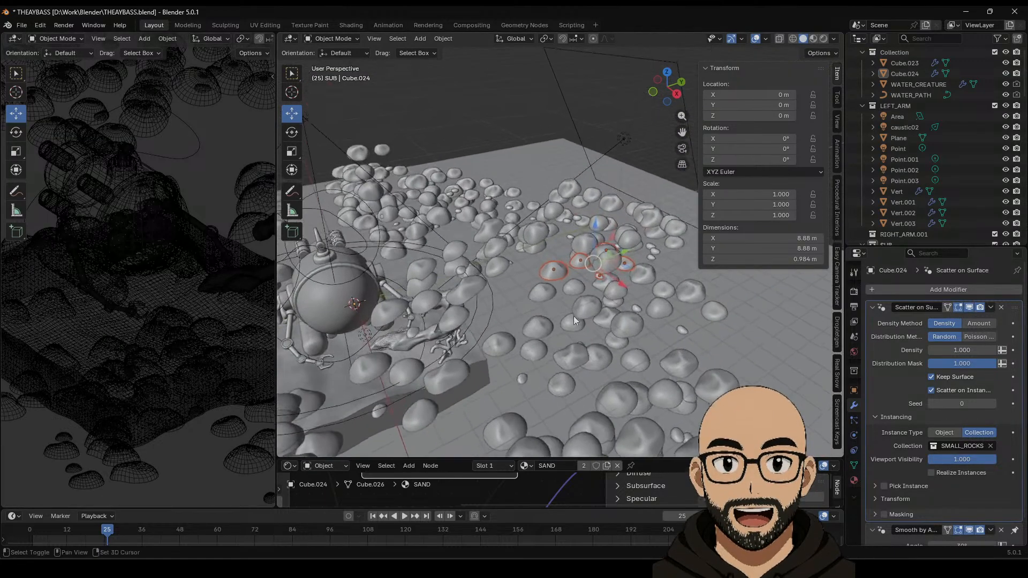
{"action": "scroll", "coordinate": [583, 327], "scroll_direction": "down", "scroll_amount": 5}
{"action": "key", "text": "g"}
{"action": "key", "text": "y"}
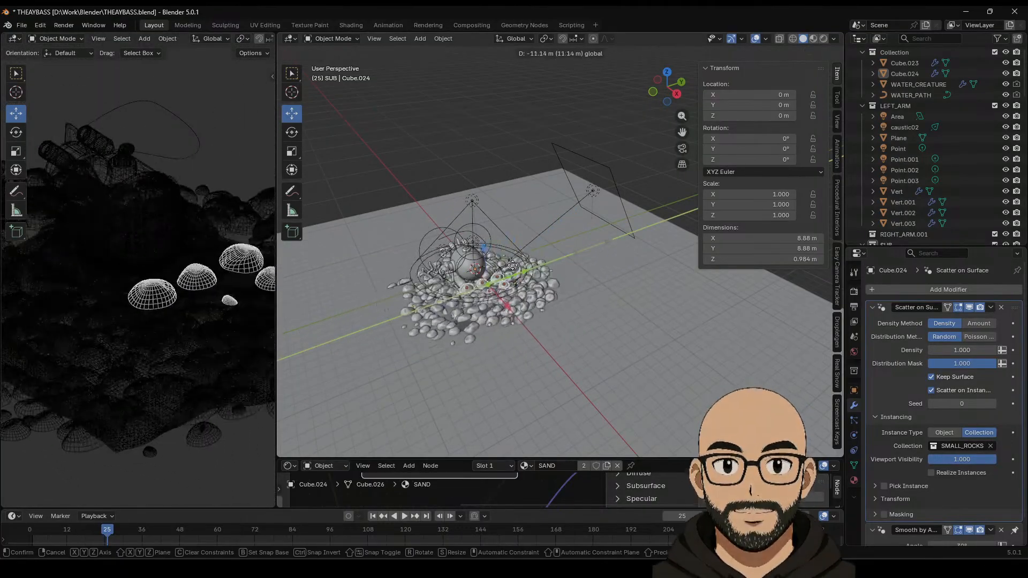
{"action": "left_click", "coordinate": [512, 265]}
Step: Move the source rocks about -3.70 m along X and about -0.10 m along Z to centre the scatter over the sand
{"action": "middle_click_drag", "start_coordinate": [512, 265], "coordinate": [565, 262]}
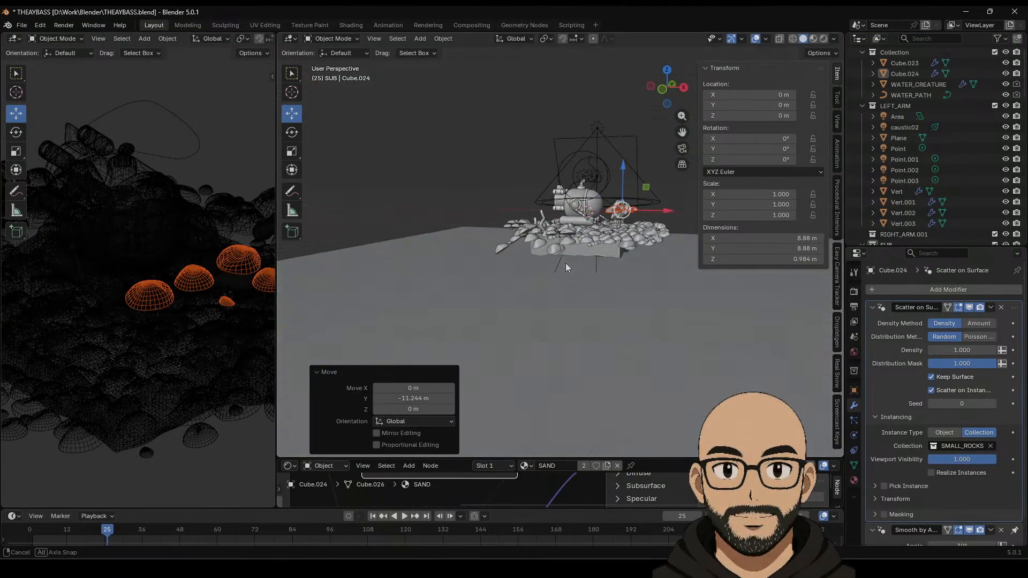
{"action": "key", "text": "g"}
{"action": "key", "text": "x"}
{"action": "left_click", "coordinate": [588, 183]}
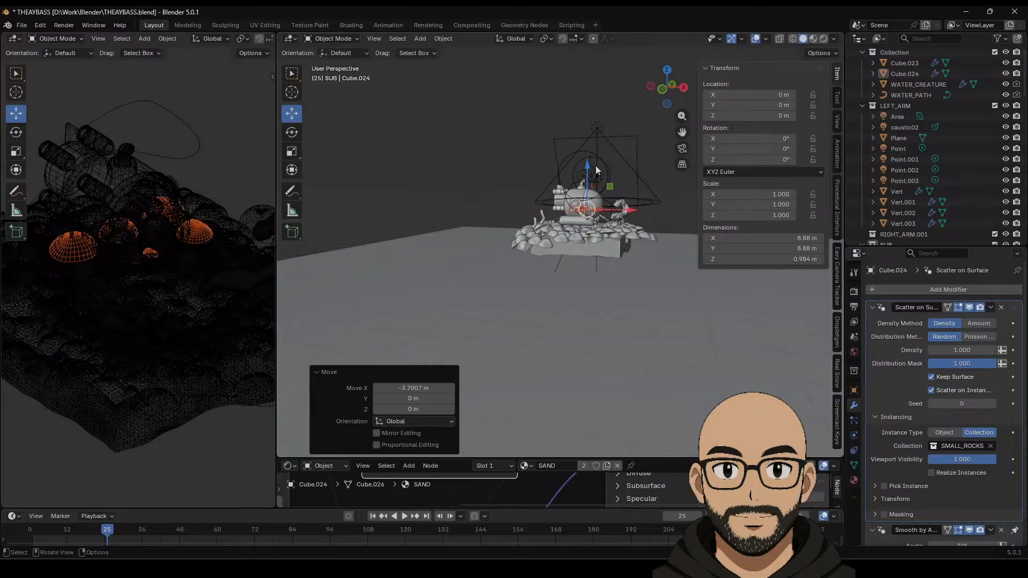
{"action": "key", "text": "g"}
{"action": "key", "text": "z"}
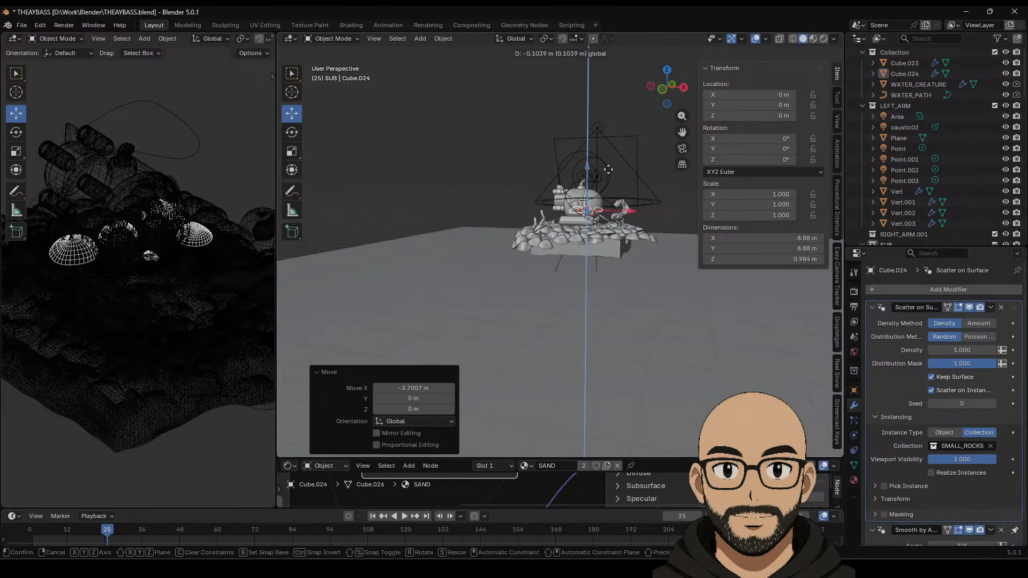
{"action": "left_click", "coordinate": [642, 227]}
Step: Scale the source rocks down uniformly by about 0.341 and again by about 0.713
{"action": "key", "text": "s"}
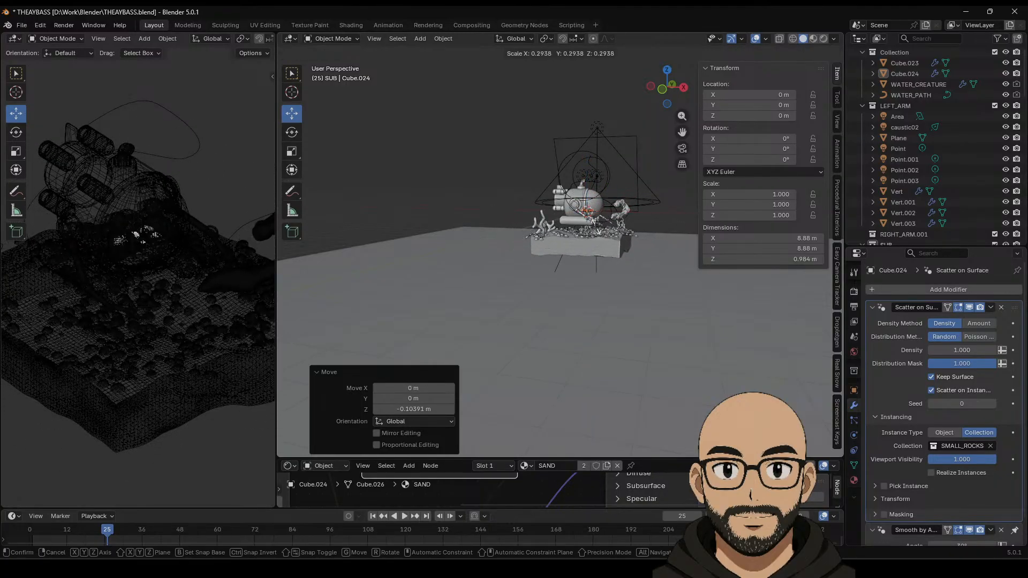
{"action": "left_click", "coordinate": [599, 234]}
{"action": "scroll", "coordinate": [577, 307], "scroll_direction": "up", "scroll_amount": 8}
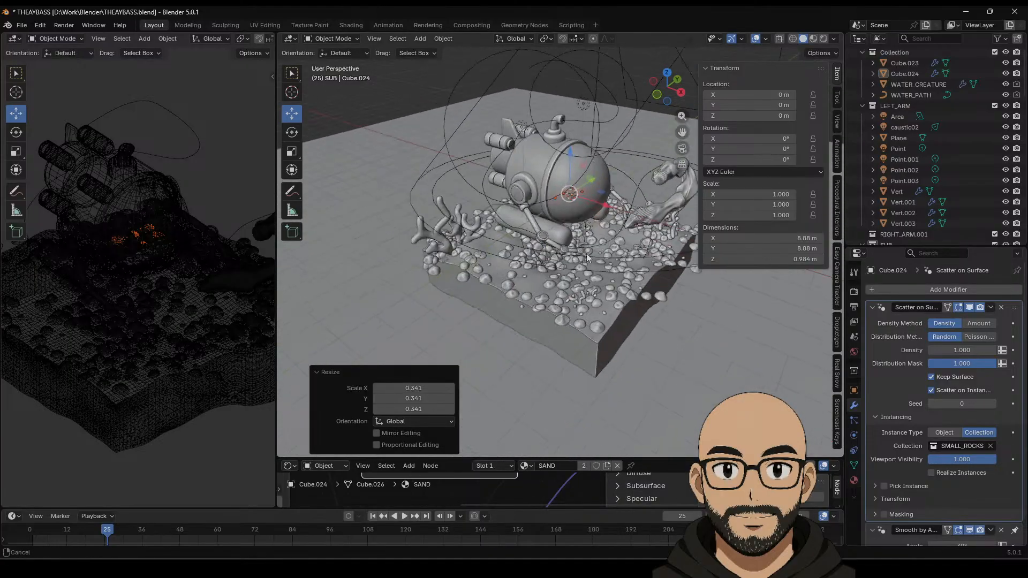
{"action": "scroll", "coordinate": [604, 251], "scroll_direction": "down", "scroll_amount": 6}
{"action": "key", "text": "s"}
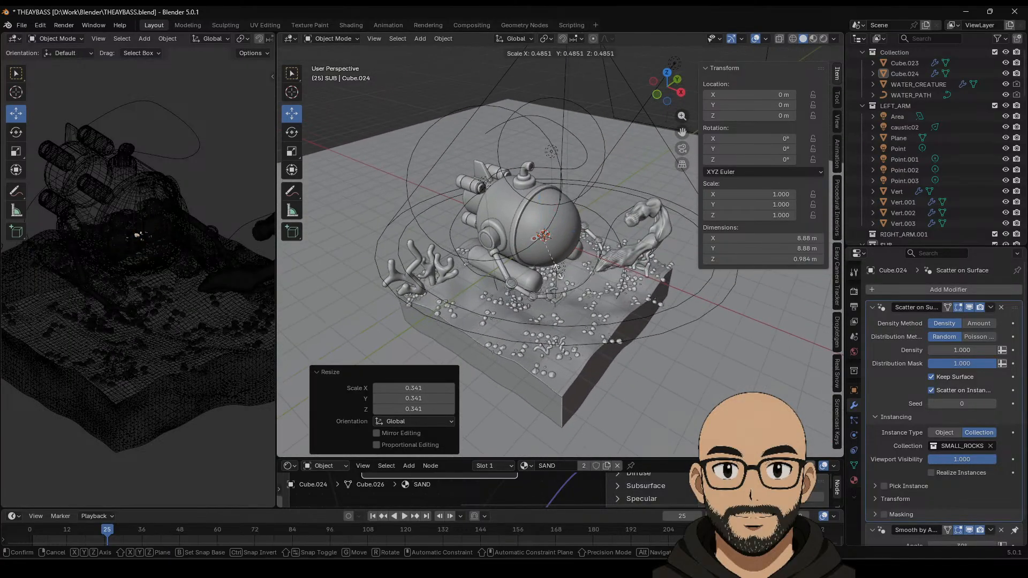
{"action": "left_click", "coordinate": [590, 274]}
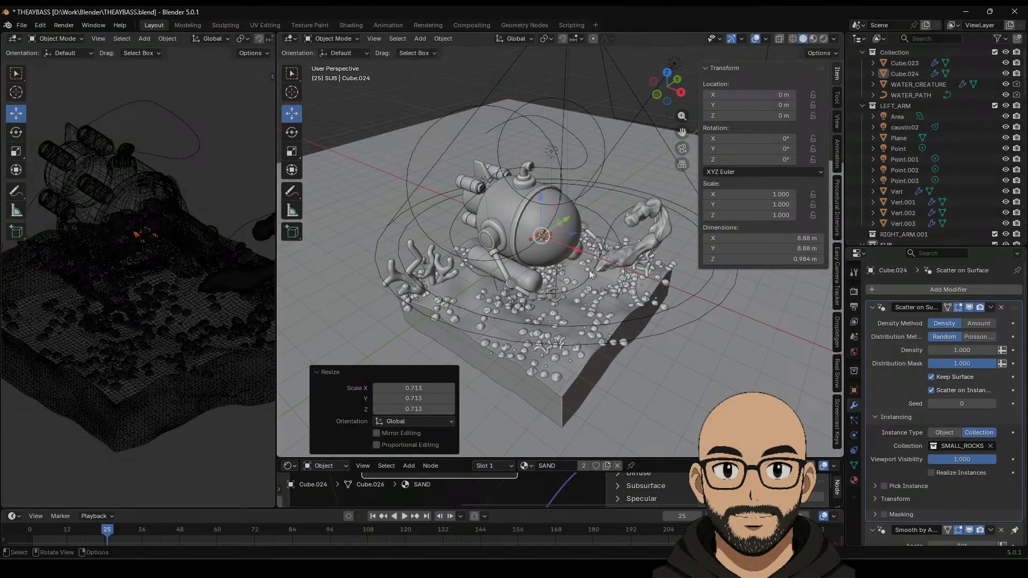
Step: Move the source rocks about -0.075 m along Z and scale them down uniformly by about 0.689
{"action": "middle_click_drag", "start_coordinate": [570, 253], "coordinate": [577, 284]}
{"action": "scroll", "coordinate": [555, 251], "scroll_direction": "up", "scroll_amount": 6}
{"action": "scroll", "coordinate": [577, 285], "scroll_direction": "down", "scroll_amount": 6}
{"action": "key", "text": "g"}
{"action": "key", "text": "z"}
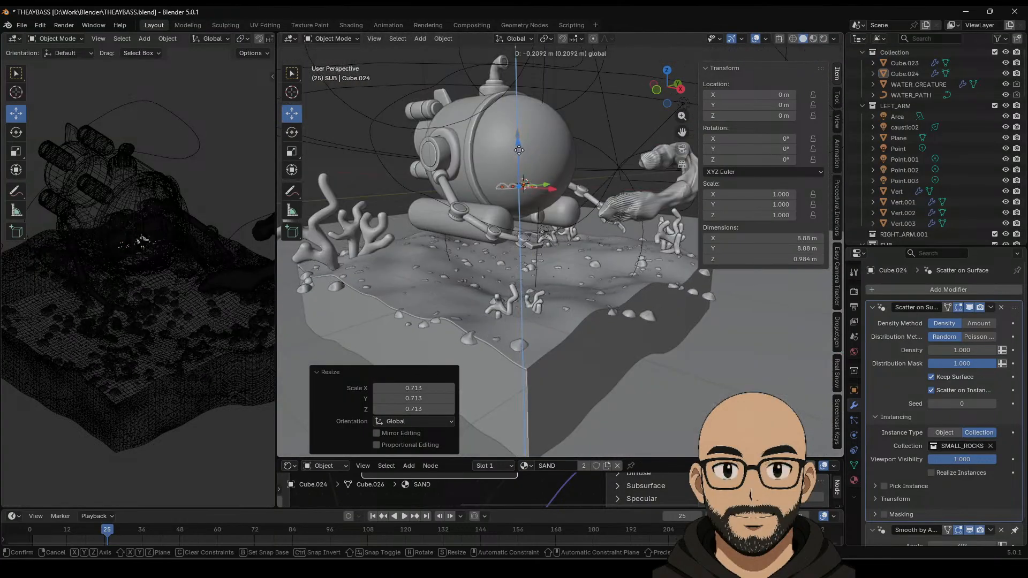
{"action": "left_click_drag", "start_coordinate": [522, 143], "coordinate": [522, 147]}
{"action": "key", "text": "s"}
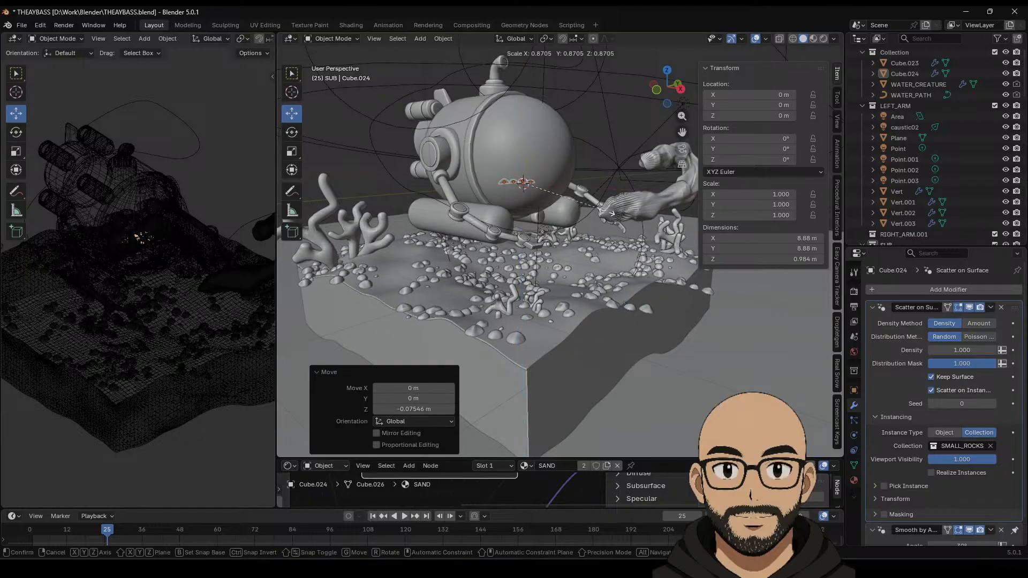
{"action": "left_click", "coordinate": [592, 202]}
Step: Set the scatter density to 0.5 and shift the source rocks along X by about 0.18 m and by about -0.26 m
{"action": "middle_click_drag", "start_coordinate": [600, 233], "coordinate": [611, 256]}
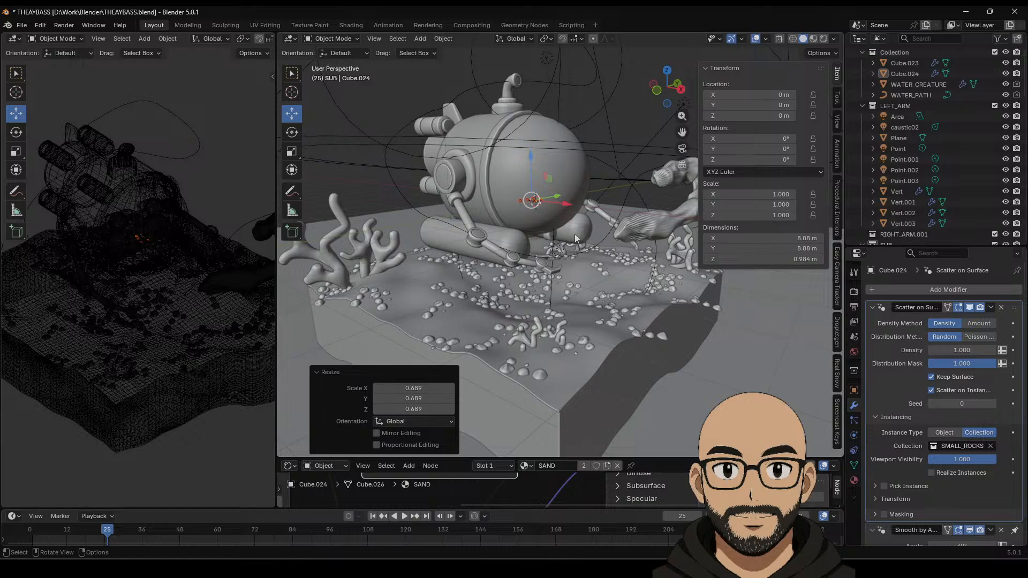
{"action": "mouse_move", "coordinate": [568, 208]}
{"action": "left_mouse_down"}
{"action": "mouse_move", "coordinate": [536, 191]}
{"action": "mouse_move", "coordinate": [578, 204]}
{"action": "left_mouse_up"}
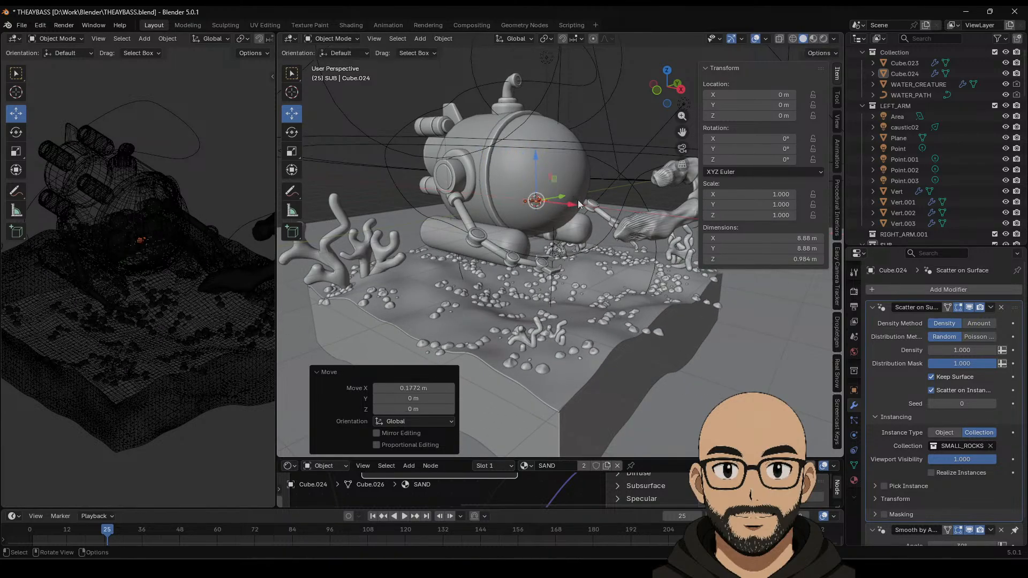
{"action": "mouse_move", "coordinate": [962, 350]}
{"action": "left_mouse_down"}
{"action": "mouse_move", "coordinate": [941, 349]}
{"action": "mouse_move", "coordinate": [958, 349]}
{"action": "left_mouse_up"}
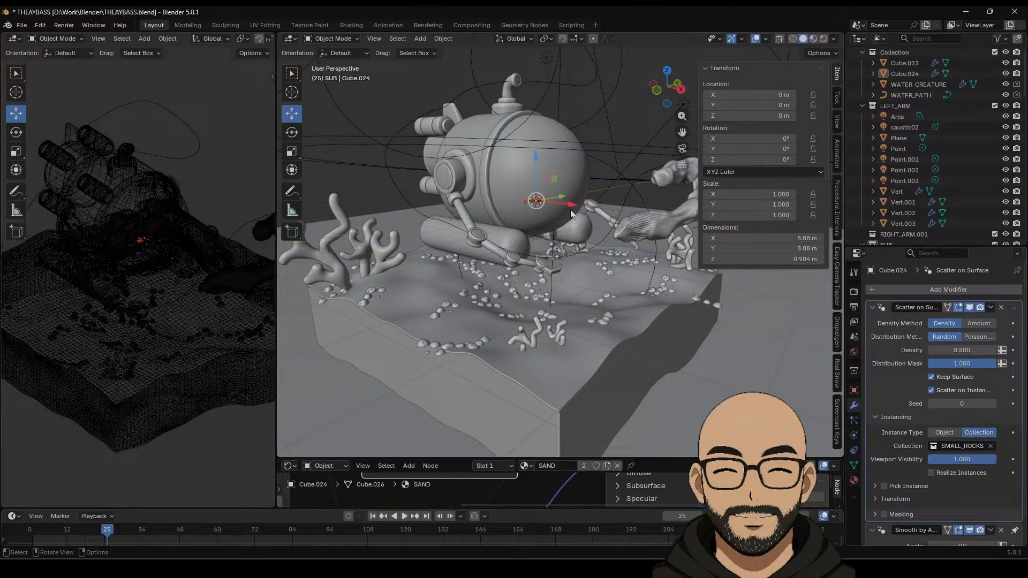
{"action": "mouse_move", "coordinate": [574, 208]}
{"action": "left_mouse_down"}
{"action": "mouse_move", "coordinate": [535, 206]}
{"action": "mouse_move", "coordinate": [605, 207]}
{"action": "mouse_move", "coordinate": [549, 206]}
{"action": "mouse_move", "coordinate": [569, 214]}
{"action": "left_mouse_up"}
Step: Hide the SMALL_ROCKS source collection in the viewport
{"action": "scroll", "coordinate": [944, 214], "scroll_direction": "down", "scroll_amount": 8}
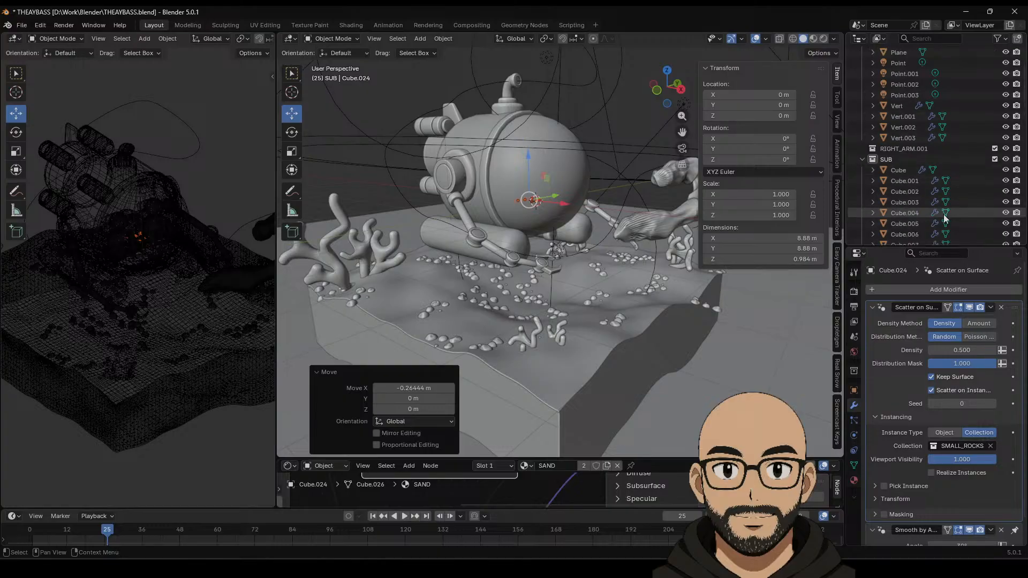
{"action": "scroll", "coordinate": [944, 218], "scroll_direction": "down", "scroll_amount": 10}
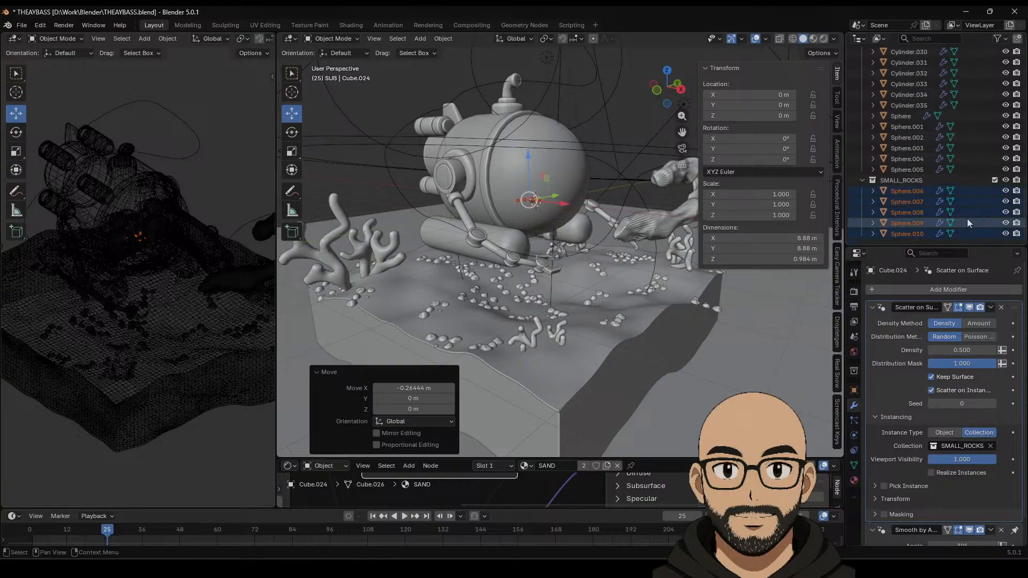
{"action": "left_click", "coordinate": [1006, 180]}
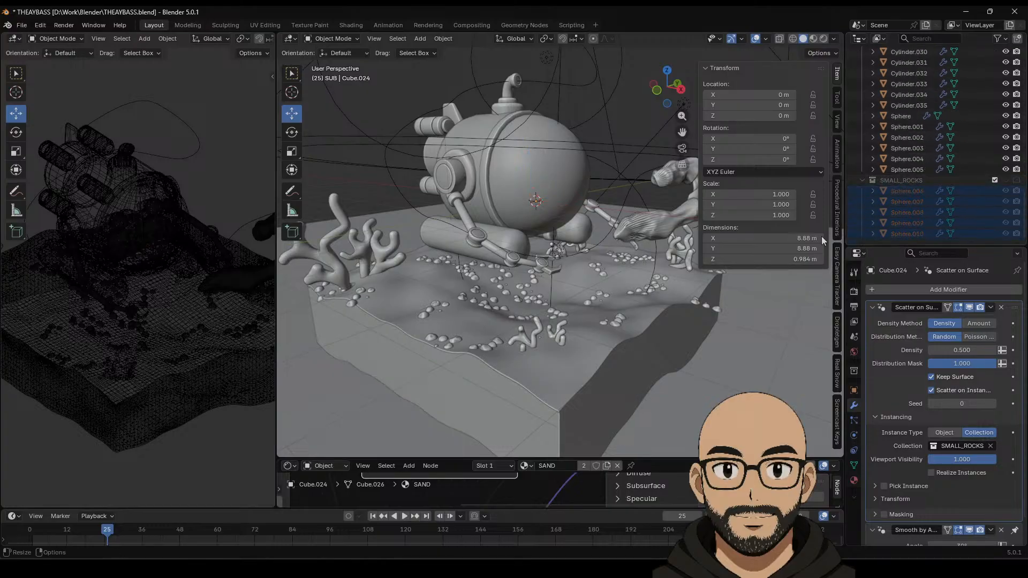
Step: Widen the wireframe viewport and switch it to rendered shading to preview the scattered rocks
{"action": "middle_click_drag", "start_coordinate": [633, 162], "coordinate": [627, 251]}
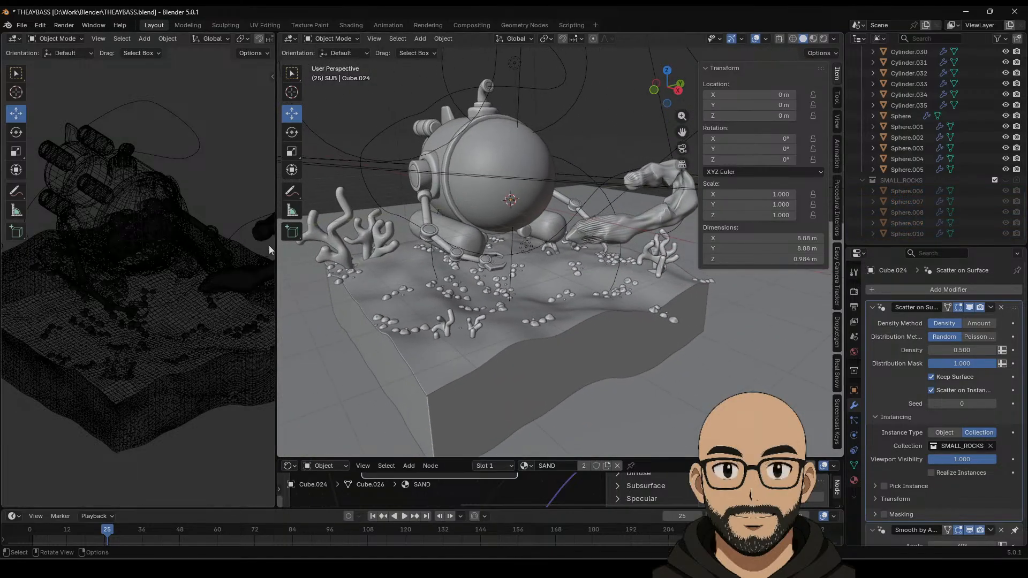
{"action": "left_click_drag", "start_coordinate": [276, 245], "coordinate": [476, 244]}
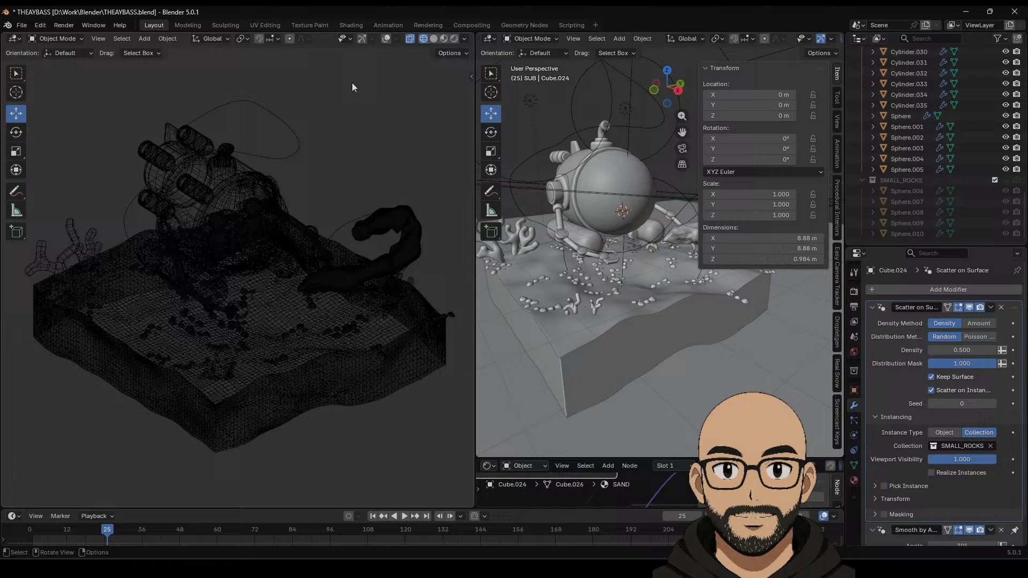
{"action": "left_click", "coordinate": [435, 39]}
{"action": "left_click", "coordinate": [444, 38]}
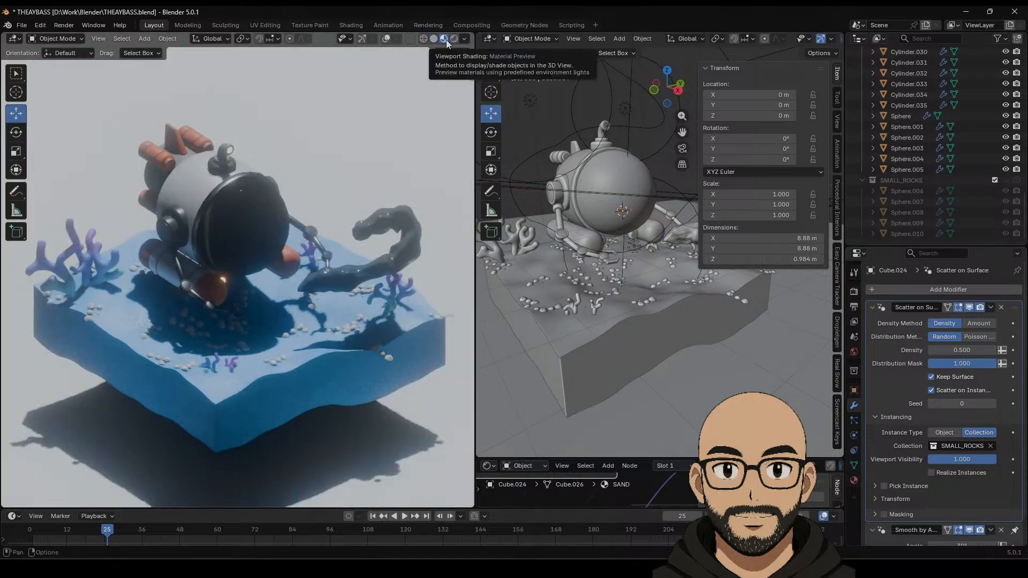
{"action": "left_click", "coordinate": [454, 38]}
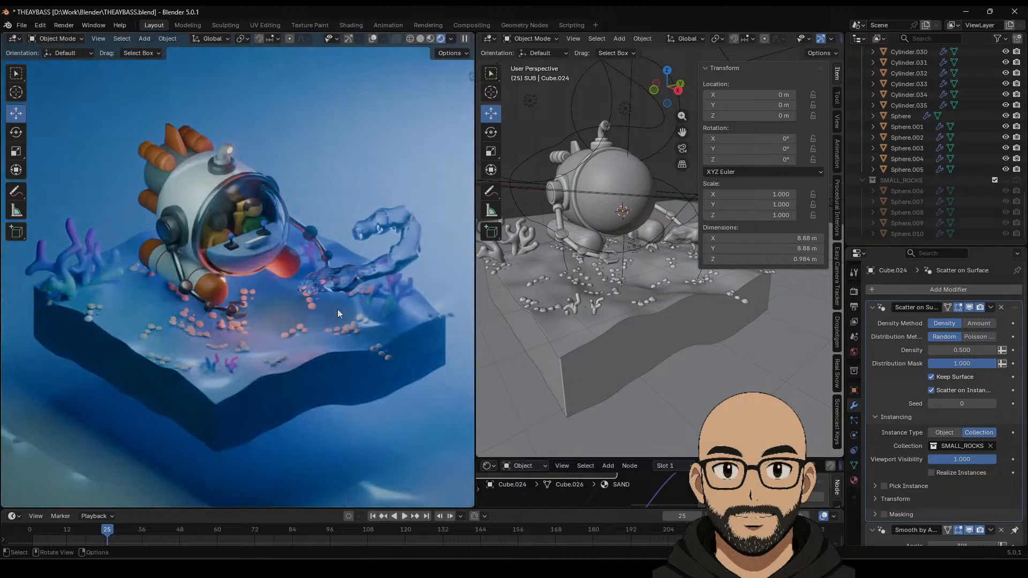
Step: Select the sand surface object and all of its mesh geometry
{"action": "left_click", "coordinate": [658, 306]}
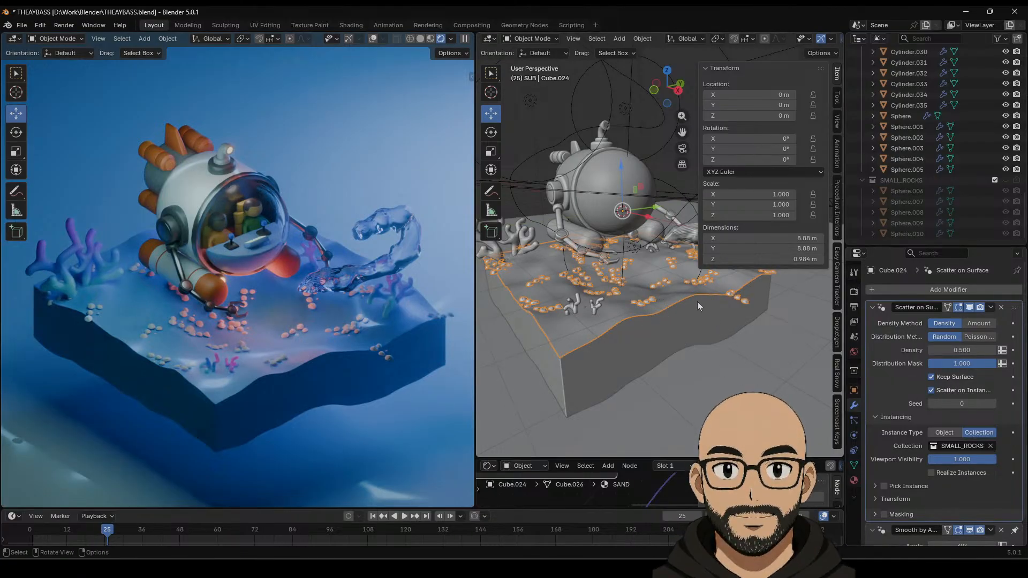
{"action": "key", "text": "Tab"}
{"action": "key", "text": "a"}
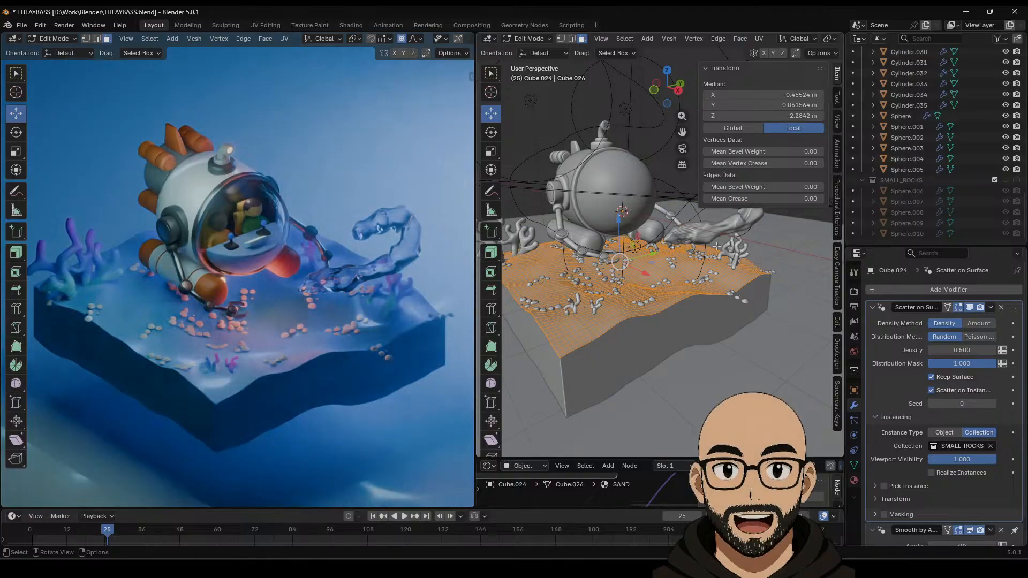
{"action": "key", "text": "Tab"}
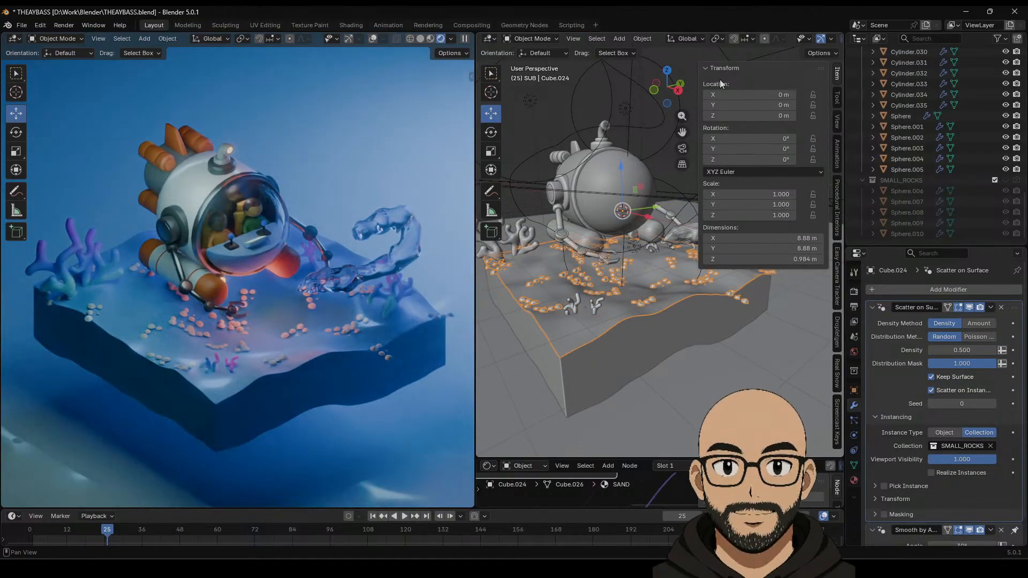
{"action": "scroll", "coordinate": [823, 42], "scroll_direction": "down", "scroll_amount": 3}
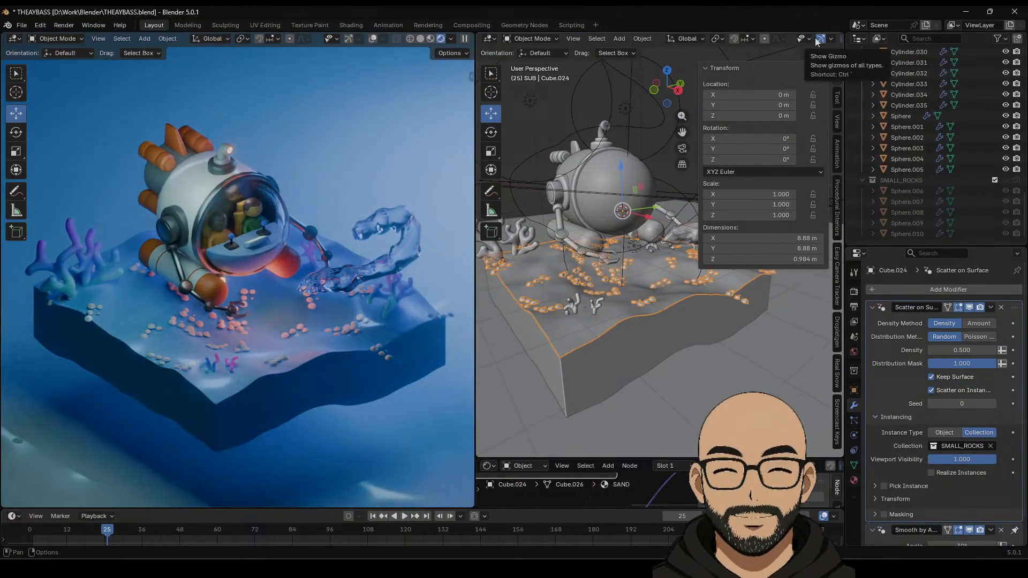
{"action": "left_click", "coordinate": [782, 40]}
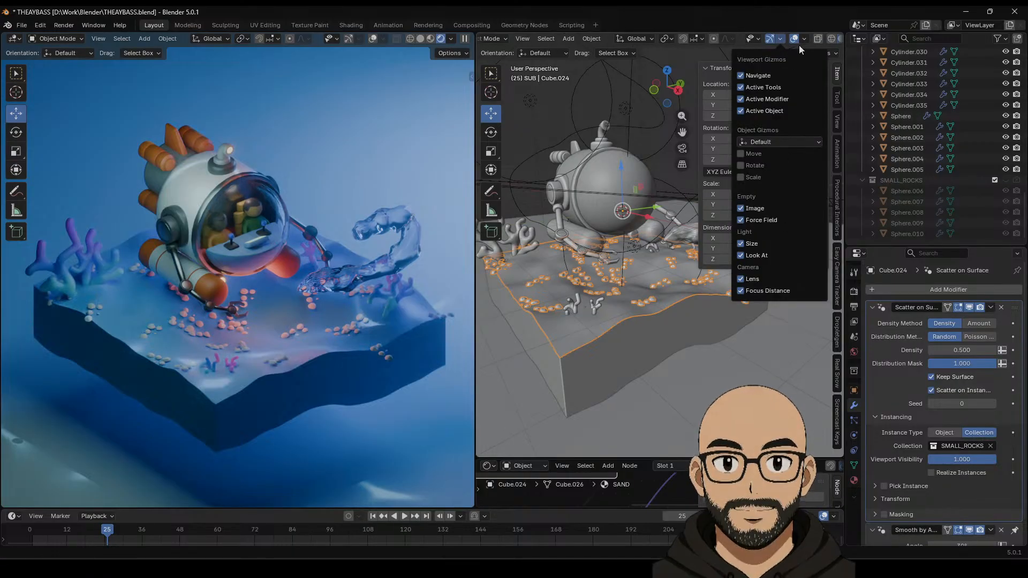
{"action": "left_click", "coordinate": [782, 40]}
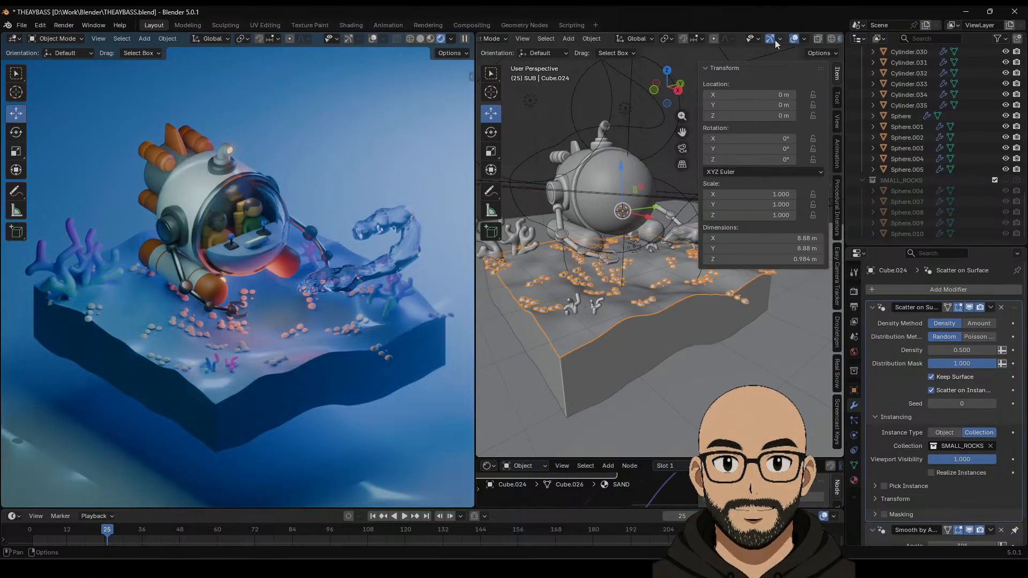
{"action": "scroll", "coordinate": [826, 41], "scroll_direction": "down", "scroll_amount": 3}
{"action": "left_click", "coordinate": [836, 39]}
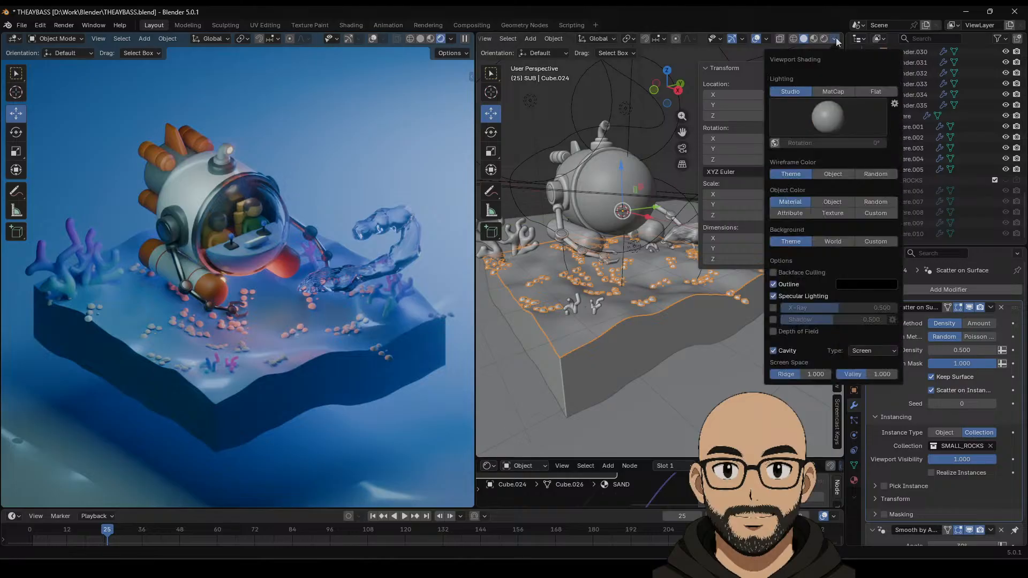
{"action": "left_click", "coordinate": [769, 38]}
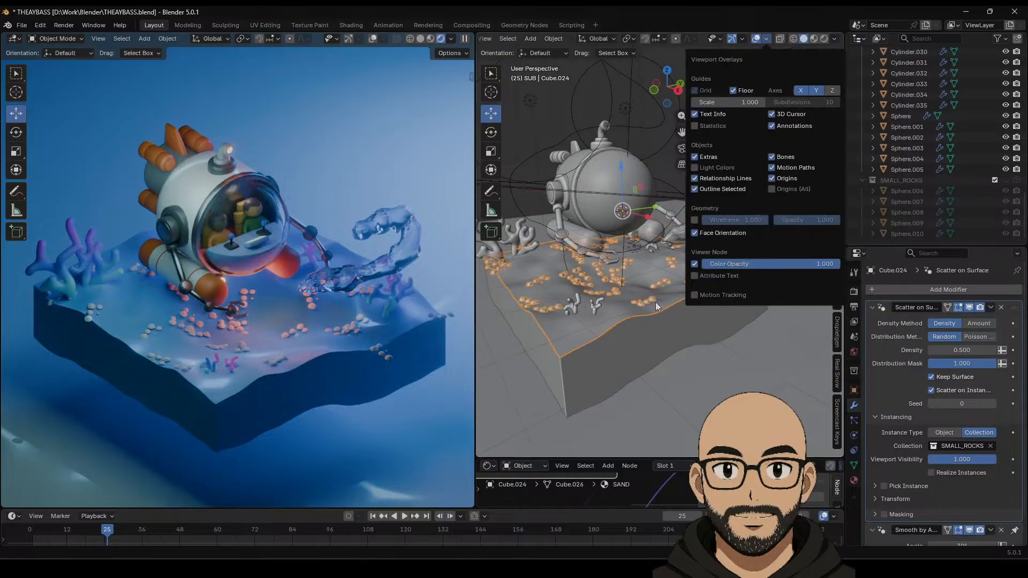
{"action": "mouse_move", "coordinate": [694, 314]}
{"action": "middle_mouse_down"}
{"action": "mouse_move", "coordinate": [699, 284]}
{"action": "mouse_move", "coordinate": [698, 323]}
{"action": "middle_mouse_up"}
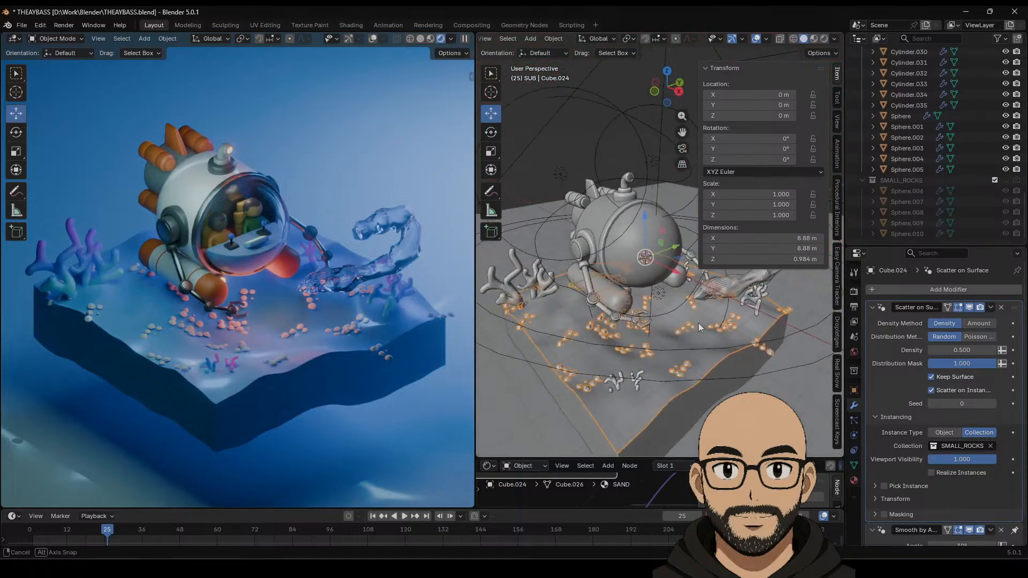
{"action": "left_click", "coordinate": [766, 39]}
Step: Unwrap the whole sand surface mesh with Project from View in top orthographic view
{"action": "key", "text": "Tab"}
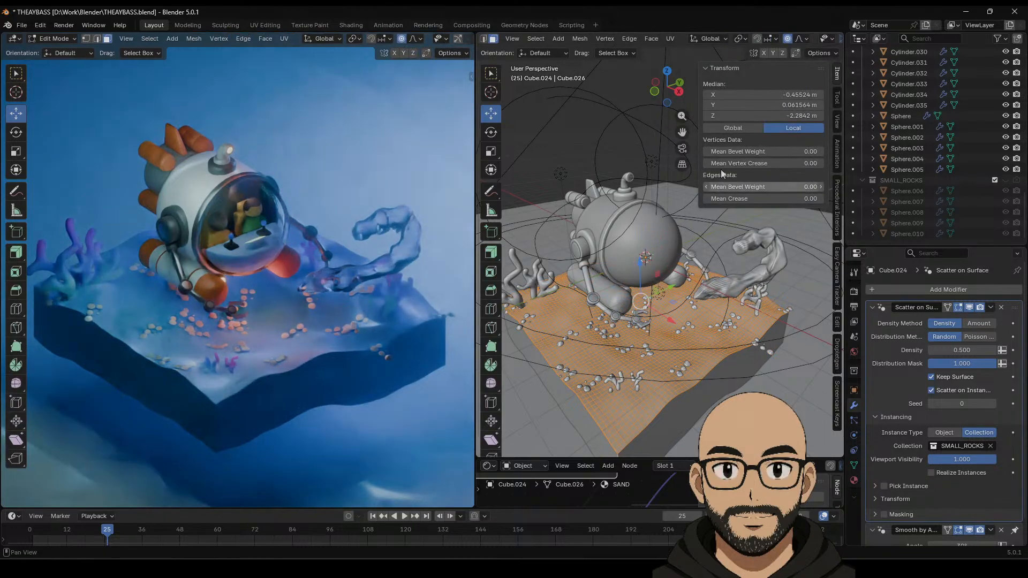
{"action": "left_click", "coordinate": [666, 72]}
{"action": "scroll", "coordinate": [695, 296], "scroll_direction": "up", "scroll_amount": 4}
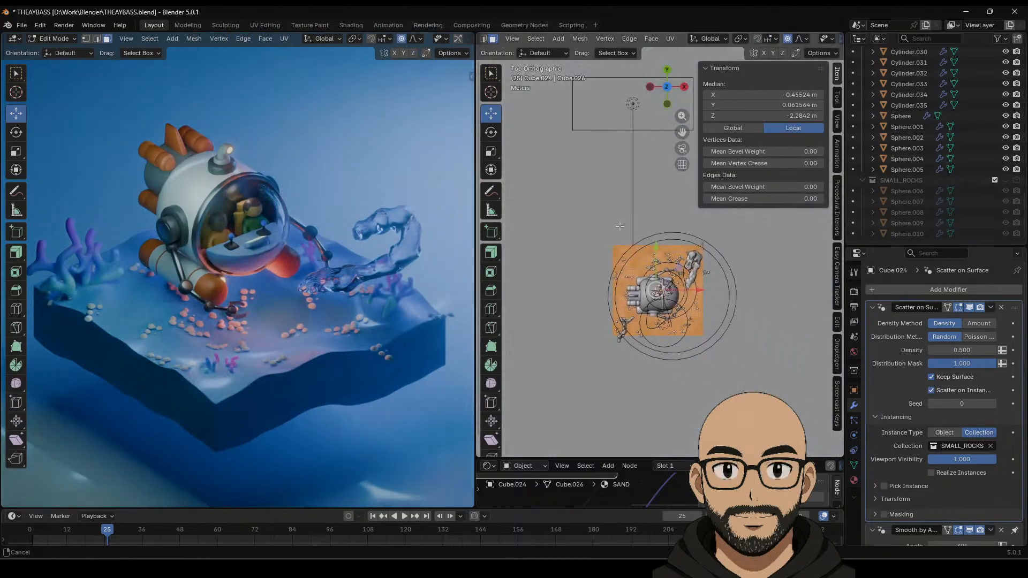
{"action": "left_click", "coordinate": [670, 39]}
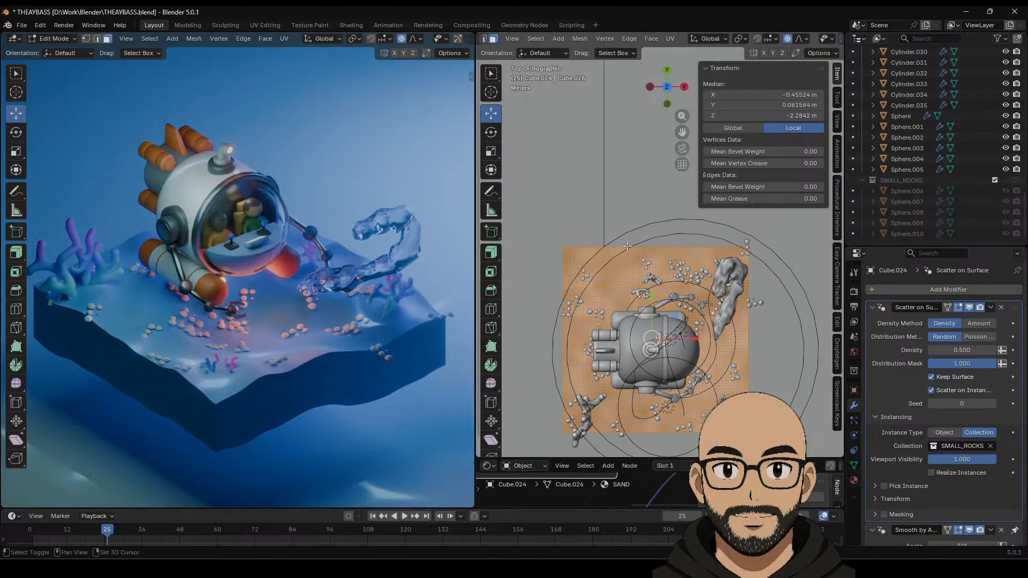
{"action": "middle_click_drag", "start_coordinate": [673, 349], "coordinate": [686, 290], "text": "shift"}
{"action": "scroll", "coordinate": [663, 262], "scroll_direction": "up", "scroll_amount": 2}
{"action": "scroll", "coordinate": [663, 261], "scroll_direction": "up", "scroll_amount": 2}
{"action": "scroll", "coordinate": [686, 290], "scroll_direction": "down", "scroll_amount": 2}
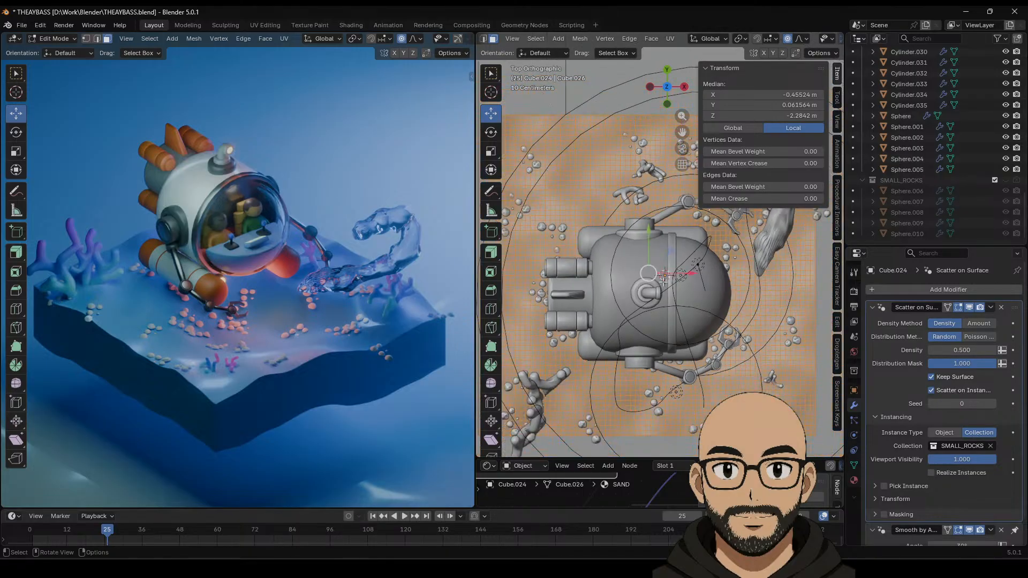
{"action": "left_click", "coordinate": [670, 41]}
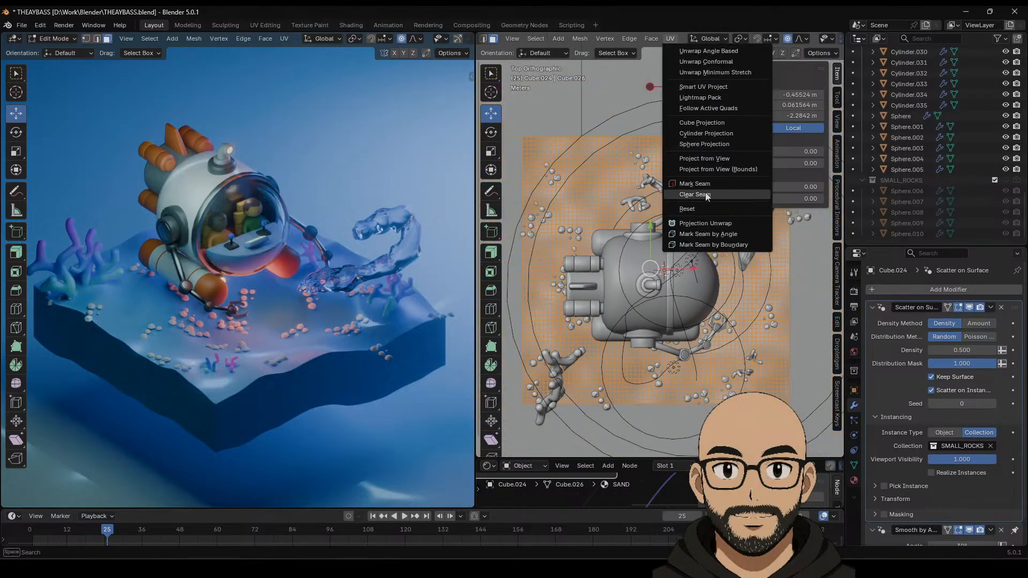
{"action": "left_click", "coordinate": [714, 163]}
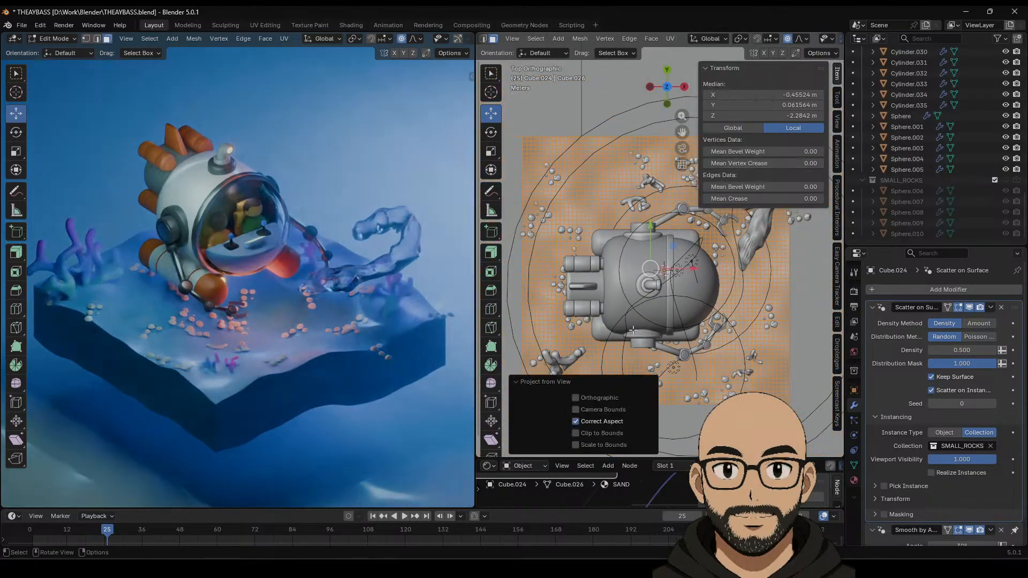
{"action": "key", "text": "Tab"}
Step: Set the location of the source rock Sphere.006 to 0 m on X, Y and Z
{"action": "scroll", "coordinate": [706, 329], "scroll_direction": "up", "scroll_amount": 4}
{"action": "middle_click_drag", "start_coordinate": [706, 329], "coordinate": [654, 307]}
{"action": "scroll", "coordinate": [647, 276], "scroll_direction": "down", "scroll_amount": 6}
{"action": "scroll", "coordinate": [632, 284], "scroll_direction": "up", "scroll_amount": 3}
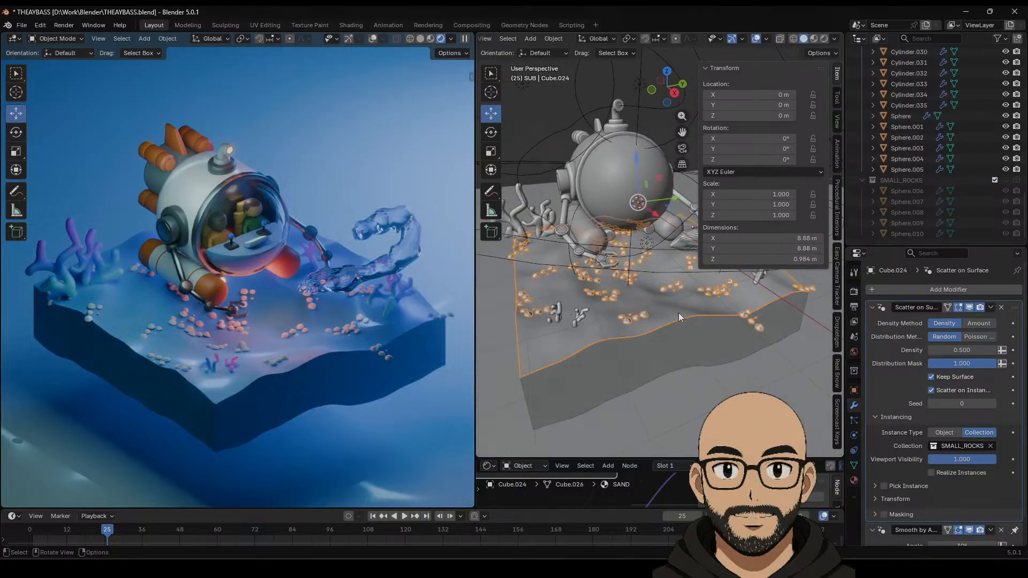
{"action": "left_click", "coordinate": [917, 191]}
{"action": "left_click", "coordinate": [852, 480]}
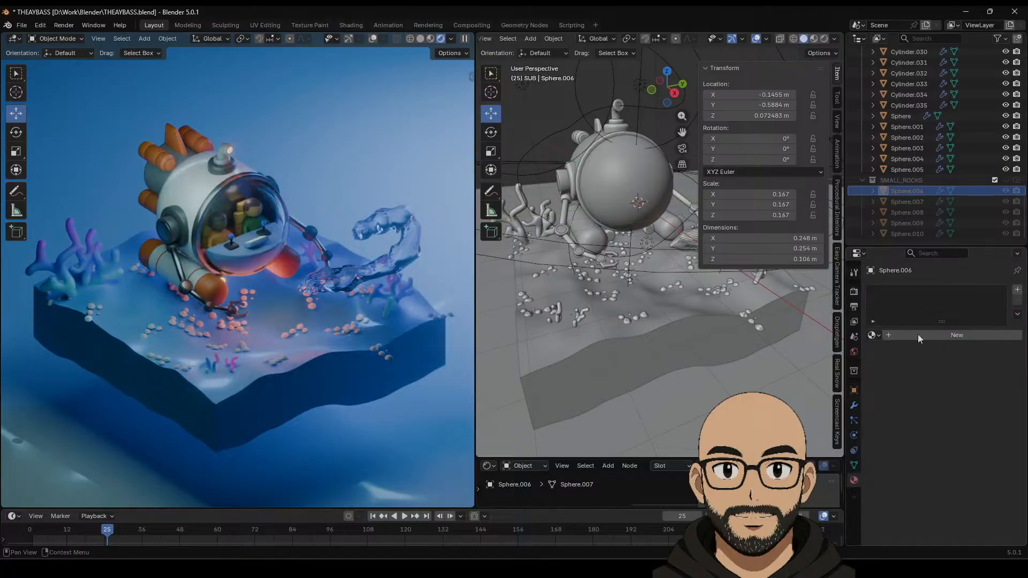
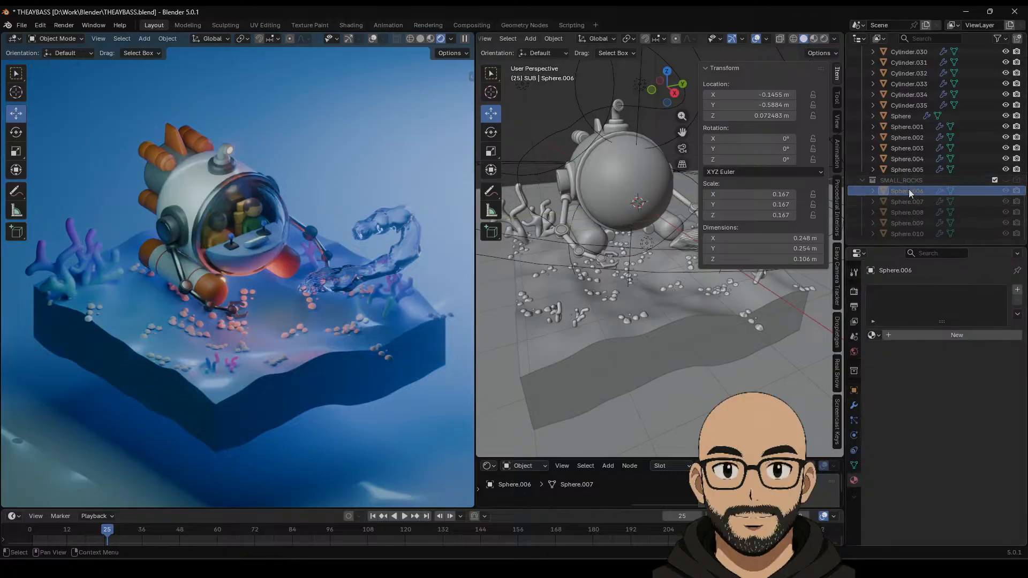
{"action": "type", "text": "0"}
{"action": "key", "text": "Return"}
{"action": "left_click", "coordinate": [769, 103]}
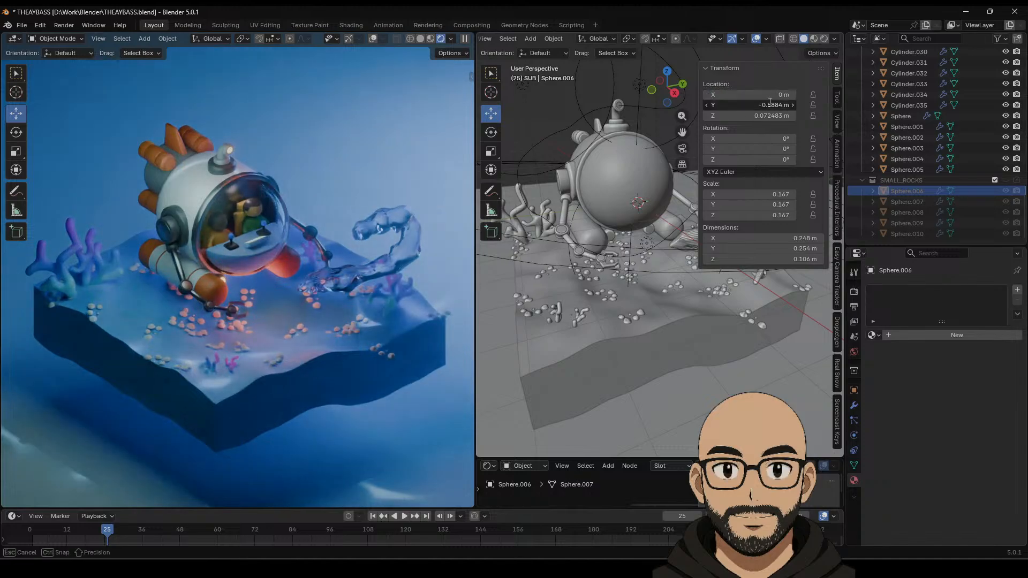
{"action": "key", "text": "Return"}
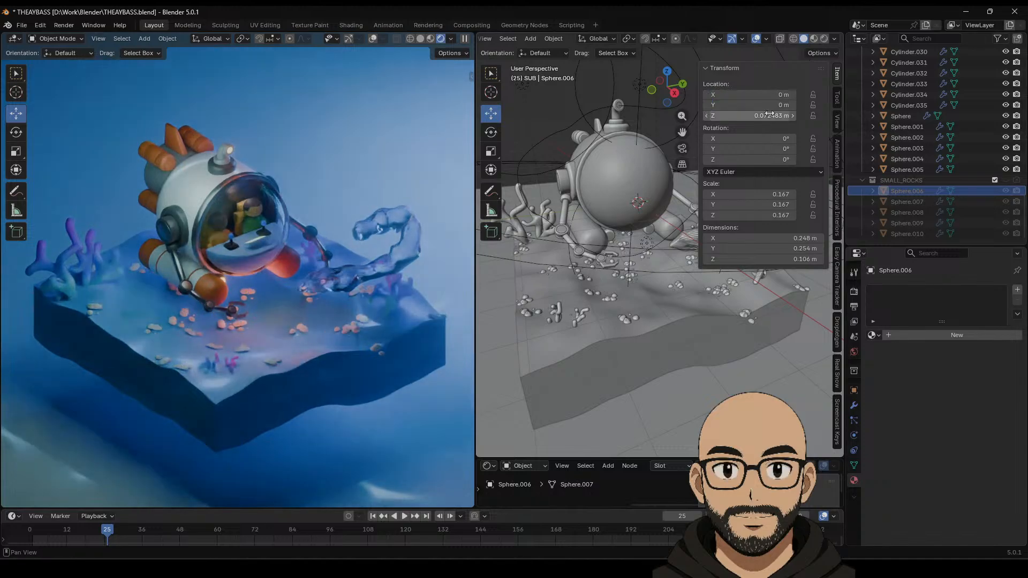
{"action": "left_click", "coordinate": [770, 115]}
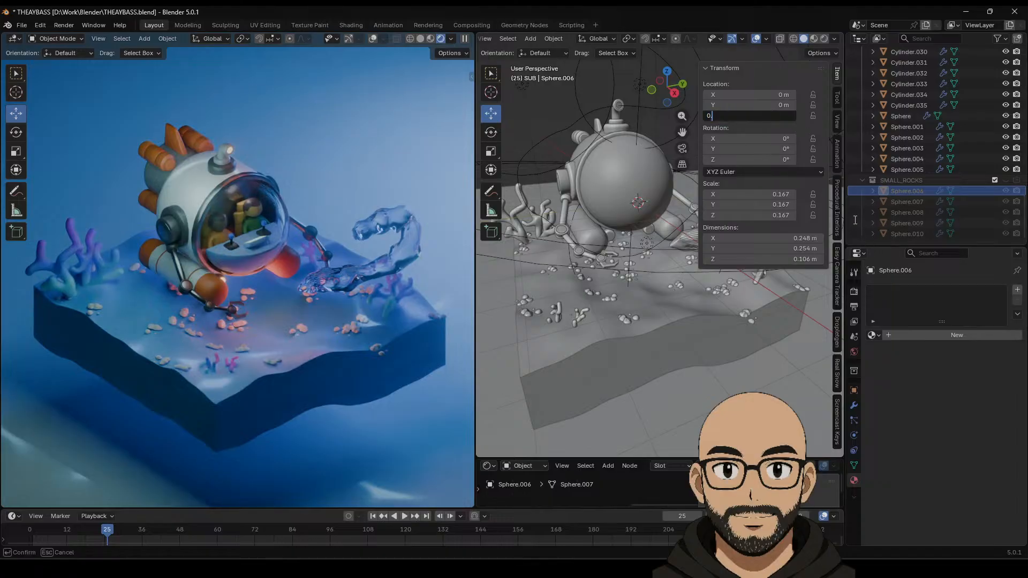
{"action": "key", "text": "Return"}
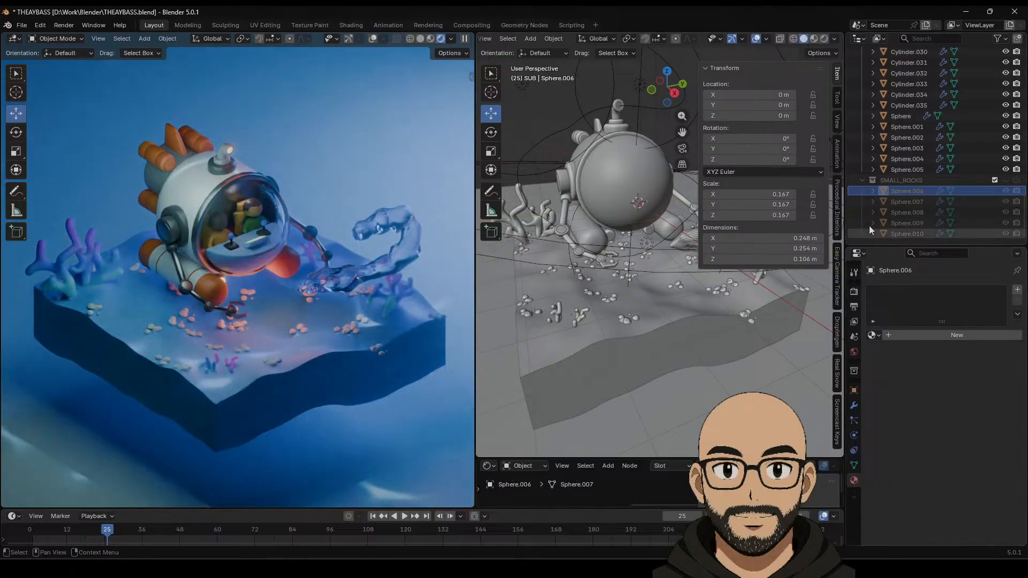
Step: Set the location of source rocks Sphere.007 and Sphere.008 to 0 m on X, Y and Z
{"action": "left_click", "coordinate": [901, 200]}
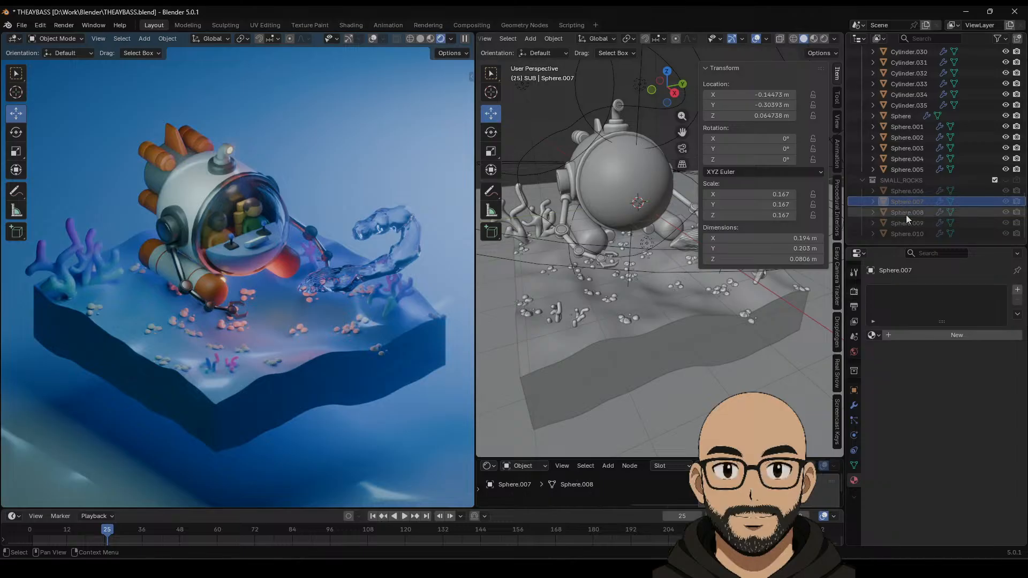
{"action": "mouse_move", "coordinate": [746, 97]}
{"action": "left_mouse_down"}
{"action": "mouse_move", "coordinate": [742, 116]}
{"action": "mouse_move", "coordinate": [743, 95]}
{"action": "left_mouse_up"}
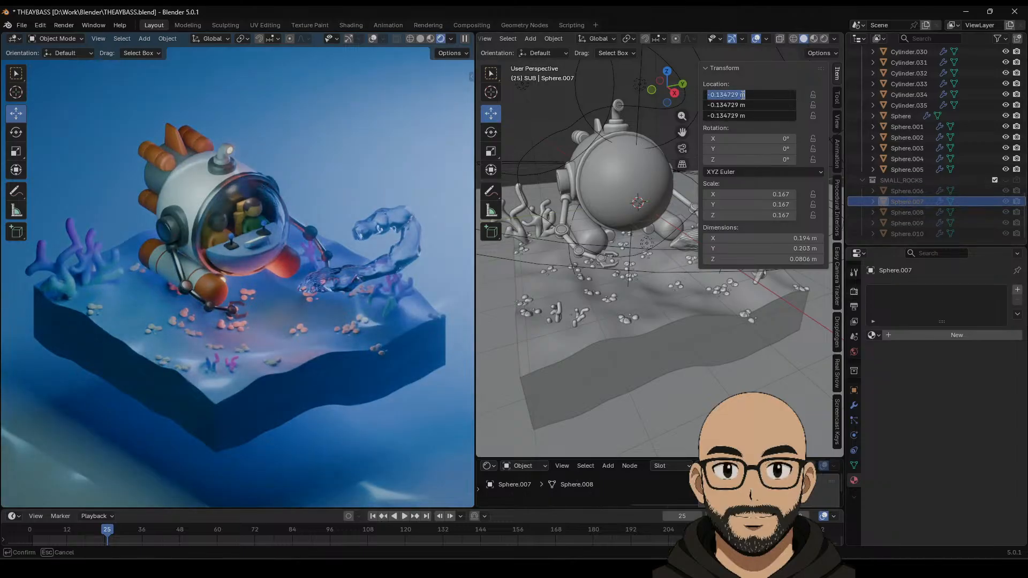
{"action": "key", "text": "Return"}
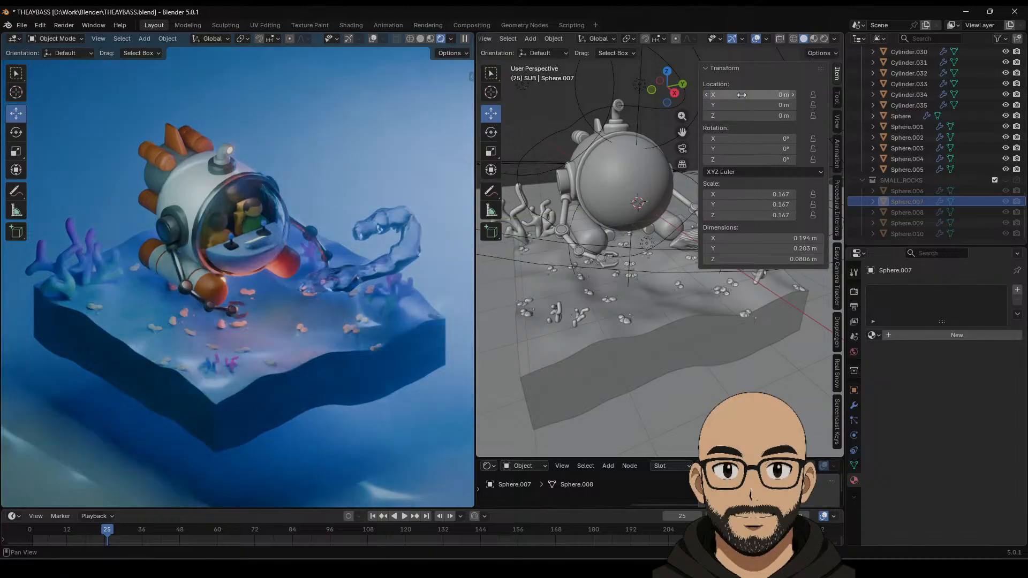
{"action": "left_click", "coordinate": [910, 212]}
{"action": "mouse_move", "coordinate": [743, 99]}
{"action": "left_mouse_down"}
{"action": "mouse_move", "coordinate": [743, 116]}
{"action": "mouse_move", "coordinate": [745, 94]}
{"action": "left_mouse_up"}
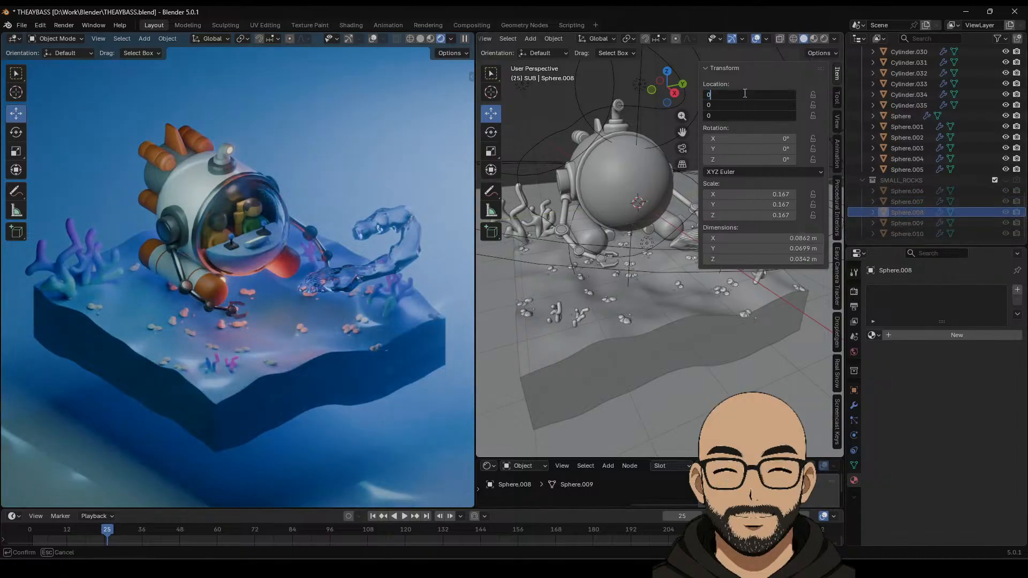
{"action": "type", "text": "0"}
{"action": "key", "text": "Return"}
Step: Set the location of source rocks Sphere.009 and Sphere.010 to 0 m on X, Y and Z
{"action": "left_click", "coordinate": [903, 221]}
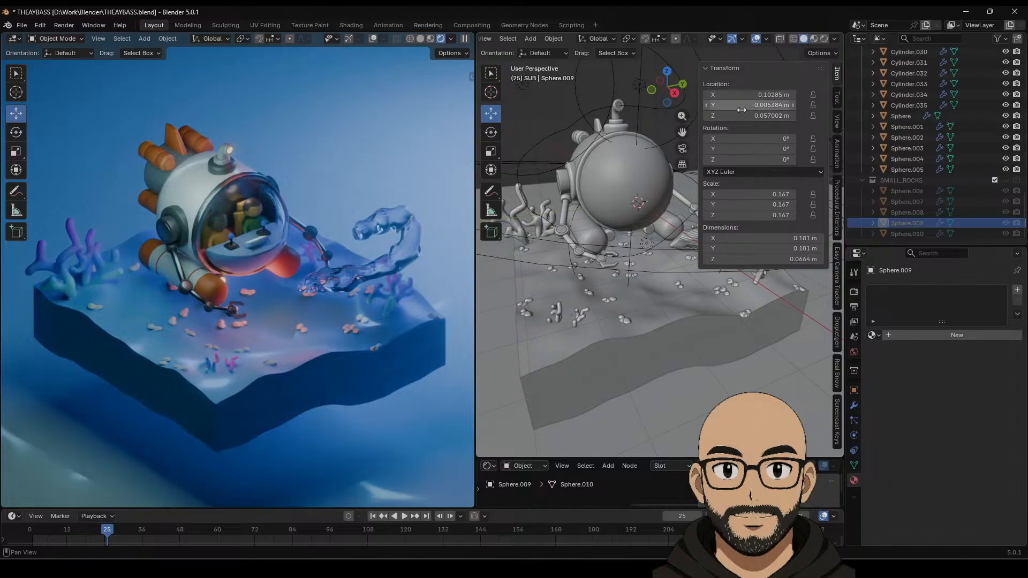
{"action": "left_click_drag", "start_coordinate": [743, 94], "coordinate": [744, 115]}
{"action": "type", "text": "0"}
{"action": "key", "text": "Return"}
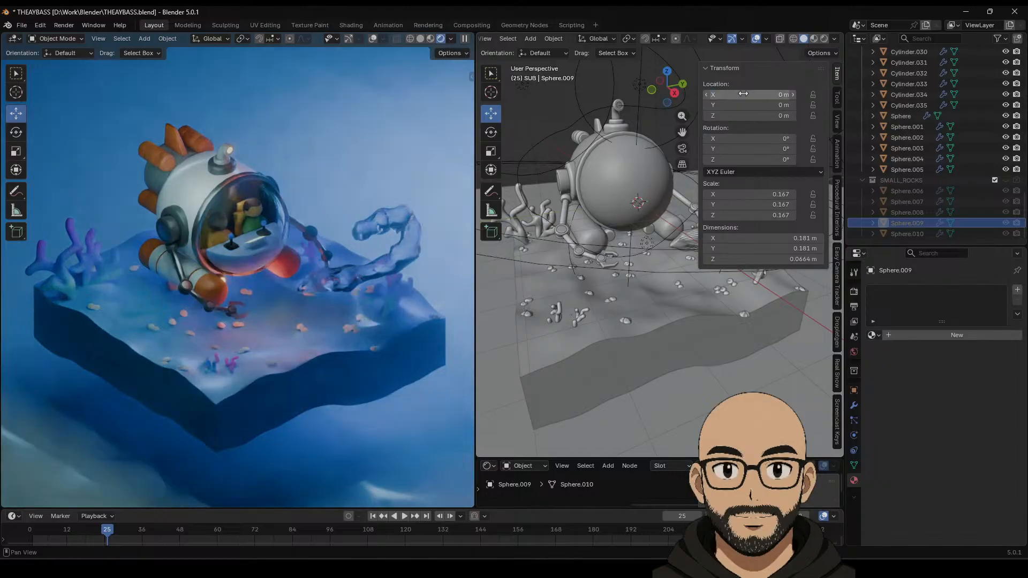
{"action": "left_click", "coordinate": [911, 233]}
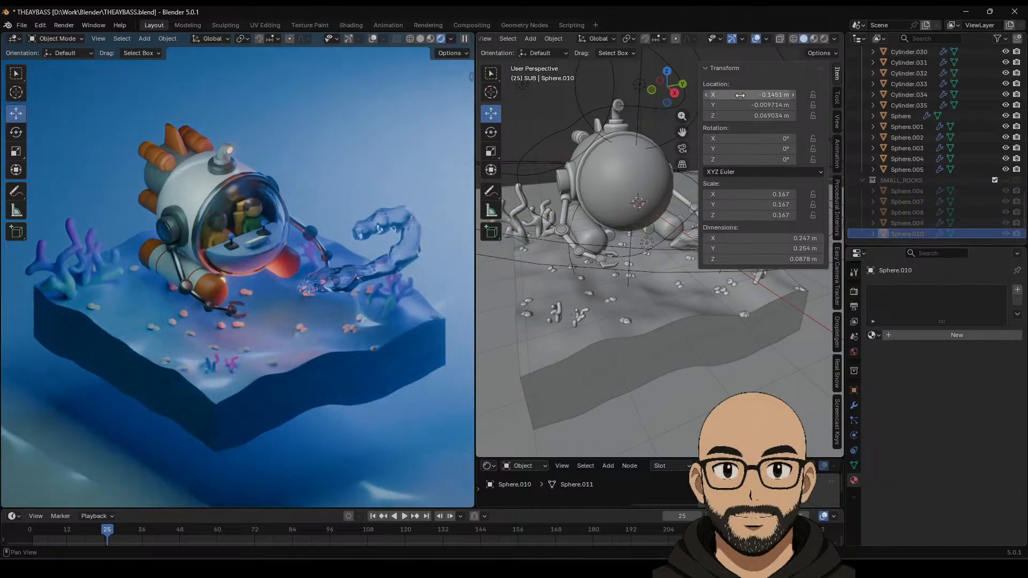
{"action": "left_click_drag", "start_coordinate": [739, 94], "coordinate": [738, 116]}
{"action": "key", "text": "Return"}
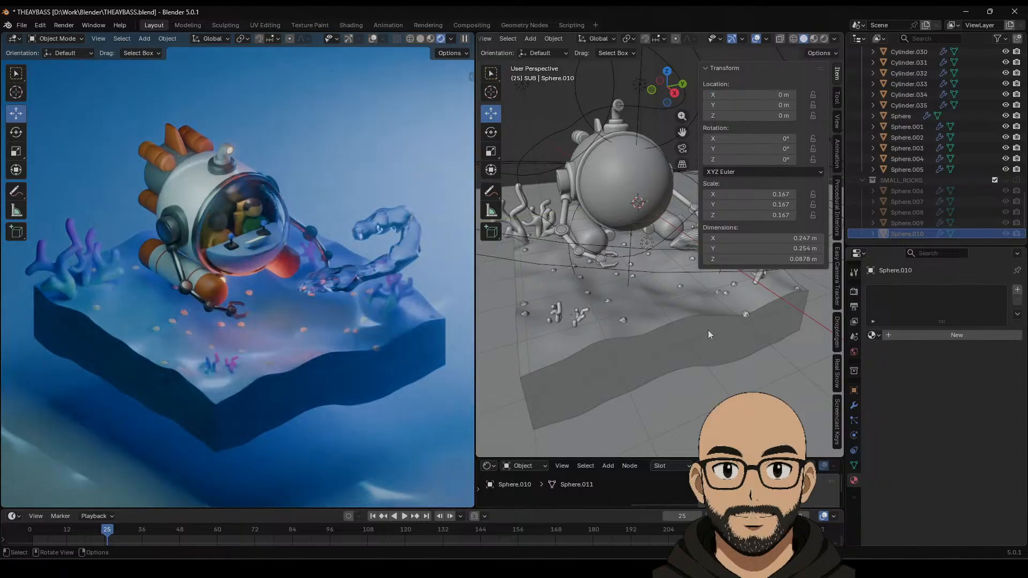
Step: Enable Randomize in the sand's Scatter on Surface transform settings and set its X and Y offset to about -0.480
{"action": "middle_click_drag", "start_coordinate": [718, 333], "coordinate": [773, 308]}
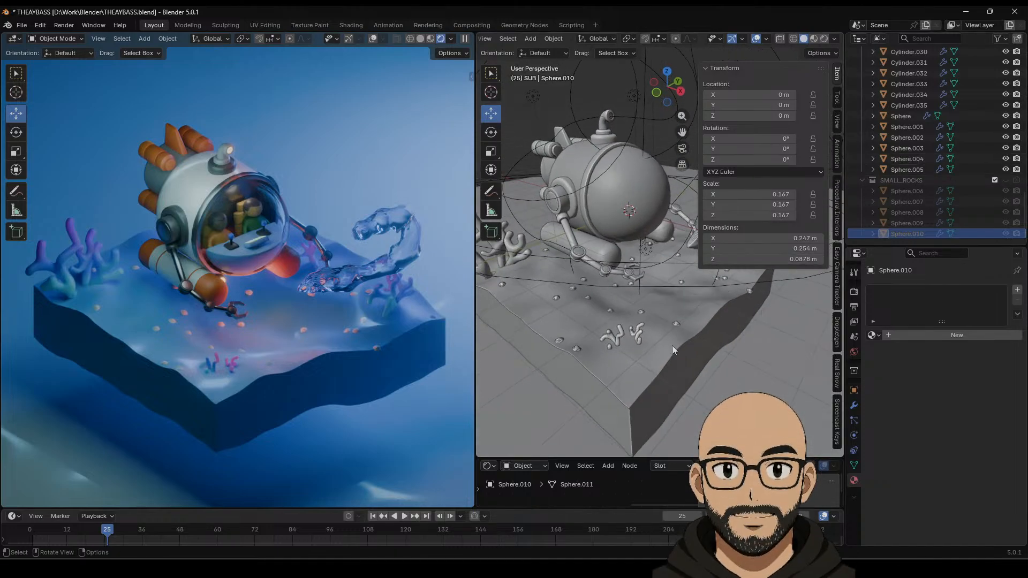
{"action": "left_click", "coordinate": [692, 354]}
{"action": "left_click", "coordinate": [853, 406]}
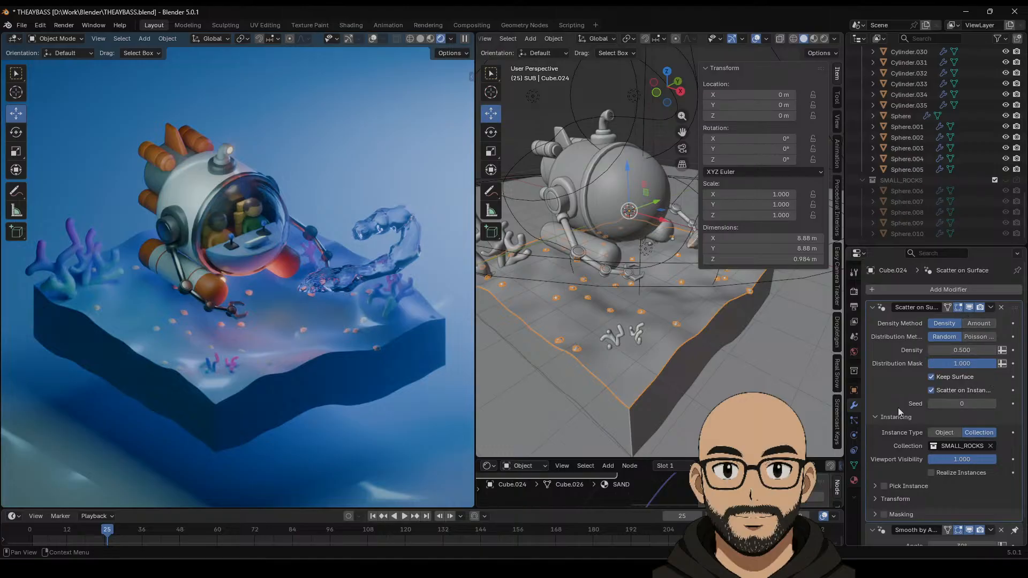
{"action": "scroll", "coordinate": [901, 428], "scroll_direction": "down", "scroll_amount": 1}
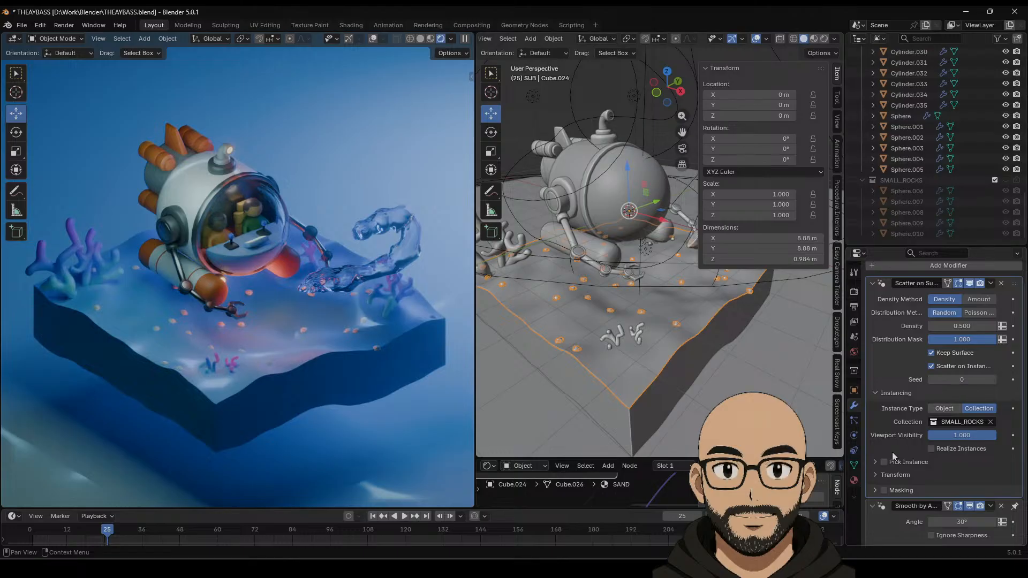
{"action": "left_click", "coordinate": [876, 474]}
{"action": "scroll", "coordinate": [878, 472], "scroll_direction": "down", "scroll_amount": 4}
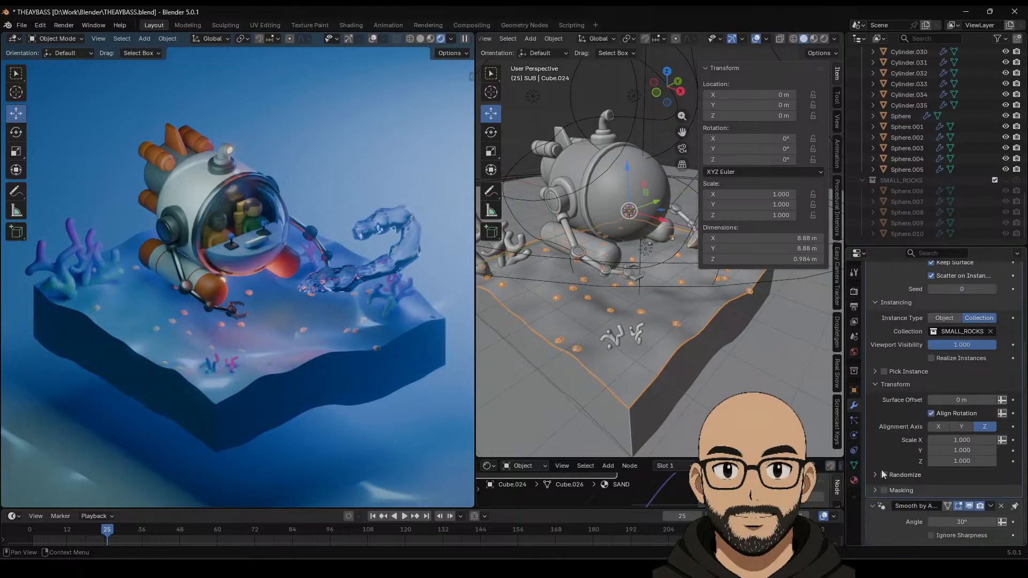
{"action": "left_click", "coordinate": [883, 475]}
{"action": "left_click", "coordinate": [875, 475]}
{"action": "scroll", "coordinate": [878, 470], "scroll_direction": "down", "scroll_amount": 5}
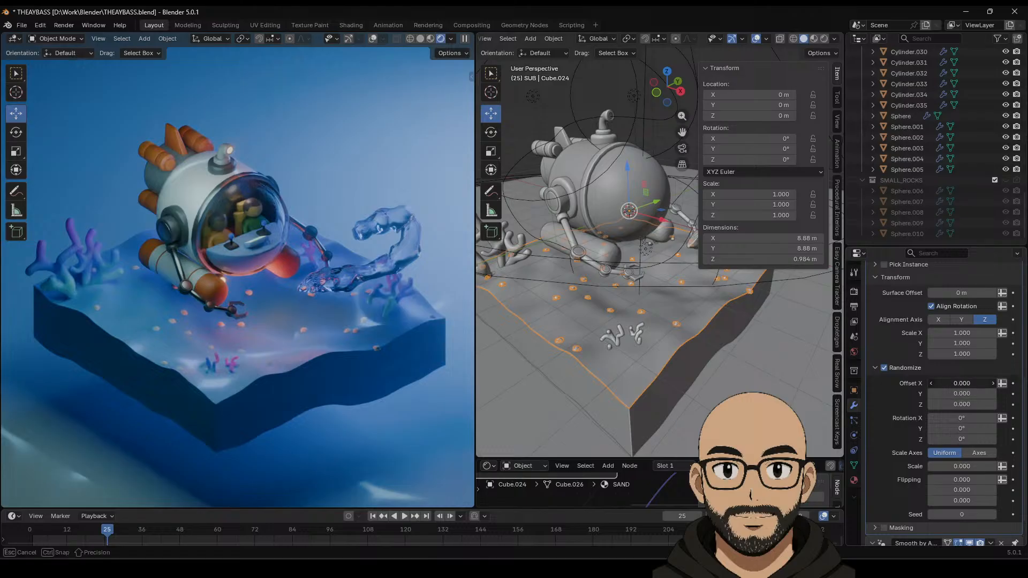
{"action": "left_click_drag", "start_coordinate": [961, 383], "coordinate": [991, 394]}
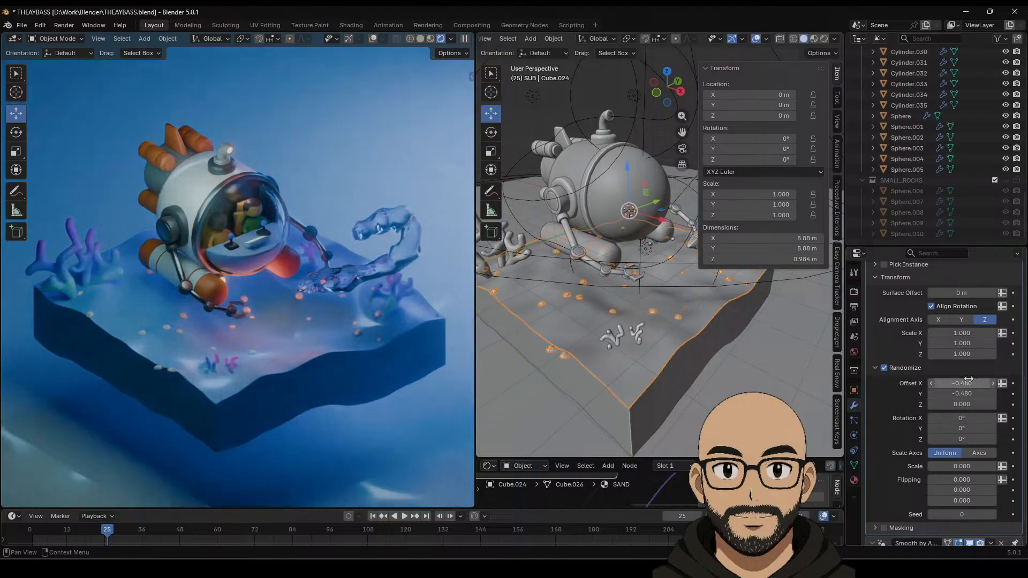
Step: Remove the Scatter on Surface modifier from the sand and unhide the SMALL_ROCKS collection
{"action": "scroll", "coordinate": [910, 347], "scroll_direction": "up", "scroll_amount": 10}
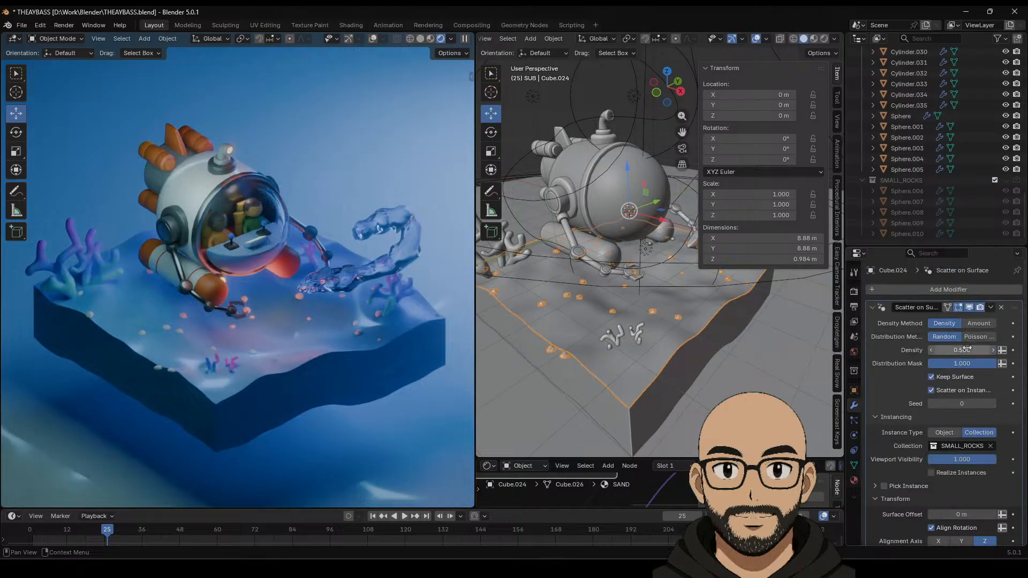
{"action": "left_click", "coordinate": [999, 308]}
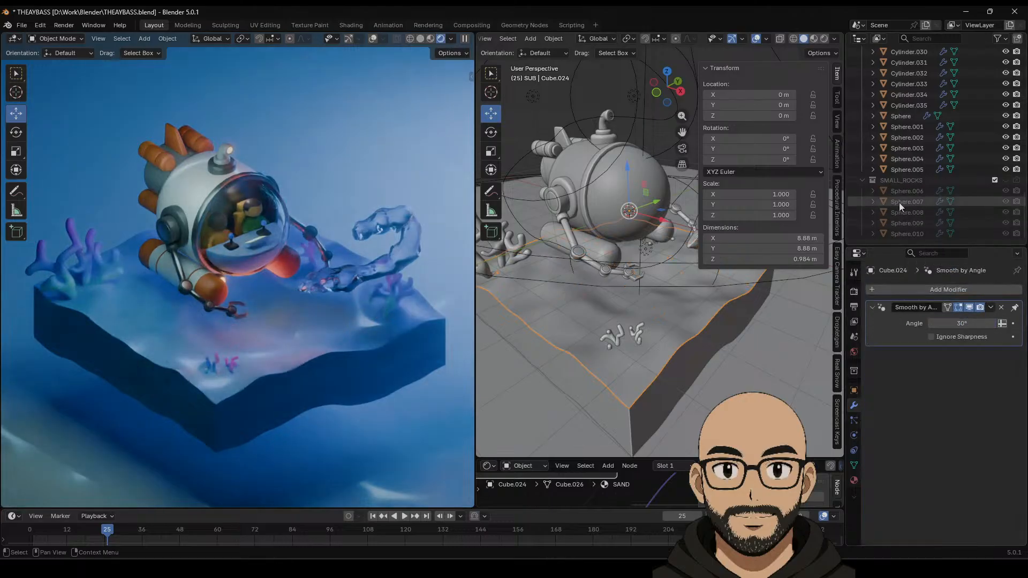
{"action": "left_click", "coordinate": [1006, 181]}
{"action": "left_click", "coordinate": [905, 182]}
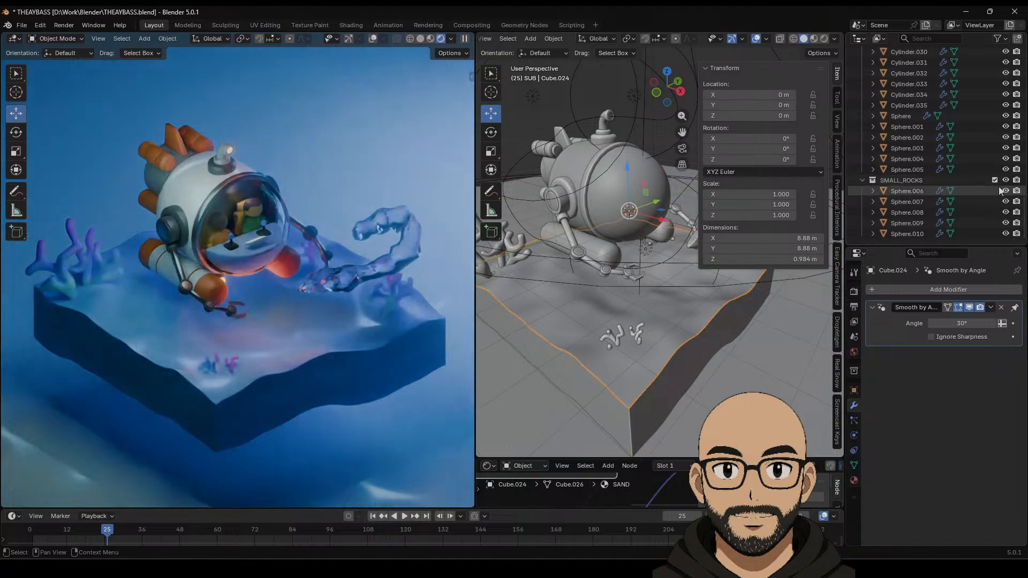
Step: Move the five source rocks Sphere.006 to Sphere.010 about 15 m along X and scale them up by a factor of 3.625
{"action": "left_click", "coordinate": [908, 190]}
{"action": "left_click", "coordinate": [913, 200], "text": "shift"}
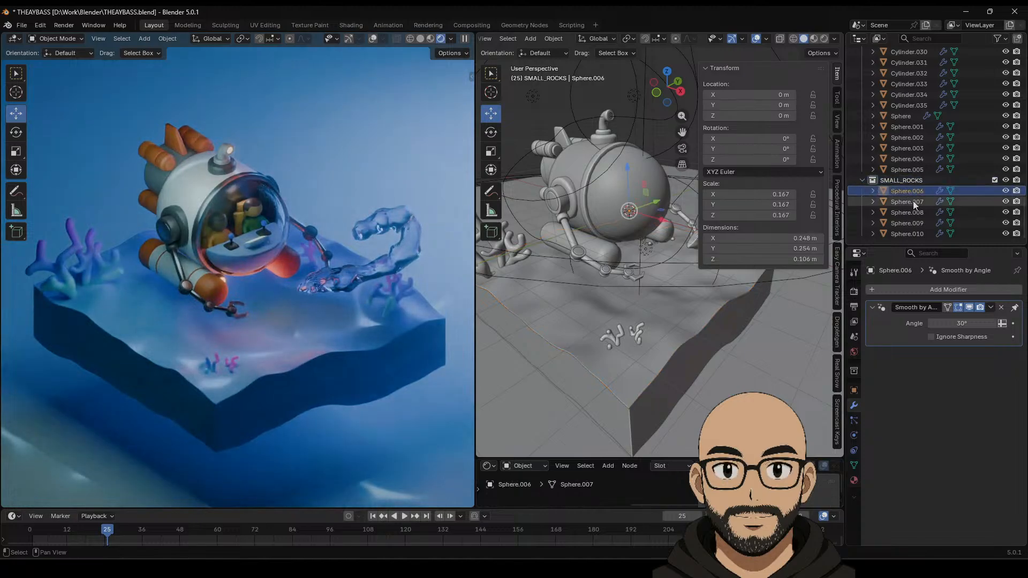
{"action": "left_click", "coordinate": [911, 211], "text": "shift"}
{"action": "left_click", "coordinate": [910, 231], "text": "shift"}
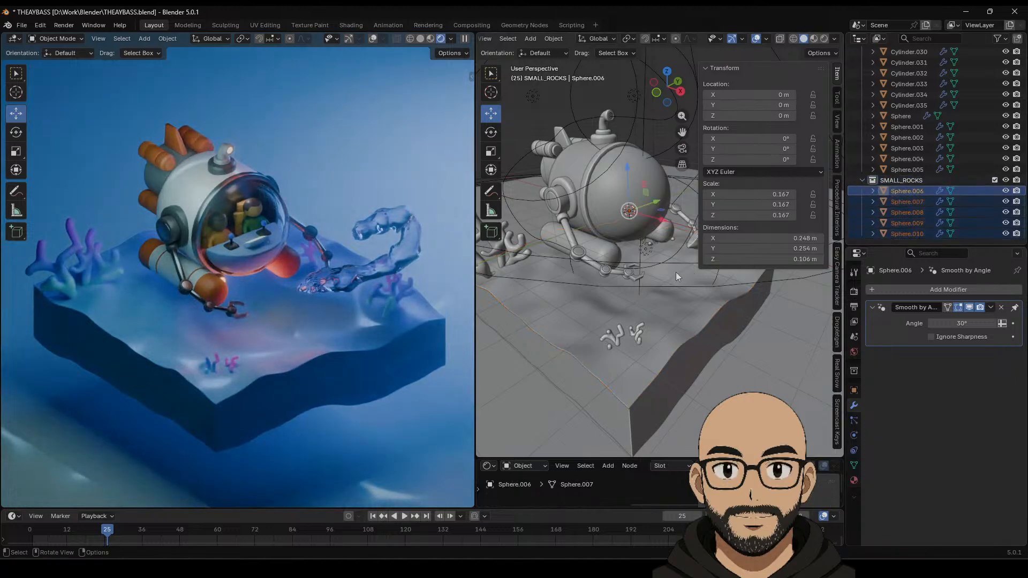
{"action": "middle_click_drag", "start_coordinate": [675, 272], "coordinate": [624, 340], "text": "ctrl"}
{"action": "left_click_drag", "start_coordinate": [632, 278], "coordinate": [731, 326]}
{"action": "key", "text": "s"}
{"action": "left_click", "coordinate": [817, 332]}
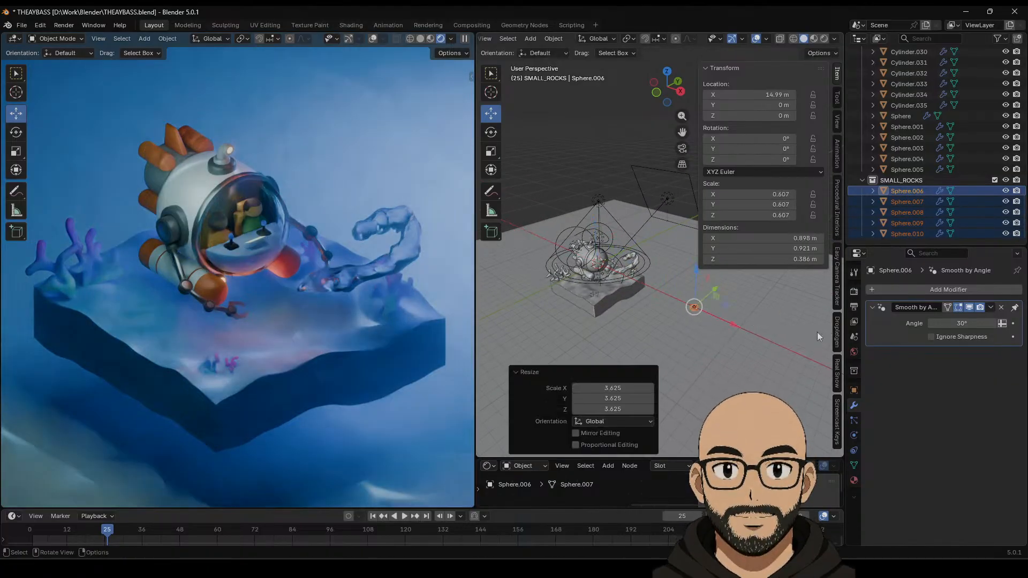
Step: Spread the individual source rocks apart in a row along Y, with Sphere.010 at about -3.39 m
{"action": "scroll", "coordinate": [727, 342], "scroll_direction": "up", "scroll_amount": 4}
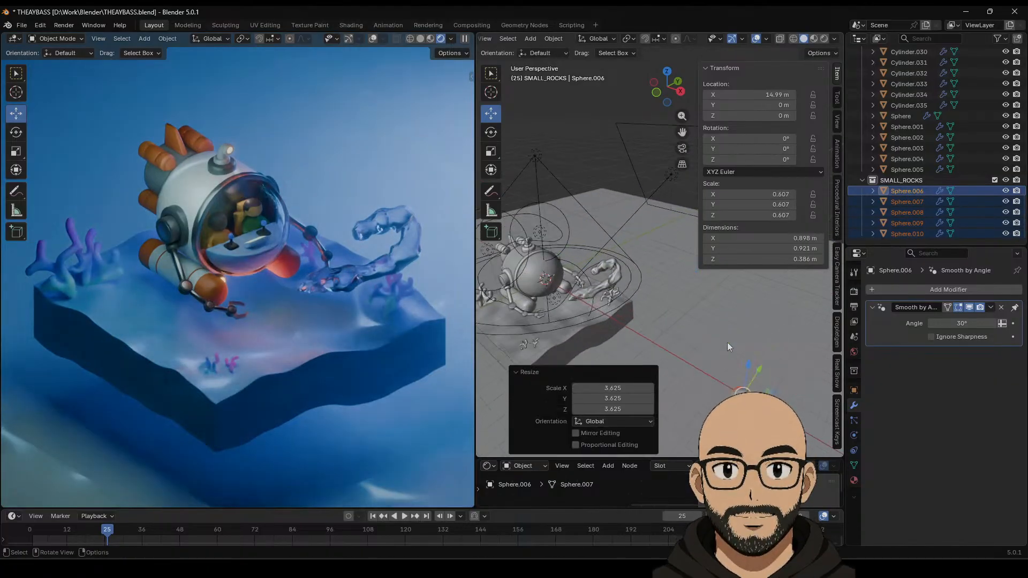
{"action": "left_click", "coordinate": [906, 191]}
{"action": "left_click_drag", "start_coordinate": [706, 306], "coordinate": [648, 367]}
{"action": "left_click", "coordinate": [906, 201]}
{"action": "left_click", "coordinate": [905, 212]}
{"action": "left_click", "coordinate": [905, 223]}
{"action": "left_click", "coordinate": [905, 234], "text": "ctrl"}
{"action": "left_click", "coordinate": [910, 223]}
{"action": "left_click", "coordinate": [899, 234]}
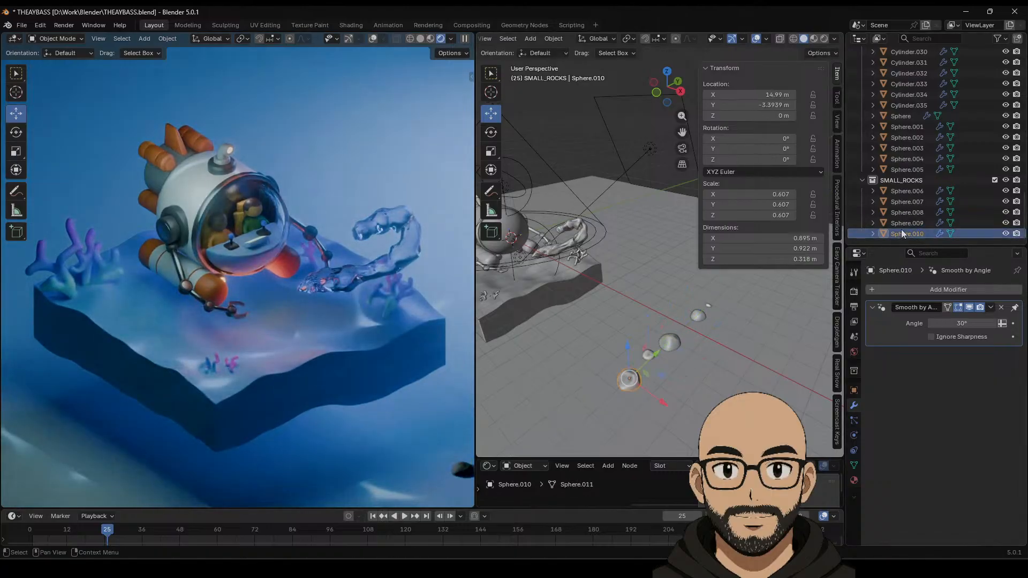
Step: Apply all transforms to the five source rocks Sphere.006 to Sphere.010
{"action": "right_click", "coordinate": [660, 371]}
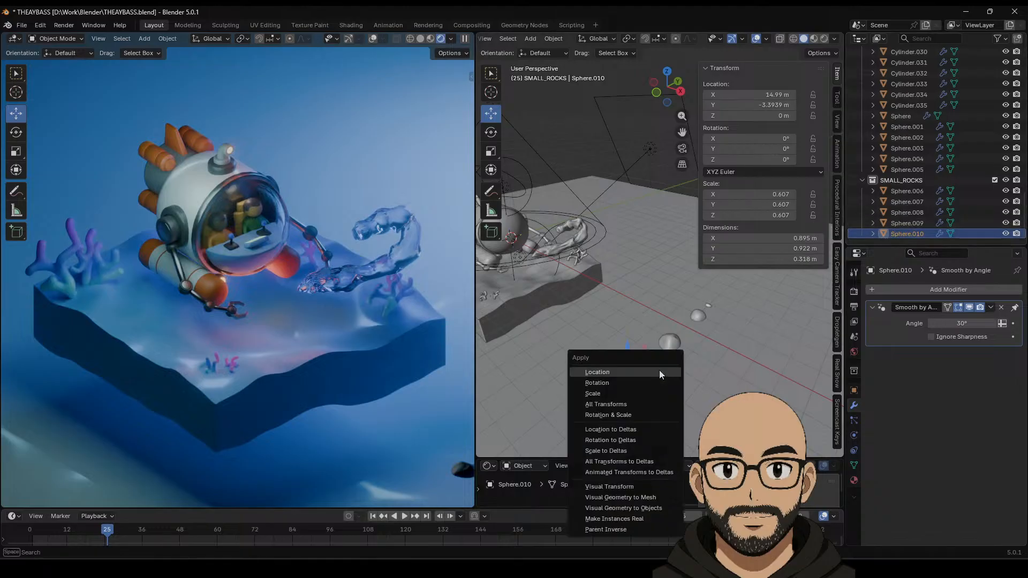
{"action": "left_click", "coordinate": [903, 197], "text": "shift"}
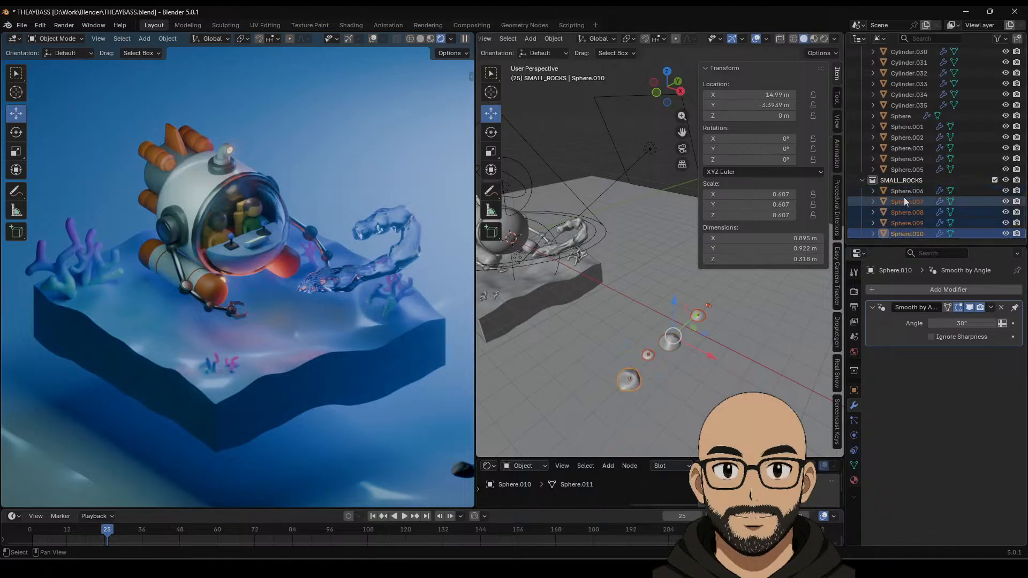
{"action": "key", "text": "ctrl+a"}
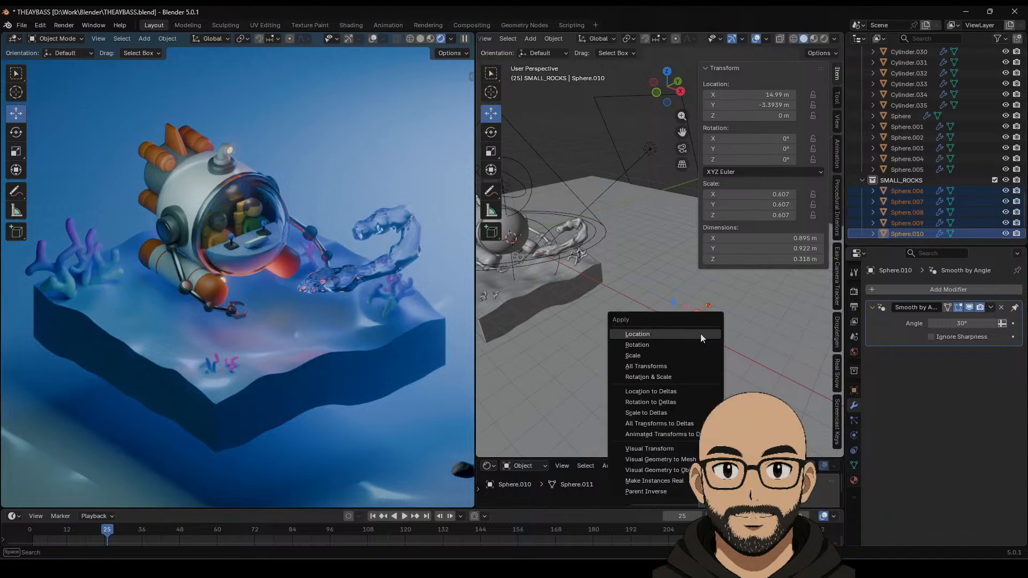
{"action": "left_click", "coordinate": [696, 362]}
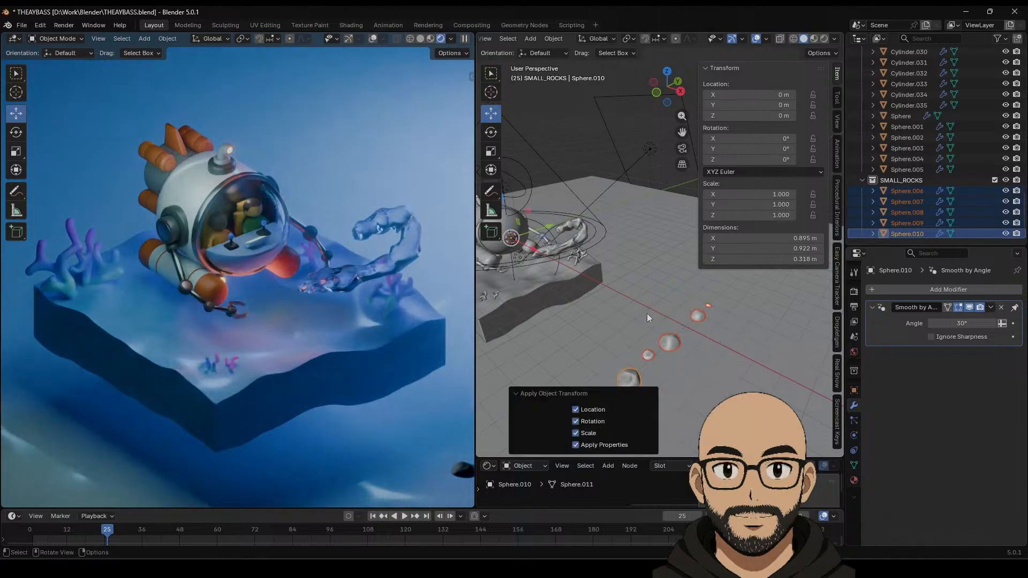
Step: Add a Scatter on Surface modifier to the sand and set it to instance the SMALL_ROCKS collection
{"action": "scroll", "coordinate": [608, 253], "scroll_direction": "down", "scroll_amount": 5}
{"action": "left_click", "coordinate": [669, 273]}
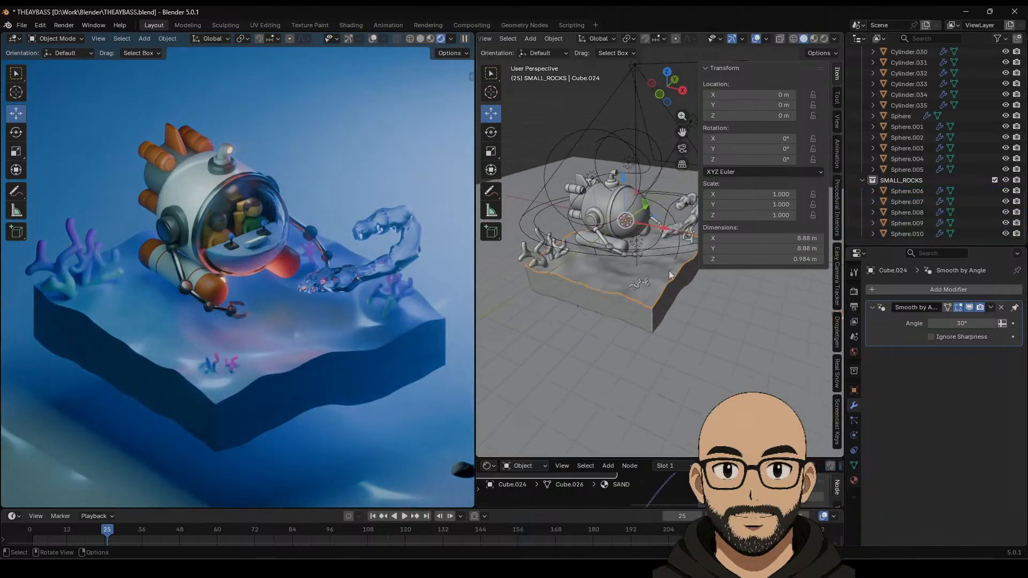
{"action": "left_click", "coordinate": [921, 292]}
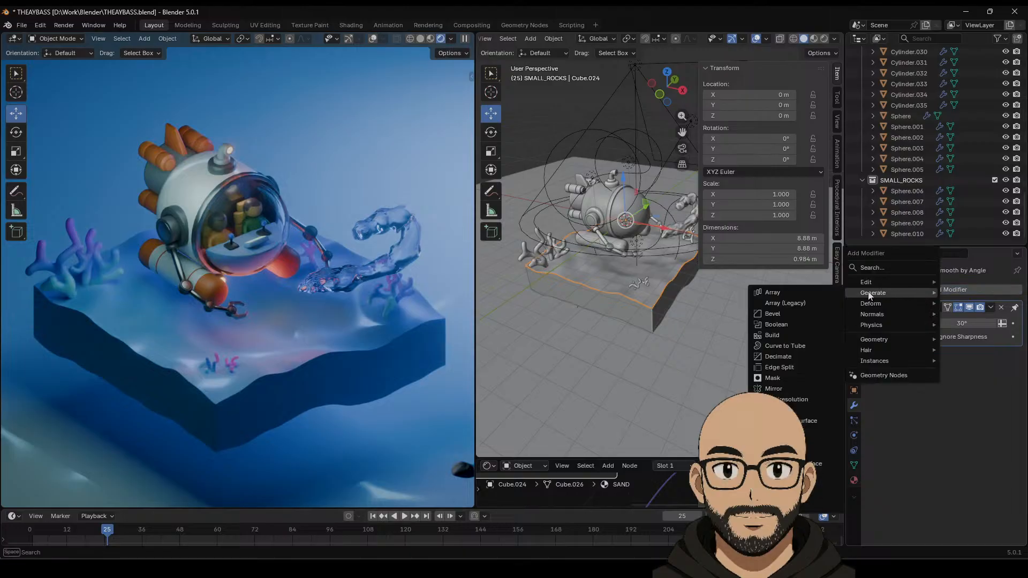
{"action": "left_click", "coordinate": [805, 421]}
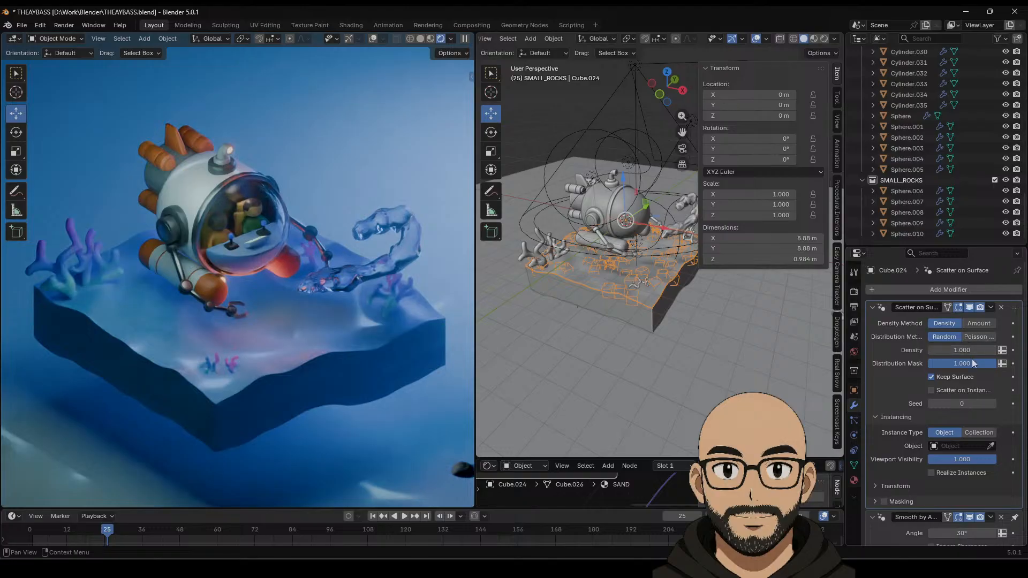
{"action": "left_click", "coordinate": [978, 432]}
{"action": "left_click", "coordinate": [972, 445]}
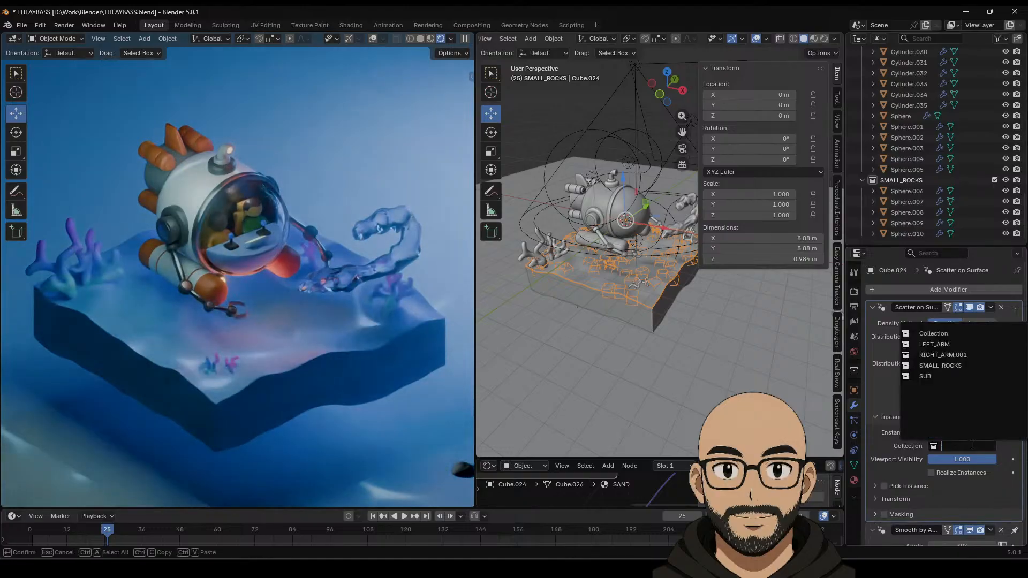
{"action": "left_click", "coordinate": [940, 366]}
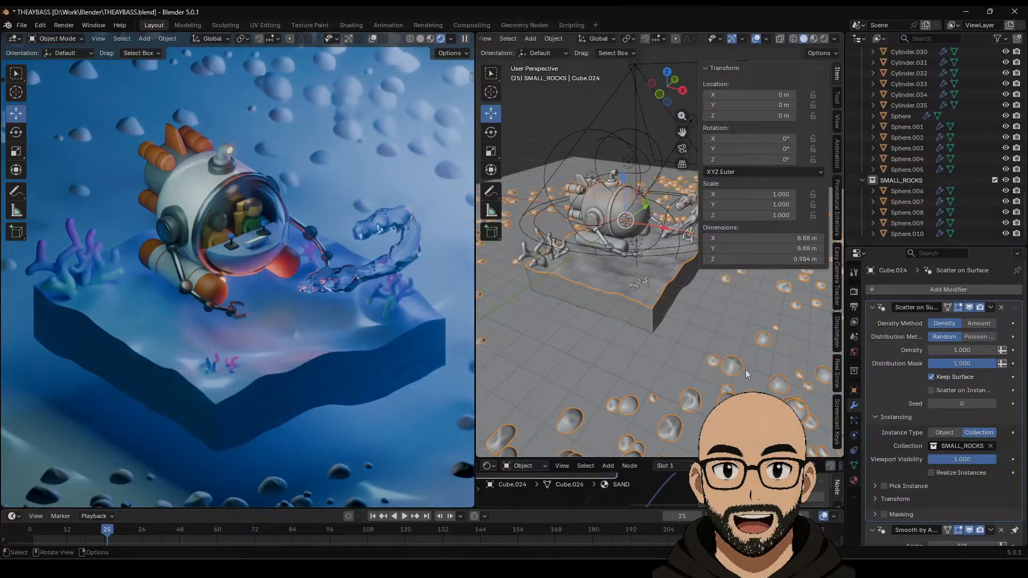
Step: Set the surface offset in the sand's scatter transform settings to about -3.49 m
{"action": "middle_click_drag", "start_coordinate": [646, 356], "coordinate": [649, 326]}
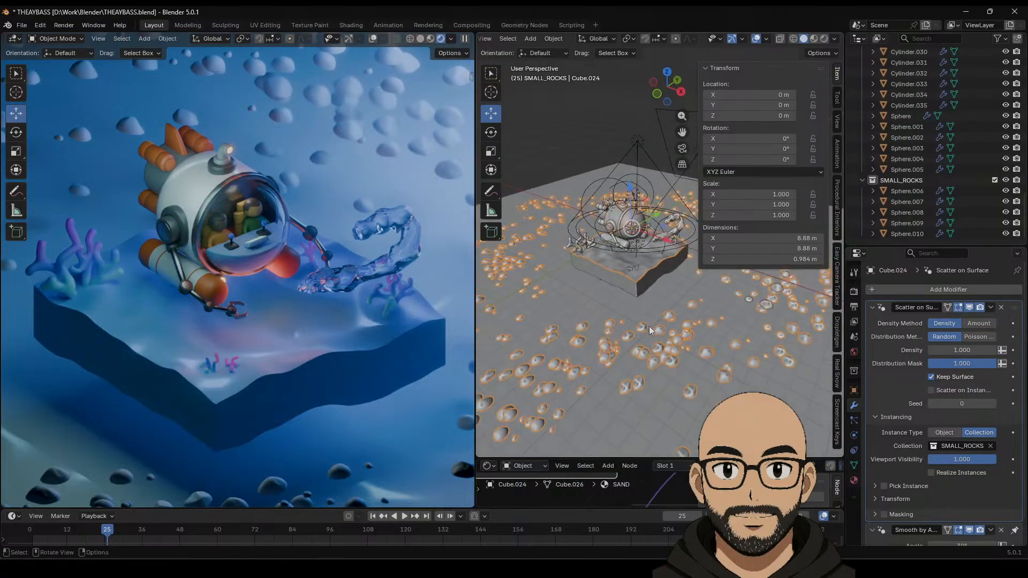
{"action": "scroll", "coordinate": [938, 470], "scroll_direction": "down", "scroll_amount": 1}
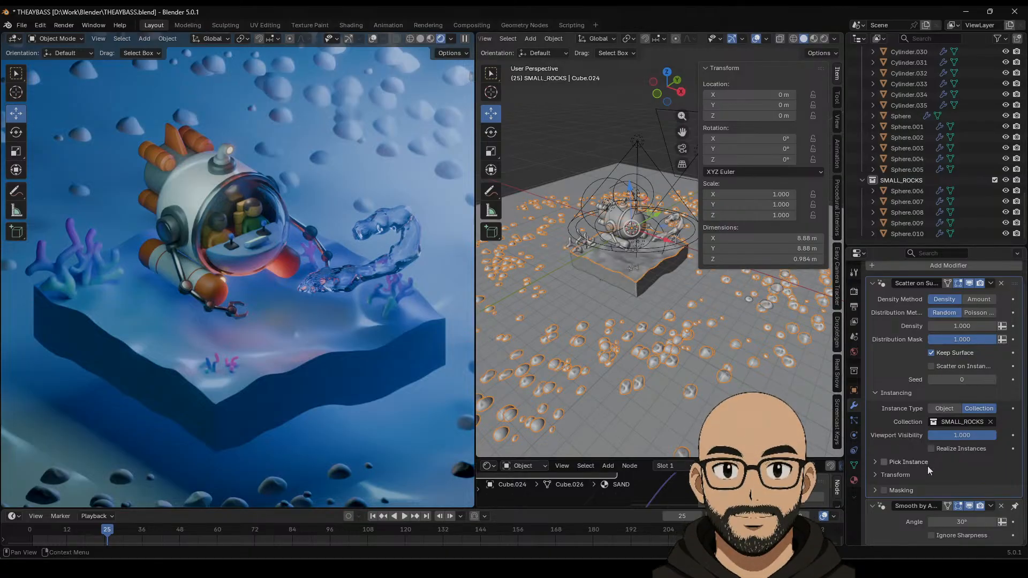
{"action": "left_click", "coordinate": [876, 477]}
{"action": "scroll", "coordinate": [916, 484], "scroll_direction": "down", "scroll_amount": 4}
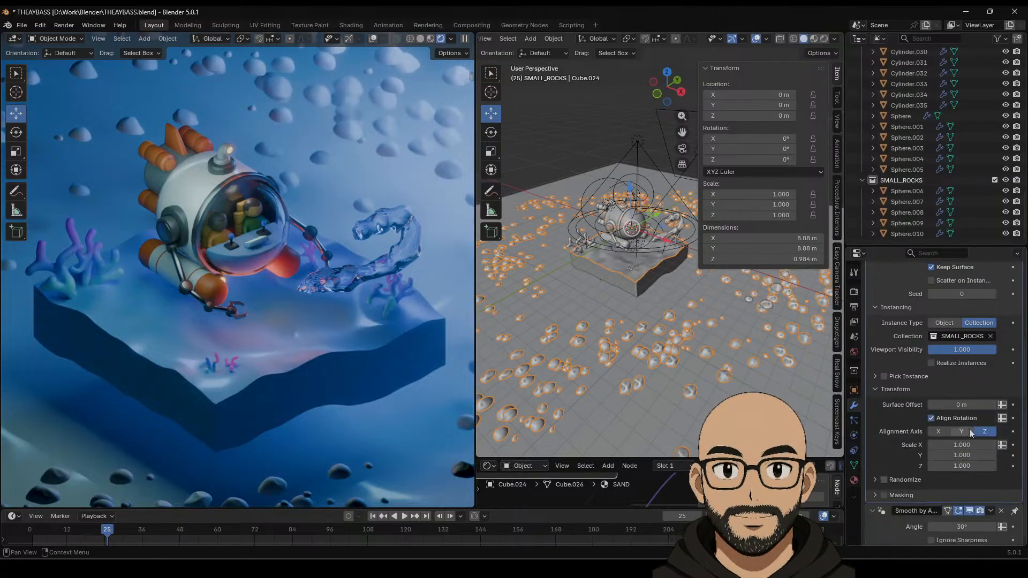
{"action": "left_click_drag", "start_coordinate": [962, 405], "coordinate": [889, 406]}
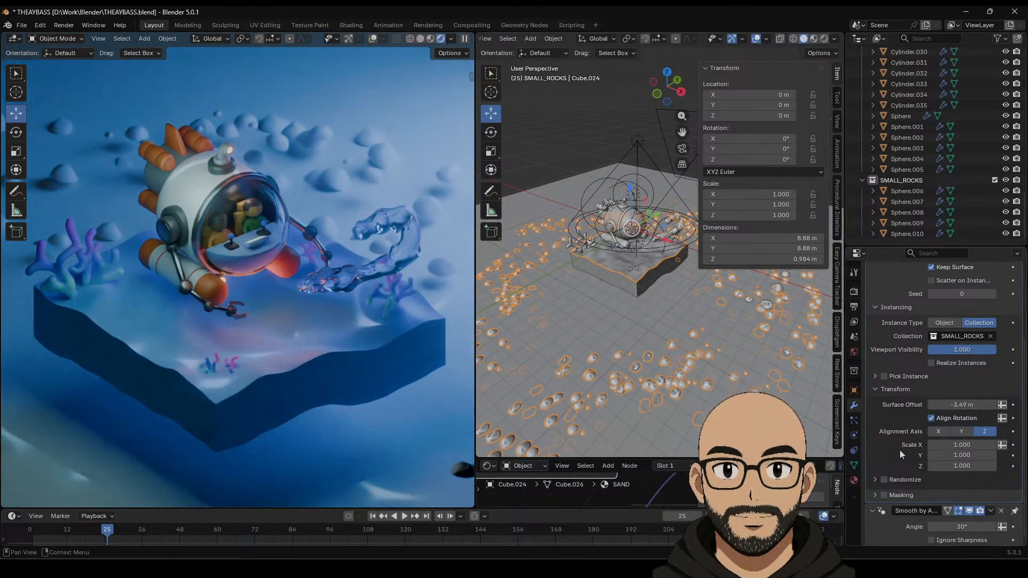
Step: Turn off Align Rotation in the transform settings of the sand's Scatter on Surface modifier
{"action": "left_click", "coordinate": [930, 417]}
{"action": "left_click", "coordinate": [930, 416]}
{"action": "left_click", "coordinate": [930, 416]}
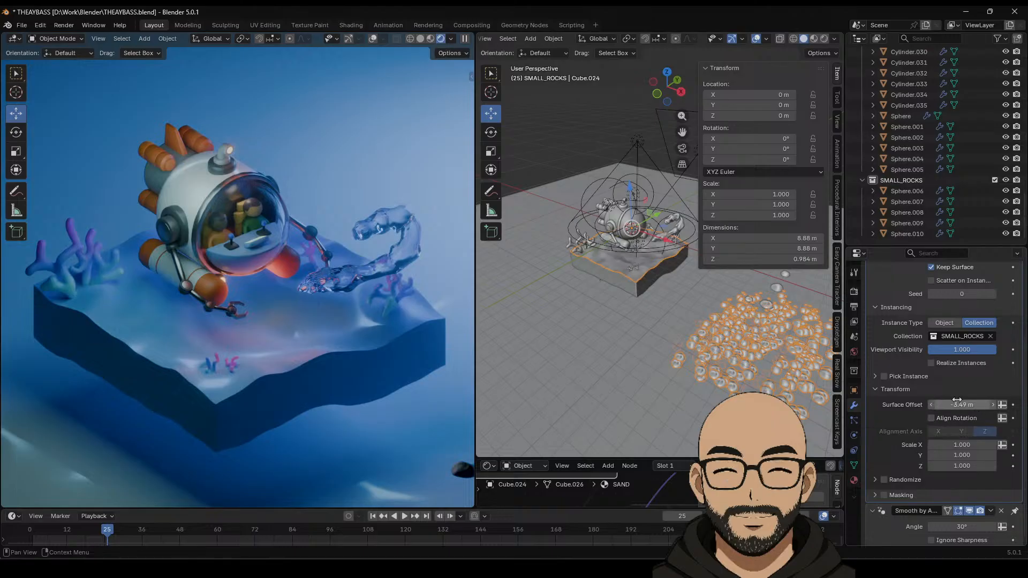
Step: Set the surface offset of the sand's rock scatter to 0 m
{"action": "mouse_move", "coordinate": [958, 404]}
{"action": "left_mouse_down"}
{"action": "mouse_move", "coordinate": [1003, 404]}
{"action": "mouse_move", "coordinate": [953, 403]}
{"action": "left_mouse_up"}
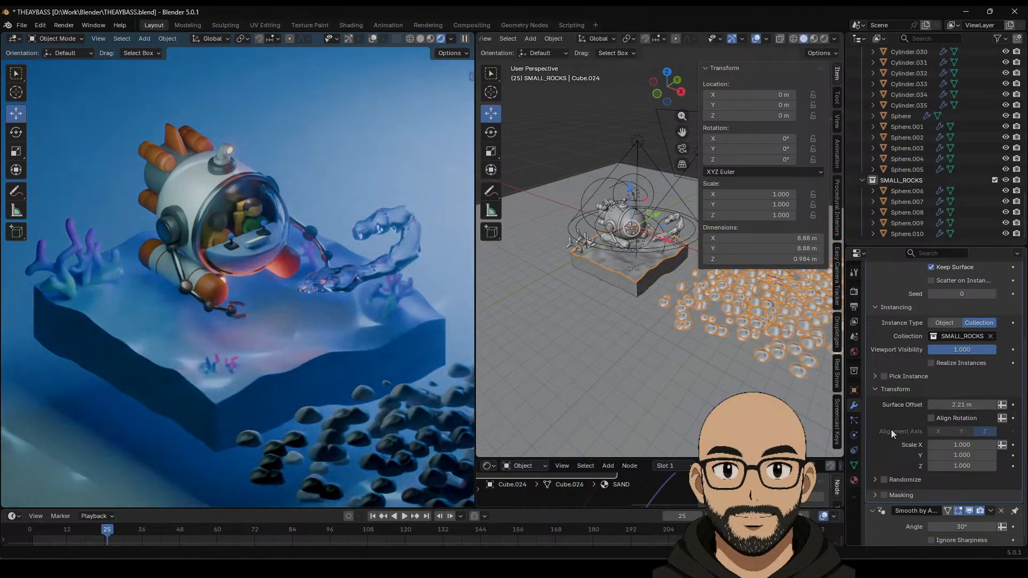
{"action": "scroll", "coordinate": [910, 404], "scroll_direction": "up", "scroll_amount": 5}
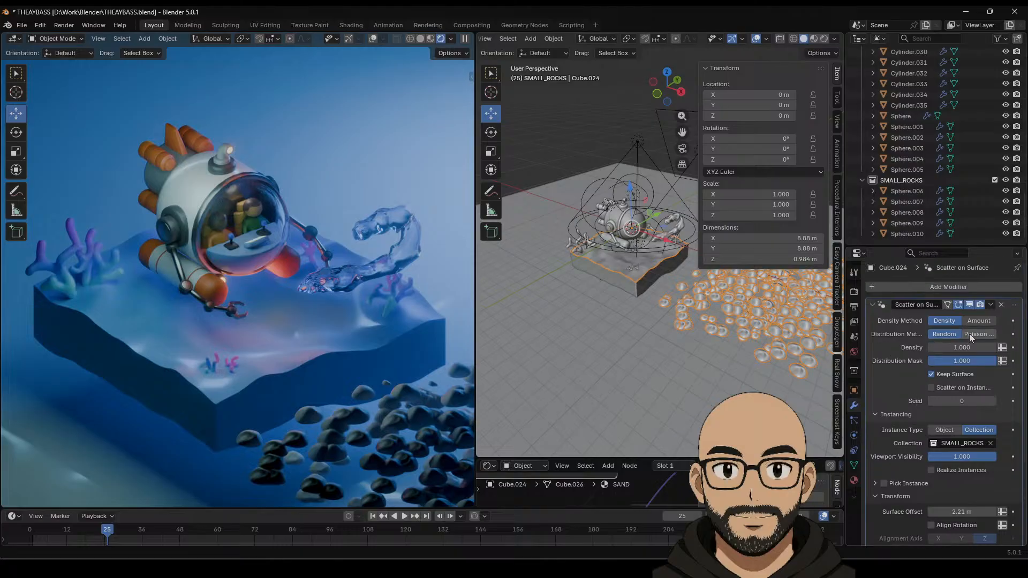
{"action": "scroll", "coordinate": [897, 439], "scroll_direction": "down", "scroll_amount": 3}
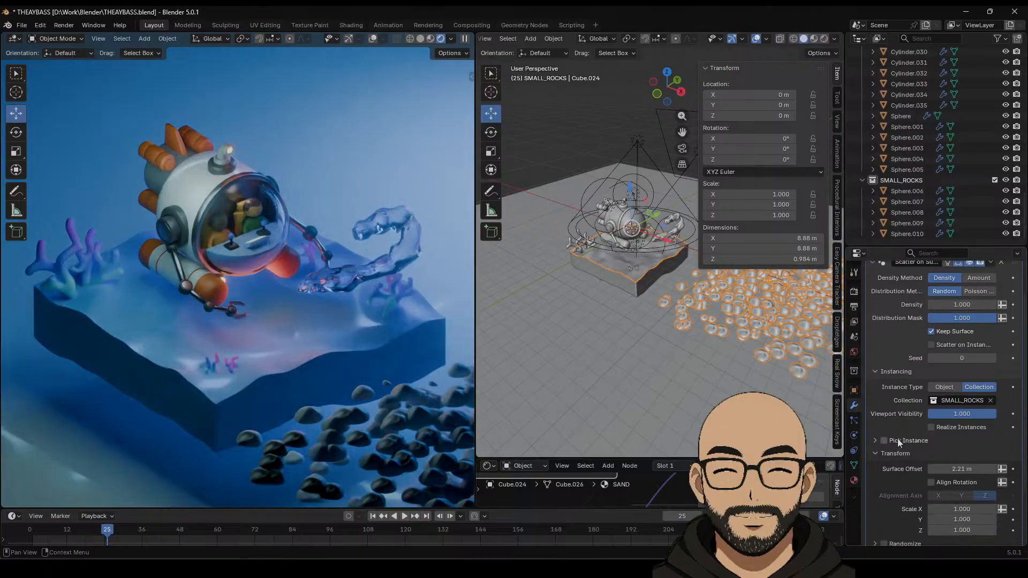
{"action": "left_click_drag", "start_coordinate": [974, 447], "coordinate": [974, 447]}
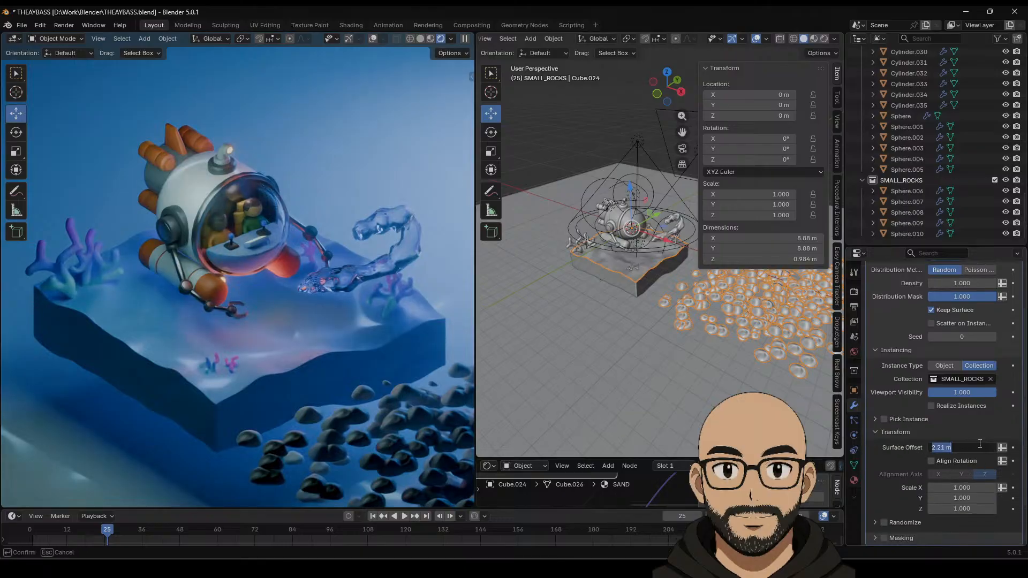
{"action": "type", "text": "0"}
{"action": "key", "text": "Return"}
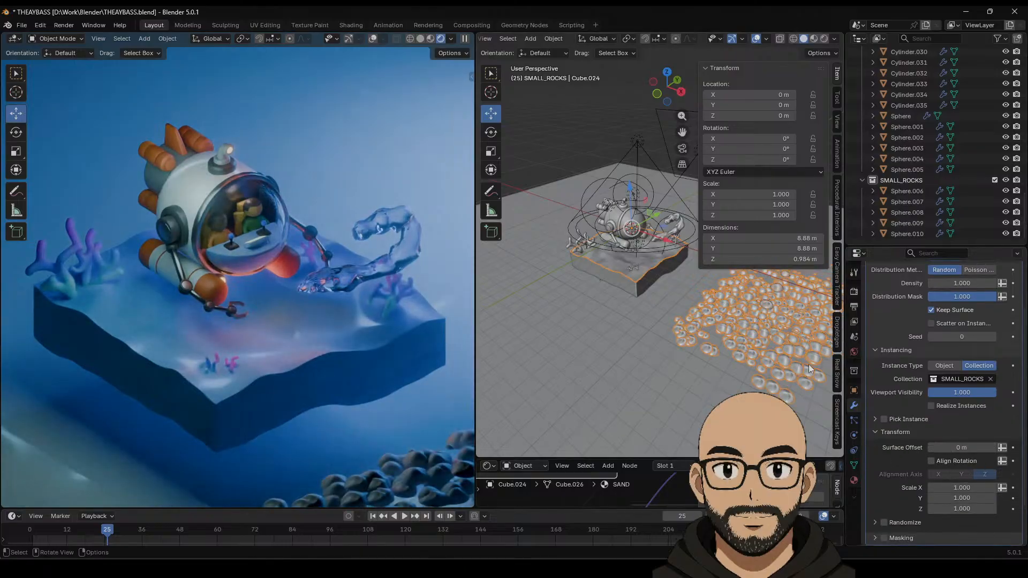
Step: Try selecting the source rocks and setting their origins to Center of Mass (Surface)
{"action": "middle_click_drag", "start_coordinate": [744, 360], "coordinate": [664, 307]}
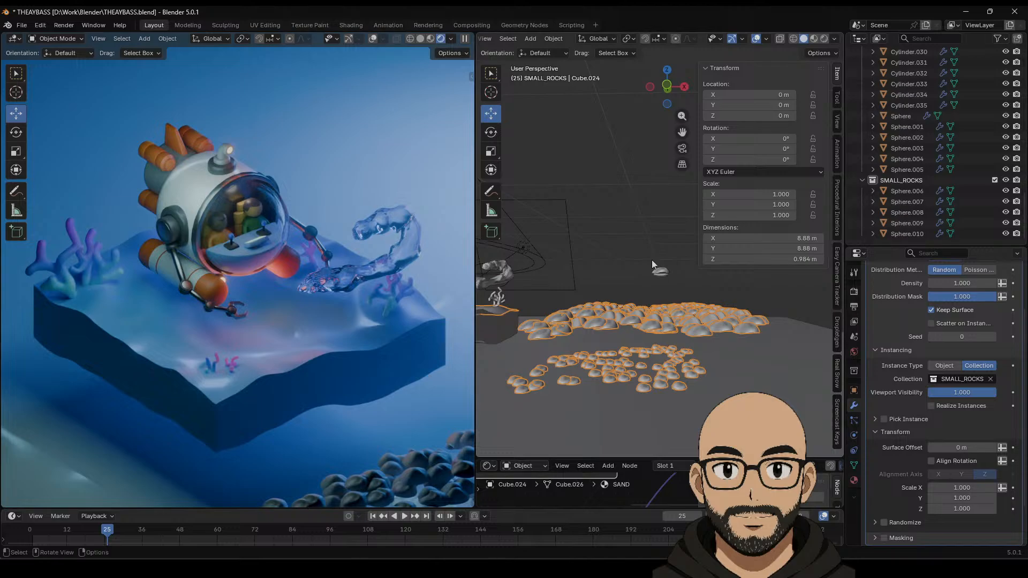
{"action": "left_click_drag", "start_coordinate": [663, 268], "coordinate": [678, 290]}
{"action": "middle_click_drag", "start_coordinate": [678, 291], "coordinate": [619, 316]}
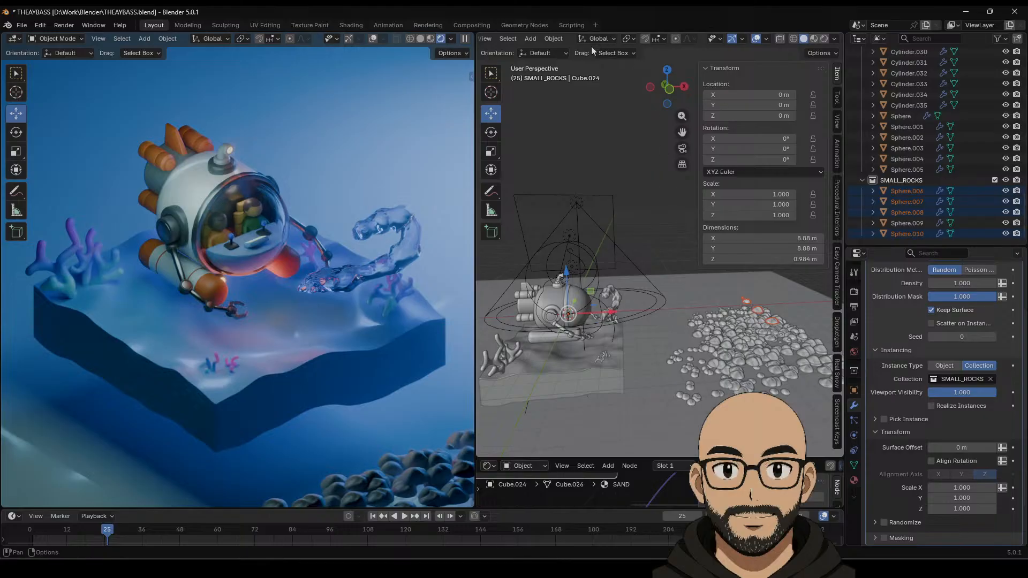
{"action": "left_click", "coordinate": [557, 41]}
{"action": "mouse_move", "coordinate": [590, 62]}
{"action": "left_click", "coordinate": [702, 97]}
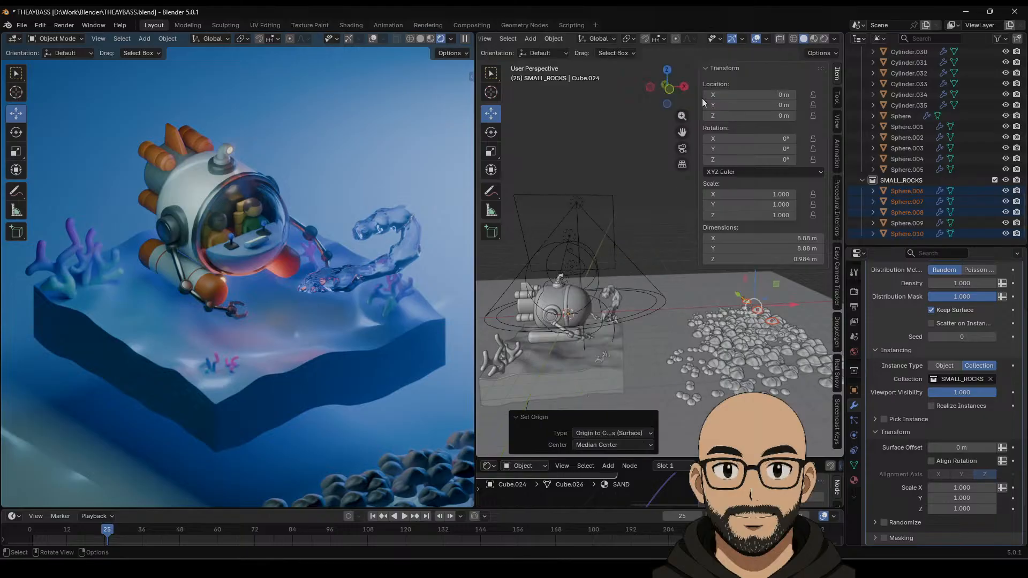
Step: Try moving the selected source rocks about -15.39 m along X and scaling them down to about half their size
{"action": "key", "text": "g"}
{"action": "key", "text": "x"}
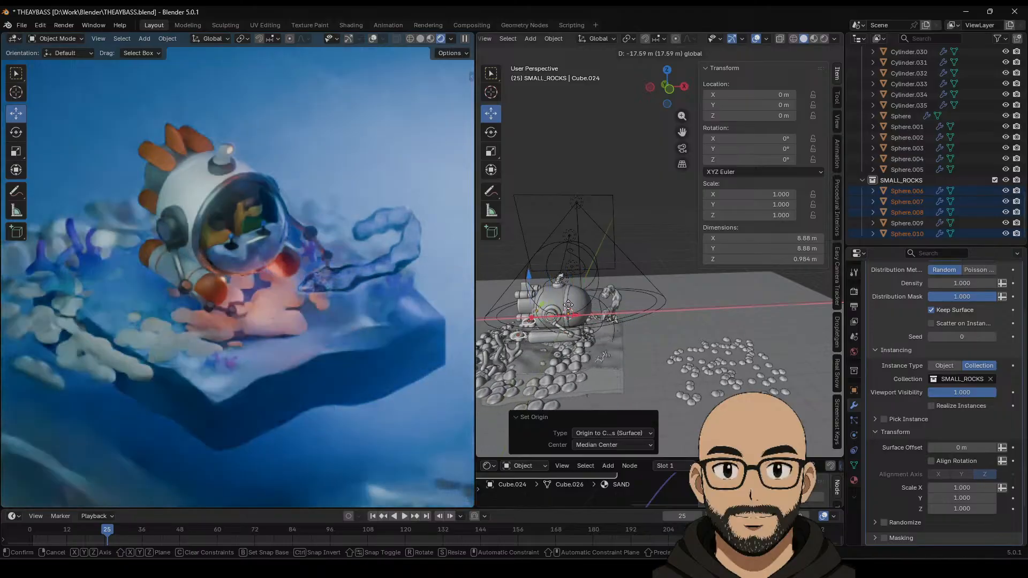
{"action": "left_click", "coordinate": [575, 306]}
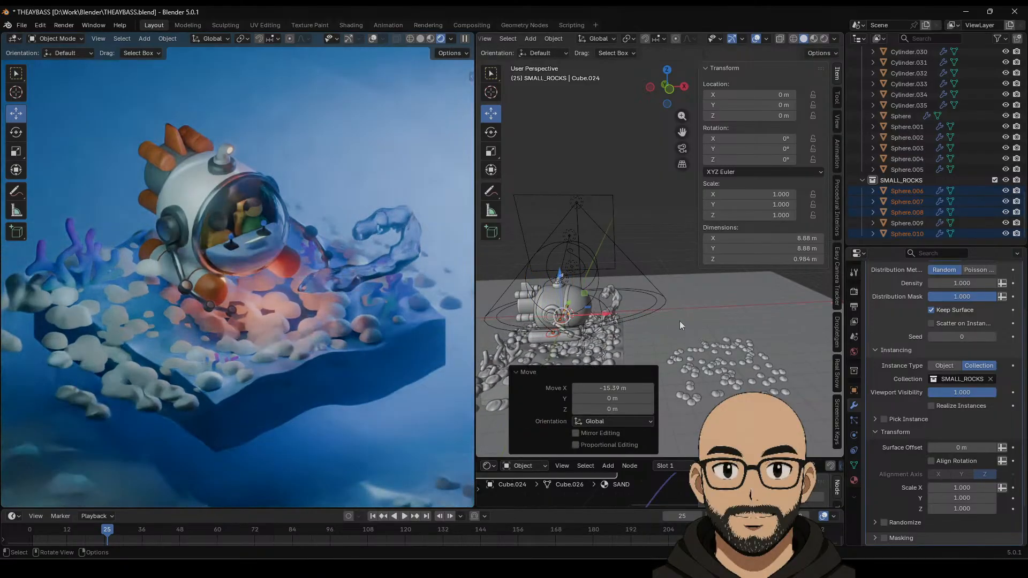
{"action": "middle_click_drag", "start_coordinate": [679, 325], "coordinate": [619, 297]}
{"action": "key", "text": "s"}
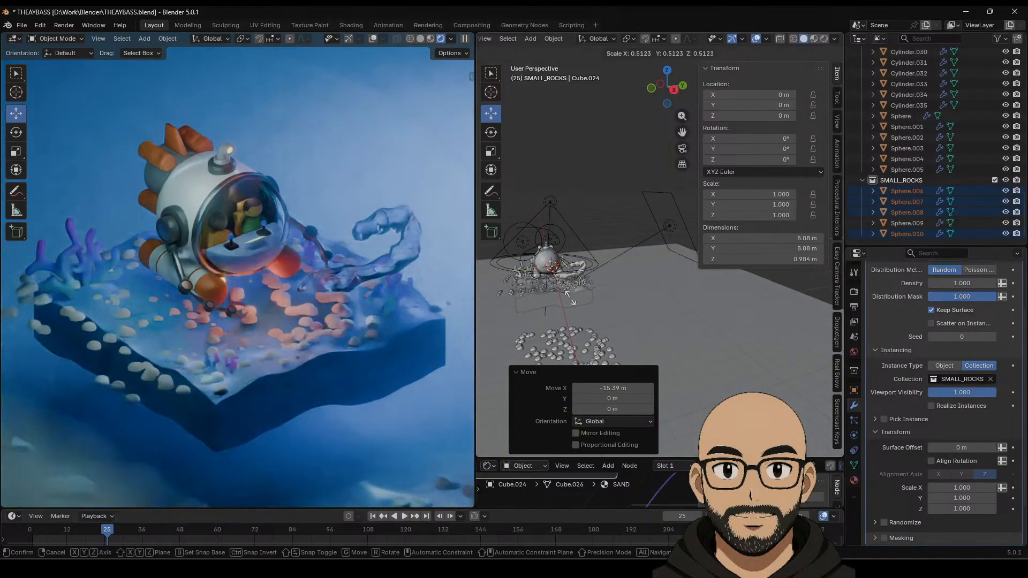
{"action": "left_click", "coordinate": [567, 297]}
Step: Undo the source rocks' scaling, move and origin change, and select the sand block again
{"action": "middle_click_drag", "start_coordinate": [590, 272], "coordinate": [611, 211], "text": "shift"}
{"action": "left_click_drag", "start_coordinate": [585, 199], "coordinate": [583, 191]}
{"action": "left_click", "coordinate": [657, 301]}
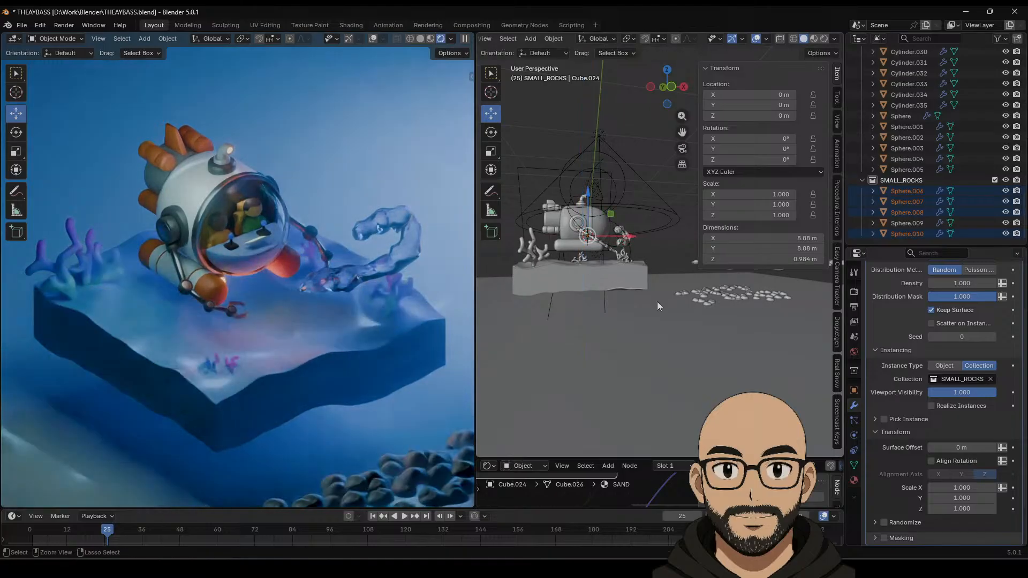
{"action": "middle_click_drag", "start_coordinate": [686, 301], "coordinate": [635, 293]}
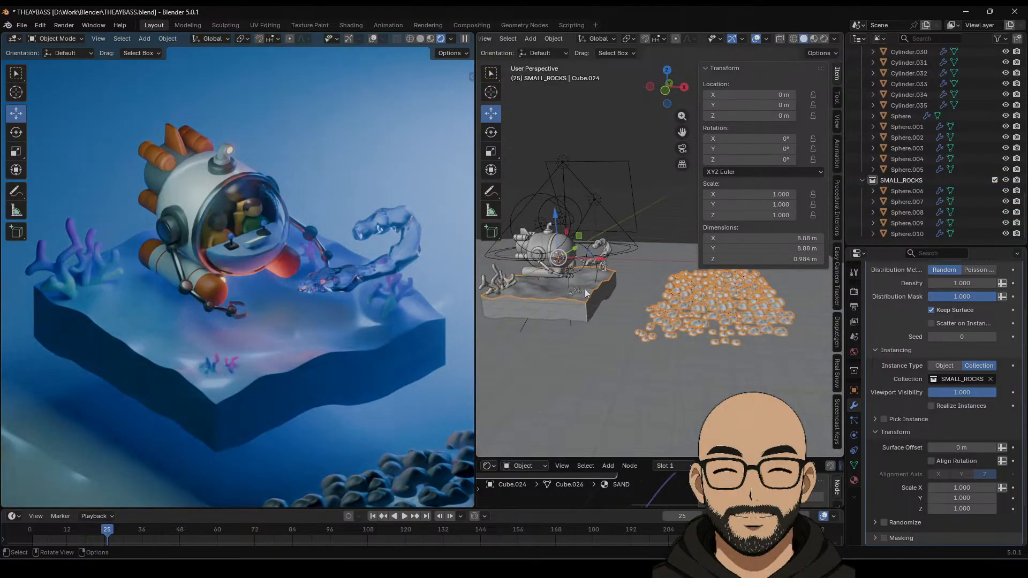
{"action": "left_click", "coordinate": [577, 295]}
{"action": "left_click", "coordinate": [598, 290]}
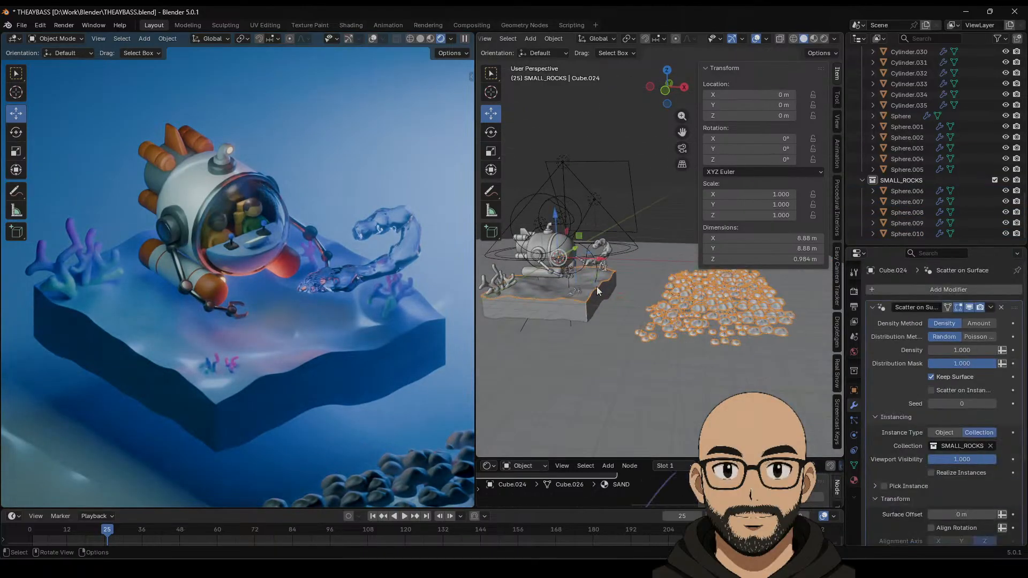
Step: Remove the Scatter on Surface modifier from the sand terrain block
{"action": "left_click", "coordinate": [1000, 308]}
Step: Set the origin of rock Sphere.009 to its surface center of mass and move the rock up about 2.54 m along Z
{"action": "middle_click_drag", "start_coordinate": [650, 290], "coordinate": [636, 313]}
{"action": "left_click", "coordinate": [629, 332]}
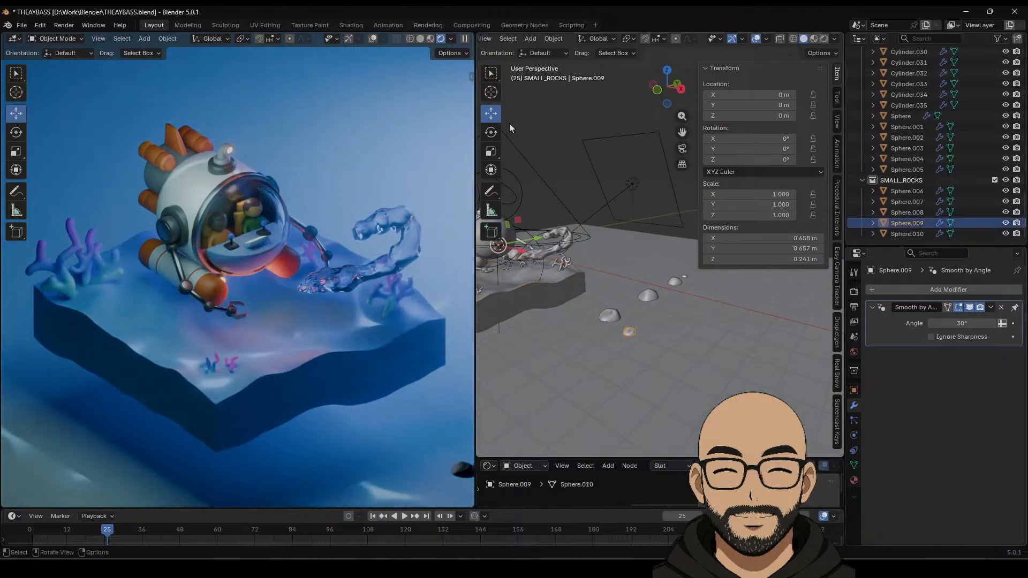
{"action": "middle_click_drag", "start_coordinate": [570, 234], "coordinate": [628, 275]}
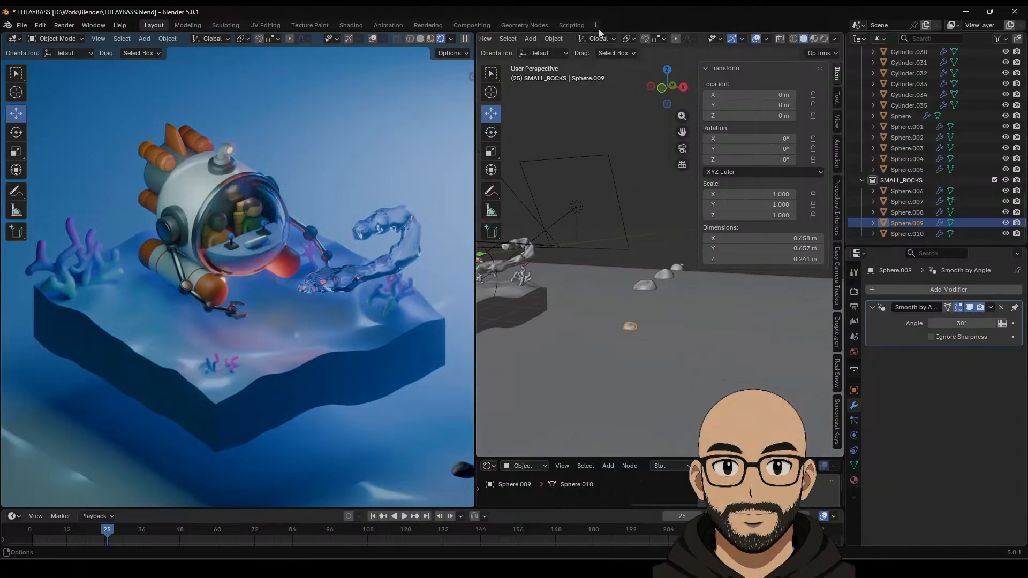
{"action": "left_click", "coordinate": [554, 40]}
{"action": "mouse_move", "coordinate": [599, 62]}
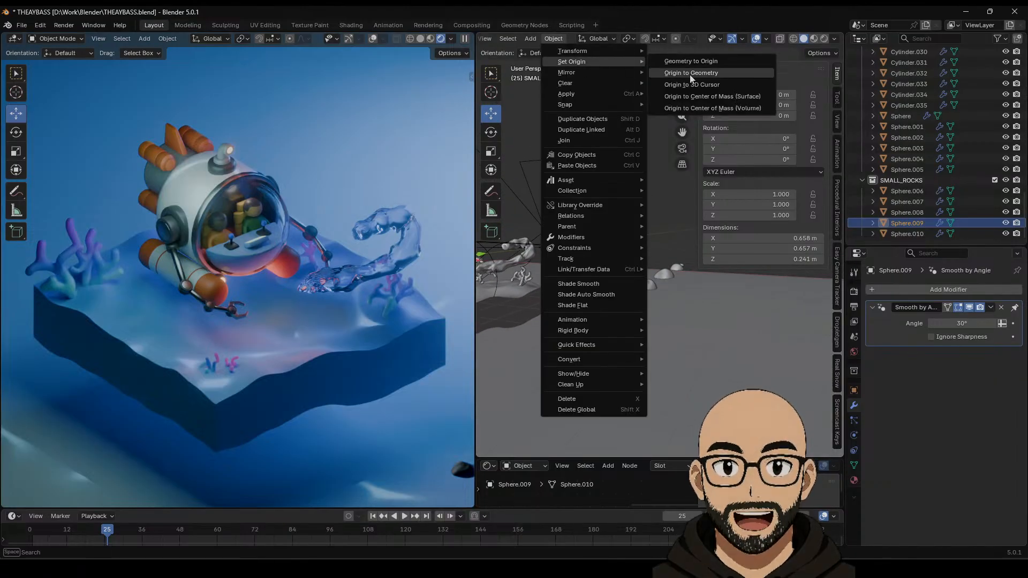
{"action": "left_click", "coordinate": [696, 97]}
{"action": "left_click_drag", "start_coordinate": [630, 289], "coordinate": [636, 236]}
Step: Select the sand terrain block and save the file
{"action": "middle_click_drag", "start_coordinate": [636, 237], "coordinate": [652, 274]}
{"action": "middle_click_drag", "start_coordinate": [553, 296], "coordinate": [606, 316], "text": "shift"}
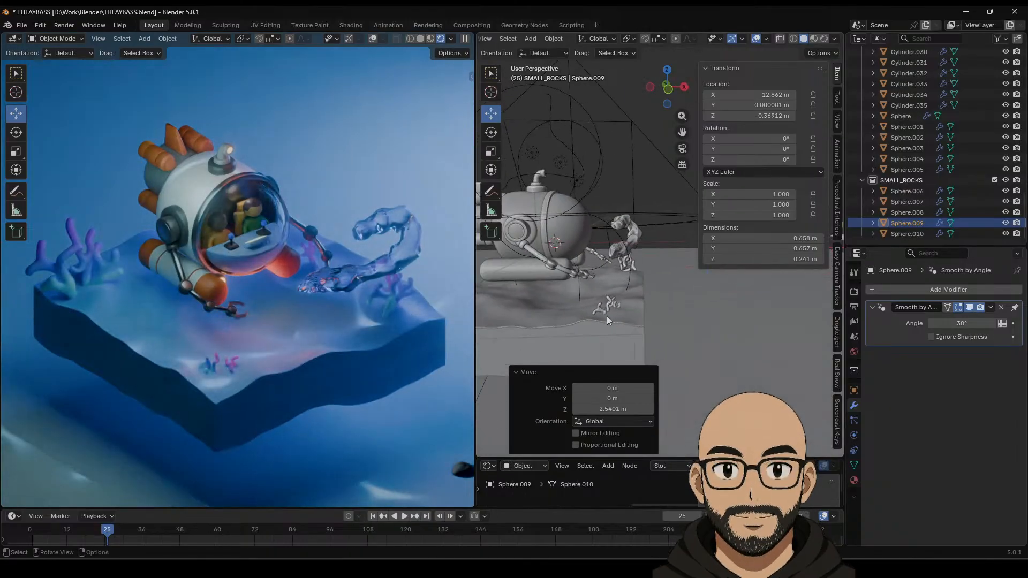
{"action": "left_click", "coordinate": [637, 318]}
{"action": "left_click", "coordinate": [856, 420]}
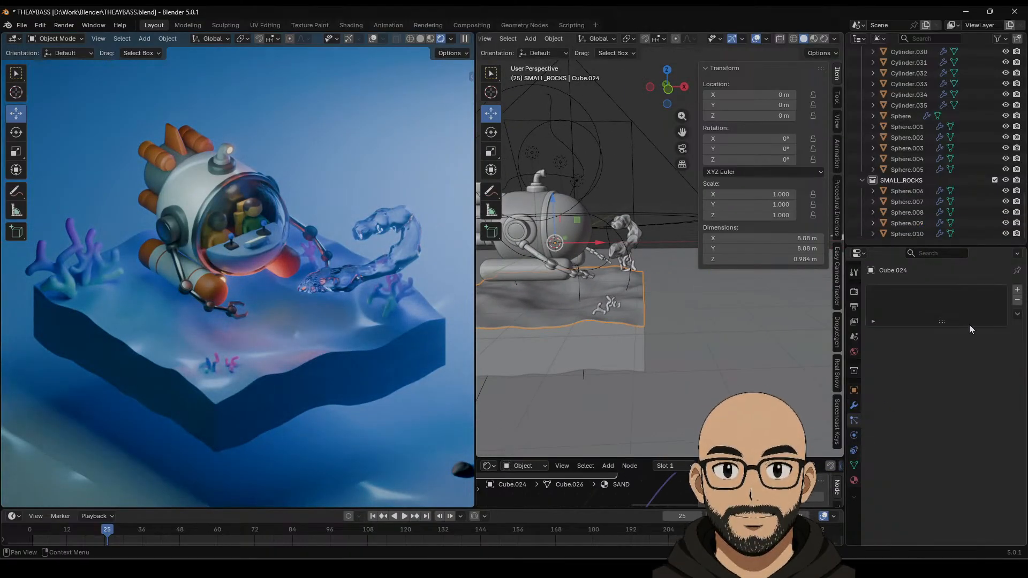
{"action": "left_click", "coordinate": [855, 450]}
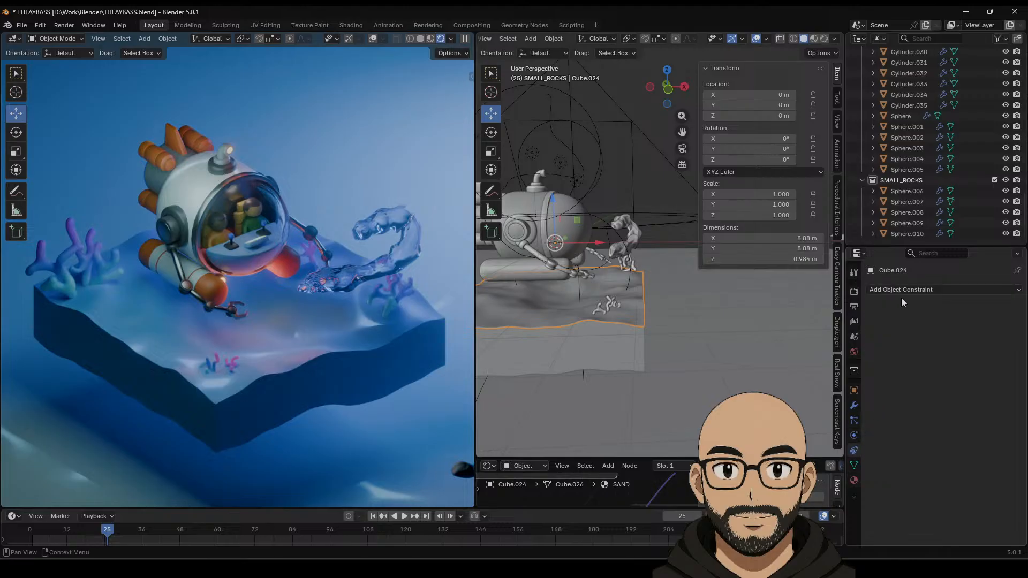
{"action": "left_click", "coordinate": [21, 25]}
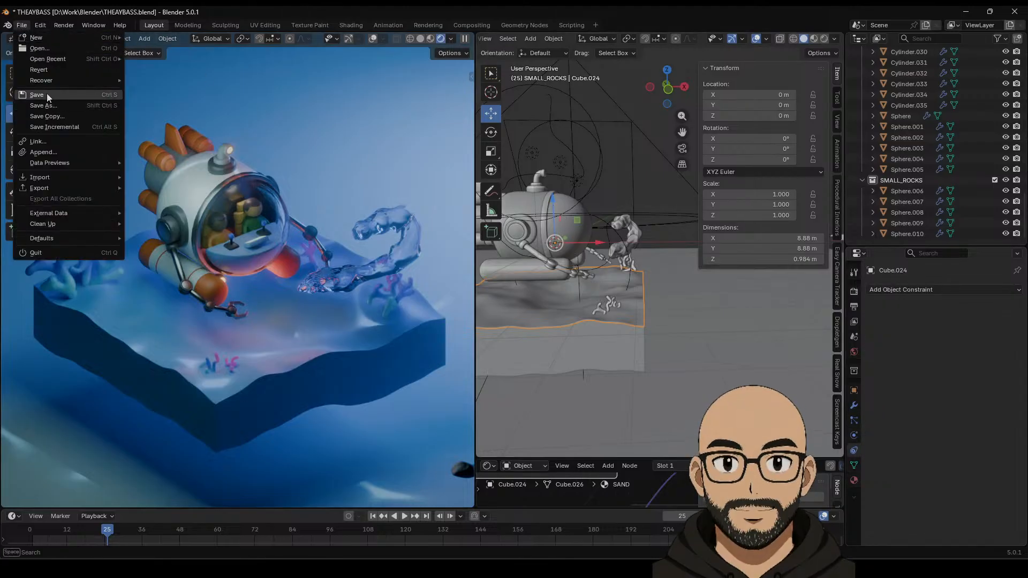
{"action": "left_click", "coordinate": [47, 93]}
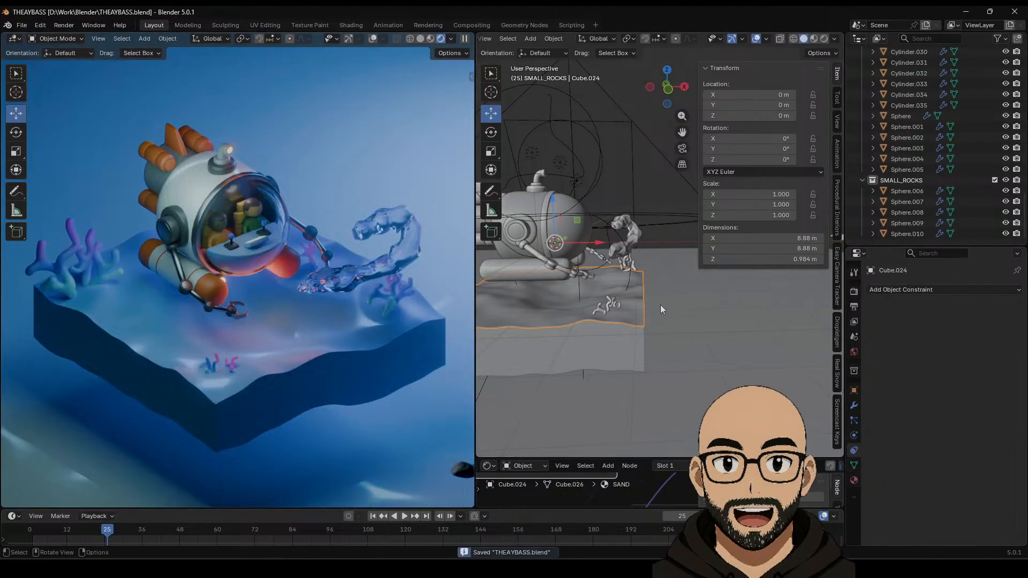
Step: Add a particle system to the sand terrain that renders as a collection, using SMALL_ROCKS as the instance collection
{"action": "left_click", "coordinate": [854, 420]}
{"action": "left_click", "coordinate": [1017, 290]}
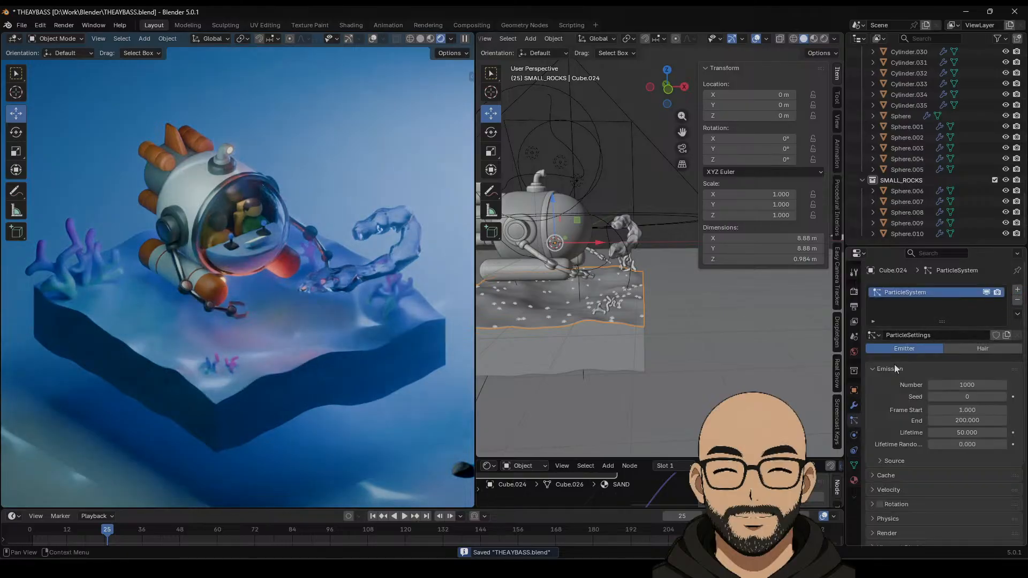
{"action": "scroll", "coordinate": [897, 448], "scroll_direction": "down", "scroll_amount": 4}
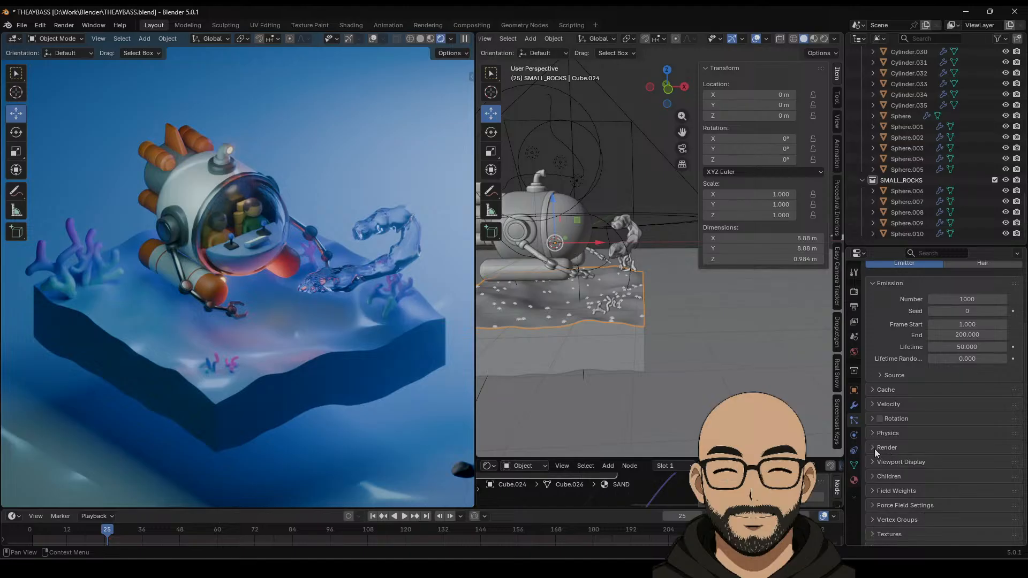
{"action": "left_click", "coordinate": [874, 448]}
{"action": "left_click", "coordinate": [941, 464]}
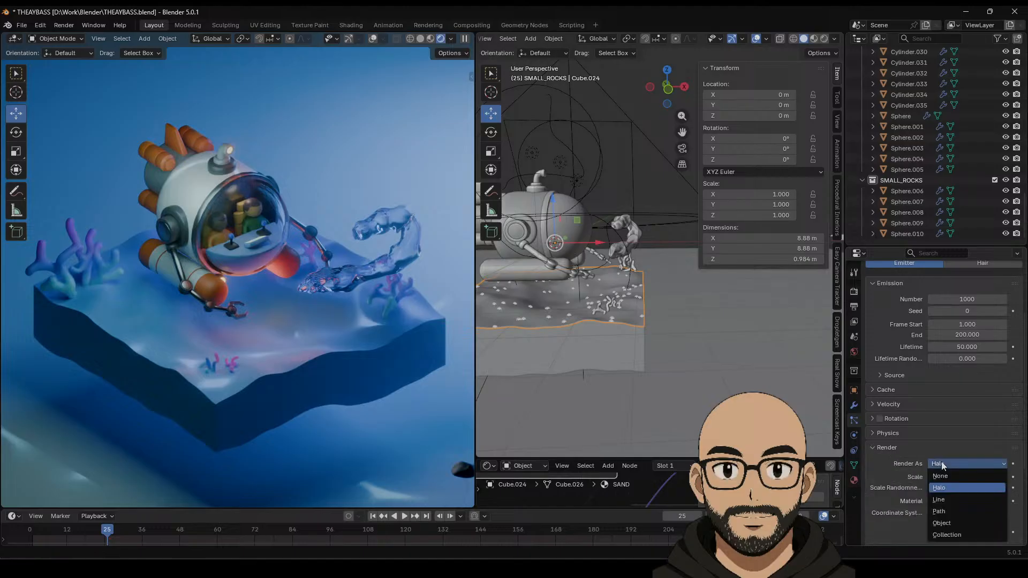
{"action": "left_click", "coordinate": [943, 535]}
{"action": "scroll", "coordinate": [912, 480], "scroll_direction": "down", "scroll_amount": 2}
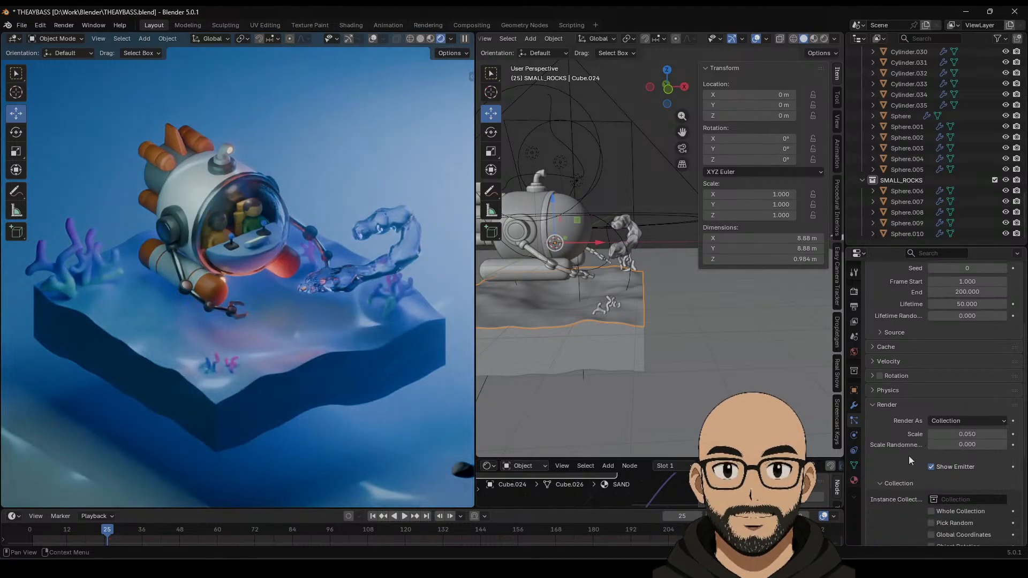
{"action": "scroll", "coordinate": [904, 463], "scroll_direction": "down", "scroll_amount": 2}
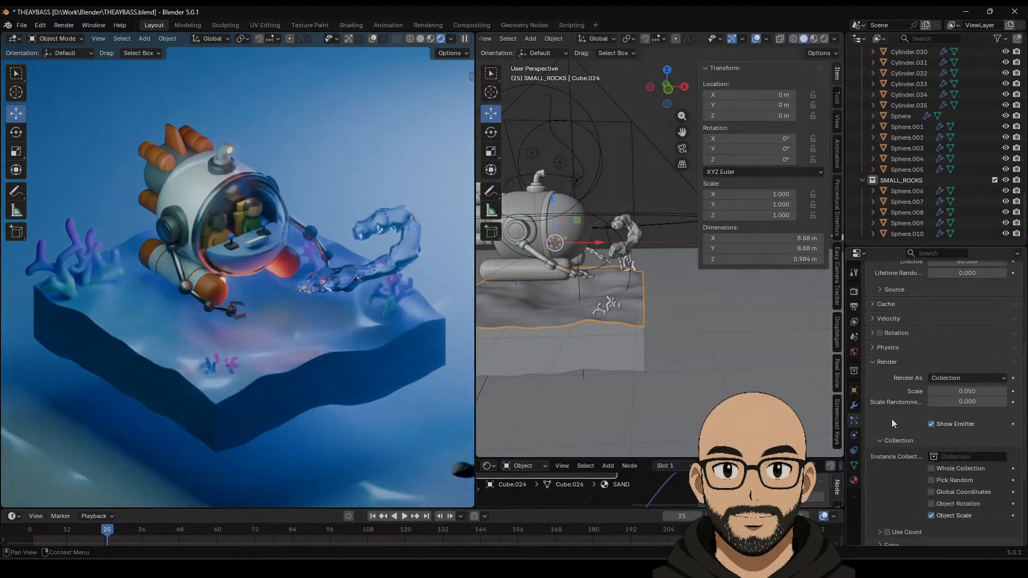
{"action": "left_click", "coordinate": [958, 456]}
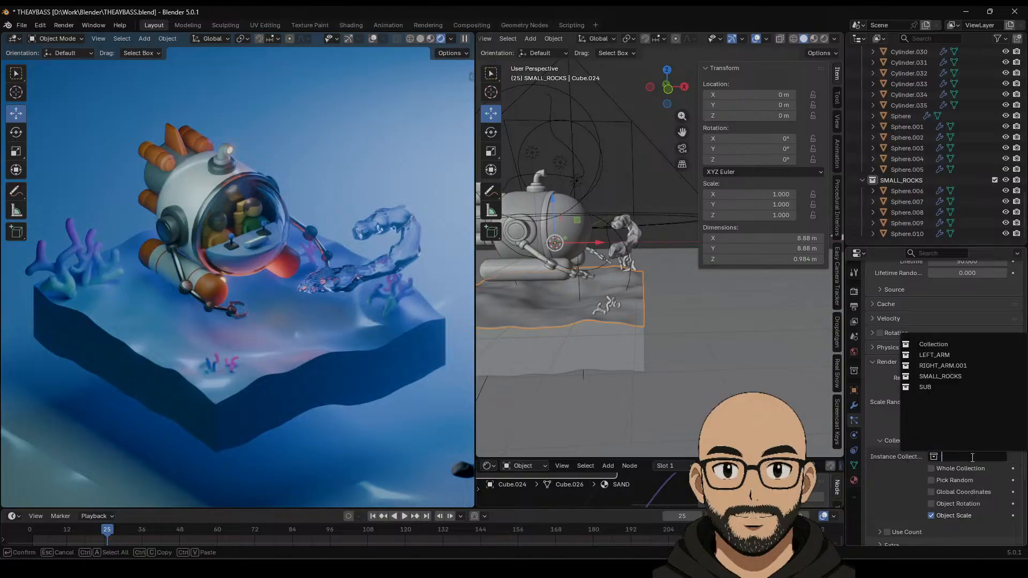
{"action": "left_click", "coordinate": [944, 380]}
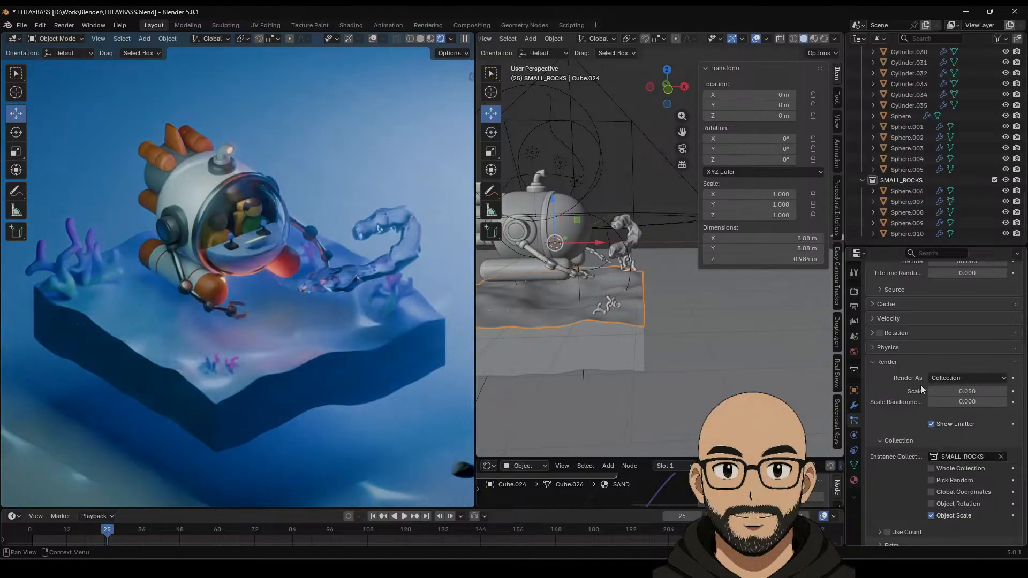
Step: Set the rock particles' scale to 0.440 and their scale randomness to 1.000
{"action": "middle_click_drag", "start_coordinate": [616, 342], "coordinate": [769, 365]}
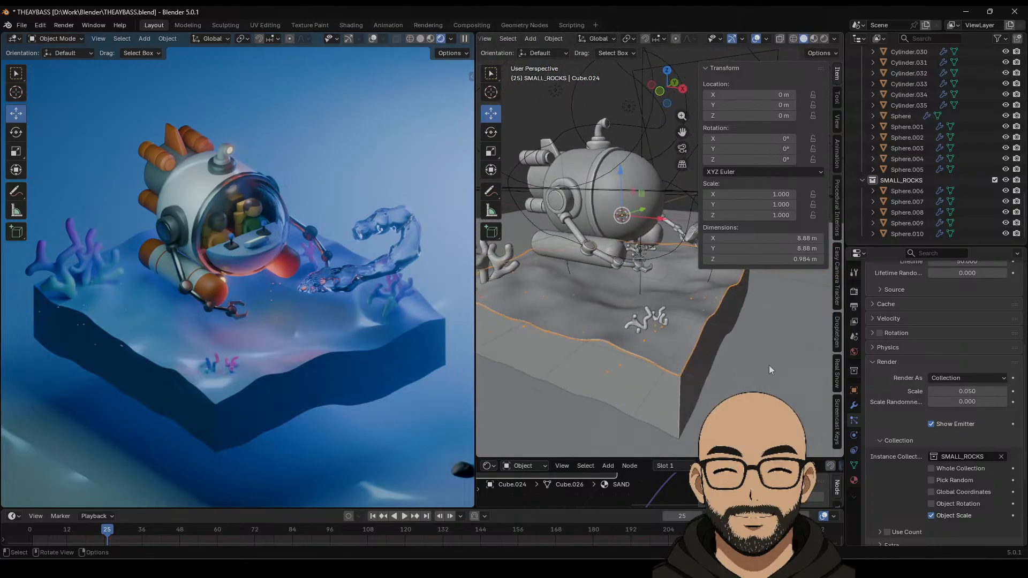
{"action": "left_click_drag", "start_coordinate": [963, 391], "coordinate": [1007, 403]}
Step: Select the five rocks in the SMALL_ROCKS collection and set their origins to the surface center of mass
{"action": "middle_click_drag", "start_coordinate": [712, 346], "coordinate": [657, 350]}
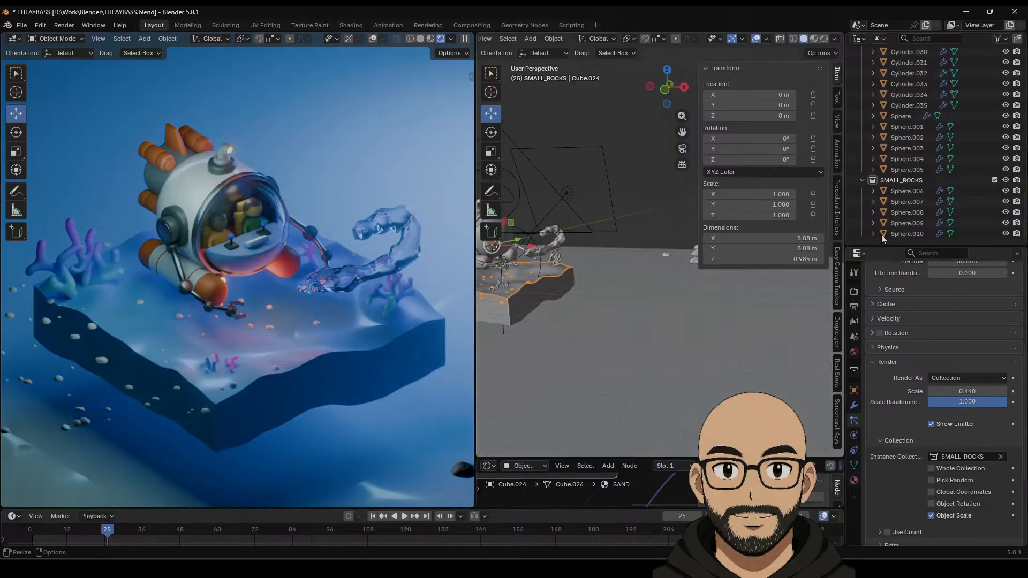
{"action": "left_click", "coordinate": [901, 191]}
{"action": "left_click", "coordinate": [911, 201], "text": "shift"}
{"action": "left_click", "coordinate": [911, 212], "text": "shift"}
{"action": "left_click", "coordinate": [910, 222], "text": "shift"}
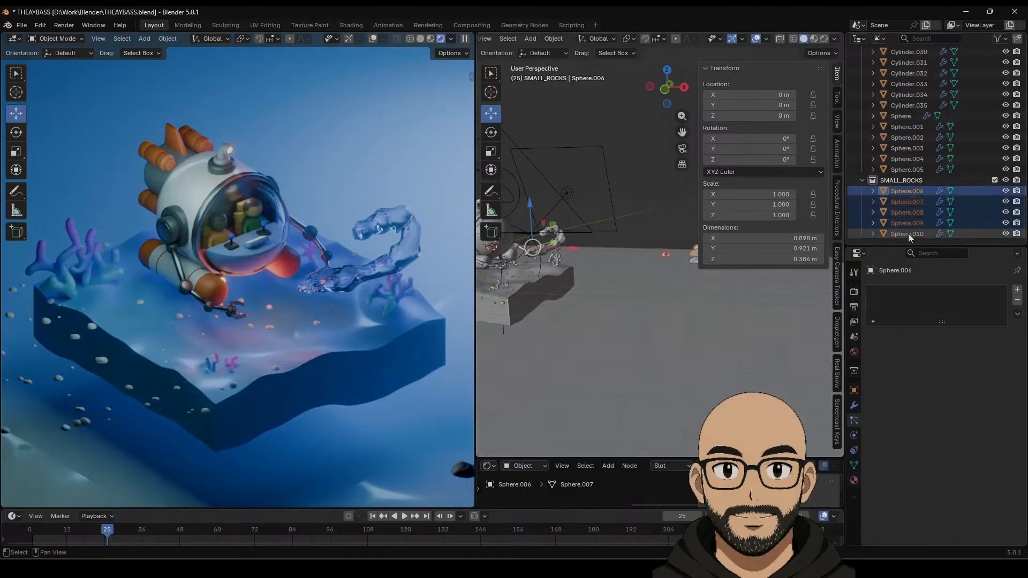
{"action": "left_click", "coordinate": [908, 233], "text": "shift"}
{"action": "middle_click_drag", "start_coordinate": [686, 319], "coordinate": [618, 249]}
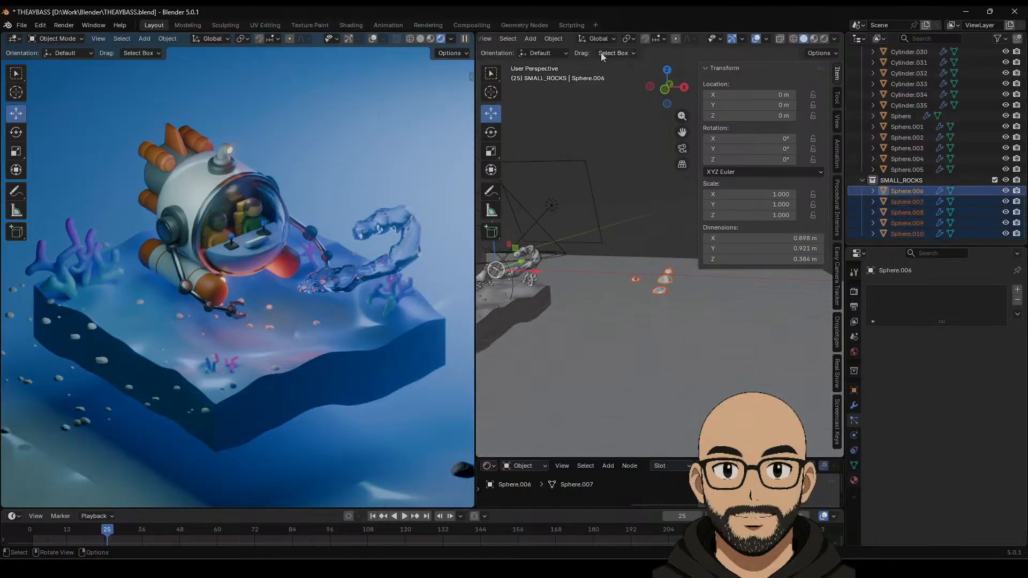
{"action": "left_click", "coordinate": [560, 39]}
{"action": "mouse_move", "coordinate": [585, 55]}
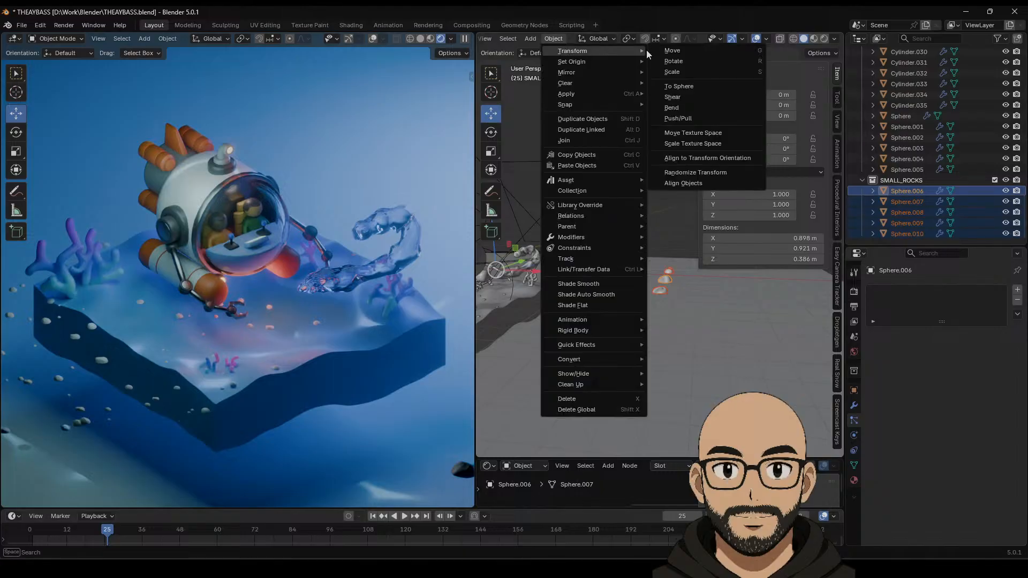
{"action": "mouse_move", "coordinate": [637, 62]}
{"action": "left_click", "coordinate": [705, 98]}
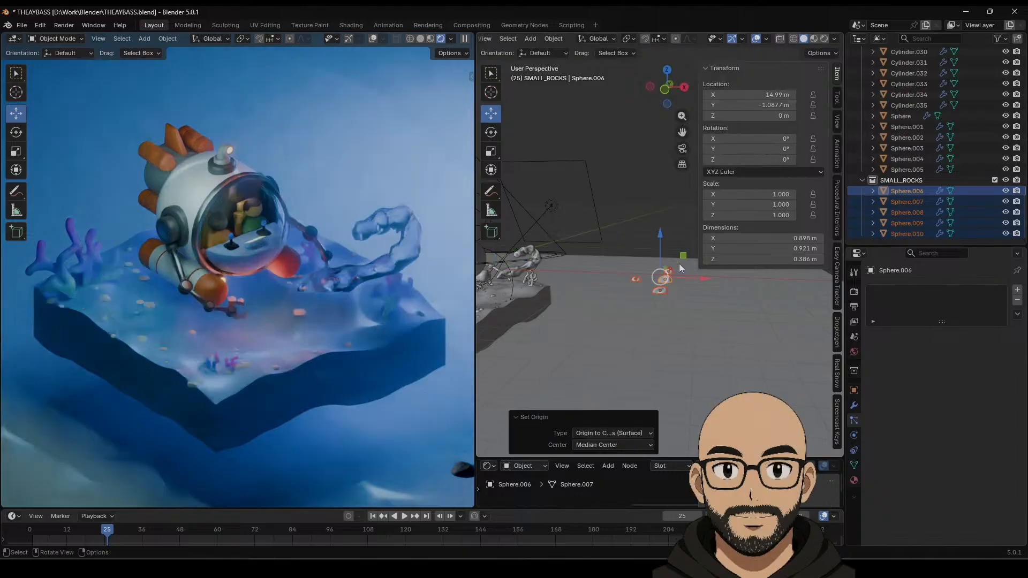
Step: Apply the scale, location and rotation of the selected small rocks
{"action": "key", "text": "ctrl+a"}
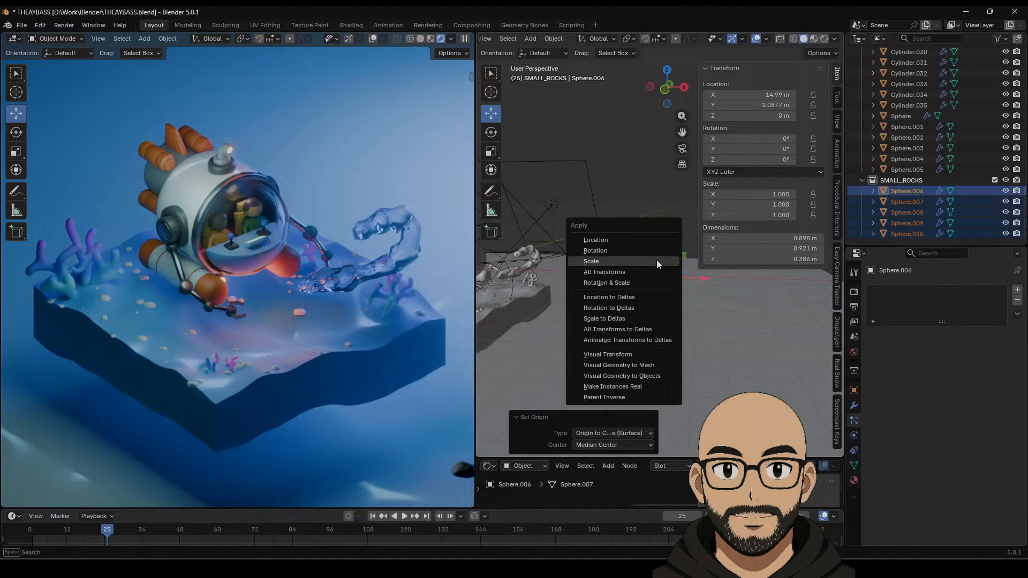
{"action": "left_click", "coordinate": [657, 260]}
{"action": "key", "text": "ctrl+a"}
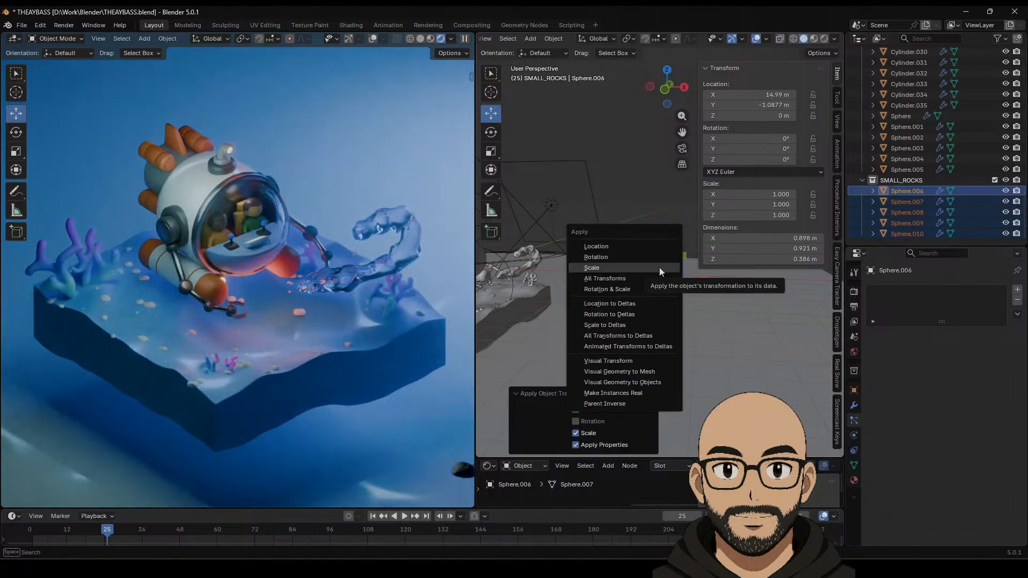
{"action": "left_click", "coordinate": [656, 247]}
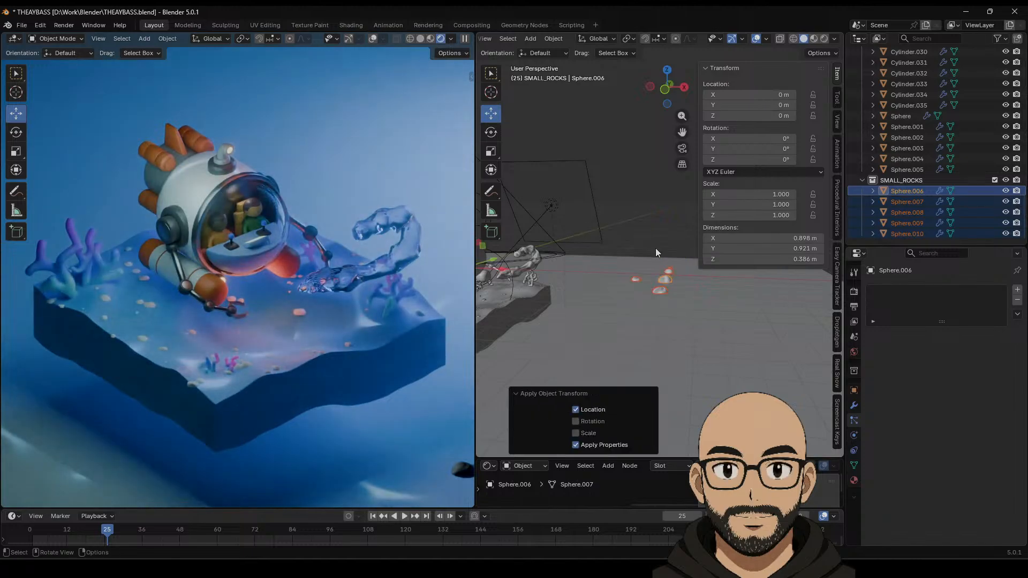
{"action": "key", "text": "ctrl+a"}
{"action": "left_click", "coordinate": [654, 290]}
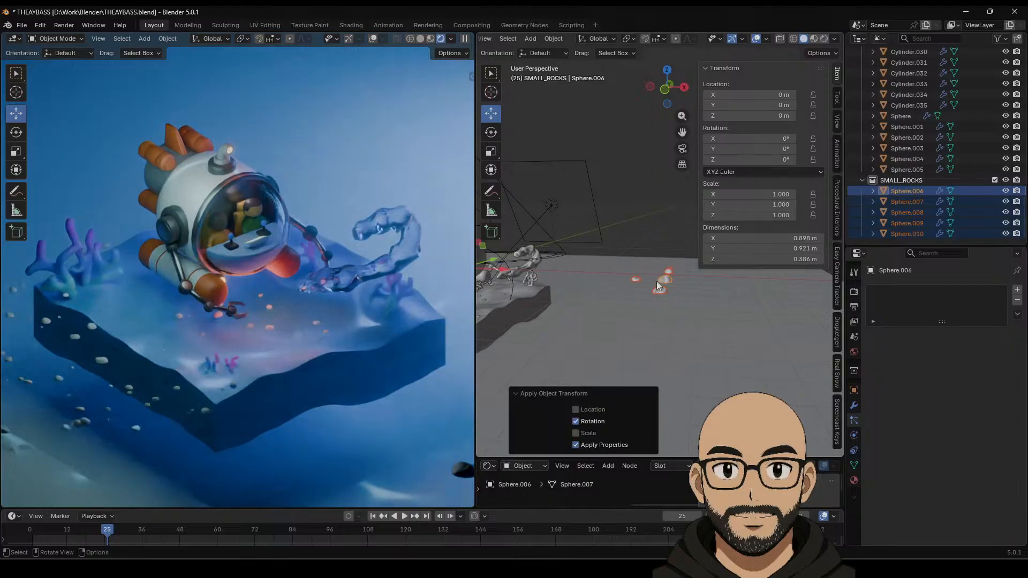
Step: Set the origins of the selected small rocks to their surface center of mass again
{"action": "middle_click_drag", "start_coordinate": [646, 274], "coordinate": [668, 333]}
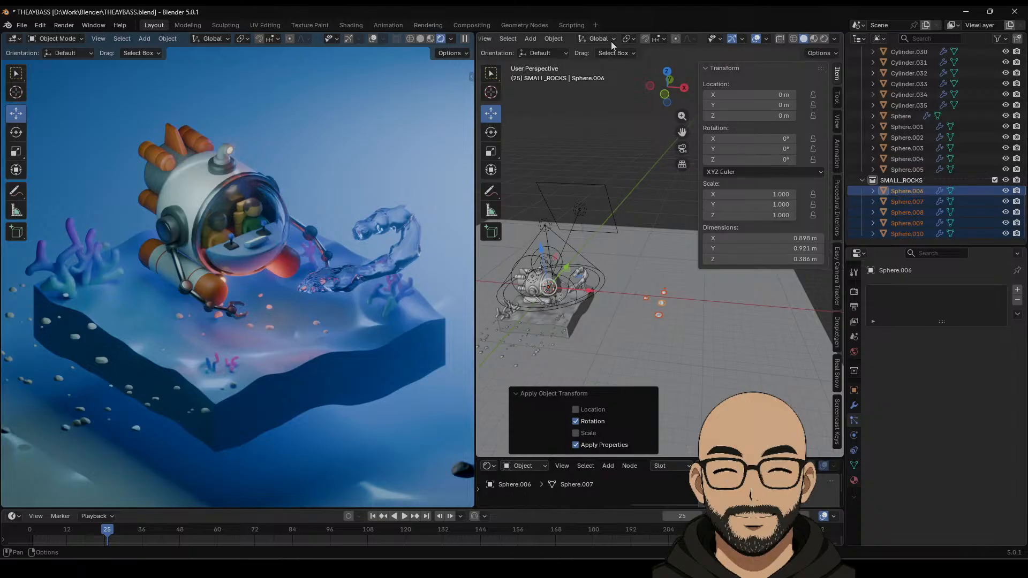
{"action": "left_click", "coordinate": [560, 37]}
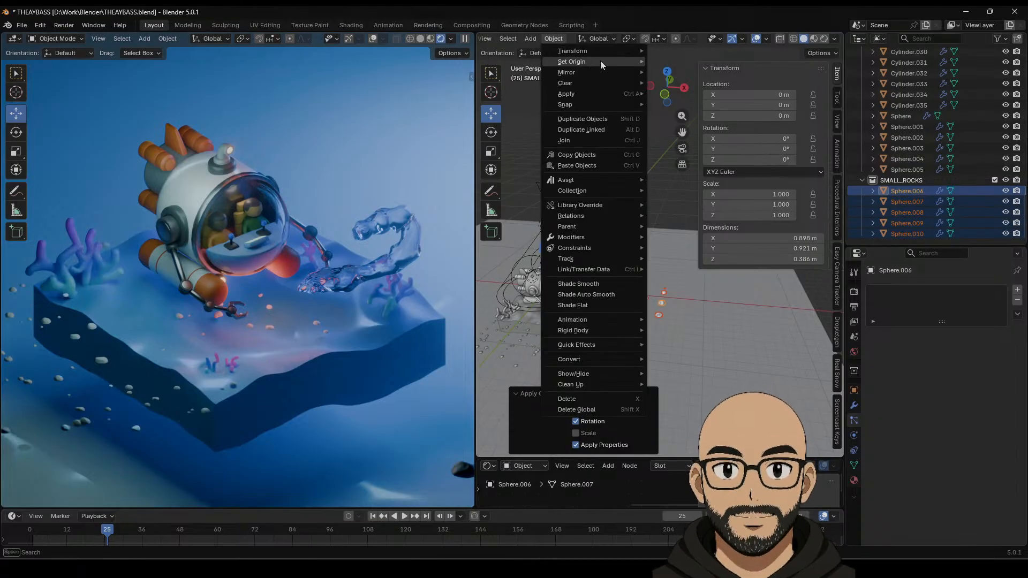
{"action": "mouse_move", "coordinate": [572, 61]}
{"action": "left_click", "coordinate": [695, 97]}
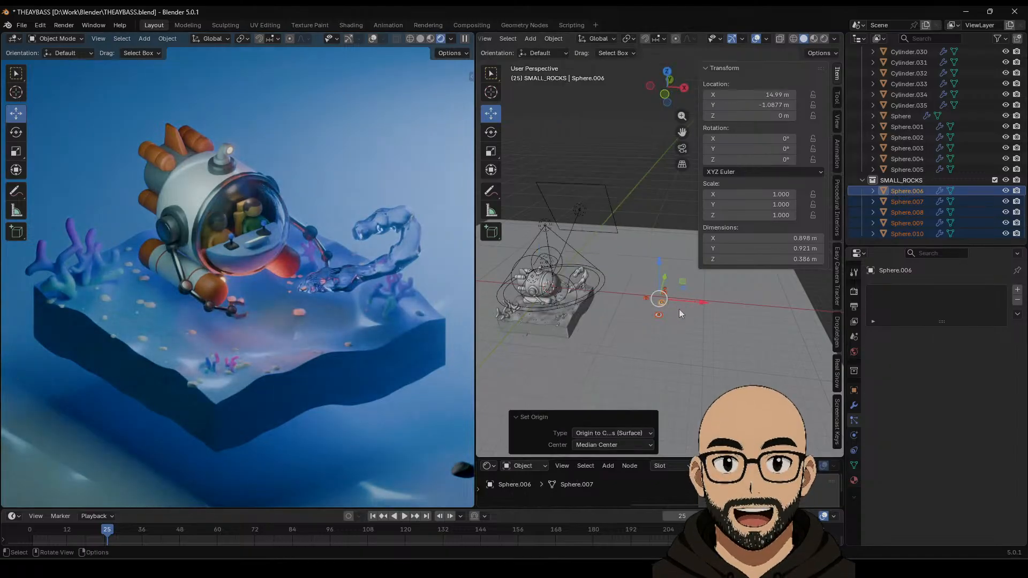
Step: Widen the solid-shaded viewport and examine how the small rocks are distributed over the sand terrain
{"action": "middle_click_drag", "start_coordinate": [605, 321], "coordinate": [711, 329], "text": "shift"}
{"action": "scroll", "coordinate": [702, 330], "scroll_direction": "up", "scroll_amount": 5}
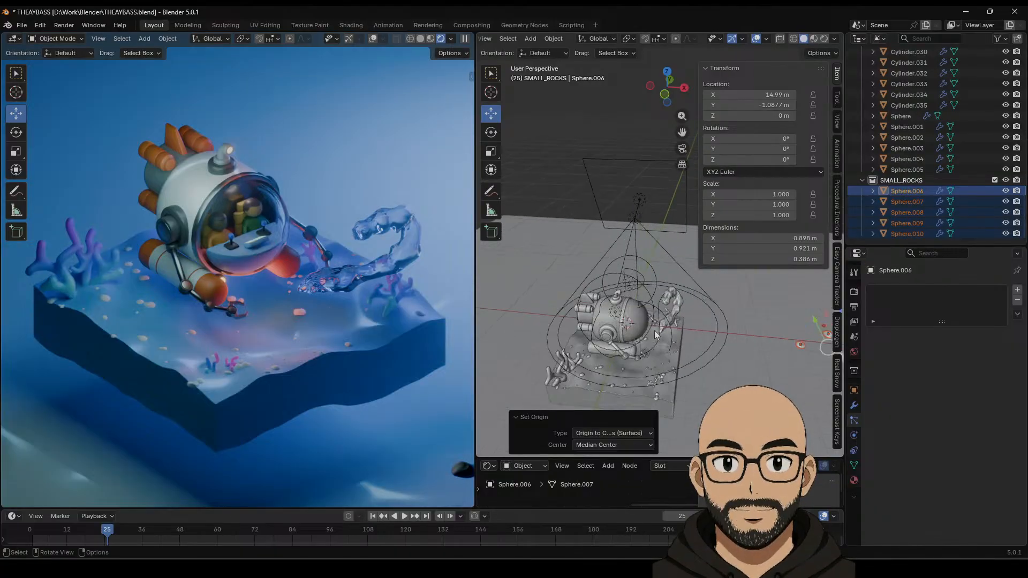
{"action": "middle_click_drag", "start_coordinate": [645, 339], "coordinate": [606, 329]}
{"action": "scroll", "coordinate": [620, 318], "scroll_direction": "down", "scroll_amount": 2}
{"action": "scroll", "coordinate": [602, 308], "scroll_direction": "up", "scroll_amount": 5}
{"action": "scroll", "coordinate": [611, 316], "scroll_direction": "down", "scroll_amount": 3}
{"action": "scroll", "coordinate": [606, 288], "scroll_direction": "down", "scroll_amount": 3}
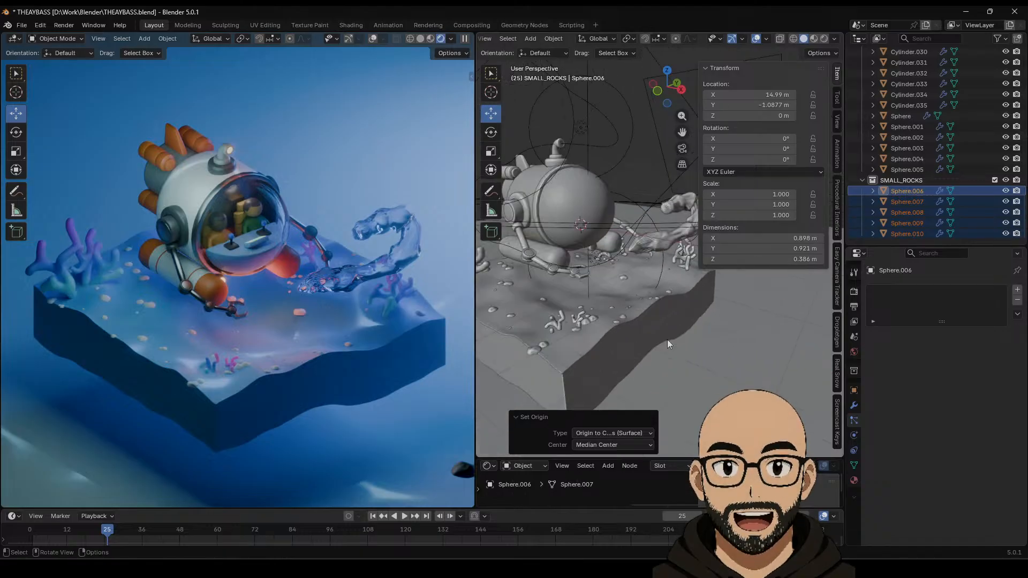
{"action": "left_click_drag", "start_coordinate": [474, 264], "coordinate": [317, 264]}
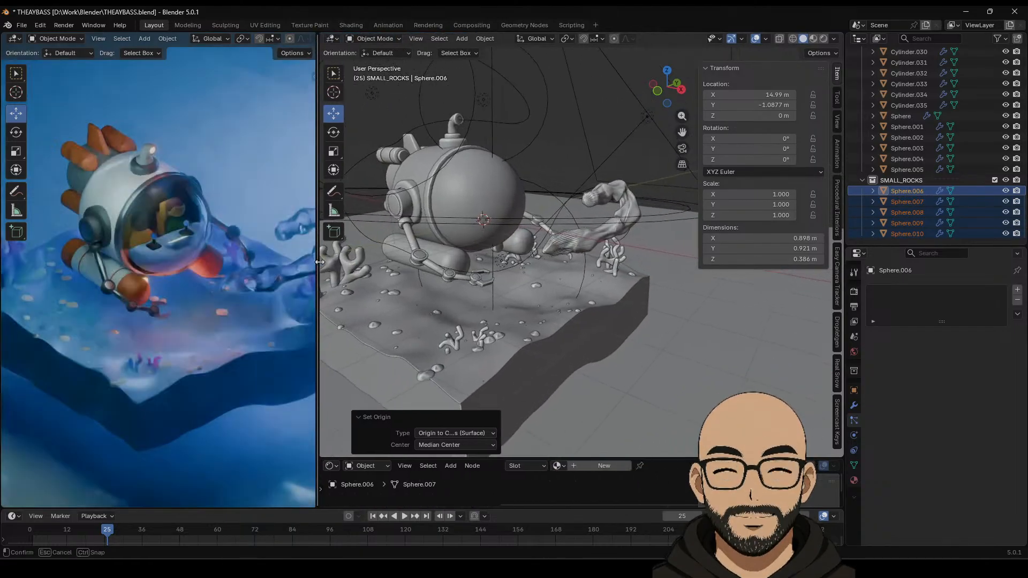
{"action": "middle_click_drag", "start_coordinate": [521, 317], "coordinate": [554, 325]}
{"action": "scroll", "coordinate": [562, 332], "scroll_direction": "up", "scroll_amount": 5}
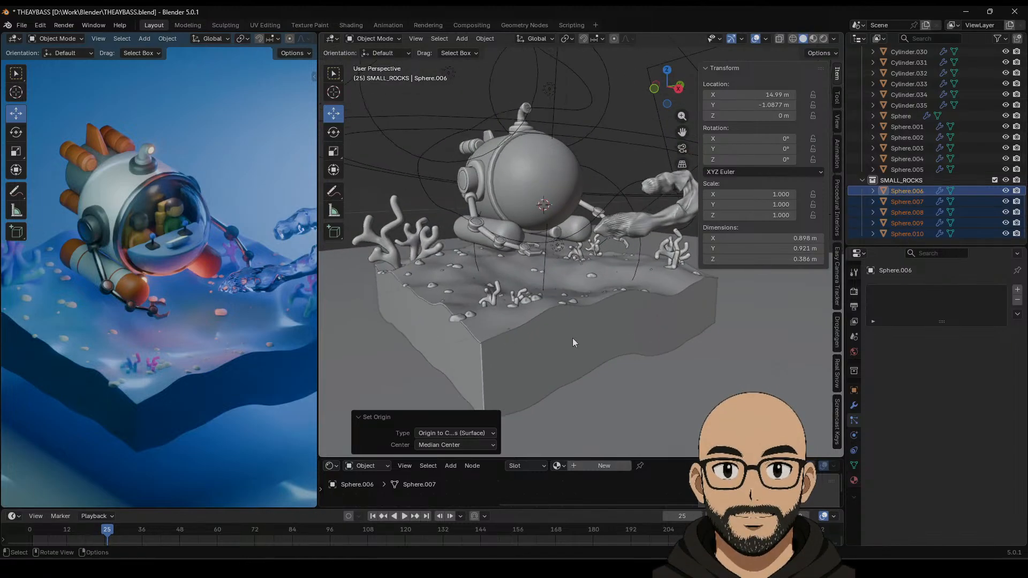
Step: Increase the particle scale on the sand terrain to 0.660
{"action": "left_click", "coordinate": [624, 325]}
{"action": "scroll", "coordinate": [920, 433], "scroll_direction": "down", "scroll_amount": 8}
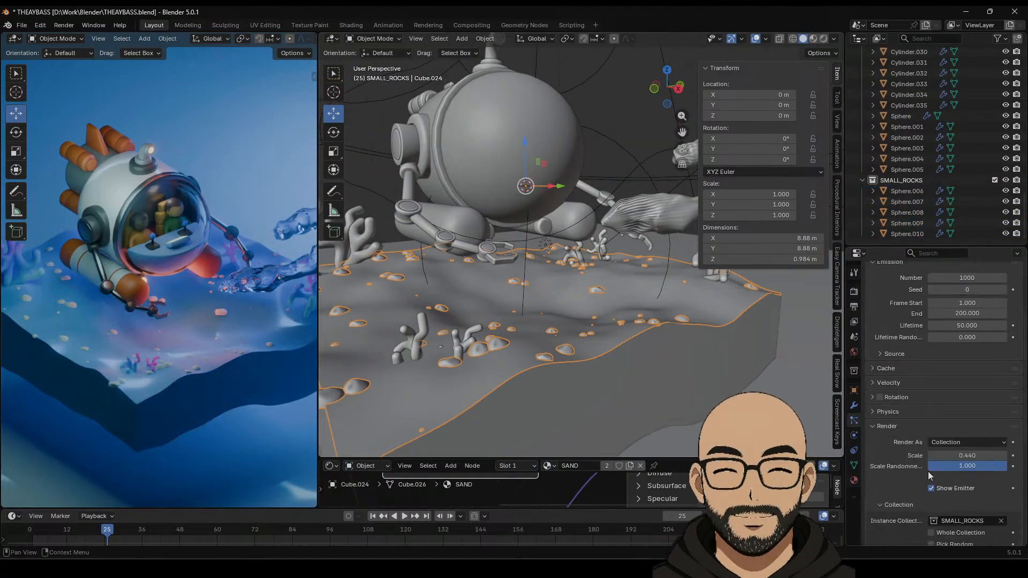
{"action": "left_click_drag", "start_coordinate": [977, 392], "coordinate": [995, 401]}
Step: Enable Pick Random for the SMALL_ROCKS instance collection in the sand terrain's particle render settings
{"action": "scroll", "coordinate": [936, 464], "scroll_direction": "down", "scroll_amount": 5}
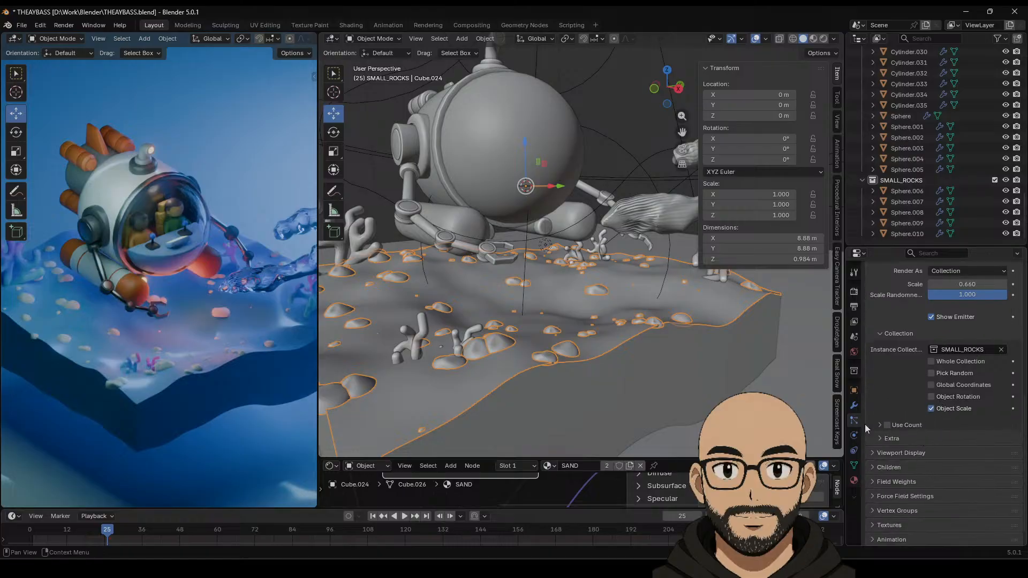
{"action": "left_click", "coordinate": [878, 437]}
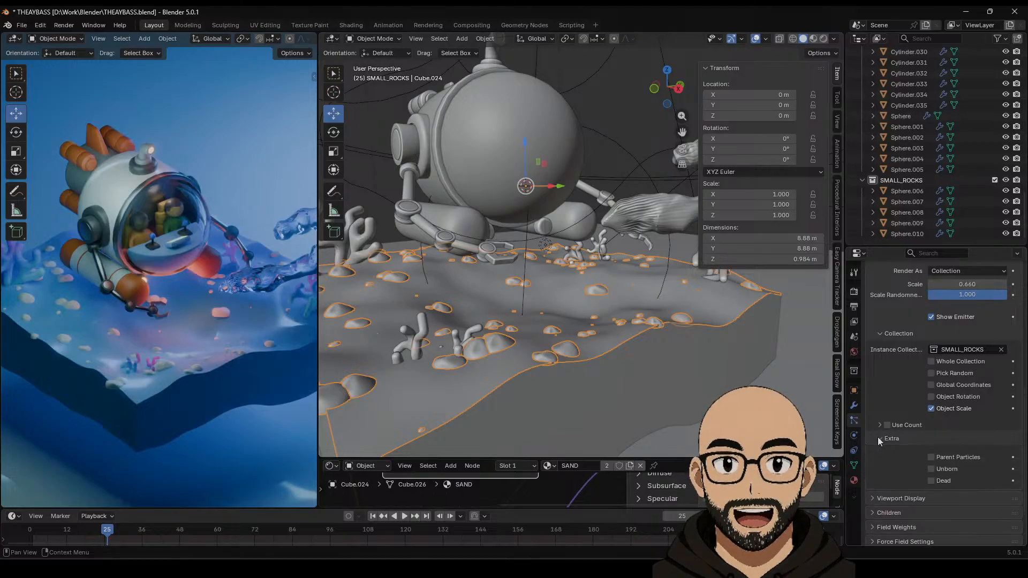
{"action": "left_click", "coordinate": [878, 438]}
{"action": "scroll", "coordinate": [897, 397], "scroll_direction": "up", "scroll_amount": 3}
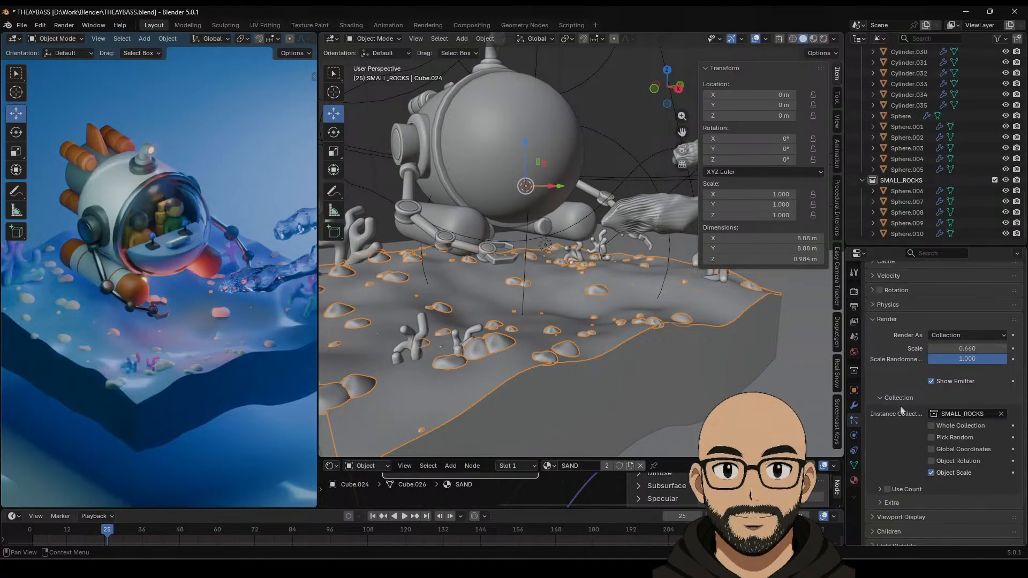
{"action": "left_click", "coordinate": [934, 438]}
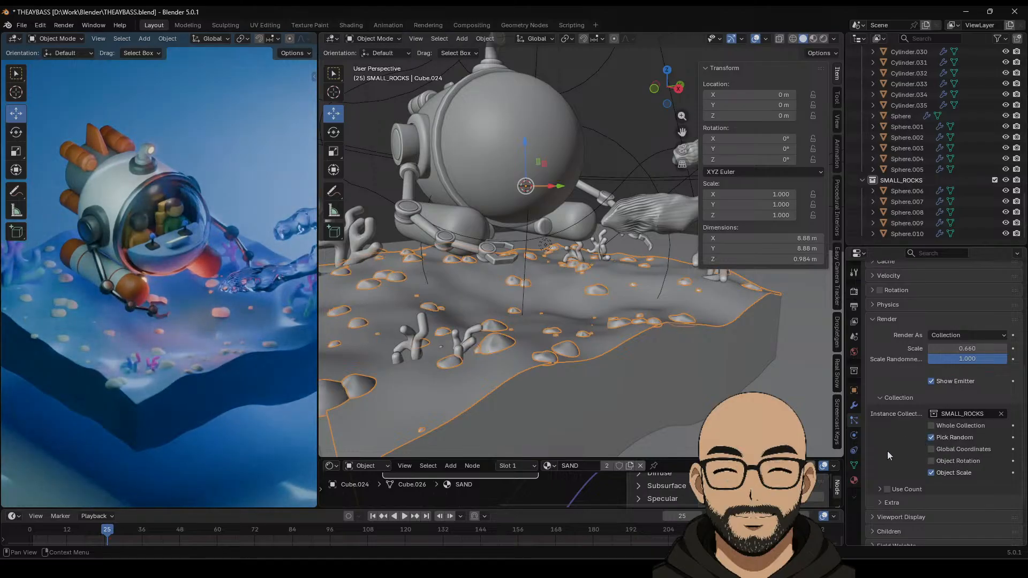
Step: Try randomizing the particle rotation by 0.873, then reset the value and disable rotation again
{"action": "scroll", "coordinate": [887, 451], "scroll_direction": "down", "scroll_amount": 2}
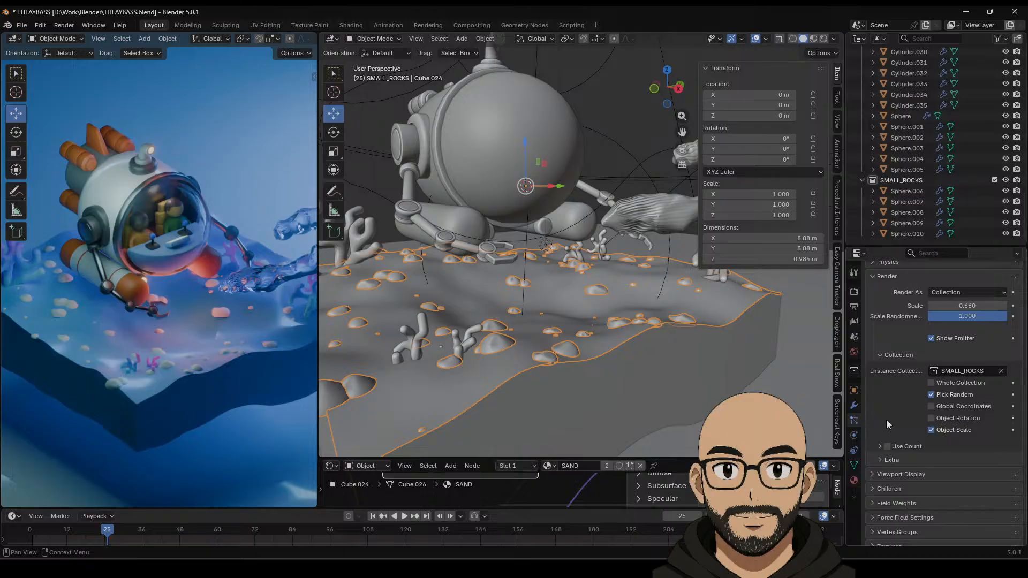
{"action": "scroll", "coordinate": [886, 419], "scroll_direction": "up", "scroll_amount": 4}
{"action": "left_click", "coordinate": [873, 333]}
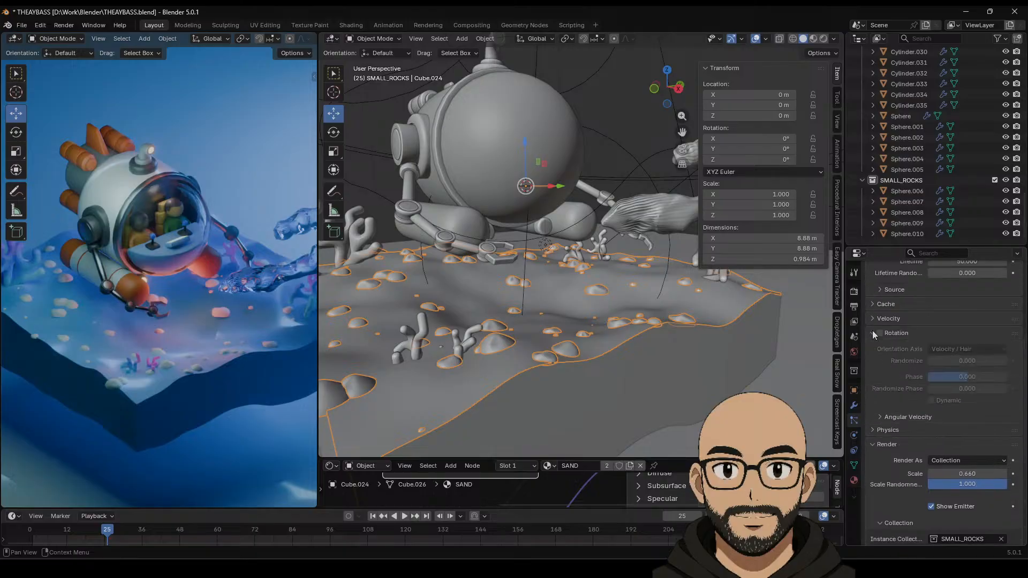
{"action": "left_click", "coordinate": [880, 333]}
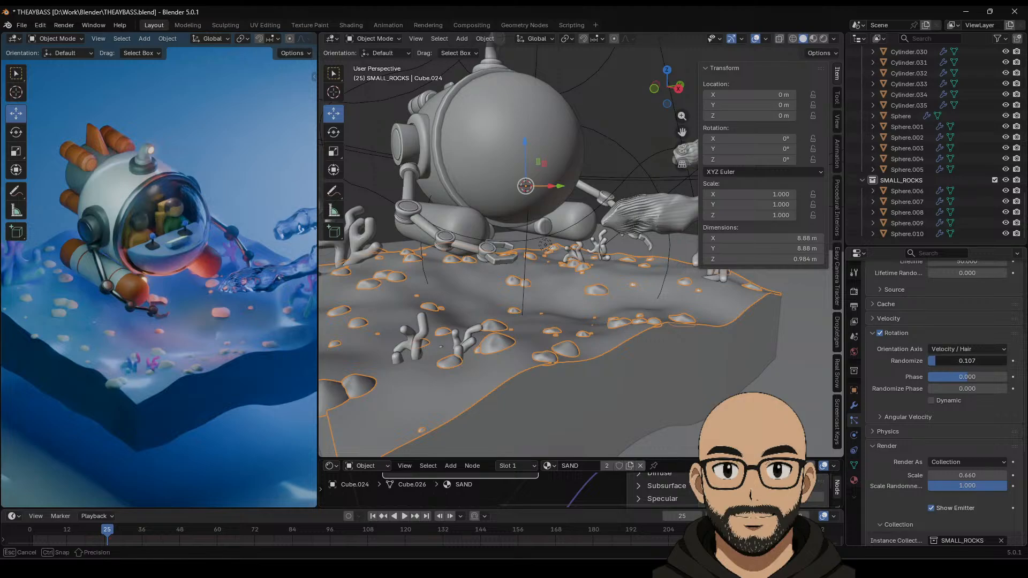
{"action": "left_click_drag", "start_coordinate": [967, 360], "coordinate": [982, 360]}
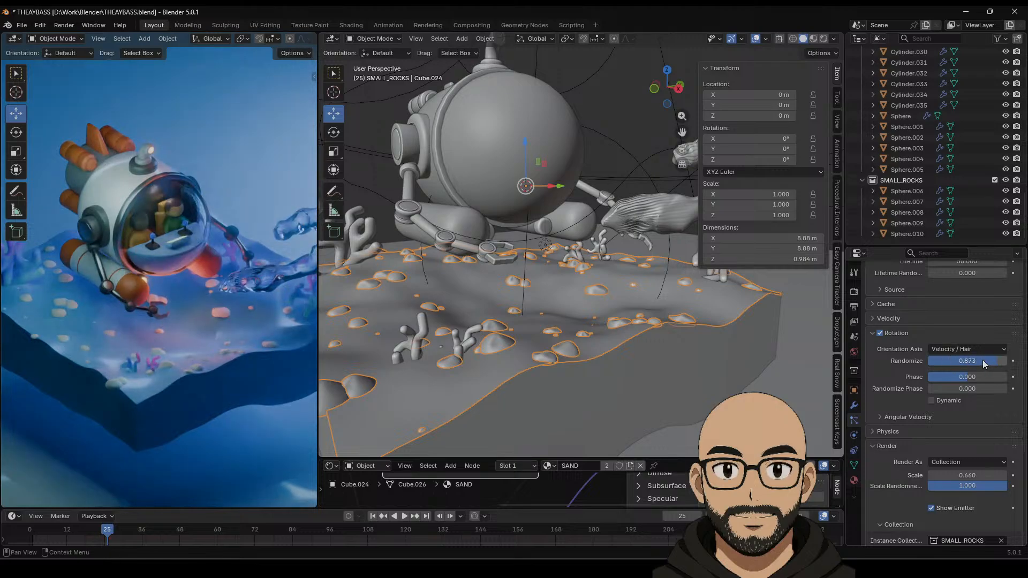
{"action": "key", "text": "BackSpace"}
{"action": "left_click", "coordinate": [876, 332]}
{"action": "left_click", "coordinate": [873, 332]}
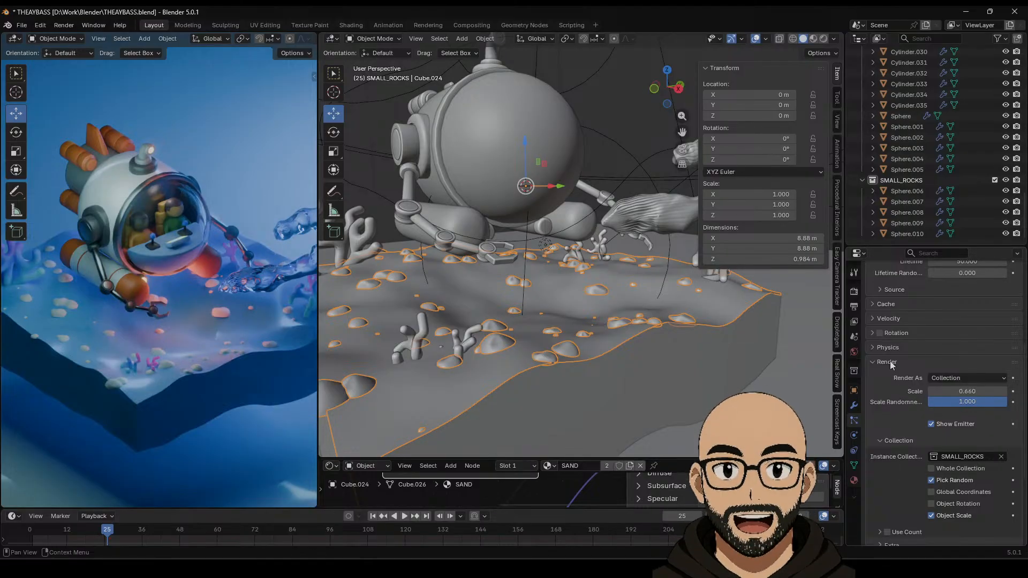
Step: Raise the particle number to 1353 and try out Object Rotation on the rock instances
{"action": "scroll", "coordinate": [896, 488], "scroll_direction": "down", "scroll_amount": 2}
{"action": "scroll", "coordinate": [897, 488], "scroll_direction": "down", "scroll_amount": 4}
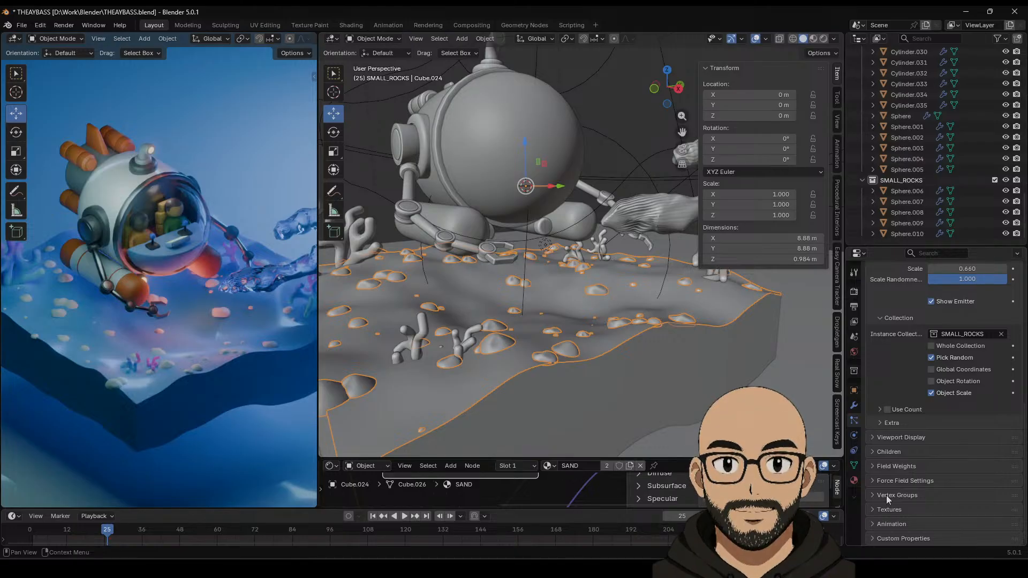
{"action": "scroll", "coordinate": [900, 431], "scroll_direction": "up", "scroll_amount": 10}
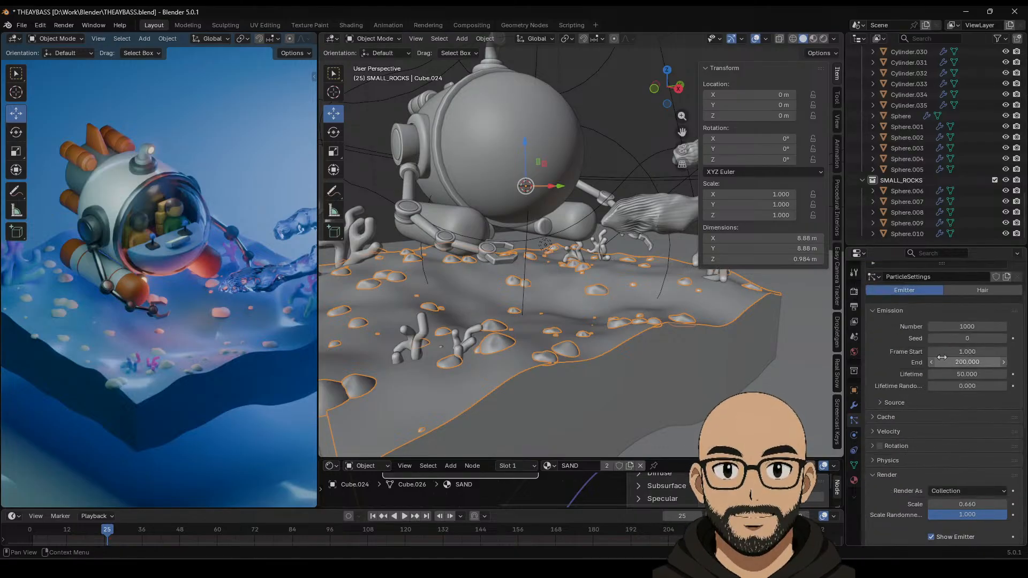
{"action": "mouse_move", "coordinate": [966, 326]}
{"action": "left_mouse_down"}
{"action": "mouse_move", "coordinate": [948, 326]}
{"action": "mouse_move", "coordinate": [979, 326]}
{"action": "mouse_move", "coordinate": [967, 326]}
{"action": "left_mouse_up"}
{"action": "scroll", "coordinate": [935, 412], "scroll_direction": "down", "scroll_amount": 6}
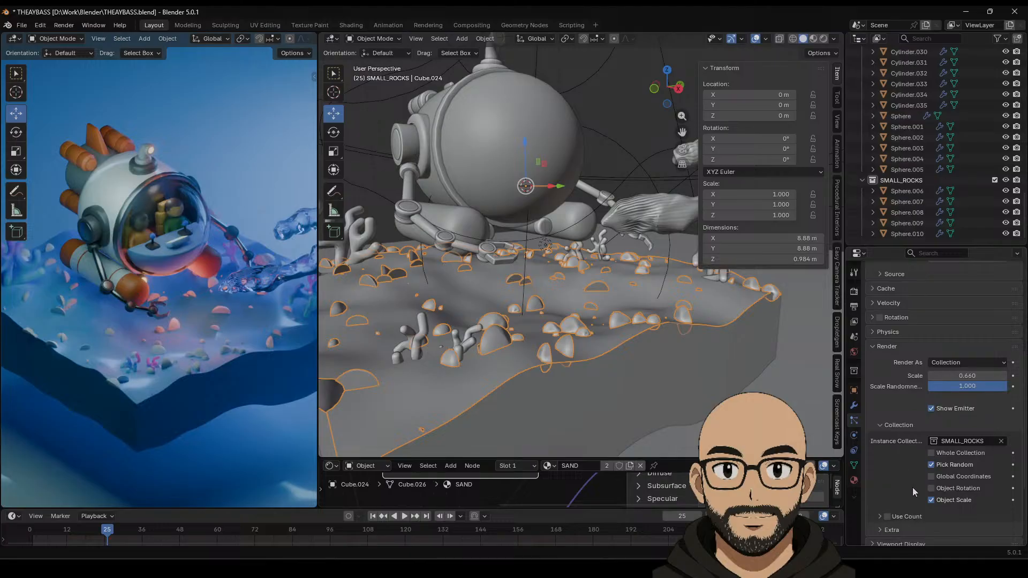
{"action": "left_click", "coordinate": [931, 488]}
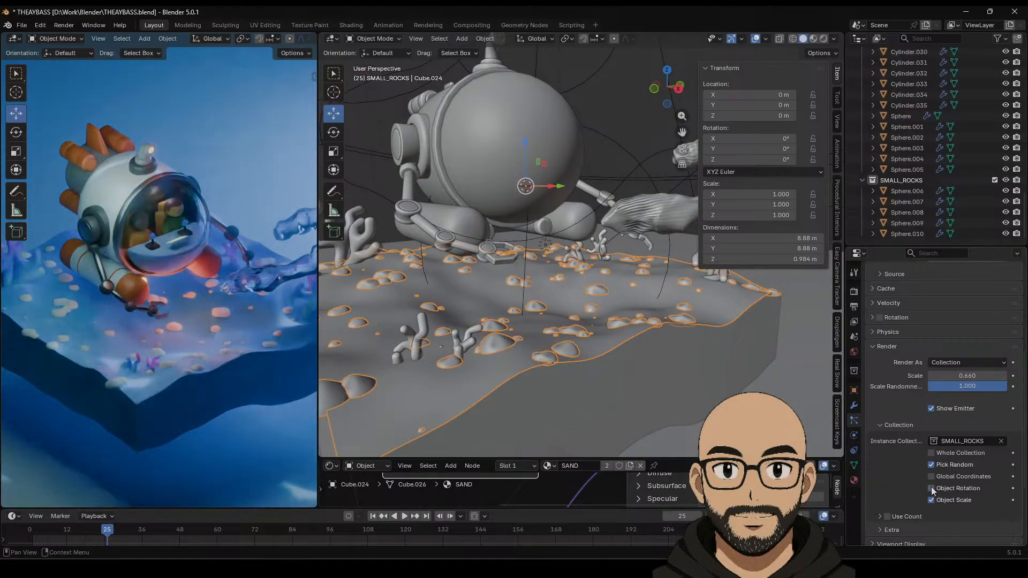
Step: Set the sand terrain's particle number to 1642 and the particle scale to 0.700
{"action": "scroll", "coordinate": [916, 354], "scroll_direction": "up", "scroll_amount": 5}
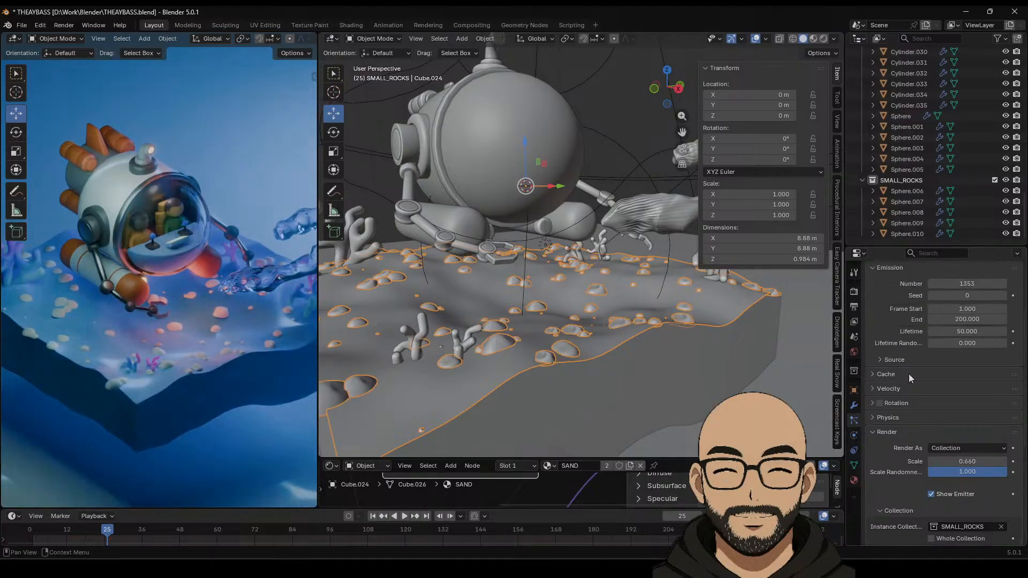
{"action": "mouse_move", "coordinate": [959, 284]}
{"action": "left_mouse_down"}
{"action": "mouse_move", "coordinate": [943, 284]}
{"action": "mouse_move", "coordinate": [967, 283]}
{"action": "left_mouse_up"}
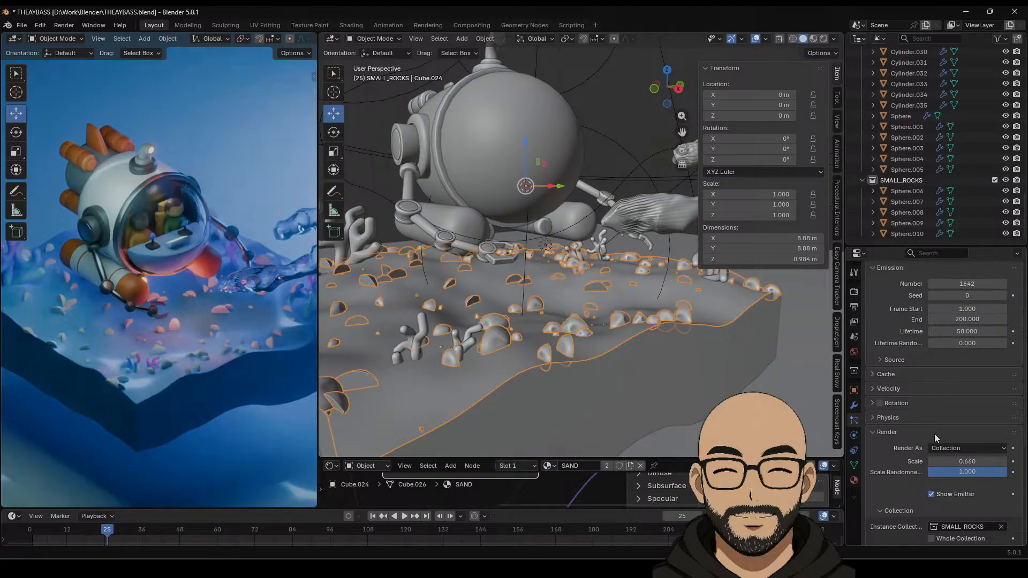
{"action": "scroll", "coordinate": [931, 479], "scroll_direction": "down", "scroll_amount": 1}
{"action": "left_click_drag", "start_coordinate": [967, 440], "coordinate": [960, 440]}
{"action": "scroll", "coordinate": [964, 332], "scroll_direction": "down", "scroll_amount": 1}
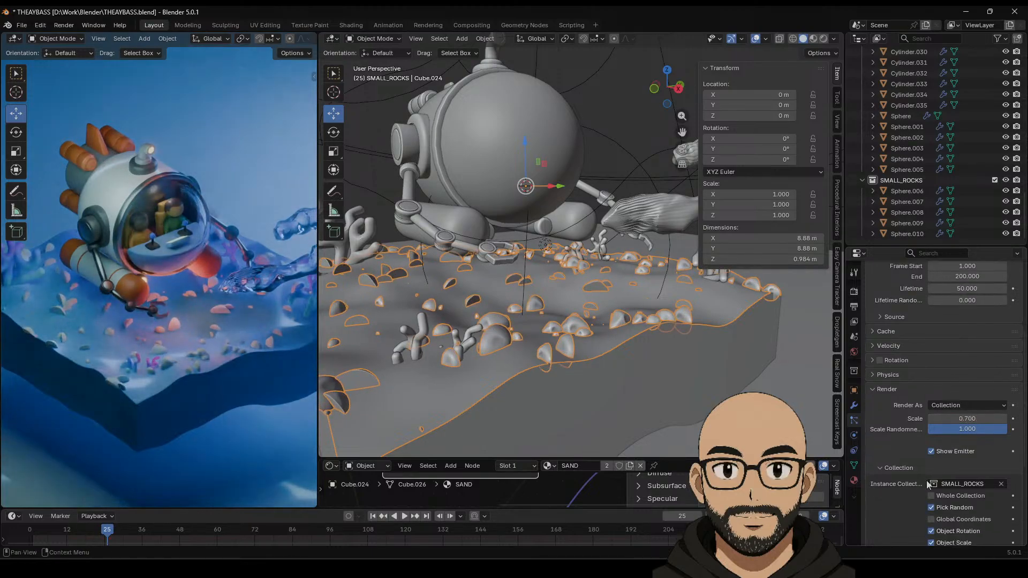
Step: Disable Object Rotation for the instanced rocks and reduce the particle number to 852
{"action": "left_click", "coordinate": [931, 530]}
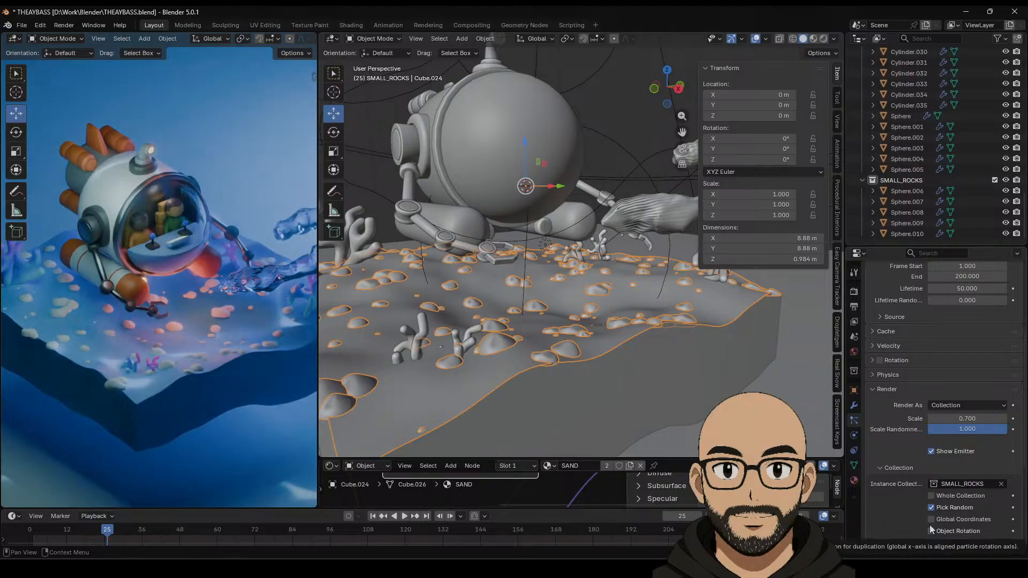
{"action": "scroll", "coordinate": [959, 323], "scroll_direction": "up", "scroll_amount": 2}
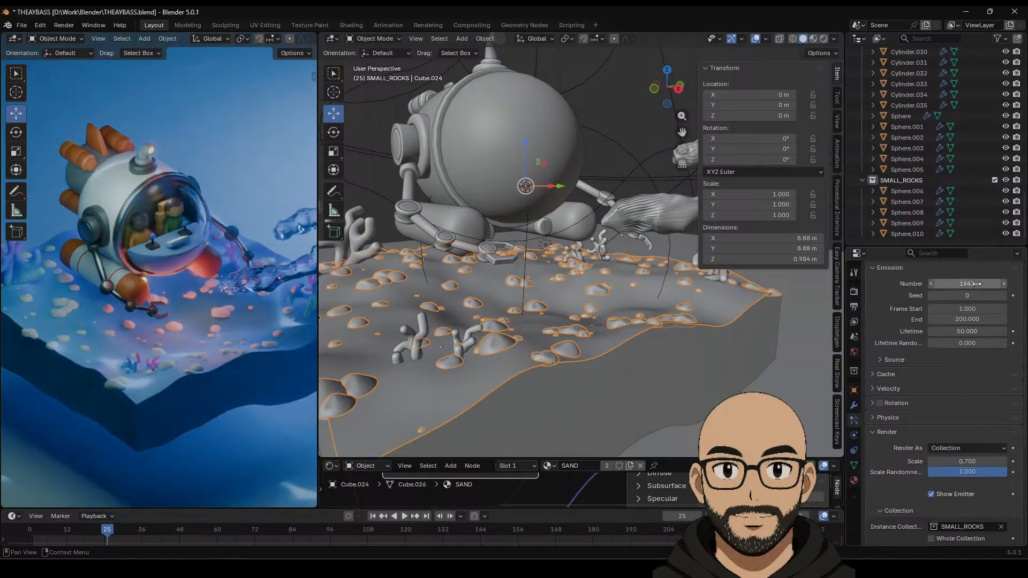
{"action": "mouse_move", "coordinate": [958, 283]}
{"action": "left_mouse_down"}
{"action": "mouse_move", "coordinate": [979, 283]}
{"action": "mouse_move", "coordinate": [947, 284]}
{"action": "mouse_move", "coordinate": [958, 283]}
{"action": "left_mouse_up"}
Step: Play the animation from frame 1 to check how the emitted rocks behave over time, and stop it
{"action": "left_click", "coordinate": [373, 516]}
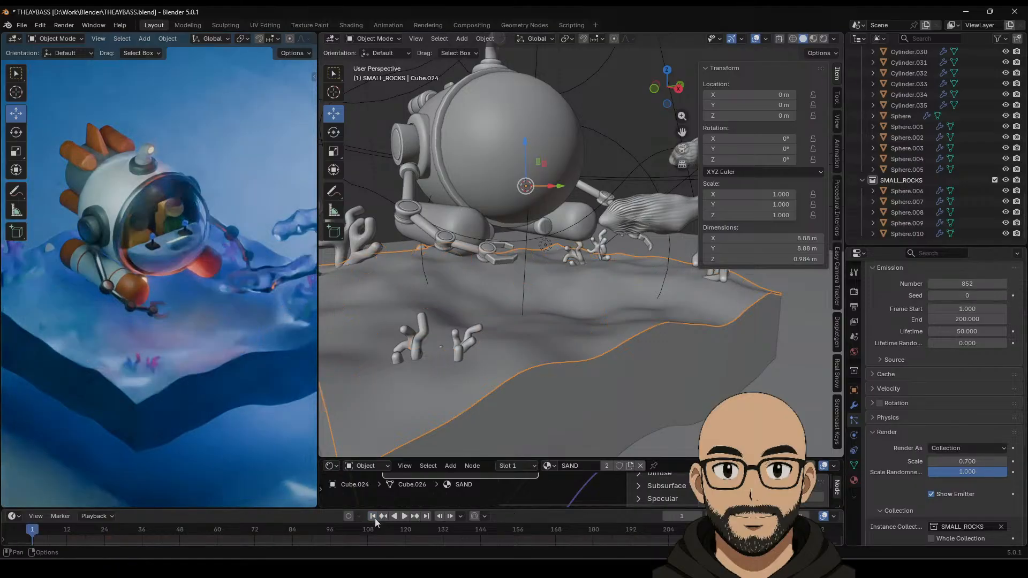
{"action": "left_click", "coordinate": [404, 516]}
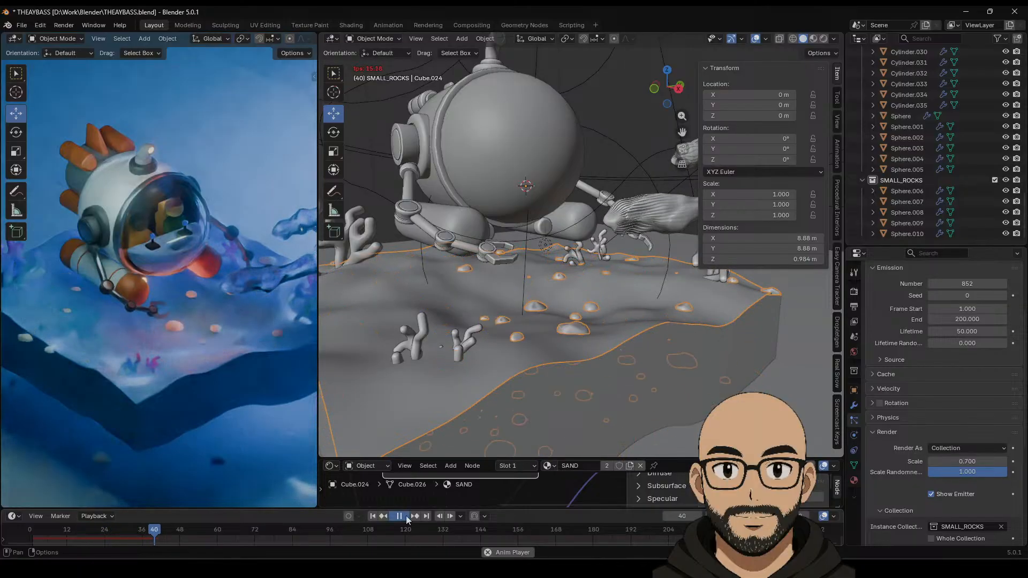
{"action": "left_click", "coordinate": [406, 516]}
Step: Switch the sand terrain's particle system from Emitter to Hair and reduce the particle number to 121
{"action": "scroll", "coordinate": [945, 369], "scroll_direction": "up", "scroll_amount": 2}
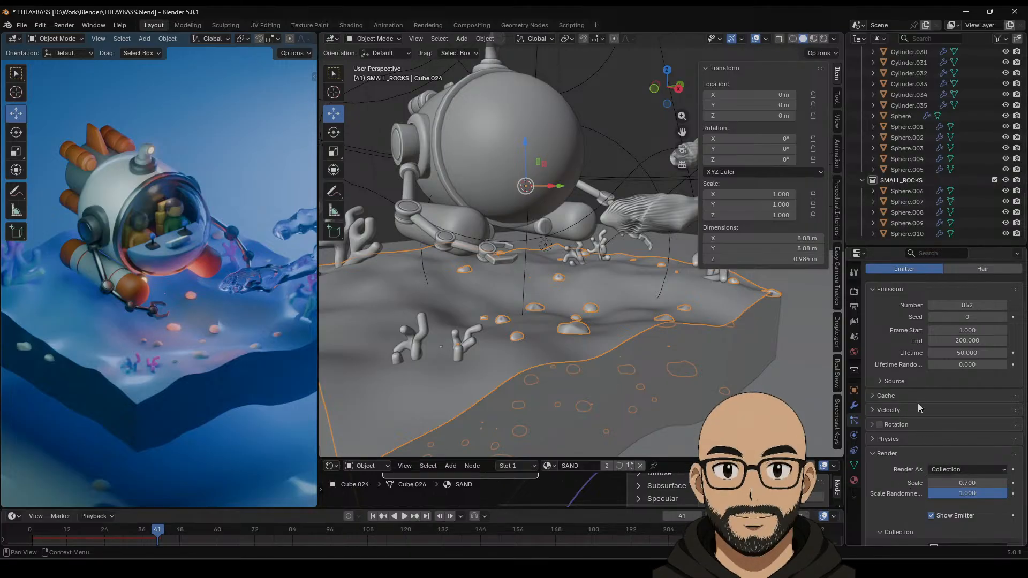
{"action": "scroll", "coordinate": [918, 403], "scroll_direction": "up", "scroll_amount": 2}
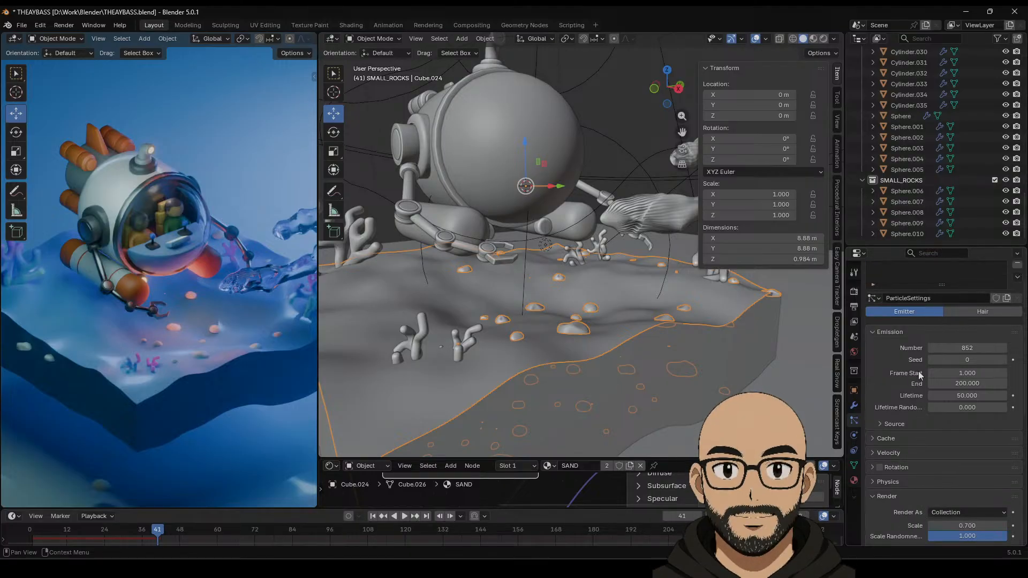
{"action": "left_click", "coordinate": [981, 312]}
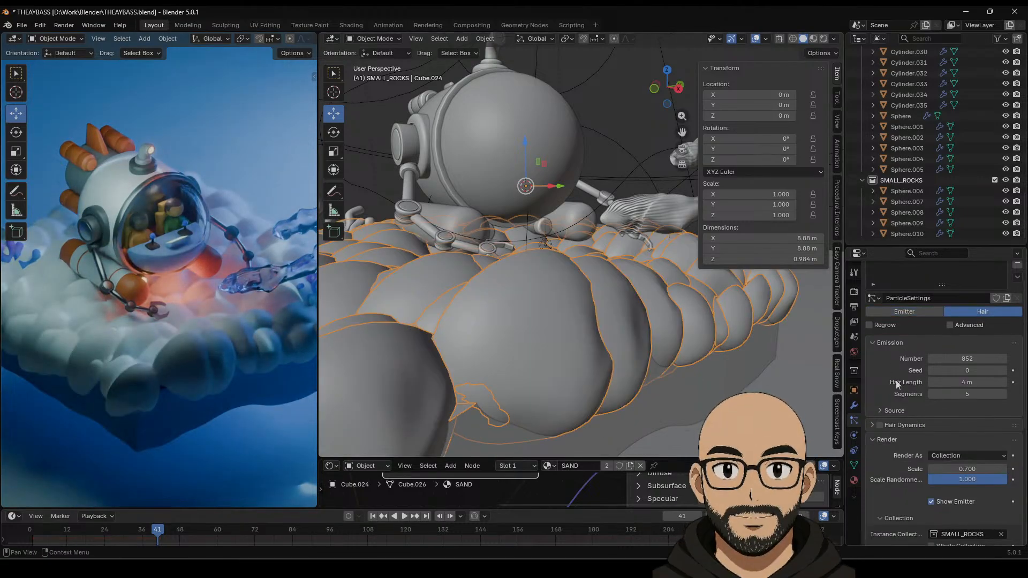
{"action": "mouse_move", "coordinate": [967, 360]}
{"action": "left_mouse_down"}
{"action": "mouse_move", "coordinate": [808, 359]}
{"action": "mouse_move", "coordinate": [966, 359]}
{"action": "left_mouse_up"}
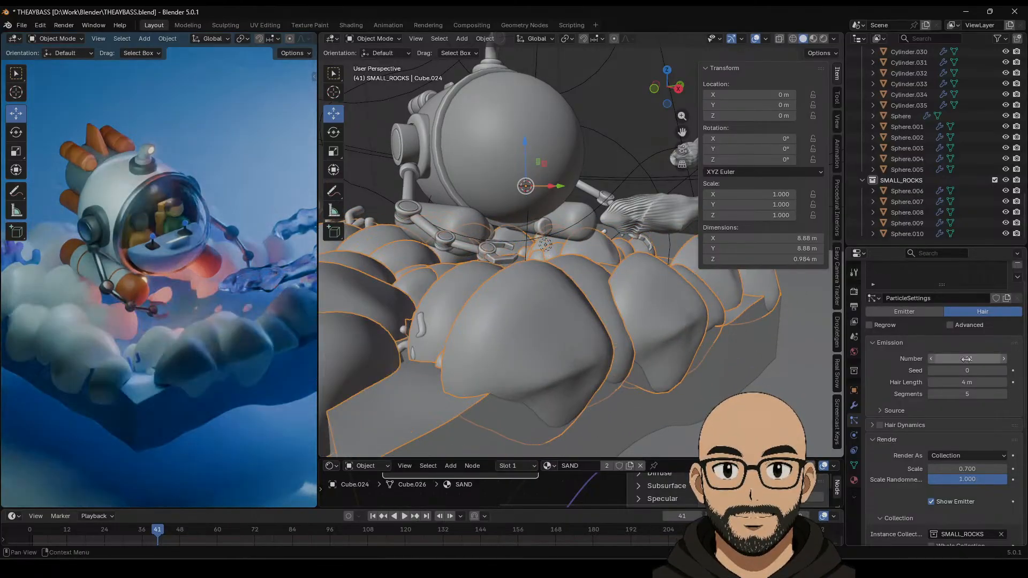
Step: Reduce the hair particle scale to 0.100 from frame 1 and scrub the timeline to frame 20
{"action": "left_click", "coordinate": [404, 516]}
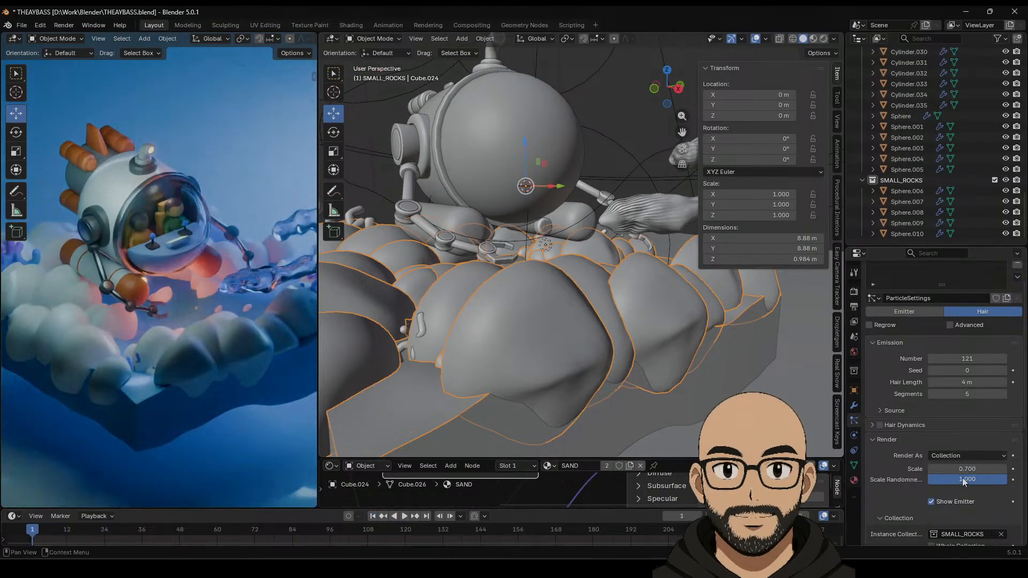
{"action": "left_click_drag", "start_coordinate": [961, 469], "coordinate": [983, 469]}
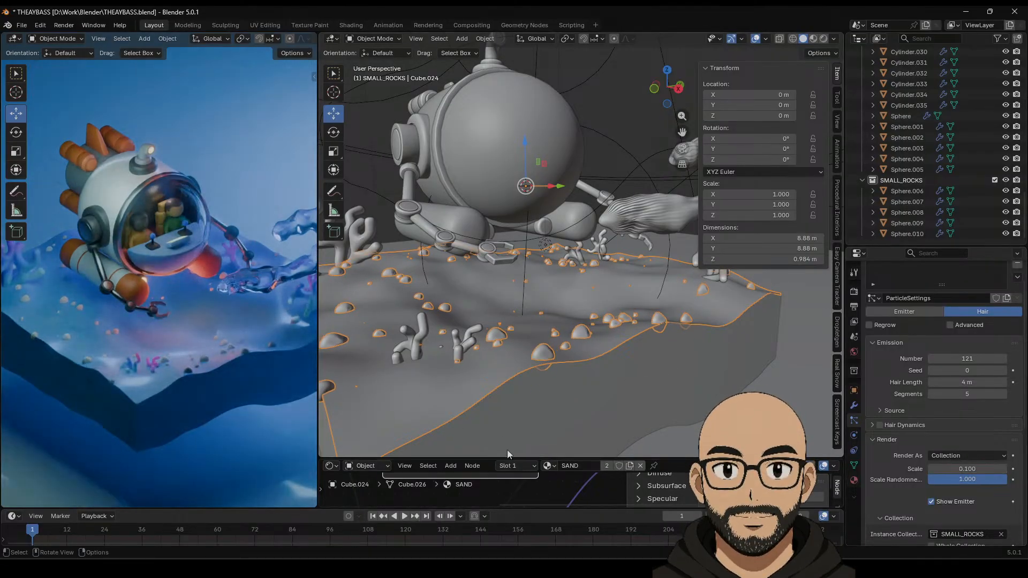
{"action": "left_click_drag", "start_coordinate": [32, 530], "coordinate": [91, 530]}
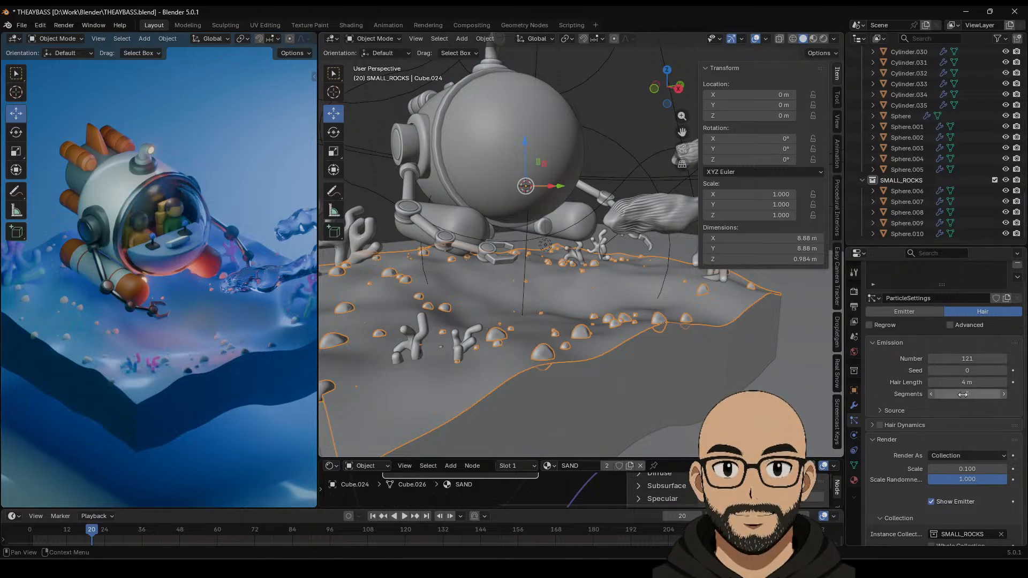
Step: Enable Object Rotation for the SMALL_ROCKS instances in the hair particle system
{"action": "scroll", "coordinate": [950, 403], "scroll_direction": "down", "scroll_amount": 10}
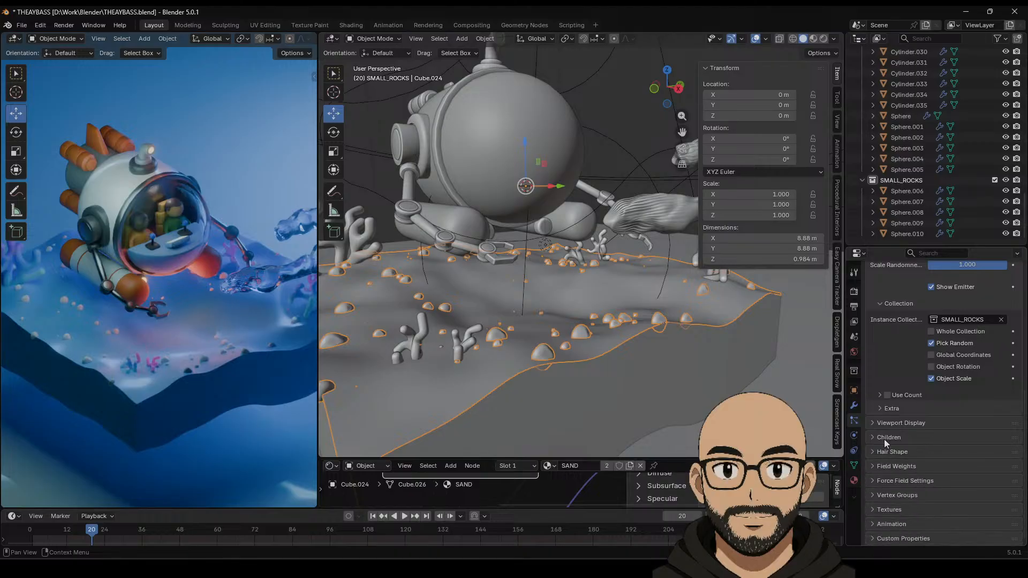
{"action": "left_click", "coordinate": [877, 424]}
{"action": "left_click", "coordinate": [878, 428]}
{"action": "left_click", "coordinate": [872, 424]}
{"action": "left_click", "coordinate": [902, 427]}
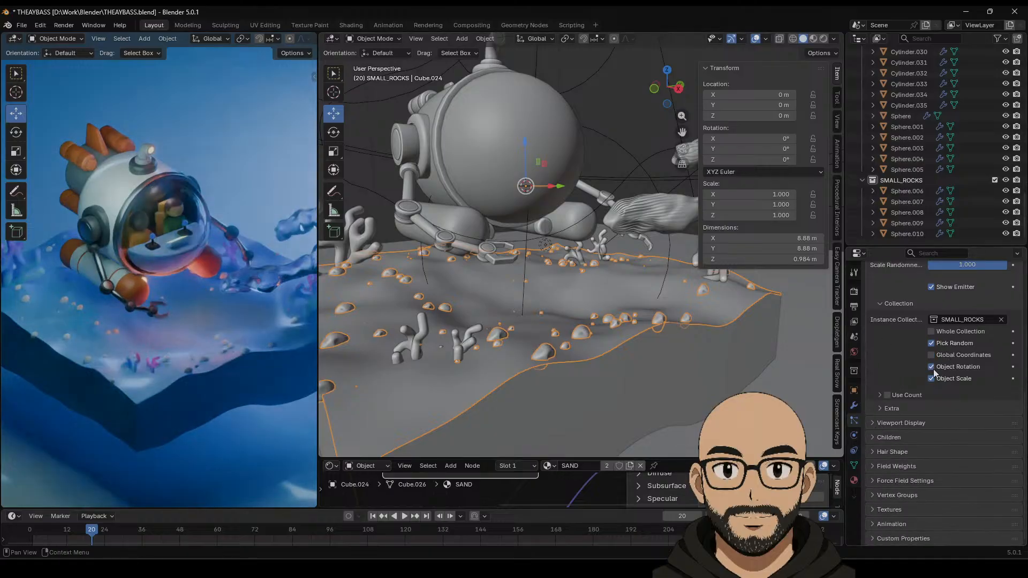
{"action": "left_click", "coordinate": [932, 369]}
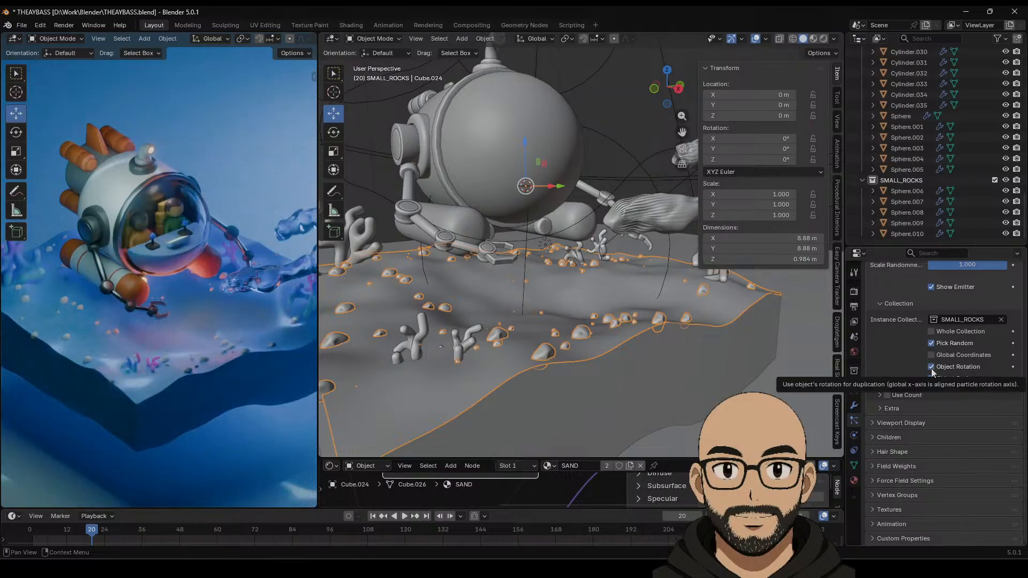
Step: Set the hair particle scale to 0.080 and the particle number to 152
{"action": "scroll", "coordinate": [894, 364], "scroll_direction": "up", "scroll_amount": 8}
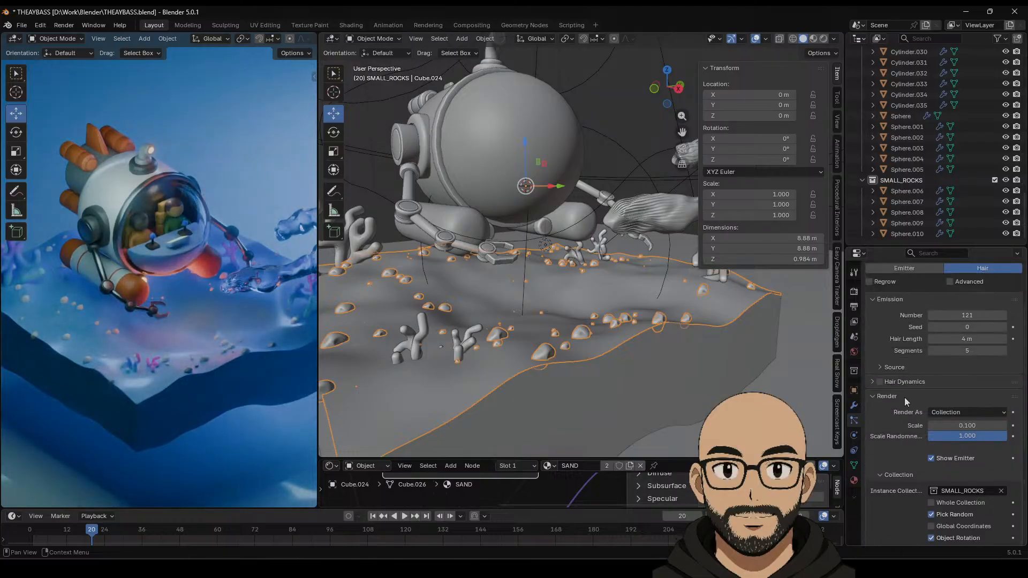
{"action": "left_click_drag", "start_coordinate": [941, 427], "coordinate": [928, 427]}
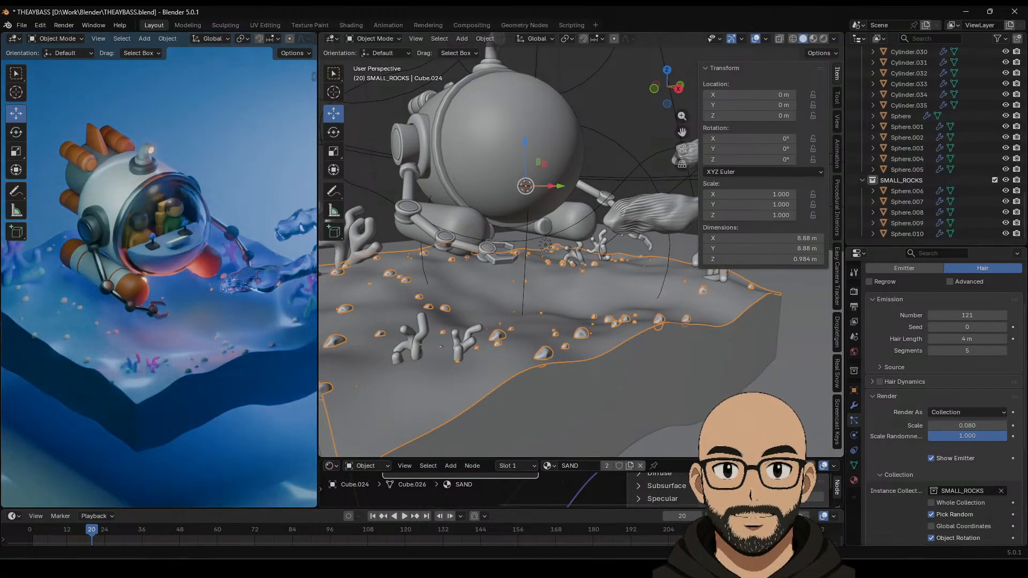
{"action": "mouse_move", "coordinate": [958, 315]}
{"action": "left_mouse_down"}
{"action": "mouse_move", "coordinate": [982, 315]}
{"action": "mouse_move", "coordinate": [967, 315]}
{"action": "left_mouse_up"}
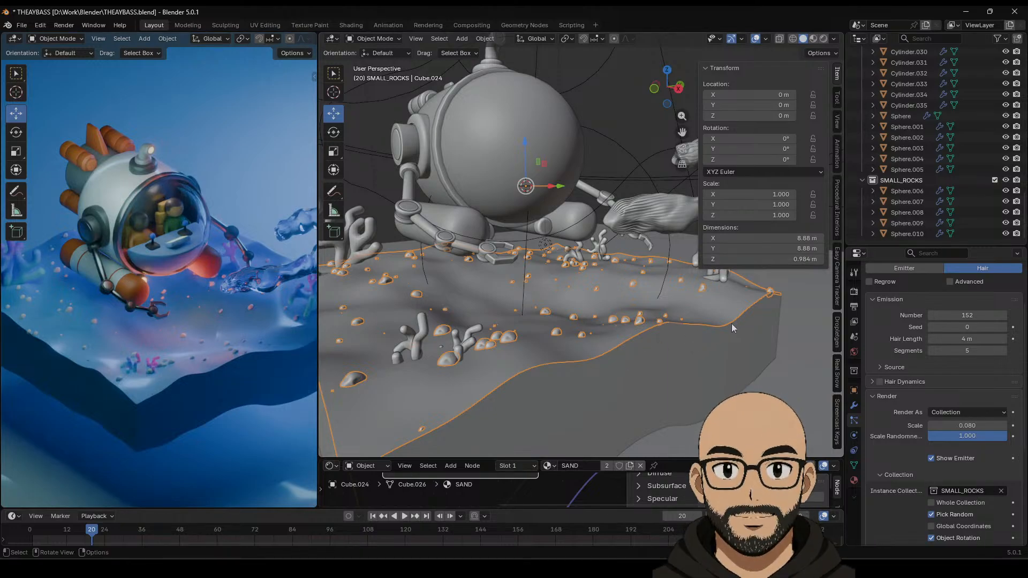
Step: Give Sphere.006 in the SMALL_ROCKS collection a new material with a darkened grey base colour and roughness 0.662
{"action": "left_click", "coordinate": [905, 190]}
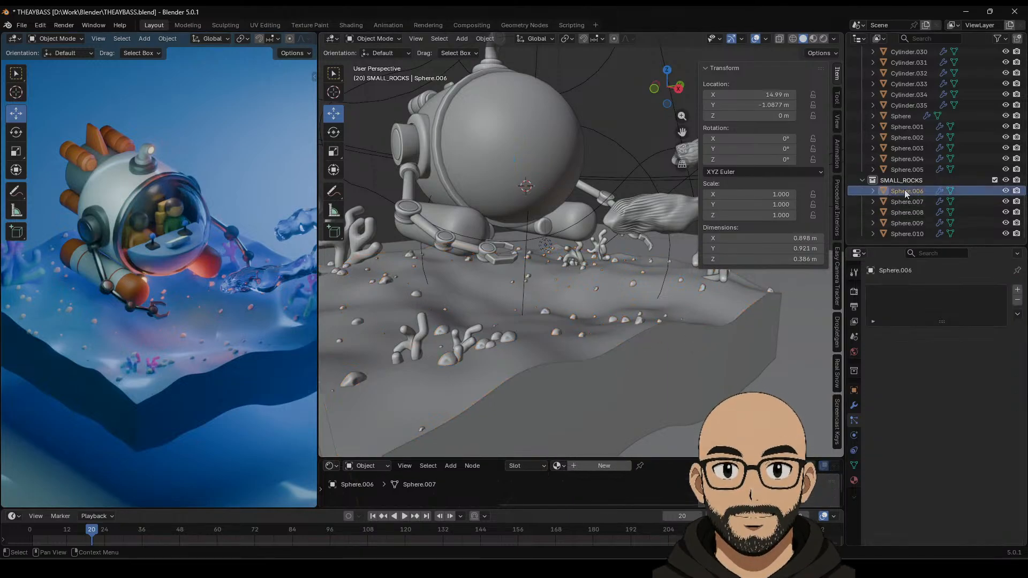
{"action": "left_click", "coordinate": [854, 480]}
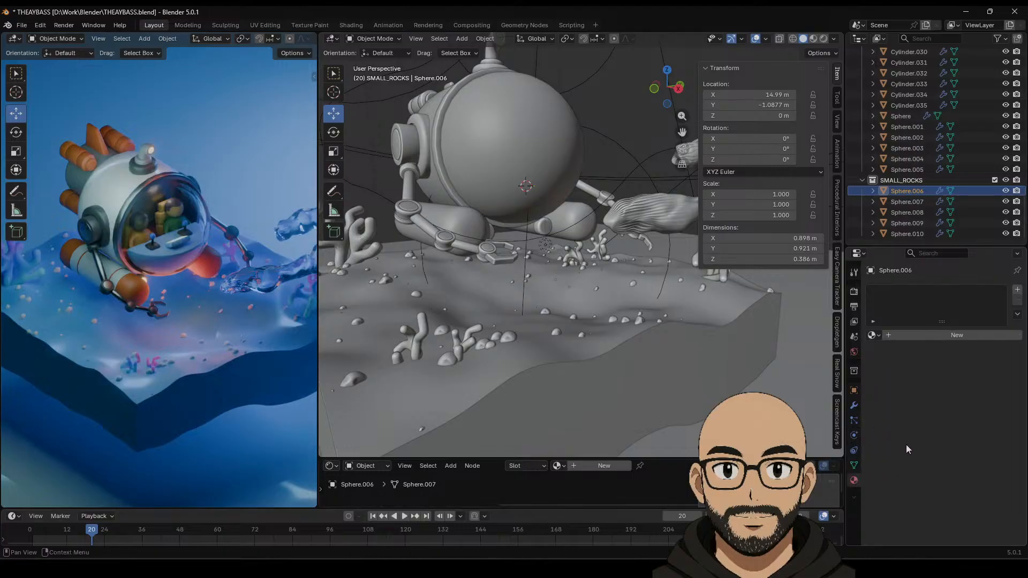
{"action": "left_click", "coordinate": [963, 338]}
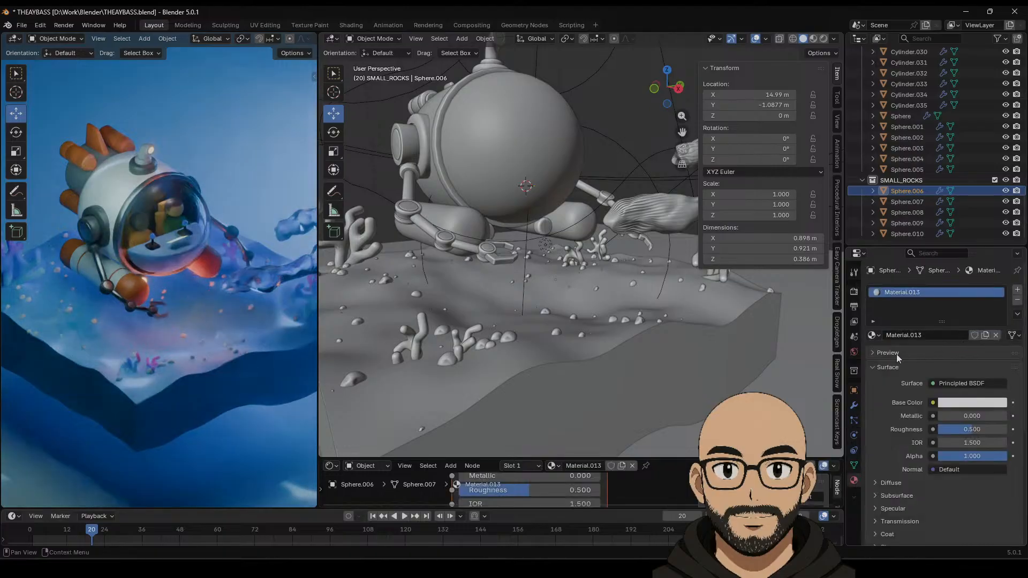
{"action": "left_click", "coordinate": [973, 407]}
{"action": "left_click_drag", "start_coordinate": [998, 249], "coordinate": [999, 270]}
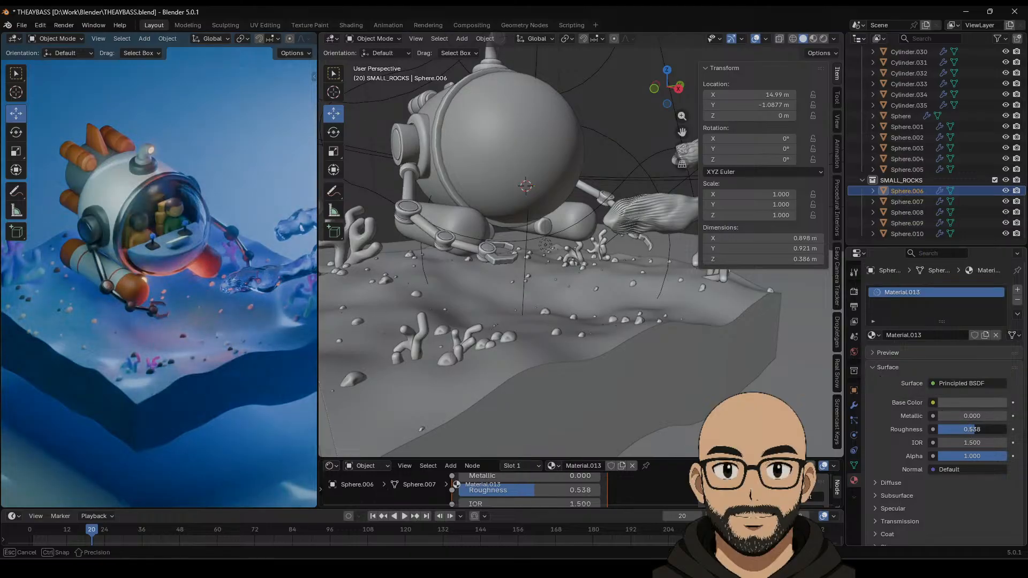
{"action": "left_click_drag", "start_coordinate": [971, 429], "coordinate": [977, 433]}
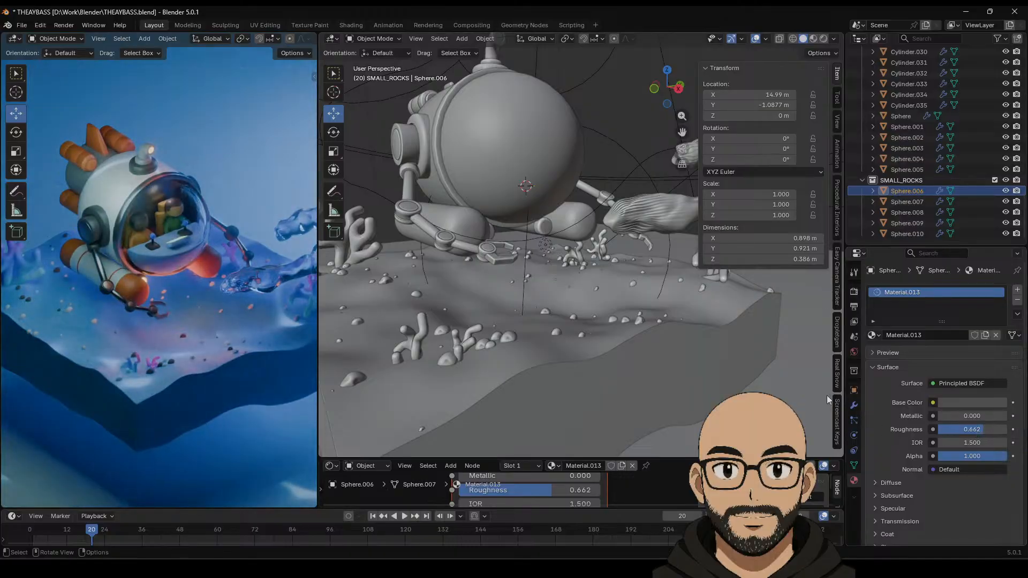
Step: Assign the existing Material.013 to Sphere.007 in the SMALL_ROCKS collection
{"action": "left_click", "coordinate": [906, 202]}
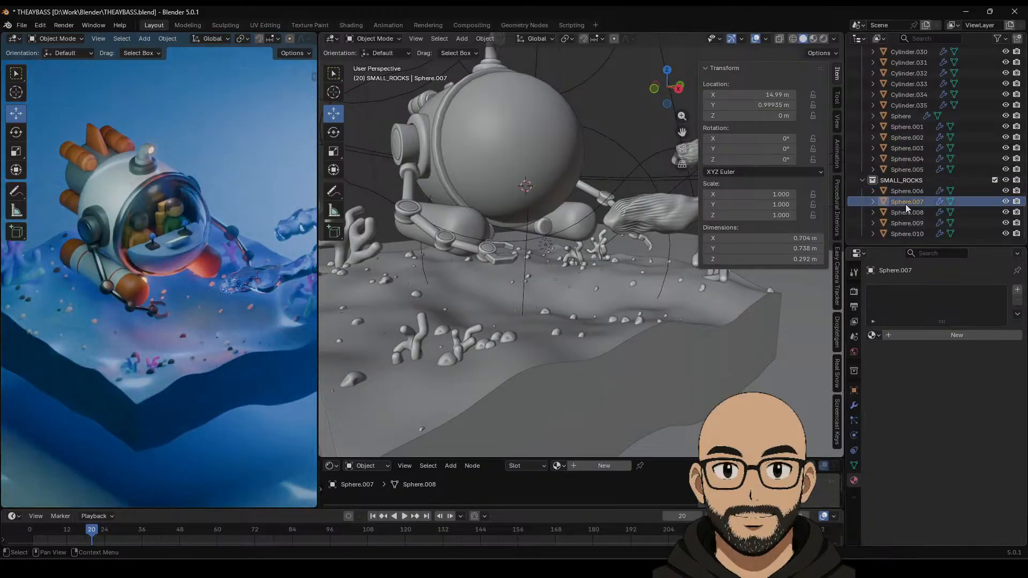
{"action": "left_click", "coordinate": [949, 336]}
{"action": "left_click", "coordinate": [879, 336]}
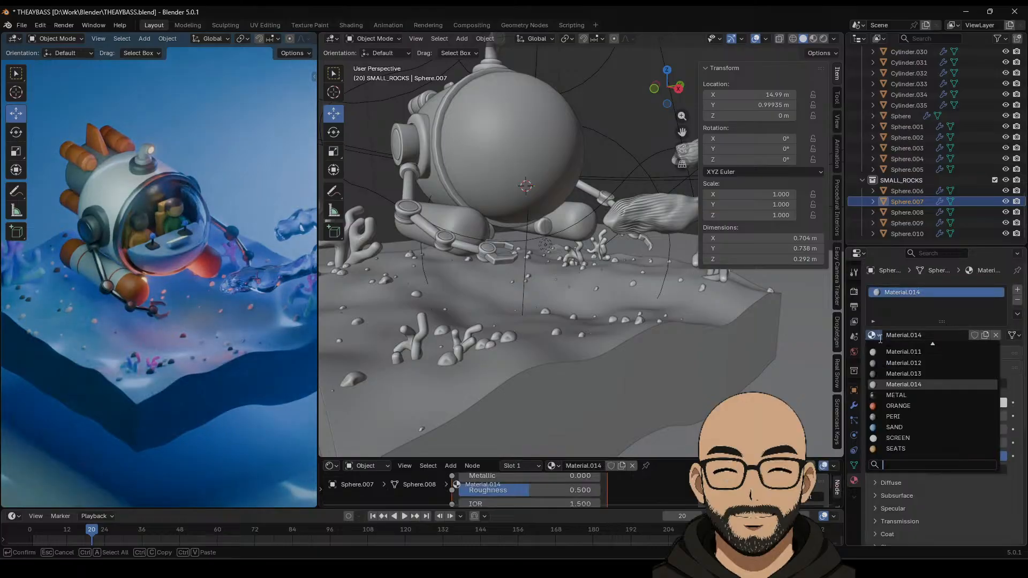
{"action": "left_click", "coordinate": [910, 373]}
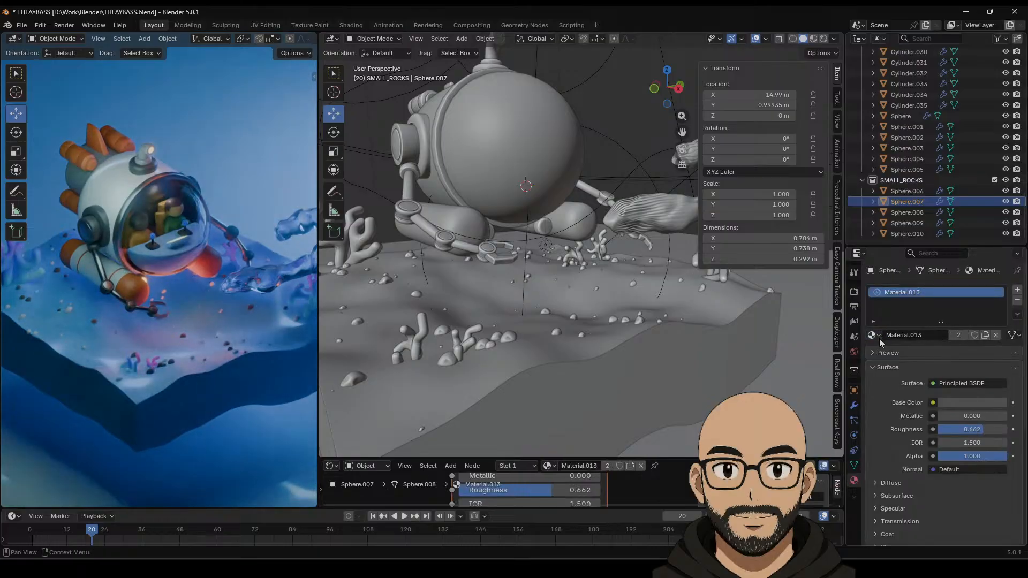
Step: Assign the unused Material.014 to Sphere.008 and darken its base colour to near black
{"action": "left_click", "coordinate": [907, 213]}
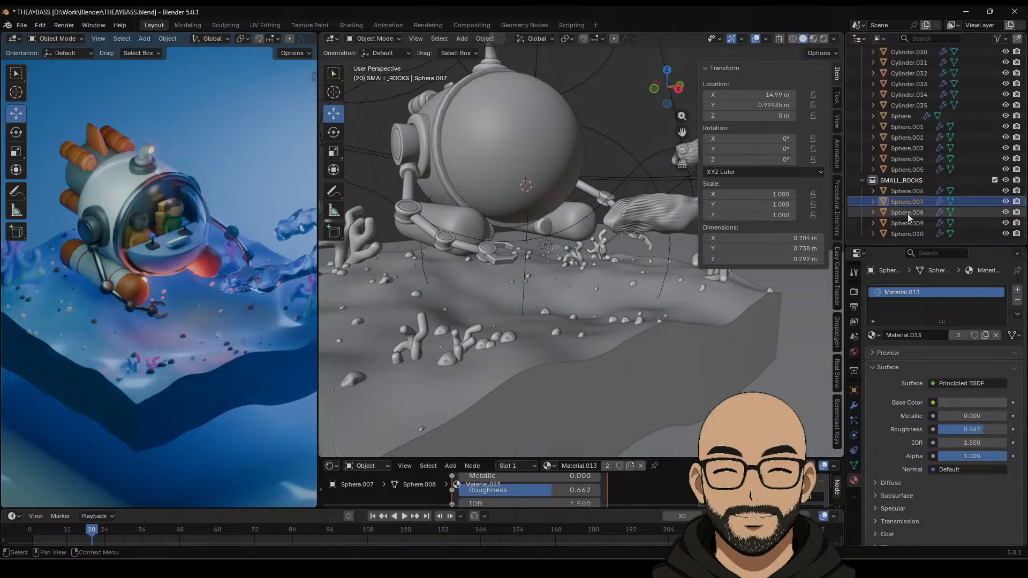
{"action": "left_click", "coordinate": [873, 335]}
{"action": "scroll", "coordinate": [906, 446], "scroll_direction": "down", "scroll_amount": 1}
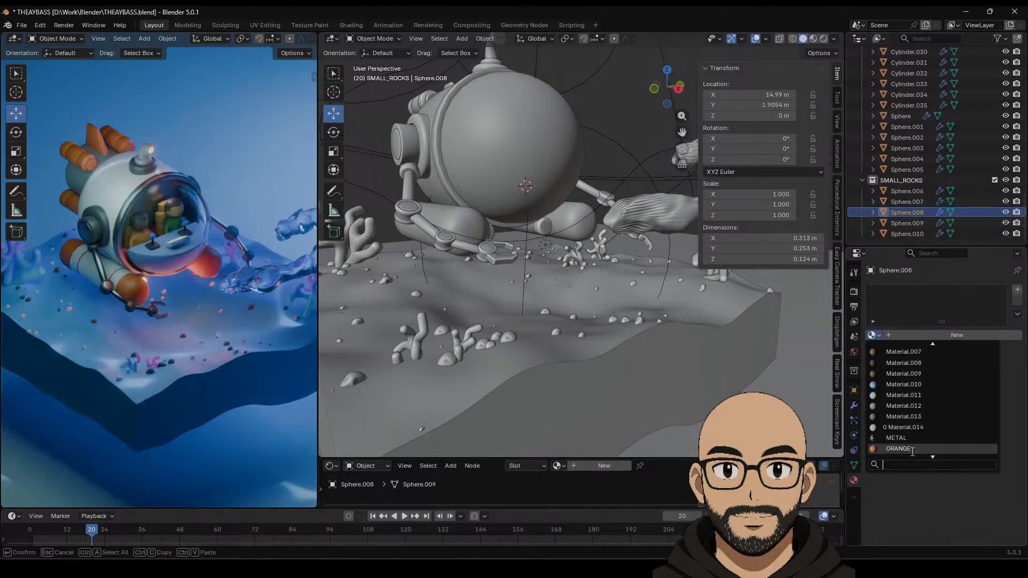
{"action": "left_click", "coordinate": [905, 427]}
{"action": "left_click", "coordinate": [964, 403]}
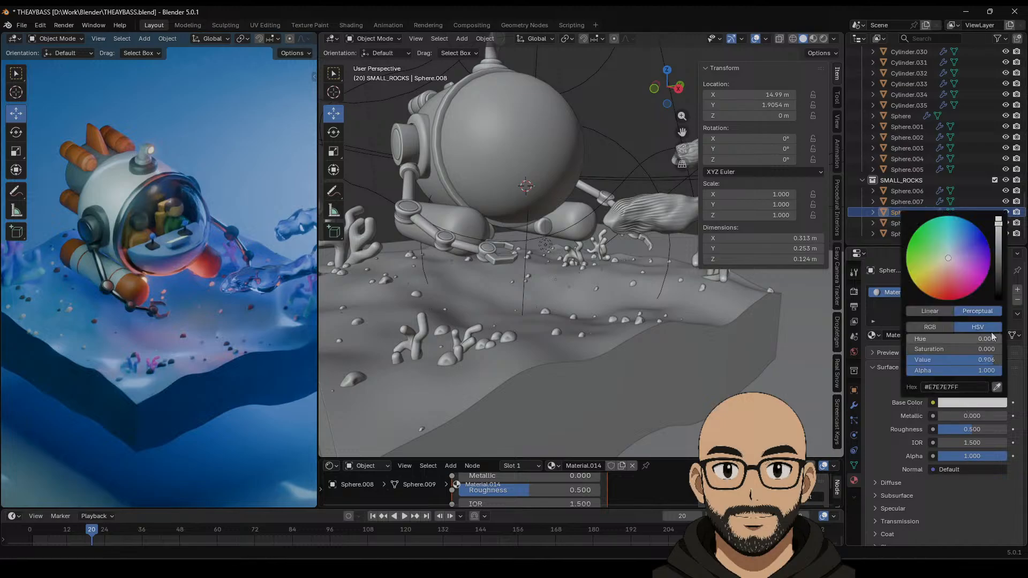
{"action": "left_click_drag", "start_coordinate": [998, 249], "coordinate": [999, 283]}
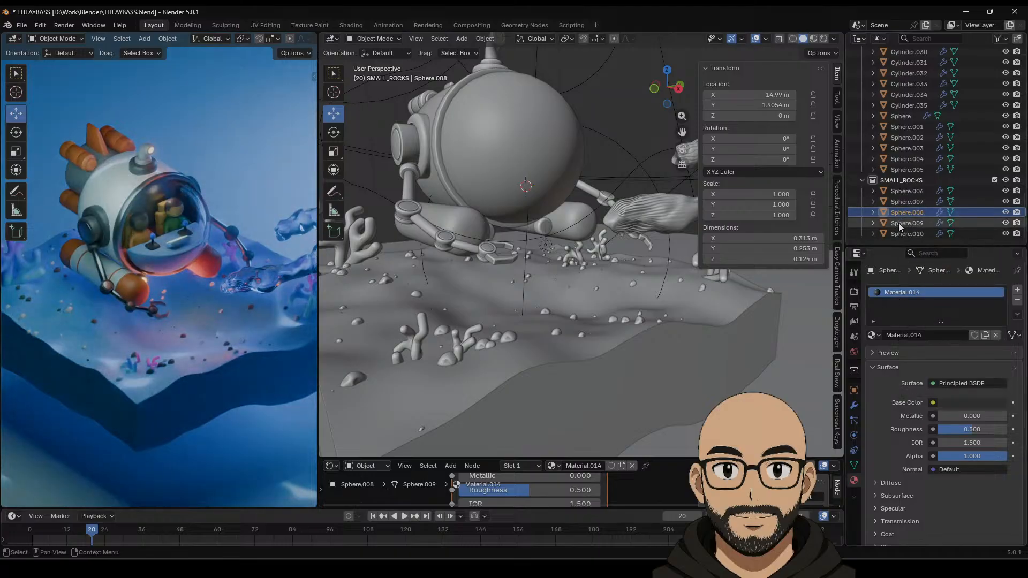
Step: Give Sphere.009 a new material with a mid-grey base colour of value 0.475
{"action": "left_click", "coordinate": [900, 223]}
{"action": "left_click", "coordinate": [945, 334]}
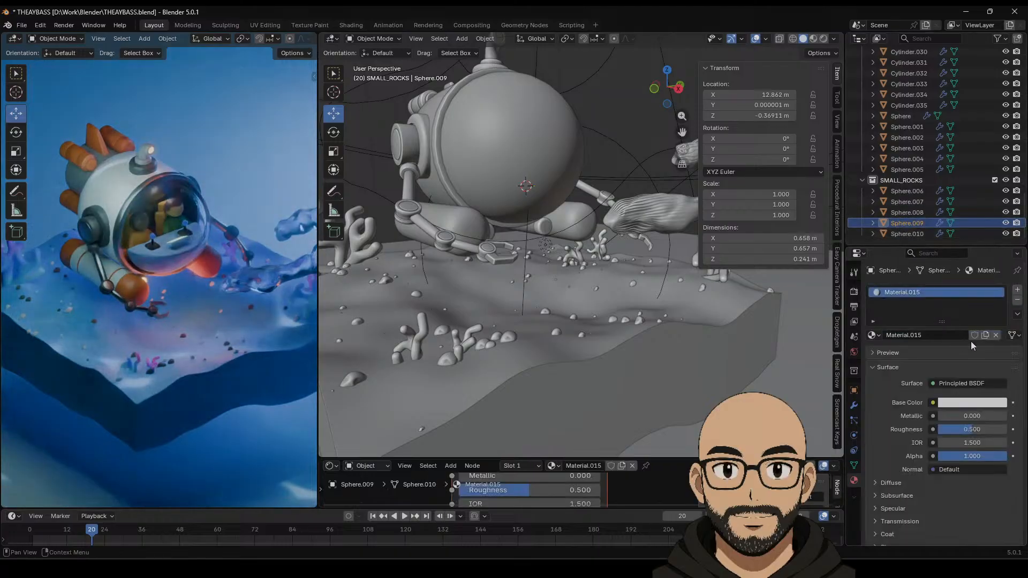
{"action": "left_click", "coordinate": [967, 406]}
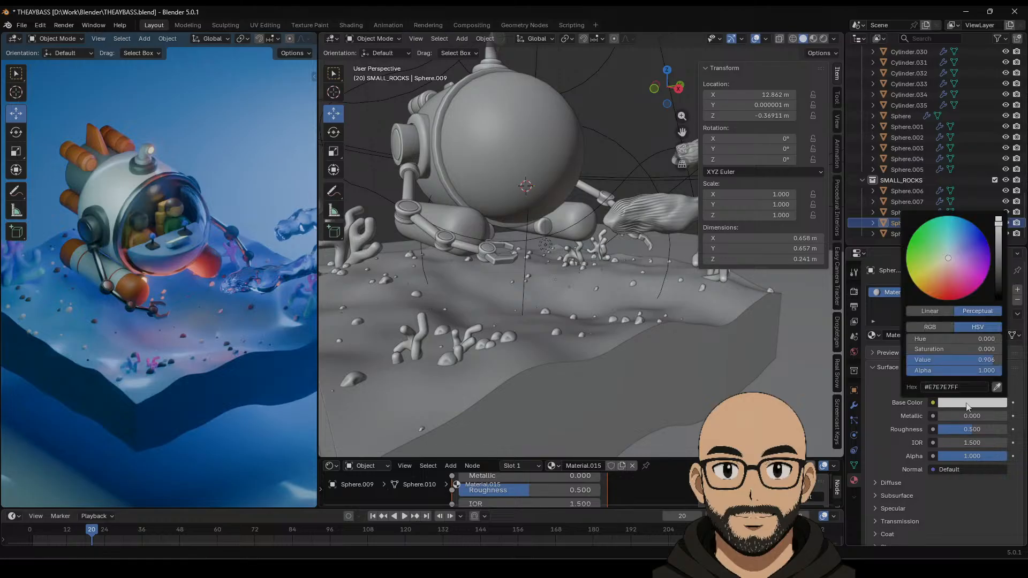
{"action": "mouse_move", "coordinate": [998, 247]}
{"action": "left_mouse_down"}
{"action": "mouse_move", "coordinate": [998, 271]}
{"action": "mouse_move", "coordinate": [998, 261]}
{"action": "left_mouse_up"}
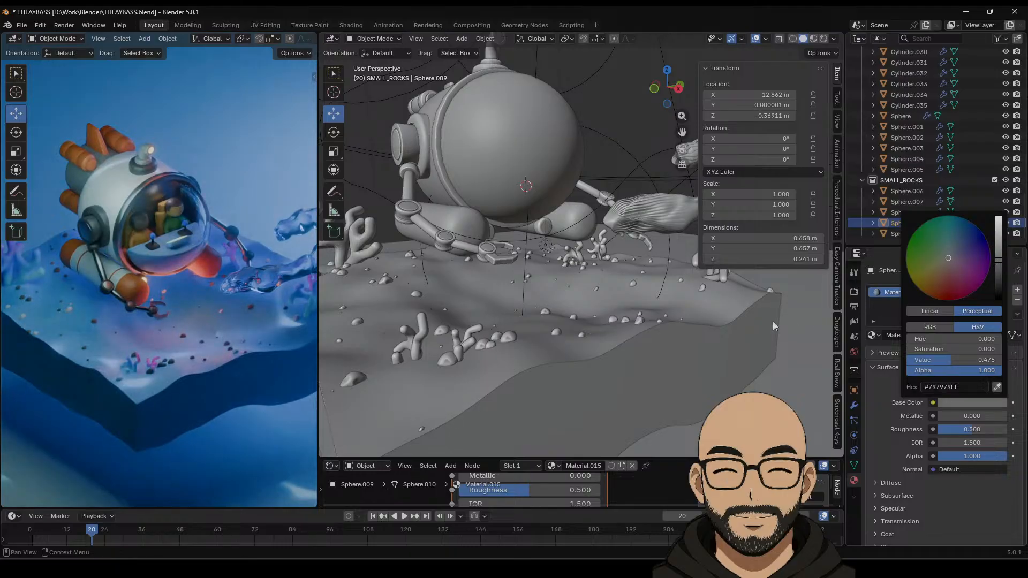
Step: Assign the existing Material.012 to Sphere.010 in the SMALL_ROCKS collection
{"action": "left_click", "coordinate": [907, 234]}
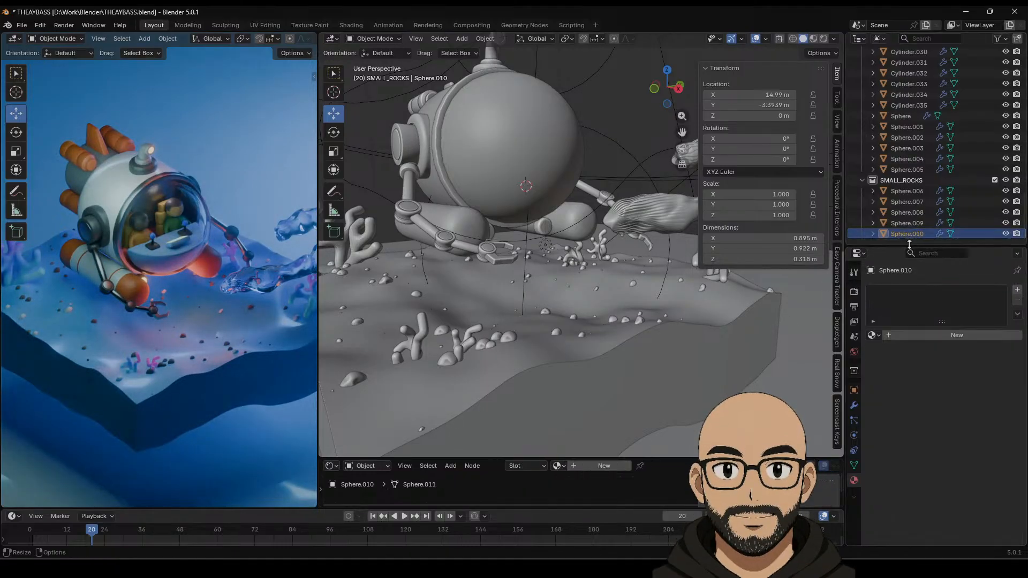
{"action": "left_click", "coordinate": [872, 335]}
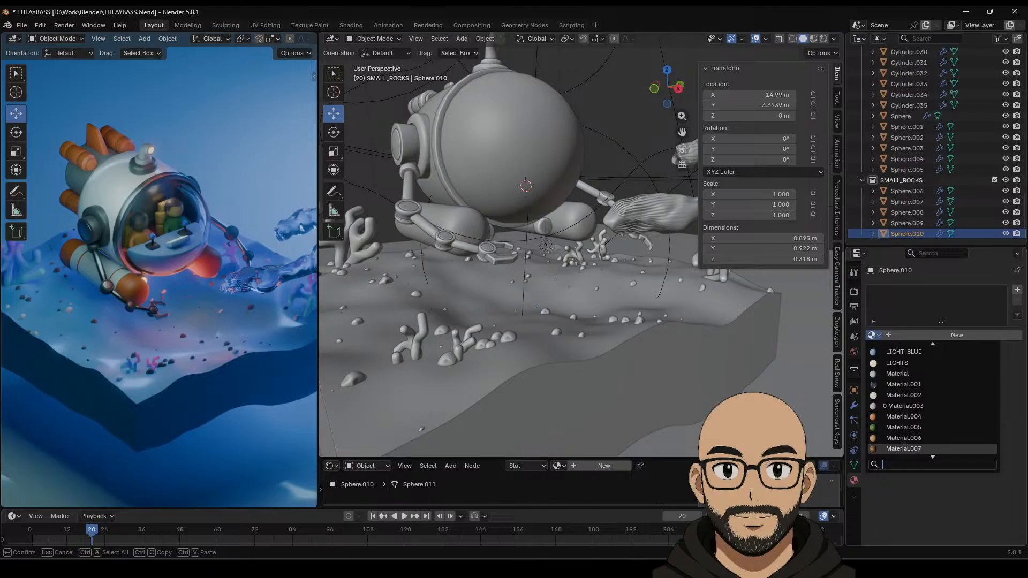
{"action": "scroll", "coordinate": [906, 442], "scroll_direction": "down", "scroll_amount": 6}
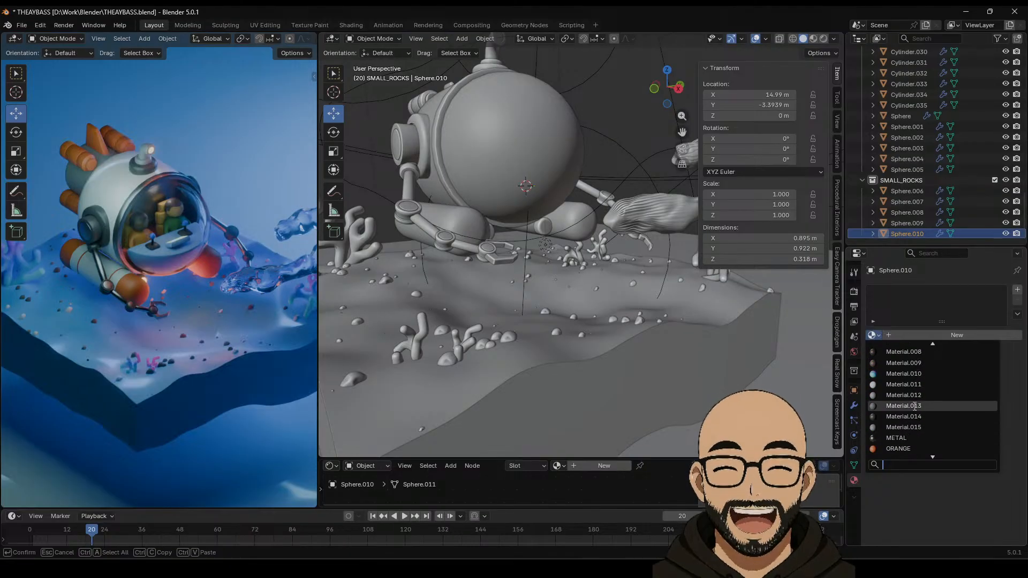
{"action": "left_click", "coordinate": [904, 395]}
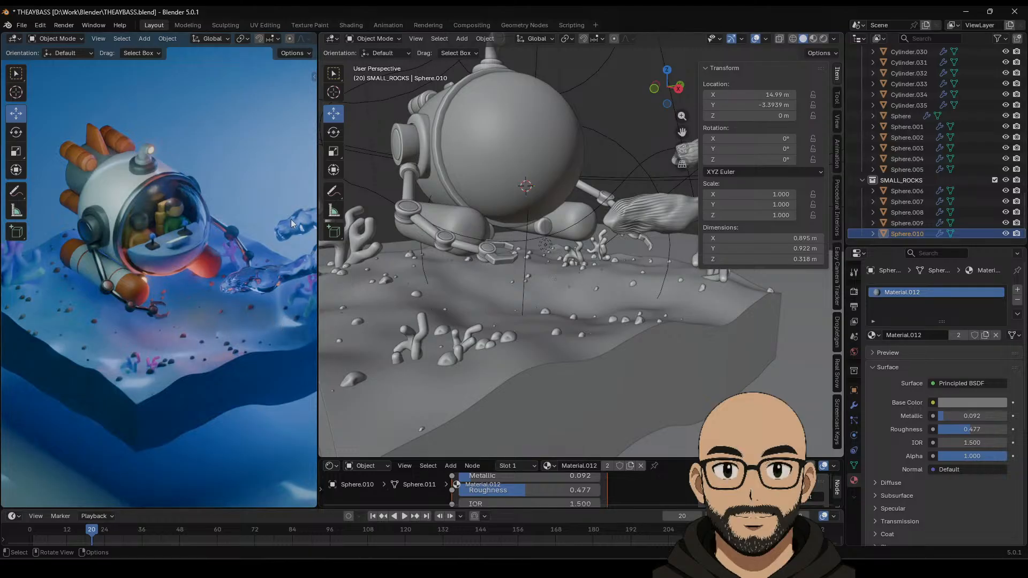
Step: Widen the rendered viewport, hide the SMALL_ROCKS source collection and check the scattered rocks on the sand
{"action": "left_click_drag", "start_coordinate": [319, 308], "coordinate": [464, 302]}
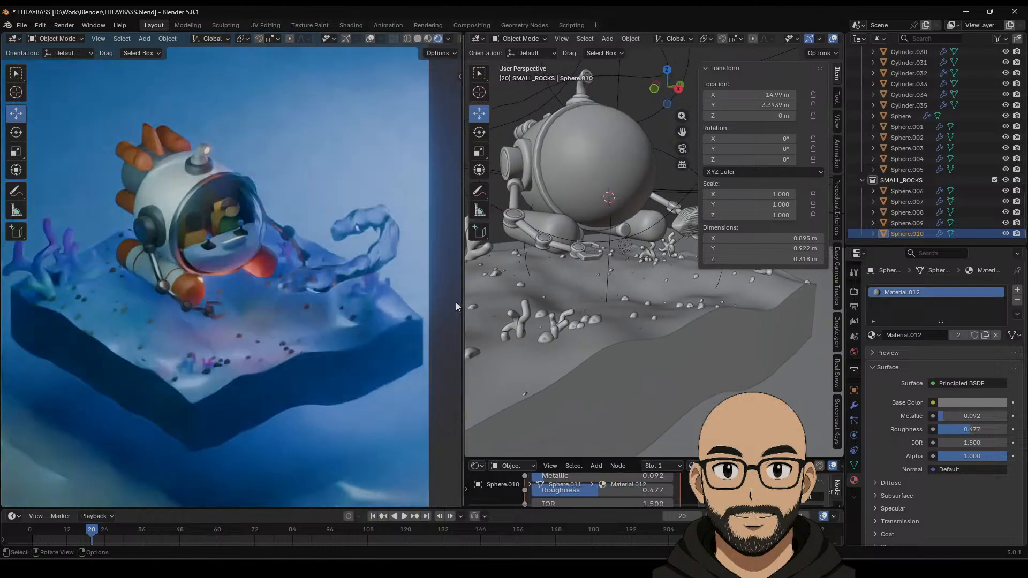
{"action": "scroll", "coordinate": [326, 307], "scroll_direction": "down", "scroll_amount": 4}
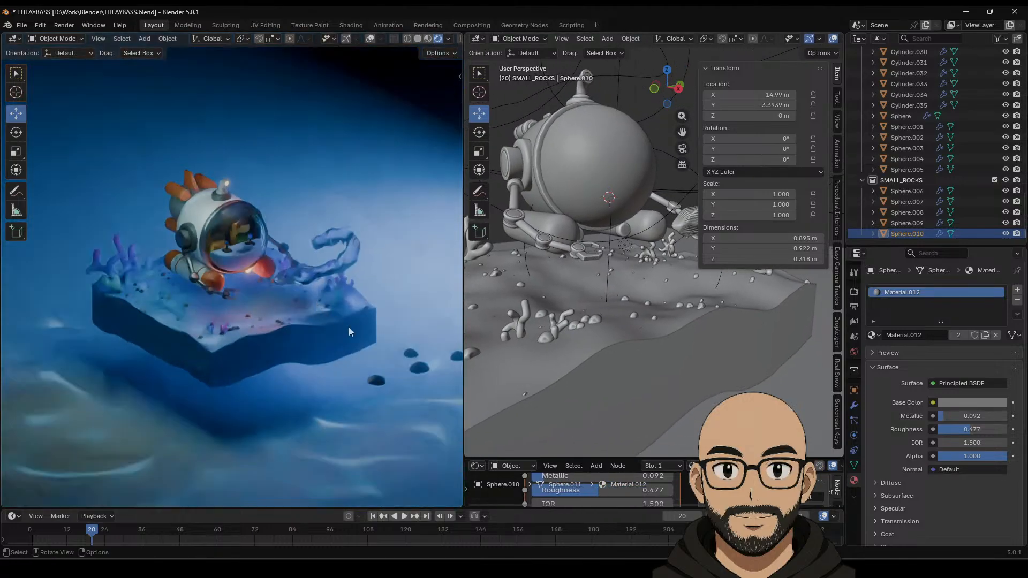
{"action": "scroll", "coordinate": [367, 364], "scroll_direction": "up", "scroll_amount": 2}
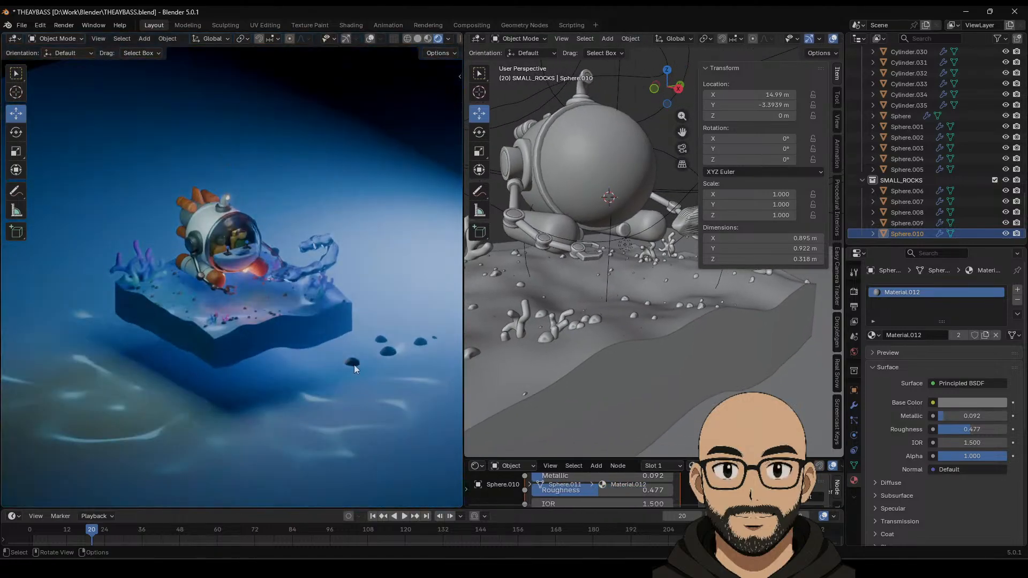
{"action": "scroll", "coordinate": [707, 369], "scroll_direction": "down", "scroll_amount": 10}
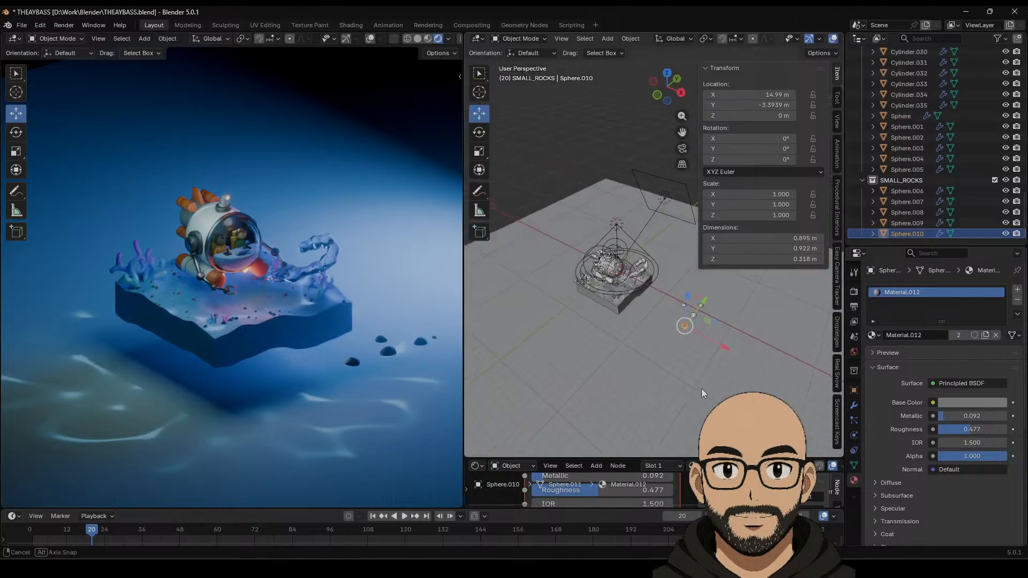
{"action": "scroll", "coordinate": [637, 369], "scroll_direction": "up", "scroll_amount": 3}
{"action": "left_click", "coordinate": [1006, 180]}
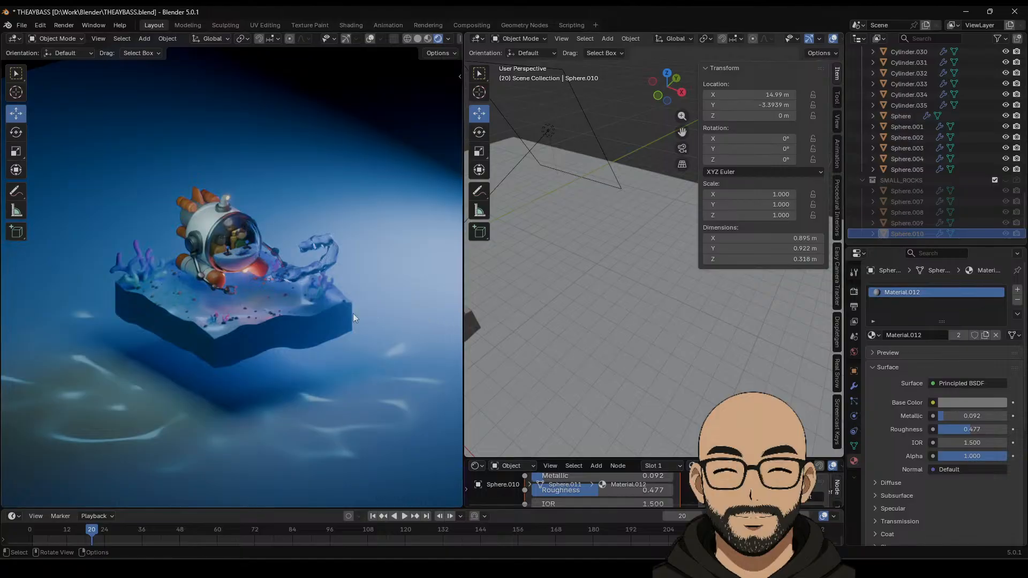
{"action": "scroll", "coordinate": [353, 315], "scroll_direction": "up", "scroll_amount": 5}
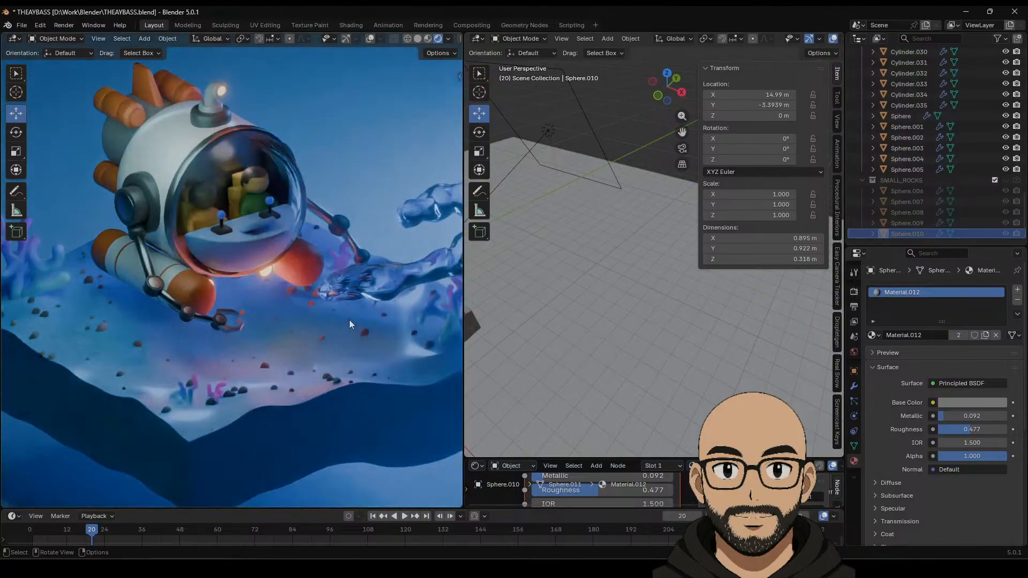
{"action": "middle_click_drag", "start_coordinate": [349, 320], "coordinate": [324, 310]}
{"action": "scroll", "coordinate": [339, 309], "scroll_direction": "down", "scroll_amount": 1}
{"action": "scroll", "coordinate": [340, 312], "scroll_direction": "down", "scroll_amount": 3}
{"action": "scroll", "coordinate": [329, 311], "scroll_direction": "up", "scroll_amount": 3}
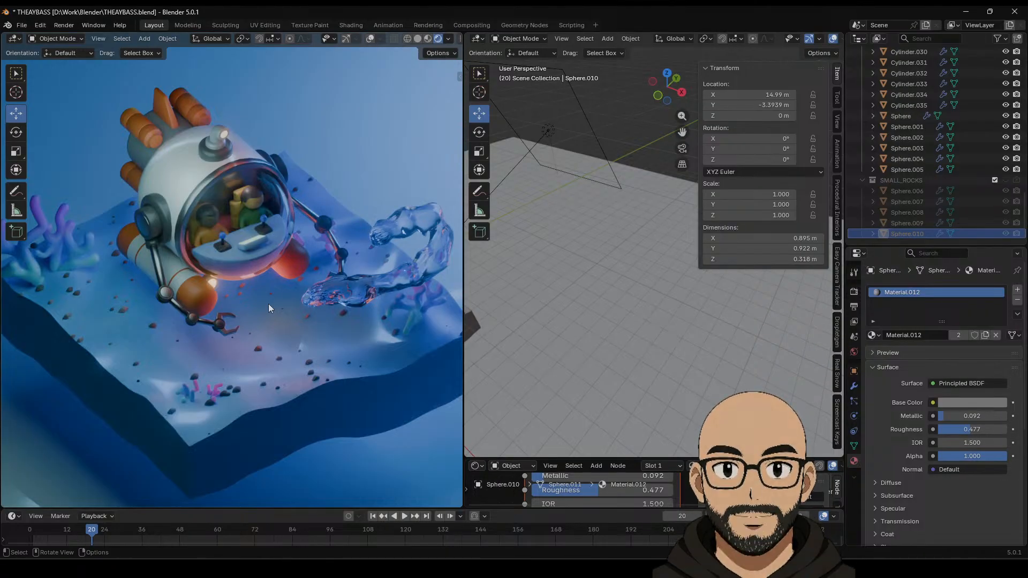
Step: Add a cube, move it onto the sand beside the submarine at about Y -3.28 m, Z -1.82 m, and scale it to about 0.476
{"action": "middle_click_drag", "start_coordinate": [528, 303], "coordinate": [627, 318]}
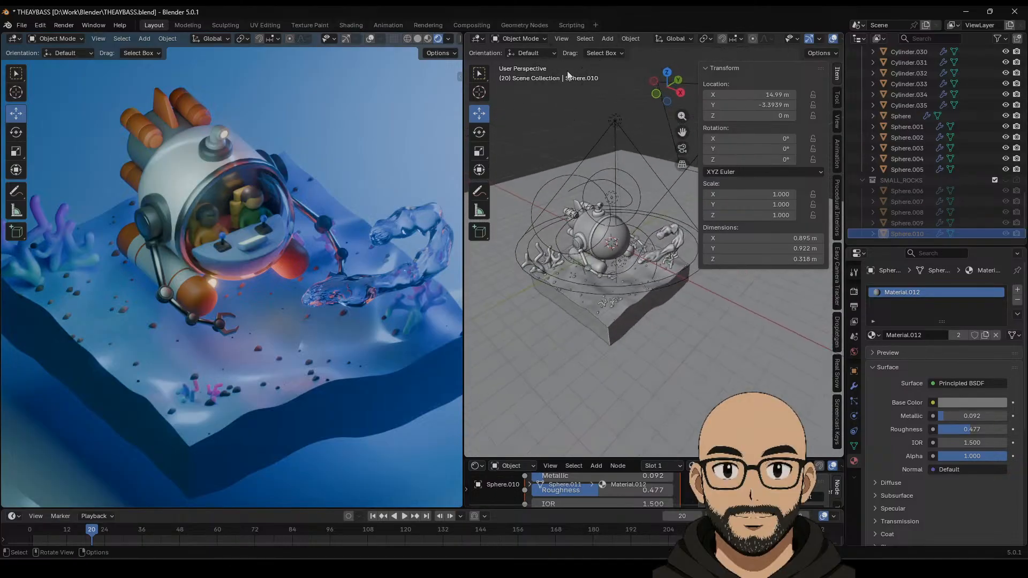
{"action": "left_click", "coordinate": [607, 39]}
{"action": "mouse_move", "coordinate": [664, 50]}
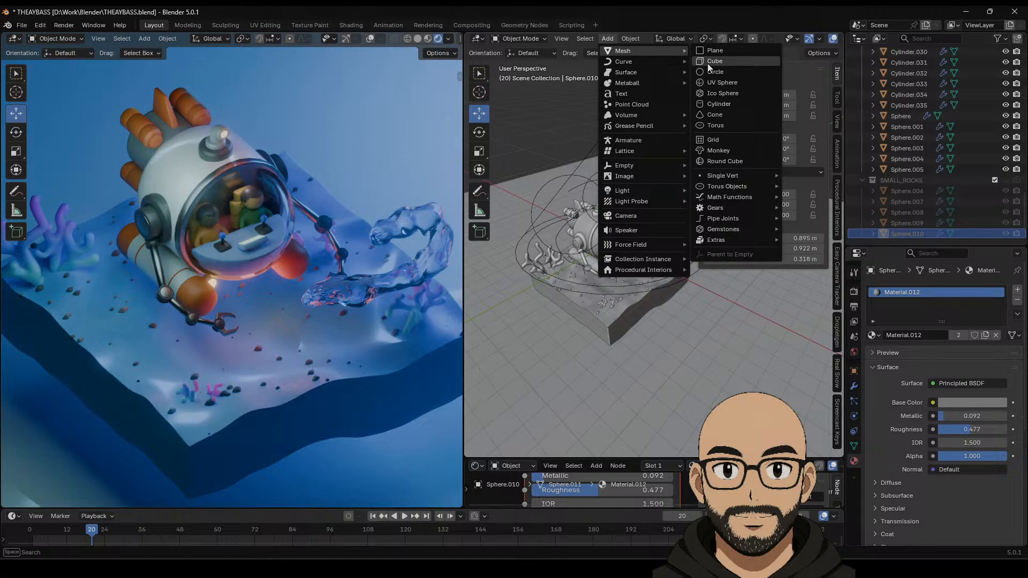
{"action": "left_click", "coordinate": [708, 63]}
{"action": "scroll", "coordinate": [622, 307], "scroll_direction": "up", "scroll_amount": 2}
{"action": "left_click_drag", "start_coordinate": [619, 231], "coordinate": [549, 278]}
{"action": "key", "text": "s"}
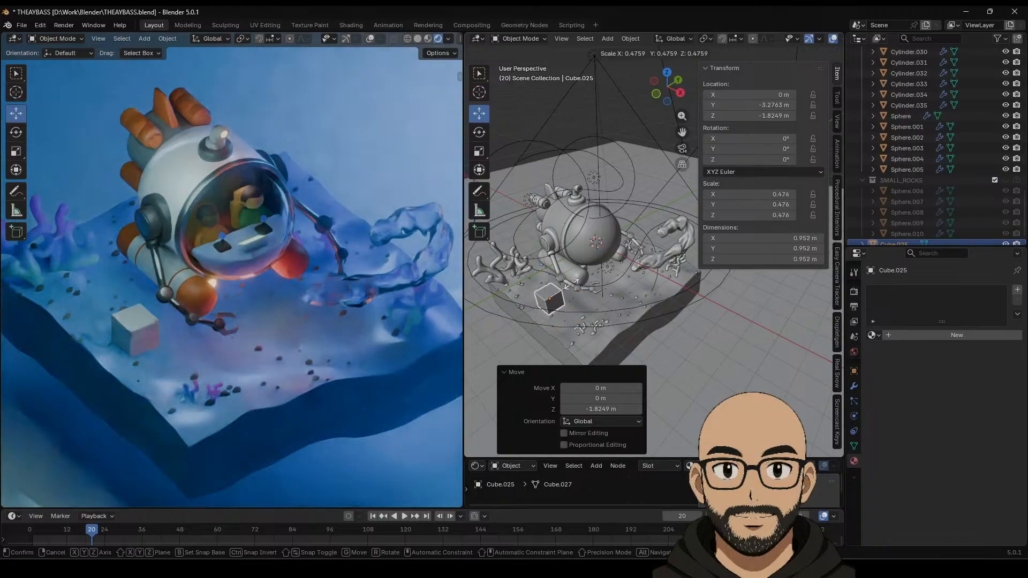
{"action": "left_click", "coordinate": [574, 284]}
Step: Assign the near-black Material.014 to the new cube and lower it about 0.34 m into the sand
{"action": "left_click", "coordinate": [917, 334]}
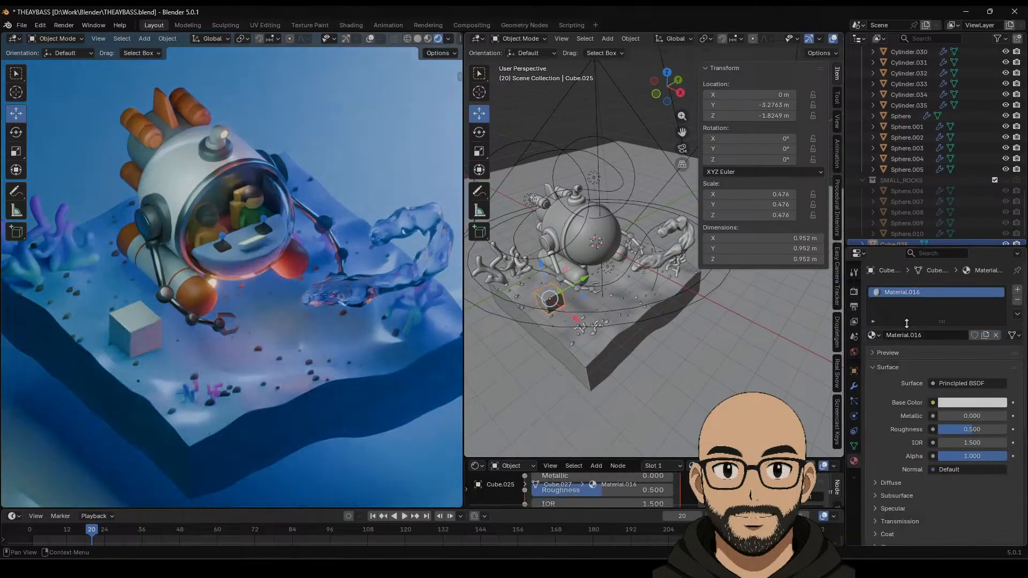
{"action": "left_click", "coordinate": [1017, 301]}
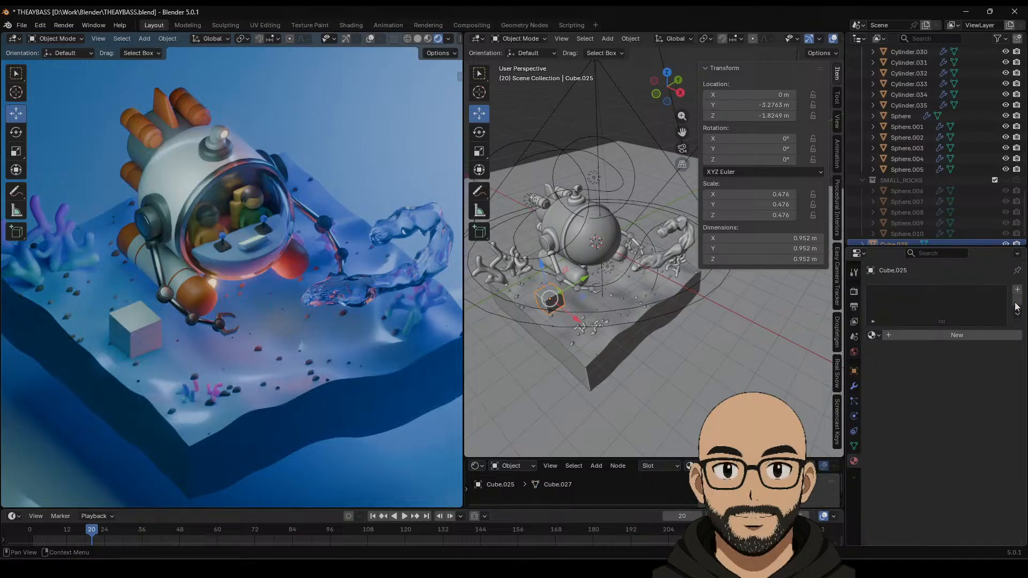
{"action": "left_click", "coordinate": [875, 336]}
{"action": "scroll", "coordinate": [894, 412], "scroll_direction": "down", "scroll_amount": 9}
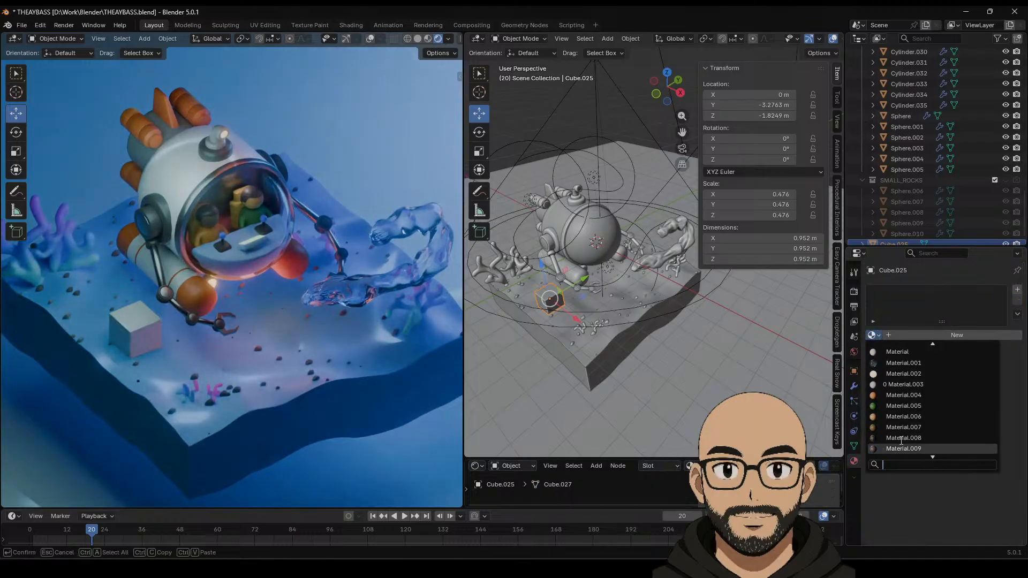
{"action": "scroll", "coordinate": [901, 440], "scroll_direction": "down", "scroll_amount": 7}
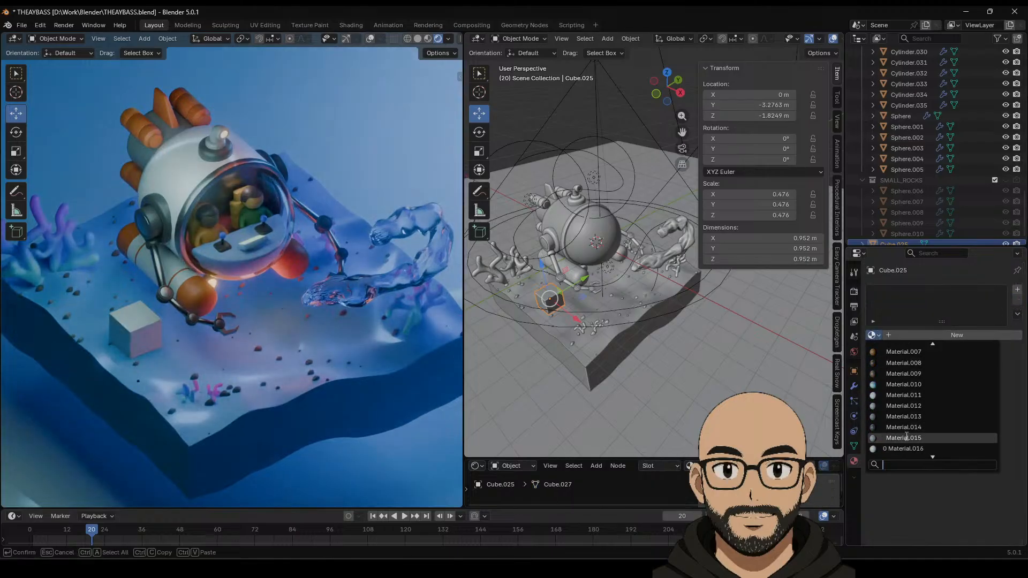
{"action": "left_click", "coordinate": [905, 427]}
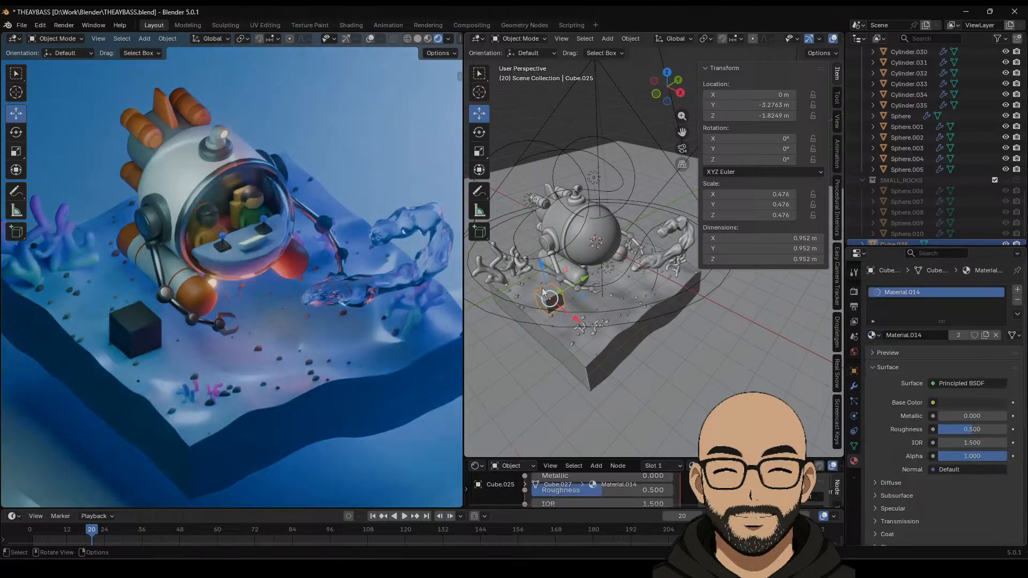
{"action": "left_click_drag", "start_coordinate": [543, 275], "coordinate": [543, 277]}
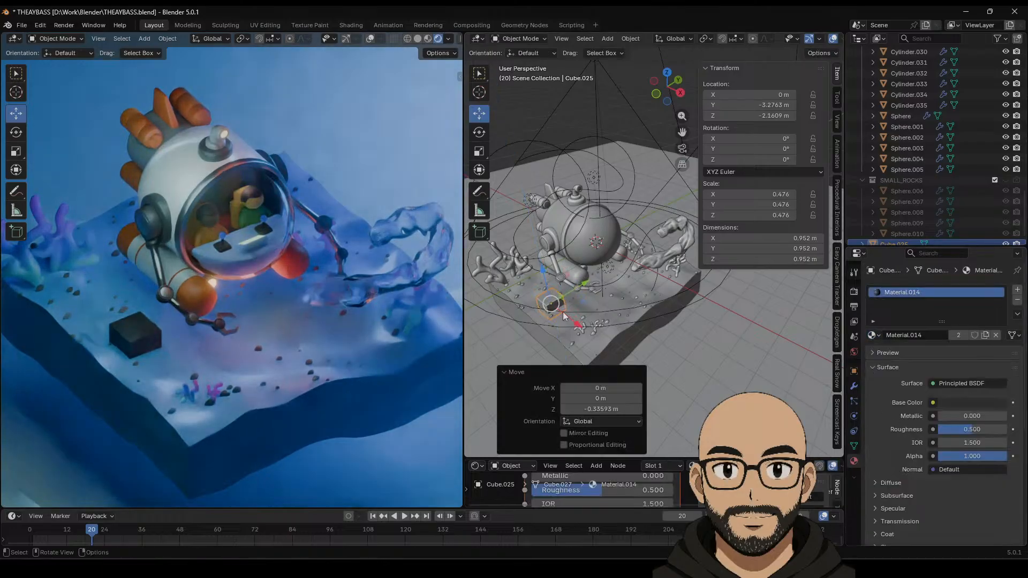
Step: Move the dark cube to about X -1.46 m and raise it to about Z -1.95 m on the sand
{"action": "left_click_drag", "start_coordinate": [577, 323], "coordinate": [554, 307]}
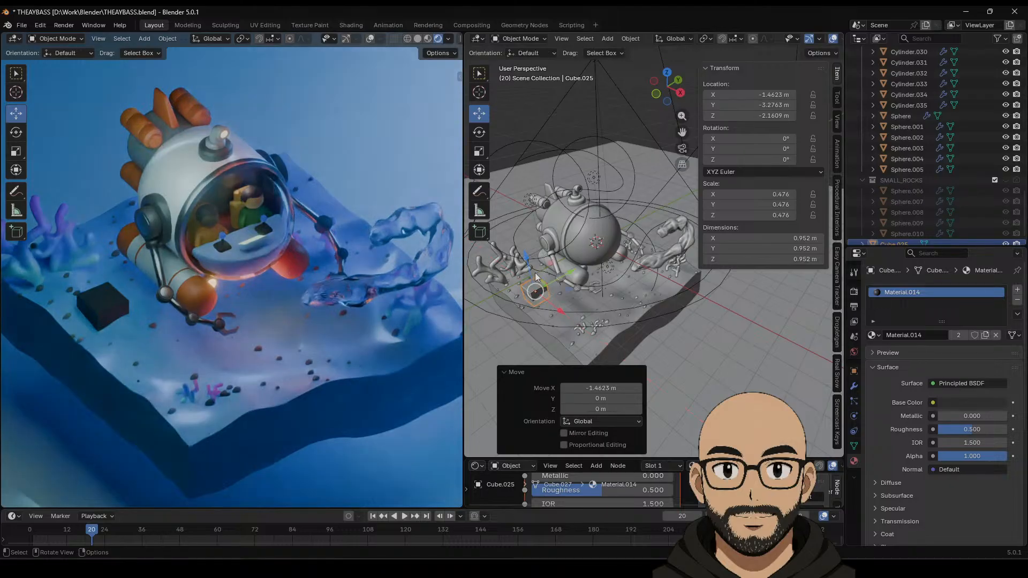
{"action": "left_click_drag", "start_coordinate": [529, 271], "coordinate": [527, 265]}
{"action": "scroll", "coordinate": [527, 265], "scroll_direction": "up", "scroll_amount": 1}
{"action": "key", "text": "KP_Decimal"}
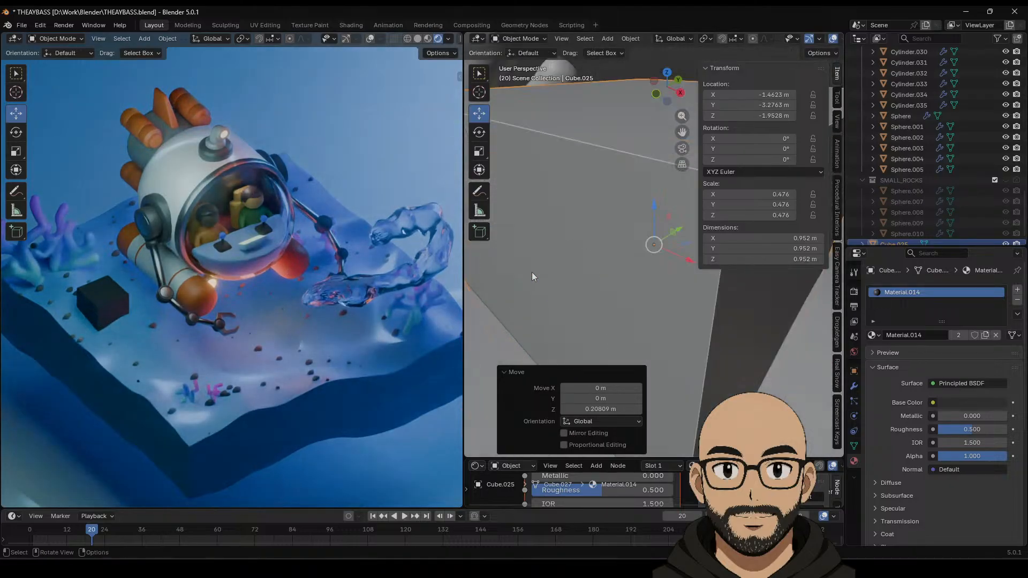
Step: In vertex editing, move the cube's near top corner outward and up to about local X 1.32 m, Z 1.36 m
{"action": "mouse_move", "coordinate": [627, 272]}
{"action": "middle_mouse_down"}
{"action": "mouse_move", "coordinate": [629, 291]}
{"action": "mouse_move", "coordinate": [612, 270]}
{"action": "middle_mouse_up"}
{"action": "key", "text": "Tab"}
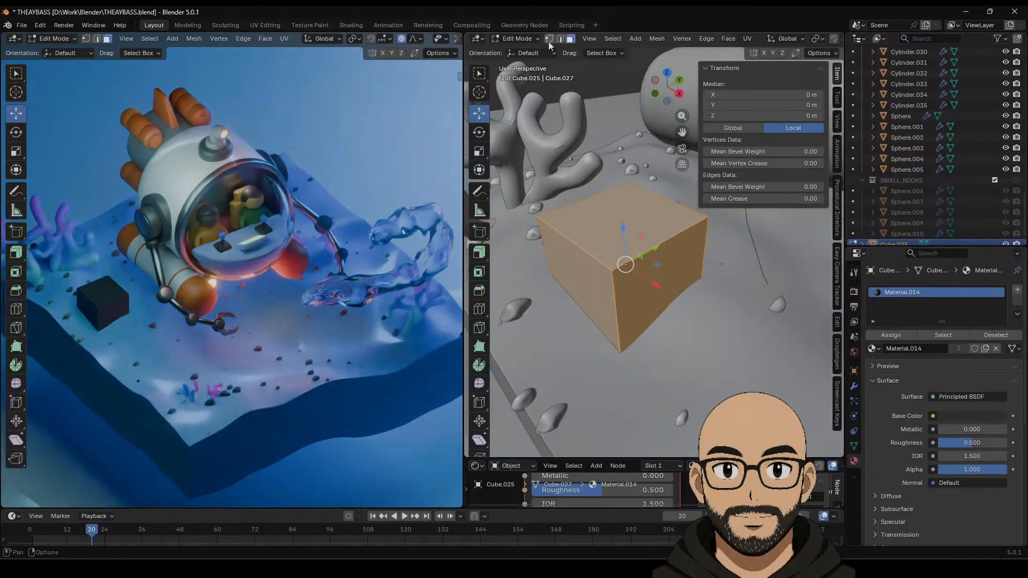
{"action": "left_click", "coordinate": [549, 41]}
{"action": "left_click", "coordinate": [613, 269]}
{"action": "left_click_drag", "start_coordinate": [629, 260], "coordinate": [674, 258]}
{"action": "left_click_drag", "start_coordinate": [645, 205], "coordinate": [644, 231]}
{"action": "left_click_drag", "start_coordinate": [675, 285], "coordinate": [659, 275]}
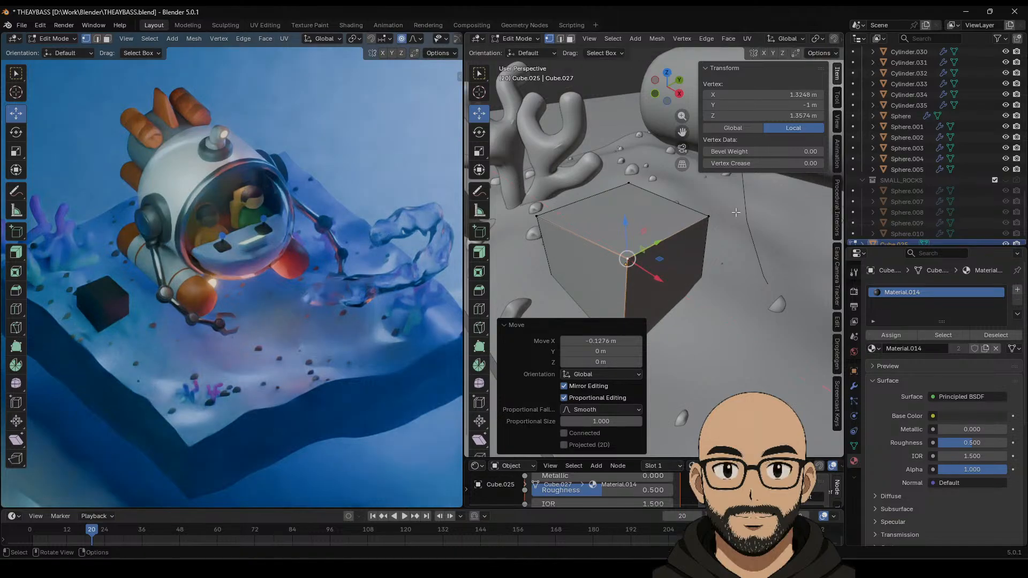
Step: Pull the cube's other three top corners inward and push a lower side corner outward to form an irregular tapered block
{"action": "left_click", "coordinate": [709, 217]}
{"action": "left_click_drag", "start_coordinate": [709, 217], "coordinate": [670, 233]}
{"action": "left_click", "coordinate": [628, 186]}
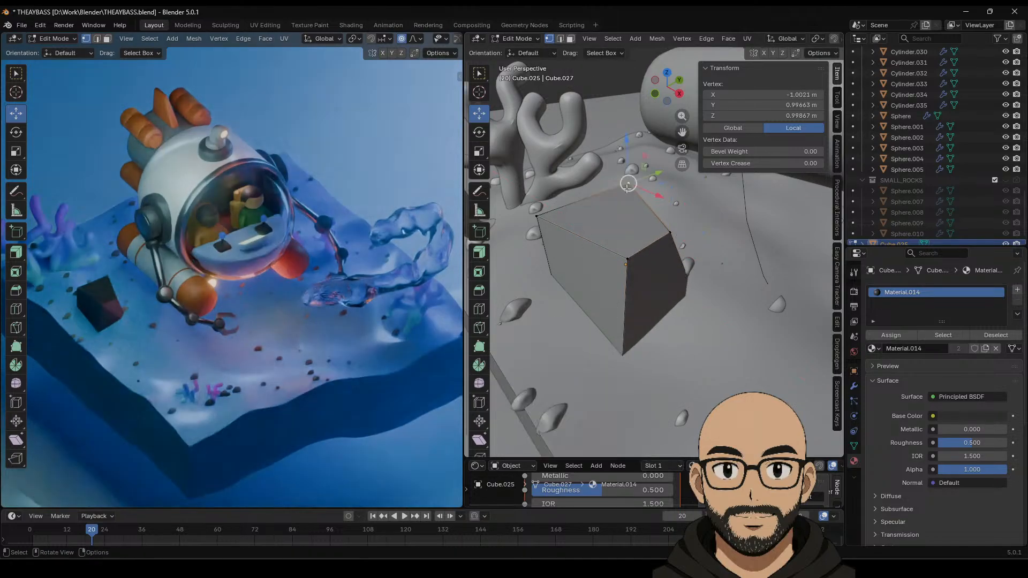
{"action": "left_click_drag", "start_coordinate": [627, 187], "coordinate": [622, 201]}
{"action": "left_click", "coordinate": [537, 217]}
{"action": "left_click_drag", "start_coordinate": [553, 225], "coordinate": [578, 240]}
{"action": "left_click", "coordinate": [557, 286]}
{"action": "left_click_drag", "start_coordinate": [558, 303], "coordinate": [538, 277]}
{"action": "key", "text": "Tab"}
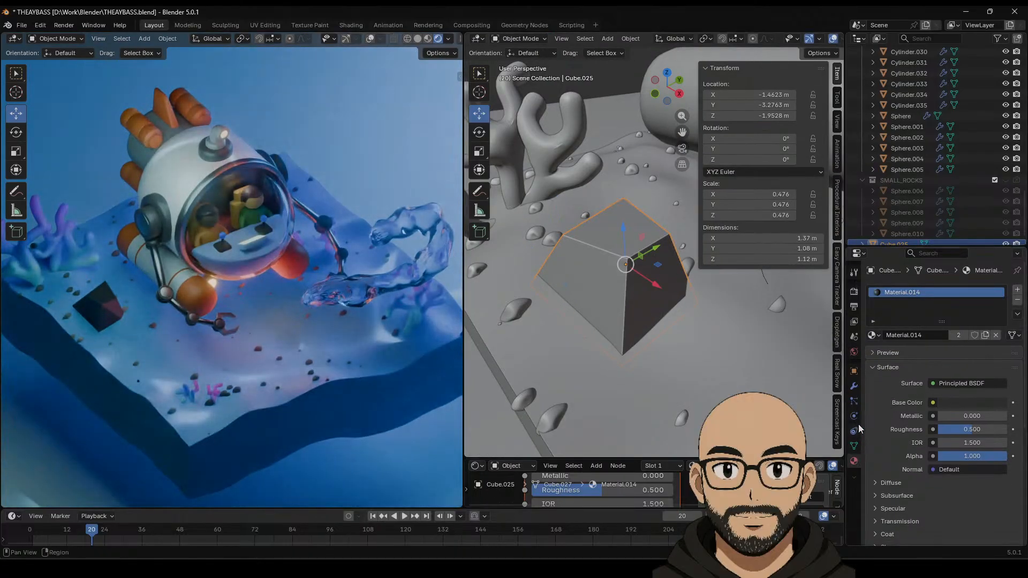
Step: Add a Subdivision Surface modifier to the tapered block with the viewport level set to 2
{"action": "left_click", "coordinate": [856, 389]}
{"action": "left_click", "coordinate": [929, 292]}
{"action": "mouse_move", "coordinate": [893, 291]}
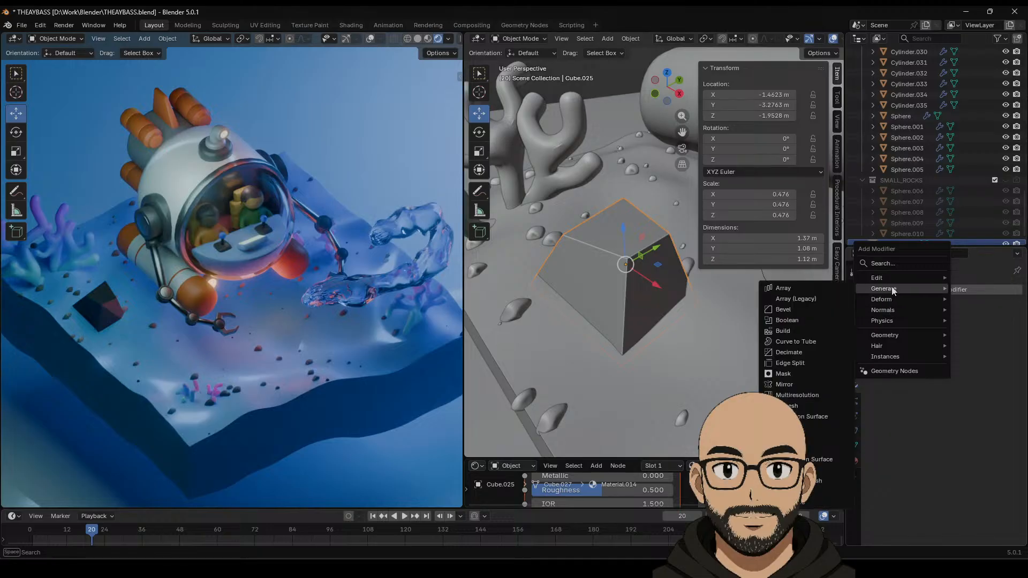
{"action": "left_click", "coordinate": [812, 460]}
{"action": "left_click", "coordinate": [999, 337]}
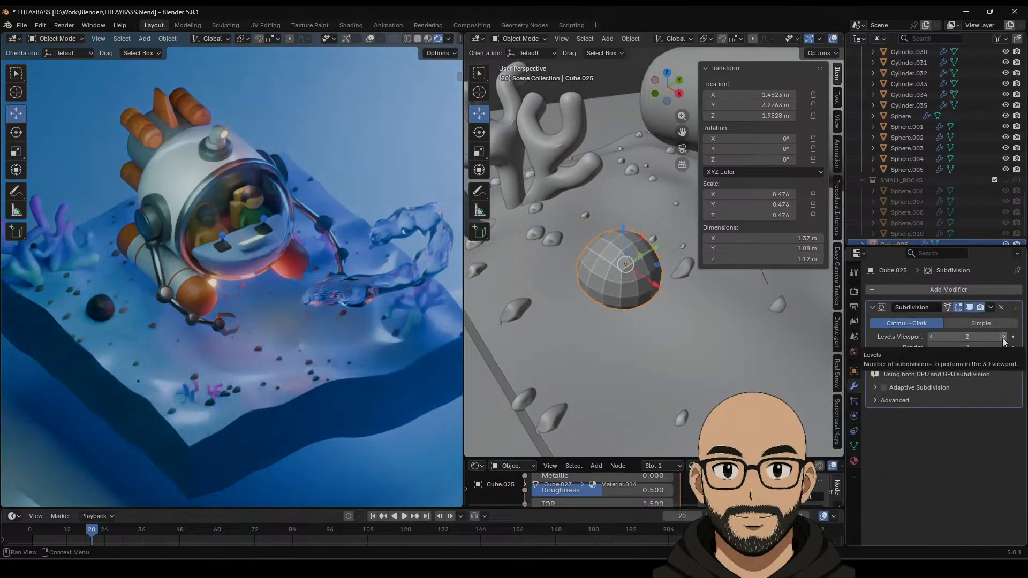
Step: Add a Bevel modifier, place it above the Subdivision modifier and set its amount to 0.12 m
{"action": "left_click", "coordinate": [939, 290]}
{"action": "mouse_move", "coordinate": [895, 292]}
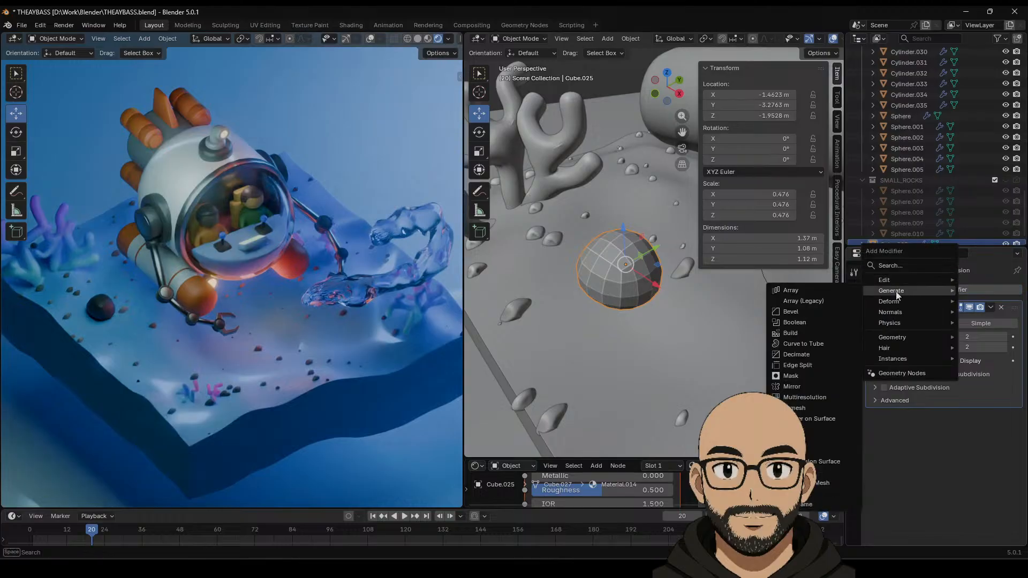
{"action": "left_click", "coordinate": [820, 314]}
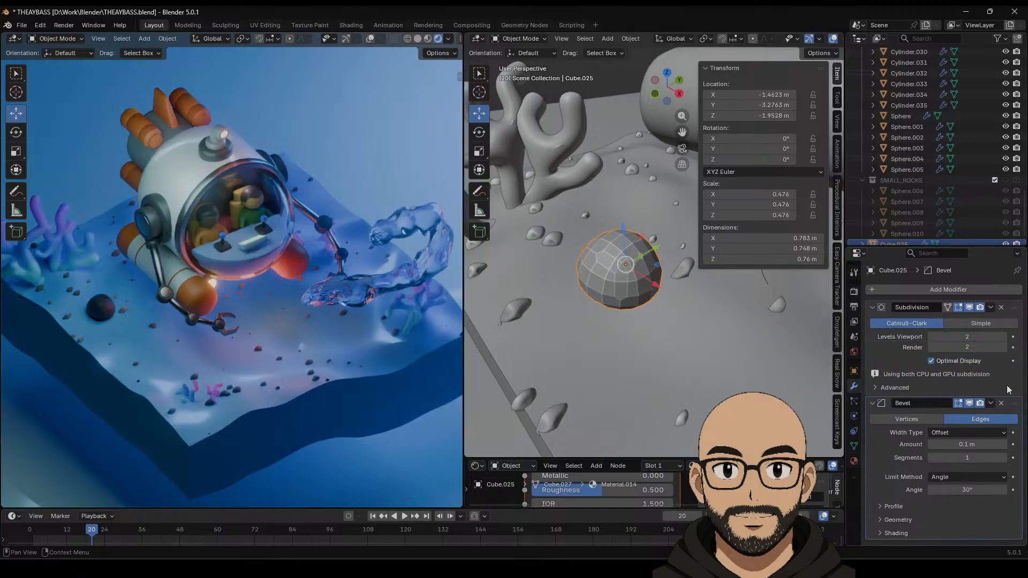
{"action": "left_click_drag", "start_coordinate": [1016, 408], "coordinate": [974, 348]}
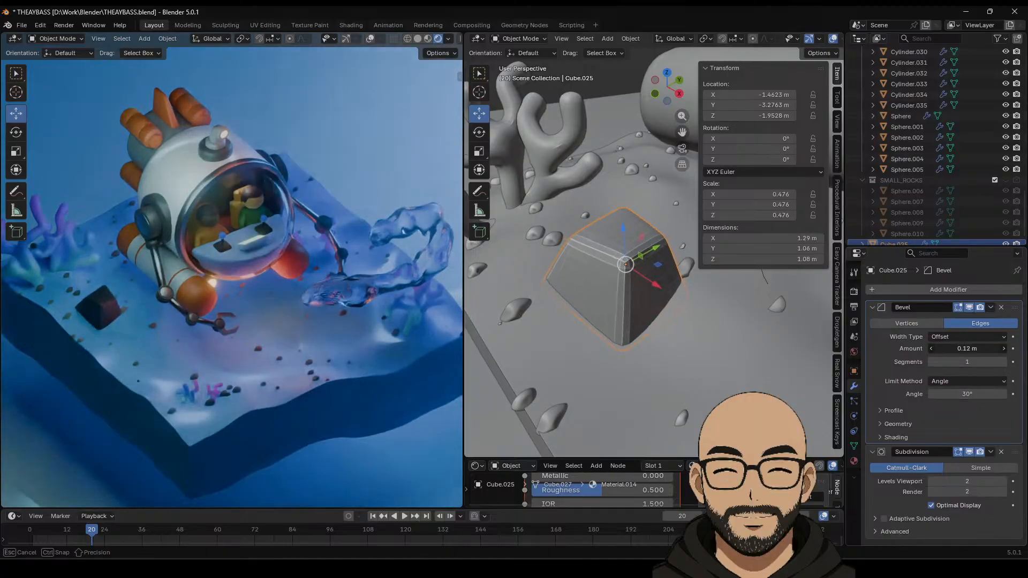
Step: Add a Decimate modifier after the subdivision and set it to Un-Subdivide with 3 iterations
{"action": "left_click", "coordinate": [936, 289]}
{"action": "mouse_move", "coordinate": [905, 290]}
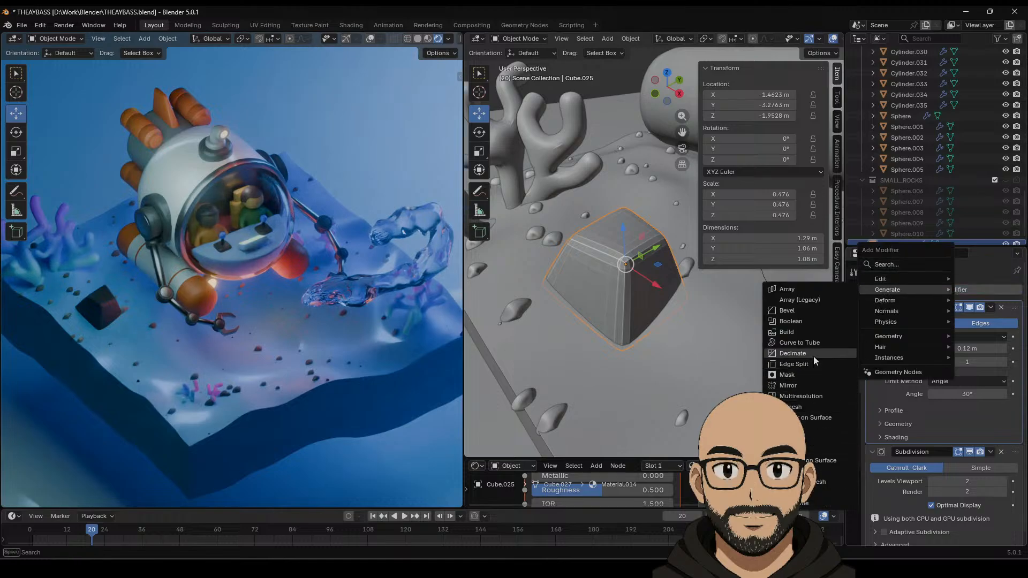
{"action": "left_click", "coordinate": [792, 353]}
{"action": "scroll", "coordinate": [948, 485], "scroll_direction": "down", "scroll_amount": 5}
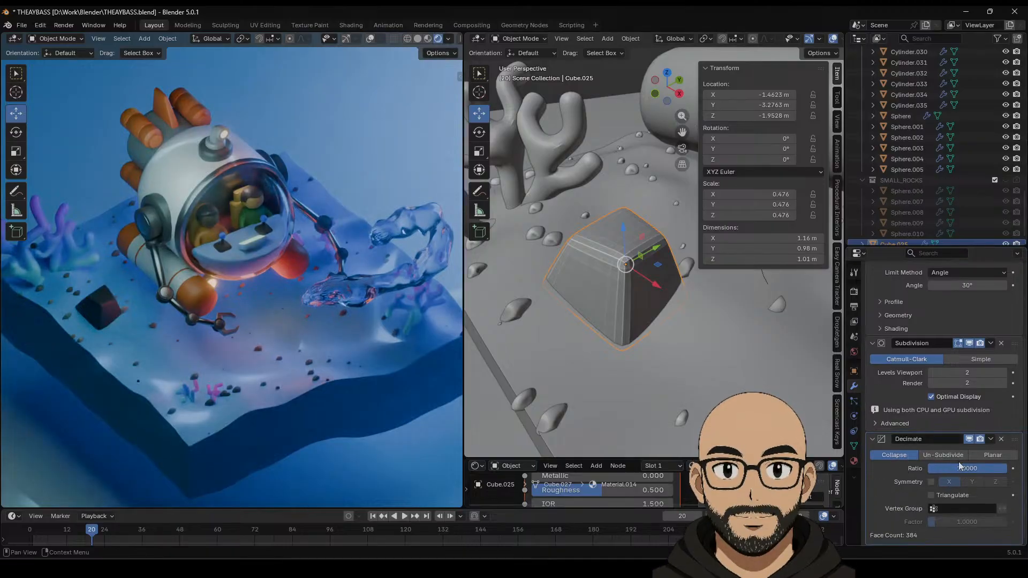
{"action": "left_click_drag", "start_coordinate": [986, 467], "coordinate": [940, 456]}
{"action": "left_click", "coordinate": [993, 454]}
{"action": "left_click", "coordinate": [941, 455]}
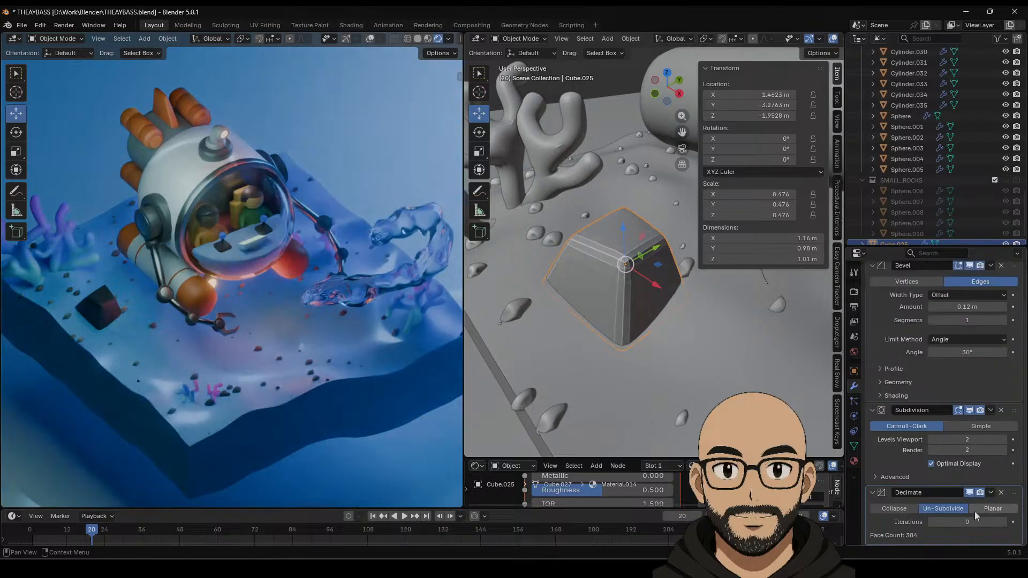
{"action": "mouse_move", "coordinate": [975, 520]}
{"action": "left_mouse_down"}
{"action": "mouse_move", "coordinate": [996, 520]}
{"action": "mouse_move", "coordinate": [970, 521]}
{"action": "mouse_move", "coordinate": [995, 522]}
{"action": "mouse_move", "coordinate": [979, 522]}
{"action": "left_mouse_up"}
{"action": "left_click", "coordinate": [931, 523]}
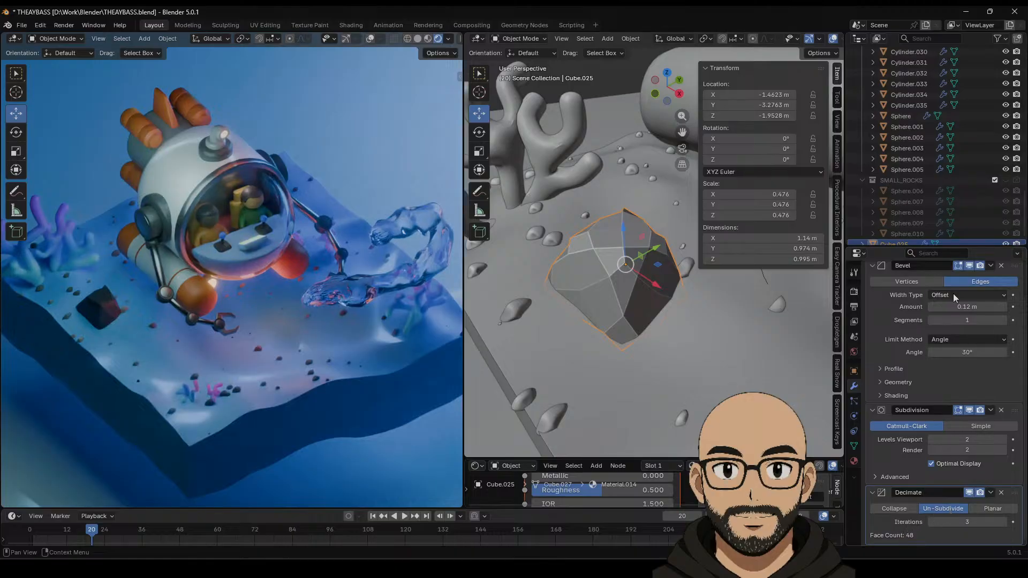
Step: Add a second Subdivision Surface modifier with viewport level 2 and apply Shade Auto Smooth to the rock
{"action": "scroll", "coordinate": [912, 344], "scroll_direction": "up", "scroll_amount": 3}
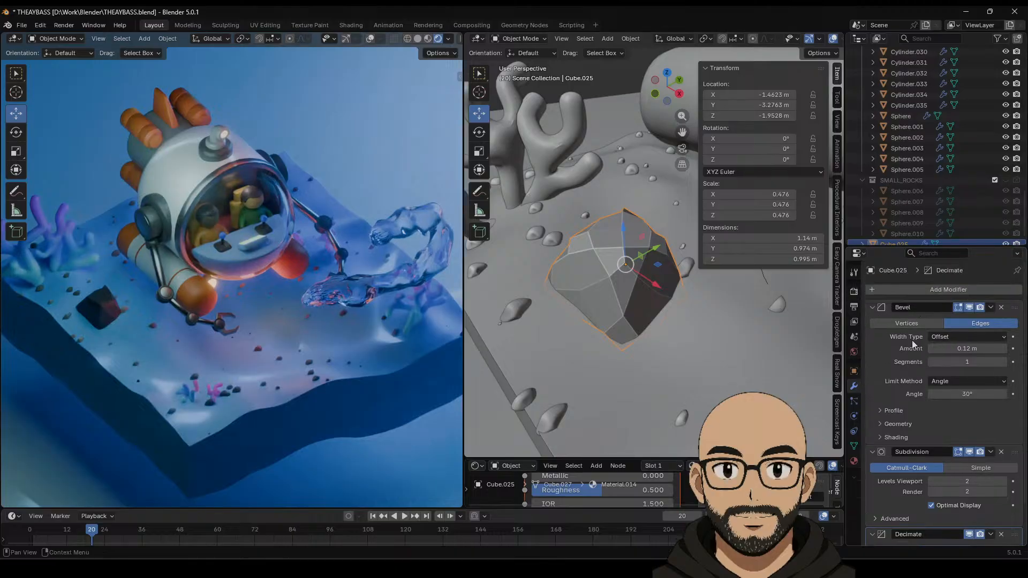
{"action": "left_click", "coordinate": [901, 289]}
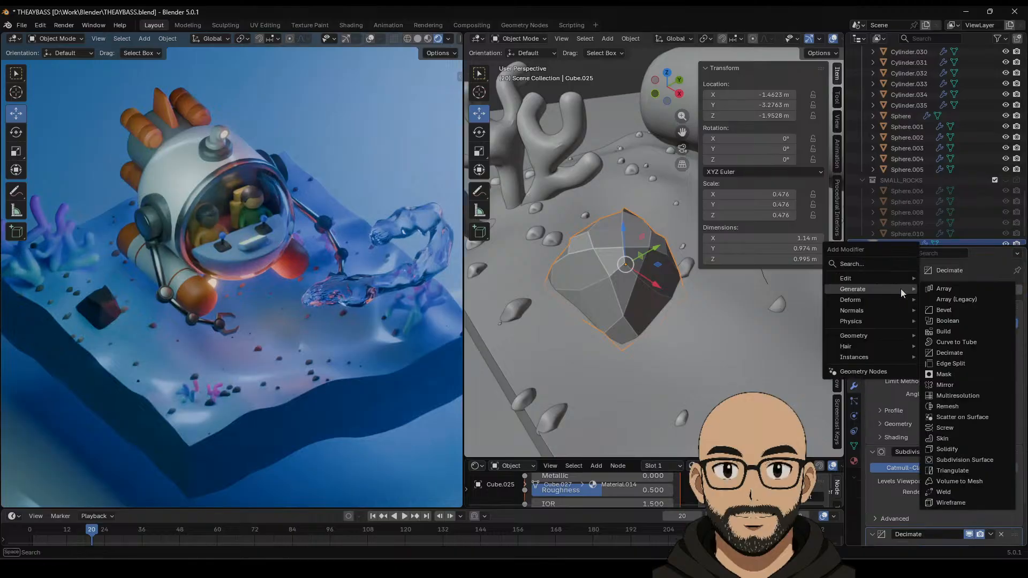
{"action": "left_click", "coordinate": [960, 459]}
{"action": "scroll", "coordinate": [941, 434], "scroll_direction": "down", "scroll_amount": 8}
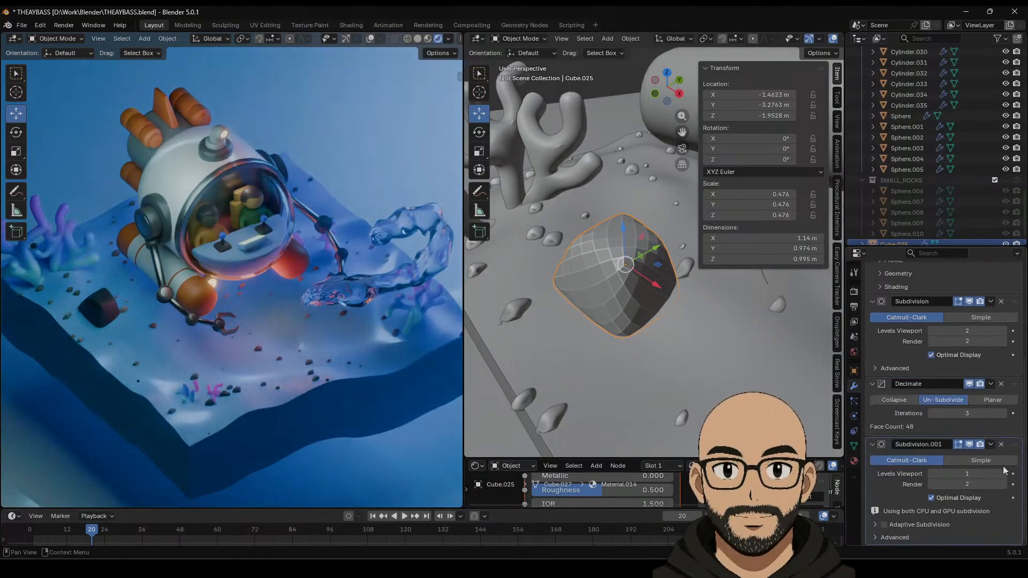
{"action": "left_click", "coordinate": [1004, 473]}
{"action": "right_click", "coordinate": [608, 287]}
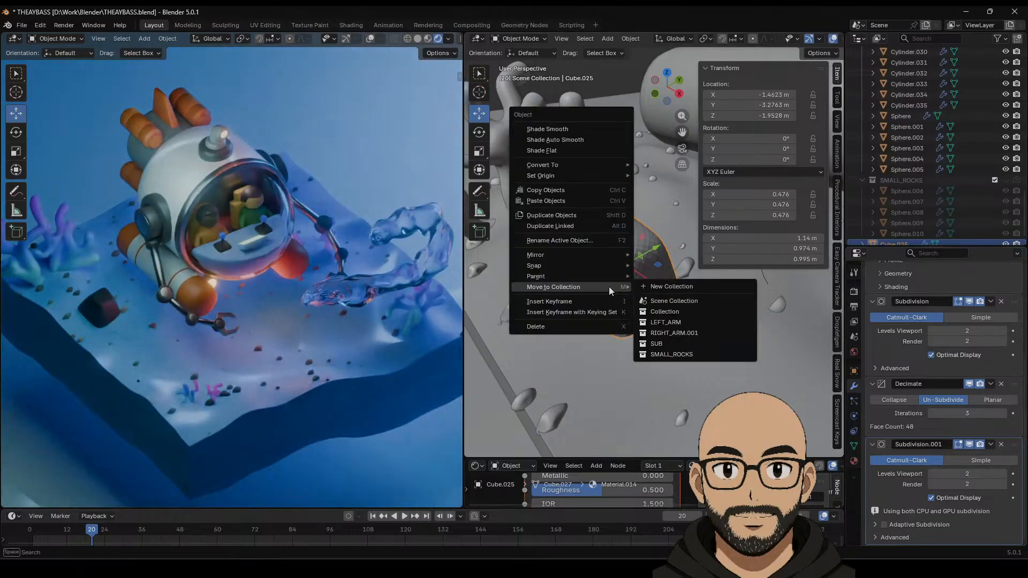
{"action": "left_click", "coordinate": [578, 140]}
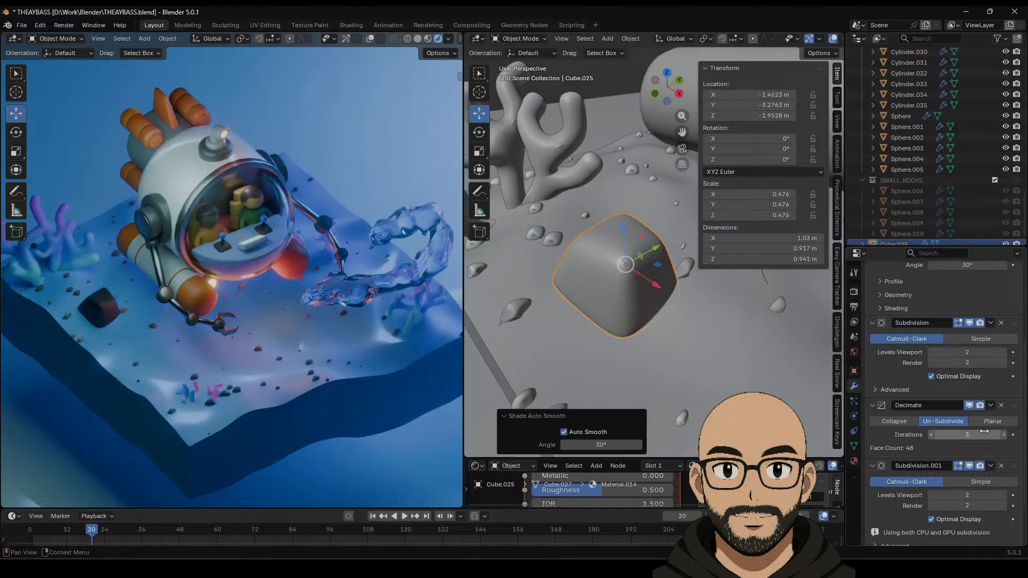
Step: Switch the rock's Decimate modifier to Collapse with a ratio of about 0.0267
{"action": "left_click", "coordinate": [907, 422]}
{"action": "left_click_drag", "start_coordinate": [961, 435], "coordinate": [936, 435]}
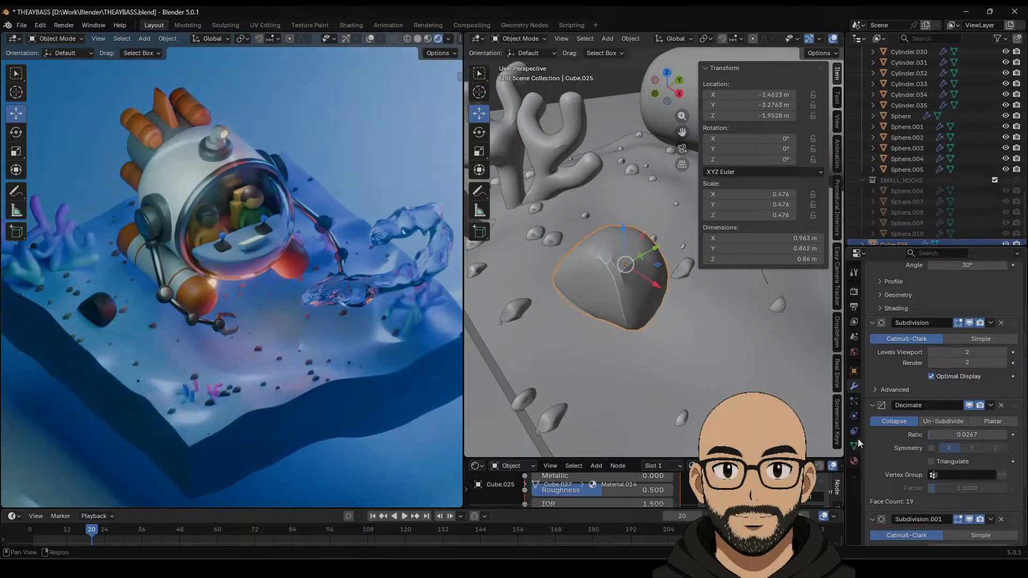
{"action": "scroll", "coordinate": [873, 369], "scroll_direction": "up", "scroll_amount": 4}
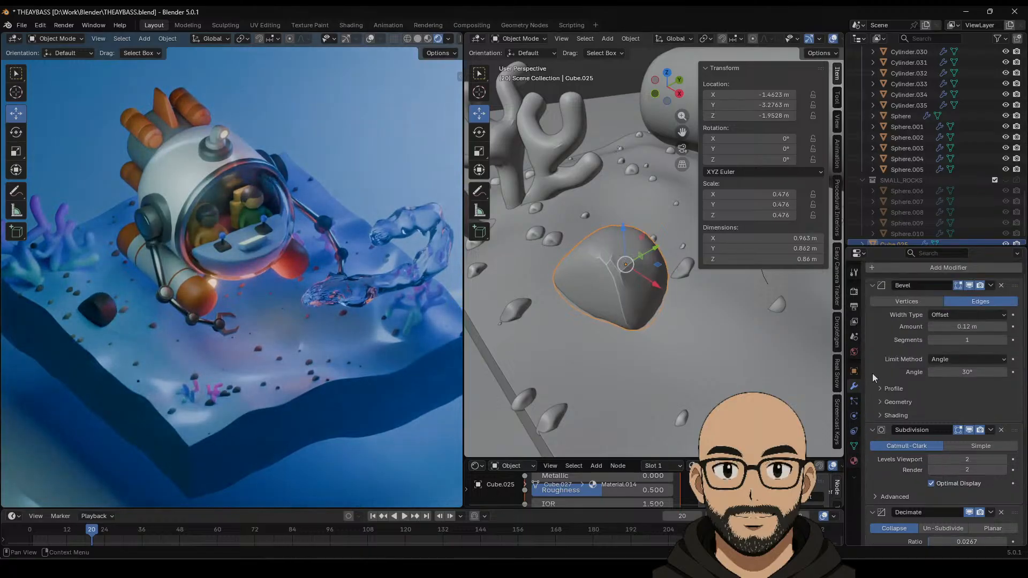
Step: Lighten the base colour of the rock's Material.014 to a medium grey
{"action": "left_click", "coordinate": [854, 461]}
{"action": "left_click", "coordinate": [965, 381]}
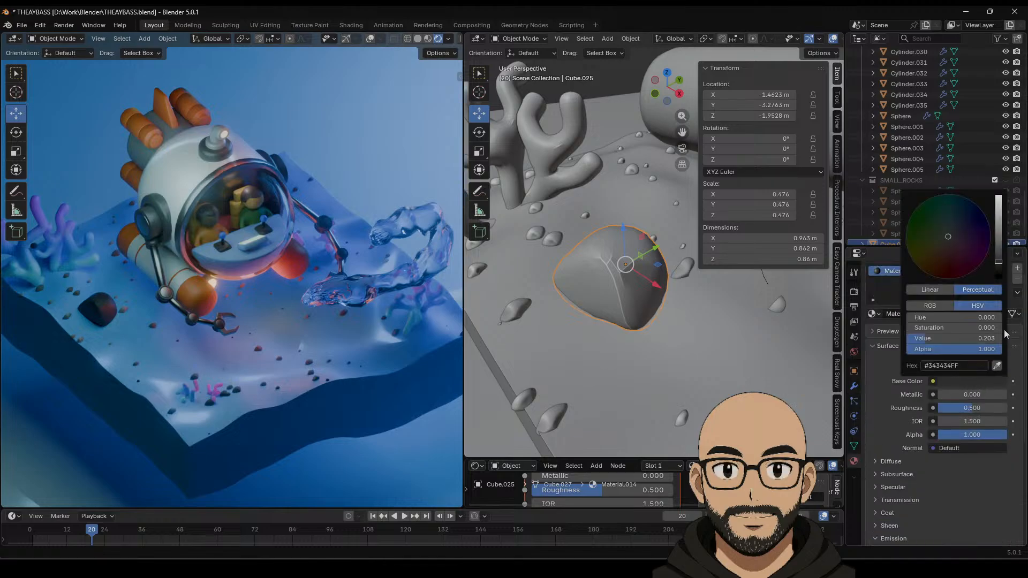
{"action": "left_click_drag", "start_coordinate": [1000, 266], "coordinate": [999, 245]}
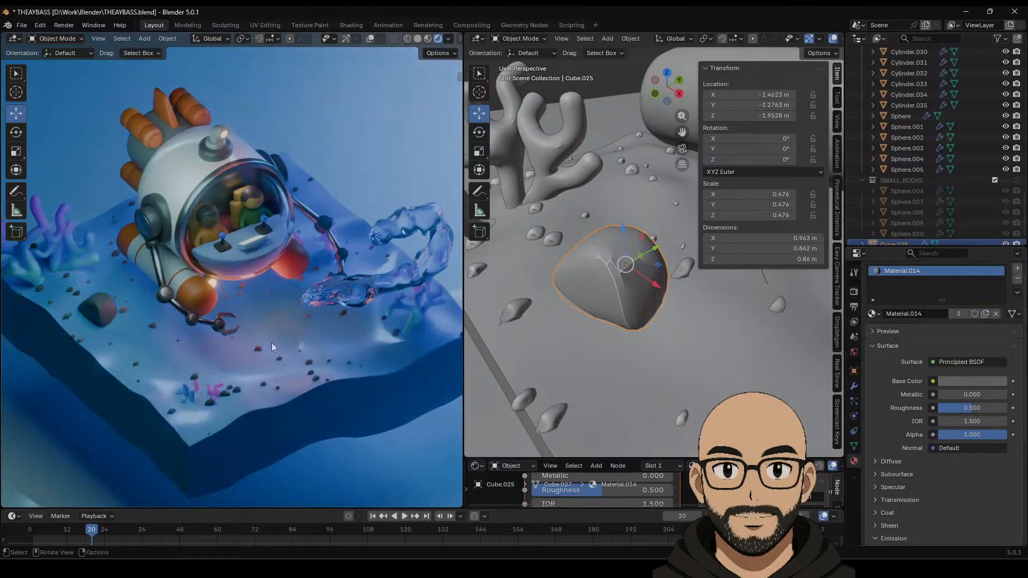
Step: Duplicate the rock, scale the copy to about 0.804 and place it at the terrain's front corner near X 3.29 m, Y -3.46 m
{"action": "left_click_drag", "start_coordinate": [631, 254], "coordinate": [700, 363]}
{"action": "key", "text": "shift+d"}
{"action": "right_click", "coordinate": [625, 292]}
{"action": "scroll", "coordinate": [700, 363], "scroll_direction": "down", "scroll_amount": 7}
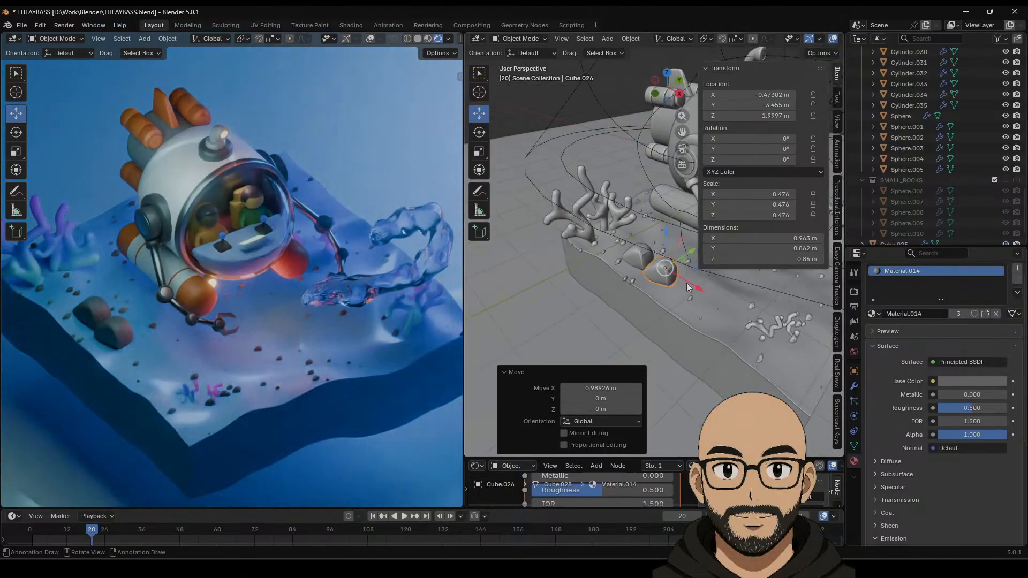
{"action": "left_click_drag", "start_coordinate": [686, 282], "coordinate": [752, 333]}
{"action": "middle_click_drag", "start_coordinate": [753, 333], "coordinate": [640, 306], "text": "shift"}
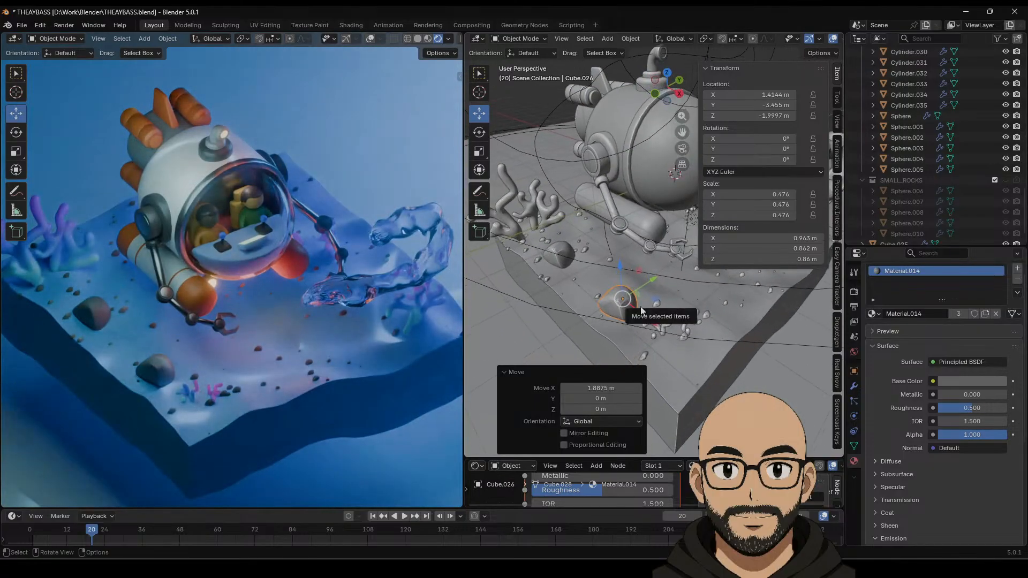
{"action": "key", "text": "s"}
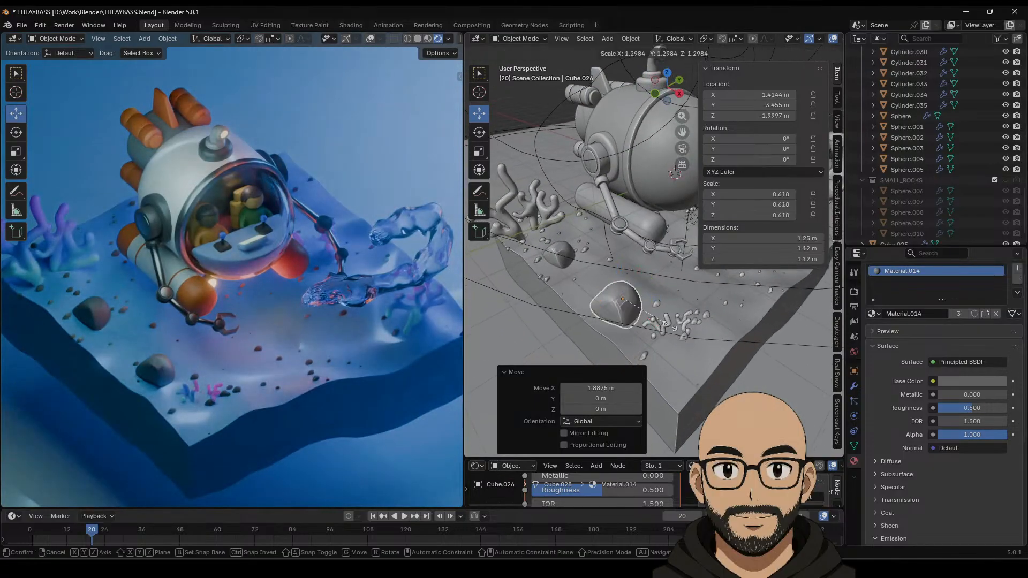
{"action": "left_click", "coordinate": [653, 322]}
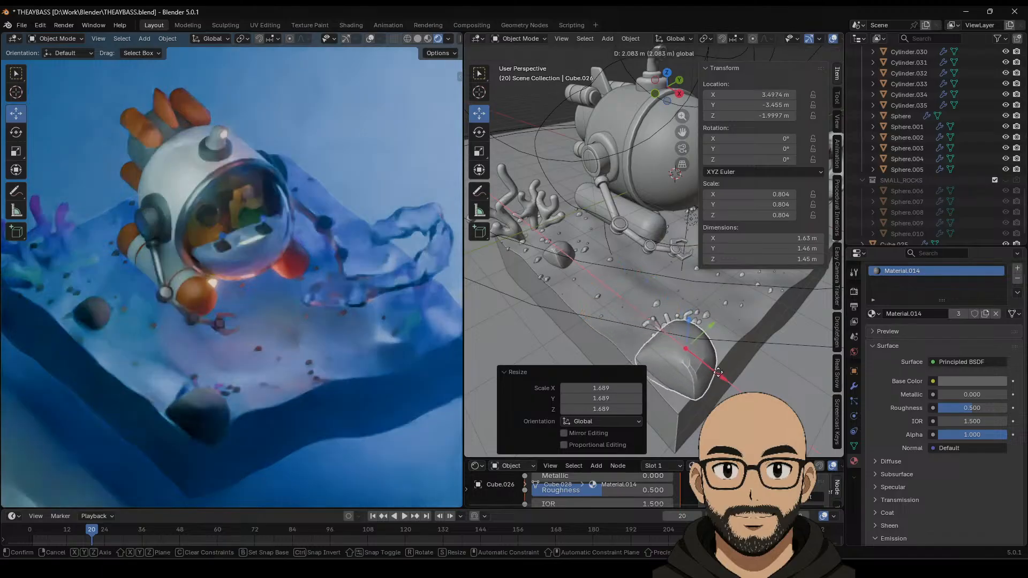
Step: Reshape the duplicated rock by lowering its top back corner vertex about 0.86 m and moving an outer corner vertex inward
{"action": "key", "text": "Tab"}
{"action": "key", "text": "g"}
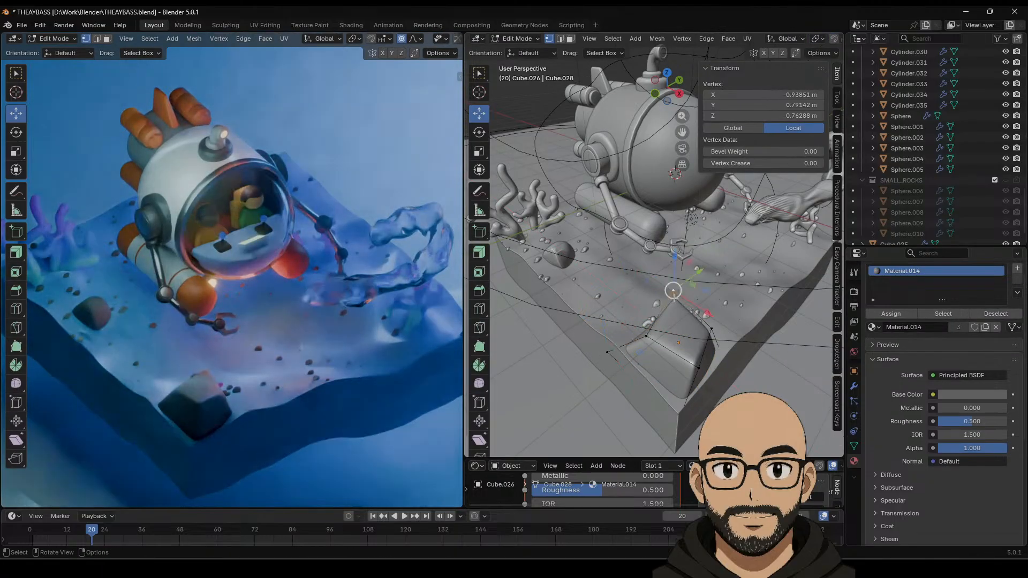
{"action": "left_click", "coordinate": [674, 345]}
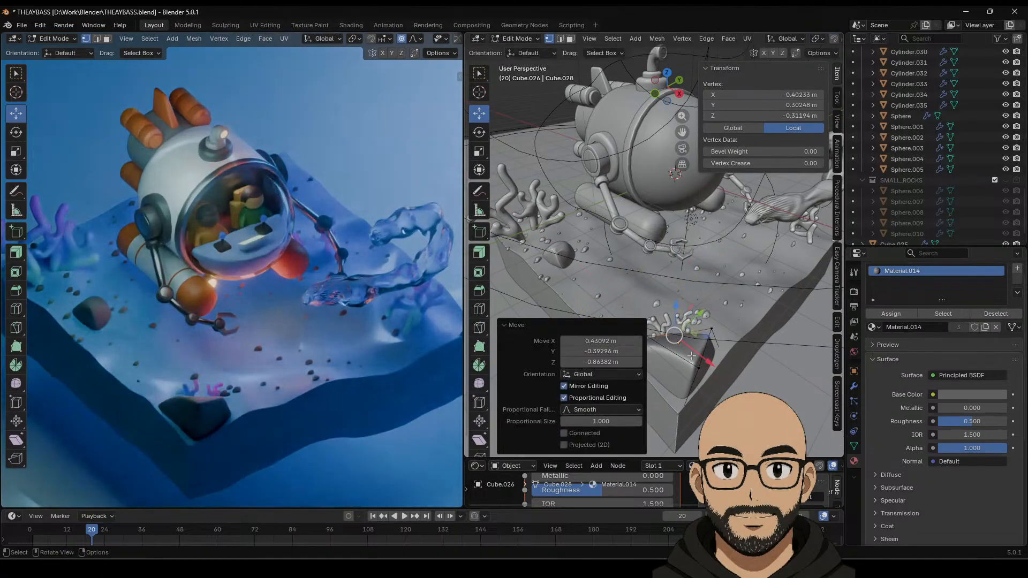
{"action": "middle_click_drag", "start_coordinate": [674, 346], "coordinate": [686, 322]}
{"action": "left_click", "coordinate": [688, 320]}
{"action": "left_click", "coordinate": [643, 351]}
{"action": "key", "text": "g"}
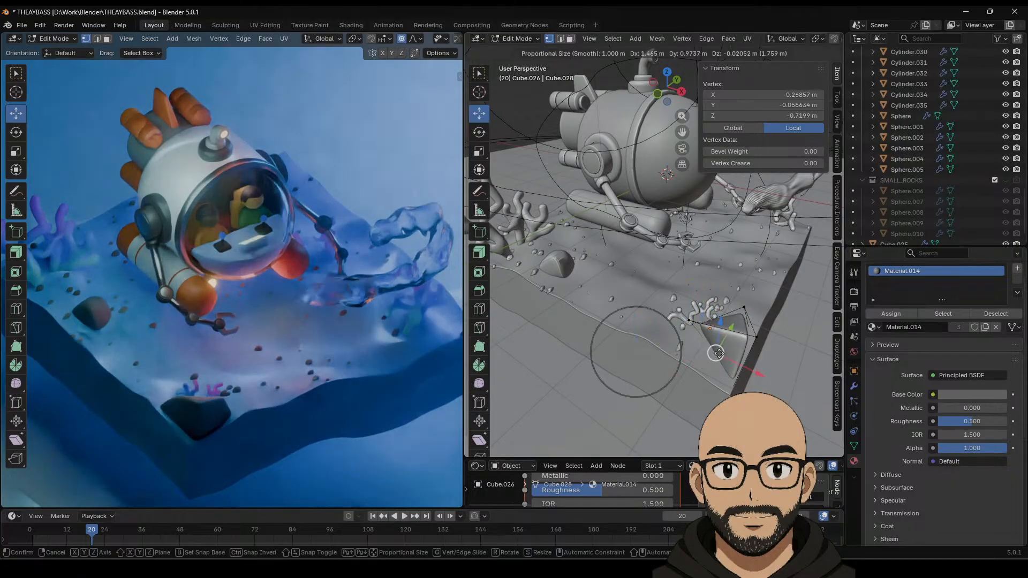
{"action": "left_click", "coordinate": [687, 355]}
{"action": "key", "text": "Tab"}
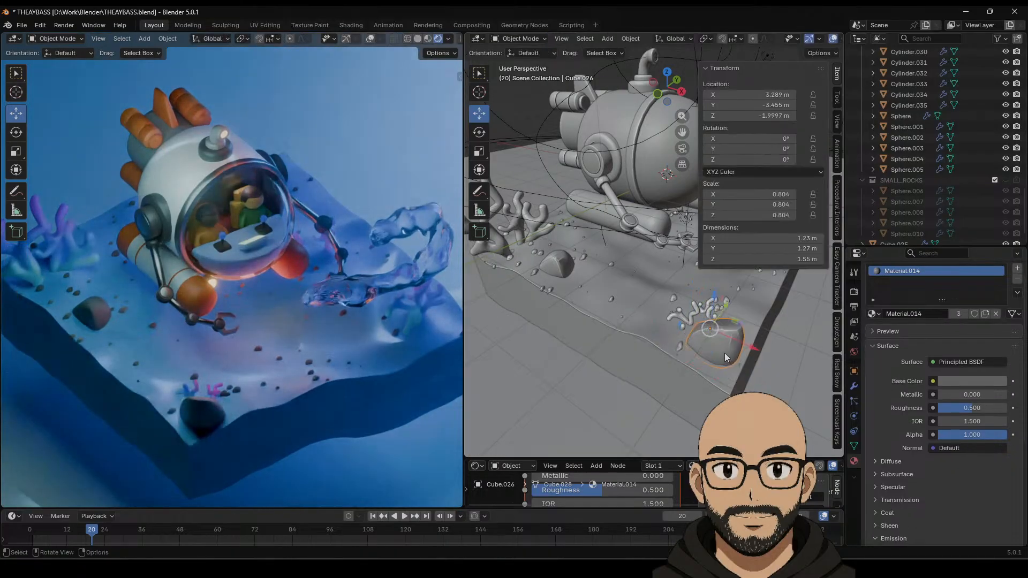
Step: Add a single loop cut across the duplicated rock's base mesh
{"action": "key", "text": "Tab"}
{"action": "left_click", "coordinate": [479, 309]}
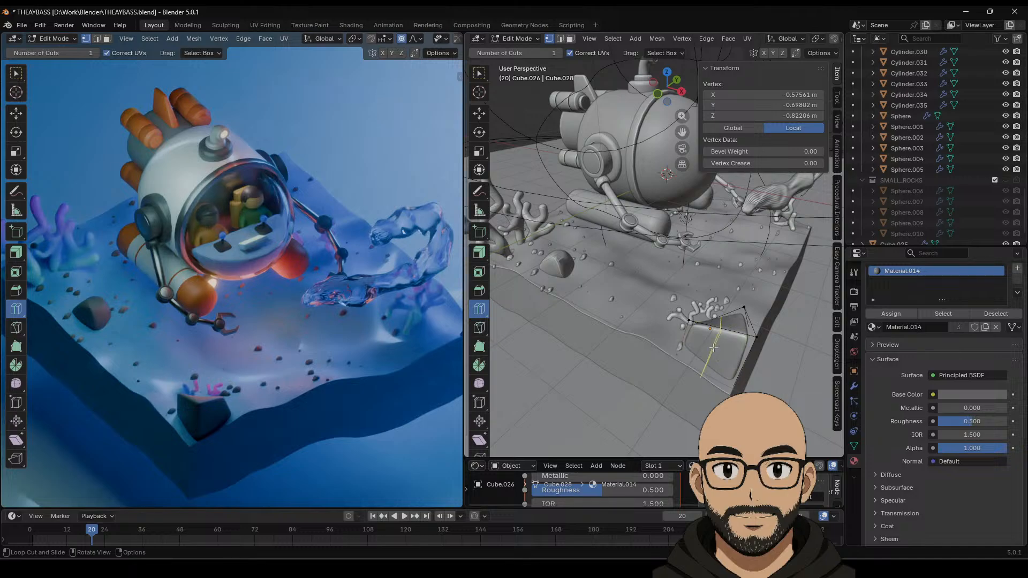
{"action": "left_click", "coordinate": [713, 348]}
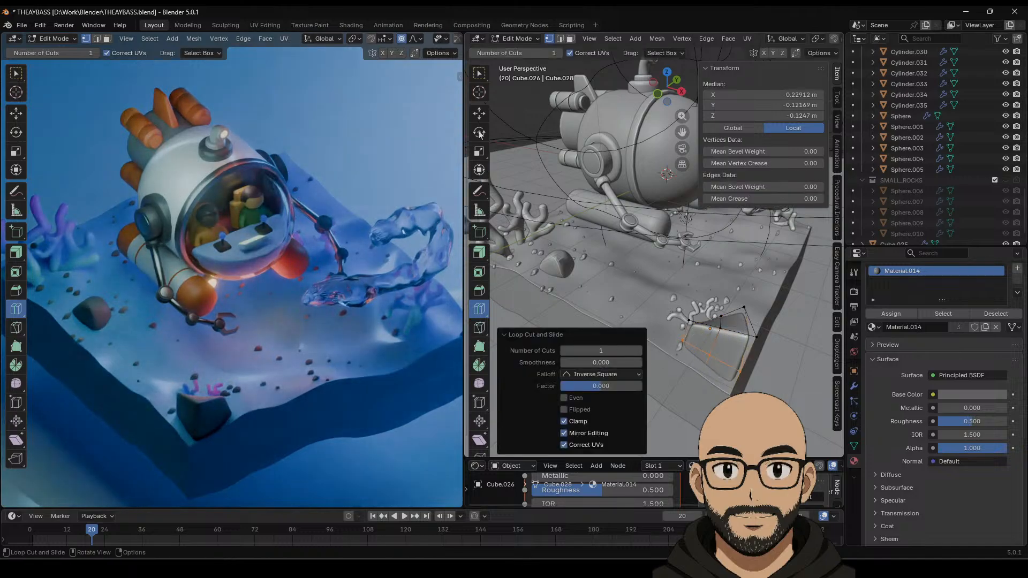
Step: Scale the duplicated rock's front face by 0.758 with smooth proportional editing and again by 0.823 without it
{"action": "left_click", "coordinate": [480, 114]}
{"action": "left_click", "coordinate": [570, 39]}
{"action": "left_click", "coordinate": [728, 377]}
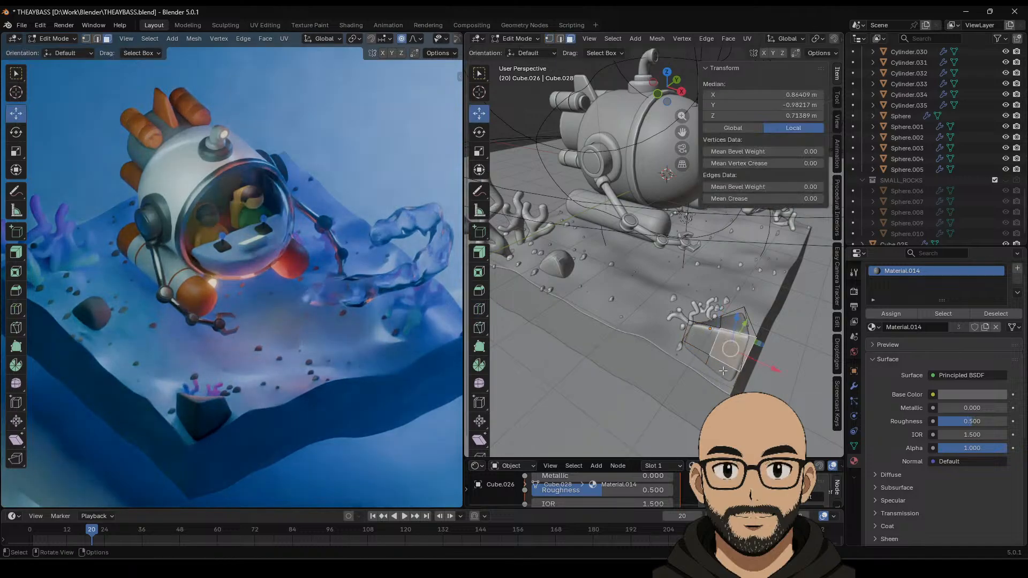
{"action": "mouse_move", "coordinate": [728, 378]}
{"action": "left_mouse_down"}
{"action": "mouse_move", "coordinate": [724, 370]}
{"action": "mouse_move", "coordinate": [736, 369]}
{"action": "left_mouse_up"}
{"action": "key", "text": "s"}
{"action": "left_click", "coordinate": [737, 368]}
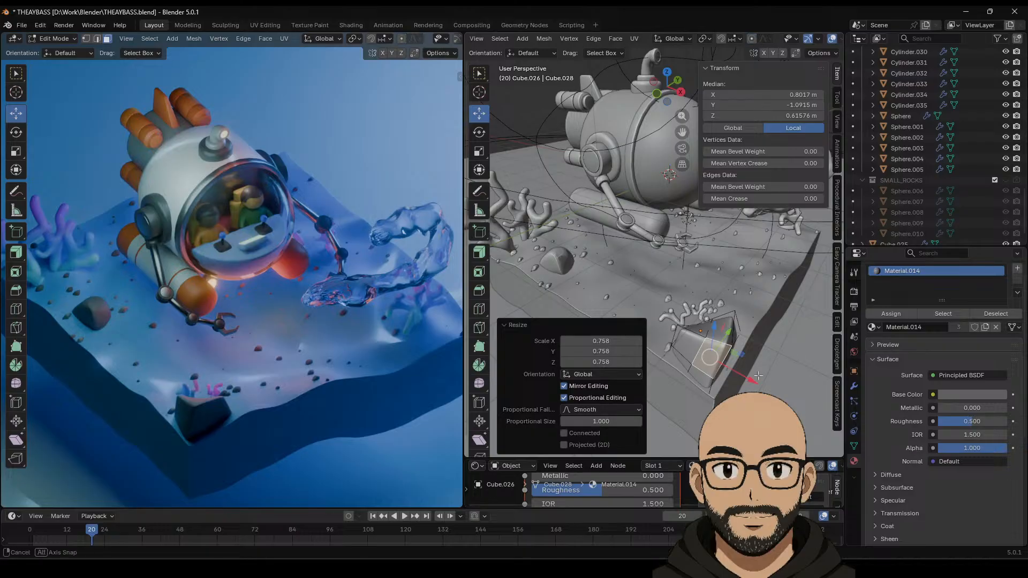
{"action": "key", "text": "s"}
{"action": "middle_click_drag", "start_coordinate": [758, 376], "coordinate": [709, 369]}
{"action": "left_click", "coordinate": [733, 356]}
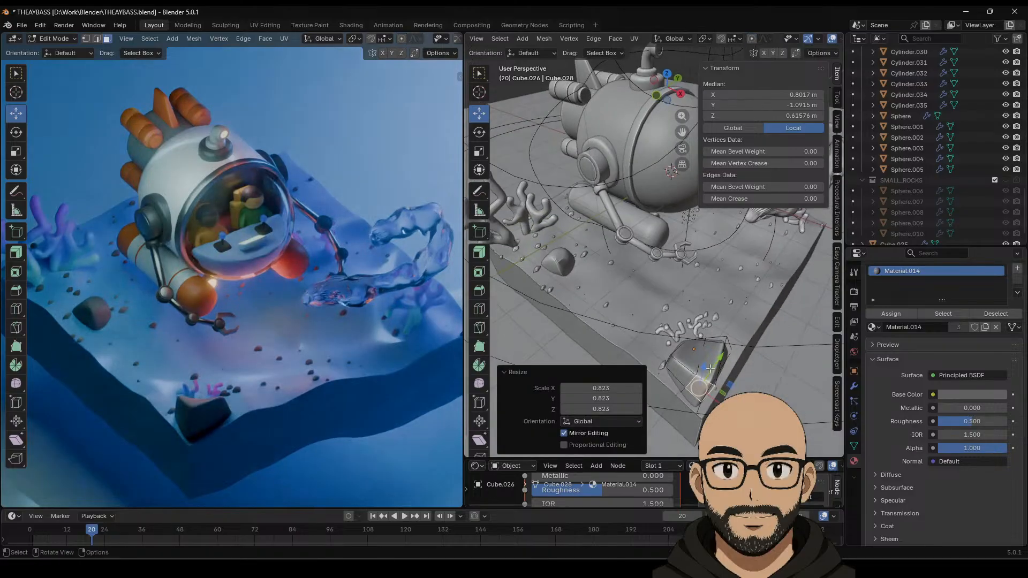
{"action": "left_click_drag", "start_coordinate": [710, 369], "coordinate": [725, 357]}
{"action": "right_click", "coordinate": [725, 360]}
{"action": "key", "text": "ctrl+z"}
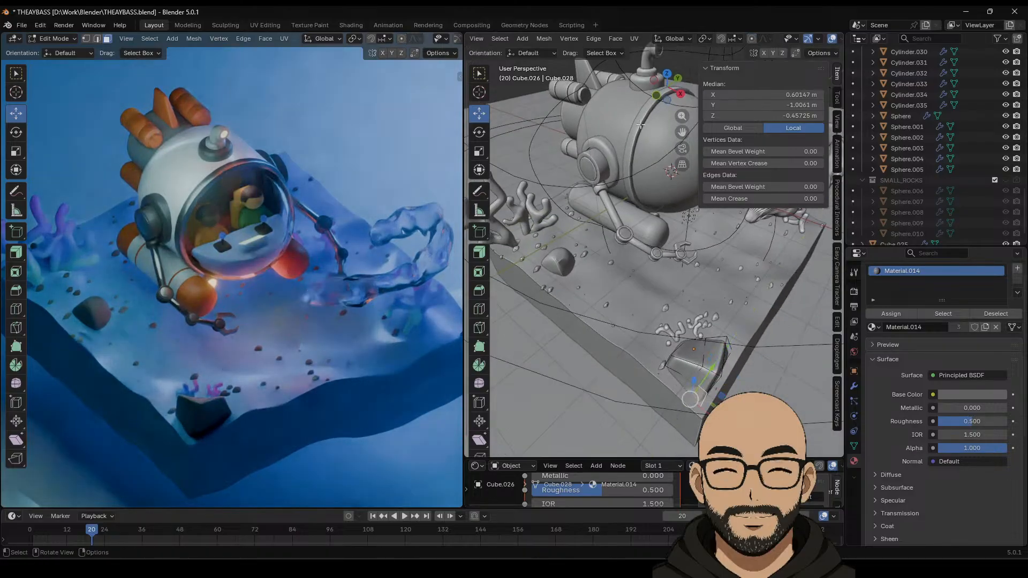
Step: Move one edge of the loop cut on the corner rock about 0.144 m along negative Y and 0.143 m down
{"action": "scroll", "coordinate": [568, 40], "scroll_direction": "up", "scroll_amount": 4}
{"action": "left_click", "coordinate": [557, 39]}
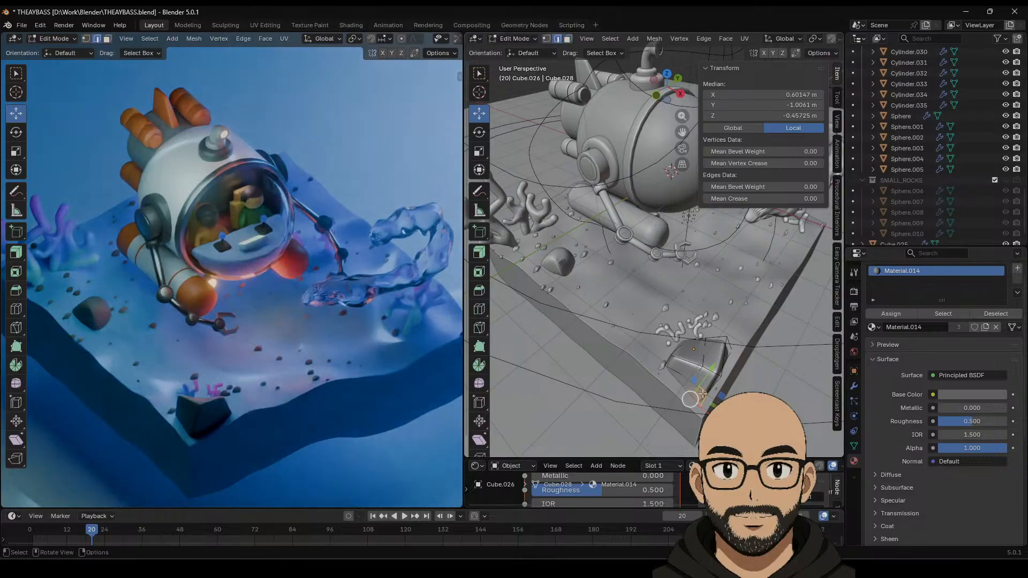
{"action": "left_click_drag", "start_coordinate": [700, 392], "coordinate": [678, 357]}
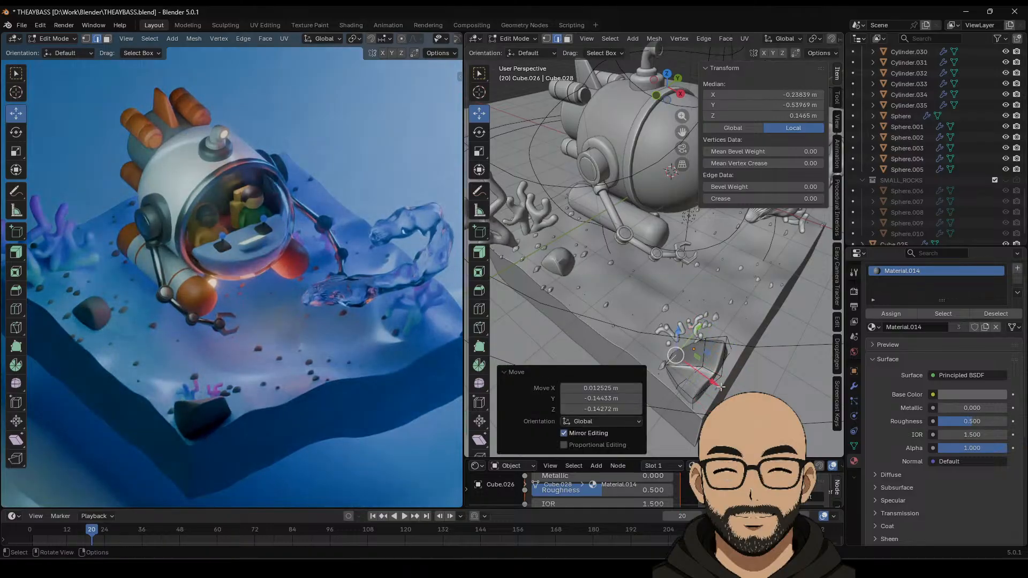
Step: Raise a lower outer edge of the corner rock 0.6241 m and shift the side's middle edge 0.1263 m along X
{"action": "middle_click_drag", "start_coordinate": [729, 378], "coordinate": [710, 357]}
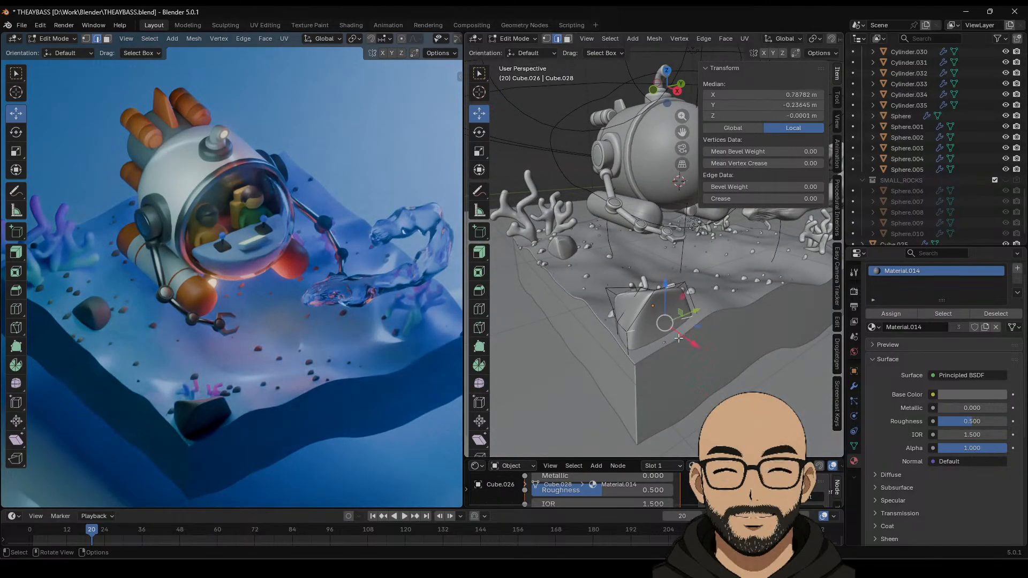
{"action": "left_click_drag", "start_coordinate": [677, 348], "coordinate": [684, 316]}
{"action": "key", "text": "z"}
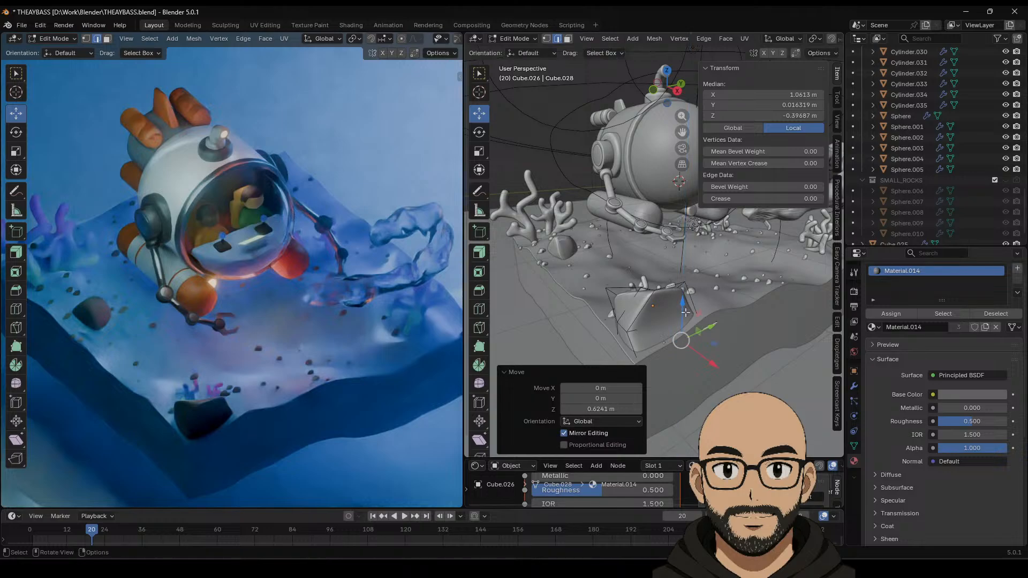
{"action": "key", "text": "g"}
{"action": "key", "text": "x"}
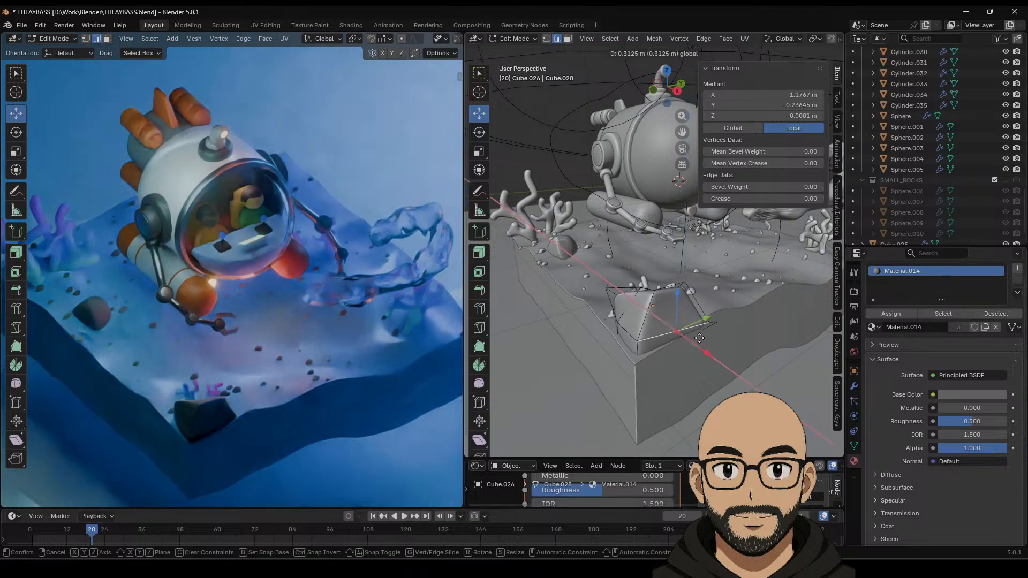
{"action": "left_click", "coordinate": [691, 335]}
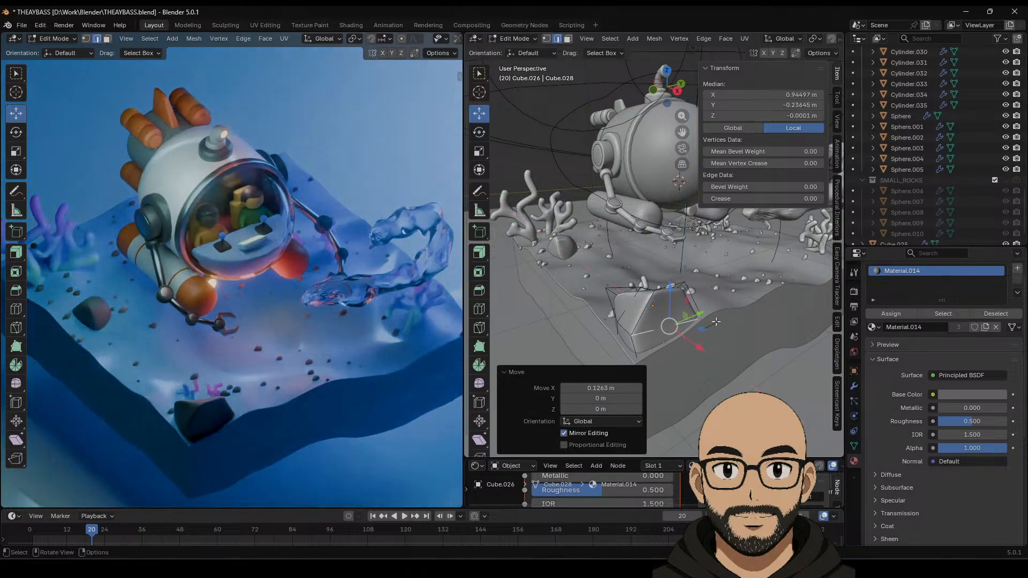
Step: Move the far side edge of the corner rock about 0.018 m along Y
{"action": "left_click", "coordinate": [713, 321]}
{"action": "key", "text": "g"}
{"action": "key", "text": "y"}
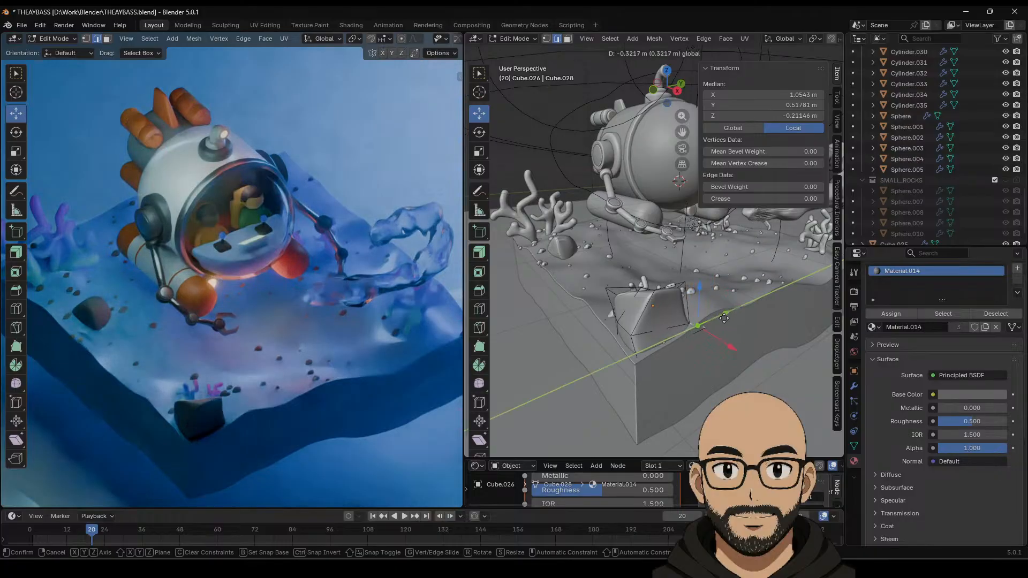
{"action": "left_click", "coordinate": [736, 311]}
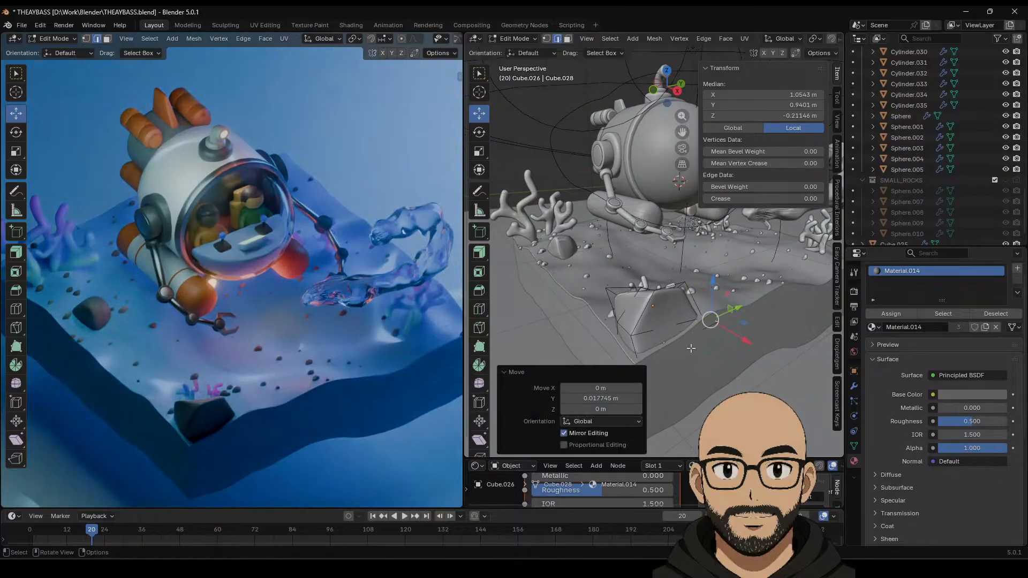
Step: Leave mesh editing, lower the corner rock about 0.098 m and scale the whole object by 0.894
{"action": "scroll", "coordinate": [691, 349], "scroll_direction": "down", "scroll_amount": 3}
{"action": "key", "text": "Tab"}
{"action": "key", "text": "g"}
{"action": "key", "text": "z"}
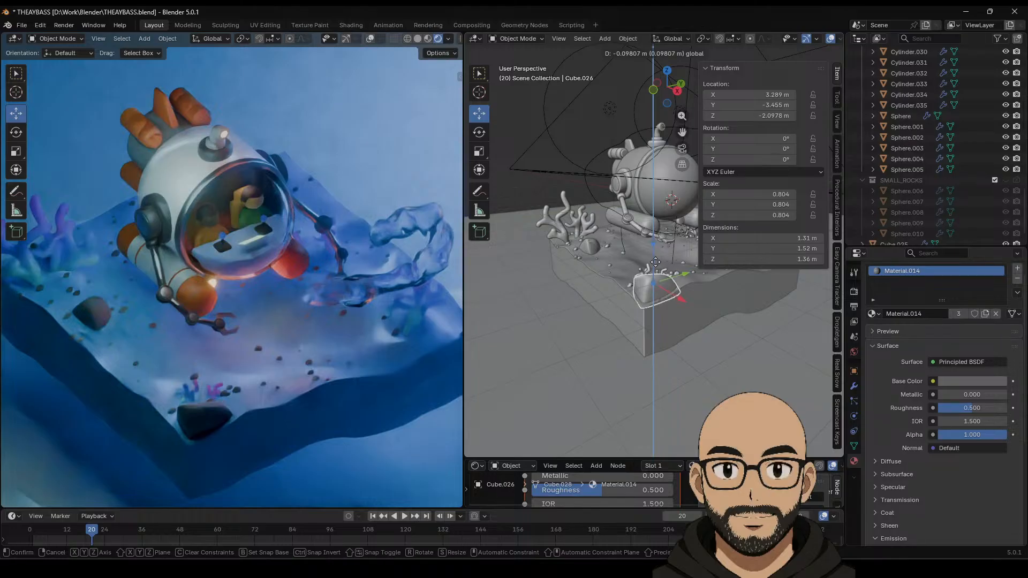
{"action": "left_click", "coordinate": [656, 262]}
{"action": "middle_click_drag", "start_coordinate": [685, 328], "coordinate": [718, 358]}
{"action": "key", "text": "s"}
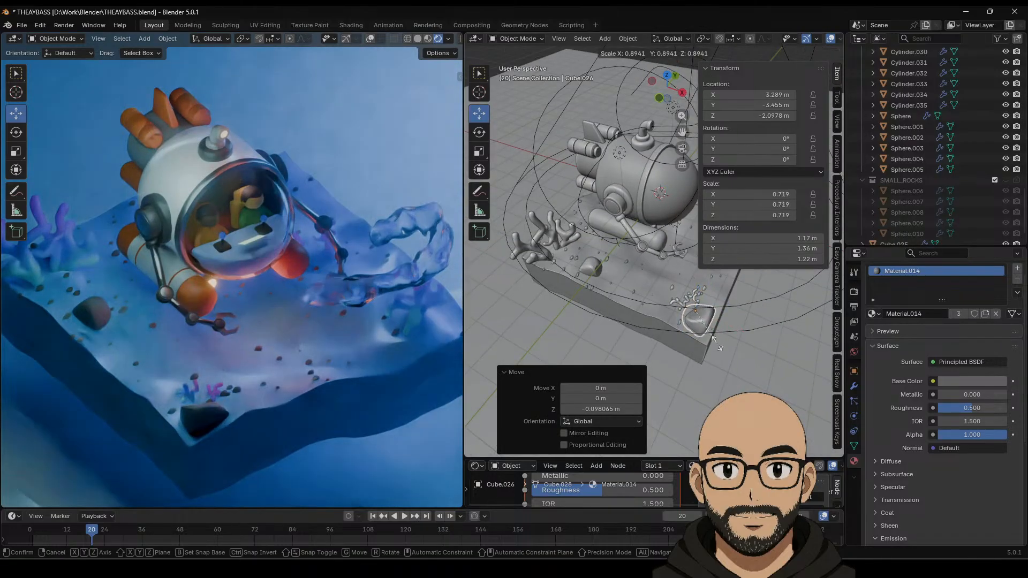
{"action": "left_click", "coordinate": [717, 343]}
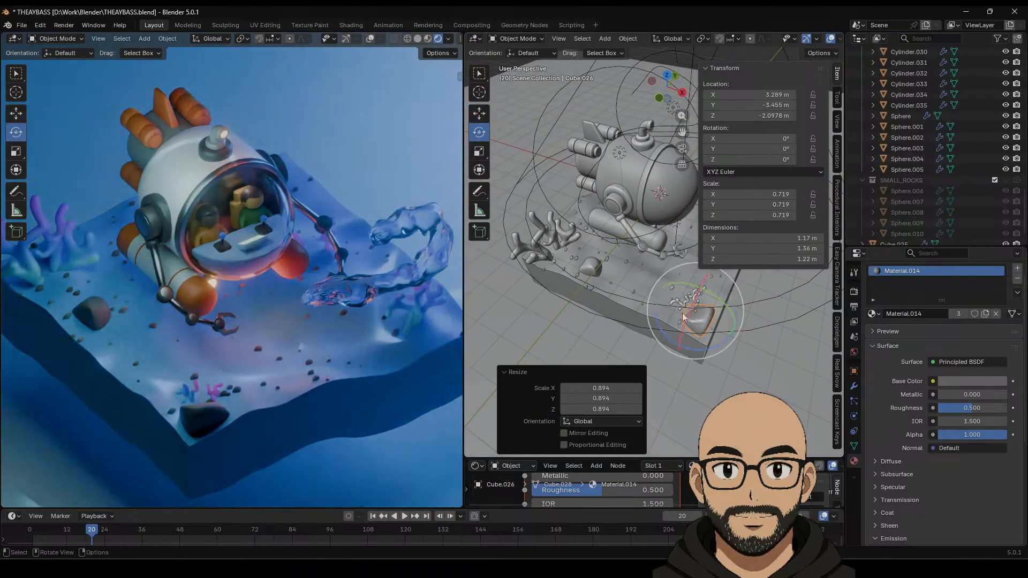
Step: Rotate the corner rock -12.7° about Z and tilt it with a trackball rotation of 5.73° and 0.573°
{"action": "key", "text": "r"}
{"action": "key", "text": "z"}
{"action": "left_click", "coordinate": [709, 335]}
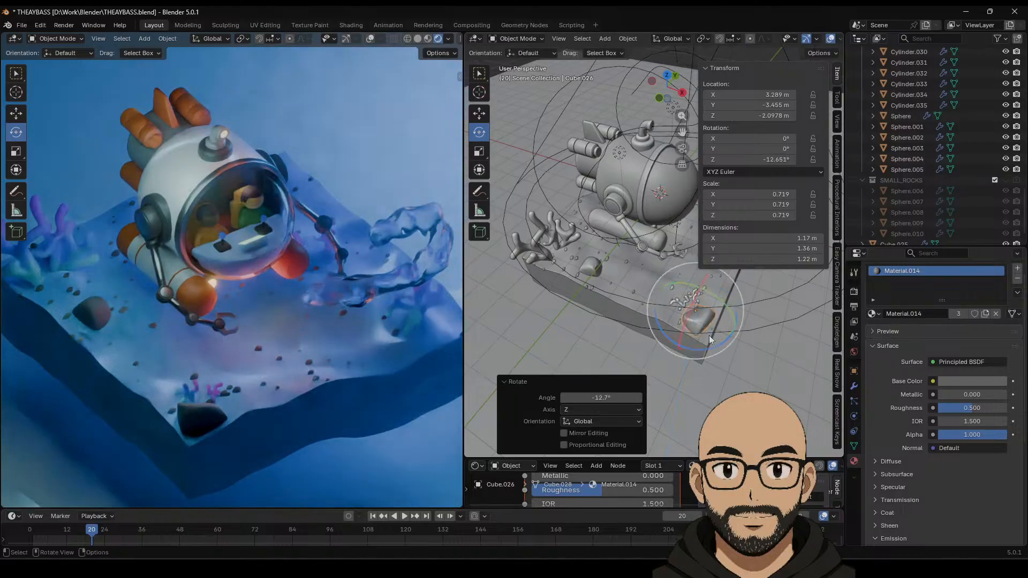
{"action": "key", "text": "r"}
{"action": "key", "text": "r"}
{"action": "left_click", "coordinate": [727, 338]}
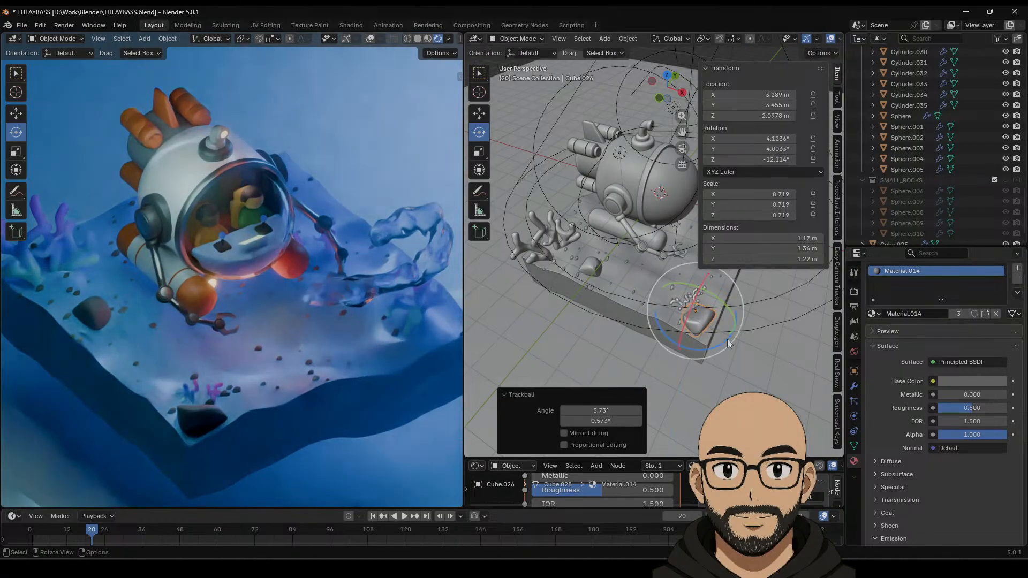
Step: Lower the corner rock about 0.001 m along Z
{"action": "middle_click_drag", "start_coordinate": [701, 306], "coordinate": [664, 279]}
{"action": "key", "text": "g"}
{"action": "key", "text": "z"}
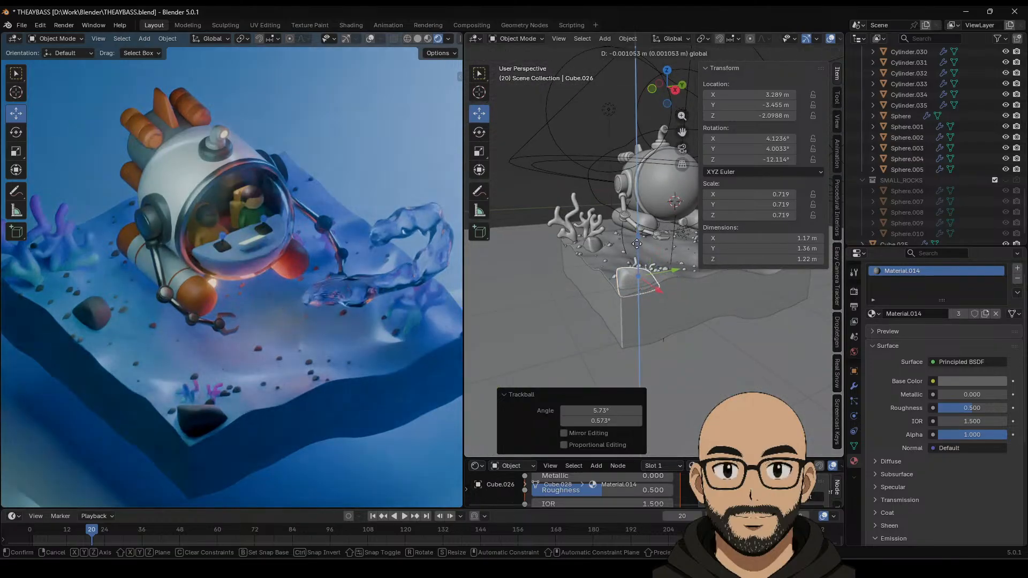
{"action": "left_click", "coordinate": [664, 281]}
Step: Duplicate the corner rock and place the copy at the terrain's far corner near X 3.10 m, Y 3.64 m, Z -0.71 m
{"action": "mouse_move", "coordinate": [682, 330]}
{"action": "middle_mouse_down"}
{"action": "mouse_move", "coordinate": [721, 312]}
{"action": "mouse_move", "coordinate": [717, 361]}
{"action": "mouse_move", "coordinate": [676, 374]}
{"action": "mouse_move", "coordinate": [667, 330]}
{"action": "middle_mouse_up"}
{"action": "scroll", "coordinate": [714, 365], "scroll_direction": "down", "scroll_amount": 4}
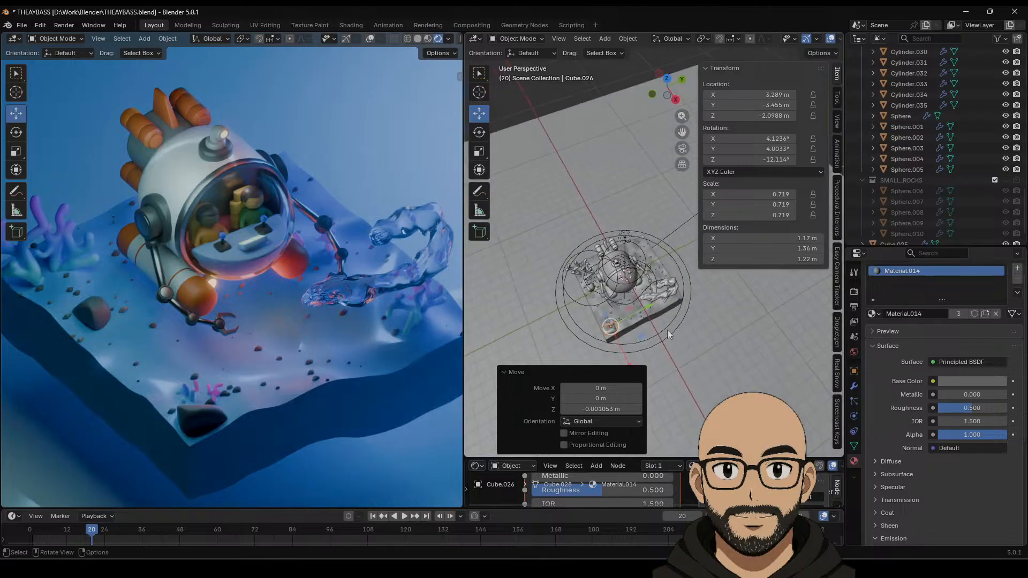
{"action": "key", "text": "shift+d"}
{"action": "left_click", "coordinate": [720, 300]}
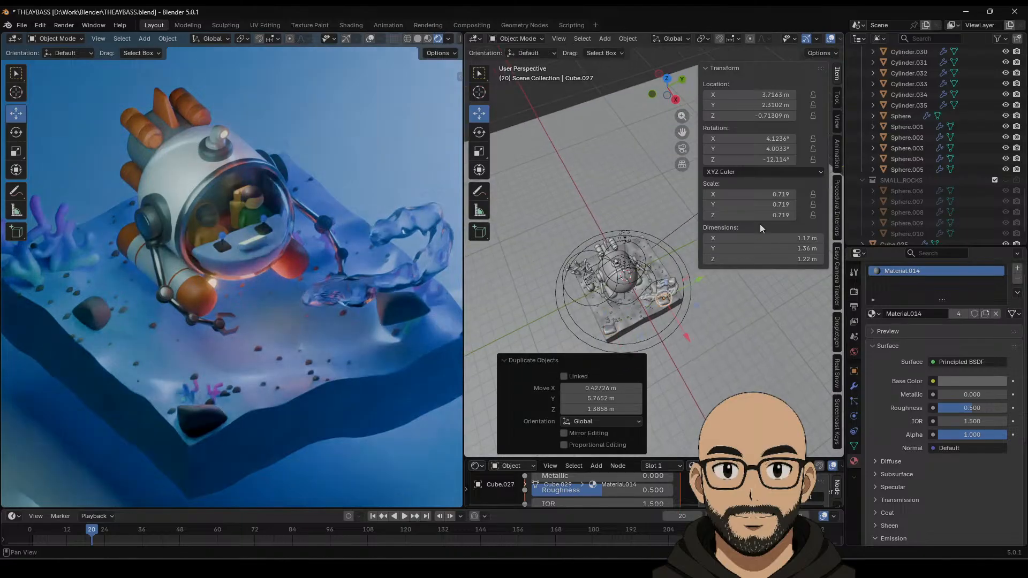
{"action": "left_click", "coordinate": [669, 78]}
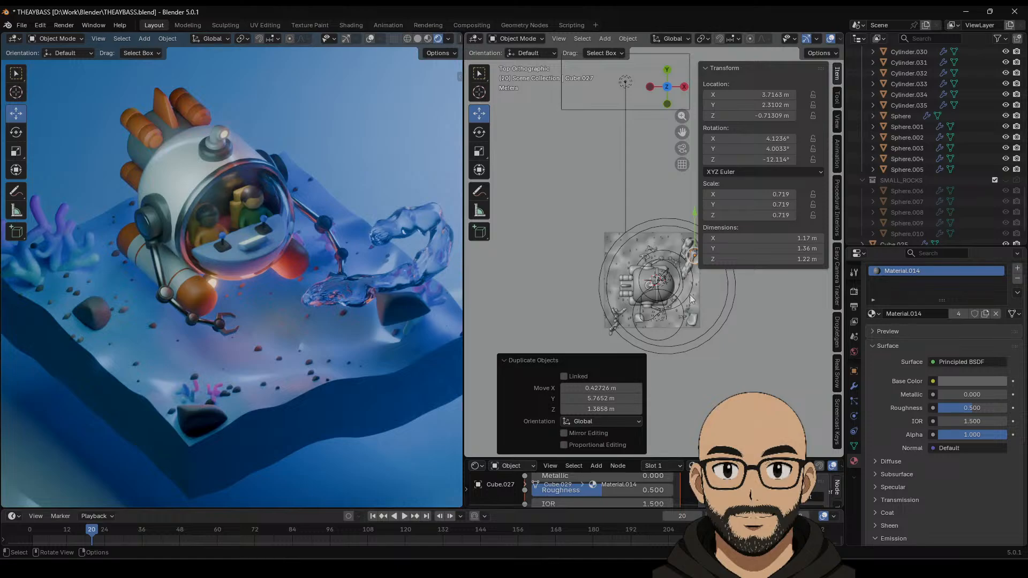
{"action": "key", "text": "KP_Decimal"}
{"action": "key", "text": "g"}
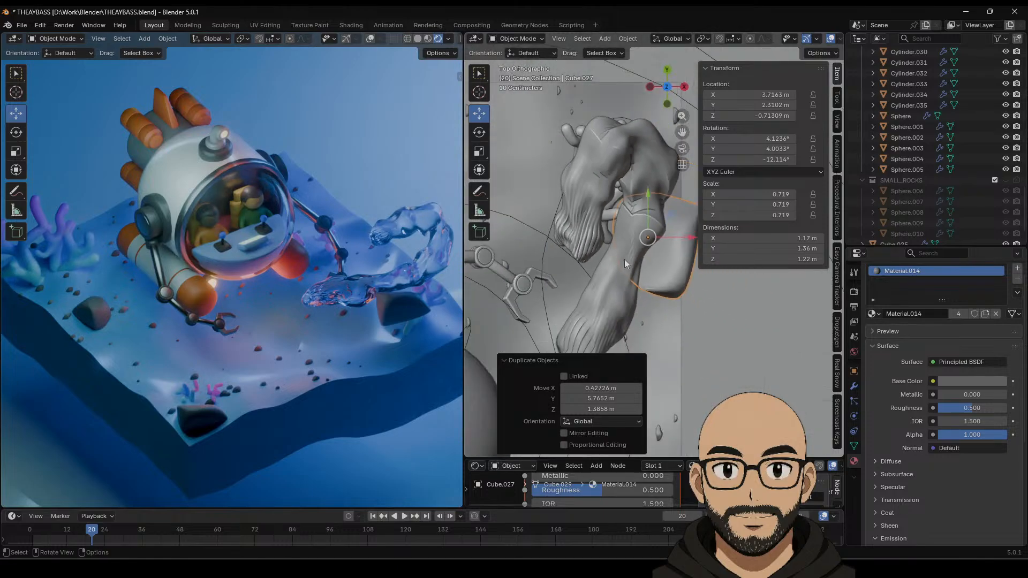
{"action": "left_click", "coordinate": [617, 196]}
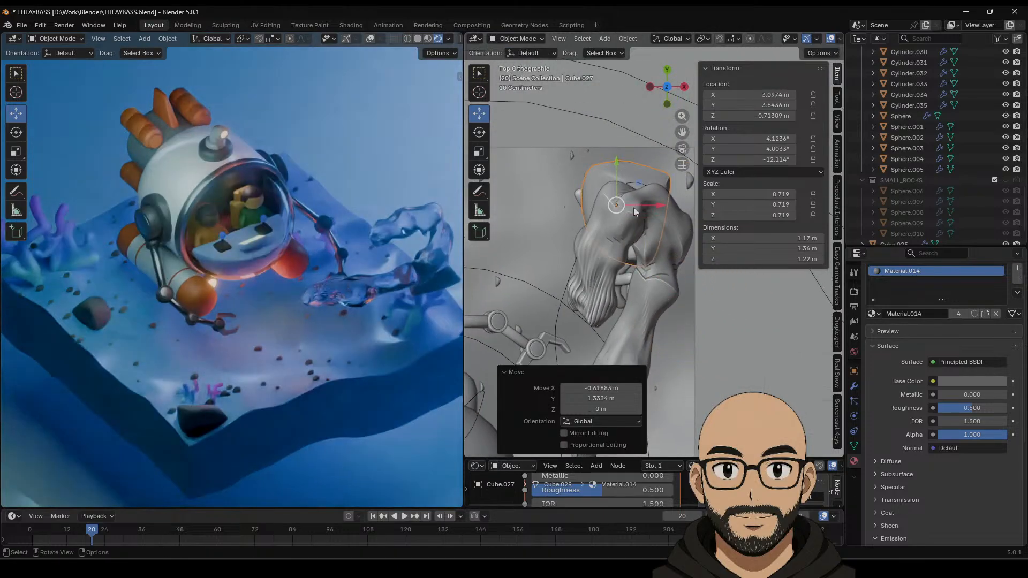
Step: Try a second Decimate modifier on the new rock copy and remove it again
{"action": "left_click", "coordinate": [855, 386]}
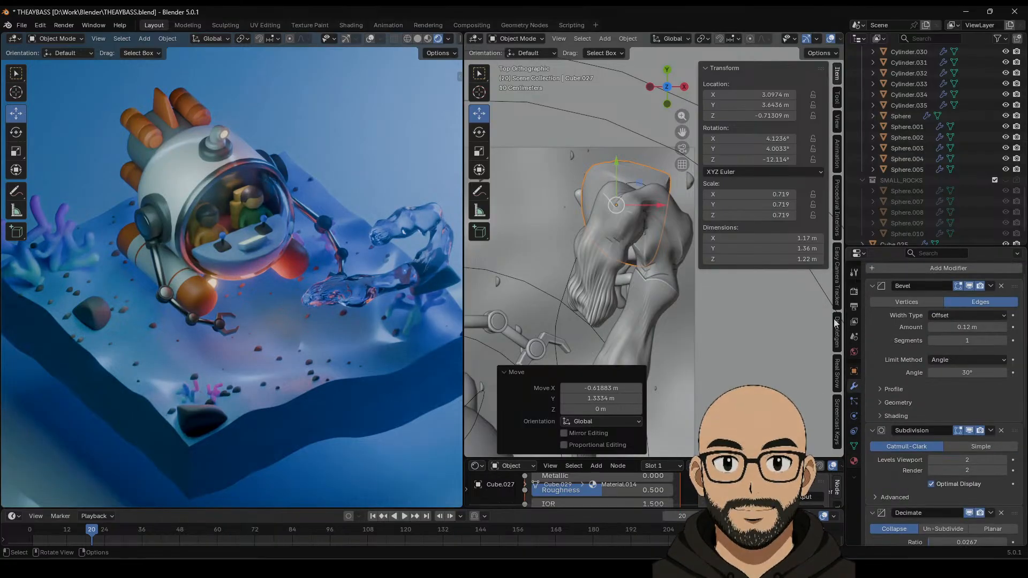
{"action": "left_click", "coordinate": [934, 271]}
{"action": "mouse_move", "coordinate": [888, 271]}
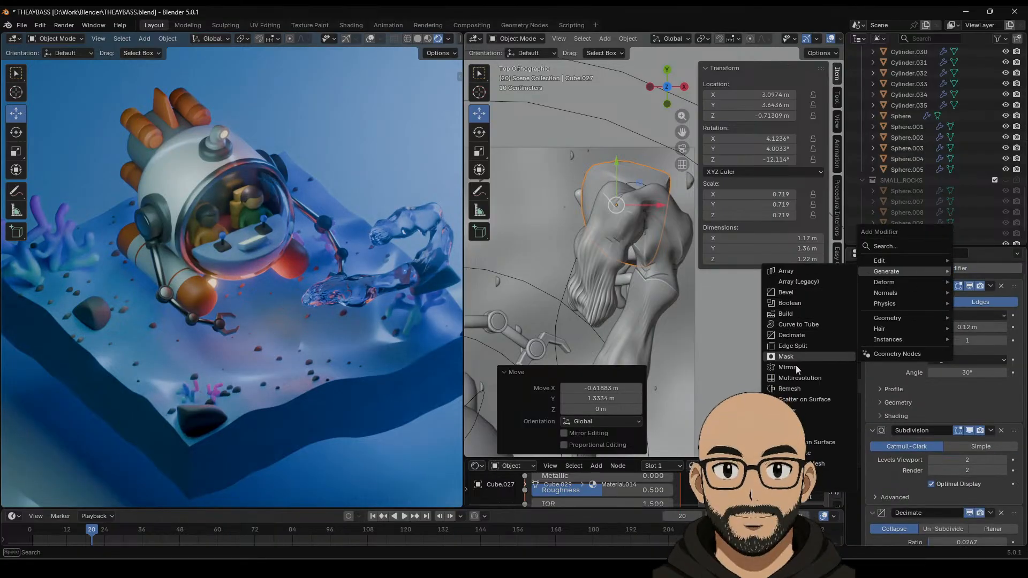
{"action": "left_click", "coordinate": [805, 332]}
{"action": "scroll", "coordinate": [969, 433], "scroll_direction": "down", "scroll_amount": 4}
{"action": "scroll", "coordinate": [952, 476], "scroll_direction": "down", "scroll_amount": 10}
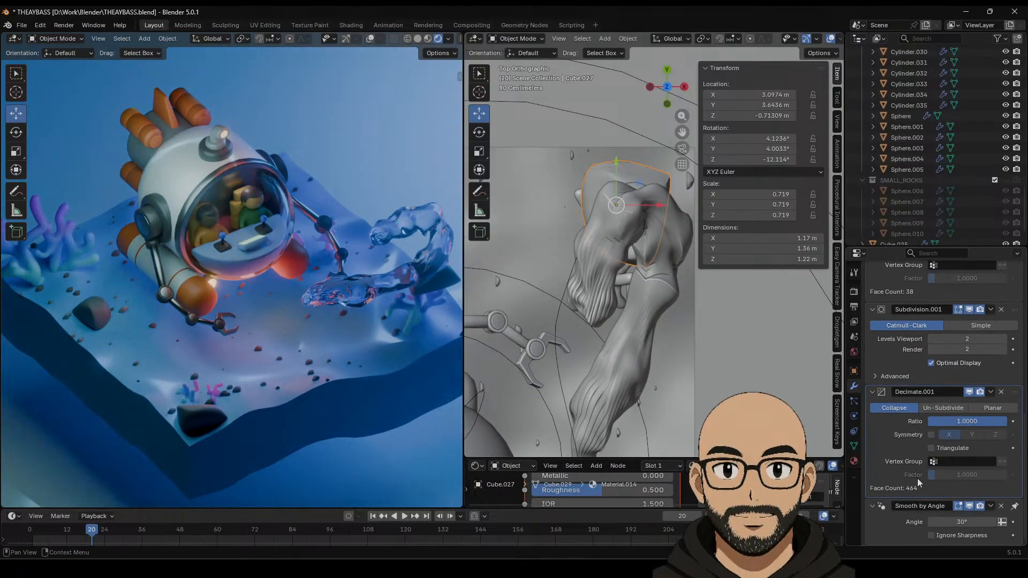
{"action": "scroll", "coordinate": [934, 460], "scroll_direction": "up", "scroll_amount": 7}
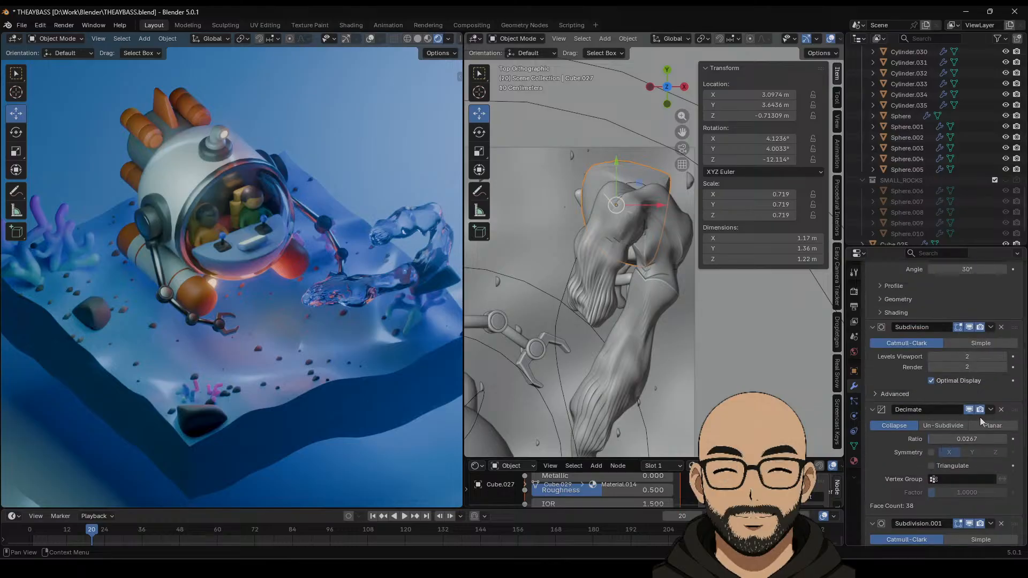
{"action": "scroll", "coordinate": [969, 420], "scroll_direction": "up", "scroll_amount": 5}
{"action": "scroll", "coordinate": [959, 426], "scroll_direction": "down", "scroll_amount": 12}
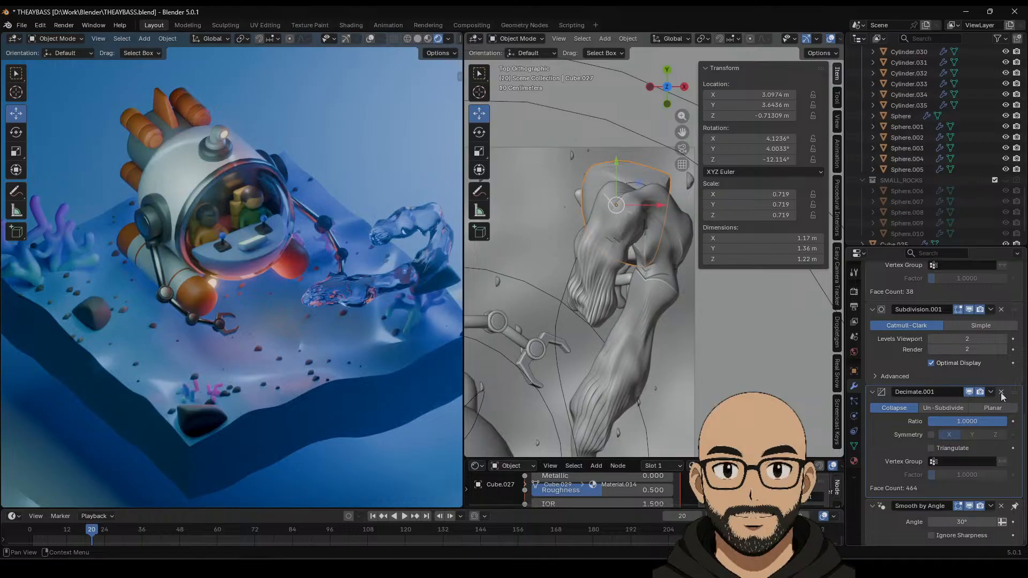
{"action": "left_click", "coordinate": [1001, 393]}
{"action": "scroll", "coordinate": [931, 303], "scroll_direction": "up", "scroll_amount": 10}
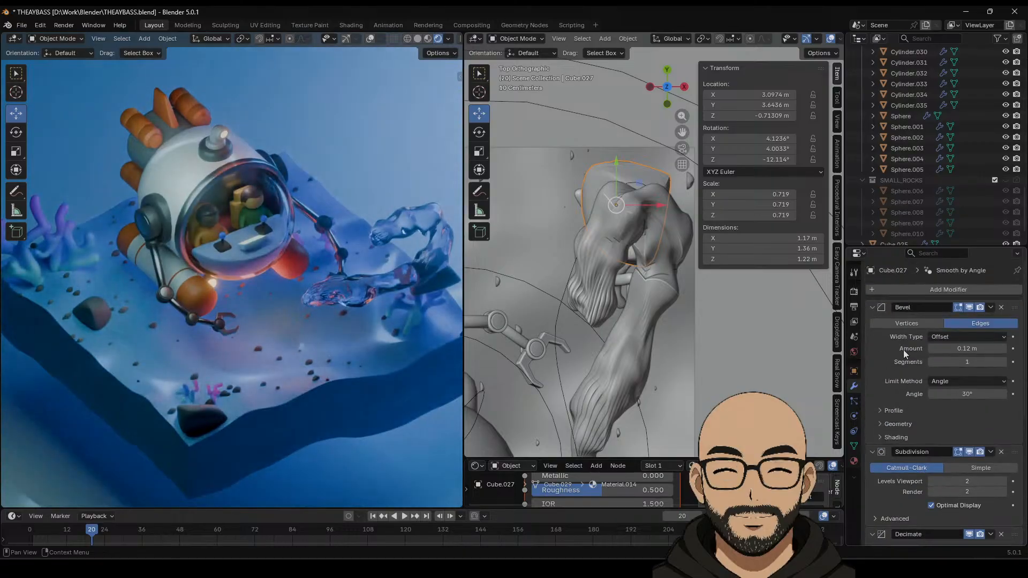
Step: Add a Displace modifier to the new rock copy after its second Subdivision modifier
{"action": "left_click", "coordinate": [935, 290]}
{"action": "mouse_move", "coordinate": [923, 299]}
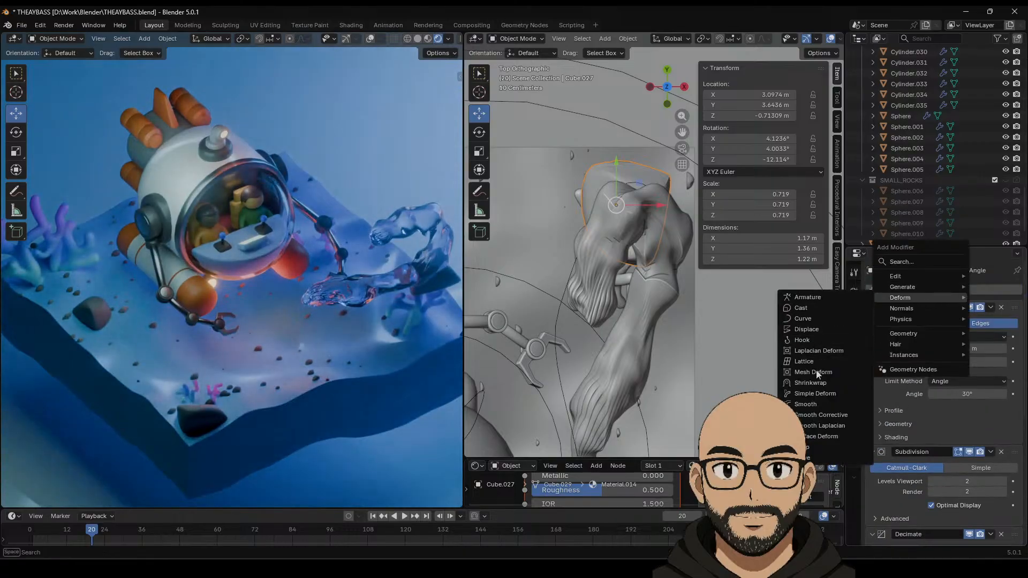
{"action": "left_click", "coordinate": [819, 330]}
{"action": "scroll", "coordinate": [949, 418], "scroll_direction": "down", "scroll_amount": 10}
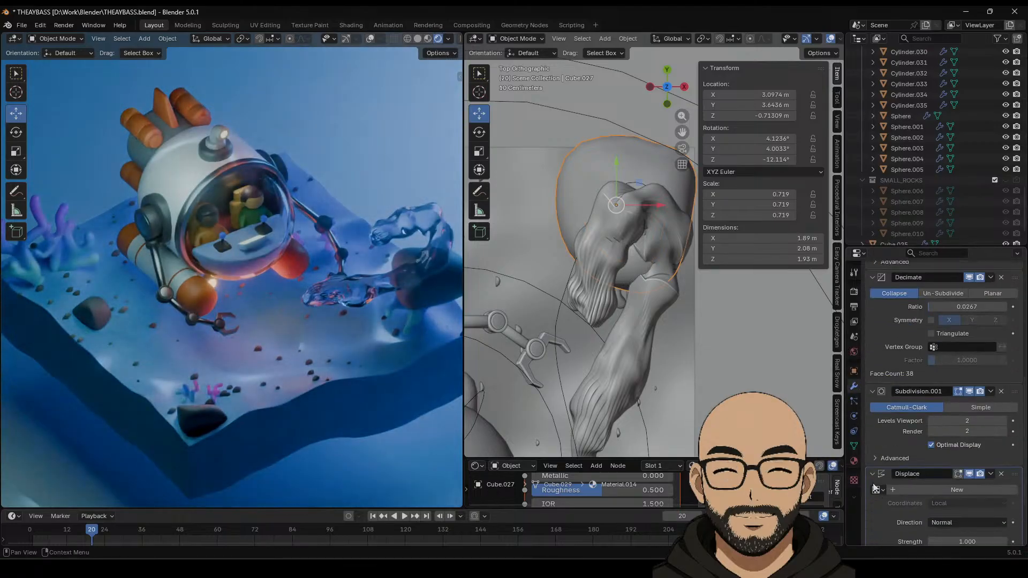
Step: Create a new texture for the Displace modifier, set its type to Clouds and its size to 1.56
{"action": "left_click", "coordinate": [854, 480]}
{"action": "left_click", "coordinate": [914, 306]}
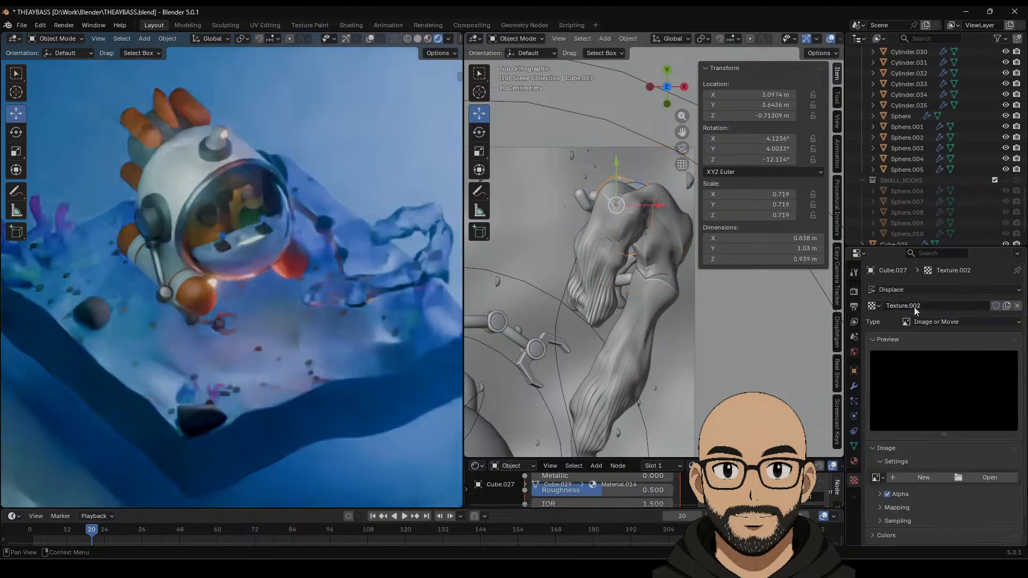
{"action": "left_click", "coordinate": [937, 322]}
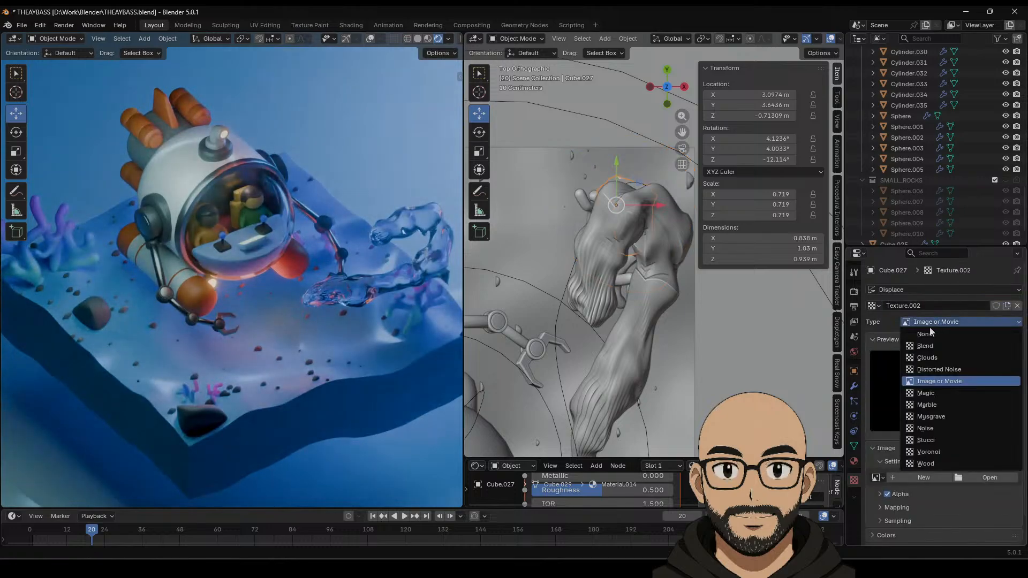
{"action": "left_click", "coordinate": [932, 358]}
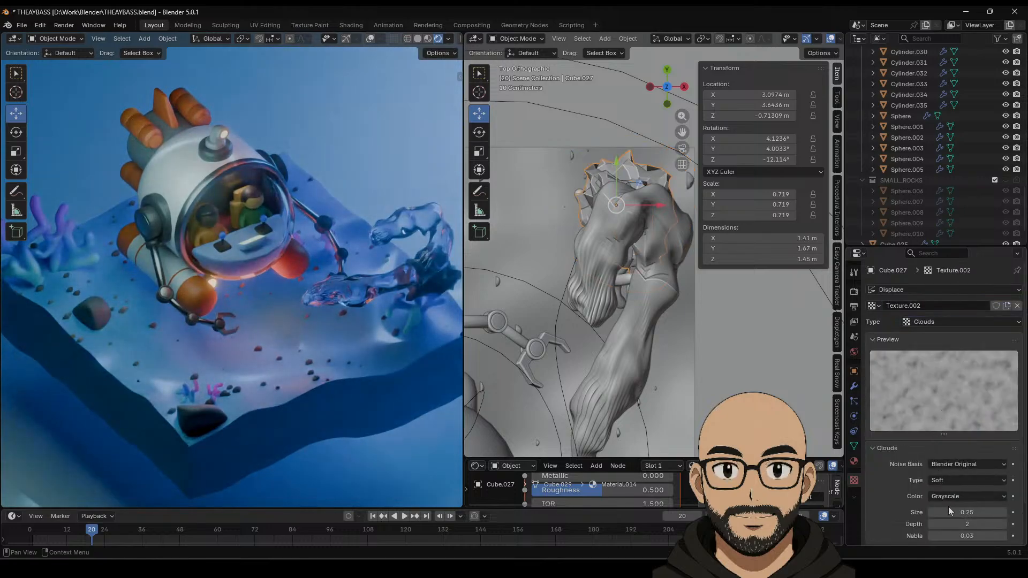
{"action": "left_click_drag", "start_coordinate": [967, 512], "coordinate": [1000, 512]}
{"action": "scroll", "coordinate": [887, 490], "scroll_direction": "down", "scroll_amount": 2}
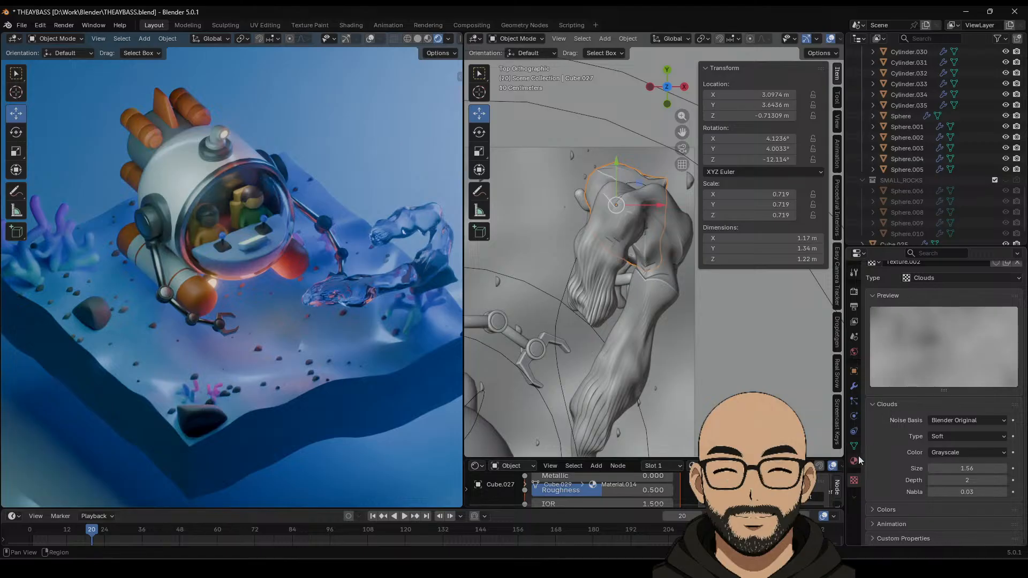
Step: Move the Displace modifier above the second Subdivision modifier and set its coordinates to Global and strength to 1.300
{"action": "left_click", "coordinate": [854, 386]}
{"action": "scroll", "coordinate": [907, 425], "scroll_direction": "down", "scroll_amount": 8}
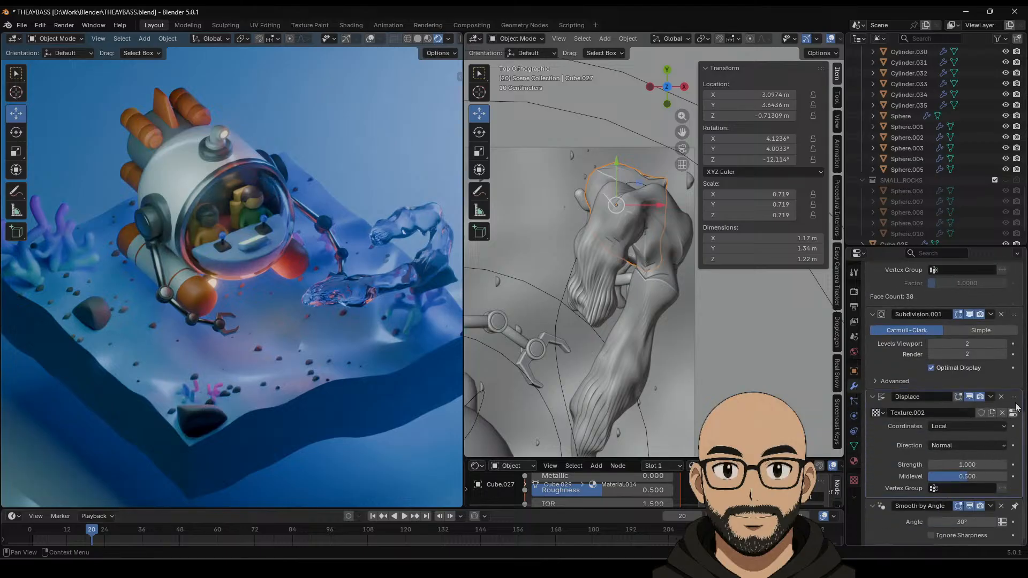
{"action": "left_click_drag", "start_coordinate": [1015, 398], "coordinate": [1014, 319]}
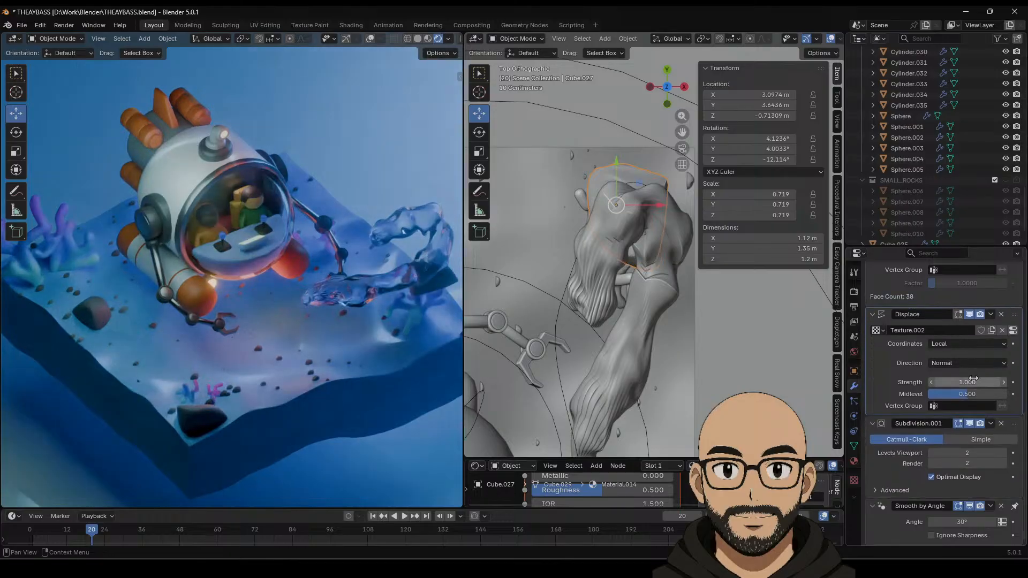
{"action": "left_click", "coordinate": [968, 348]}
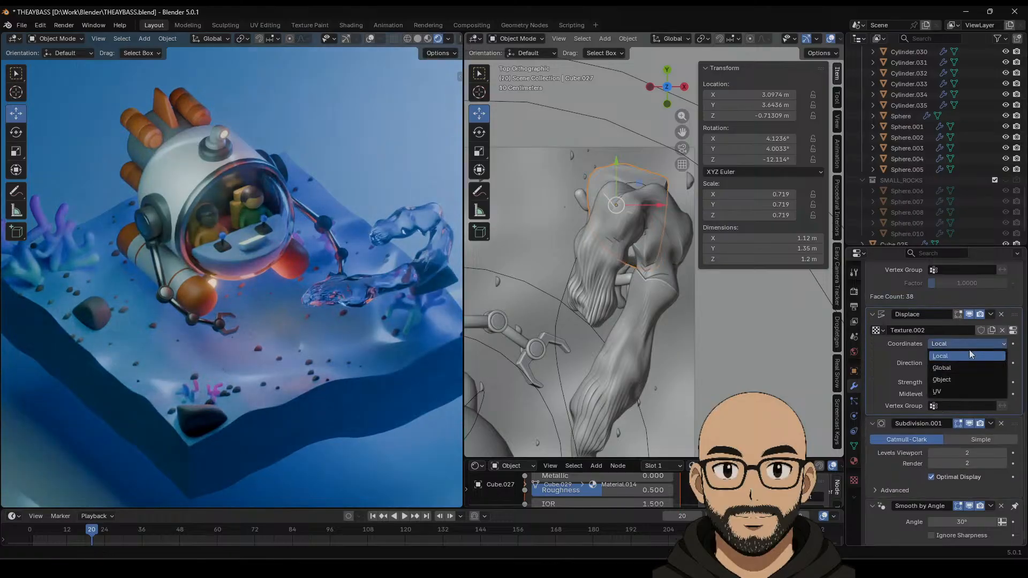
{"action": "left_click", "coordinate": [963, 365]}
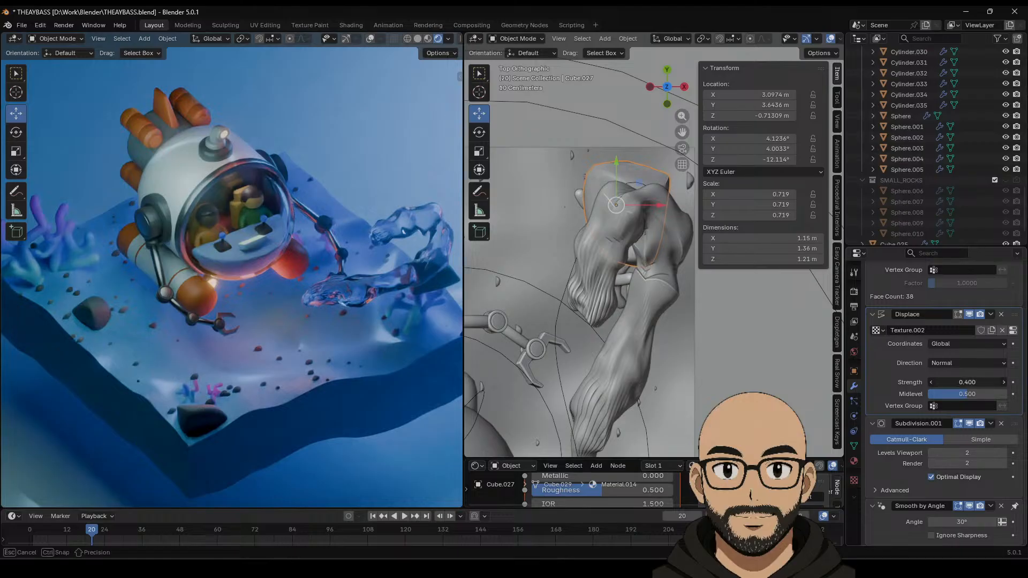
{"action": "left_click_drag", "start_coordinate": [967, 382], "coordinate": [979, 382]}
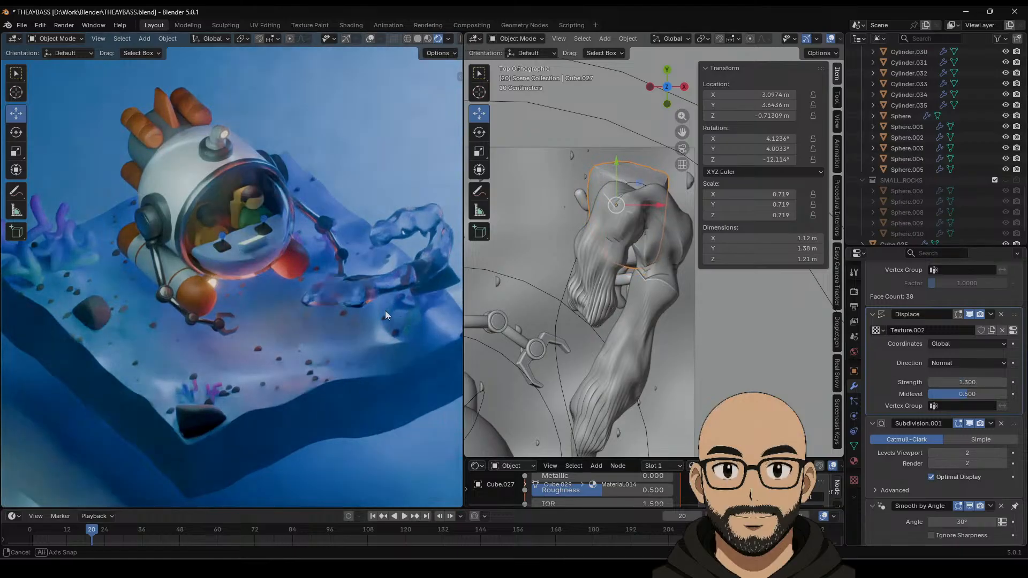
Step: Lower the rock copy onto the terrain at Z -2.0754 m and scale it down to 0.584
{"action": "middle_click_drag", "start_coordinate": [384, 310], "coordinate": [340, 287]}
{"action": "middle_click_drag", "start_coordinate": [681, 296], "coordinate": [599, 178]}
{"action": "key", "text": "g"}
{"action": "key", "text": "z"}
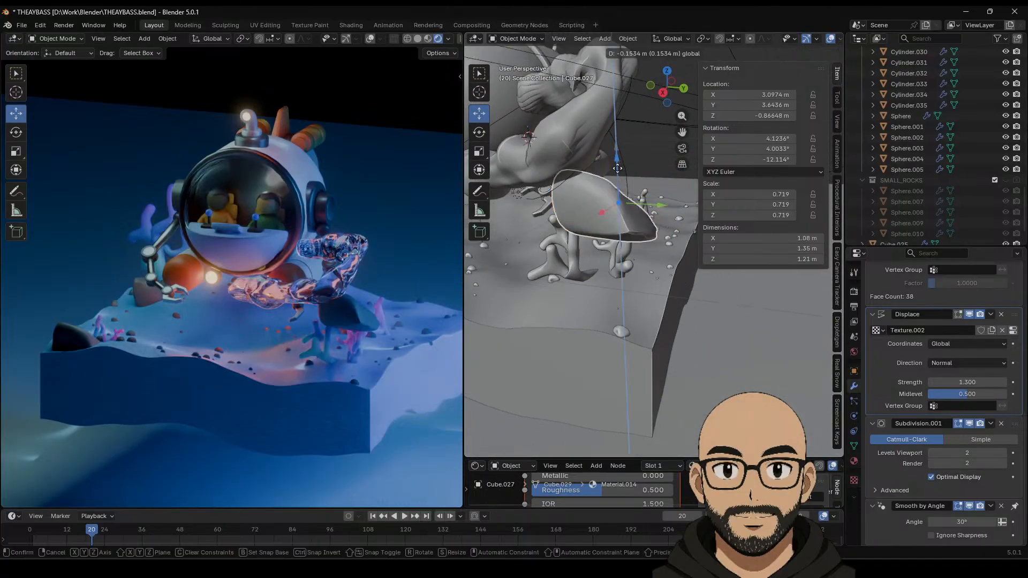
{"action": "left_click", "coordinate": [677, 295]}
{"action": "key", "text": "s"}
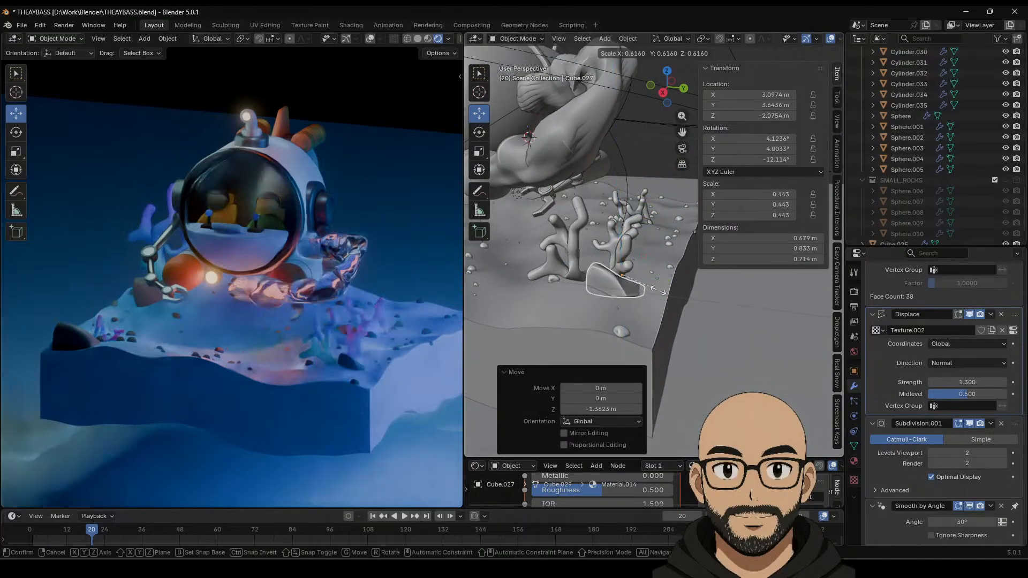
{"action": "left_click", "coordinate": [670, 294]}
Step: Rotate the rock copy to about X 57.9°, Y 12.1°, Z -3.9°, and set its Displace strength to 1.500 and midlevel to 0.493
{"action": "middle_click_drag", "start_coordinate": [669, 293], "coordinate": [631, 294]}
{"action": "key", "text": "shift+space"}
{"action": "key", "text": "r"}
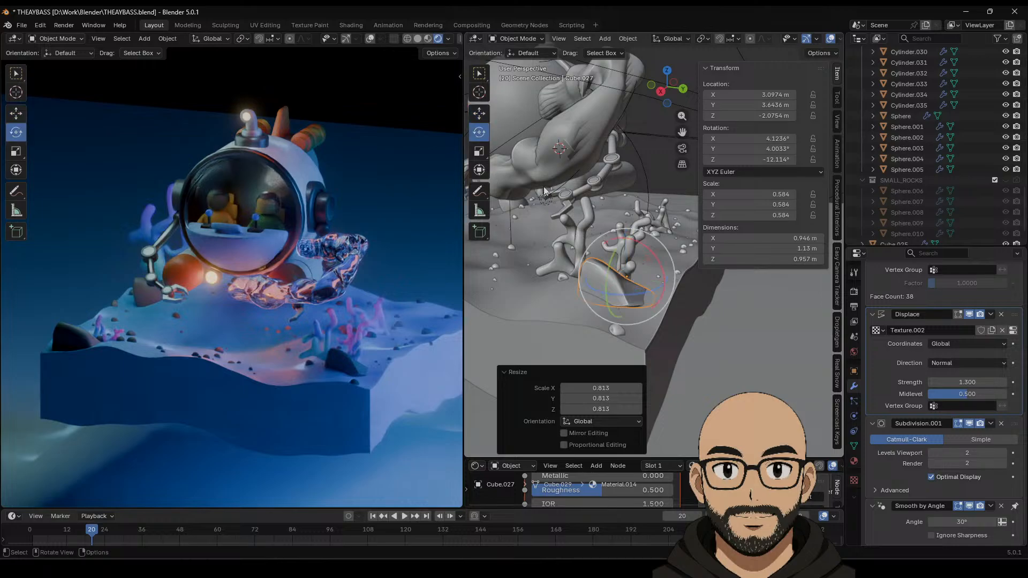
{"action": "left_click_drag", "start_coordinate": [661, 277], "coordinate": [631, 223]}
{"action": "middle_click_drag", "start_coordinate": [651, 296], "coordinate": [672, 310]}
{"action": "left_click_drag", "start_coordinate": [638, 248], "coordinate": [653, 260]}
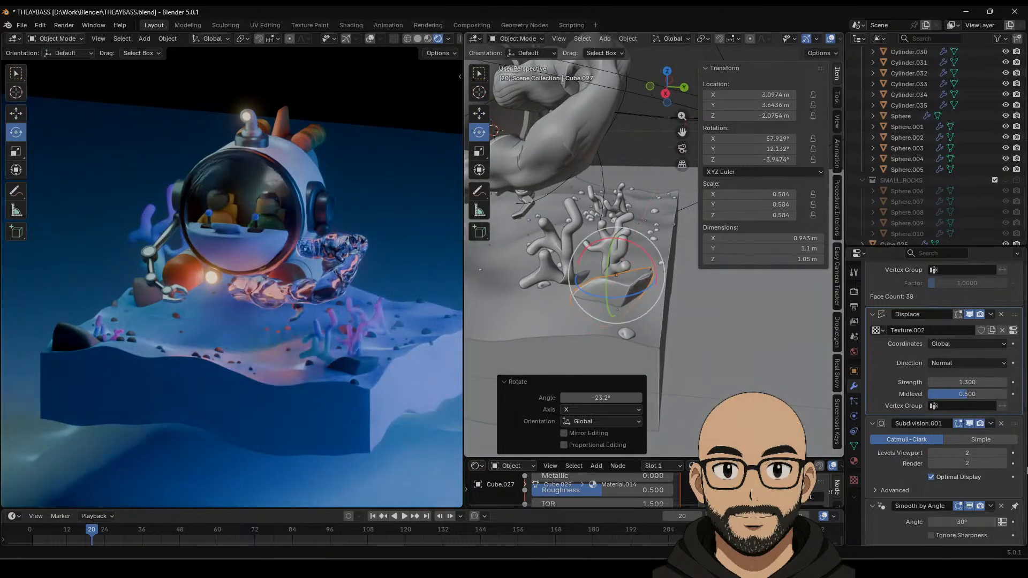
{"action": "mouse_move", "coordinate": [967, 382]}
{"action": "left_mouse_down"}
{"action": "mouse_move", "coordinate": [982, 382]}
{"action": "mouse_move", "coordinate": [939, 383]}
{"action": "mouse_move", "coordinate": [963, 397]}
{"action": "mouse_move", "coordinate": [954, 397]}
{"action": "left_mouse_up"}
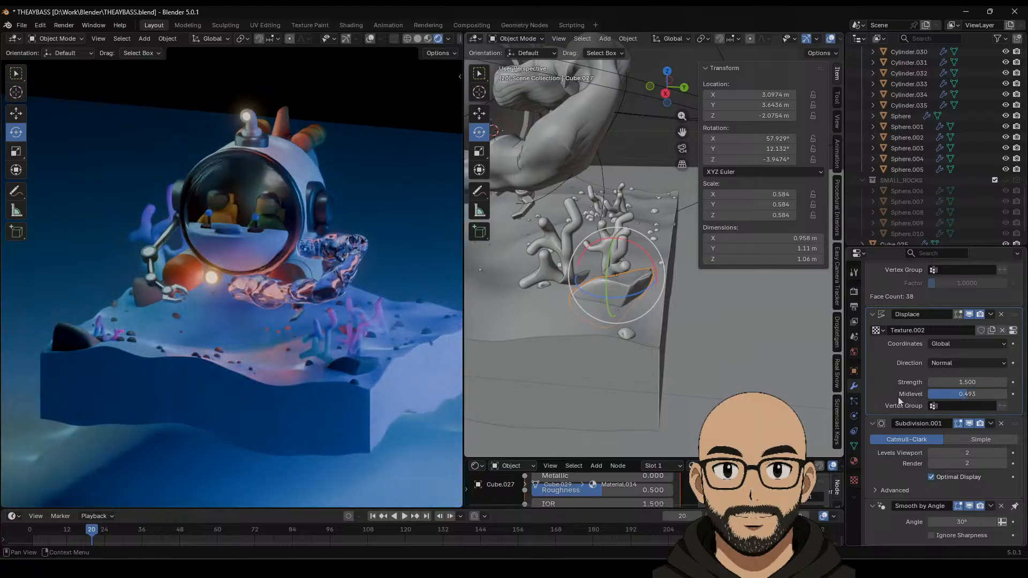
Step: Move the rock copy along X to about 3.47 m and rotate it to about X 2.7°, Y 3.7°, Z 25.0°
{"action": "middle_click_drag", "start_coordinate": [609, 310], "coordinate": [602, 281]}
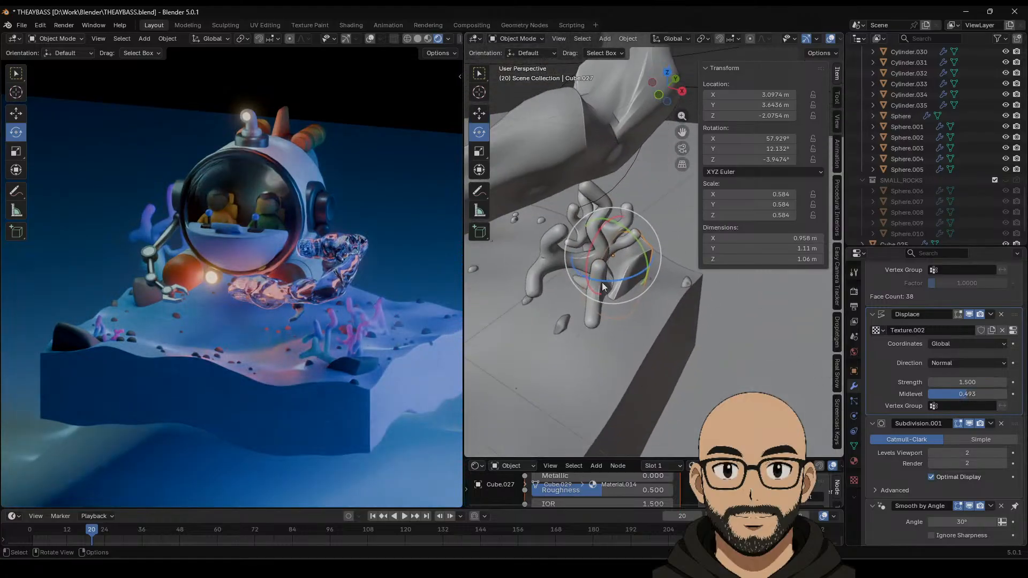
{"action": "left_click_drag", "start_coordinate": [623, 265], "coordinate": [667, 304]}
{"action": "middle_click_drag", "start_coordinate": [667, 304], "coordinate": [622, 283]}
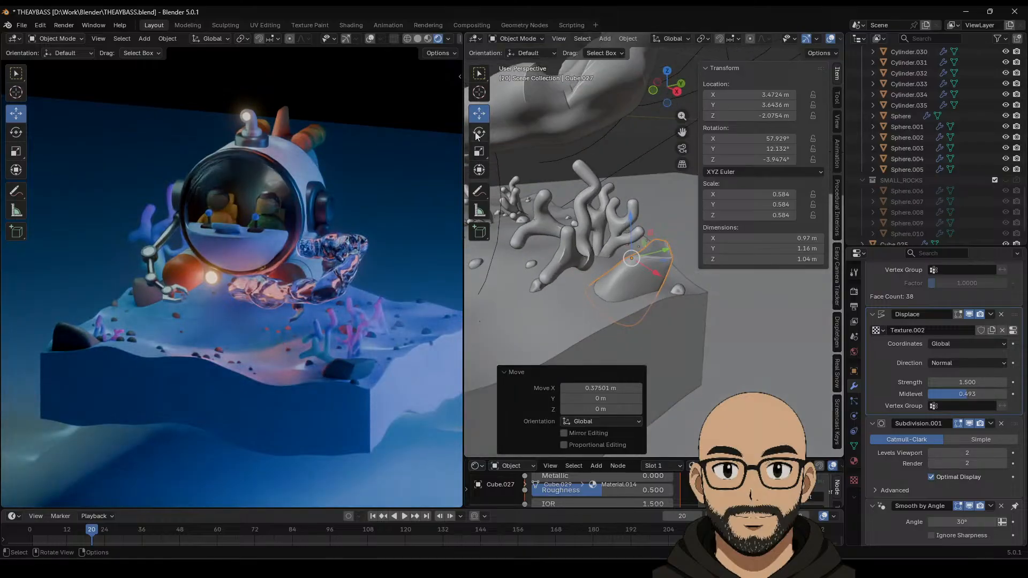
{"action": "left_click_drag", "start_coordinate": [633, 264], "coordinate": [624, 219]}
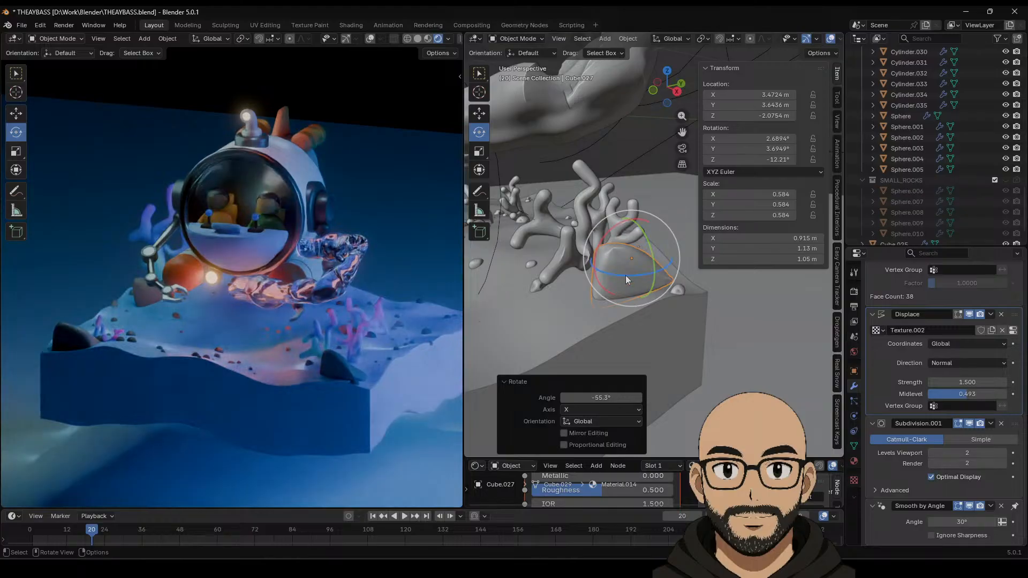
{"action": "left_click_drag", "start_coordinate": [625, 275], "coordinate": [651, 290]}
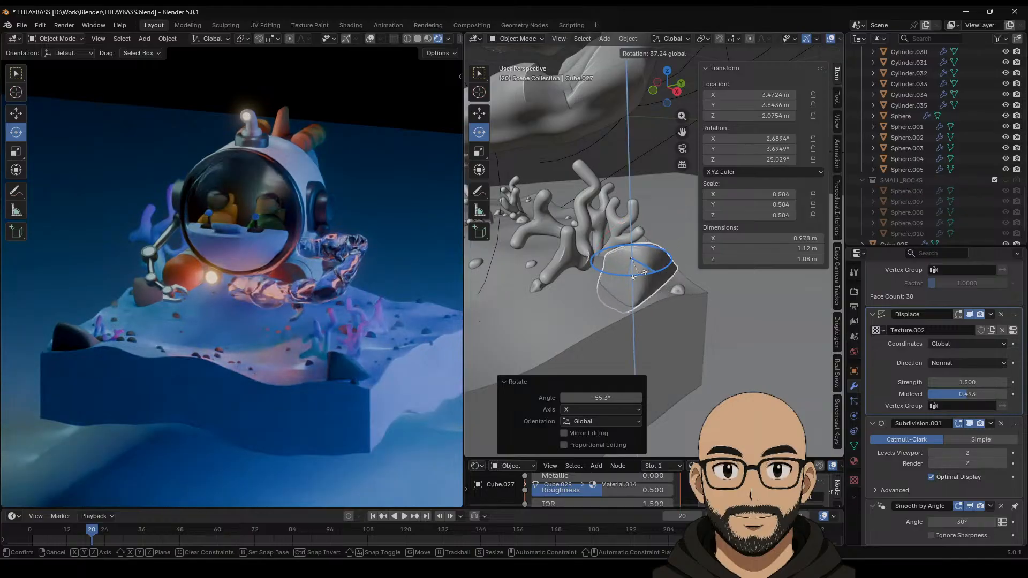
Step: Scale the rock to 0.445, sink it to about Z -2.19 m and turn it about Z to about 77.3°
{"action": "mouse_move", "coordinate": [651, 290]}
{"action": "middle_mouse_down"}
{"action": "mouse_move", "coordinate": [706, 289]}
{"action": "mouse_move", "coordinate": [632, 308]}
{"action": "mouse_move", "coordinate": [663, 294]}
{"action": "middle_mouse_up"}
{"action": "key", "text": "s"}
{"action": "left_click", "coordinate": [647, 287]}
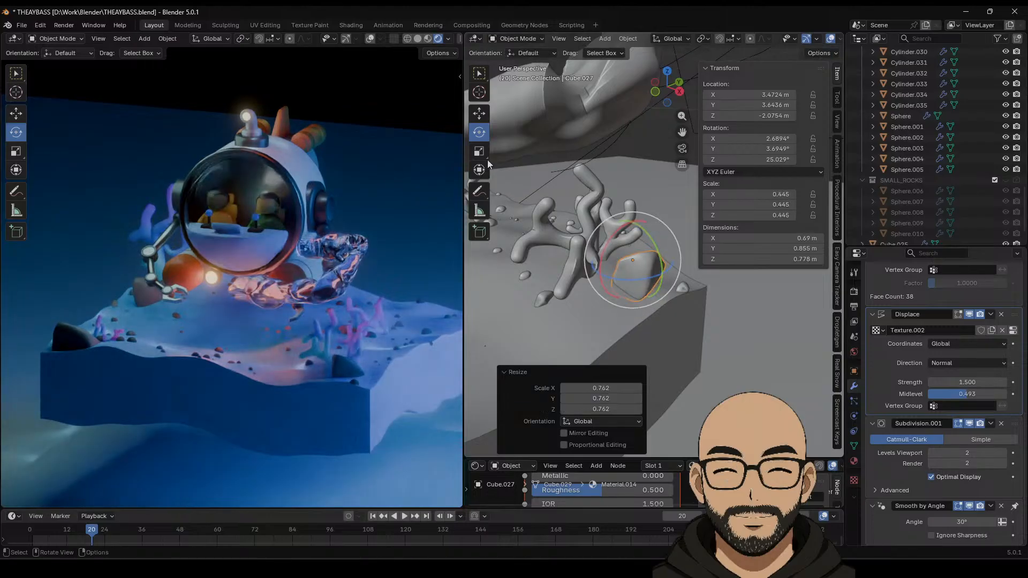
{"action": "left_click_drag", "start_coordinate": [630, 238], "coordinate": [630, 245]}
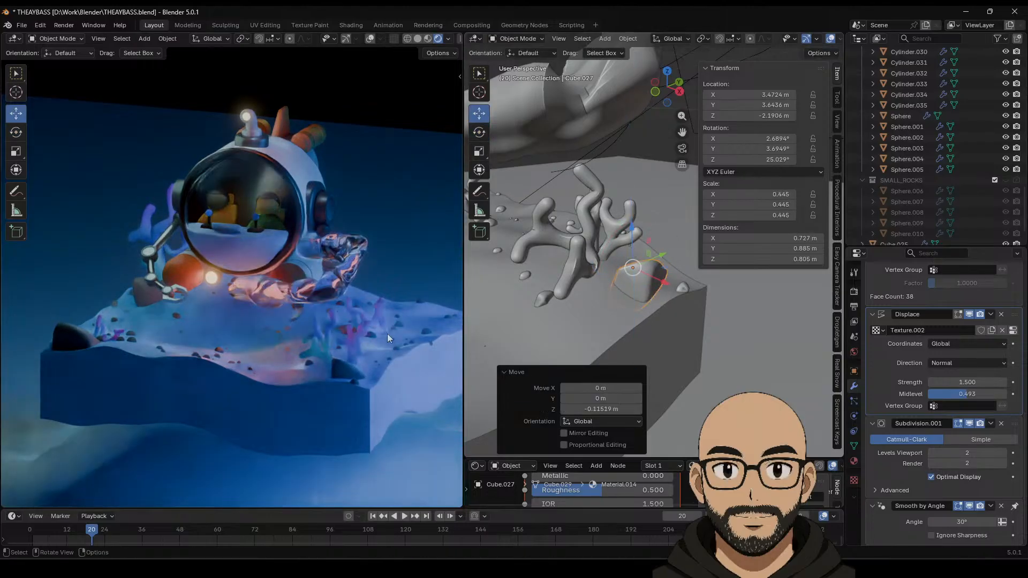
{"action": "middle_click_drag", "start_coordinate": [387, 333], "coordinate": [444, 375]}
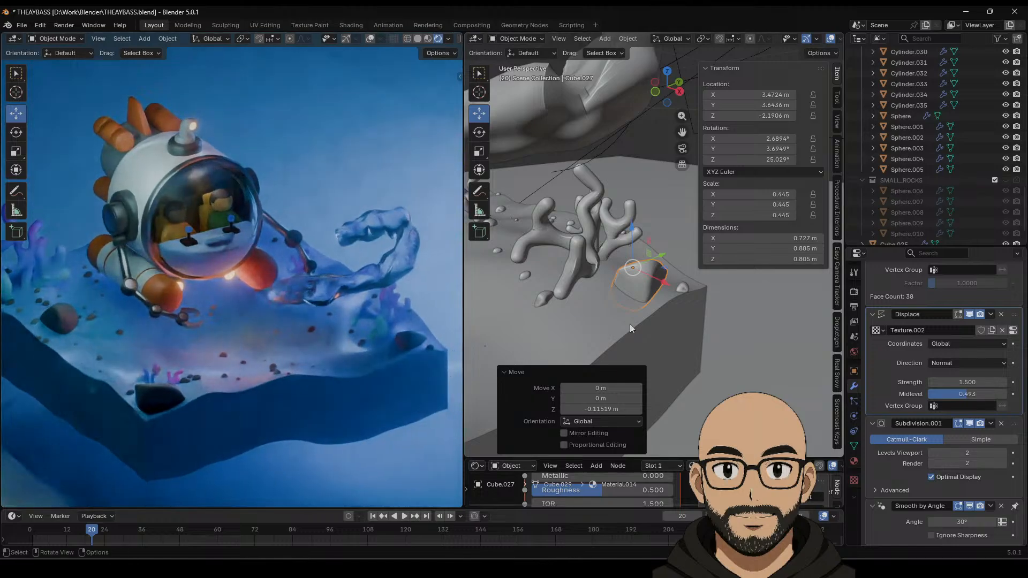
{"action": "middle_click_drag", "start_coordinate": [634, 283], "coordinate": [560, 277]}
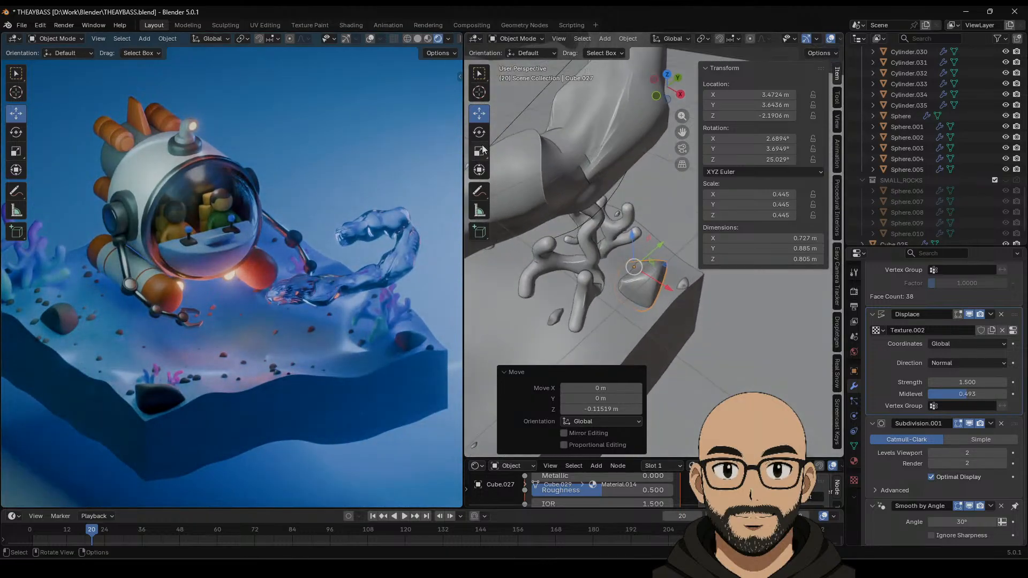
{"action": "left_click_drag", "start_coordinate": [640, 295], "coordinate": [672, 300]}
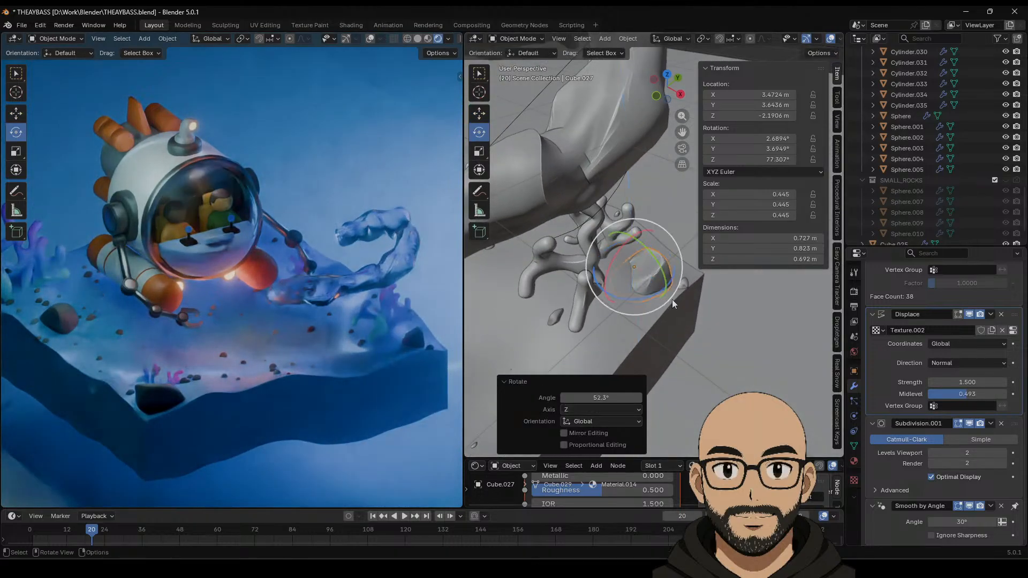
Step: Duplicate the rock to about X 2.60 m, Y 3.43 m, Z -1.78 m and enlarge the copy to scale 0.825
{"action": "key", "text": "shift+d"}
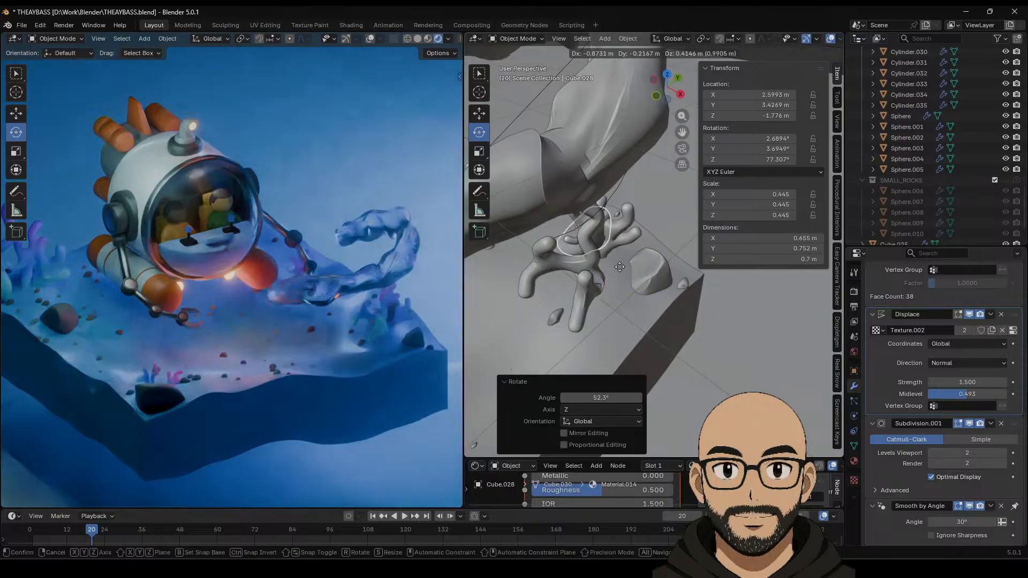
{"action": "left_click", "coordinate": [631, 298]}
{"action": "key", "text": "w"}
{"action": "key", "text": "s"}
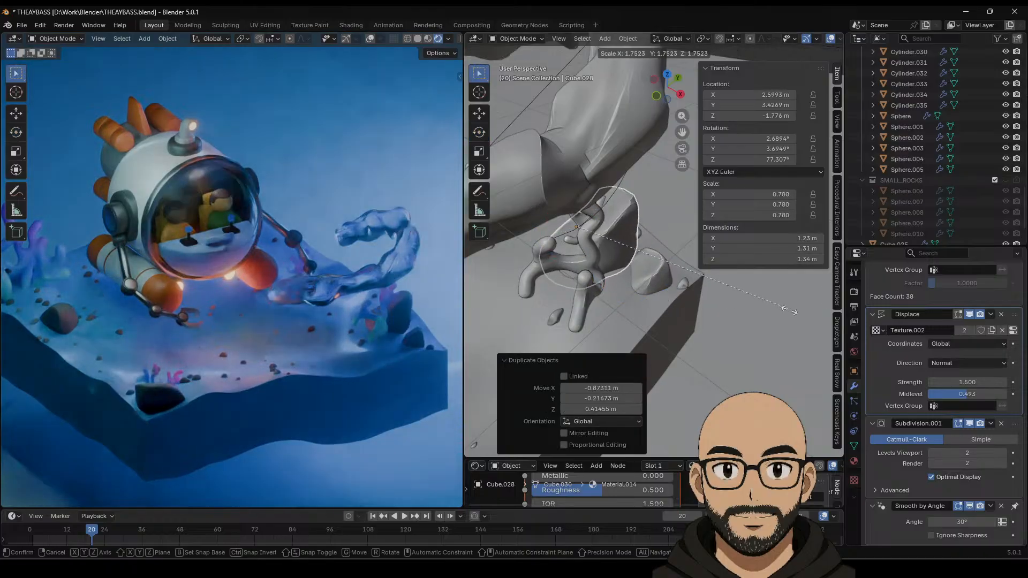
{"action": "left_click", "coordinate": [675, 281]}
Step: Turn the enlarged rock copy to 146° about Z and move it along X to about -3.17 m, behind the submarine
{"action": "scroll", "coordinate": [677, 300], "scroll_direction": "down", "scroll_amount": 3}
{"action": "scroll", "coordinate": [677, 307], "scroll_direction": "down", "scroll_amount": 4}
{"action": "middle_click_drag", "start_coordinate": [705, 297], "coordinate": [663, 274]}
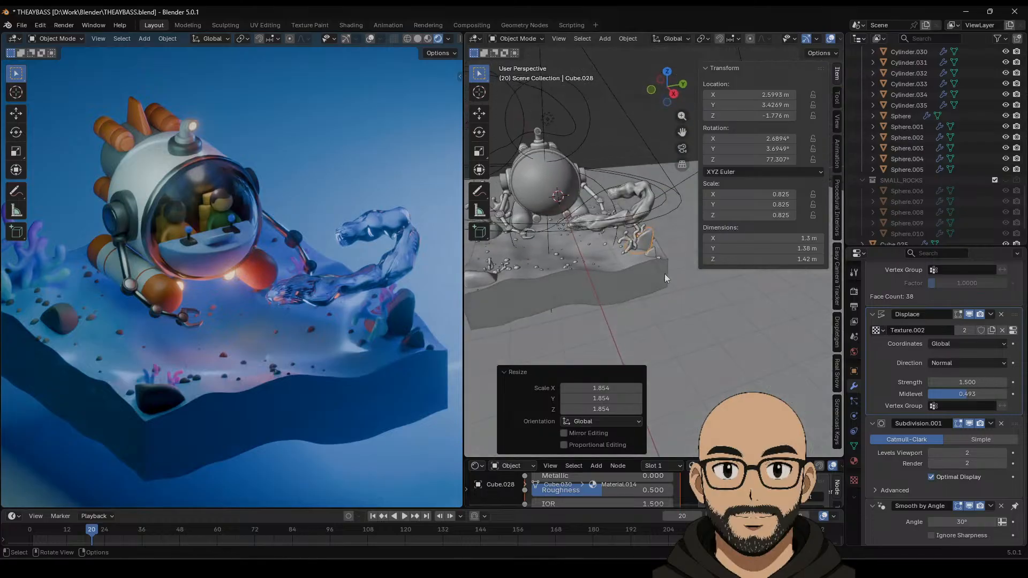
{"action": "left_click", "coordinate": [479, 133]}
{"action": "mouse_move", "coordinate": [637, 253]}
{"action": "left_mouse_down"}
{"action": "mouse_move", "coordinate": [659, 249]}
{"action": "mouse_move", "coordinate": [647, 262]}
{"action": "left_mouse_up"}
{"action": "middle_click_drag", "start_coordinate": [647, 263], "coordinate": [712, 381]}
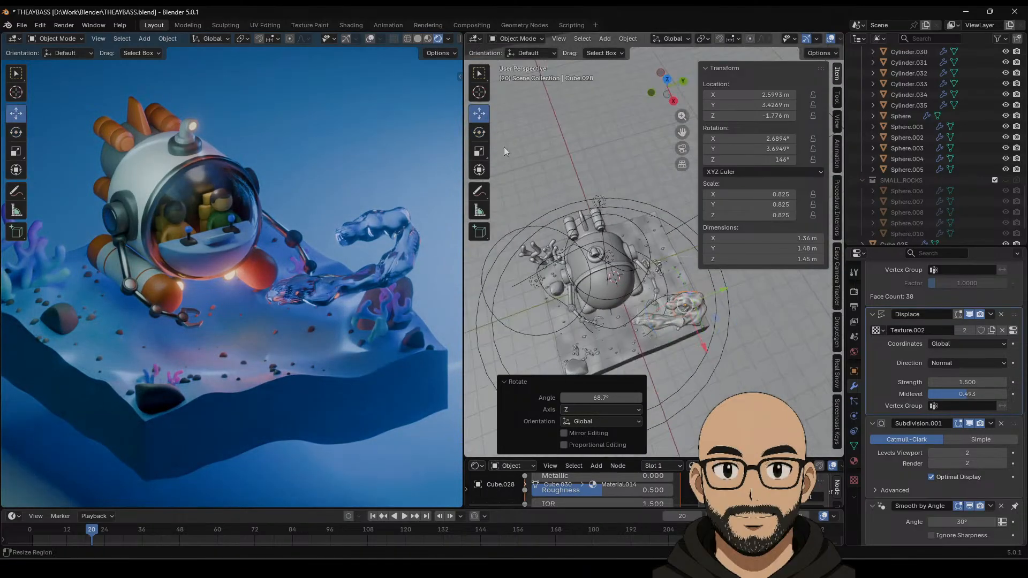
{"action": "left_click_drag", "start_coordinate": [712, 352], "coordinate": [678, 274]}
Step: Enlarge the rock behind the submarine to scale 1.262
{"action": "key", "text": "s"}
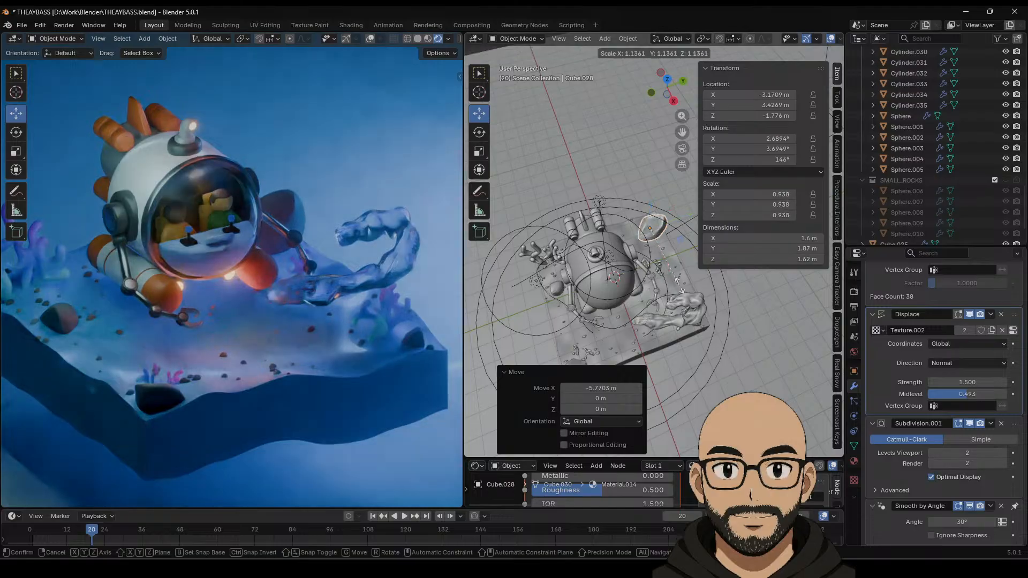
{"action": "left_click", "coordinate": [681, 285]}
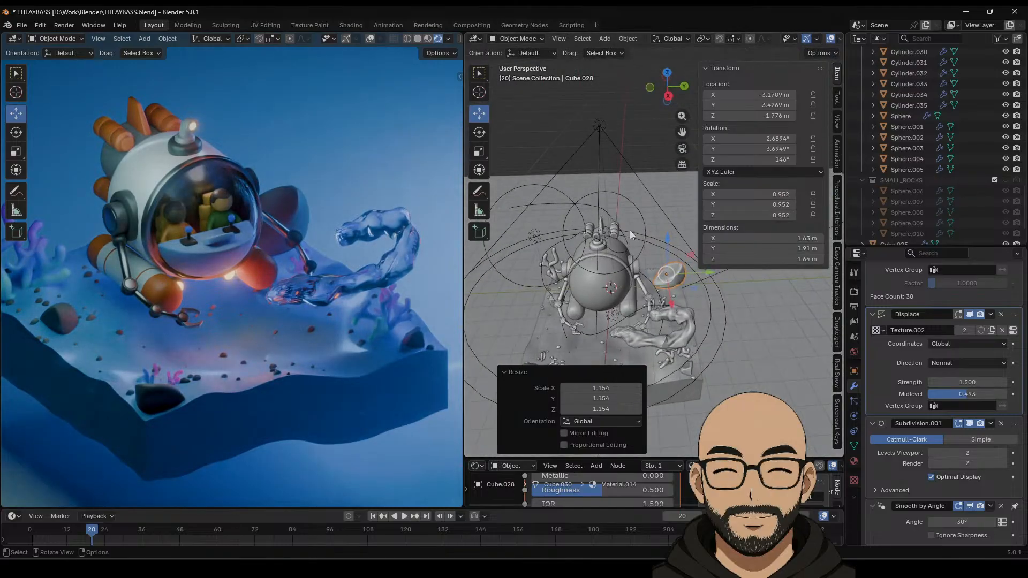
{"action": "scroll", "coordinate": [629, 230], "scroll_direction": "up", "scroll_amount": 8}
{"action": "scroll", "coordinate": [589, 255], "scroll_direction": "down", "scroll_amount": 5}
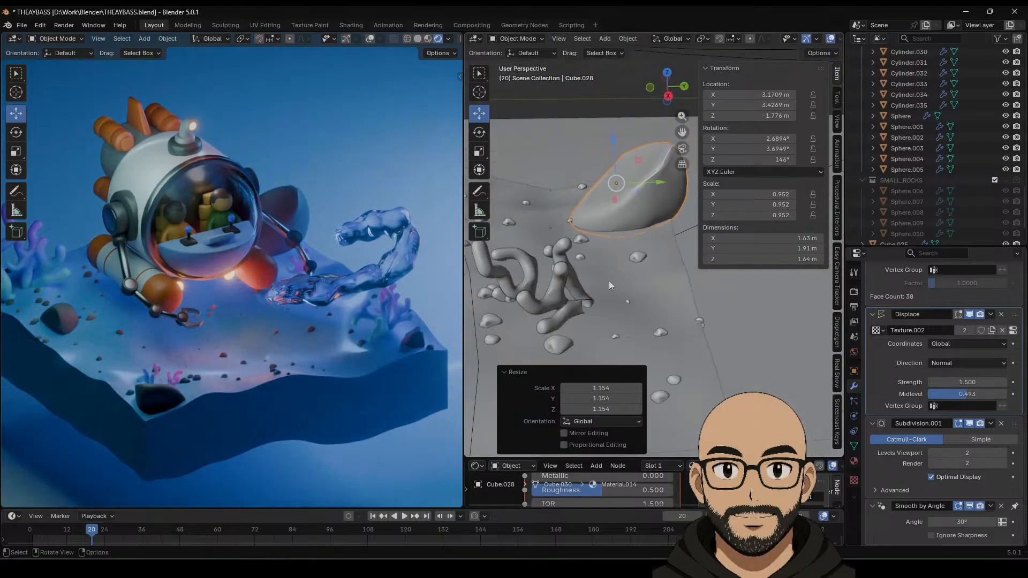
{"action": "key", "text": "s"}
{"action": "left_click", "coordinate": [648, 255]}
Step: Move the large rock along Y to about 2.25 m and rotate it to about X 44.7°, Y 11.6°, Z 201.8°
{"action": "key", "text": "g"}
{"action": "key", "text": "y"}
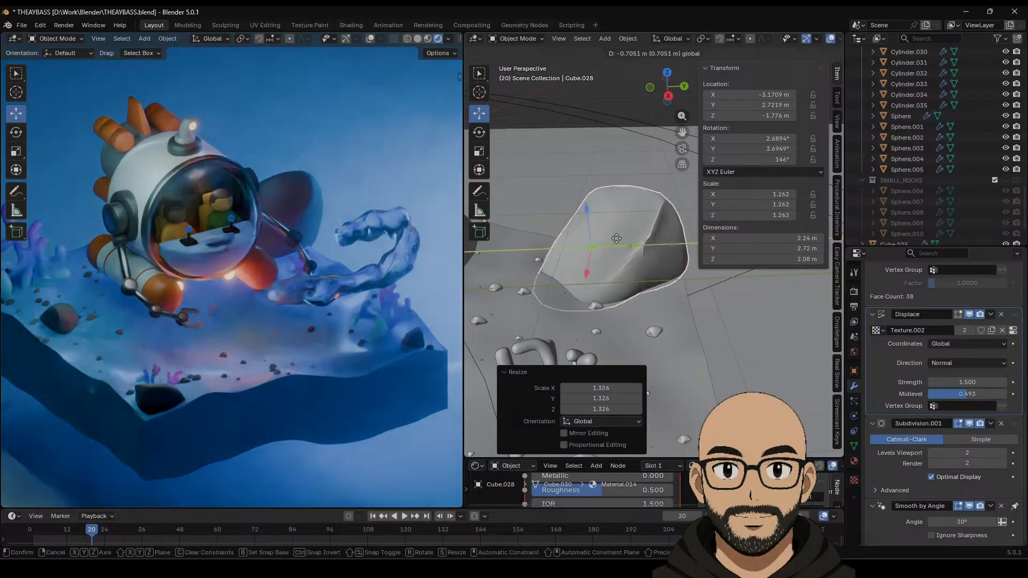
{"action": "left_click", "coordinate": [589, 274]}
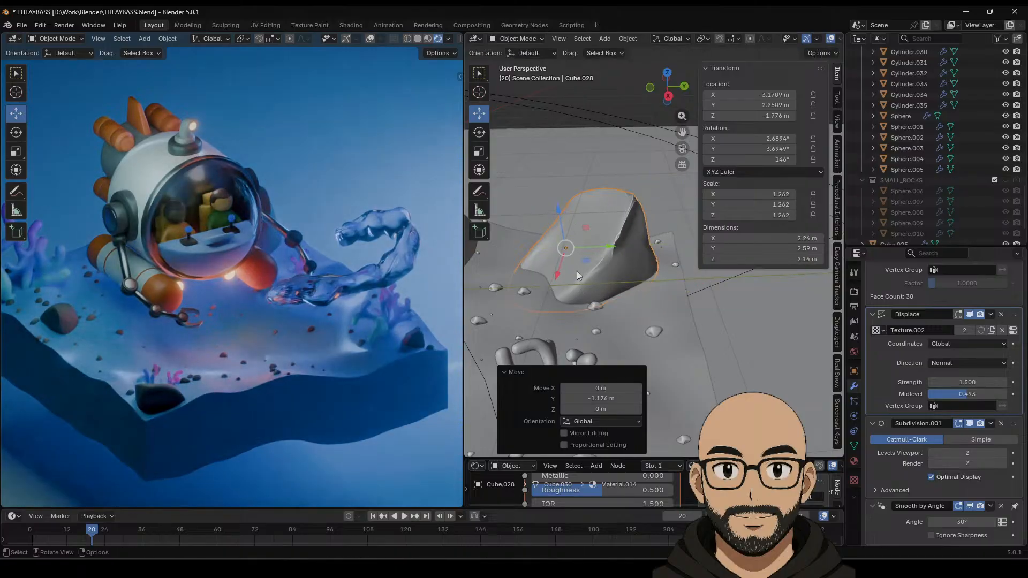
{"action": "left_click_drag", "start_coordinate": [567, 267], "coordinate": [580, 231]}
Step: Duplicate the large rock beside the original near X -2.75 m, Y 3.39 m, Z -2.30 m and freely rotate the copy
{"action": "key", "text": "shift+d"}
{"action": "left_click", "coordinate": [640, 318]}
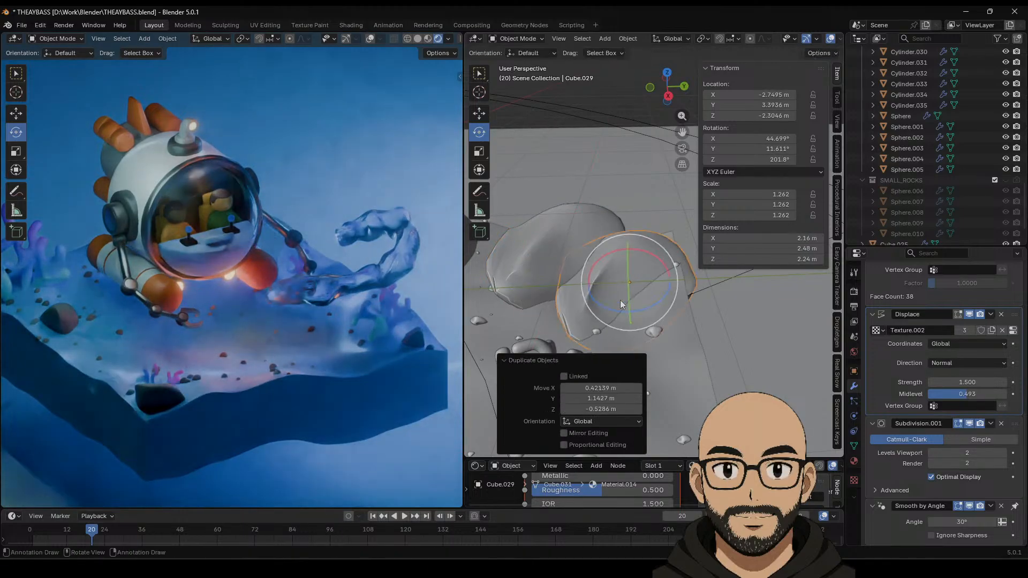
{"action": "key", "text": "r"}
{"action": "key", "text": "r"}
{"action": "left_click", "coordinate": [654, 375]}
Step: Rotate the second large rock to about X -40.0°, Y -25.8°, Z 287.8°, then move it to about Y 3.78 m and fine-tune its height
{"action": "middle_click_drag", "start_coordinate": [642, 353], "coordinate": [597, 315]}
{"action": "left_click_drag", "start_coordinate": [643, 257], "coordinate": [631, 247]}
{"action": "middle_click_drag", "start_coordinate": [632, 252], "coordinate": [635, 214]}
{"action": "left_click_drag", "start_coordinate": [660, 277], "coordinate": [674, 275]}
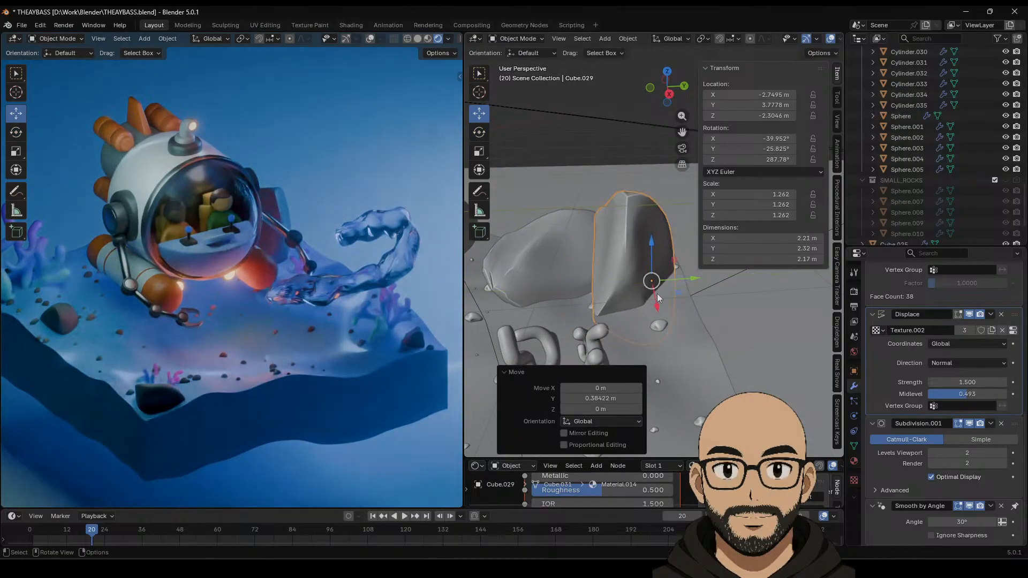
{"action": "middle_click_drag", "start_coordinate": [657, 294], "coordinate": [654, 276]}
{"action": "left_click_drag", "start_coordinate": [648, 244], "coordinate": [650, 248]}
{"action": "middle_click_drag", "start_coordinate": [650, 248], "coordinate": [670, 316]}
{"action": "middle_click_drag", "start_coordinate": [287, 313], "coordinate": [287, 346]}
{"action": "middle_click_drag", "start_coordinate": [636, 266], "coordinate": [548, 255]}
Step: Duplicate the coral to the large rocks near X -4.03 m, Y 4.55 m, Z -1.91 m and scale the copy to 0.537
{"action": "left_click", "coordinate": [548, 256]}
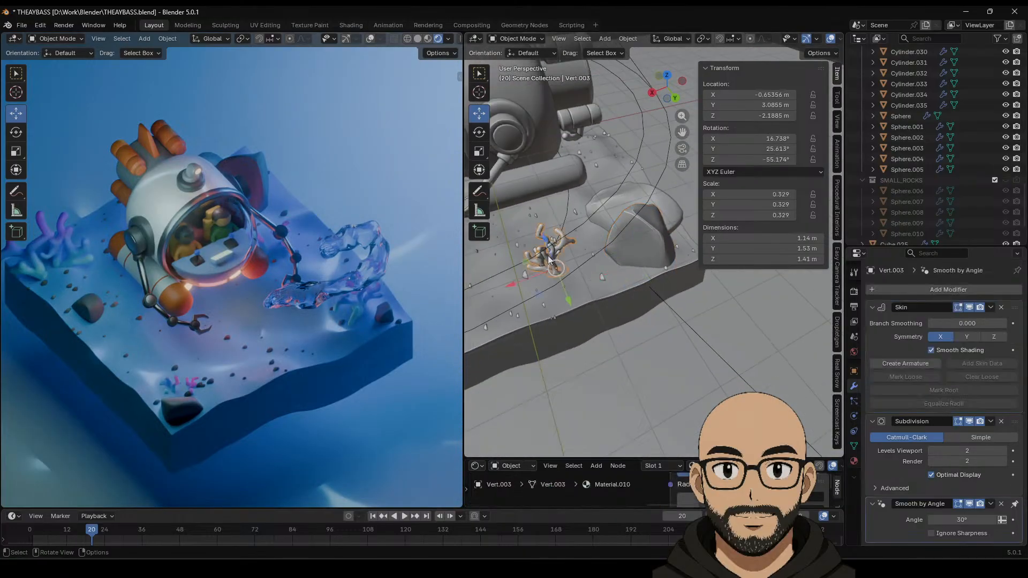
{"action": "key", "text": "shift+d"}
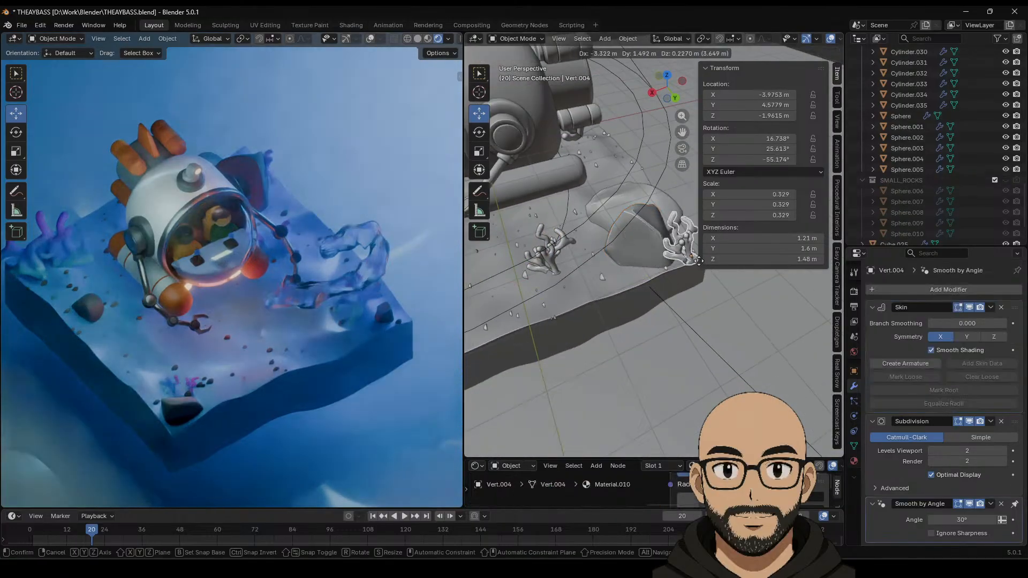
{"action": "left_click", "coordinate": [701, 259]}
{"action": "key", "text": "s"}
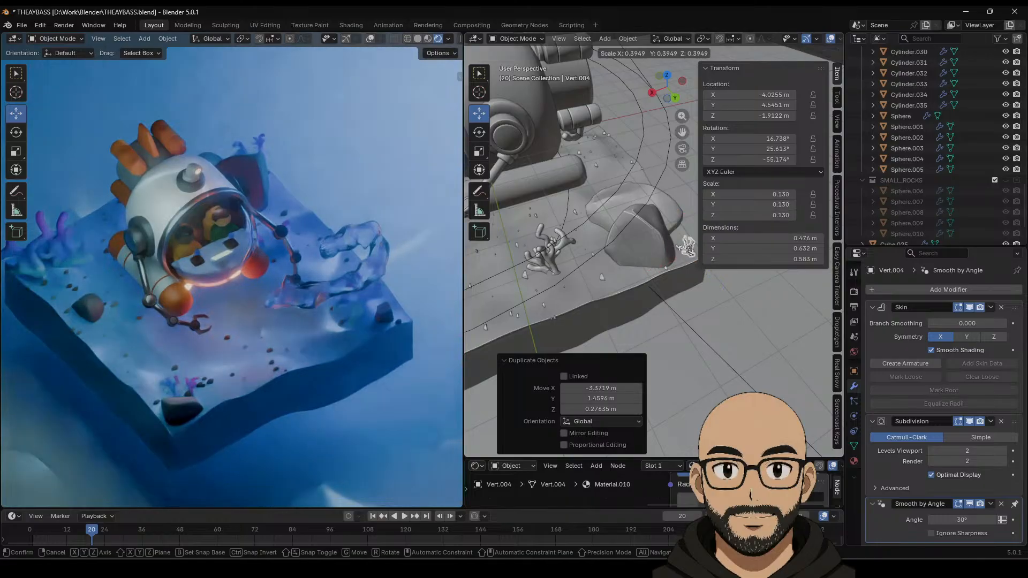
{"action": "left_click", "coordinate": [664, 251]}
Step: Lower the coral copy to about Z -2.09 m and shift it along Y to about 4.08 m against the rocks
{"action": "middle_click_drag", "start_coordinate": [667, 278], "coordinate": [647, 242]}
{"action": "key", "text": "g"}
{"action": "key", "text": "z"}
{"action": "left_click", "coordinate": [643, 252]}
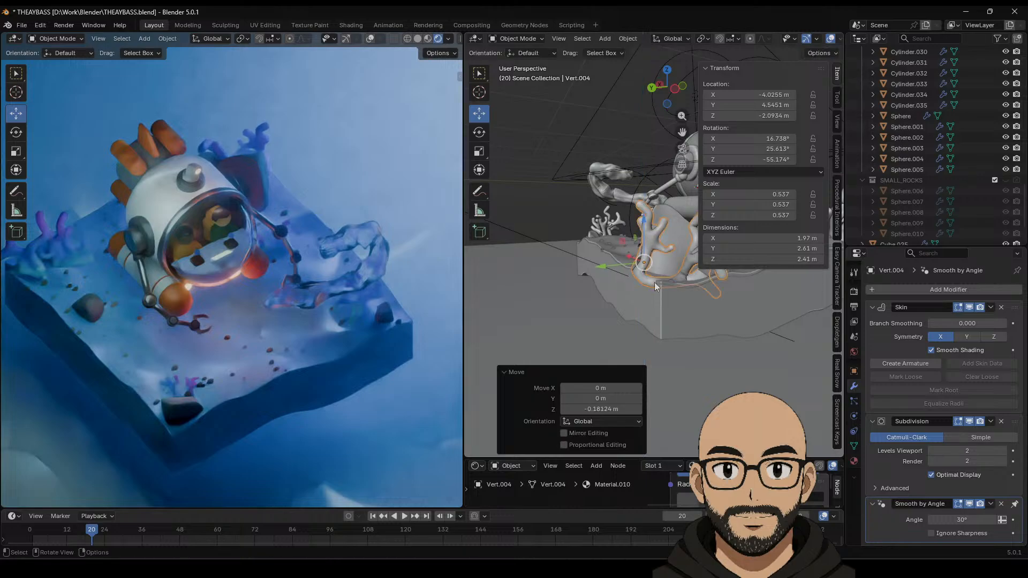
{"action": "key", "text": "g"}
{"action": "key", "text": "y"}
{"action": "key", "text": "z"}
{"action": "left_click", "coordinate": [629, 263]}
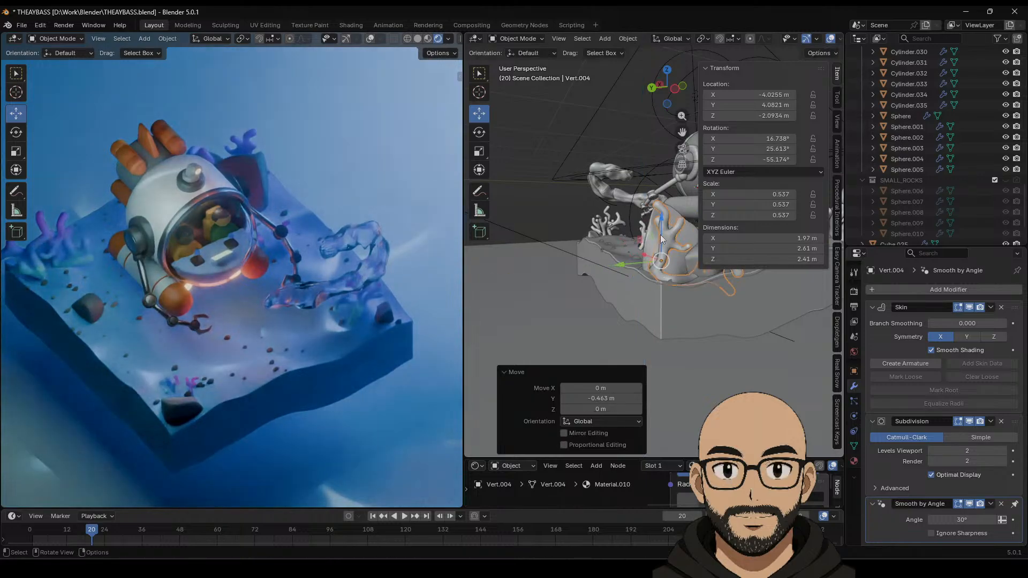
Step: Duplicate the coral onto the sand near X -2.58 m, Y 2.60 m, Z -2.76 m and scale the copy to 0.316
{"action": "middle_click_drag", "start_coordinate": [639, 263], "coordinate": [662, 264]}
{"action": "key", "text": "shift+d"}
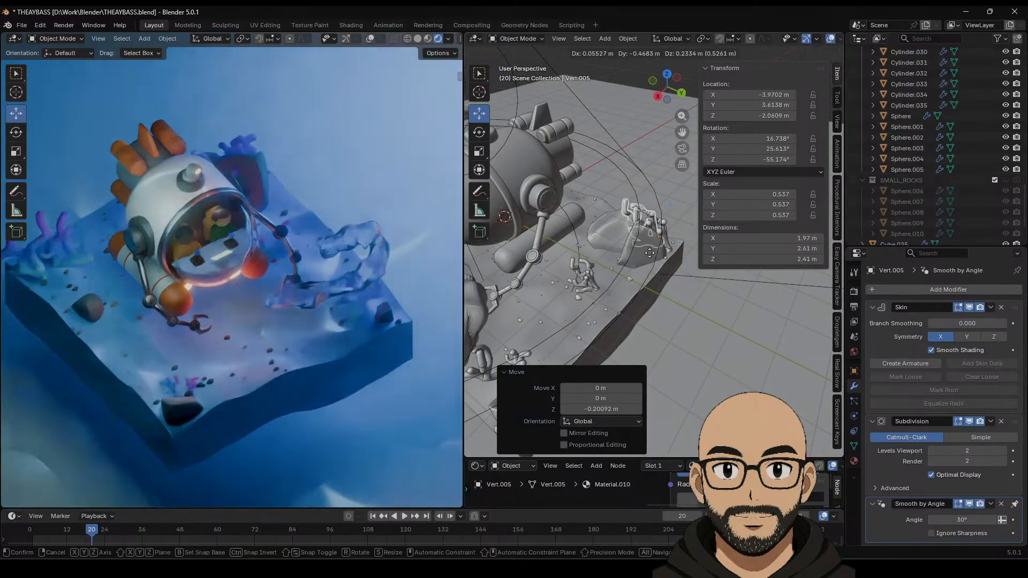
{"action": "left_click", "coordinate": [624, 263]}
{"action": "key", "text": "s"}
{"action": "left_click", "coordinate": [625, 264]}
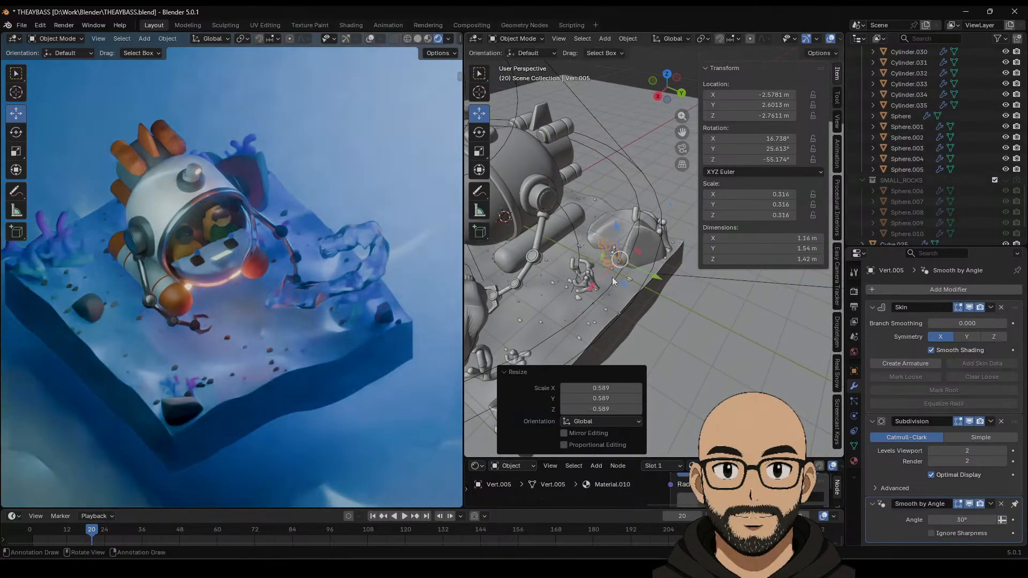
Step: Move the new coral copy to about X -1.98 m, Y 2.56 m, Z -2.40 m and scale it to 0.223
{"action": "middle_click_drag", "start_coordinate": [625, 264], "coordinate": [680, 239]}
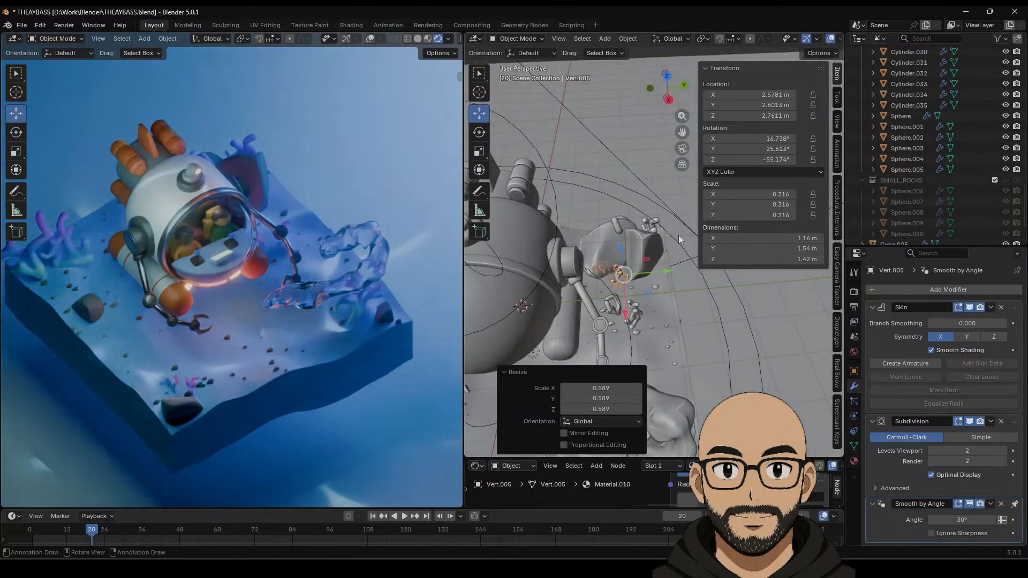
{"action": "left_click", "coordinate": [668, 76]}
{"action": "scroll", "coordinate": [676, 316], "scroll_direction": "up", "scroll_amount": 5}
{"action": "scroll", "coordinate": [682, 330], "scroll_direction": "up", "scroll_amount": 4}
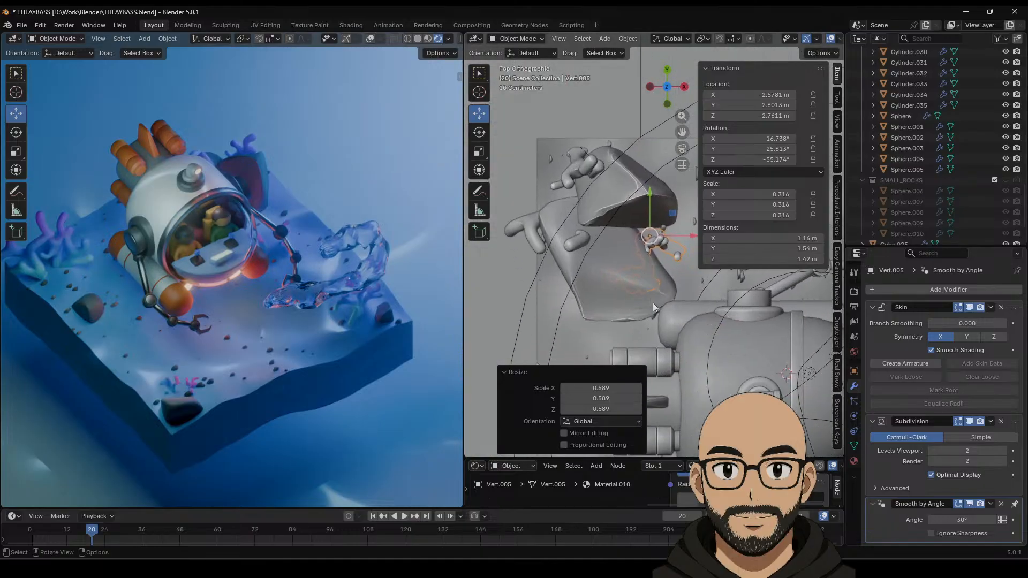
{"action": "key", "text": "g"}
{"action": "left_click", "coordinate": [681, 230]}
{"action": "key", "text": "s"}
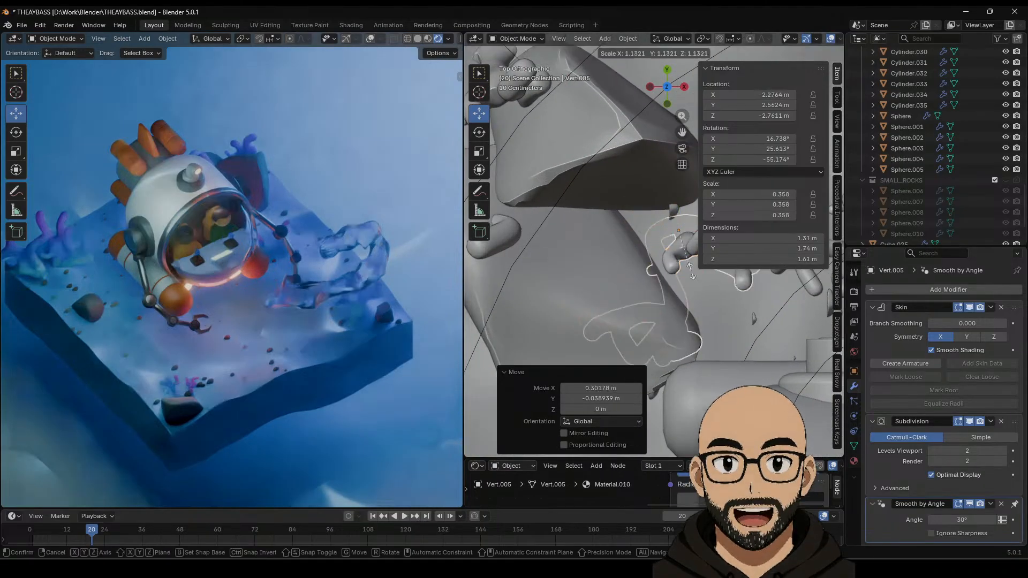
{"action": "left_click", "coordinate": [686, 298]}
{"action": "mouse_move", "coordinate": [685, 298]}
{"action": "middle_mouse_down"}
{"action": "mouse_move", "coordinate": [605, 214]}
{"action": "mouse_move", "coordinate": [695, 281]}
{"action": "mouse_move", "coordinate": [676, 303]}
{"action": "mouse_move", "coordinate": [689, 313]}
{"action": "middle_mouse_up"}
{"action": "left_click_drag", "start_coordinate": [676, 311], "coordinate": [678, 283]}
{"action": "middle_click_drag", "start_coordinate": [678, 283], "coordinate": [724, 320]}
{"action": "left_click_drag", "start_coordinate": [724, 320], "coordinate": [752, 329]}
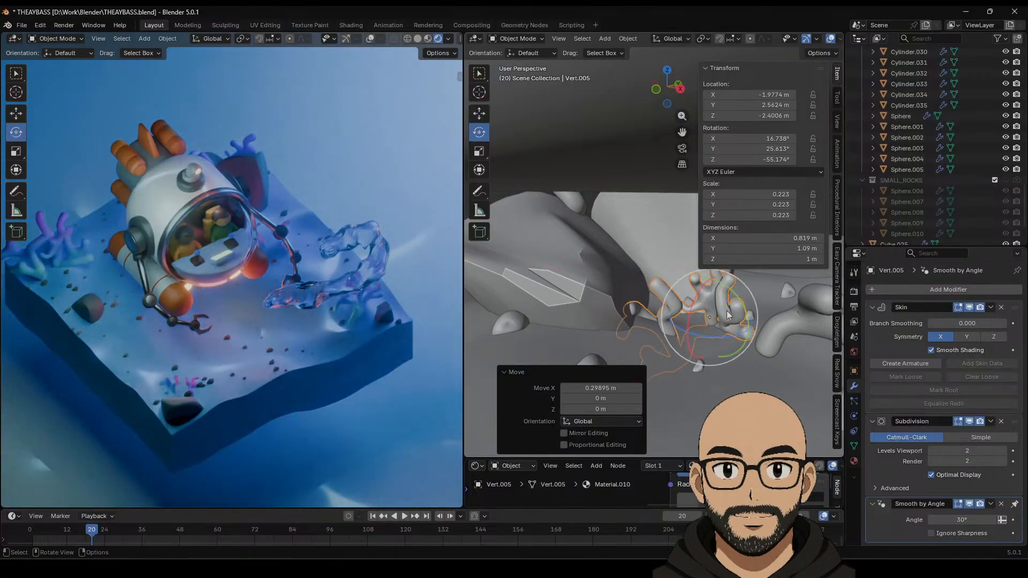
Step: Rotate the small coral copy to about X -14.6°, Y 21.8°, Z -64.4° and scale it to 0.140
{"action": "left_click_drag", "start_coordinate": [691, 308], "coordinate": [695, 293]}
{"action": "left_click_drag", "start_coordinate": [744, 343], "coordinate": [748, 311]}
{"action": "key", "text": "s"}
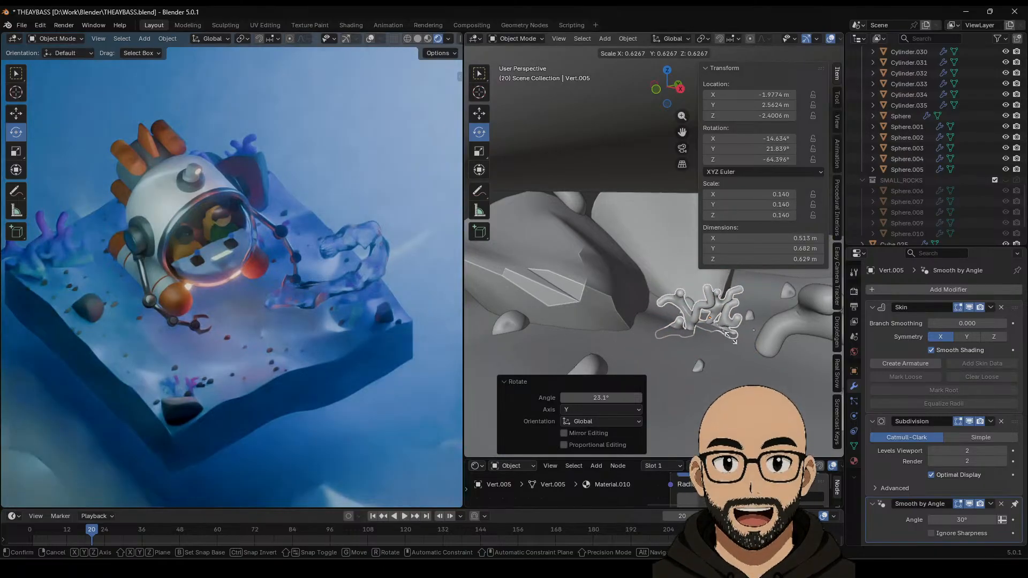
{"action": "left_click", "coordinate": [740, 349]}
{"action": "middle_click_drag", "start_coordinate": [740, 346], "coordinate": [677, 255]}
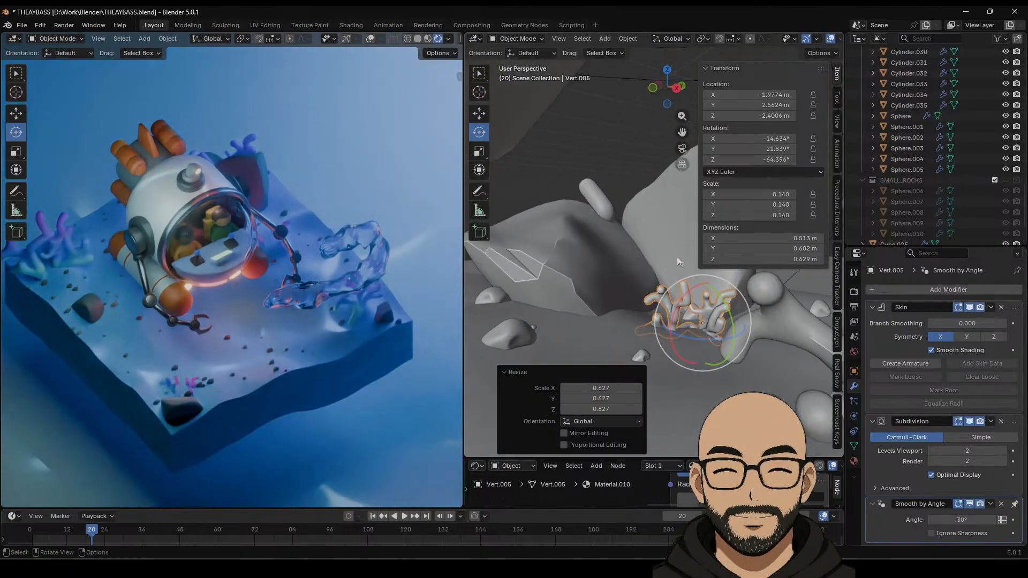
Step: Raise the small coral copy slightly beside the large rocks
{"action": "left_click", "coordinate": [479, 113]}
{"action": "mouse_move", "coordinate": [701, 291]}
{"action": "left_mouse_down"}
{"action": "mouse_move", "coordinate": [704, 271]}
{"action": "mouse_move", "coordinate": [705, 279]}
{"action": "left_mouse_up"}
{"action": "middle_click_drag", "start_coordinate": [626, 156], "coordinate": [698, 325]}
Step: Shift the neighbouring larger coral to about Y 3.49 m and lower it to about Z -2.33 m
{"action": "left_click_drag", "start_coordinate": [641, 330], "coordinate": [718, 296]}
{"action": "middle_click_drag", "start_coordinate": [708, 307], "coordinate": [682, 240]}
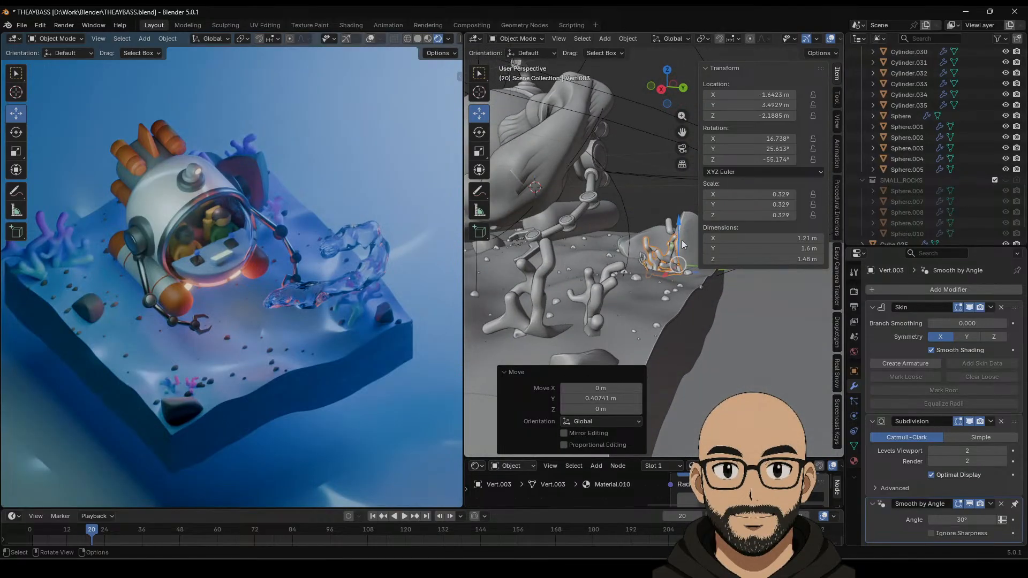
{"action": "left_click_drag", "start_coordinate": [680, 227], "coordinate": [682, 233]}
{"action": "middle_click_drag", "start_coordinate": [682, 234], "coordinate": [681, 269]}
{"action": "middle_click_drag", "start_coordinate": [403, 310], "coordinate": [325, 304]}
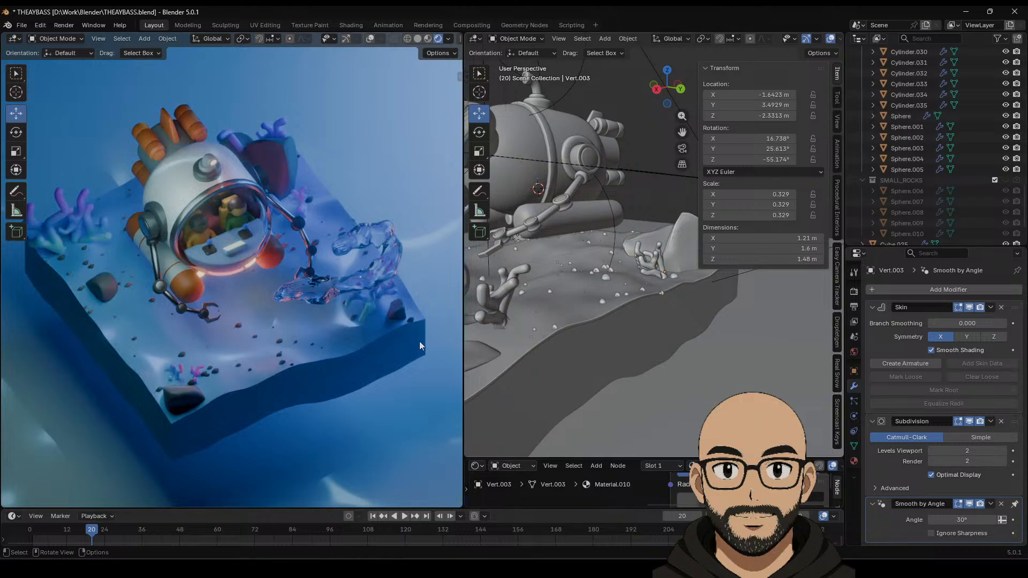
{"action": "middle_click_drag", "start_coordinate": [279, 328], "coordinate": [280, 307]}
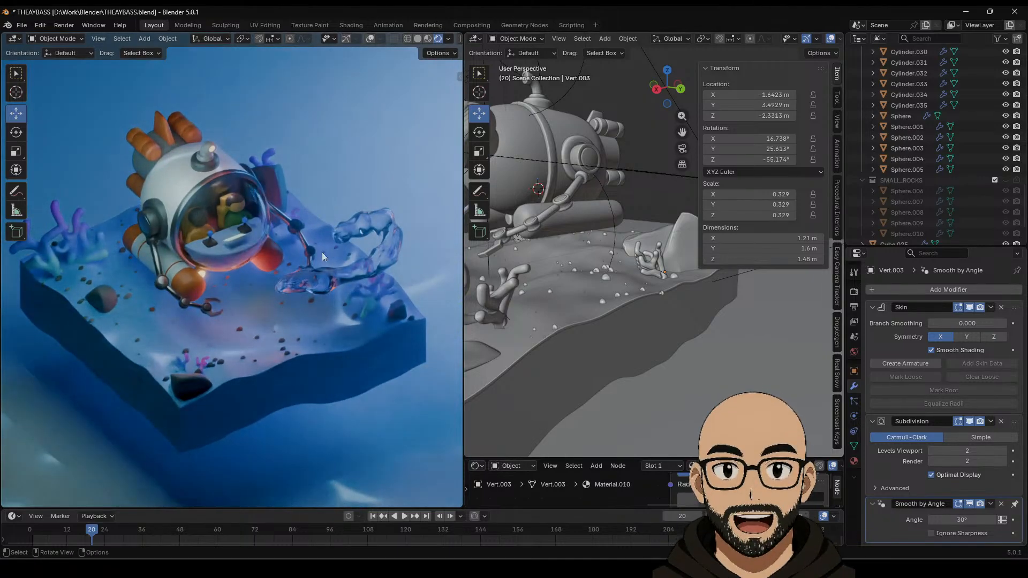
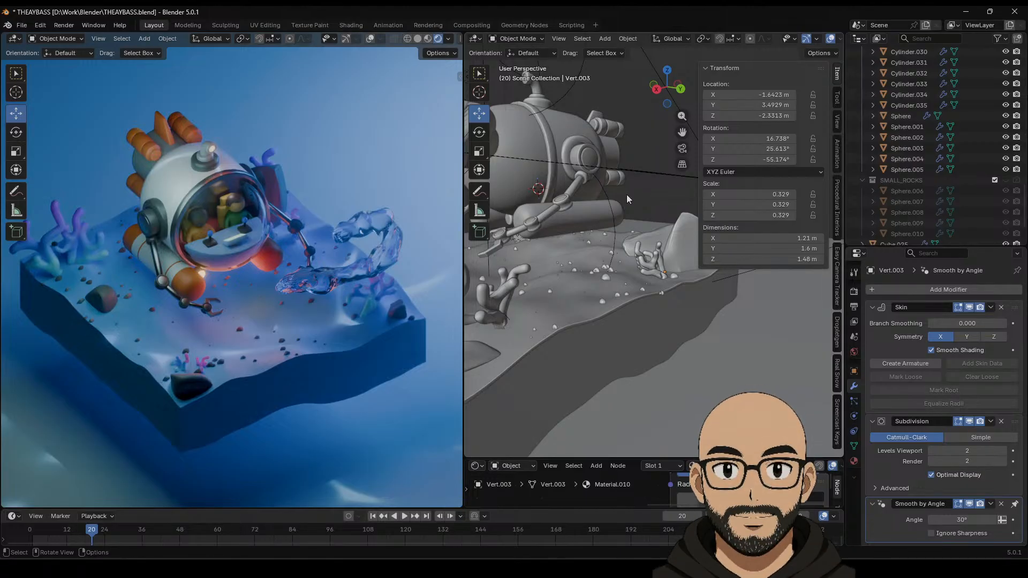
Step: Duplicate the second large rock along Y to about -3.36 m, on the opposite side of the terrain, and scale the copy to 0.917
{"action": "scroll", "coordinate": [579, 300], "scroll_direction": "down", "scroll_amount": 8}
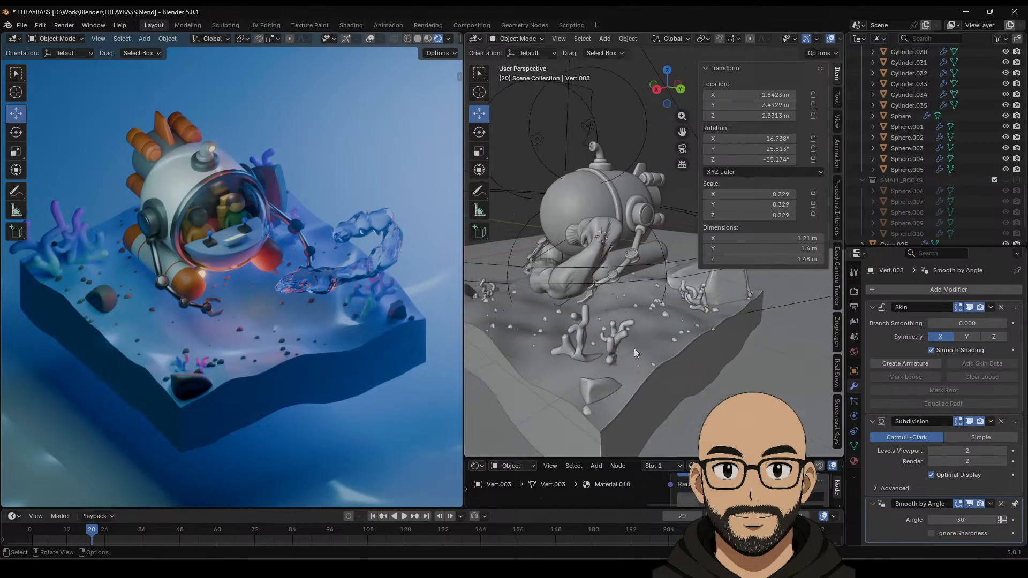
{"action": "left_click", "coordinate": [687, 255]}
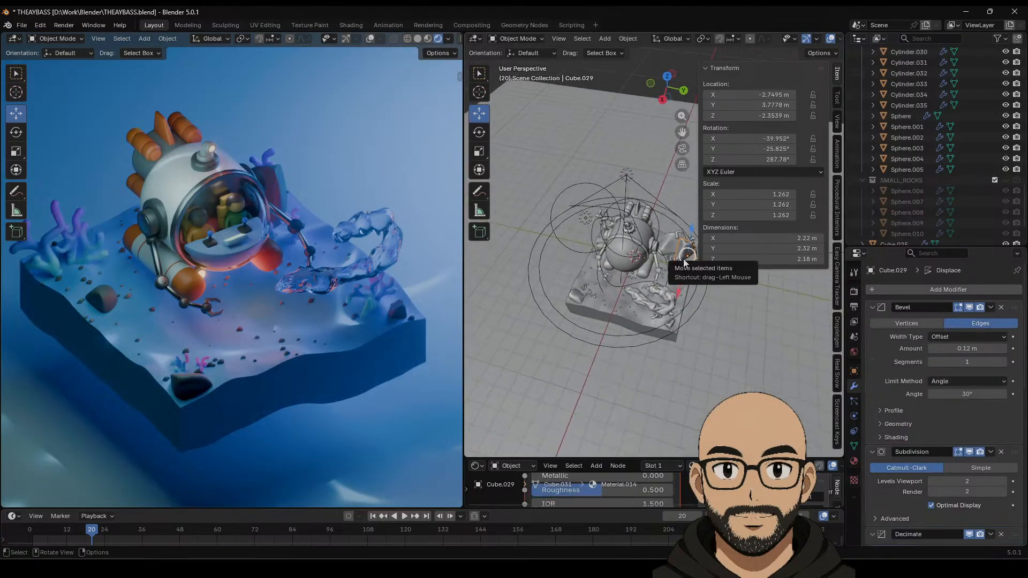
{"action": "key", "text": "shift+d"}
{"action": "key", "text": "Escape"}
{"action": "middle_click_drag", "start_coordinate": [685, 262], "coordinate": [632, 323]}
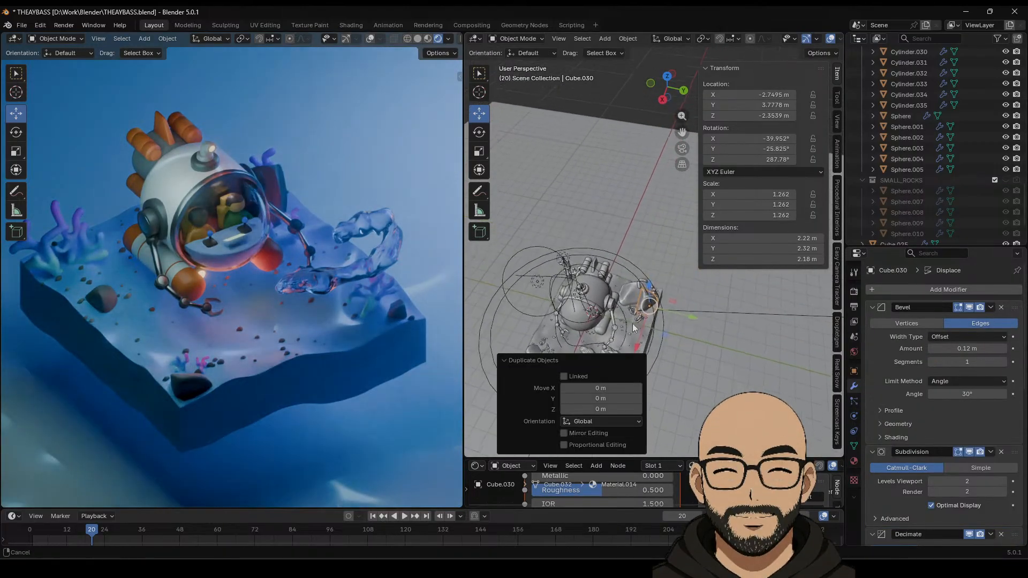
{"action": "key", "text": "g"}
{"action": "key", "text": "y"}
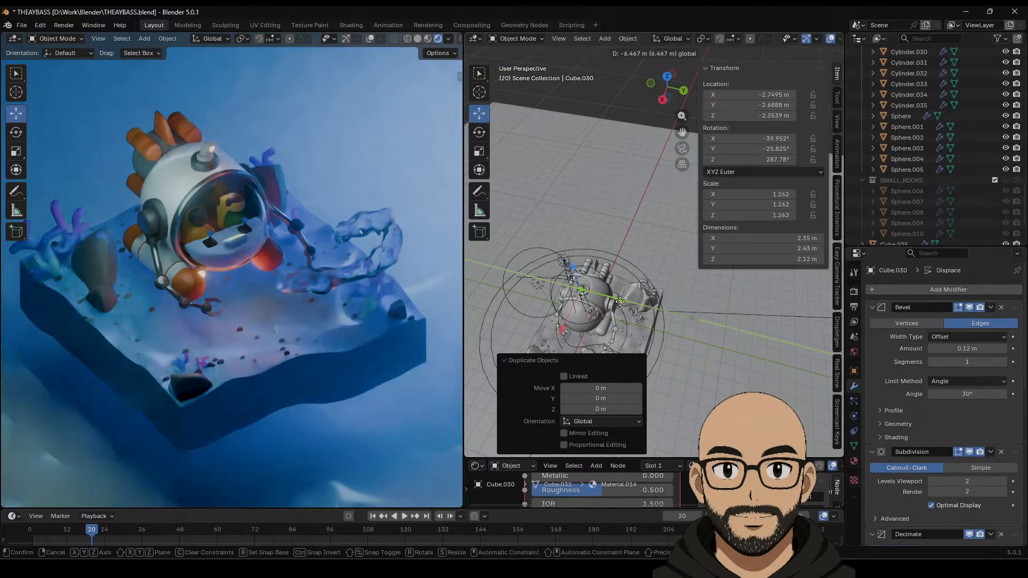
{"action": "left_click", "coordinate": [620, 301]}
{"action": "key", "text": "s"}
{"action": "left_click", "coordinate": [661, 310]}
Step: Rotate the rock copy beside the tall coral to about X -30.8°, Y -38.5°, Z 283.9°
{"action": "mouse_move", "coordinate": [662, 310]}
{"action": "middle_mouse_down"}
{"action": "mouse_move", "coordinate": [634, 304]}
{"action": "mouse_move", "coordinate": [646, 290]}
{"action": "mouse_move", "coordinate": [712, 305]}
{"action": "mouse_move", "coordinate": [696, 313]}
{"action": "mouse_move", "coordinate": [659, 290]}
{"action": "middle_mouse_up"}
{"action": "key", "text": "KP_Decimal"}
{"action": "left_click_drag", "start_coordinate": [678, 228], "coordinate": [617, 265]}
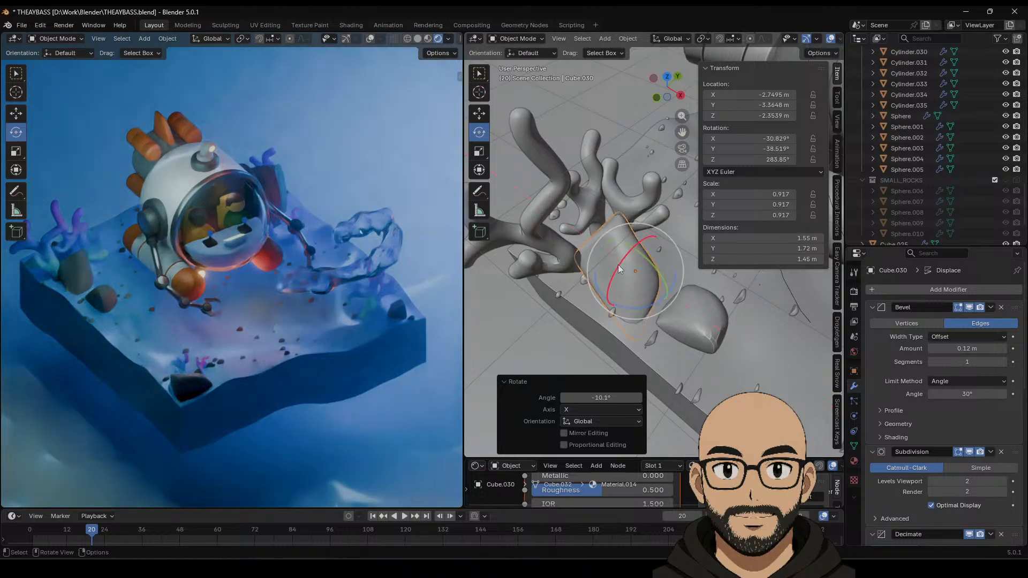
Step: Try Material.013 on the rock copy, then assign Material.015 instead
{"action": "left_click", "coordinate": [854, 461]}
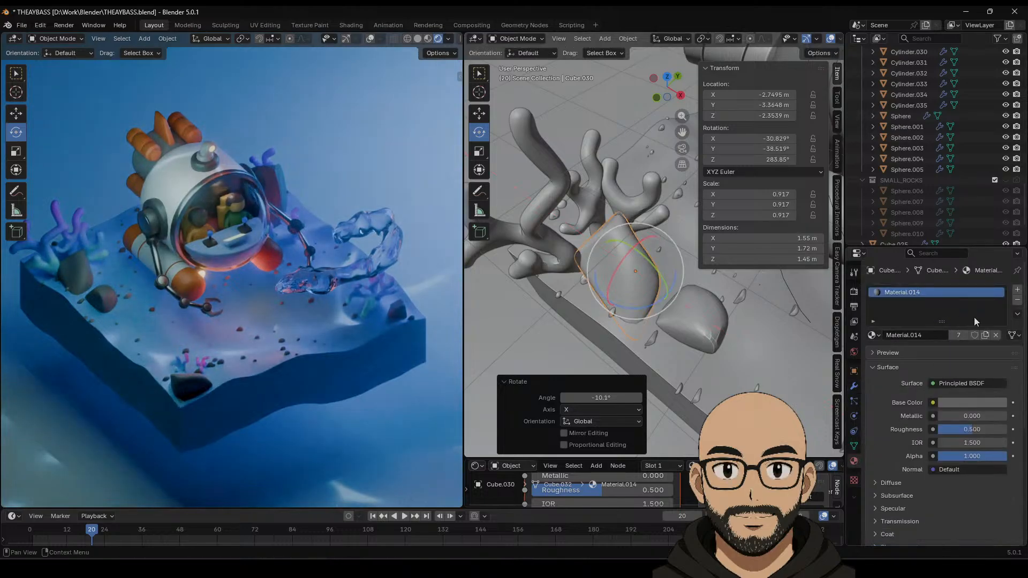
{"action": "left_click", "coordinate": [872, 335]}
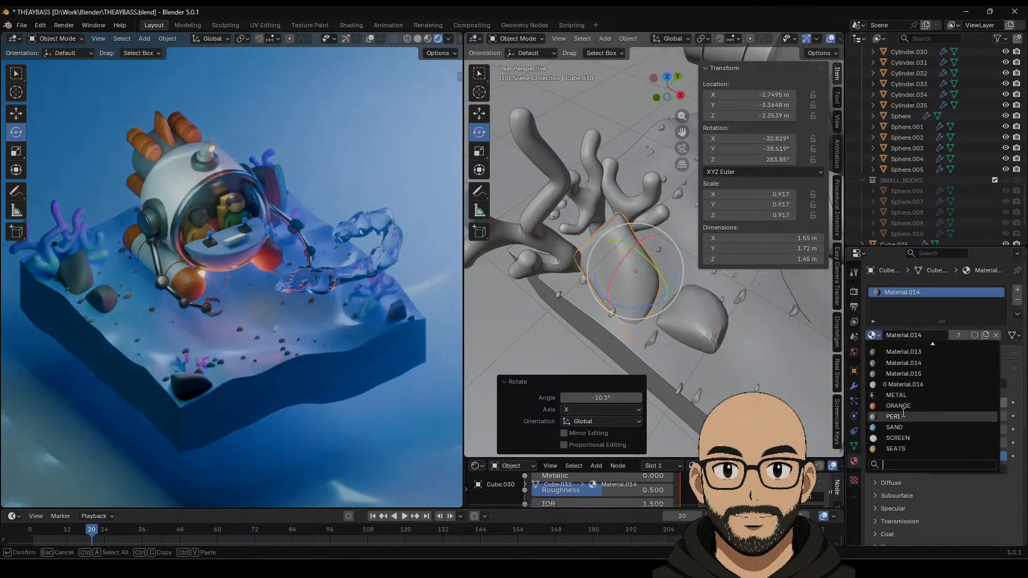
{"action": "left_click", "coordinate": [905, 352]}
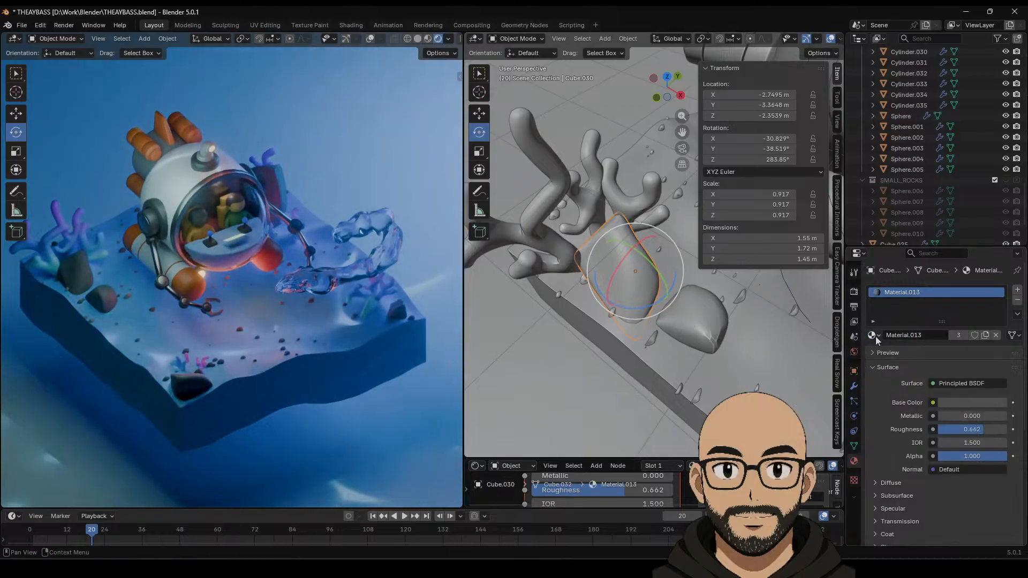
{"action": "left_click", "coordinate": [874, 336]}
{"action": "left_click", "coordinate": [898, 373]}
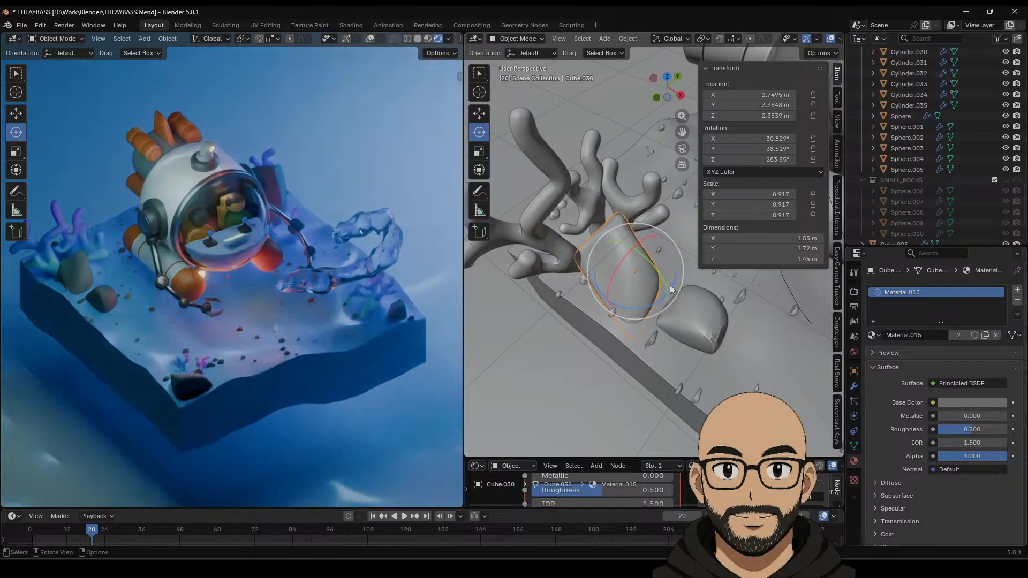
Step: Rotate the rock copy to about X -26.3°, Y -21.2°, Z 281.6° and scale it to 0.679
{"action": "left_click_drag", "start_coordinate": [613, 277], "coordinate": [611, 286]}
{"action": "middle_click_drag", "start_coordinate": [618, 288], "coordinate": [597, 197]}
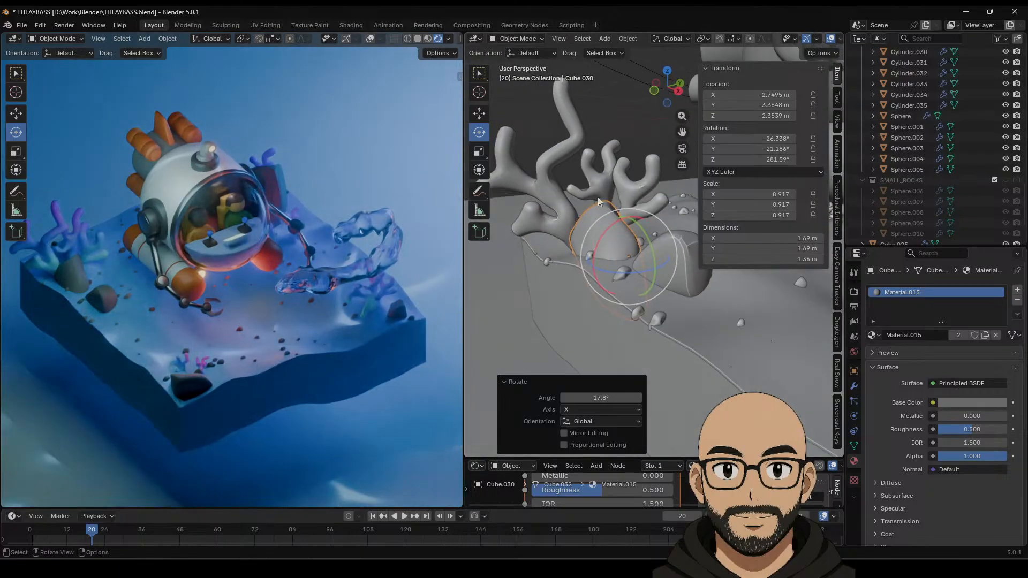
{"action": "key", "text": "s"}
{"action": "left_click", "coordinate": [637, 259]}
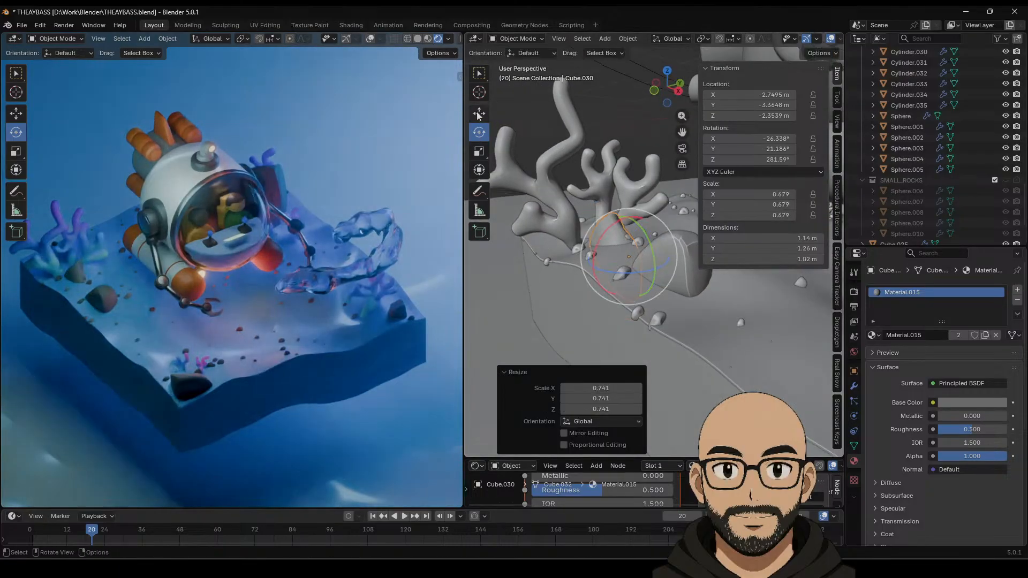
Step: Move the rock copy to about Y -3.57 m, Z -1.78 m and set its Bevel amount to 0.07 m
{"action": "left_click_drag", "start_coordinate": [630, 238], "coordinate": [635, 213]}
{"action": "left_click", "coordinate": [854, 386]}
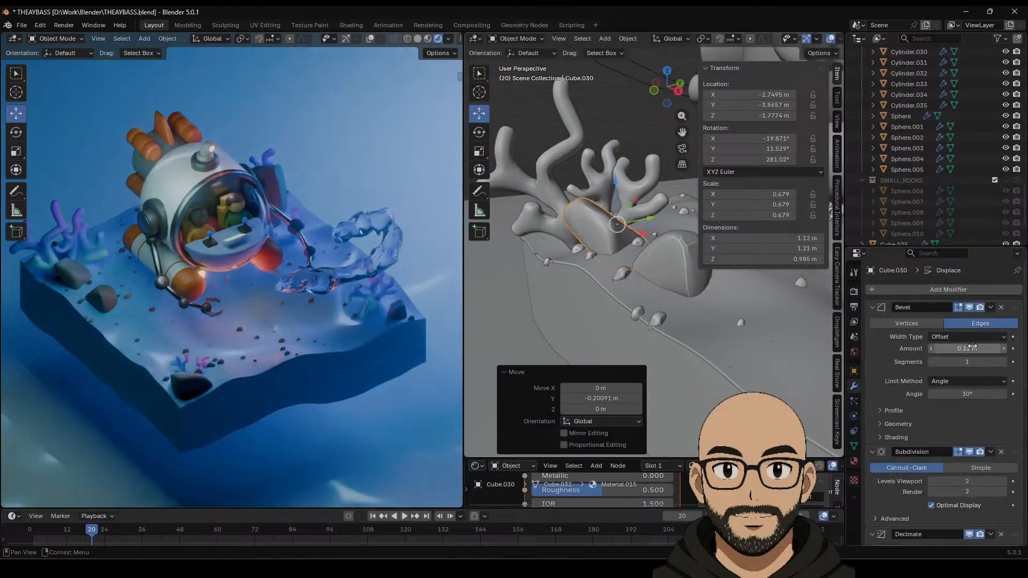
{"action": "mouse_move", "coordinate": [967, 349]}
{"action": "left_mouse_down"}
{"action": "mouse_move", "coordinate": [993, 349]}
{"action": "mouse_move", "coordinate": [979, 349]}
{"action": "left_mouse_up"}
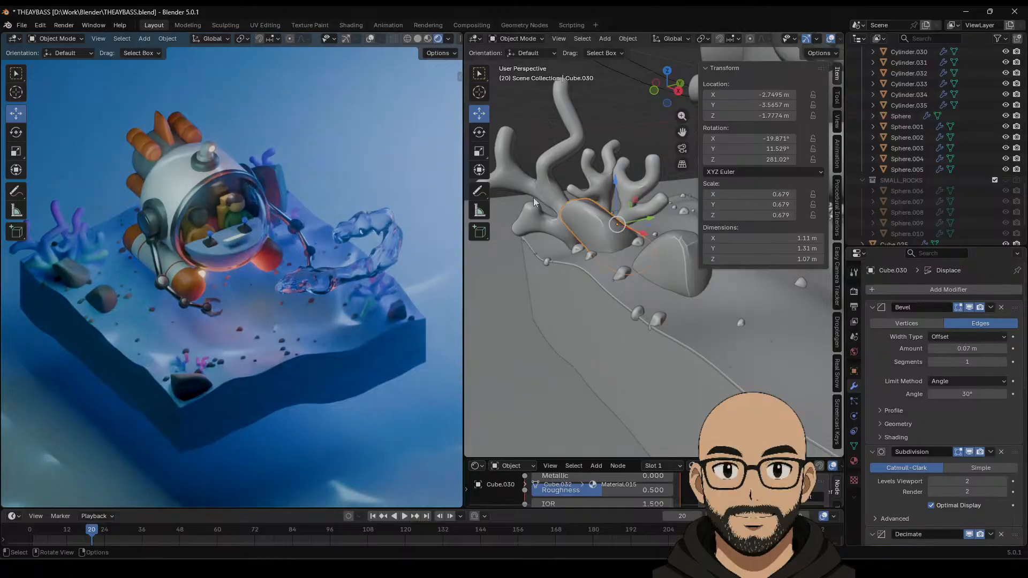
Step: Tilt the rock copy against the coral to about X -17.8°, Y 21.6°, Z 289.6°
{"action": "left_click_drag", "start_coordinate": [585, 216], "coordinate": [603, 196]}
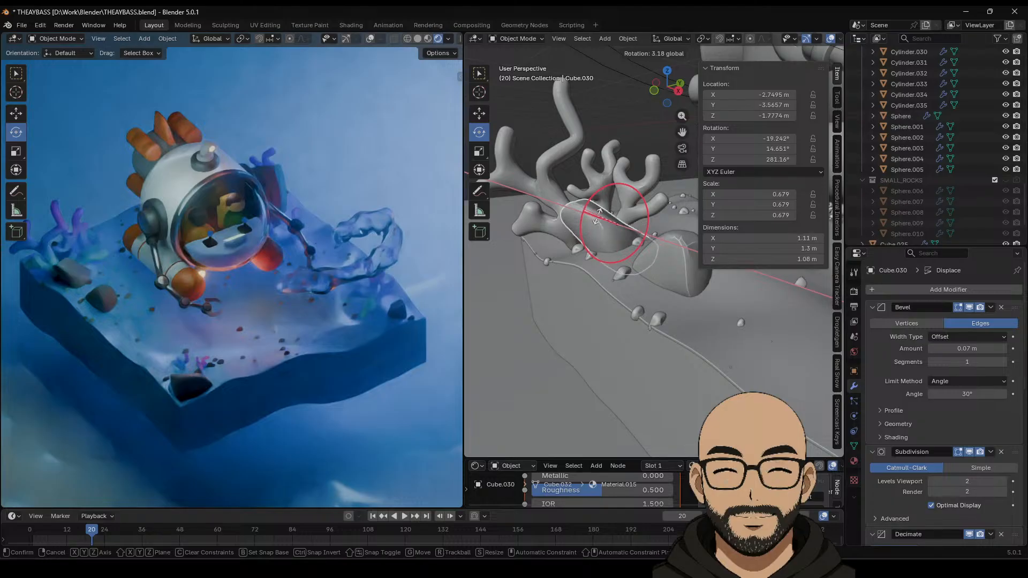
{"action": "left_click_drag", "start_coordinate": [598, 216], "coordinate": [664, 293]}
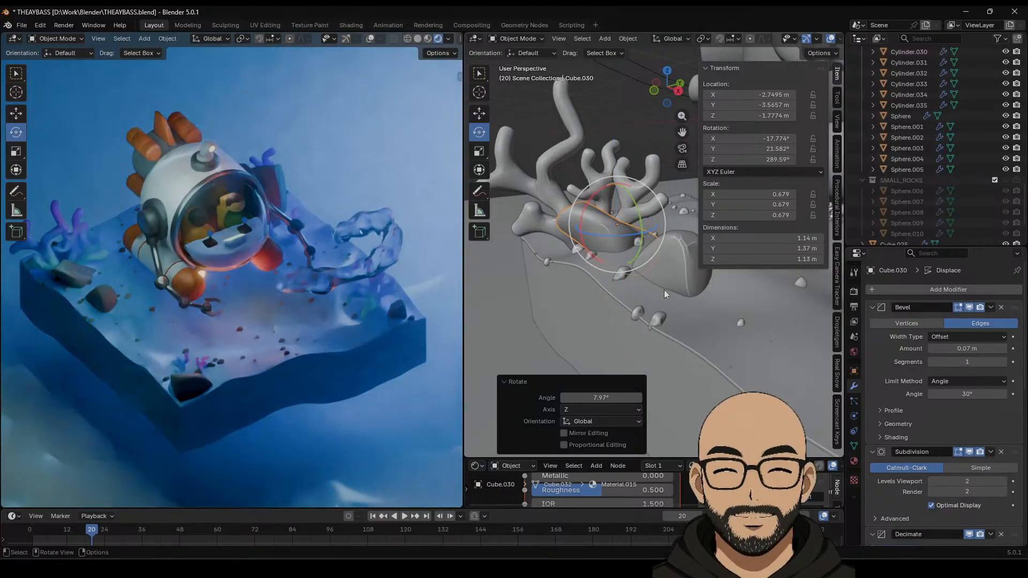
{"action": "middle_click_drag", "start_coordinate": [663, 291], "coordinate": [647, 309]}
{"action": "scroll", "coordinate": [677, 324], "scroll_direction": "down", "scroll_amount": 5}
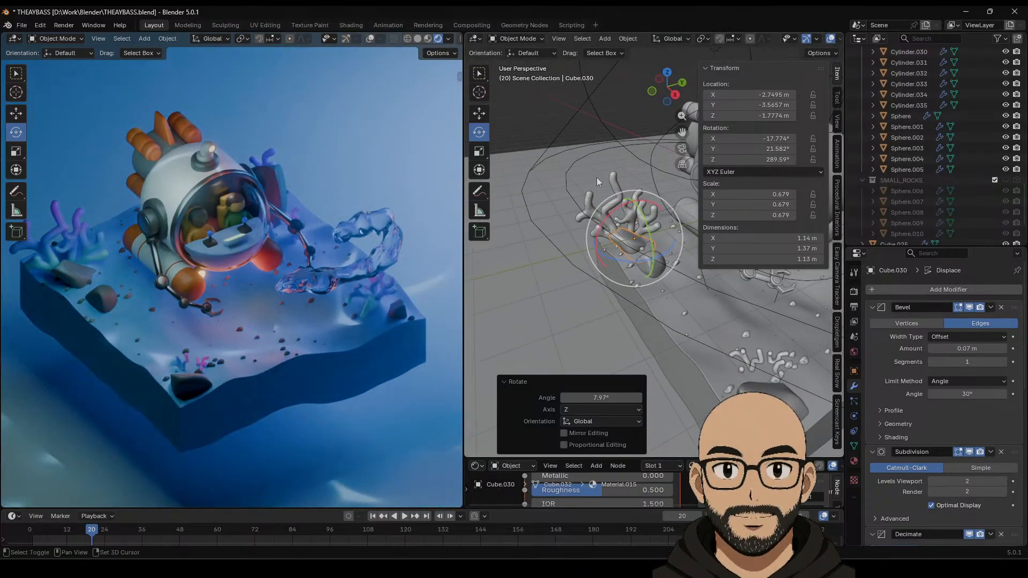
{"action": "middle_click_drag", "start_coordinate": [597, 178], "coordinate": [621, 296]}
{"action": "scroll", "coordinate": [621, 296], "scroll_direction": "down", "scroll_amount": 3}
Step: Widen the solid-shaded viewport and save the file
{"action": "left_click_drag", "start_coordinate": [465, 283], "coordinate": [376, 272]}
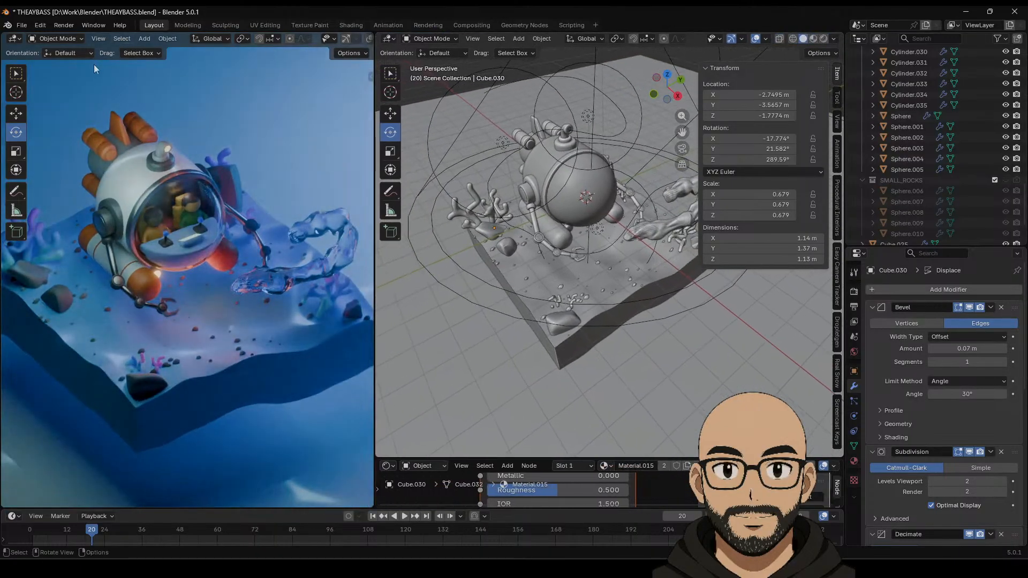
{"action": "left_click", "coordinate": [22, 25]}
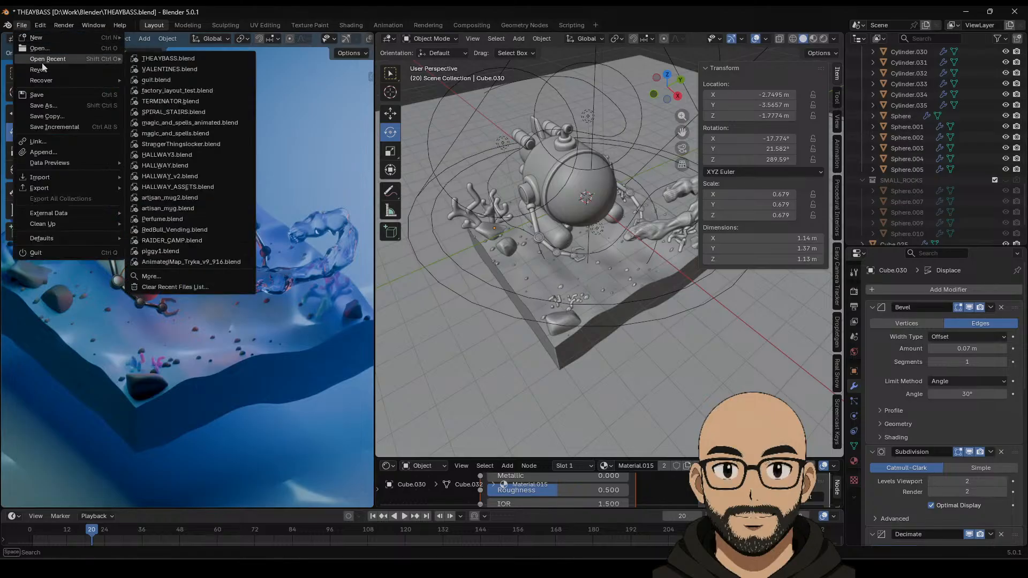
{"action": "left_click", "coordinate": [46, 95]}
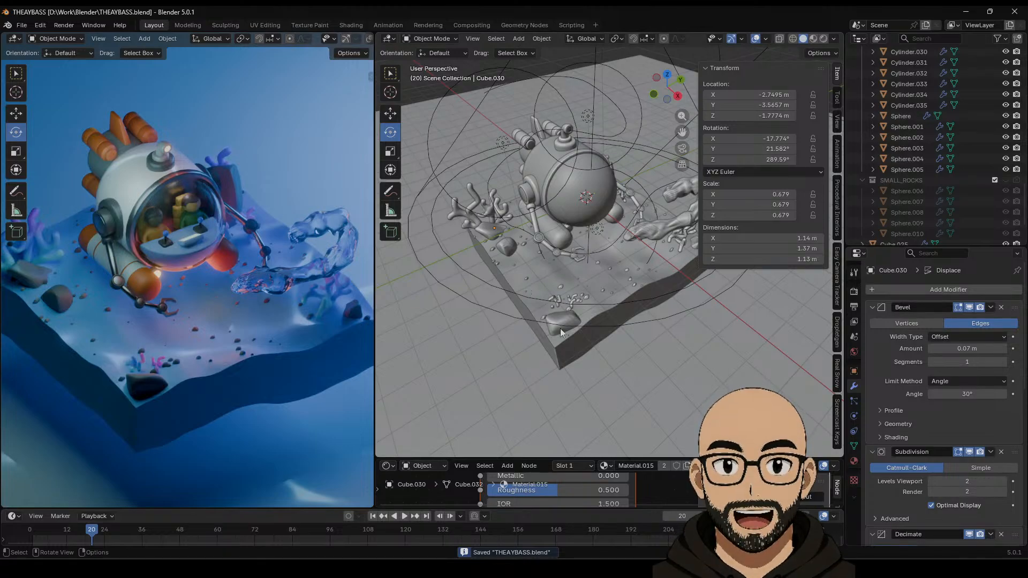
Step: Add a 2 m cube and move it along X to about 6.65 m, in front of the terrain
{"action": "middle_click_drag", "start_coordinate": [629, 303], "coordinate": [632, 143]}
{"action": "left_click", "coordinate": [519, 38]}
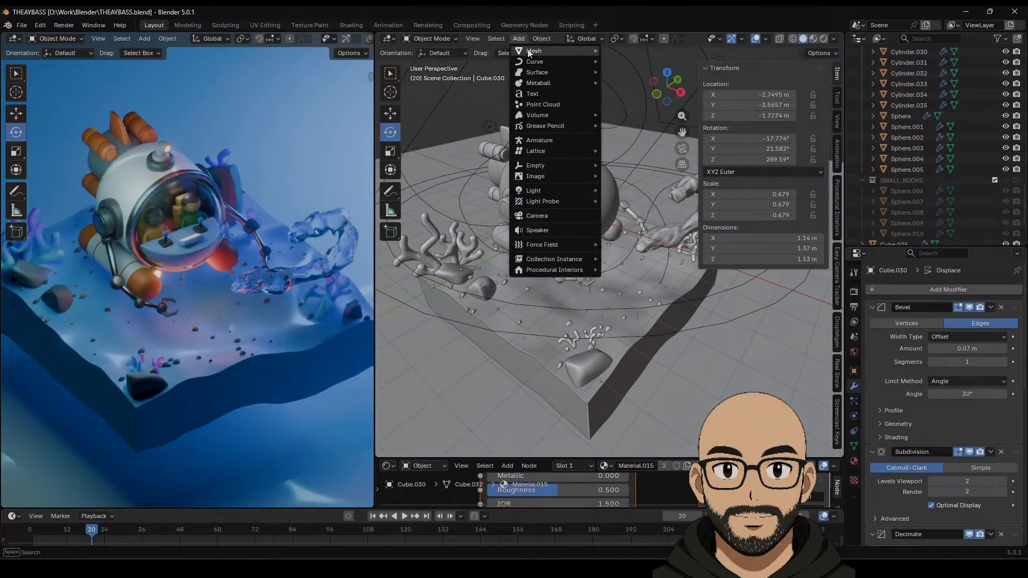
{"action": "mouse_move", "coordinate": [536, 54]}
{"action": "left_click", "coordinate": [637, 62]}
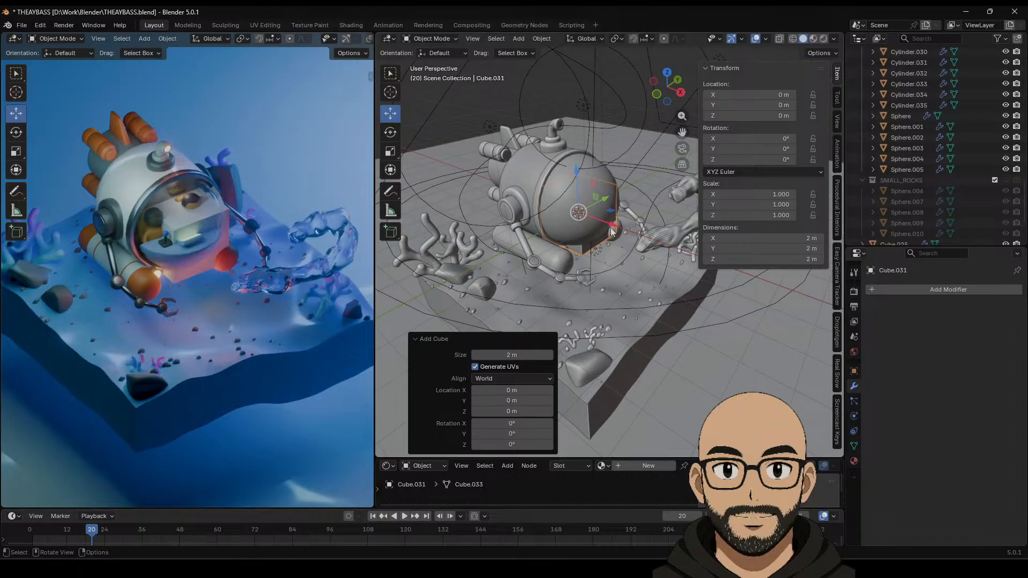
{"action": "left_click_drag", "start_coordinate": [611, 232], "coordinate": [766, 339]}
{"action": "key", "text": "KP_Decimal"}
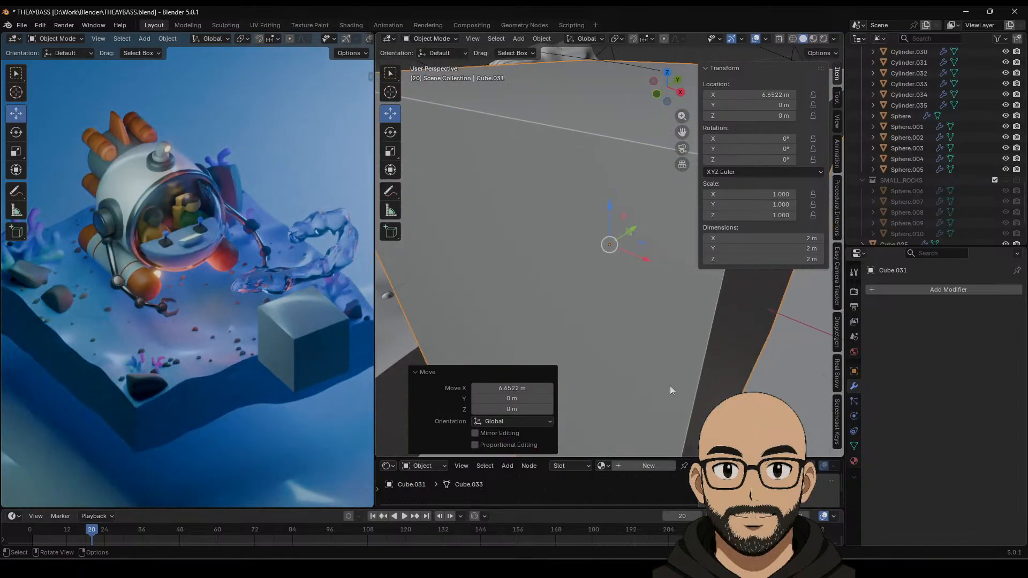
{"action": "scroll", "coordinate": [680, 364], "scroll_direction": "down", "scroll_amount": 5}
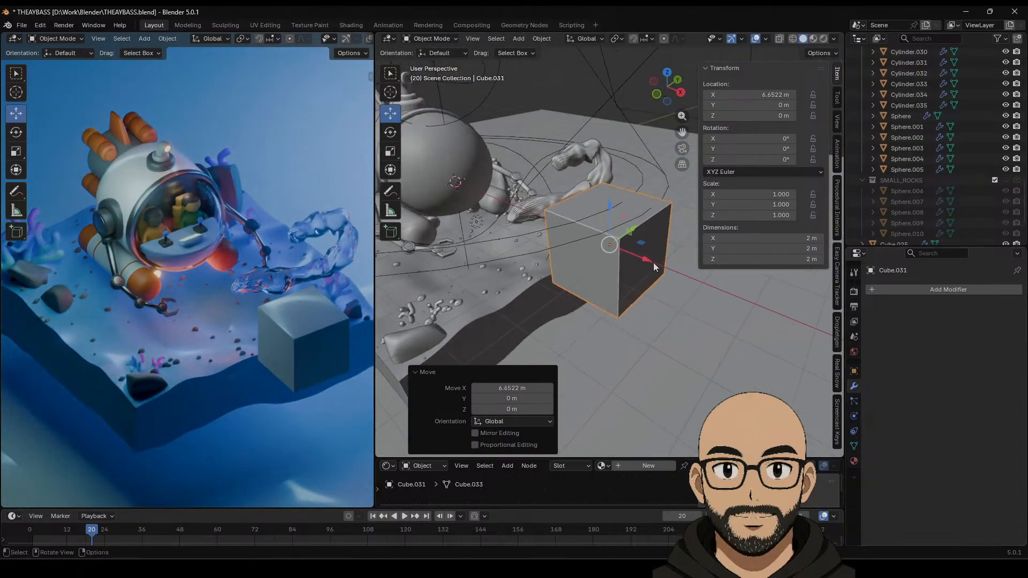
Step: Scale the cube down uniformly and raise its top face about 2.42 m to form a tall column
{"action": "middle_click_drag", "start_coordinate": [653, 263], "coordinate": [639, 294], "text": "shift"}
{"action": "key", "text": "s"}
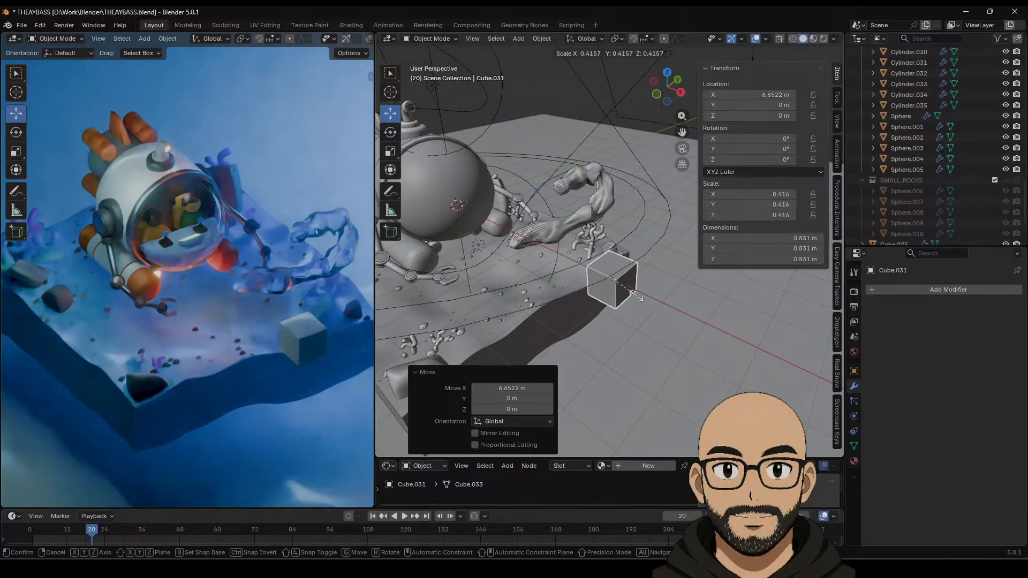
{"action": "left_click", "coordinate": [632, 292]}
{"action": "key", "text": "Tab"}
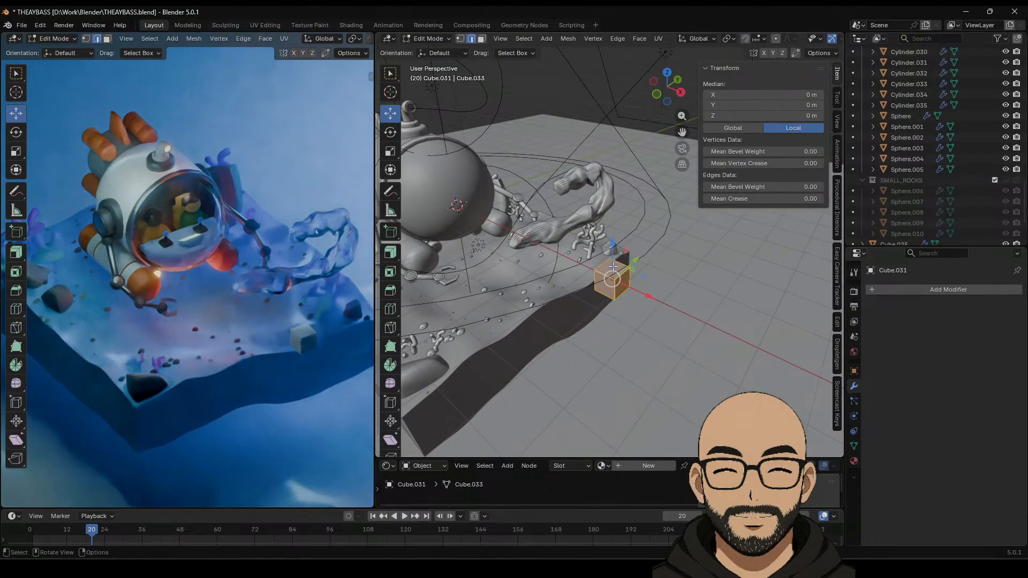
{"action": "left_click", "coordinate": [482, 39]}
{"action": "left_click", "coordinate": [617, 248]}
{"action": "left_click_drag", "start_coordinate": [624, 144], "coordinate": [624, 140]}
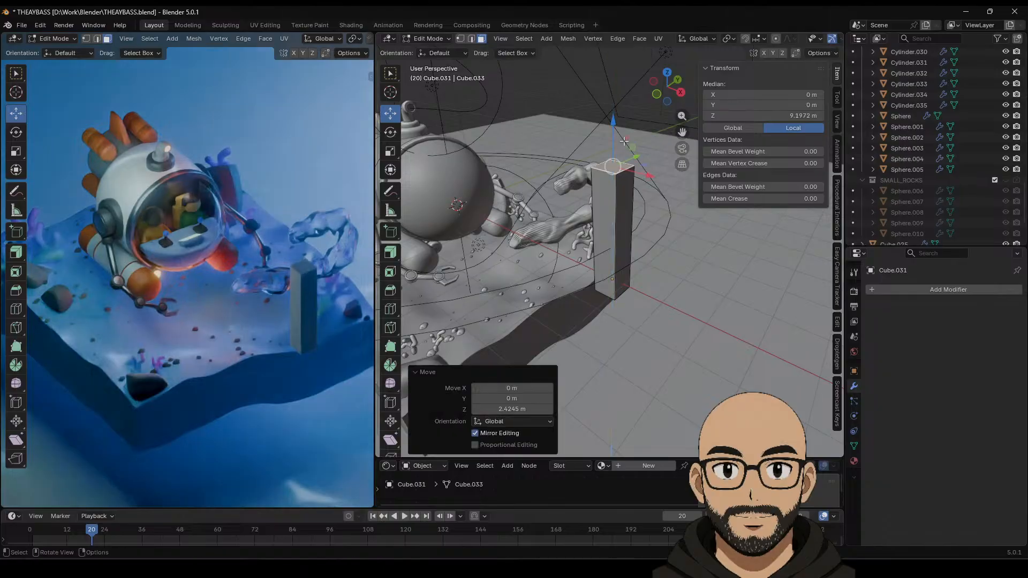
Step: Cut a centred vertical edge loop through the column and a horizontal loop near its top at factor about -0.709
{"action": "middle_click_drag", "start_coordinate": [611, 214], "coordinate": [632, 172]}
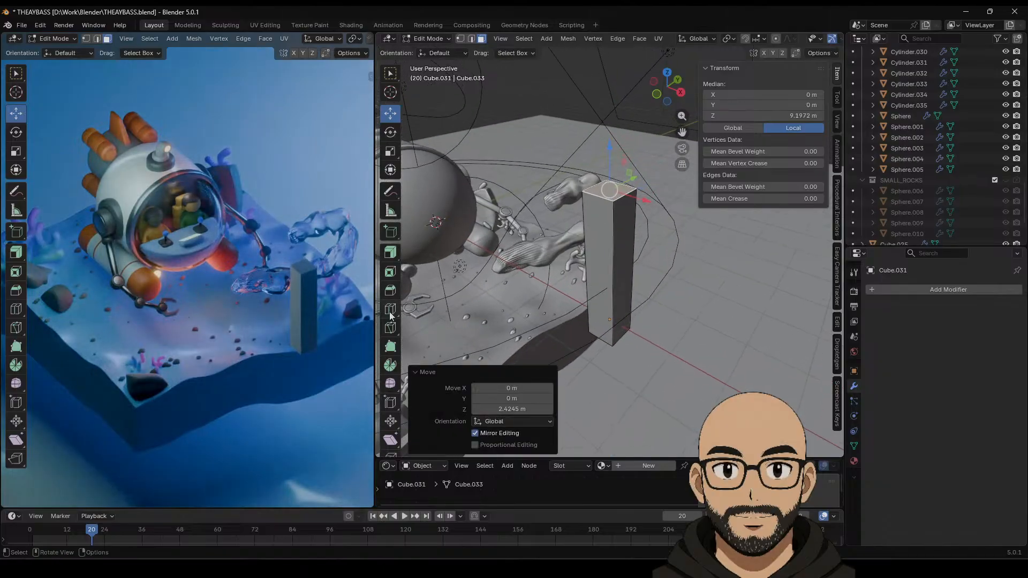
{"action": "key", "text": "ctrl+r"}
{"action": "left_click", "coordinate": [628, 198]}
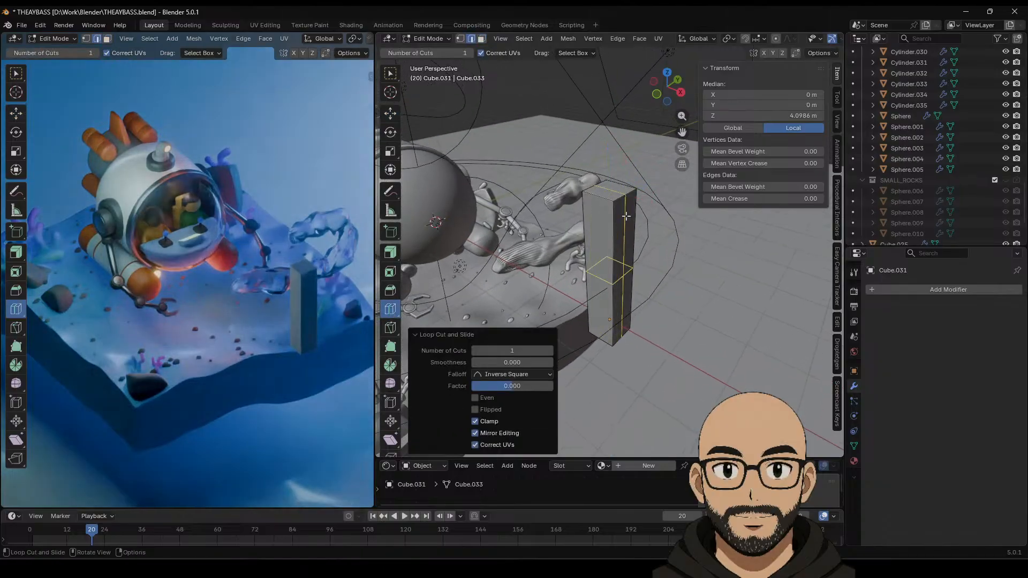
{"action": "left_click_drag", "start_coordinate": [638, 205], "coordinate": [637, 199]}
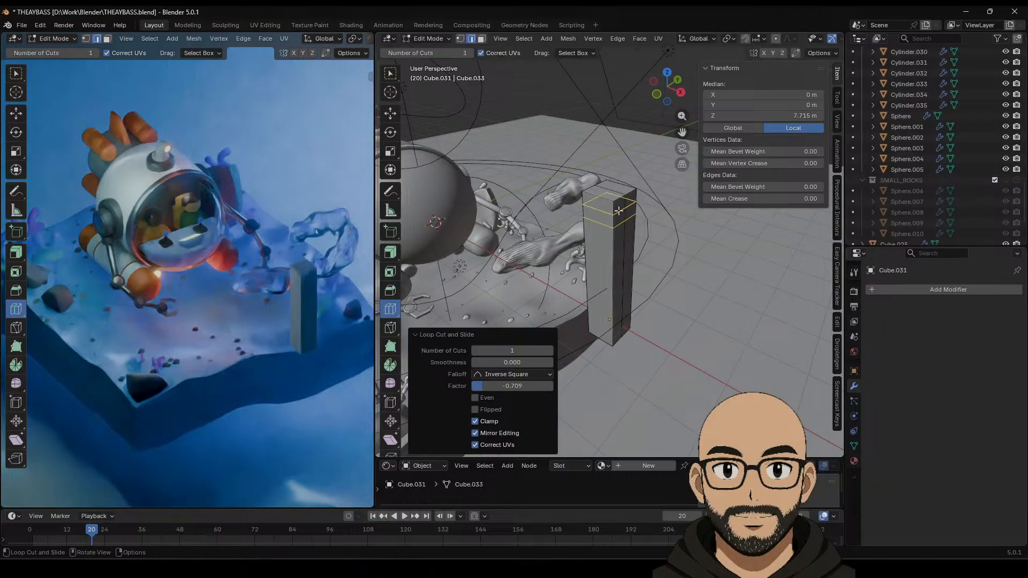
Step: Reshape the column's +X top side by moving its corner vertices and shifting the middle top vertex inward and down
{"action": "left_click", "coordinate": [394, 113]}
{"action": "left_click", "coordinate": [615, 197]}
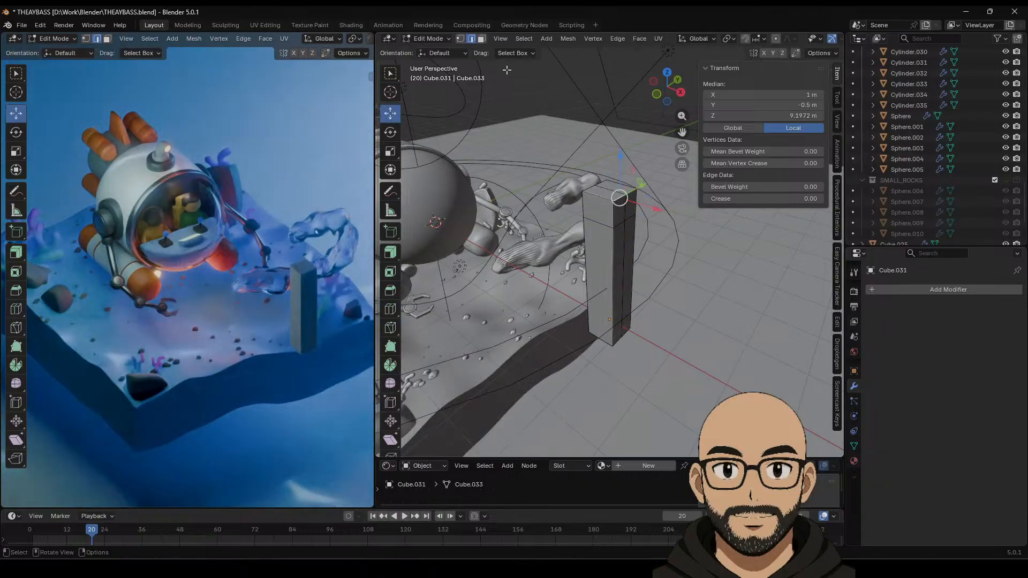
{"action": "left_click", "coordinate": [462, 41]}
{"action": "left_click", "coordinate": [614, 200]}
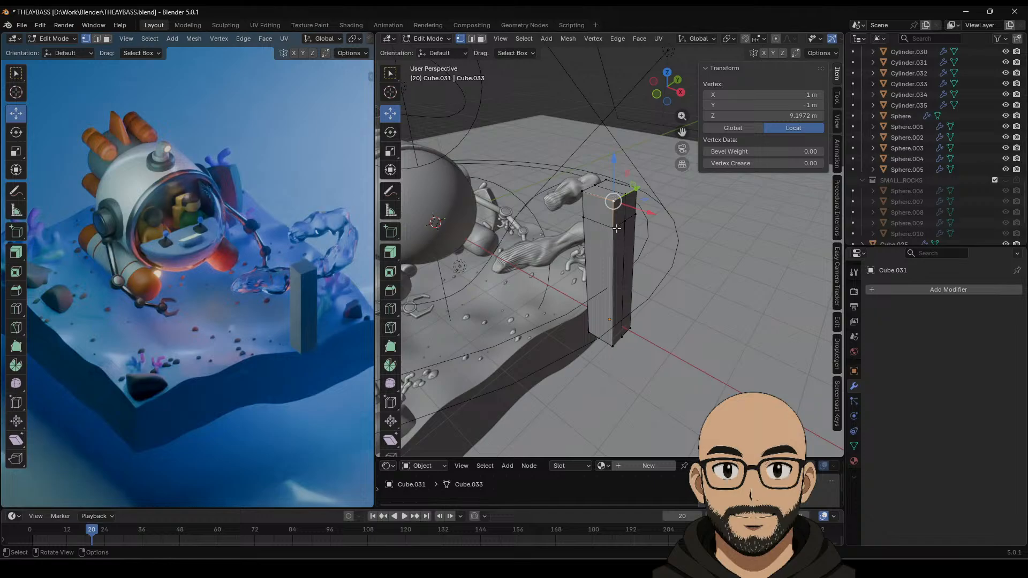
{"action": "left_click", "coordinate": [615, 229], "text": "shift"}
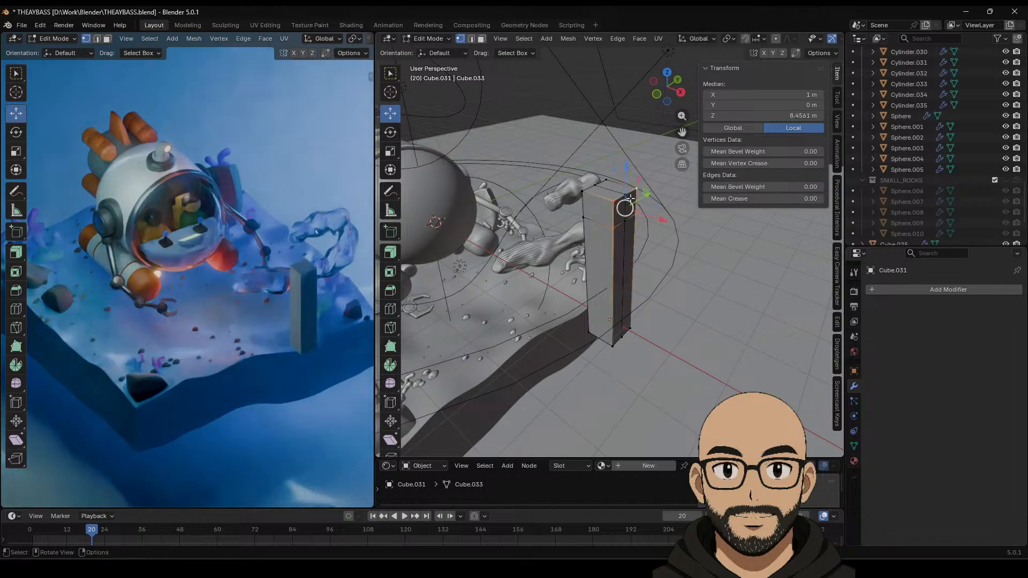
{"action": "left_click_drag", "start_coordinate": [625, 174], "coordinate": [637, 202]}
{"action": "left_click", "coordinate": [625, 220]}
{"action": "left_click", "coordinate": [626, 196]}
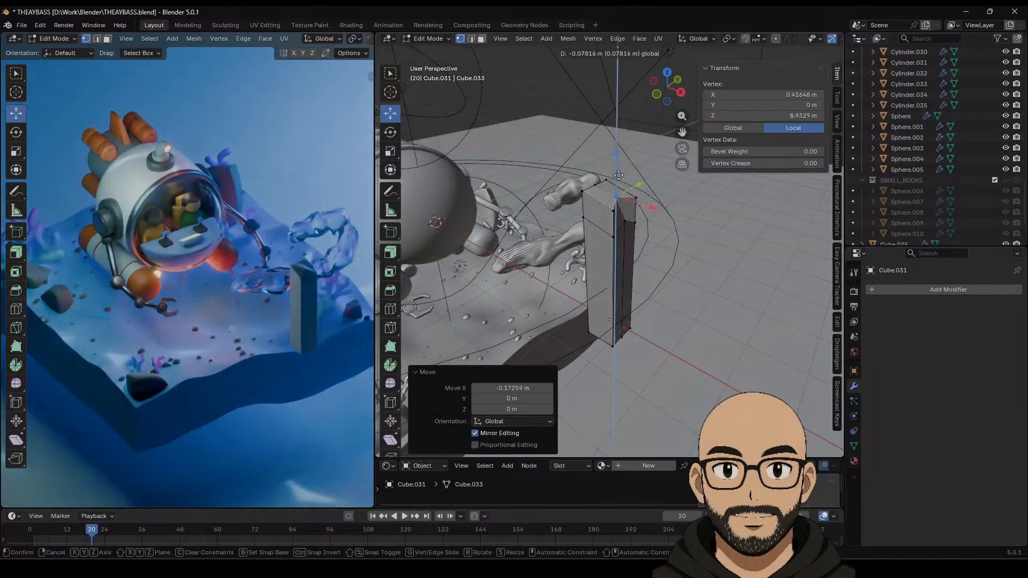
Step: Reposition the top vertices at the column's -X side and push that side's middle loop vertex outward along X
{"action": "left_click", "coordinate": [583, 191]}
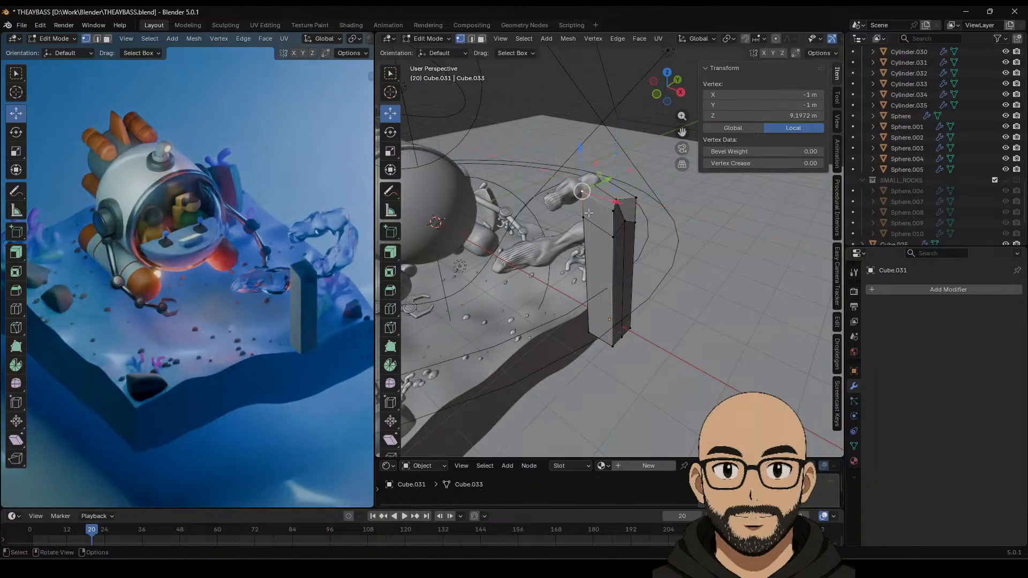
{"action": "left_click", "coordinate": [584, 217], "text": "shift"}
{"action": "left_click_drag", "start_coordinate": [596, 188], "coordinate": [614, 252]}
{"action": "middle_click_drag", "start_coordinate": [615, 252], "coordinate": [708, 235]}
{"action": "left_click", "coordinate": [638, 199]}
{"action": "key", "text": "g"}
{"action": "key", "text": "x"}
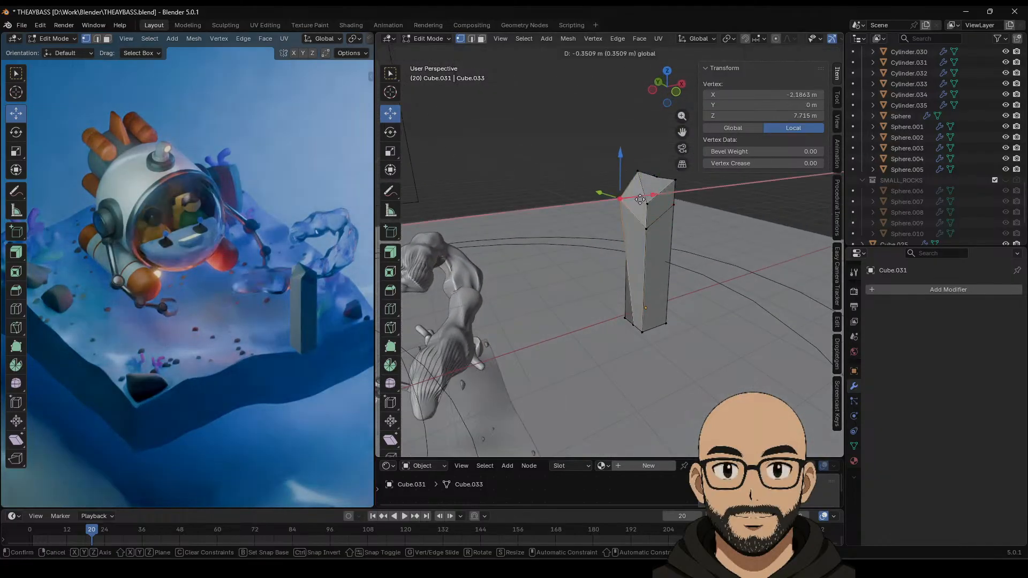
{"action": "left_click", "coordinate": [644, 200]}
Step: Move another loop vertex of the column along X and nudge a top vertex about -0.16 m in X to refine the crystal tip
{"action": "middle_click_drag", "start_coordinate": [644, 200], "coordinate": [551, 276]}
{"action": "left_click", "coordinate": [636, 194]}
{"action": "key", "text": "g"}
{"action": "key", "text": "x"}
{"action": "left_click", "coordinate": [655, 240]}
{"action": "left_click", "coordinate": [627, 249]}
{"action": "key", "text": "g"}
{"action": "left_click", "coordinate": [629, 250]}
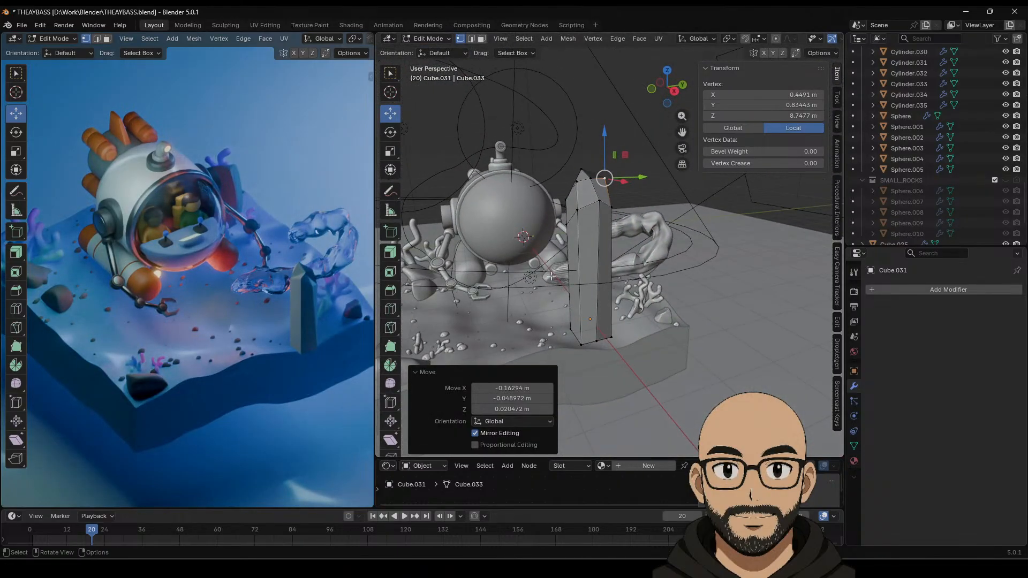
Step: Narrow the crystal's base by scaling its bottom vertices to about 0.8
{"action": "left_click_drag", "start_coordinate": [553, 306], "coordinate": [627, 365]}
{"action": "middle_click_drag", "start_coordinate": [627, 365], "coordinate": [712, 354]}
{"action": "left_click_drag", "start_coordinate": [618, 312], "coordinate": [651, 336], "text": "shift"}
{"action": "key", "text": "ctrl+z"}
{"action": "mouse_move", "coordinate": [651, 336]}
{"action": "middle_mouse_down"}
{"action": "mouse_move", "coordinate": [731, 354]}
{"action": "mouse_move", "coordinate": [658, 332]}
{"action": "middle_mouse_up"}
{"action": "key", "text": "s"}
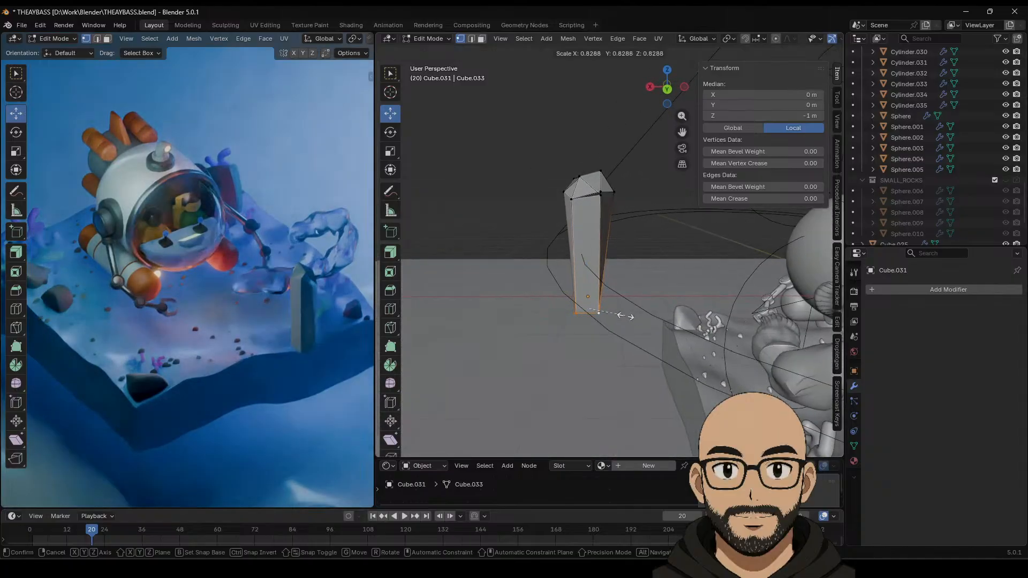
{"action": "left_click", "coordinate": [620, 314]}
{"action": "key", "text": "Tab"}
Step: Enlarge the whole crystal by a factor of about 1.226
{"action": "middle_click_drag", "start_coordinate": [624, 304], "coordinate": [557, 258]}
{"action": "key", "text": "s"}
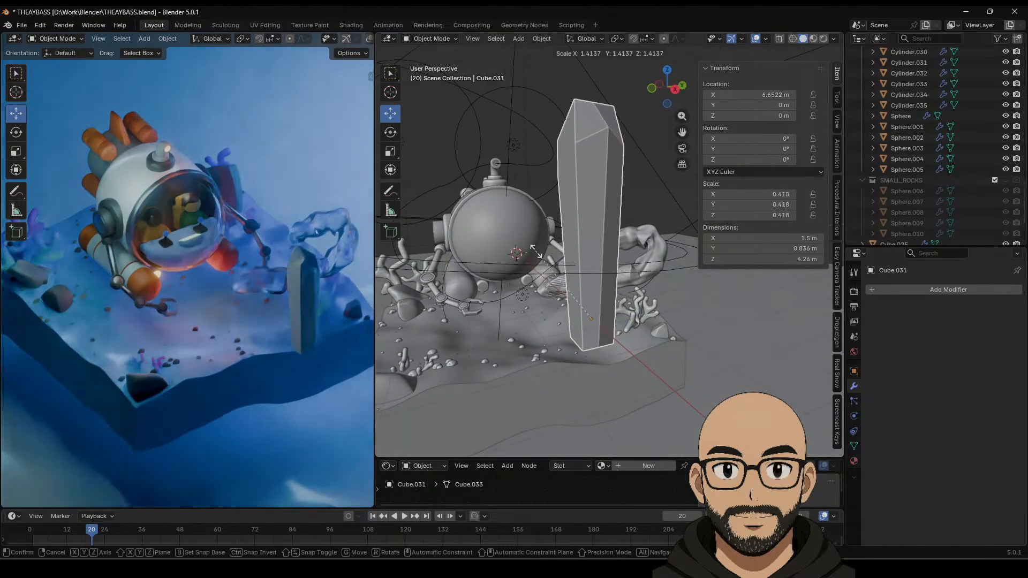
{"action": "left_click", "coordinate": [550, 255]}
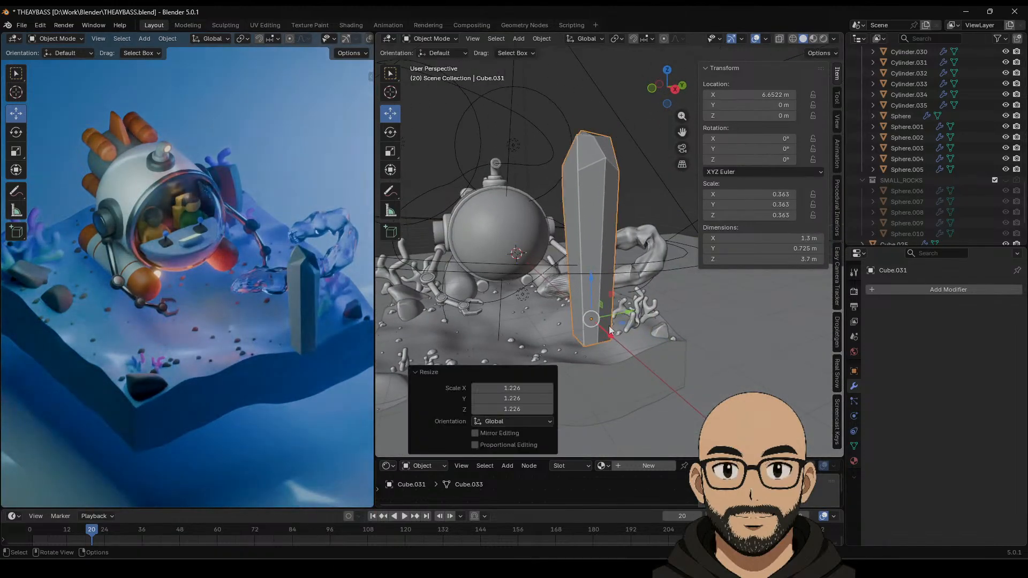
Step: Duplicate the crystal about -0.82 m along Y and tilt the copy about 10.6° around X
{"action": "key", "text": "shift+d"}
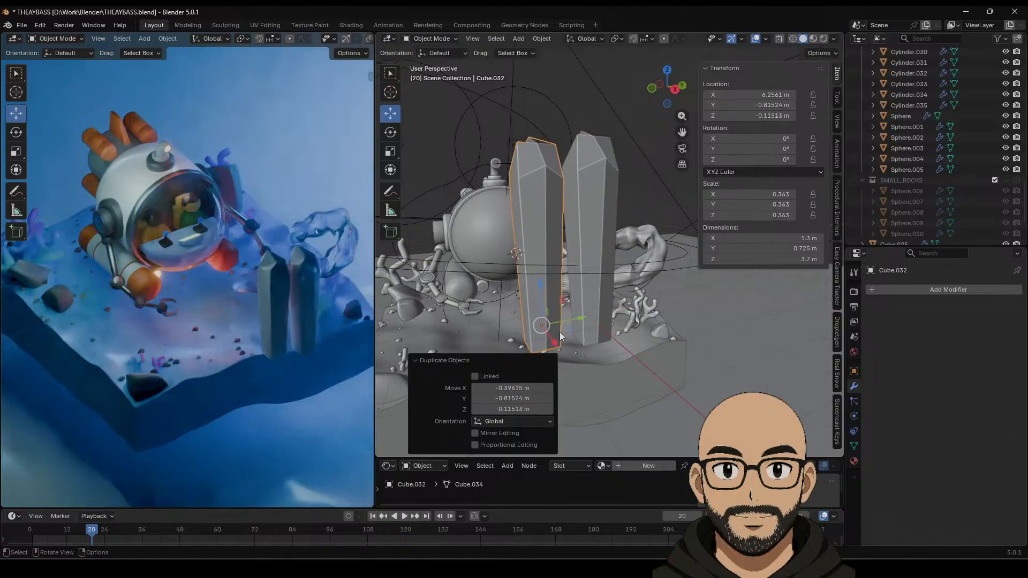
{"action": "left_click", "coordinate": [499, 240]}
{"action": "left_click", "coordinate": [390, 134]}
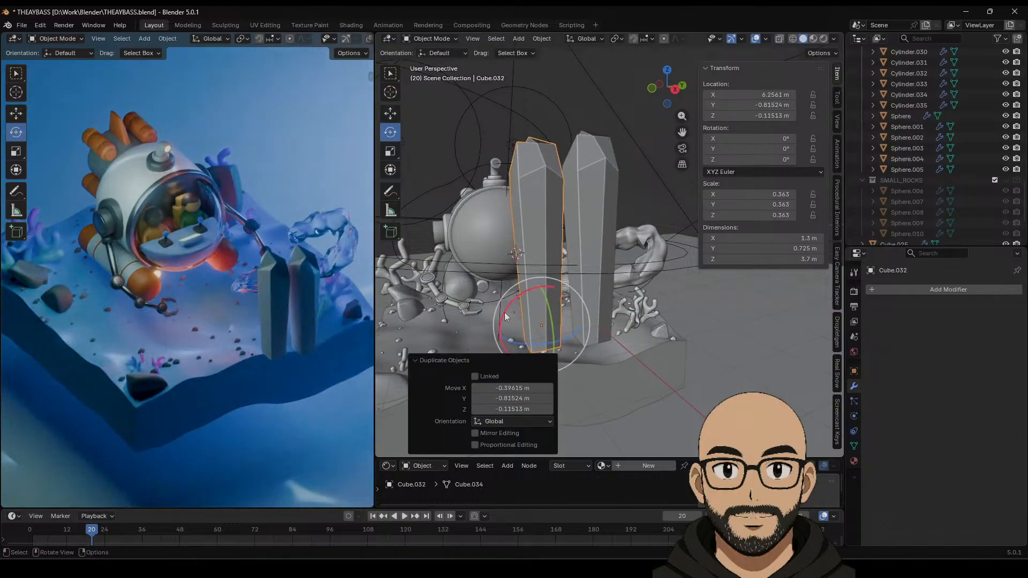
{"action": "left_click_drag", "start_coordinate": [505, 313], "coordinate": [568, 290]}
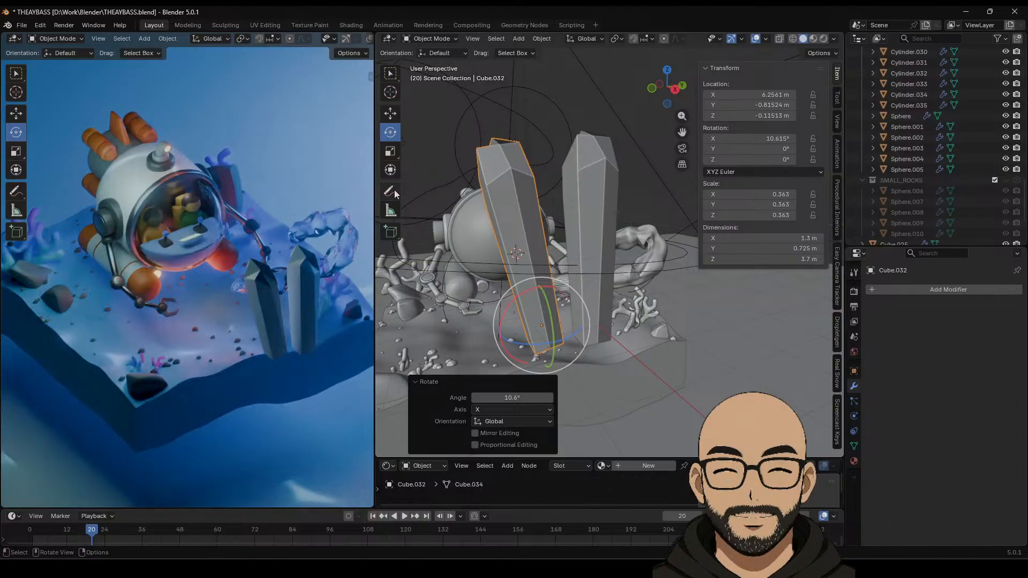
Step: Shorten the crystal copy to a Z scale of about 0.224 and lower its tip edges, including one by about 0.28 m
{"action": "left_click", "coordinate": [390, 152]}
{"action": "left_click_drag", "start_coordinate": [538, 298], "coordinate": [543, 306]}
{"action": "key", "text": "Tab"}
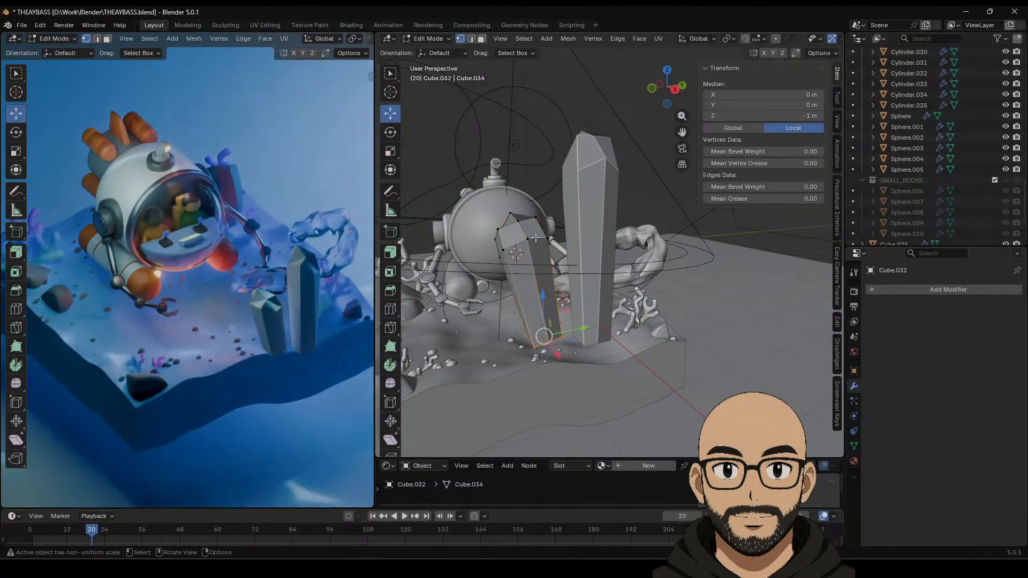
{"action": "left_click", "coordinate": [471, 39]}
{"action": "left_click", "coordinate": [527, 236]}
{"action": "mouse_move", "coordinate": [527, 235]}
{"action": "left_mouse_down"}
{"action": "mouse_move", "coordinate": [534, 254]}
{"action": "mouse_move", "coordinate": [528, 239]}
{"action": "left_mouse_up"}
{"action": "key", "text": "ctrl+z"}
{"action": "middle_click_drag", "start_coordinate": [528, 239], "coordinate": [537, 261]}
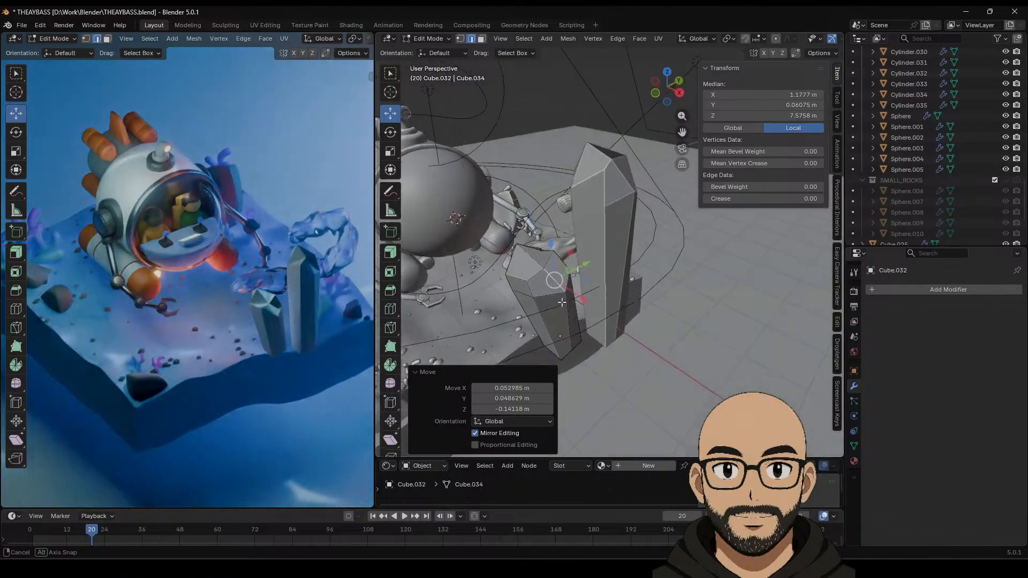
{"action": "left_click_drag", "start_coordinate": [552, 249], "coordinate": [561, 260]}
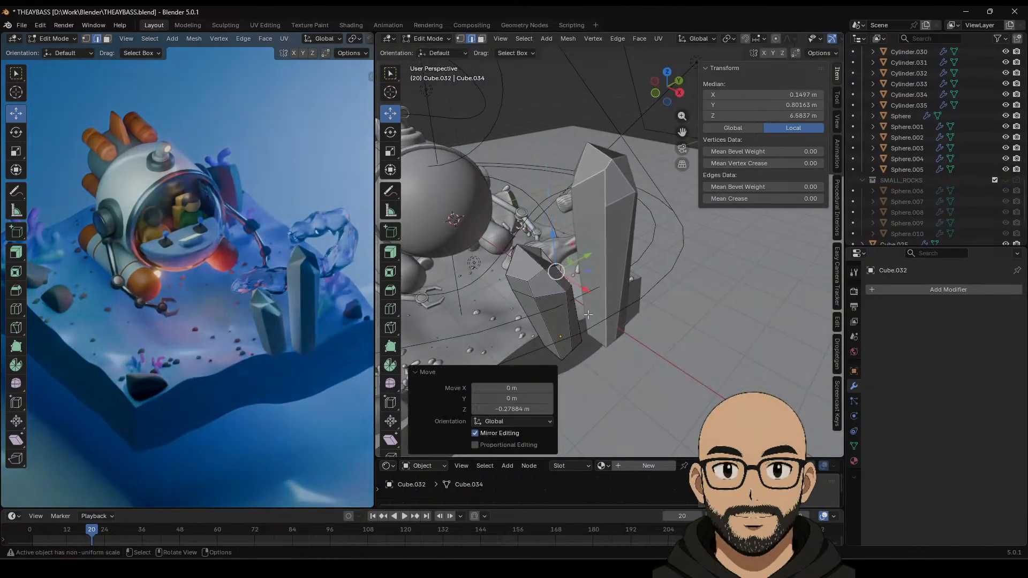
Step: Duplicate the short crystal to the tall one's other side, about 1.85 m along Y, and rotate it around Z to about -102°
{"action": "key", "text": "Tab"}
{"action": "key", "text": "shift+d"}
{"action": "right_click", "coordinate": [583, 332]}
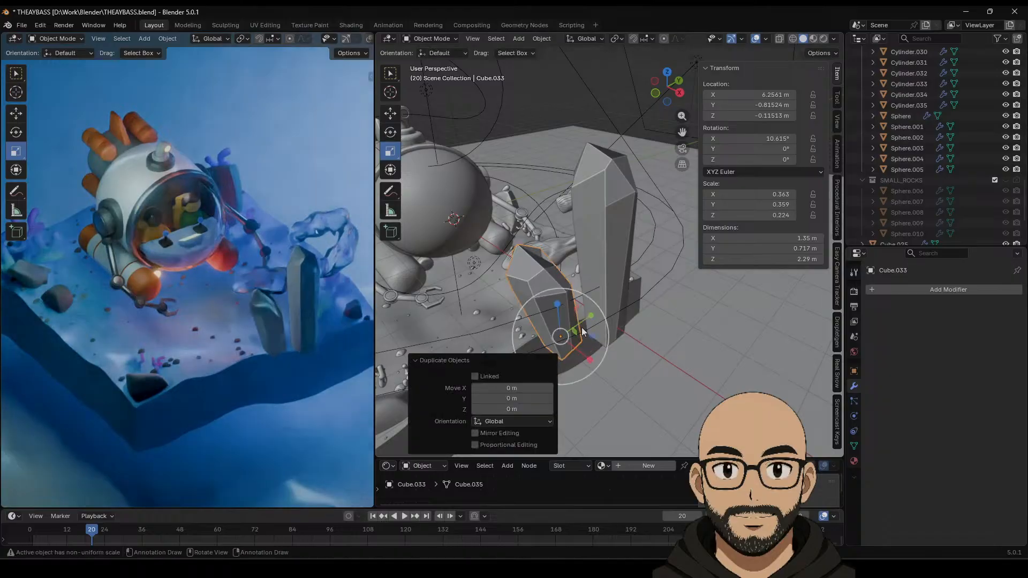
{"action": "left_click", "coordinate": [390, 113]}
{"action": "middle_click_drag", "start_coordinate": [512, 269], "coordinate": [535, 225]}
{"action": "left_click_drag", "start_coordinate": [594, 310], "coordinate": [672, 317]}
{"action": "middle_click_drag", "start_coordinate": [625, 298], "coordinate": [631, 268]}
{"action": "left_click", "coordinate": [394, 131]}
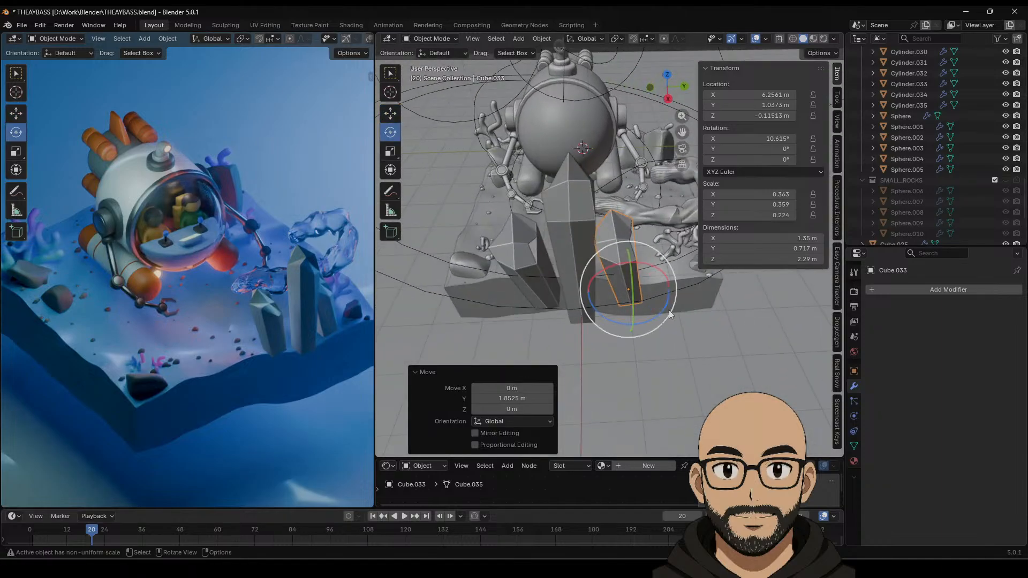
{"action": "left_click_drag", "start_coordinate": [667, 308], "coordinate": [621, 294]}
Step: Lower two tip edges of the second short crystal by about 0.40 m and 0.57 m to vary its shape
{"action": "key", "text": "Tab"}
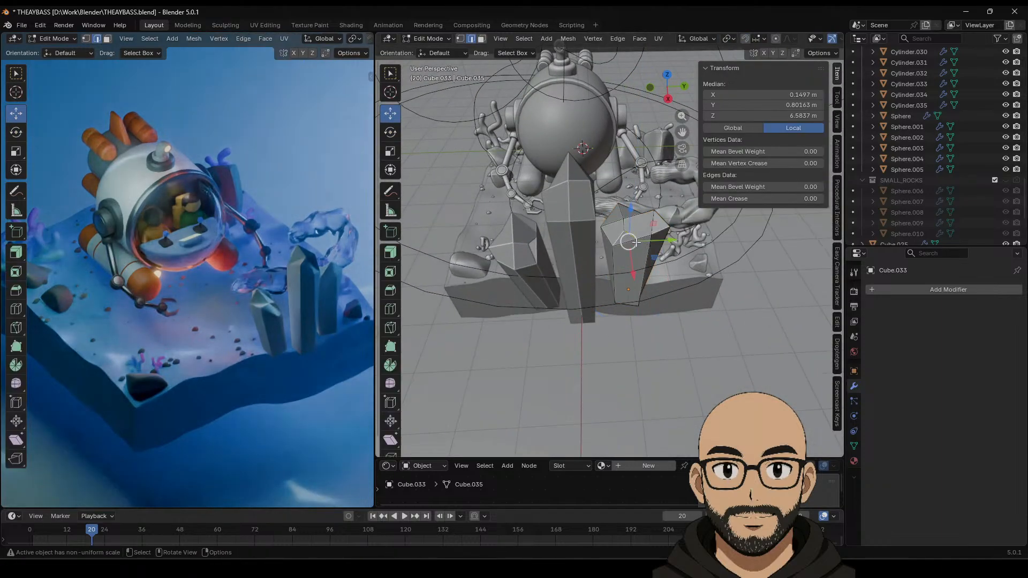
{"action": "left_click", "coordinate": [634, 240]}
{"action": "left_click_drag", "start_coordinate": [631, 241], "coordinate": [626, 271]}
{"action": "middle_click_drag", "start_coordinate": [662, 287], "coordinate": [601, 246]}
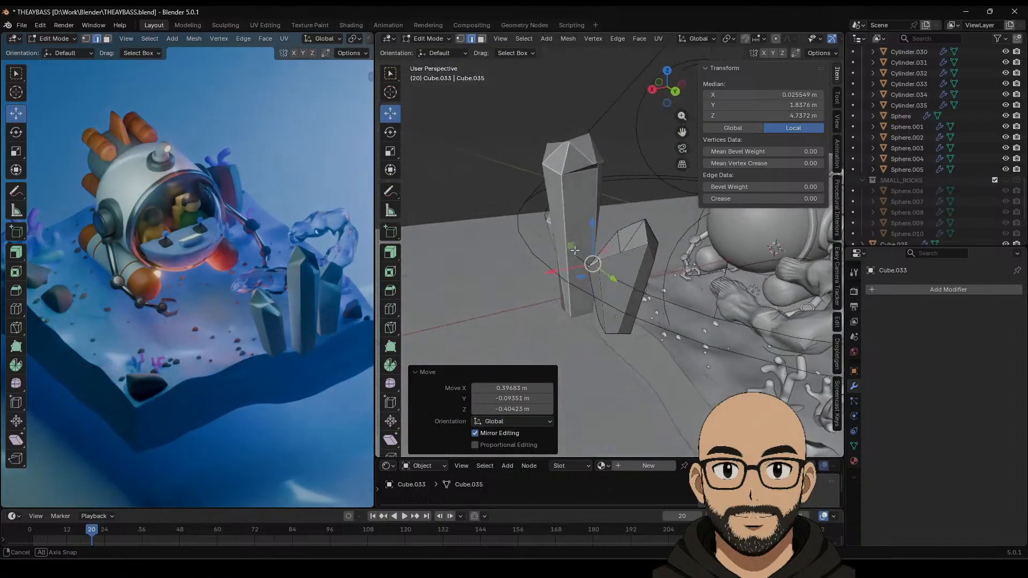
{"action": "left_click", "coordinate": [622, 254]}
{"action": "left_click_drag", "start_coordinate": [625, 246], "coordinate": [628, 275]}
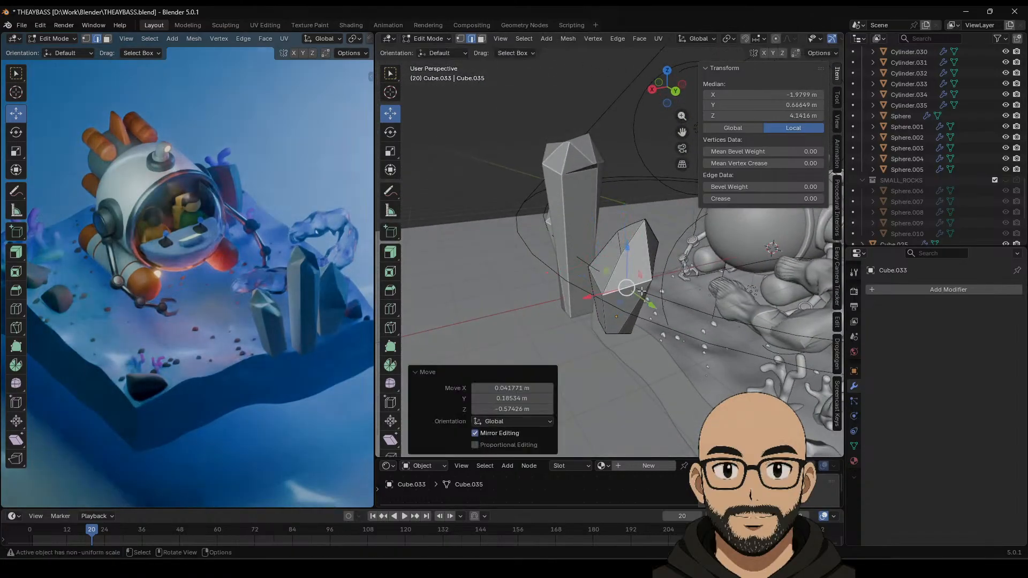
{"action": "middle_click_drag", "start_coordinate": [628, 275], "coordinate": [622, 268]}
Step: Bring the second short crystal's back tip edge inward and lower the edge beneath it by about 0.6 m
{"action": "left_click", "coordinate": [605, 251]}
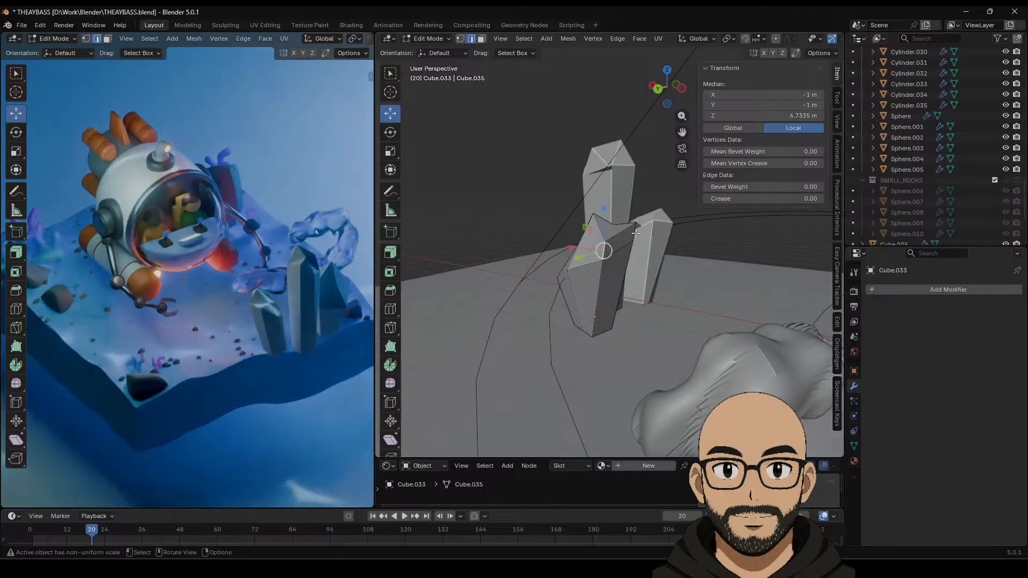
{"action": "left_click", "coordinate": [635, 225]}
{"action": "key", "text": "g"}
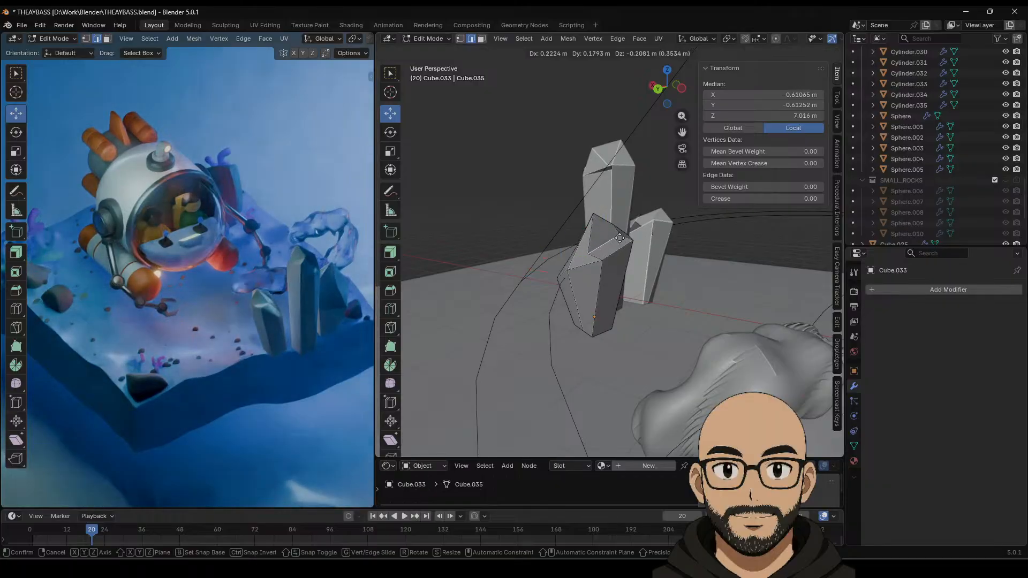
{"action": "left_click", "coordinate": [628, 243]}
{"action": "key", "text": "g"}
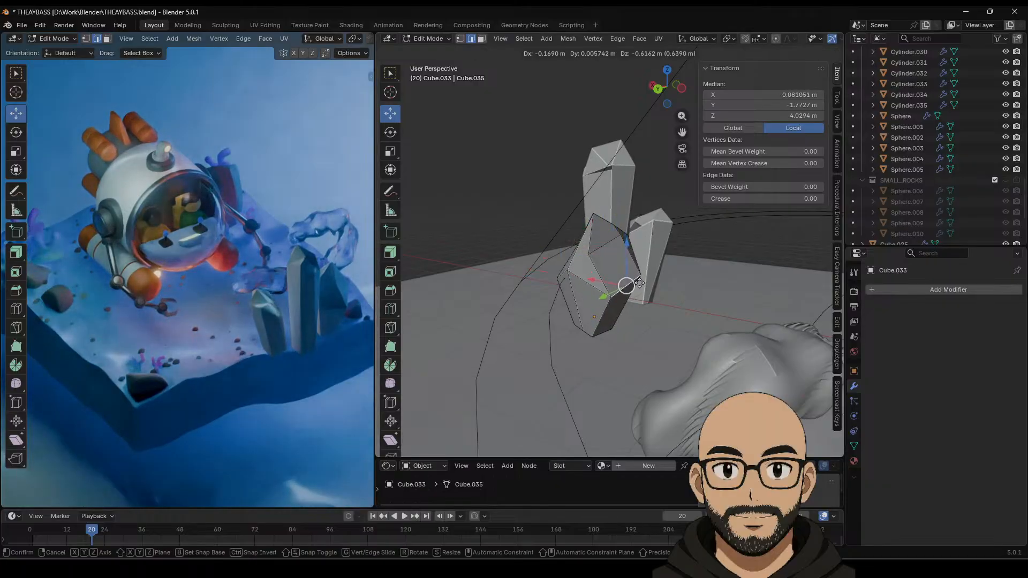
{"action": "left_click", "coordinate": [631, 273]}
{"action": "key", "text": "Tab"}
Step: Select the tall crystal and give it a new material
{"action": "mouse_move", "coordinate": [631, 281]}
{"action": "middle_mouse_down"}
{"action": "mouse_move", "coordinate": [644, 325]}
{"action": "mouse_move", "coordinate": [751, 329]}
{"action": "mouse_move", "coordinate": [736, 305]}
{"action": "mouse_move", "coordinate": [606, 254]}
{"action": "mouse_move", "coordinate": [660, 272]}
{"action": "mouse_move", "coordinate": [612, 265]}
{"action": "mouse_move", "coordinate": [634, 263]}
{"action": "middle_mouse_up"}
{"action": "middle_click_drag", "start_coordinate": [674, 290], "coordinate": [684, 293]}
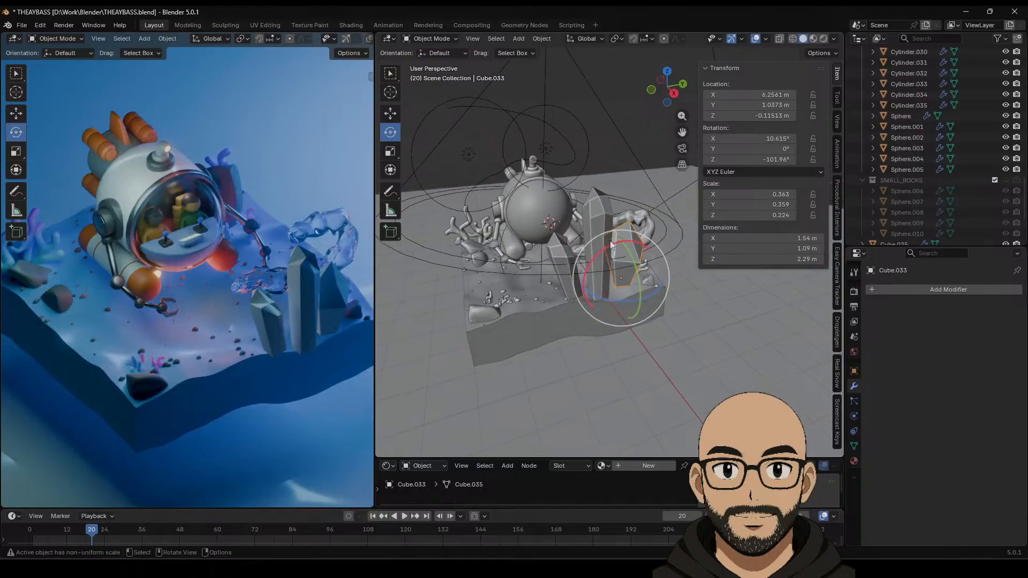
{"action": "left_click", "coordinate": [598, 240]}
{"action": "left_click", "coordinate": [854, 459]}
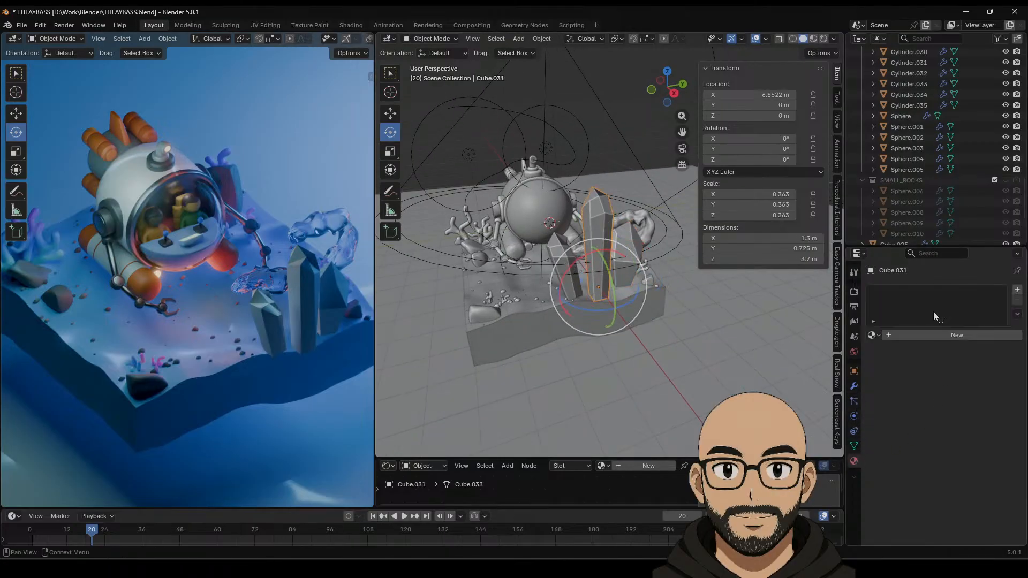
{"action": "left_click", "coordinate": [914, 336]}
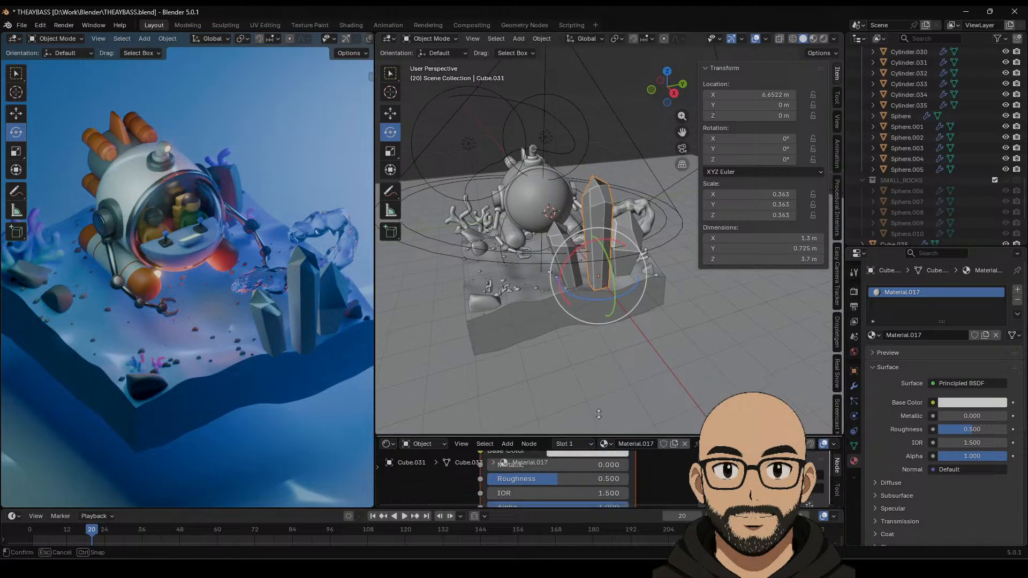
Step: Enlarge the shader editor and add a Color Ramp node feeding the Principled BSDF's Base Color
{"action": "left_click_drag", "start_coordinate": [584, 459], "coordinate": [559, 231]}
{"action": "middle_click_drag", "start_coordinate": [587, 300], "coordinate": [692, 293]}
{"action": "middle_click_drag", "start_coordinate": [566, 327], "coordinate": [549, 281]}
{"action": "scroll", "coordinate": [513, 330], "scroll_direction": "down", "scroll_amount": 1}
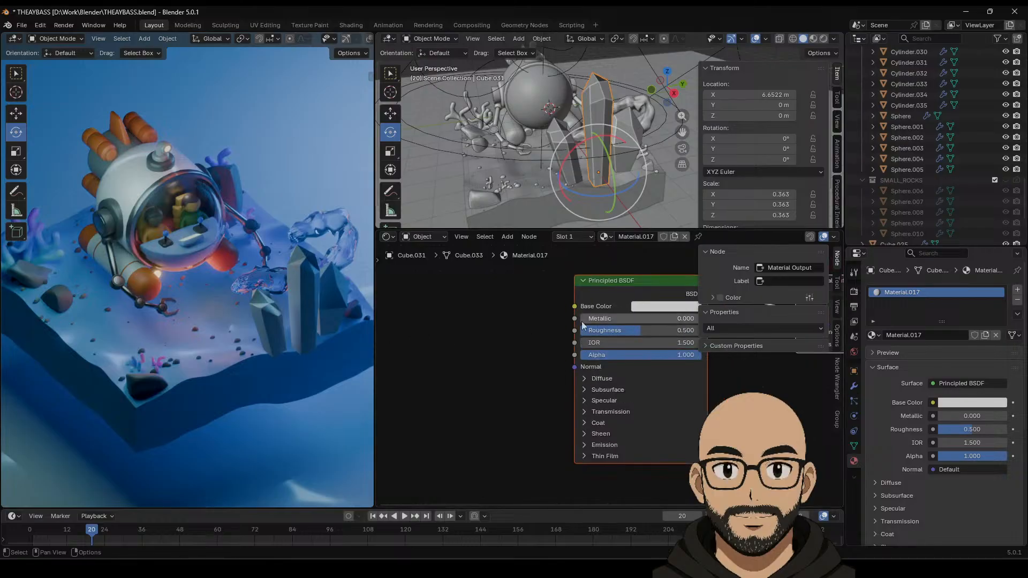
{"action": "left_click_drag", "start_coordinate": [574, 307], "coordinate": [503, 324]}
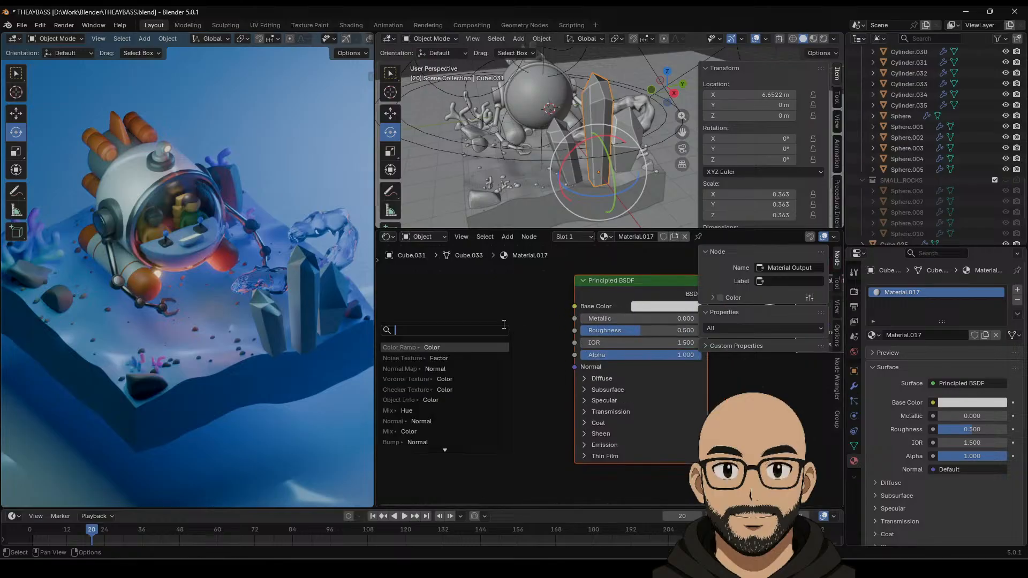
{"action": "left_click", "coordinate": [440, 348]}
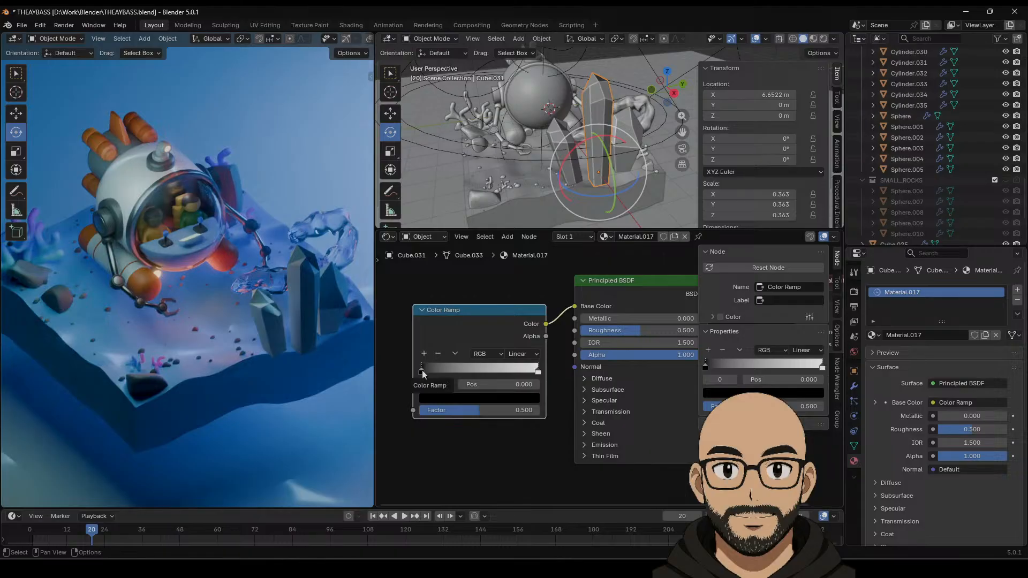
Step: Add Texture Coordinate and Mapping nodes, delete the Image Texture, and connect the Mapping's Vector to the Color Ramp's Factor
{"action": "key", "text": "ctrl+t"}
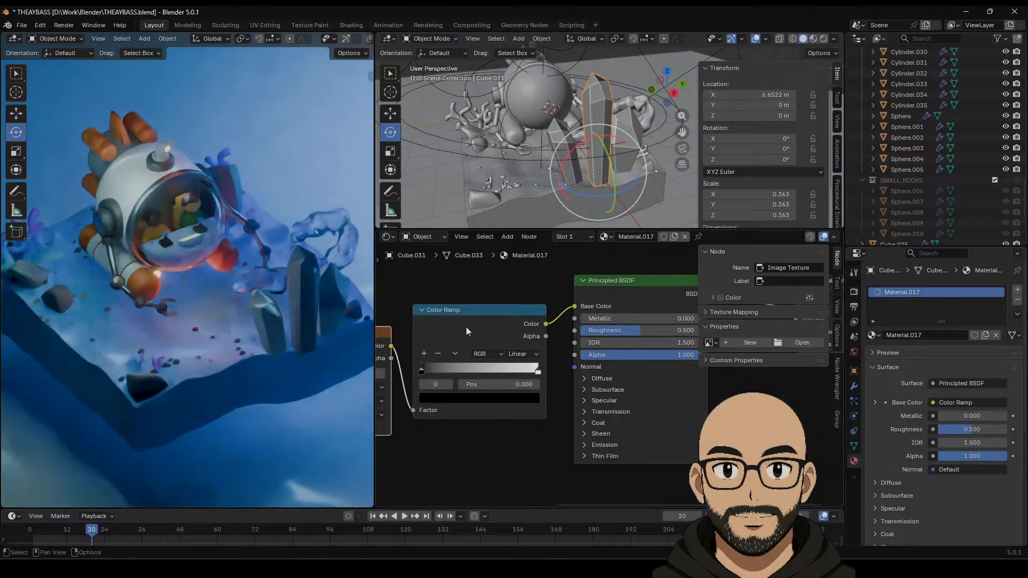
{"action": "middle_click_drag", "start_coordinate": [461, 288], "coordinate": [620, 300]}
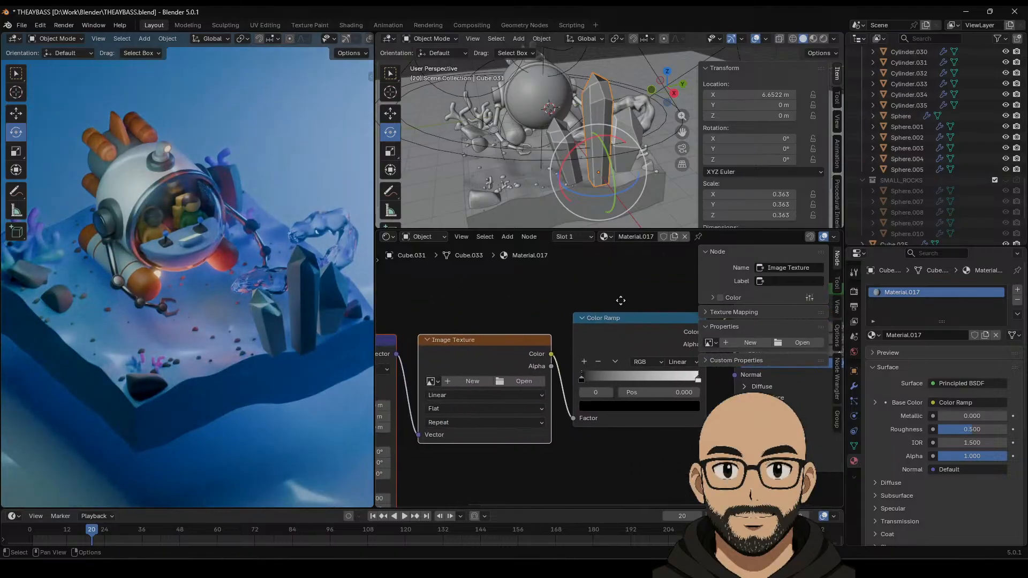
{"action": "key", "text": "x"}
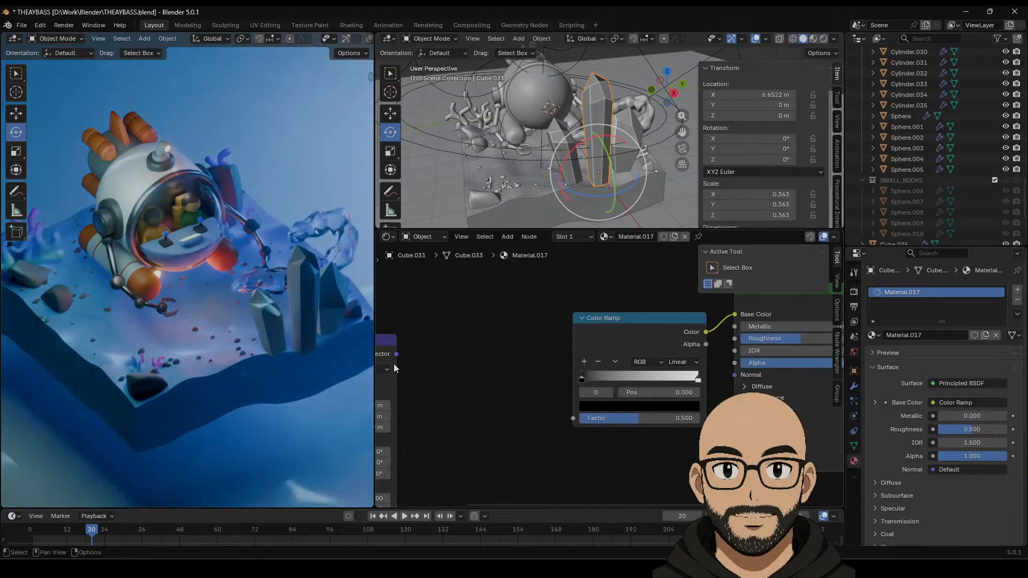
{"action": "left_click_drag", "start_coordinate": [396, 354], "coordinate": [502, 383]}
{"action": "left_click_drag", "start_coordinate": [570, 421], "coordinate": [572, 420]}
{"action": "middle_click_drag", "start_coordinate": [476, 354], "coordinate": [637, 354]}
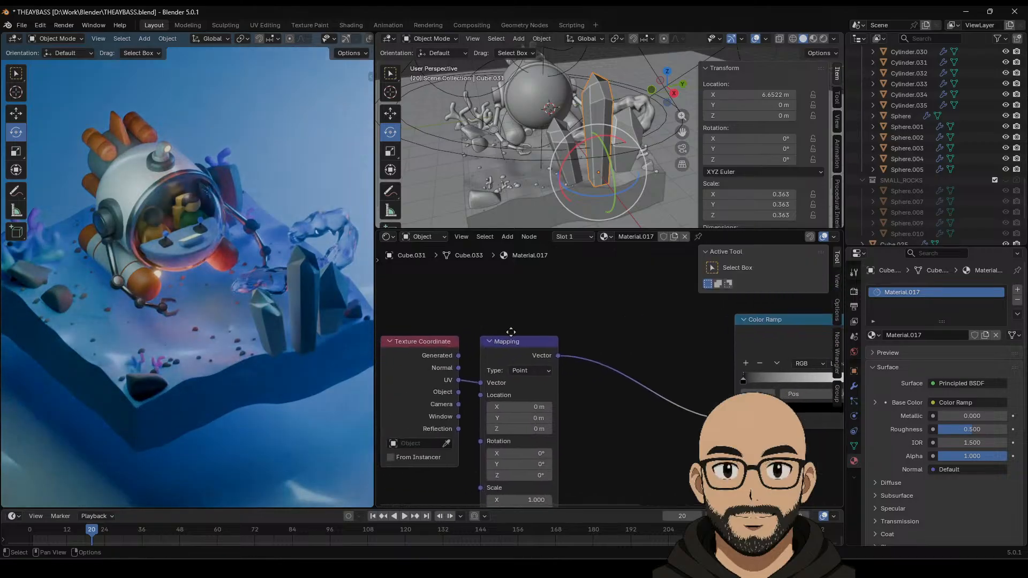
{"action": "middle_click_drag", "start_coordinate": [512, 332], "coordinate": [376, 322]}
{"action": "middle_click_drag", "start_coordinate": [782, 389], "coordinate": [571, 397]}
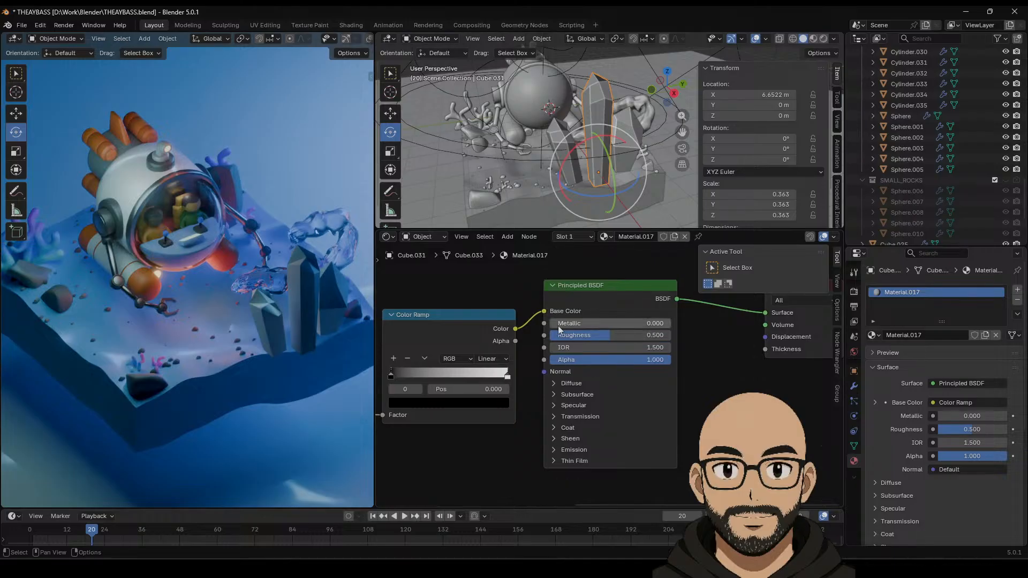
{"action": "left_click_drag", "start_coordinate": [515, 328], "coordinate": [523, 289]}
{"action": "left_click", "coordinate": [632, 287]}
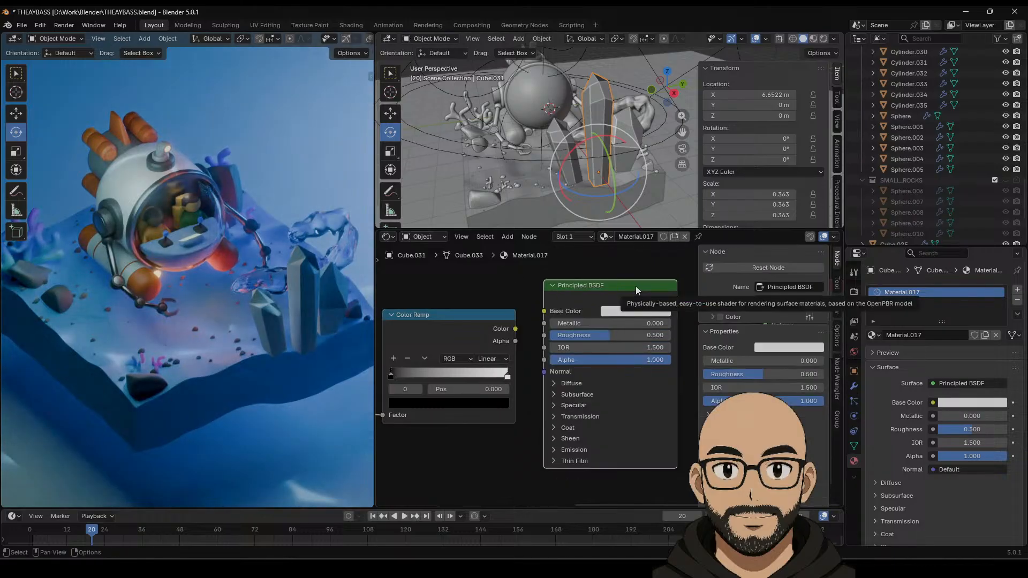
{"action": "key", "text": "x"}
{"action": "middle_click_drag", "start_coordinate": [715, 358], "coordinate": [662, 373]}
{"action": "scroll", "coordinate": [664, 373], "scroll_direction": "up", "scroll_amount": 1}
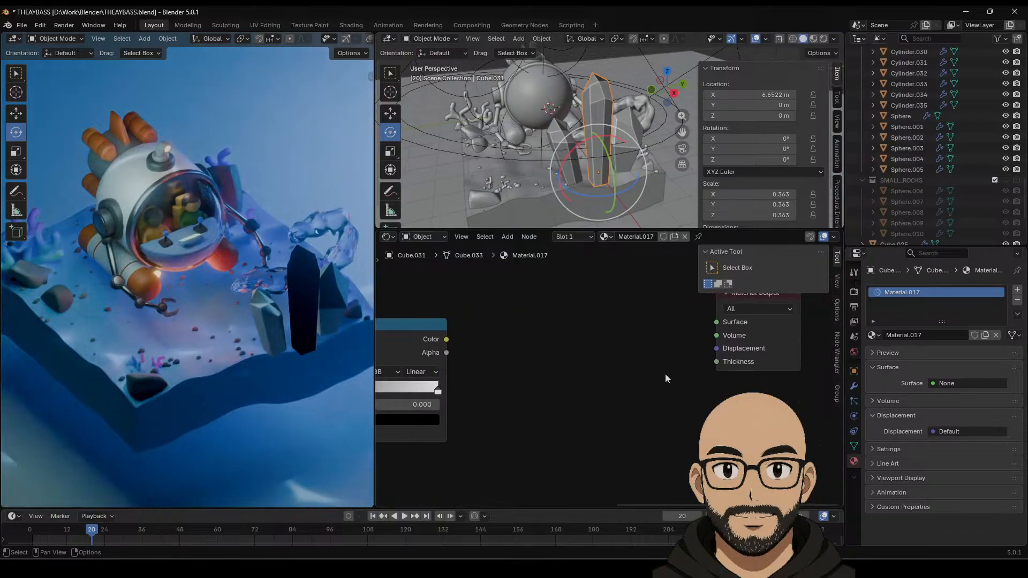
{"action": "scroll", "coordinate": [670, 384], "scroll_direction": "down", "scroll_amount": 2}
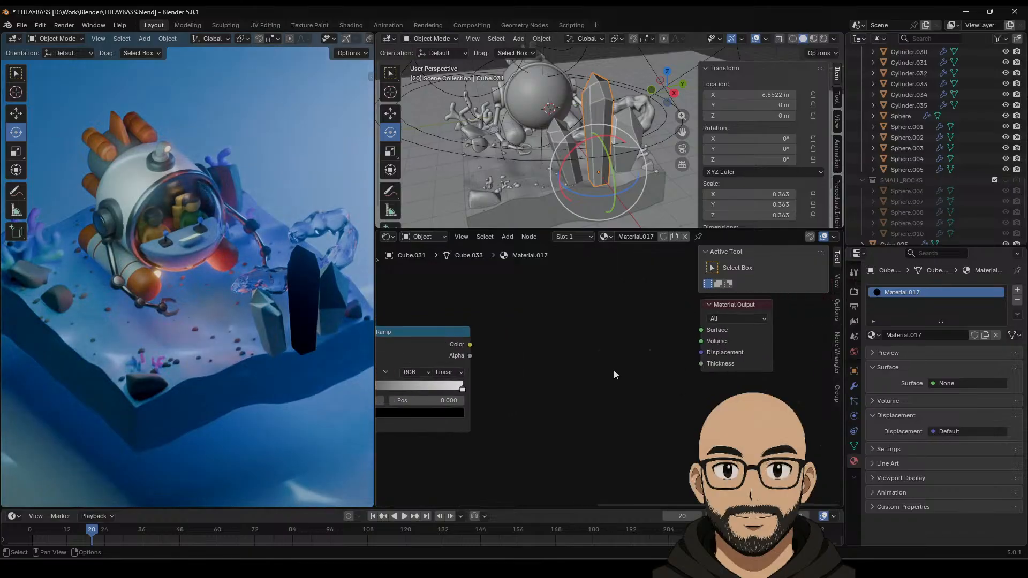
{"action": "key", "text": "ctrl+z"}
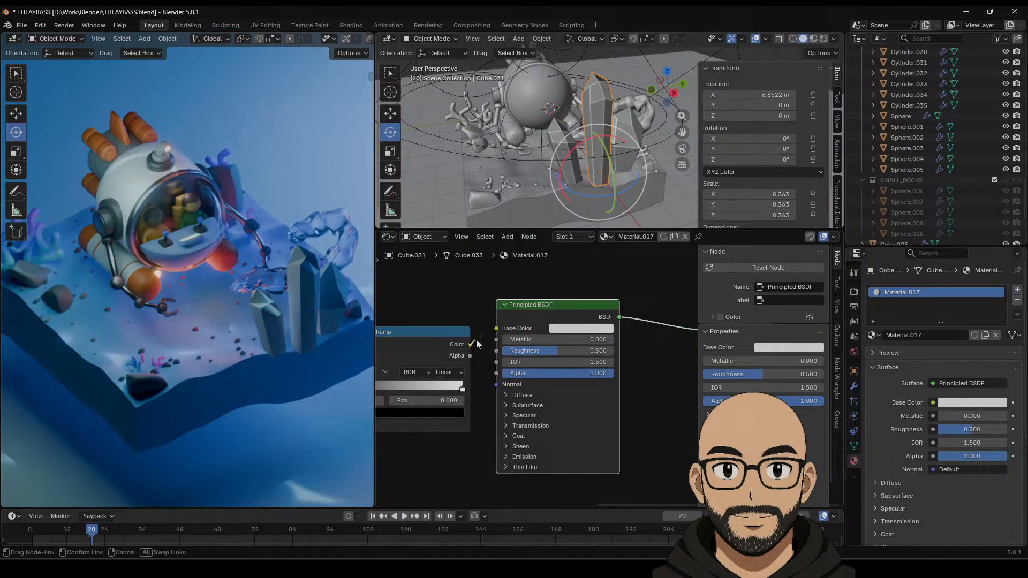
{"action": "left_click_drag", "start_coordinate": [476, 341], "coordinate": [497, 328]}
Step: Set the Principled BSDF's transmission weight to 1.000 and its roughness to 0.177
{"action": "left_click", "coordinate": [506, 426]}
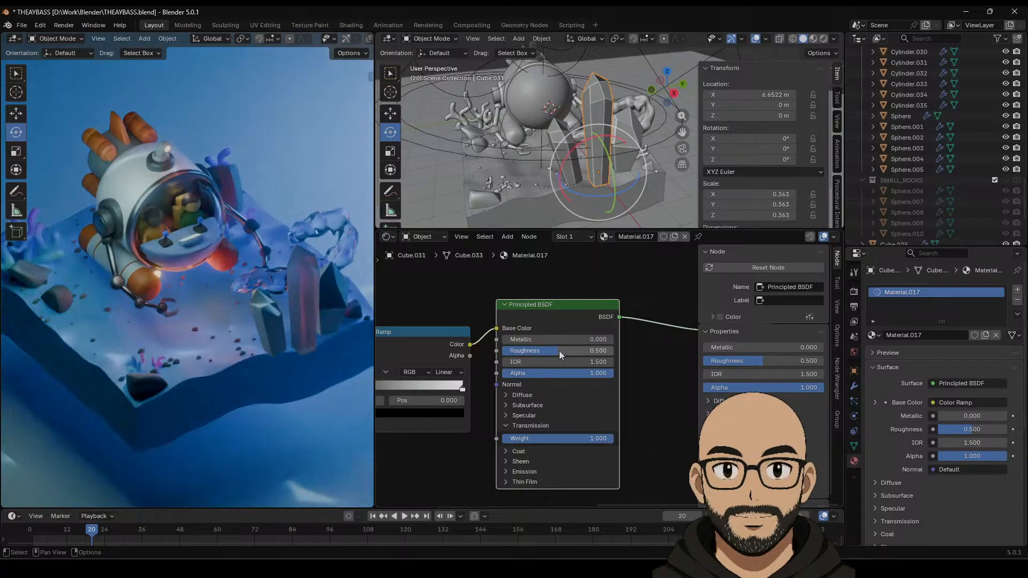
{"action": "left_click_drag", "start_coordinate": [560, 355], "coordinate": [523, 354]}
Step: Move the Color Ramp's black stop to position 0.264 and colour it teal, #007F96
{"action": "middle_click_drag", "start_coordinate": [486, 381], "coordinate": [595, 365]}
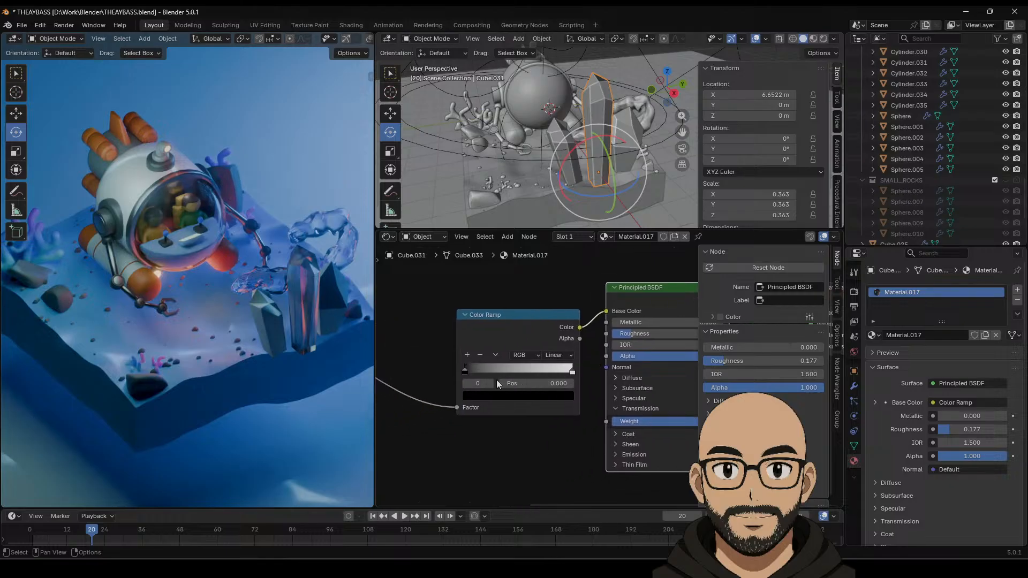
{"action": "middle_click_drag", "start_coordinate": [510, 454], "coordinate": [472, 449]}
{"action": "left_click_drag", "start_coordinate": [425, 366], "coordinate": [462, 367]}
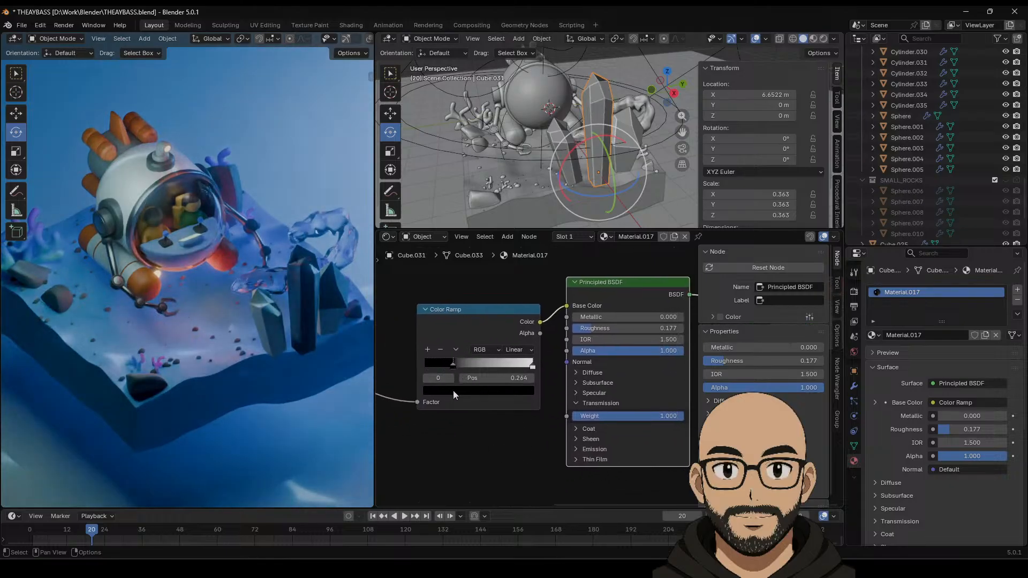
{"action": "left_click", "coordinate": [453, 390]}
{"action": "left_click_drag", "start_coordinate": [515, 290], "coordinate": [516, 245]}
{"action": "left_click_drag", "start_coordinate": [480, 251], "coordinate": [473, 212]}
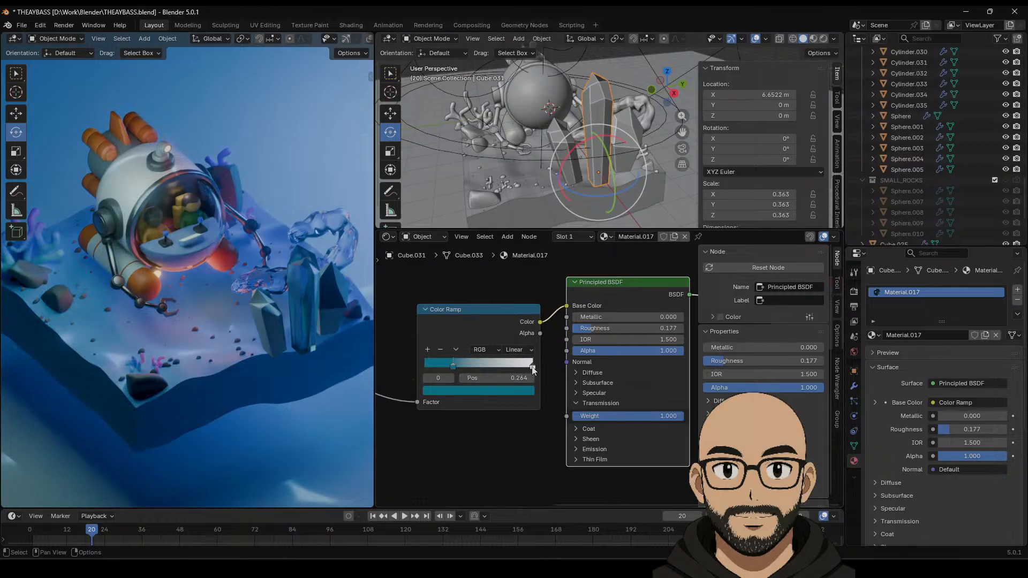
Step: Colour the Color Ramp's white stop saturated blue and brighten the teal stop to a cyan with value 1.000
{"action": "left_click", "coordinate": [533, 369]}
{"action": "left_click", "coordinate": [527, 390]}
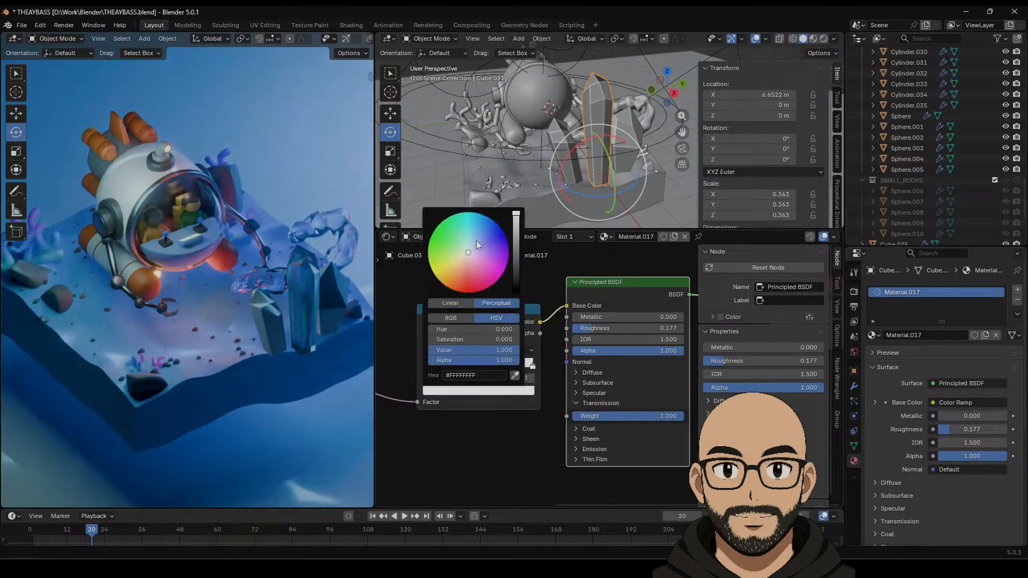
{"action": "left_click_drag", "start_coordinate": [478, 245], "coordinate": [505, 237]}
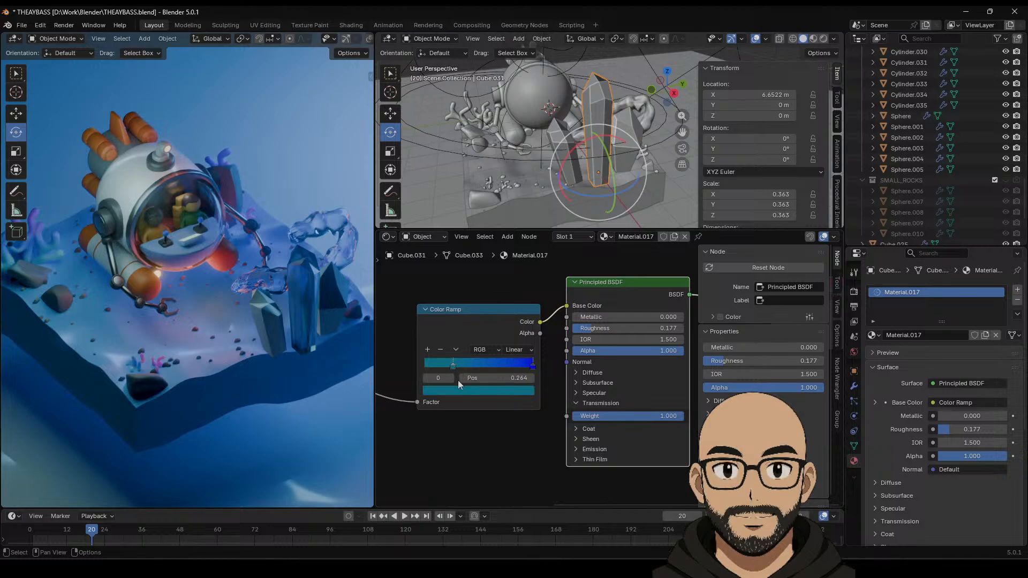
{"action": "left_click", "coordinate": [481, 389]}
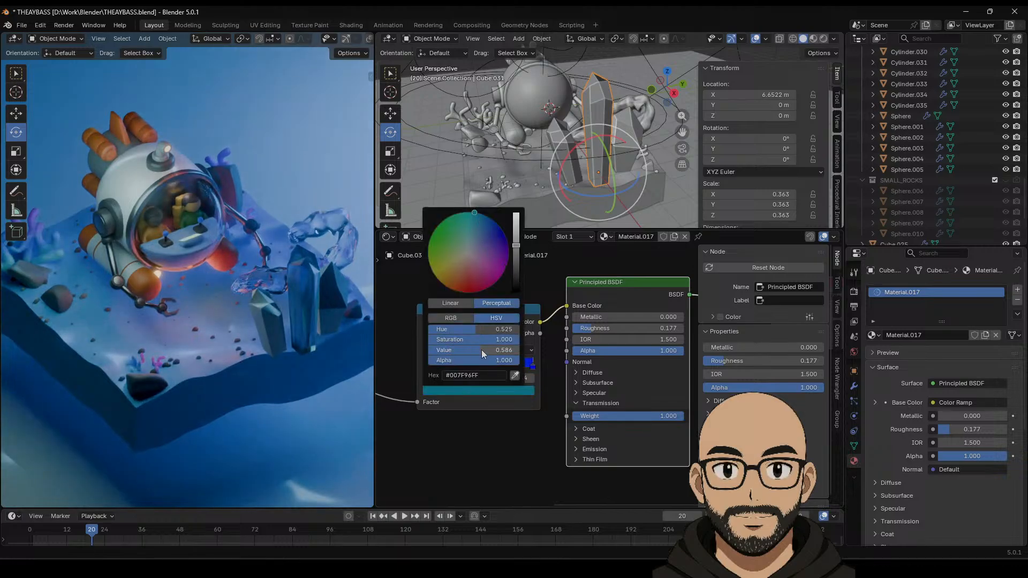
{"action": "left_click_drag", "start_coordinate": [481, 349], "coordinate": [502, 347]}
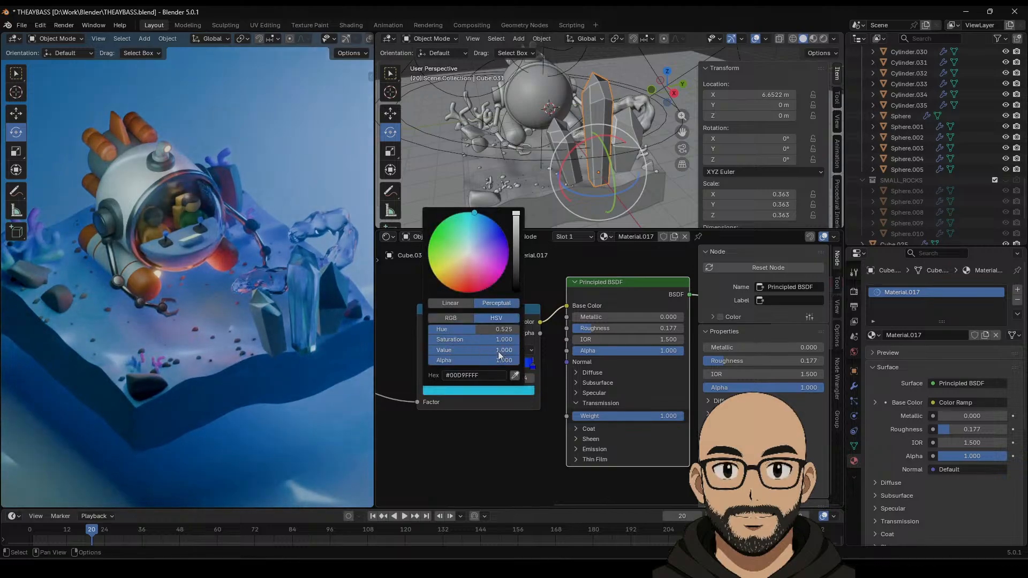
{"action": "left_click_drag", "start_coordinate": [475, 213], "coordinate": [470, 212]}
Step: Connect the Texture Coordinate's Generated output to the Mapping node's Vector input
{"action": "middle_click_drag", "start_coordinate": [444, 455], "coordinate": [599, 465]}
{"action": "middle_click_drag", "start_coordinate": [504, 444], "coordinate": [537, 428]}
{"action": "scroll", "coordinate": [513, 451], "scroll_direction": "down", "scroll_amount": 3}
{"action": "left_click_drag", "start_coordinate": [502, 329], "coordinate": [535, 327]}
{"action": "left_click_drag", "start_coordinate": [458, 339], "coordinate": [507, 356]}
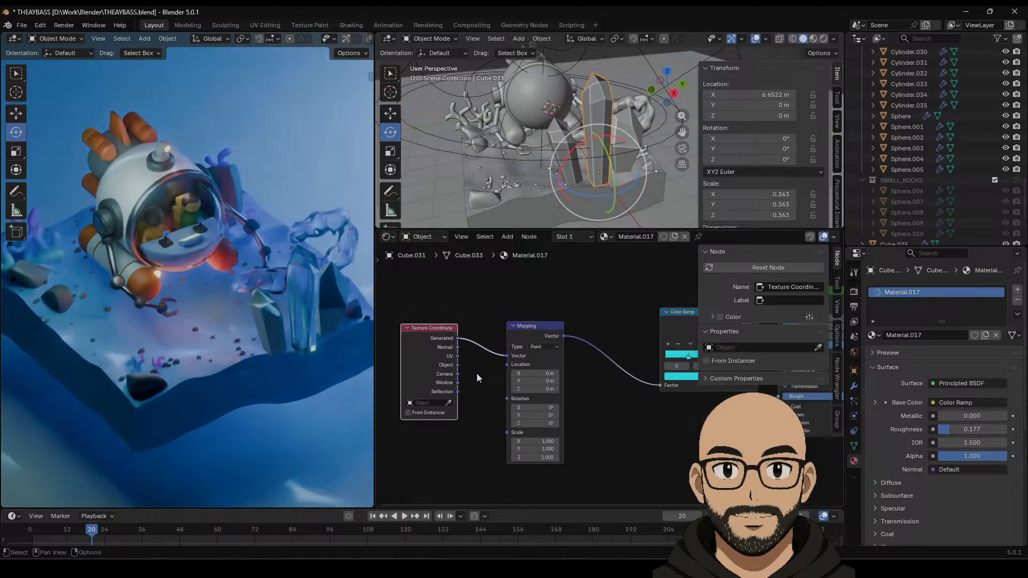
Step: Set the Mapping's Z location to 0.5 m and rotate it about -43° on X and -17.2° on Z
{"action": "middle_click_drag", "start_coordinate": [577, 415], "coordinate": [512, 401]}
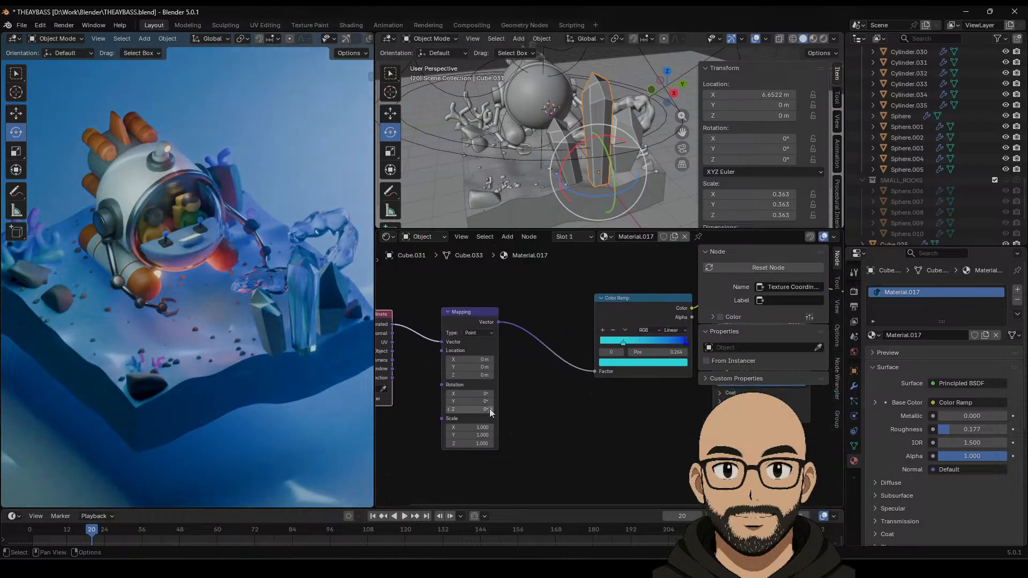
{"action": "mouse_move", "coordinate": [470, 374]}
{"action": "left_mouse_down"}
{"action": "mouse_move", "coordinate": [450, 375]}
{"action": "mouse_move", "coordinate": [464, 393]}
{"action": "left_mouse_up"}
{"action": "left_click_drag", "start_coordinate": [478, 409], "coordinate": [463, 409]}
Step: Set the Principled BSDF's transmission weight to 0.000 to show the gradient on an opaque crystal
{"action": "middle_click_drag", "start_coordinate": [712, 480], "coordinate": [508, 466]}
{"action": "middle_click_drag", "start_coordinate": [566, 438], "coordinate": [588, 460]}
{"action": "middle_click_drag", "start_coordinate": [421, 414], "coordinate": [572, 405]}
Step: Set the Mapping's Z rotation to -48.5° and reorder the Color Ramp with the blue stop at 0.345 before cyan
{"action": "left_click_drag", "start_coordinate": [656, 354], "coordinate": [609, 355]}
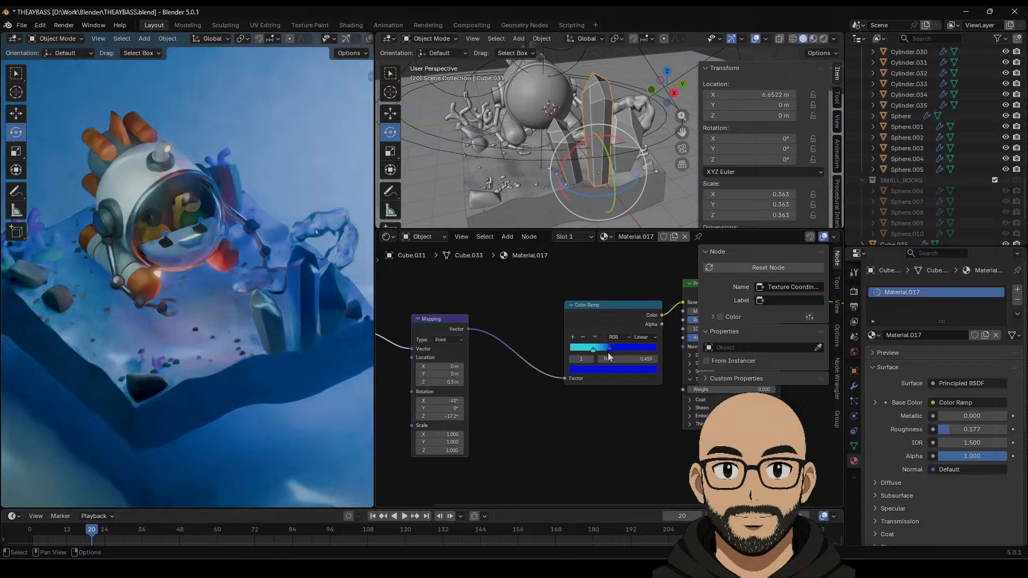
{"action": "middle_click_drag", "start_coordinate": [502, 429], "coordinate": [509, 428]}
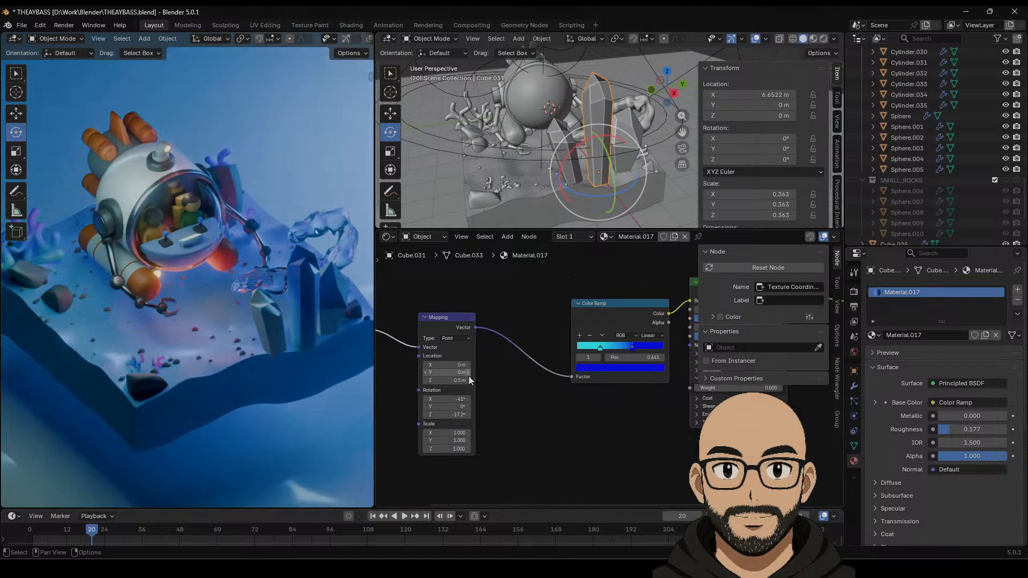
{"action": "left_click_drag", "start_coordinate": [455, 416], "coordinate": [593, 416]}
{"action": "left_click_drag", "start_coordinate": [600, 352], "coordinate": [585, 348]}
{"action": "left_click_drag", "start_coordinate": [614, 348], "coordinate": [591, 356]}
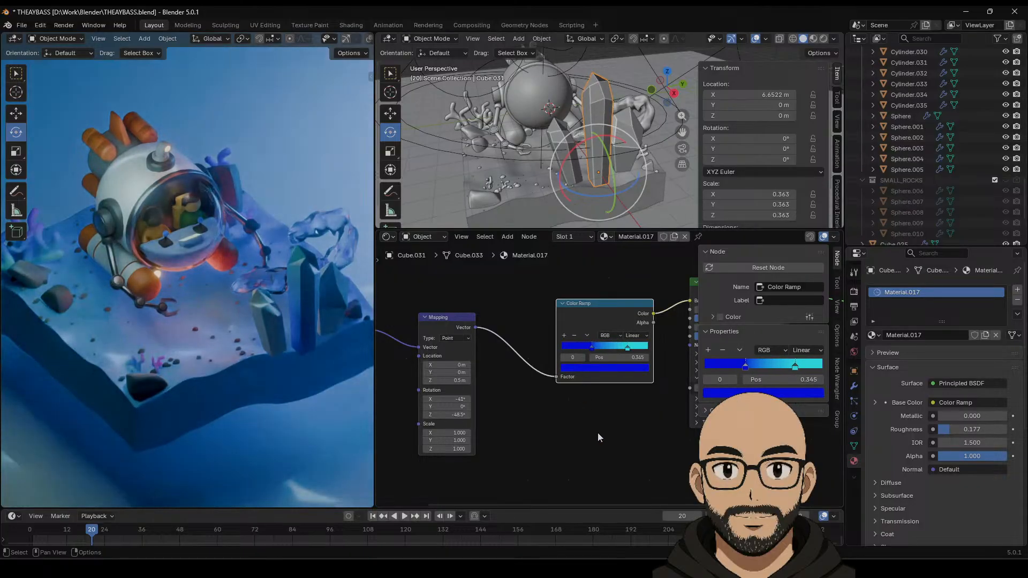
Step: Raise the Principled BSDF's transmission weight to 1.000
{"action": "middle_click_drag", "start_coordinate": [631, 445], "coordinate": [523, 439]}
{"action": "left_click_drag", "start_coordinate": [624, 382], "coordinate": [718, 382]}
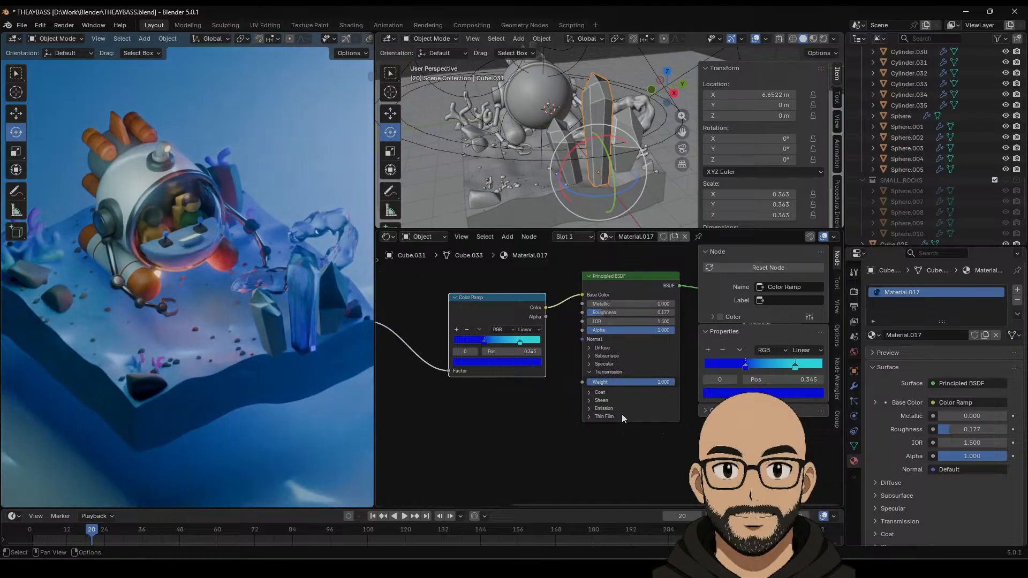
{"action": "left_click", "coordinate": [519, 466]}
Step: Select the tall crystal and rename its material GEMS
{"action": "left_click", "coordinate": [348, 307]}
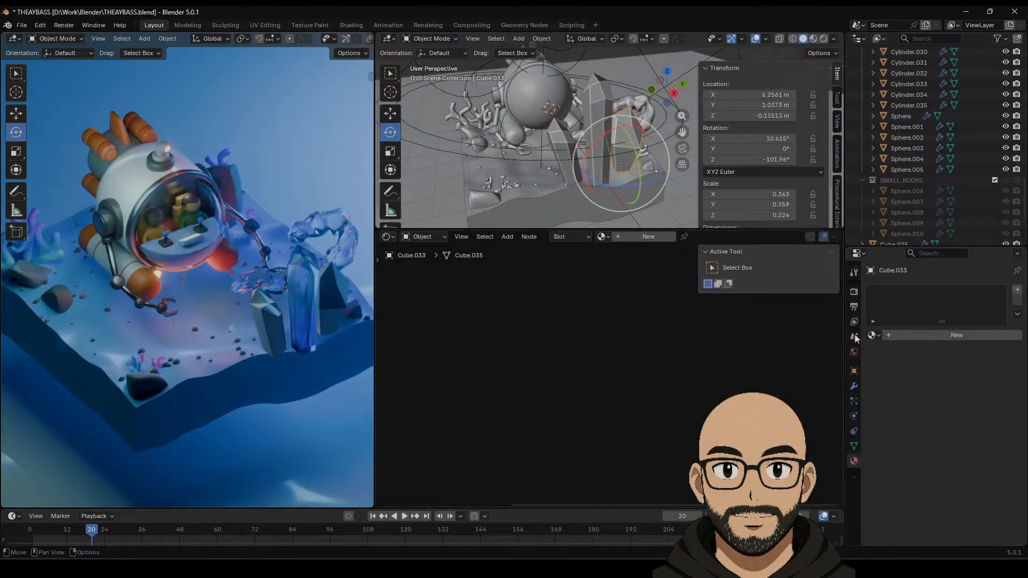
{"action": "left_click", "coordinate": [339, 307]}
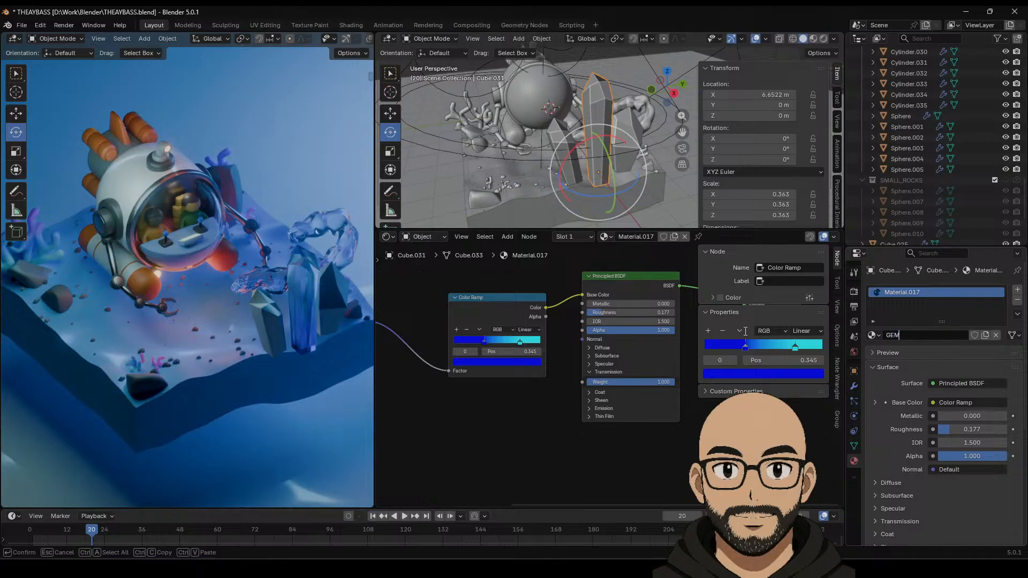
{"action": "type", "text": "GEMS"}
{"action": "key", "text": "Return"}
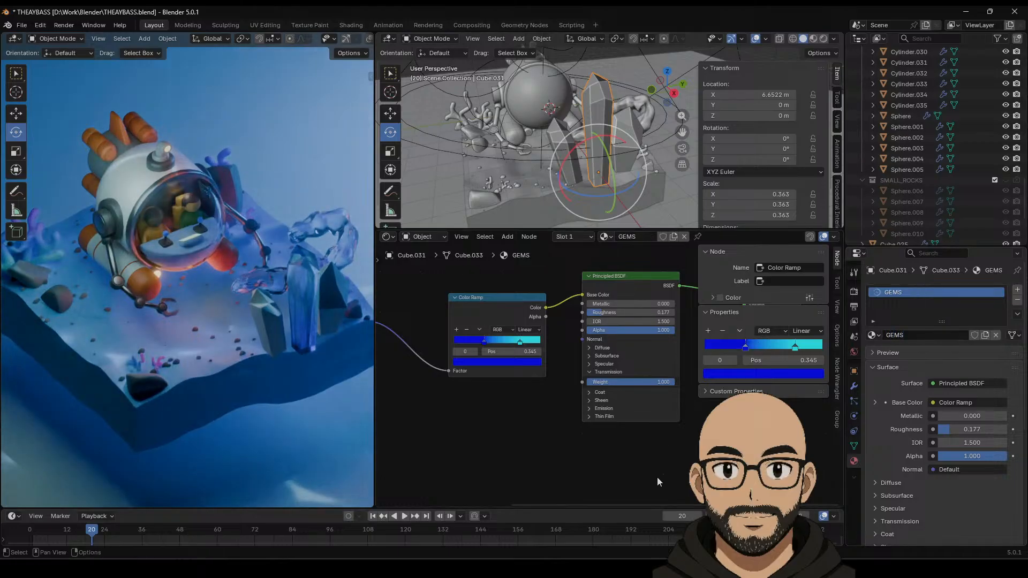
Step: Assign the existing GEMS material to both short crystals
{"action": "left_click", "coordinate": [336, 304]}
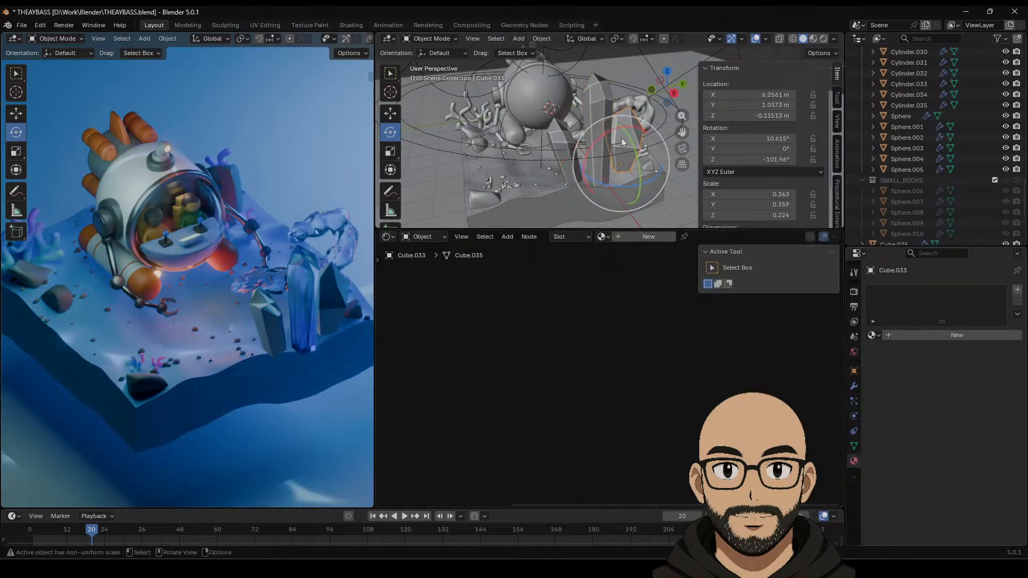
{"action": "left_click", "coordinate": [872, 335]}
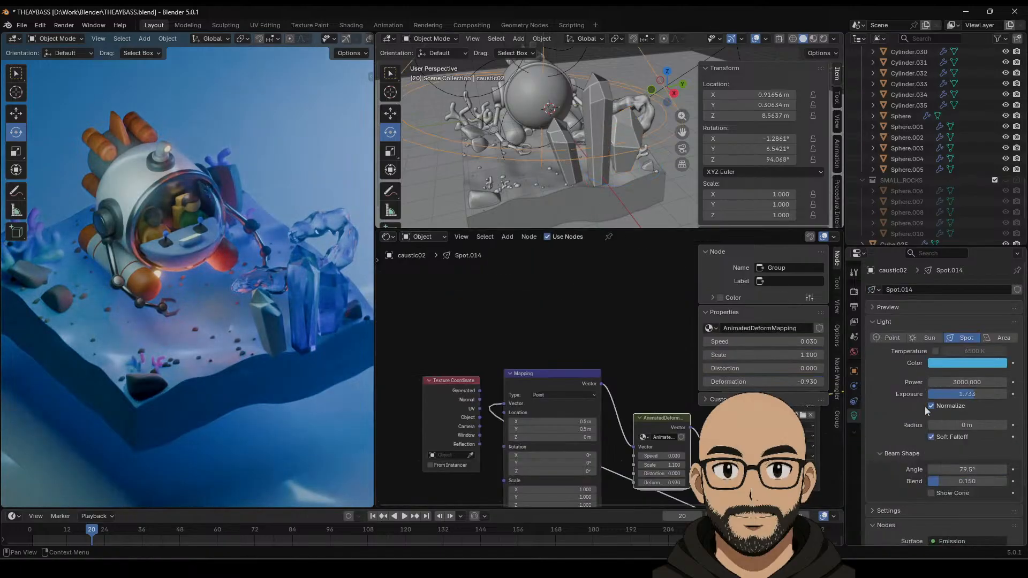
{"action": "left_click", "coordinate": [570, 165]}
{"action": "left_click", "coordinate": [872, 335]}
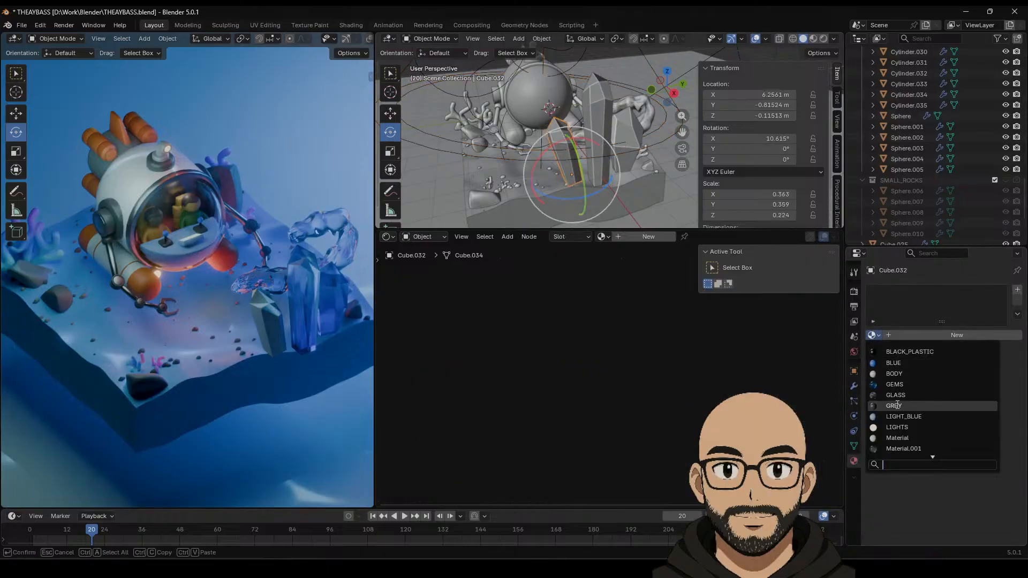
{"action": "left_click", "coordinate": [894, 384]}
Step: Enlarge the 3D viewport, select all three crystals and scale them uniformly to about 0.477
{"action": "left_click_drag", "start_coordinate": [592, 232], "coordinate": [604, 395]}
{"action": "middle_click_drag", "start_coordinate": [563, 275], "coordinate": [632, 246]}
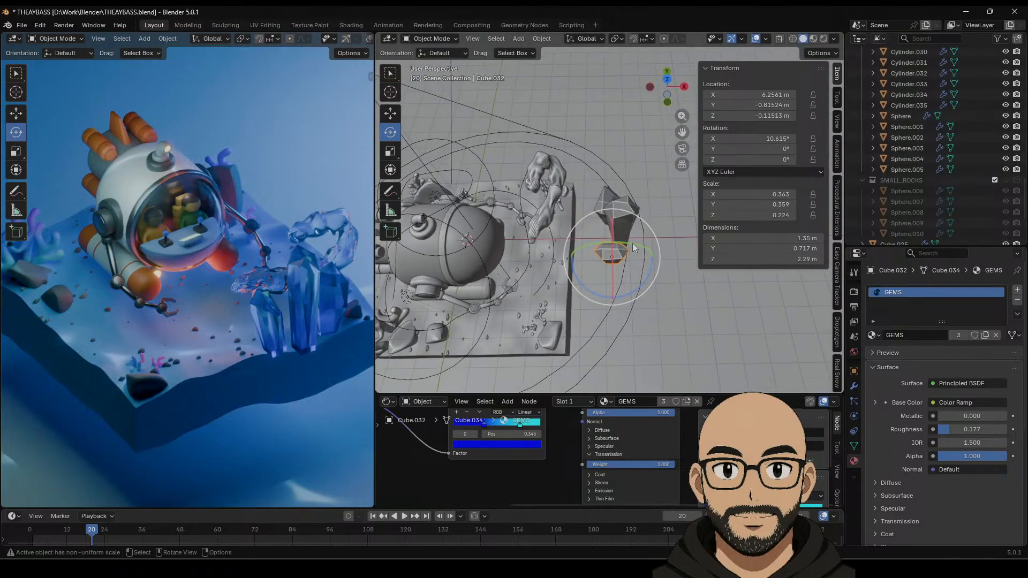
{"action": "left_click", "coordinate": [618, 207], "text": "shift"}
{"action": "left_click", "coordinate": [599, 194], "text": "shift"}
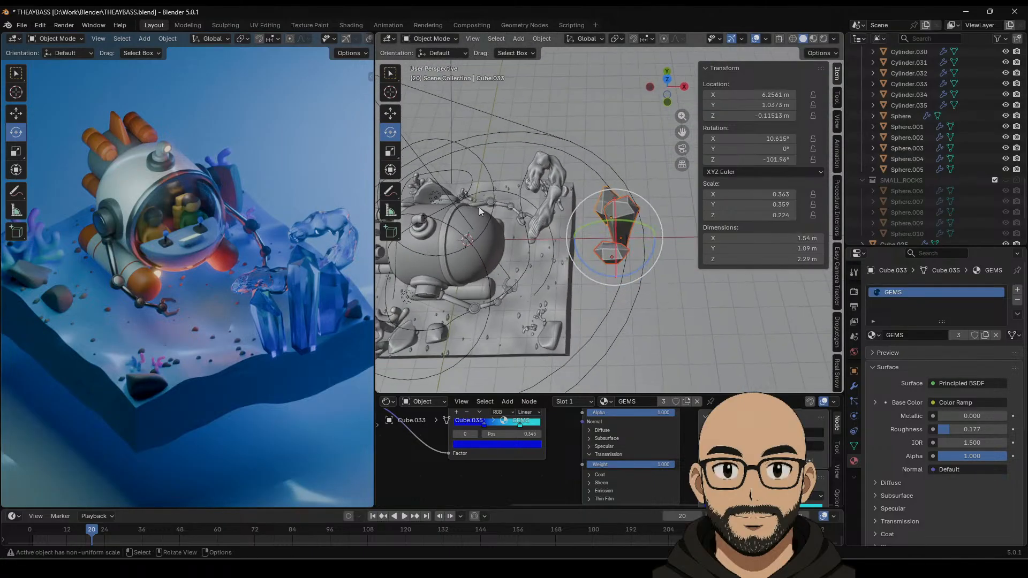
{"action": "left_click", "coordinate": [391, 112]}
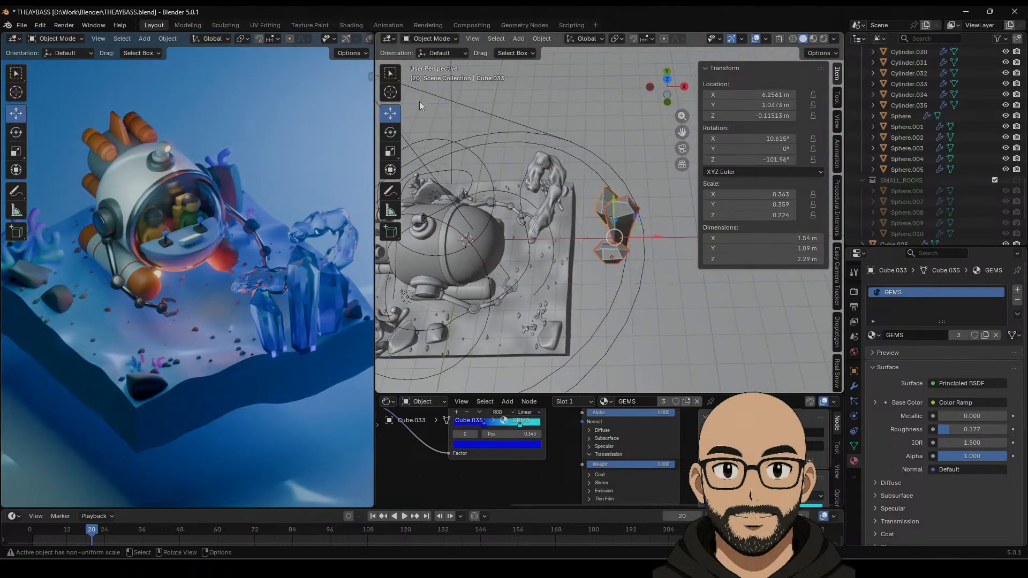
{"action": "left_click", "coordinate": [666, 80]}
{"action": "key", "text": "s"}
{"action": "left_click", "coordinate": [660, 245]}
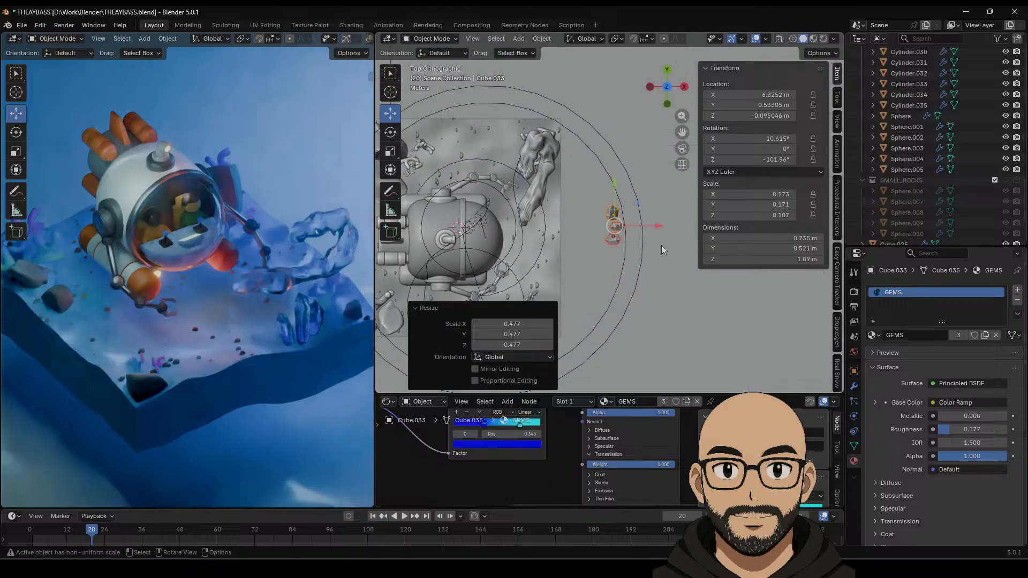
Step: Move the crystal cluster about -3.36 m along X and -2.67 m along Z onto the terrain
{"action": "key", "text": "g"}
{"action": "key", "text": "x"}
{"action": "left_click", "coordinate": [564, 251]}
{"action": "middle_click_drag", "start_coordinate": [563, 251], "coordinate": [585, 211], "text": "shift"}
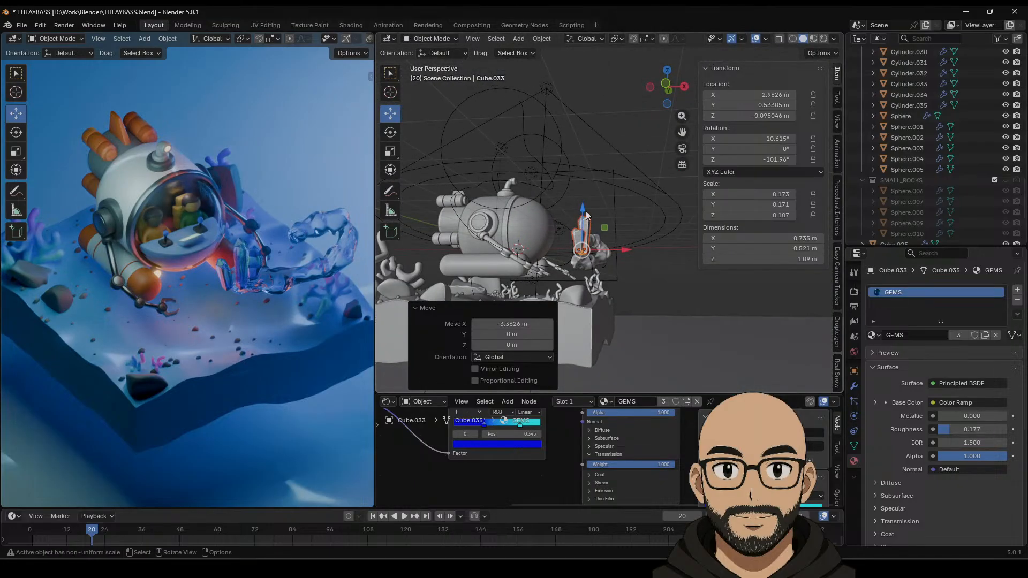
{"action": "left_click_drag", "start_coordinate": [586, 211], "coordinate": [585, 274]}
{"action": "middle_click_drag", "start_coordinate": [599, 268], "coordinate": [619, 283]}
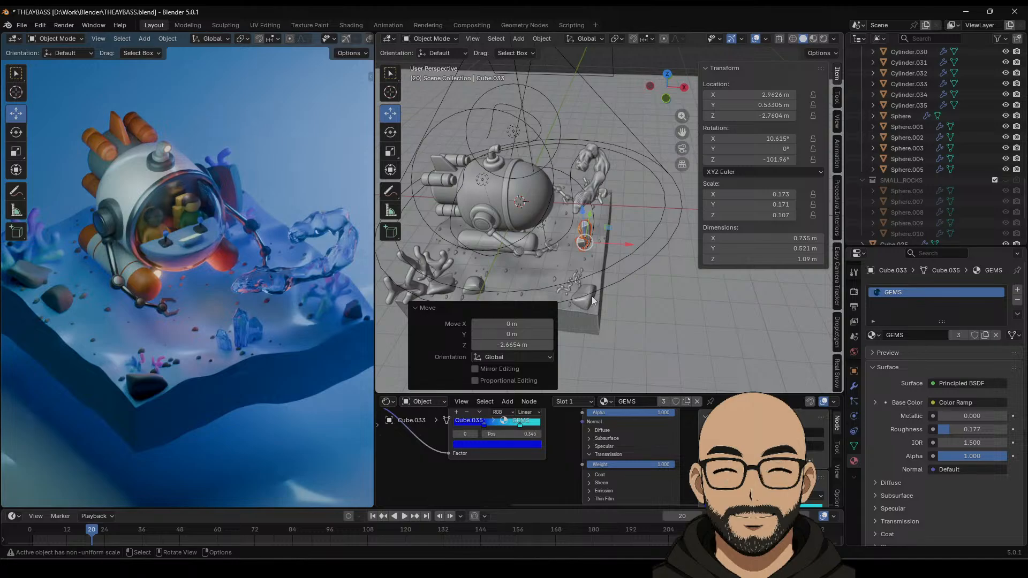
Step: Move the crystal cluster about -3.12 m along Y to the corner rock and scale it to about 0.739
{"action": "left_click", "coordinate": [665, 98]}
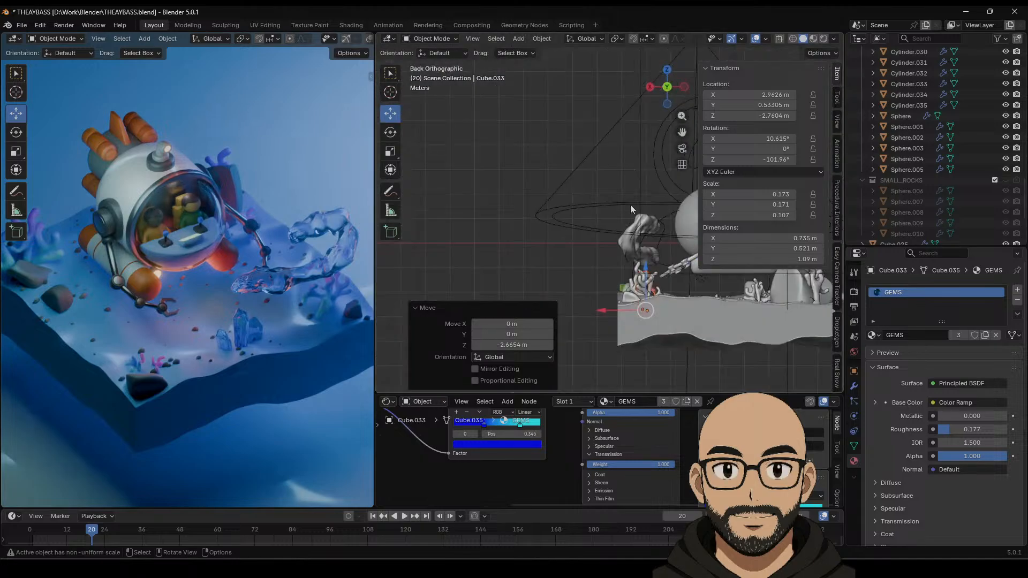
{"action": "left_click", "coordinate": [667, 70]}
{"action": "middle_click_drag", "start_coordinate": [571, 255], "coordinate": [575, 244], "text": "shift"}
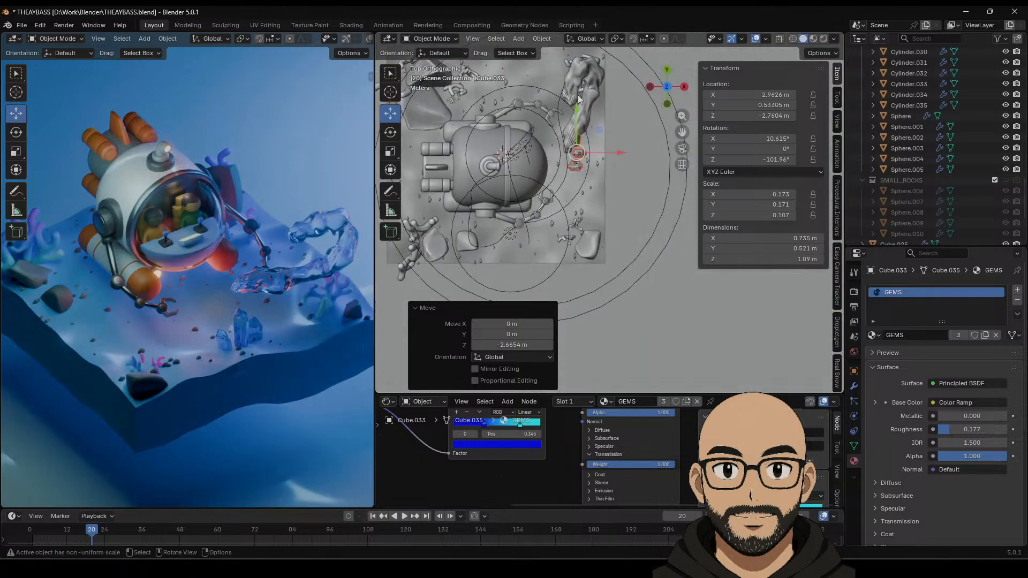
{"action": "left_click_drag", "start_coordinate": [576, 129], "coordinate": [589, 215]}
{"action": "key", "text": "s"}
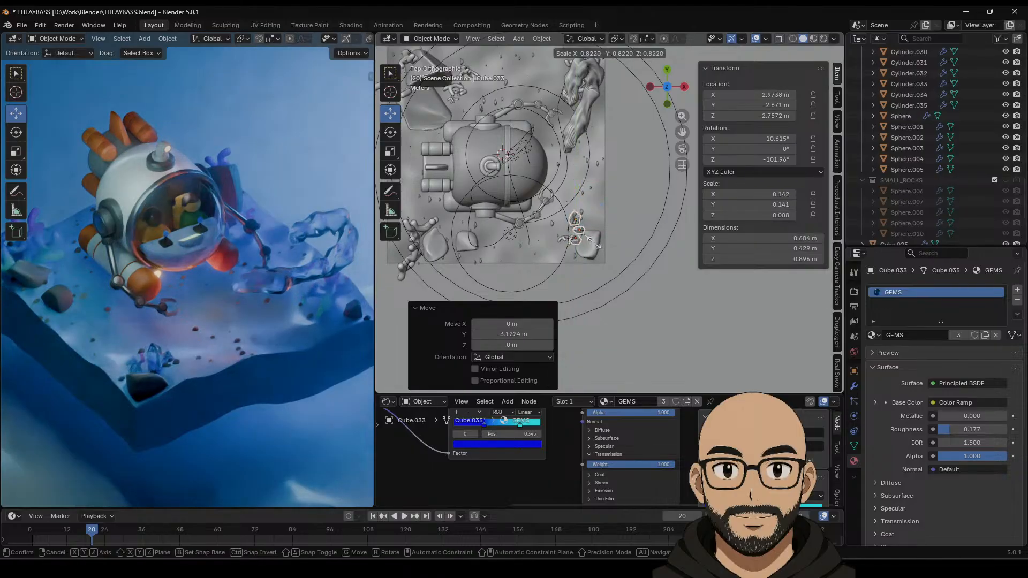
{"action": "left_click", "coordinate": [593, 242]}
Step: Rotate the crystal cluster about -44.2° around the Z axis
{"action": "middle_click_drag", "start_coordinate": [586, 255], "coordinate": [568, 195]}
{"action": "key", "text": "r"}
{"action": "key", "text": "z"}
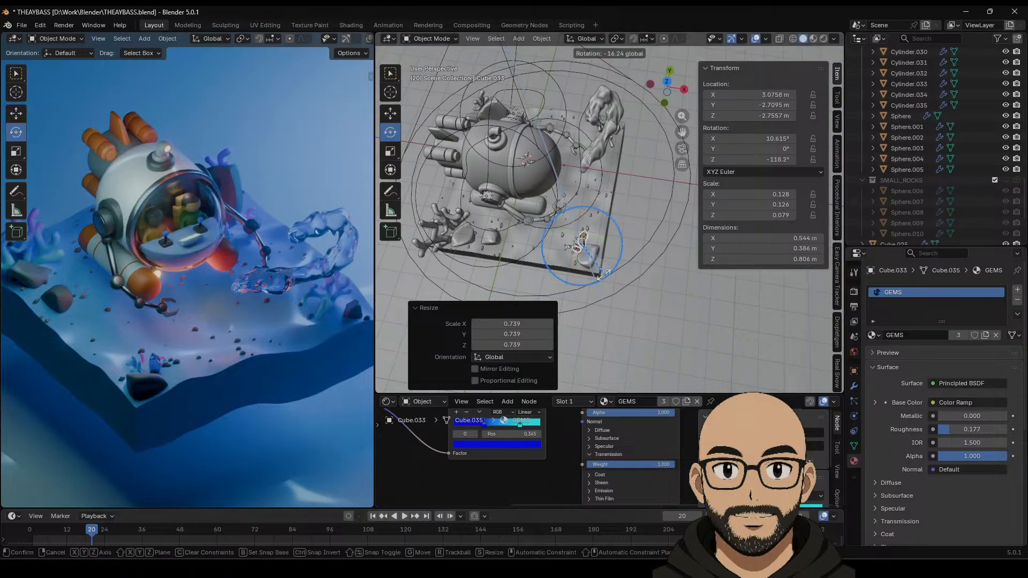
{"action": "left_click", "coordinate": [603, 263]}
Step: Raise the crystals out of the corner rock and shift them beside the coral
{"action": "scroll", "coordinate": [600, 258], "scroll_direction": "up", "scroll_amount": 8}
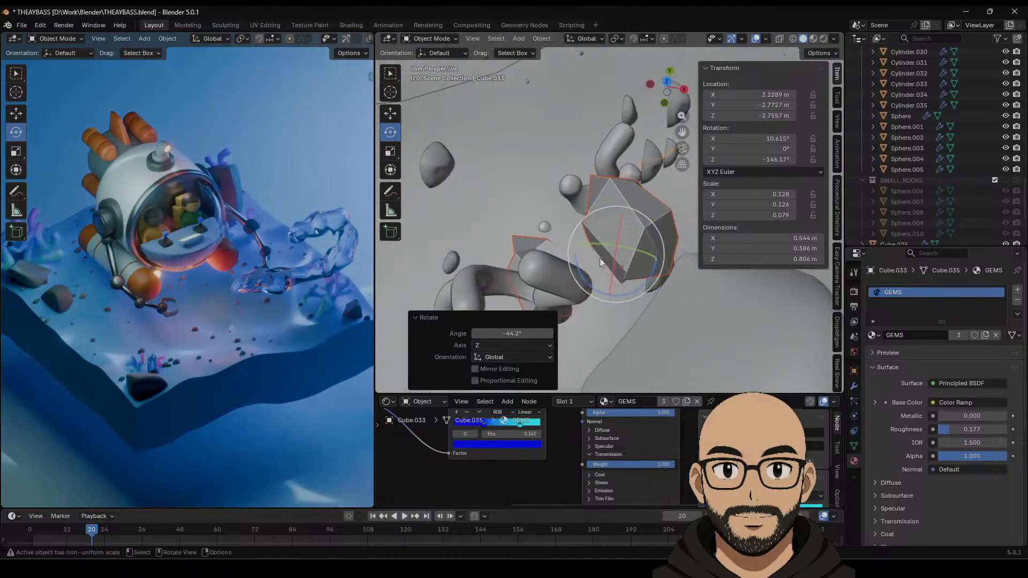
{"action": "middle_click_drag", "start_coordinate": [653, 285], "coordinate": [589, 230]}
{"action": "left_click", "coordinate": [390, 116]}
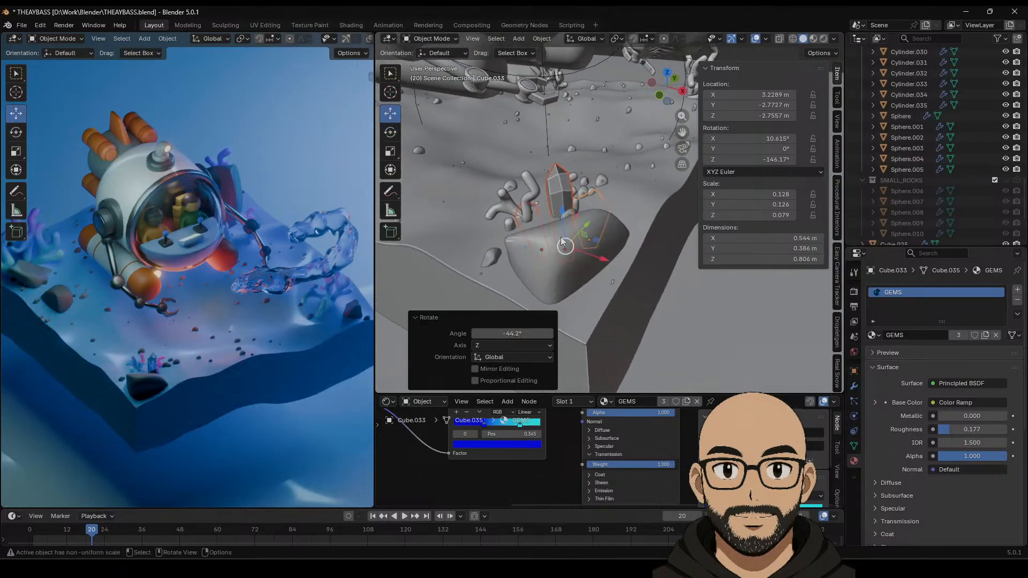
{"action": "left_click_drag", "start_coordinate": [563, 212], "coordinate": [564, 188]}
{"action": "mouse_move", "coordinate": [608, 213]}
{"action": "left_mouse_down"}
{"action": "mouse_move", "coordinate": [621, 234]}
{"action": "mouse_move", "coordinate": [609, 202]}
{"action": "mouse_move", "coordinate": [629, 231]}
{"action": "mouse_move", "coordinate": [529, 203]}
{"action": "mouse_move", "coordinate": [544, 188]}
{"action": "left_mouse_up"}
{"action": "left_click", "coordinate": [598, 194]}
{"action": "left_click", "coordinate": [390, 132]}
Step: Select the coral behind the corner rock and scale it up by about 1.888
{"action": "left_click", "coordinate": [527, 203]}
{"action": "left_click", "coordinate": [391, 113]}
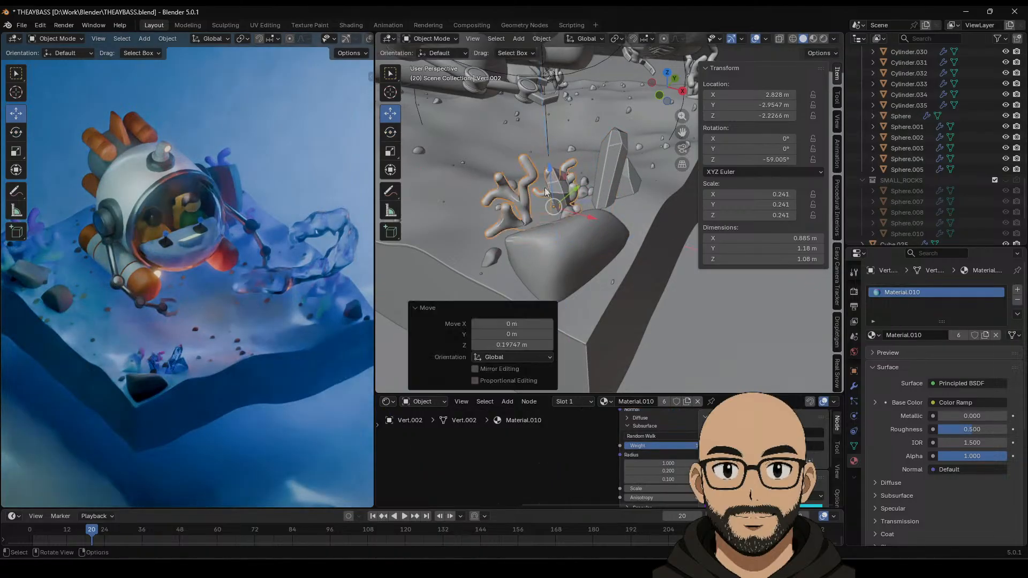
{"action": "key", "text": "s"}
{"action": "left_click", "coordinate": [556, 231]}
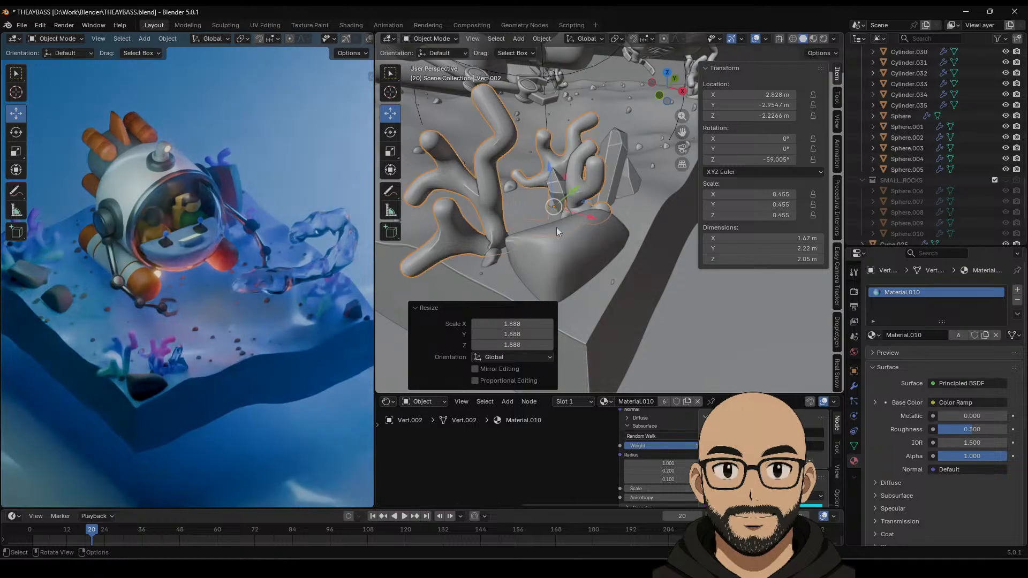
Step: Reposition the small crystal in front of the coral, nudging it about 0.084 m along X
{"action": "left_click", "coordinate": [557, 200]}
{"action": "left_click_drag", "start_coordinate": [587, 202], "coordinate": [641, 232]}
{"action": "left_click", "coordinate": [604, 206]}
Step: Select the tall crystal and link the GEMS material's Color Ramp to the Principled BSDF's emission color
{"action": "left_click", "coordinate": [615, 178]}
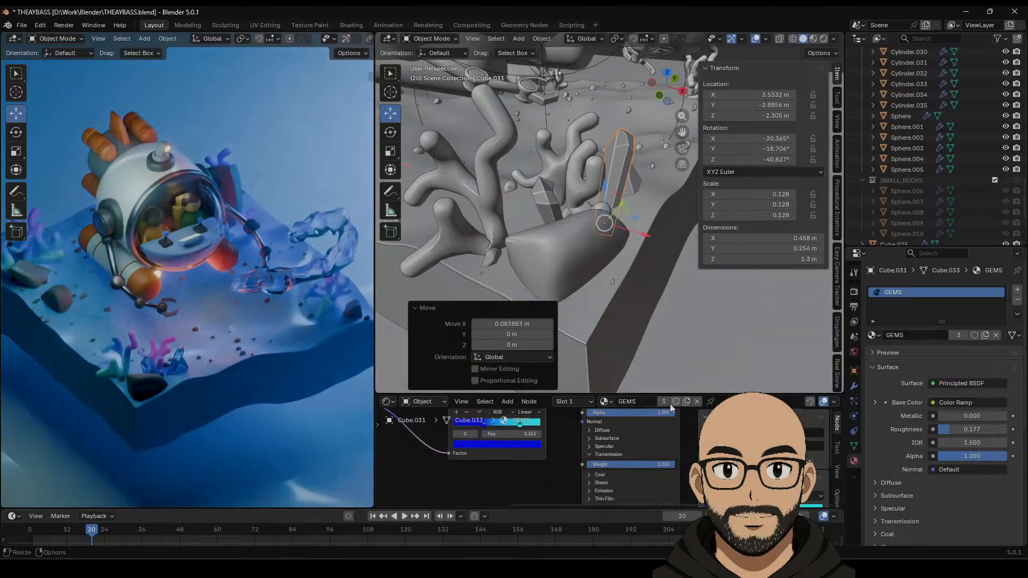
{"action": "middle_click_drag", "start_coordinate": [567, 467], "coordinate": [616, 484]}
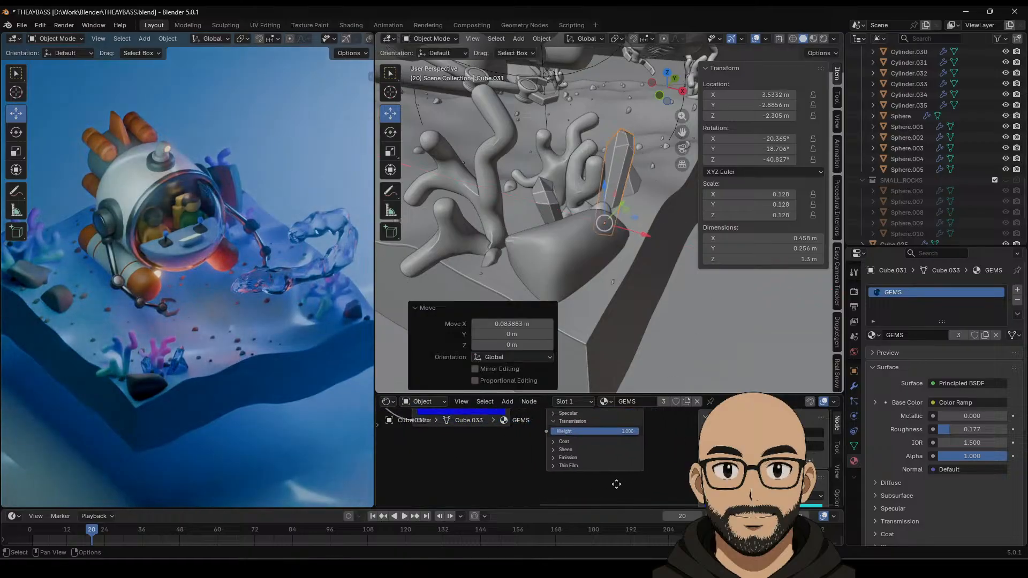
{"action": "left_click", "coordinate": [555, 459]}
{"action": "middle_click_drag", "start_coordinate": [527, 471], "coordinate": [578, 494]}
{"action": "scroll", "coordinate": [574, 478], "scroll_direction": "down", "scroll_amount": 3}
{"action": "scroll", "coordinate": [576, 485], "scroll_direction": "down", "scroll_amount": 2}
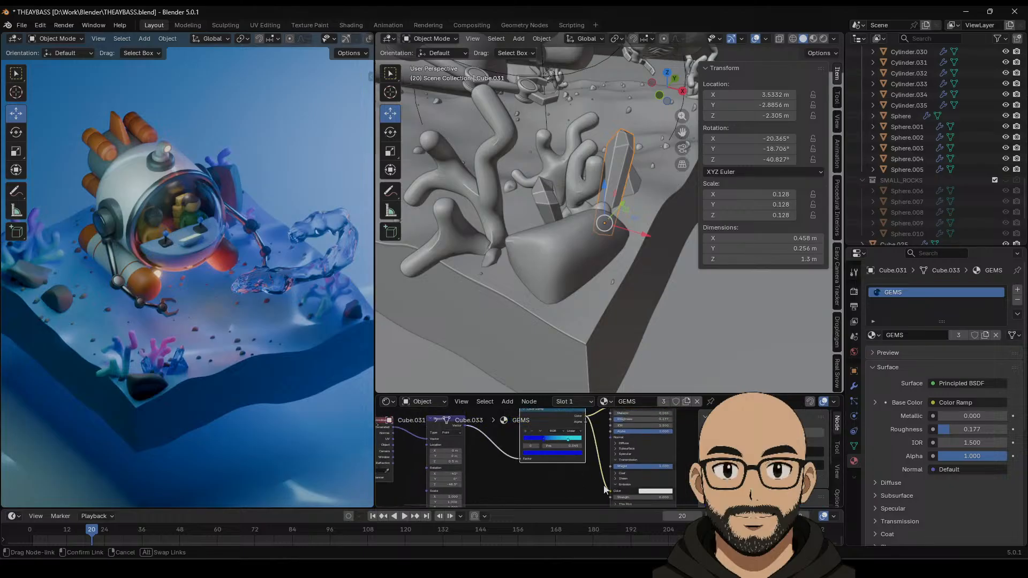
{"action": "left_click_drag", "start_coordinate": [604, 486], "coordinate": [644, 476]}
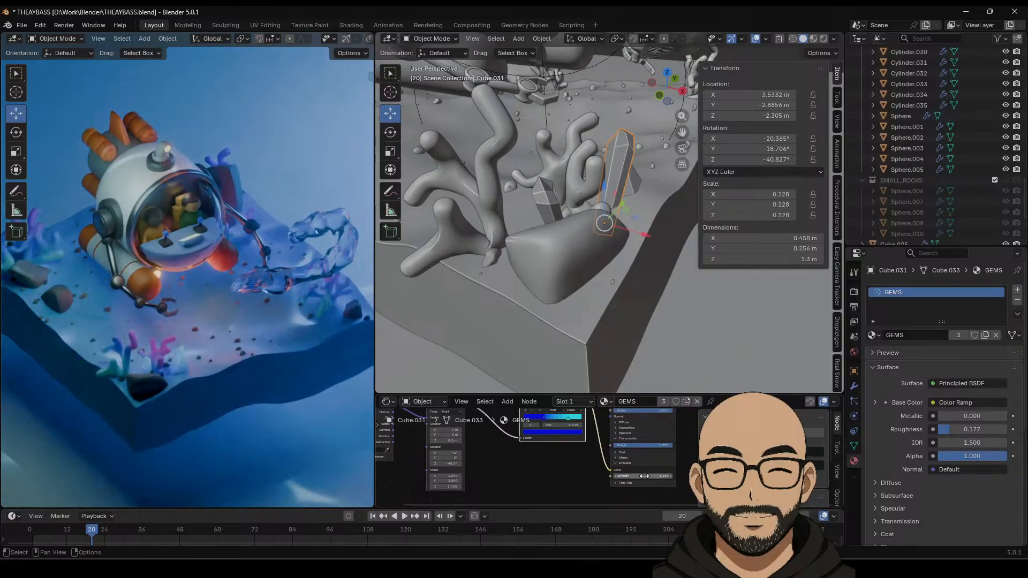
Step: Try an emission strength of 0.05 on the GEMS material
{"action": "scroll", "coordinate": [656, 490], "scroll_direction": "up", "scroll_amount": 1}
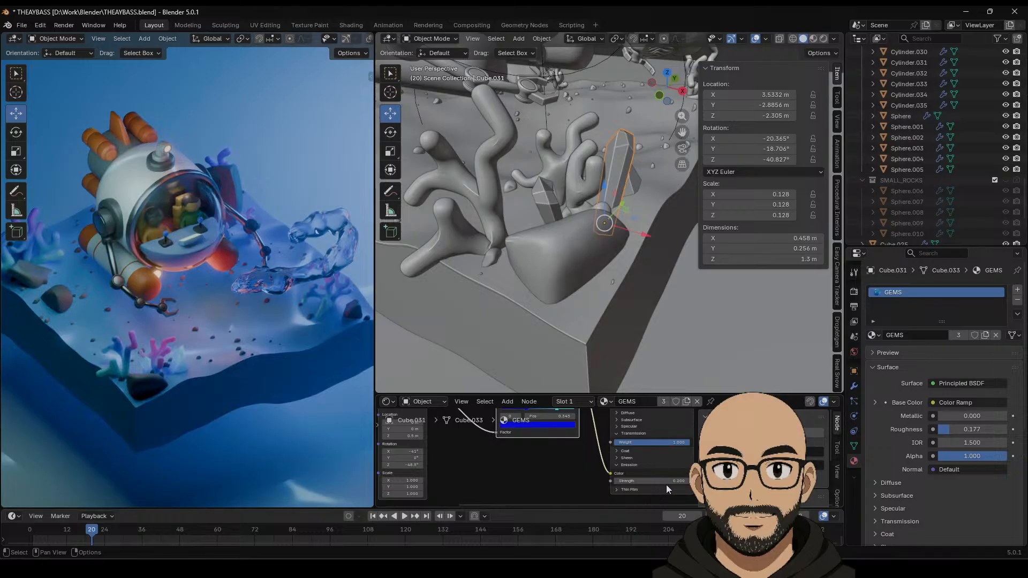
{"action": "double_click", "coordinate": [666, 482]}
{"action": "type", "text": ".0"}
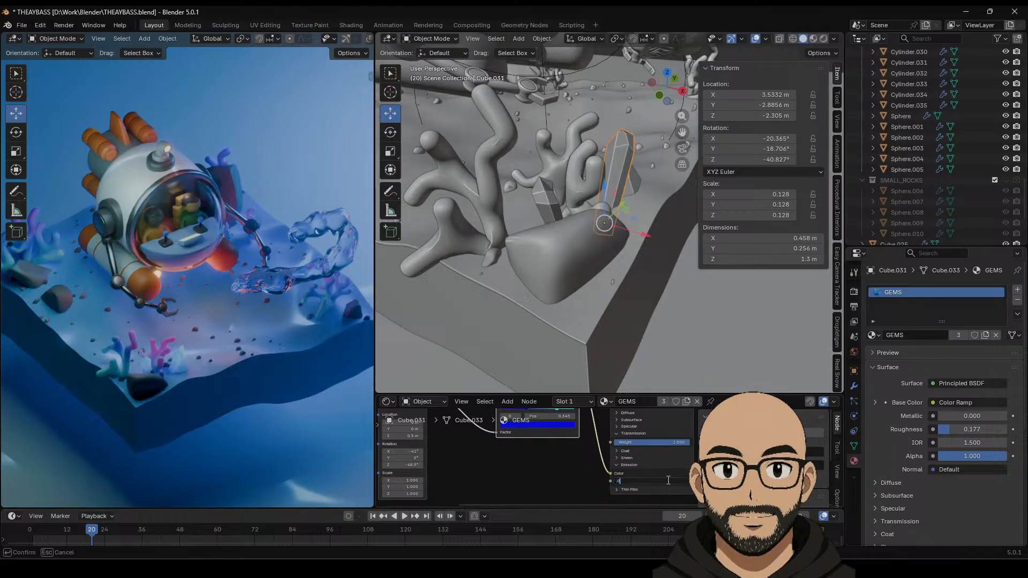
{"action": "type", "text": "50"}
{"action": "key", "text": "Return"}
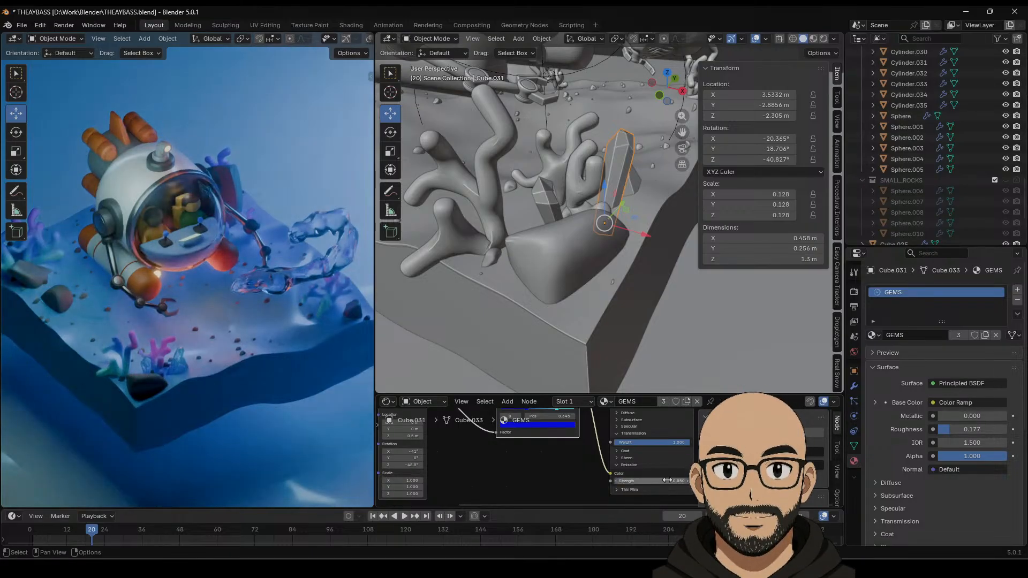
Step: Set the GEMS material's emission strength to 0.1
{"action": "left_click_drag", "start_coordinate": [667, 480], "coordinate": [667, 481]}
{"action": "type", "text": "0"}
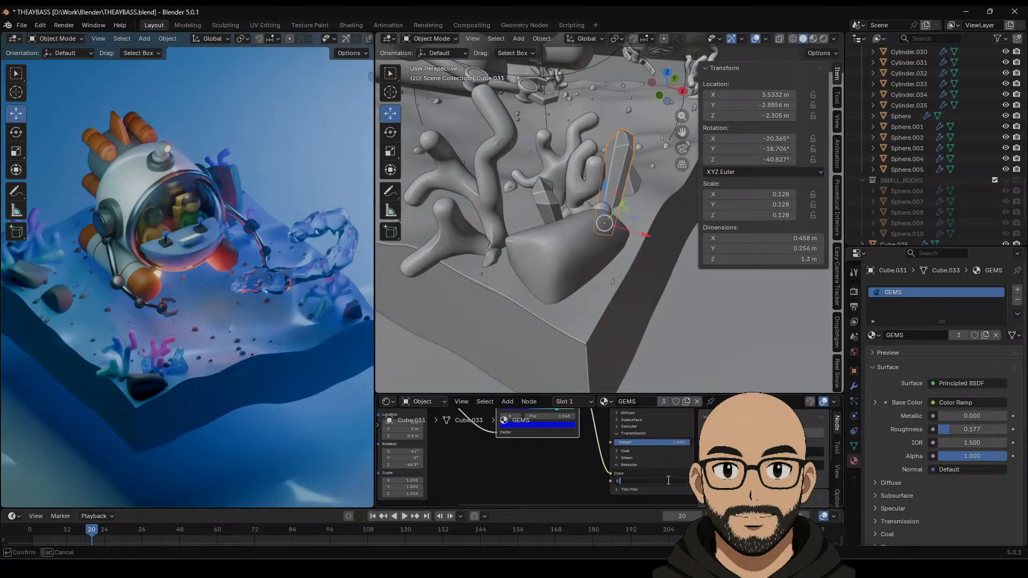
{"action": "type", "text": ".1"}
{"action": "key", "text": "Return"}
{"action": "left_click", "coordinate": [667, 480]}
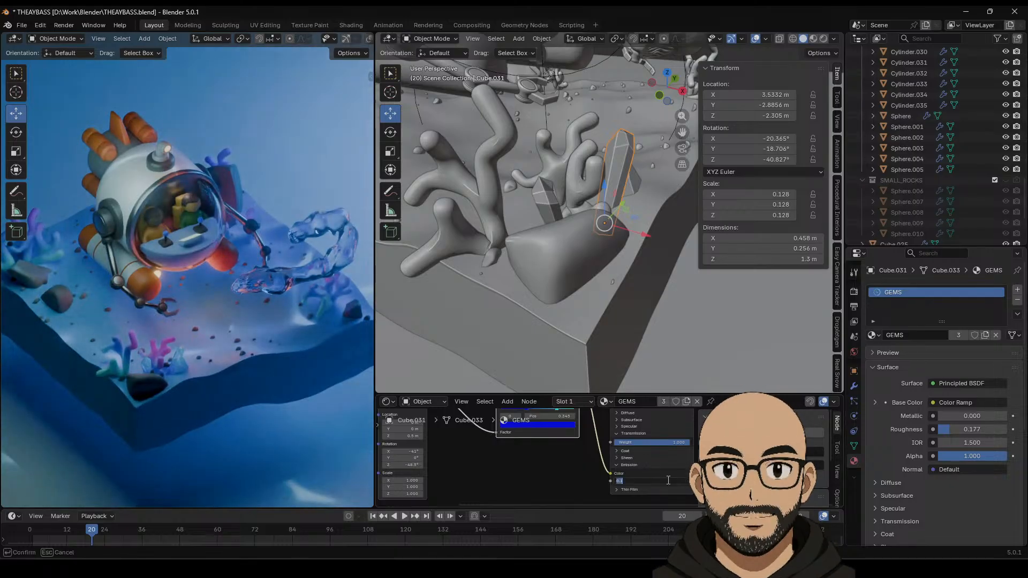
{"action": "key", "text": "Return"}
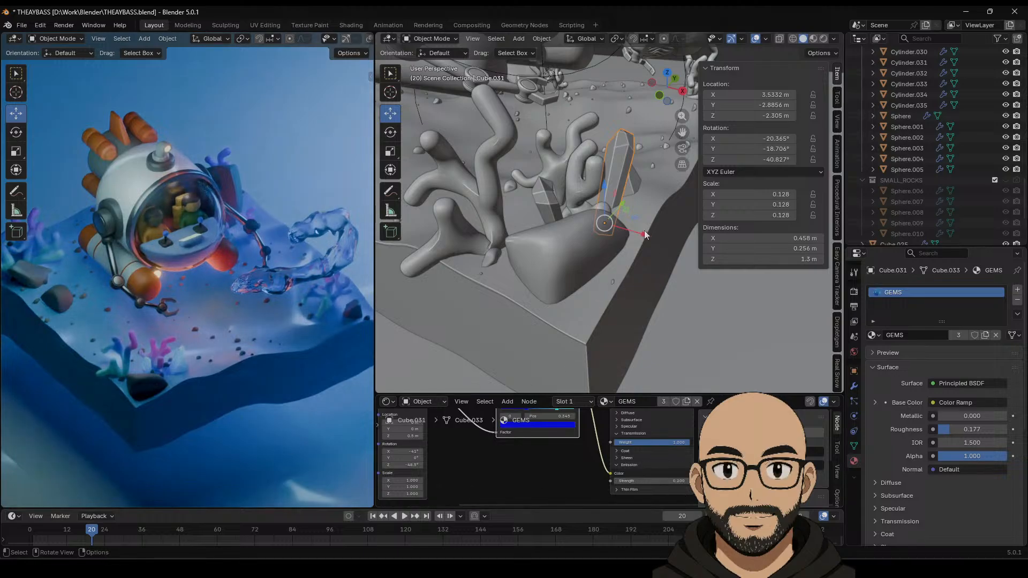
Step: Select all three crystals at the corner rock and duplicate them about -6.249 m along X
{"action": "middle_click_drag", "start_coordinate": [619, 242], "coordinate": [581, 205]}
{"action": "scroll", "coordinate": [631, 274], "scroll_direction": "down", "scroll_amount": 2}
{"action": "left_click", "coordinate": [558, 208], "text": "shift"}
{"action": "scroll", "coordinate": [590, 276], "scroll_direction": "down", "scroll_amount": 5}
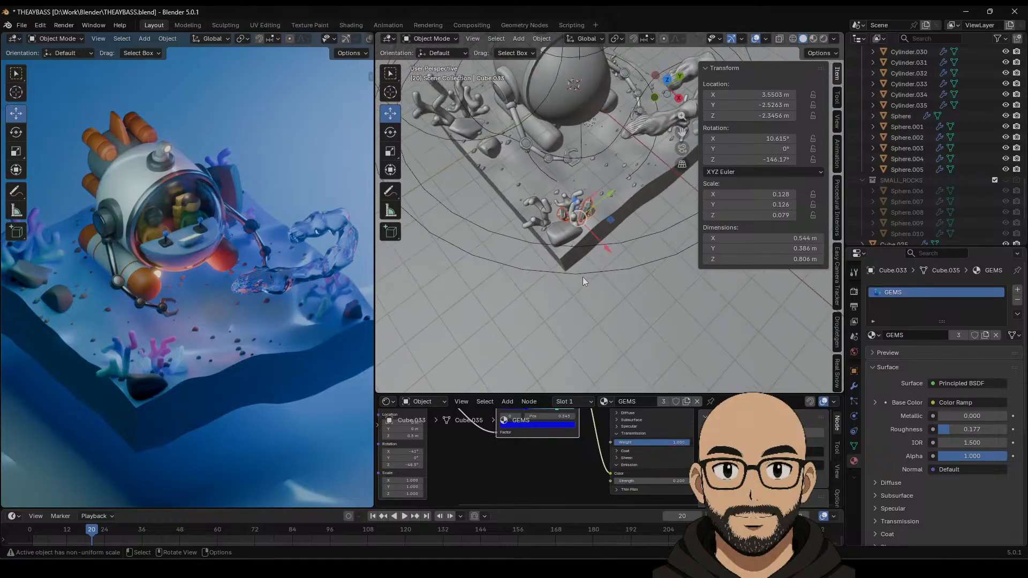
{"action": "middle_click_drag", "start_coordinate": [583, 277], "coordinate": [602, 265]}
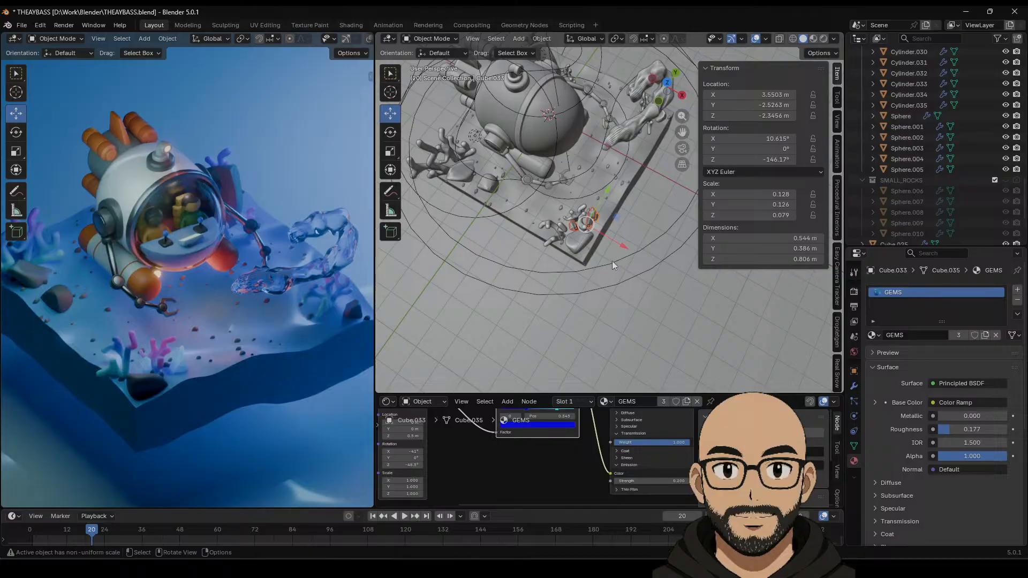
{"action": "key", "text": "shift+d"}
{"action": "key", "text": "x"}
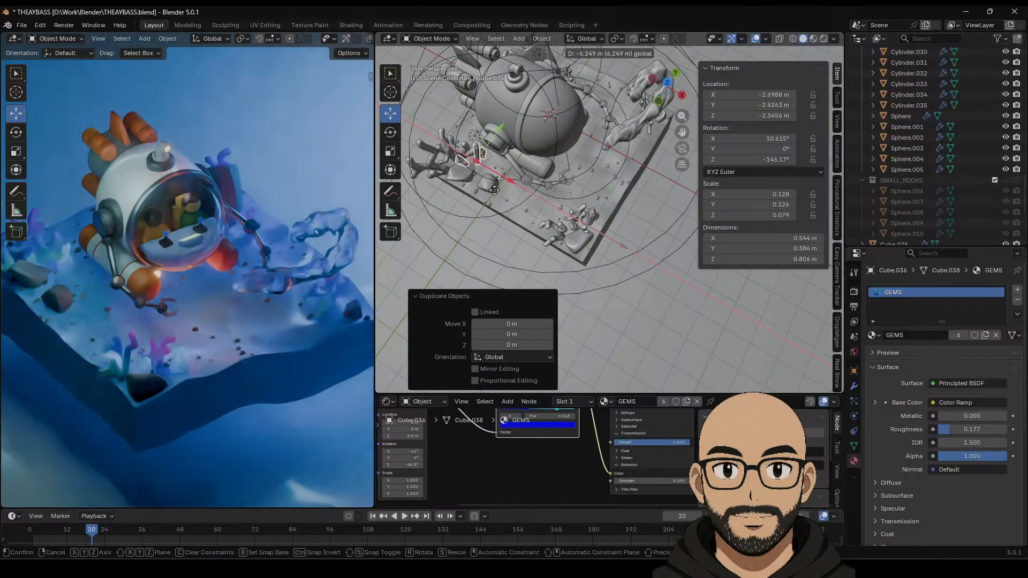
{"action": "left_click", "coordinate": [493, 190]}
Step: Duplicate the copied crystal cluster again toward the terrain's front edge and rotate it about 66.6° around Z
{"action": "key", "text": "shift+d"}
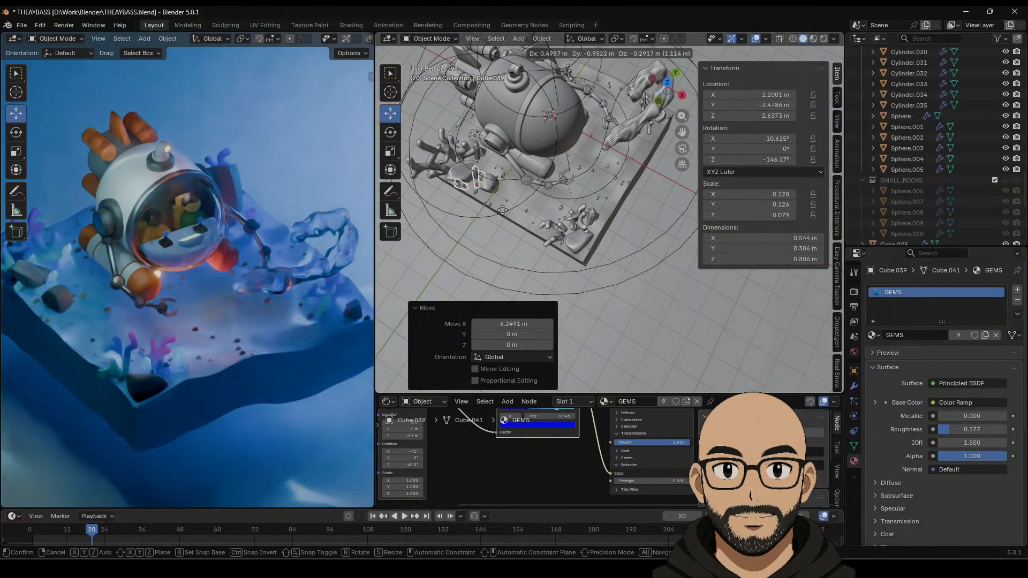
{"action": "left_click", "coordinate": [511, 208]}
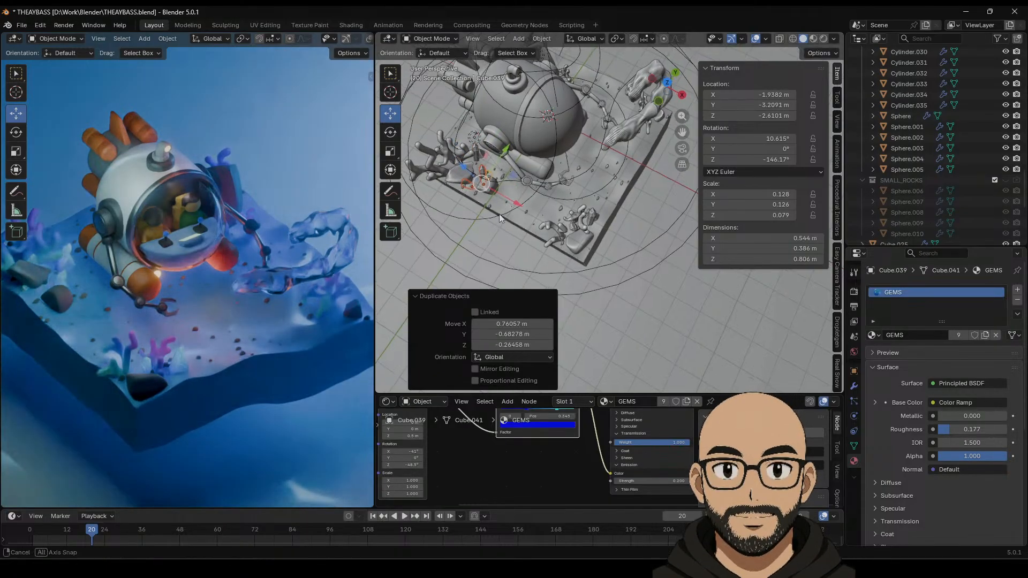
{"action": "middle_click_drag", "start_coordinate": [499, 214], "coordinate": [450, 145]}
{"action": "left_click", "coordinate": [393, 136]}
{"action": "left_click_drag", "start_coordinate": [493, 236], "coordinate": [511, 200]}
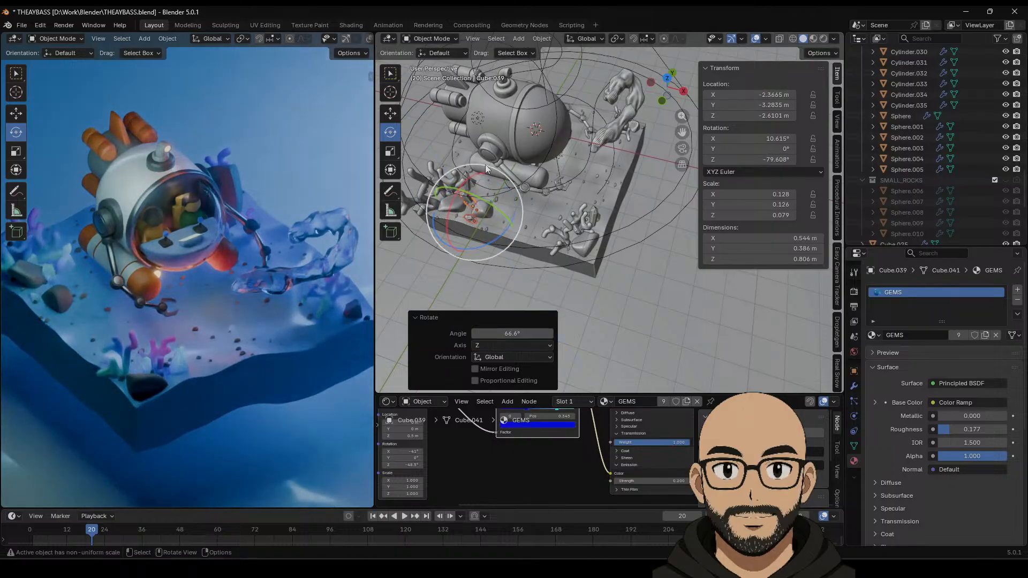
Step: Tilt the newest crystal cluster and raise it about 0.378 m along Z
{"action": "middle_click_drag", "start_coordinate": [485, 164], "coordinate": [381, 146]}
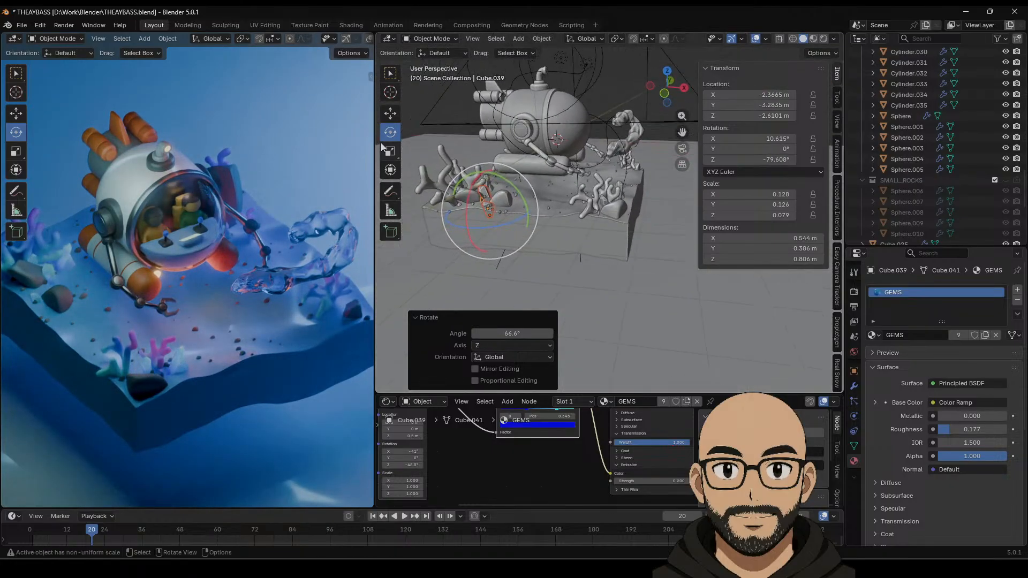
{"action": "left_click_drag", "start_coordinate": [512, 194], "coordinate": [485, 169]}
{"action": "left_click", "coordinate": [390, 113]}
{"action": "middle_click_drag", "start_coordinate": [530, 248], "coordinate": [478, 227]}
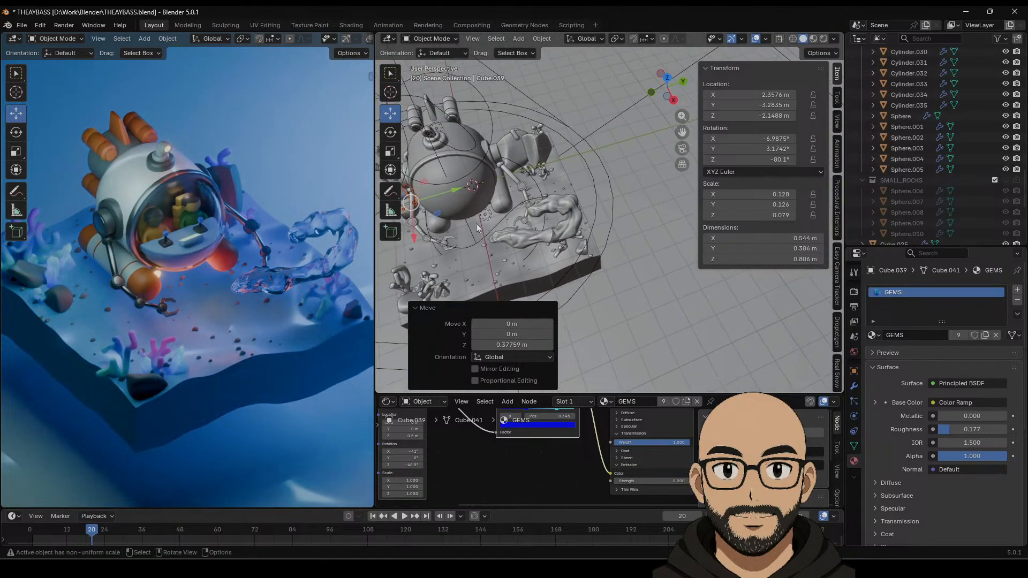
Step: Duplicate the crystal cluster to the terrain corner beyond the large glassy formation and raise it onto the surface
{"action": "key", "text": "shift+d"}
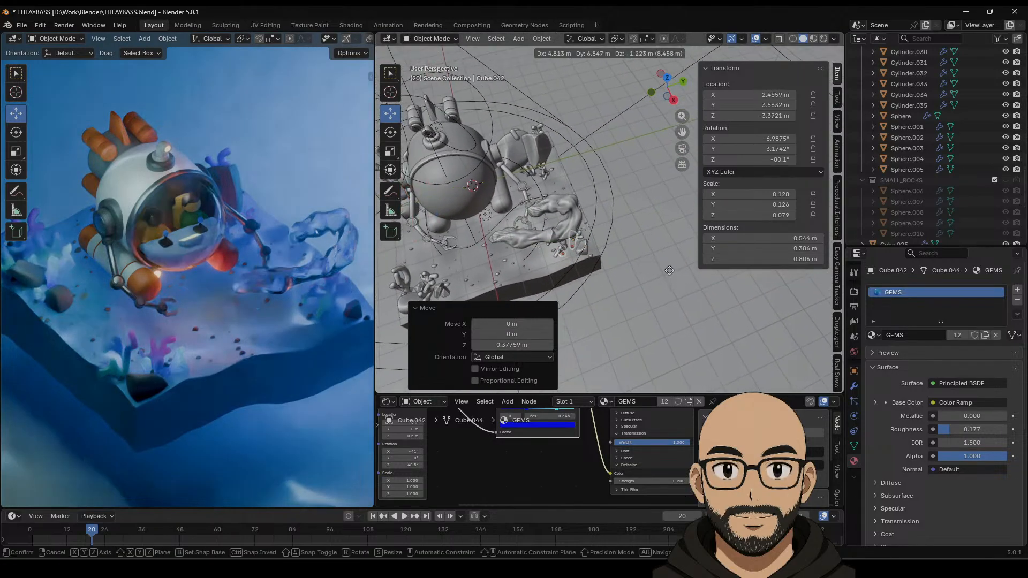
{"action": "left_click", "coordinate": [669, 271]}
{"action": "middle_click_drag", "start_coordinate": [669, 271], "coordinate": [598, 240]}
{"action": "mouse_move", "coordinate": [561, 241]}
{"action": "left_mouse_down"}
{"action": "mouse_move", "coordinate": [561, 215]}
{"action": "mouse_move", "coordinate": [563, 227]}
{"action": "left_mouse_up"}
{"action": "middle_click_drag", "start_coordinate": [564, 228], "coordinate": [617, 283]}
{"action": "scroll", "coordinate": [619, 283], "scroll_direction": "up", "scroll_amount": 3}
{"action": "left_click_drag", "start_coordinate": [597, 264], "coordinate": [595, 245]}
Step: Shift the far-corner crystal cluster along X and about -0.119 m along Y against the rock and coral
{"action": "left_click_drag", "start_coordinate": [563, 288], "coordinate": [579, 284]}
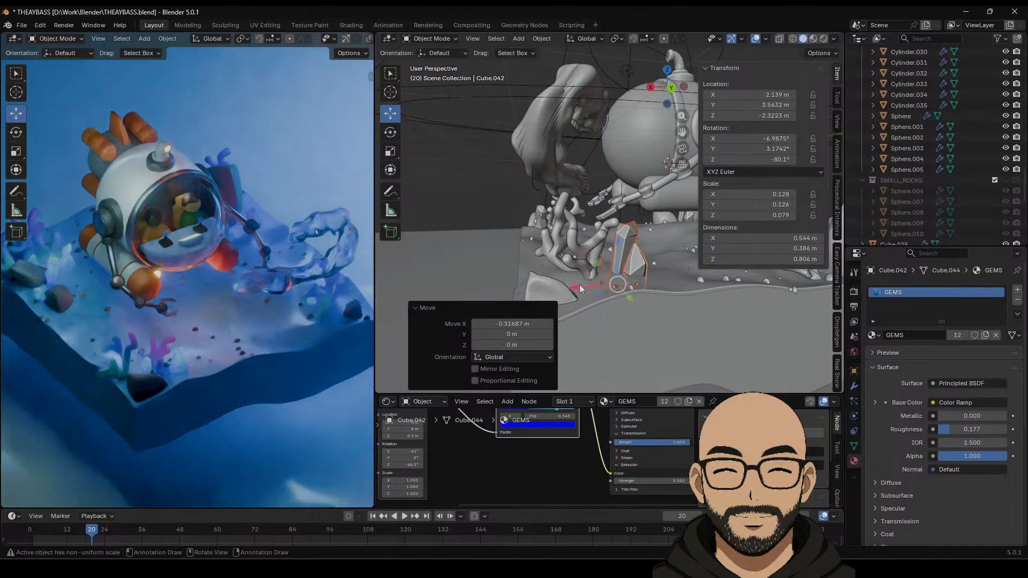
{"action": "middle_click_drag", "start_coordinate": [579, 284], "coordinate": [612, 212]}
{"action": "left_click_drag", "start_coordinate": [613, 212], "coordinate": [550, 241]}
{"action": "middle_click_drag", "start_coordinate": [535, 237], "coordinate": [548, 246]}
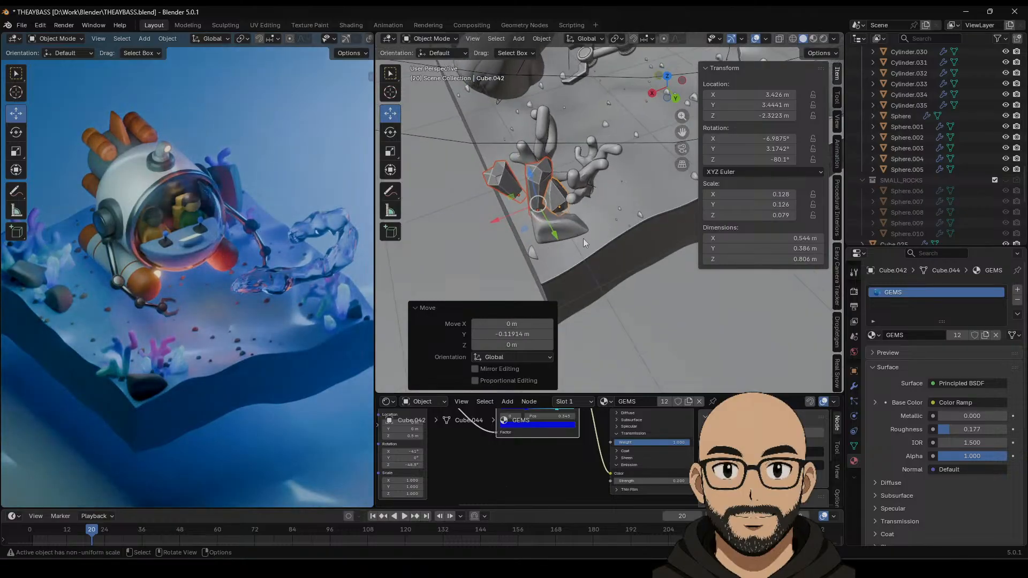
Step: Duplicate the crystal cluster to the opposite side of the terrain, near the coral beside the large boulder
{"action": "scroll", "coordinate": [586, 243], "scroll_direction": "down", "scroll_amount": 1}
{"action": "scroll", "coordinate": [586, 243], "scroll_direction": "down", "scroll_amount": 3}
{"action": "middle_click_drag", "start_coordinate": [615, 225], "coordinate": [499, 227]}
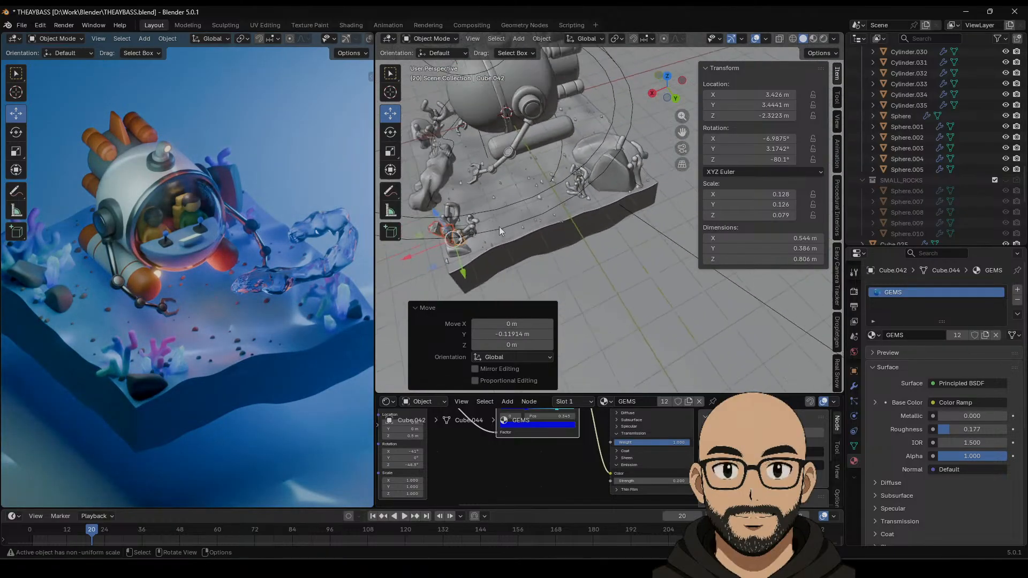
{"action": "key", "text": "shift+d"}
{"action": "left_click", "coordinate": [589, 209]}
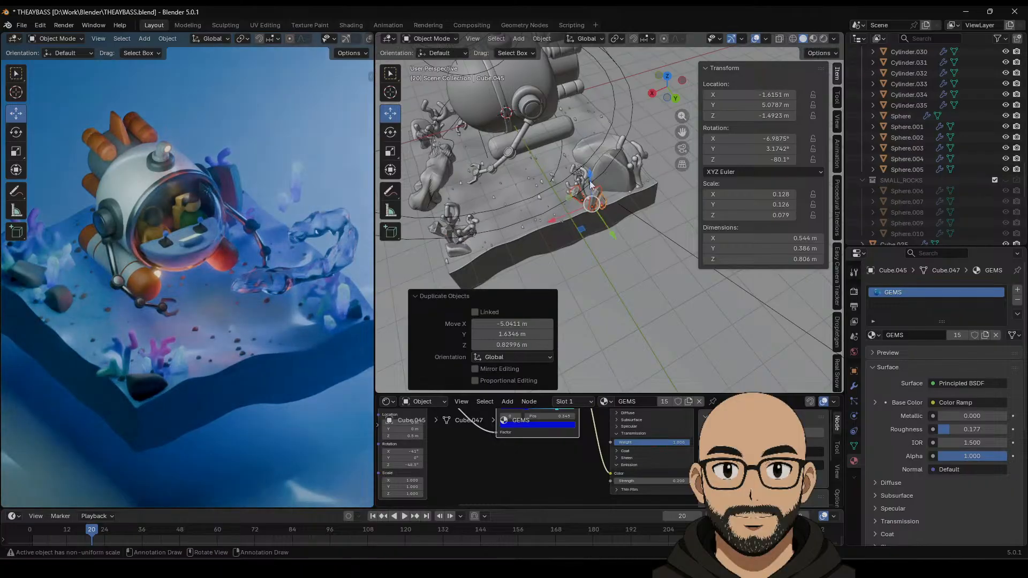
Step: Lower the duplicated cluster onto the terrain beside the boulder's coral and scale it down to about 0.78
{"action": "key", "text": "g"}
{"action": "key", "text": "z"}
{"action": "left_click_drag", "start_coordinate": [594, 196], "coordinate": [594, 202]}
{"action": "left_click_drag", "start_coordinate": [616, 249], "coordinate": [599, 222]}
{"action": "mouse_move", "coordinate": [574, 172]}
{"action": "left_mouse_down"}
{"action": "mouse_move", "coordinate": [578, 182]}
{"action": "mouse_move", "coordinate": [574, 167]}
{"action": "left_mouse_up"}
{"action": "key", "text": "s"}
{"action": "left_click", "coordinate": [549, 212]}
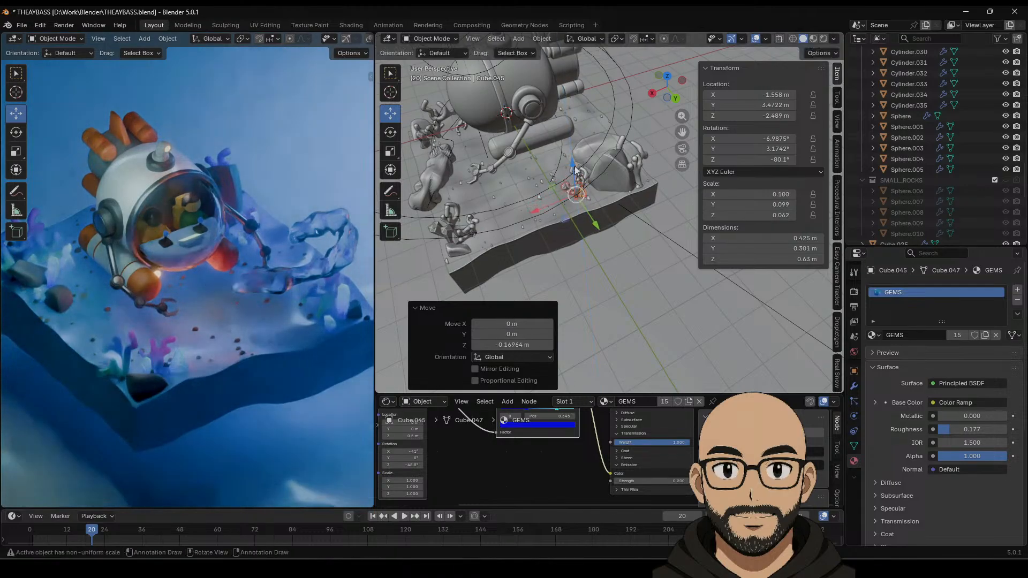
Step: Rotate the boulder-side crystal cluster -115° around Z and raise it about 0.047 m
{"action": "left_click", "coordinate": [391, 132]}
{"action": "left_click_drag", "start_coordinate": [605, 214], "coordinate": [543, 148]}
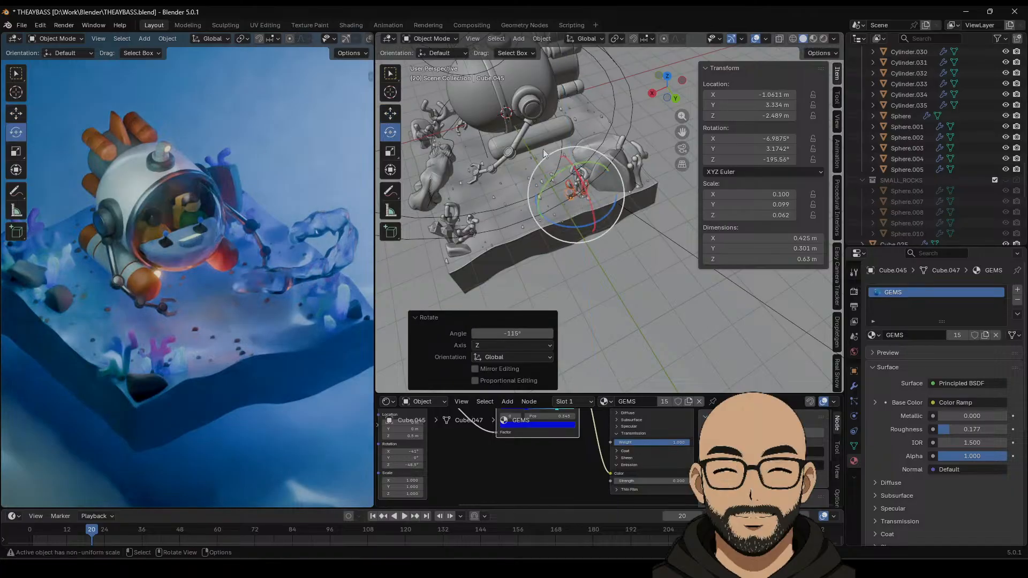
{"action": "left_click", "coordinate": [391, 114]}
{"action": "middle_click_drag", "start_coordinate": [621, 249], "coordinate": [597, 201]}
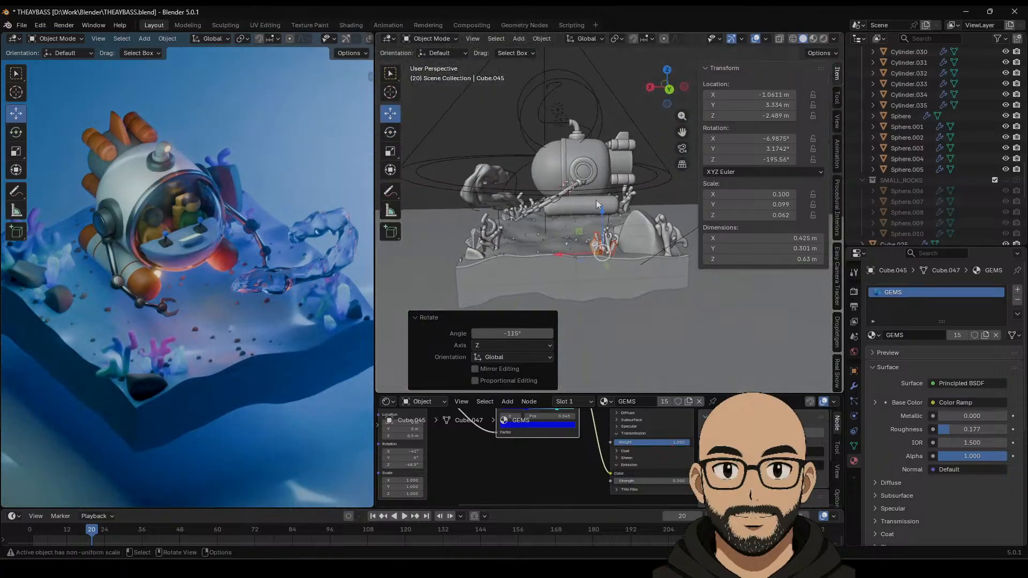
{"action": "key", "text": "grave"}
{"action": "left_click", "coordinate": [637, 230]}
{"action": "mouse_move", "coordinate": [617, 323]}
{"action": "middle_mouse_down"}
{"action": "mouse_move", "coordinate": [611, 301]}
{"action": "mouse_move", "coordinate": [627, 310]}
{"action": "middle_mouse_up"}
{"action": "left_click_drag", "start_coordinate": [628, 310], "coordinate": [633, 259]}
{"action": "middle_click_drag", "start_coordinate": [633, 260], "coordinate": [606, 273]}
Step: Move the front crystal of the cluster along Y to the open ground on the other side of the coral
{"action": "left_click", "coordinate": [560, 254]}
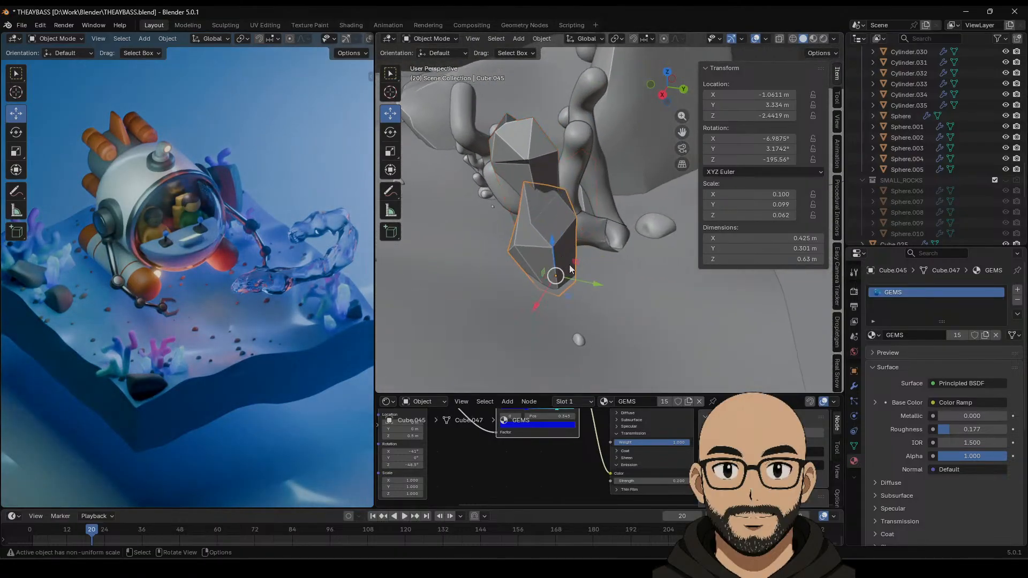
{"action": "left_click_drag", "start_coordinate": [594, 283], "coordinate": [704, 304]}
{"action": "middle_click_drag", "start_coordinate": [701, 298], "coordinate": [676, 304]}
Step: Shift the tall crystal along Y and X to sit against the opposite side of the coral's base
{"action": "left_click", "coordinate": [547, 206]}
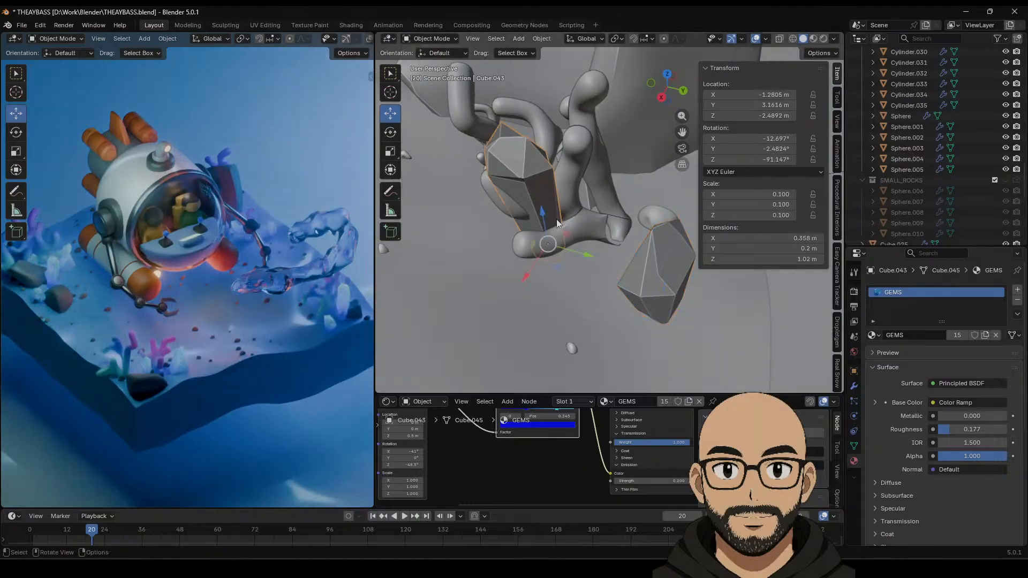
{"action": "left_click_drag", "start_coordinate": [582, 250], "coordinate": [506, 226]}
{"action": "middle_click_drag", "start_coordinate": [507, 226], "coordinate": [546, 267]}
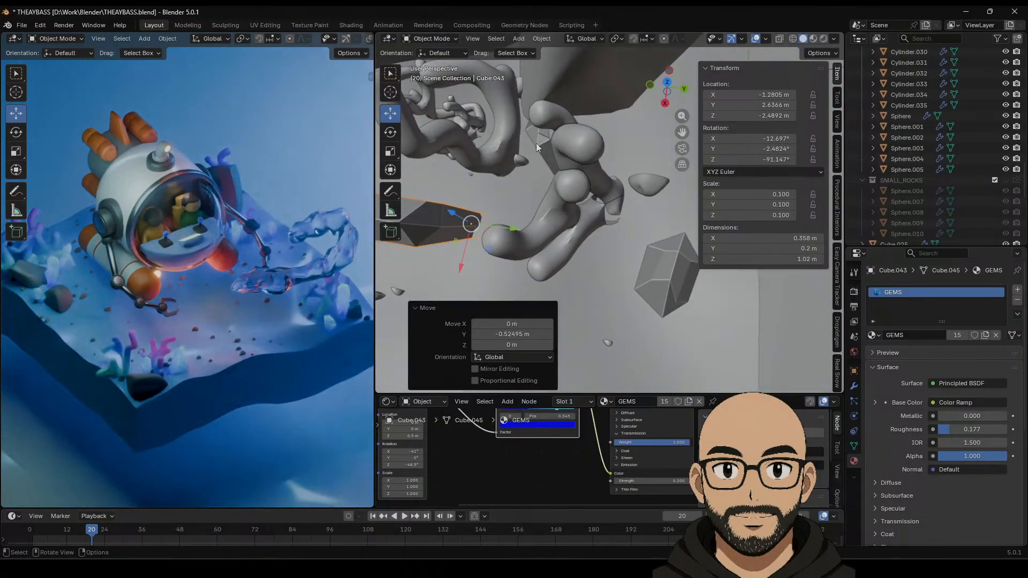
{"action": "left_click", "coordinate": [536, 152]}
{"action": "left_click", "coordinate": [457, 215]}
{"action": "left_click_drag", "start_coordinate": [510, 225], "coordinate": [528, 226]}
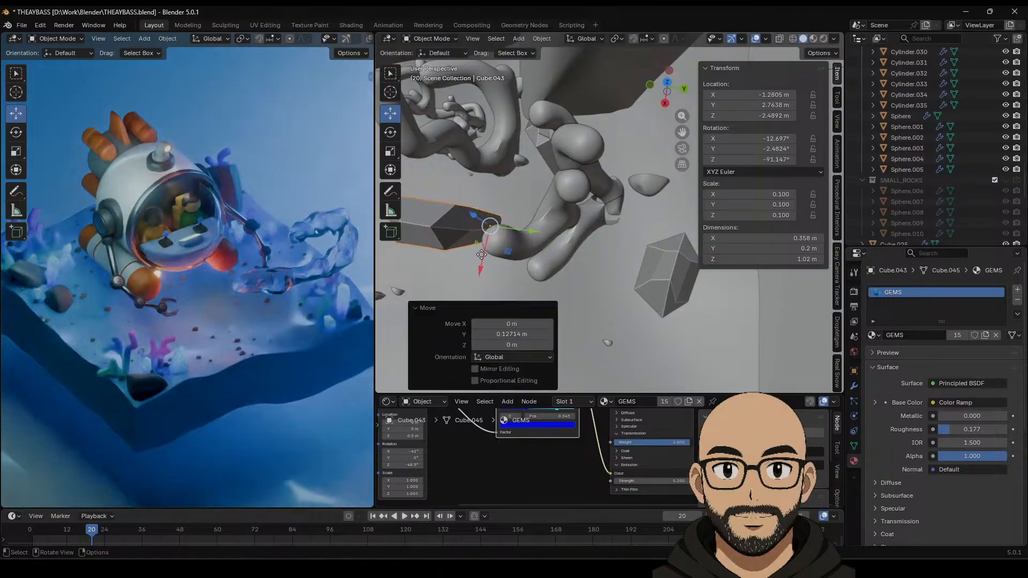
{"action": "left_click_drag", "start_coordinate": [482, 265], "coordinate": [485, 247]}
{"action": "left_click_drag", "start_coordinate": [531, 214], "coordinate": [556, 216]}
Step: Move the remaining crystal about 0.597 m along Y and -0.345 m along X to clear the coral
{"action": "left_click", "coordinate": [544, 153]}
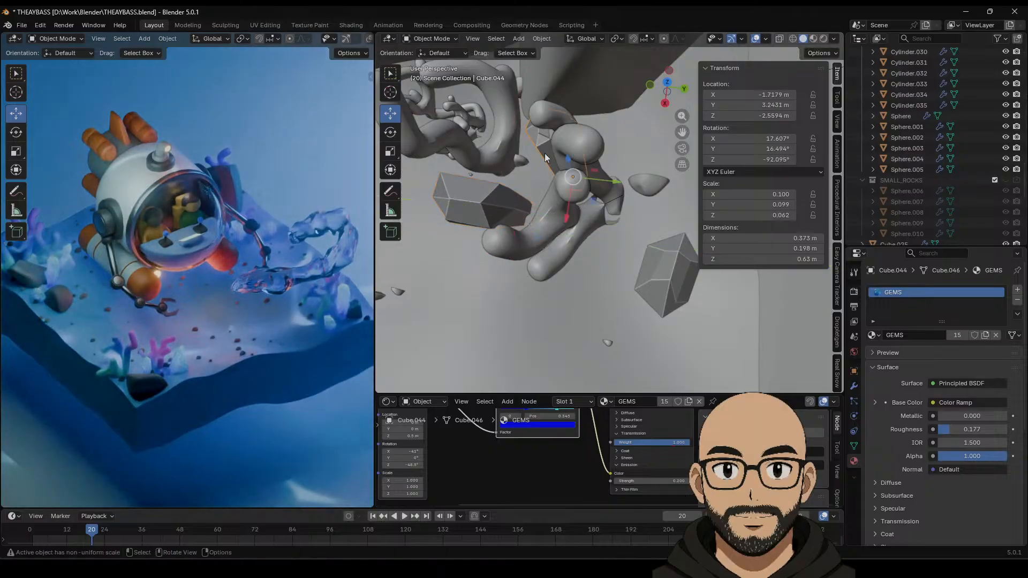
{"action": "left_click_drag", "start_coordinate": [589, 179], "coordinate": [651, 178]}
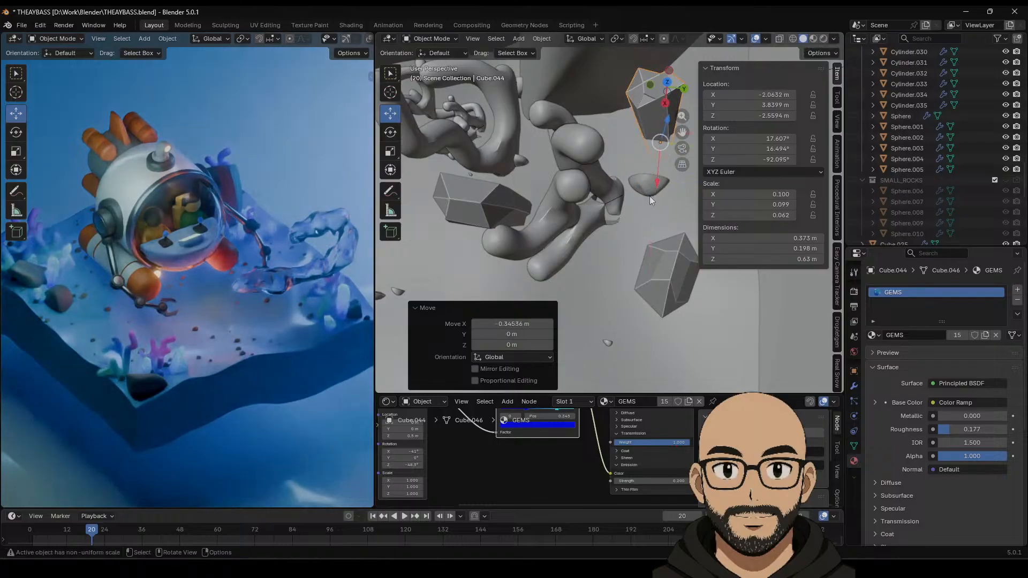
{"action": "scroll", "coordinate": [583, 277], "scroll_direction": "down", "scroll_amount": 7}
{"action": "middle_click_drag", "start_coordinate": [533, 278], "coordinate": [574, 267]}
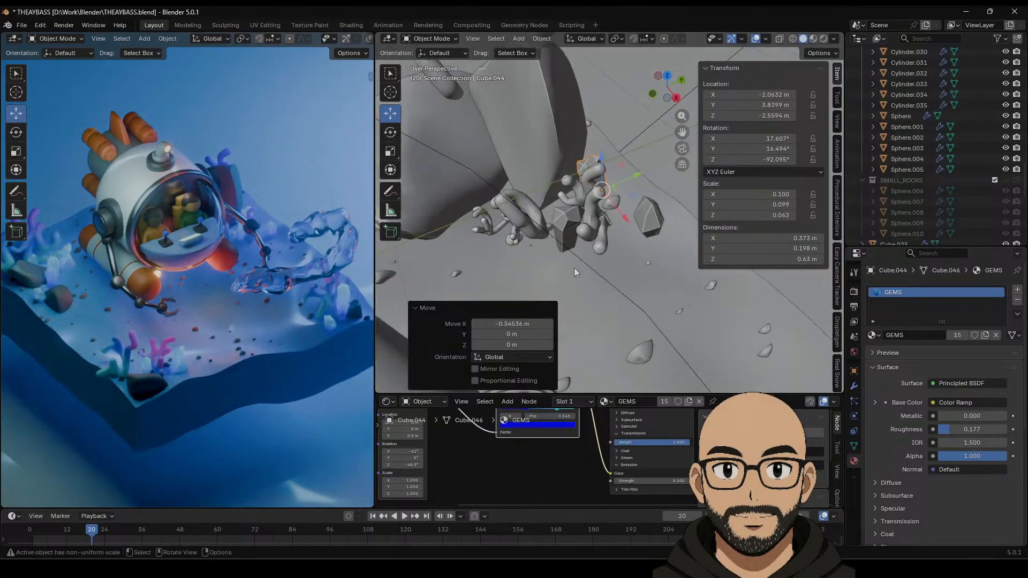
{"action": "scroll", "coordinate": [567, 284], "scroll_direction": "down", "scroll_amount": 5}
{"action": "scroll", "coordinate": [562, 294], "scroll_direction": "down", "scroll_amount": 6}
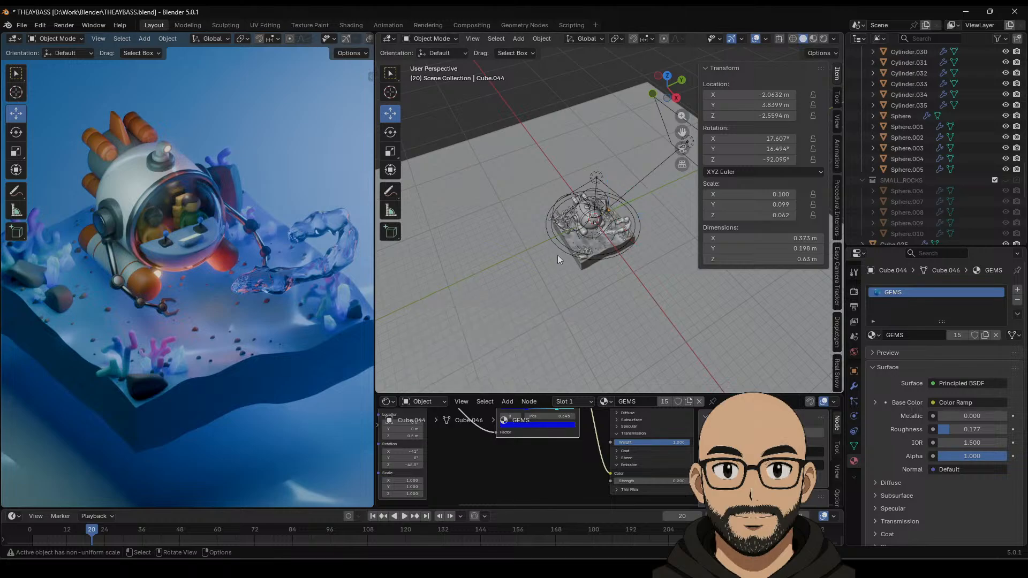
{"action": "mouse_move", "coordinate": [557, 255]}
{"action": "middle_mouse_down"}
{"action": "mouse_move", "coordinate": [560, 242]}
{"action": "mouse_move", "coordinate": [544, 252]}
{"action": "middle_mouse_up"}
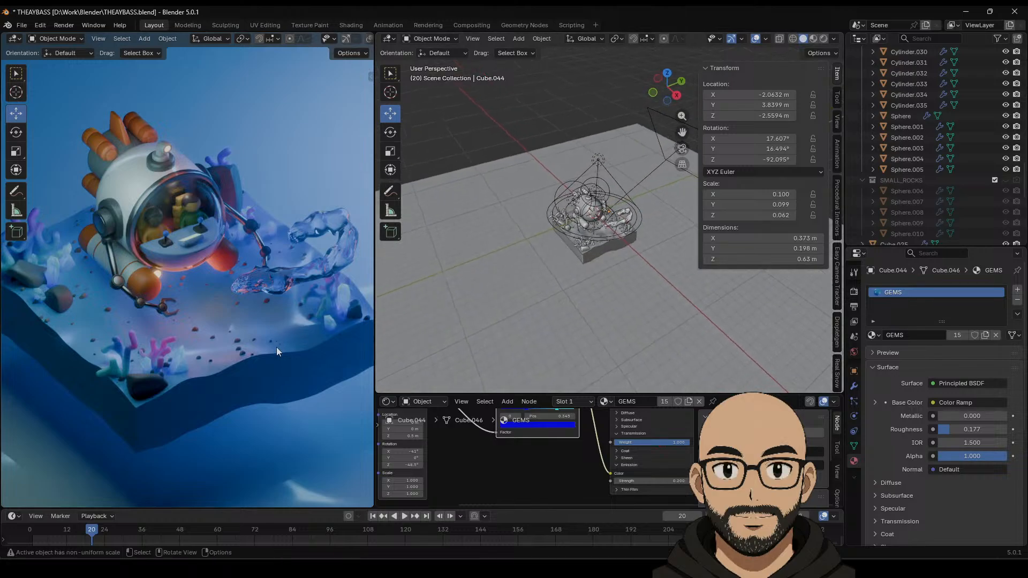
Step: Reframe the rendered submarine view and save the project file
{"action": "scroll", "coordinate": [277, 349], "scroll_direction": "down", "scroll_amount": 1}
{"action": "mouse_move", "coordinate": [256, 352]}
{"action": "middle_mouse_down", "text": "shift"}
{"action": "mouse_move", "coordinate": [292, 346]}
{"action": "mouse_move", "coordinate": [267, 353]}
{"action": "middle_mouse_up", "text": "shift"}
{"action": "scroll", "coordinate": [265, 348], "scroll_direction": "up", "scroll_amount": 2}
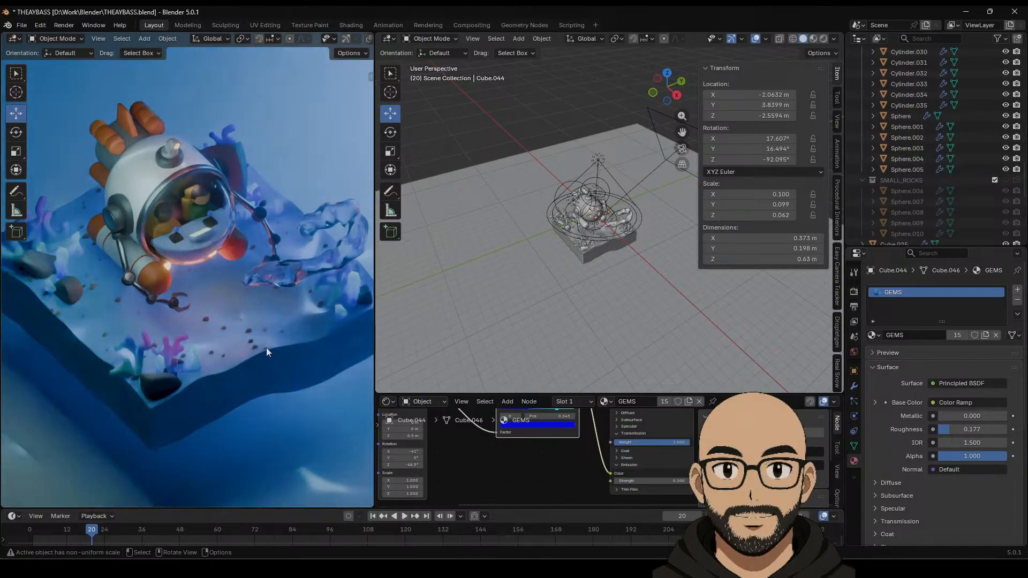
{"action": "left_click", "coordinate": [21, 25]}
{"action": "left_click", "coordinate": [38, 94]}
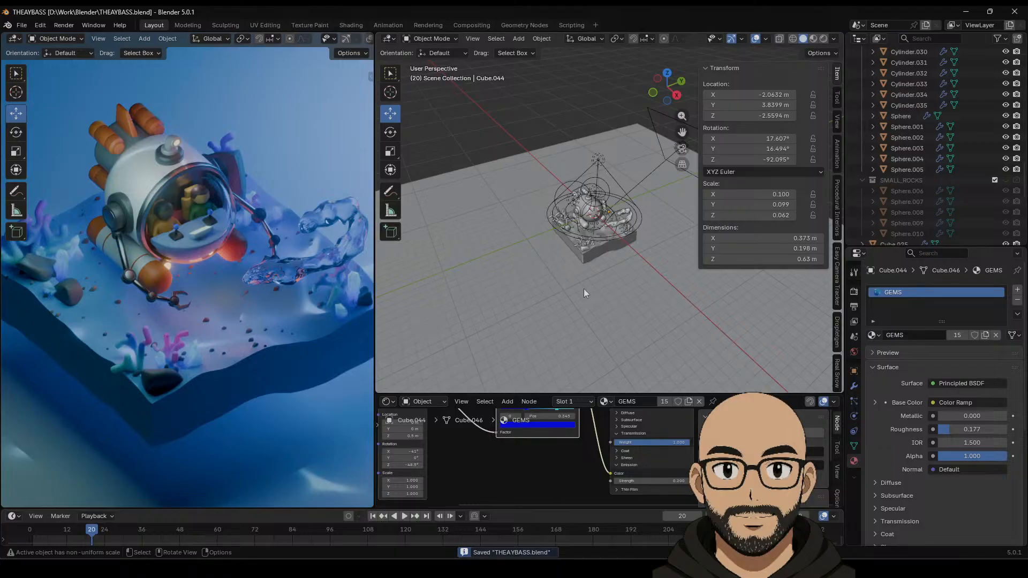
Step: Widen the modelling viewport and add a point light at the world origin
{"action": "scroll", "coordinate": [583, 289], "scroll_direction": "up", "scroll_amount": 1}
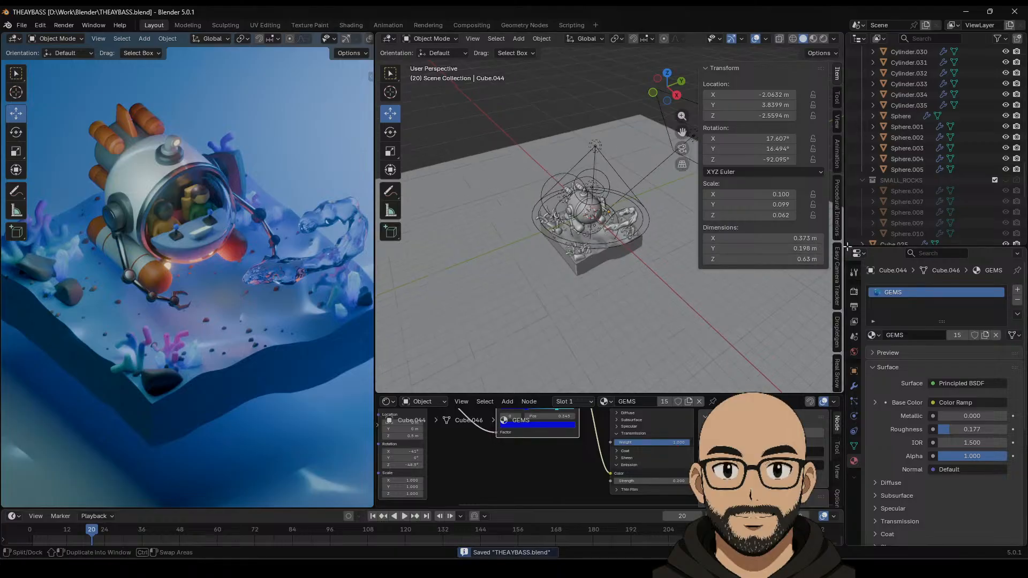
{"action": "left_click_drag", "start_coordinate": [843, 244], "coordinate": [912, 244]}
{"action": "scroll", "coordinate": [561, 263], "scroll_direction": "up", "scroll_amount": 3}
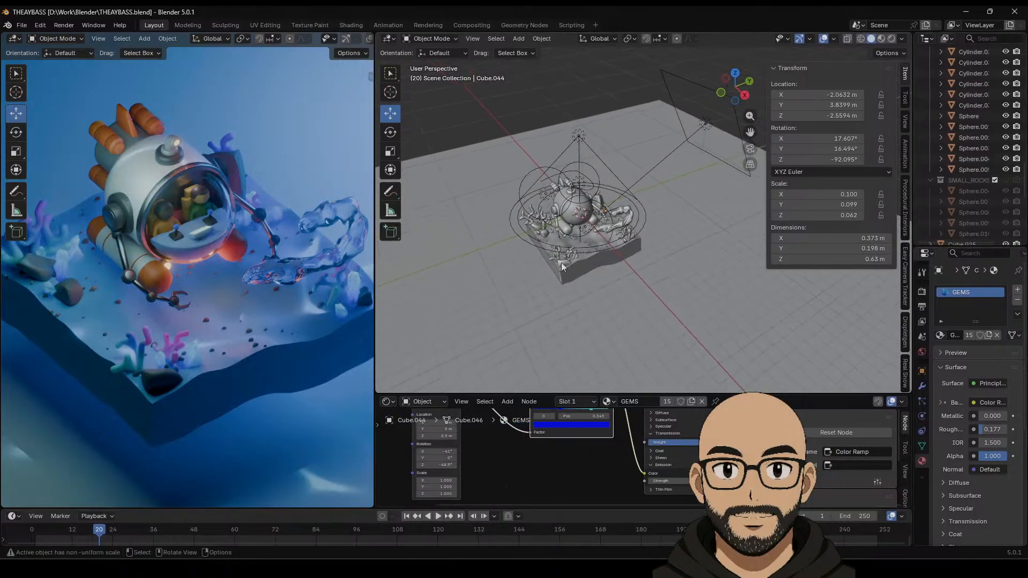
{"action": "middle_click_drag", "start_coordinate": [535, 290], "coordinate": [690, 227], "text": "shift"}
{"action": "scroll", "coordinate": [619, 268], "scroll_direction": "up", "scroll_amount": 3}
{"action": "middle_click_drag", "start_coordinate": [621, 281], "coordinate": [581, 305]}
{"action": "left_click", "coordinate": [518, 39]}
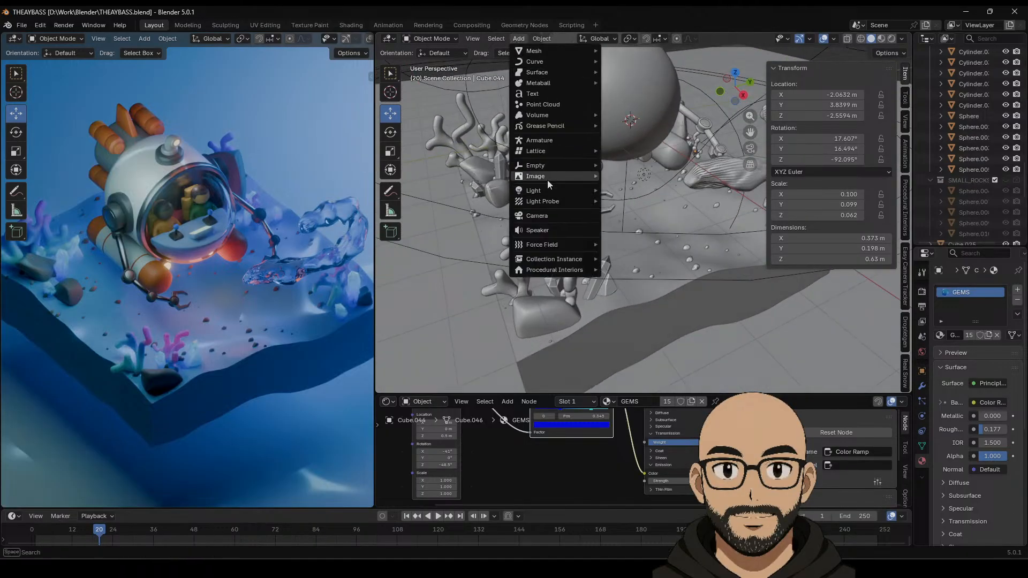
{"action": "mouse_move", "coordinate": [548, 192]}
{"action": "left_click", "coordinate": [638, 194]}
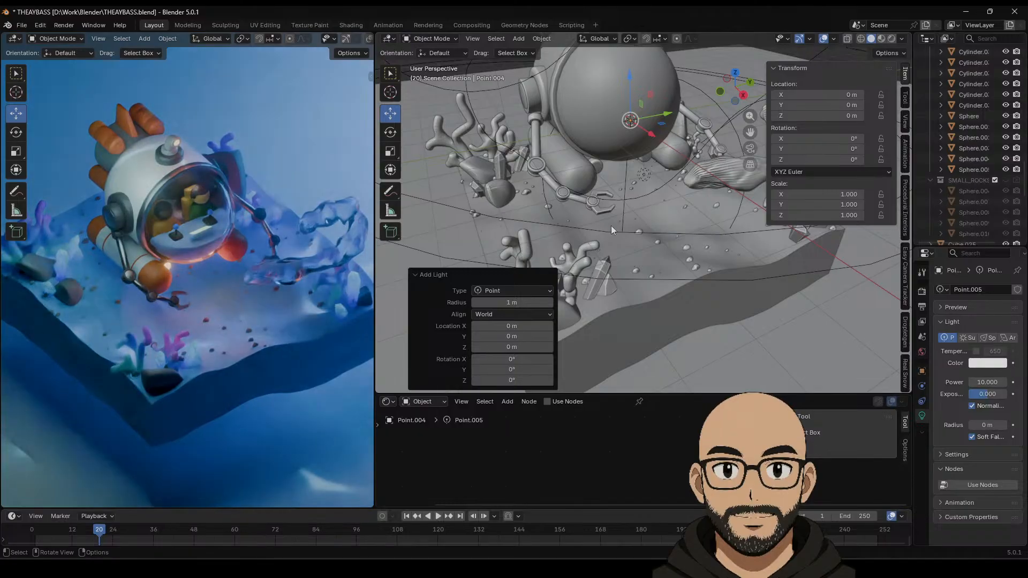
Step: Move the new point light to the front coral corner, at about X 2.77 m, Y -2.03 m, Z -2.08 m
{"action": "left_click_drag", "start_coordinate": [650, 124], "coordinate": [576, 137]}
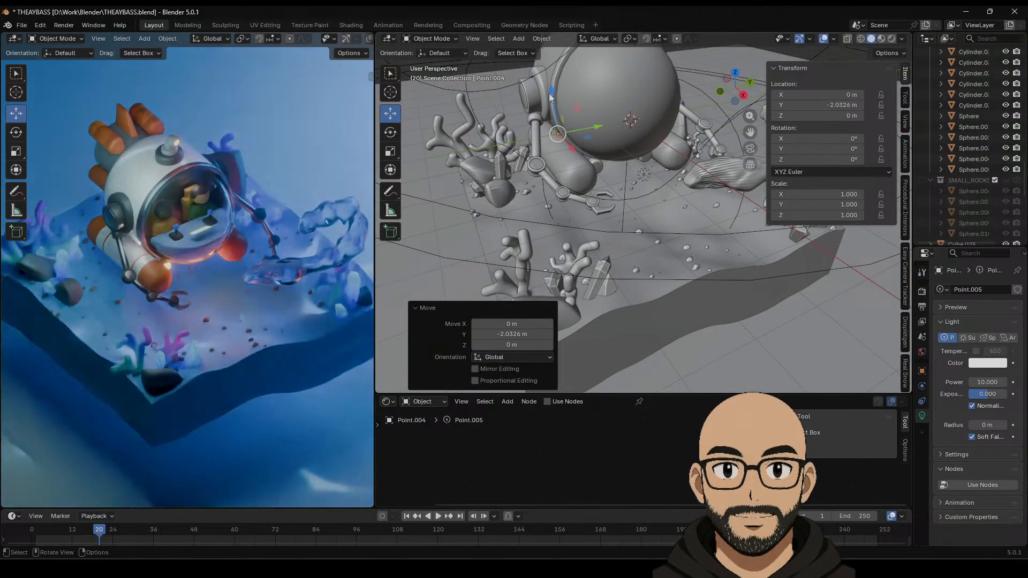
{"action": "left_click_drag", "start_coordinate": [550, 97], "coordinate": [605, 303]}
{"action": "middle_click_drag", "start_coordinate": [596, 256], "coordinate": [589, 219]}
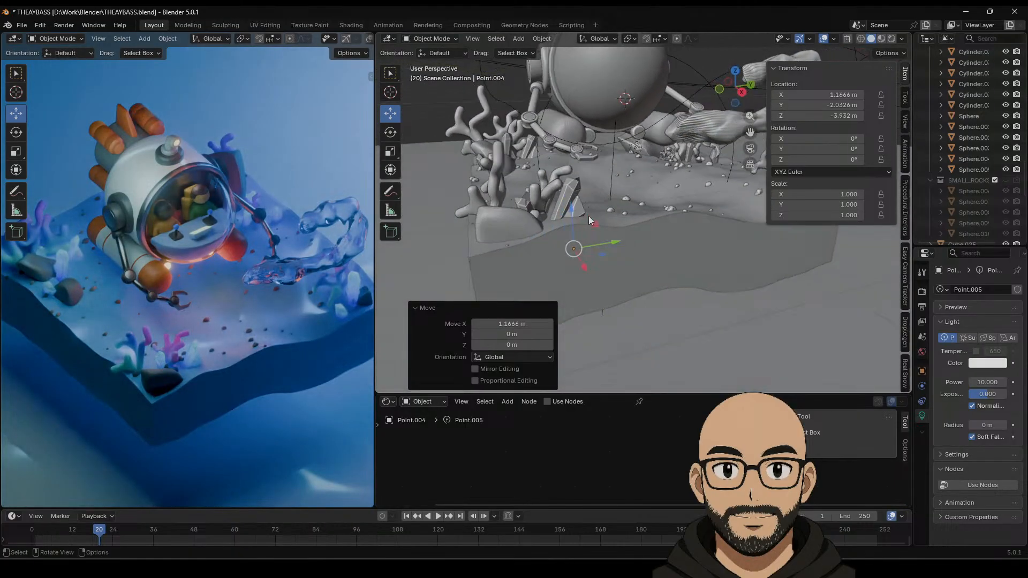
{"action": "left_click_drag", "start_coordinate": [572, 209], "coordinate": [577, 177]}
{"action": "middle_click_drag", "start_coordinate": [577, 176], "coordinate": [612, 208]}
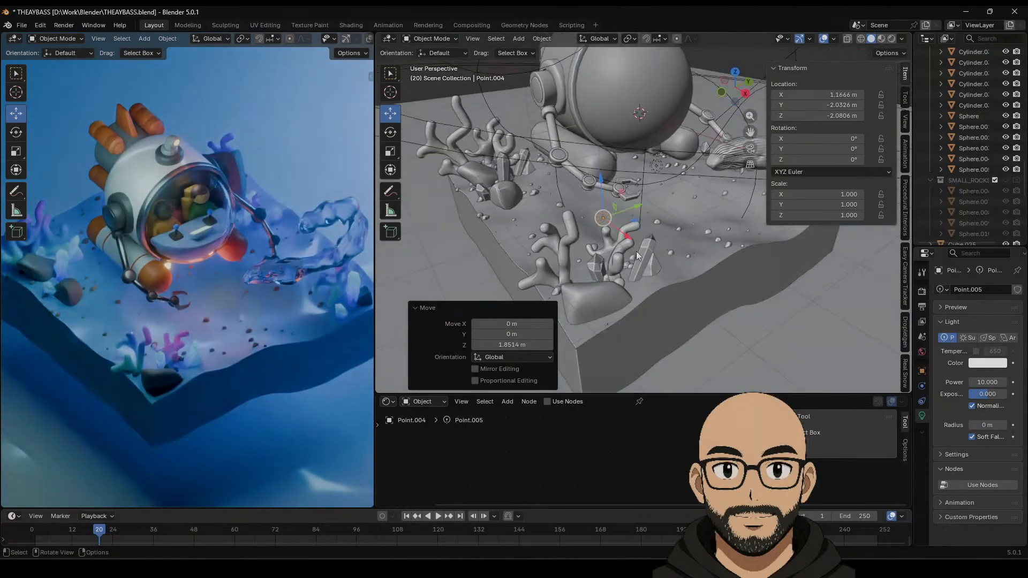
{"action": "left_click_drag", "start_coordinate": [627, 236], "coordinate": [671, 278]}
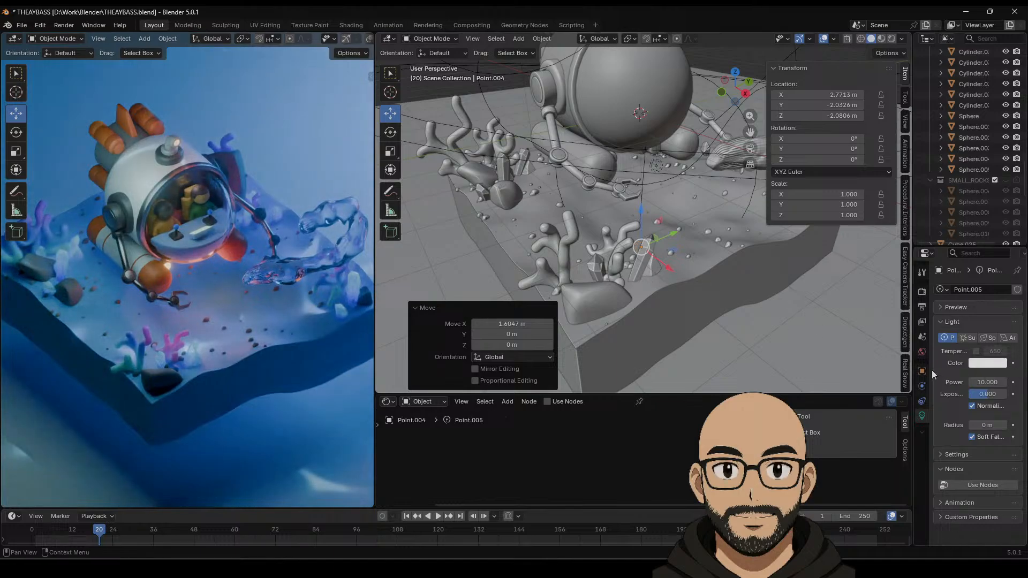
Step: Widen the properties area, then set the point light's exposure to 1.828 and its colour to light purple #EEAAFF
{"action": "left_click_drag", "start_coordinate": [913, 375], "coordinate": [814, 401]}
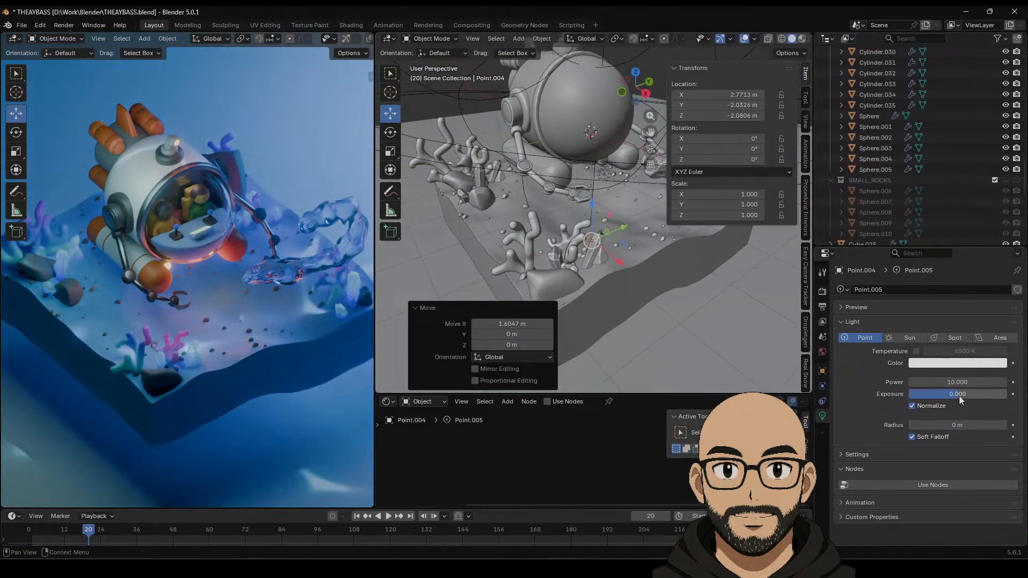
{"action": "left_click_drag", "start_coordinate": [958, 396], "coordinate": [977, 396]}
{"action": "left_click", "coordinate": [957, 363]}
{"action": "mouse_move", "coordinate": [964, 214]}
{"action": "left_mouse_down"}
{"action": "mouse_move", "coordinate": [956, 204]}
{"action": "mouse_move", "coordinate": [987, 216]}
{"action": "mouse_move", "coordinate": [962, 205]}
{"action": "mouse_move", "coordinate": [962, 234]}
{"action": "left_mouse_up"}
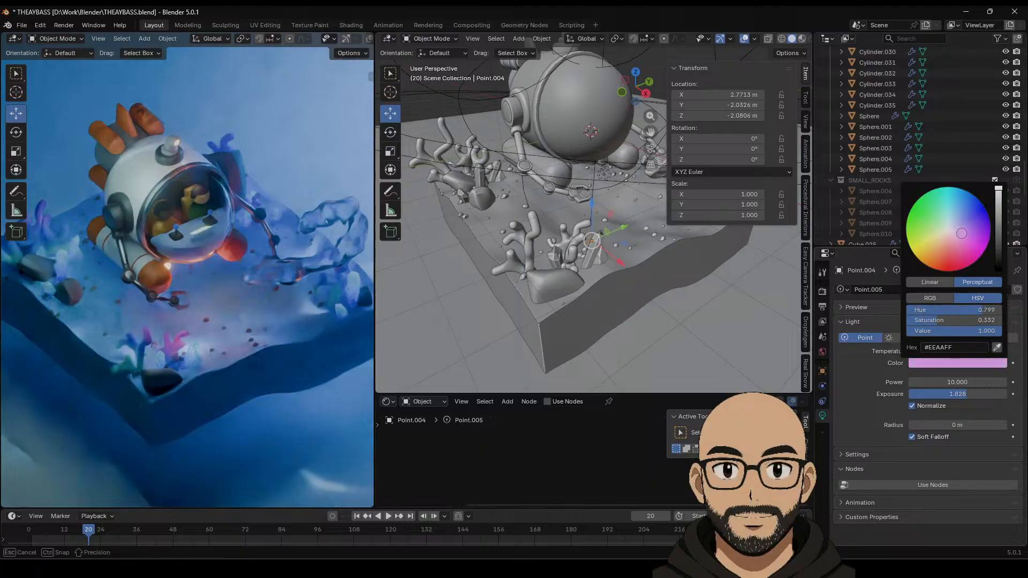
Step: Place the light against the tall crystal by the front coral, at about X 3.57 m, Y -2.57 m, Z -1.52 m
{"action": "scroll", "coordinate": [618, 262], "scroll_direction": "up", "scroll_amount": 5}
{"action": "left_click_drag", "start_coordinate": [618, 257], "coordinate": [567, 277]}
{"action": "left_click_drag", "start_coordinate": [570, 321], "coordinate": [588, 285]}
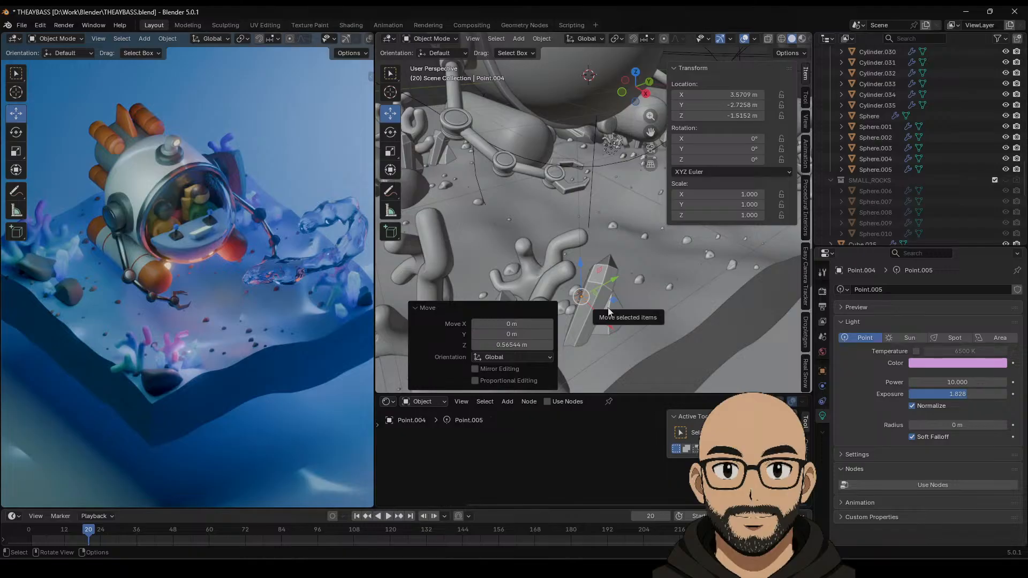
{"action": "key", "text": "KP_Decimal"}
{"action": "middle_click_drag", "start_coordinate": [607, 293], "coordinate": [575, 249]}
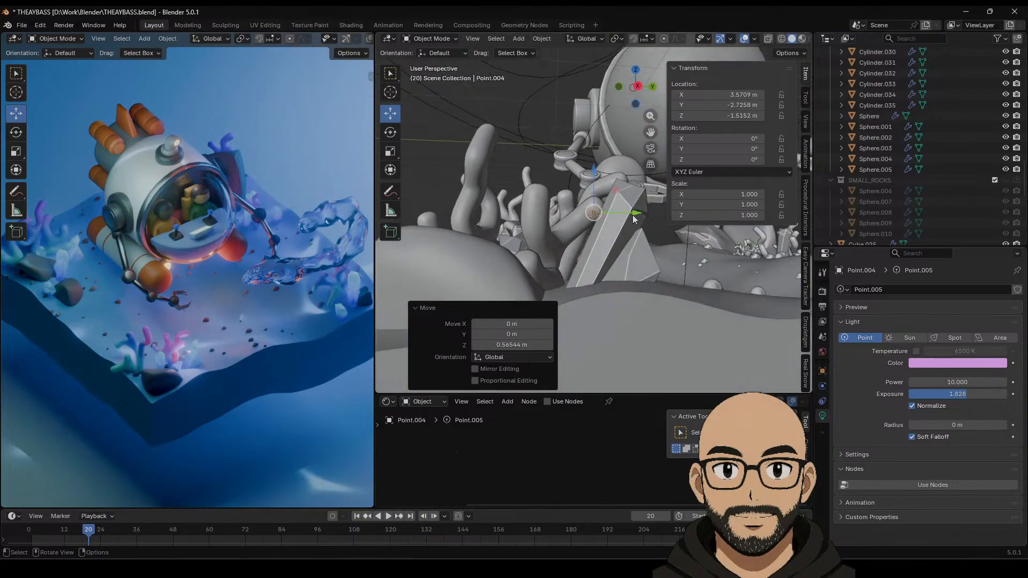
{"action": "left_click_drag", "start_coordinate": [631, 214], "coordinate": [652, 215]}
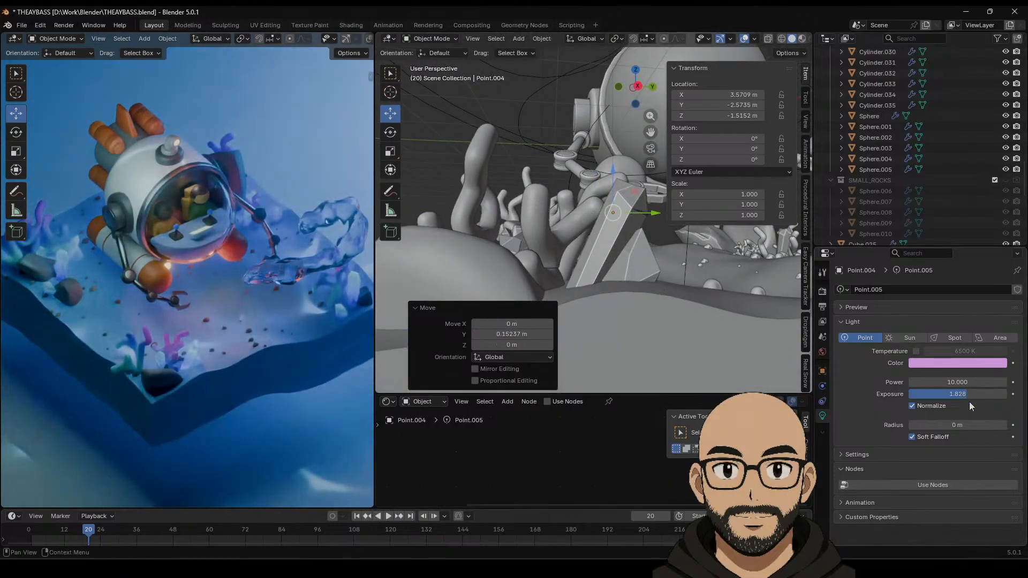
Step: Raise the light's exposure to 7.849 and lower the light to the crystal's base, at about X 3.53 m, Y -2.69 m, Z -2.00 m
{"action": "mouse_move", "coordinate": [965, 397]}
{"action": "left_mouse_down"}
{"action": "mouse_move", "coordinate": [984, 394]}
{"action": "mouse_move", "coordinate": [973, 394]}
{"action": "left_mouse_up"}
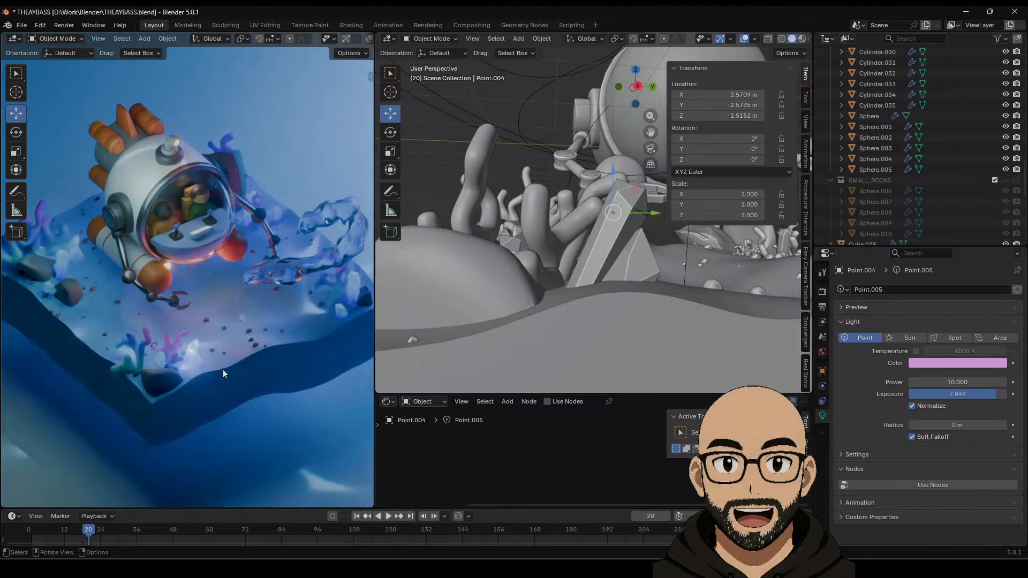
{"action": "left_click_drag", "start_coordinate": [613, 212], "coordinate": [594, 278]}
{"action": "middle_click_drag", "start_coordinate": [594, 277], "coordinate": [642, 292]}
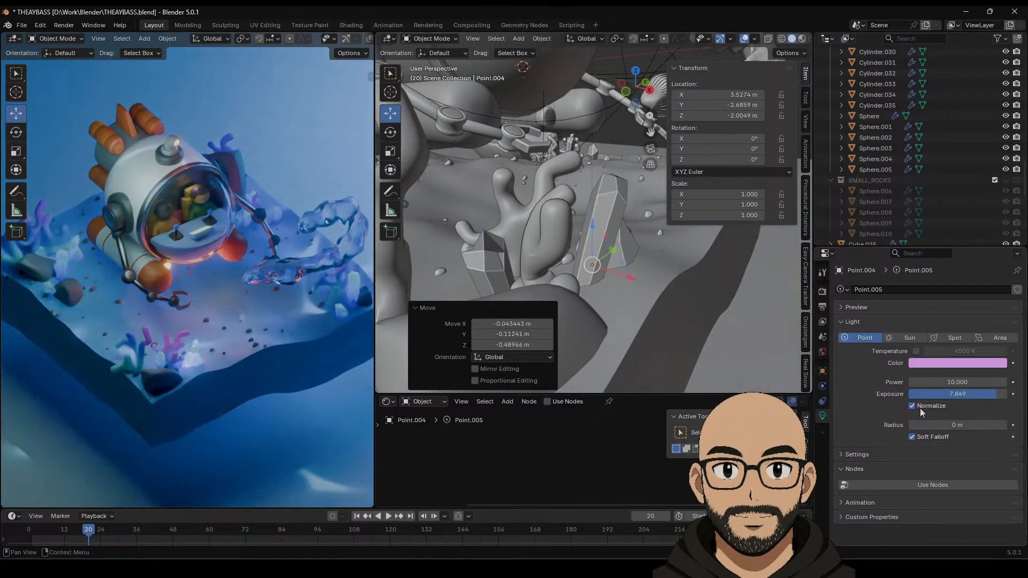
Step: Set the light's radius to 1.51 m and exposure to 6.129, and shift it about 0.24 m along negative X
{"action": "left_click_drag", "start_coordinate": [949, 426], "coordinate": [988, 394]}
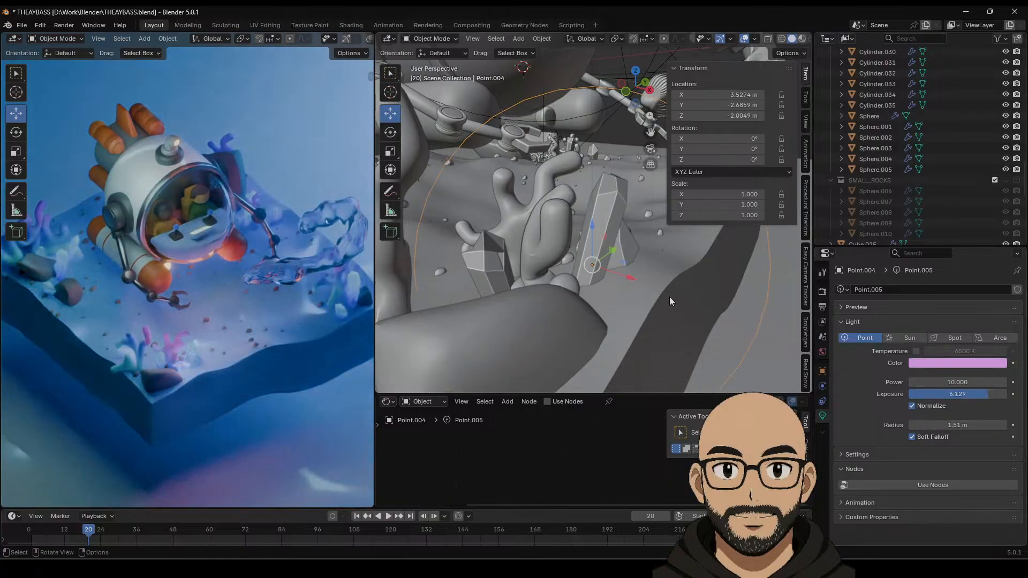
{"action": "middle_click_drag", "start_coordinate": [669, 297], "coordinate": [644, 276]}
{"action": "left_click_drag", "start_coordinate": [643, 276], "coordinate": [608, 259]}
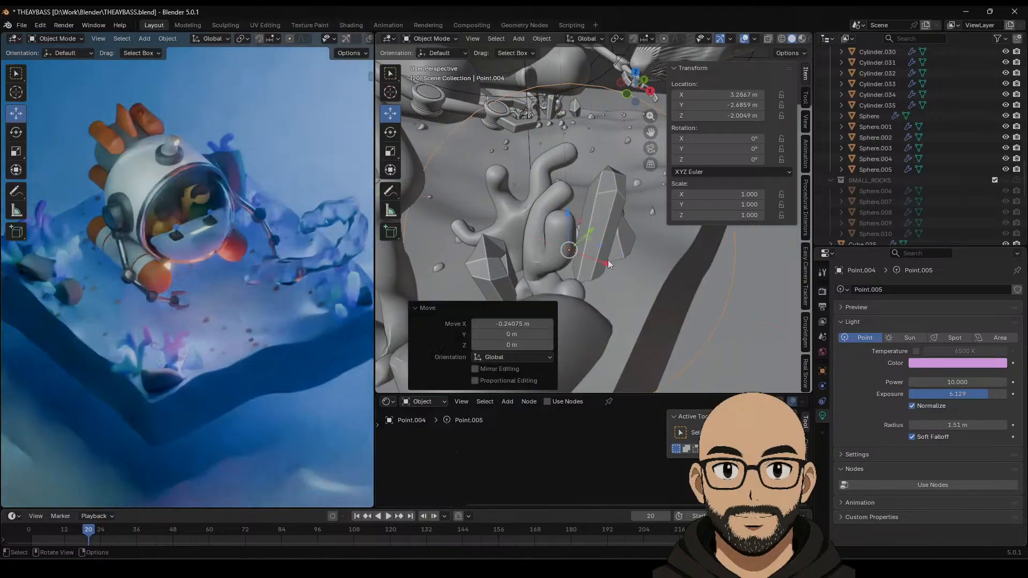
{"action": "scroll", "coordinate": [623, 299], "scroll_direction": "down", "scroll_amount": 6}
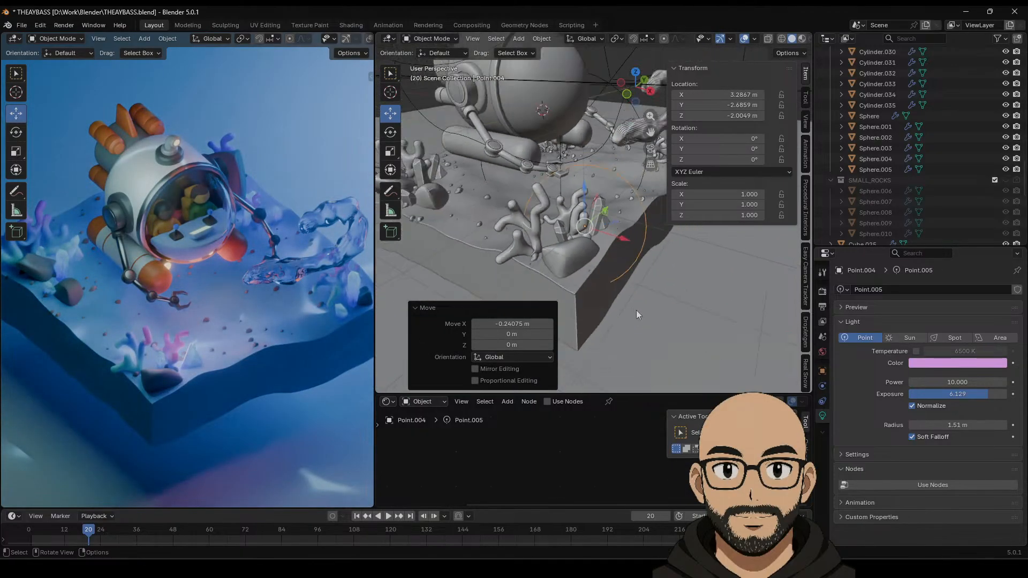
Step: Change the light's colour to pink #FF7BE2 and turn off Normalize
{"action": "left_click", "coordinate": [972, 363]}
{"action": "mouse_move", "coordinate": [962, 237]}
{"action": "left_mouse_down"}
{"action": "mouse_move", "coordinate": [974, 244]}
{"action": "mouse_move", "coordinate": [980, 234]}
{"action": "mouse_move", "coordinate": [964, 244]}
{"action": "left_mouse_up"}
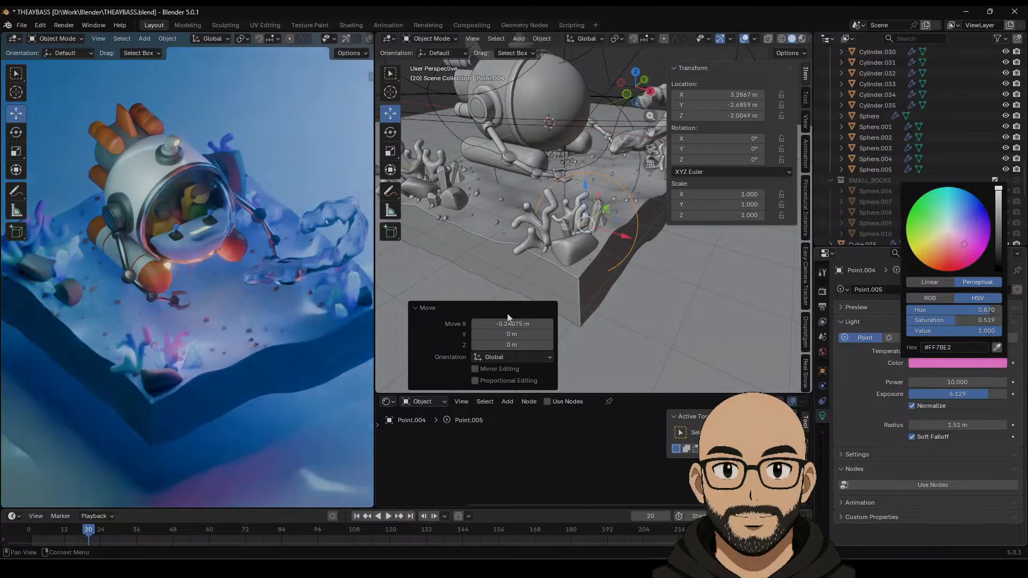
{"action": "left_click", "coordinate": [966, 406]}
Step: Set the light's power to 4.5, exposure to 2.258 and radius to 1.46 m, and shift it about 0.37 m along positive X
{"action": "left_click_drag", "start_coordinate": [964, 394], "coordinate": [933, 394]}
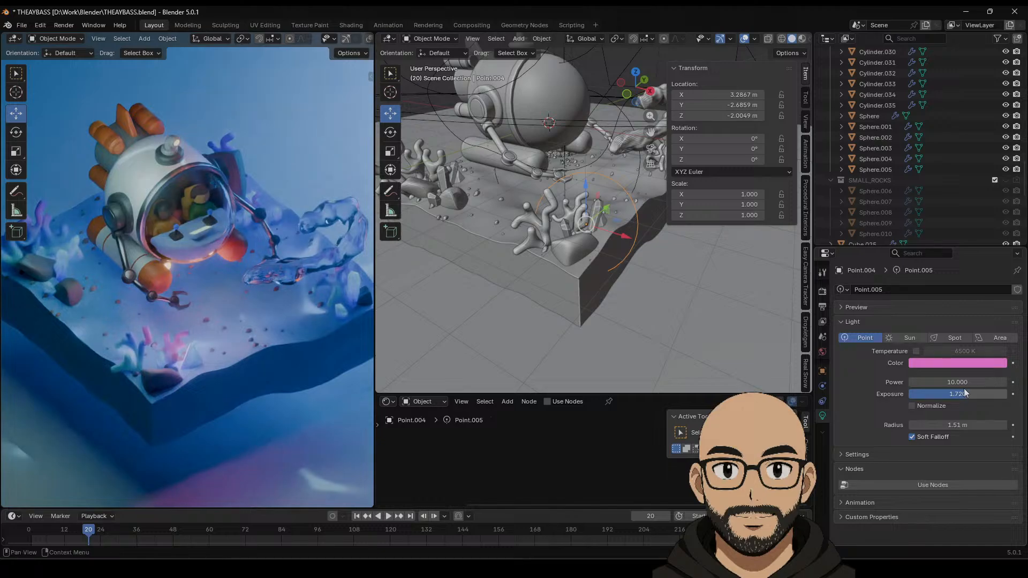
{"action": "left_click_drag", "start_coordinate": [963, 425], "coordinate": [935, 382]}
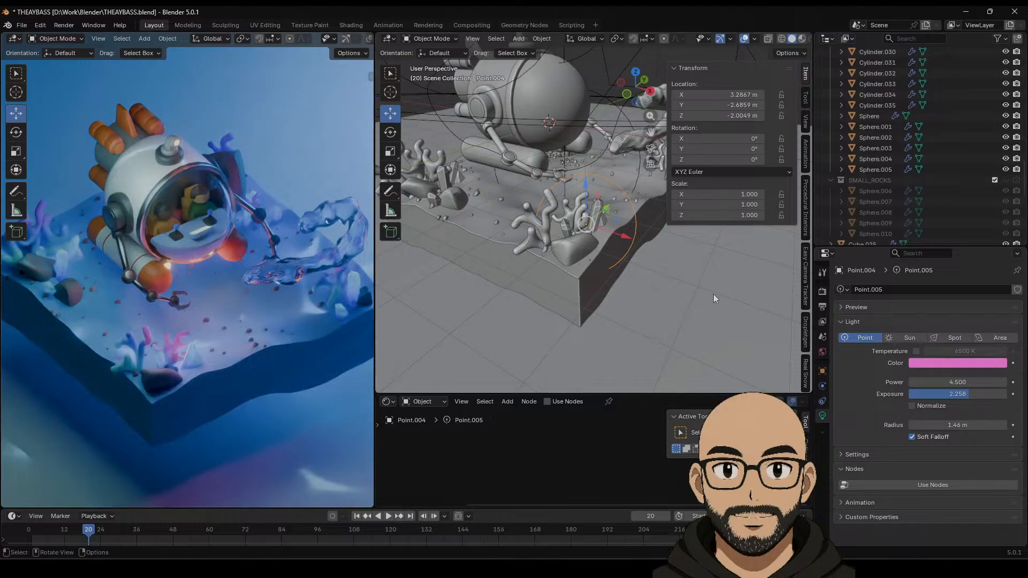
{"action": "left_click_drag", "start_coordinate": [608, 229], "coordinate": [637, 238]}
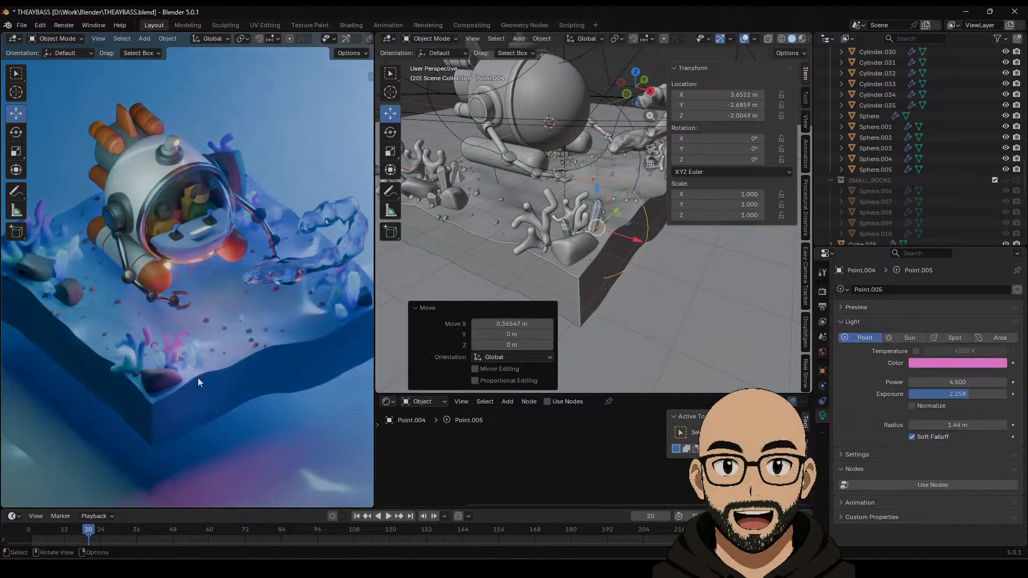
Step: Duplicate the pink light and move the copy about 6.57 m along negative X towards the coral behind the submarine's arm
{"action": "scroll", "coordinate": [653, 262], "scroll_direction": "down", "scroll_amount": 5}
{"action": "middle_click_drag", "start_coordinate": [643, 268], "coordinate": [665, 320]}
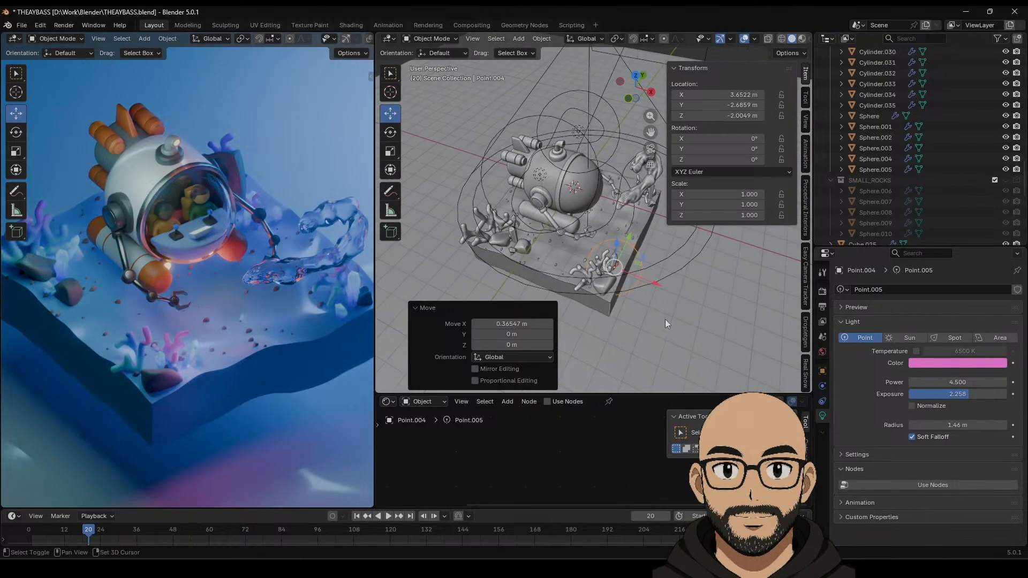
{"action": "key", "text": "shift+d"}
{"action": "key", "text": "x"}
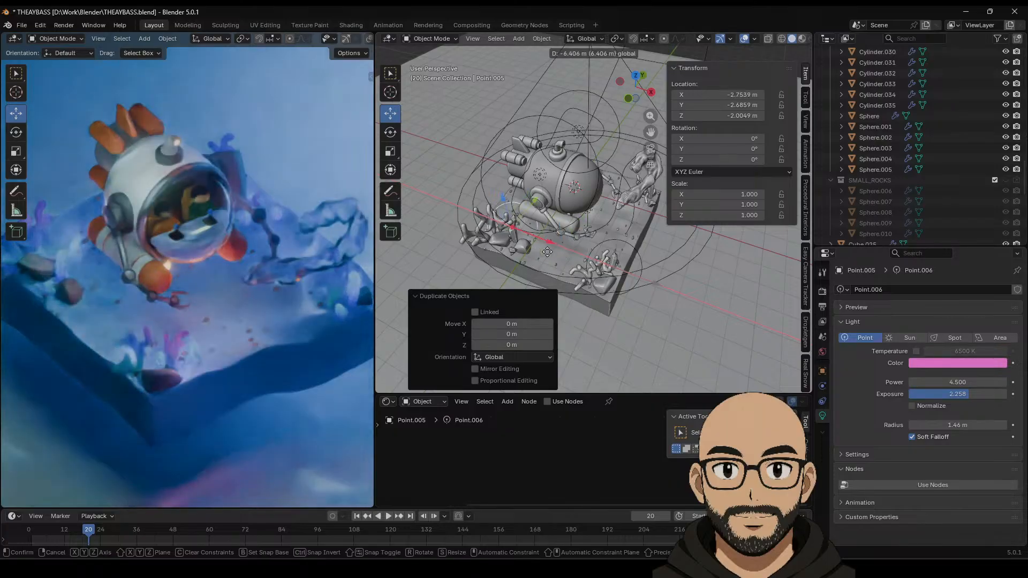
{"action": "left_click", "coordinate": [544, 248]}
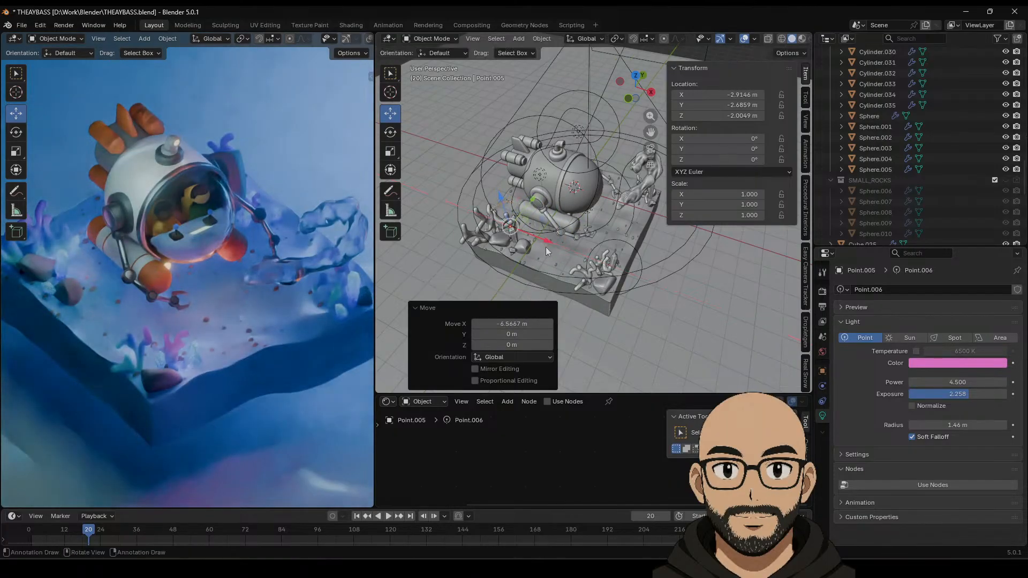
Step: Shift the copied light over the rear coral group, to about X -4.55 m and Y -2.71 m
{"action": "middle_click_drag", "start_coordinate": [545, 246], "coordinate": [576, 259]}
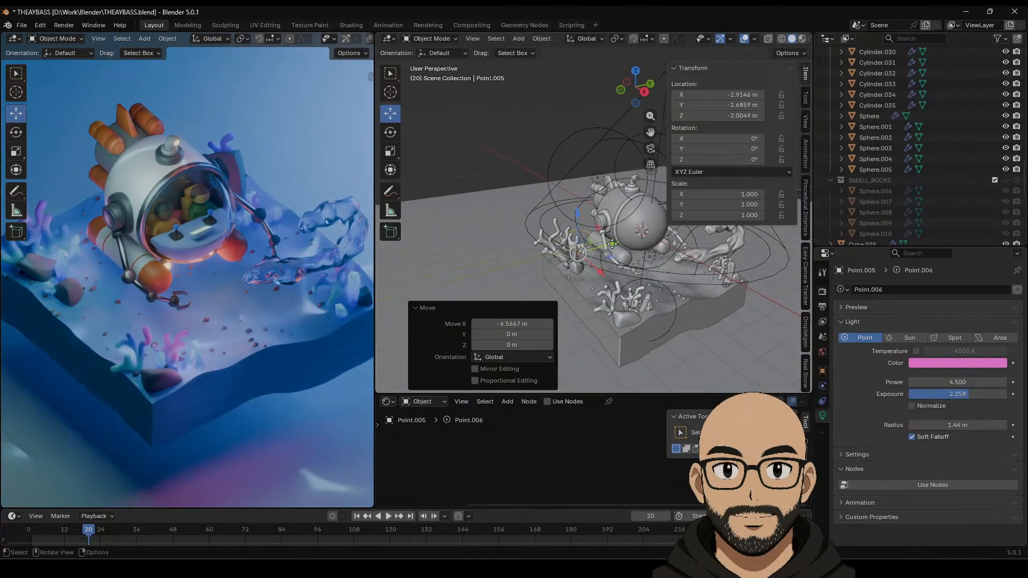
{"action": "key", "text": "g"}
{"action": "key", "text": "y"}
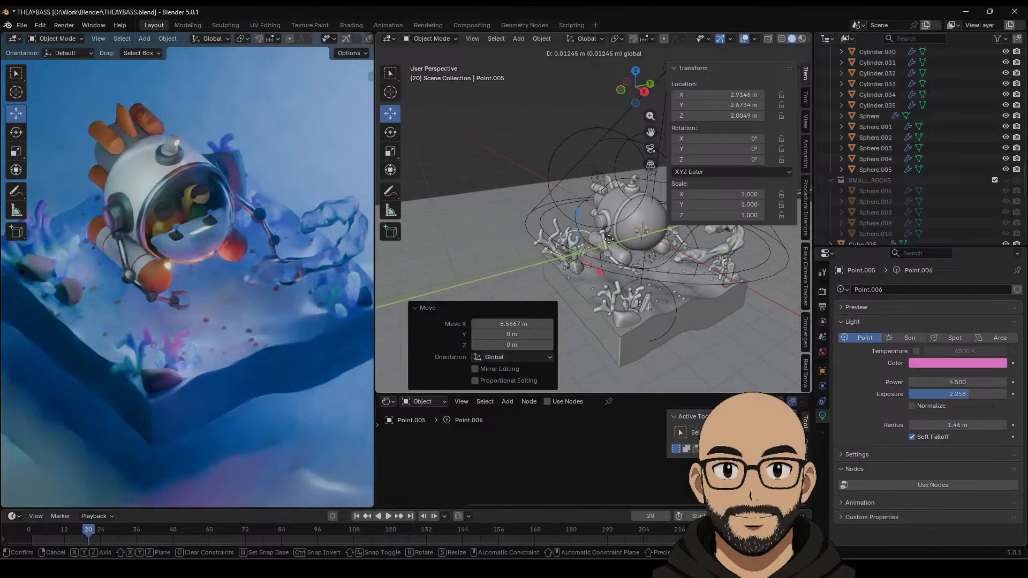
{"action": "left_click", "coordinate": [606, 252]}
{"action": "key", "text": "g"}
{"action": "key", "text": "x"}
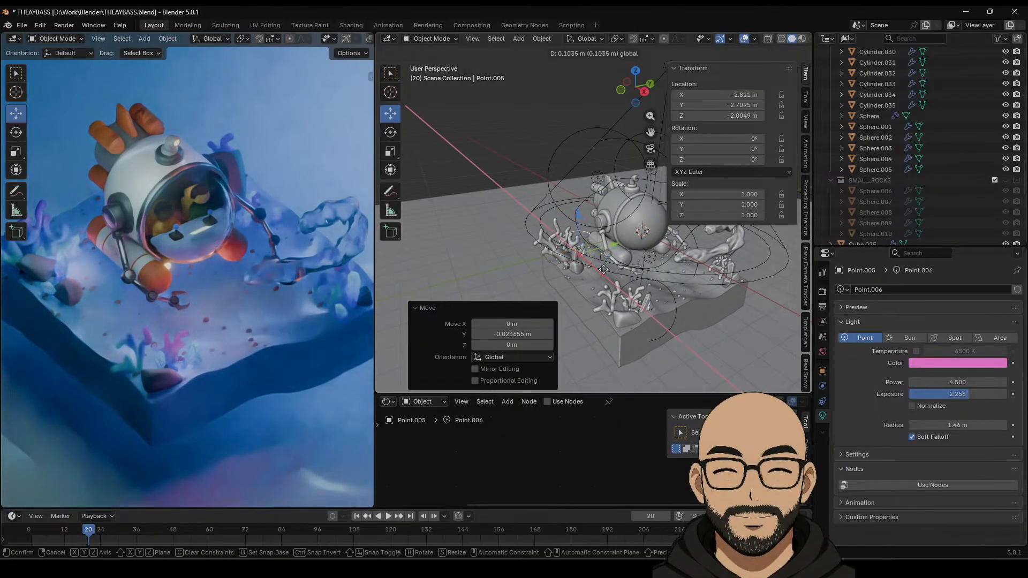
{"action": "left_click", "coordinate": [569, 227]}
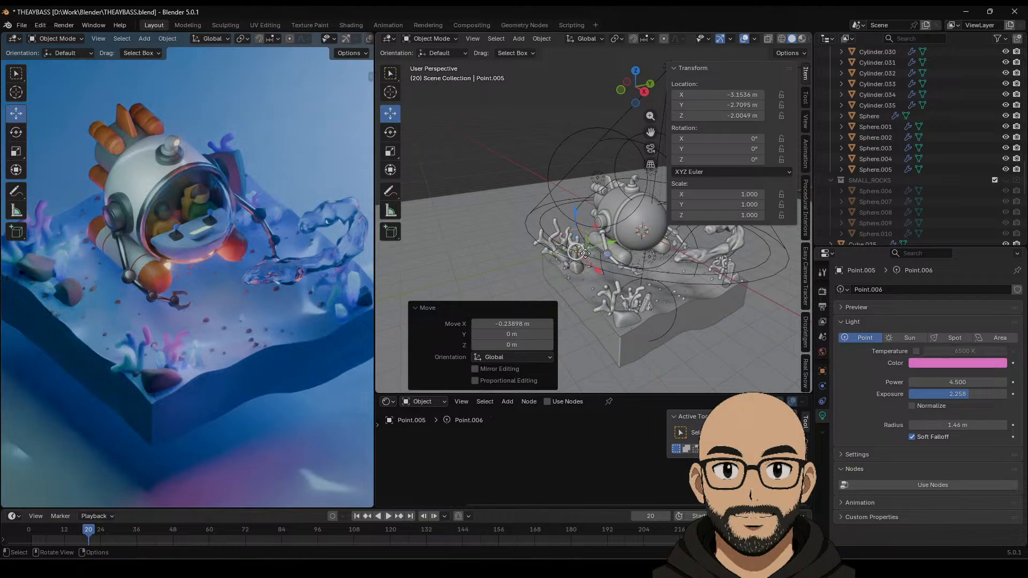
{"action": "key", "text": "g"}
{"action": "key", "text": "x"}
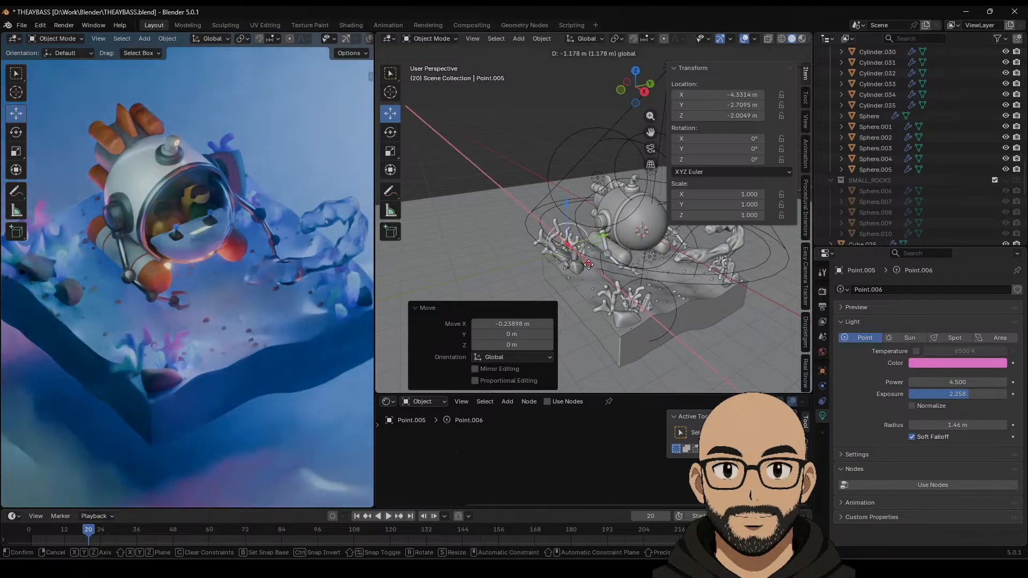
{"action": "left_click", "coordinate": [587, 264]}
Step: Fine-tune the copied light to about X -4.80 m and raise it about 0.63 m along Z
{"action": "middle_click_drag", "start_coordinate": [25, 313], "coordinate": [93, 322]}
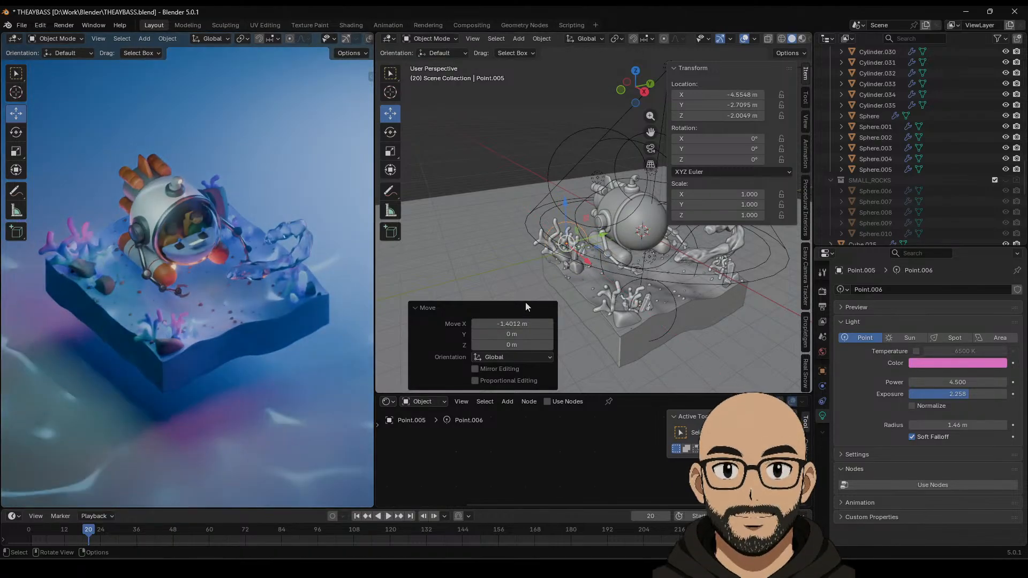
{"action": "key", "text": "g"}
{"action": "key", "text": "x"}
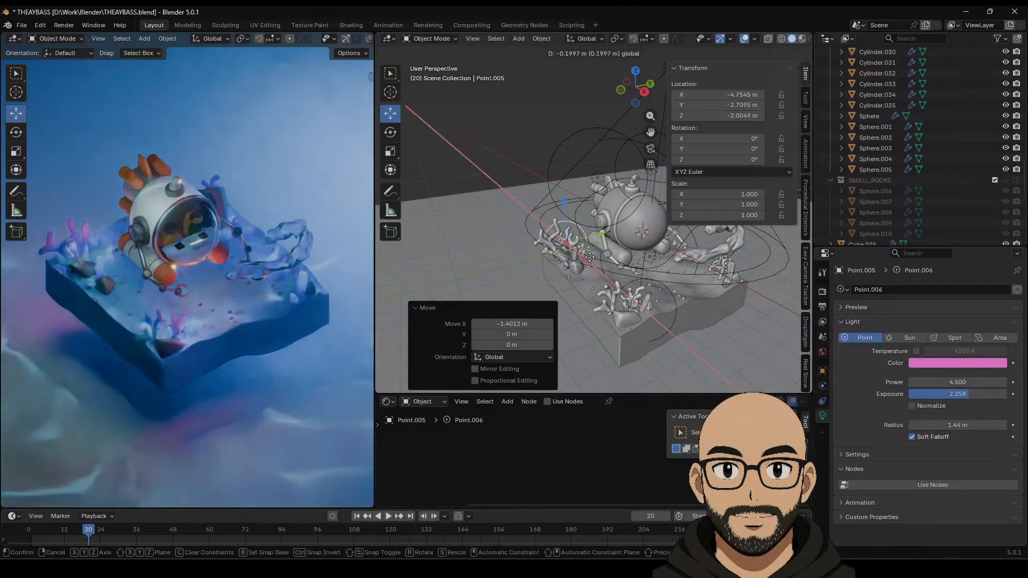
{"action": "left_click", "coordinate": [589, 261]}
{"action": "key", "text": "g"}
{"action": "key", "text": "z"}
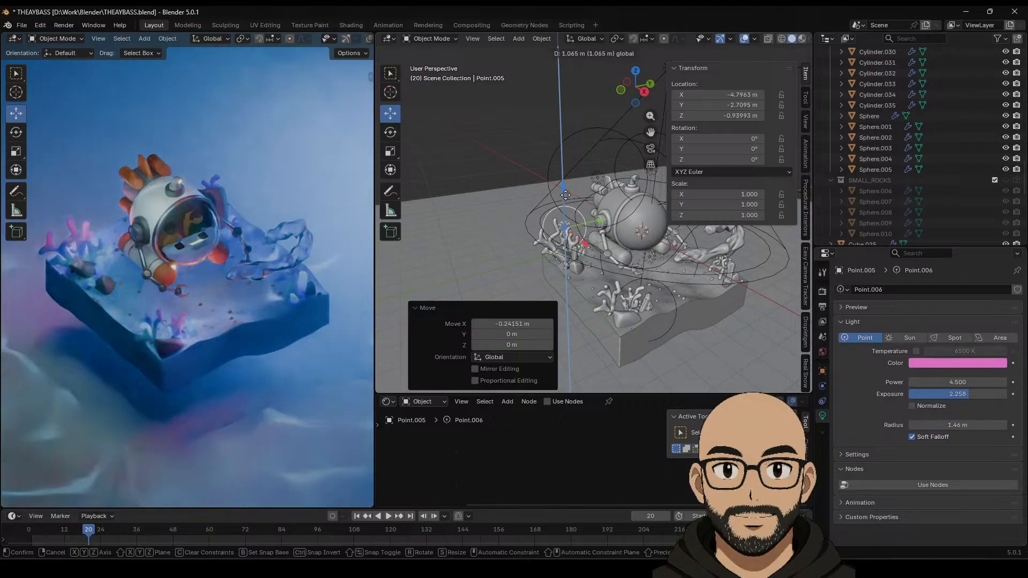
{"action": "left_click", "coordinate": [567, 202]}
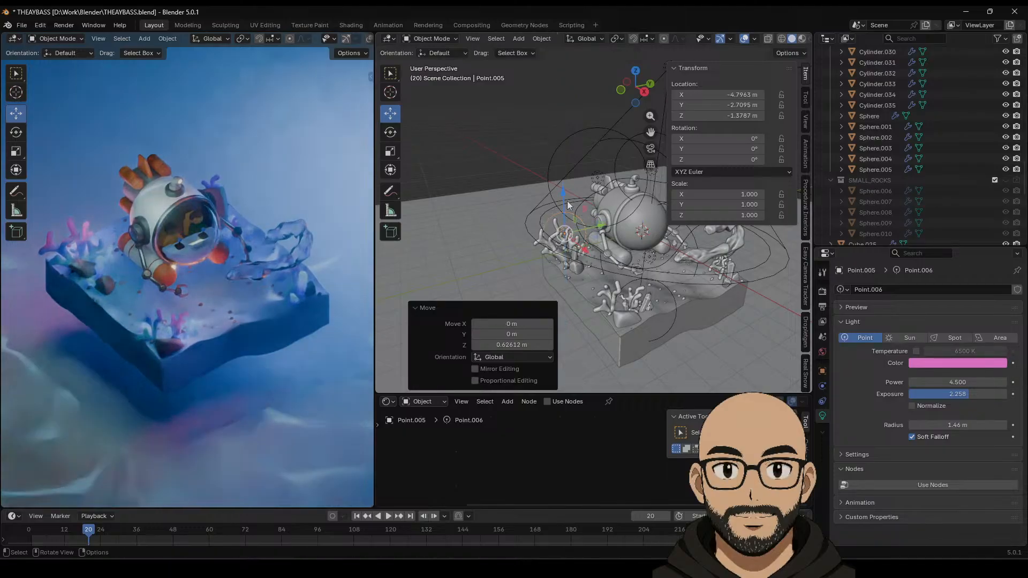
Step: Duplicate the light again and place the copy by the coral near the glass creature, at about X 3.53 m, Y 3.71 m
{"action": "middle_click_drag", "start_coordinate": [659, 283], "coordinate": [593, 287], "text": "shift"}
{"action": "key", "text": "shift+d"}
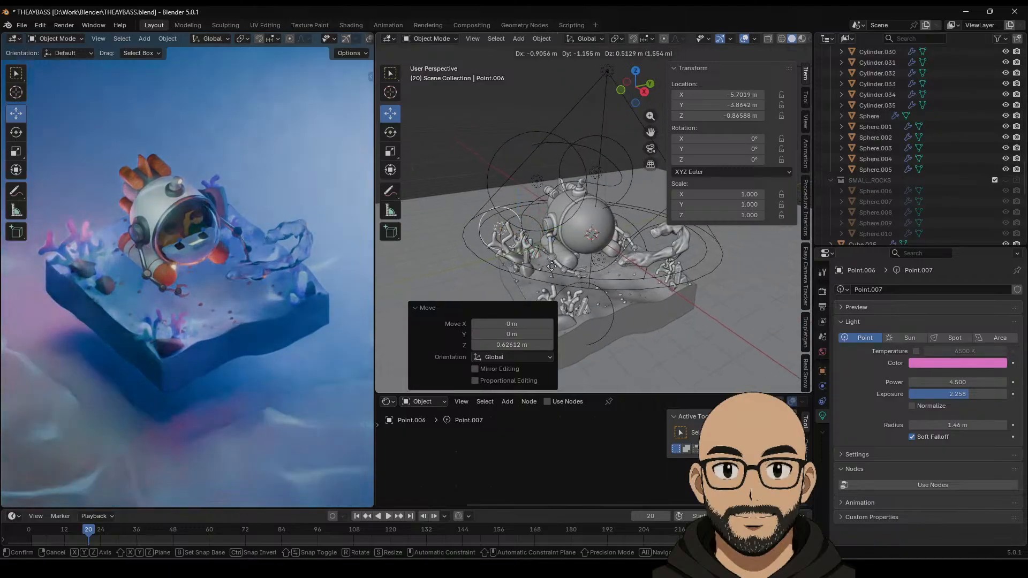
{"action": "key", "text": "y"}
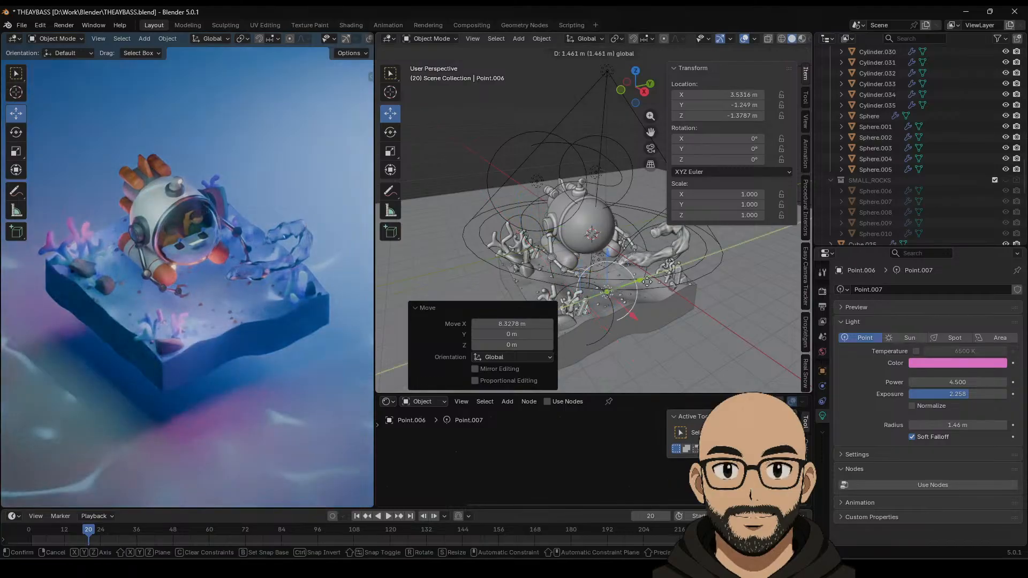
{"action": "left_click", "coordinate": [722, 282]}
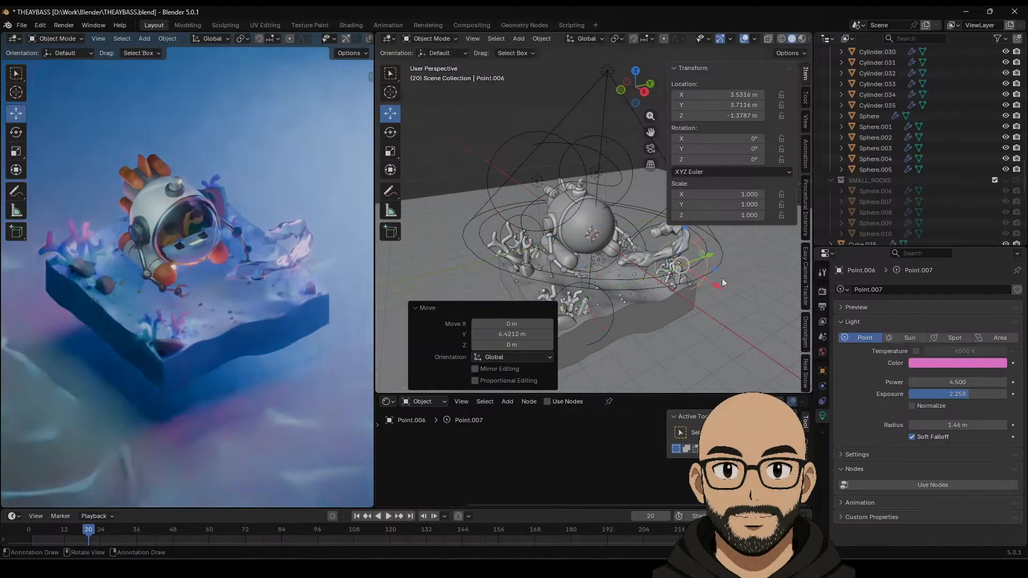
Step: Lower the new copy into the coral and nudge it outward, to about X 3.79 m, Z -1.97 m
{"action": "middle_click_drag", "start_coordinate": [722, 282], "coordinate": [680, 262]}
{"action": "left_click_drag", "start_coordinate": [709, 260], "coordinate": [708, 281]}
{"action": "middle_click_drag", "start_coordinate": [709, 280], "coordinate": [768, 323]}
{"action": "mouse_move", "coordinate": [690, 283]}
{"action": "left_mouse_down"}
{"action": "mouse_move", "coordinate": [721, 287]}
{"action": "mouse_move", "coordinate": [695, 284]}
{"action": "left_mouse_up"}
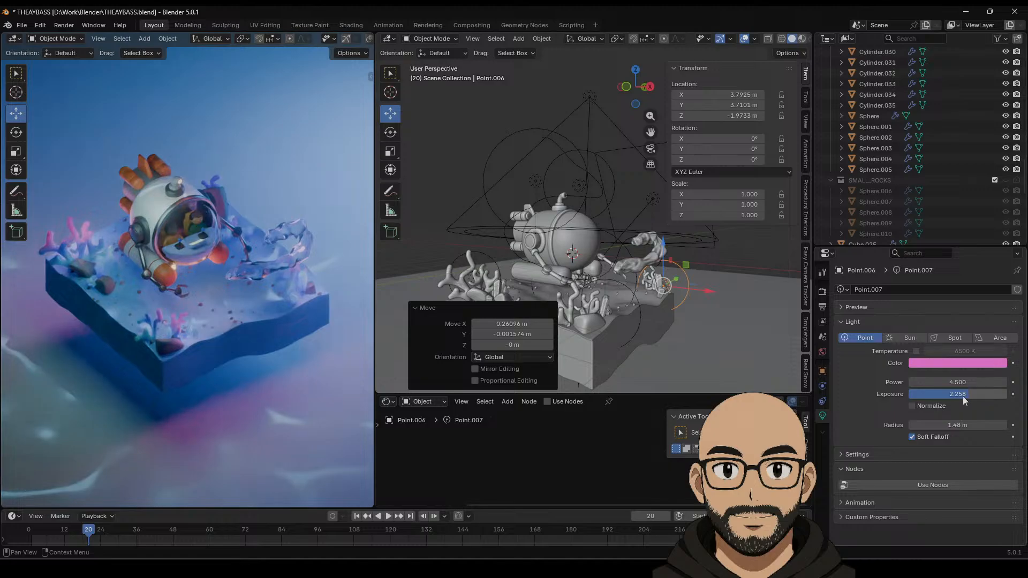
Step: Soften and dim the new coral light: radius 2.56 m, exposure 0.645, and a darker pink colour
{"action": "mouse_move", "coordinate": [963, 396]}
{"action": "left_mouse_down"}
{"action": "mouse_move", "coordinate": [948, 396]}
{"action": "mouse_move", "coordinate": [970, 397]}
{"action": "mouse_move", "coordinate": [959, 426]}
{"action": "mouse_move", "coordinate": [954, 396]}
{"action": "mouse_move", "coordinate": [964, 392]}
{"action": "left_mouse_up"}
{"action": "left_click", "coordinate": [981, 366]}
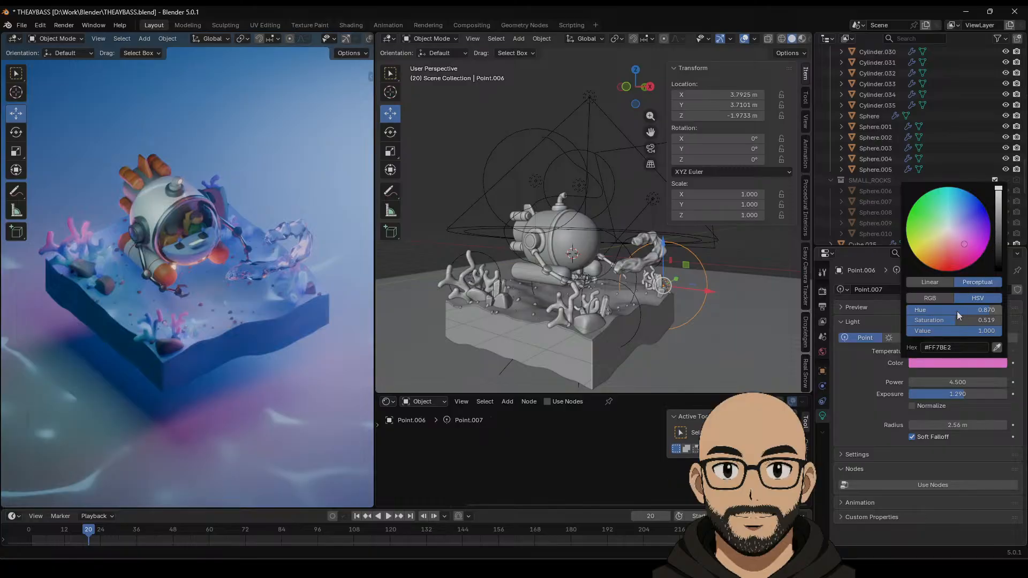
{"action": "left_click_drag", "start_coordinate": [957, 331], "coordinate": [924, 331]}
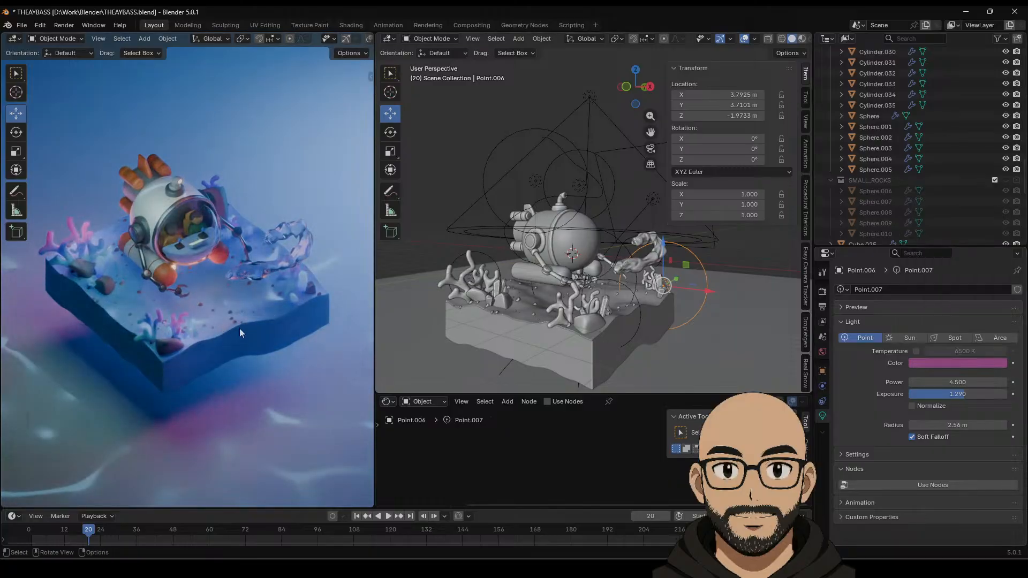
{"action": "scroll", "coordinate": [239, 332], "scroll_direction": "up", "scroll_amount": 2}
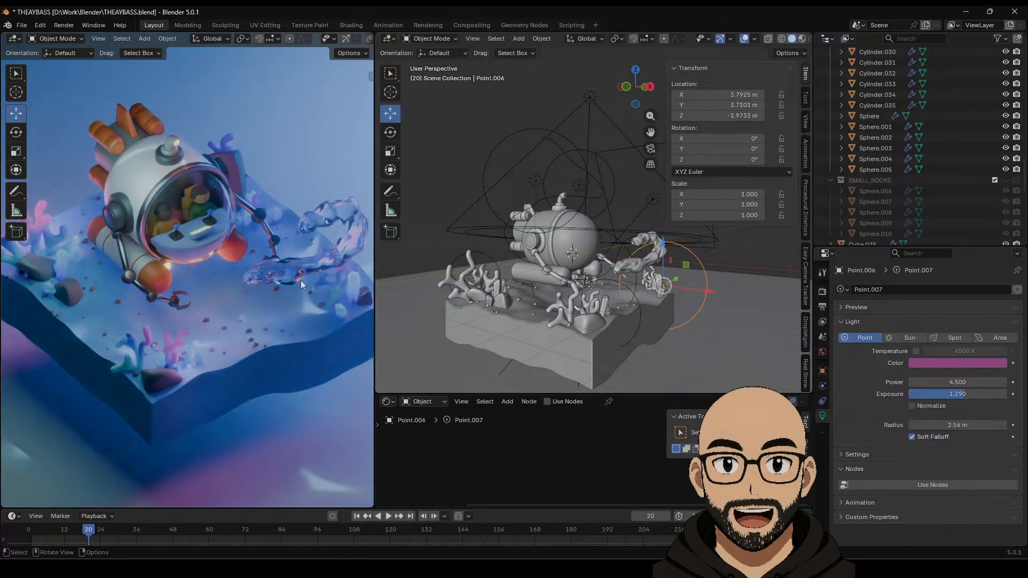
{"action": "mouse_move", "coordinate": [958, 393]}
{"action": "left_mouse_down"}
{"action": "mouse_move", "coordinate": [936, 394]}
{"action": "mouse_move", "coordinate": [960, 395]}
{"action": "left_mouse_up"}
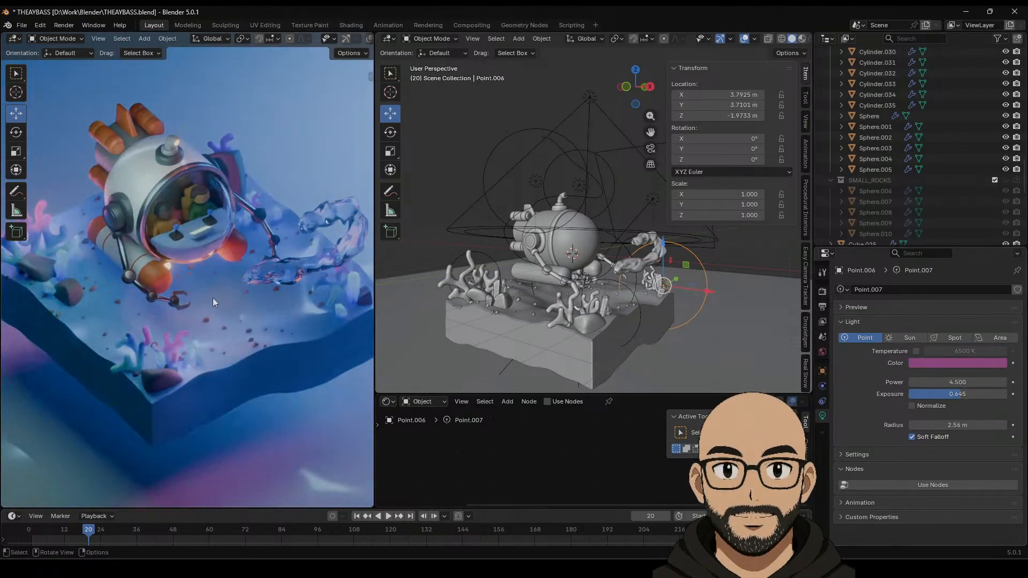
Step: Insert a Mix Color node between the Color Ramp and the Principled BSDF's Base Color in the terrain's SAND material
{"action": "left_click", "coordinate": [208, 287]}
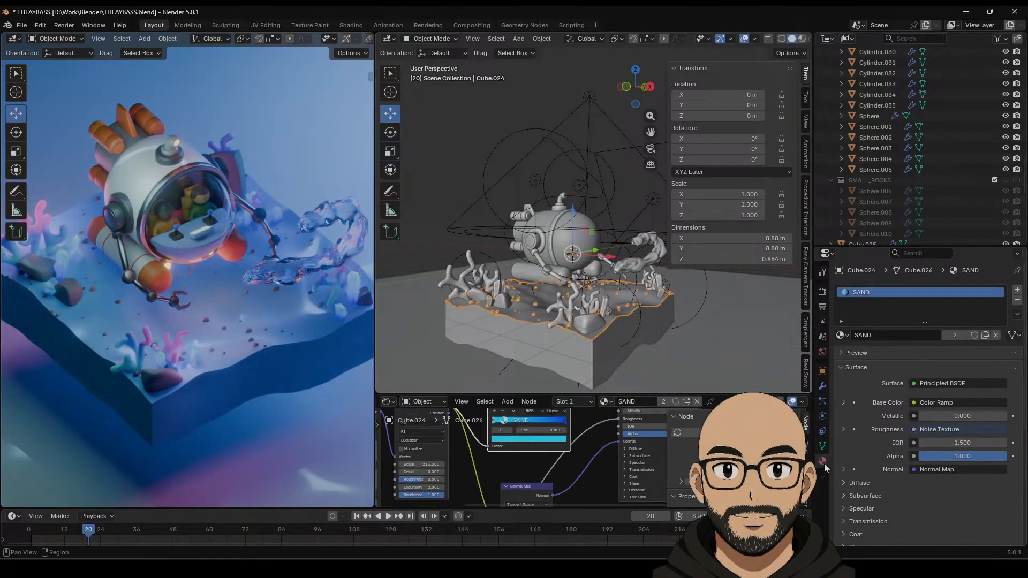
{"action": "left_click_drag", "start_coordinate": [576, 393], "coordinate": [578, 246]}
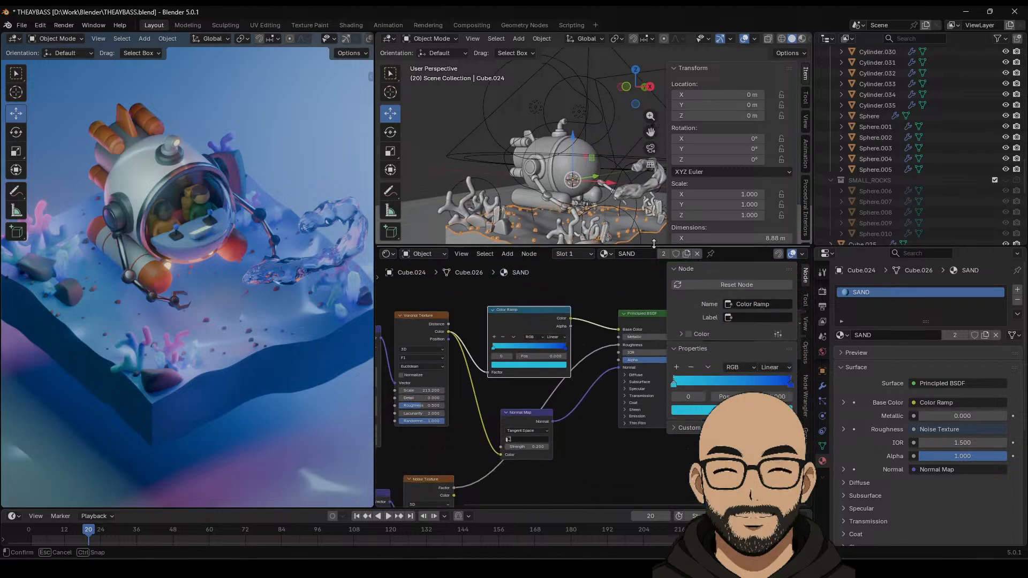
{"action": "middle_click_drag", "start_coordinate": [586, 305], "coordinate": [611, 341]}
{"action": "left_click_drag", "start_coordinate": [576, 343], "coordinate": [562, 324]}
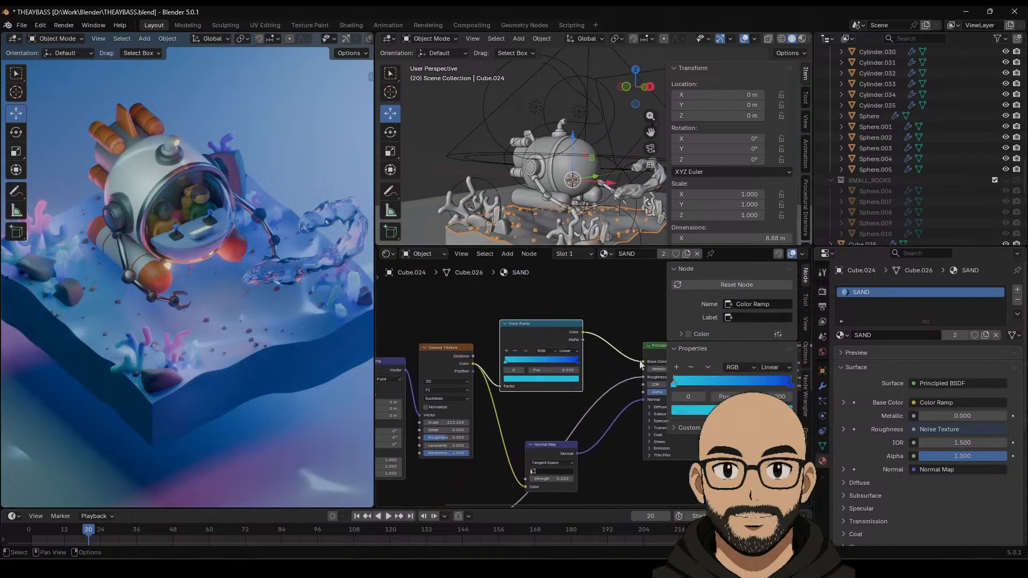
{"action": "left_click_drag", "start_coordinate": [598, 283], "coordinate": [610, 290]}
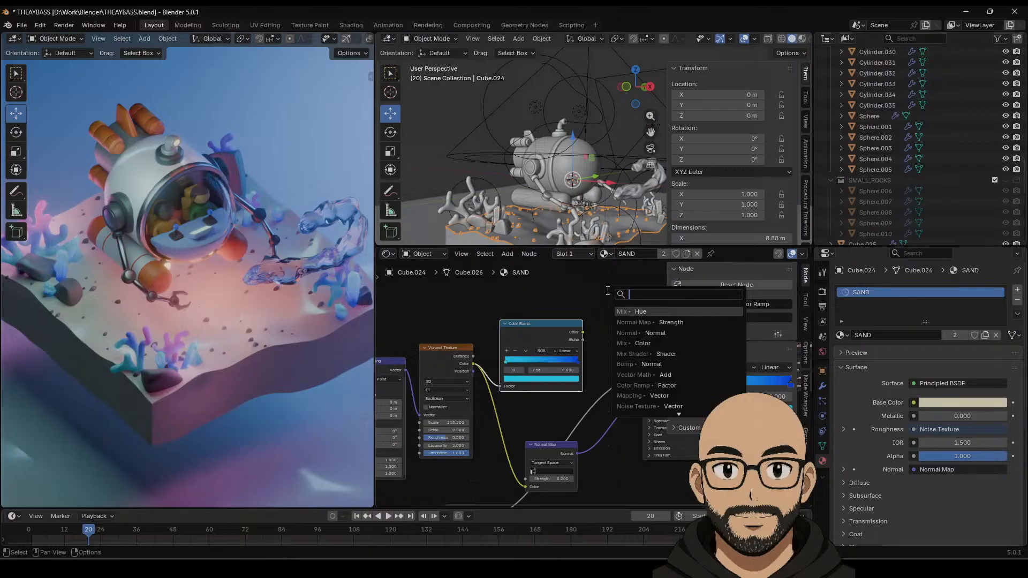
{"action": "left_click", "coordinate": [637, 344]}
{"action": "left_click", "coordinate": [617, 306]}
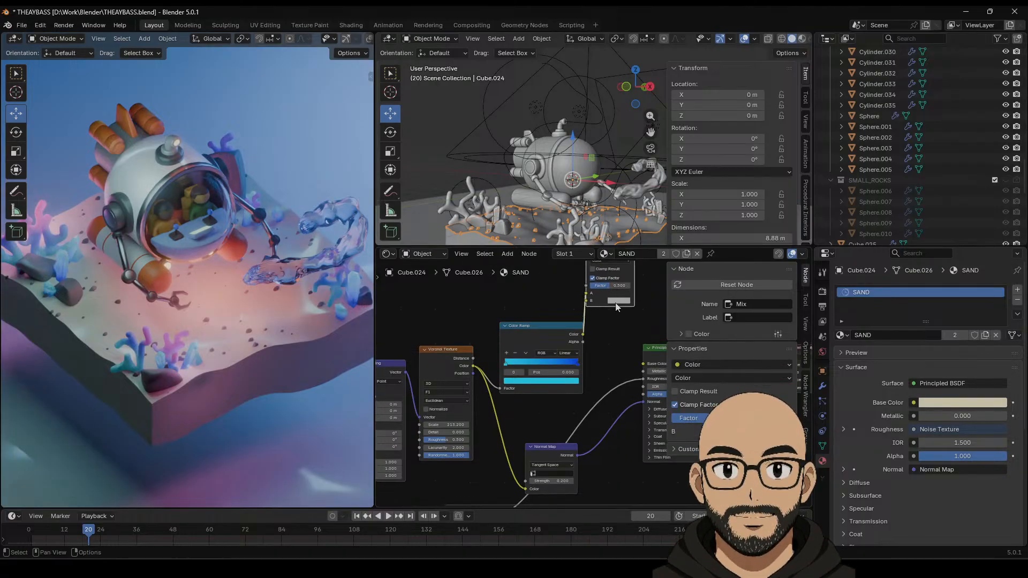
{"action": "middle_click_drag", "start_coordinate": [606, 337], "coordinate": [604, 359]}
{"action": "left_click_drag", "start_coordinate": [633, 264], "coordinate": [640, 387]}
{"action": "middle_click_drag", "start_coordinate": [636, 349], "coordinate": [633, 364]}
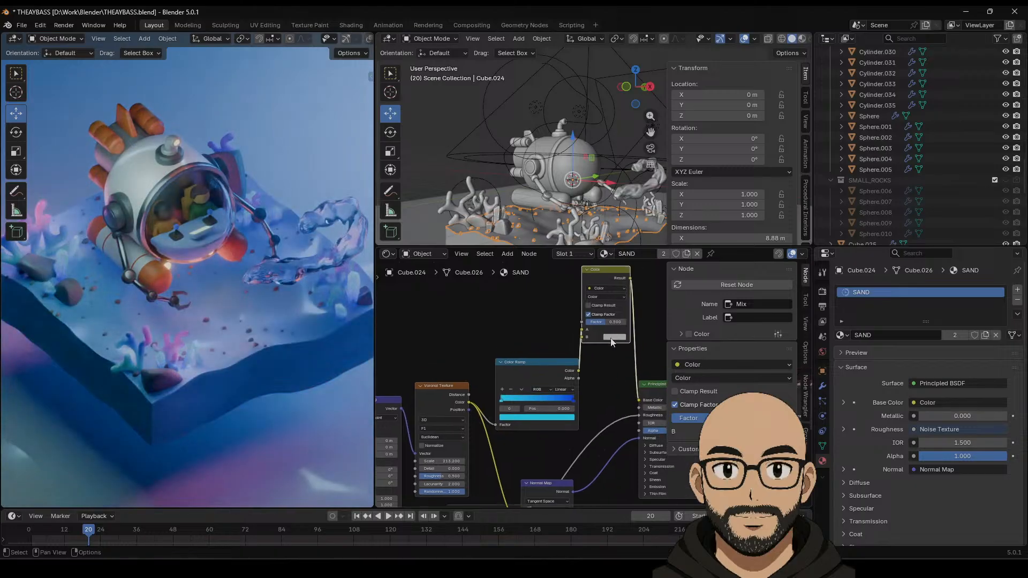
Step: Set the new node's blending mode to Mix, make colour B black, and raise its factor to darken the sand
{"action": "left_click", "coordinate": [611, 296]}
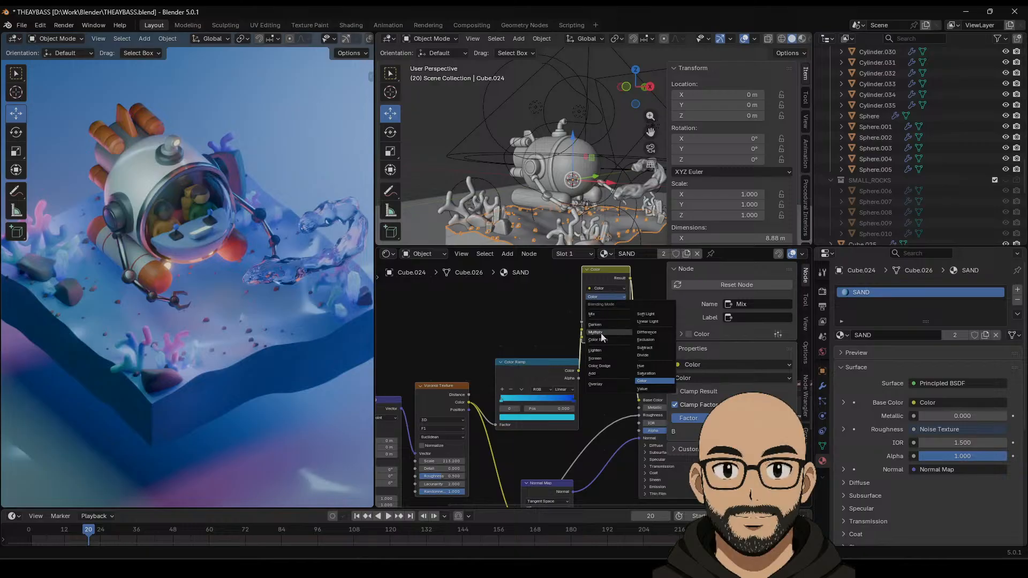
{"action": "left_click", "coordinate": [600, 315]}
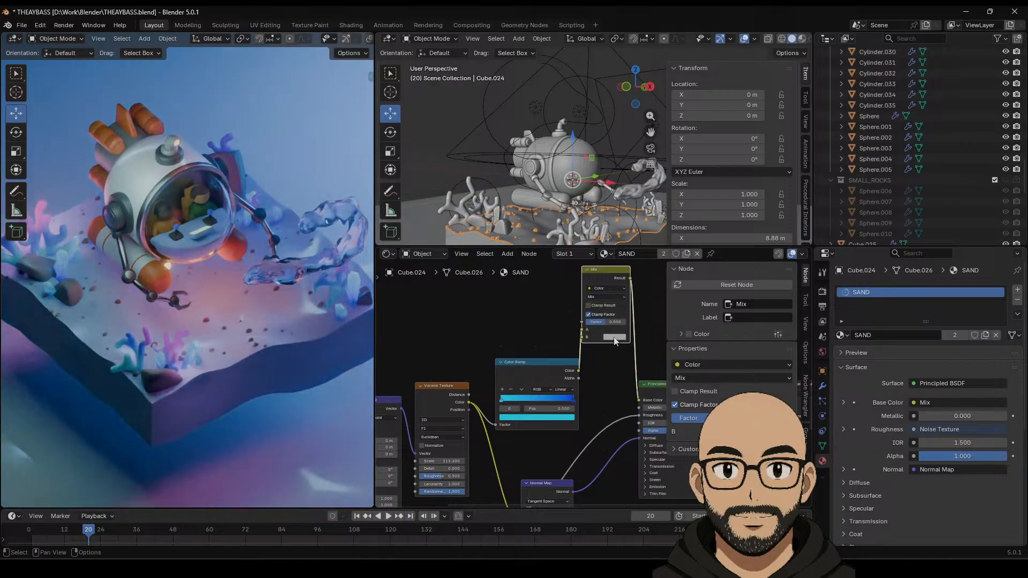
{"action": "left_click", "coordinate": [615, 337]}
{"action": "left_click_drag", "start_coordinate": [666, 236], "coordinate": [666, 270]}
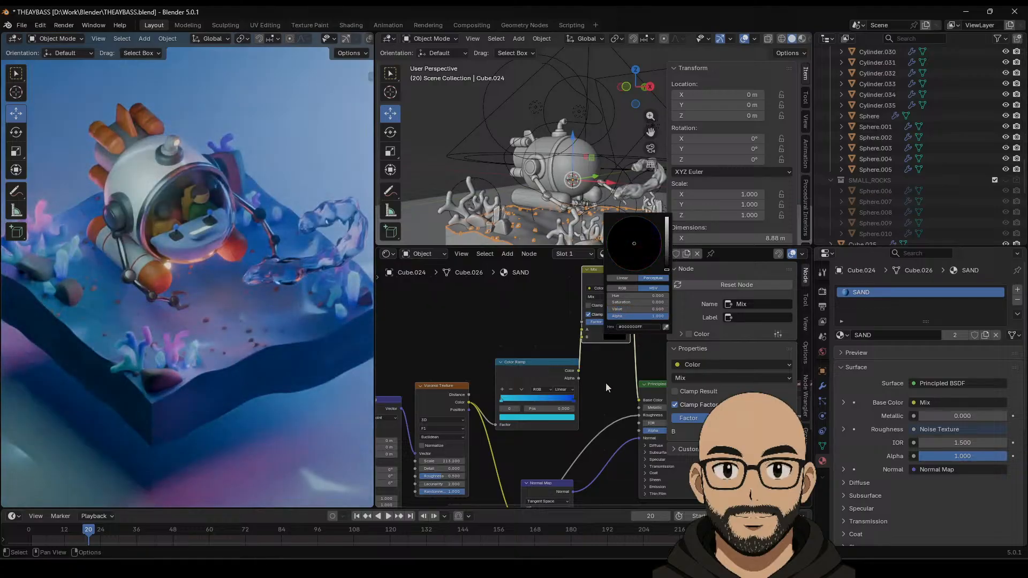
{"action": "middle_click_drag", "start_coordinate": [620, 342], "coordinate": [607, 341]}
{"action": "left_click_drag", "start_coordinate": [594, 320], "coordinate": [607, 323]}
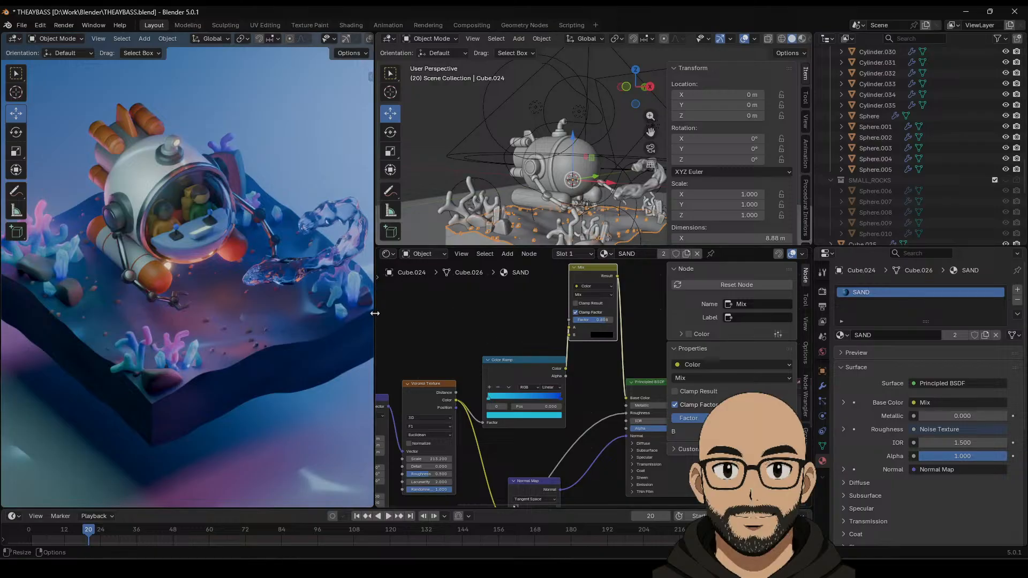
Step: Widen the rendered viewport and examine the sand and submarine up close and as a whole diorama
{"action": "left_click_drag", "start_coordinate": [375, 313], "coordinate": [452, 313]}
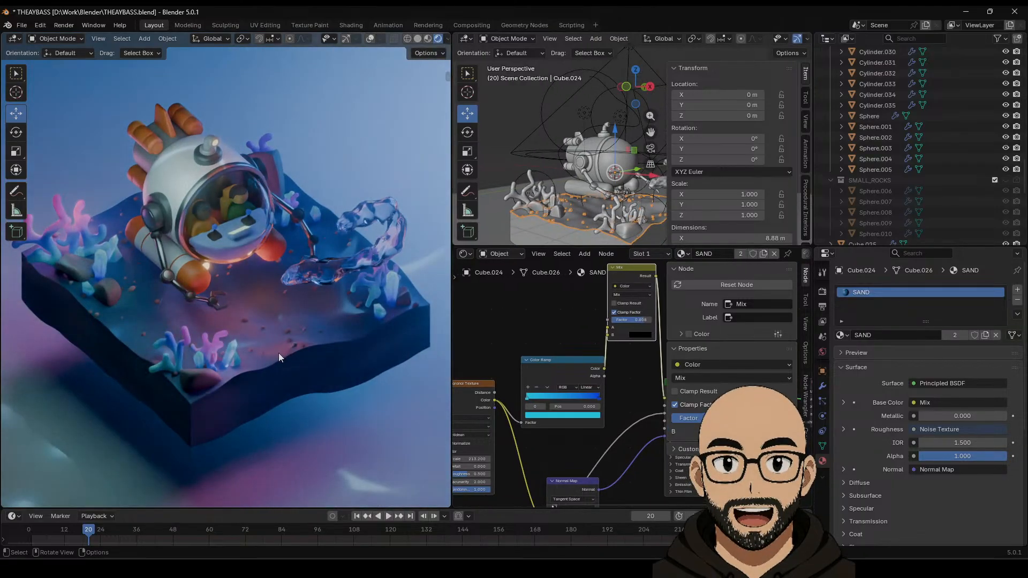
{"action": "scroll", "coordinate": [282, 356], "scroll_direction": "up", "scroll_amount": 7}
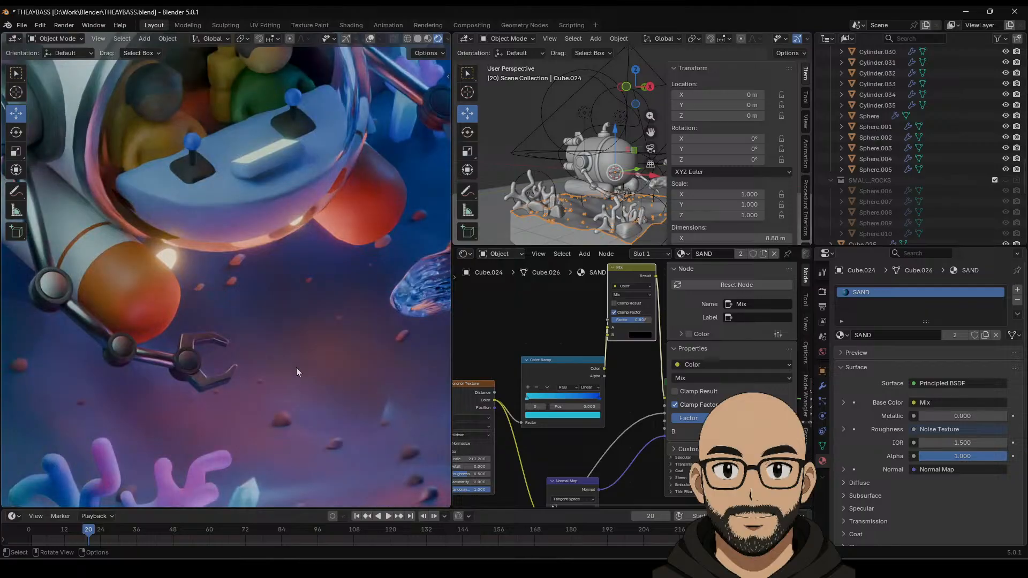
{"action": "scroll", "coordinate": [297, 369], "scroll_direction": "up", "scroll_amount": 2}
{"action": "scroll", "coordinate": [297, 374], "scroll_direction": "up", "scroll_amount": 2}
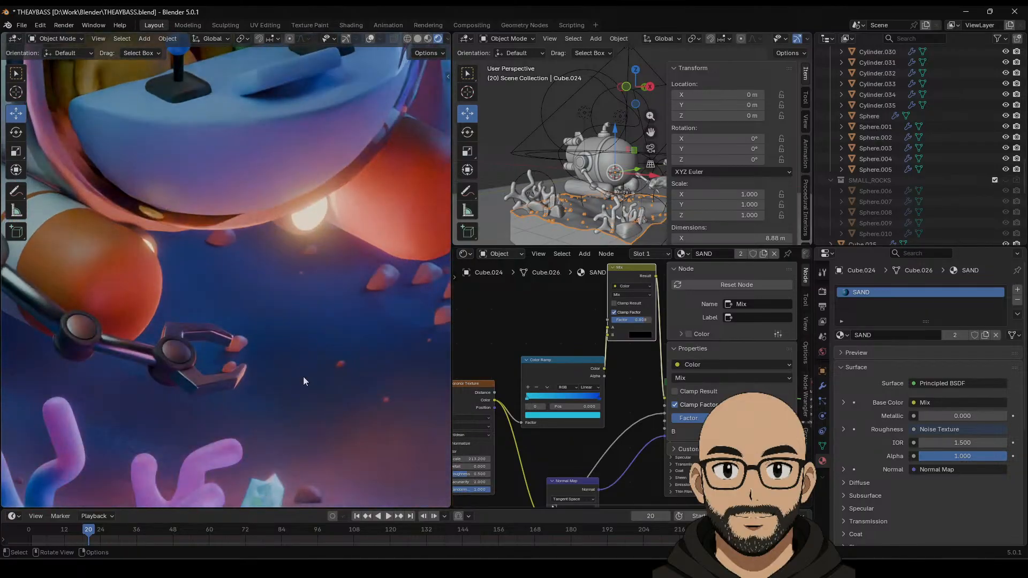
{"action": "scroll", "coordinate": [304, 377], "scroll_direction": "down", "scroll_amount": 9}
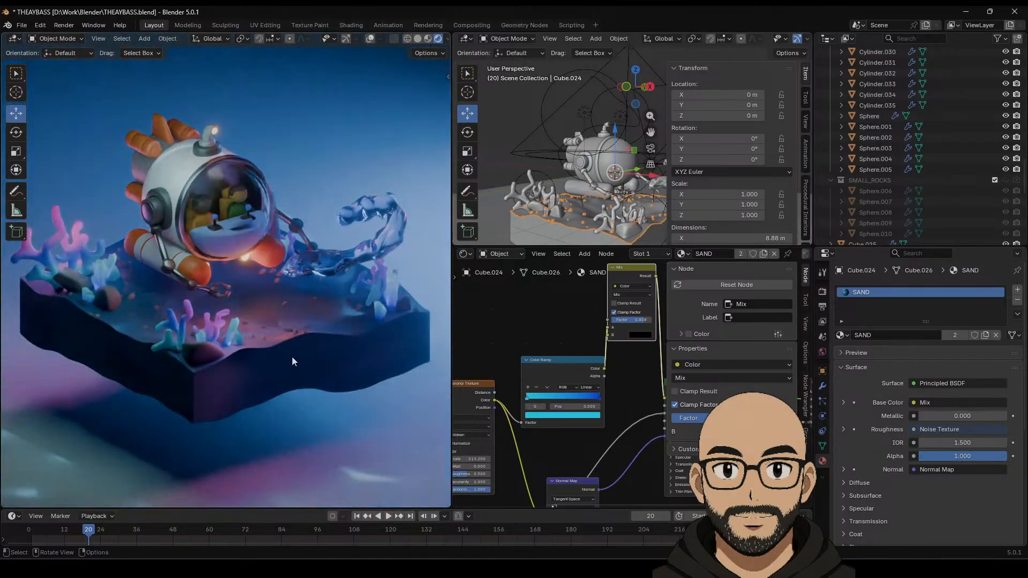
{"action": "middle_click_drag", "start_coordinate": [292, 357], "coordinate": [293, 366]}
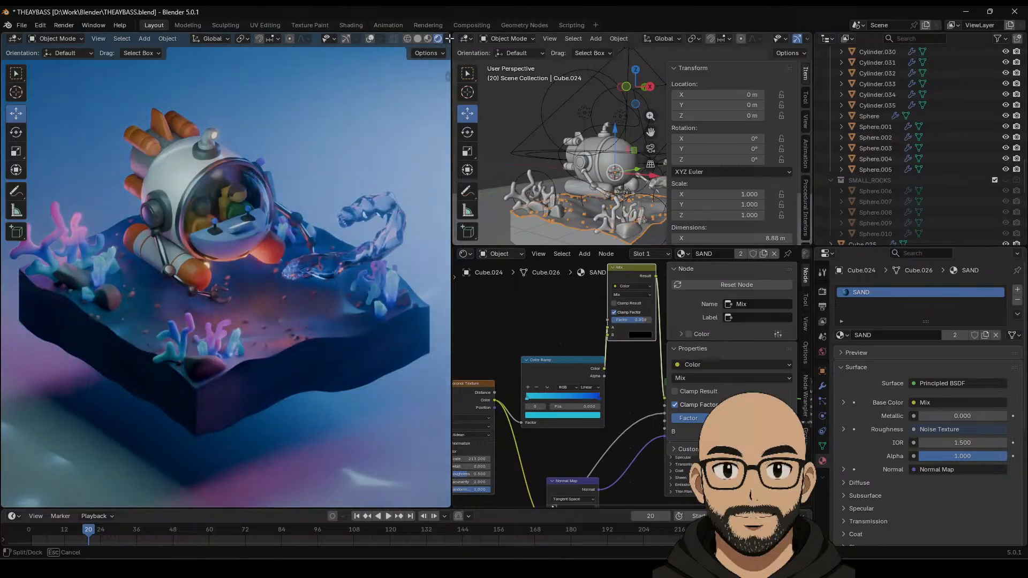
Step: Widen the rendered viewport until its shading options are reachable, and save the file
{"action": "left_click_drag", "start_coordinate": [453, 60], "coordinate": [478, 59]}
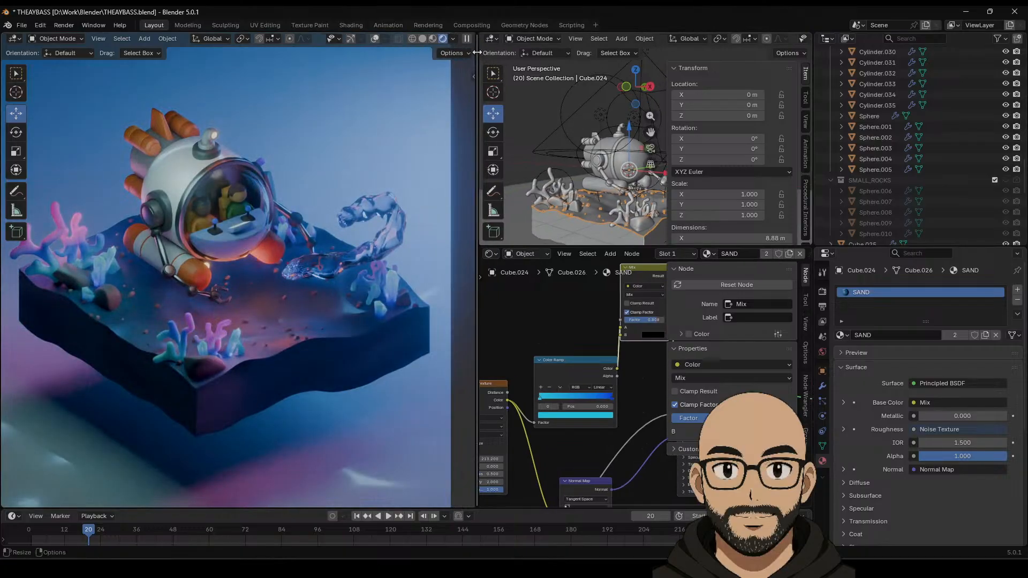
{"action": "left_click", "coordinate": [454, 38]}
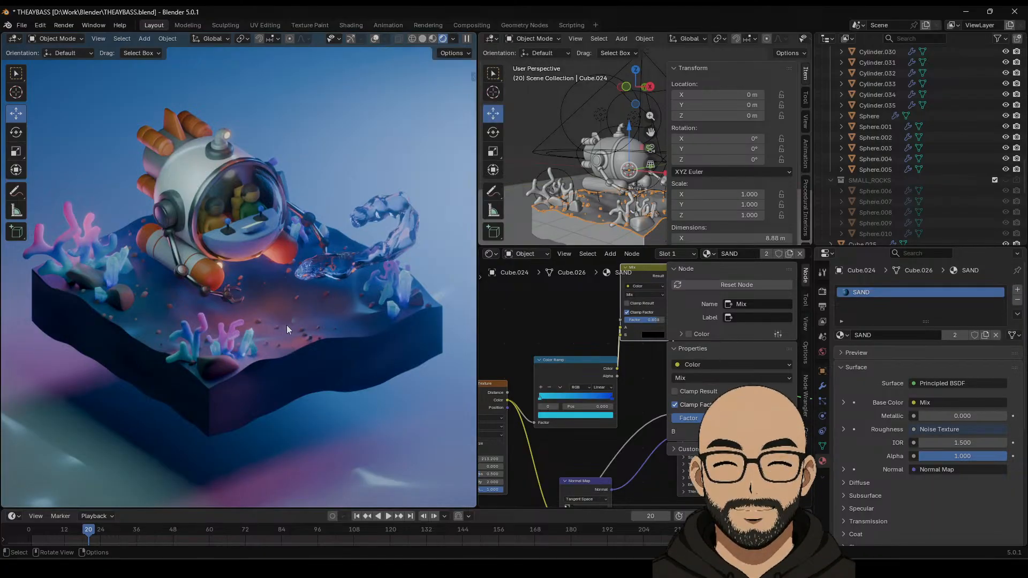
{"action": "middle_click_drag", "start_coordinate": [287, 325], "coordinate": [311, 284]}
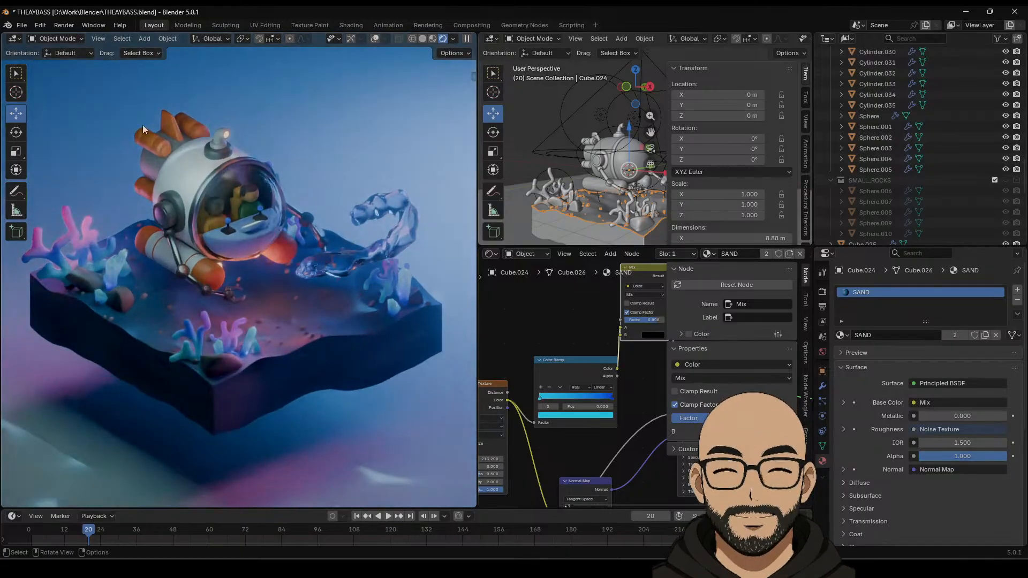
{"action": "left_click", "coordinate": [22, 26]}
{"action": "left_click", "coordinate": [49, 95]}
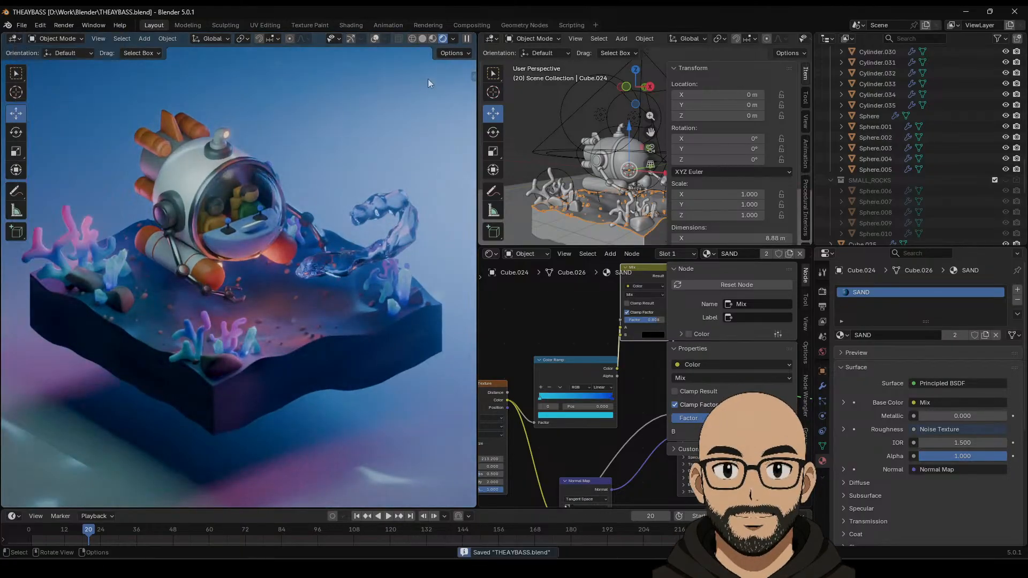
Step: Disable Scene World for the rendered viewport and light it with the second, warm brown environment image
{"action": "left_click", "coordinate": [453, 40]}
{"action": "left_click", "coordinate": [406, 140]}
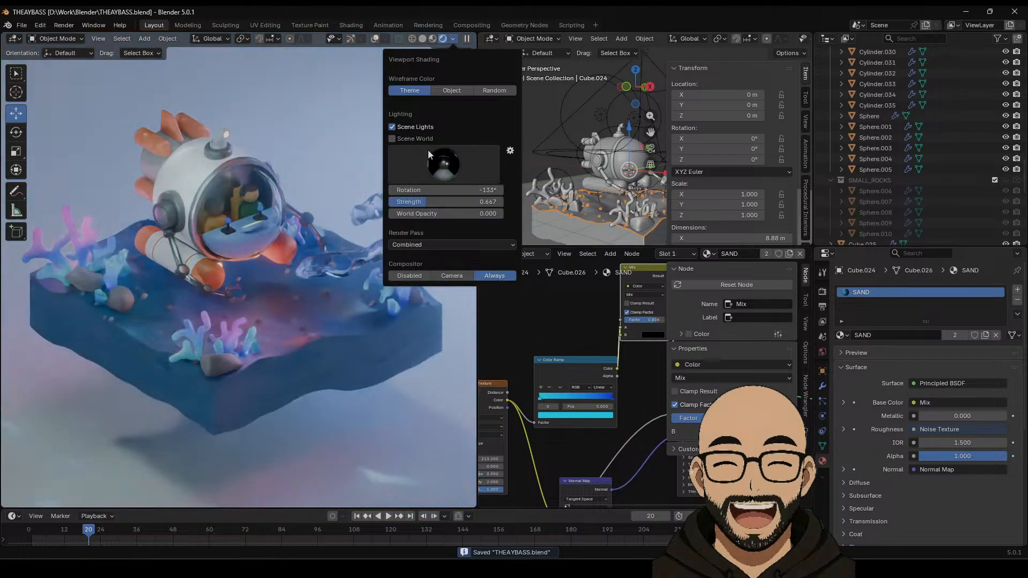
{"action": "left_click", "coordinate": [440, 204]}
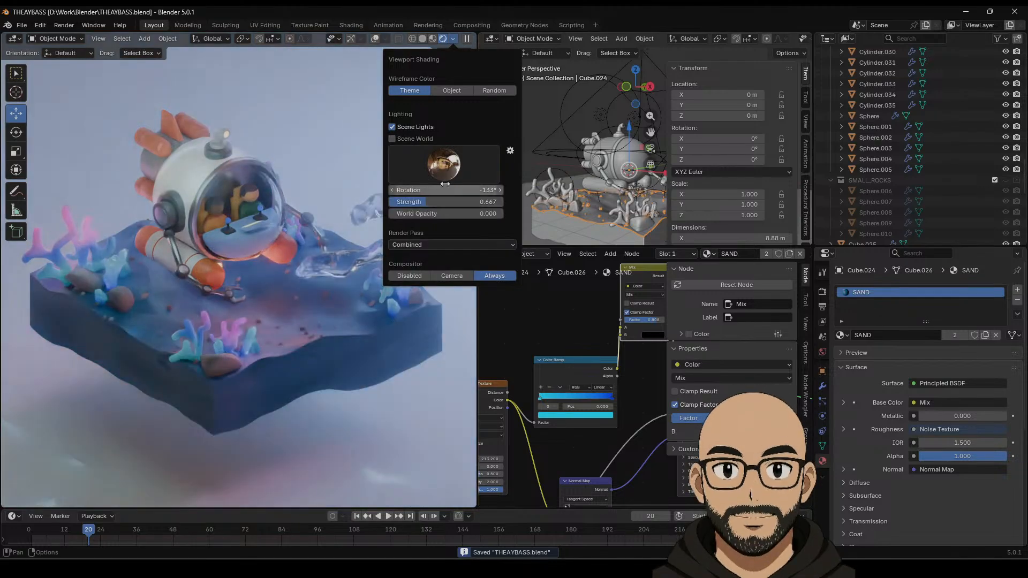
Step: Try the bright indoor, black studio and green forest environment images, and return to the warm brown one
{"action": "left_click", "coordinate": [454, 164]}
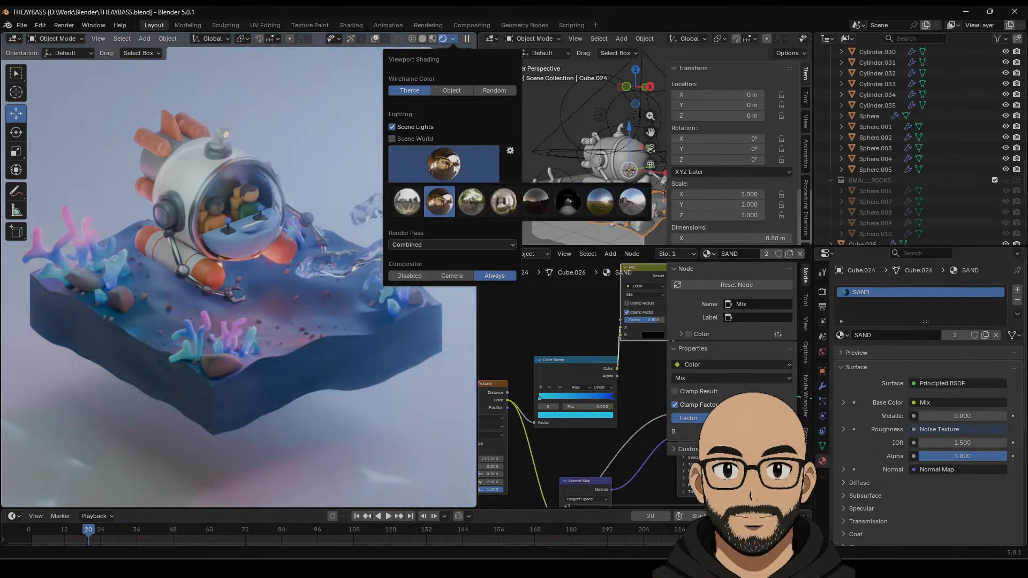
{"action": "left_click", "coordinate": [503, 201]}
{"action": "left_click", "coordinate": [449, 171]}
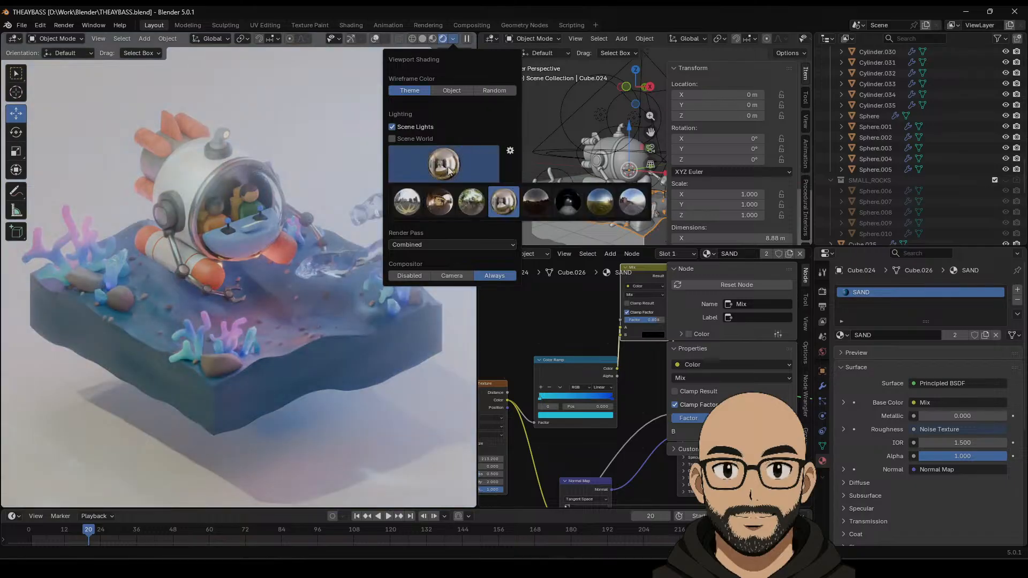
{"action": "left_click", "coordinate": [563, 203]}
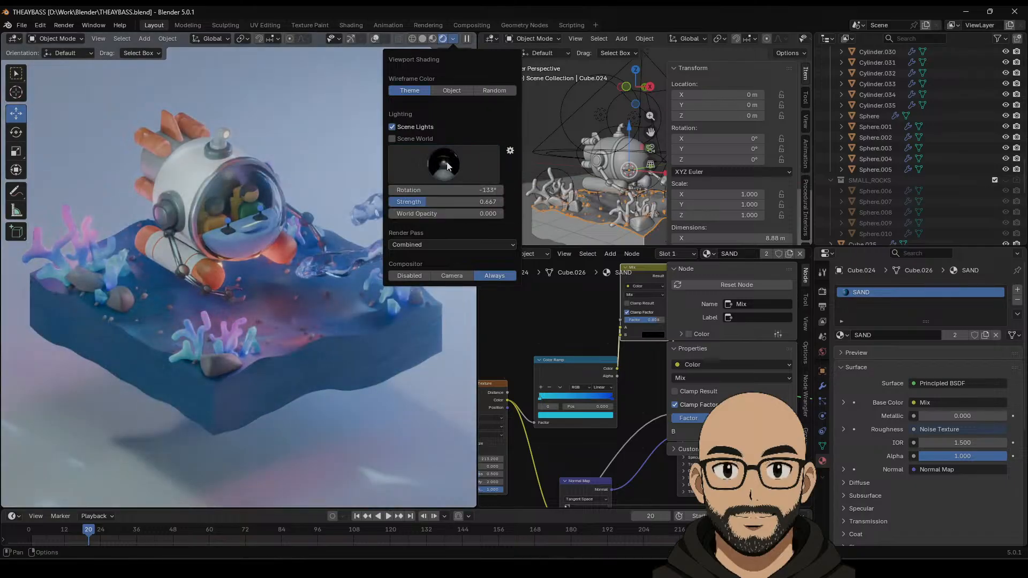
{"action": "left_click", "coordinate": [448, 166]}
{"action": "left_click", "coordinate": [496, 203]}
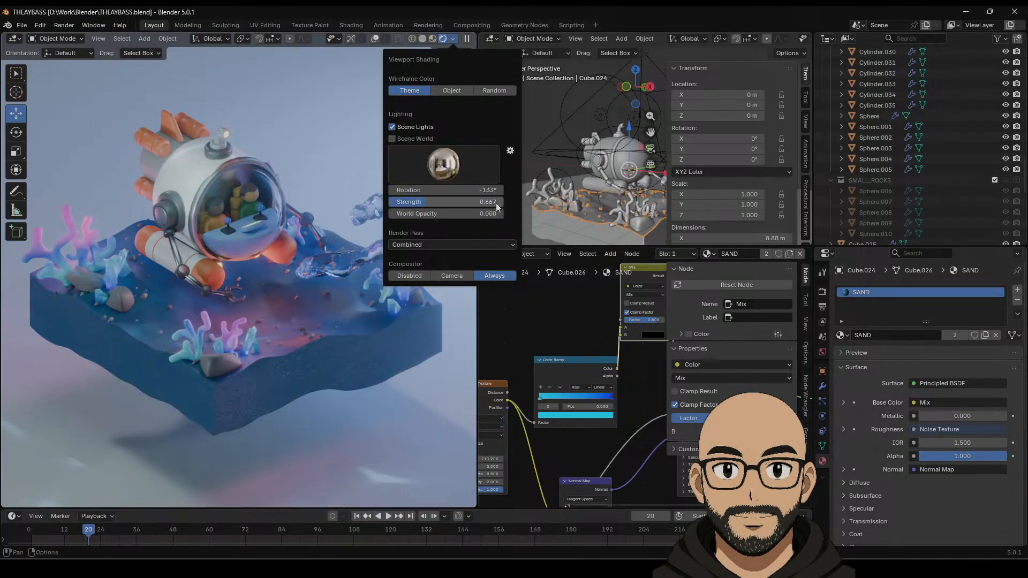
{"action": "left_click", "coordinate": [448, 168]}
{"action": "left_click", "coordinate": [466, 202]}
{"action": "left_click", "coordinate": [449, 171]}
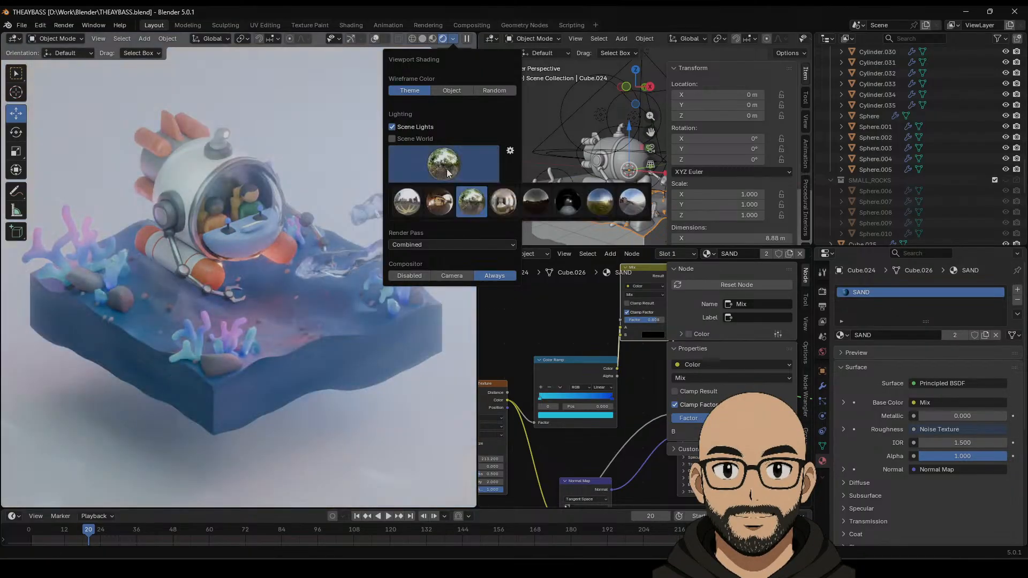
{"action": "left_click", "coordinate": [440, 205]}
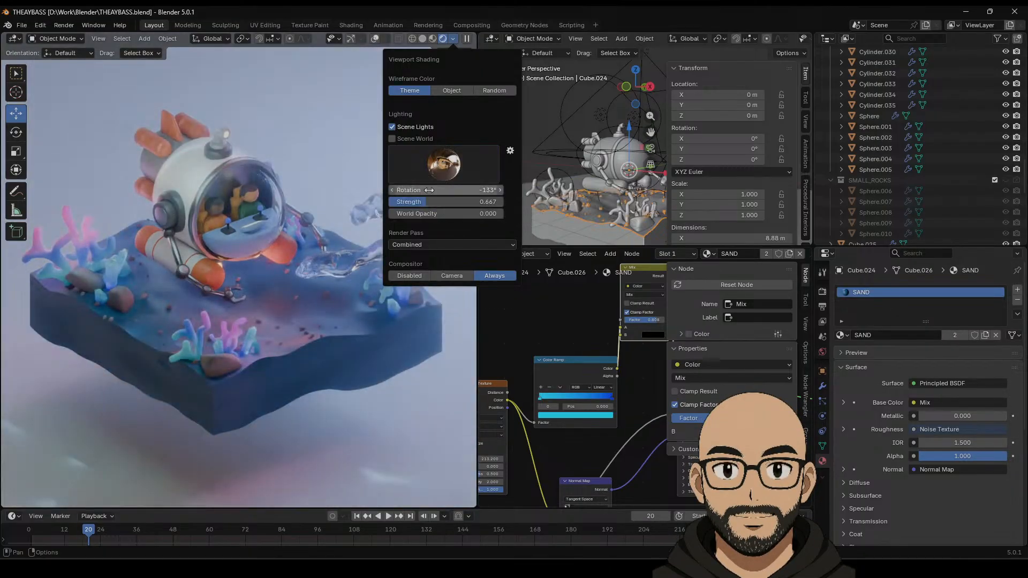
Step: Lower the environment lighting strength to 0.074 and rotate it to -109°
{"action": "left_click_drag", "start_coordinate": [429, 202], "coordinate": [358, 202]}
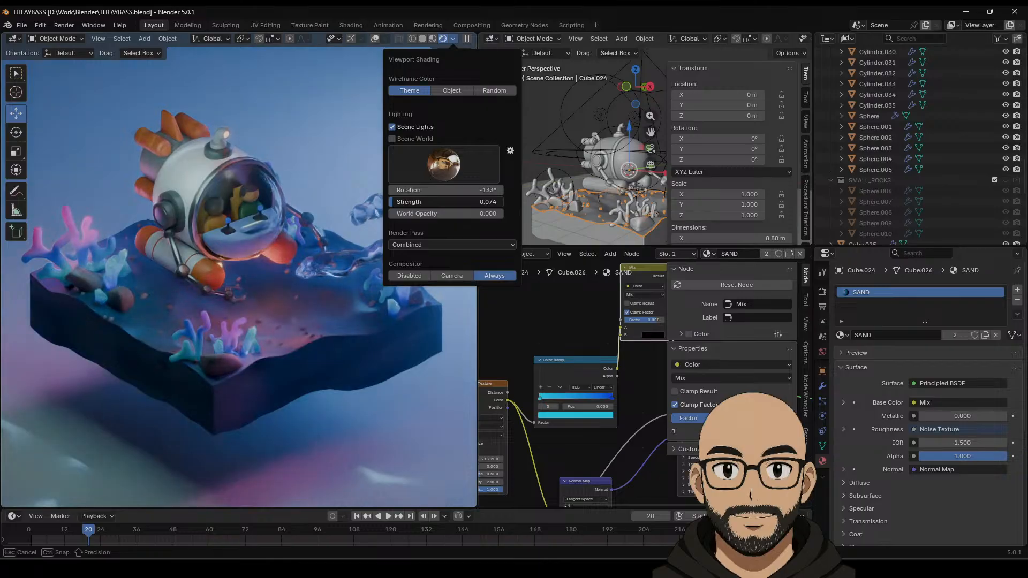
{"action": "left_click_drag", "start_coordinate": [448, 192], "coordinate": [424, 190]}
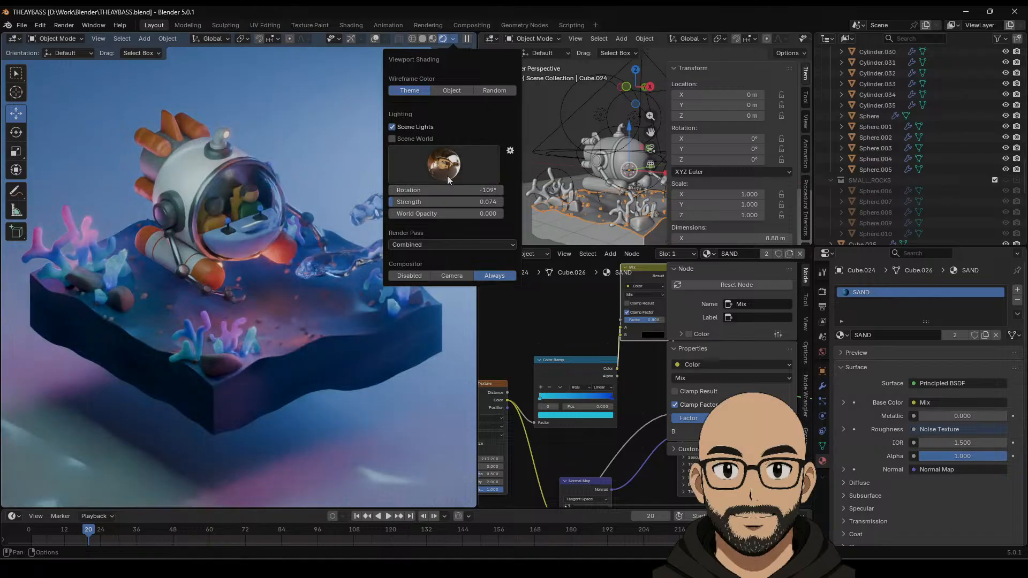
Step: Set the backdrop plane's base color to a fully saturated blue with hue about 0.589, fine-tune its brightness, and save the file
{"action": "middle_click_drag", "start_coordinate": [338, 184], "coordinate": [310, 243]}
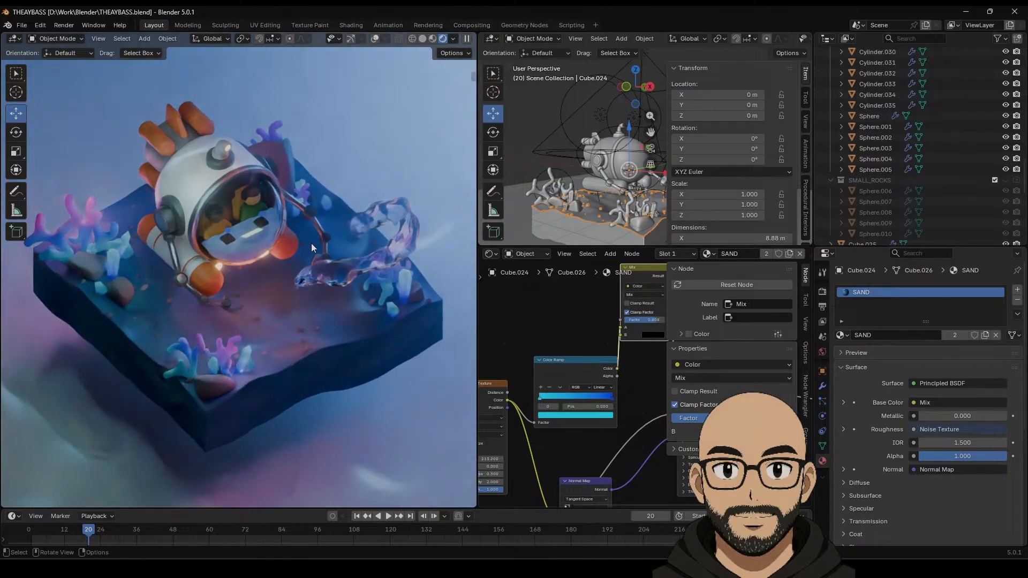
{"action": "left_click", "coordinate": [442, 105]}
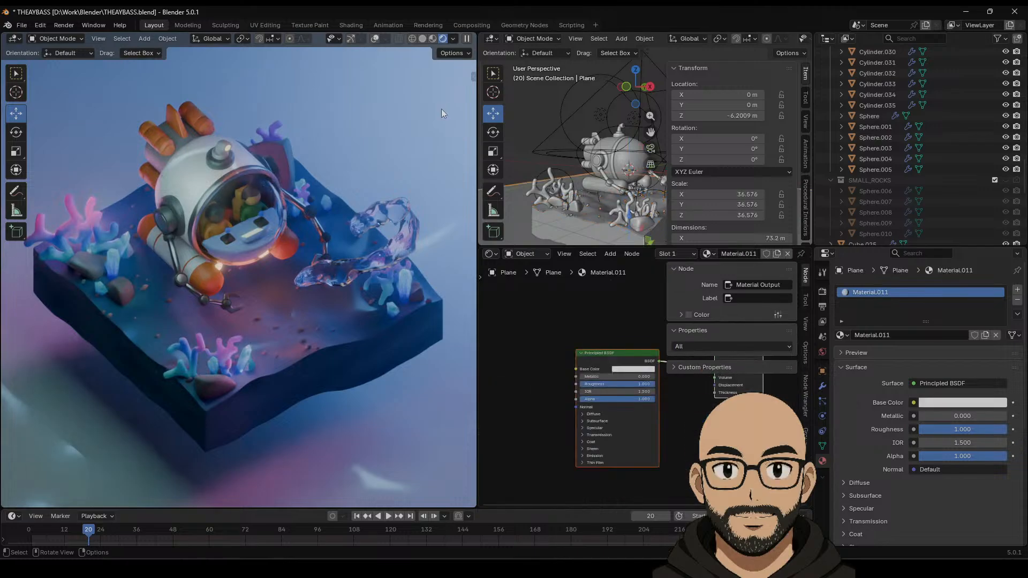
{"action": "left_click", "coordinate": [990, 406]}
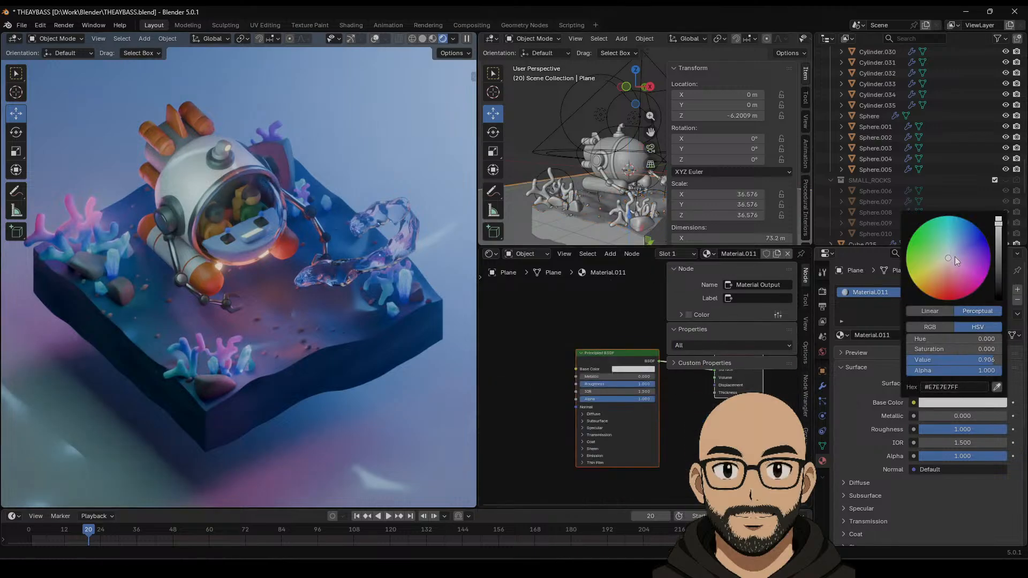
{"action": "left_click_drag", "start_coordinate": [971, 263], "coordinate": [967, 220]}
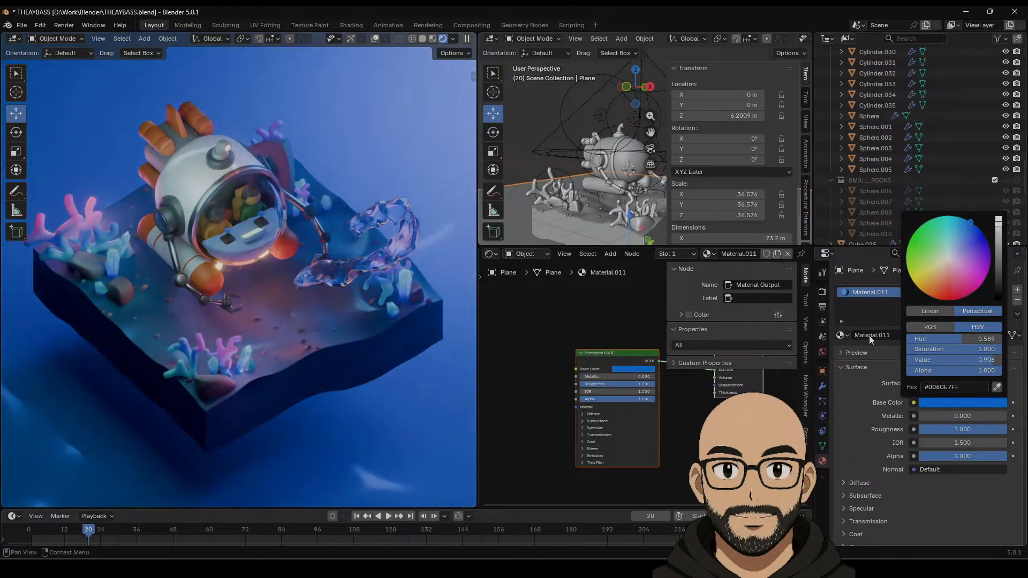
{"action": "left_click_drag", "start_coordinate": [1000, 250], "coordinate": [998, 225]}
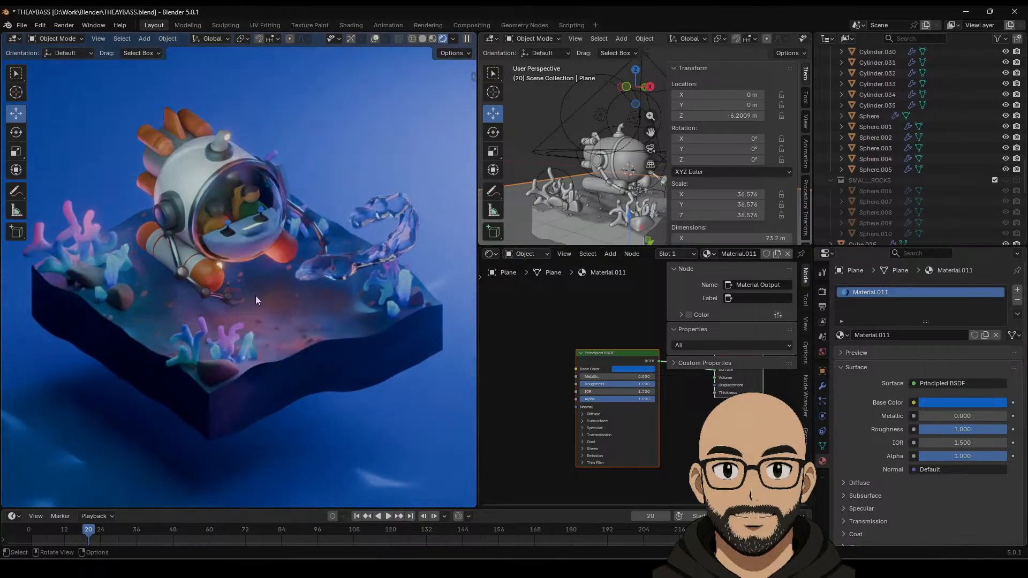
{"action": "middle_click_drag", "start_coordinate": [303, 273], "coordinate": [346, 283]}
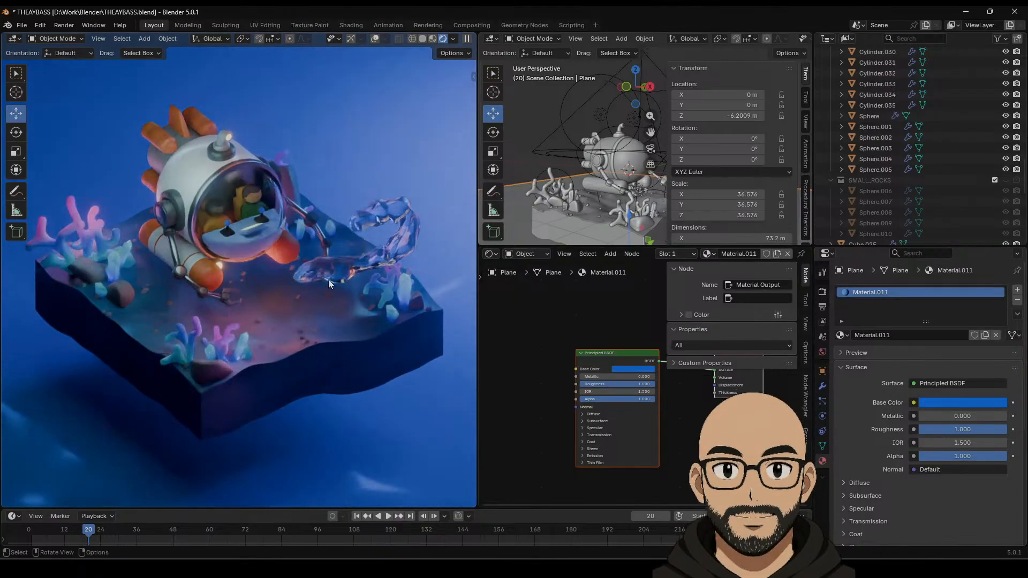
{"action": "left_click", "coordinate": [22, 26]}
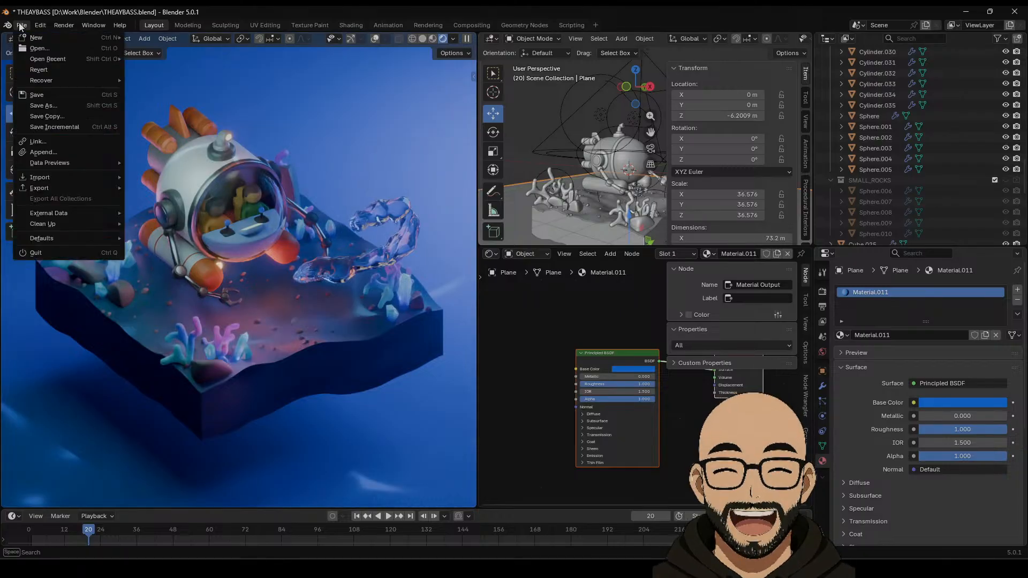
{"action": "left_click", "coordinate": [32, 93]}
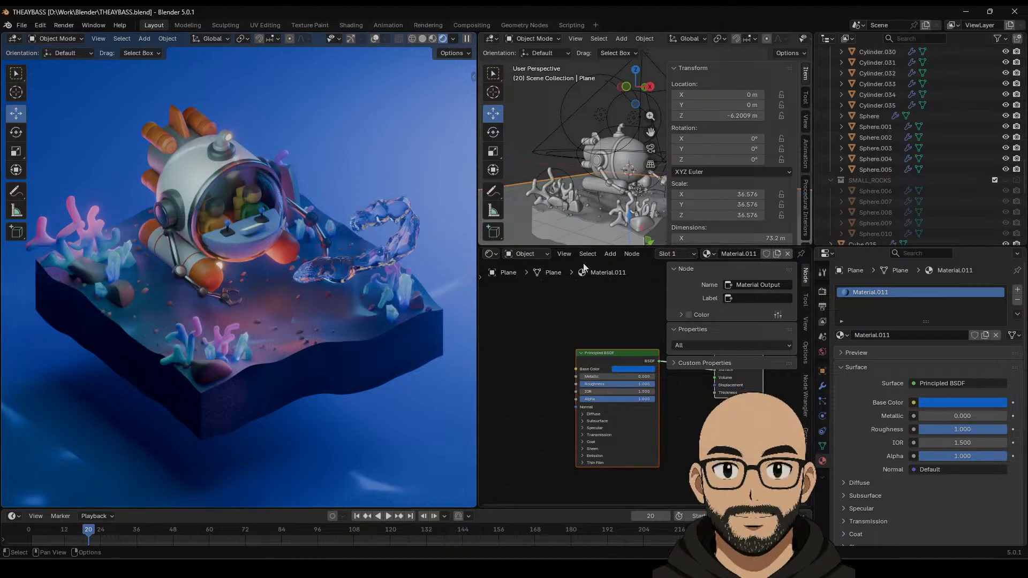
Step: Enlarge the solid-shaded modelling viewport in height and width until the whole backdrop plane fits, and save the file
{"action": "left_click_drag", "start_coordinate": [621, 247], "coordinate": [629, 379]}
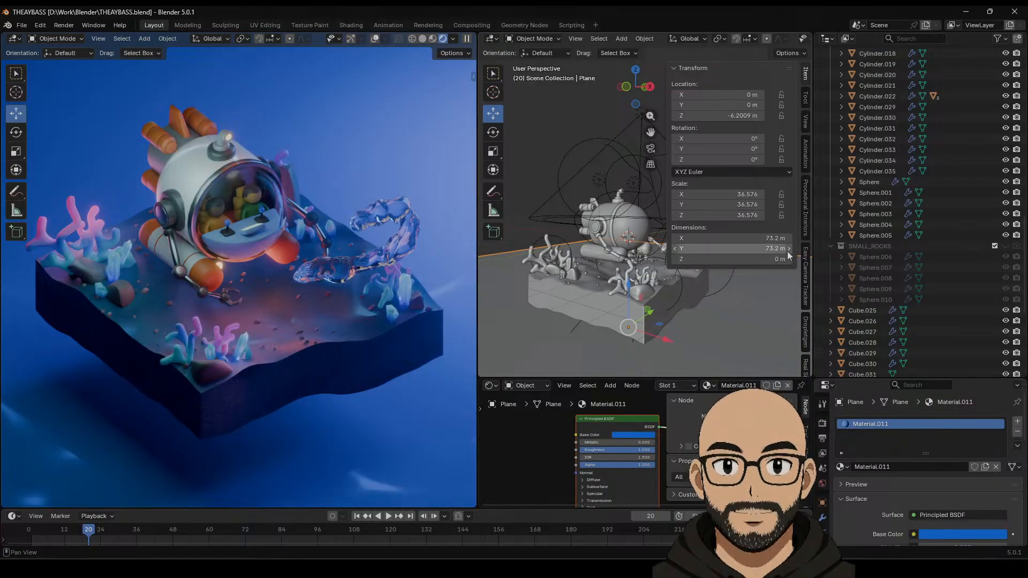
{"action": "left_click_drag", "start_coordinate": [814, 240], "coordinate": [943, 240]}
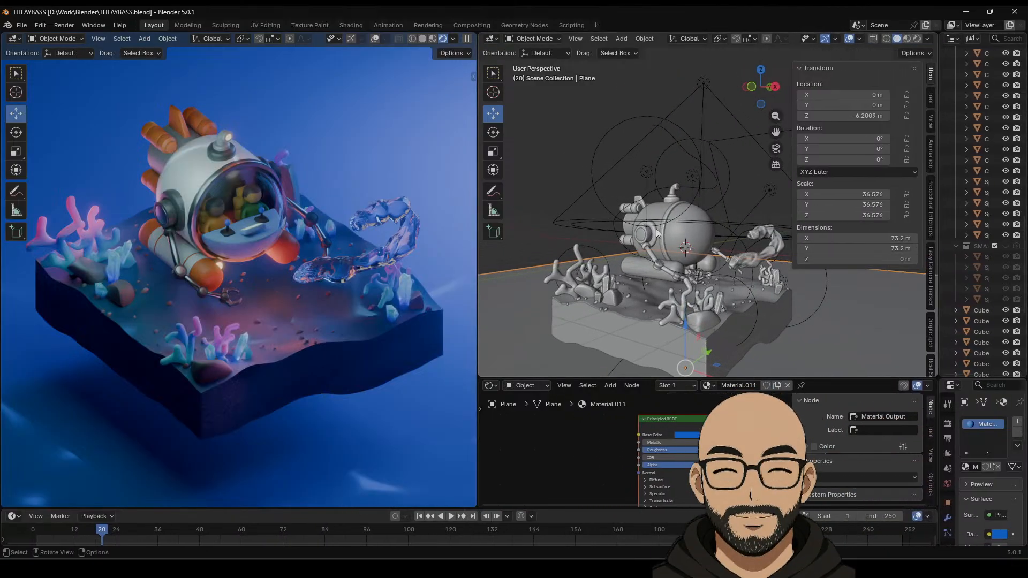
{"action": "middle_click_drag", "start_coordinate": [657, 233], "coordinate": [649, 204]}
{"action": "scroll", "coordinate": [662, 282], "scroll_direction": "down", "scroll_amount": 2}
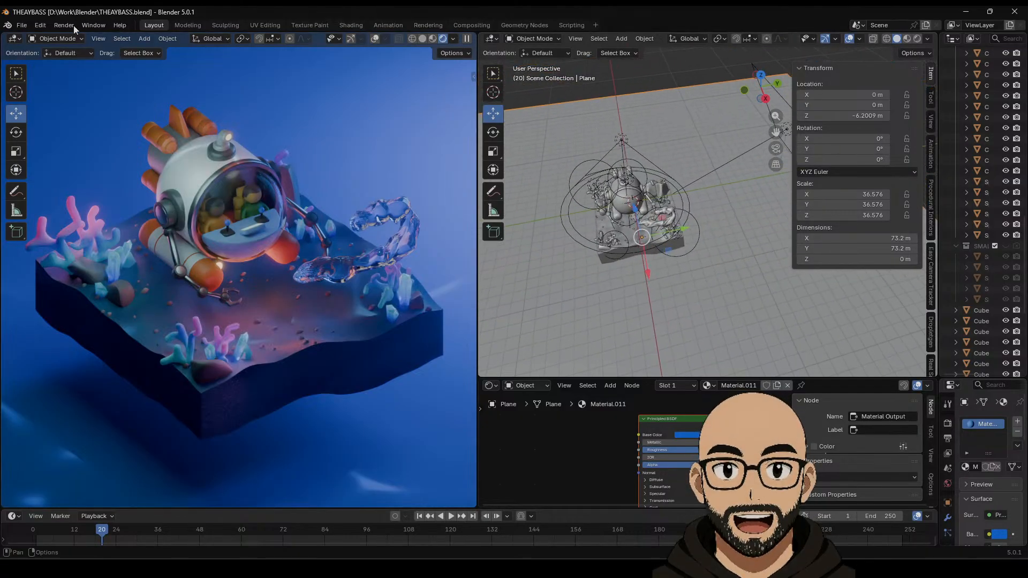
{"action": "left_click", "coordinate": [21, 25]}
{"action": "left_click", "coordinate": [41, 98]}
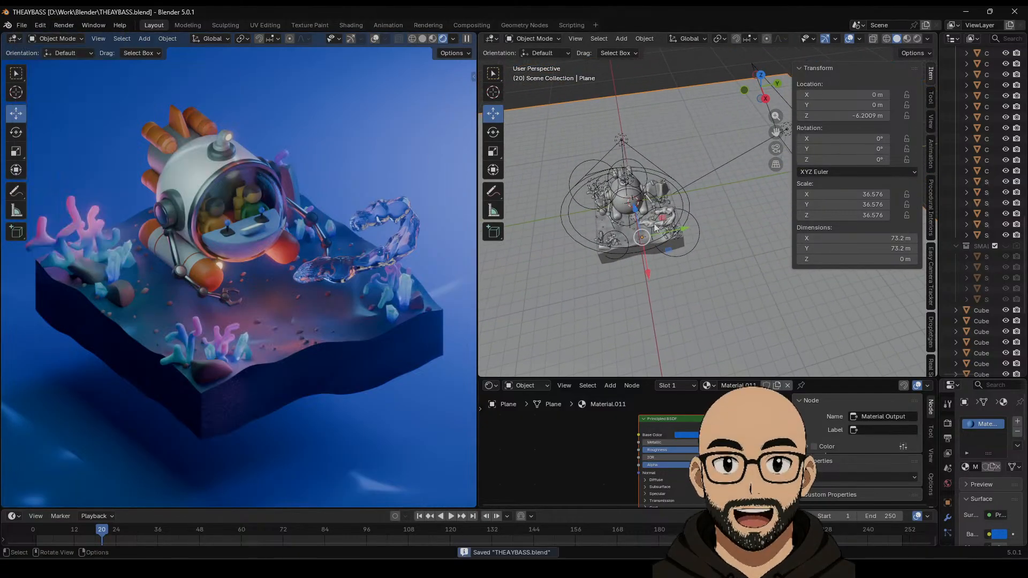
Step: Add a 2 m cube and move it clear of the diorama to about X 10.83 m
{"action": "middle_click_drag", "start_coordinate": [621, 241], "coordinate": [638, 233]}
{"action": "left_click", "coordinate": [621, 39]}
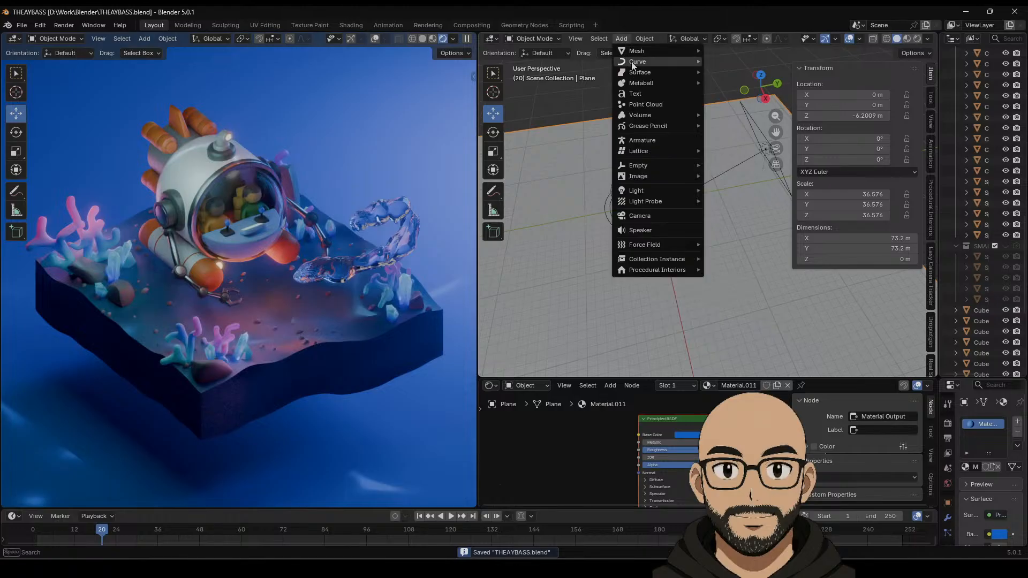
{"action": "mouse_move", "coordinate": [644, 49]}
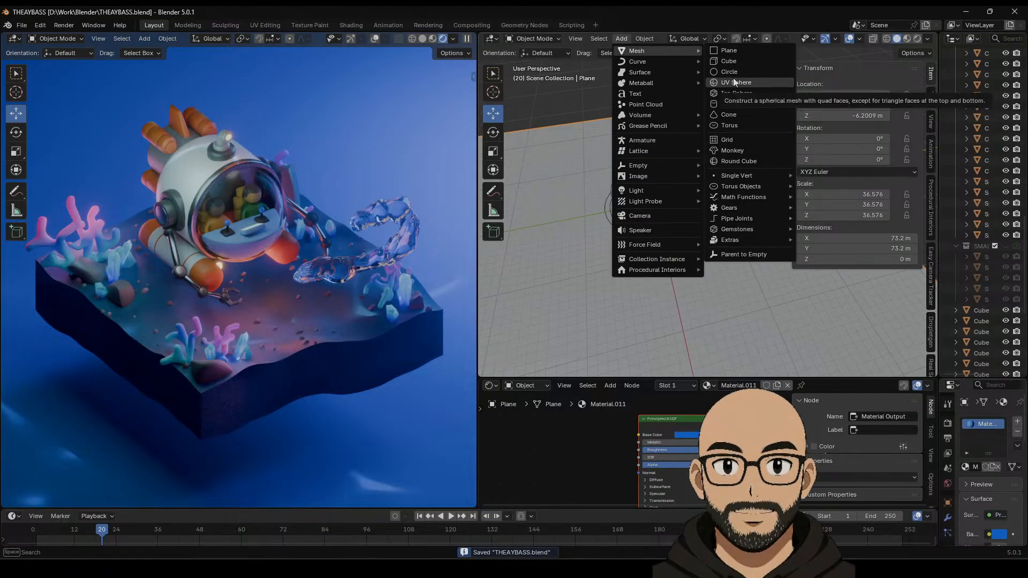
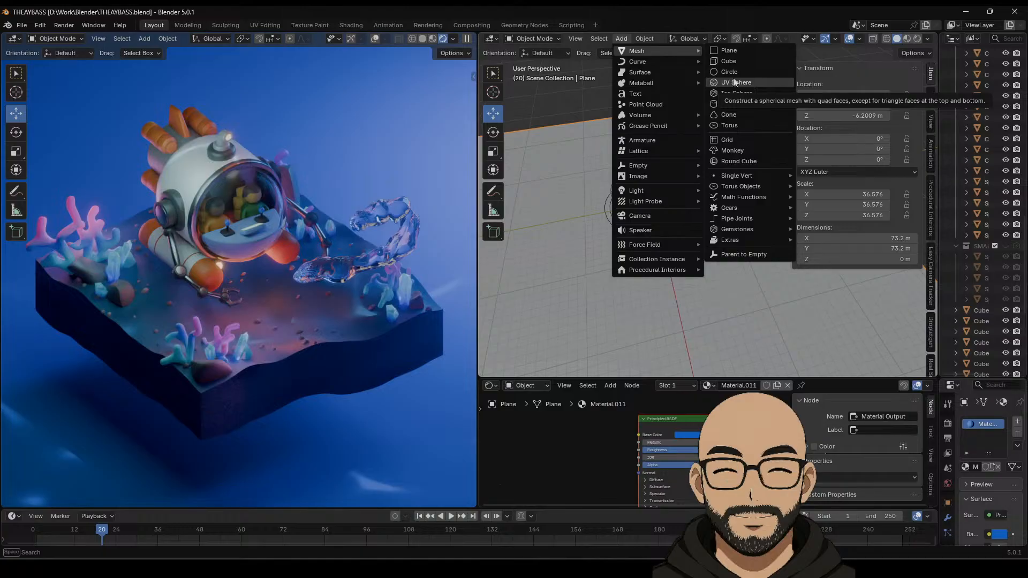
{"action": "left_click", "coordinate": [733, 62]}
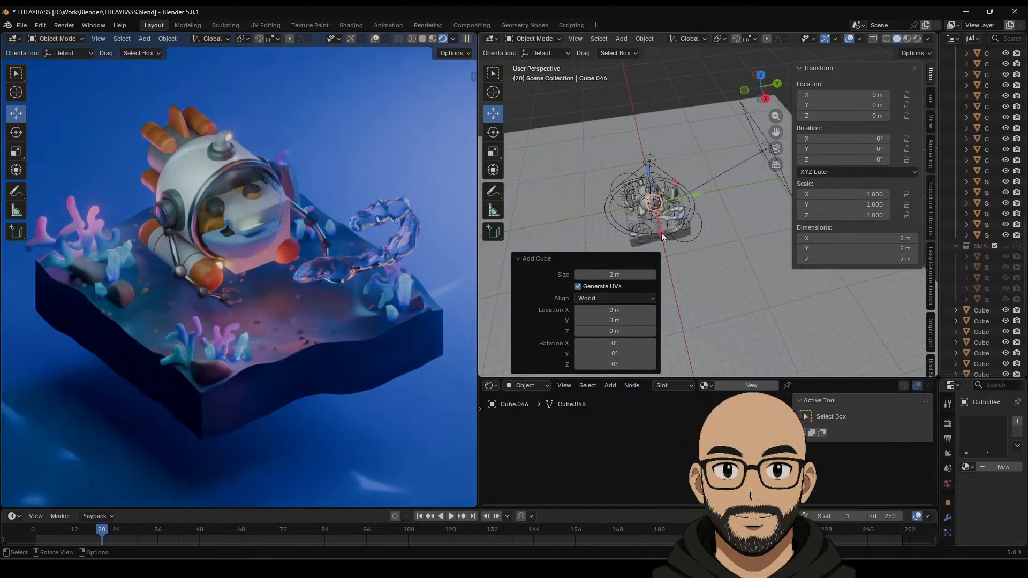
{"action": "left_click_drag", "start_coordinate": [660, 232], "coordinate": [737, 243]}
Step: Switch the rendered viewport to wireframe shading, and enlarge the modelling viewport at the expense of that viewport and the shader editor
{"action": "left_click", "coordinate": [412, 39]}
{"action": "left_click_drag", "start_coordinate": [478, 236], "coordinate": [184, 236]}
{"action": "left_click_drag", "start_coordinate": [452, 378], "coordinate": [451, 459]}
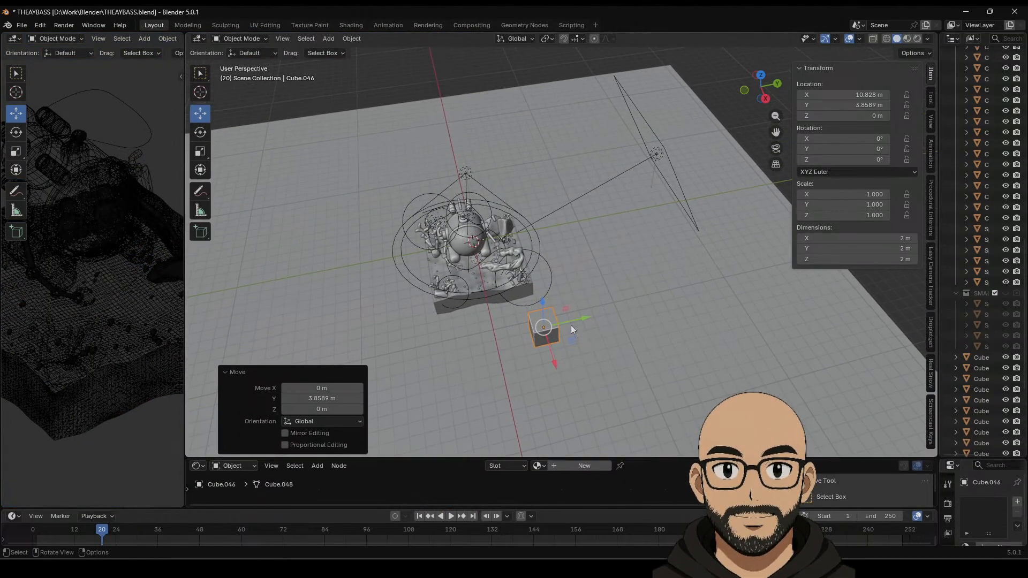
Step: Scale the new cube uniformly by about 3.1 in the top view, to about 6.2 m per side
{"action": "left_click", "coordinate": [761, 75]}
{"action": "middle_click_drag", "start_coordinate": [654, 296], "coordinate": [603, 232], "text": "shift"}
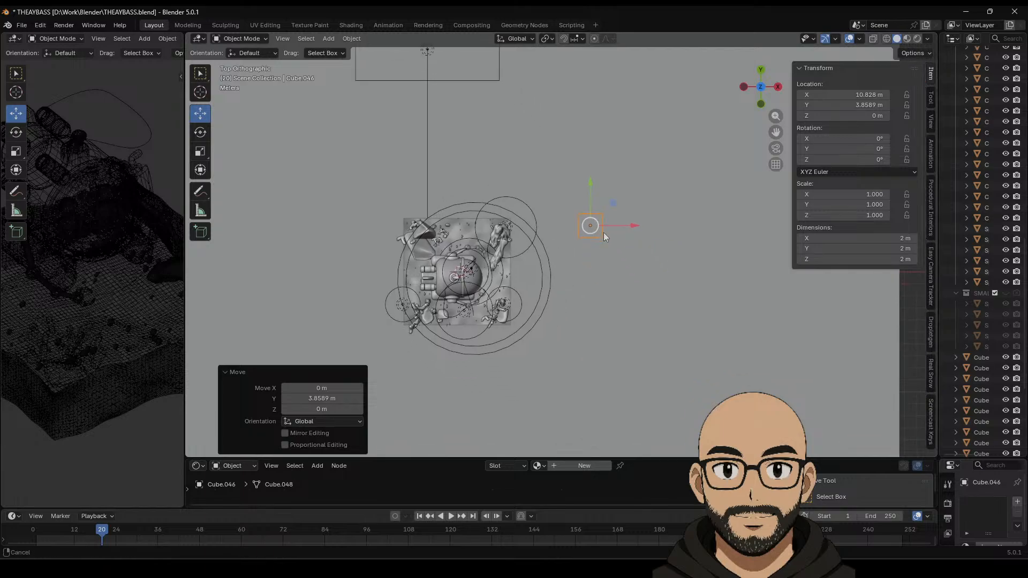
{"action": "key", "text": "s"}
{"action": "left_click", "coordinate": [639, 238]}
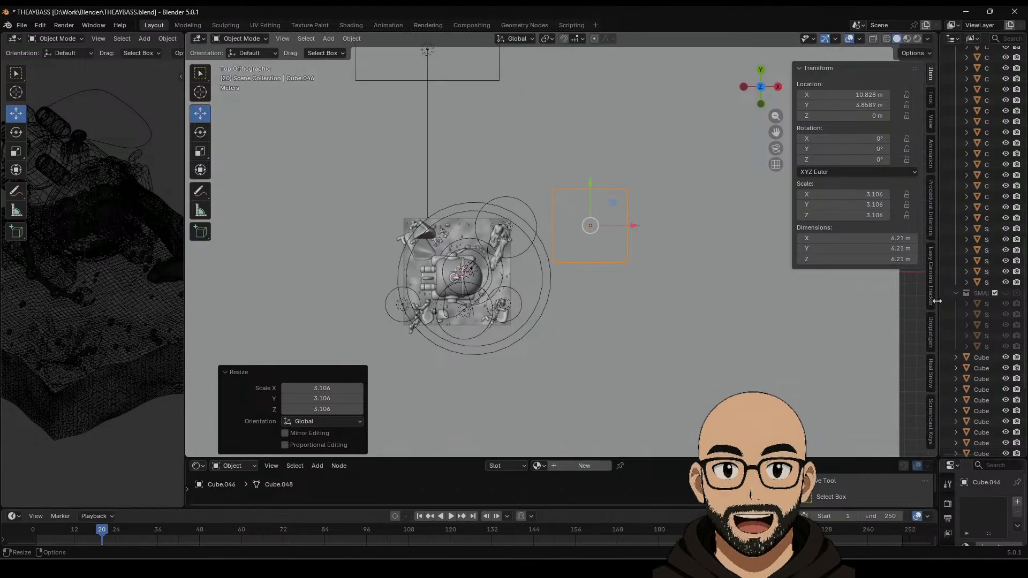
Step: Widen the outliner and properties column, merge the shader editor area into the modelling viewport, and make the properties editor taller
{"action": "left_click_drag", "start_coordinate": [936, 306], "coordinate": [830, 305]}
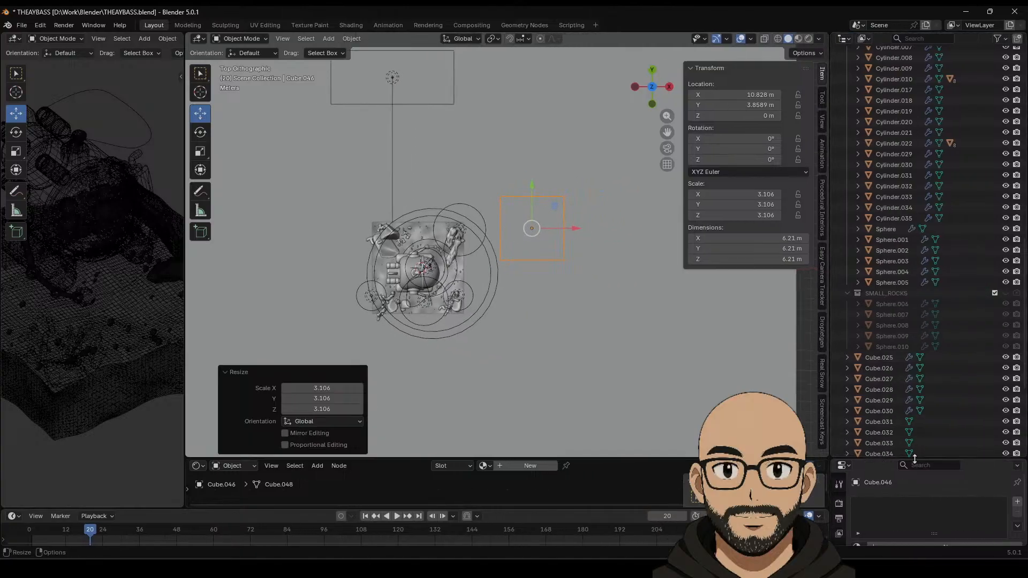
{"action": "left_click_drag", "start_coordinate": [912, 459], "coordinate": [968, 255]}
{"action": "right_click", "coordinate": [355, 256]}
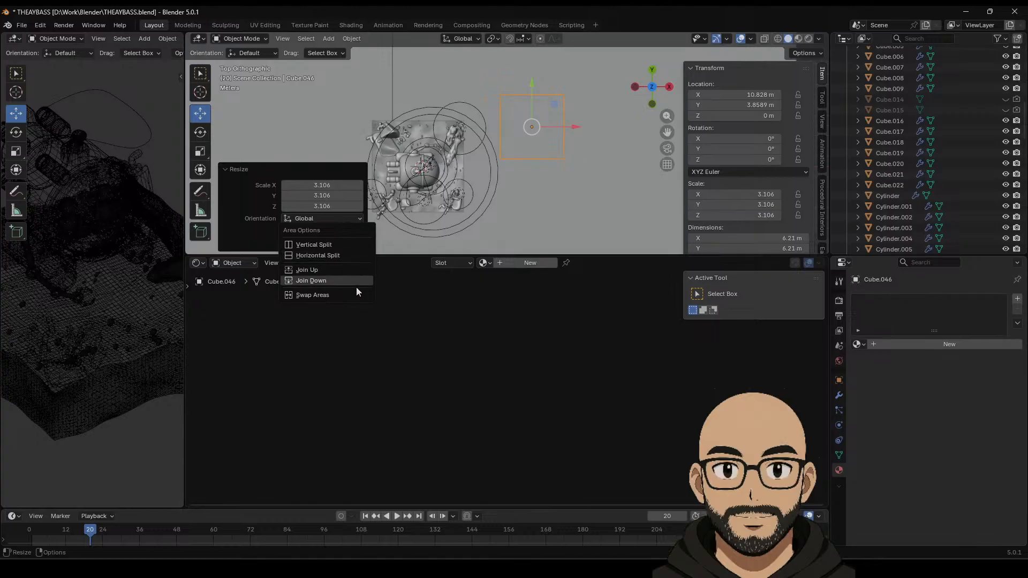
{"action": "left_click", "coordinate": [354, 278]}
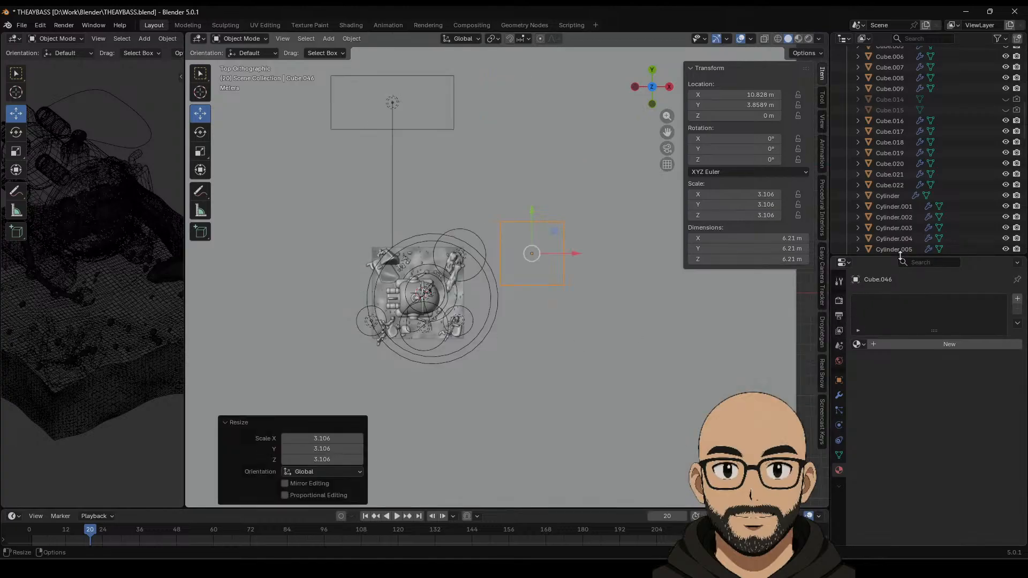
{"action": "left_click_drag", "start_coordinate": [899, 256], "coordinate": [910, 147]}
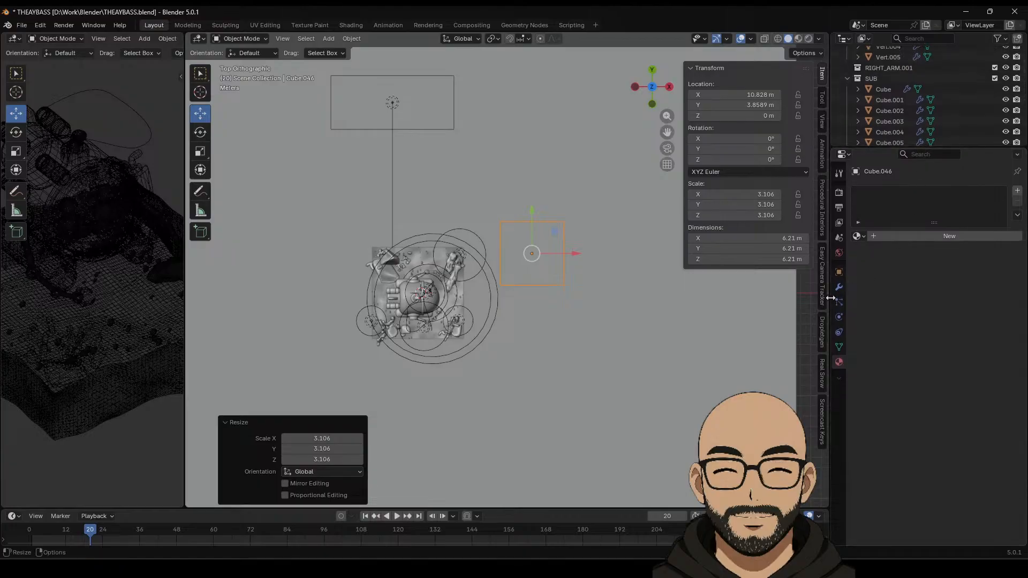
Step: Round the cube with a Subdivision Surface modifier at viewport level 2 and apply the modifier
{"action": "left_click", "coordinate": [838, 287]}
{"action": "left_click", "coordinate": [904, 191]}
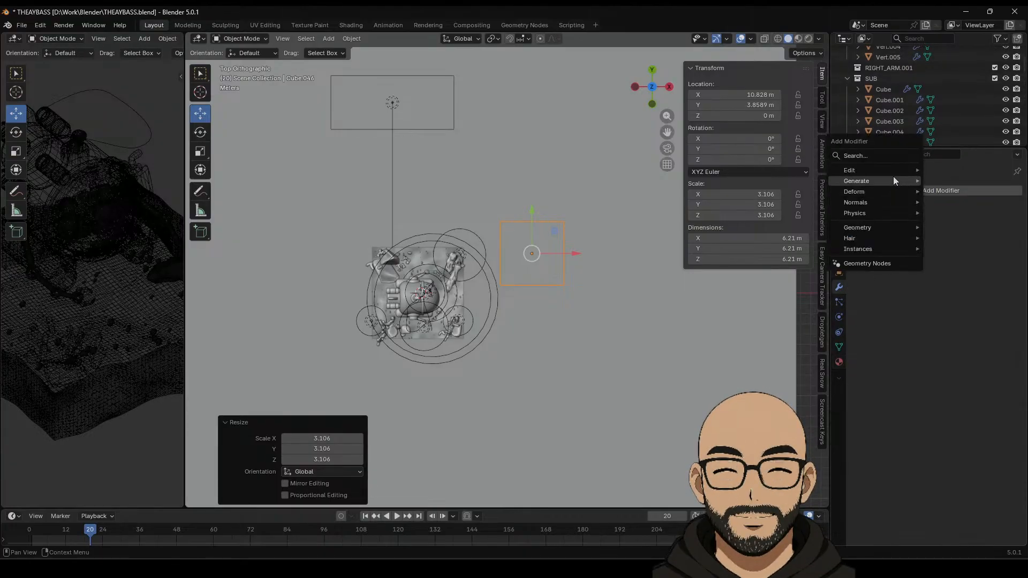
{"action": "mouse_move", "coordinate": [894, 181]}
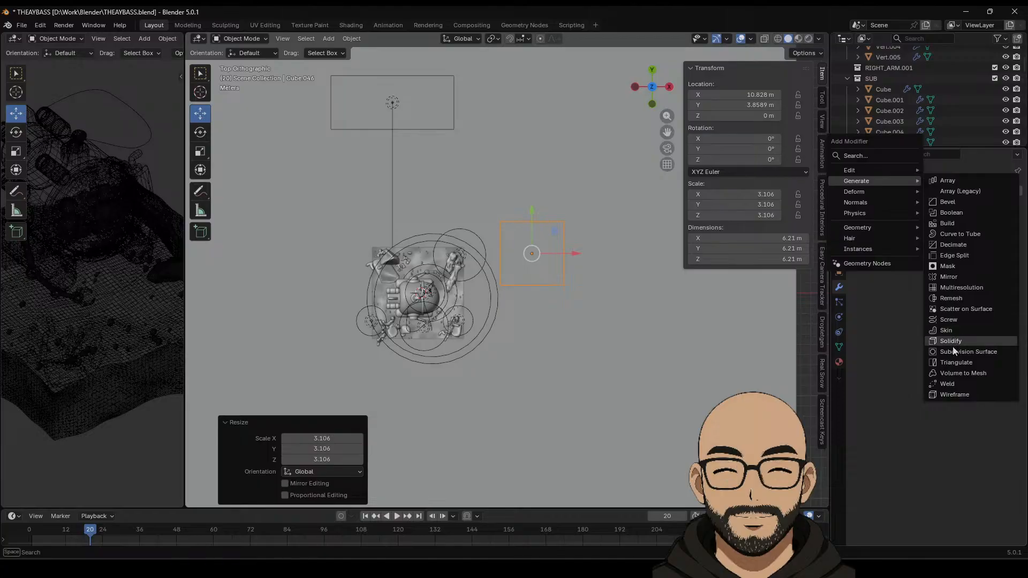
{"action": "left_click", "coordinate": [941, 352]}
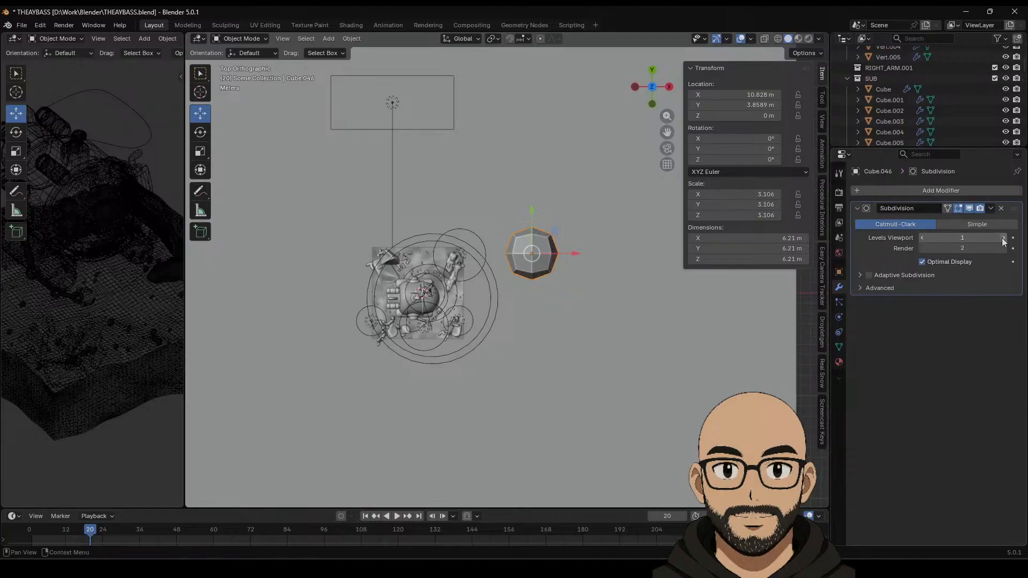
{"action": "left_click", "coordinate": [991, 208]}
{"action": "left_click", "coordinate": [949, 227]}
Step: Open the rounded cube's mesh in Edit Mode with all of its geometry selected
{"action": "key", "text": "Tab"}
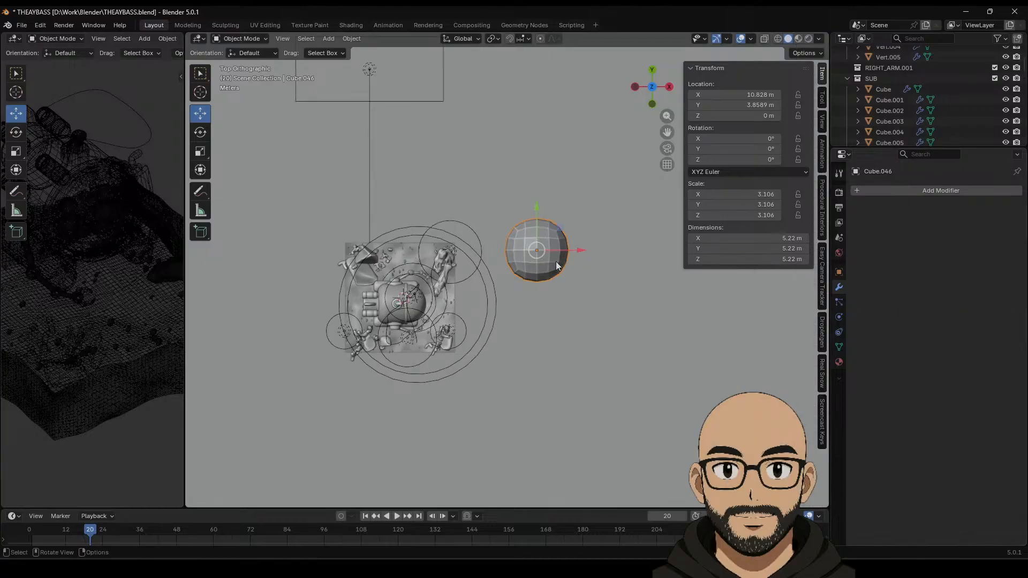
{"action": "key", "text": "a"}
{"action": "middle_click_drag", "start_coordinate": [564, 248], "coordinate": [591, 262]}
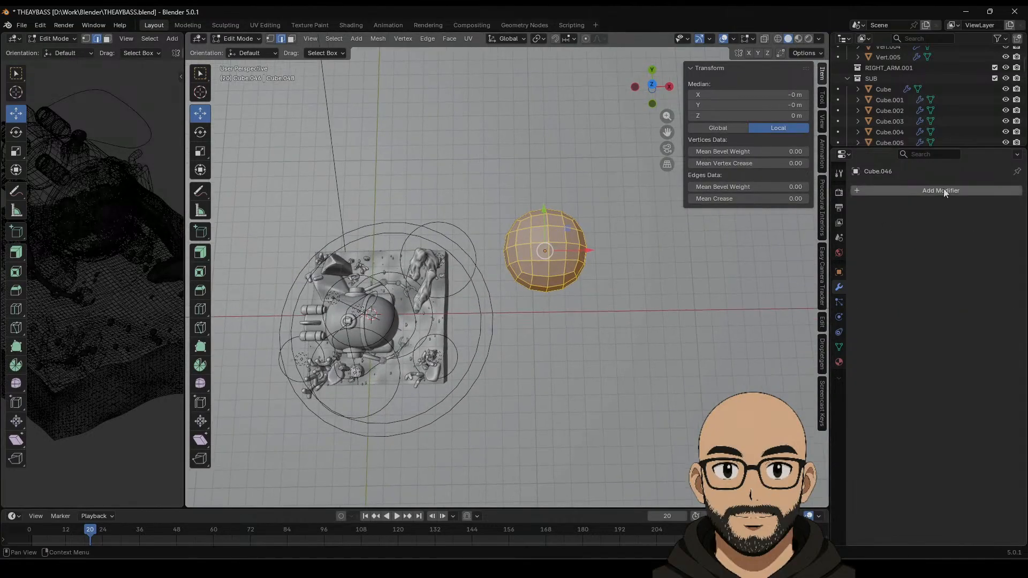
Step: Try another Subdivision Surface modifier at viewport level 2 on the sphere and inspect its smoothed mesh in face selection mode
{"action": "left_click", "coordinate": [942, 190]}
{"action": "mouse_move", "coordinate": [932, 189]}
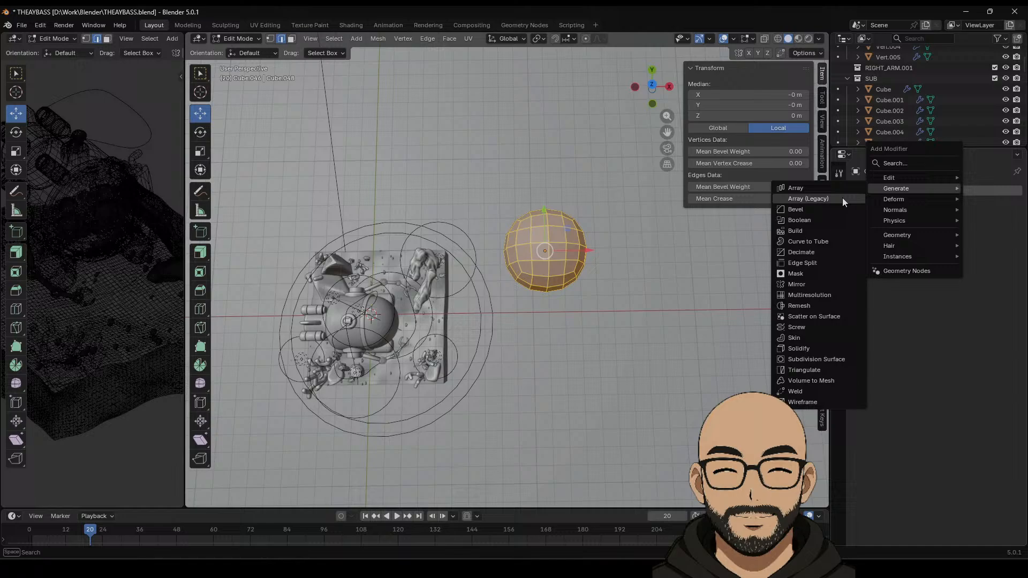
{"action": "left_click", "coordinate": [821, 356]}
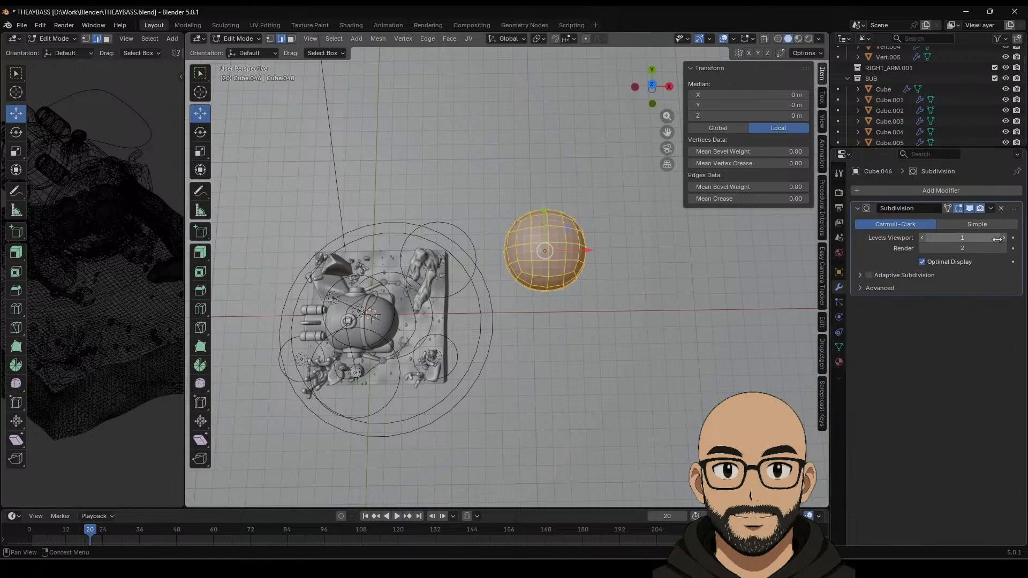
{"action": "left_click_drag", "start_coordinate": [962, 237], "coordinate": [980, 237]}
{"action": "key", "text": "Tab"}
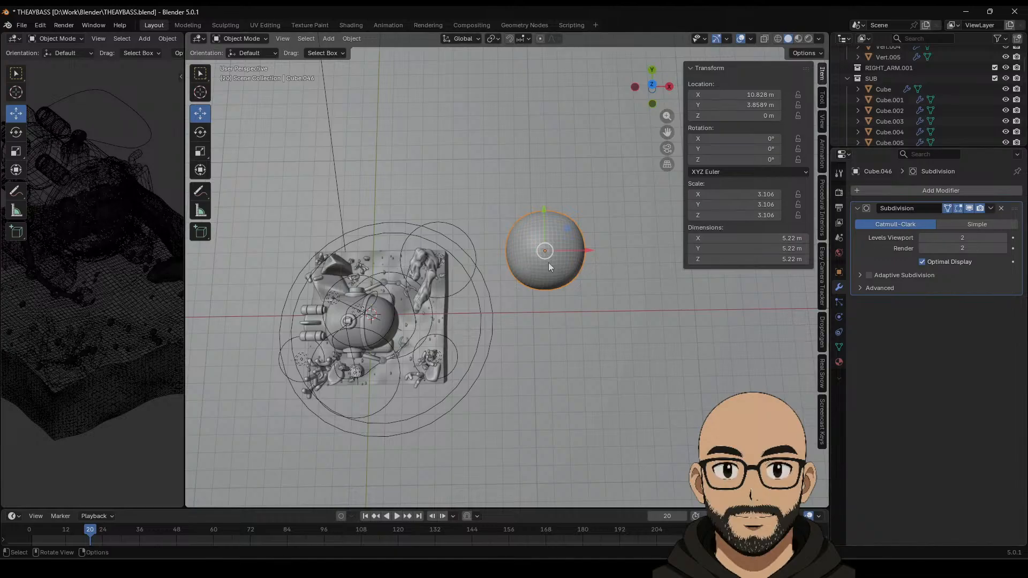
{"action": "key", "text": "Tab"}
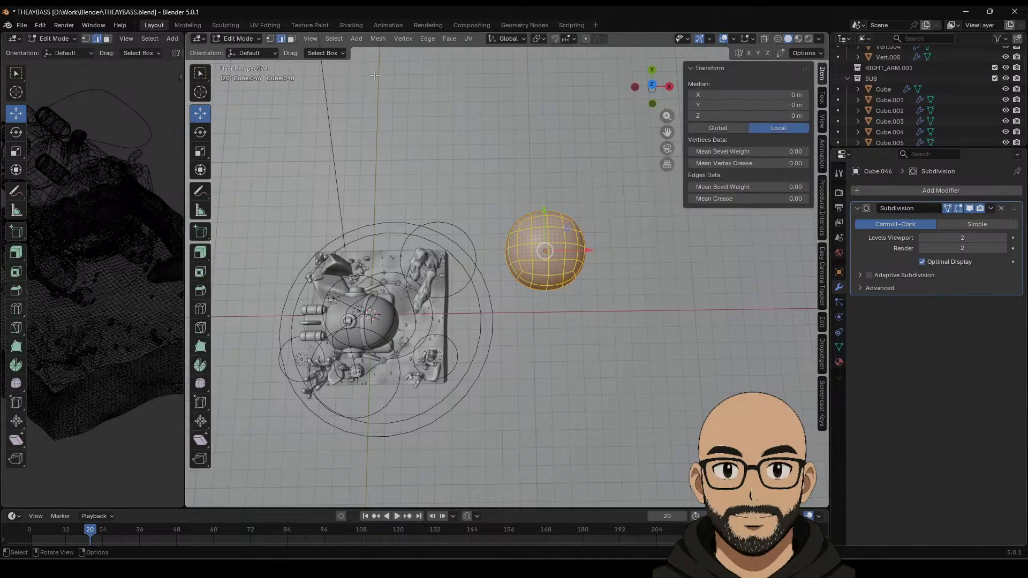
{"action": "left_click", "coordinate": [291, 39]}
{"action": "middle_click_drag", "start_coordinate": [580, 287], "coordinate": [568, 291]}
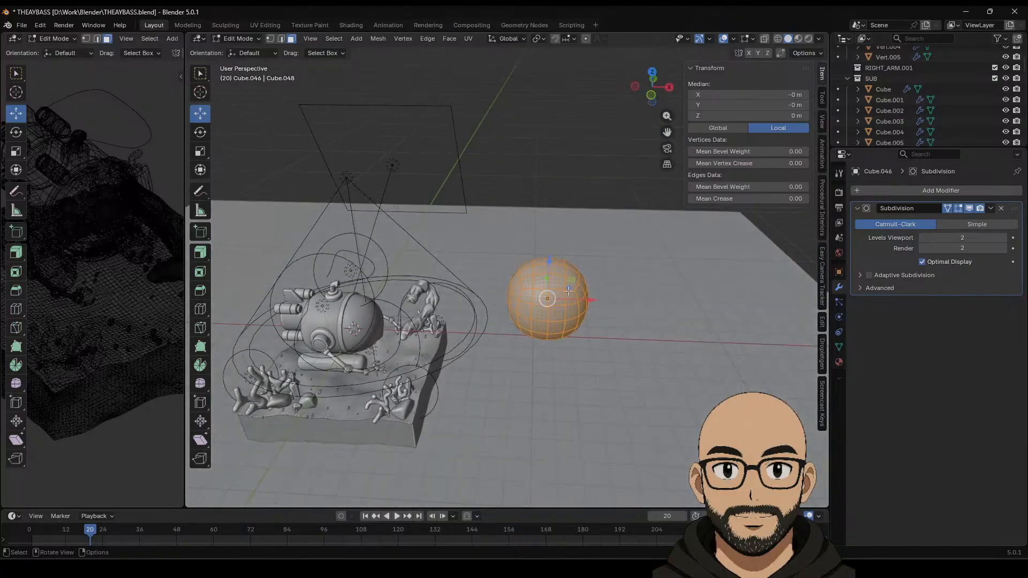
{"action": "middle_click_drag", "start_coordinate": [539, 324], "coordinate": [487, 272]}
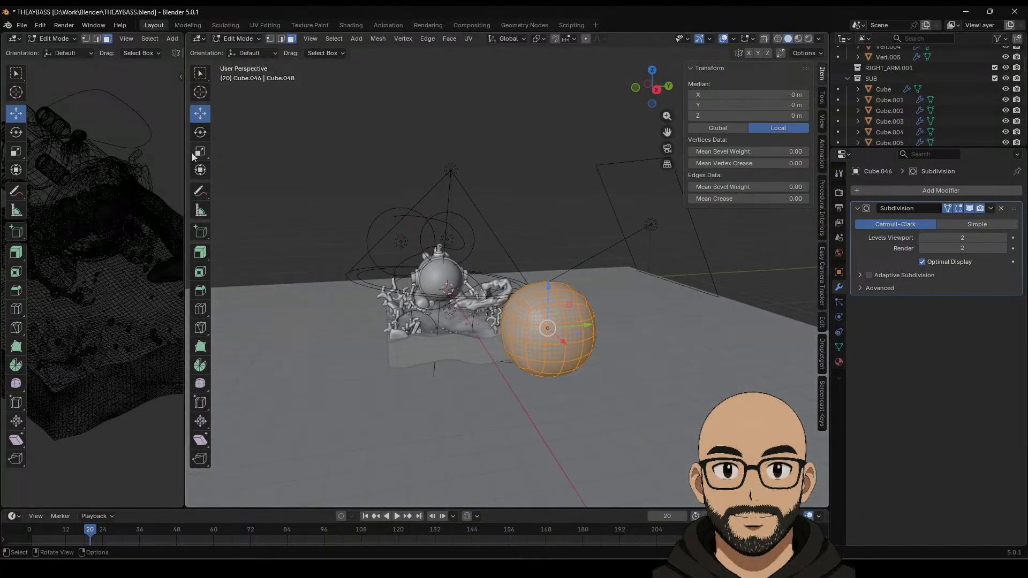
Step: Undo the switch to face selection and the added Subdivision Surface modifier on the sphere
{"action": "key", "text": "Tab"}
{"action": "key", "text": "ctrl+z"}
{"action": "key", "text": "ctrl+z"}
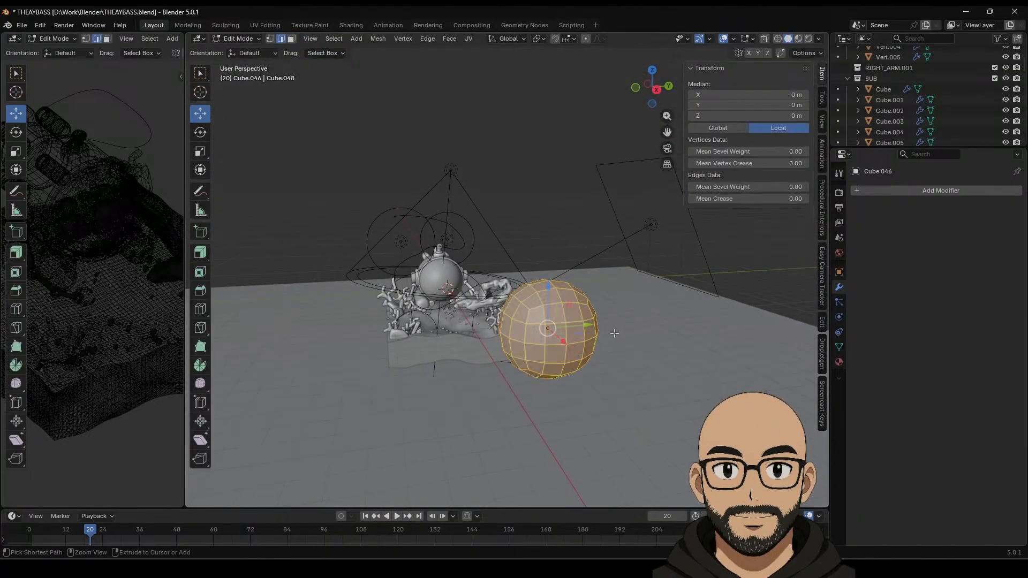
Step: Undo applying the Subdivision Surface modifier and its viewport level change on the rounded cube
{"action": "key", "text": "ctrl+z"}
{"action": "key", "text": "ctrl+z"}
{"action": "key", "text": "ctrl+z"}
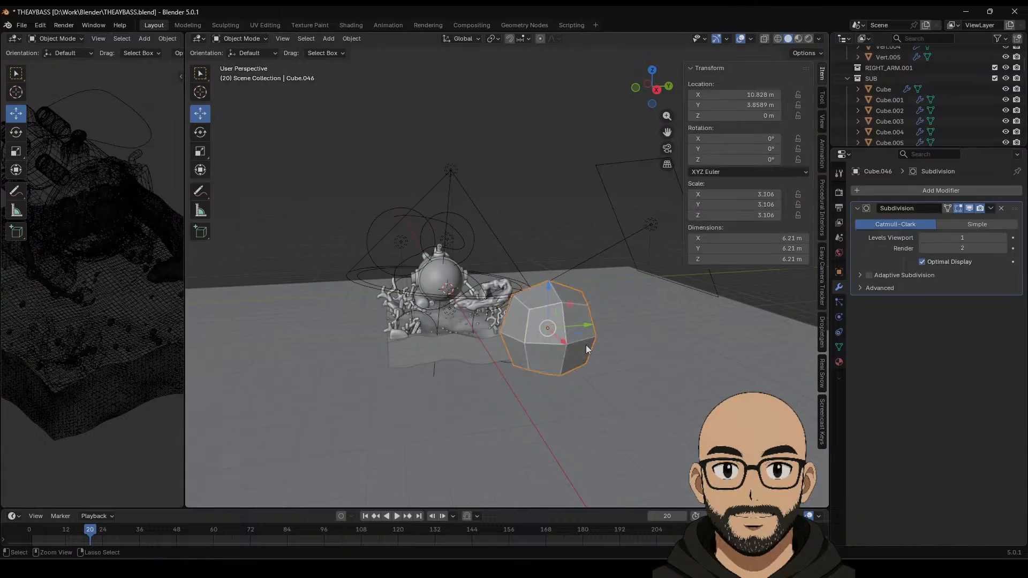
Step: Edit the rounded cube's cage in face selection mode and move its positive-Y side face about 1.78 m along Y
{"action": "middle_click_drag", "start_coordinate": [586, 349], "coordinate": [471, 334]}
{"action": "key", "text": "Tab"}
{"action": "left_click", "coordinate": [515, 308]}
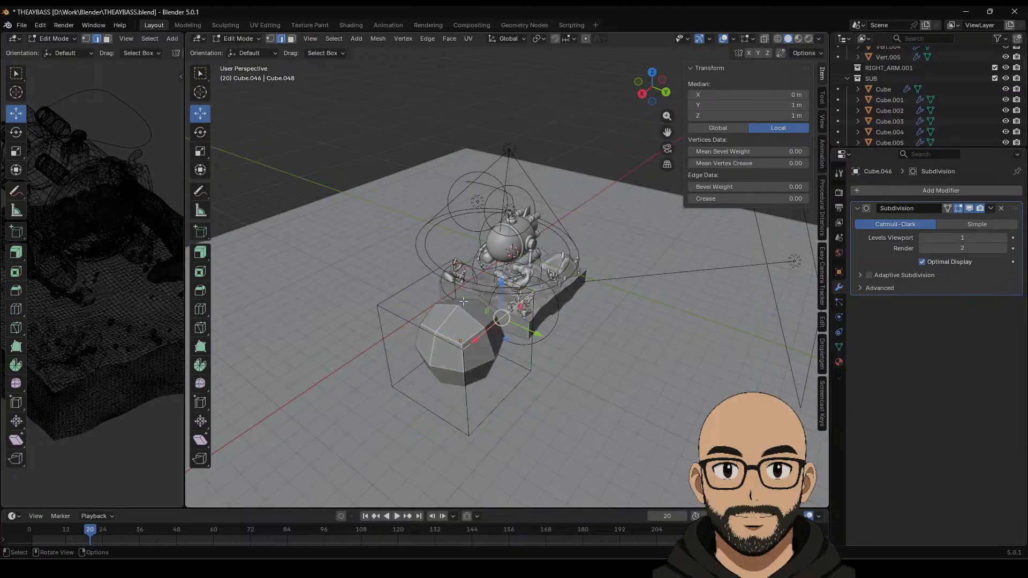
{"action": "key", "text": "3"}
{"action": "left_click", "coordinate": [495, 353]}
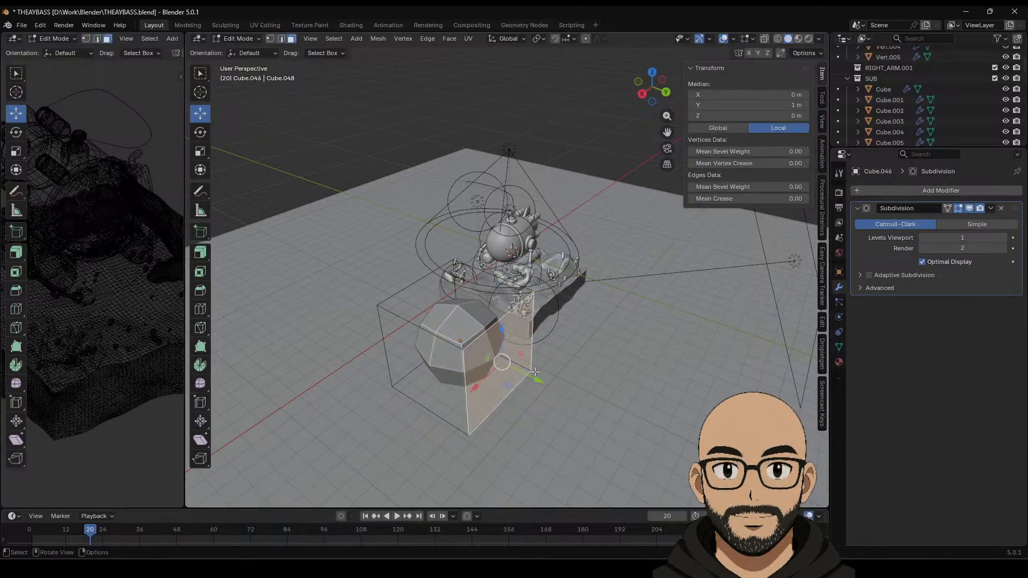
{"action": "left_click_drag", "start_coordinate": [535, 371], "coordinate": [569, 389]}
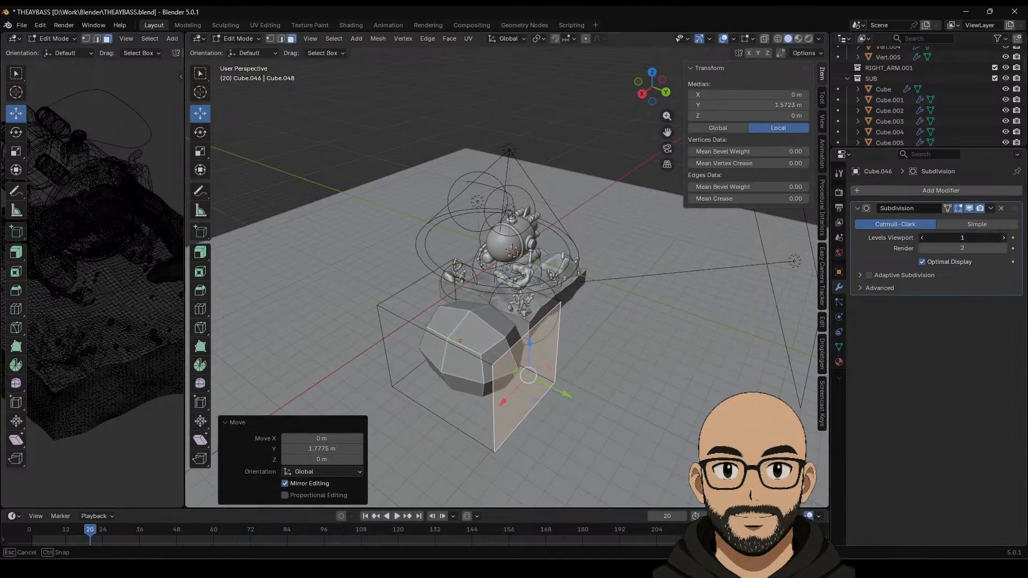
Step: Show the Subdivision modifier on the edit cage at viewport level 2 and pull the end face further along Y to lengthen the body
{"action": "left_click_drag", "start_coordinate": [952, 238], "coordinate": [972, 238]}
{"action": "left_click", "coordinate": [948, 209]}
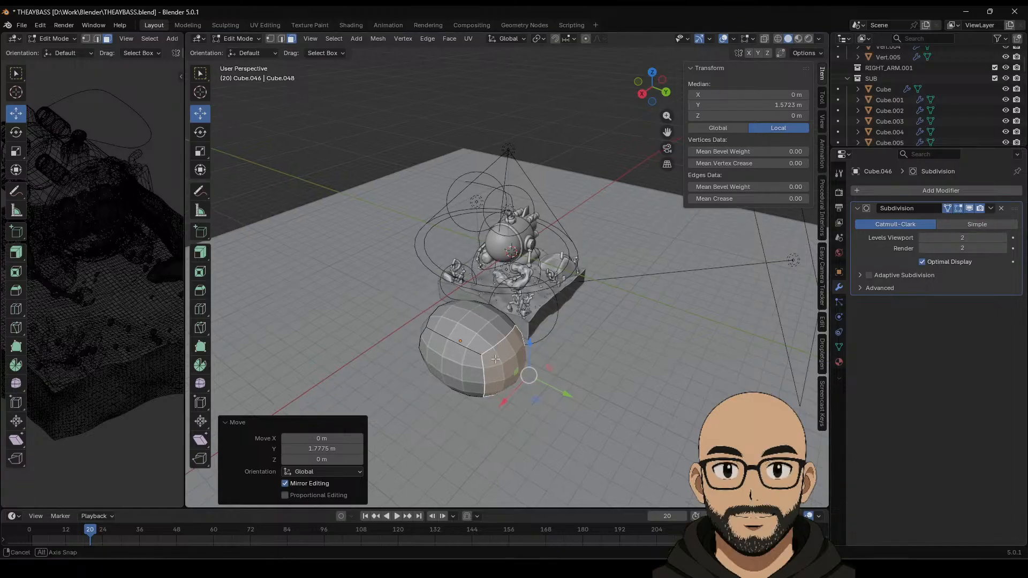
{"action": "middle_click_drag", "start_coordinate": [528, 376], "coordinate": [536, 367]}
{"action": "left_click_drag", "start_coordinate": [567, 390], "coordinate": [678, 381]}
Step: Select the body's two opposite side faces and scale them about 1.39 along X
{"action": "middle_click_drag", "start_coordinate": [678, 381], "coordinate": [613, 369]}
{"action": "left_click", "coordinate": [580, 312]}
{"action": "middle_click_drag", "start_coordinate": [580, 312], "coordinate": [601, 305]}
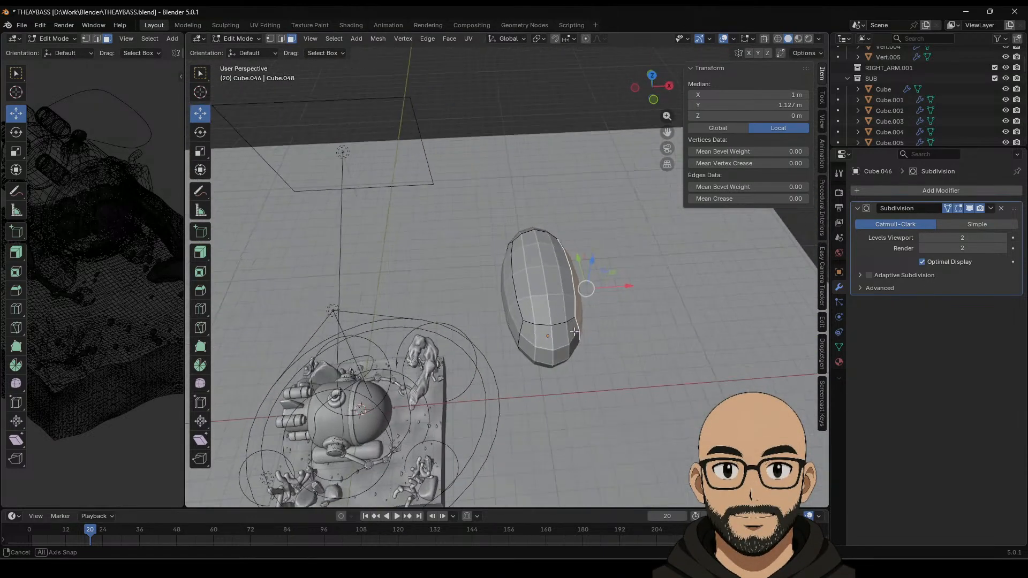
{"action": "left_click", "coordinate": [201, 152]}
{"action": "left_click_drag", "start_coordinate": [583, 289], "coordinate": [605, 284]}
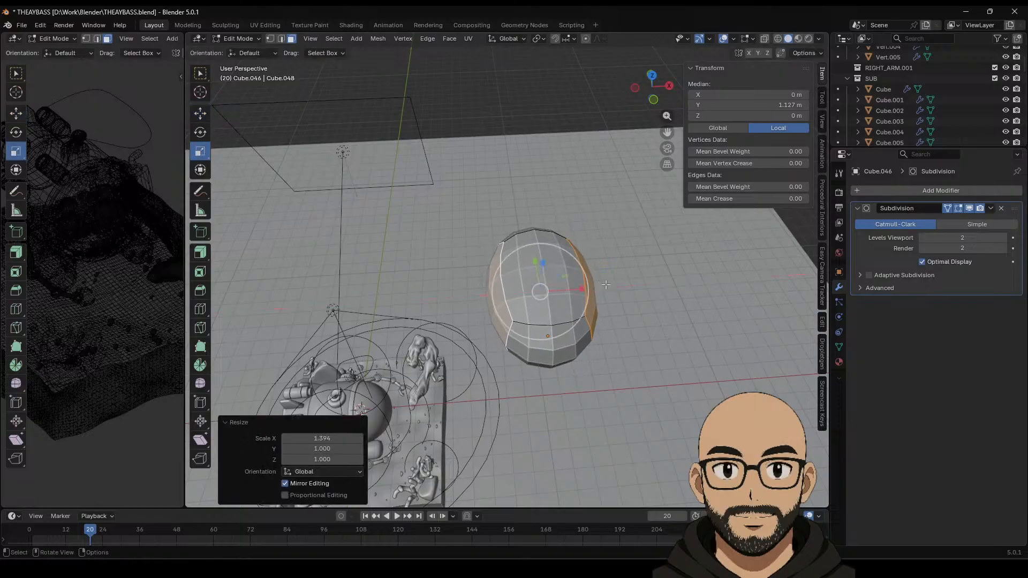
Step: Taper the body's far end by scaling its end face to about 0.385 along X and 0.396 along Z
{"action": "middle_click_drag", "start_coordinate": [606, 284], "coordinate": [555, 259]}
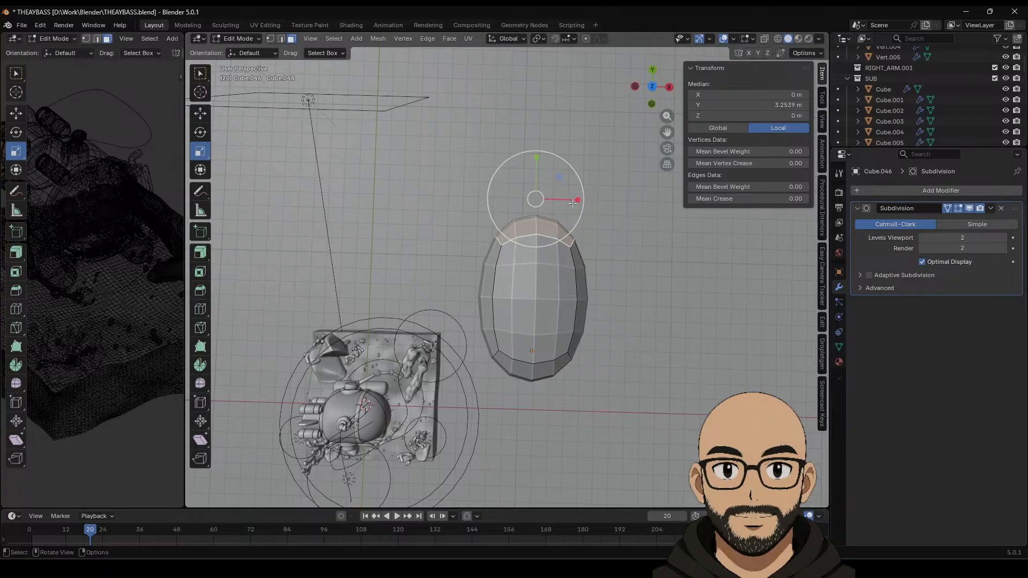
{"action": "left_click_drag", "start_coordinate": [573, 203], "coordinate": [549, 199]}
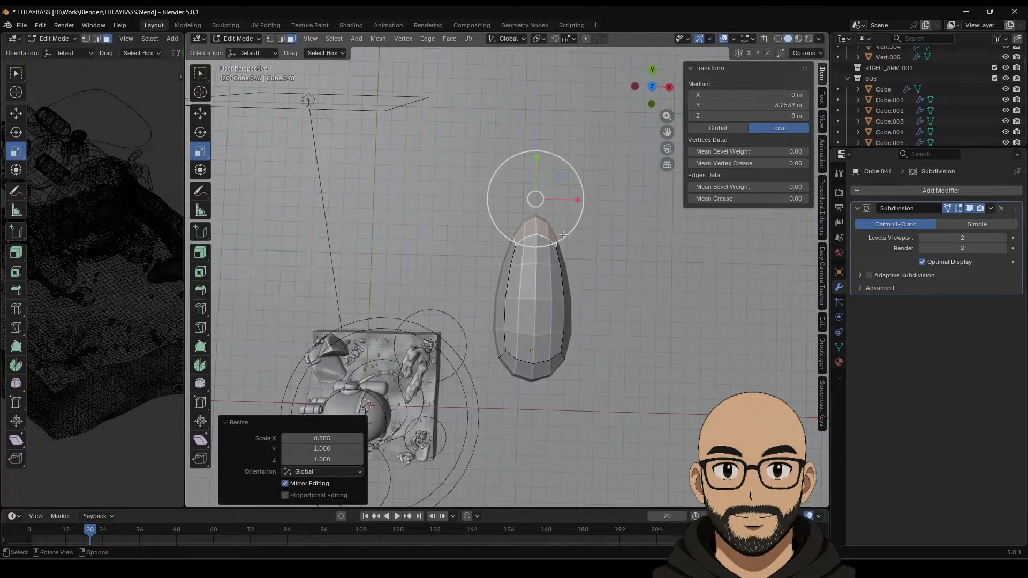
{"action": "middle_click_drag", "start_coordinate": [550, 199], "coordinate": [537, 328]}
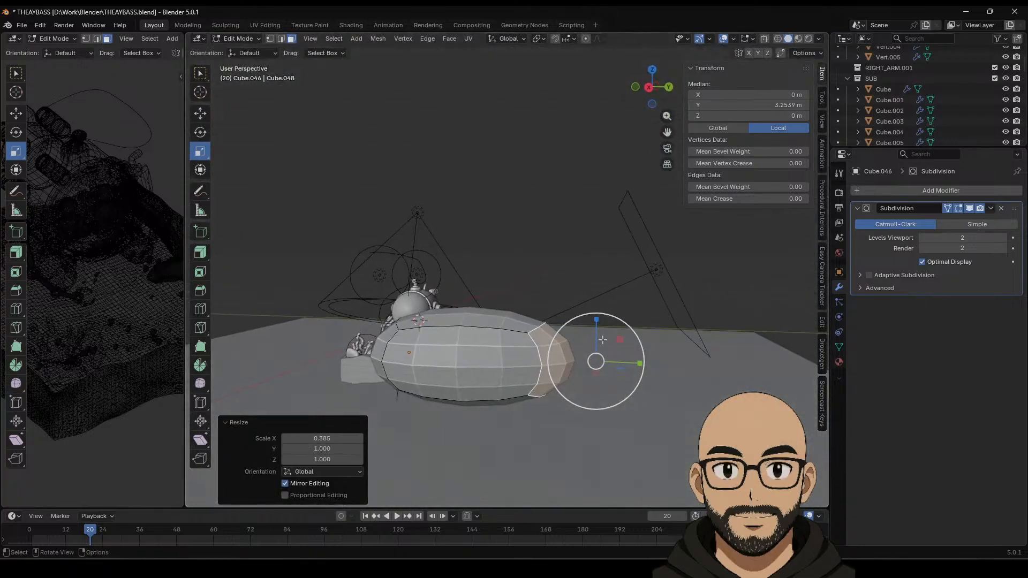
{"action": "left_click_drag", "start_coordinate": [598, 326], "coordinate": [598, 346]}
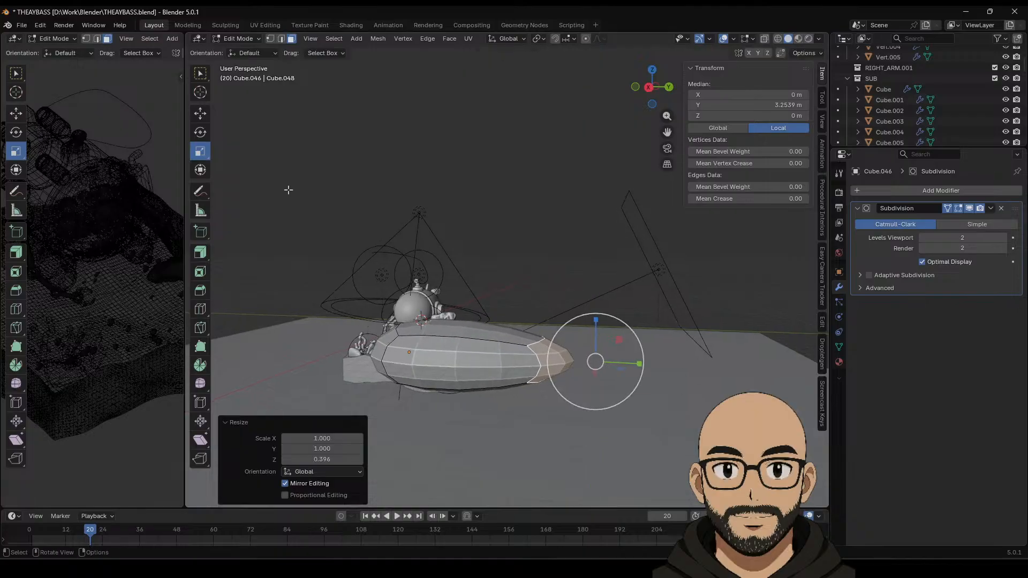
Step: Extrude the tapered end face about 4.14 m along Y and pull it back about 3.59 m
{"action": "key", "text": "e"}
{"action": "right_click", "coordinate": [634, 354]}
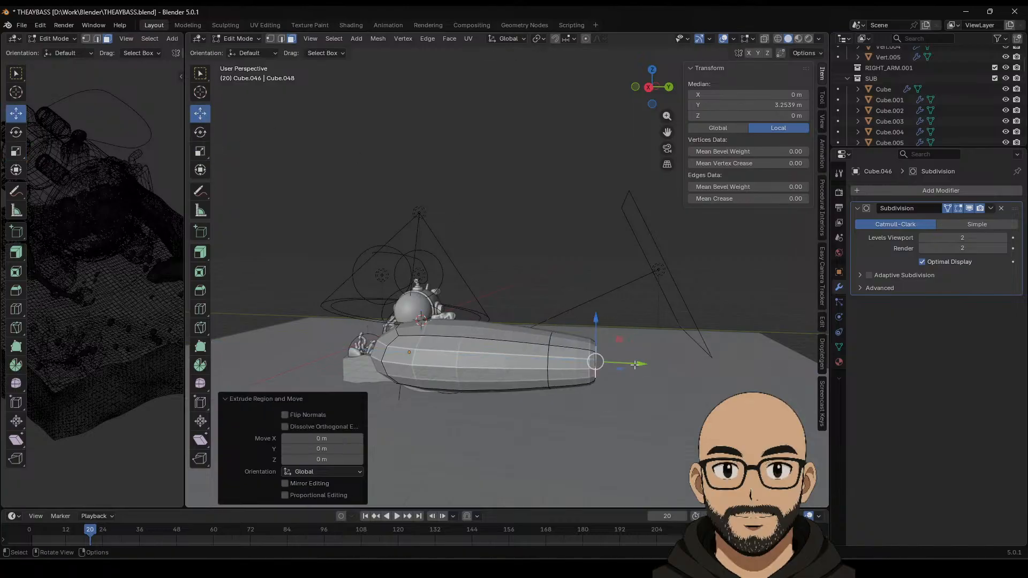
{"action": "left_click_drag", "start_coordinate": [634, 365], "coordinate": [699, 369]}
{"action": "middle_click_drag", "start_coordinate": [698, 369], "coordinate": [715, 396]}
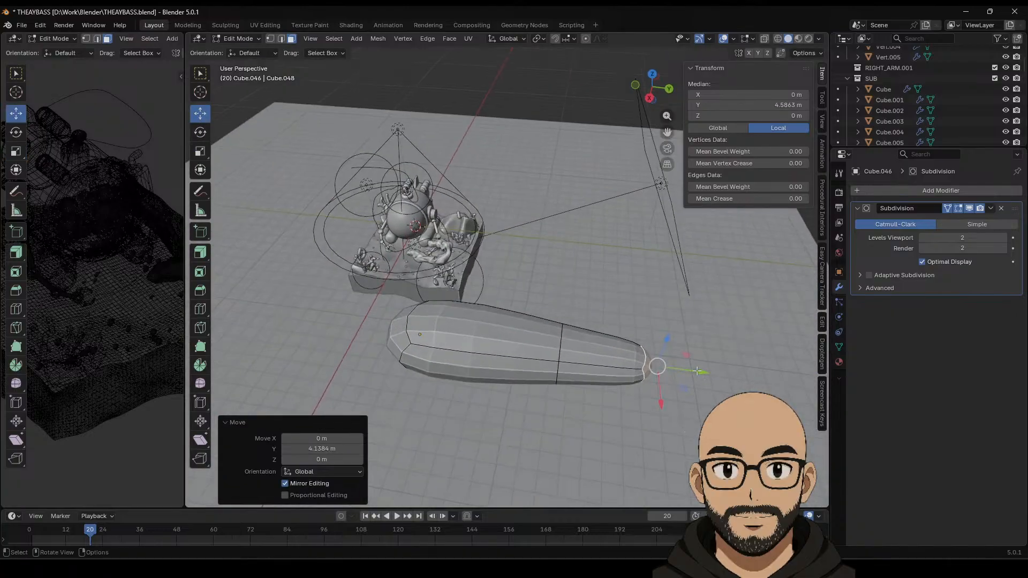
{"action": "left_click_drag", "start_coordinate": [697, 371], "coordinate": [637, 367]}
{"action": "middle_click_drag", "start_coordinate": [637, 367], "coordinate": [558, 334], "text": "shift"}
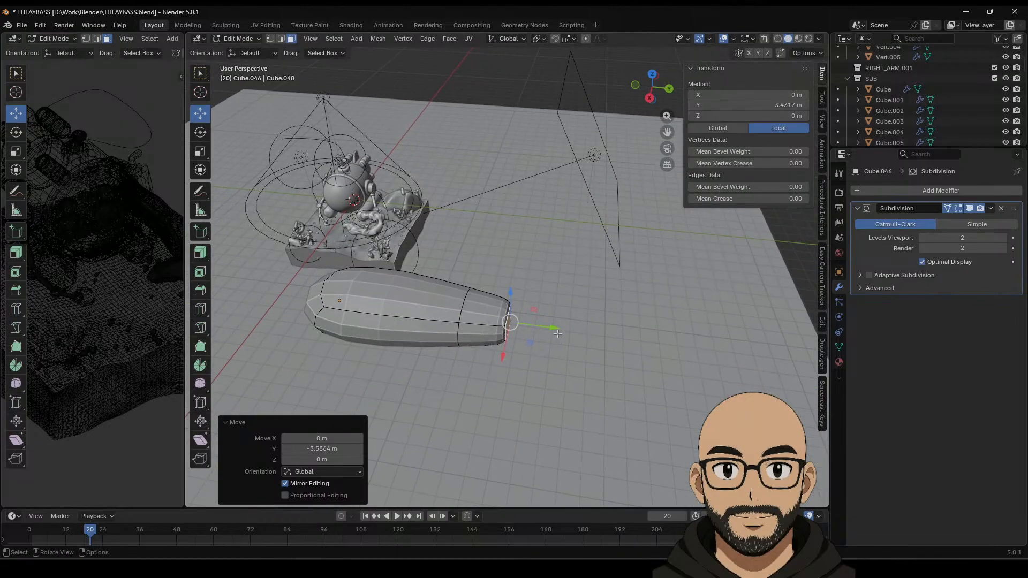
Step: Extrude the end face about 10.36 m into a tail, scale it to 0.164 and shift it back along Y
{"action": "key", "text": "e"}
{"action": "left_click", "coordinate": [676, 347]}
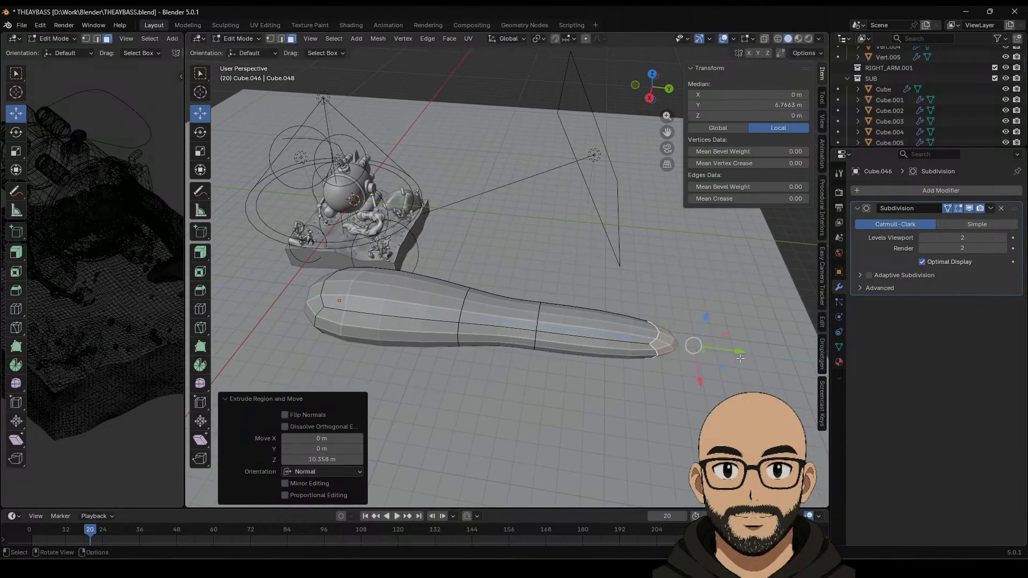
{"action": "key", "text": "s"}
{"action": "left_click", "coordinate": [697, 352]}
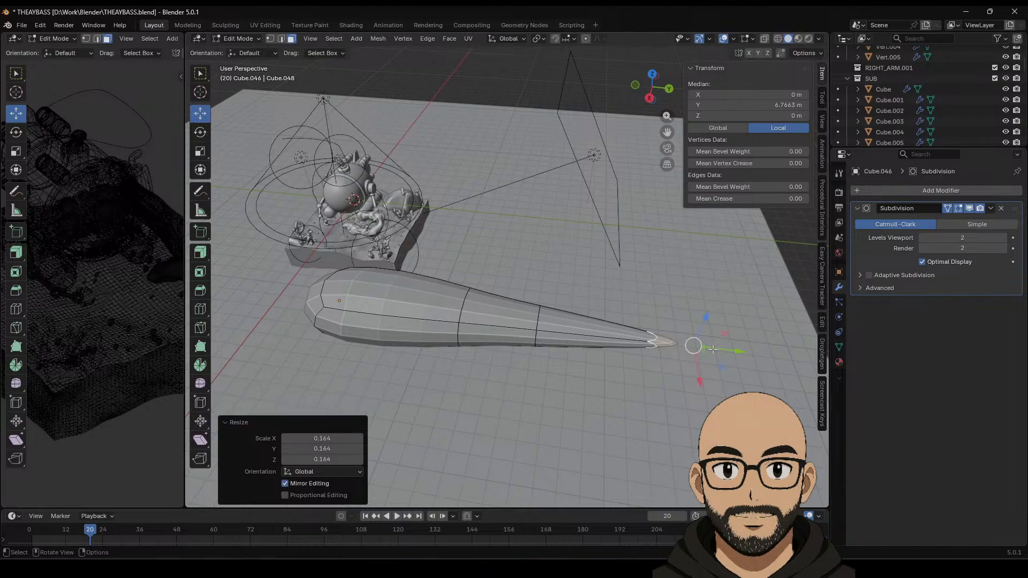
{"action": "mouse_move", "coordinate": [730, 349]}
{"action": "left_mouse_down"}
{"action": "mouse_move", "coordinate": [669, 342]}
{"action": "mouse_move", "coordinate": [736, 347]}
{"action": "left_mouse_up"}
Step: Lengthen the thin tail with two more extrusions, about 4.56 m along Y and about 4.2 m along the face normal
{"action": "key", "text": "e"}
{"action": "right_click", "coordinate": [669, 341]}
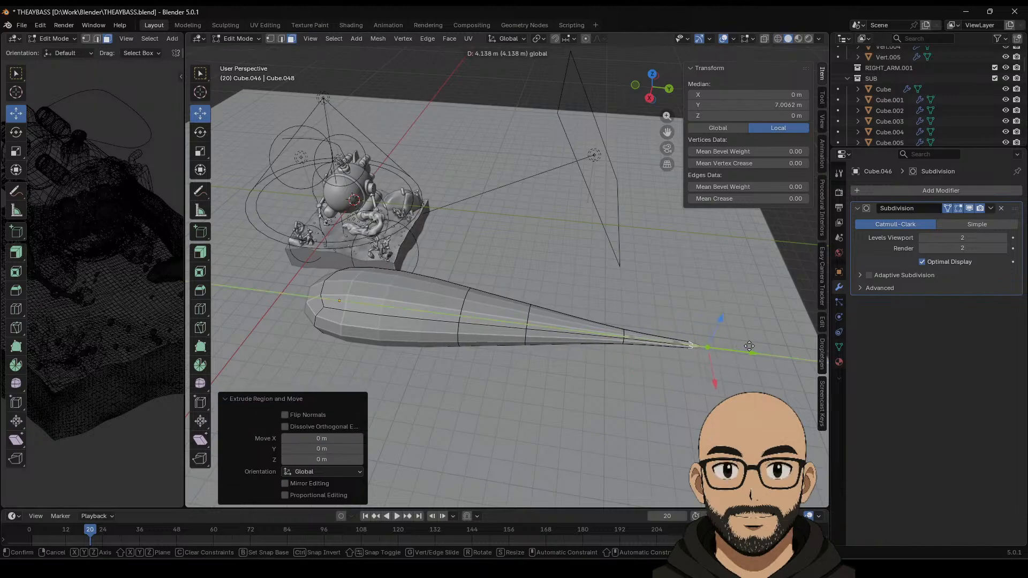
{"action": "left_click_drag", "start_coordinate": [751, 345], "coordinate": [748, 354]}
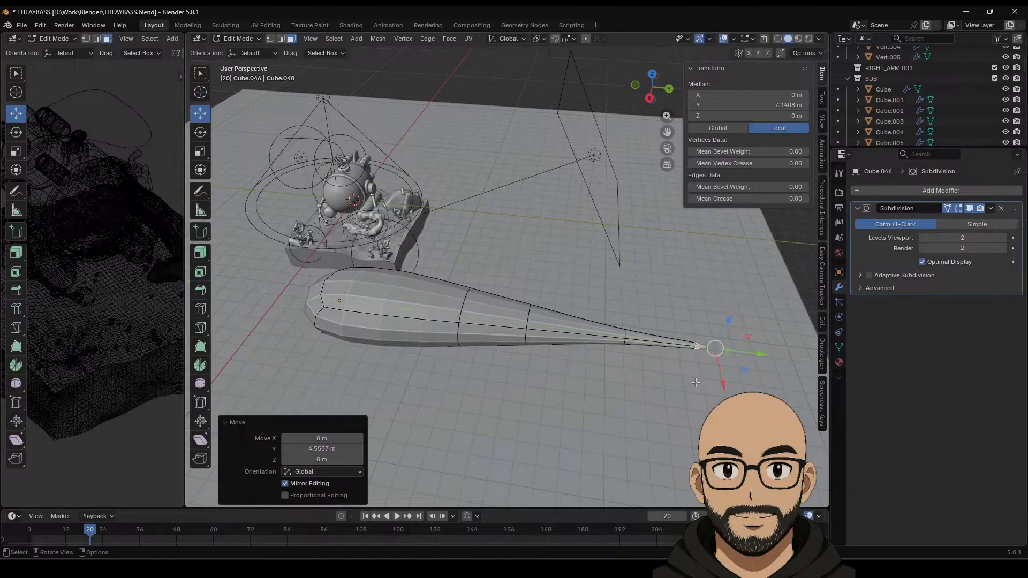
{"action": "key", "text": "e"}
{"action": "left_click", "coordinate": [777, 370]}
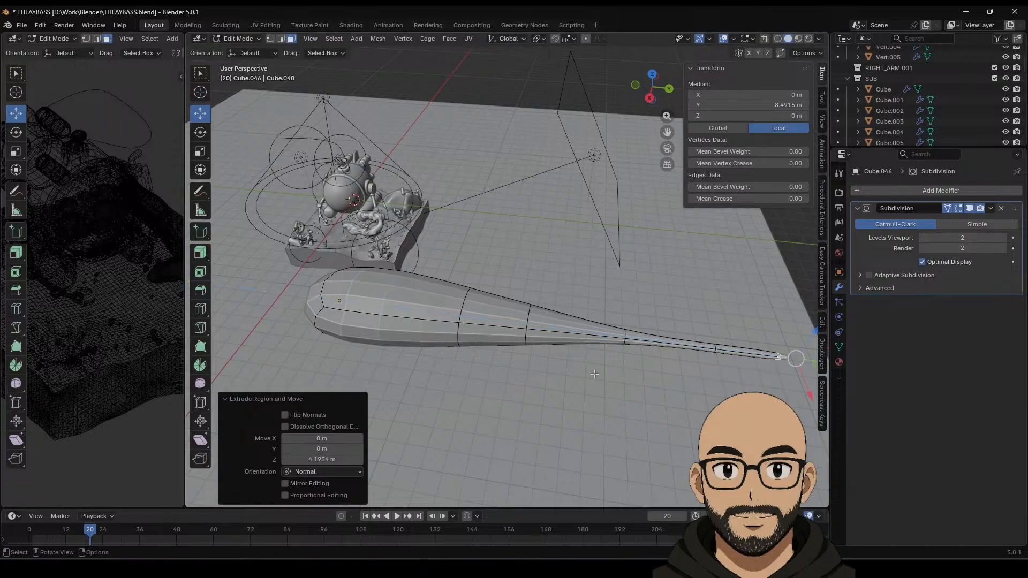
Step: Select the two opposite side faces of the body, inset them and scale the inset faces down
{"action": "middle_click_drag", "start_coordinate": [778, 369], "coordinate": [590, 293]}
{"action": "left_click", "coordinate": [493, 324]}
{"action": "middle_click_drag", "start_coordinate": [491, 326], "coordinate": [629, 338]}
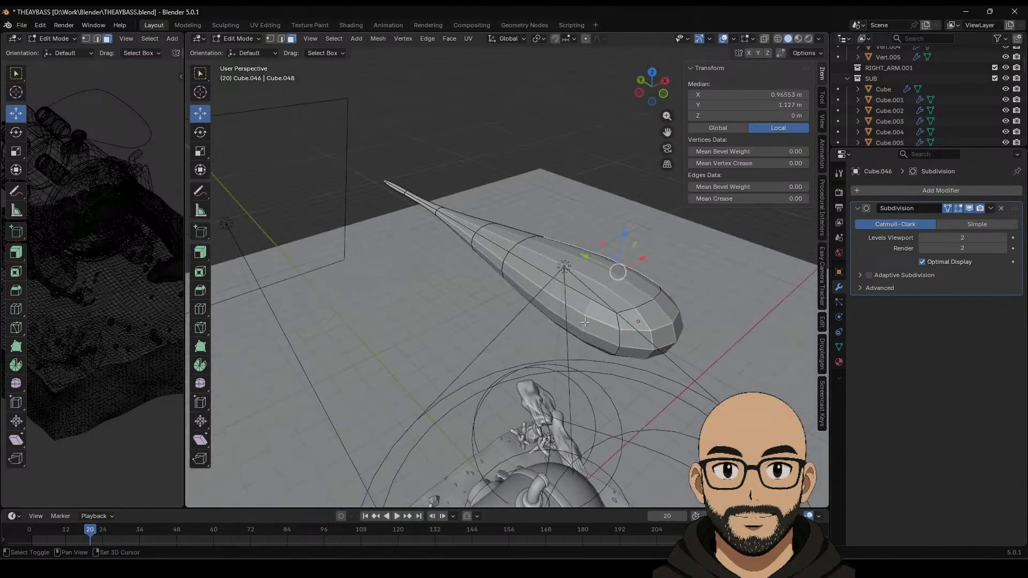
{"action": "left_click", "coordinate": [631, 335], "text": "alt"}
{"action": "left_click", "coordinate": [200, 271]}
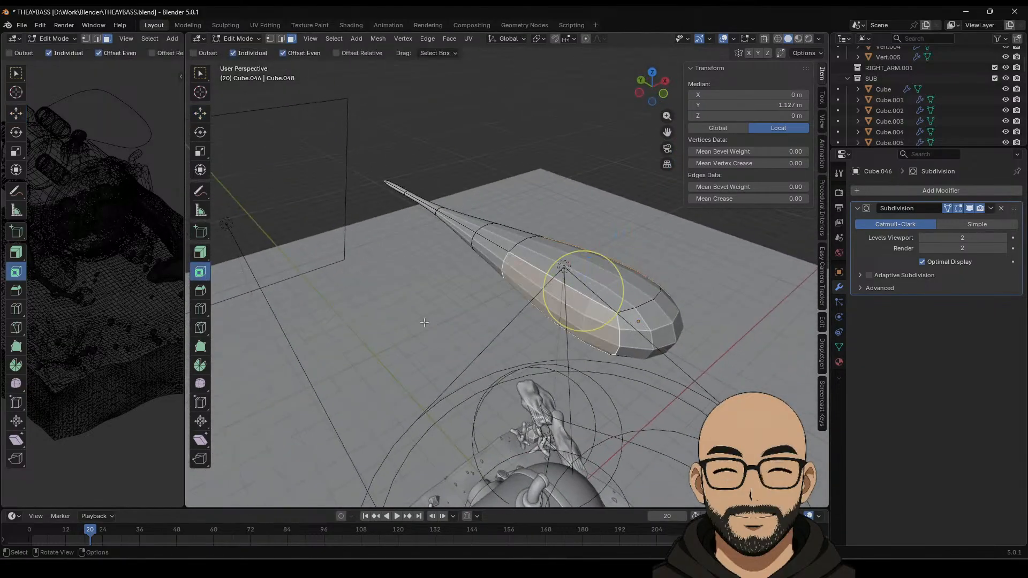
{"action": "mouse_move", "coordinate": [621, 291]}
{"action": "left_mouse_down"}
{"action": "mouse_move", "coordinate": [629, 306]}
{"action": "mouse_move", "coordinate": [620, 297]}
{"action": "left_mouse_up"}
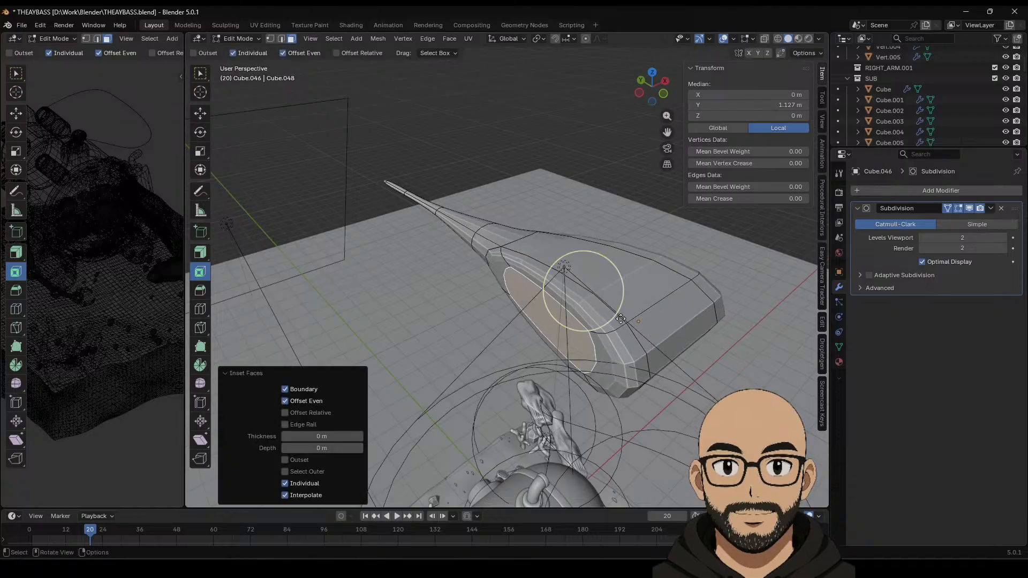
{"action": "key", "text": "s"}
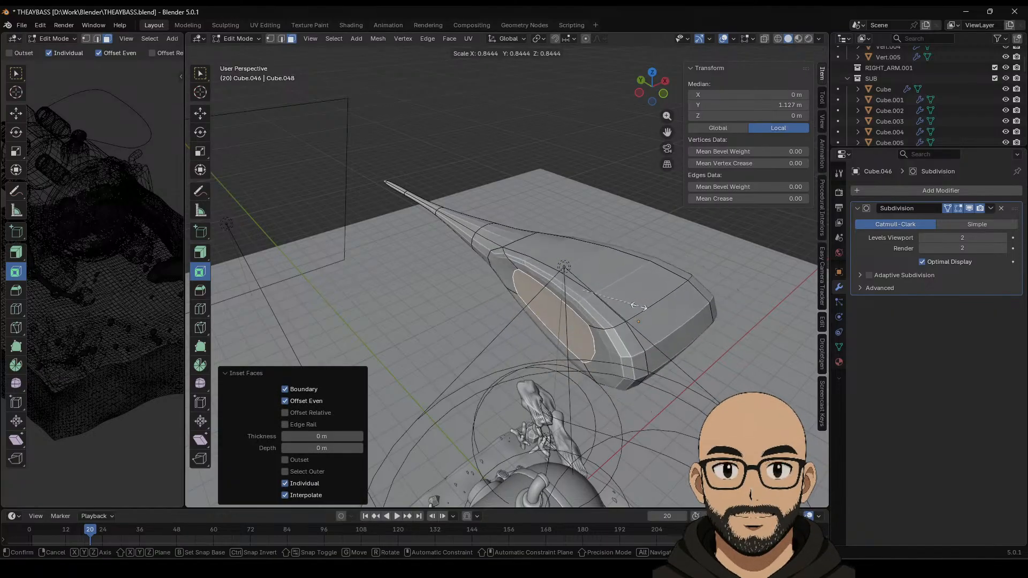
{"action": "left_click", "coordinate": [625, 304]}
{"action": "left_click_drag", "start_coordinate": [629, 303], "coordinate": [486, 266]}
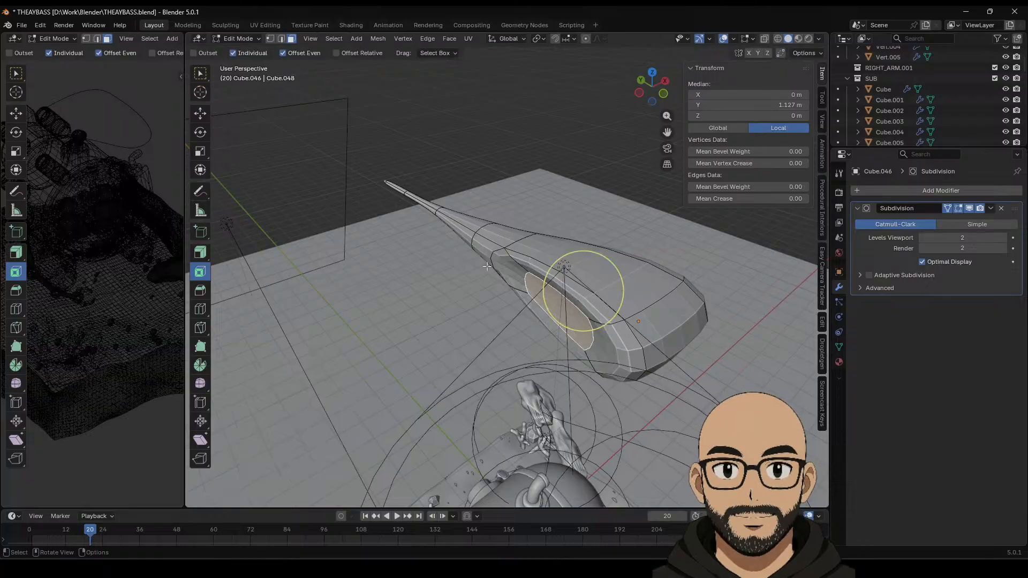
Step: Extrude the two inset side faces outward into wide wings on both sides of the body
{"action": "left_click", "coordinate": [202, 113]}
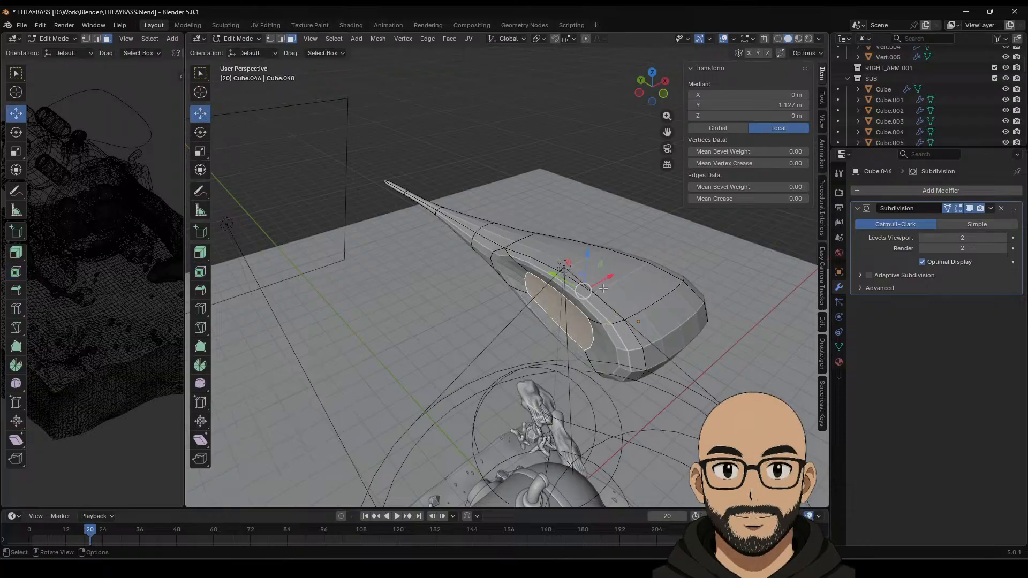
{"action": "left_click", "coordinate": [201, 253]}
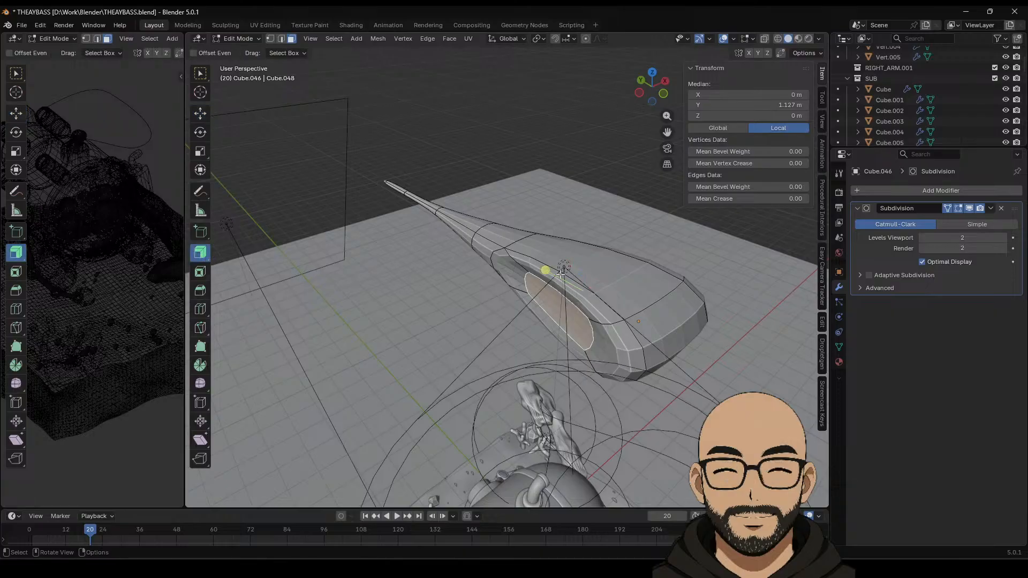
{"action": "left_click_drag", "start_coordinate": [545, 270], "coordinate": [523, 262]}
Step: Extend both wingtips' rear corner faces along Y by about 0.19 m and 2.03 m, and scale them to 0.95 along X
{"action": "middle_click_drag", "start_coordinate": [523, 263], "coordinate": [534, 355]}
{"action": "left_click", "coordinate": [631, 336]}
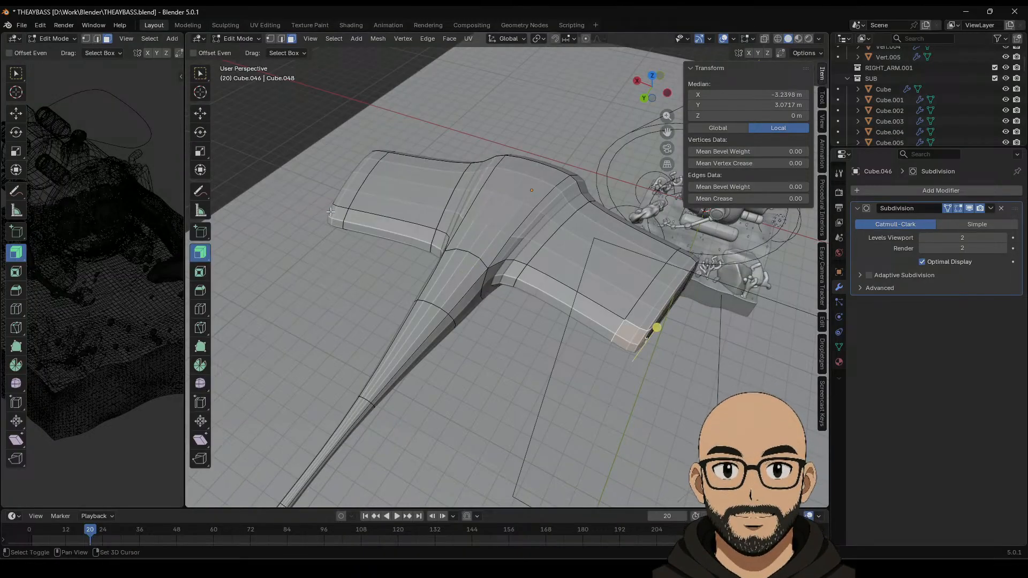
{"action": "left_click", "coordinate": [201, 114]}
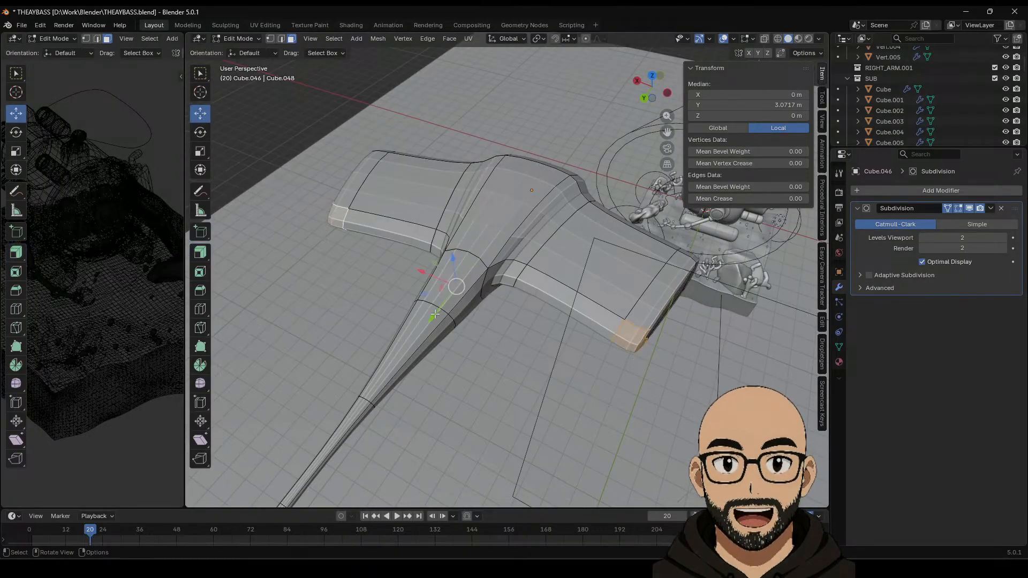
{"action": "left_click_drag", "start_coordinate": [431, 287], "coordinate": [404, 337]}
{"action": "right_click", "coordinate": [401, 338]}
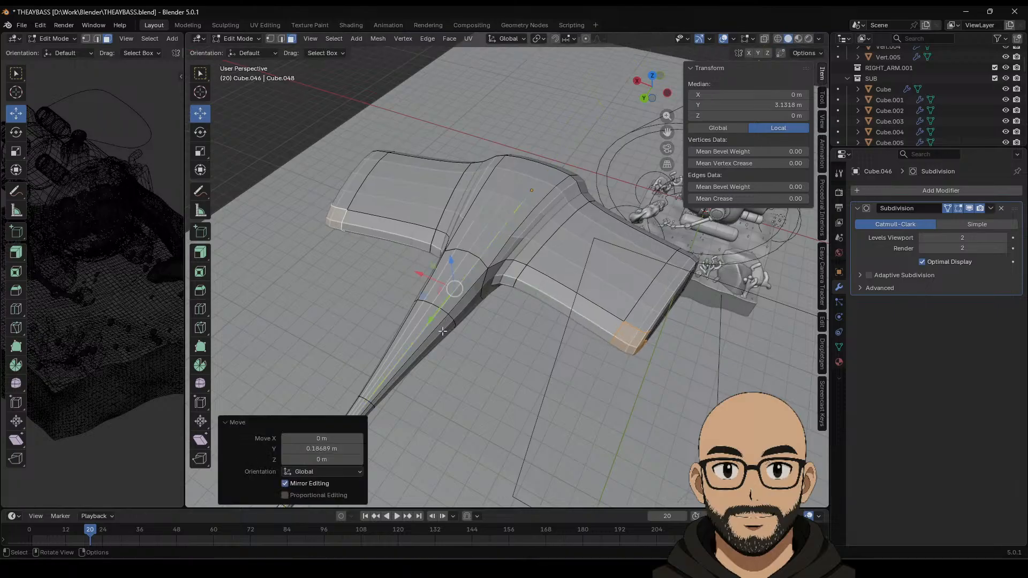
{"action": "left_click_drag", "start_coordinate": [432, 315], "coordinate": [395, 355]}
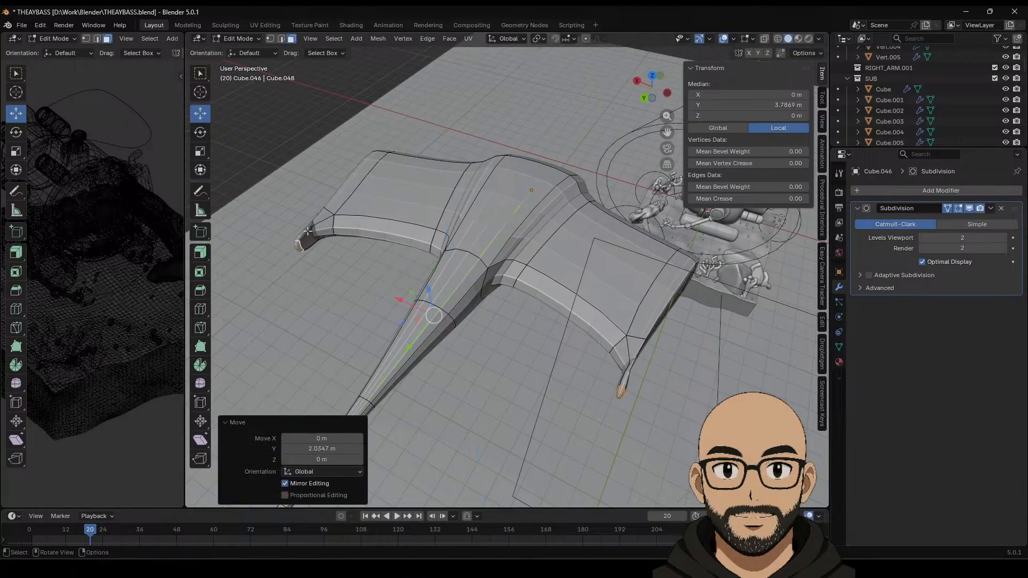
{"action": "left_click_drag", "start_coordinate": [396, 298], "coordinate": [395, 296]}
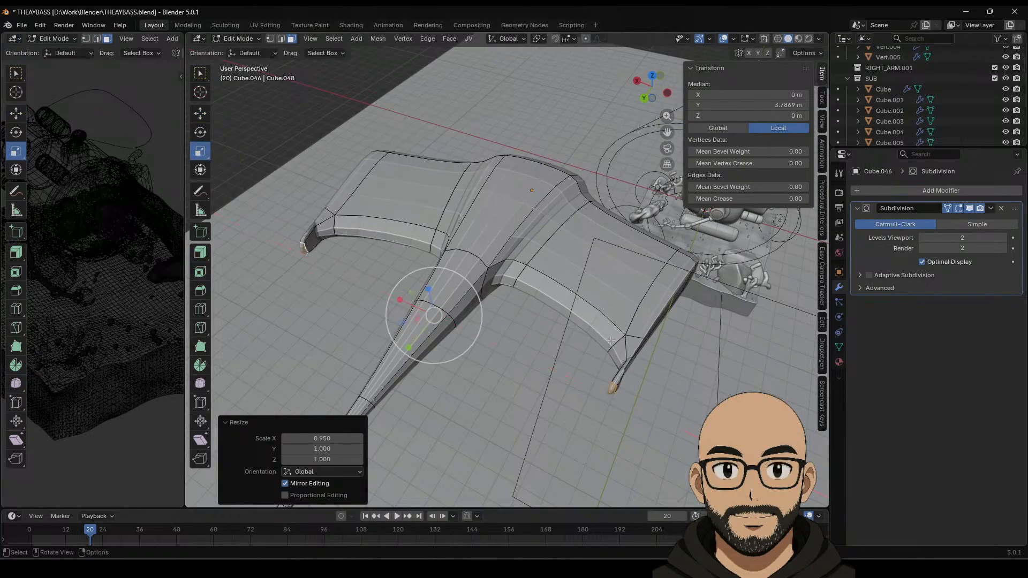
Step: Turn on X-ray and add one loop cut around a wingtip's rear extension, slid to factor 1
{"action": "middle_click_drag", "start_coordinate": [395, 296], "coordinate": [364, 268]}
{"action": "left_click", "coordinate": [281, 39]}
{"action": "left_click", "coordinate": [371, 288]}
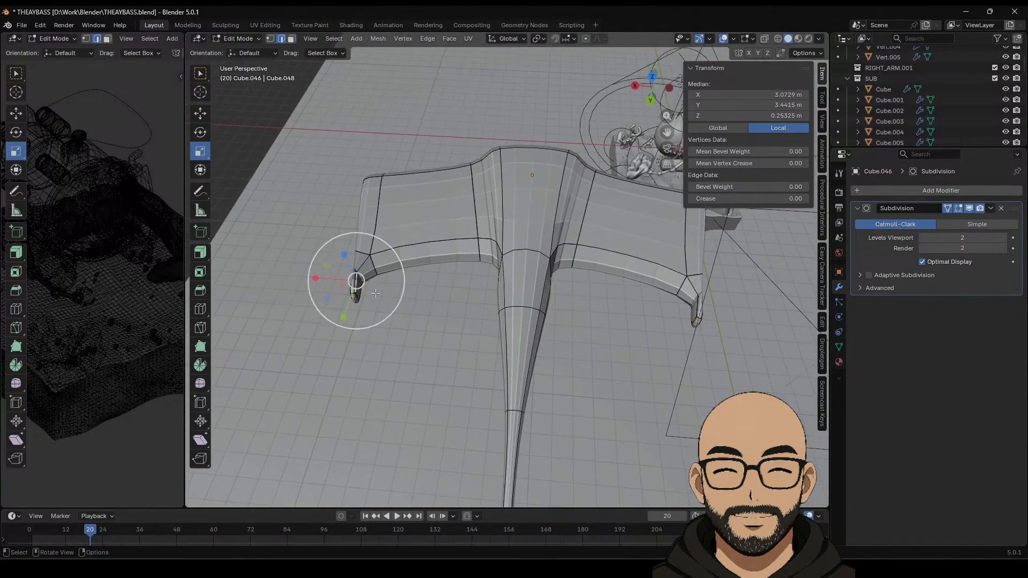
{"action": "scroll", "coordinate": [375, 294], "scroll_direction": "up", "scroll_amount": 5}
{"action": "middle_click_drag", "start_coordinate": [375, 293], "coordinate": [343, 328]}
{"action": "left_click", "coordinate": [331, 306]}
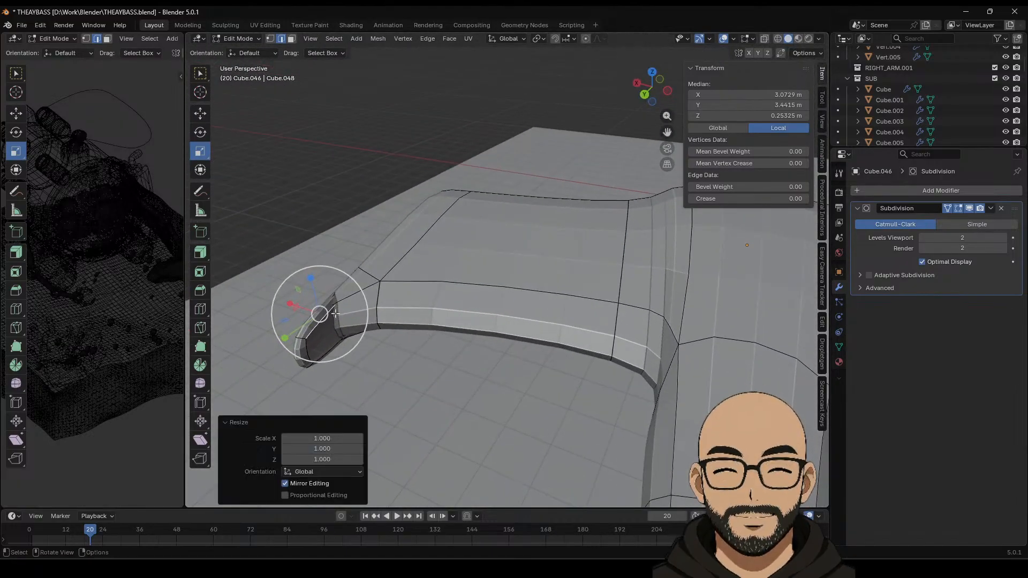
{"action": "left_click", "coordinate": [764, 38]}
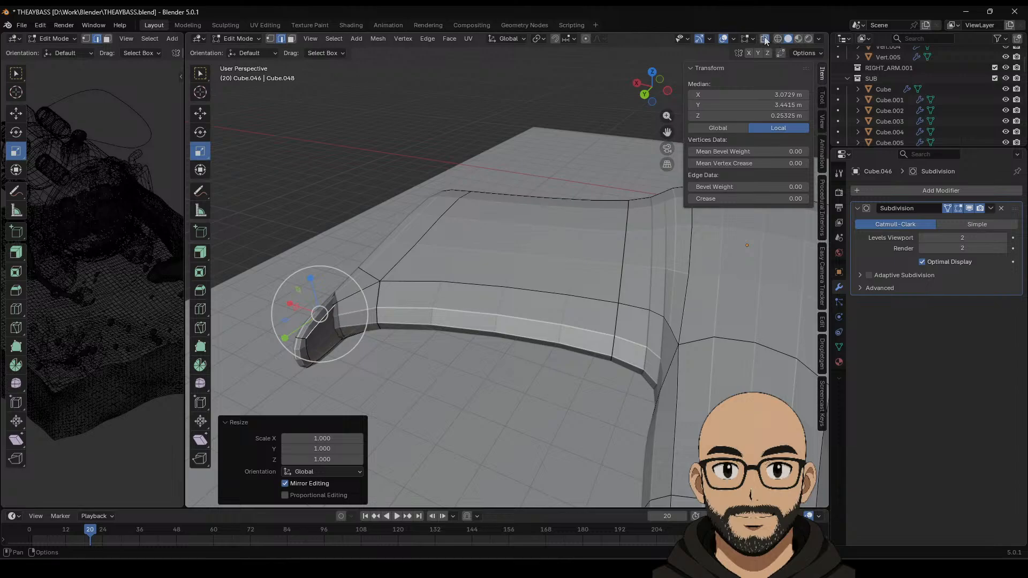
{"action": "middle_click_drag", "start_coordinate": [342, 321], "coordinate": [364, 336]}
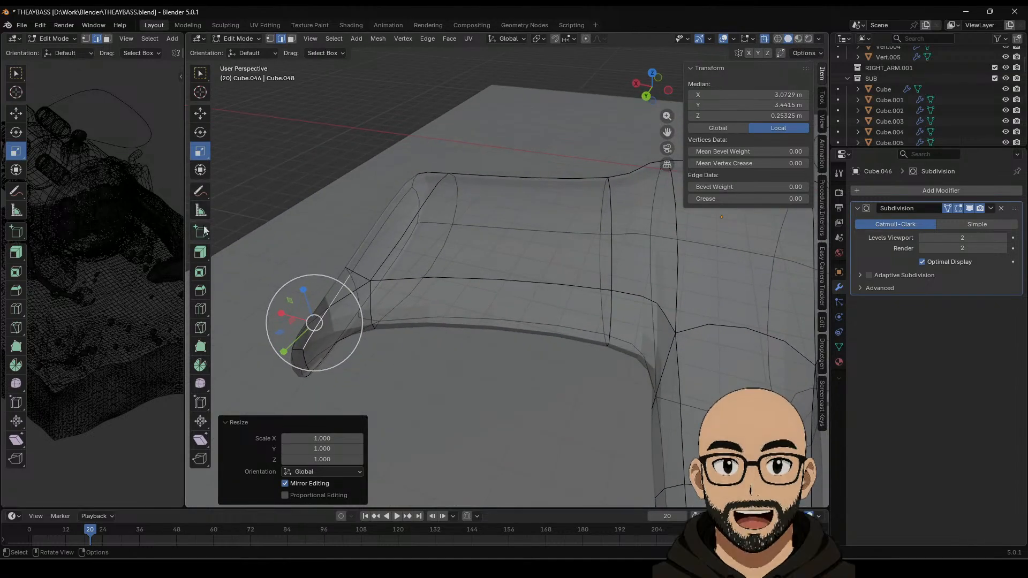
{"action": "left_click", "coordinate": [201, 310]}
{"action": "left_click_drag", "start_coordinate": [318, 341], "coordinate": [360, 295]}
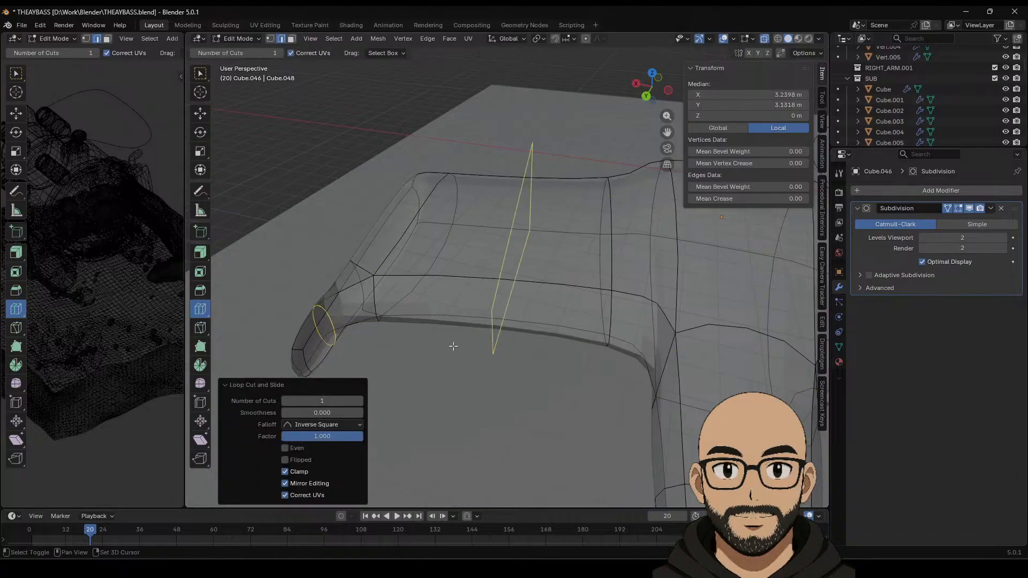
Step: Add a matching loop cut around the opposite wingtip's rear extension at slide factor 0.169, and turn X-ray off
{"action": "middle_click_drag", "start_coordinate": [749, 356], "coordinate": [426, 281], "text": "shift"}
{"action": "scroll", "coordinate": [426, 281], "scroll_direction": "down", "scroll_amount": 2}
{"action": "middle_click_drag", "start_coordinate": [566, 363], "coordinate": [490, 277], "text": "shift"}
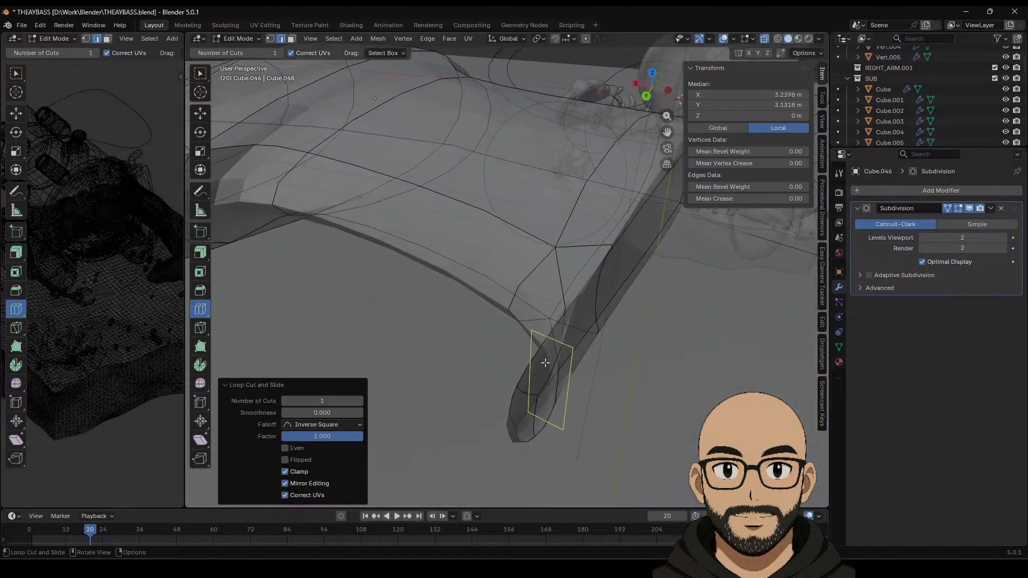
{"action": "left_click_drag", "start_coordinate": [545, 363], "coordinate": [557, 355]}
{"action": "middle_click_drag", "start_coordinate": [389, 299], "coordinate": [646, 337]}
{"action": "left_click", "coordinate": [200, 113]}
{"action": "left_click", "coordinate": [763, 38]}
Step: Move the inner edge at the base of one wingtip's extension about 0.39 m along X
{"action": "scroll", "coordinate": [647, 338], "scroll_direction": "down", "scroll_amount": 3}
{"action": "middle_click_drag", "start_coordinate": [390, 328], "coordinate": [455, 346], "text": "shift"}
{"action": "scroll", "coordinate": [455, 346], "scroll_direction": "up", "scroll_amount": 3}
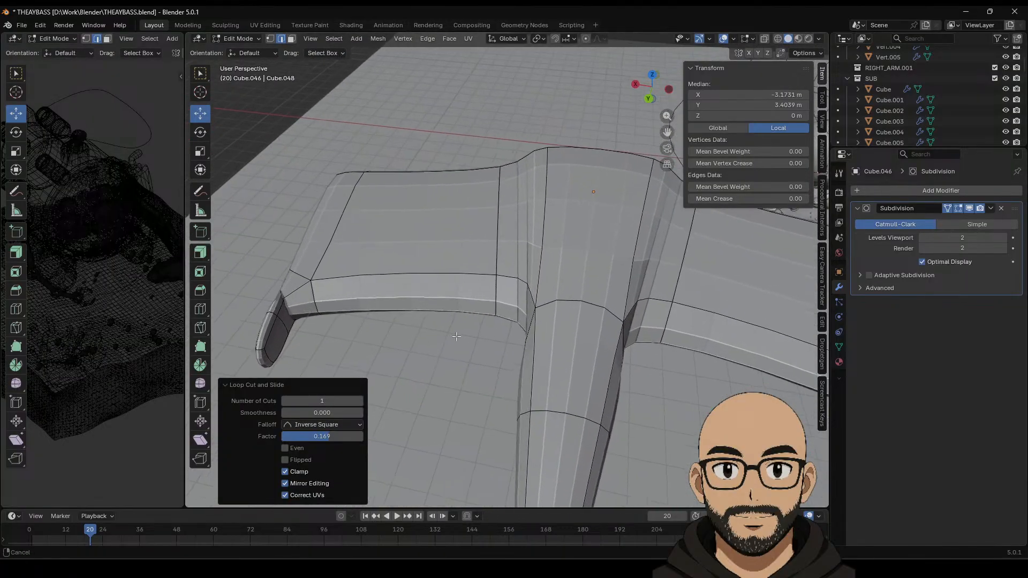
{"action": "left_click", "coordinate": [286, 319]}
{"action": "mouse_move", "coordinate": [278, 313]}
{"action": "left_mouse_down"}
{"action": "mouse_move", "coordinate": [258, 309]}
{"action": "mouse_move", "coordinate": [269, 311]}
{"action": "left_mouse_up"}
{"action": "middle_click_drag", "start_coordinate": [268, 311], "coordinate": [309, 317]}
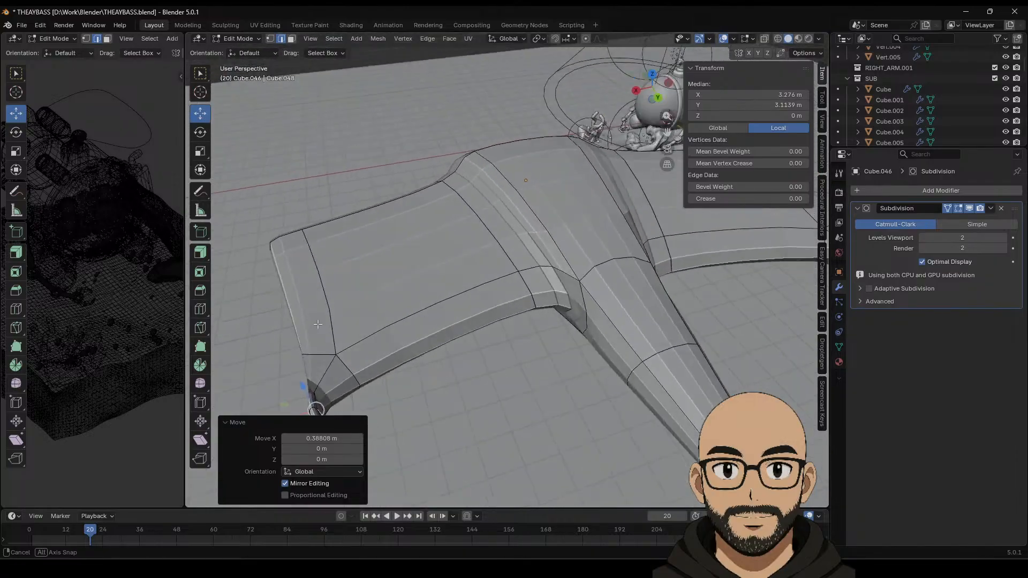
{"action": "middle_click_drag", "start_coordinate": [313, 388], "coordinate": [589, 279], "text": "shift"}
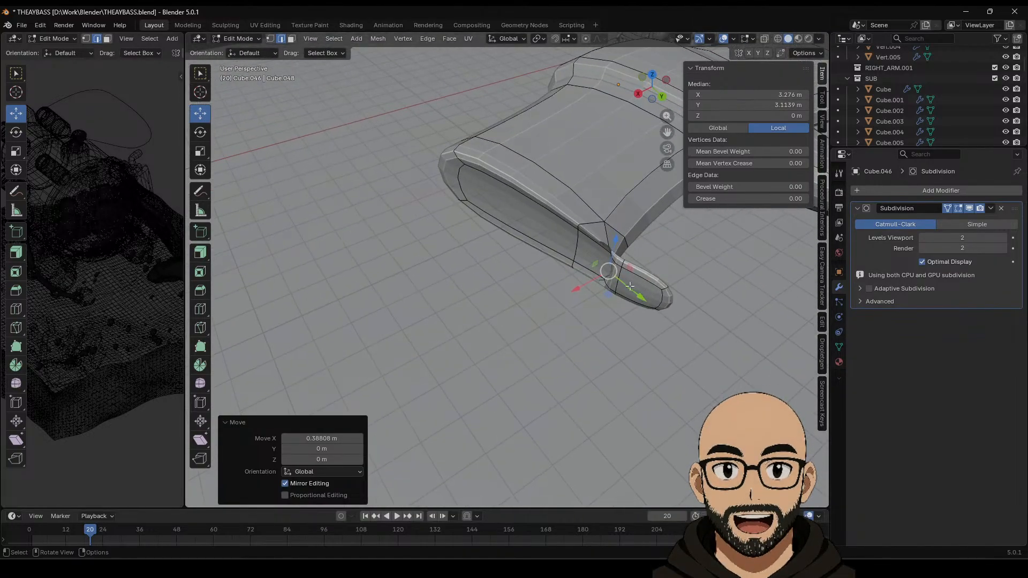
Step: Push that wingtip's side edge freely outward and shift the adjoining edge of its rear extension along X
{"action": "left_click", "coordinate": [596, 275]}
{"action": "key", "text": "g"}
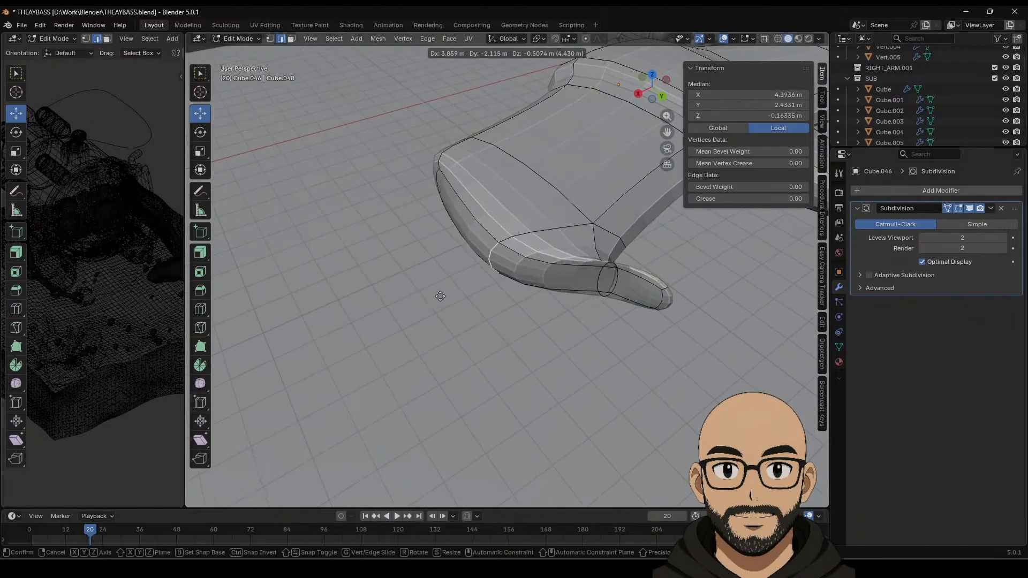
{"action": "left_click", "coordinate": [511, 287]}
{"action": "left_click", "coordinate": [617, 281]}
{"action": "key", "text": "g"}
{"action": "key", "text": "x"}
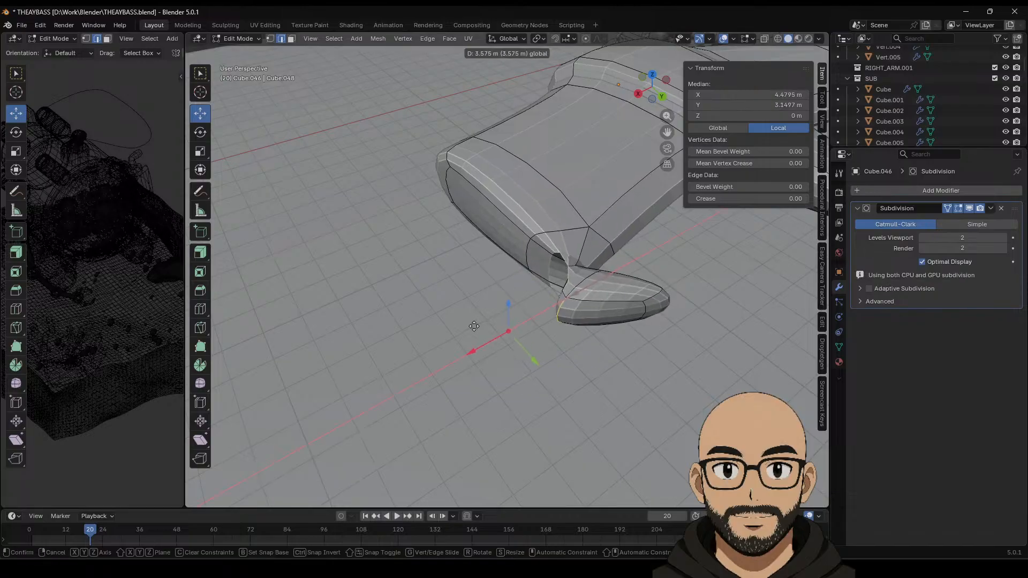
{"action": "left_click", "coordinate": [610, 287]}
Step: Move the wingtip extension's end edges about 1.29 m along X and its base edges about 0.08 m along X
{"action": "middle_click_drag", "start_coordinate": [609, 286], "coordinate": [537, 349]}
{"action": "left_click", "coordinate": [585, 320]}
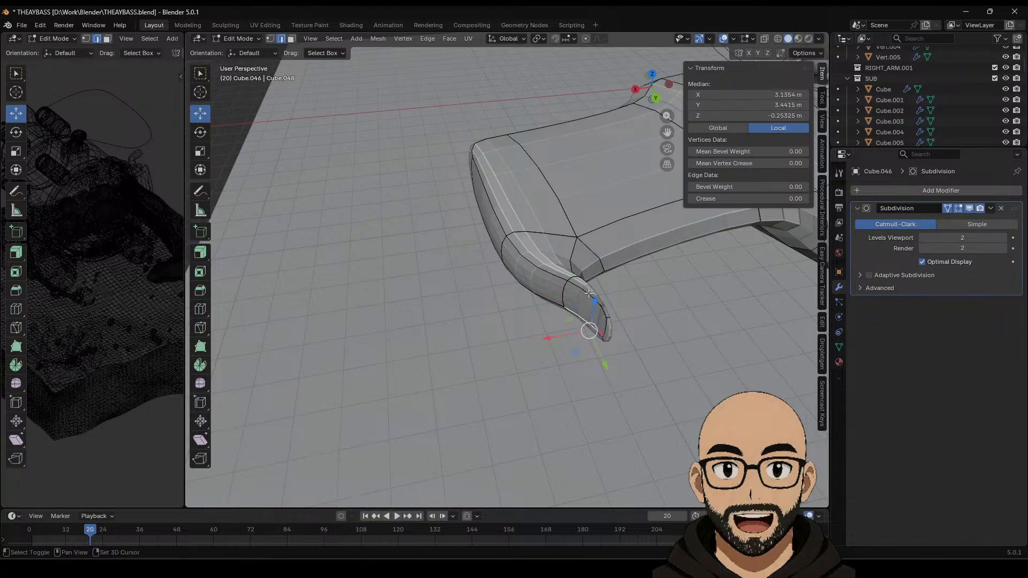
{"action": "left_click", "coordinate": [588, 290], "text": "shift"}
{"action": "left_click_drag", "start_coordinate": [560, 314], "coordinate": [513, 323]}
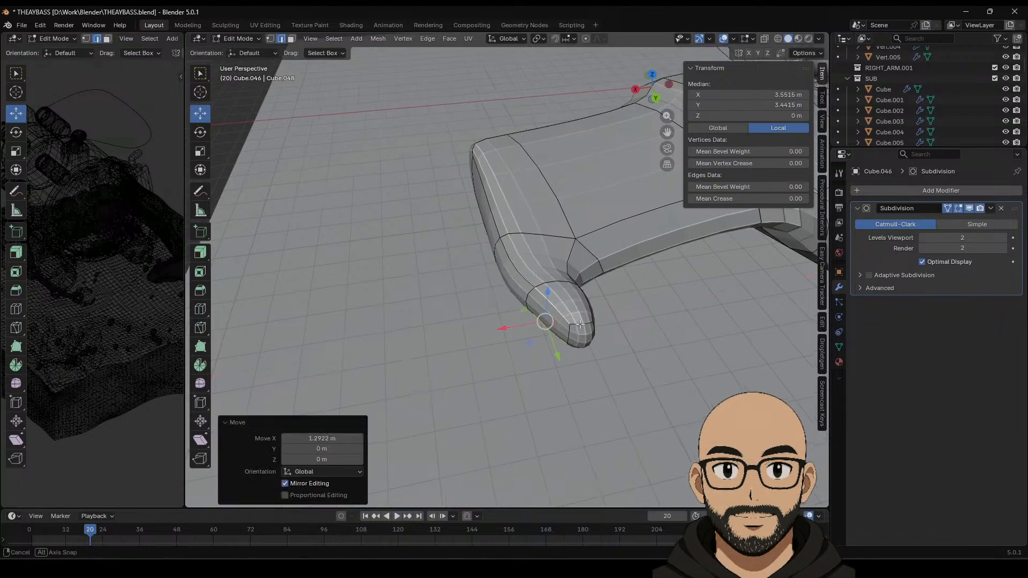
{"action": "middle_click_drag", "start_coordinate": [512, 324], "coordinate": [471, 320]}
{"action": "left_click", "coordinate": [471, 320]}
{"action": "left_click_drag", "start_coordinate": [438, 297], "coordinate": [435, 296]}
Step: Add one centred loop cut lengthwise through the middle of the body and tail
{"action": "middle_click_drag", "start_coordinate": [717, 386], "coordinate": [505, 340], "text": "shift"}
{"action": "scroll", "coordinate": [476, 343], "scroll_direction": "down", "scroll_amount": 5}
{"action": "scroll", "coordinate": [517, 309], "scroll_direction": "up", "scroll_amount": 2}
{"action": "scroll", "coordinate": [517, 309], "scroll_direction": "down", "scroll_amount": 6}
{"action": "scroll", "coordinate": [547, 323], "scroll_direction": "up", "scroll_amount": 6}
{"action": "scroll", "coordinate": [618, 272], "scroll_direction": "down", "scroll_amount": 8}
{"action": "left_click", "coordinate": [201, 309]}
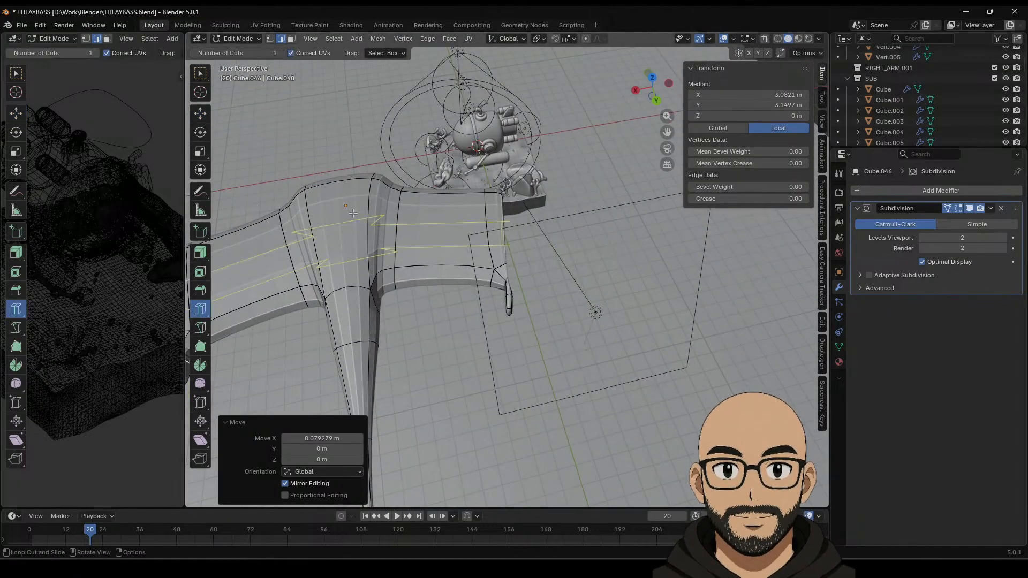
{"action": "left_click", "coordinate": [341, 196]}
{"action": "middle_click_drag", "start_coordinate": [341, 196], "coordinate": [336, 153]}
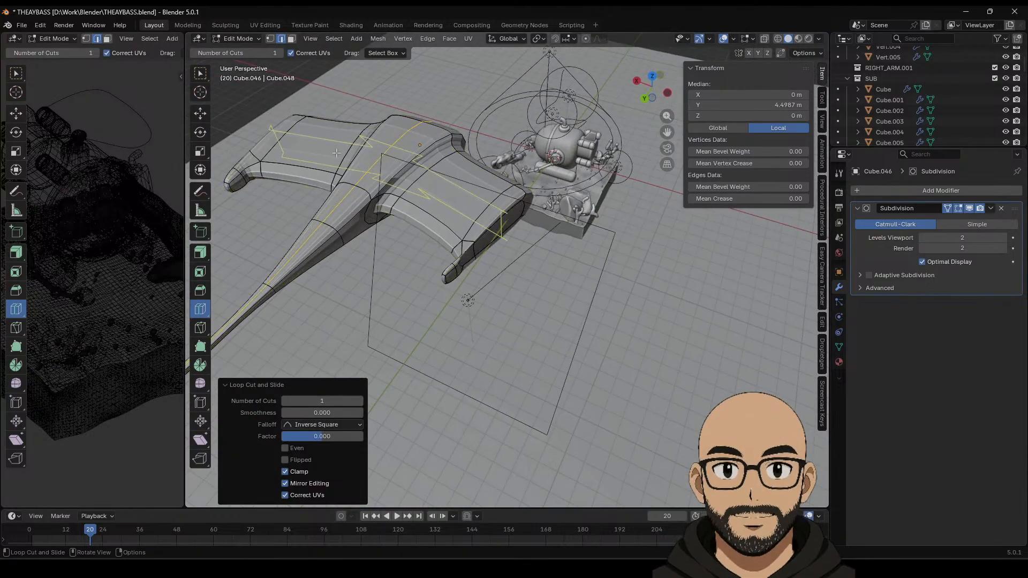
{"action": "left_click", "coordinate": [202, 115]}
Step: In see-through top view, select all faces on the negative-X half of the creature and delete them
{"action": "left_click", "coordinate": [292, 39]}
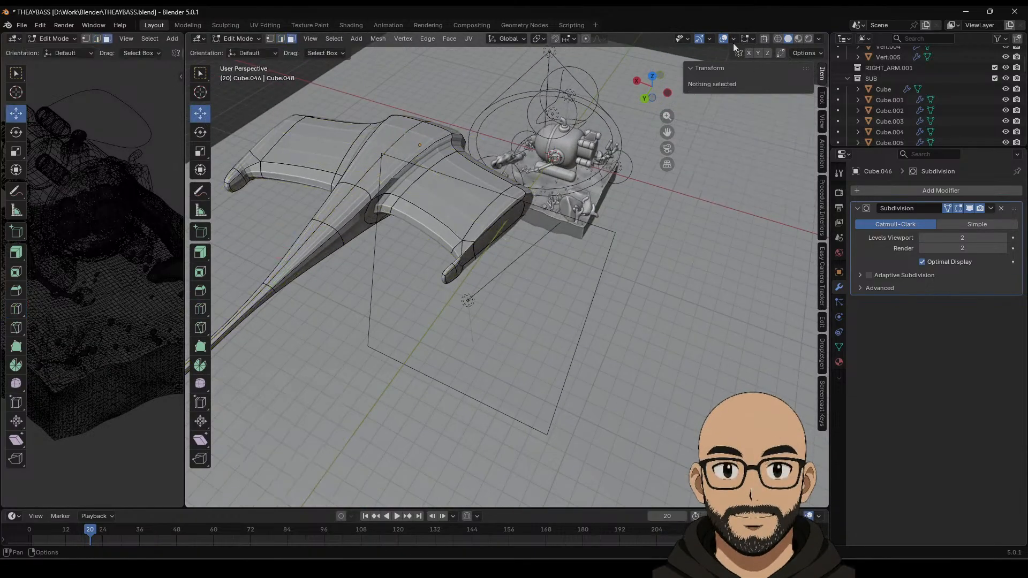
{"action": "left_click", "coordinate": [763, 40]}
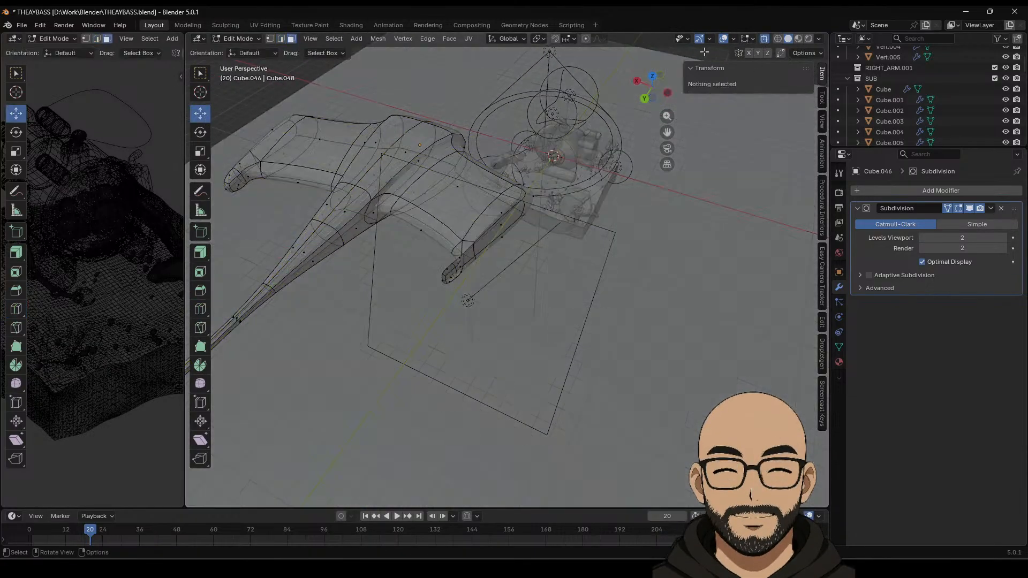
{"action": "left_click", "coordinate": [652, 76]}
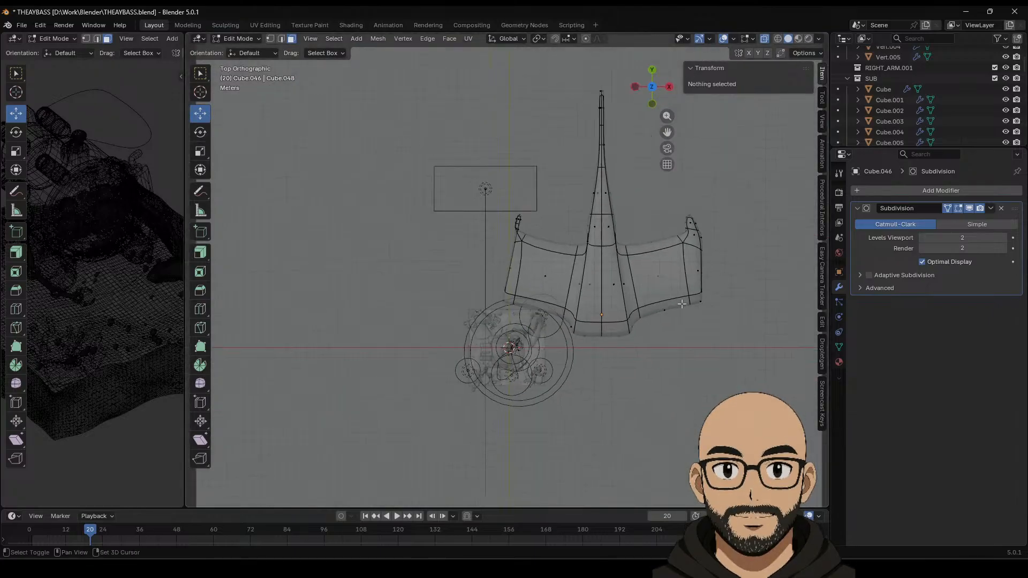
{"action": "middle_click_drag", "start_coordinate": [681, 304], "coordinate": [631, 324], "text": "shift"}
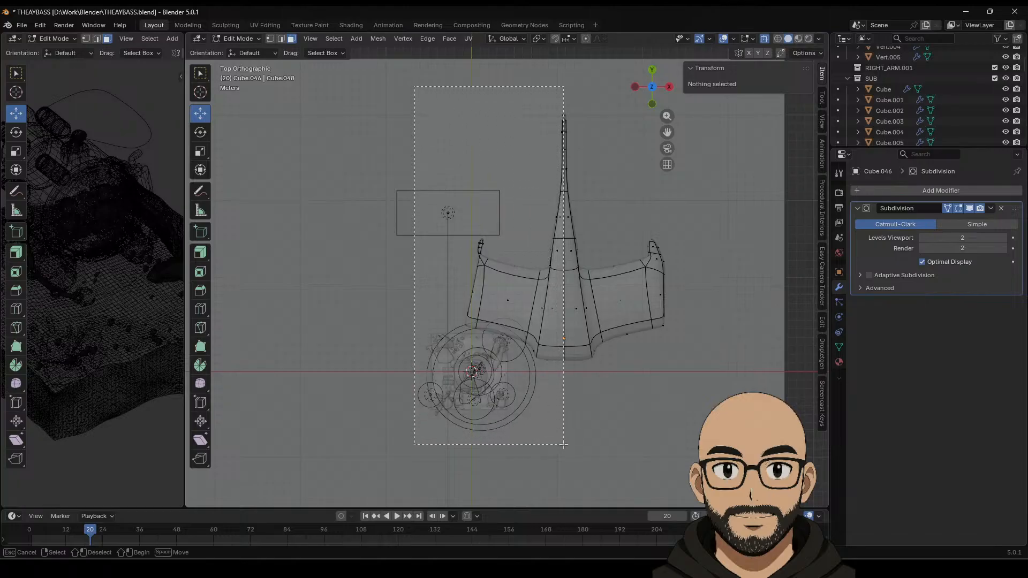
{"action": "left_click_drag", "start_coordinate": [564, 445], "coordinate": [563, 445]}
{"action": "key", "text": "x"}
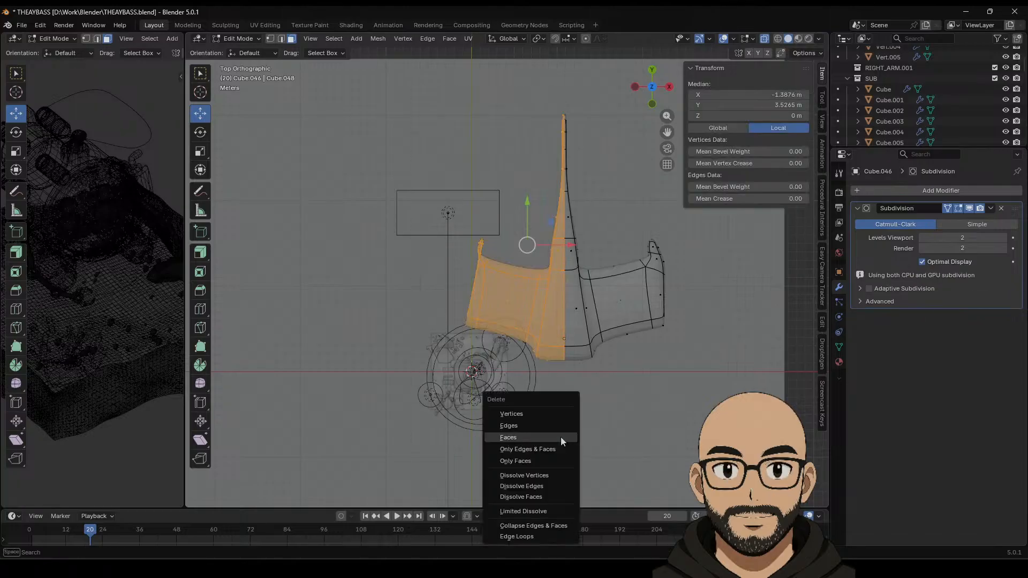
{"action": "left_click", "coordinate": [561, 436]}
Step: Add a Mirror modifier on the X axis with Clipping enabled and place it above the Subdivision modifier
{"action": "key", "text": "Tab"}
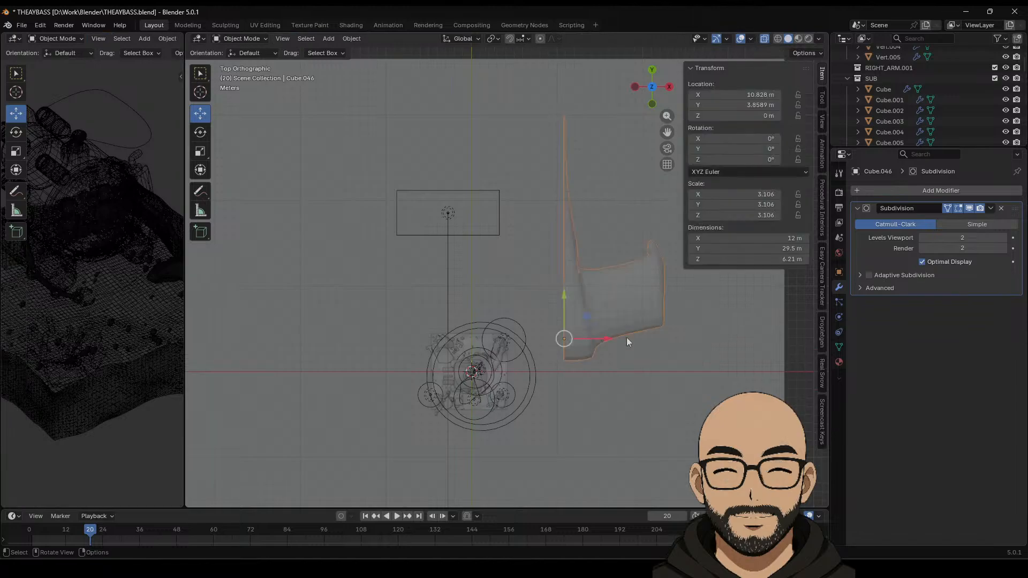
{"action": "left_click", "coordinate": [936, 192]}
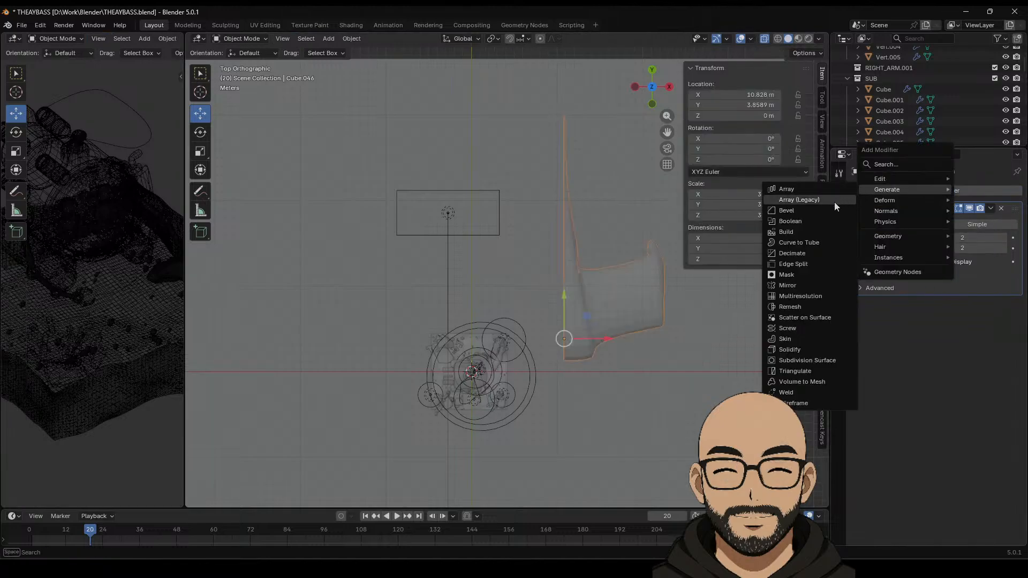
{"action": "left_click", "coordinate": [800, 285]}
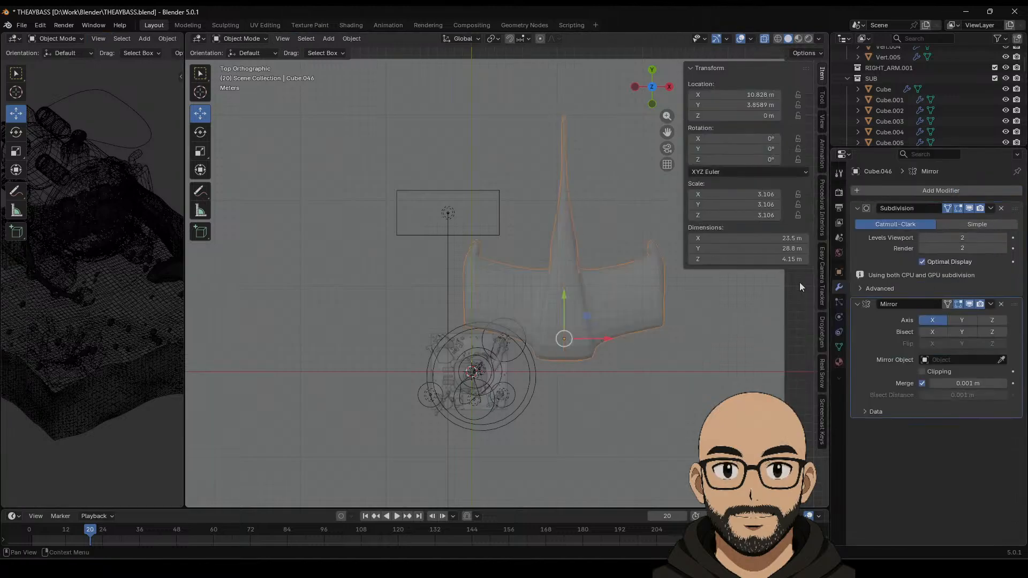
{"action": "left_click", "coordinate": [923, 372]}
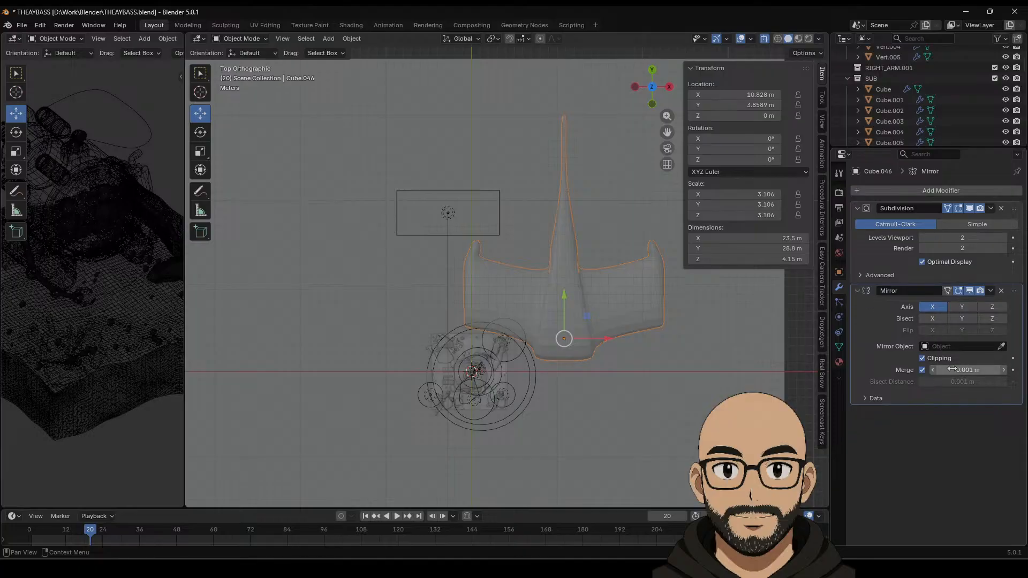
{"action": "left_click_drag", "start_coordinate": [1014, 292], "coordinate": [1015, 208]}
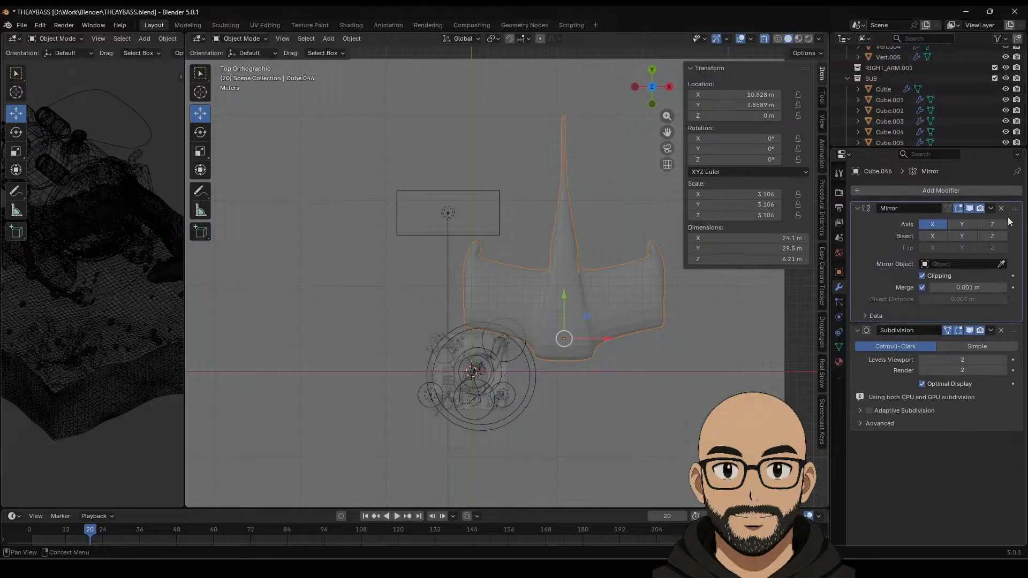
Step: Select the wing's front outer corner face in Edit Mode and move its vertices inward and back toward the tail
{"action": "middle_click_drag", "start_coordinate": [640, 323], "coordinate": [449, 394]}
{"action": "key", "text": "Tab"}
{"action": "left_click", "coordinate": [428, 395]}
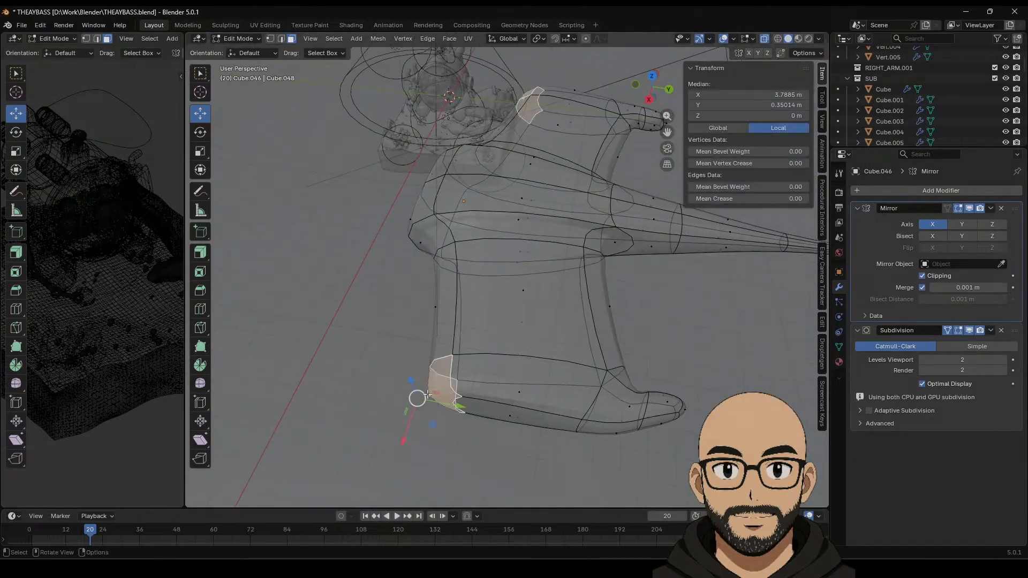
{"action": "left_click", "coordinate": [271, 38]}
{"action": "key", "text": "g"}
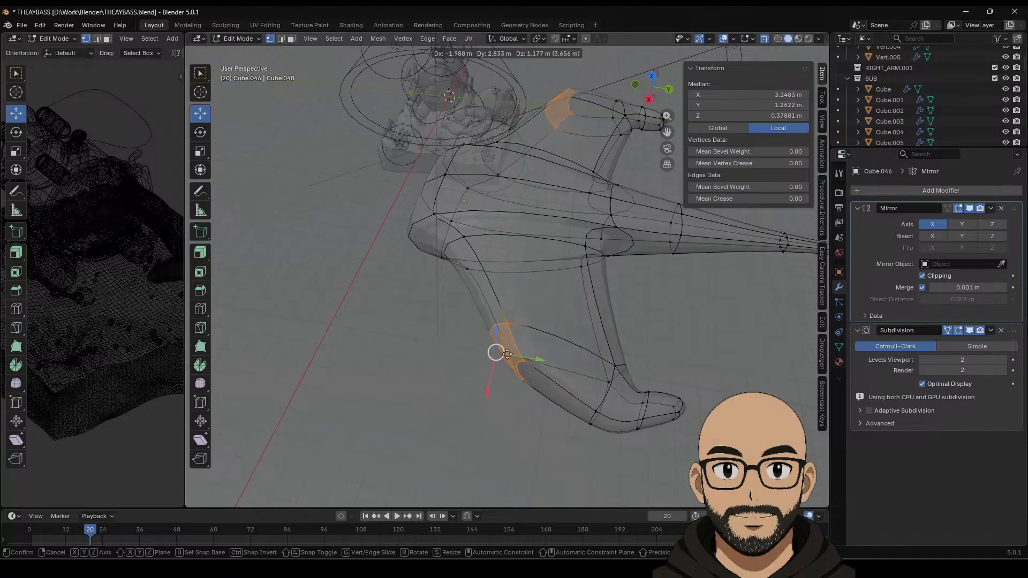
{"action": "left_click", "coordinate": [484, 306]}
Step: Select the two vertices on the wing's outer side and reposition them in top view to round the wing outline
{"action": "middle_click_drag", "start_coordinate": [484, 306], "coordinate": [482, 414]}
{"action": "left_click", "coordinate": [423, 366]}
{"action": "left_click", "coordinate": [429, 386], "text": "shift"}
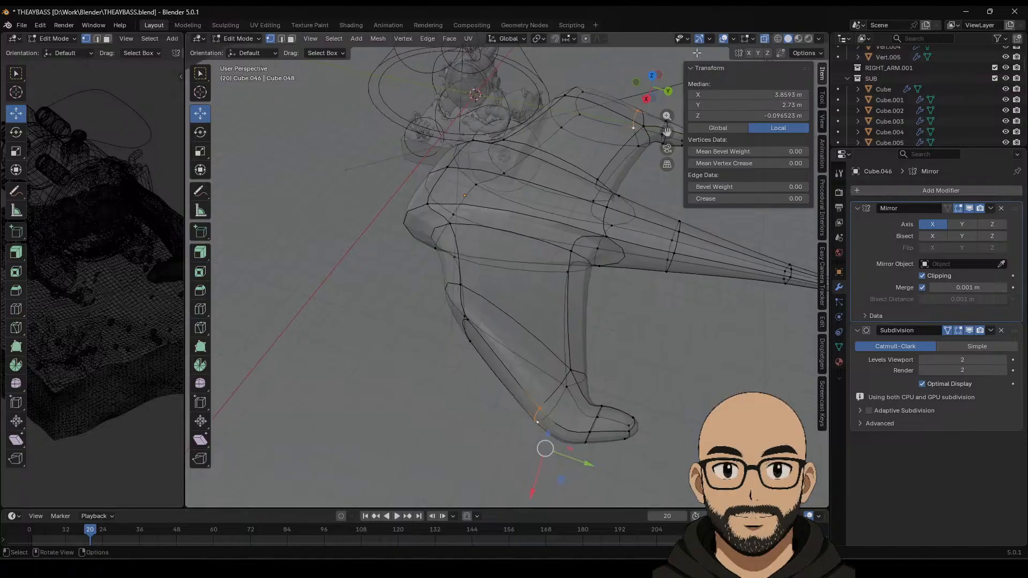
{"action": "left_click", "coordinate": [652, 77]}
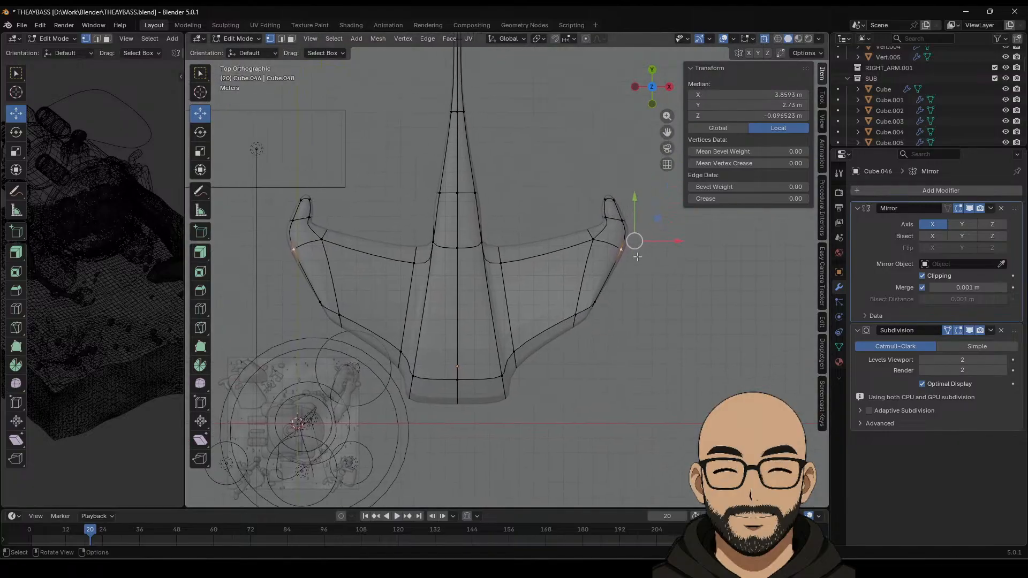
{"action": "key", "text": "g"}
{"action": "left_click", "coordinate": [622, 289]}
Step: Move the wing's front corner vertices toward the body, and shift the outermost ones about 1.34 m along X and 0.07 m along Y
{"action": "left_click", "coordinate": [596, 320]}
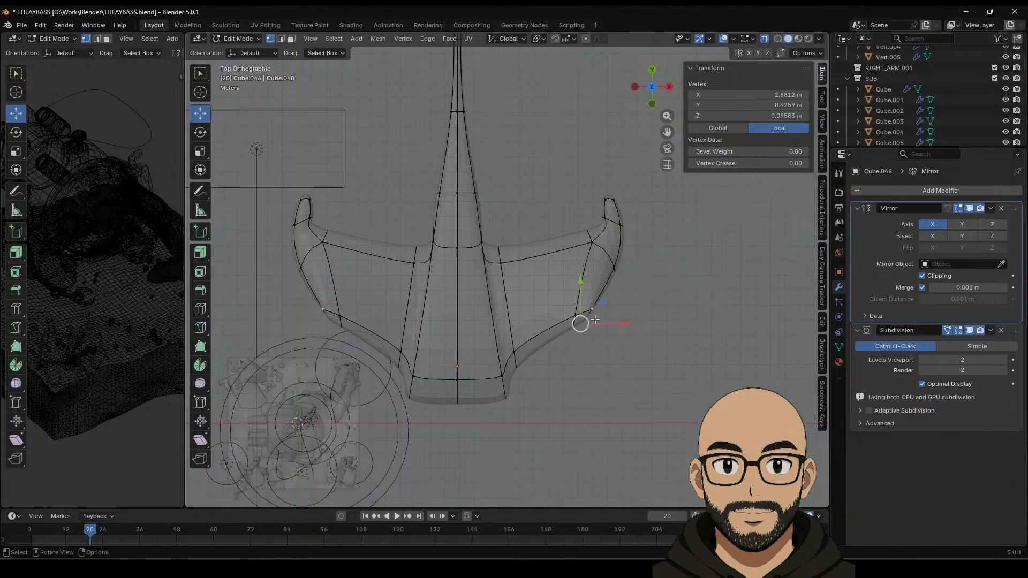
{"action": "left_click", "coordinate": [591, 309], "text": "shift"}
{"action": "key", "text": "g"}
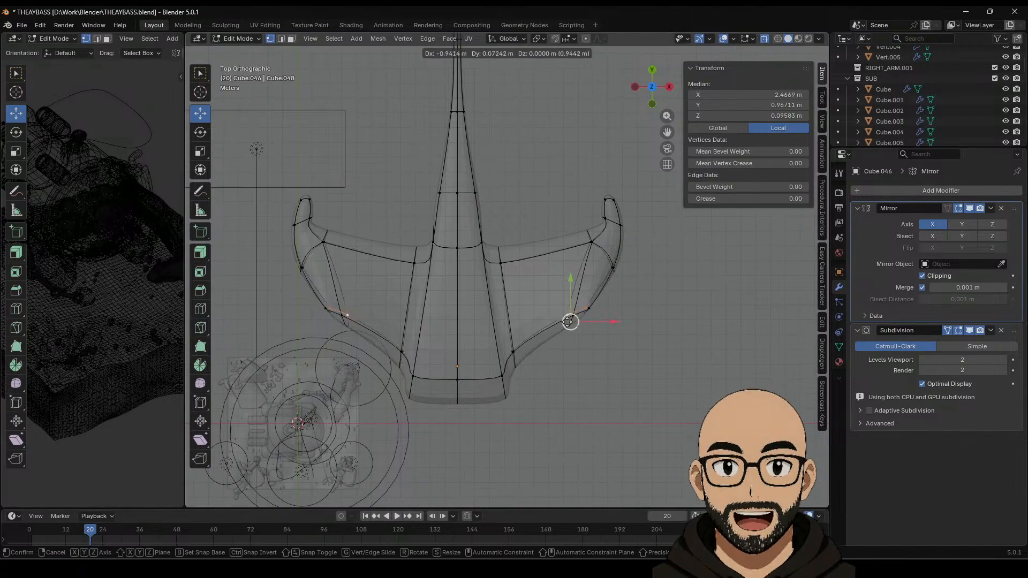
{"action": "key", "text": "ctrl+z"}
{"action": "mouse_move", "coordinate": [567, 321]}
{"action": "left_mouse_down"}
{"action": "mouse_move", "coordinate": [611, 348]}
{"action": "mouse_move", "coordinate": [565, 317]}
{"action": "mouse_move", "coordinate": [580, 344]}
{"action": "mouse_move", "coordinate": [556, 337]}
{"action": "left_mouse_up"}
{"action": "left_click", "coordinate": [589, 356]}
{"action": "left_click", "coordinate": [597, 356]}
{"action": "left_click", "coordinate": [593, 354]}
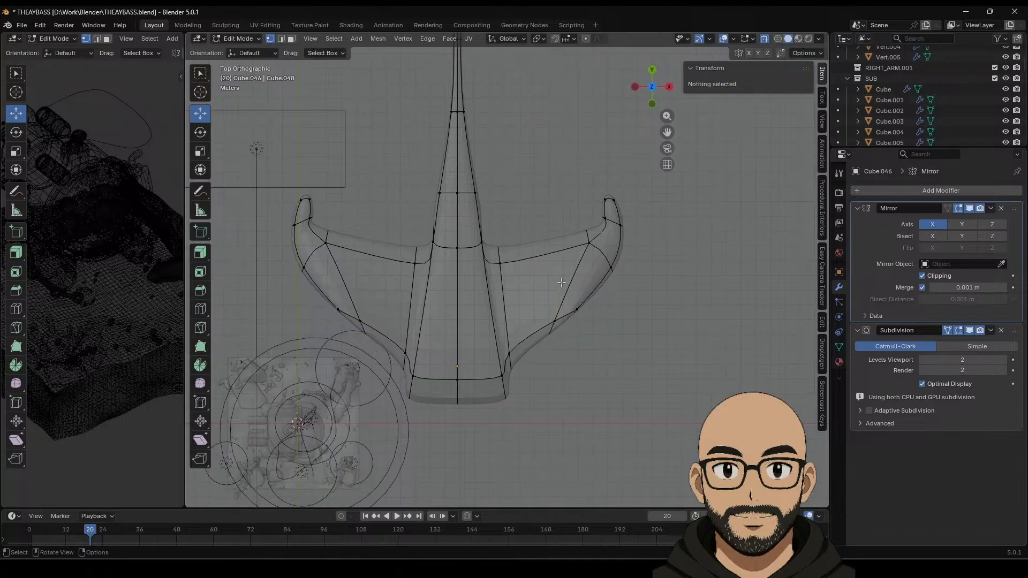
{"action": "left_click_drag", "start_coordinate": [560, 282], "coordinate": [622, 349]}
{"action": "left_click_drag", "start_coordinate": [571, 320], "coordinate": [592, 320]}
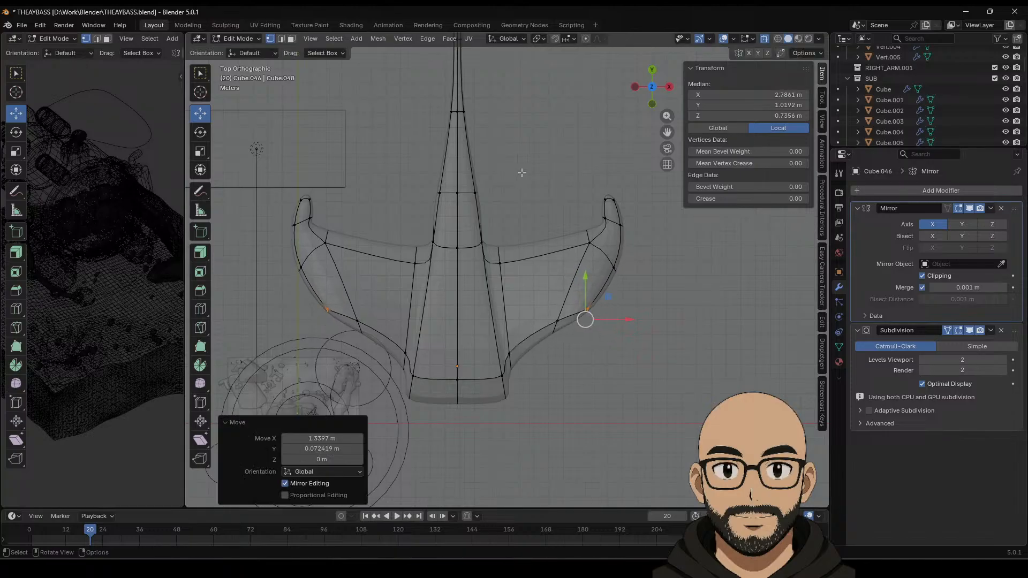
Step: Select the edge ring where the tail meets the body and widen it by about 0.29 m along X
{"action": "middle_click_drag", "start_coordinate": [518, 175], "coordinate": [542, 227], "text": "shift"}
{"action": "left_click_drag", "start_coordinate": [491, 225], "coordinate": [519, 260]}
{"action": "left_click_drag", "start_coordinate": [509, 304], "coordinate": [509, 304]}
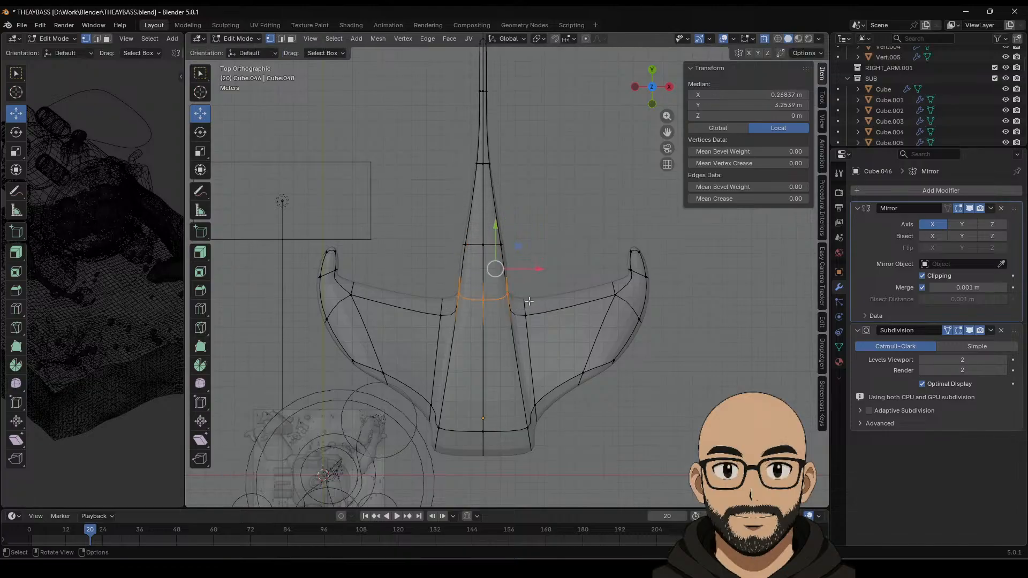
{"action": "left_click_drag", "start_coordinate": [542, 270], "coordinate": [538, 278]}
{"action": "middle_click_drag", "start_coordinate": [538, 277], "coordinate": [698, 133]}
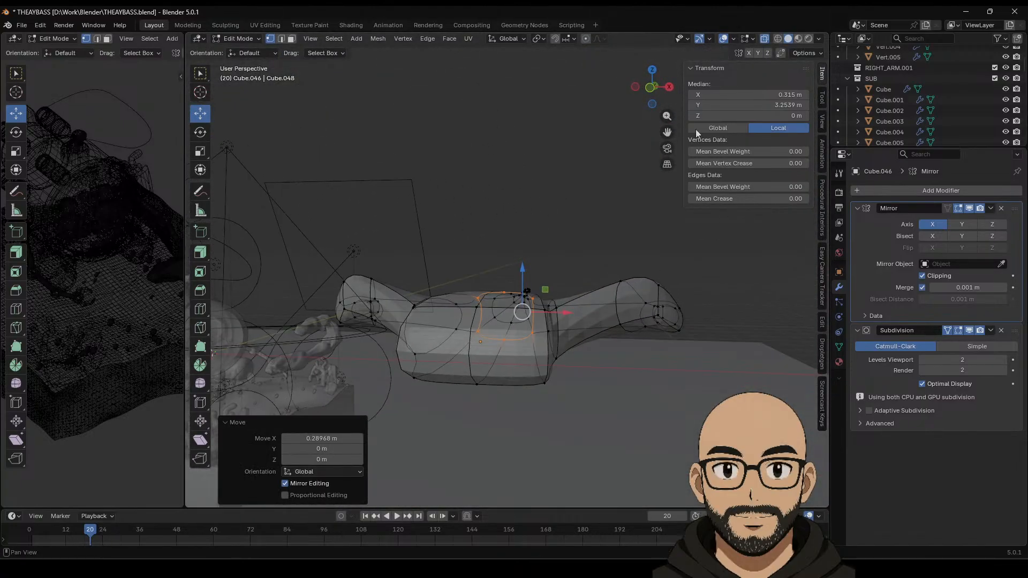
Step: Select the wing's upper edge and lower it by about 3.30 m along Z to thin the wing
{"action": "left_click_drag", "start_coordinate": [654, 92], "coordinate": [502, 258]}
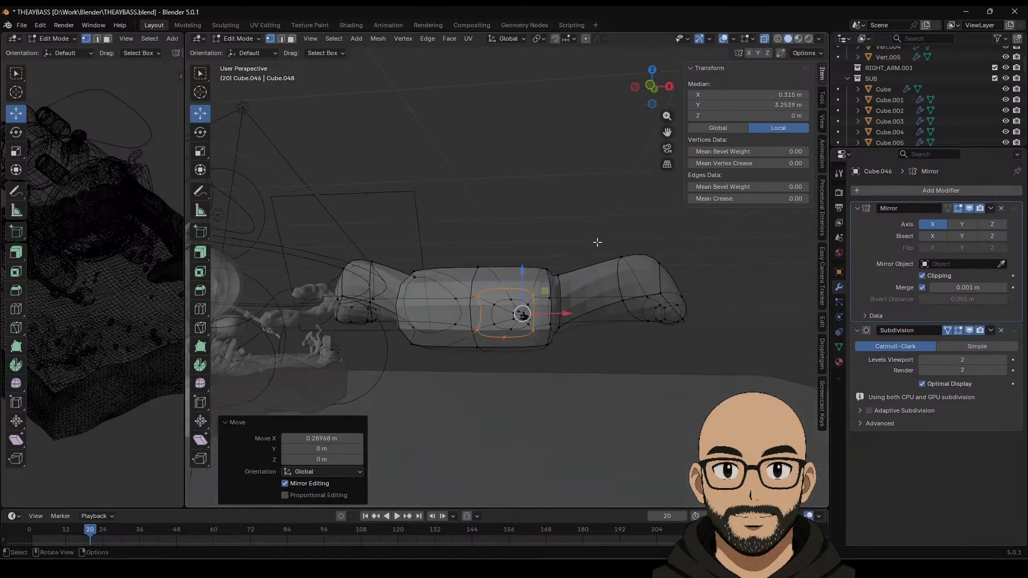
{"action": "left_click", "coordinate": [656, 265], "text": "alt"}
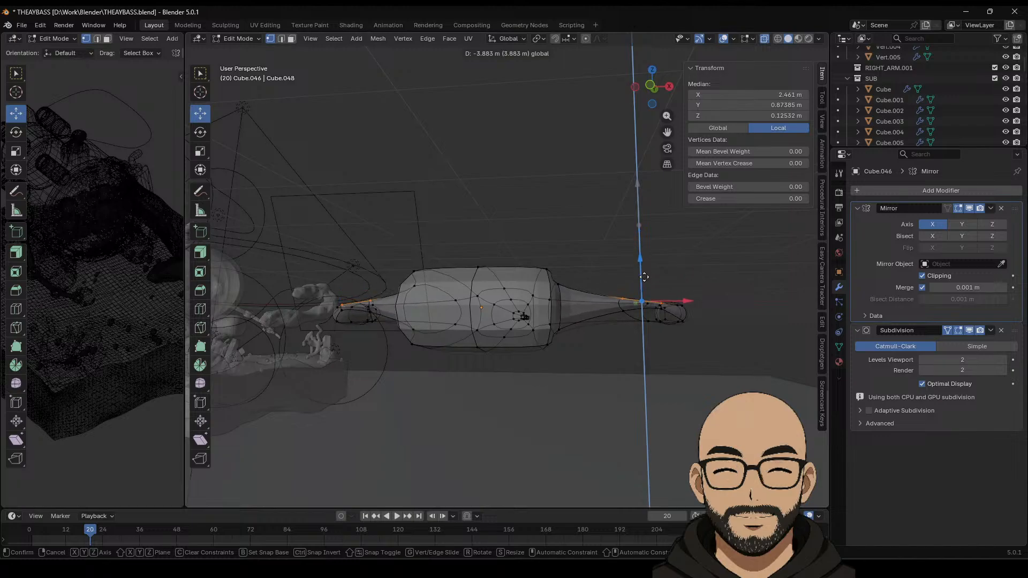
{"action": "left_click", "coordinate": [645, 276]}
{"action": "middle_click_drag", "start_coordinate": [645, 275], "coordinate": [627, 270]}
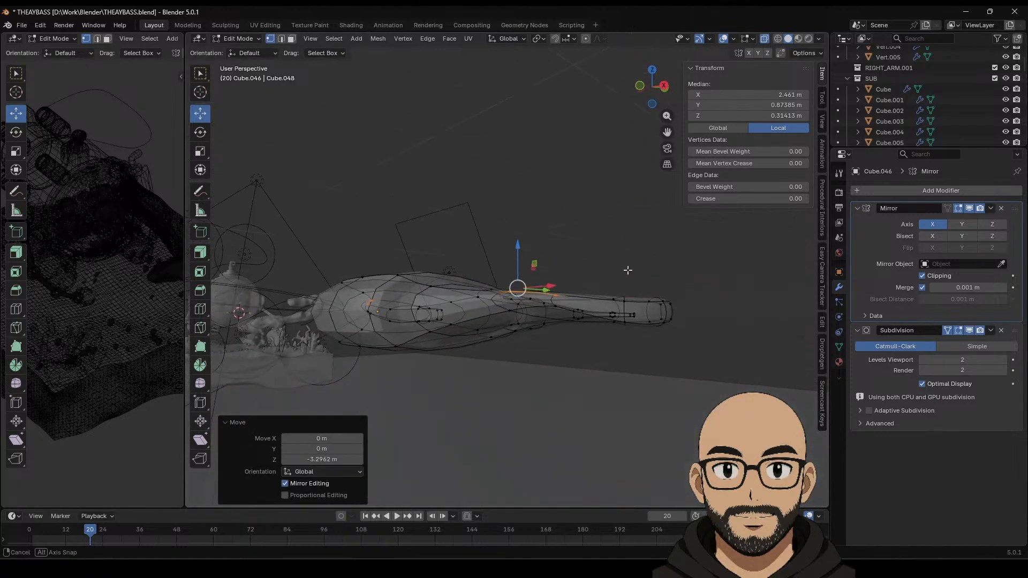
{"action": "middle_click_drag", "start_coordinate": [522, 312], "coordinate": [566, 299]}
Step: Undo the single-vertex selection and lower the wing's underside edge by about 0.77 m along Z
{"action": "left_click", "coordinate": [594, 285]}
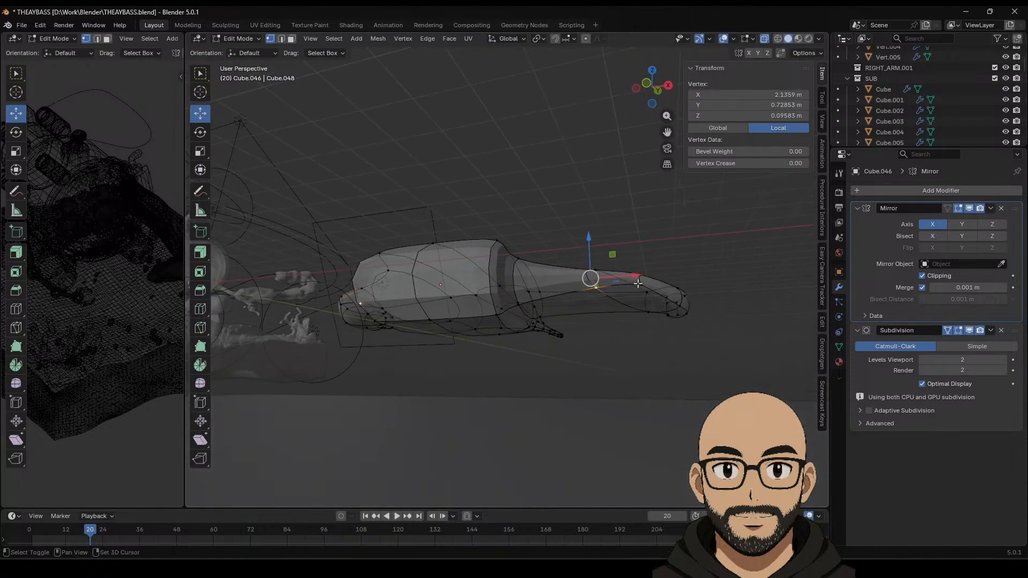
{"action": "key", "text": "ctrl+z"}
{"action": "key", "text": "ctrl+z"}
{"action": "left_click_drag", "start_coordinate": [617, 259], "coordinate": [615, 268]}
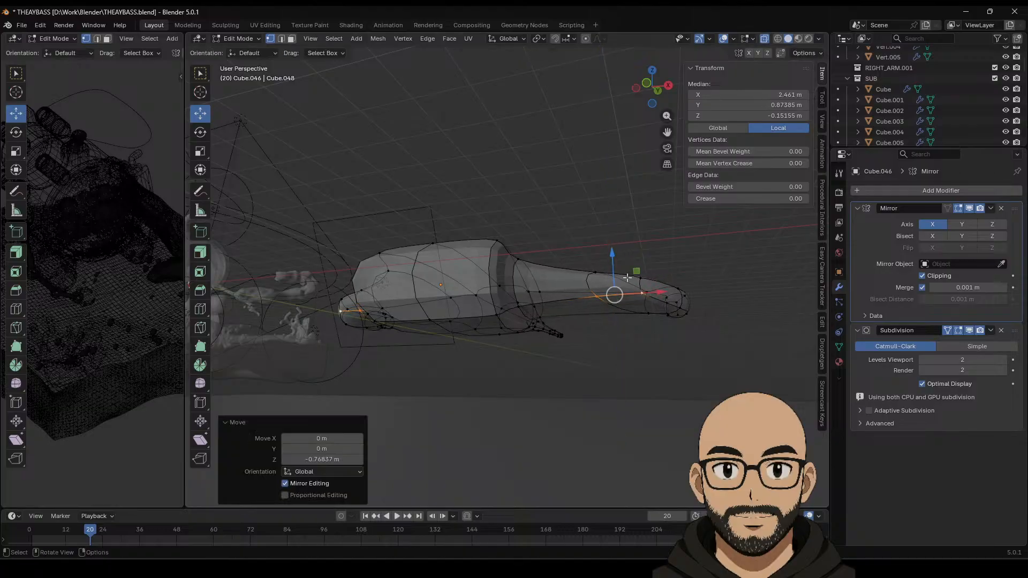
Step: Select the underside vertices near the wingtip and raise them by about 1.33 m along Z
{"action": "middle_click_drag", "start_coordinate": [616, 268], "coordinate": [602, 289]}
{"action": "left_click", "coordinate": [601, 288]}
{"action": "left_click", "coordinate": [627, 299], "text": "shift"}
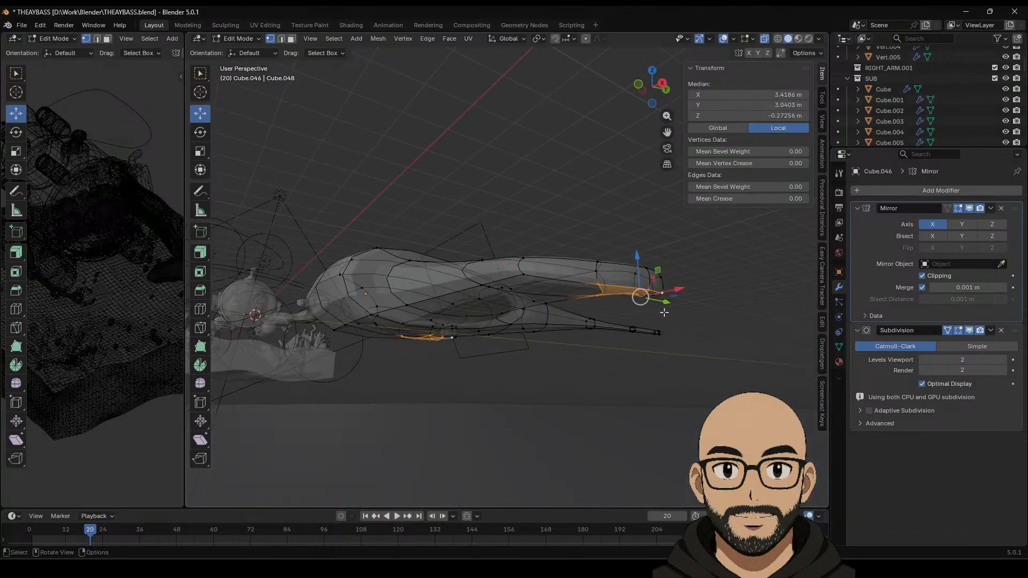
{"action": "mouse_move", "coordinate": [663, 312]}
{"action": "middle_mouse_down"}
{"action": "mouse_move", "coordinate": [653, 273]}
{"action": "mouse_move", "coordinate": [657, 329]}
{"action": "middle_mouse_up"}
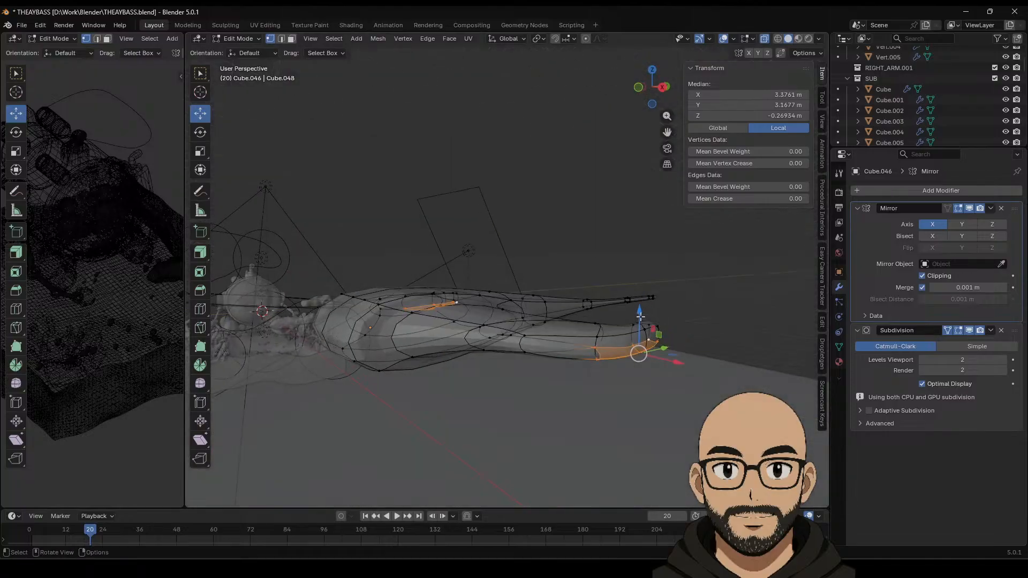
{"action": "left_click_drag", "start_coordinate": [640, 317], "coordinate": [635, 288]}
Step: Select the whole outer wing section in top view, then rotate and move it inward toward the body
{"action": "middle_click_drag", "start_coordinate": [611, 303], "coordinate": [686, 107]}
{"action": "left_click", "coordinate": [652, 85]}
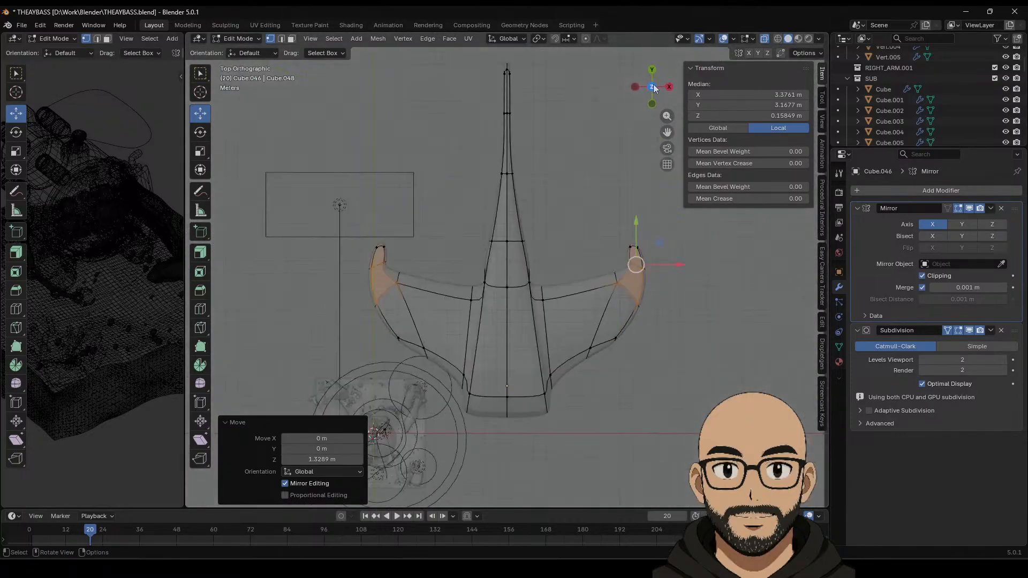
{"action": "left_click", "coordinate": [590, 217]}
{"action": "left_click_drag", "start_coordinate": [651, 376], "coordinate": [650, 376]}
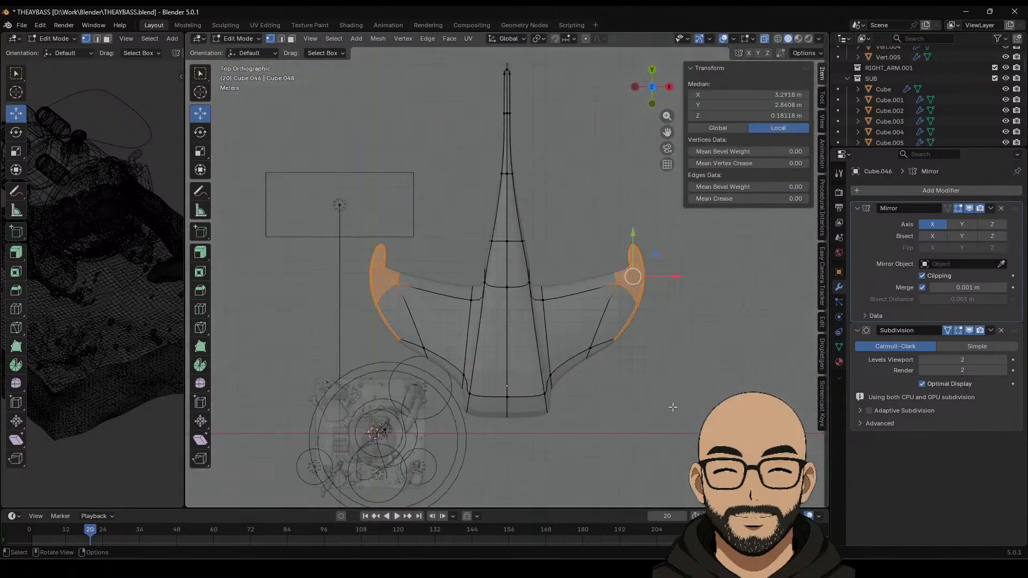
{"action": "left_click", "coordinate": [590, 205]}
{"action": "left_click_drag", "start_coordinate": [617, 335], "coordinate": [618, 336]}
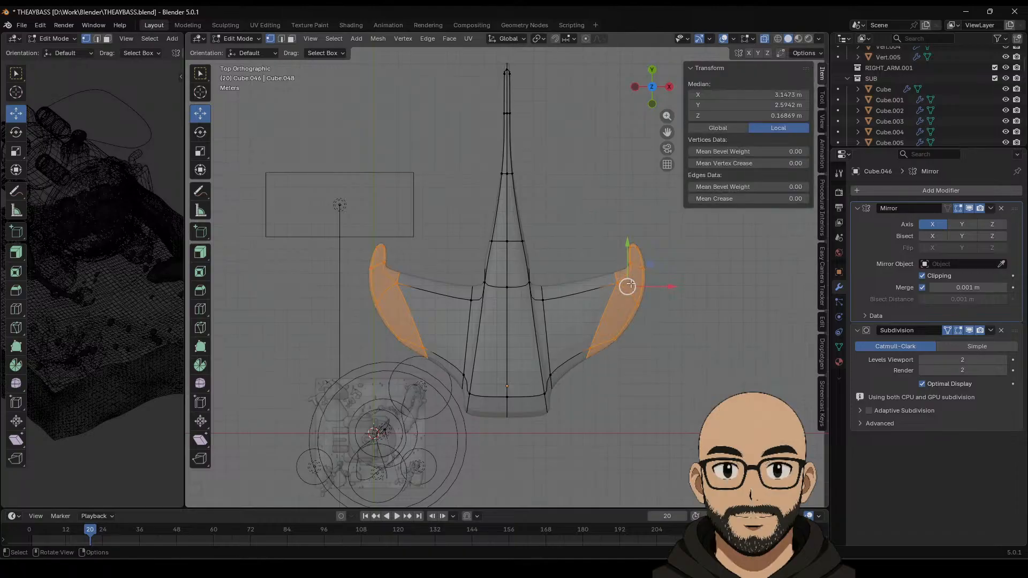
{"action": "mouse_move", "coordinate": [628, 286]}
{"action": "left_mouse_down"}
{"action": "mouse_move", "coordinate": [615, 275]}
{"action": "mouse_move", "coordinate": [656, 259]}
{"action": "mouse_move", "coordinate": [649, 248]}
{"action": "mouse_move", "coordinate": [646, 279]}
{"action": "left_mouse_up"}
{"action": "left_click", "coordinate": [200, 132]}
{"action": "key", "text": "shift+space"}
{"action": "key", "text": "g"}
Step: Select the outer wingtip vertices and move them about -0.49 m along X and -0.05 m along Y
{"action": "key", "text": "alt+a"}
{"action": "left_click_drag", "start_coordinate": [599, 252], "coordinate": [600, 226]}
{"action": "key", "text": "alt+a"}
{"action": "key", "text": "alt+a"}
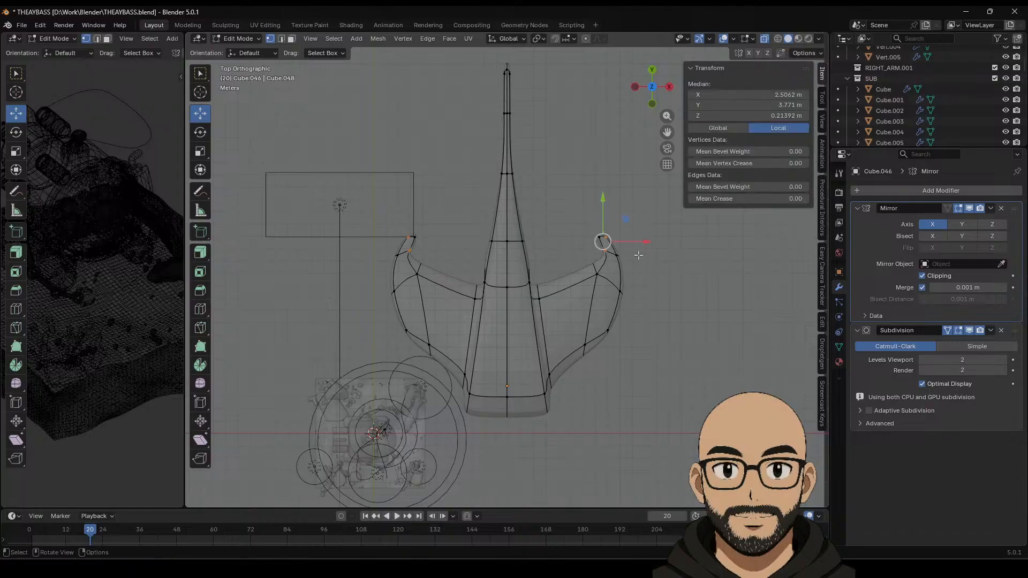
{"action": "scroll", "coordinate": [611, 241], "scroll_direction": "up", "scroll_amount": 7}
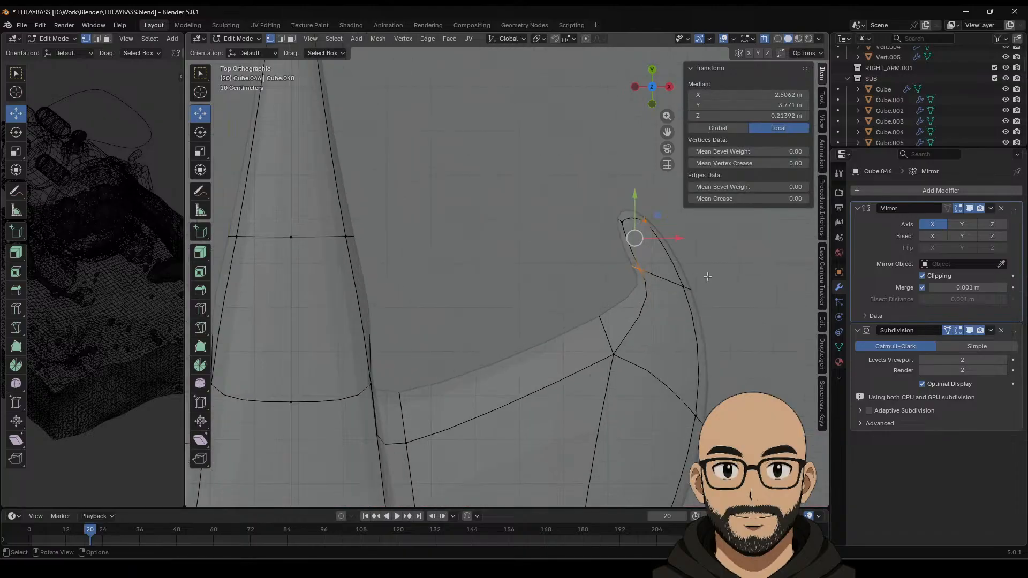
{"action": "left_click", "coordinate": [707, 277]}
{"action": "middle_click_drag", "start_coordinate": [707, 277], "coordinate": [642, 278], "text": "shift"}
{"action": "key", "text": "alt+a"}
{"action": "left_click_drag", "start_coordinate": [608, 242], "coordinate": [554, 206]}
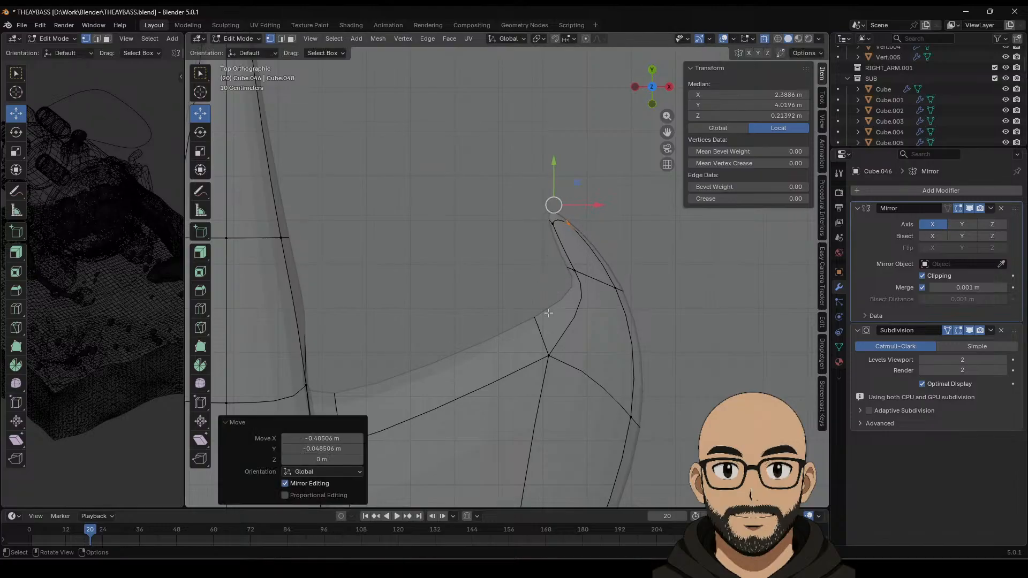
Step: Select all vertices at the wingtip's end, rotate them, and move them outward by about 1.70 m along X
{"action": "left_click_drag", "start_coordinate": [477, 166], "coordinate": [559, 223]}
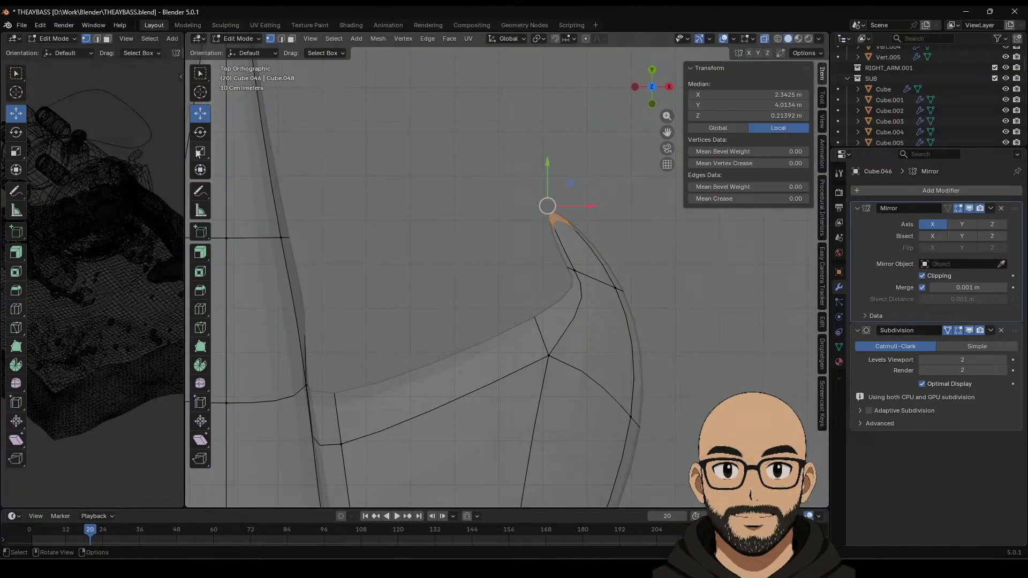
{"action": "left_click", "coordinate": [201, 132]}
{"action": "left_click_drag", "start_coordinate": [573, 180], "coordinate": [663, 214]}
{"action": "left_click", "coordinate": [201, 113]}
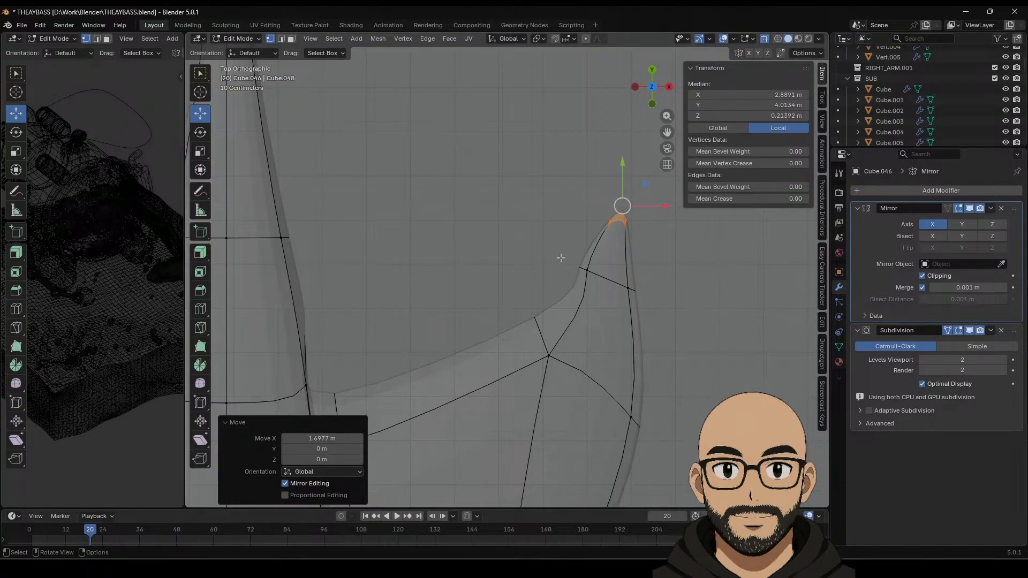
Step: Reposition the inner vertices just below the wingtip about 0.68 m along X, then -0.40 m along X and -0.53 m along Y
{"action": "left_click", "coordinate": [564, 305]}
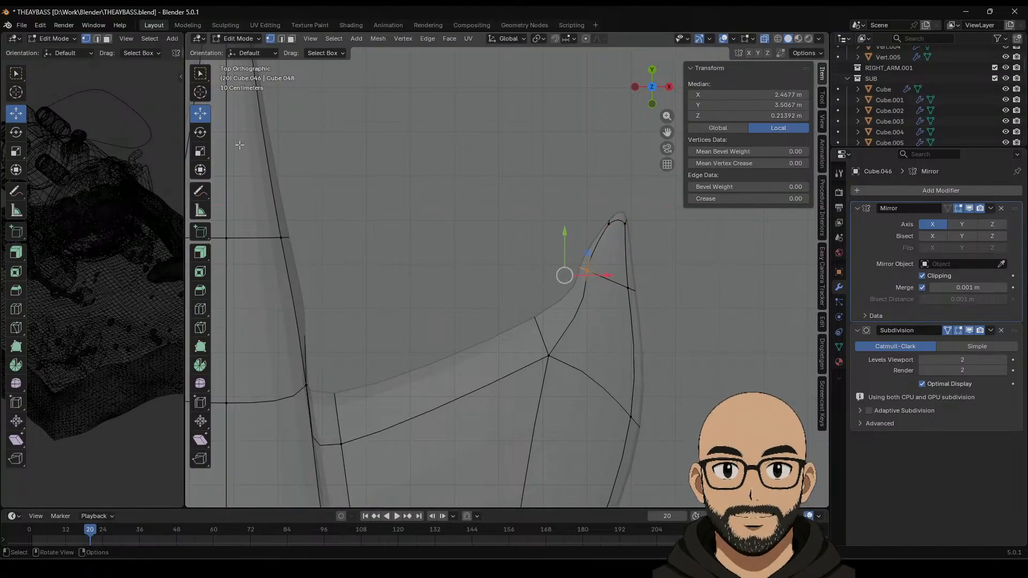
{"action": "left_click", "coordinate": [200, 132]}
{"action": "left_click_drag", "start_coordinate": [598, 288], "coordinate": [642, 280]}
{"action": "left_click", "coordinate": [201, 114]}
{"action": "scroll", "coordinate": [563, 301], "scroll_direction": "down", "scroll_amount": 4}
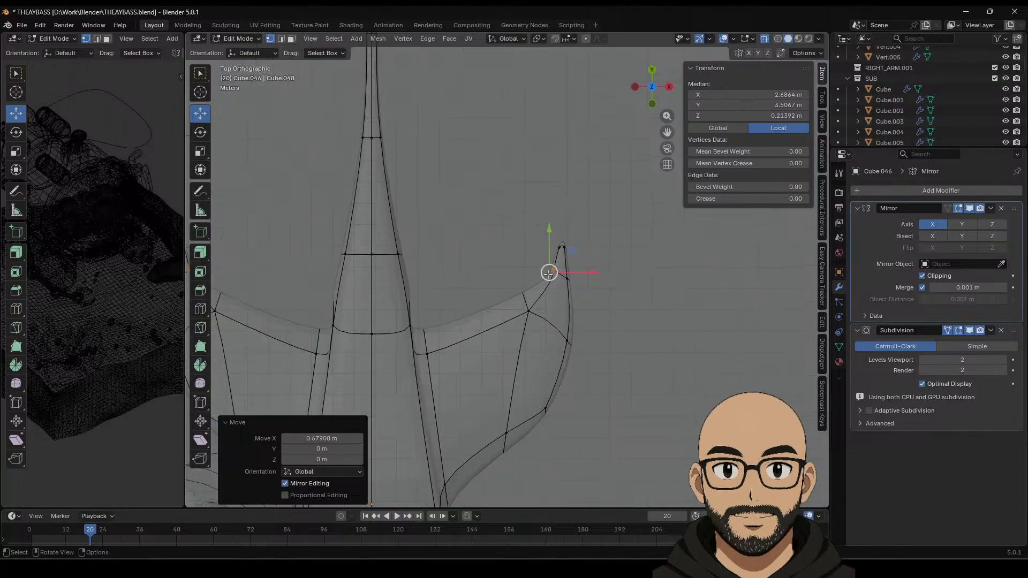
{"action": "left_click_drag", "start_coordinate": [548, 273], "coordinate": [540, 285]}
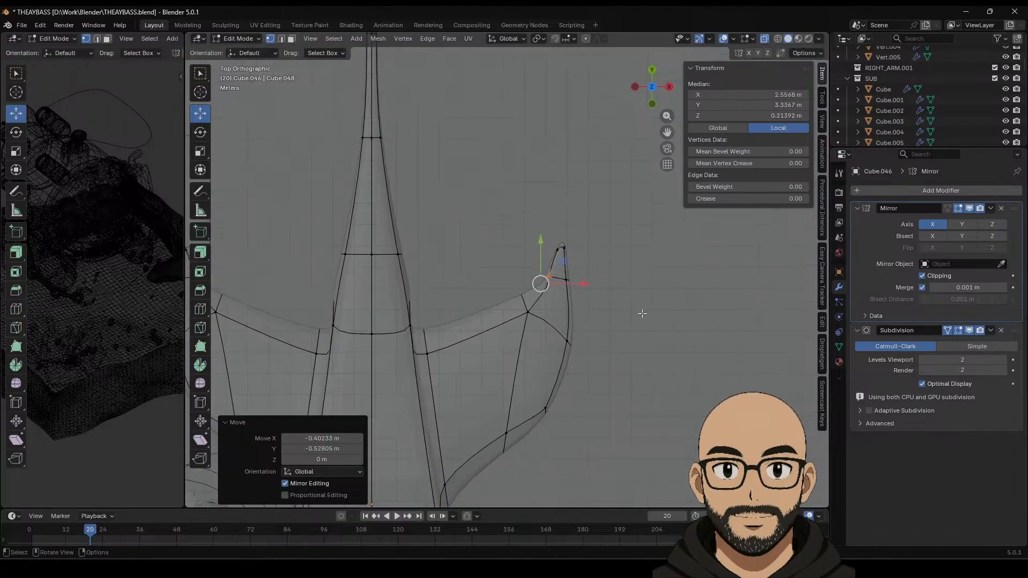
Step: Select the centre edges at the creature's nose and pull them forward along Y
{"action": "scroll", "coordinate": [650, 344], "scroll_direction": "down", "scroll_amount": 2}
{"action": "mouse_move", "coordinate": [507, 302]}
{"action": "middle_mouse_down"}
{"action": "mouse_move", "coordinate": [543, 304]}
{"action": "mouse_move", "coordinate": [542, 356]}
{"action": "mouse_move", "coordinate": [463, 293]}
{"action": "mouse_move", "coordinate": [506, 308]}
{"action": "middle_mouse_up"}
{"action": "left_click", "coordinate": [507, 310]}
{"action": "left_click", "coordinate": [498, 339], "text": "shift"}
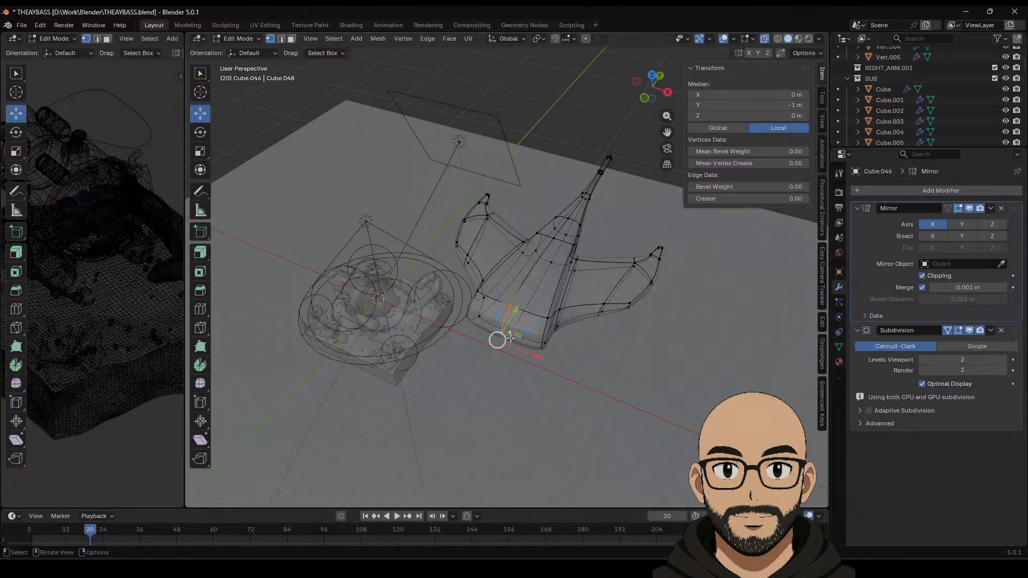
{"action": "middle_click_drag", "start_coordinate": [498, 340], "coordinate": [479, 336]}
{"action": "key", "text": "g"}
{"action": "key", "text": "y"}
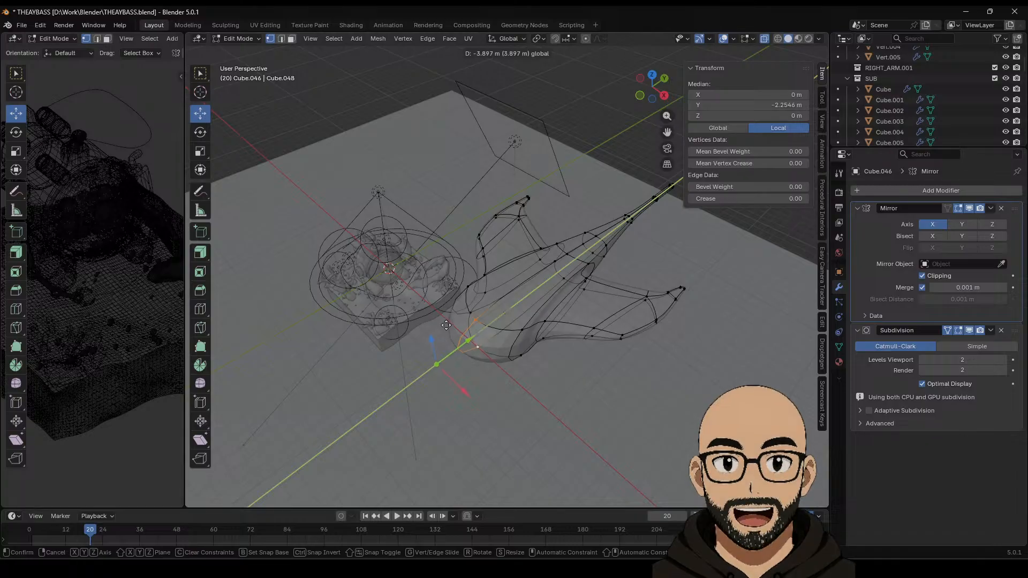
{"action": "left_click", "coordinate": [522, 327]}
Step: Select the vertical edges on the nose's side and move them inward by about 0.91 m along X
{"action": "left_click", "coordinate": [520, 348]}
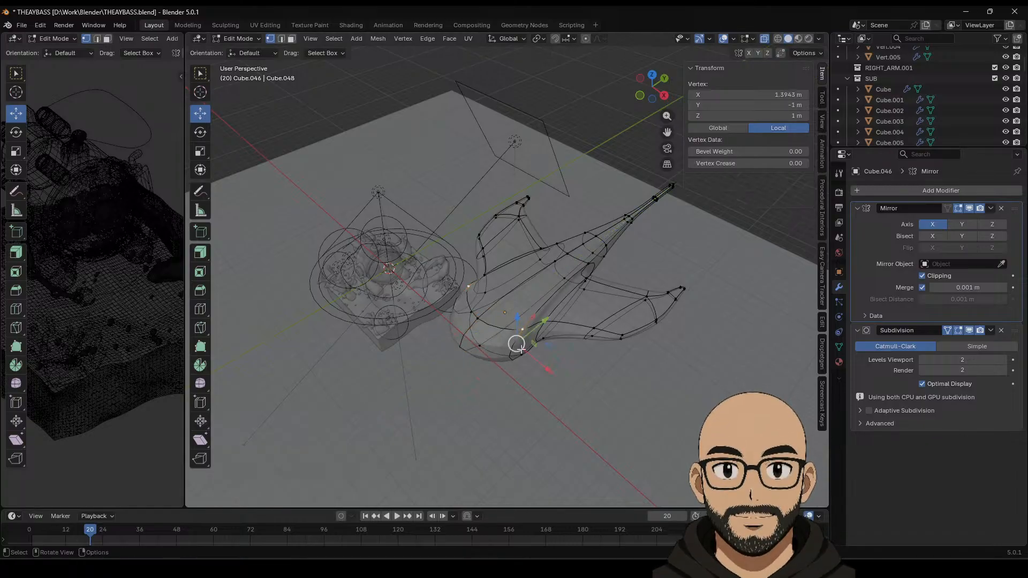
{"action": "left_click", "coordinate": [523, 349], "text": "alt+shift"}
{"action": "middle_click_drag", "start_coordinate": [525, 354], "coordinate": [554, 366]}
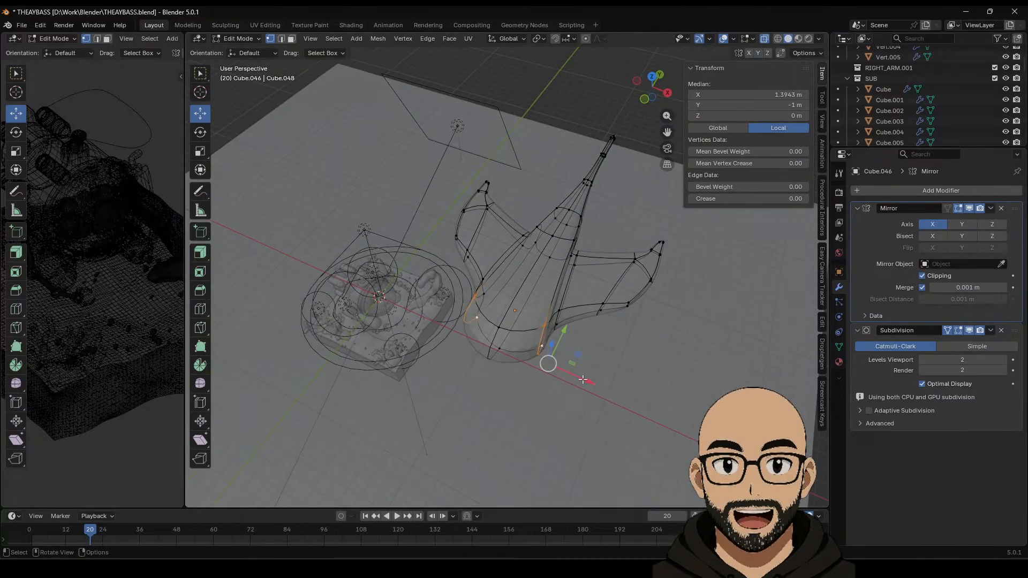
{"action": "left_click_drag", "start_coordinate": [584, 381], "coordinate": [571, 373]}
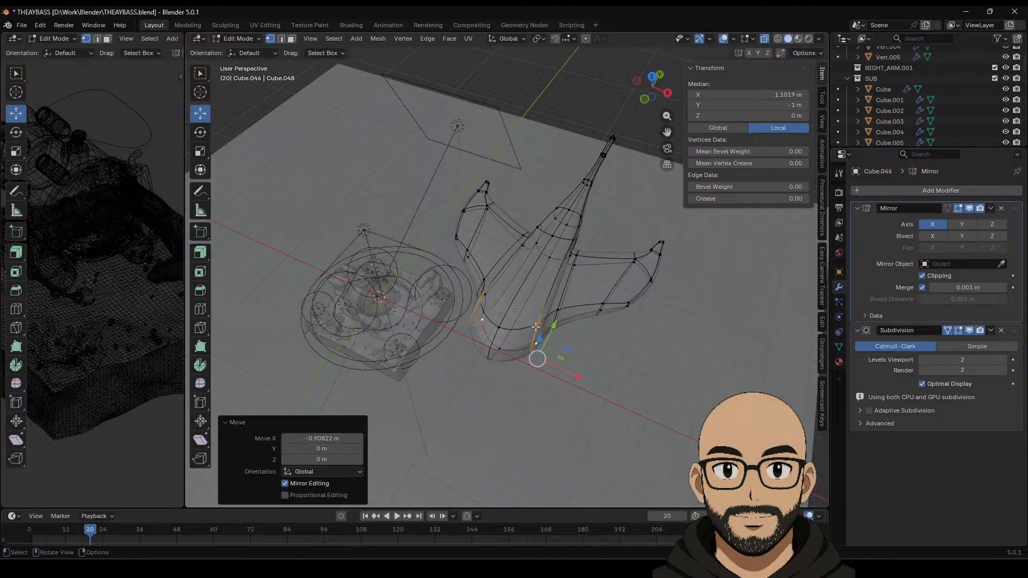
{"action": "middle_click_drag", "start_coordinate": [572, 373], "coordinate": [536, 373]}
{"action": "left_click_drag", "start_coordinate": [551, 377], "coordinate": [533, 326]}
Step: Select the edge ring at the tail's base and move it about 0.37 m toward the body along Y
{"action": "middle_click_drag", "start_coordinate": [534, 325], "coordinate": [626, 330]}
{"action": "left_click_drag", "start_coordinate": [626, 328], "coordinate": [666, 356]}
{"action": "left_click_drag", "start_coordinate": [558, 314], "coordinate": [592, 380]}
{"action": "left_click_drag", "start_coordinate": [629, 346], "coordinate": [492, 335]}
{"action": "middle_click_drag", "start_coordinate": [493, 335], "coordinate": [481, 337]}
{"action": "left_click", "coordinate": [506, 342], "text": "alt"}
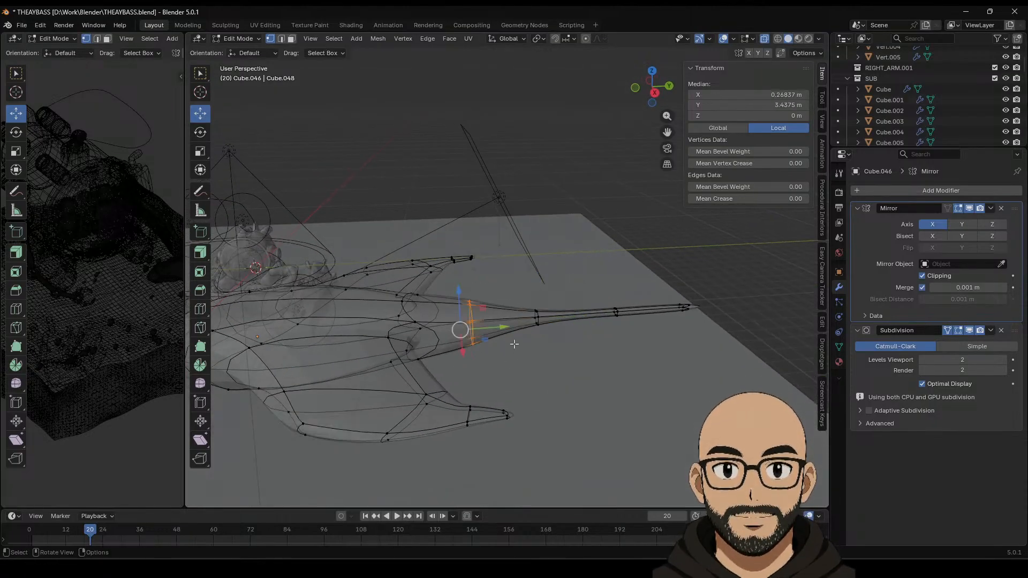
{"action": "mouse_move", "coordinate": [509, 324]}
{"action": "left_mouse_down"}
{"action": "mouse_move", "coordinate": [453, 321]}
{"action": "mouse_move", "coordinate": [511, 326]}
{"action": "mouse_move", "coordinate": [496, 328]}
{"action": "left_mouse_up"}
{"action": "middle_click_drag", "start_coordinate": [497, 327], "coordinate": [621, 324]}
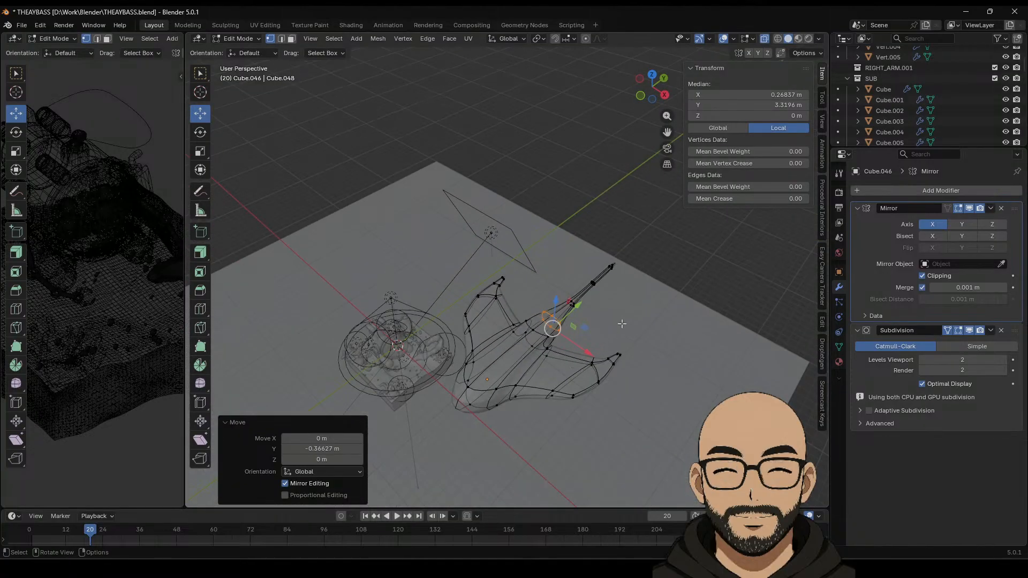
Step: Return to Object Mode and apply auto smooth shading at 30° to the creature
{"action": "key", "text": "Tab"}
{"action": "middle_click_drag", "start_coordinate": [612, 288], "coordinate": [566, 338]}
{"action": "left_click", "coordinate": [541, 338]}
{"action": "right_click", "coordinate": [541, 338]}
{"action": "left_click", "coordinate": [541, 338]}
Step: Raise the creature by about 8.45 m along Z and scale it uniformly to about 2.869
{"action": "left_click_drag", "start_coordinate": [532, 314], "coordinate": [536, 242]}
{"action": "key", "text": "s"}
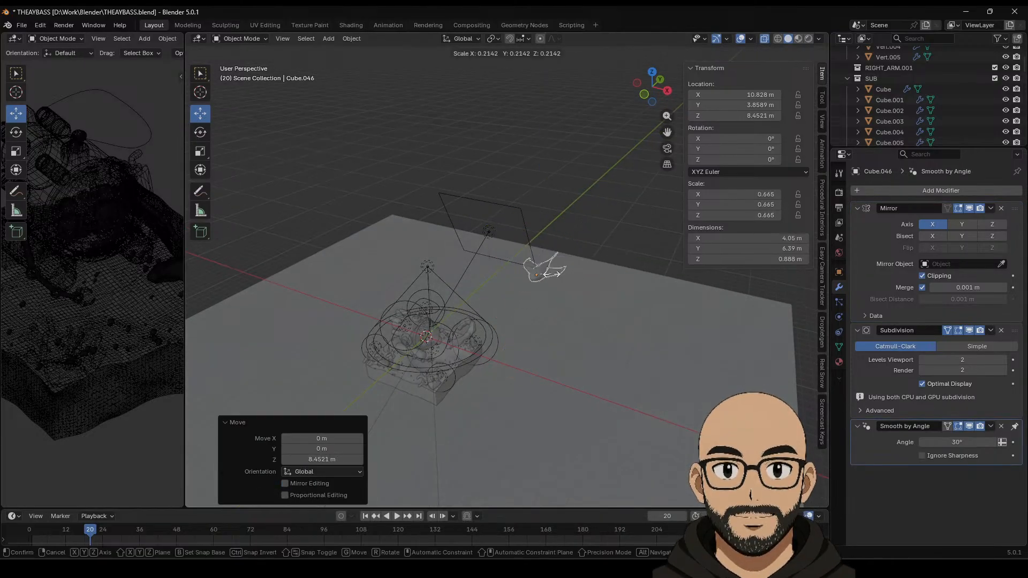
{"action": "left_click", "coordinate": [600, 275]}
{"action": "left_click", "coordinate": [623, 227]}
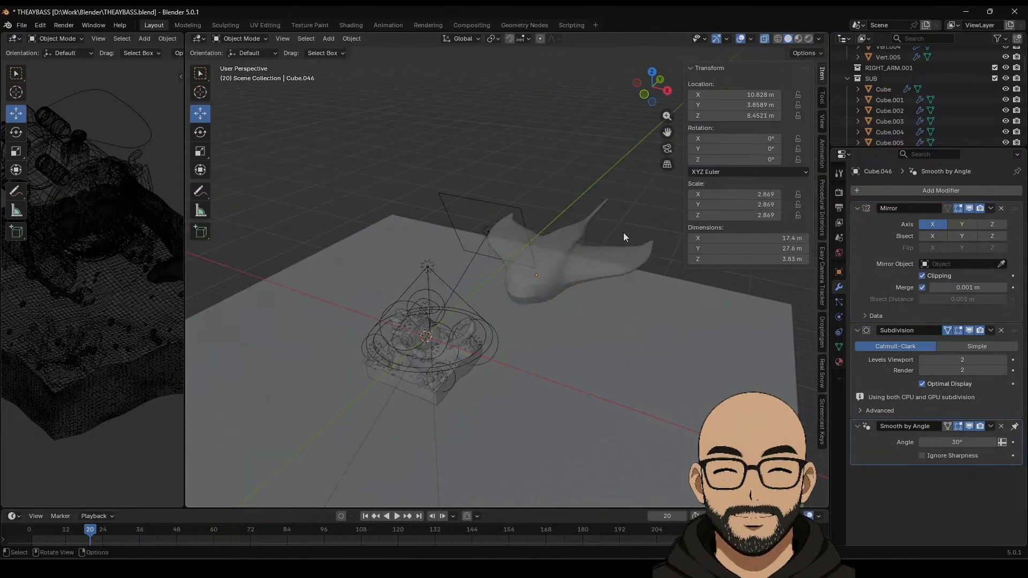
Step: Enter Edit Mode on the creature and add one centred lengthwise loop cut through its body and tail
{"action": "middle_click_drag", "start_coordinate": [591, 268], "coordinate": [622, 287]}
{"action": "scroll", "coordinate": [656, 316], "scroll_direction": "up", "scroll_amount": 4}
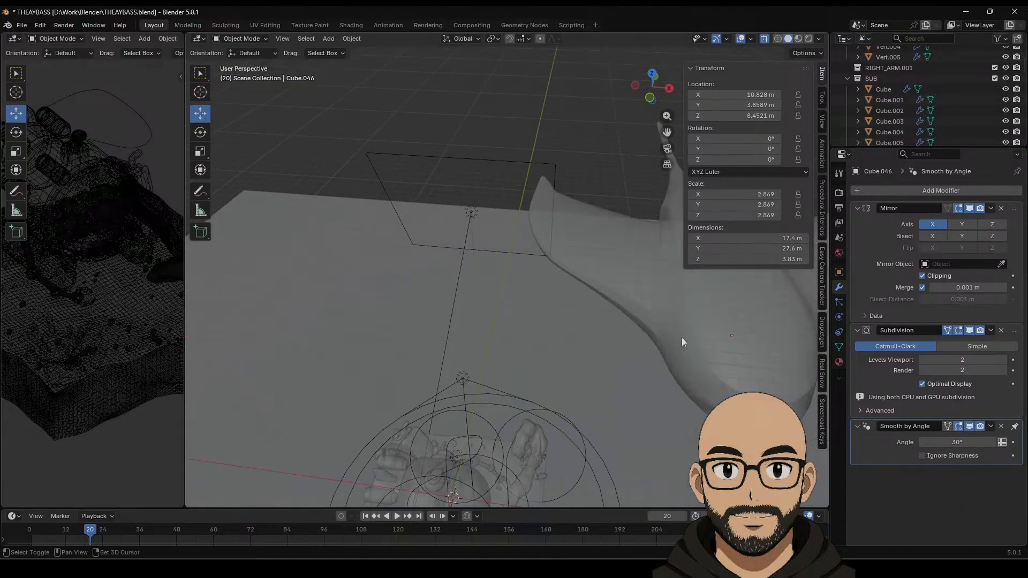
{"action": "middle_click_drag", "start_coordinate": [682, 337], "coordinate": [523, 329], "text": "shift"}
{"action": "left_click", "coordinate": [551, 310]}
{"action": "key", "text": "Tab"}
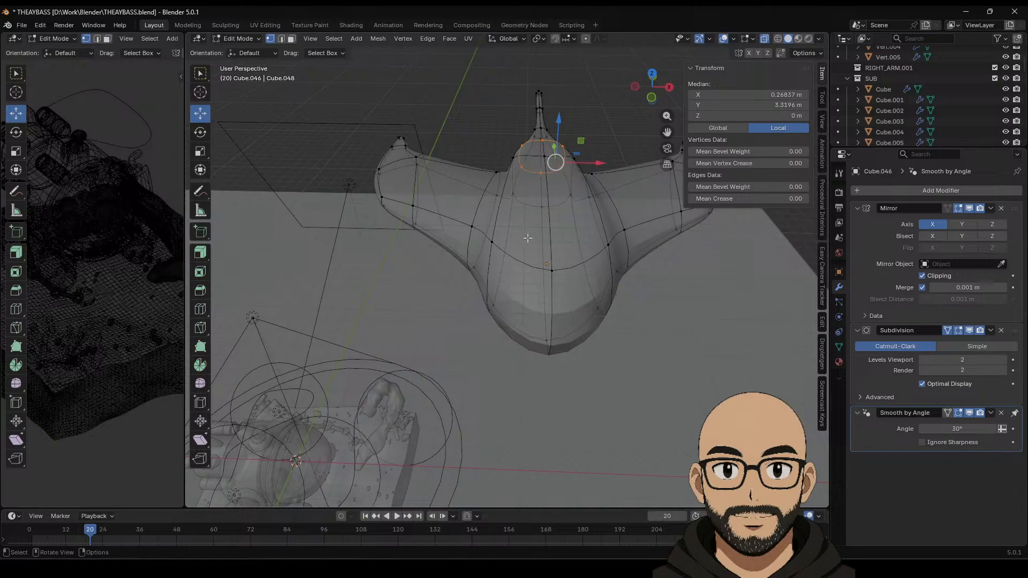
{"action": "left_click", "coordinate": [202, 311]}
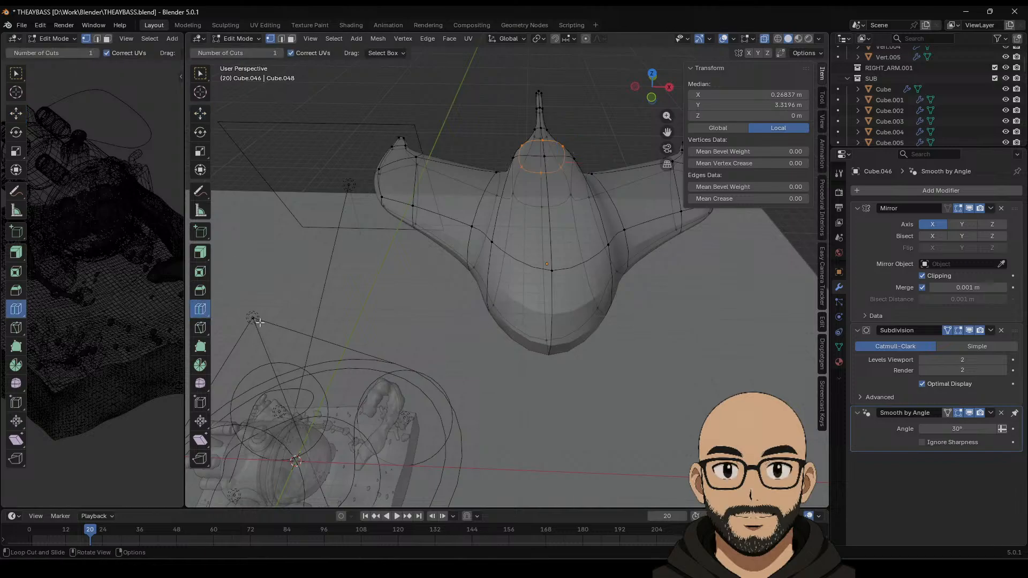
{"action": "middle_click_drag", "start_coordinate": [564, 319], "coordinate": [586, 334]}
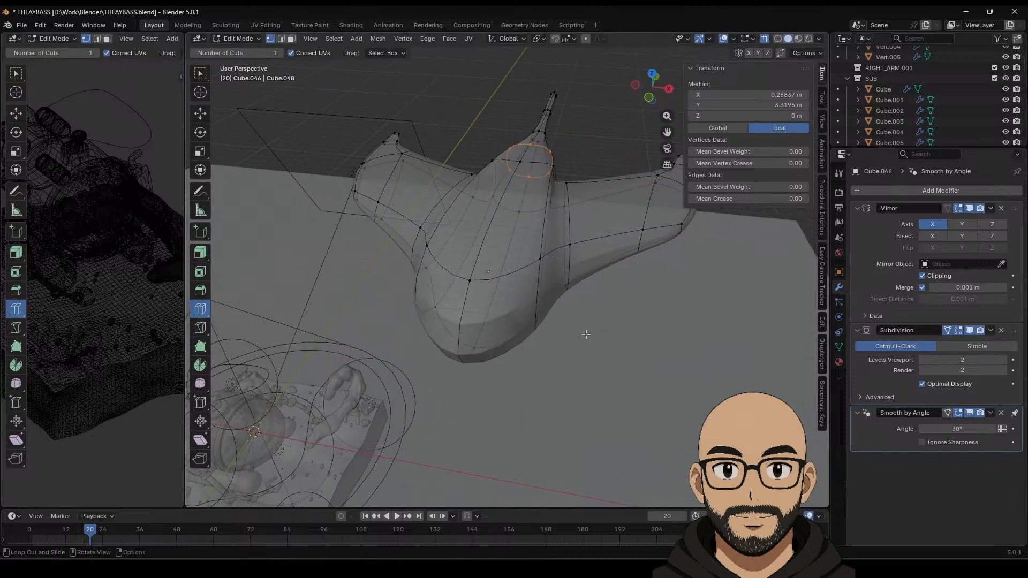
{"action": "left_click", "coordinate": [522, 336]}
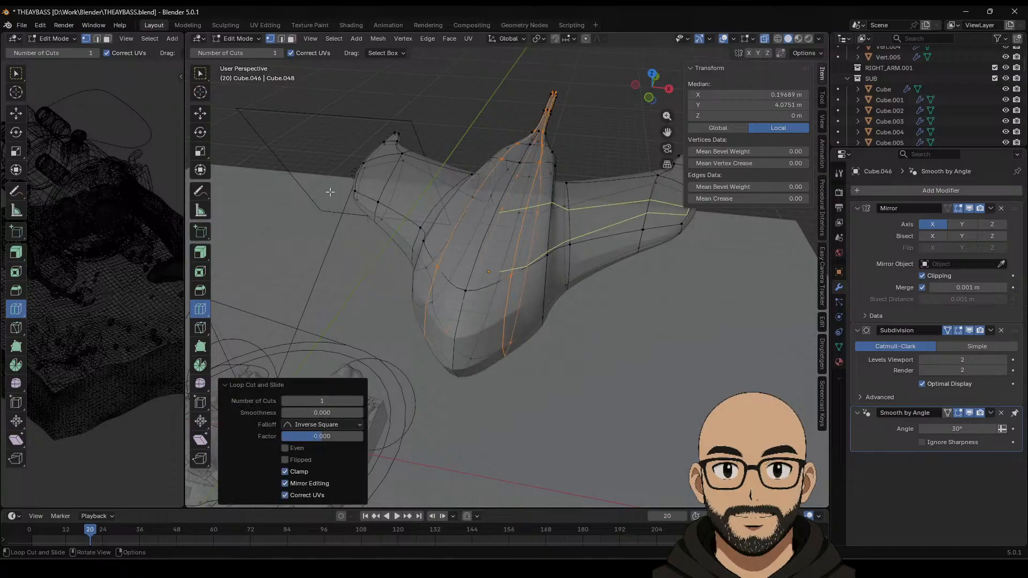
Step: Add one centred loop cut running around the side of the body and along the wings' outer rim
{"action": "left_click", "coordinate": [200, 114]}
{"action": "left_click", "coordinate": [293, 41]}
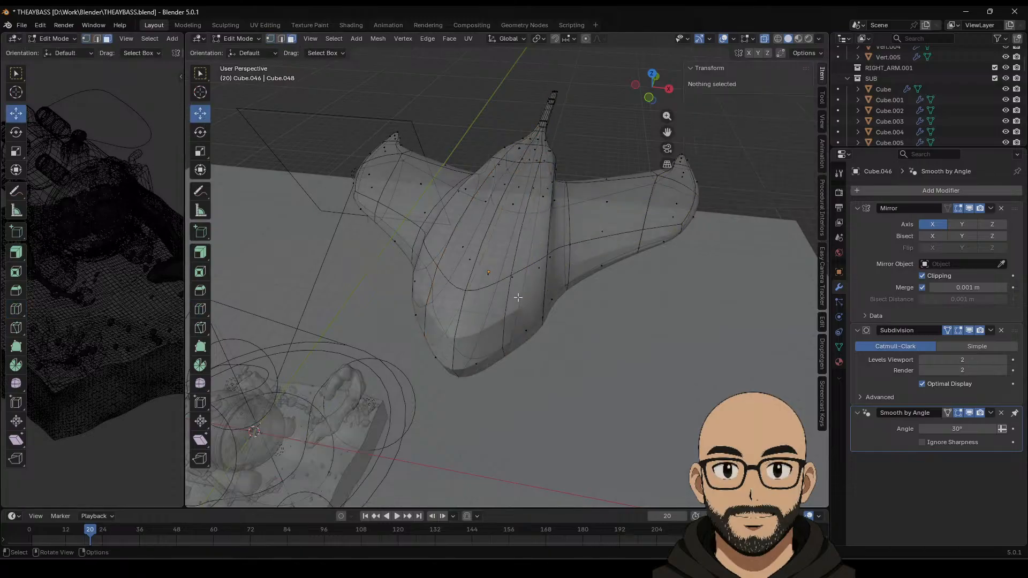
{"action": "middle_click_drag", "start_coordinate": [482, 268], "coordinate": [520, 281]}
{"action": "left_click", "coordinate": [522, 245], "text": "alt"}
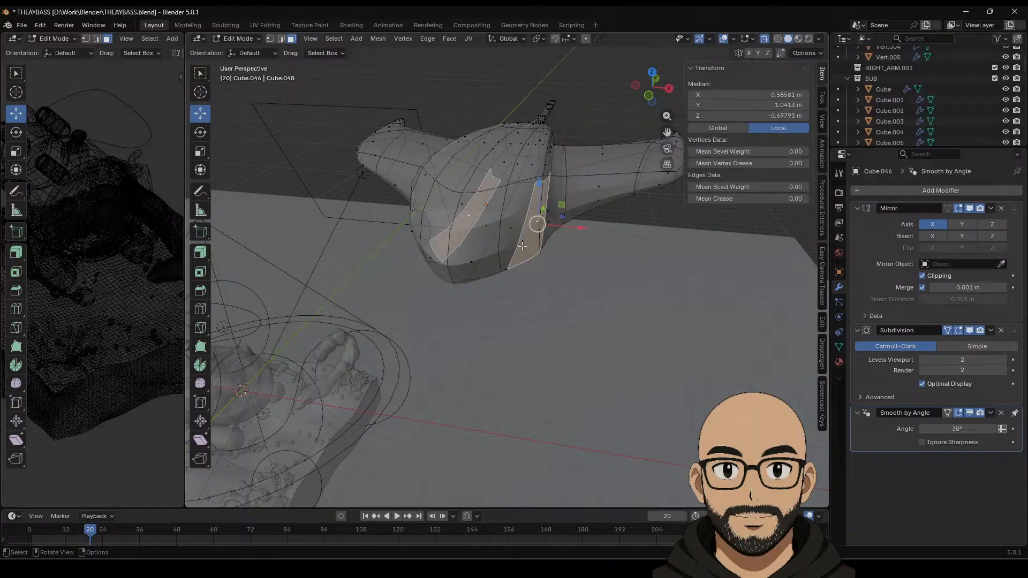
{"action": "middle_click_drag", "start_coordinate": [530, 244], "coordinate": [527, 251]}
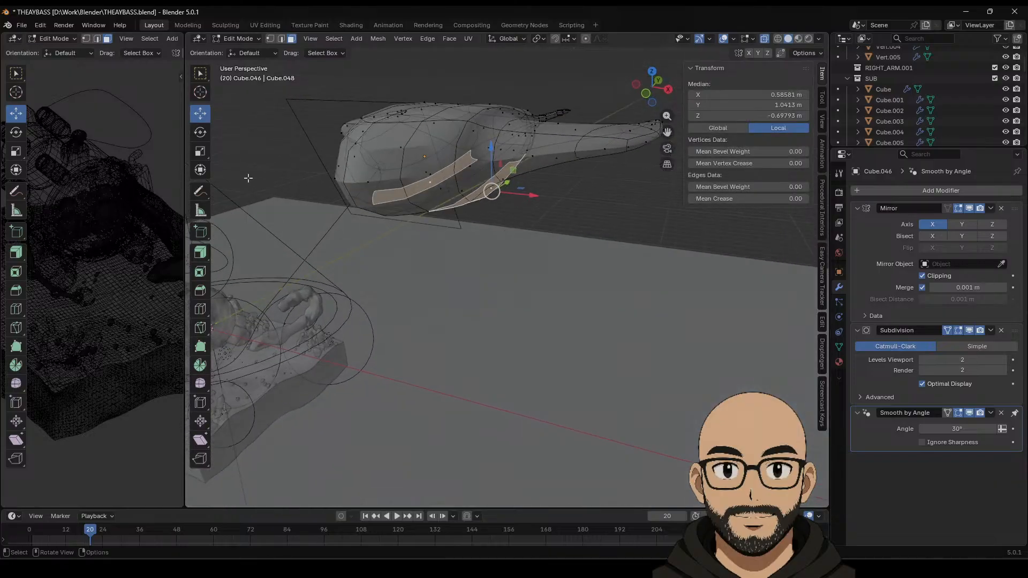
{"action": "left_click", "coordinate": [202, 308]}
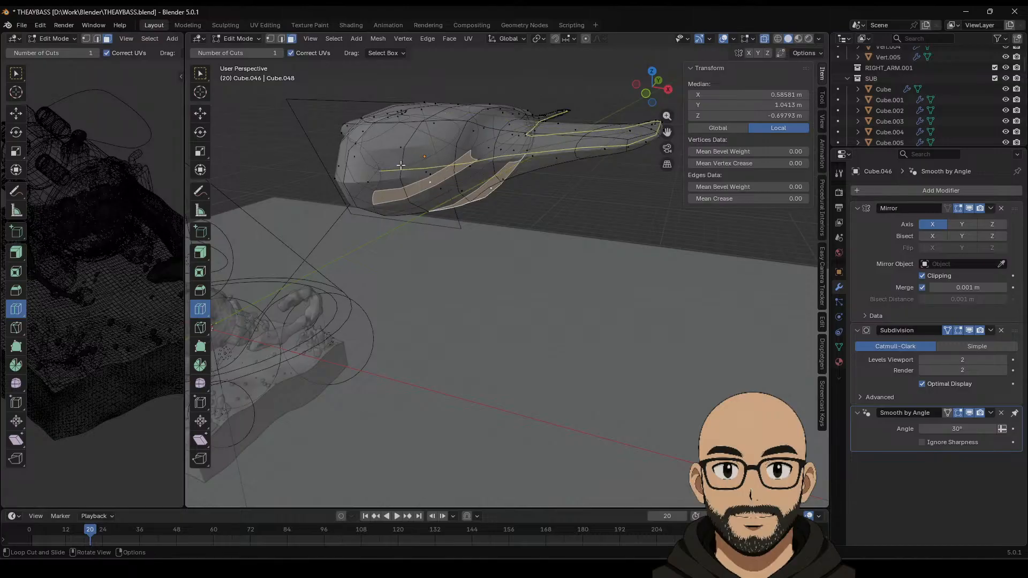
{"action": "mouse_move", "coordinate": [398, 172]}
{"action": "middle_mouse_down"}
{"action": "mouse_move", "coordinate": [399, 208]}
{"action": "mouse_move", "coordinate": [405, 192]}
{"action": "middle_mouse_up"}
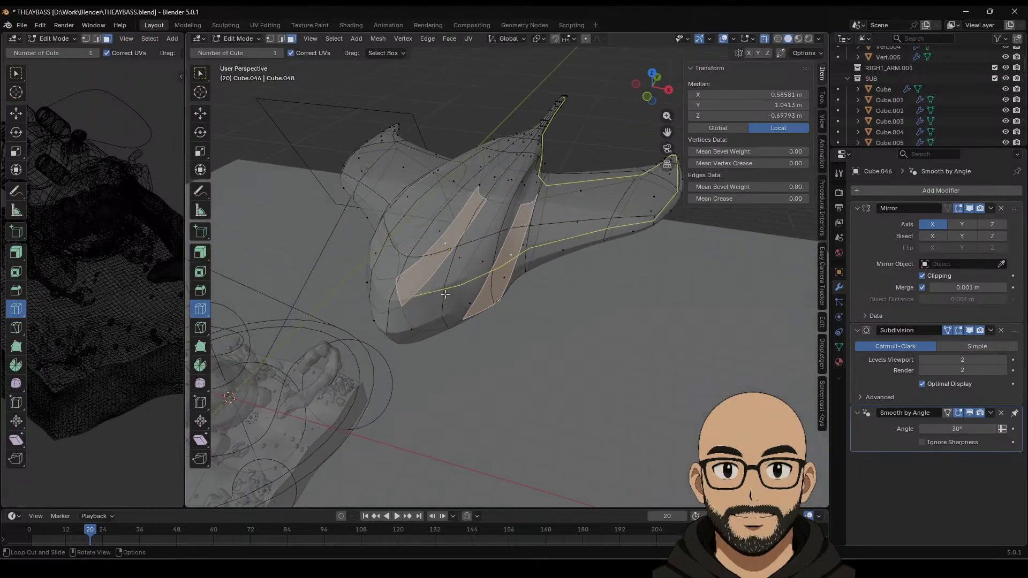
{"action": "left_click", "coordinate": [444, 294]}
{"action": "middle_click_drag", "start_coordinate": [459, 327], "coordinate": [455, 319]}
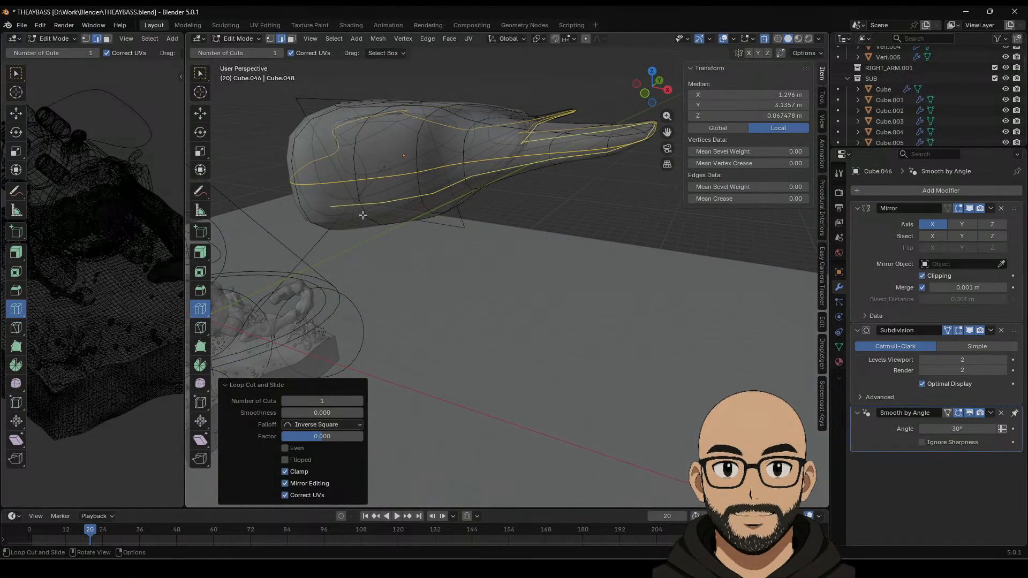
Step: Return to Object Mode and turn off the X-ray display
{"action": "left_click", "coordinate": [206, 120]}
{"action": "middle_click_drag", "start_coordinate": [541, 131], "coordinate": [541, 206]}
{"action": "key", "text": "Tab"}
{"action": "left_click", "coordinate": [568, 161]}
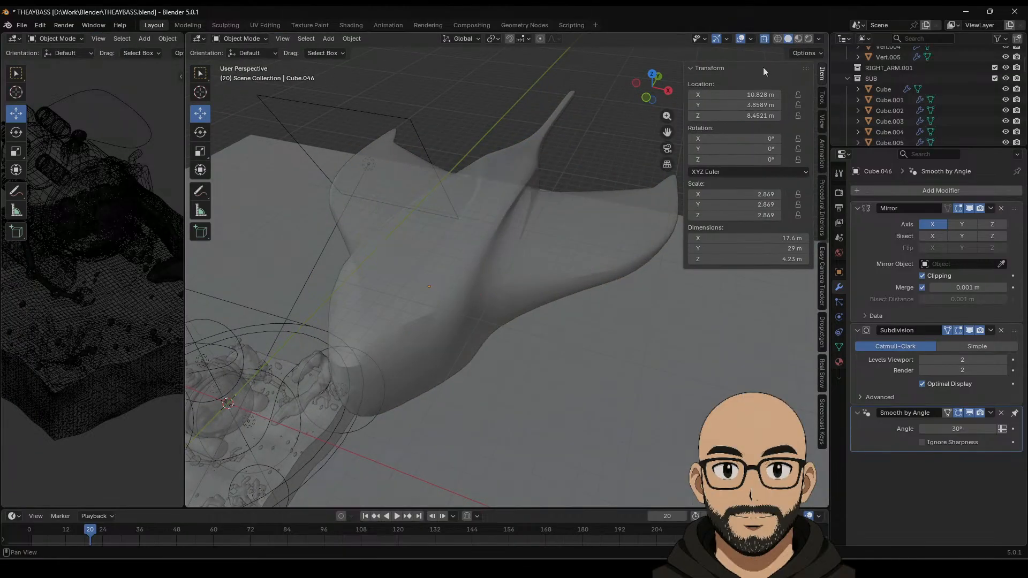
{"action": "left_click", "coordinate": [764, 39]}
{"action": "middle_click_drag", "start_coordinate": [498, 257], "coordinate": [517, 248]}
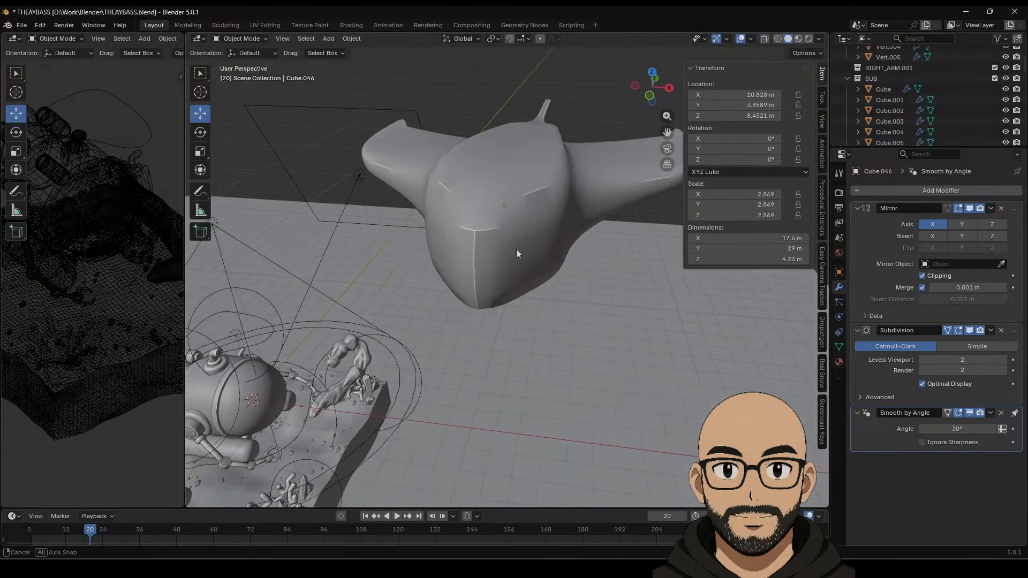
Step: Flatten the creature by scaling it along Z by a factor of about 0.408
{"action": "left_click", "coordinate": [511, 203]}
{"action": "left_click", "coordinate": [200, 152]}
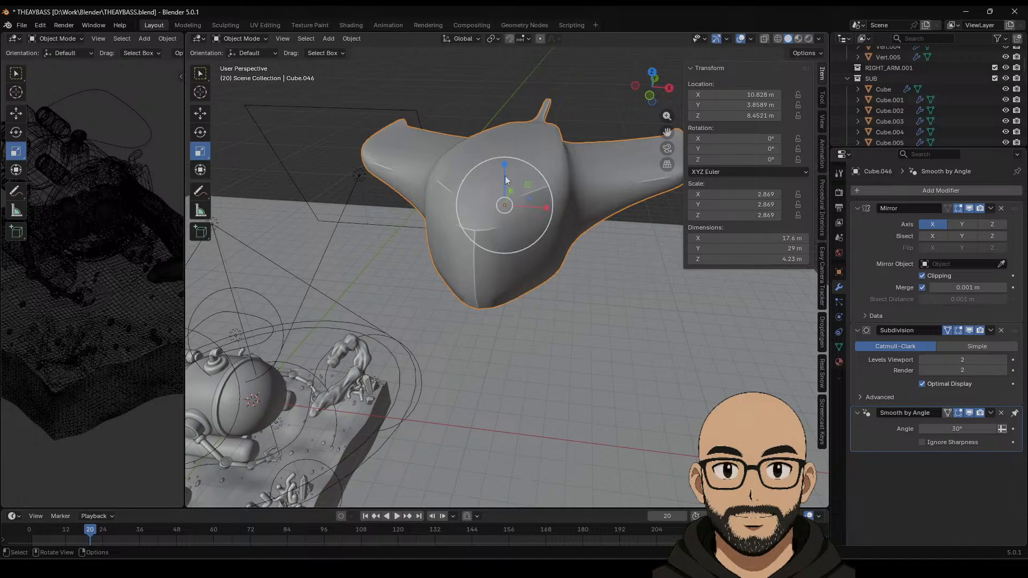
{"action": "left_click_drag", "start_coordinate": [506, 177], "coordinate": [518, 194]}
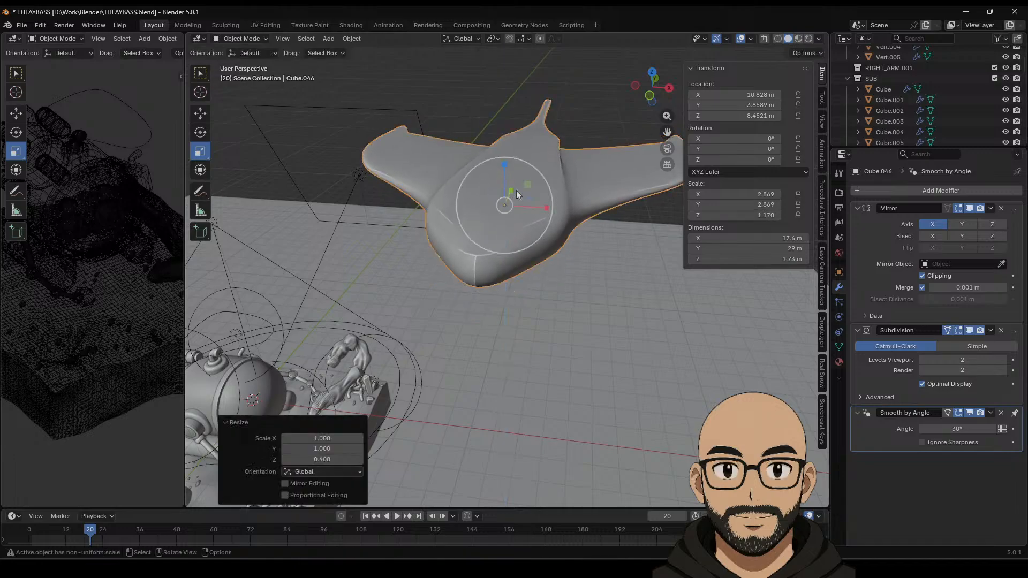
Step: In Edit Mode, select the centre edges along the top of the back and raise them about 1.55 m along Z
{"action": "middle_click_drag", "start_coordinate": [556, 207], "coordinate": [562, 236]}
{"action": "scroll", "coordinate": [563, 239], "scroll_direction": "down", "scroll_amount": 1}
{"action": "scroll", "coordinate": [564, 279], "scroll_direction": "down", "scroll_amount": 1}
{"action": "key", "text": "Tab"}
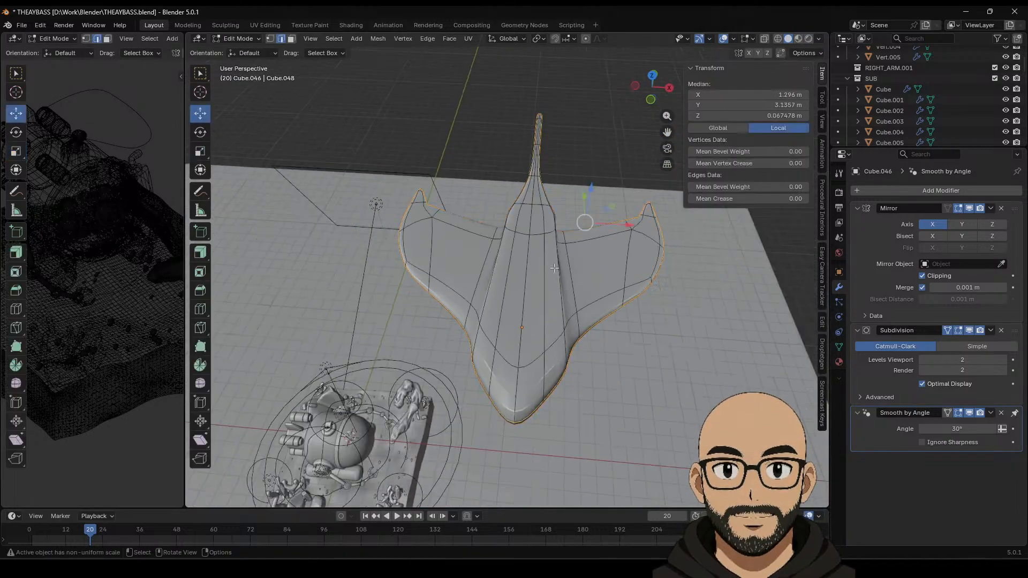
{"action": "left_click", "coordinate": [528, 265]}
{"action": "middle_click_drag", "start_coordinate": [529, 266], "coordinate": [565, 206]}
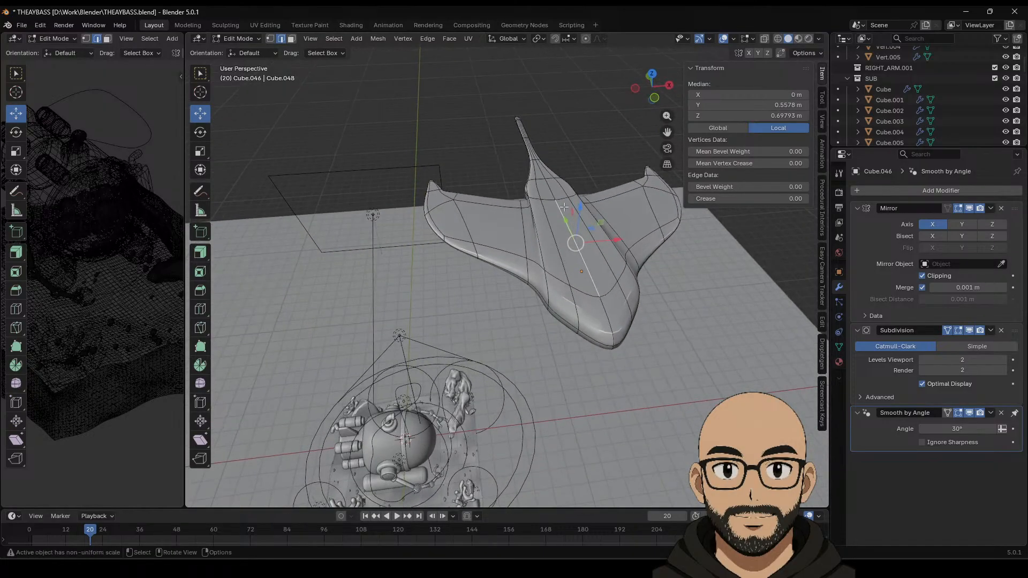
{"action": "left_click_drag", "start_coordinate": [575, 197], "coordinate": [574, 170]}
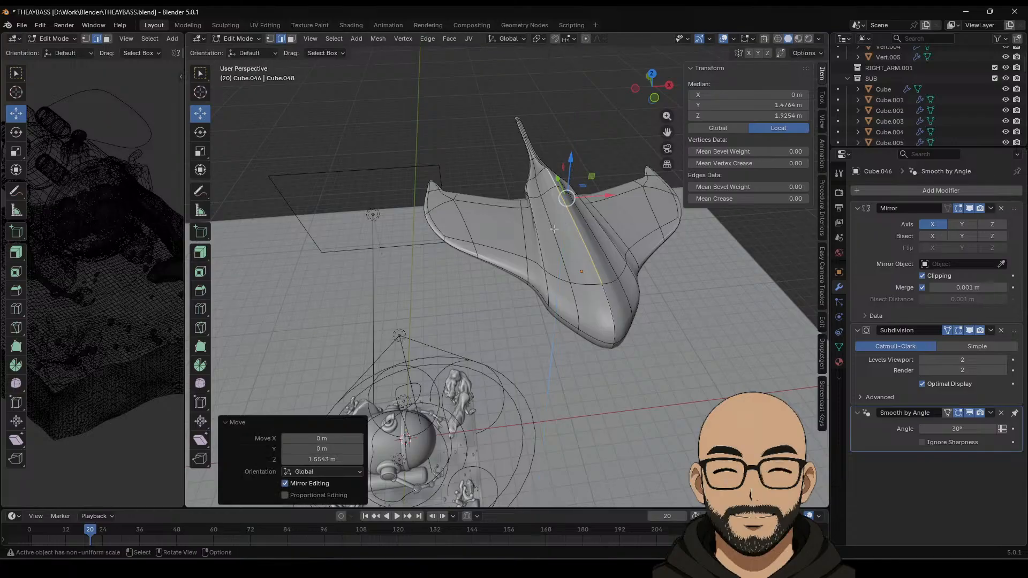
{"action": "left_click", "coordinate": [587, 225]}
{"action": "middle_click_drag", "start_coordinate": [599, 220], "coordinate": [569, 194]}
{"action": "left_click_drag", "start_coordinate": [569, 194], "coordinate": [568, 180]}
Step: Select the upper edges where the wing joins the body and raise them about 0.07 m along Z
{"action": "middle_click_drag", "start_coordinate": [582, 211], "coordinate": [438, 222]}
{"action": "scroll", "coordinate": [562, 220], "scroll_direction": "up", "scroll_amount": 4}
{"action": "left_click", "coordinate": [453, 187]}
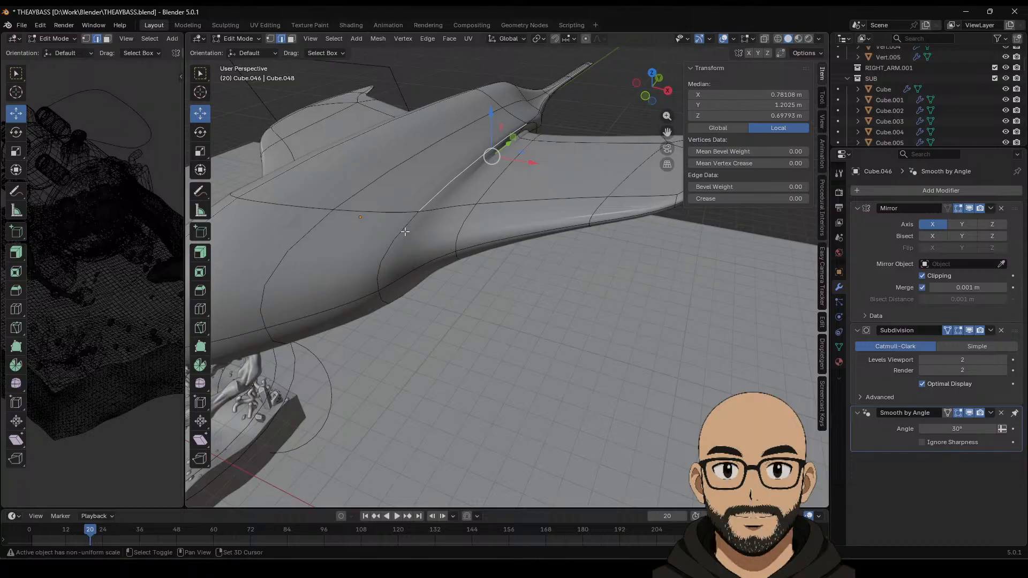
{"action": "left_click_drag", "start_coordinate": [467, 161], "coordinate": [468, 153]}
{"action": "mouse_move", "coordinate": [468, 156]}
{"action": "middle_mouse_down"}
{"action": "mouse_move", "coordinate": [387, 196]}
{"action": "mouse_move", "coordinate": [461, 224]}
{"action": "mouse_move", "coordinate": [471, 146]}
{"action": "middle_mouse_up"}
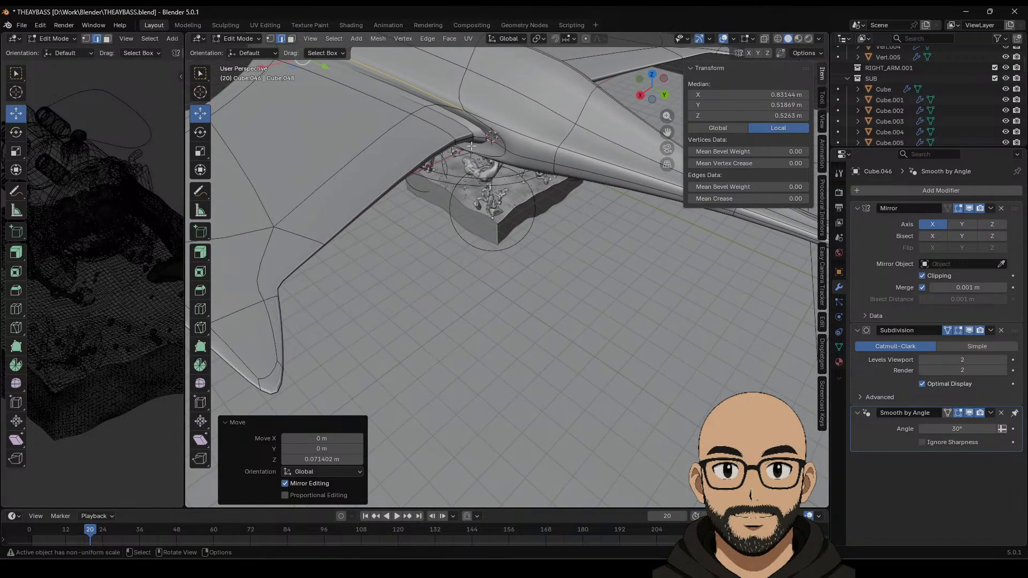
Step: Reshape the wing's trailing edge by moving the edge at its root outward along X and the edge near its tip inward
{"action": "left_click", "coordinate": [456, 141]}
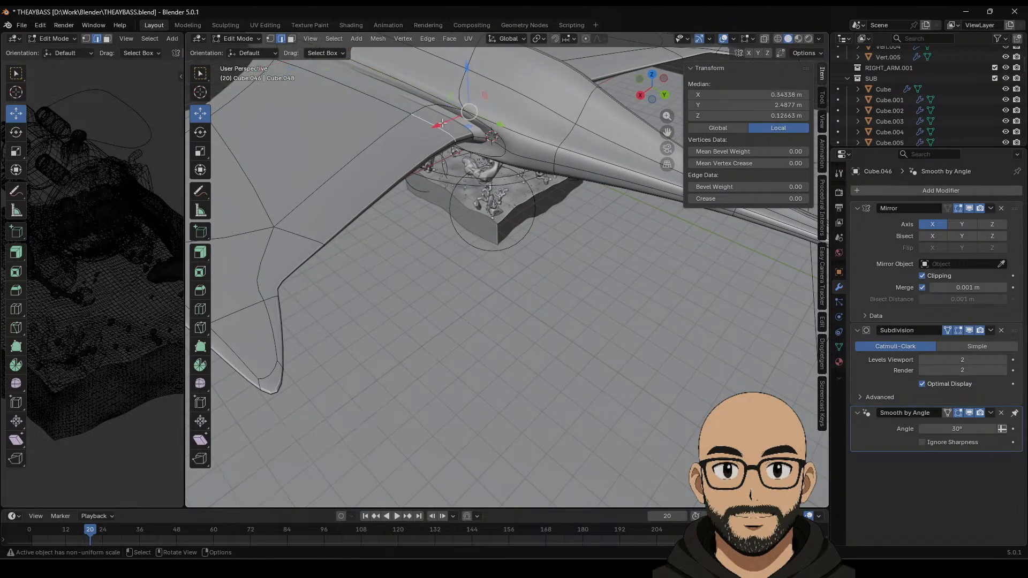
{"action": "left_click_drag", "start_coordinate": [442, 124], "coordinate": [317, 171]}
{"action": "left_click", "coordinate": [298, 258]}
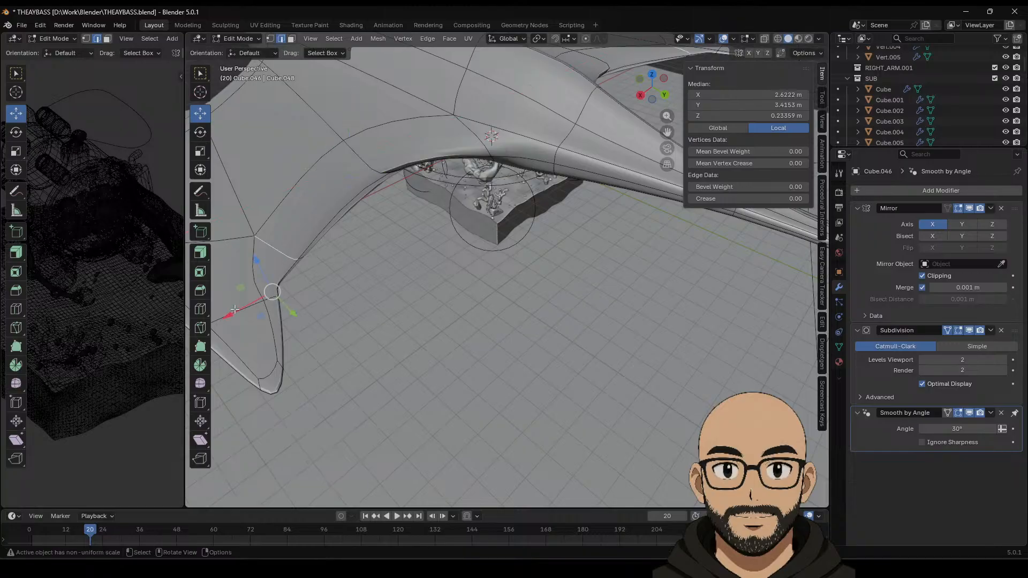
{"action": "left_click_drag", "start_coordinate": [235, 310], "coordinate": [295, 281]}
{"action": "middle_click_drag", "start_coordinate": [321, 274], "coordinate": [354, 278]}
{"action": "left_click_drag", "start_coordinate": [580, 234], "coordinate": [527, 223]}
Step: Select the upper edge at the middle of the wing's front rim and move it about 0.54 m tailward along Y
{"action": "scroll", "coordinate": [503, 241], "scroll_direction": "down", "scroll_amount": 6}
{"action": "middle_click_drag", "start_coordinate": [433, 271], "coordinate": [456, 287]}
{"action": "left_click", "coordinate": [440, 289]}
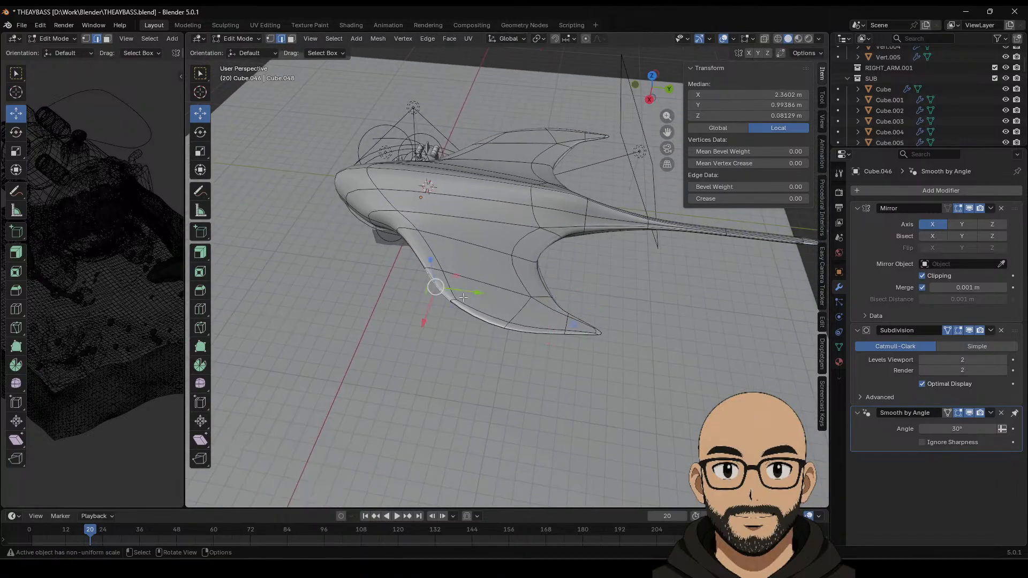
{"action": "left_click_drag", "start_coordinate": [478, 292], "coordinate": [491, 293]}
{"action": "left_click", "coordinate": [454, 295]}
{"action": "middle_click_drag", "start_coordinate": [492, 293], "coordinate": [464, 155]}
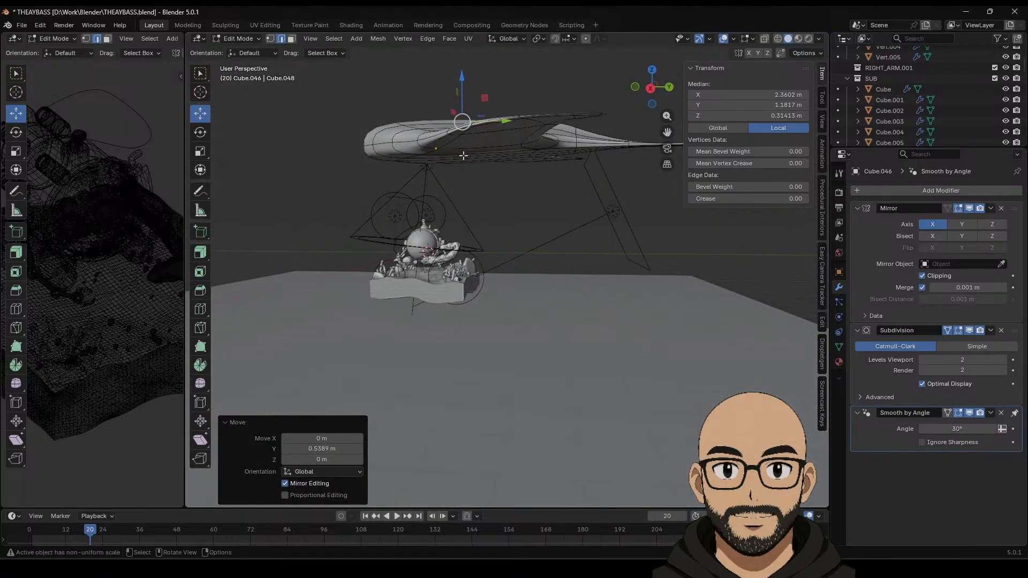
Step: Select the matching lower edge of the wing's front rim and move it about 0.56 m tailward along Y
{"action": "left_click", "coordinate": [465, 132]}
{"action": "left_click_drag", "start_coordinate": [449, 102], "coordinate": [448, 109]}
{"action": "left_click_drag", "start_coordinate": [492, 141], "coordinate": [500, 143]}
{"action": "left_click", "coordinate": [500, 144]}
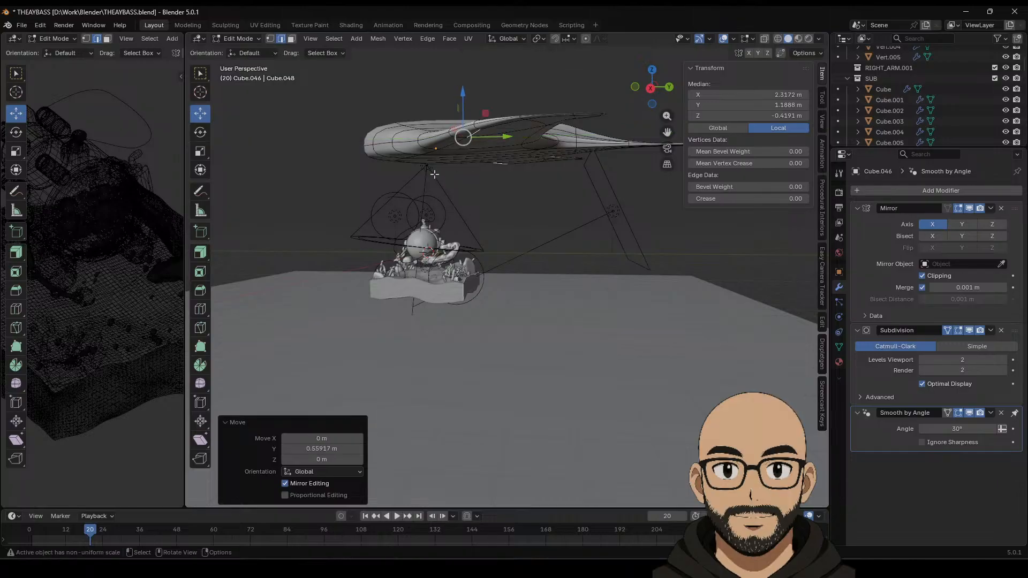
Step: Select the lower side face of the head near the nose and extrude it outward by about 0.462 m
{"action": "middle_click_drag", "start_coordinate": [500, 144], "coordinate": [536, 274]}
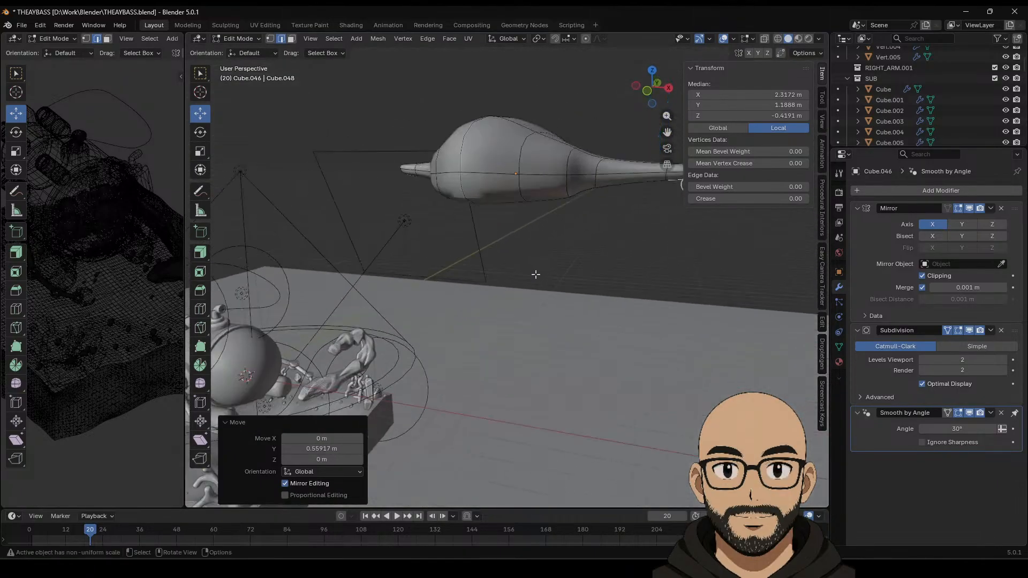
{"action": "middle_click_drag", "start_coordinate": [529, 238], "coordinate": [527, 246]}
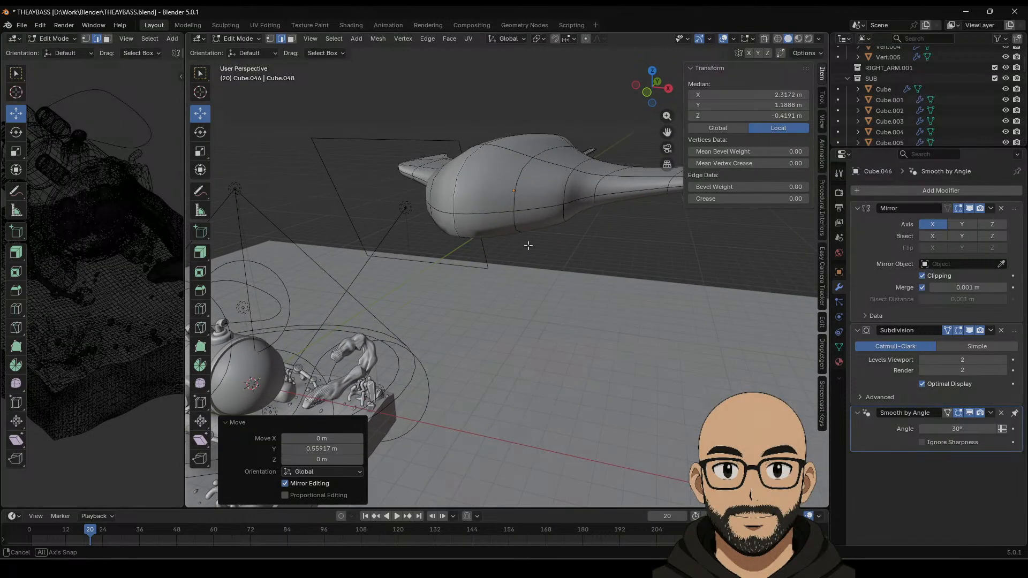
{"action": "left_click", "coordinate": [544, 192]}
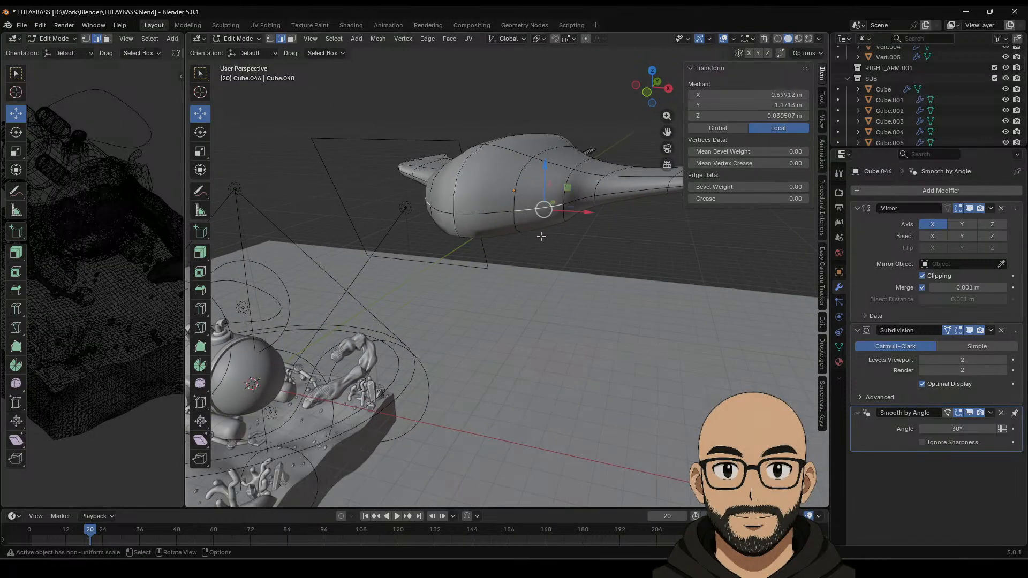
{"action": "left_click", "coordinate": [291, 40]}
{"action": "left_click", "coordinate": [537, 226]}
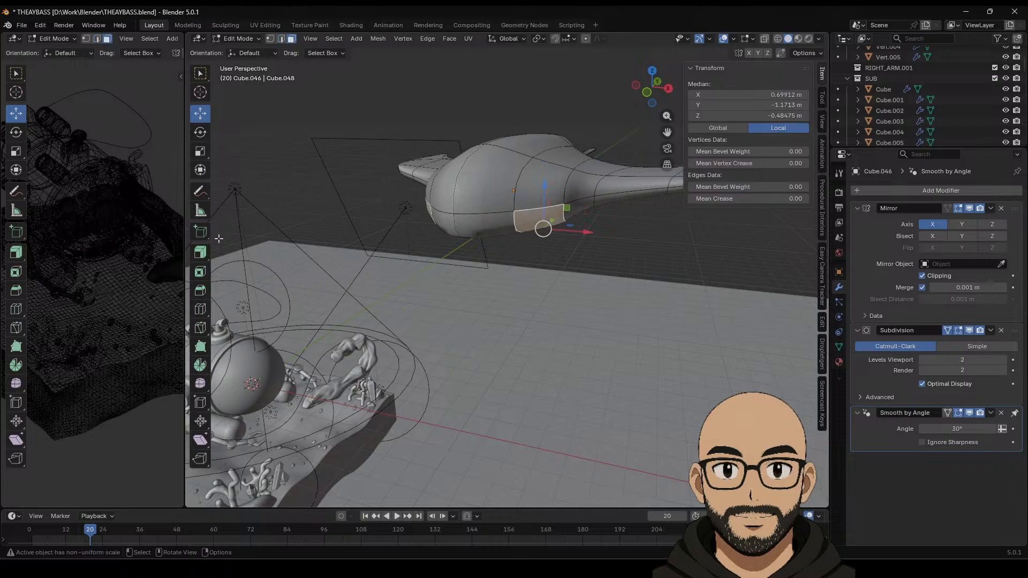
{"action": "left_click", "coordinate": [201, 254]}
{"action": "left_click_drag", "start_coordinate": [574, 241], "coordinate": [615, 248]}
Step: Extrude the head lobe's end face another 0.585 m or so and scale that face down to about 0.39
{"action": "middle_click_drag", "start_coordinate": [554, 242], "coordinate": [625, 380]}
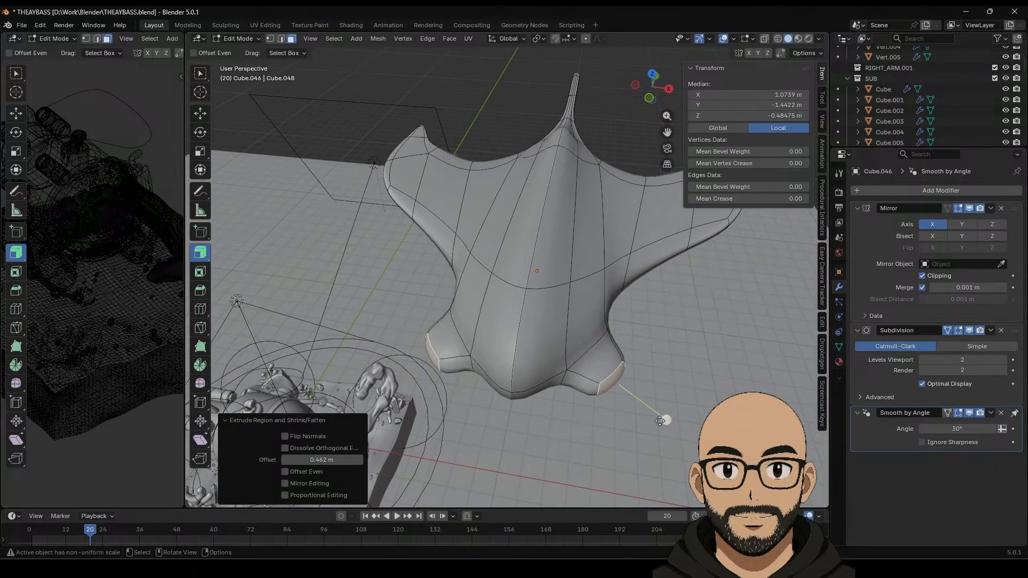
{"action": "mouse_move", "coordinate": [660, 421]}
{"action": "left_mouse_down"}
{"action": "mouse_move", "coordinate": [650, 413]}
{"action": "mouse_move", "coordinate": [677, 431]}
{"action": "mouse_move", "coordinate": [642, 412]}
{"action": "left_mouse_up"}
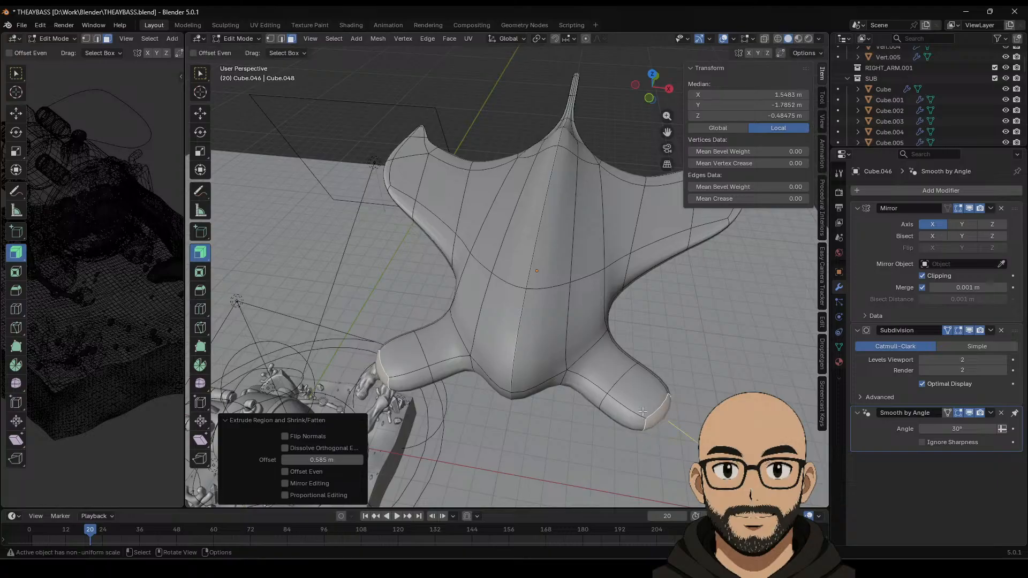
{"action": "left_click", "coordinate": [200, 113]}
{"action": "scroll", "coordinate": [535, 322], "scroll_direction": "down", "scroll_amount": 3}
{"action": "key", "text": "s"}
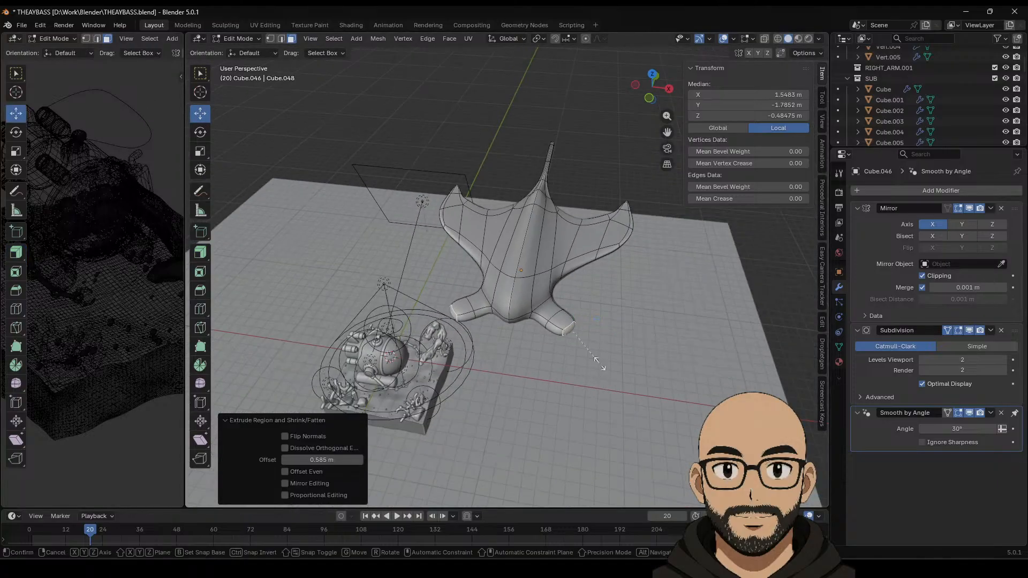
{"action": "left_click", "coordinate": [571, 347]}
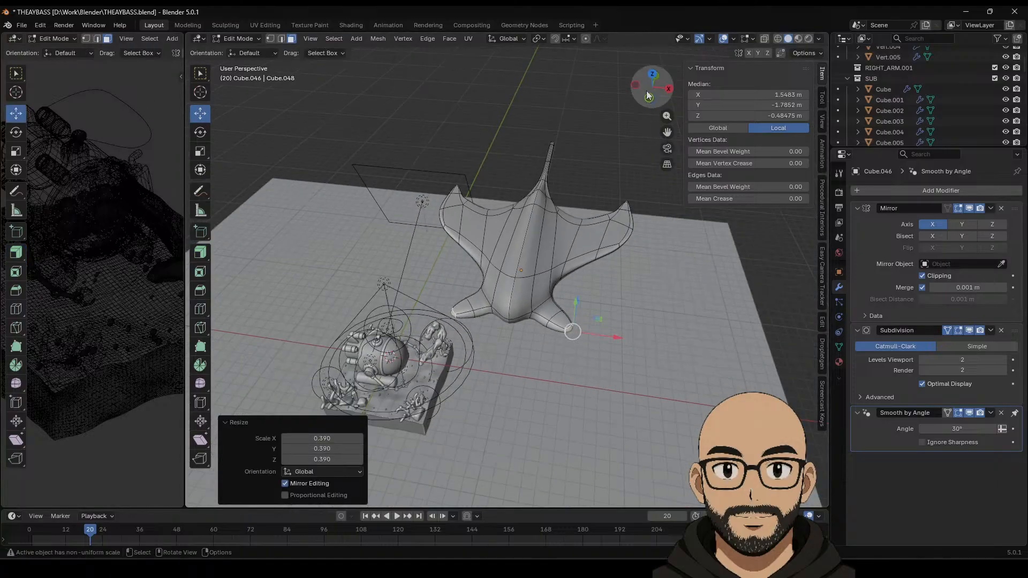
Step: From the top view, move the head lobe's end face forward and inward, rotate it about -63.1° around Z, and scale it down
{"action": "left_click", "coordinate": [653, 75]}
{"action": "left_click_drag", "start_coordinate": [575, 384], "coordinate": [605, 395]}
{"action": "left_click_drag", "start_coordinate": [594, 455], "coordinate": [608, 444]}
{"action": "key", "text": "s"}
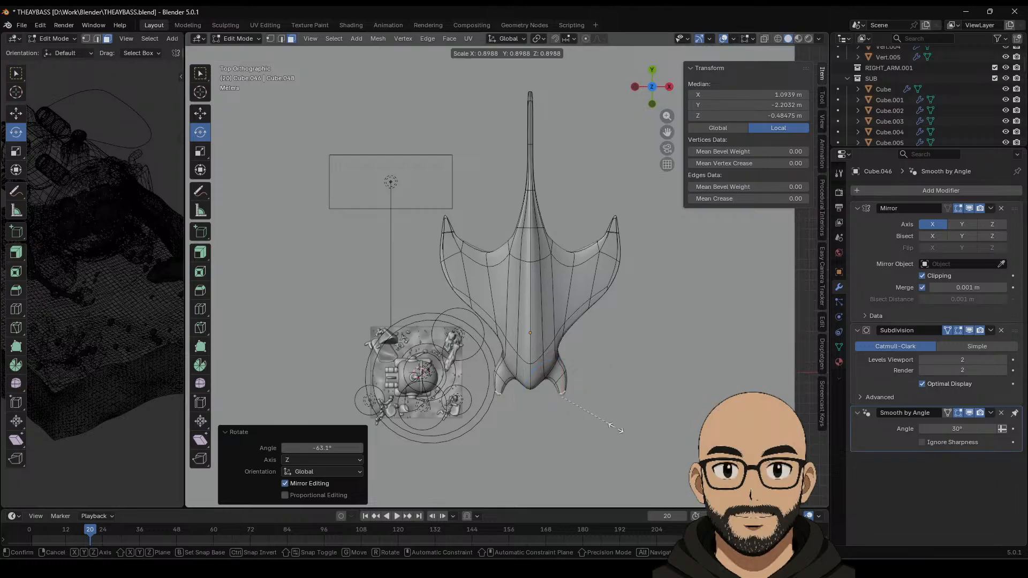
{"action": "left_click", "coordinate": [606, 421]}
Step: Select the edge ring in the middle of the head lobe and scale it uniformly to about 0.331
{"action": "key", "text": "2"}
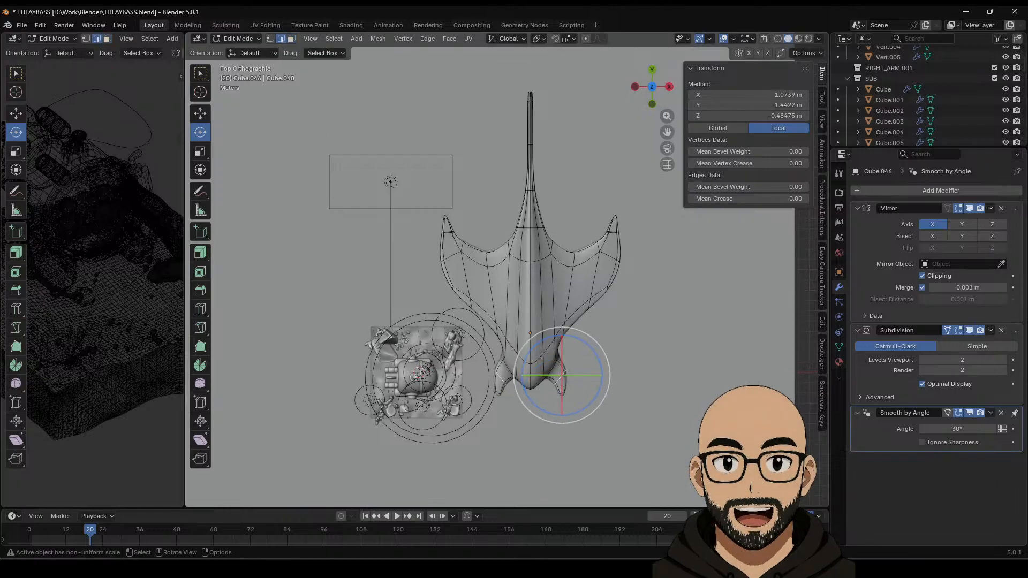
{"action": "key", "text": "s"}
{"action": "left_click", "coordinate": [580, 385]}
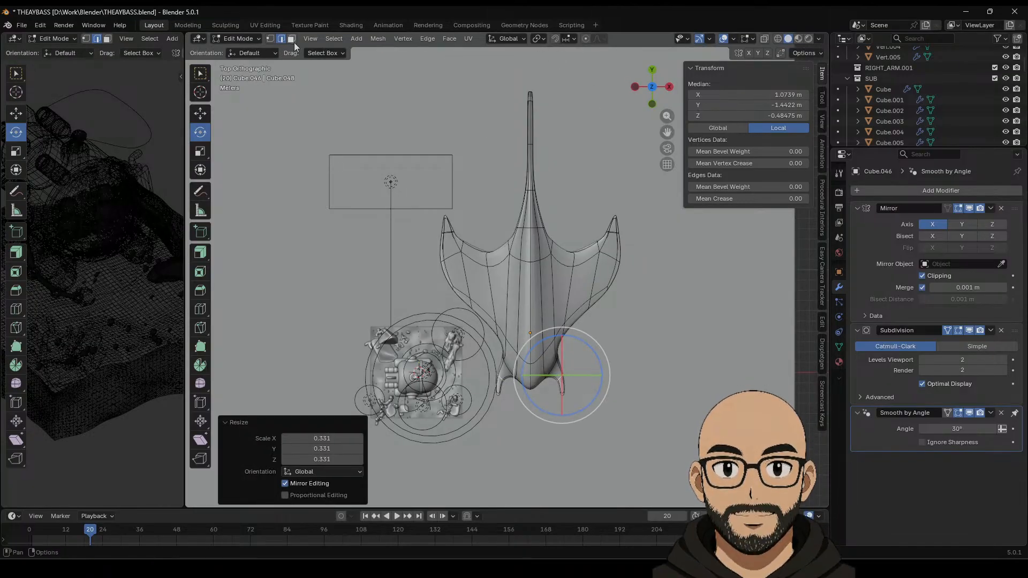
Step: Turn on X-ray in vertex mode, select the head fin's tip vertices and move them slightly inward in top view
{"action": "left_click", "coordinate": [270, 38]}
{"action": "left_click", "coordinate": [650, 375]}
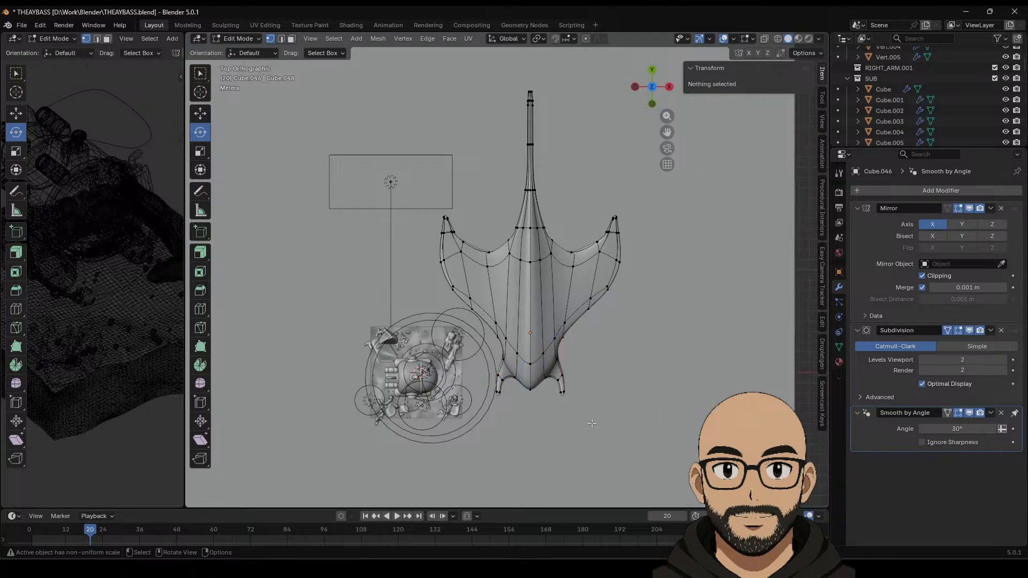
{"action": "left_click_drag", "start_coordinate": [549, 385], "coordinate": [568, 400]}
{"action": "left_click", "coordinate": [202, 116]}
{"action": "key", "text": "ctrl+z"}
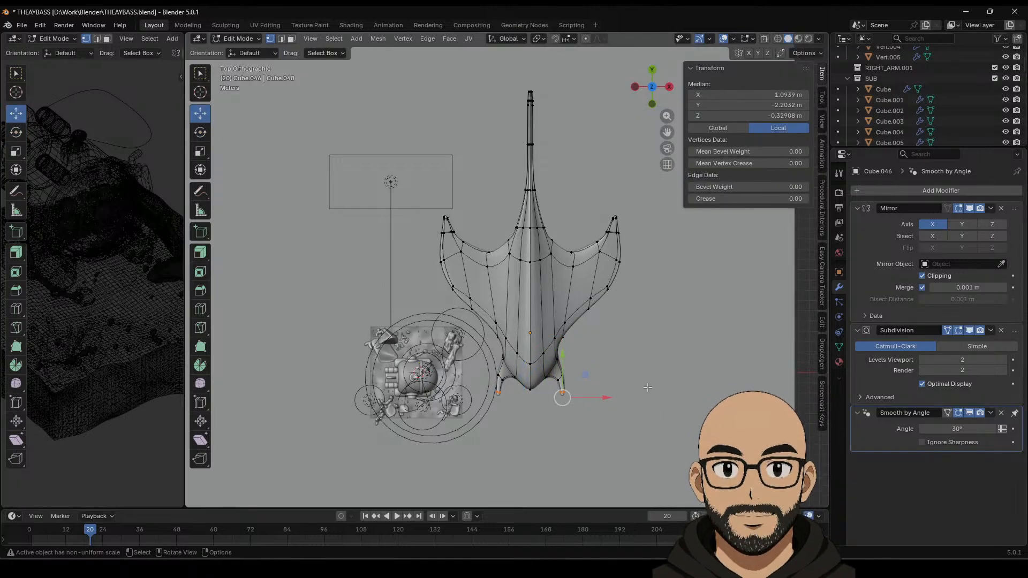
{"action": "left_click", "coordinate": [764, 39]}
{"action": "left_click", "coordinate": [576, 404]}
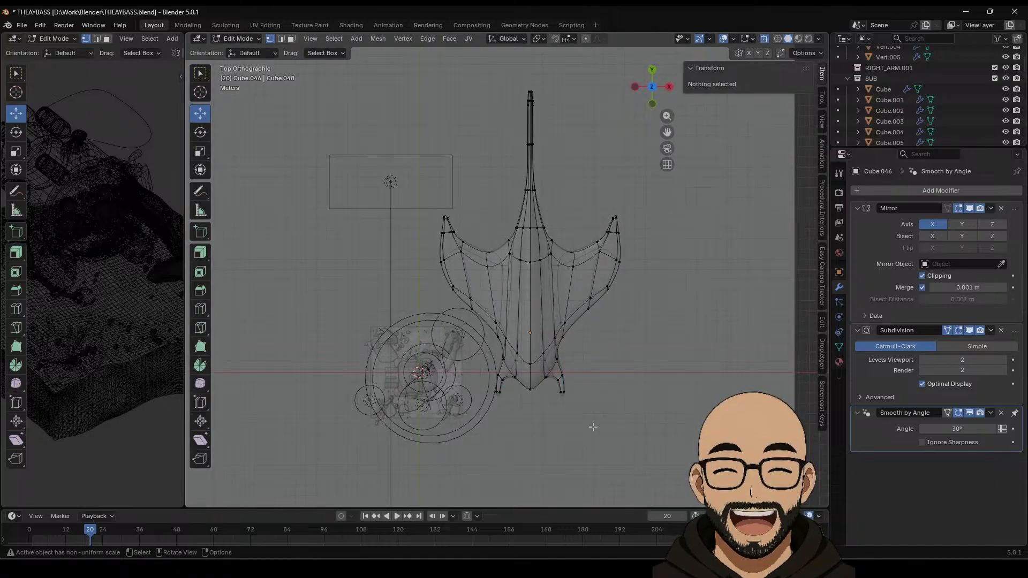
{"action": "left_click", "coordinate": [560, 395]}
{"action": "left_click_drag", "start_coordinate": [571, 399], "coordinate": [557, 396]}
Step: Select the vertices halfway along the head fin and shift them inward to smooth its curve, then leave mesh editing
{"action": "left_click", "coordinate": [568, 375]}
{"action": "scroll", "coordinate": [571, 428], "scroll_direction": "up", "scroll_amount": 4}
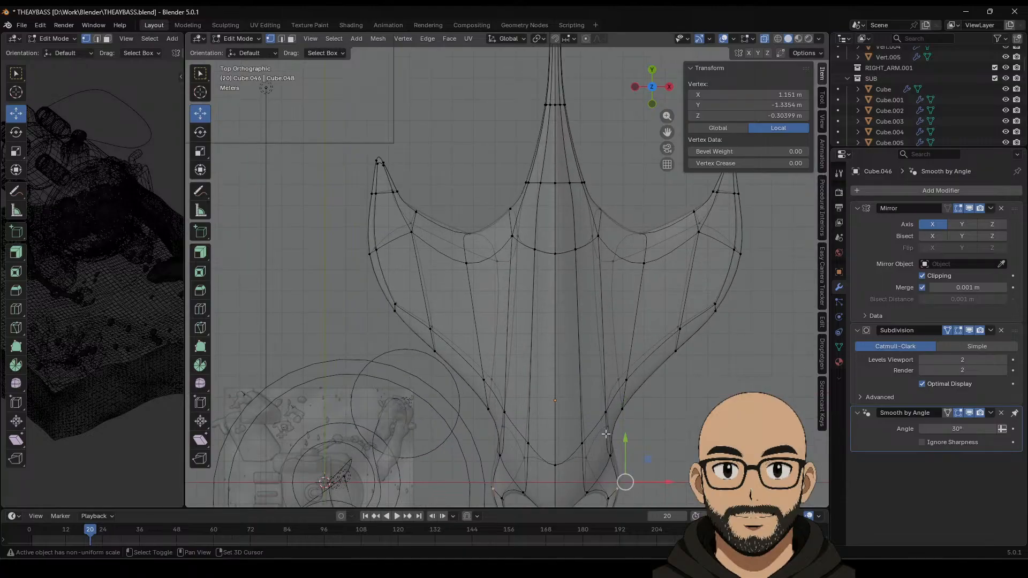
{"action": "scroll", "coordinate": [537, 252], "scroll_direction": "up", "scroll_amount": 4}
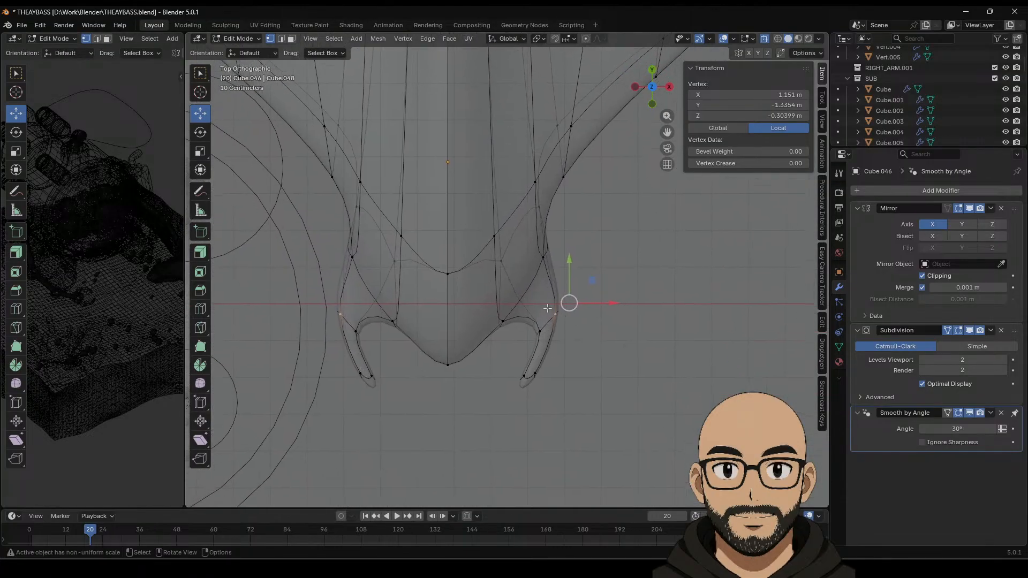
{"action": "left_click", "coordinate": [591, 344]}
{"action": "left_click_drag", "start_coordinate": [575, 328], "coordinate": [527, 322]}
{"action": "key", "text": "Tab"}
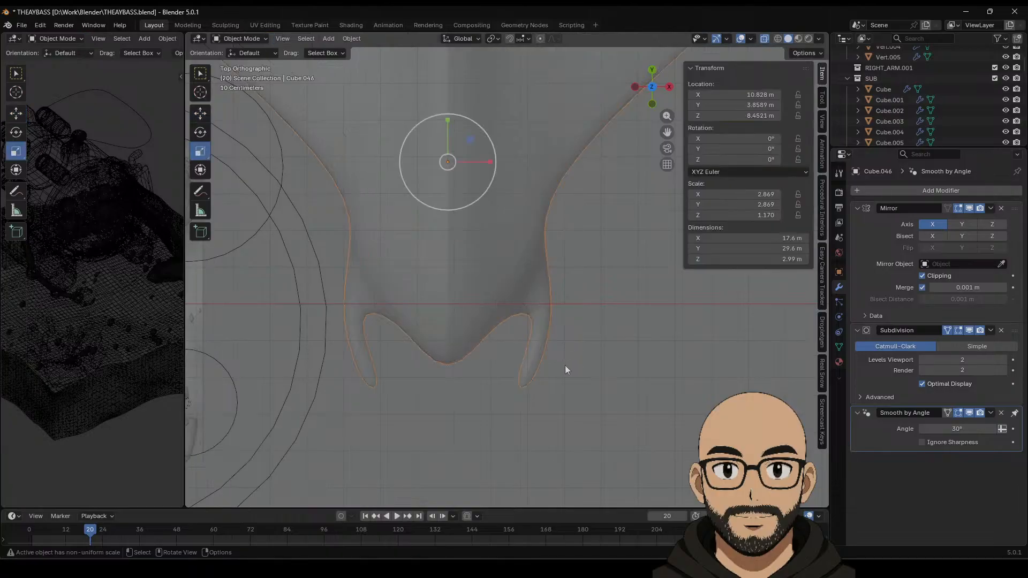
Step: Reopen the manta ray's mesh in a perspective view, shift part of the head fin slightly downward, and return to object mode
{"action": "scroll", "coordinate": [564, 375], "scroll_direction": "down", "scroll_amount": 4}
{"action": "middle_click_drag", "start_coordinate": [563, 389], "coordinate": [427, 88]}
{"action": "key", "text": "Tab"}
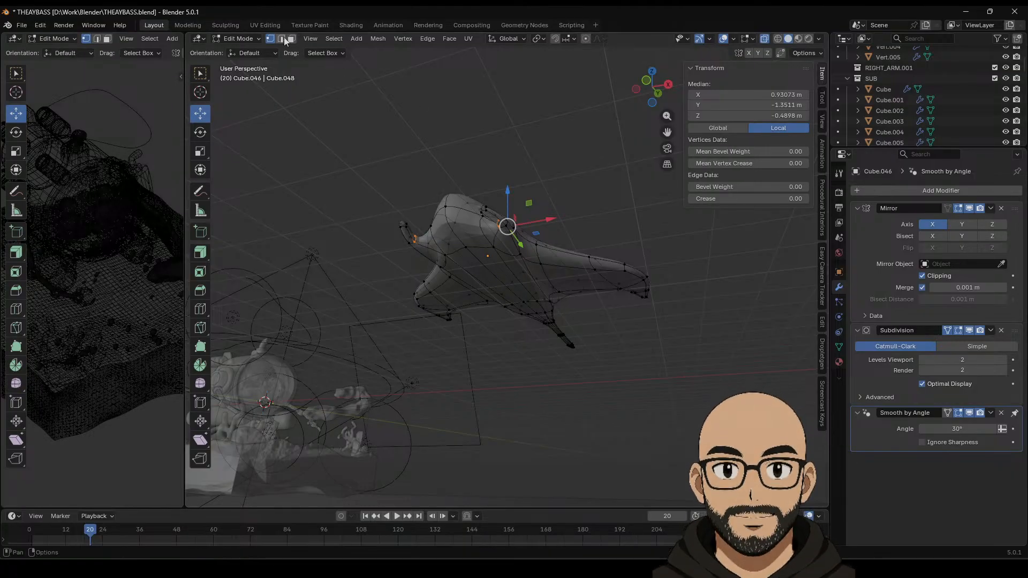
{"action": "left_click_drag", "start_coordinate": [496, 259], "coordinate": [500, 267]}
{"action": "key", "text": "Tab"}
{"action": "middle_click_drag", "start_coordinate": [515, 295], "coordinate": [571, 314]}
{"action": "middle_click_drag", "start_coordinate": [555, 280], "coordinate": [561, 260]}
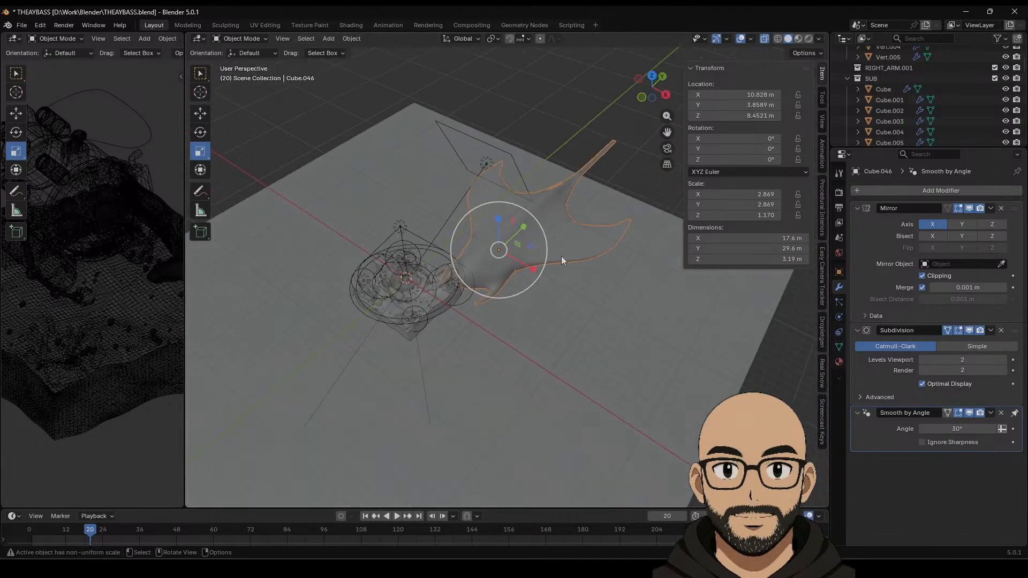
Step: Select the whole manta ray and widen the wireframe viewport, framing both the diorama and the manta ray in it
{"action": "left_click", "coordinate": [619, 169]}
{"action": "middle_click_drag", "start_coordinate": [619, 169], "coordinate": [561, 227]}
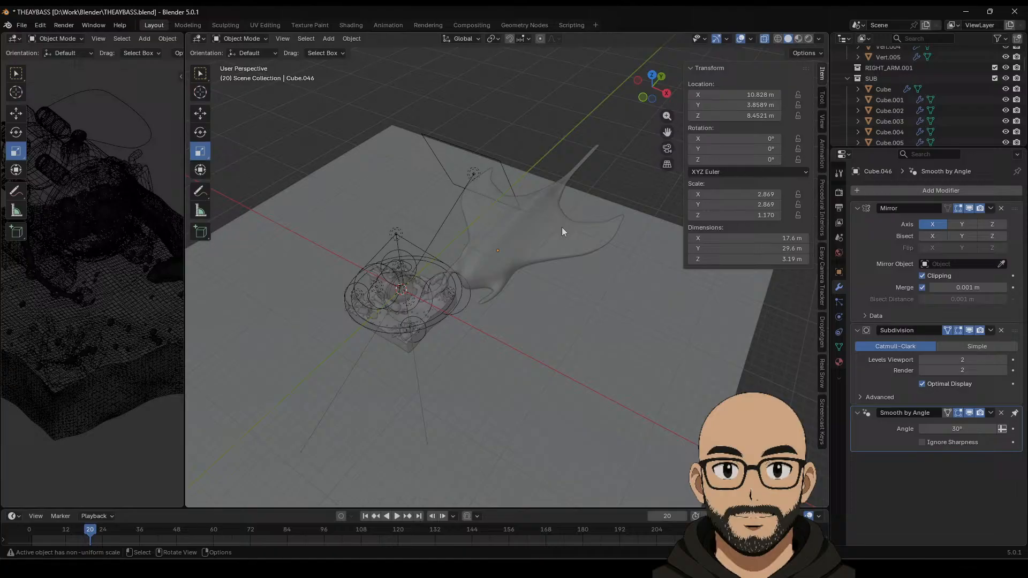
{"action": "left_click", "coordinate": [535, 218]}
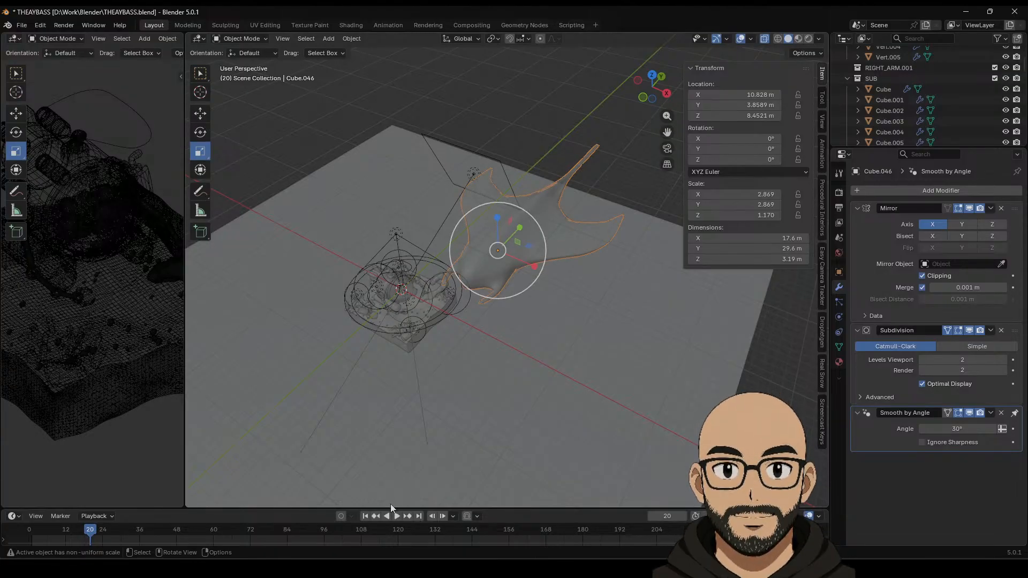
{"action": "left_click_drag", "start_coordinate": [390, 507], "coordinate": [343, 384]}
{"action": "left_click_drag", "start_coordinate": [186, 253], "coordinate": [393, 254]}
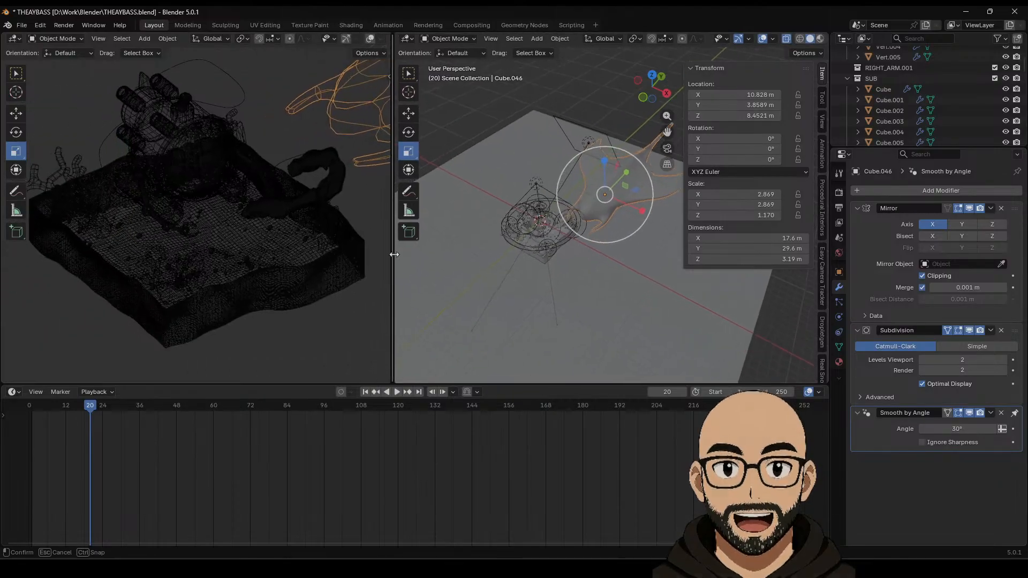
{"action": "scroll", "coordinate": [368, 294], "scroll_direction": "down", "scroll_amount": 4}
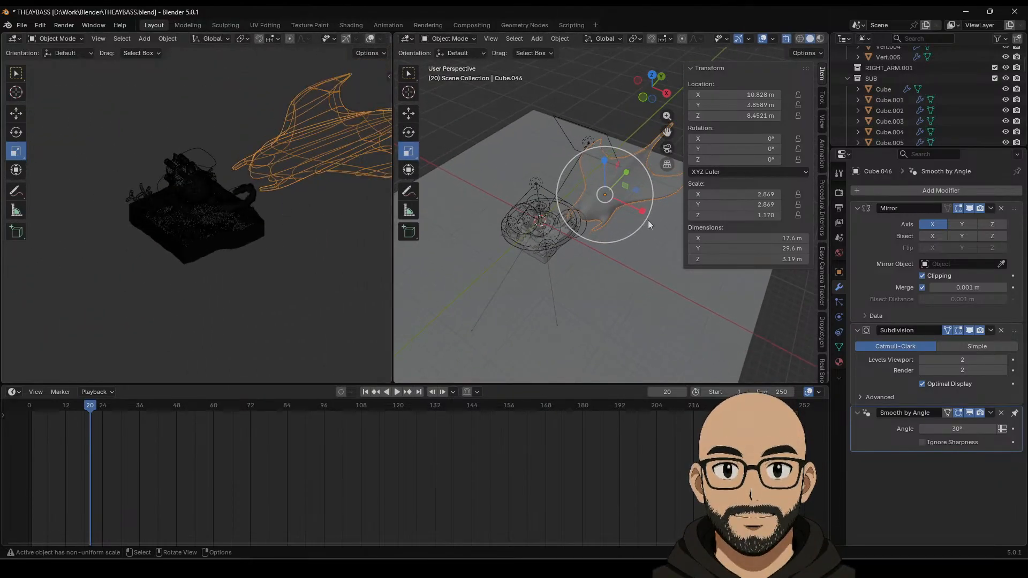
Step: Scale the manta ray uniformly by 0.213 and move it next to the submarine, at about X 3.34, Y 2.90, Z 0.86 m
{"action": "key", "text": "s"}
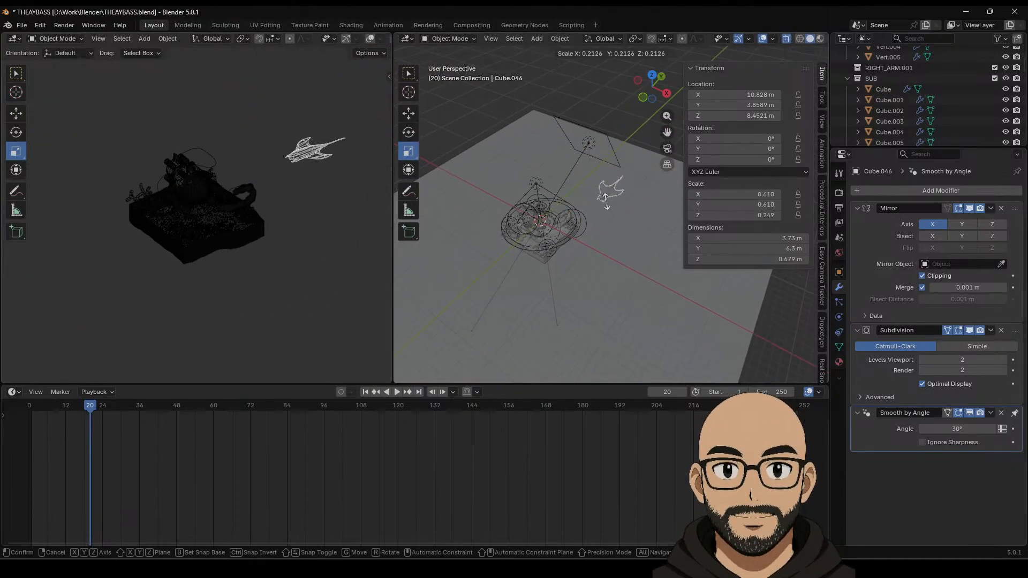
{"action": "left_click", "coordinate": [606, 202]}
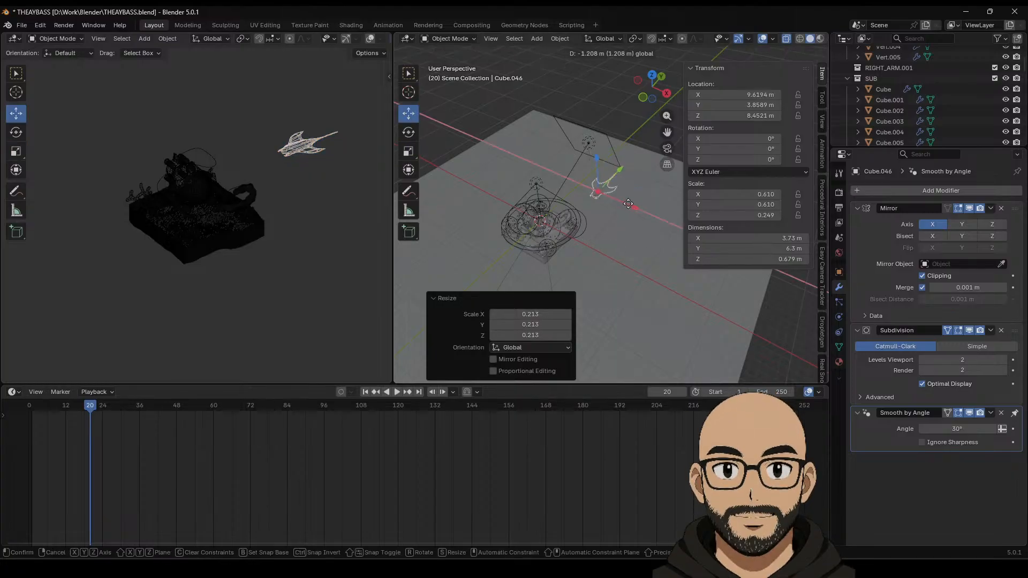
{"action": "left_click_drag", "start_coordinate": [640, 210], "coordinate": [592, 199]}
{"action": "left_click_drag", "start_coordinate": [561, 154], "coordinate": [585, 216]}
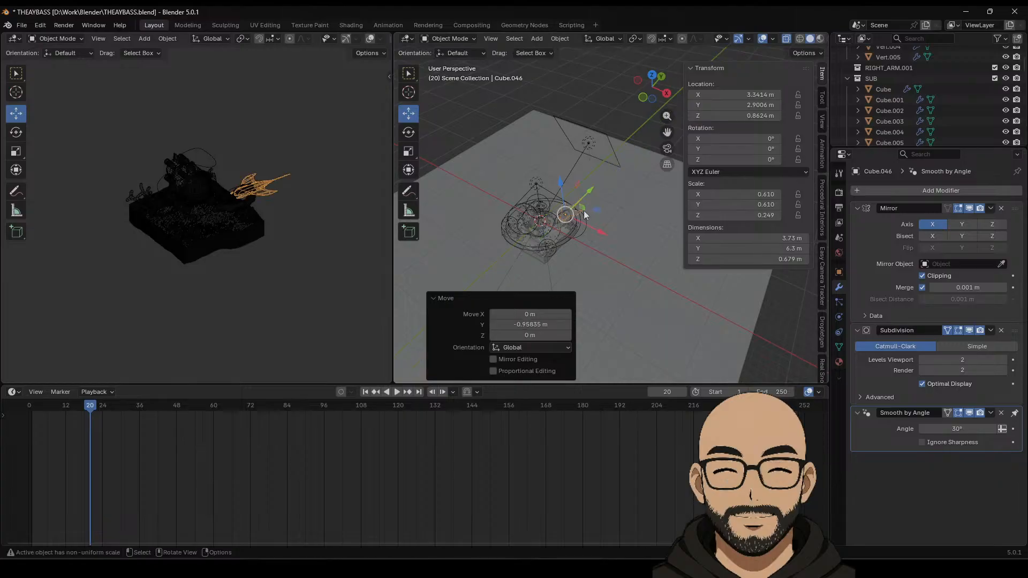
Step: Scale the manta ray down slightly to 0.580 in X and Y, and raise it about 2.83 m along Z
{"action": "key", "text": "s"}
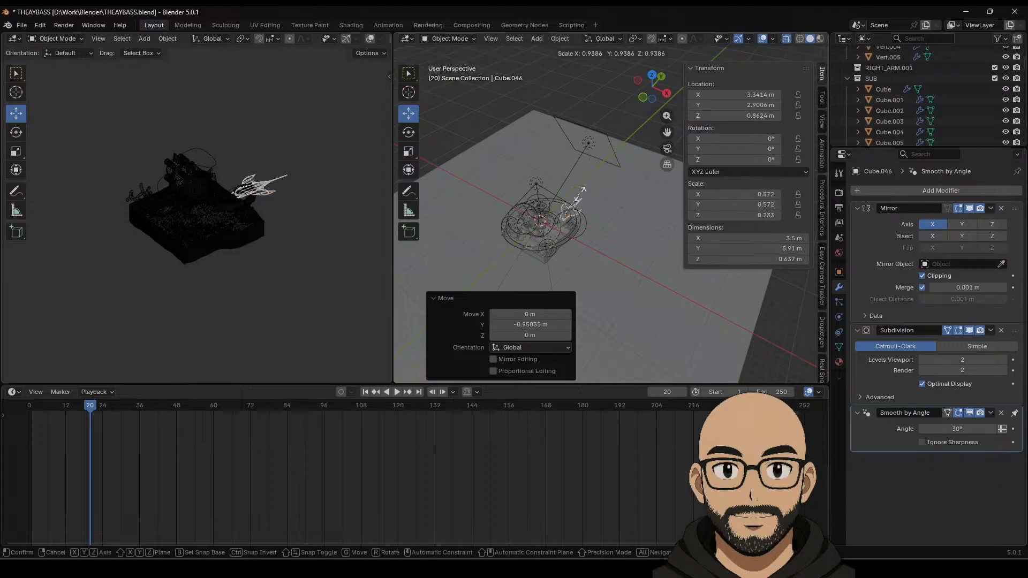
{"action": "left_click", "coordinate": [582, 195]}
{"action": "left_click_drag", "start_coordinate": [562, 187], "coordinate": [559, 170]}
Step: Frame the diorama closely in the wireframe viewport and switch that viewport to rendered shading
{"action": "scroll", "coordinate": [268, 204], "scroll_direction": "up", "scroll_amount": 8}
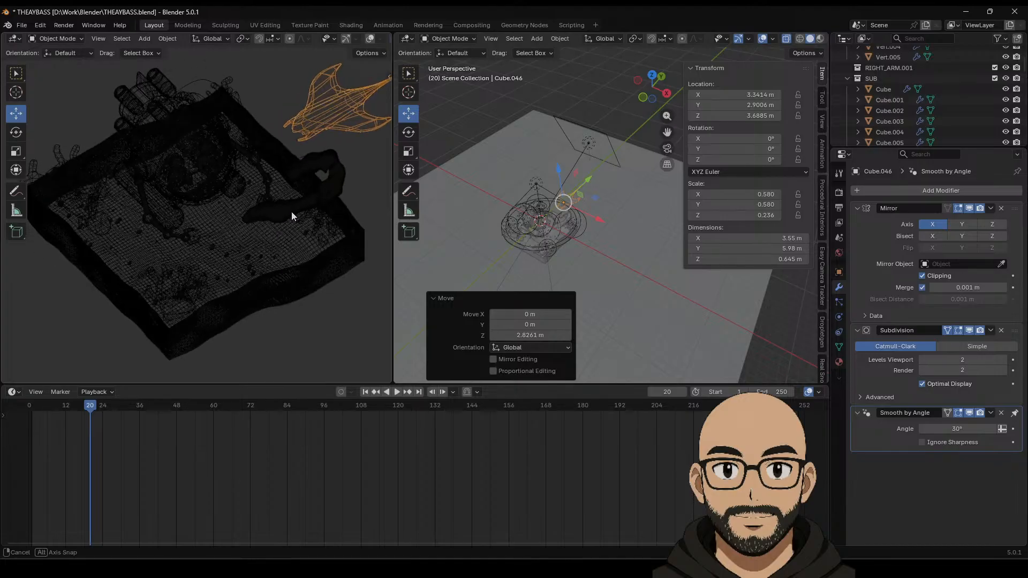
{"action": "middle_click_drag", "start_coordinate": [291, 211], "coordinate": [291, 213]}
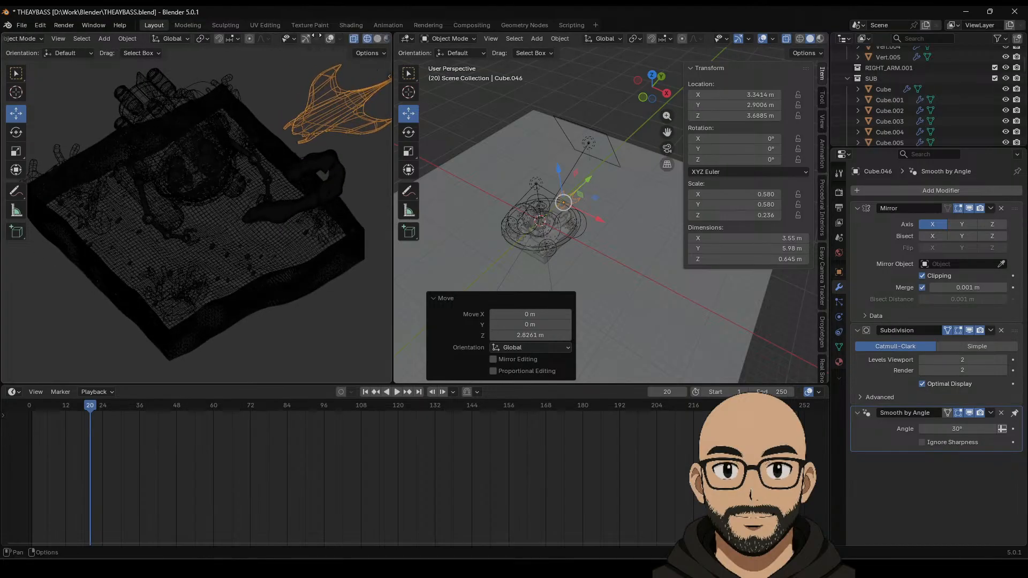
{"action": "left_click", "coordinate": [369, 38]}
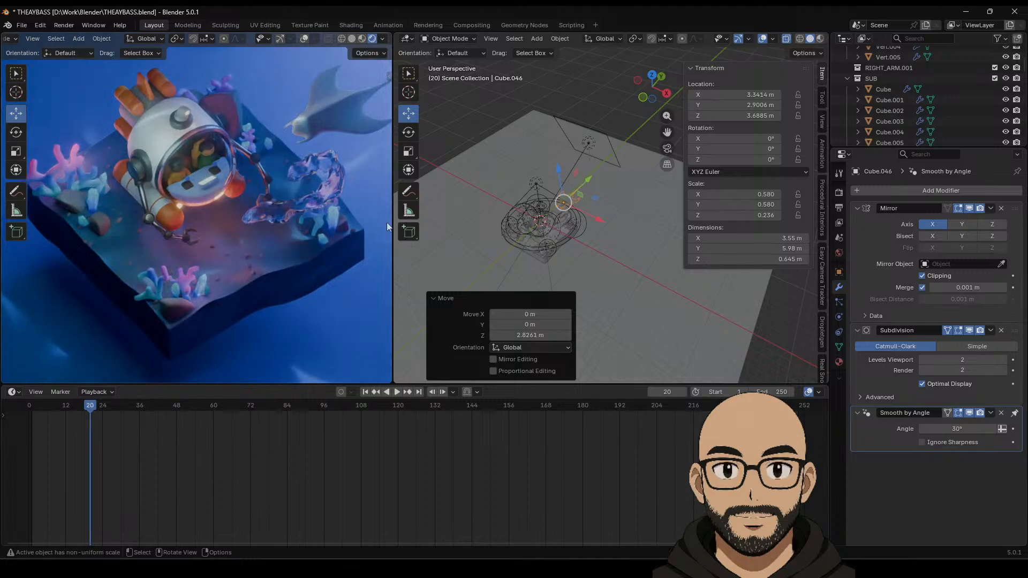
Step: Move the manta ray about -0.748 m along Y so it floats closer to the submarine
{"action": "middle_click_drag", "start_coordinate": [601, 169], "coordinate": [573, 214], "text": "shift"}
{"action": "scroll", "coordinate": [603, 201], "scroll_direction": "down", "scroll_amount": 2}
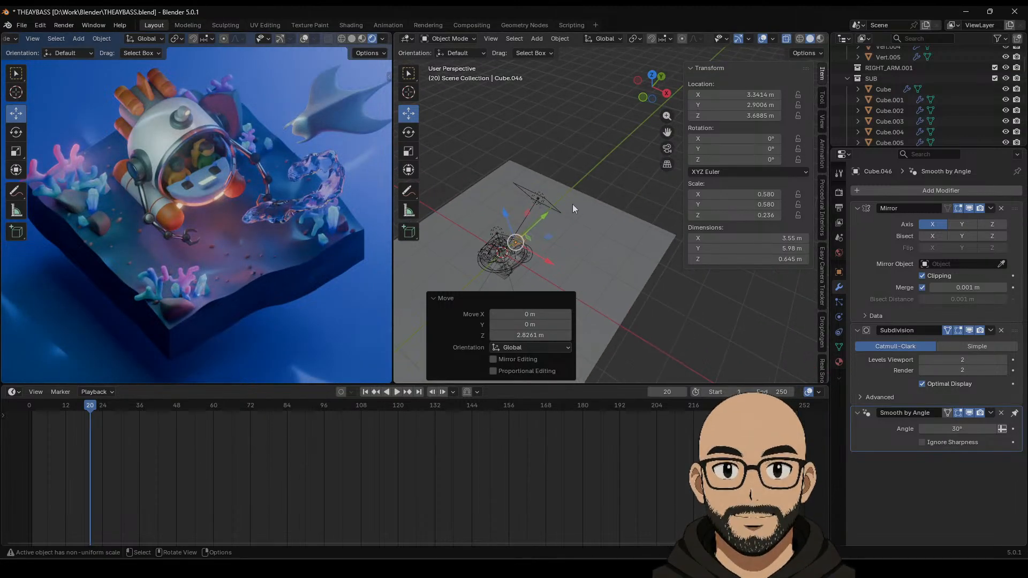
{"action": "key", "text": "KP_Decimal"}
{"action": "middle_click_drag", "start_coordinate": [601, 251], "coordinate": [611, 209], "text": "shift"}
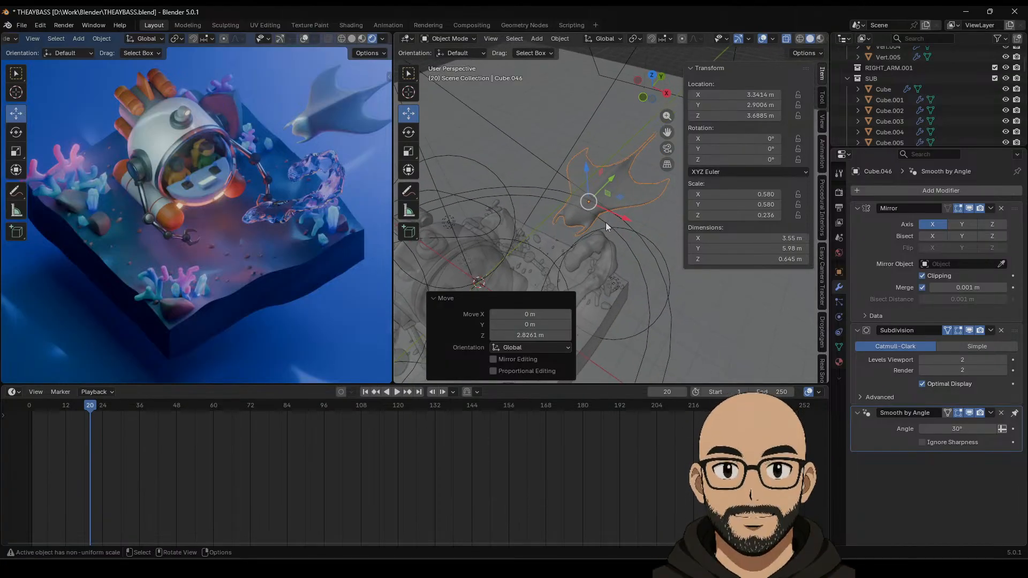
{"action": "scroll", "coordinate": [603, 220], "scroll_direction": "down", "scroll_amount": 1}
{"action": "key", "text": "g"}
{"action": "key", "text": "y"}
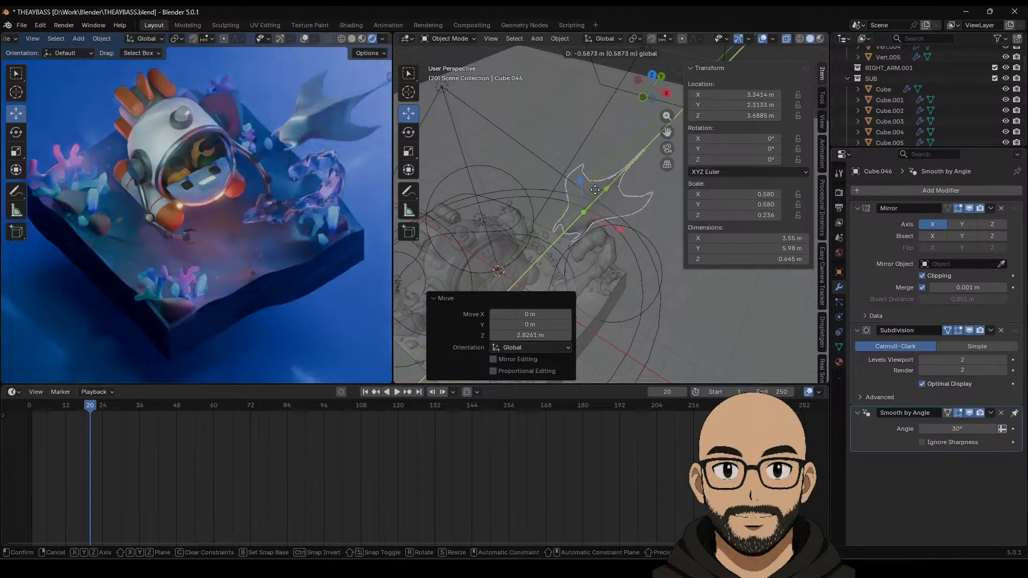
{"action": "left_click", "coordinate": [598, 200]}
{"action": "middle_click_drag", "start_coordinate": [598, 199], "coordinate": [625, 200]}
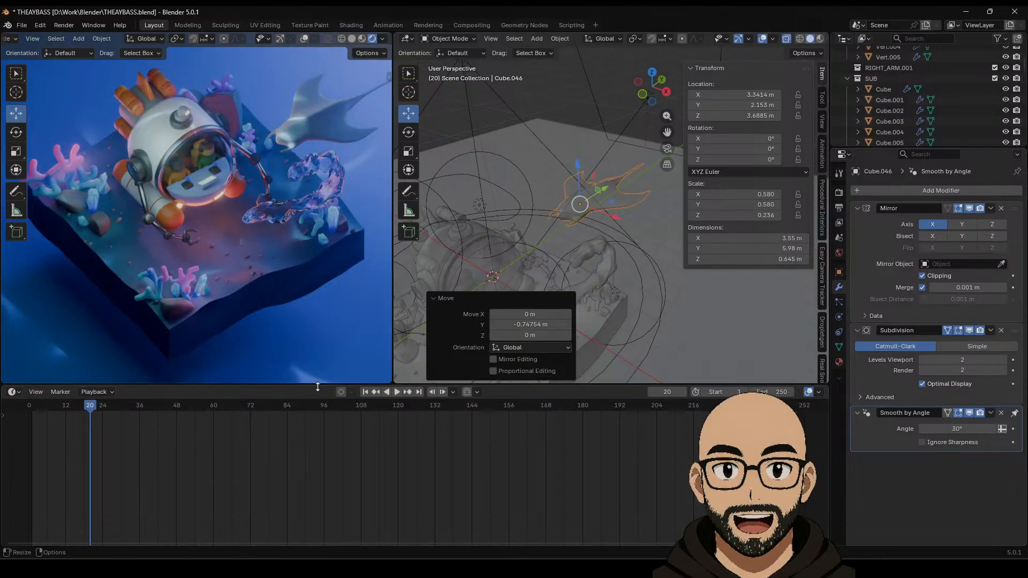
Step: Shrink the timeline, widen the rendered viewport a little and adjust its angle on the diorama
{"action": "left_click_drag", "start_coordinate": [317, 386], "coordinate": [318, 478]}
{"action": "left_click_drag", "start_coordinate": [396, 325], "coordinate": [423, 324]}
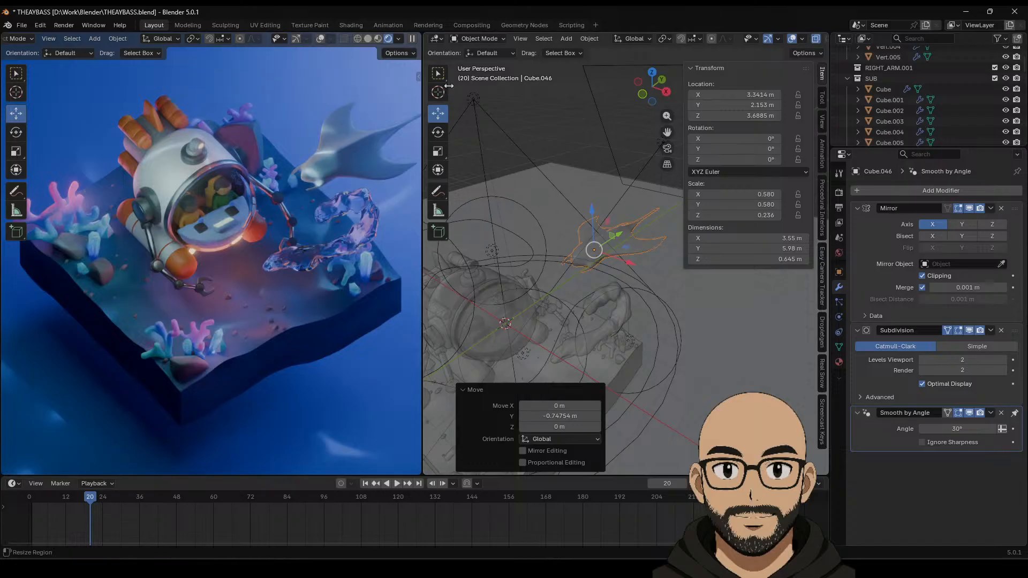
{"action": "middle_click_drag", "start_coordinate": [379, 169], "coordinate": [358, 137]}
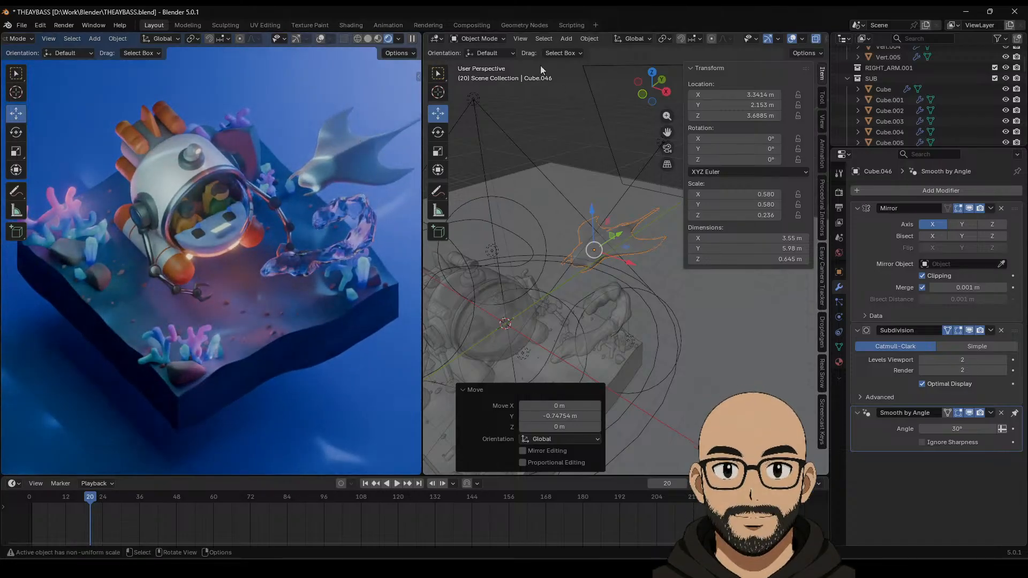
Step: Change the modelling viewport to the Shader Editor and create a new material for the manta ray
{"action": "left_click", "coordinate": [437, 42]}
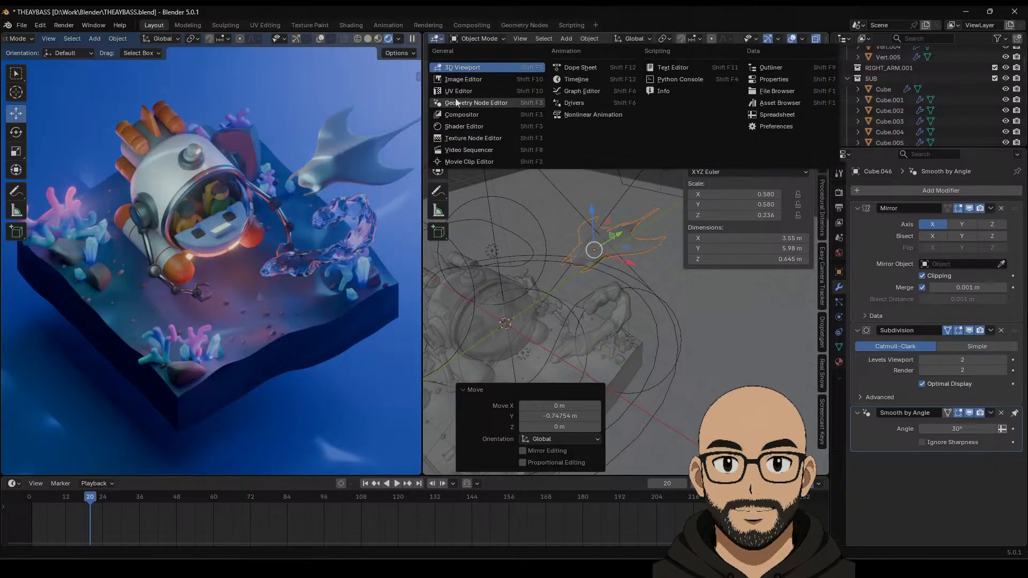
{"action": "left_click", "coordinate": [464, 127]}
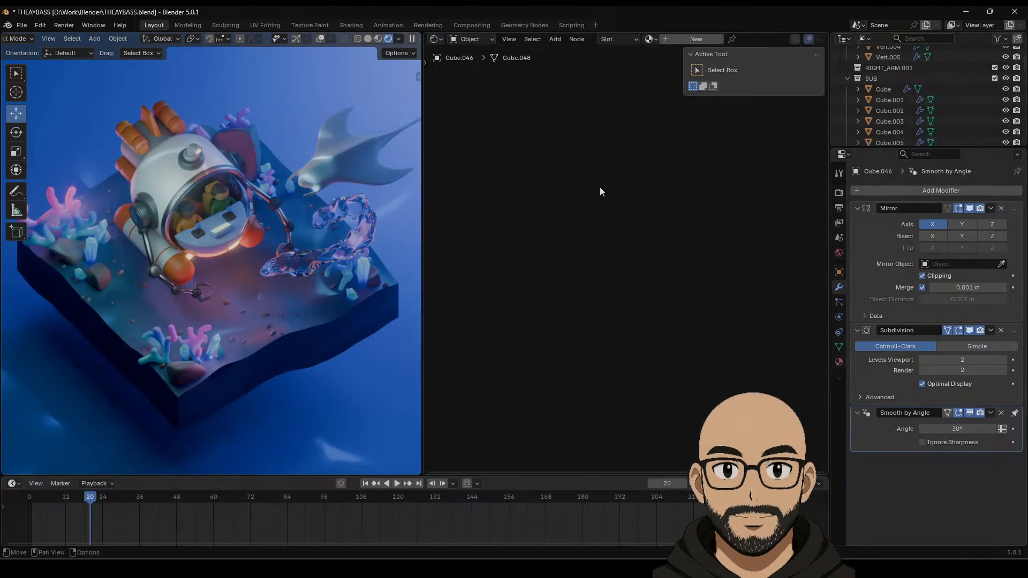
{"action": "left_click", "coordinate": [838, 363]}
{"action": "left_click", "coordinate": [930, 237]}
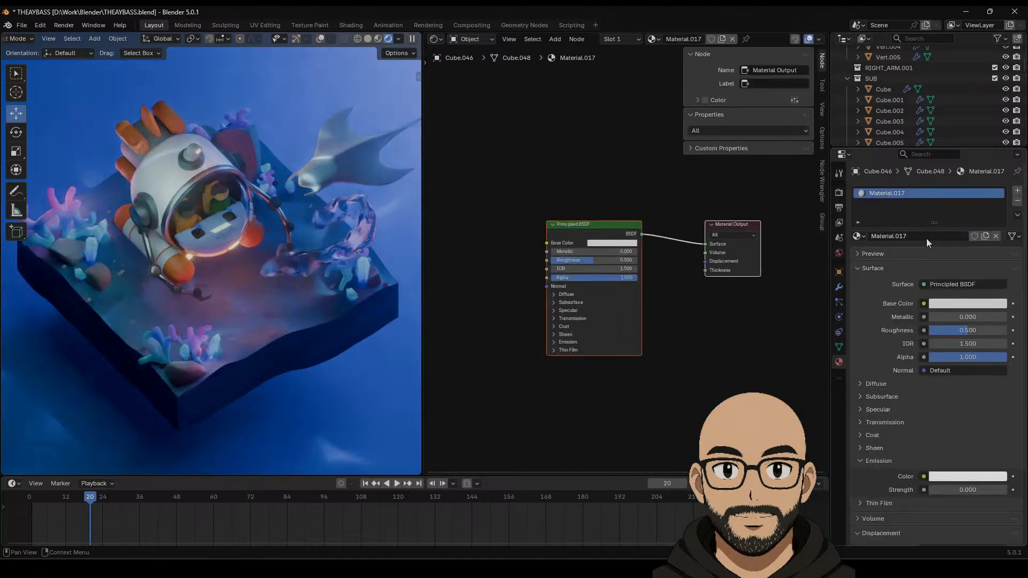
Step: Add a Fresnel node to the manta ray's material and place it beside the Principled BSDF node's input side
{"action": "scroll", "coordinate": [682, 335], "scroll_direction": "up", "scroll_amount": 1}
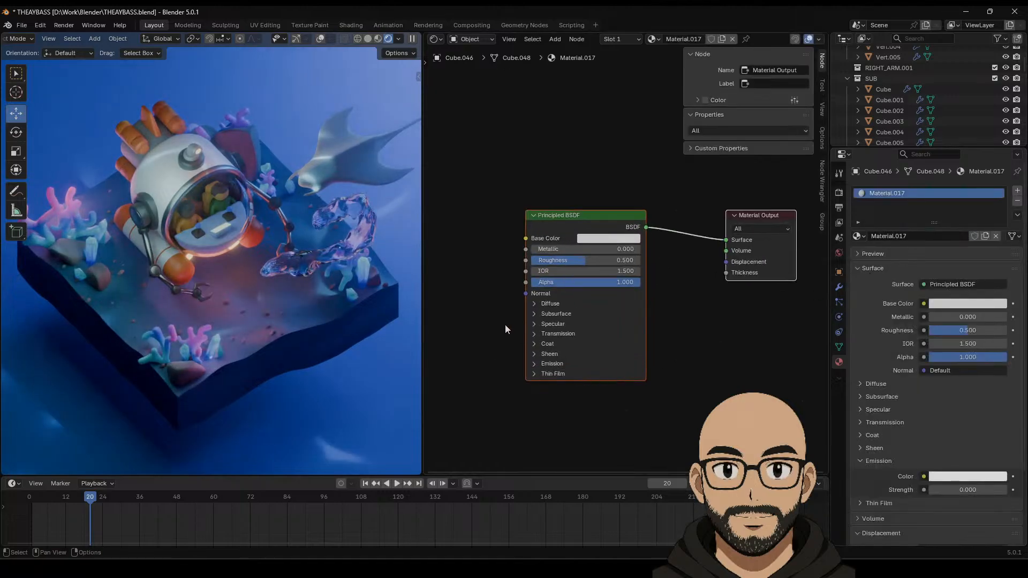
{"action": "middle_click_drag", "start_coordinate": [528, 323], "coordinate": [587, 311]}
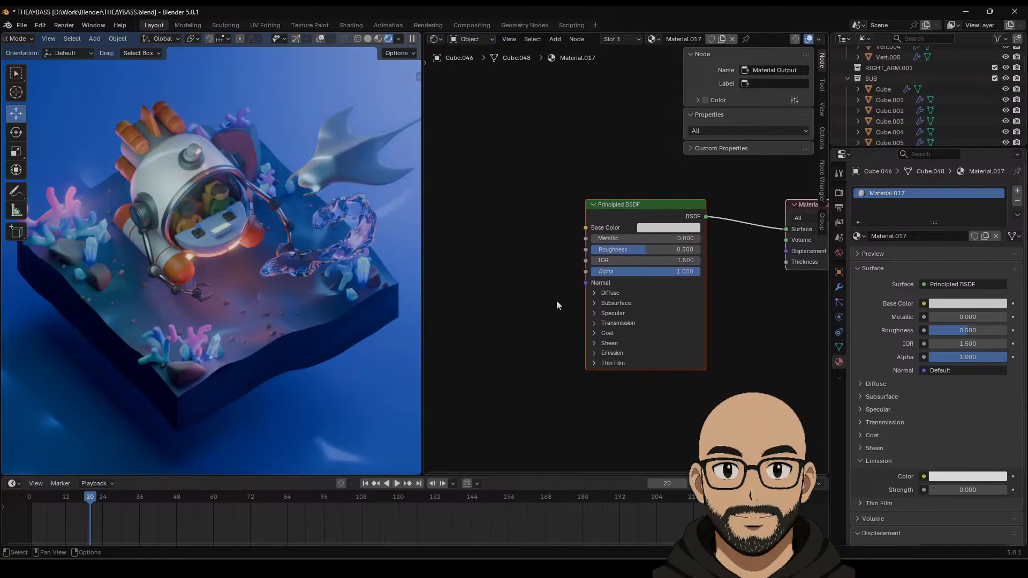
{"action": "left_click", "coordinate": [553, 40]}
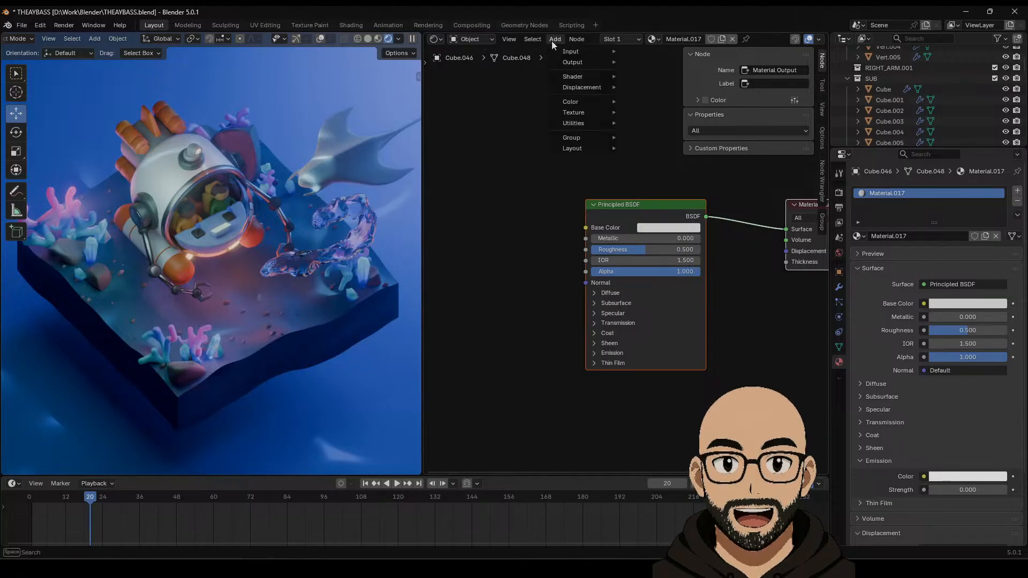
{"action": "mouse_move", "coordinate": [577, 124]}
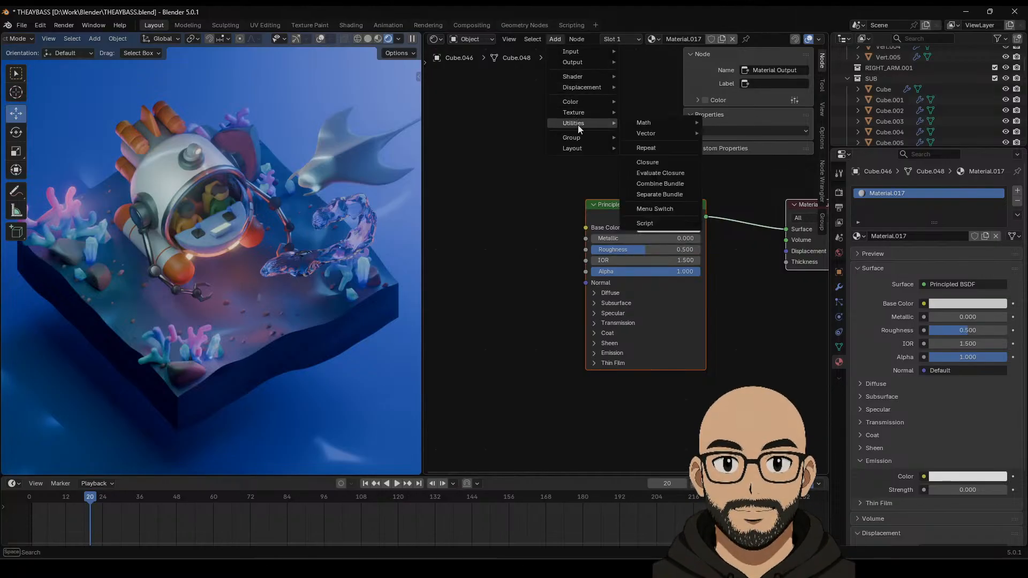
{"action": "mouse_move", "coordinate": [583, 75]}
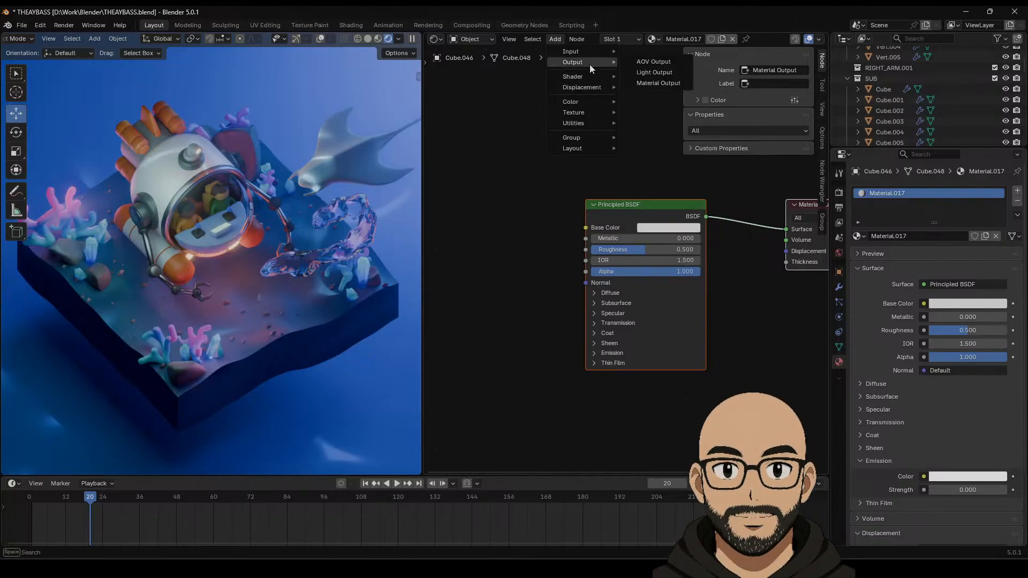
{"action": "mouse_move", "coordinate": [590, 53]}
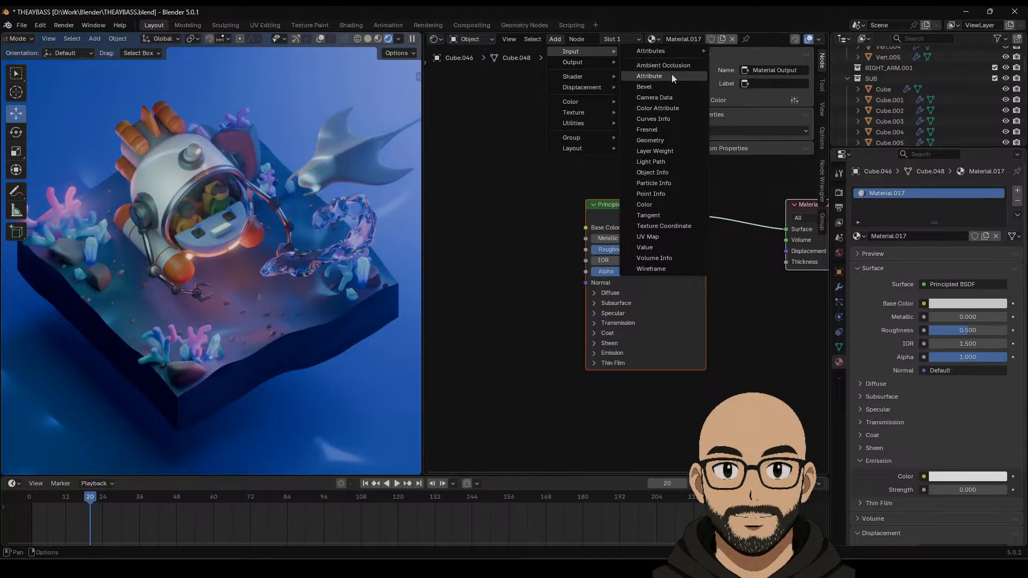
{"action": "left_click", "coordinate": [660, 132]}
{"action": "left_click", "coordinate": [540, 182]}
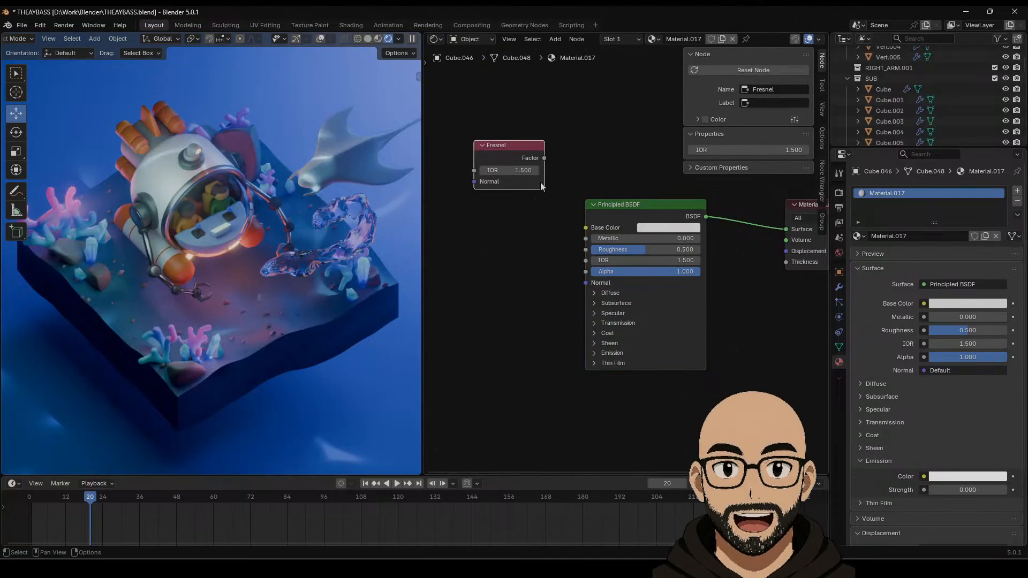
Step: Move the Fresnel node farther from the Principled BSDF, link its Factor to Base Color and set its IOR to 0.900
{"action": "middle_click_drag", "start_coordinate": [548, 170], "coordinate": [603, 181]}
{"action": "middle_click_drag", "start_coordinate": [562, 247], "coordinate": [549, 248]}
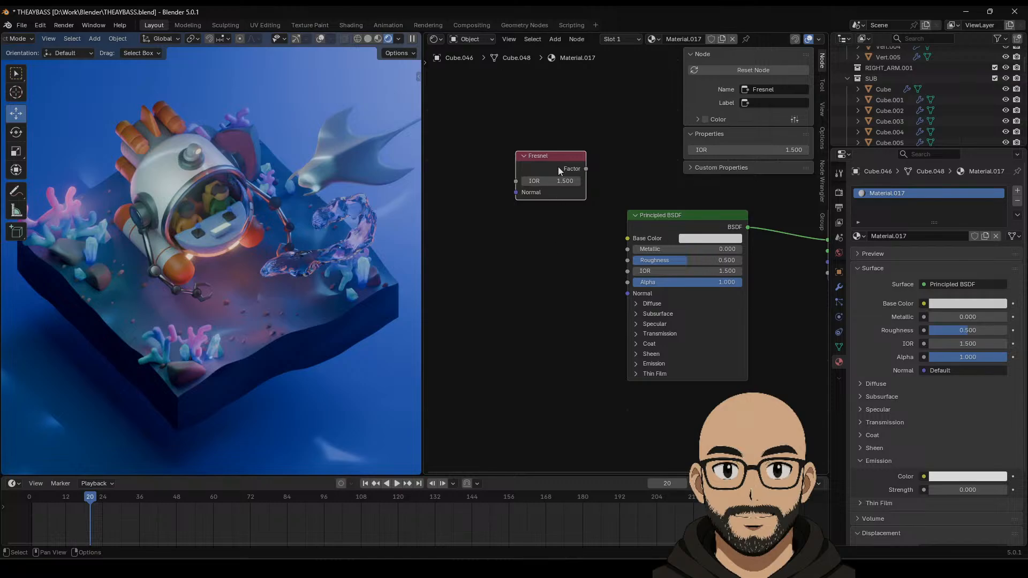
{"action": "left_click_drag", "start_coordinate": [558, 166], "coordinate": [511, 163]}
{"action": "middle_click_drag", "start_coordinate": [541, 187], "coordinate": [548, 180]}
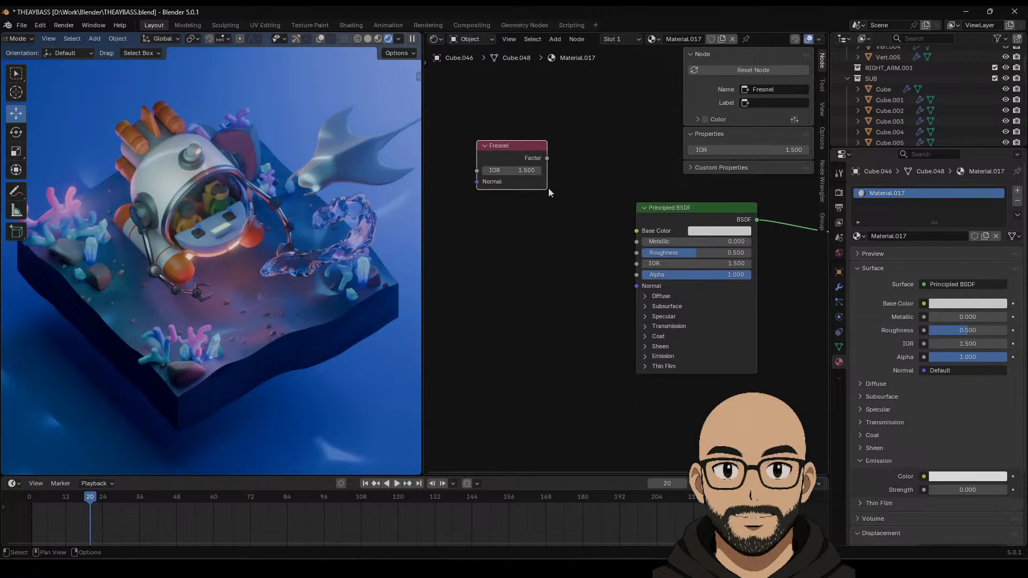
{"action": "left_click_drag", "start_coordinate": [547, 158], "coordinate": [636, 231]}
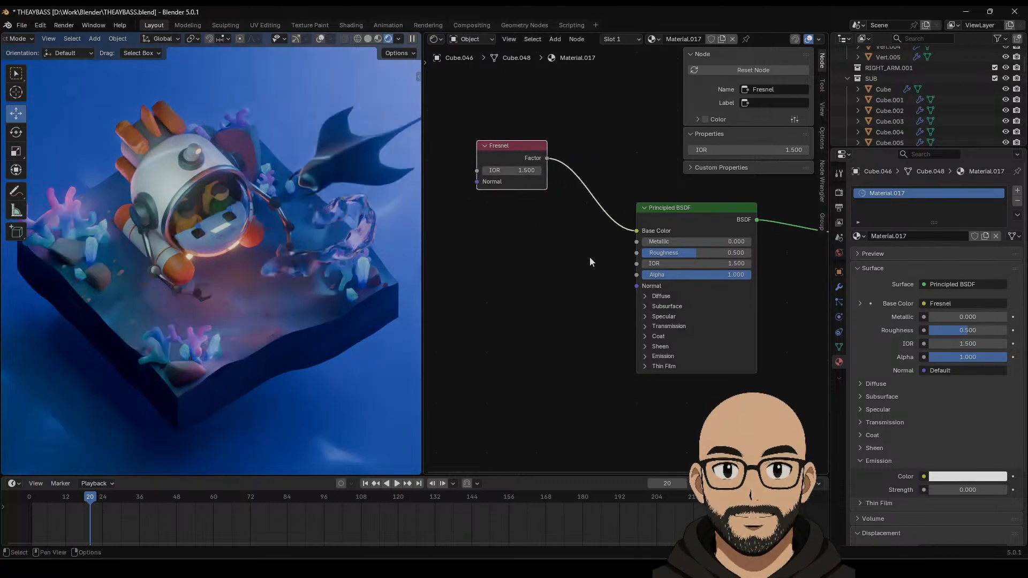
{"action": "left_click_drag", "start_coordinate": [525, 170], "coordinate": [659, 171]}
{"action": "left_click_drag", "start_coordinate": [568, 171], "coordinate": [500, 141]}
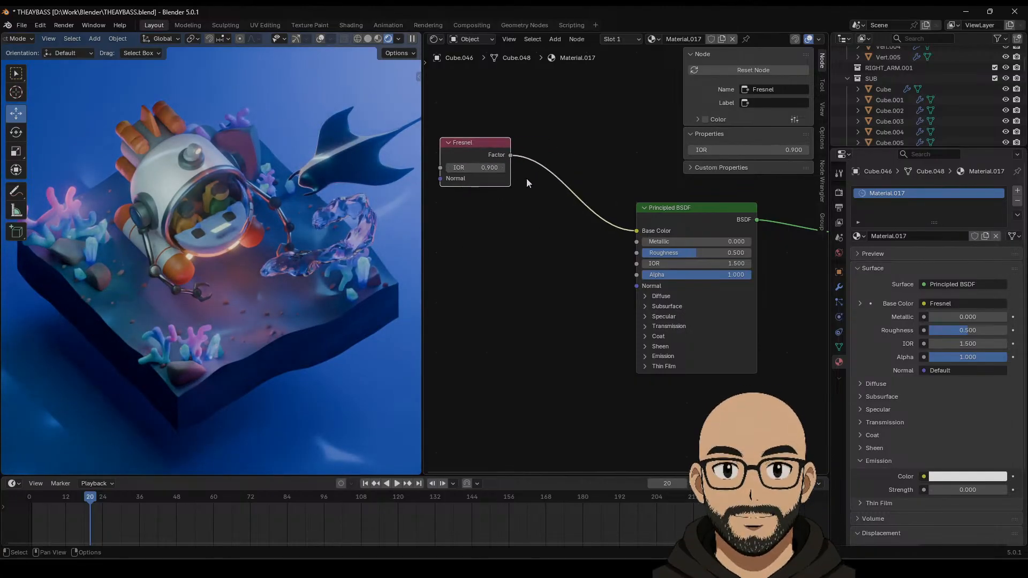
Step: Try routing the Fresnel factor into the Principled BSDF's Alpha with an IOR of 1.500, and disconnect the link
{"action": "left_click", "coordinate": [583, 241]}
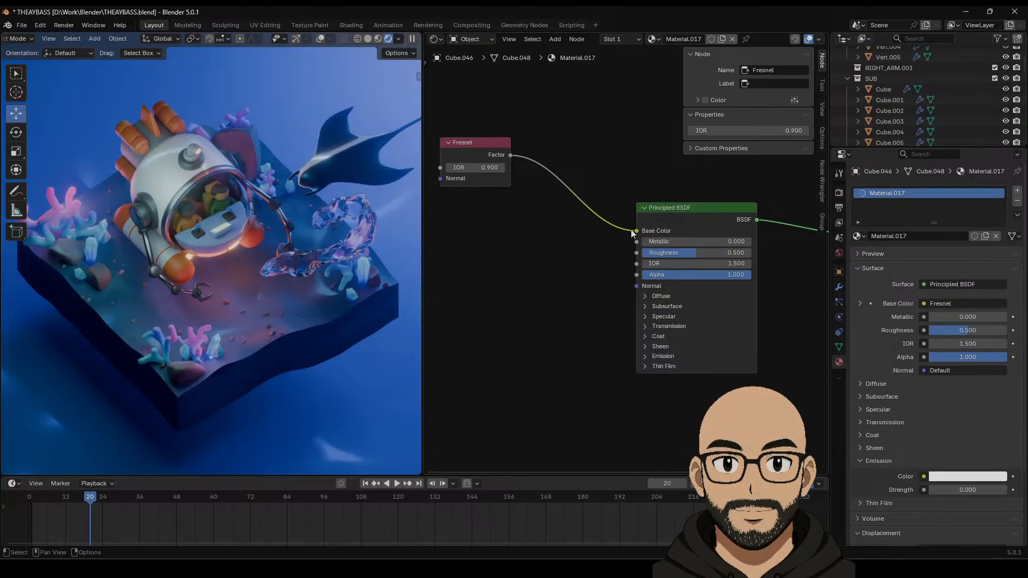
{"action": "left_click_drag", "start_coordinate": [634, 230], "coordinate": [633, 275]}
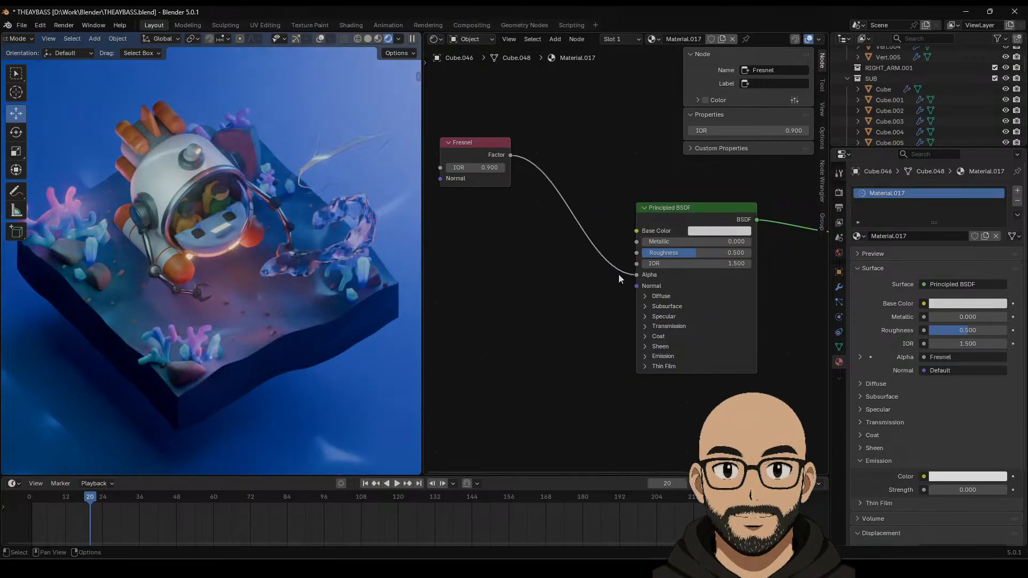
{"action": "left_click_drag", "start_coordinate": [482, 168], "coordinate": [515, 168]}
{"action": "middle_click_drag", "start_coordinate": [534, 265], "coordinate": [560, 256]}
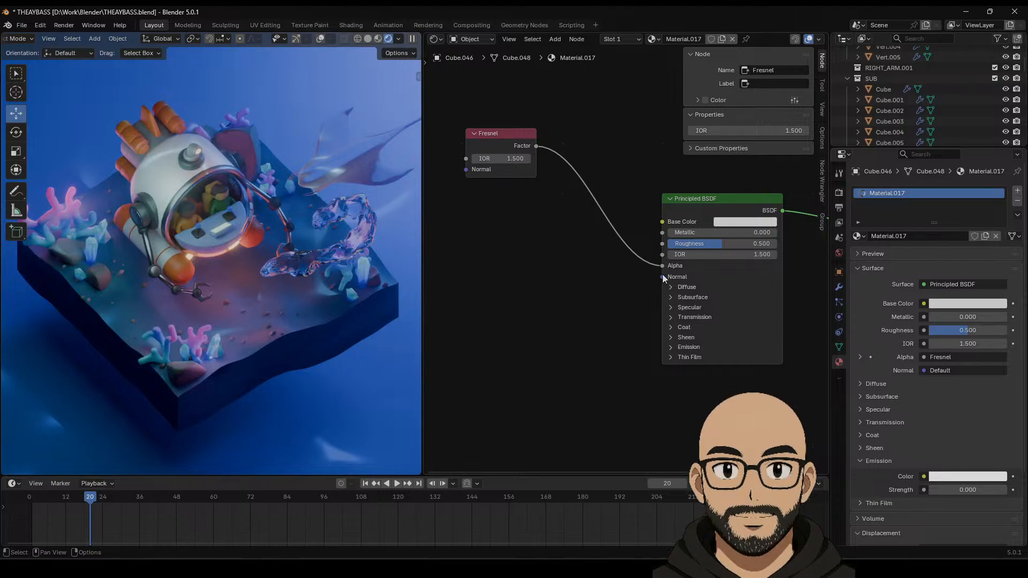
{"action": "left_click_drag", "start_coordinate": [570, 255], "coordinate": [569, 256]}
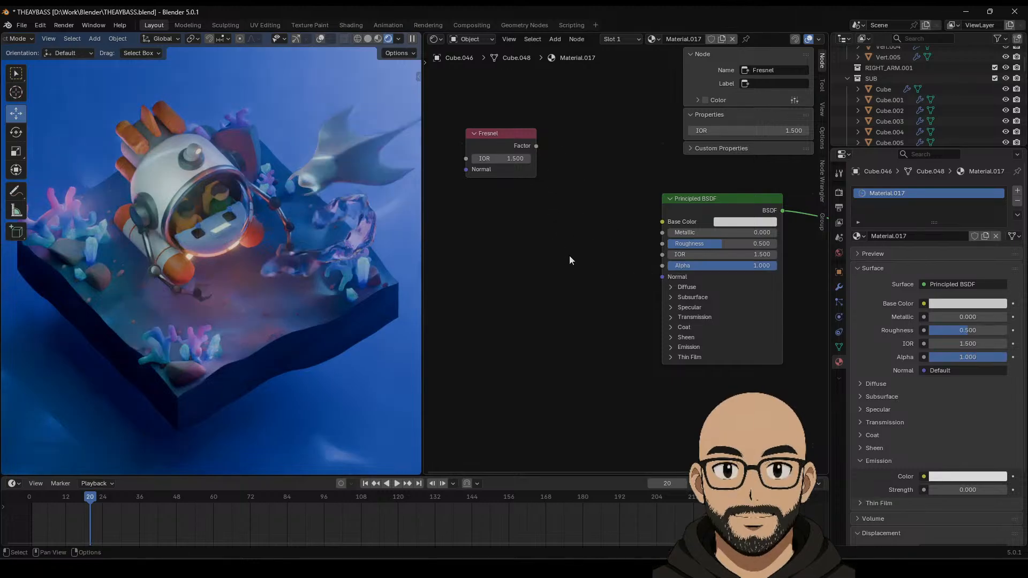
Step: Add a Color Ramp fed by the Fresnel factor, link its Alpha output to Roughness and space the nodes apart
{"action": "left_click_drag", "start_coordinate": [536, 146], "coordinate": [548, 233]}
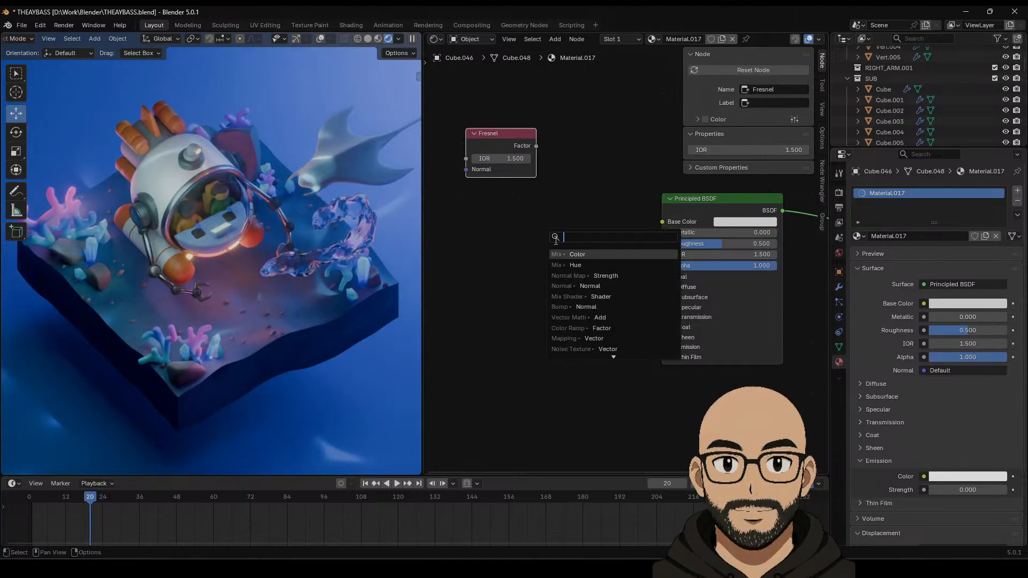
{"action": "left_click", "coordinate": [578, 328]}
{"action": "left_click", "coordinate": [611, 264]}
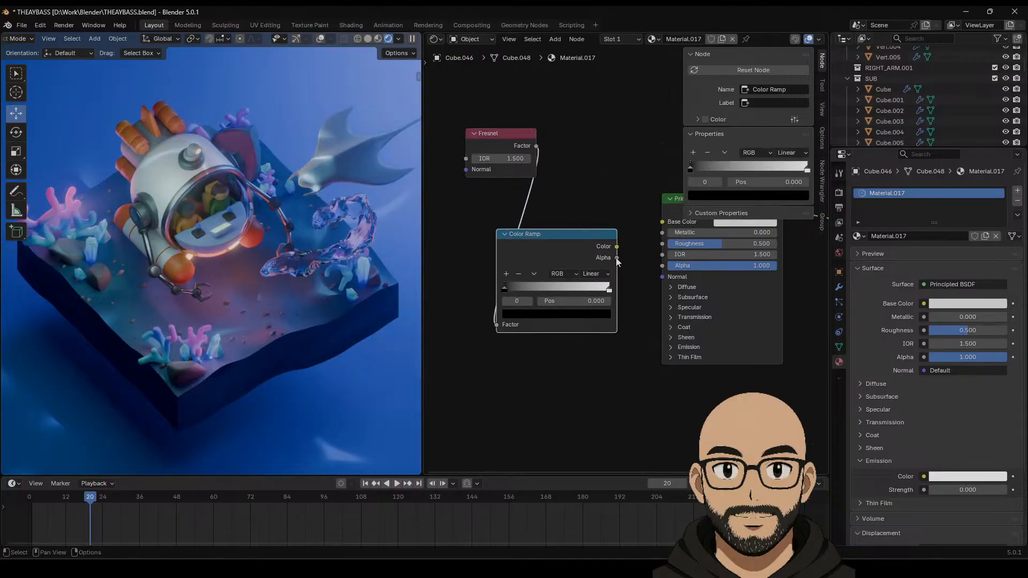
{"action": "left_click_drag", "start_coordinate": [655, 246], "coordinate": [654, 247]}
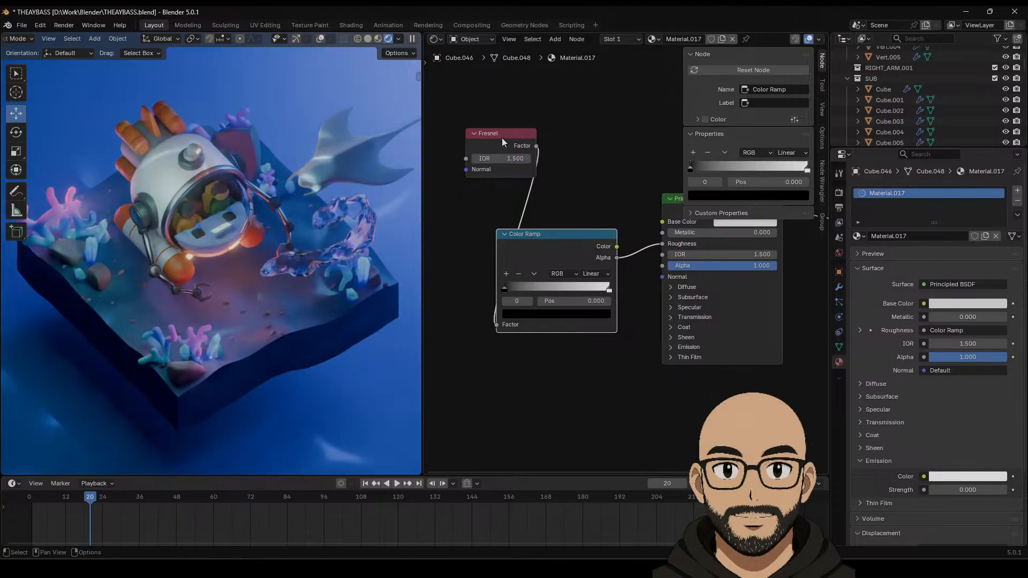
{"action": "left_click_drag", "start_coordinate": [503, 137], "coordinate": [446, 132]}
{"action": "left_click_drag", "start_coordinate": [543, 233], "coordinate": [559, 193]}
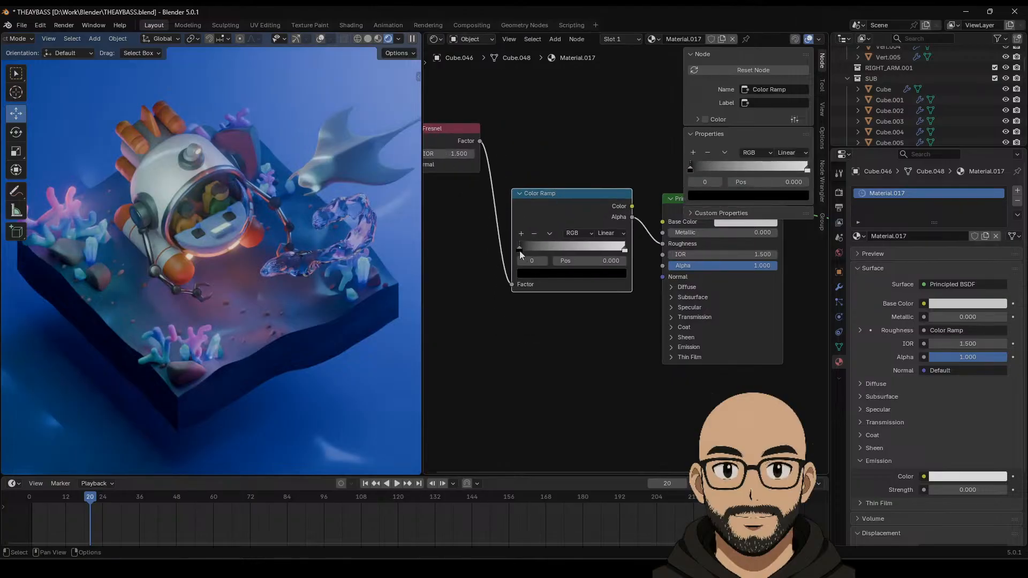
Step: Set the Fresnel IOR to 3.200 and move the Color Ramp's black stop to position 0.264
{"action": "left_click_drag", "start_coordinate": [459, 153], "coordinate": [423, 153]}
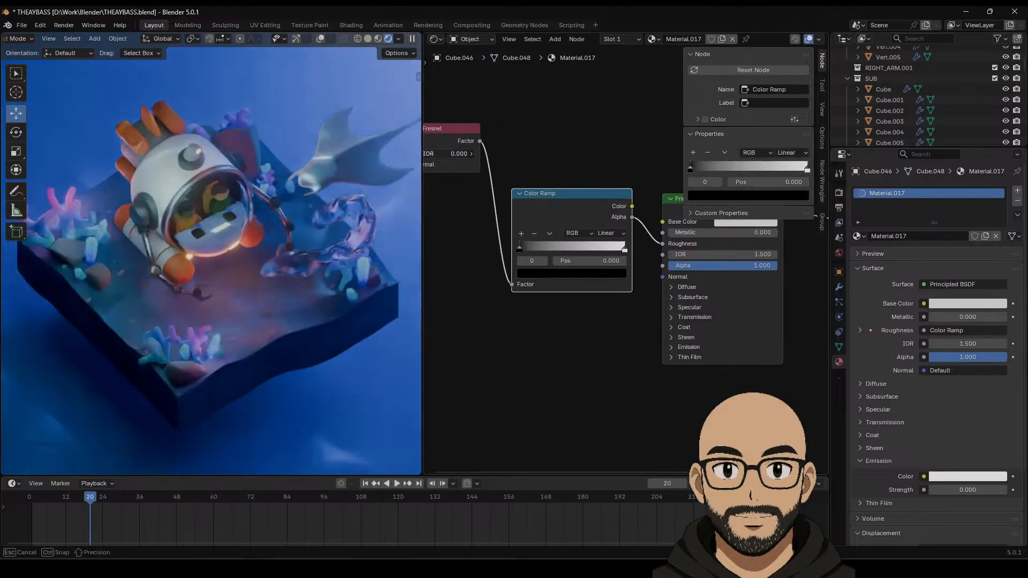
{"action": "left_click_drag", "start_coordinate": [519, 249], "coordinate": [546, 246]}
{"action": "middle_click_drag", "start_coordinate": [574, 151], "coordinate": [546, 165]}
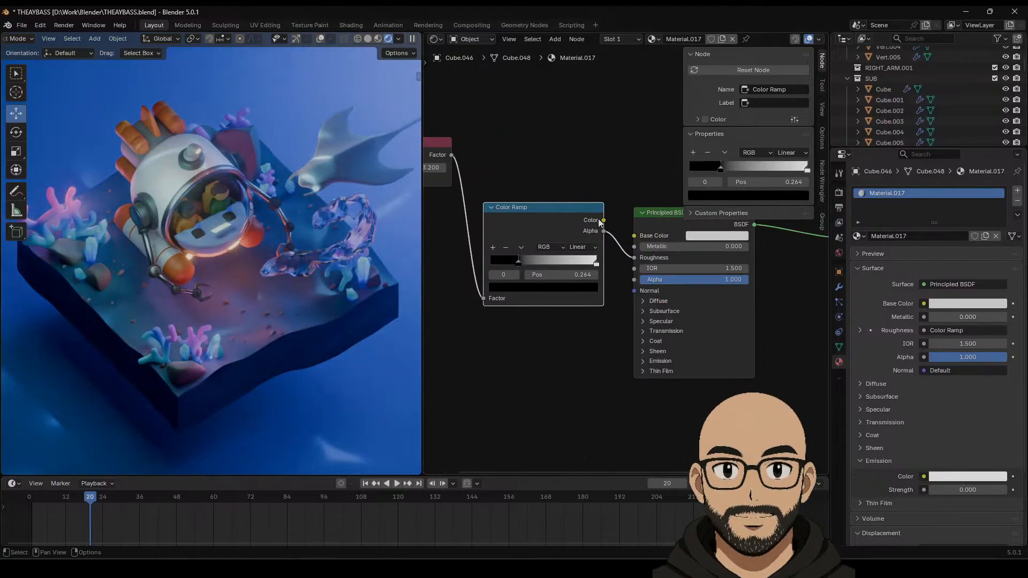
Step: Reroute the Color Ramp's Alpha output from Roughness to the Principled BSDF's Alpha input
{"action": "left_click_drag", "start_coordinate": [603, 220], "coordinate": [627, 179]}
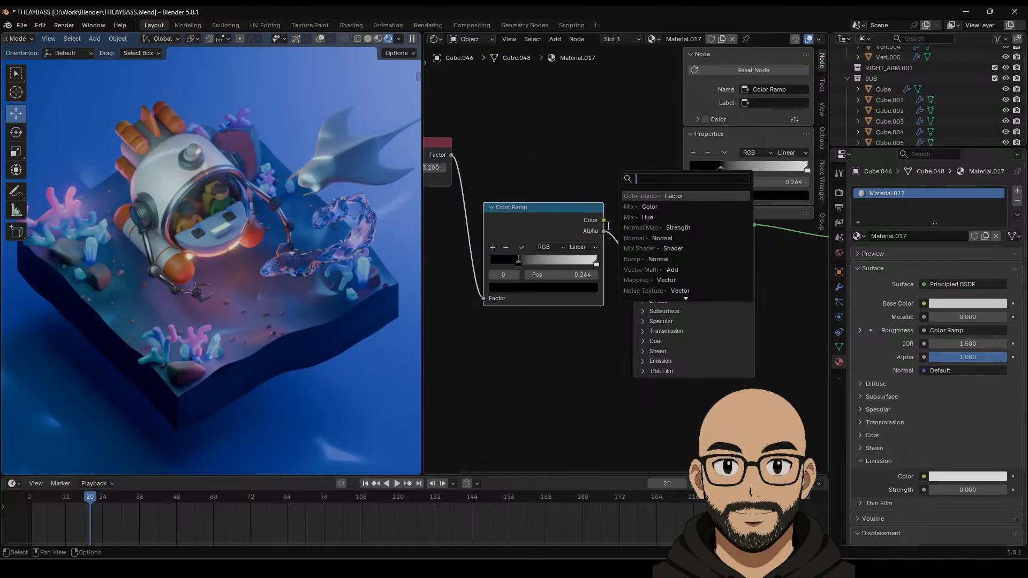
{"action": "key", "text": "Escape"}
{"action": "left_click_drag", "start_coordinate": [634, 257], "coordinate": [633, 280]}
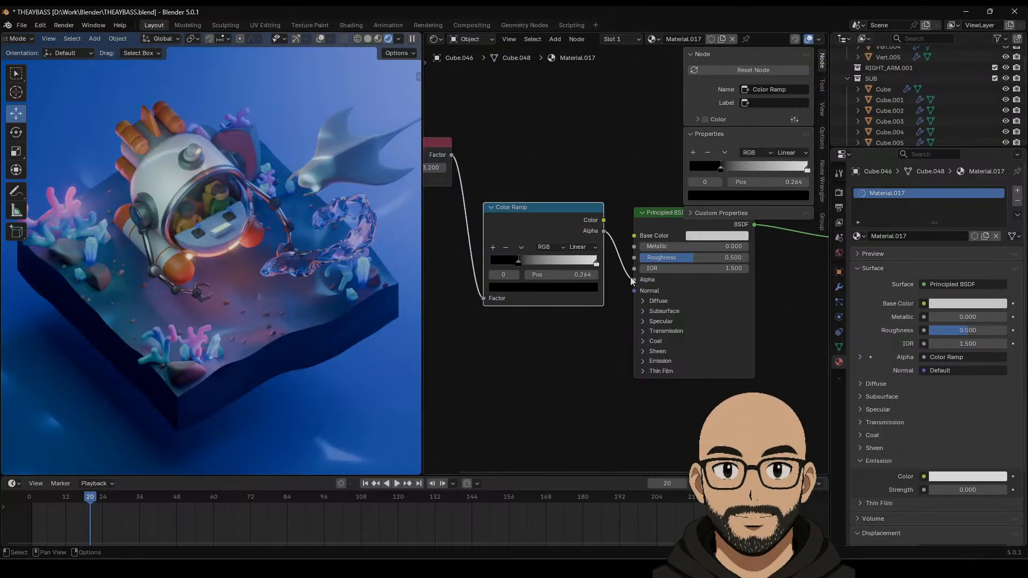
Step: Raise the Fresnel IOR to 12.700 and move the Color Ramp's black stop to position 0.464
{"action": "middle_click_drag", "start_coordinate": [542, 280], "coordinate": [563, 289]}
{"action": "left_click_drag", "start_coordinate": [538, 271], "coordinate": [459, 288]}
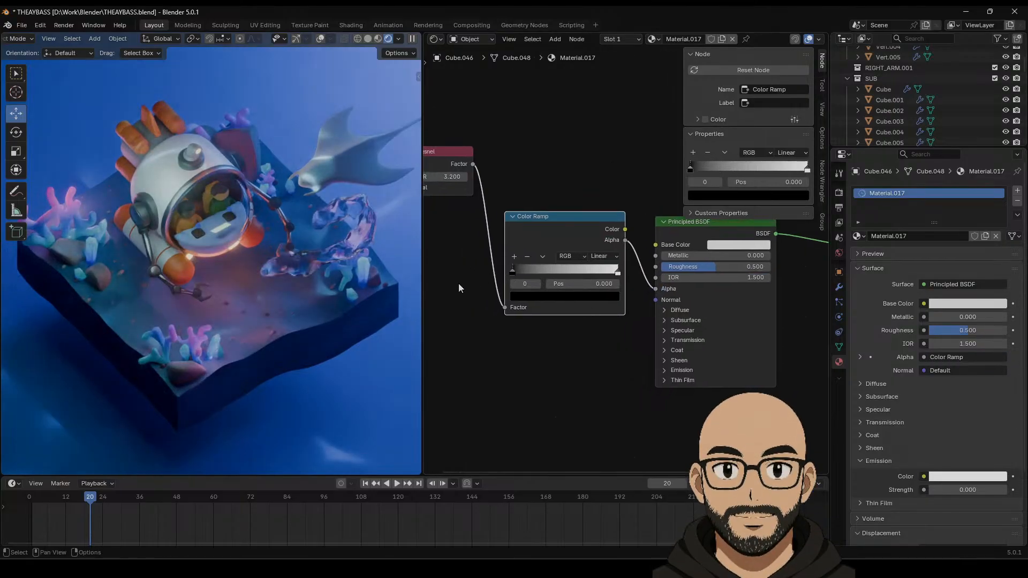
{"action": "middle_click_drag", "start_coordinate": [459, 285], "coordinate": [519, 231]}
{"action": "left_click_drag", "start_coordinate": [482, 185], "coordinate": [514, 185]}
{"action": "middle_click_drag", "start_coordinate": [557, 283], "coordinate": [515, 271]}
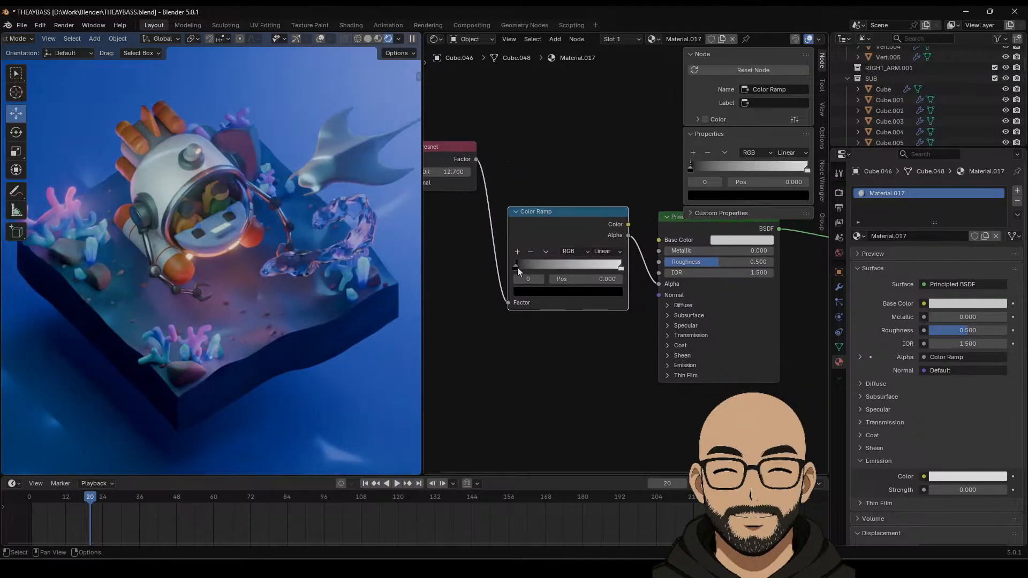
{"action": "left_click_drag", "start_coordinate": [517, 267], "coordinate": [564, 267]}
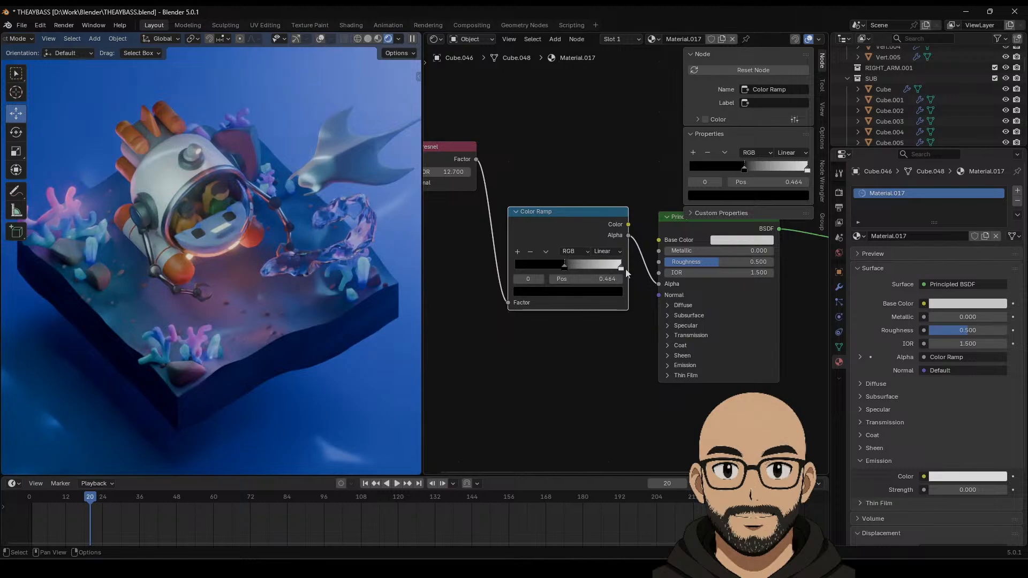
Step: Drive the Principled BSDF's Alpha from the ramp's Color output, with the black stop at 0.132 and the Fresnel IOR at 1.700
{"action": "left_click_drag", "start_coordinate": [651, 288], "coordinate": [658, 281]}
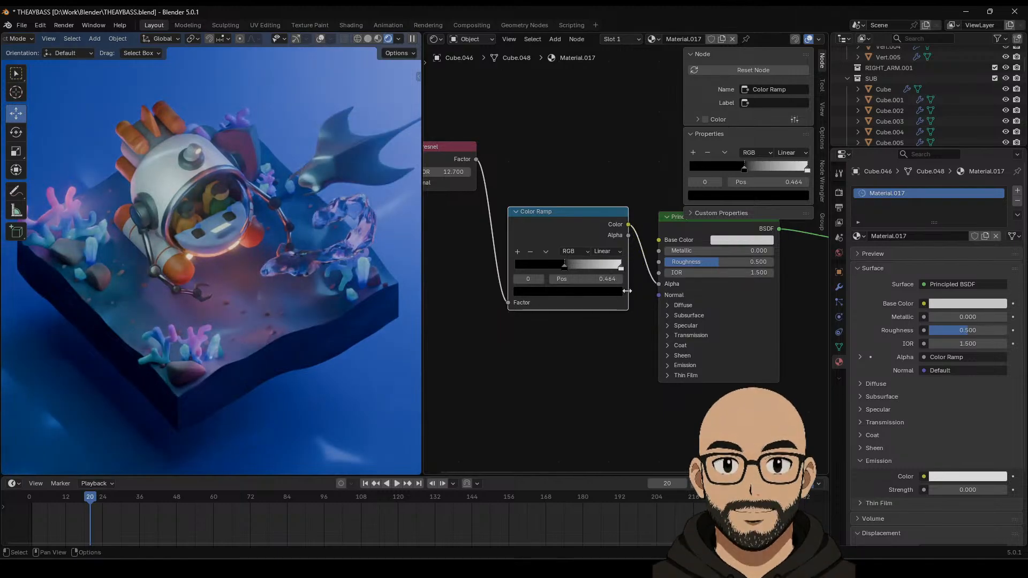
{"action": "left_click_drag", "start_coordinate": [564, 268], "coordinate": [529, 267]}
{"action": "left_click_drag", "start_coordinate": [453, 172], "coordinate": [407, 172]}
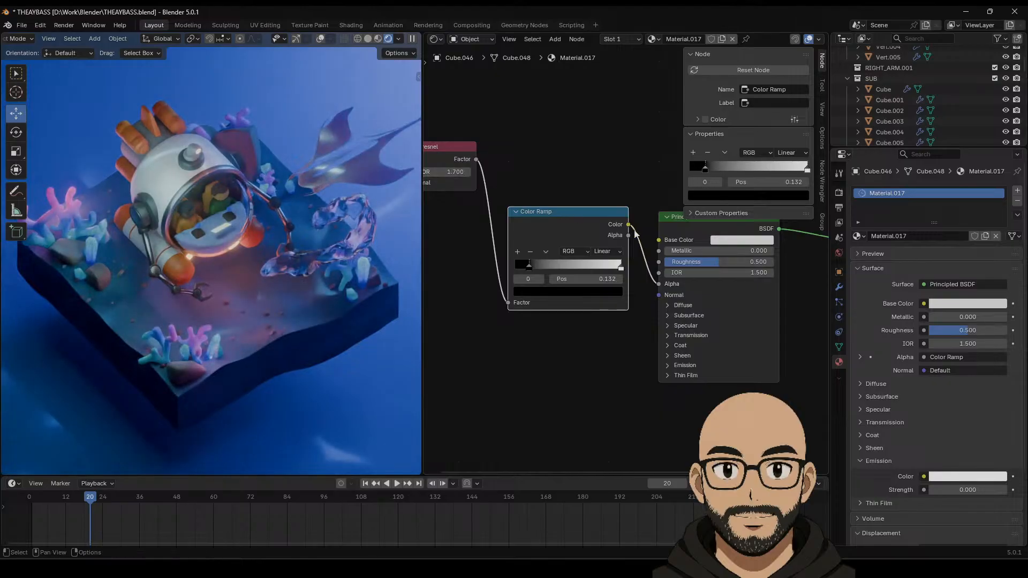
Step: Switch the Color Ramp's interpolation to Ease and move its white stop to position 0.945
{"action": "left_click", "coordinate": [606, 252]}
{"action": "left_click", "coordinate": [607, 277]}
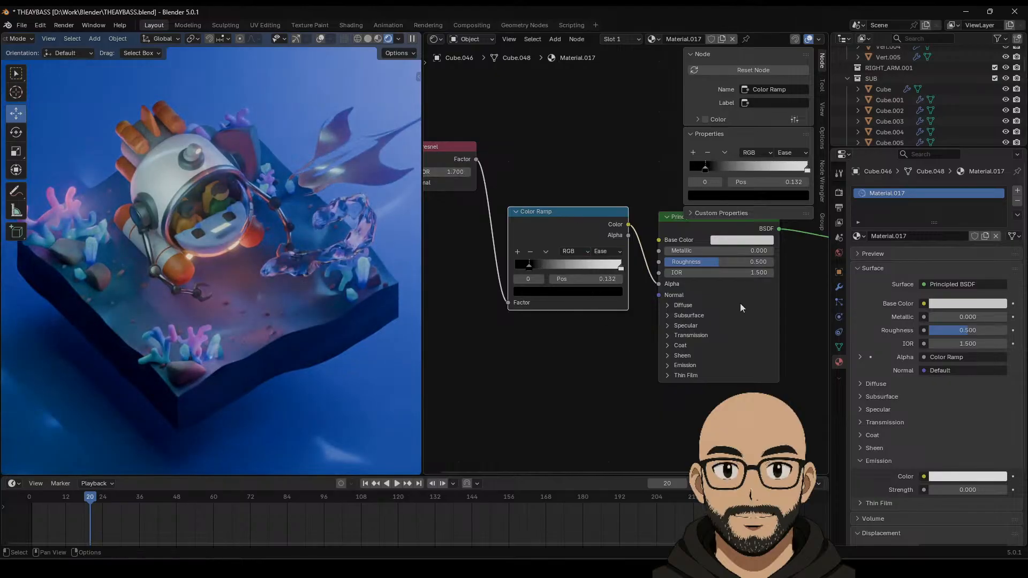
{"action": "key", "text": "g"}
{"action": "left_click", "coordinate": [606, 271]}
{"action": "mouse_move", "coordinate": [606, 270]}
{"action": "left_mouse_down"}
{"action": "mouse_move", "coordinate": [541, 269]}
{"action": "mouse_move", "coordinate": [607, 269]}
{"action": "left_mouse_up"}
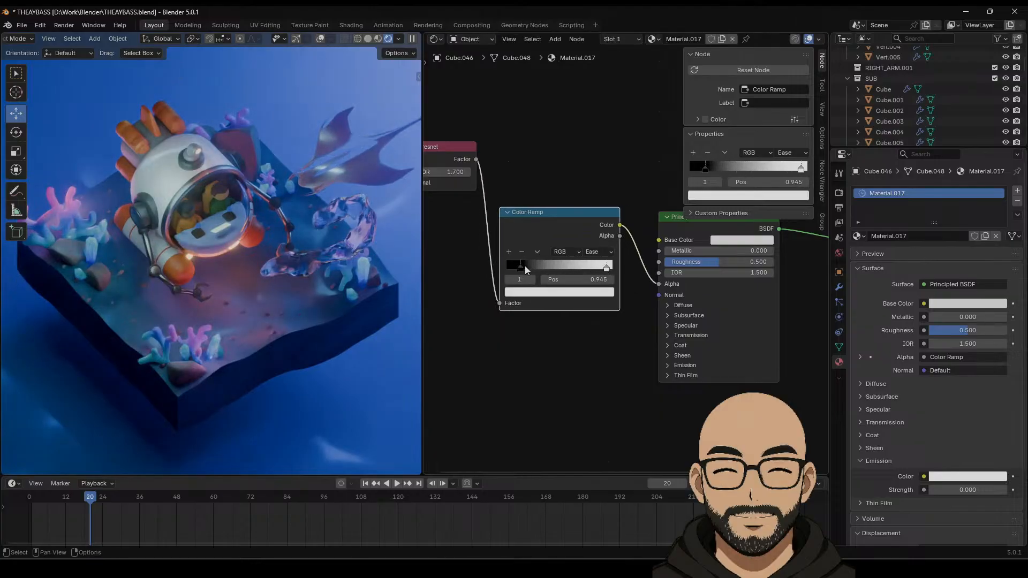
Step: Invert the Color Ramp by moving the white stop to position 0.000 and the black stop to 0.136
{"action": "mouse_move", "coordinate": [520, 268]}
{"action": "left_mouse_down"}
{"action": "mouse_move", "coordinate": [510, 268]}
{"action": "mouse_move", "coordinate": [537, 271]}
{"action": "left_mouse_up"}
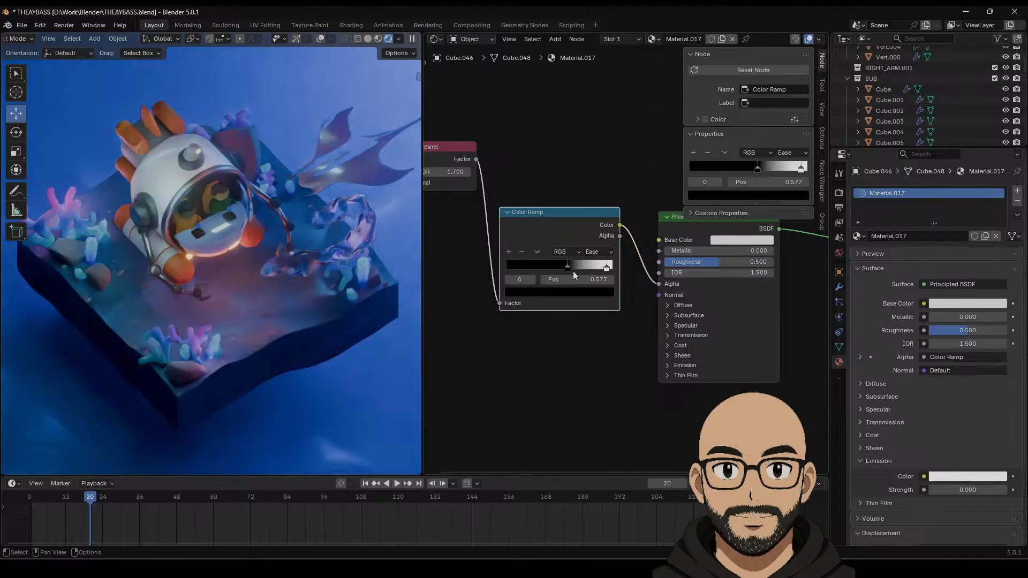
{"action": "left_click_drag", "start_coordinate": [606, 269], "coordinate": [493, 271]}
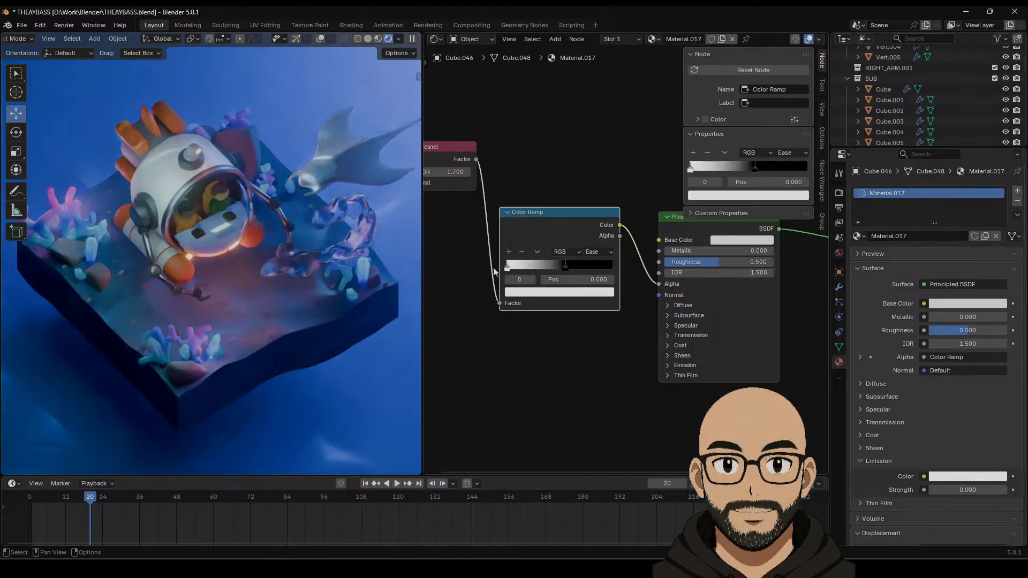
{"action": "left_click_drag", "start_coordinate": [565, 270], "coordinate": [512, 271]}
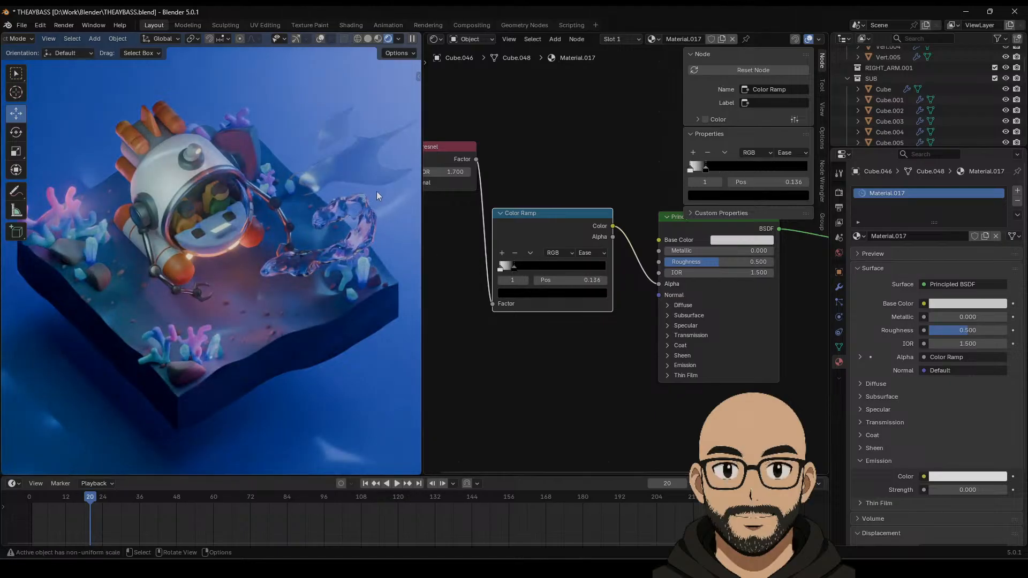
Step: Set the Fresnel IOR to 1.800 while checking the manta ray's transparency up close in the rendered view
{"action": "scroll", "coordinate": [376, 191], "scroll_direction": "up", "scroll_amount": 3}
{"action": "middle_click_drag", "start_coordinate": [375, 150], "coordinate": [227, 259]}
{"action": "middle_click_drag", "start_coordinate": [526, 180], "coordinate": [590, 187]}
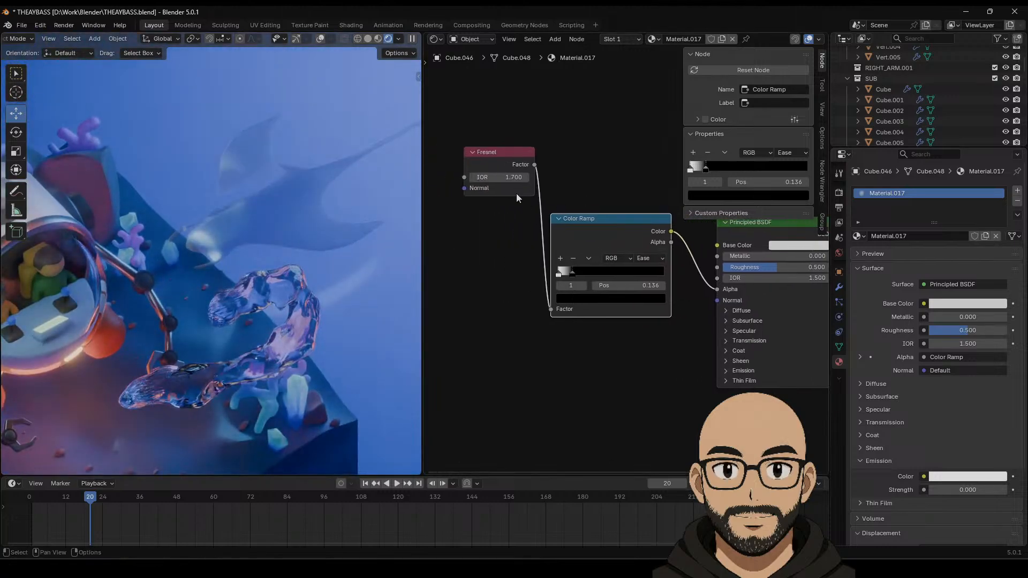
{"action": "left_click_drag", "start_coordinate": [506, 177], "coordinate": [567, 177]}
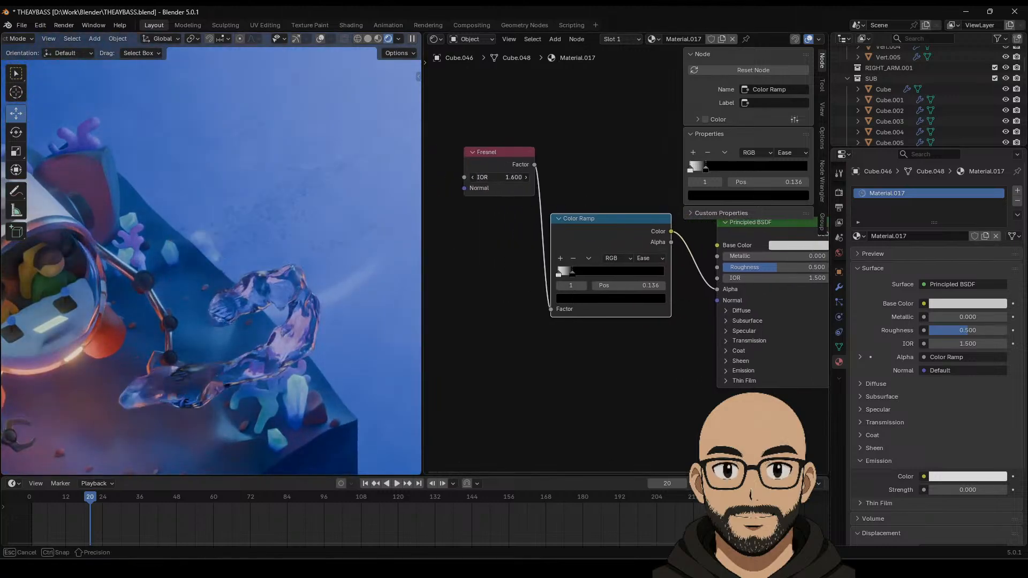
{"action": "mouse_move", "coordinate": [504, 177]}
{"action": "left_mouse_down"}
{"action": "mouse_move", "coordinate": [495, 177]}
{"action": "mouse_move", "coordinate": [508, 177]}
{"action": "left_mouse_up"}
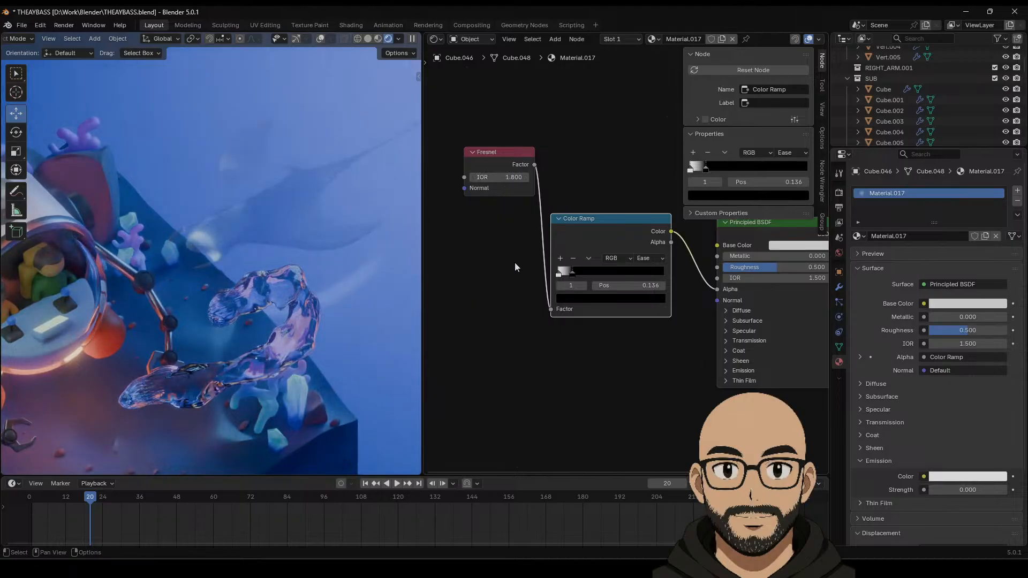
Step: Add an Object Info node feeding its Color output into the Fresnel's Normal input and place it clear of the Fresnel node
{"action": "middle_click_drag", "start_coordinate": [515, 262], "coordinate": [537, 277]}
{"action": "left_click_drag", "start_coordinate": [483, 204], "coordinate": [474, 250]}
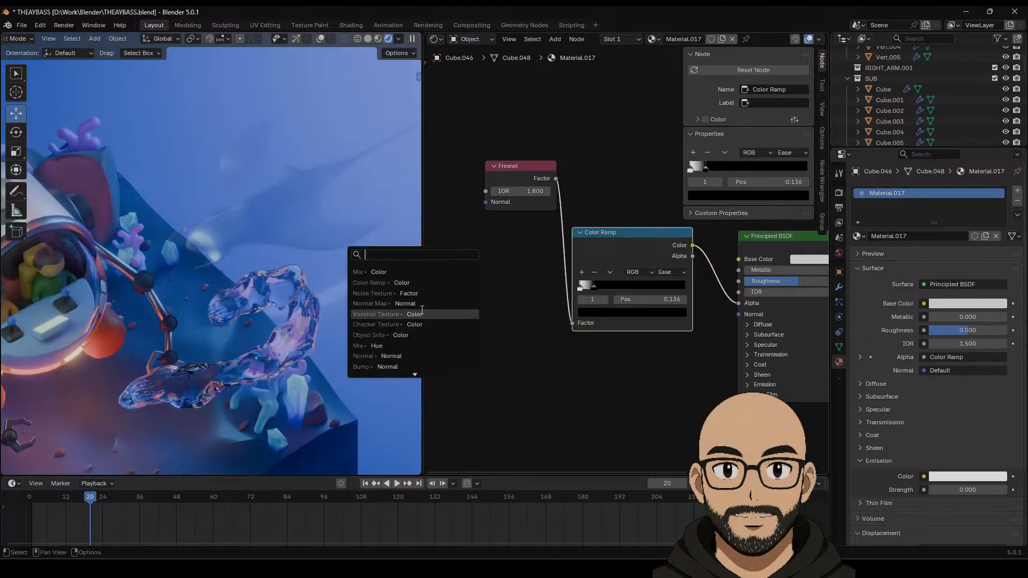
{"action": "left_click", "coordinate": [422, 334]}
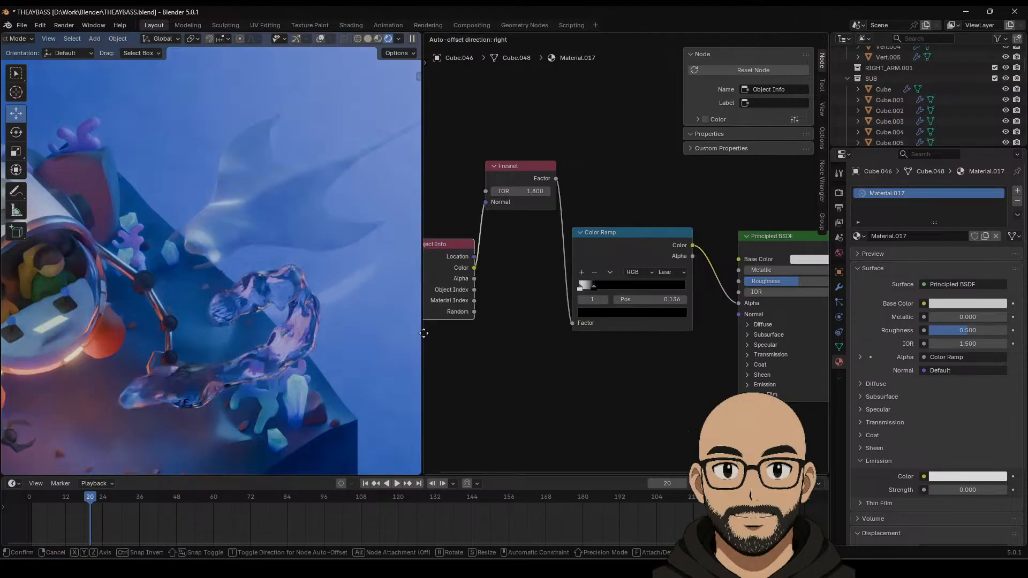
{"action": "left_click", "coordinate": [454, 324]}
{"action": "middle_click_drag", "start_coordinate": [509, 326], "coordinate": [567, 341]}
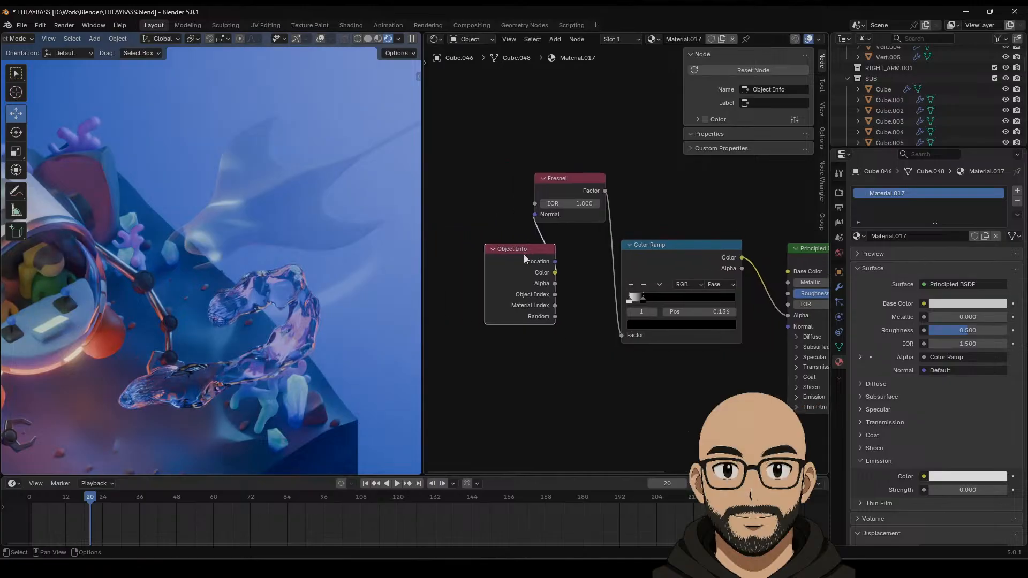
{"action": "left_click_drag", "start_coordinate": [523, 255], "coordinate": [451, 234]}
{"action": "mouse_move", "coordinate": [559, 288]}
{"action": "middle_mouse_down"}
{"action": "mouse_move", "coordinate": [511, 283]}
{"action": "mouse_move", "coordinate": [541, 280]}
{"action": "middle_mouse_up"}
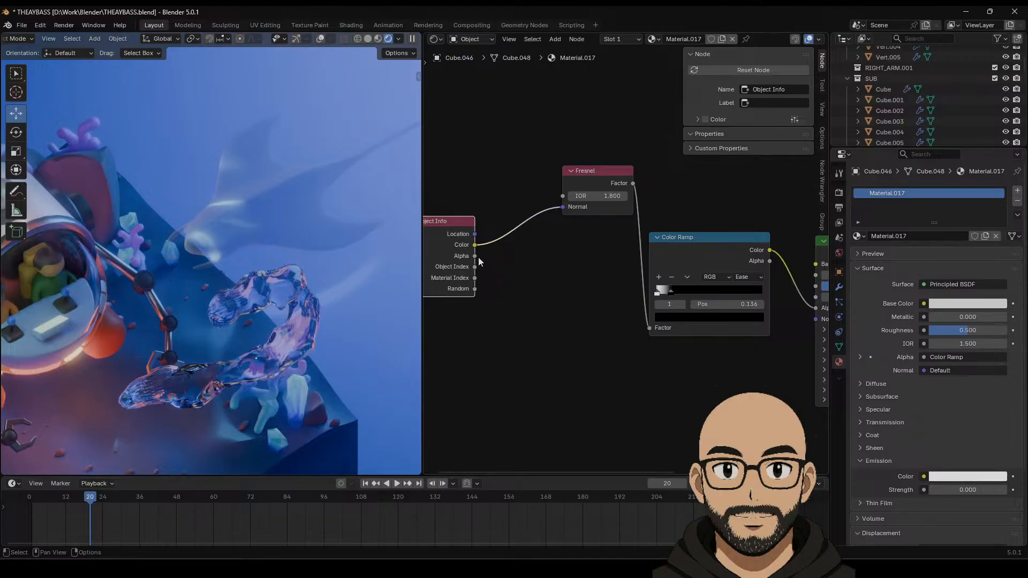
Step: Set the Fresnel IOR to 0.600 and delete the Object Info node
{"action": "left_click_drag", "start_coordinate": [546, 200], "coordinate": [599, 196]}
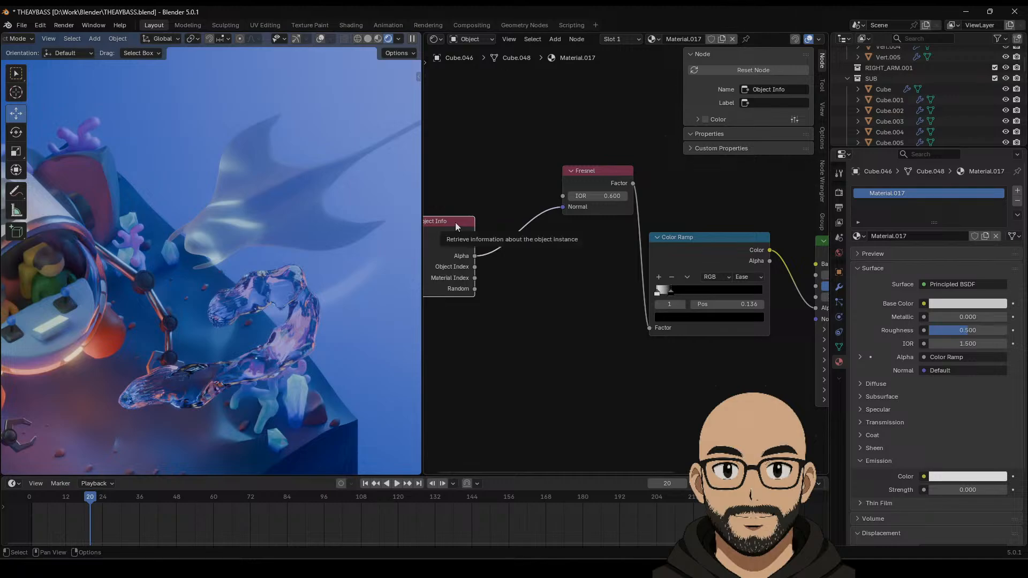
{"action": "key", "text": "x"}
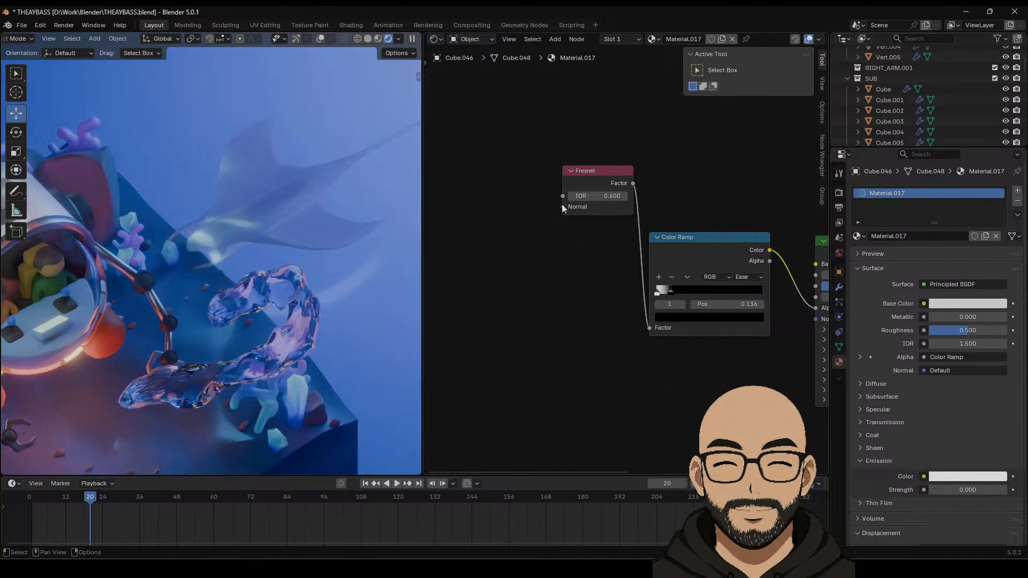
Step: Try an Attribute node as an input beside the Fresnel node and delete it again
{"action": "left_click_drag", "start_coordinate": [561, 206], "coordinate": [486, 214]}
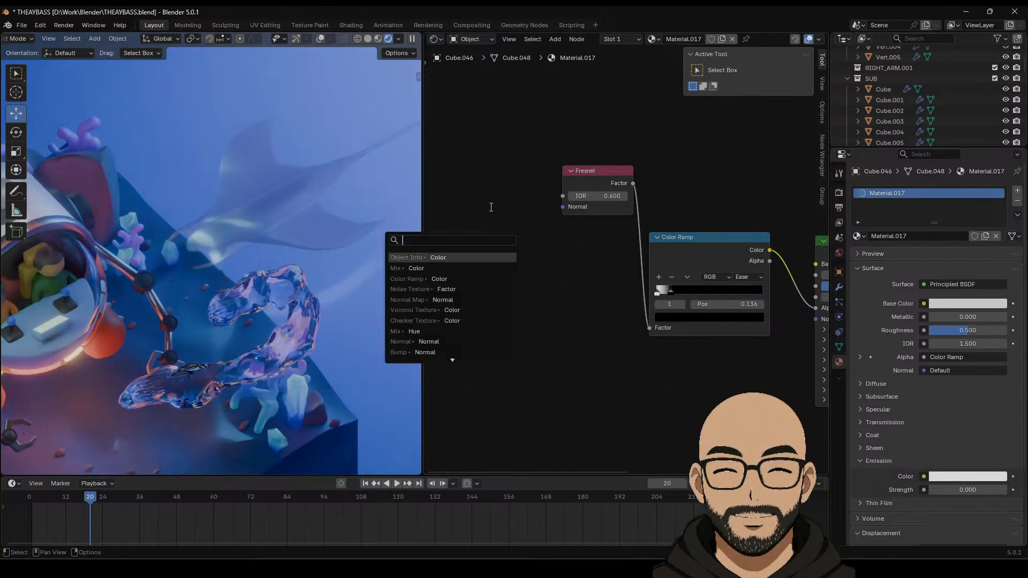
{"action": "key", "text": "Escape"}
{"action": "left_click", "coordinate": [560, 39]}
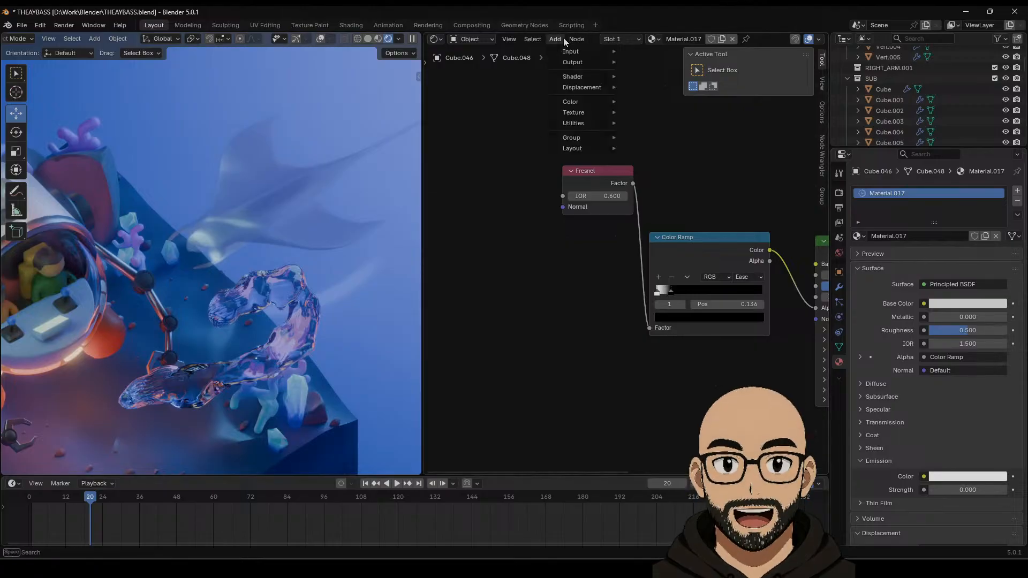
{"action": "mouse_move", "coordinate": [571, 51]}
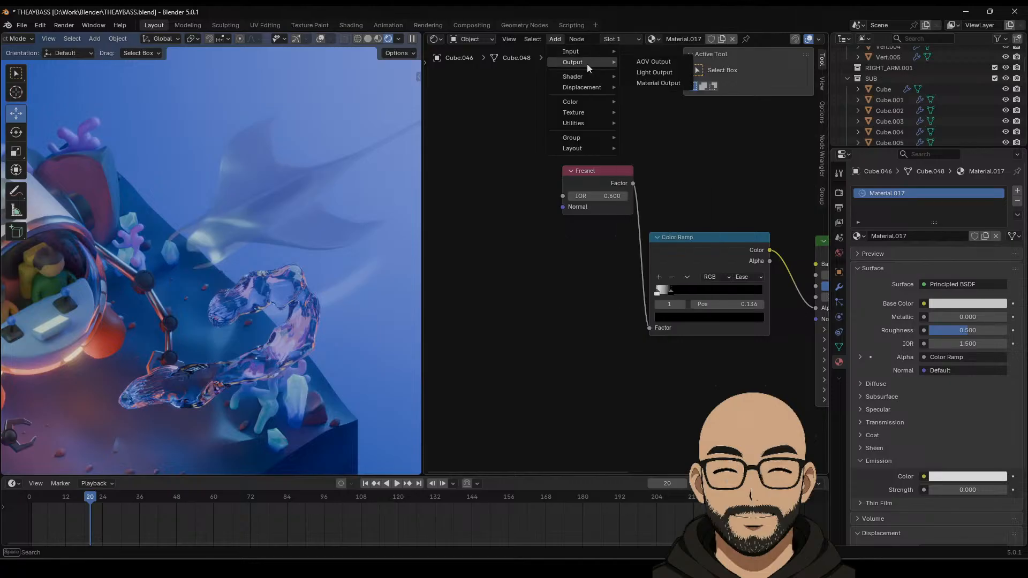
{"action": "mouse_move", "coordinate": [585, 75]}
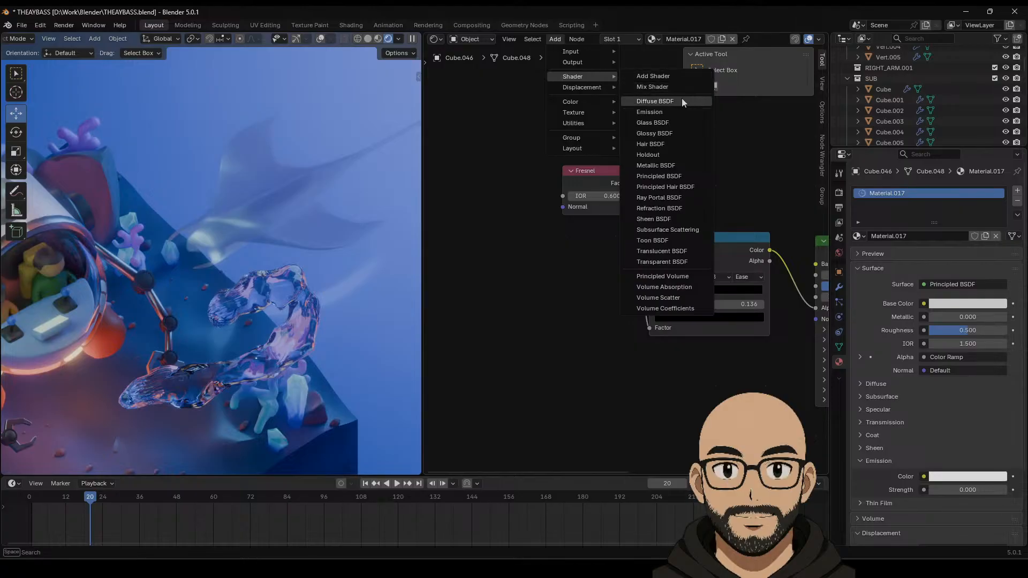
{"action": "mouse_move", "coordinate": [579, 103]}
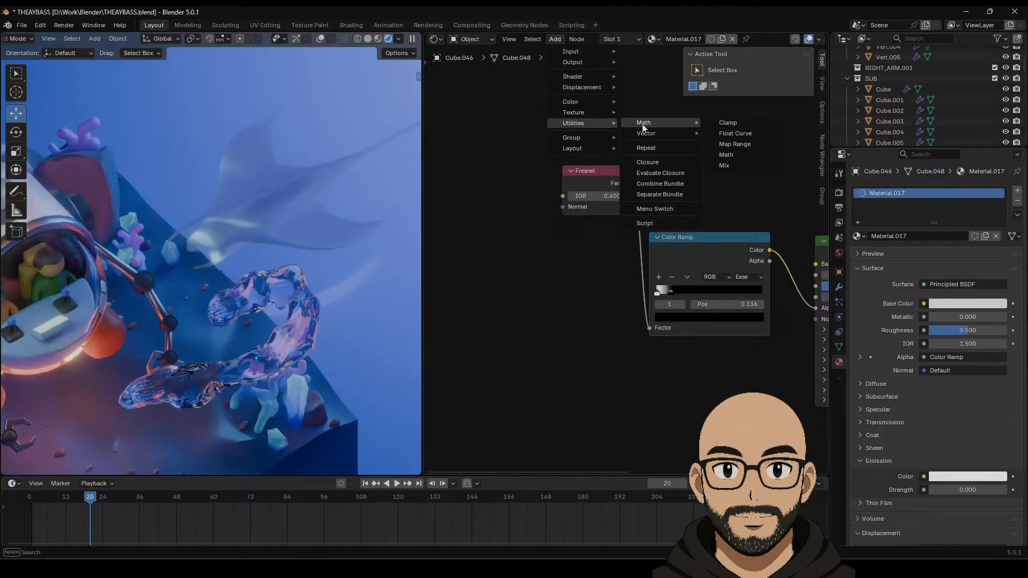
{"action": "mouse_move", "coordinate": [644, 135]}
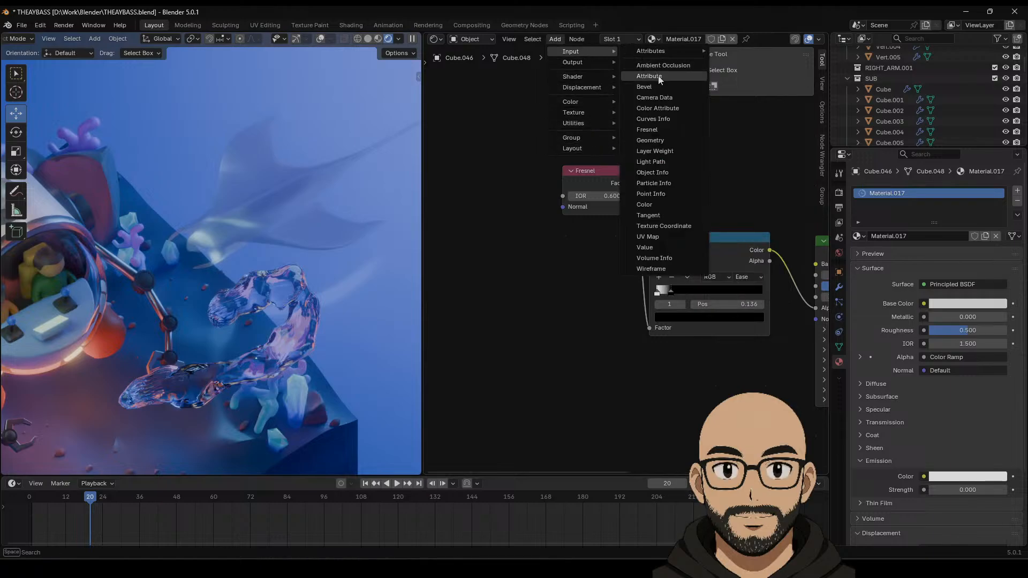
{"action": "left_click", "coordinate": [660, 77]}
{"action": "left_click", "coordinate": [493, 127]}
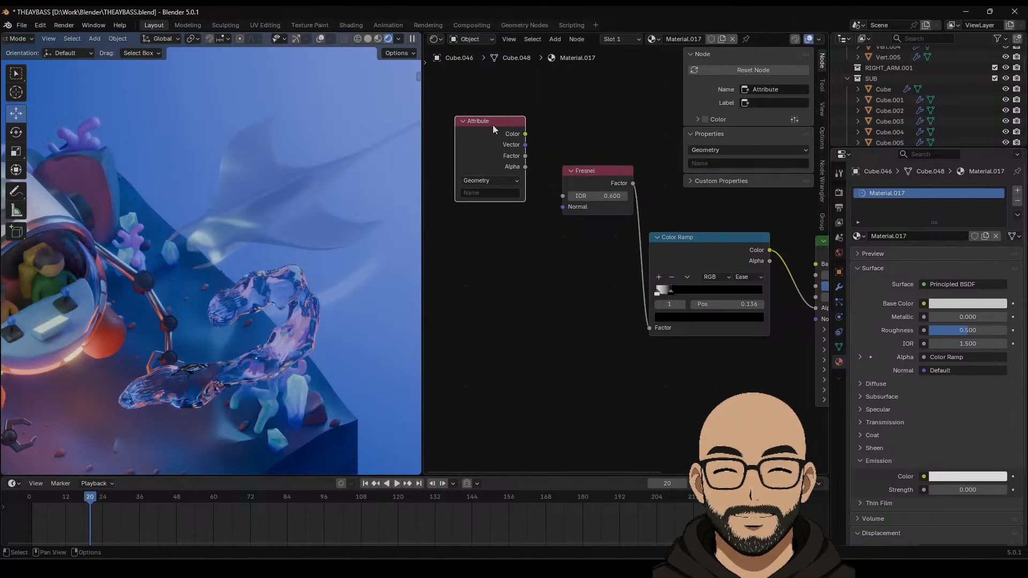
{"action": "key", "text": "x"}
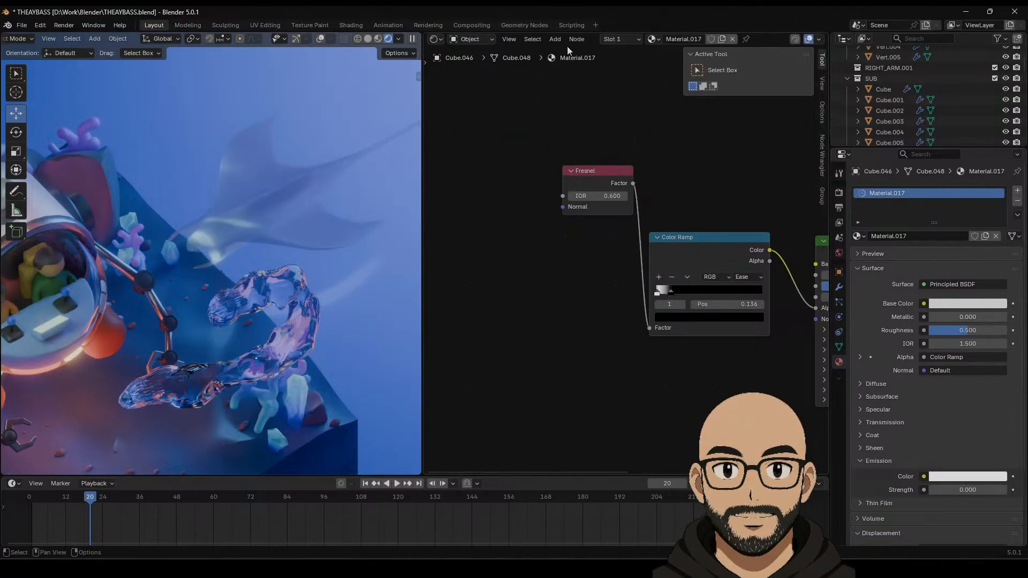
Step: Add a Normal node beside the Fresnel node and connect its Normal output to the Fresnel's Normal input
{"action": "right_click", "coordinate": [474, 171]}
{"action": "mouse_move", "coordinate": [486, 179]}
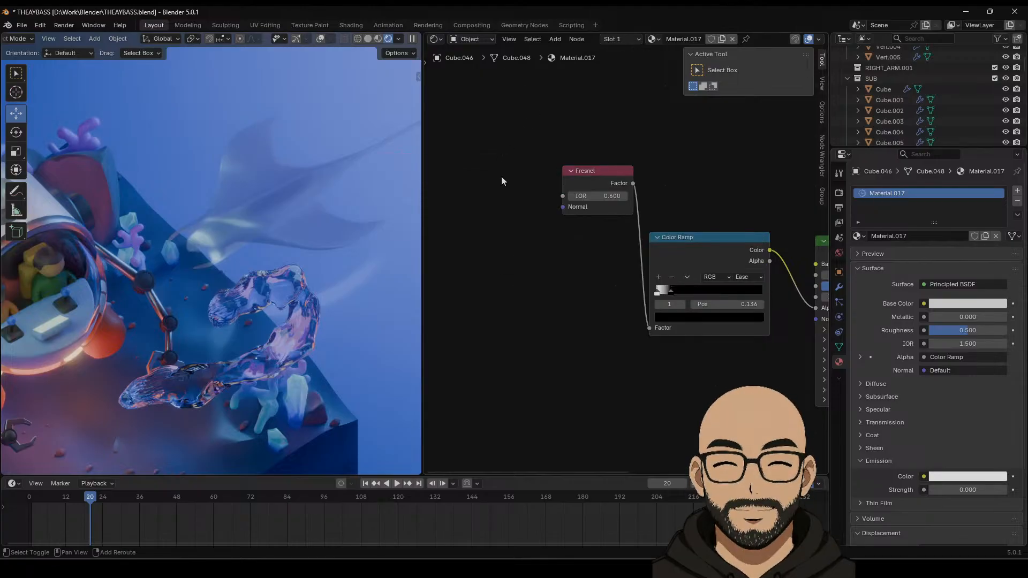
{"action": "key", "text": "shift+a"}
{"action": "left_click", "coordinate": [502, 179]}
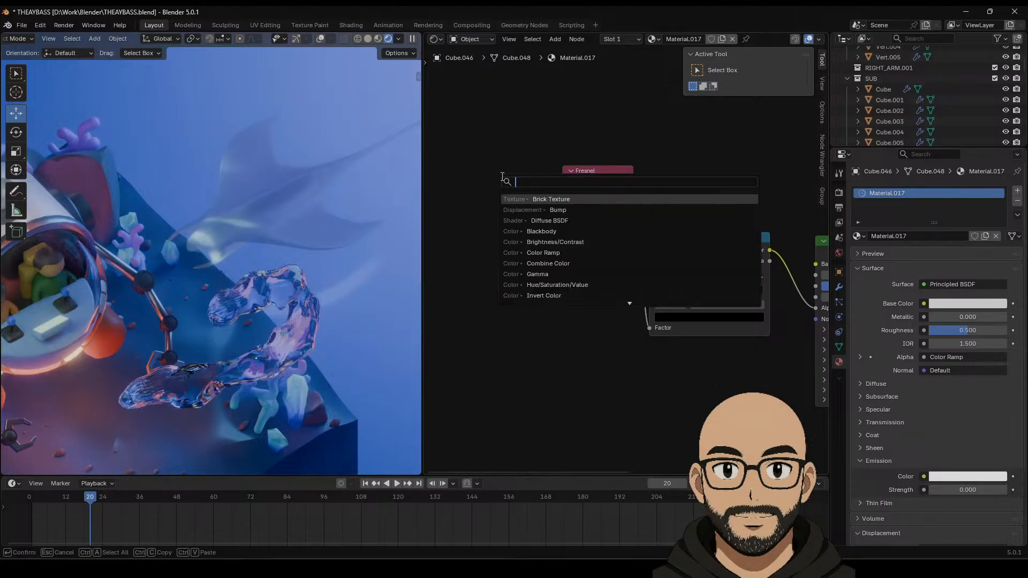
{"action": "type", "text": "norma"}
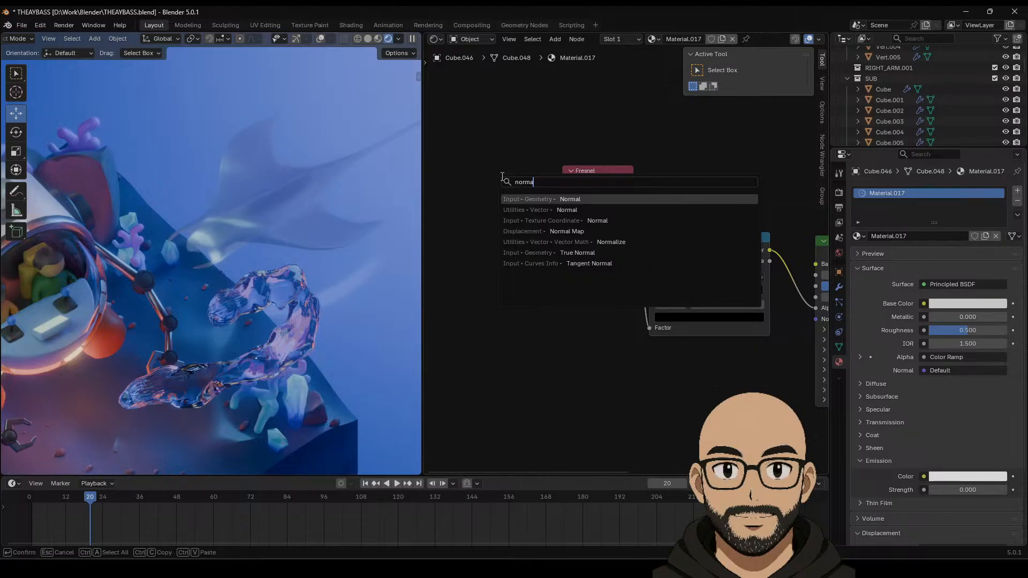
{"action": "key", "text": "Return"}
{"action": "left_click", "coordinate": [525, 242]}
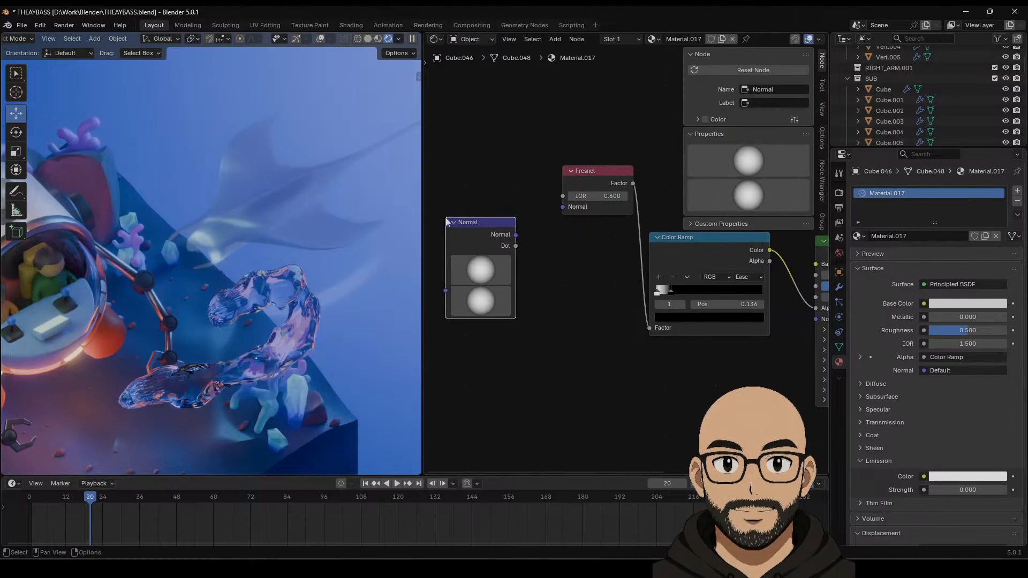
{"action": "left_click_drag", "start_coordinate": [515, 235], "coordinate": [559, 209]}
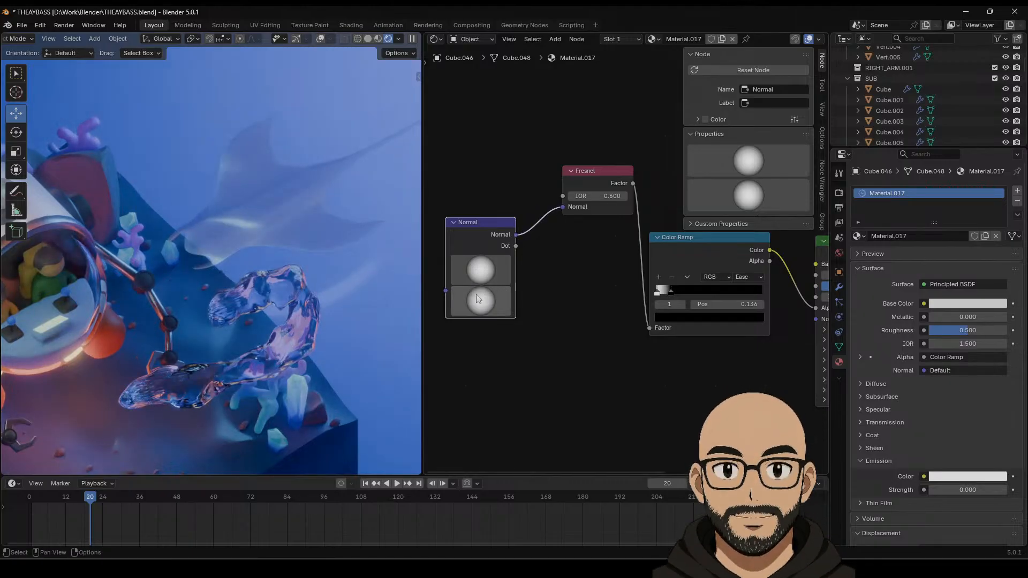
Step: Adjust the direction sphere of the Normal node and set the Fresnel IOR to 1.900
{"action": "mouse_move", "coordinate": [476, 273]}
{"action": "left_mouse_down"}
{"action": "mouse_move", "coordinate": [464, 264]}
{"action": "mouse_move", "coordinate": [477, 278]}
{"action": "mouse_move", "coordinate": [481, 261]}
{"action": "mouse_move", "coordinate": [464, 298]}
{"action": "mouse_move", "coordinate": [483, 265]}
{"action": "mouse_move", "coordinate": [480, 278]}
{"action": "left_mouse_up"}
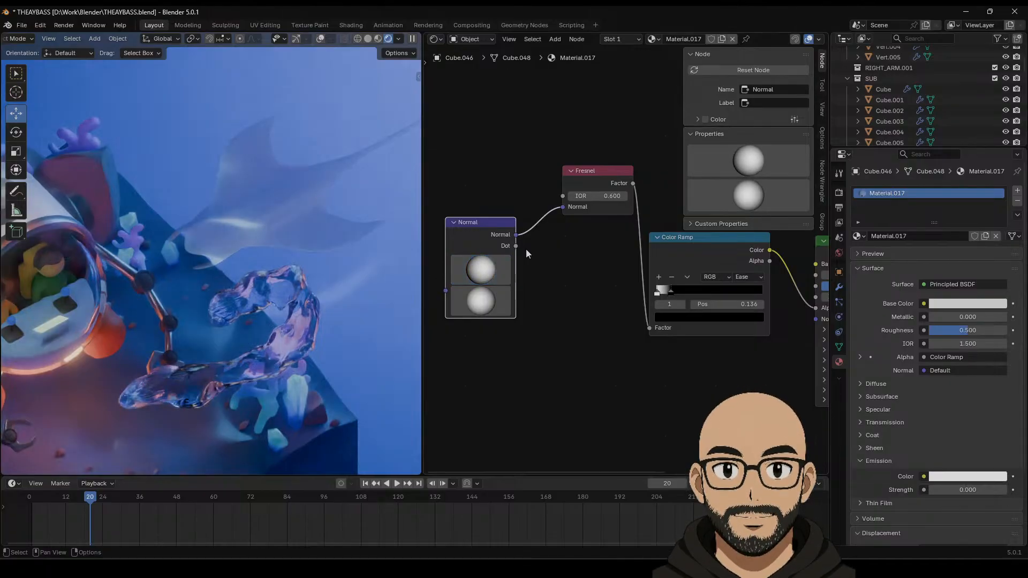
{"action": "left_click_drag", "start_coordinate": [598, 196], "coordinate": [663, 196]}
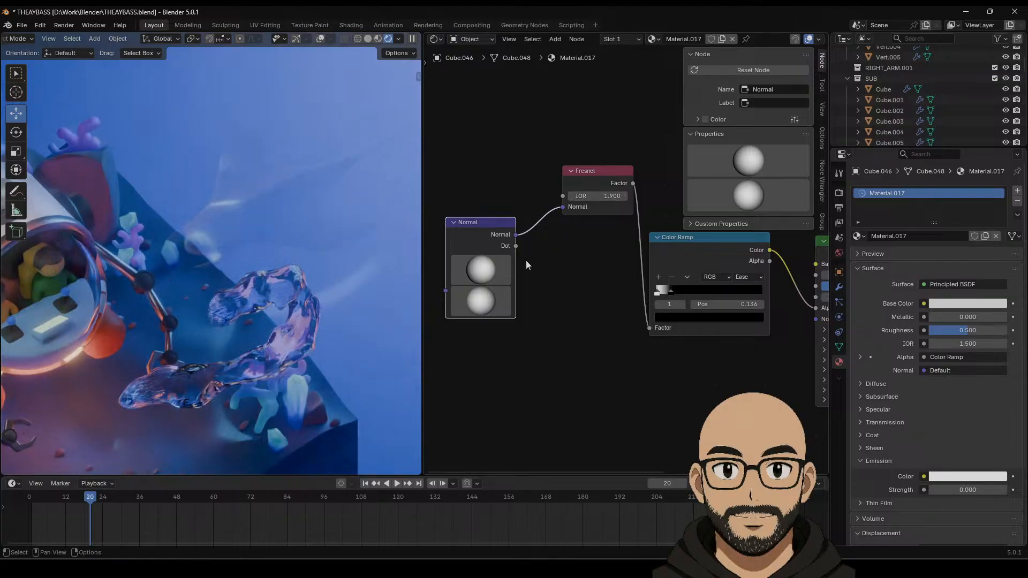
{"action": "mouse_move", "coordinate": [484, 269]}
{"action": "left_mouse_down"}
{"action": "mouse_move", "coordinate": [503, 259]}
{"action": "mouse_move", "coordinate": [454, 262]}
{"action": "mouse_move", "coordinate": [500, 260]}
{"action": "left_mouse_up"}
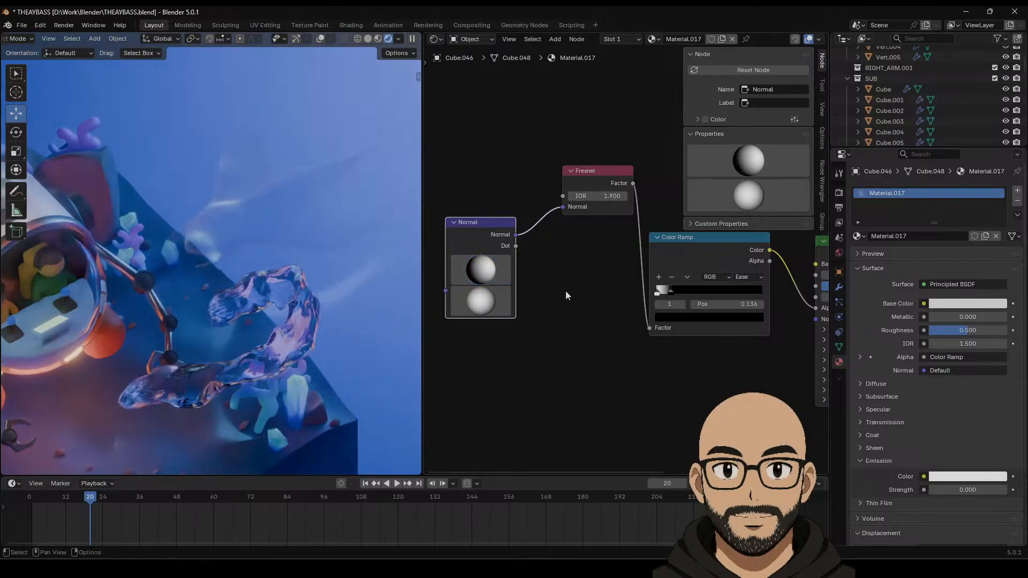
Step: Connect the Color Ramp's Color output to the Principled BSDF's Emission Color and set the Emission Strength to 3.300
{"action": "scroll", "coordinate": [590, 332], "scroll_direction": "right", "scroll_amount": 5}
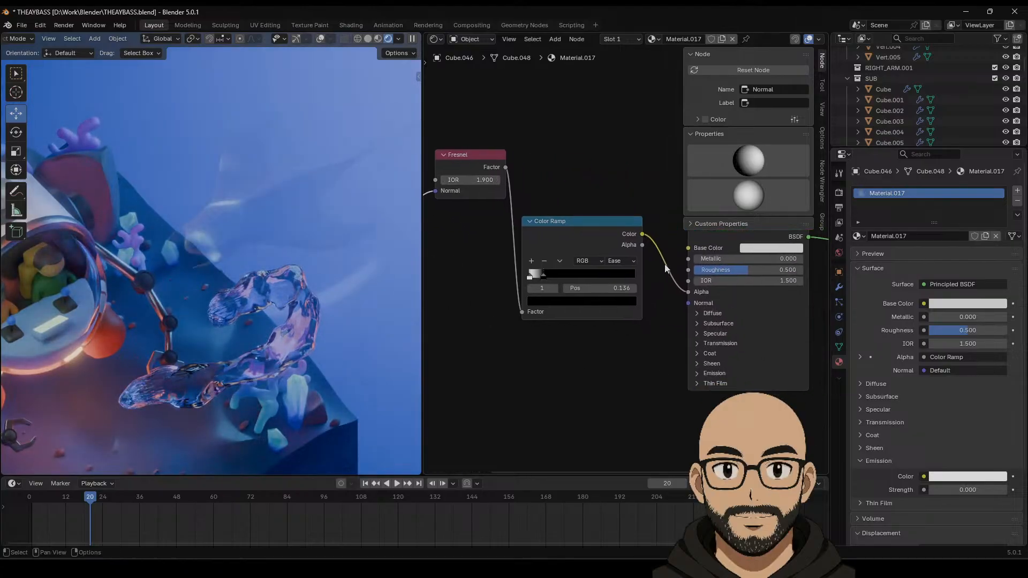
{"action": "left_click", "coordinate": [640, 234]}
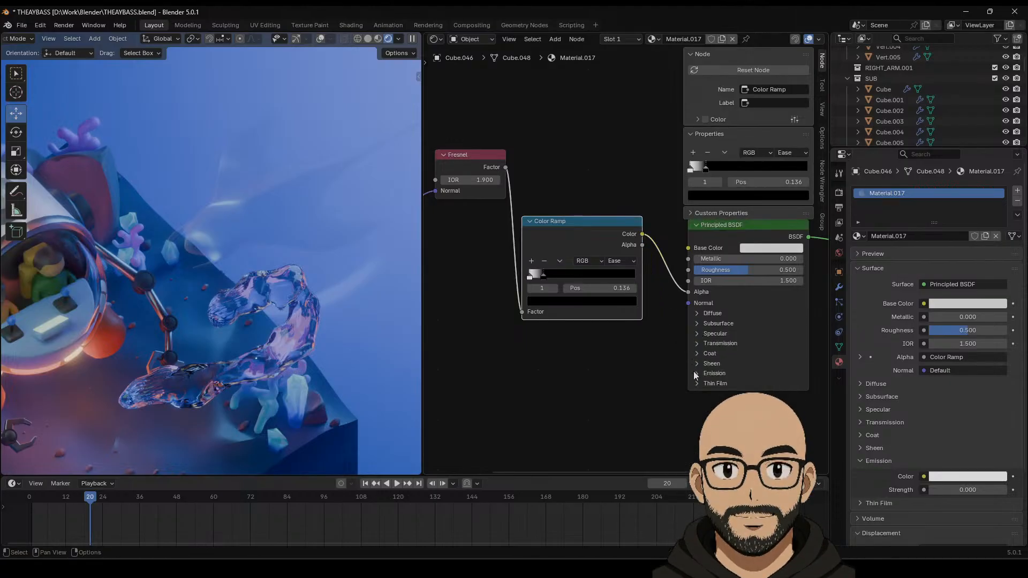
{"action": "left_click", "coordinate": [696, 374]}
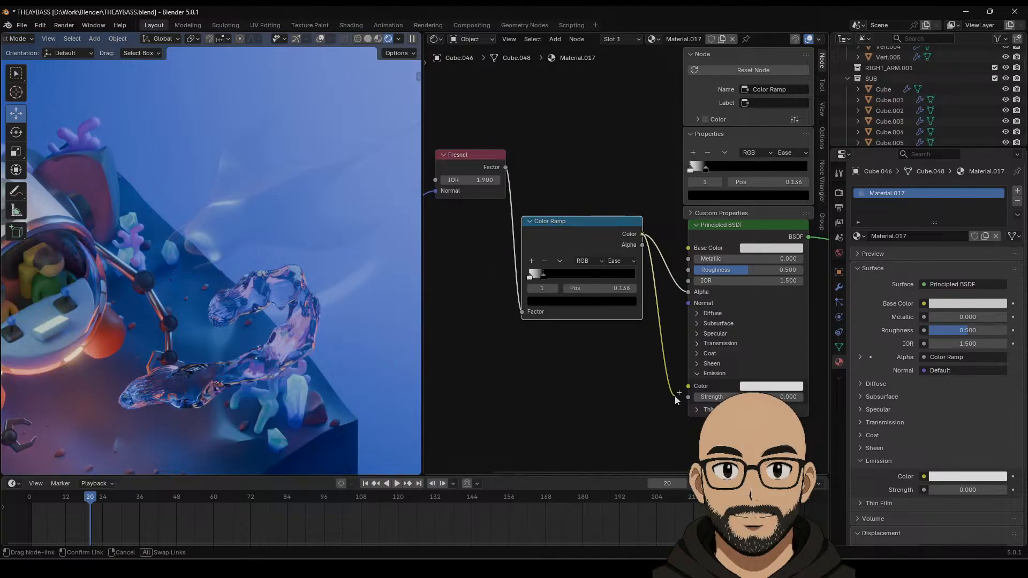
{"action": "left_click_drag", "start_coordinate": [675, 397], "coordinate": [688, 386]}
{"action": "left_click_drag", "start_coordinate": [749, 396], "coordinate": [783, 396]}
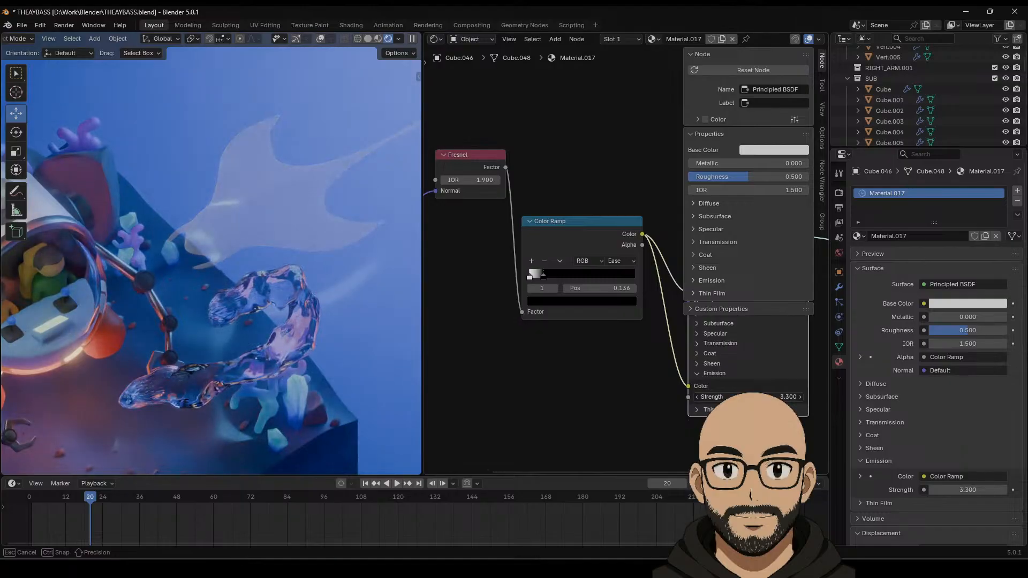
Step: Delete the Normal, Fresnel and Color Ramp nodes, leaving the Principled BSDF without inputs
{"action": "scroll", "coordinate": [590, 400], "scroll_direction": "down", "scroll_amount": 2}
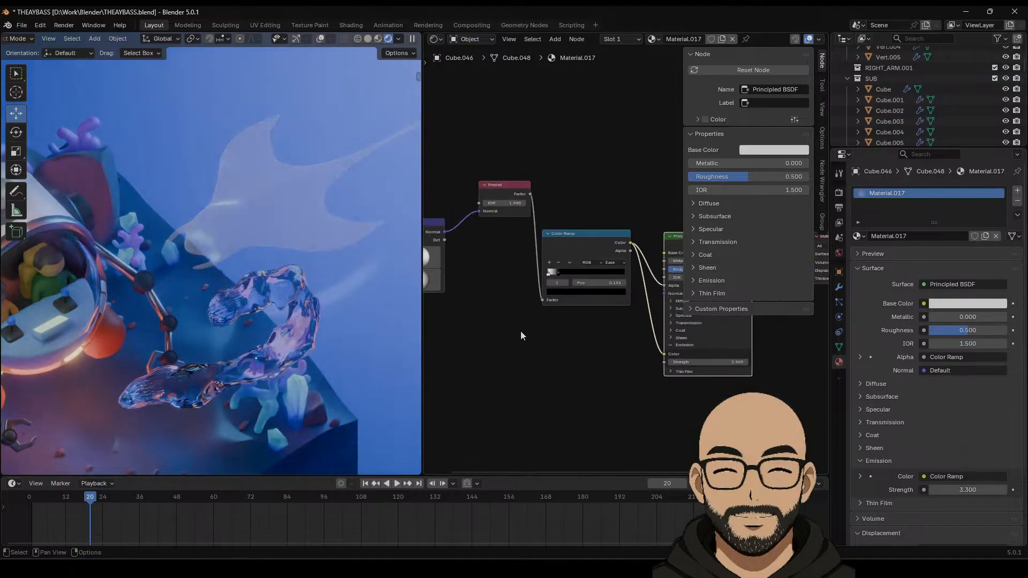
{"action": "left_click", "coordinate": [434, 230]}
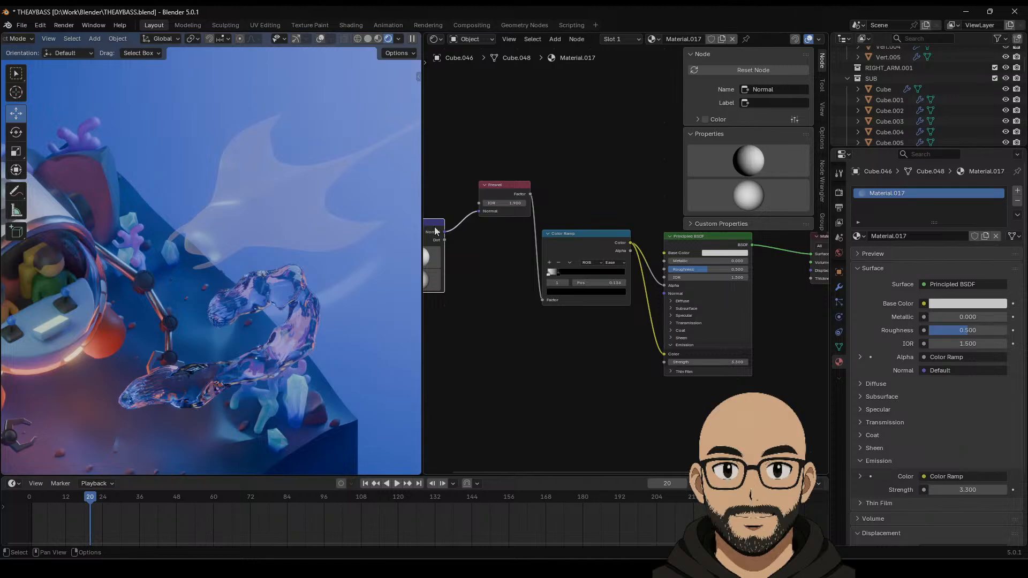
{"action": "key", "text": "x"}
{"action": "middle_click_drag", "start_coordinate": [514, 297], "coordinate": [559, 302]}
{"action": "left_click_drag", "start_coordinate": [550, 189], "coordinate": [522, 193]}
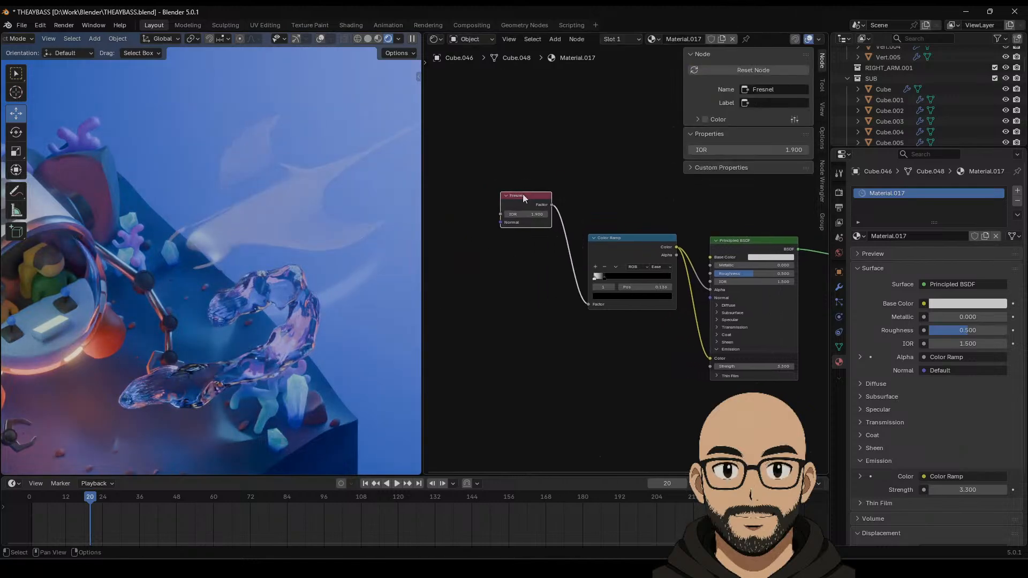
{"action": "key", "text": "x"}
{"action": "left_click_drag", "start_coordinate": [628, 233], "coordinate": [574, 227]}
{"action": "key", "text": "x"}
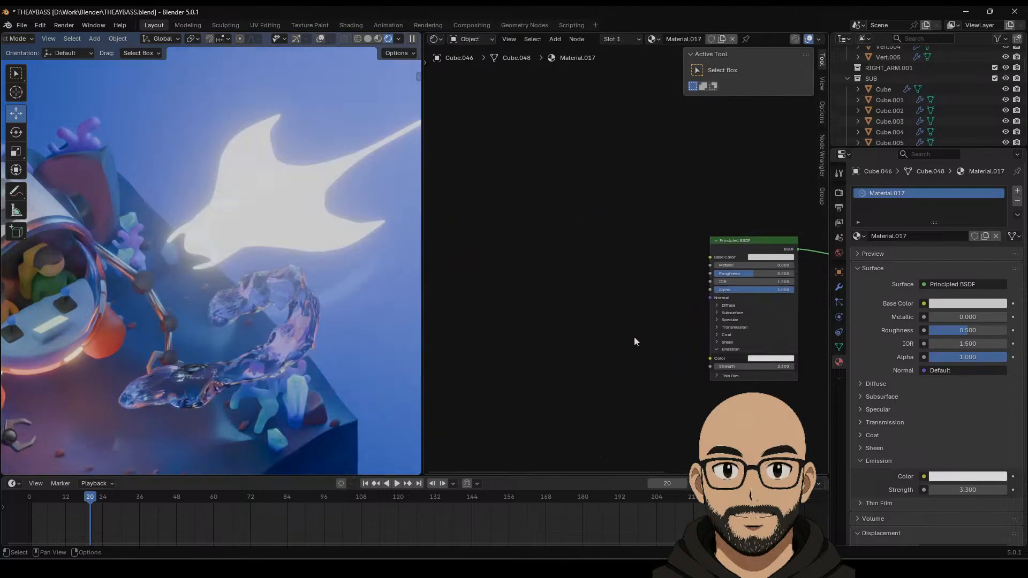
{"action": "middle_click_drag", "start_coordinate": [614, 330], "coordinate": [592, 320]}
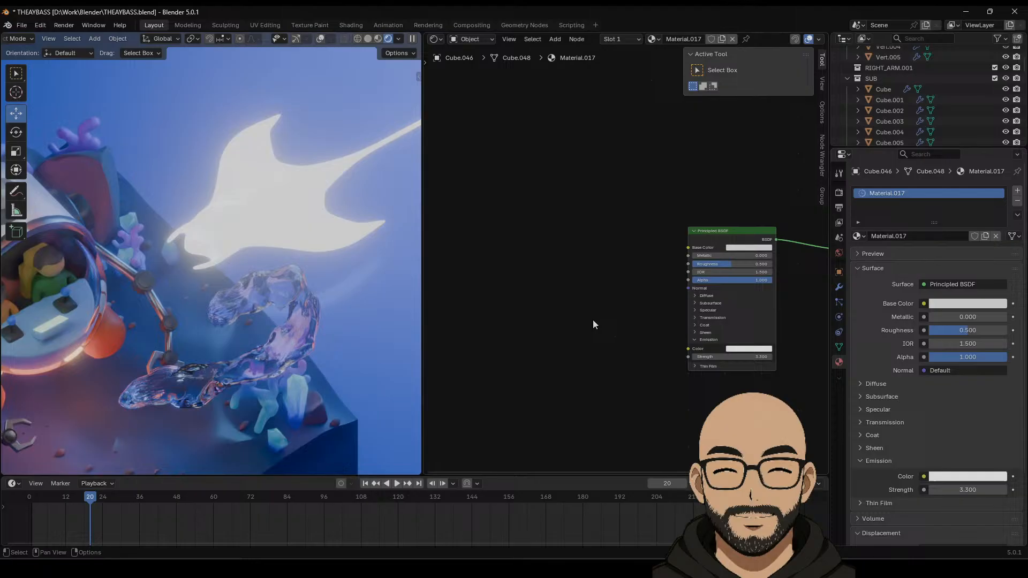
Step: Change the manta ray's Emission Color to a saturated blue and set the Emission Strength to 1.200
{"action": "left_click", "coordinate": [756, 350]}
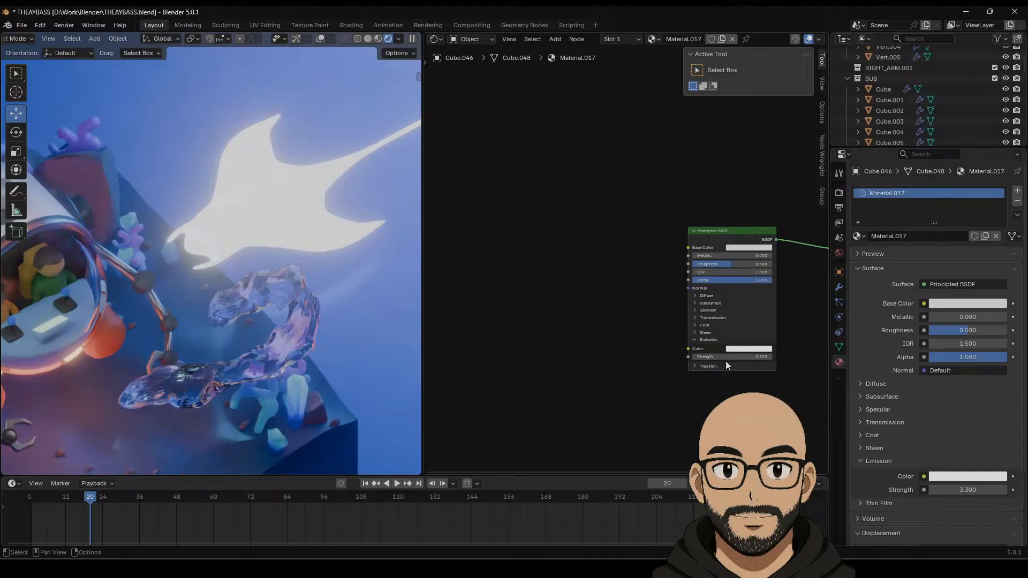
{"action": "left_click", "coordinate": [748, 349]}
{"action": "left_click", "coordinate": [760, 222]}
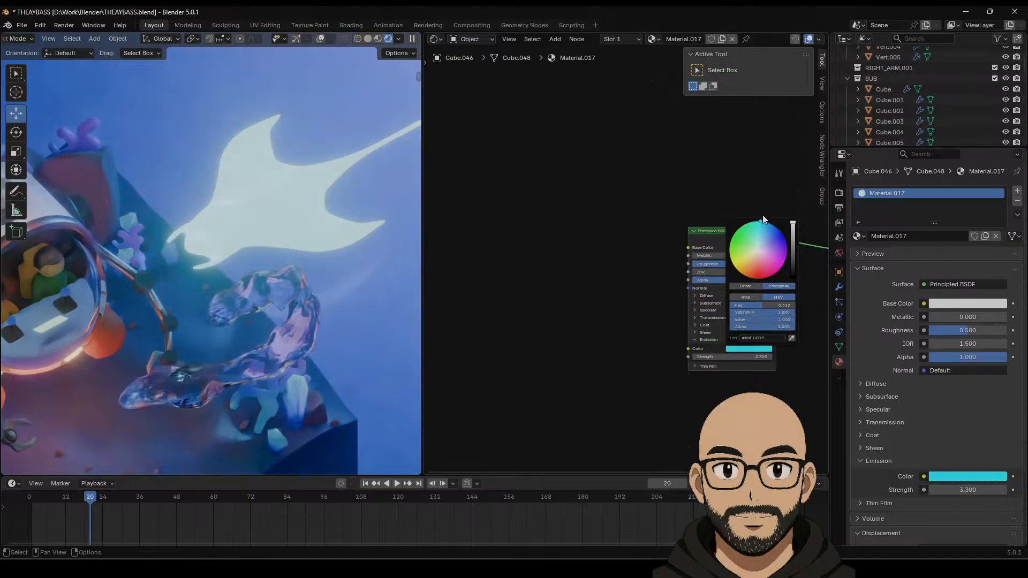
{"action": "left_click", "coordinate": [765, 349]}
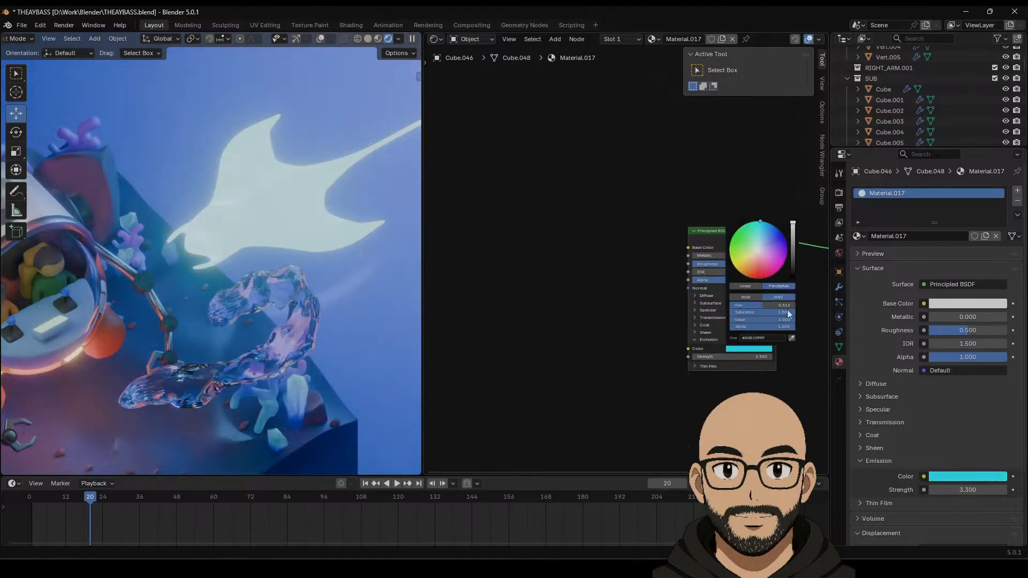
{"action": "left_click", "coordinate": [756, 225]}
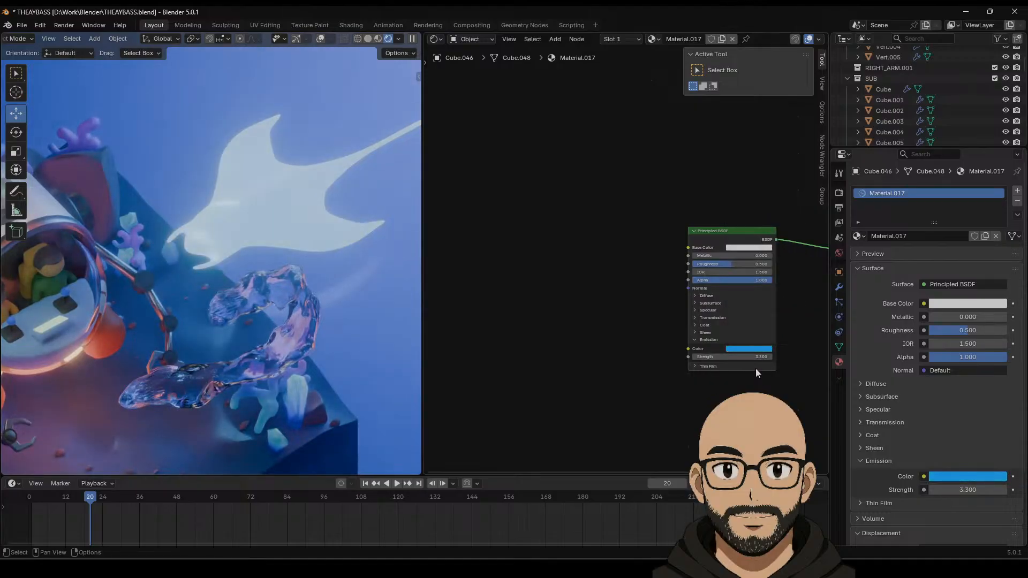
{"action": "left_click_drag", "start_coordinate": [749, 356], "coordinate": [701, 356]}
{"action": "scroll", "coordinate": [666, 339], "scroll_direction": "up", "scroll_amount": 2}
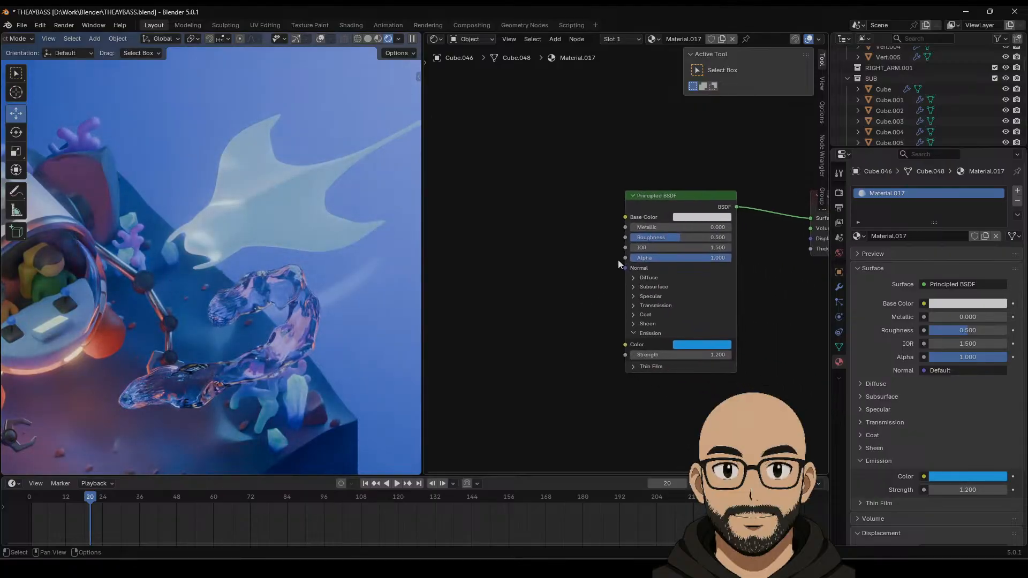
Step: Add a Color Ramp feeding the Principled BSDF's Alpha and move its black stop to position 0.309
{"action": "left_click_drag", "start_coordinate": [625, 258], "coordinate": [522, 277]}
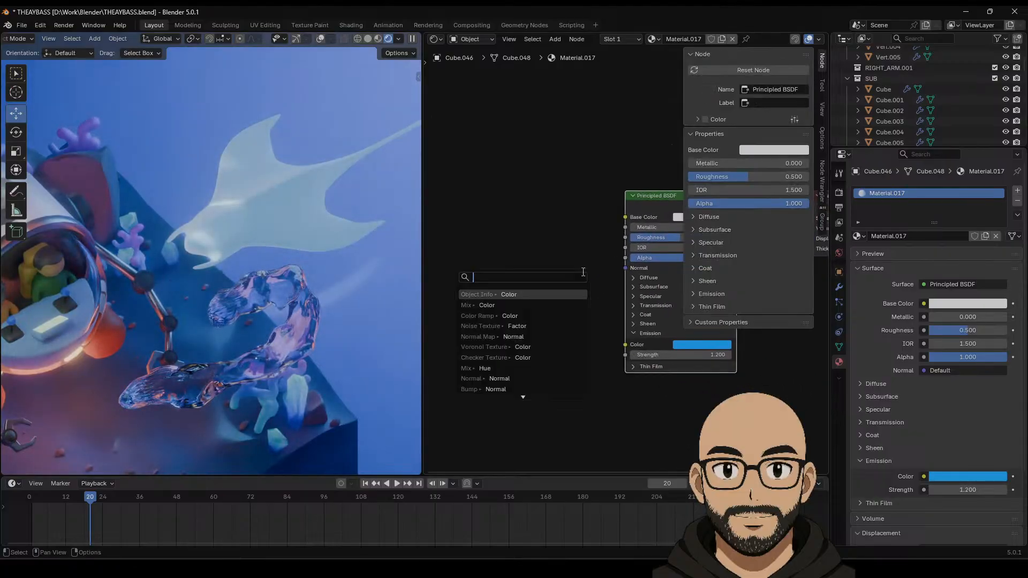
{"action": "left_click", "coordinate": [537, 315]}
{"action": "left_click", "coordinate": [536, 317]}
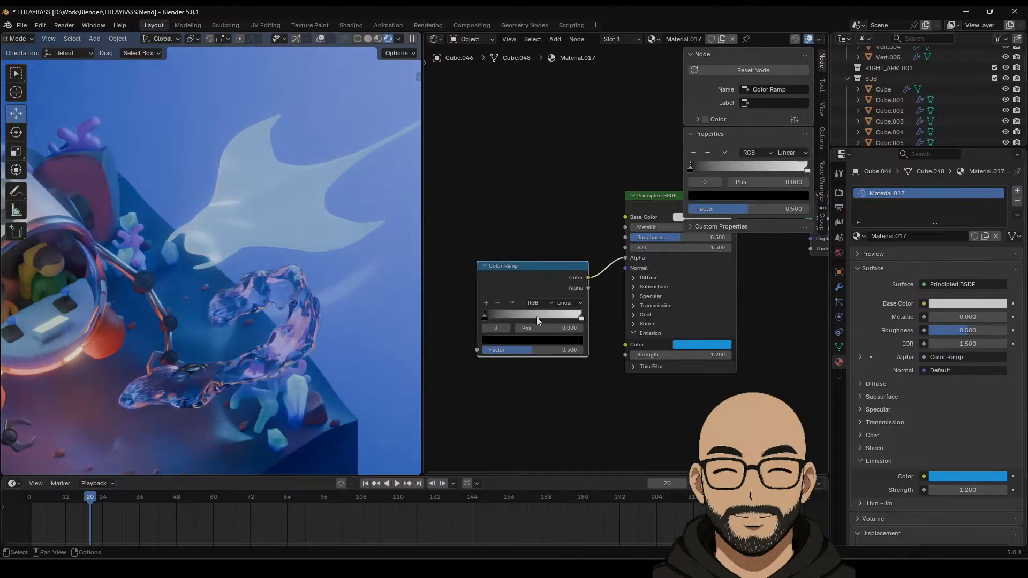
{"action": "left_click_drag", "start_coordinate": [487, 316], "coordinate": [516, 315]}
Step: Add the Node Wrangler texture setup with a Mapping node to the Color Ramp and delete its Image Texture node
{"action": "middle_click_drag", "start_coordinate": [469, 314], "coordinate": [504, 319]}
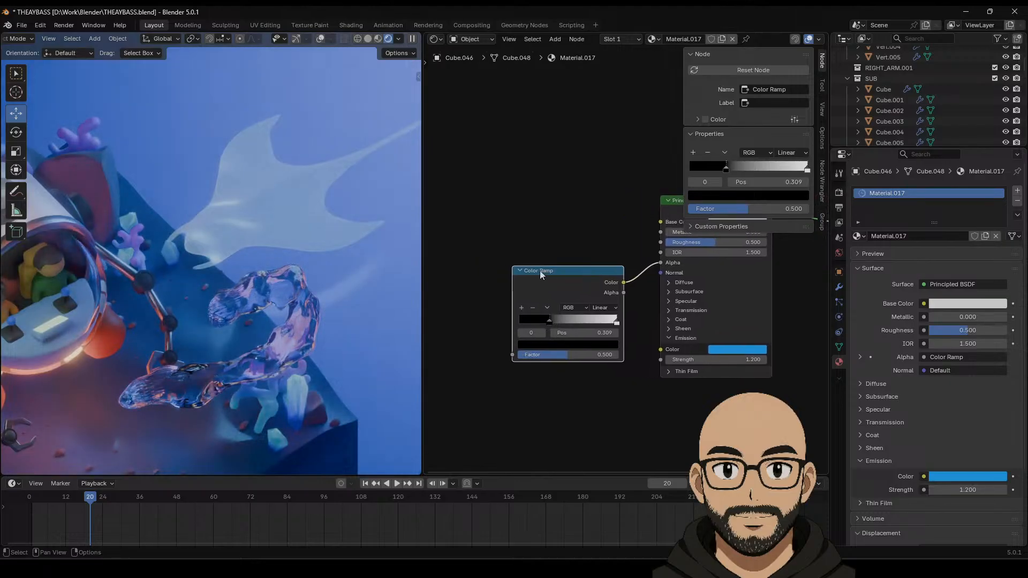
{"action": "key", "text": "ctrl+t"}
{"action": "middle_click_drag", "start_coordinate": [521, 223], "coordinate": [591, 226]}
{"action": "scroll", "coordinate": [589, 228], "scroll_direction": "up", "scroll_amount": 1}
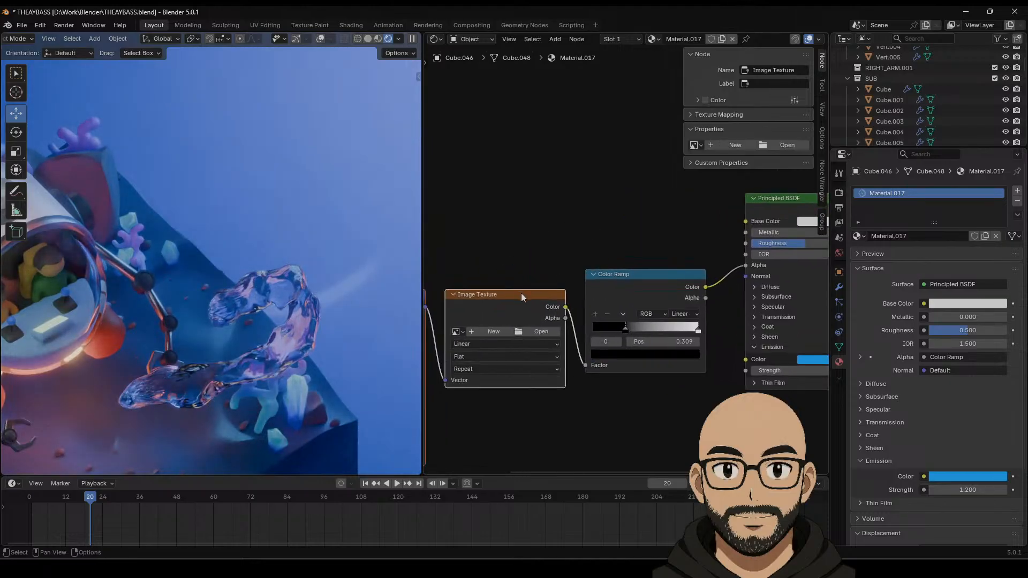
{"action": "left_click", "coordinate": [521, 294]}
{"action": "key", "text": "x"}
{"action": "middle_click_drag", "start_coordinate": [522, 298], "coordinate": [580, 315]}
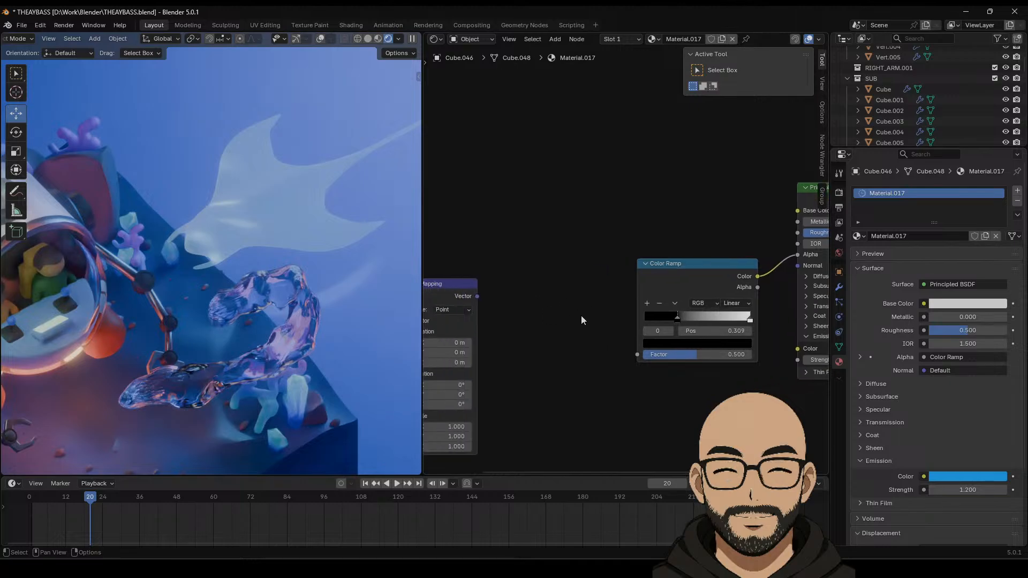
Step: Connect the Mapping node to the Color Ramp's Factor and feed its Vector from the Texture Coordinate's Generated output
{"action": "scroll", "coordinate": [532, 339], "scroll_direction": "down", "scroll_amount": 2}
{"action": "left_click_drag", "start_coordinate": [438, 259], "coordinate": [636, 333]}
{"action": "scroll", "coordinate": [583, 369], "scroll_direction": "up", "scroll_amount": 1}
{"action": "middle_click_drag", "start_coordinate": [620, 391], "coordinate": [609, 389]}
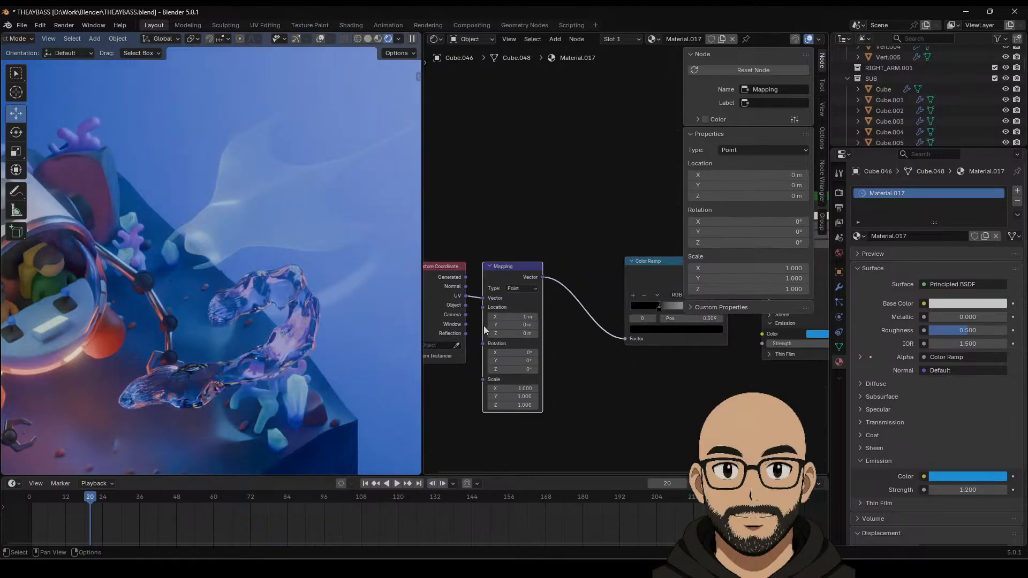
{"action": "left_click_drag", "start_coordinate": [465, 306], "coordinate": [483, 297]}
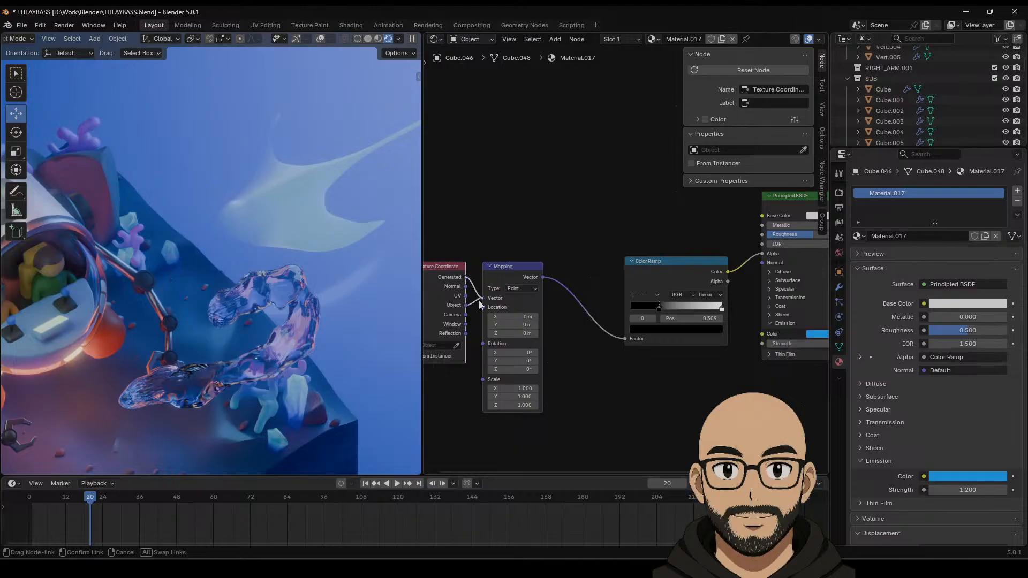
{"action": "left_click_drag", "start_coordinate": [479, 300], "coordinate": [481, 303]}
{"action": "scroll", "coordinate": [619, 372], "scroll_direction": "down", "scroll_amount": 1, "text": "ctrl"}
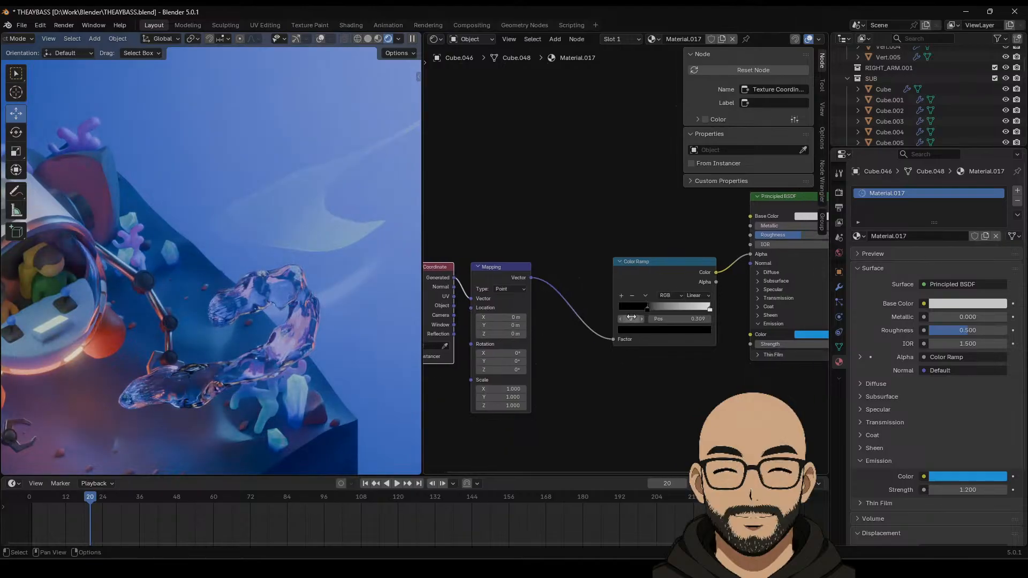
Step: Move the Color Ramp's black stop to position 0.295 and set the Mapping rotation to X -15.7°, Y 0.3°, Z -43.5°
{"action": "mouse_move", "coordinate": [648, 307]}
{"action": "left_mouse_down"}
{"action": "mouse_move", "coordinate": [672, 309]}
{"action": "mouse_move", "coordinate": [641, 312]}
{"action": "left_mouse_up"}
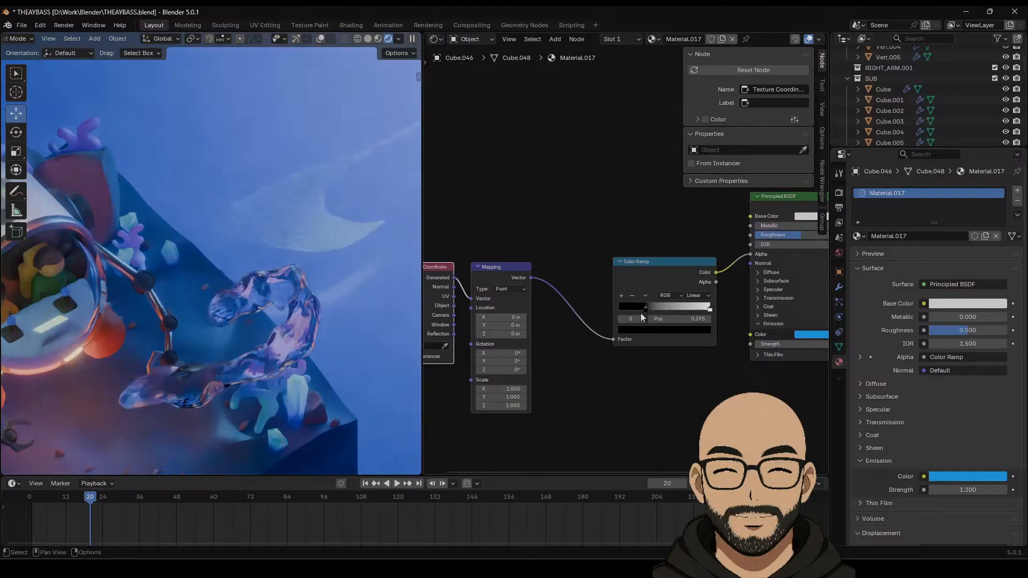
{"action": "mouse_move", "coordinate": [501, 353]}
{"action": "left_mouse_down"}
{"action": "mouse_move", "coordinate": [517, 353]}
{"action": "mouse_move", "coordinate": [483, 352]}
{"action": "mouse_move", "coordinate": [507, 369]}
{"action": "mouse_move", "coordinate": [479, 370]}
{"action": "mouse_move", "coordinate": [503, 369]}
{"action": "mouse_move", "coordinate": [489, 361]}
{"action": "left_mouse_up"}
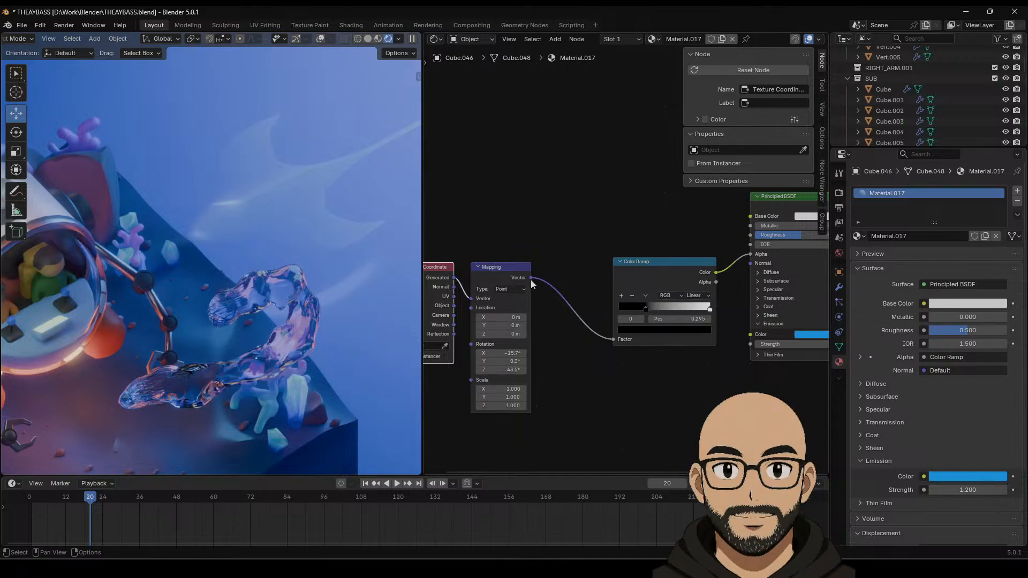
Step: Replace the Mapping node with a Fresnel node feeding the Color Ramp's Factor
{"action": "left_click", "coordinate": [505, 269]}
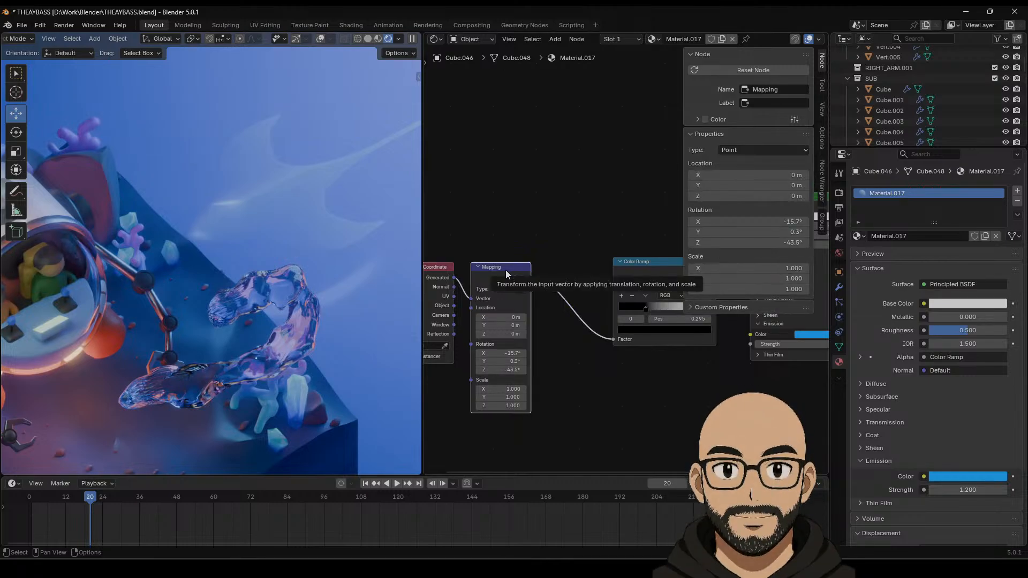
{"action": "key", "text": "x"}
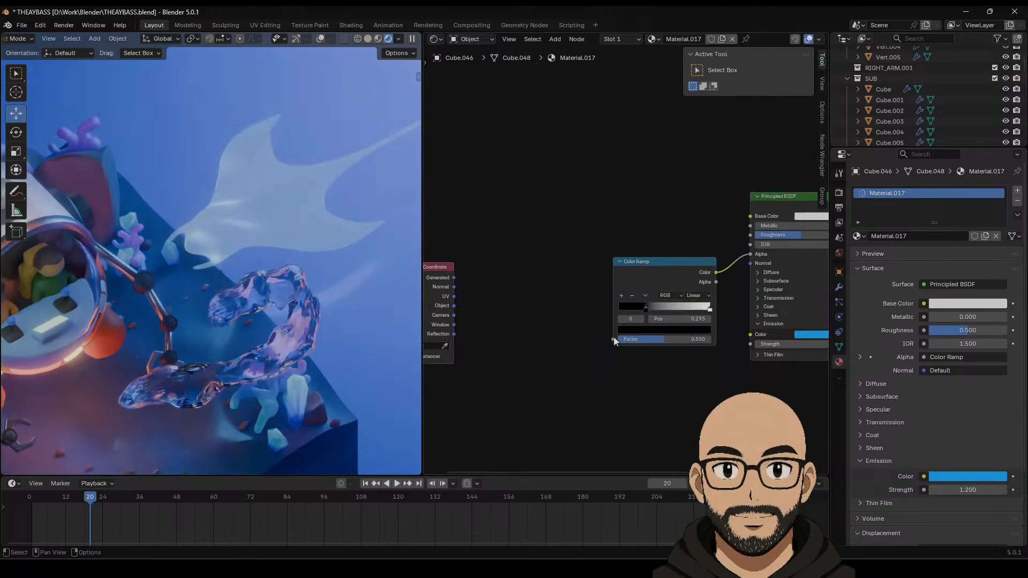
{"action": "left_click_drag", "start_coordinate": [614, 338], "coordinate": [549, 225]}
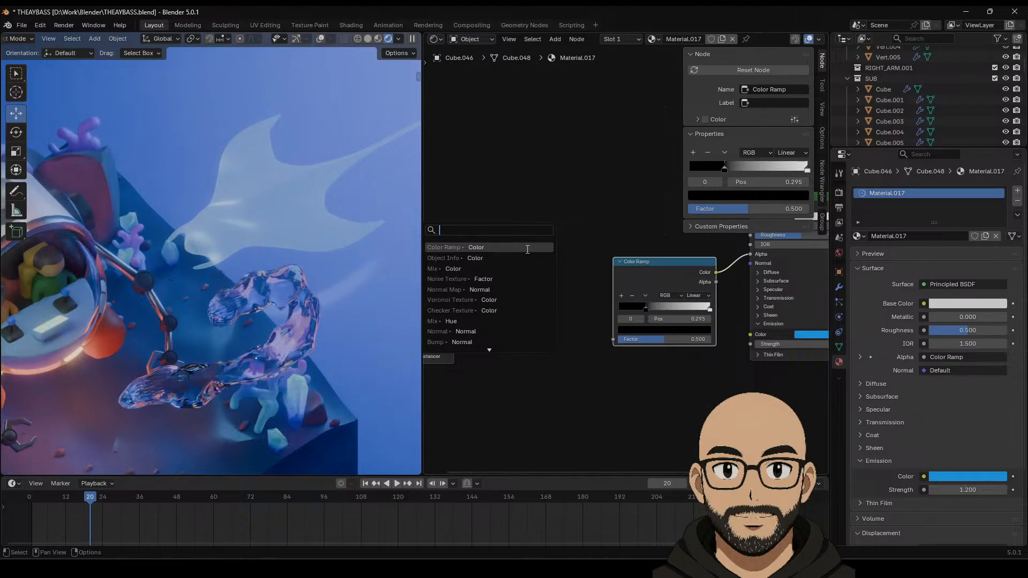
{"action": "type", "text": "fre"}
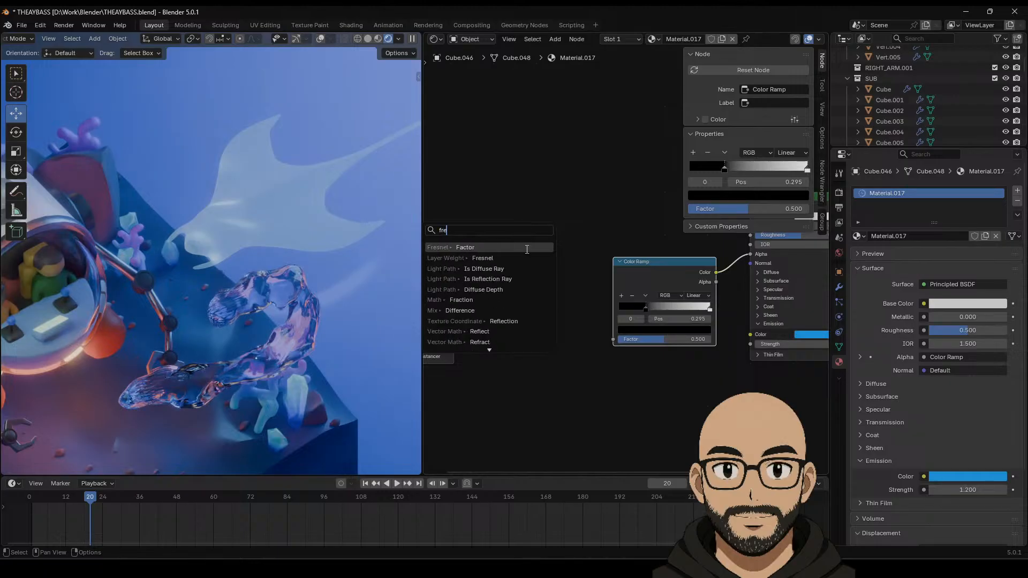
{"action": "left_click", "coordinate": [516, 247]}
{"action": "left_click", "coordinate": [537, 305]}
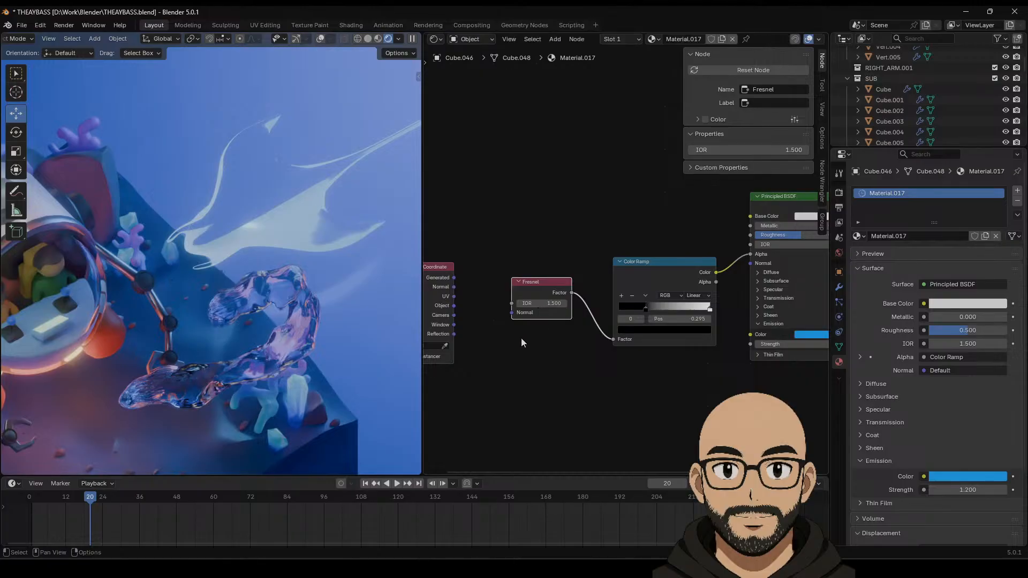
Step: Add a Mapping node into the Fresnel's Normal input and feed its Vector from the Texture Coordinate's Normal output
{"action": "middle_click_drag", "start_coordinate": [500, 339], "coordinate": [538, 331]}
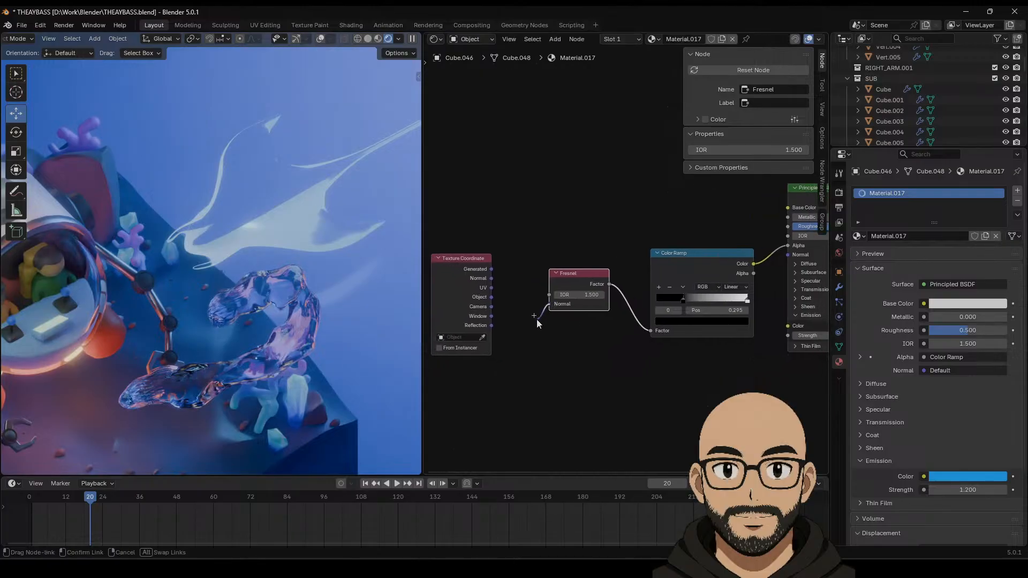
{"action": "left_click_drag", "start_coordinate": [536, 320], "coordinate": [537, 320]}
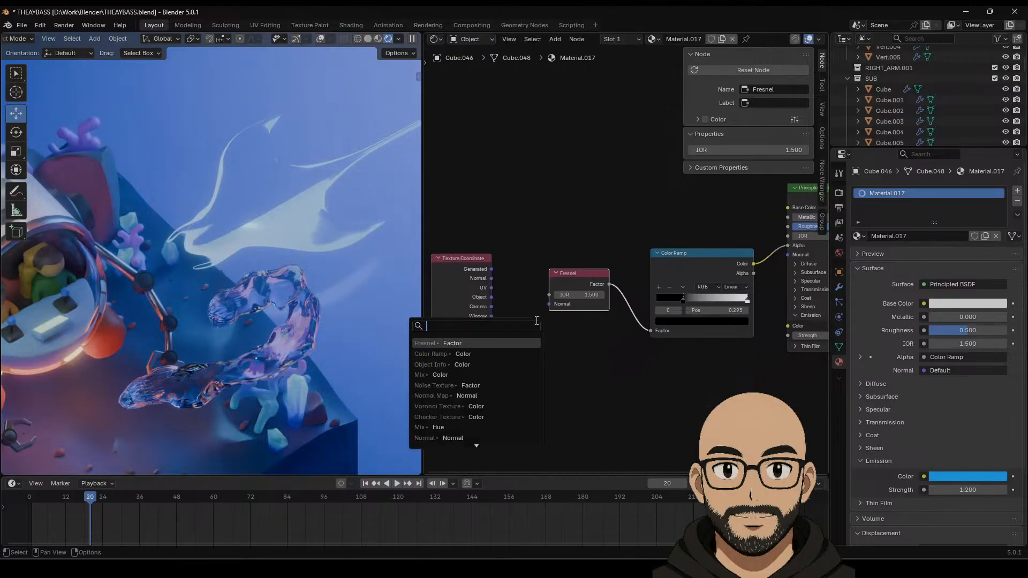
{"action": "type", "text": "ma"}
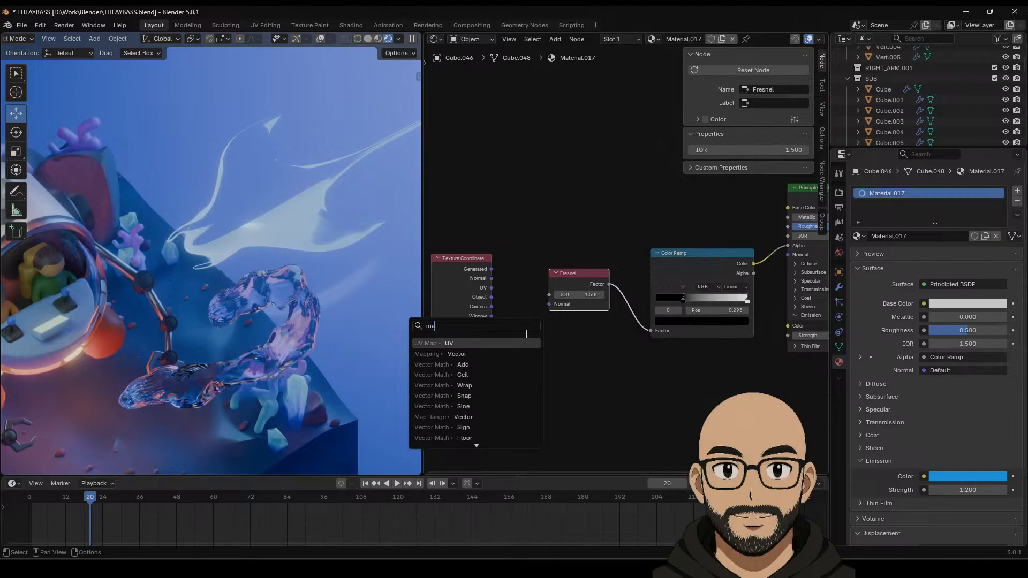
{"action": "type", "text": "pping"}
{"action": "key", "text": "Return"}
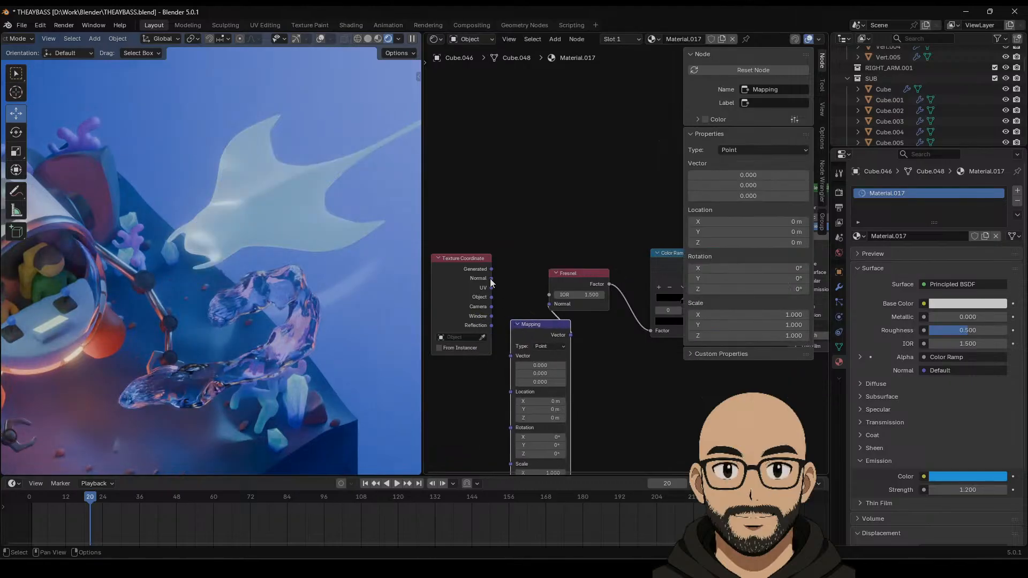
{"action": "left_click_drag", "start_coordinate": [481, 266], "coordinate": [510, 355]}
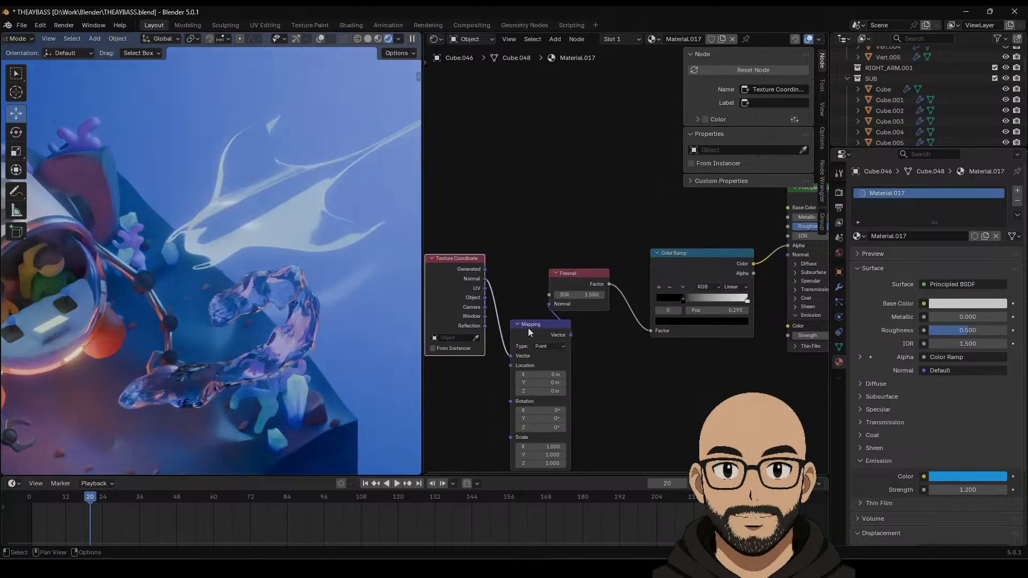
{"action": "left_click_drag", "start_coordinate": [548, 326], "coordinate": [538, 319]}
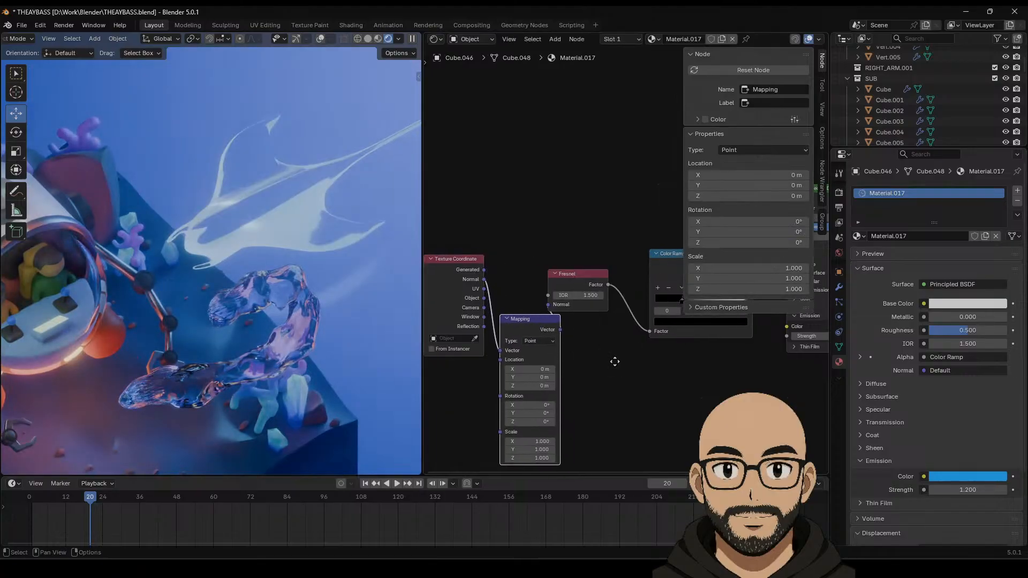
Step: Move the Color Ramp's black stop to position 0.000 and tidy the layout of the nodes feeding it
{"action": "middle_click_drag", "start_coordinate": [597, 312], "coordinate": [558, 306]}
{"action": "left_click_drag", "start_coordinate": [557, 303], "coordinate": [568, 298]}
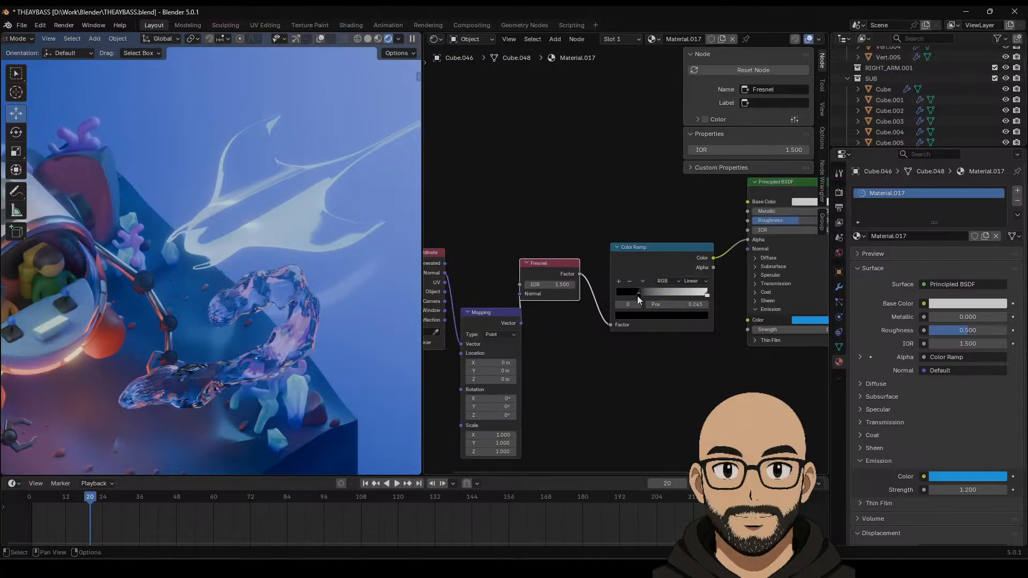
{"action": "mouse_move", "coordinate": [637, 296]}
{"action": "left_mouse_down"}
{"action": "mouse_move", "coordinate": [660, 294]}
{"action": "mouse_move", "coordinate": [608, 295]}
{"action": "left_mouse_up"}
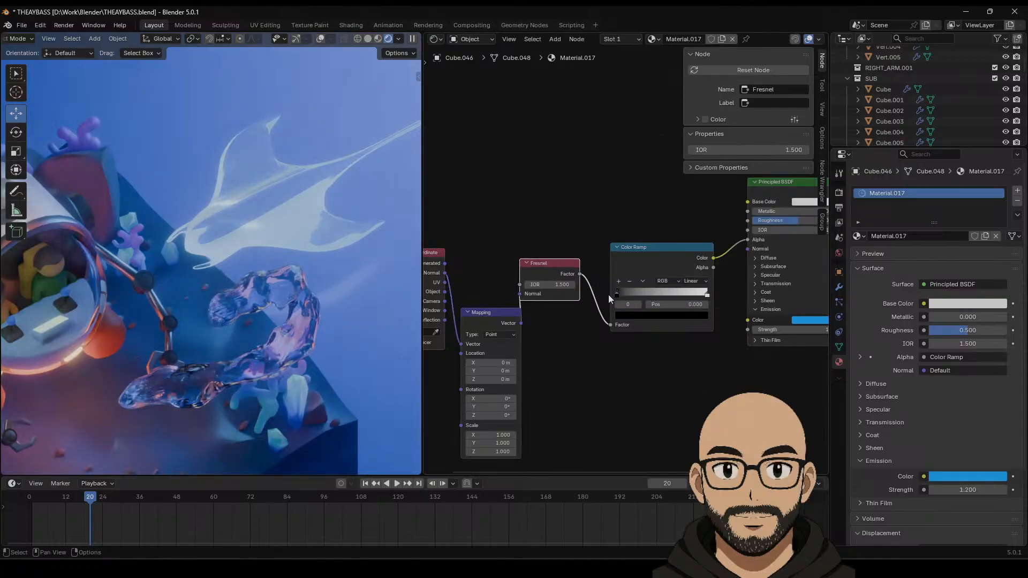
{"action": "middle_click_drag", "start_coordinate": [514, 238], "coordinate": [567, 223]}
{"action": "left_click_drag", "start_coordinate": [469, 219], "coordinate": [505, 253]}
{"action": "left_click_drag", "start_coordinate": [547, 297], "coordinate": [522, 272]}
{"action": "mouse_move", "coordinate": [602, 268]}
{"action": "left_mouse_down"}
{"action": "mouse_move", "coordinate": [567, 268]}
{"action": "mouse_move", "coordinate": [600, 269]}
{"action": "mouse_move", "coordinate": [592, 269]}
{"action": "left_mouse_up"}
Step: Set the Principled BSDF's Emission Strength to 0.600
{"action": "middle_click_drag", "start_coordinate": [657, 385], "coordinate": [411, 372]}
{"action": "left_click", "coordinate": [640, 294]}
{"action": "type", "text": "."}
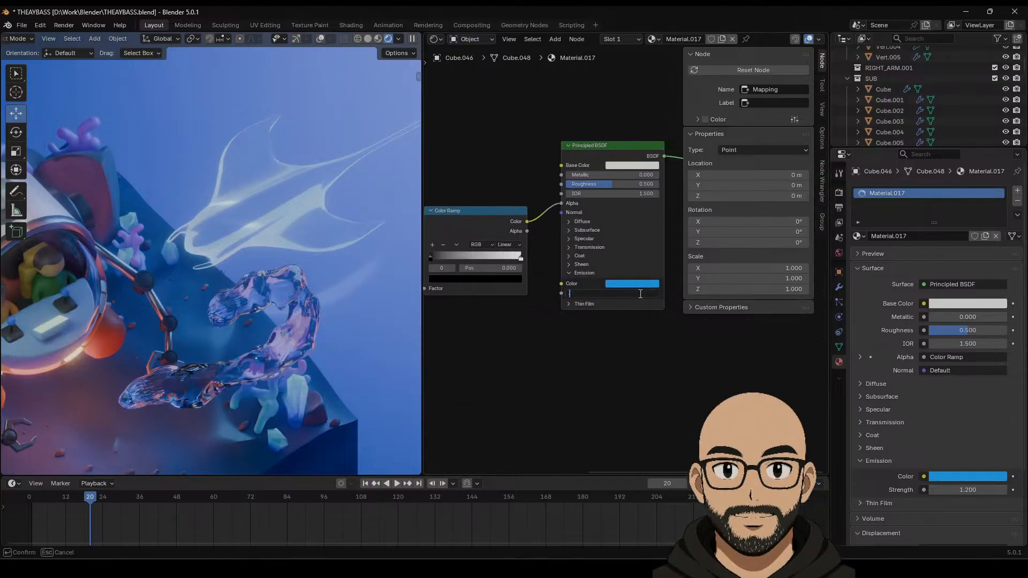
{"action": "type", "text": "5"}
{"action": "key", "text": "Return"}
{"action": "left_click_drag", "start_coordinate": [640, 294], "coordinate": [629, 310]}
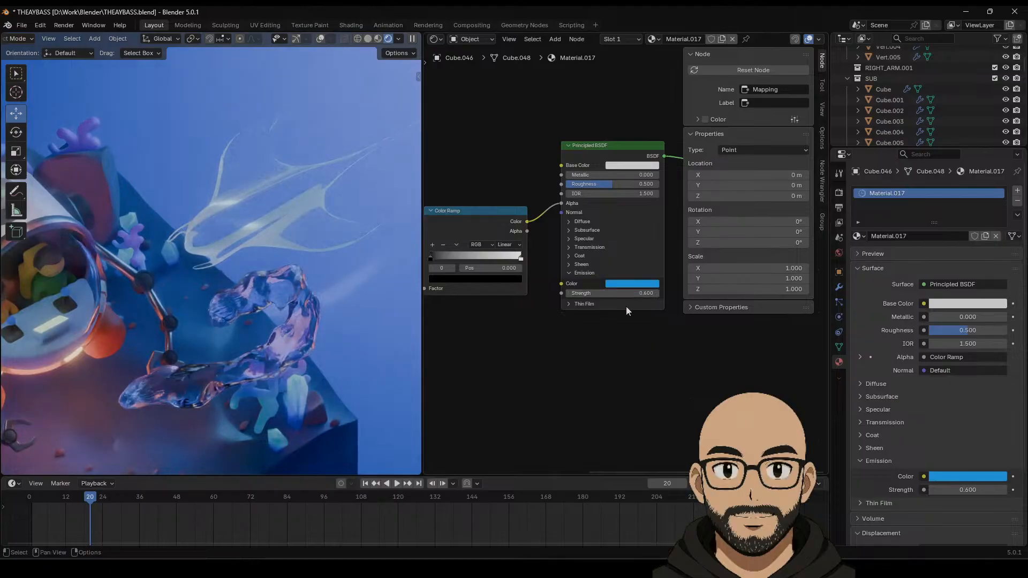
Step: Add a second Color Ramp feeding the Principled BSDF's Base Color and place it above the alpha Color Ramp
{"action": "middle_click_drag", "start_coordinate": [625, 306], "coordinate": [609, 324]}
{"action": "left_click", "coordinate": [616, 183]}
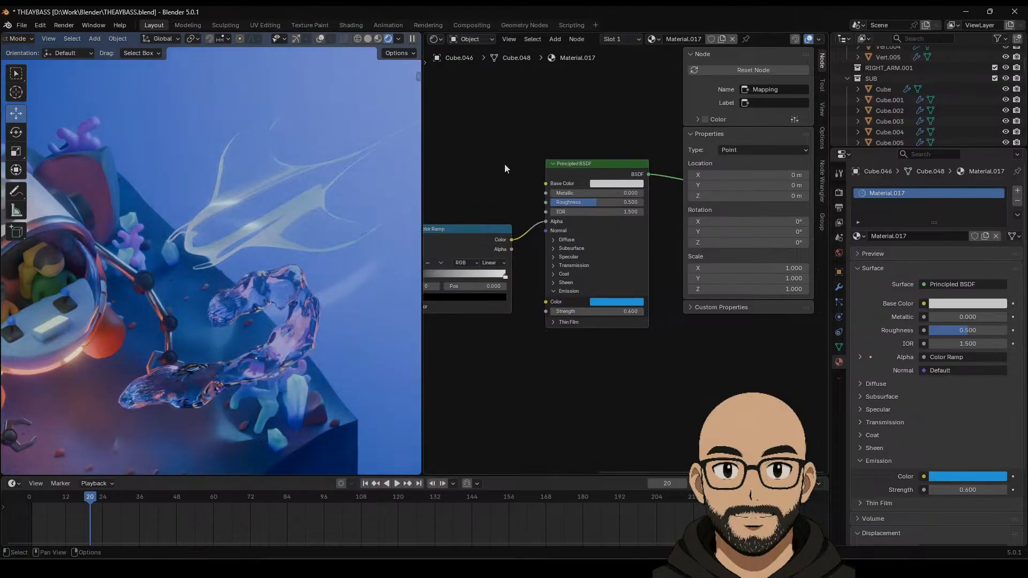
{"action": "middle_click_drag", "start_coordinate": [548, 183], "coordinate": [548, 219]}
{"action": "left_click_drag", "start_coordinate": [545, 219], "coordinate": [503, 149]}
{"action": "left_click", "coordinate": [482, 177]}
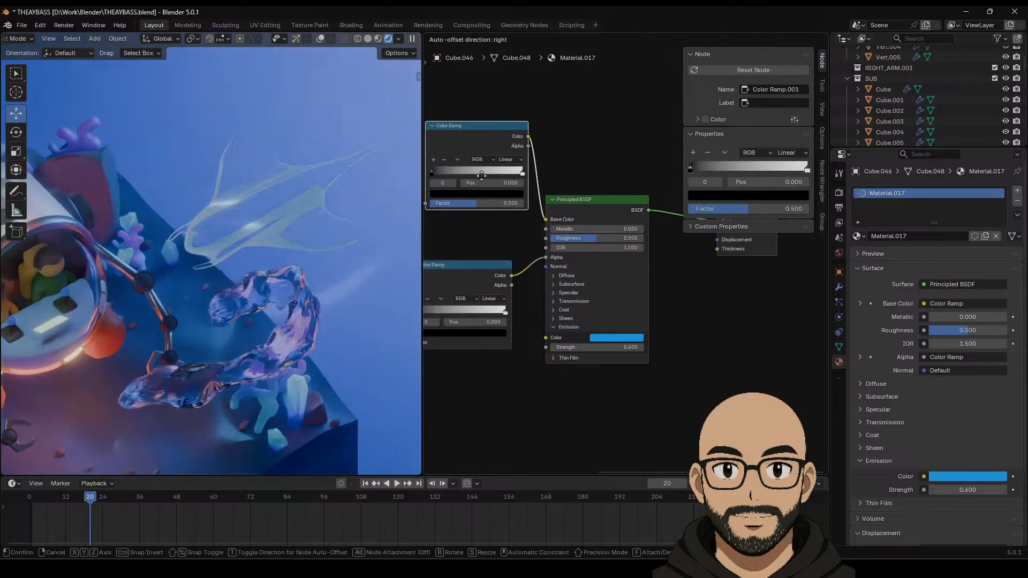
{"action": "left_click", "coordinate": [541, 187]}
Step: Change the white stop of the Base Color's Color Ramp to a fully saturated cyan, hex #00ECFF
{"action": "left_click", "coordinate": [582, 184]}
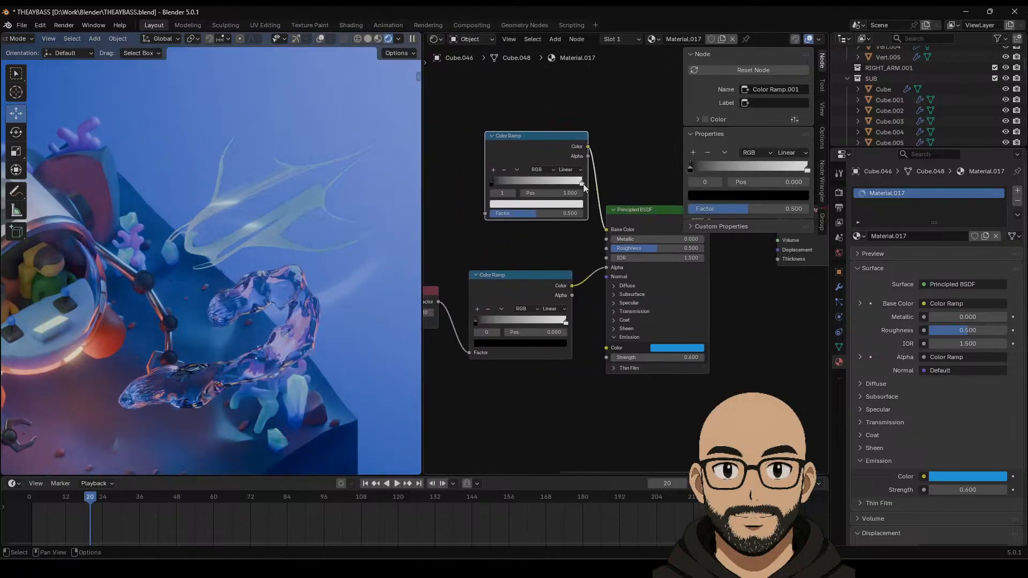
{"action": "left_click", "coordinate": [564, 204]}
{"action": "left_click_drag", "start_coordinate": [539, 89], "coordinate": [530, 55]}
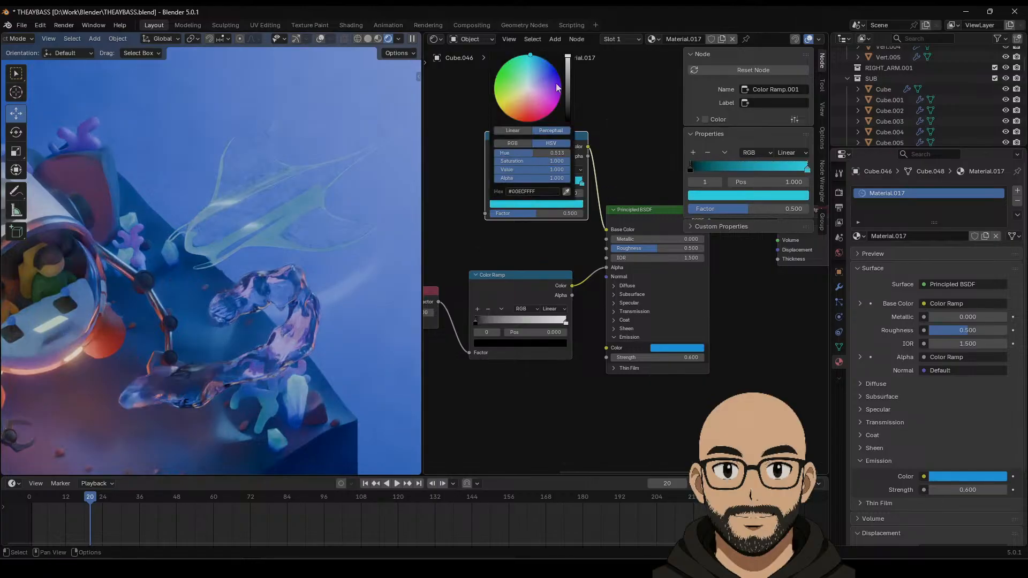
Step: Select the black stop of the Color Ramp feeding the Base Color
{"action": "left_click", "coordinate": [492, 185]}
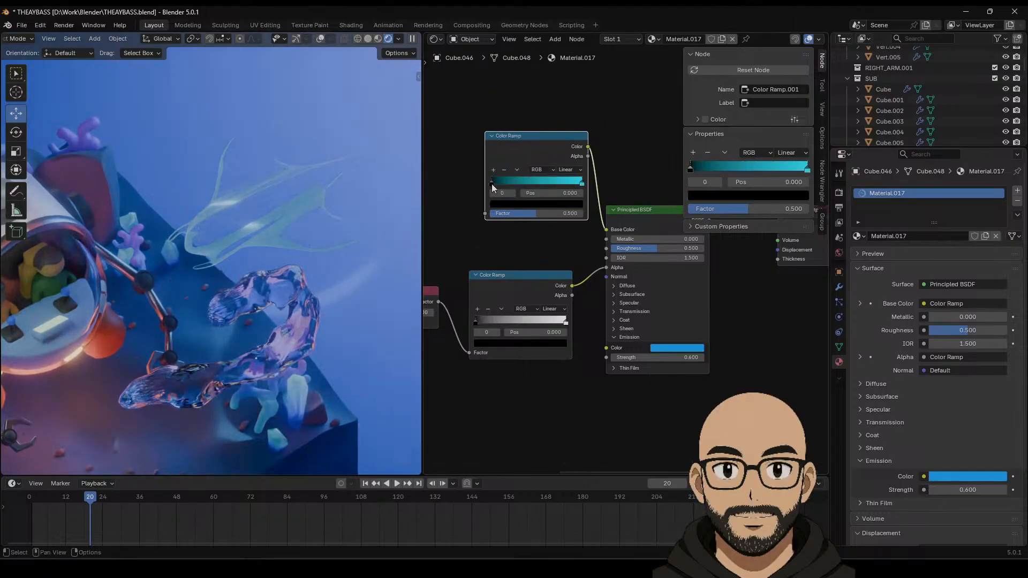
Step: Change the black stop of the Color Ramp feeding Base Color to light purple
{"action": "left_click", "coordinate": [512, 204]}
{"action": "left_click_drag", "start_coordinate": [551, 110], "coordinate": [538, 89]}
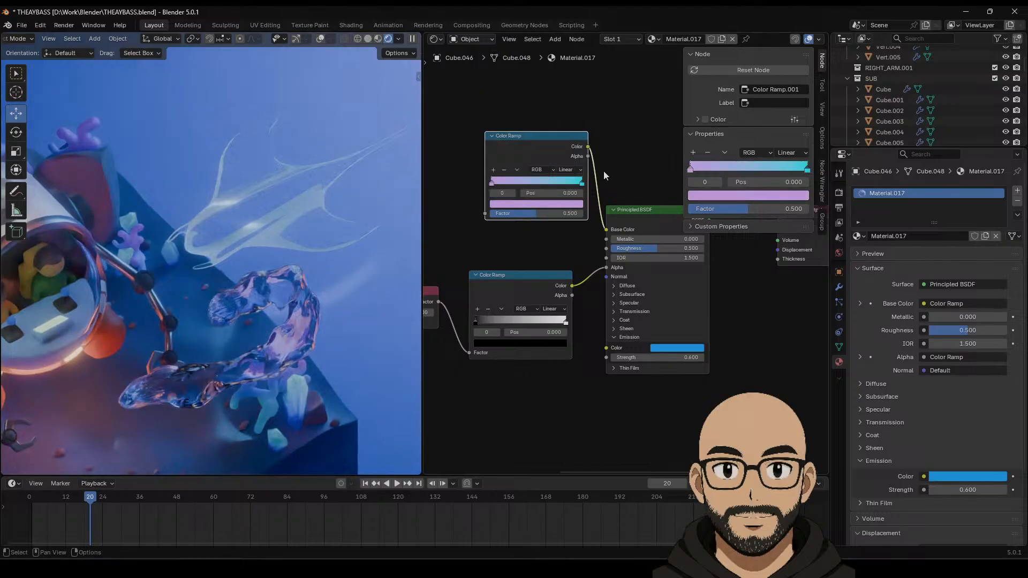
{"action": "middle_click_drag", "start_coordinate": [597, 189], "coordinate": [595, 203]}
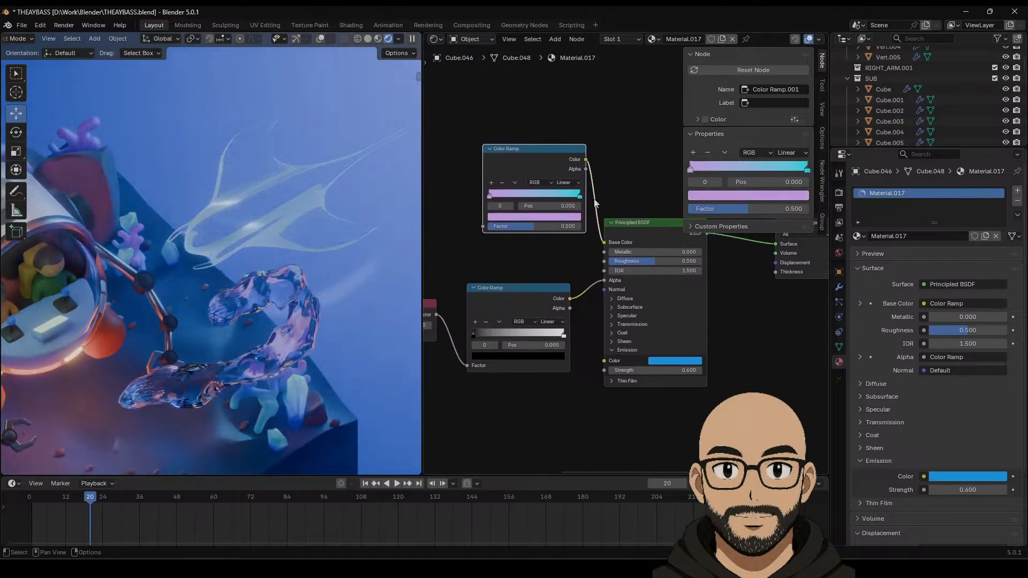
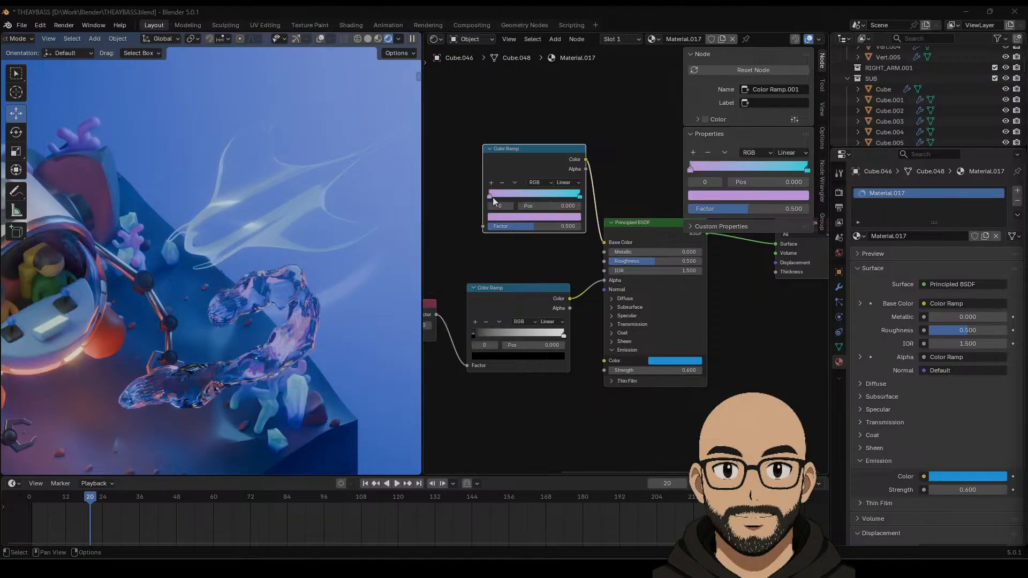
Step: Reverse the alpha Color Ramp by moving its white stop to 0.441 before the black stop, and raise the Fresnel IOR to 50.9
{"action": "middle_click_drag", "start_coordinate": [475, 338], "coordinate": [505, 339]}
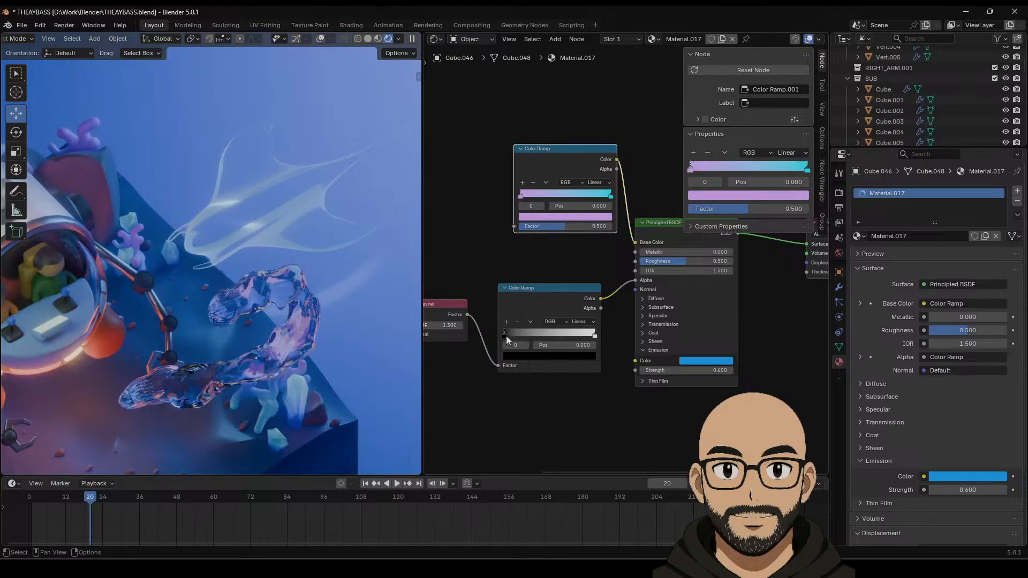
{"action": "left_click_drag", "start_coordinate": [504, 334], "coordinate": [526, 340]}
{"action": "left_click_drag", "start_coordinate": [594, 336], "coordinate": [545, 340]}
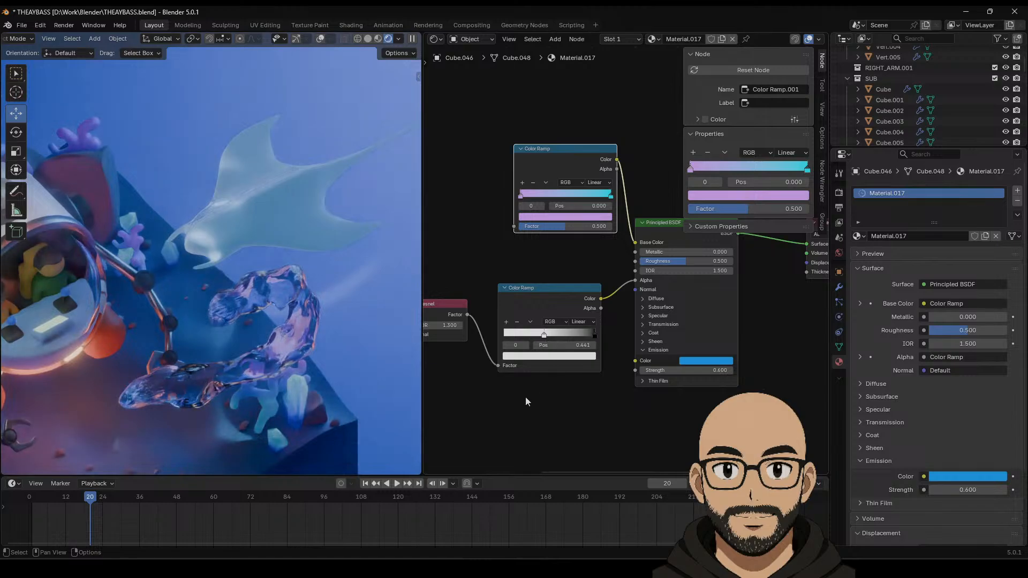
{"action": "middle_click_drag", "start_coordinate": [526, 397], "coordinate": [595, 391]}
{"action": "left_click_drag", "start_coordinate": [506, 320], "coordinate": [605, 320]}
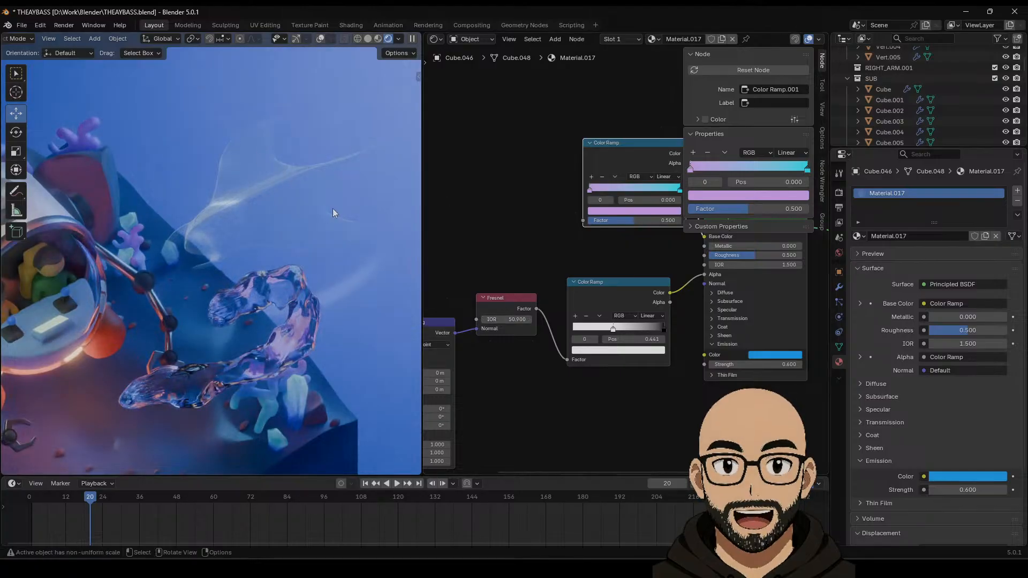
Step: Set the Principled BSDF roughness to 1.000 and move the base-colour ramp's purple stop to position 0.418
{"action": "middle_click_drag", "start_coordinate": [527, 179], "coordinate": [473, 185]}
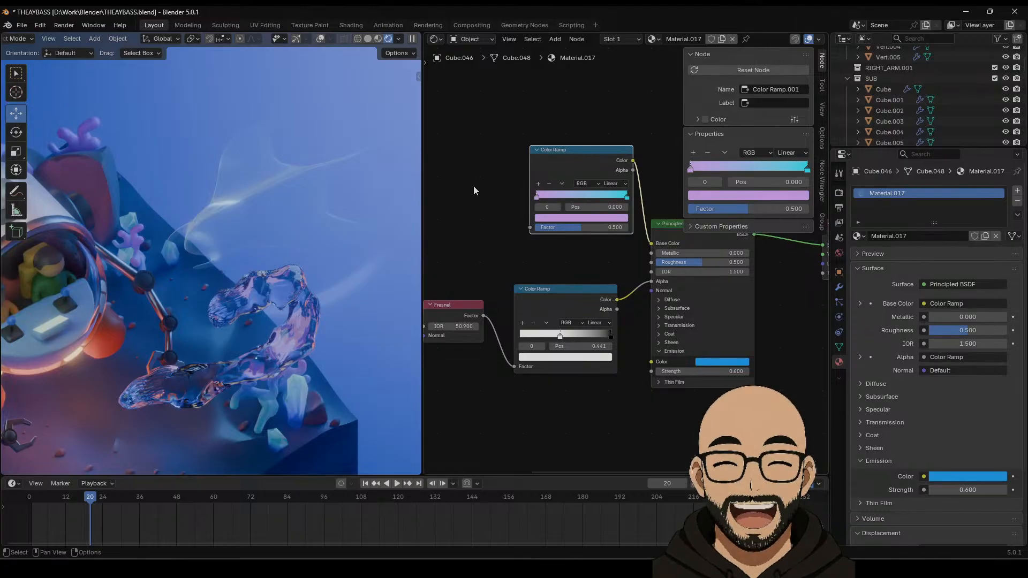
{"action": "left_click_drag", "start_coordinate": [593, 153], "coordinate": [542, 142]}
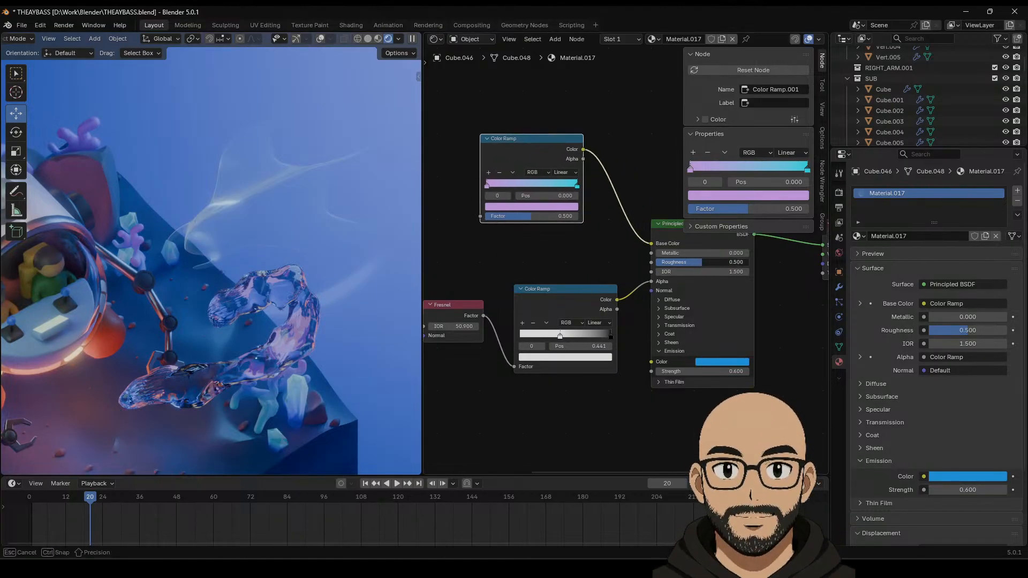
{"action": "left_click_drag", "start_coordinate": [702, 262], "coordinate": [744, 262]}
{"action": "left_click_drag", "start_coordinate": [490, 186], "coordinate": [496, 187]}
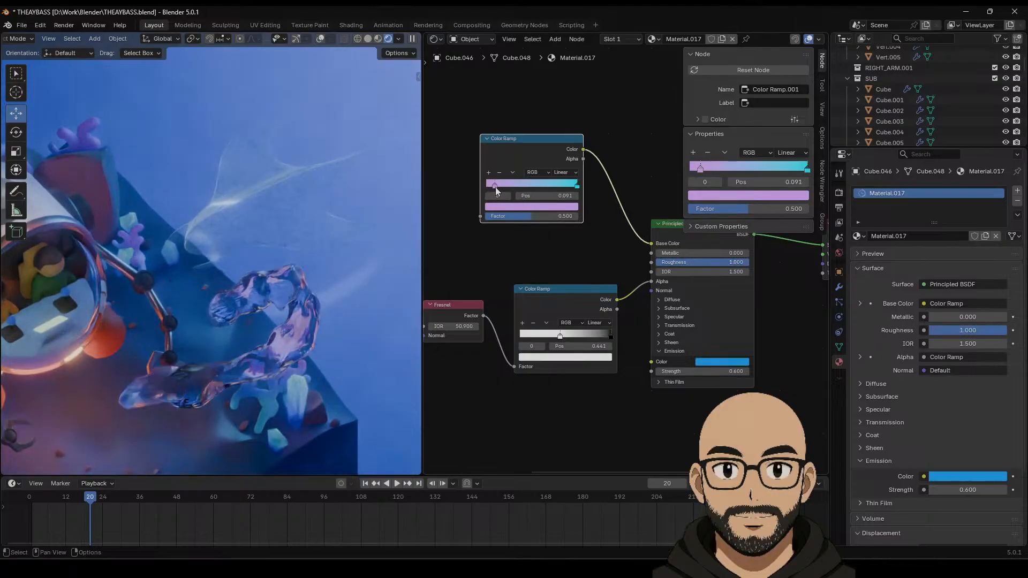
Step: Move the alpha ramp's white stop to position 0.368 and set the Fresnel IOR to 1
{"action": "middle_click_drag", "start_coordinate": [527, 266], "coordinate": [532, 267]}
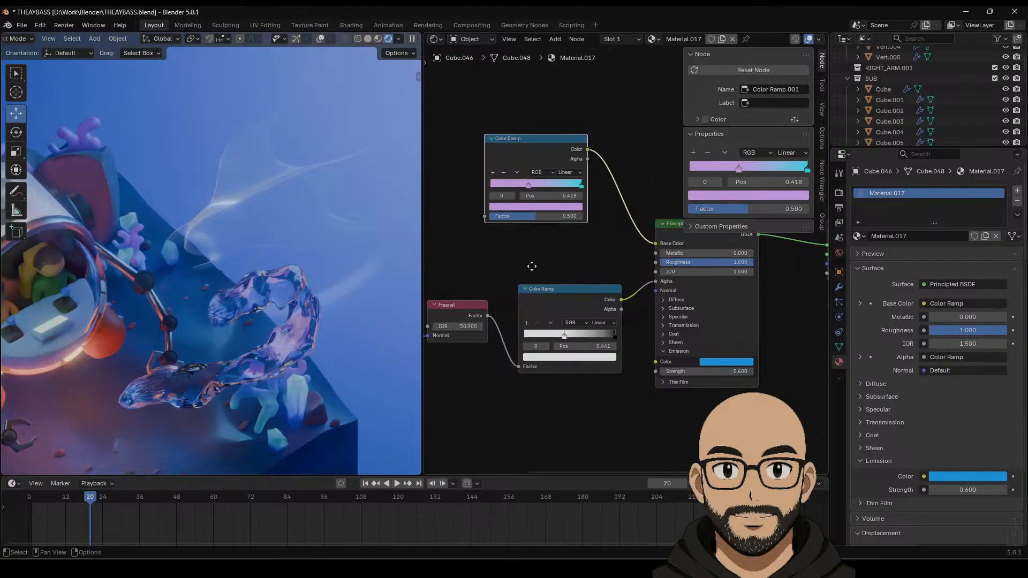
{"action": "left_click_drag", "start_coordinate": [565, 336], "coordinate": [558, 336]}
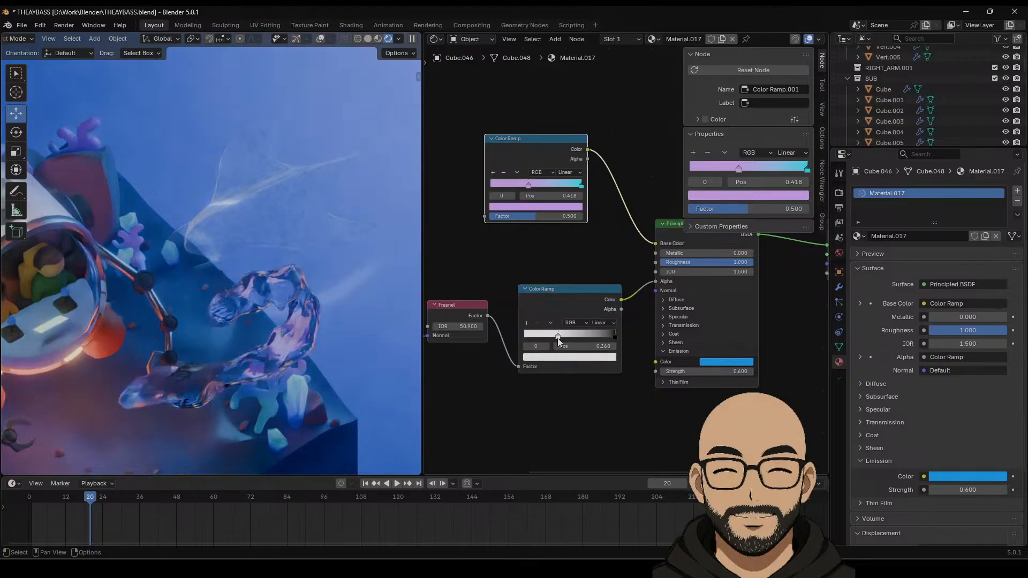
{"action": "left_click_drag", "start_coordinate": [462, 326], "coordinate": [441, 326]}
{"action": "left_click", "coordinate": [476, 331]}
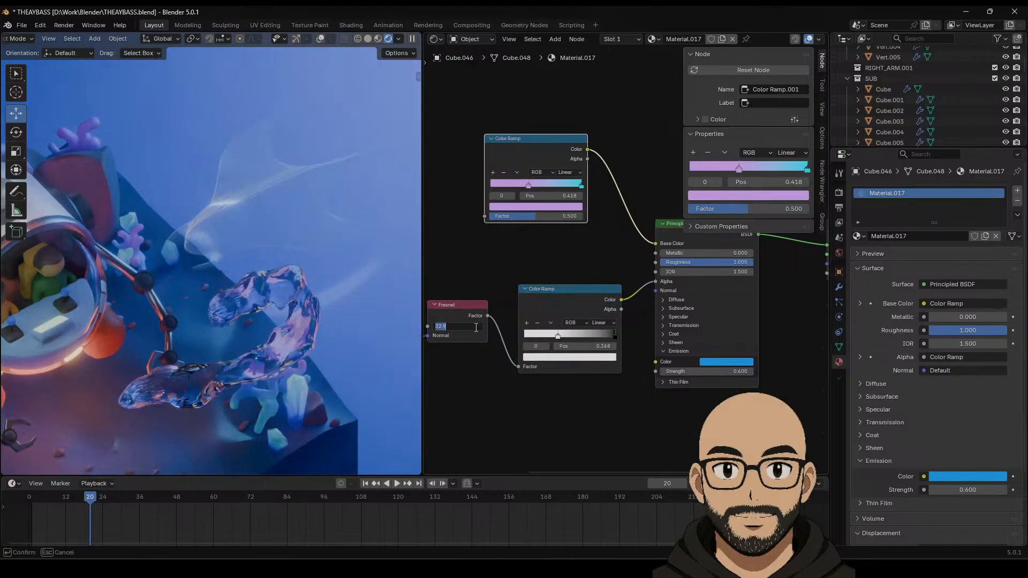
{"action": "type", "text": "1"}
{"action": "key", "text": "Return"}
Step: Try shifting the Mapping node's location, return it to 0 m, and reset the Fresnel node to its defaults
{"action": "middle_click_drag", "start_coordinate": [491, 385], "coordinate": [585, 372]}
{"action": "scroll", "coordinate": [573, 376], "scroll_direction": "down", "scroll_amount": 2}
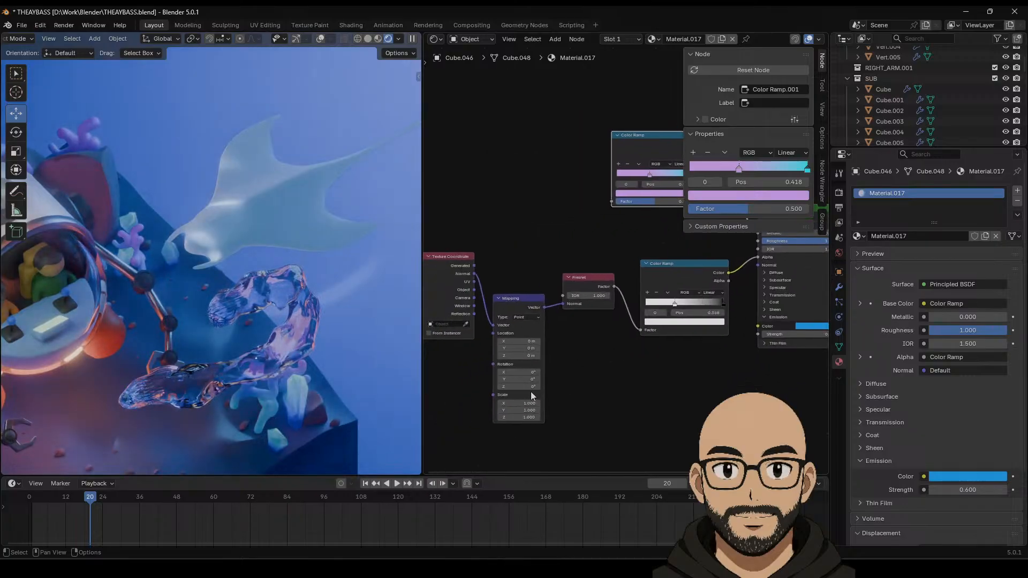
{"action": "left_click_drag", "start_coordinate": [528, 346], "coordinate": [460, 345]}
{"action": "type", "text": "0"}
{"action": "key", "text": "Return"}
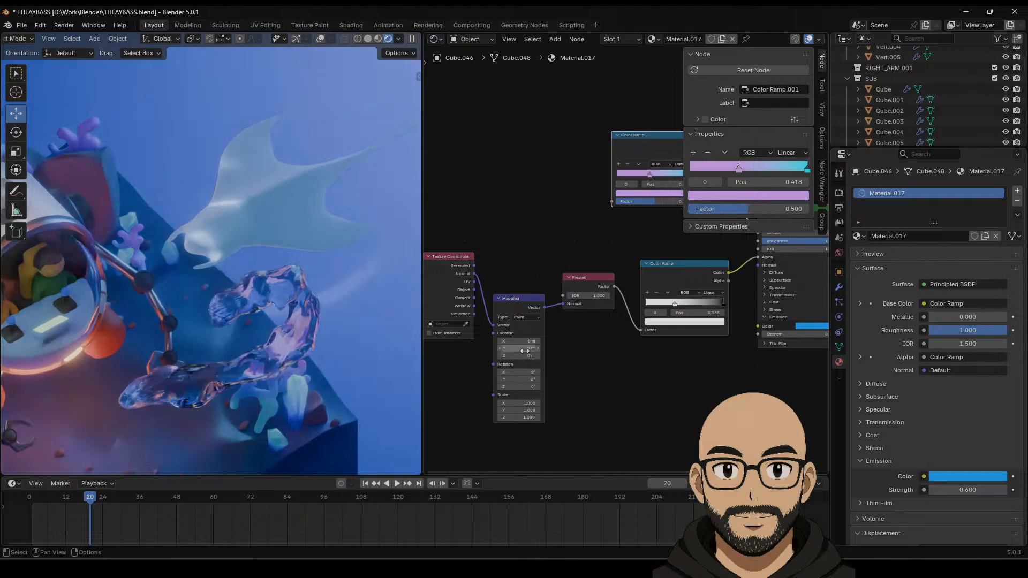
{"action": "left_click", "coordinate": [589, 278]}
{"action": "key", "text": "BackSpace"}
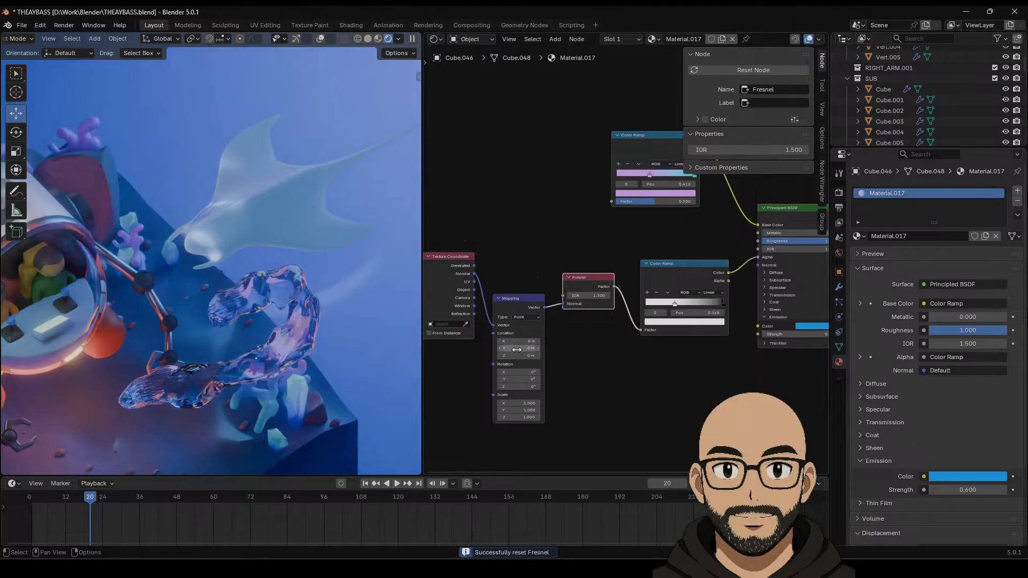
Step: Try different location, rotation and scale values on the Mapping node before the Fresnel, setting the Z location back to 0 m
{"action": "mouse_move", "coordinate": [516, 349]}
{"action": "left_mouse_down"}
{"action": "mouse_move", "coordinate": [538, 349]}
{"action": "mouse_move", "coordinate": [523, 355]}
{"action": "left_mouse_up"}
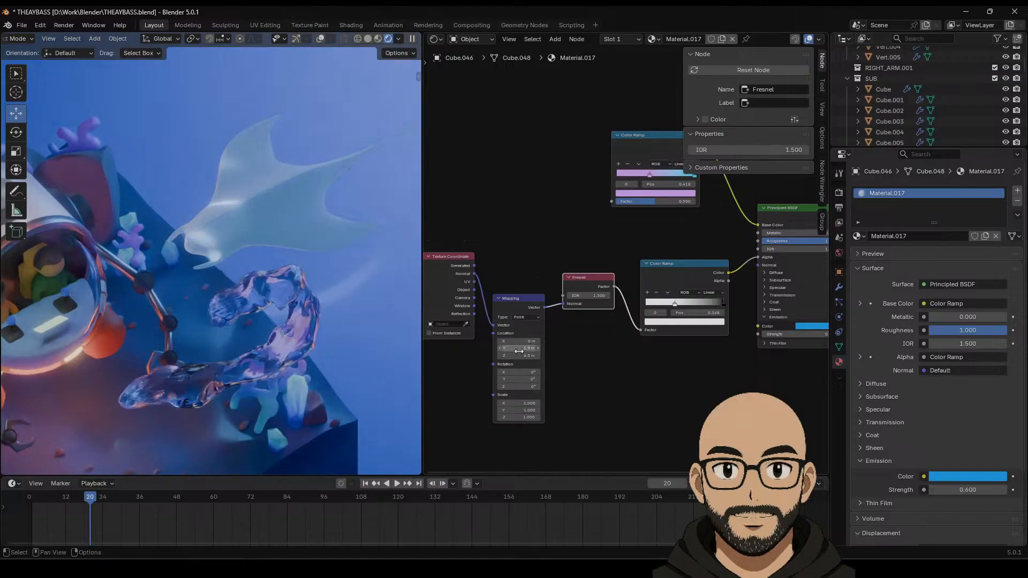
{"action": "double_click", "coordinate": [522, 356]}
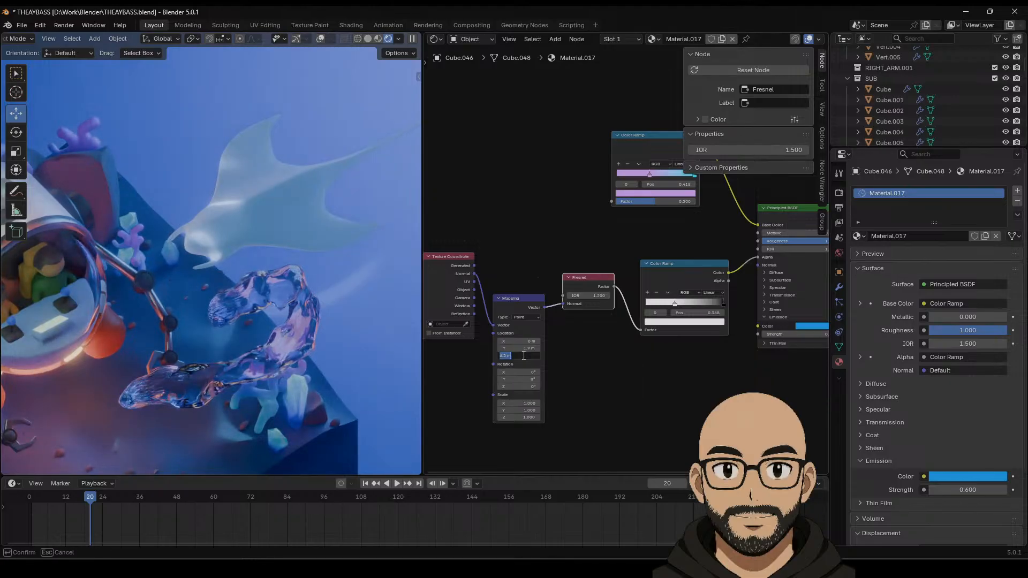
{"action": "type", "text": "0"}
{"action": "key", "text": "Return"}
{"action": "left_click_drag", "start_coordinate": [521, 342], "coordinate": [517, 342]}
{"action": "left_click_drag", "start_coordinate": [518, 341], "coordinate": [512, 341]}
{"action": "mouse_move", "coordinate": [523, 386]}
{"action": "left_mouse_down"}
{"action": "mouse_move", "coordinate": [509, 372]}
{"action": "mouse_move", "coordinate": [477, 372]}
{"action": "mouse_move", "coordinate": [521, 372]}
{"action": "left_mouse_up"}
{"action": "mouse_move", "coordinate": [524, 410]}
{"action": "left_mouse_down"}
{"action": "mouse_move", "coordinate": [474, 417]}
{"action": "mouse_move", "coordinate": [519, 417]}
{"action": "left_mouse_up"}
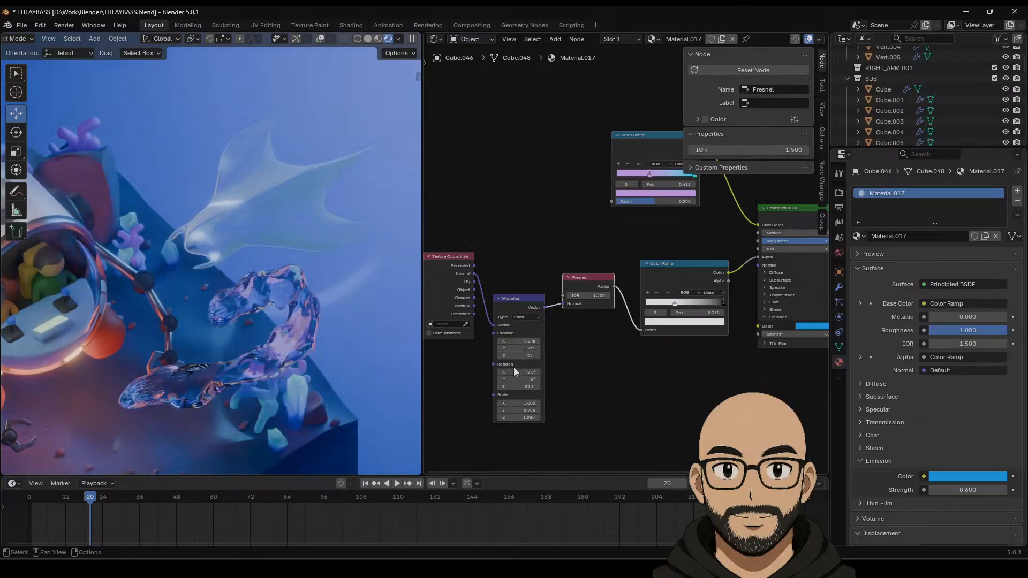
Step: Reset the Mapping node to its defaults and feed its Vector input from the Texture Coordinate's Normal output
{"action": "left_click_drag", "start_coordinate": [474, 265], "coordinate": [493, 325]}
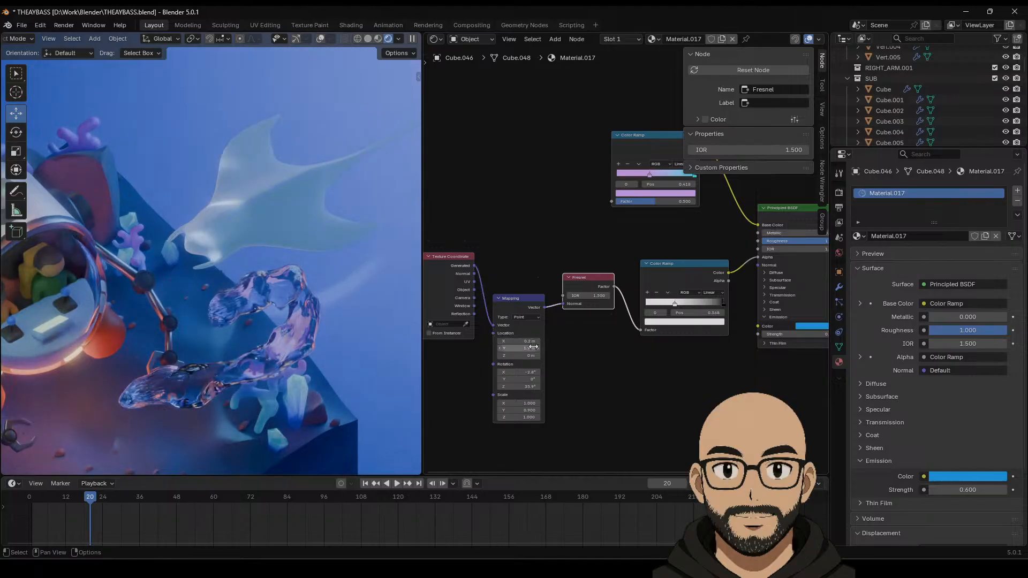
{"action": "left_click", "coordinate": [516, 299]}
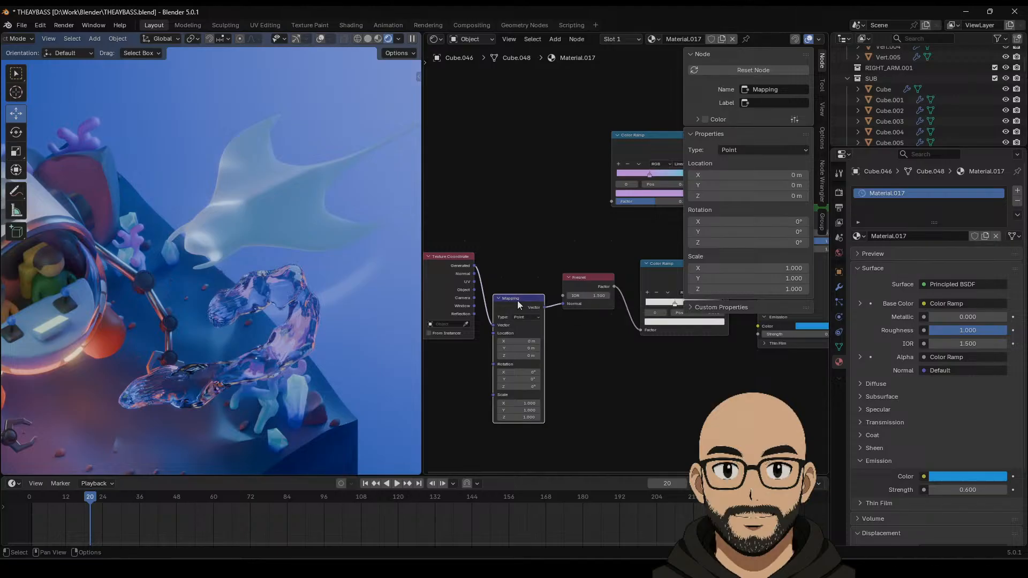
{"action": "key", "text": "BackSpace"}
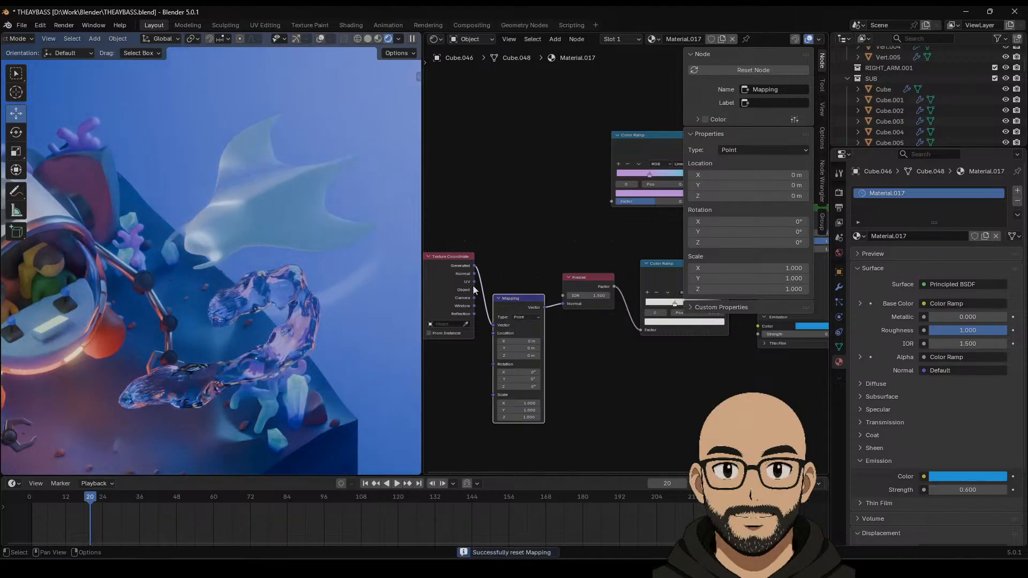
{"action": "left_click_drag", "start_coordinate": [474, 290], "coordinate": [496, 328]}
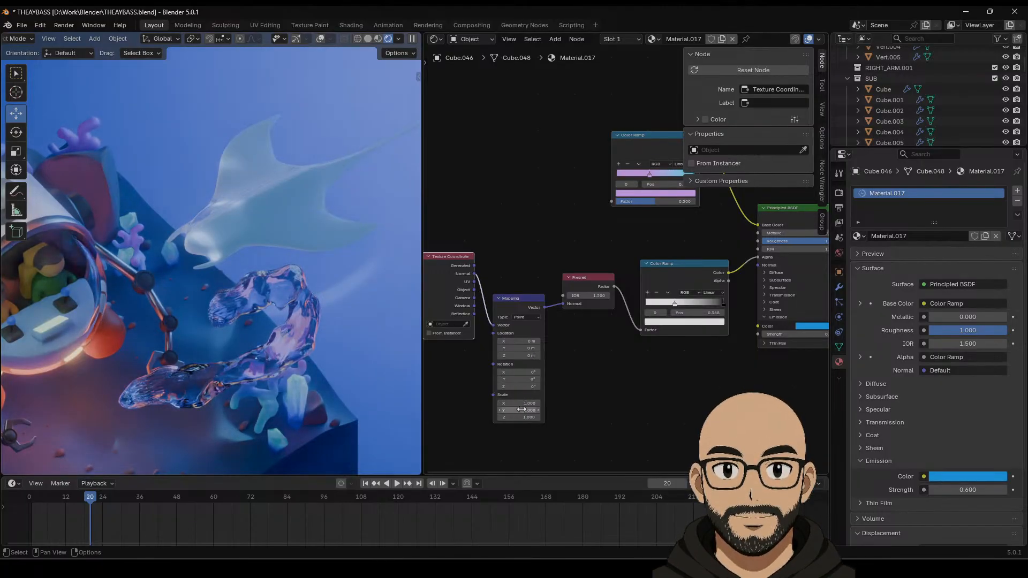
Step: Try other Y and Z scale values on the Mapping node and set both back to 1
{"action": "mouse_move", "coordinate": [521, 409]}
{"action": "left_mouse_down"}
{"action": "mouse_move", "coordinate": [498, 410]}
{"action": "mouse_move", "coordinate": [517, 411]}
{"action": "left_mouse_up"}
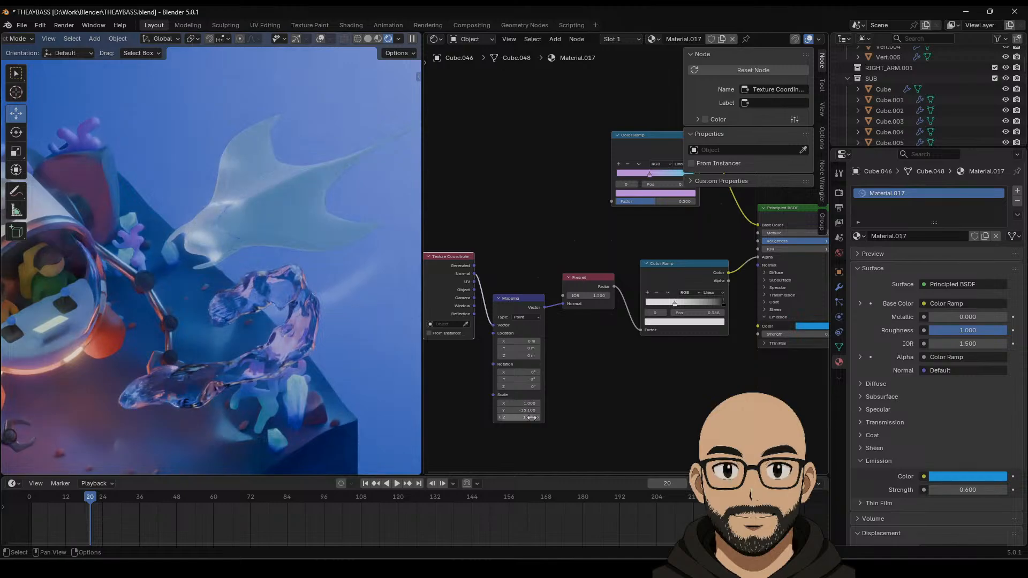
{"action": "type", "text": "1"}
{"action": "key", "text": "Return"}
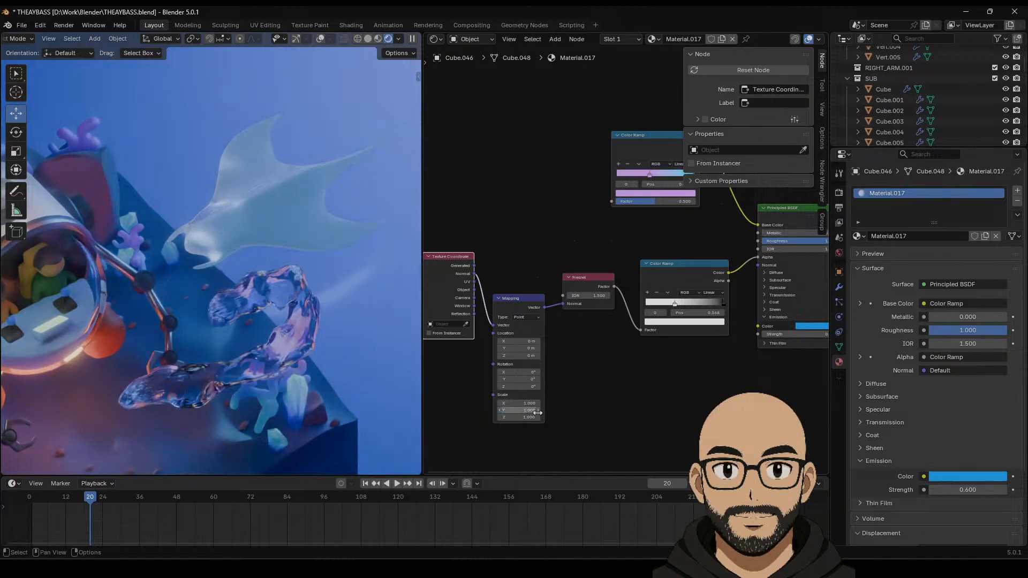
{"action": "left_click_drag", "start_coordinate": [522, 418], "coordinate": [551, 417]}
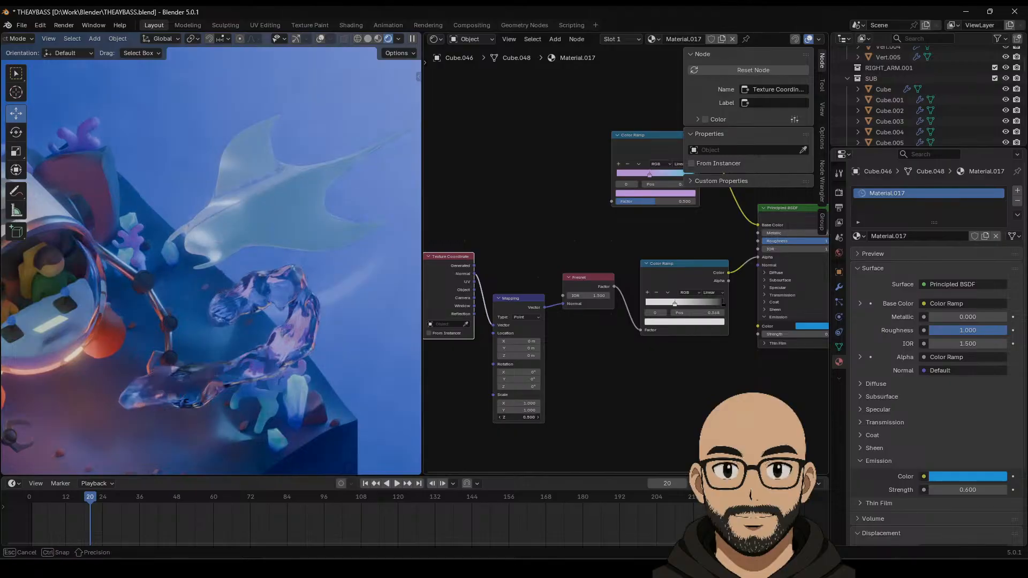
{"action": "left_click", "coordinate": [523, 418]}
{"action": "type", "text": "1"}
{"action": "key", "text": "Return"}
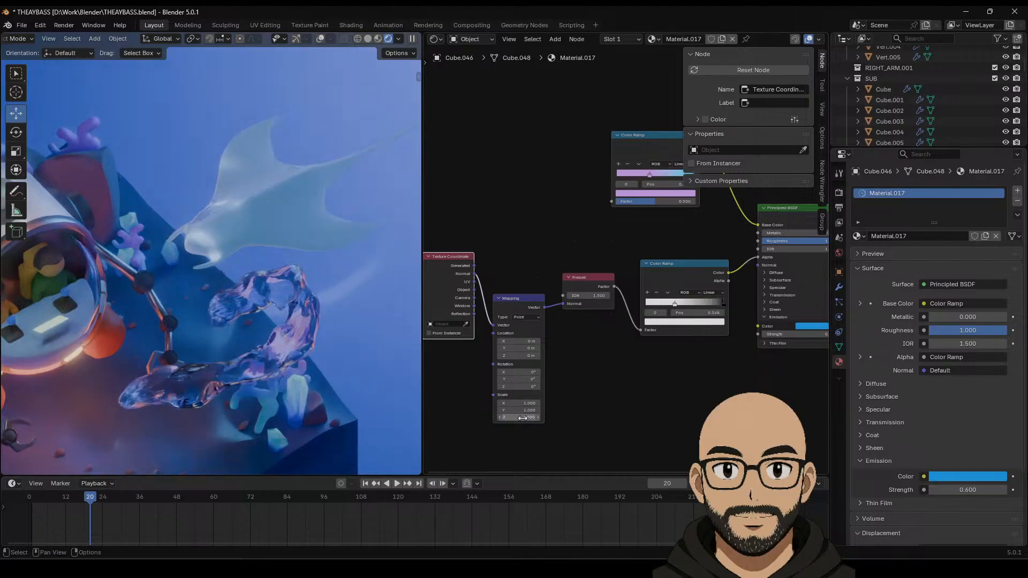
Step: Rotate the Fresnel's Mapping node on all three axes, with Y at 11.5°, and offset its X and Y location slightly
{"action": "left_click_drag", "start_coordinate": [526, 394], "coordinate": [520, 387]}
{"action": "left_click_drag", "start_coordinate": [524, 380], "coordinate": [531, 356]}
{"action": "left_click_drag", "start_coordinate": [527, 342], "coordinate": [526, 380]}
Step: Add a texture setup with Texture Coordinate and Mapping nodes to the base-colour Color Ramp, and delete its Image Texture node
{"action": "middle_click_drag", "start_coordinate": [588, 244], "coordinate": [533, 244]}
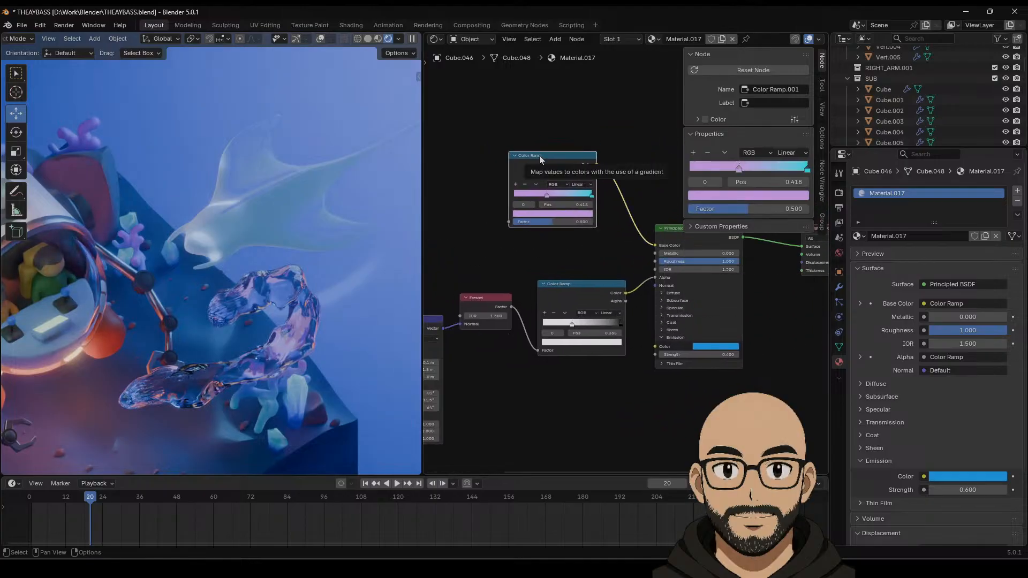
{"action": "key", "text": "ctrl+t"}
{"action": "middle_click_drag", "start_coordinate": [537, 157], "coordinate": [593, 121]}
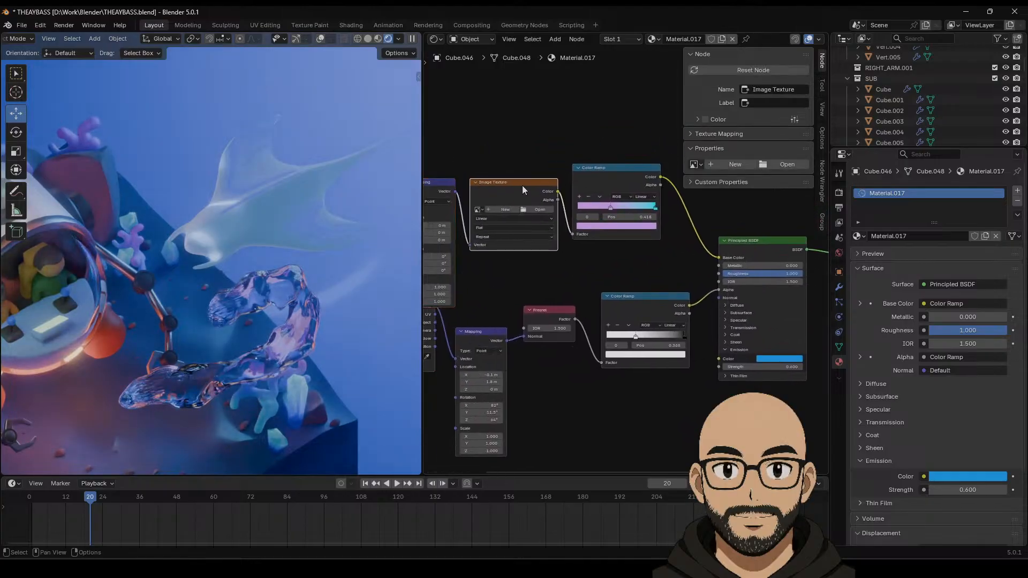
{"action": "key", "text": "x"}
Step: Connect the new Mapping node's Vector to the base-colour ramp's Factor and feed the Mapping node from the Generated coordinates
{"action": "middle_click_drag", "start_coordinate": [491, 220], "coordinate": [585, 223]}
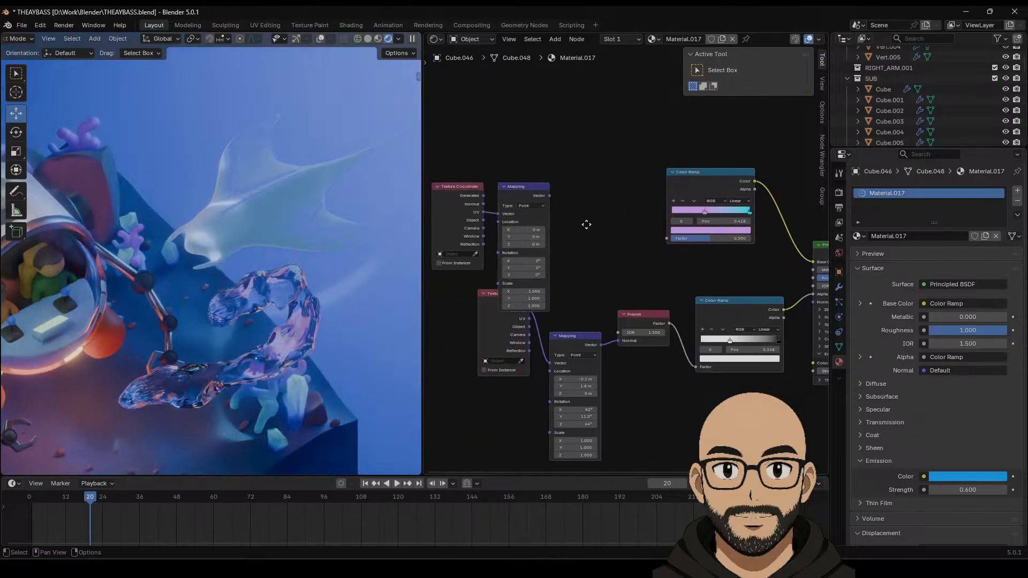
{"action": "left_click_drag", "start_coordinate": [532, 190], "coordinate": [587, 155]}
{"action": "left_click", "coordinate": [587, 155]}
{"action": "middle_click_drag", "start_coordinate": [587, 156], "coordinate": [552, 182]}
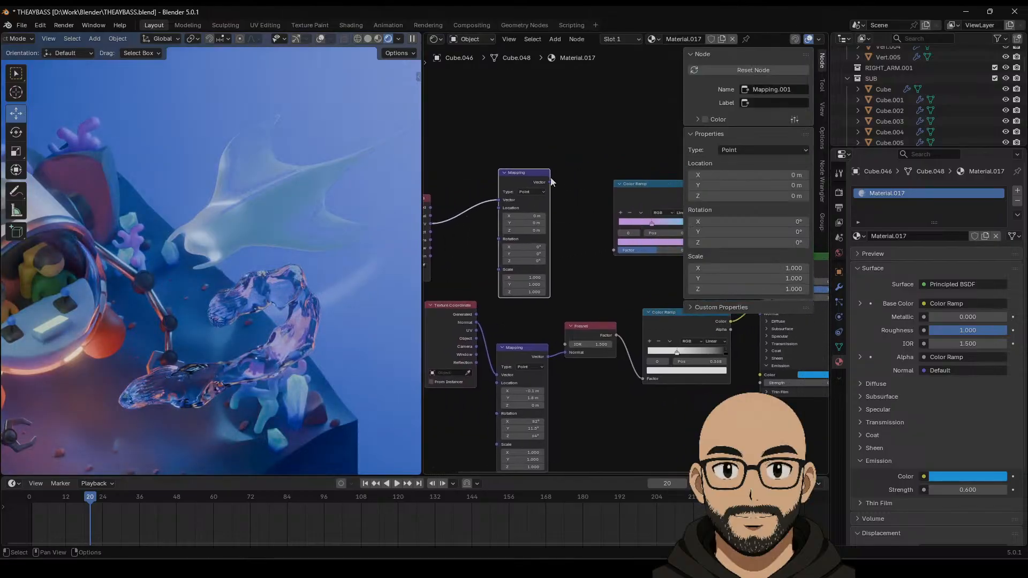
{"action": "left_click_drag", "start_coordinate": [611, 230], "coordinate": [614, 249]}
{"action": "middle_click_drag", "start_coordinate": [576, 266], "coordinate": [595, 267]}
{"action": "left_click_drag", "start_coordinate": [450, 224], "coordinate": [451, 207], "text": "ctrl"}
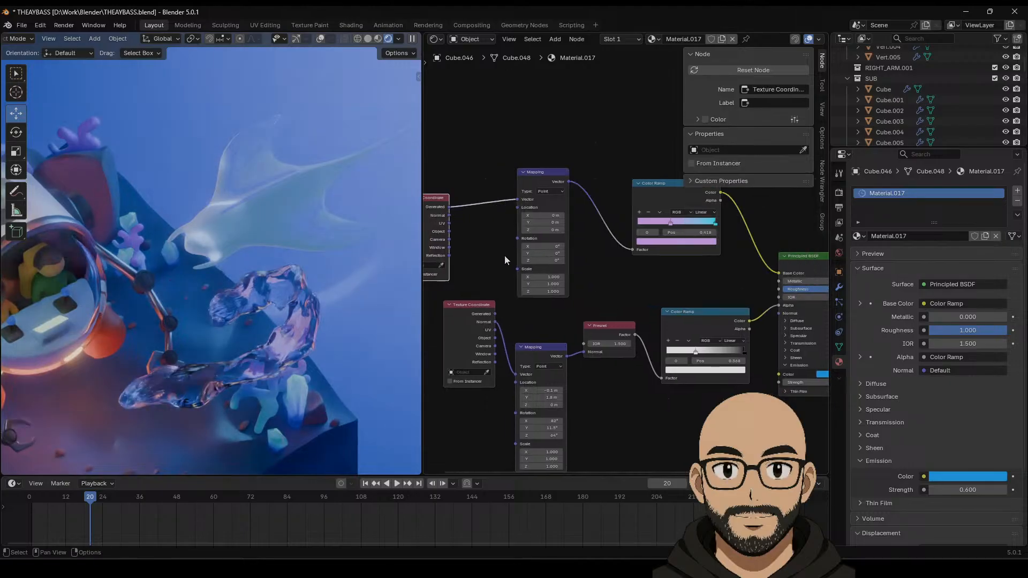
Step: Adjust the location and rotation on all axes and the Y and Z scale of the base-colour Mapping node to shift the gradient
{"action": "middle_click_drag", "start_coordinate": [642, 273], "coordinate": [590, 267]}
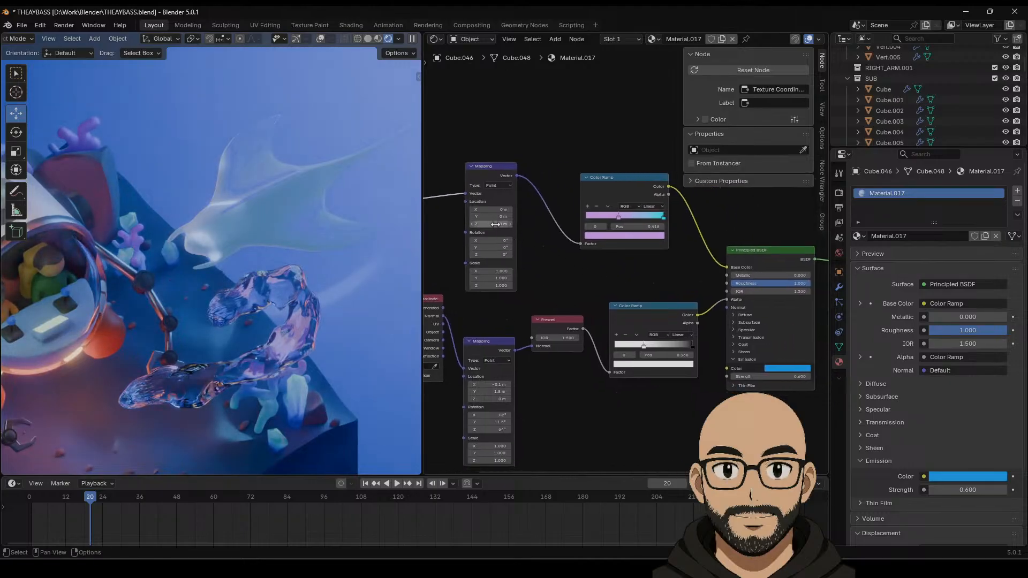
{"action": "mouse_move", "coordinate": [496, 216]}
{"action": "left_mouse_down"}
{"action": "mouse_move", "coordinate": [474, 217]}
{"action": "mouse_move", "coordinate": [491, 216]}
{"action": "left_mouse_up"}
{"action": "left_click_drag", "start_coordinate": [489, 278], "coordinate": [495, 247]}
{"action": "left_click_drag", "start_coordinate": [497, 216], "coordinate": [489, 216]}
{"action": "mouse_move", "coordinate": [490, 224]}
{"action": "left_mouse_down"}
{"action": "mouse_move", "coordinate": [482, 209]}
{"action": "mouse_move", "coordinate": [498, 209]}
{"action": "left_mouse_up"}
Step: Reposition the base-colour ramp's stops with cyan at about 0.78, and move the alpha ramp's black stop to 0.641
{"action": "middle_click_drag", "start_coordinate": [619, 235], "coordinate": [603, 233]}
{"action": "left_click_drag", "start_coordinate": [605, 215], "coordinate": [566, 215]}
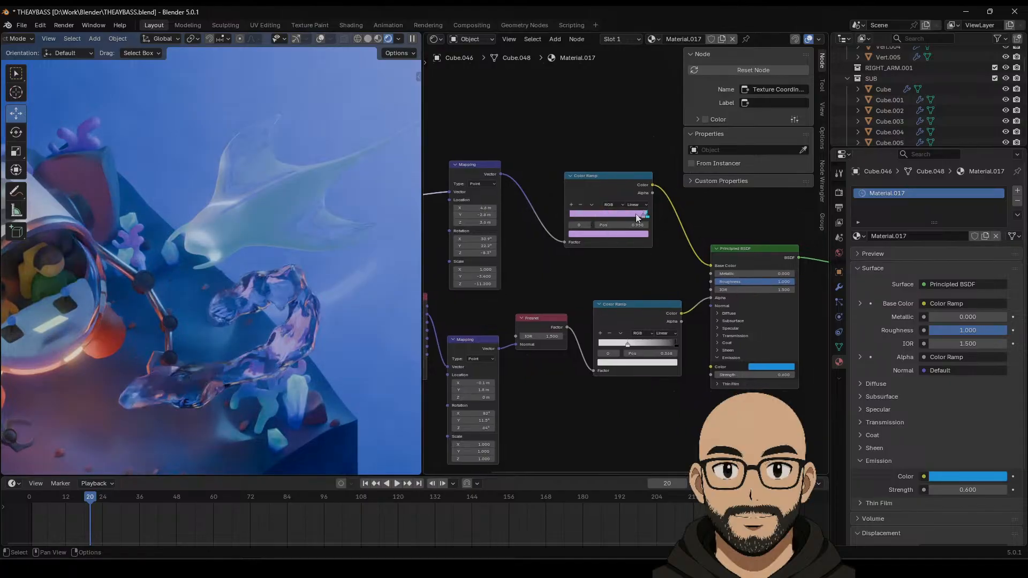
{"action": "mouse_move", "coordinate": [636, 215]}
{"action": "left_mouse_down"}
{"action": "mouse_move", "coordinate": [616, 214]}
{"action": "mouse_move", "coordinate": [630, 215]}
{"action": "left_mouse_up"}
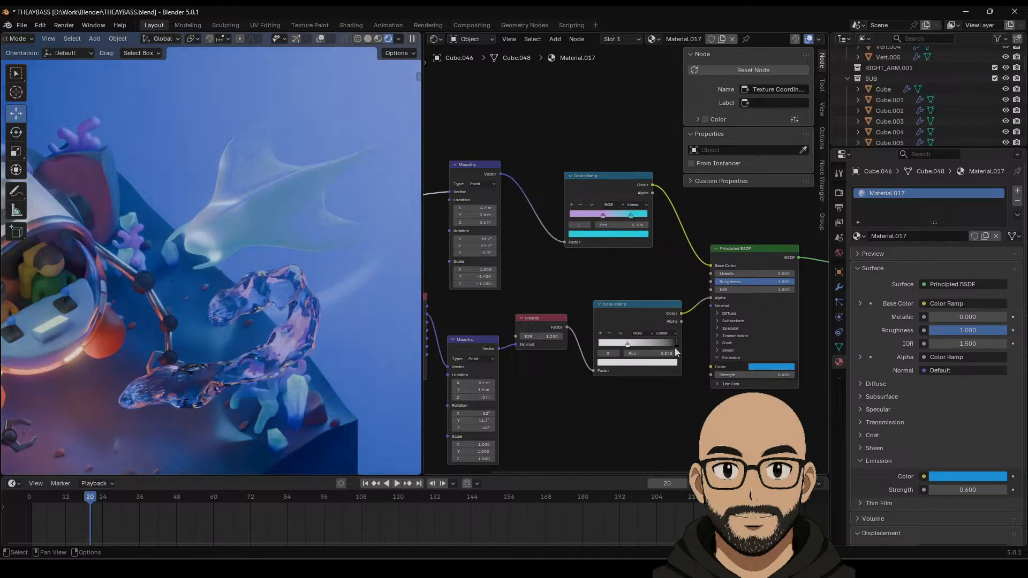
{"action": "left_click_drag", "start_coordinate": [675, 348], "coordinate": [634, 341]}
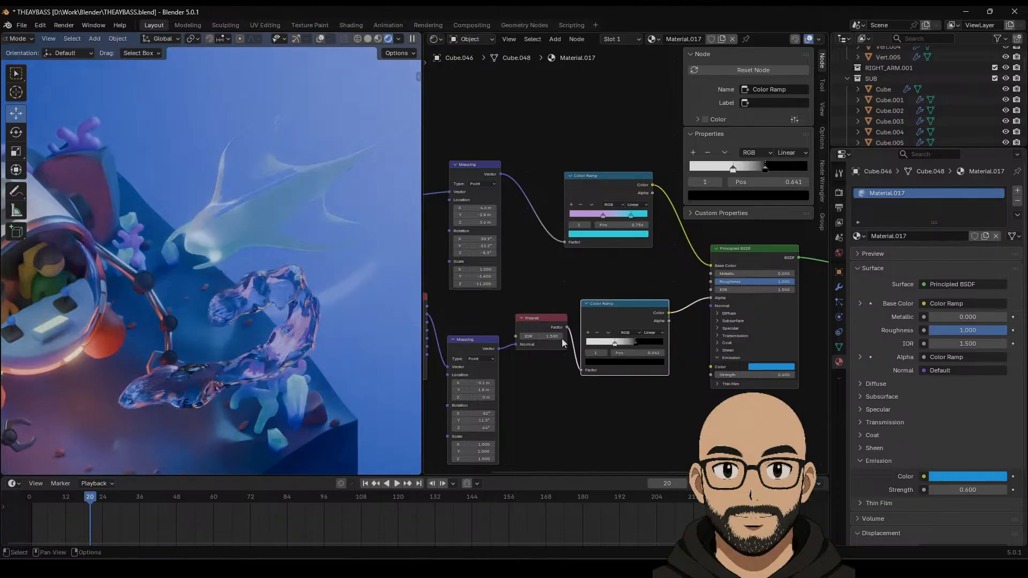
Step: Set the Fresnel IOR to 6.200 and move the cyan stop of the base-colour ramp to 0.814
{"action": "mouse_move", "coordinate": [561, 339]}
{"action": "left_mouse_down"}
{"action": "mouse_move", "coordinate": [615, 338]}
{"action": "mouse_move", "coordinate": [593, 338]}
{"action": "left_mouse_up"}
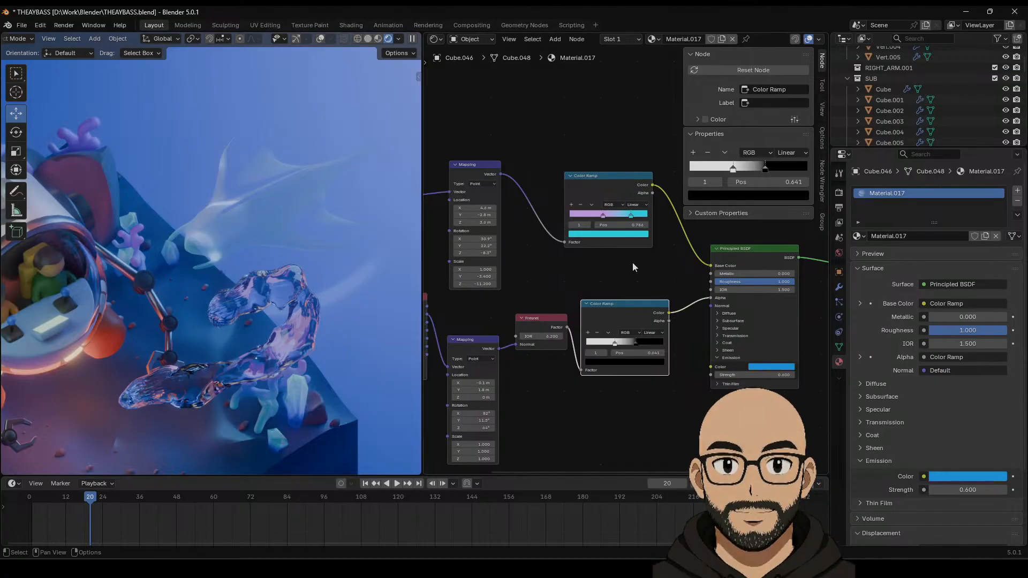
{"action": "scroll", "coordinate": [624, 288], "scroll_direction": "up", "scroll_amount": 3}
{"action": "scroll", "coordinate": [640, 292], "scroll_direction": "up", "scroll_amount": 5}
{"action": "middle_click_drag", "start_coordinate": [700, 312], "coordinate": [648, 353]}
{"action": "mouse_move", "coordinate": [572, 245]}
{"action": "left_mouse_down"}
{"action": "mouse_move", "coordinate": [532, 246]}
{"action": "mouse_move", "coordinate": [576, 246]}
{"action": "left_mouse_up"}
{"action": "middle_click_drag", "start_coordinate": [553, 307], "coordinate": [643, 318]}
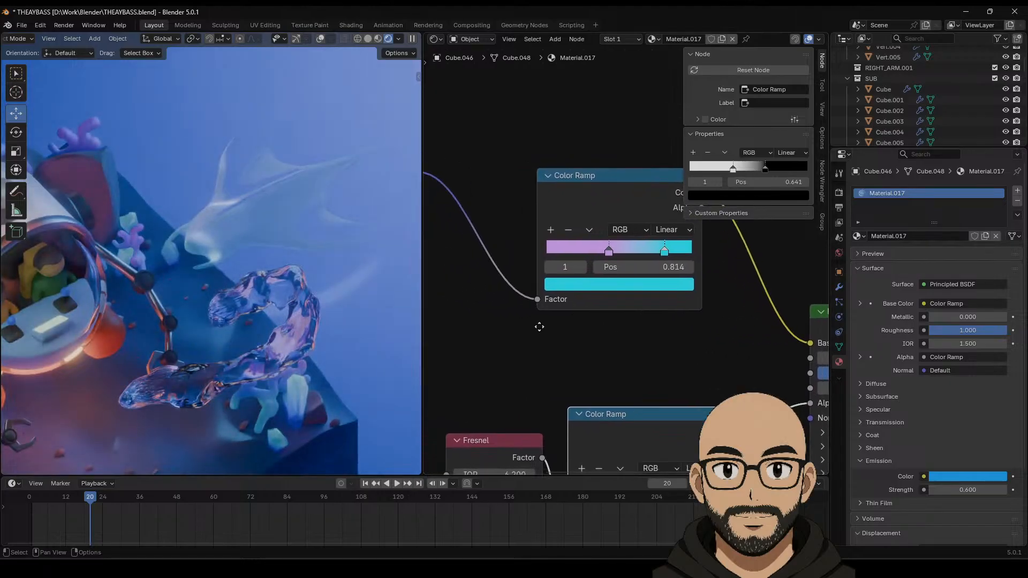
Step: Lighten the alpha ramp's black stop to a mid grey with a value of 0.548
{"action": "middle_click_drag", "start_coordinate": [539, 326], "coordinate": [451, 235]}
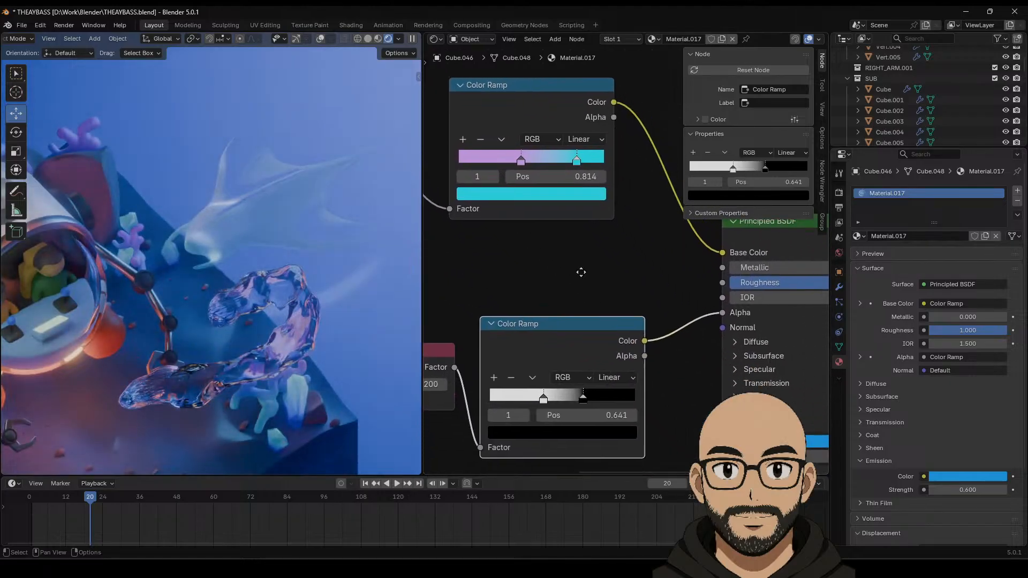
{"action": "left_click", "coordinate": [590, 430]}
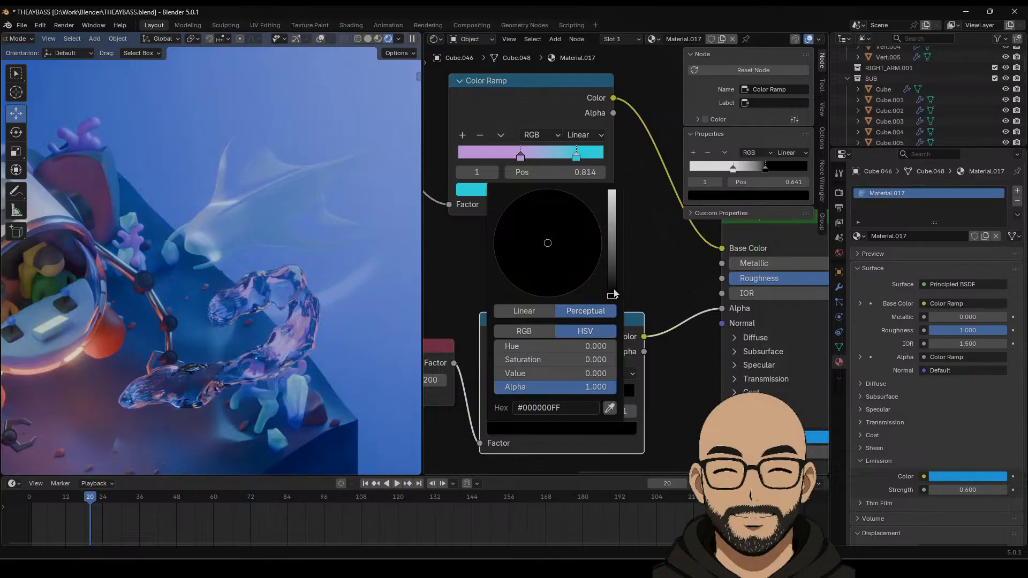
{"action": "left_click_drag", "start_coordinate": [610, 280], "coordinate": [611, 239]}
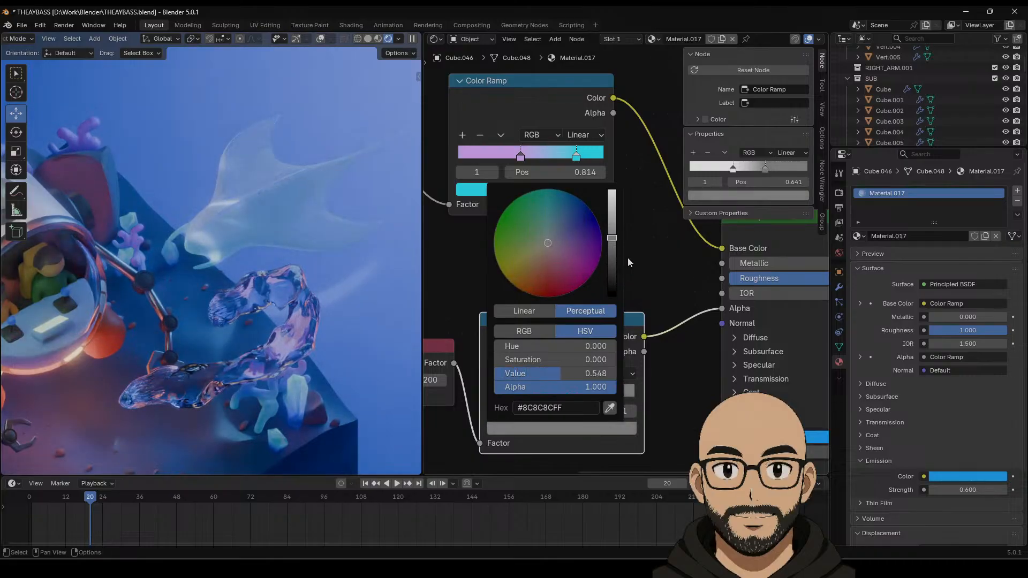
Step: Raise the Fresnel node's IOR to 13.800
{"action": "middle_click_drag", "start_coordinate": [701, 258], "coordinate": [772, 241]}
{"action": "left_click_drag", "start_coordinate": [476, 362], "coordinate": [766, 363]}
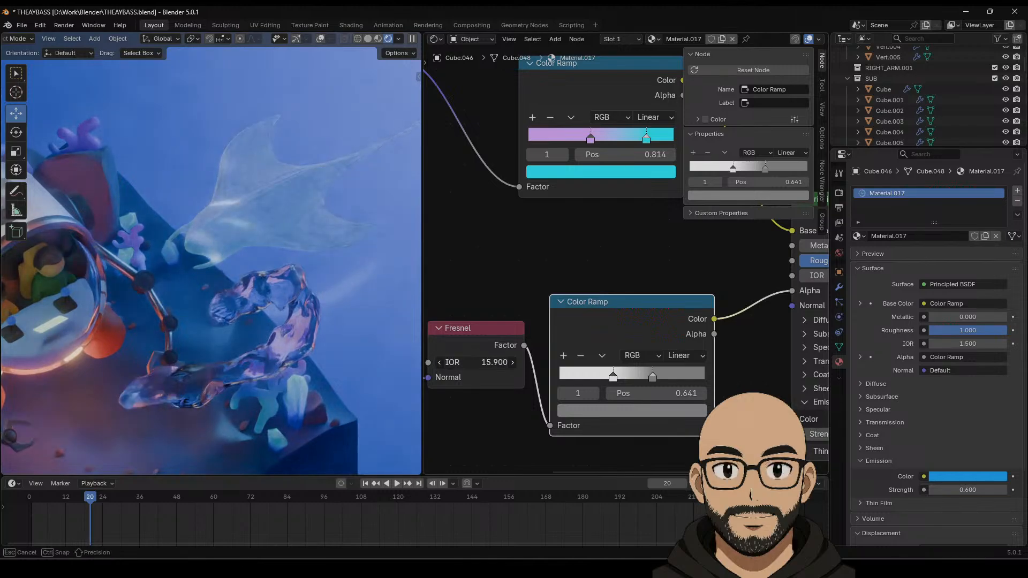
{"action": "left_click_drag", "start_coordinate": [509, 363], "coordinate": [522, 314]}
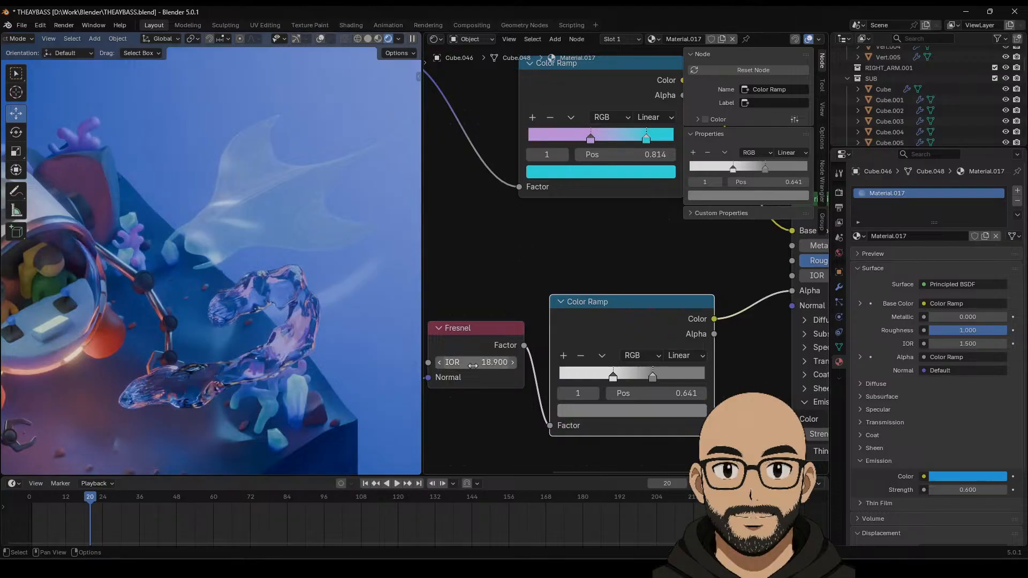
{"action": "left_click_drag", "start_coordinate": [473, 366], "coordinate": [516, 252]}
{"action": "middle_click_drag", "start_coordinate": [593, 253], "coordinate": [566, 309]}
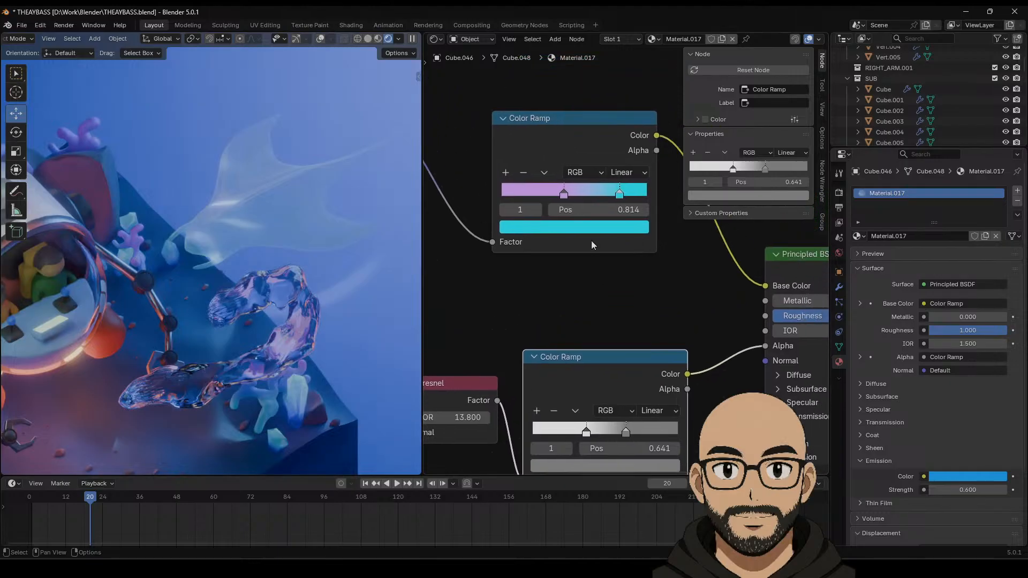
Step: Move the base-colour ramp's purple stop to 0.273 and feed its Mapping node from the Normal coordinates
{"action": "left_click_drag", "start_coordinate": [564, 193], "coordinate": [531, 197]}
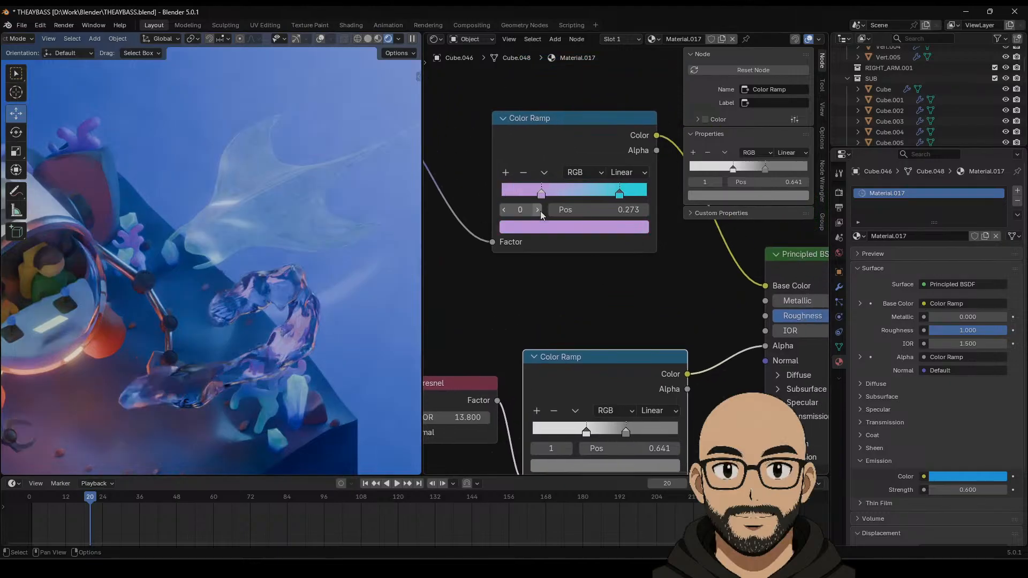
{"action": "middle_click_drag", "start_coordinate": [536, 283], "coordinate": [657, 318]}
{"action": "middle_click_drag", "start_coordinate": [554, 310], "coordinate": [629, 308]}
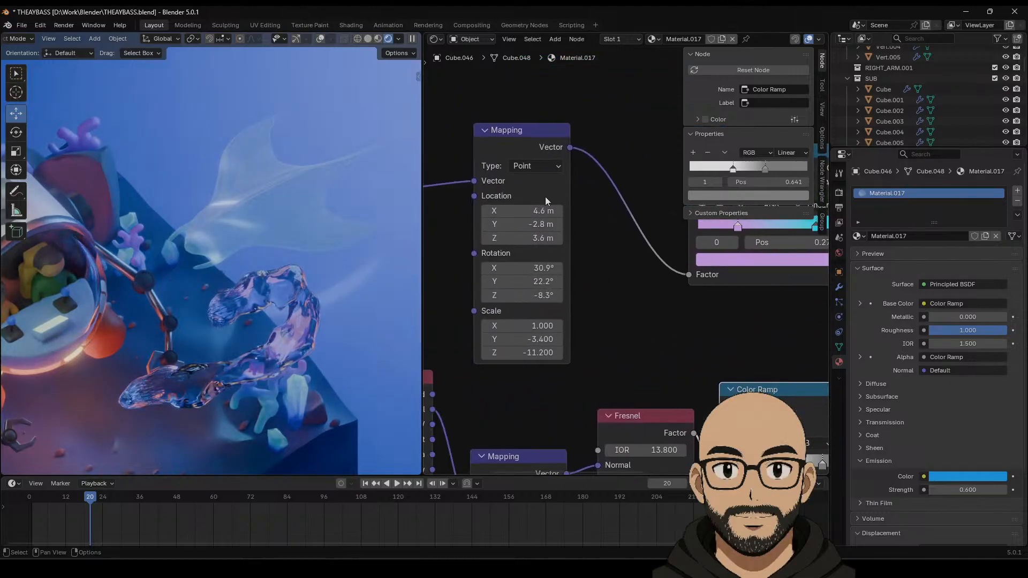
{"action": "middle_click_drag", "start_coordinate": [545, 199], "coordinate": [668, 205]}
{"action": "left_click_drag", "start_coordinate": [470, 216], "coordinate": [597, 188]}
{"action": "middle_click_drag", "start_coordinate": [551, 268], "coordinate": [494, 244]}
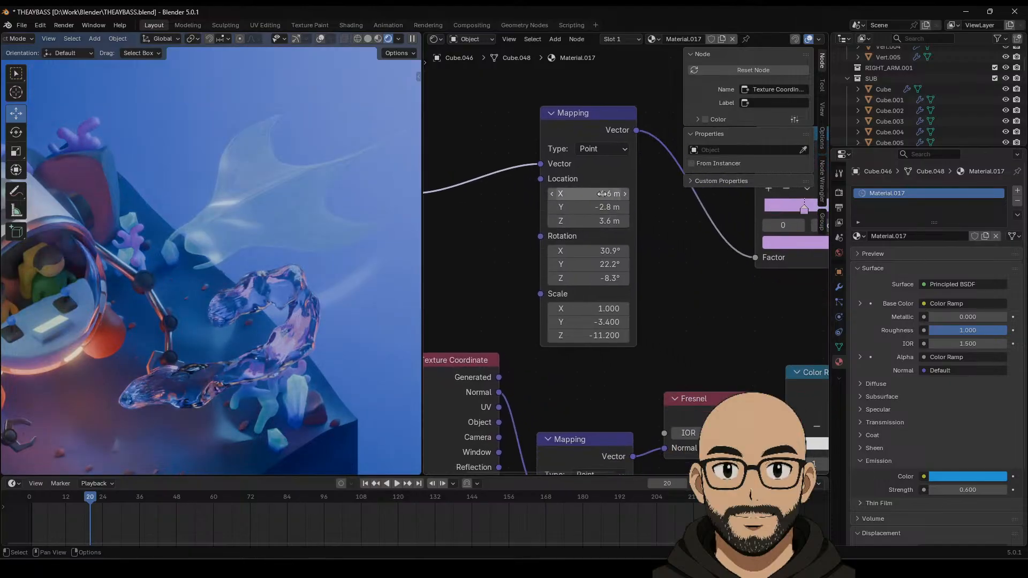
Step: Set the base-colour Mapping node's X location to -3.3 m, Y rotation to 19.7°, Y scale to -3.900 and Z scale to -19.400
{"action": "left_click_drag", "start_coordinate": [602, 193], "coordinate": [650, 194]}
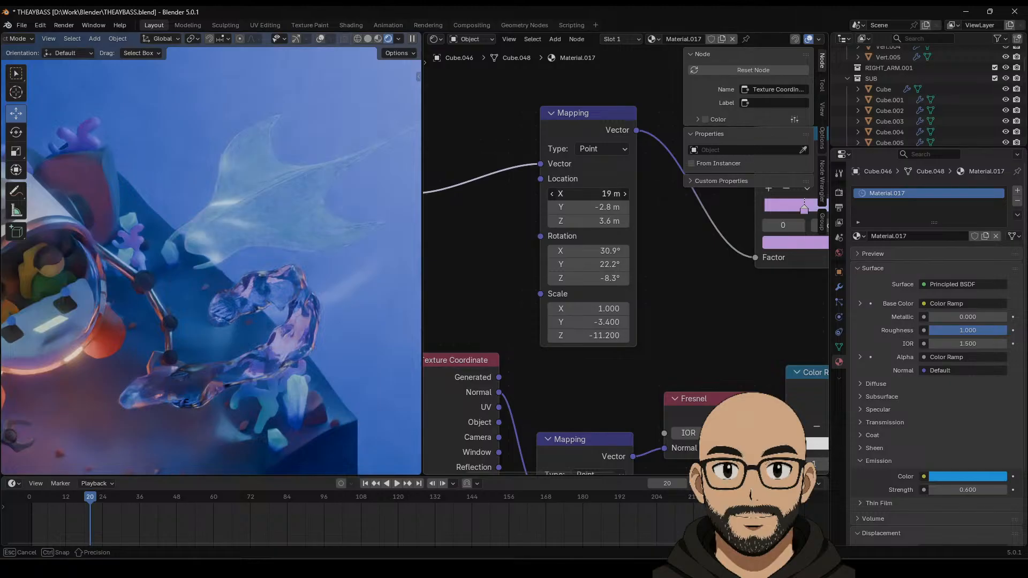
{"action": "left_click_drag", "start_coordinate": [594, 194], "coordinate": [592, 193]}
{"action": "mouse_move", "coordinate": [591, 265]}
{"action": "left_mouse_down"}
{"action": "mouse_move", "coordinate": [558, 264]}
{"action": "mouse_move", "coordinate": [572, 264]}
{"action": "left_mouse_up"}
{"action": "left_click_drag", "start_coordinate": [589, 321], "coordinate": [572, 338]}
{"action": "scroll", "coordinate": [686, 332], "scroll_direction": "down", "scroll_amount": 2}
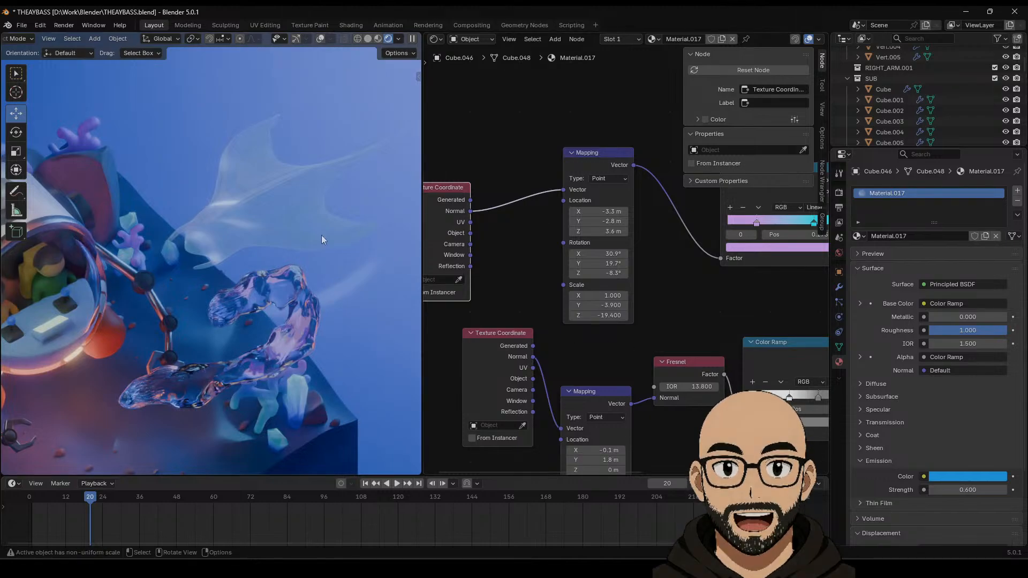
Step: Add a Solidify modifier to the manta ray and set its thickness to 0.13 m
{"action": "left_click", "coordinate": [839, 287]}
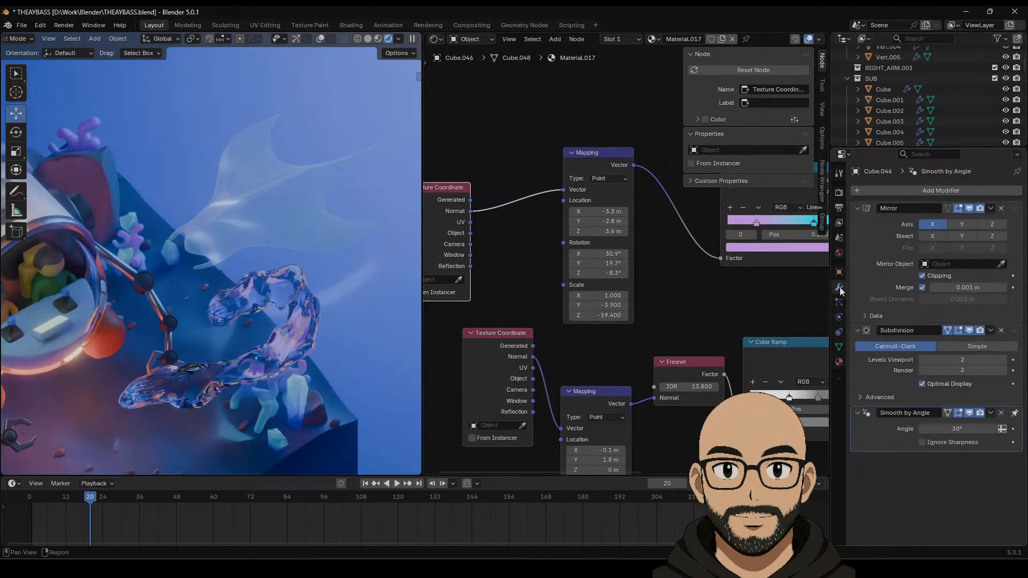
{"action": "left_click", "coordinate": [940, 190]}
{"action": "mouse_move", "coordinate": [937, 189]}
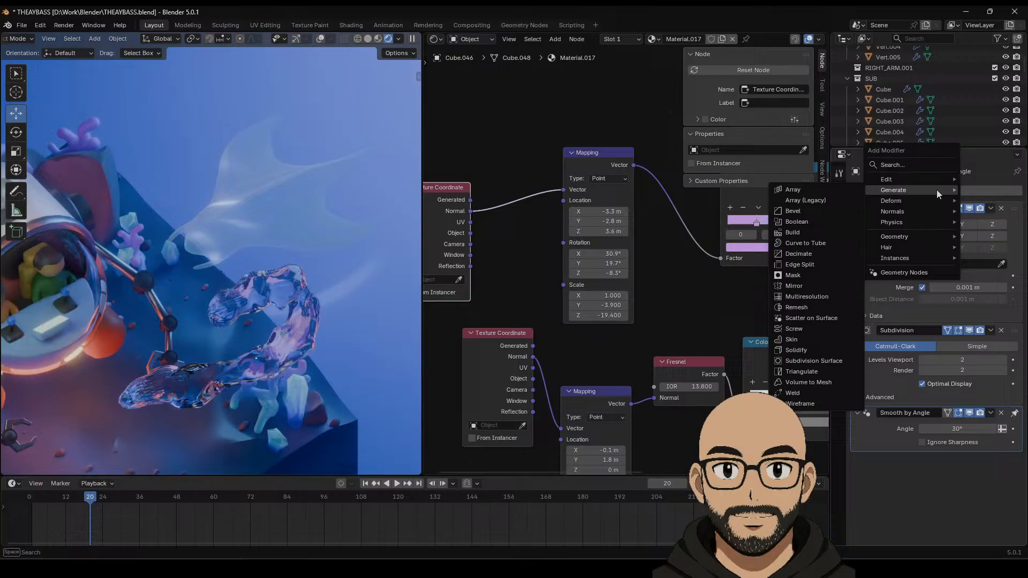
{"action": "left_click", "coordinate": [822, 350]}
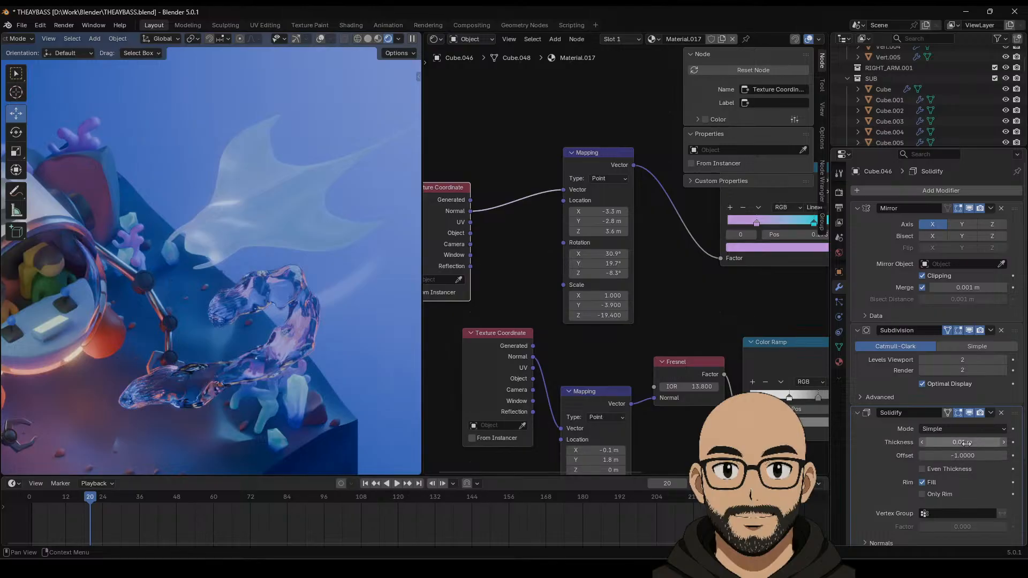
{"action": "left_click_drag", "start_coordinate": [967, 442], "coordinate": [965, 442]}
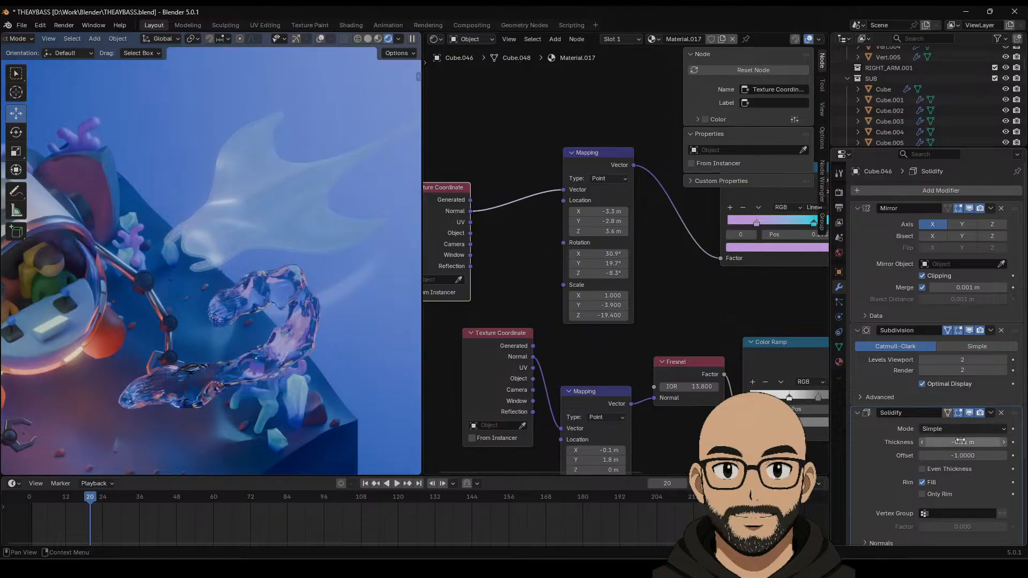
{"action": "left_click_drag", "start_coordinate": [960, 443], "coordinate": [967, 442]}
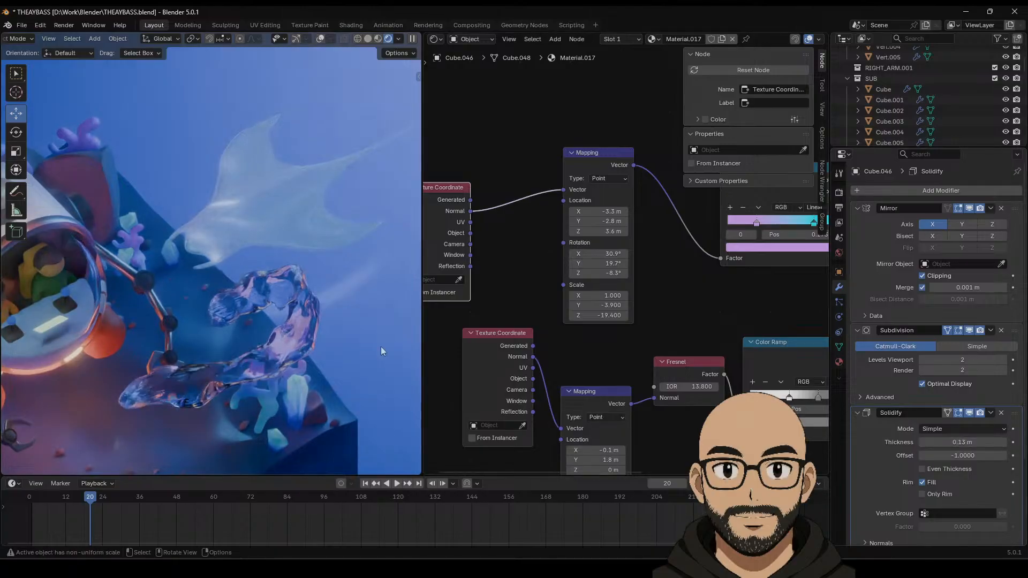
Step: Set the Y location of the Mapping node feeding the Fresnel to -1.5 m and the Fresnel IOR to 12.400
{"action": "middle_click_drag", "start_coordinate": [492, 310], "coordinate": [509, 246]}
{"action": "middle_click_drag", "start_coordinate": [600, 420], "coordinate": [577, 353]}
{"action": "mouse_move", "coordinate": [577, 352]}
{"action": "left_mouse_down"}
{"action": "mouse_move", "coordinate": [535, 353]}
{"action": "mouse_move", "coordinate": [569, 348]}
{"action": "left_mouse_up"}
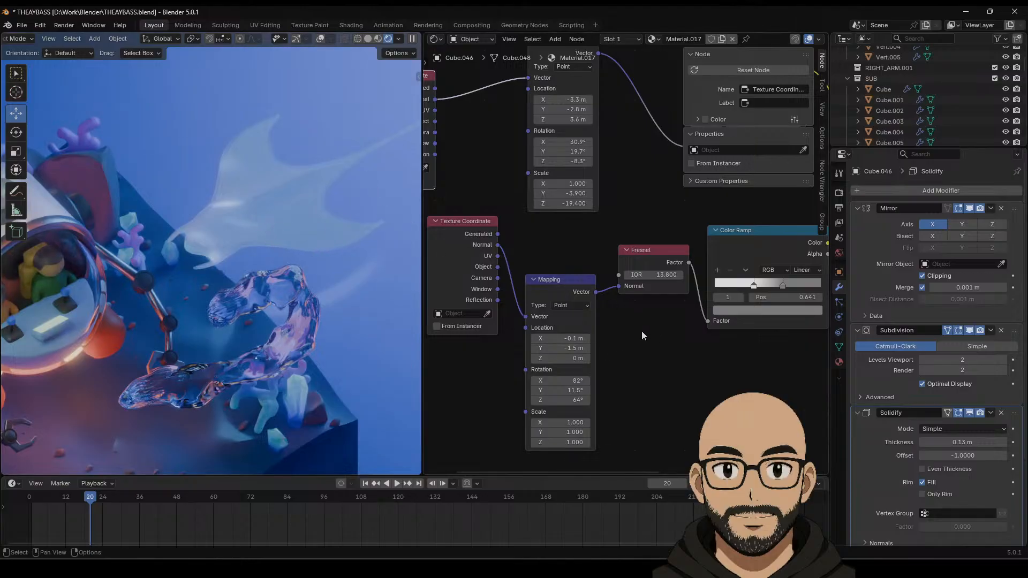
{"action": "middle_click_drag", "start_coordinate": [641, 331], "coordinate": [616, 338]}
{"action": "mouse_move", "coordinate": [629, 282]}
{"action": "left_mouse_down"}
{"action": "mouse_move", "coordinate": [589, 282]}
{"action": "mouse_move", "coordinate": [629, 282]}
{"action": "left_mouse_up"}
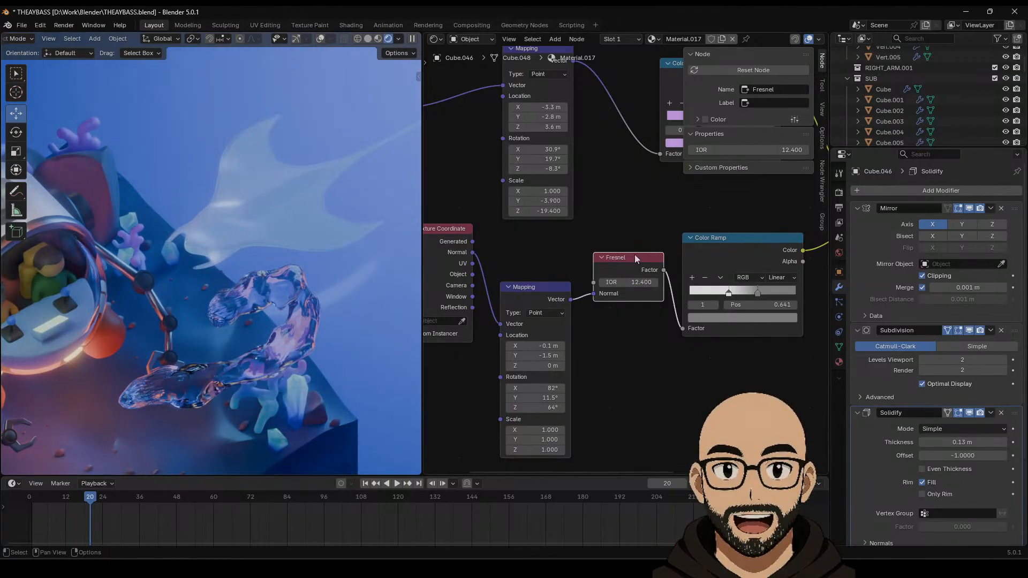
Step: Move the base-colour ramp's purple stop to 0.623 and disconnect the grey ramp from the shader's Alpha input
{"action": "middle_click_drag", "start_coordinate": [634, 255], "coordinate": [496, 300]}
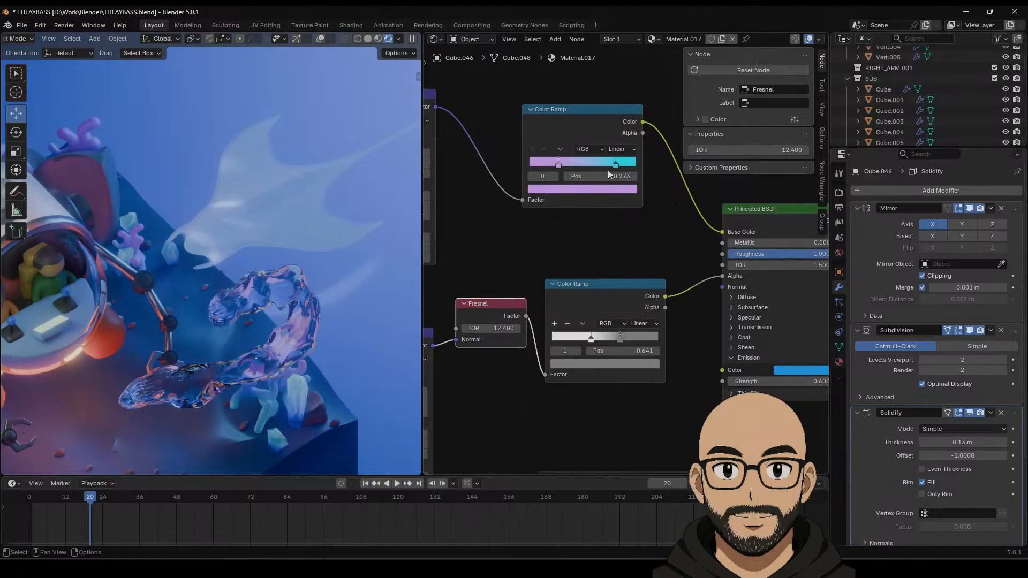
{"action": "left_click_drag", "start_coordinate": [559, 164], "coordinate": [595, 166]}
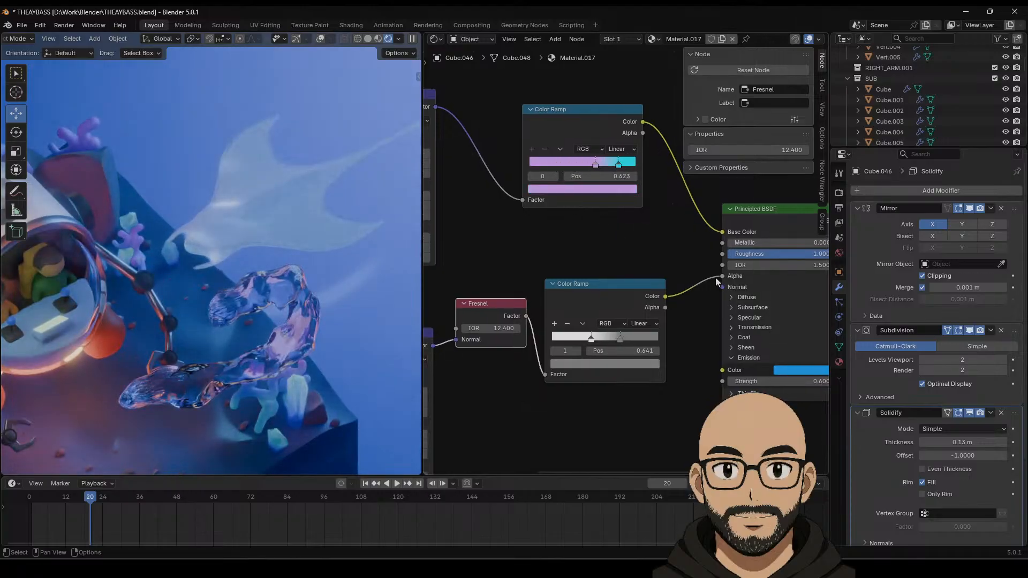
{"action": "middle_click_drag", "start_coordinate": [507, 225], "coordinate": [647, 292]}
{"action": "scroll", "coordinate": [626, 287], "scroll_direction": "down", "scroll_amount": 2}
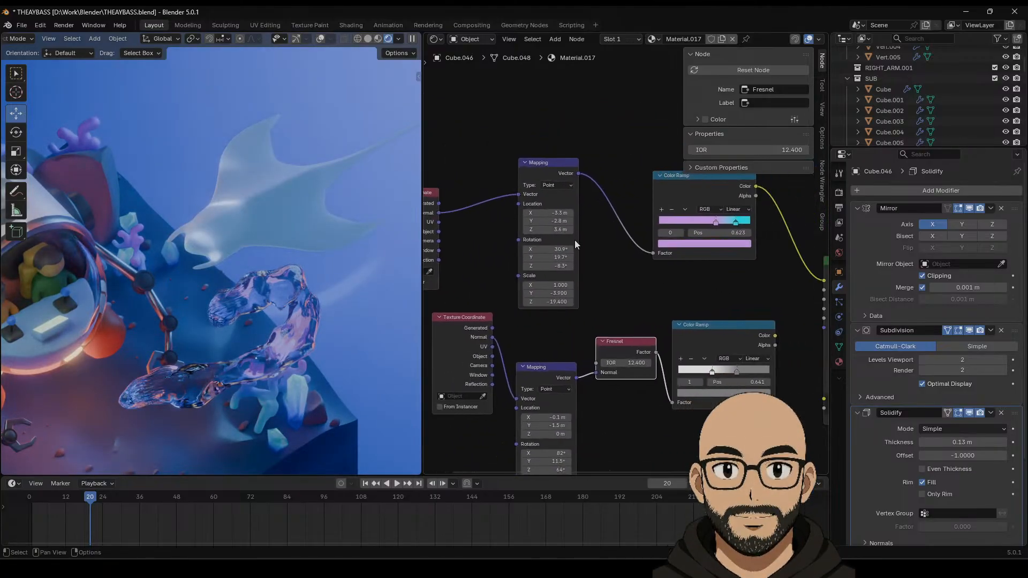
Step: Reset the base-colour Mapping node to its default values and feed its Vector from the Generated coordinates
{"action": "left_click", "coordinate": [552, 172]}
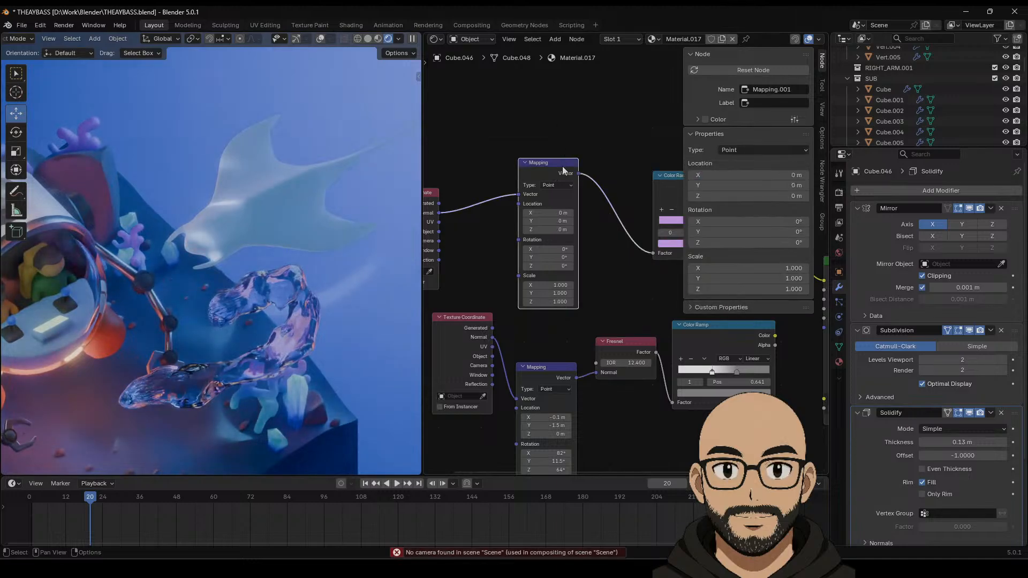
{"action": "key", "text": "BackSpace"}
{"action": "middle_click_drag", "start_coordinate": [472, 251], "coordinate": [495, 249]}
{"action": "left_click_drag", "start_coordinate": [460, 211], "coordinate": [477, 210]}
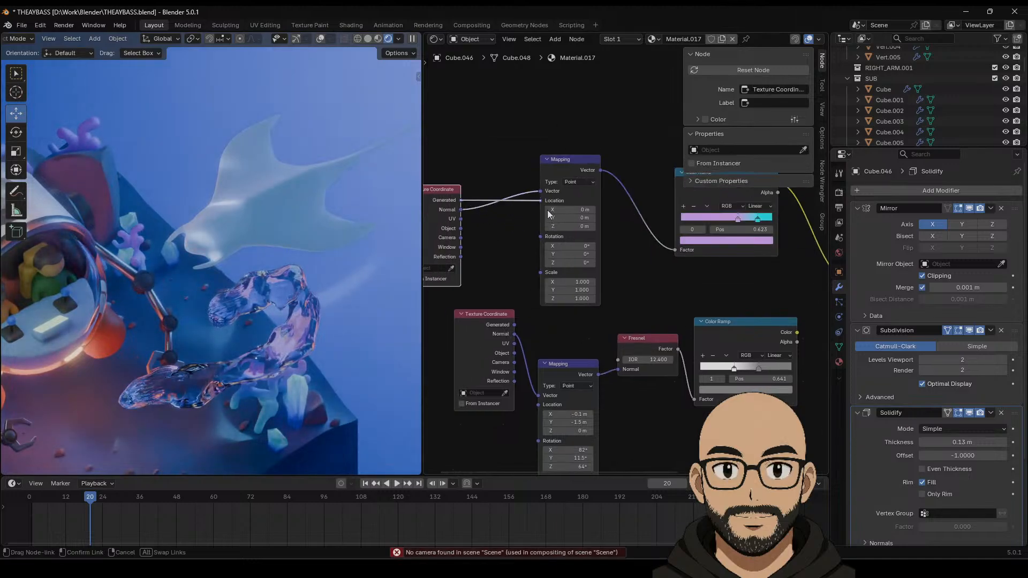
{"action": "left_click_drag", "start_coordinate": [548, 213], "coordinate": [540, 196]}
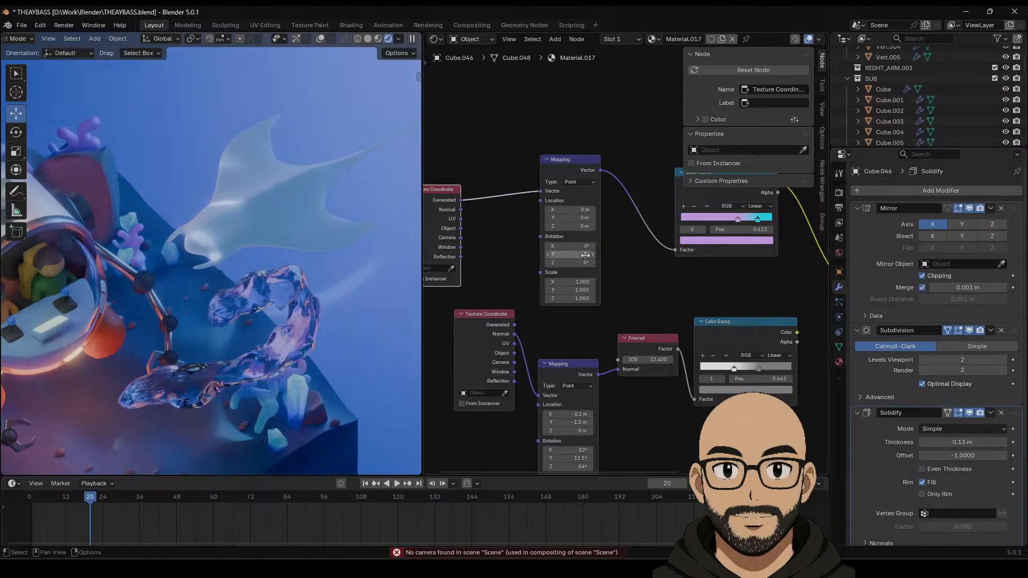
Step: Try larger Z scale values on the base-colour Mapping node, then restore the Z scale to 1
{"action": "left_click_drag", "start_coordinate": [580, 298], "coordinate": [541, 299]}
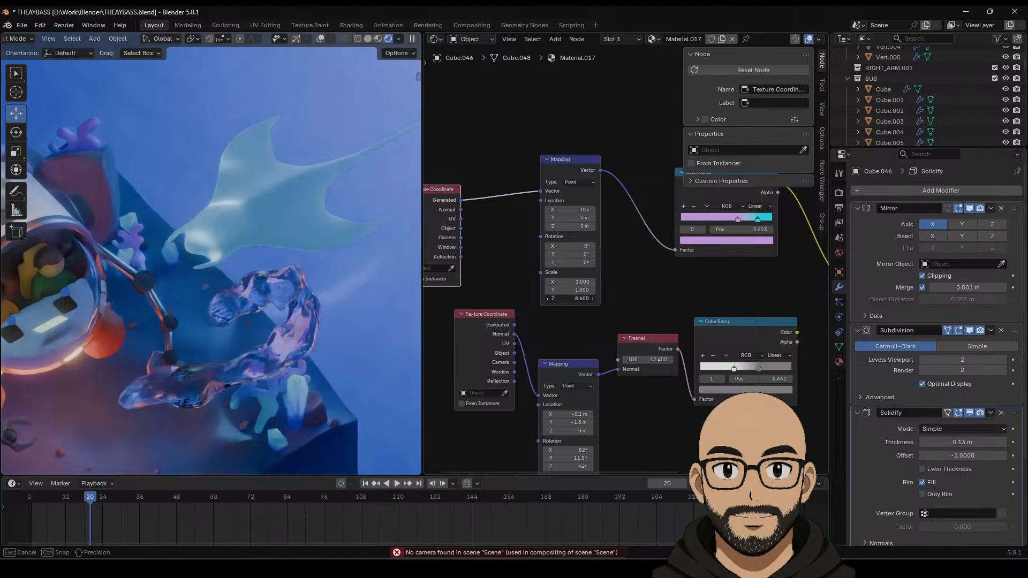
{"action": "left_click_drag", "start_coordinate": [568, 299], "coordinate": [584, 298]}
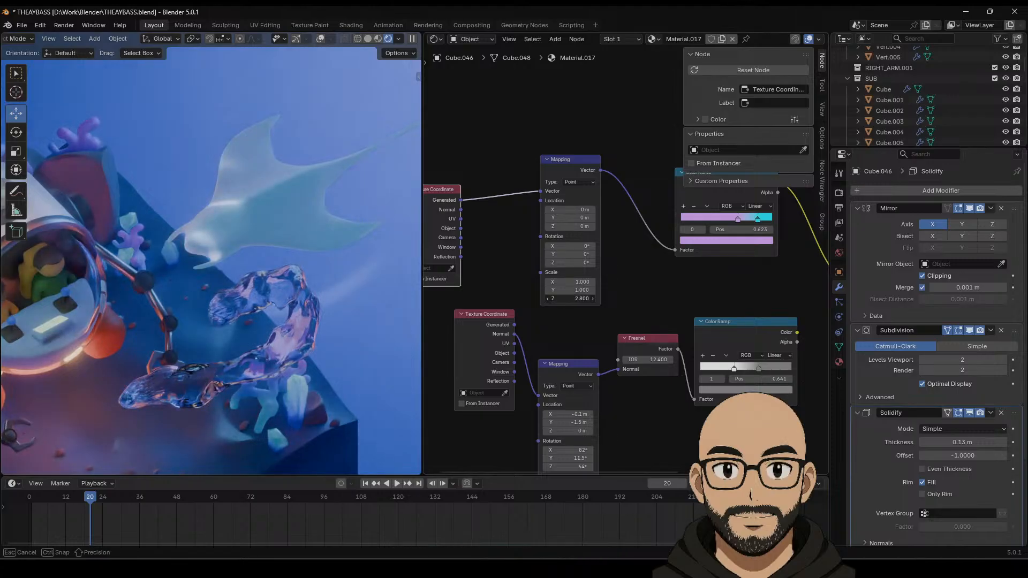
{"action": "type", "text": "1"}
{"action": "key", "text": "Return"}
Step: Move the base-colour ramp's purple stop to 0.377 and switch the ramp's interpolation to Constant
{"action": "middle_click_drag", "start_coordinate": [720, 262], "coordinate": [688, 265]}
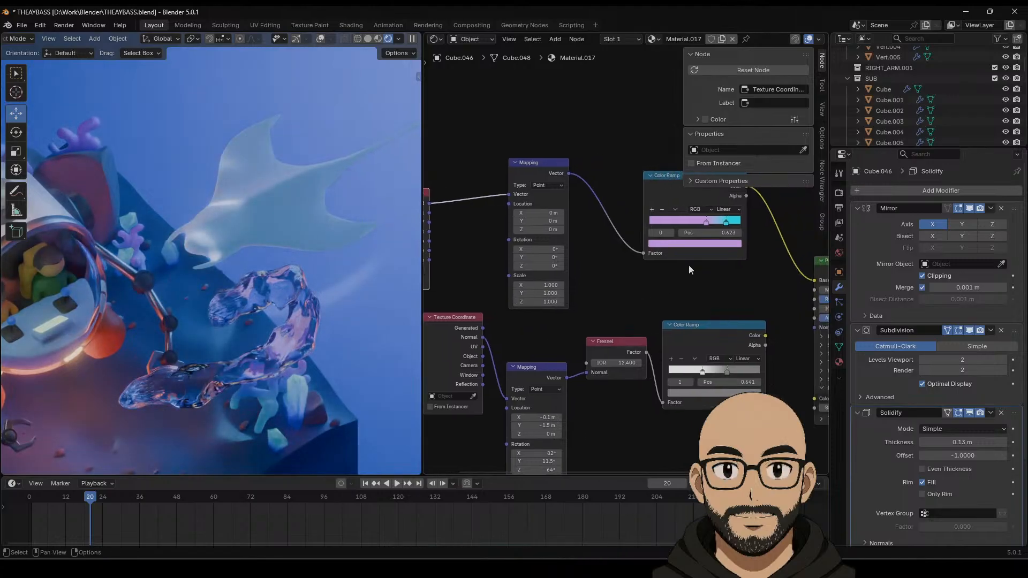
{"action": "left_click_drag", "start_coordinate": [708, 224], "coordinate": [684, 223]}
{"action": "left_click", "coordinate": [737, 210]}
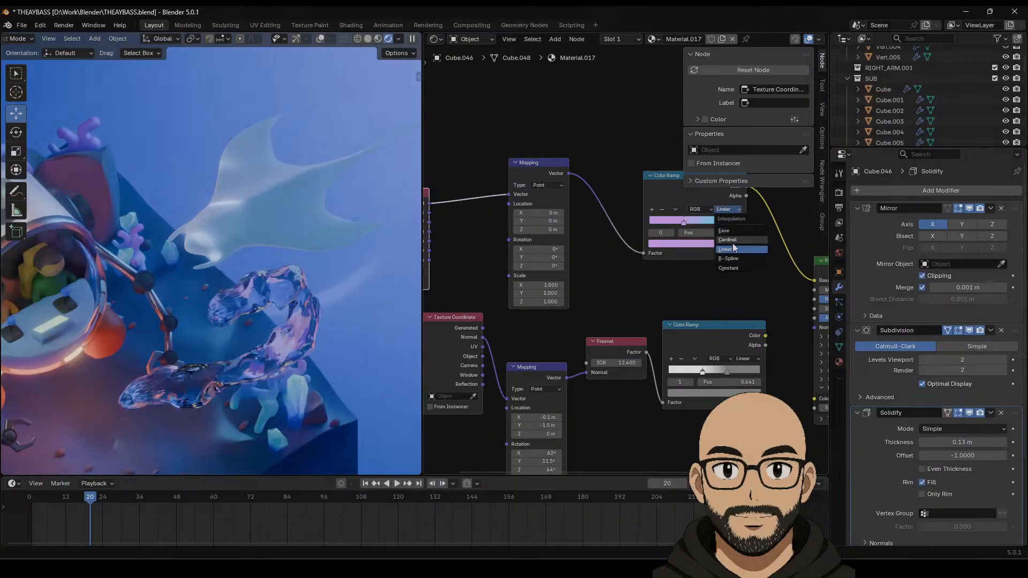
{"action": "left_click", "coordinate": [728, 209]}
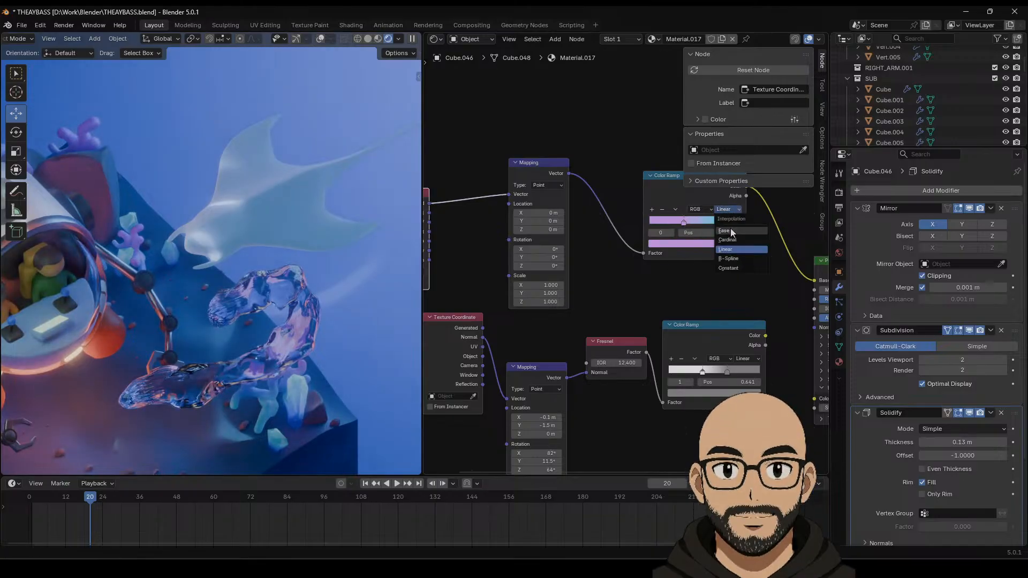
{"action": "left_click", "coordinate": [731, 269]}
Step: Set the base-colour Mapping node's X scale to -48.100 and Y location to 6.4 m, and move the ramp's cyan stop to 0.609
{"action": "left_click_drag", "start_coordinate": [540, 285], "coordinate": [509, 285]}
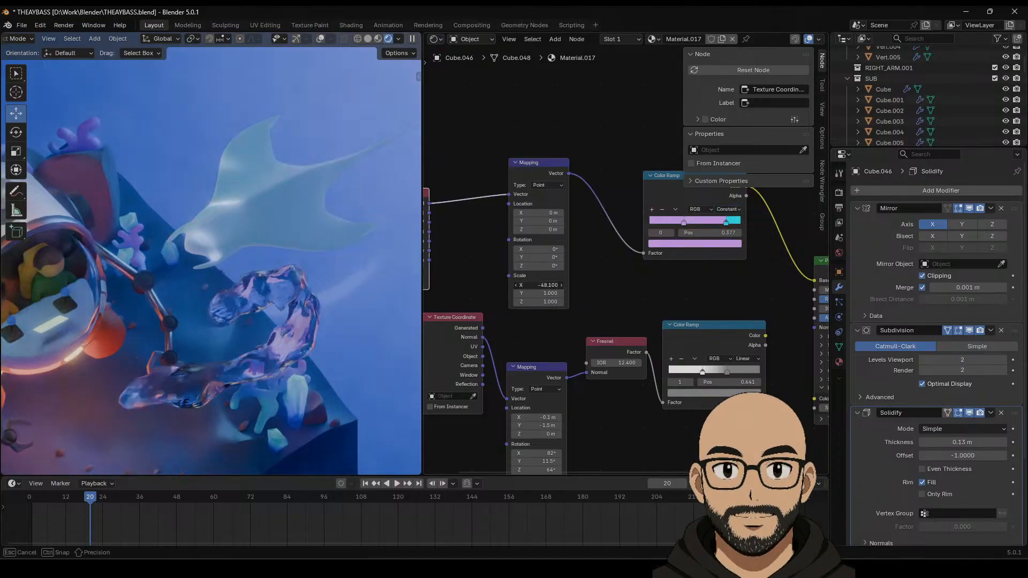
{"action": "mouse_move", "coordinate": [538, 221]}
{"action": "left_mouse_down"}
{"action": "mouse_move", "coordinate": [551, 221]}
{"action": "mouse_move", "coordinate": [529, 221]}
{"action": "left_mouse_up"}
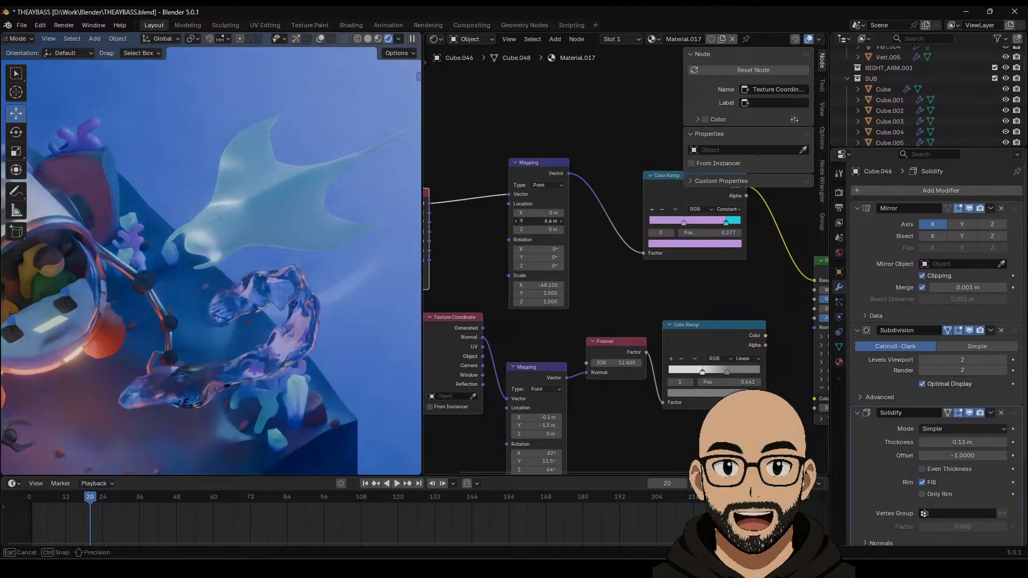
{"action": "mouse_move", "coordinate": [726, 223]}
{"action": "left_mouse_down"}
{"action": "mouse_move", "coordinate": [695, 222]}
{"action": "mouse_move", "coordinate": [706, 225]}
{"action": "left_mouse_up"}
{"action": "left_click", "coordinate": [683, 222]}
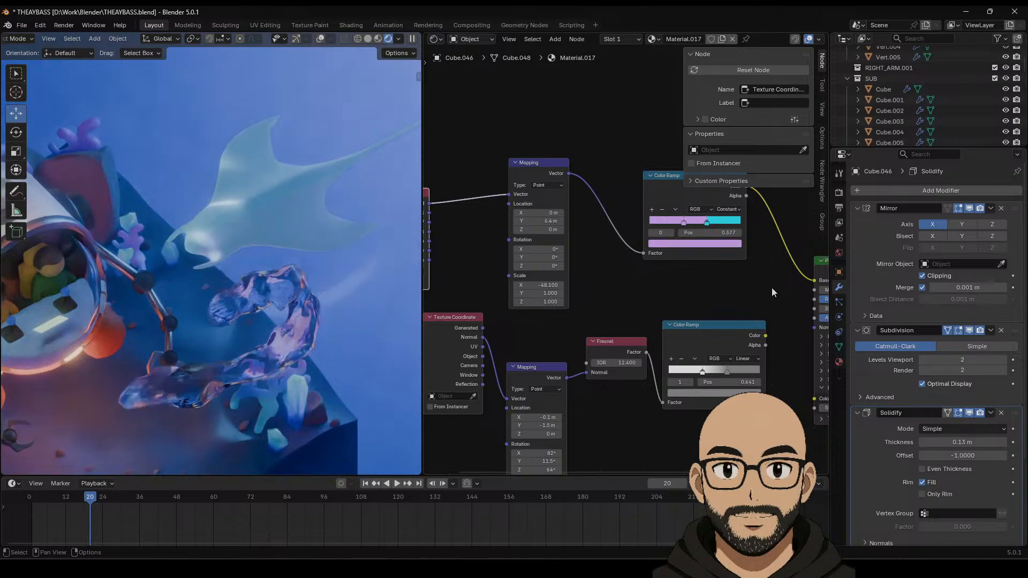
{"action": "middle_click_drag", "start_coordinate": [772, 288], "coordinate": [679, 240]}
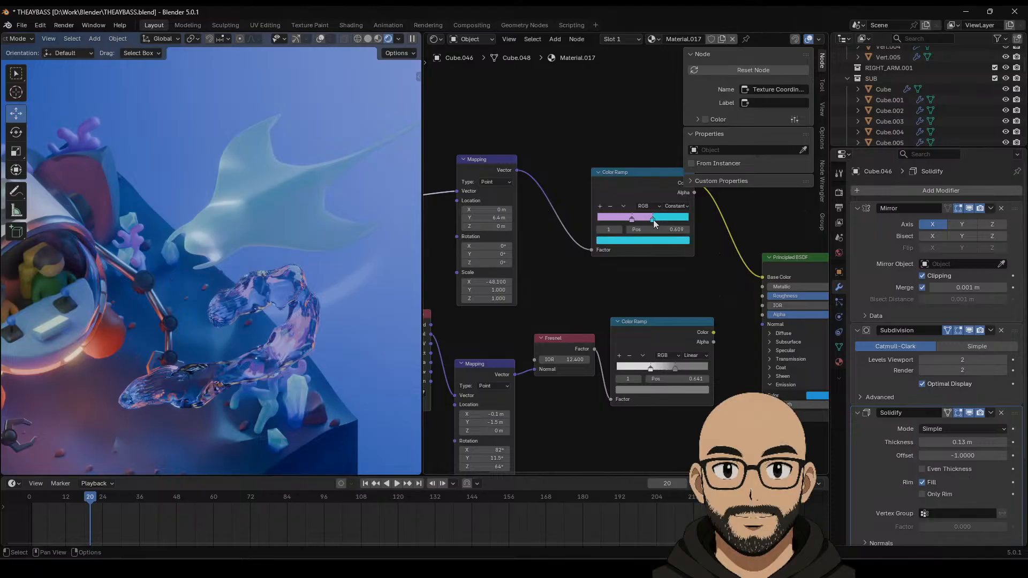
Step: Move the base-colour ramp's cyan stop to 0.686 and set the Principled BSDF's Roughness to 0 and Transmission Weight to 0.918
{"action": "left_click_drag", "start_coordinate": [654, 220], "coordinate": [601, 223]}
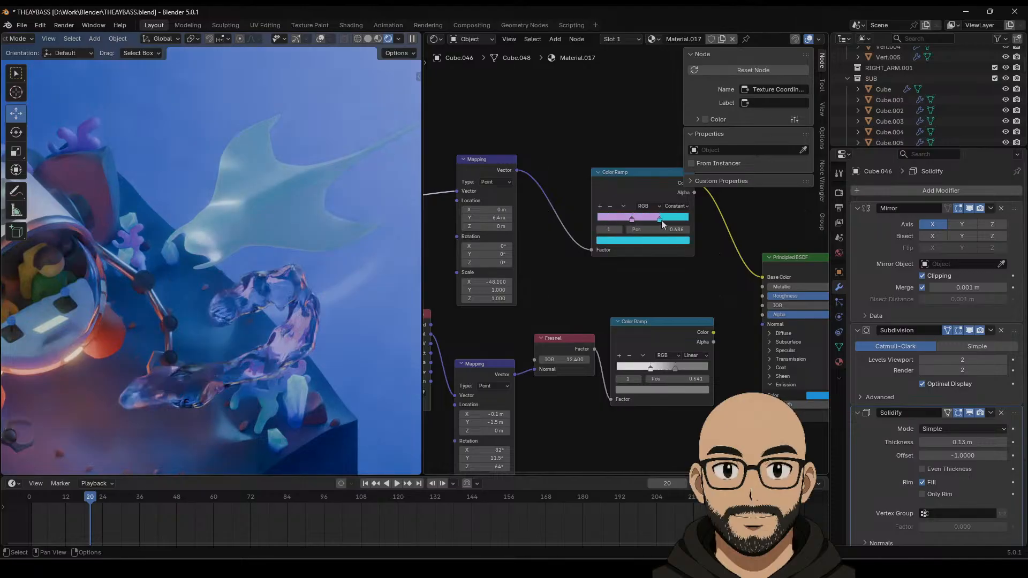
{"action": "middle_click_drag", "start_coordinate": [609, 276], "coordinate": [566, 296]}
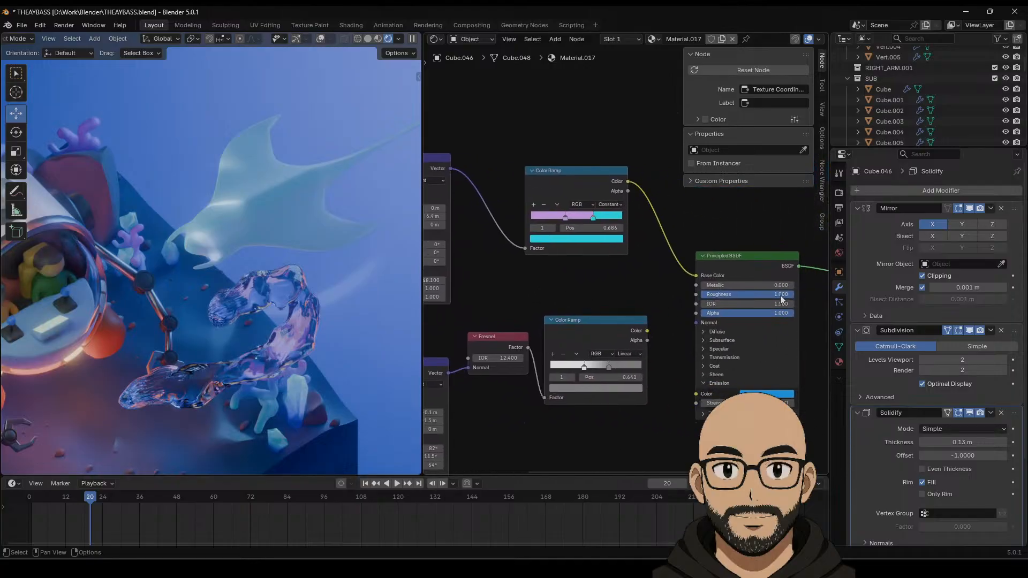
{"action": "left_click_drag", "start_coordinate": [780, 297], "coordinate": [699, 294]}
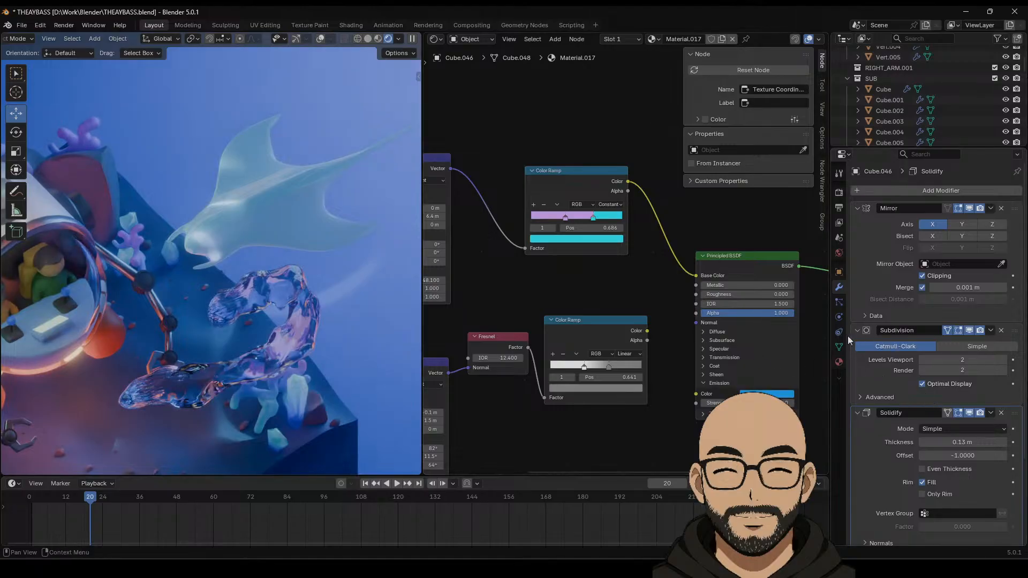
{"action": "left_click", "coordinate": [703, 357]}
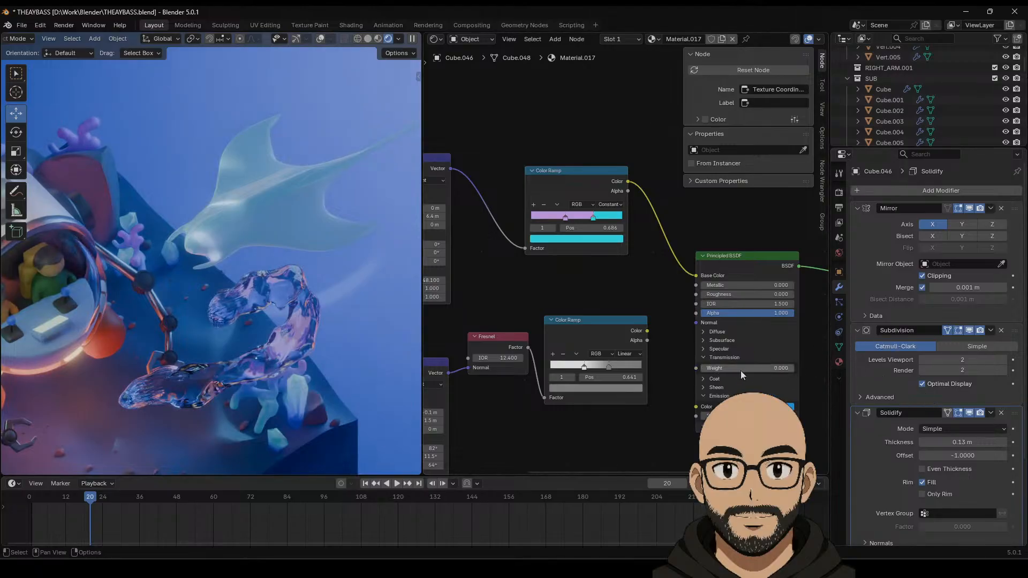
{"action": "left_click_drag", "start_coordinate": [741, 369], "coordinate": [773, 364]}
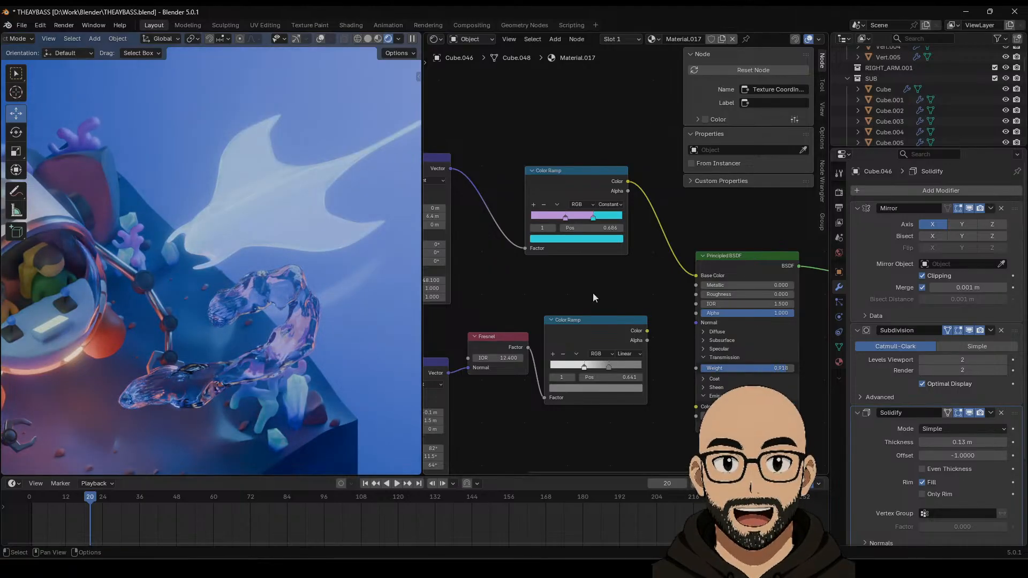
Step: Connect the Color output of the Fresnel-driven ramp to the Principled BSDF's Alpha input and save the file
{"action": "middle_click_drag", "start_coordinate": [570, 300], "coordinate": [612, 297]}
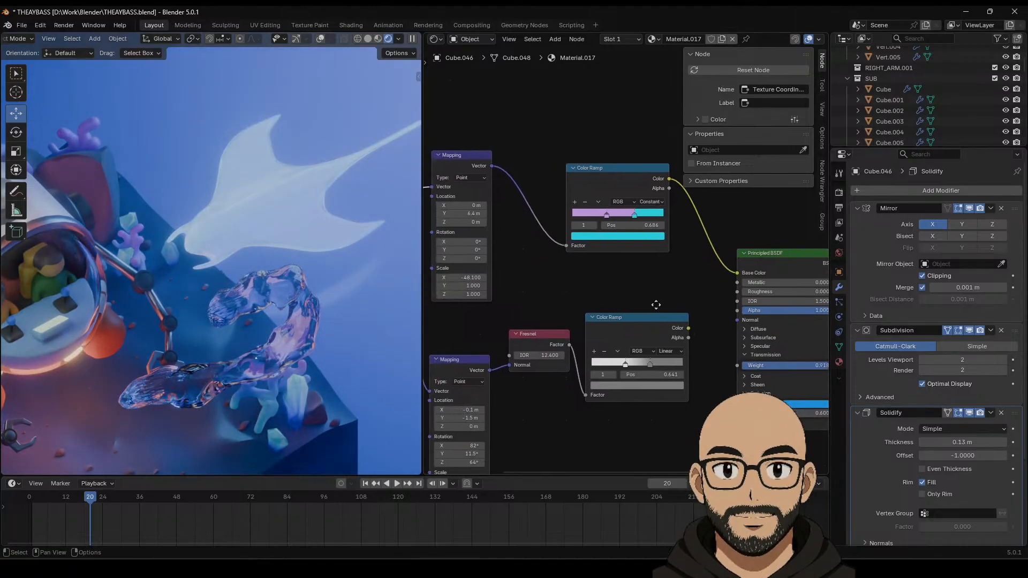
{"action": "middle_click_drag", "start_coordinate": [718, 337], "coordinate": [698, 335]}
{"action": "left_click_drag", "start_coordinate": [669, 328], "coordinate": [717, 310]}
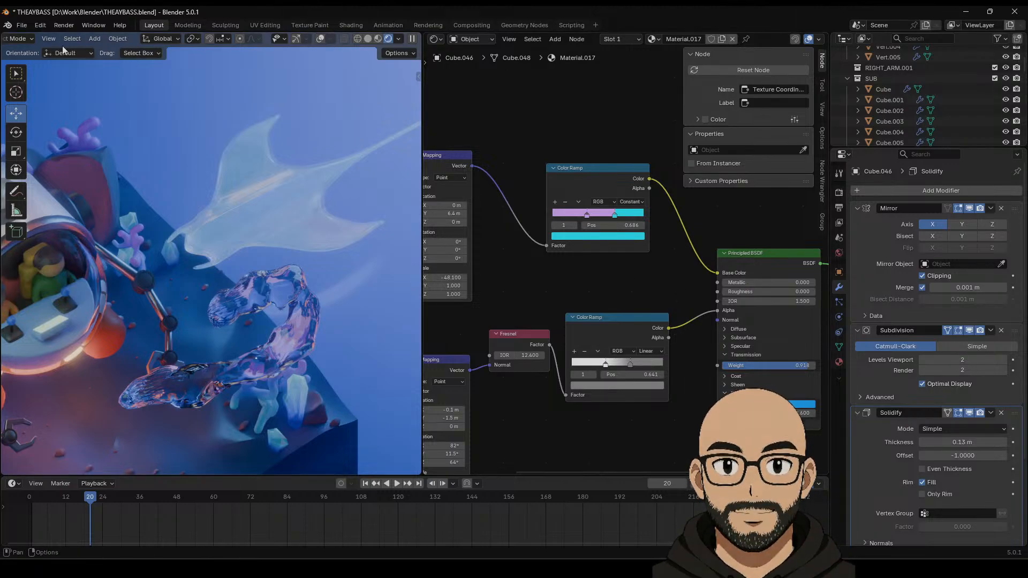
{"action": "left_click", "coordinate": [22, 25]}
{"action": "left_click", "coordinate": [37, 94]}
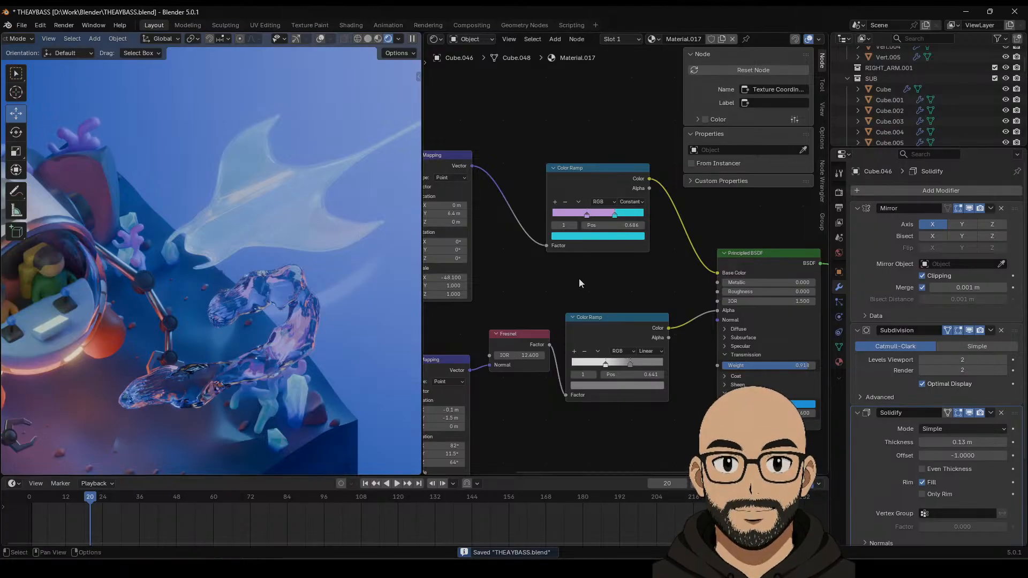
Step: Feed the Principled BSDF's Normal input from a new Normal Map node whose Color comes from a new Noise Texture's Factor
{"action": "middle_click_drag", "start_coordinate": [635, 285], "coordinate": [554, 204]}
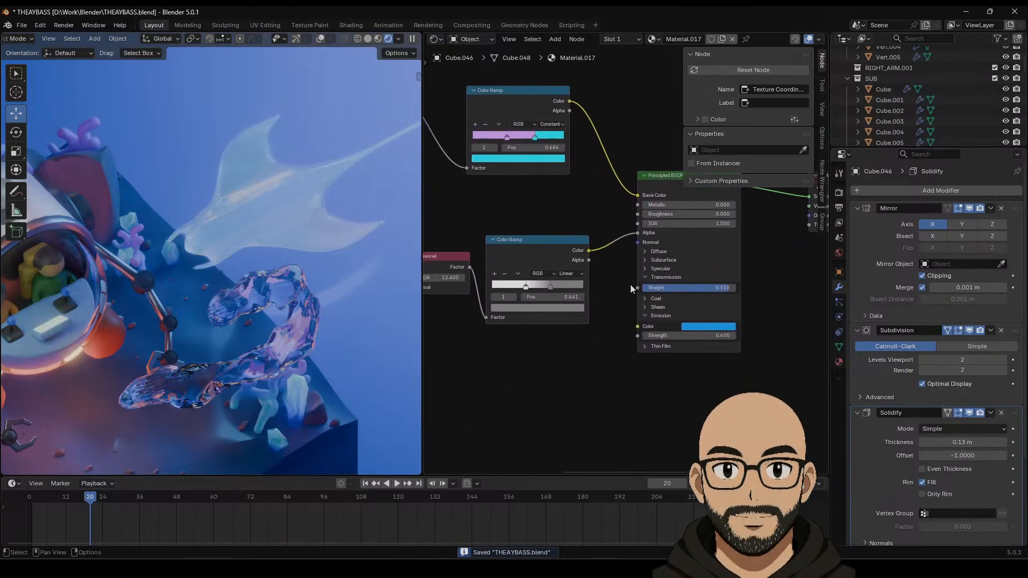
{"action": "left_click_drag", "start_coordinate": [639, 246], "coordinate": [600, 357]}
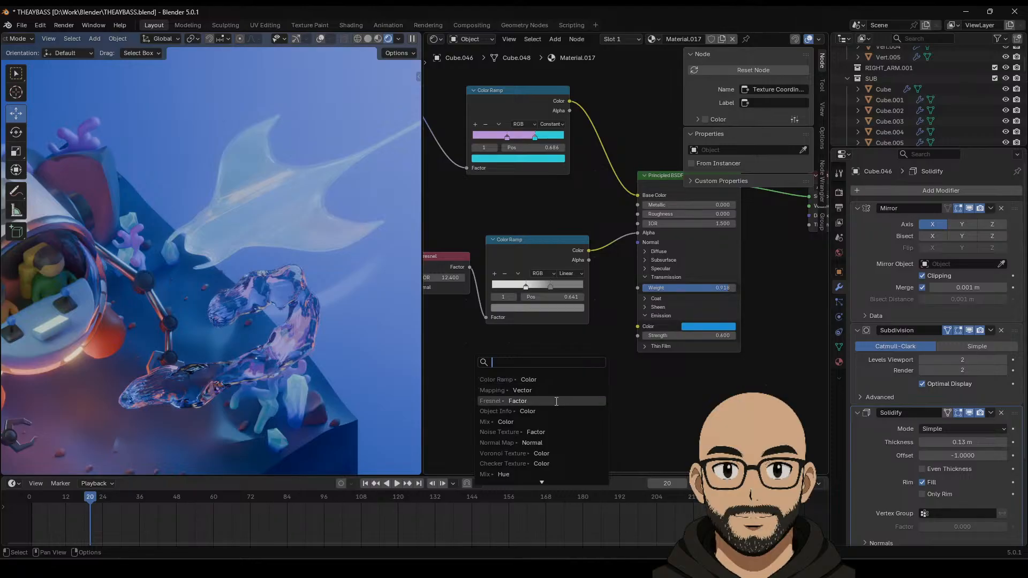
{"action": "left_click", "coordinate": [513, 442]}
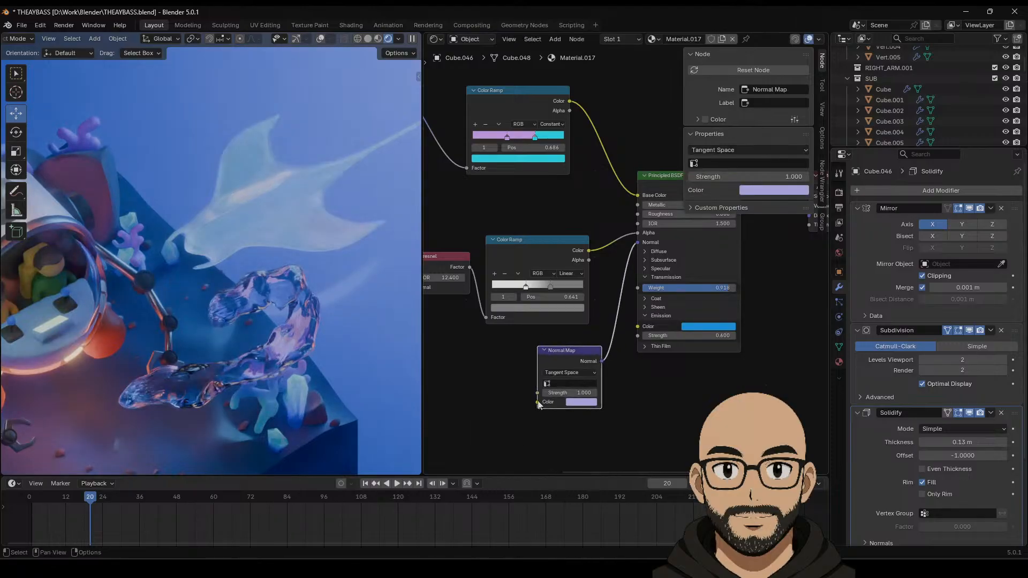
{"action": "left_click_drag", "start_coordinate": [537, 402], "coordinate": [431, 403]}
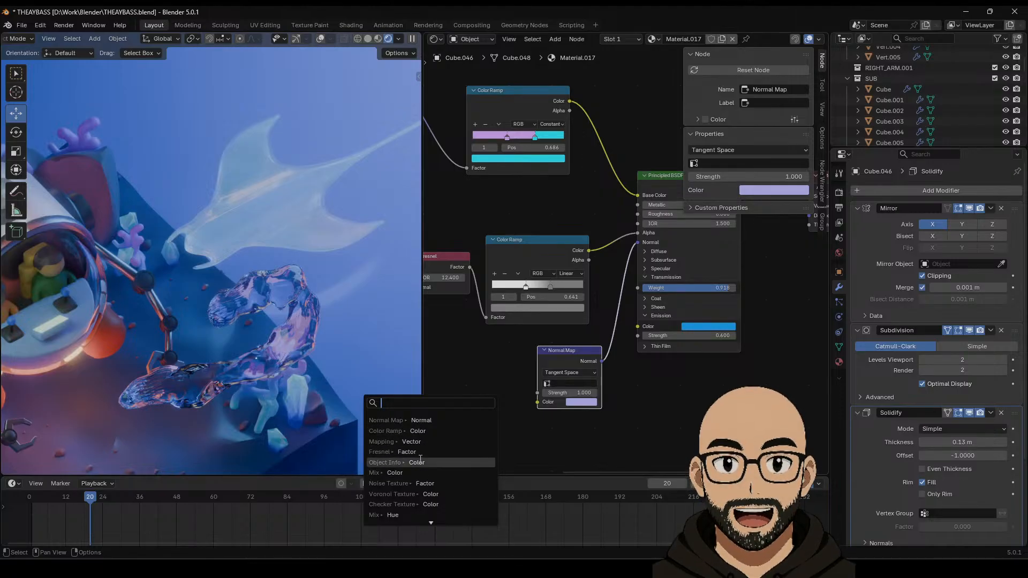
{"action": "left_click", "coordinate": [420, 482]}
{"action": "left_click", "coordinate": [427, 460]}
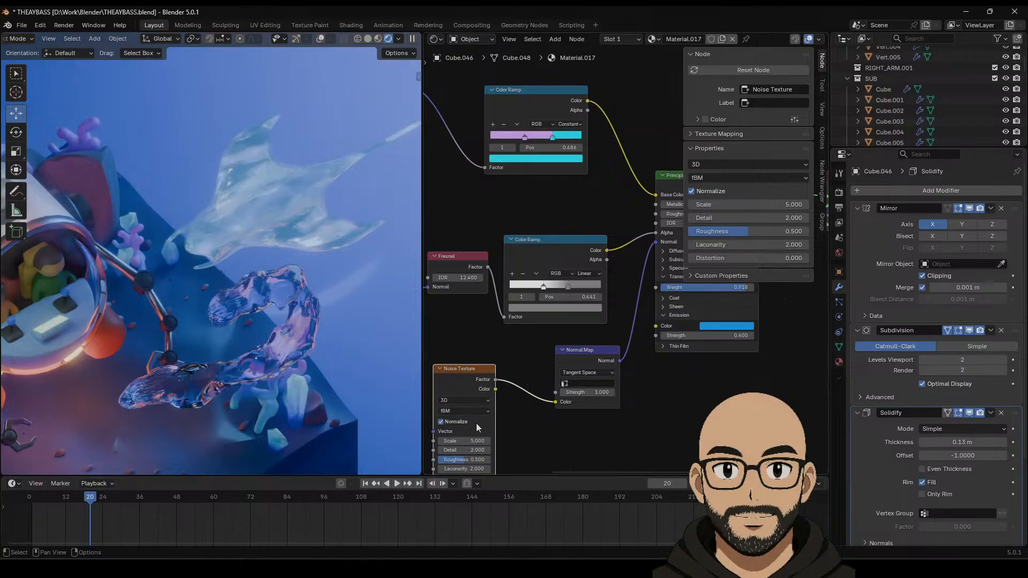
Step: Set the Noise Texture's Scale to 12 and the Normal Map's Strength to 0.2
{"action": "middle_click_drag", "start_coordinate": [517, 445], "coordinate": [534, 410]}
{"action": "left_click_drag", "start_coordinate": [499, 407], "coordinate": [547, 407]}
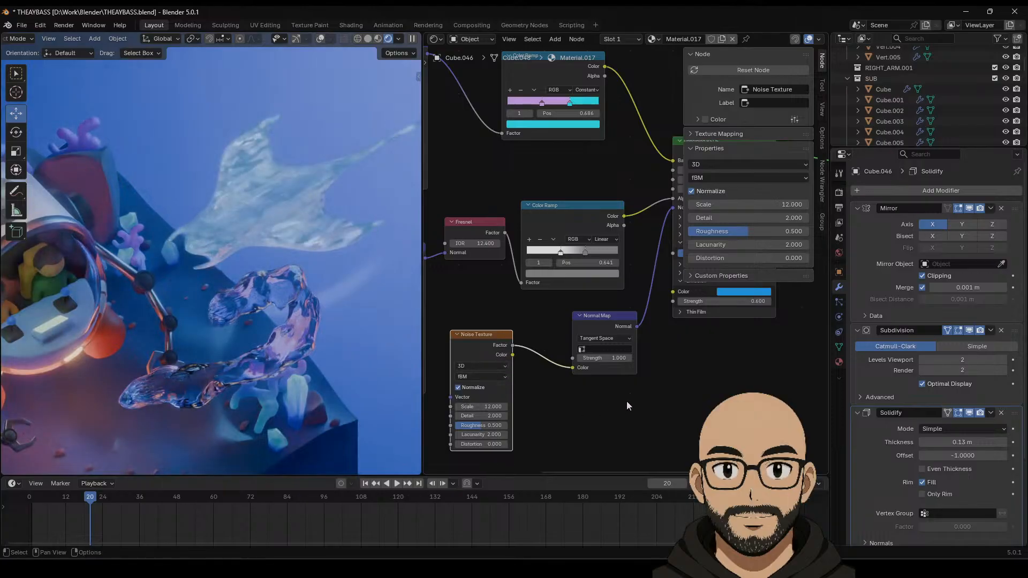
{"action": "left_click_drag", "start_coordinate": [612, 358], "coordinate": [589, 357]}
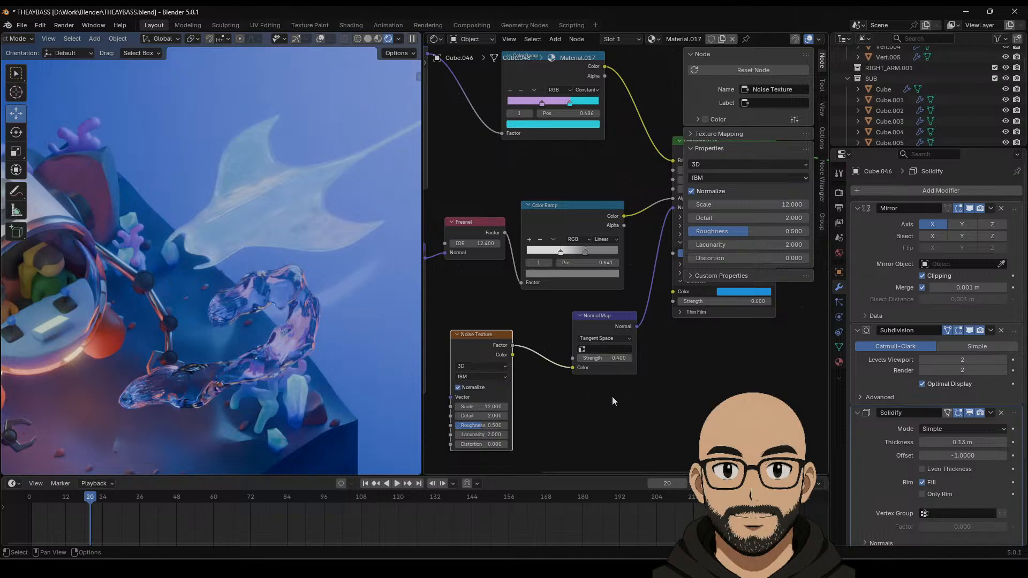
{"action": "left_click", "coordinate": [616, 358]}
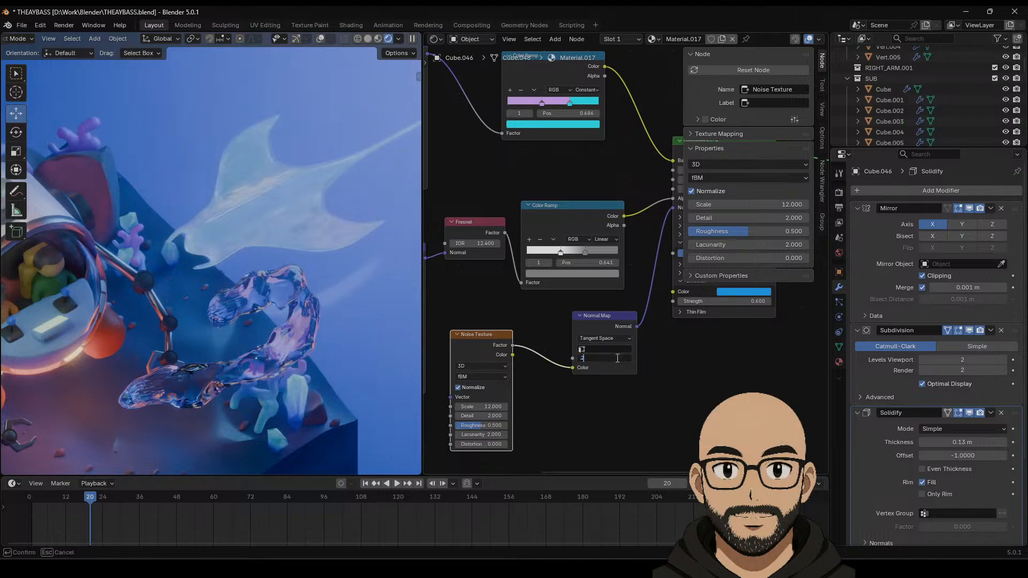
{"action": "key", "text": "Return"}
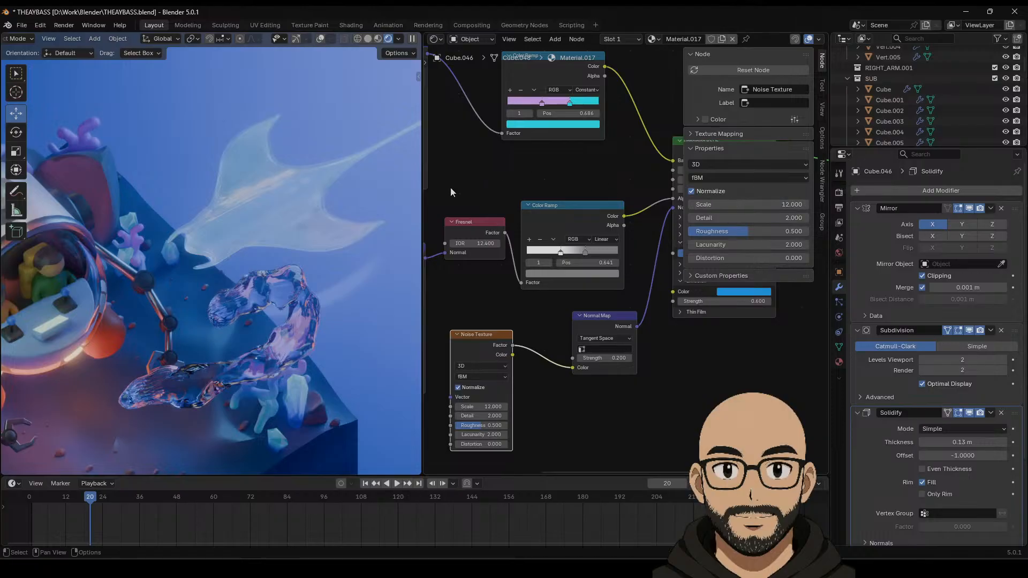
Step: Save the file and scale the manta ray down uniformly by a factor of 0.809
{"action": "left_click", "coordinate": [22, 26]}
{"action": "left_click", "coordinate": [36, 95]}
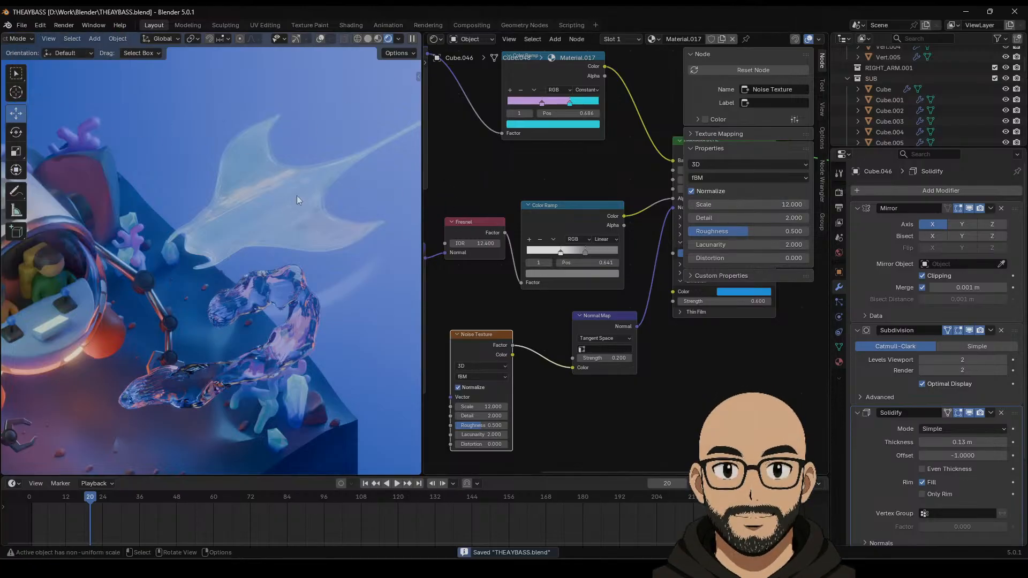
{"action": "middle_click_drag", "start_coordinate": [278, 223], "coordinate": [303, 182]}
{"action": "middle_click_drag", "start_coordinate": [331, 128], "coordinate": [278, 236]}
{"action": "key", "text": "s"}
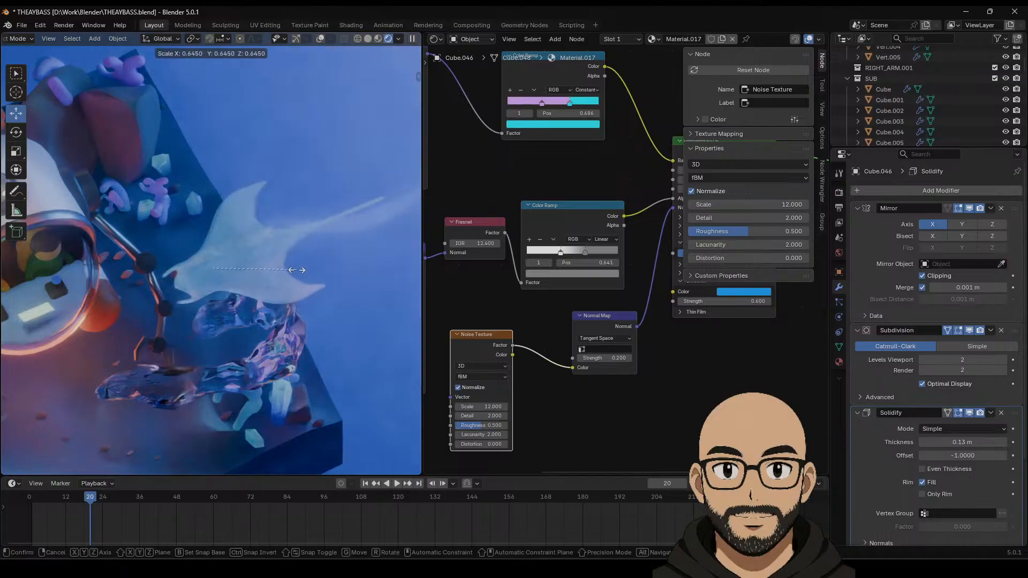
{"action": "left_click", "coordinate": [317, 274]}
{"action": "middle_click_drag", "start_coordinate": [317, 274], "coordinate": [299, 184]}
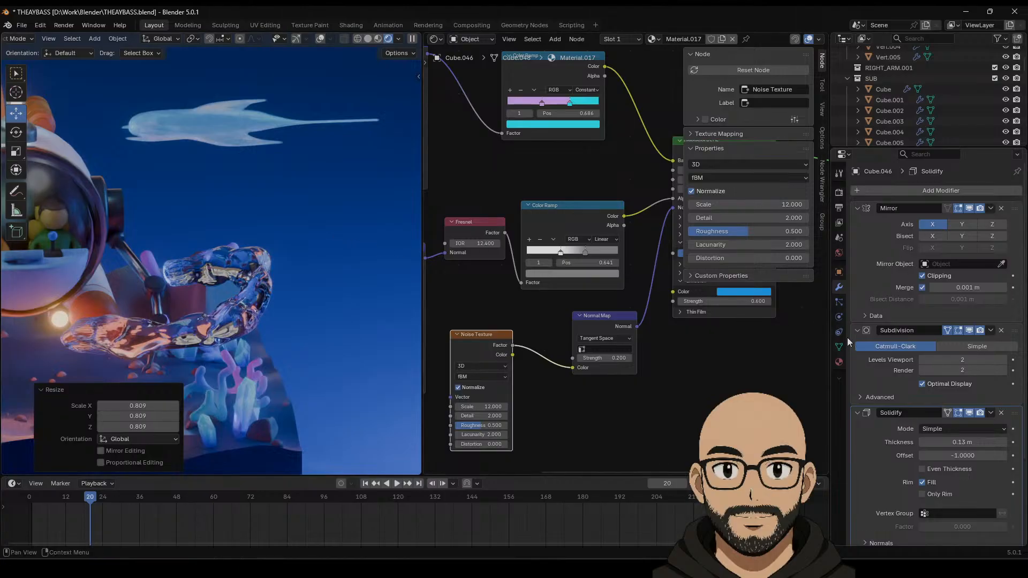
Step: Try a Wave modifier on the manta ray with 4 m falloff, 1.2 m height, 2.2 m width and 4.3 m narrowness, and remove it
{"action": "left_click", "coordinate": [917, 189]}
{"action": "mouse_move", "coordinate": [901, 188]}
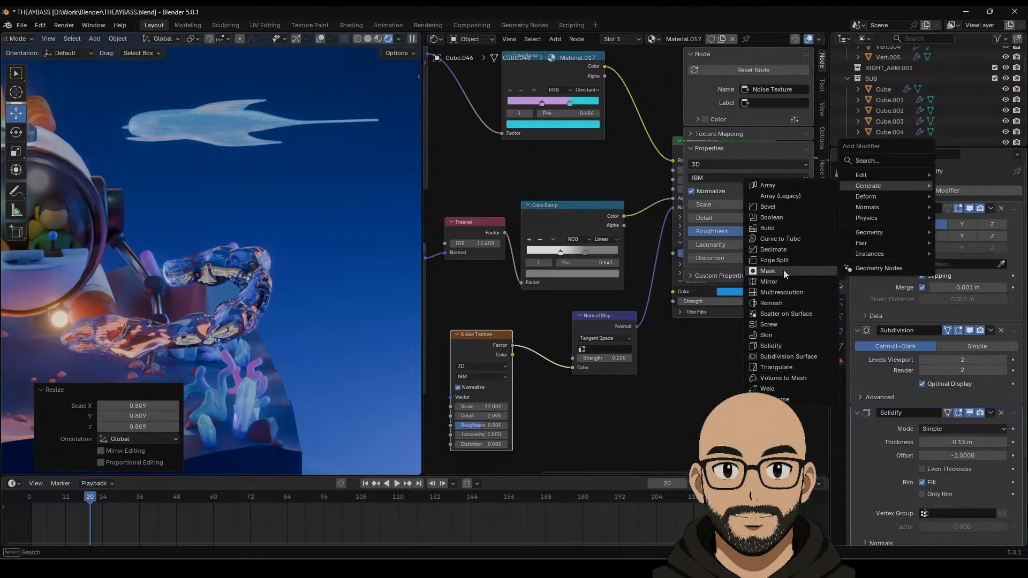
{"action": "mouse_move", "coordinate": [866, 196]}
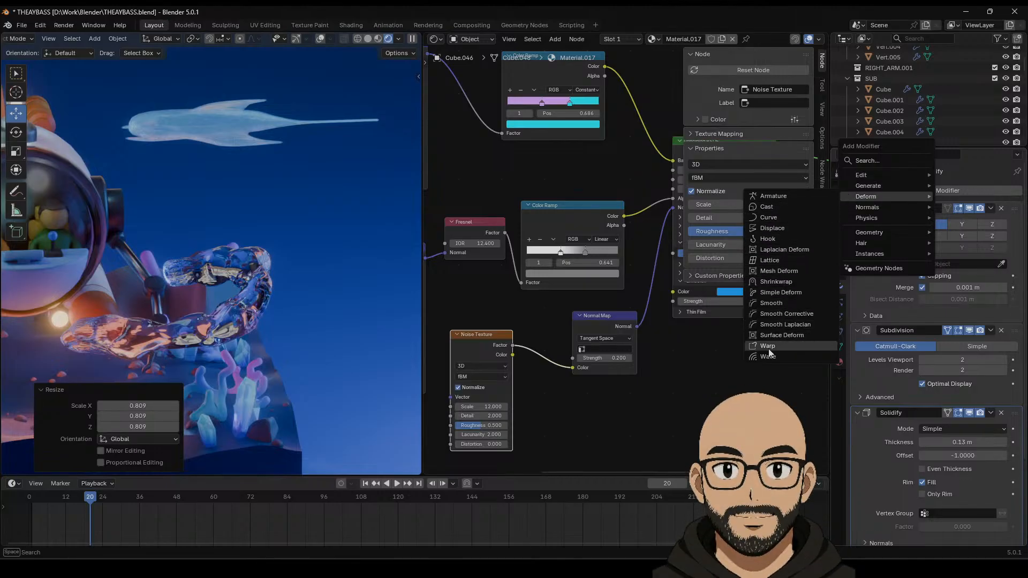
{"action": "left_click", "coordinate": [768, 356]}
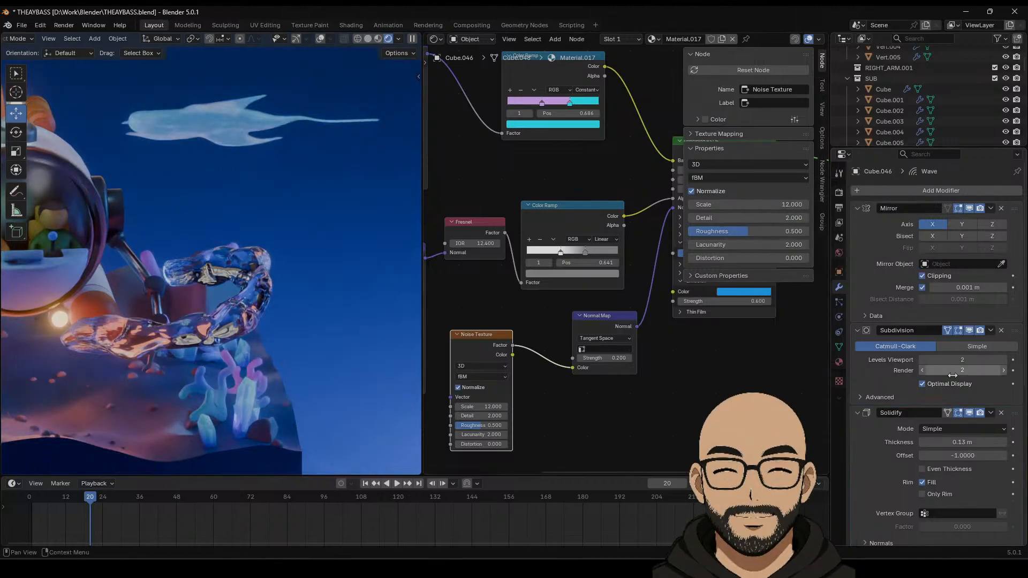
{"action": "scroll", "coordinate": [885, 457], "scroll_direction": "down", "scroll_amount": 10}
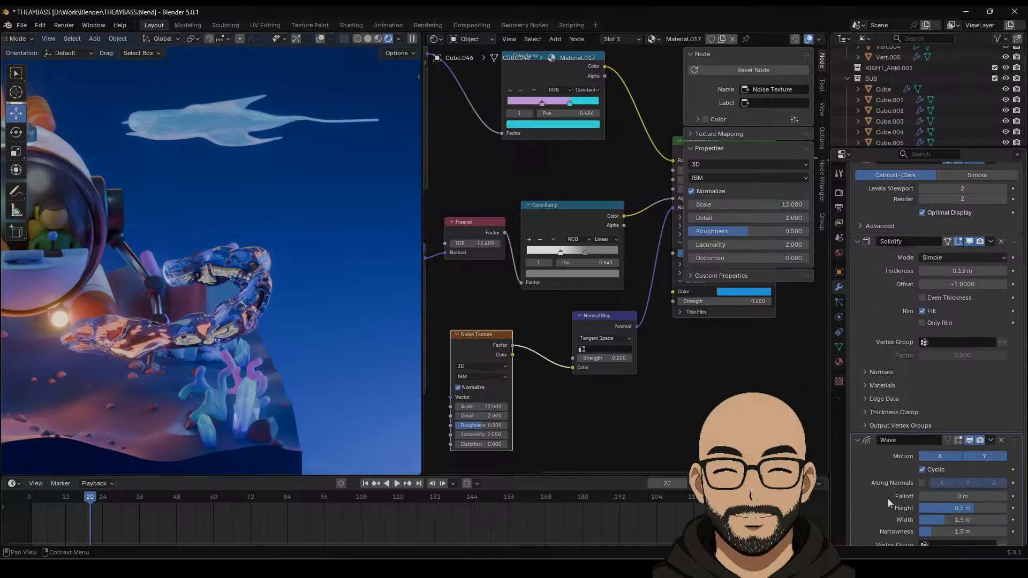
{"action": "left_click_drag", "start_coordinate": [967, 415], "coordinate": [940, 423]}
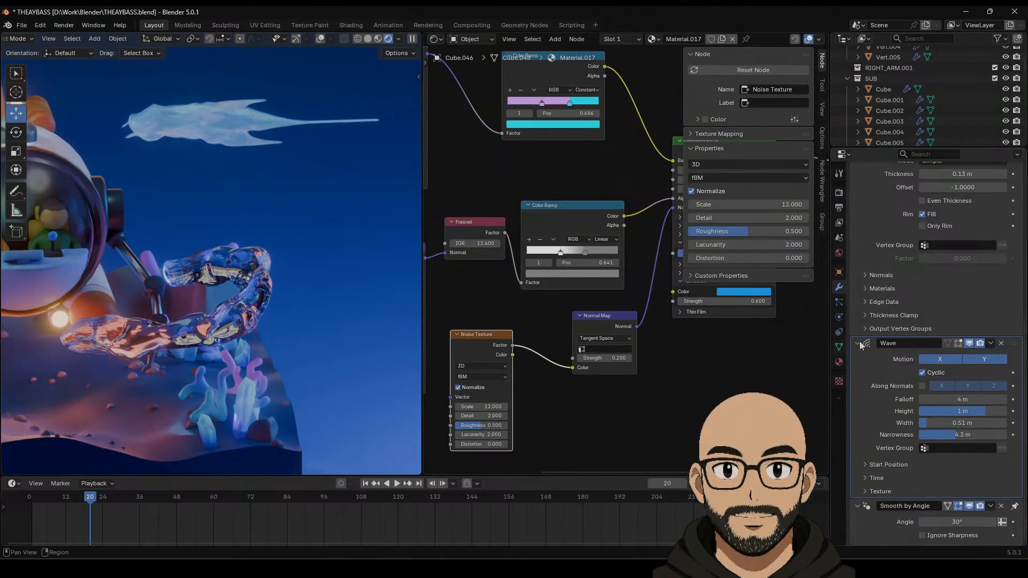
{"action": "mouse_move", "coordinate": [981, 413]}
{"action": "left_mouse_down"}
{"action": "mouse_move", "coordinate": [973, 435]}
{"action": "mouse_move", "coordinate": [1002, 423]}
{"action": "mouse_move", "coordinate": [965, 423]}
{"action": "mouse_move", "coordinate": [977, 411]}
{"action": "left_mouse_up"}
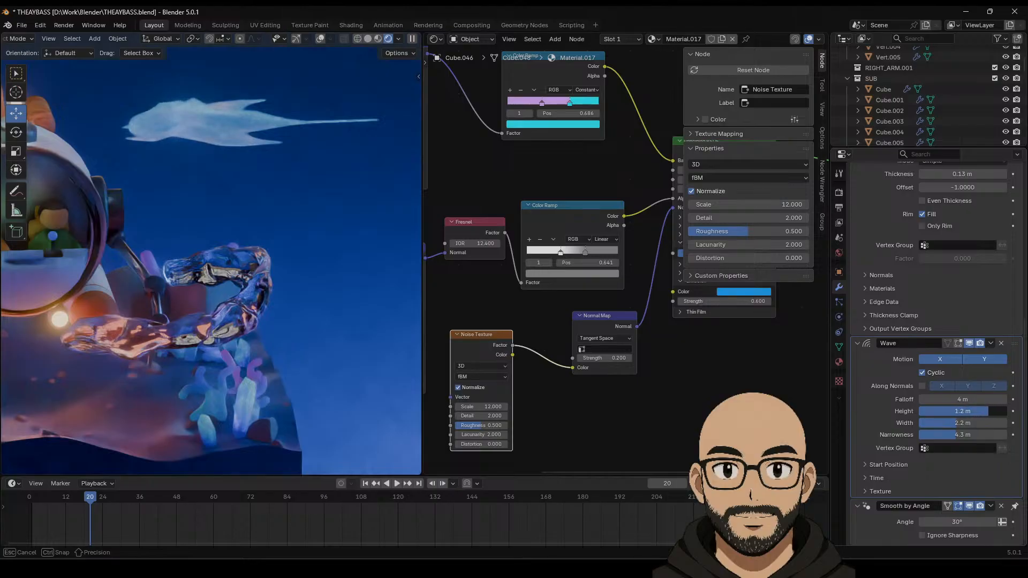
{"action": "left_click", "coordinate": [1001, 343]}
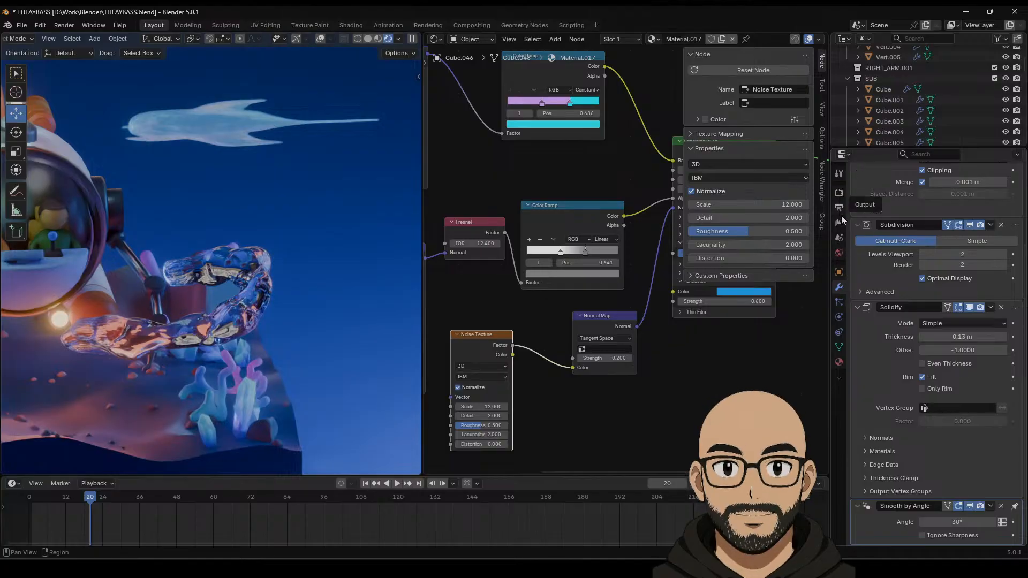
Step: Add a Displace modifier with a new texture to the manta ray and lower its Strength
{"action": "scroll", "coordinate": [920, 256], "scroll_direction": "up", "scroll_amount": 5}
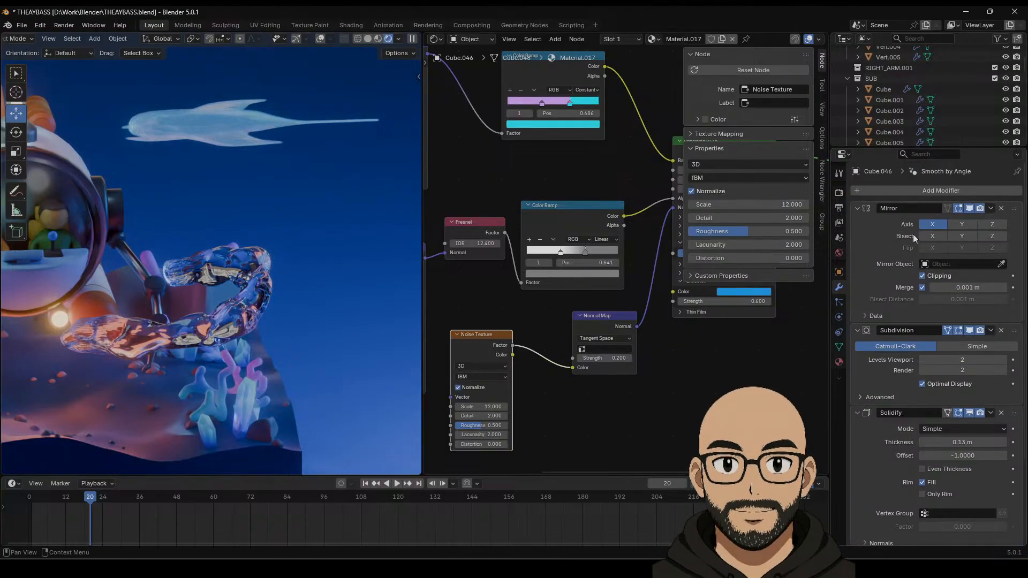
{"action": "left_click", "coordinate": [926, 190]}
{"action": "mouse_move", "coordinate": [914, 194]}
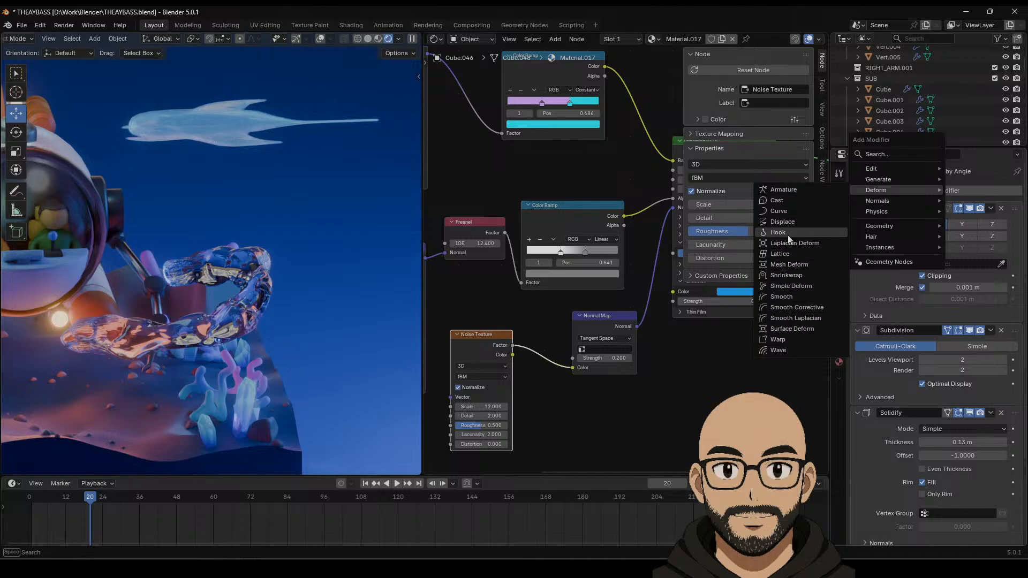
{"action": "left_click", "coordinate": [783, 221]}
{"action": "scroll", "coordinate": [913, 439], "scroll_direction": "down", "scroll_amount": 8}
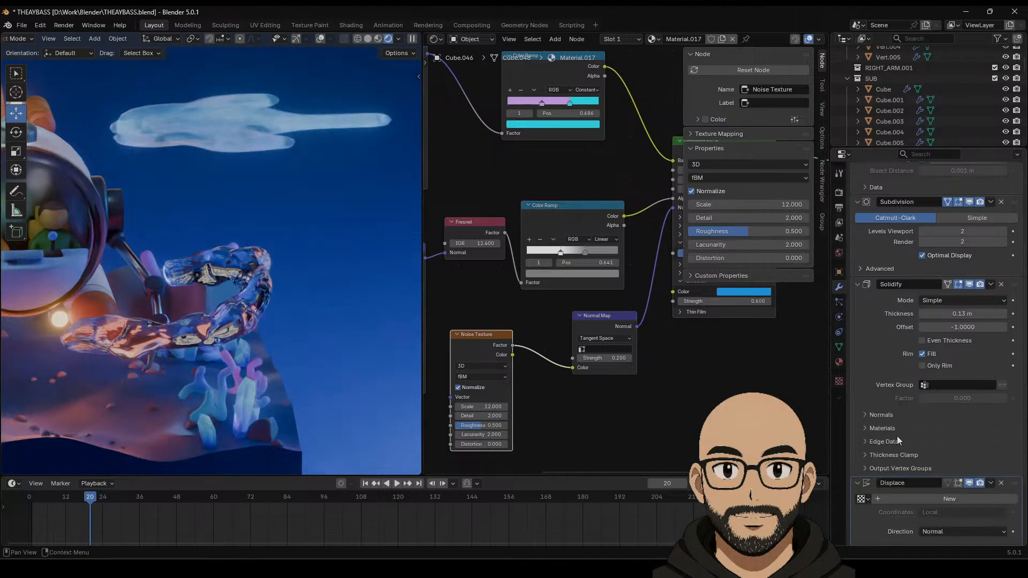
{"action": "left_click", "coordinate": [939, 413]}
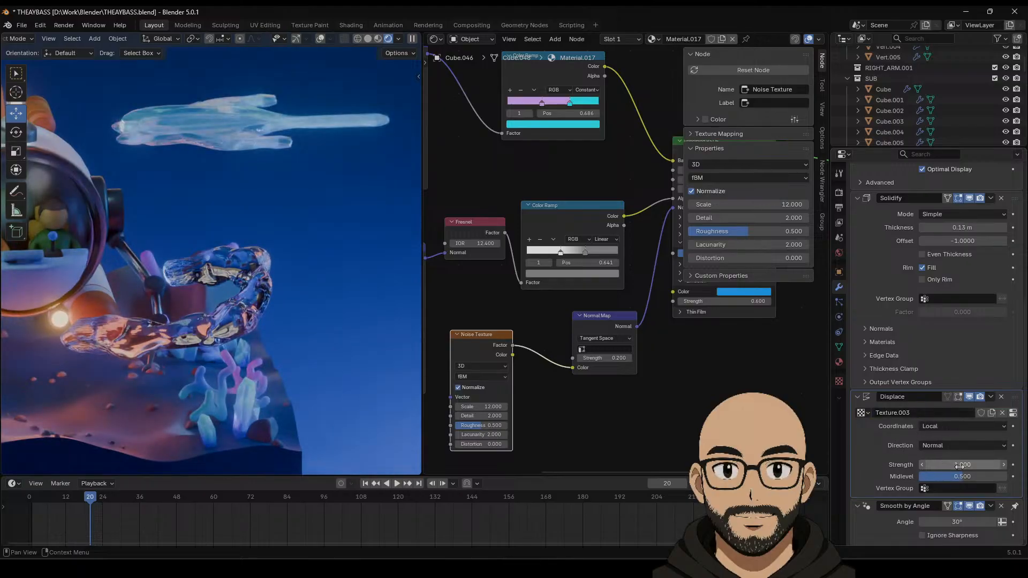
{"action": "left_click_drag", "start_coordinate": [962, 466], "coordinate": [939, 466]}
Step: Set the Displace modifier's texture type to Clouds with a Size of 1.30
{"action": "left_click", "coordinate": [839, 382]}
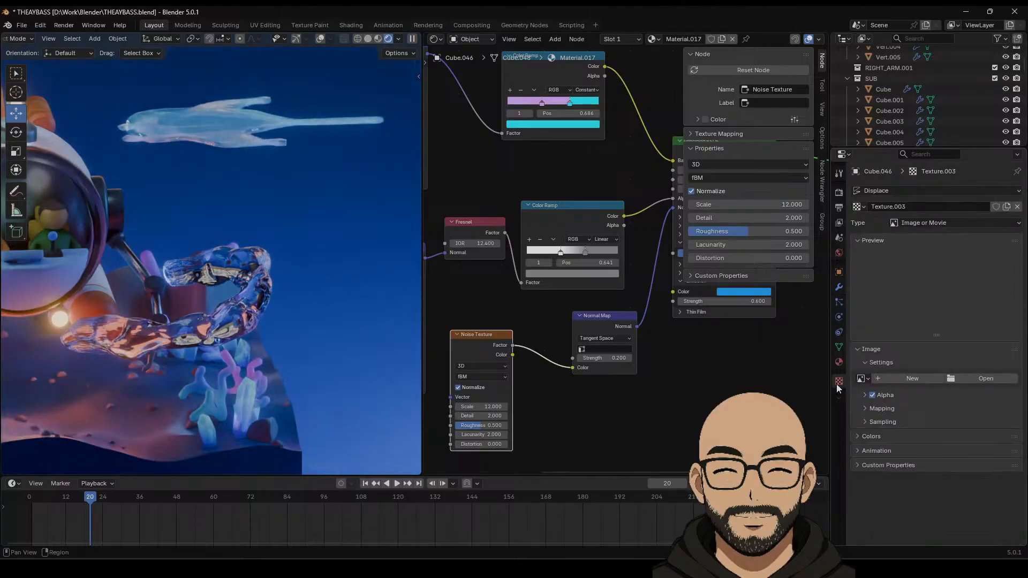
{"action": "left_click", "coordinate": [930, 223]}
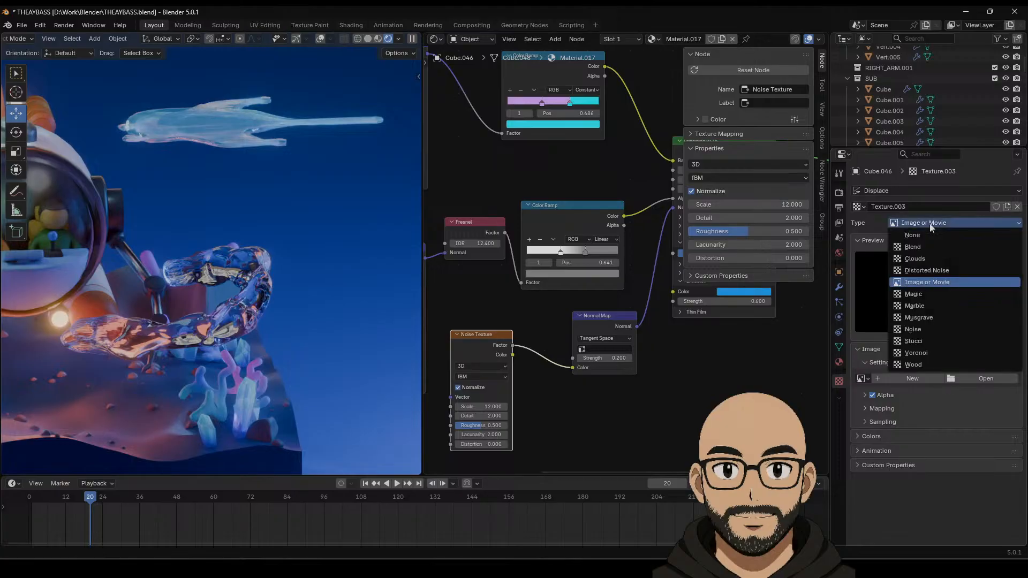
{"action": "left_click", "coordinate": [921, 258]}
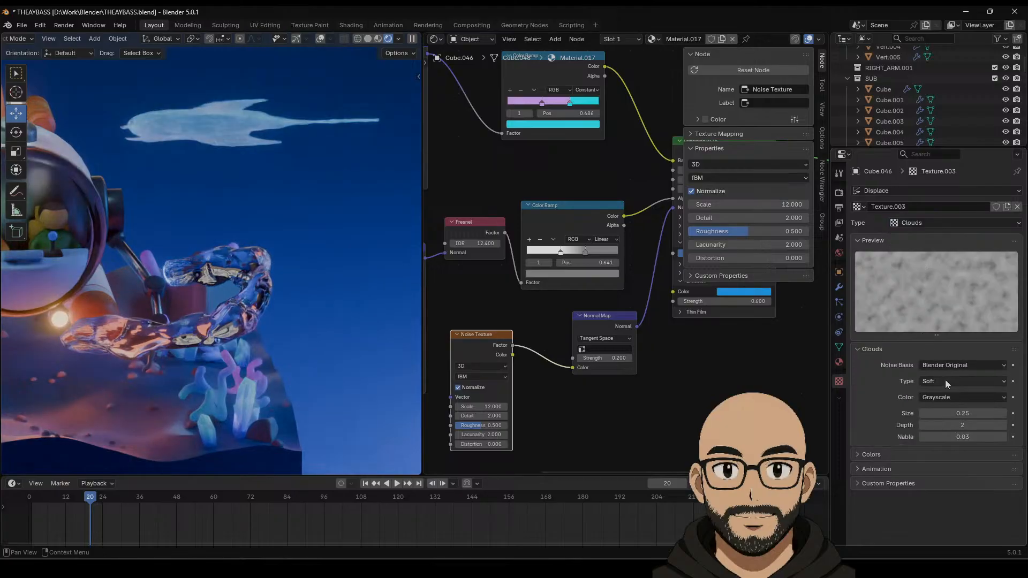
{"action": "mouse_move", "coordinate": [957, 409]}
{"action": "left_mouse_down"}
{"action": "mouse_move", "coordinate": [947, 413]}
{"action": "mouse_move", "coordinate": [963, 413]}
{"action": "left_mouse_up"}
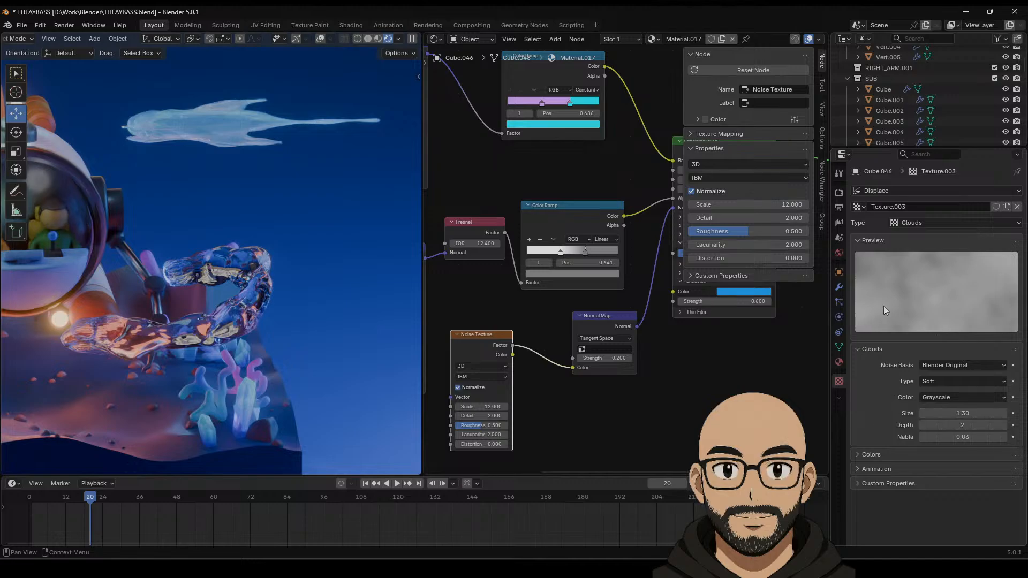
Step: Set the manta ray's Displace modifier to Global coordinates with a Strength of 0.100
{"action": "left_click", "coordinate": [839, 288]}
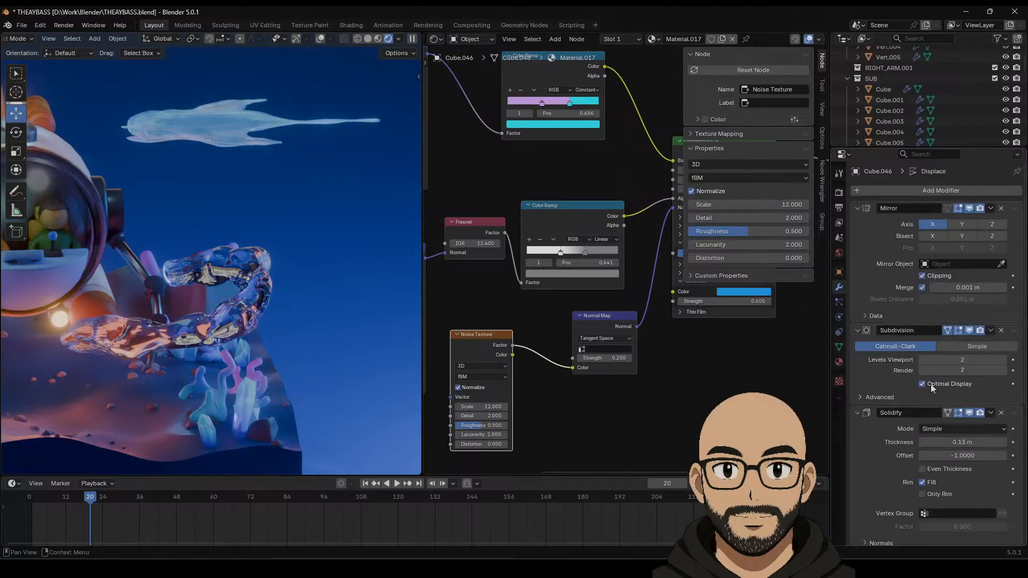
{"action": "scroll", "coordinate": [893, 457], "scroll_direction": "down", "scroll_amount": 10}
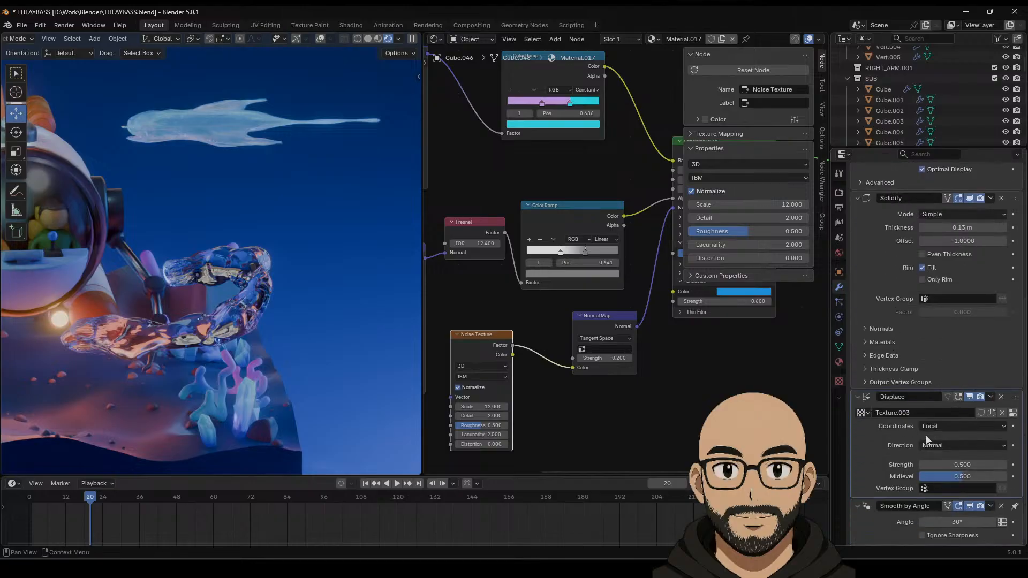
{"action": "left_click", "coordinate": [953, 425]}
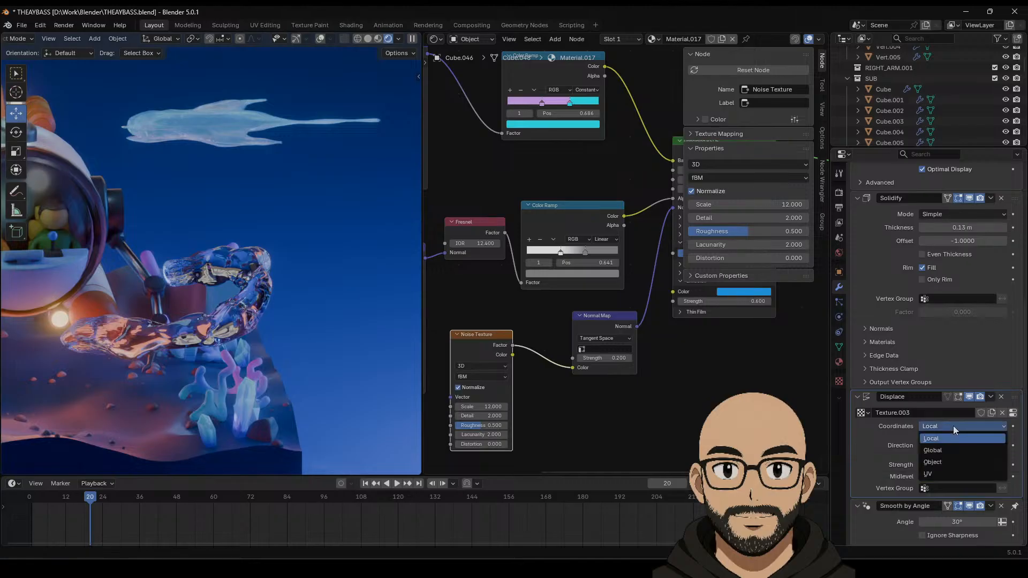
{"action": "left_click", "coordinate": [943, 448]}
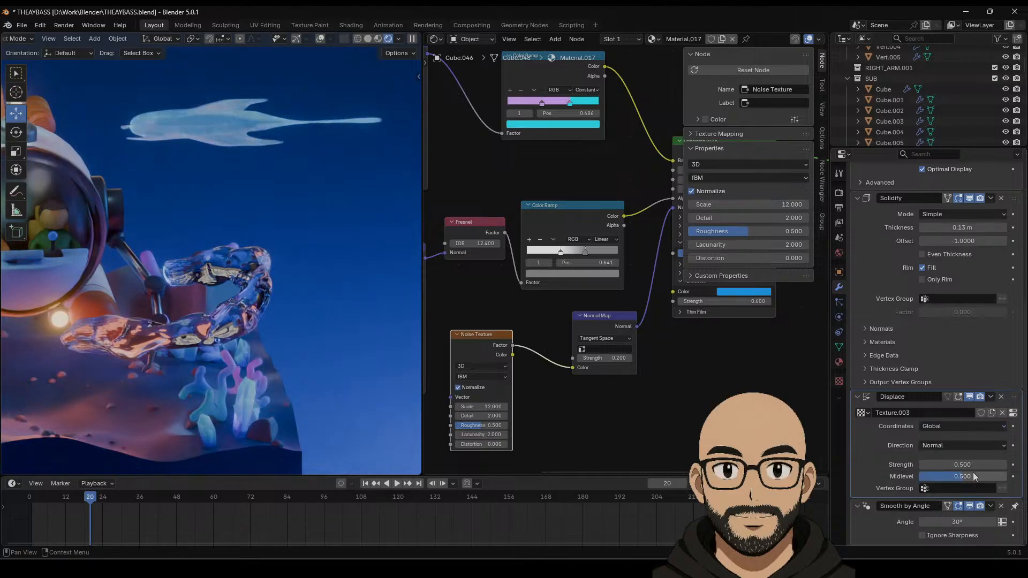
{"action": "left_click_drag", "start_coordinate": [964, 465], "coordinate": [934, 465]}
{"action": "middle_click_drag", "start_coordinate": [314, 234], "coordinate": [329, 303]}
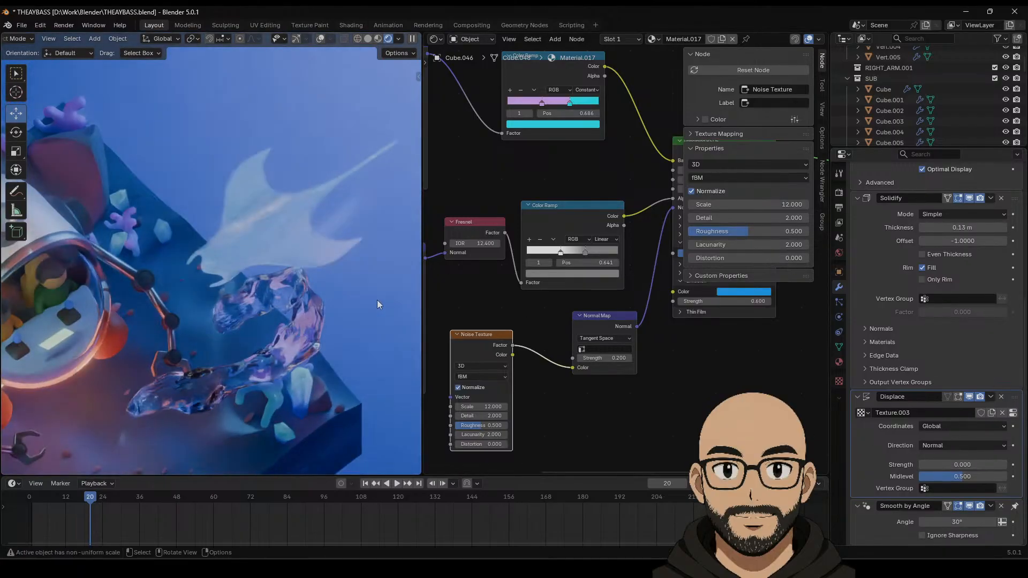
{"action": "mouse_move", "coordinate": [962, 465]}
{"action": "left_mouse_down"}
{"action": "mouse_move", "coordinate": [951, 464]}
{"action": "mouse_move", "coordinate": [968, 464]}
{"action": "left_mouse_up"}
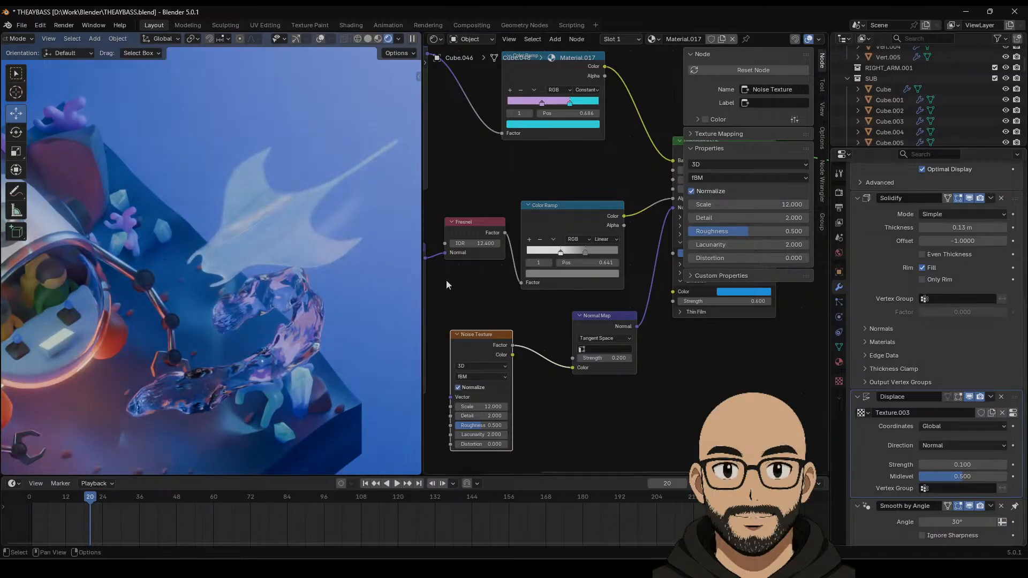
{"action": "middle_click_drag", "start_coordinate": [345, 275], "coordinate": [374, 265]}
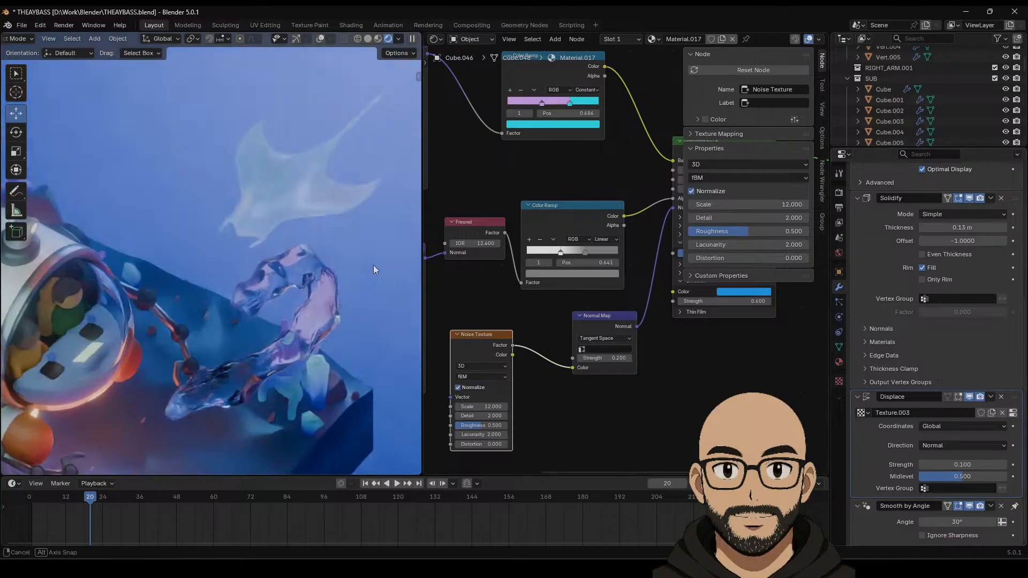
Step: Enter Edit Mode on the manta ray and switch the Shader Editor area to a 3D Viewport with nothing selected
{"action": "key", "text": "Tab"}
{"action": "left_click", "coordinate": [443, 38]}
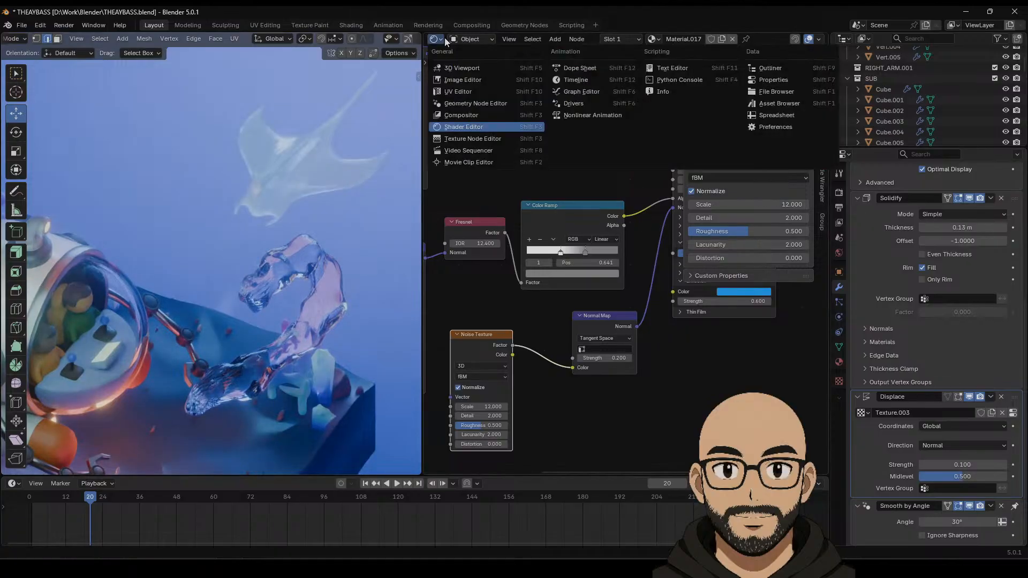
{"action": "left_click", "coordinate": [473, 68]}
{"action": "middle_click_drag", "start_coordinate": [704, 264], "coordinate": [589, 207]}
{"action": "scroll", "coordinate": [691, 283], "scroll_direction": "up", "scroll_amount": 2}
{"action": "left_click", "coordinate": [654, 243]}
{"action": "left_click", "coordinate": [630, 184]}
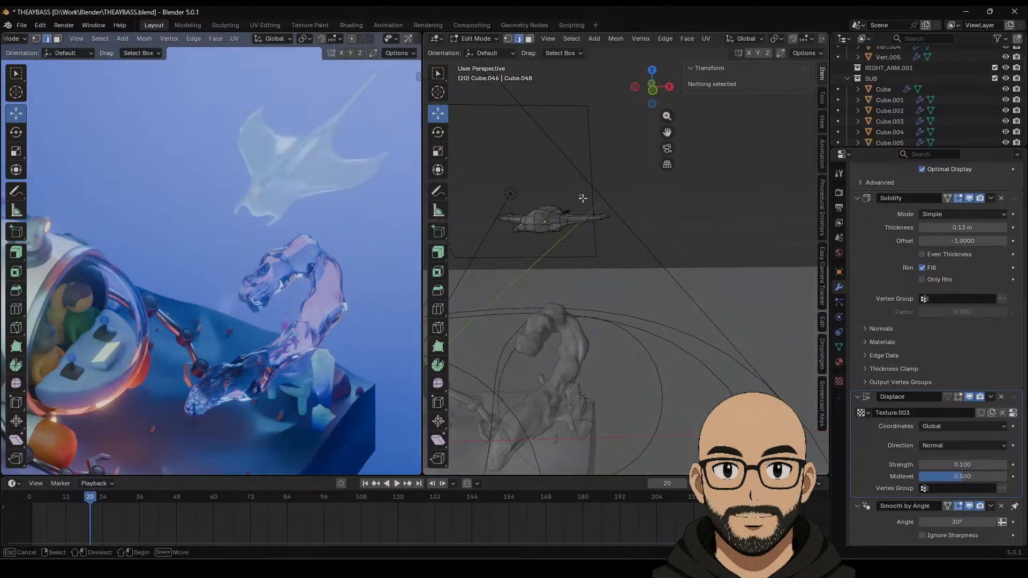
Step: Select the manta ray's mirrored wing tips, rotate them and lower them about 0.113 m along Z
{"action": "left_click_drag", "start_coordinate": [583, 198], "coordinate": [637, 259]}
{"action": "middle_click_drag", "start_coordinate": [627, 245], "coordinate": [639, 251]}
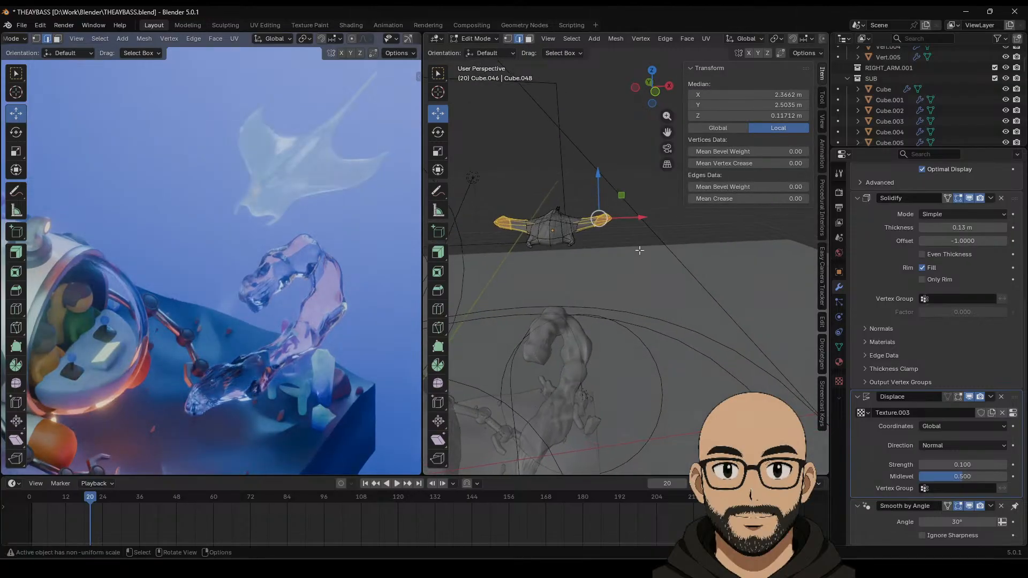
{"action": "left_click", "coordinate": [438, 132]}
{"action": "left_click_drag", "start_coordinate": [636, 215], "coordinate": [601, 187]}
{"action": "left_click", "coordinate": [438, 113]}
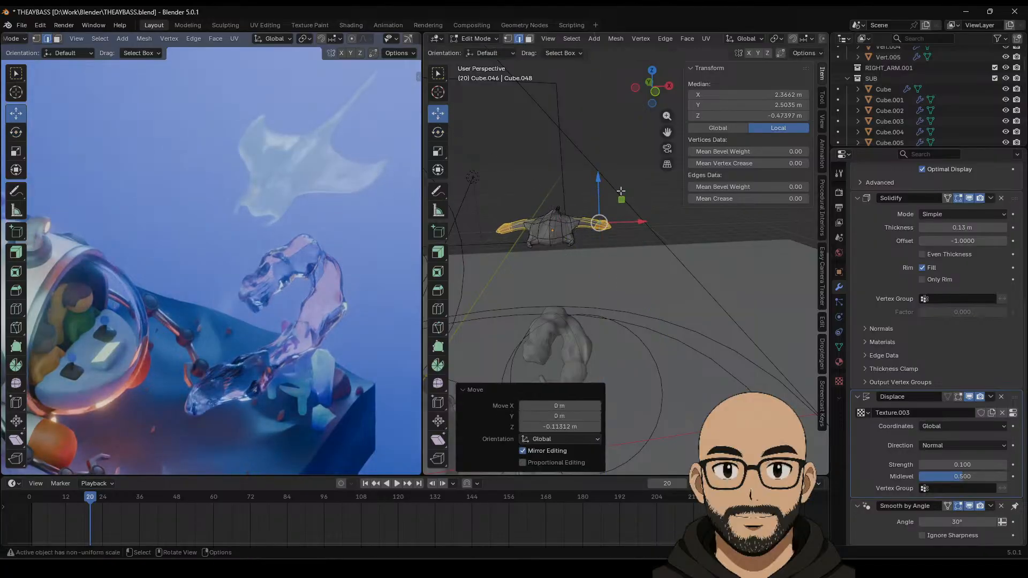
{"action": "left_click", "coordinate": [628, 246]}
Step: Return to Object Mode and move the manta ray -4.3176 m along Y, over the submarine
{"action": "middle_click_drag", "start_coordinate": [604, 213], "coordinate": [590, 267]}
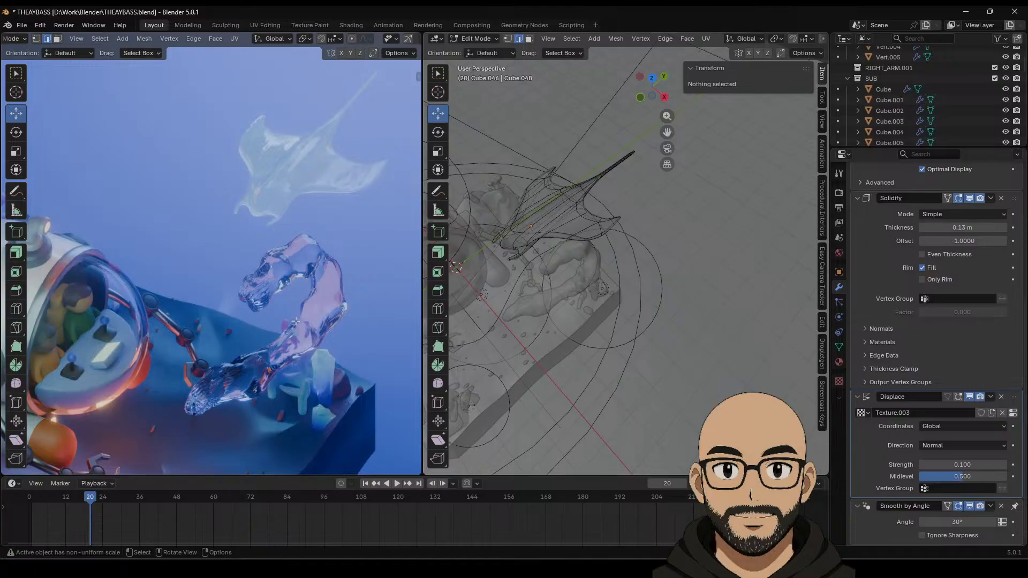
{"action": "scroll", "coordinate": [295, 321], "scroll_direction": "down", "scroll_amount": 4}
{"action": "middle_click_drag", "start_coordinate": [295, 322], "coordinate": [299, 267]}
{"action": "scroll", "coordinate": [300, 268], "scroll_direction": "up", "scroll_amount": 2}
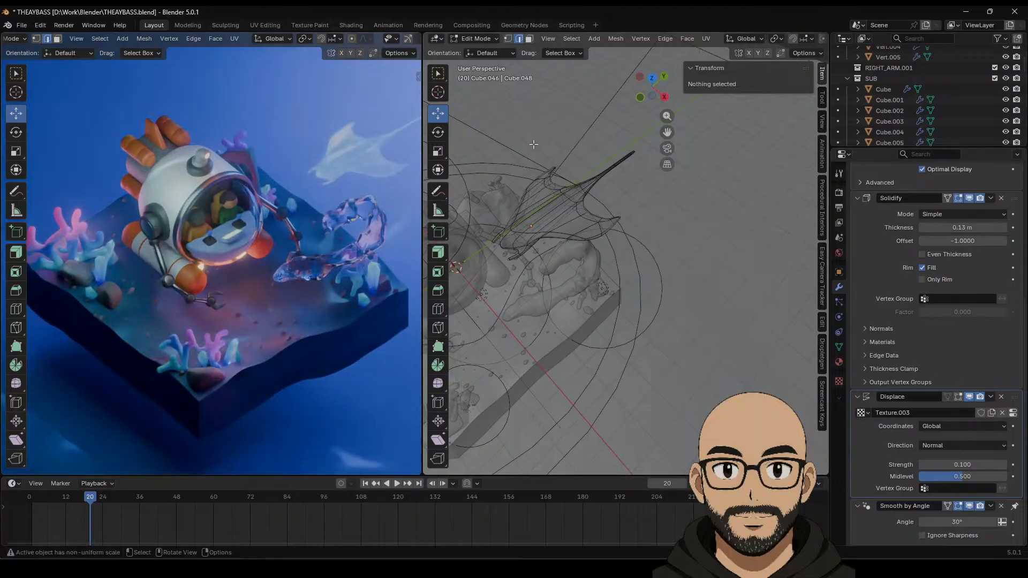
{"action": "key", "text": "Tab"}
{"action": "key", "text": "g"}
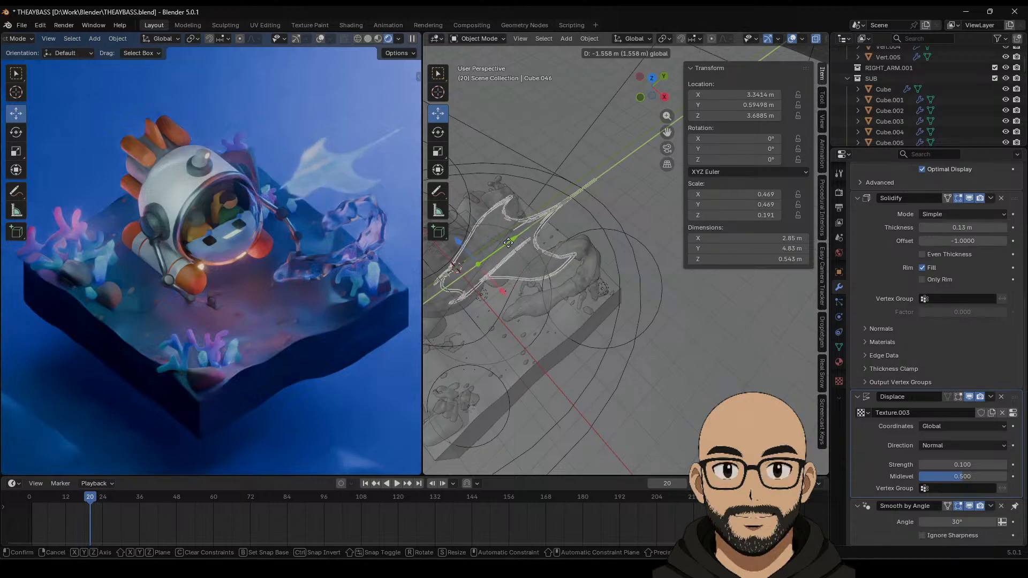
{"action": "left_click", "coordinate": [748, 285]}
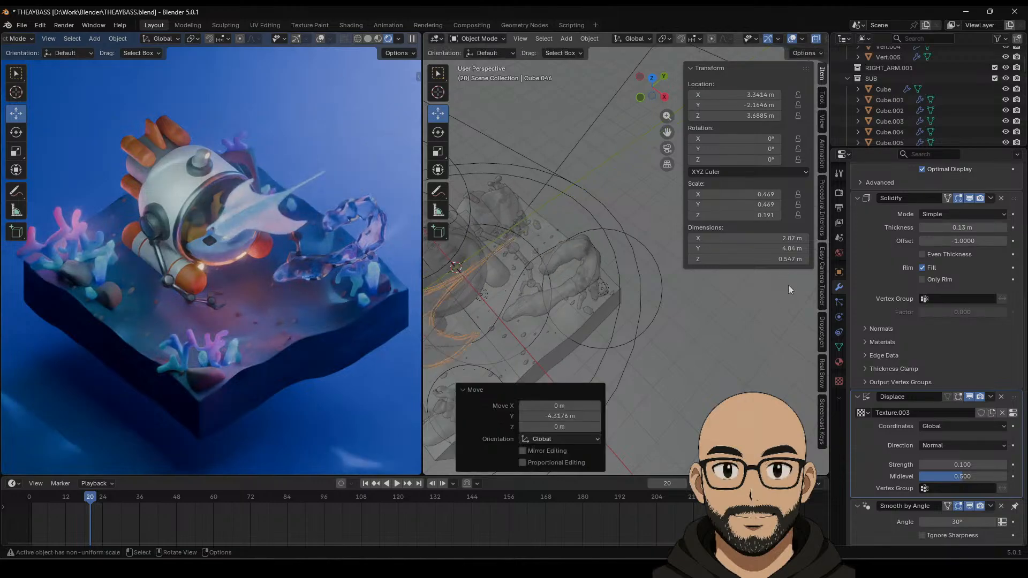
{"action": "left_click", "coordinate": [438, 133]}
{"action": "middle_click_drag", "start_coordinate": [465, 303], "coordinate": [522, 310]}
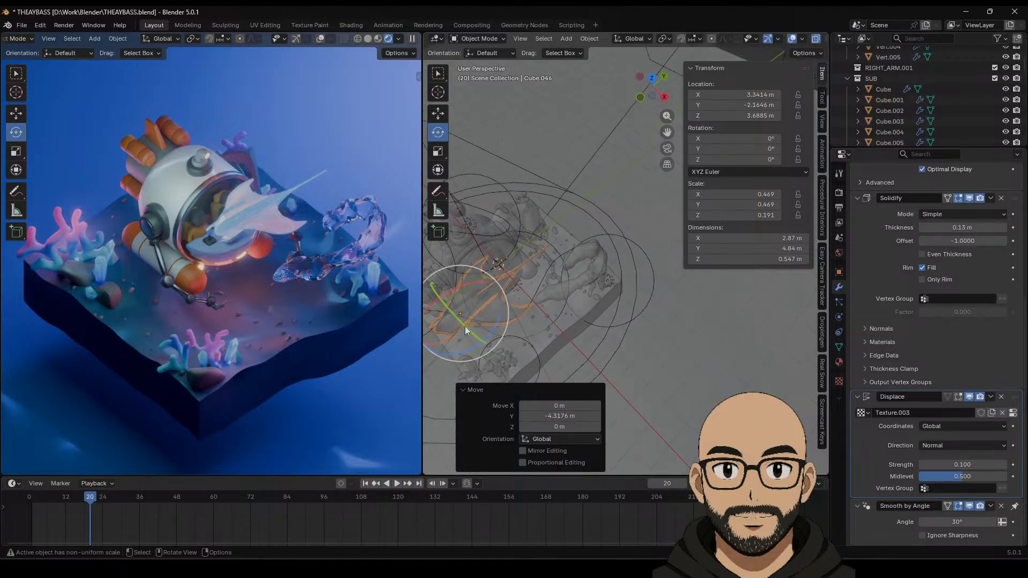
{"action": "left_click_drag", "start_coordinate": [464, 326], "coordinate": [451, 324]}
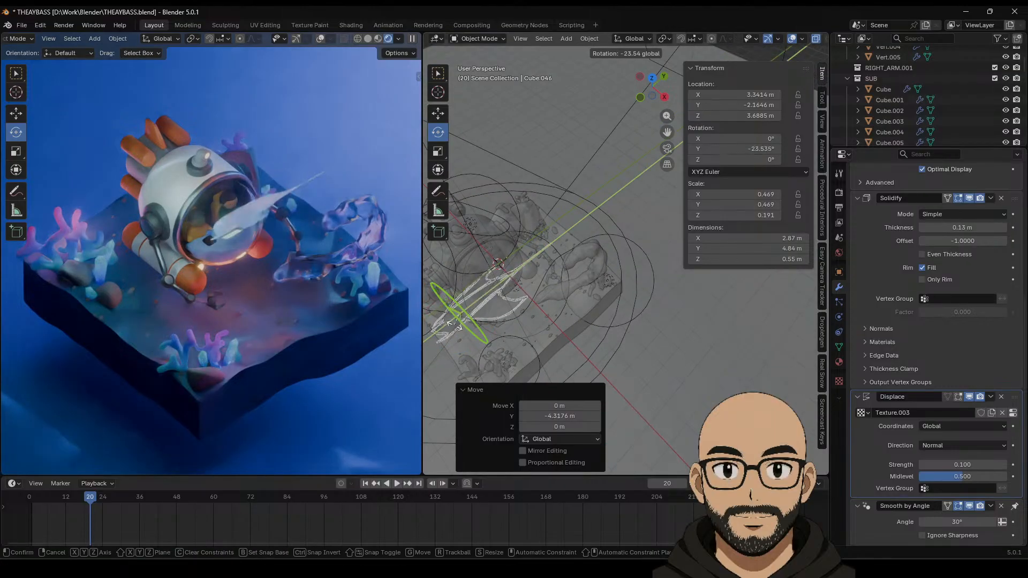
{"action": "right_click", "coordinate": [455, 327]}
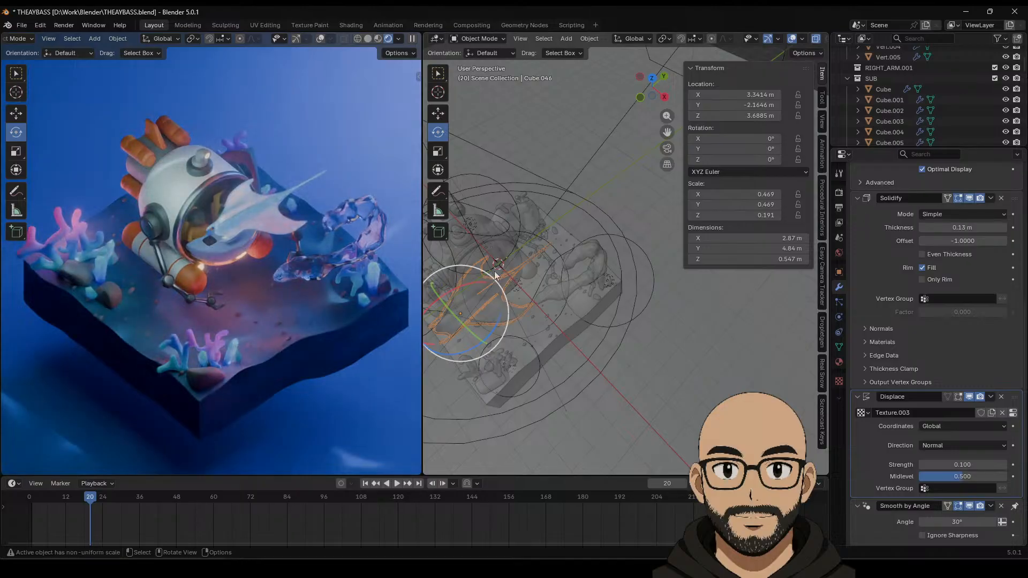
Step: Move the manta ray 3.5744 m along Y and raise it 1.3106 m along Z
{"action": "key", "text": "shift+space"}
{"action": "key", "text": "g"}
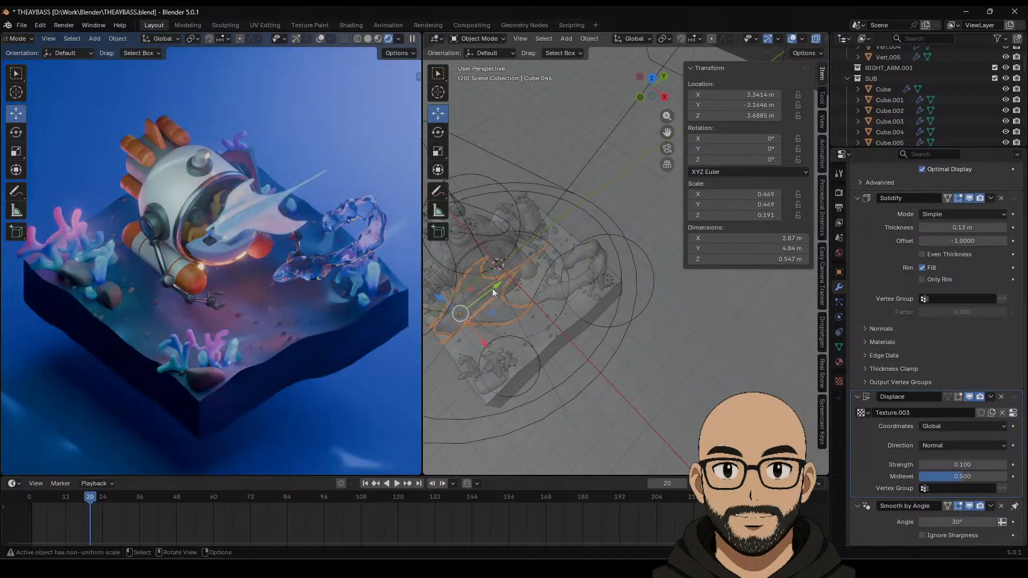
{"action": "left_click_drag", "start_coordinate": [492, 288], "coordinate": [577, 245]}
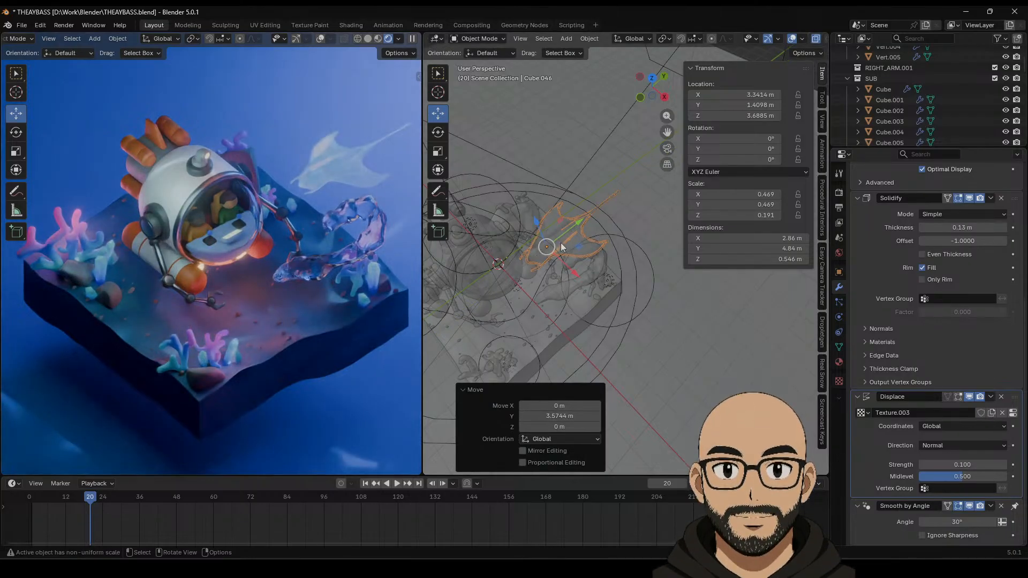
{"action": "middle_click_drag", "start_coordinate": [562, 247], "coordinate": [541, 216]}
{"action": "left_click_drag", "start_coordinate": [541, 216], "coordinate": [536, 180]}
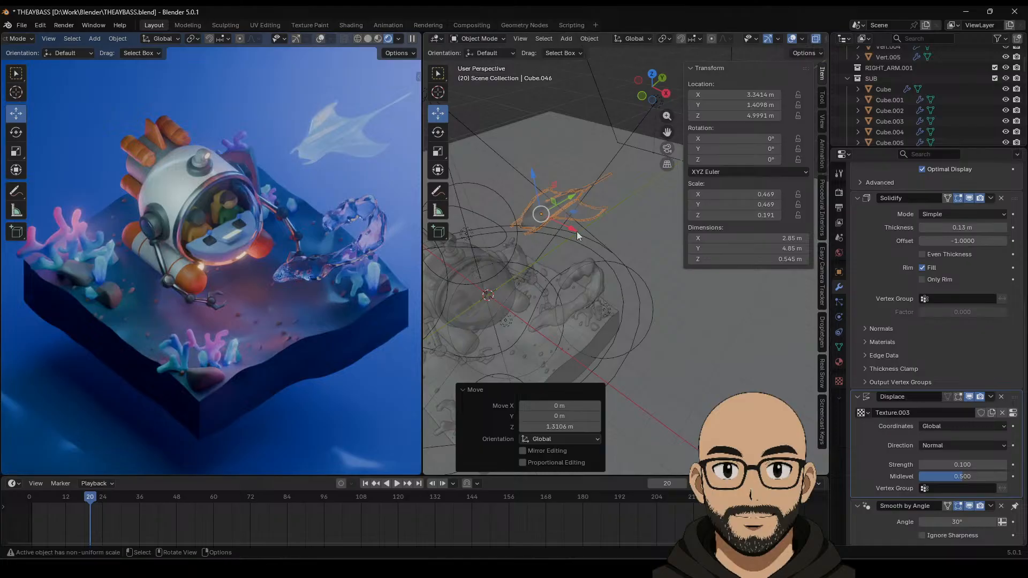
Step: Look straight down on the manta ray and add a Bézier curve to the scene
{"action": "middle_click_drag", "start_coordinate": [577, 231], "coordinate": [645, 97]}
{"action": "left_click", "coordinate": [650, 95]}
{"action": "scroll", "coordinate": [586, 304], "scroll_direction": "up", "scroll_amount": 5}
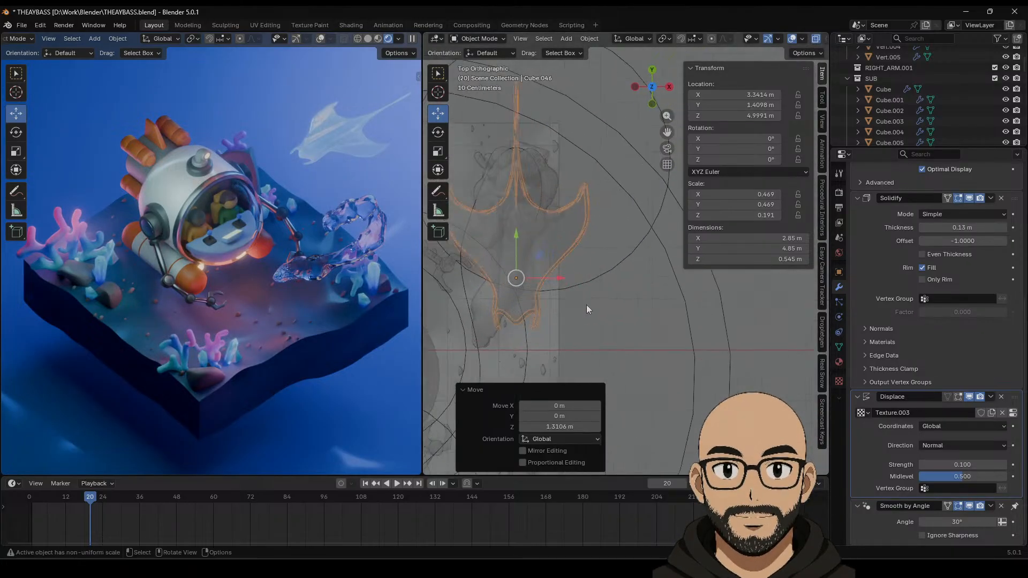
{"action": "middle_click_drag", "start_coordinate": [615, 314], "coordinate": [600, 312], "text": "shift"}
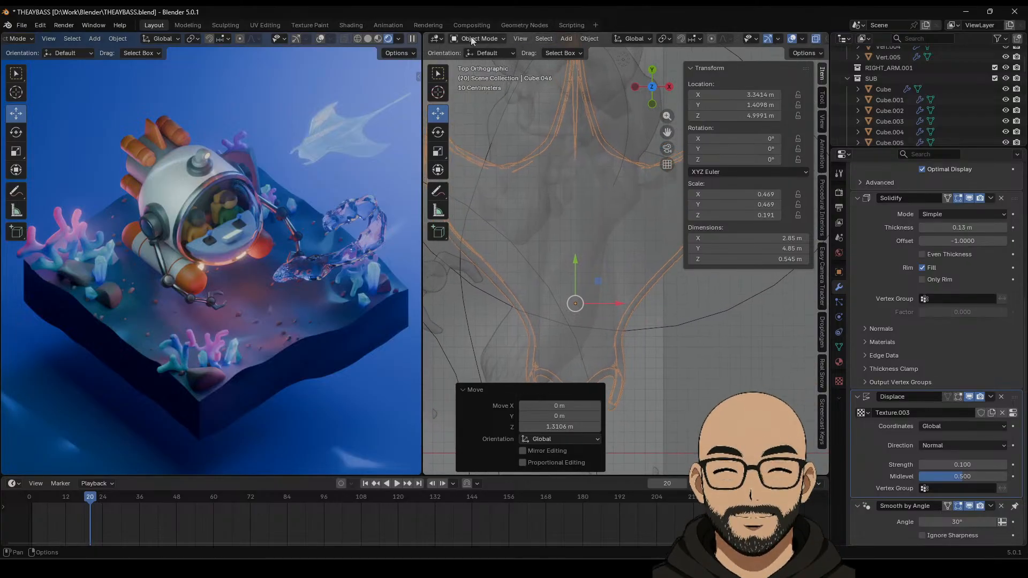
{"action": "left_click", "coordinate": [562, 39]}
{"action": "mouse_move", "coordinate": [589, 168]}
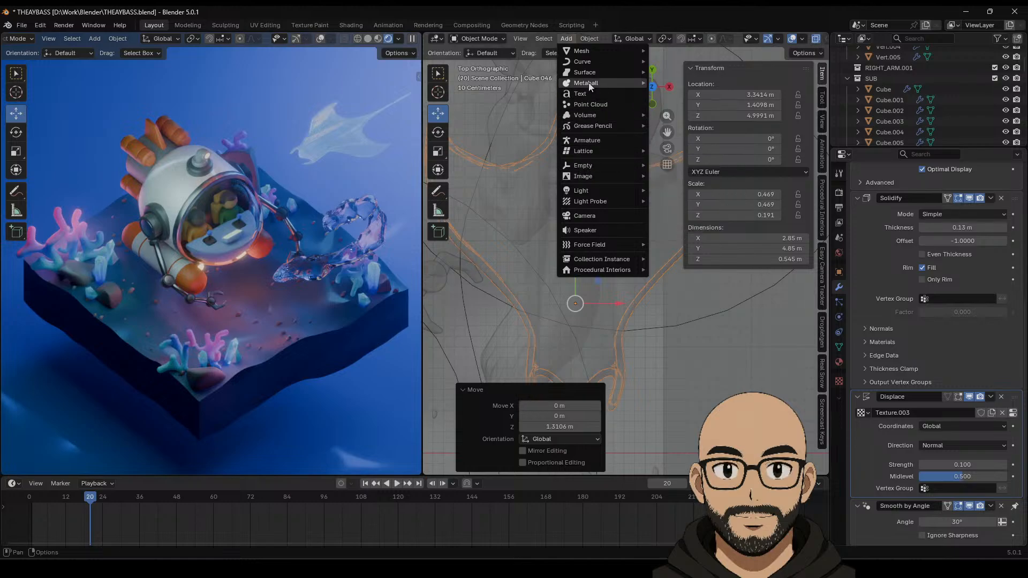
{"action": "mouse_move", "coordinate": [579, 62]}
{"action": "left_click", "coordinate": [674, 61]}
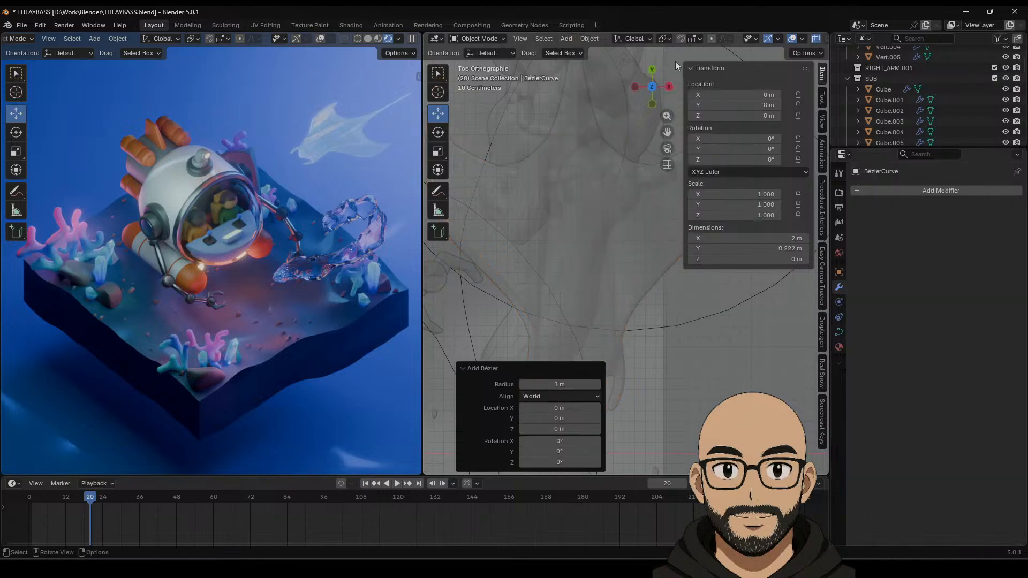
Step: Enter Edit Mode on the new Bézier curve and delete its default control points
{"action": "key", "text": "Tab"}
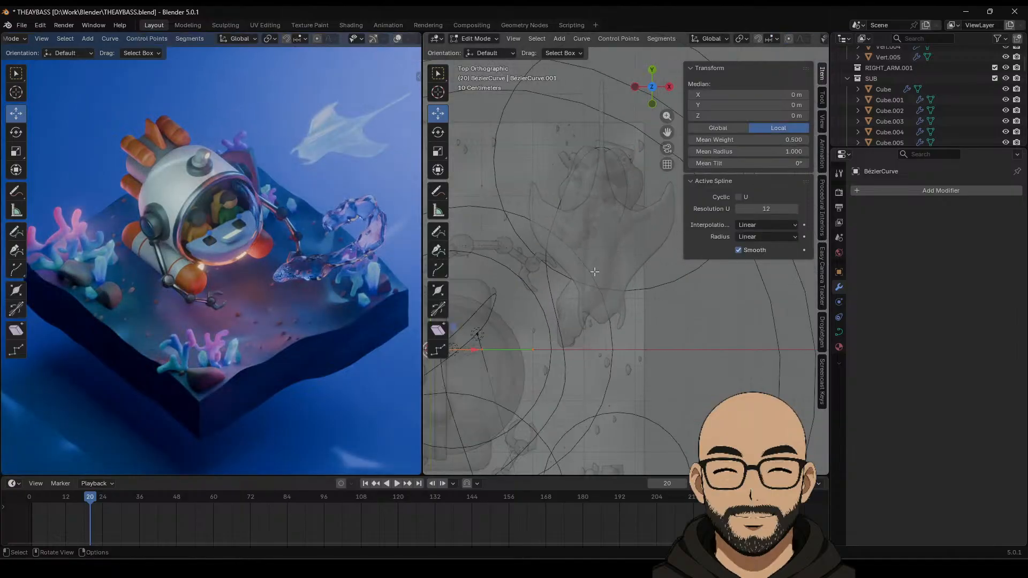
{"action": "key", "text": "x"}
{"action": "left_click", "coordinate": [594, 271]}
Step: Draw short freehand Bézier strokes over the manta ray's body and up along its centre line with the curve Draw tool
{"action": "scroll", "coordinate": [594, 272], "scroll_direction": "up", "scroll_amount": 3}
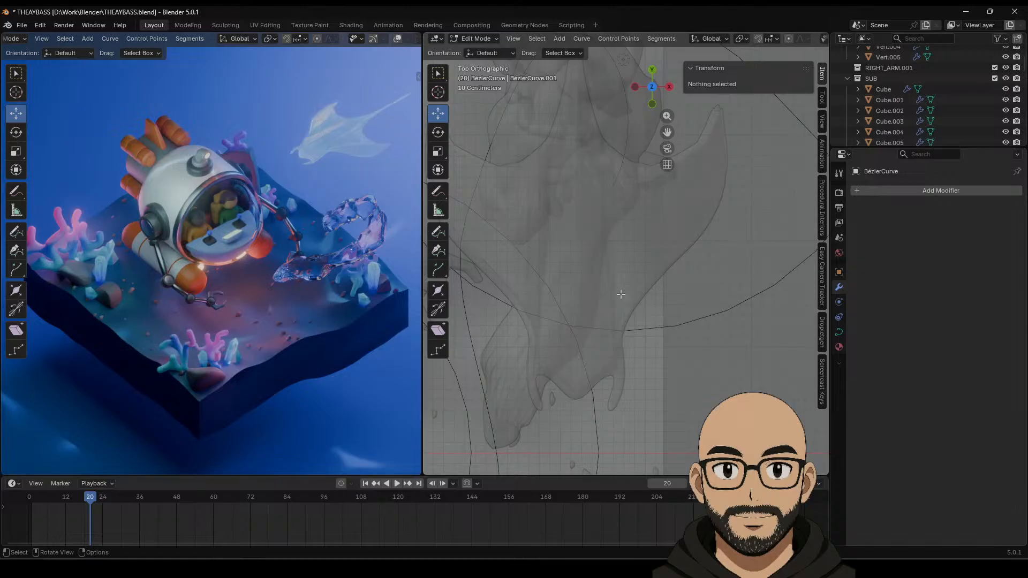
{"action": "left_click", "coordinate": [442, 236]}
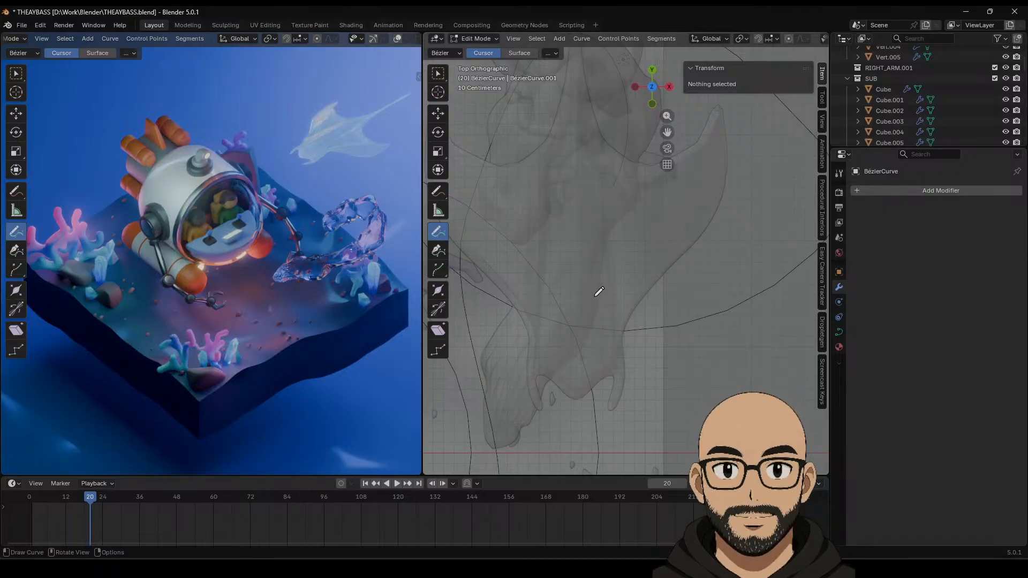
{"action": "left_click_drag", "start_coordinate": [619, 302], "coordinate": [678, 228]}
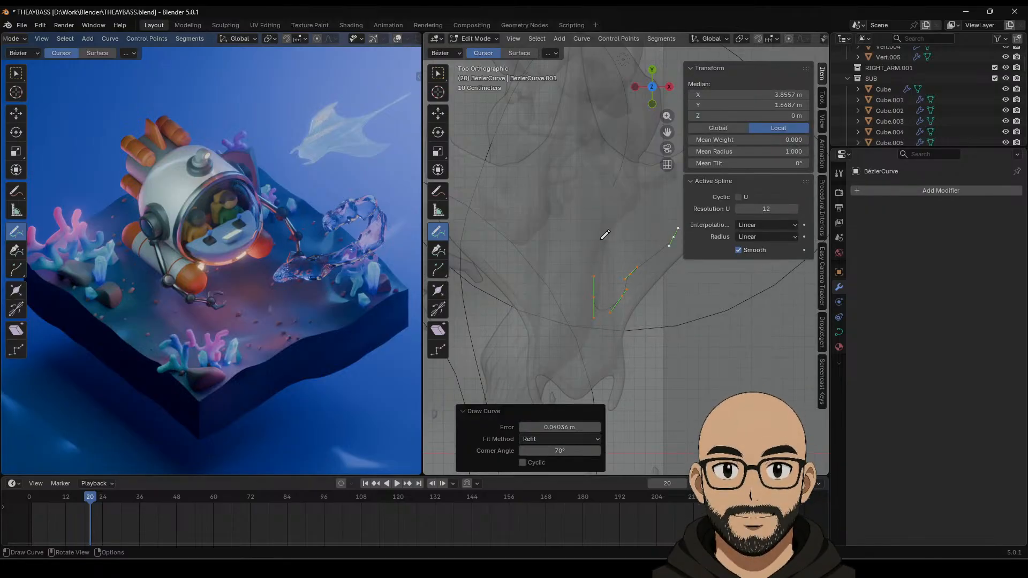
{"action": "left_click_drag", "start_coordinate": [558, 293], "coordinate": [546, 320]}
{"action": "left_click_drag", "start_coordinate": [609, 274], "coordinate": [605, 200]}
Step: Draw a freehand Bézier stroke along the manta ray's wing tip on the −X side, undoing the earlier attempts
{"action": "scroll", "coordinate": [555, 258], "scroll_direction": "down", "scroll_amount": 4}
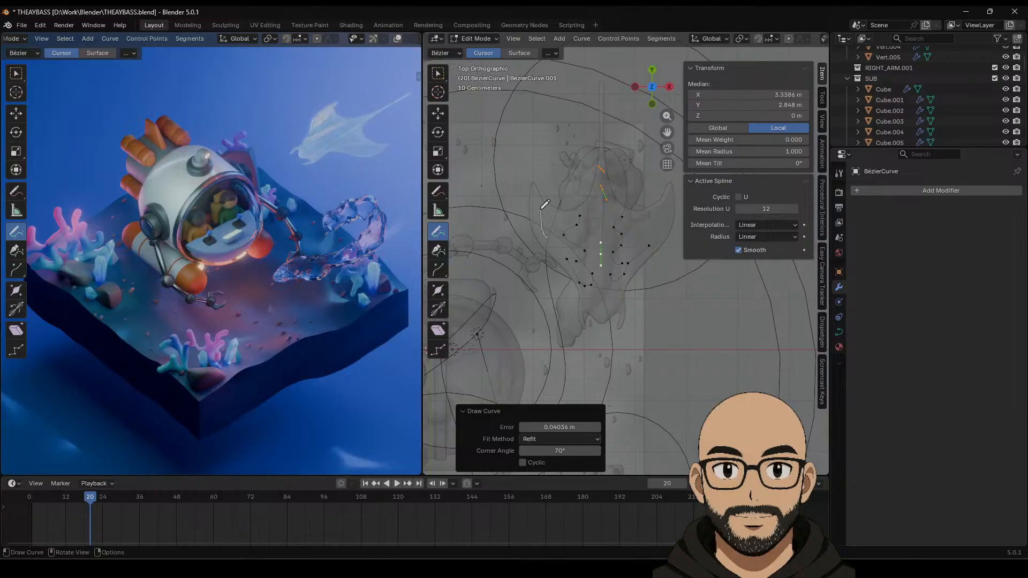
{"action": "key", "text": "ctrl+z"}
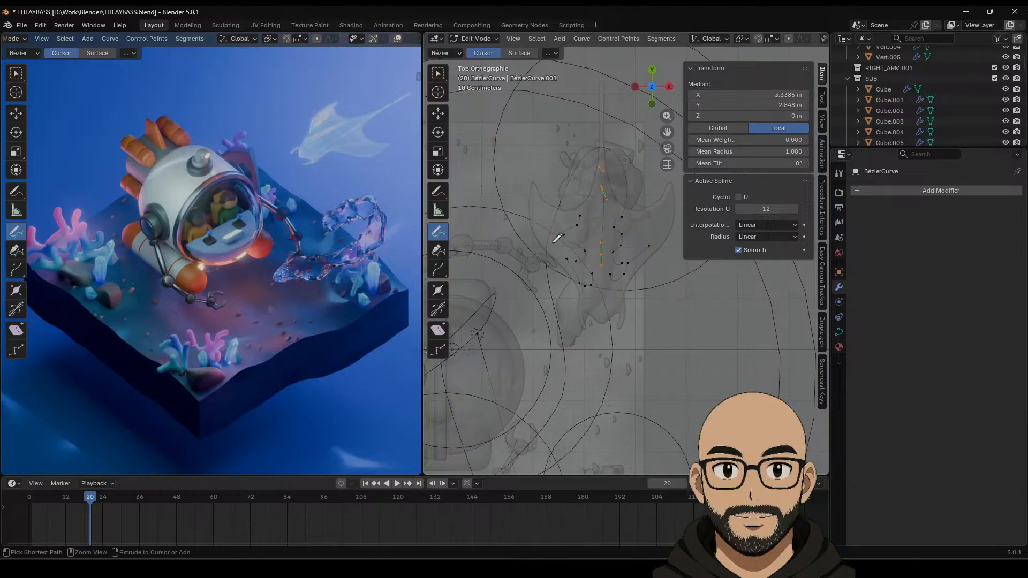
{"action": "left_click_drag", "start_coordinate": [546, 226], "coordinate": [542, 220]}
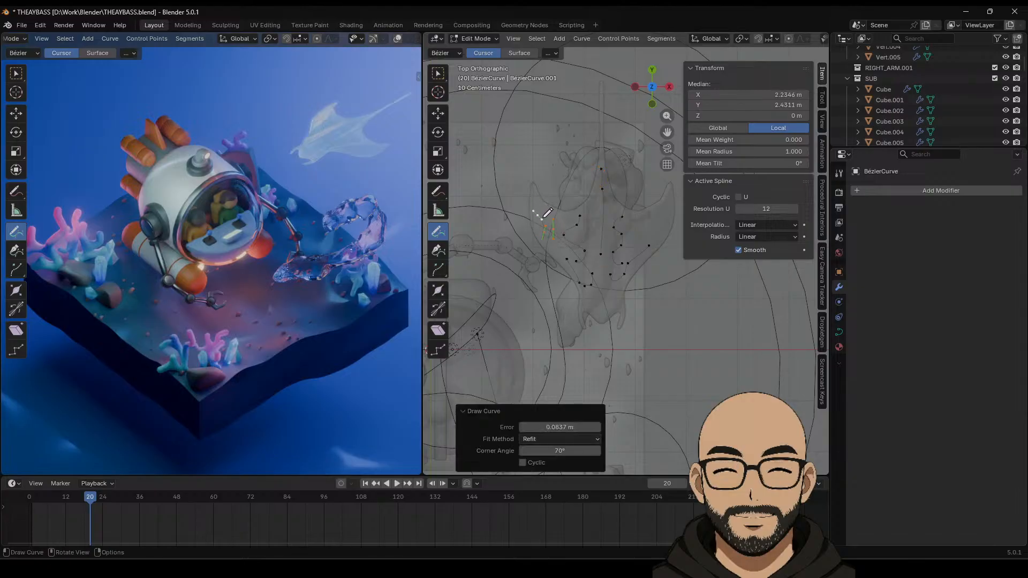
{"action": "key", "text": "ctrl+z"}
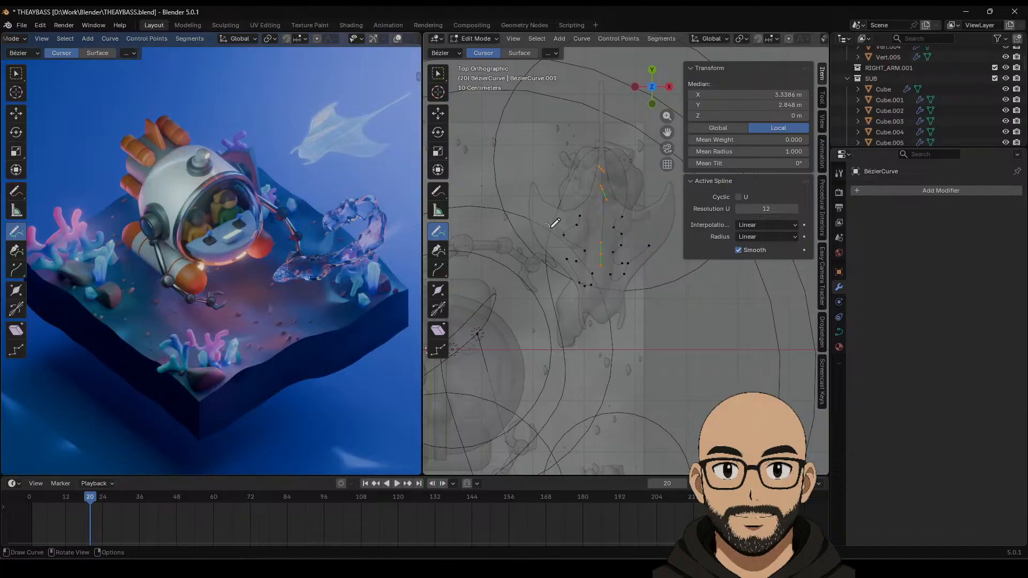
{"action": "left_click_drag", "start_coordinate": [538, 224], "coordinate": [537, 192]}
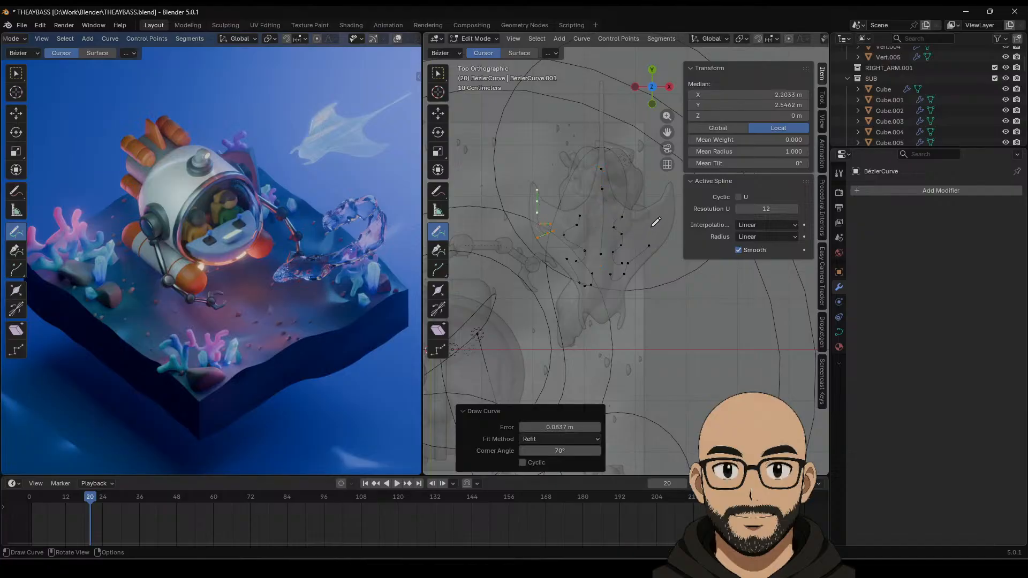
Step: Draw a freehand Bézier stroke along the manta ray's wing tip on the +X side, undoing the earlier attempts
{"action": "key", "text": "ctrl+z"}
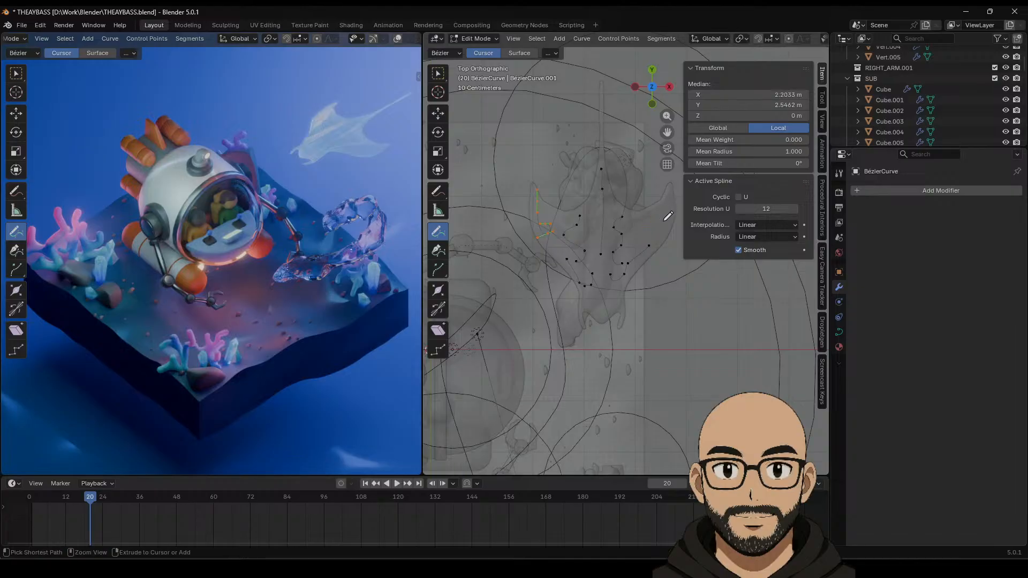
{"action": "left_click_drag", "start_coordinate": [675, 191], "coordinate": [676, 192]}
{"action": "key", "text": "ctrl+z"}
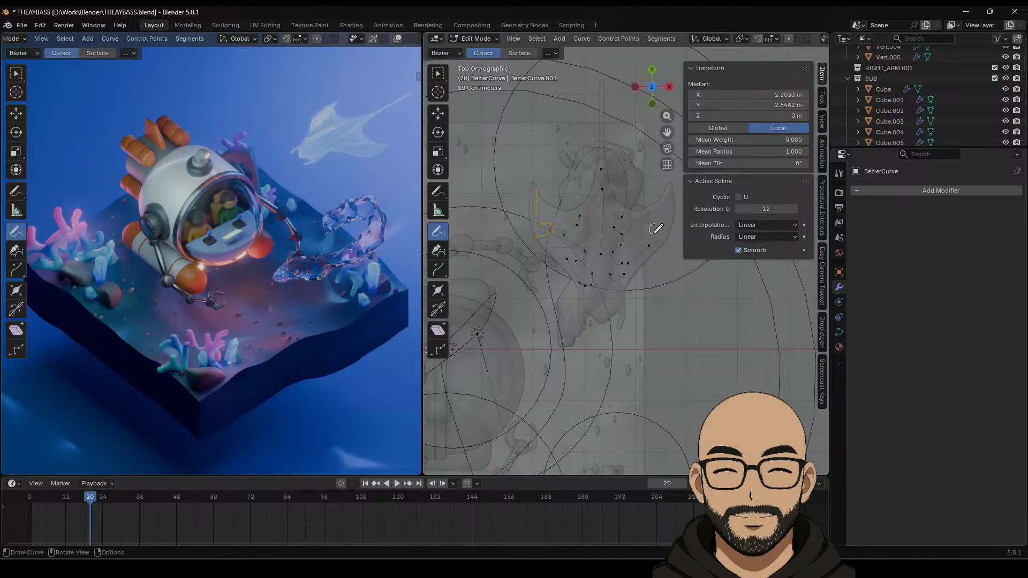
{"action": "left_click_drag", "start_coordinate": [662, 216], "coordinate": [674, 205]}
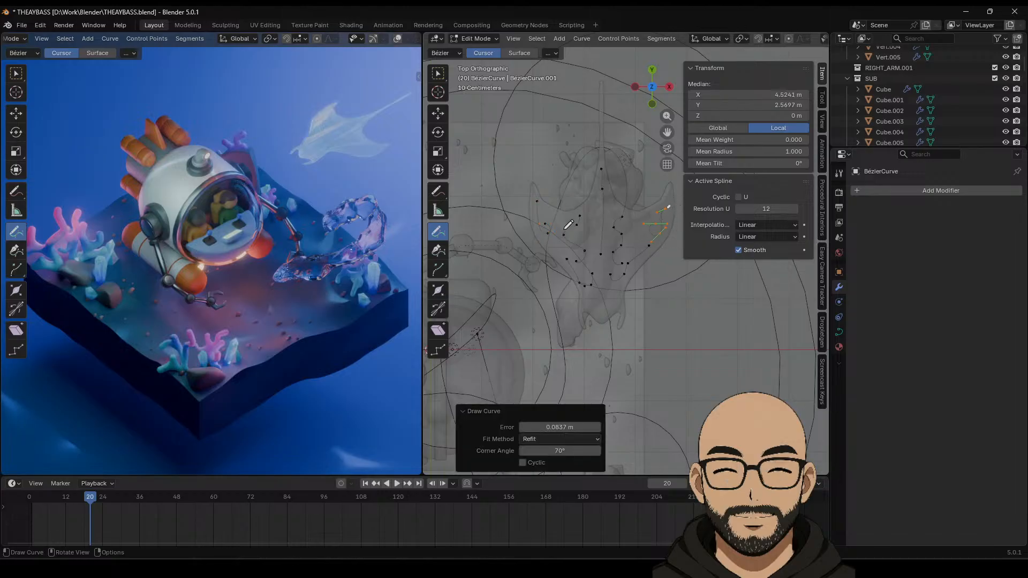
Step: Return to Object Mode and set the Bézier curve's origin to its center of mass (surface)
{"action": "key", "text": "Tab"}
{"action": "mouse_move", "coordinate": [626, 282]}
{"action": "middle_mouse_down"}
{"action": "mouse_move", "coordinate": [563, 185]}
{"action": "mouse_move", "coordinate": [567, 212]}
{"action": "middle_mouse_up"}
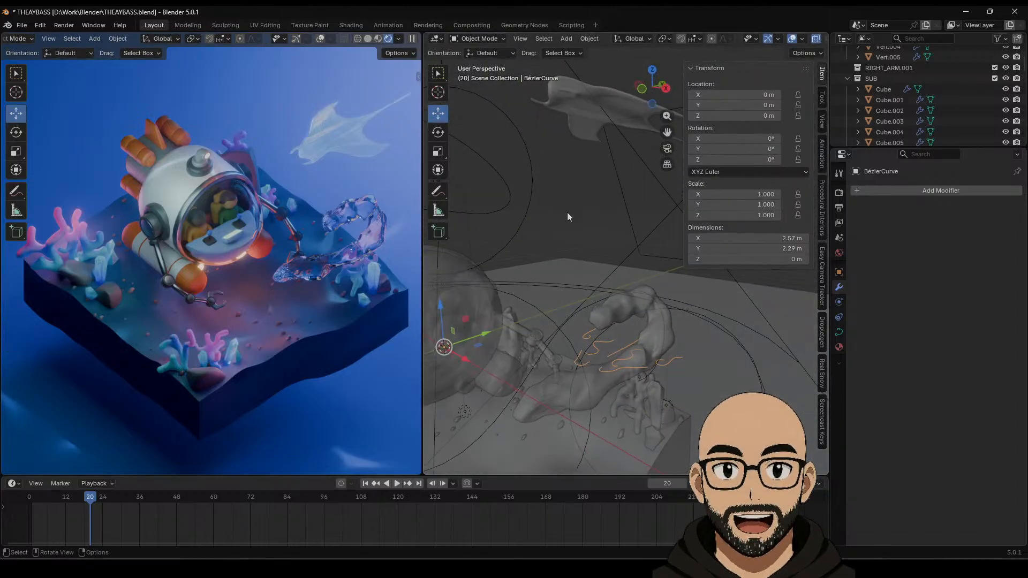
{"action": "middle_click_drag", "start_coordinate": [625, 378], "coordinate": [585, 232]}
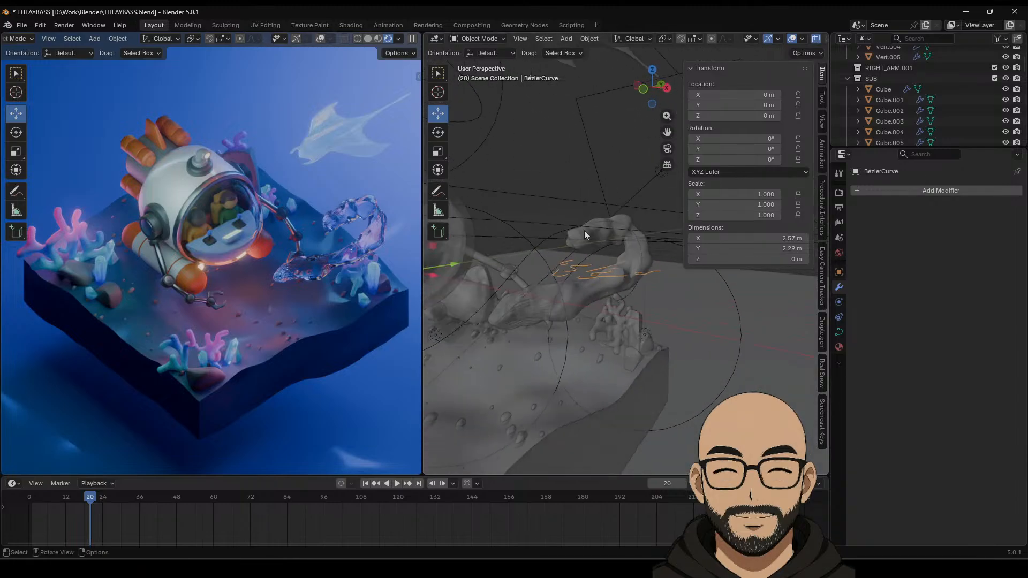
{"action": "left_click", "coordinate": [589, 38]}
{"action": "mouse_move", "coordinate": [642, 62]}
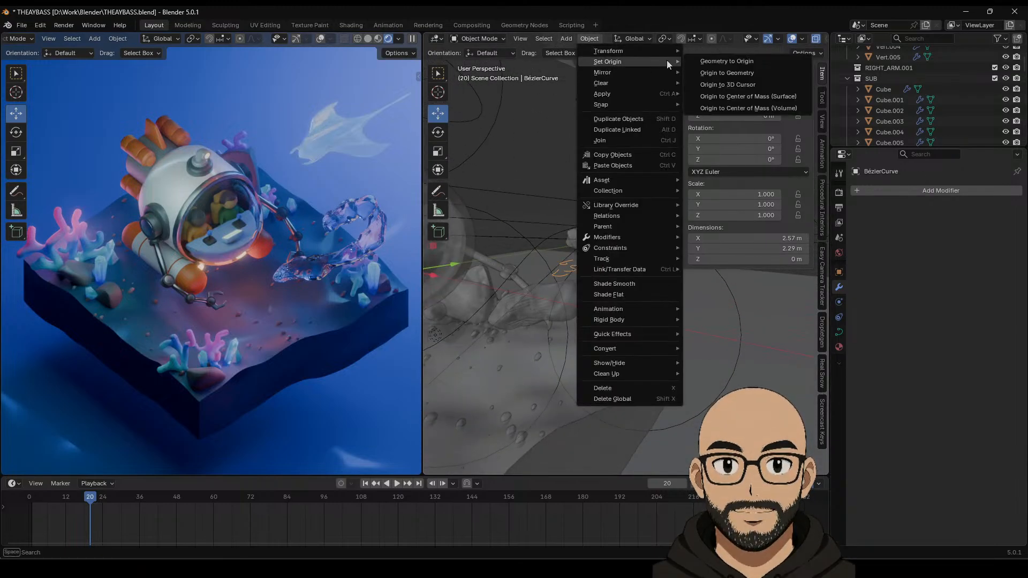
{"action": "left_click", "coordinate": [748, 96]}
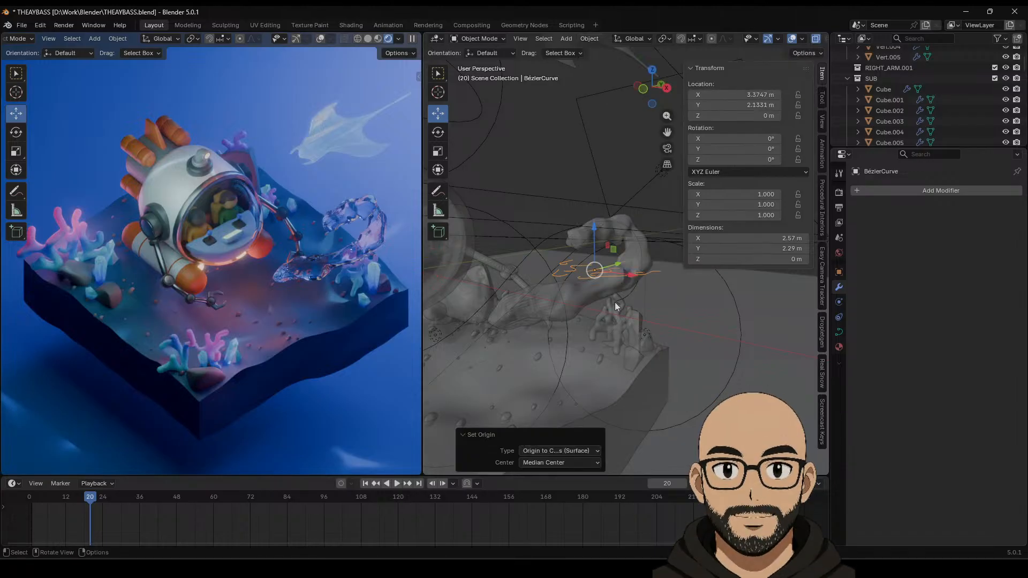
Step: Raise the Bézier curve 5.0612 m along Z up to the manta ray's body and frame it
{"action": "middle_click_drag", "start_coordinate": [614, 302], "coordinate": [627, 320]}
{"action": "left_click_drag", "start_coordinate": [615, 284], "coordinate": [601, 182]}
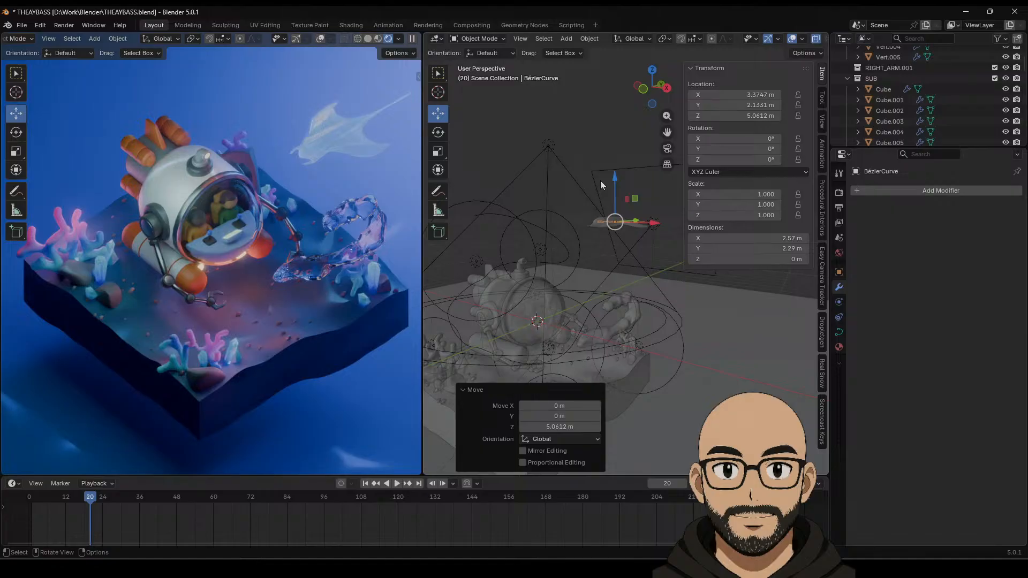
{"action": "key", "text": "KP_Decimal"}
{"action": "middle_click_drag", "start_coordinate": [545, 235], "coordinate": [601, 258]}
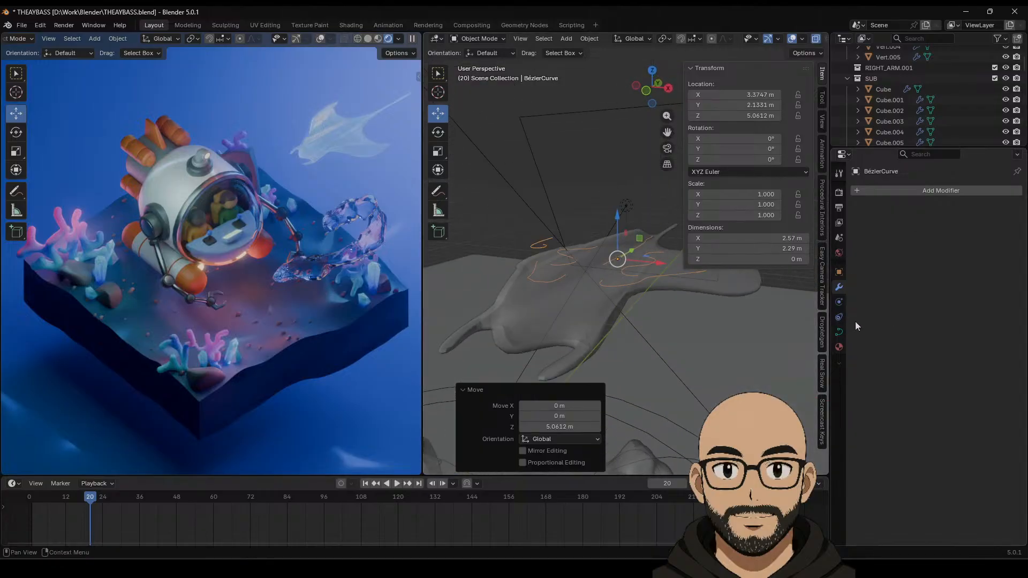
Step: Give the curve a round bevel depth of 0.044 m and lower it about 0.085 m along Z into the manta ray
{"action": "left_click", "coordinate": [838, 332]}
{"action": "left_click", "coordinate": [869, 367]}
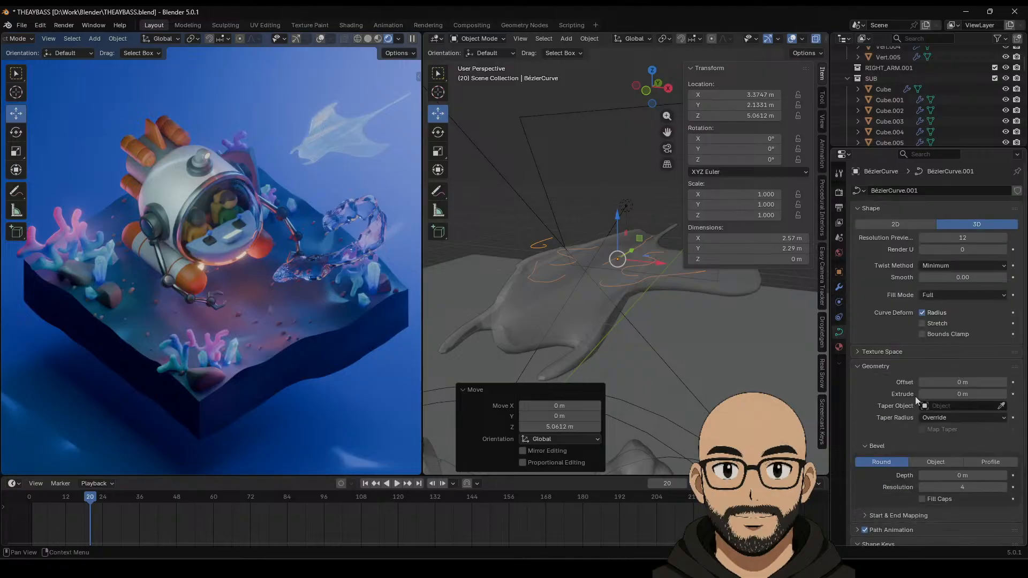
{"action": "scroll", "coordinate": [931, 423], "scroll_direction": "down", "scroll_amount": 4}
{"action": "mouse_move", "coordinate": [962, 389]}
{"action": "left_mouse_down"}
{"action": "mouse_move", "coordinate": [1000, 390]}
{"action": "mouse_move", "coordinate": [942, 388]}
{"action": "left_mouse_up"}
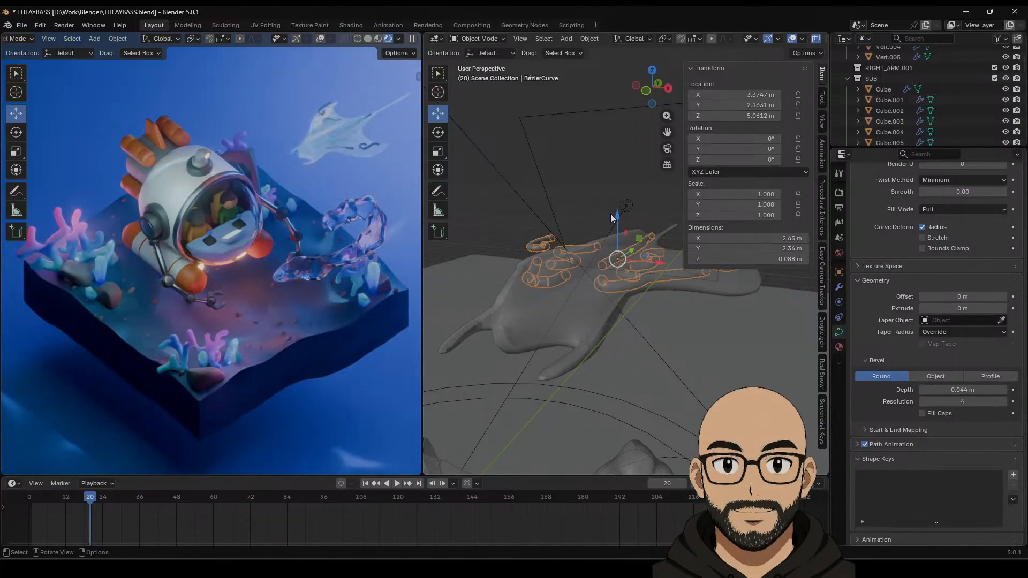
{"action": "left_click_drag", "start_coordinate": [618, 215], "coordinate": [618, 229]}
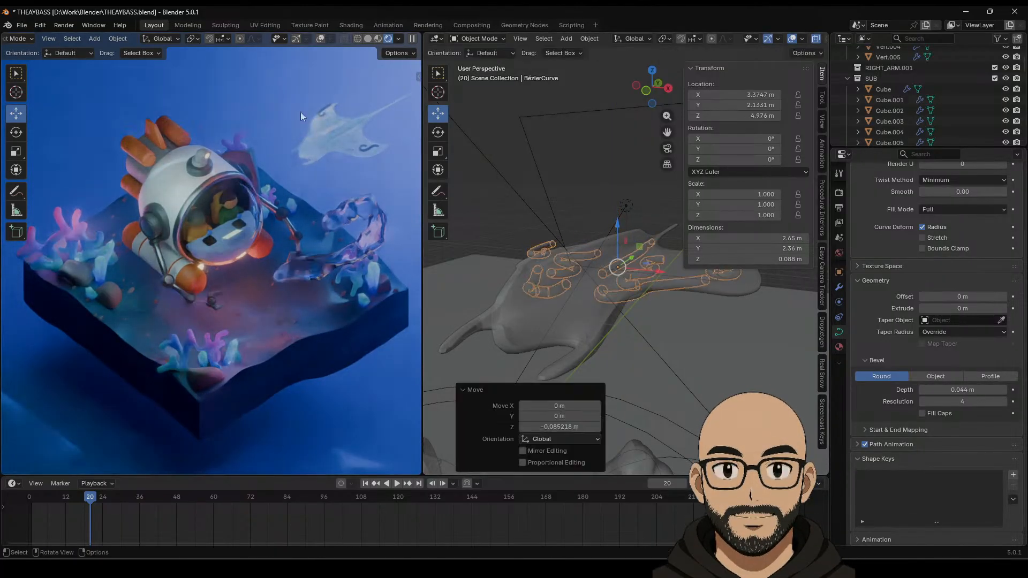
Step: Create a new material for the curve and set its base color to magenta
{"action": "left_click", "coordinate": [839, 347]}
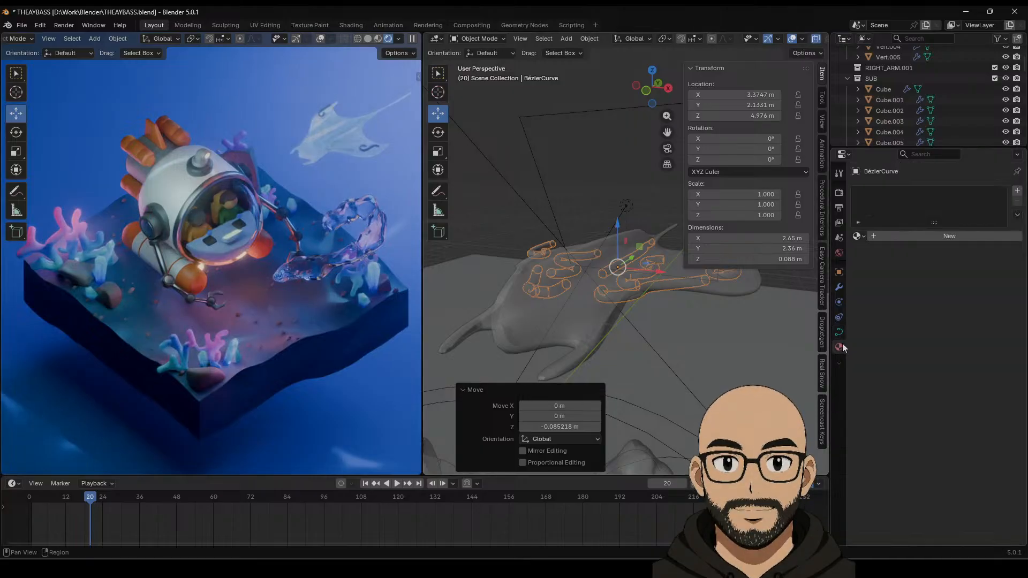
{"action": "left_click", "coordinate": [921, 235]}
{"action": "left_click", "coordinate": [973, 304]}
{"action": "left_click_drag", "start_coordinate": [948, 156], "coordinate": [984, 173]}
{"action": "scroll", "coordinate": [873, 467], "scroll_direction": "down", "scroll_amount": 2}
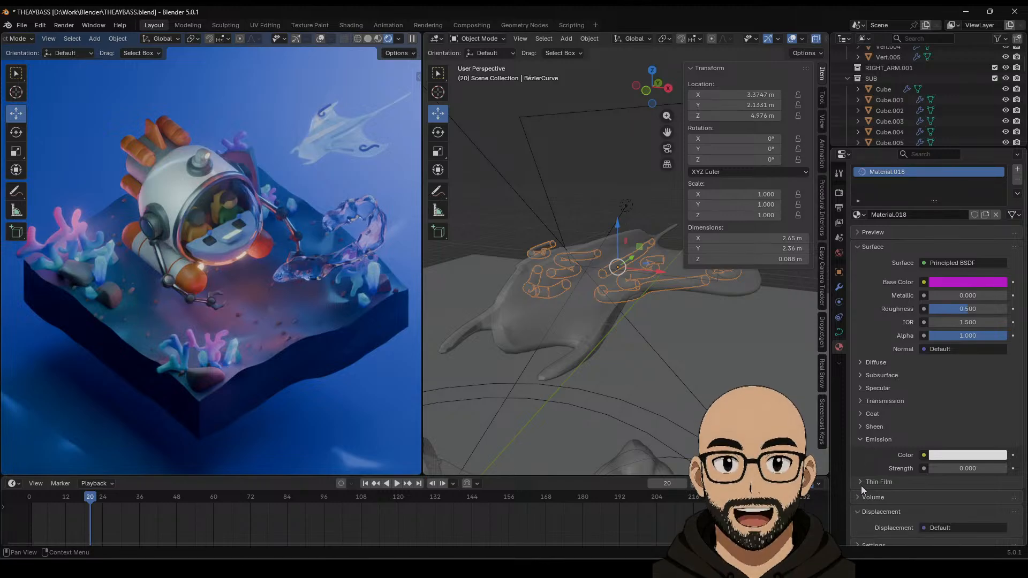
Step: Set the curve material's emission color to pinkish magenta and its emission strength to 5.1
{"action": "left_click", "coordinate": [962, 456]}
{"action": "left_click_drag", "start_coordinate": [958, 312], "coordinate": [971, 323]}
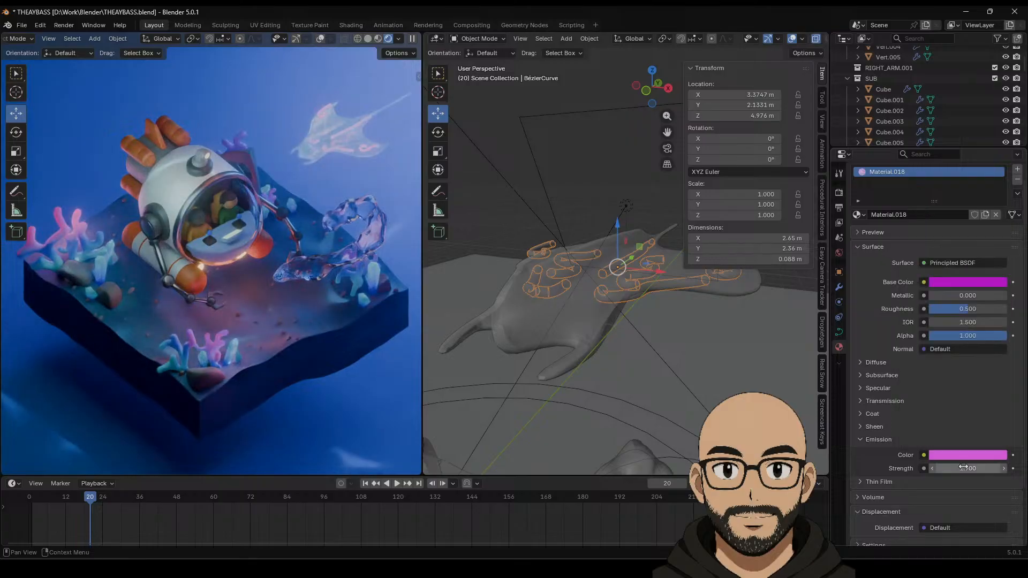
{"action": "mouse_move", "coordinate": [967, 468]}
{"action": "left_mouse_down"}
{"action": "mouse_move", "coordinate": [990, 468]}
{"action": "mouse_move", "coordinate": [964, 468]}
{"action": "left_mouse_up"}
Step: Raise the curve about 0.033 m along Z and view the manta ray from the front
{"action": "middle_click_drag", "start_coordinate": [520, 316], "coordinate": [628, 265]}
{"action": "left_click_drag", "start_coordinate": [627, 231], "coordinate": [628, 224]}
{"action": "left_click", "coordinate": [652, 87]}
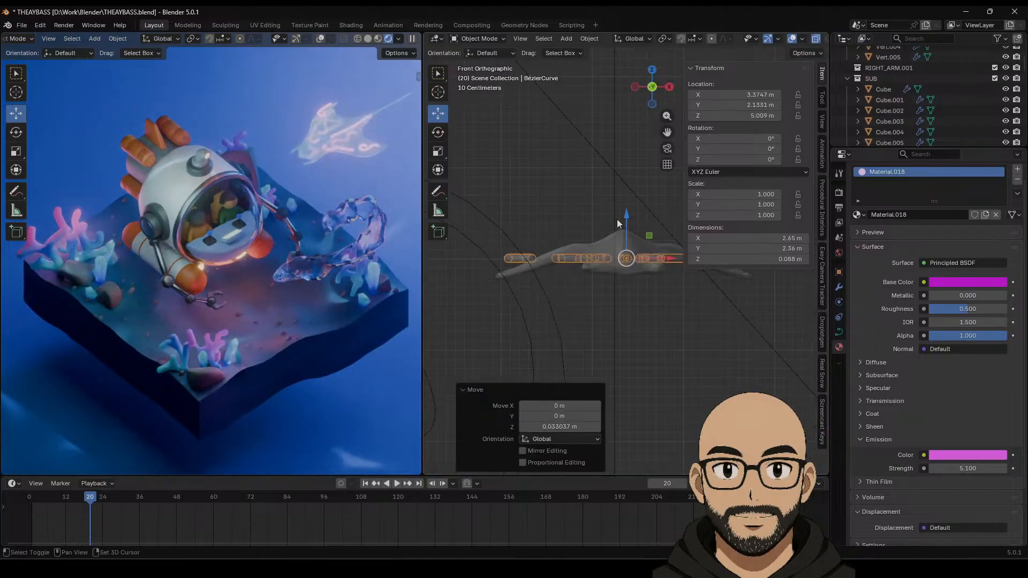
Step: Enter Edit Mode, then rotate and lower the marking points on the −X wing tip to follow the wing's slope
{"action": "key", "text": "Tab"}
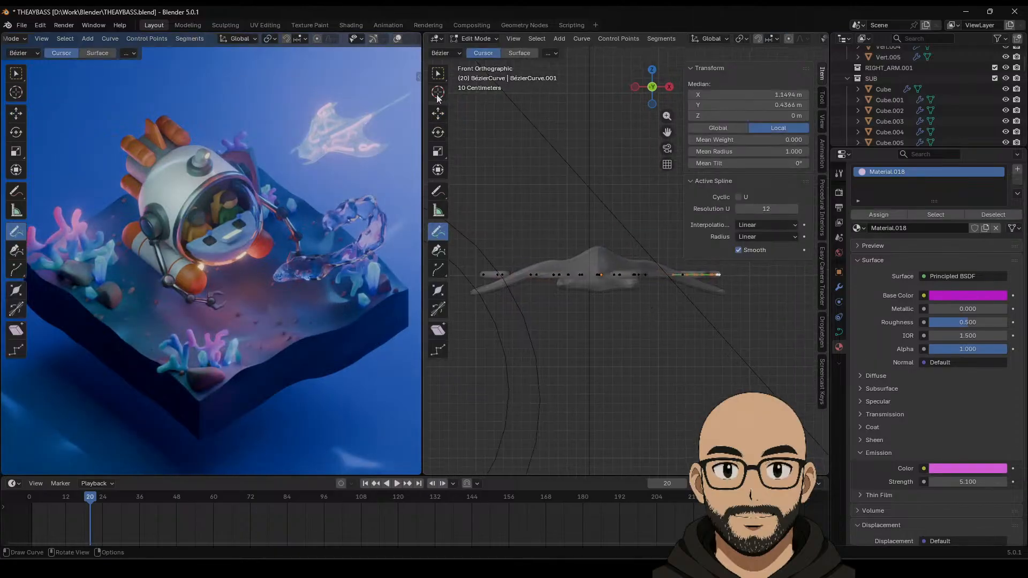
{"action": "left_click", "coordinate": [438, 113]}
{"action": "middle_click_drag", "start_coordinate": [499, 195], "coordinate": [514, 187], "text": "shift"}
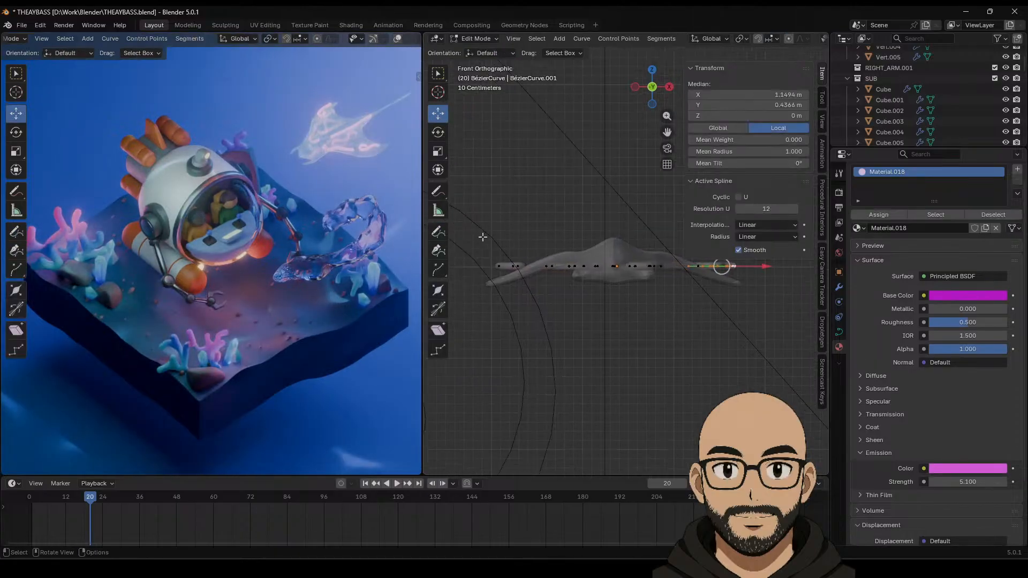
{"action": "left_click_drag", "start_coordinate": [482, 237], "coordinate": [513, 275]}
{"action": "left_click", "coordinate": [438, 132]}
{"action": "left_click", "coordinate": [437, 113]}
{"action": "left_click", "coordinate": [638, 328]}
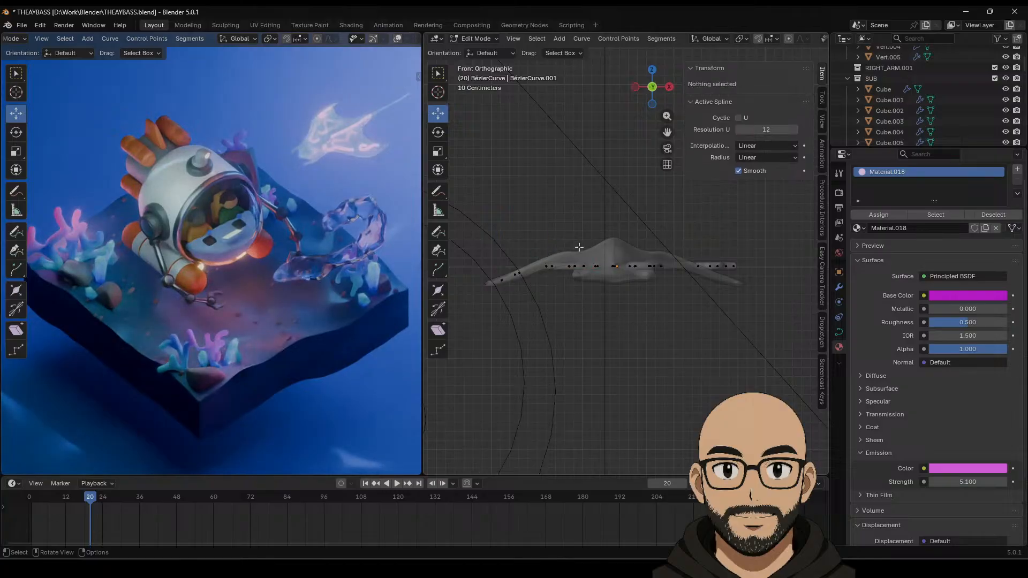
Step: Raise the marking points over the manta ray's centre and inner wings so they follow the body's surface
{"action": "left_click_drag", "start_coordinate": [579, 247], "coordinate": [549, 261]}
{"action": "left_click", "coordinate": [569, 296]}
{"action": "left_click", "coordinate": [591, 305]}
{"action": "left_click", "coordinate": [643, 298]}
{"action": "middle_click_drag", "start_coordinate": [690, 300], "coordinate": [642, 319], "text": "shift"}
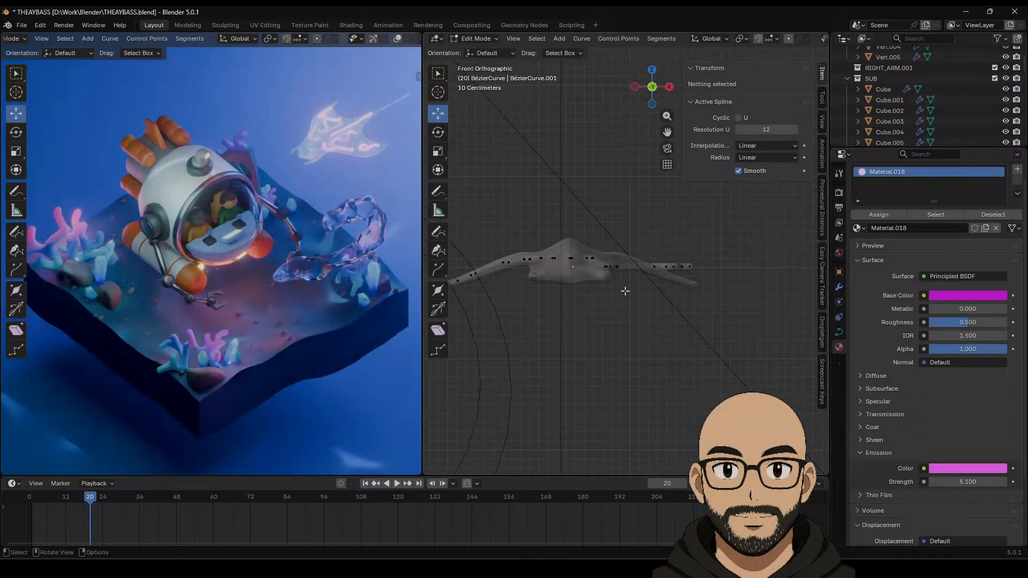
{"action": "left_click_drag", "start_coordinate": [631, 282], "coordinate": [615, 260]}
{"action": "left_click", "coordinate": [654, 266]}
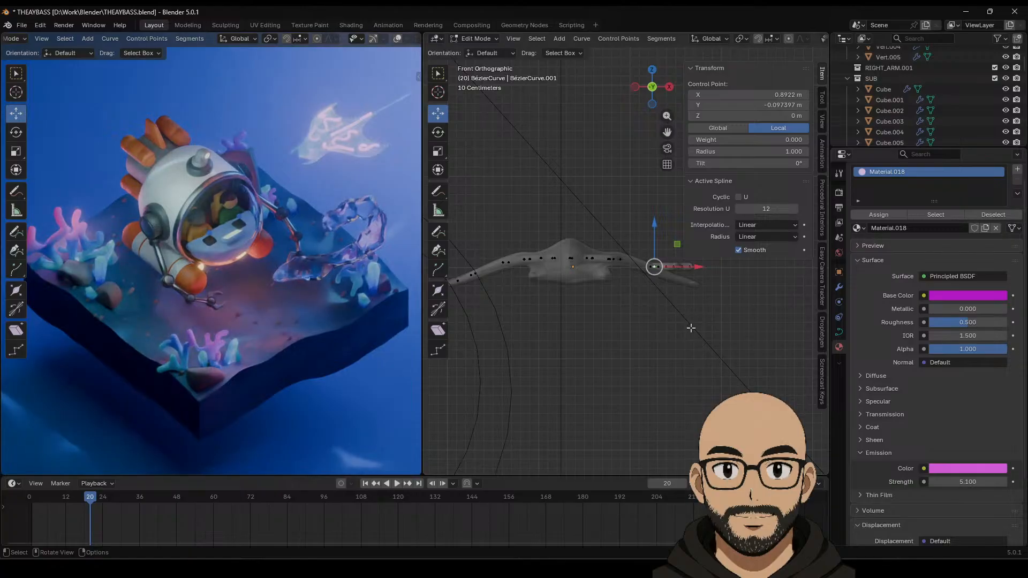
{"action": "left_click", "coordinate": [673, 326]}
Step: Look down on the manta ray and shrink the radius of the central marking's front point to about 0.18
{"action": "middle_click_drag", "start_coordinate": [673, 326], "coordinate": [637, 342]}
{"action": "left_click", "coordinate": [577, 358]}
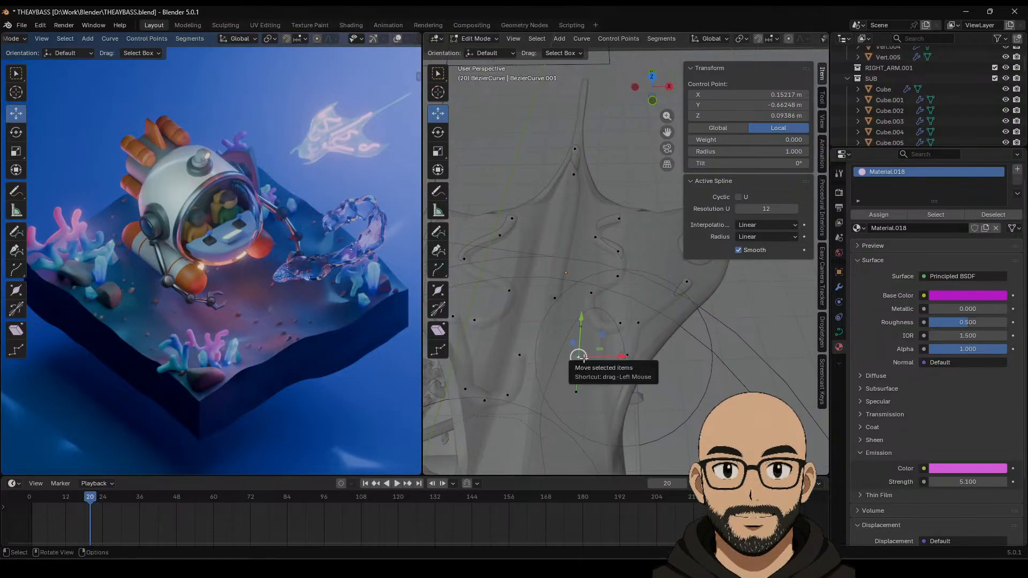
{"action": "key", "text": "ctrl+z"}
{"action": "key", "text": "ctrl+shift+z"}
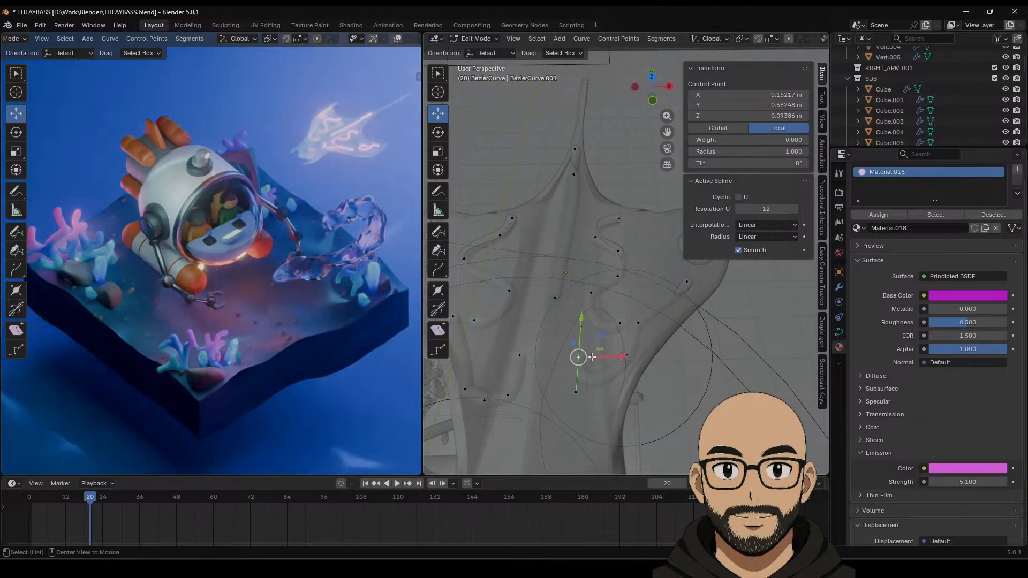
{"action": "key", "text": "ctrl+z"}
{"action": "key", "text": "ctrl+shift+z"}
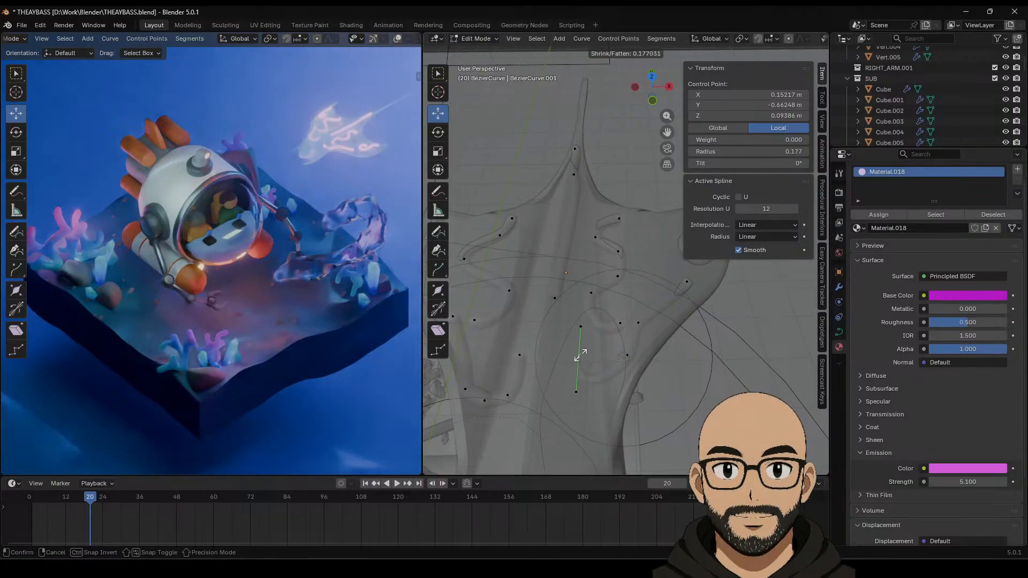
{"action": "left_click", "coordinate": [582, 357]}
Step: Shrink two marking points on the +X wing, the inner one to radius 0.321 and the outer one to 0.431
{"action": "left_click", "coordinate": [619, 323]}
{"action": "key", "text": "alt+s"}
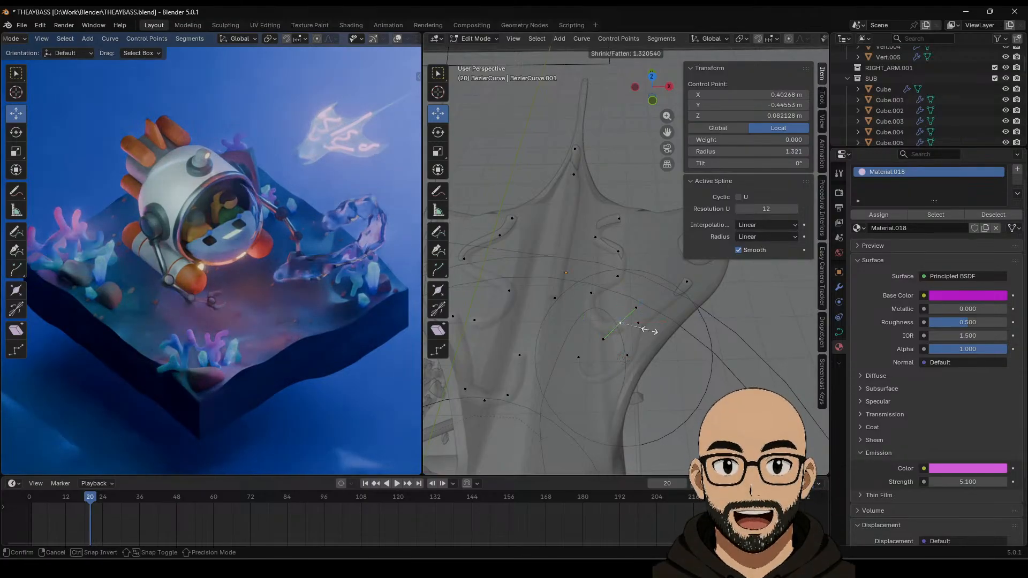
{"action": "left_click", "coordinate": [620, 324]}
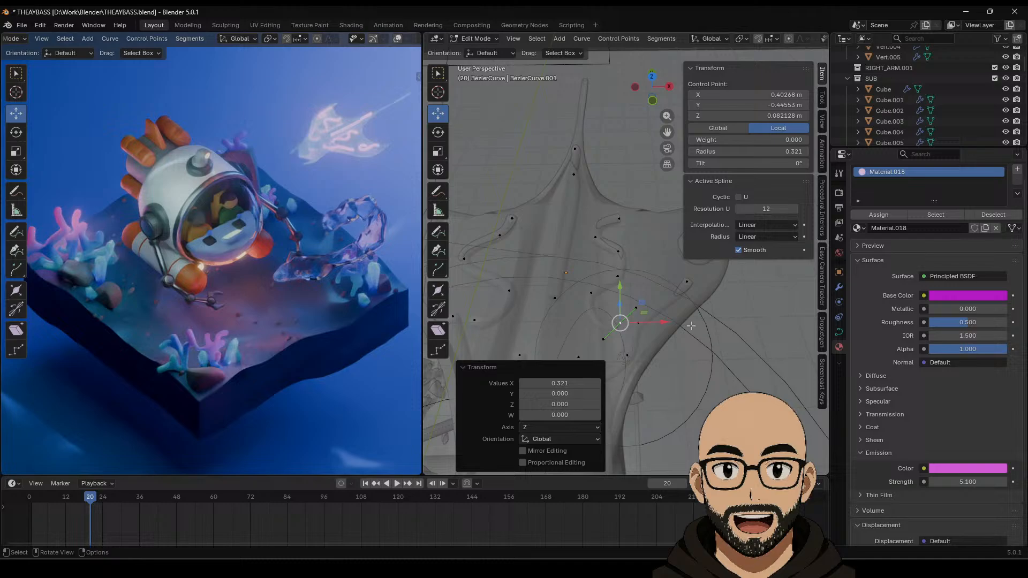
{"action": "left_click", "coordinate": [685, 281]}
{"action": "key", "text": "alt+s"}
{"action": "left_click", "coordinate": [693, 289]}
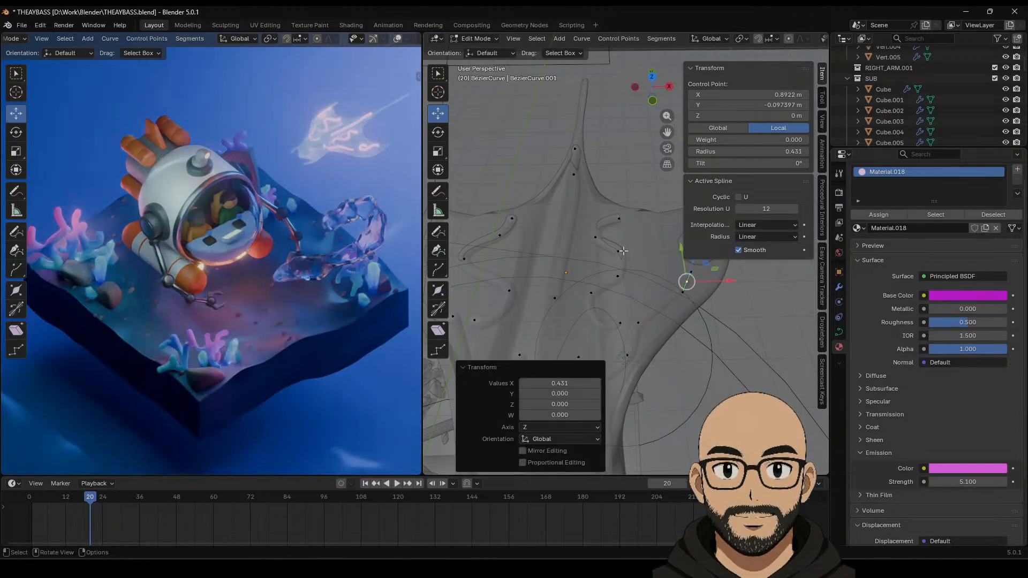
Step: Shrink the rear end points of the side markings, to radius 0.249 on the +X side and 0.168 on the −X side
{"action": "left_click", "coordinate": [620, 224]}
{"action": "key", "text": "alt+s"}
{"action": "left_click", "coordinate": [620, 222]}
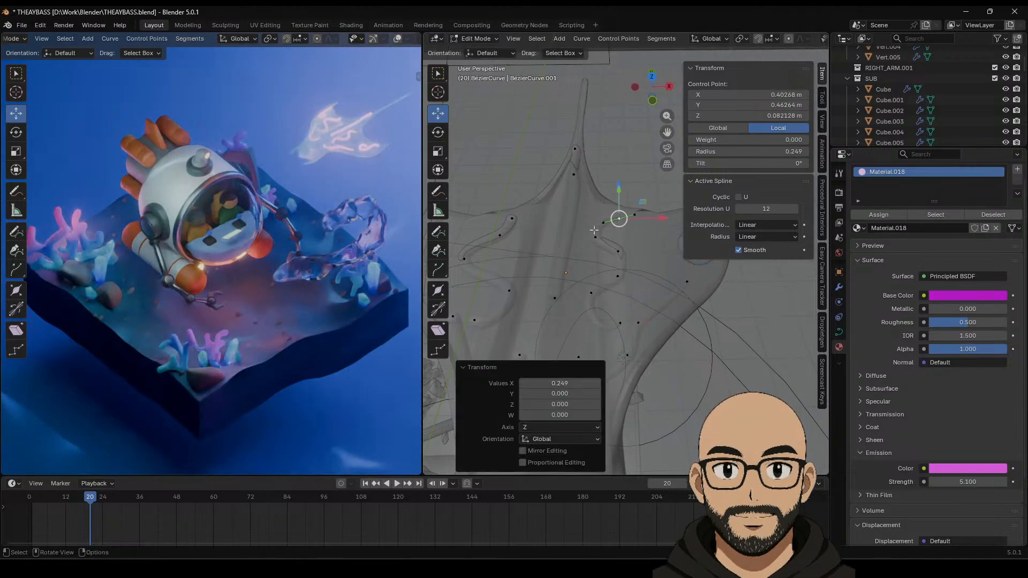
{"action": "left_click", "coordinate": [516, 224]}
{"action": "key", "text": "alt+s"}
{"action": "left_click", "coordinate": [516, 222]}
Step: Shrink the central marking's tail end point and lower the adjacent point by about 0.078 m along Z
{"action": "left_click", "coordinate": [570, 146]}
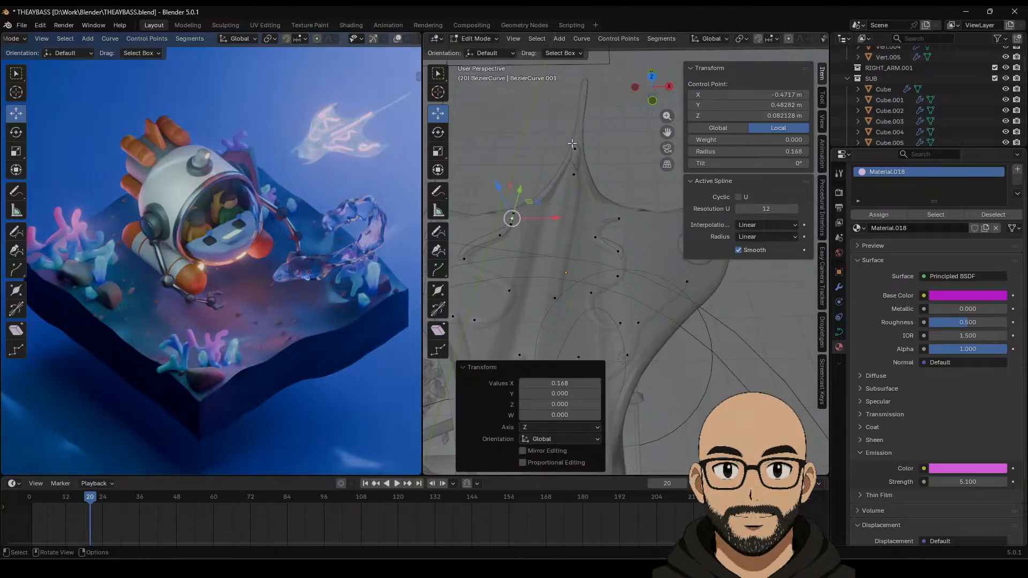
{"action": "key", "text": "alt+s"}
{"action": "left_click", "coordinate": [578, 147]}
{"action": "left_click", "coordinate": [574, 174]}
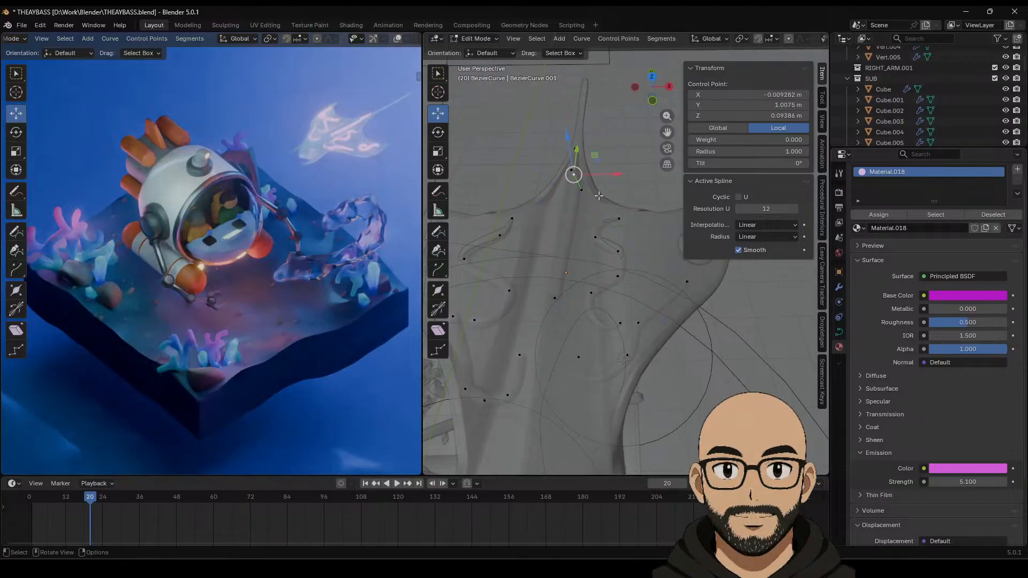
{"action": "middle_click_drag", "start_coordinate": [572, 144], "coordinate": [595, 174]}
{"action": "key", "text": "g"}
{"action": "key", "text": "z"}
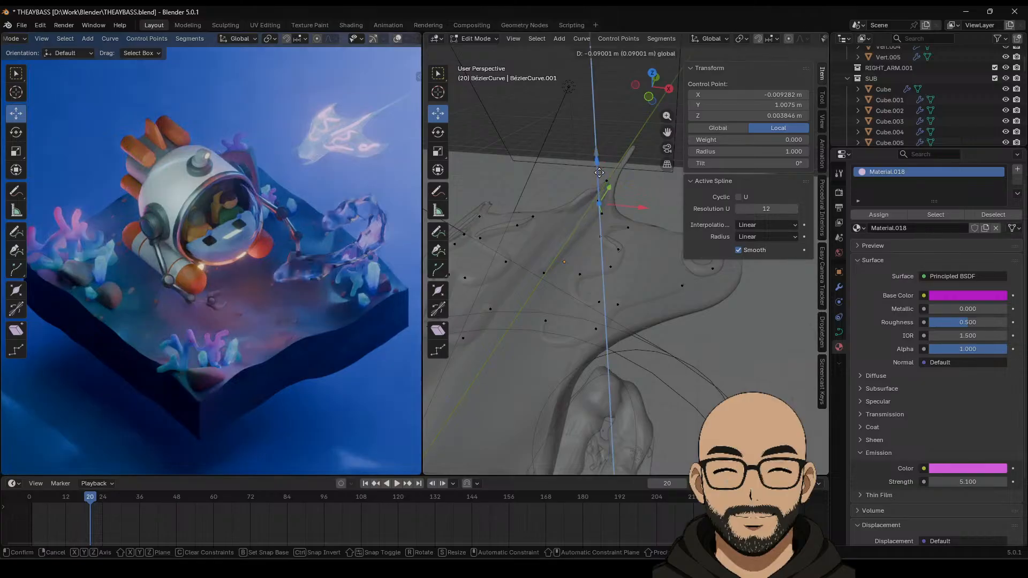
{"action": "left_click", "coordinate": [599, 171]}
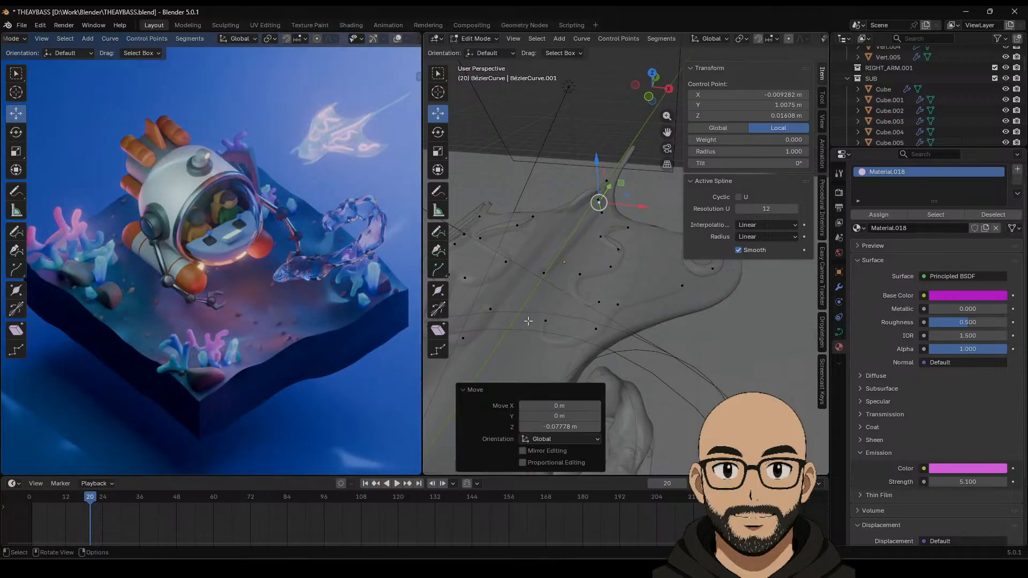
Step: Shrink the central marking's front point on the manta ray's body to radius 0.124
{"action": "left_click", "coordinate": [544, 272]}
{"action": "key", "text": "alt+s"}
{"action": "left_click", "coordinate": [543, 272]}
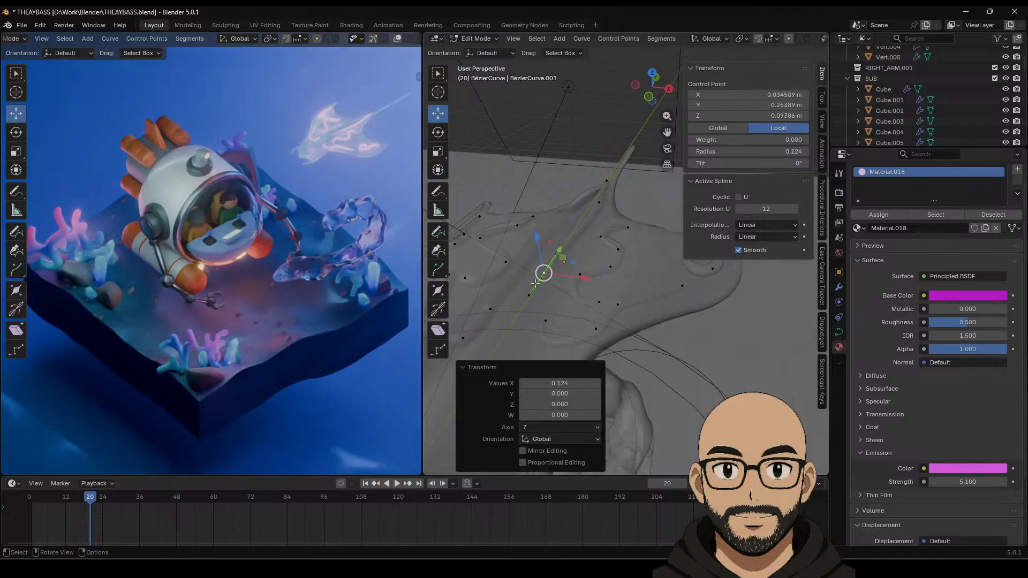
Step: Shrink the two neighbouring marking points on the inner part of the −X wing
{"action": "mouse_move", "coordinate": [543, 271]}
{"action": "middle_mouse_down"}
{"action": "mouse_move", "coordinate": [555, 294]}
{"action": "mouse_move", "coordinate": [624, 239]}
{"action": "mouse_move", "coordinate": [553, 259]}
{"action": "middle_mouse_up"}
{"action": "left_click", "coordinate": [553, 251]}
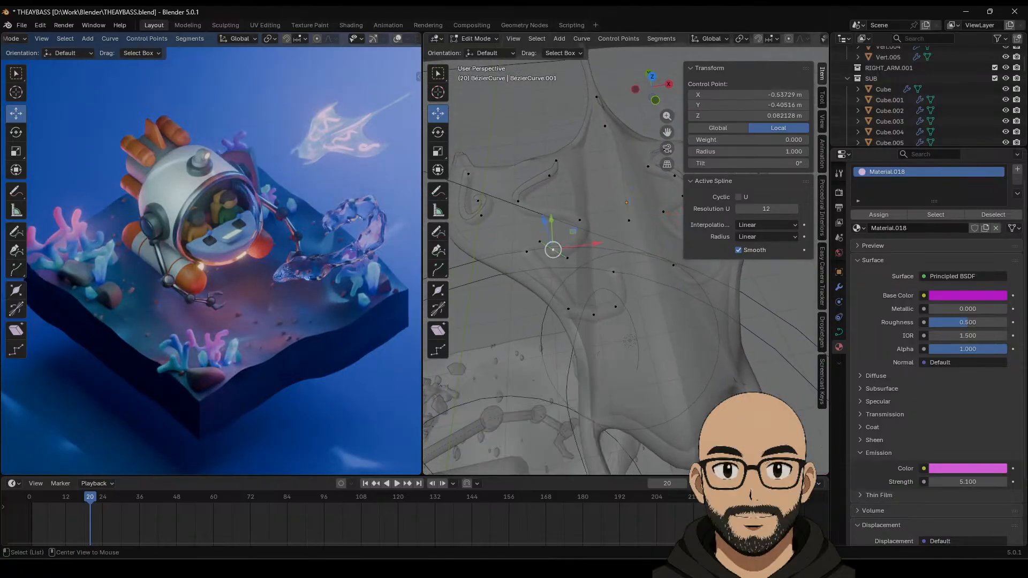
{"action": "key", "text": "alt+s"}
{"action": "left_click", "coordinate": [554, 250]}
{"action": "left_click", "coordinate": [526, 252]}
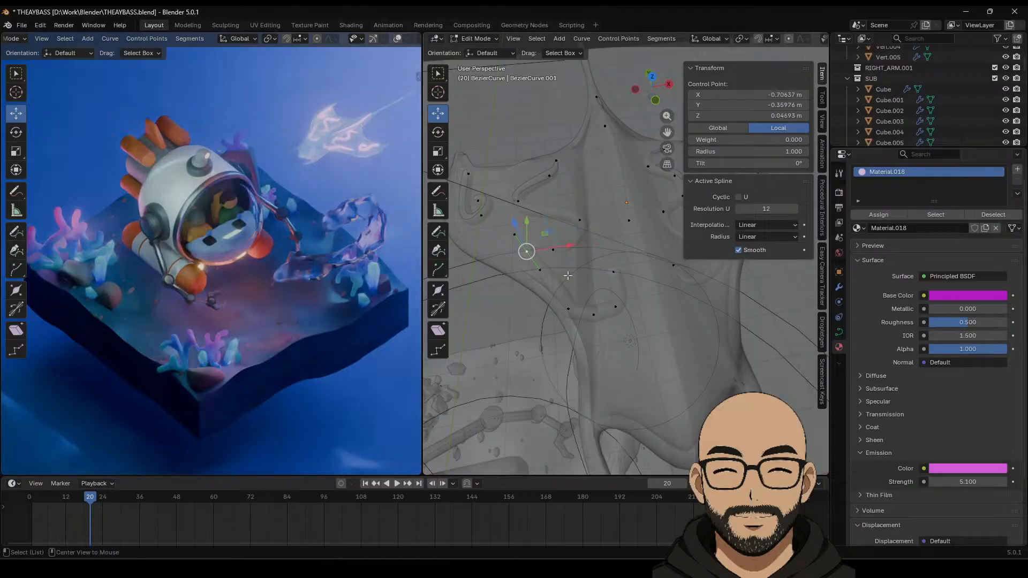
{"action": "key", "text": "alt+s"}
{"action": "left_click", "coordinate": [543, 261]}
Step: Raise the front −X marking's outer point to a Z of about 0.112 m so it follows the body's surface
{"action": "left_click", "coordinate": [576, 317]}
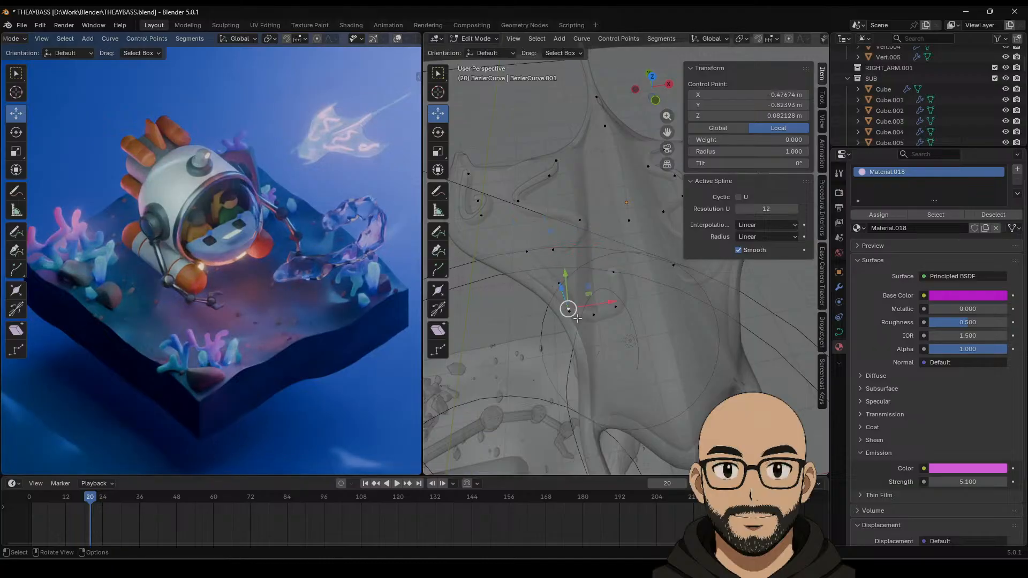
{"action": "left_click_drag", "start_coordinate": [569, 310], "coordinate": [583, 325]}
{"action": "left_click", "coordinate": [567, 307]}
{"action": "key", "text": "g"}
{"action": "key", "text": "z"}
{"action": "left_click_drag", "start_coordinate": [559, 277], "coordinate": [559, 278]}
{"action": "middle_click_drag", "start_coordinate": [562, 278], "coordinate": [594, 238]}
{"action": "left_click_drag", "start_coordinate": [616, 225], "coordinate": [587, 228]}
{"action": "left_click", "coordinate": [587, 249]}
{"action": "middle_click_drag", "start_coordinate": [588, 231], "coordinate": [593, 286]}
Step: Set the front −X marking's lowest point to radius 0.822 and move its outer neighbour about 0.118 m toward +Y
{"action": "left_click", "coordinate": [618, 331]}
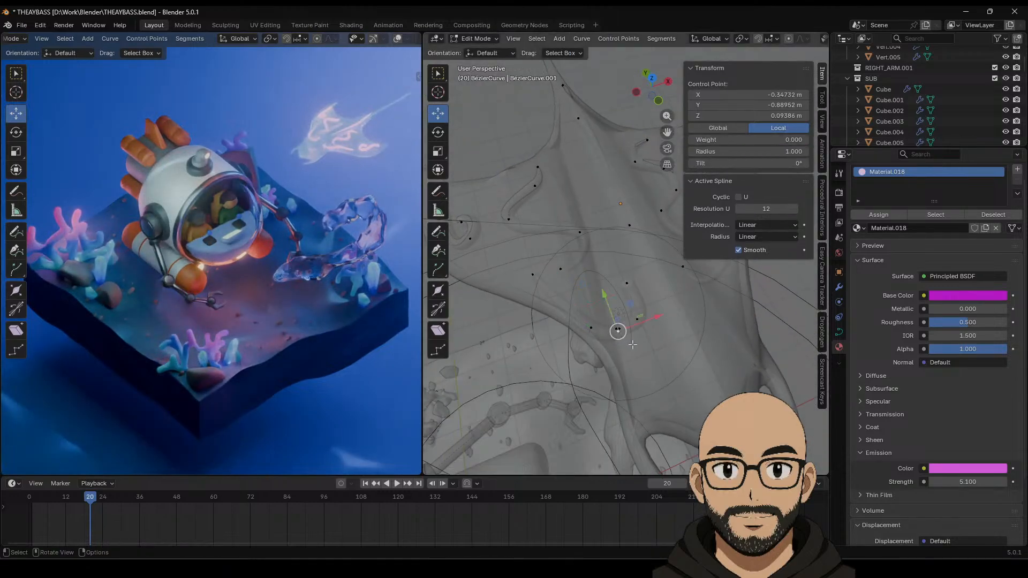
{"action": "key", "text": "alt+s"}
{"action": "left_click", "coordinate": [619, 331]}
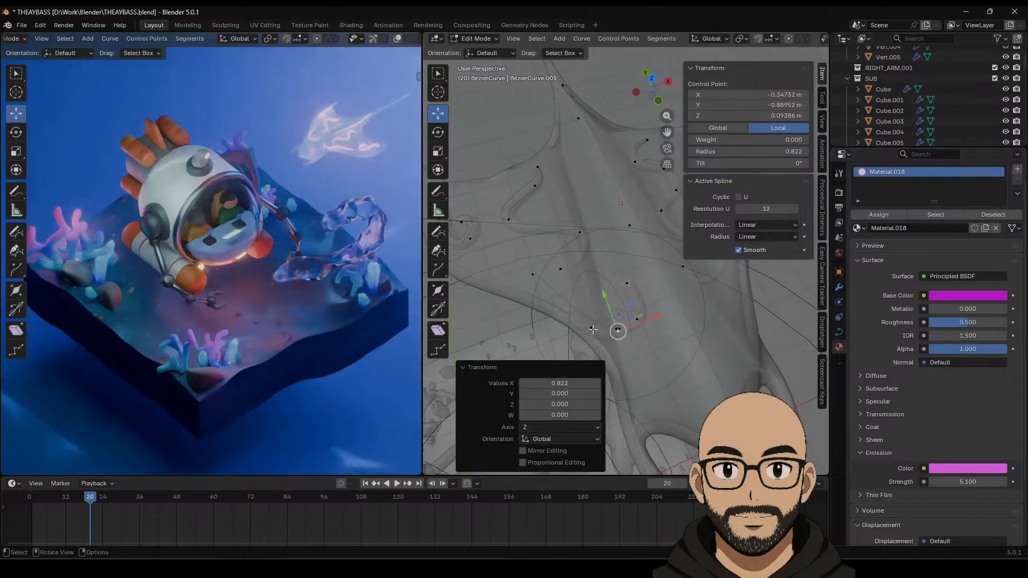
{"action": "left_click", "coordinate": [591, 327]}
{"action": "left_click_drag", "start_coordinate": [586, 304], "coordinate": [579, 285]}
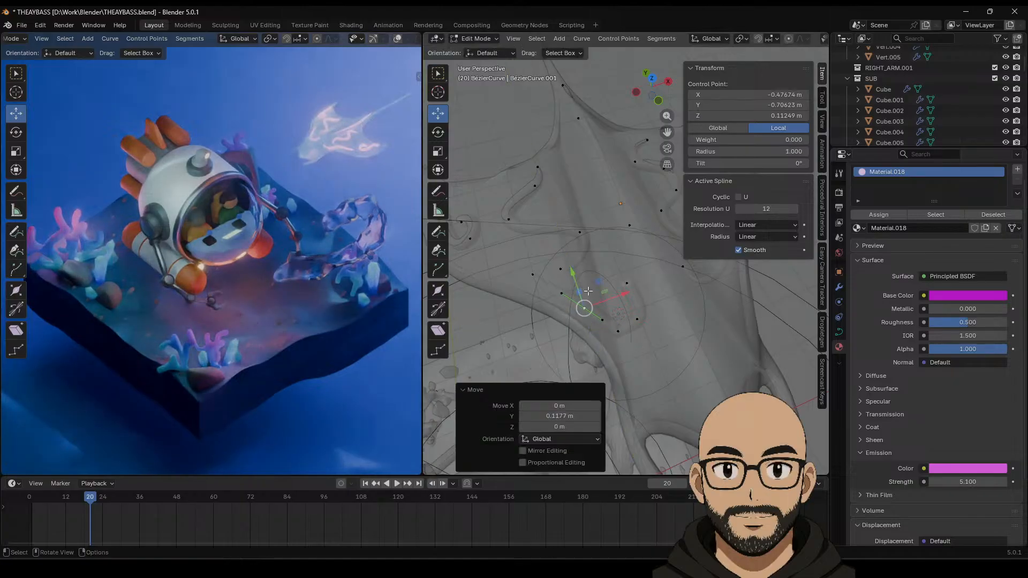
{"action": "left_click", "coordinate": [616, 330]}
{"action": "left_click", "coordinate": [614, 328]}
{"action": "left_click_drag", "start_coordinate": [614, 328], "coordinate": [639, 333]}
{"action": "left_click", "coordinate": [620, 328]}
{"action": "middle_click_drag", "start_coordinate": [640, 332], "coordinate": [644, 315]}
Step: Shrink the front −X marking's inner end point, nearest the body's centre, to radius 0.189
{"action": "left_click", "coordinate": [619, 266]}
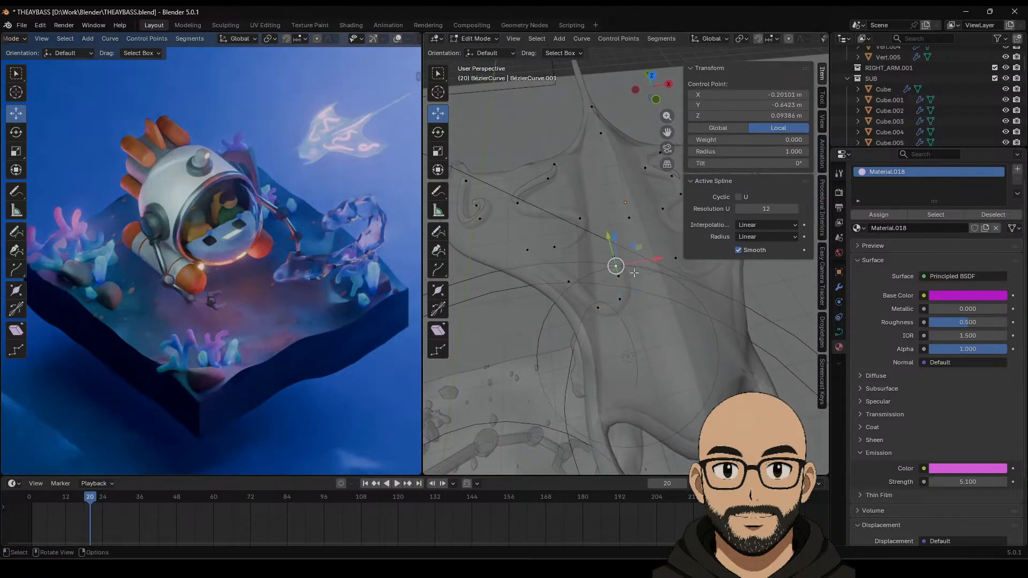
{"action": "key", "text": "alt+s"}
{"action": "left_click", "coordinate": [619, 269]}
Step: Shrink the end point of the hooked marking near the −X wingtip to radius 0.480
{"action": "middle_click_drag", "start_coordinate": [618, 269], "coordinate": [613, 308], "text": "shift"}
{"action": "middle_click_drag", "start_coordinate": [551, 263], "coordinate": [573, 268], "text": "shift"}
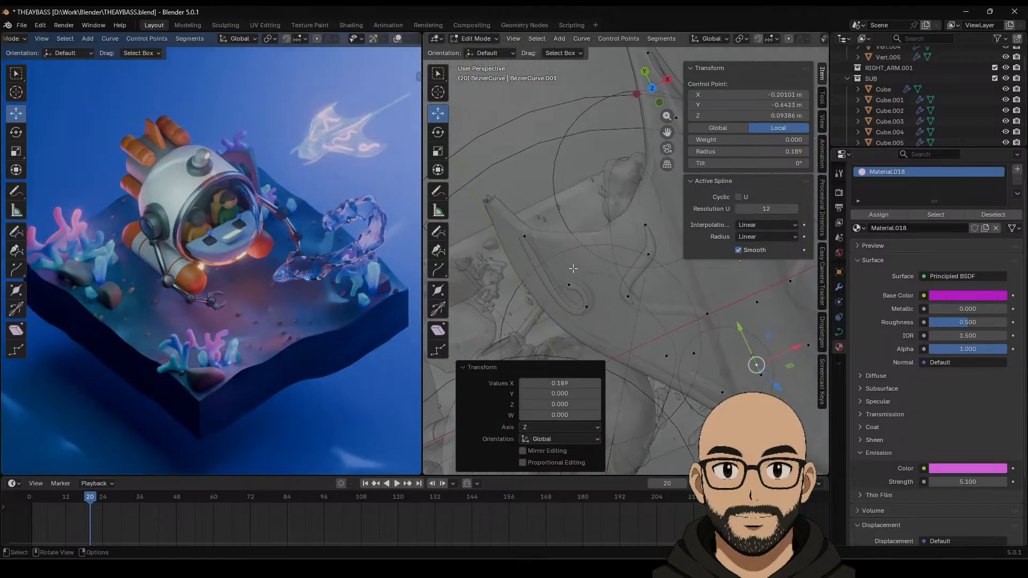
{"action": "left_click", "coordinate": [521, 236]}
{"action": "key", "text": "alt+s"}
{"action": "left_click", "coordinate": [546, 245]}
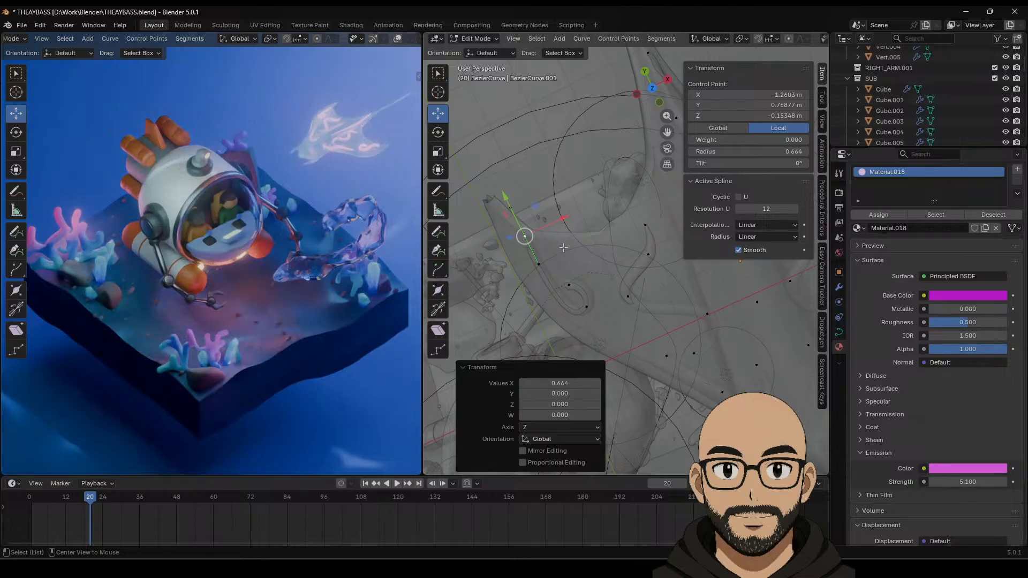
{"action": "key", "text": "alt+s"}
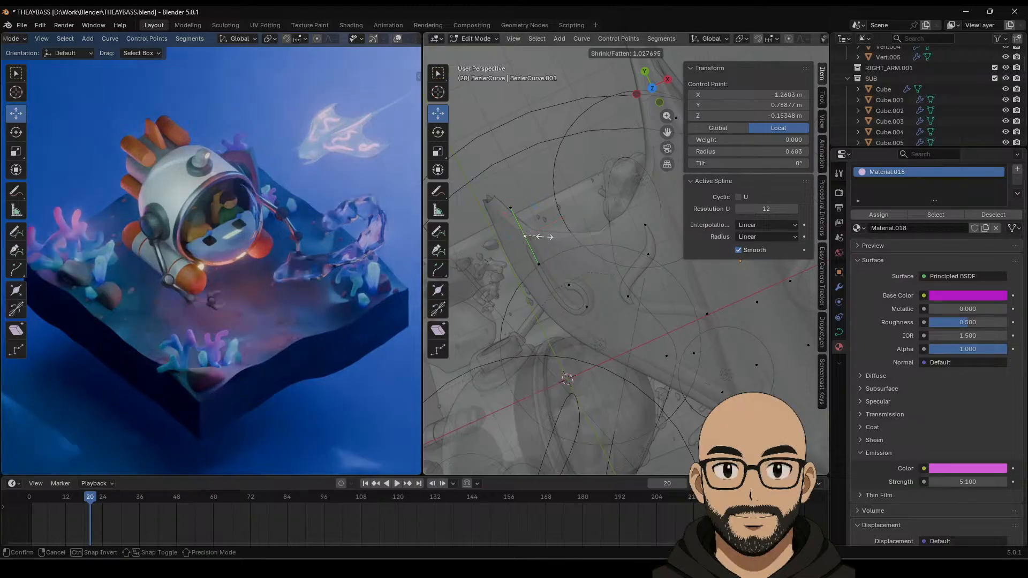
{"action": "left_click", "coordinate": [525, 236]}
Step: Move the −X wingtip marking's end point about 0.063 m toward −X and 0.22 m toward −Y, inside the wing
{"action": "key", "text": "g"}
{"action": "key", "text": "x"}
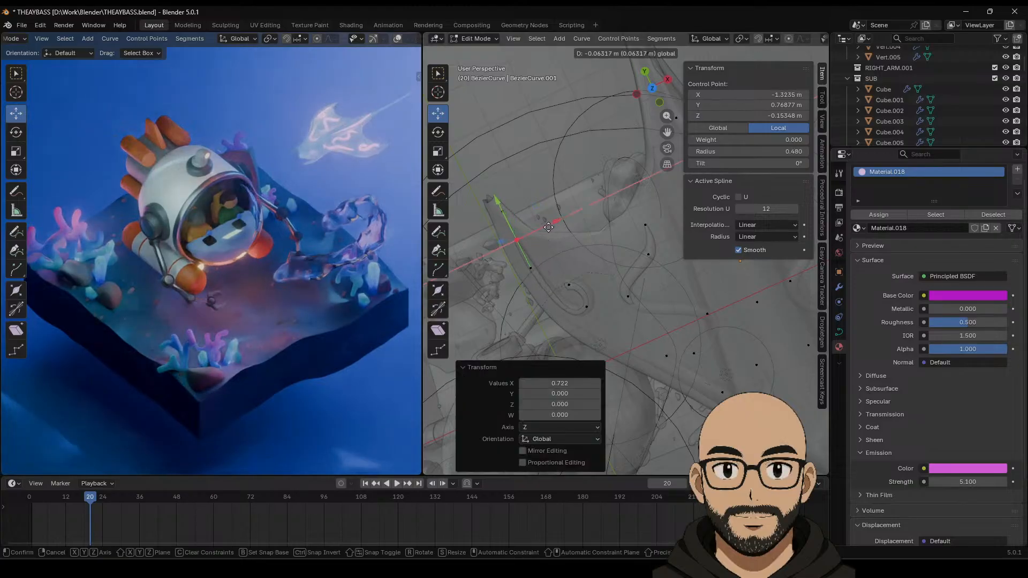
{"action": "left_click", "coordinate": [507, 231]}
{"action": "key", "text": "g"}
{"action": "key", "text": "y"}
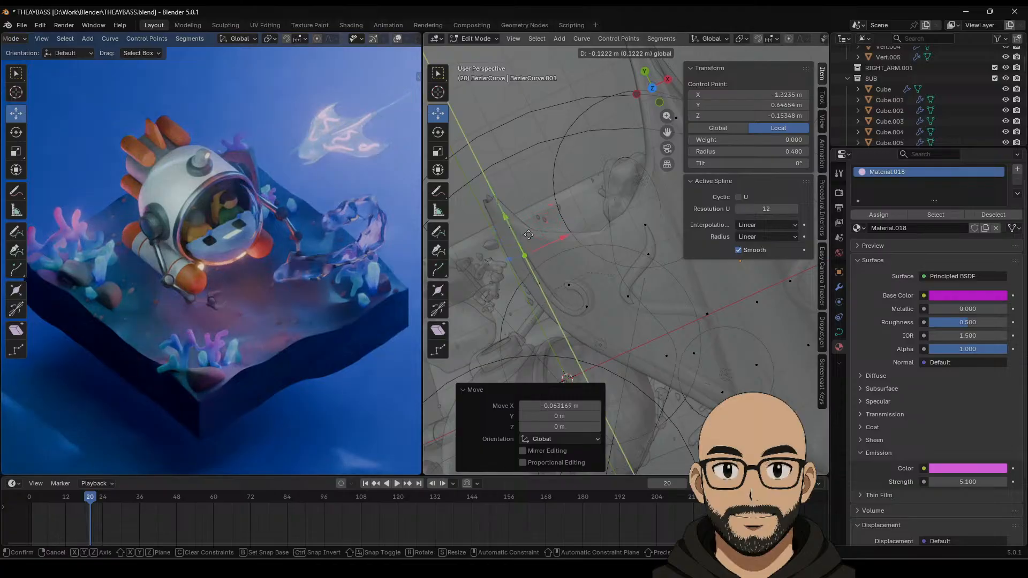
{"action": "left_click", "coordinate": [539, 244]}
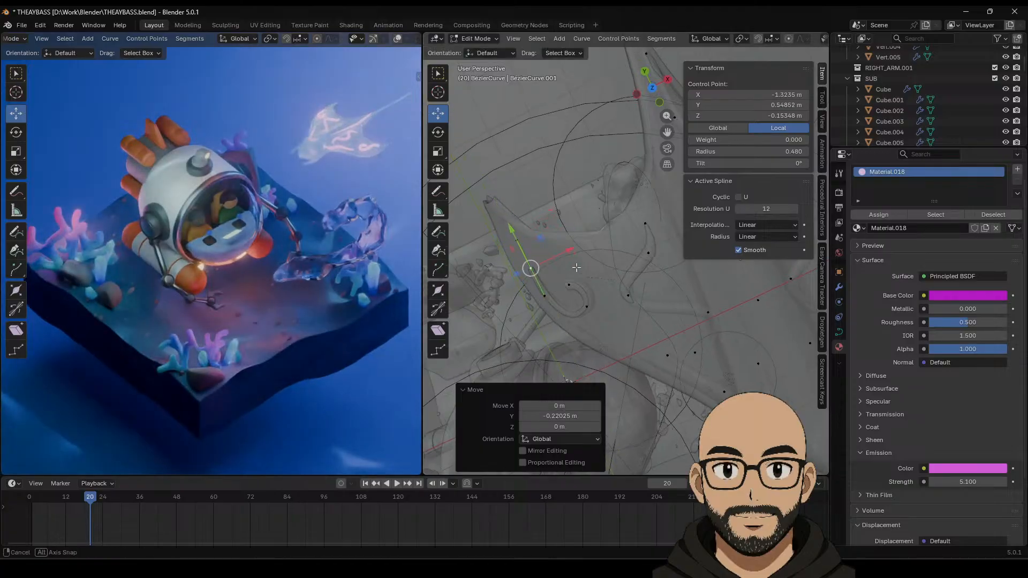
Step: Nudge the −X wingtip marking's end point along Y to about 0.566 m and shrink its radius to 0.092
{"action": "middle_click_drag", "start_coordinate": [540, 244], "coordinate": [484, 203]}
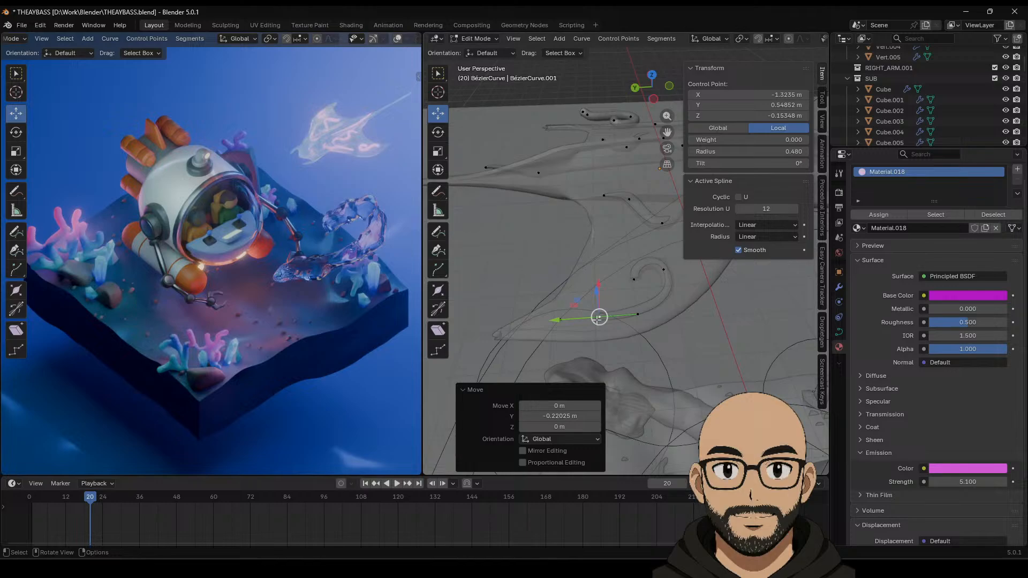
{"action": "middle_click_drag", "start_coordinate": [585, 325], "coordinate": [580, 300]}
{"action": "key", "text": "g"}
{"action": "key", "text": "y"}
{"action": "left_click", "coordinate": [584, 314]}
{"action": "key", "text": "alt+s"}
{"action": "left_click", "coordinate": [611, 303]}
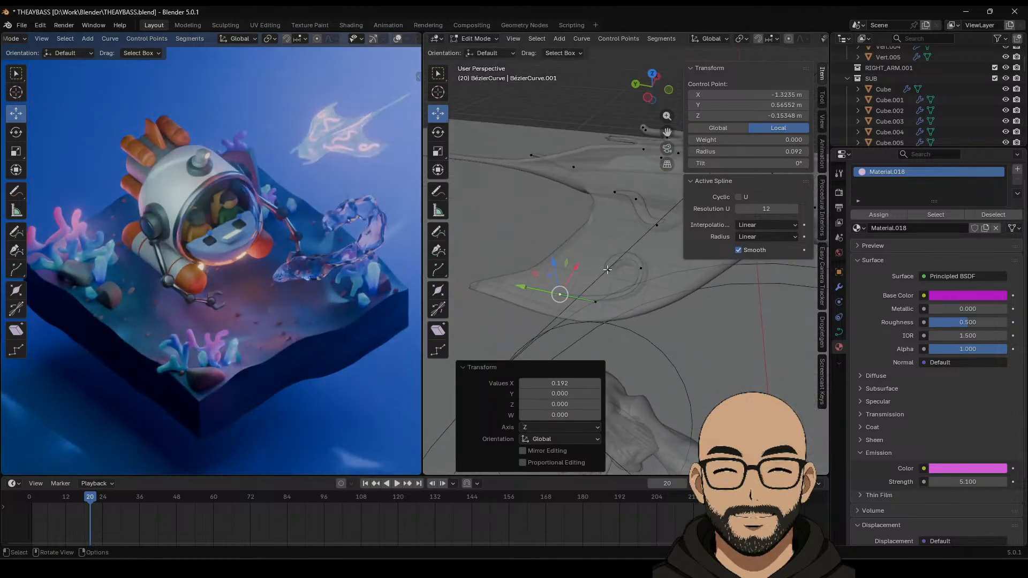
Step: Shrink the inner curled end point of the −X wingtip marking to radius 0.144
{"action": "left_click", "coordinate": [610, 272]}
{"action": "key", "text": "alt+s"}
{"action": "left_click", "coordinate": [610, 273]}
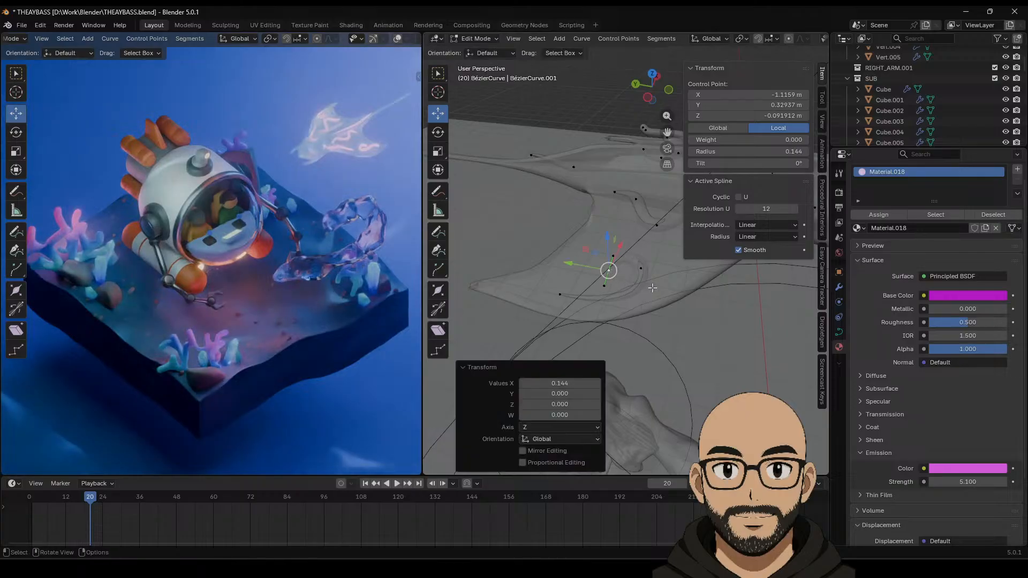
Step: Shrink the marking points near the +X wingtip to taper that marking, and finish editing the curve
{"action": "middle_click_drag", "start_coordinate": [652, 287], "coordinate": [593, 256]}
{"action": "key", "text": "alt+s"}
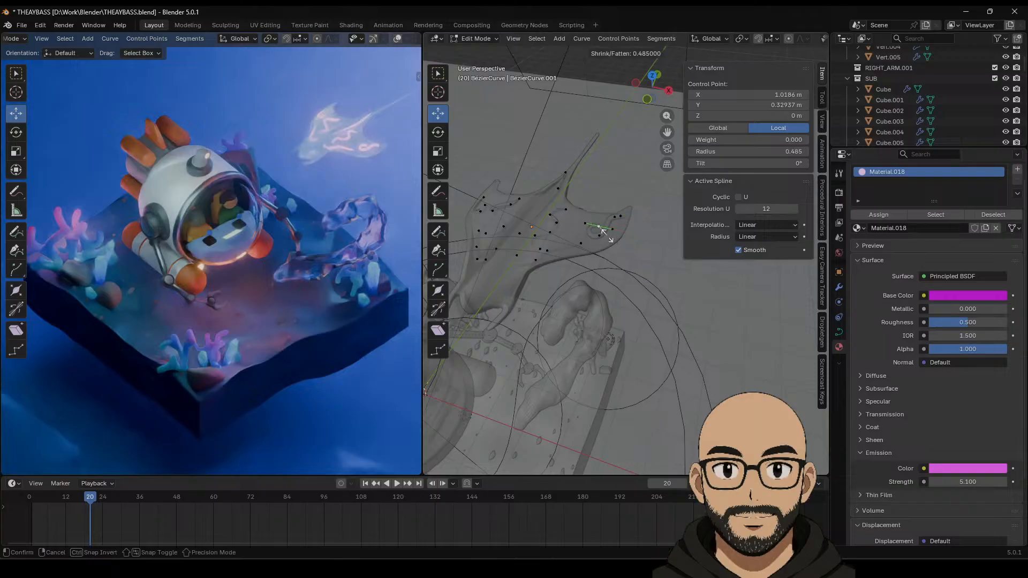
{"action": "left_click", "coordinate": [600, 228]}
{"action": "left_click", "coordinate": [620, 215]}
{"action": "key", "text": "alt+s"}
{"action": "left_click", "coordinate": [611, 227]}
{"action": "left_click", "coordinate": [599, 235]}
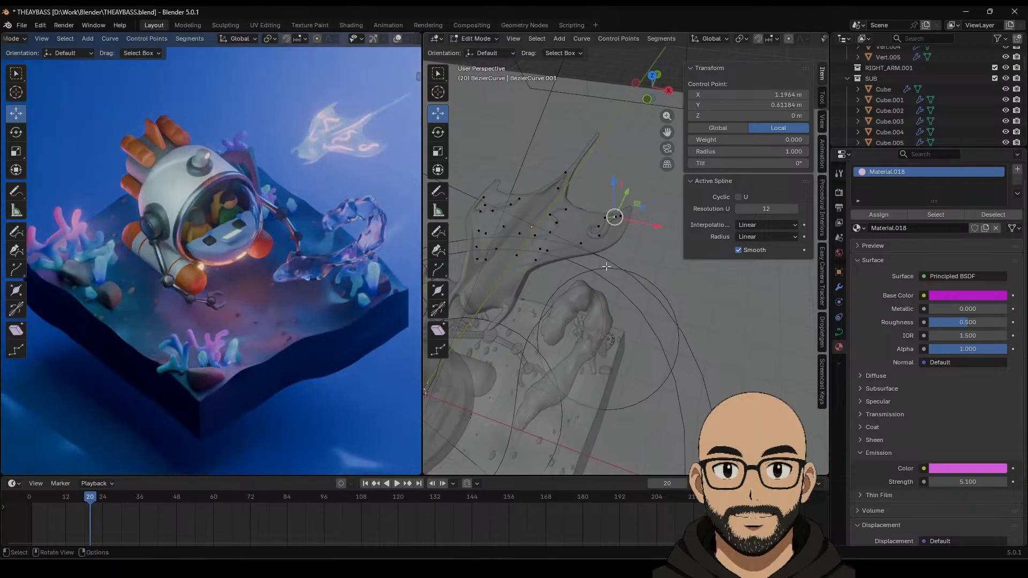
{"action": "middle_click_drag", "start_coordinate": [566, 267], "coordinate": [573, 281]}
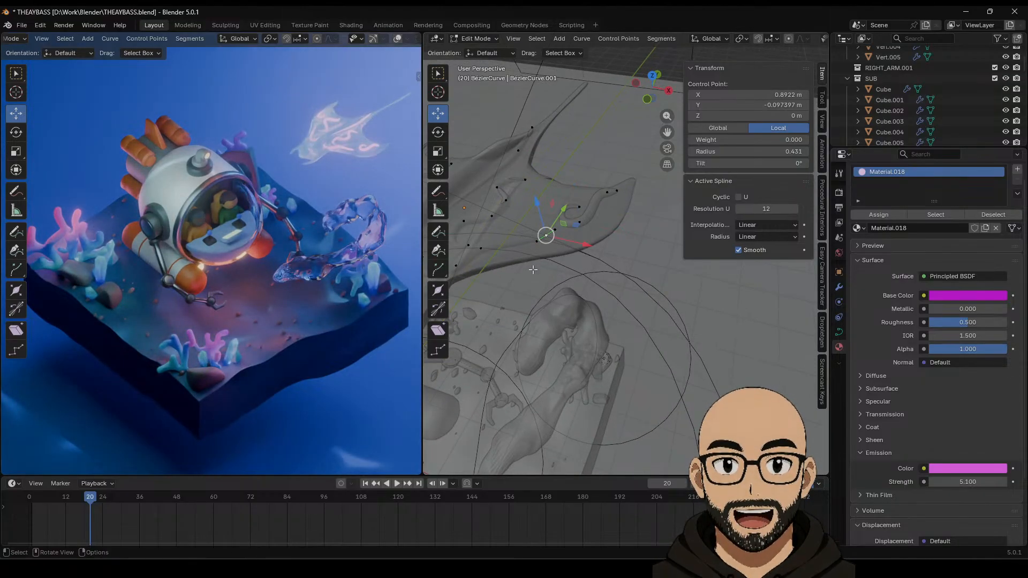
{"action": "mouse_move", "coordinate": [536, 260]}
{"action": "middle_mouse_down"}
{"action": "mouse_move", "coordinate": [502, 259]}
{"action": "mouse_move", "coordinate": [566, 270]}
{"action": "mouse_move", "coordinate": [525, 297]}
{"action": "mouse_move", "coordinate": [547, 318]}
{"action": "middle_mouse_up"}
{"action": "key", "text": "Tab"}
Step: Parent the glowing curve markings to the manta ray body
{"action": "scroll", "coordinate": [549, 285], "scroll_direction": "down", "scroll_amount": 5}
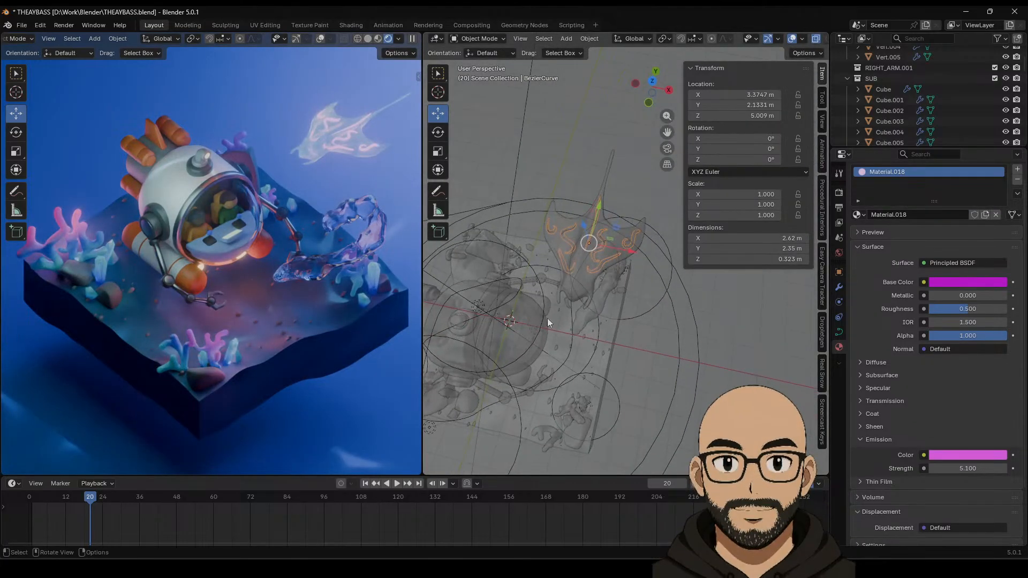
{"action": "left_click", "coordinate": [590, 279]}
{"action": "right_click", "coordinate": [550, 285]}
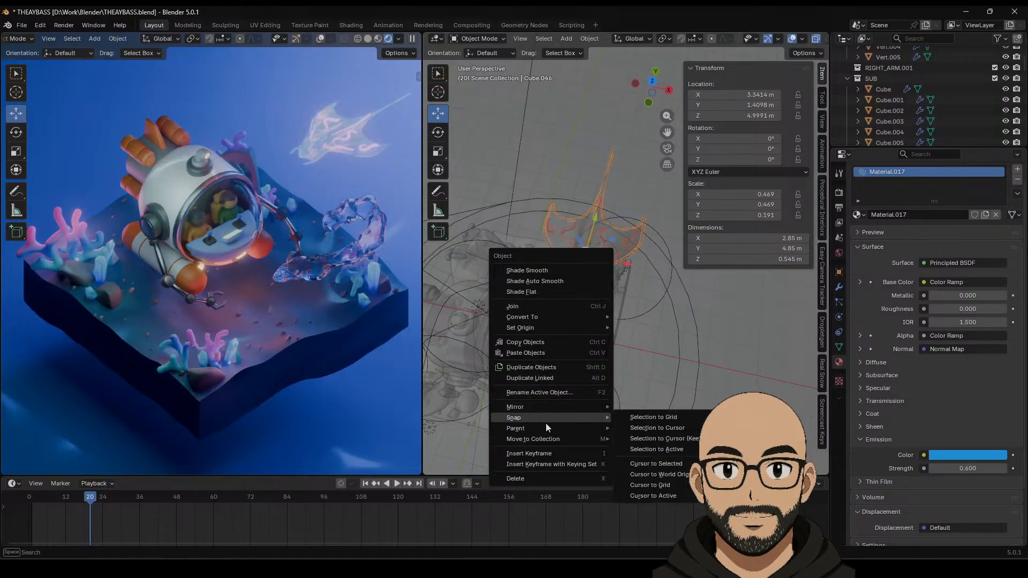
{"action": "mouse_move", "coordinate": [545, 427]}
{"action": "left_click", "coordinate": [655, 222]}
Step: Move the manta ray about 0.13 m along Y and 0.15 m along Z, and scale it uniformly by 1.086
{"action": "left_click", "coordinate": [583, 287]}
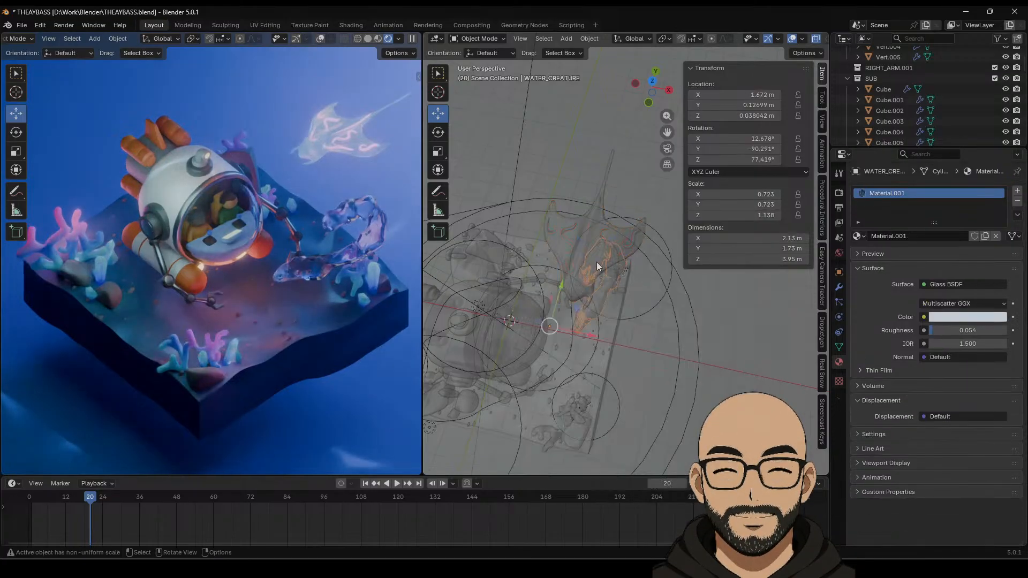
{"action": "left_click", "coordinate": [579, 270]}
{"action": "mouse_move", "coordinate": [586, 236]}
{"action": "left_mouse_down"}
{"action": "mouse_move", "coordinate": [593, 218]}
{"action": "mouse_move", "coordinate": [587, 230]}
{"action": "left_mouse_up"}
{"action": "scroll", "coordinate": [611, 257], "scroll_direction": "down", "scroll_amount": 3}
{"action": "key", "text": "s"}
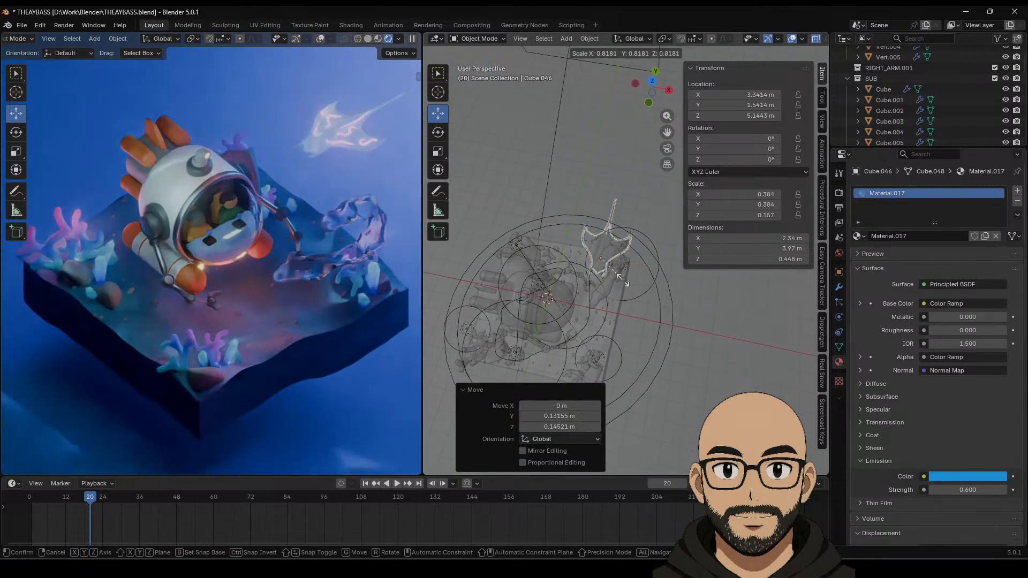
{"action": "left_click", "coordinate": [631, 279]}
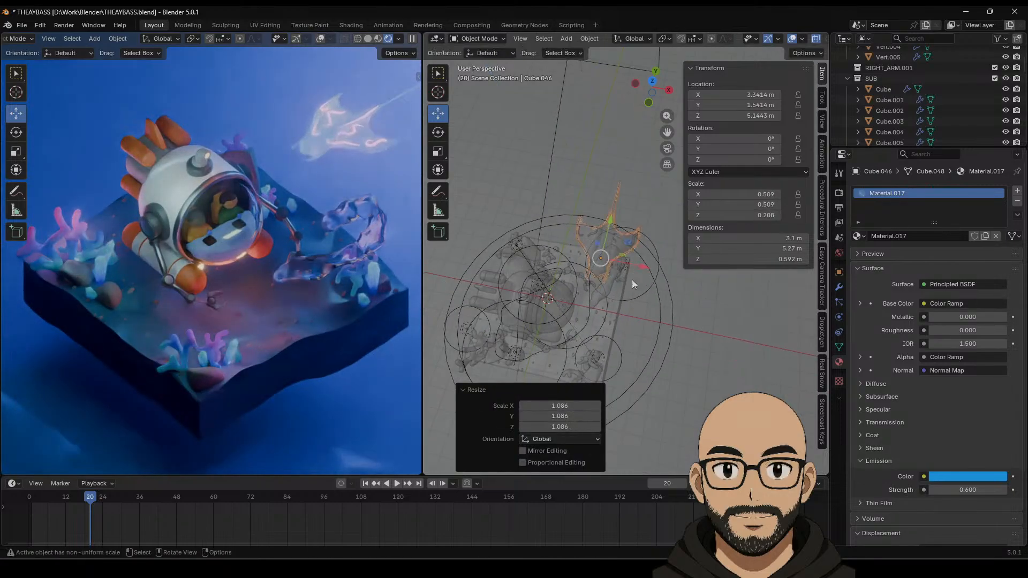
Step: Lower the manta ray by about 7.1 m and shrink it uniformly to an X and Y scale of 0.228
{"action": "middle_click_drag", "start_coordinate": [632, 279], "coordinate": [576, 233]}
{"action": "scroll", "coordinate": [586, 247], "scroll_direction": "down", "scroll_amount": 3}
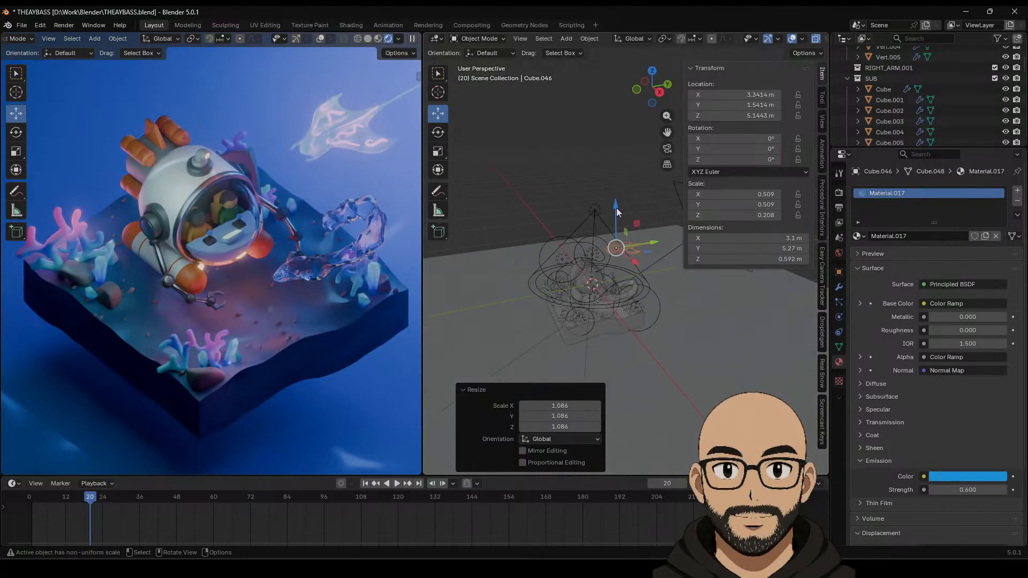
{"action": "left_click_drag", "start_coordinate": [615, 208], "coordinate": [629, 273]}
{"action": "key", "text": "s"}
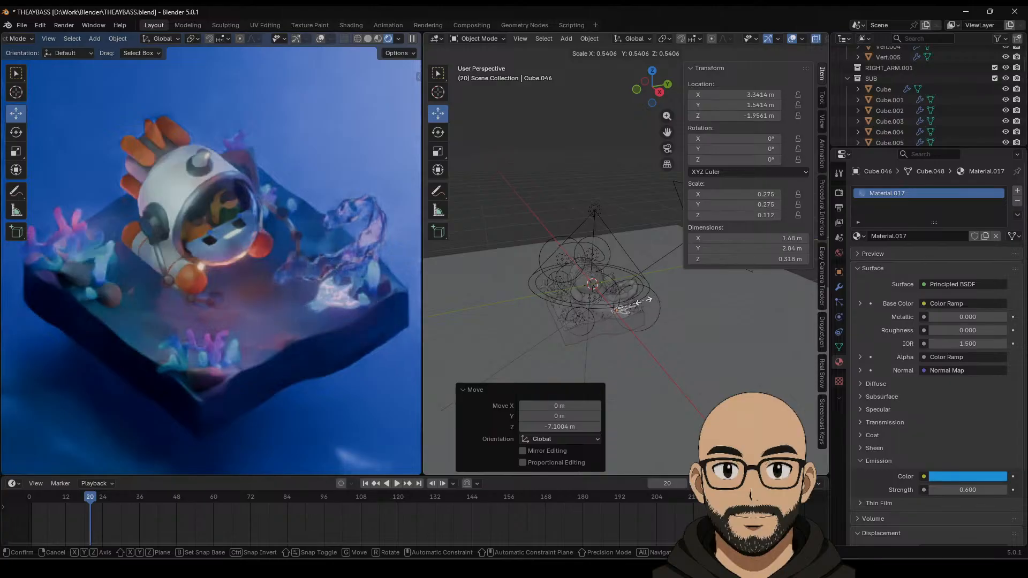
{"action": "left_click", "coordinate": [637, 301]}
Step: Place the manta ray above the submarine at X 1.5875 m, Y 0.0234 m, Z 5.6589 m, and show its modifiers
{"action": "left_click_drag", "start_coordinate": [637, 338], "coordinate": [636, 302]}
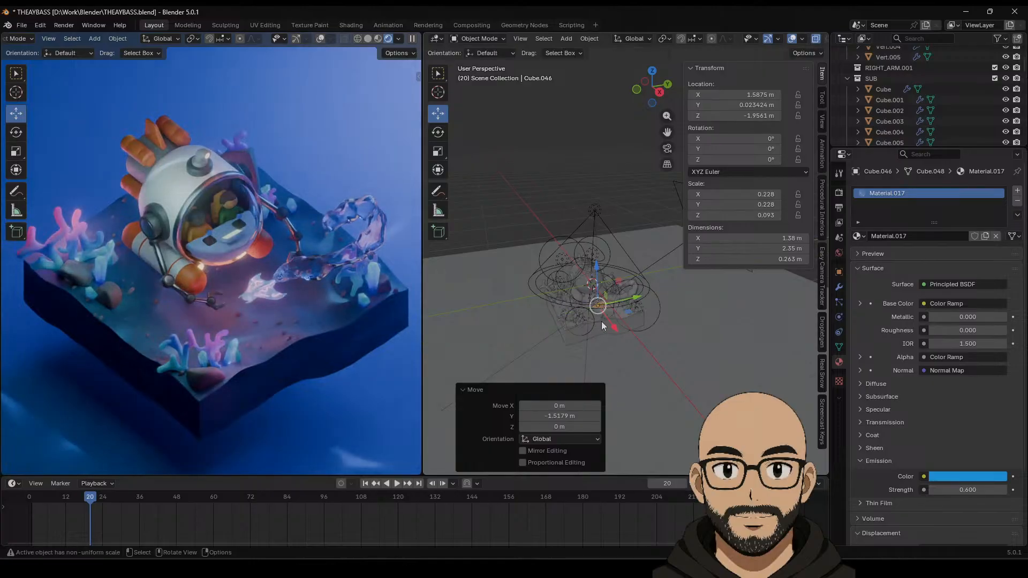
{"action": "left_click_drag", "start_coordinate": [597, 271], "coordinate": [605, 230]}
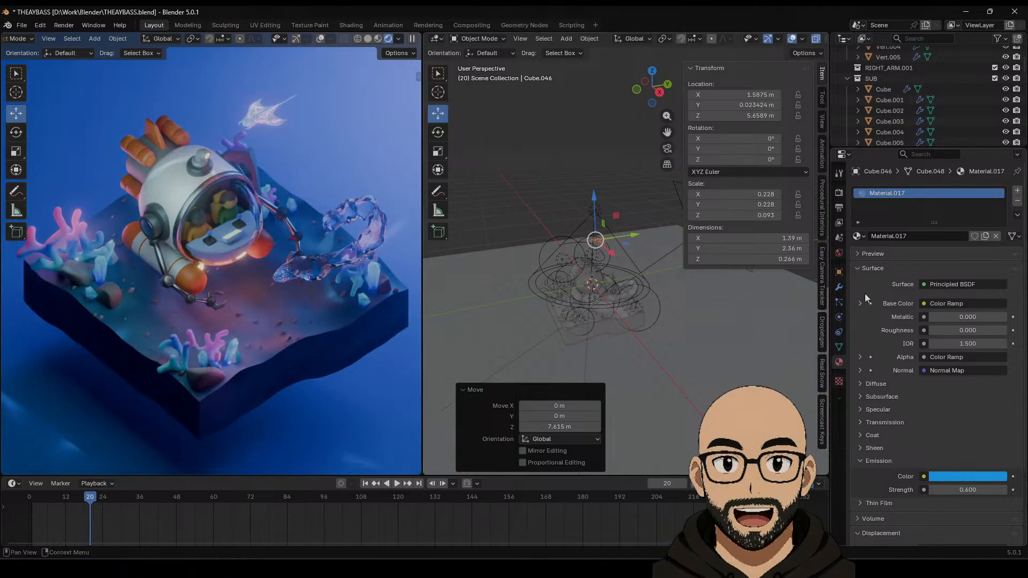
{"action": "left_click", "coordinate": [839, 289]}
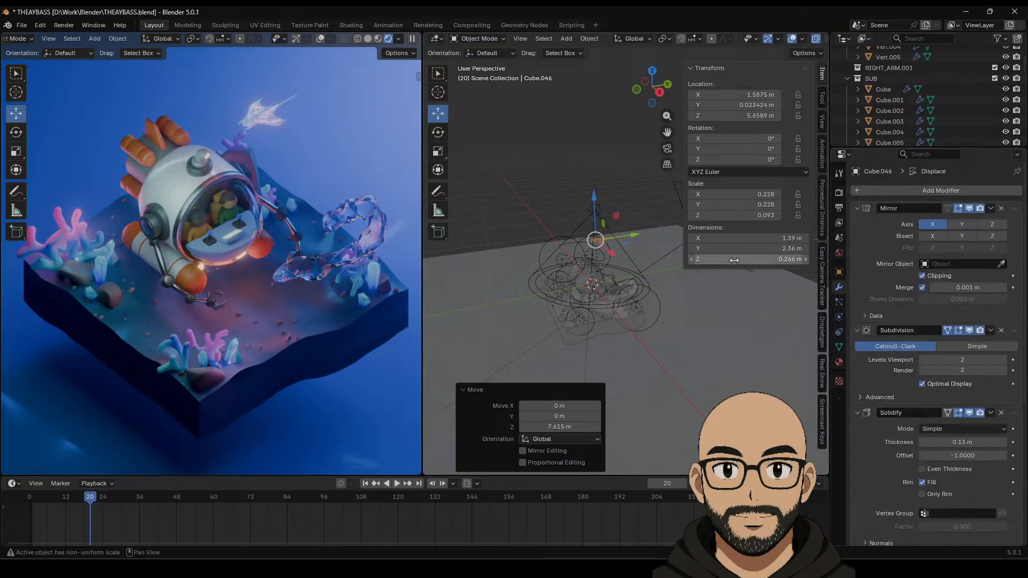
{"action": "scroll", "coordinate": [648, 273], "scroll_direction": "up", "scroll_amount": 2}
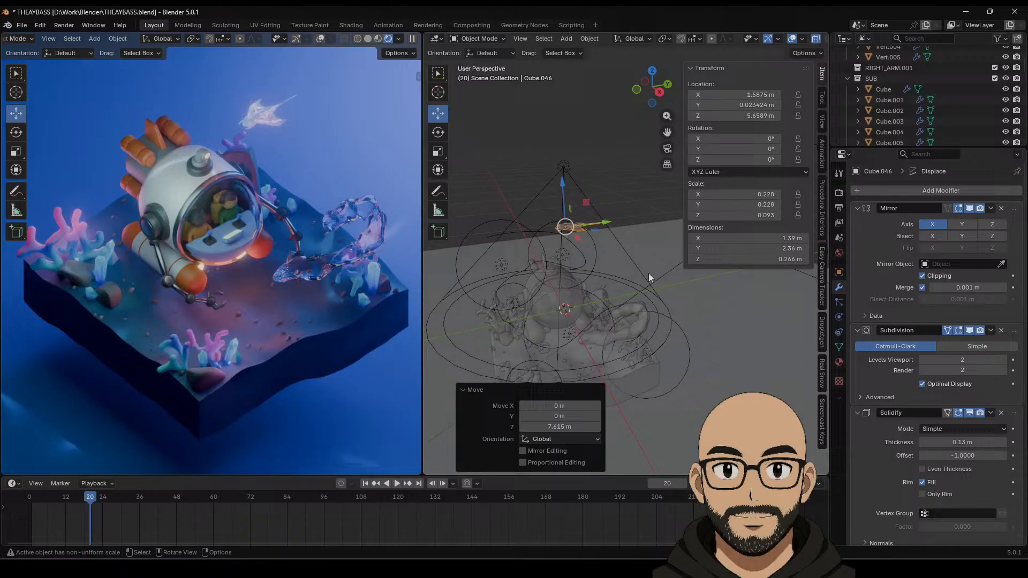
Step: Add a Simple Deform modifier to the manta ray and try a twist angle of -21.4° about X
{"action": "left_click", "coordinate": [910, 191]}
{"action": "mouse_move", "coordinate": [906, 194]}
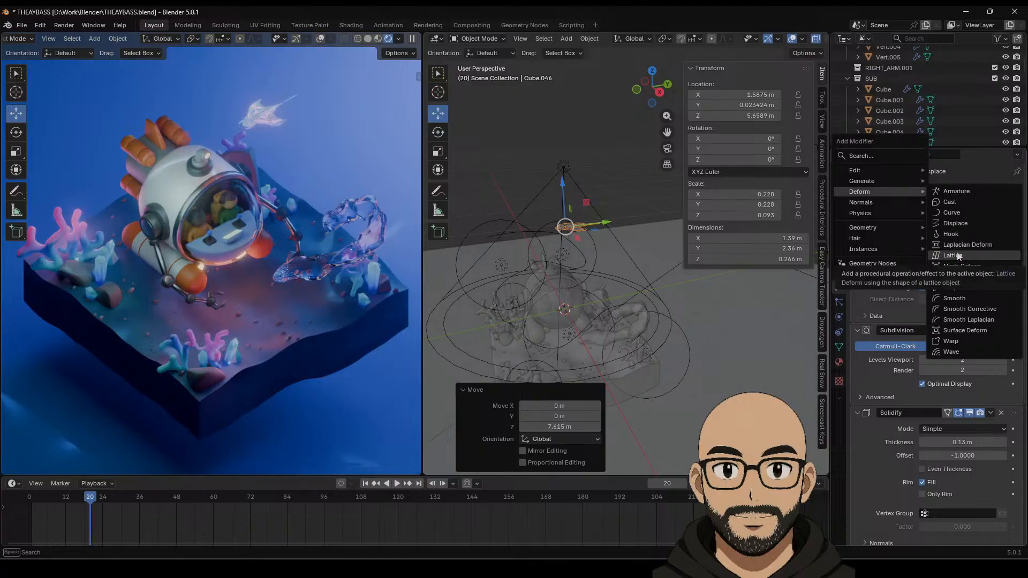
{"action": "left_click", "coordinate": [964, 287]}
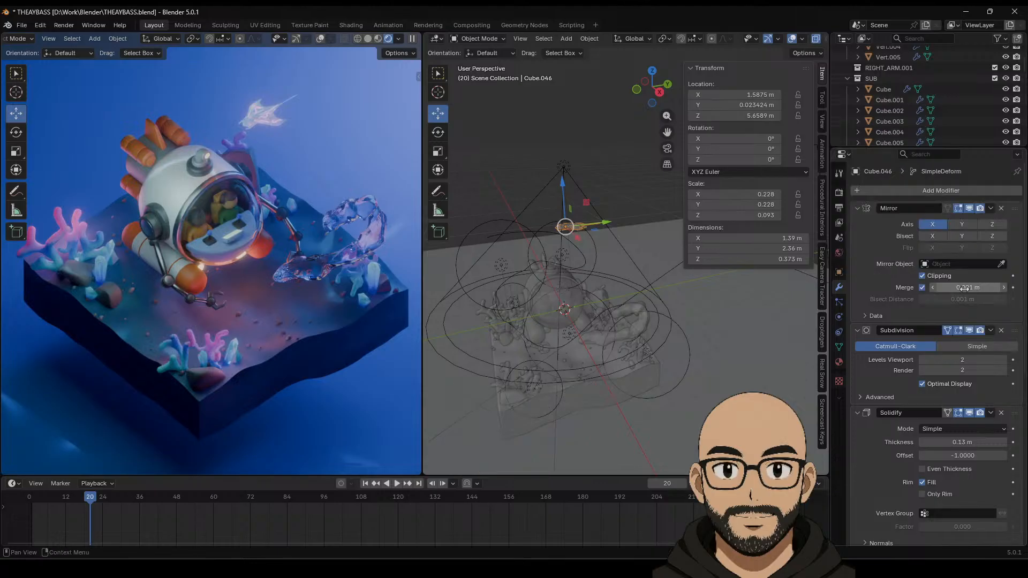
{"action": "key", "text": "KP_Decimal"}
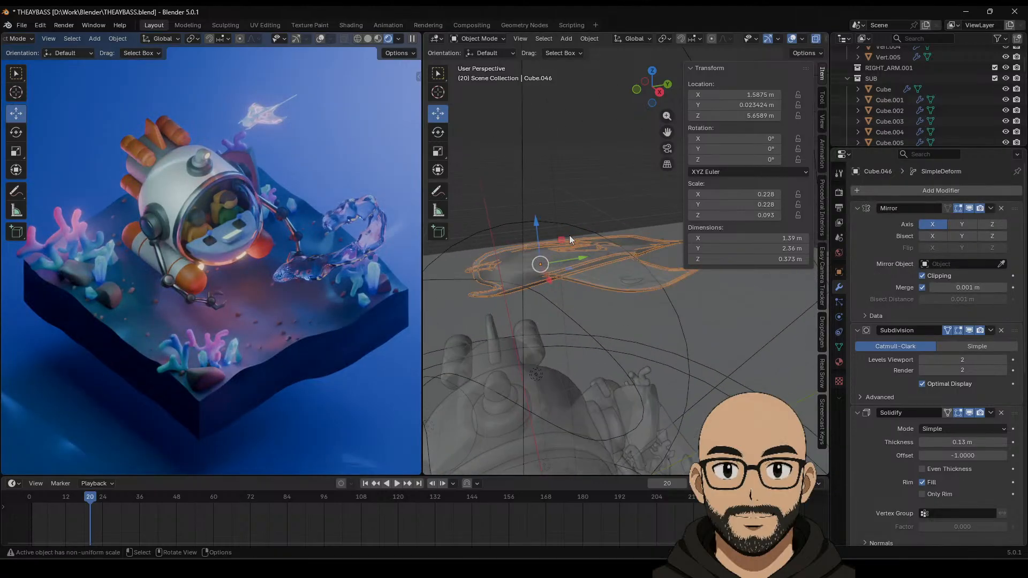
{"action": "middle_click_drag", "start_coordinate": [575, 283], "coordinate": [640, 277]}
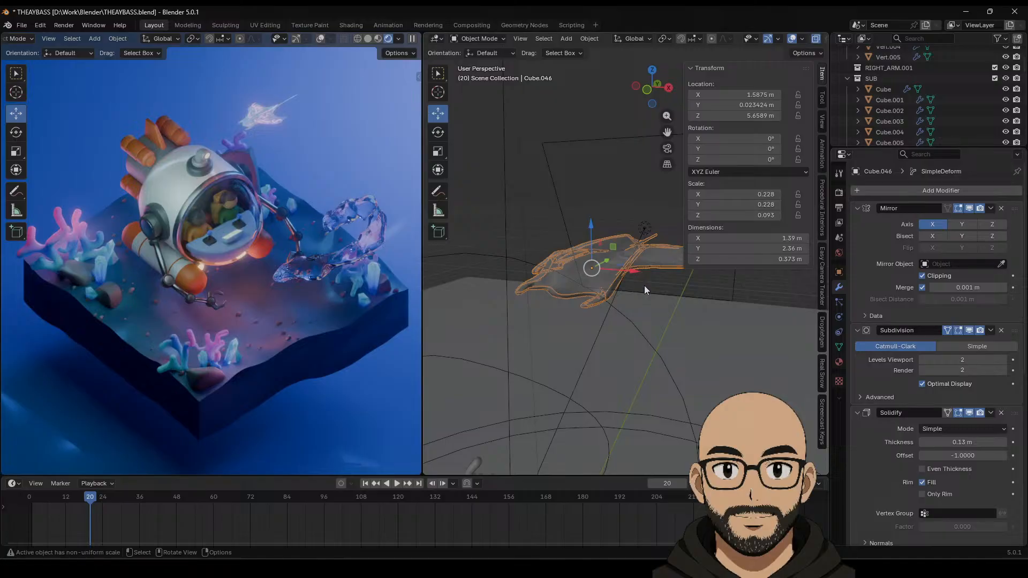
{"action": "scroll", "coordinate": [936, 455], "scroll_direction": "down", "scroll_amount": 5}
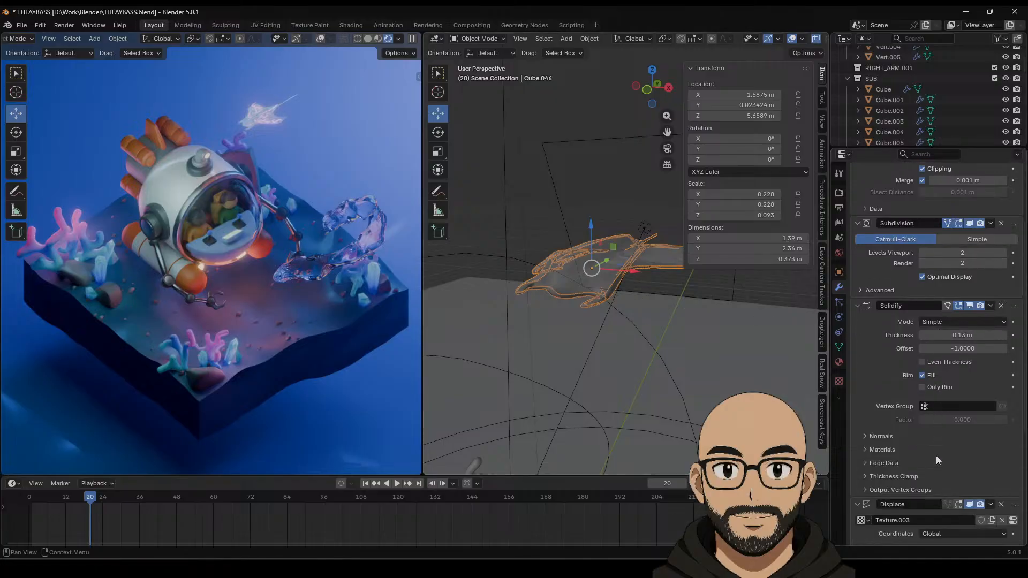
{"action": "scroll", "coordinate": [936, 458], "scroll_direction": "down", "scroll_amount": 8}
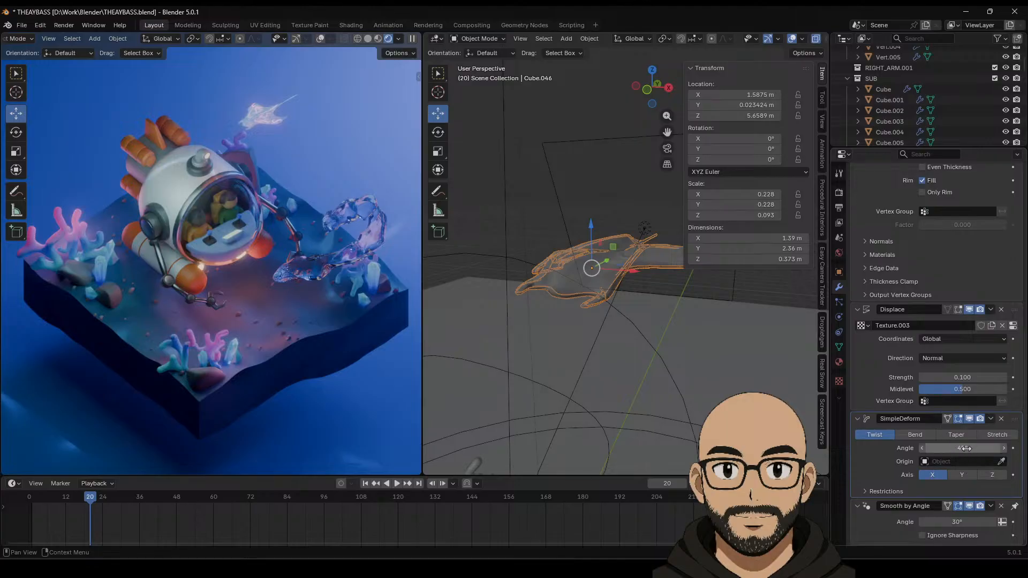
{"action": "left_click_drag", "start_coordinate": [965, 448], "coordinate": [982, 470]}
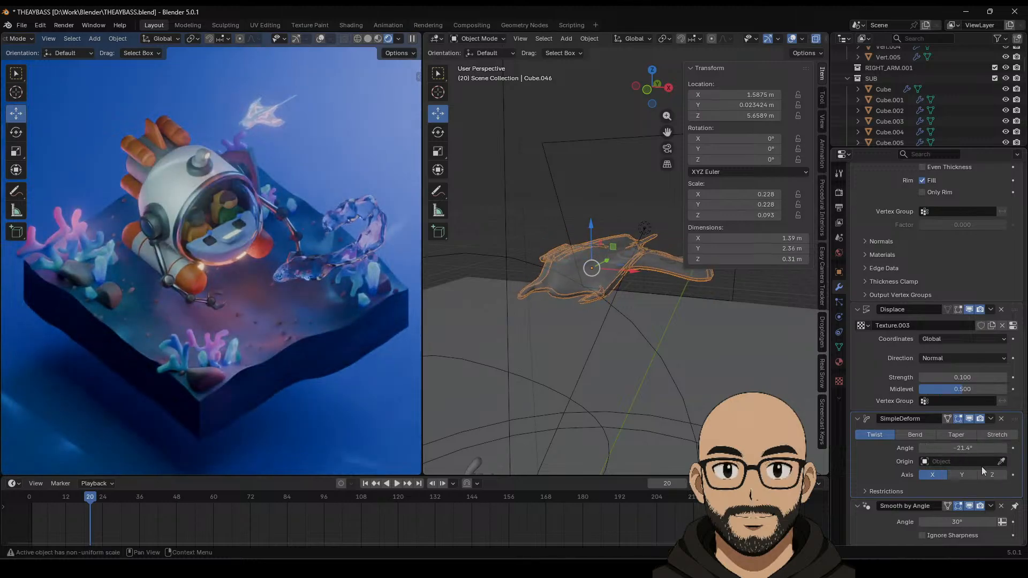
Step: Try the Simple Deform modifier's Bend mode with an angle of -68.8° on the manta ray
{"action": "left_click", "coordinate": [927, 435]}
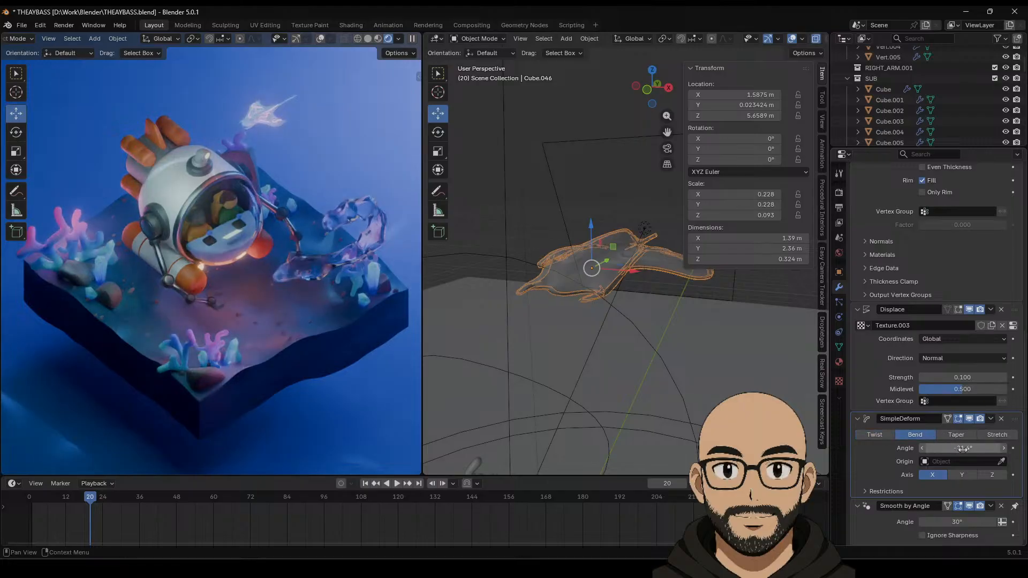
{"action": "mouse_move", "coordinate": [961, 448]}
{"action": "left_mouse_down"}
{"action": "mouse_move", "coordinate": [916, 448]}
{"action": "mouse_move", "coordinate": [959, 454]}
{"action": "left_mouse_up"}
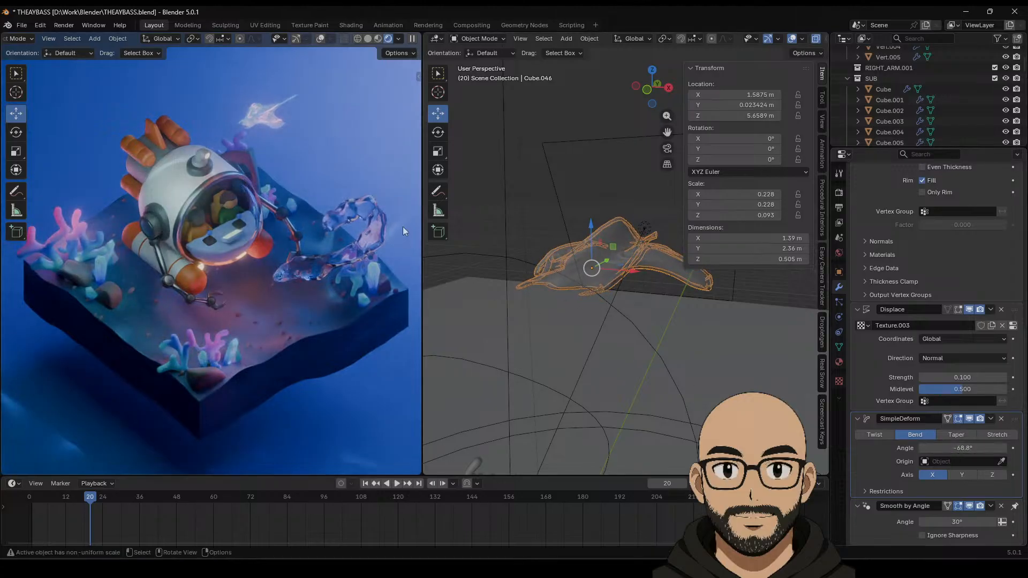
{"action": "middle_click_drag", "start_coordinate": [688, 282], "coordinate": [816, 362]}
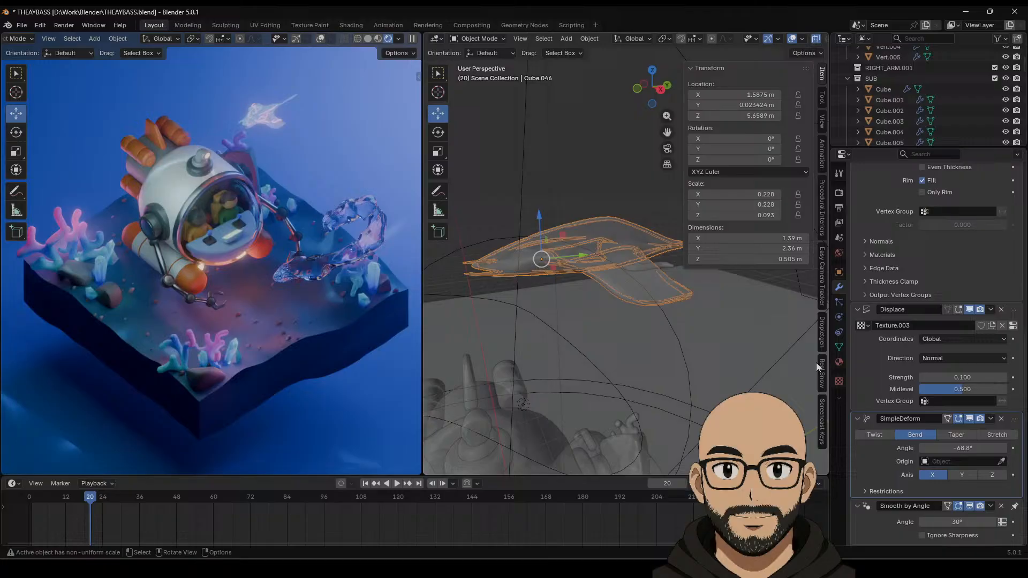
Step: Compare the Stretch, Taper and Twist modes on the manta ray, and remove its Simple Deform modifier
{"action": "left_click", "coordinate": [993, 434]}
{"action": "left_click", "coordinate": [963, 433]}
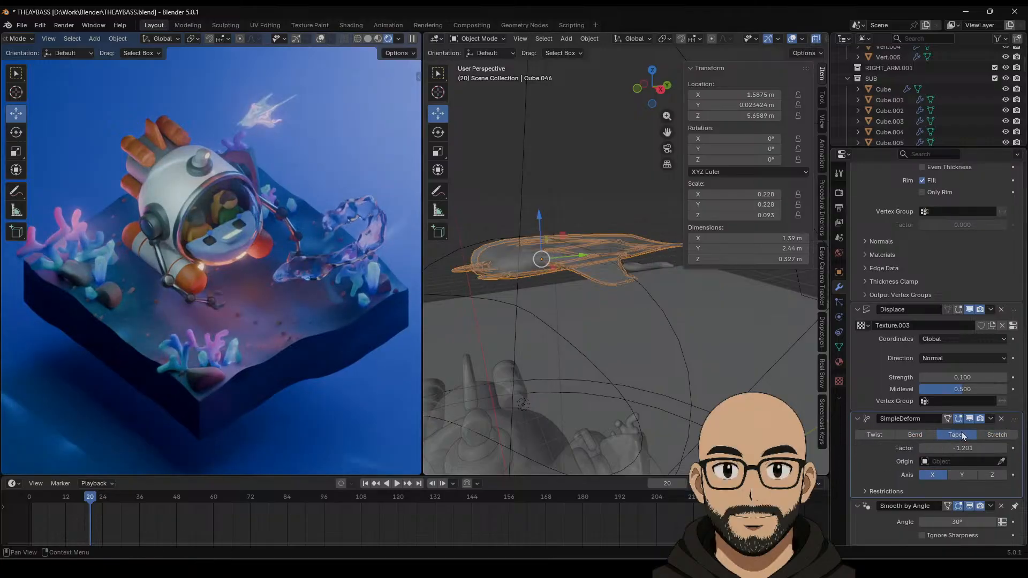
{"action": "left_click", "coordinate": [910, 435]}
{"action": "left_click", "coordinate": [875, 434]}
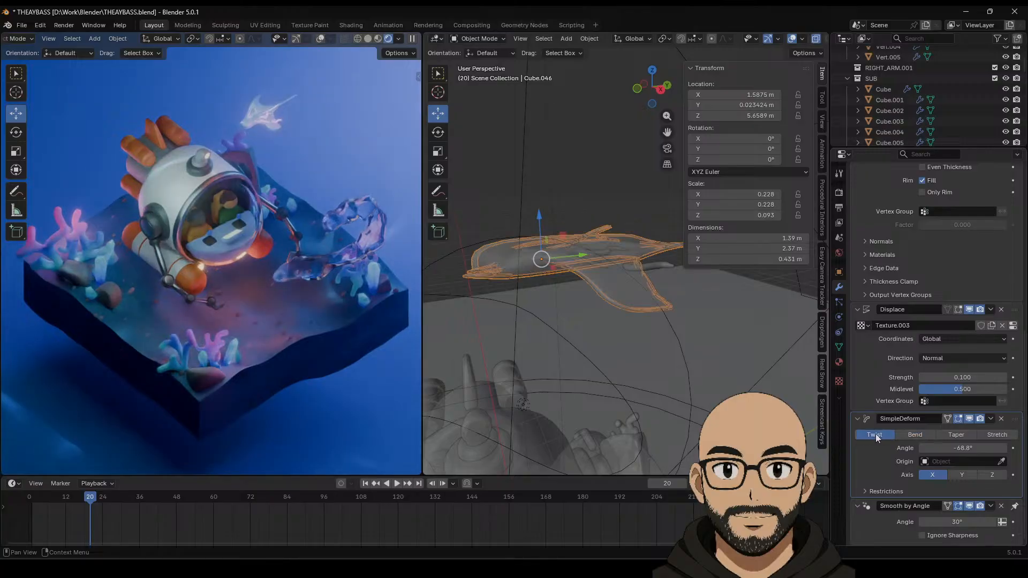
{"action": "left_click", "coordinate": [1000, 419]}
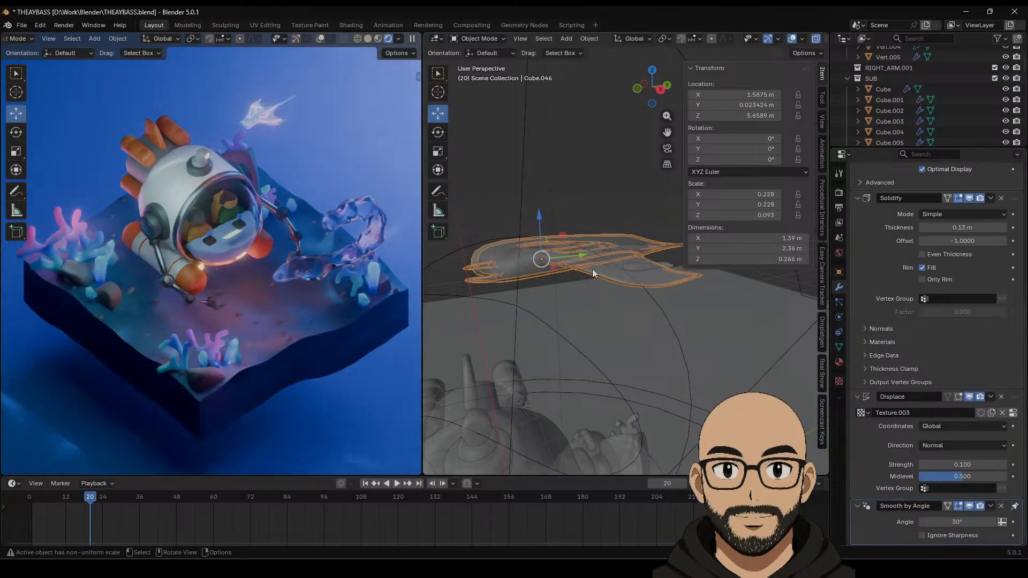
Step: Select the manta ray and lower it about 7.72 m along Z, in front of the submarine
{"action": "middle_click_drag", "start_coordinate": [592, 268], "coordinate": [612, 328]}
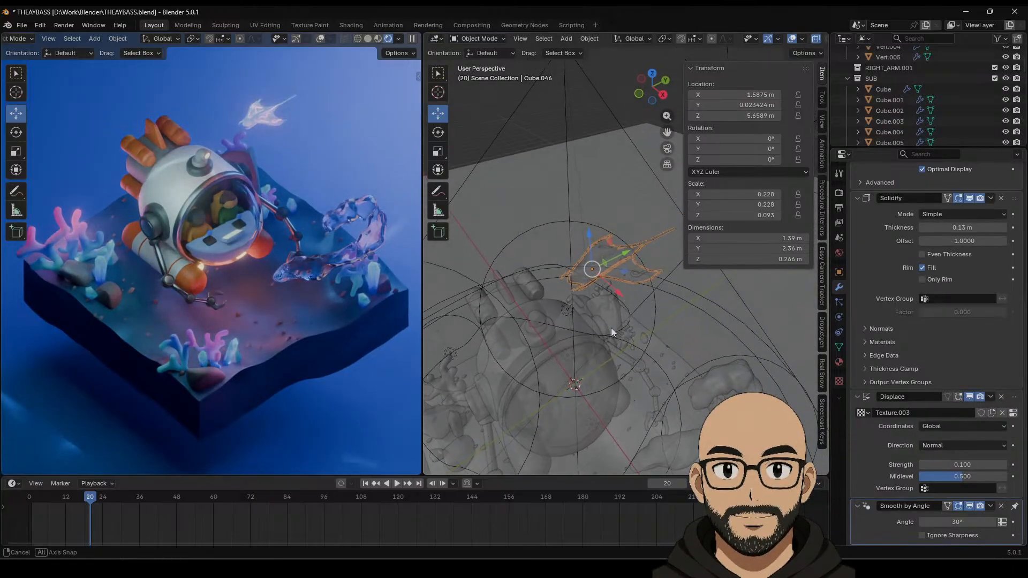
{"action": "left_click", "coordinate": [639, 277]}
{"action": "left_click", "coordinate": [635, 275]}
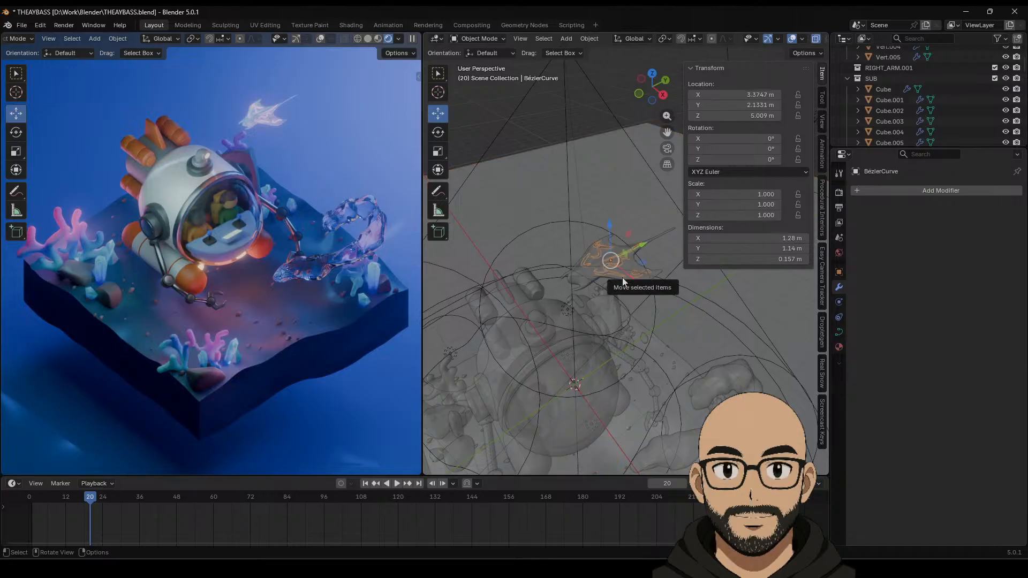
{"action": "mouse_move", "coordinate": [603, 275]}
{"action": "middle_mouse_down"}
{"action": "mouse_move", "coordinate": [610, 308]}
{"action": "mouse_move", "coordinate": [611, 269]}
{"action": "middle_mouse_up"}
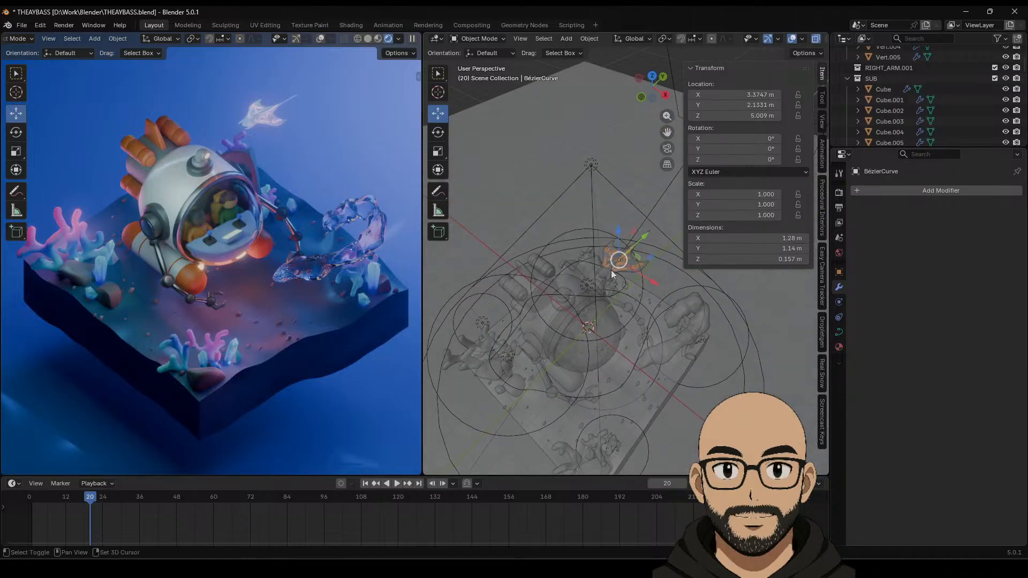
{"action": "left_click", "coordinate": [610, 271]}
{"action": "left_click", "coordinate": [610, 270]}
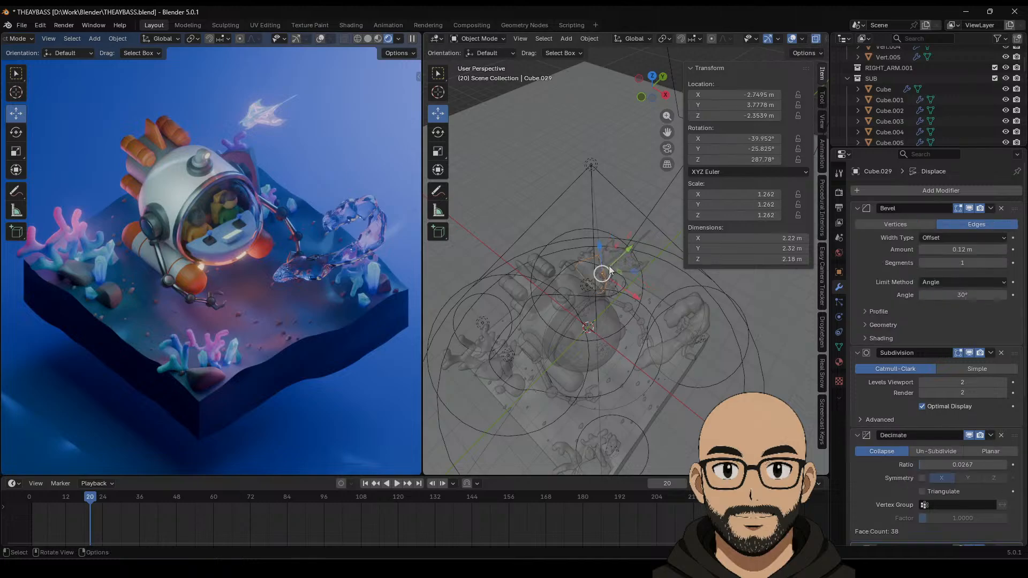
{"action": "left_click", "coordinate": [612, 272]}
{"action": "key", "text": "g"}
{"action": "key", "text": "z"}
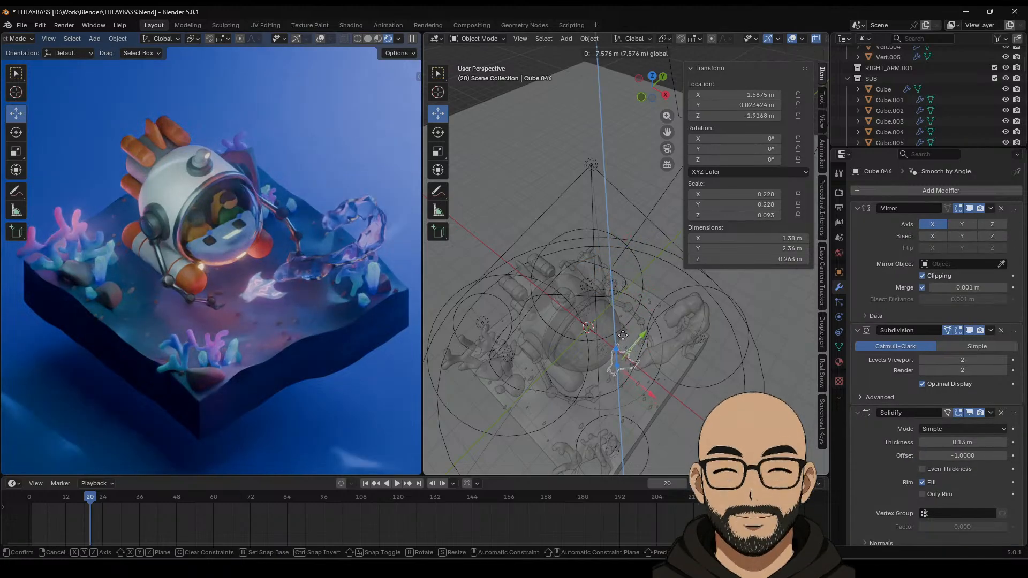
{"action": "left_click", "coordinate": [623, 336]}
{"action": "middle_click_drag", "start_coordinate": [635, 316], "coordinate": [633, 326]}
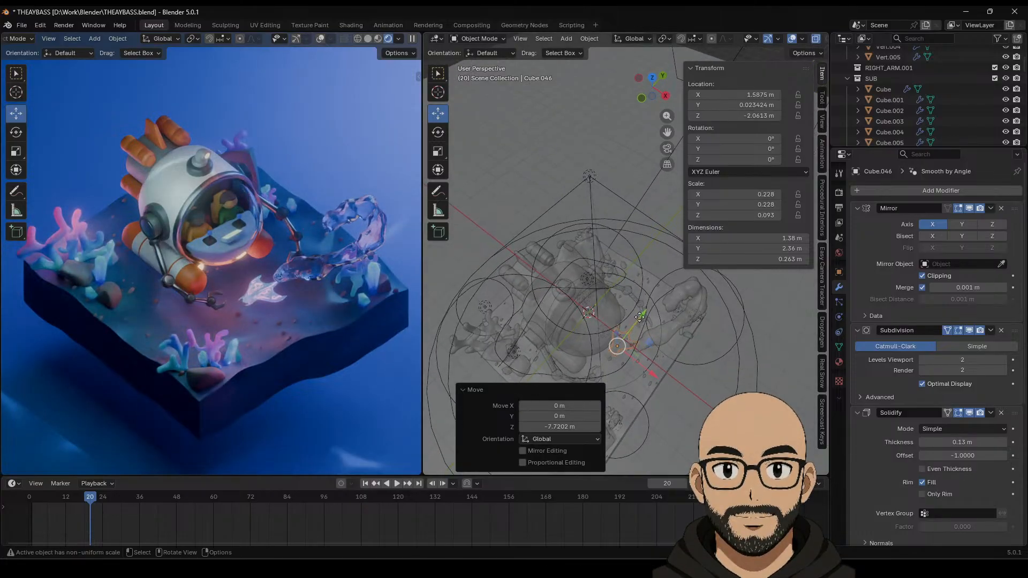
{"action": "left_click_drag", "start_coordinate": [641, 316], "coordinate": [655, 304]}
{"action": "key", "text": "ctrl+z"}
Step: Shrink the manta ray uniformly to an X and Y scale of 0.148, and move it about -0.105 m along Y
{"action": "mouse_move", "coordinate": [668, 344]}
{"action": "middle_mouse_down"}
{"action": "mouse_move", "coordinate": [648, 262]}
{"action": "mouse_move", "coordinate": [681, 333]}
{"action": "middle_mouse_up"}
{"action": "key", "text": "s"}
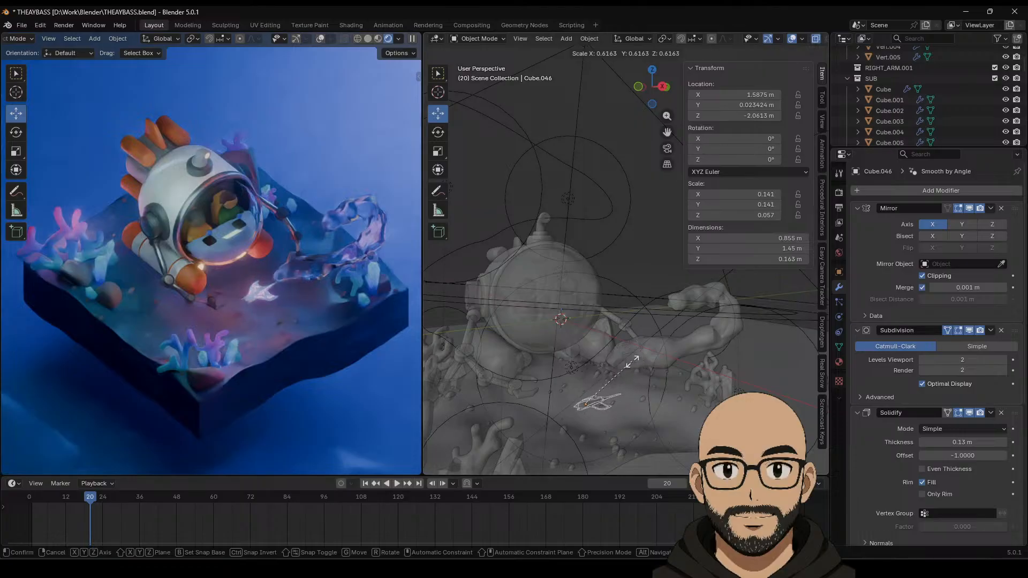
{"action": "left_click", "coordinate": [635, 364]}
{"action": "middle_click_drag", "start_coordinate": [616, 377], "coordinate": [619, 329]}
{"action": "mouse_move", "coordinate": [648, 298]}
{"action": "left_mouse_down"}
{"action": "mouse_move", "coordinate": [692, 292]}
{"action": "mouse_move", "coordinate": [644, 307]}
{"action": "left_mouse_up"}
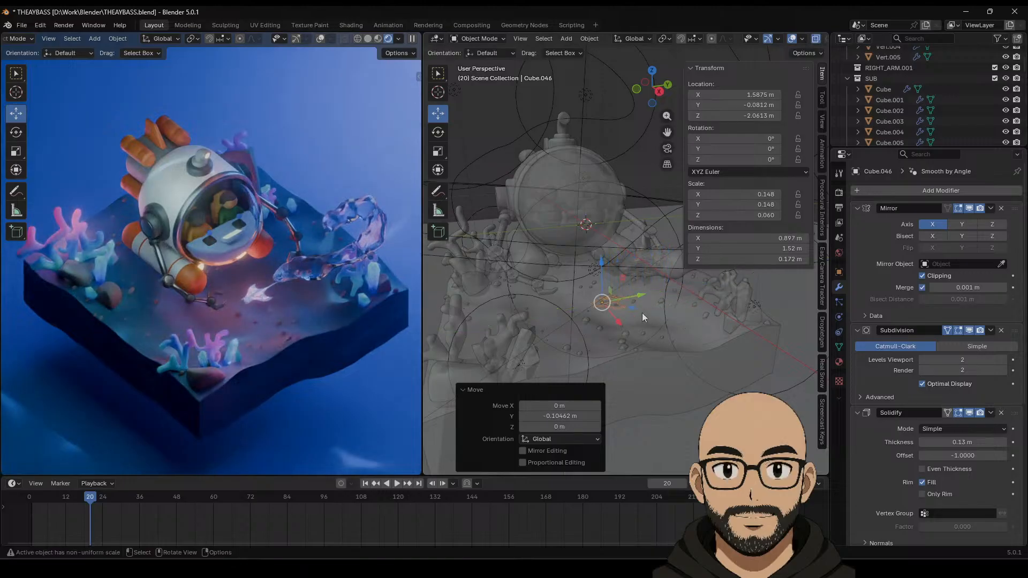
Step: Turn off X-ray display in the solid-shaded viewport with the manta ray's wing in close view
{"action": "scroll", "coordinate": [632, 340], "scroll_direction": "up", "scroll_amount": 10}
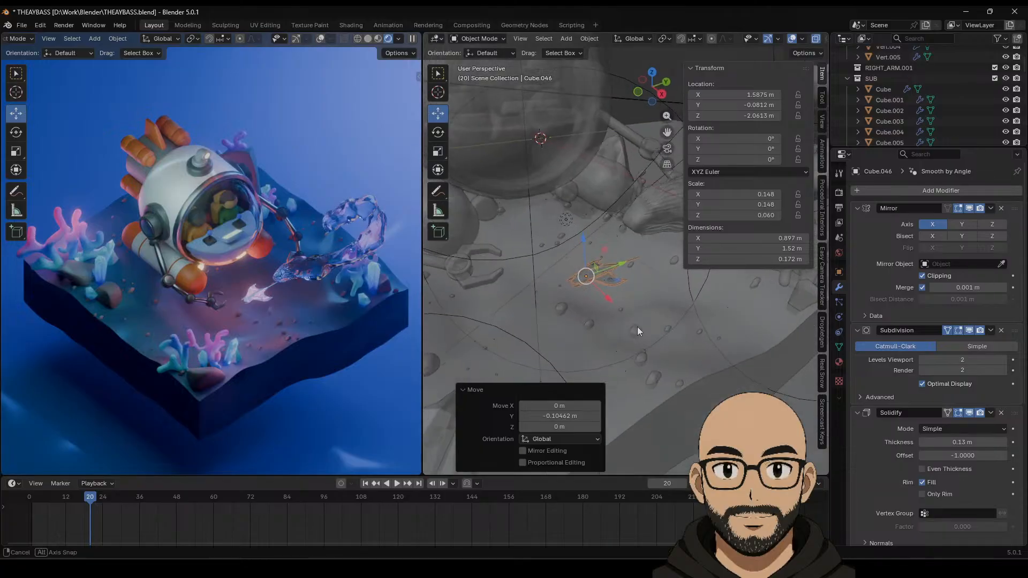
{"action": "left_click", "coordinate": [599, 298]}
{"action": "left_click", "coordinate": [600, 299]}
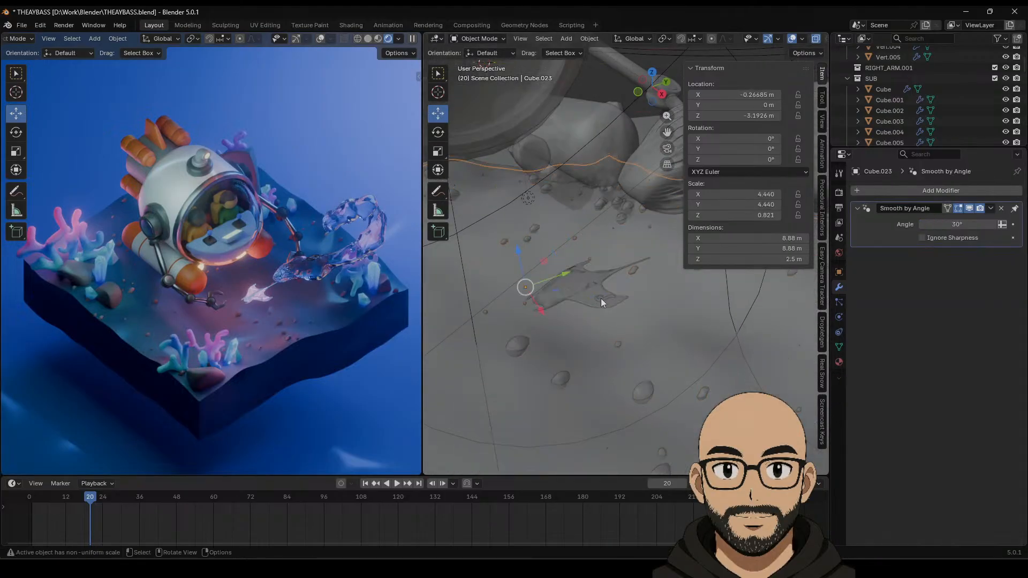
{"action": "left_click", "coordinate": [600, 301]}
{"action": "scroll", "coordinate": [597, 305], "scroll_direction": "up", "scroll_amount": 3}
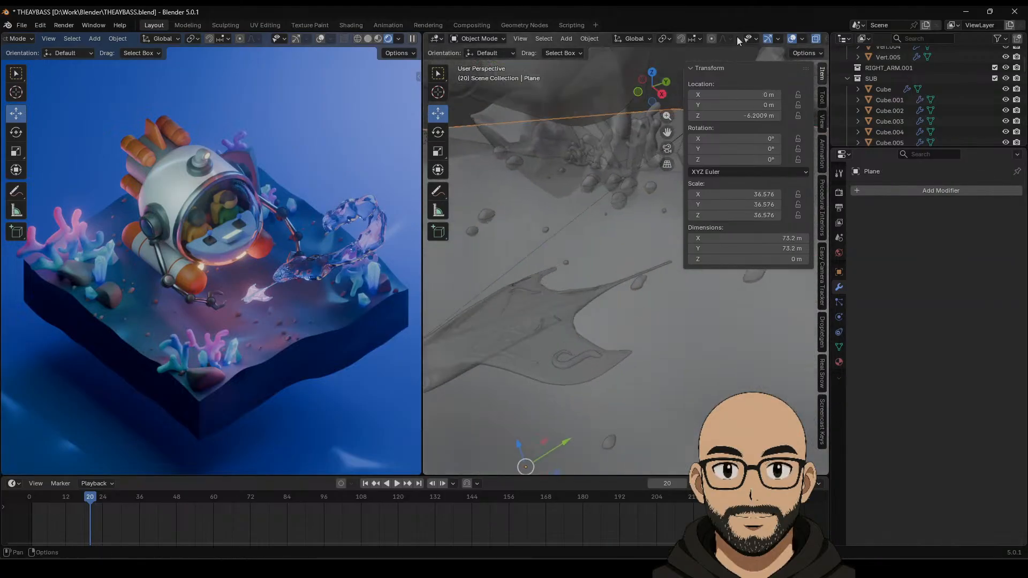
{"action": "left_click", "coordinate": [814, 39]}
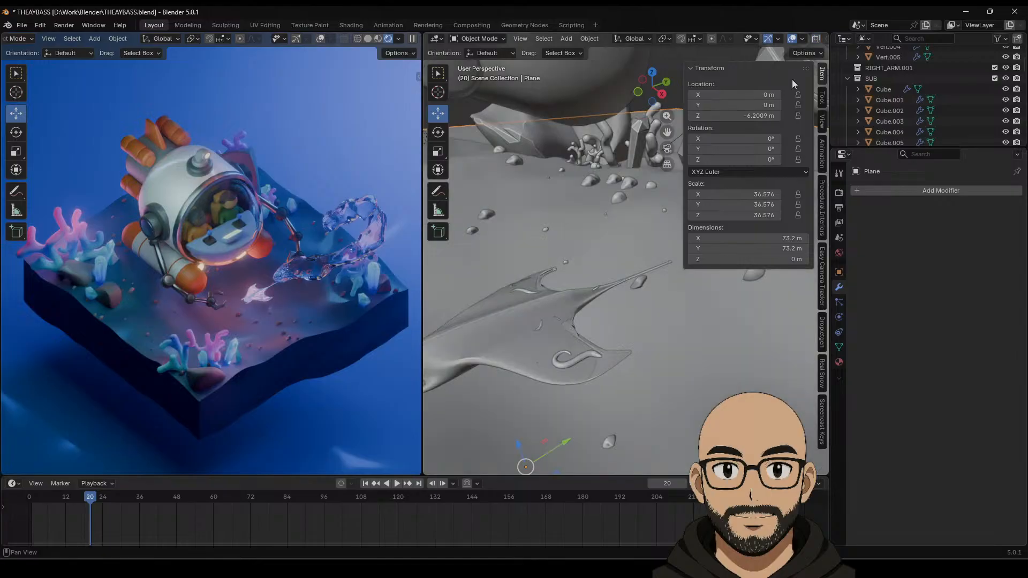
Step: Edit the curve markings and lower the raised control points at the wing tip onto the wing surface
{"action": "left_click", "coordinate": [576, 360]}
{"action": "middle_click_drag", "start_coordinate": [574, 358], "coordinate": [628, 272]}
{"action": "key", "text": "Tab"}
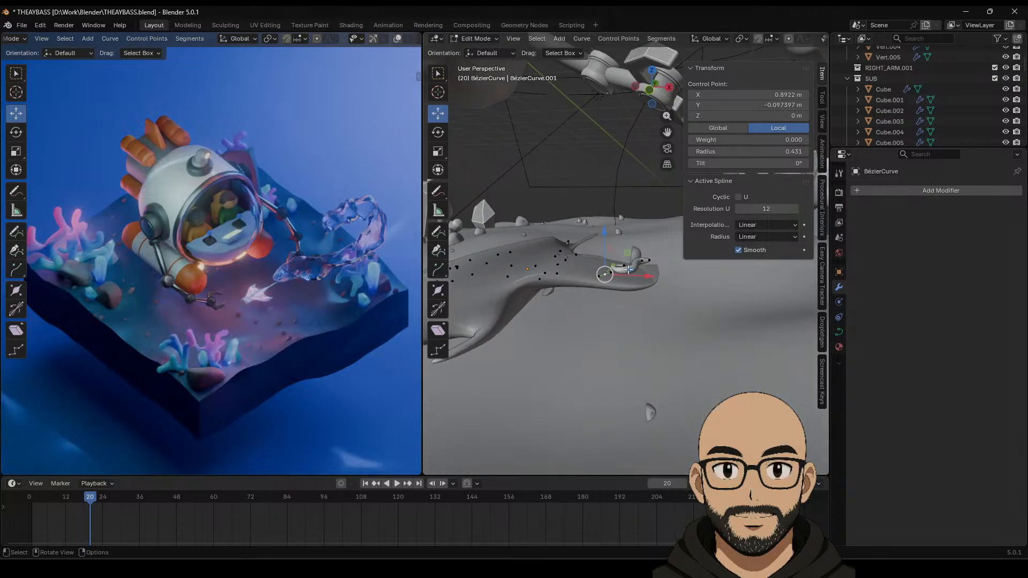
{"action": "left_click", "coordinate": [642, 261], "text": "shift"}
{"action": "left_click", "coordinate": [649, 261], "text": "shift"}
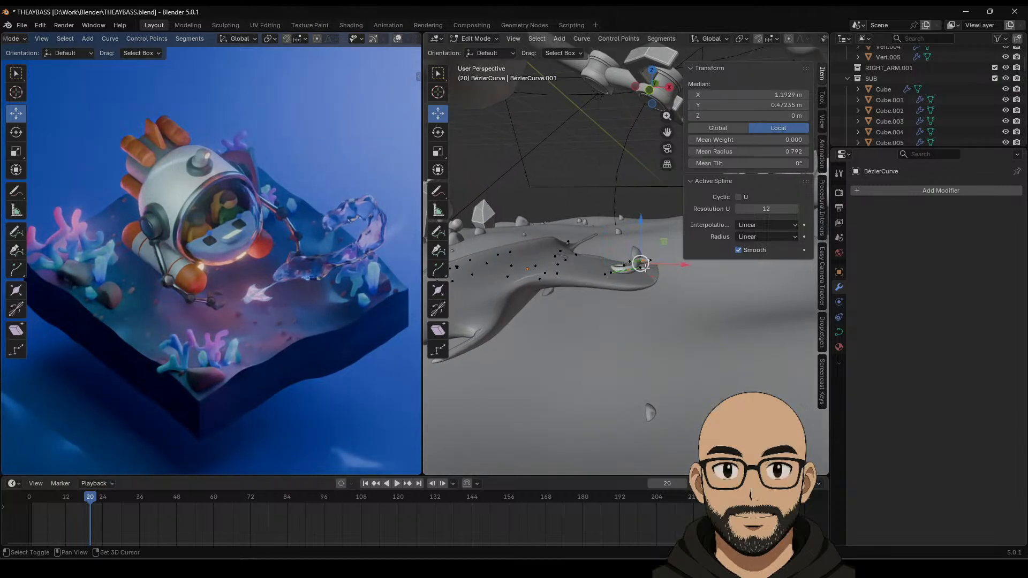
{"action": "left_click_drag", "start_coordinate": [610, 240], "coordinate": [642, 257]}
Step: Adjust the height of the opposite wing's rear marking points, and lower its wing-tip points about 0.013 m along Z
{"action": "middle_click_drag", "start_coordinate": [642, 257], "coordinate": [572, 290]}
{"action": "left_click", "coordinate": [575, 297]}
{"action": "left_click", "coordinate": [586, 275], "text": "shift"}
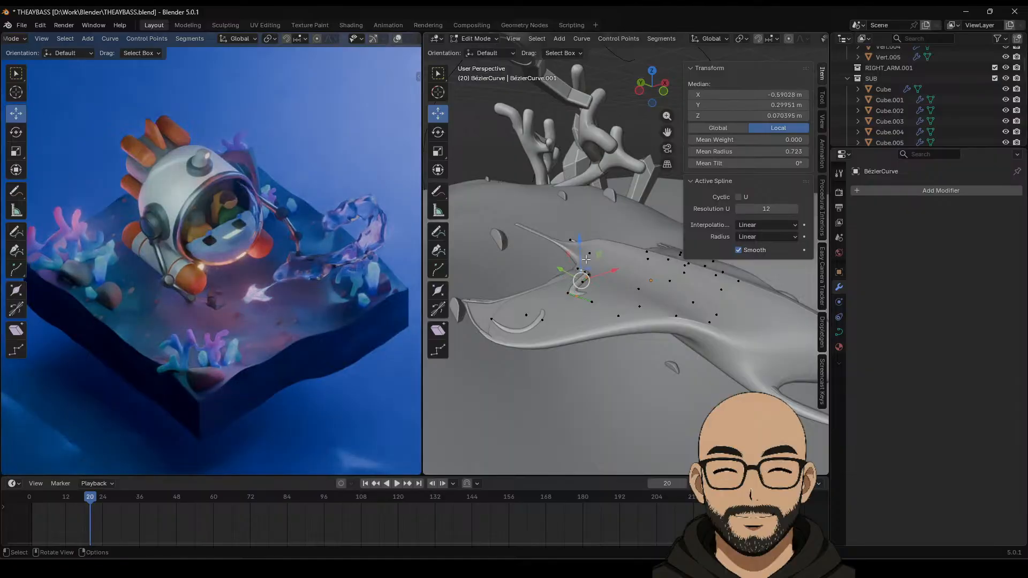
{"action": "left_click_drag", "start_coordinate": [586, 259], "coordinate": [583, 257]}
{"action": "left_click", "coordinate": [513, 302]}
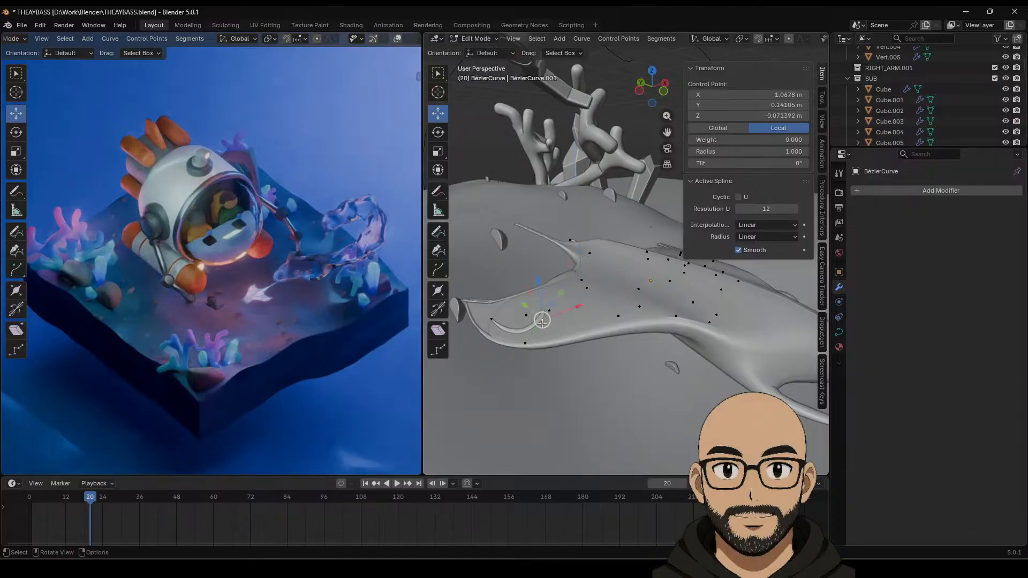
{"action": "left_click_drag", "start_coordinate": [512, 302], "coordinate": [514, 309]}
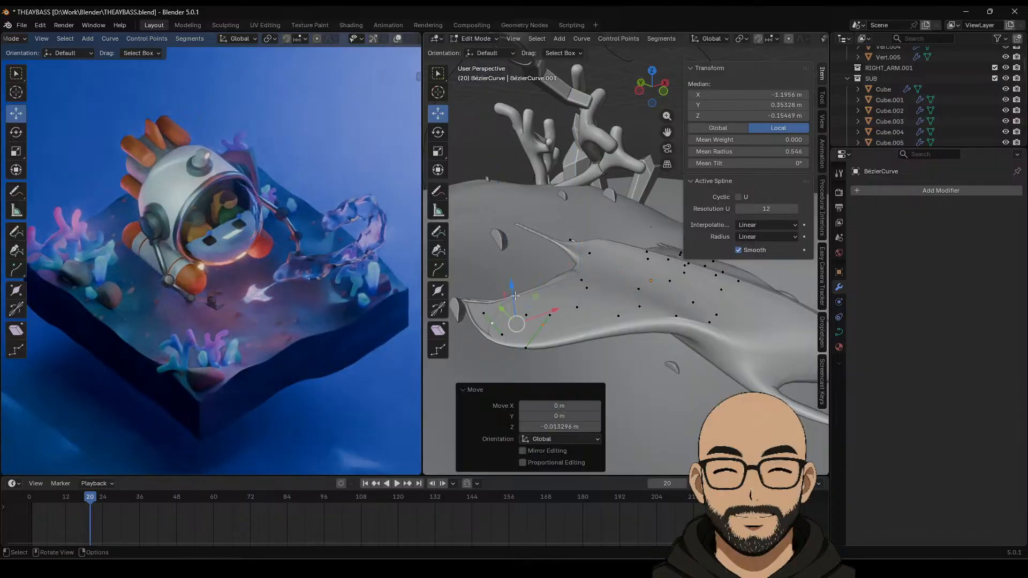
{"action": "key", "text": "Tab"}
{"action": "middle_click_drag", "start_coordinate": [643, 326], "coordinate": [576, 323]}
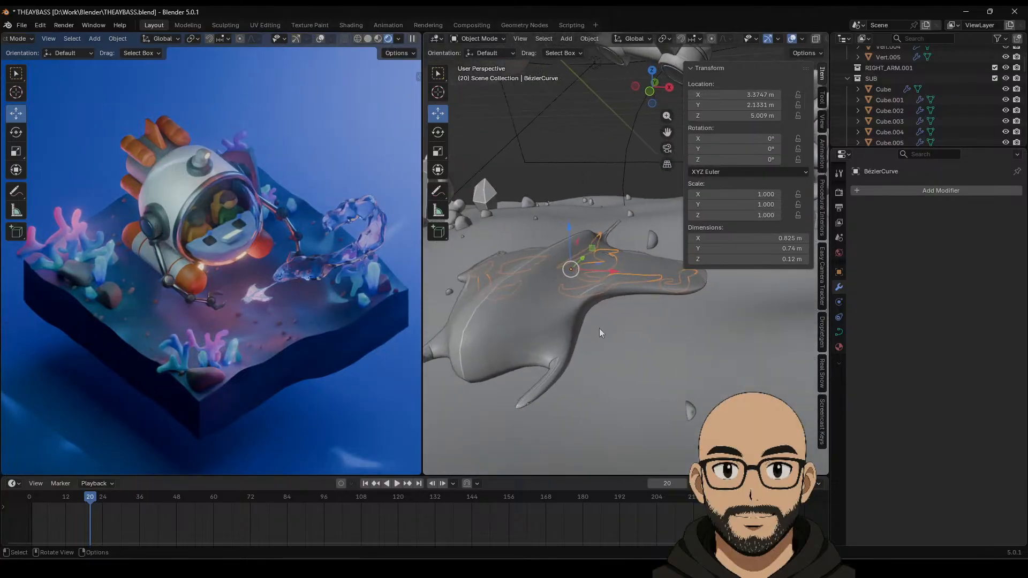
Step: Select the manta ray body and examine its placement and look close up in the rendered view
{"action": "left_click", "coordinate": [579, 311]}
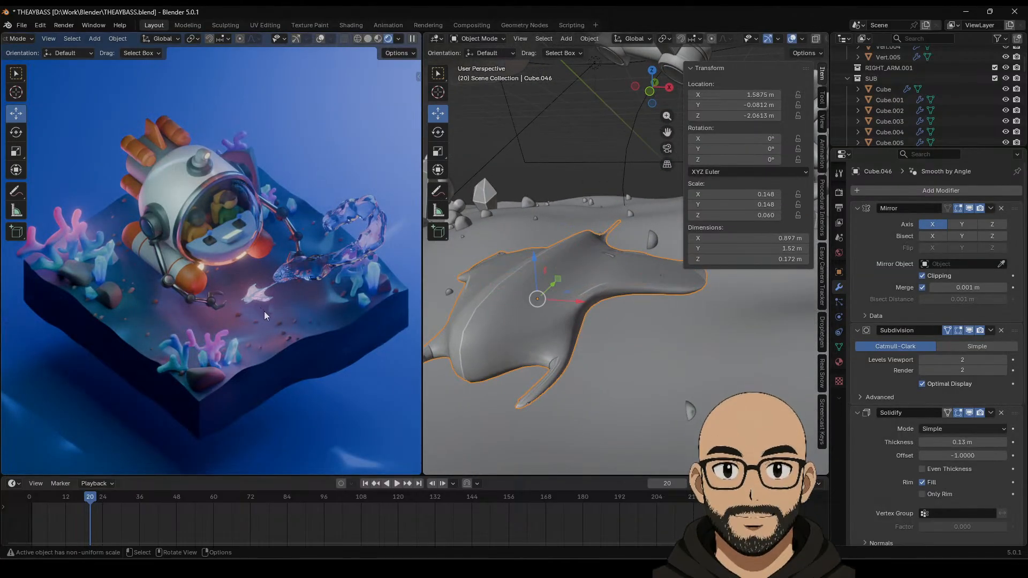
{"action": "scroll", "coordinate": [265, 311], "scroll_direction": "up", "scroll_amount": 3}
{"action": "scroll", "coordinate": [294, 334], "scroll_direction": "down", "scroll_amount": 2}
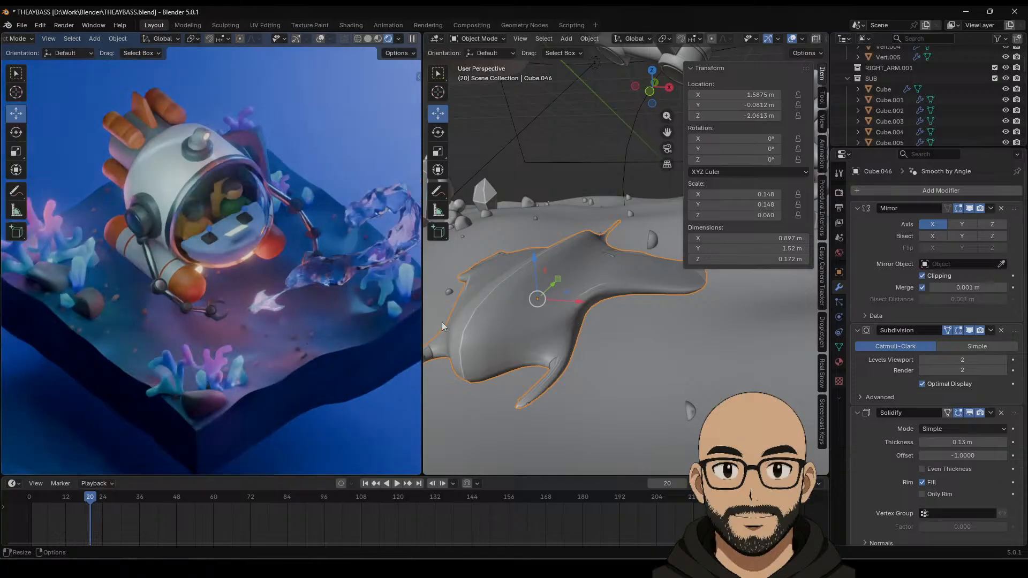
{"action": "key", "text": "Tab"}
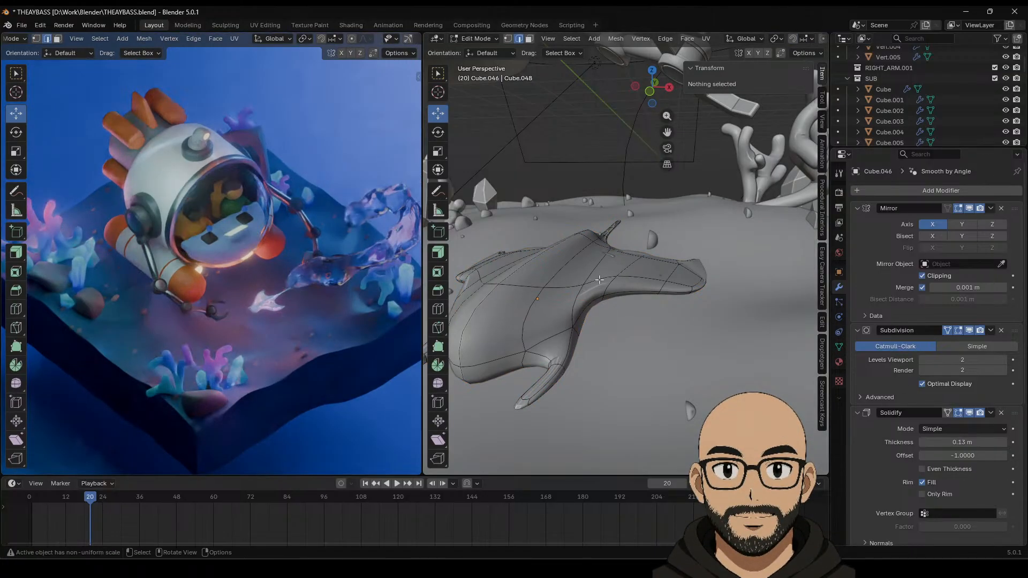
{"action": "key", "text": "Tab"}
{"action": "scroll", "coordinate": [760, 42], "scroll_direction": "down", "scroll_amount": 2}
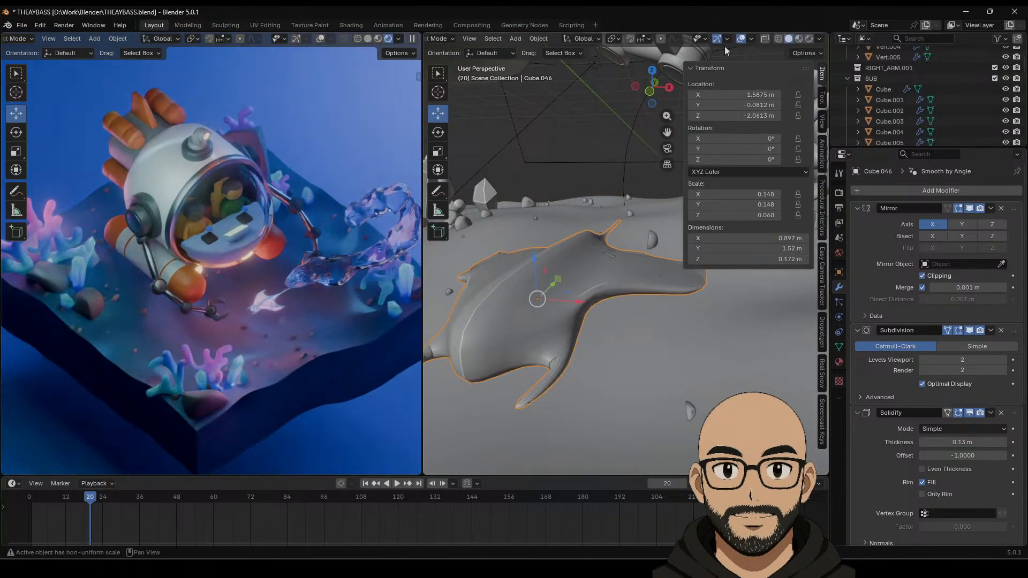
Step: Switch the modelling viewport to wireframe and set the bevel depth of the manta ray's curve markings to 0.018 m
{"action": "left_click", "coordinate": [777, 40]}
{"action": "key", "text": "Tab"}
{"action": "middle_click_drag", "start_coordinate": [573, 294], "coordinate": [574, 337]}
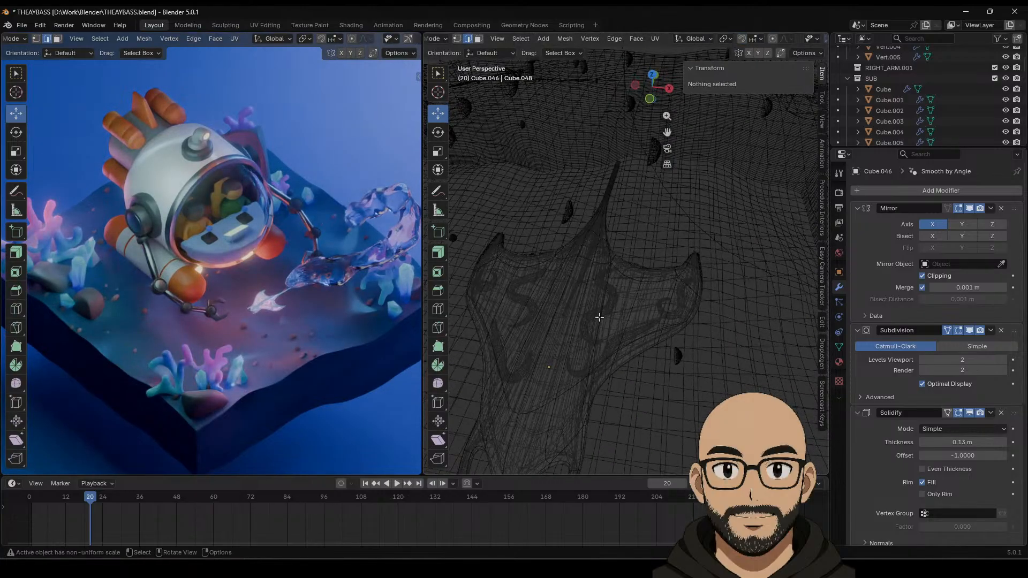
{"action": "left_click", "coordinate": [600, 315], "text": "alt"}
{"action": "left_click", "coordinate": [445, 38]}
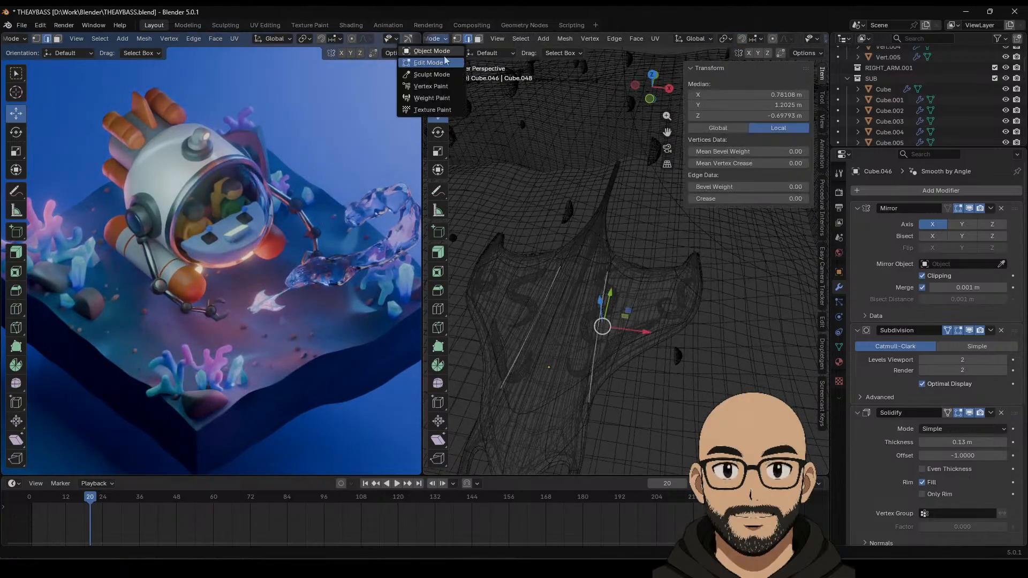
{"action": "left_click", "coordinate": [442, 69]}
{"action": "left_click", "coordinate": [597, 313]}
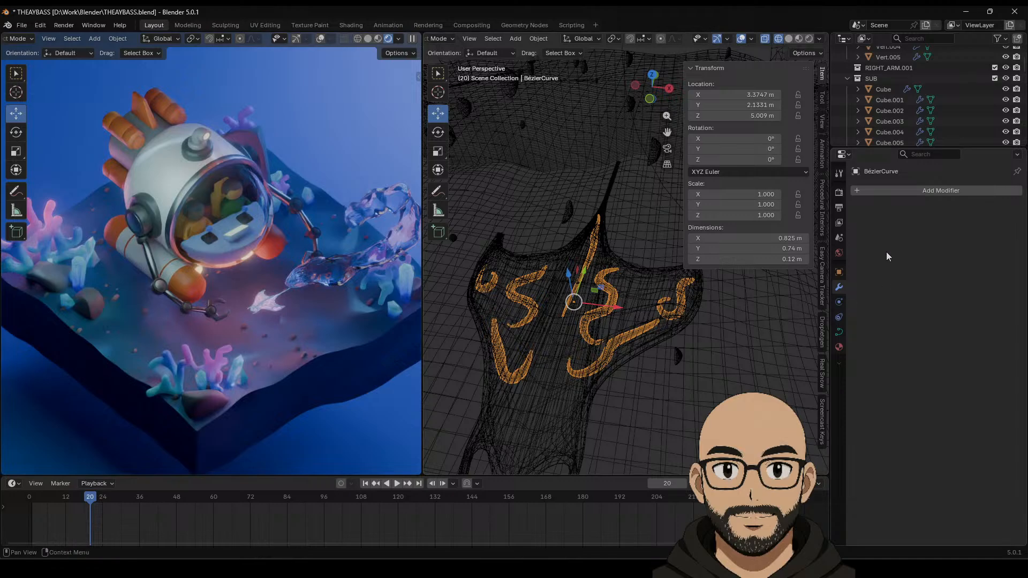
{"action": "left_click", "coordinate": [838, 331]}
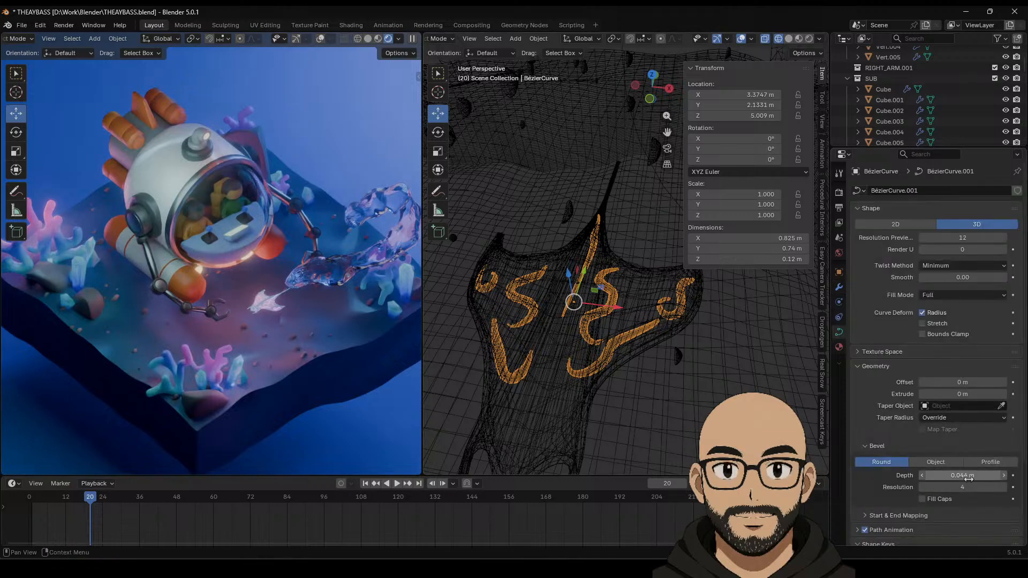
{"action": "left_click_drag", "start_coordinate": [969, 478], "coordinate": [944, 475]}
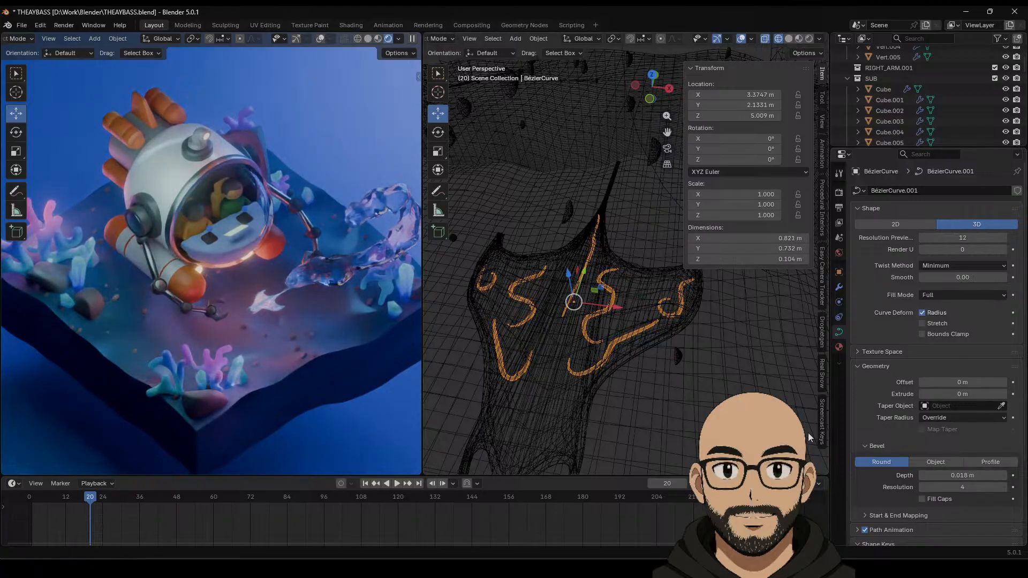
Step: Lower the manta ray body about 0.145 m along Z and check the whole scene in an enlarged rendered viewport
{"action": "left_click", "coordinate": [592, 389]}
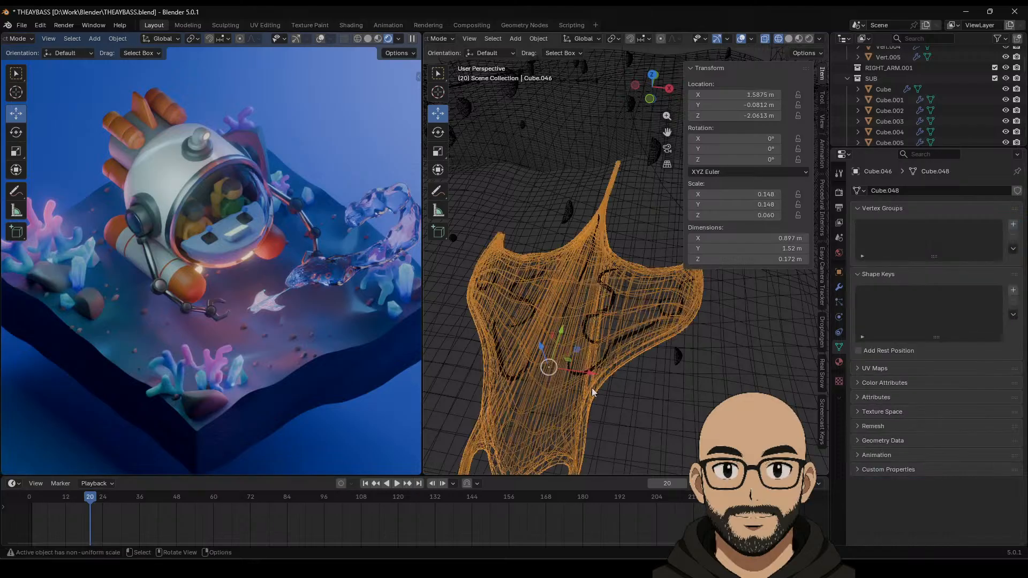
{"action": "mouse_move", "coordinate": [543, 349]}
{"action": "left_mouse_down"}
{"action": "mouse_move", "coordinate": [555, 389]}
{"action": "mouse_move", "coordinate": [548, 360]}
{"action": "left_mouse_up"}
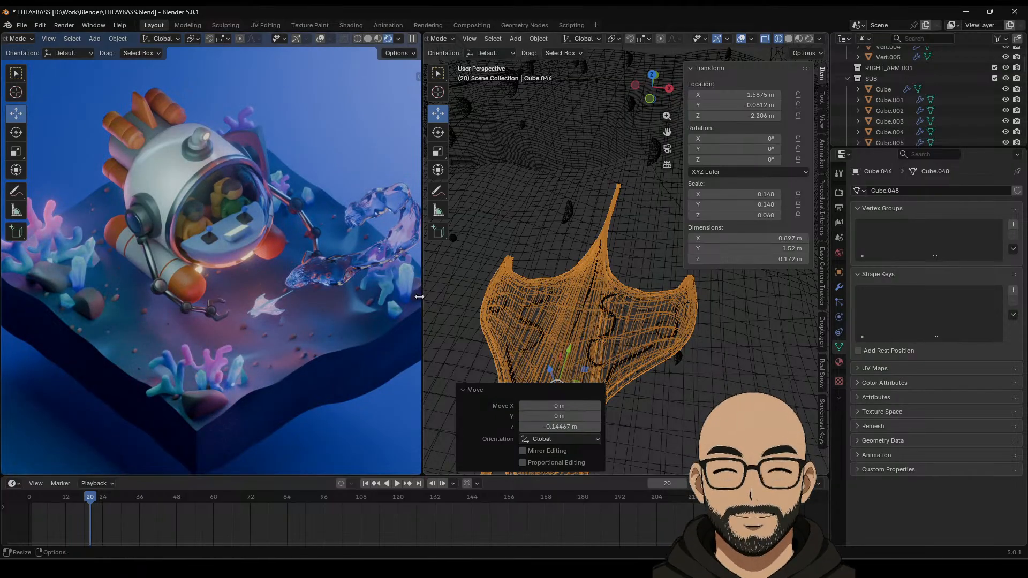
{"action": "left_click_drag", "start_coordinate": [419, 296], "coordinate": [658, 264]}
{"action": "scroll", "coordinate": [258, 303], "scroll_direction": "down", "scroll_amount": 5}
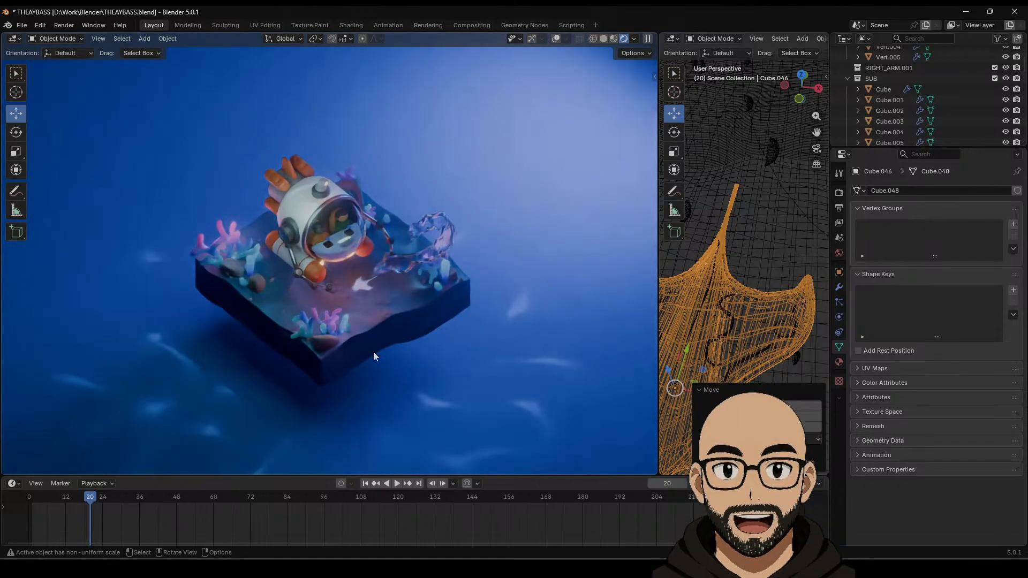
{"action": "scroll", "coordinate": [377, 349], "scroll_direction": "up", "scroll_amount": 4}
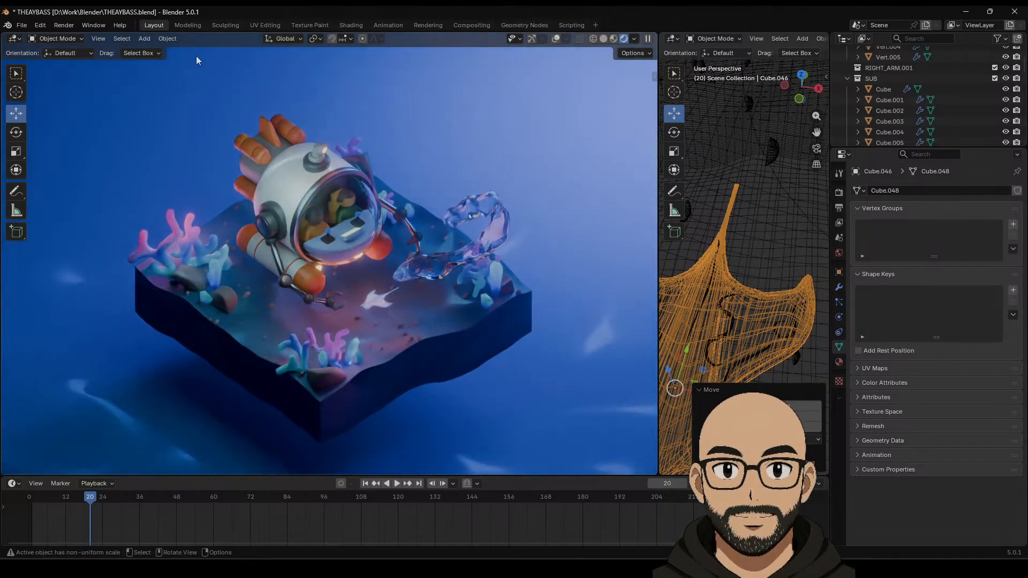
{"action": "left_click_drag", "start_coordinate": [660, 178], "coordinate": [325, 178]}
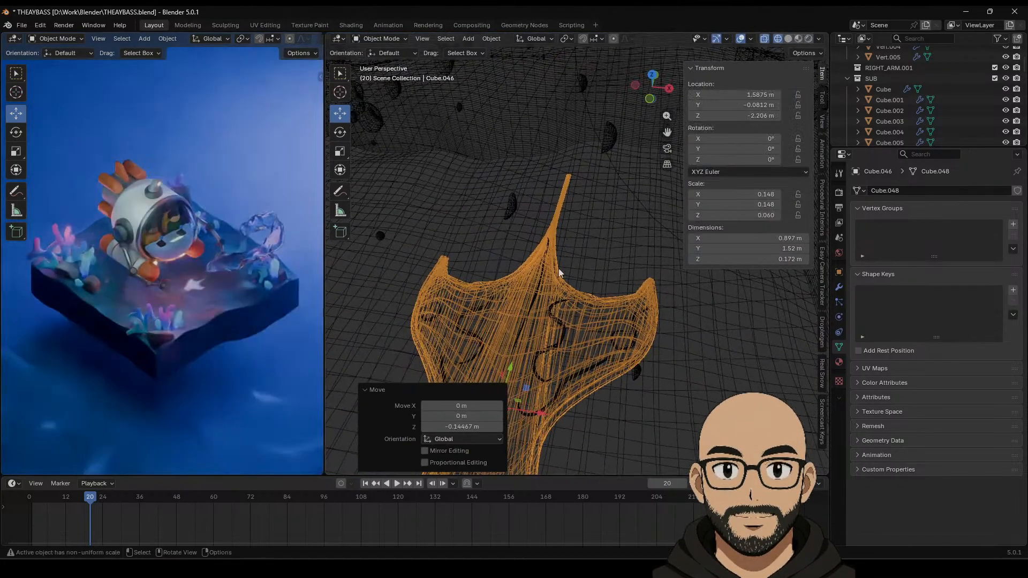
Step: Add a camera to the scene and move it about 6.05 m along X
{"action": "scroll", "coordinate": [553, 306], "scroll_direction": "down", "scroll_amount": 4}
{"action": "middle_click_drag", "start_coordinate": [621, 304], "coordinate": [573, 290]}
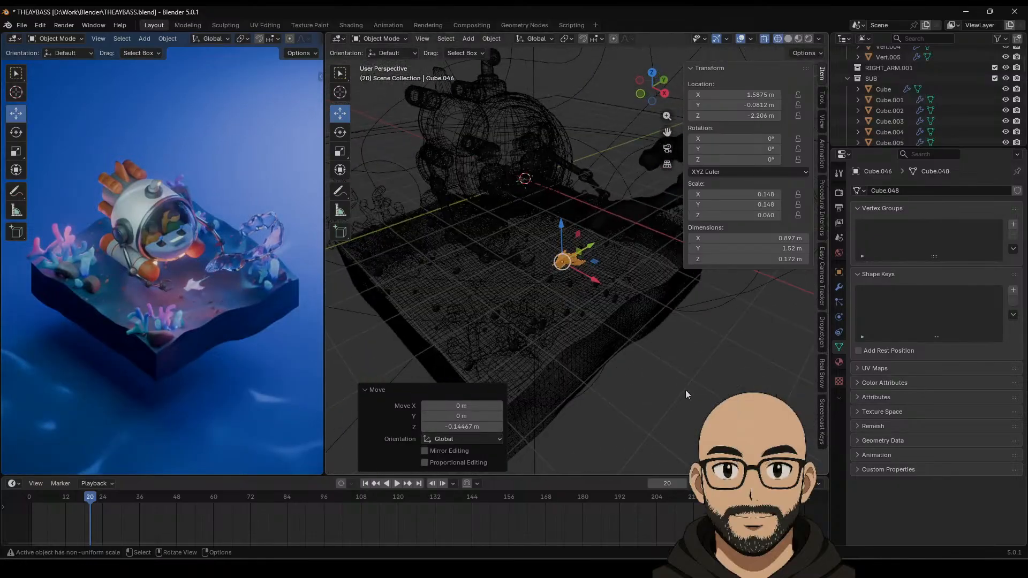
{"action": "left_click", "coordinate": [685, 391]}
{"action": "scroll", "coordinate": [657, 353], "scroll_direction": "down", "scroll_amount": 4}
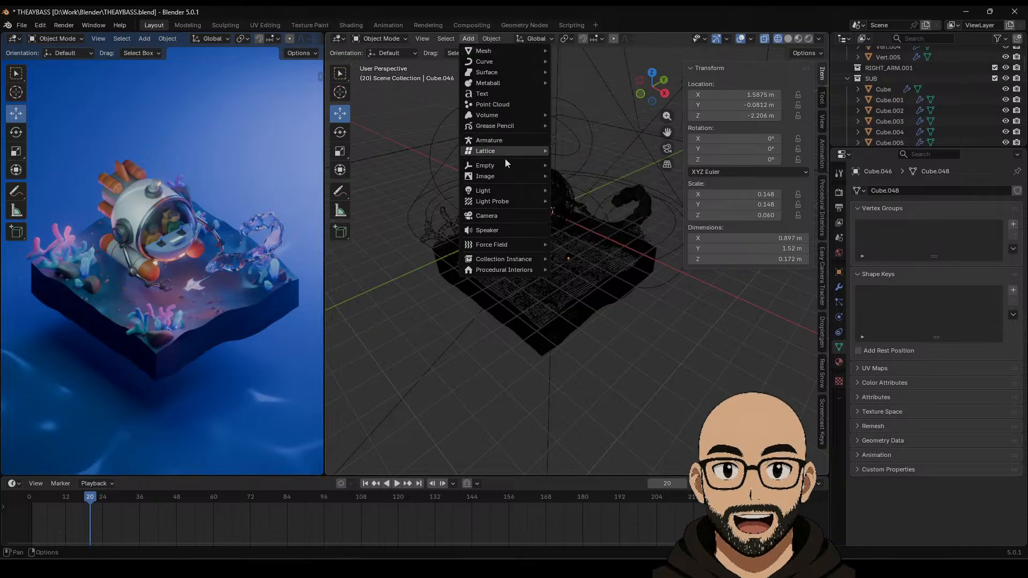
{"action": "mouse_move", "coordinate": [503, 160]}
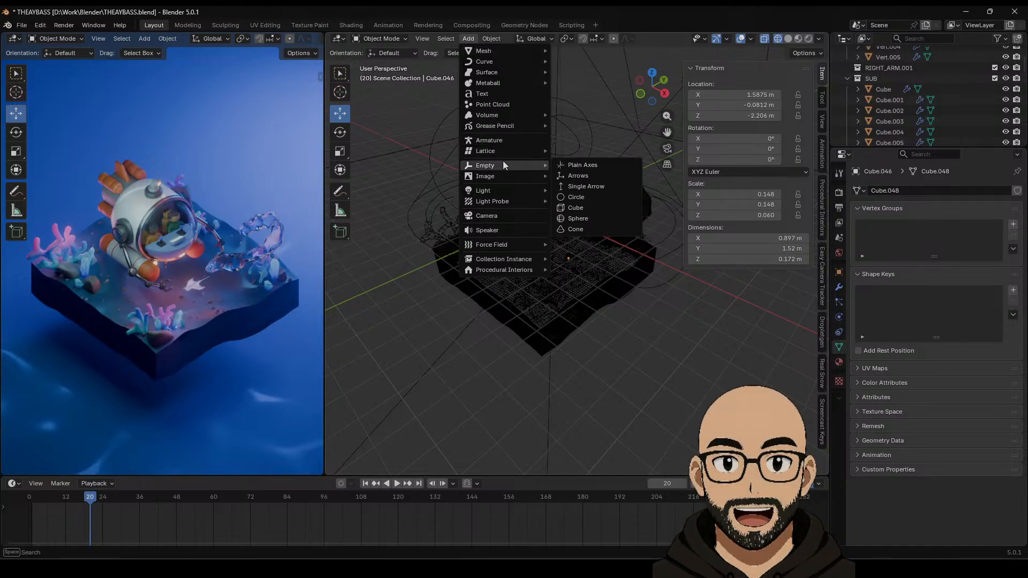
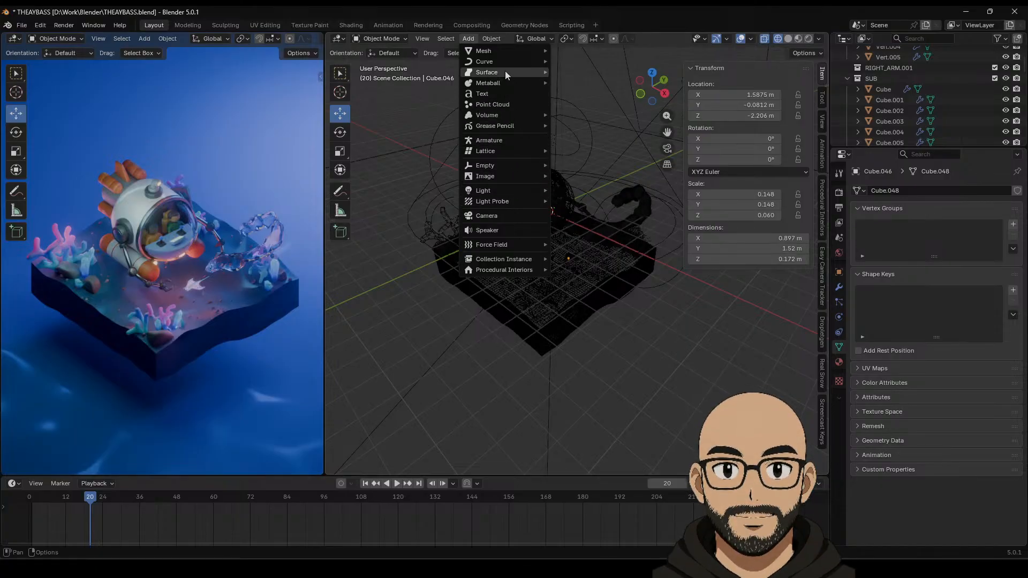
{"action": "left_click", "coordinate": [493, 216]}
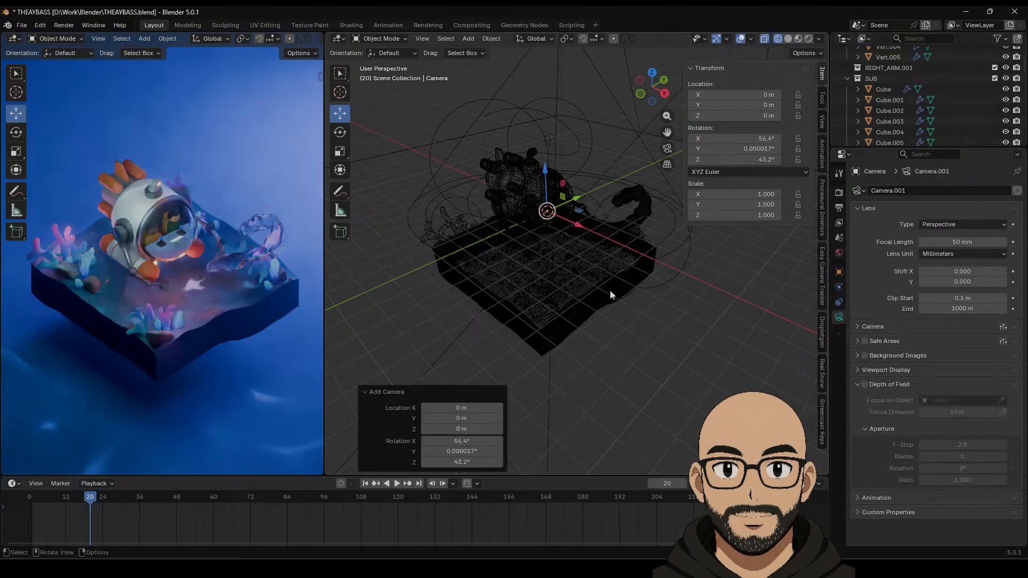
{"action": "key", "text": "g"}
{"action": "key", "text": "x"}
{"action": "left_click", "coordinate": [675, 275]}
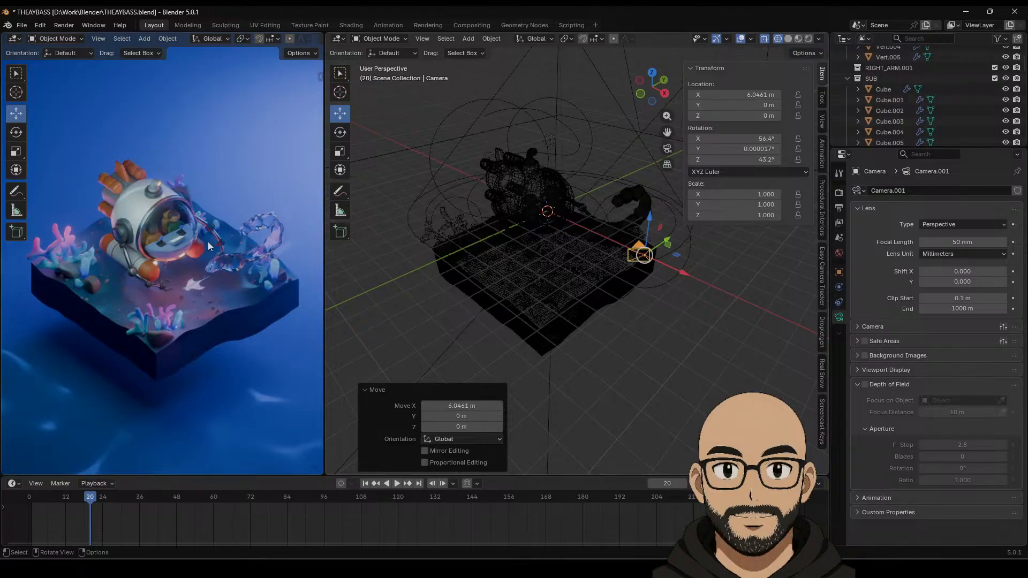
Step: Look through the new camera in the rendered viewport, lock the camera to the view, and frame the whole underwater diorama
{"action": "key", "text": "KP_0"}
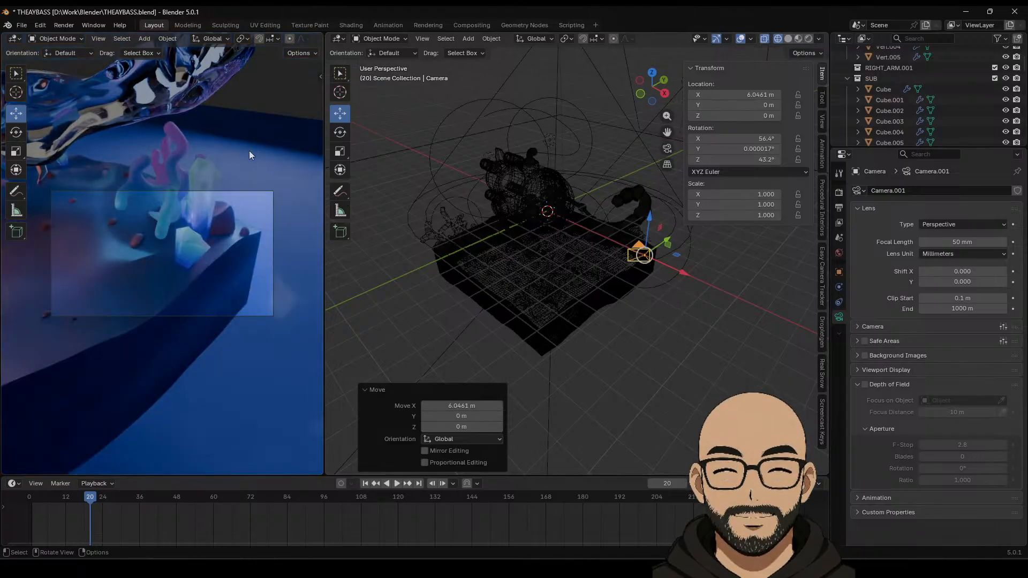
{"action": "key", "text": "n"}
{"action": "left_click", "coordinate": [317, 122]}
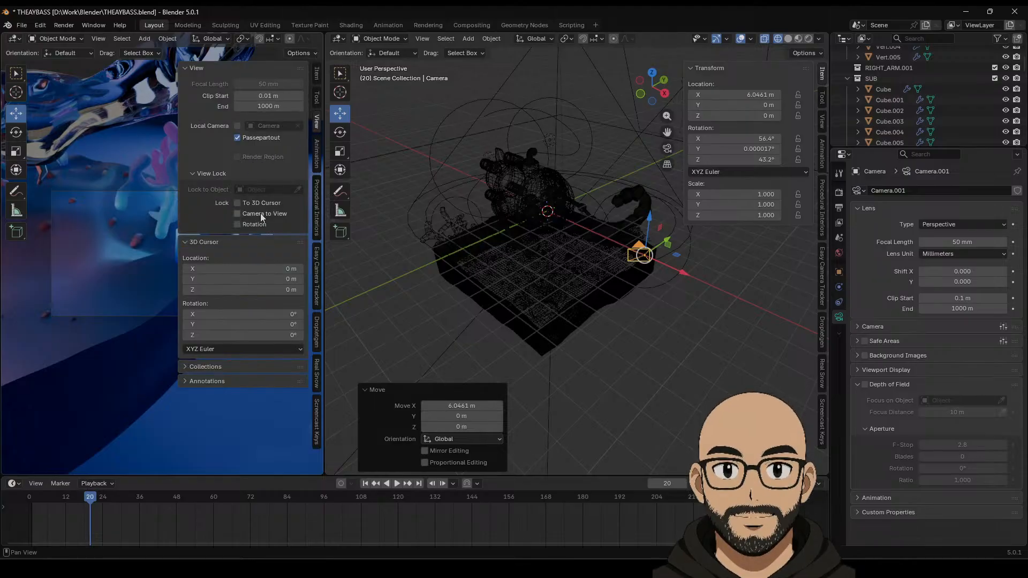
{"action": "key", "text": "n"}
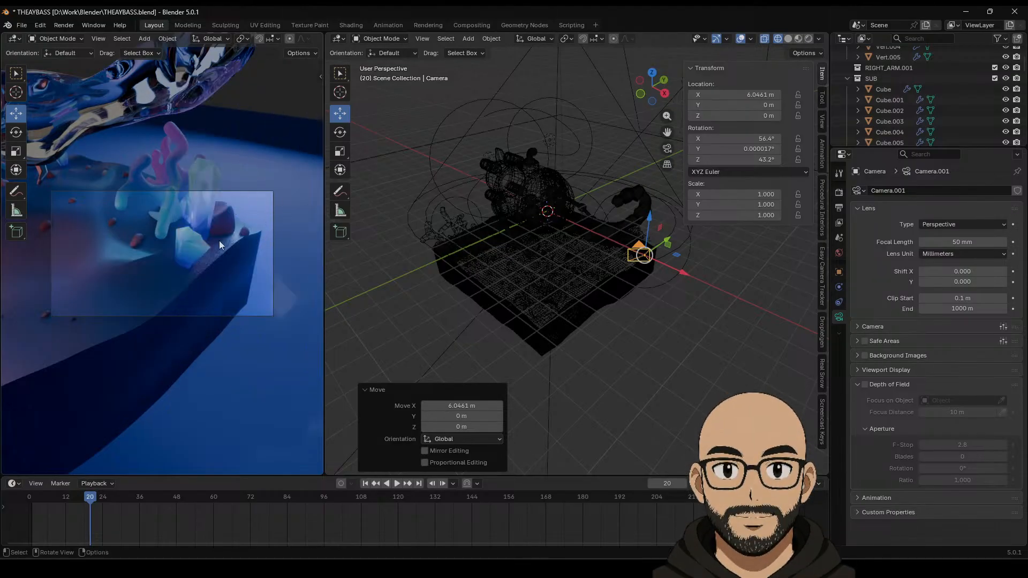
{"action": "middle_click_drag", "start_coordinate": [191, 252], "coordinate": [180, 281]}
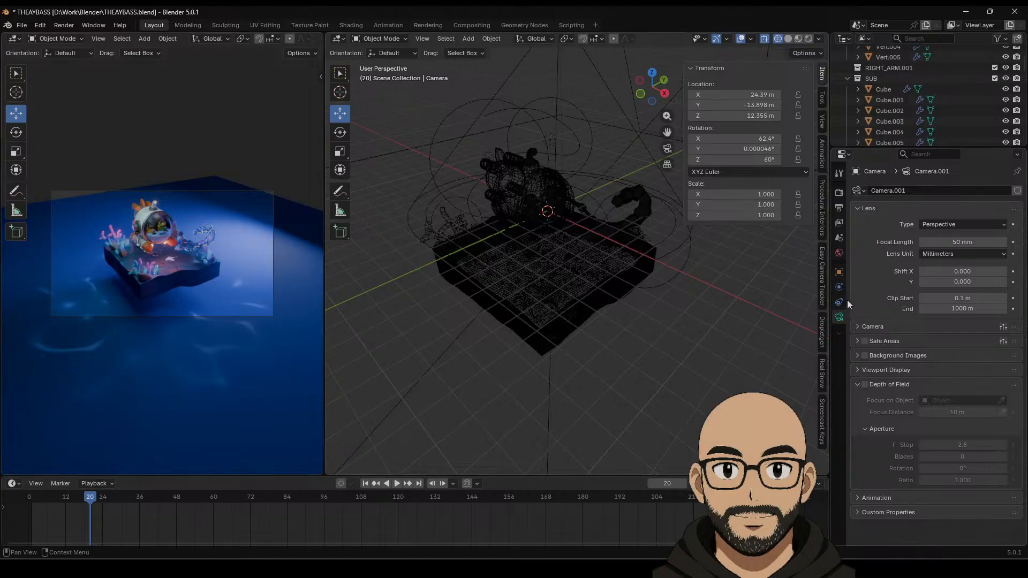
Step: Make the camera orthographic with an orthographic scale of 16.4
{"action": "left_click", "coordinate": [962, 225]}
{"action": "left_click", "coordinate": [964, 248]}
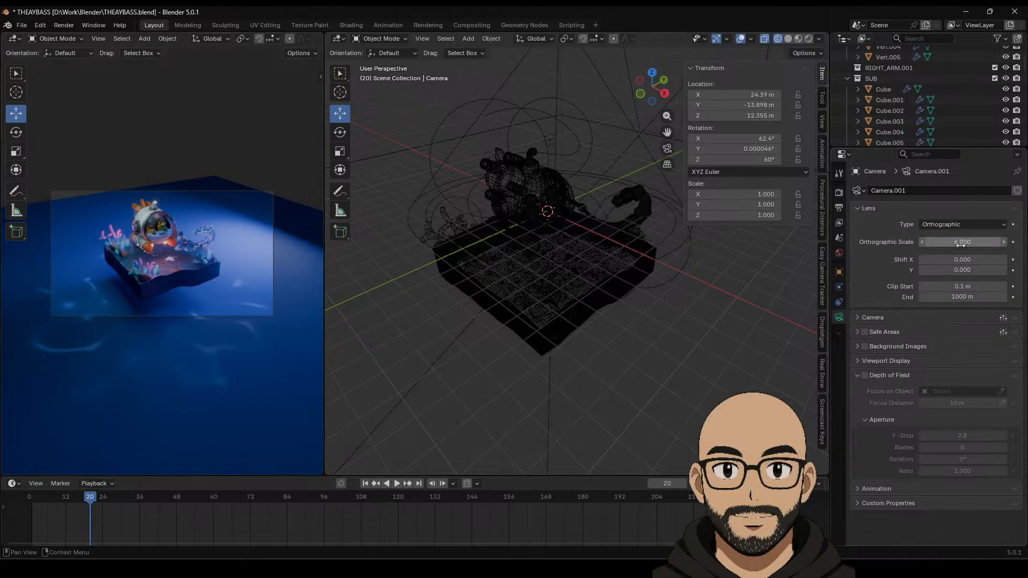
{"action": "left_click", "coordinate": [957, 241]}
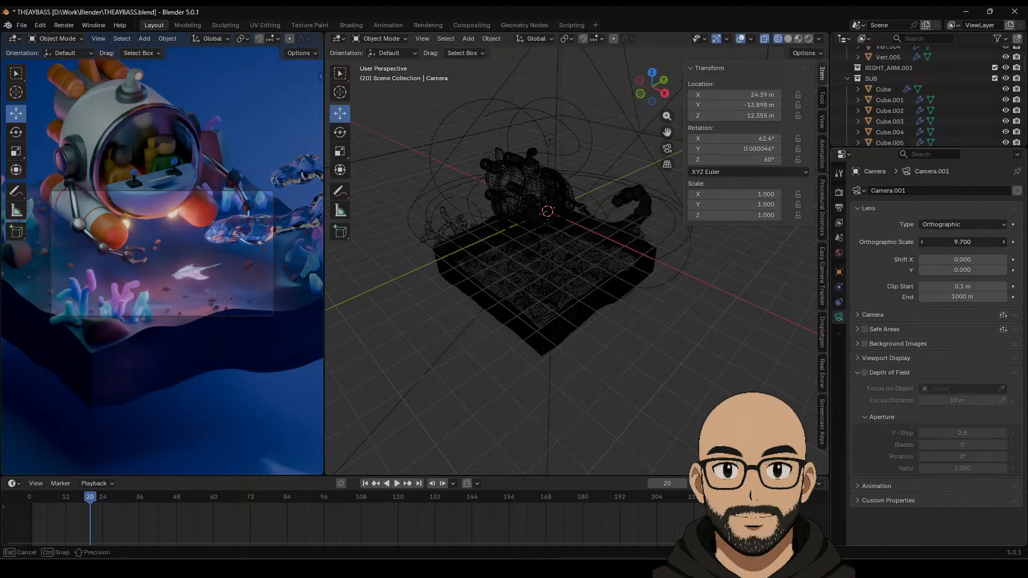
{"action": "type", "text": "16.4"}
{"action": "key", "text": "Return"}
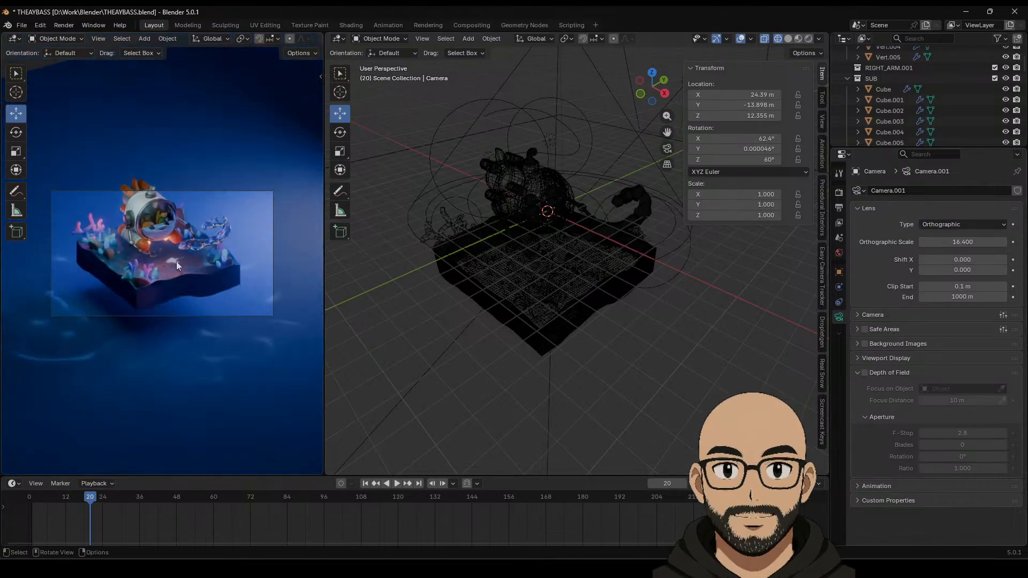
Step: Orbit the camera to a steeper view down on the diorama in a wider rendered viewport, and set its orthographic scale to 19.3
{"action": "key", "text": "Home"}
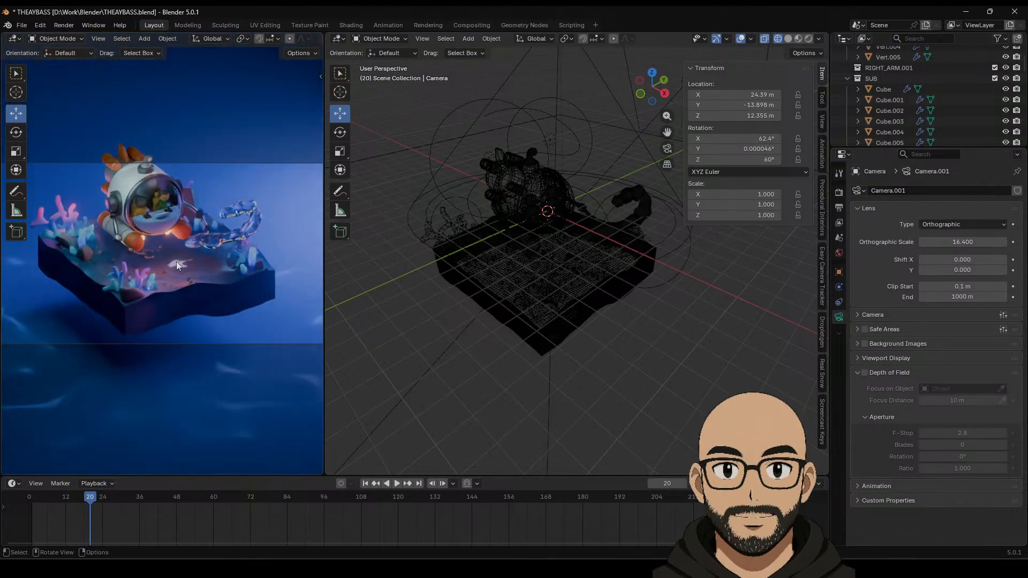
{"action": "left_click_drag", "start_coordinate": [324, 276], "coordinate": [597, 268]}
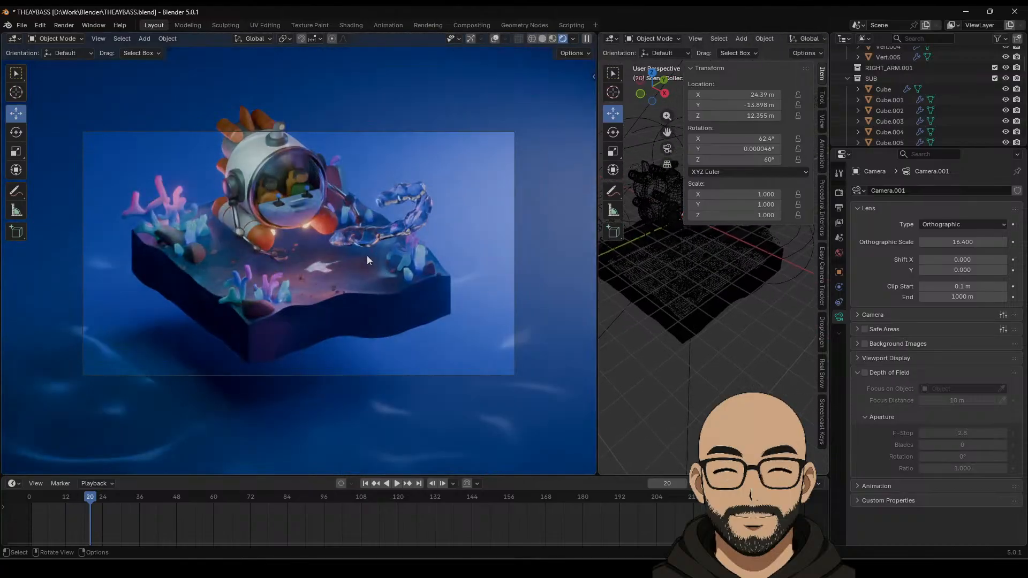
{"action": "middle_click_drag", "start_coordinate": [367, 255], "coordinate": [345, 288]}
{"action": "scroll", "coordinate": [341, 300], "scroll_direction": "down", "scroll_amount": 1}
{"action": "scroll", "coordinate": [337, 306], "scroll_direction": "up", "scroll_amount": 2}
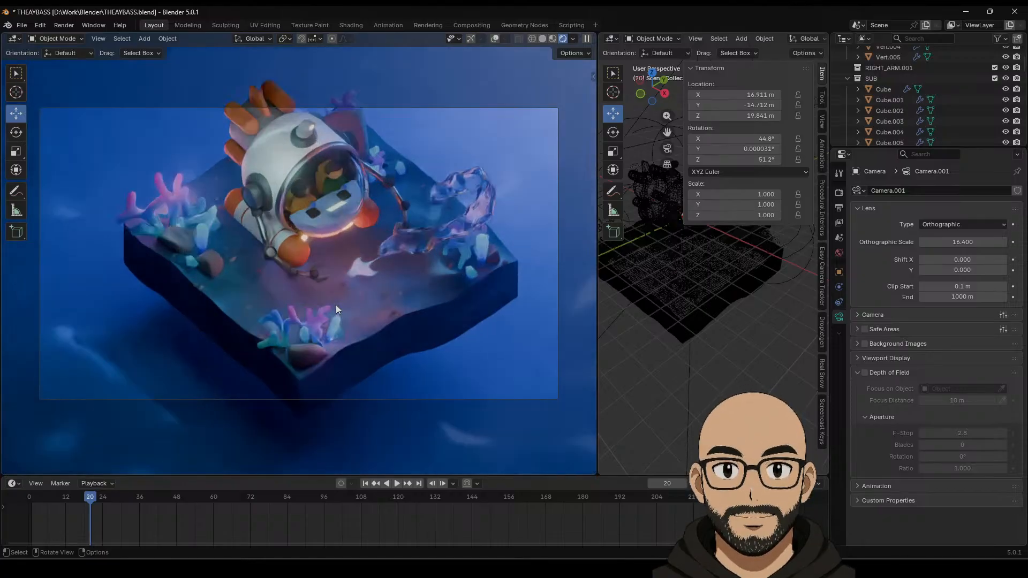
{"action": "left_click_drag", "start_coordinate": [962, 242], "coordinate": [994, 242]}
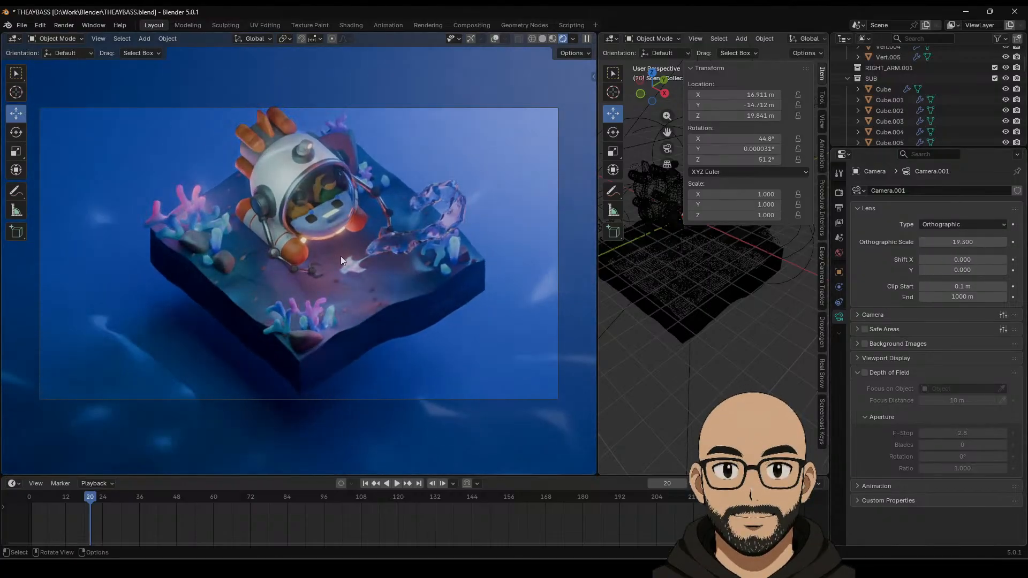
{"action": "middle_click_drag", "start_coordinate": [341, 256], "coordinate": [334, 288]}
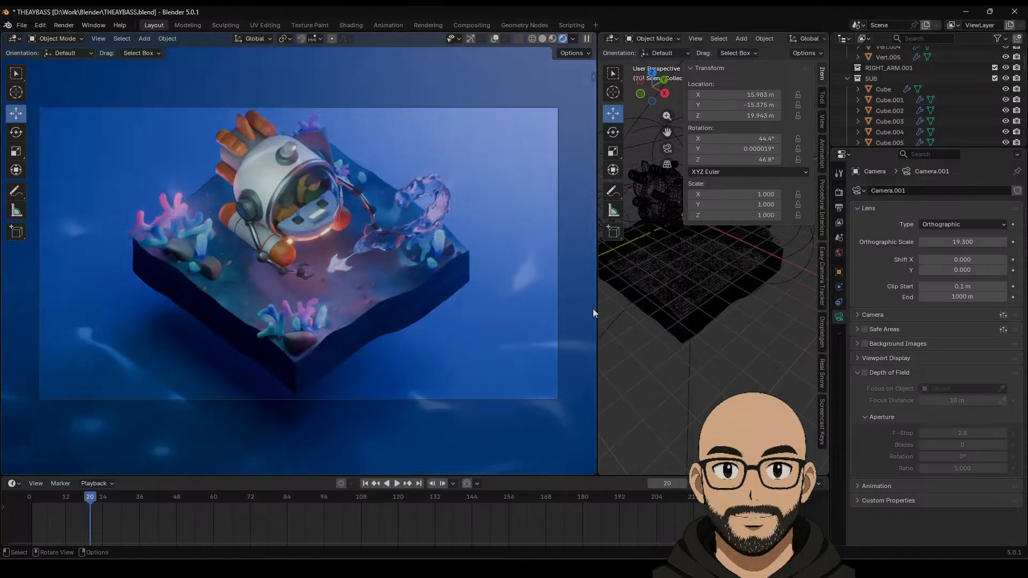
Step: Narrow the rendered viewport, set the camera's passepartout opacity to 1.0, and fit the camera frame to the viewport
{"action": "left_click_drag", "start_coordinate": [598, 306], "coordinate": [511, 307]}
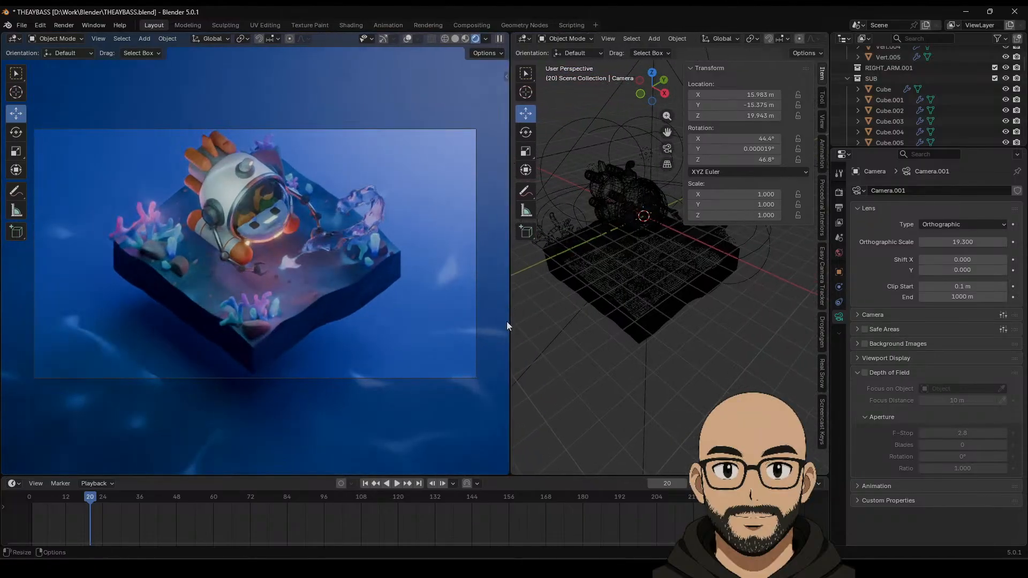
{"action": "left_click", "coordinate": [859, 357]}
{"action": "left_click_drag", "start_coordinate": [958, 437], "coordinate": [1006, 436]}
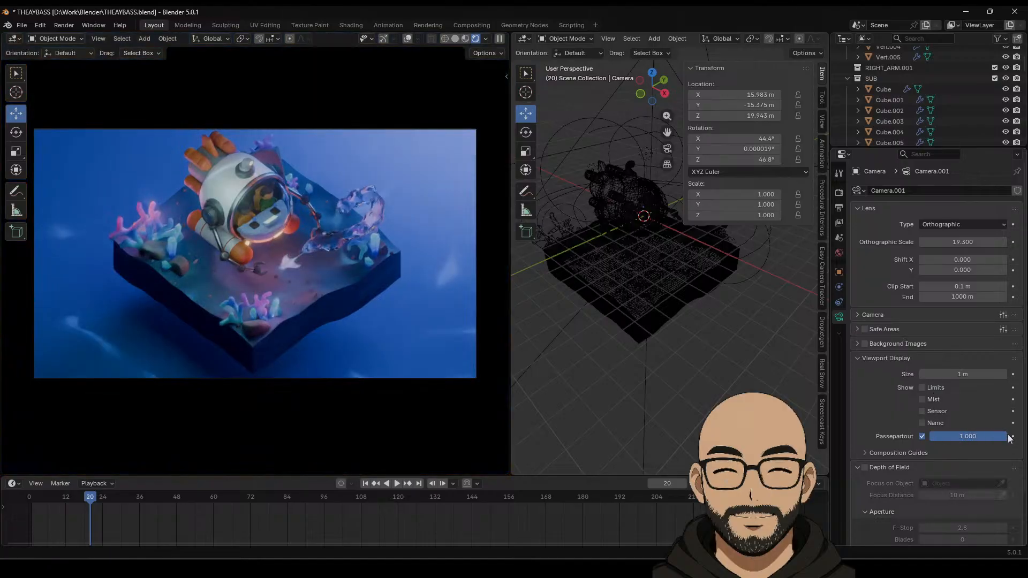
{"action": "key", "text": "Home"}
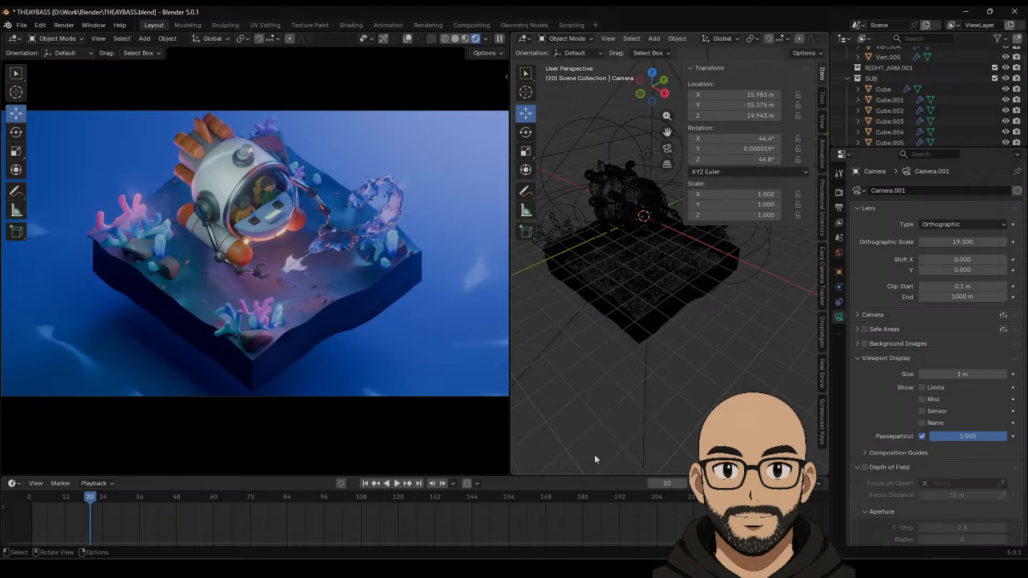
Step: Orbit the wireframe view out around the scene and save the project file
{"action": "middle_click_drag", "start_coordinate": [613, 372], "coordinate": [668, 384]}
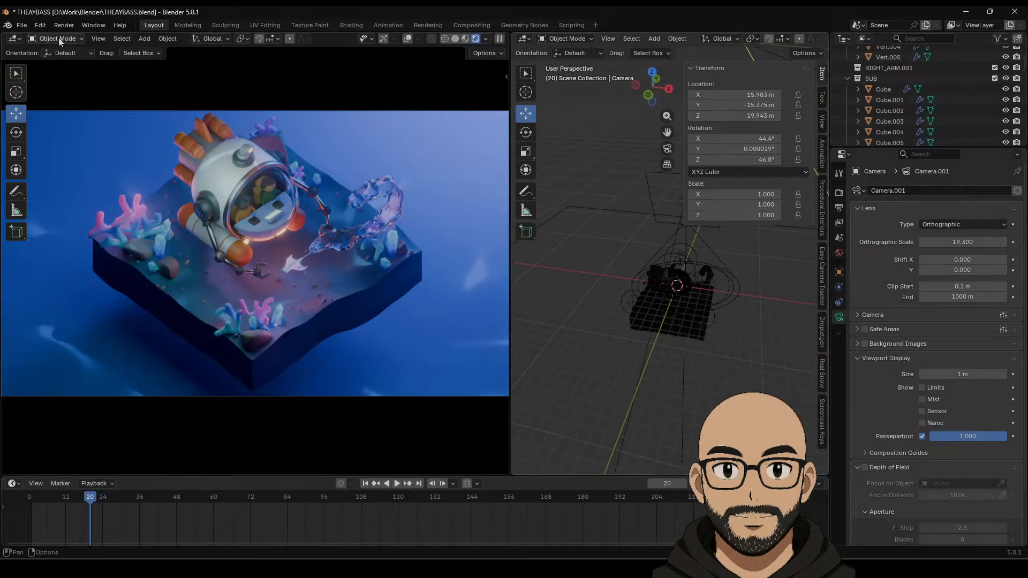
{"action": "left_click", "coordinate": [20, 26]}
{"action": "left_click", "coordinate": [36, 95]}
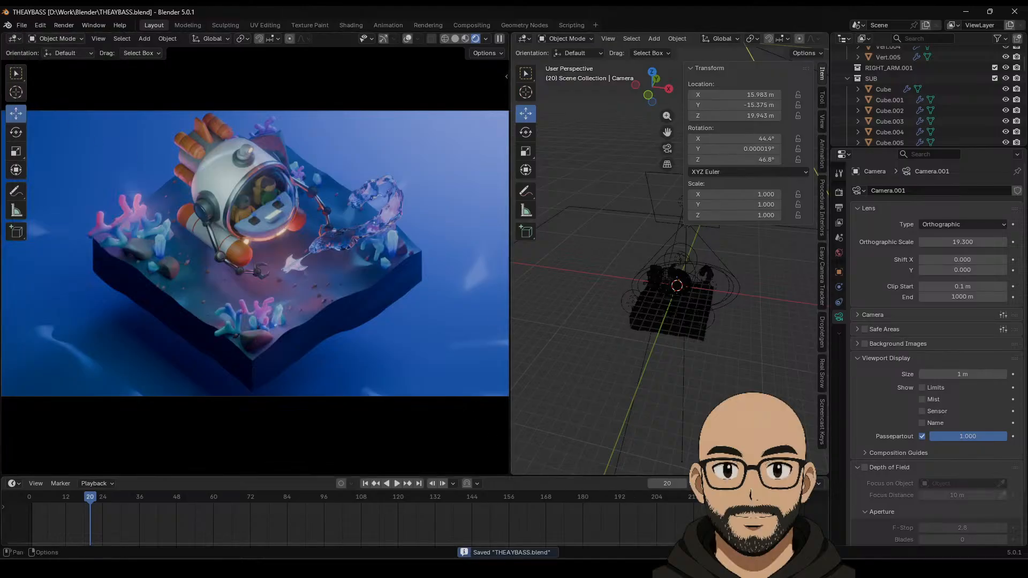
Step: Split the wireframe viewport into two stacked viewports of roughly equal height
{"action": "right_click", "coordinate": [544, 478]}
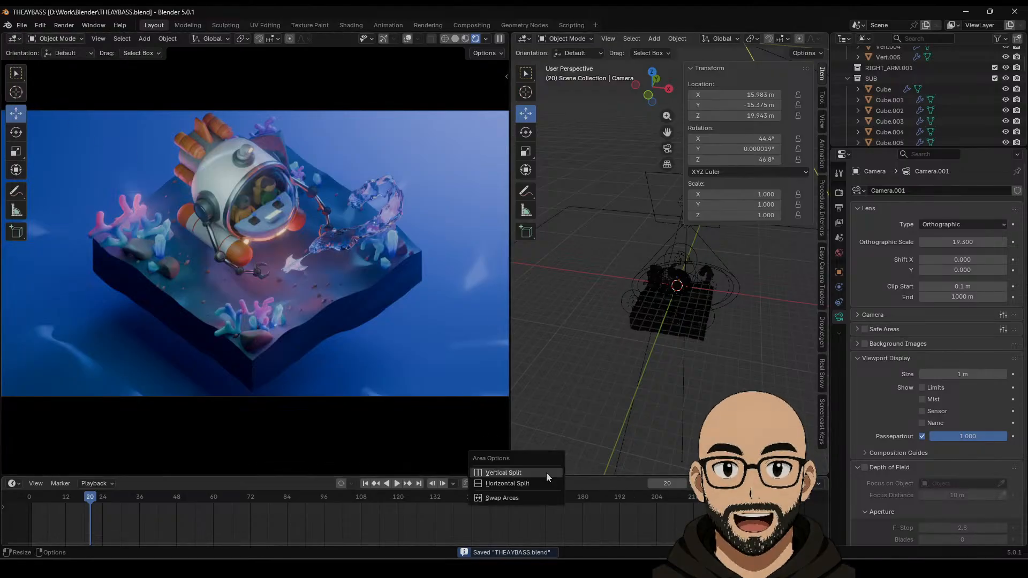
{"action": "left_click", "coordinate": [519, 475]}
{"action": "left_click", "coordinate": [594, 283]}
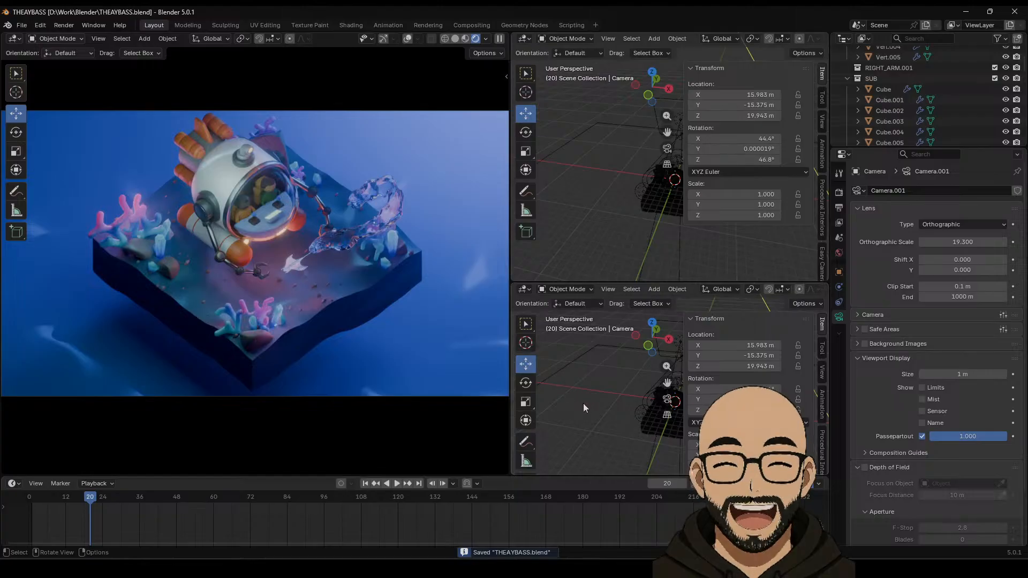
Step: Switch the lower viewport to the Asset Browser, place the caustic06 spotlight in the wireframe scene, and merge the two areas back into one viewport
{"action": "left_click", "coordinate": [524, 289]}
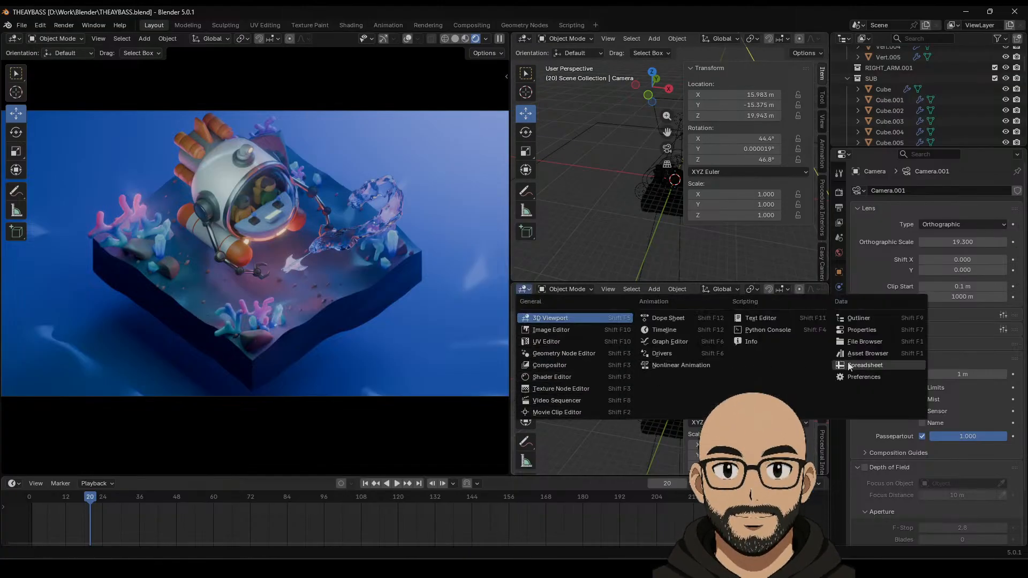
{"action": "left_click", "coordinate": [862, 353]}
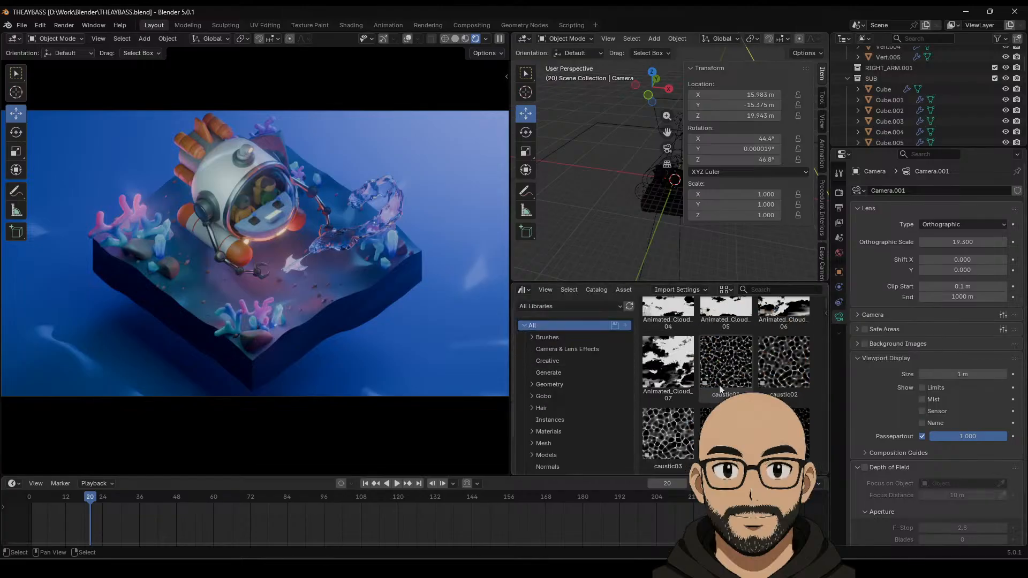
{"action": "scroll", "coordinate": [718, 391], "scroll_direction": "down", "scroll_amount": 1}
{"action": "scroll", "coordinate": [718, 400], "scroll_direction": "down", "scroll_amount": 3}
{"action": "scroll", "coordinate": [719, 401], "scroll_direction": "down", "scroll_amount": 3}
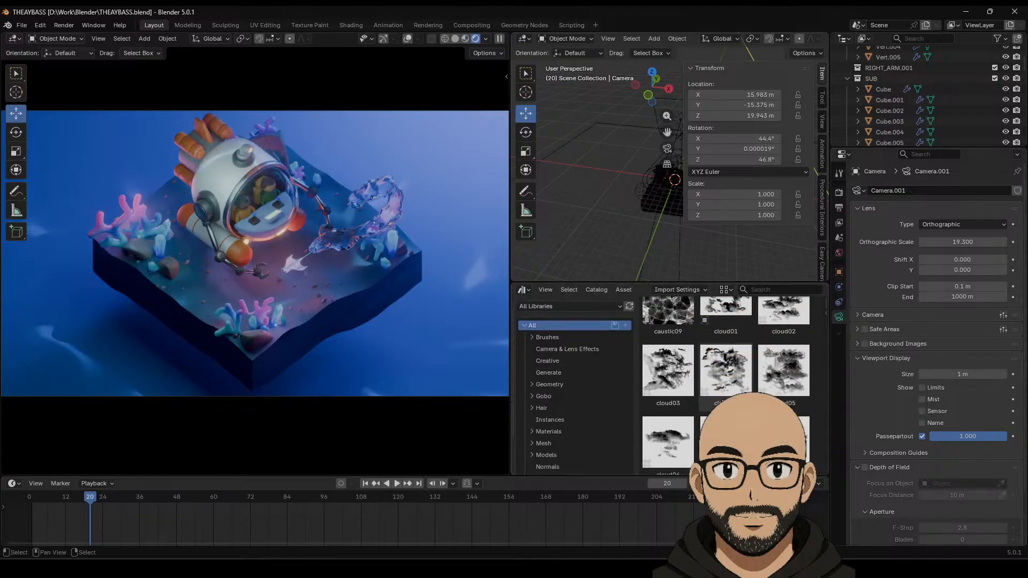
{"action": "scroll", "coordinate": [718, 400], "scroll_direction": "up", "scroll_amount": 3}
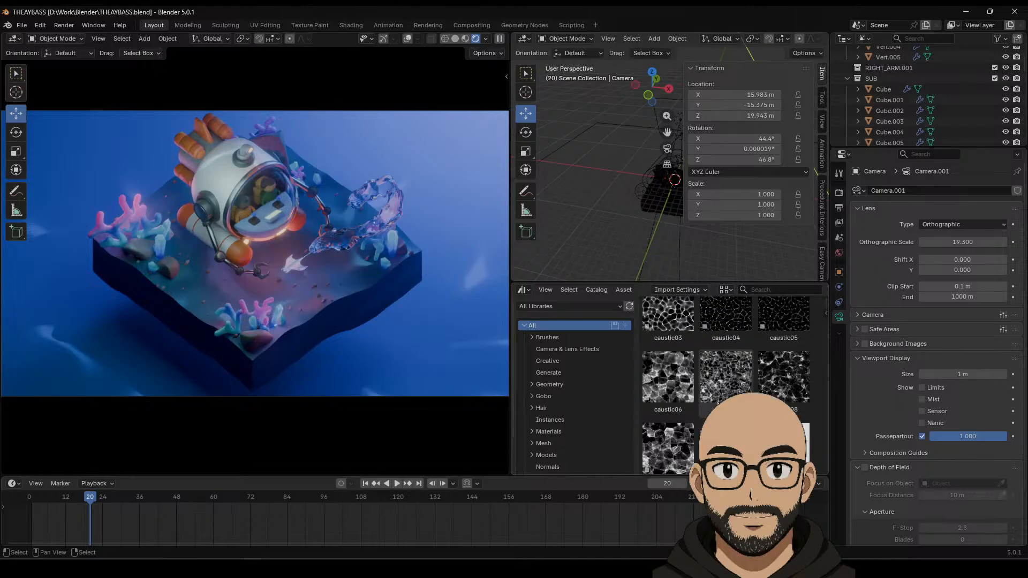
{"action": "left_click_drag", "start_coordinate": [677, 385], "coordinate": [628, 215]}
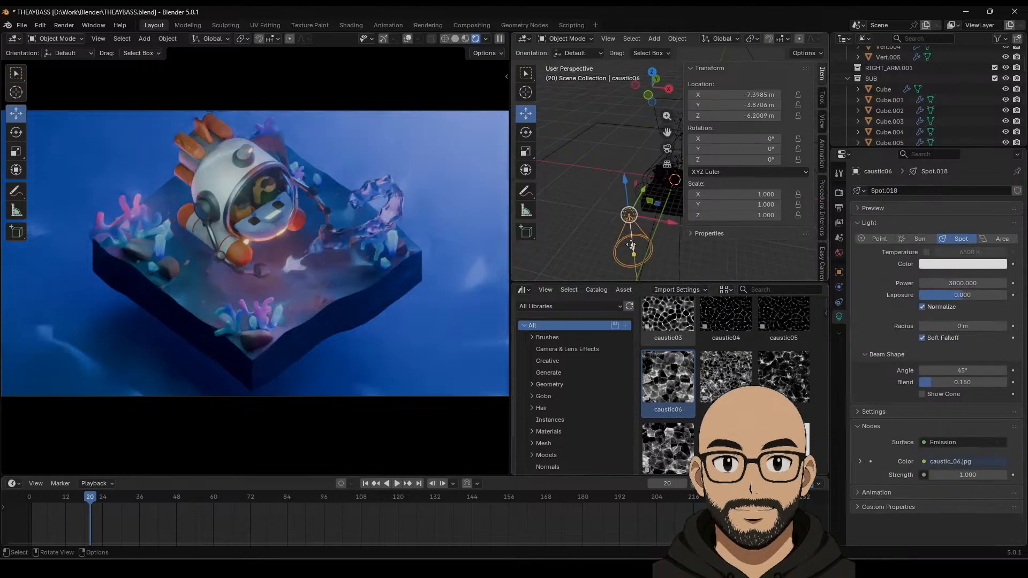
{"action": "right_click", "coordinate": [535, 284]}
{"action": "left_click", "coordinate": [522, 307]}
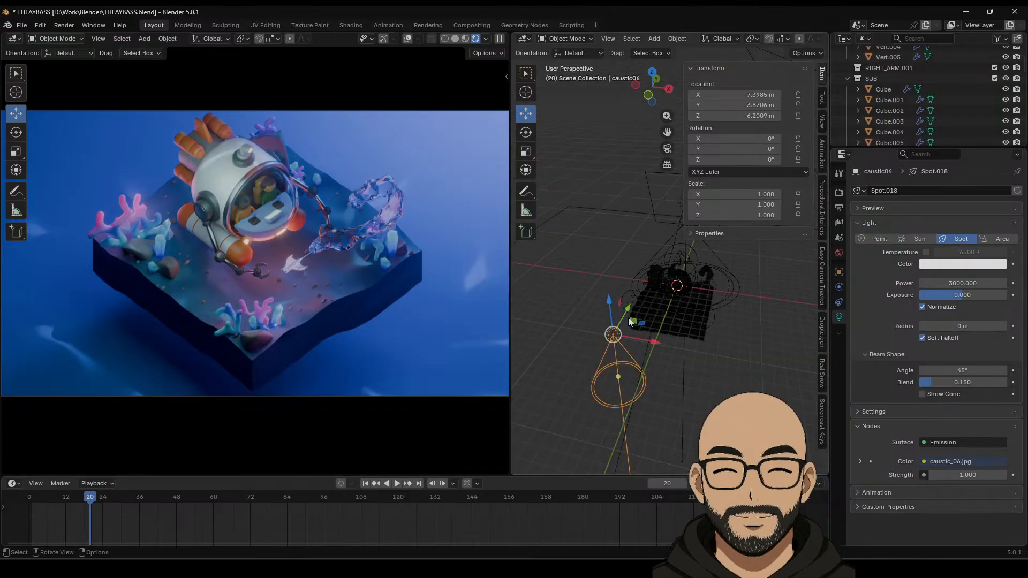
Step: Position the caustic06 spotlight above the diorama at about X 0.6 m, Y -0.89 m and Z 16.7 m
{"action": "middle_click_drag", "start_coordinate": [674, 356], "coordinate": [637, 329]}
{"action": "left_click_drag", "start_coordinate": [614, 279], "coordinate": [633, 174]}
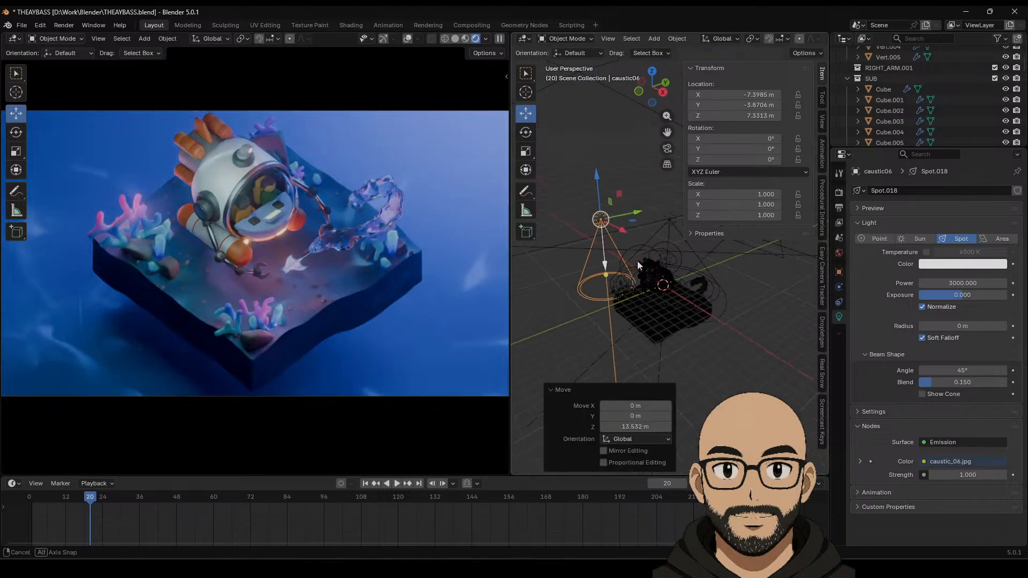
{"action": "left_click_drag", "start_coordinate": [629, 230], "coordinate": [669, 236]}
{"action": "middle_click_drag", "start_coordinate": [696, 300], "coordinate": [640, 322]}
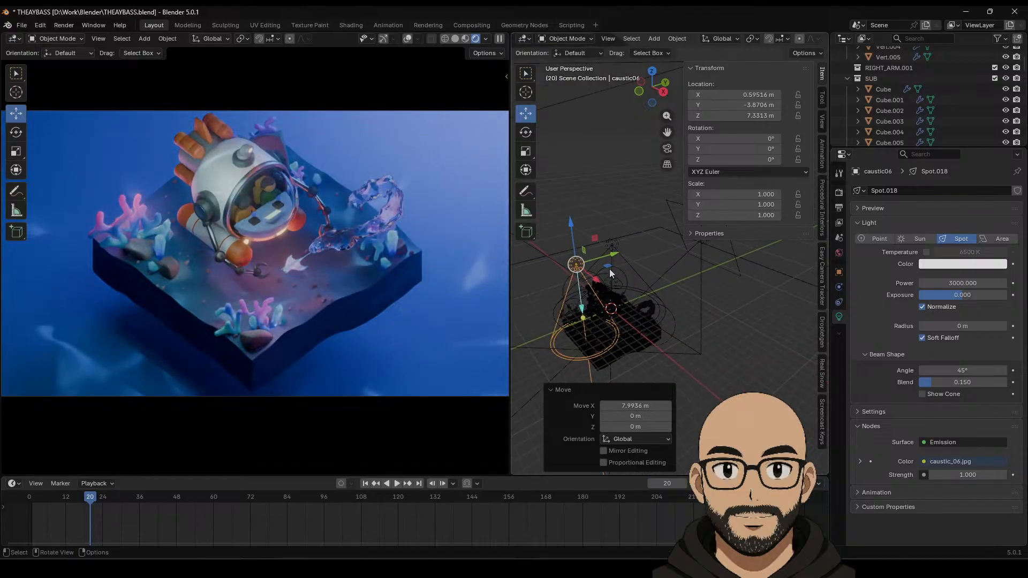
{"action": "left_click_drag", "start_coordinate": [611, 257], "coordinate": [591, 129]}
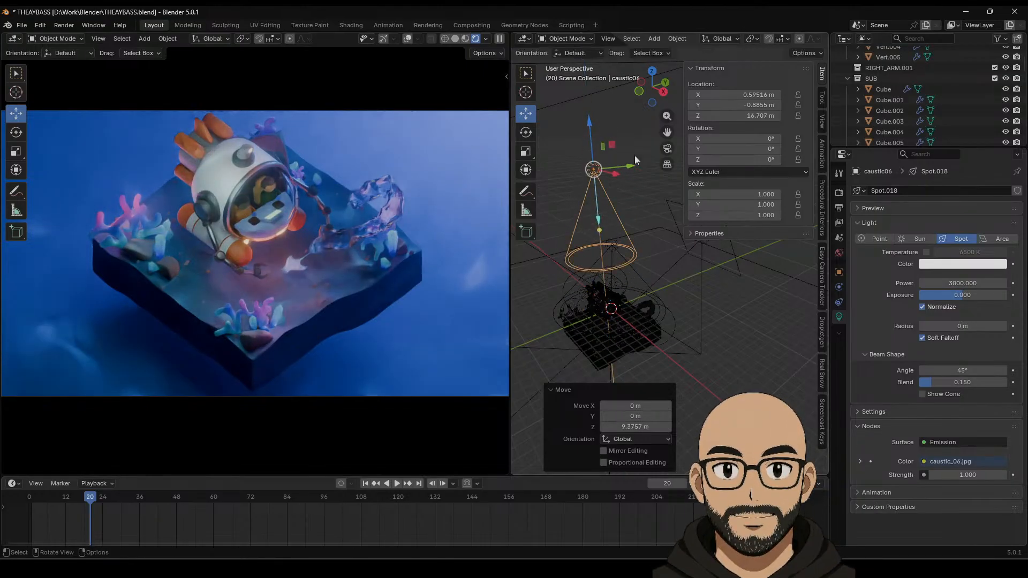
Step: Set the caustic06 light's exposure to 4.790, raise it to about Z 26.5 m, and shape its beam to 13.1° with 0.354 blend
{"action": "left_click_drag", "start_coordinate": [965, 294], "coordinate": [984, 294]}
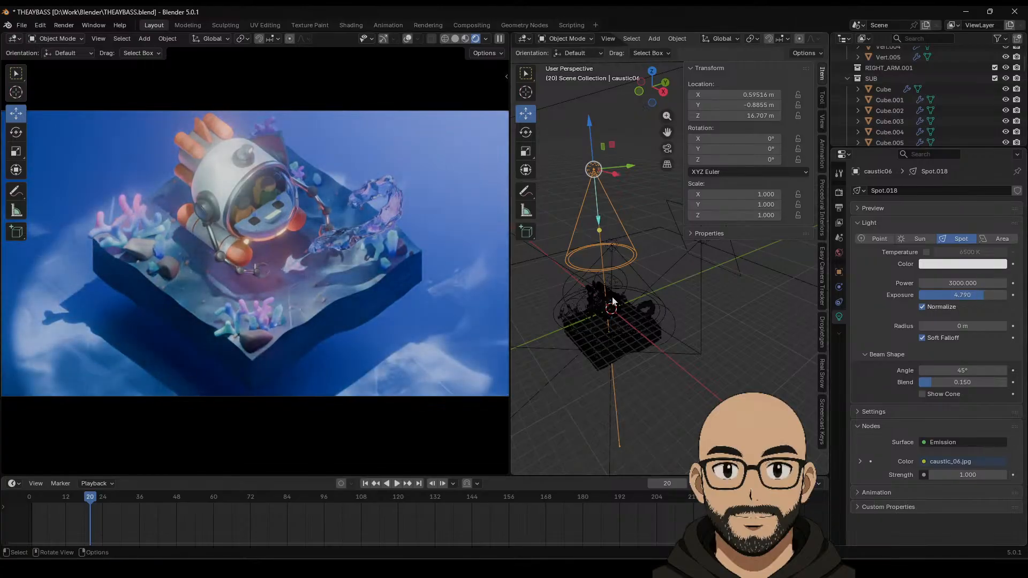
{"action": "scroll", "coordinate": [613, 301], "scroll_direction": "down", "scroll_amount": 3}
{"action": "left_click_drag", "start_coordinate": [619, 169], "coordinate": [632, 99]}
{"action": "mouse_move", "coordinate": [958, 371]}
{"action": "left_mouse_down"}
{"action": "mouse_move", "coordinate": [905, 371]}
{"action": "mouse_move", "coordinate": [962, 385]}
{"action": "left_mouse_up"}
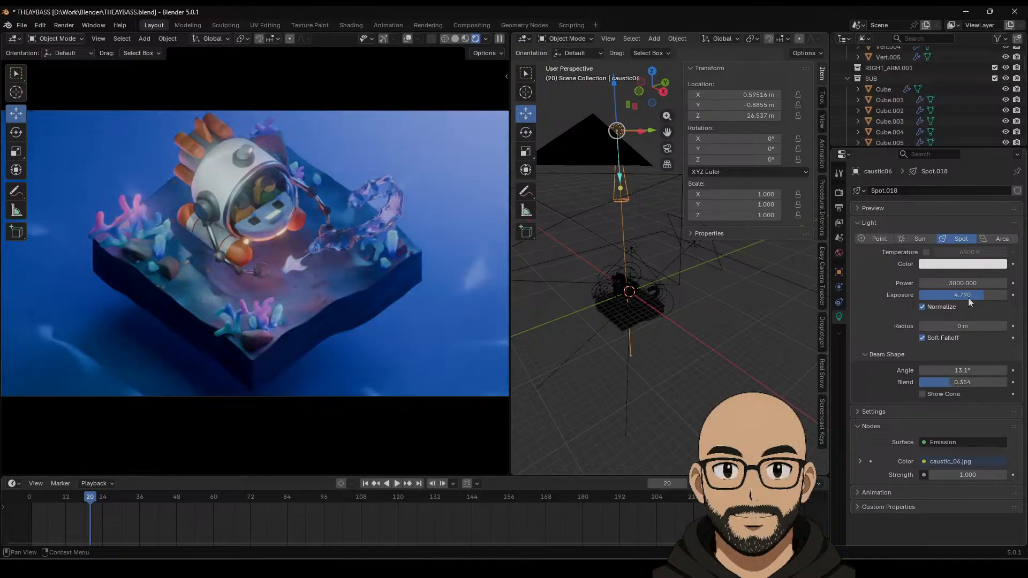
{"action": "left_click_drag", "start_coordinate": [974, 326], "coordinate": [985, 326]}
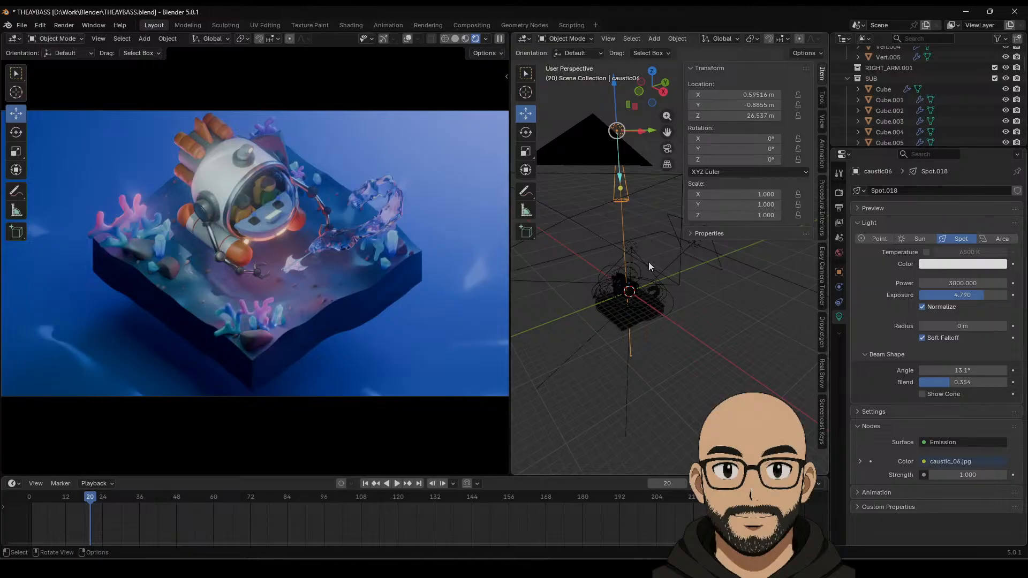
Step: Keyframe WATER_CREATURE's location at frame 1 with its Y position set to -0.98301 m
{"action": "middle_click_drag", "start_coordinate": [666, 293], "coordinate": [680, 315]}
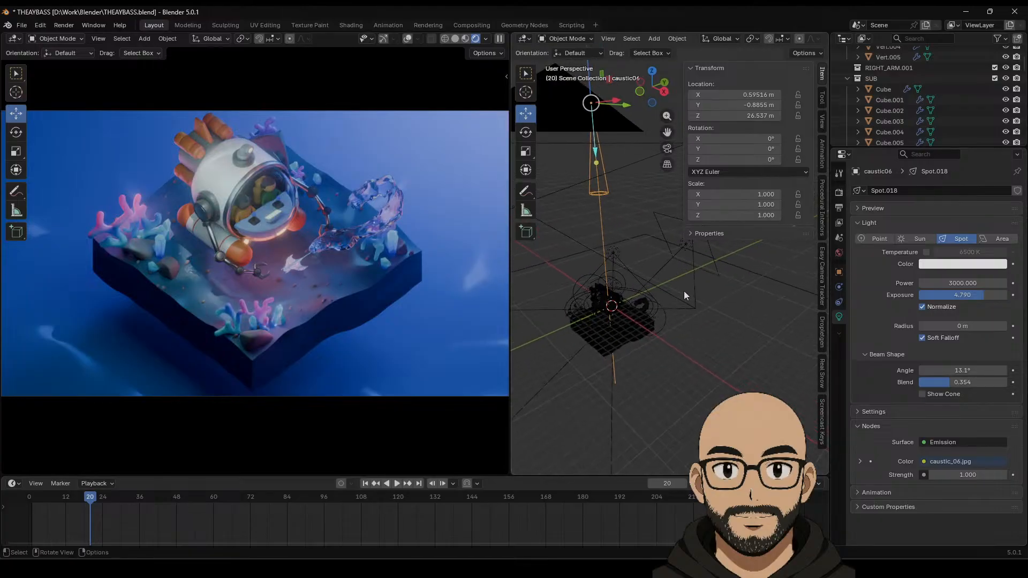
{"action": "left_click", "coordinate": [644, 304]}
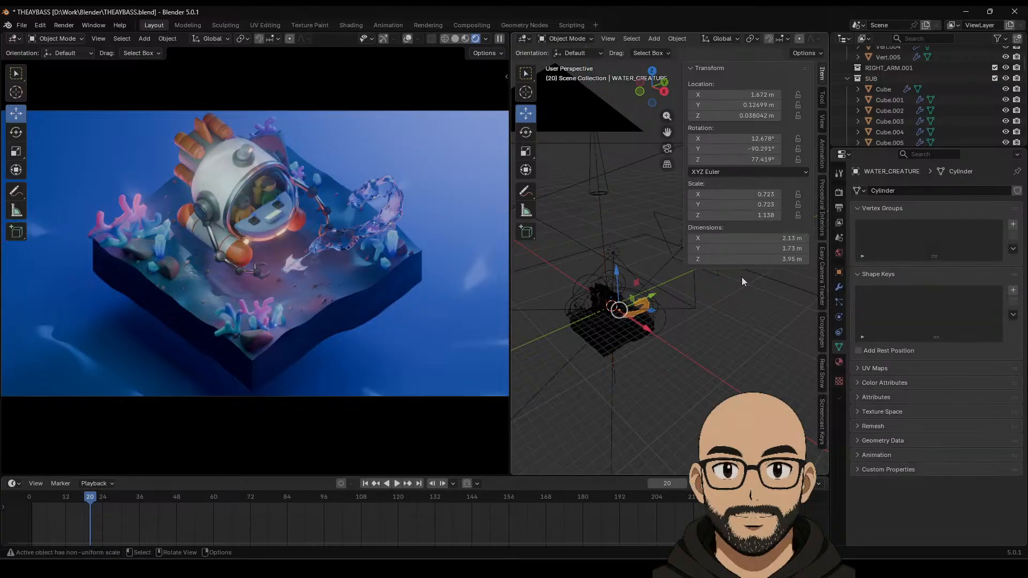
{"action": "left_click_drag", "start_coordinate": [92, 502], "coordinate": [31, 500]}
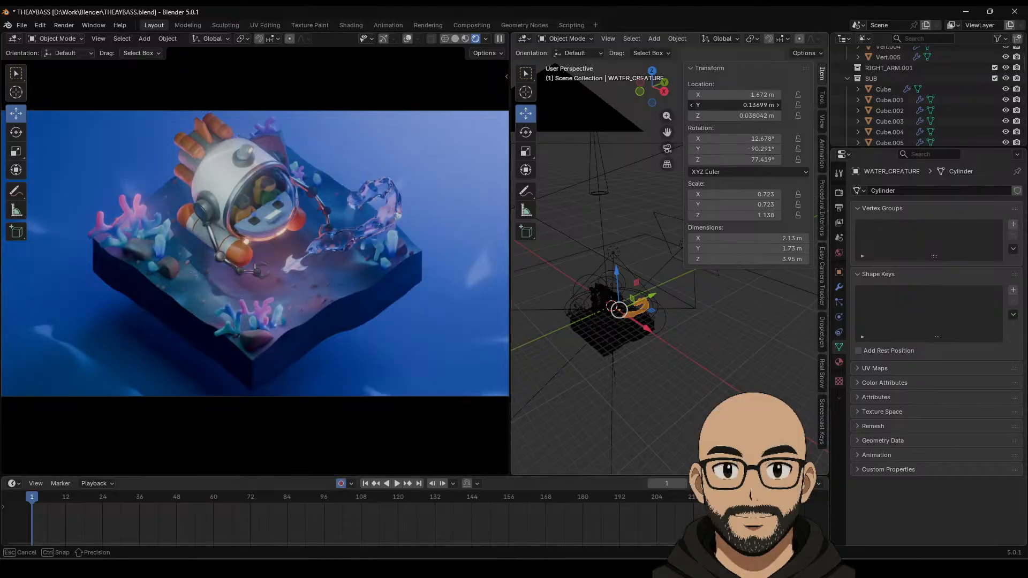
{"action": "left_click_drag", "start_coordinate": [733, 105], "coordinate": [669, 105]}
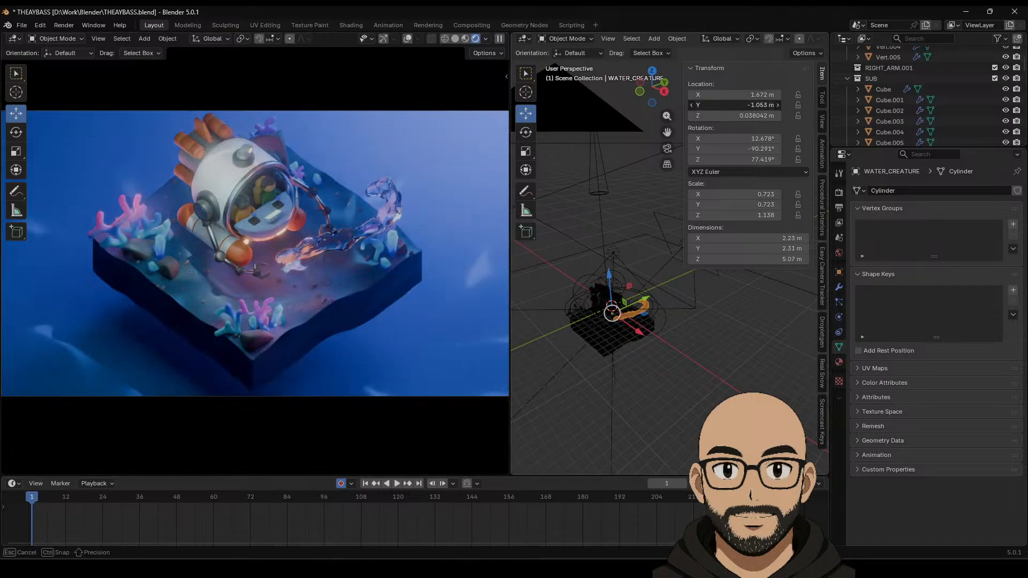
{"action": "left_click_drag", "start_coordinate": [733, 104], "coordinate": [744, 106]}
{"action": "right_click", "coordinate": [744, 106]}
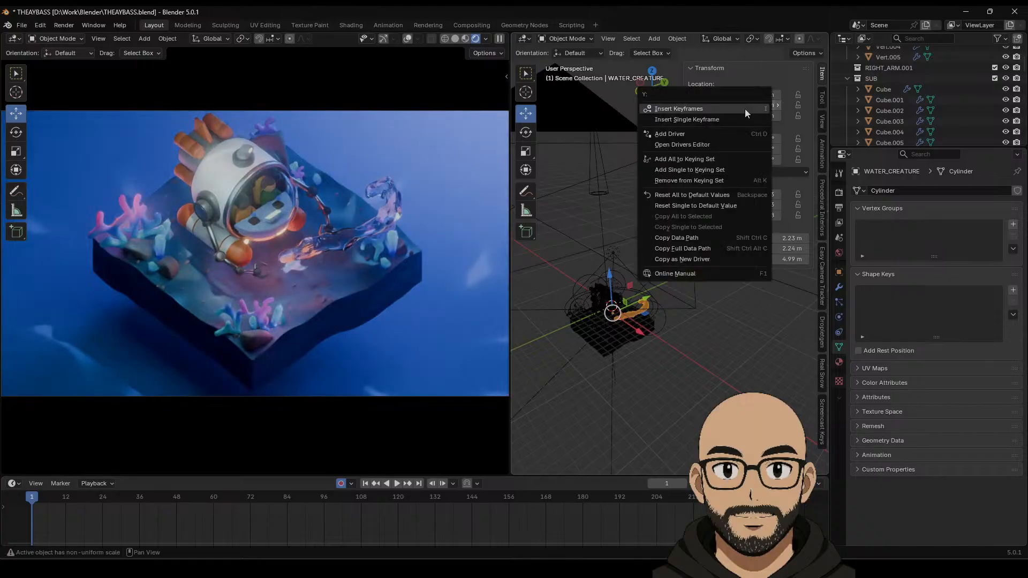
{"action": "left_click", "coordinate": [737, 111]}
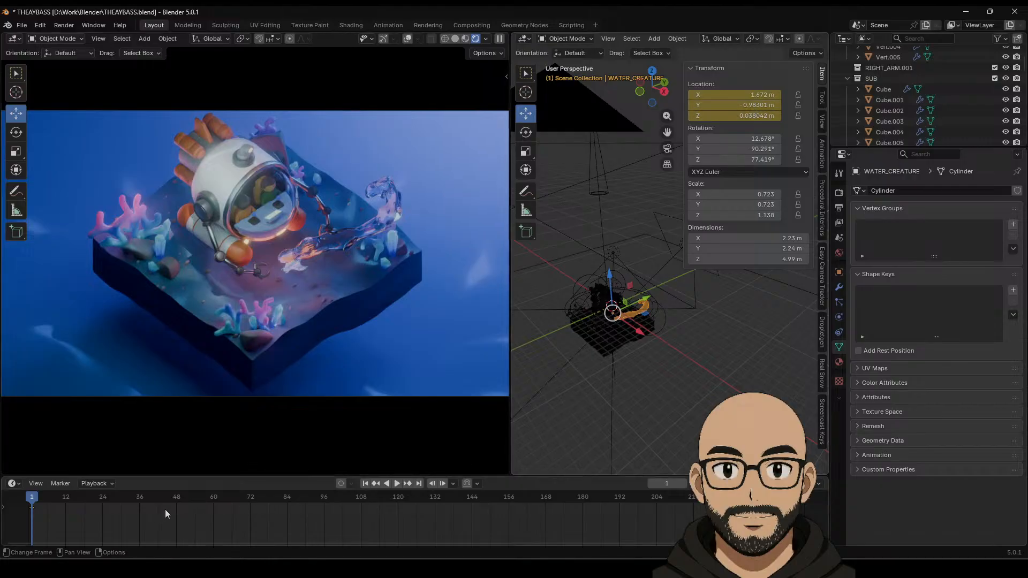
{"action": "right_click", "coordinate": [753, 107]}
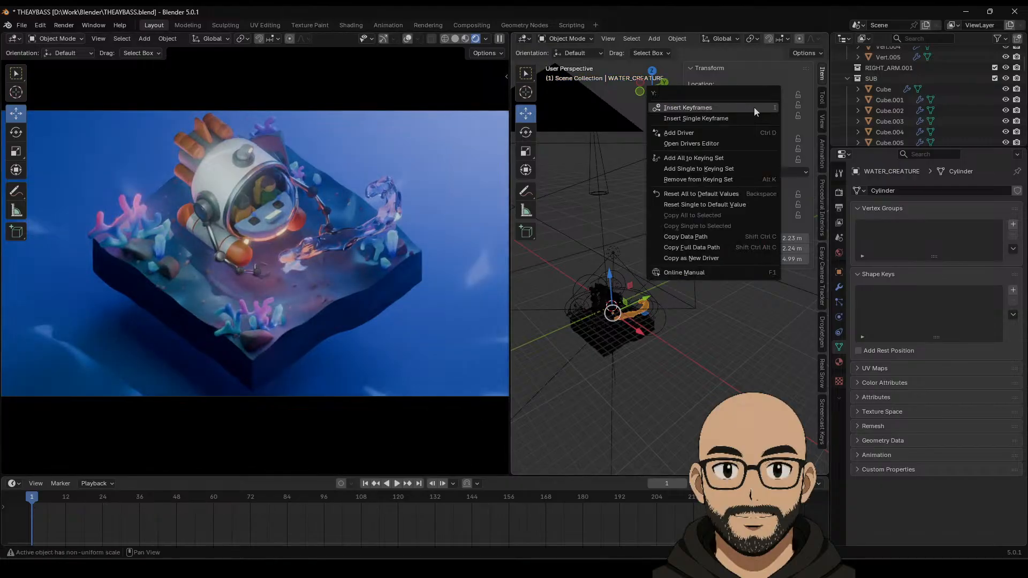
{"action": "left_click", "coordinate": [753, 107]}
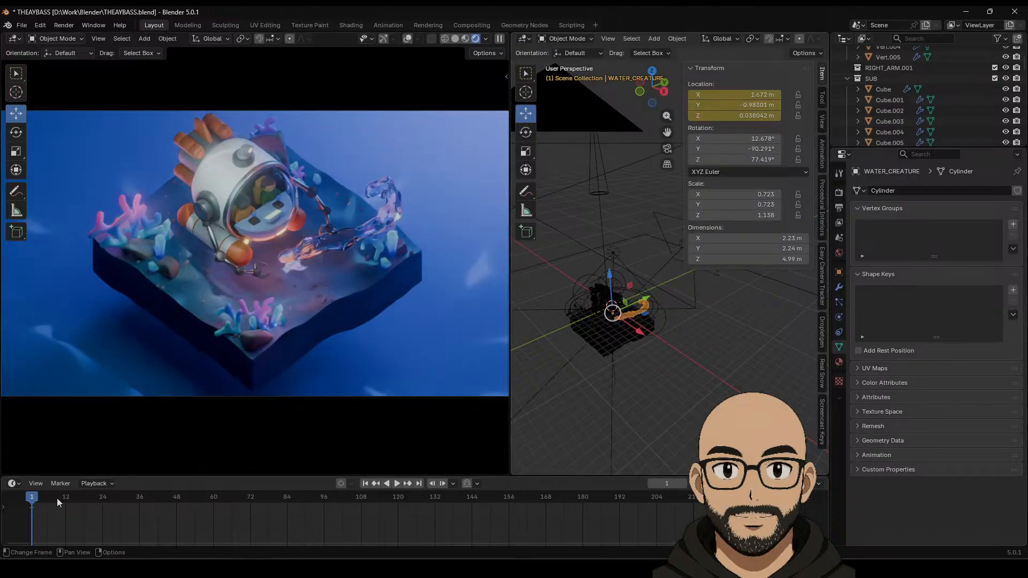
Step: At frame 250, set WATER_CREATURE's Y location to 24.957 m and keyframe its location
{"action": "left_click_drag", "start_coordinate": [48, 499], "coordinate": [727, 498]}
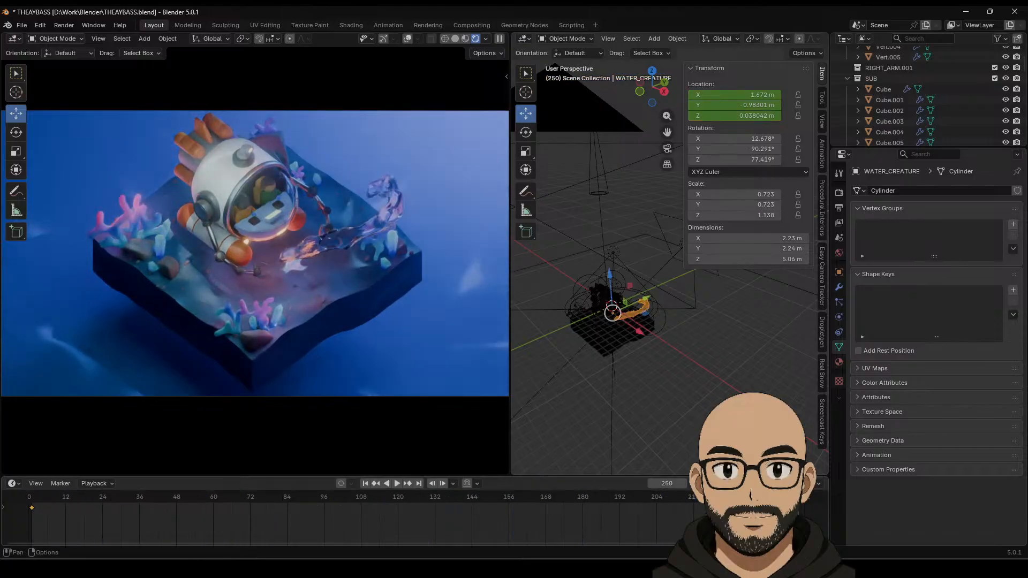
{"action": "left_click_drag", "start_coordinate": [734, 105], "coordinate": [865, 105]}
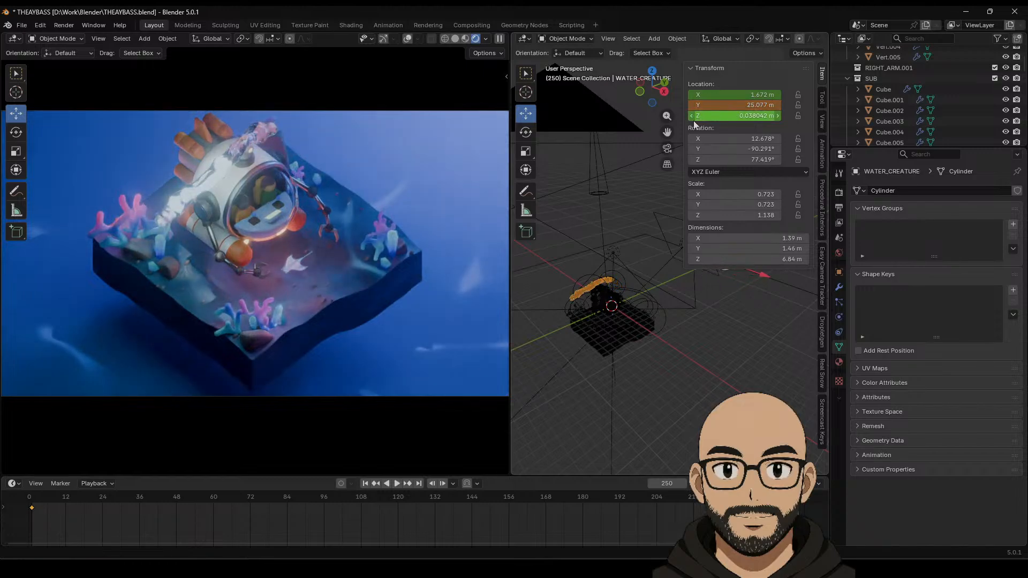
{"action": "left_click_drag", "start_coordinate": [735, 105], "coordinate": [739, 105]}
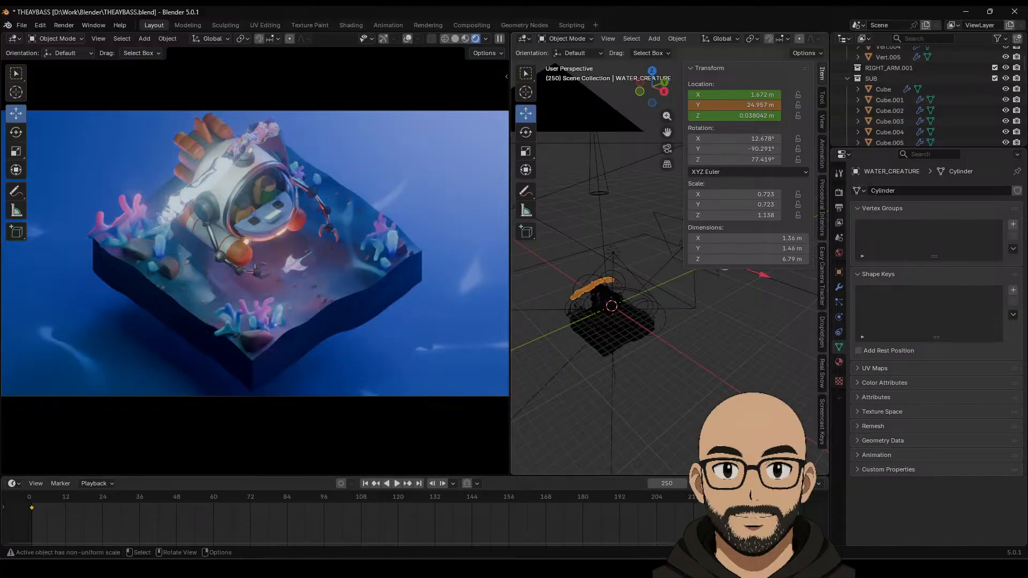
{"action": "right_click", "coordinate": [761, 106]}
{"action": "left_click", "coordinate": [735, 107]}
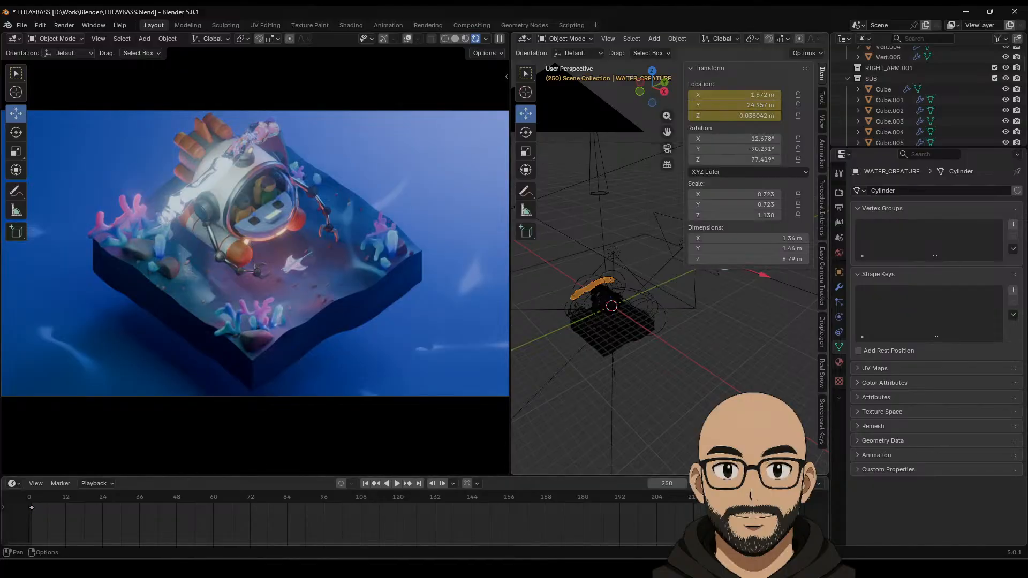
Step: Scrub through the animation and stop at frame 182 to check how WATER_CREATURE travels around the submarine
{"action": "key", "text": "Tab"}
{"action": "left_click_drag", "start_coordinate": [760, 497], "coordinate": [99, 488]}
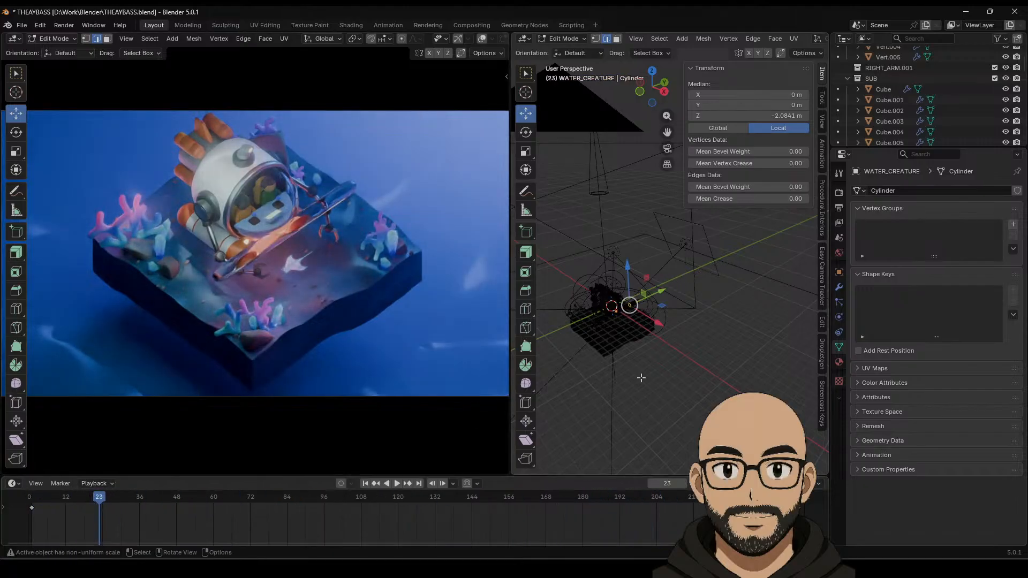
{"action": "key", "text": "Tab"}
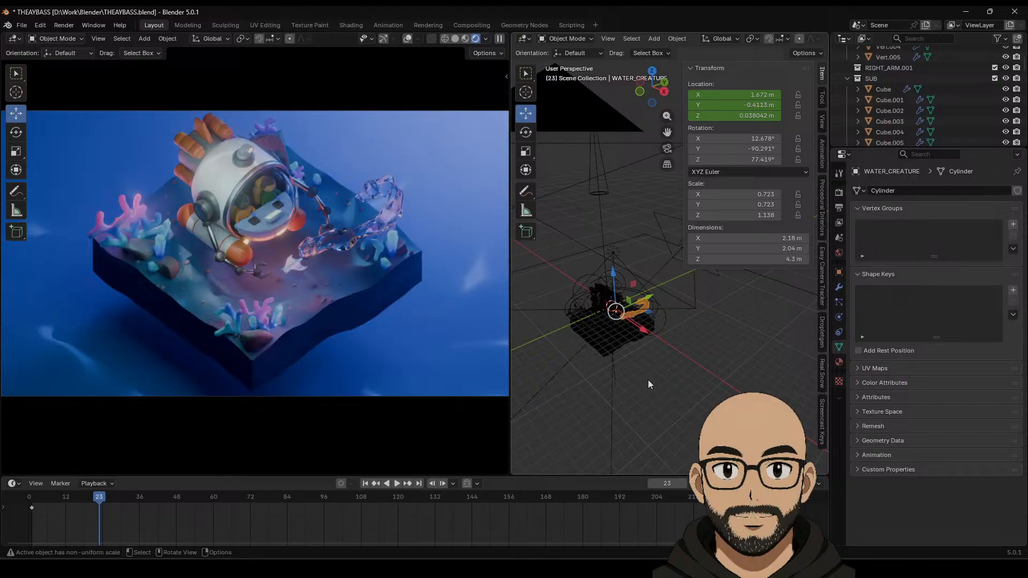
{"action": "left_click", "coordinate": [581, 405]}
{"action": "left_click_drag", "start_coordinate": [116, 502], "coordinate": [693, 463]}
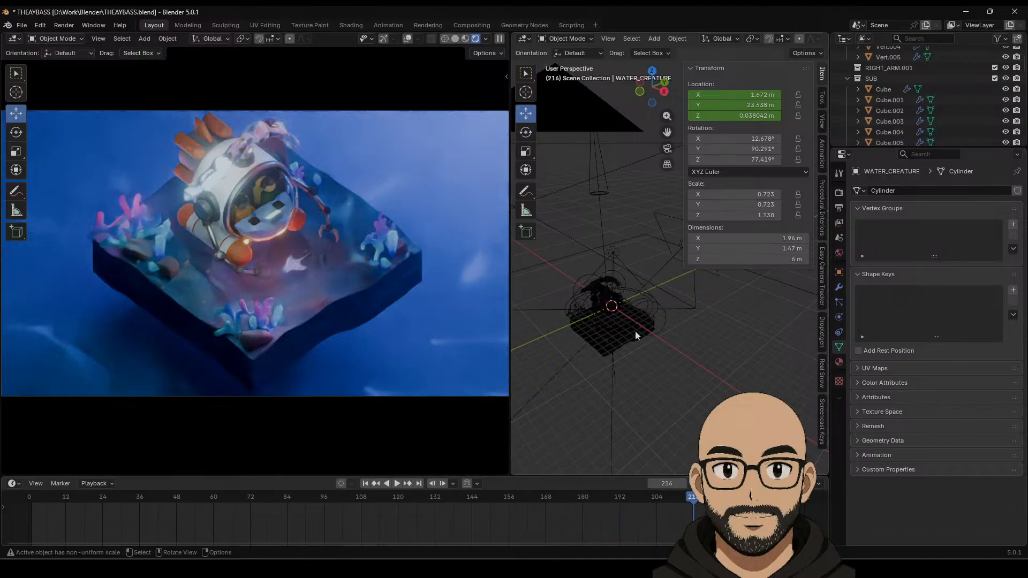
{"action": "scroll", "coordinate": [602, 363], "scroll_direction": "up", "scroll_amount": 3}
{"action": "middle_click_drag", "start_coordinate": [595, 368], "coordinate": [676, 319], "text": "shift"}
{"action": "scroll", "coordinate": [618, 371], "scroll_direction": "up", "scroll_amount": 4}
{"action": "middle_click_drag", "start_coordinate": [619, 371], "coordinate": [640, 339]}
{"action": "left_click_drag", "start_coordinate": [647, 504], "coordinate": [588, 493]}
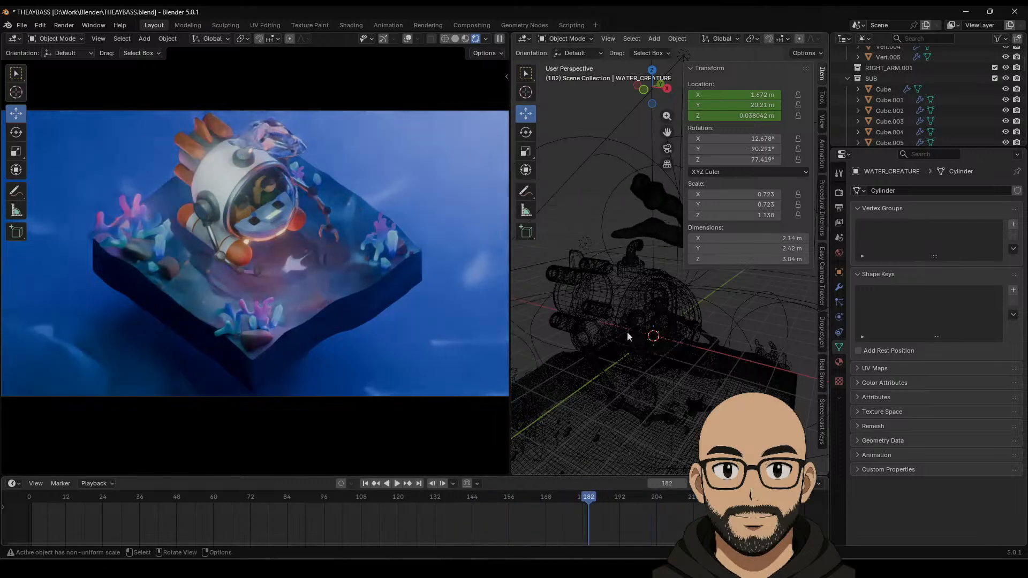
Step: Edit the WATER_PATH curve and extrude its end control point by about X -0.30 m, Y -2.78 m and Z -2.74 m
{"action": "middle_click_drag", "start_coordinate": [627, 332], "coordinate": [610, 268]}
{"action": "left_click", "coordinate": [585, 183]}
{"action": "key", "text": "Tab"}
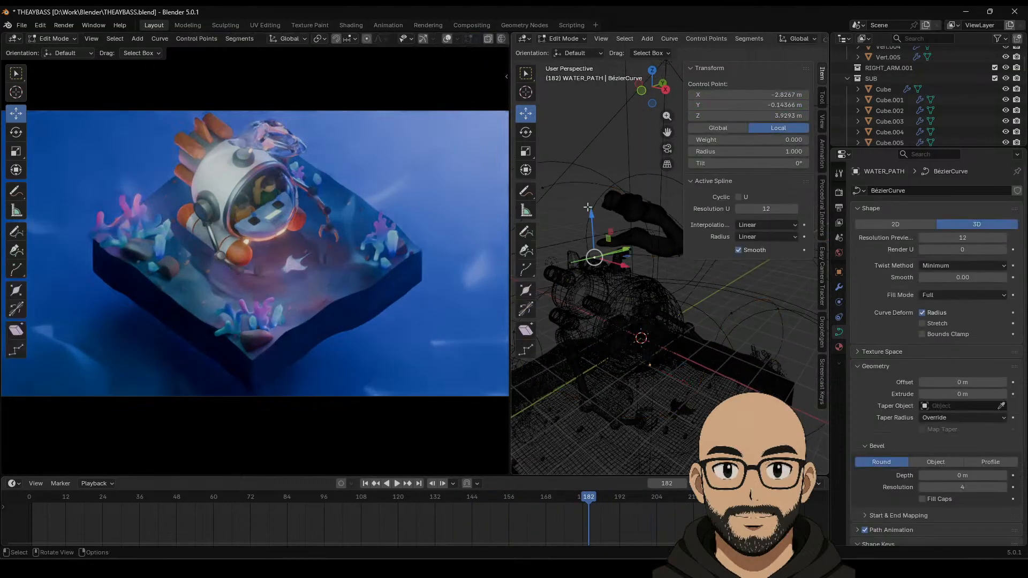
{"action": "middle_click_drag", "start_coordinate": [584, 183], "coordinate": [631, 282]}
{"action": "left_click", "coordinate": [583, 273]}
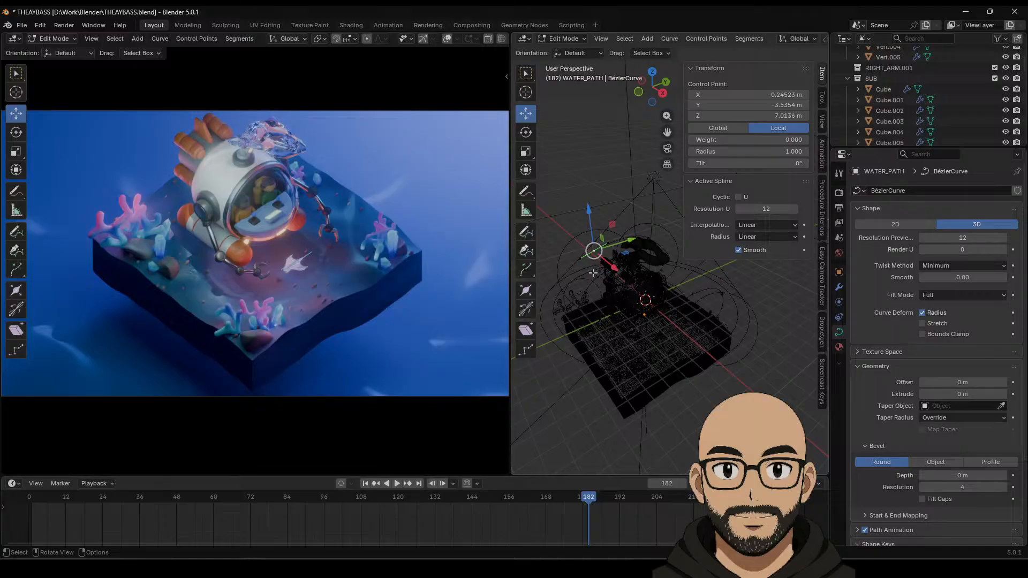
{"action": "key", "text": "g"}
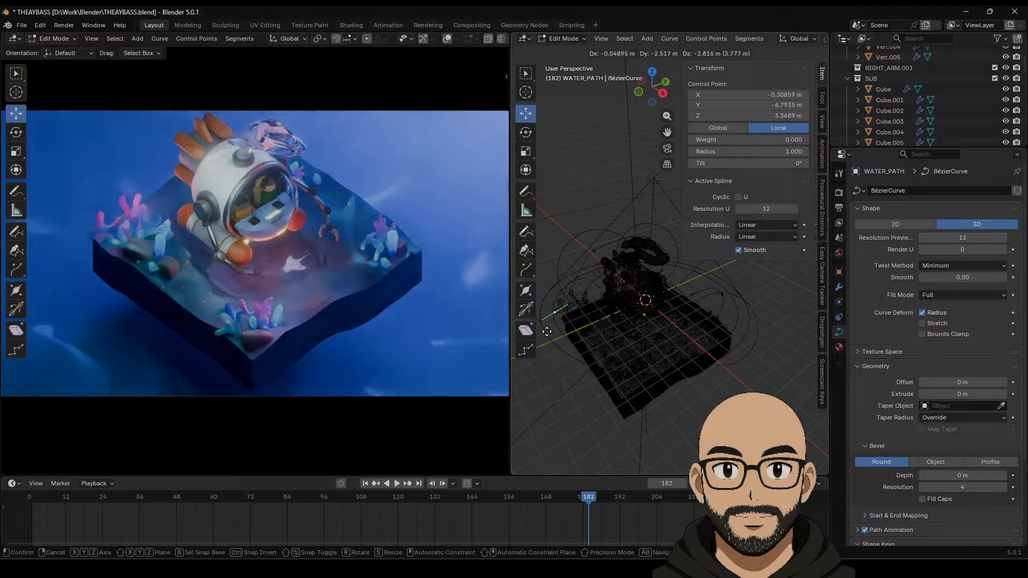
{"action": "left_click", "coordinate": [546, 330]}
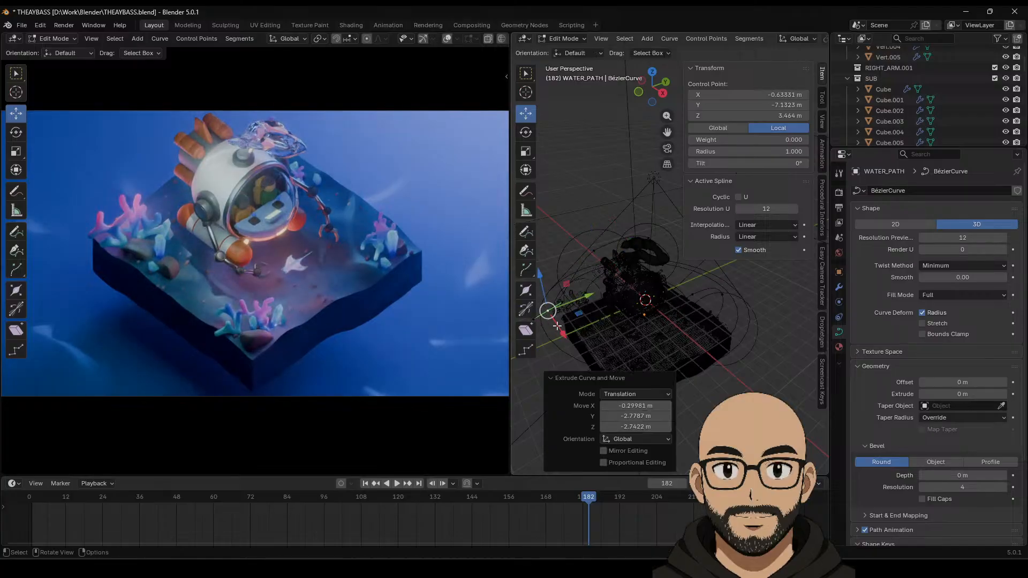
Step: Pull one handle of the extruded WATER_PATH end point downward to bend the path's end, and clear the selection
{"action": "middle_click_drag", "start_coordinate": [557, 326], "coordinate": [597, 301], "text": "shift"}
{"action": "left_click", "coordinate": [587, 285]}
{"action": "key", "text": "g"}
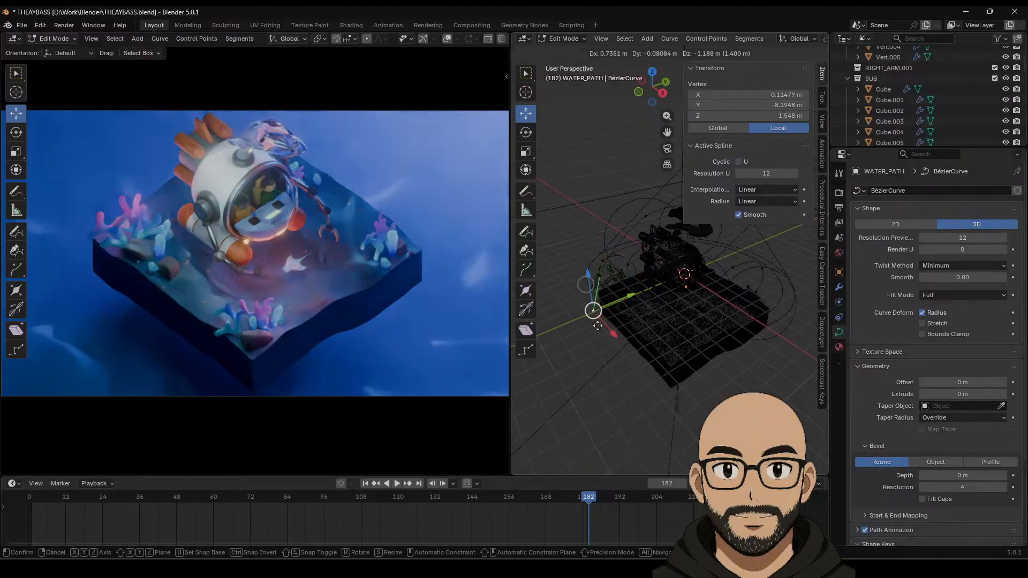
{"action": "left_click", "coordinate": [603, 329]}
{"action": "key", "text": "alt+a"}
Step: Lower the extruded end point by about 0.42 m and shift its upper handle by about X -0.52 m and Z 0.72 m
{"action": "middle_click_drag", "start_coordinate": [632, 310], "coordinate": [592, 272]}
{"action": "left_click", "coordinate": [634, 261]}
{"action": "mouse_move", "coordinate": [575, 248]}
{"action": "left_mouse_down"}
{"action": "mouse_move", "coordinate": [571, 261]}
{"action": "mouse_move", "coordinate": [583, 258]}
{"action": "left_mouse_up"}
{"action": "middle_click_drag", "start_coordinate": [583, 258], "coordinate": [637, 265]}
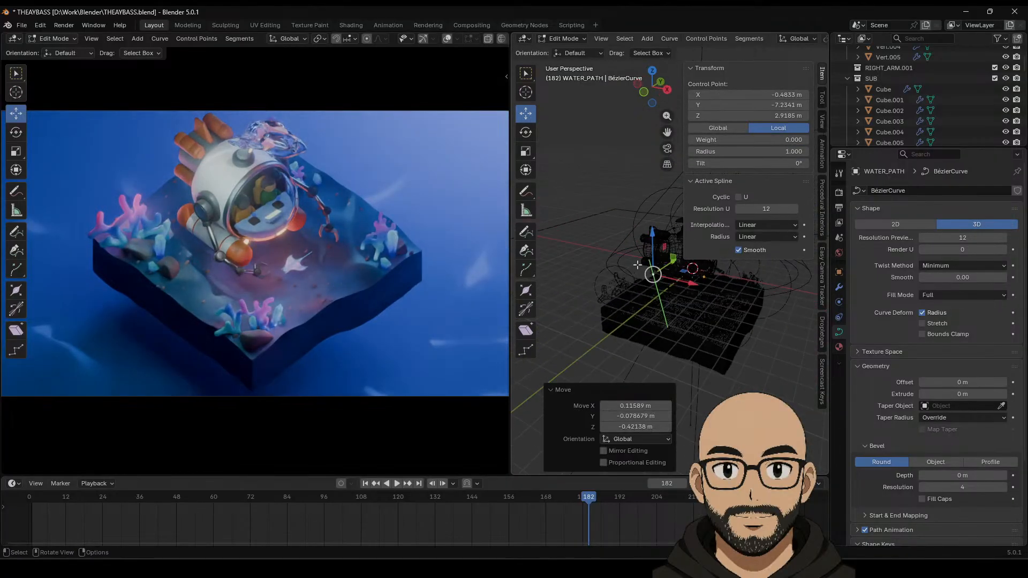
{"action": "left_click", "coordinate": [646, 260]}
{"action": "left_click_drag", "start_coordinate": [648, 258], "coordinate": [640, 243]}
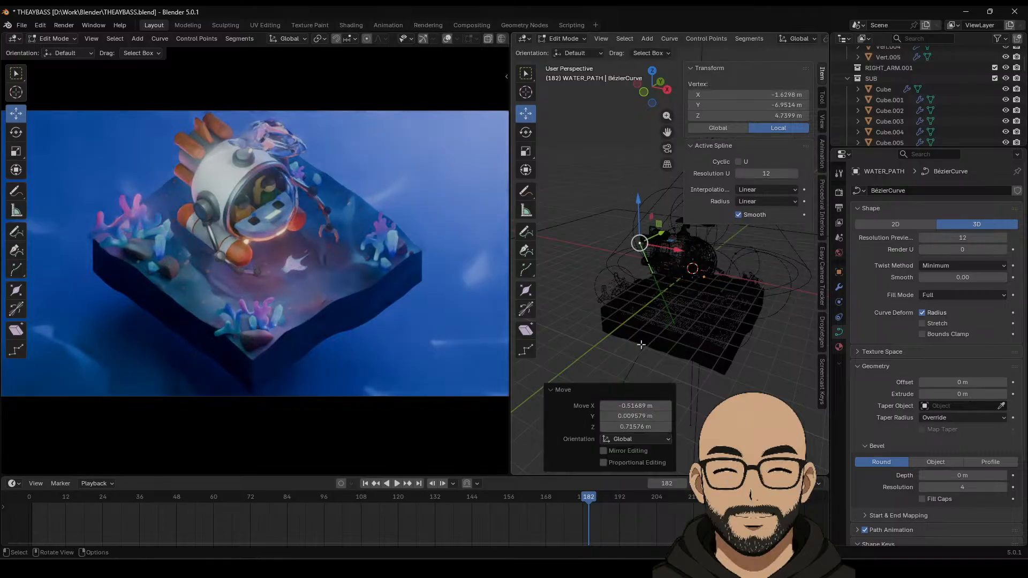
Step: Stop editing WATER_PATH, set WATER_CREATURE's Y location to about 28.5 m at frame 250, and replace that Y keyframe
{"action": "left_click_drag", "start_coordinate": [590, 495], "coordinate": [692, 496]}
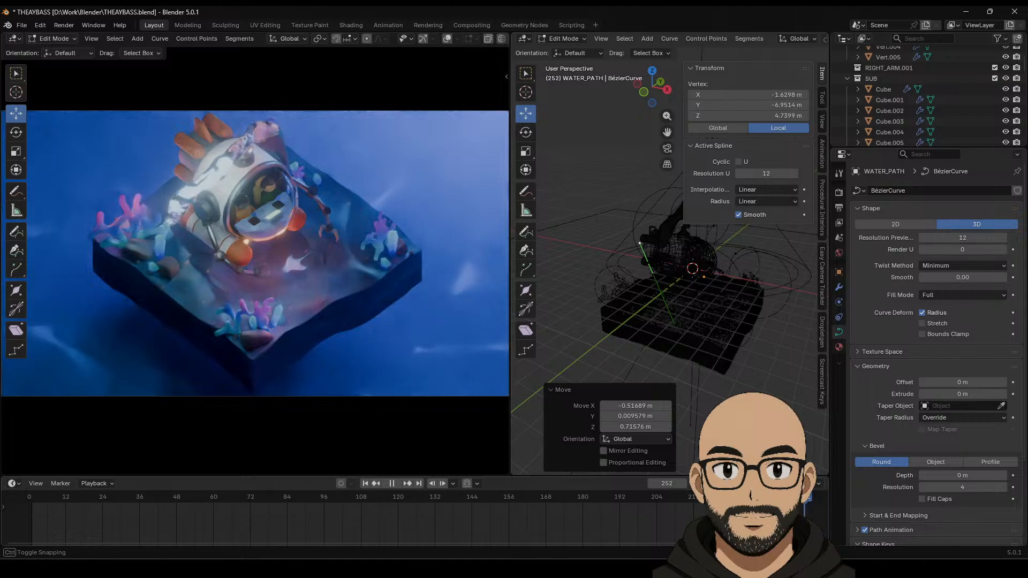
{"action": "key", "text": "space"}
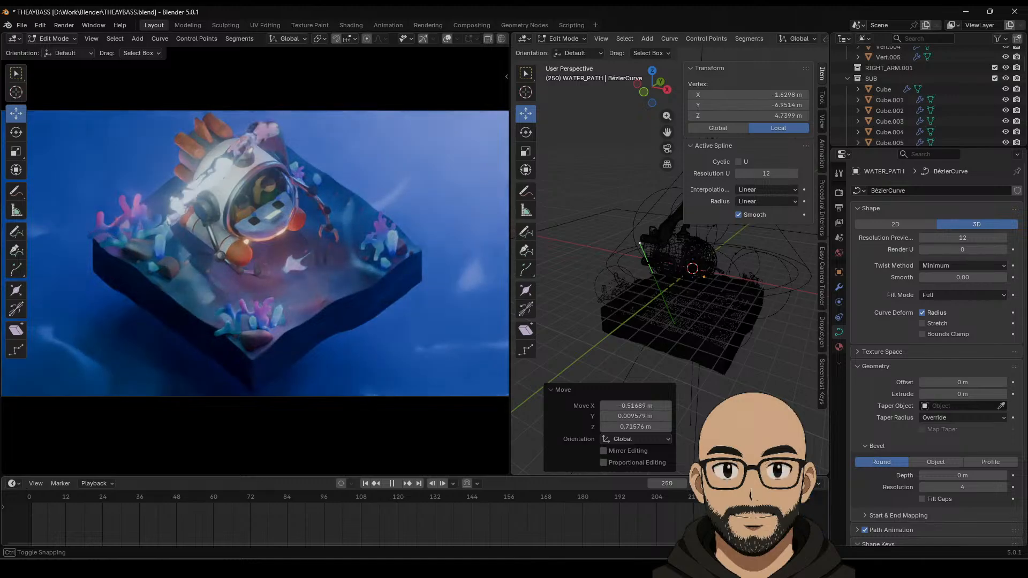
{"action": "middle_click_drag", "start_coordinate": [578, 241], "coordinate": [544, 237]}
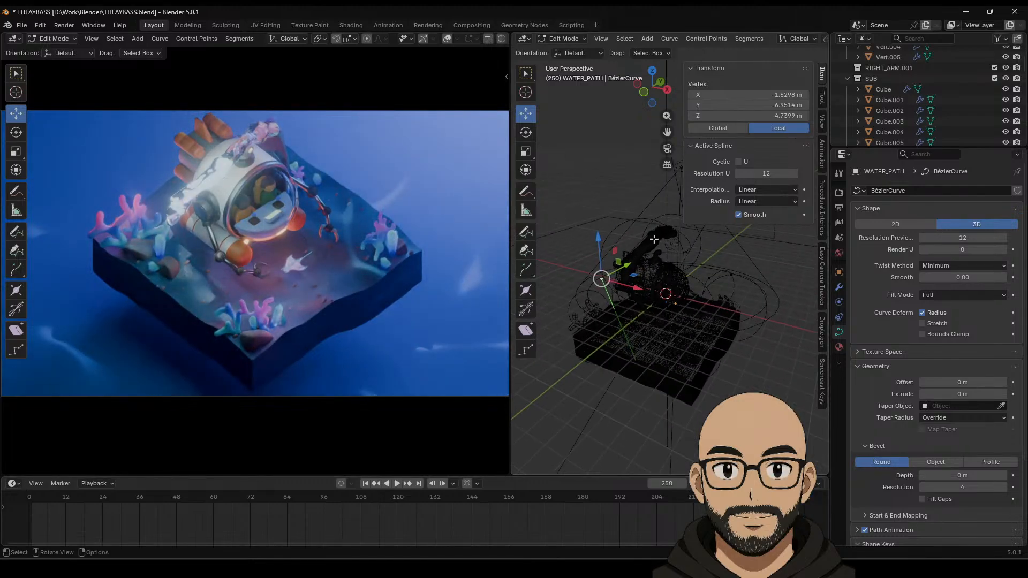
{"action": "key", "text": "Tab"}
{"action": "left_click", "coordinate": [640, 253]}
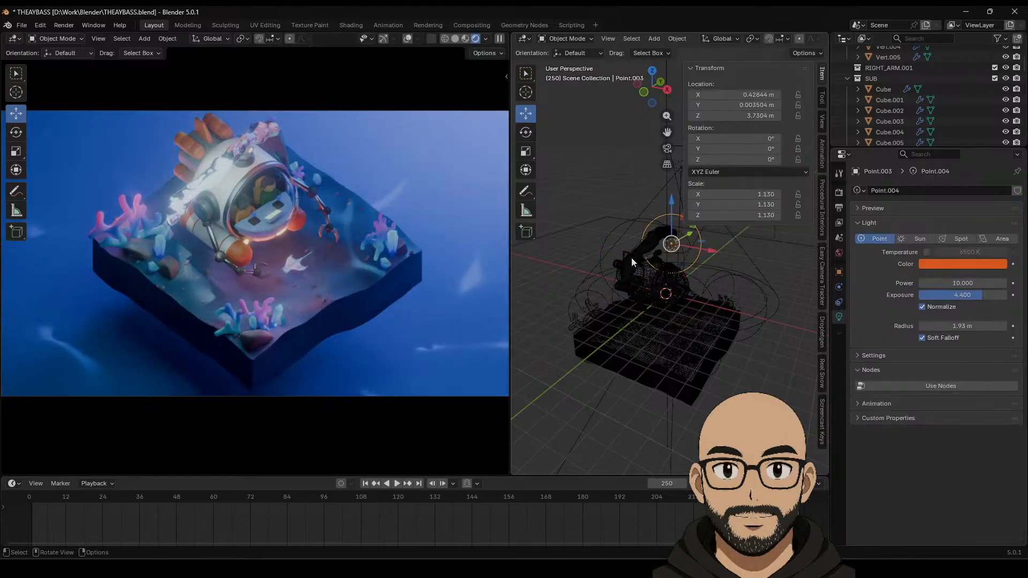
{"action": "left_click", "coordinate": [631, 258]}
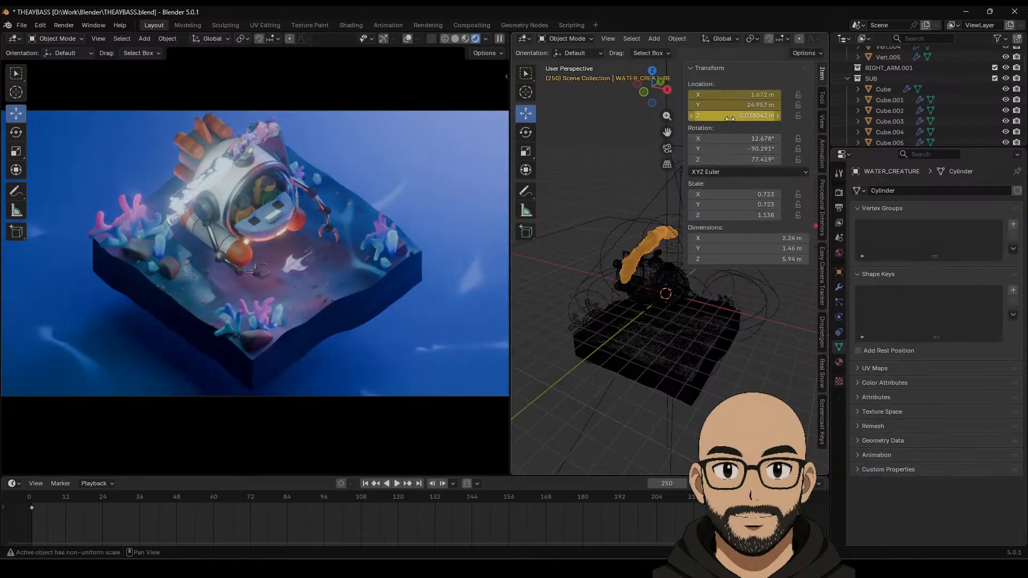
{"action": "left_click_drag", "start_coordinate": [734, 105], "coordinate": [746, 105]}
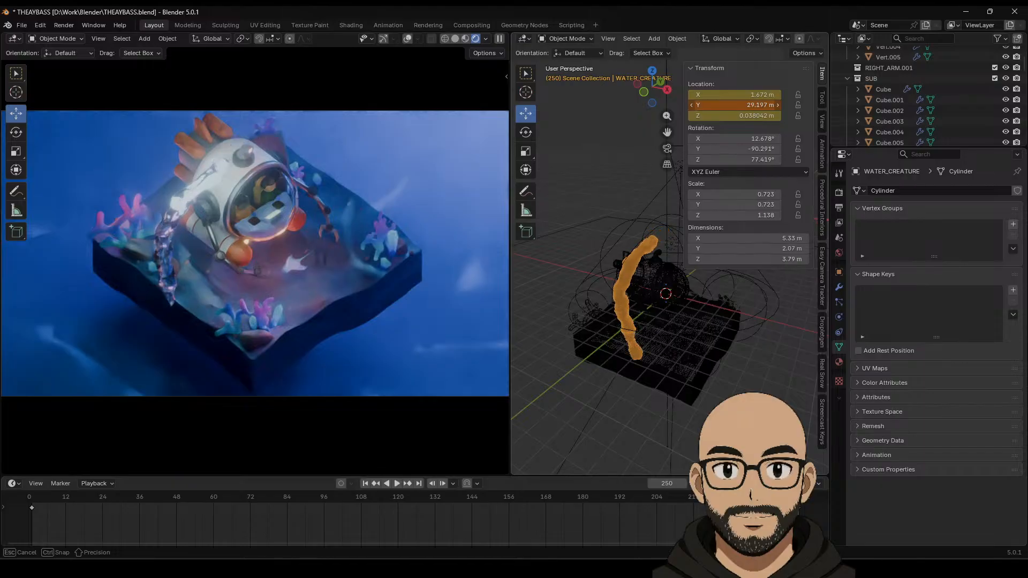
{"action": "mouse_move", "coordinate": [745, 105]}
{"action": "left_mouse_down"}
{"action": "mouse_move", "coordinate": [724, 104]}
{"action": "mouse_move", "coordinate": [744, 105]}
{"action": "left_mouse_up"}
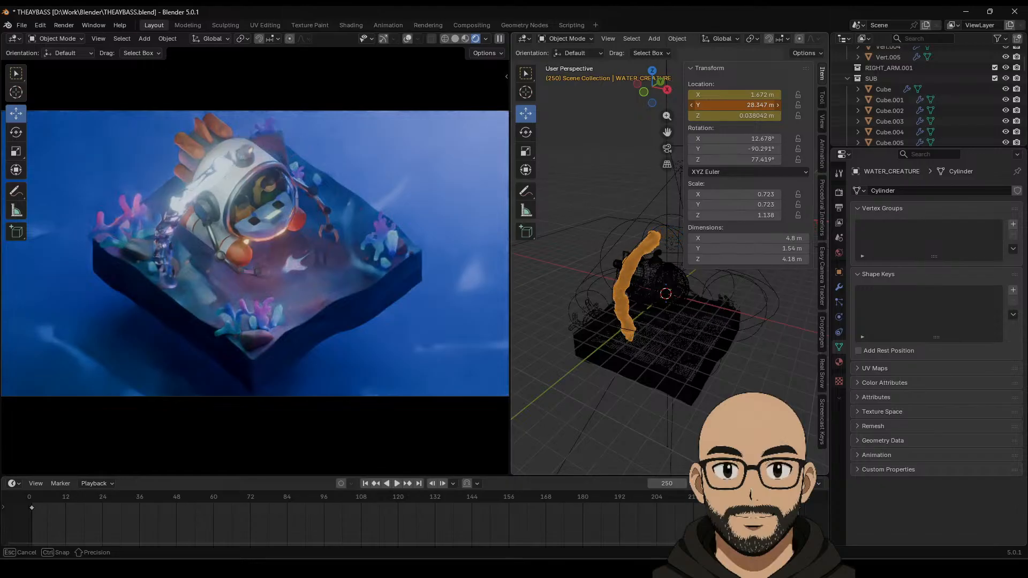
{"action": "right_click", "coordinate": [737, 107]}
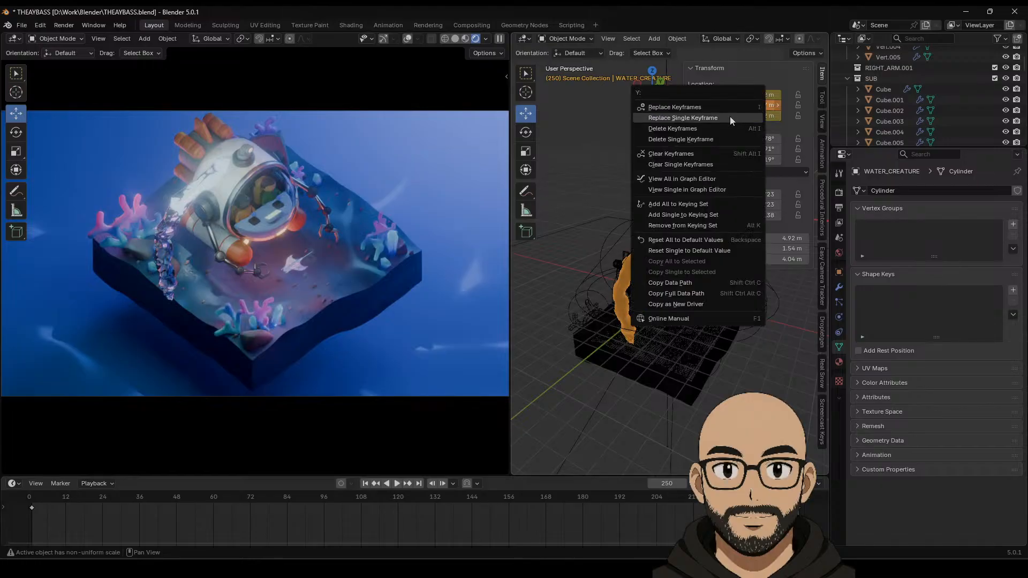
{"action": "left_click", "coordinate": [728, 117]}
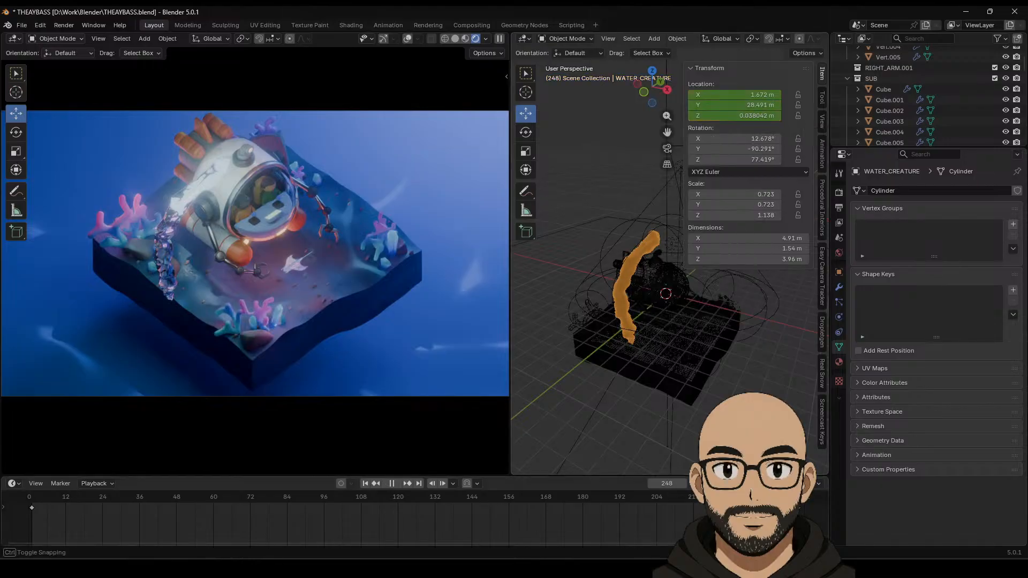
Step: Enable auto keying and rotate the arm joint Cylinder.010 by about -17.1° around global Y at frame 1
{"action": "left_click_drag", "start_coordinate": [792, 503], "coordinate": [565, 470]}
{"action": "scroll", "coordinate": [639, 325], "scroll_direction": "up", "scroll_amount": 5}
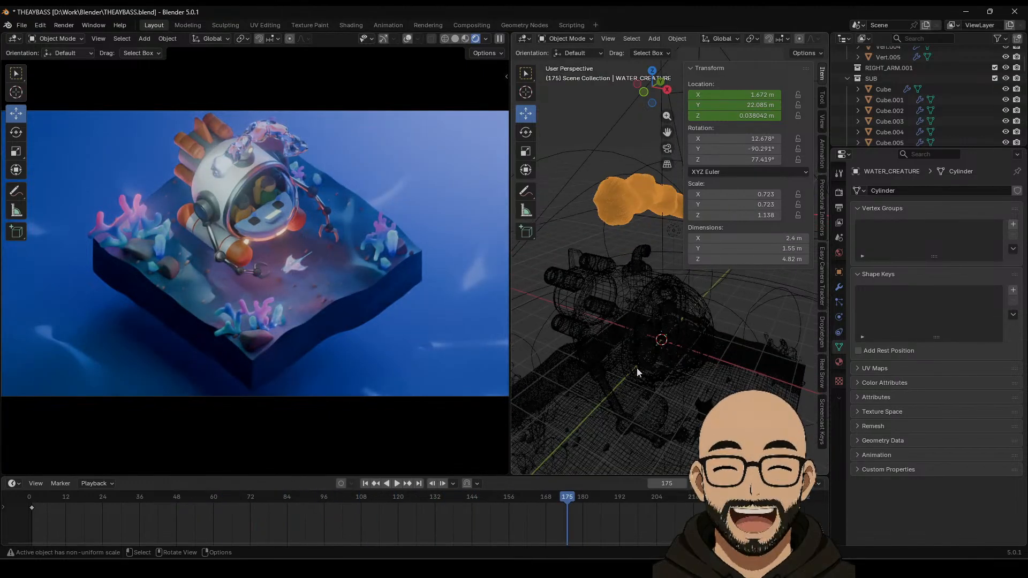
{"action": "middle_click_drag", "start_coordinate": [637, 368], "coordinate": [621, 347]}
{"action": "left_click", "coordinate": [589, 338]}
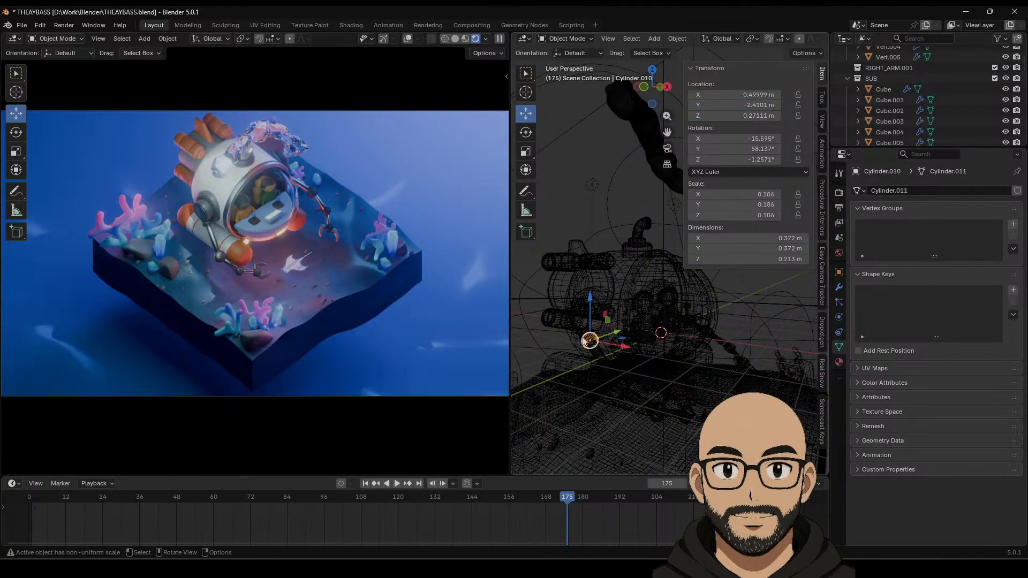
{"action": "left_click_drag", "start_coordinate": [289, 501], "coordinate": [34, 502]}
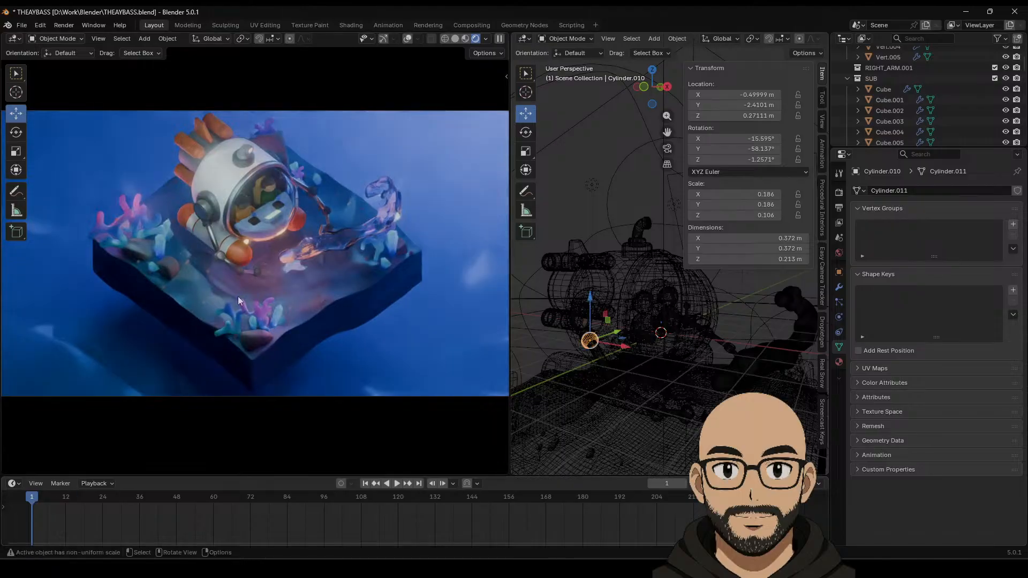
{"action": "left_click", "coordinate": [16, 132]}
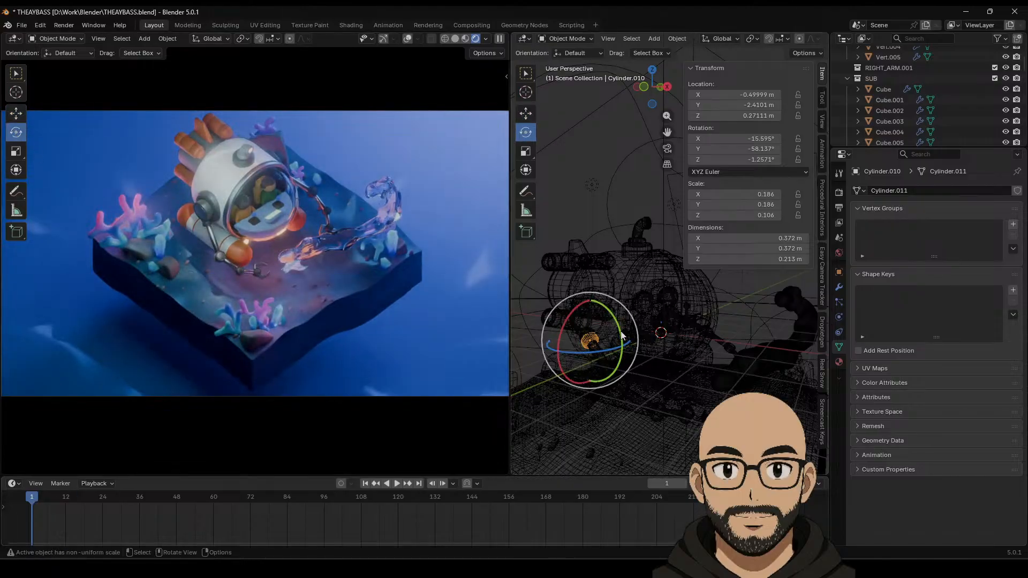
{"action": "left_click", "coordinate": [342, 484]}
{"action": "left_click_drag", "start_coordinate": [620, 332], "coordinate": [619, 321]}
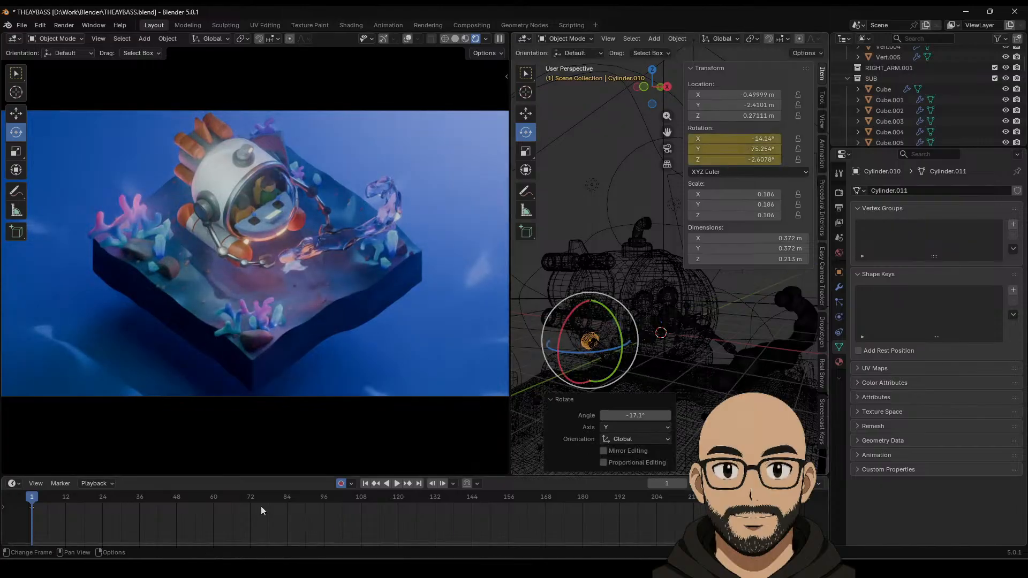
Step: Rotate Cylinder.010 by about 3.63° around global Y at frame 250 and play back the arm's motion
{"action": "key", "text": "space"}
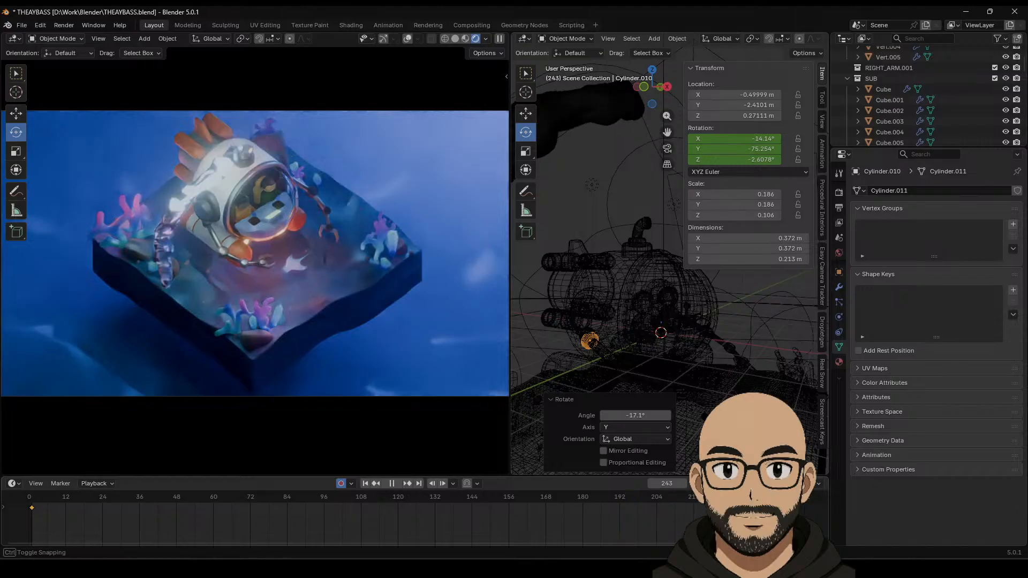
{"action": "key", "text": "space"}
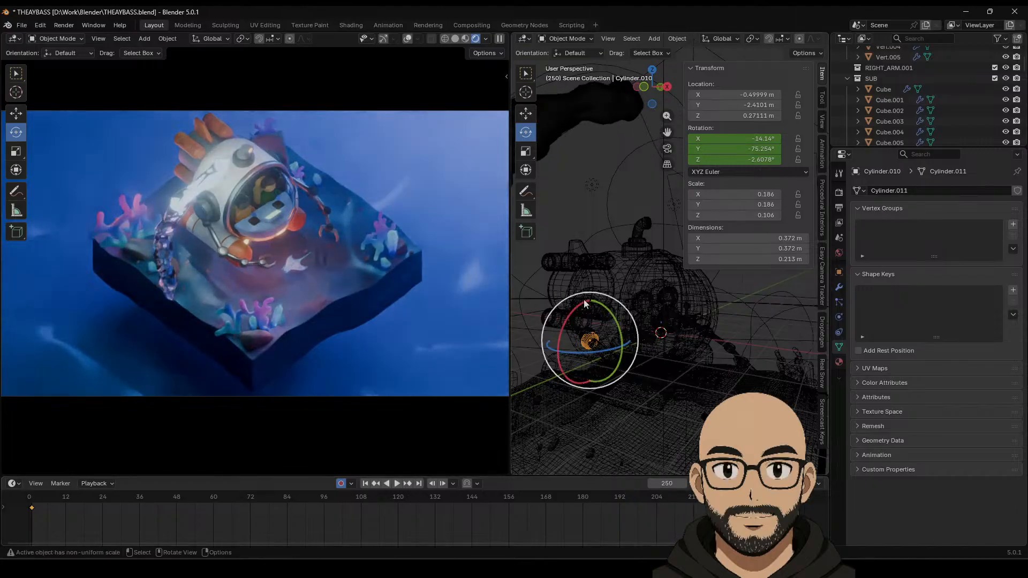
{"action": "mouse_move", "coordinate": [616, 317]}
{"action": "left_mouse_down"}
{"action": "mouse_move", "coordinate": [615, 342]}
{"action": "mouse_move", "coordinate": [610, 324]}
{"action": "left_mouse_up"}
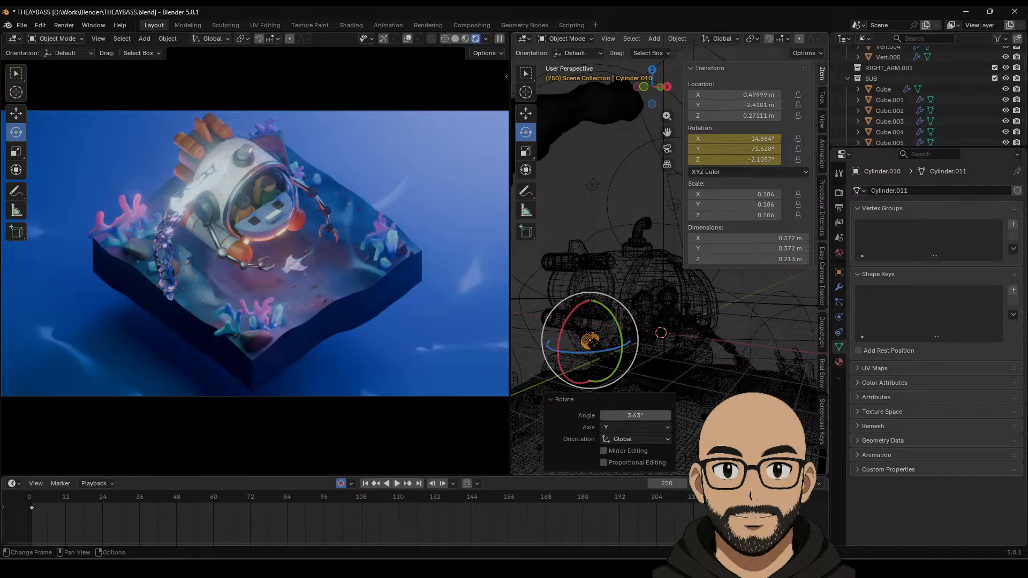
{"action": "left_click", "coordinate": [396, 483]}
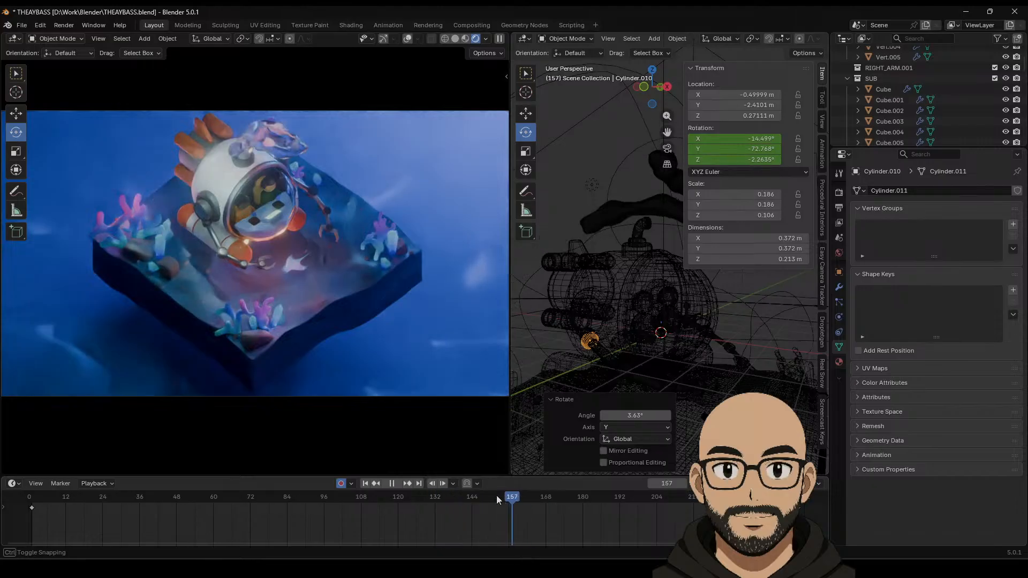
Step: Using Normal orientation, rotate claw finger Cube.012 around Y by about 3.6° at frame 137 and 43.9° at frame 152
{"action": "left_click", "coordinate": [451, 502]}
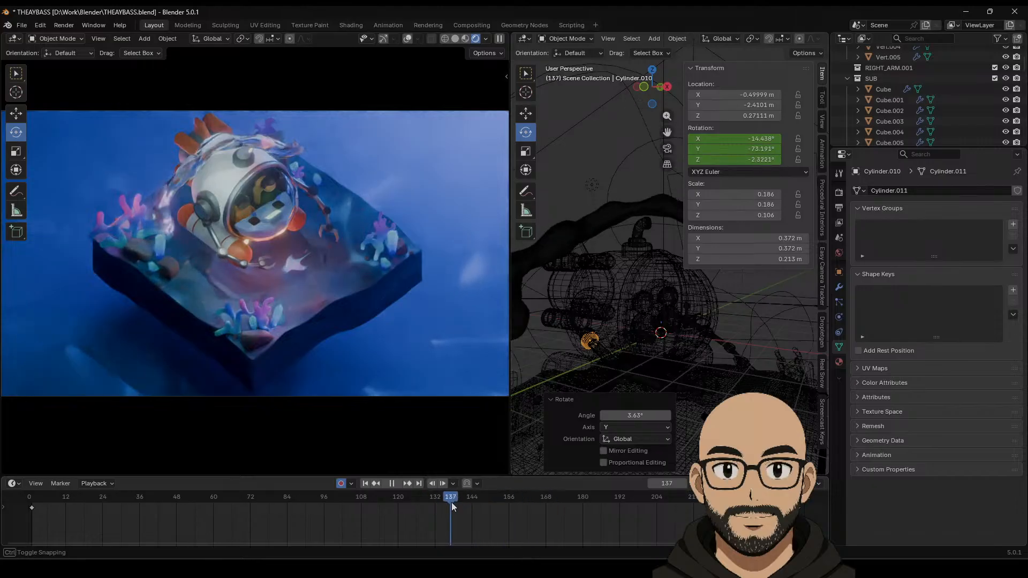
{"action": "middle_click_drag", "start_coordinate": [663, 396], "coordinate": [618, 321]}
{"action": "scroll", "coordinate": [645, 406], "scroll_direction": "up", "scroll_amount": 4}
{"action": "left_click", "coordinate": [615, 345]}
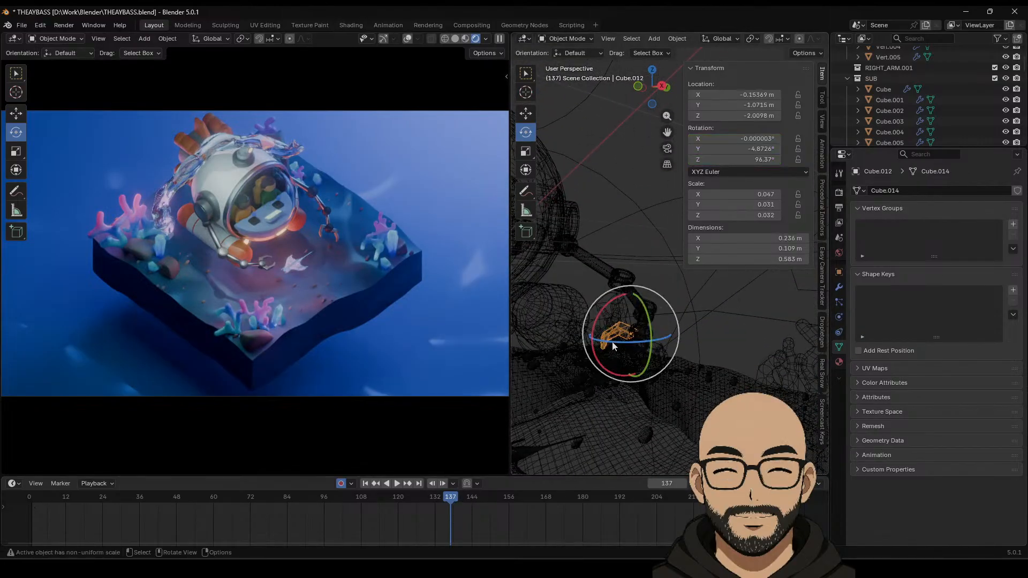
{"action": "left_click_drag", "start_coordinate": [615, 345], "coordinate": [622, 345]}
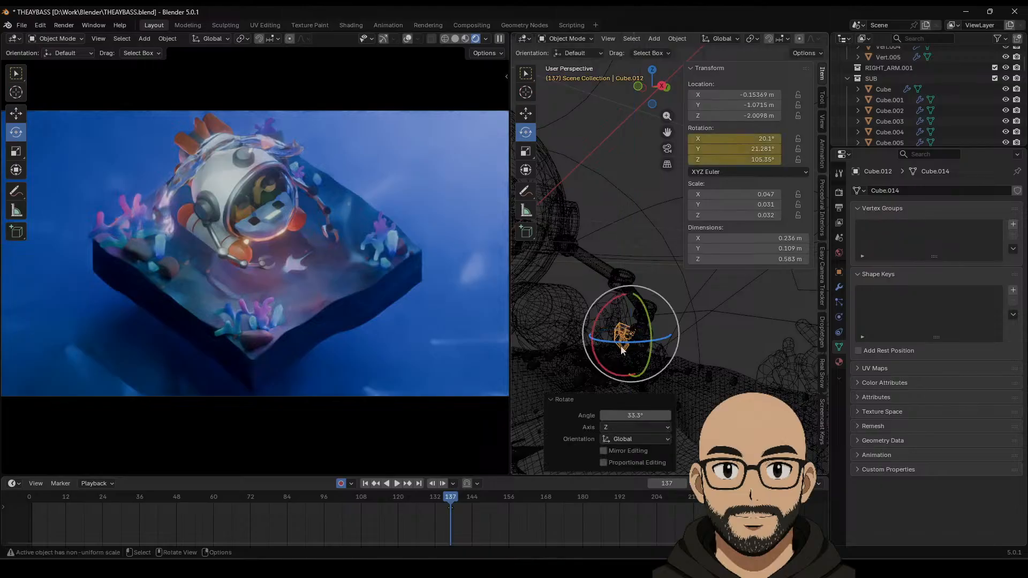
{"action": "key", "text": "ctrl+z"}
{"action": "left_click", "coordinate": [720, 38]}
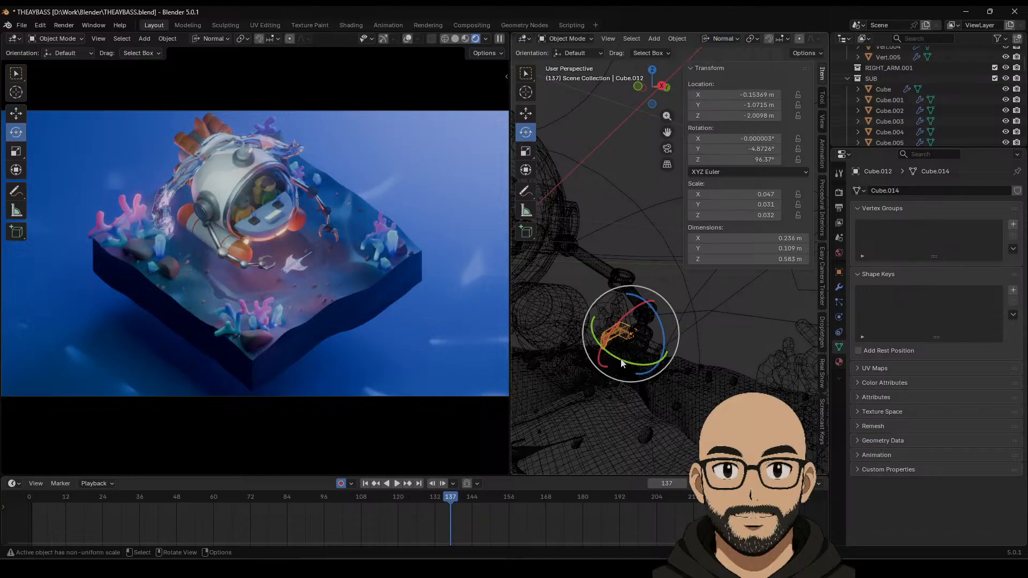
{"action": "mouse_move", "coordinate": [621, 363]}
{"action": "left_mouse_down"}
{"action": "mouse_move", "coordinate": [610, 352]}
{"action": "mouse_move", "coordinate": [621, 357]}
{"action": "left_mouse_up"}
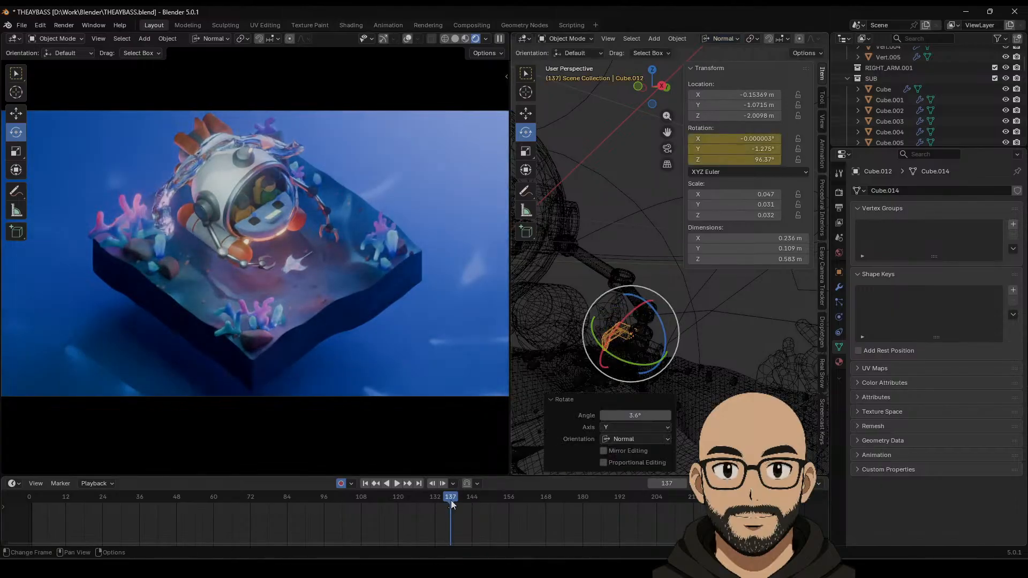
{"action": "left_click_drag", "start_coordinate": [451, 500], "coordinate": [497, 501]}
{"action": "left_click_drag", "start_coordinate": [620, 361], "coordinate": [643, 368]}
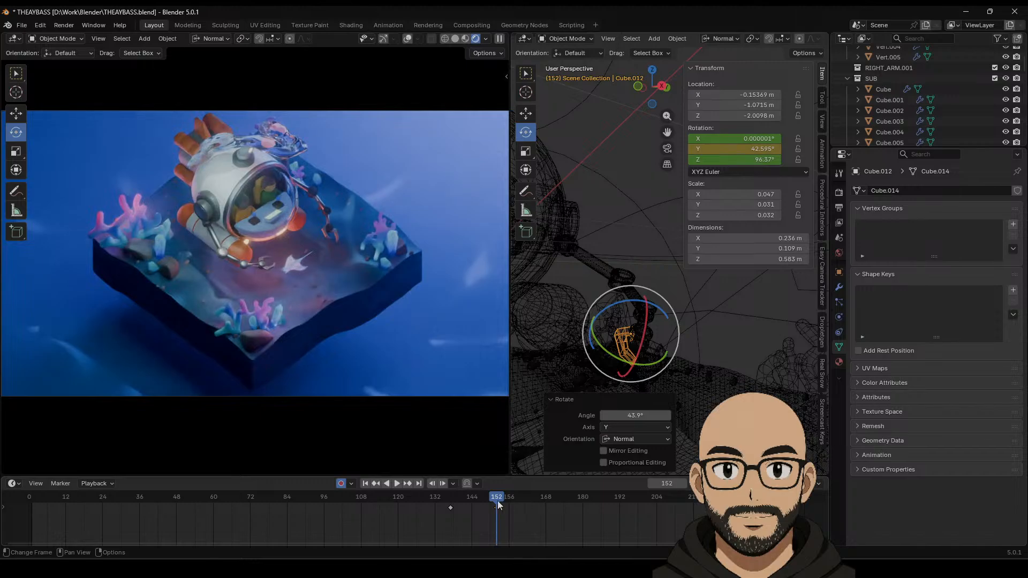
Step: Rotate the opposite claw finger Cube.013 to about Y -21.6° at frame 152, and by -25° around Y at frame 138
{"action": "left_click", "coordinate": [654, 372]}
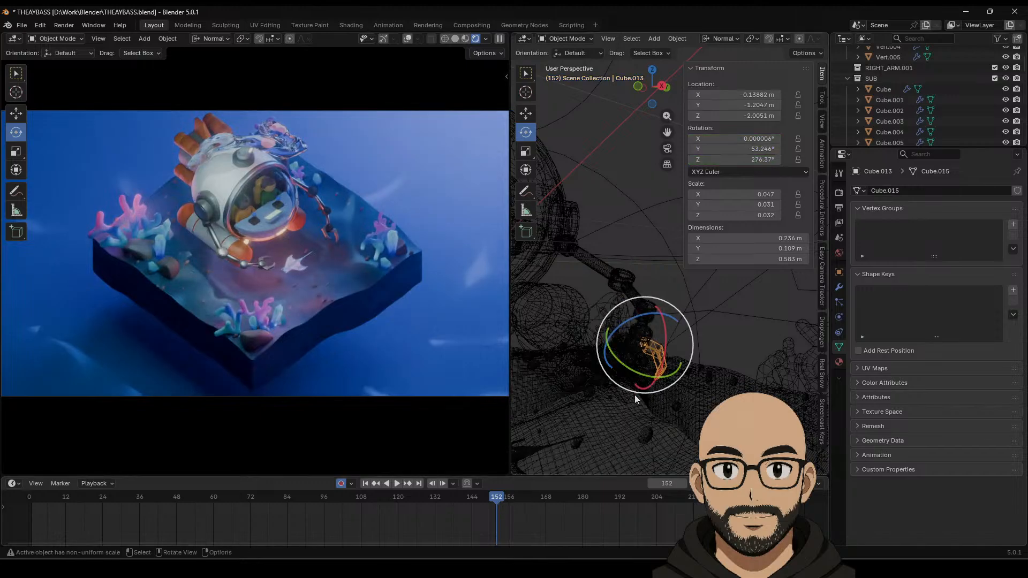
{"action": "left_click_drag", "start_coordinate": [643, 377], "coordinate": [623, 362]}
{"action": "left_click_drag", "start_coordinate": [493, 497], "coordinate": [451, 499]}
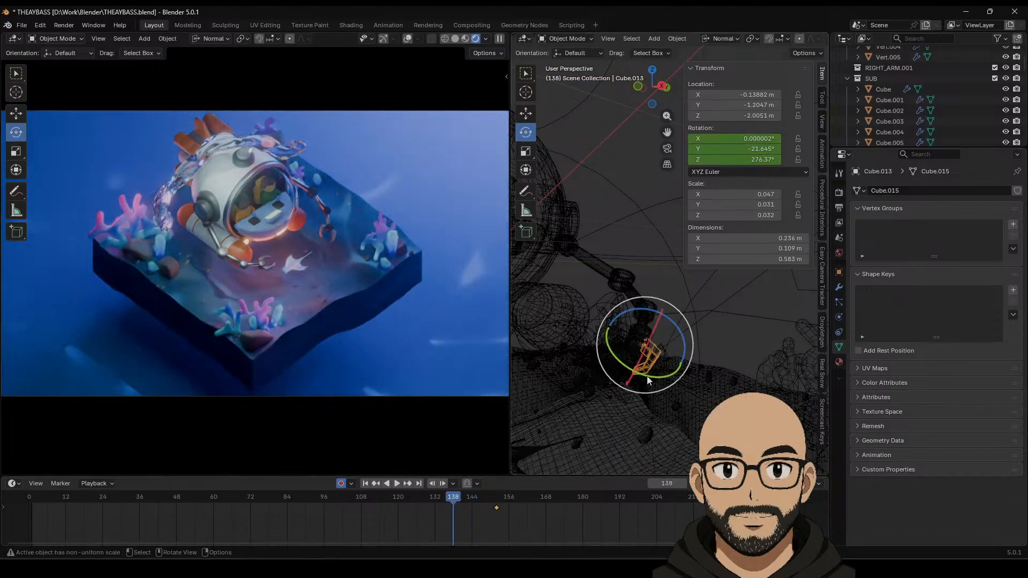
{"action": "left_click_drag", "start_coordinate": [675, 369], "coordinate": [654, 386]}
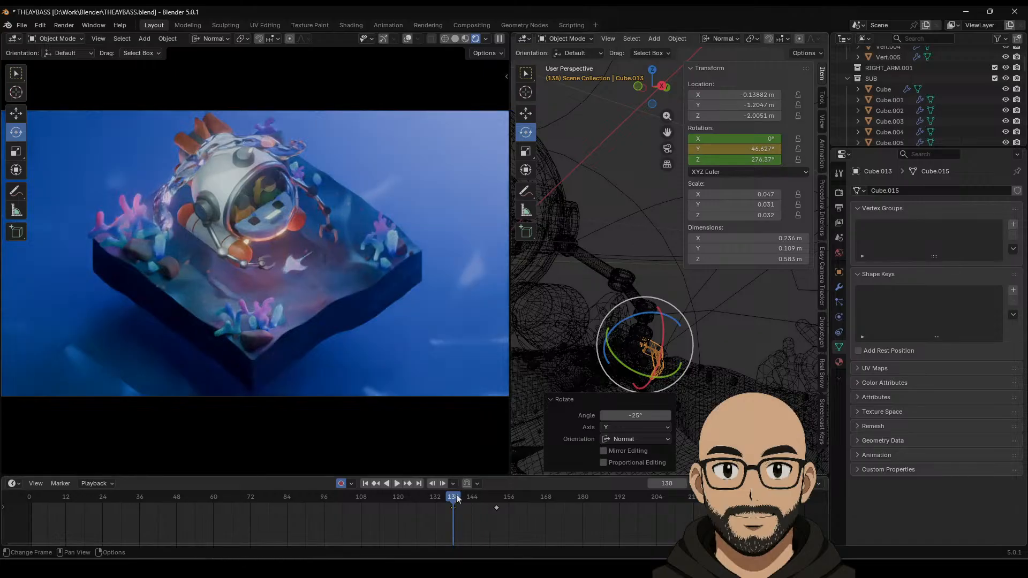
Step: At frame 168, reopen the claw by rotating Cube.013 outward and Cube.012 by about -41.1° around Y, and review the motion
{"action": "left_click_drag", "start_coordinate": [454, 498], "coordinate": [545, 505]}
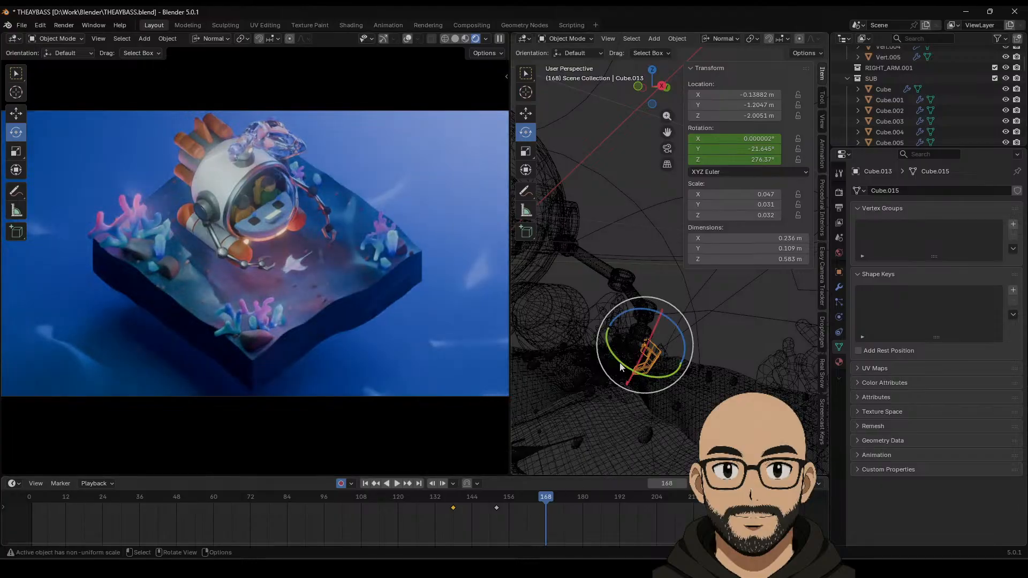
{"action": "left_click_drag", "start_coordinate": [619, 362], "coordinate": [591, 344]}
{"action": "left_click", "coordinate": [623, 366]}
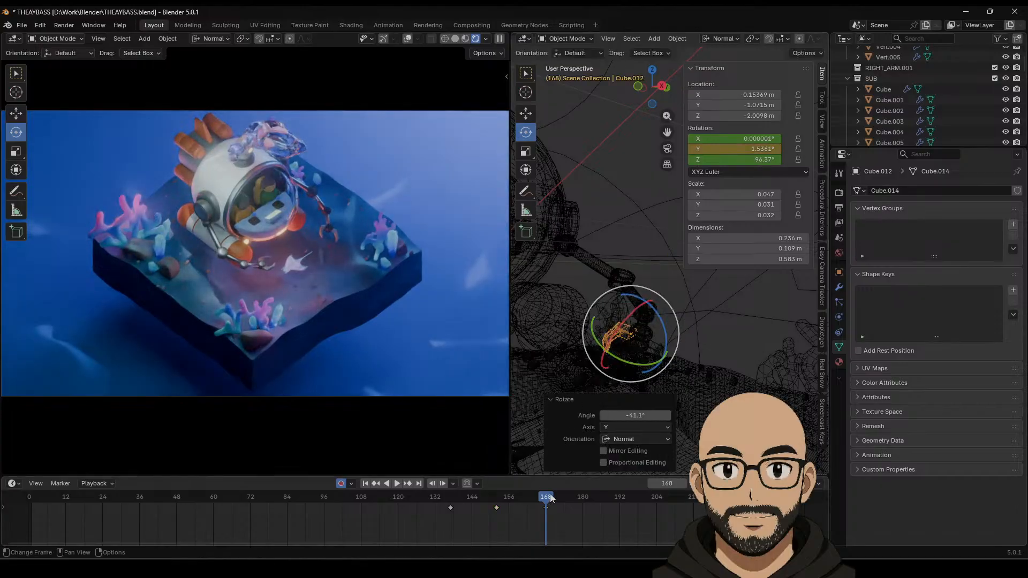
{"action": "left_click_drag", "start_coordinate": [498, 502], "coordinate": [566, 502]}
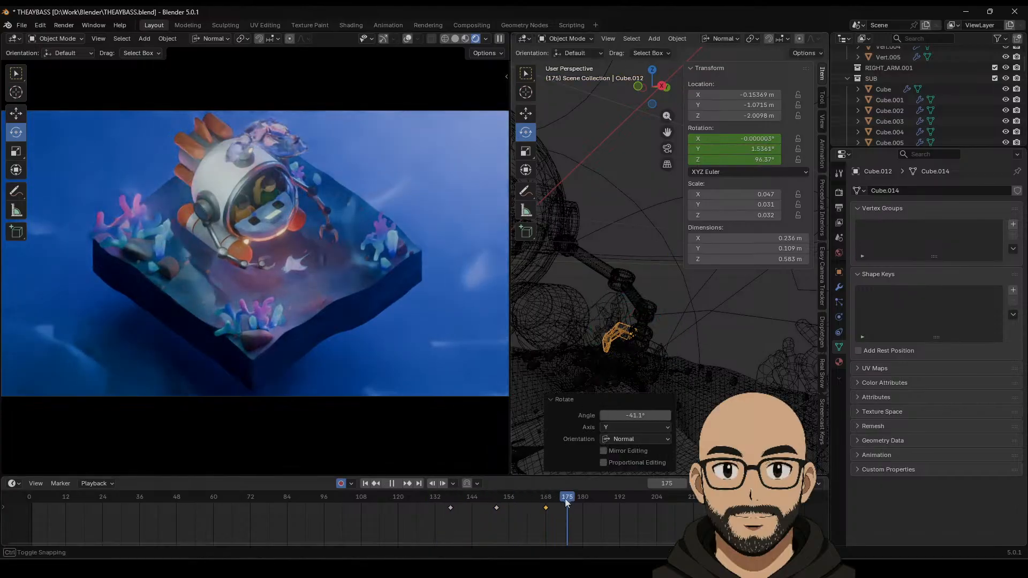
{"action": "key", "text": "space"}
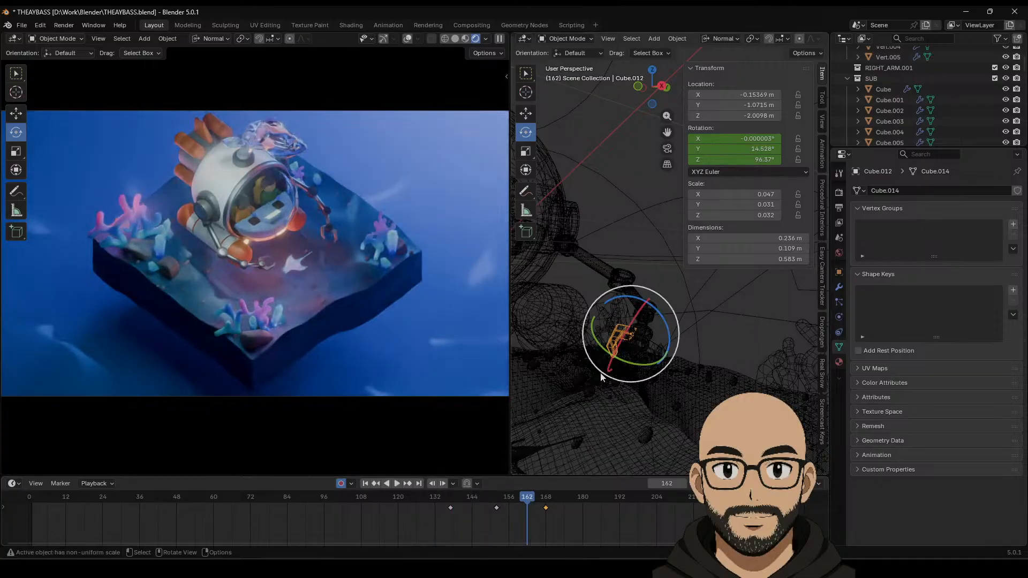
Step: Rotate the arm joint Cylinder.024 by about 7.12° around its own Z axis at frame 110, keyframe it, and play to frame 249
{"action": "left_click", "coordinate": [618, 278]}
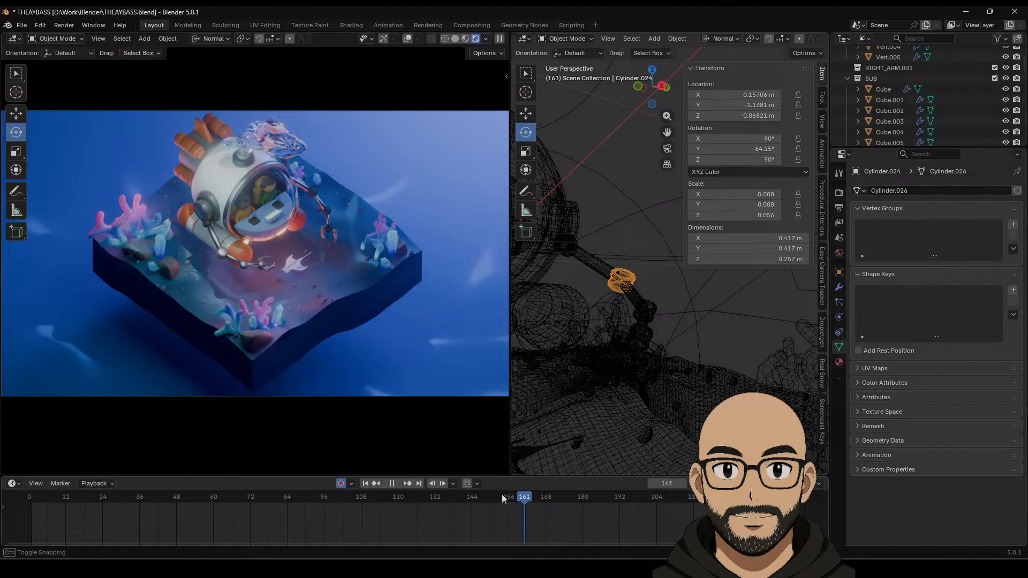
{"action": "left_click_drag", "start_coordinate": [502, 493], "coordinate": [366, 494]}
{"action": "key", "text": "r"}
{"action": "key", "text": "z"}
{"action": "key", "text": "z"}
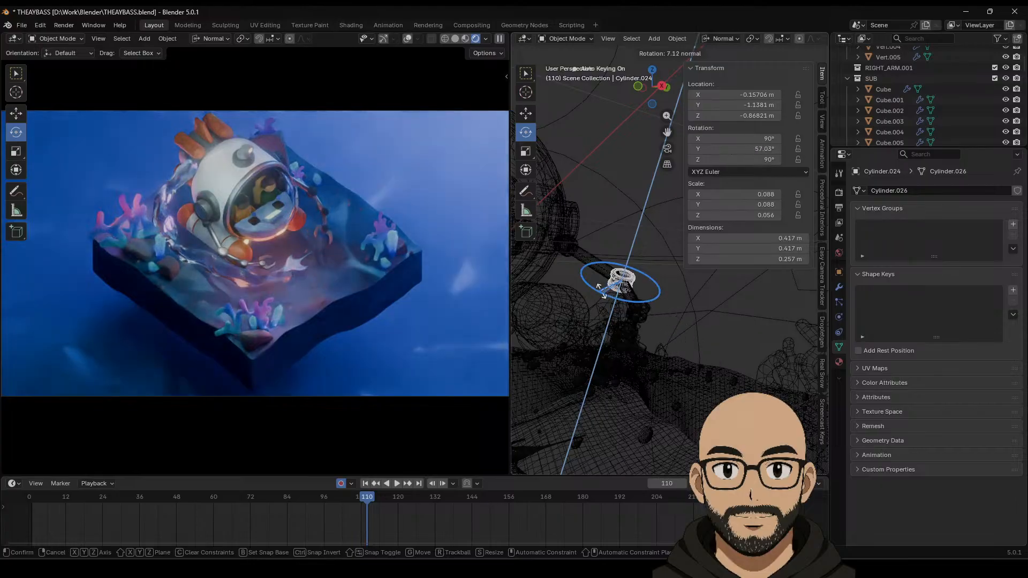
{"action": "left_click", "coordinate": [600, 289]}
{"action": "key", "text": "i"}
{"action": "key", "text": "space"}
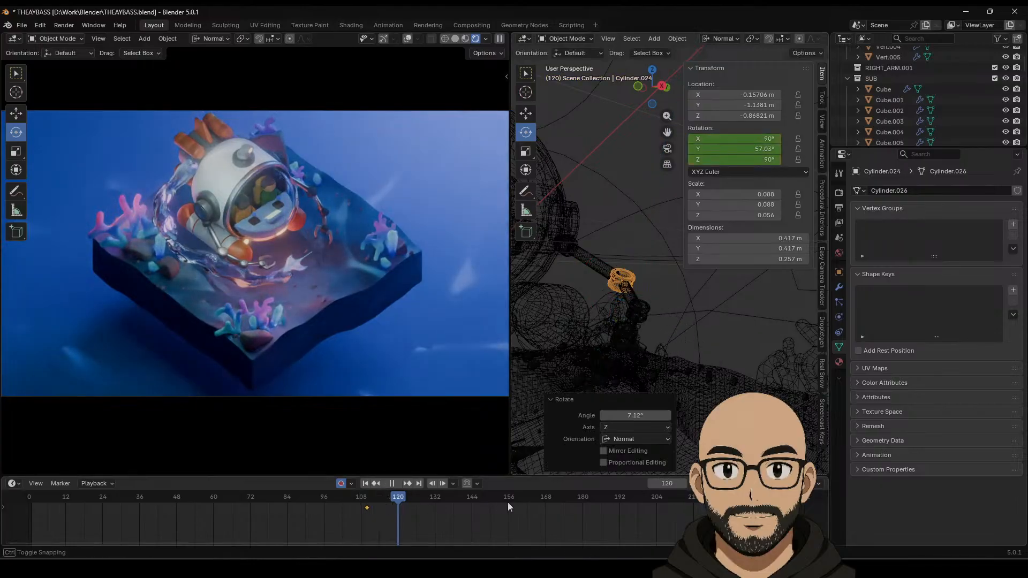
{"action": "key", "text": "space"}
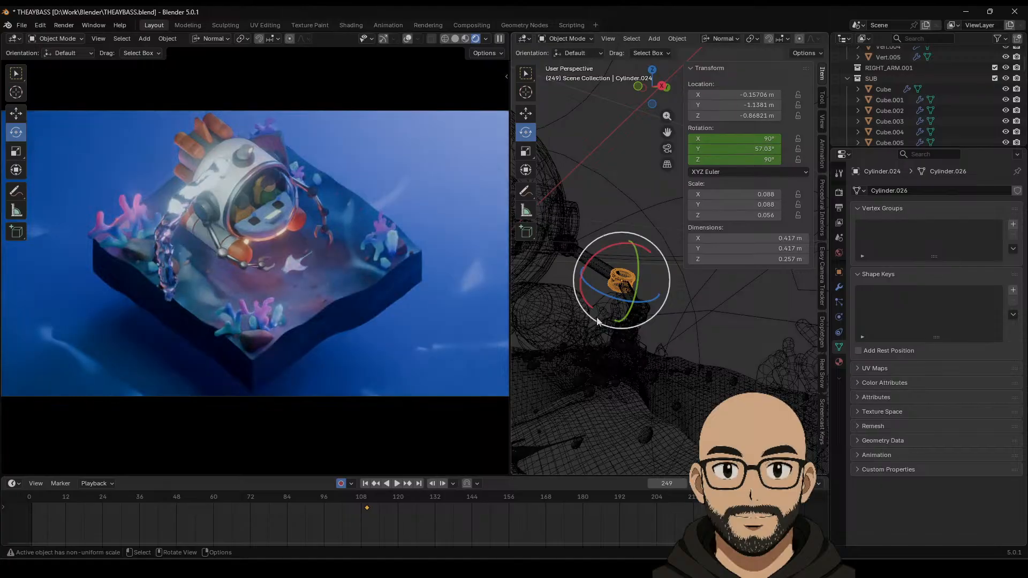
Step: Keyframe a slight rotation of the arm joint Cylinder.024 at frame 249, and scrub back to frame 24 to check the motion
{"action": "left_click_drag", "start_coordinate": [609, 297], "coordinate": [599, 294]}
{"action": "left_click_drag", "start_coordinate": [794, 499], "coordinate": [104, 509]}
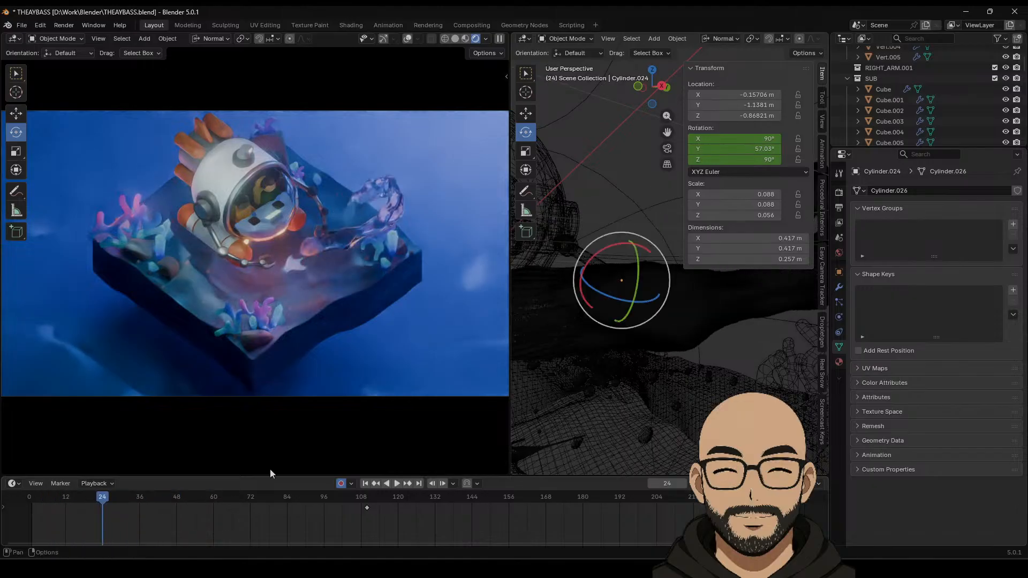
Step: Select the small fish Cube.046 and keyframe its starting position at frame 1, moved about 0.637 m along Y
{"action": "left_click", "coordinate": [303, 267]}
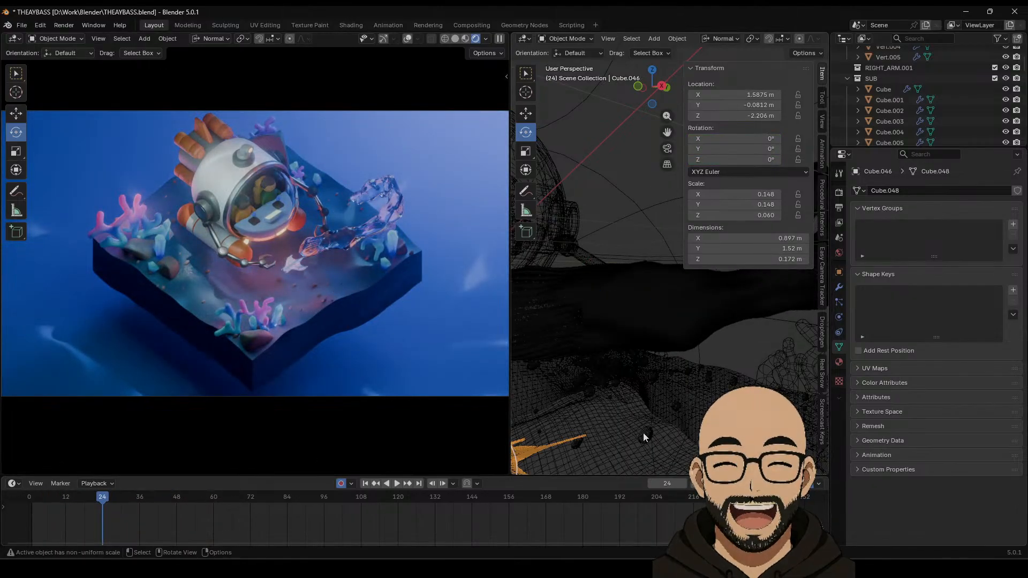
{"action": "scroll", "coordinate": [645, 434], "scroll_direction": "down", "scroll_amount": 6}
{"action": "middle_click_drag", "start_coordinate": [605, 327], "coordinate": [603, 377]}
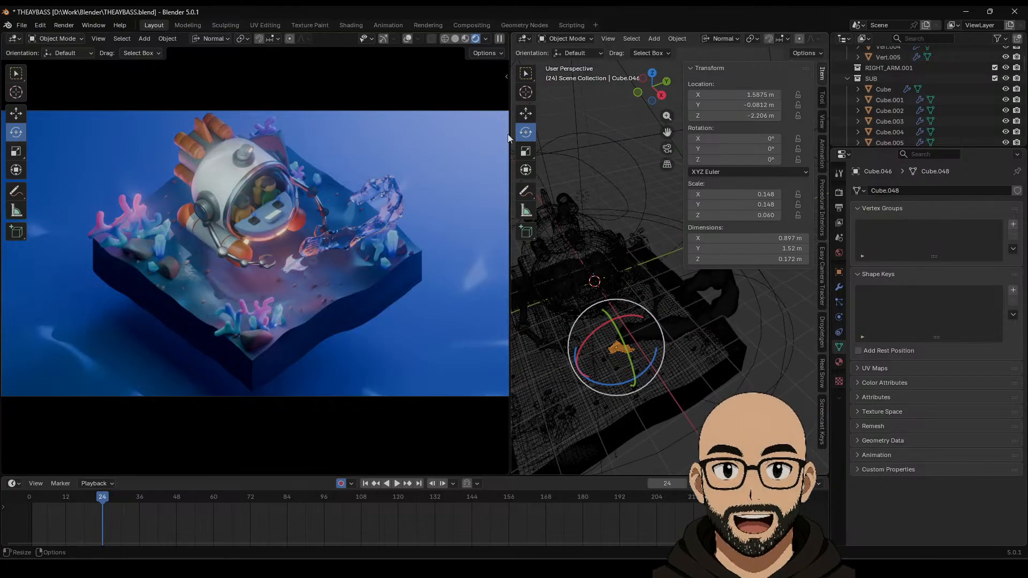
{"action": "left_click", "coordinate": [525, 114]}
{"action": "scroll", "coordinate": [677, 382], "scroll_direction": "up", "scroll_amount": 2}
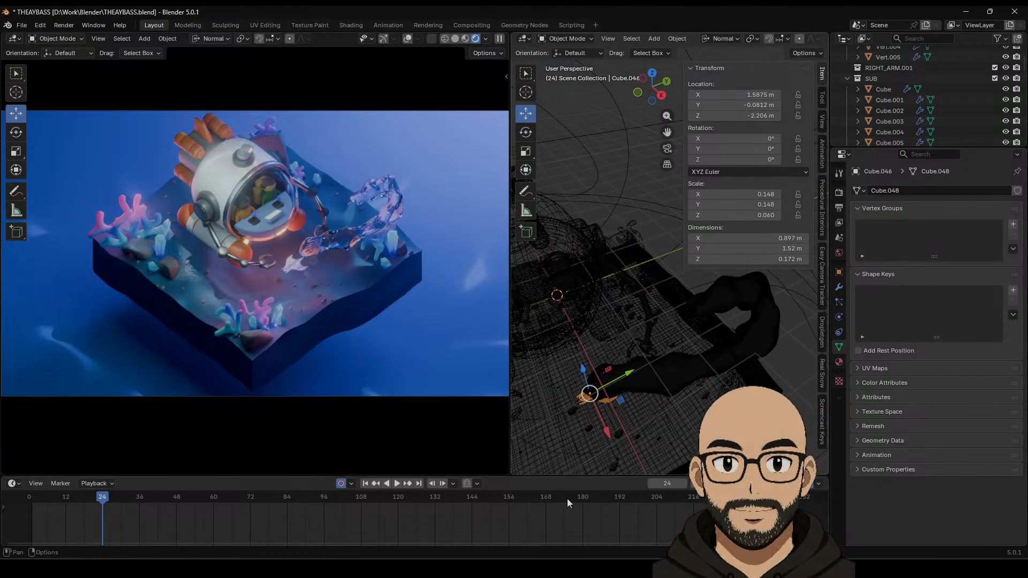
{"action": "left_click_drag", "start_coordinate": [45, 501], "coordinate": [31, 499]}
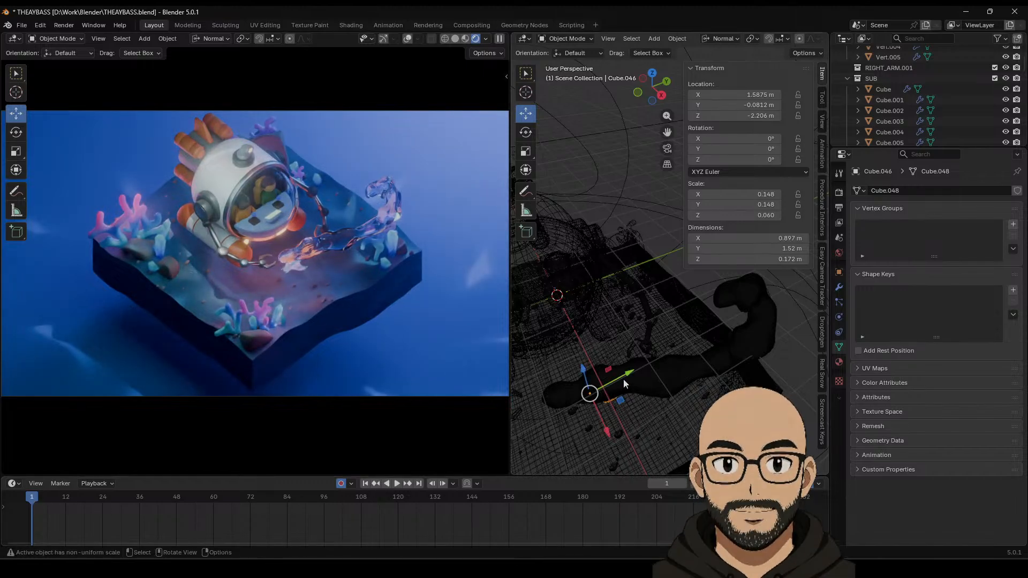
{"action": "left_click_drag", "start_coordinate": [623, 380], "coordinate": [655, 367]}
Step: At frame 250, keyframe the fish moved about -0.887 m along Y, and scrub the timeline to review its travel
{"action": "key", "text": "space"}
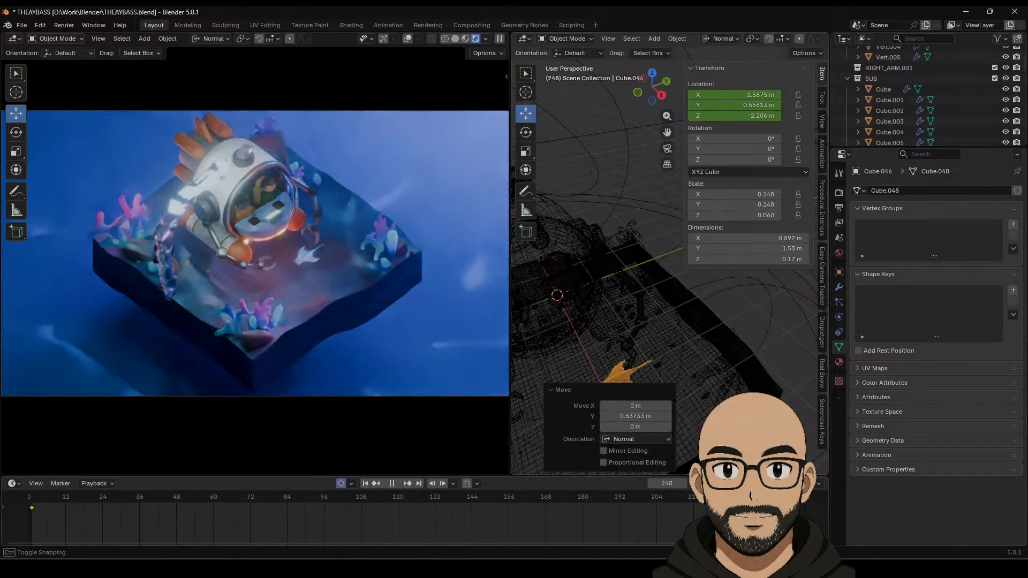
{"action": "key", "text": "space"}
{"action": "left_click_drag", "start_coordinate": [651, 362], "coordinate": [642, 364]}
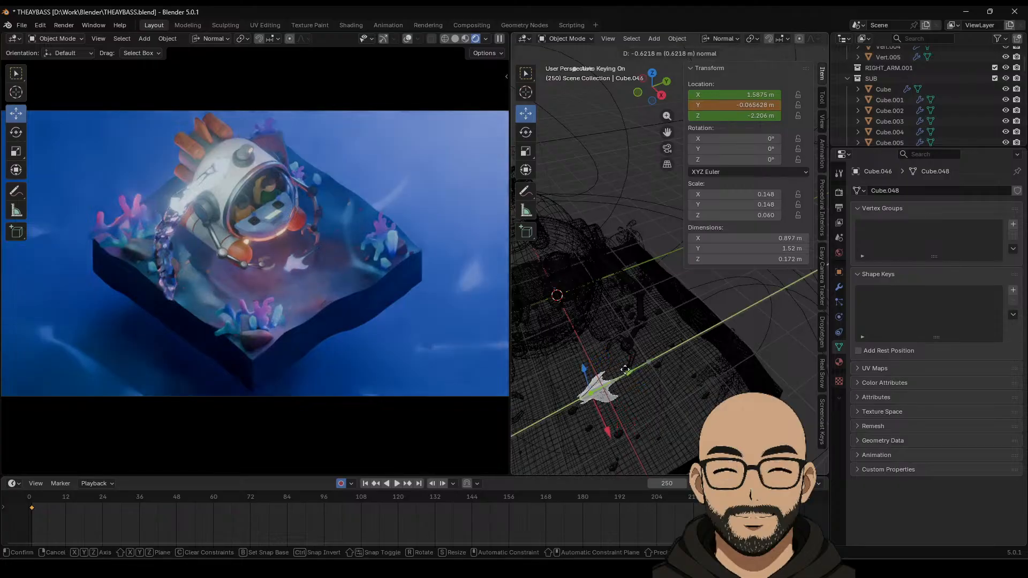
{"action": "left_click_drag", "start_coordinate": [616, 371], "coordinate": [613, 373]}
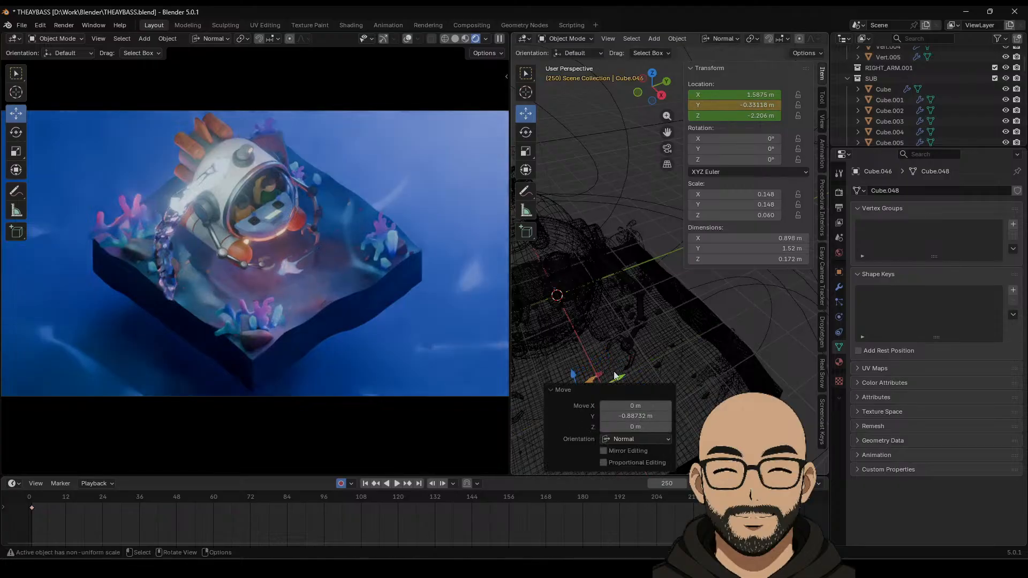
{"action": "left_click_drag", "start_coordinate": [41, 500], "coordinate": [336, 513]}
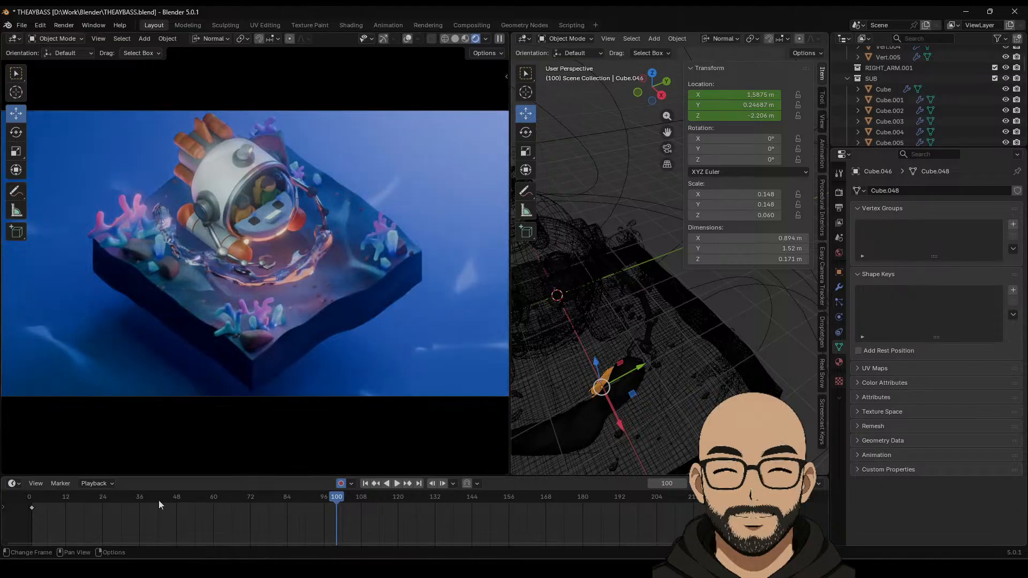
{"action": "left_click_drag", "start_coordinate": [159, 505], "coordinate": [32, 501]}
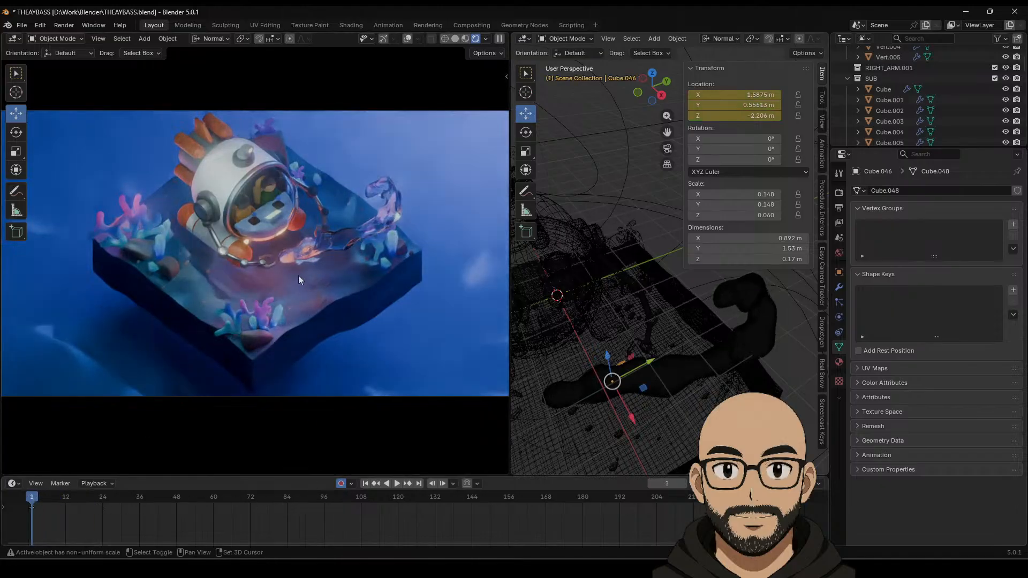
Step: Reframe the camera view of the diorama from a slightly different angle and save the file
{"action": "middle_click_drag", "start_coordinate": [291, 277], "coordinate": [256, 287]}
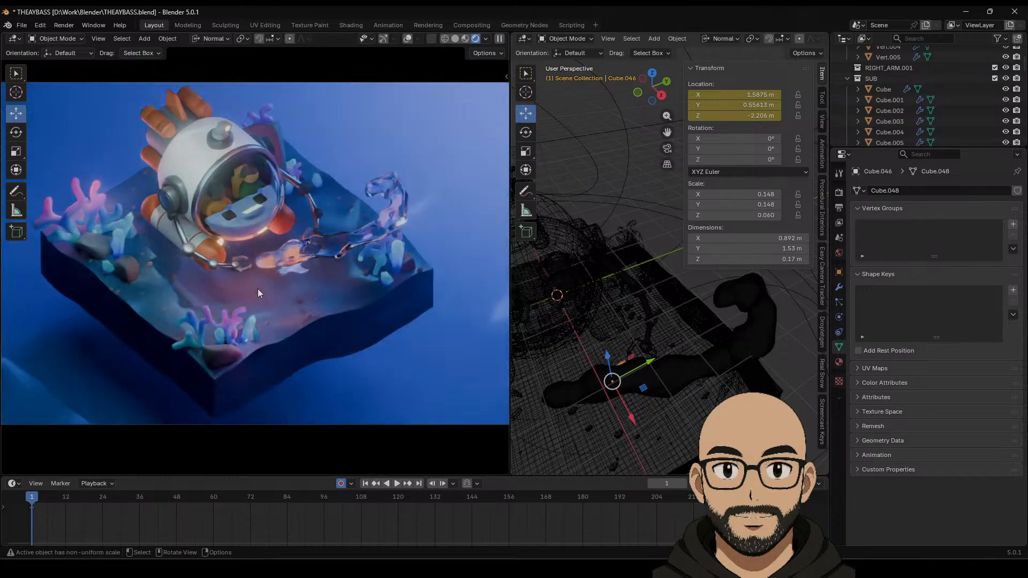
{"action": "left_click", "coordinate": [21, 27]}
{"action": "left_click", "coordinate": [53, 98]}
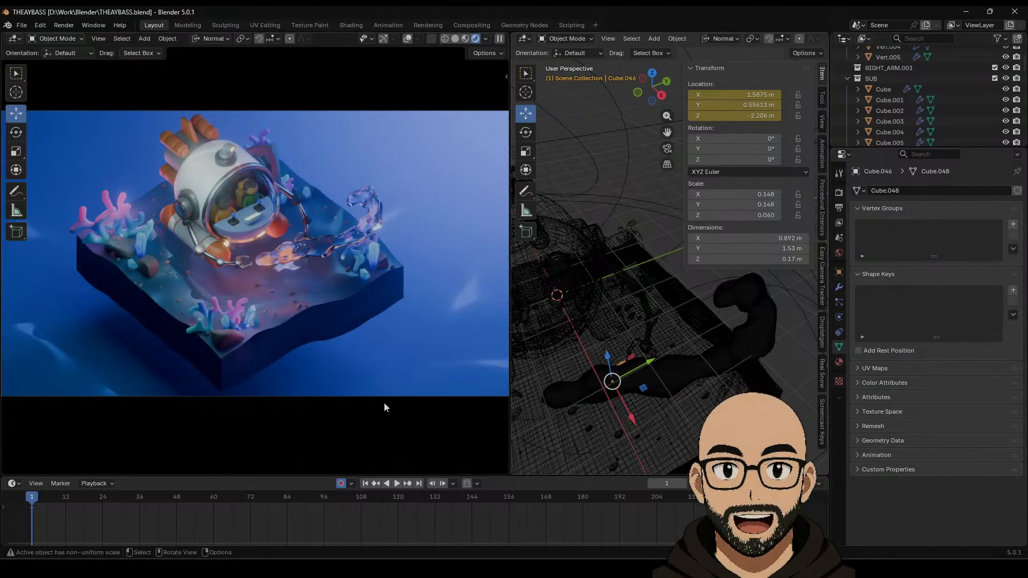
Step: Scrub through the timeline, widen the rendered camera viewport, and play the complete animation to review it
{"action": "left_click_drag", "start_coordinate": [50, 497], "coordinate": [463, 463]}
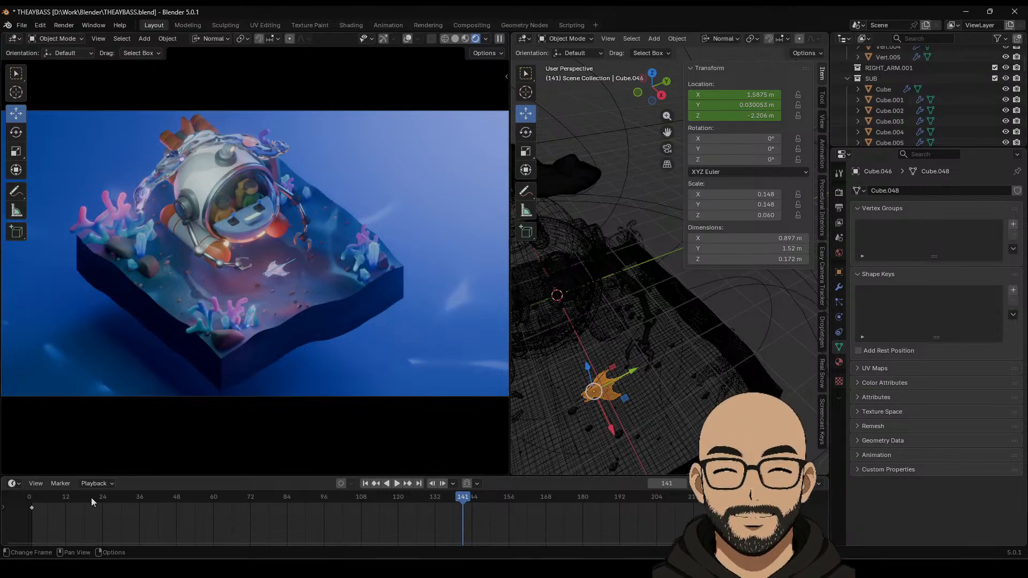
{"action": "left_click_drag", "start_coordinate": [91, 499], "coordinate": [132, 498]}
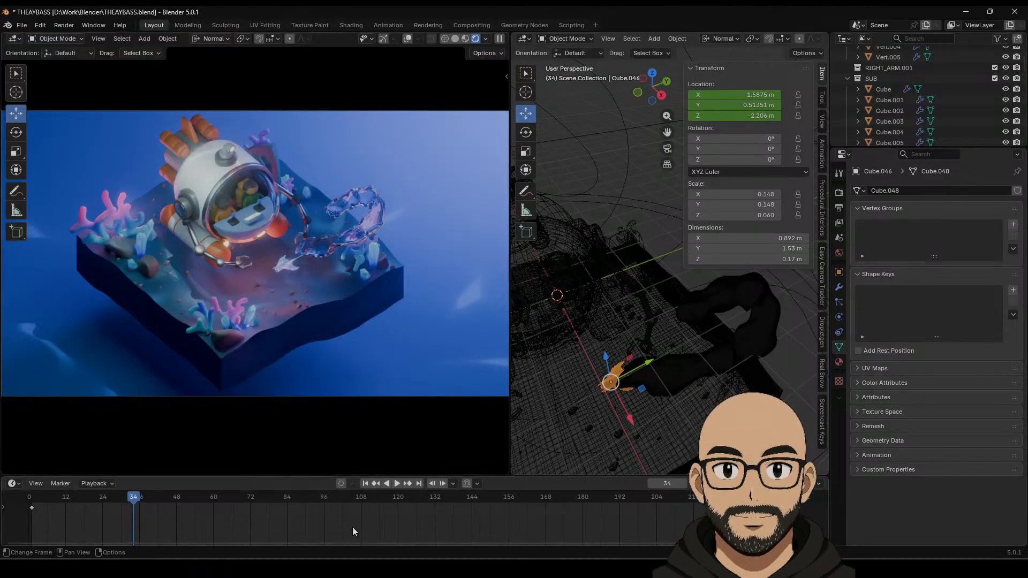
{"action": "left_click_drag", "start_coordinate": [69, 497], "coordinate": [480, 506]}
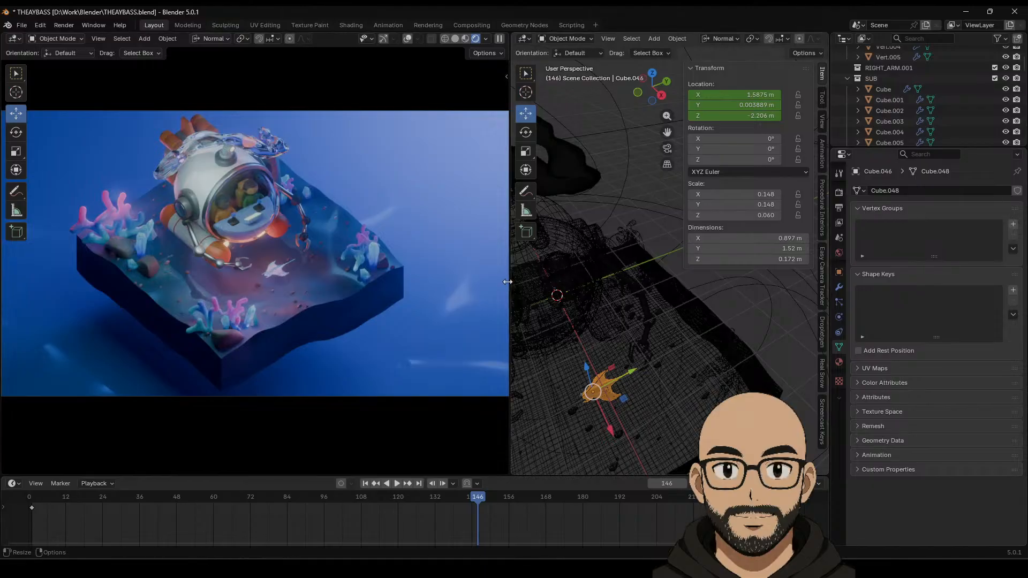
{"action": "left_click_drag", "start_coordinate": [507, 281], "coordinate": [750, 289]}
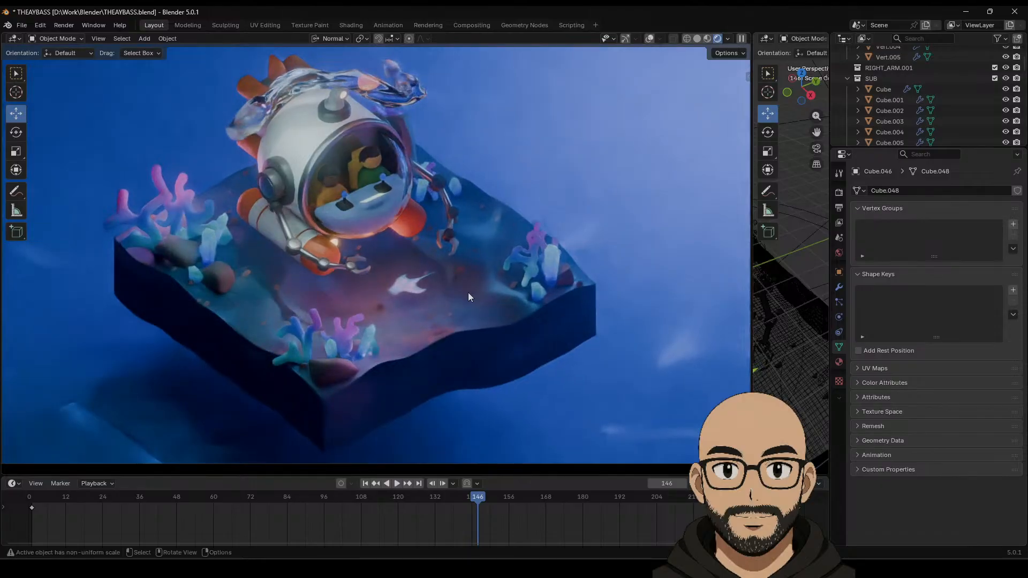
{"action": "left_click", "coordinate": [397, 484]}
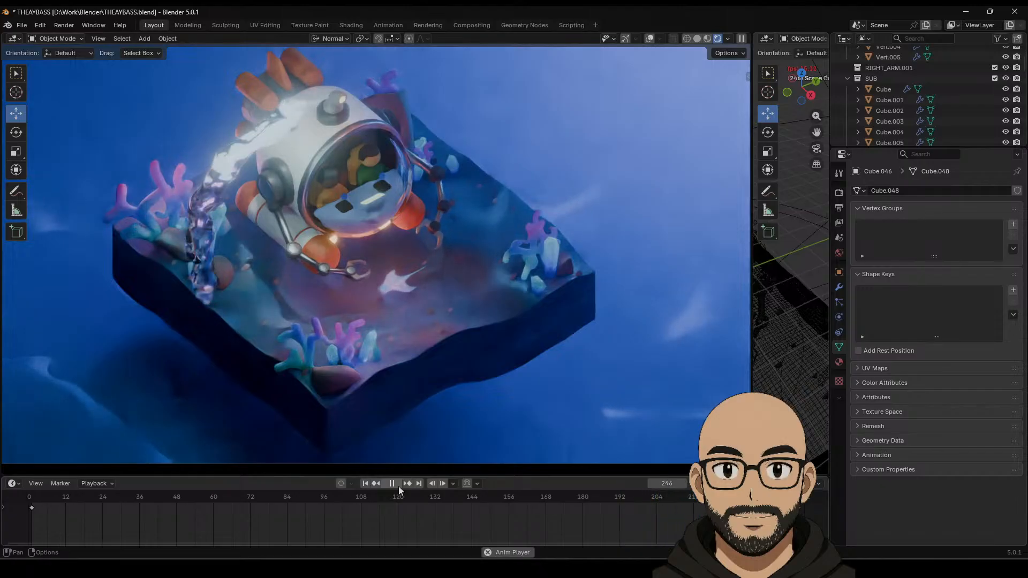
{"action": "left_click", "coordinate": [398, 486]}
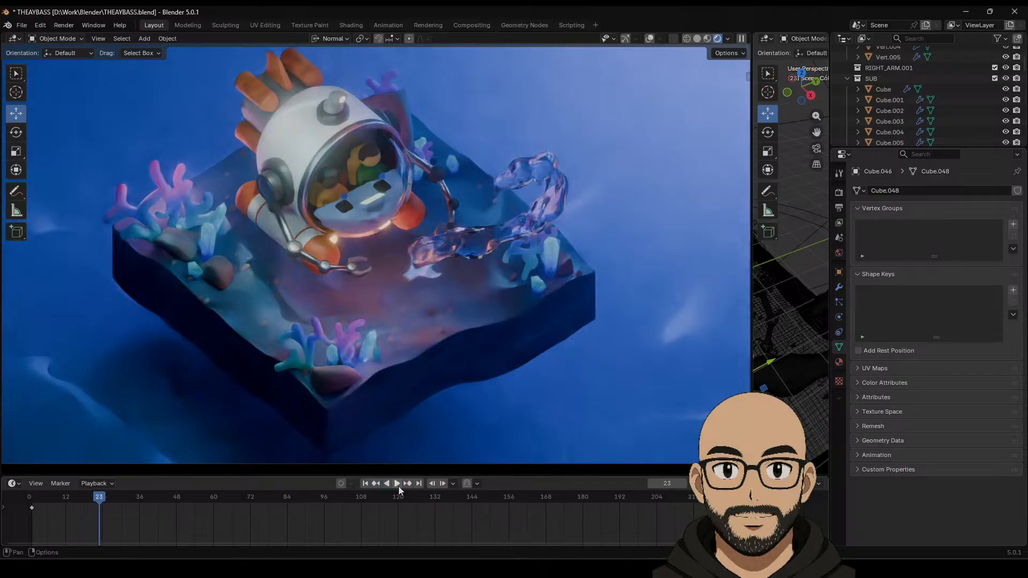